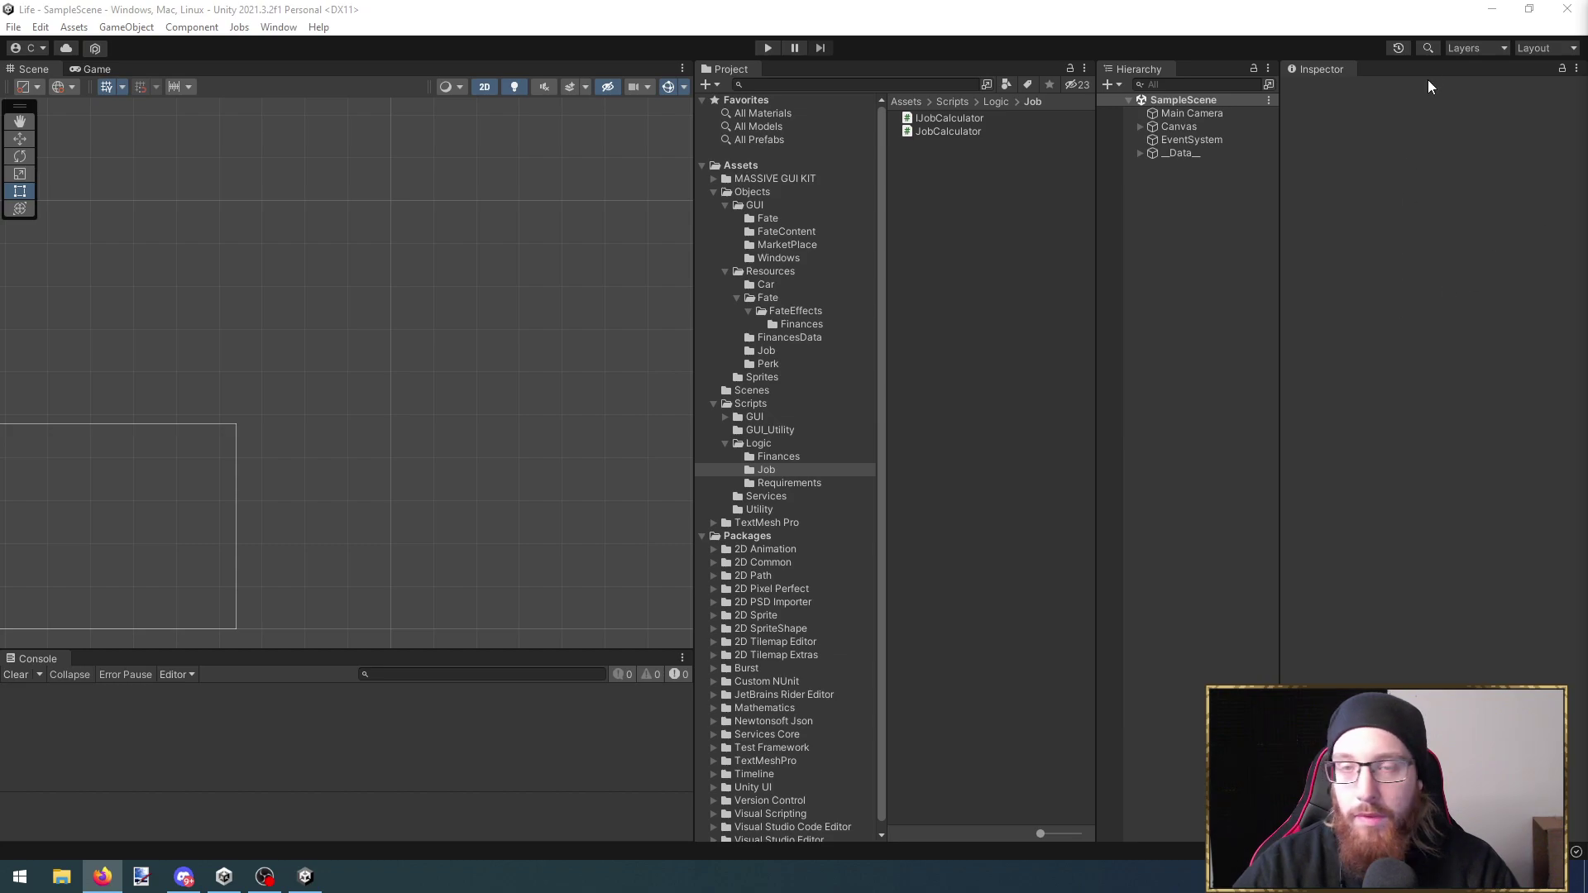
Open Neues Textdokument.txt from the desktop, maximize it and read through the collected game ideas
{"action": "left_click", "coordinate": [1491, 9]}
{"action": "double_click", "coordinate": [1465, 388]}
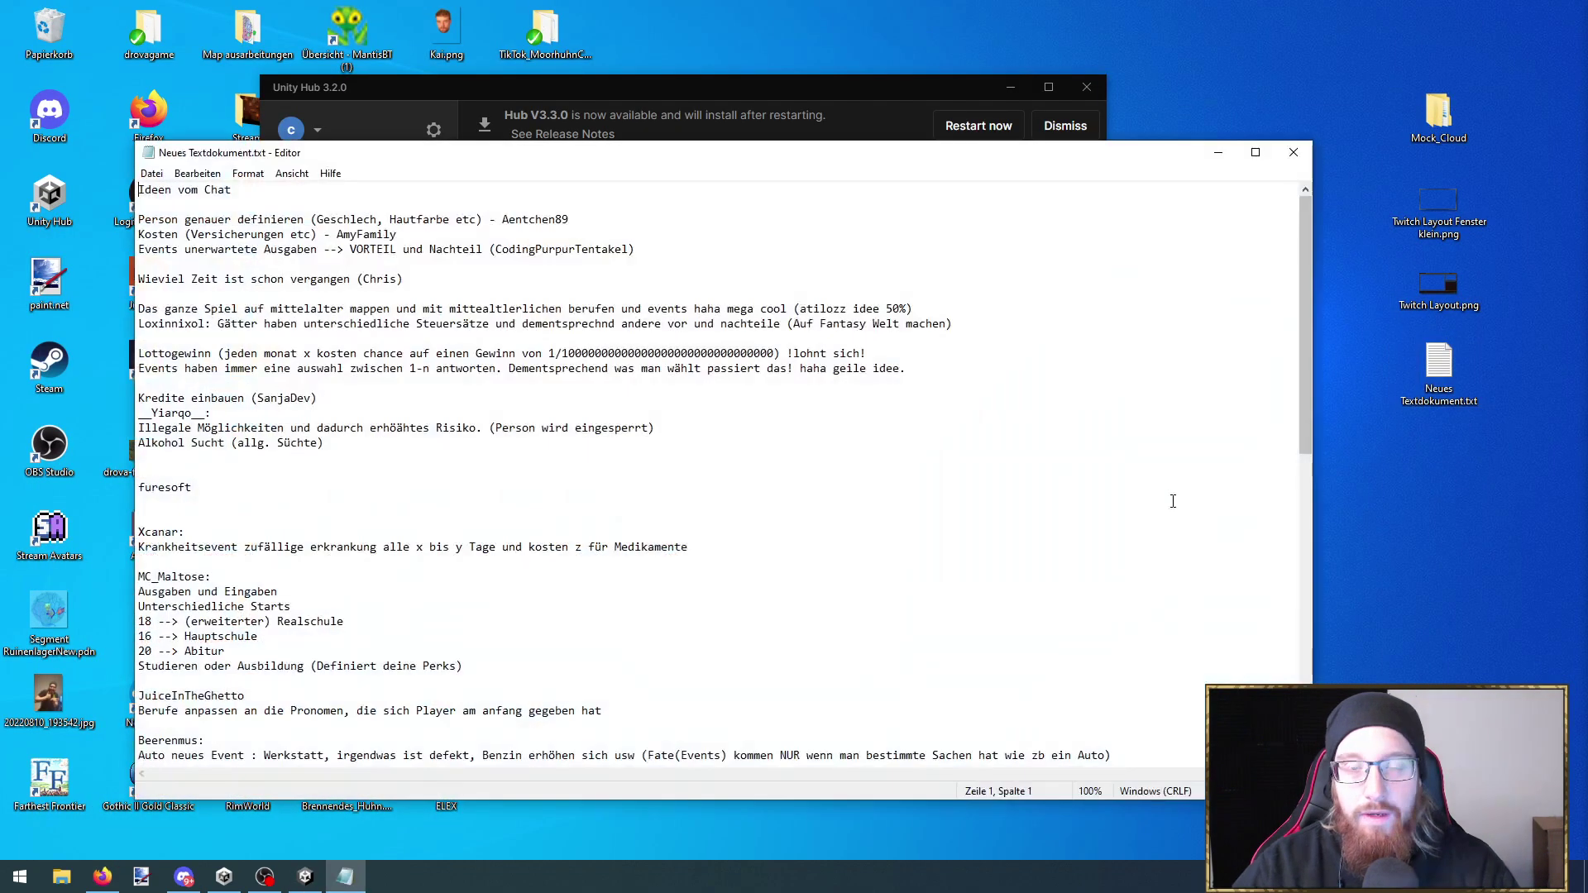
{"action": "left_click", "coordinate": [1263, 151]}
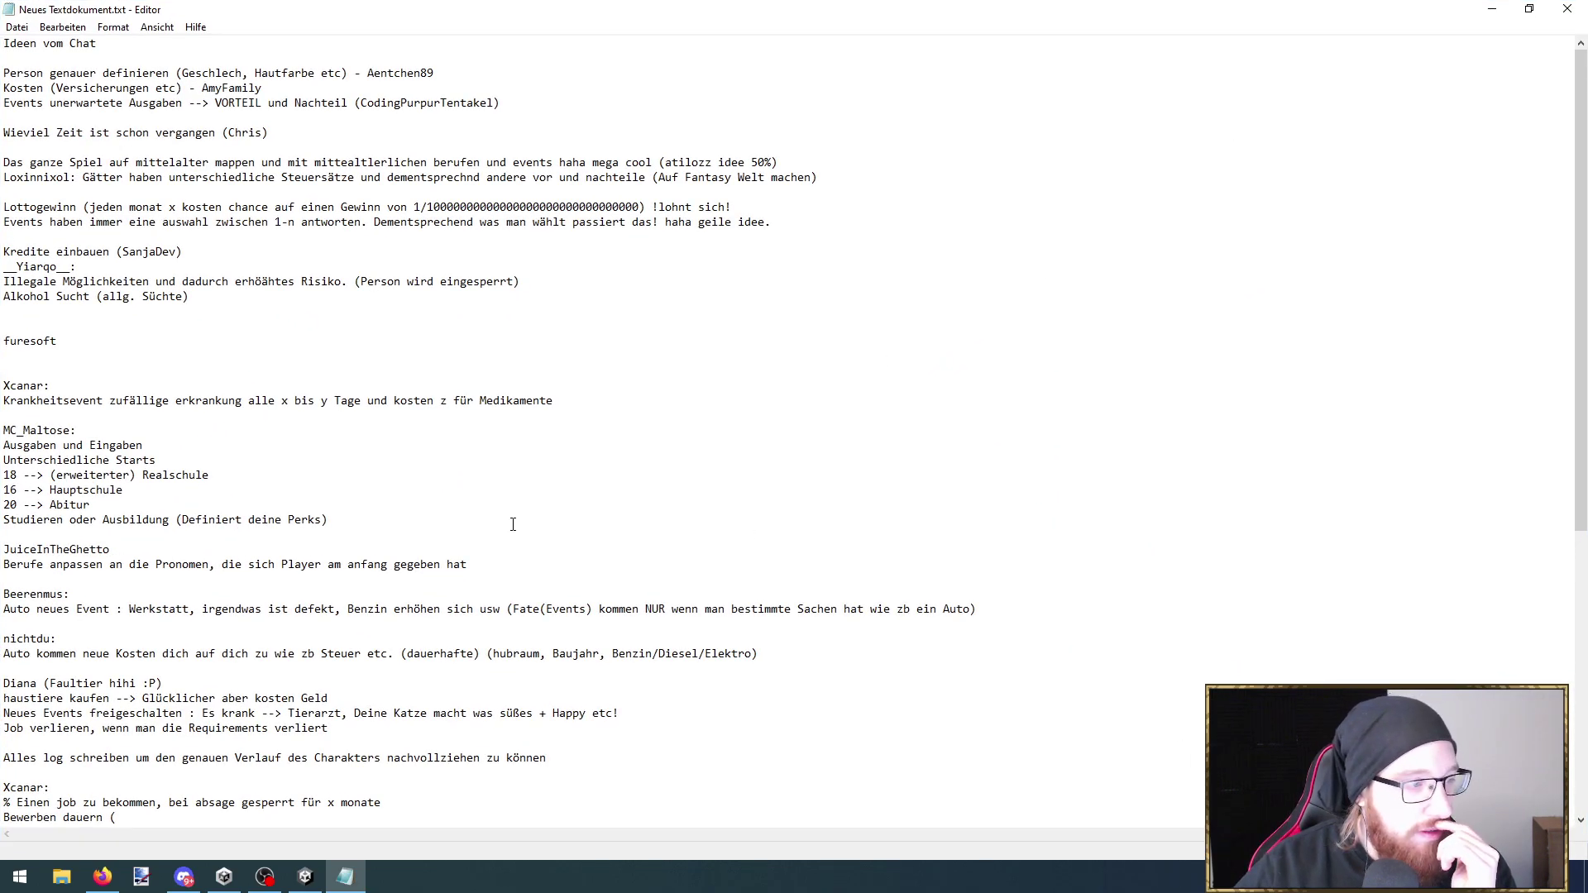
{"action": "scroll", "coordinate": [514, 520], "scroll_direction": "down", "scroll_amount": 7}
Switch to Discord, open the medien-teilen channel and read the Musiker job suggestion's name, salary and description
{"action": "left_click", "coordinate": [184, 877]}
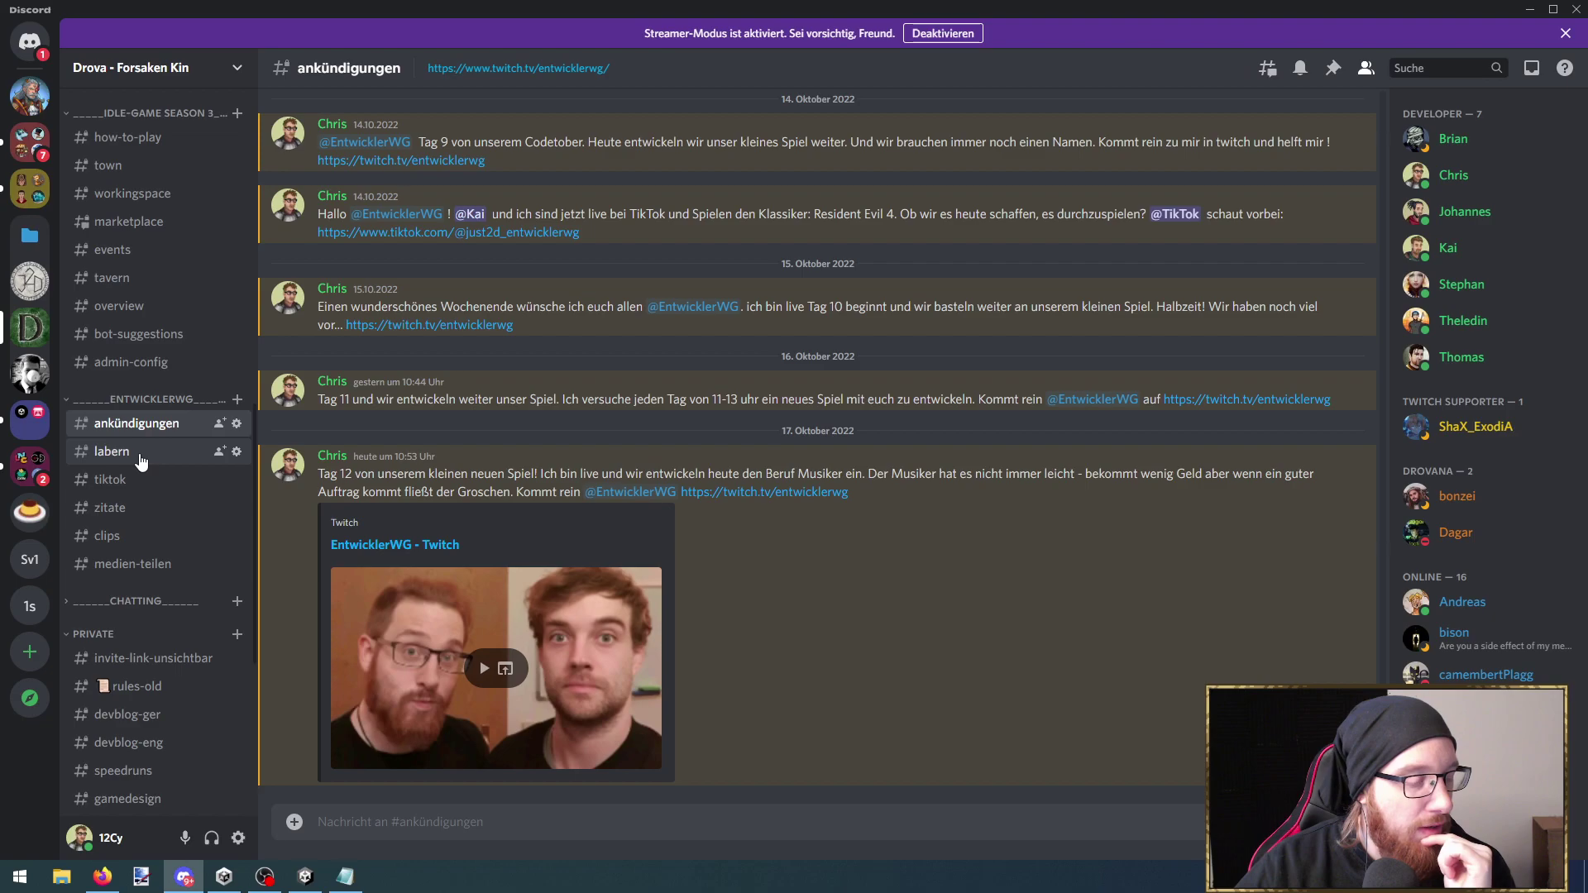
{"action": "left_click", "coordinate": [134, 564]}
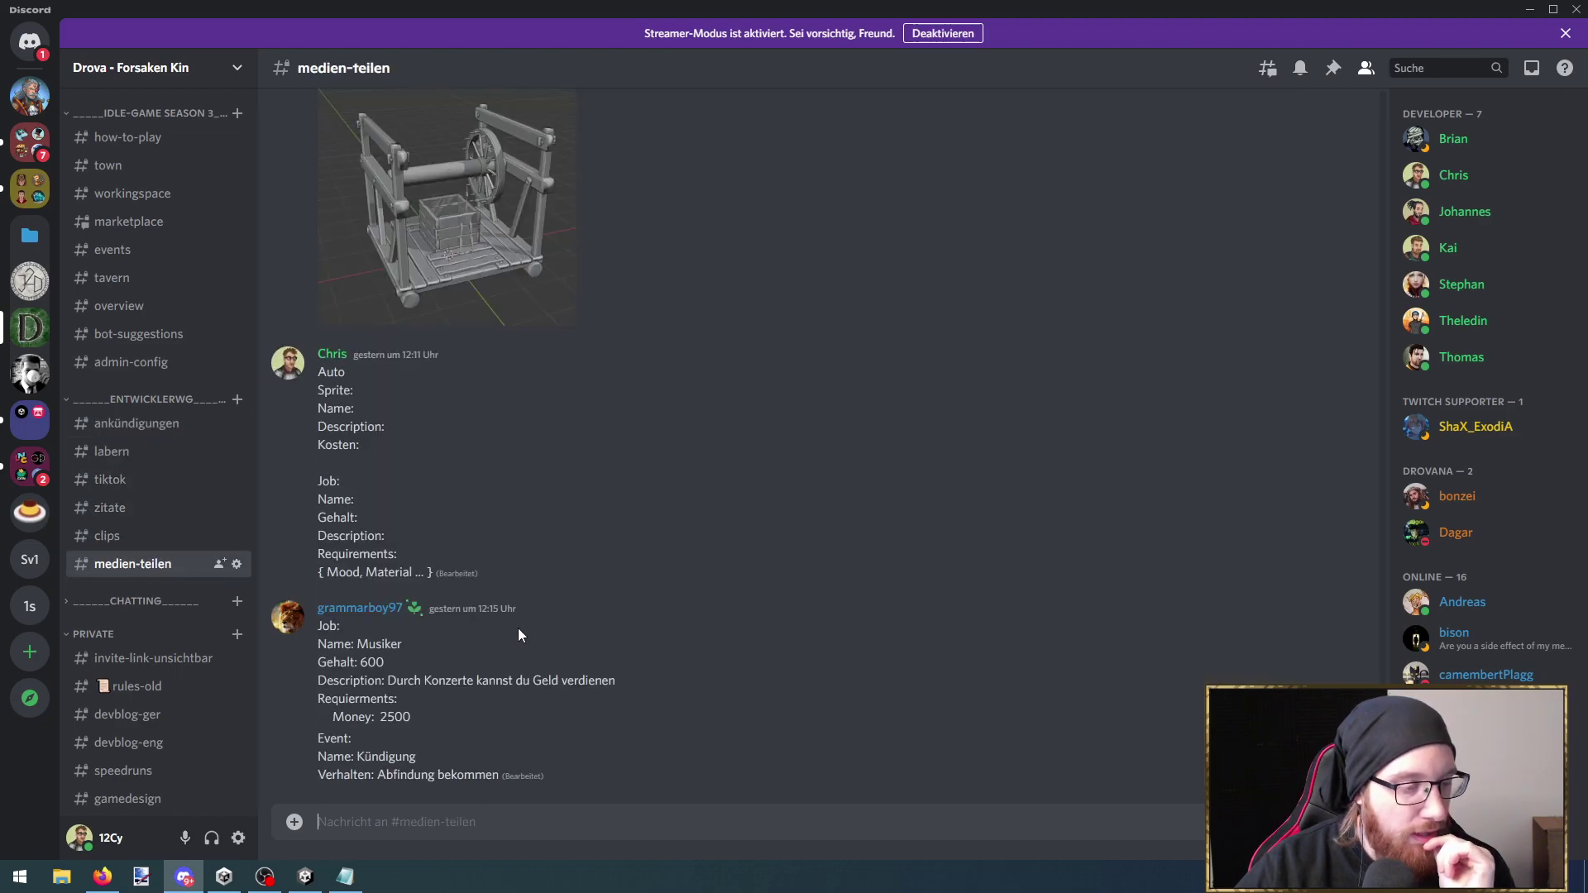
{"action": "double_click", "coordinate": [384, 644]}
{"action": "left_click", "coordinate": [385, 662]}
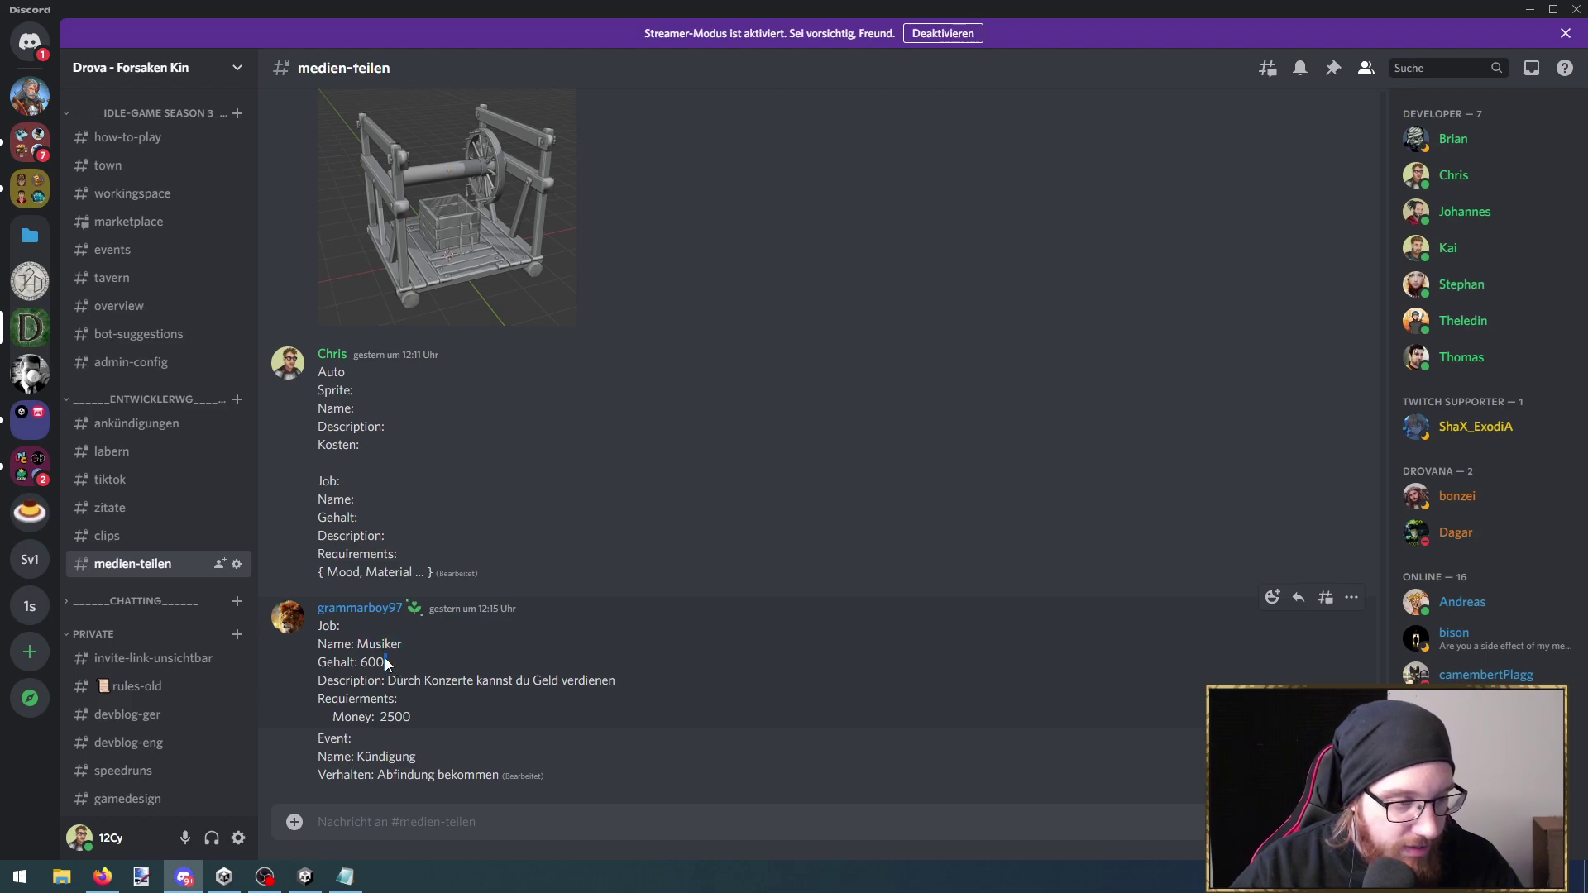
{"action": "left_click_drag", "start_coordinate": [389, 674], "coordinate": [512, 688]}
{"action": "left_click", "coordinate": [512, 688]}
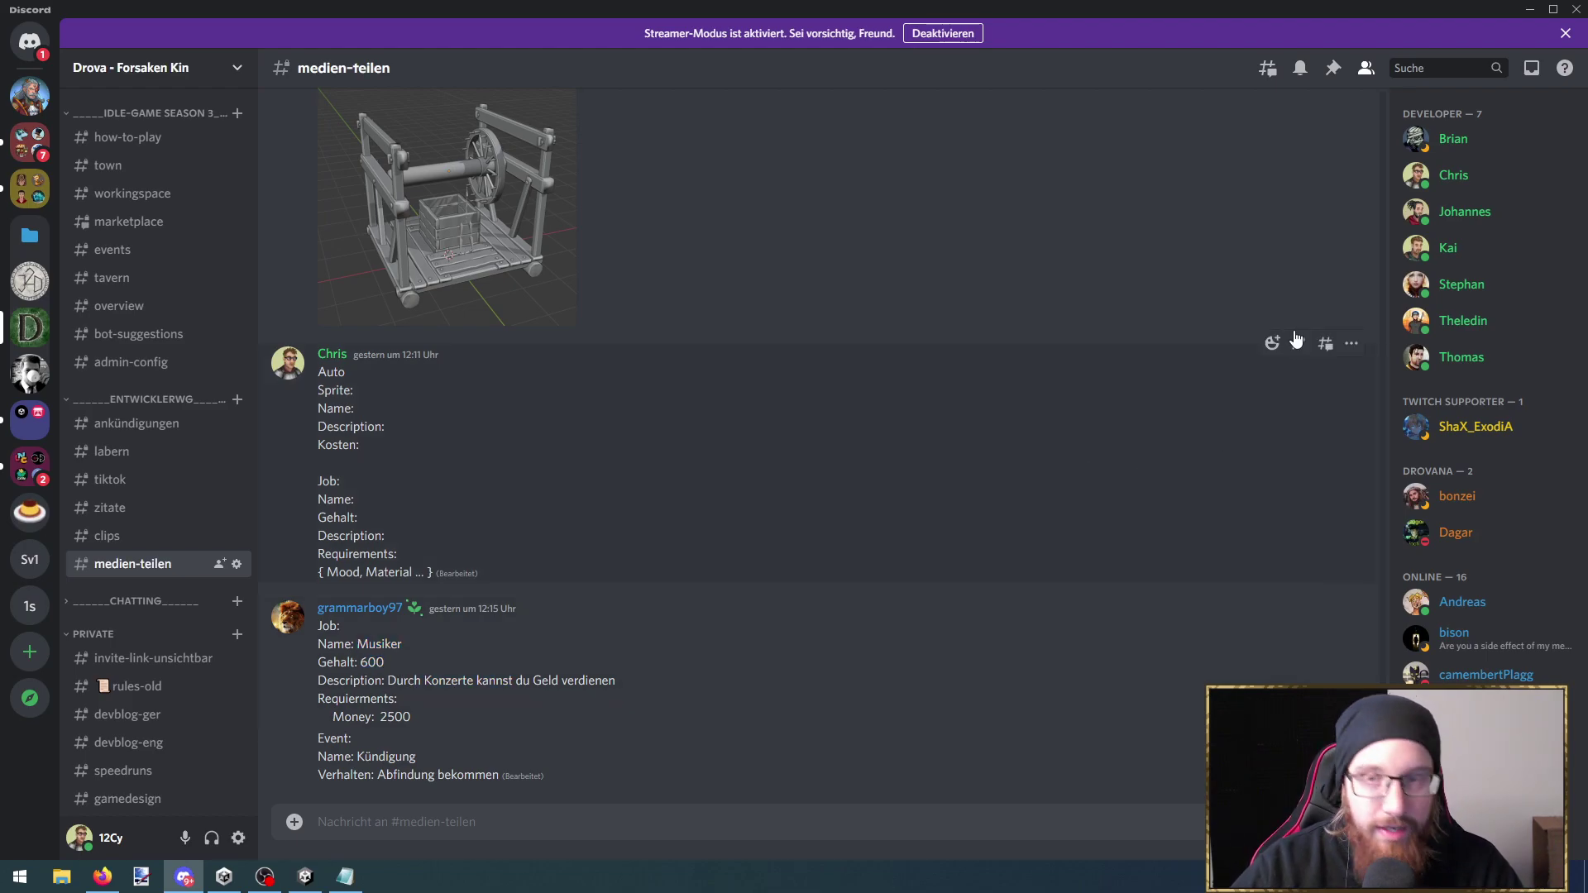
Return to the Unity editor and open the JobCalculator script in Visual Studio
{"action": "left_click", "coordinate": [1532, 10]}
{"action": "left_click", "coordinate": [304, 876]}
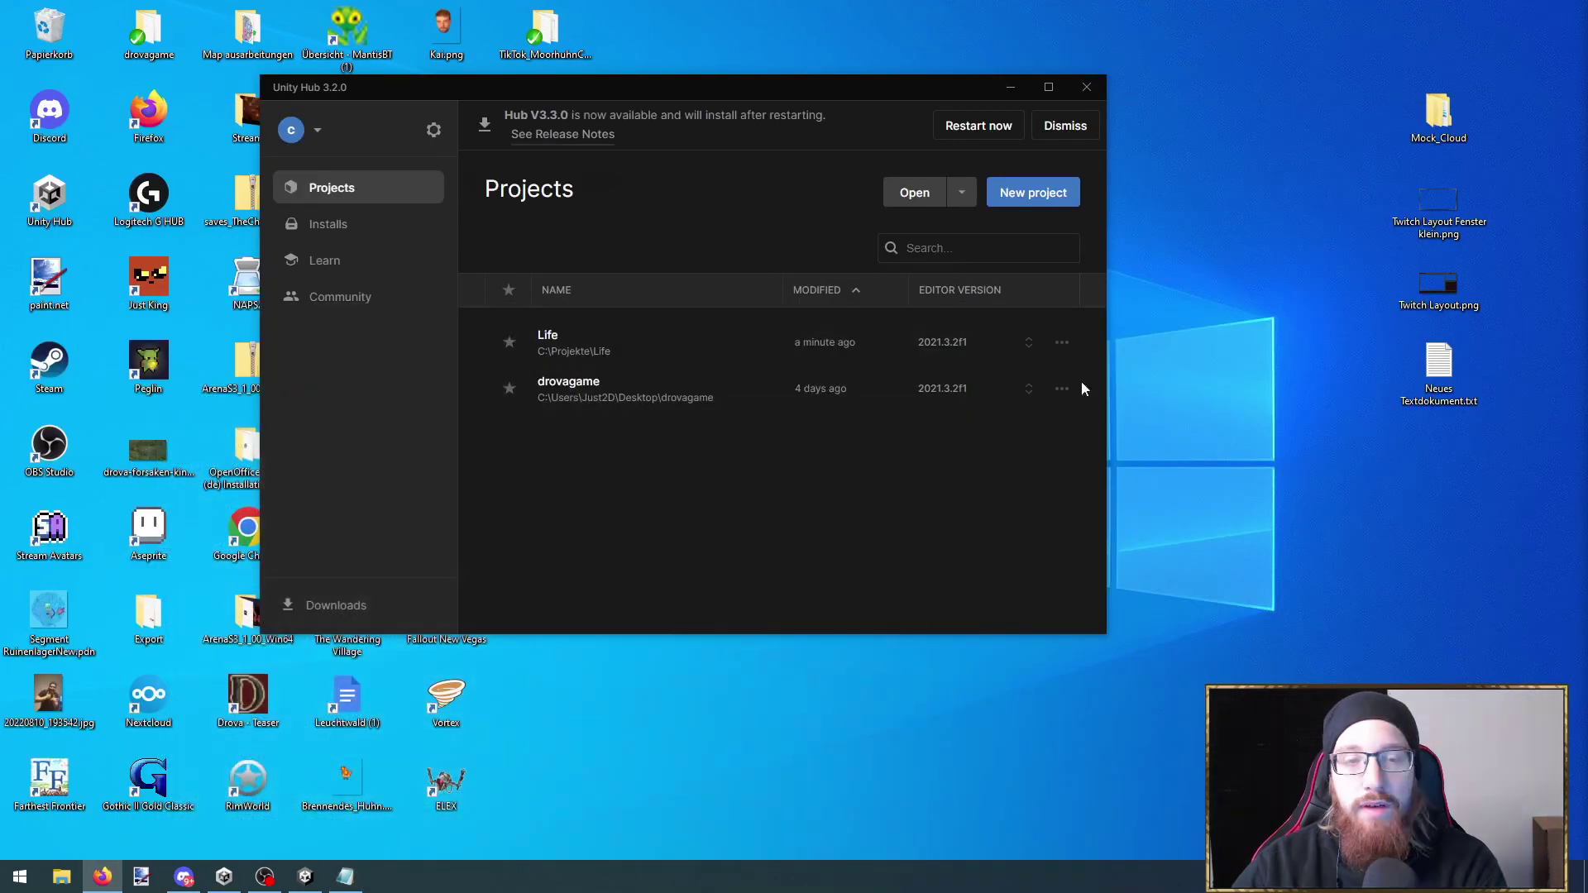
{"action": "left_click", "coordinate": [304, 878]}
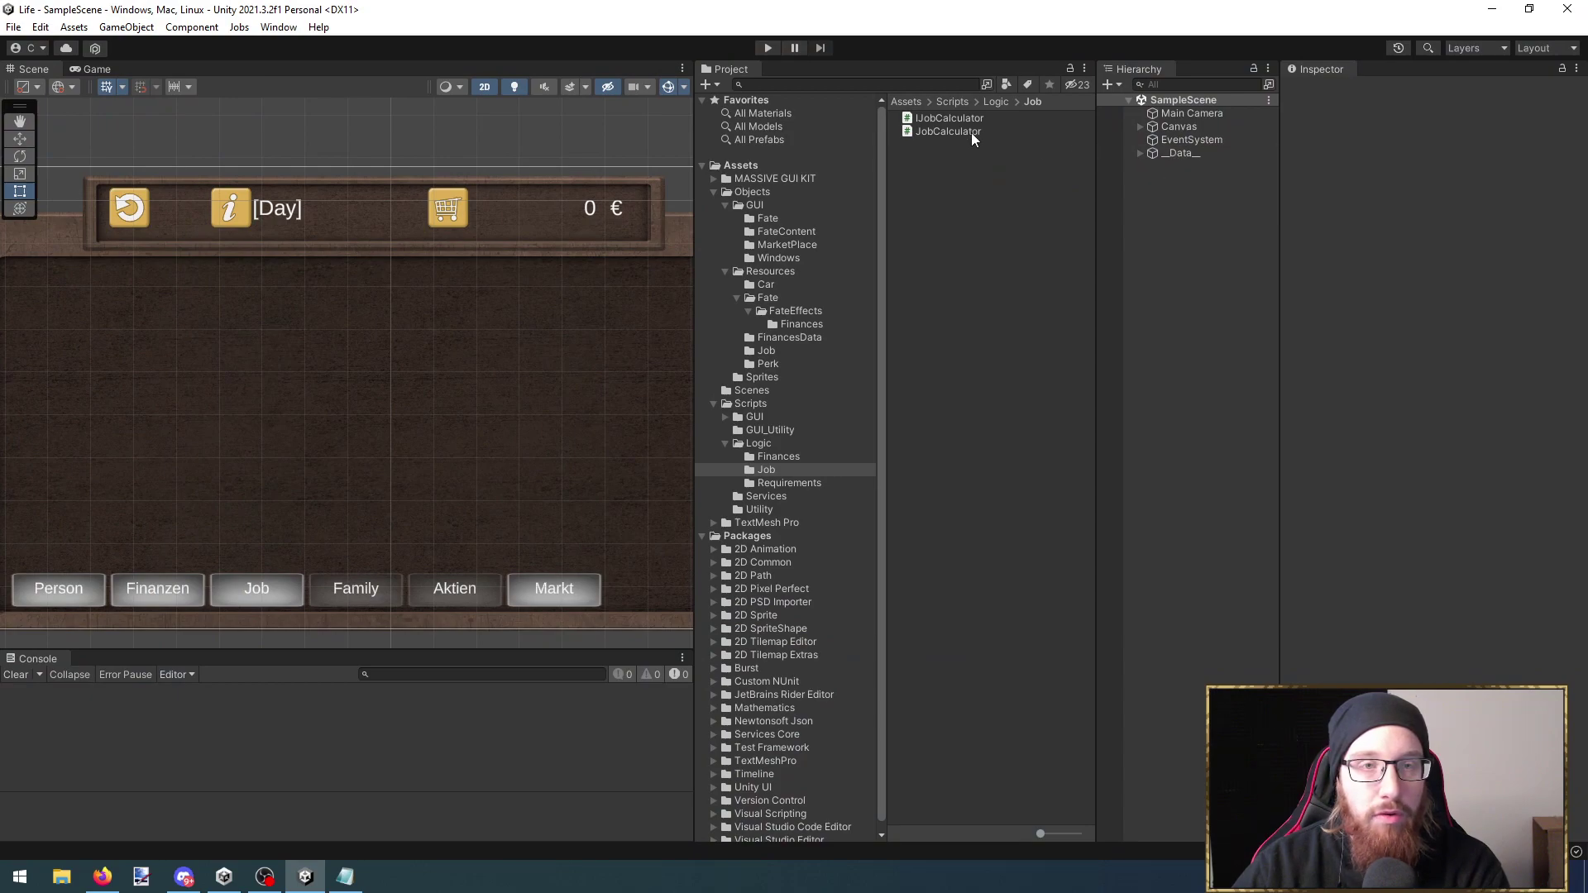
{"action": "double_click", "coordinate": [973, 134]}
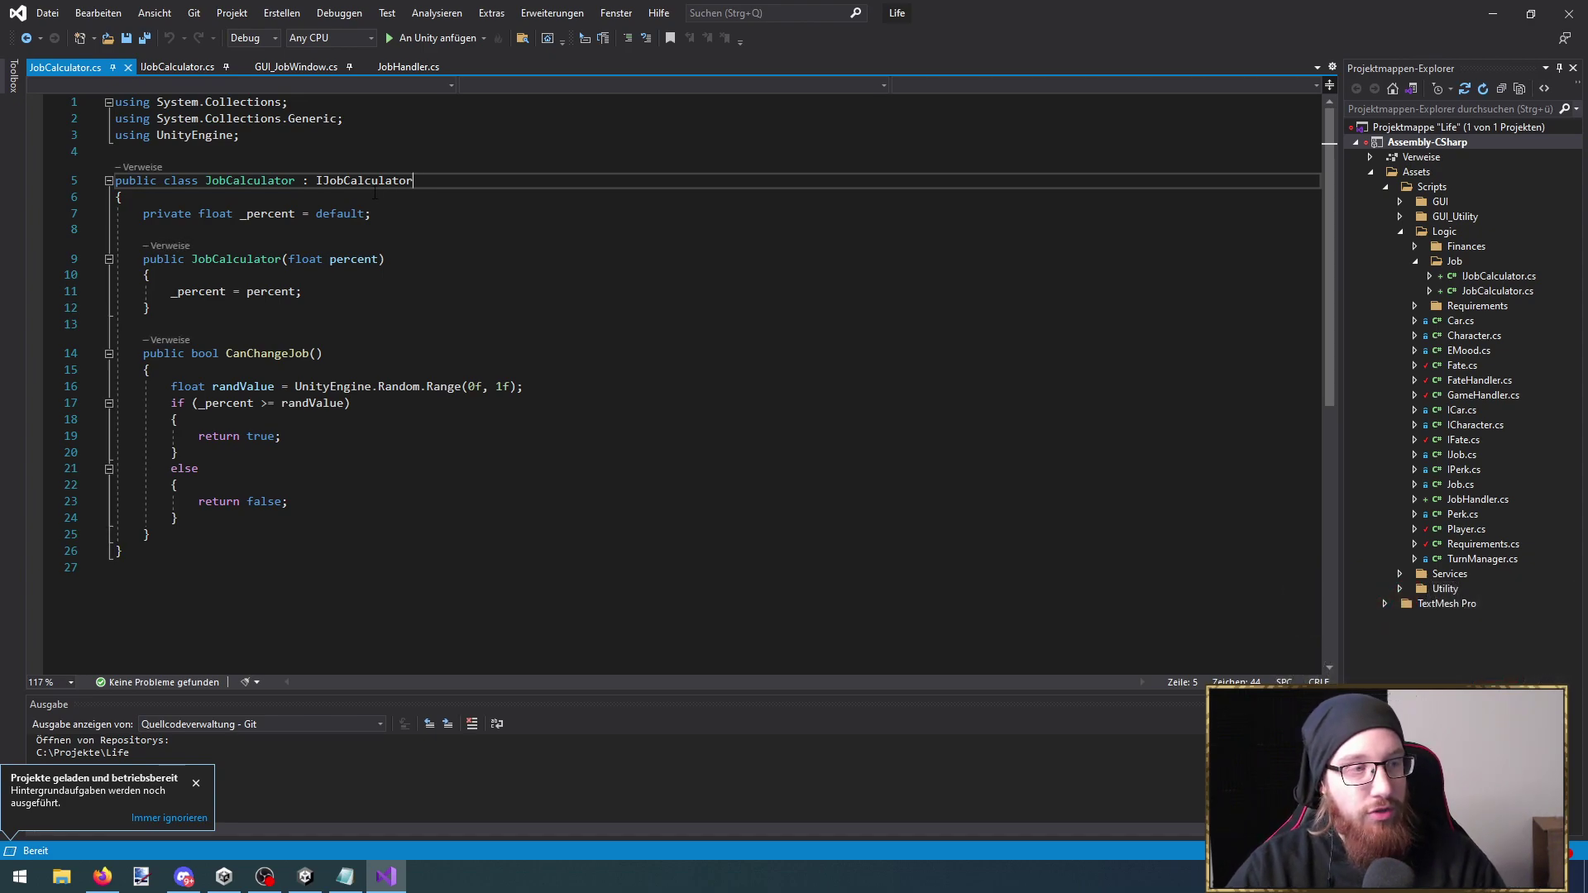
{"action": "left_click", "coordinate": [391, 325]}
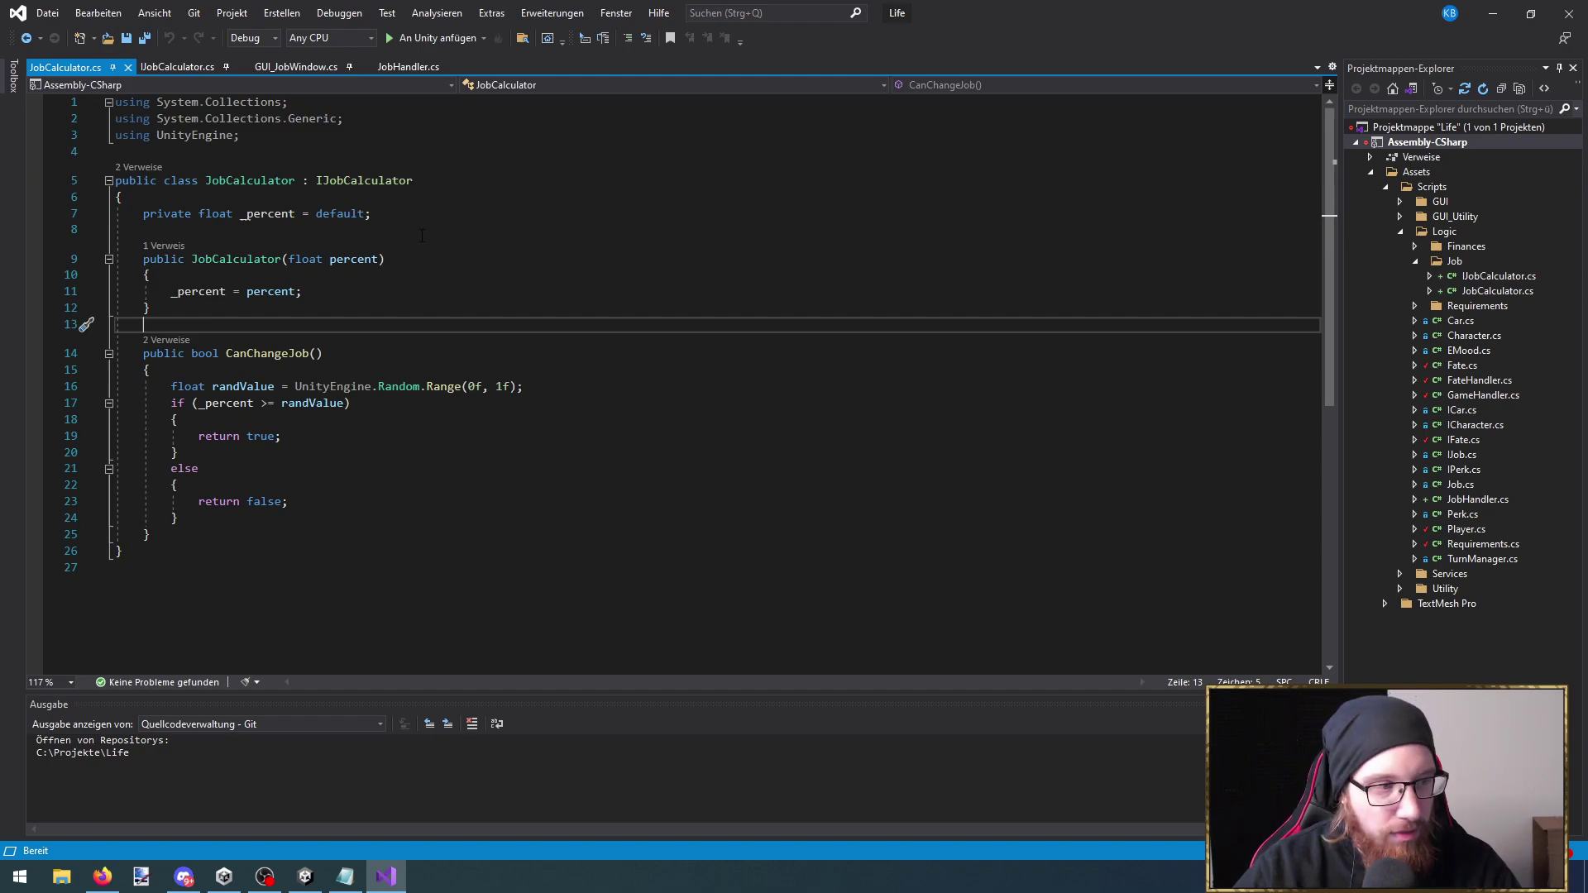
Go to the IJobCalculator interface and start a new member of type List<IJob> below CanChangeJob
{"action": "left_click", "coordinate": [364, 180], "text": "ctrl"}
{"action": "left_click", "coordinate": [299, 228]}
{"action": "key", "text": "Return"}
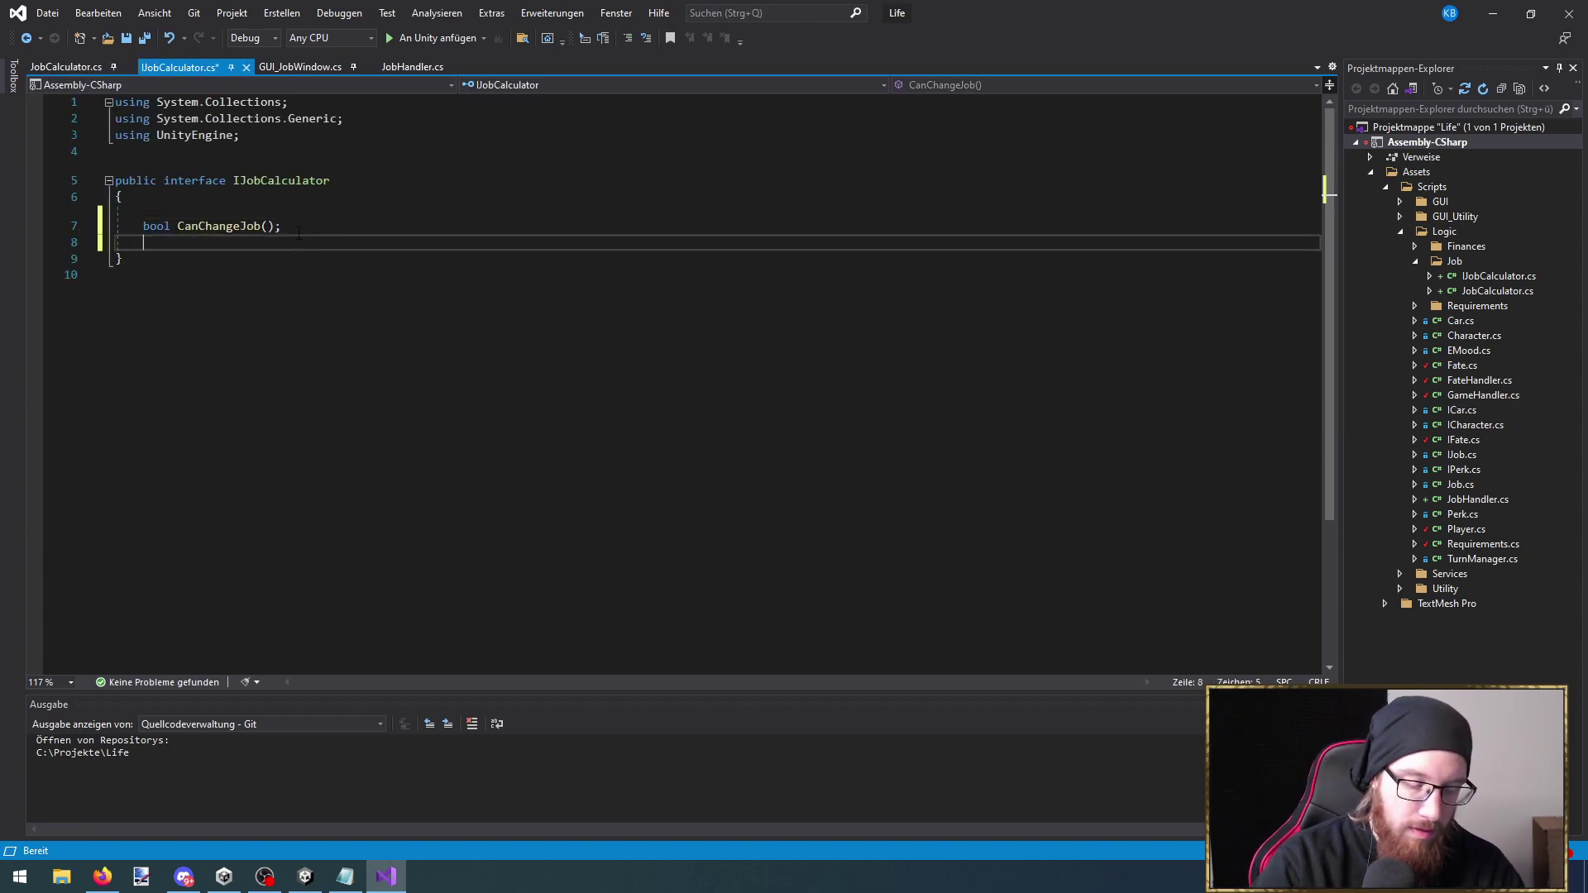
{"action": "type", "text": "List<Ij"}
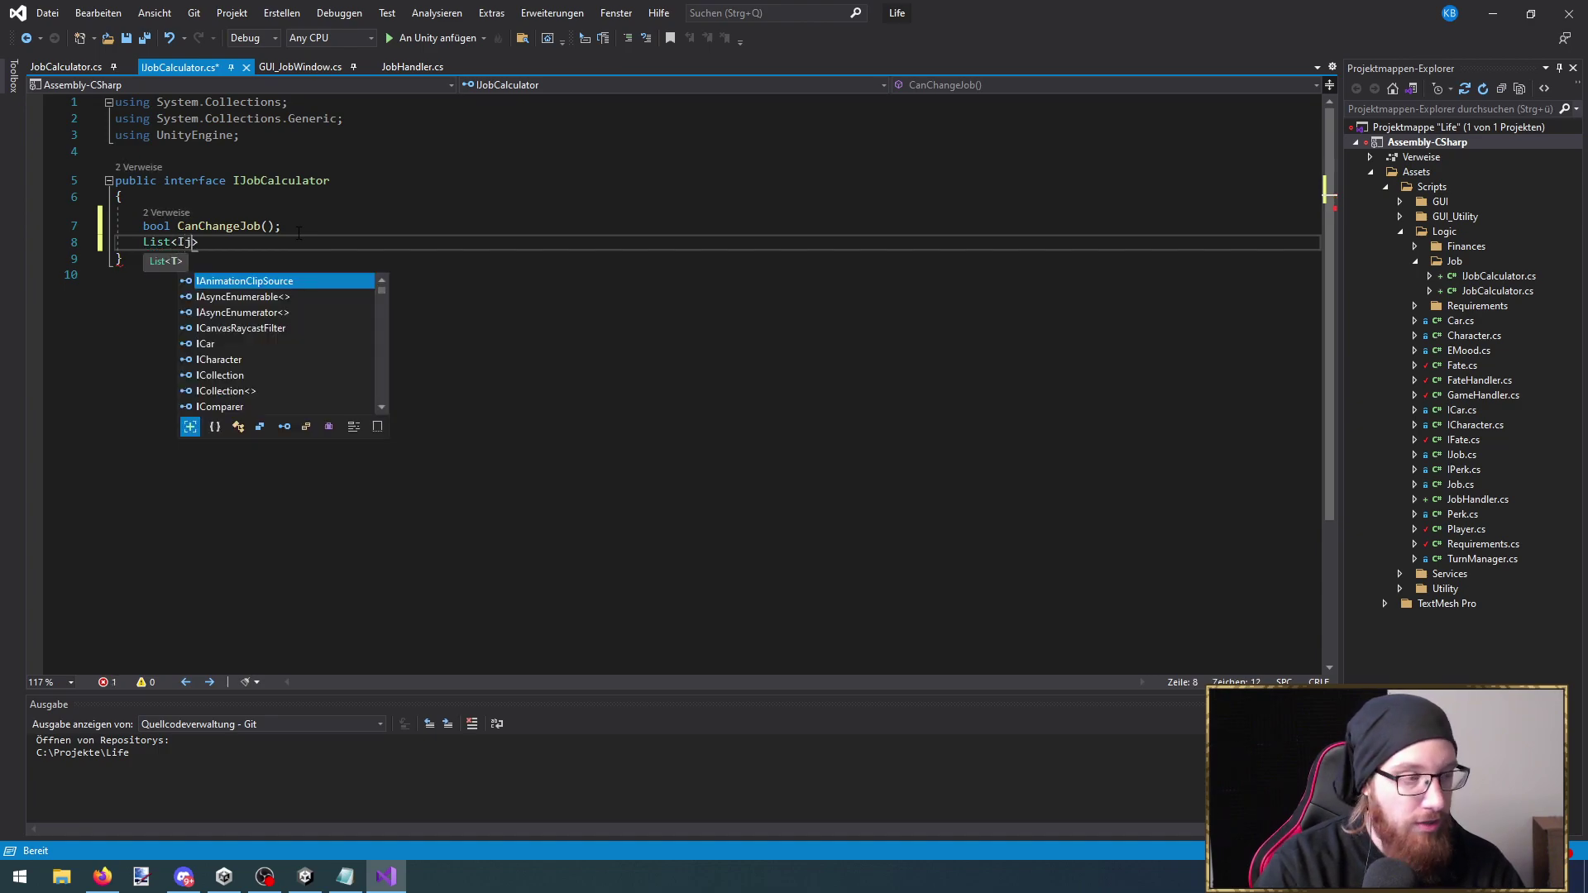
{"action": "type", "text": "ob"}
{"action": "key", "text": "Tab"}
{"action": "type", "text": ">"}
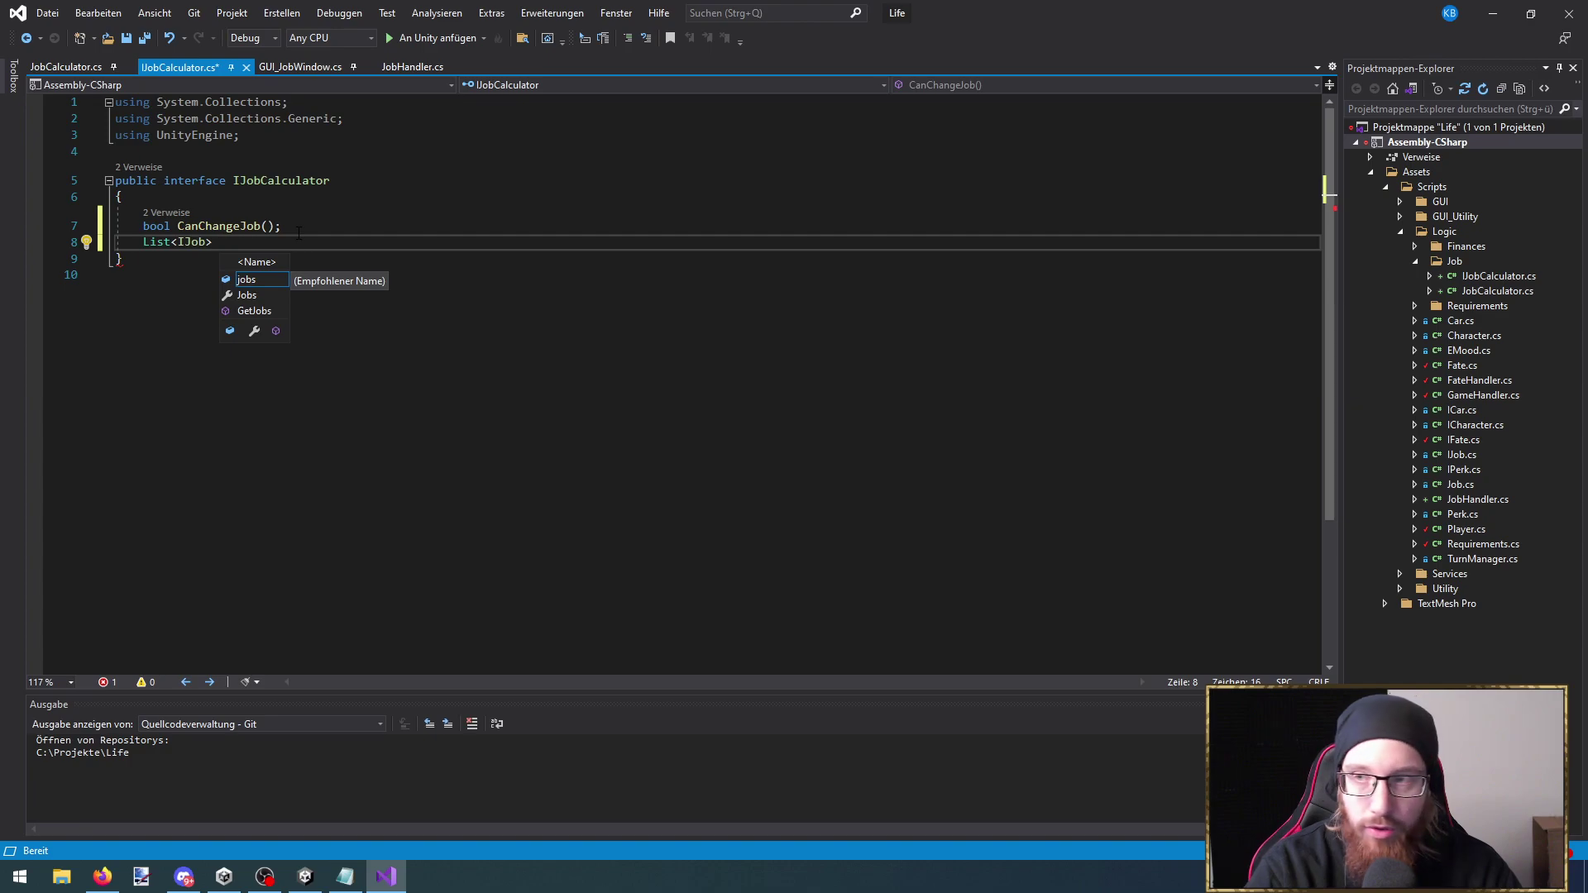
Complete the List<IJob> declaration as the method SelectableJobs() and save the interface file
{"action": "type", "text": "sele"}
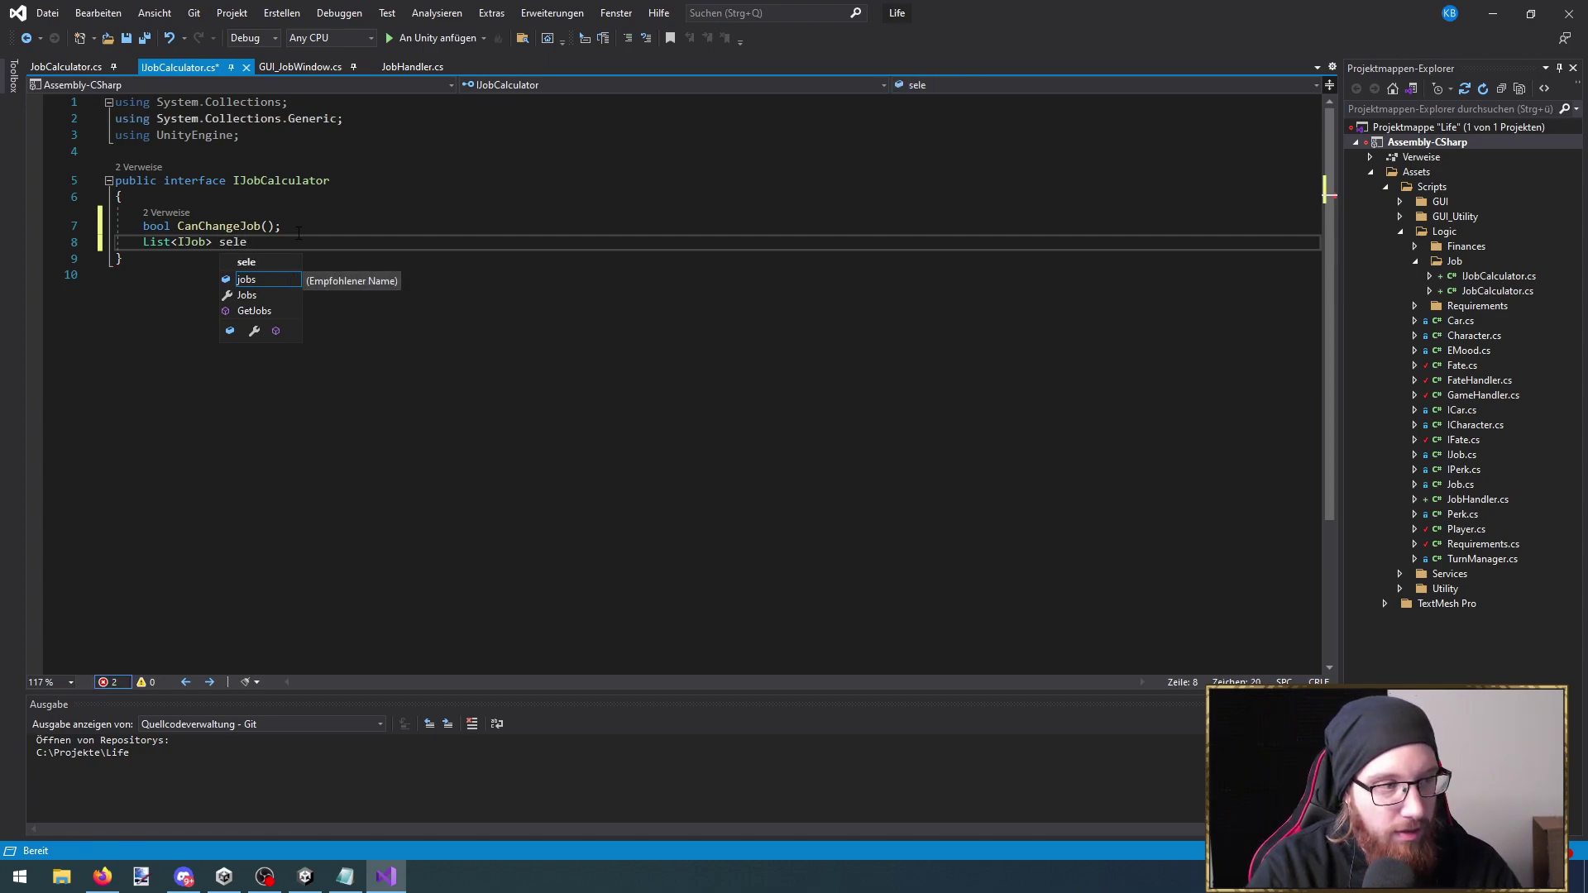
{"action": "key", "text": "BackSpace"}
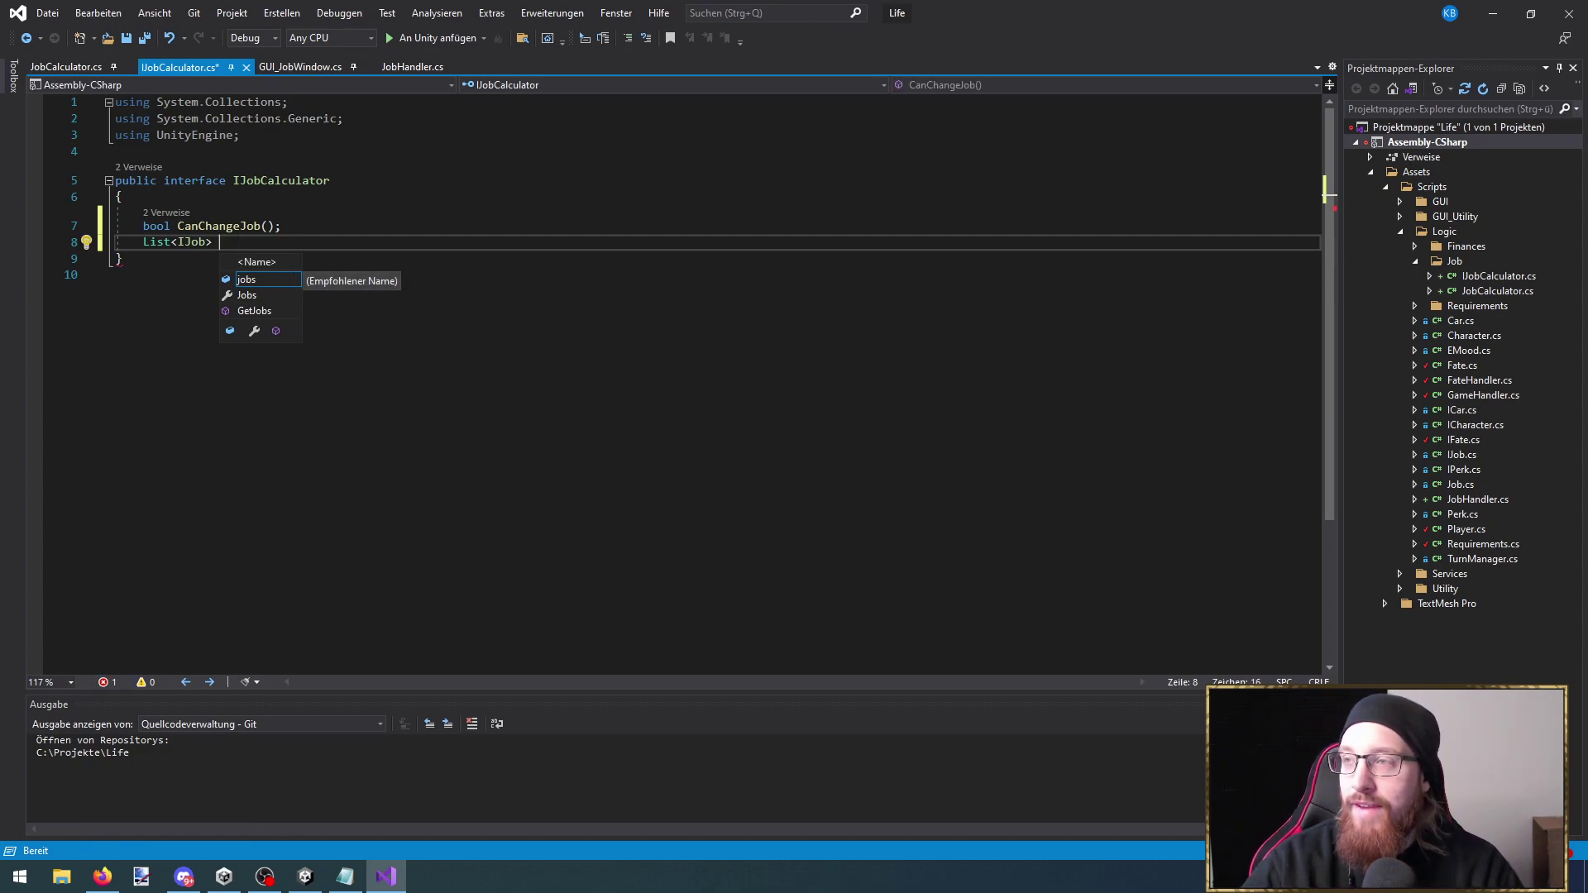
{"action": "key", "text": "alt+Tab"}
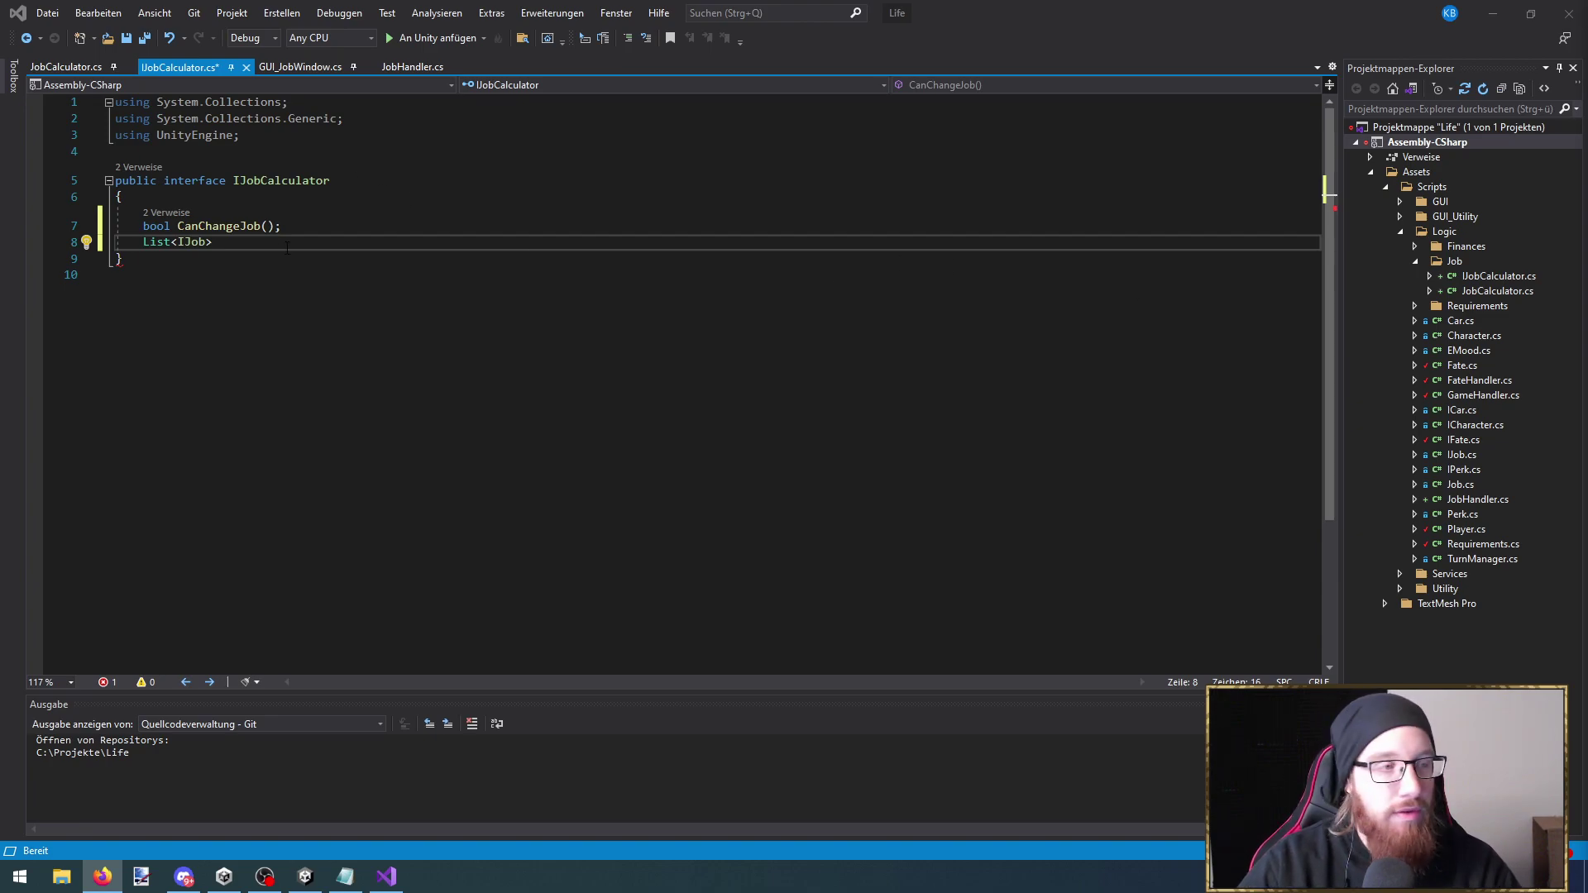
{"action": "key", "text": "alt+Tab"}
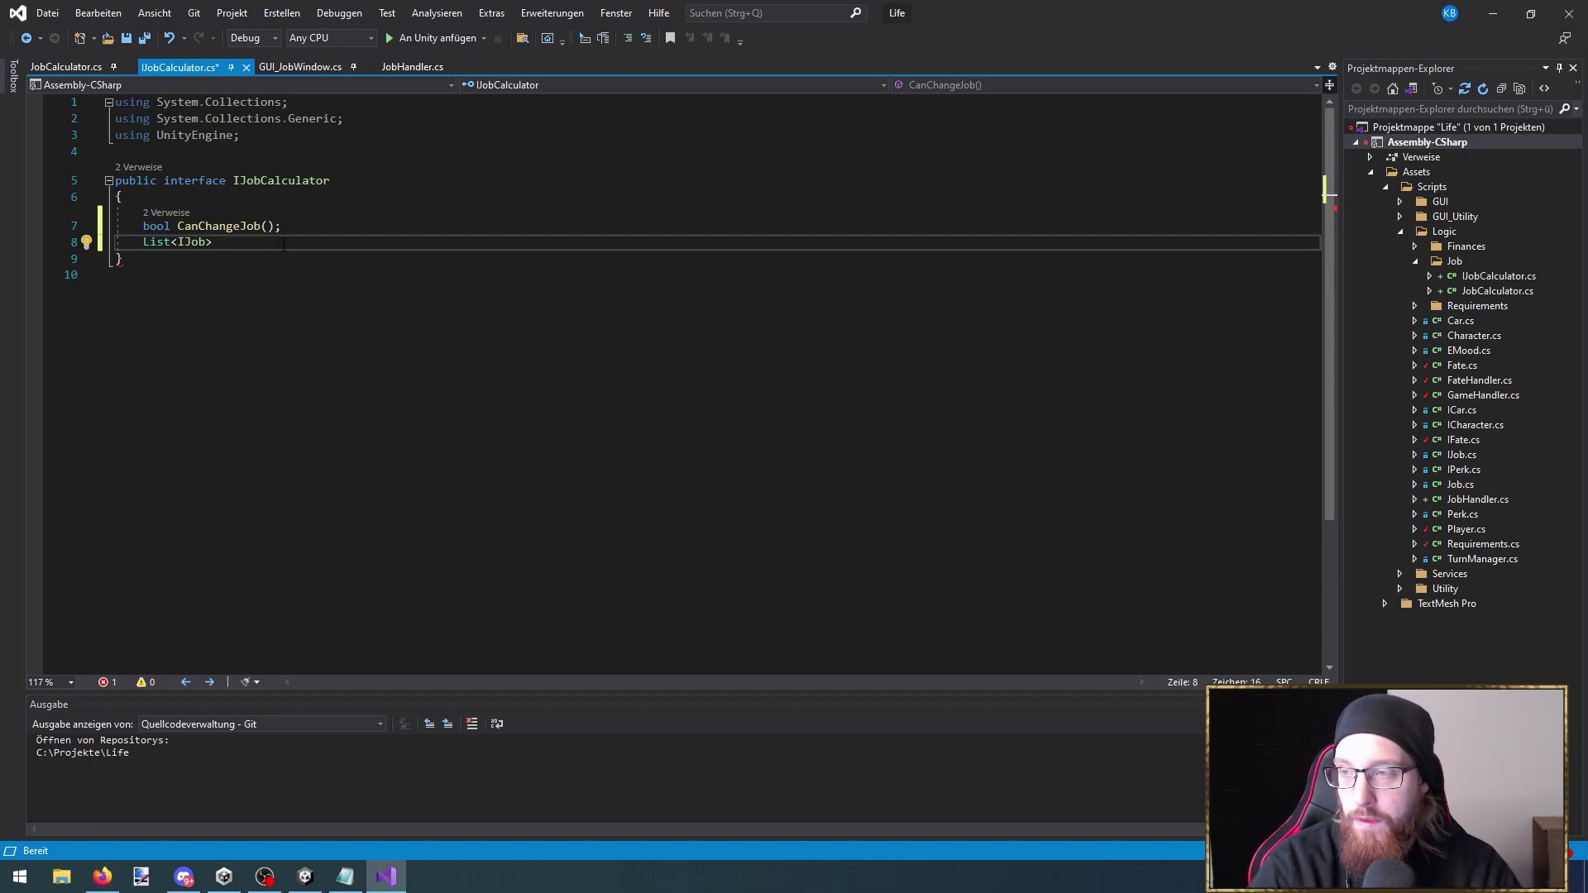
{"action": "type", "text": "SelectableJobs();"}
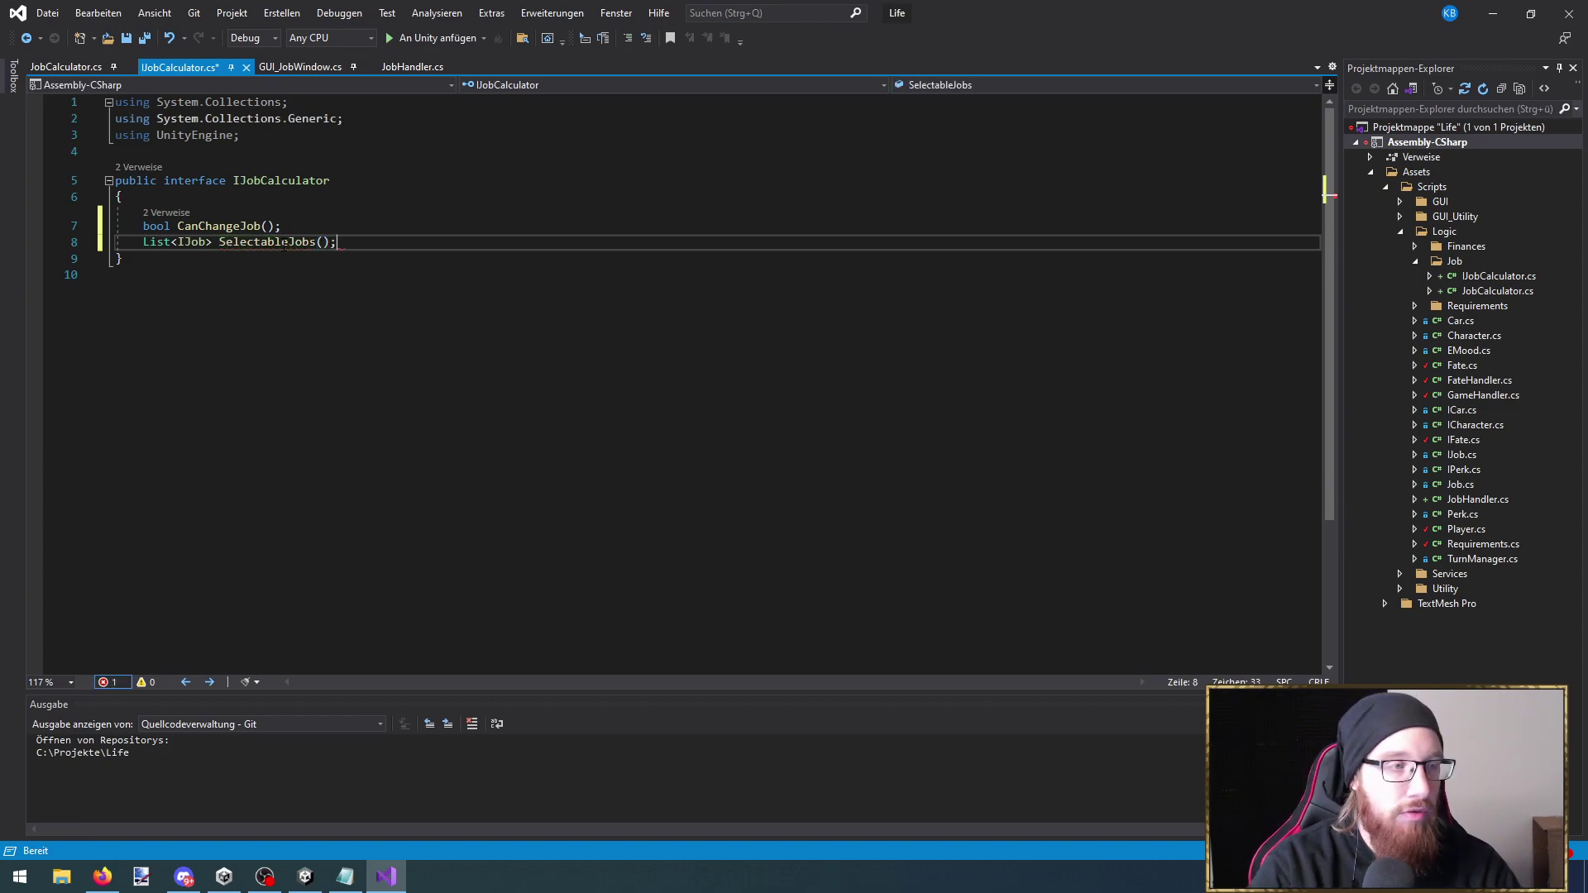
{"action": "key", "text": "ctrl+s"}
Generate the missing IJobCalculator interface implementation, SelectableJobs(), in the JobCalculator class
{"action": "left_click", "coordinate": [66, 66]}
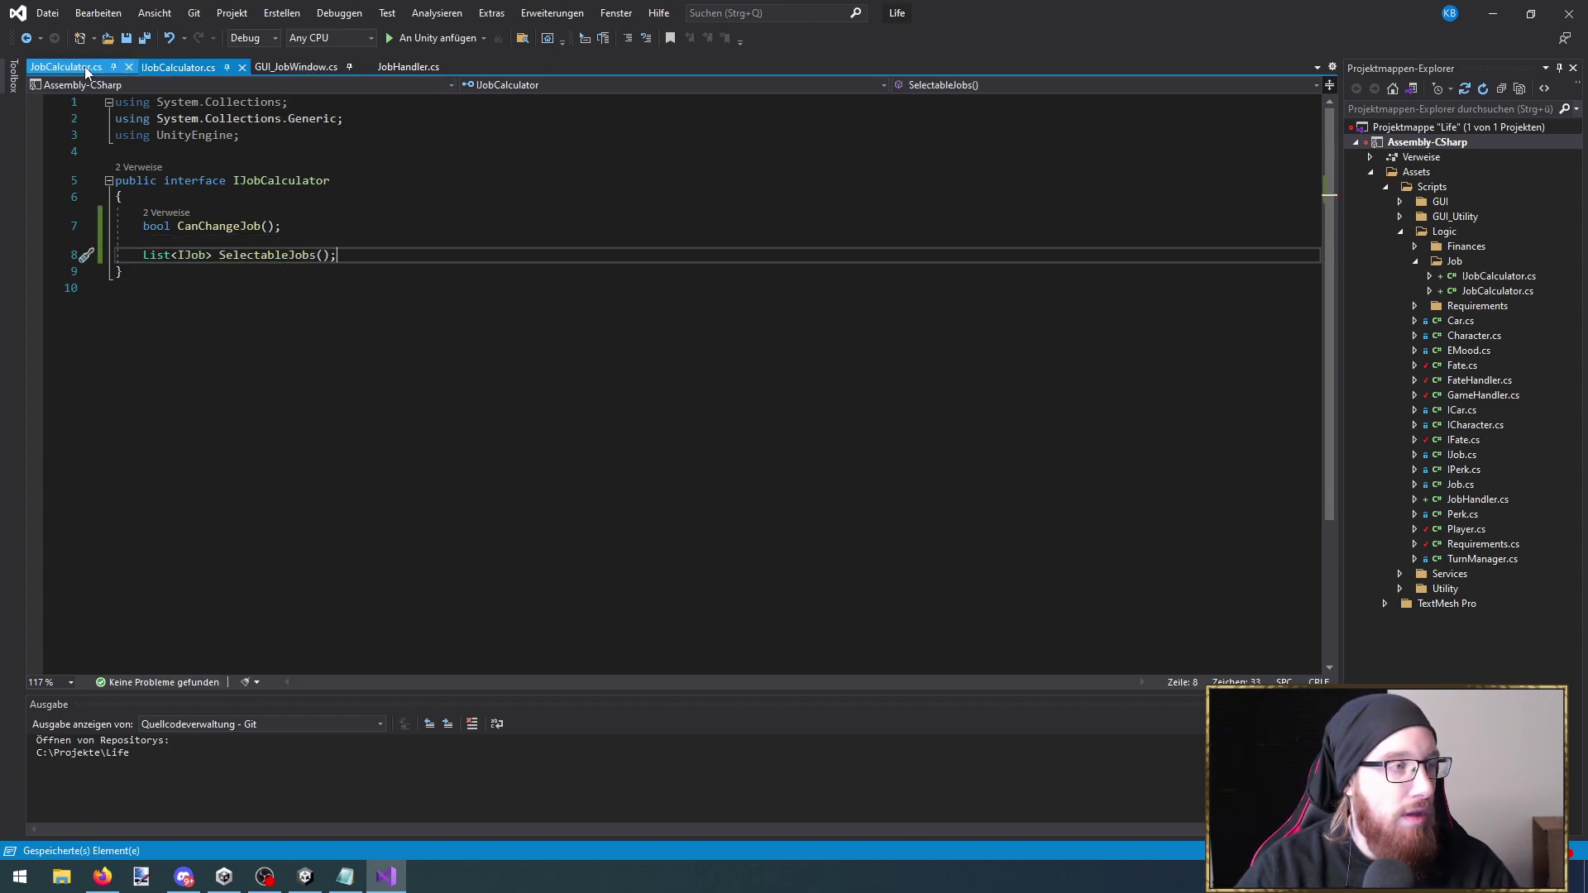
{"action": "left_click", "coordinate": [385, 259]}
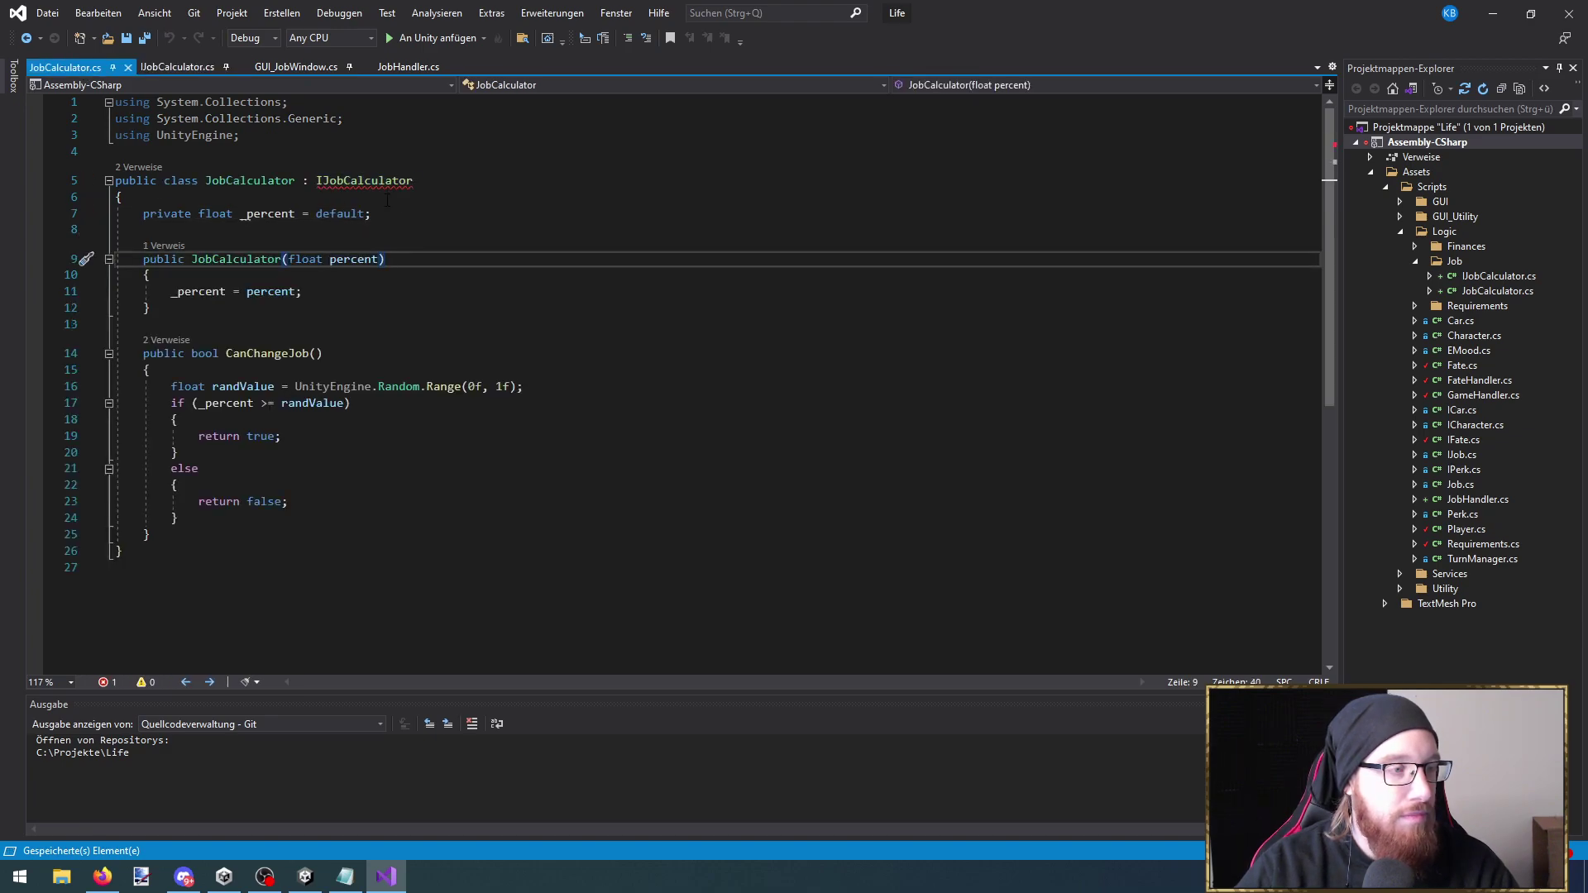
{"action": "left_click", "coordinate": [364, 181]}
{"action": "key", "text": "ctrl+period"}
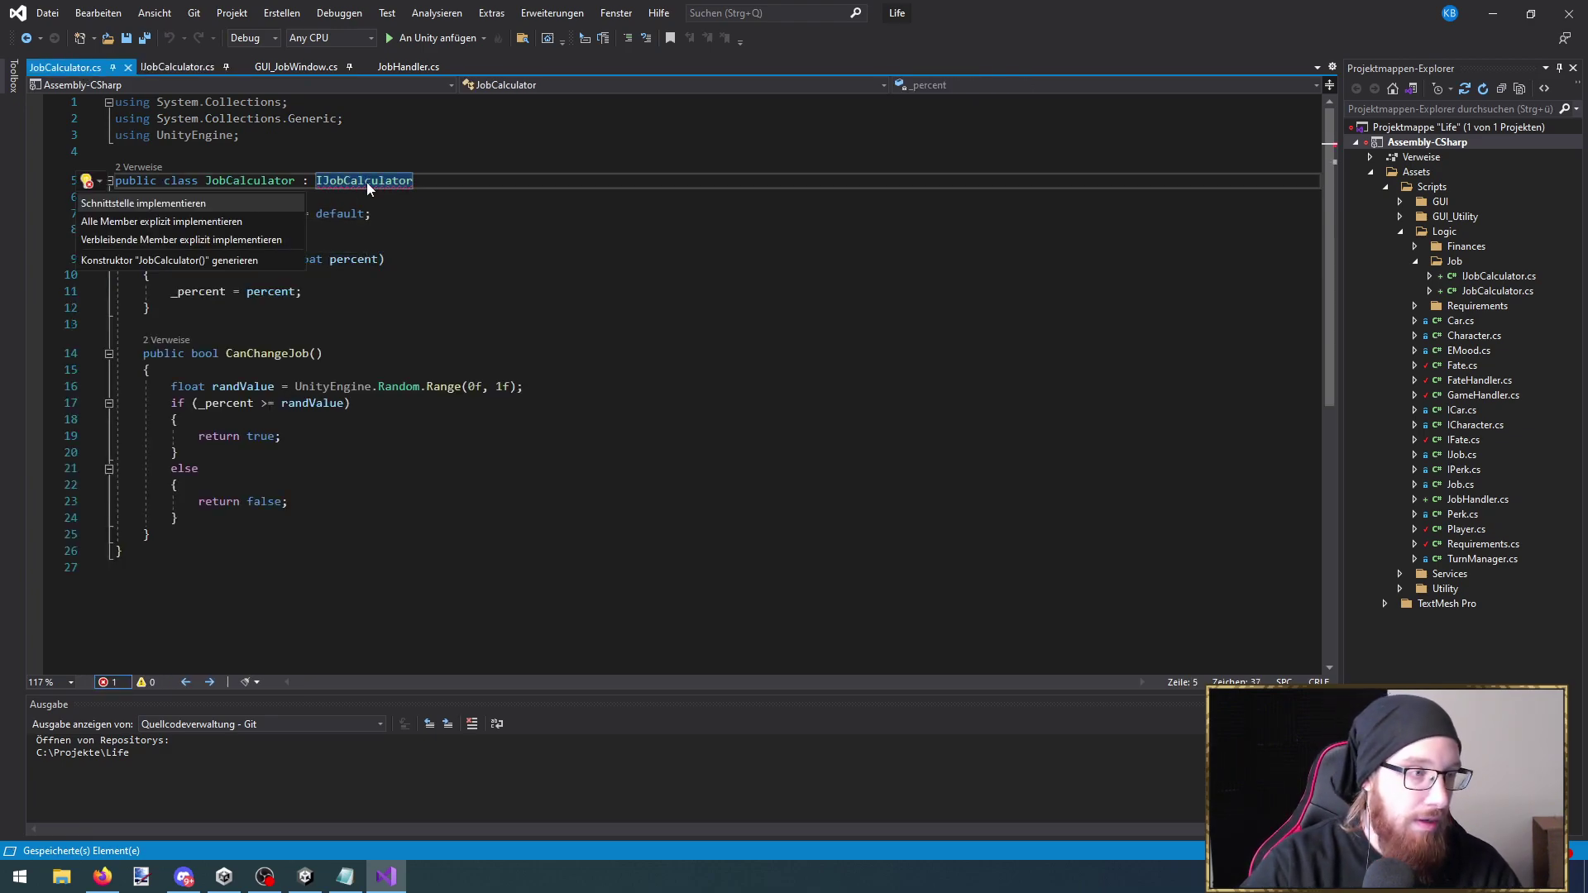
{"action": "key", "text": "Return"}
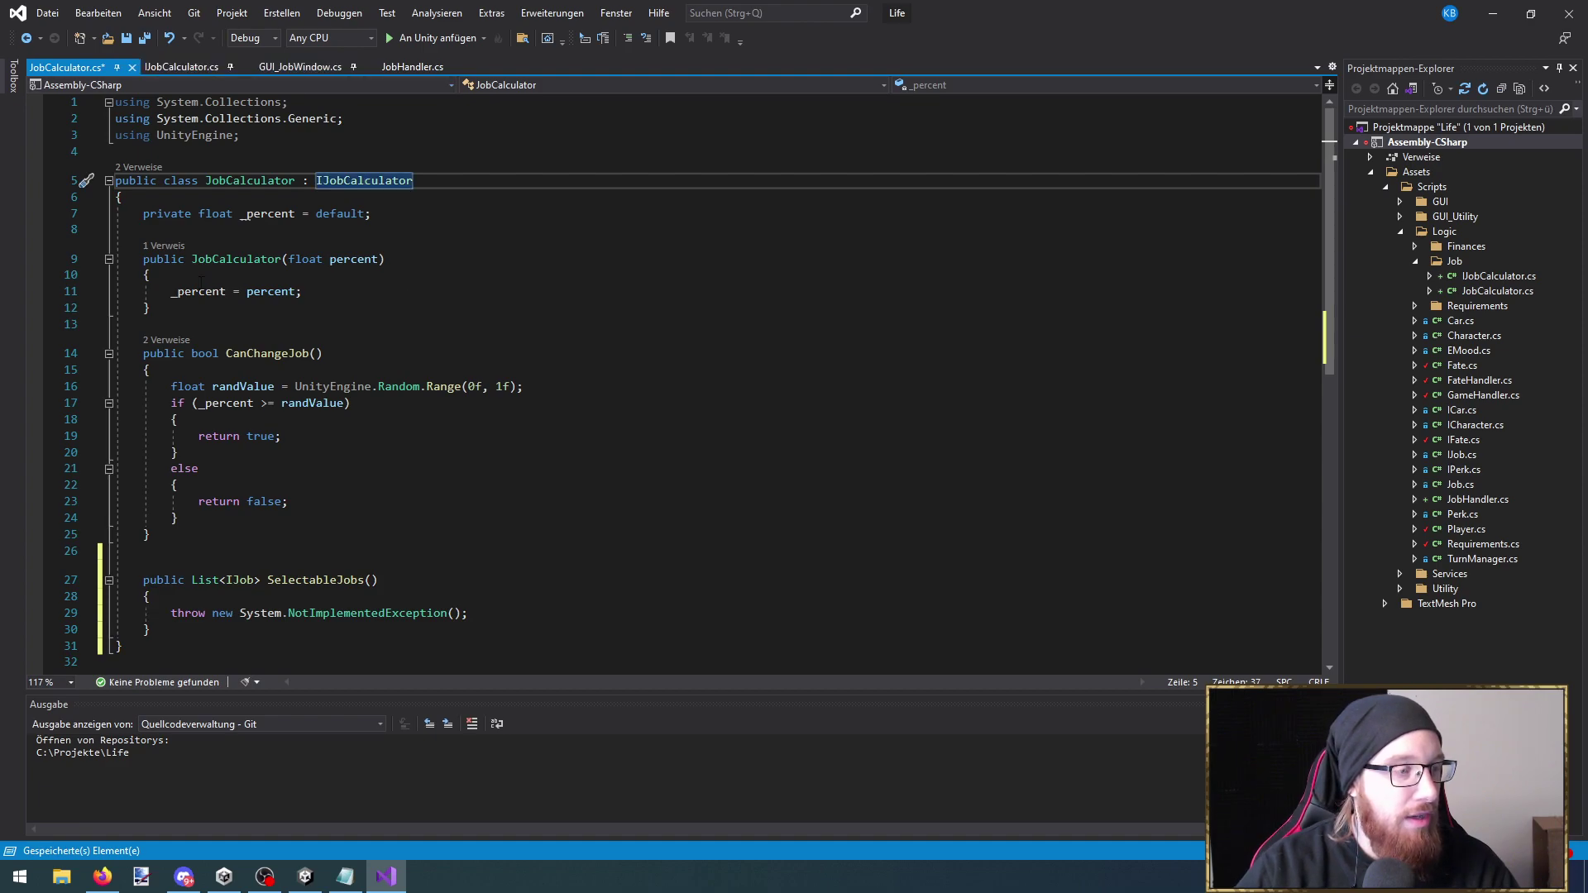
Add the parameter List<IJob> allJobs to SelectableJobs in the IJobCalculator interface
{"action": "left_click", "coordinate": [177, 66]}
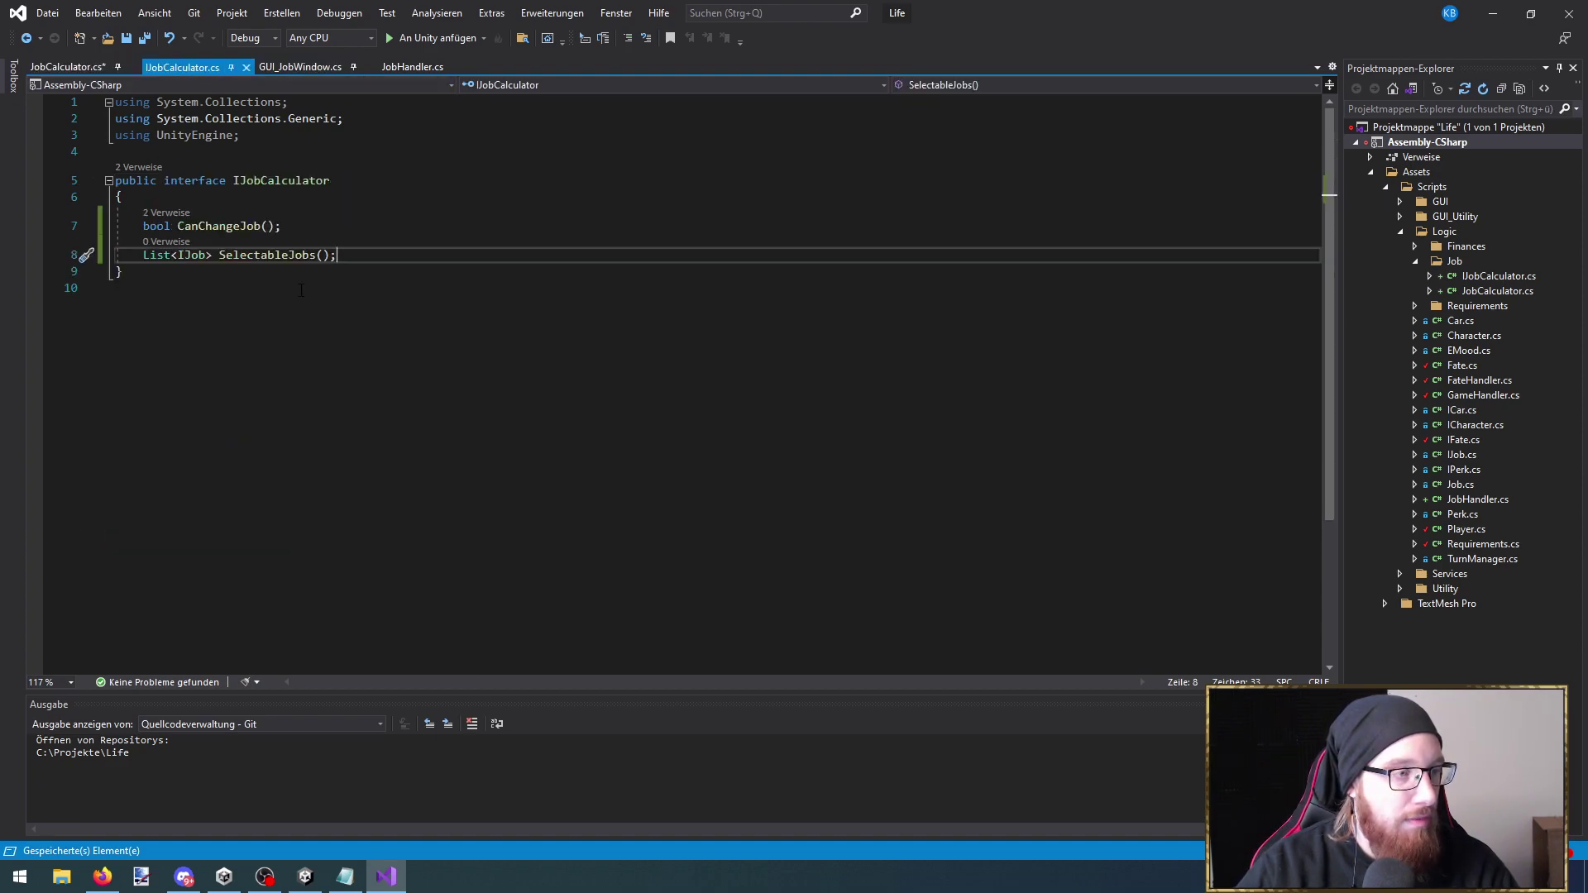
{"action": "type", "text": "List<IJob> "}
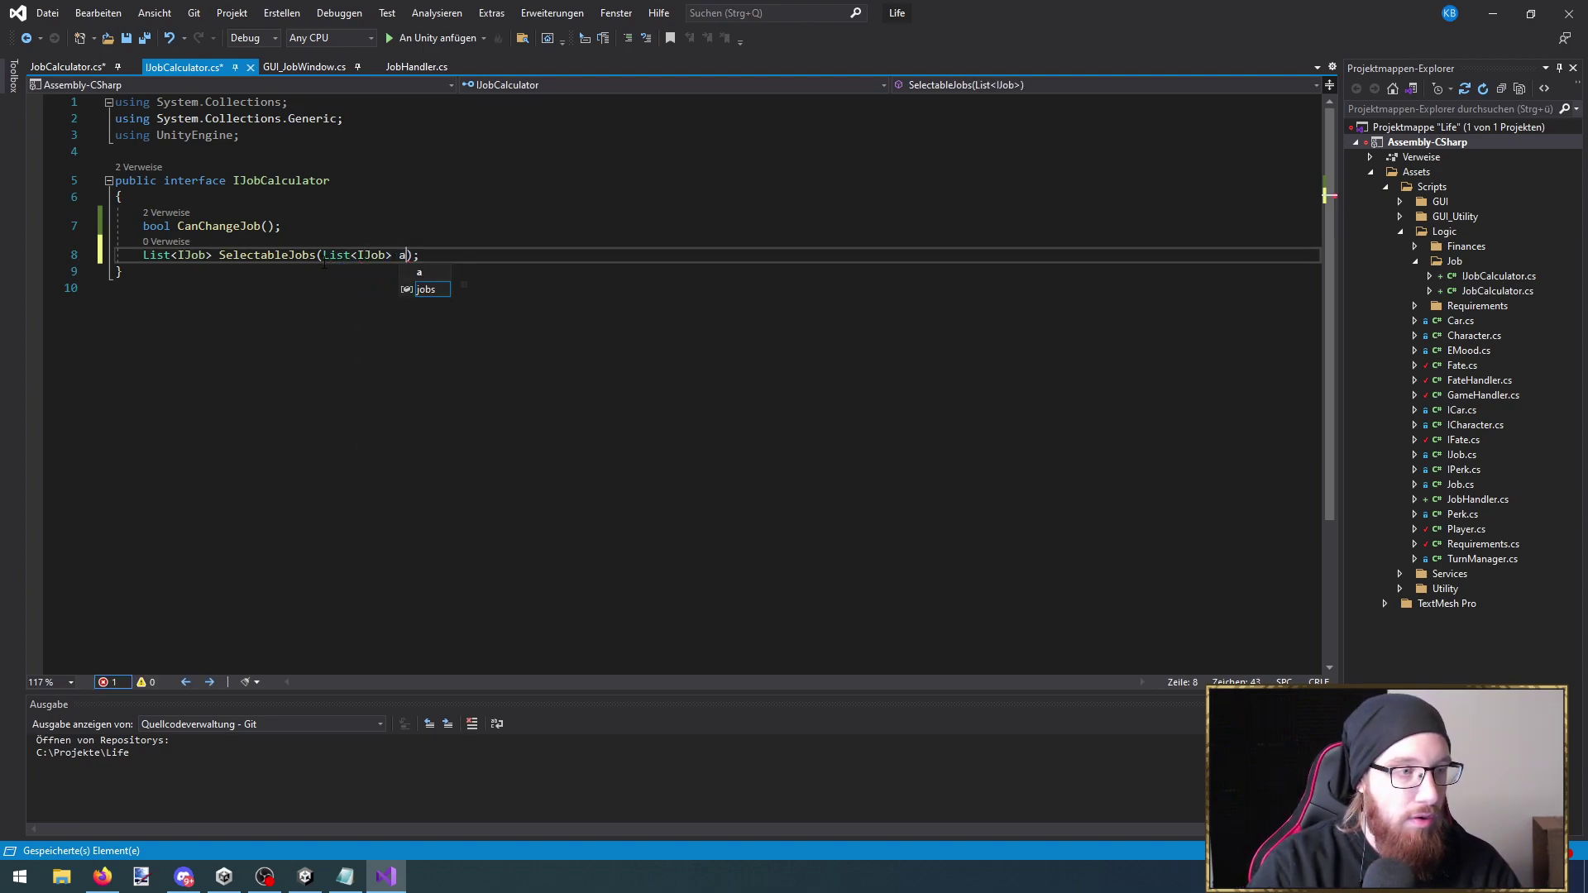
{"action": "type", "text": "allJobs"}
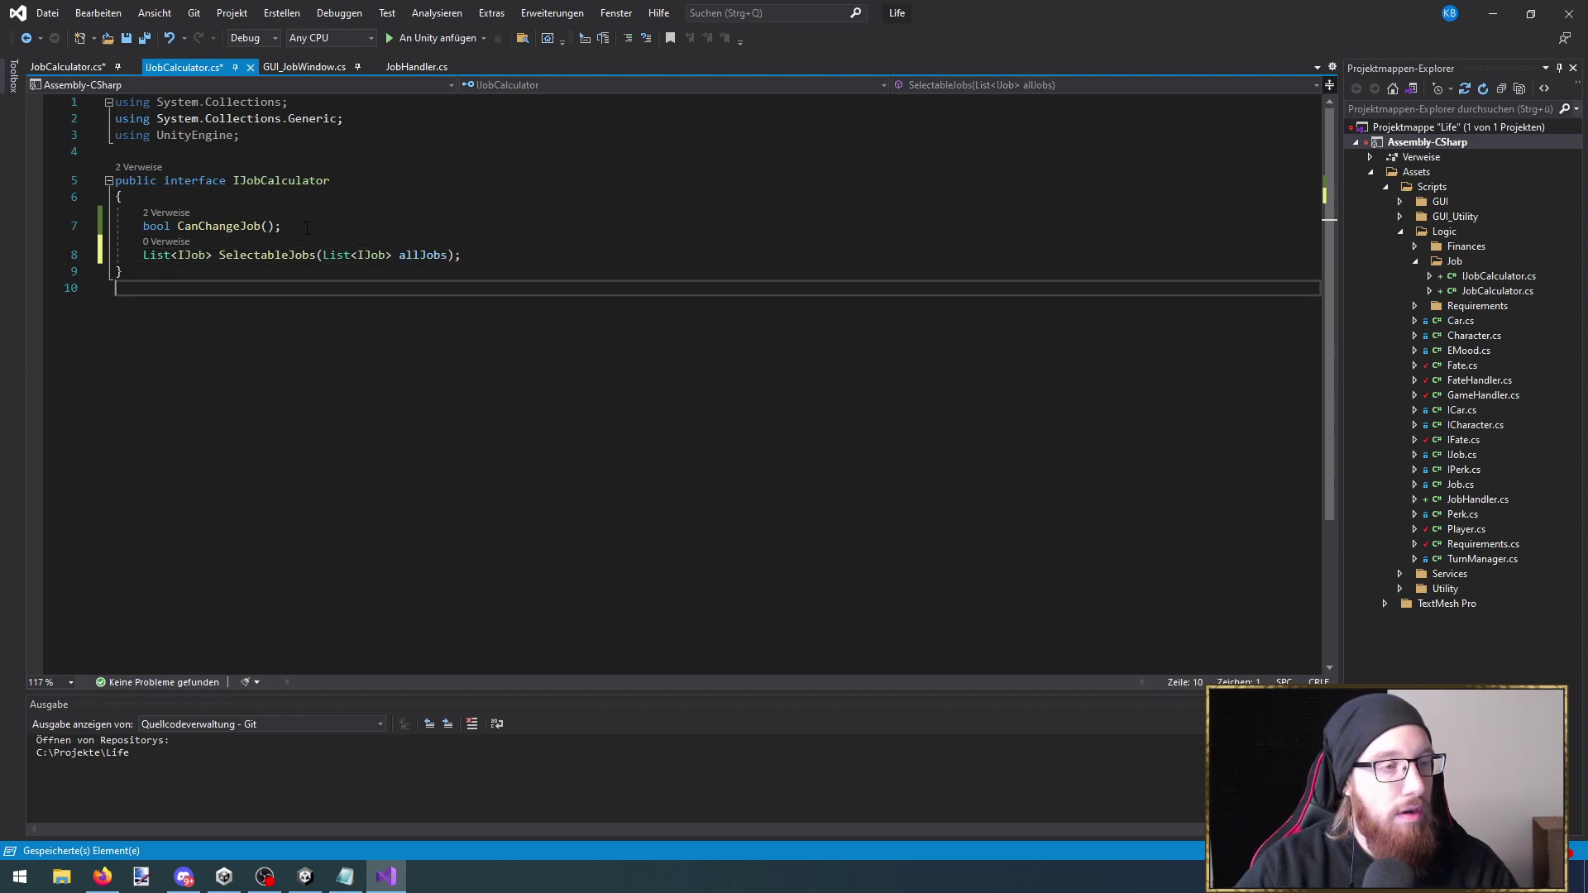
Generate the SelectableJobs(List<IJob> allJobs) implementation in JobCalculator, delete the parameterless stub and save
{"action": "left_click", "coordinate": [67, 66]}
{"action": "left_click", "coordinate": [389, 258]}
{"action": "key", "text": "ctrl+s"}
{"action": "left_click", "coordinate": [352, 180]}
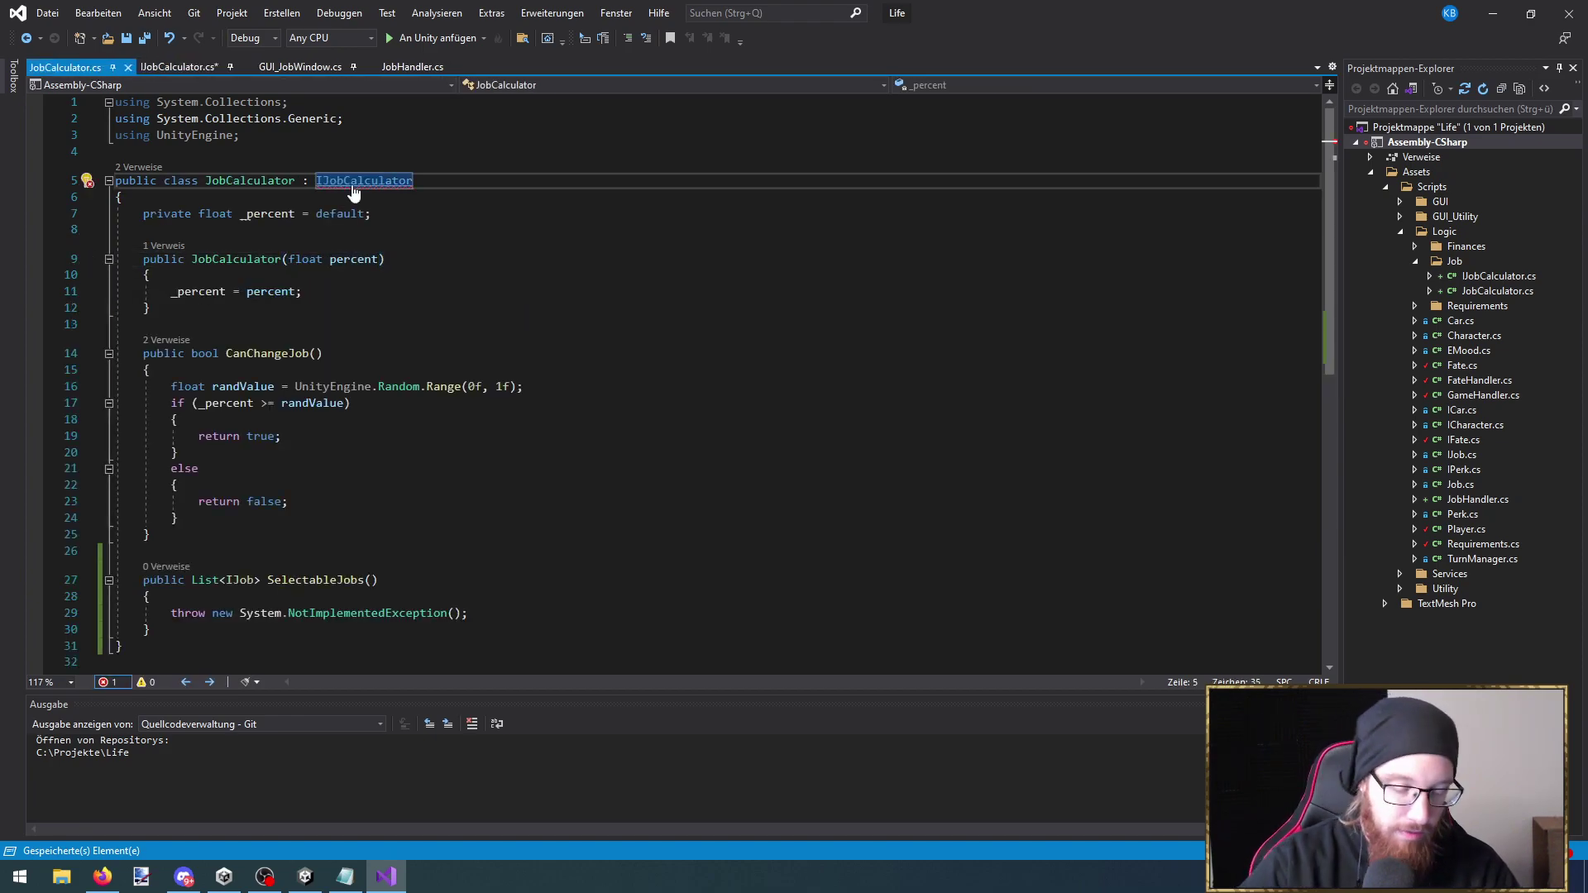
{"action": "key", "text": "ctrl+period"}
{"action": "key", "text": "Return"}
{"action": "left_click_drag", "start_coordinate": [214, 492], "coordinate": [118, 402]}
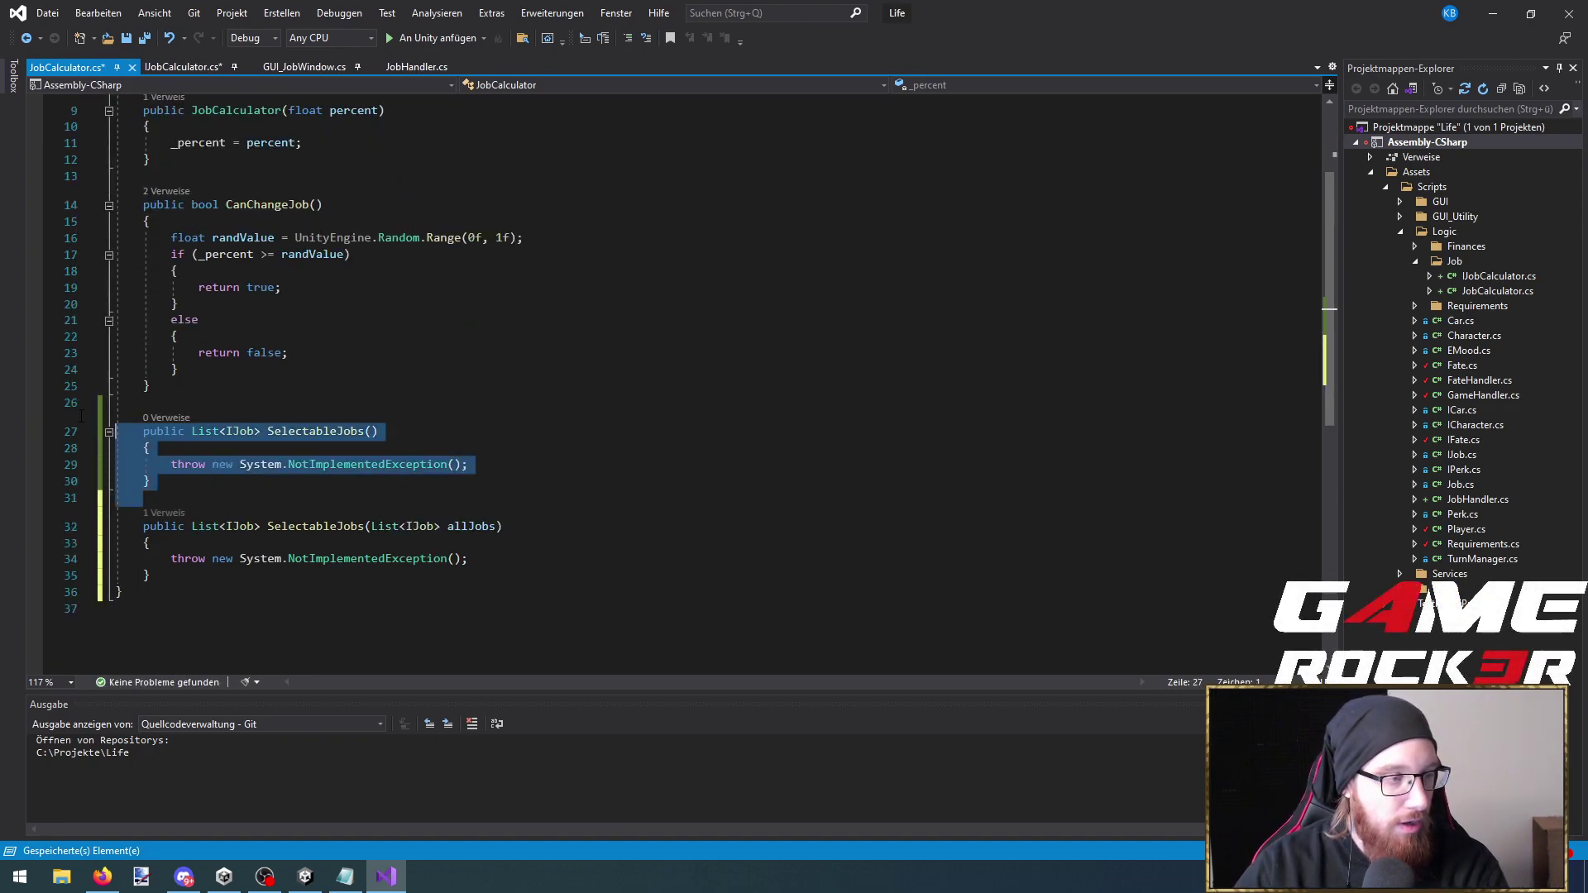
{"action": "key", "text": "Delete"}
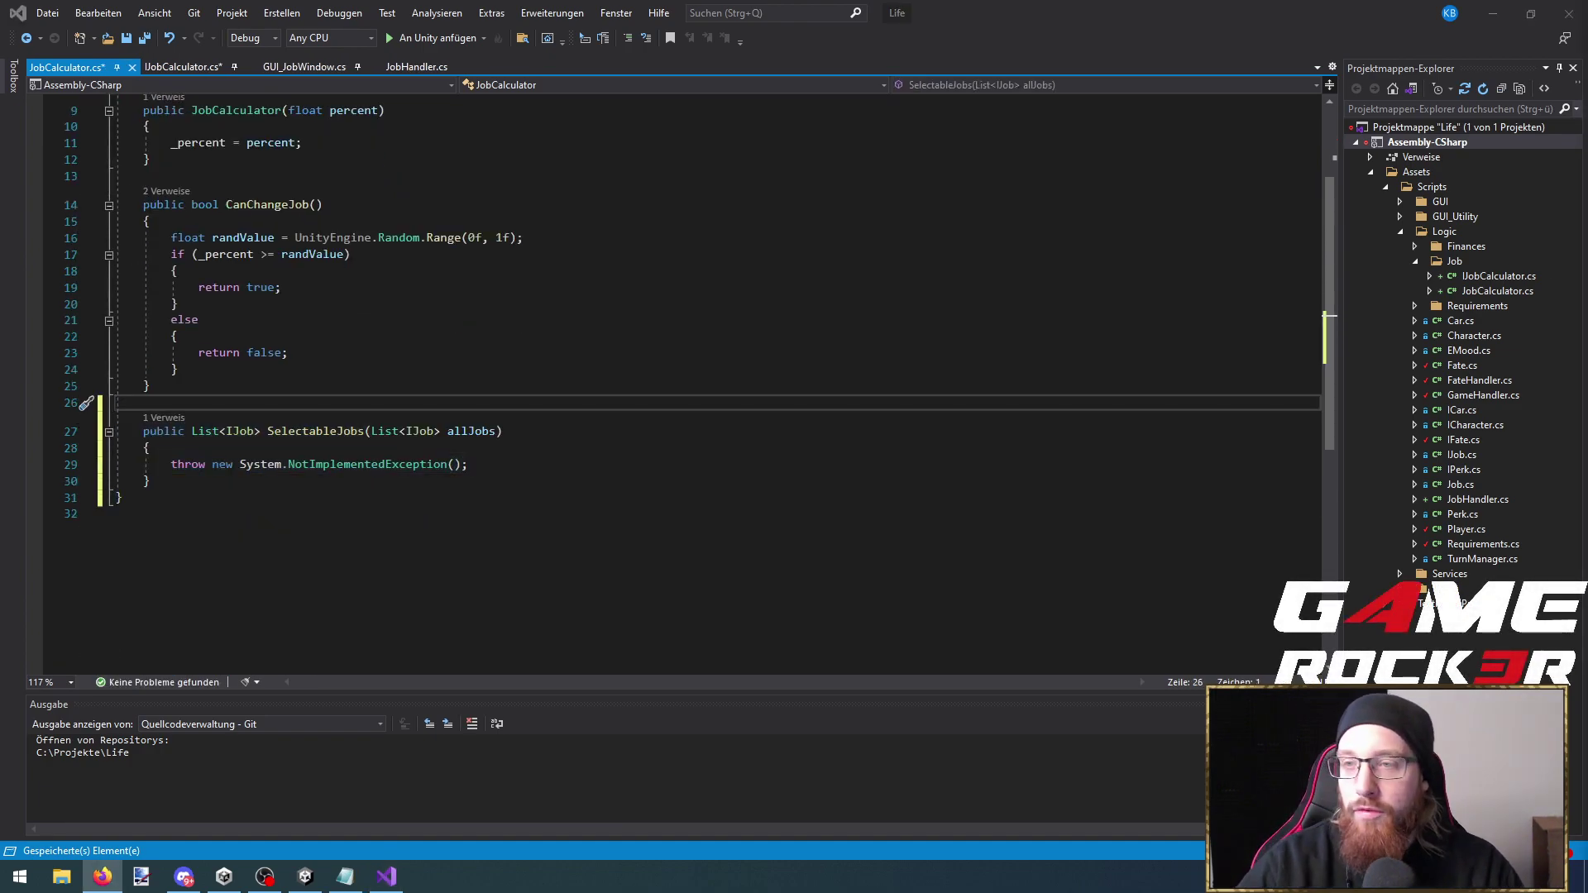
{"action": "key", "text": "ctrl+End"}
{"action": "key", "text": "ctrl+s"}
Replace the NotImplementedException line in SelectableJobs with "return allJobs;" and save the script
{"action": "left_click_drag", "start_coordinate": [468, 464], "coordinate": [170, 464]}
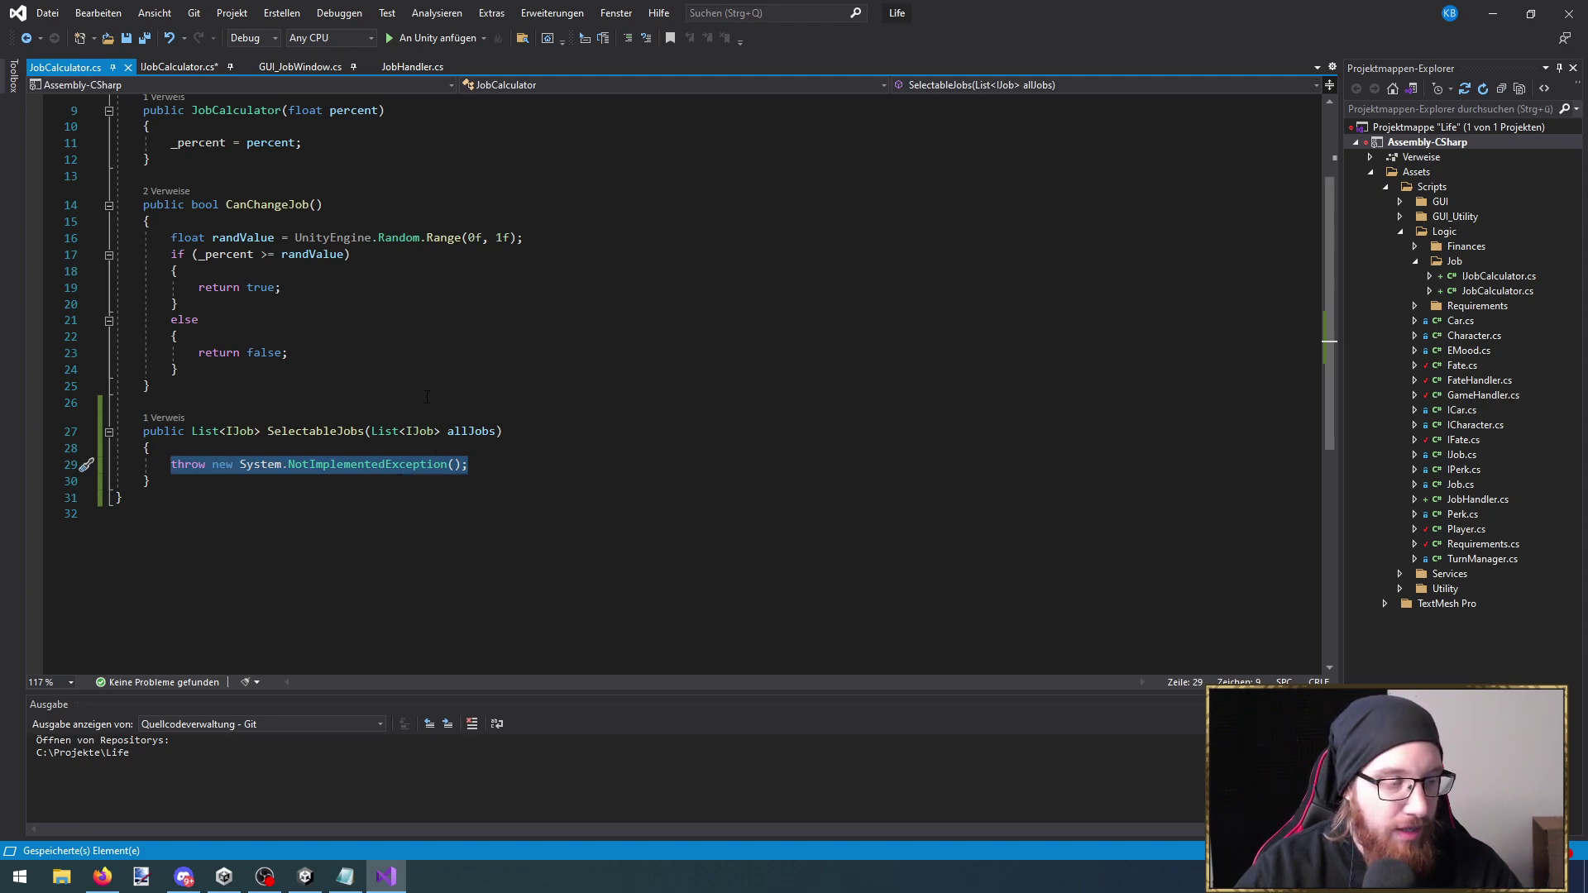
{"action": "double_click", "coordinate": [471, 430]}
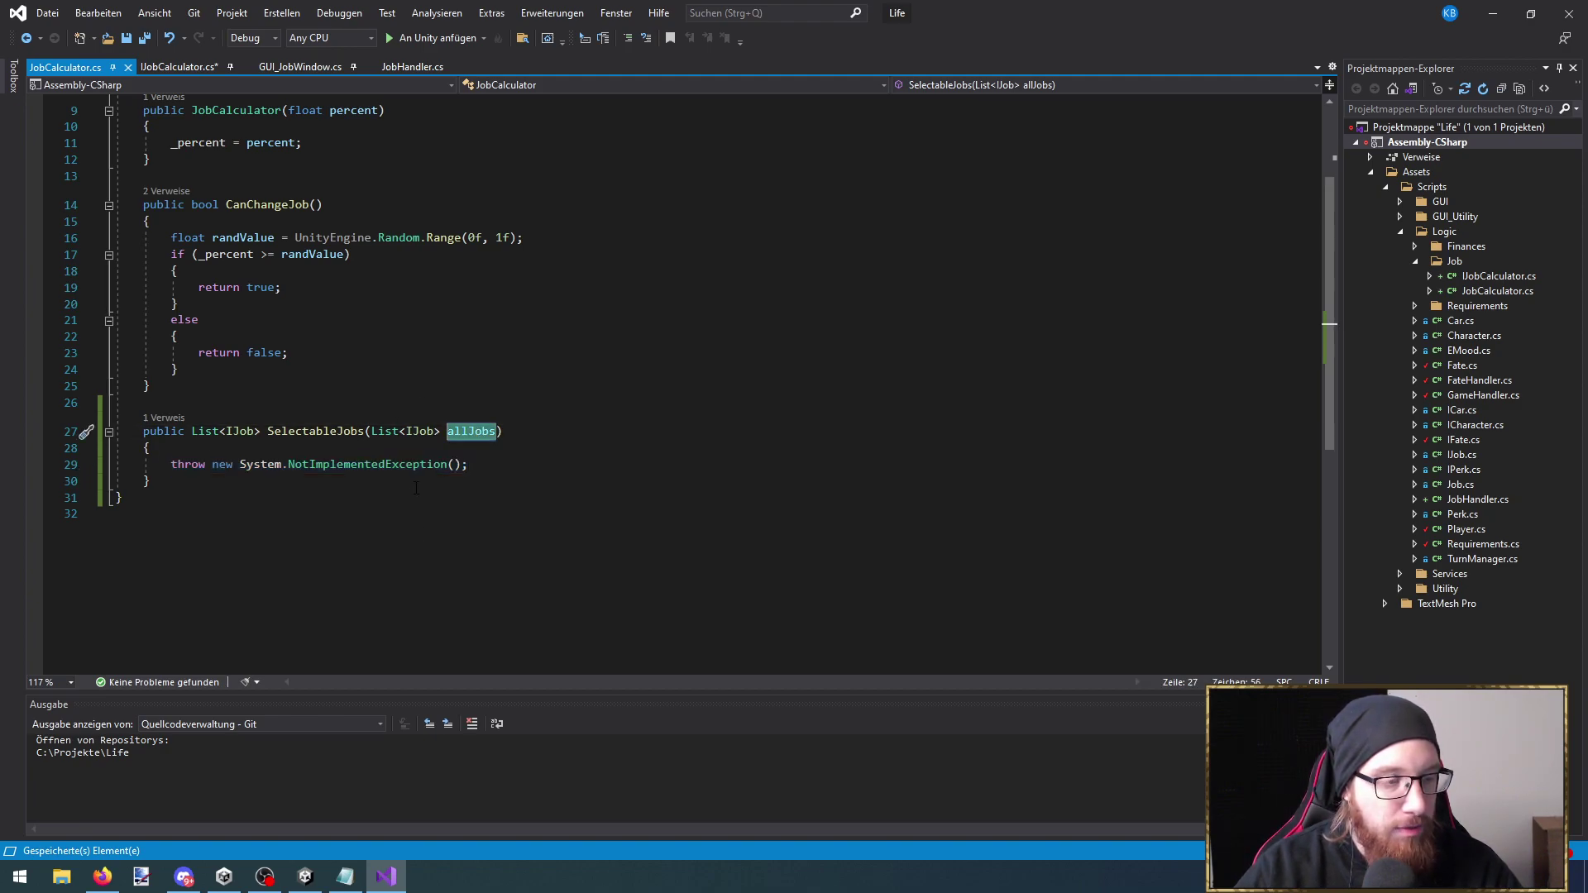
{"action": "left_click", "coordinate": [235, 434]}
{"action": "left_click_drag", "start_coordinate": [468, 464], "coordinate": [174, 474]}
{"action": "type", "text": "r"}
{"action": "key", "text": "BackSpace"}
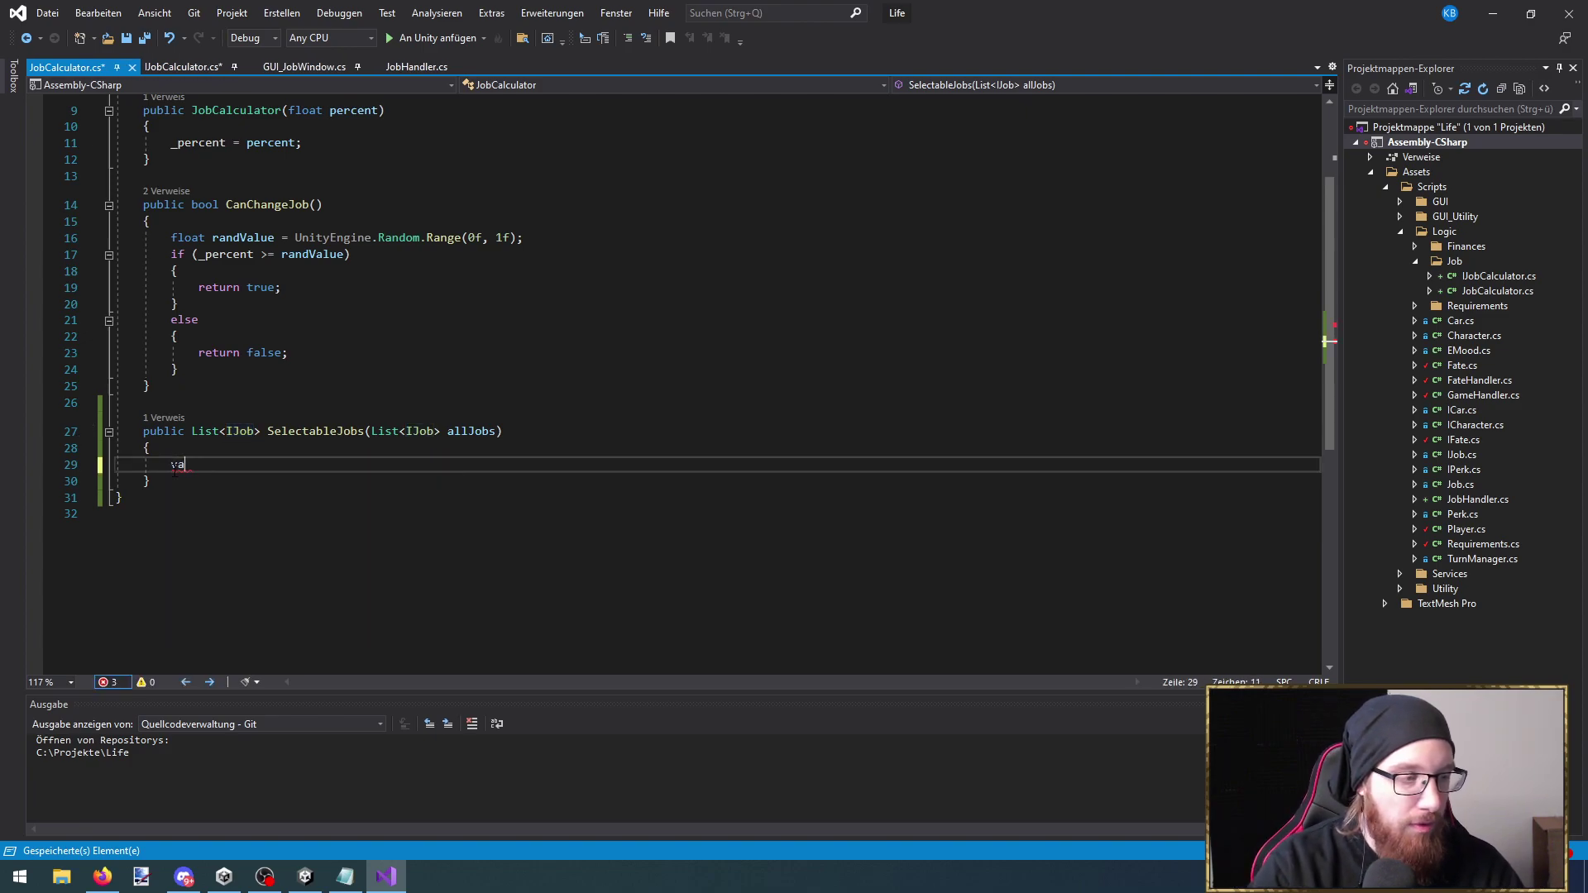
{"action": "type", "text": "return alljo"}
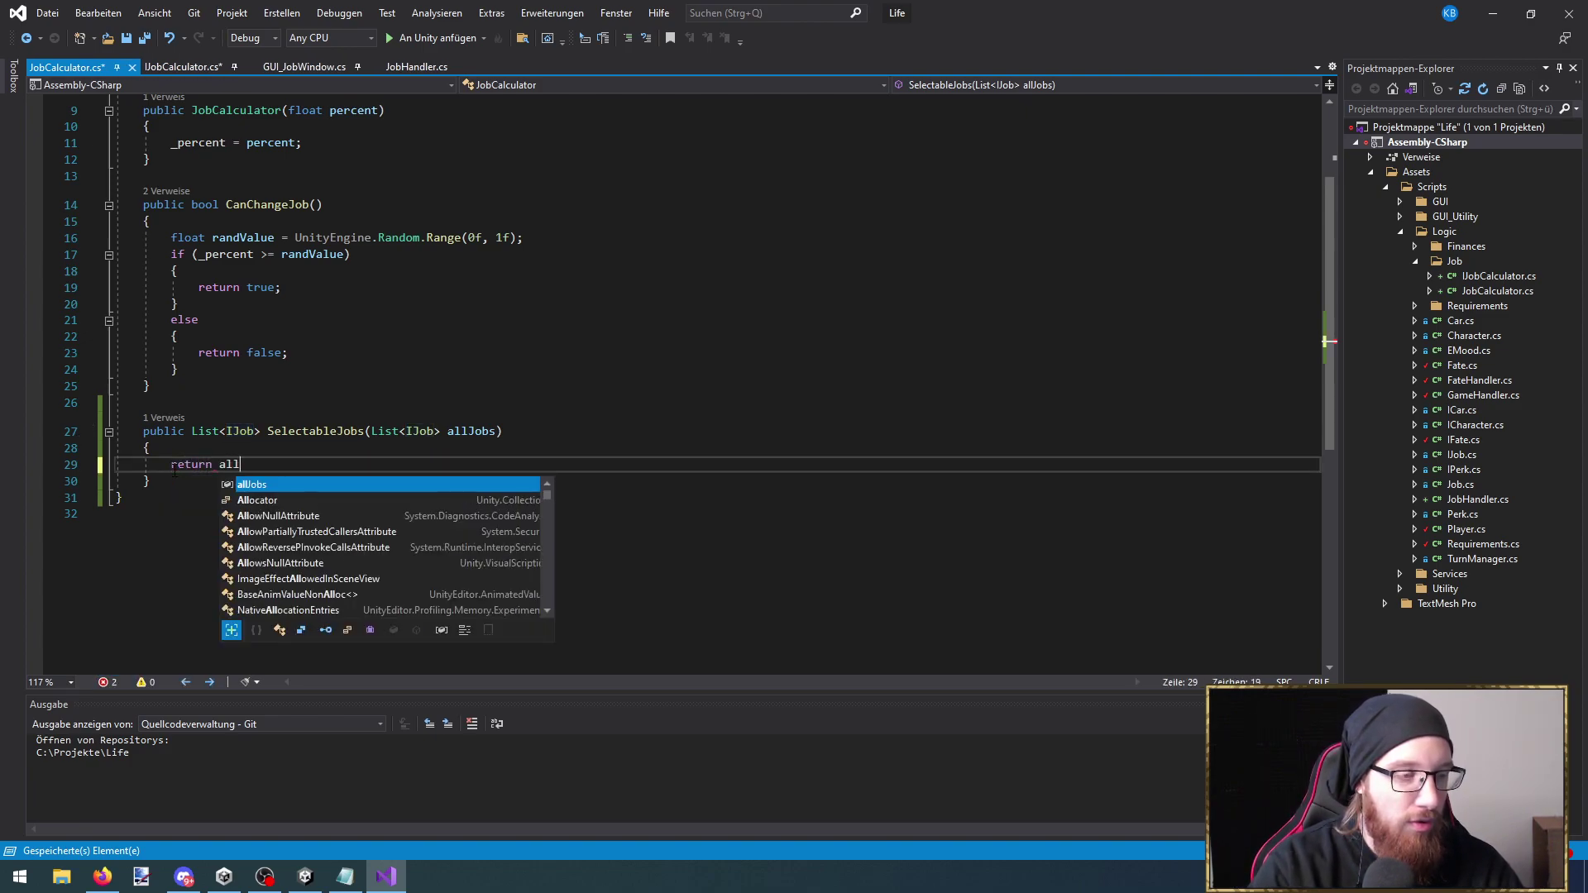
{"action": "key", "text": "Tab"}
{"action": "type", "text": ";"}
{"action": "key", "text": "ctrl+s"}
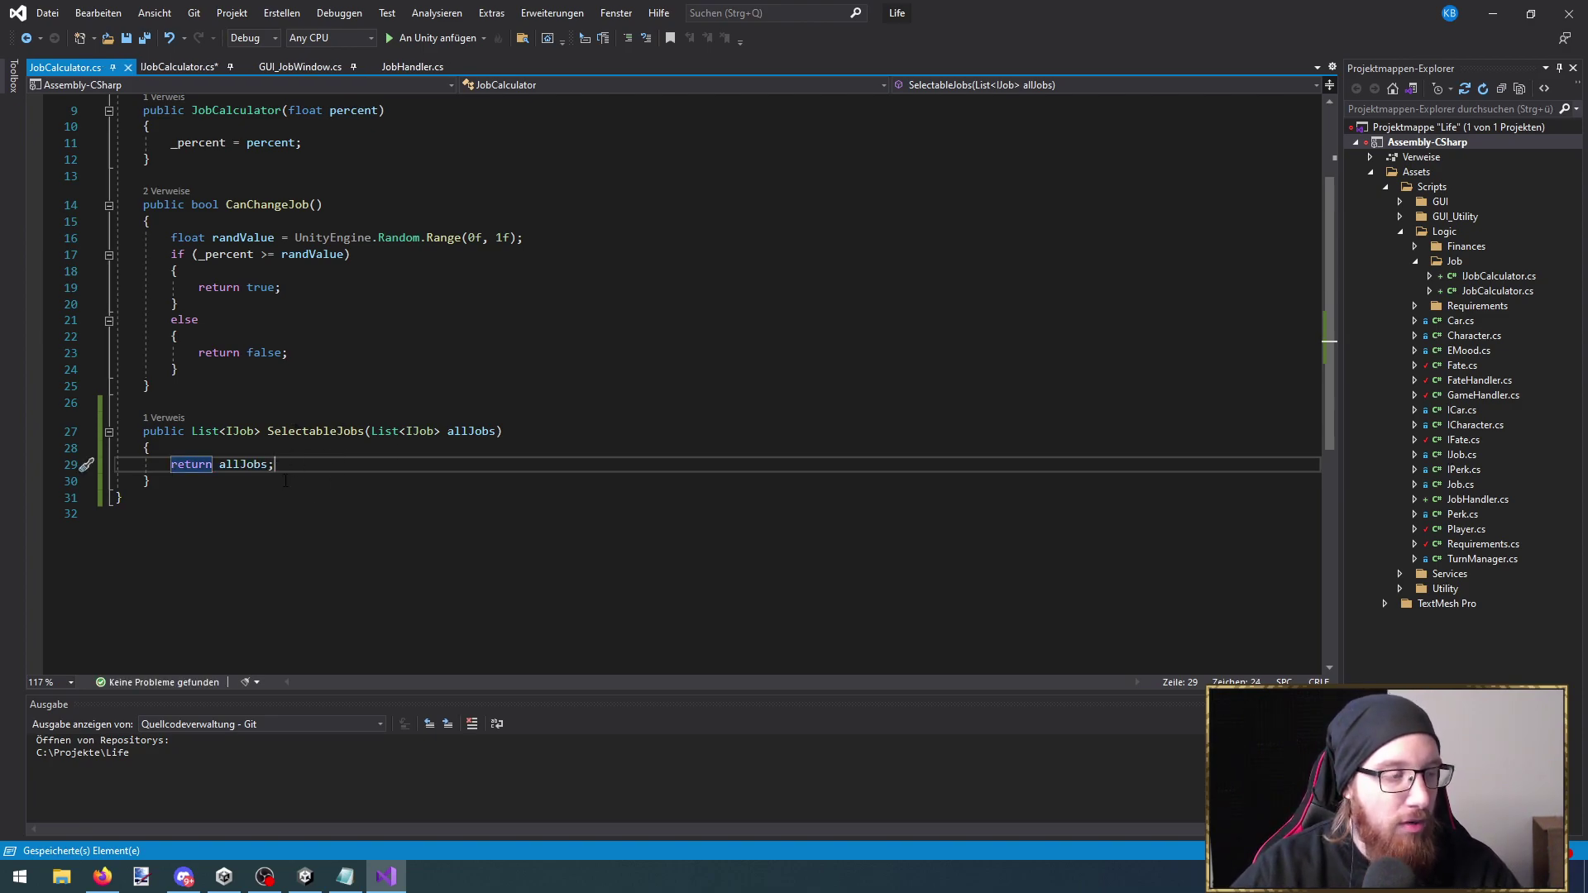
Show the list of code references to the JobCalculator class
{"action": "scroll", "coordinate": [331, 494], "scroll_direction": "up", "scroll_amount": 2}
{"action": "left_click", "coordinate": [312, 530]}
{"action": "left_click", "coordinate": [198, 419]}
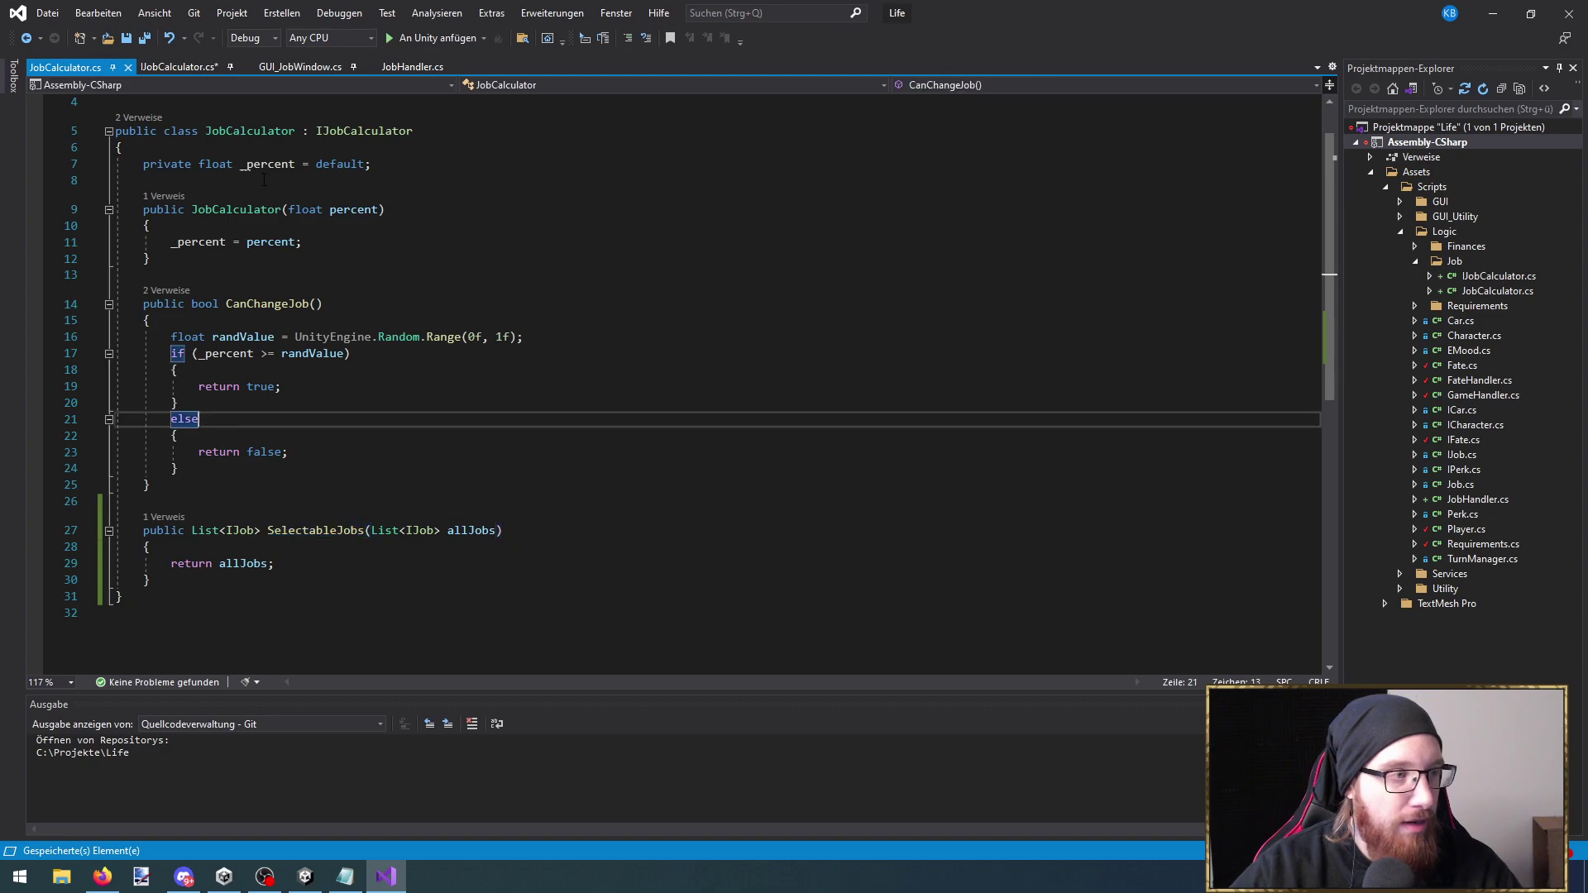
{"action": "left_click", "coordinate": [145, 123]}
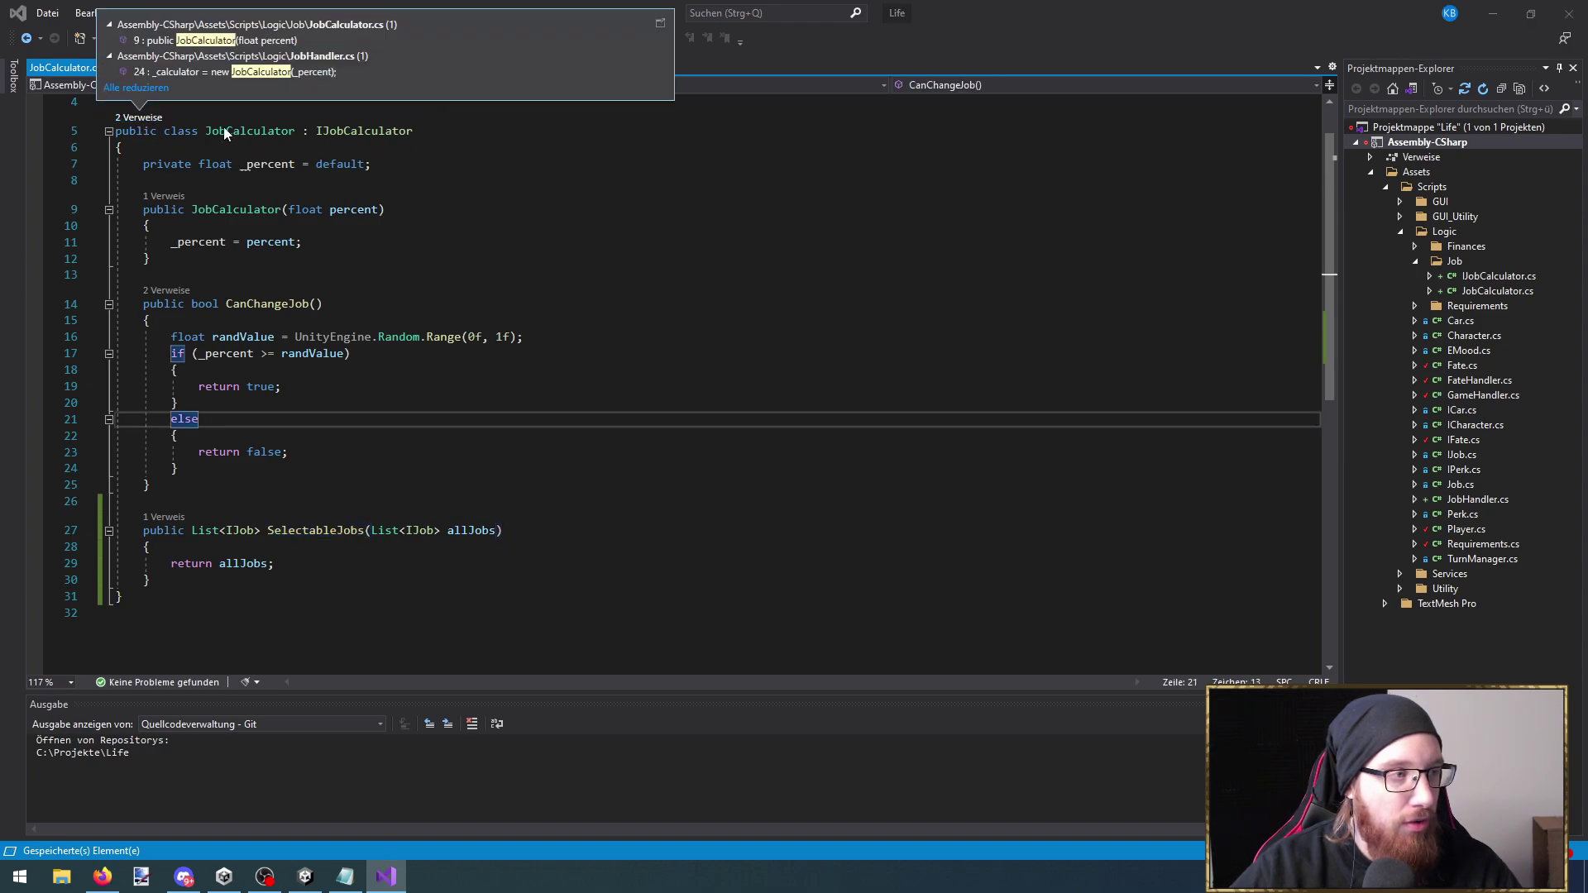
Open the JobHandler reference that creates the JobCalculator and examine how the script loads, changes and tries to change jobs
{"action": "double_click", "coordinate": [219, 71]}
{"action": "scroll", "coordinate": [452, 397], "scroll_direction": "down", "scroll_amount": 5}
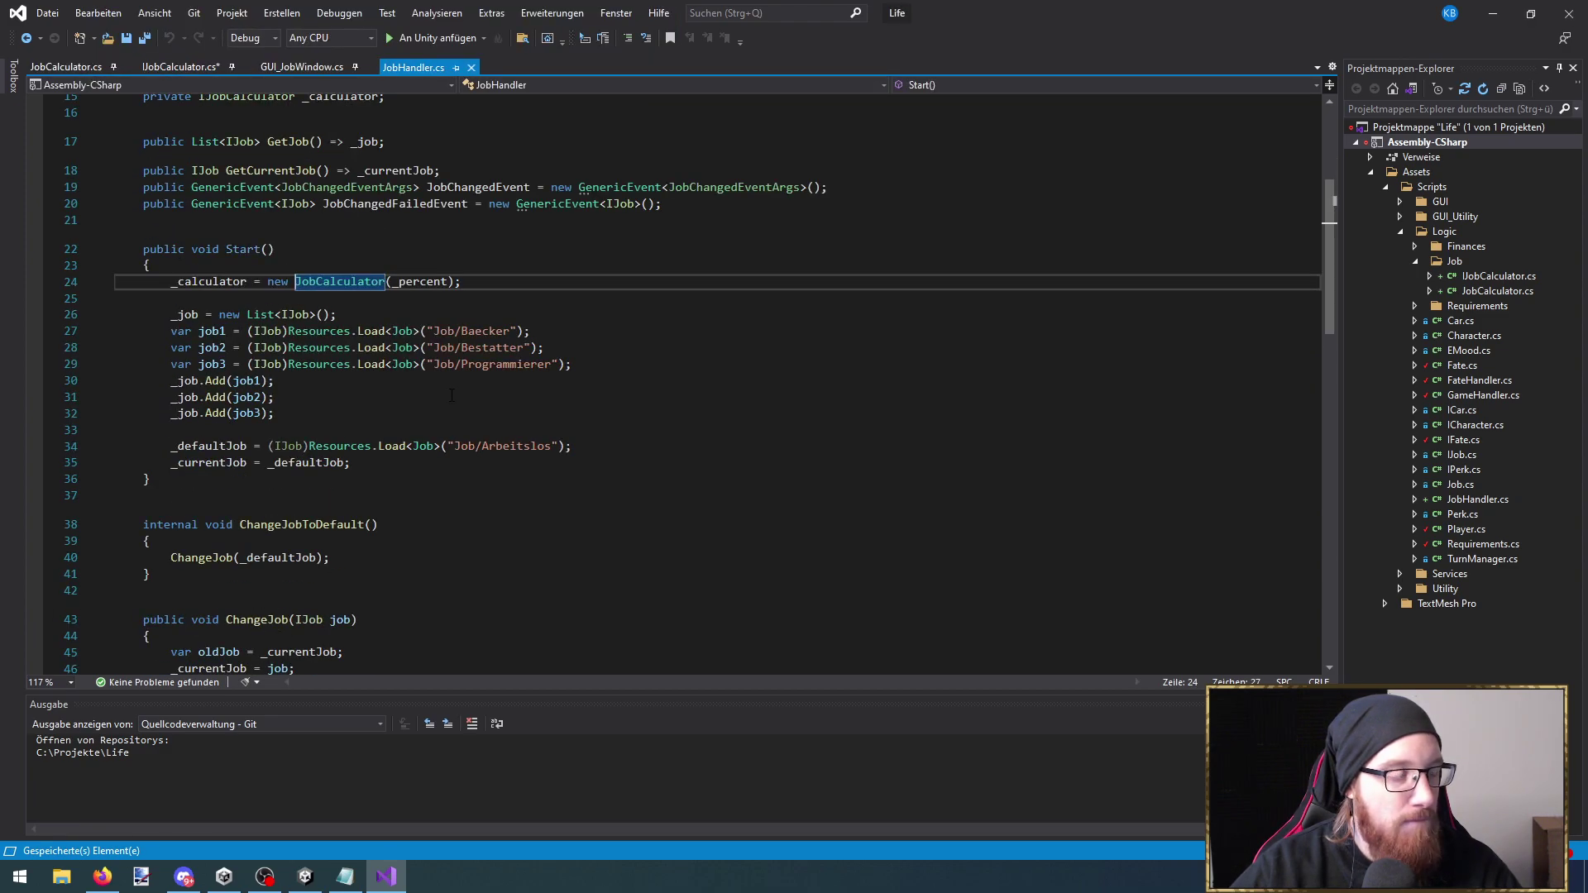
{"action": "scroll", "coordinate": [451, 397], "scroll_direction": "down", "scroll_amount": 1}
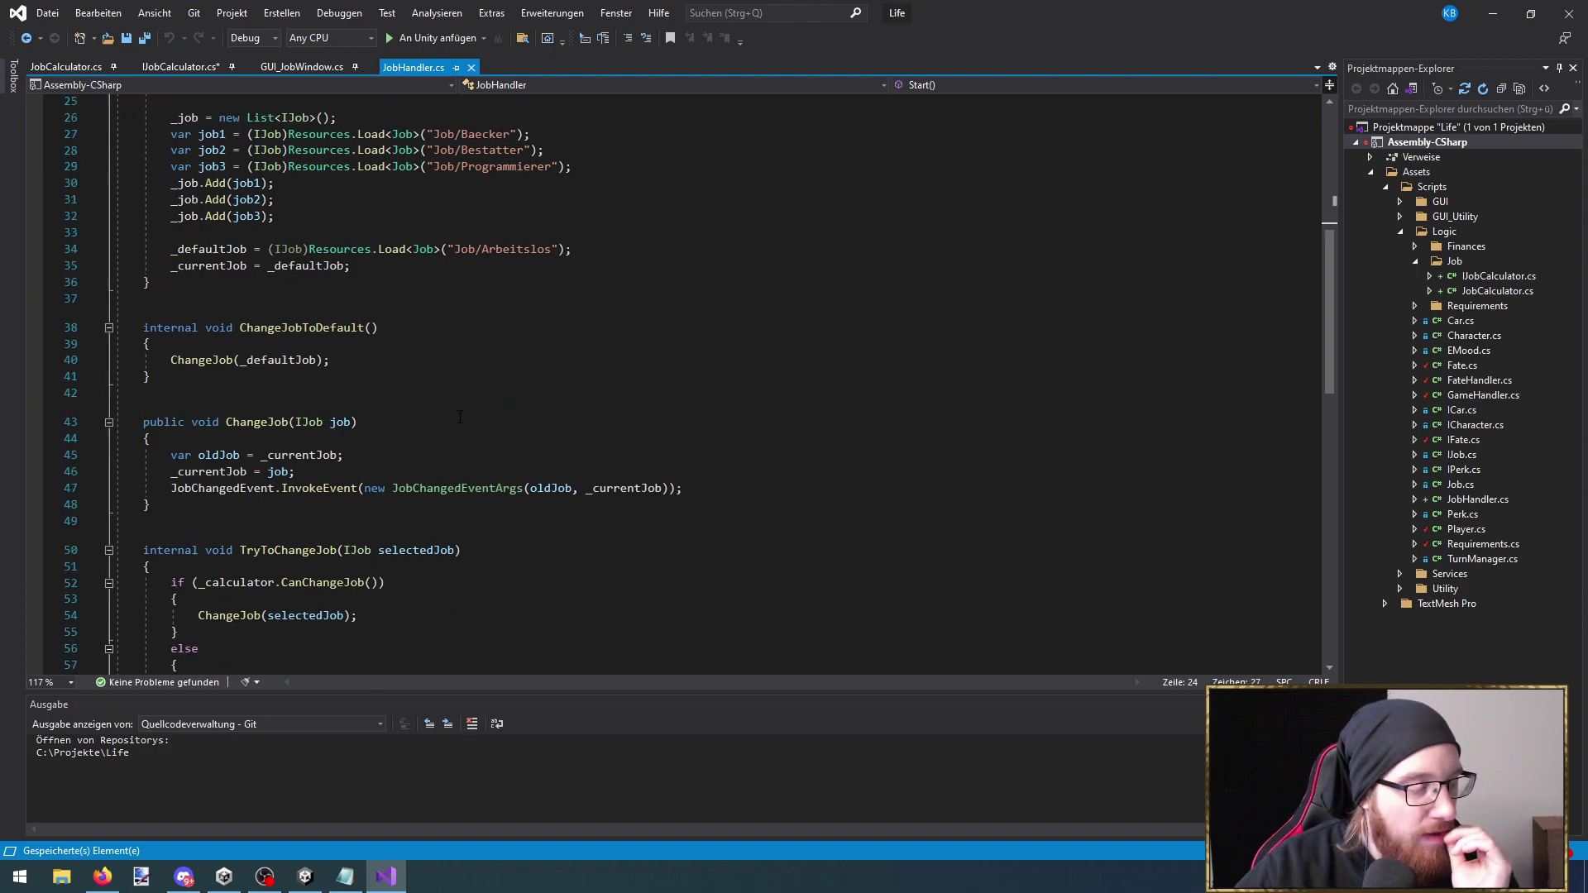
{"action": "scroll", "coordinate": [473, 413], "scroll_direction": "down", "scroll_amount": 2}
{"action": "scroll", "coordinate": [474, 413], "scroll_direction": "up", "scroll_amount": 5}
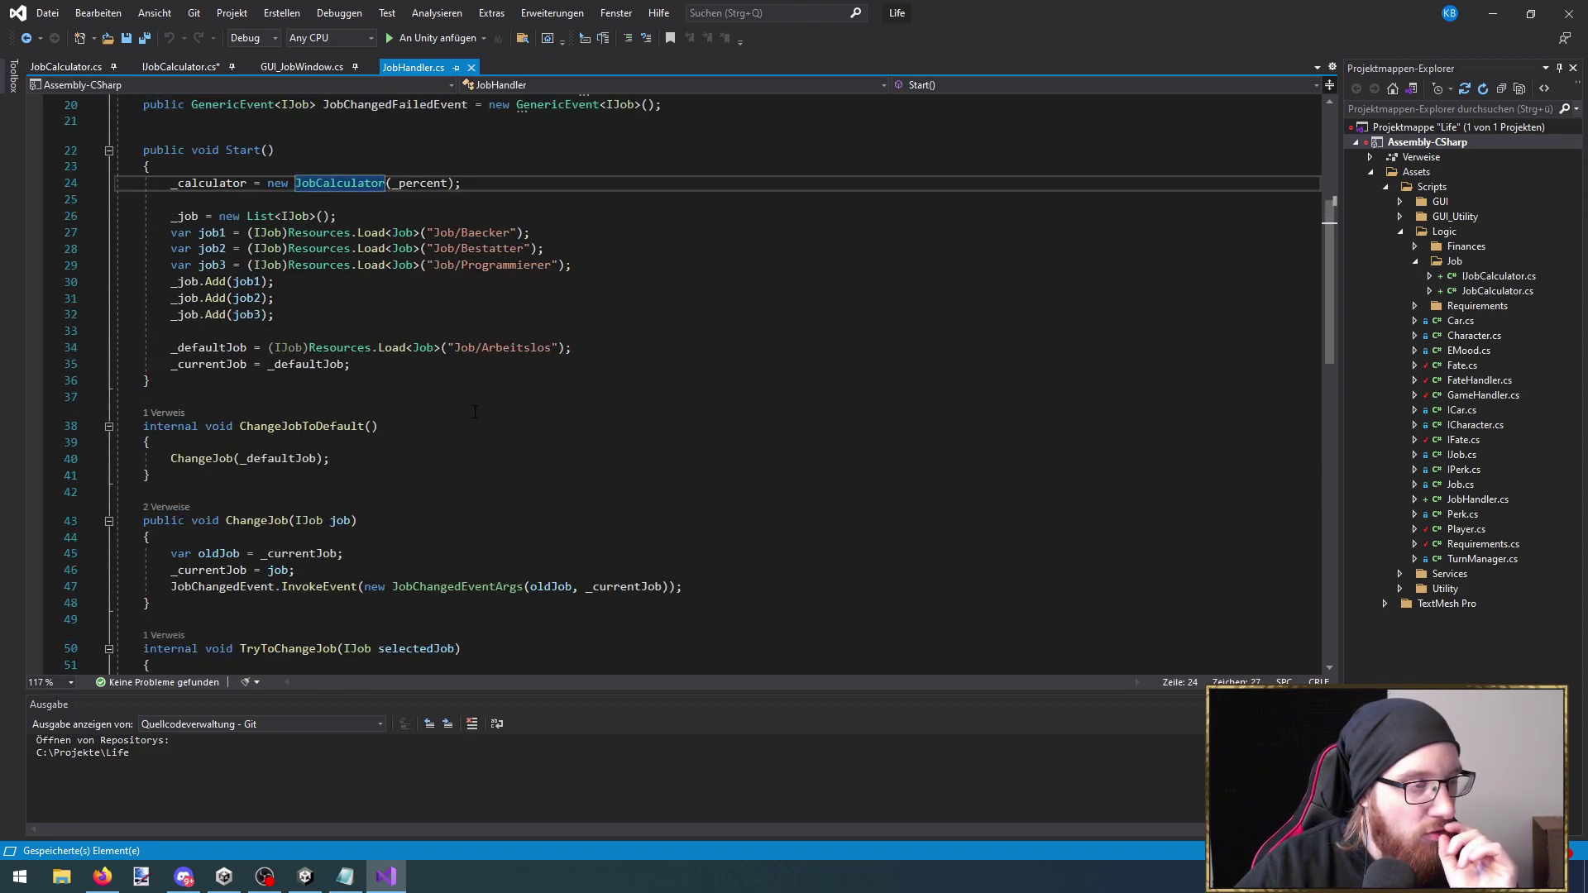
{"action": "scroll", "coordinate": [475, 411], "scroll_direction": "up", "scroll_amount": 2}
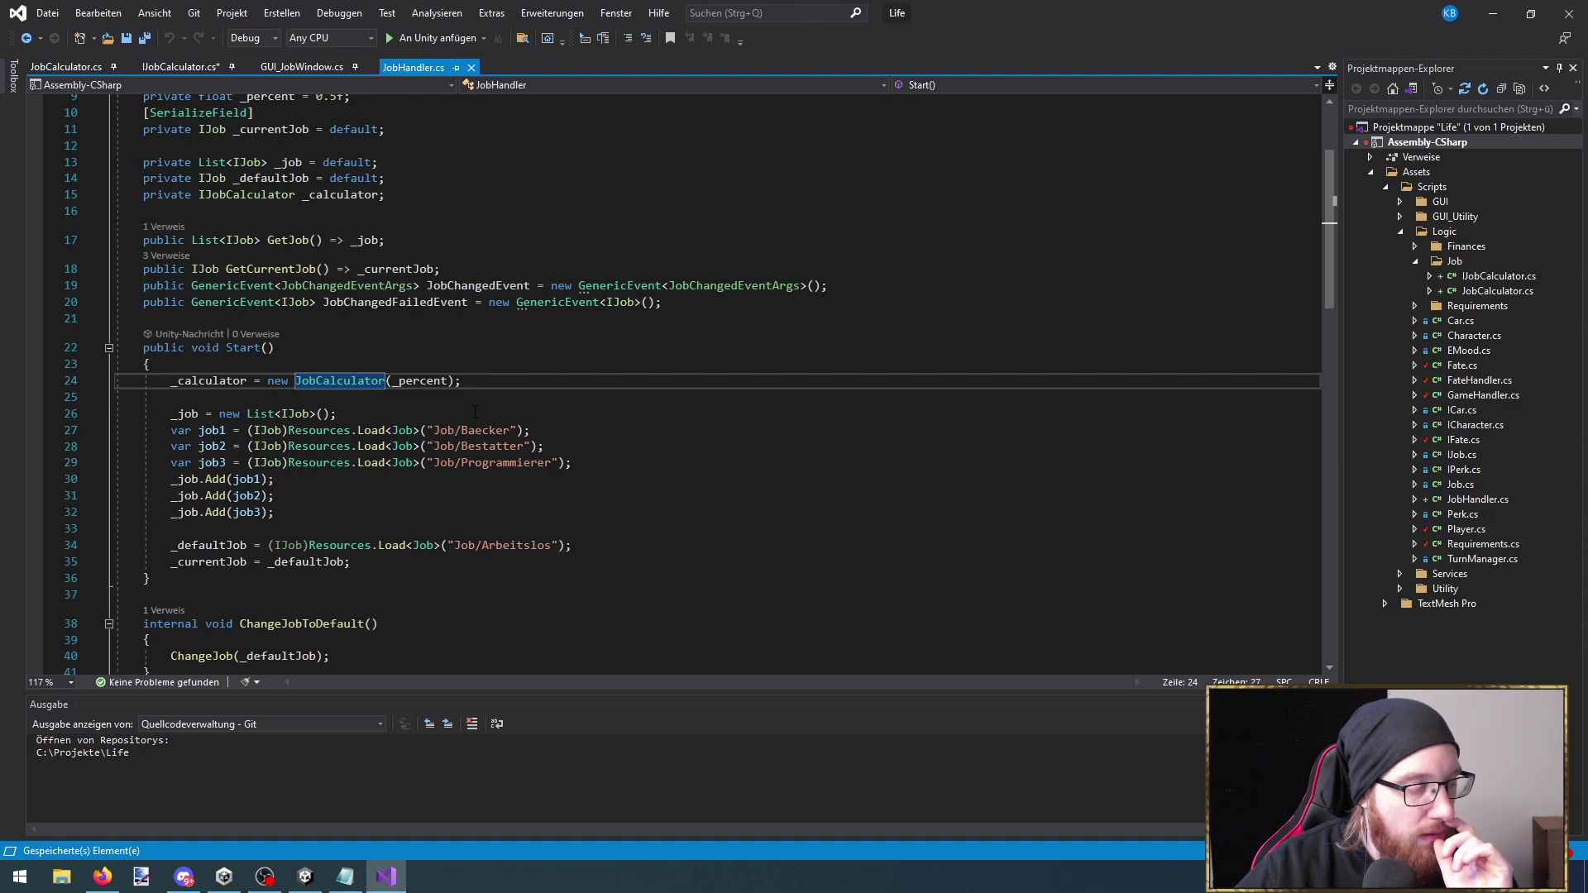
{"action": "scroll", "coordinate": [475, 411], "scroll_direction": "down", "scroll_amount": 3}
{"action": "scroll", "coordinate": [474, 411], "scroll_direction": "down", "scroll_amount": 3}
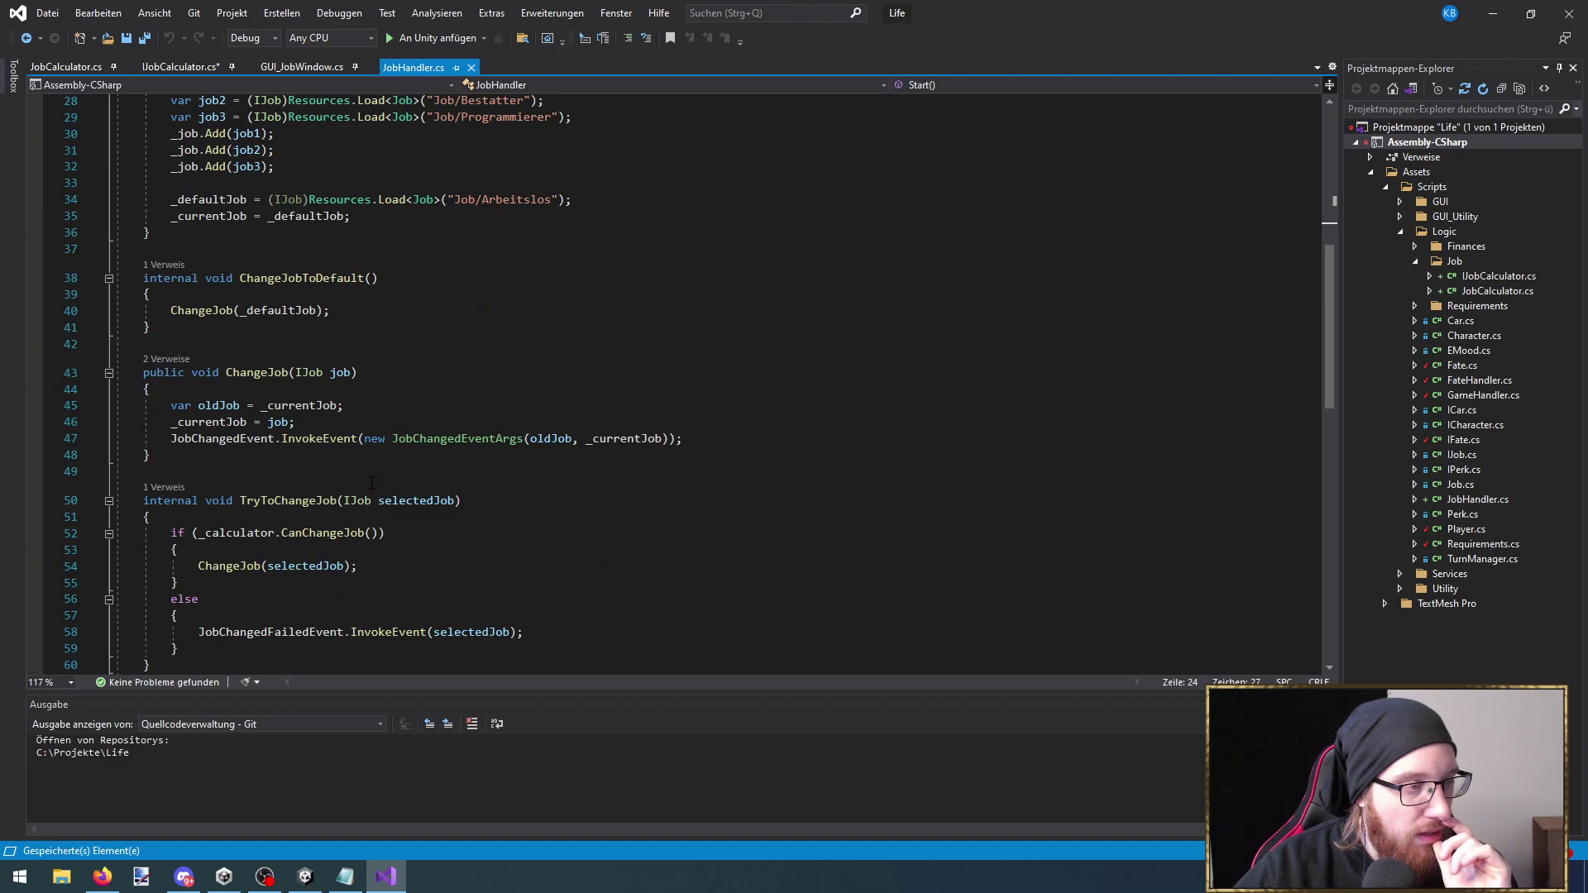
{"action": "scroll", "coordinate": [371, 482], "scroll_direction": "down", "scroll_amount": 3}
{"action": "scroll", "coordinate": [371, 482], "scroll_direction": "up", "scroll_amount": 7}
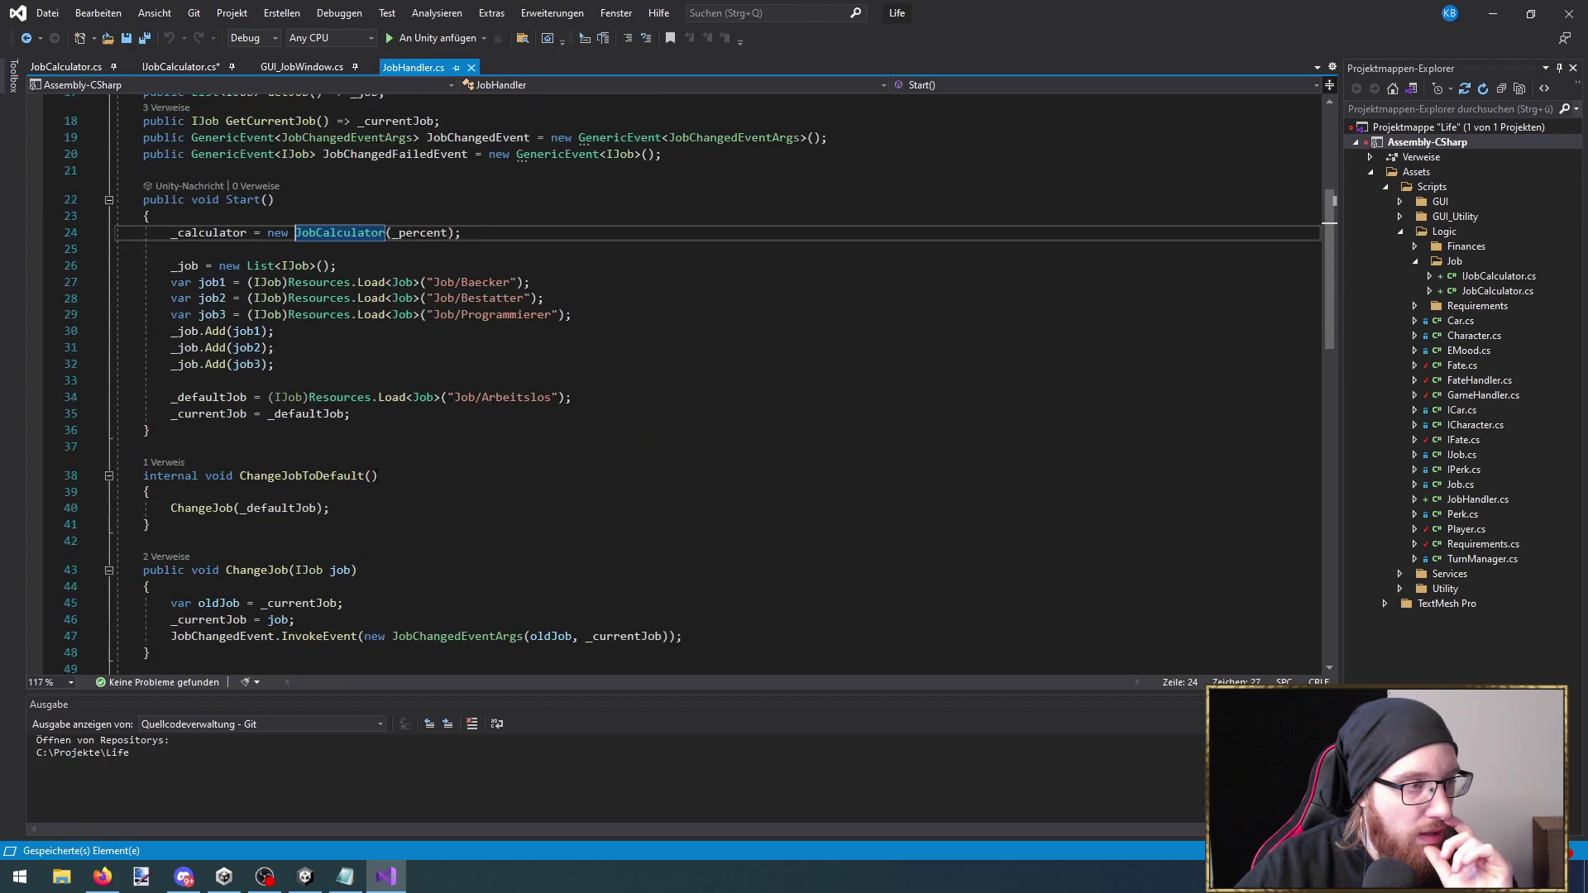
Declare a public GenericEvent<SelectableJobsArgs> named SelectableJobsEvent below JobChangedFailedEvent, initialize it with new GenericEvent<SelectableJobsArgs>(), and save
{"action": "left_click", "coordinate": [670, 200]}
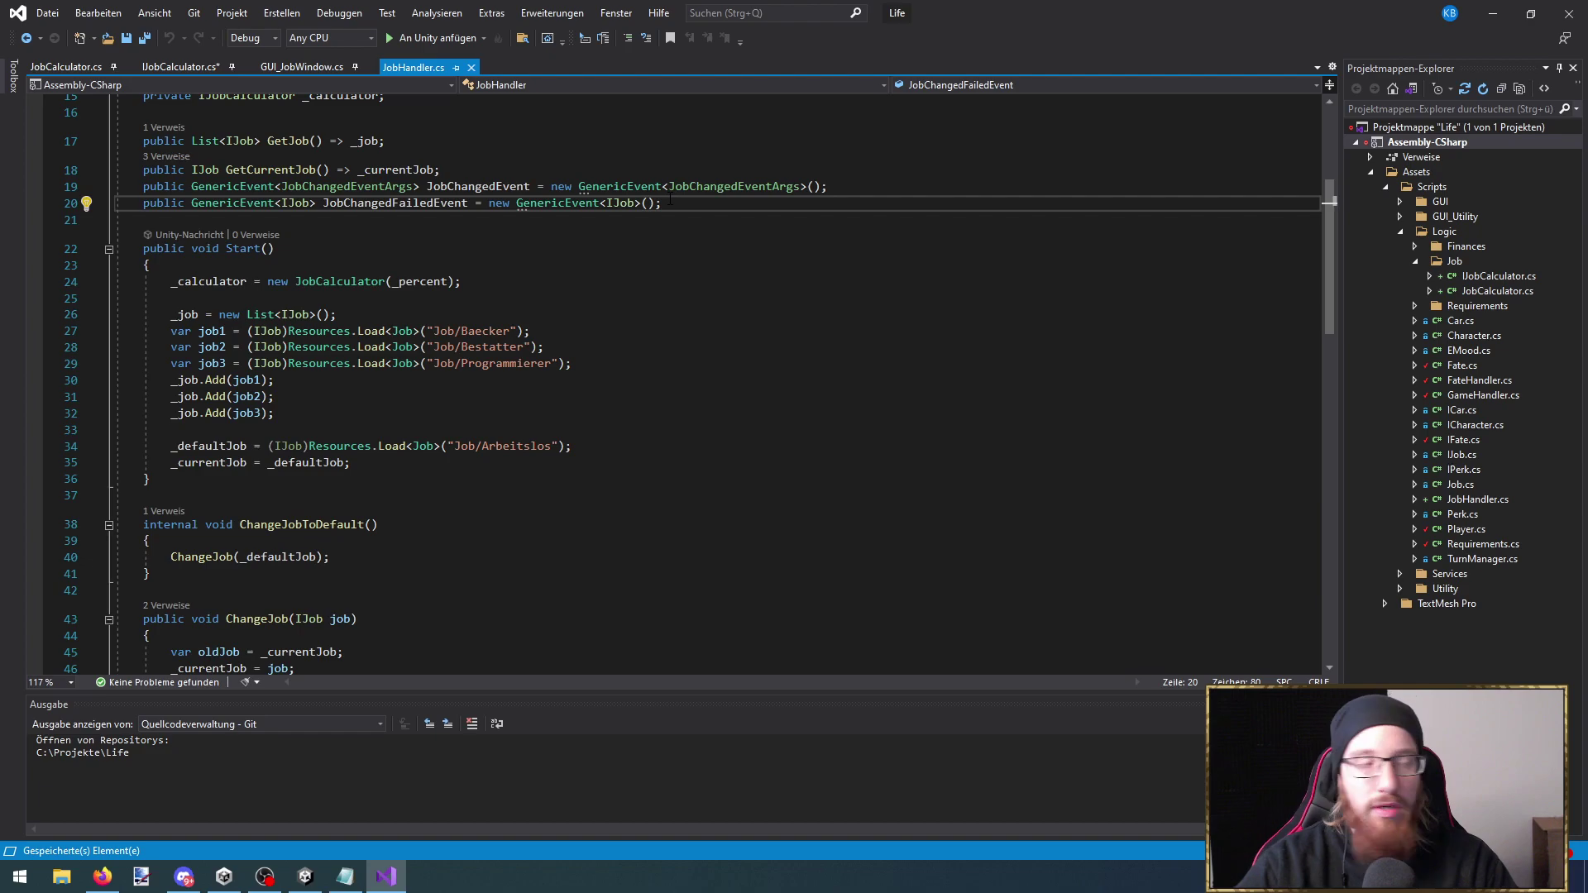
{"action": "key", "text": "Return"}
{"action": "type", "text": "publ"}
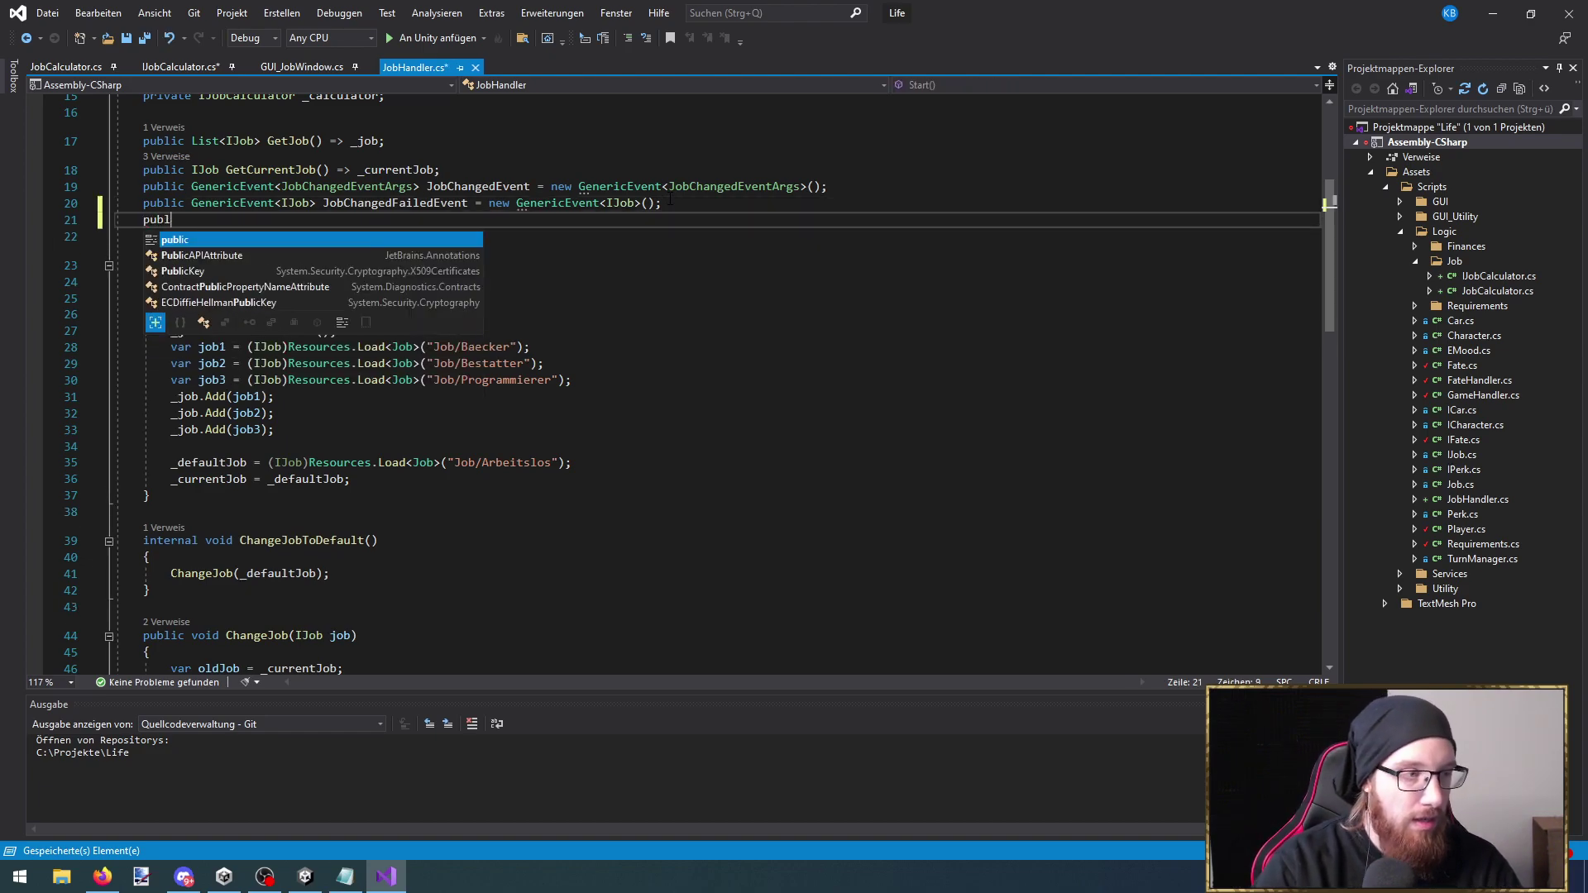
{"action": "type", "text": "ic GenericEvent"}
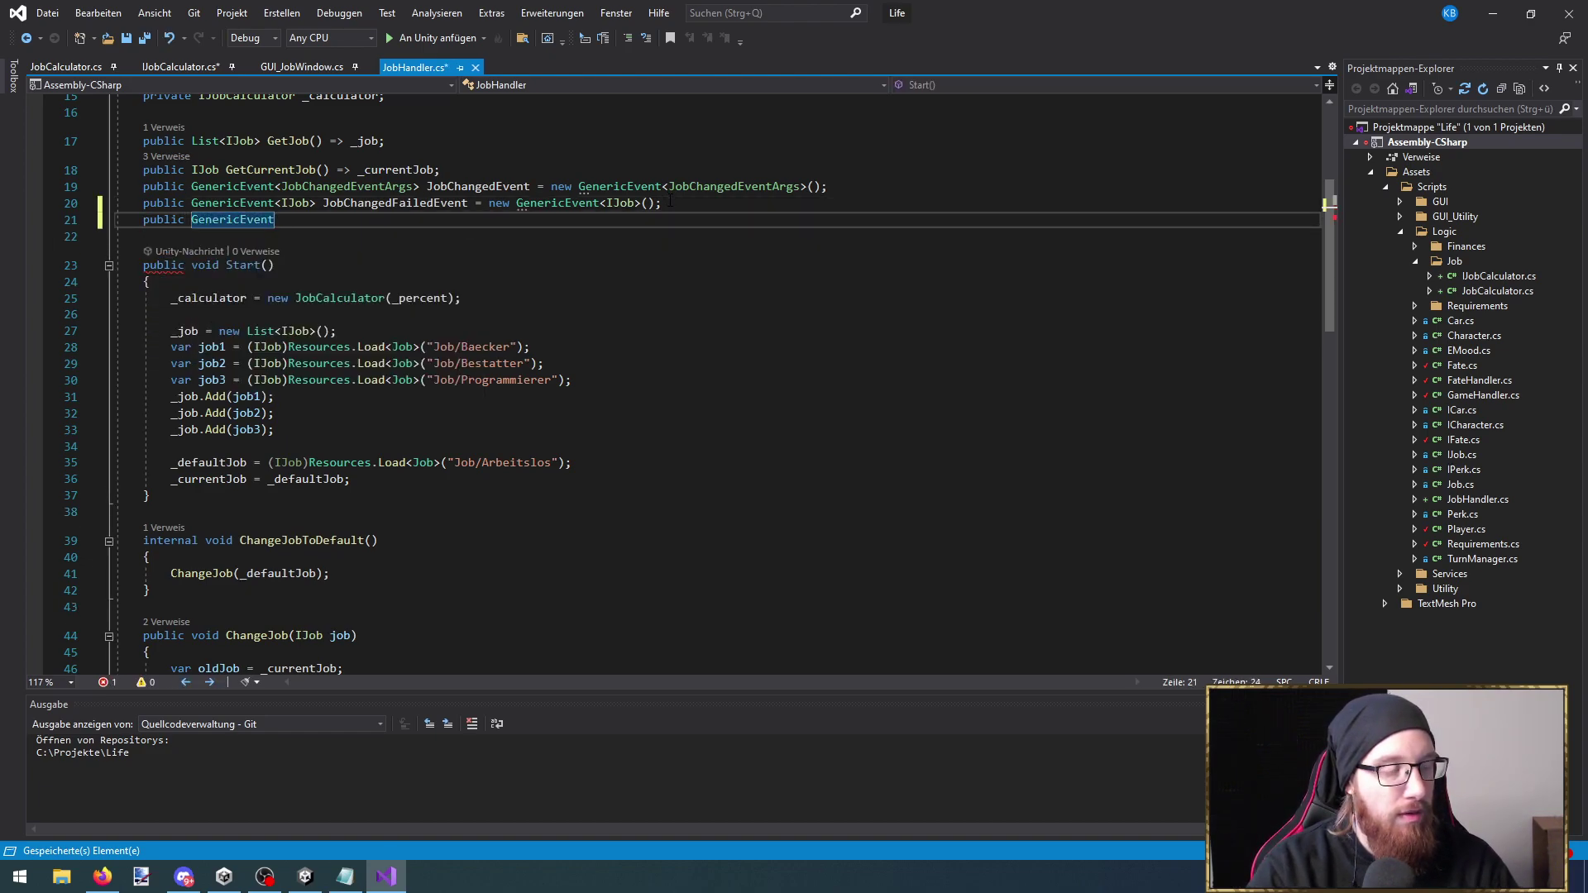
{"action": "type", "text": "<"}
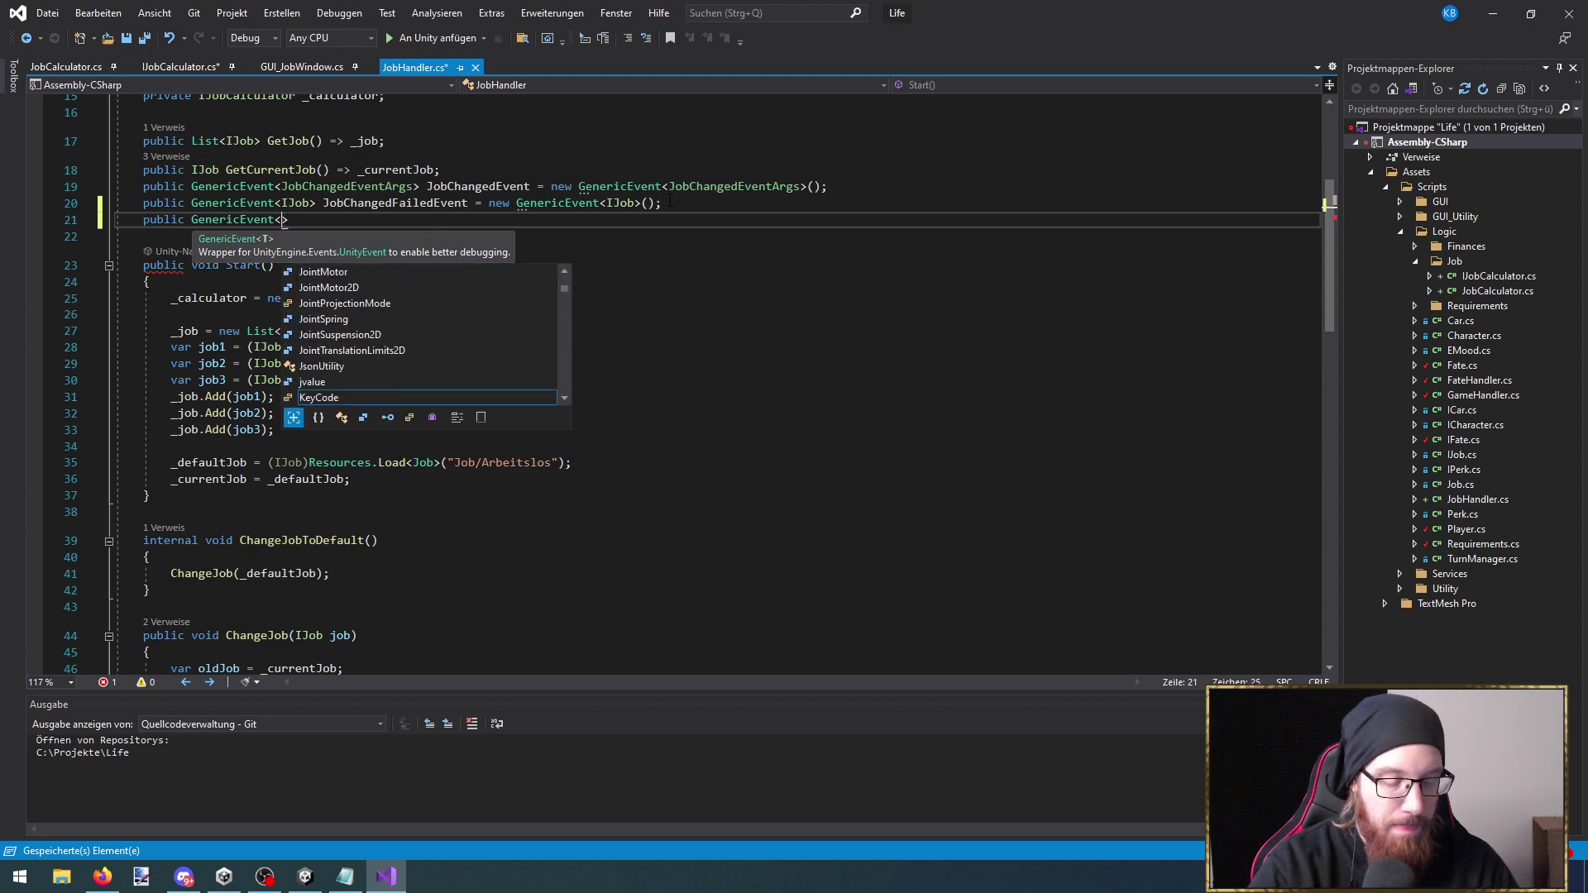
{"action": "type", "text": "SelectableJjobsAr"}
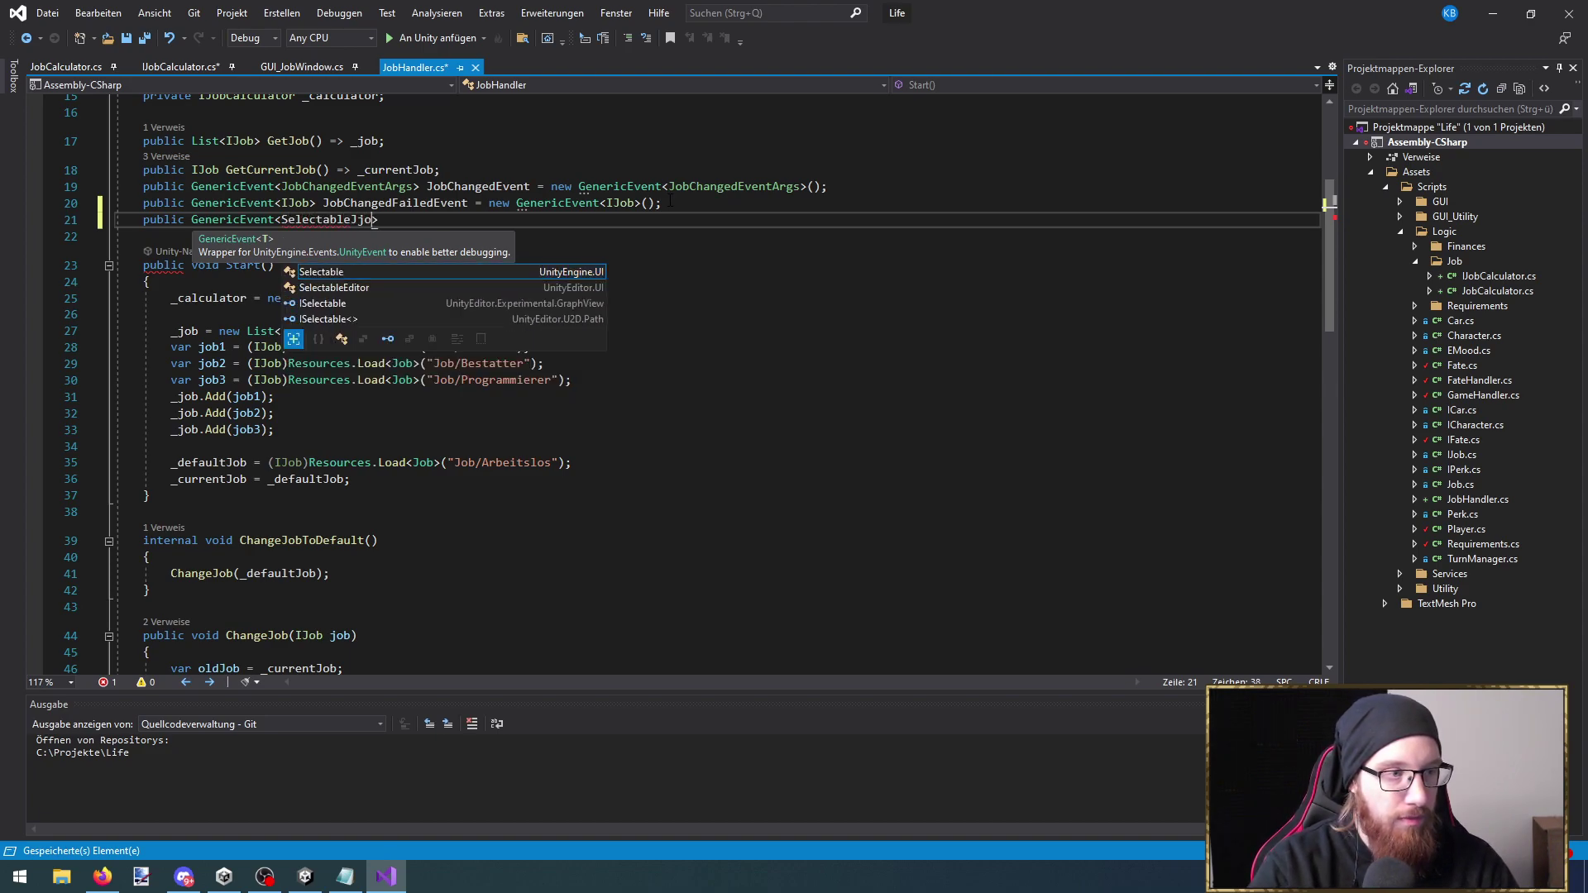
{"action": "type", "text": "gs"}
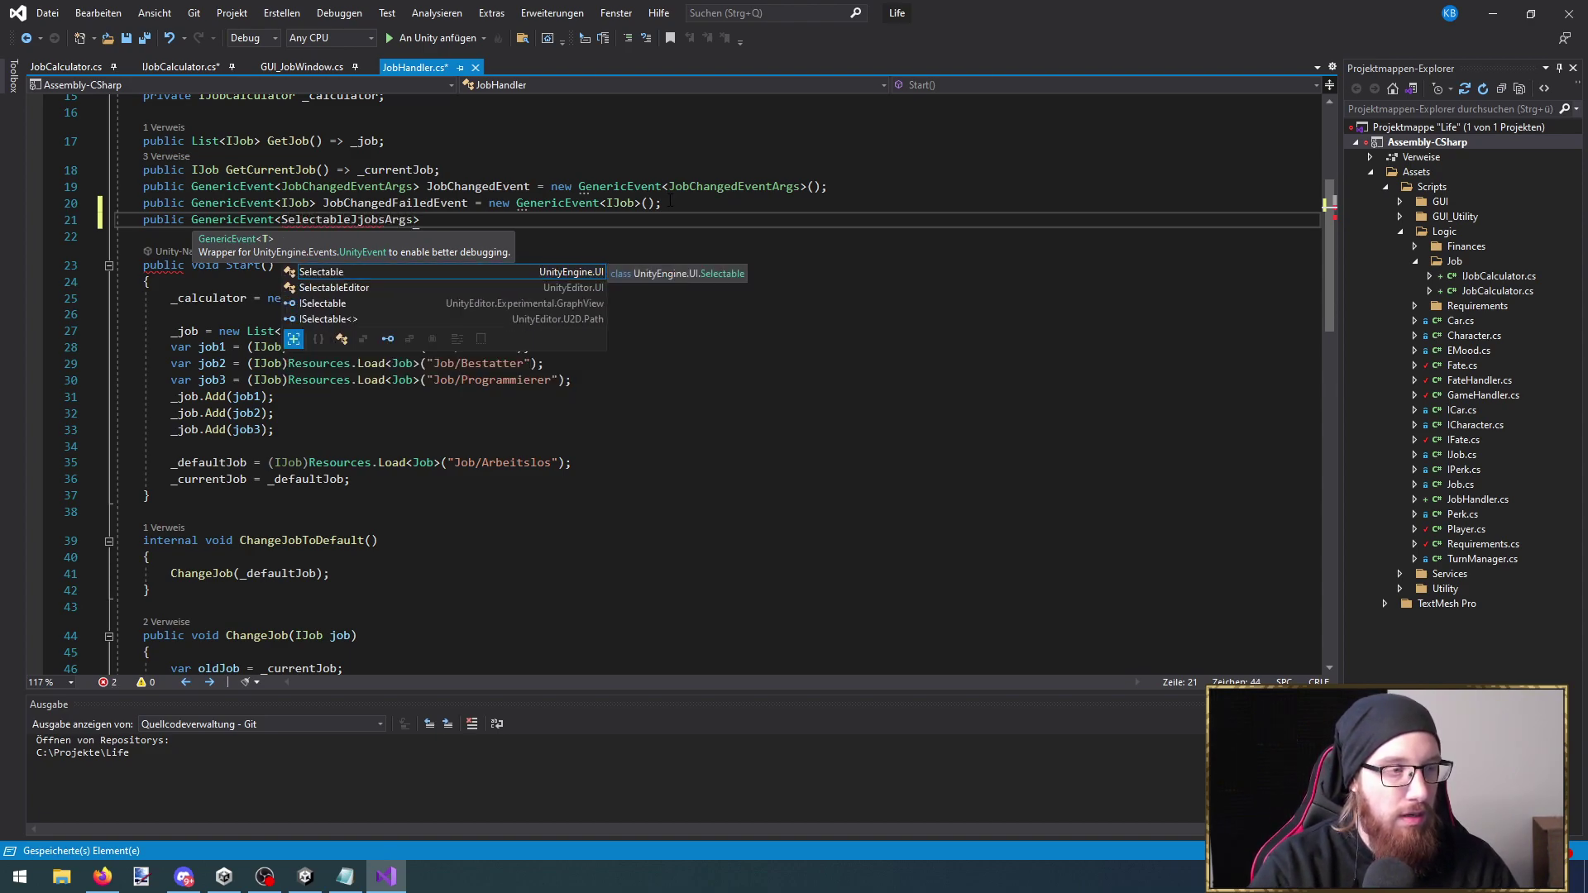
{"action": "key", "text": "Left"}
{"action": "key", "text": "BackSpace"}
{"action": "key", "text": "End"}
{"action": "type", "text": "SelectableJObs"}
{"action": "key", "text": "BackSpace"}
{"action": "key", "text": "BackSpace"}
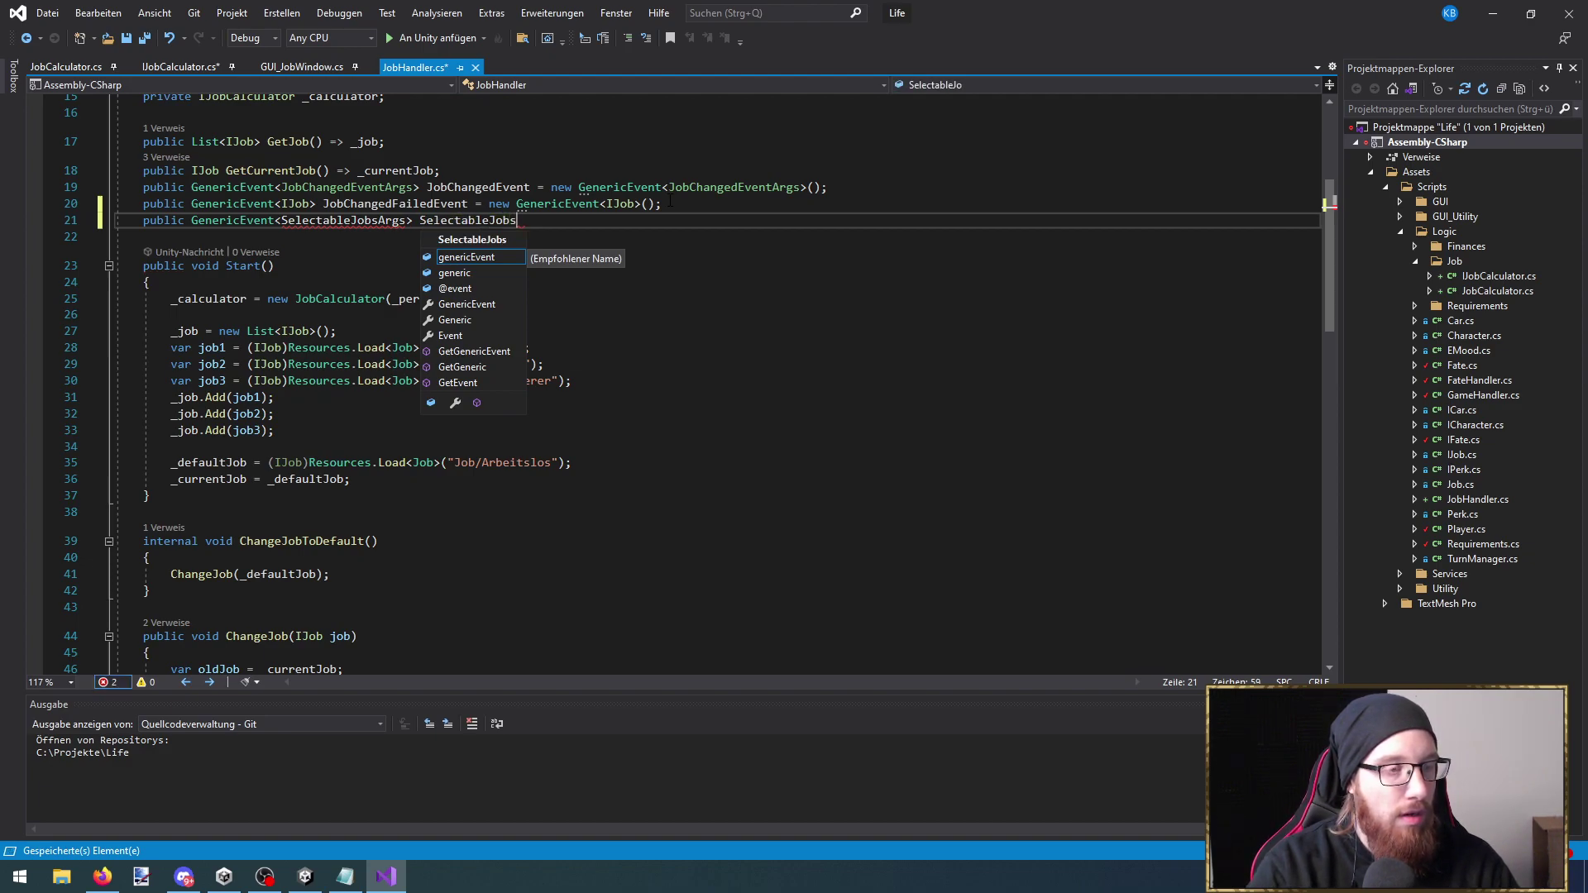
{"action": "type", "text": "Event ="}
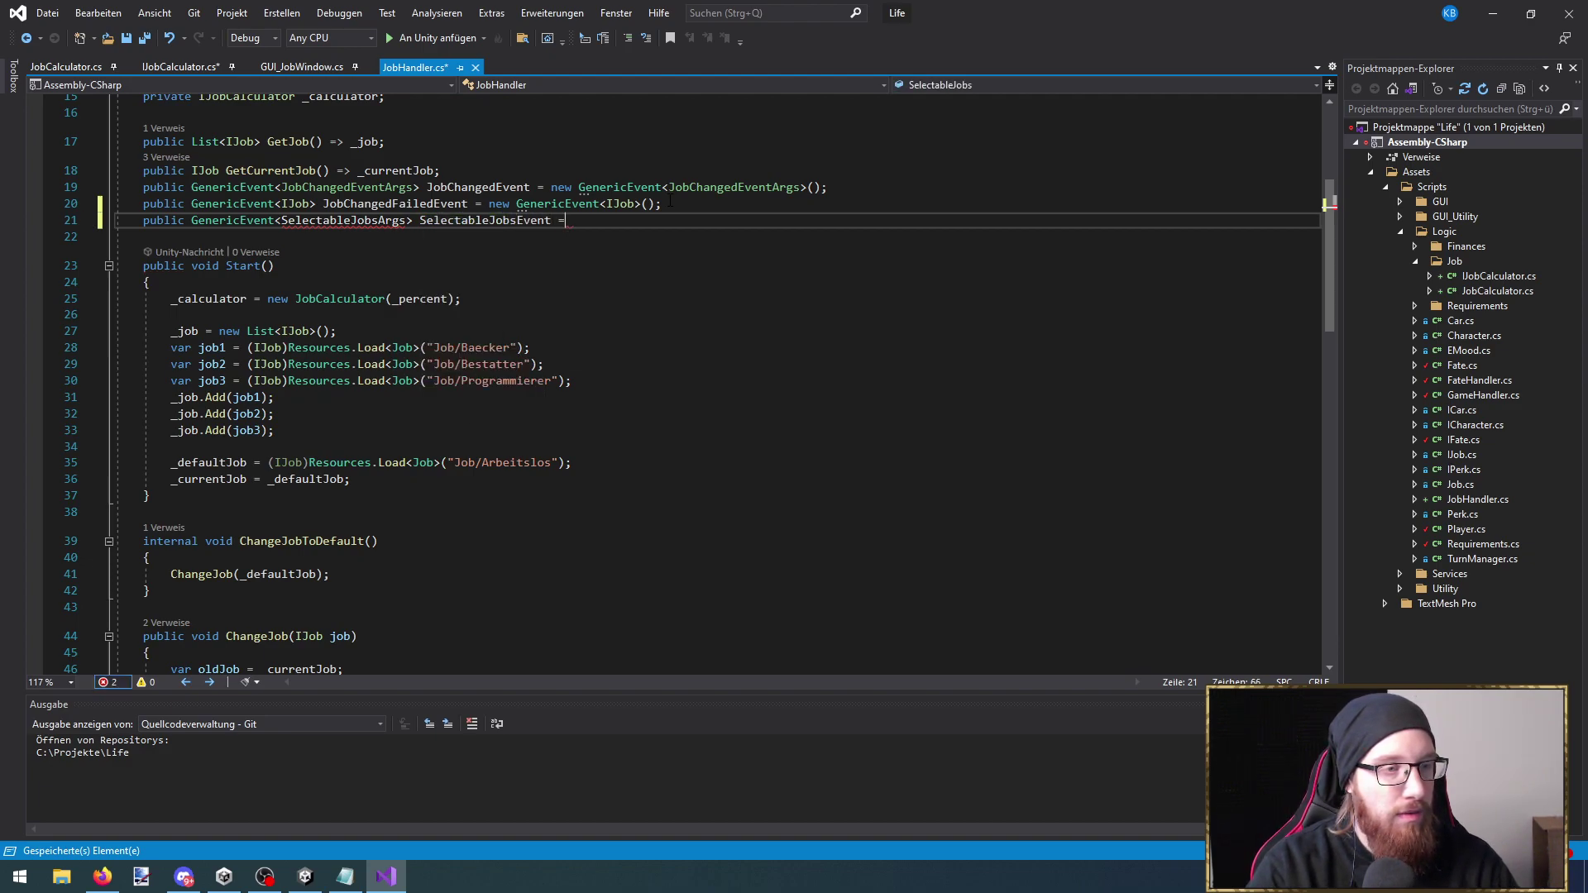
{"action": "type", "text": " new GenericEvent<SelectableJobsArgs>();"}
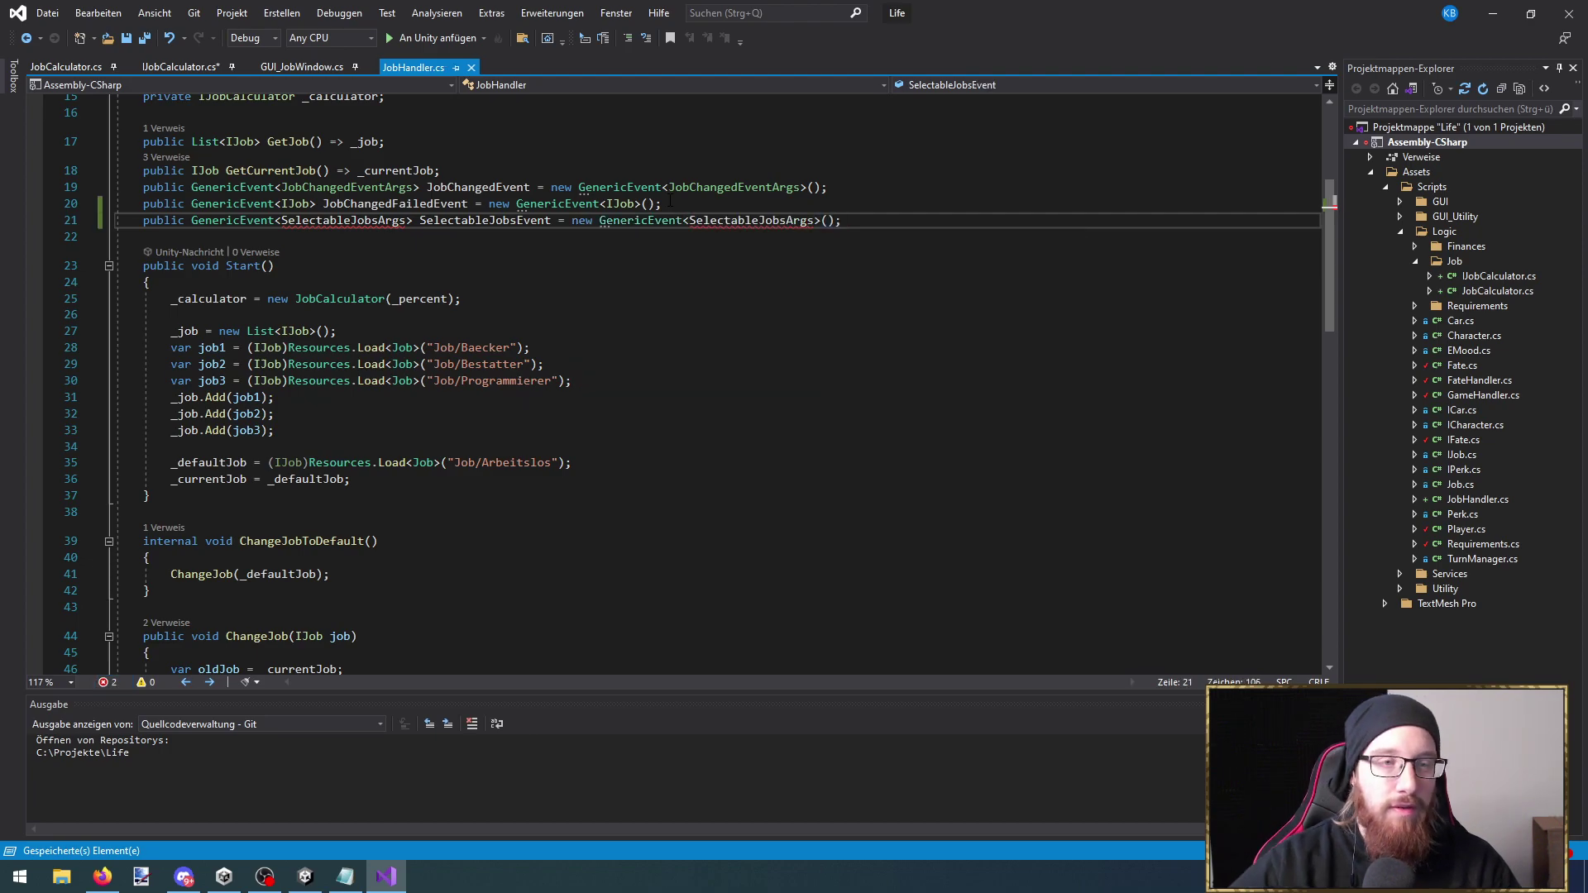
Change the new event's name to SelectableJobsChangedEvent in its declaration
{"action": "left_click", "coordinate": [405, 220]}
{"action": "scroll", "coordinate": [406, 220], "scroll_direction": "down", "scroll_amount": 9}
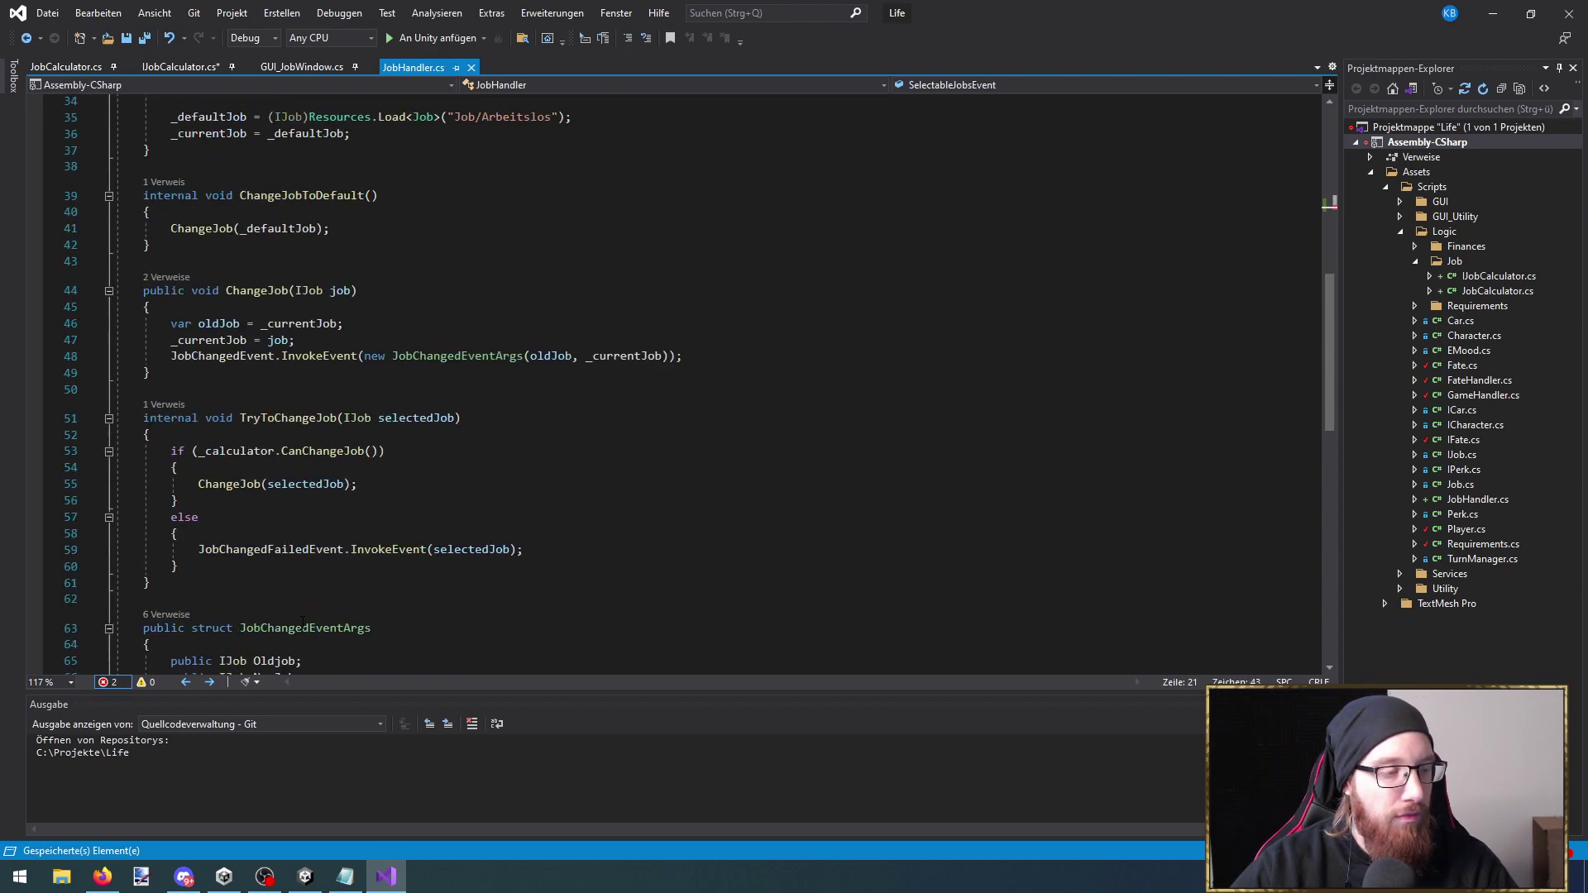
{"action": "scroll", "coordinate": [171, 372], "scroll_direction": "down", "scroll_amount": 2}
{"action": "left_click", "coordinate": [171, 338]}
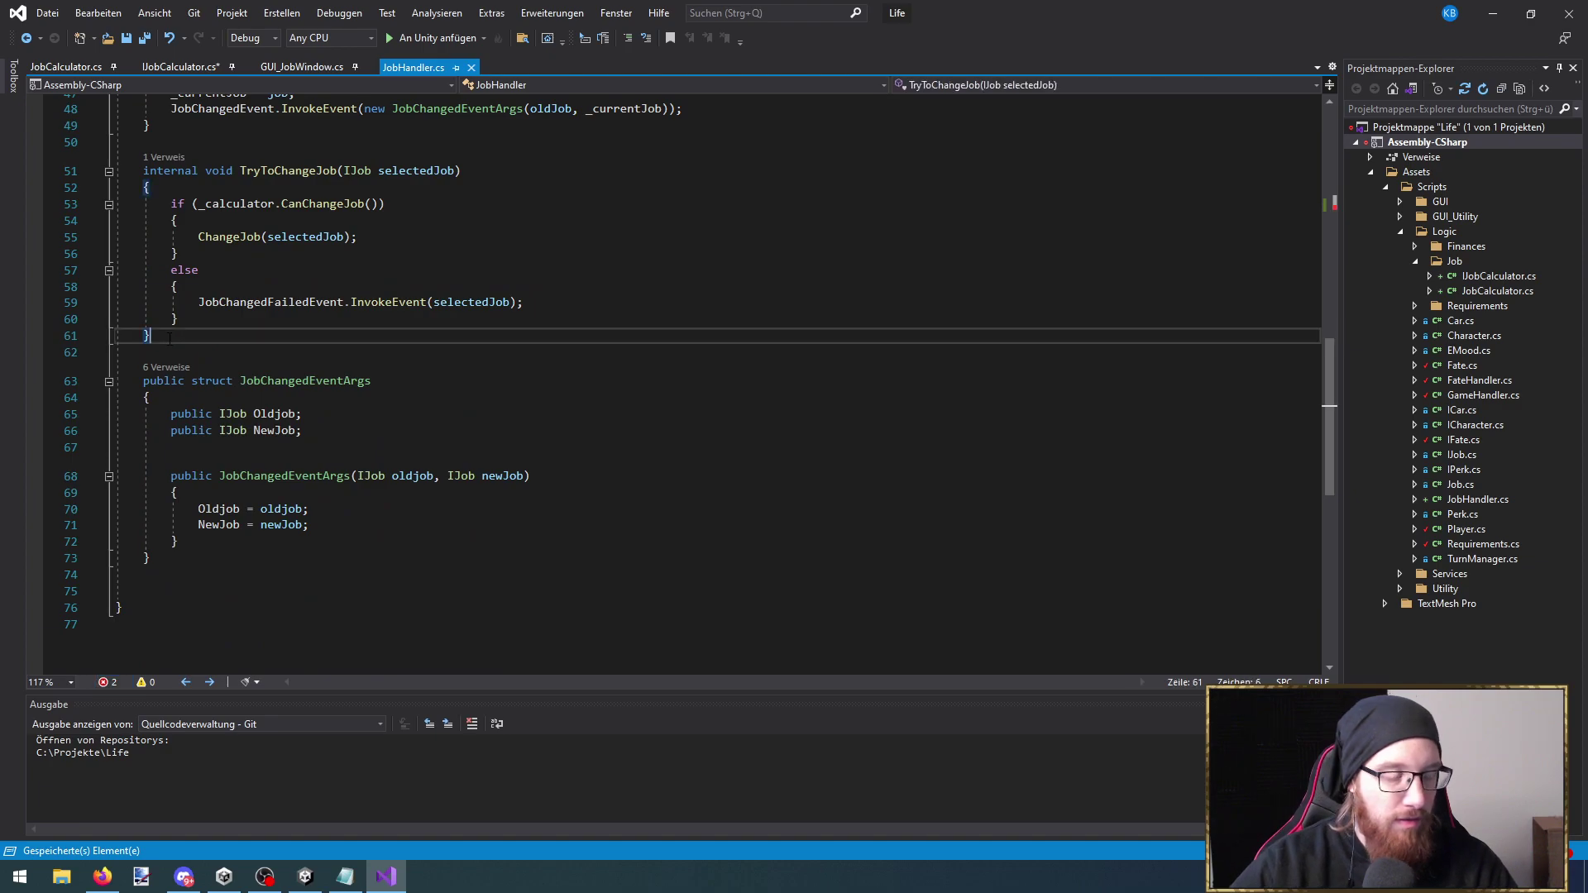
{"action": "scroll", "coordinate": [453, 277], "scroll_direction": "up", "scroll_amount": 11}
{"action": "left_click", "coordinate": [514, 220]}
{"action": "type", "text": "ChangedEvent = new GenericEvent<SelectableJobsArgs>();"}
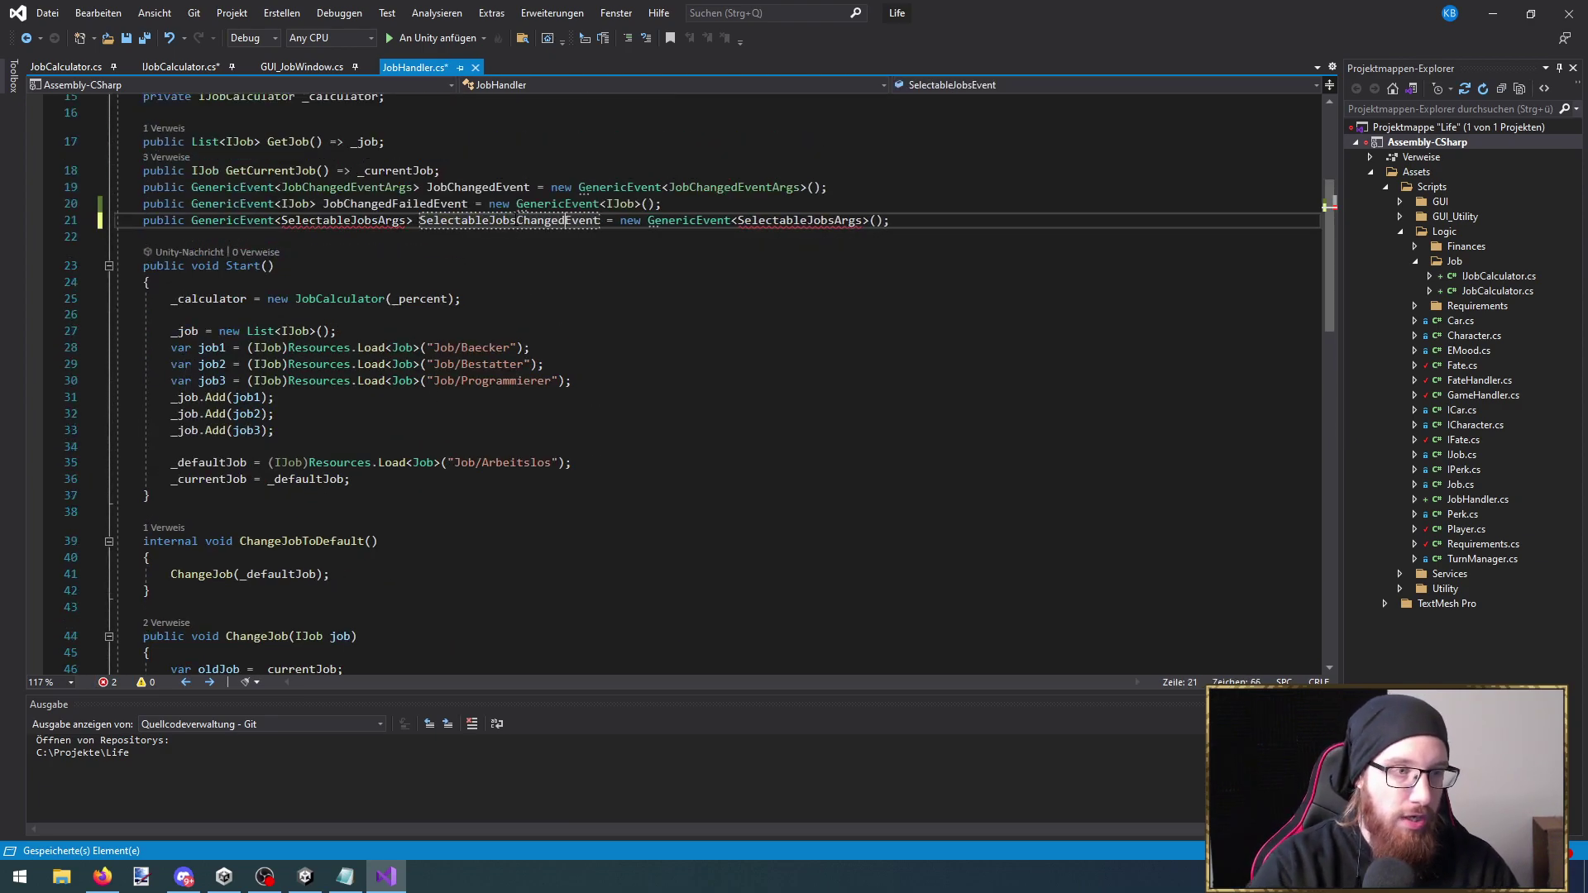
Declare a public struct named SelectableJobsArgs between the TryToChangeJob method and the JobChangedEventArgs struct
{"action": "double_click", "coordinate": [781, 220]}
{"action": "key", "text": "ctrl+c"}
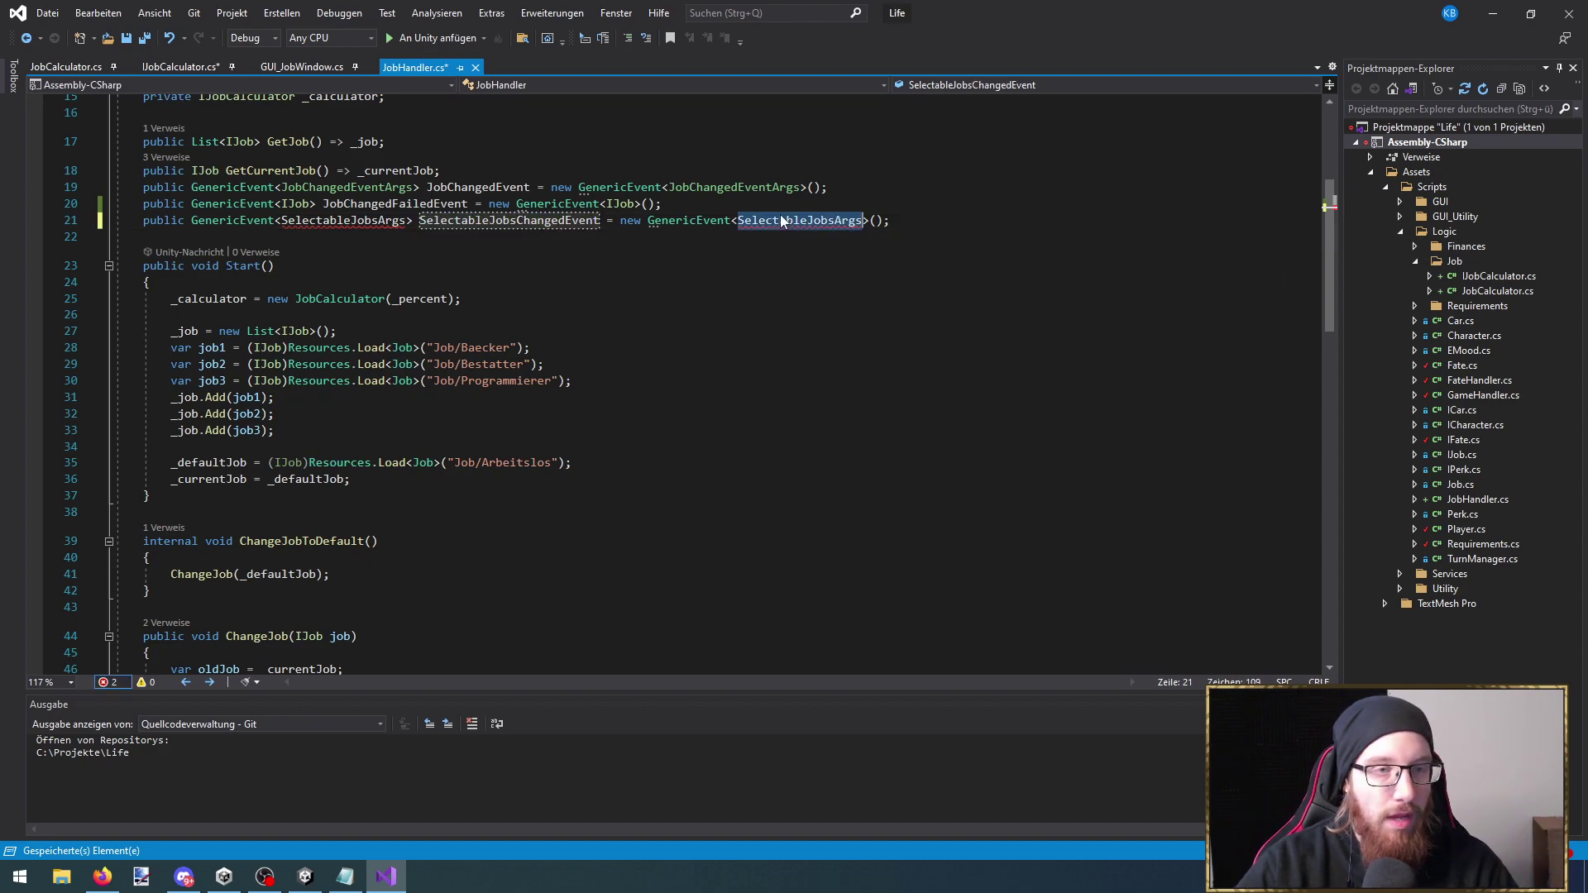
{"action": "scroll", "coordinate": [621, 484], "scroll_direction": "down", "scroll_amount": 10}
{"action": "left_click", "coordinate": [191, 383]}
{"action": "key", "text": "Return"}
{"action": "key", "text": "Return"}
{"action": "type", "text": "public struct"}
{"action": "key", "text": "ctrl+v"}
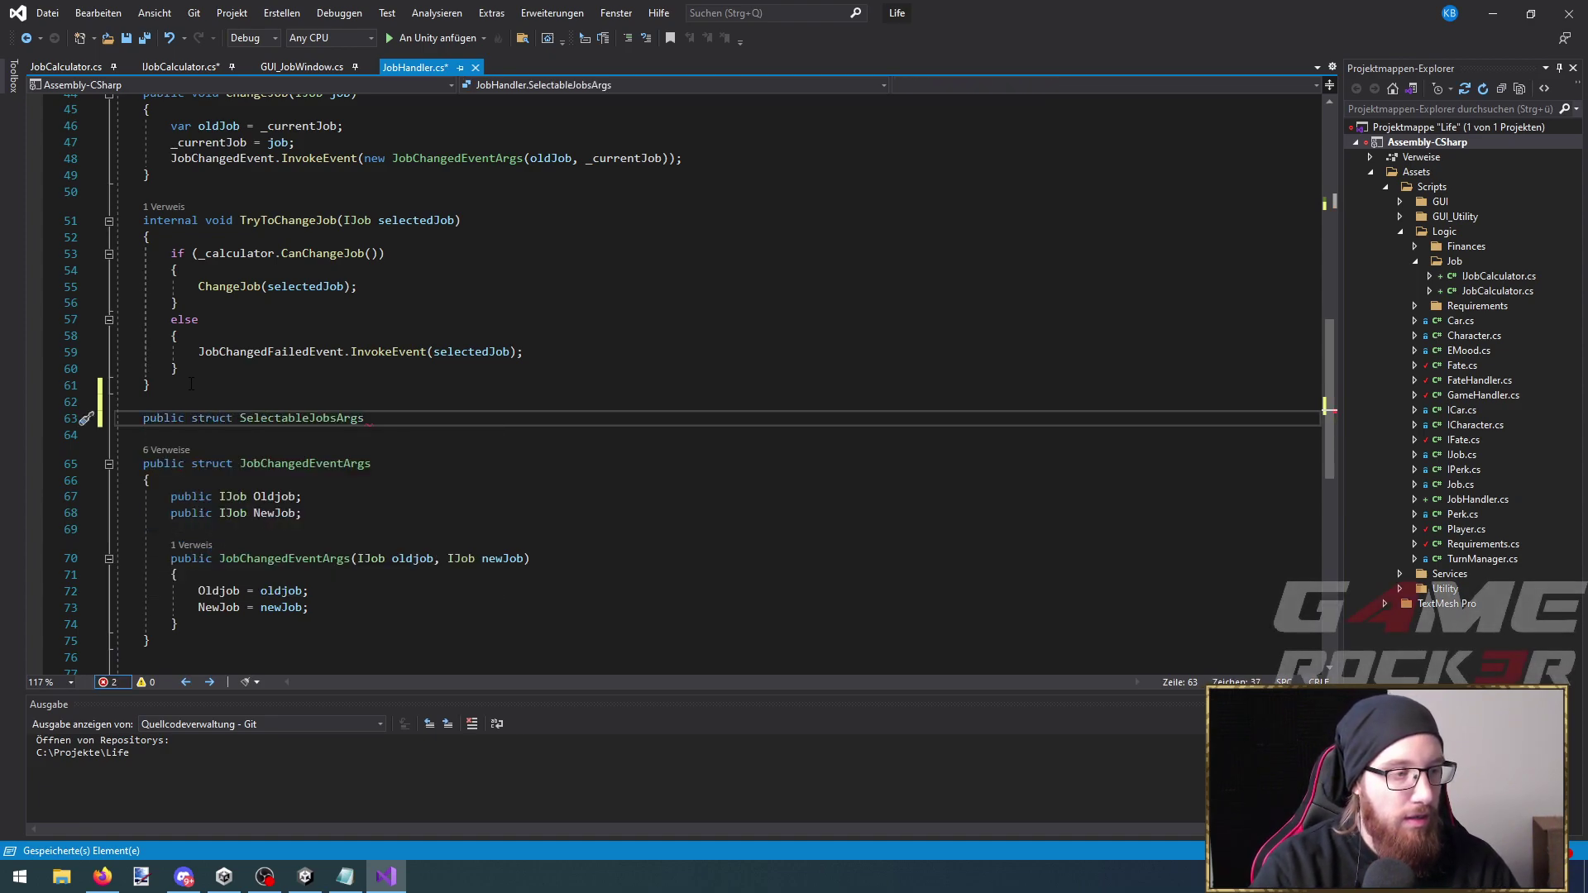
Give the SelectableJobsArgs struct a body containing the field "public List<IJob> SelectableJobs;"
{"action": "key", "text": "Return"}
{"action": "type", "text": "{"}
{"action": "key", "text": "Return"}
{"action": "type", "text": "publ"}
{"action": "type", "text": "ic List<I"}
{"action": "type", "text": "Job> s"}
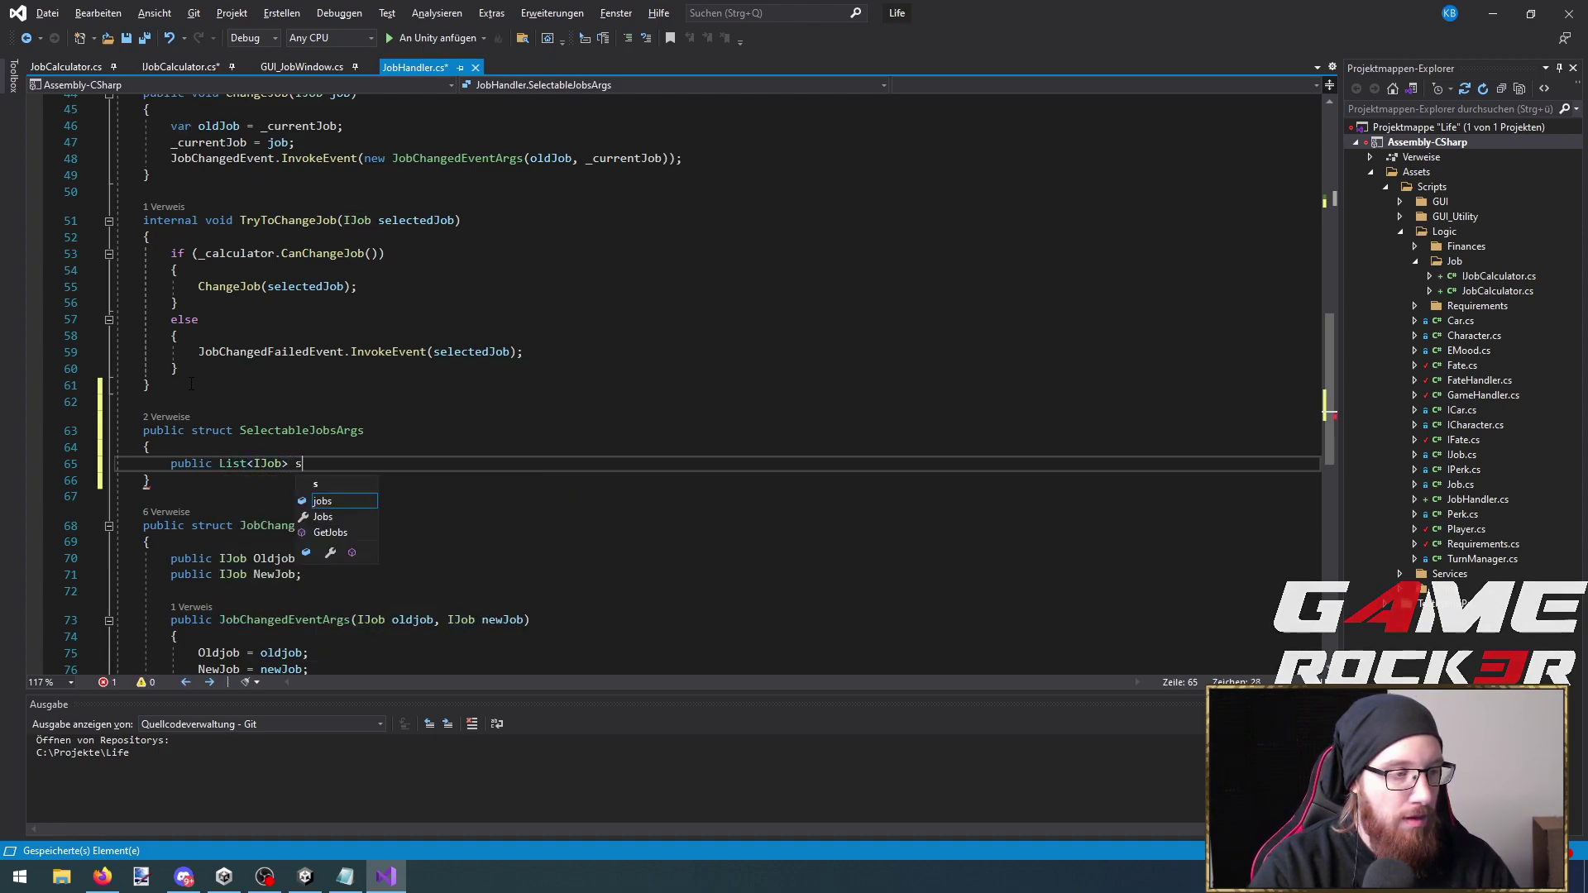
{"action": "key", "text": "BackSpace"}
{"action": "type", "text": "SelectableJ"}
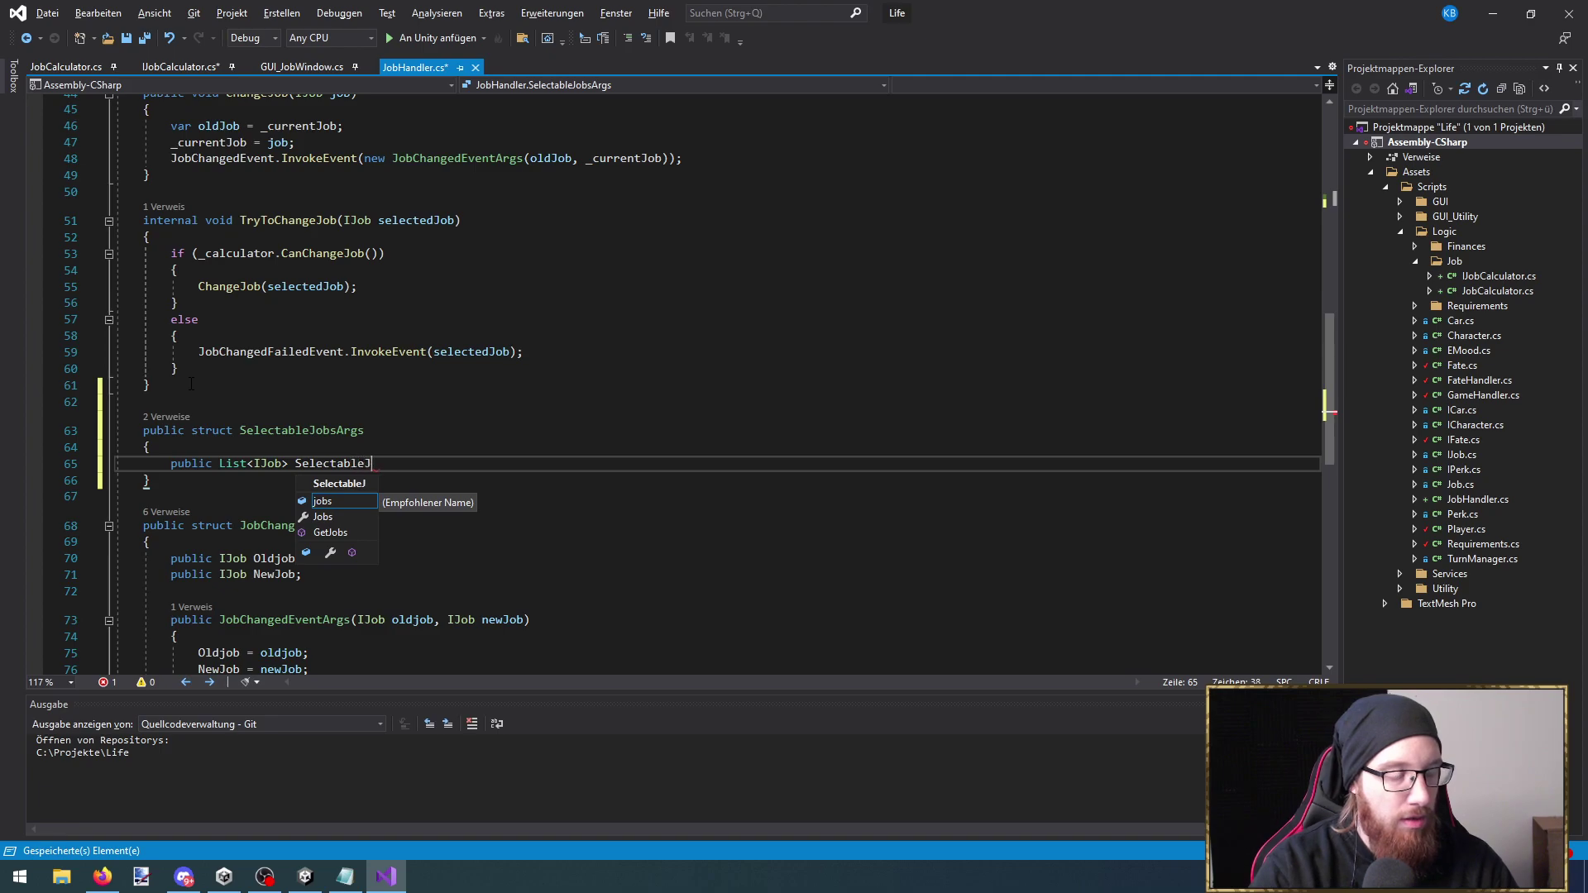
{"action": "type", "text": "obs;"}
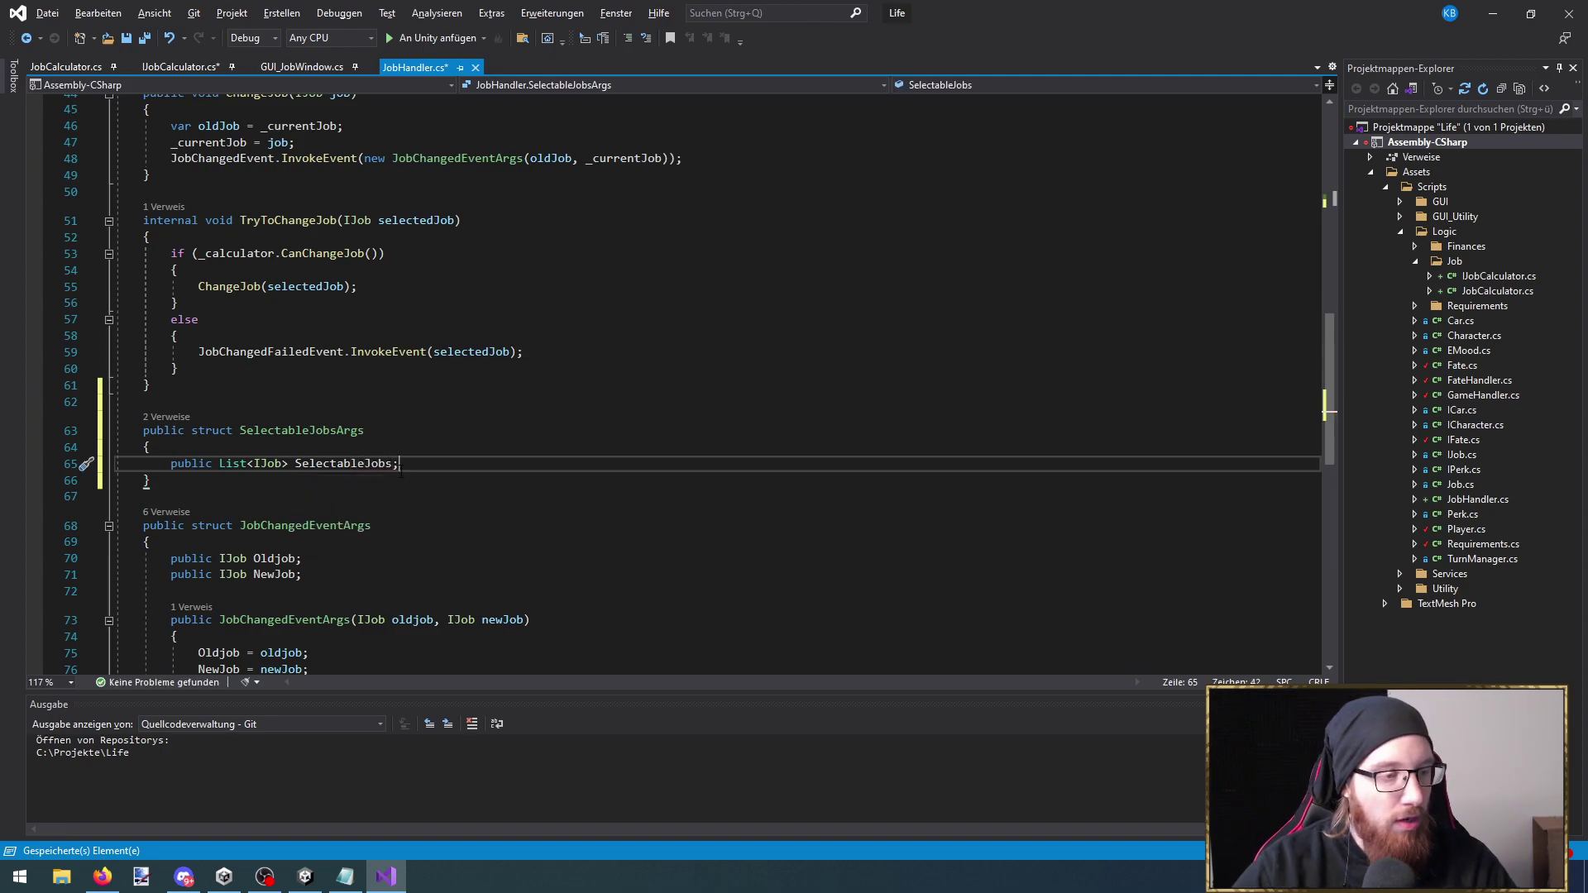
Generate the constructor SelectableJobsArgs(List<IJob>) for the struct from the suggested code actions
{"action": "left_click", "coordinate": [88, 463]}
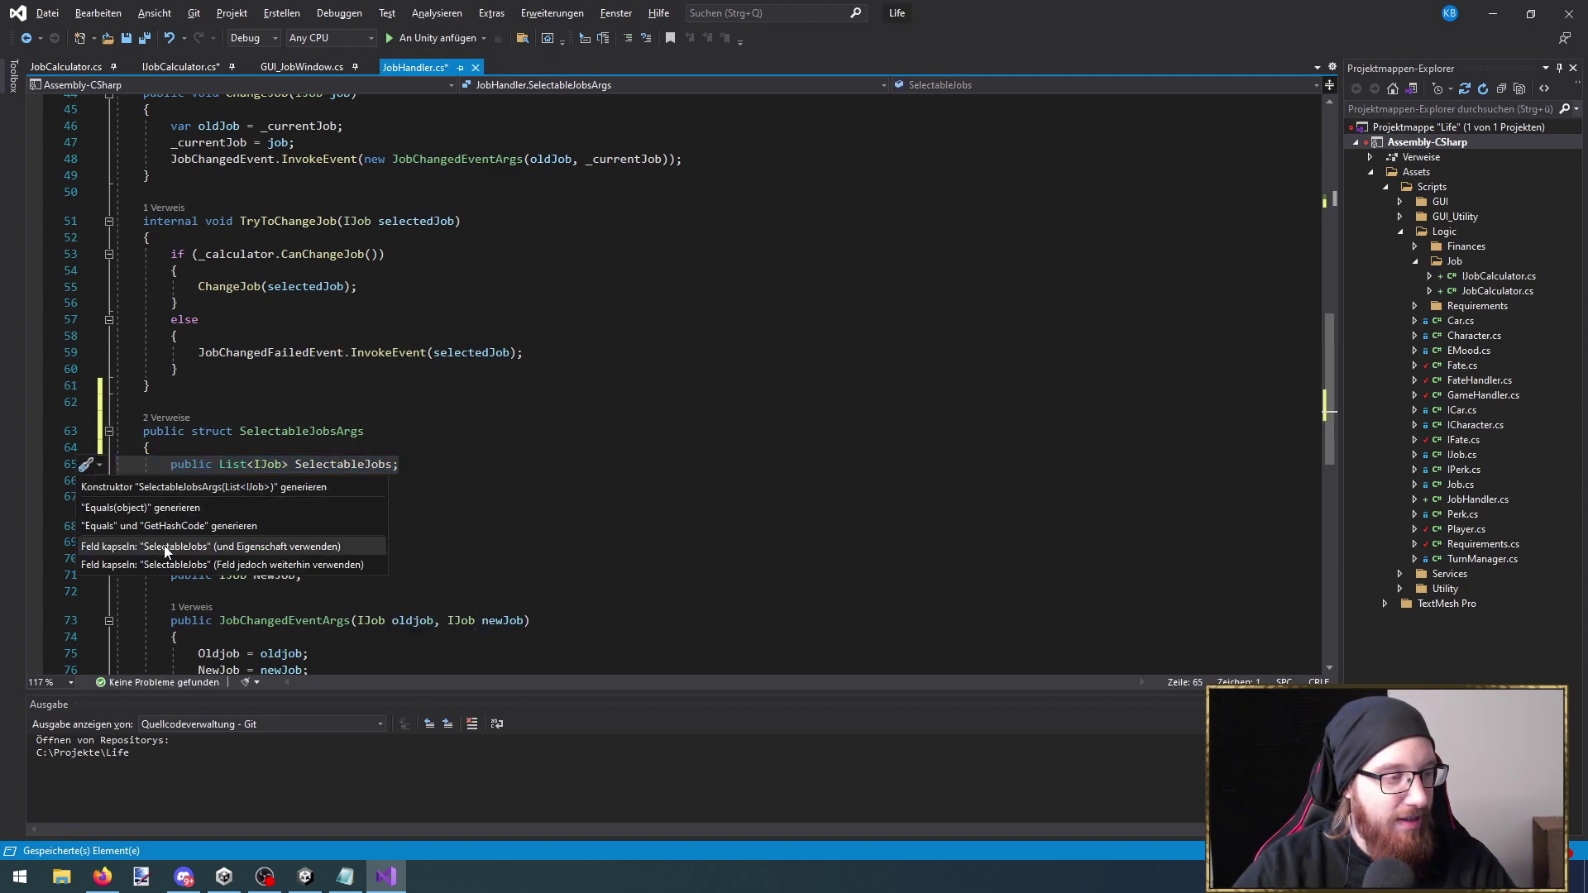
{"action": "mouse_move", "coordinate": [210, 538]}
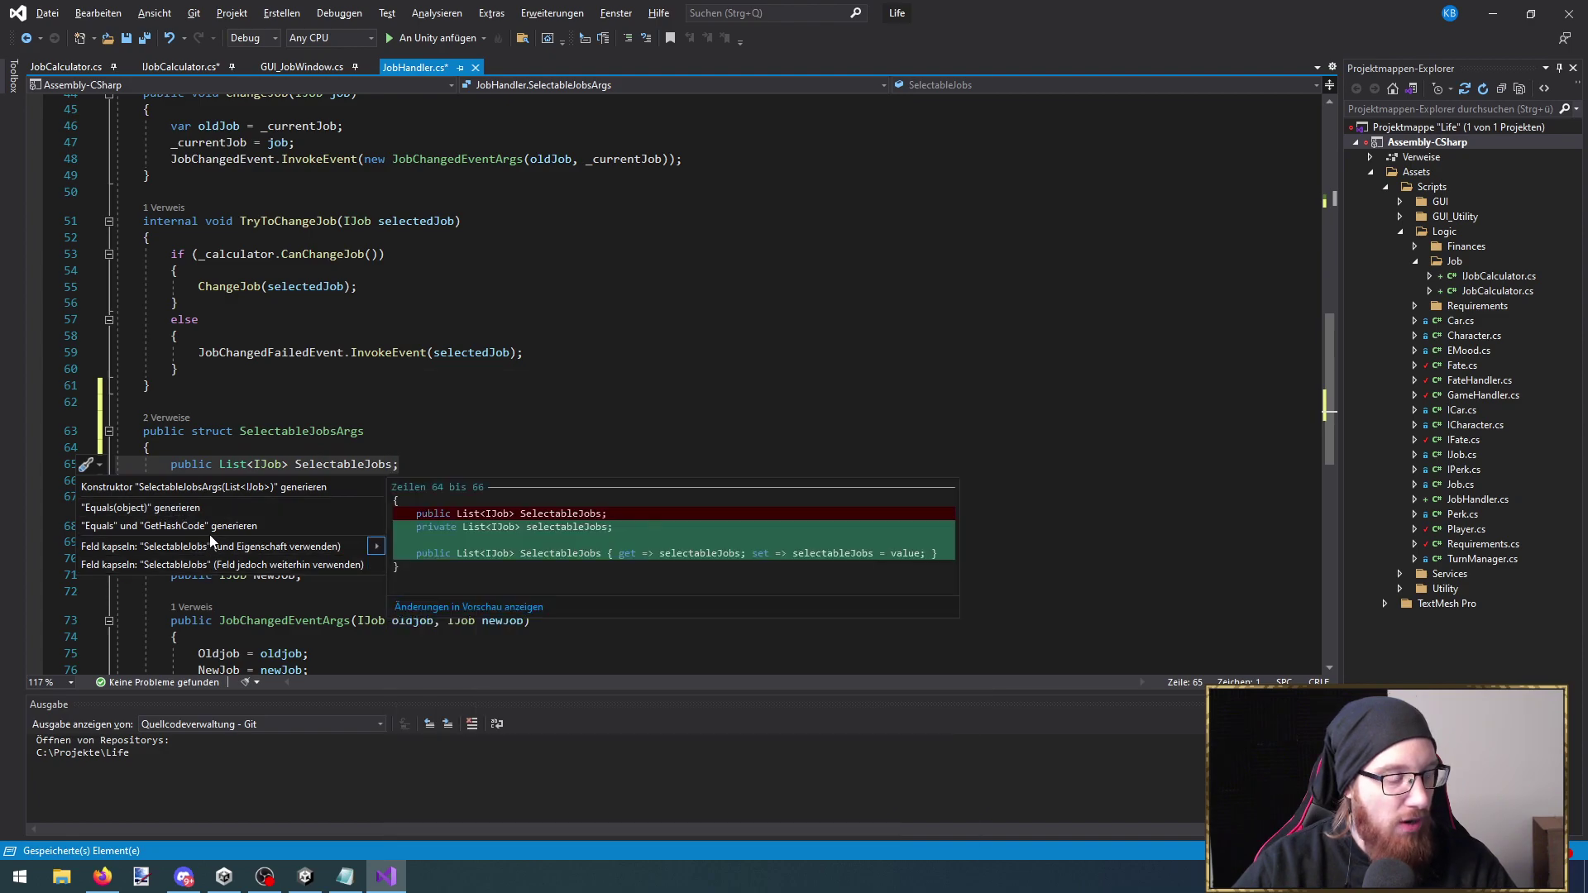
{"action": "left_click", "coordinate": [228, 488]}
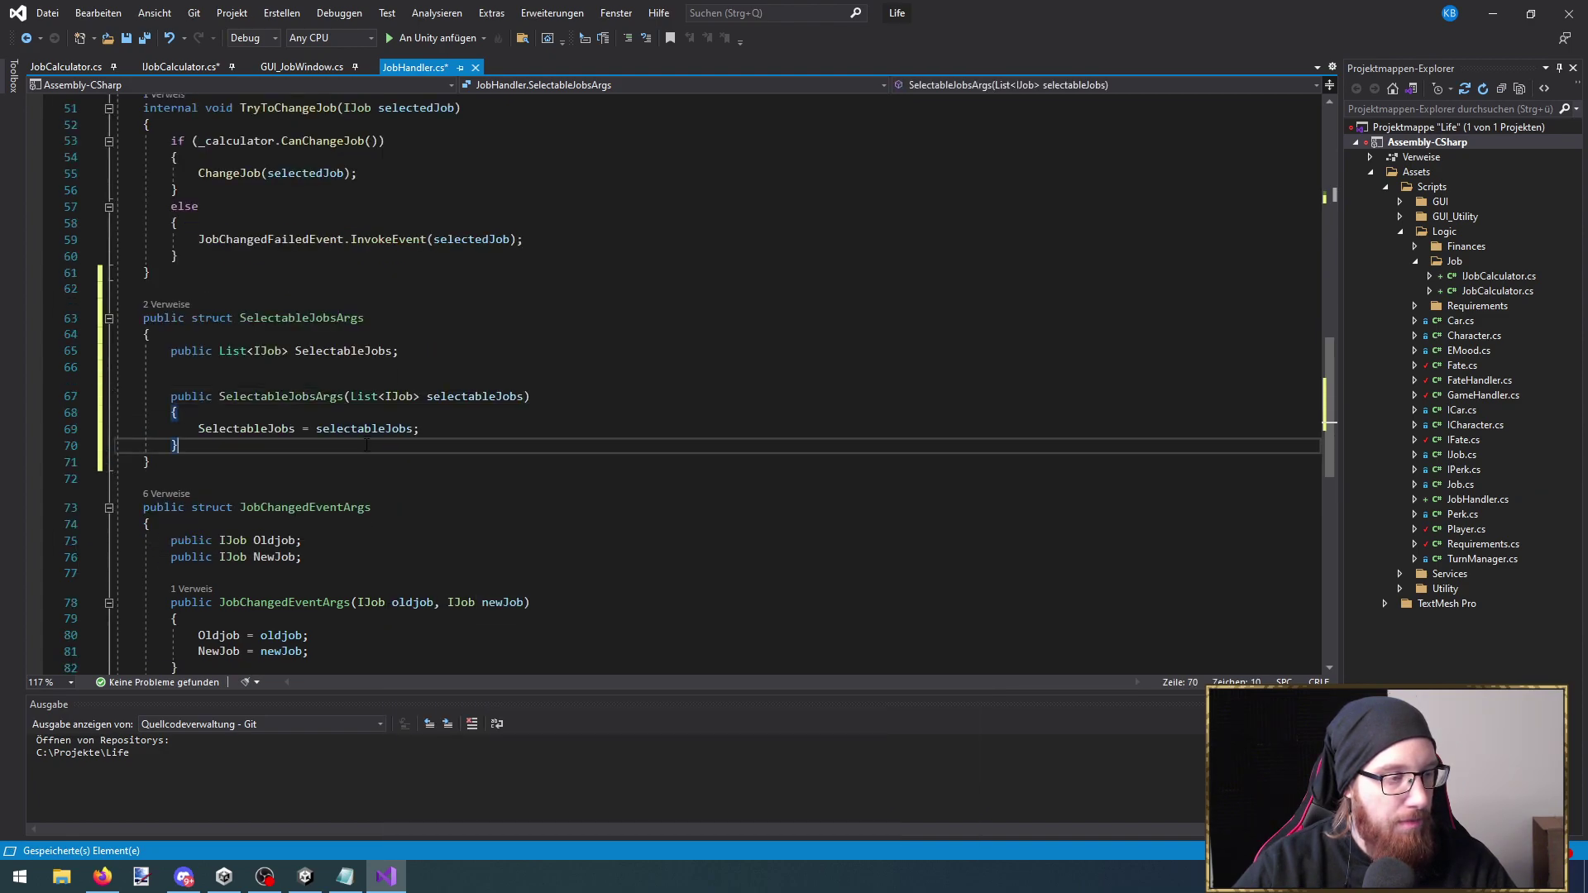
Add an empty private void method SelectableJob() between ChangeJobToDefault and ChangeJob
{"action": "scroll", "coordinate": [366, 445], "scroll_direction": "up", "scroll_amount": 10}
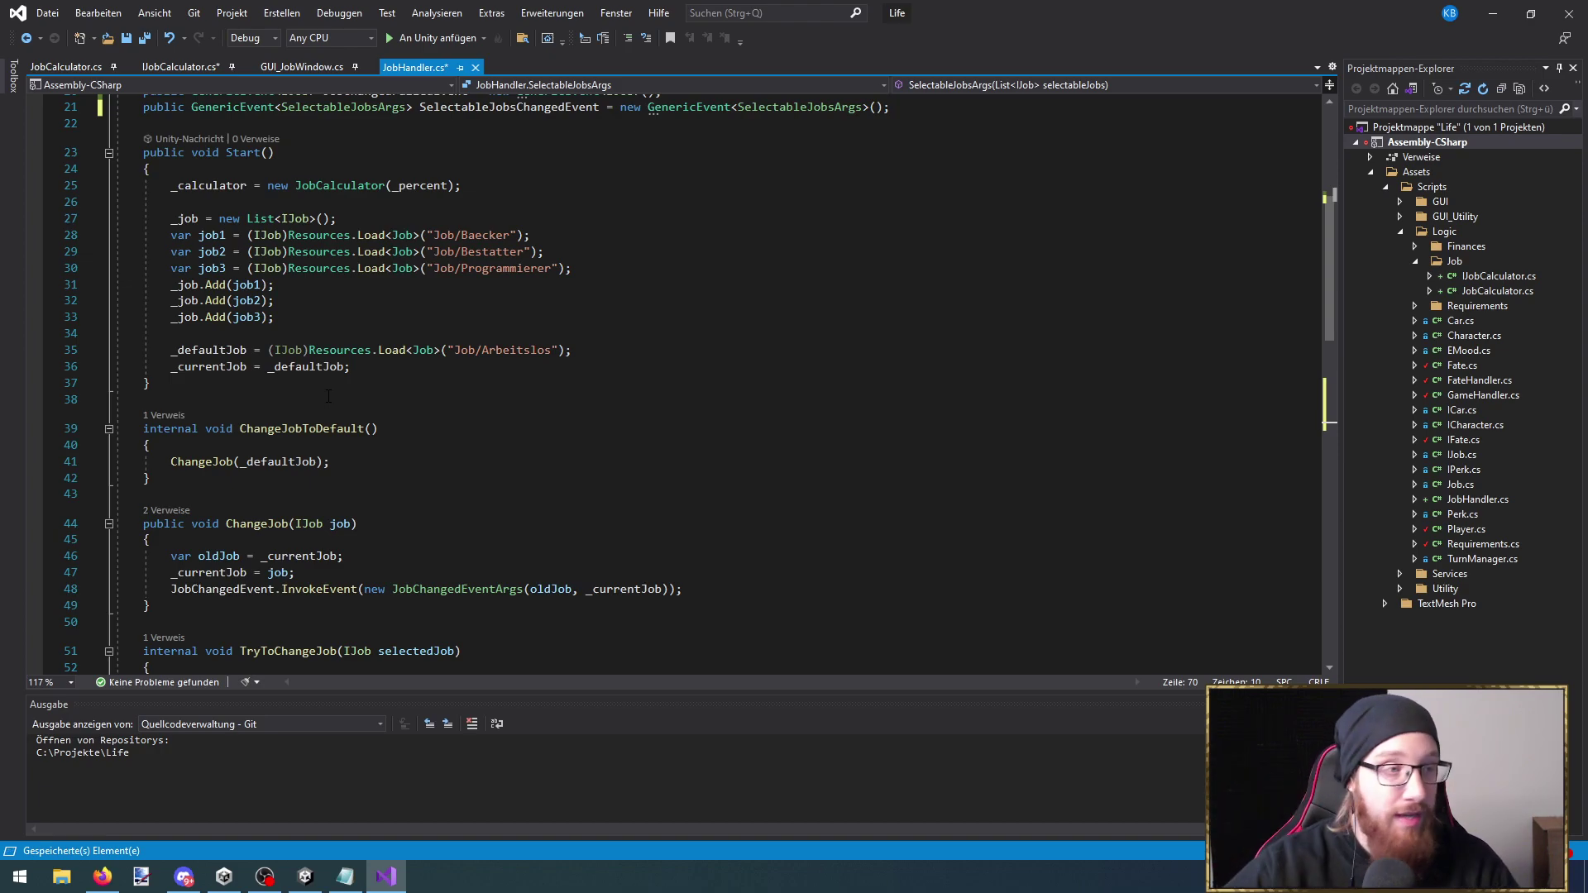
{"action": "scroll", "coordinate": [328, 396], "scroll_direction": "up", "scroll_amount": 3}
{"action": "left_click_drag", "start_coordinate": [566, 256], "coordinate": [537, 258]}
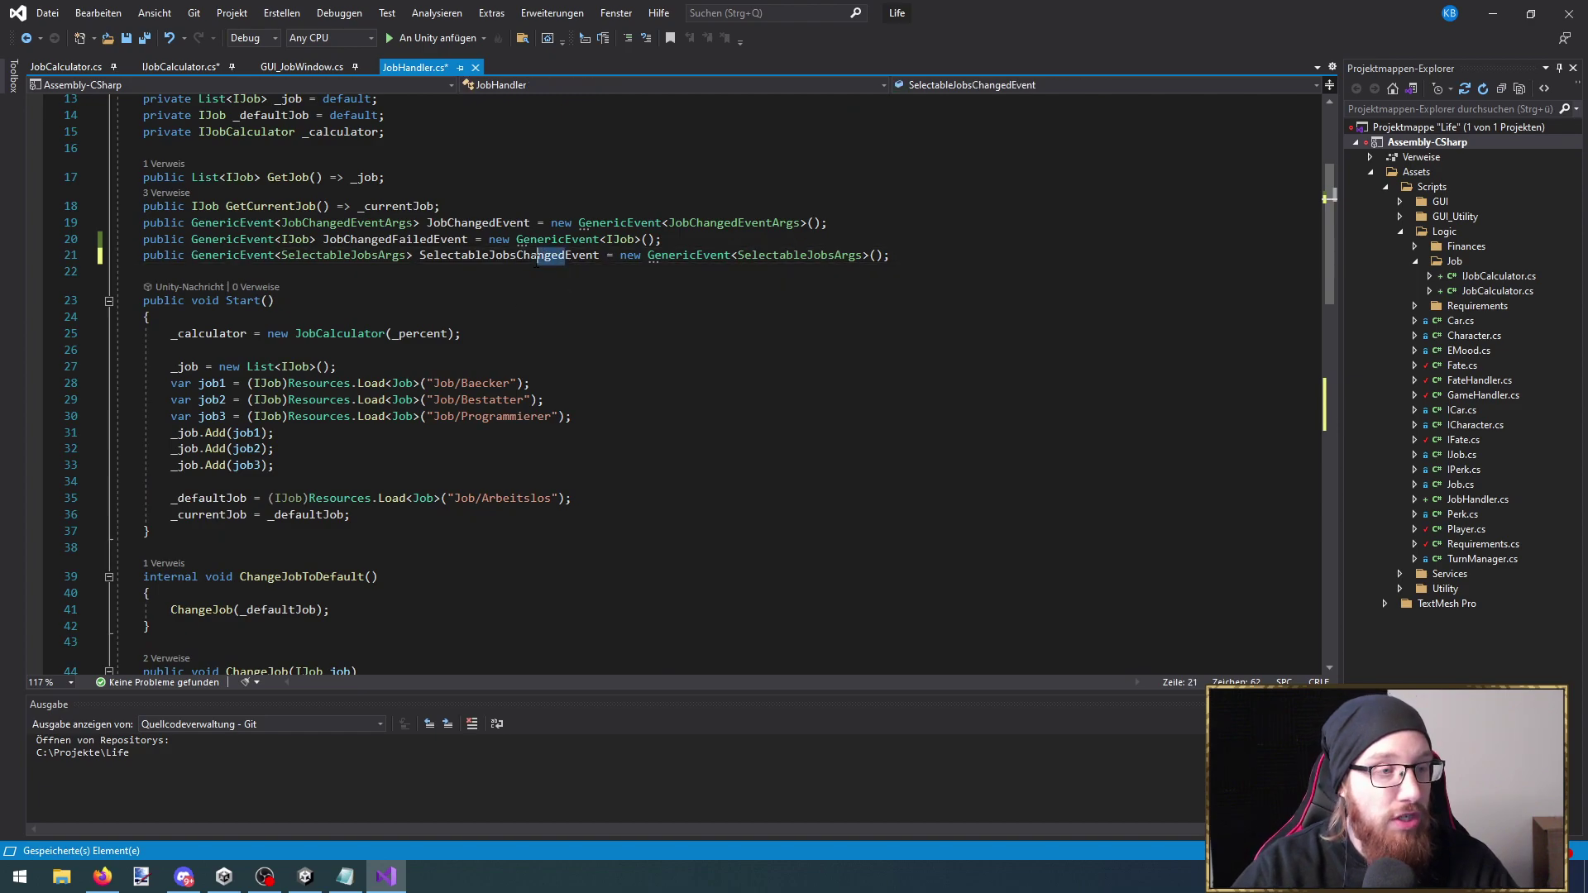
{"action": "key", "text": "ctrl+r"}
{"action": "key", "text": "ctrl+r"}
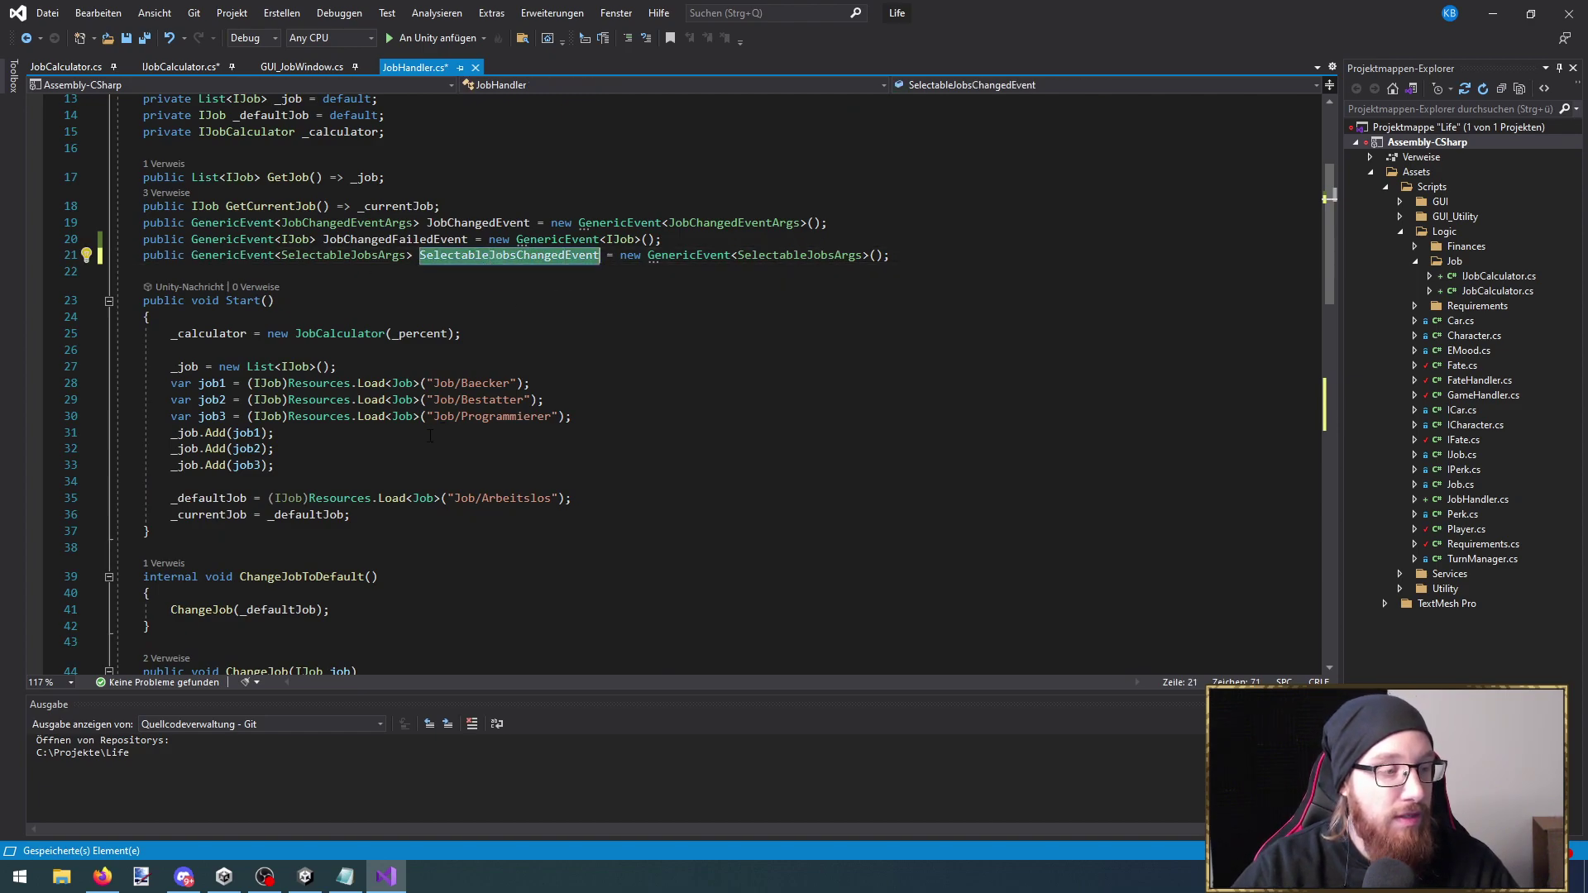
{"action": "scroll", "coordinate": [364, 488], "scroll_direction": "down", "scroll_amount": 3}
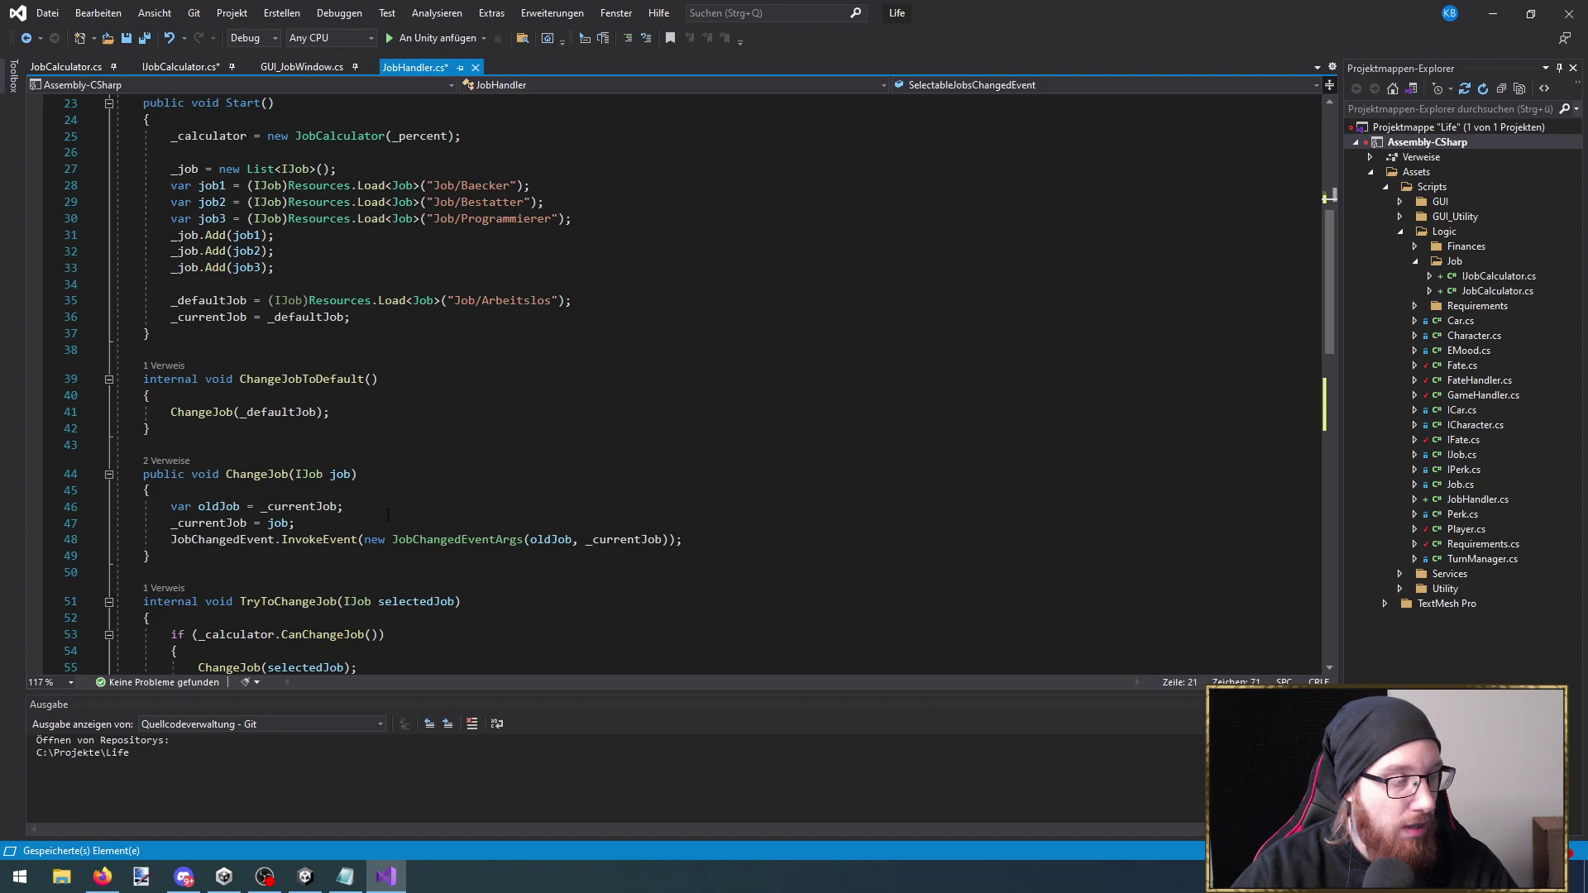
{"action": "left_click", "coordinate": [365, 419]}
{"action": "left_click", "coordinate": [233, 435]}
{"action": "key", "text": "Return"}
{"action": "key", "text": "Return"}
{"action": "type", "text": "priv"}
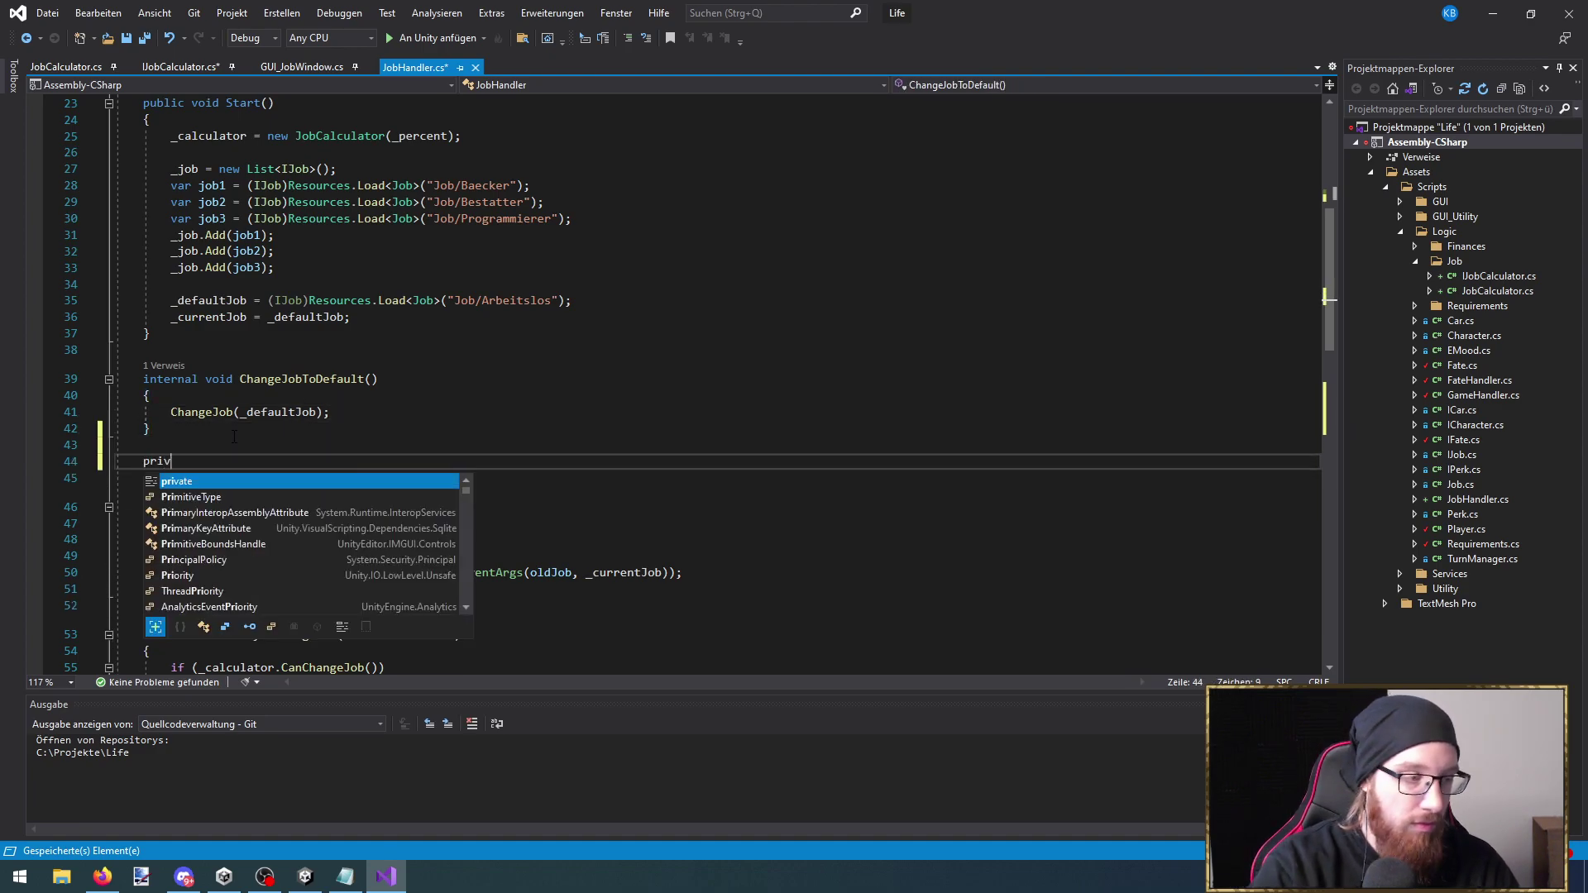
{"action": "type", "text": "ate void SelectableJob"}
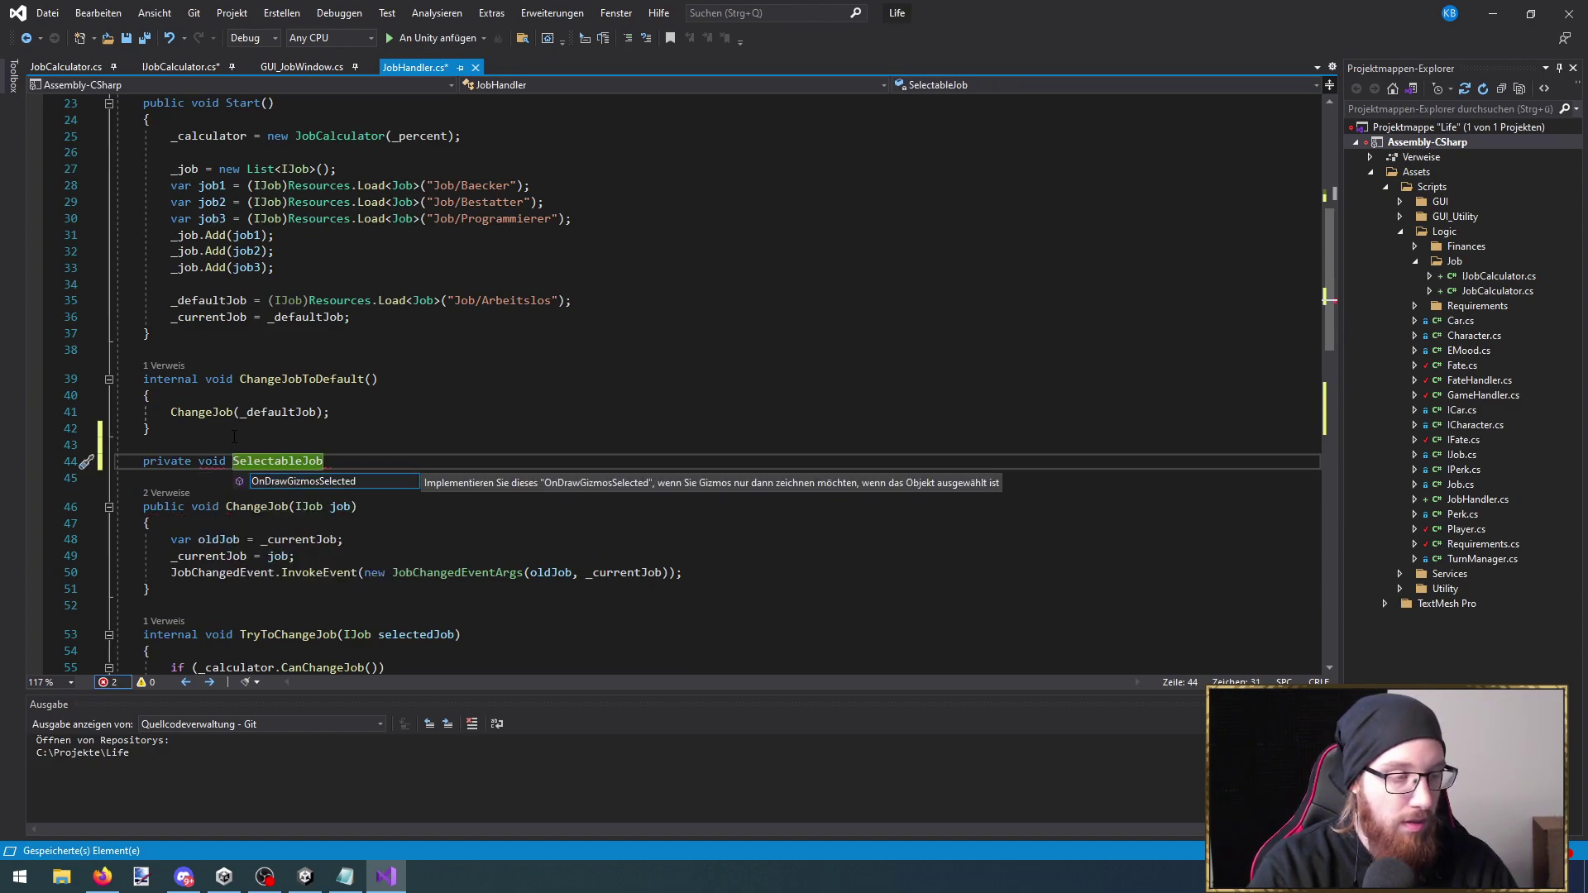
{"action": "type", "text": "() {"}
{"action": "key", "text": "Return"}
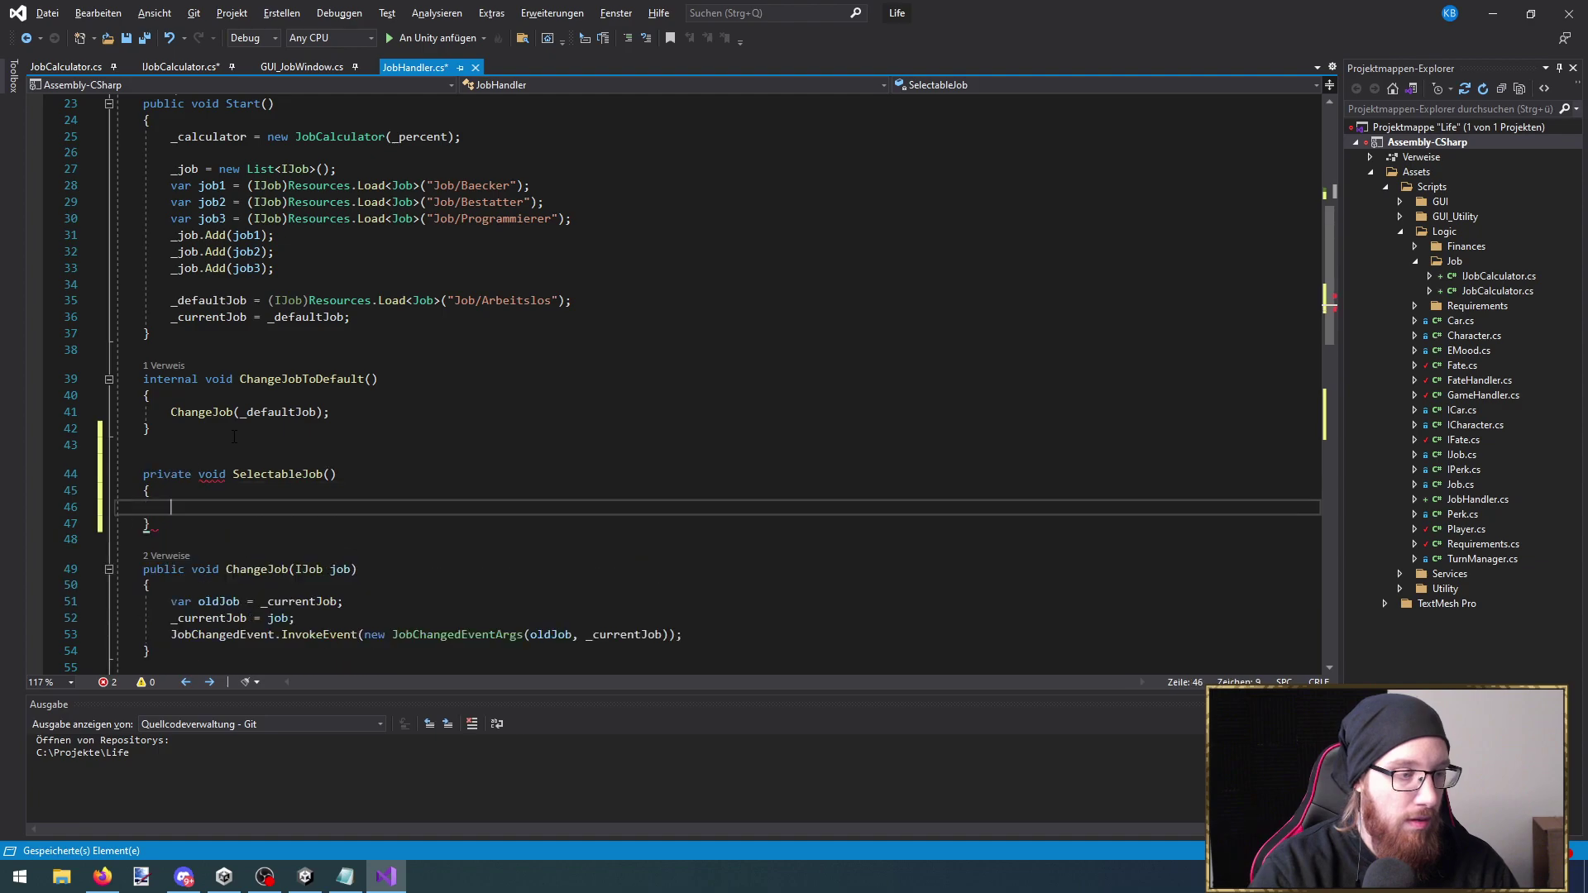
Add a SelectableJobsChangedEvent.InvokeEvent() call to SelectableJob(), preceded by "var newSelectableJob = _calculator.SelectableJobs(_job);"
{"action": "type", "text": "SelectableJobsChangedEvent.InvokeEvent"}
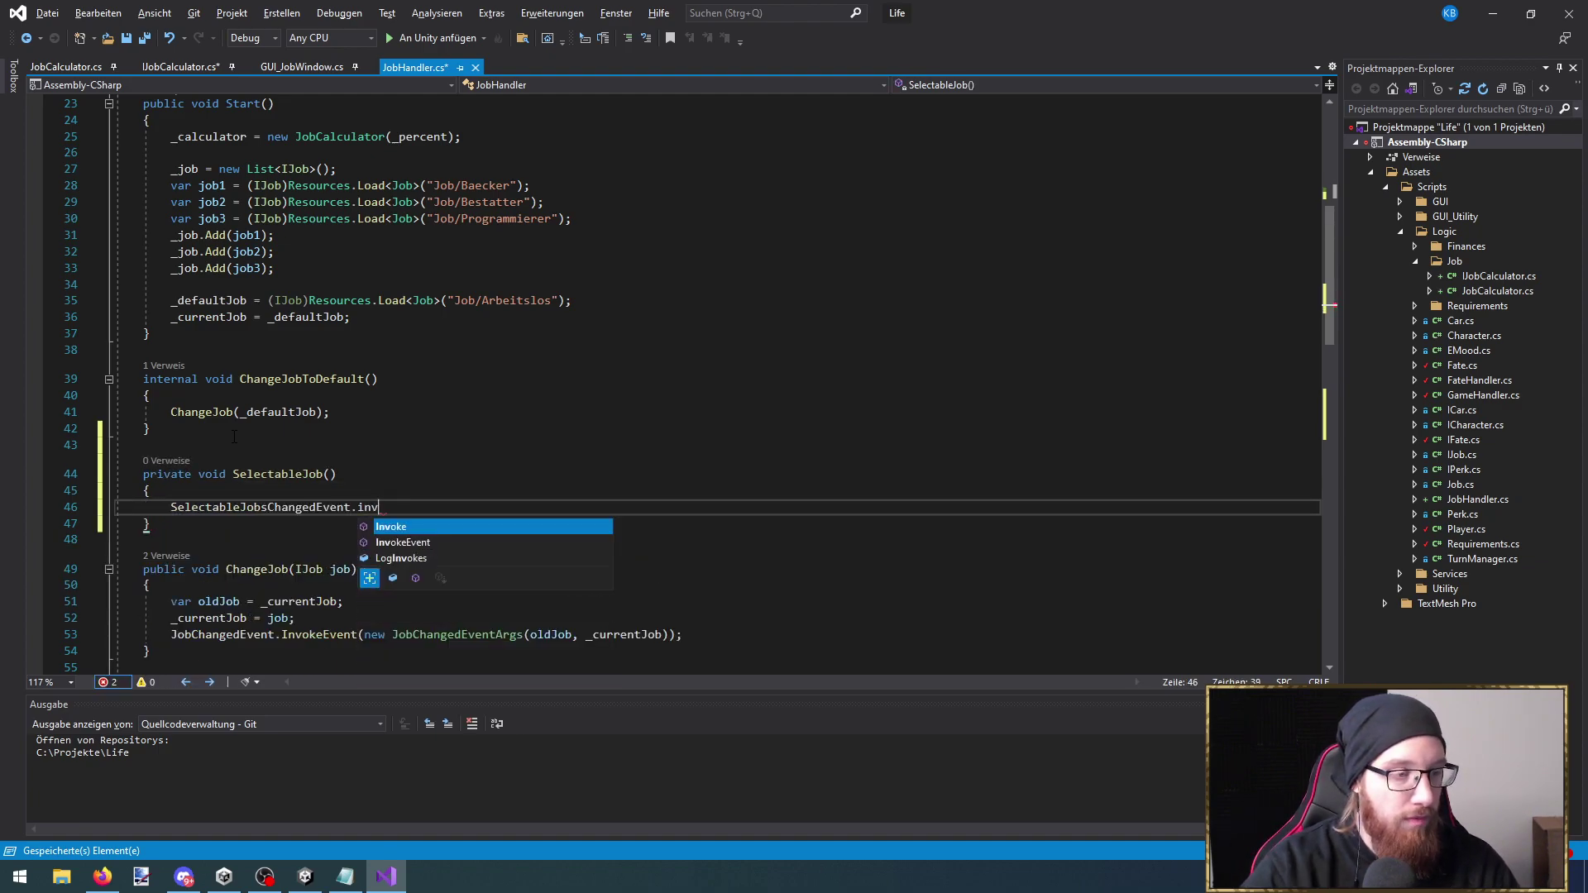
{"action": "type", "text": "()"}
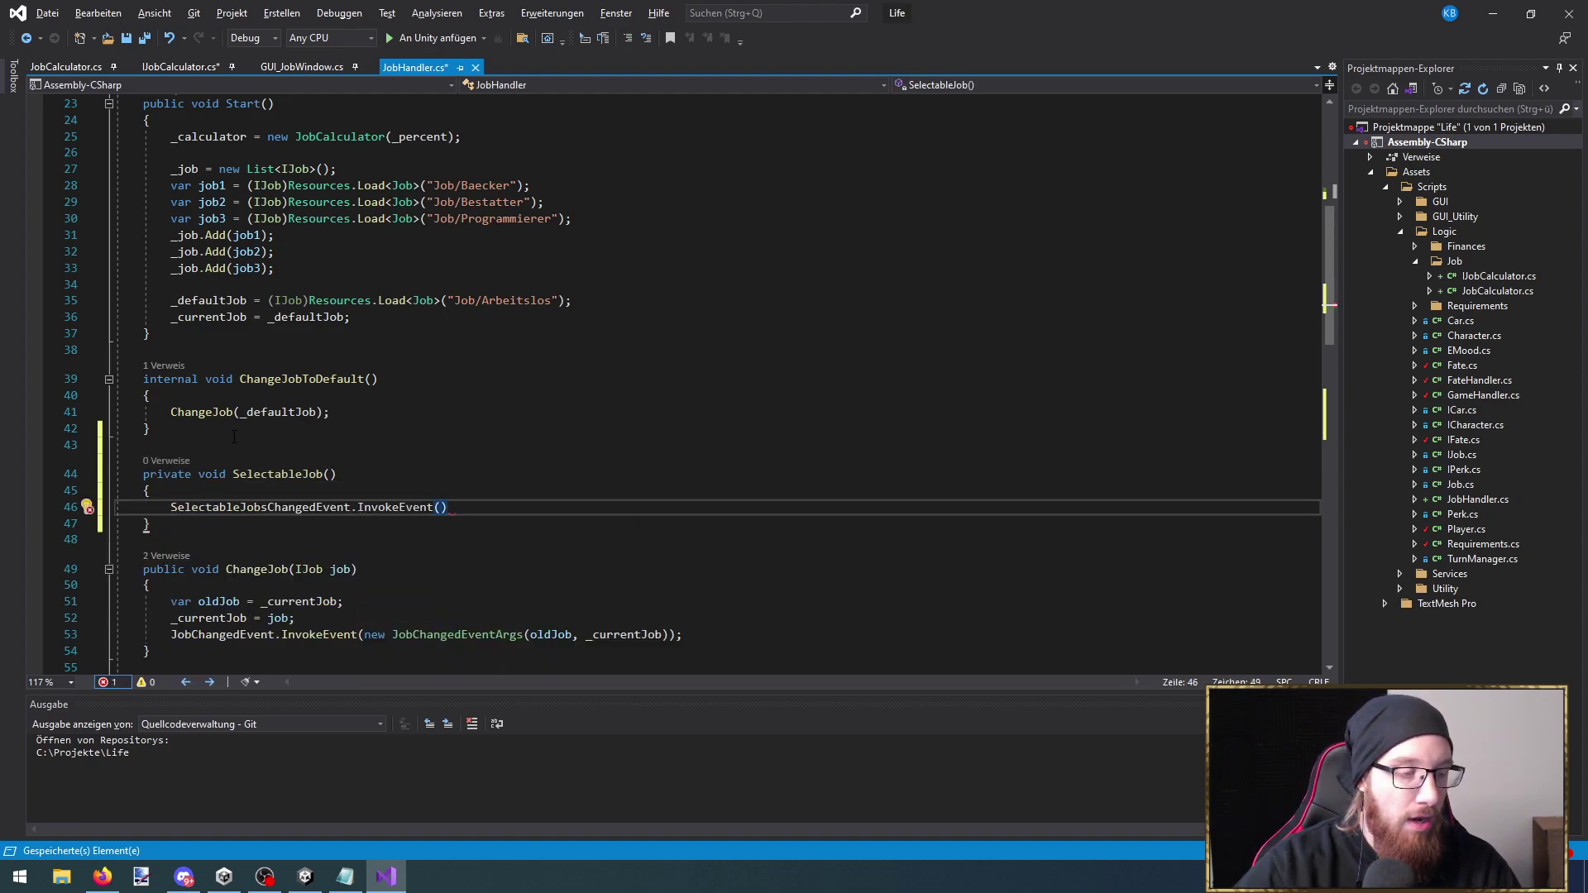
{"action": "key", "text": "Home"}
{"action": "key", "text": "Return"}
{"action": "key", "text": "Up"}
{"action": "type", "text": "var "}
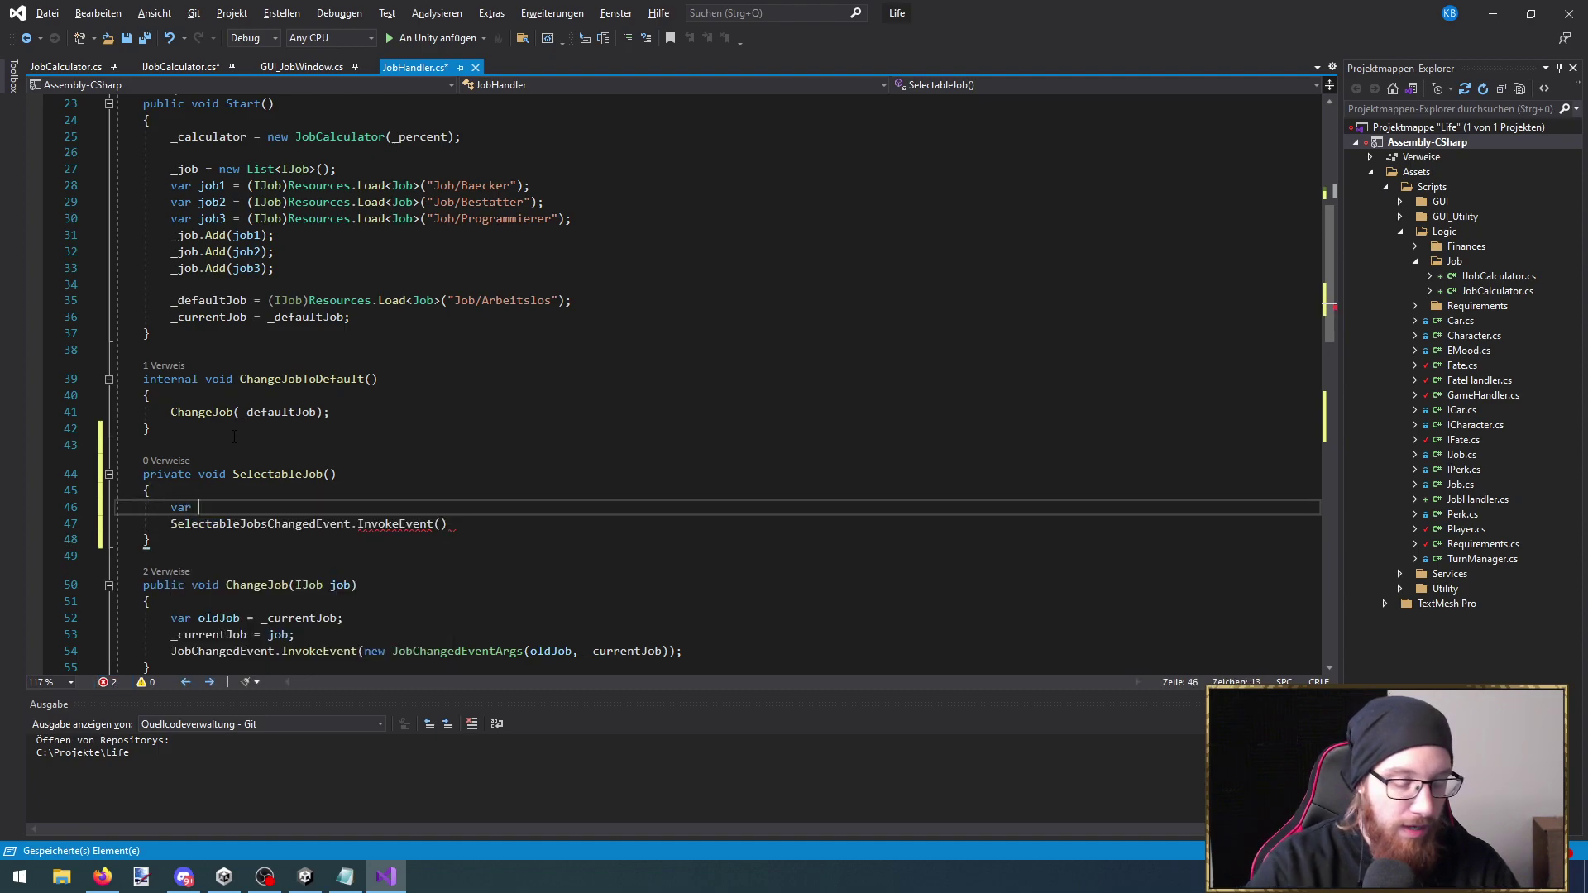
{"action": "type", "text": "newselectableJob = n"}
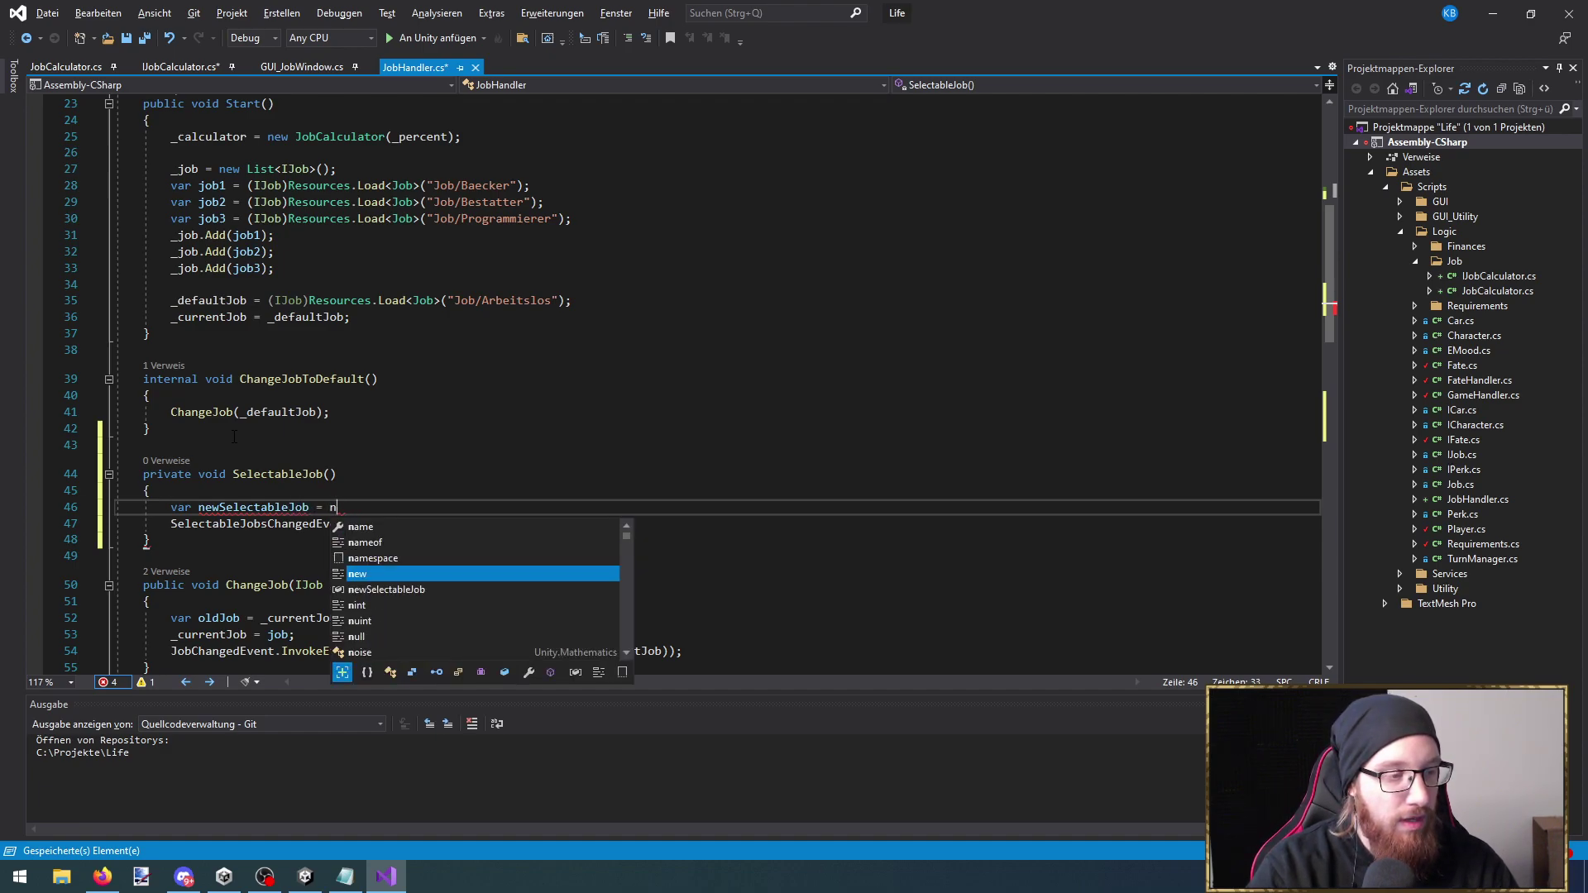
{"action": "key", "text": "BackSpace"}
{"action": "type", "text": "_calculator."}
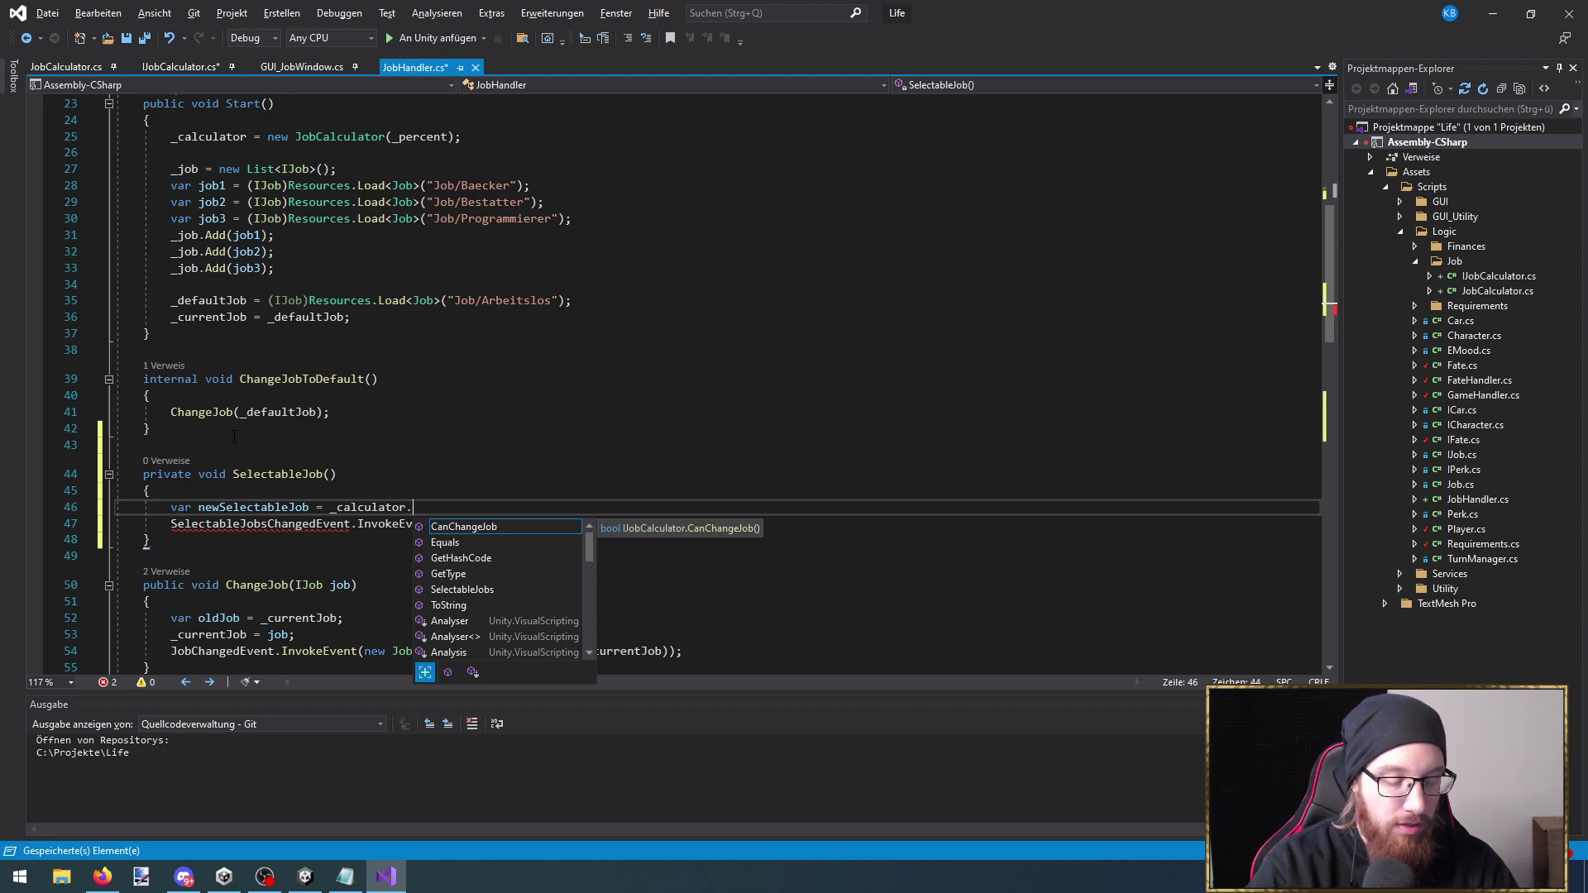
{"action": "type", "text": "SelectableJobs();"}
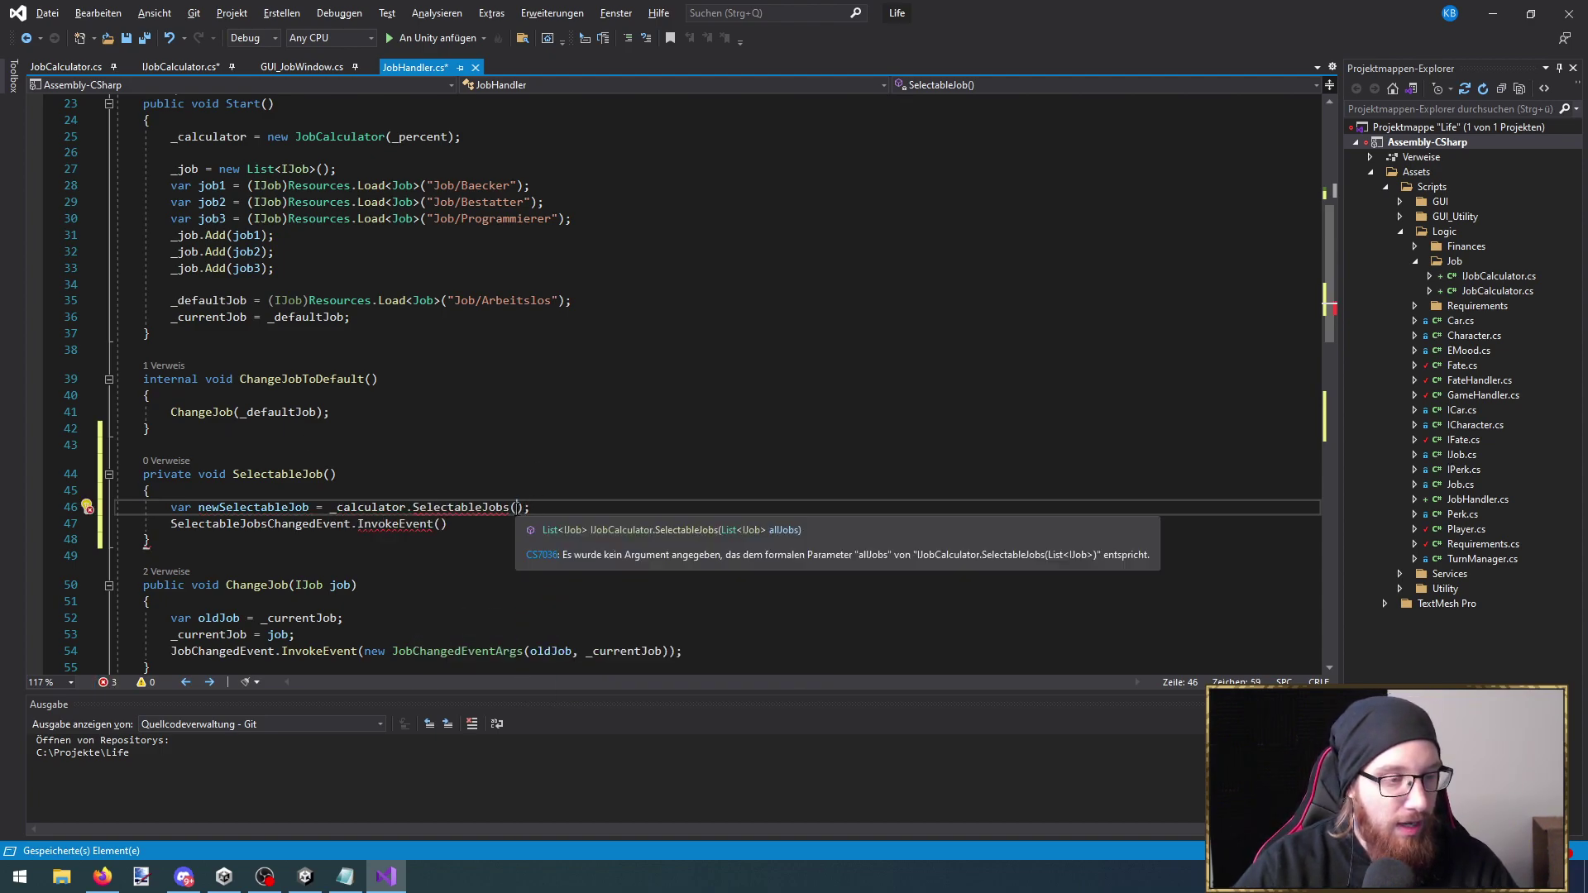
{"action": "scroll", "coordinate": [463, 438], "scroll_direction": "up", "scroll_amount": 3}
{"action": "scroll", "coordinate": [463, 438], "scroll_direction": "down", "scroll_amount": 2}
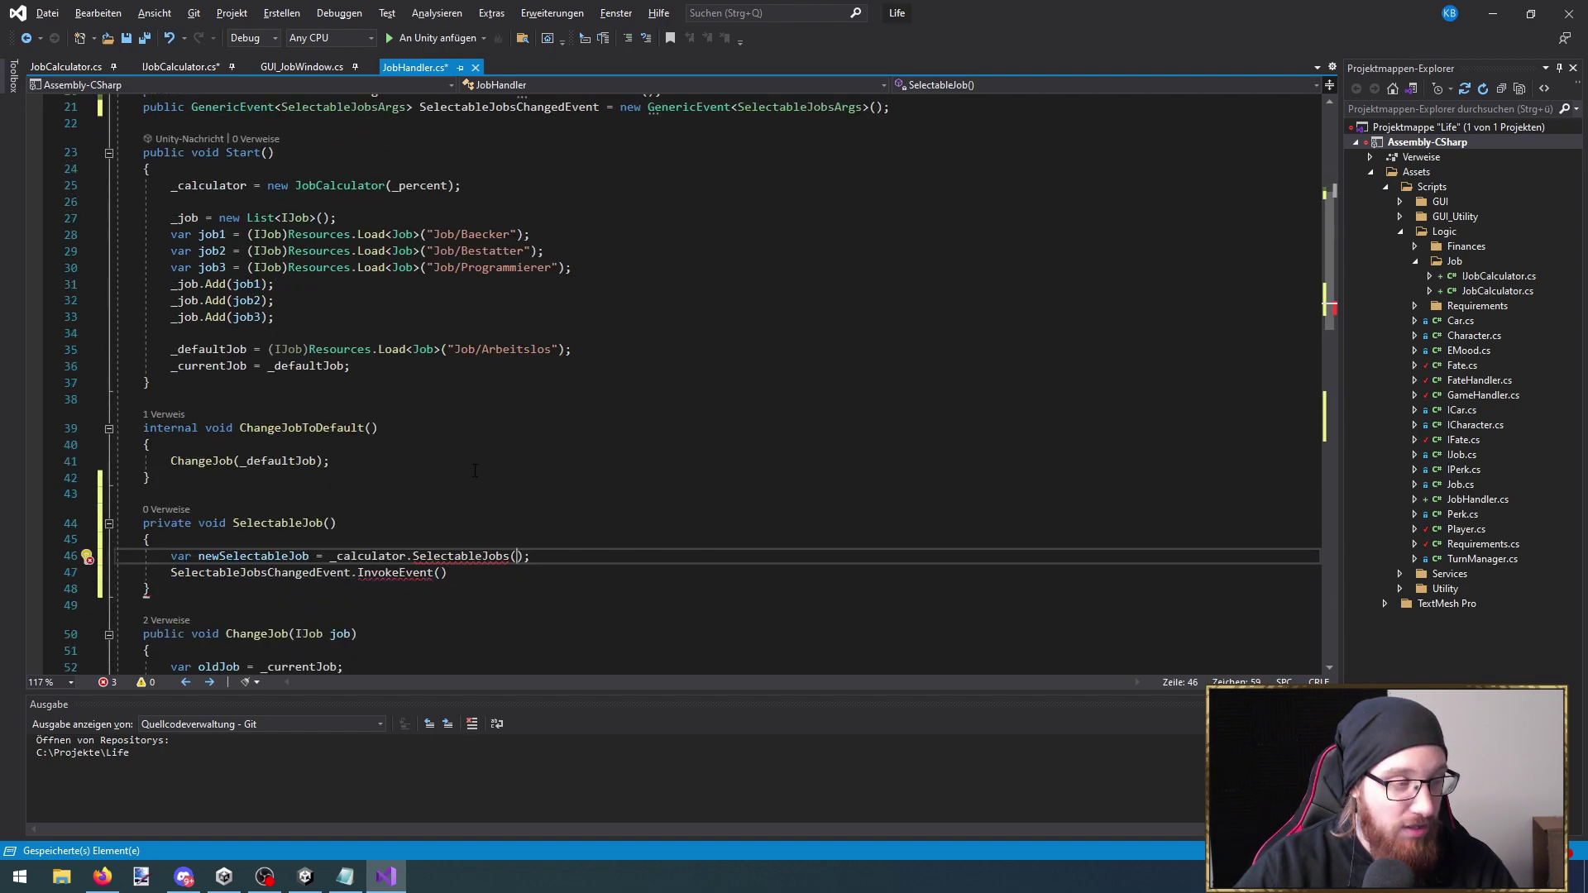
{"action": "type", "text": "_job"}
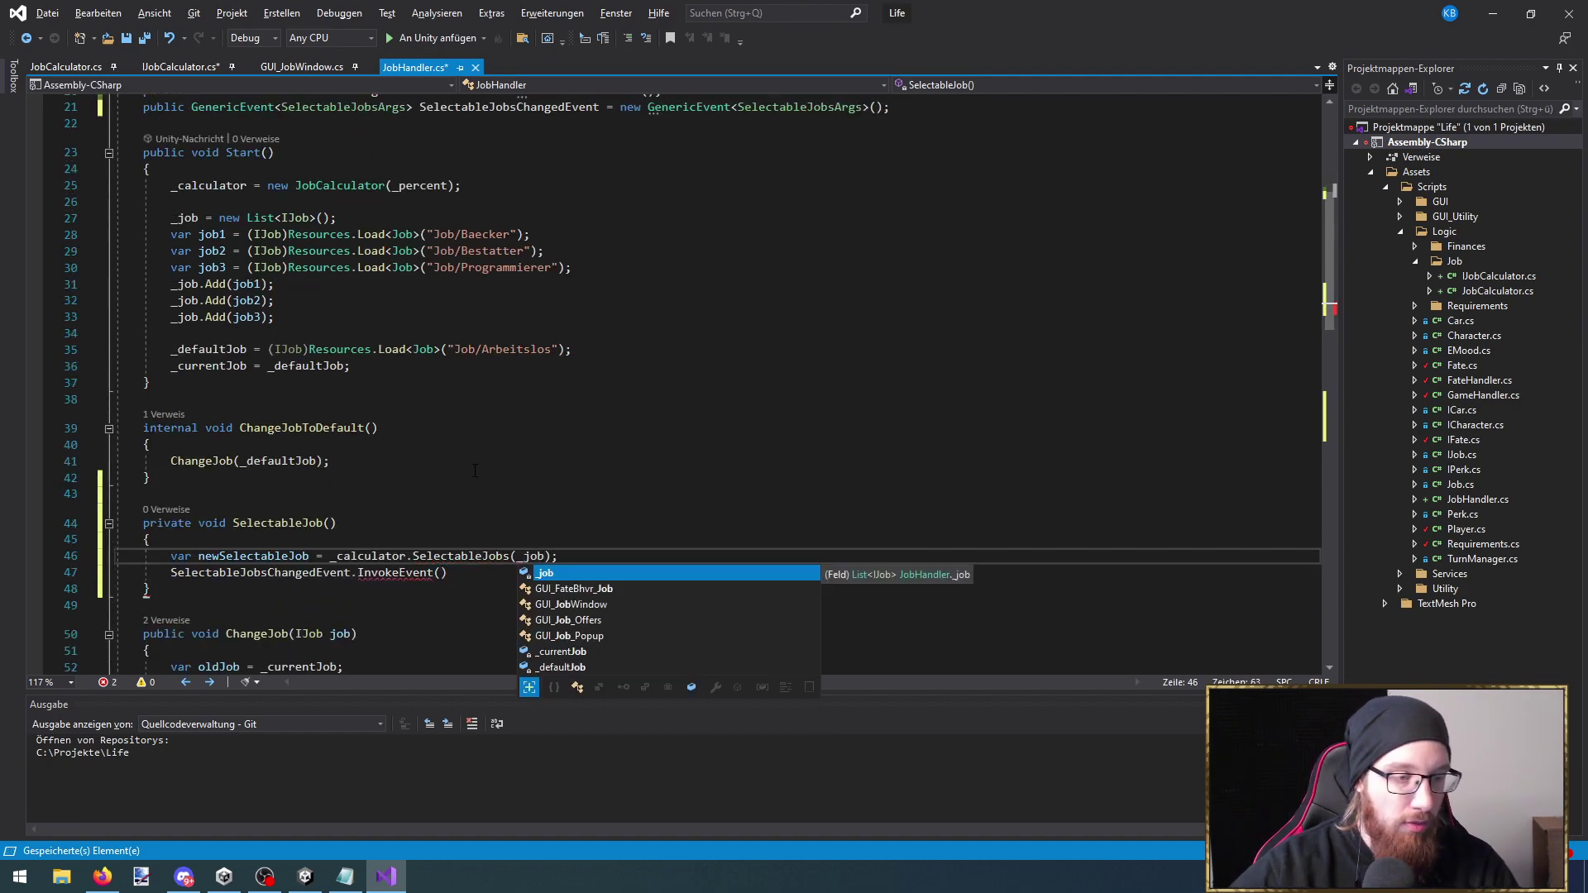
Pass "new newSelectableJob(newSelectableJob)" as the InvokeEvent argument in SelectableJob() and end the statement with a semicolon
{"action": "left_click", "coordinate": [281, 555]}
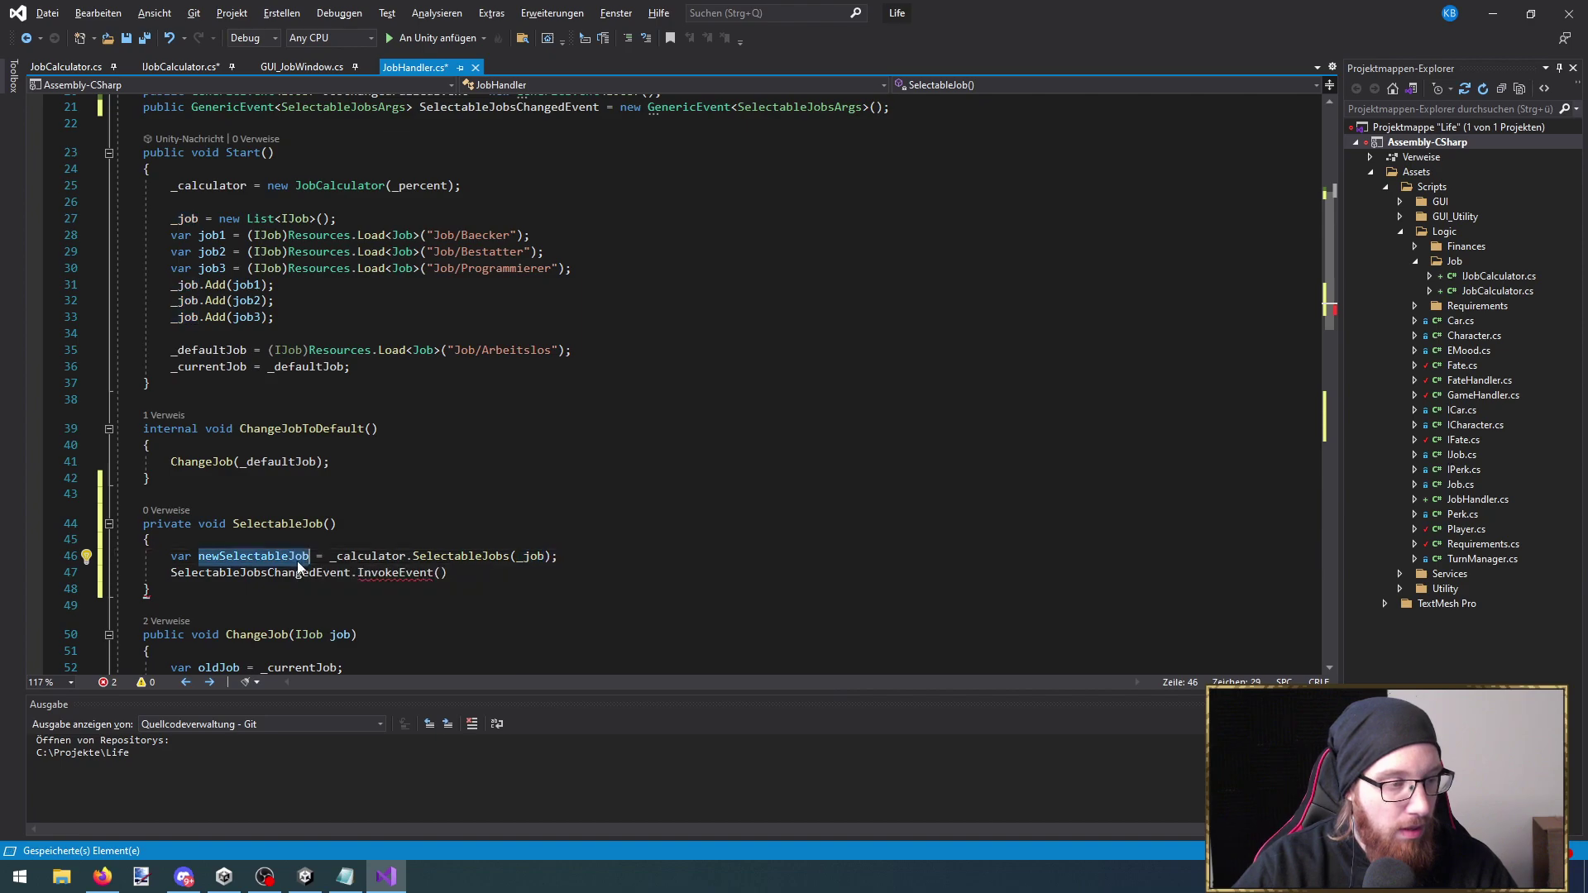
{"action": "left_click", "coordinate": [441, 577]}
{"action": "type", "text": "new newSelectableJob"}
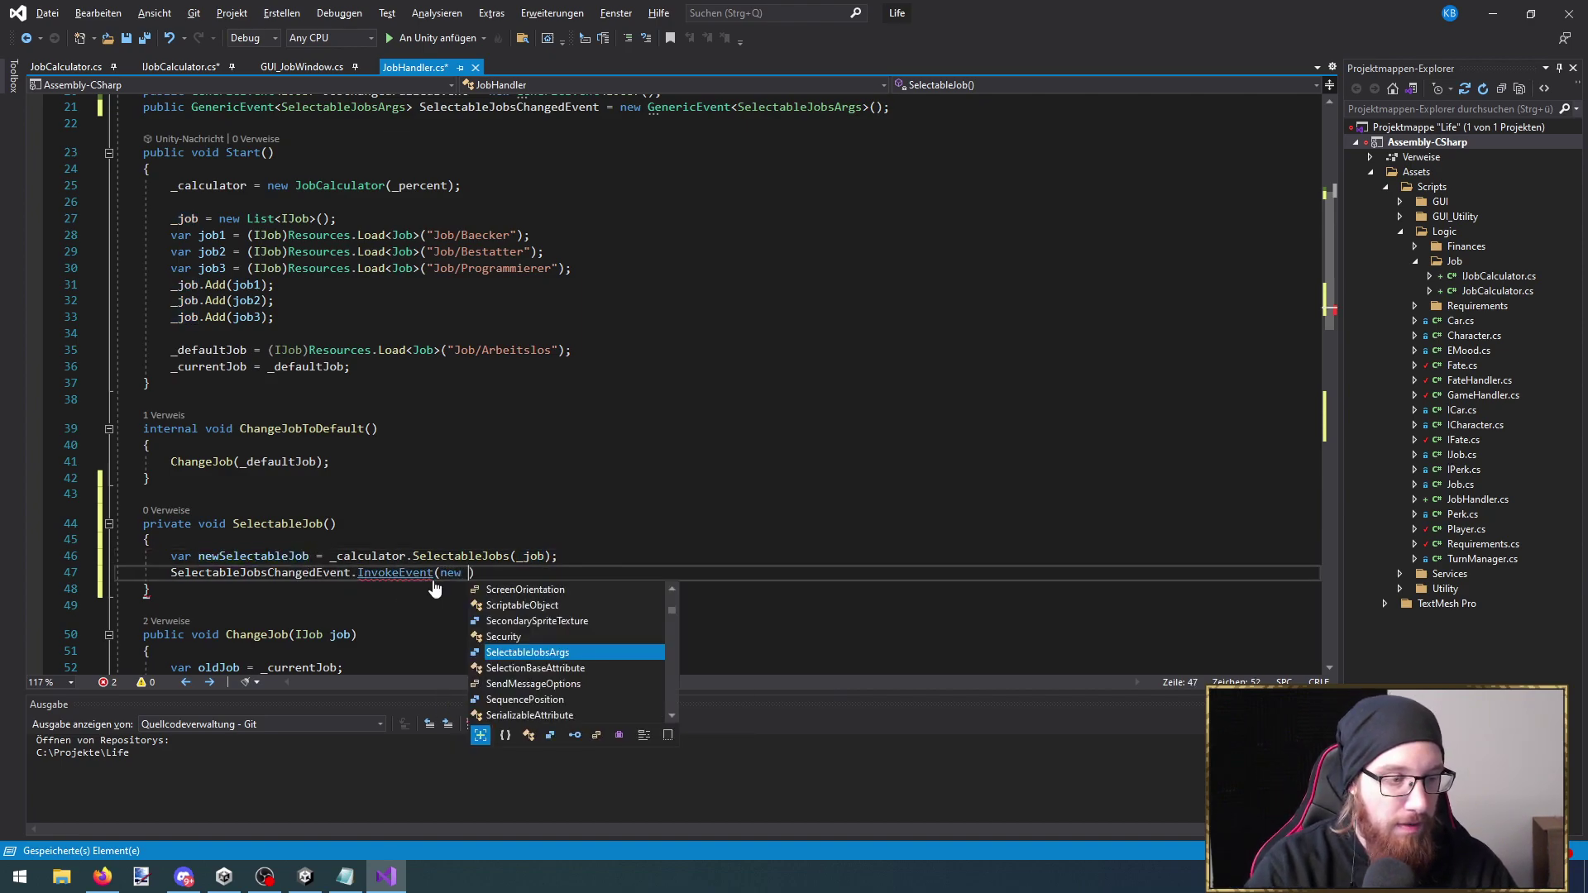
{"action": "type", "text": "(newSelectableJob)"}
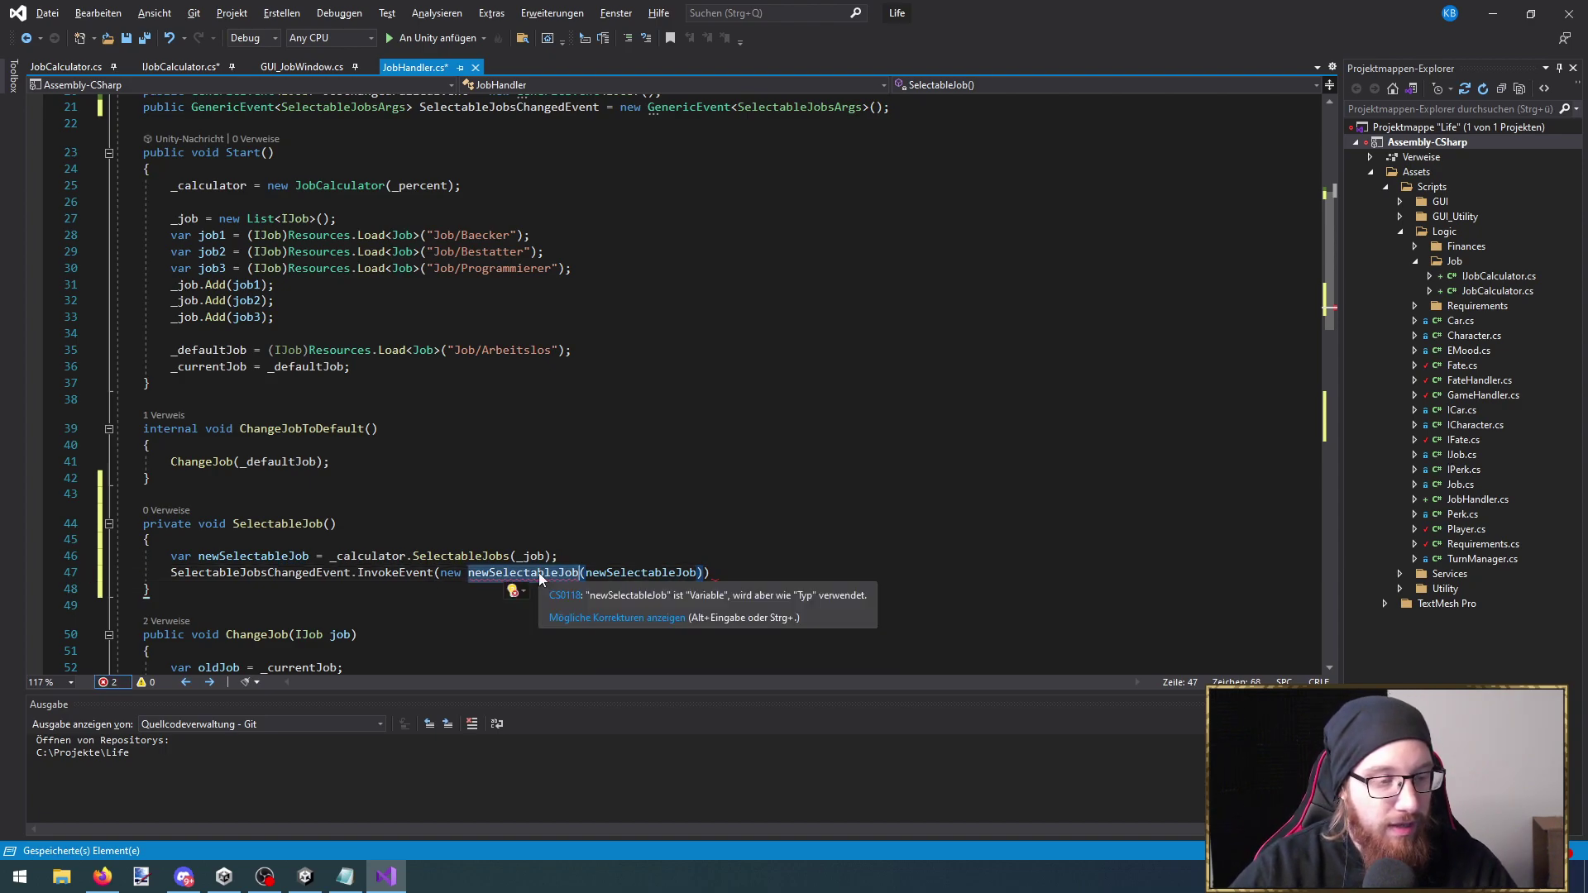
{"action": "left_click", "coordinate": [758, 572]}
{"action": "type", "text": ";"}
Replace the type name after "new" in the InvokeEvent argument with the struct name SelectableJobsArgs, and save all files
{"action": "scroll", "coordinate": [537, 390], "scroll_direction": "down", "scroll_amount": 4}
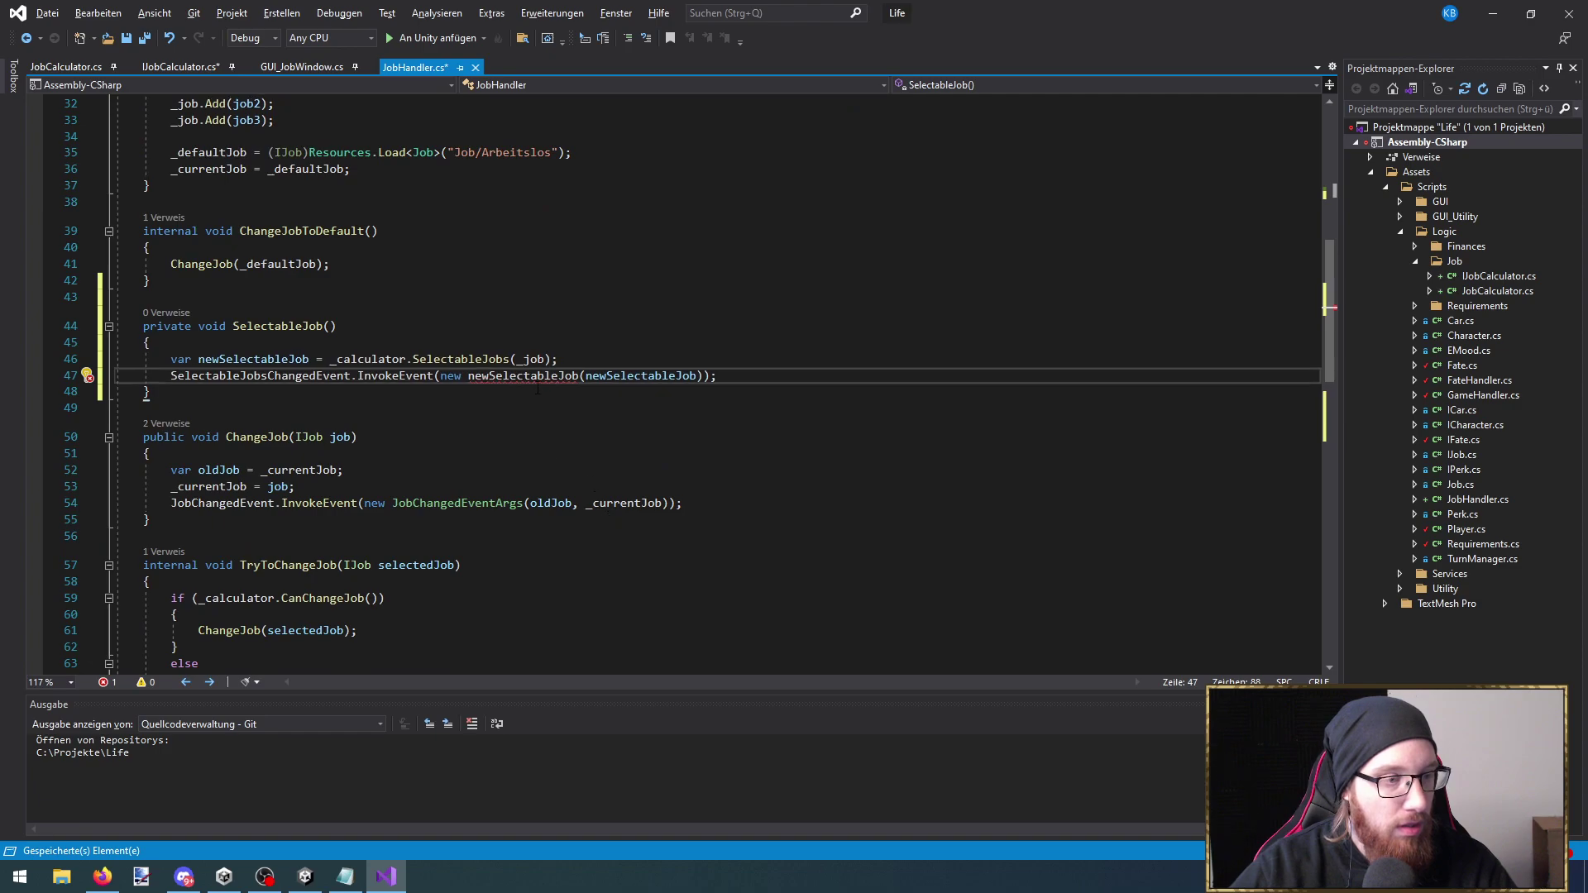
{"action": "scroll", "coordinate": [538, 390], "scroll_direction": "down", "scroll_amount": 3}
{"action": "left_click", "coordinate": [489, 227]}
{"action": "key", "text": "BackSpace"}
{"action": "key", "text": "BackSpace"}
{"action": "key", "text": "BackSpace"}
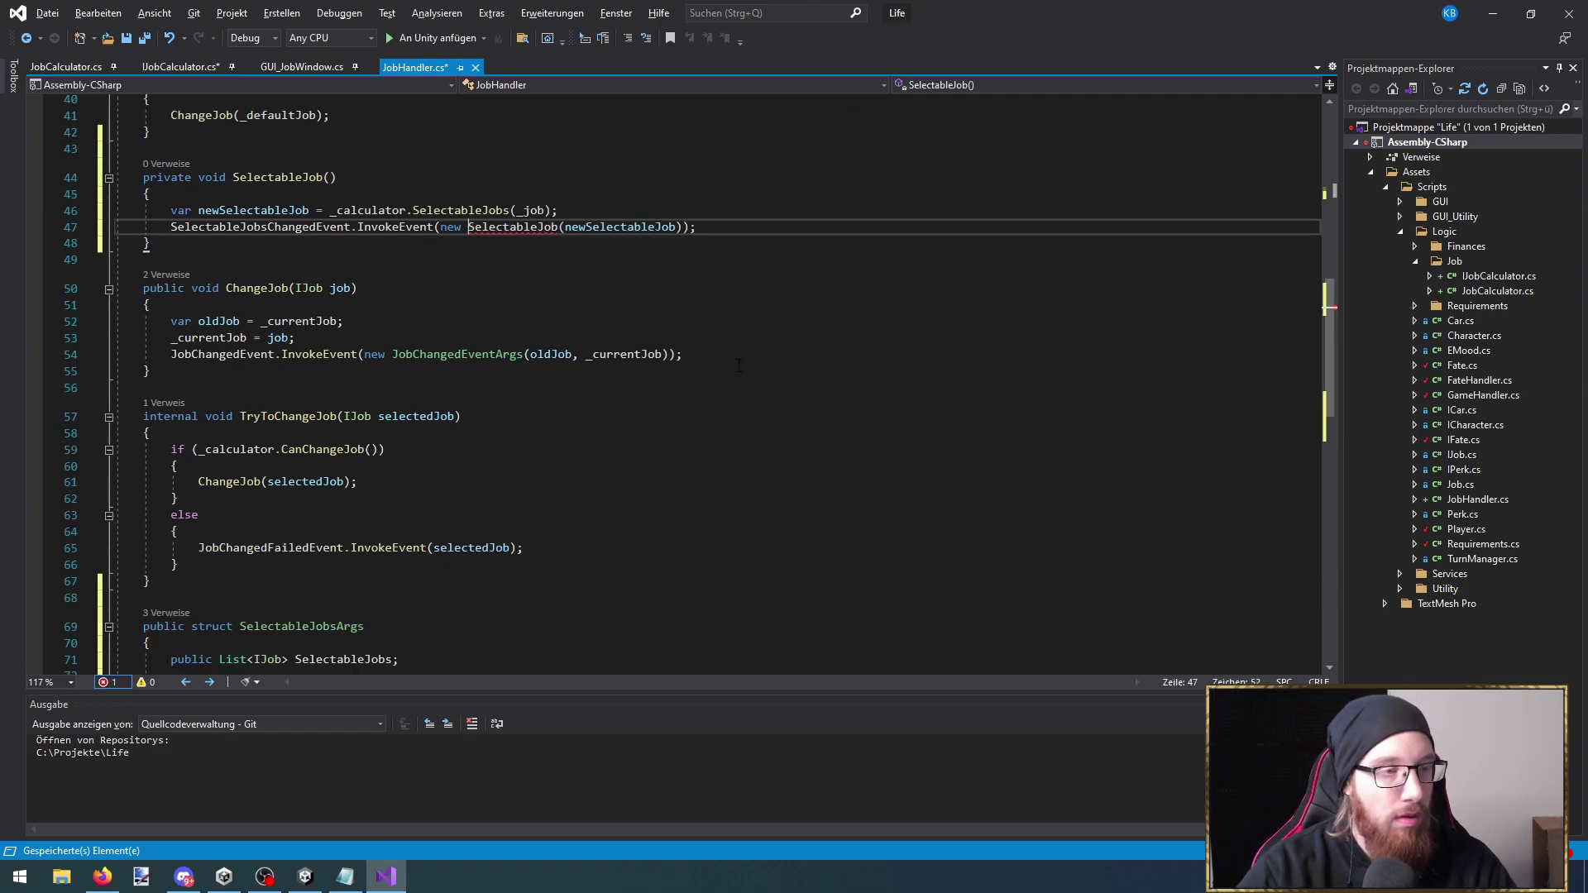
{"action": "scroll", "coordinate": [739, 365], "scroll_direction": "down", "scroll_amount": 3}
{"action": "double_click", "coordinate": [311, 479]}
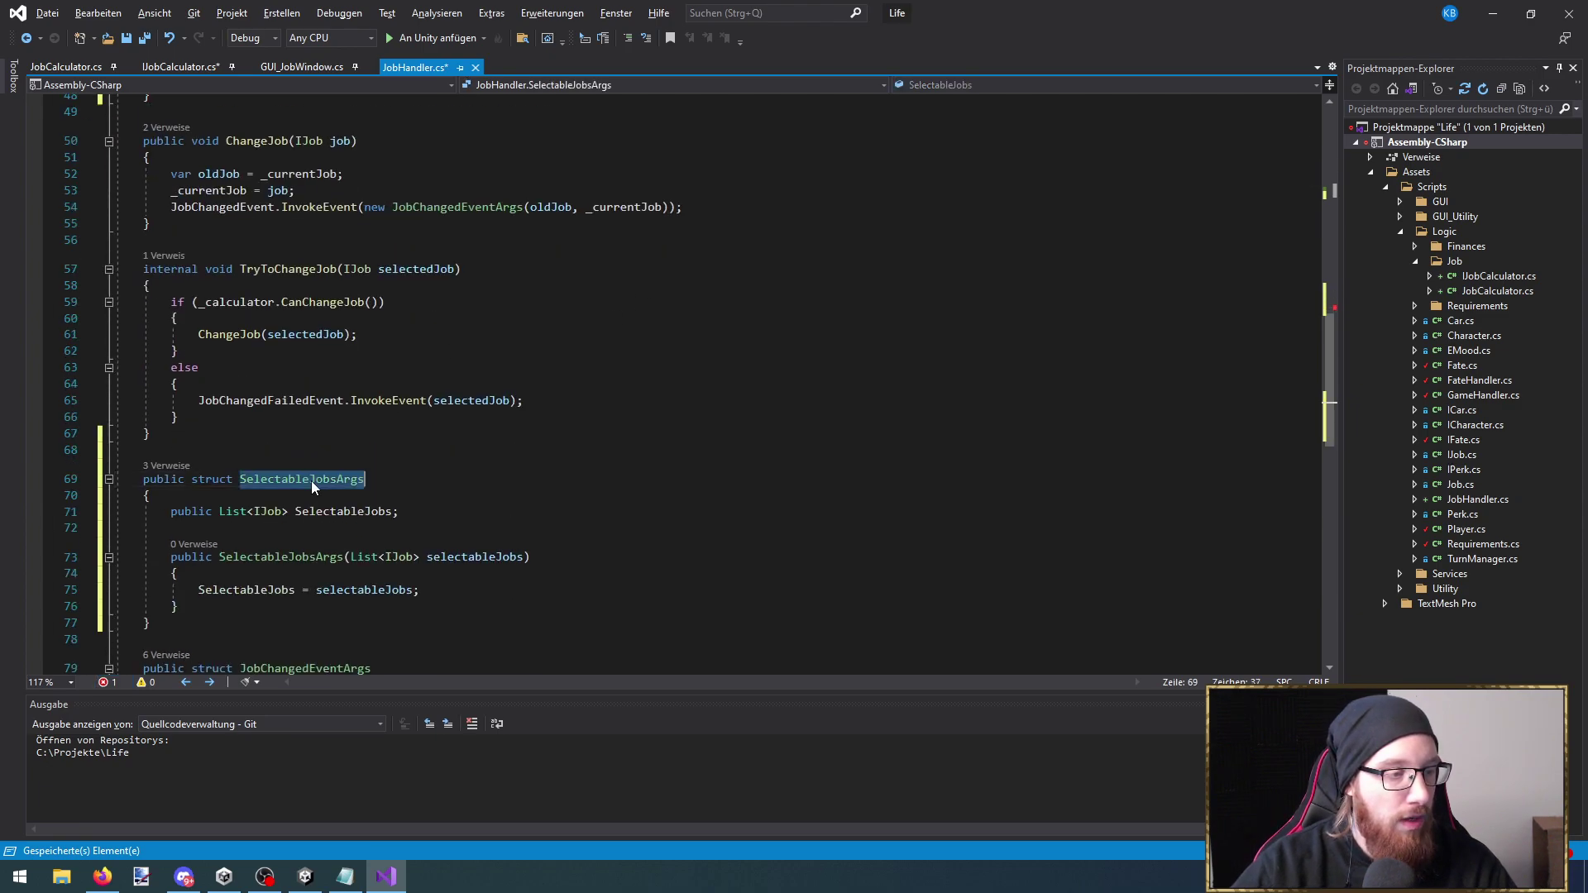
{"action": "key", "text": "ctrl+c"}
{"action": "scroll", "coordinate": [473, 403], "scroll_direction": "up", "scroll_amount": 3}
{"action": "double_click", "coordinate": [525, 276]}
{"action": "key", "text": "ctrl+v"}
{"action": "left_click", "coordinate": [454, 353]}
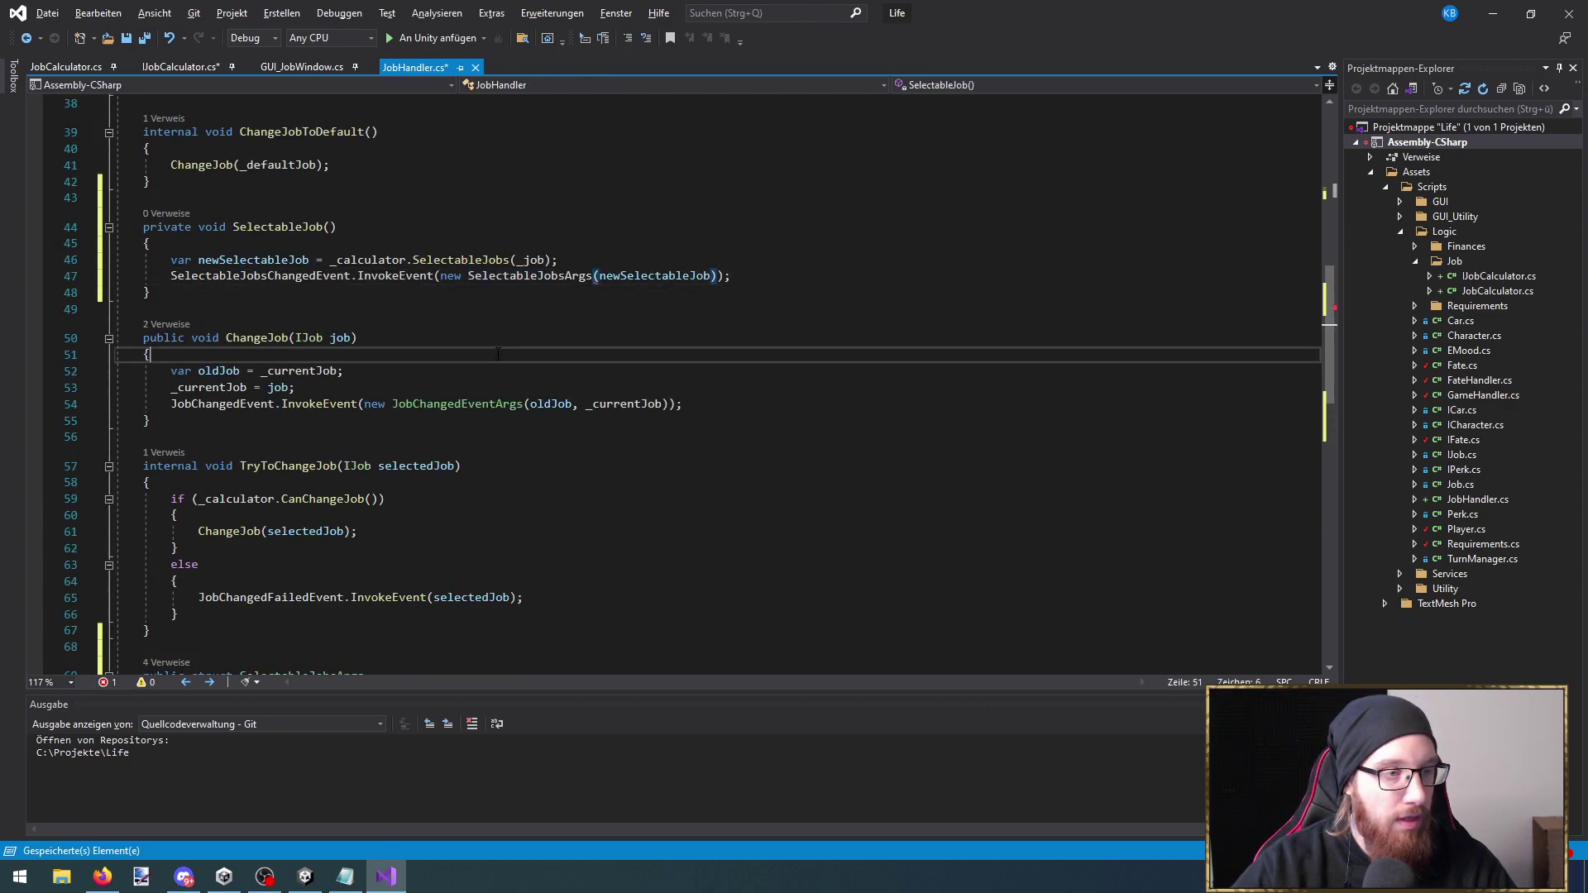
{"action": "left_click", "coordinate": [543, 339]}
{"action": "key", "text": "ctrl+shift+s"}
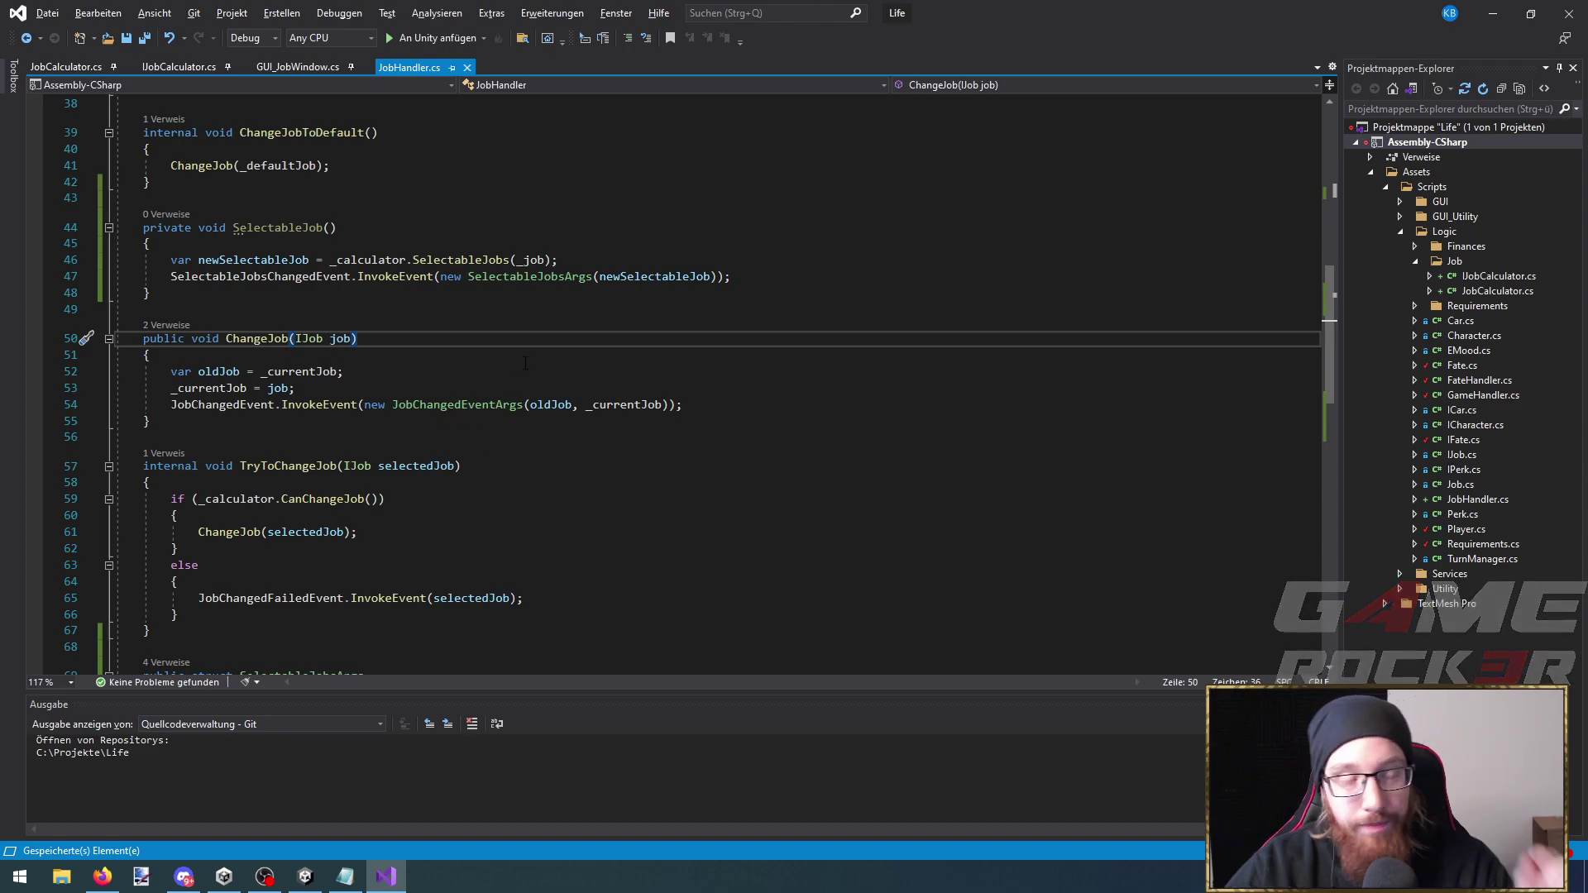
Open GUI_JobWindow.cs and insert a new line in Start() after the JobChangedFailedEvent listener registration
{"action": "scroll", "coordinate": [428, 517], "scroll_direction": "up", "scroll_amount": 3}
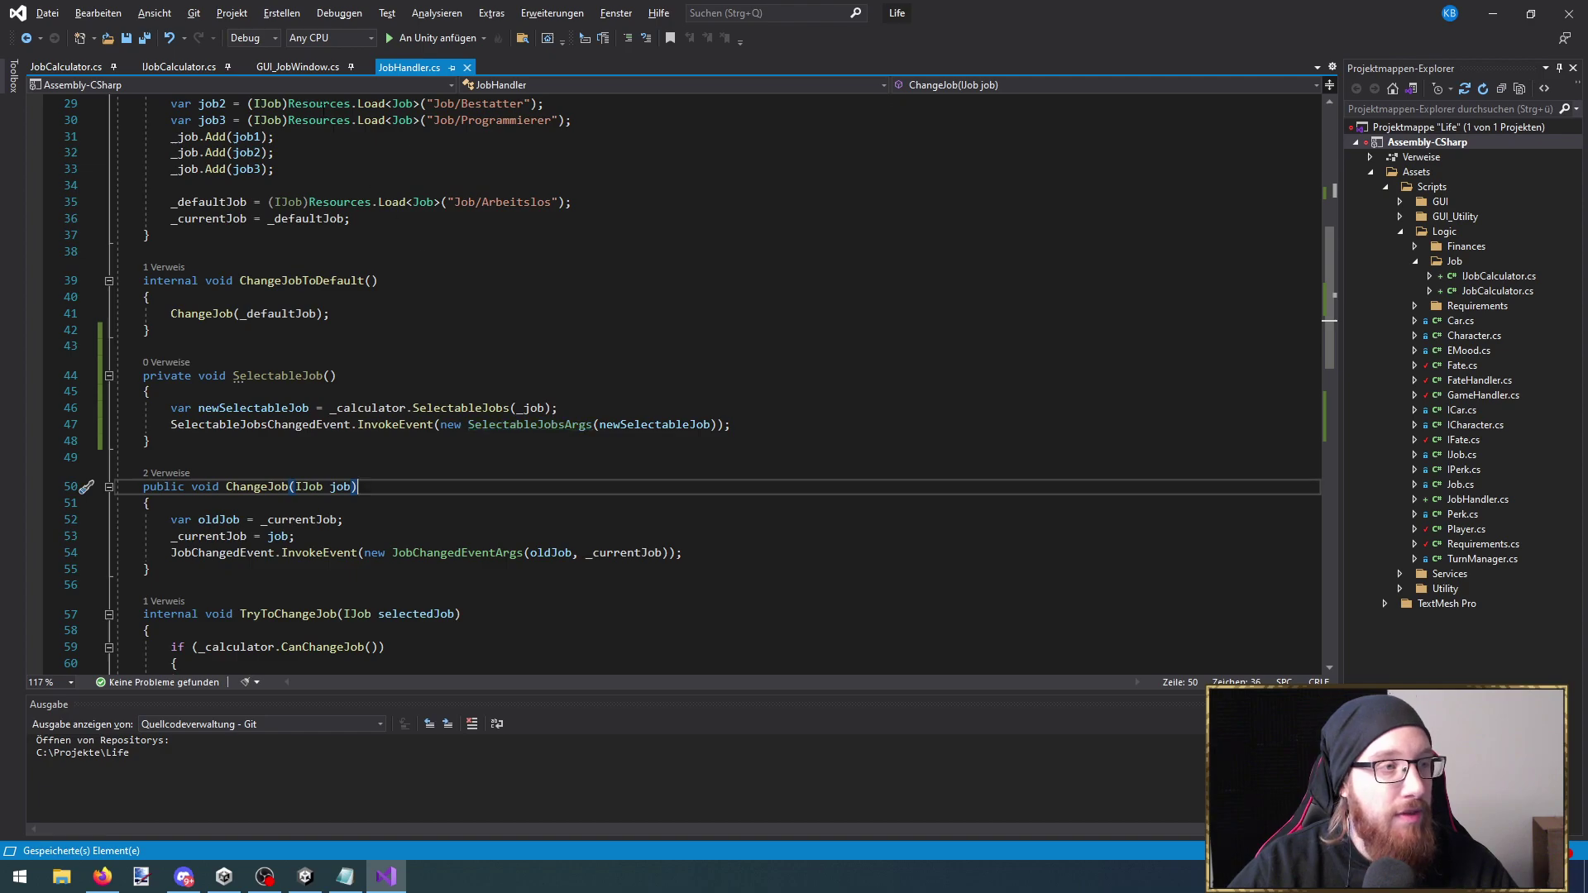
{"action": "left_click", "coordinate": [289, 67]}
{"action": "scroll", "coordinate": [430, 447], "scroll_direction": "up", "scroll_amount": 3}
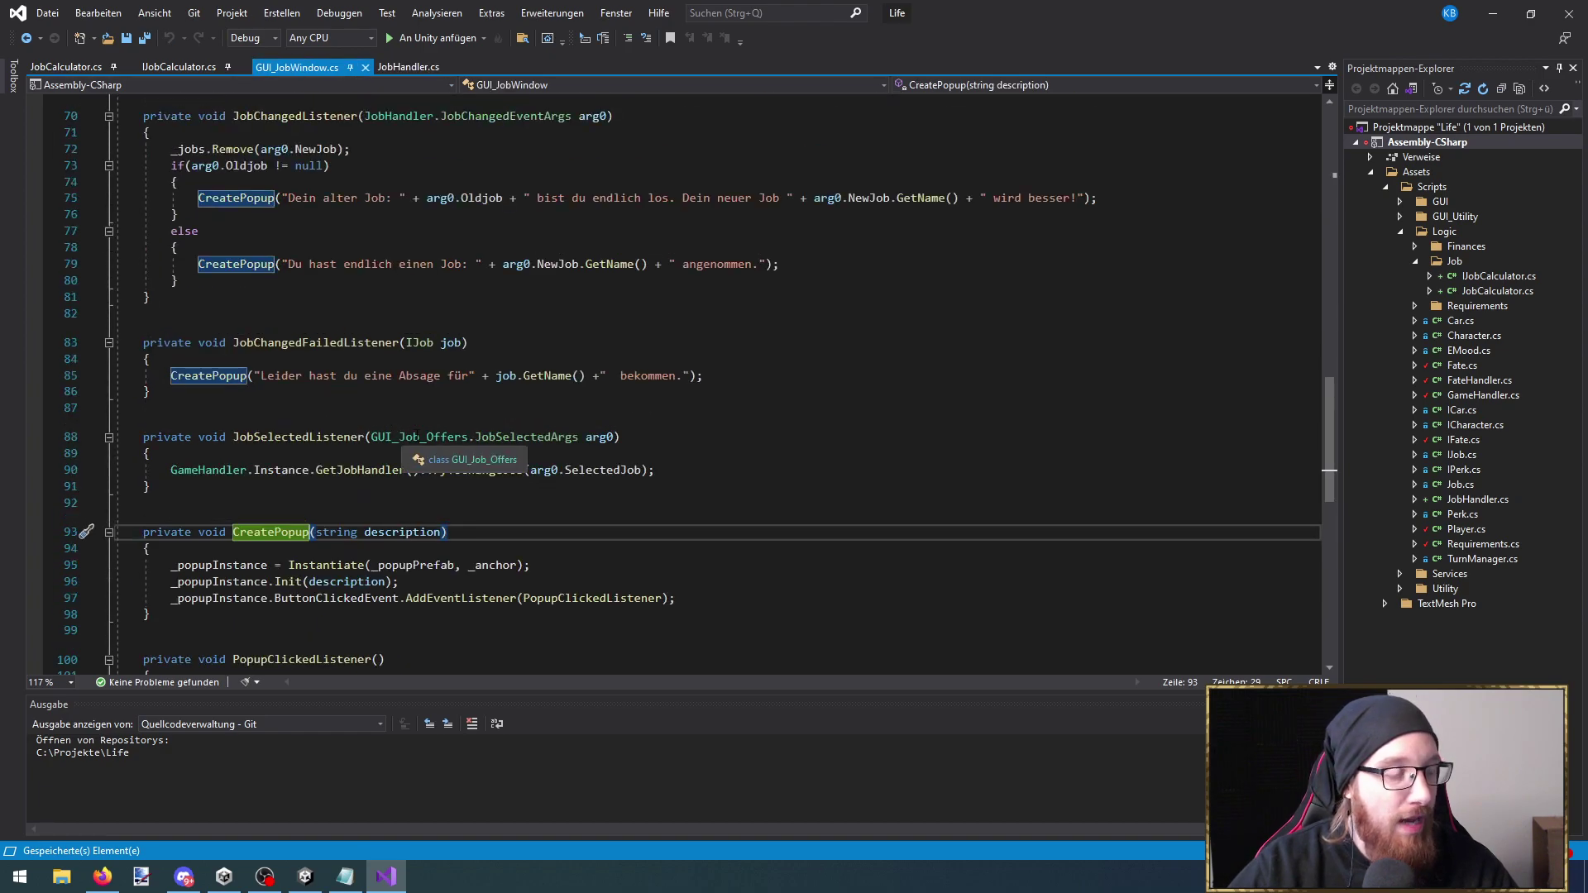
{"action": "scroll", "coordinate": [414, 446], "scroll_direction": "up", "scroll_amount": 2}
{"action": "scroll", "coordinate": [417, 436], "scroll_direction": "up", "scroll_amount": 13}
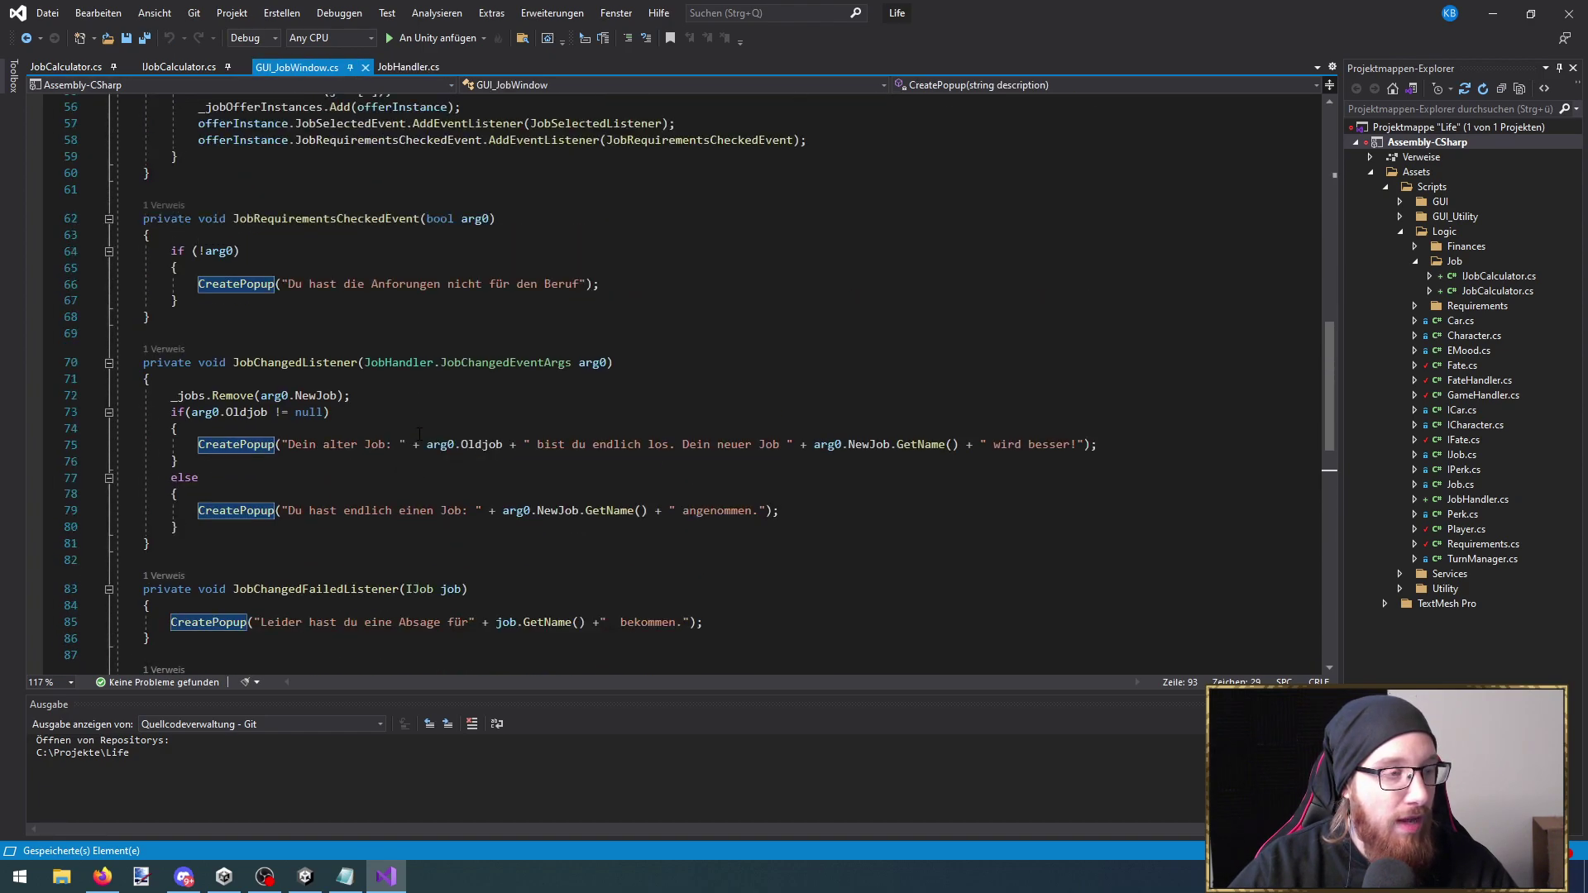
{"action": "scroll", "coordinate": [420, 435], "scroll_direction": "up", "scroll_amount": 2}
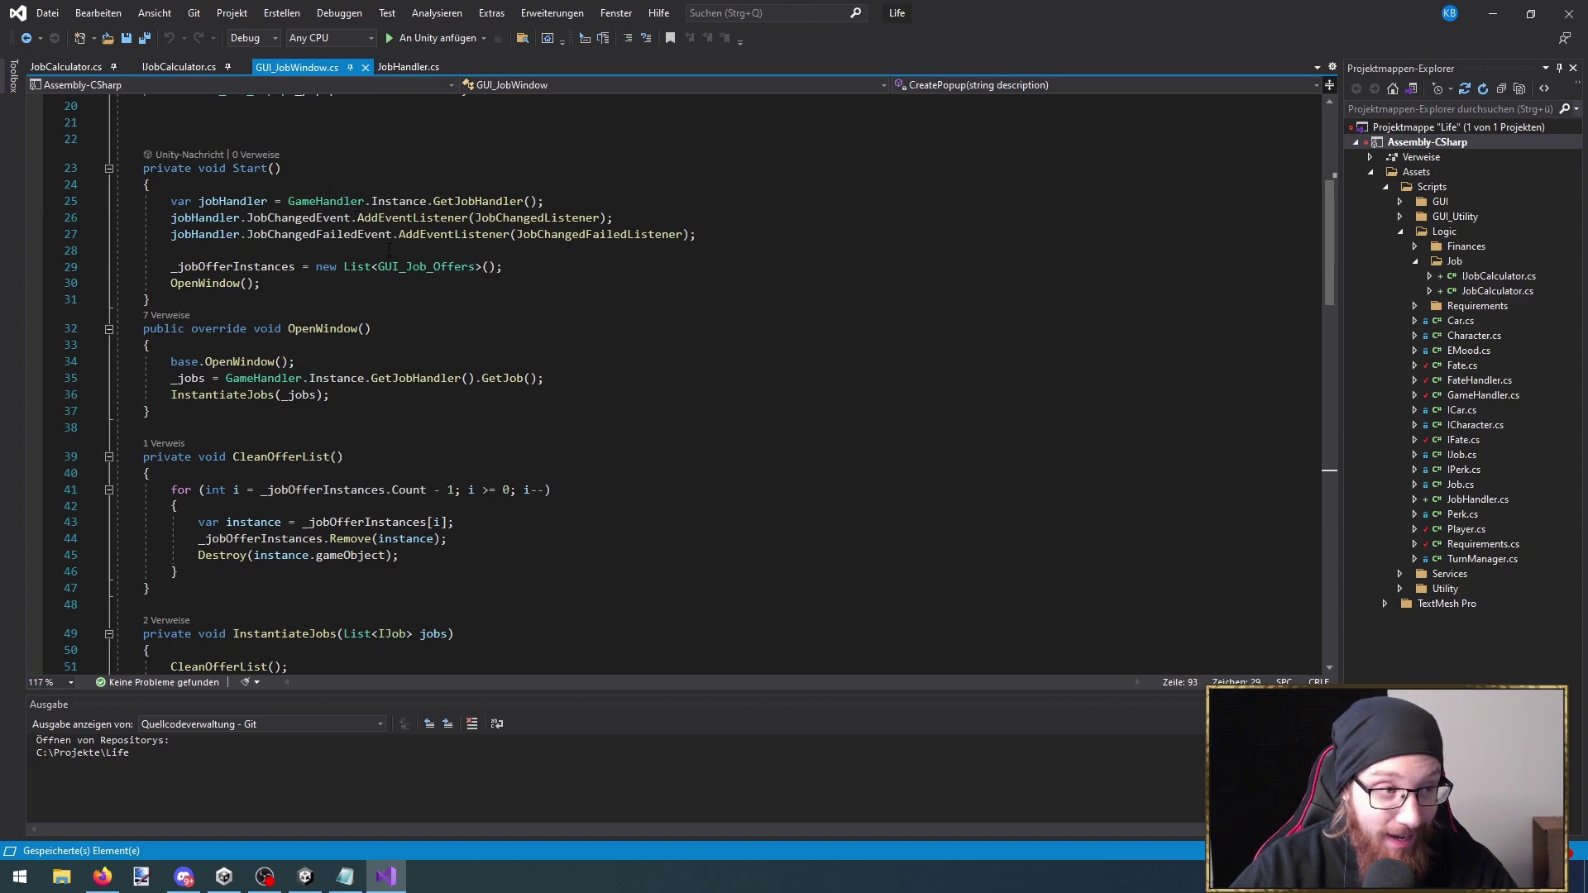
{"action": "scroll", "coordinate": [392, 314], "scroll_direction": "up", "scroll_amount": 1}
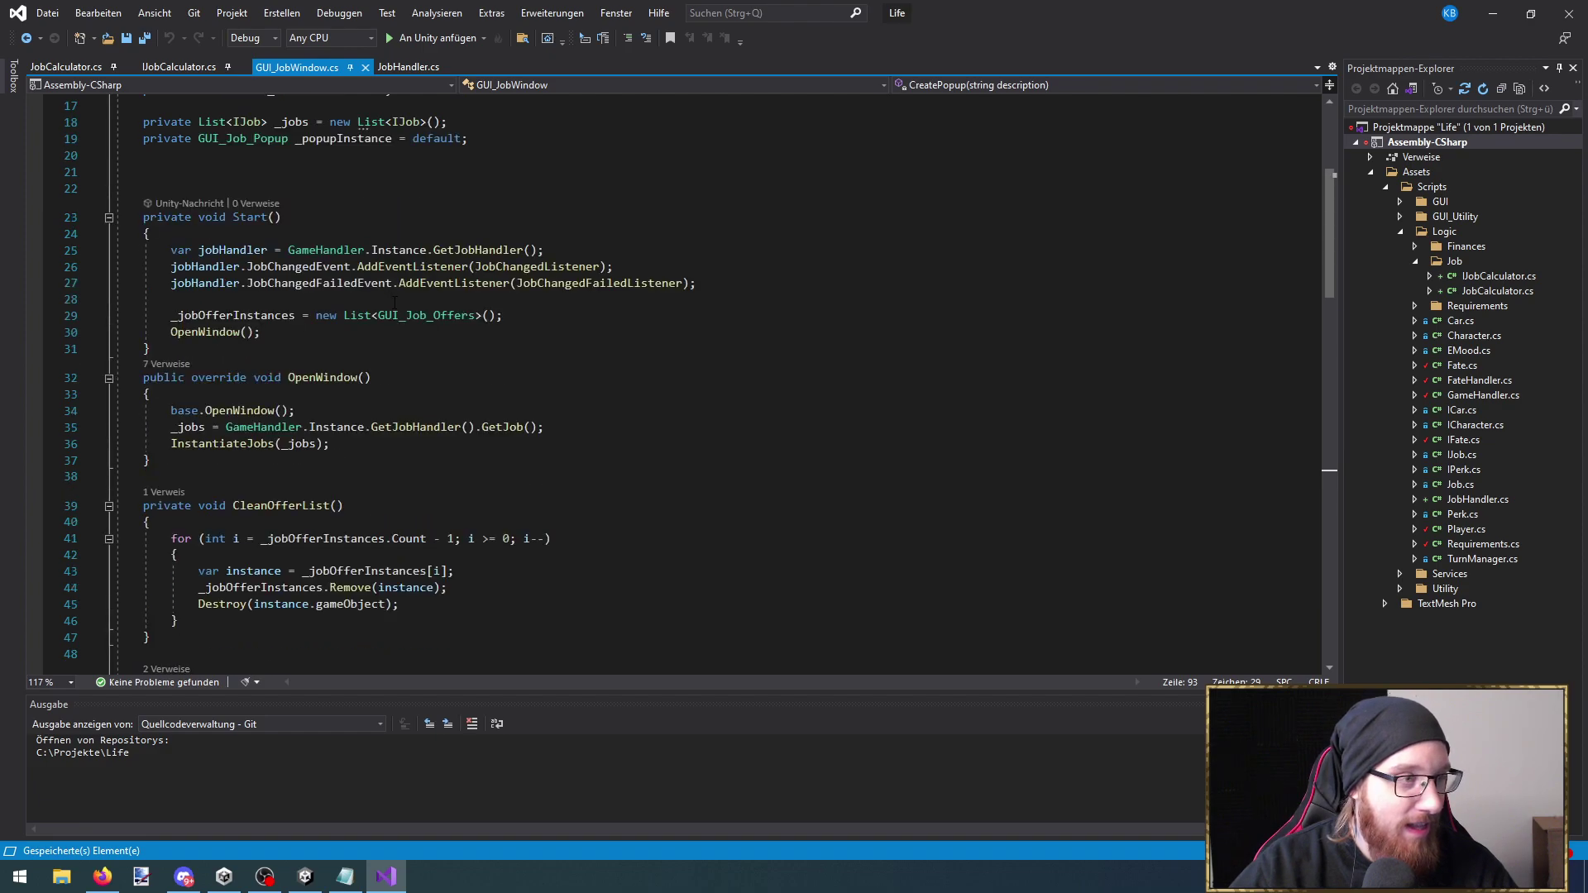
{"action": "scroll", "coordinate": [394, 341], "scroll_direction": "up", "scroll_amount": 2}
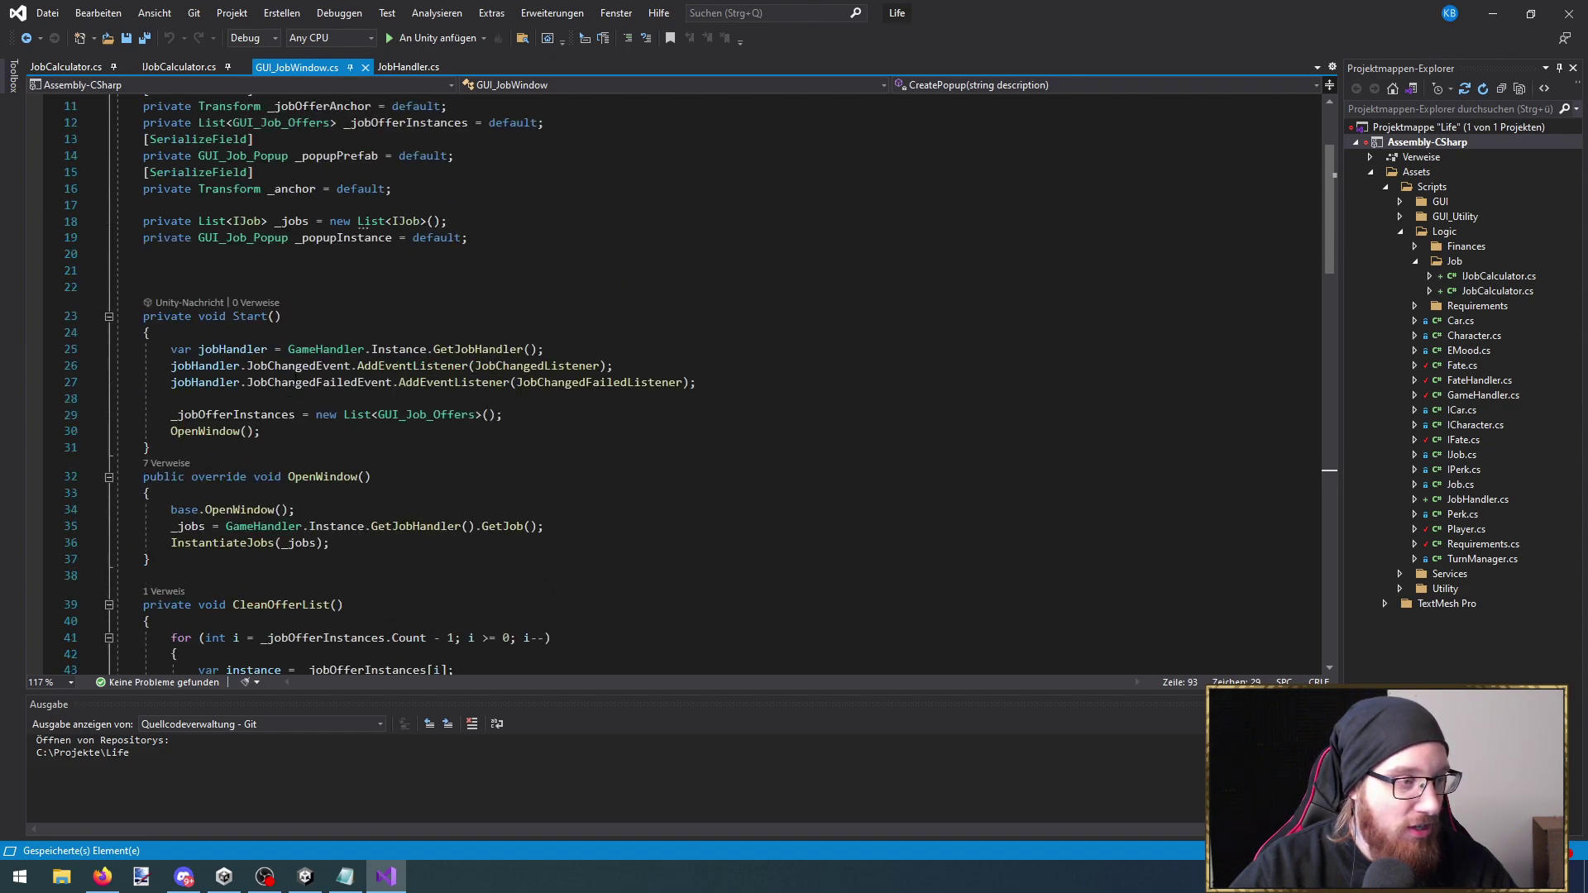
{"action": "left_click", "coordinate": [716, 384]}
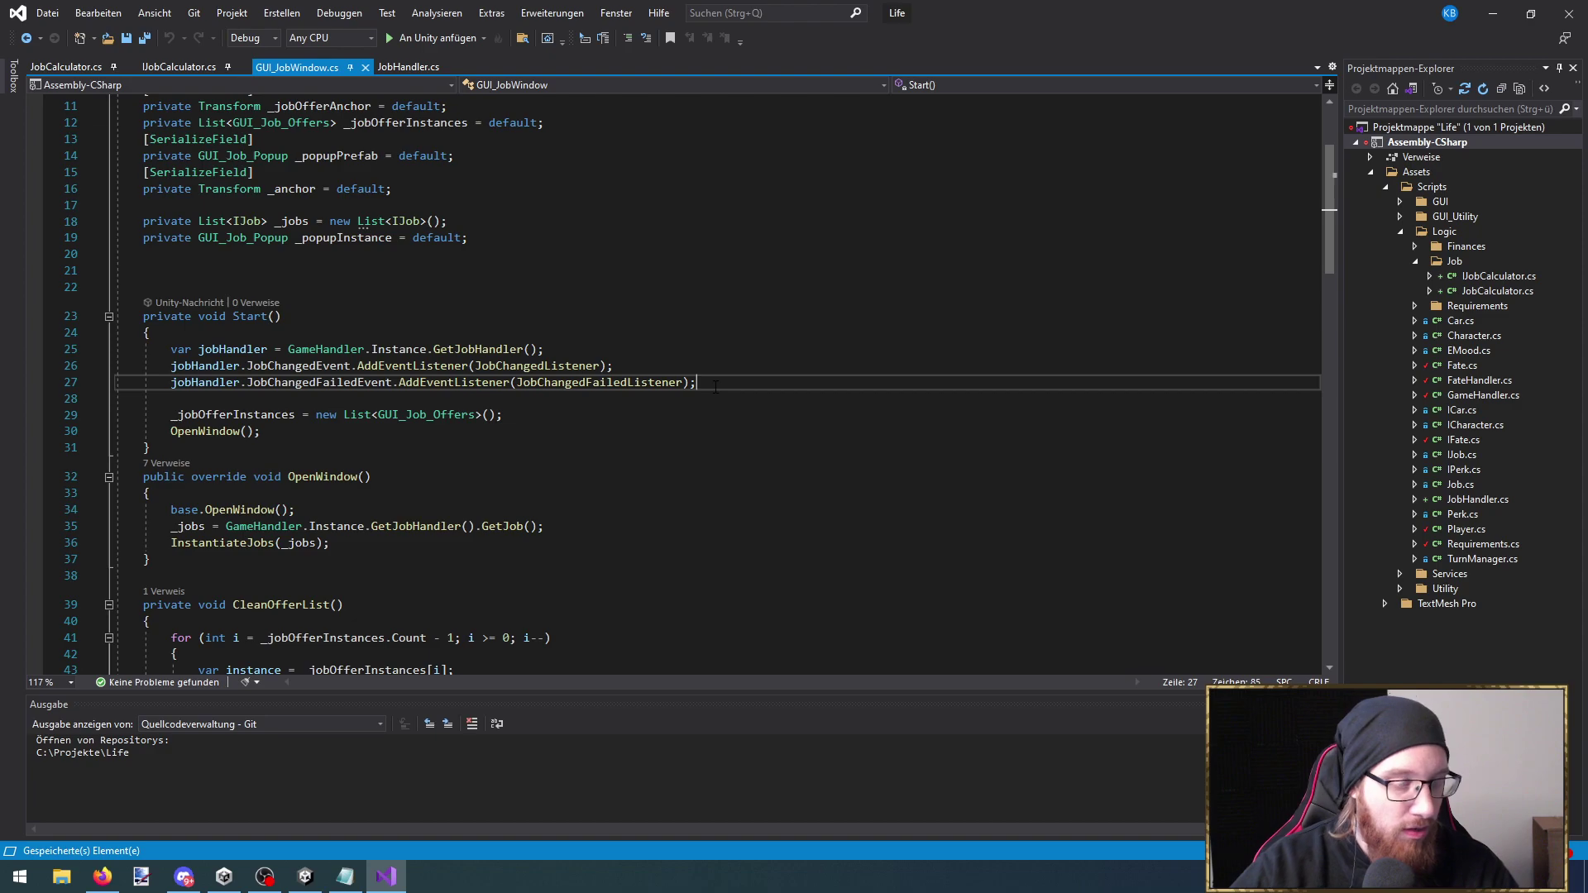
{"action": "key", "text": "Return"}
{"action": "type", "text": "jobHandler.job"}
{"action": "key", "text": "Down"}
{"action": "key", "text": "Tab"}
{"action": "type", "text": "."}
{"action": "key", "text": "BackSpace"}
{"action": "key", "text": "BackSpace"}
{"action": "key", "text": "BackSpace"}
{"action": "key", "text": "BackSpace"}
{"action": "key", "text": "BackSpace"}
{"action": "key", "text": "BackSpace"}
{"action": "key", "text": "BackSpace"}
{"action": "key", "text": "BackSpace"}
{"action": "key", "text": "BackSpace"}
{"action": "key", "text": "BackSpace"}
{"action": "key", "text": "BackSpace"}
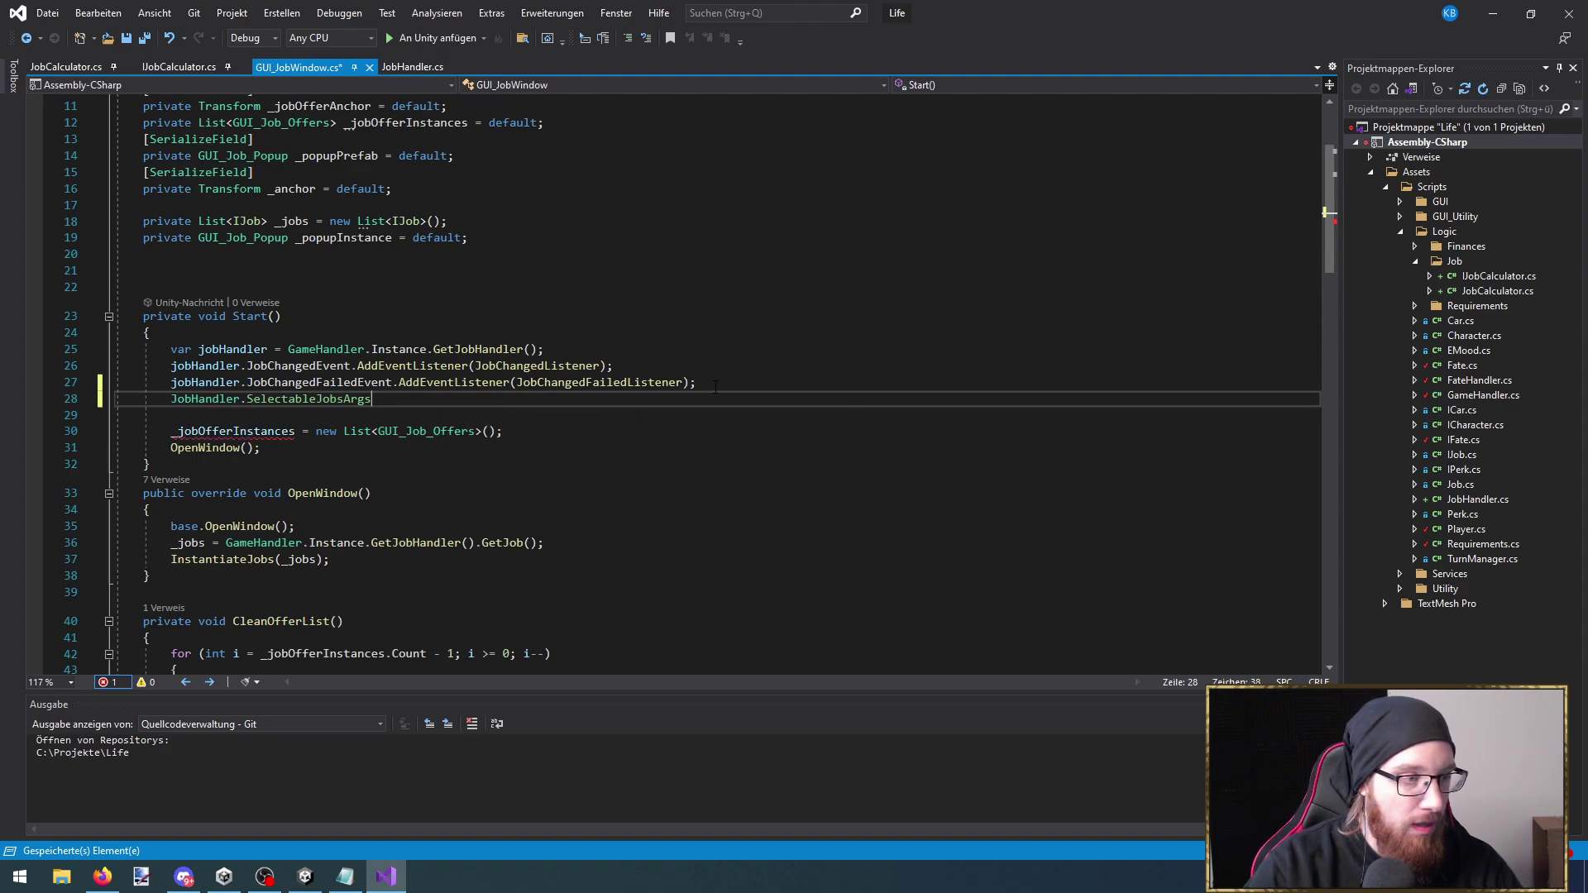
{"action": "key", "text": "BackSpace"}
{"action": "key", "text": "BackSpace"}
{"action": "key", "text": "BackSpace"}
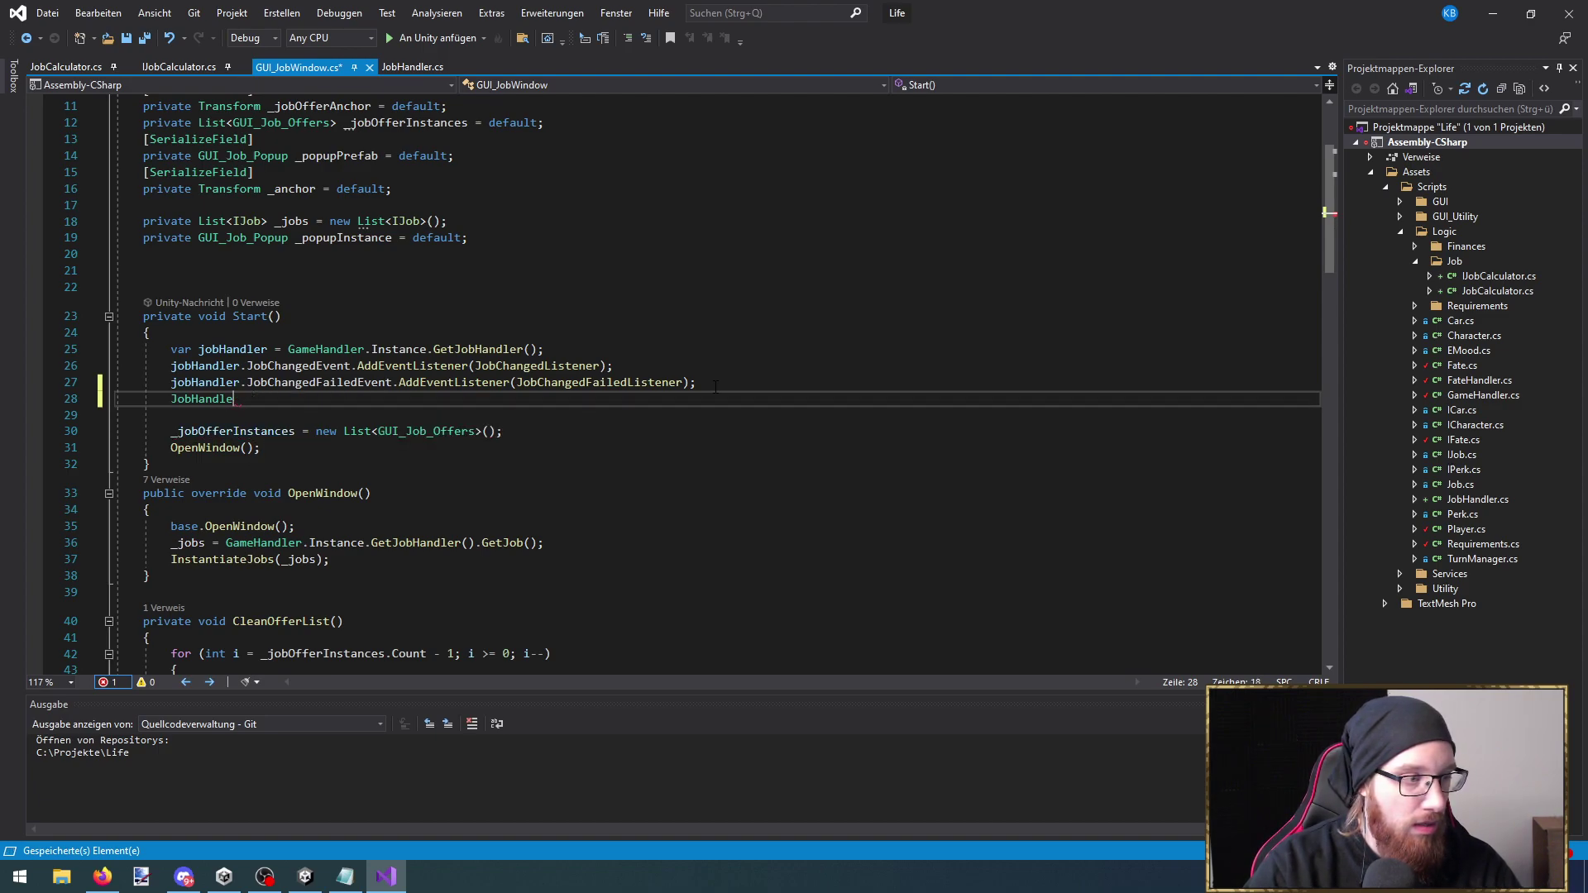
{"action": "key", "text": "BackSpace"}
{"action": "key", "text": "BackSpace"}
Register the listener in Start() with "jobHandler.SelectableJobsChangedEvent.AddEventListener(SelectableJobChangedListener);"
{"action": "type", "text": "jobhand"}
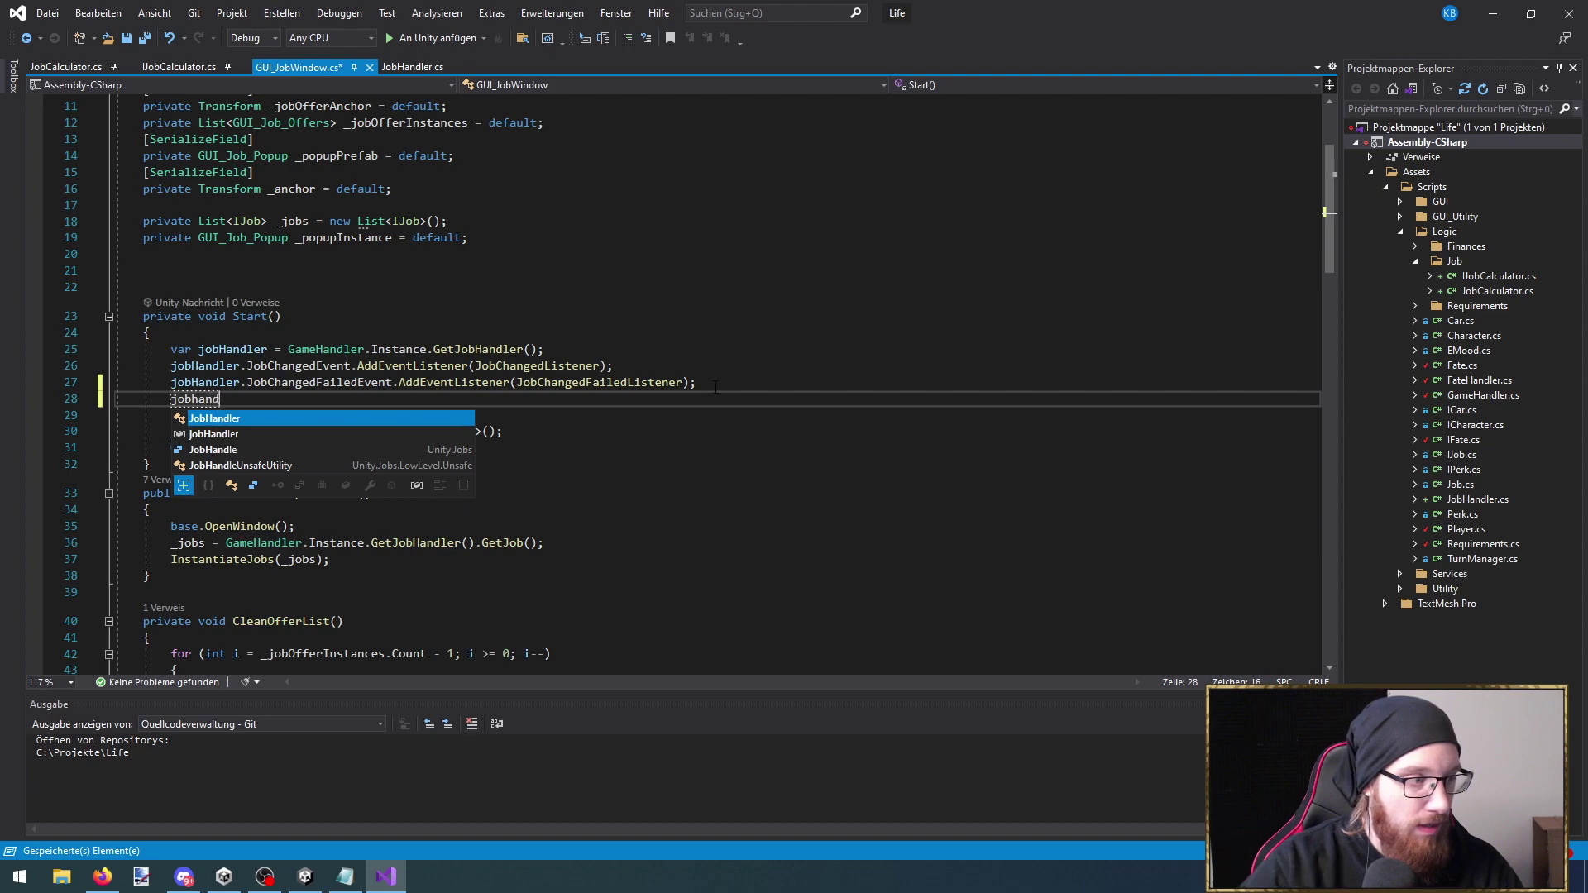
{"action": "key", "text": "Down"}
{"action": "key", "text": "Tab"}
{"action": "type", "text": "."}
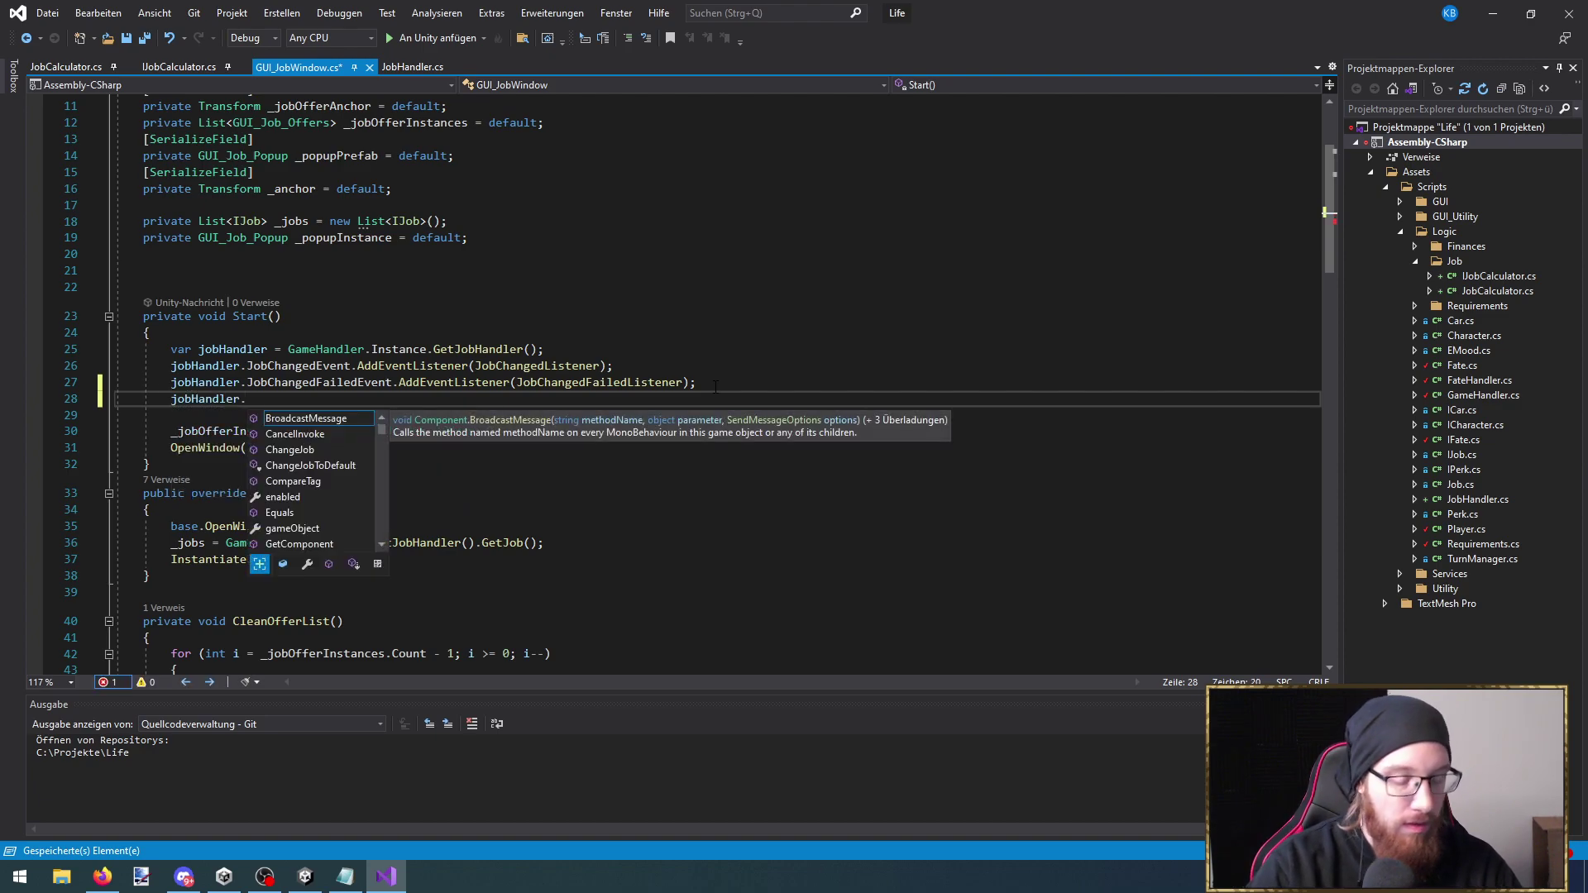
{"action": "type", "text": "ev"}
{"action": "key", "text": "Down"}
{"action": "key", "text": "Down"}
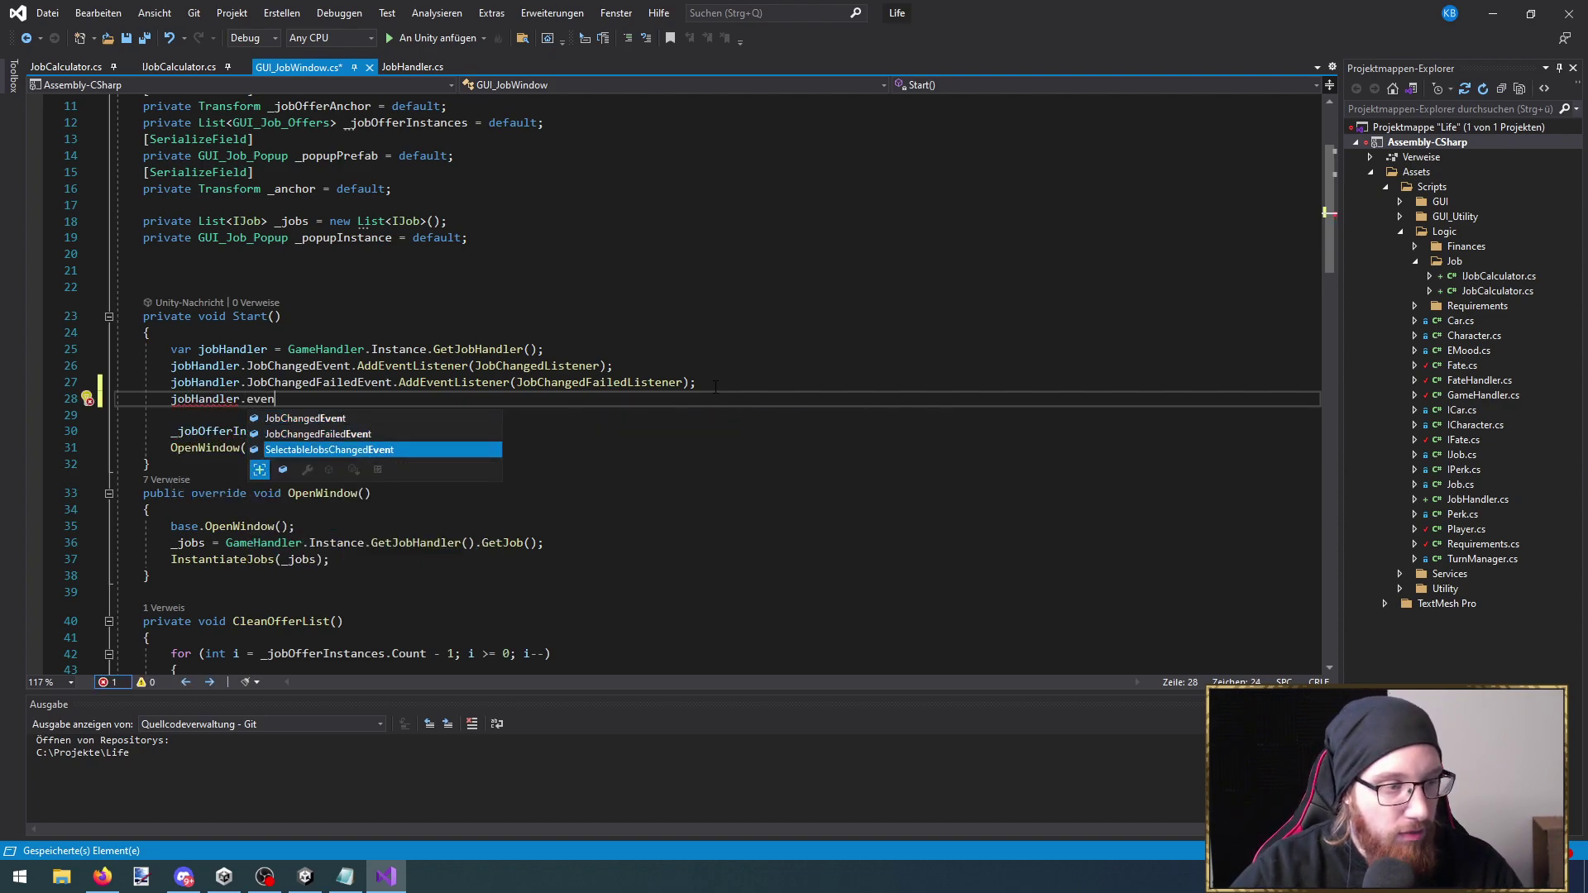
{"action": "type", "text": ".add"}
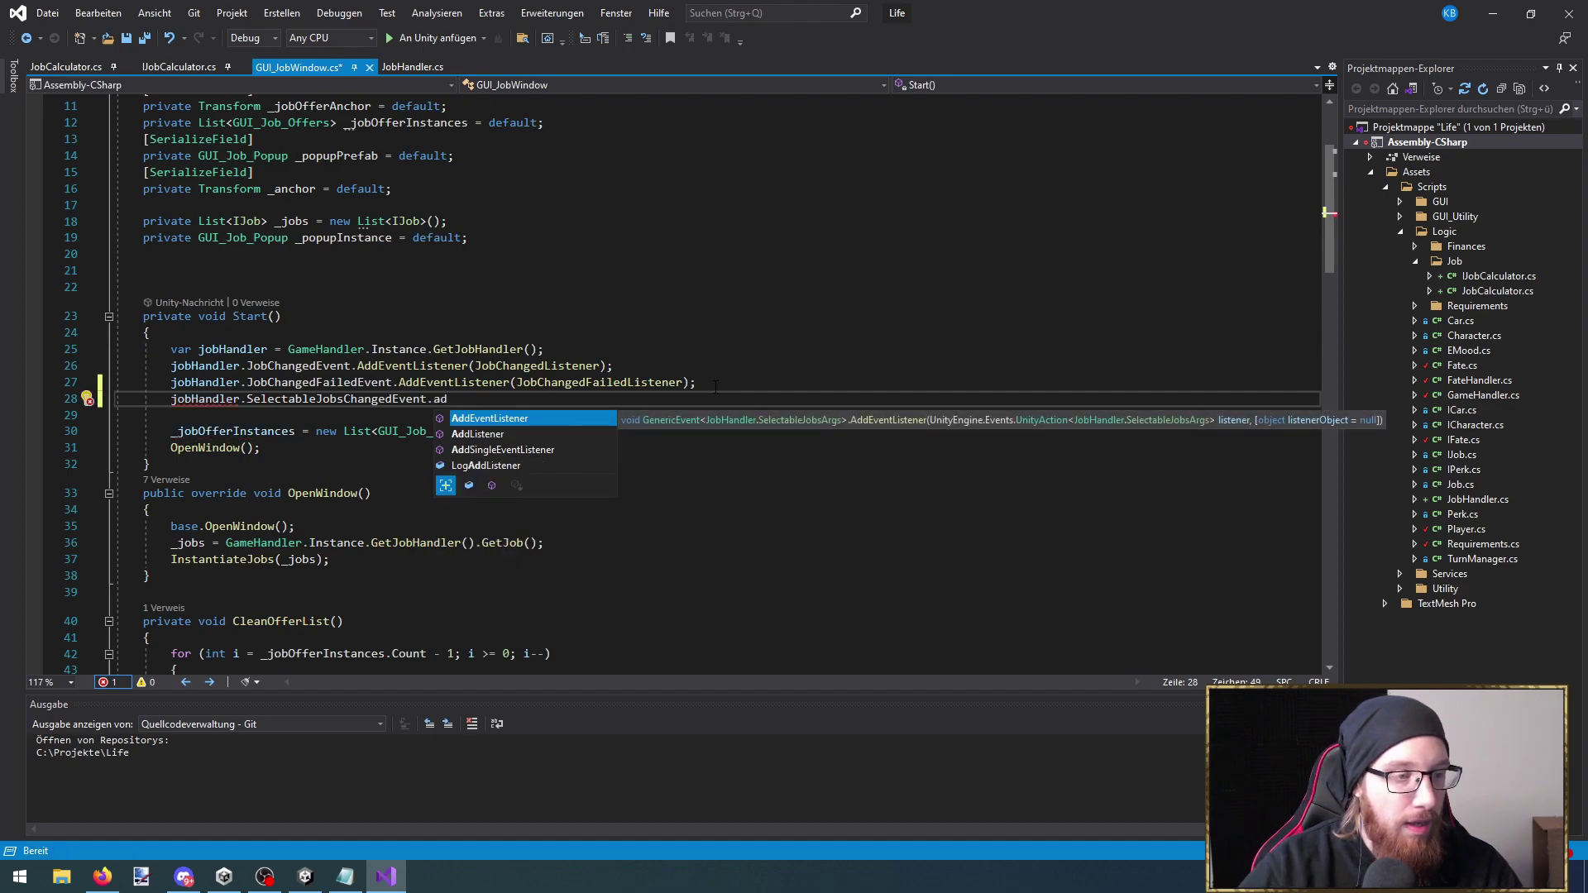
{"action": "key", "text": "Tab"}
{"action": "type", "text": "(Select"}
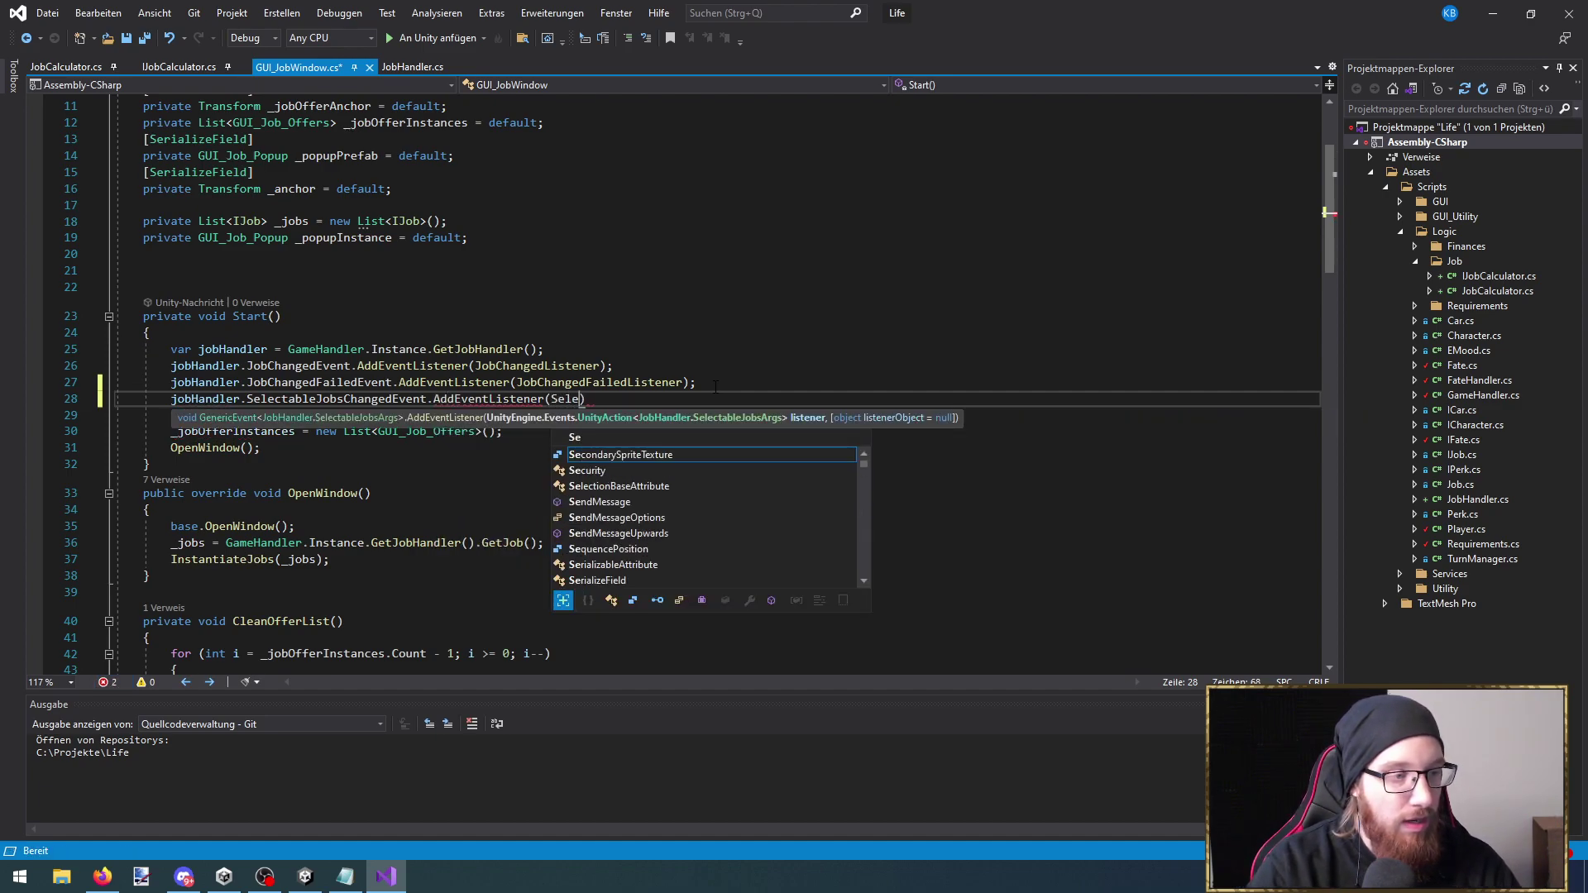
{"action": "type", "text": "ableJobCha"}
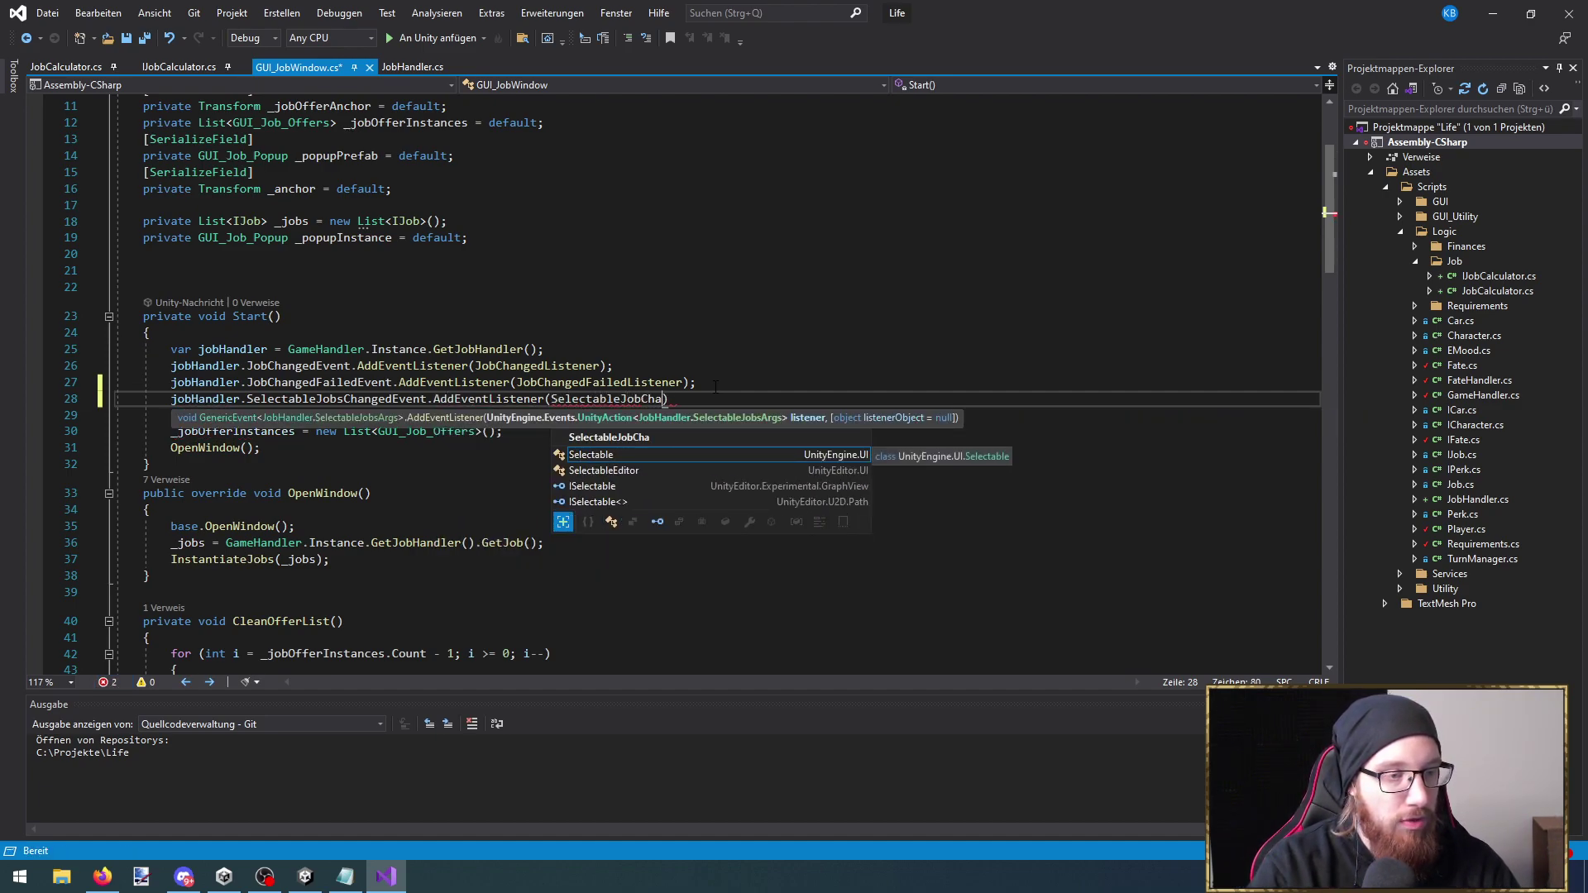
{"action": "type", "text": "ngedListener)"}
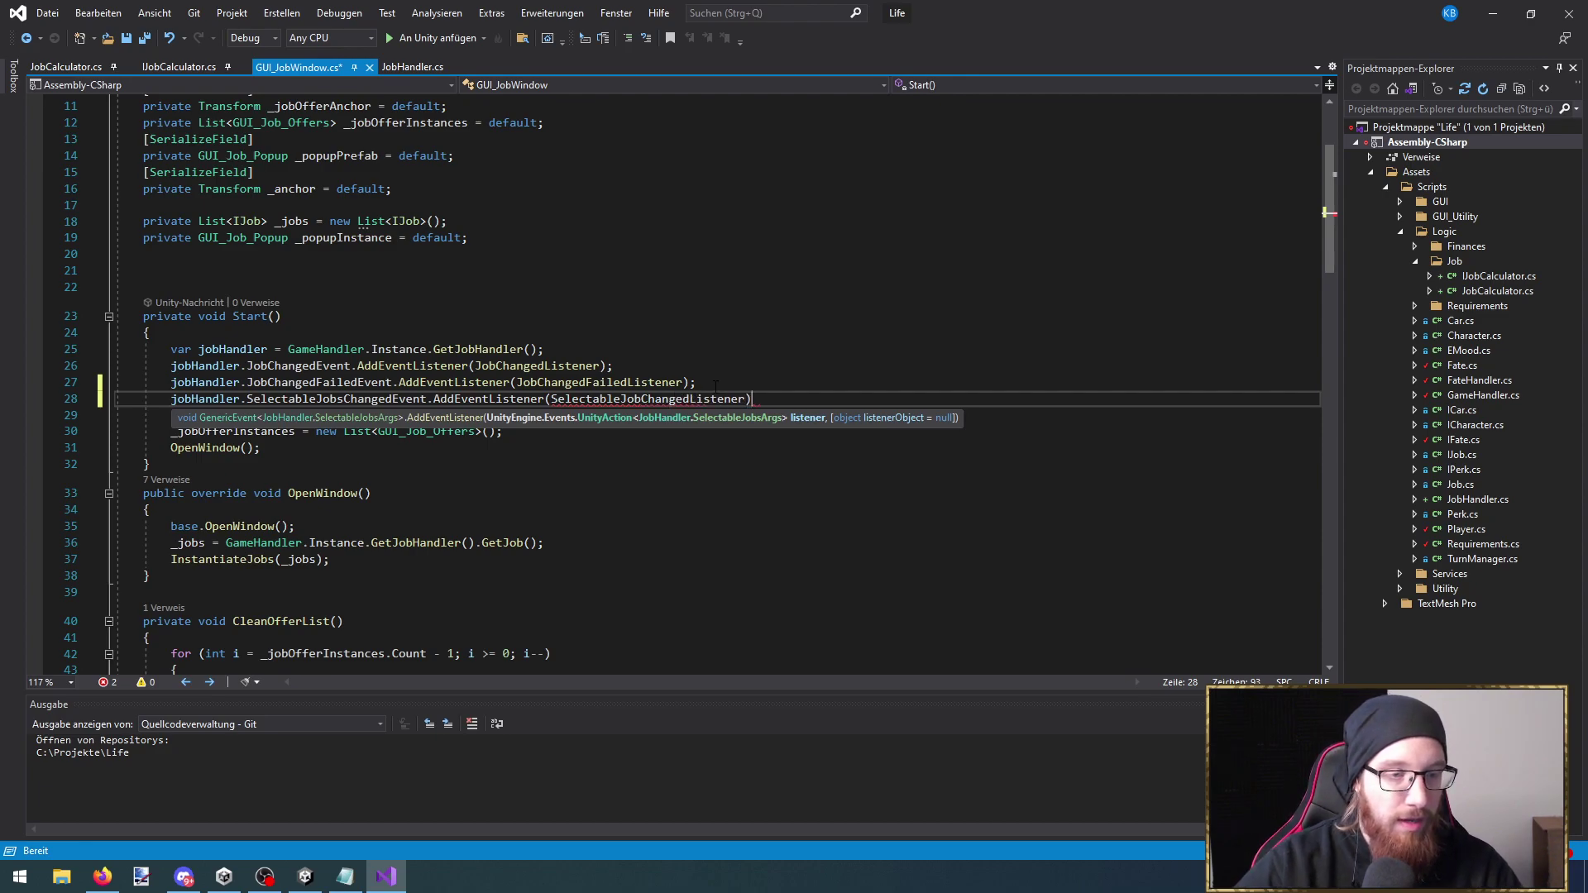
{"action": "key", "text": "End"}
Generate the SelectableJobChangedListener method from the suggested code actions and delete the NotImplementedException line from its body
{"action": "key", "text": "Left"}
{"action": "key", "text": "Left"}
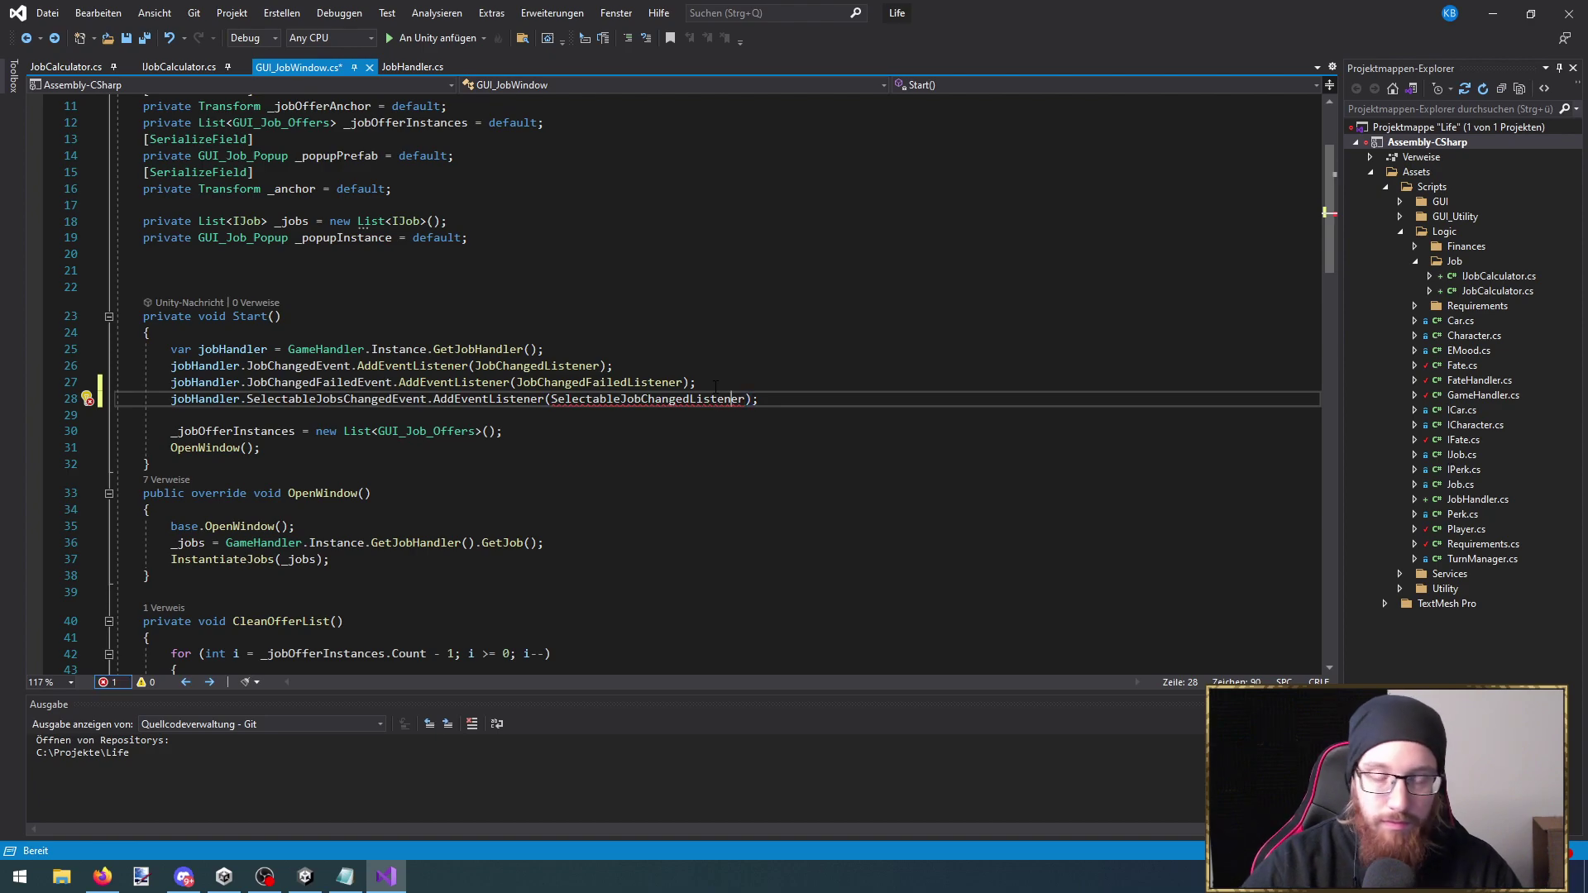
{"action": "key", "text": "ctrl+period"}
{"action": "key", "text": "Return"}
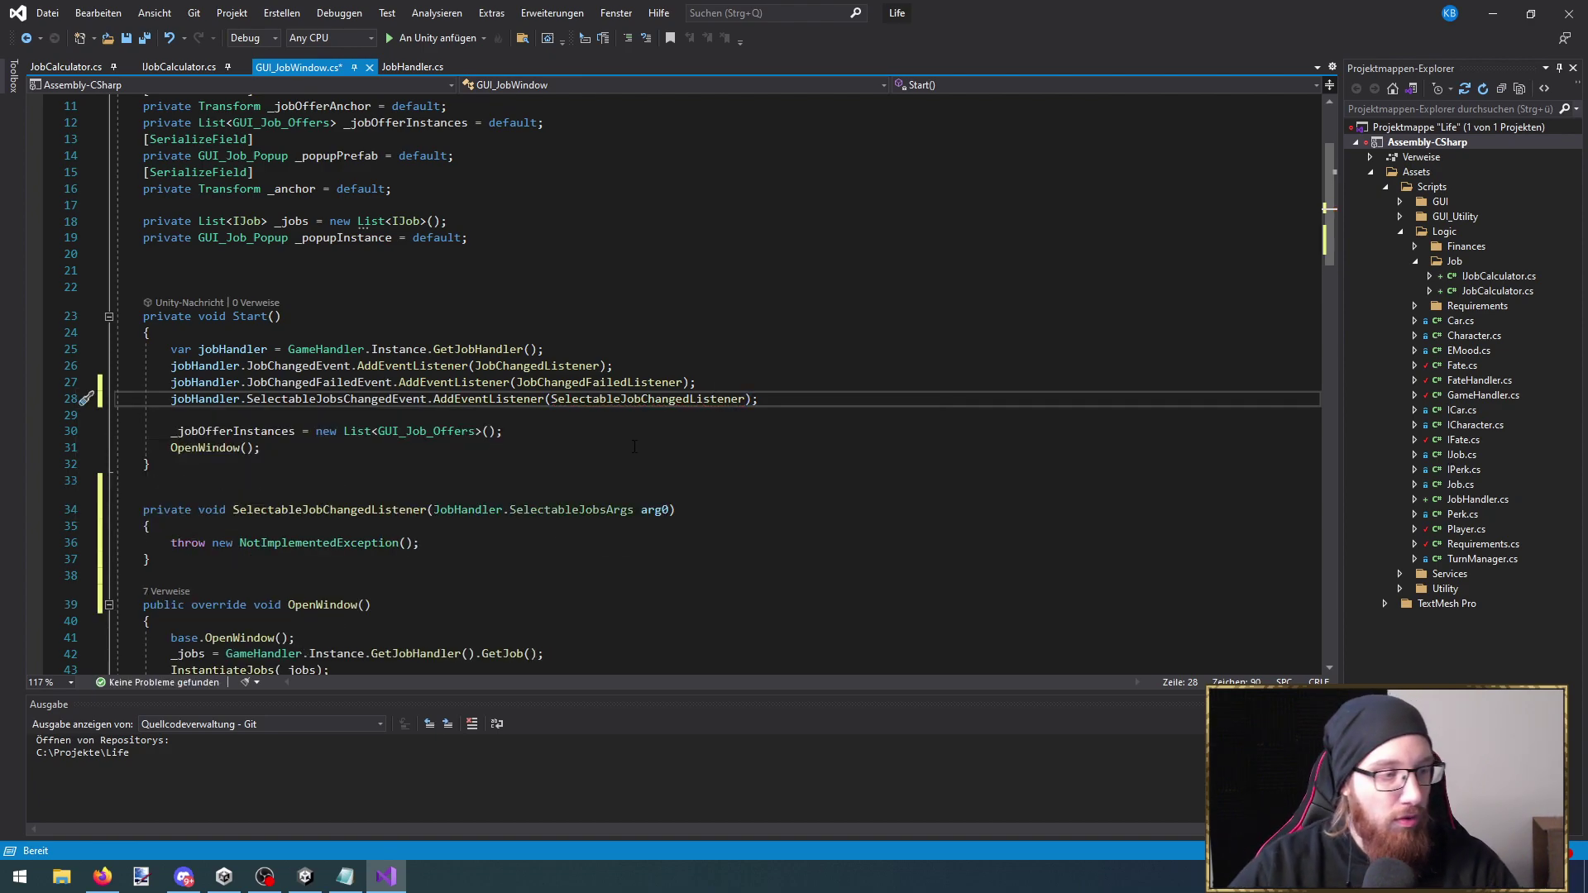
{"action": "left_click_drag", "start_coordinate": [459, 547], "coordinate": [171, 546]}
{"action": "key", "text": "Delete"}
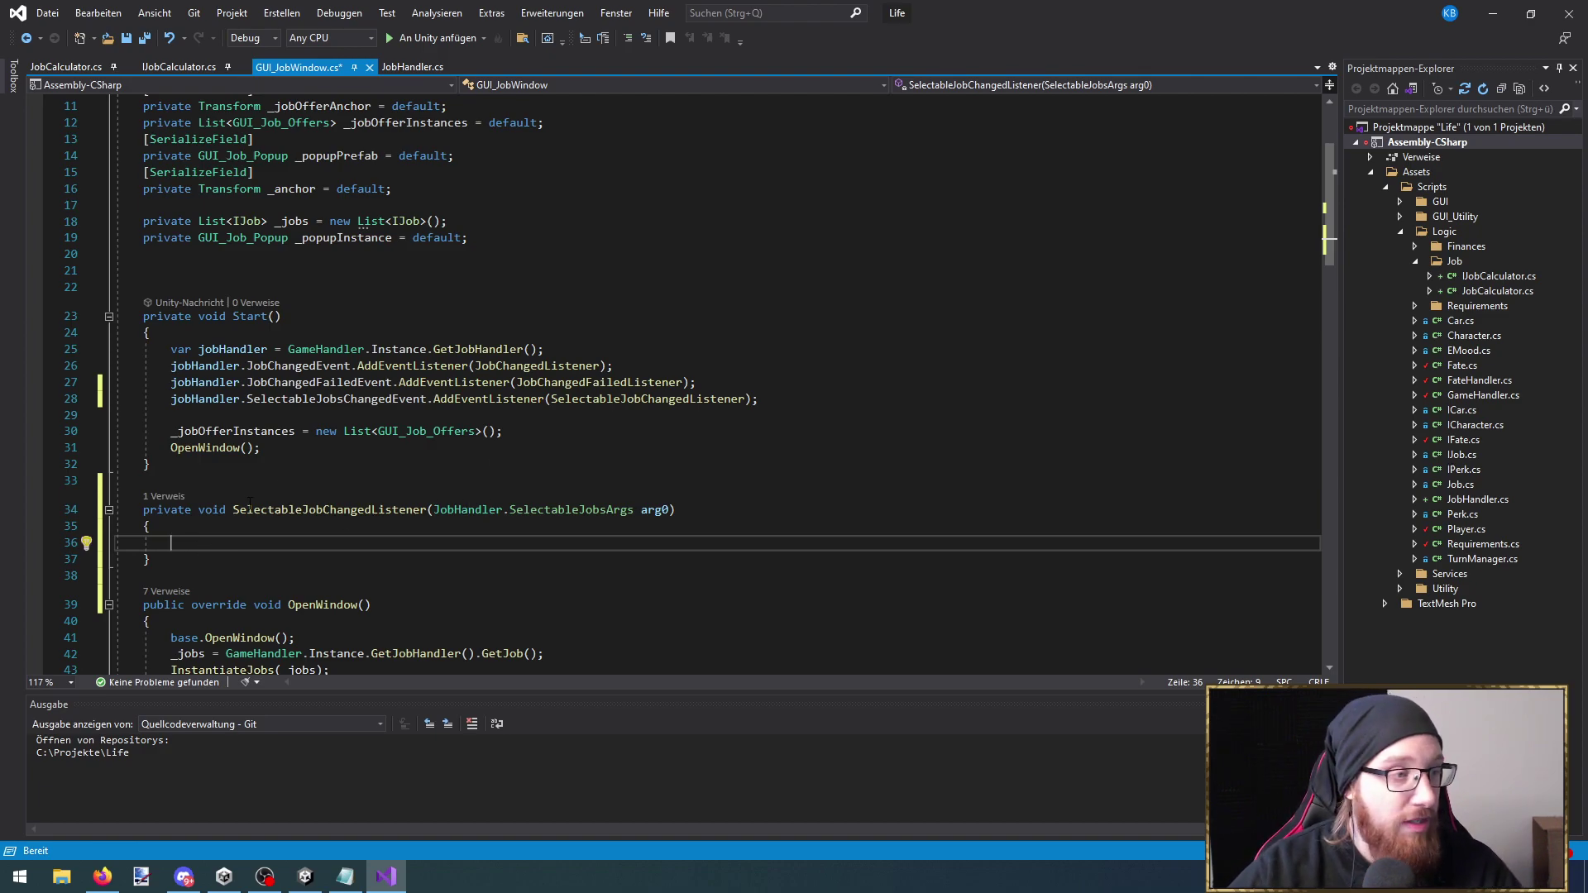
Examine how OpenWindow() fills _jobs, open the GetJob definition in JobHandler.cs and trace where the _job list is used
{"action": "scroll", "coordinate": [318, 487], "scroll_direction": "down", "scroll_amount": 2}
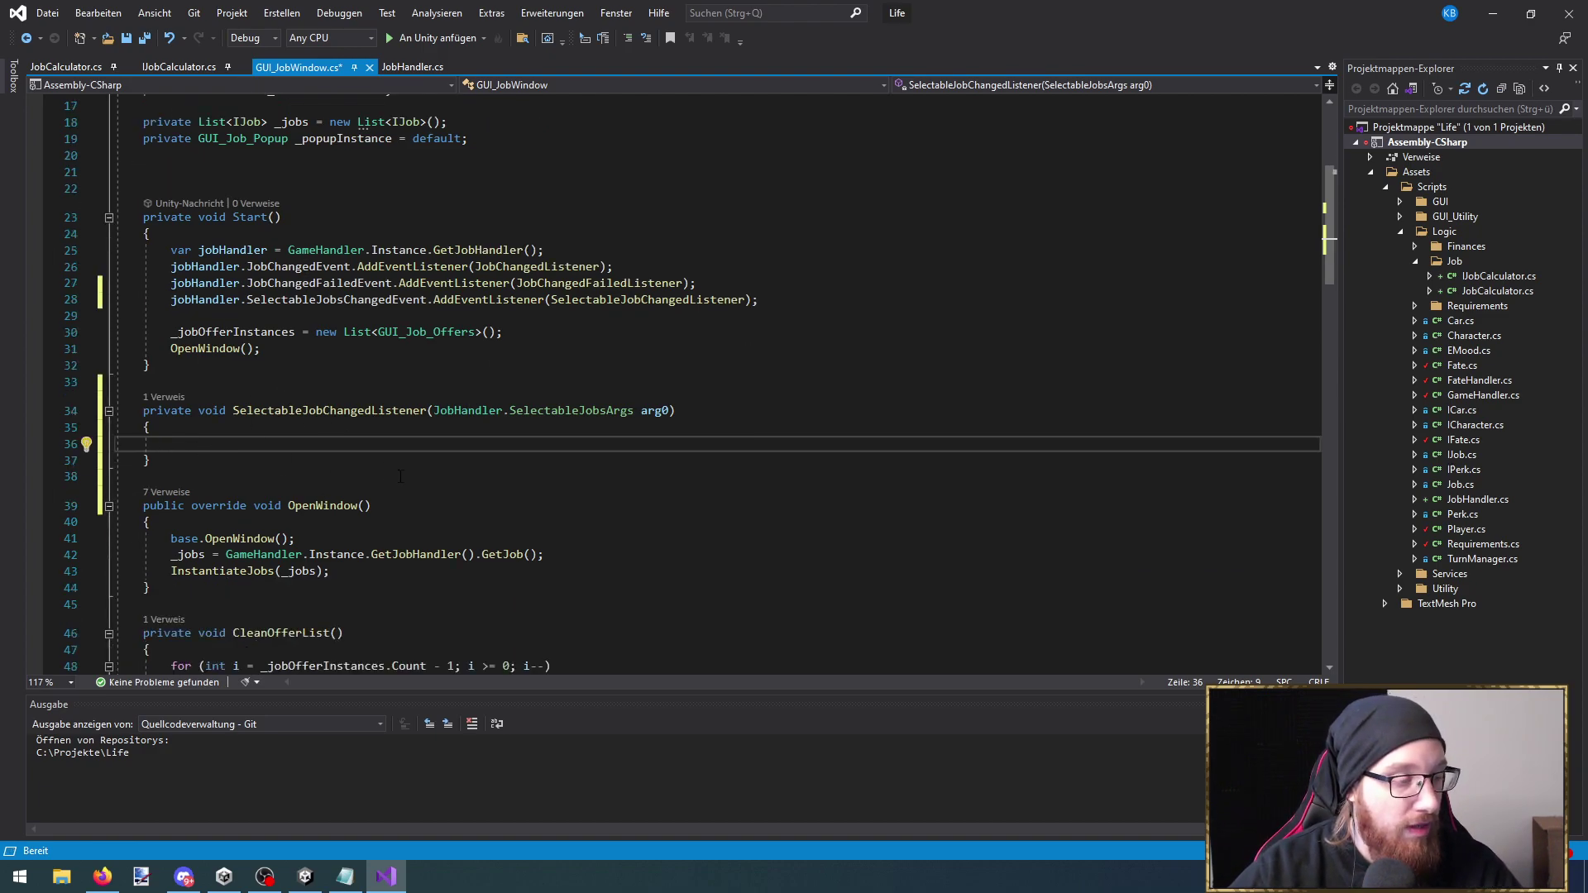
{"action": "scroll", "coordinate": [400, 473], "scroll_direction": "down", "scroll_amount": 2}
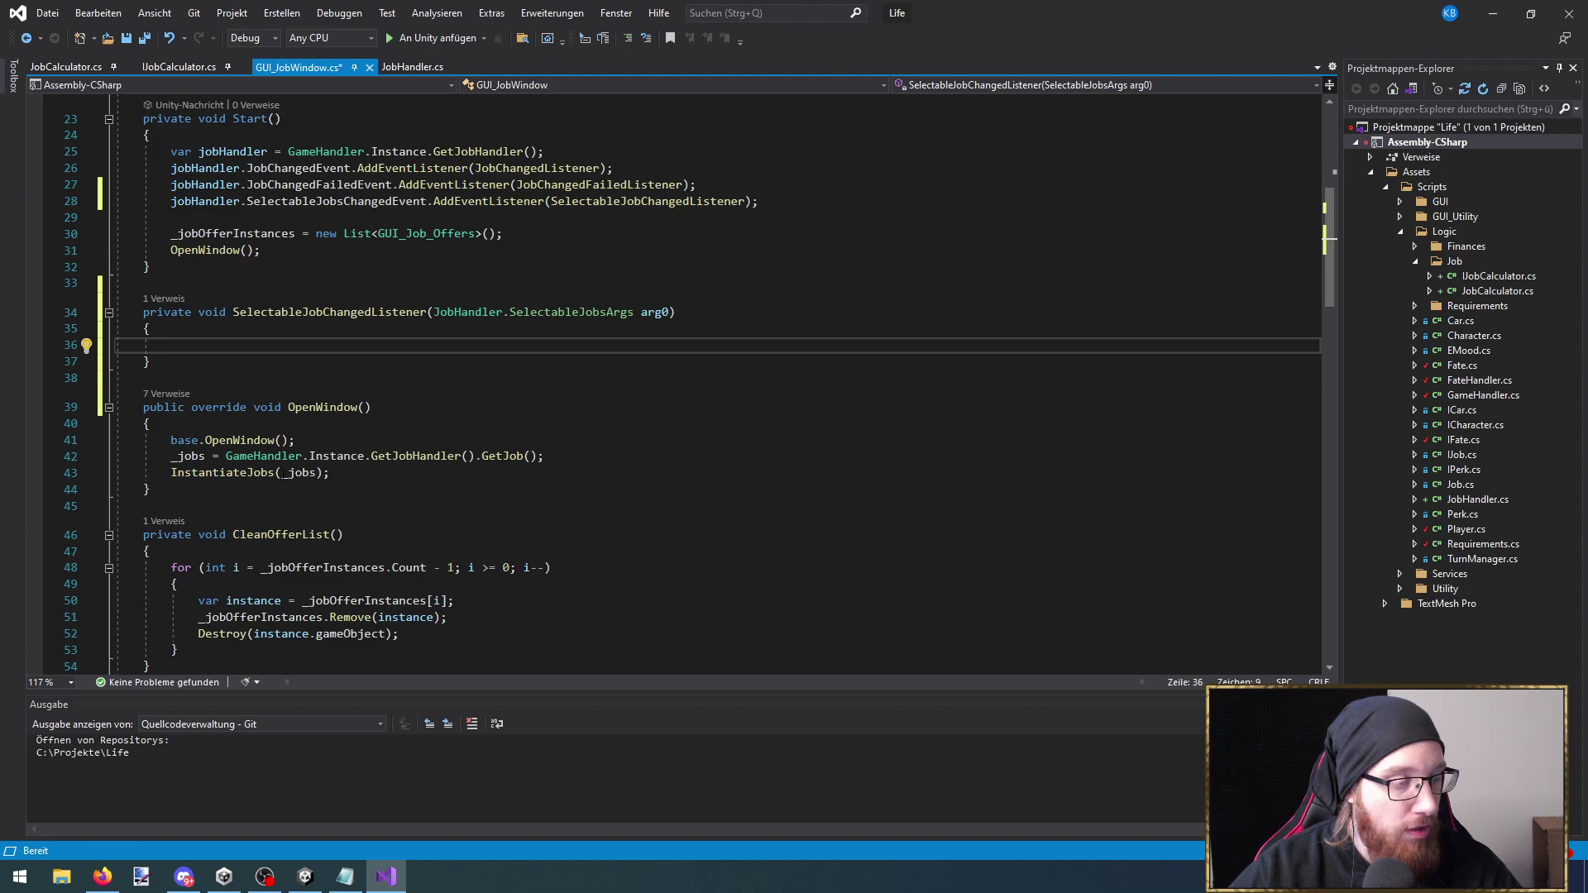
{"action": "mouse_move", "coordinate": [171, 456]}
{"action": "left_mouse_down"}
{"action": "mouse_move", "coordinate": [545, 459]}
{"action": "mouse_move", "coordinate": [180, 459]}
{"action": "left_mouse_up"}
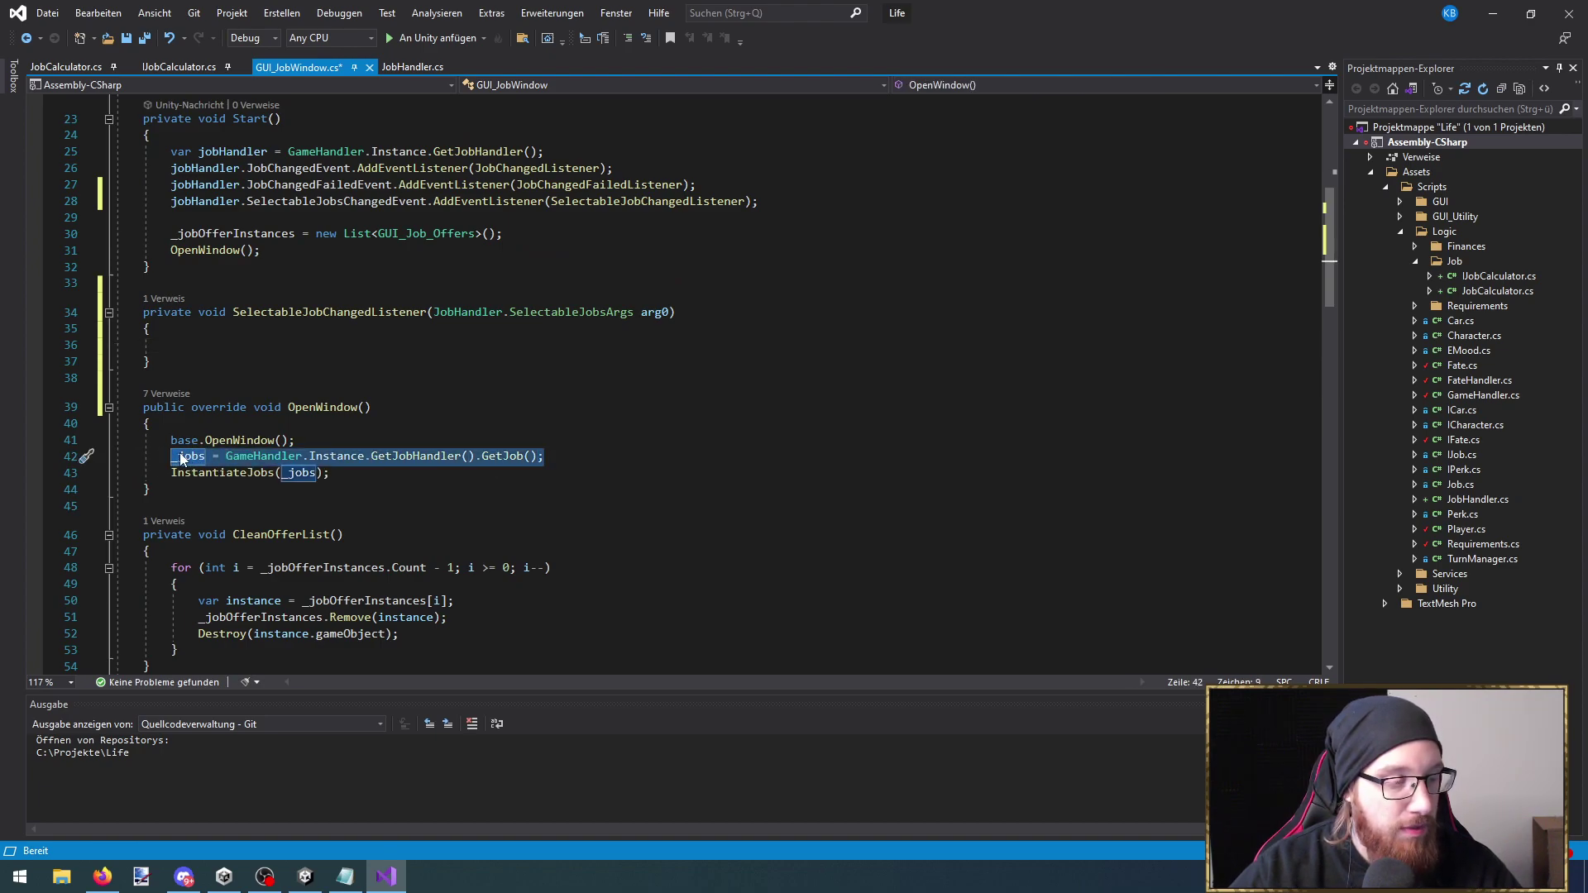
{"action": "left_click", "coordinate": [493, 463]}
{"action": "key", "text": "F12"}
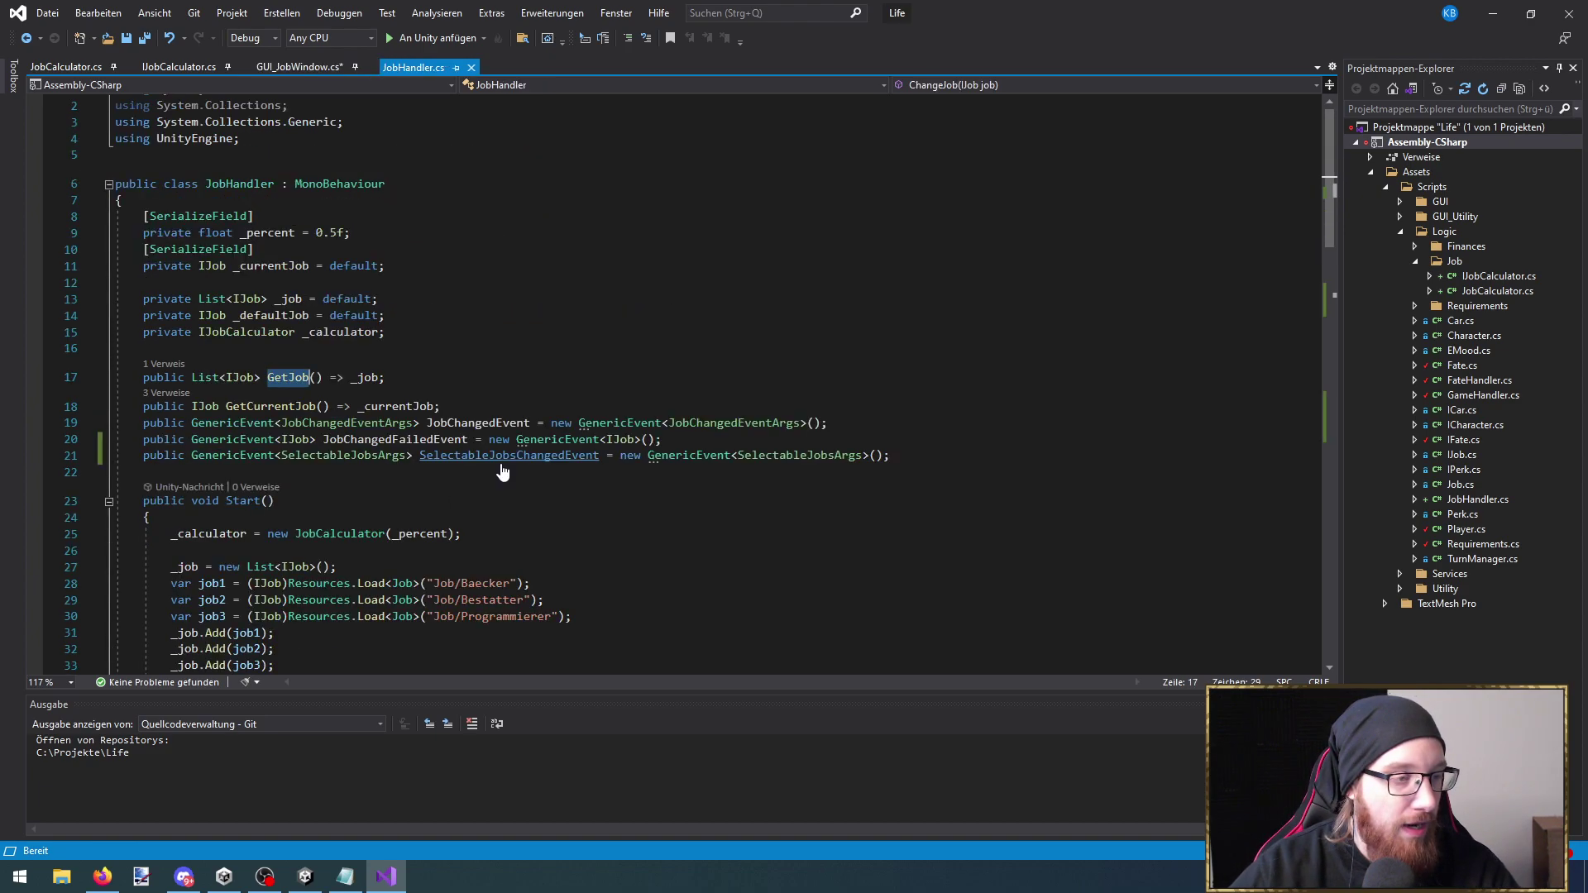
{"action": "left_click", "coordinate": [288, 378]}
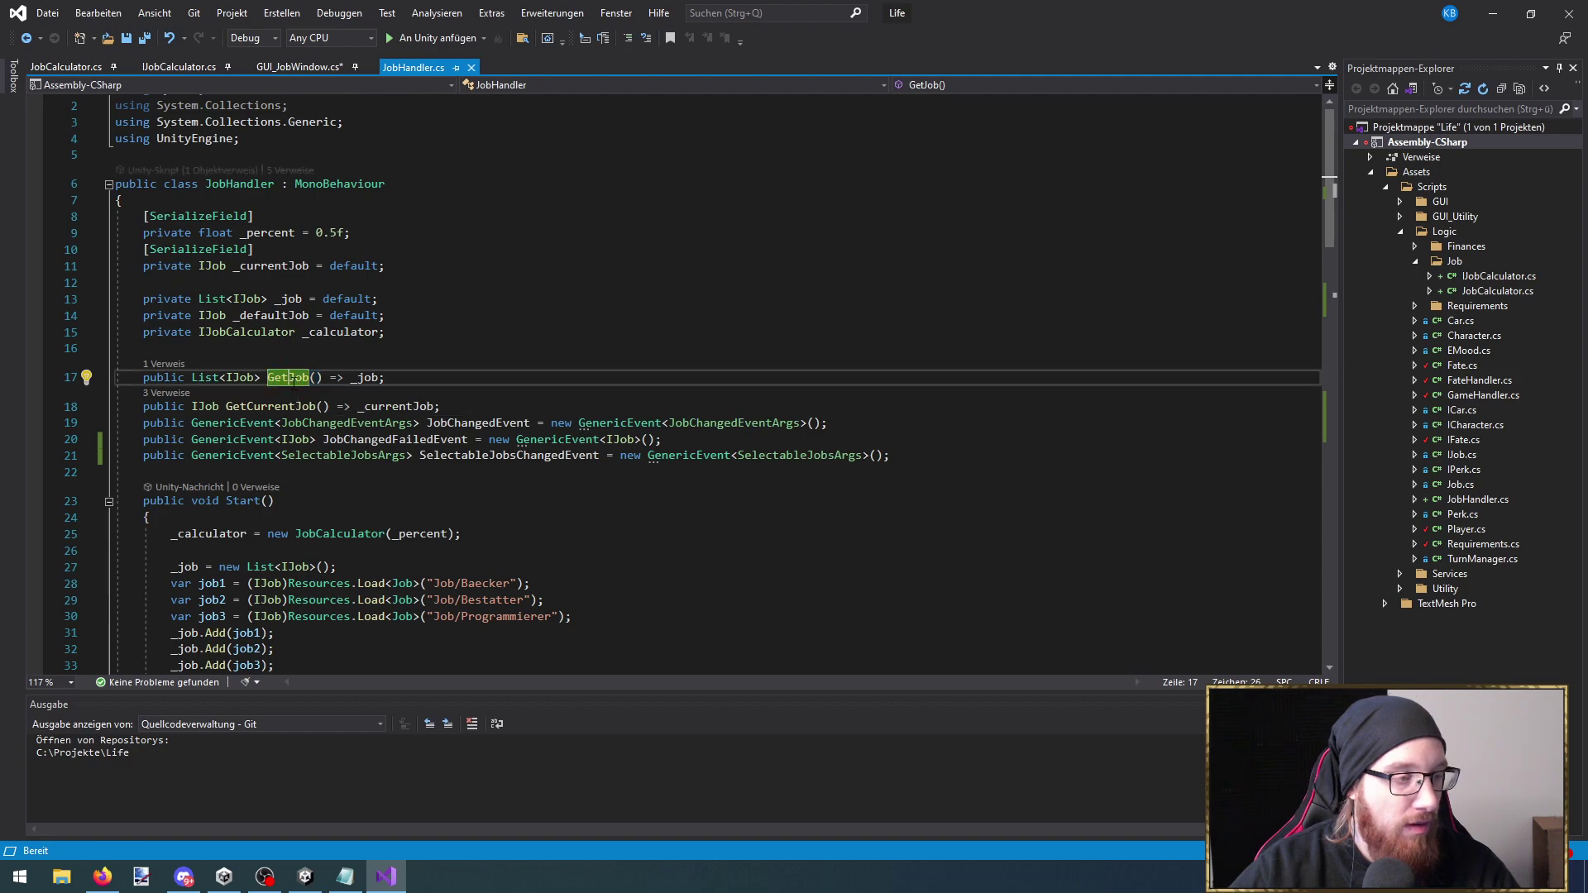
{"action": "type", "text": "S"}
{"action": "key", "text": "BackSpace"}
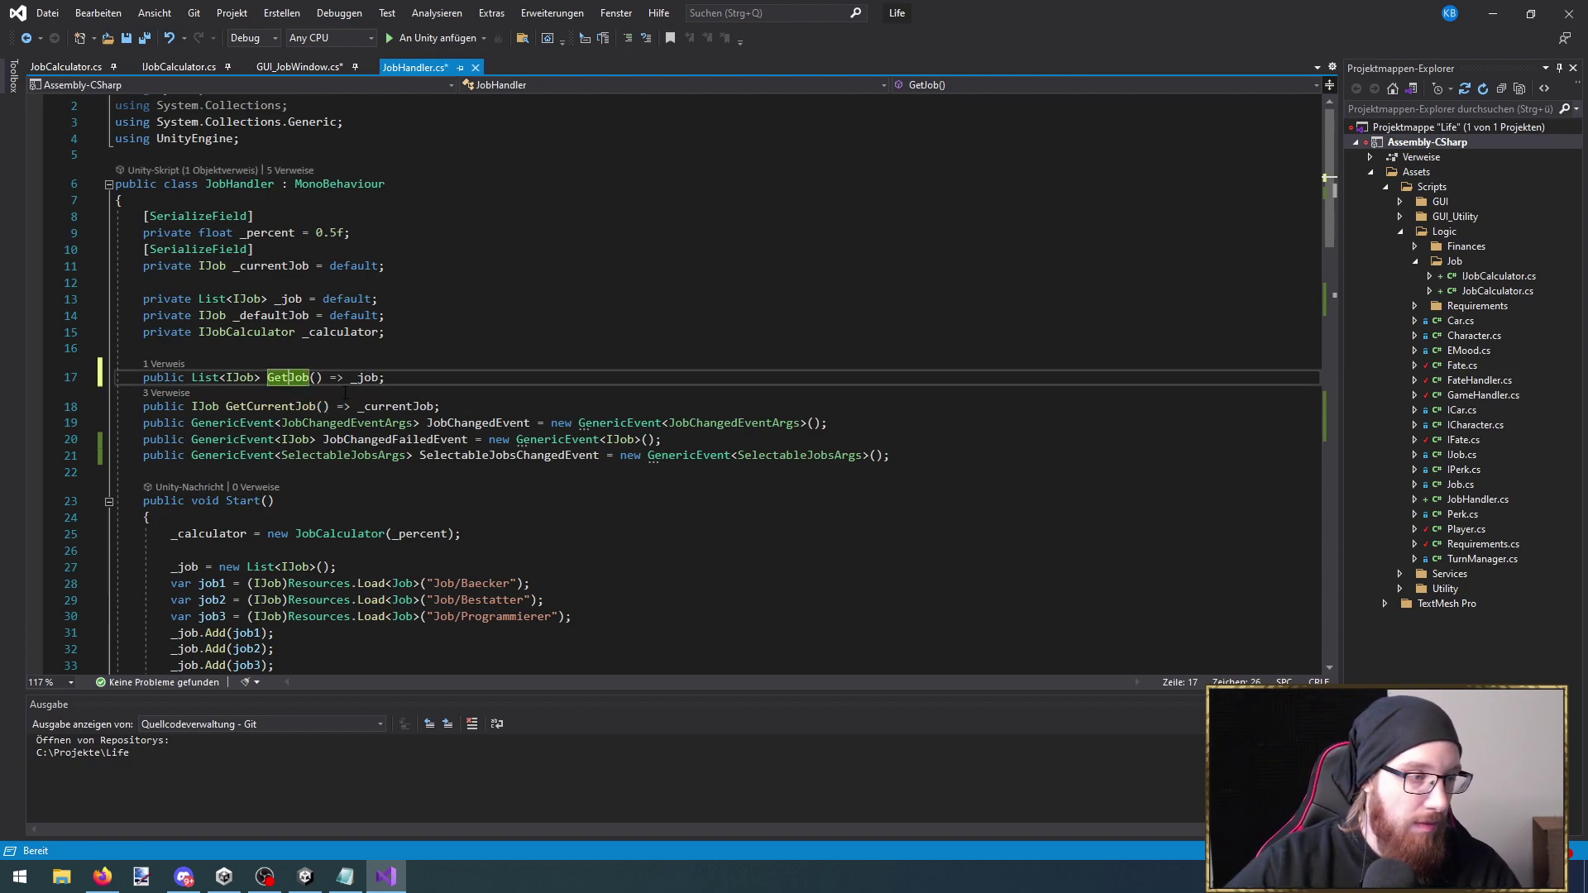
{"action": "left_click", "coordinate": [352, 378]}
{"action": "scroll", "coordinate": [248, 413], "scroll_direction": "down", "scroll_amount": 8}
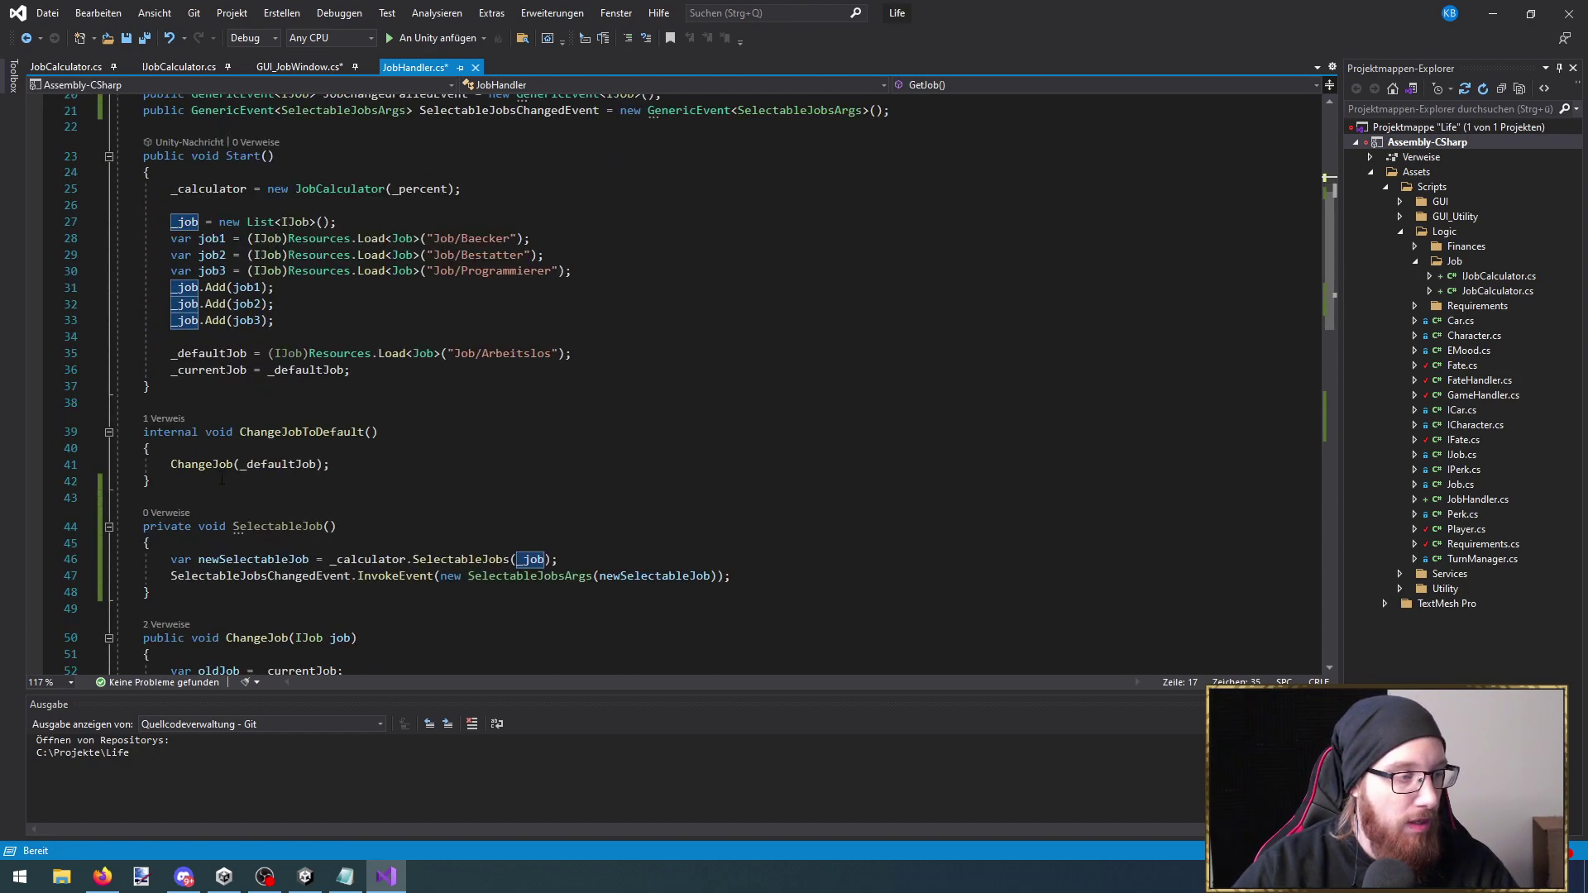
Add a new method "public void GetSelectableJobs()" with an empty body between ChangeJobToDefault and SelectableJob in JobHandler.cs
{"action": "left_click", "coordinate": [180, 397]}
{"action": "key", "text": "Return"}
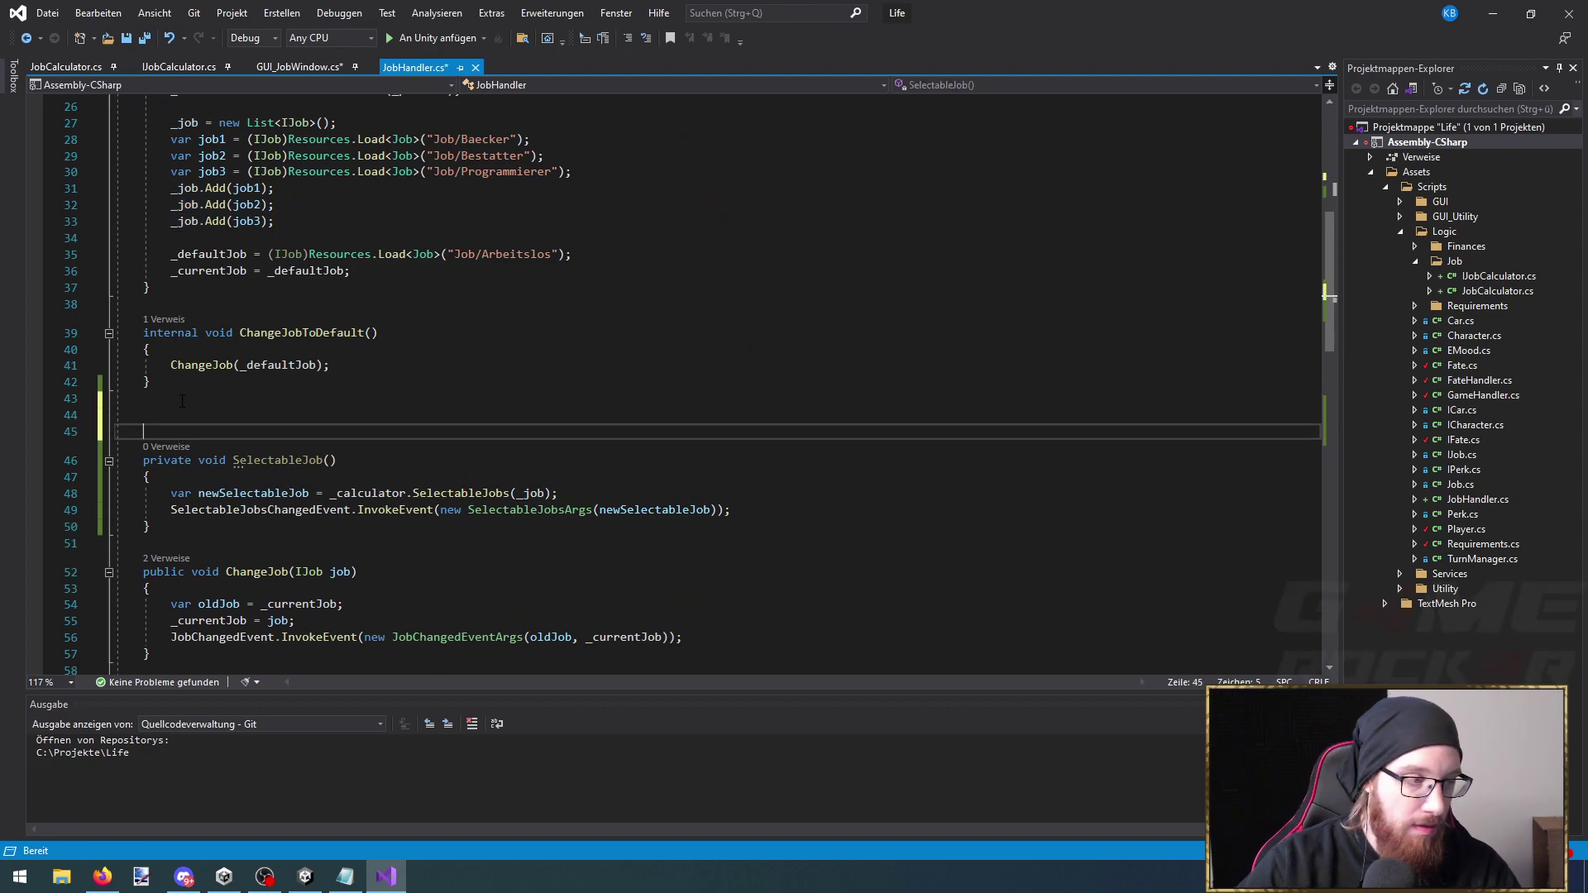
{"action": "type", "text": "public void GetSelec"}
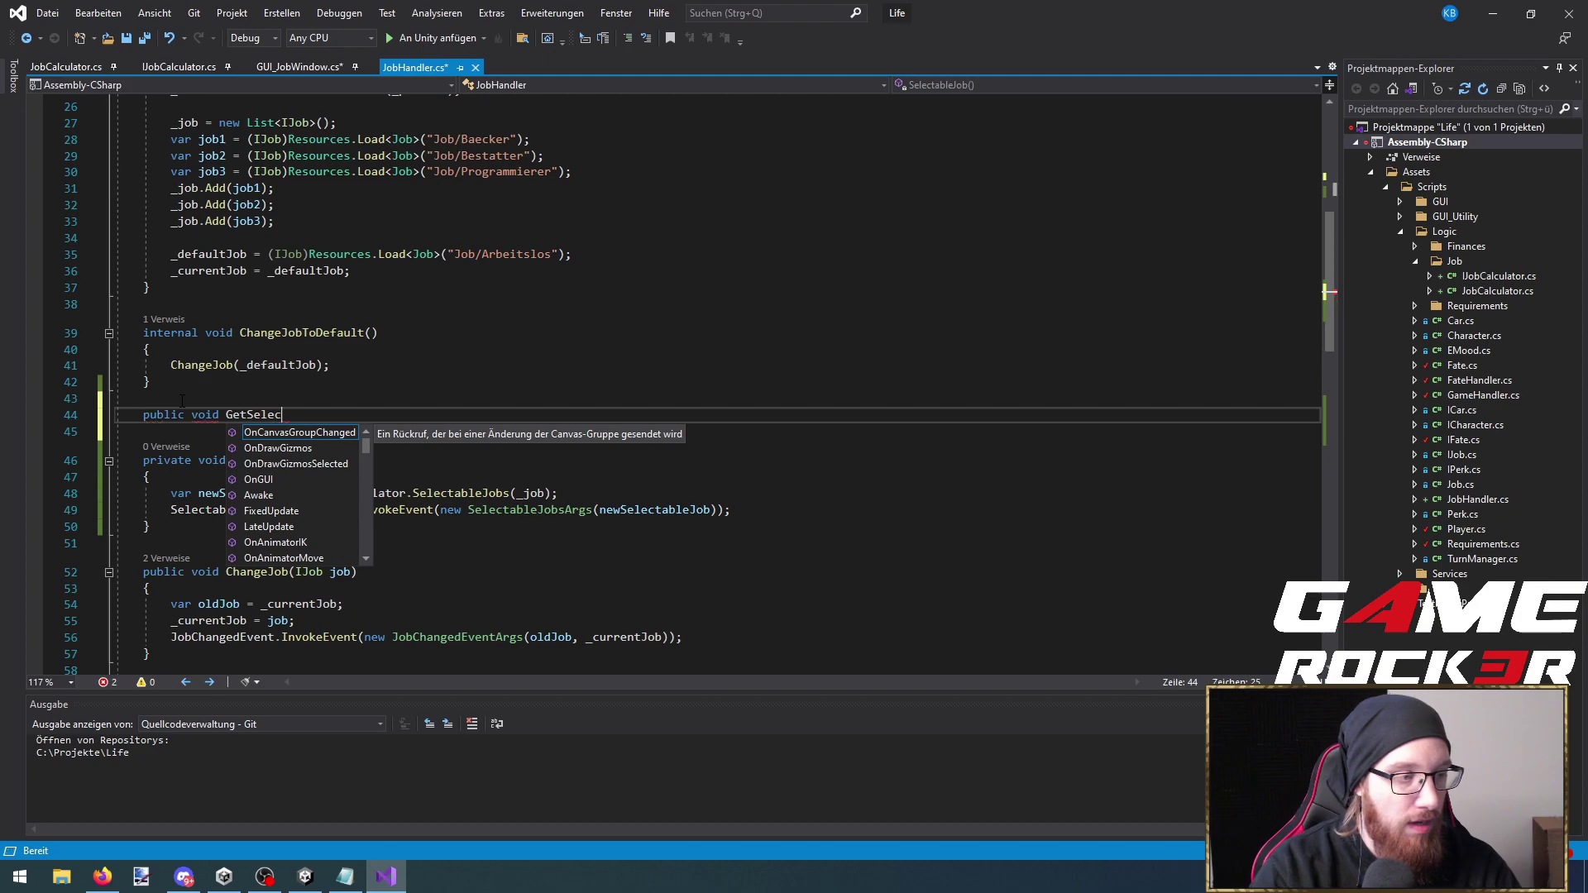
{"action": "type", "text": "tableJobs("}
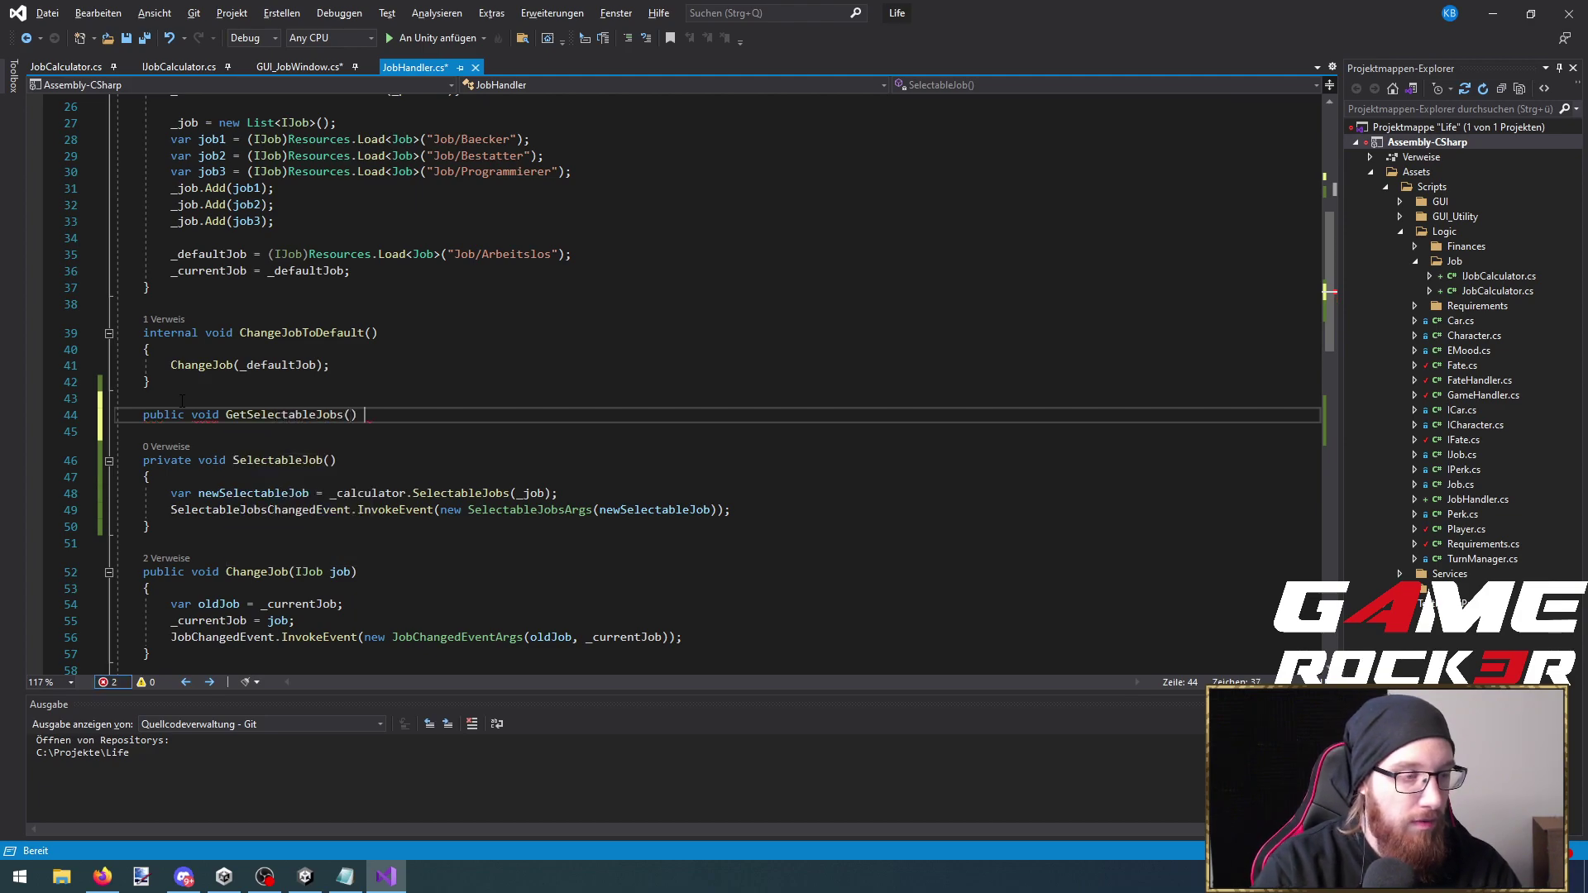
{"action": "key", "text": "Return"}
{"action": "type", "text": "{"}
{"action": "key", "text": "Return"}
Fill the GetSelectableJobs body with "return _calculator.SelectableJobs(_job);", reusing the expression from SelectableJob, and save
{"action": "type", "text": "return"}
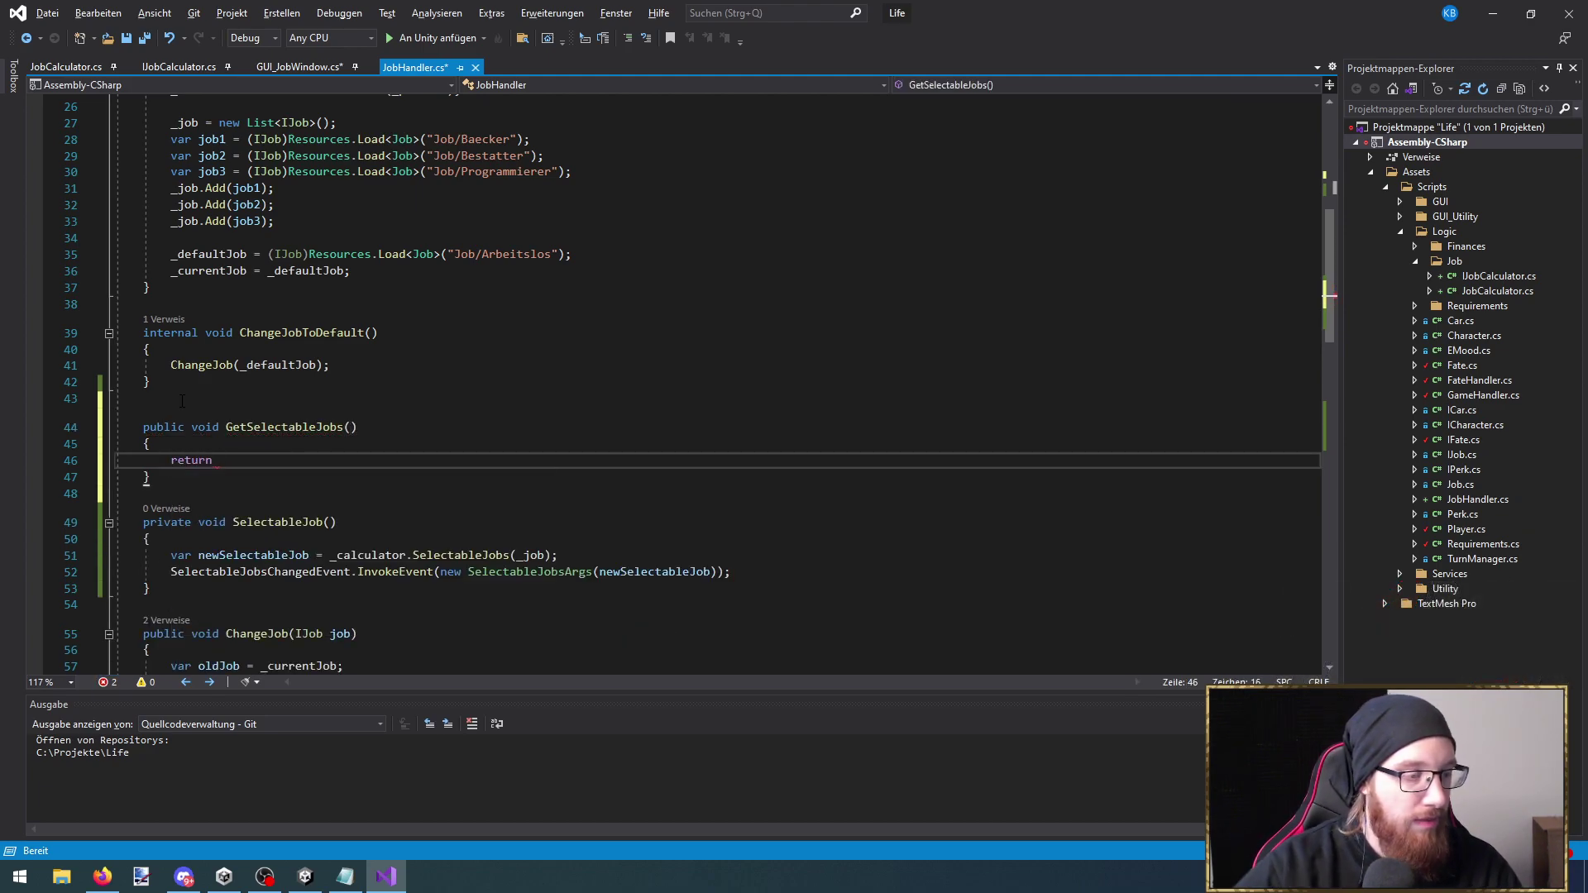
{"action": "scroll", "coordinate": [368, 536], "scroll_direction": "down", "scroll_amount": 3}
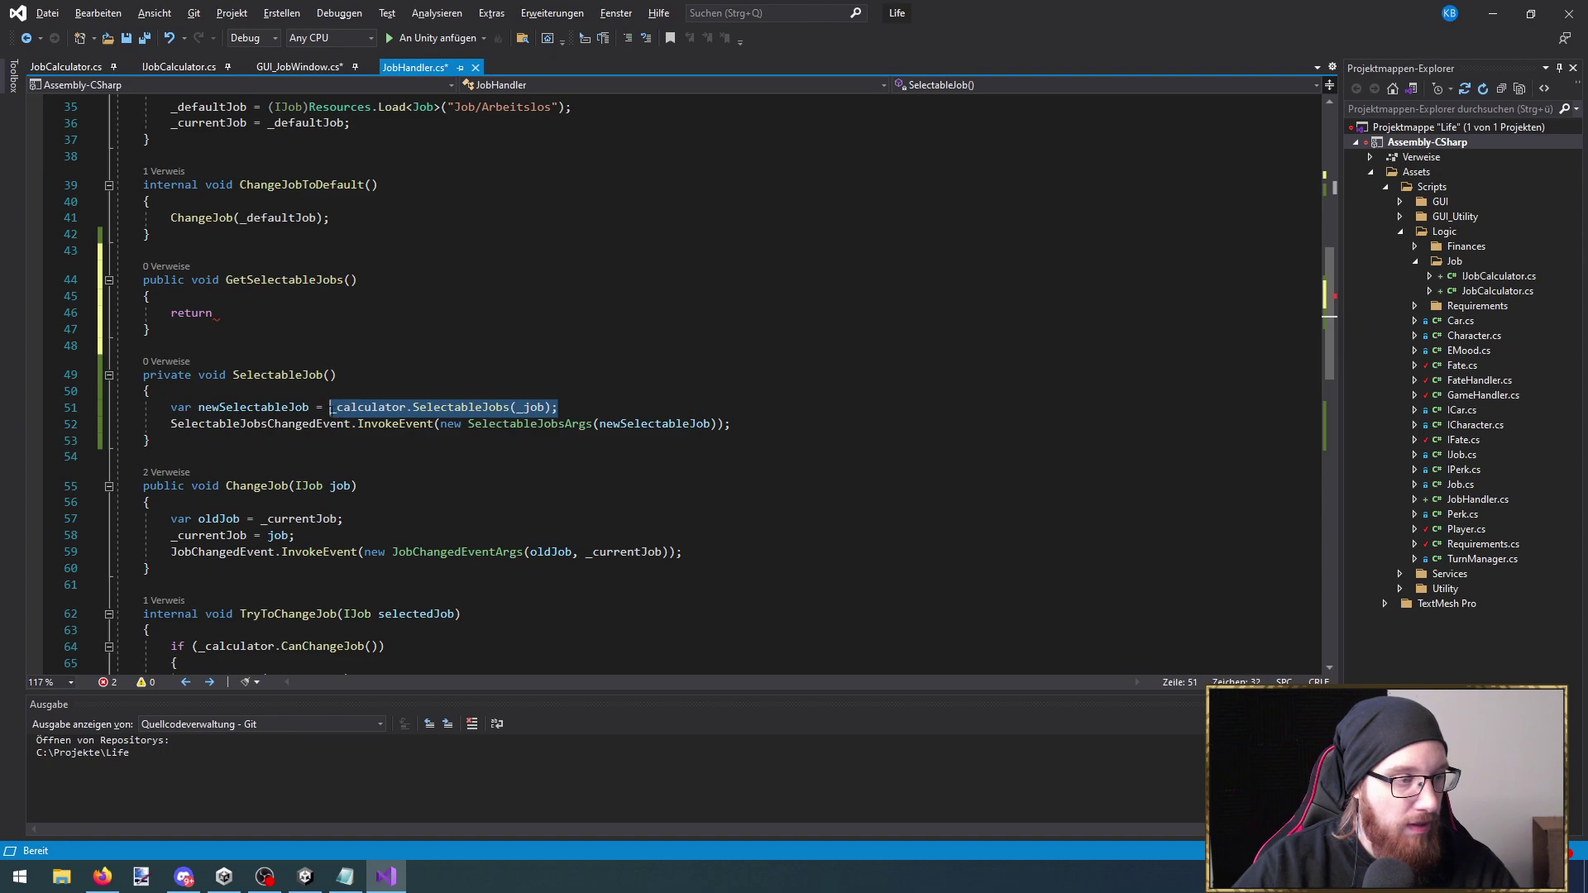
{"action": "left_click", "coordinate": [258, 313]}
{"action": "type", "text": "_calculator.SelectableJobs(_job);"}
{"action": "type", "text": ";"}
{"action": "key", "text": "ctrl+s"}
{"action": "key", "text": "BackSpace"}
{"action": "key", "text": "BackSpace"}
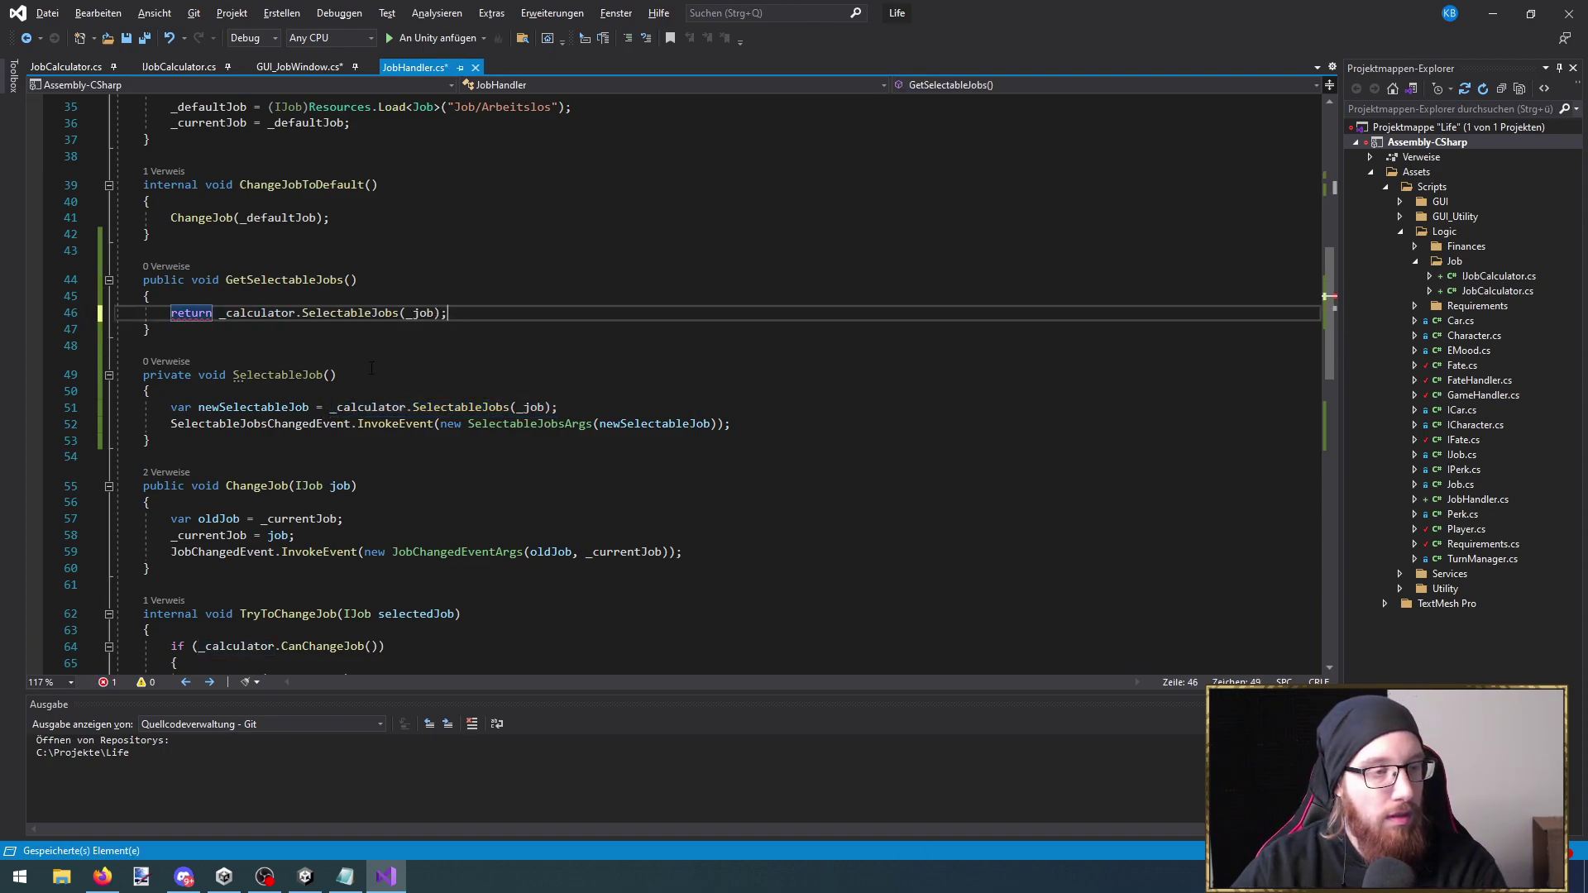
Change the return type of GetSelectableJobs to List<IJob> and save the files
{"action": "double_click", "coordinate": [203, 281]}
{"action": "type", "text": "List<Ijob>"}
{"action": "key", "text": "ctrl+s"}
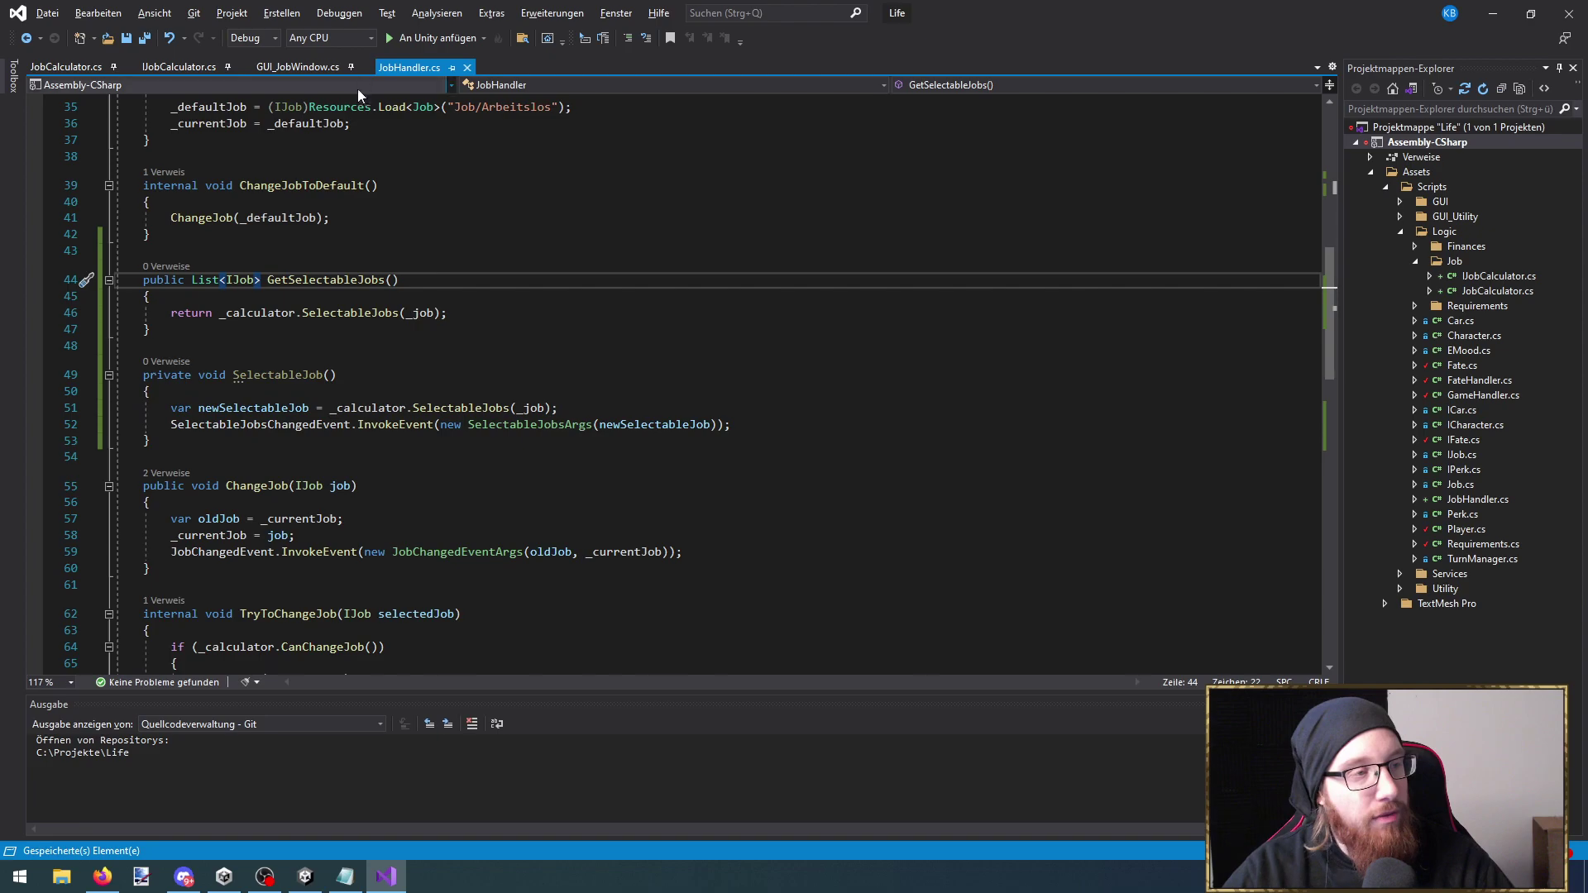
Return to GUI_JobWindow.cs and trace every use of _jobs from OpenWindow() down to PopupClickedListener
{"action": "left_click", "coordinate": [295, 68]}
{"action": "left_click", "coordinate": [339, 479]}
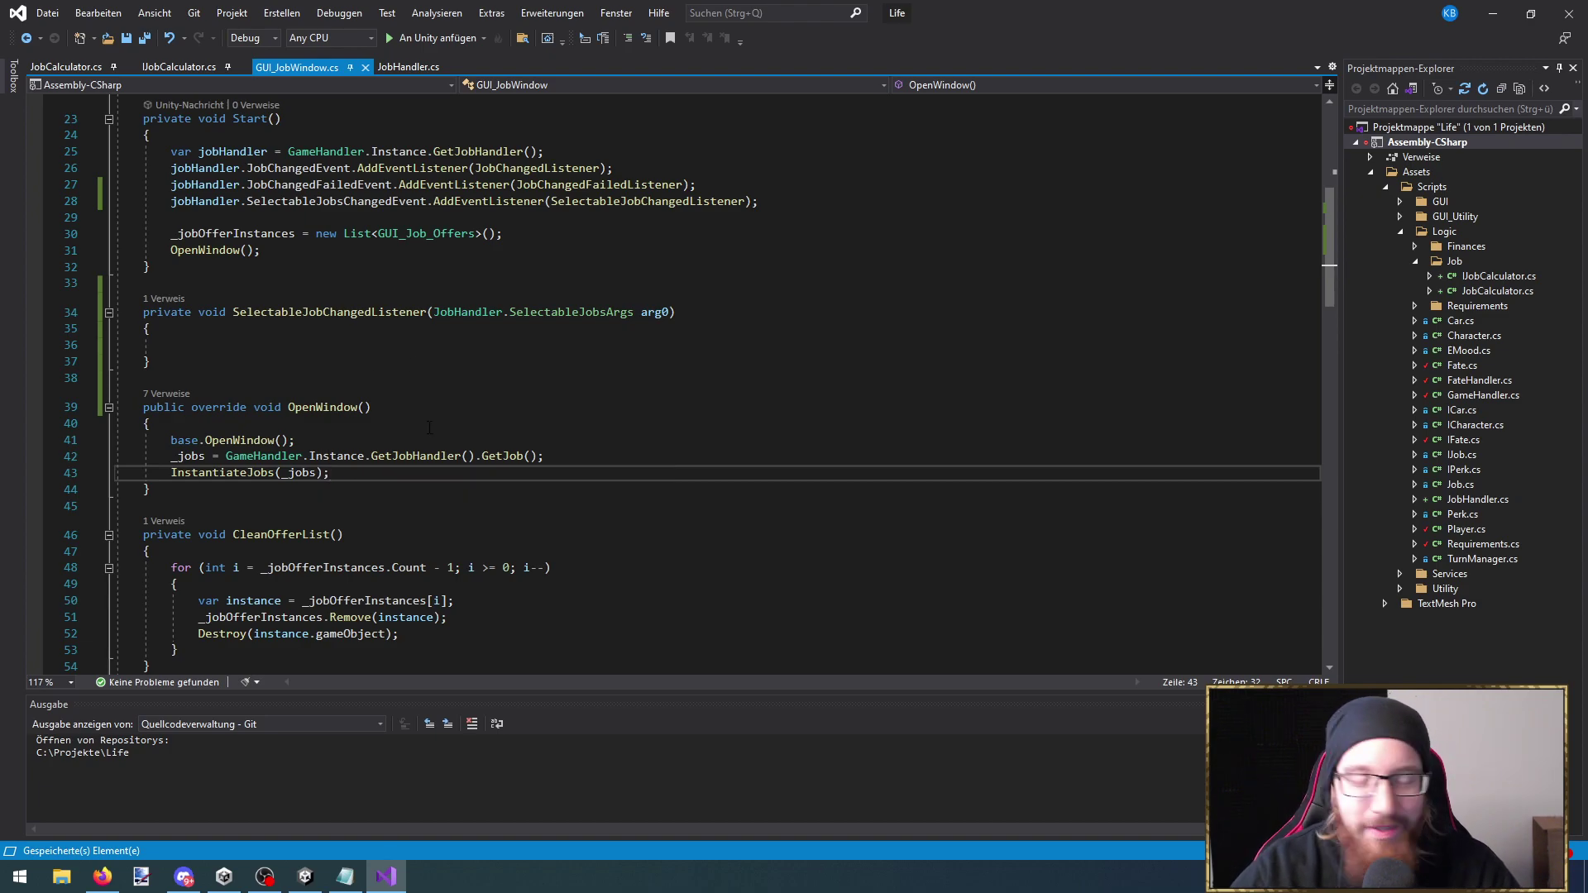
{"action": "left_click", "coordinate": [280, 311]}
{"action": "left_click", "coordinate": [280, 345]}
{"action": "scroll", "coordinate": [281, 381], "scroll_direction": "up", "scroll_amount": 2}
{"action": "scroll", "coordinate": [281, 381], "scroll_direction": "down", "scroll_amount": 2}
{"action": "left_click_drag", "start_coordinate": [158, 457], "coordinate": [629, 453]}
{"action": "key", "text": "Home"}
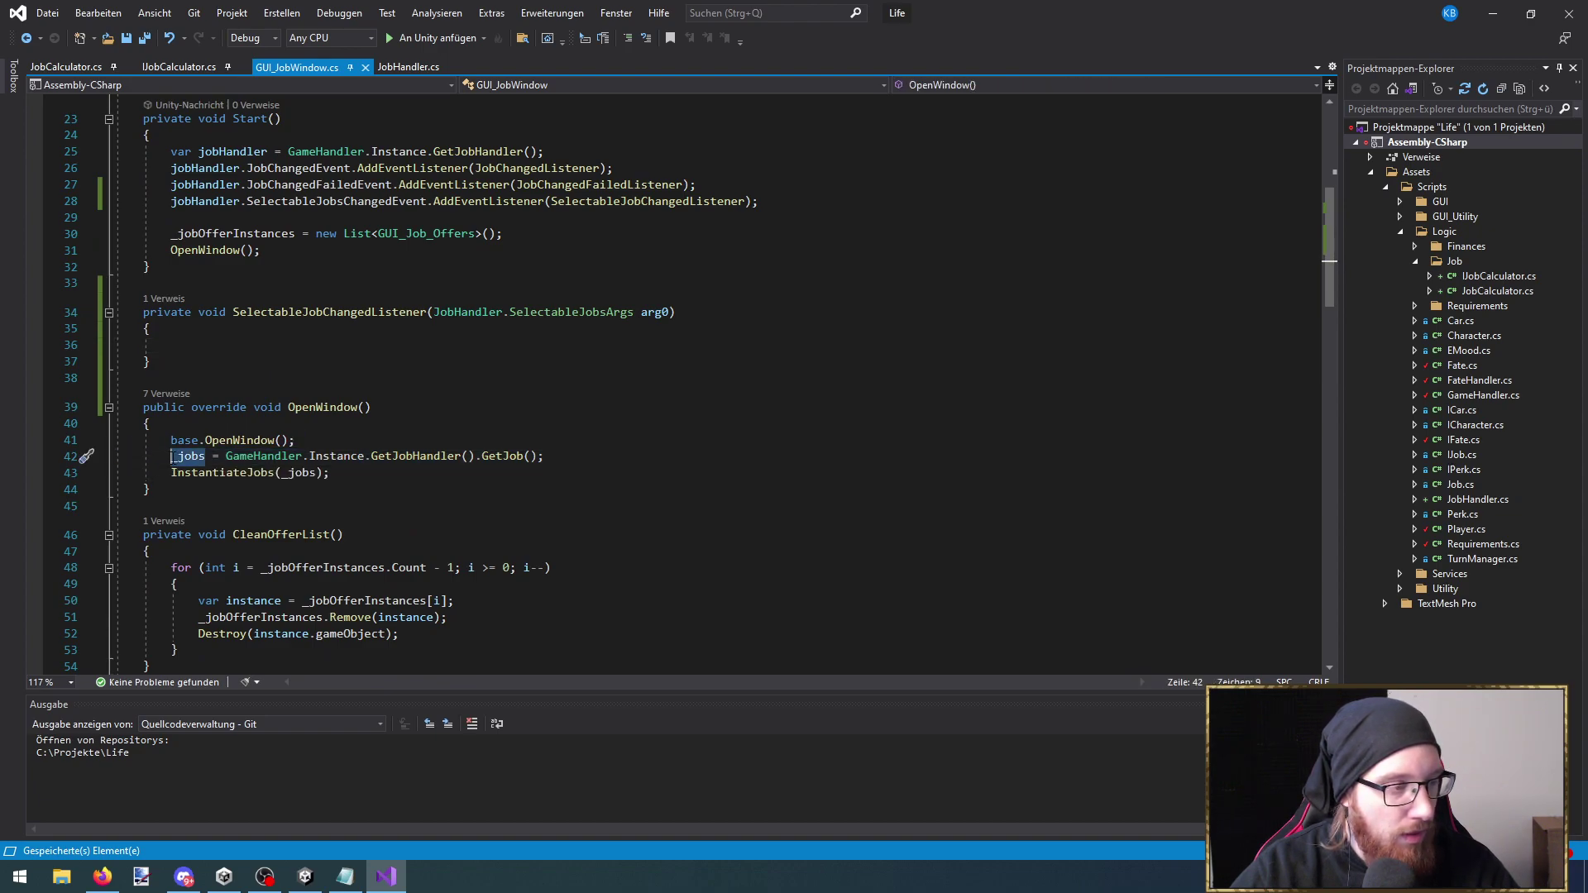
{"action": "scroll", "coordinate": [211, 458], "scroll_direction": "down", "scroll_amount": 7}
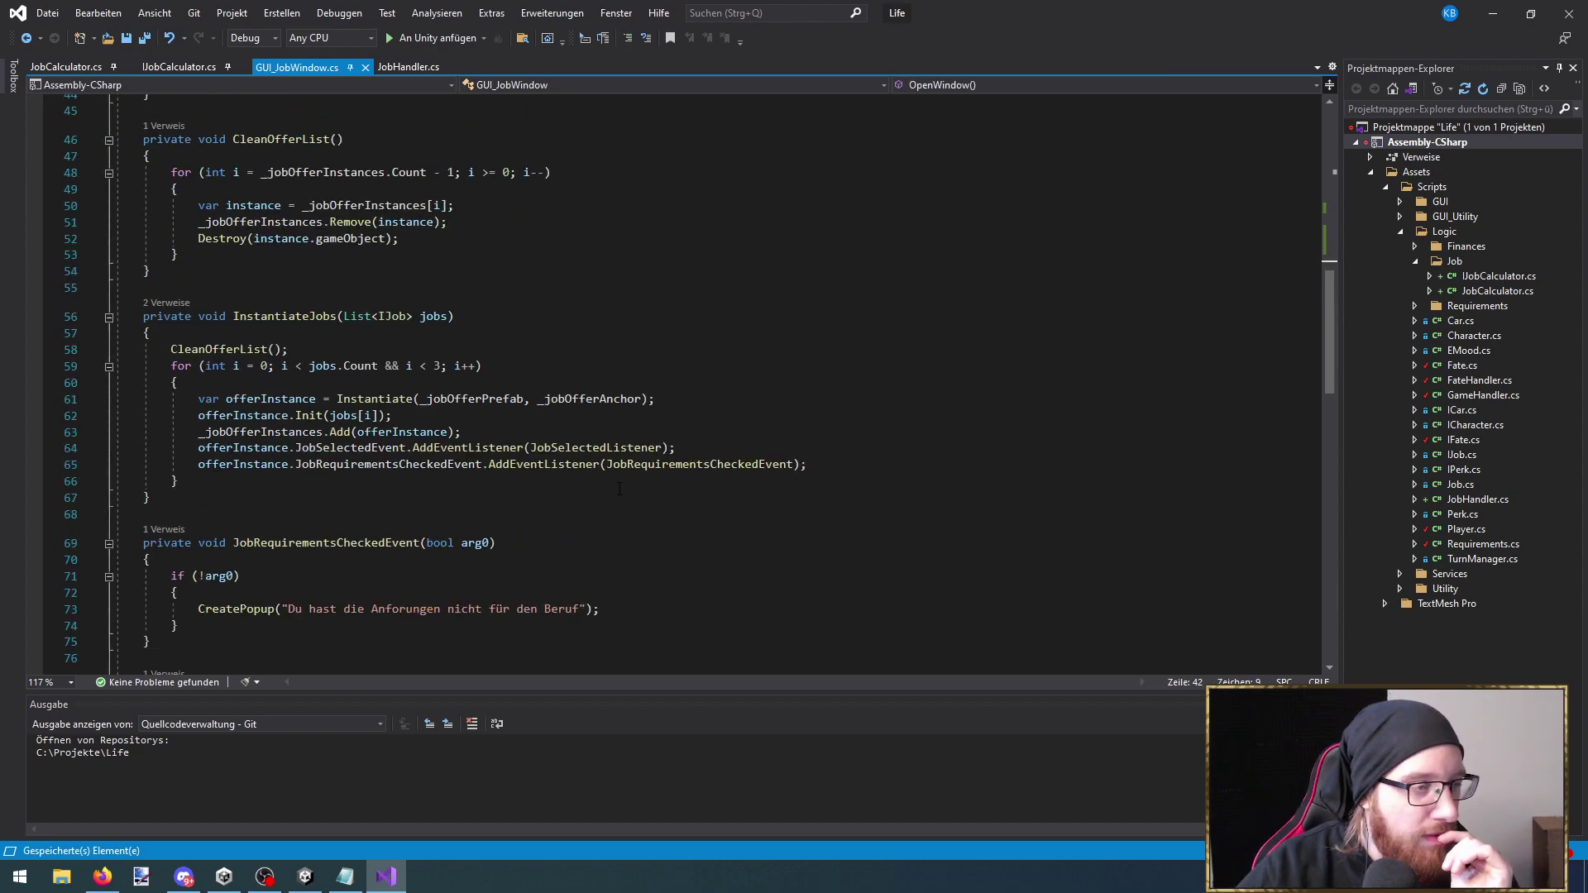
{"action": "scroll", "coordinate": [619, 487], "scroll_direction": "down", "scroll_amount": 5}
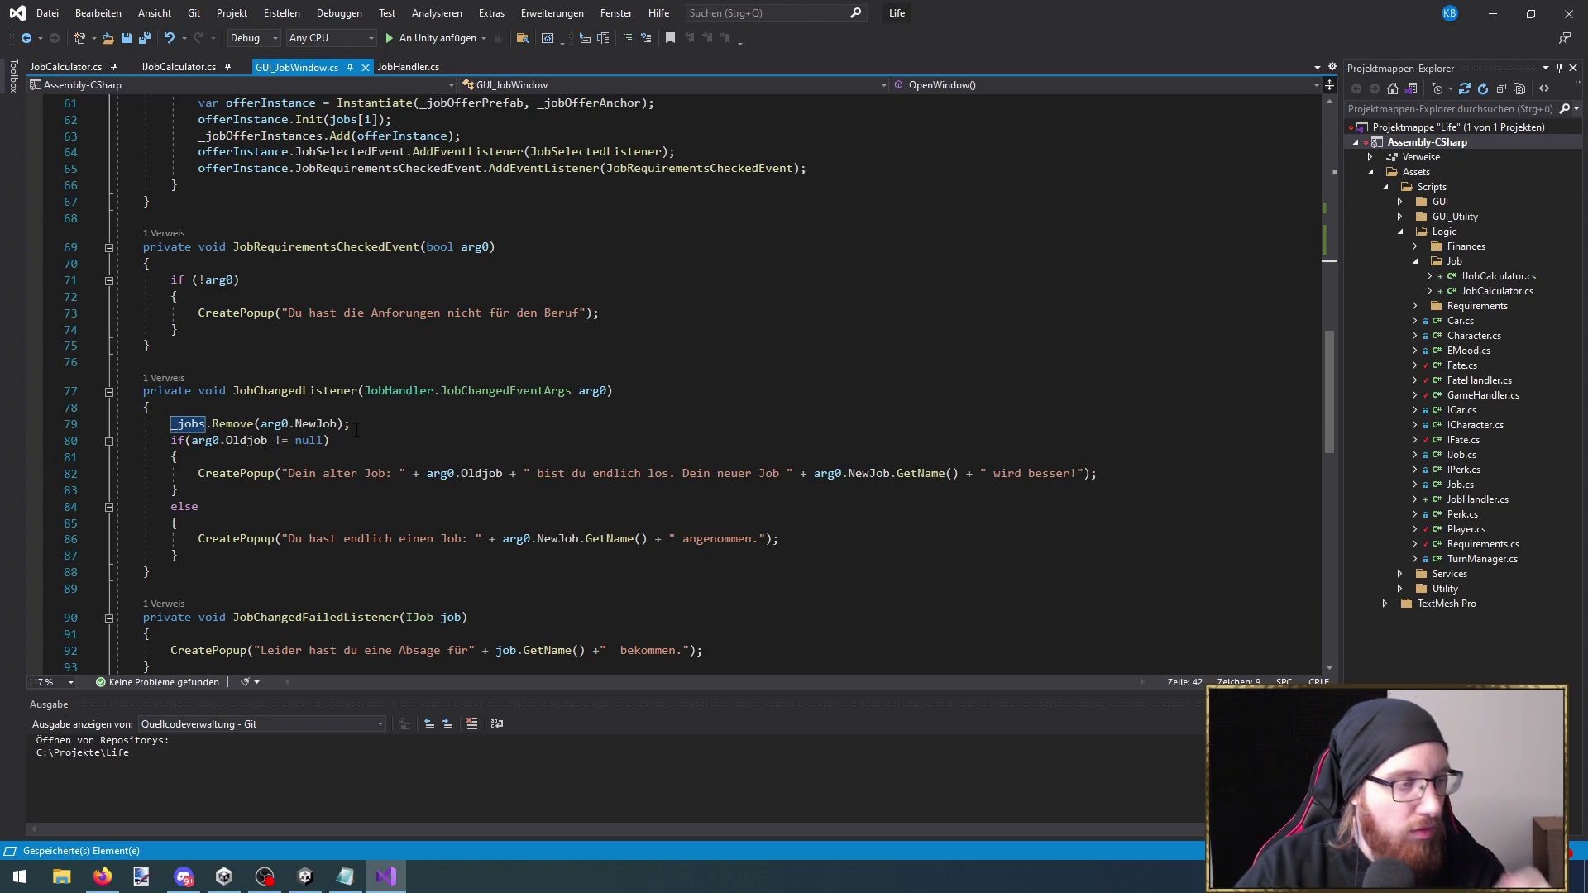
{"action": "scroll", "coordinate": [341, 417], "scroll_direction": "up", "scroll_amount": 4}
{"action": "scroll", "coordinate": [341, 418], "scroll_direction": "down", "scroll_amount": 11}
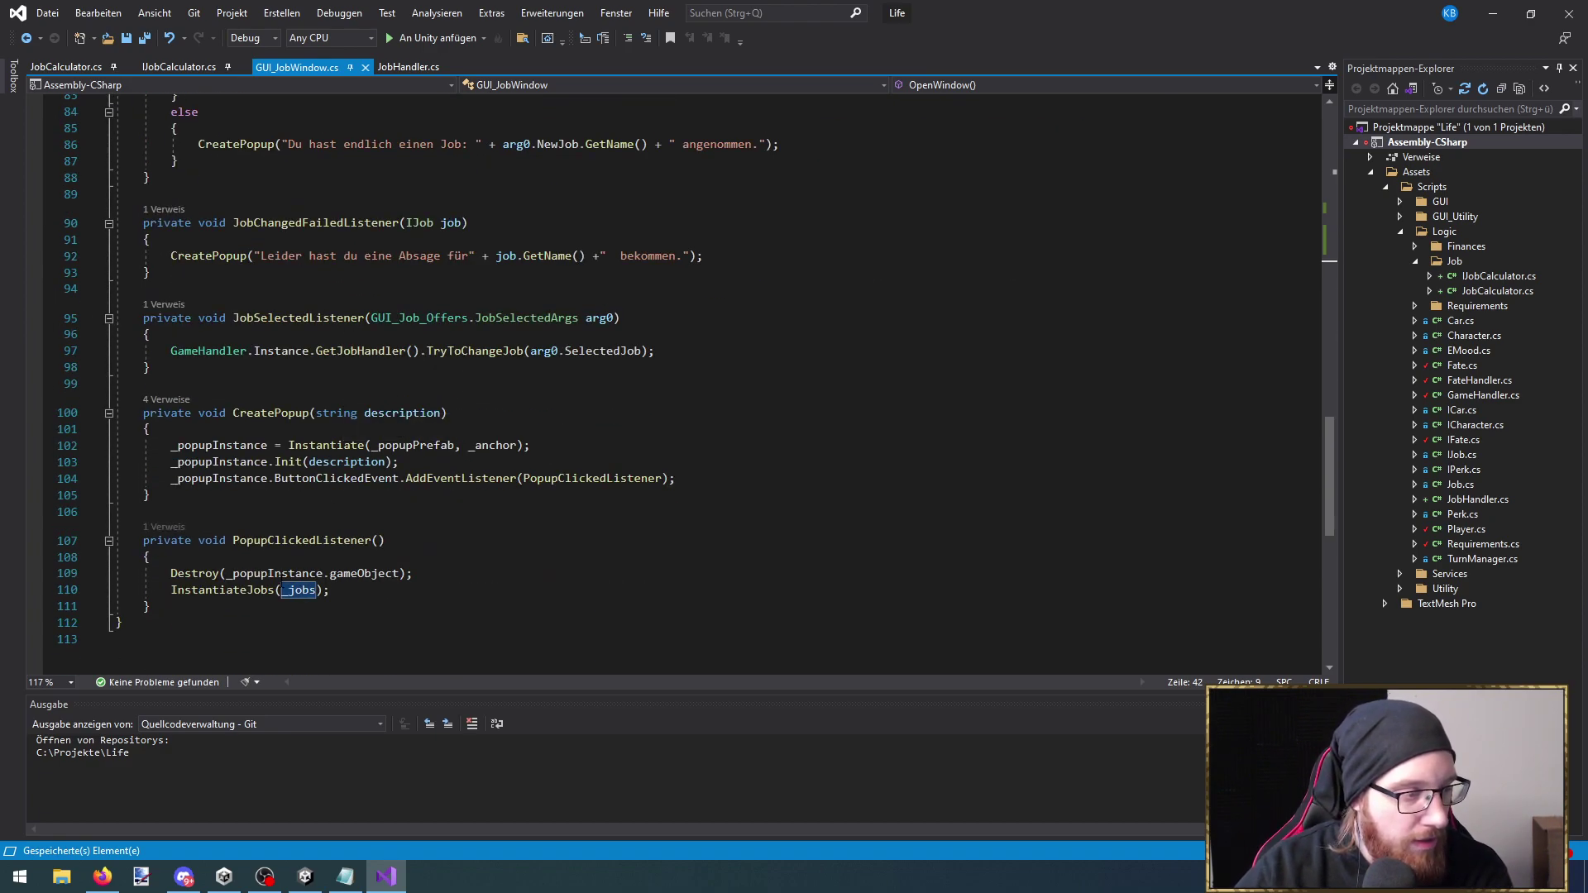
Inspect PopupClickedListener and follow its InstantiateJobs call to the method's definition and the surrounding listeners
{"action": "left_click", "coordinate": [296, 542]}
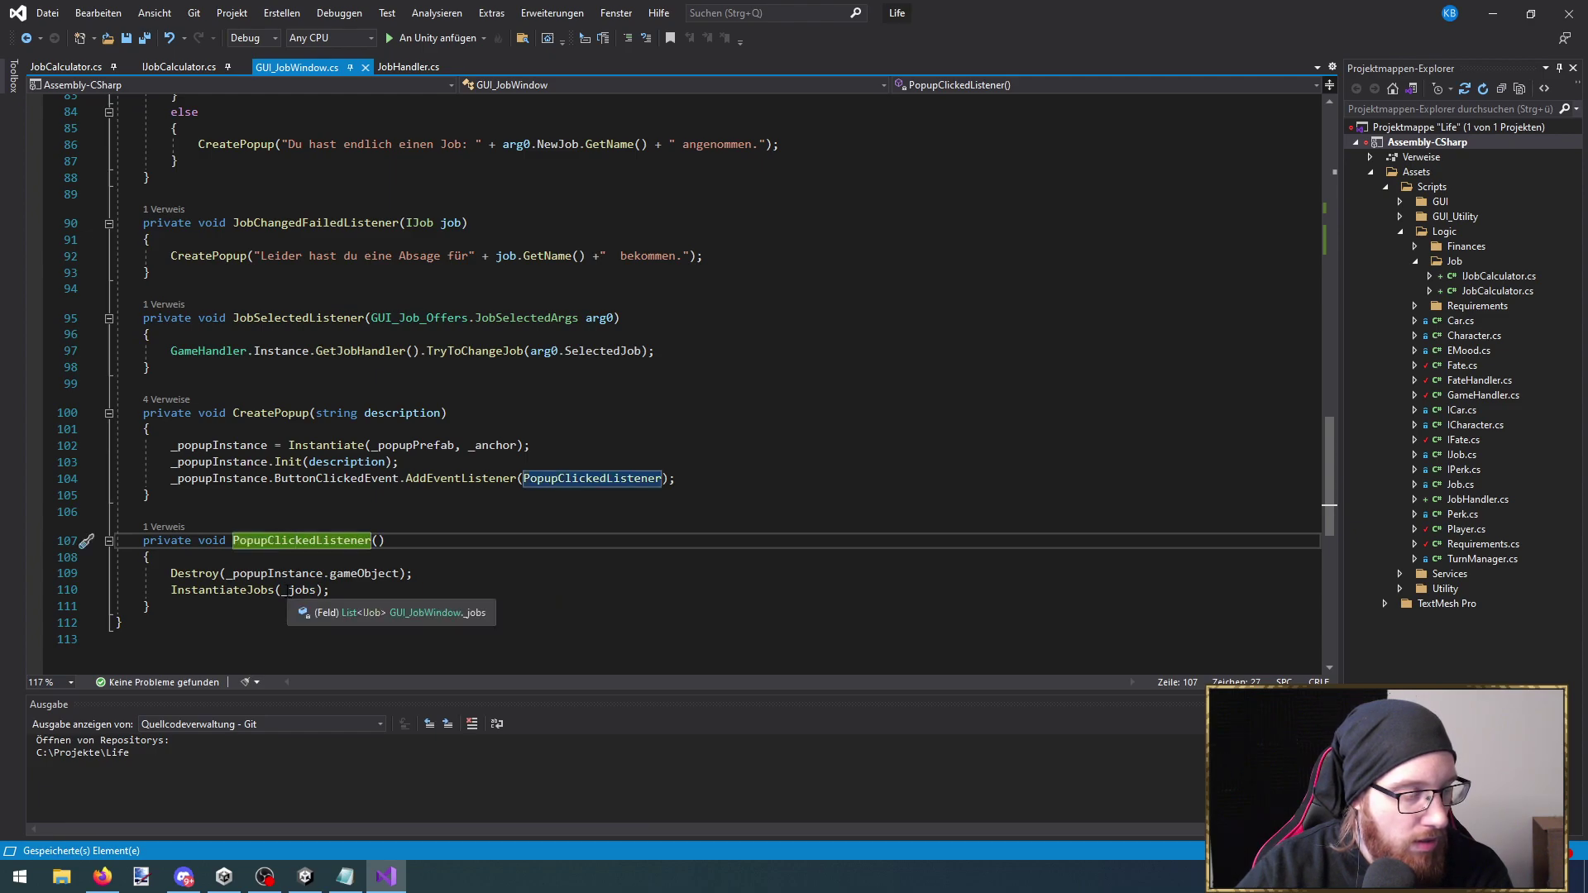
{"action": "left_click", "coordinate": [198, 590]}
{"action": "key", "text": "F12"}
{"action": "scroll", "coordinate": [366, 511], "scroll_direction": "up", "scroll_amount": 7}
{"action": "scroll", "coordinate": [303, 401], "scroll_direction": "down", "scroll_amount": 8}
{"action": "scroll", "coordinate": [303, 402], "scroll_direction": "down", "scroll_amount": 8}
{"action": "scroll", "coordinate": [303, 401], "scroll_direction": "up", "scroll_amount": 2}
{"action": "scroll", "coordinate": [300, 606], "scroll_direction": "down", "scroll_amount": 1}
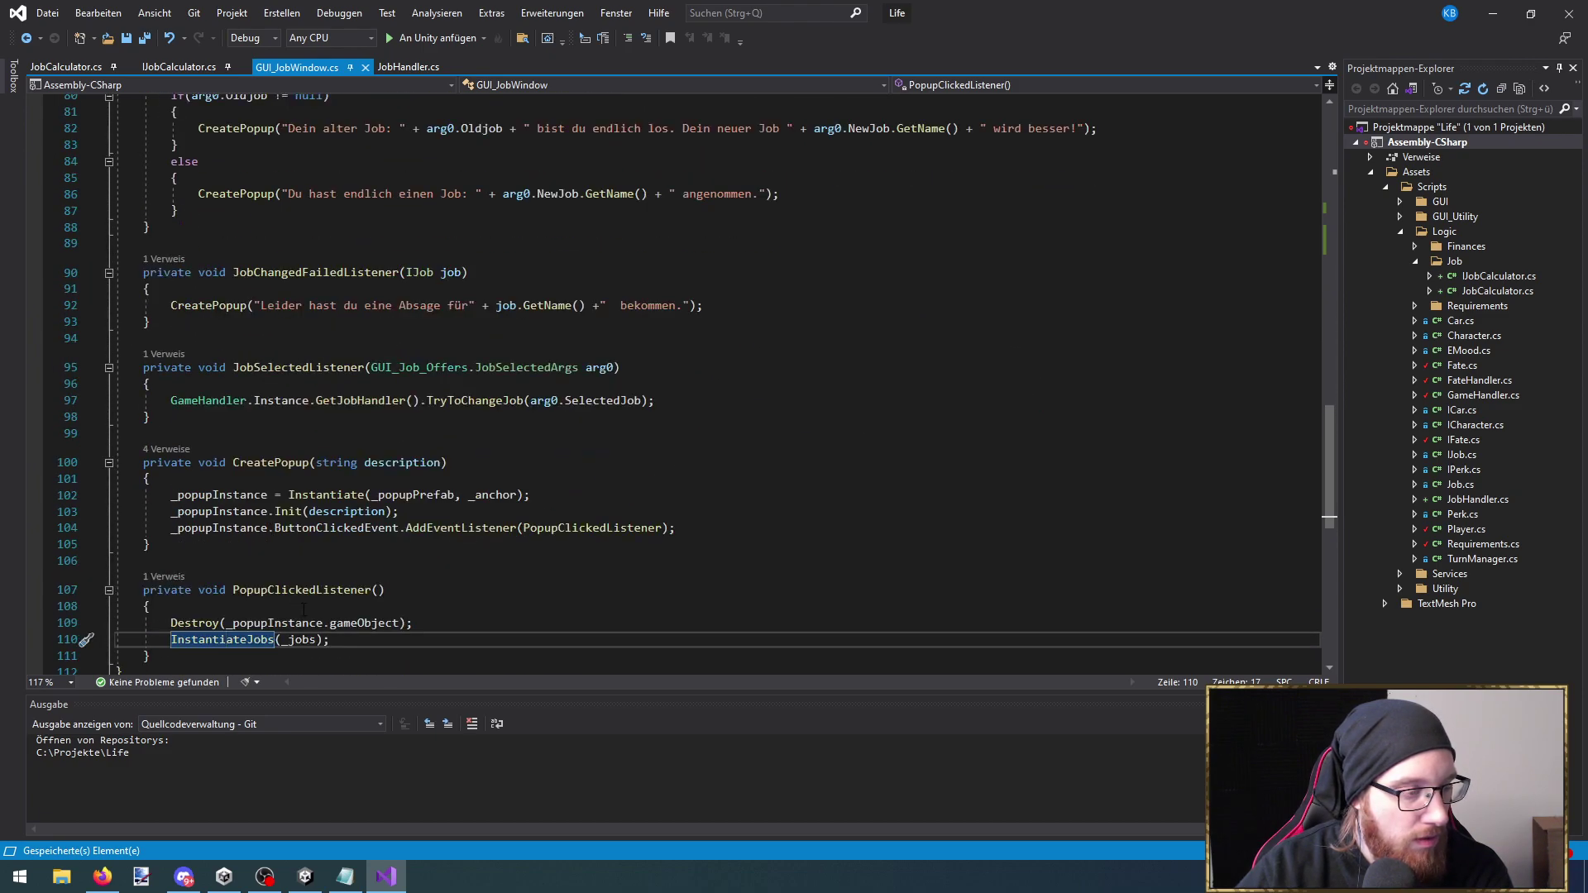
Remove the _jobs argument from the InstantiateJobs call in PopupClickedListener and check the method's List<IJob> parameter
{"action": "scroll", "coordinate": [306, 612], "scroll_direction": "up", "scroll_amount": 5}
{"action": "left_click", "coordinate": [350, 463]}
{"action": "scroll", "coordinate": [351, 464], "scroll_direction": "up", "scroll_amount": 7}
{"action": "left_click_drag", "start_coordinate": [451, 317], "coordinate": [344, 317]}
{"action": "left_click", "coordinate": [359, 382]}
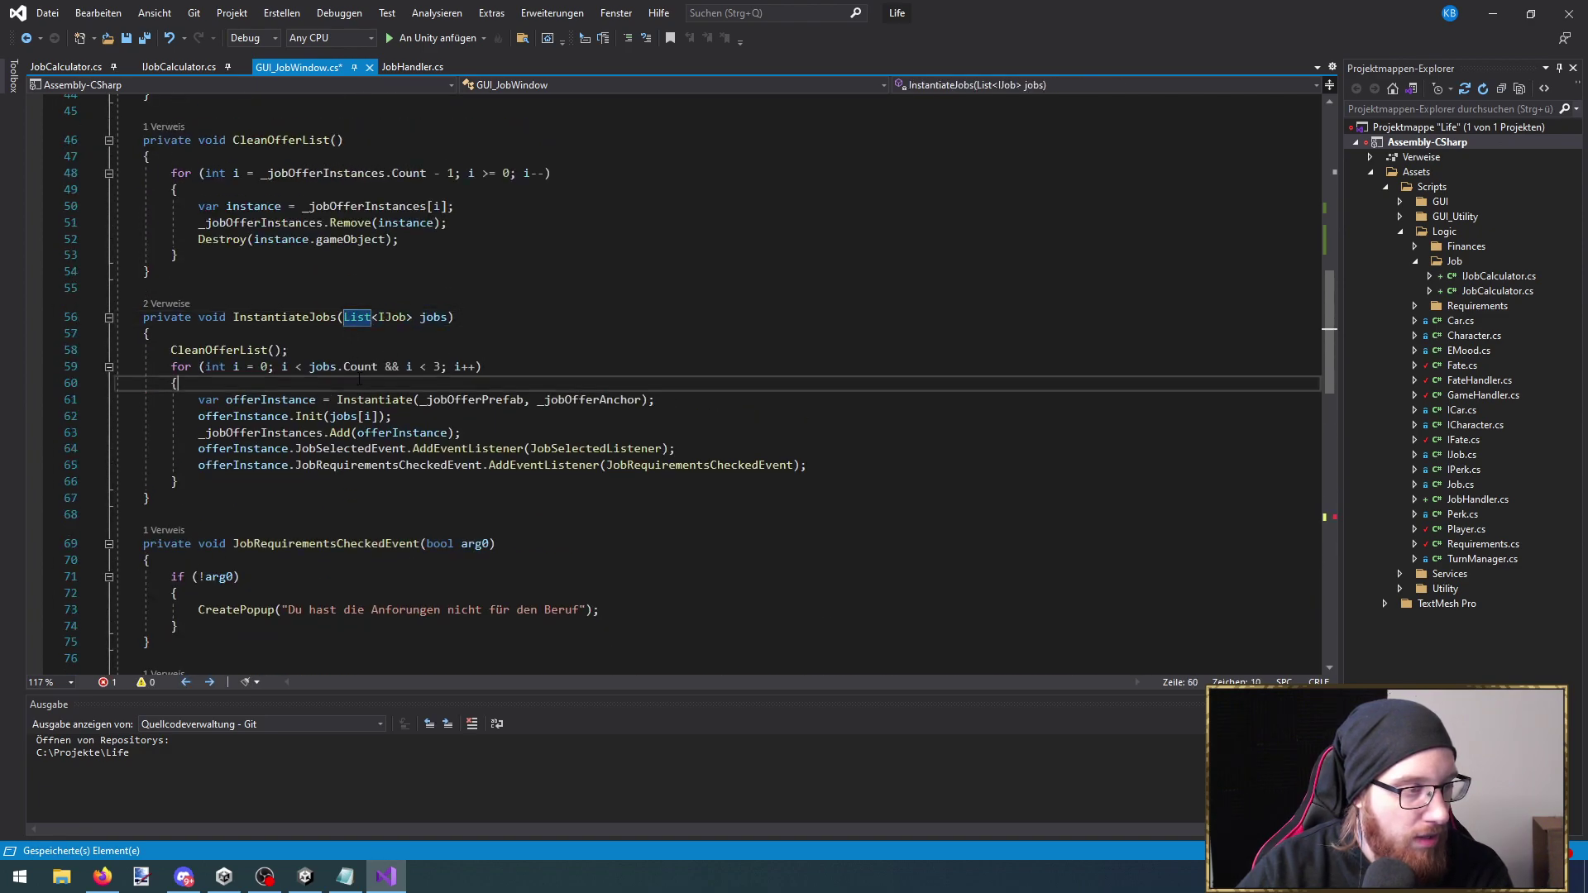
{"action": "scroll", "coordinate": [327, 502], "scroll_direction": "down", "scroll_amount": 15}
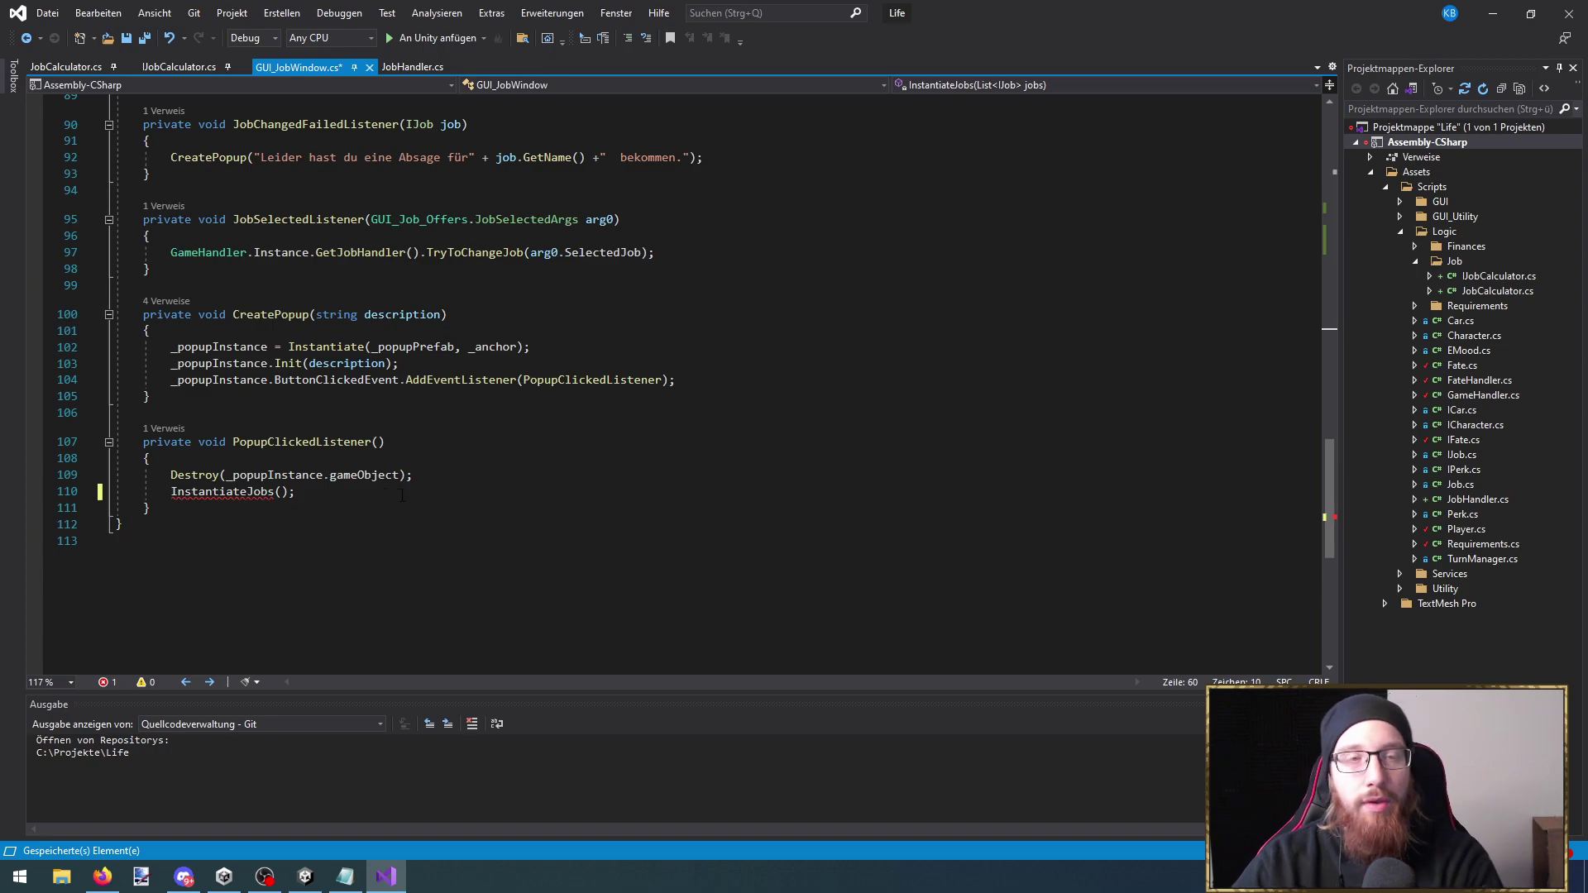
Review the listener registrations and the _jobOfferInstances setup in Start(), and follow the OpenWindow call to its definition
{"action": "scroll", "coordinate": [324, 502], "scroll_direction": "up", "scroll_amount": 8}
{"action": "scroll", "coordinate": [428, 493], "scroll_direction": "up", "scroll_amount": 9}
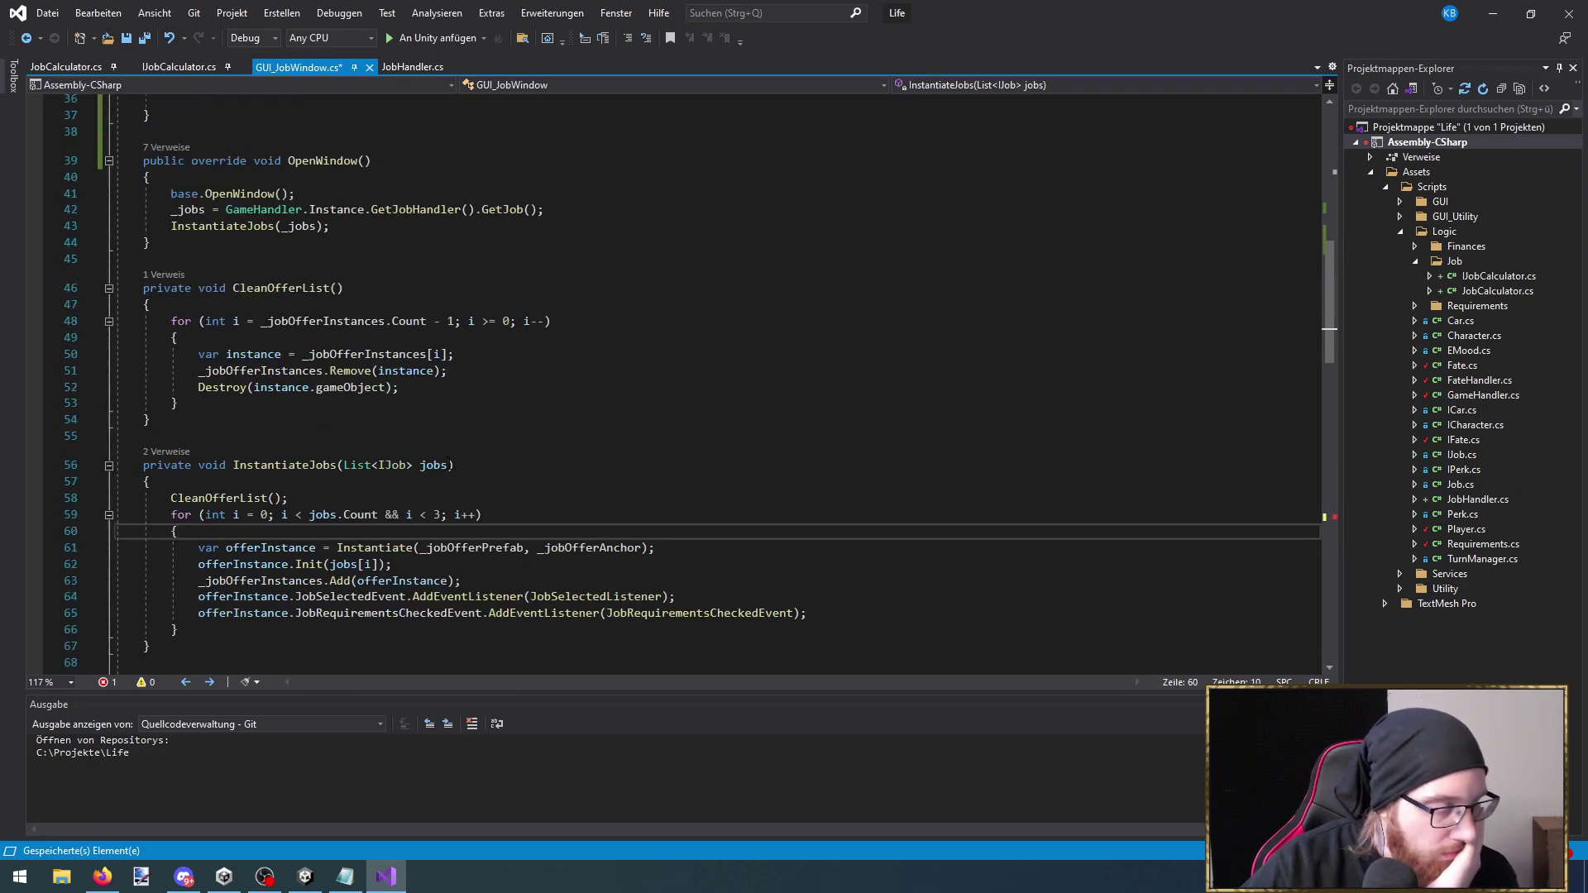
{"action": "scroll", "coordinate": [473, 399], "scroll_direction": "up", "scroll_amount": 6}
{"action": "left_click_drag", "start_coordinate": [815, 2], "coordinate": [1134, 105]}
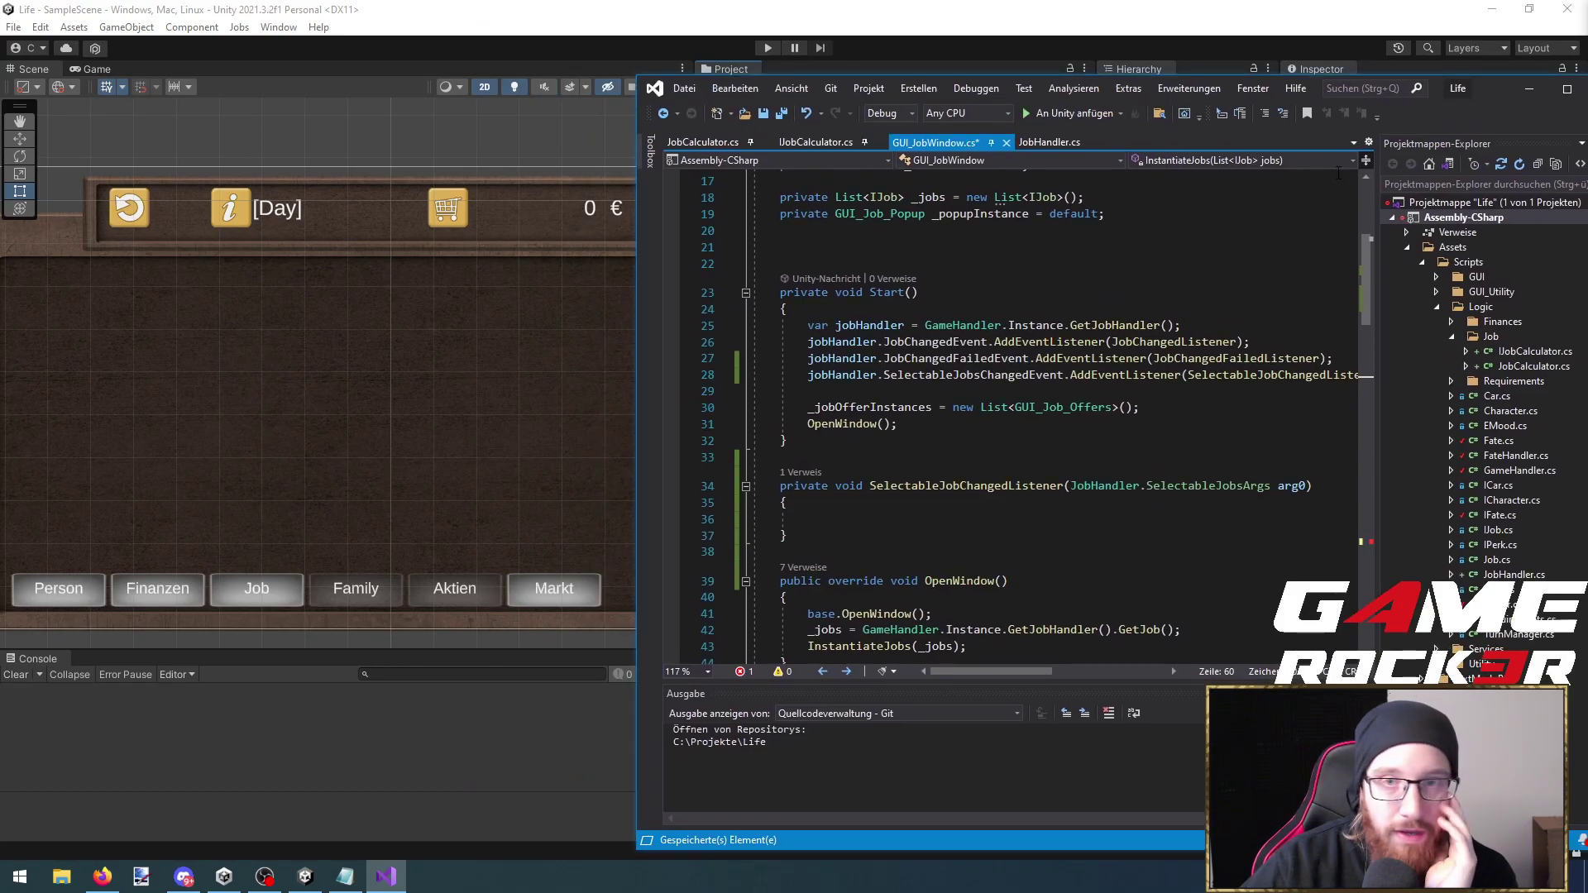
{"action": "left_click_drag", "start_coordinate": [1496, 107], "coordinate": [1323, 2]}
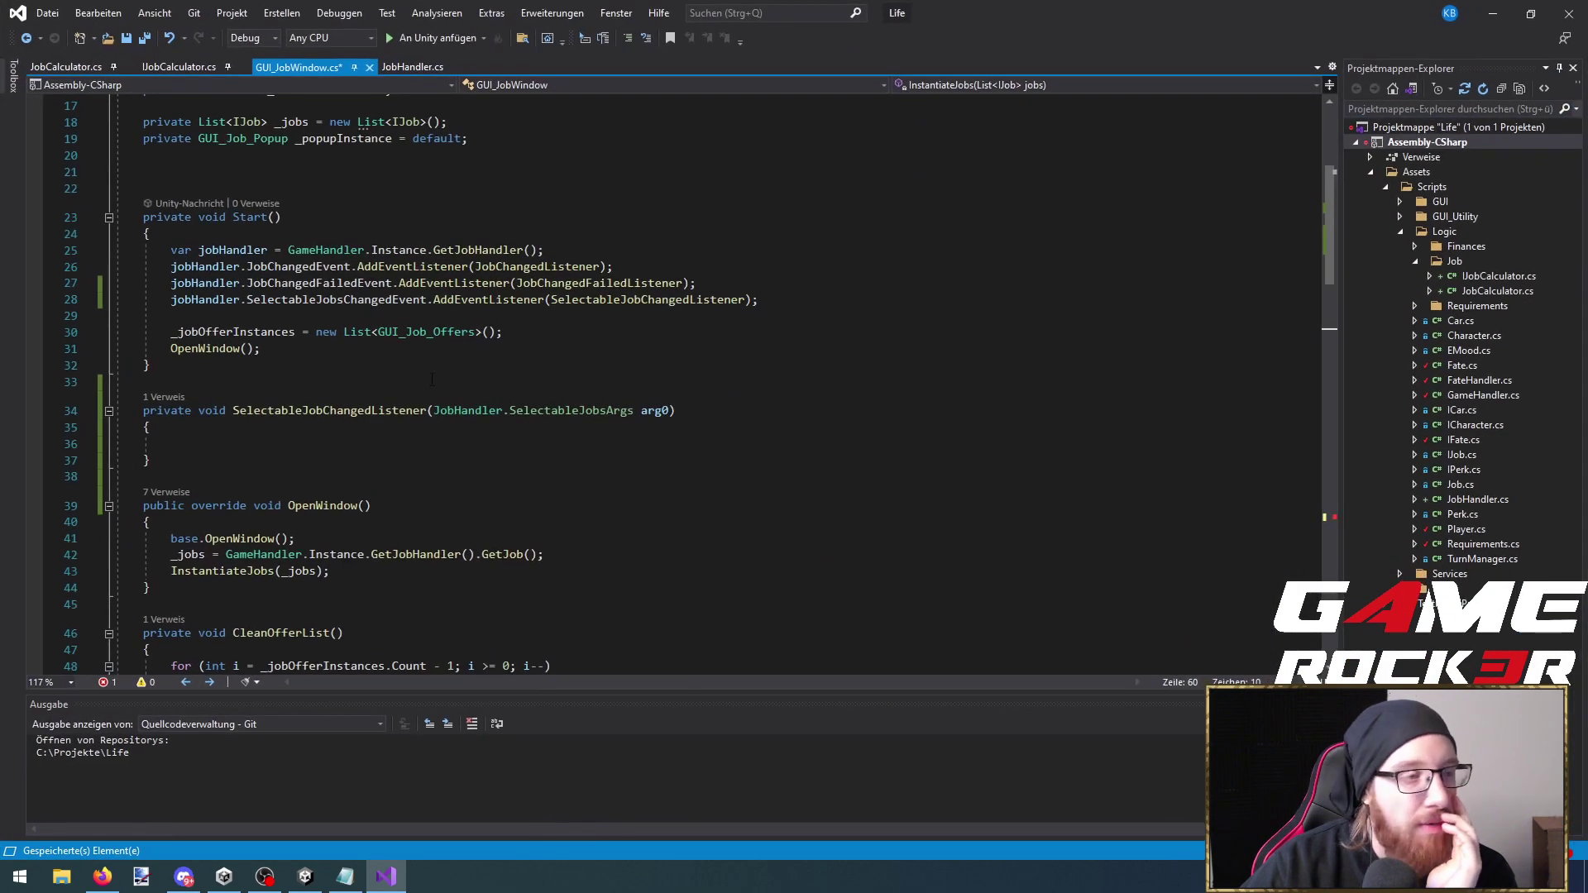
{"action": "scroll", "coordinate": [413, 412], "scroll_direction": "down", "scroll_amount": 3}
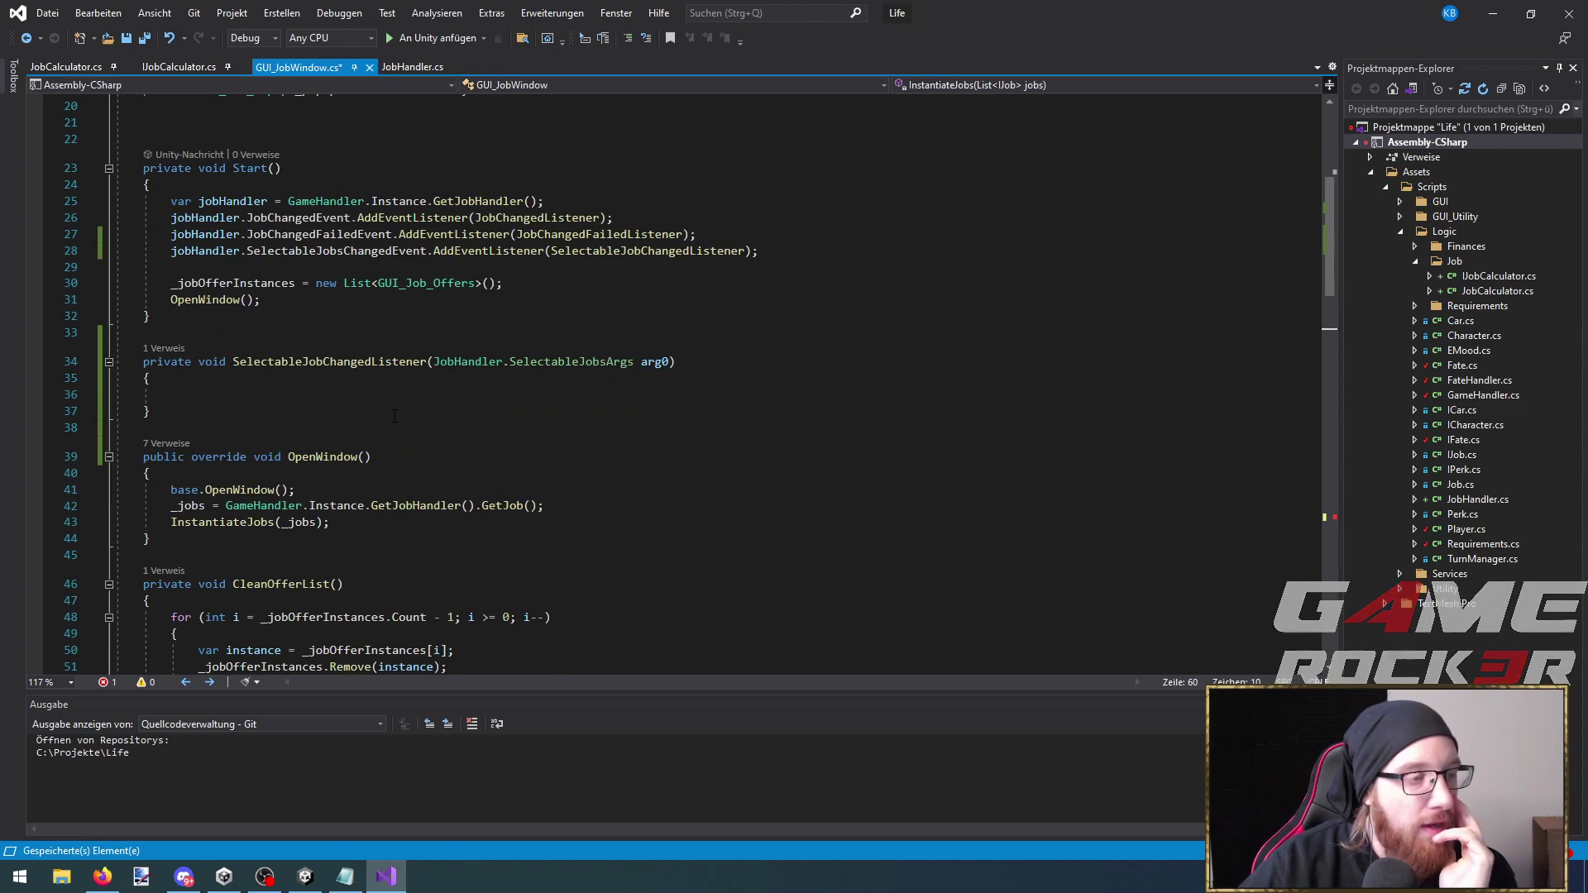
{"action": "left_click", "coordinate": [267, 201]}
{"action": "left_click_drag", "start_coordinate": [267, 201], "coordinate": [759, 251]}
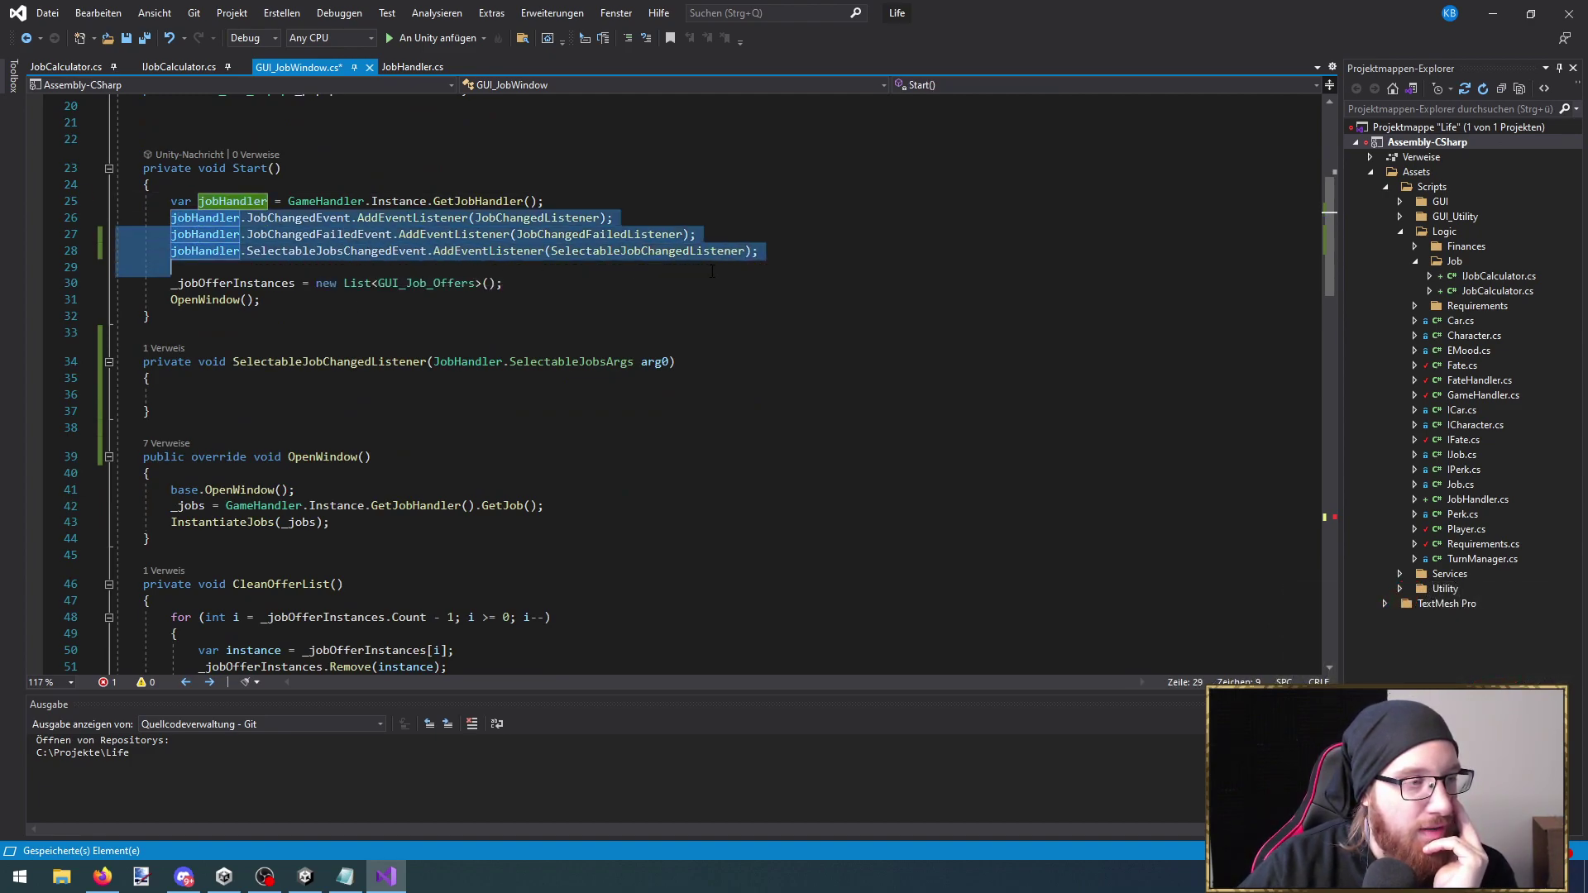
{"action": "left_click", "coordinate": [758, 251]}
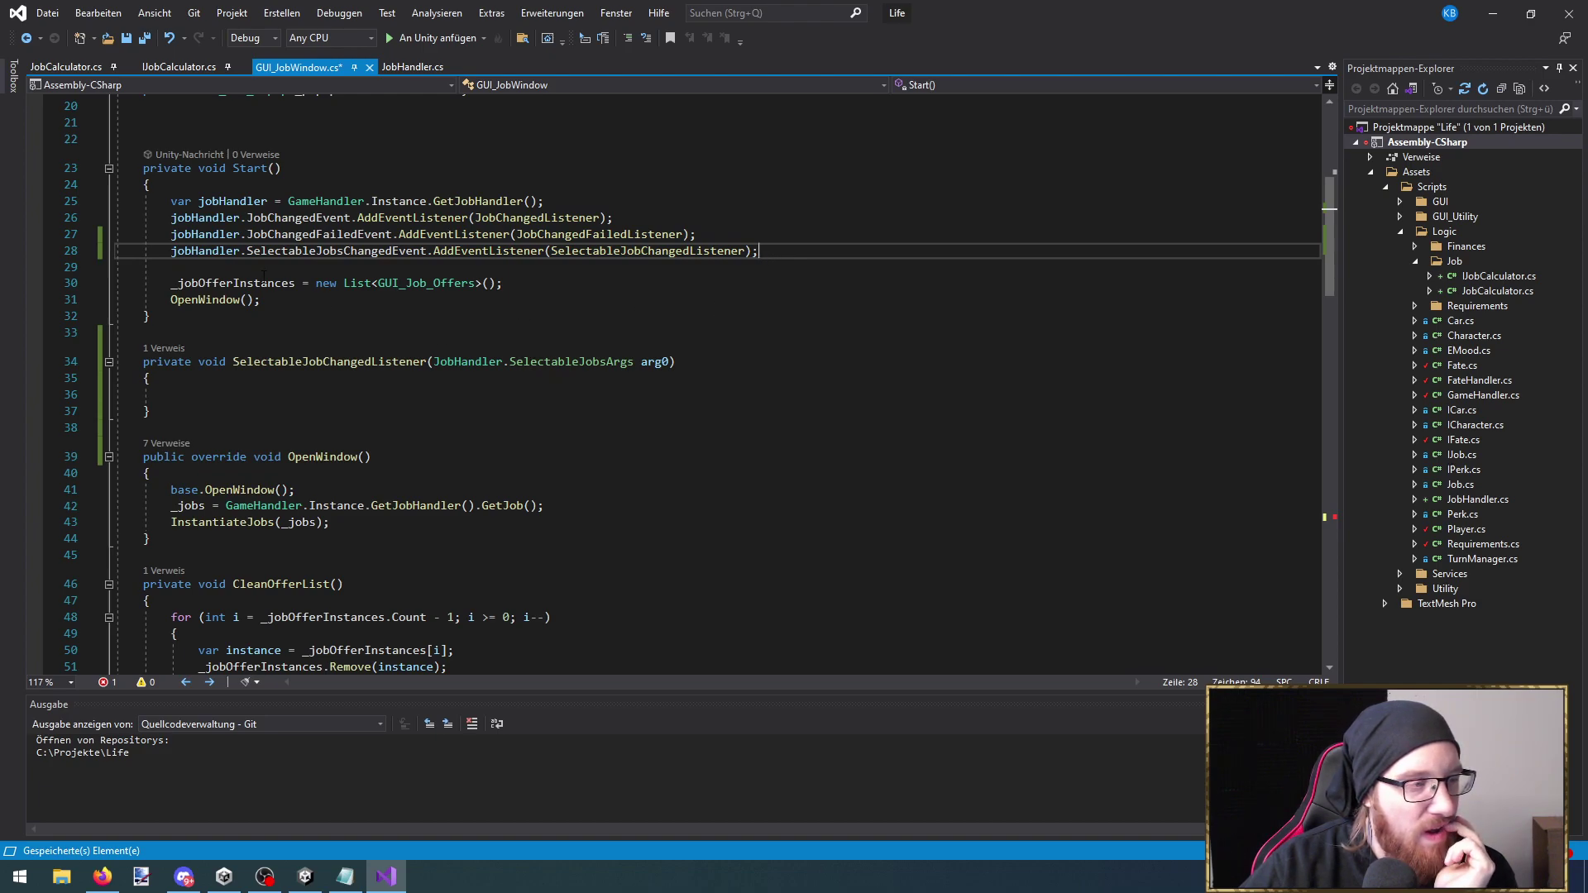
{"action": "double_click", "coordinate": [229, 283]}
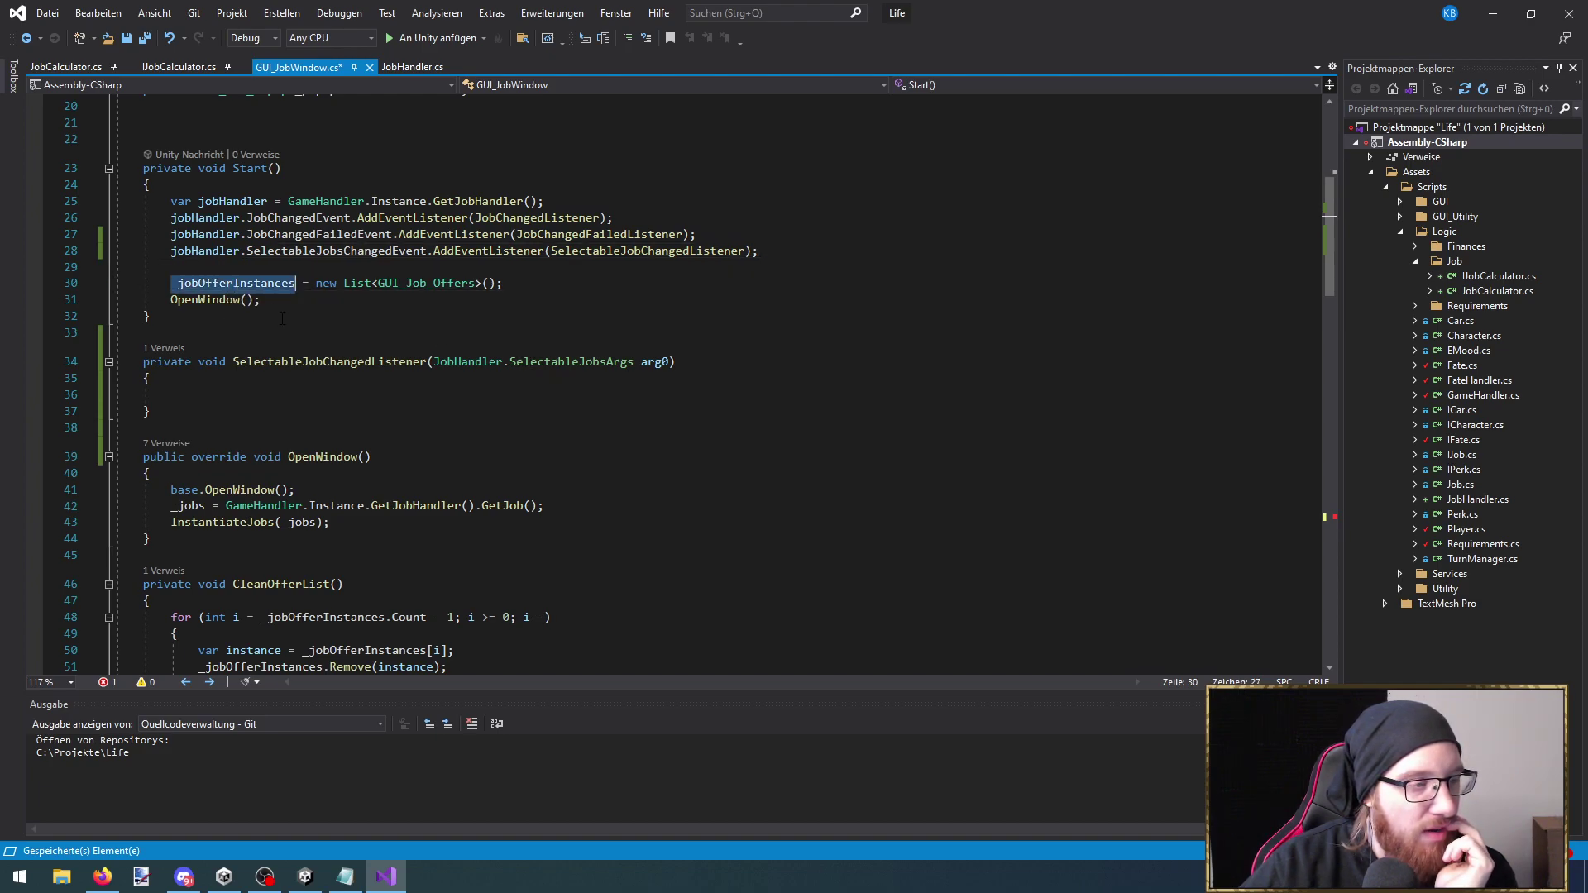
{"action": "left_click", "coordinate": [228, 300], "text": "ctrl"}
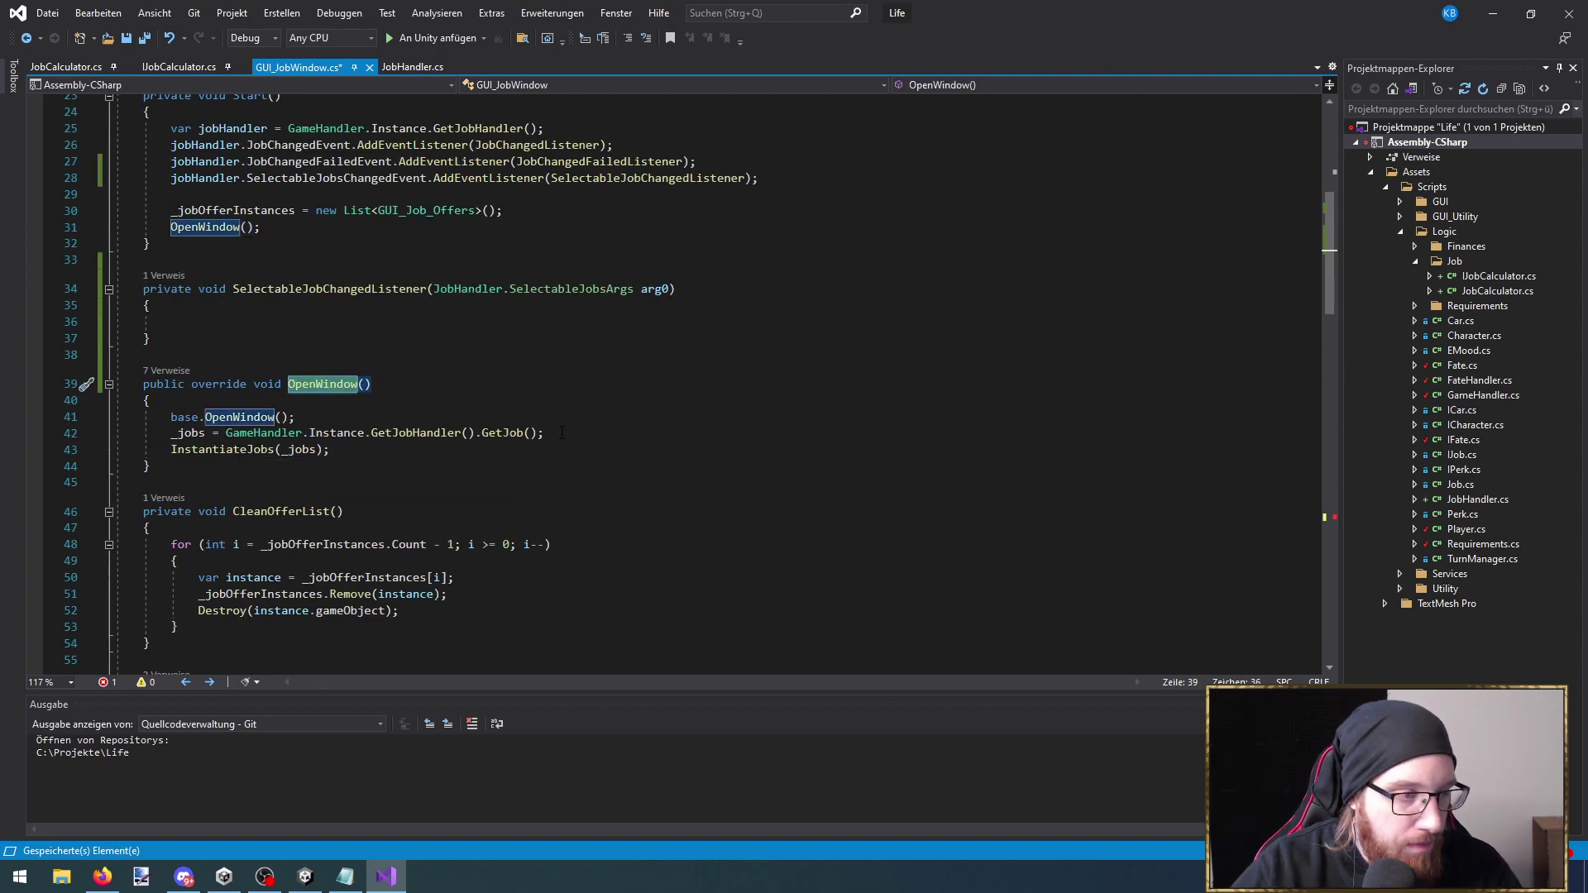
Replace GetJob with GetCurrentJob in the _jobs assignment of OpenWindow(), and check that method's definition in JobHandler.cs
{"action": "left_click_drag", "start_coordinate": [544, 433], "coordinate": [200, 417]}
{"action": "double_click", "coordinate": [501, 433]}
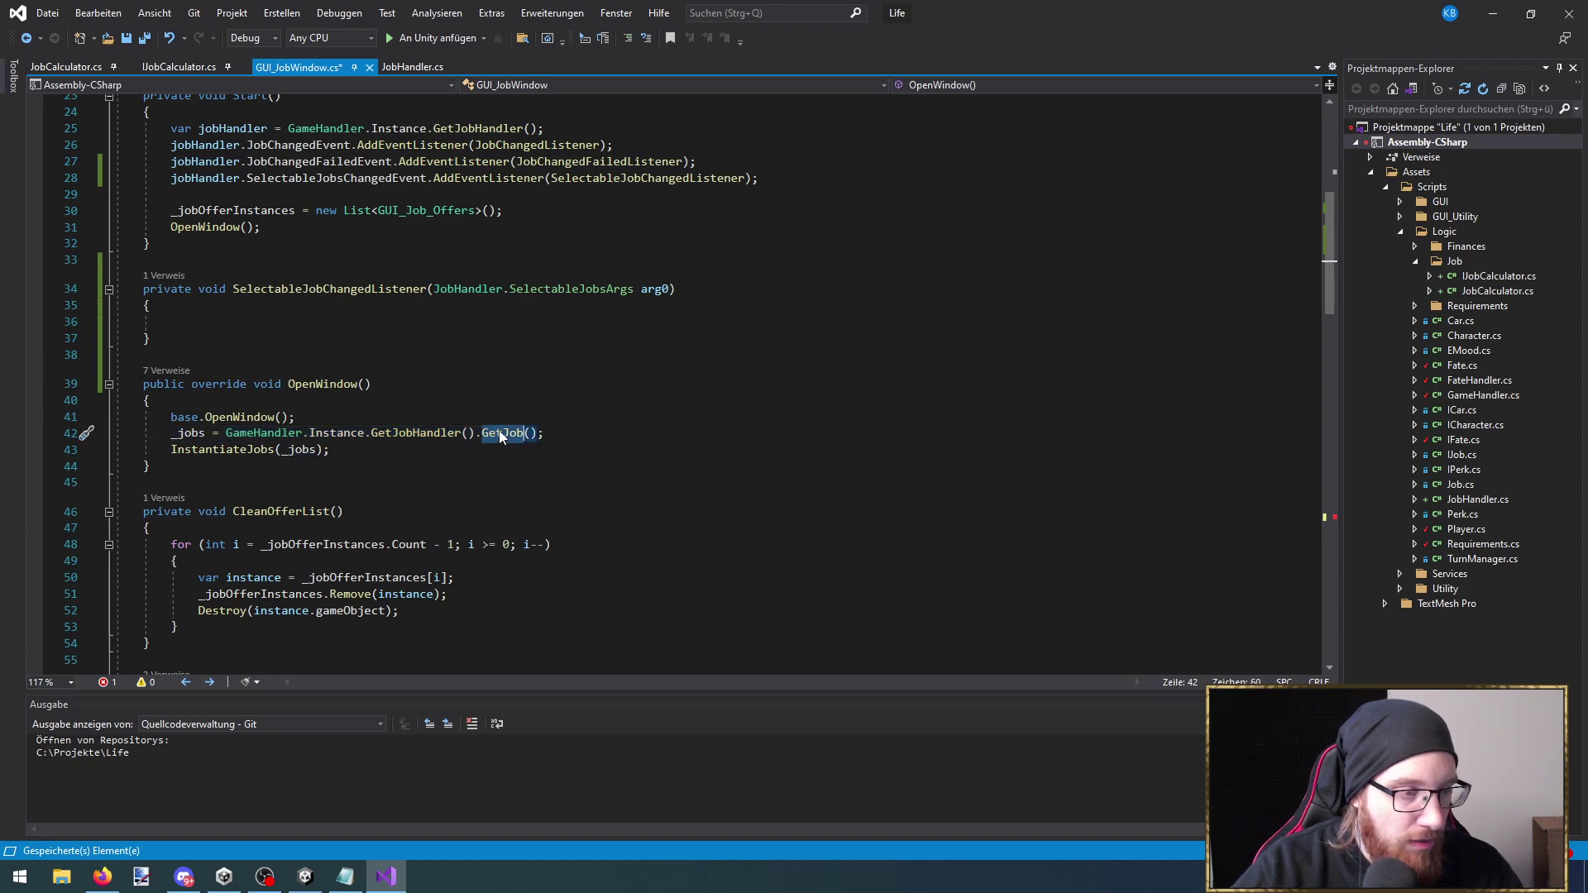
{"action": "type", "text": "GetCurrentJob"}
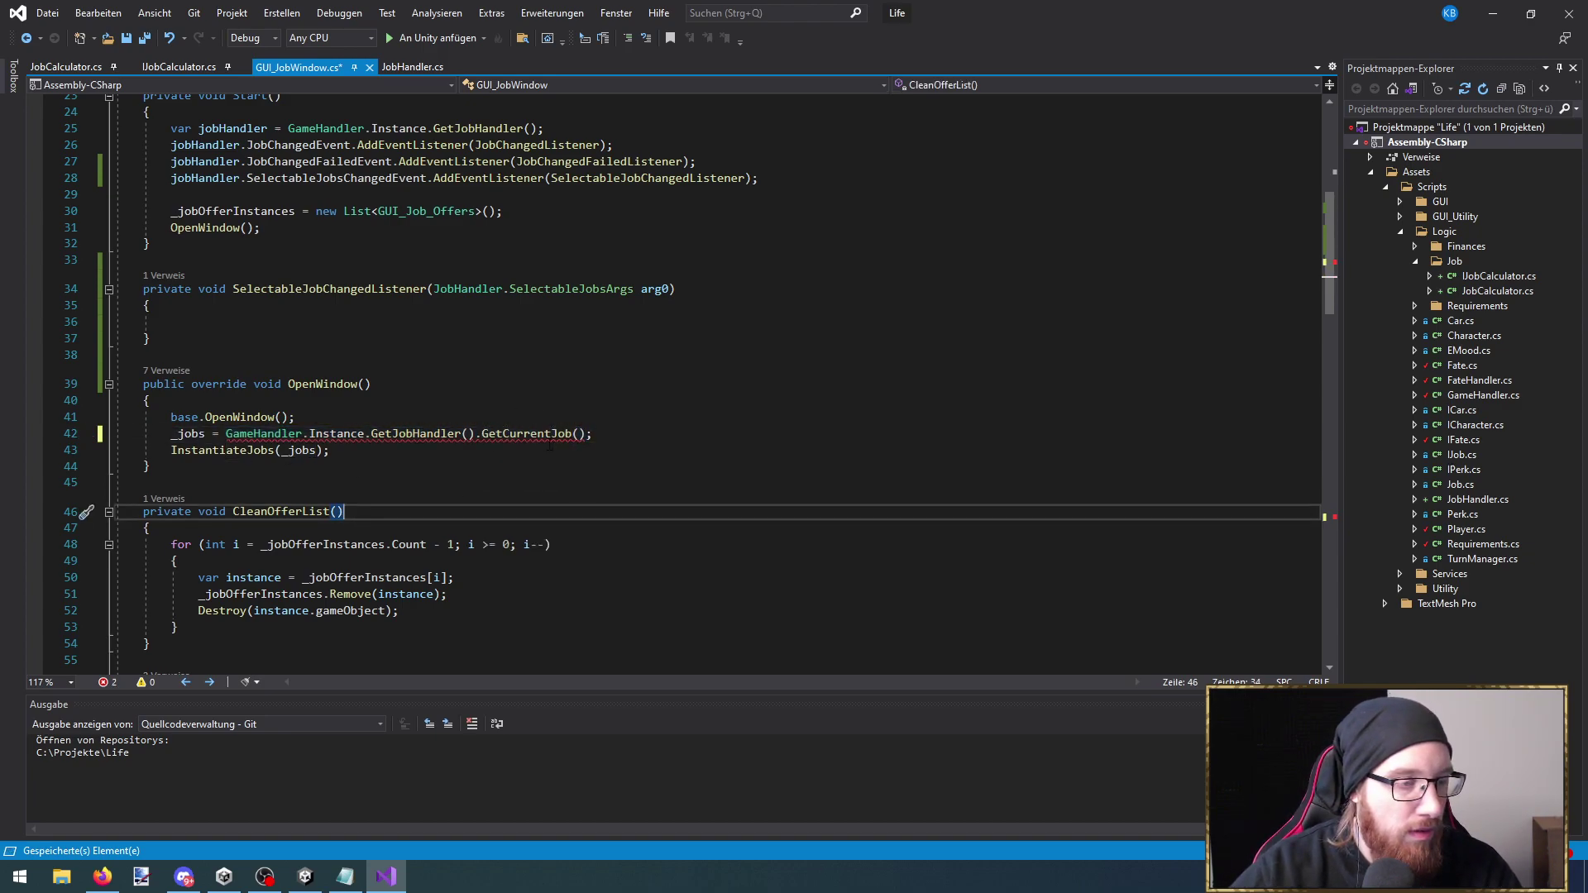
{"action": "left_click", "coordinate": [529, 432], "text": "ctrl"}
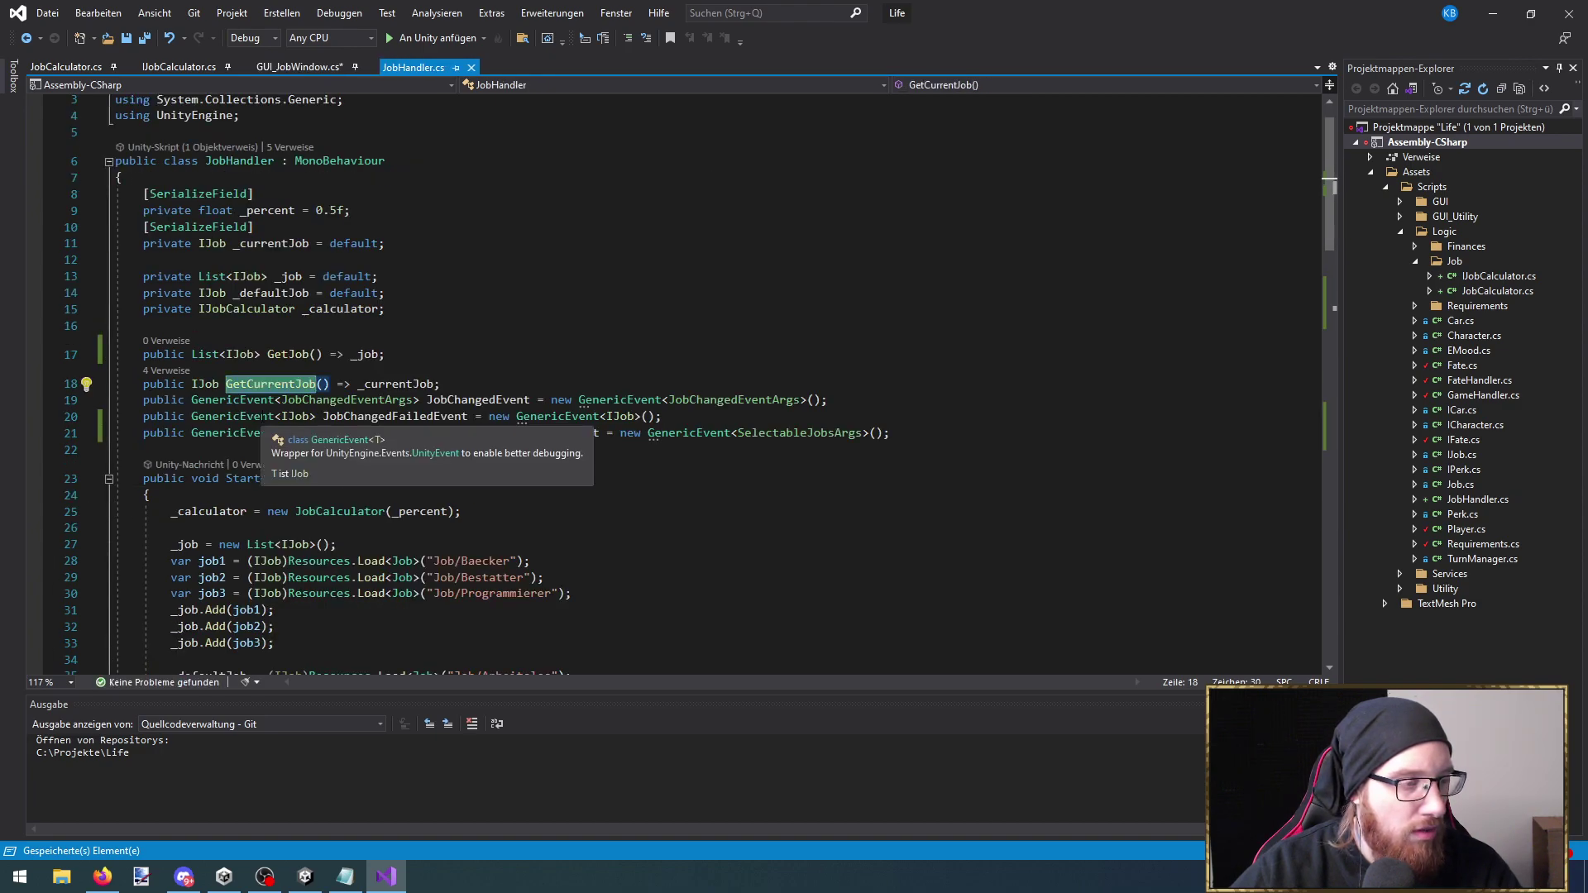
{"action": "key", "text": "ctrl+minus"}
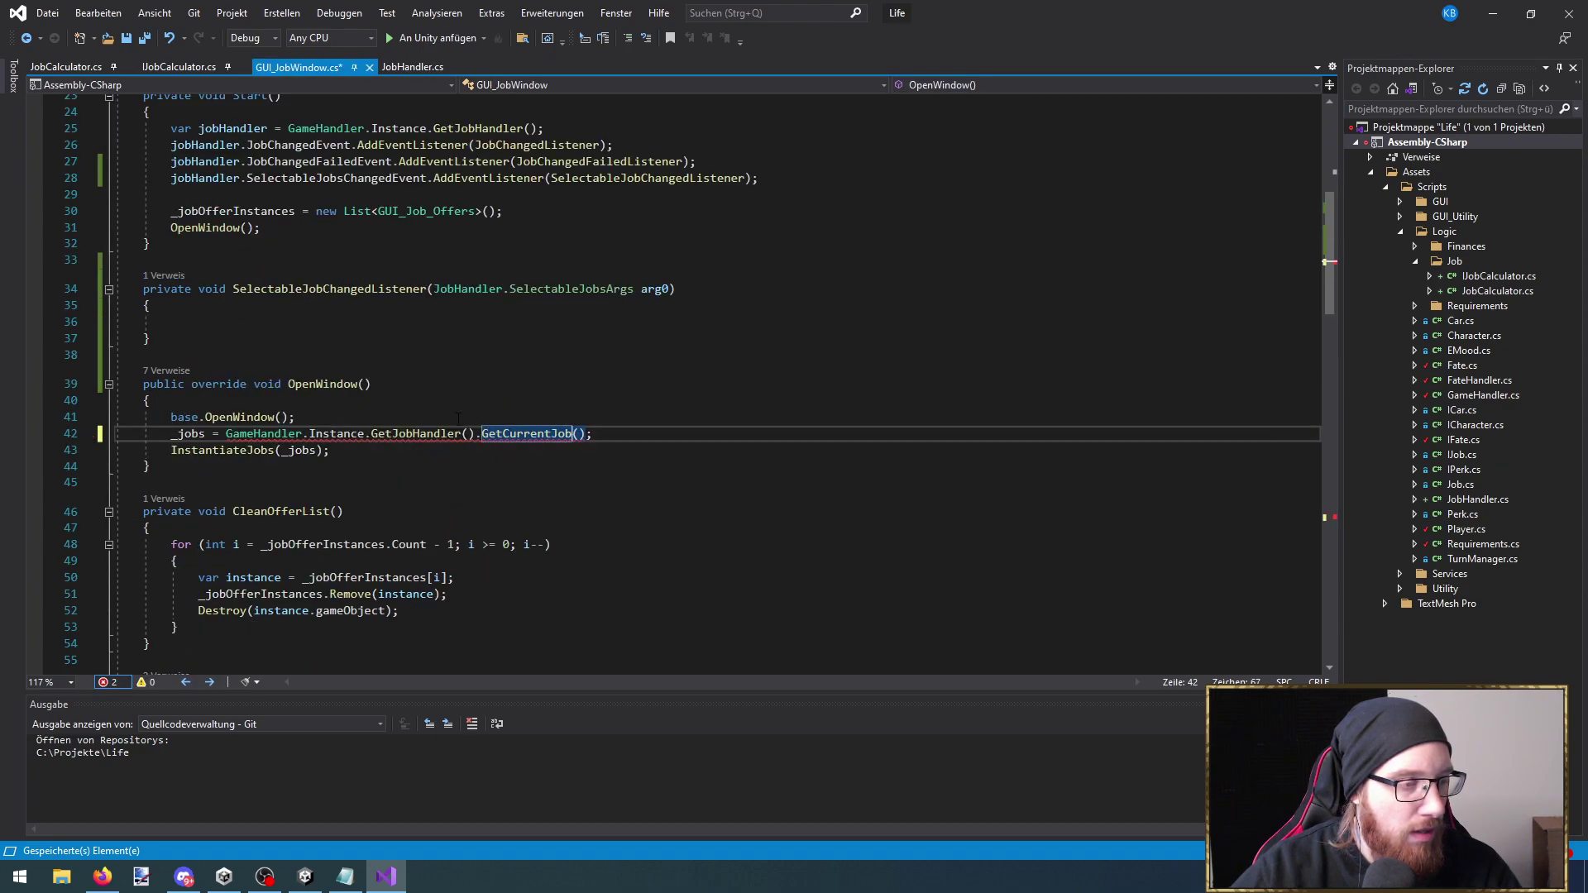
Replace GetCurrentJob with GetSelectableJobs in the _jobs assignment of OpenWindow()
{"action": "double_click", "coordinate": [518, 433]}
{"action": "key", "text": "BackSpace"}
{"action": "type", "text": "GetSelectableJobs"}
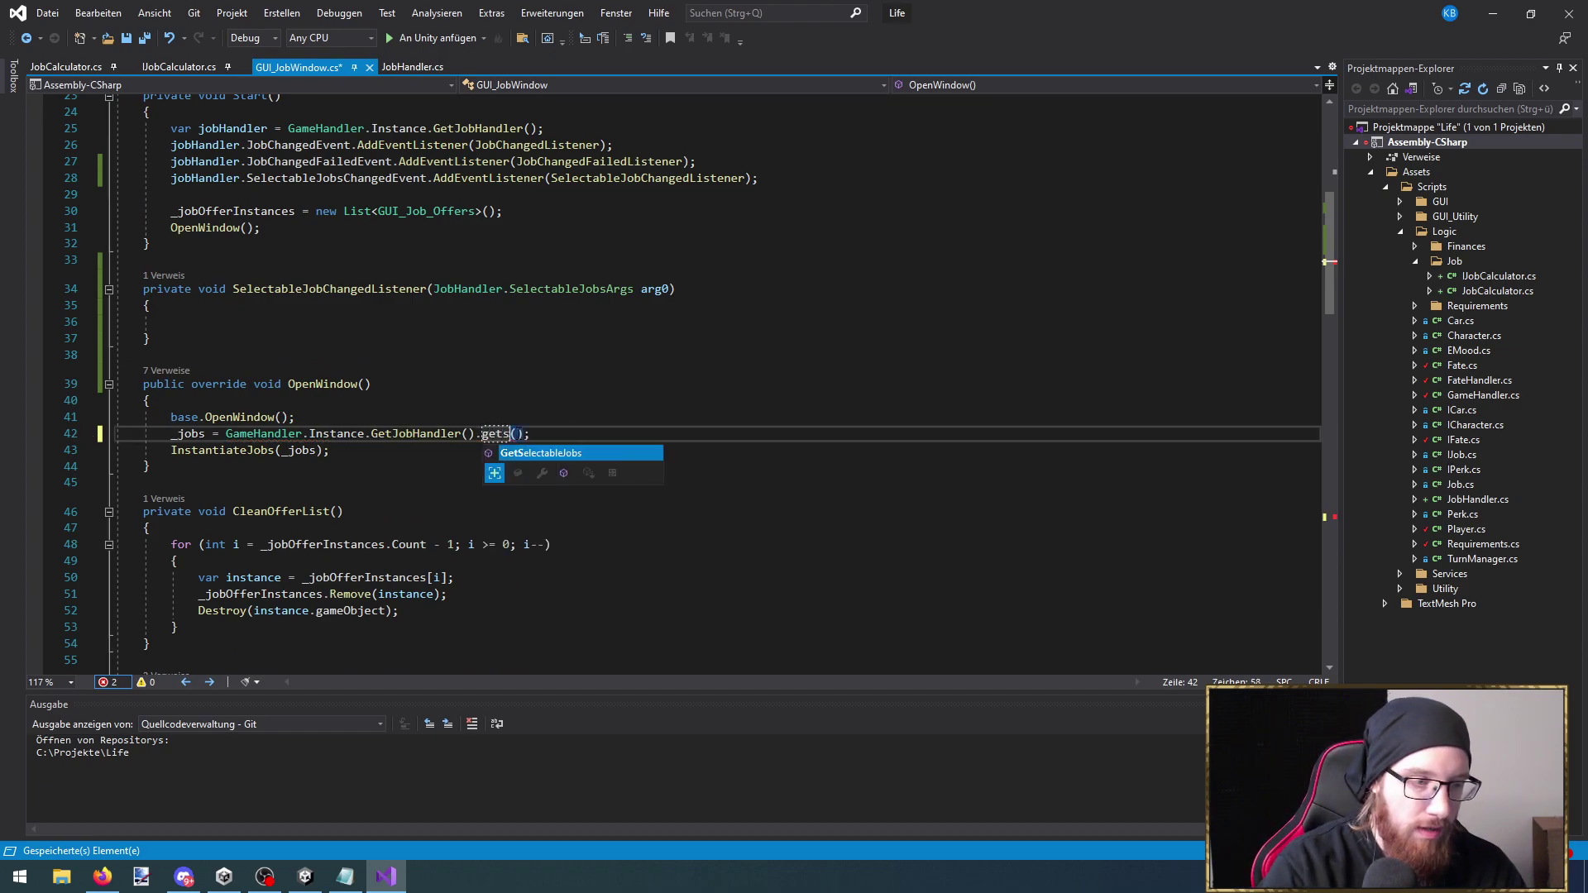
{"action": "key", "text": "Tab"}
{"action": "left_click", "coordinate": [426, 527]}
{"action": "left_click", "coordinate": [571, 433]}
{"action": "left_click", "coordinate": [538, 484]}
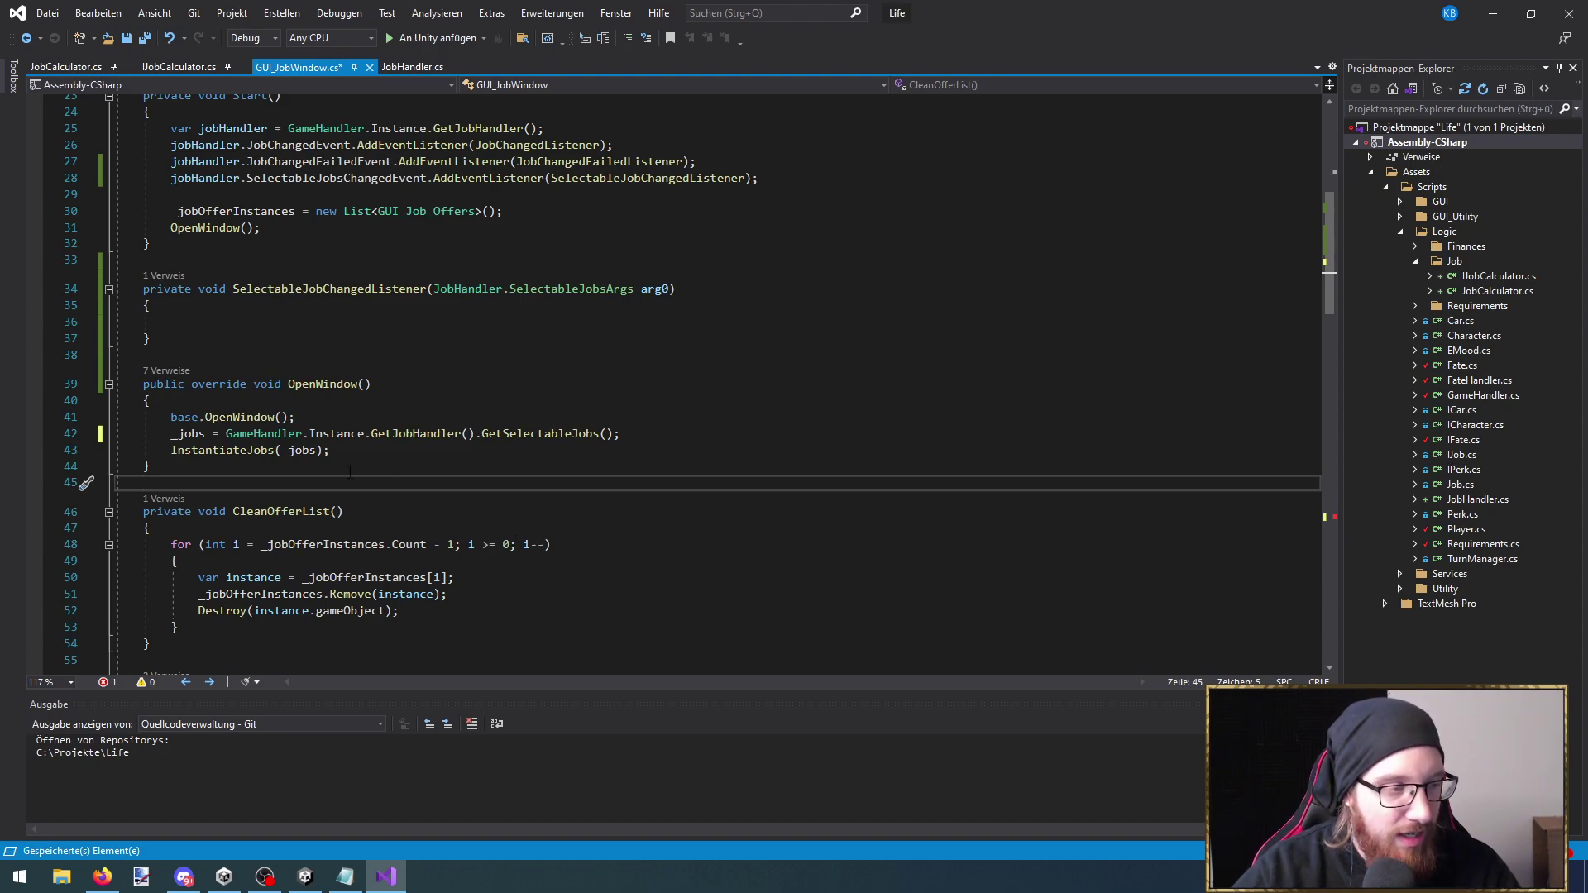
Review the _jobs assignment and follow the InstantiateJobs call in OpenWindow() to the method's definition
{"action": "left_click_drag", "start_coordinate": [626, 436], "coordinate": [171, 433]}
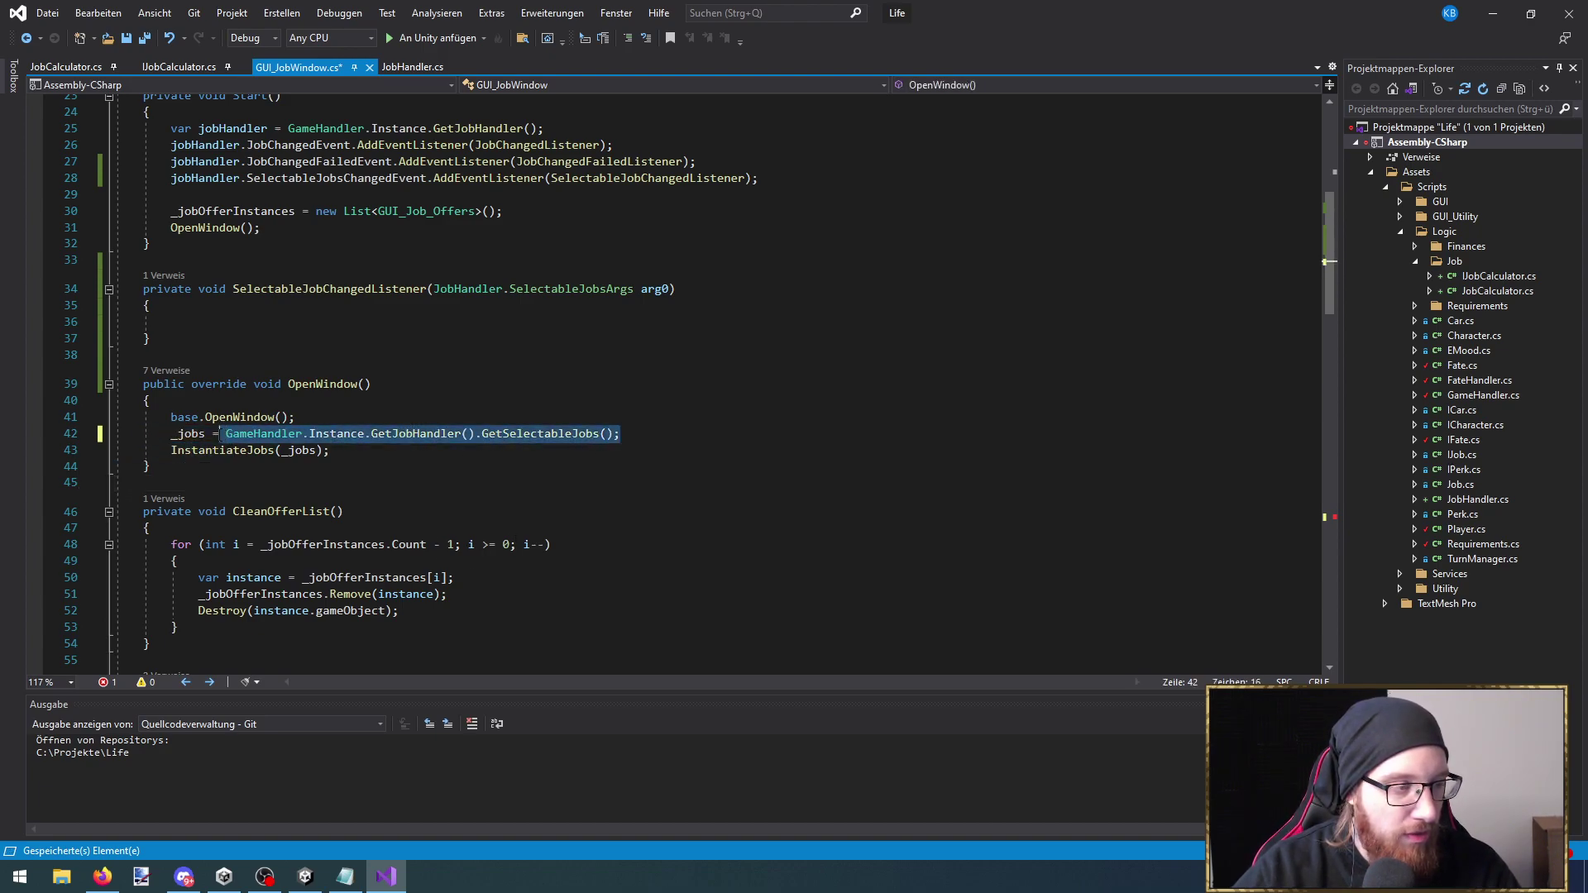
{"action": "left_click", "coordinate": [192, 450]}
{"action": "left_click", "coordinate": [241, 448], "text": "ctrl"}
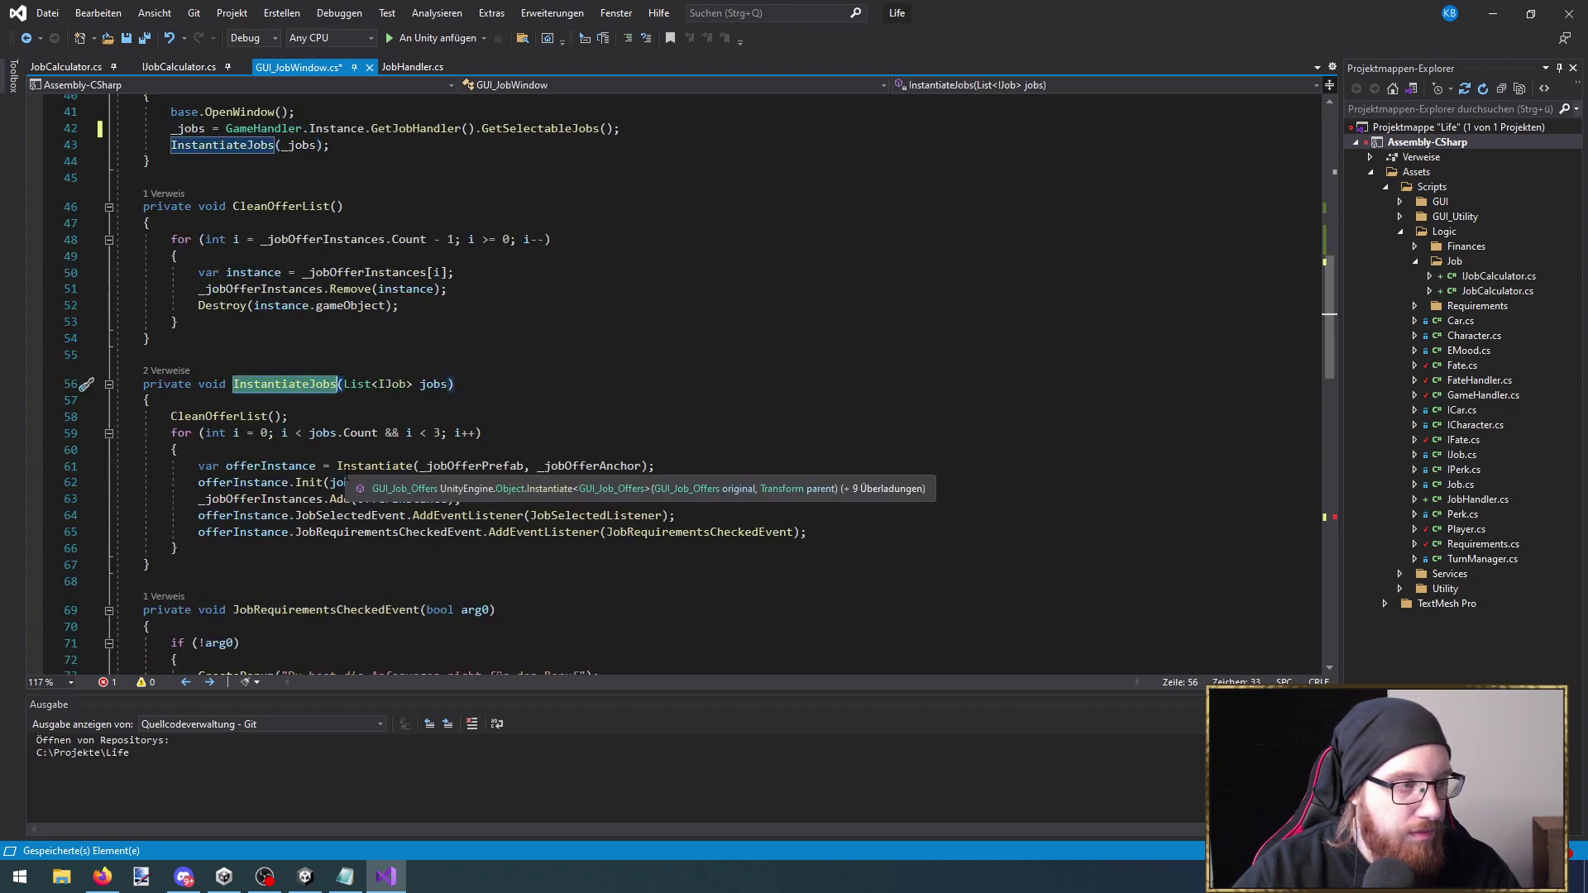
{"action": "scroll", "coordinate": [355, 475], "scroll_direction": "down", "scroll_amount": 3}
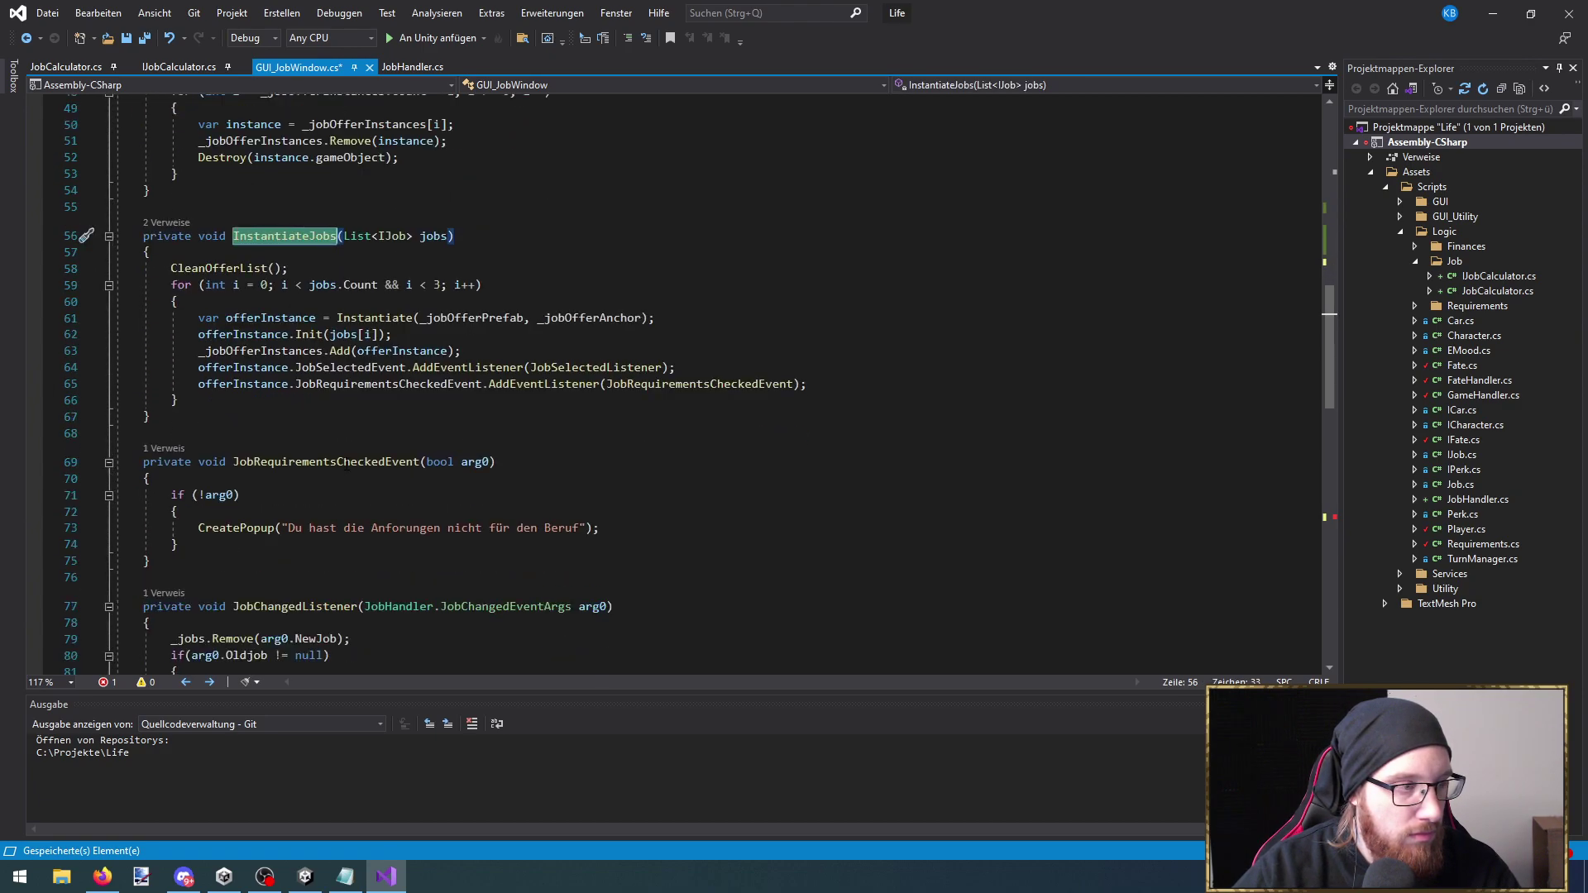
Add a "todo loca" comment after both CreatePopup calls in JobChangedListener and save the file
{"action": "scroll", "coordinate": [347, 465], "scroll_direction": "down", "scroll_amount": 6}
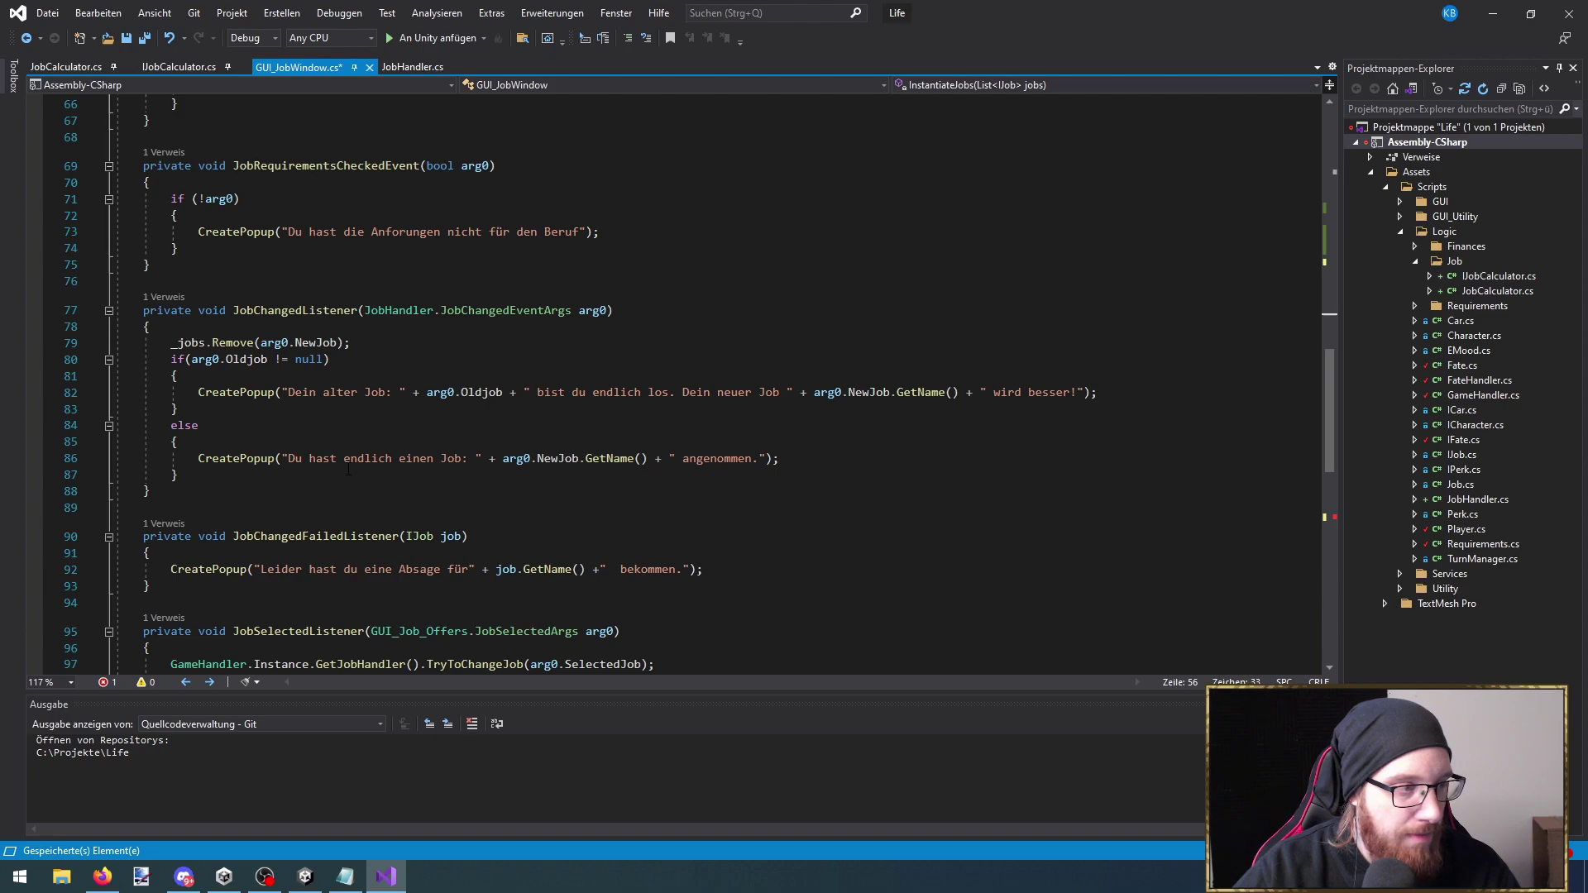
{"action": "left_click", "coordinate": [1122, 387]}
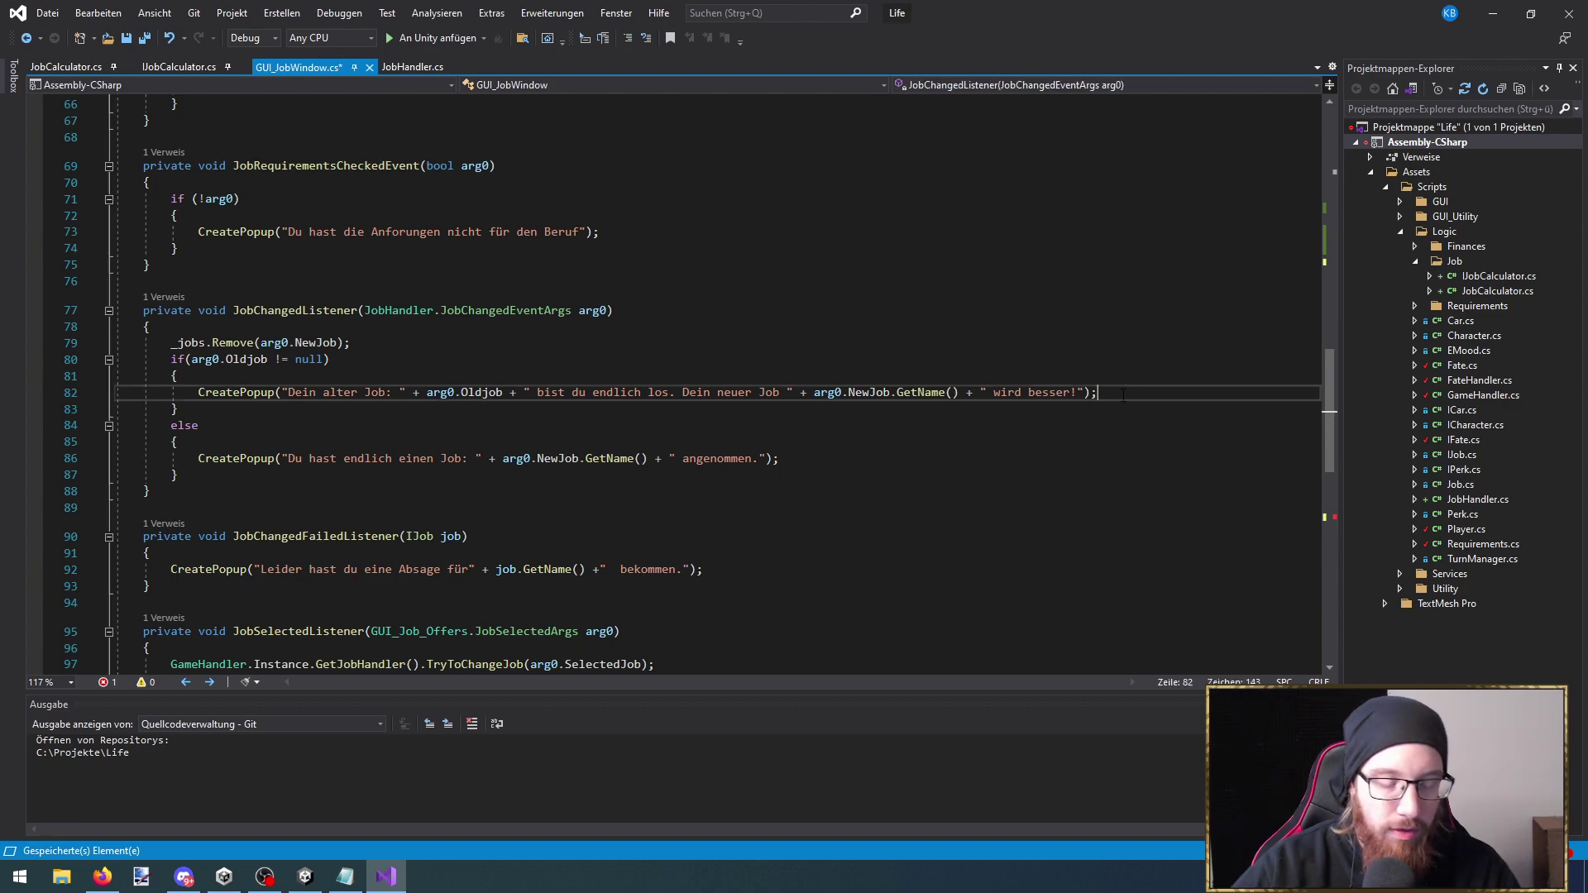
{"action": "type", "text": "//todo loca"}
{"action": "key", "text": "Down"}
{"action": "key", "text": "Down"}
{"action": "key", "text": "Down"}
{"action": "key", "text": "Down"}
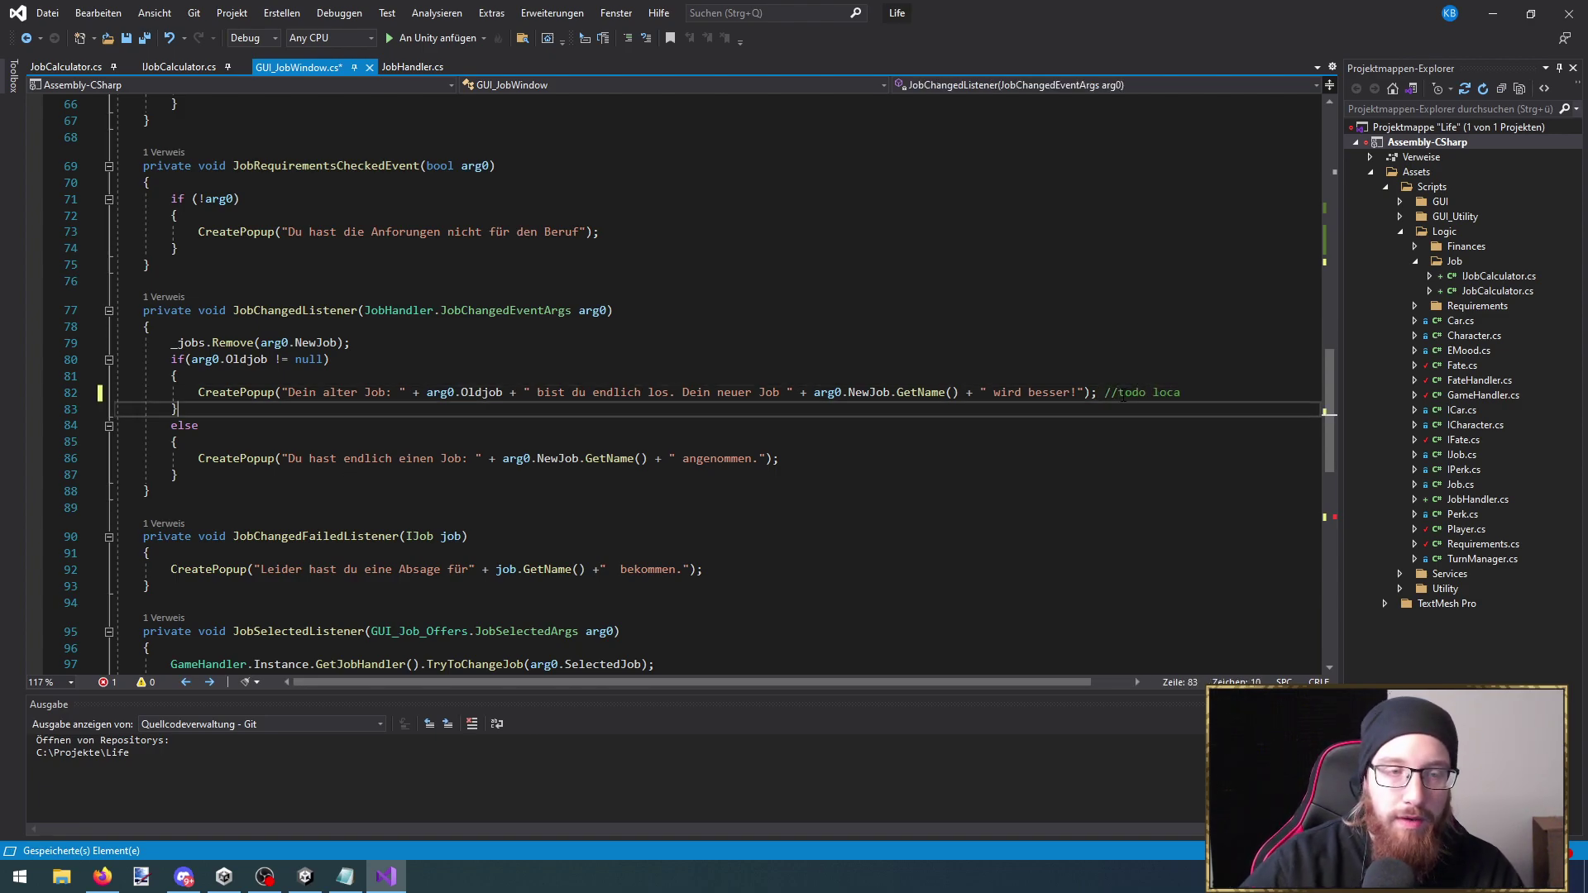
{"action": "type", "text": "// todo loca"}
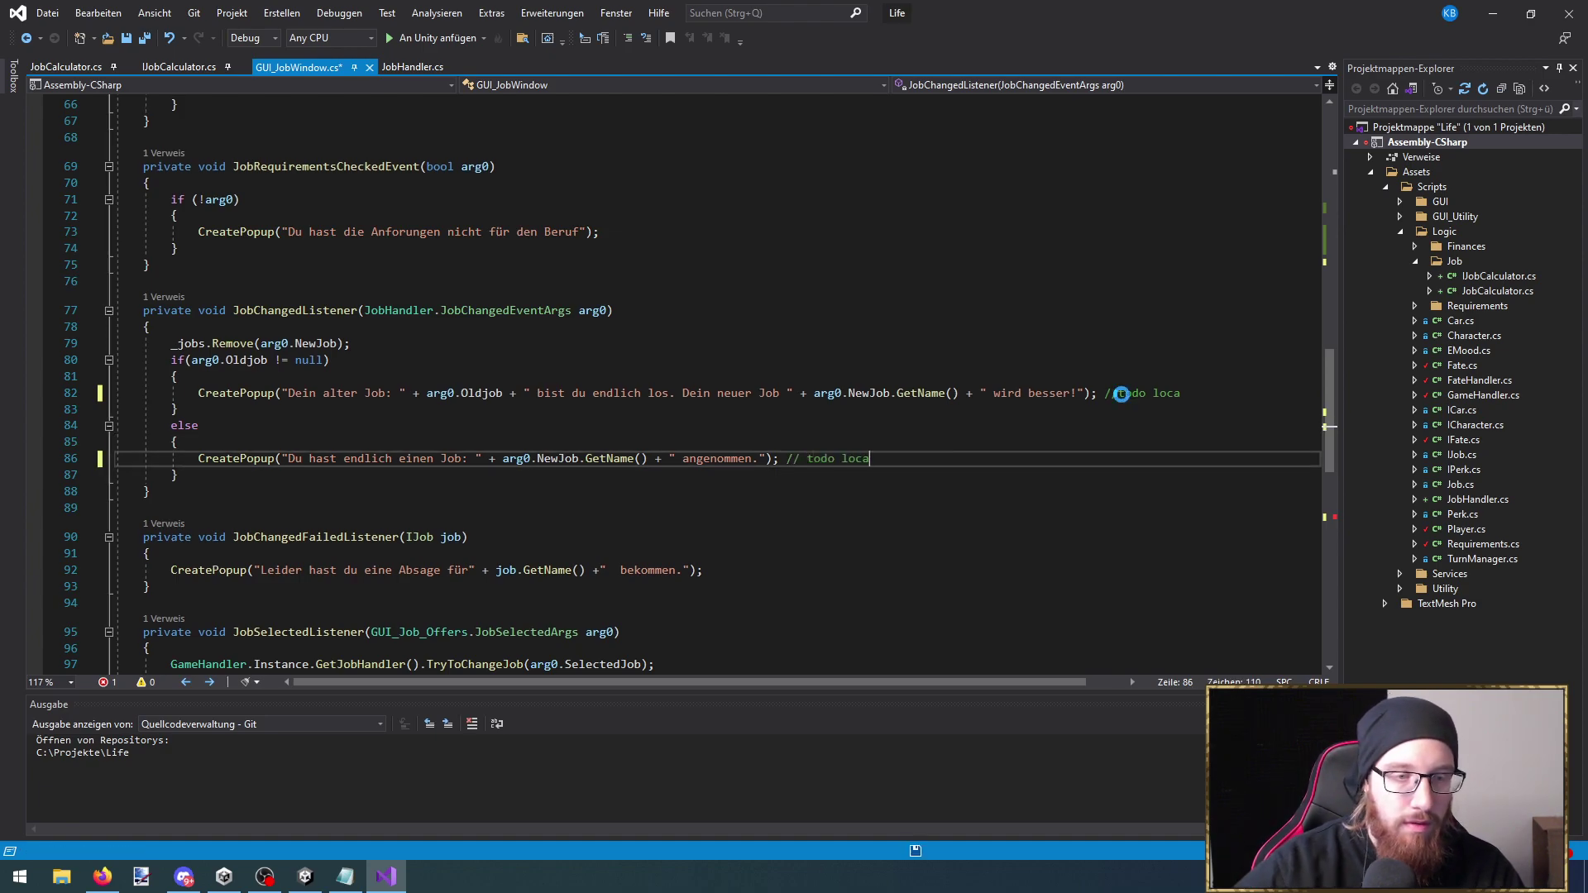
{"action": "key", "text": "ctrl+s"}
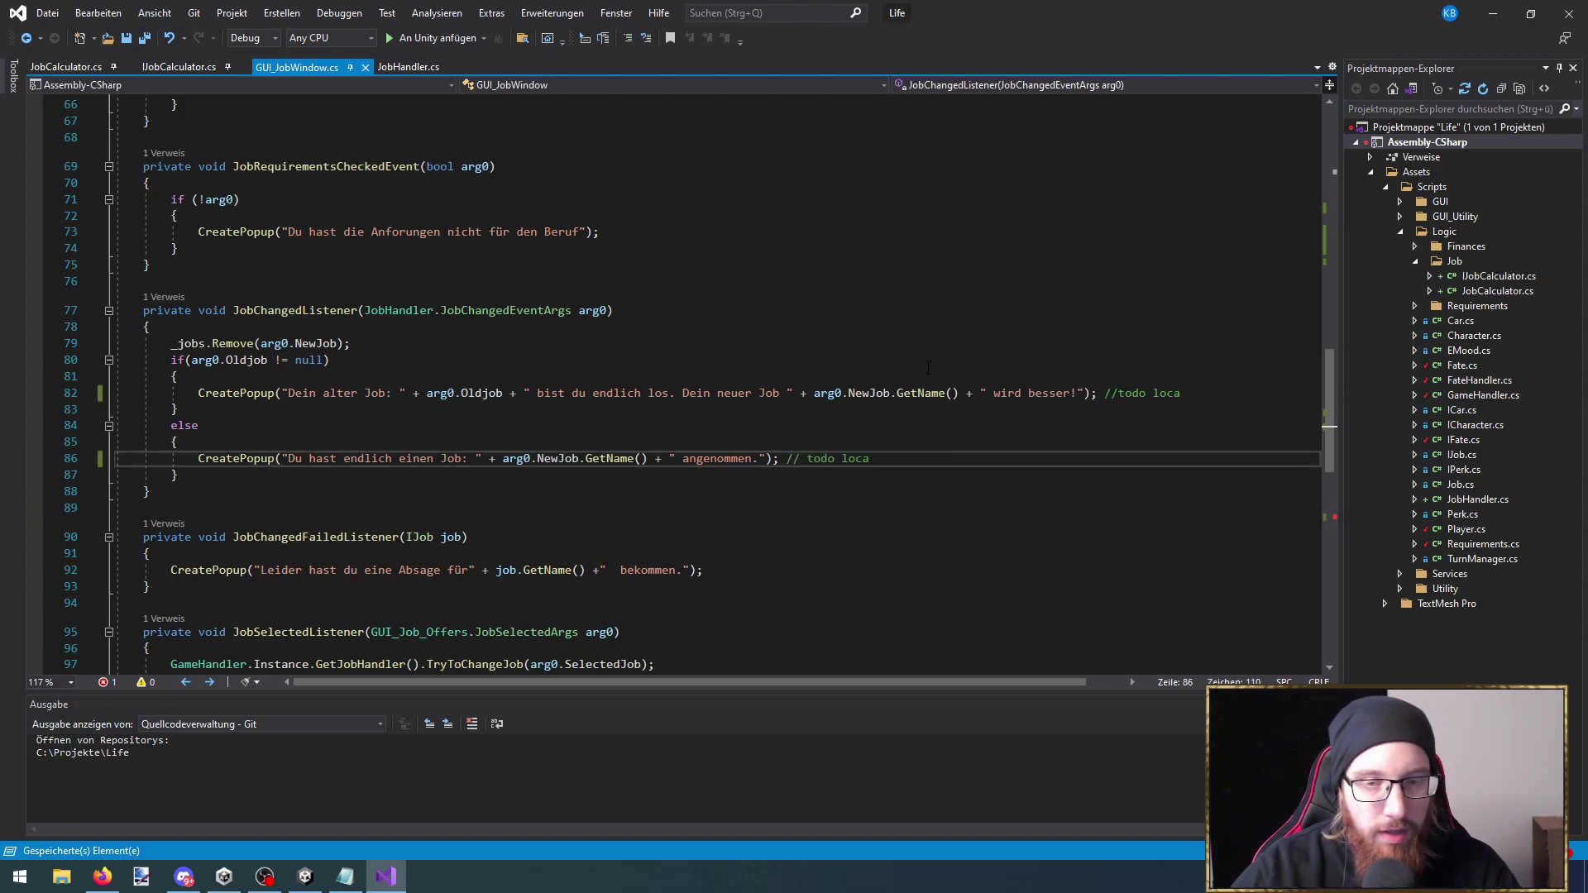
Review the remaining listeners and follow the reference of JobSelectedListener to its registration in InstantiateJobs
{"action": "scroll", "coordinate": [380, 468], "scroll_direction": "down", "scroll_amount": 2}
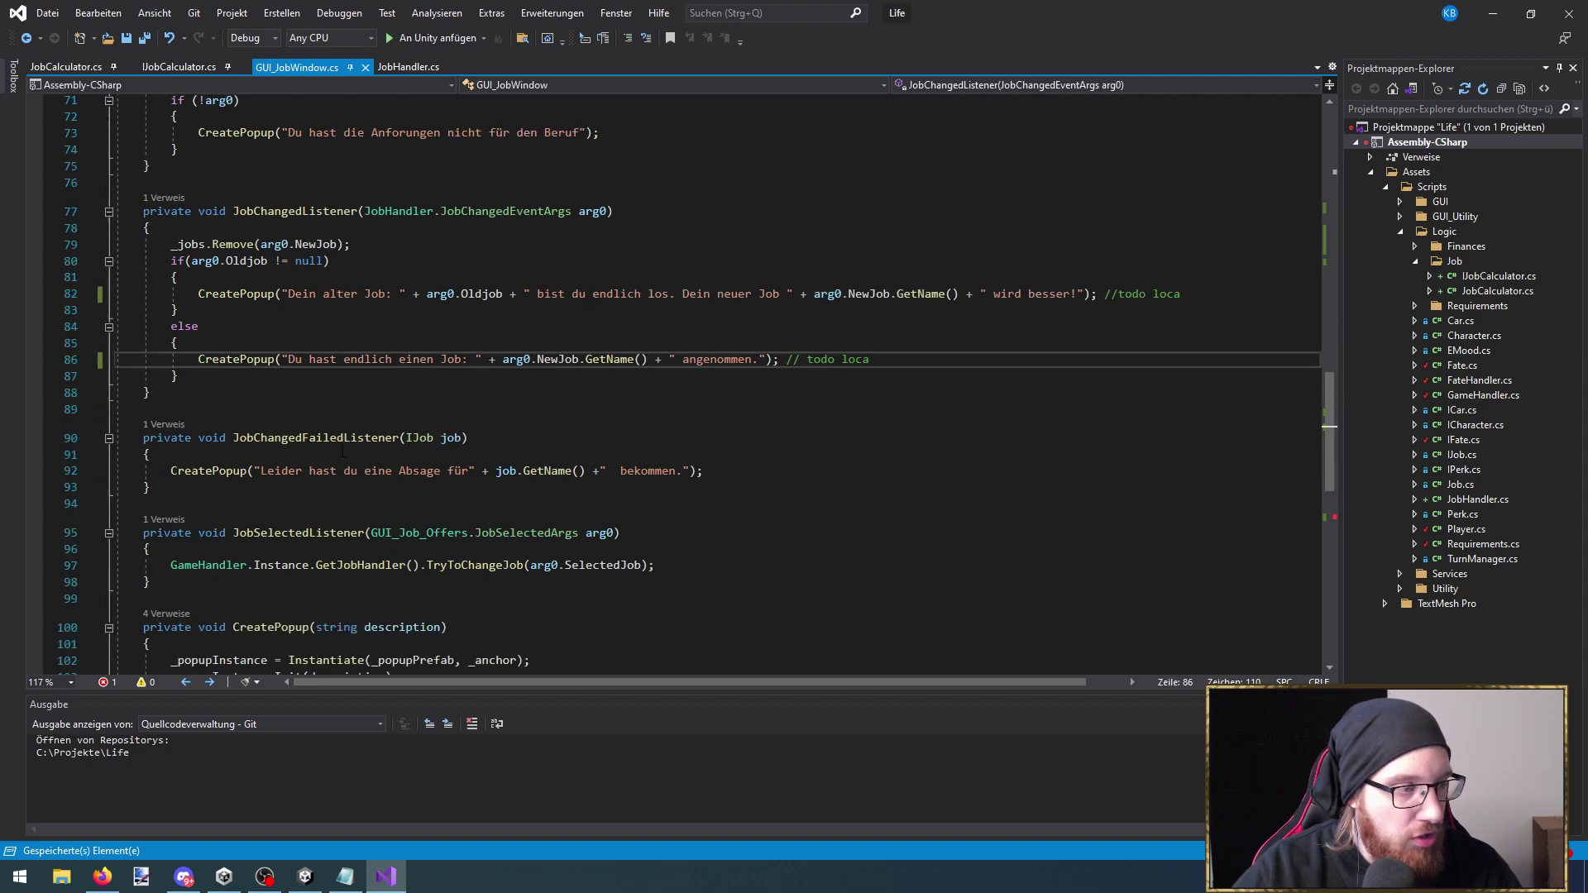
{"action": "scroll", "coordinate": [339, 449], "scroll_direction": "down", "scroll_amount": 3}
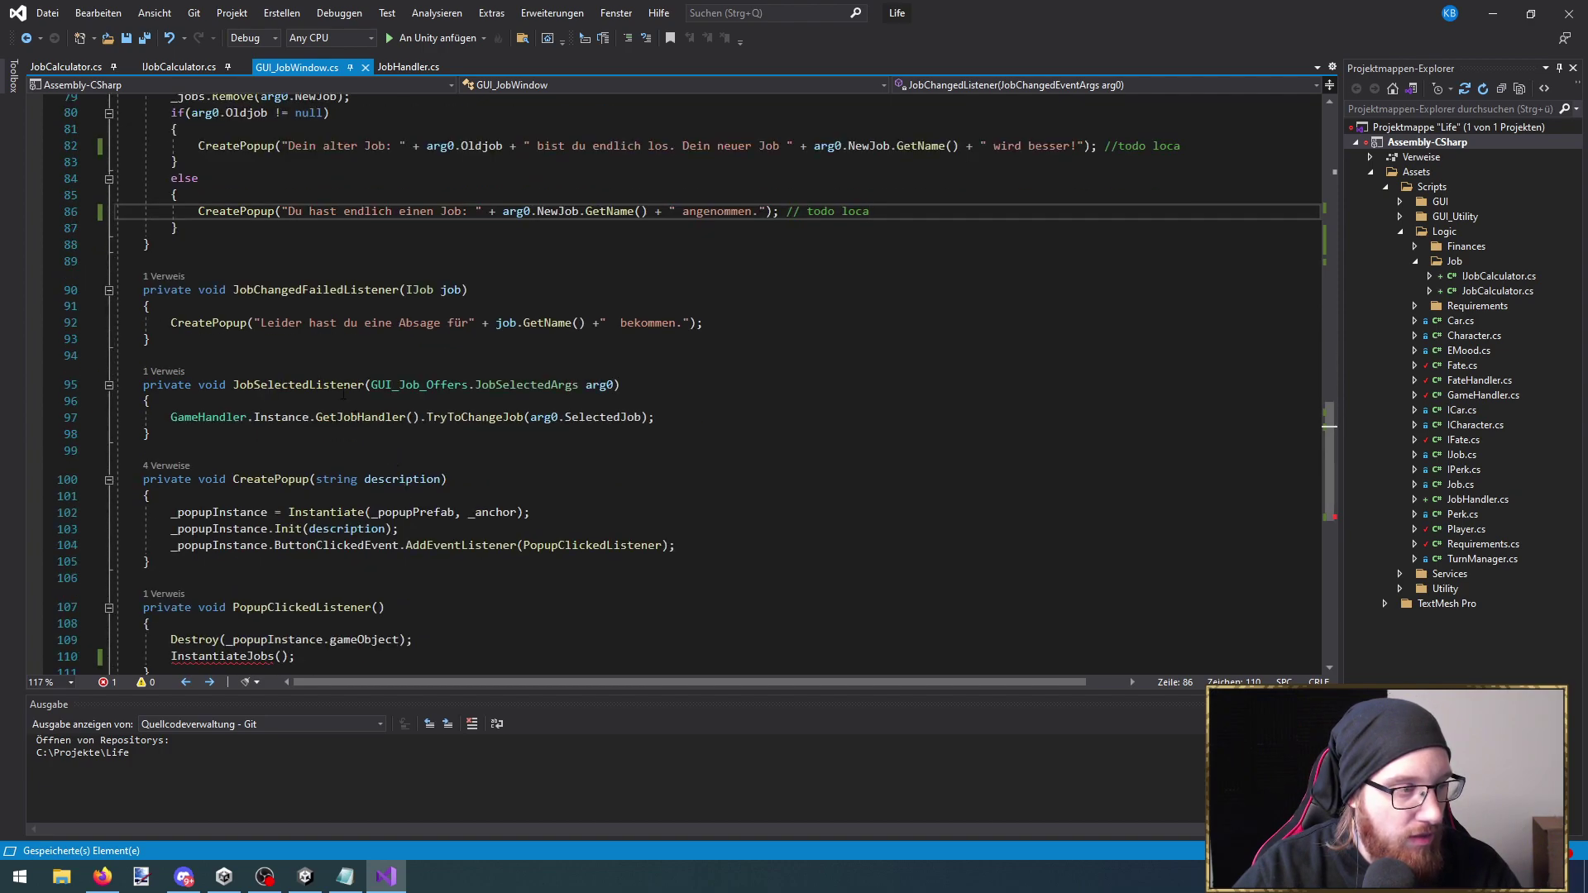
{"action": "scroll", "coordinate": [344, 395], "scroll_direction": "down", "scroll_amount": 2}
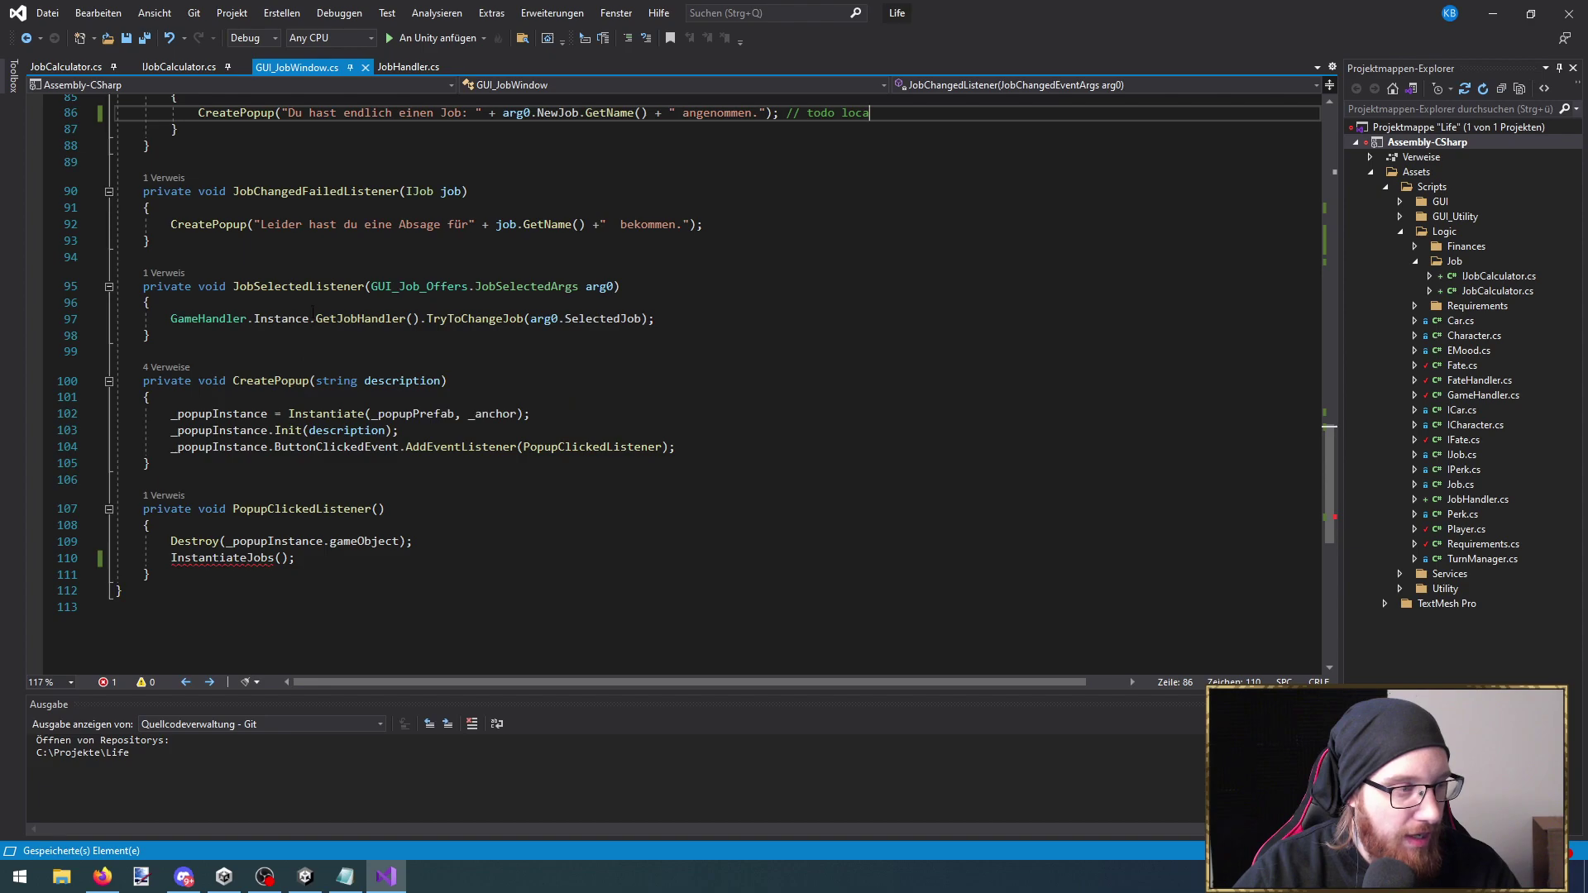
{"action": "left_click", "coordinate": [162, 273]}
{"action": "key", "text": "Down"}
{"action": "key", "text": "Return"}
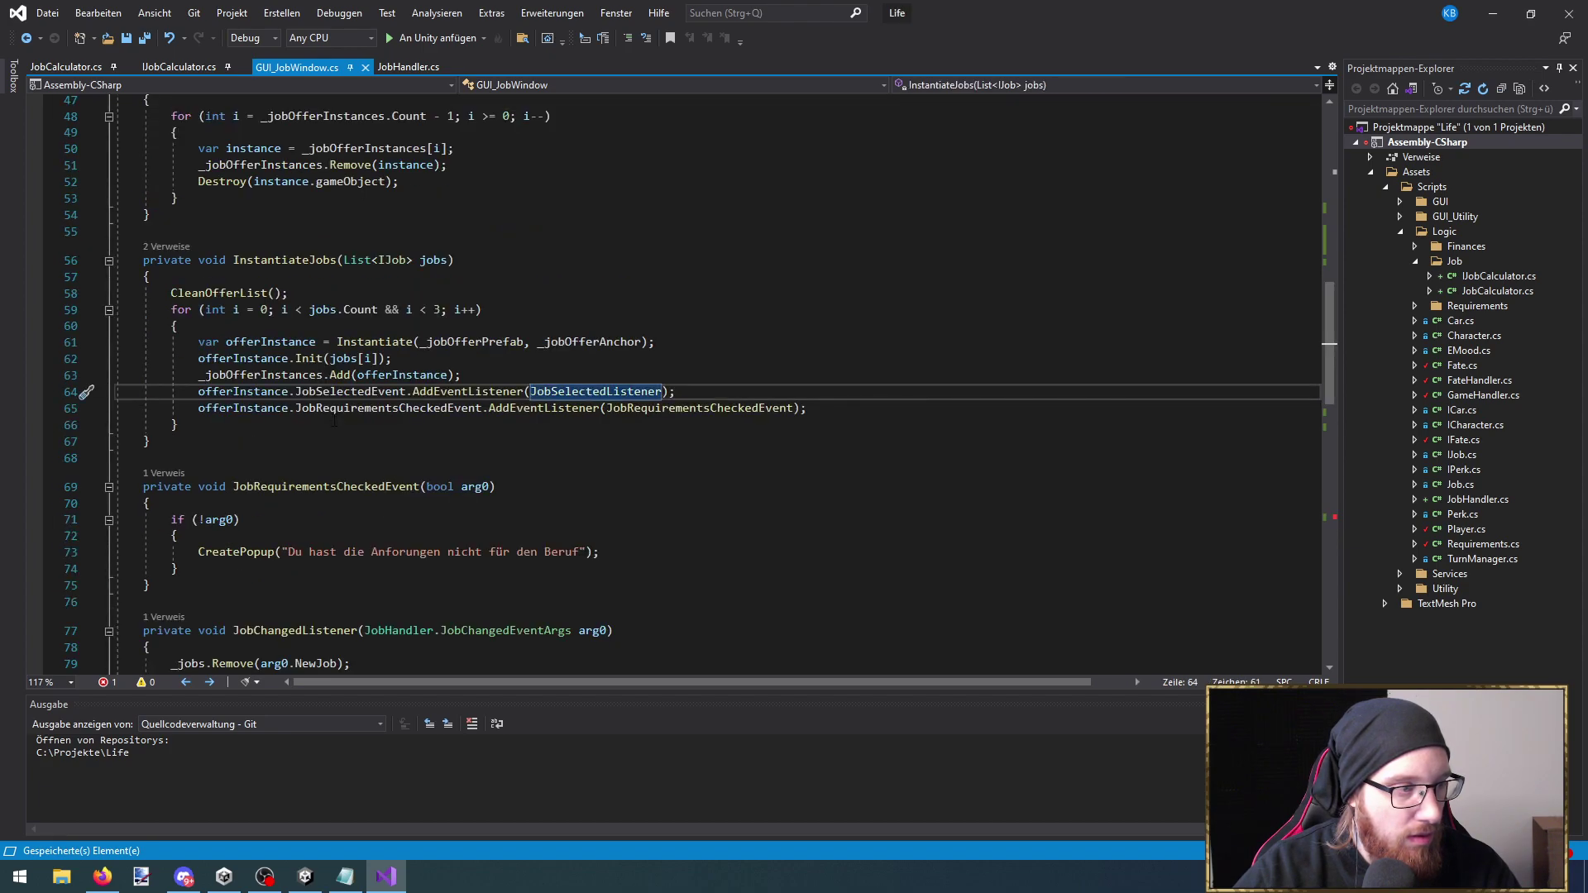
Pass _jobs as the argument of the InstantiateJobs call in PopupClickedListener and save the file
{"action": "scroll", "coordinate": [334, 420], "scroll_direction": "down", "scroll_amount": 13}
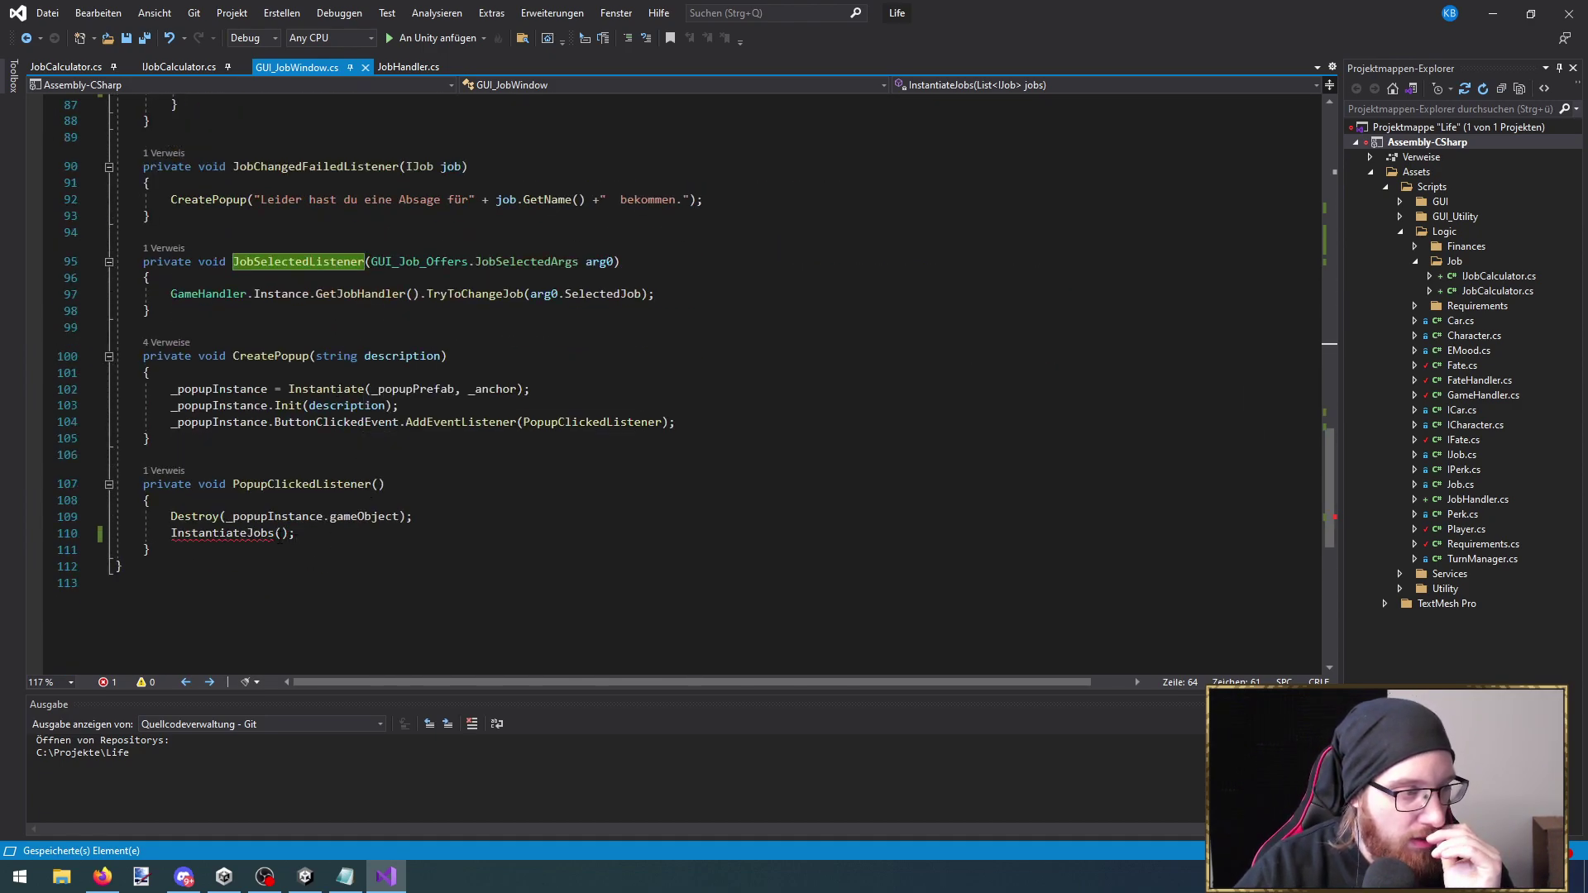
{"action": "left_click", "coordinate": [281, 532]}
{"action": "type", "text": "_j"}
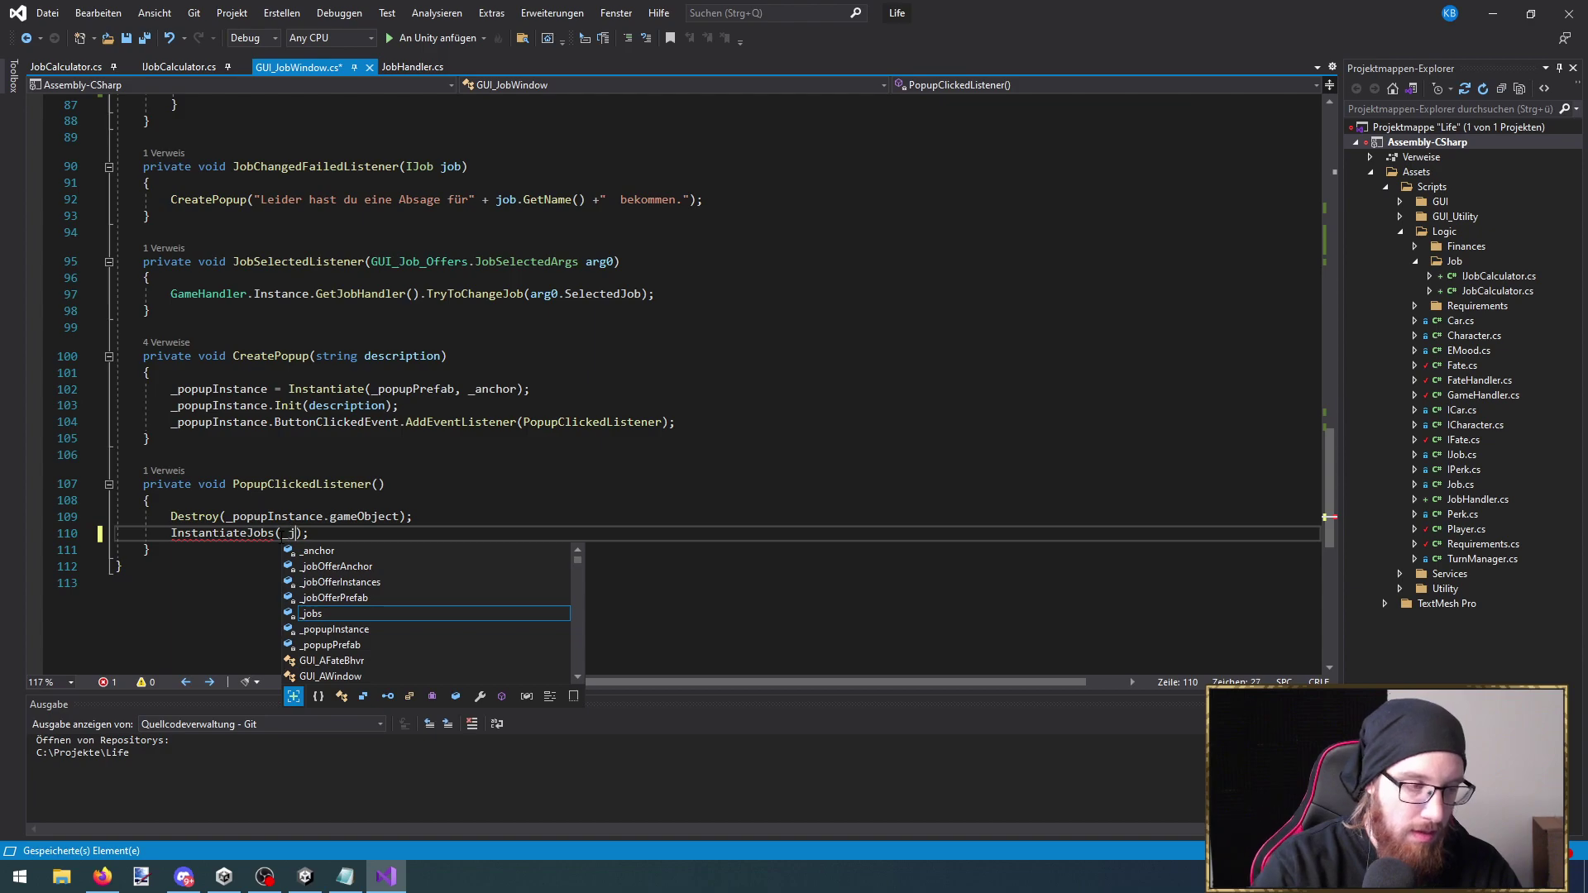
{"action": "key", "text": "Tab"}
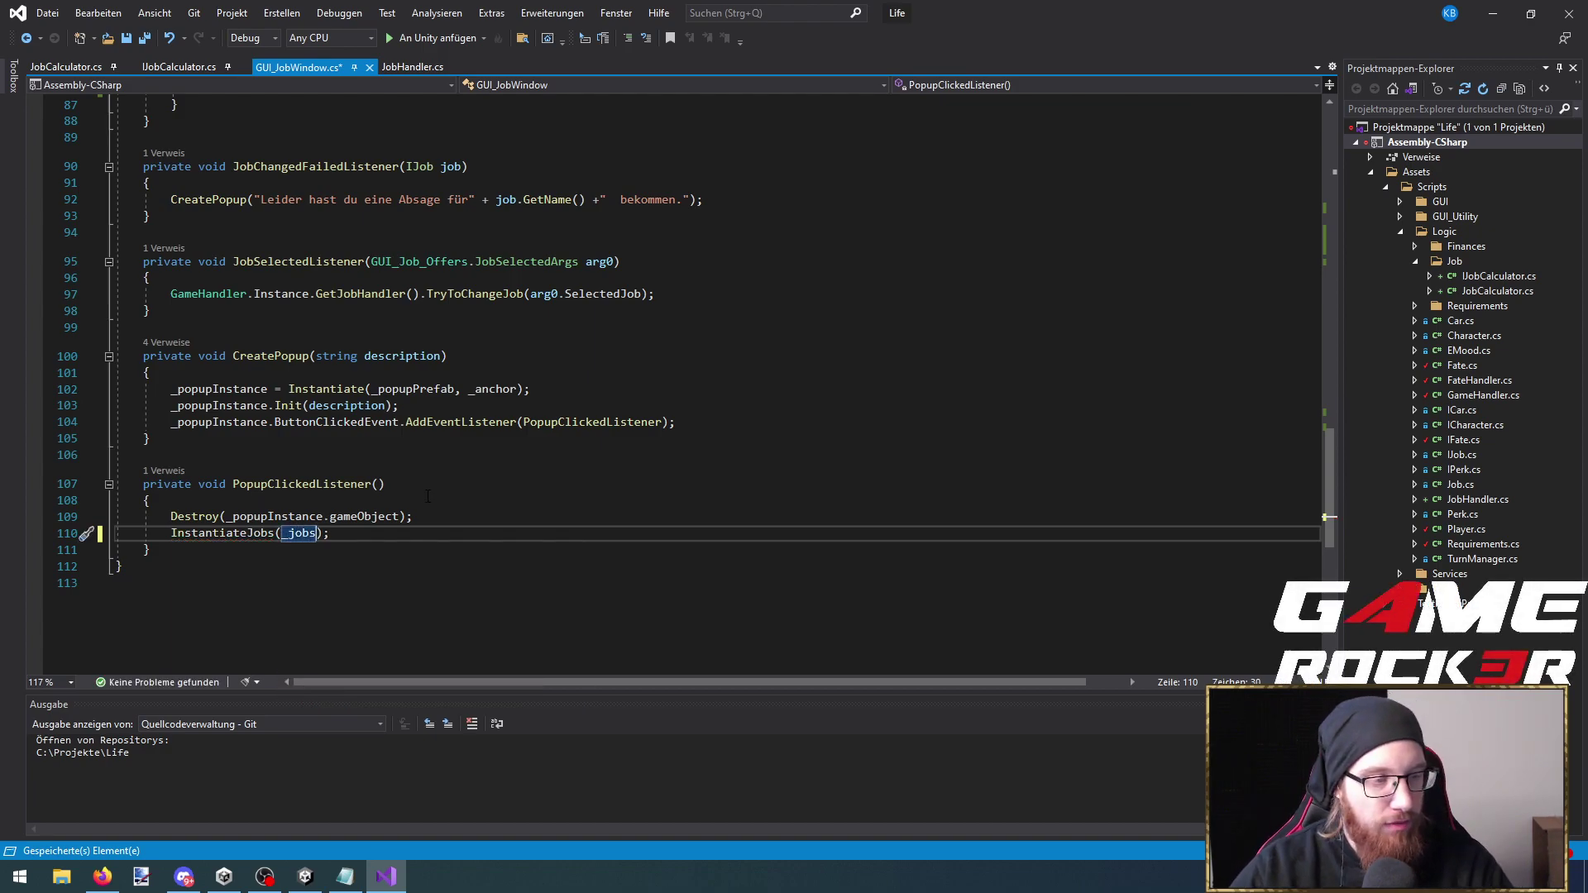
{"action": "key", "text": "ctrl+s"}
{"action": "scroll", "coordinate": [428, 497], "scroll_direction": "up", "scroll_amount": 10}
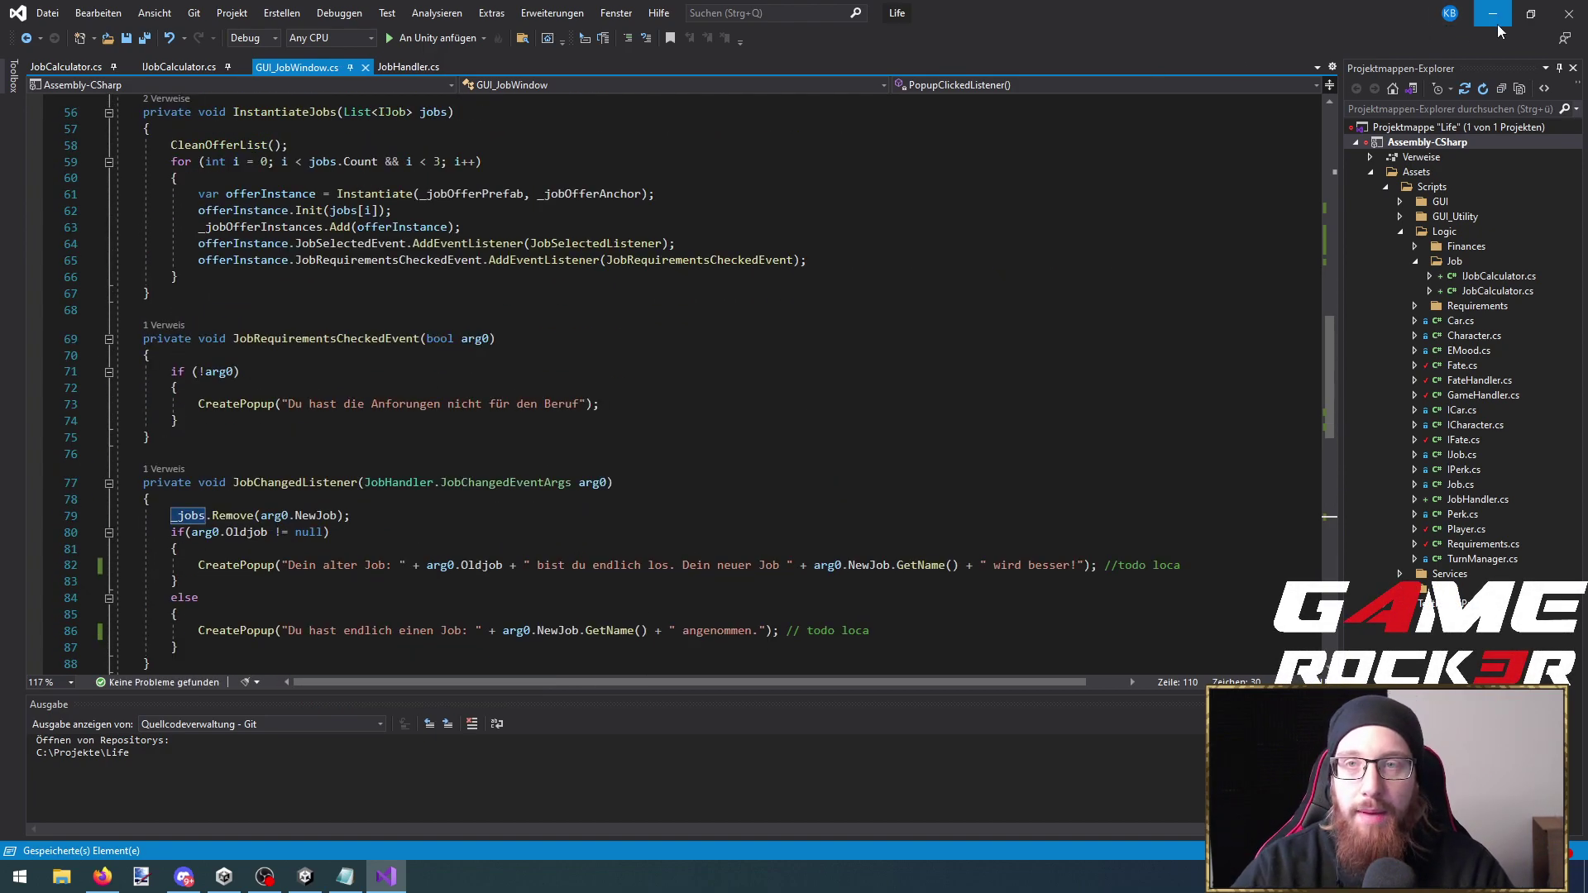
Switch to Unity, run the game, apply for the Bestatter*in offer in the Job window and acknowledge the popup
{"action": "left_click", "coordinate": [1494, 16]}
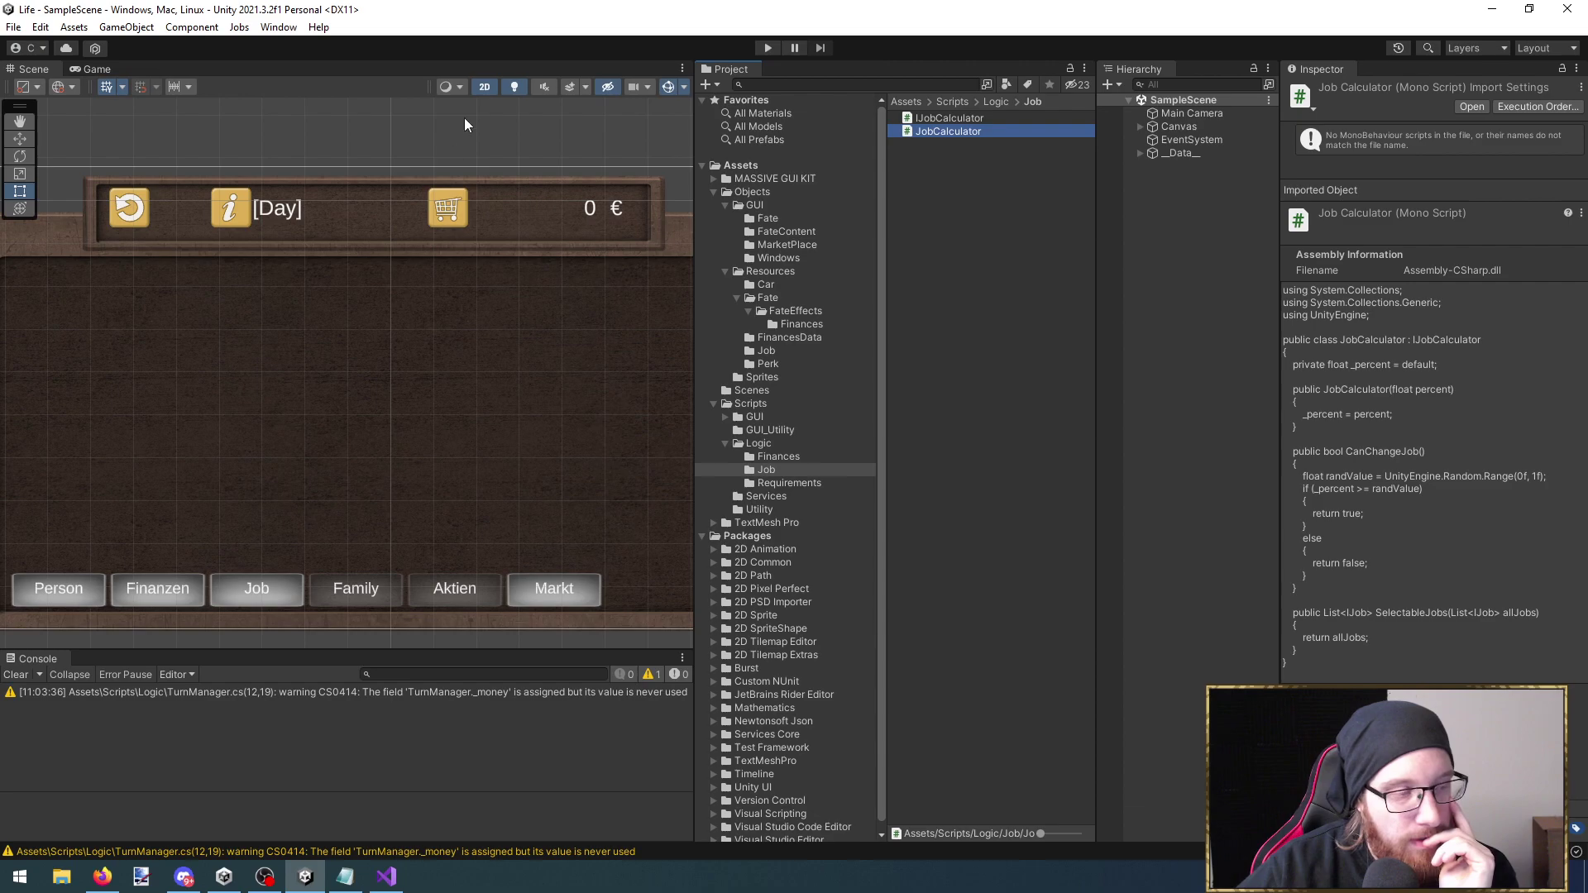
{"action": "left_click", "coordinate": [769, 48]}
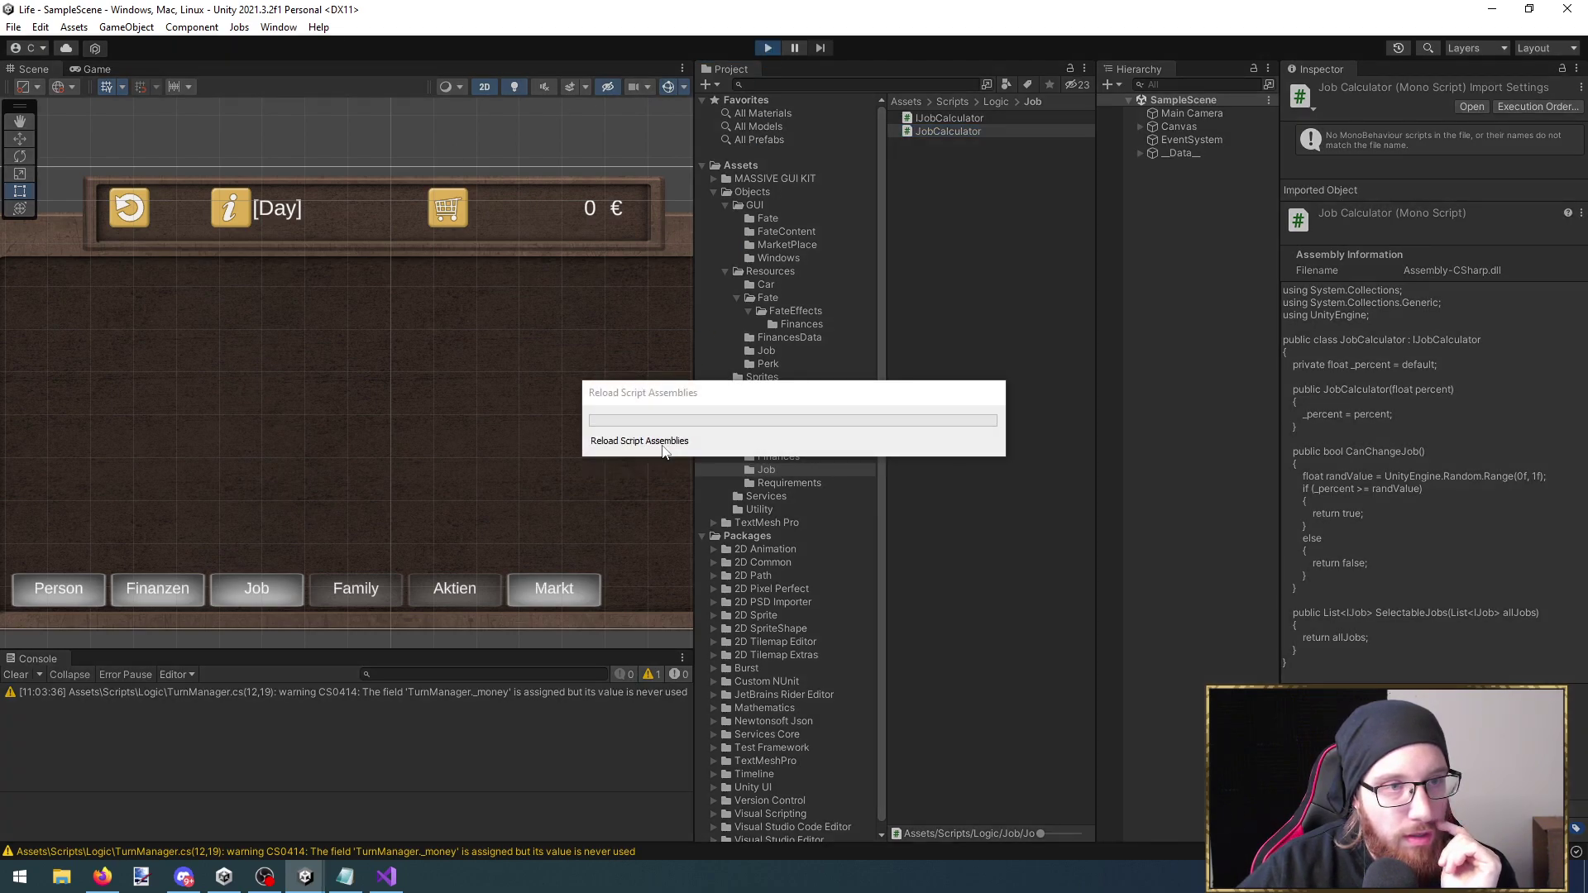
{"action": "left_click", "coordinate": [237, 534]}
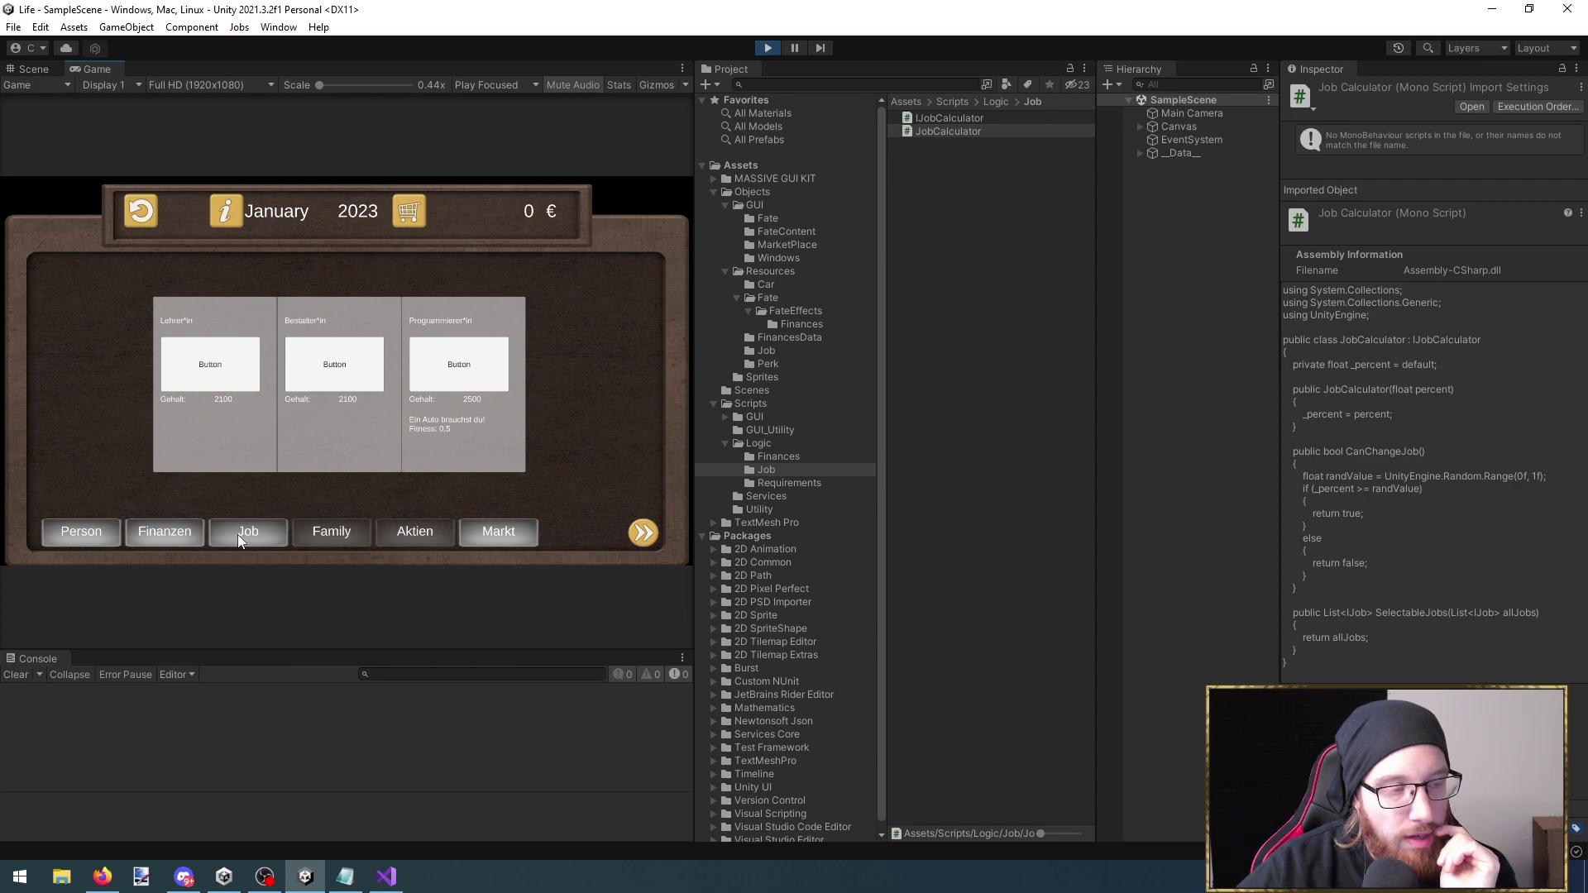
{"action": "left_click", "coordinate": [323, 368]}
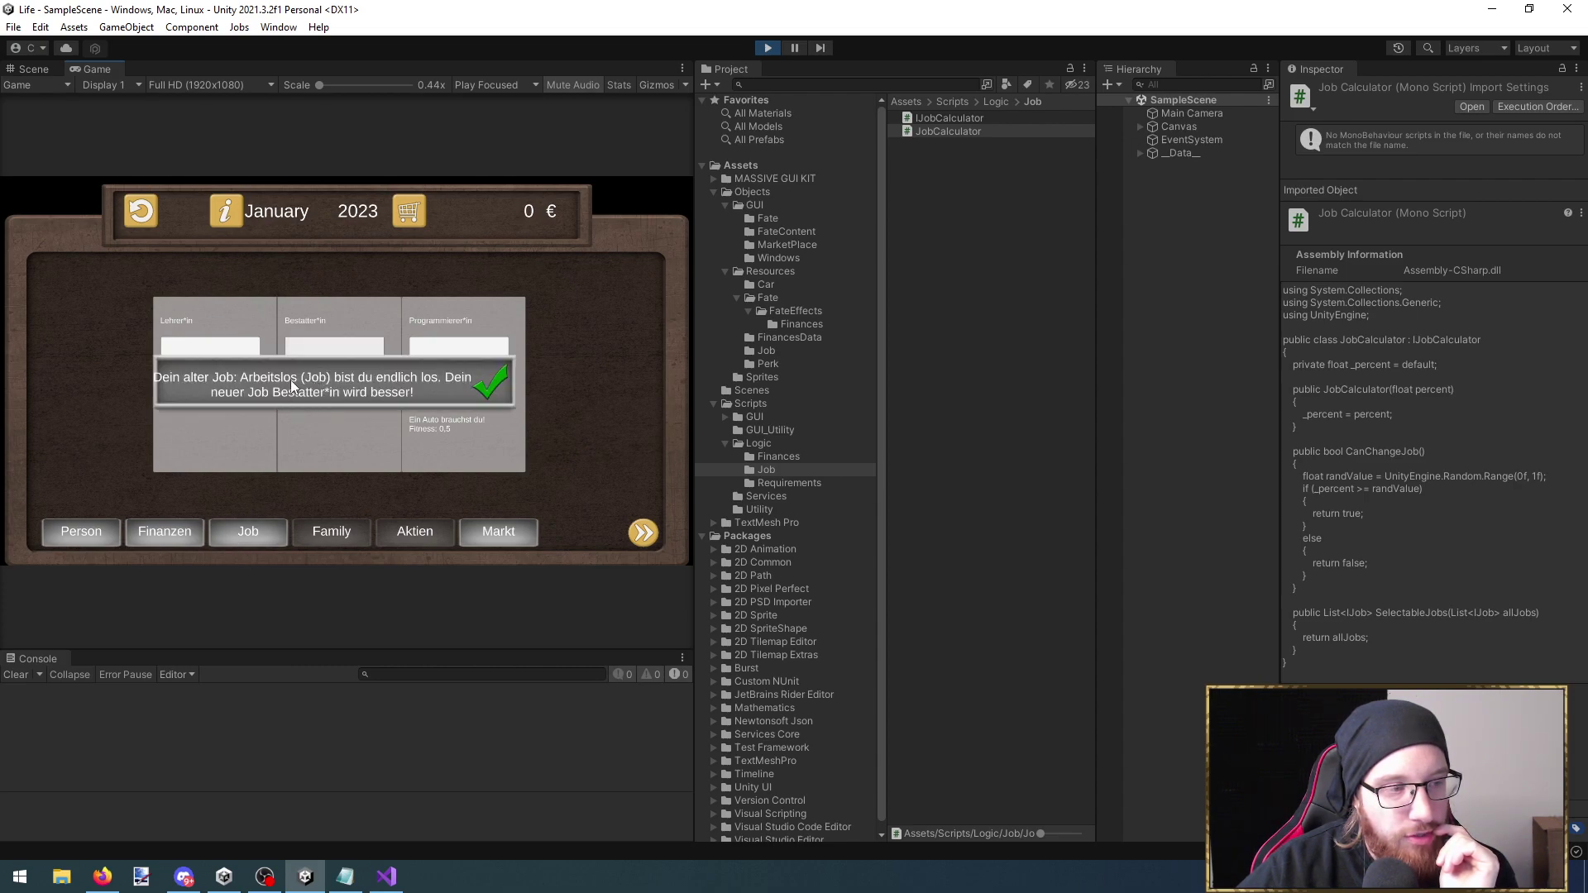
{"action": "left_click", "coordinate": [491, 386]}
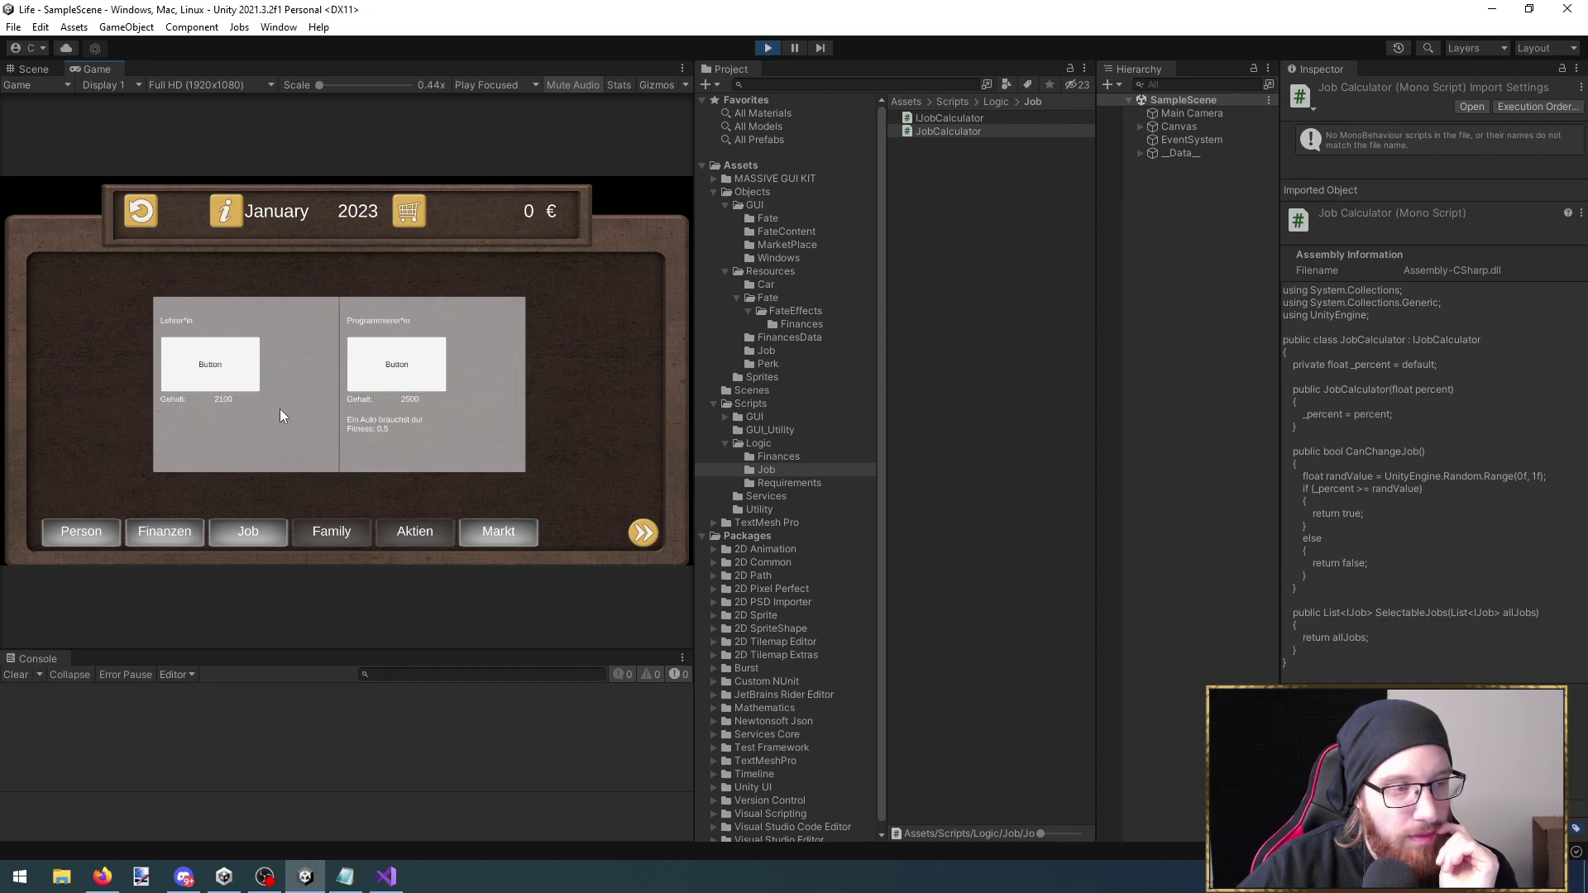
Alternate between the Person and Job windows several times to check the remaining job offers, and stop the game
{"action": "left_click", "coordinate": [100, 533]}
{"action": "left_click", "coordinate": [254, 537]}
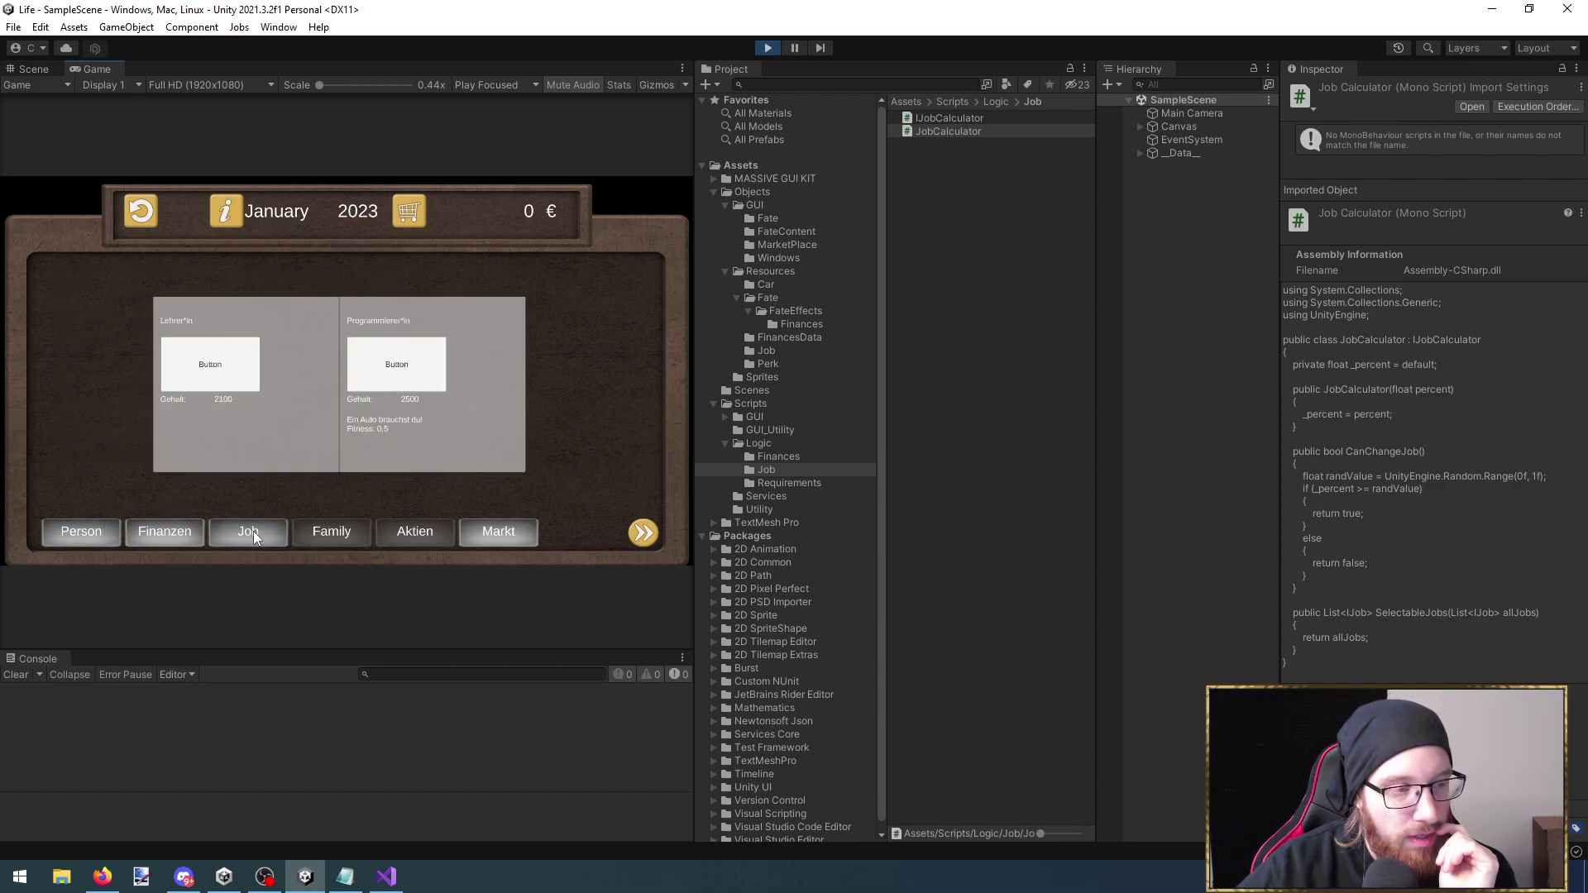
{"action": "left_click", "coordinate": [113, 531]}
{"action": "left_click", "coordinate": [264, 531]}
{"action": "left_click", "coordinate": [77, 531]}
{"action": "left_click", "coordinate": [262, 534]}
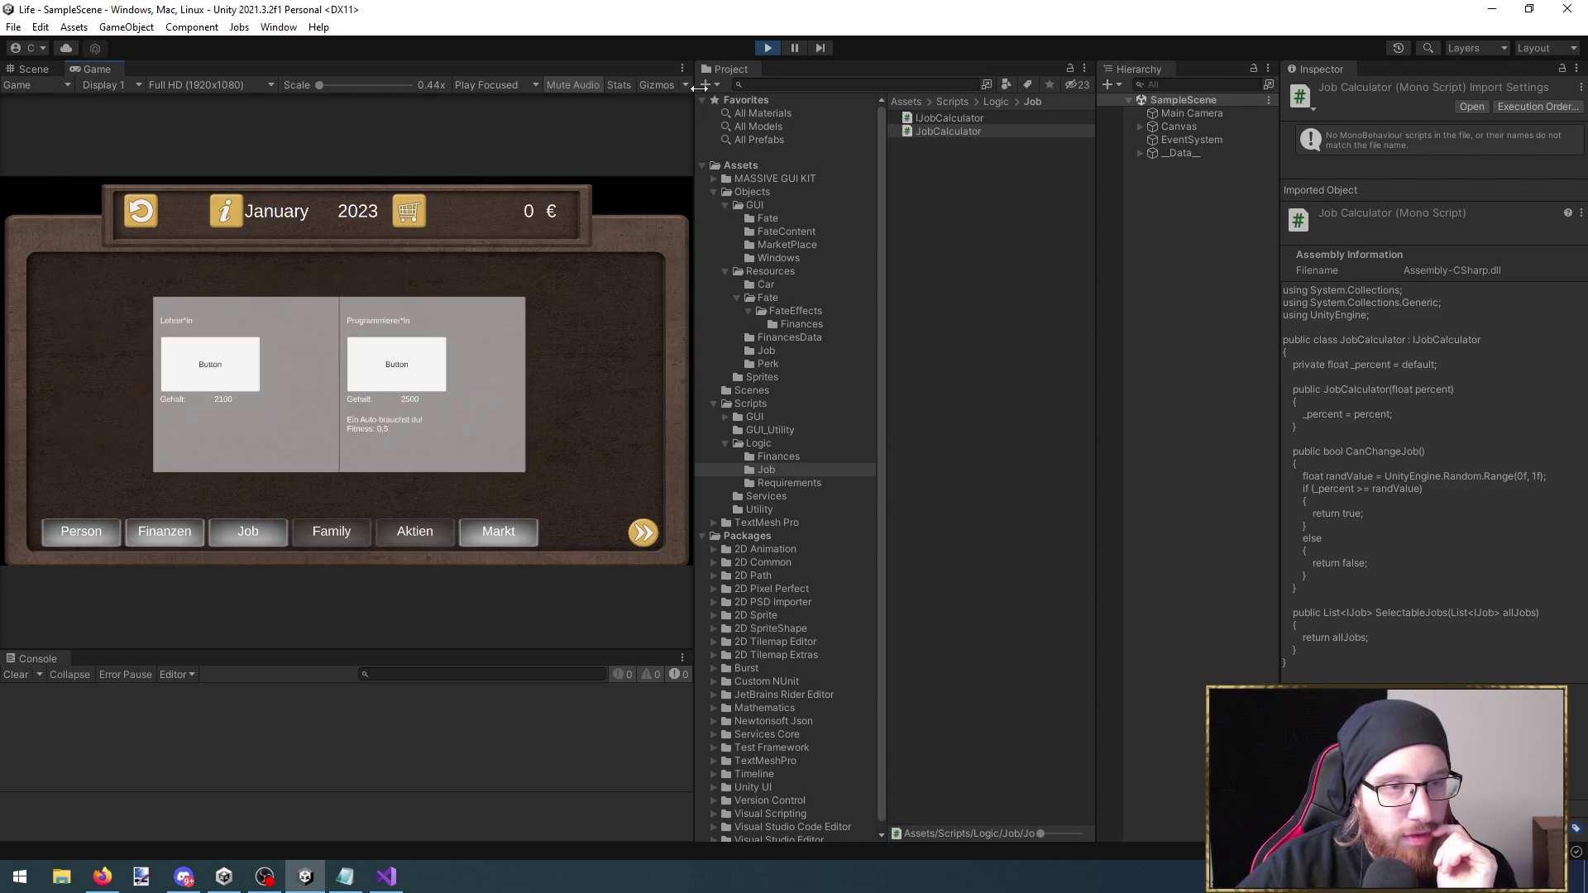
{"action": "left_click", "coordinate": [764, 48]}
Return to Visual Studio and examine how JobChangedListener removes the new job from _jobs, along with the neighbouring methods
{"action": "left_click", "coordinate": [386, 877]}
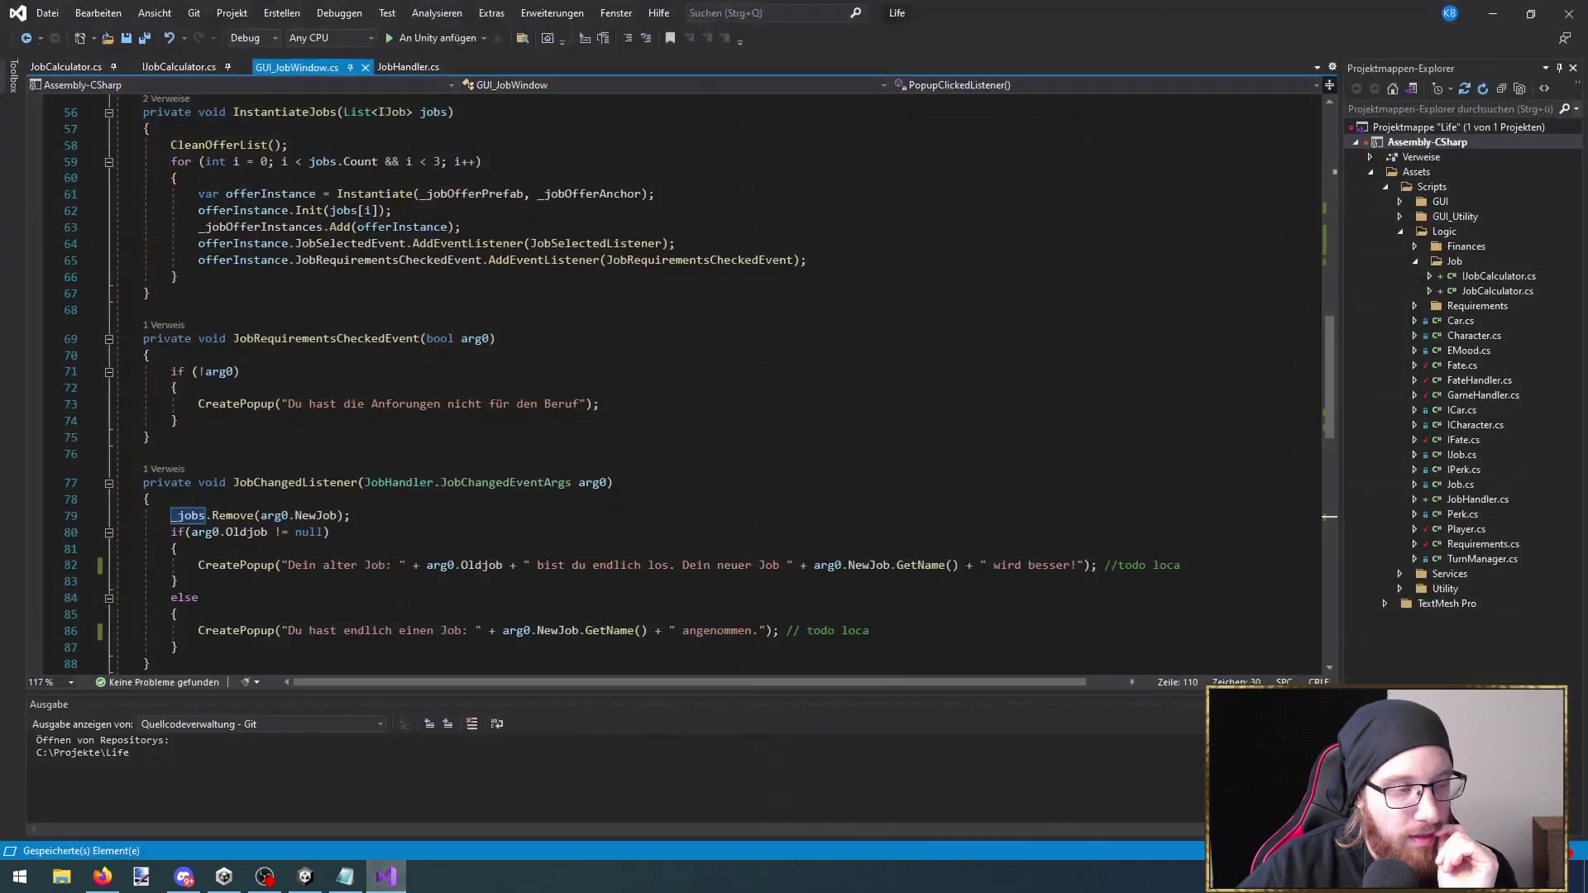
{"action": "scroll", "coordinate": [376, 538], "scroll_direction": "down", "scroll_amount": 3}
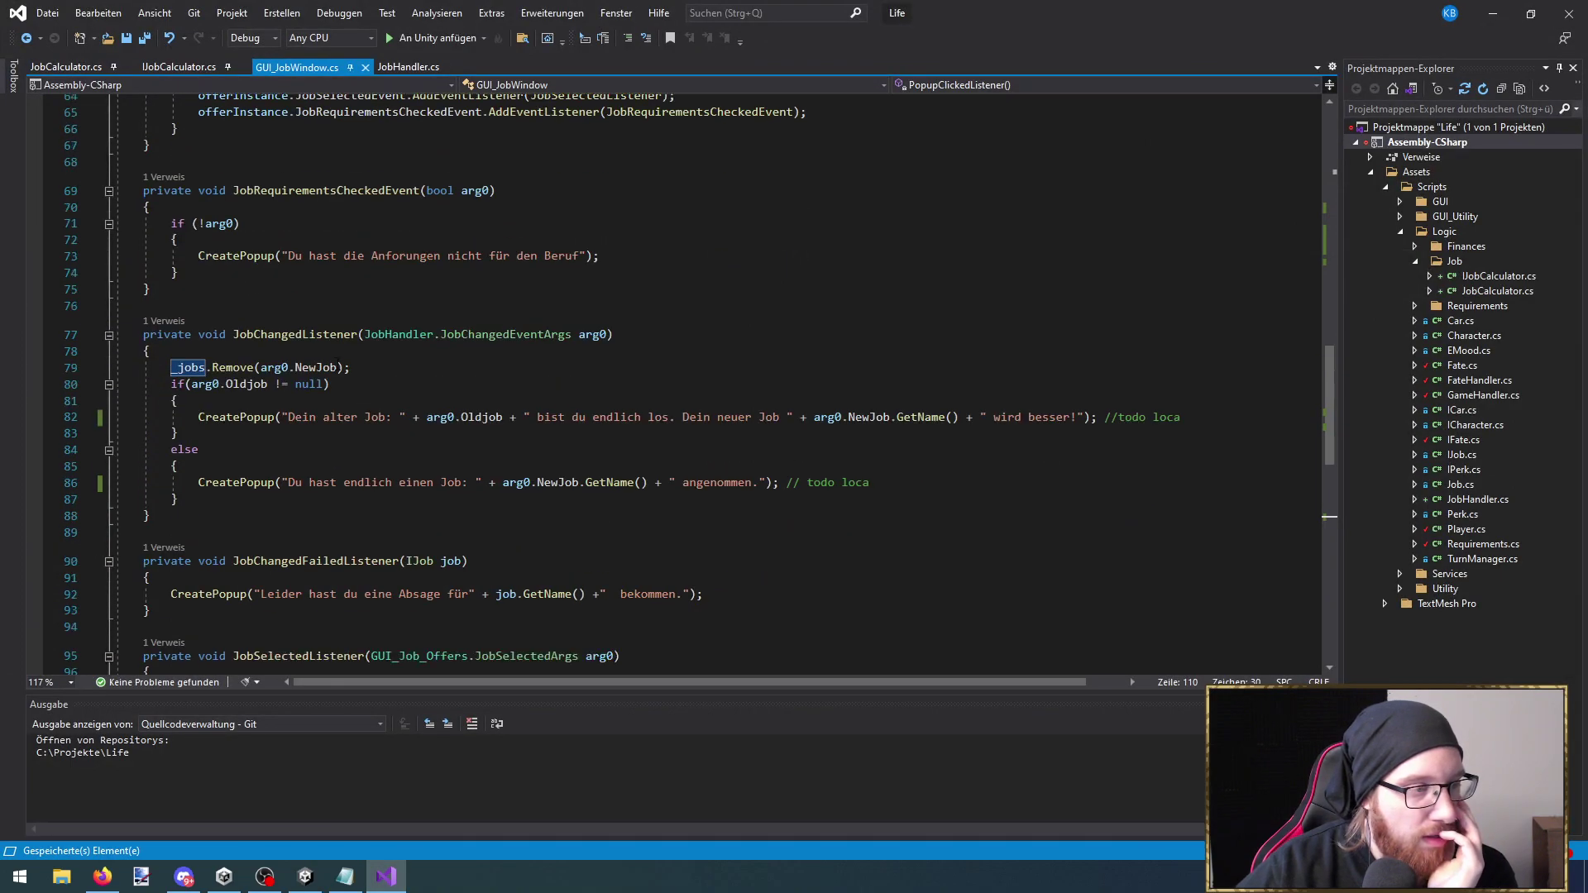
{"action": "left_click", "coordinate": [205, 367]}
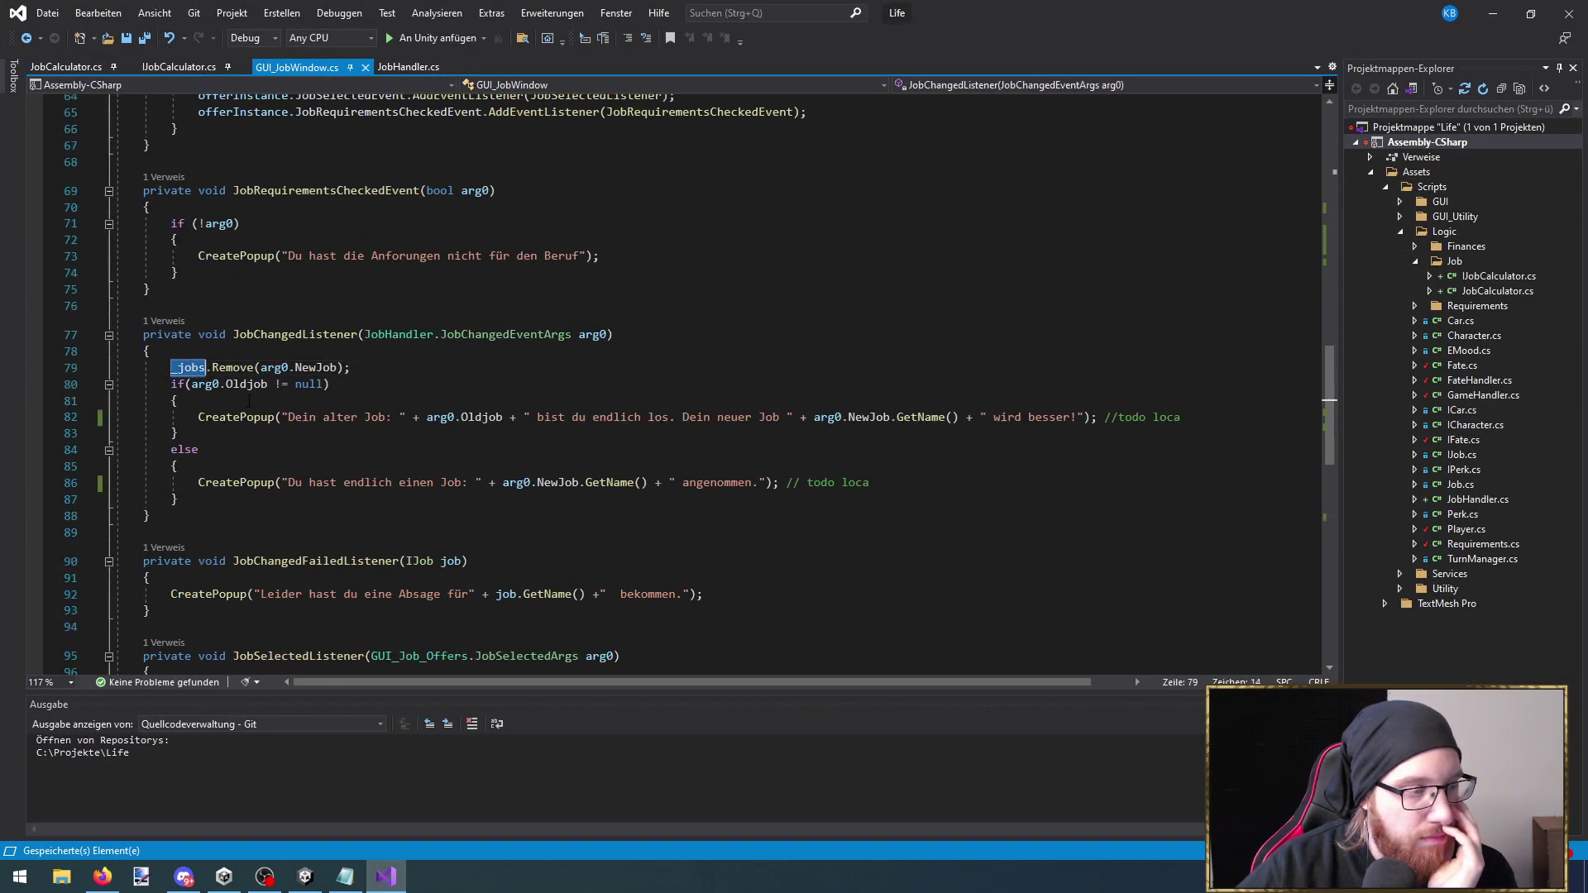
{"action": "scroll", "coordinate": [331, 453], "scroll_direction": "down", "scroll_amount": 3}
{"action": "scroll", "coordinate": [331, 453], "scroll_direction": "up", "scroll_amount": 4}
{"action": "scroll", "coordinate": [331, 453], "scroll_direction": "up", "scroll_amount": 3}
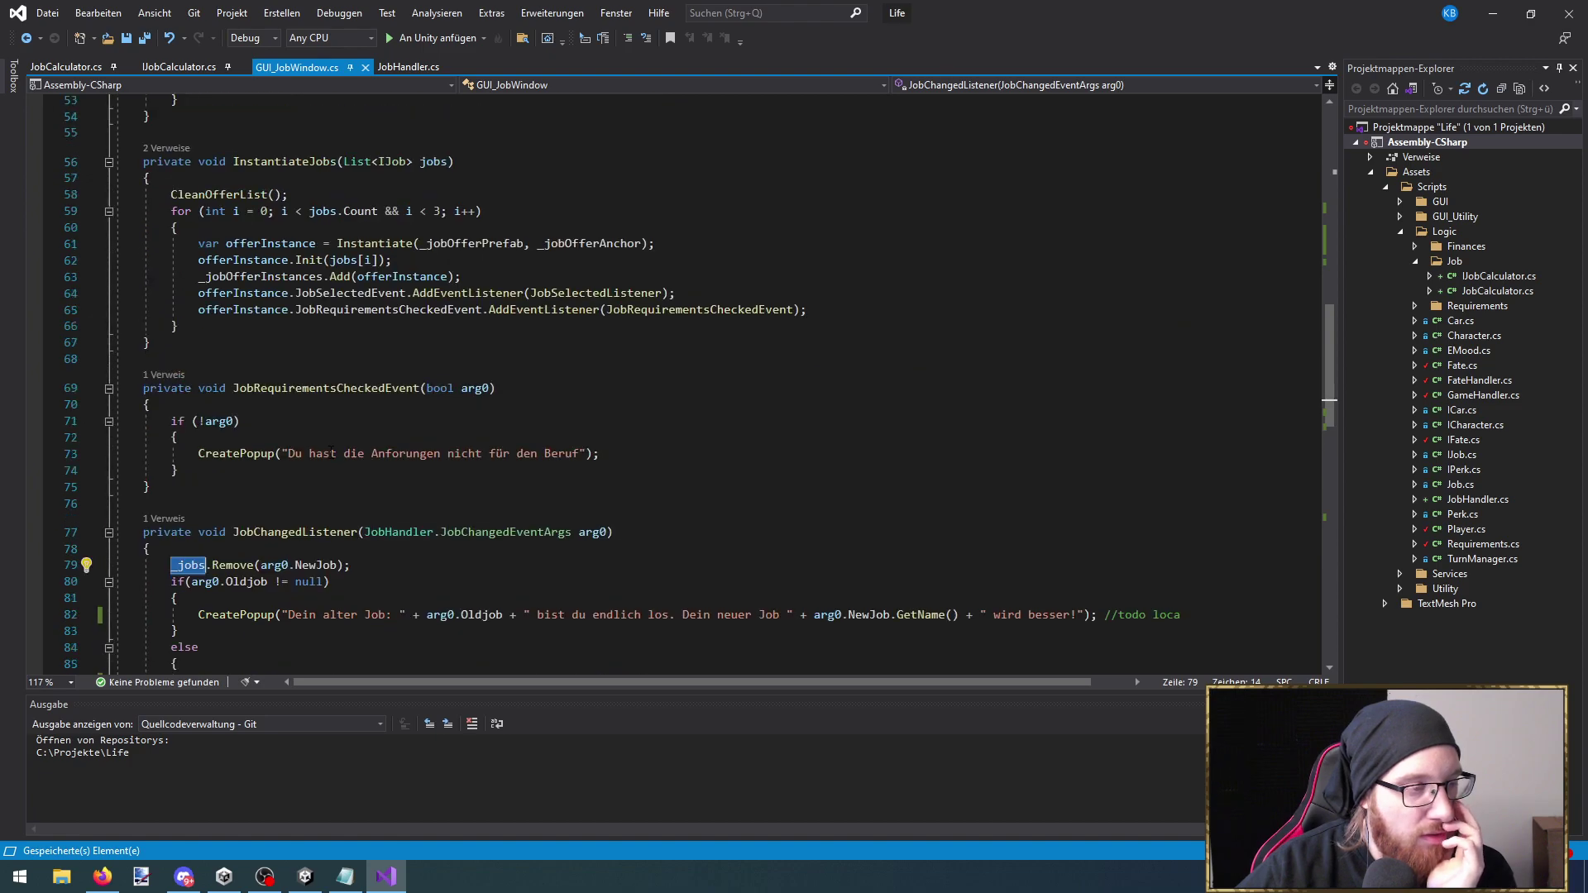
Examine GetSelectableJobs and the SelectableJob method with its SelectableJobsChangedEvent invocation in JobHandler.cs
{"action": "left_click", "coordinate": [409, 67]}
{"action": "scroll", "coordinate": [356, 535], "scroll_direction": "down", "scroll_amount": 7}
{"action": "scroll", "coordinate": [355, 523], "scroll_direction": "up", "scroll_amount": 3}
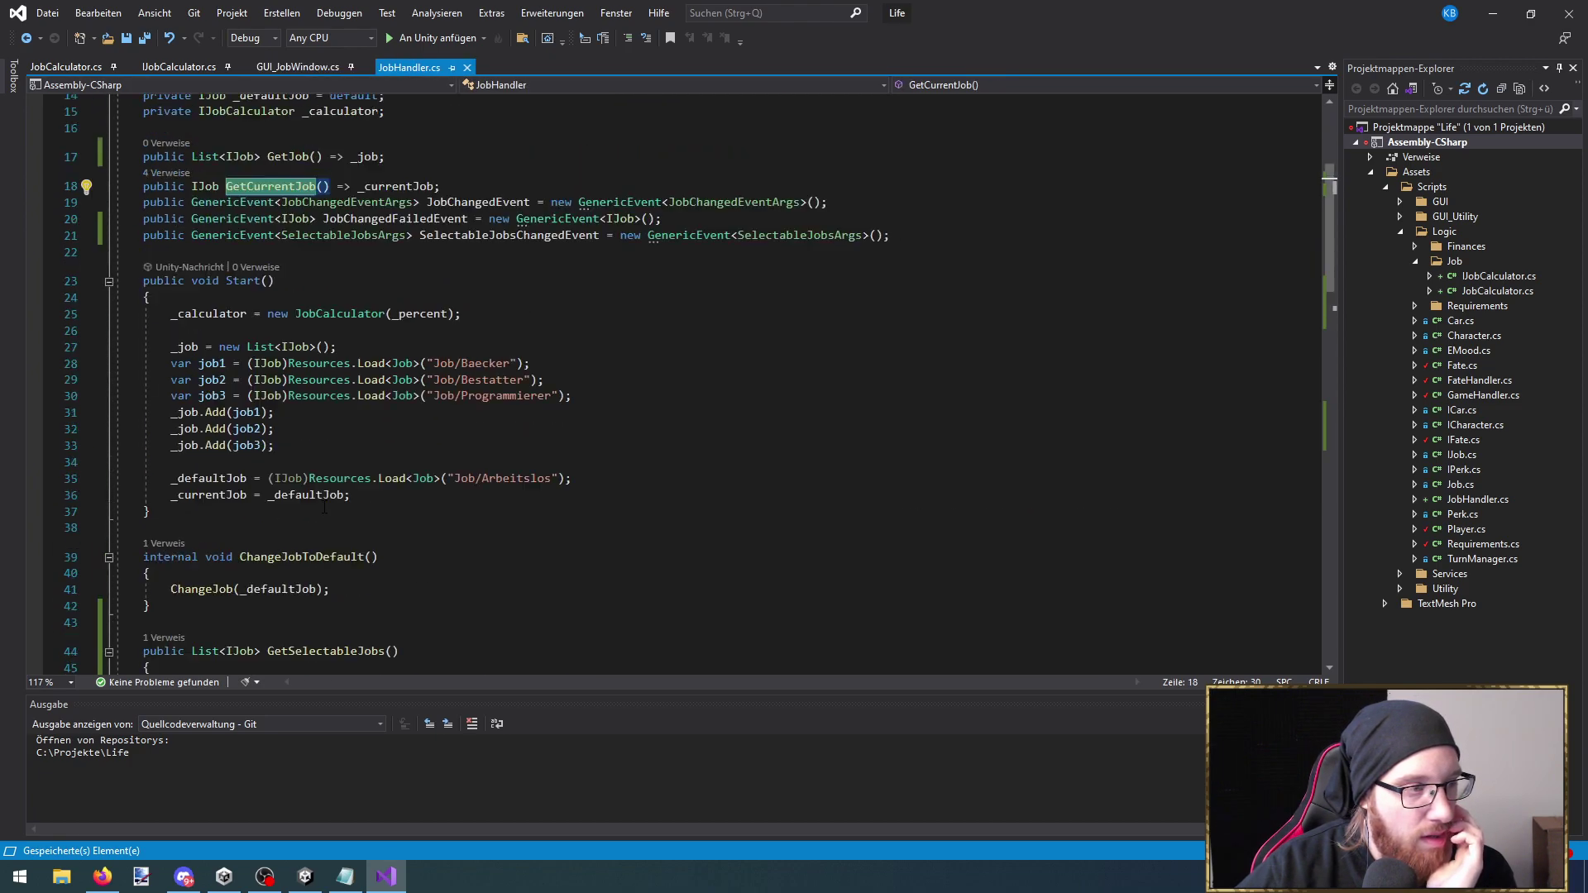
{"action": "scroll", "coordinate": [325, 508], "scroll_direction": "down", "scroll_amount": 8}
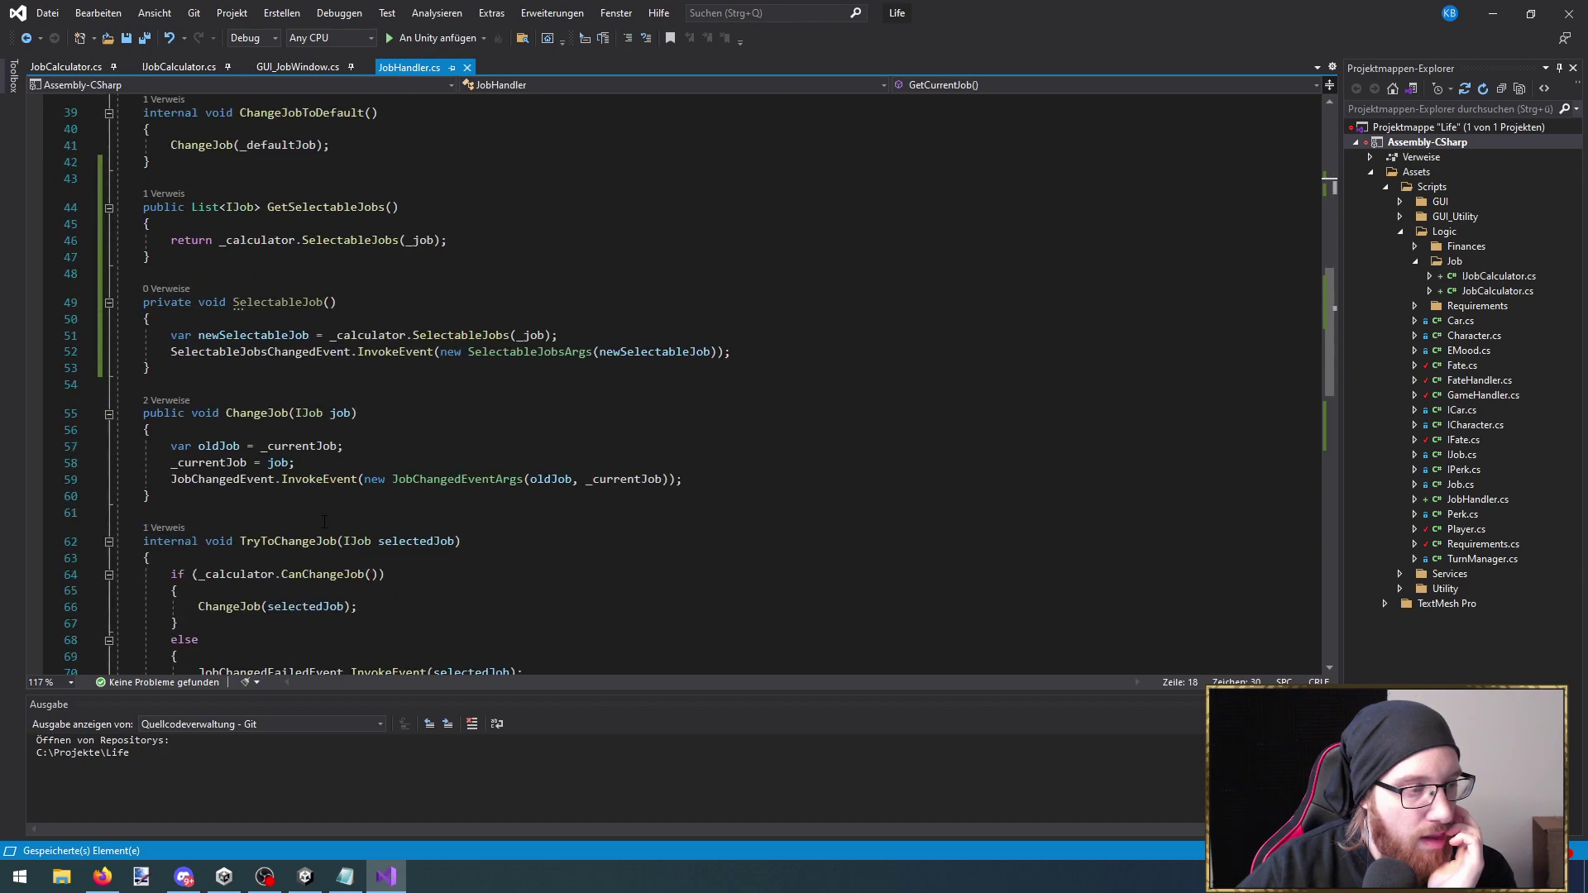
{"action": "left_click", "coordinate": [335, 303]}
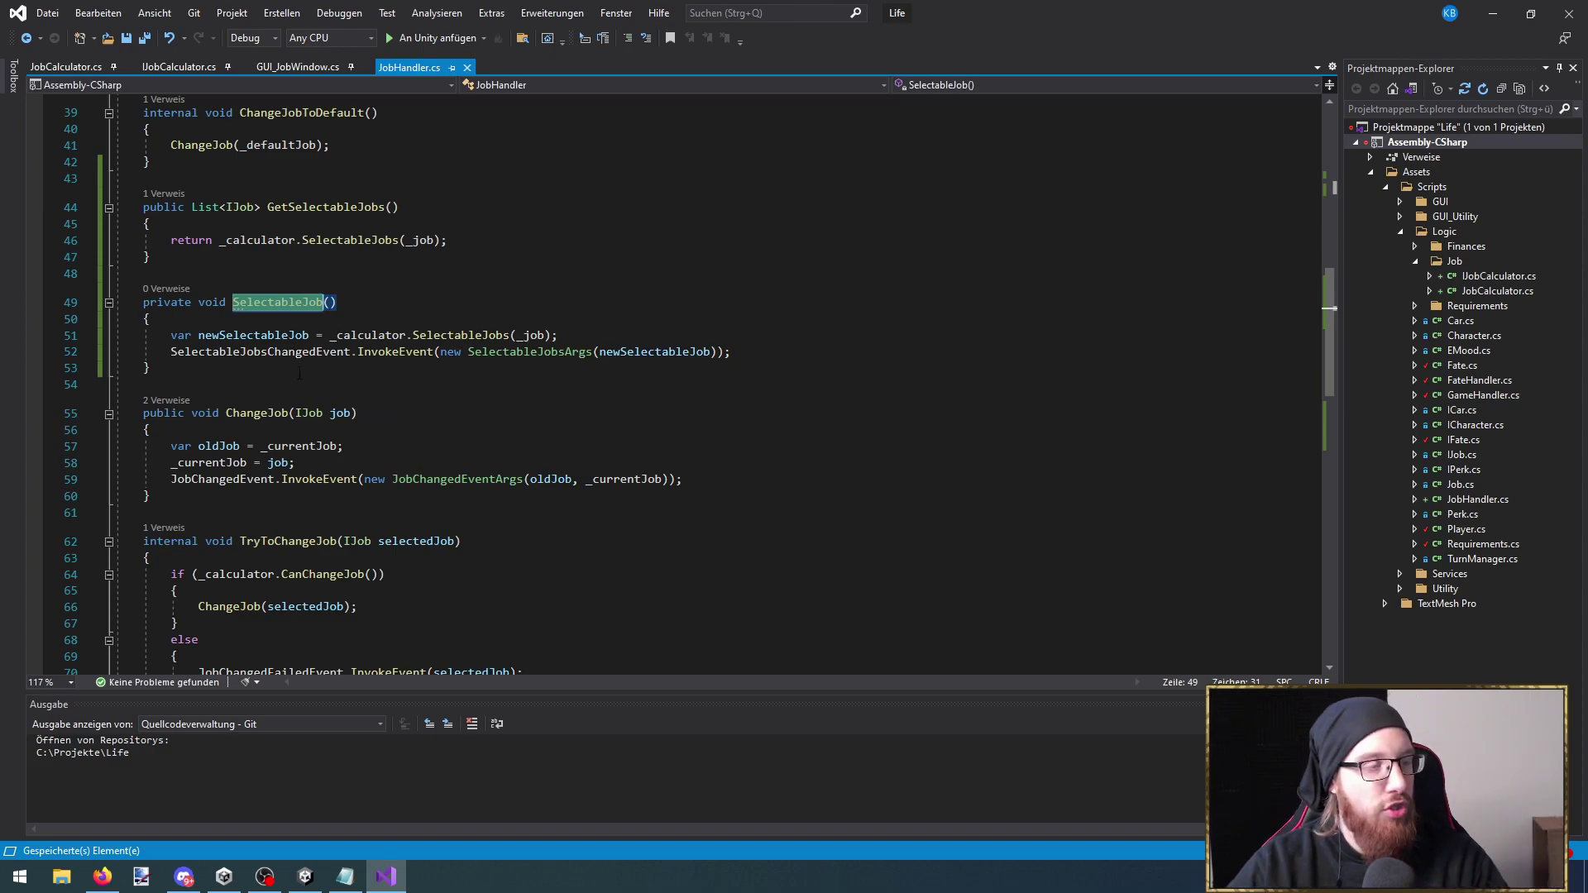
{"action": "scroll", "coordinate": [273, 409], "scroll_direction": "up", "scroll_amount": 2}
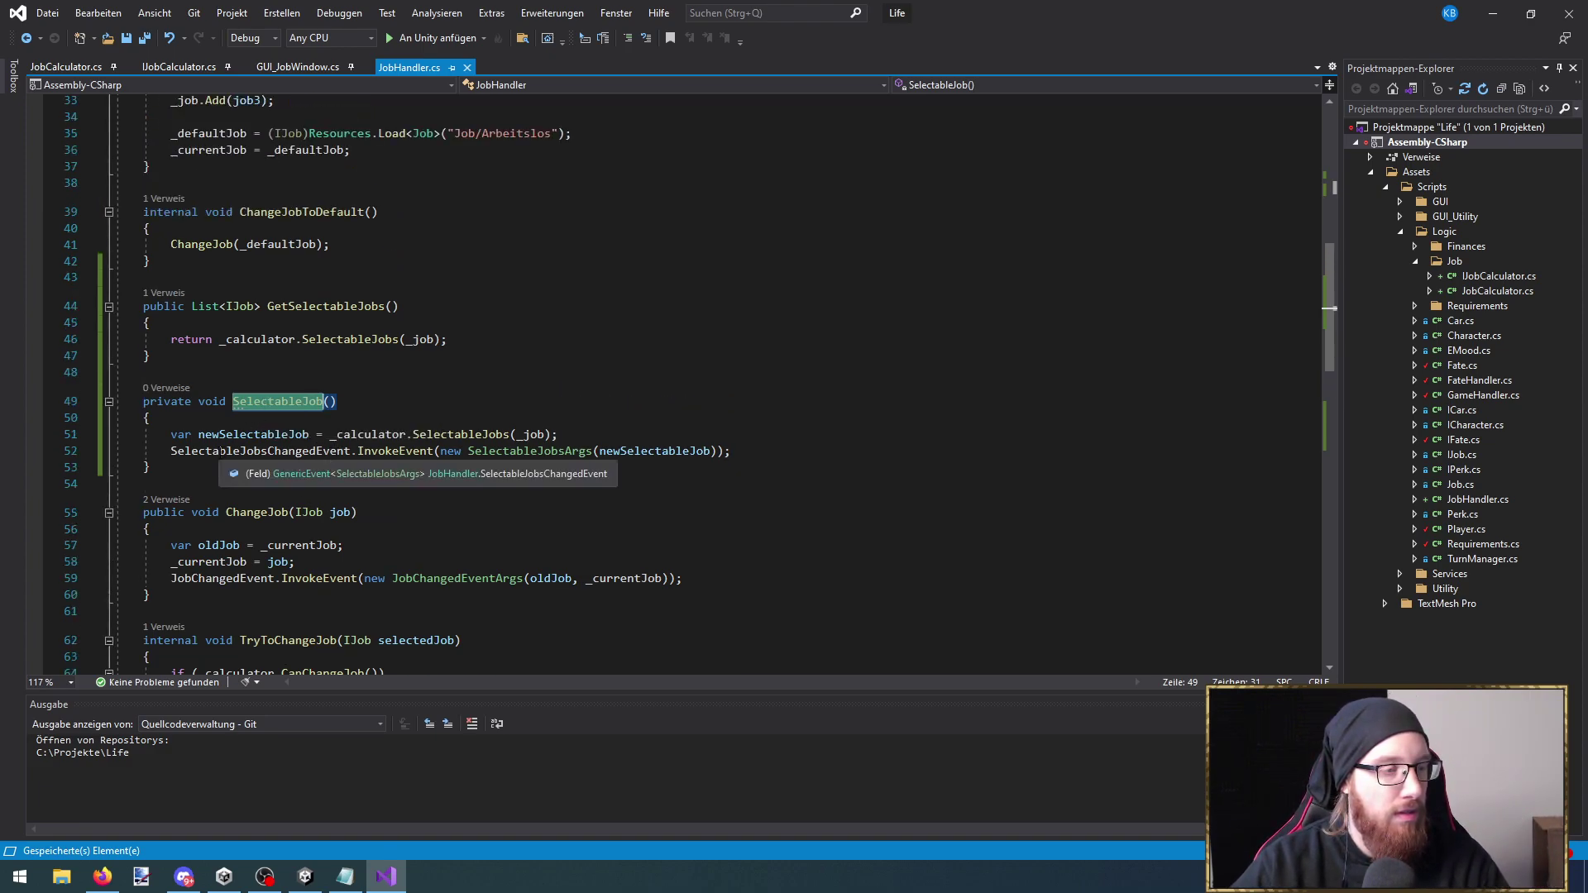
{"action": "left_click_drag", "start_coordinate": [171, 434], "coordinate": [597, 451]}
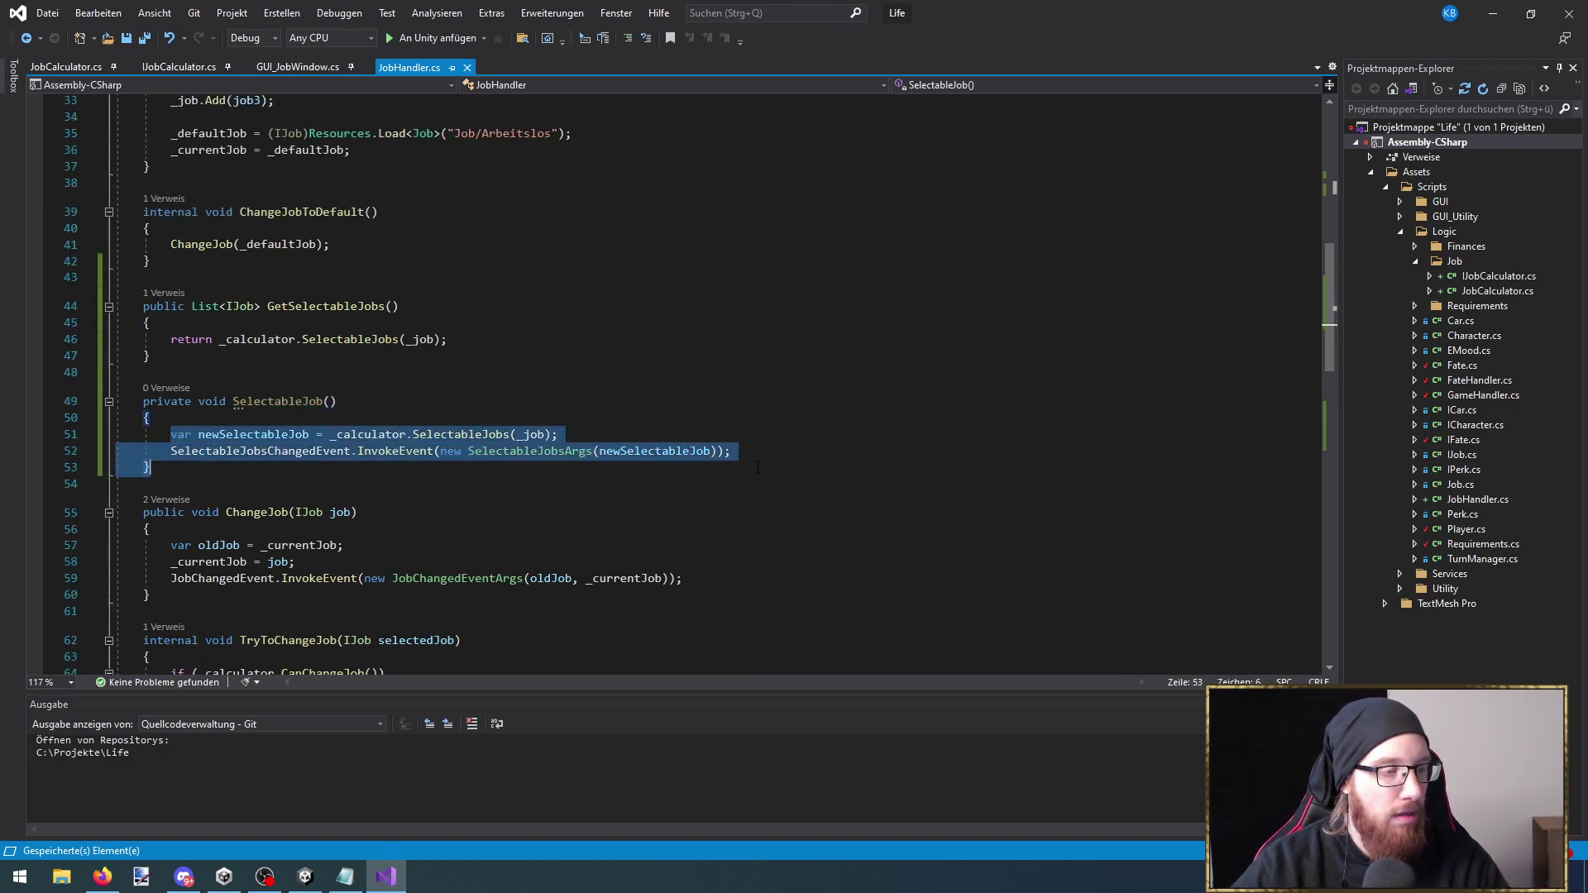
{"action": "left_click", "coordinate": [286, 401]}
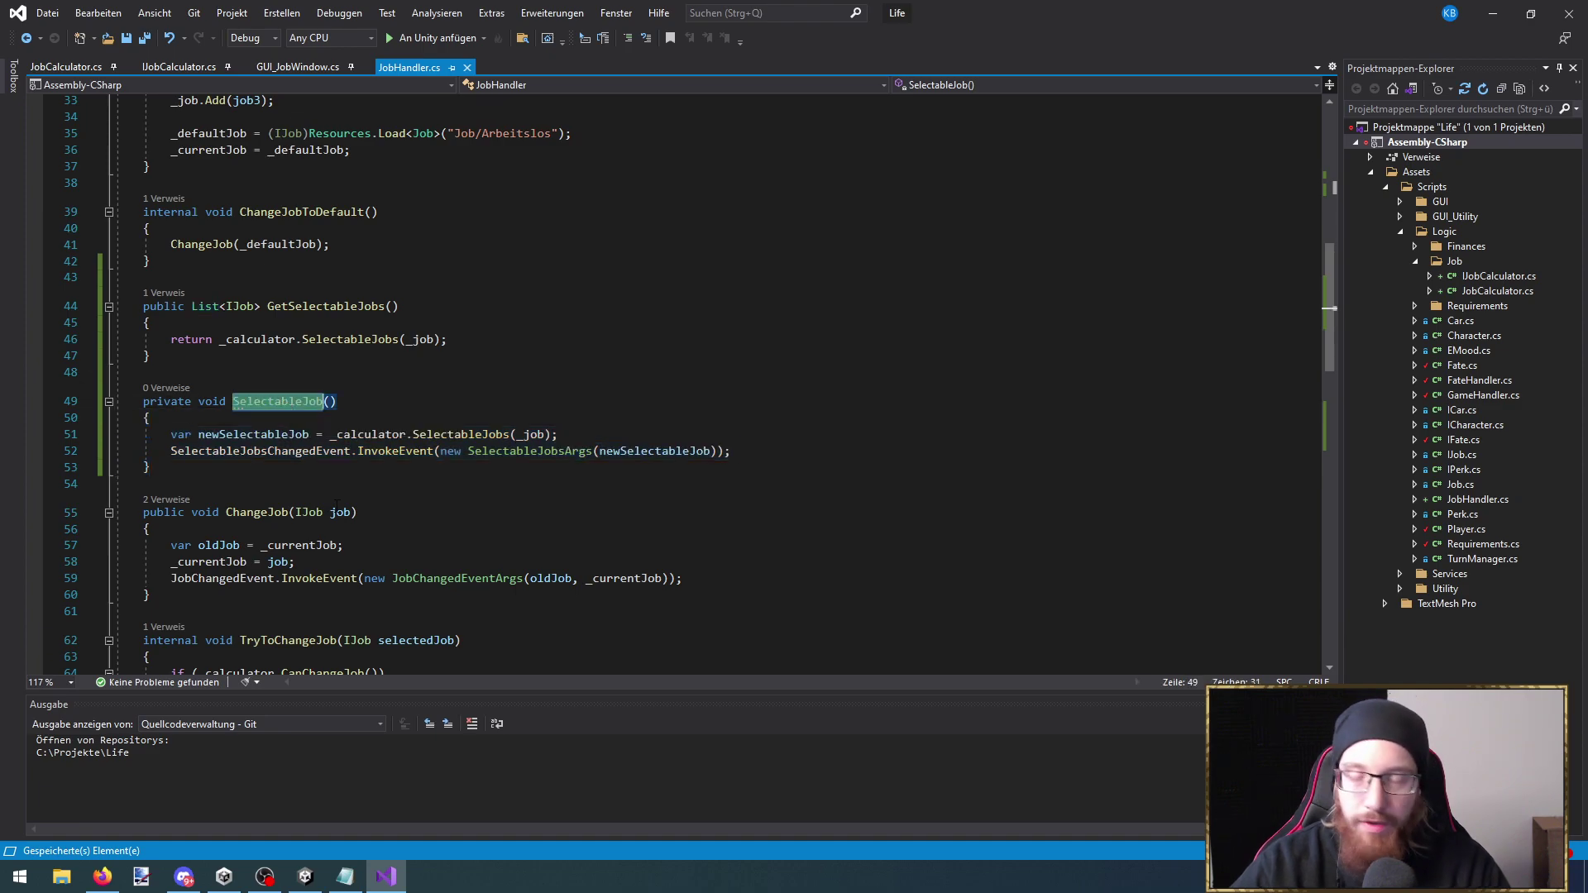
Add a SelectableJob() call after the JobChangedEvent invocation in ChangeJob and save JobHandler.cs
{"action": "scroll", "coordinate": [340, 473], "scroll_direction": "down", "scroll_amount": 2}
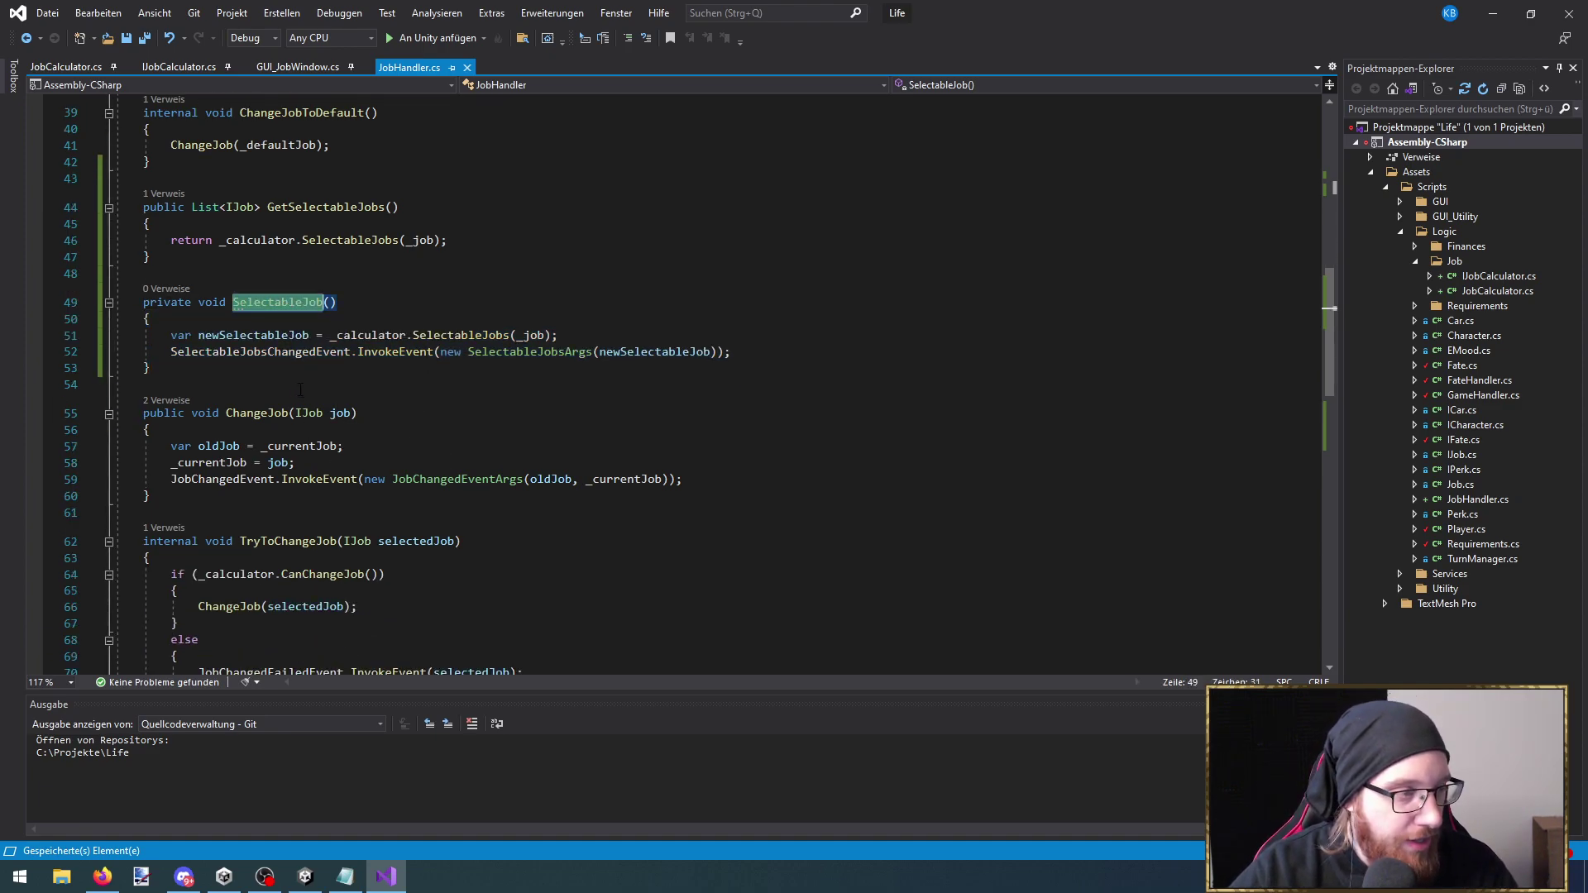
{"action": "left_click", "coordinate": [699, 479]}
{"action": "key", "text": "Return"}
{"action": "type", "text": "SelectableJob();"}
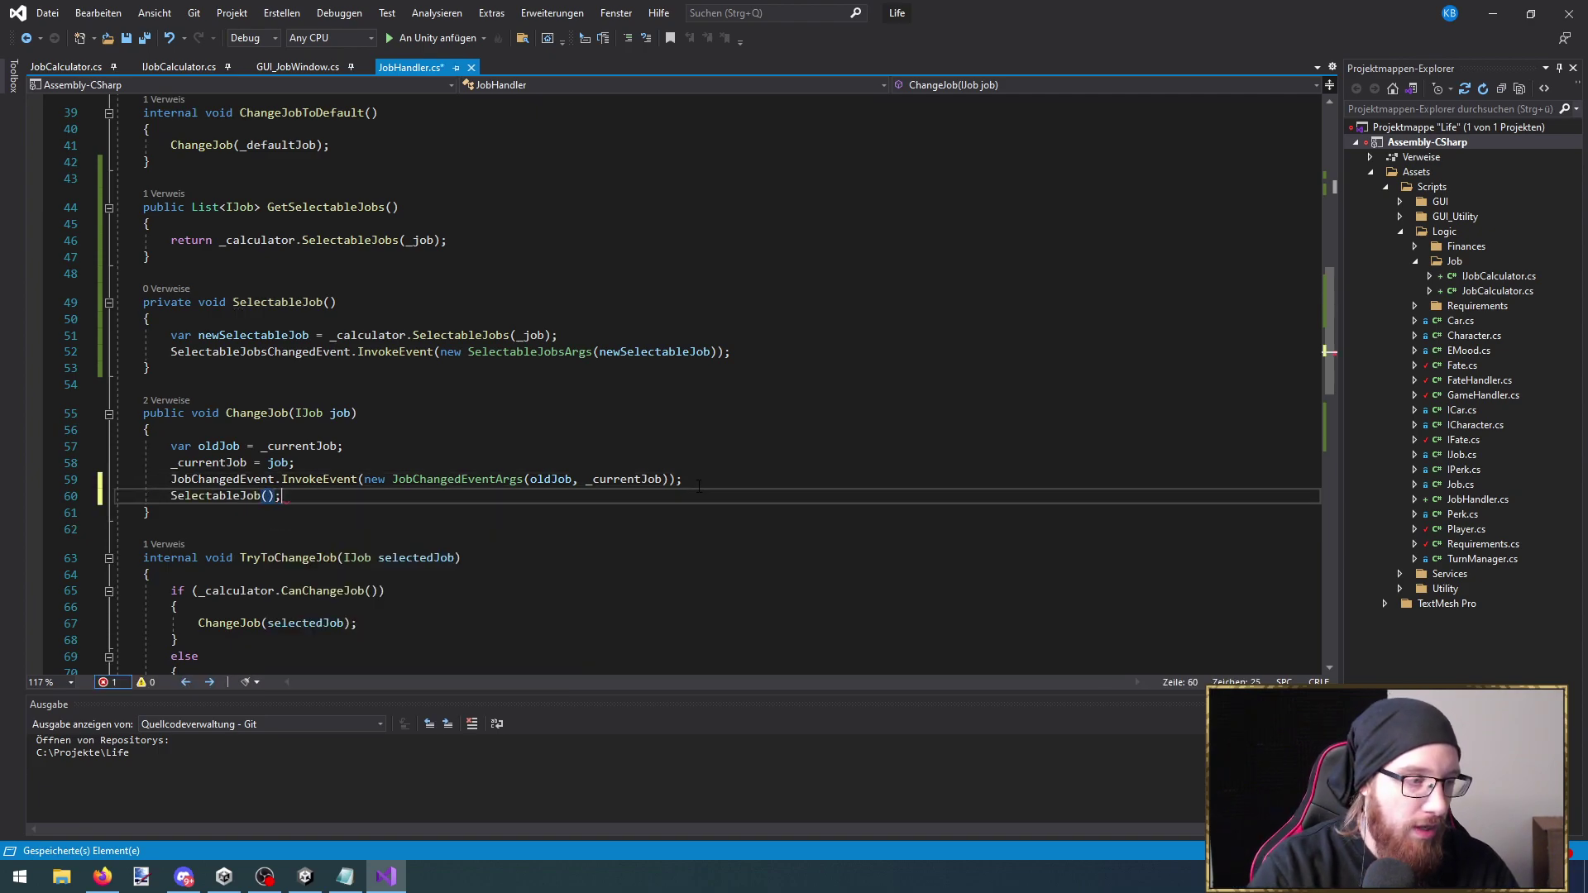
{"action": "key", "text": "ctrl+s"}
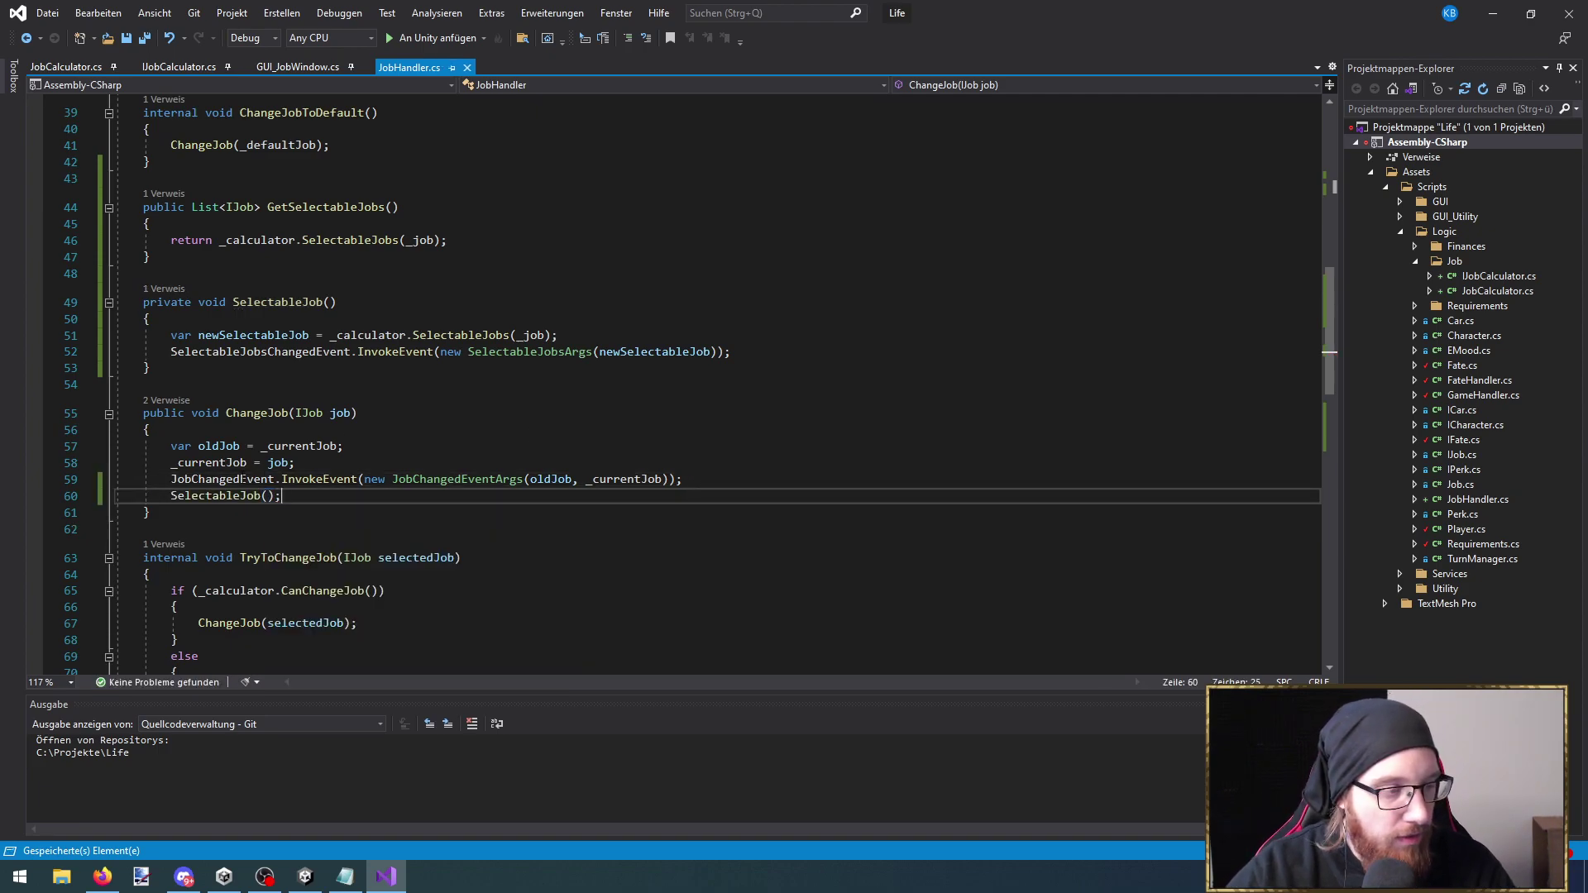
{"action": "left_click_drag", "start_coordinate": [168, 480], "coordinate": [105, 465]}
{"action": "left_click_drag", "start_coordinate": [172, 356], "coordinate": [731, 351]}
{"action": "left_click", "coordinate": [772, 357]}
Switch to Unity's running game, open the Job window, and apply repeatedly for the offered jobs, acknowledging each popup
{"action": "left_click", "coordinate": [1497, 13]}
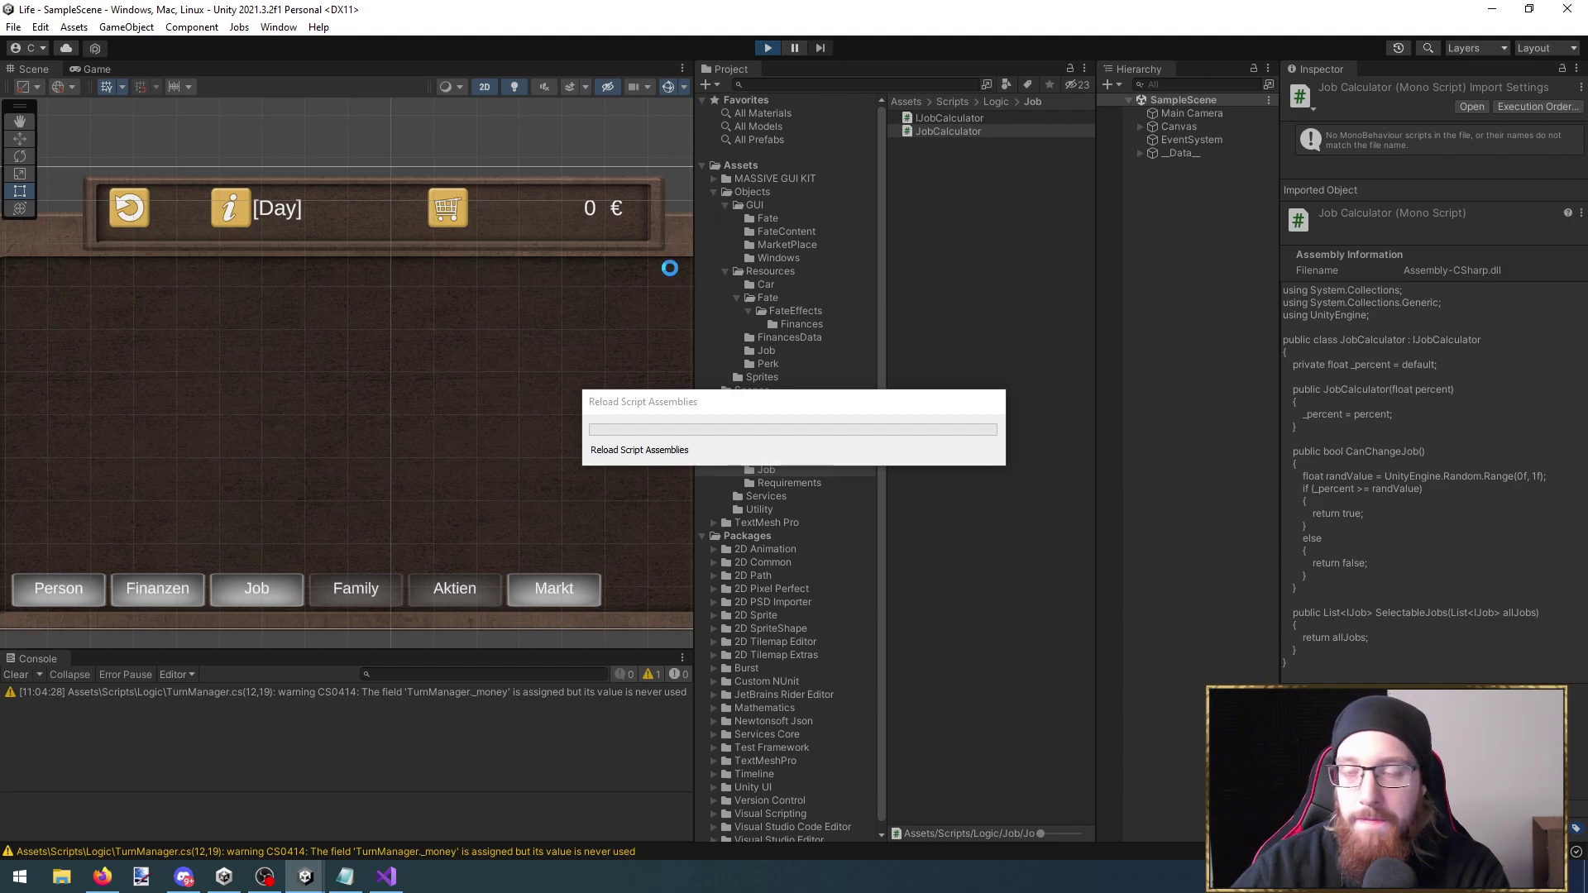
{"action": "left_click", "coordinate": [246, 532]}
{"action": "left_click", "coordinate": [333, 347]}
{"action": "left_click", "coordinate": [493, 385]}
{"action": "left_click", "coordinate": [208, 345]}
{"action": "left_click", "coordinate": [493, 385]}
{"action": "left_click", "coordinate": [334, 346]}
{"action": "left_click", "coordinate": [494, 389]}
{"action": "left_click", "coordinate": [211, 375]}
{"action": "left_click", "coordinate": [492, 384]}
Check the remaining offers in the game's Job window and stop the game
{"action": "left_click", "coordinate": [246, 534]}
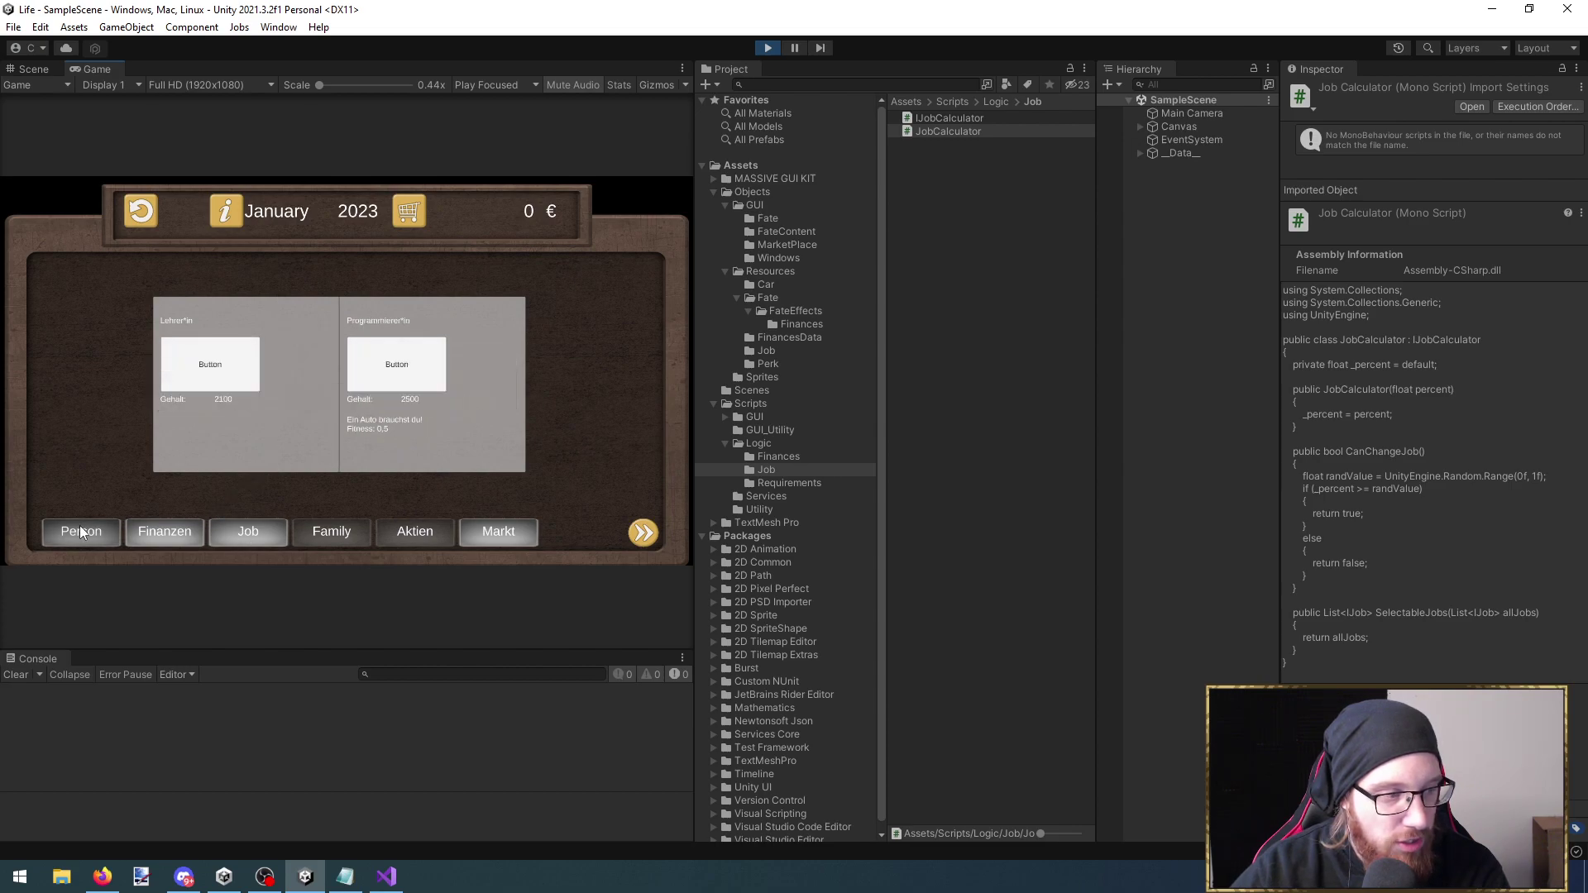
{"action": "left_click", "coordinate": [263, 539]}
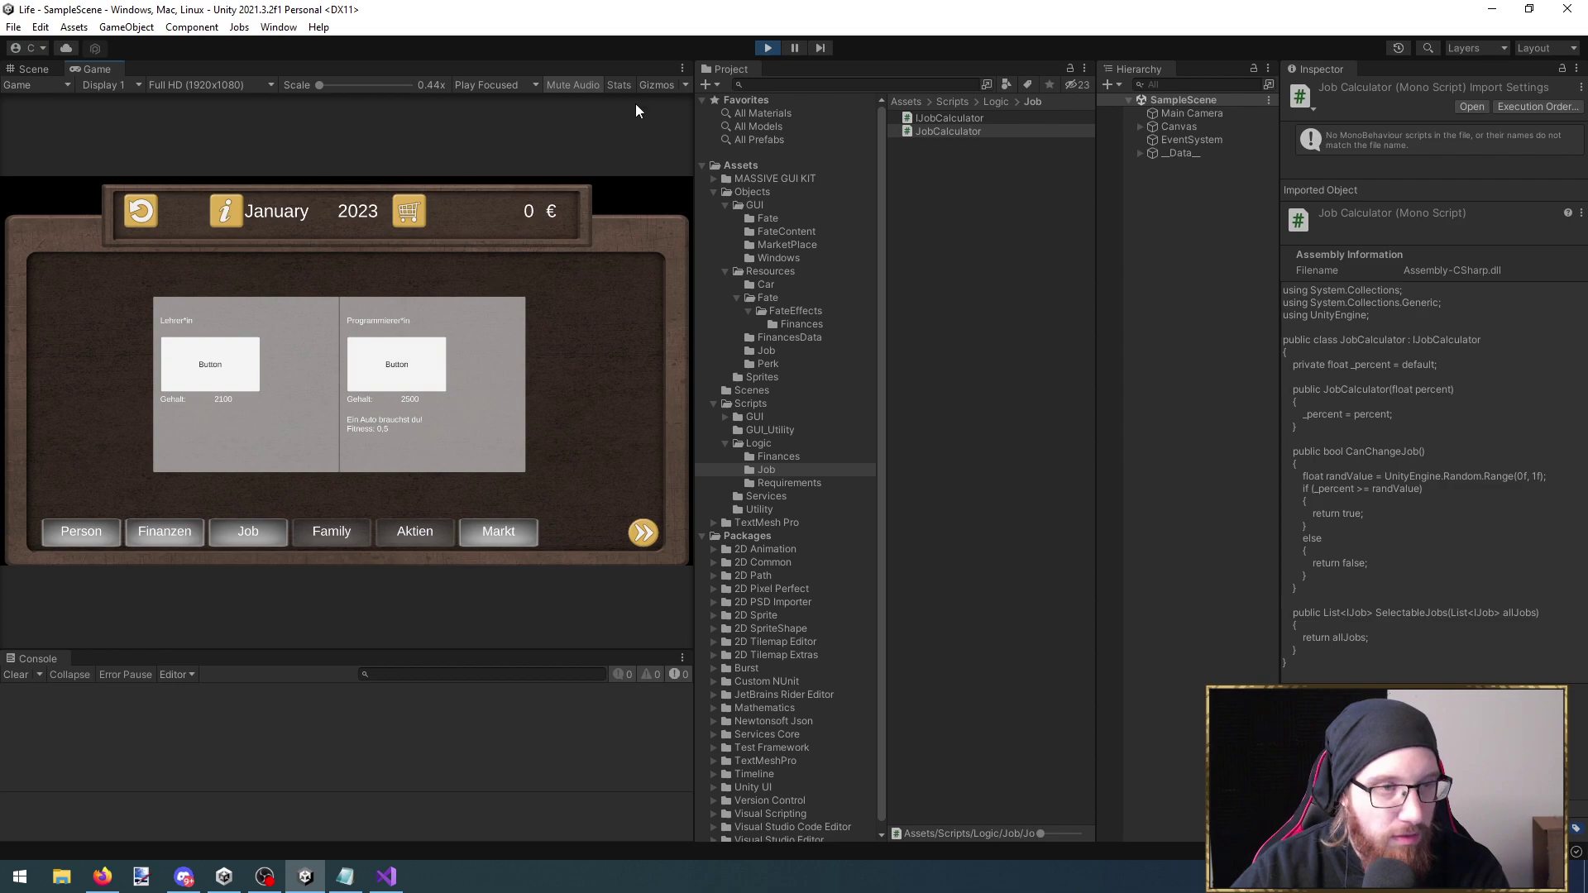
{"action": "left_click", "coordinate": [767, 47]}
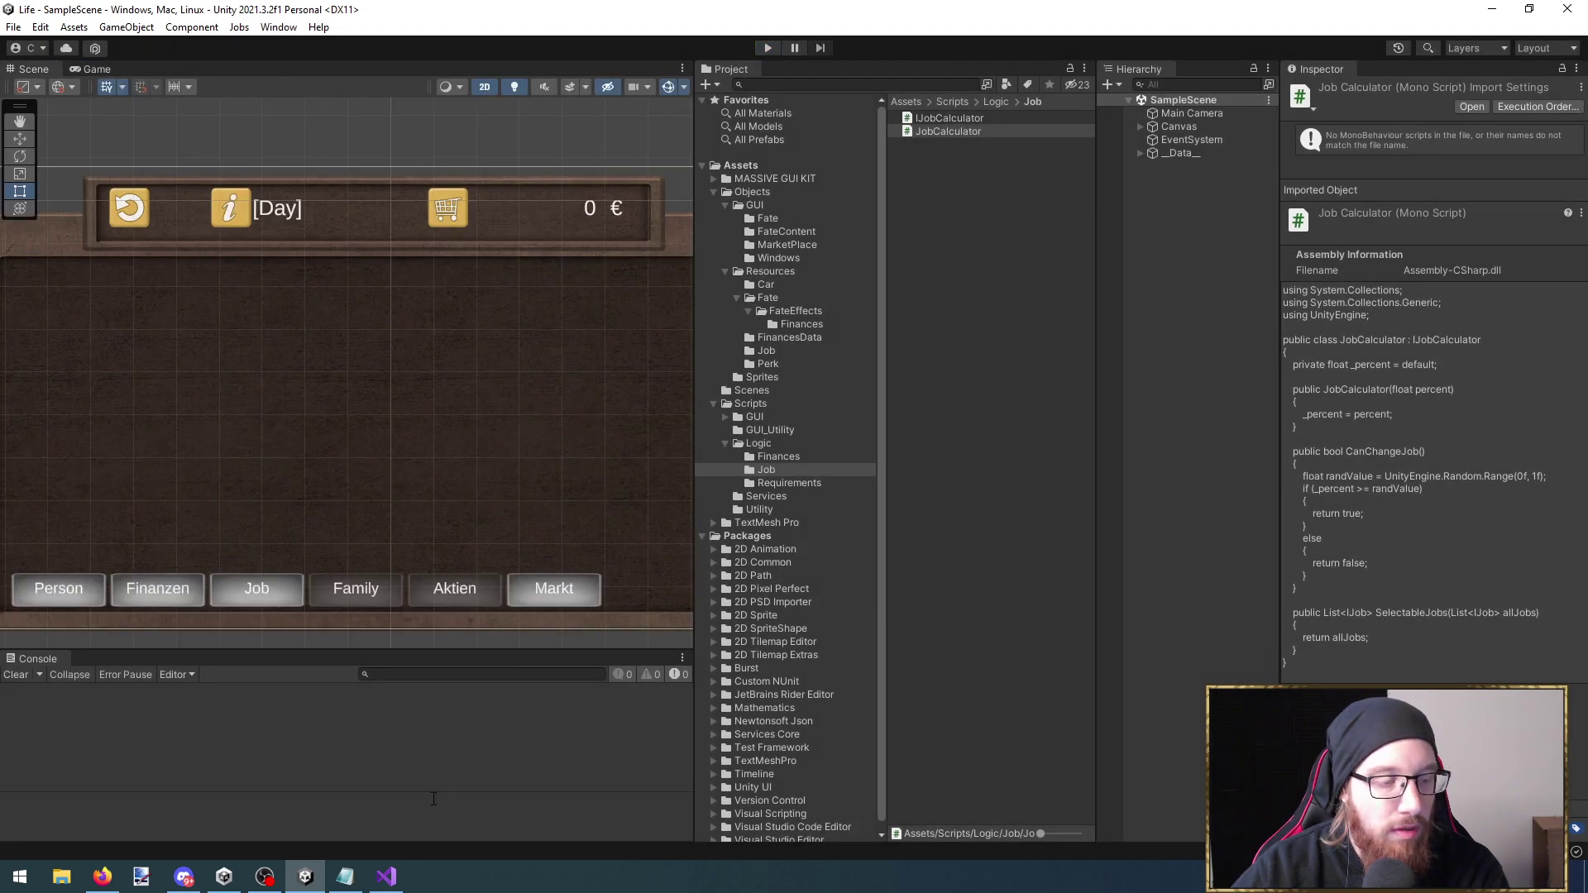
Review the SelectableJob and ChangeJob methods in Visual Studio and return to Unity
{"action": "left_click", "coordinate": [387, 876]}
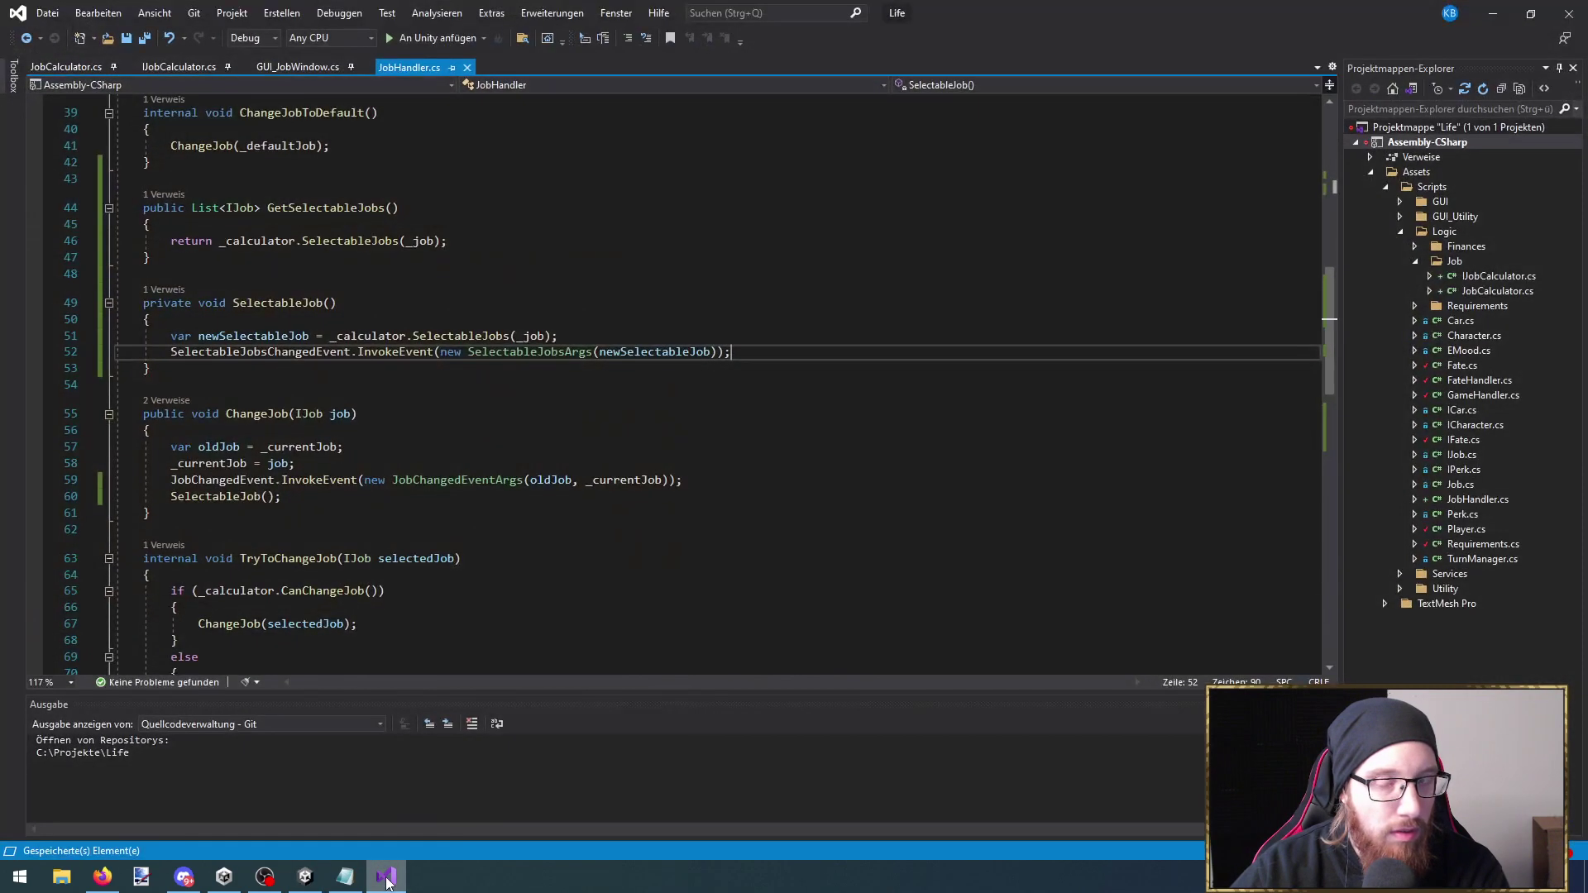
{"action": "scroll", "coordinate": [463, 542], "scroll_direction": "up", "scroll_amount": 2}
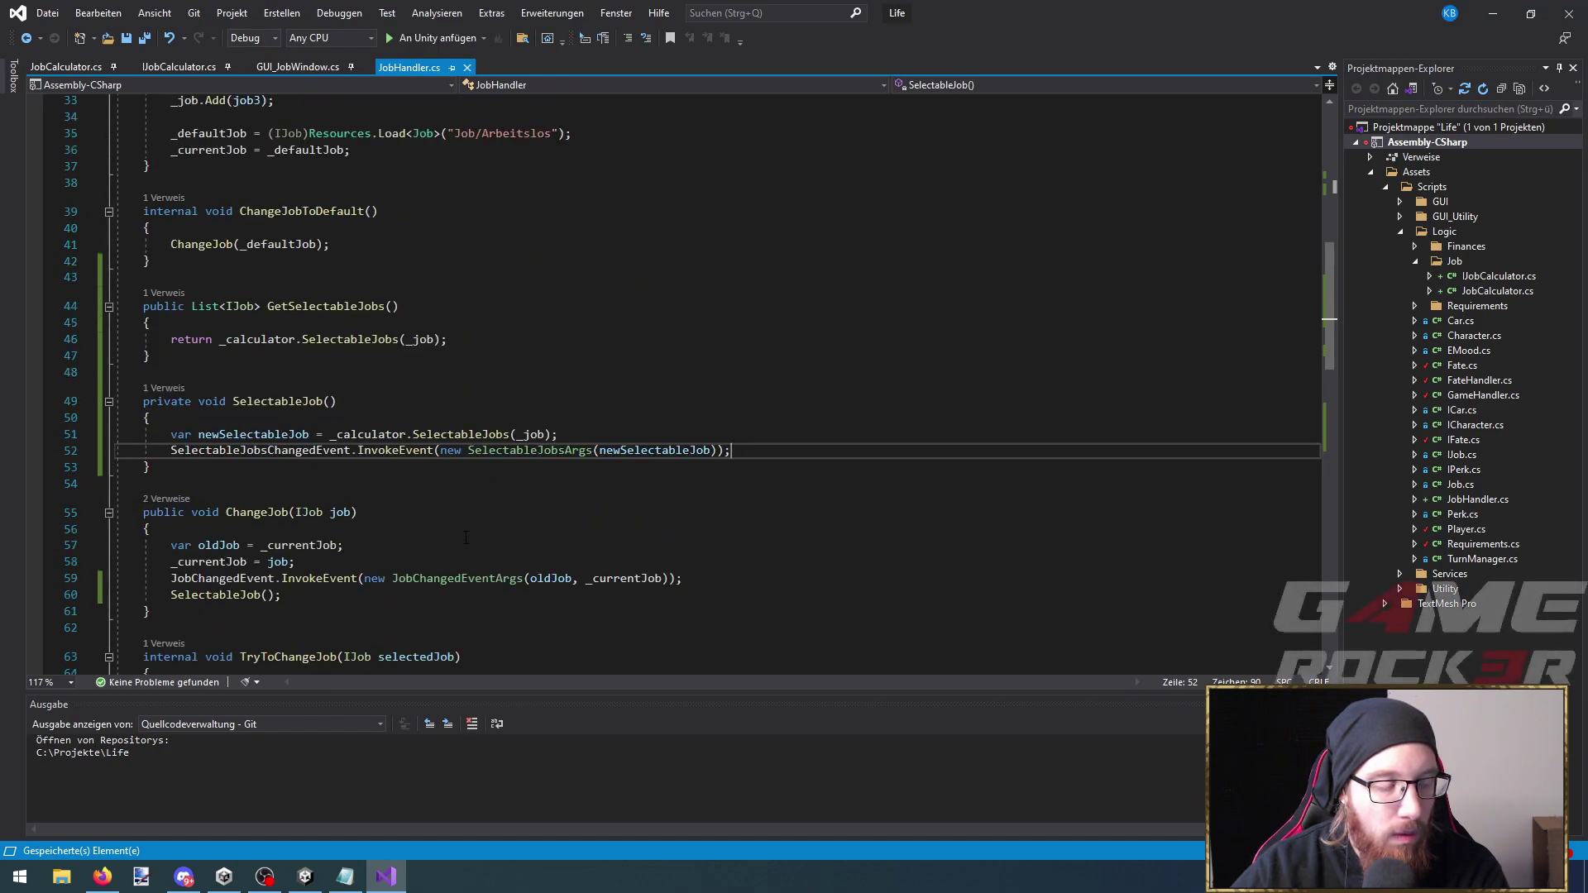
{"action": "left_click", "coordinate": [1492, 14]}
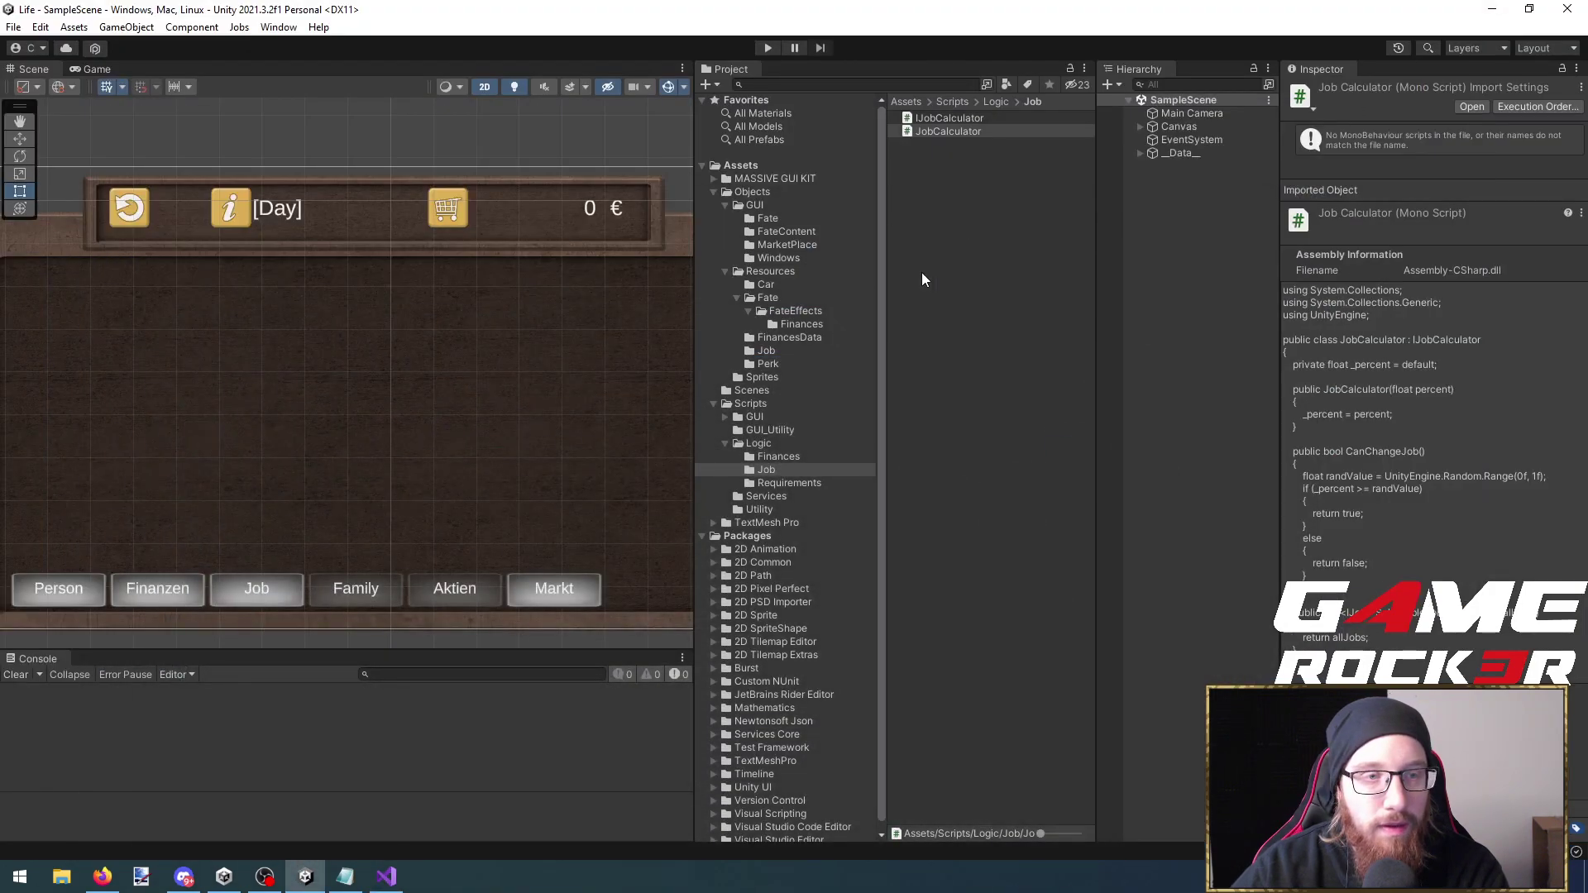
Open the Job folder under Assets/Objects/Resources in the project
{"action": "left_click", "coordinate": [1179, 153]}
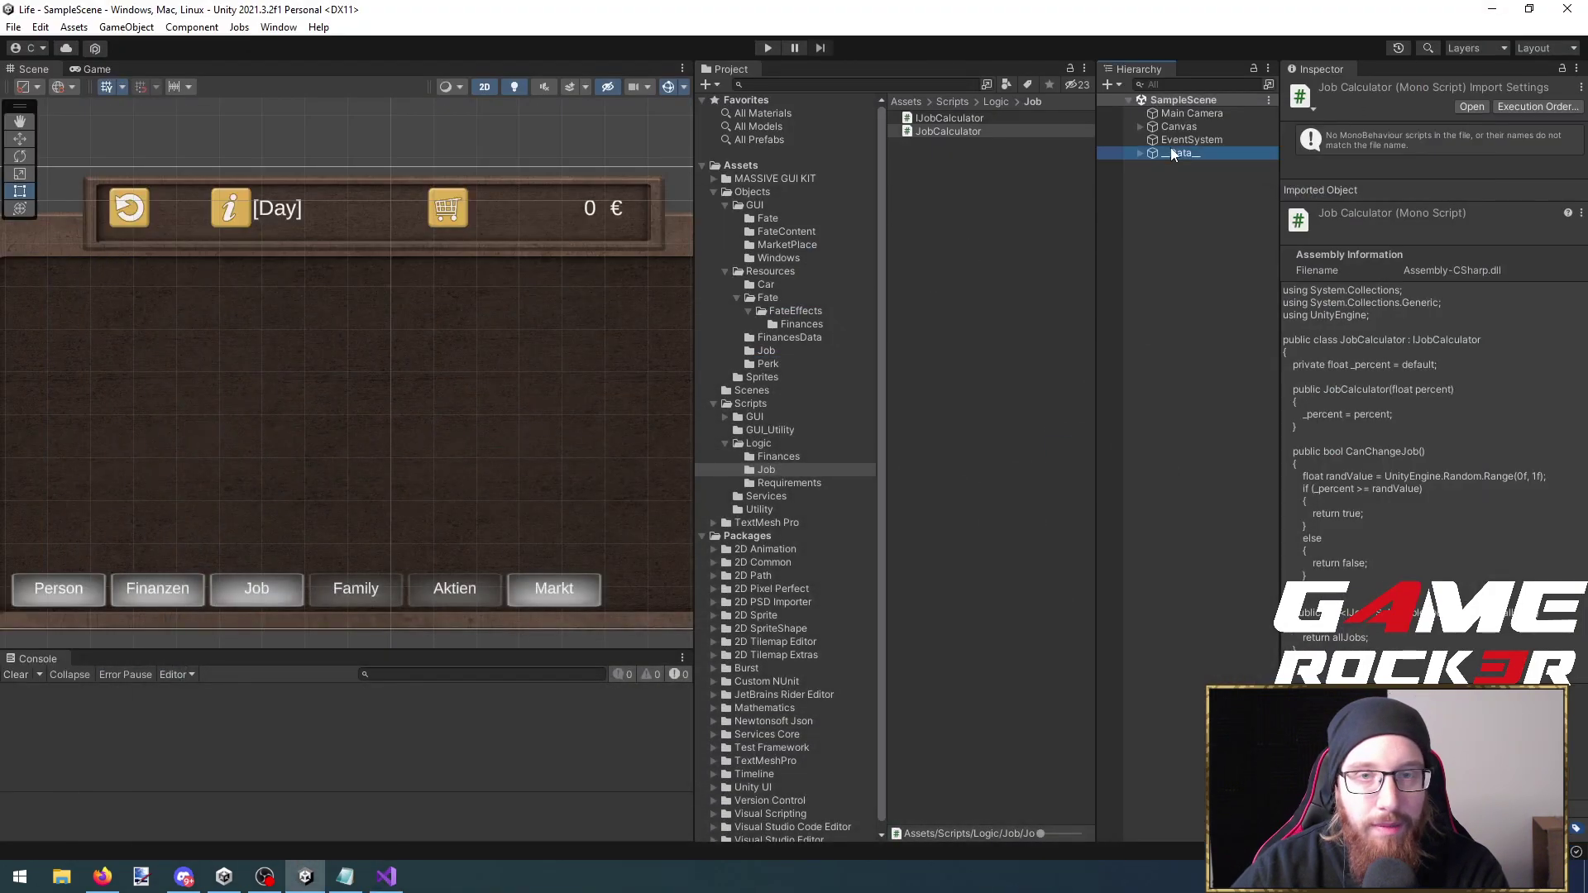
{"action": "left_click", "coordinate": [768, 218]}
{"action": "key", "text": "Left"}
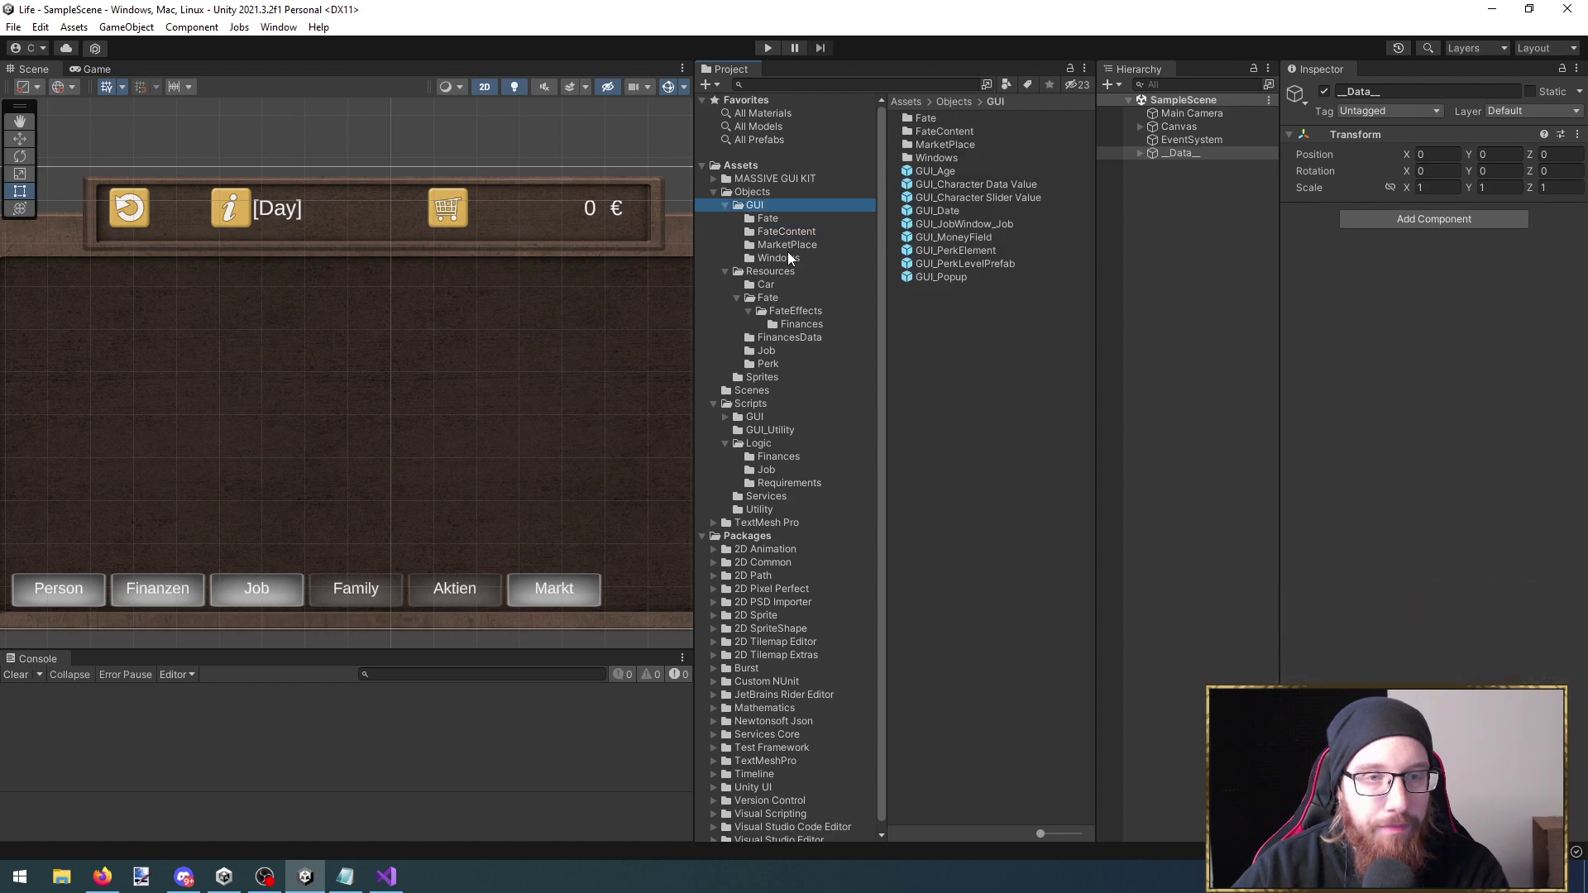
{"action": "key", "text": "Down"}
{"action": "key", "text": "Down"}
{"action": "key", "text": "Down"}
{"action": "key", "text": "Down"}
{"action": "key", "text": "Down"}
{"action": "left_click", "coordinate": [782, 350]}
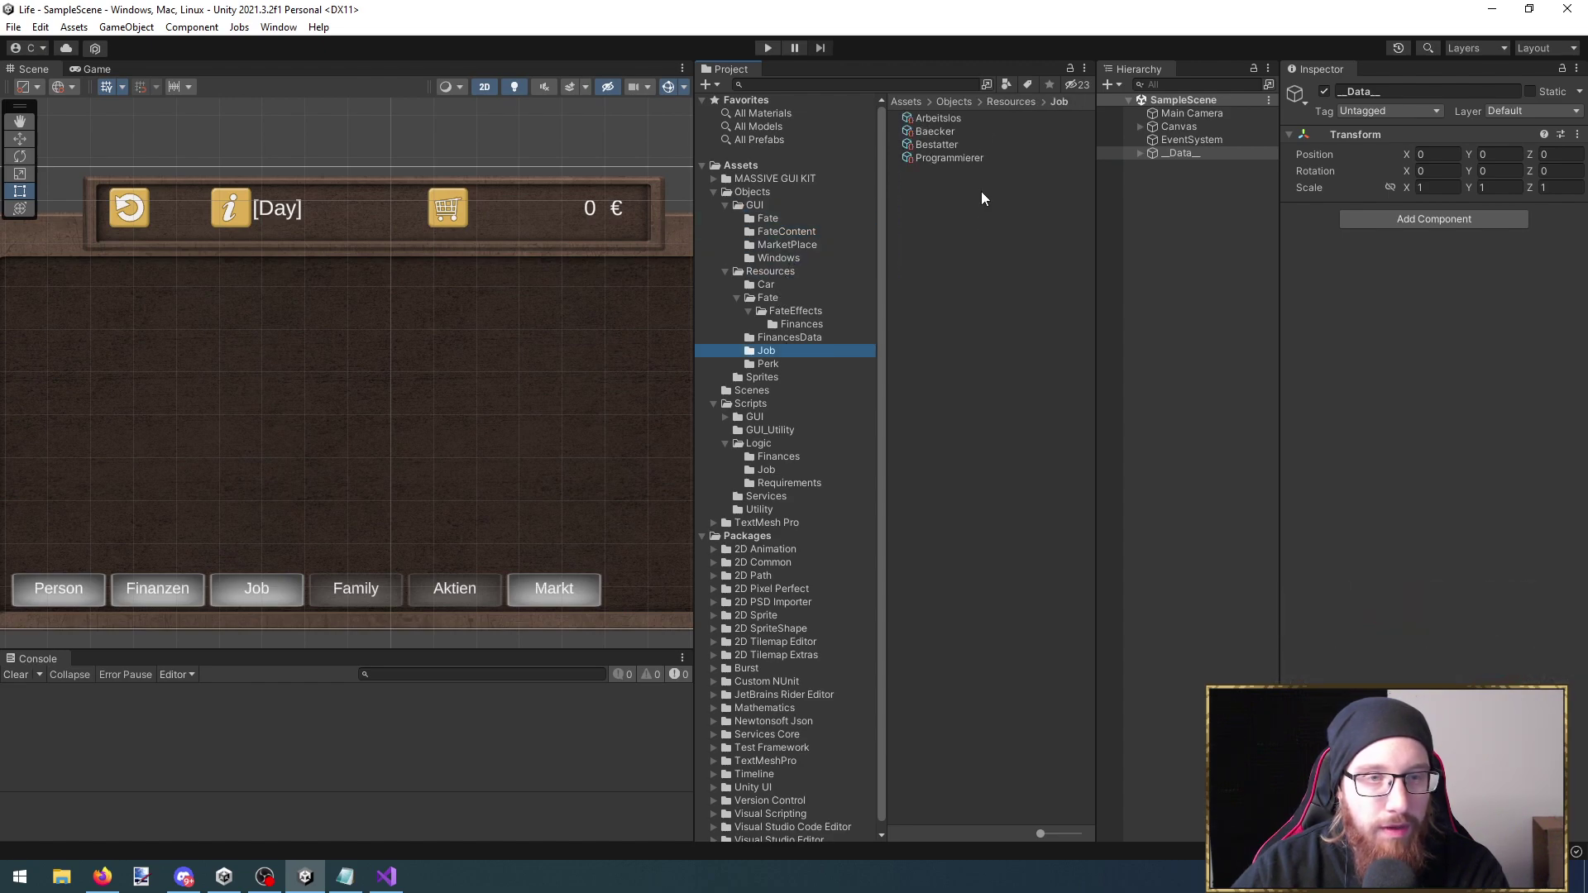
Duplicate the Programmierer job asset and name the copy Musiker
{"action": "left_click", "coordinate": [976, 158]}
{"action": "key", "text": "ctrl+d"}
{"action": "key", "text": "F2"}
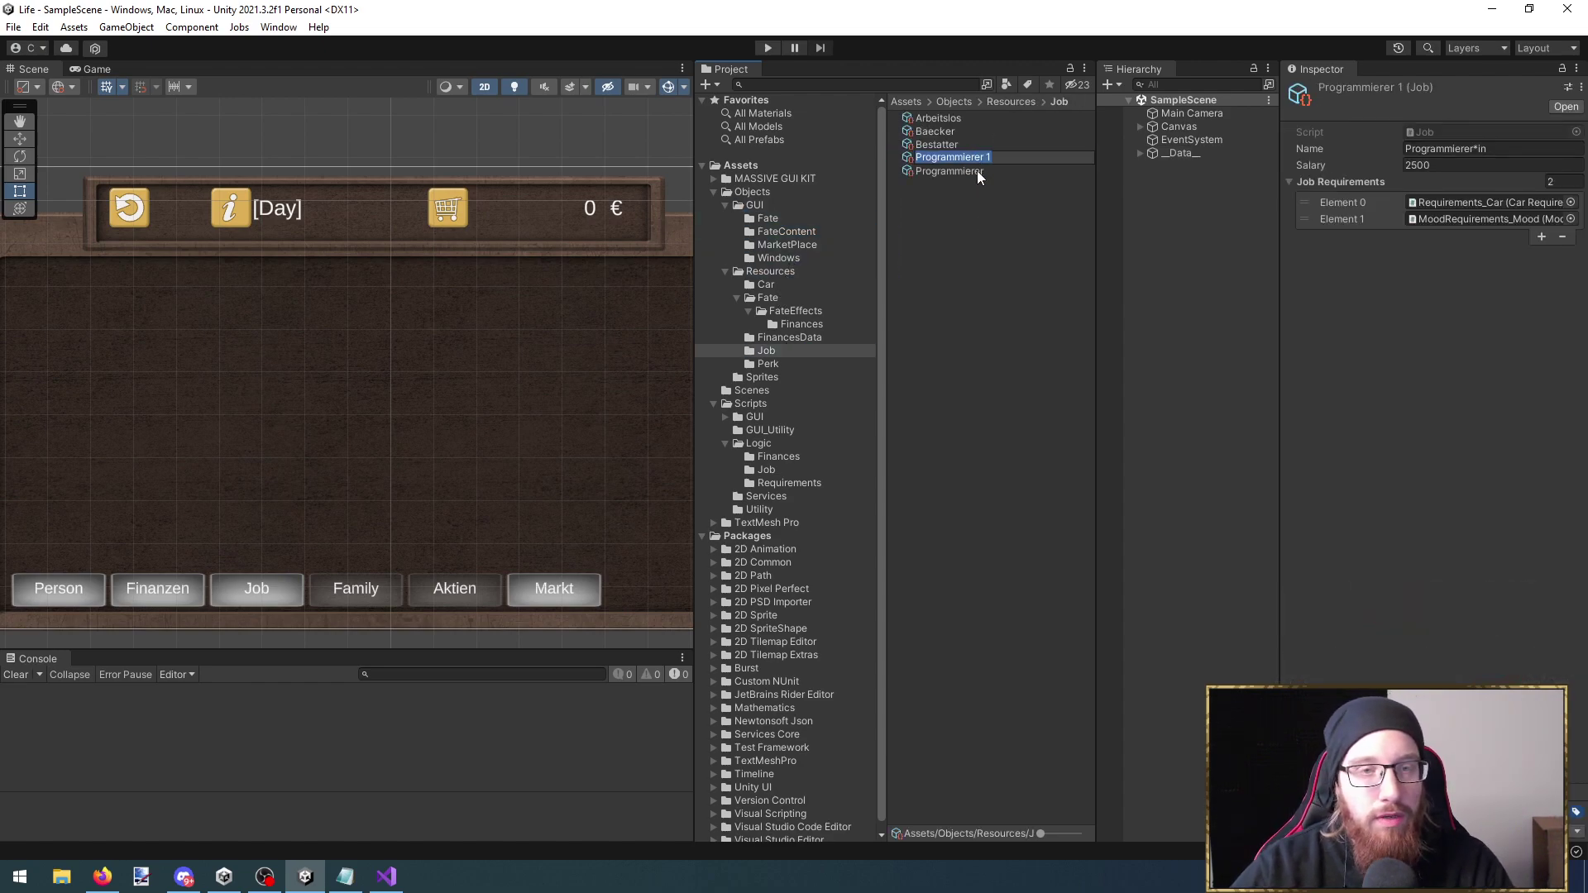
{"action": "type", "text": "Musiker"}
{"action": "key", "text": "Return"}
Duplicate the Musiker job asset and name the copy Sozial Arbeiter
{"action": "key", "text": "ctrl+d"}
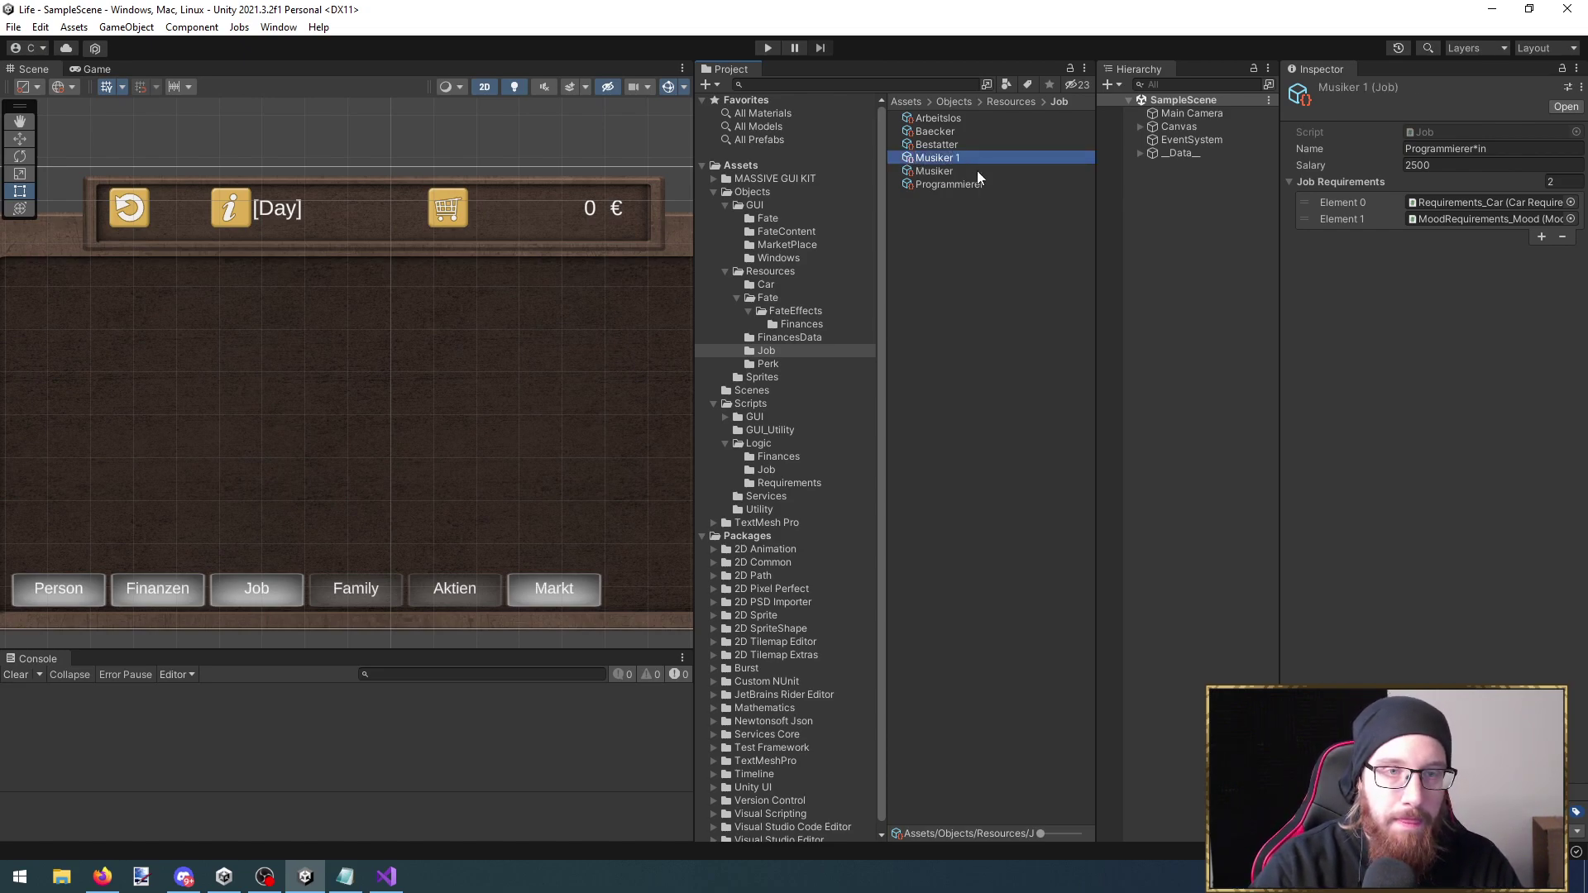
{"action": "key", "text": "F2"}
{"action": "type", "text": "Sozial Arbeiter"}
{"action": "key", "text": "Return"}
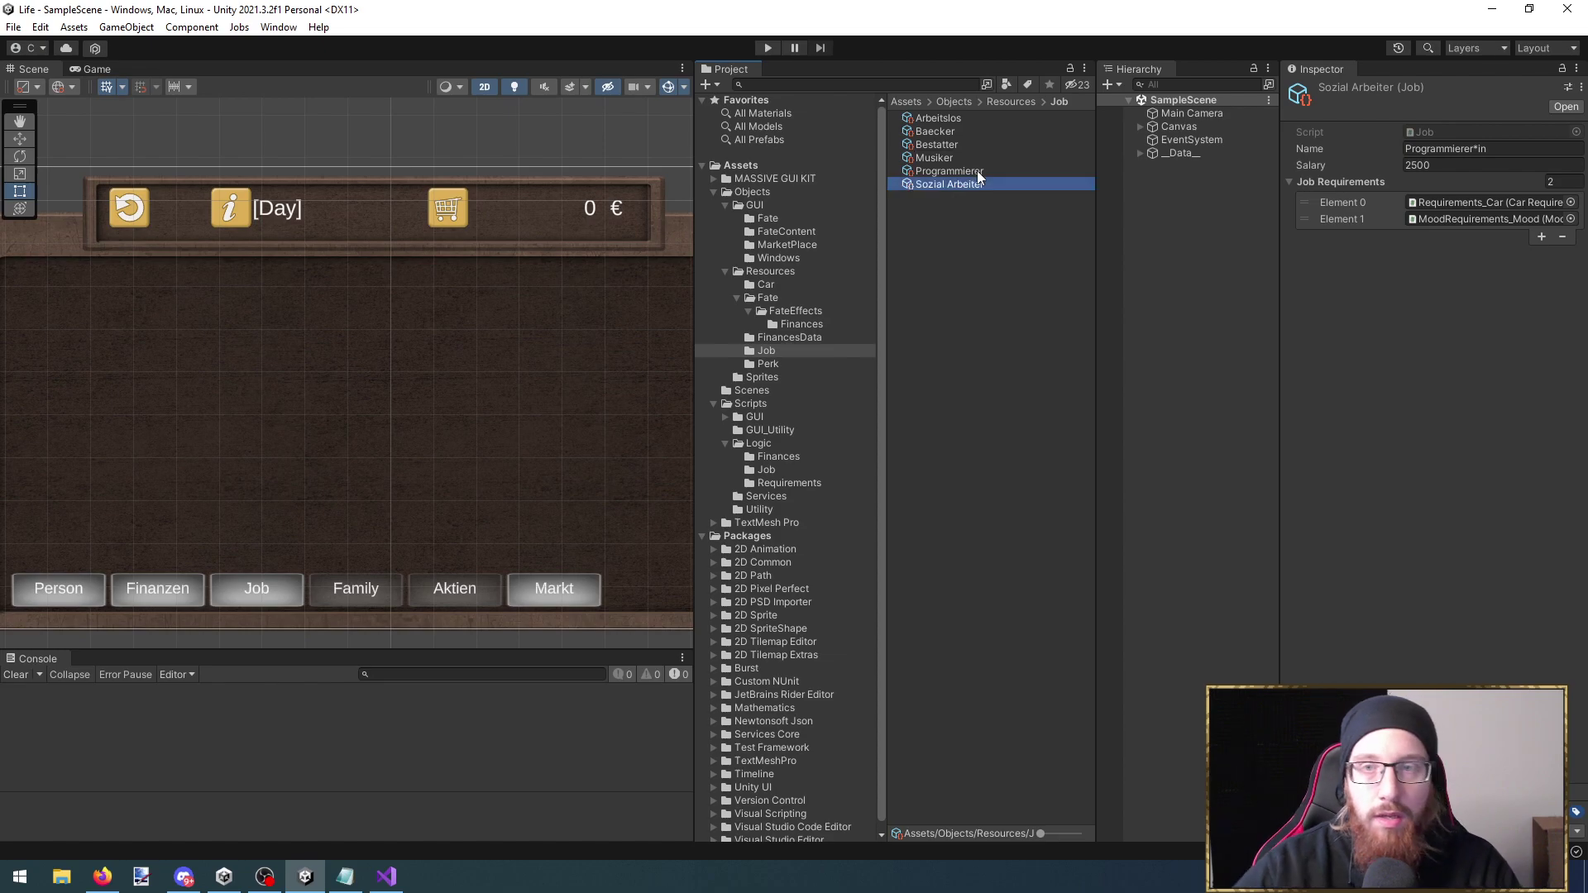
Set the Name value of the Sozial Arbeiter job asset to Sozial Arbeiter*in
{"action": "left_click", "coordinate": [1458, 148]}
{"action": "type", "text": "MN"}
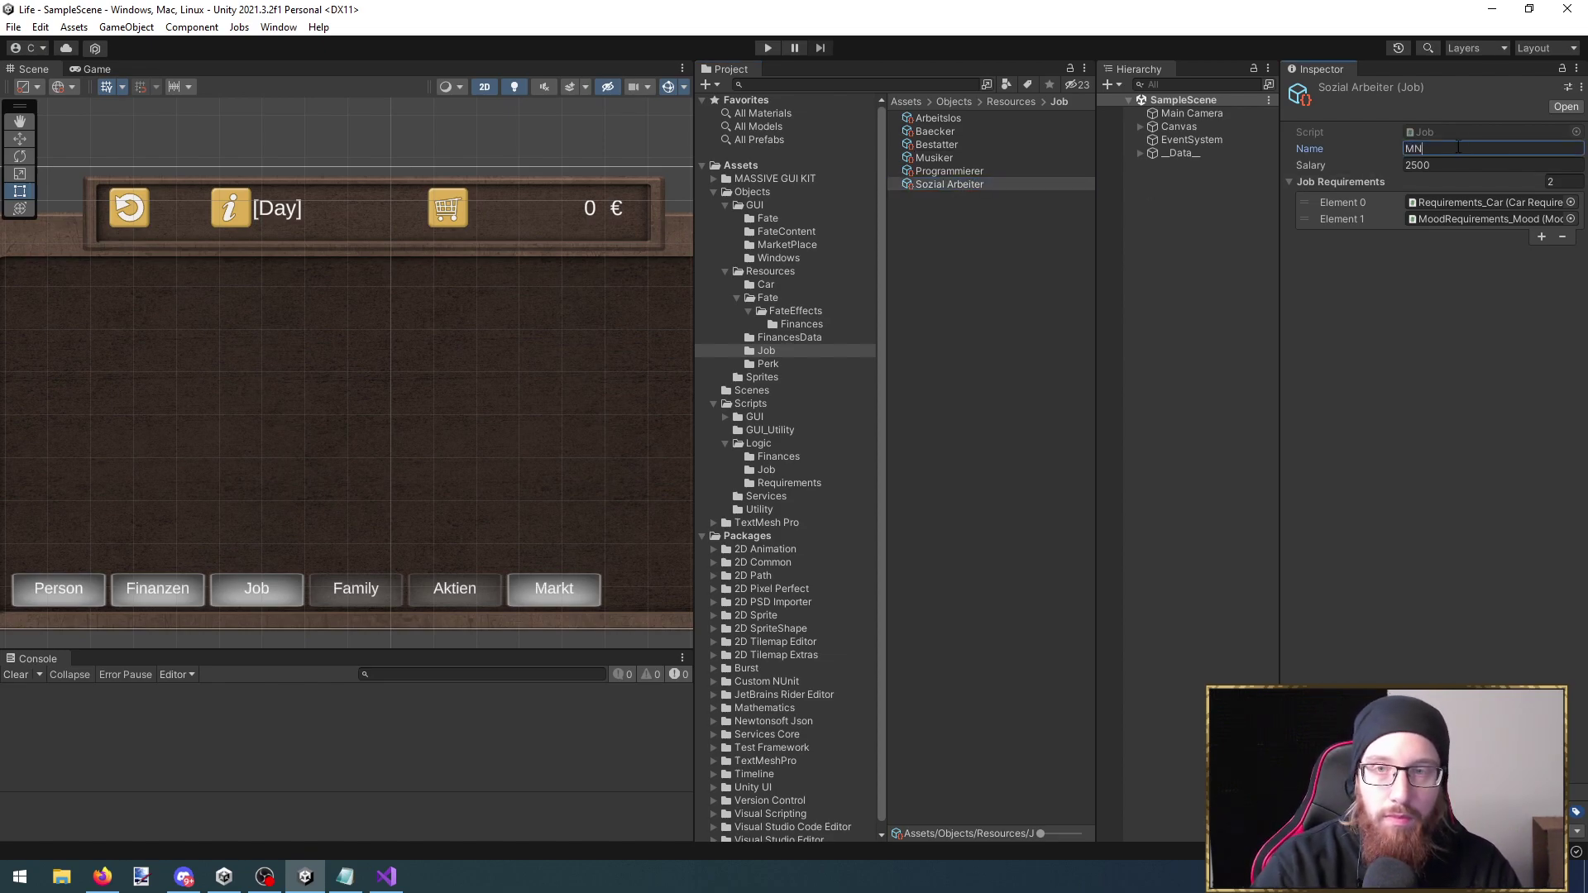
{"action": "type", "text": "siker"}
{"action": "key", "text": "ctrl+a"}
{"action": "type", "text": "S"}
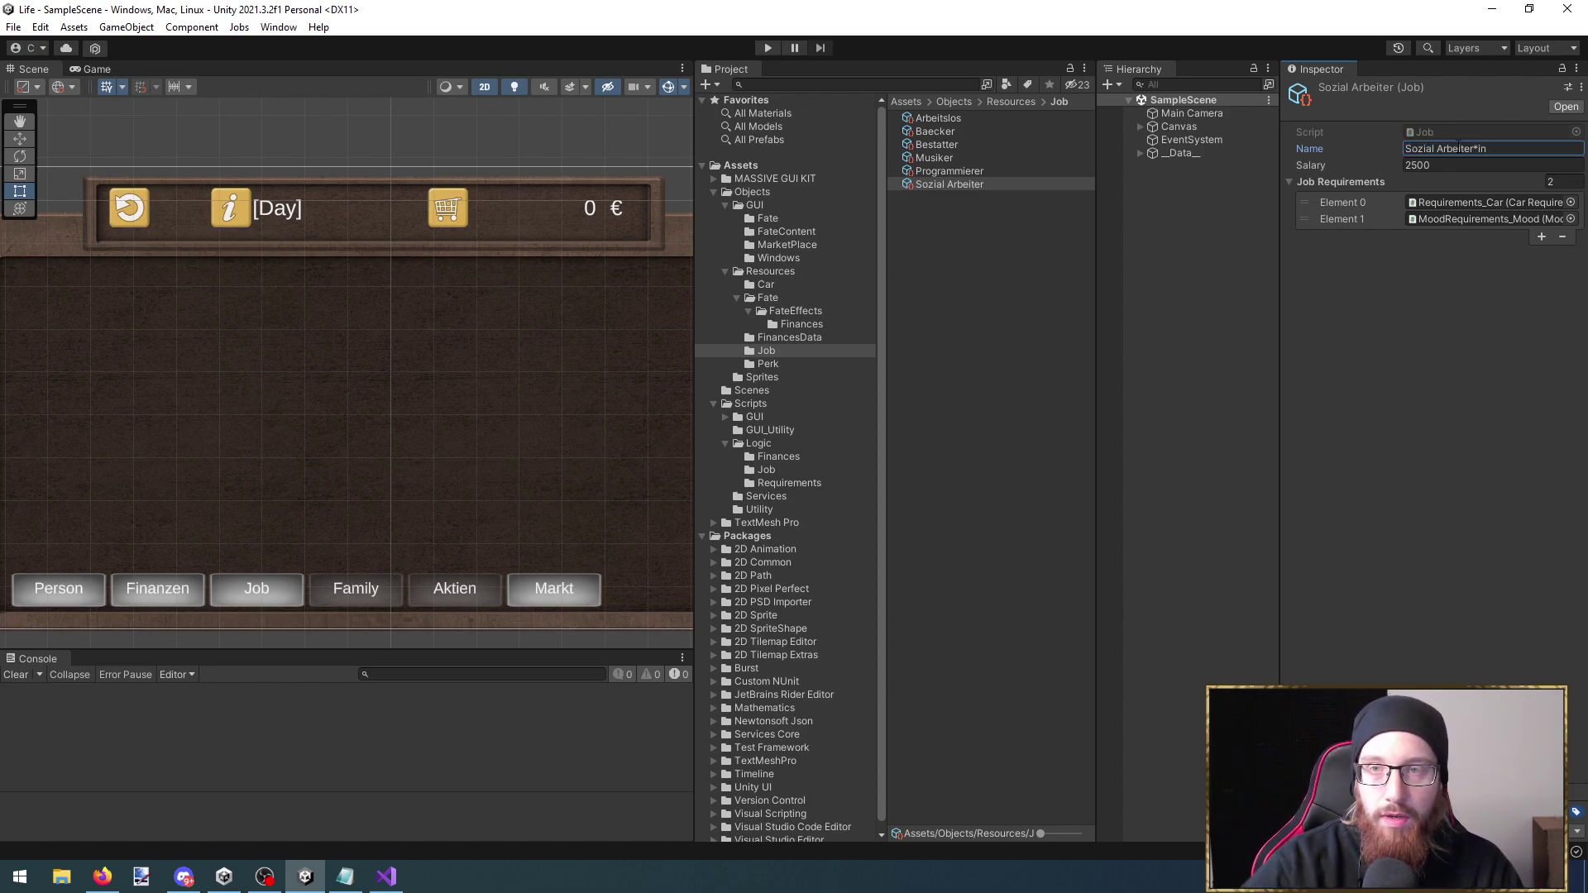
Set the Musiker job asset's Name to Musiker*in and its Salary to 600
{"action": "left_click", "coordinate": [997, 158]}
{"action": "left_click", "coordinate": [1443, 150]}
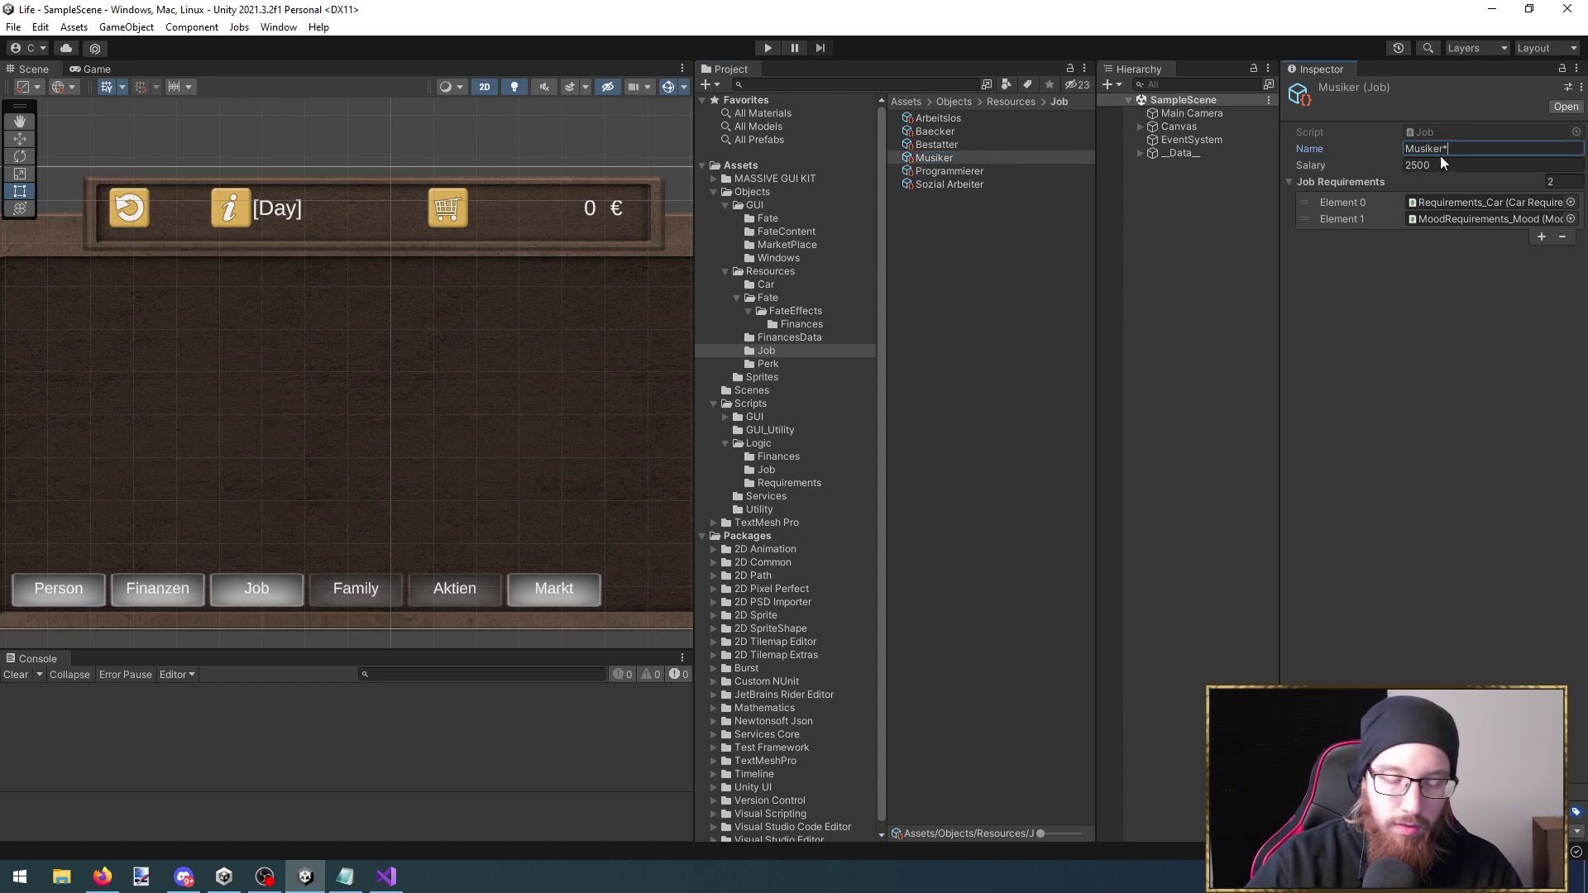
{"action": "key", "text": "Tab"}
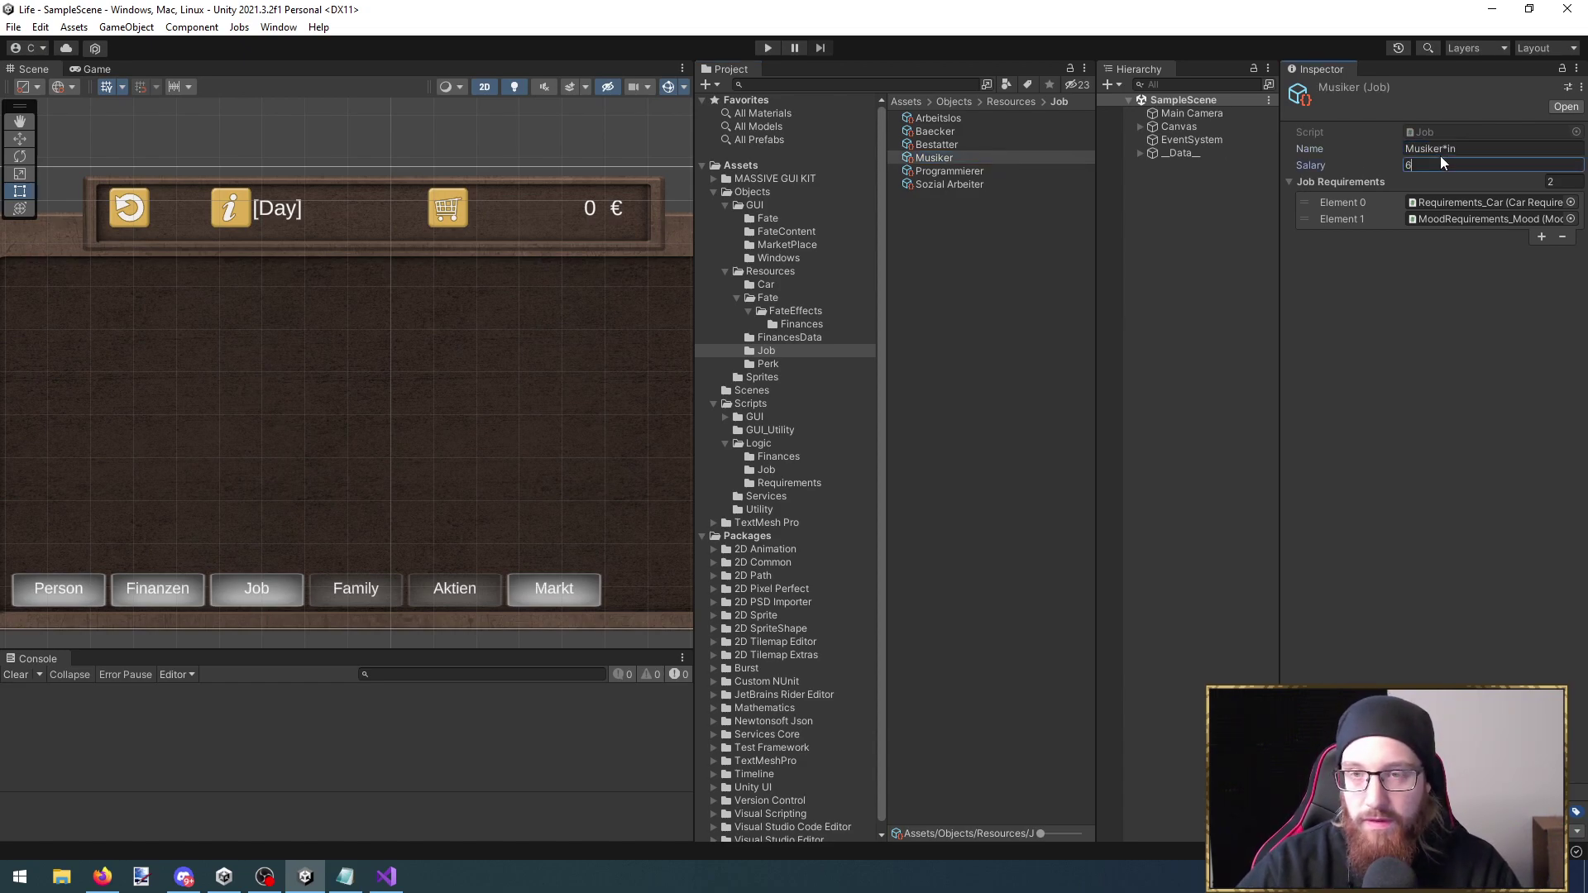
{"action": "type", "text": "600"}
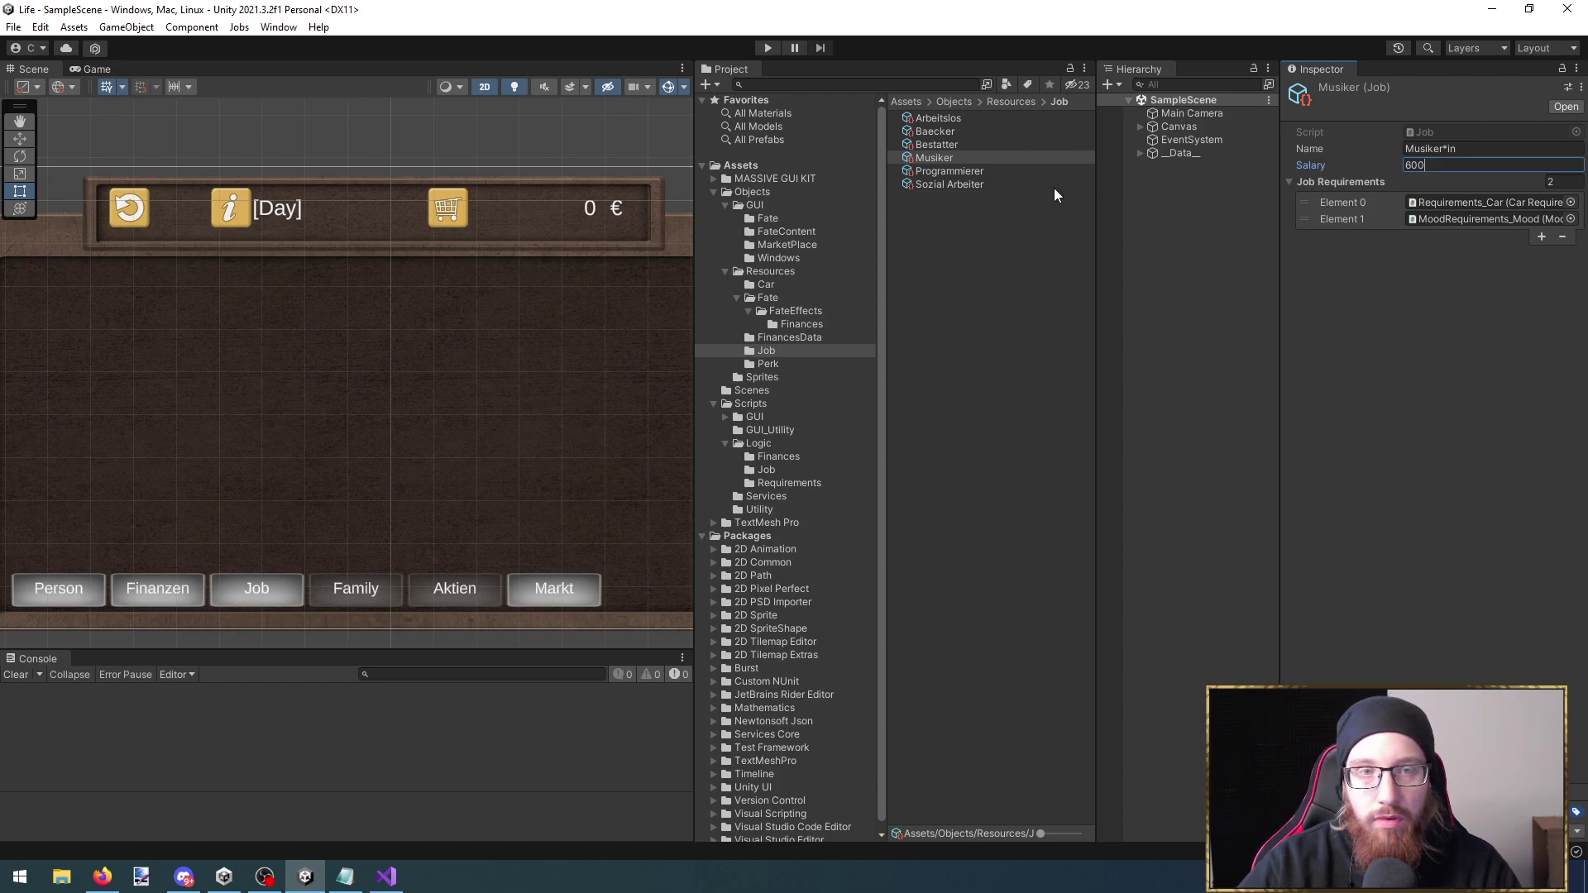
Remove both job requirements from the Musiker asset
{"action": "left_click", "coordinate": [1321, 205]}
{"action": "left_click", "coordinate": [1562, 220]}
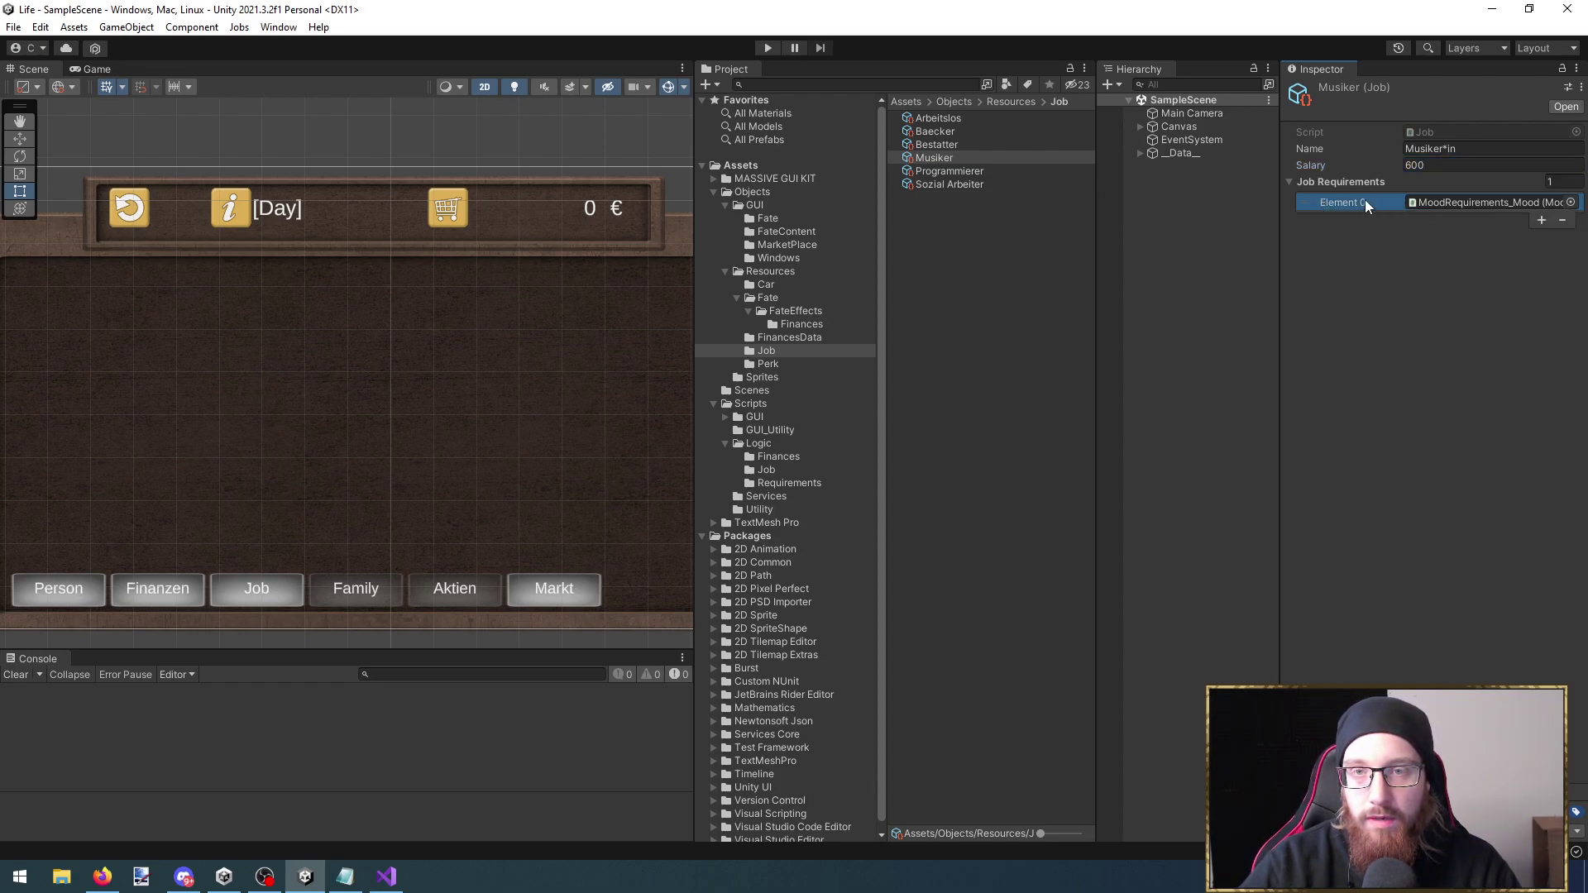
{"action": "left_click", "coordinate": [1562, 220]}
Set the Sozial Arbeiter asset's Salary to 1800 and remove both of its job requirements
{"action": "left_click", "coordinate": [951, 184]}
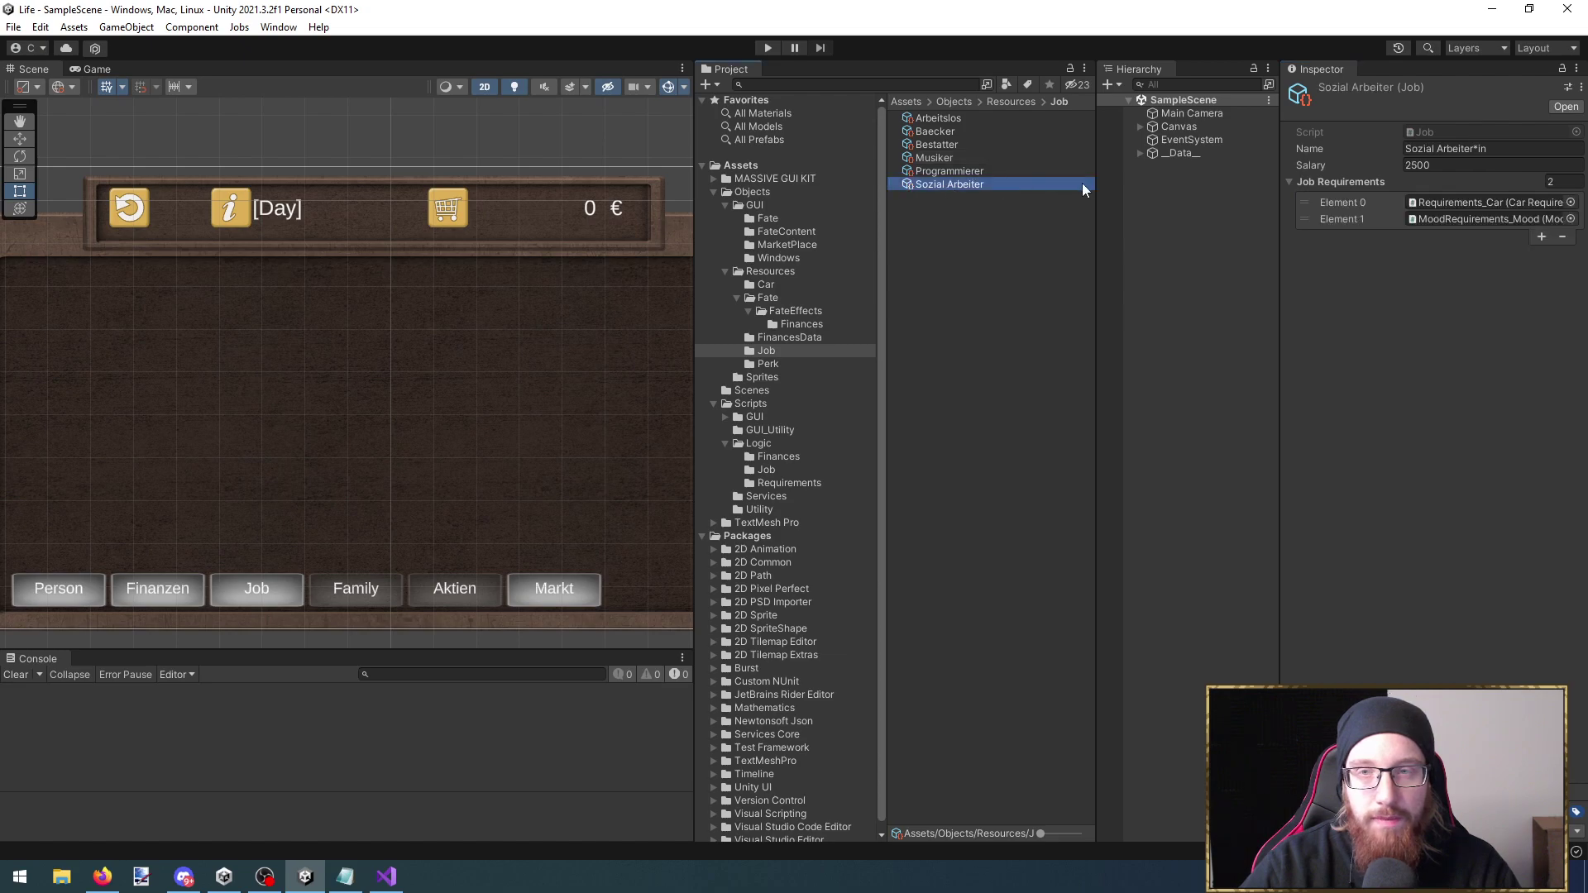
{"action": "left_click", "coordinate": [1434, 166]}
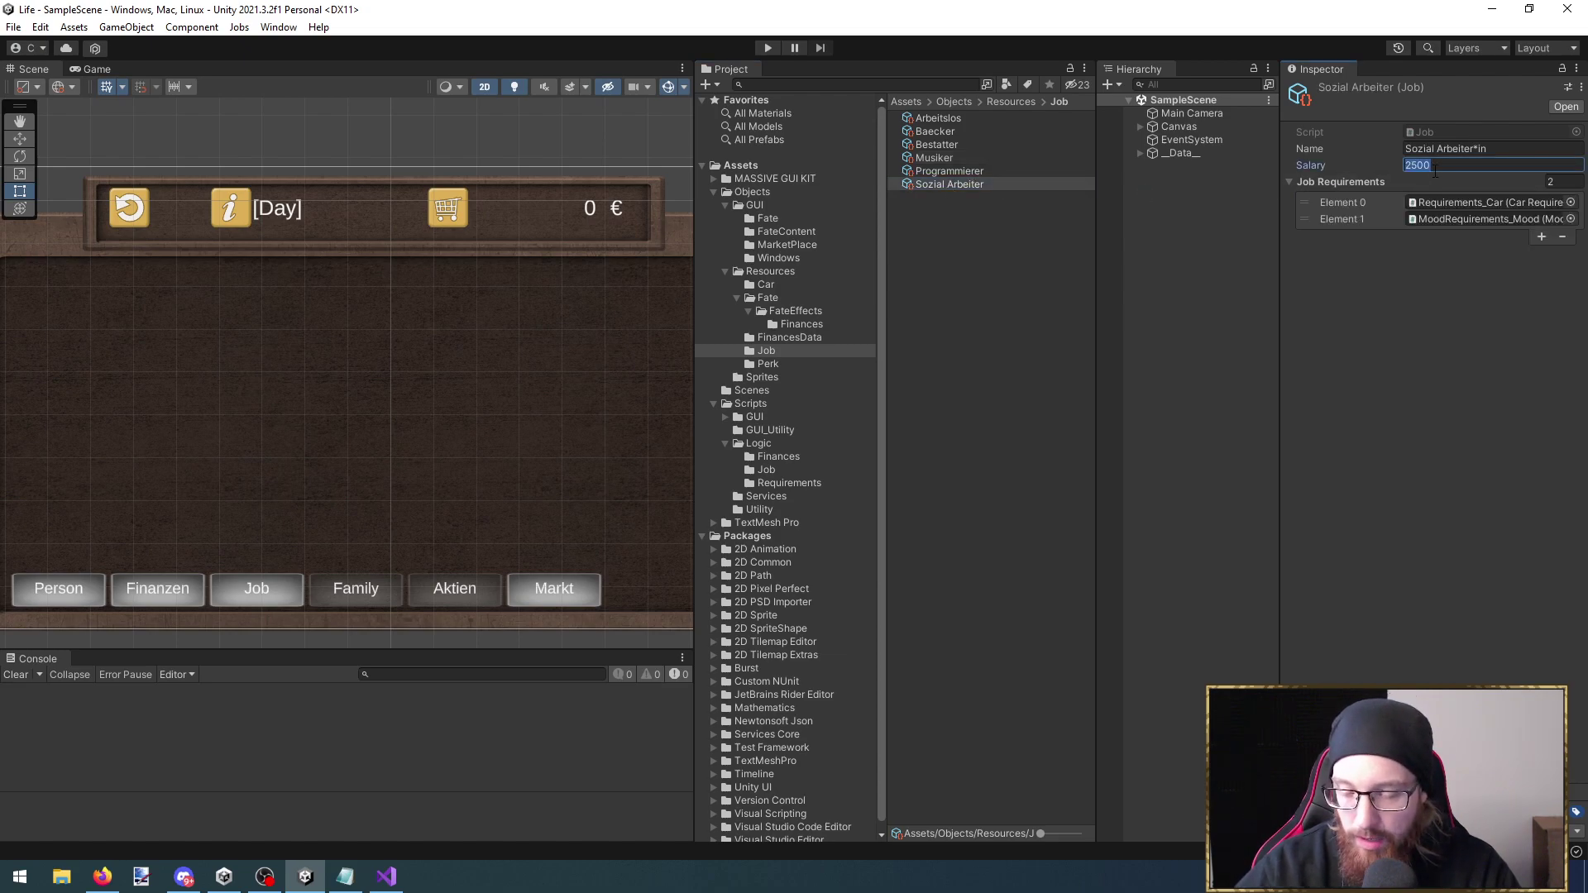
{"action": "type", "text": "18002"}
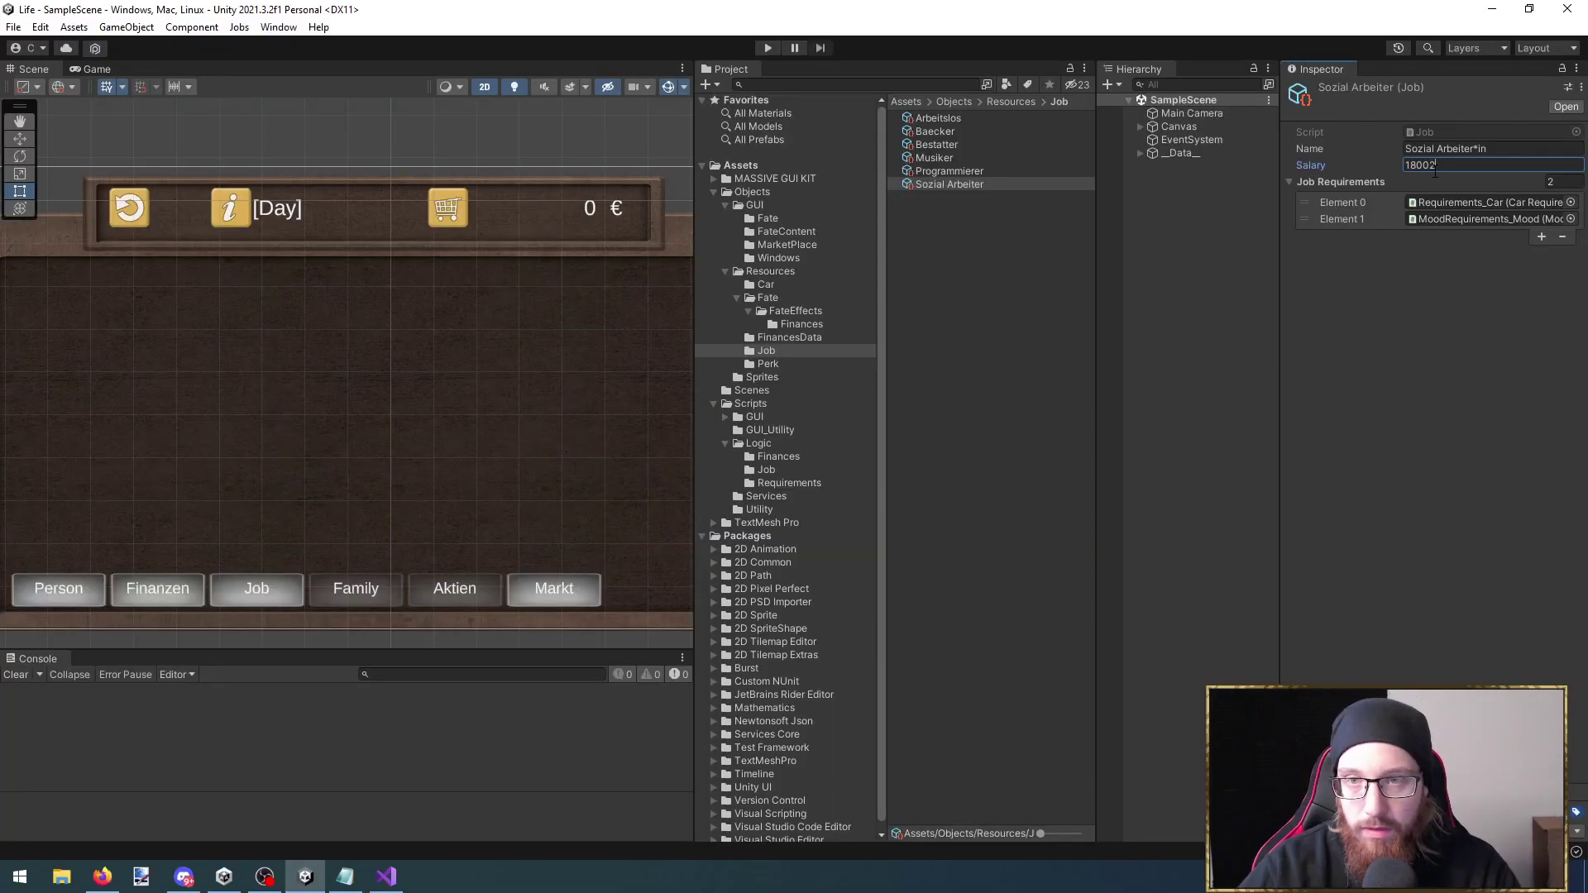
{"action": "key", "text": "BackSpace"}
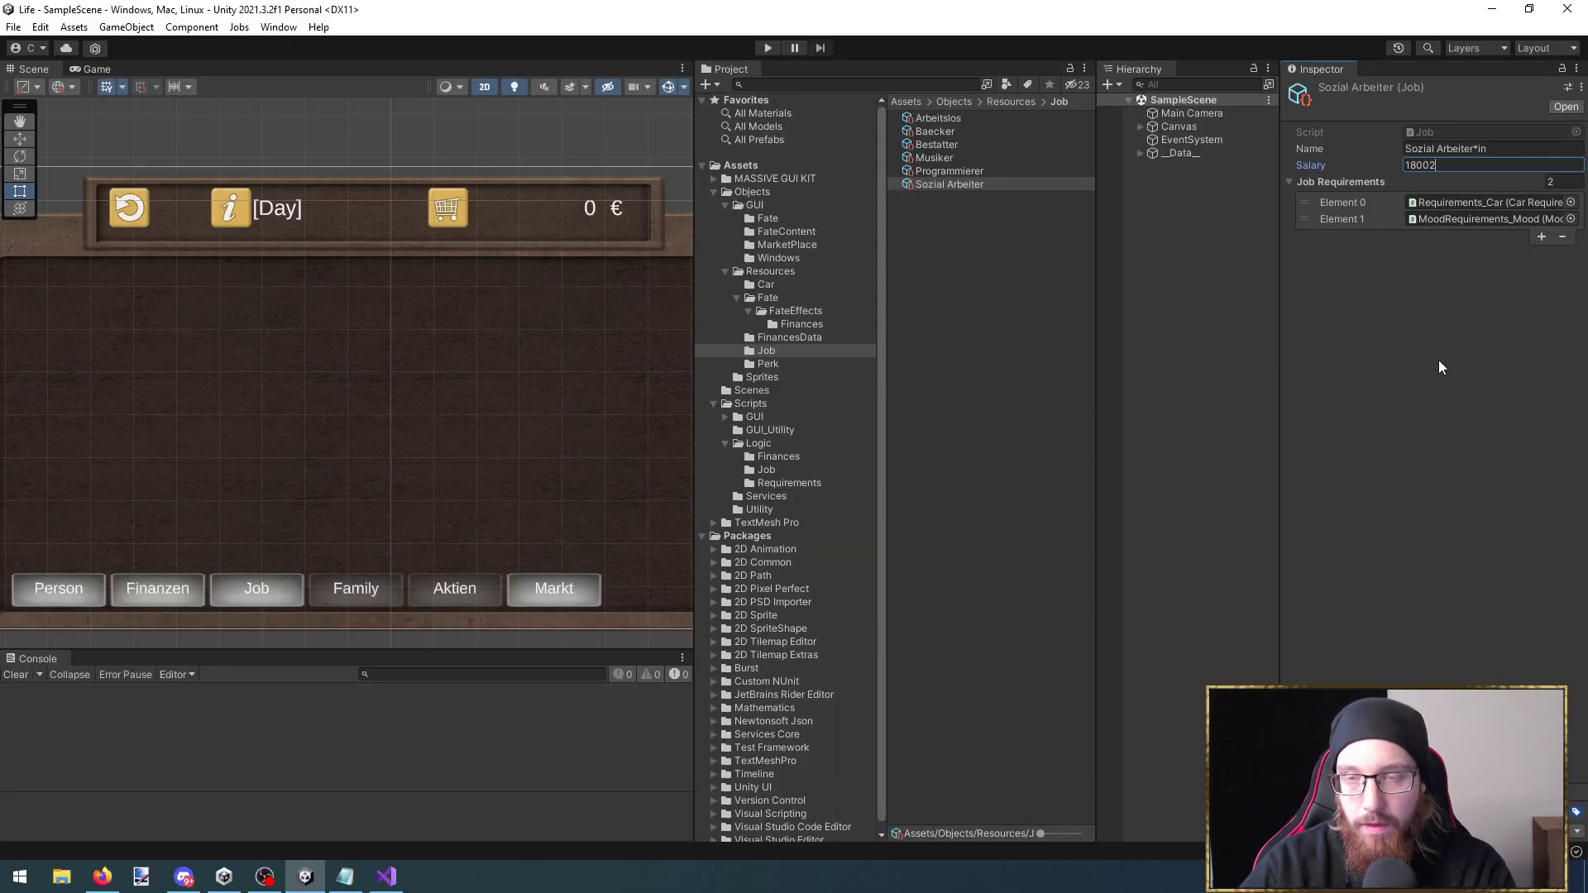
{"action": "left_click", "coordinate": [1364, 204]}
{"action": "left_click", "coordinate": [1562, 238]}
{"action": "left_click", "coordinate": [1562, 220]}
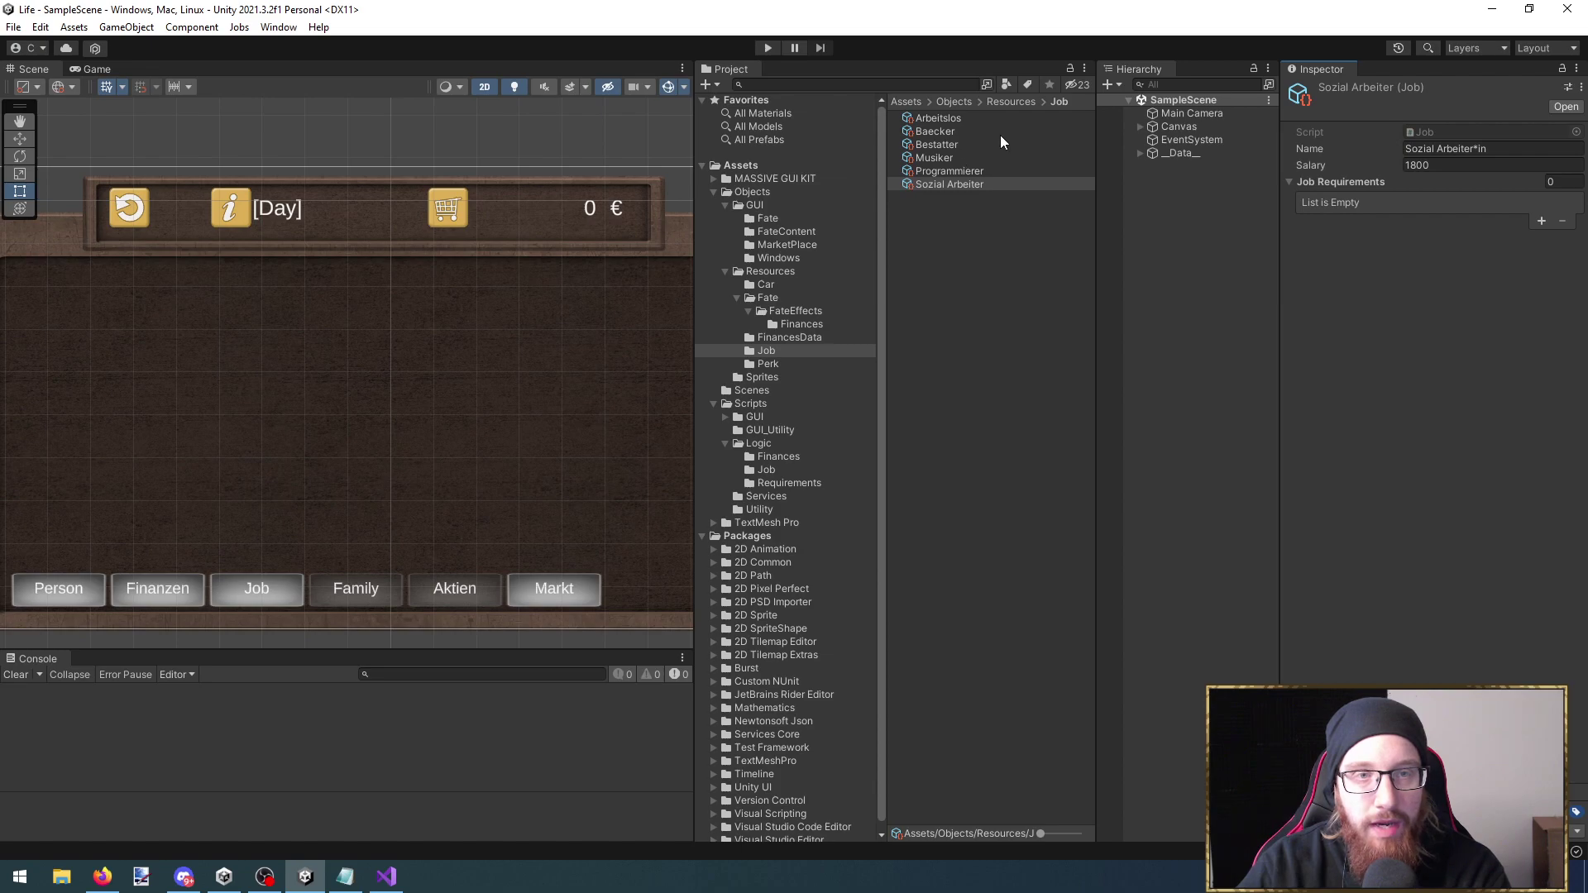
Expand __Data__ in the scene and examine the GameManager object's component settings
{"action": "left_click", "coordinate": [1199, 154]}
{"action": "key", "text": "Right"}
{"action": "left_click", "coordinate": [1207, 180]}
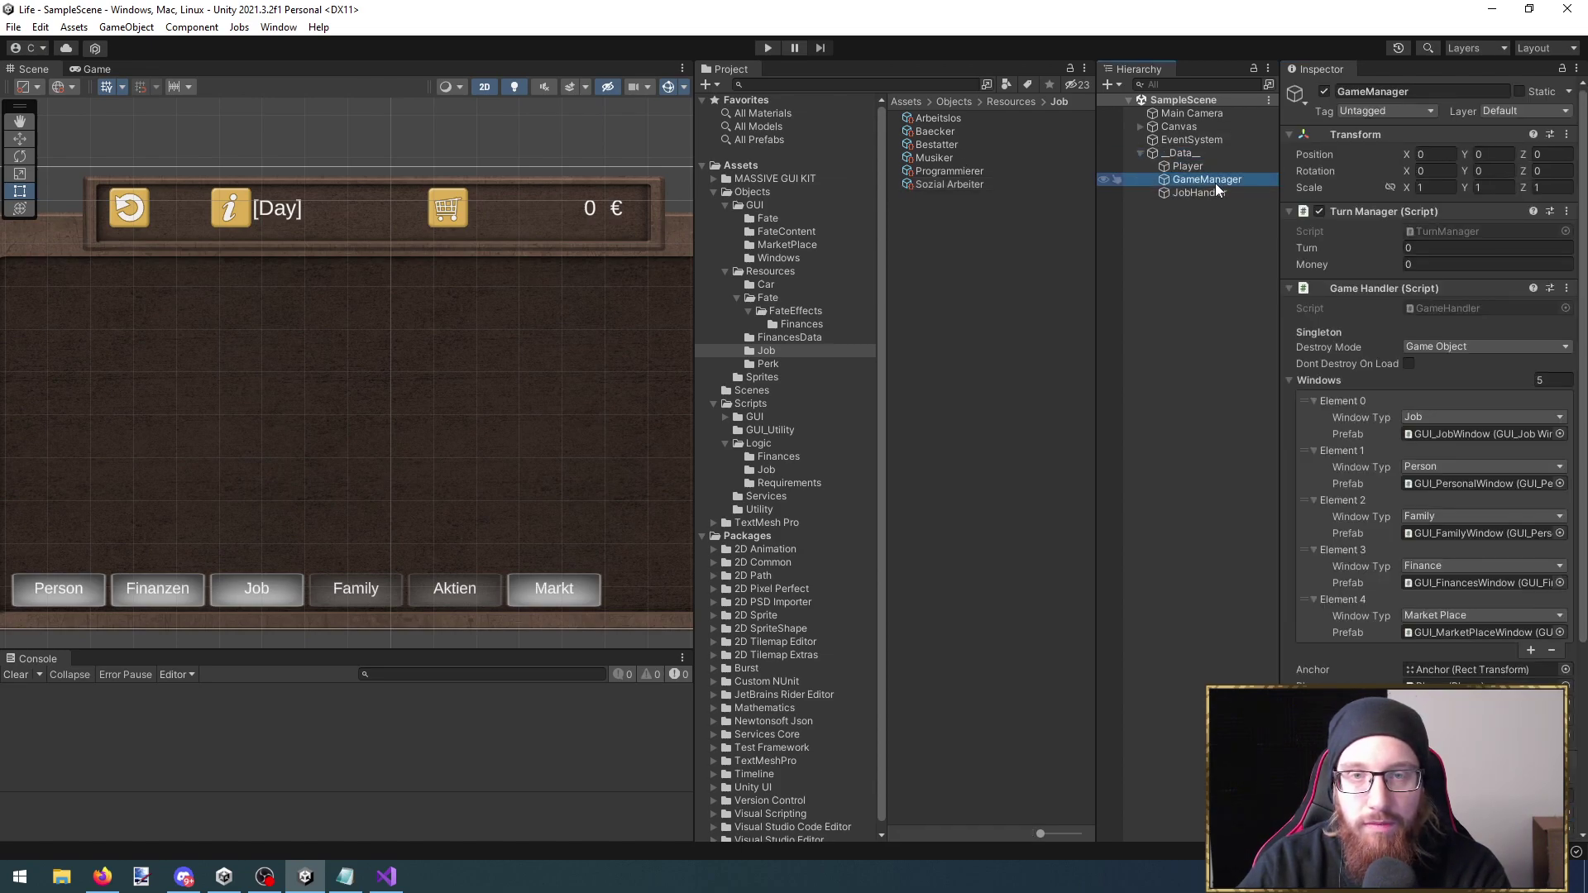
{"action": "scroll", "coordinate": [1414, 569], "scroll_direction": "down", "scroll_amount": 3}
{"action": "scroll", "coordinate": [1414, 569], "scroll_direction": "down", "scroll_amount": 2}
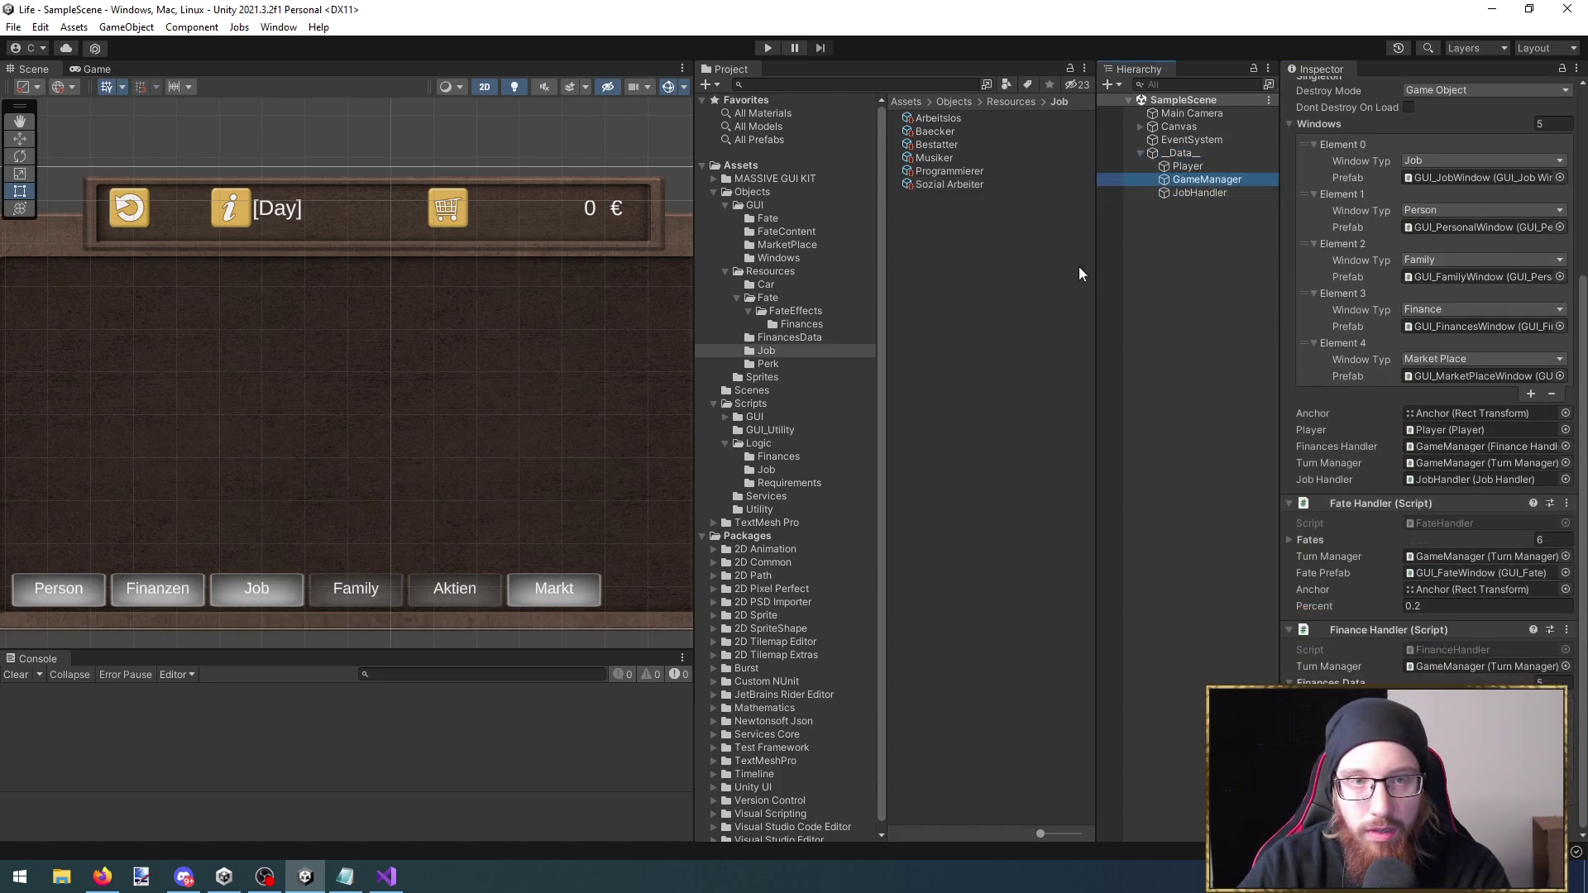
Switch to Visual Studio, look through JobCalculator.cs and GUI_JobWindow.cs, and locate the job loading lines in JobHandler's Start method
{"action": "left_click", "coordinate": [386, 877]}
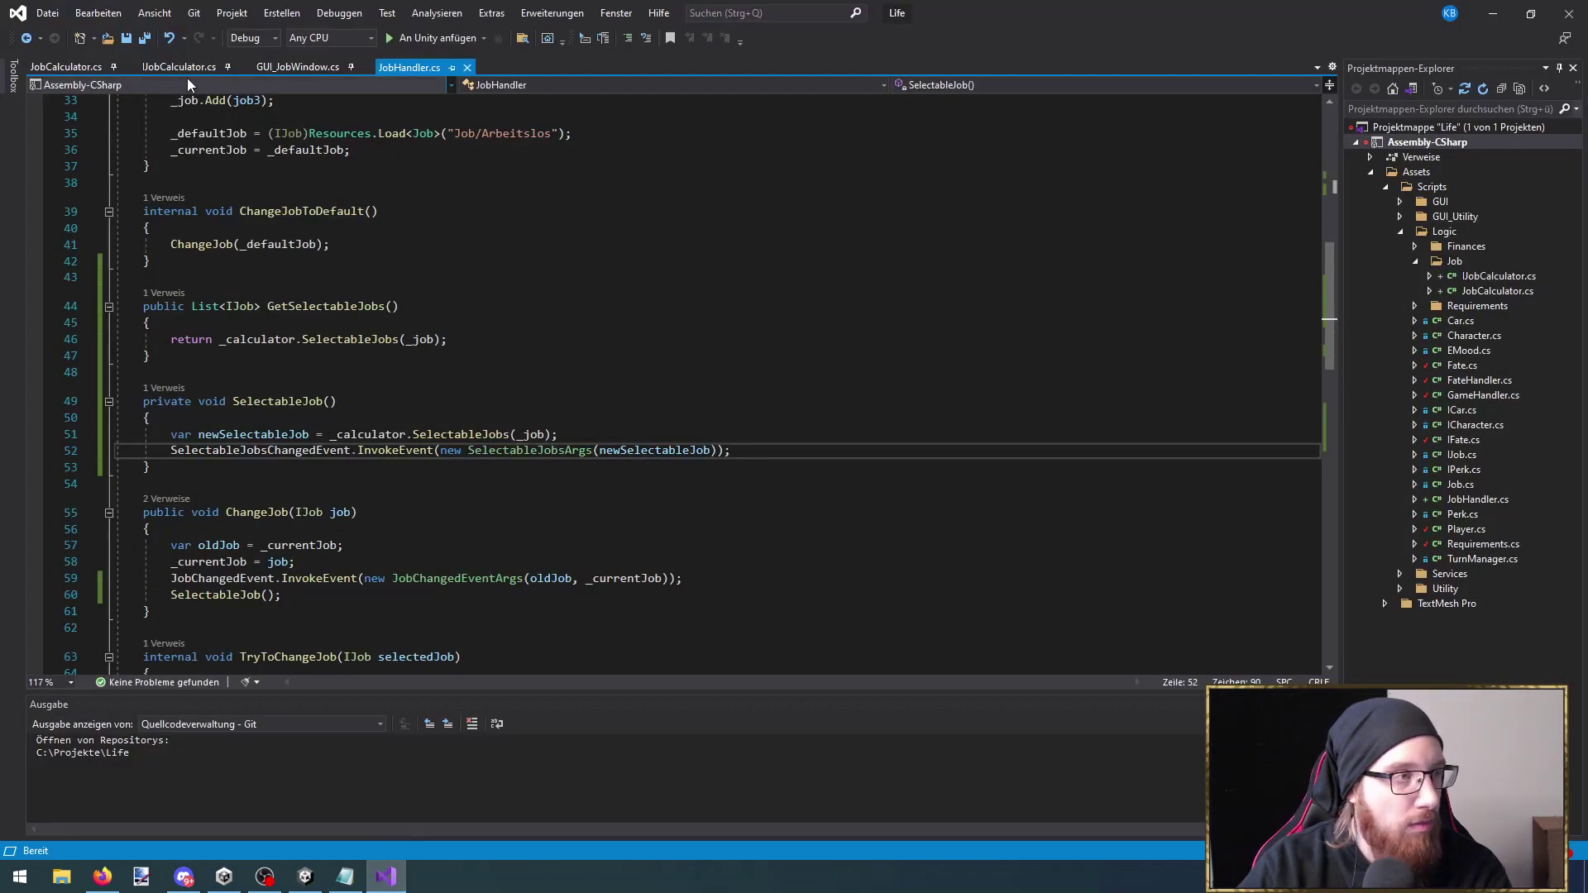
{"action": "left_click", "coordinate": [93, 70]}
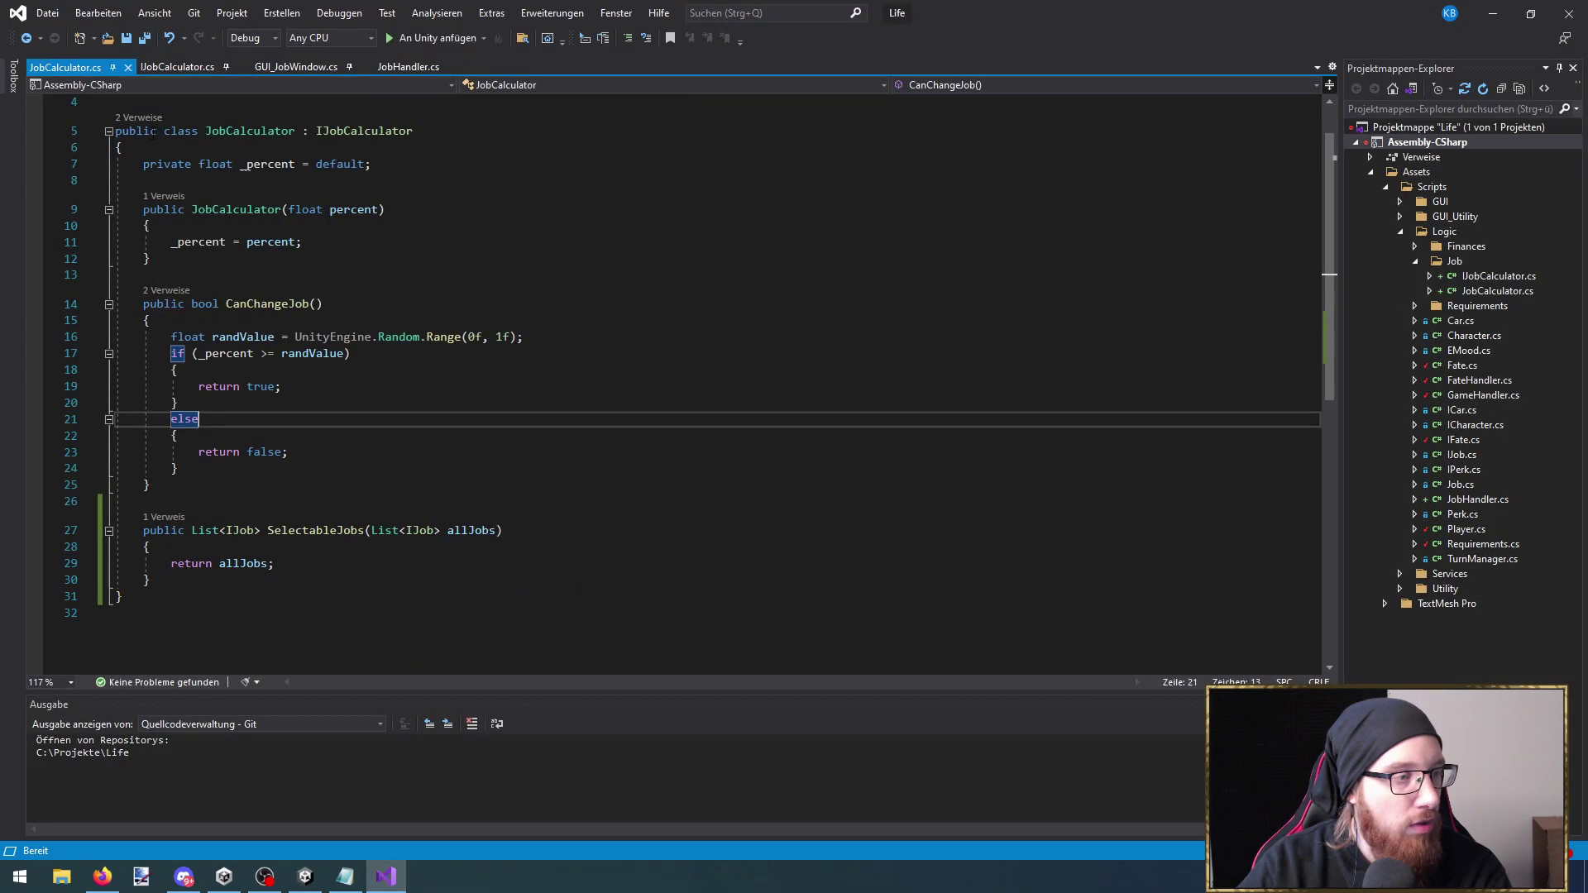
{"action": "left_click", "coordinate": [318, 68]}
{"action": "left_click", "coordinate": [408, 67]}
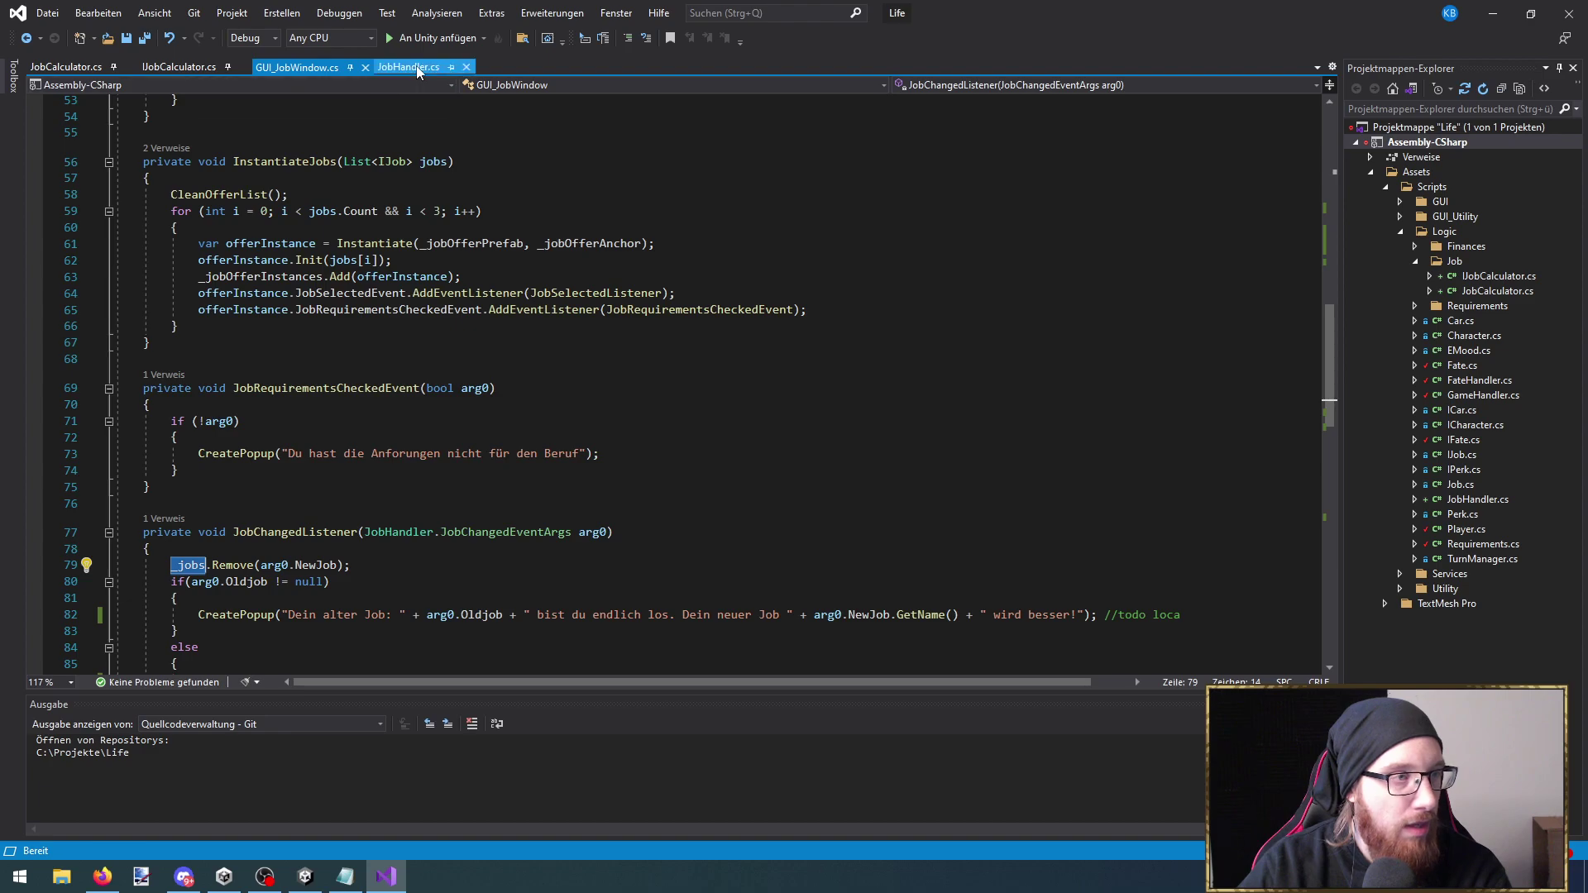
{"action": "scroll", "coordinate": [379, 403], "scroll_direction": "up", "scroll_amount": 3}
{"action": "left_click_drag", "start_coordinate": [571, 445], "coordinate": [98, 431]}
{"action": "left_click", "coordinate": [260, 461]}
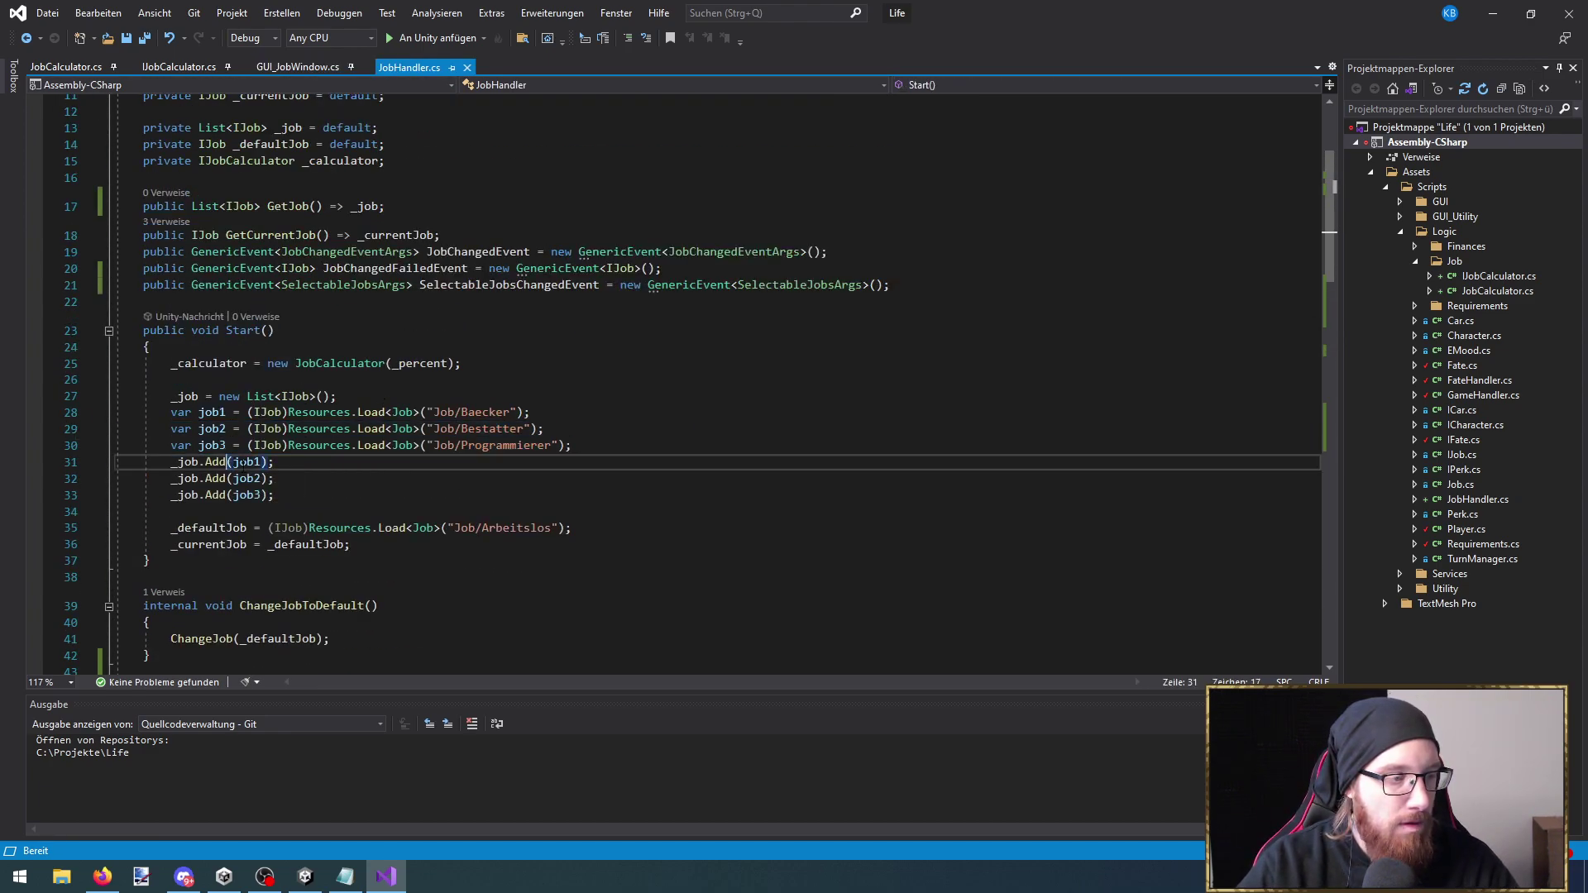
Replace the job1 and job2 arguments of the _job.Add calls in Start with their Resources.Load expressions for Job/Baecker and Job/Bestatter
{"action": "left_click_drag", "start_coordinate": [522, 412], "coordinate": [247, 411]}
{"action": "key", "text": "ctrl+c"}
{"action": "double_click", "coordinate": [259, 462]}
{"action": "key", "text": "ctrl+v"}
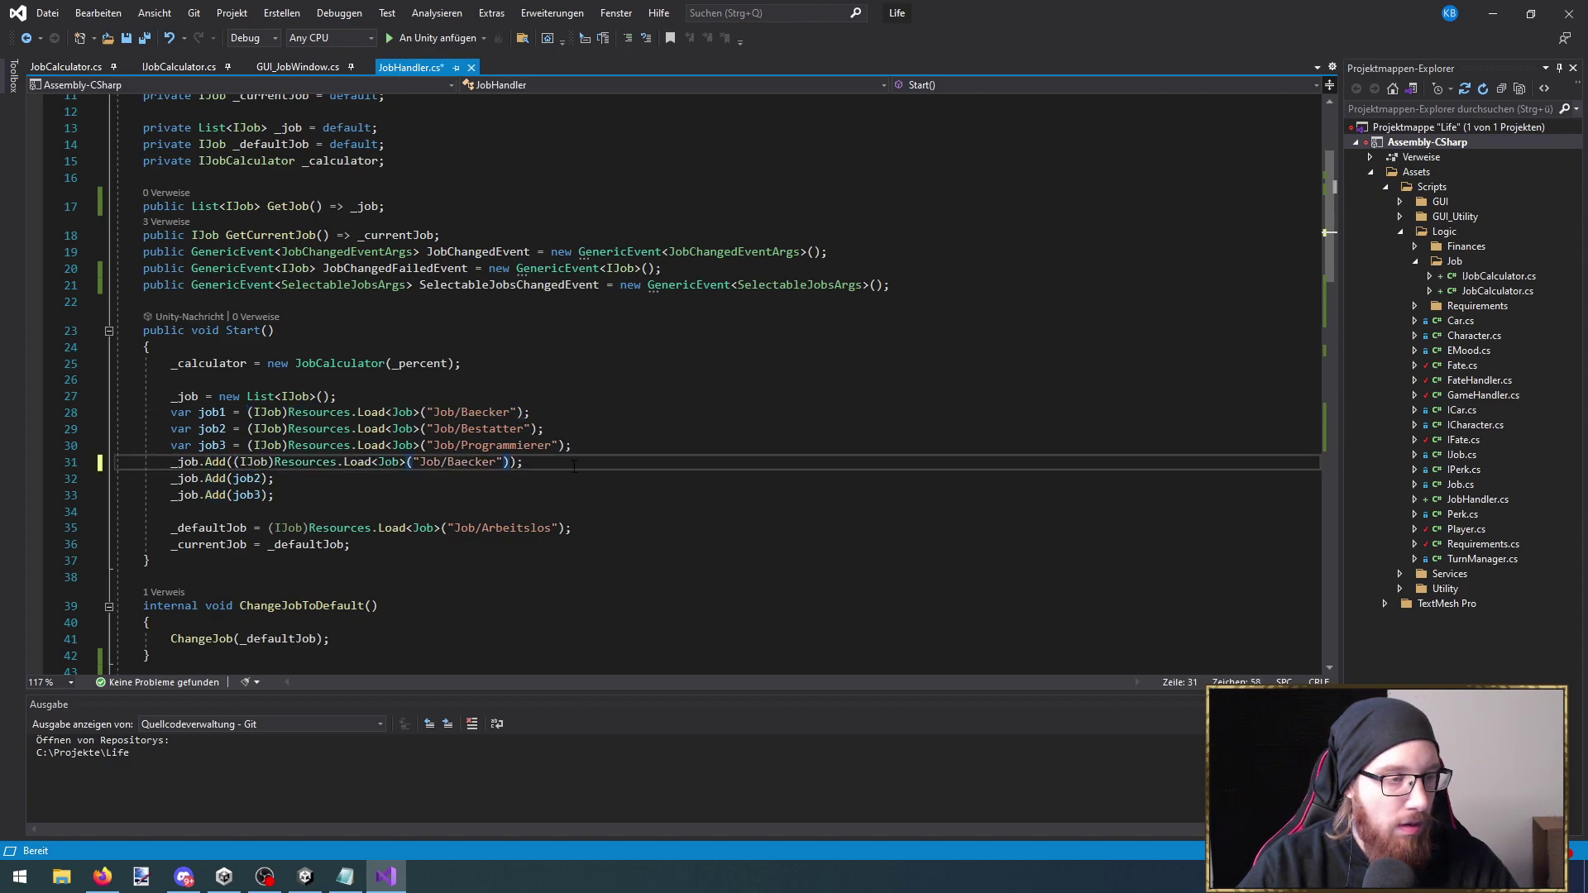
{"action": "left_click", "coordinate": [538, 429]}
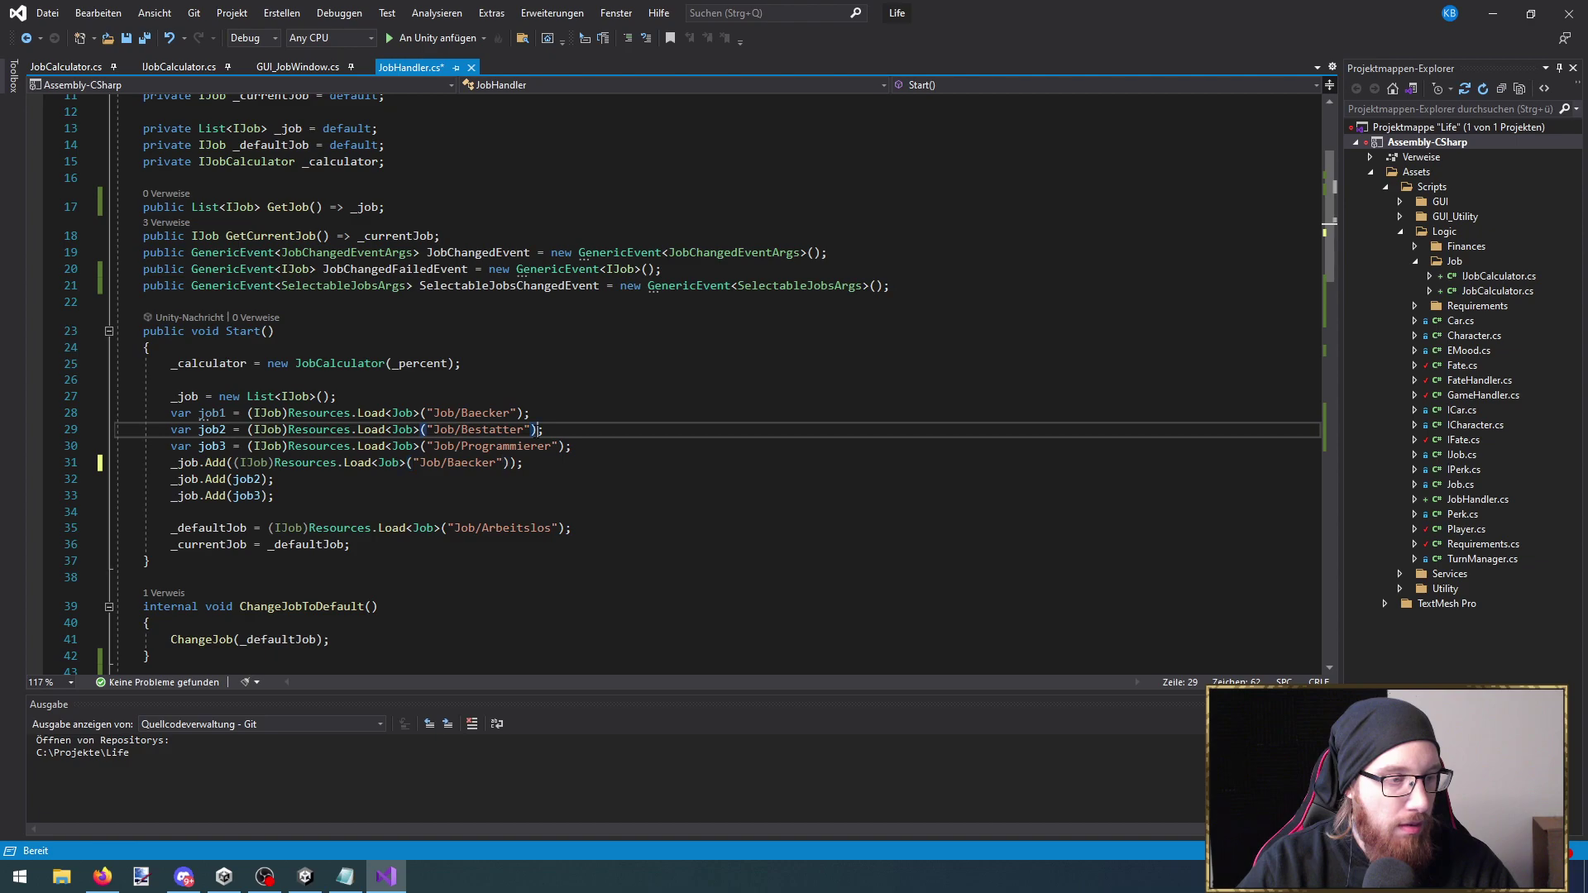
{"action": "left_click_drag", "start_coordinate": [538, 429], "coordinate": [247, 429]}
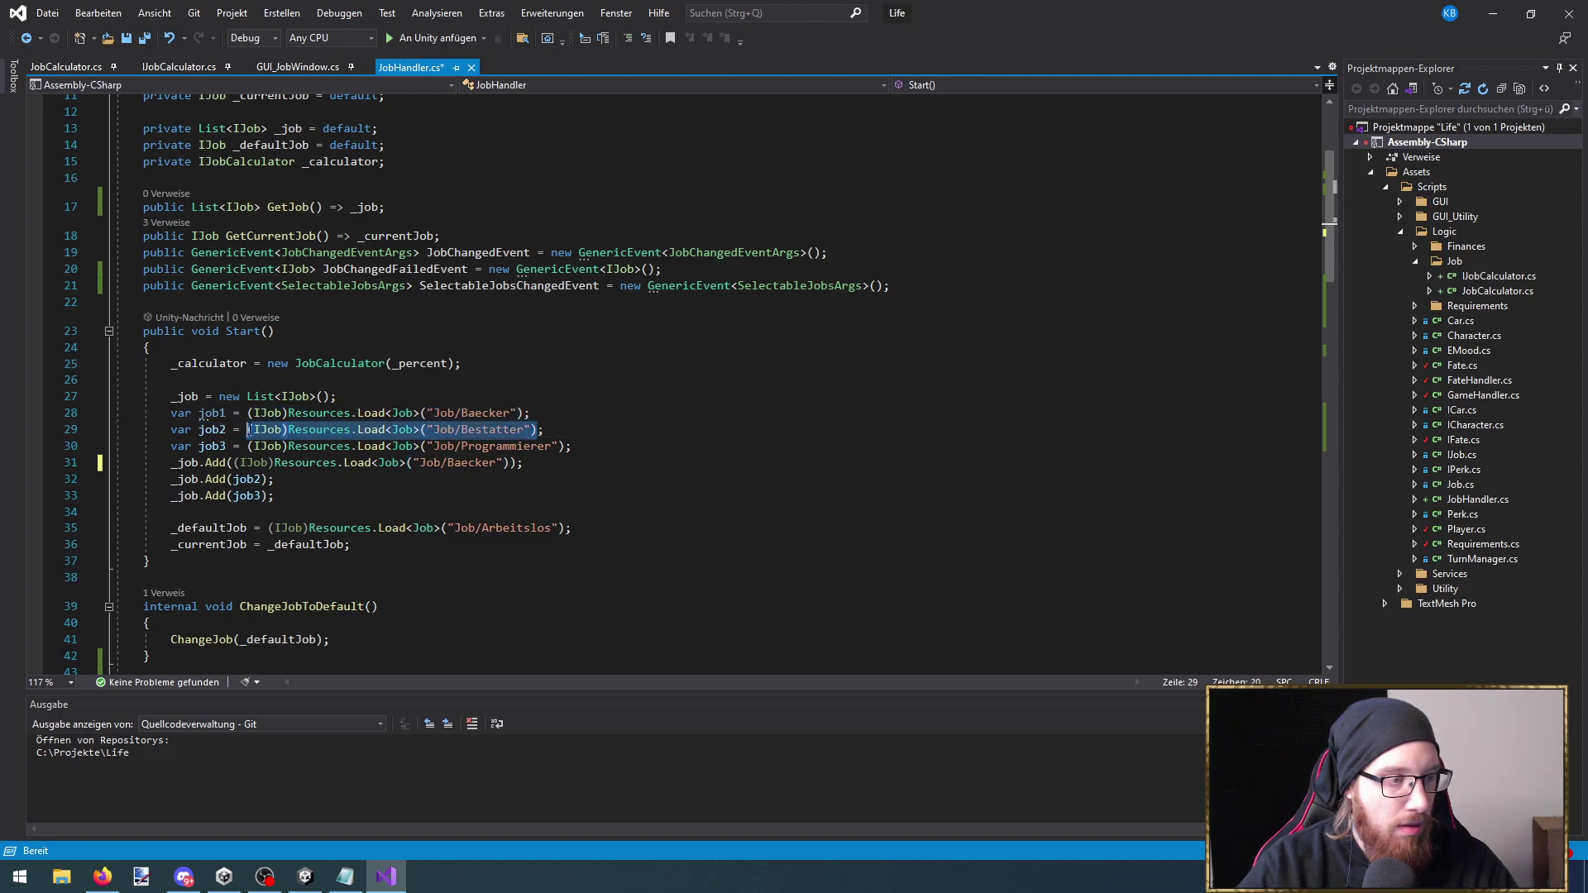
{"action": "key", "text": "ctrl+c"}
{"action": "double_click", "coordinate": [258, 478]}
{"action": "key", "text": "ctrl+v"}
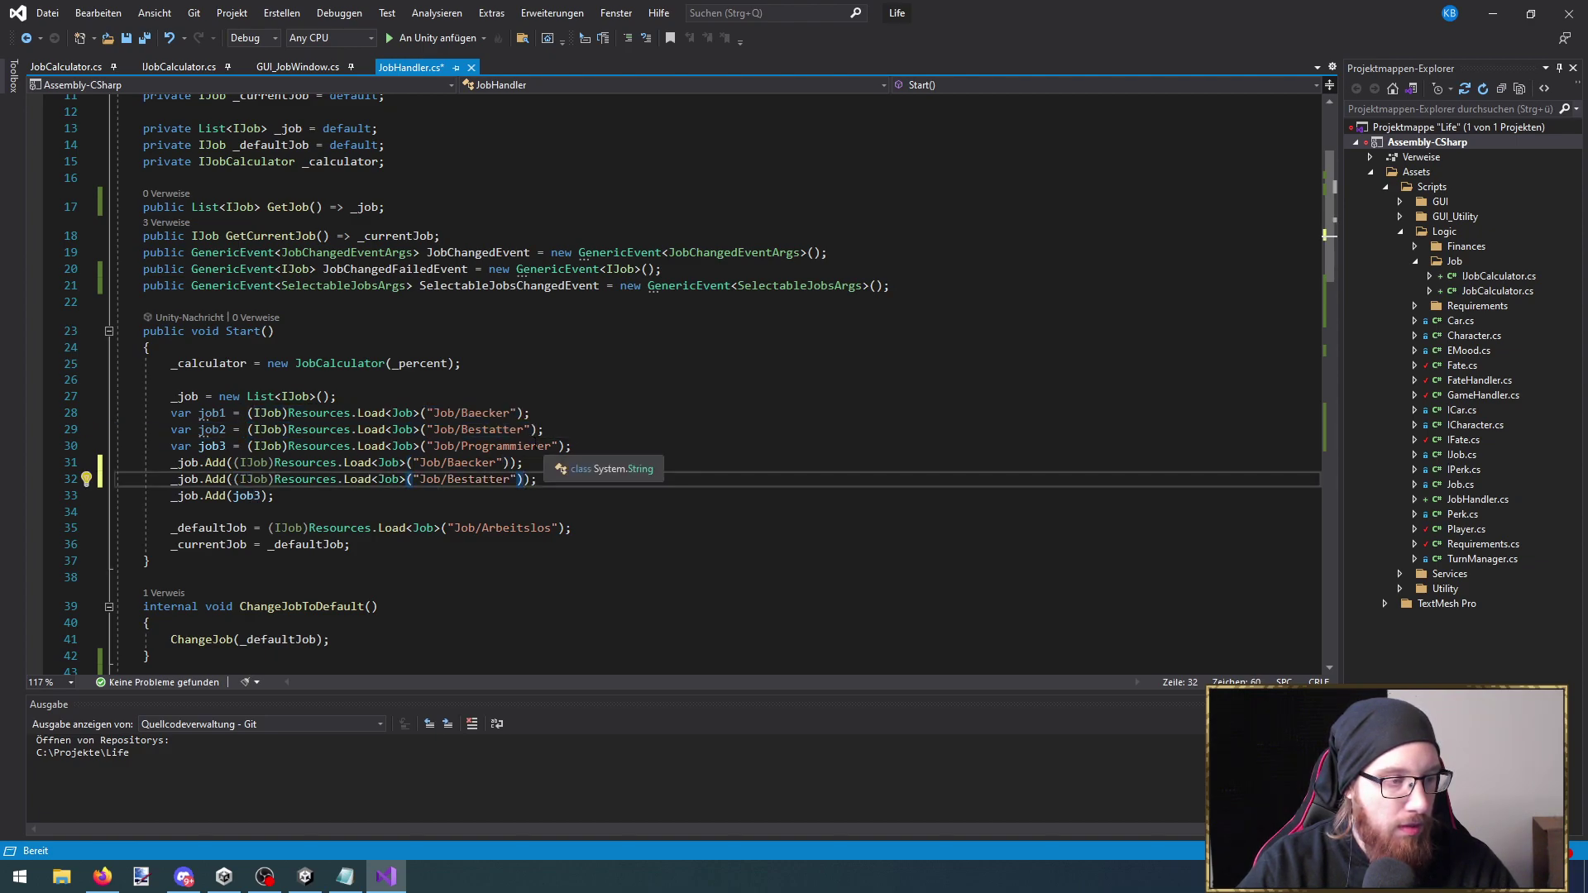
Replace the job3 argument of the third _job.Add call with its Resources.Load expression for Job/Programmierer
{"action": "left_click_drag", "start_coordinate": [566, 445], "coordinate": [247, 446]}
{"action": "key", "text": "ctrl+c"}
{"action": "double_click", "coordinate": [248, 495]}
{"action": "key", "text": "ctrl+v"}
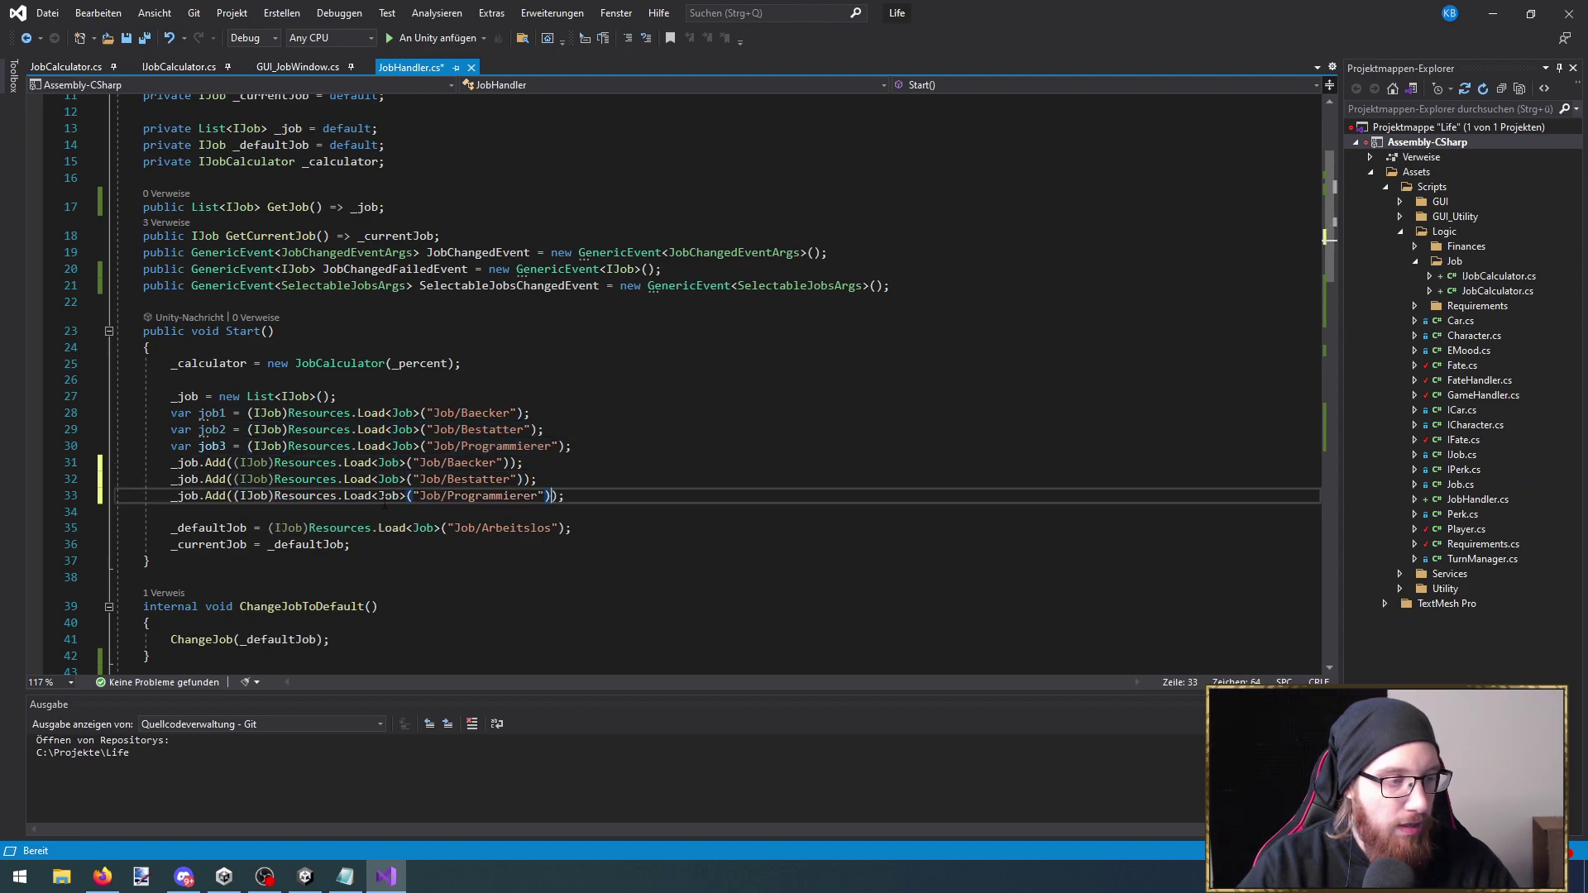
Duplicate the _job.Add line for Job/Programmierer twice directly below it
{"action": "left_click_drag", "start_coordinate": [565, 495], "coordinate": [29, 490]}
{"action": "key", "text": "ctrl+c"}
{"action": "key", "text": "End"}
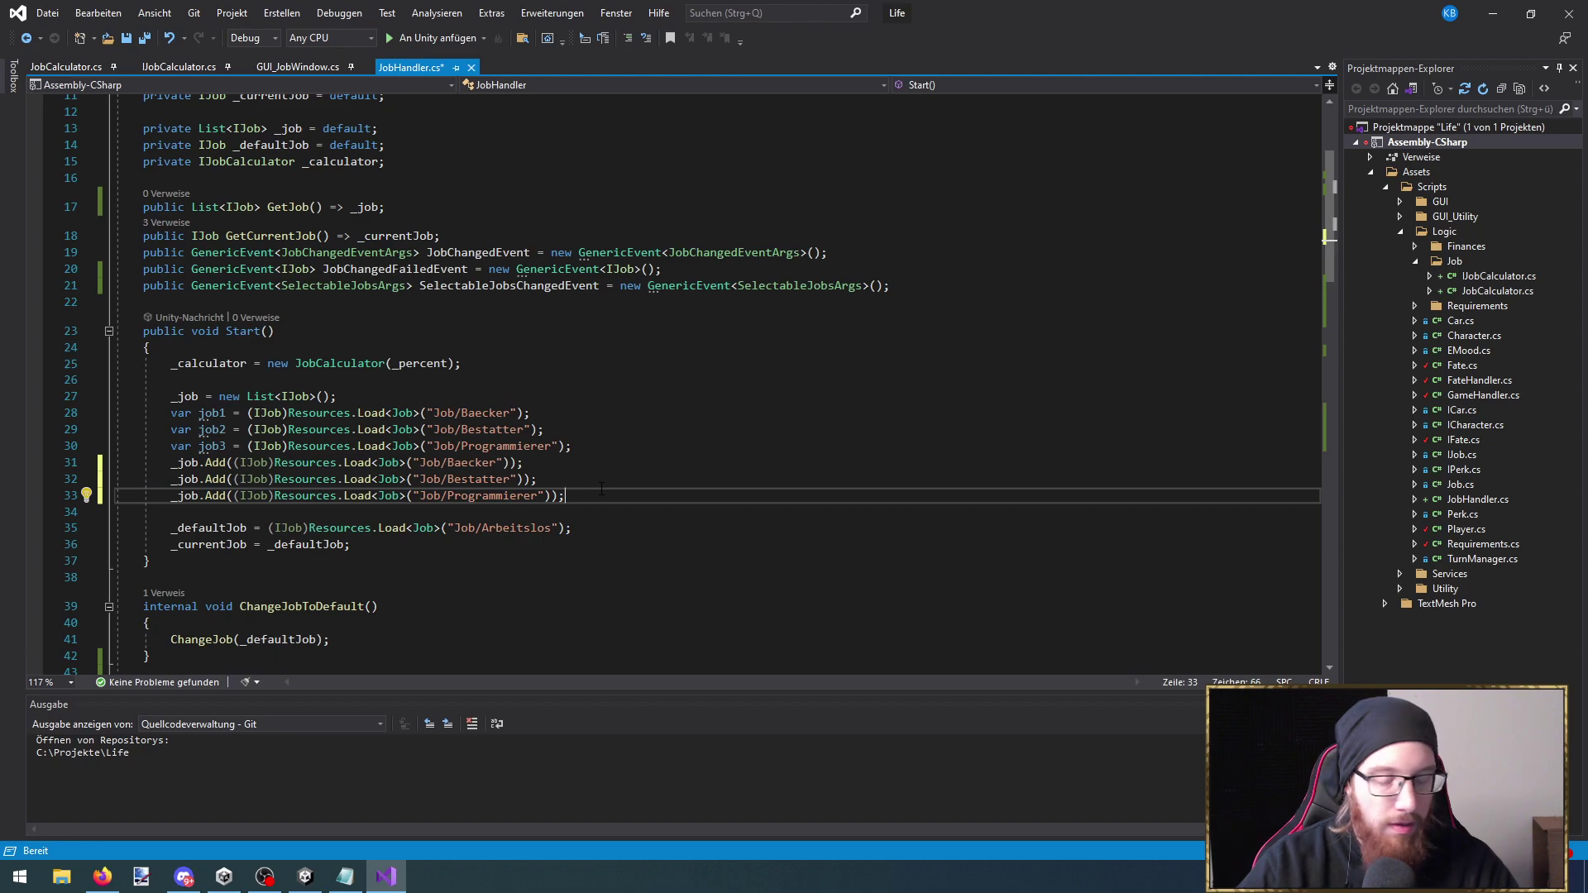
{"action": "key", "text": "Return"}
{"action": "key", "text": "ctrl+v"}
{"action": "key", "text": "Return"}
{"action": "key", "text": "ctrl+v"}
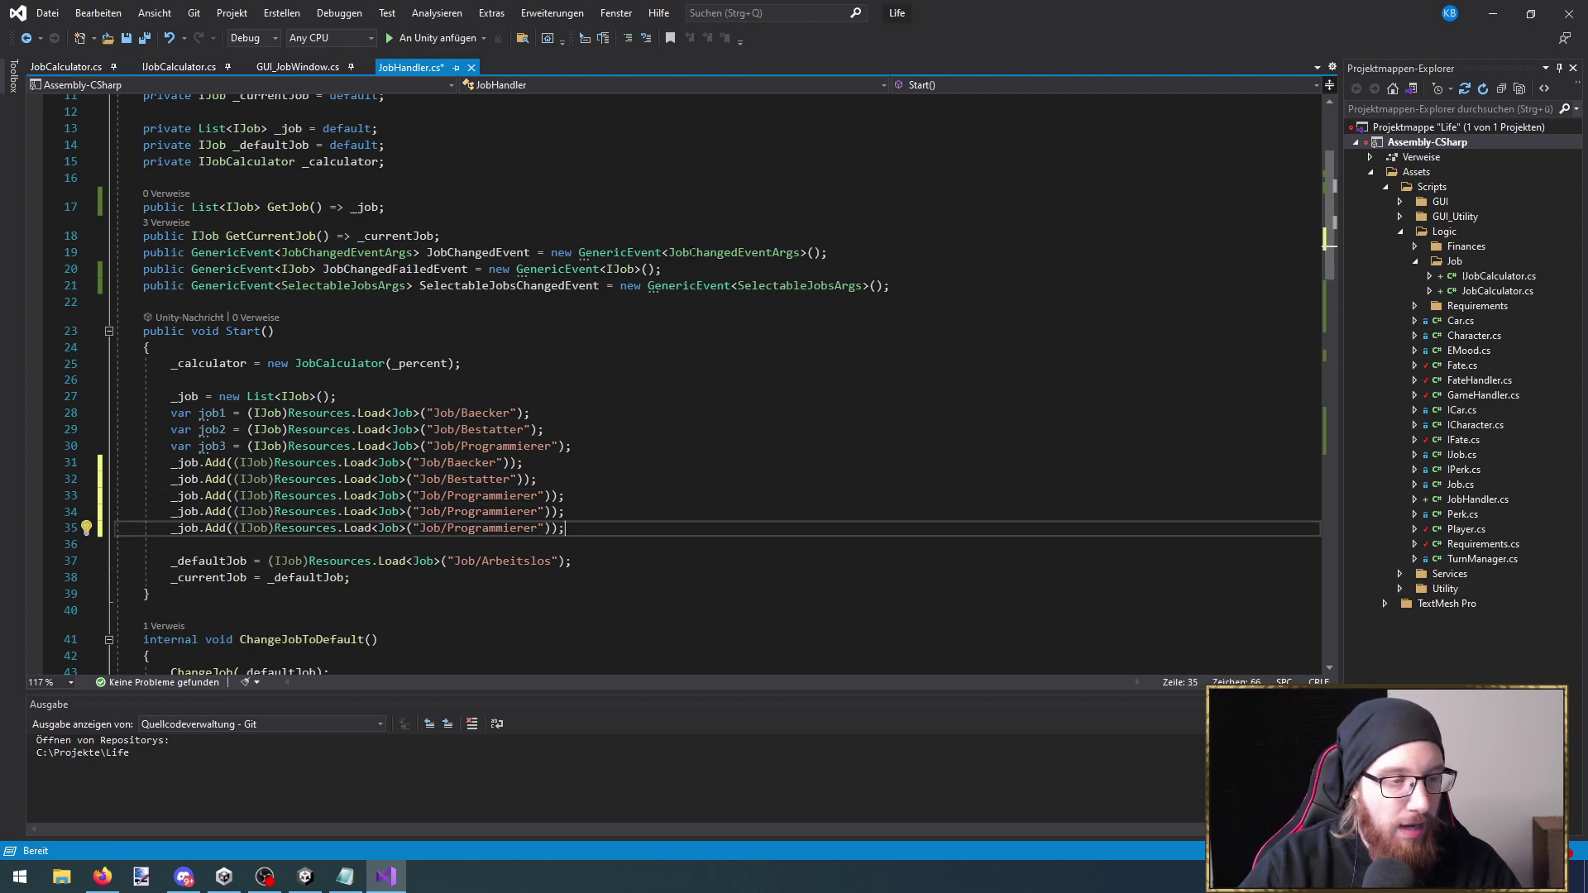
Position the code window beside Unity's job assets and change the two duplicated lines to load Job/SozialArbeiter and Job/Musiker
{"action": "double_click", "coordinate": [1017, 15]}
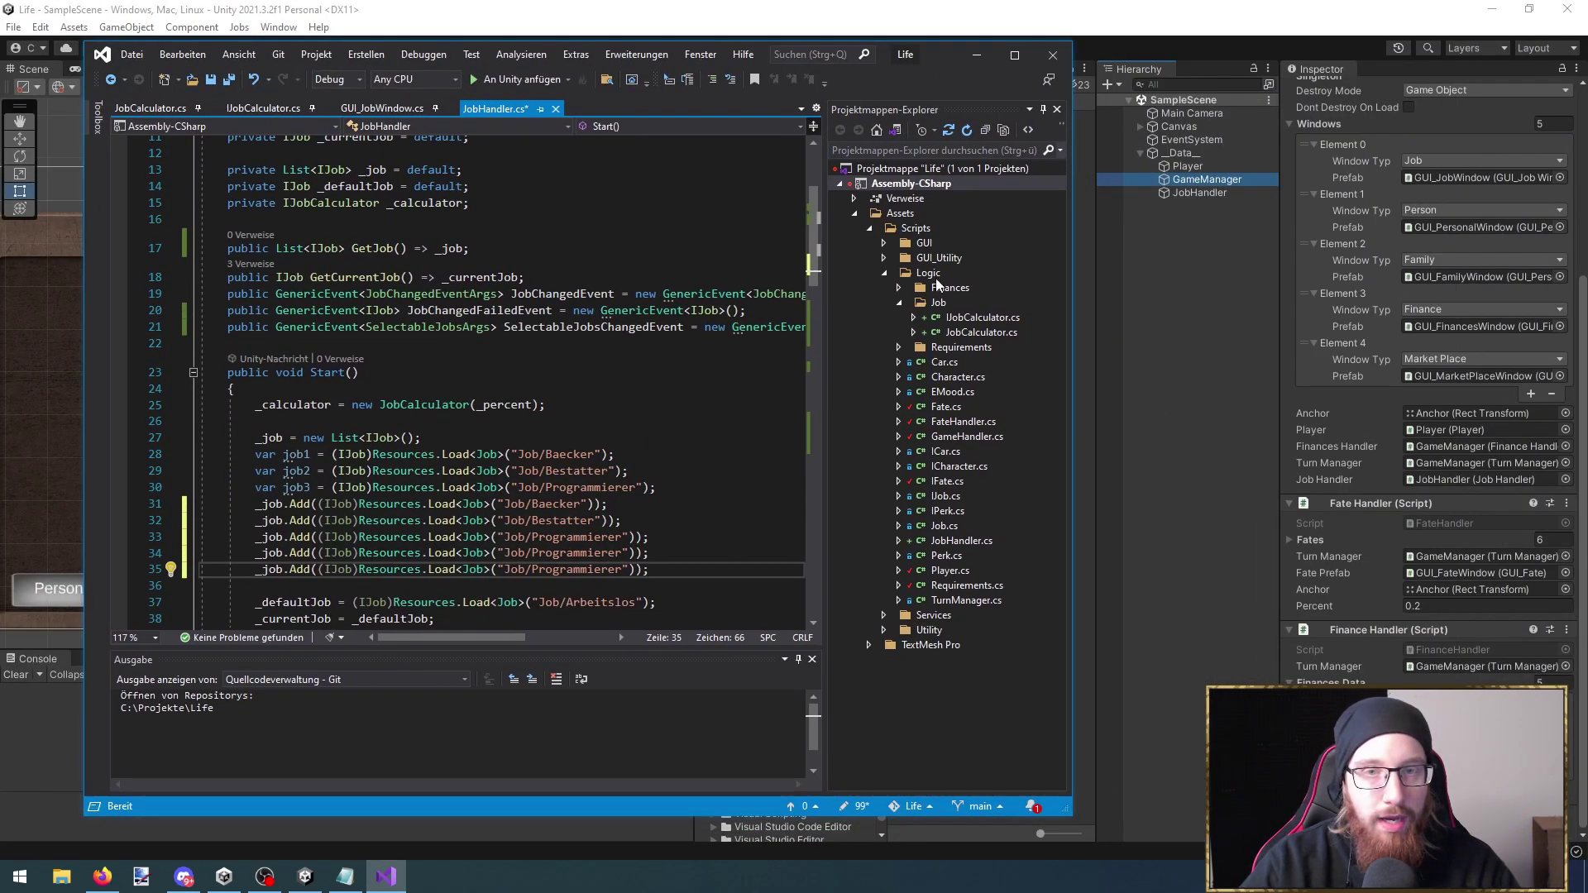
{"action": "left_click_drag", "start_coordinate": [916, 59], "coordinate": [752, 53]}
{"action": "double_click", "coordinate": [400, 546]}
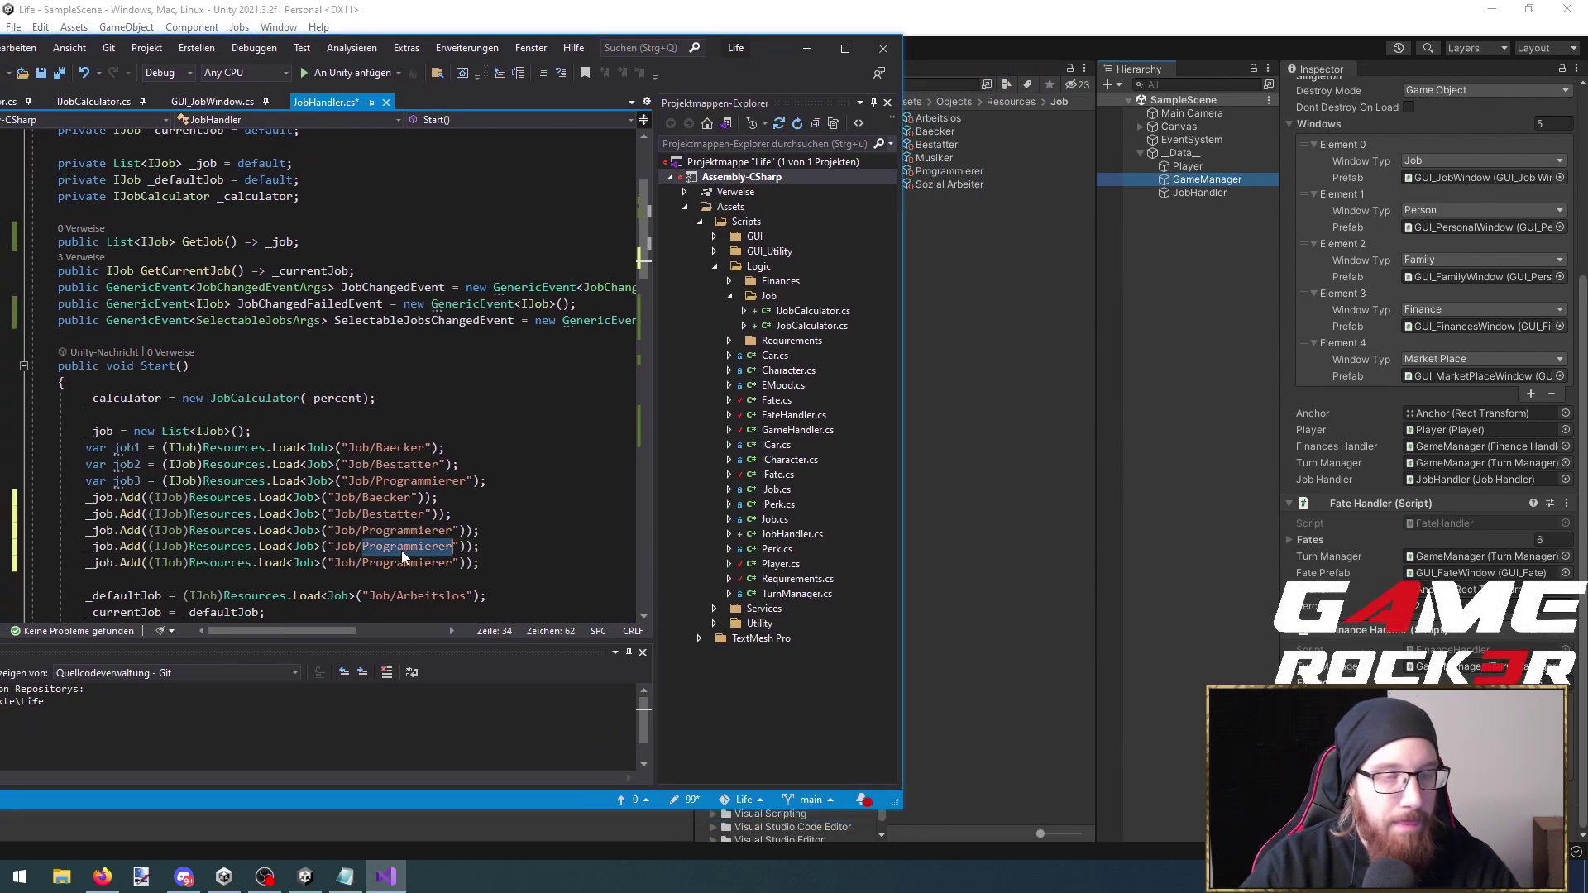
{"action": "type", "text": "Sozial Arbeite"}
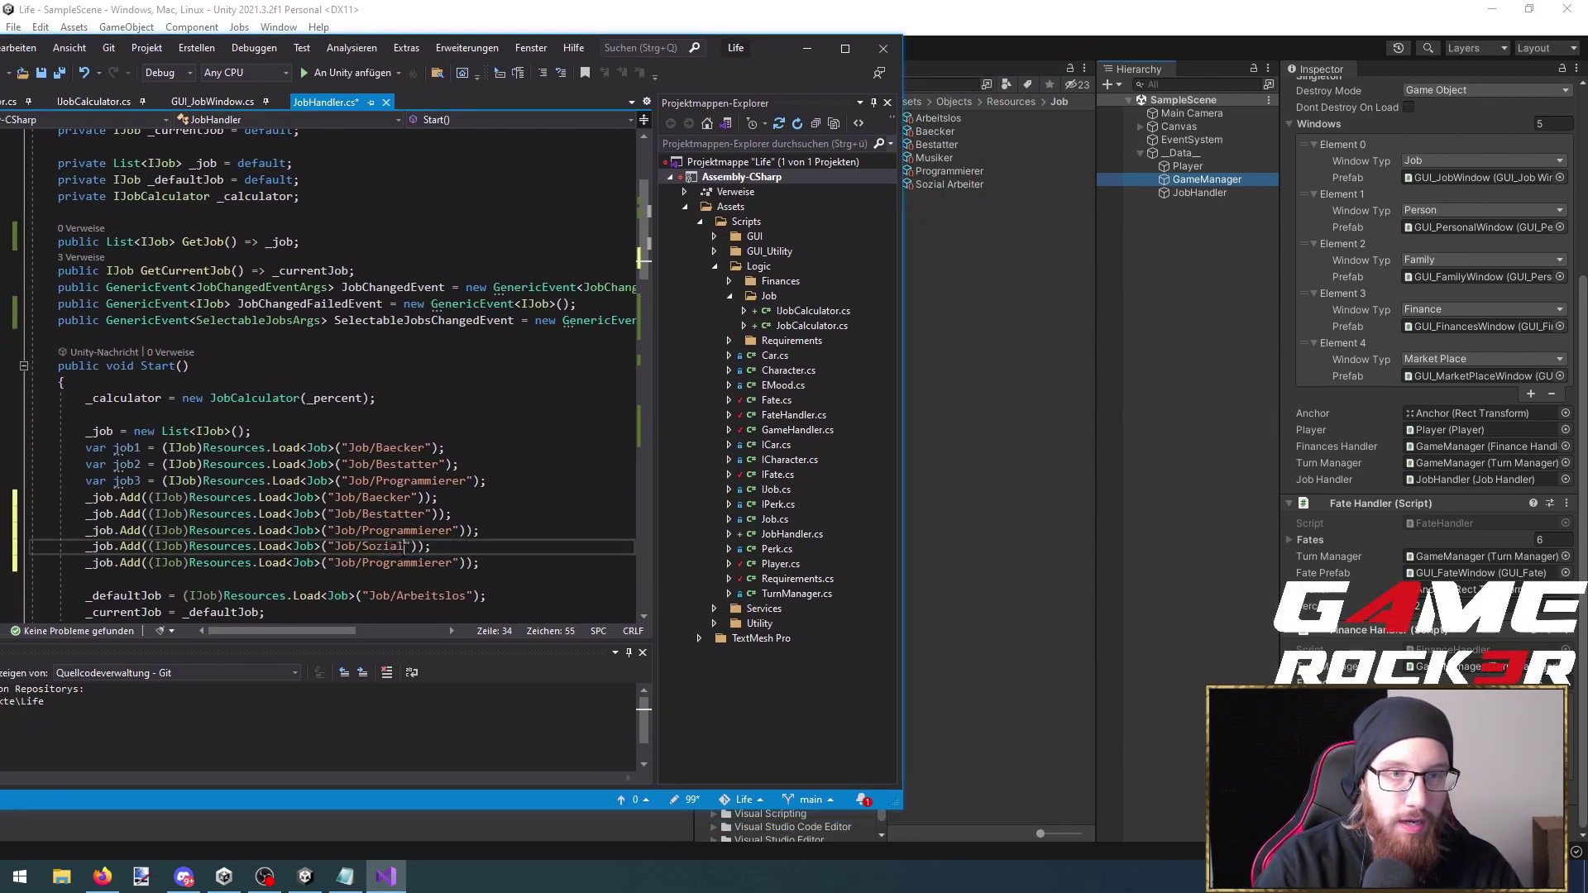
{"action": "type", "text": "r"}
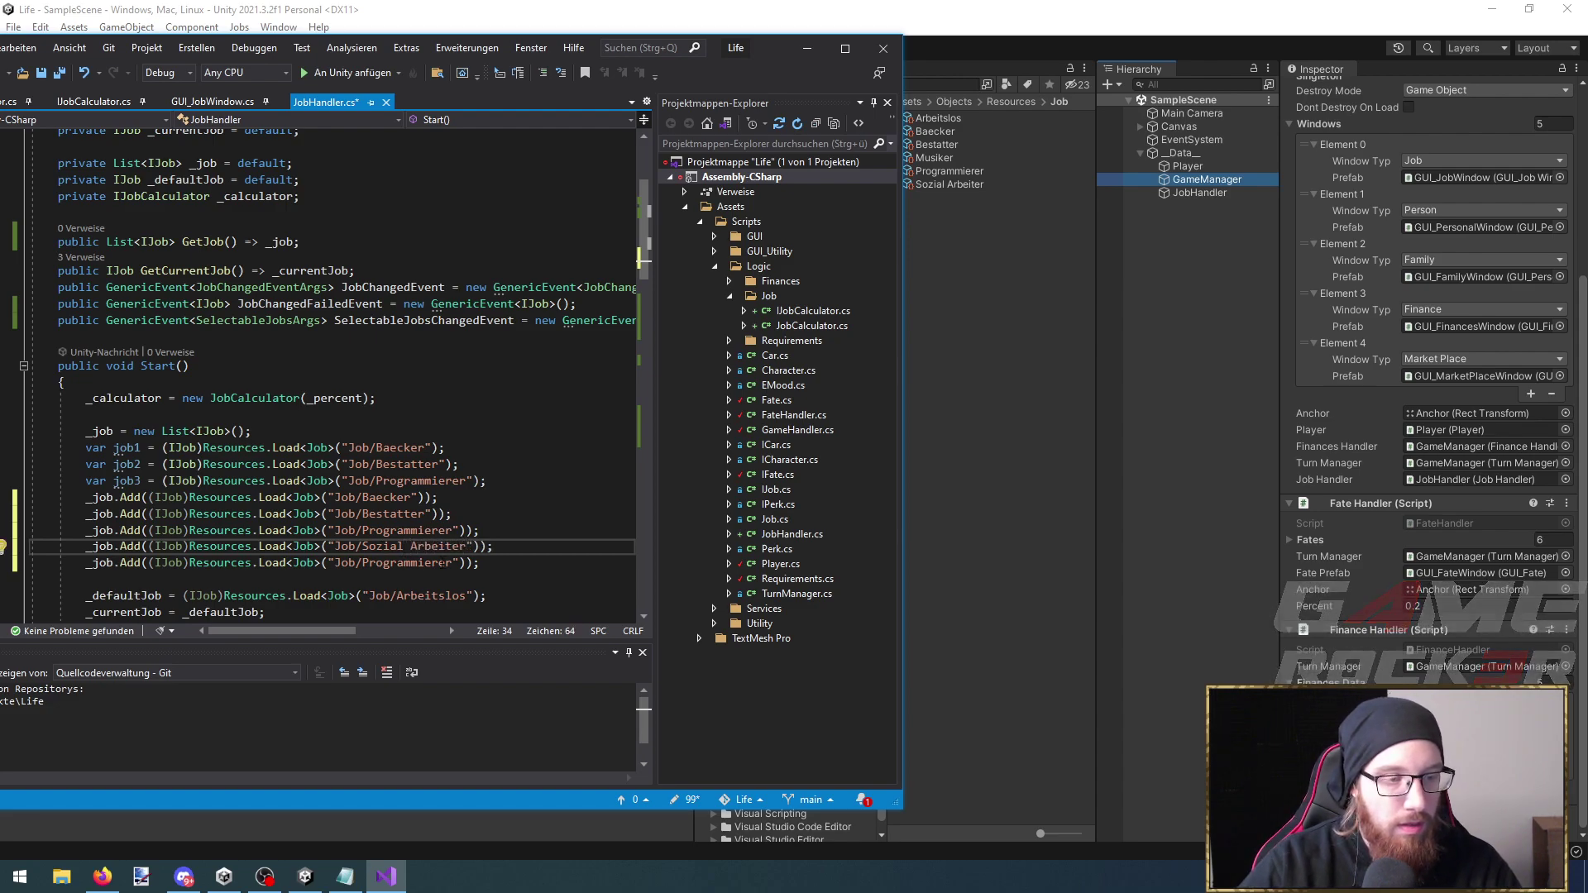
{"action": "left_click", "coordinate": [410, 546]}
{"action": "key", "text": "BackSpace"}
{"action": "double_click", "coordinate": [409, 563]}
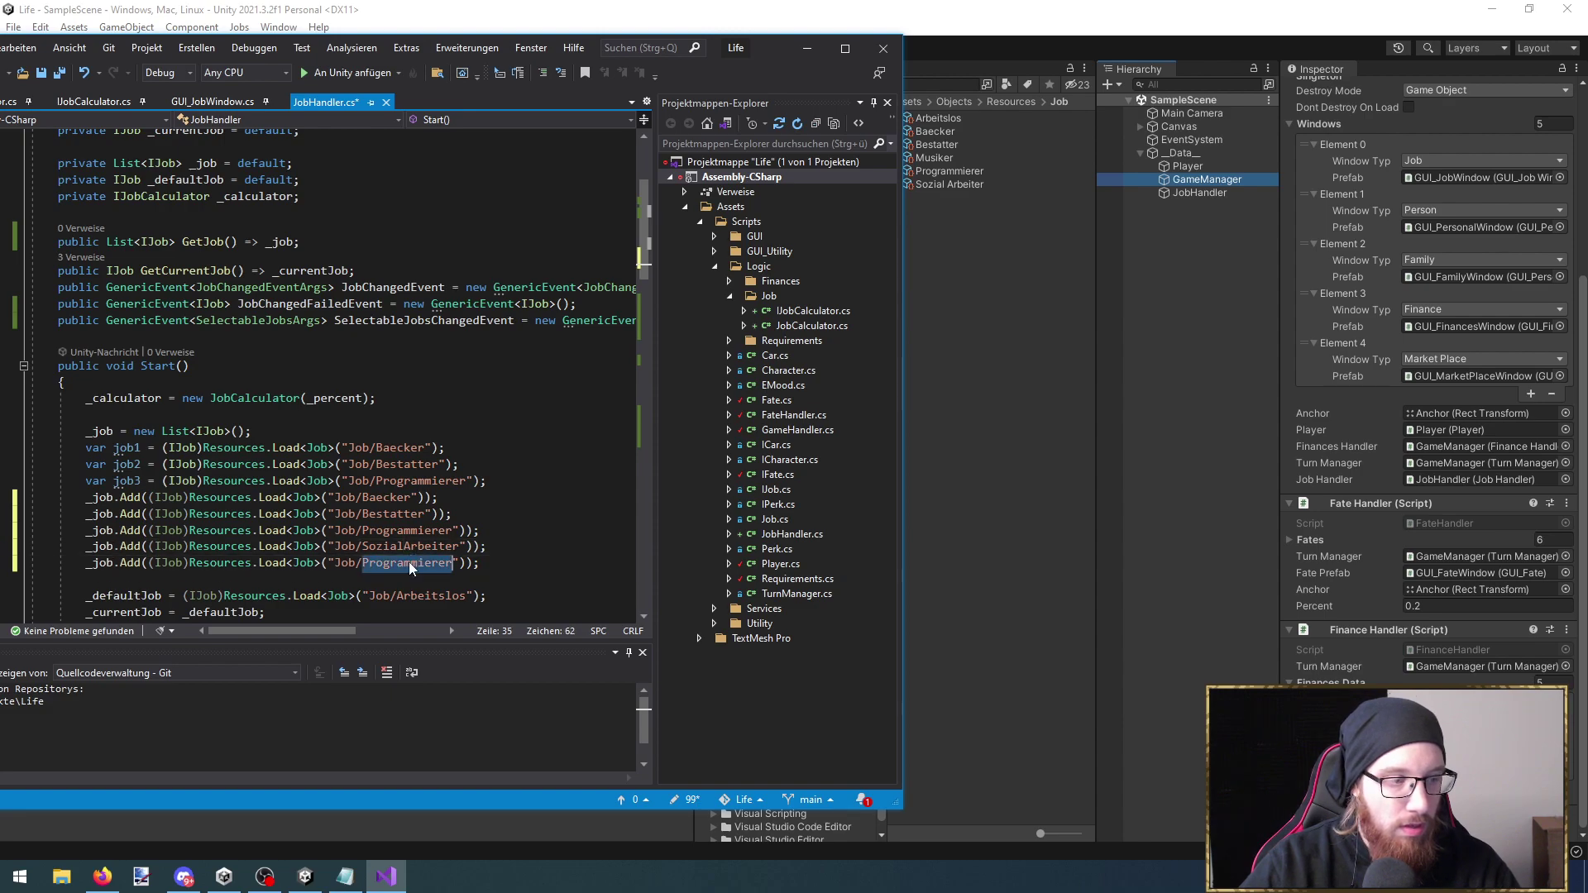
{"action": "type", "text": "Musiker"}
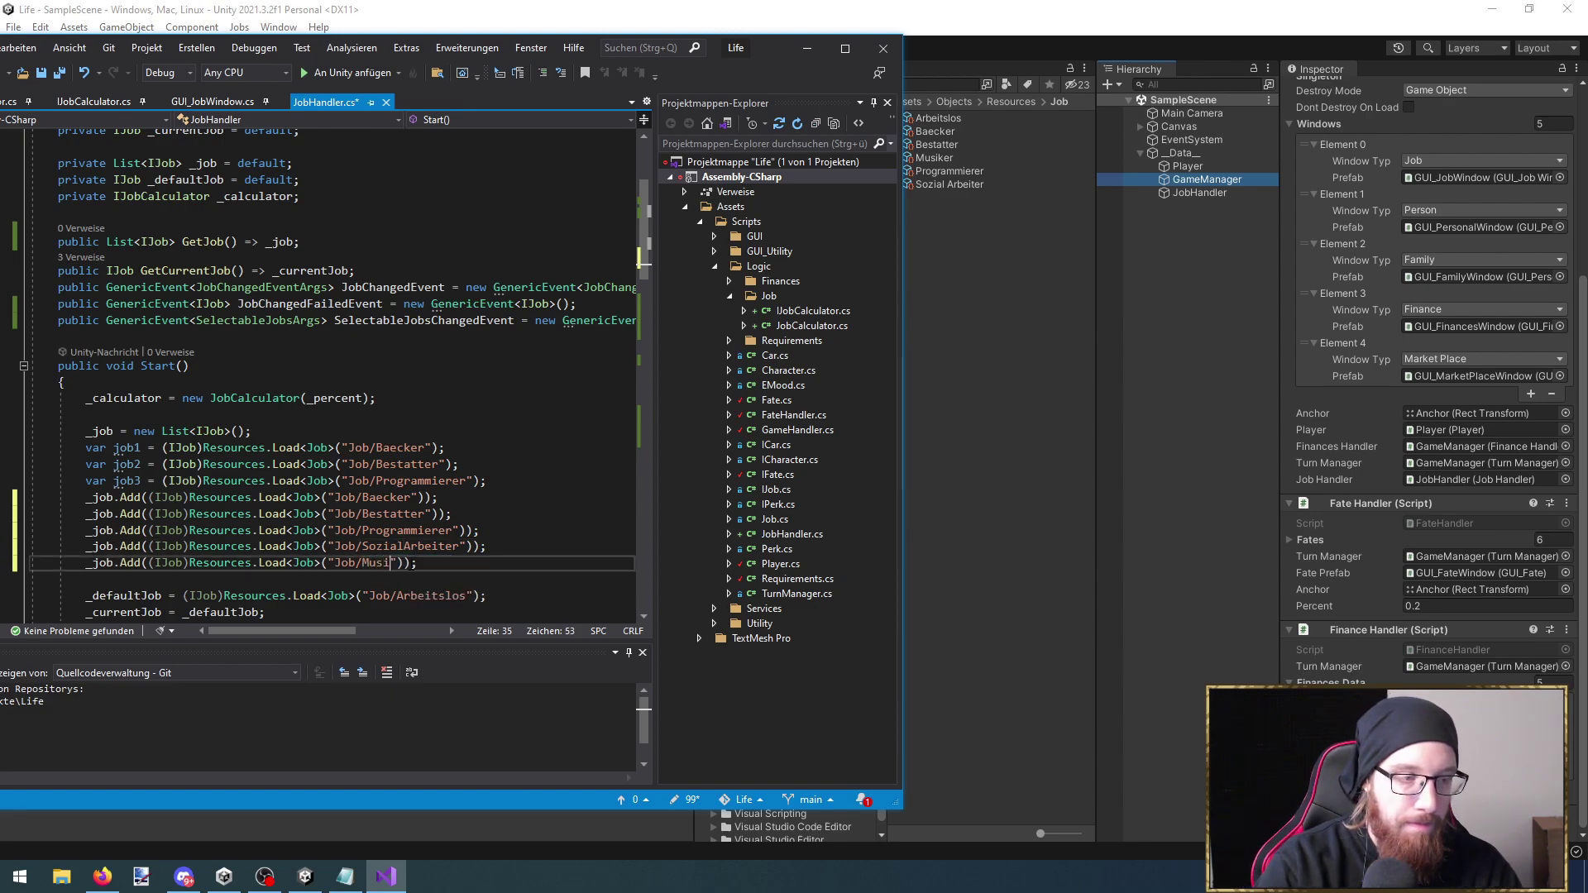
Switch to Unity and rename the Sozial Arbeiter job asset as SozialArbeiter
{"action": "left_click", "coordinate": [970, 187]}
{"action": "left_click", "coordinate": [971, 185]}
{"action": "left_click", "coordinate": [948, 183]}
{"action": "key", "text": "BackSpace"}
{"action": "key", "text": "Return"}
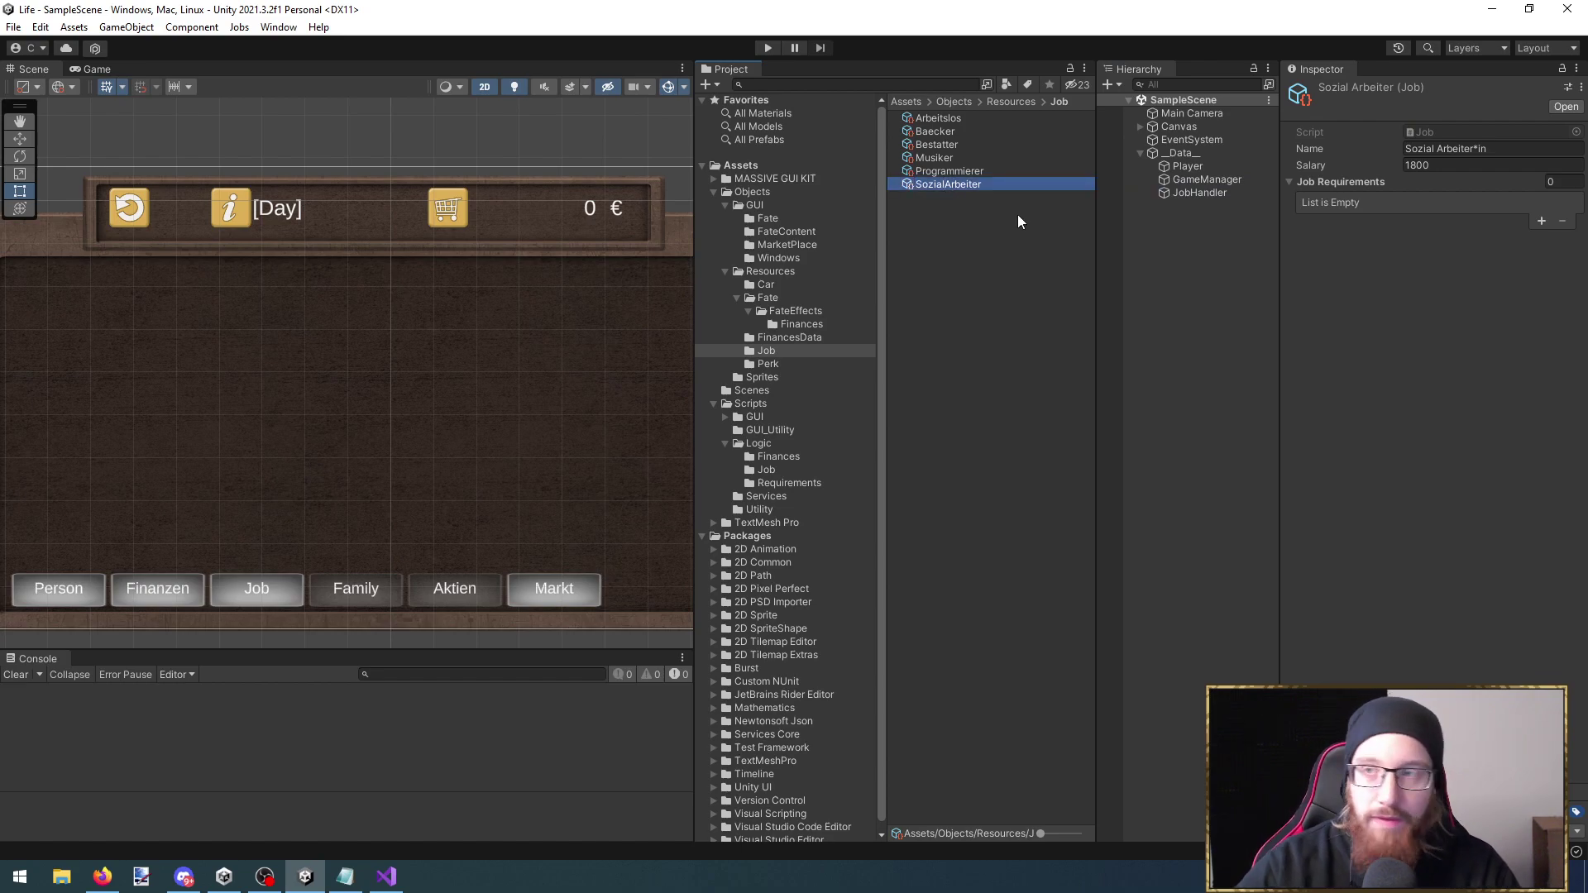
Save JobHandler.cs in Visual Studio, return to Unity and start the game in play mode
{"action": "left_click", "coordinate": [388, 876]}
{"action": "key", "text": "ctrl+s"}
{"action": "key", "text": "alt+Tab"}
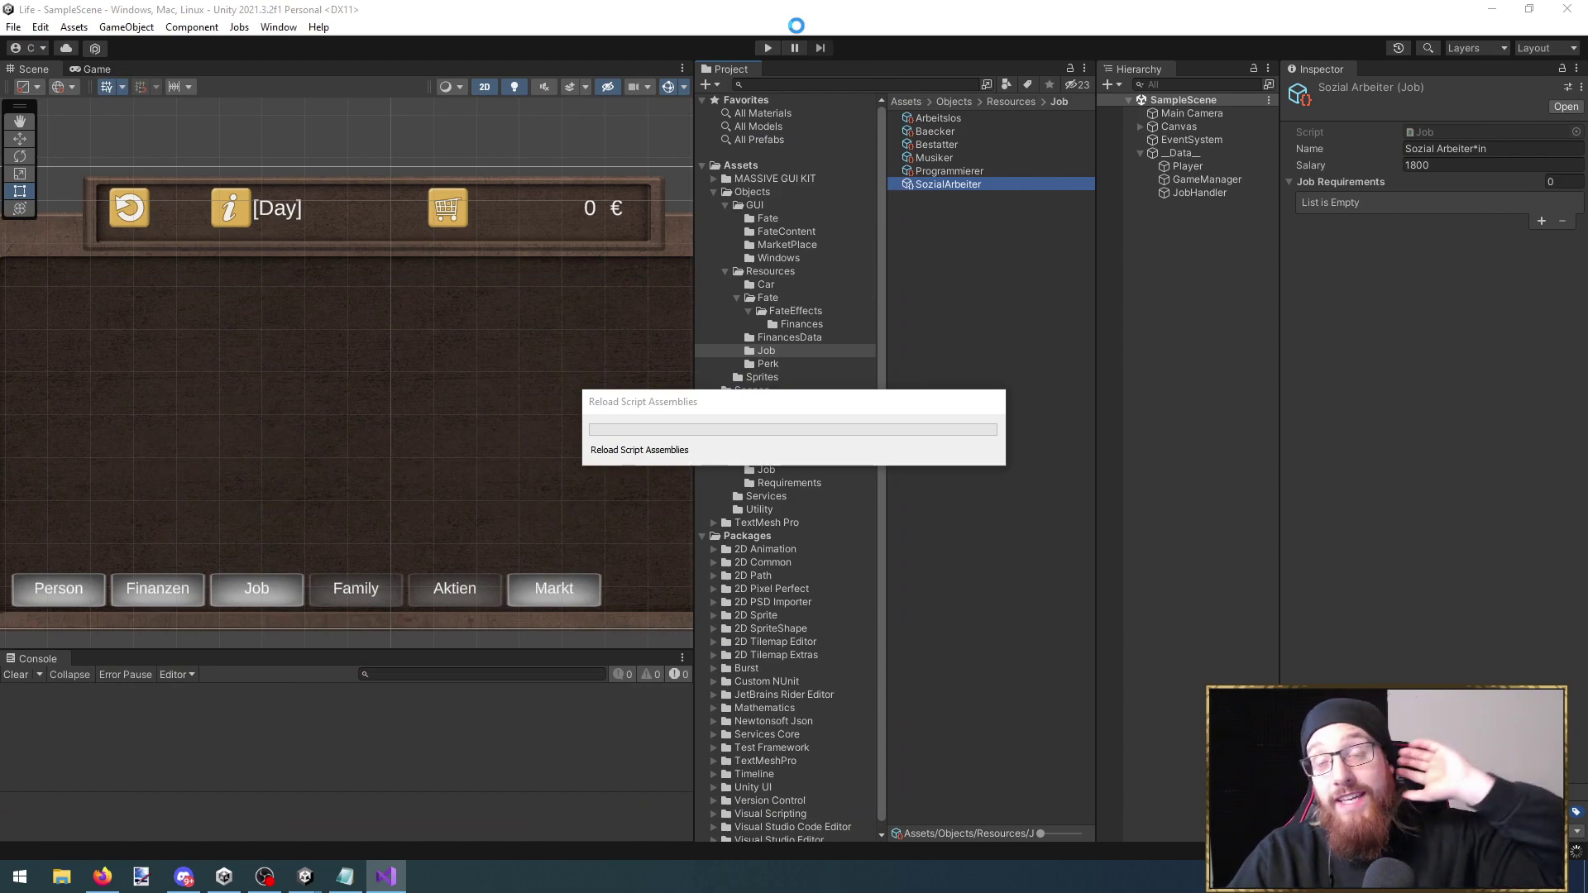
{"action": "left_click", "coordinate": [769, 48]}
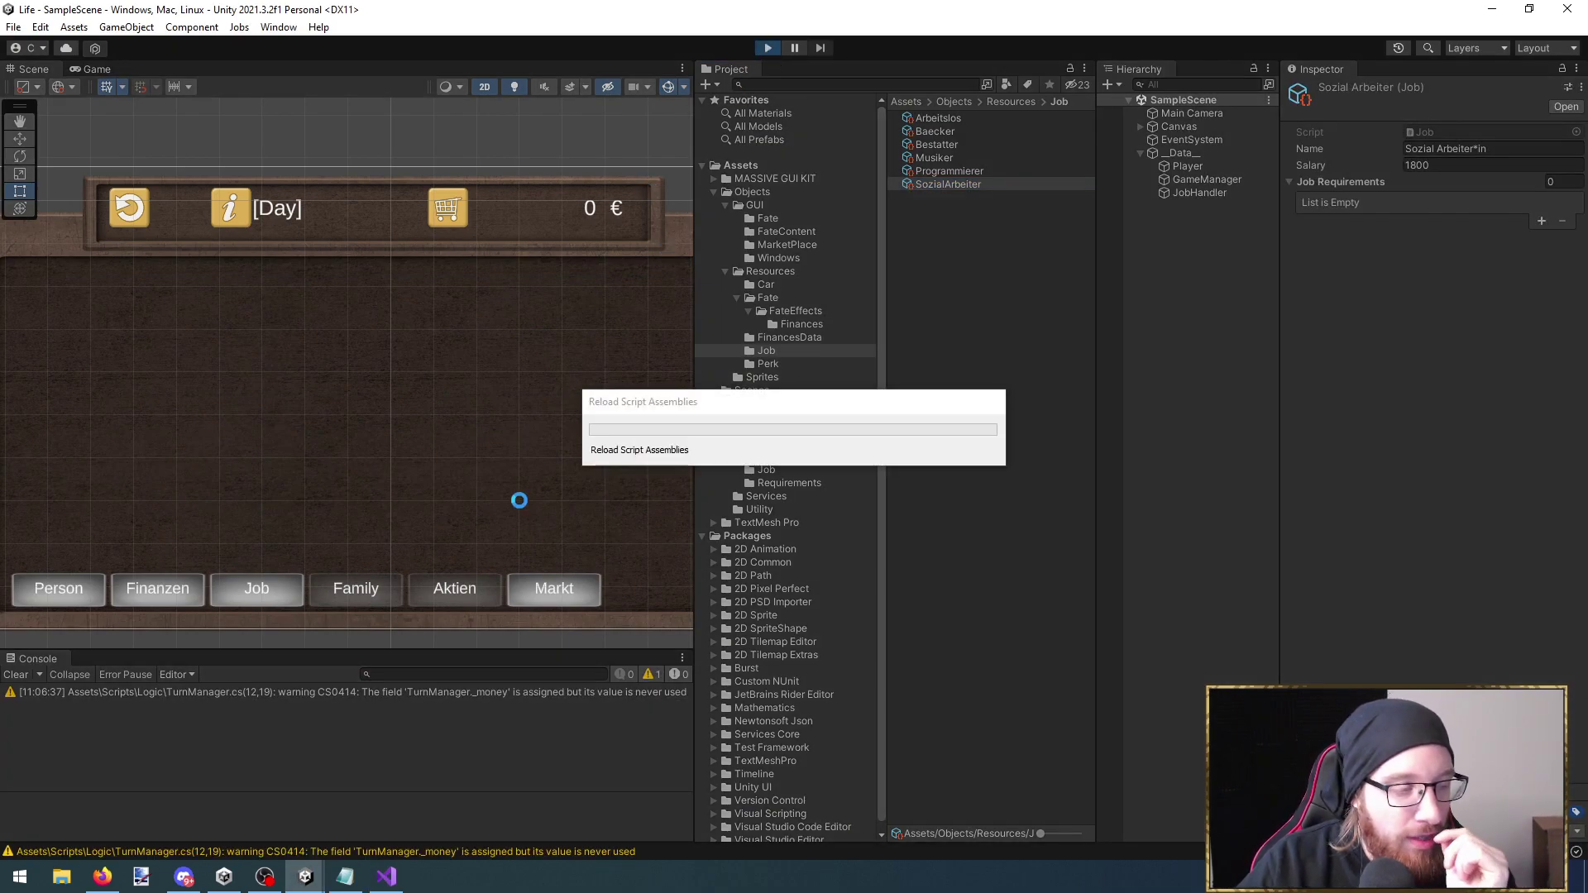
Choose the Bestatter*in job in the running game, dismiss the message and check the job on the Person page
{"action": "left_click", "coordinate": [266, 533]}
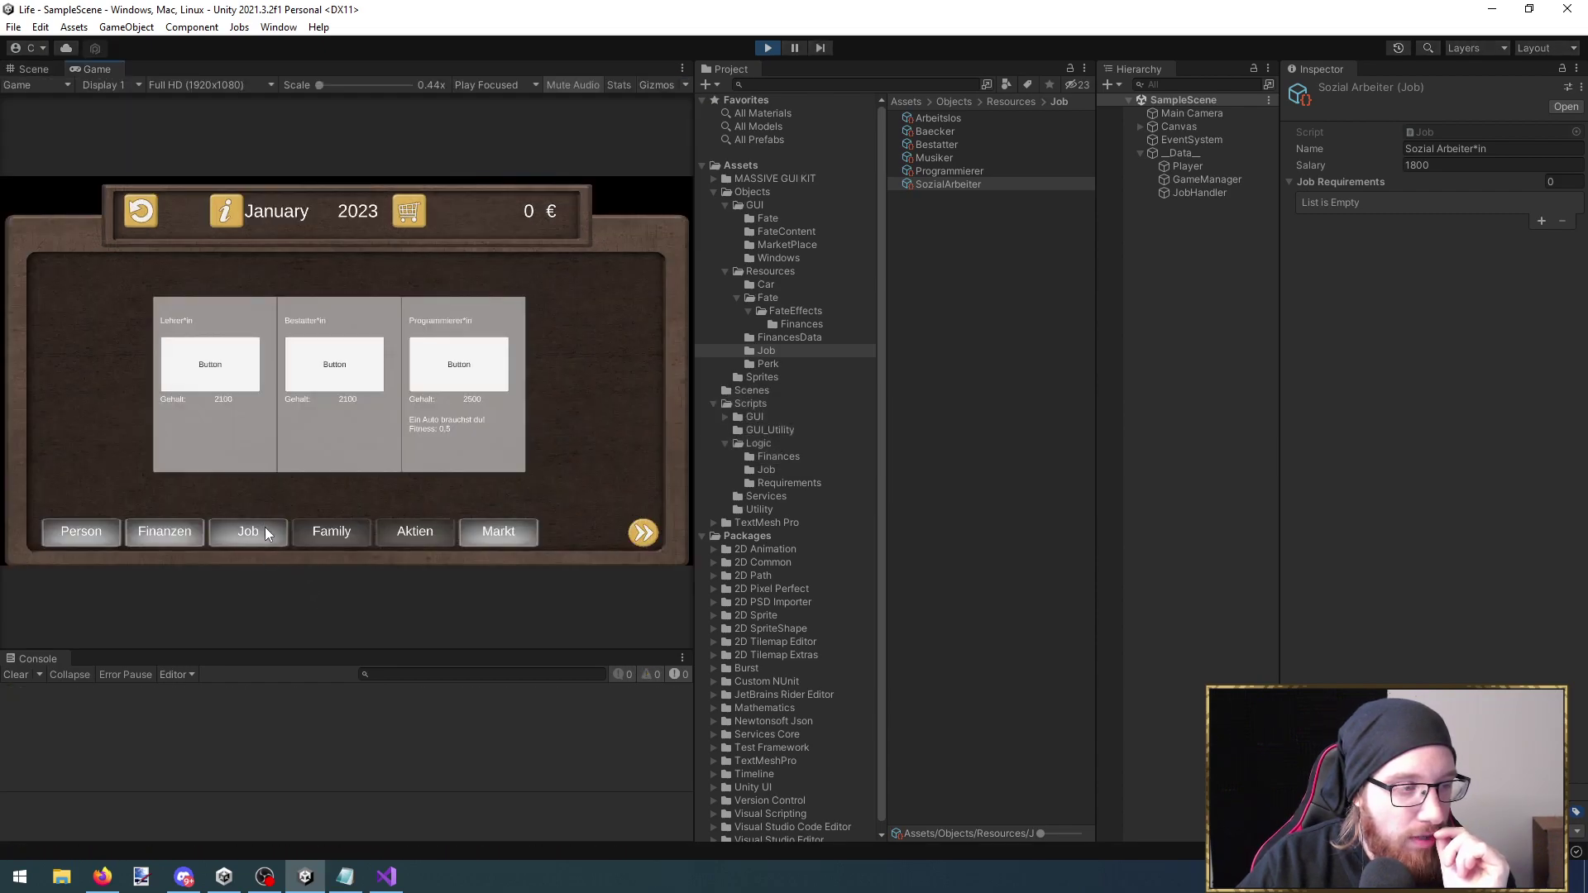
{"action": "left_click", "coordinate": [335, 356]}
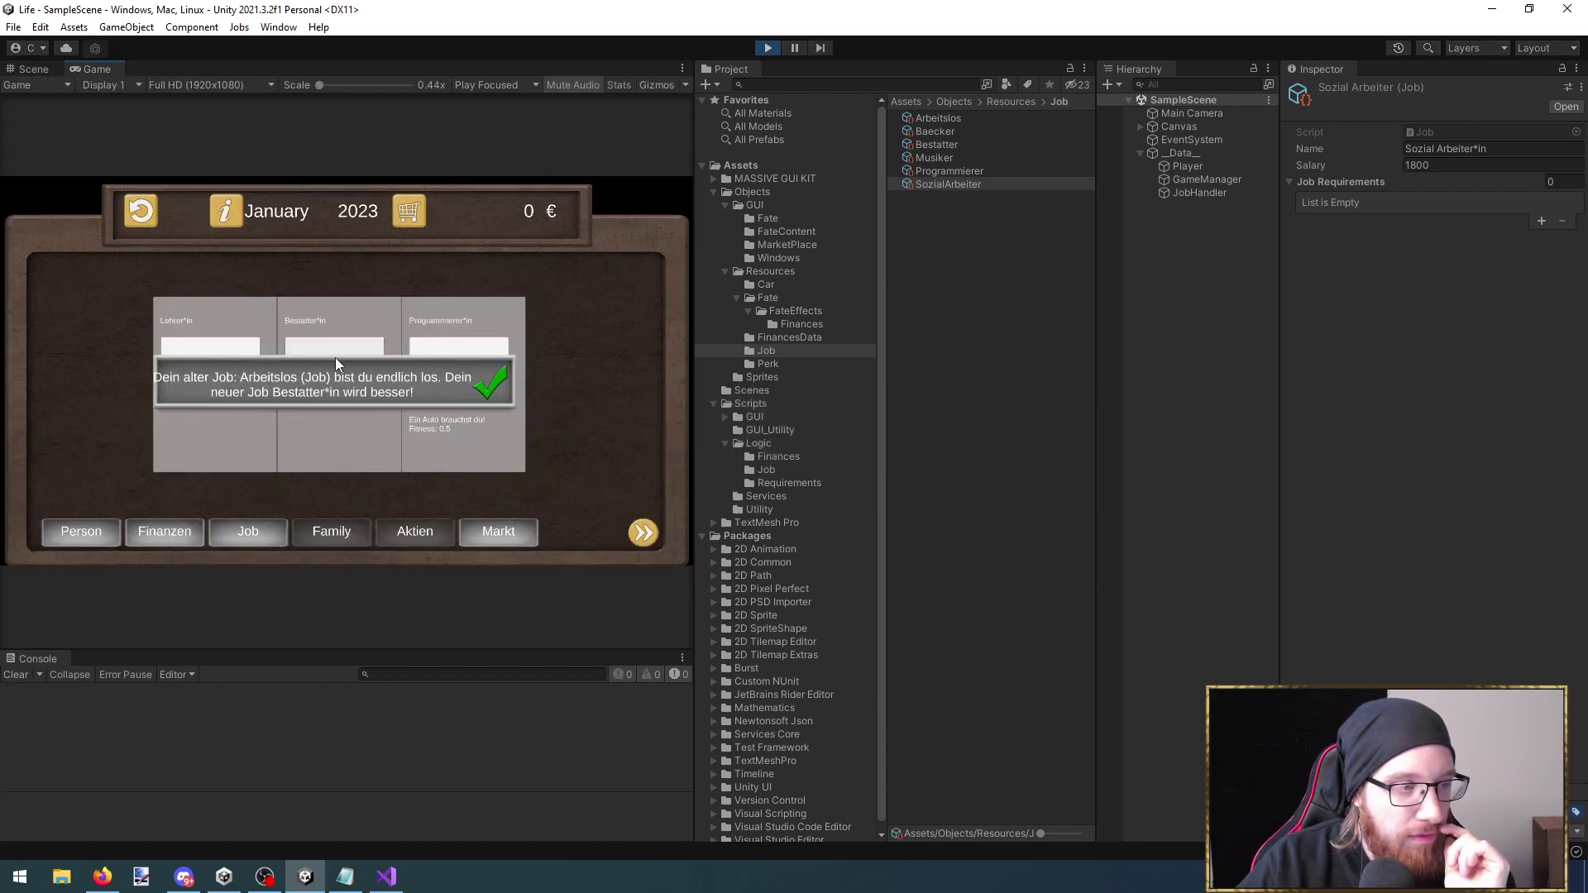
{"action": "left_click", "coordinate": [495, 387]}
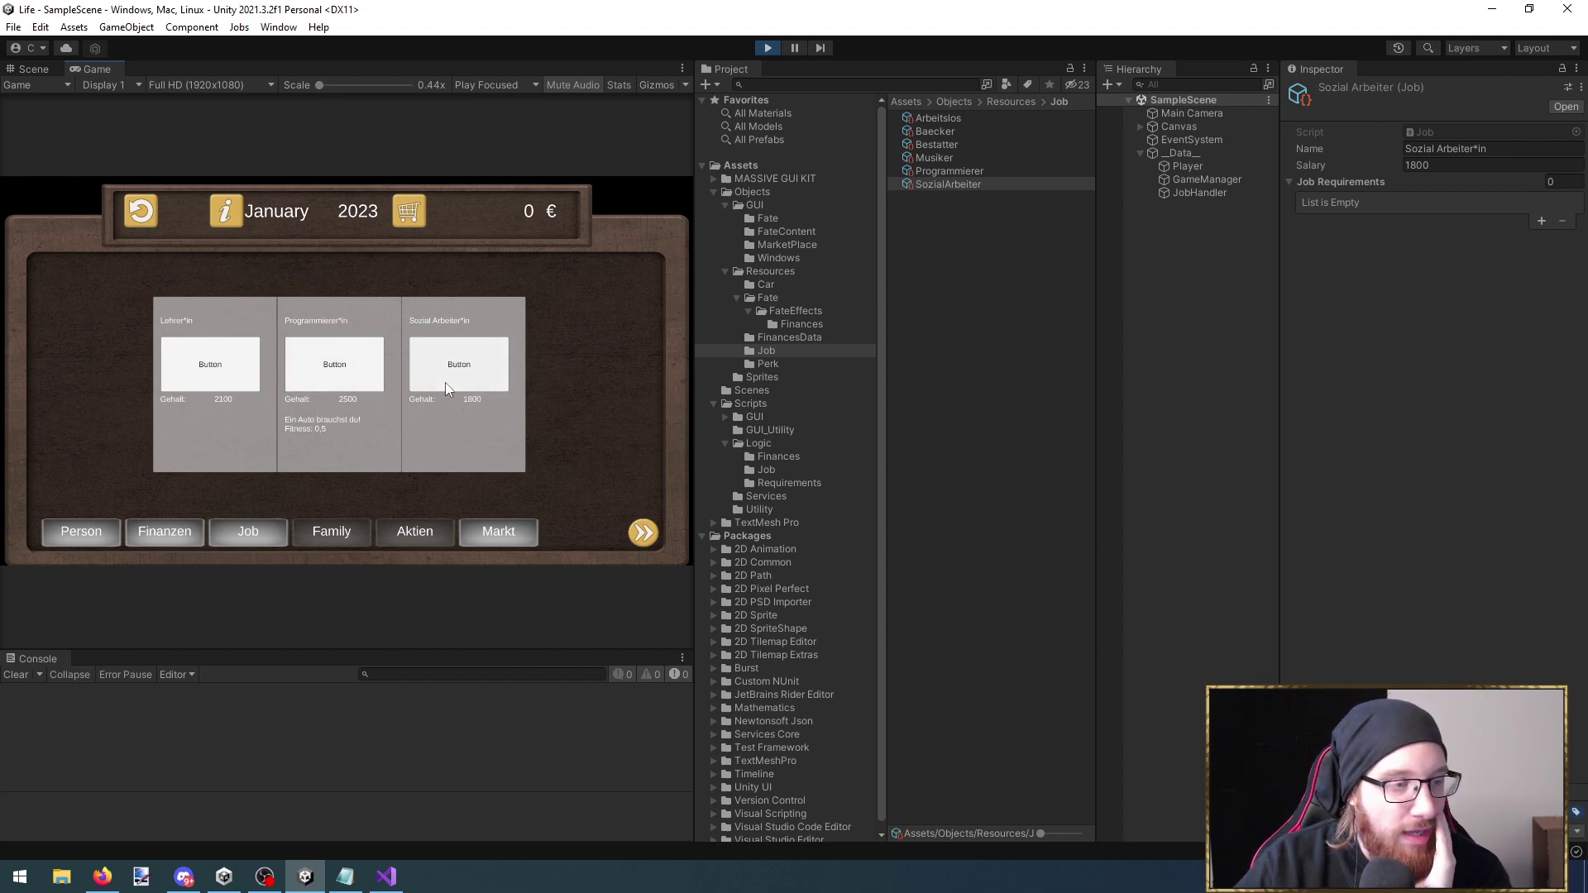
{"action": "left_click", "coordinate": [92, 531]}
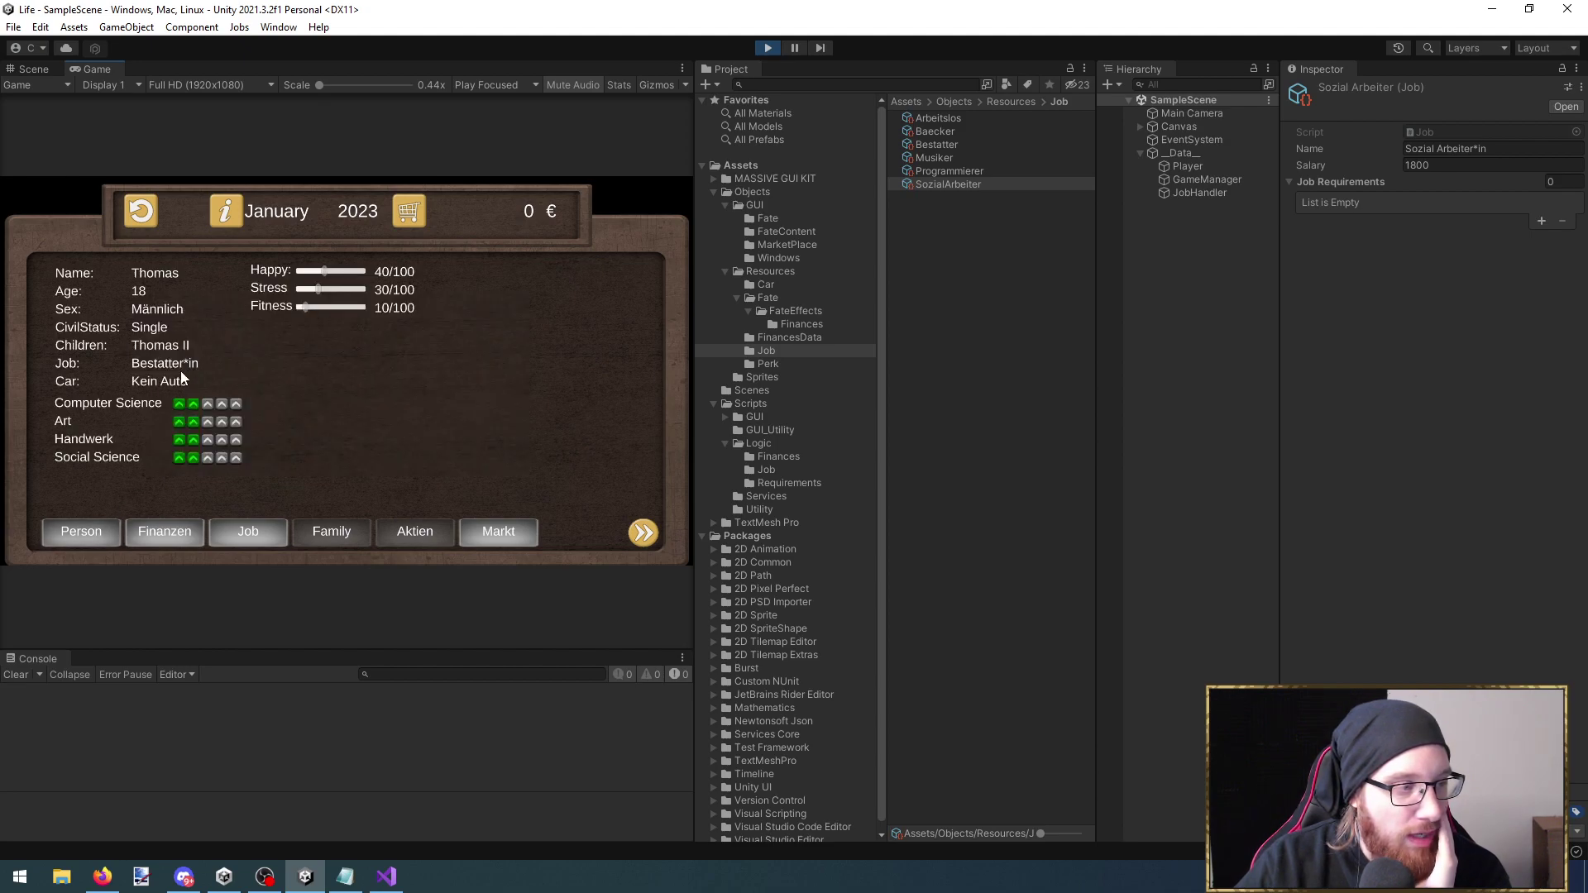
Choose the Sozial Arbeiter*in job, dismiss the message and check the character's job on the Person page
{"action": "left_click", "coordinate": [246, 534]}
{"action": "left_click", "coordinate": [462, 369]}
{"action": "left_click", "coordinate": [490, 389]}
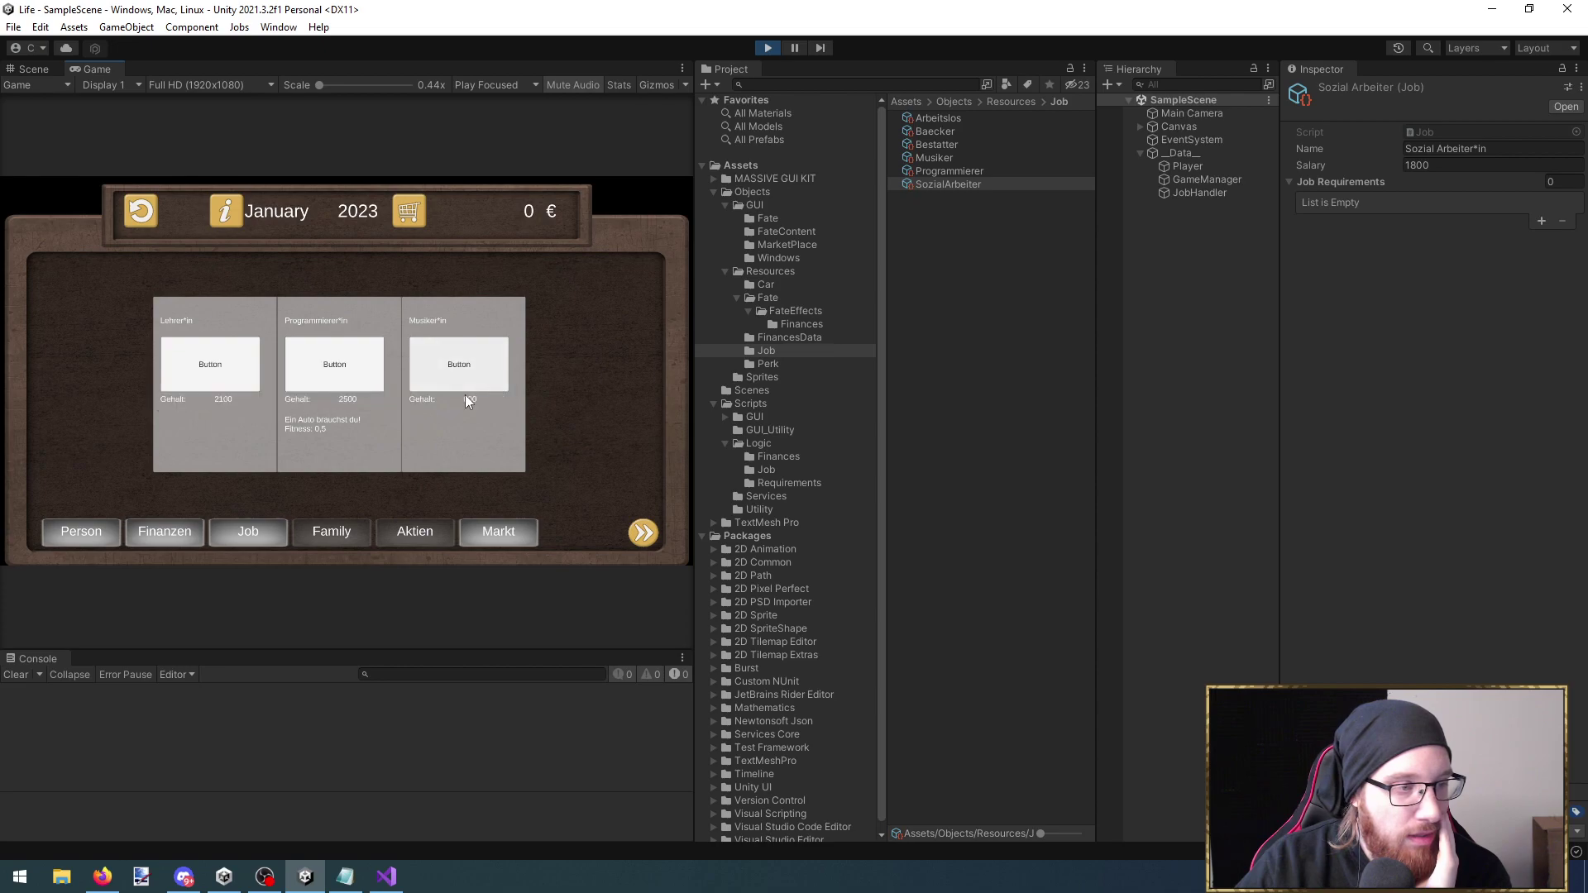
{"action": "left_click", "coordinate": [116, 532]}
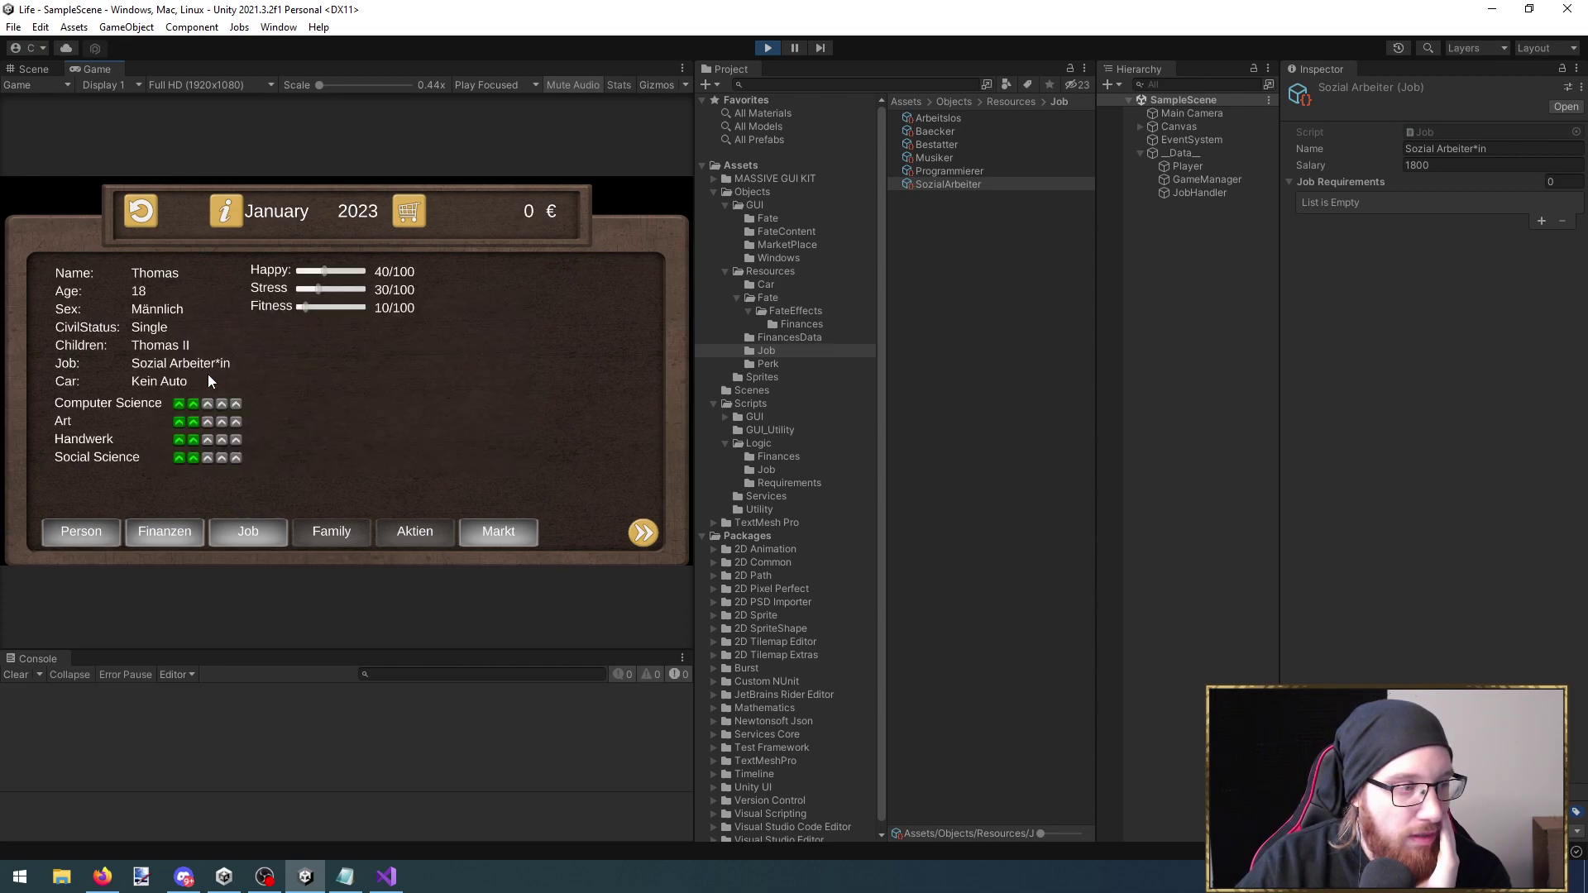
Try the Musiker*in and Lehrer*in jobs, dismissing each message, and compare the Person page with the selectable job list
{"action": "left_click", "coordinate": [250, 536]}
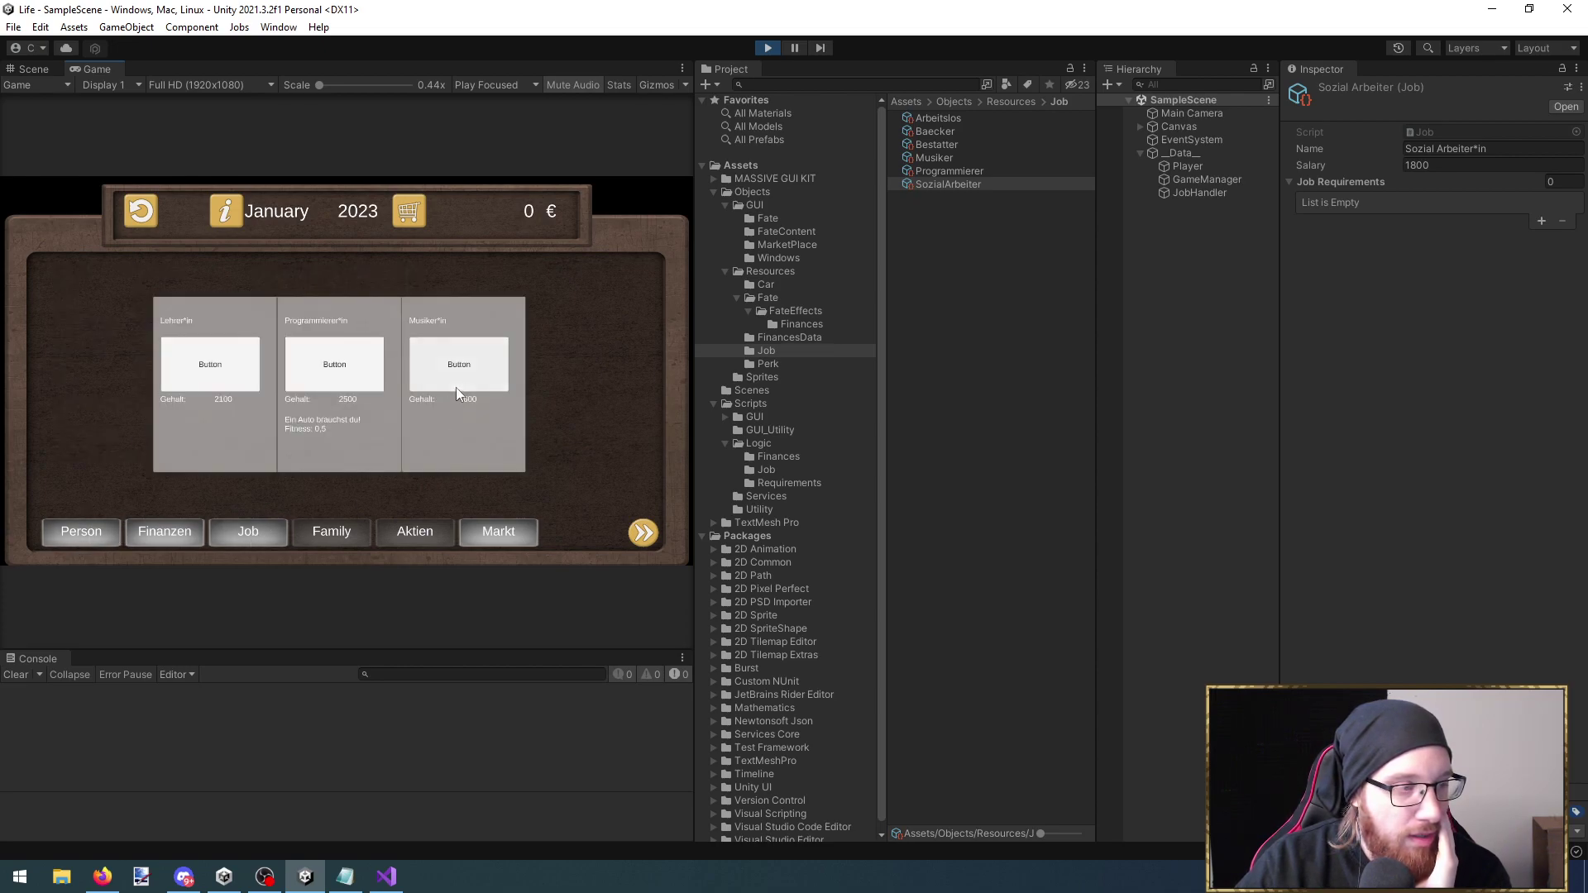
{"action": "left_click", "coordinate": [457, 389]}
{"action": "left_click", "coordinate": [498, 382]}
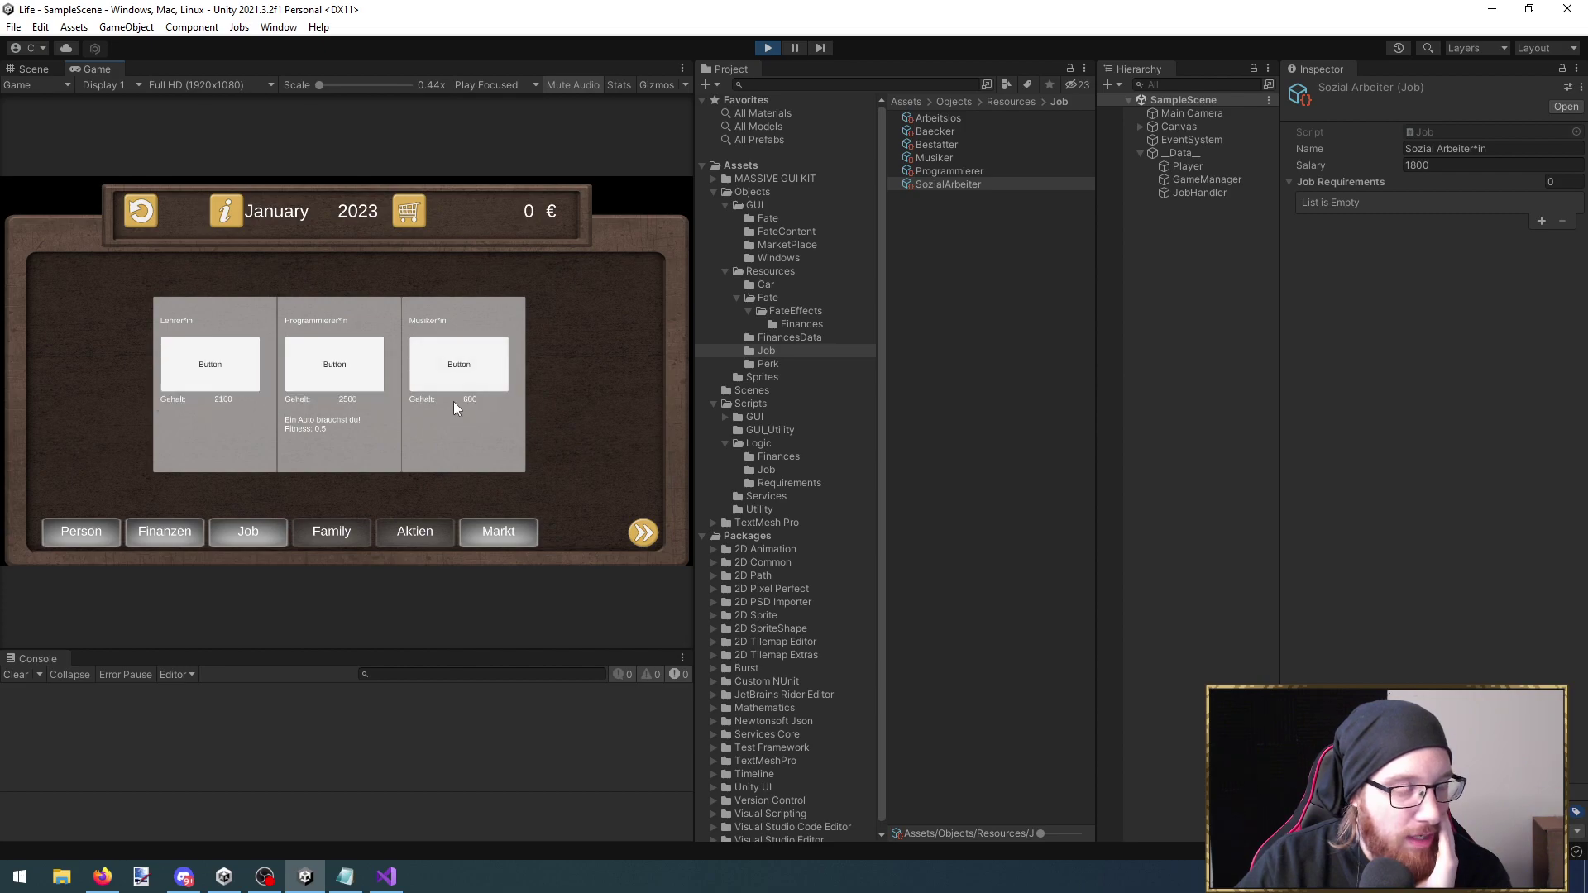
{"action": "left_click", "coordinate": [213, 358]}
{"action": "left_click", "coordinate": [498, 394]}
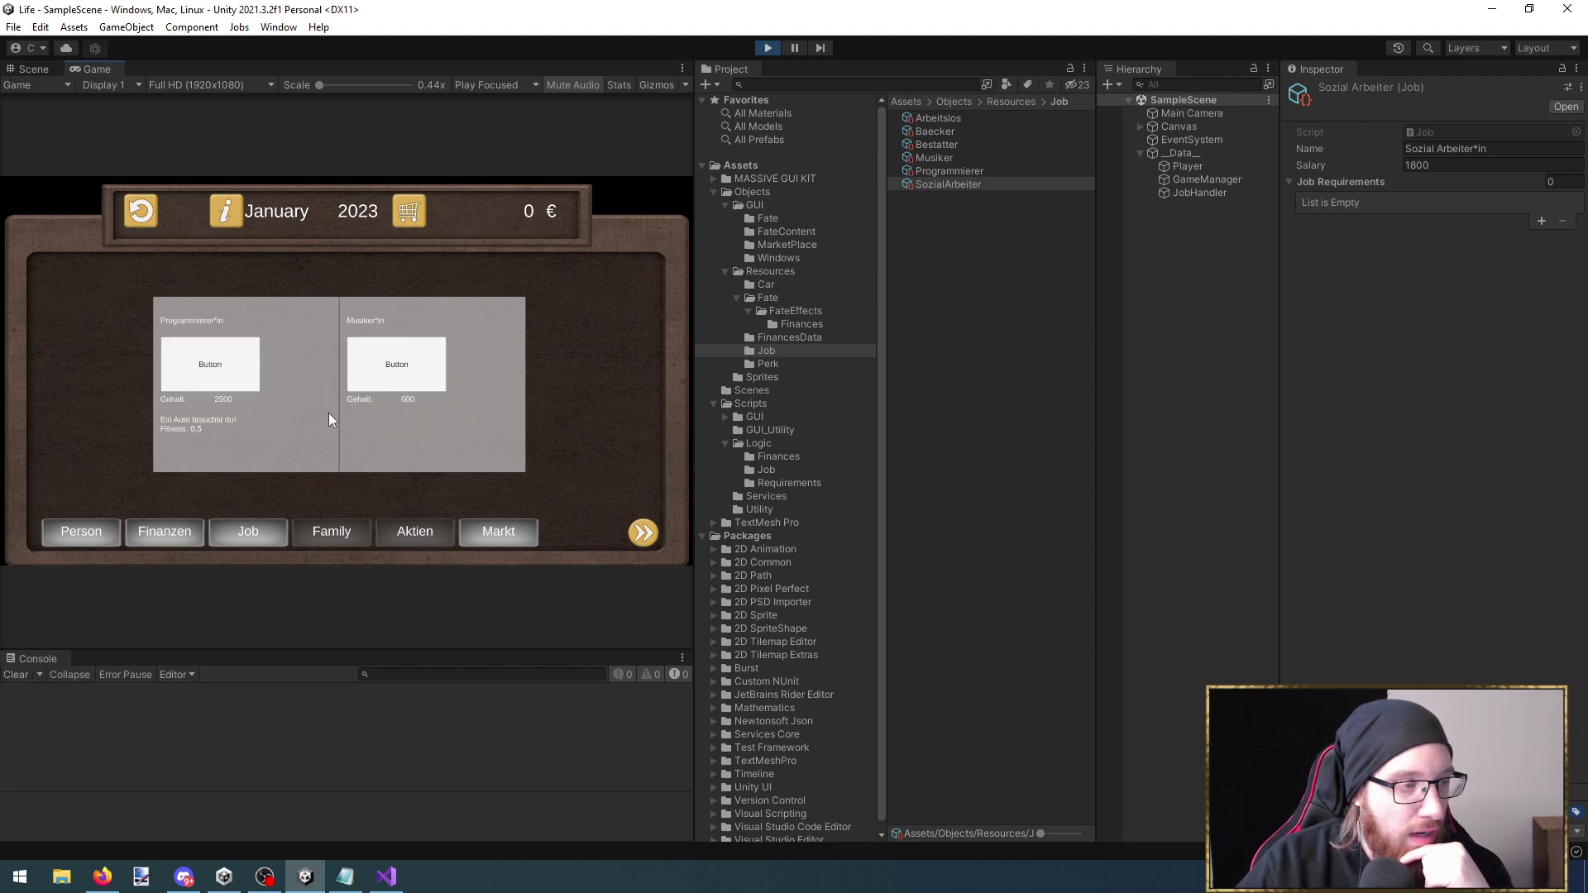
{"action": "left_click", "coordinate": [105, 536]}
{"action": "left_click", "coordinate": [239, 535]}
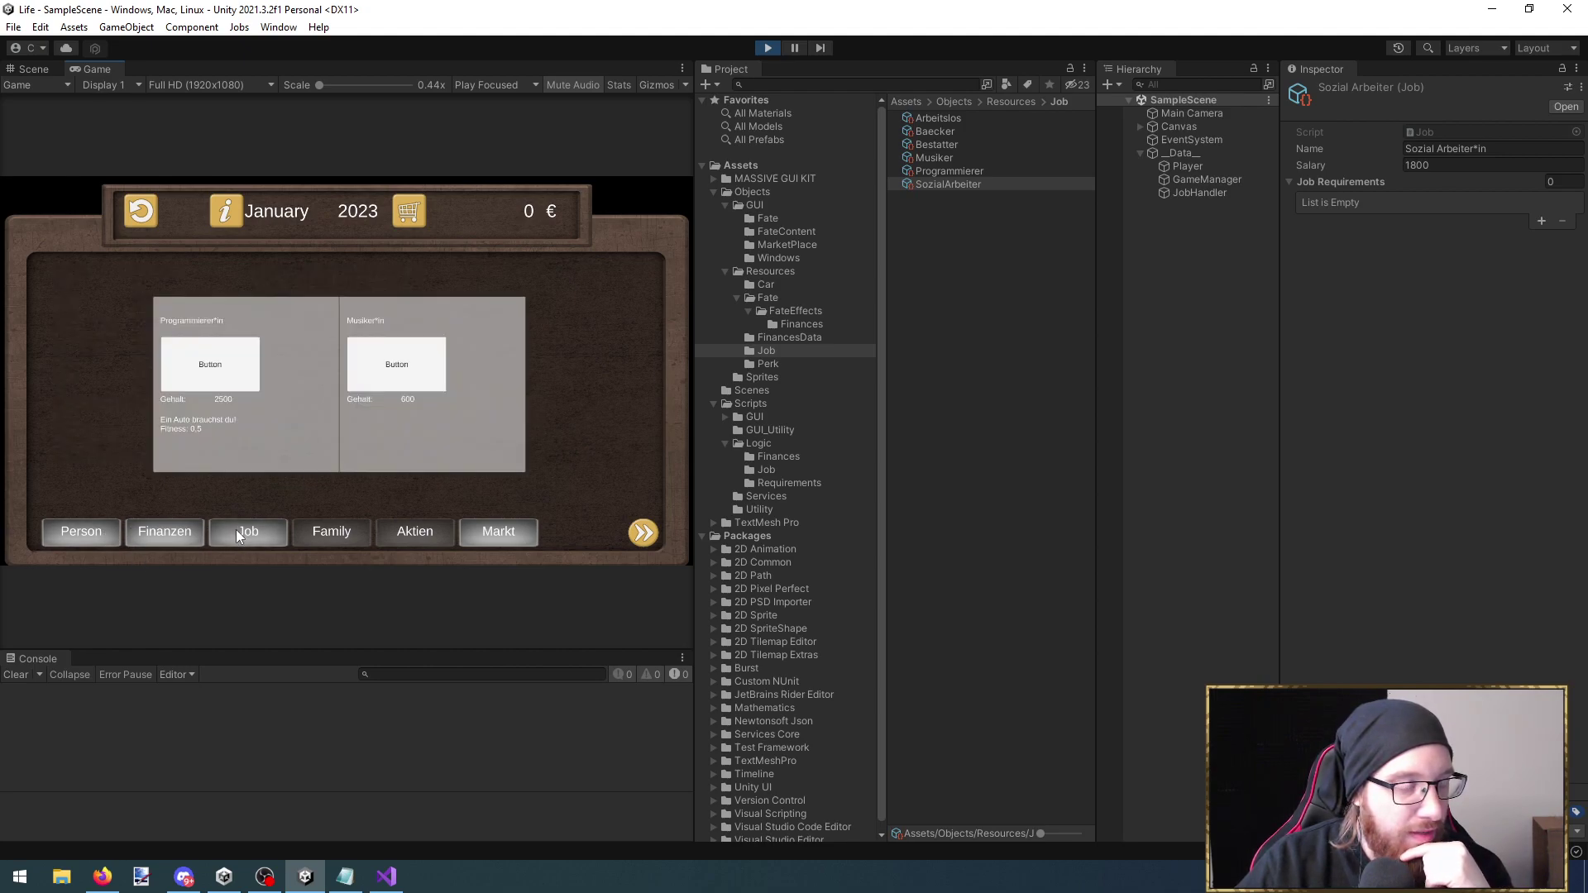
Stop the game, switch to Visual Studio and examine JobHandler's selectable job methods and the JobCalculator class
{"action": "left_click", "coordinate": [771, 47]}
{"action": "left_click", "coordinate": [386, 877]}
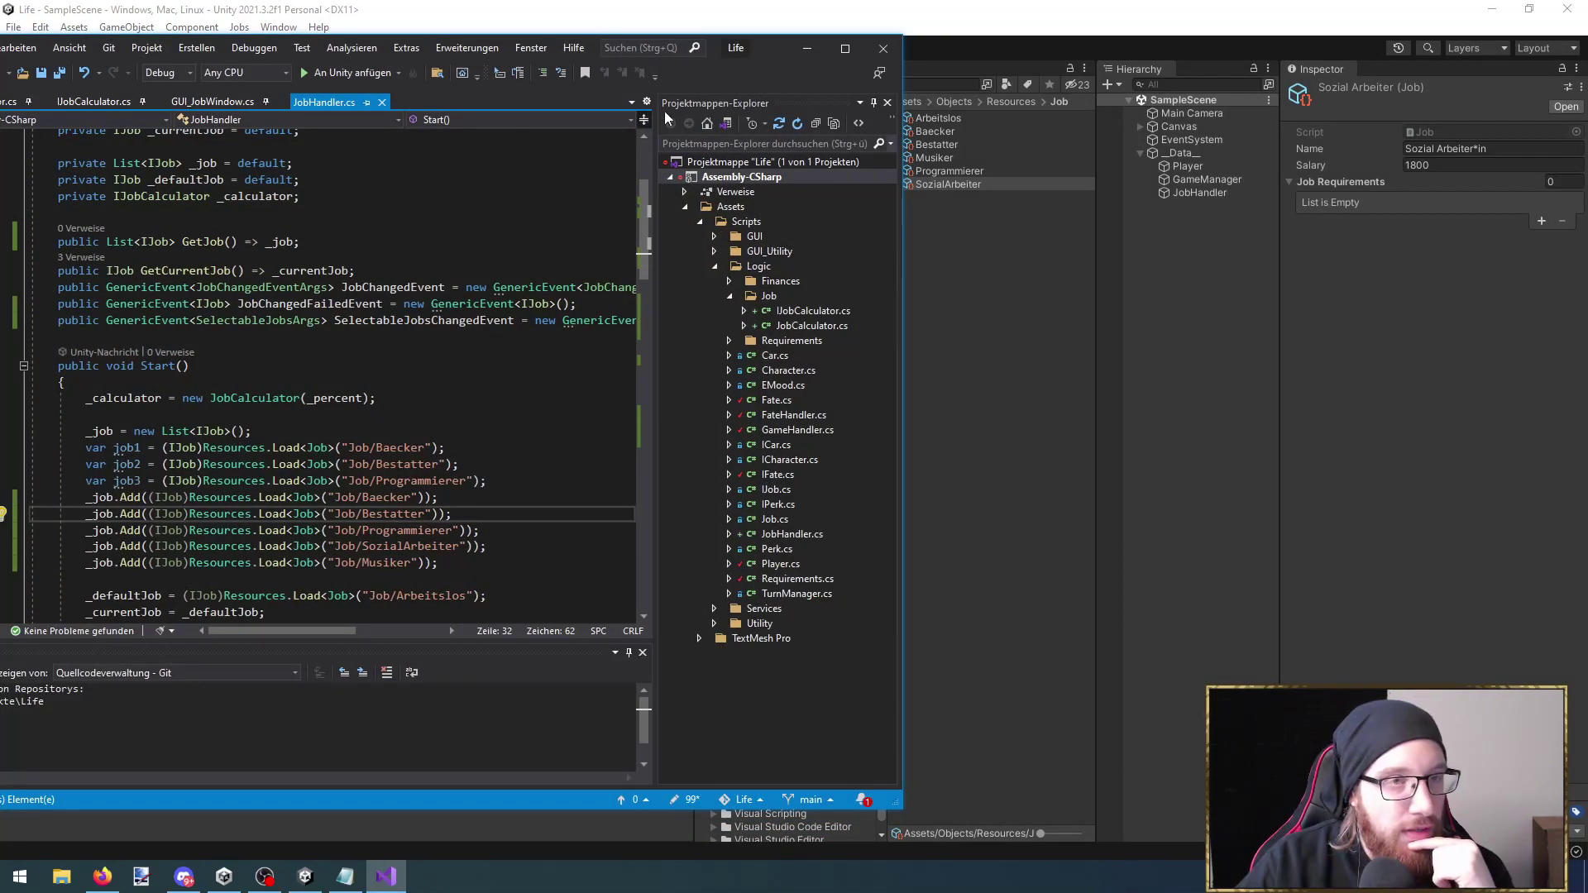
{"action": "left_click", "coordinate": [845, 48]}
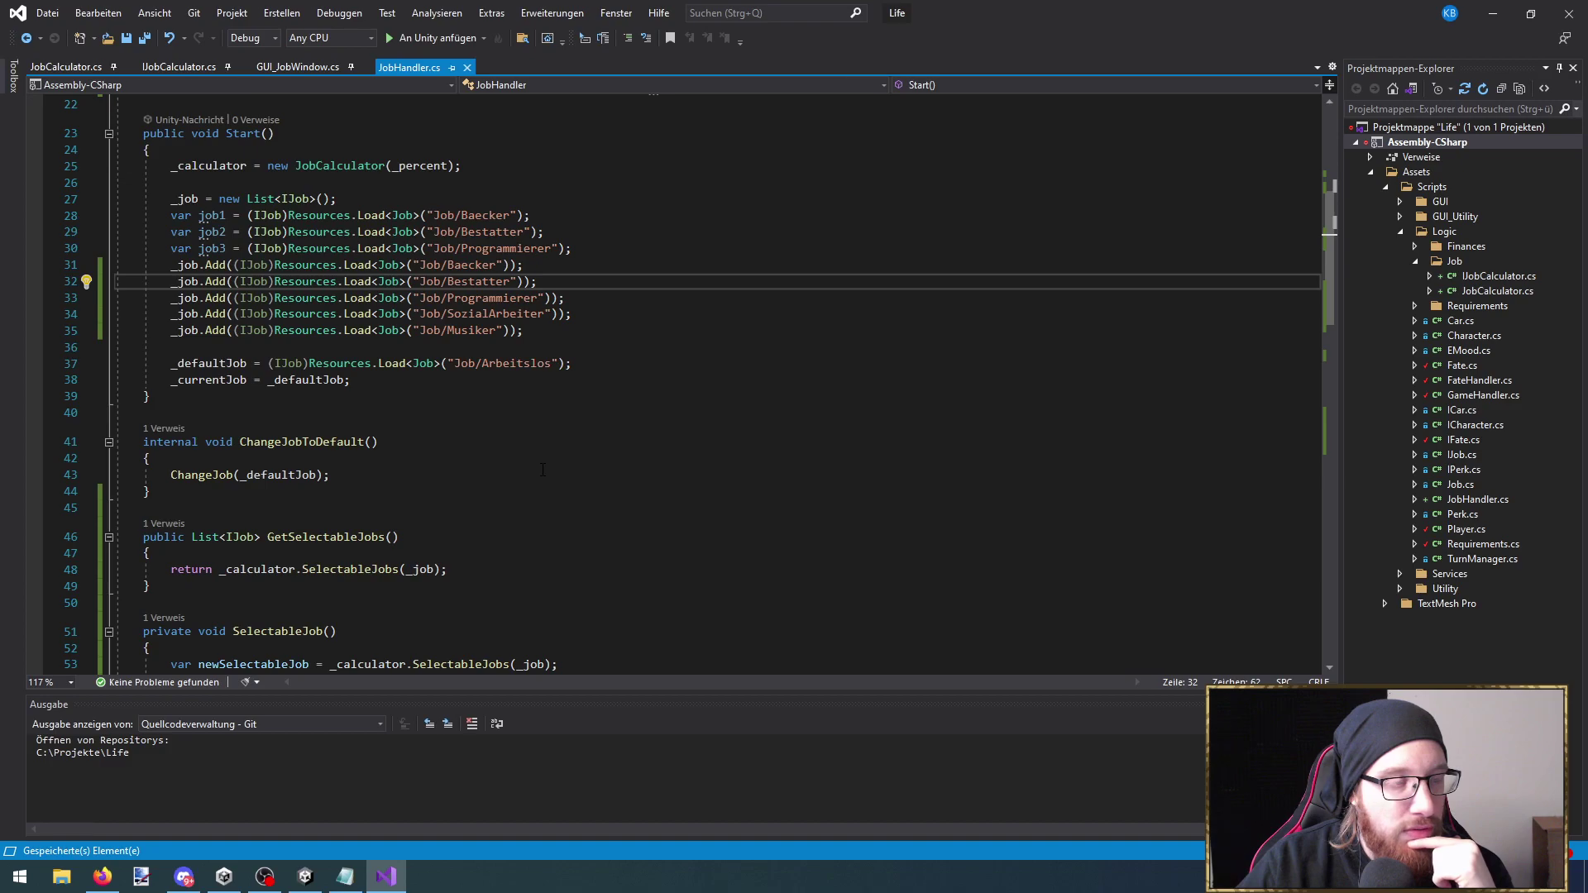
{"action": "scroll", "coordinate": [542, 469], "scroll_direction": "down", "scroll_amount": 5}
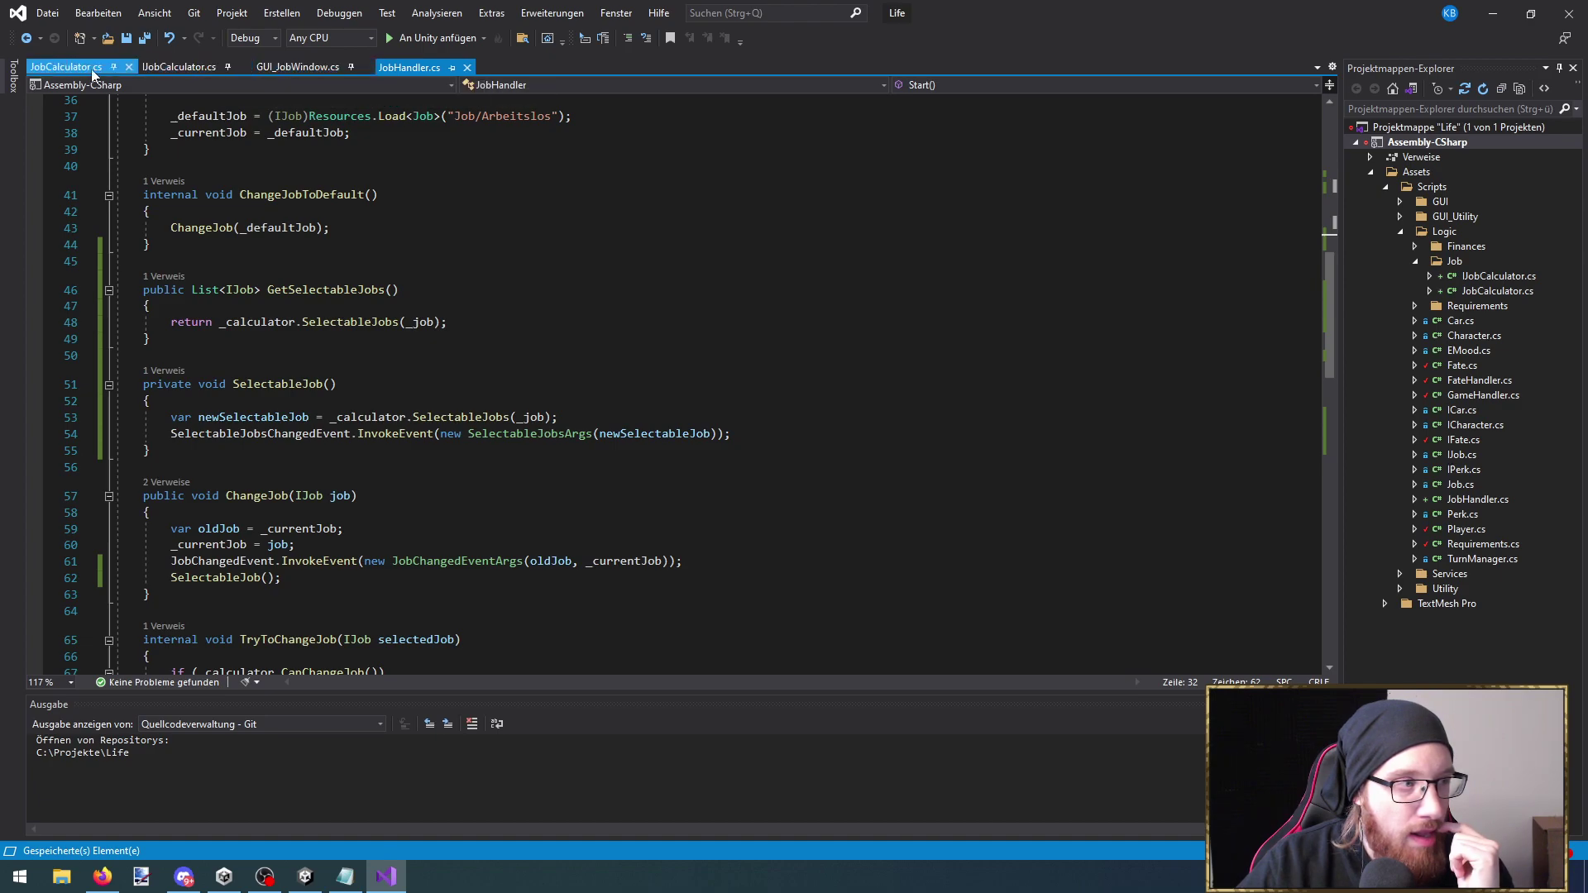
{"action": "left_click", "coordinate": [67, 66]}
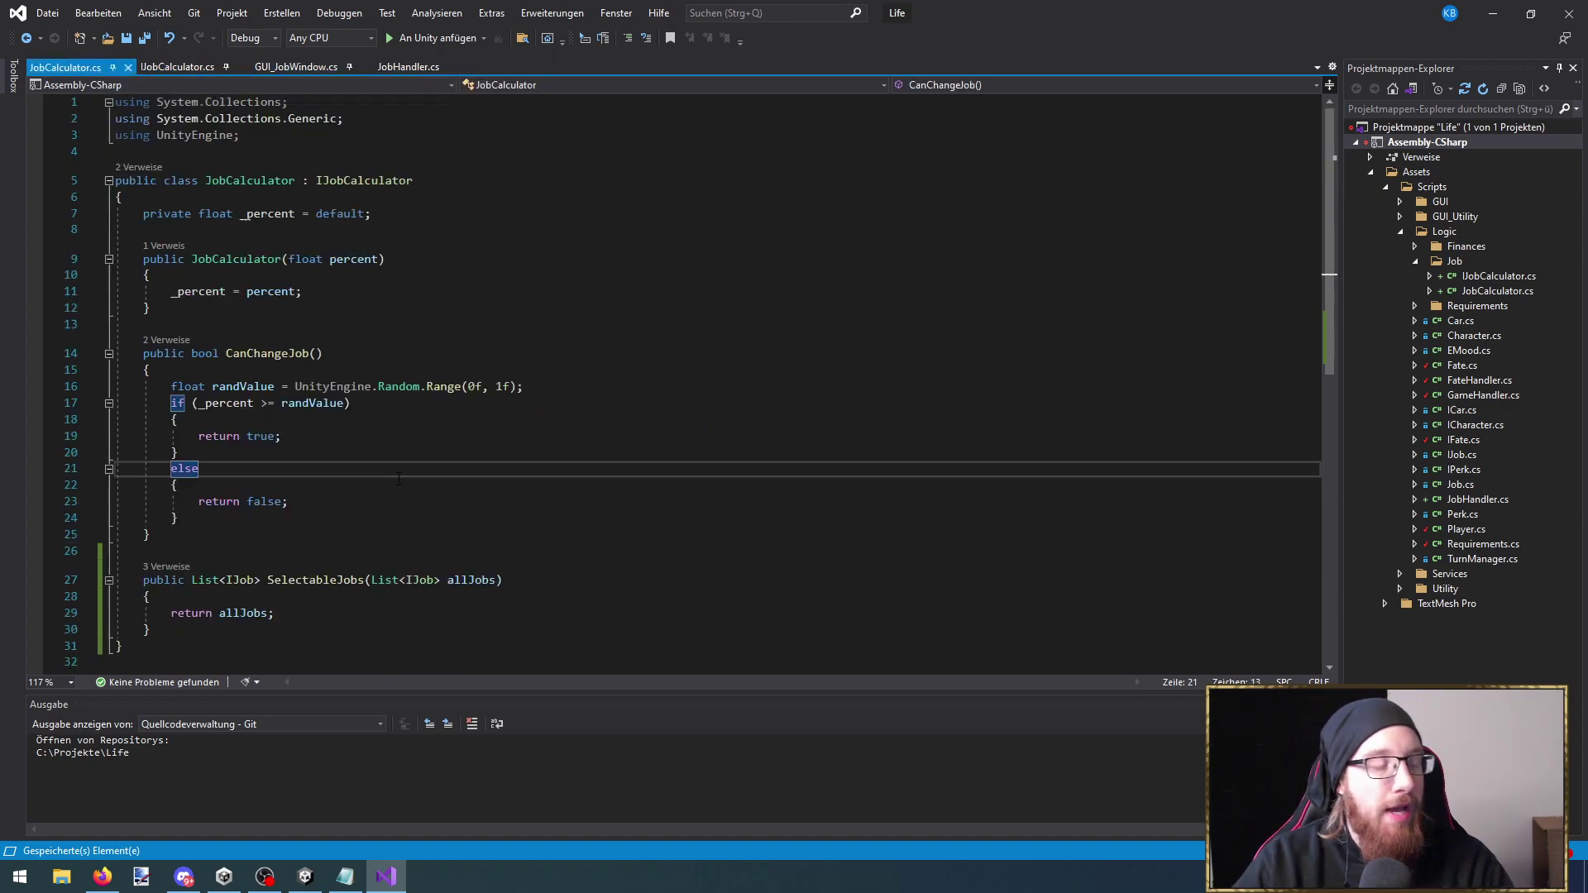
{"action": "left_click", "coordinate": [477, 425]}
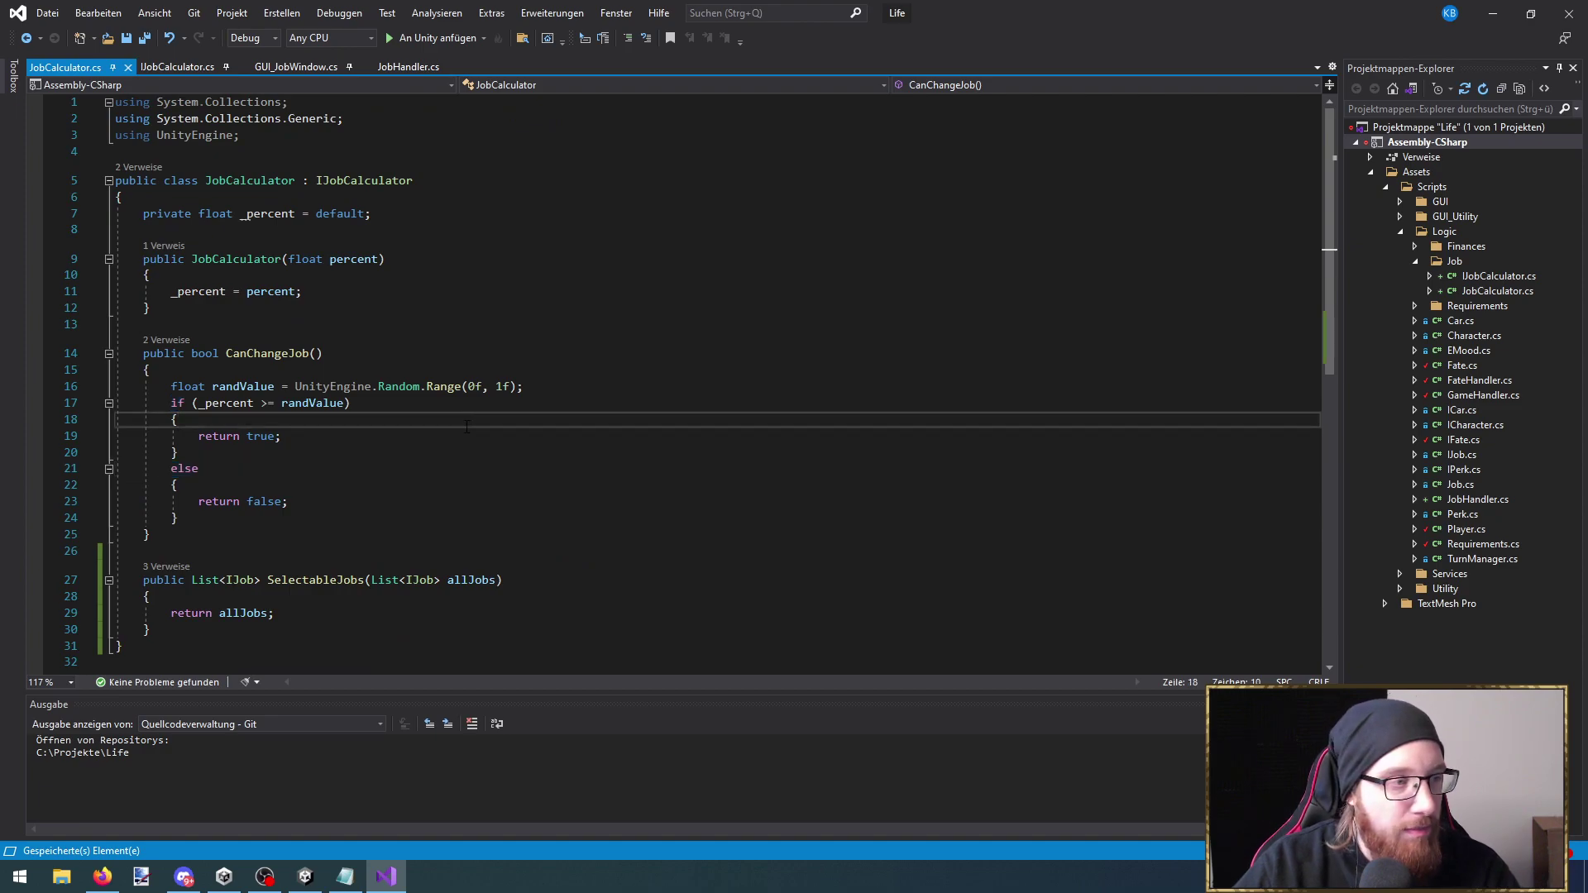
{"action": "left_click", "coordinate": [388, 216]}
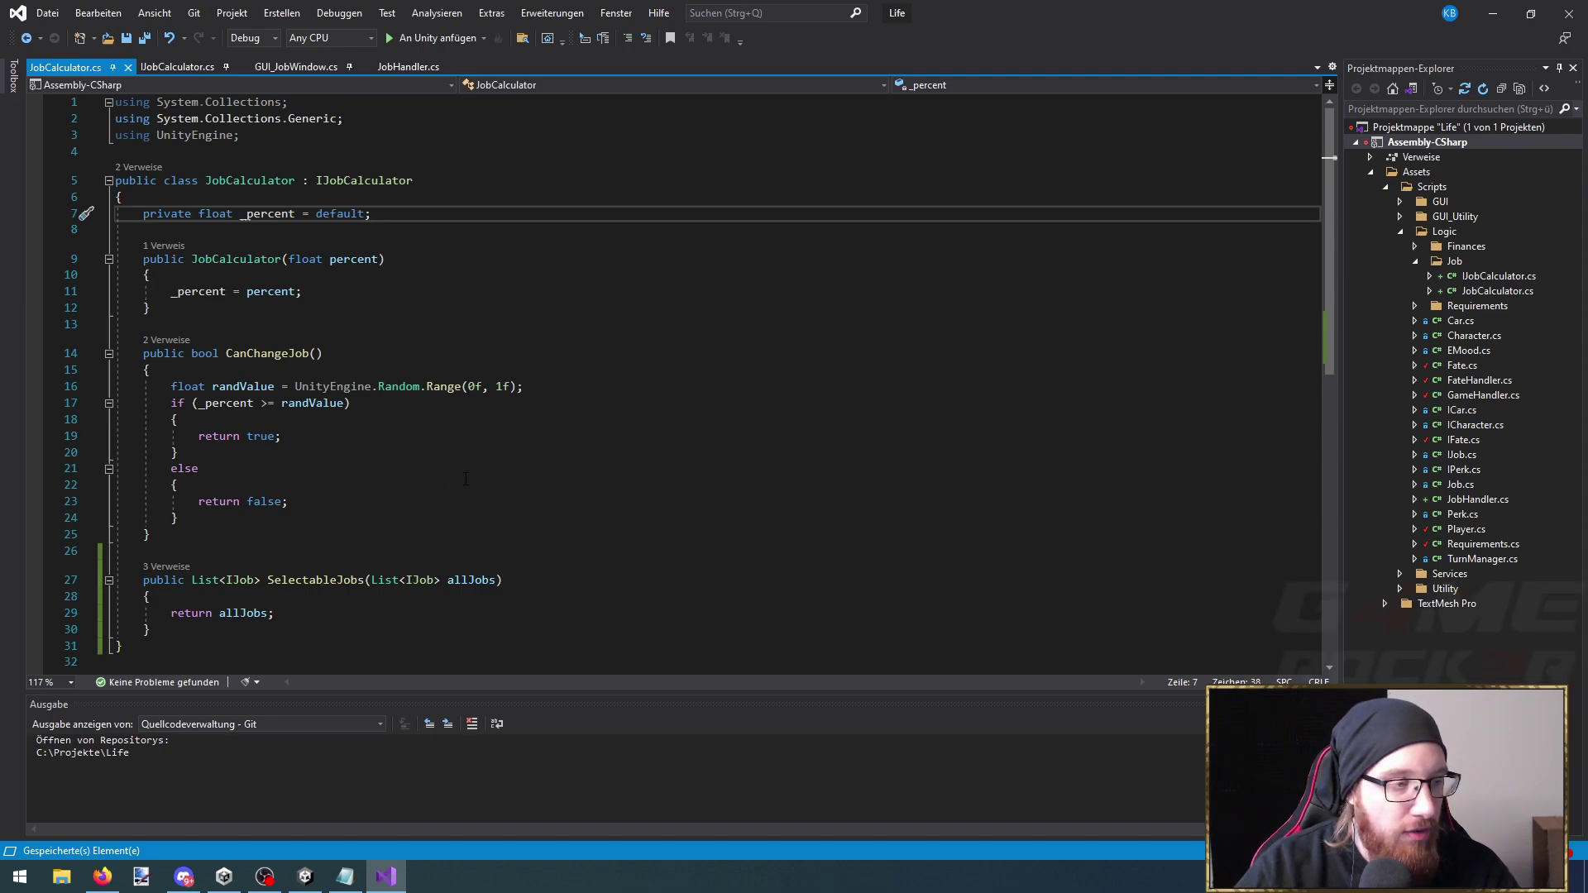
Return to Unity, start the game again and maximize the Game view
{"action": "left_click", "coordinate": [1502, 20]}
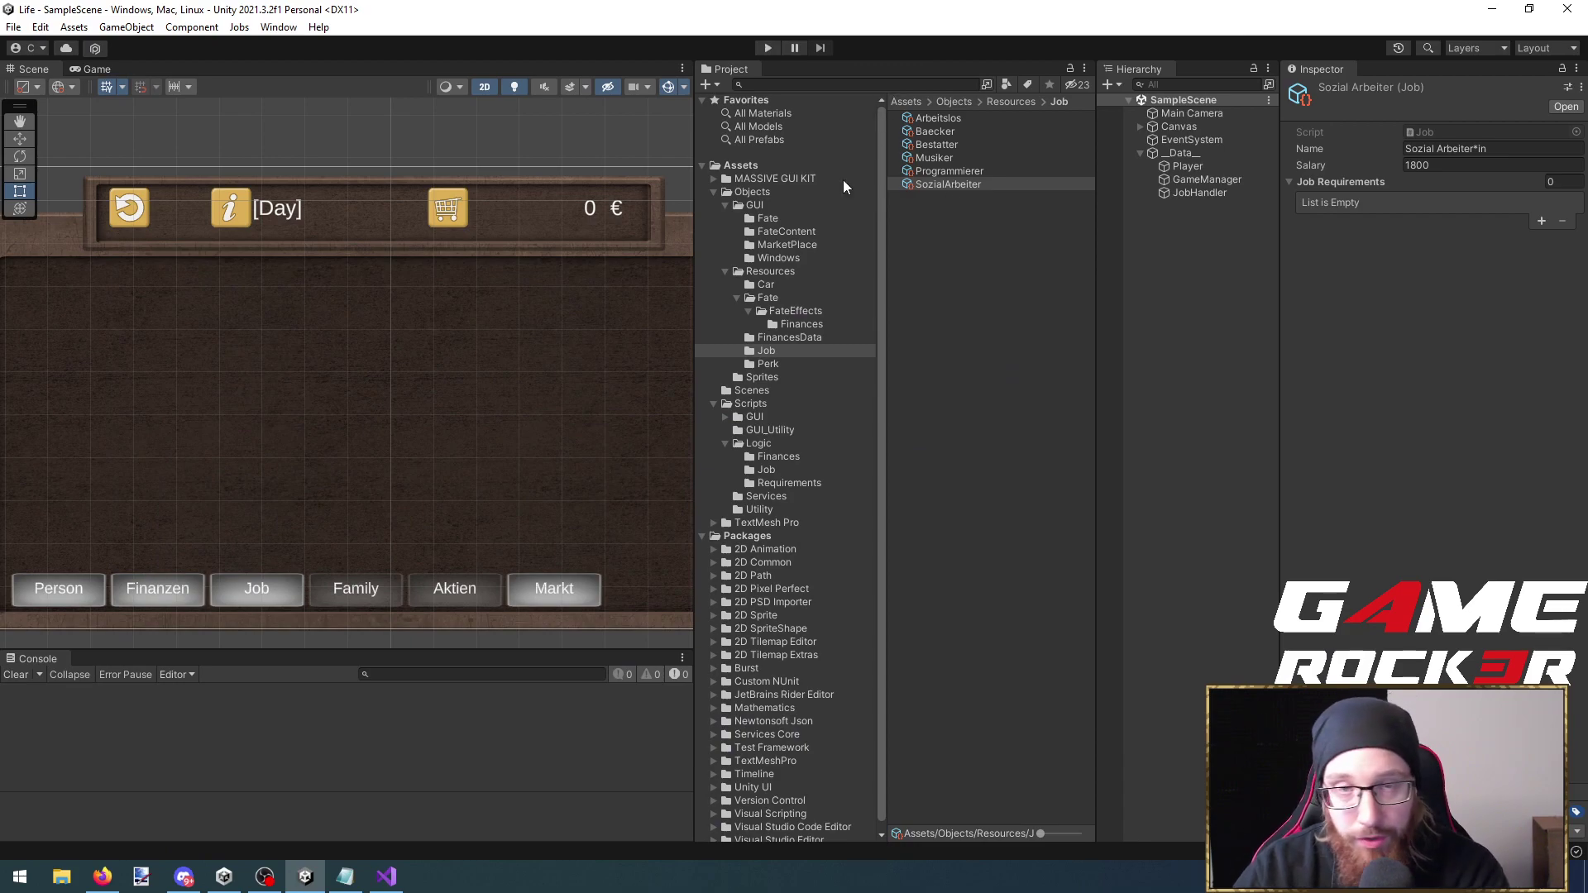
{"action": "left_click", "coordinate": [767, 47]}
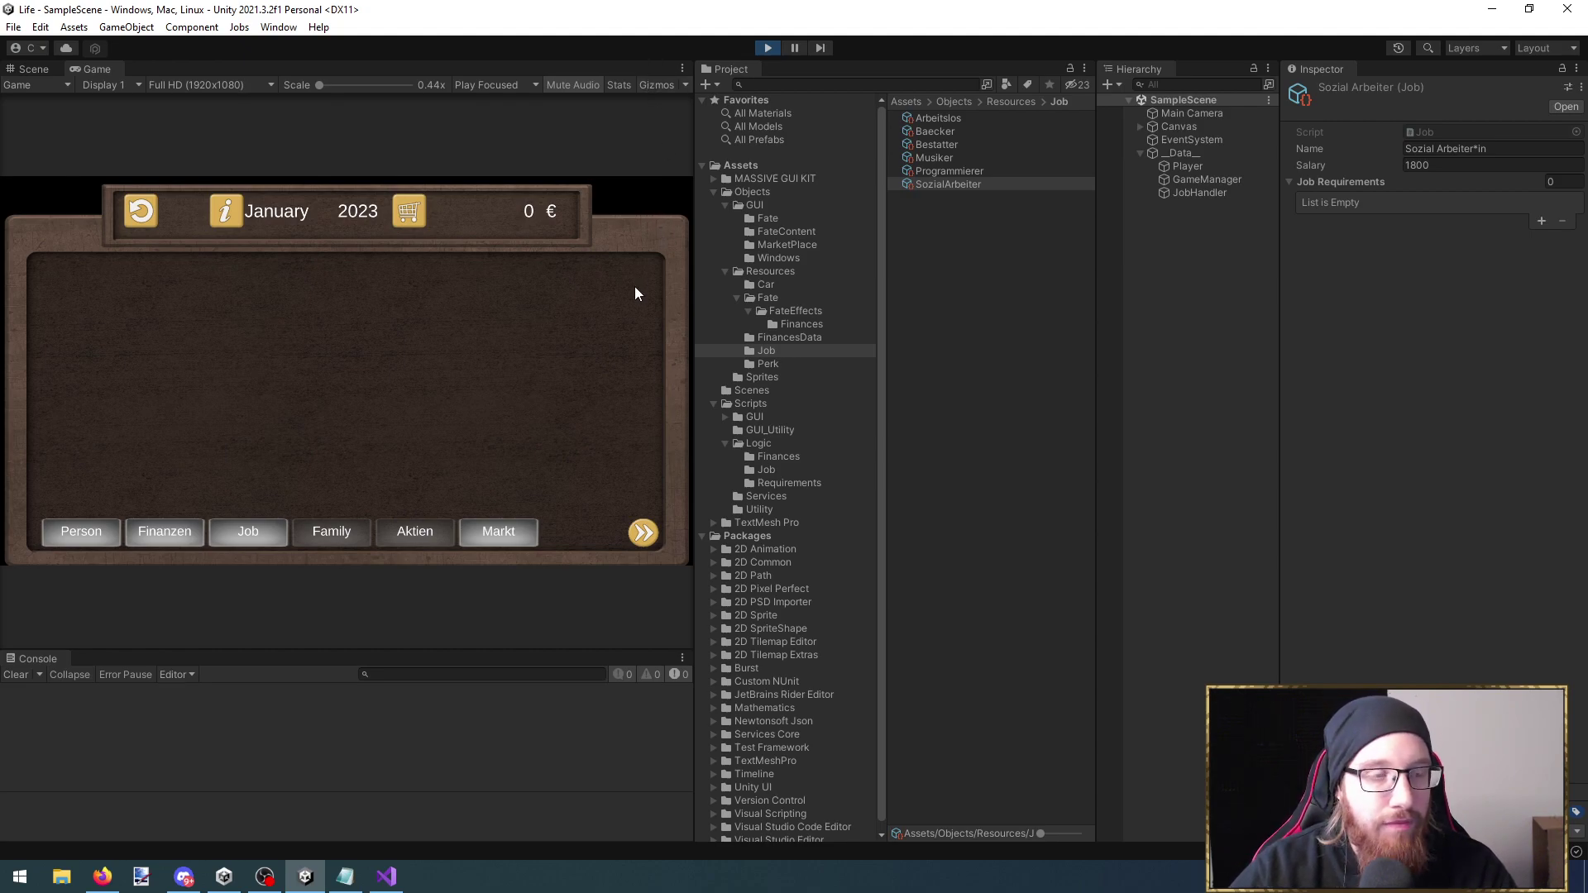
{"action": "key", "text": "shift+space"}
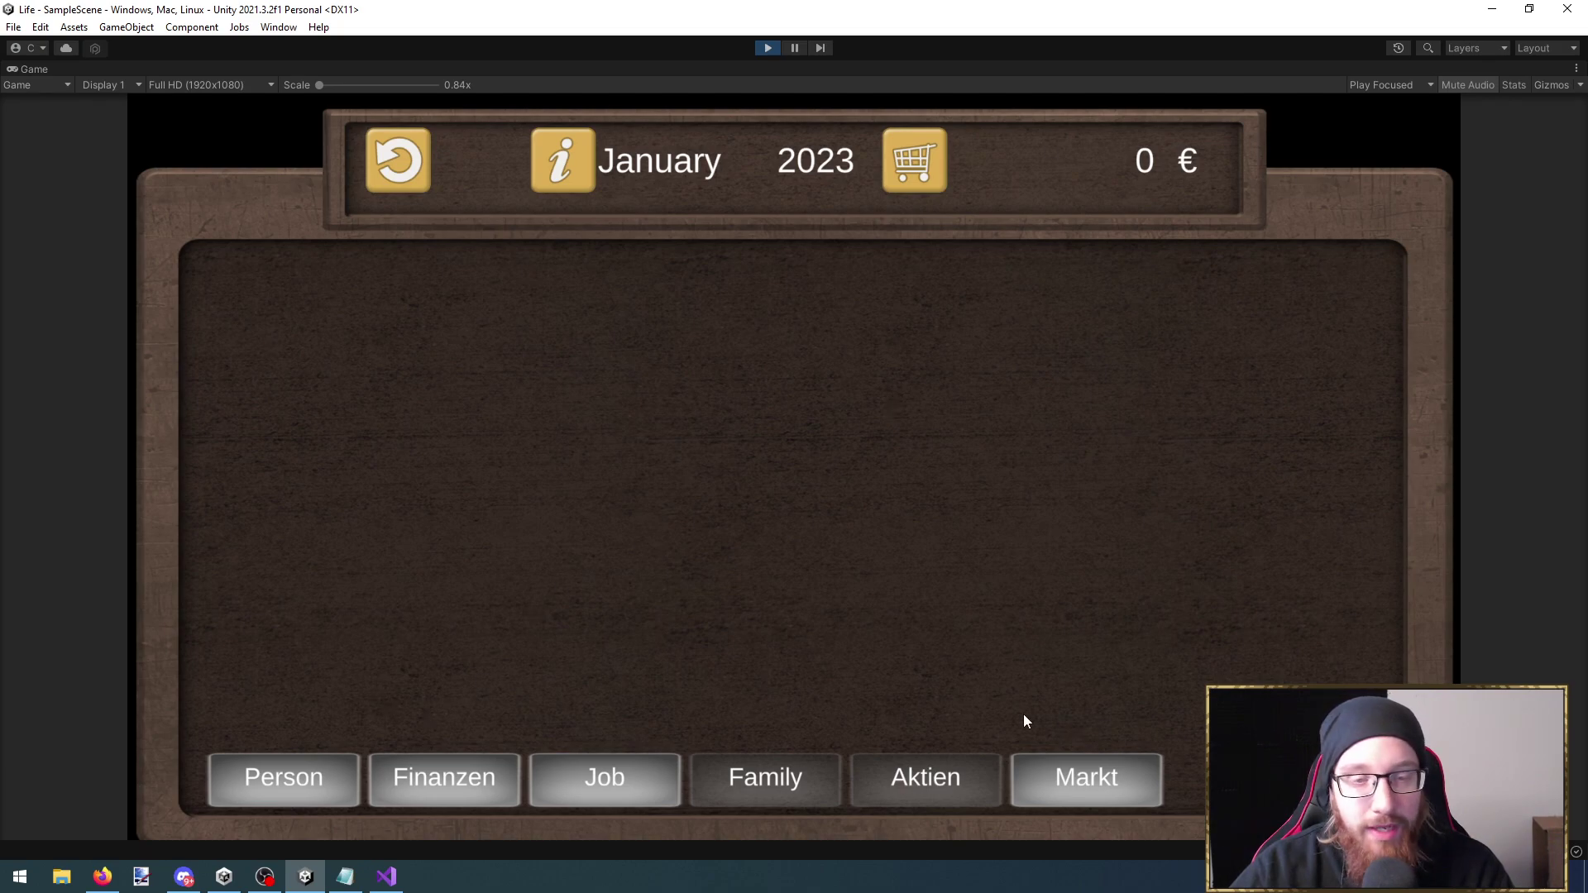
Check the character's Person page, advance the game to February 2023 and review the Finanzen page
{"action": "left_click", "coordinate": [242, 774]}
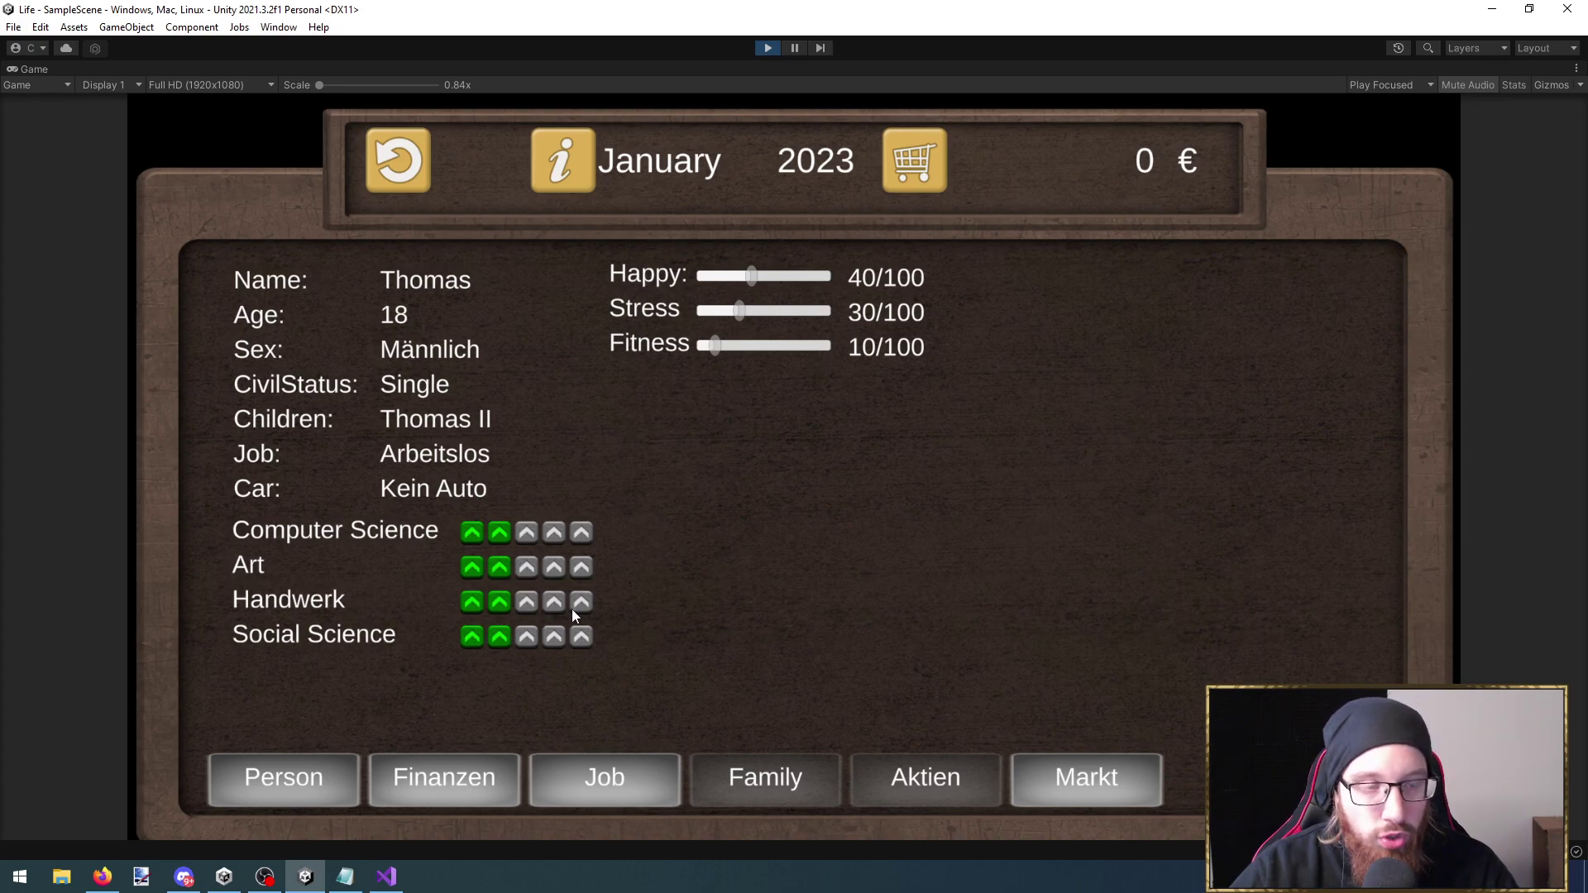
{"action": "left_click", "coordinate": [346, 759]}
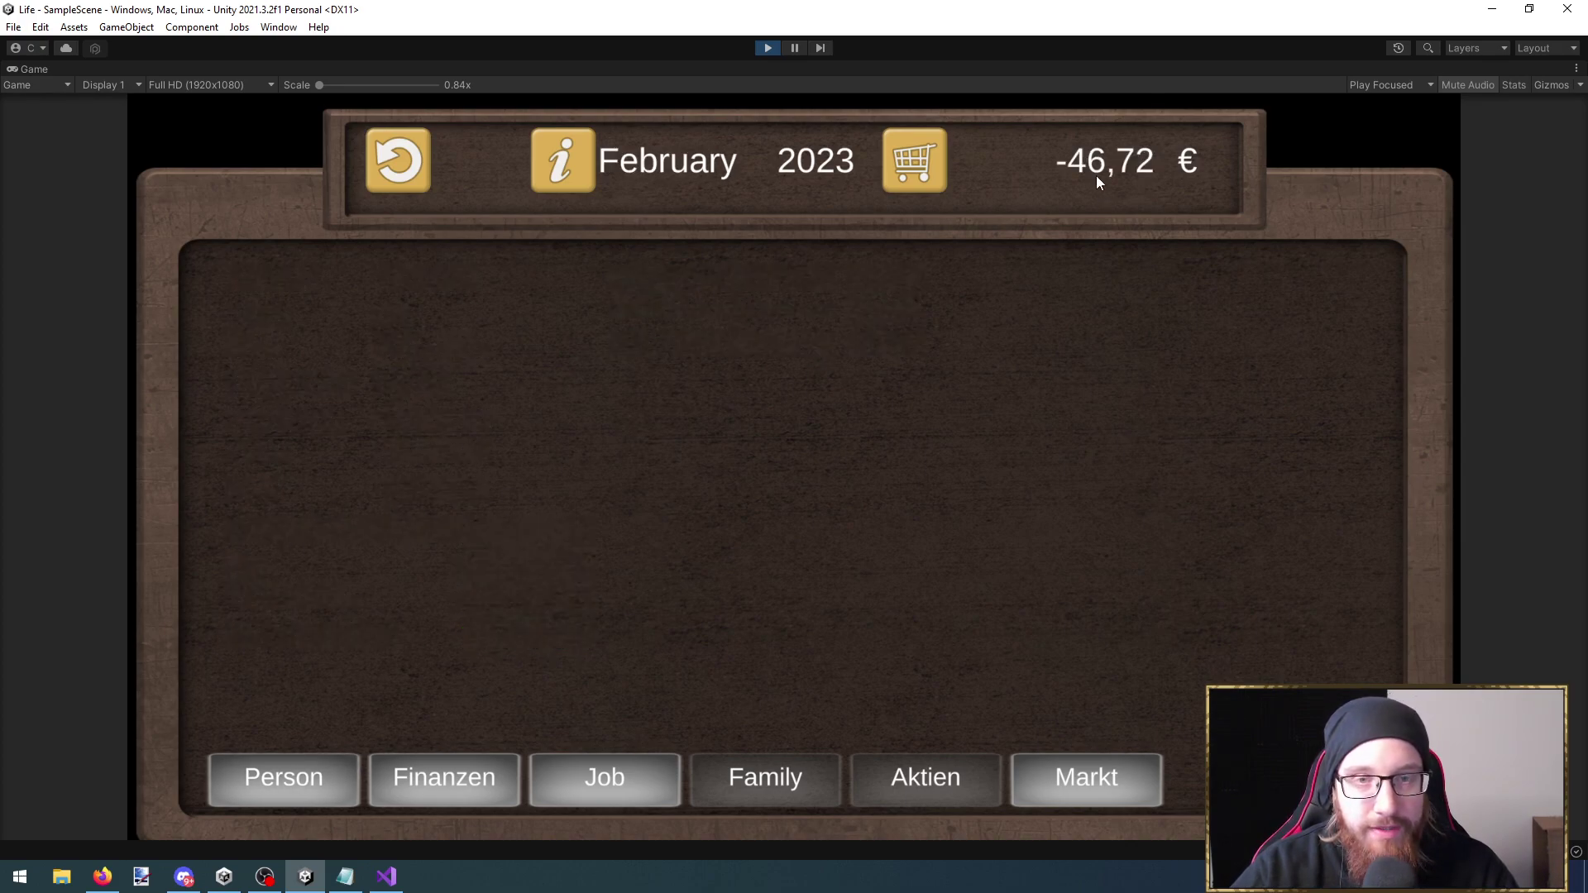
{"action": "left_click", "coordinate": [453, 776]}
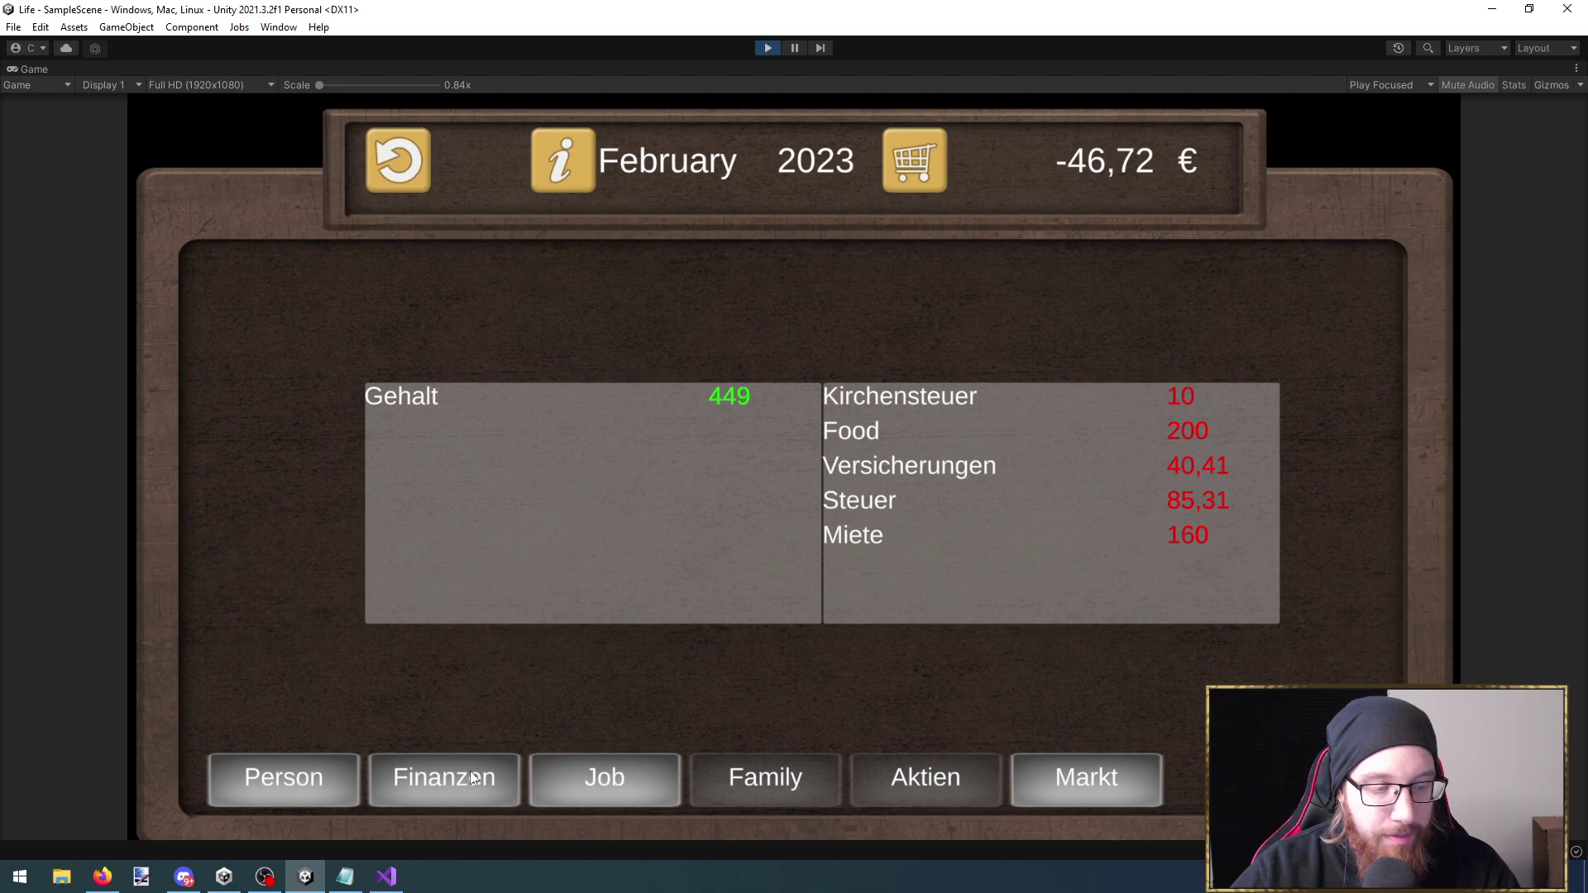
{"action": "left_click", "coordinate": [899, 465]}
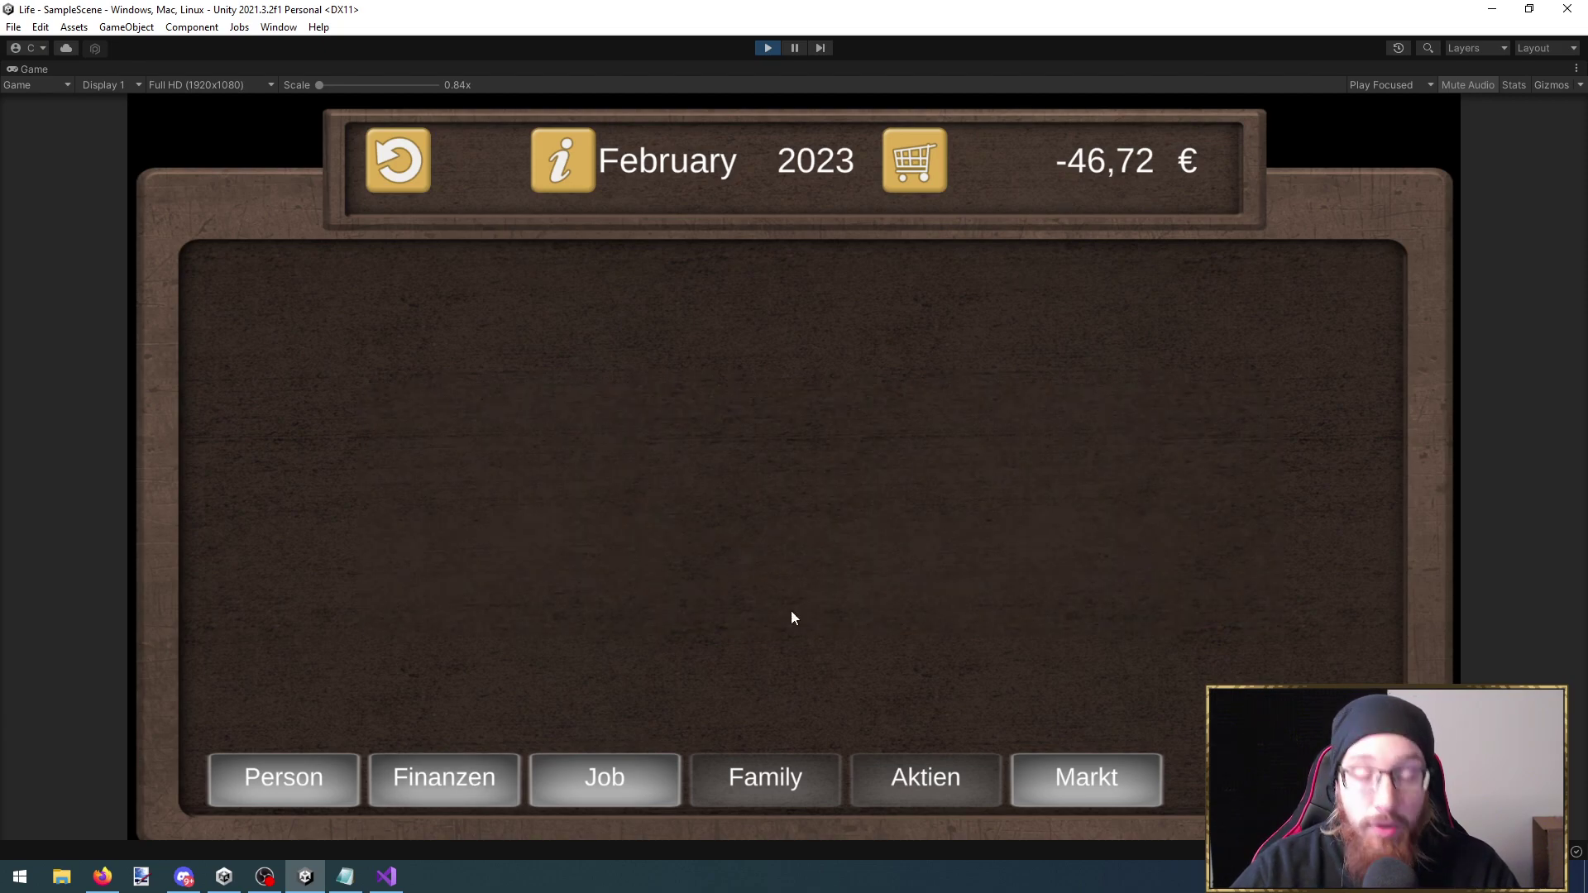
Compare the selectable jobs and their requirements with the Person page and the cars offered in the Markt
{"action": "left_click", "coordinate": [604, 776]}
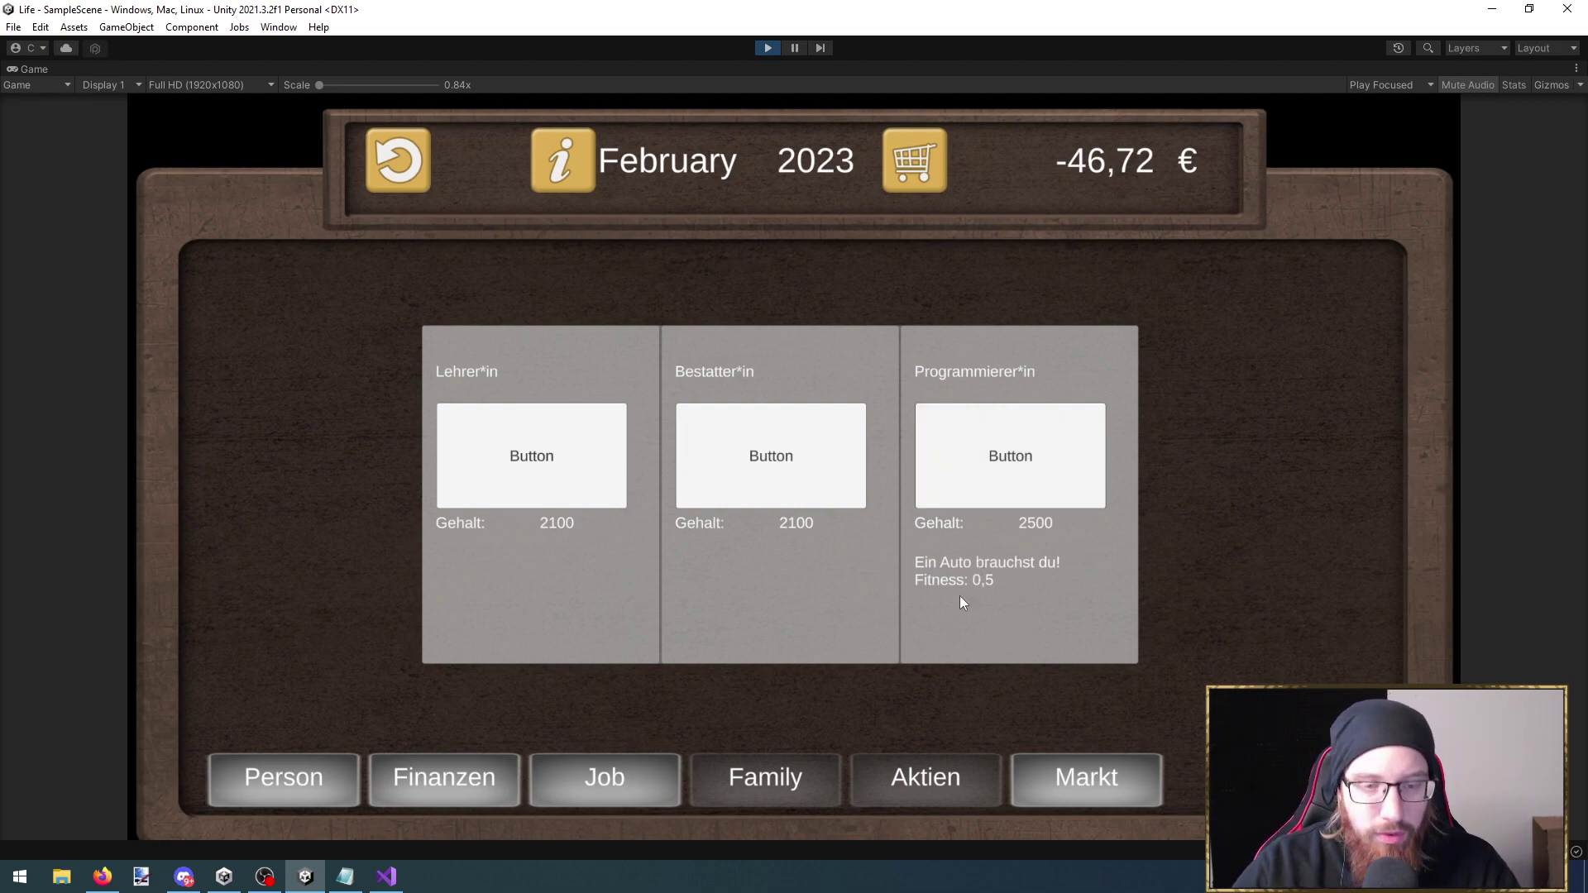
{"action": "left_click", "coordinate": [340, 774]}
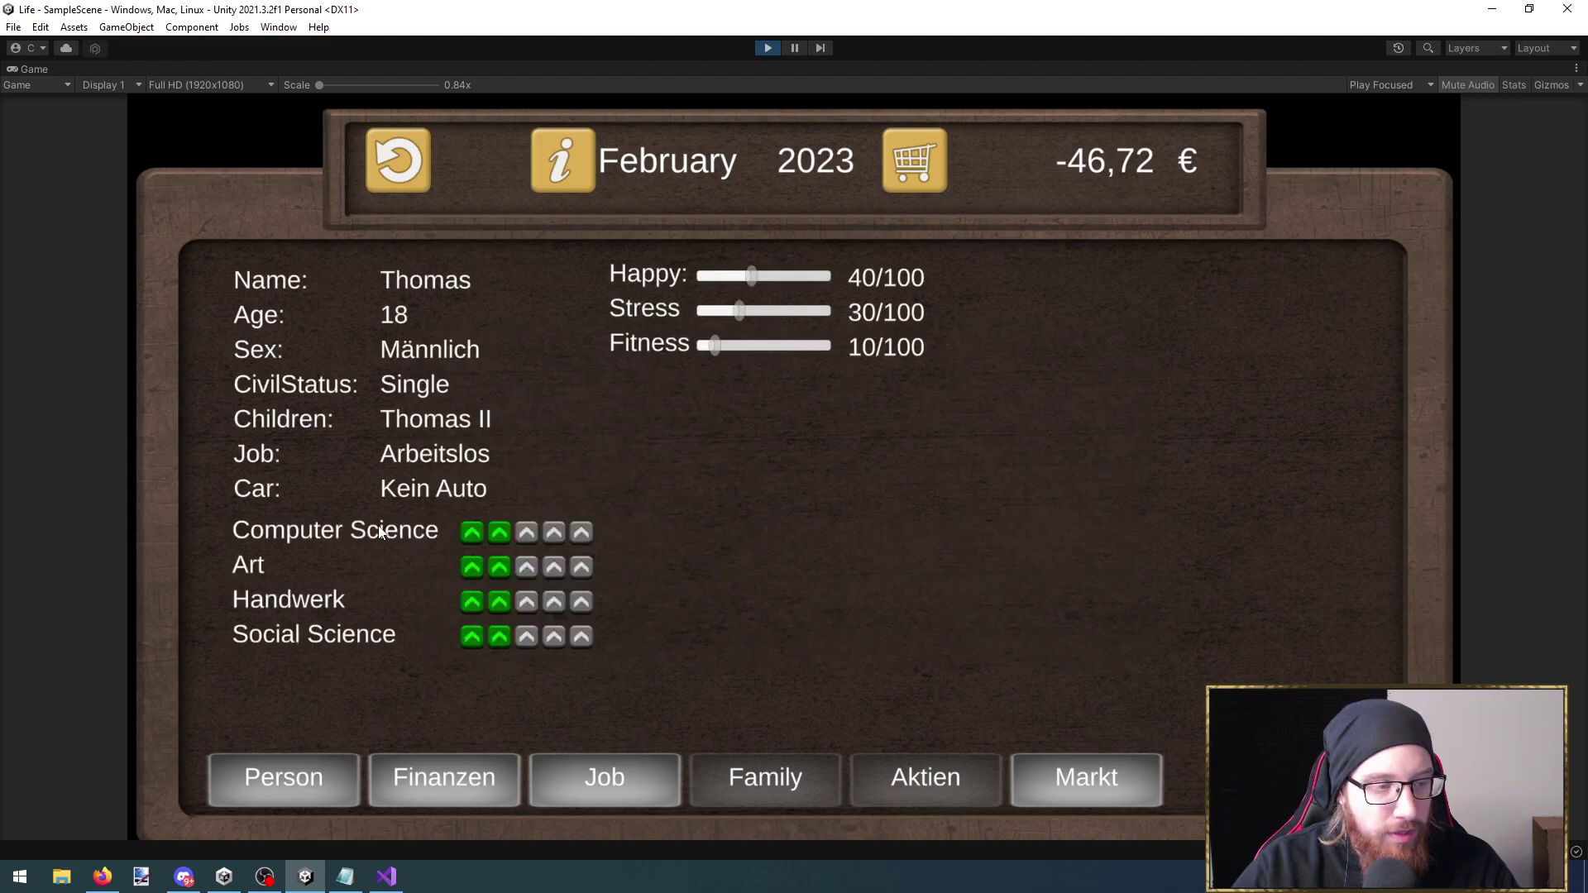
{"action": "left_click", "coordinate": [1085, 772]}
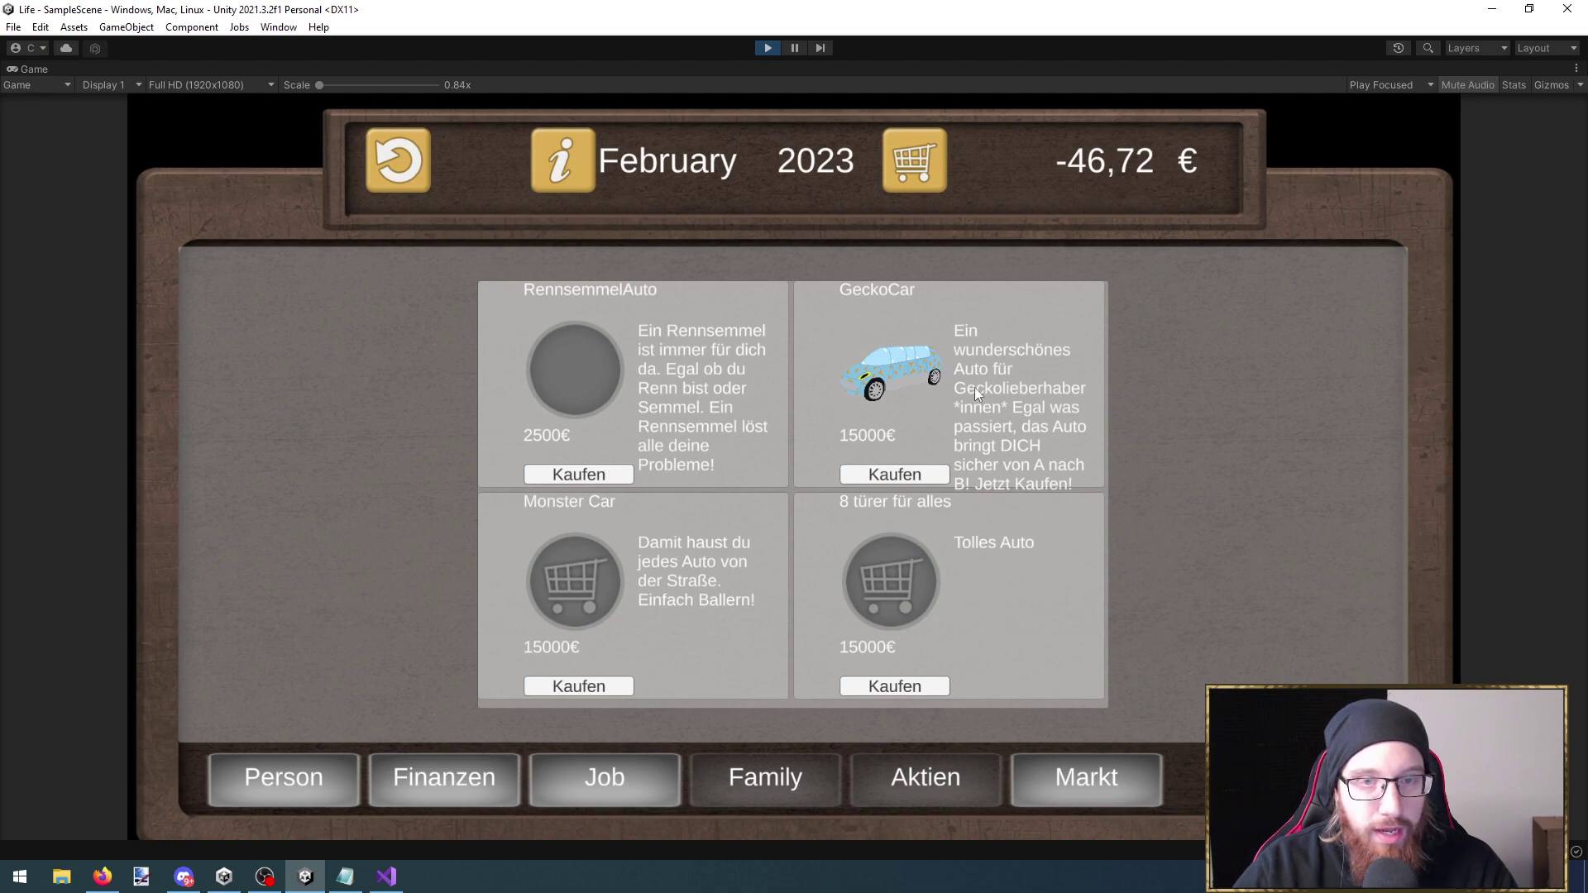
Choose the Bestatter*in job, dismiss the message and check the character's job on the Person page
{"action": "left_click", "coordinate": [581, 779]}
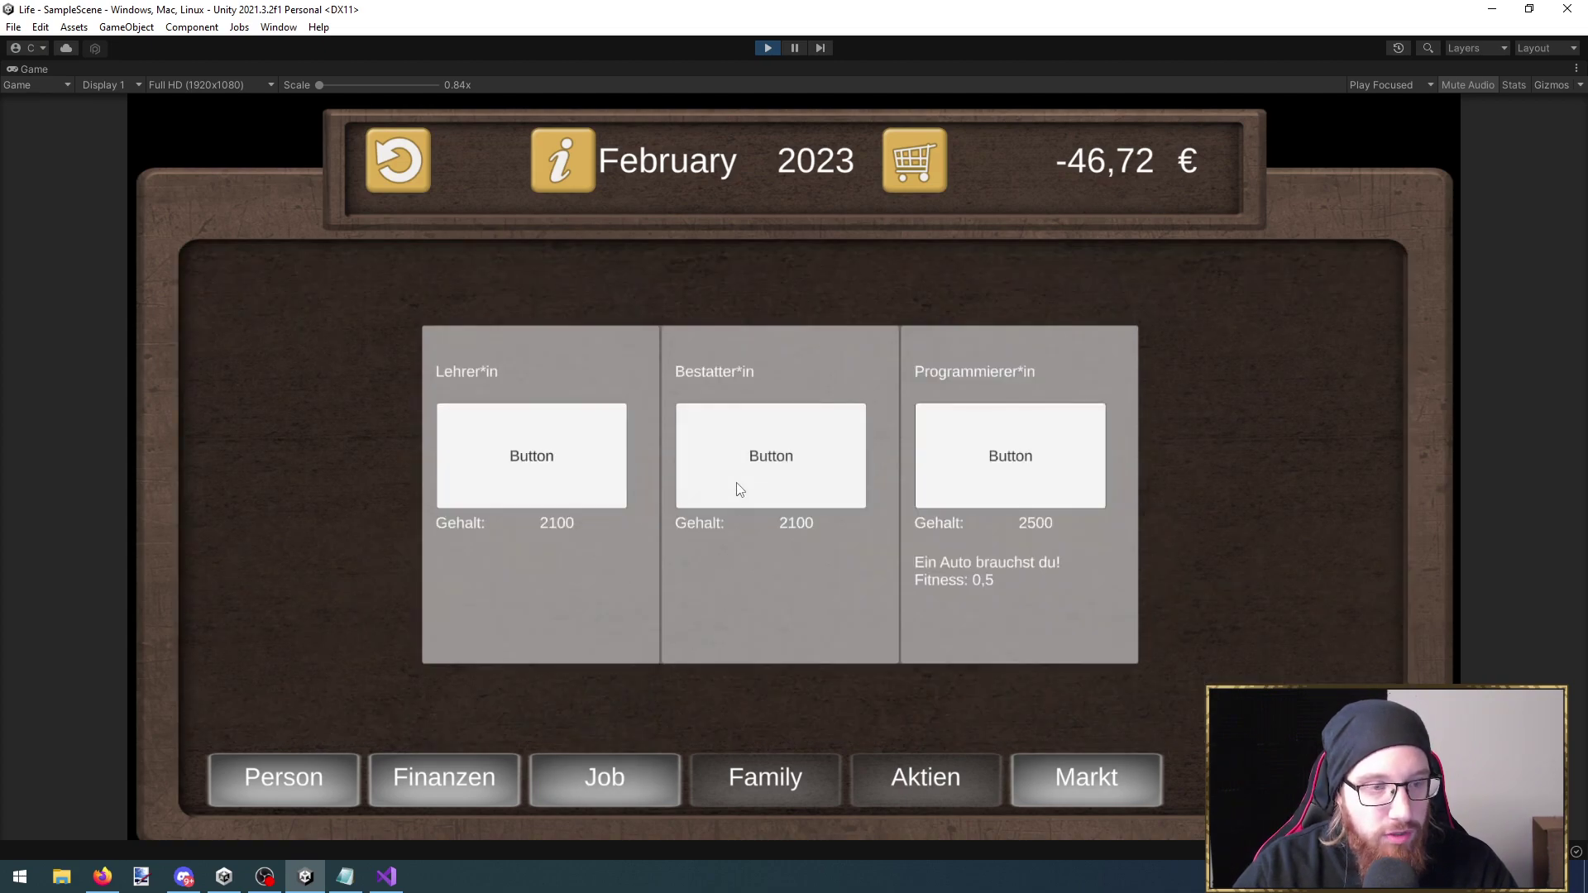
{"action": "left_click", "coordinate": [745, 460]}
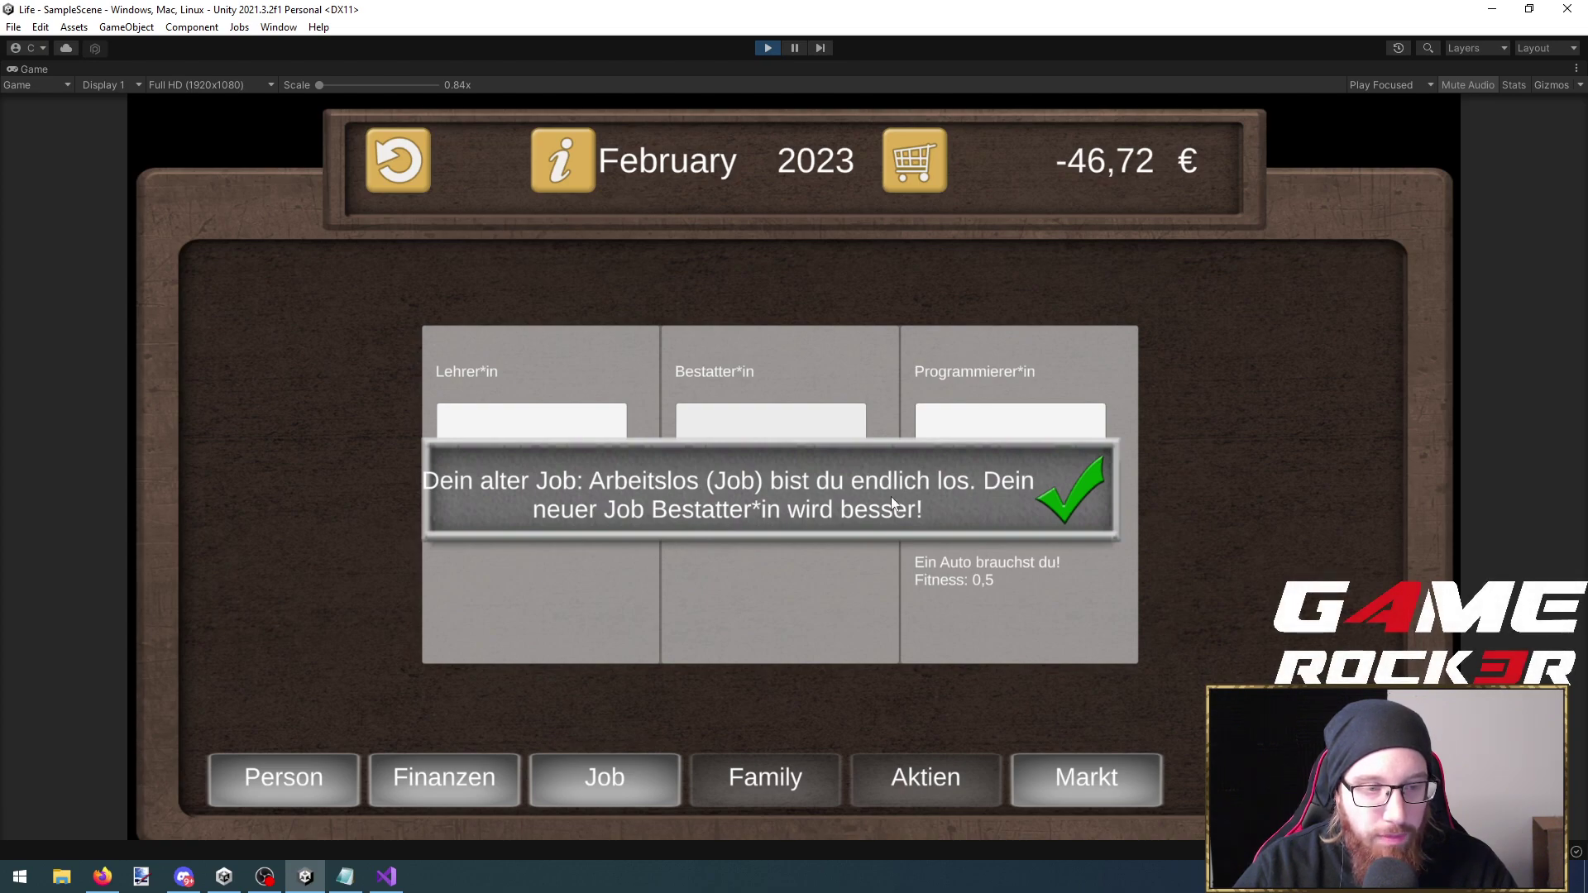
{"action": "left_click", "coordinate": [1080, 497]}
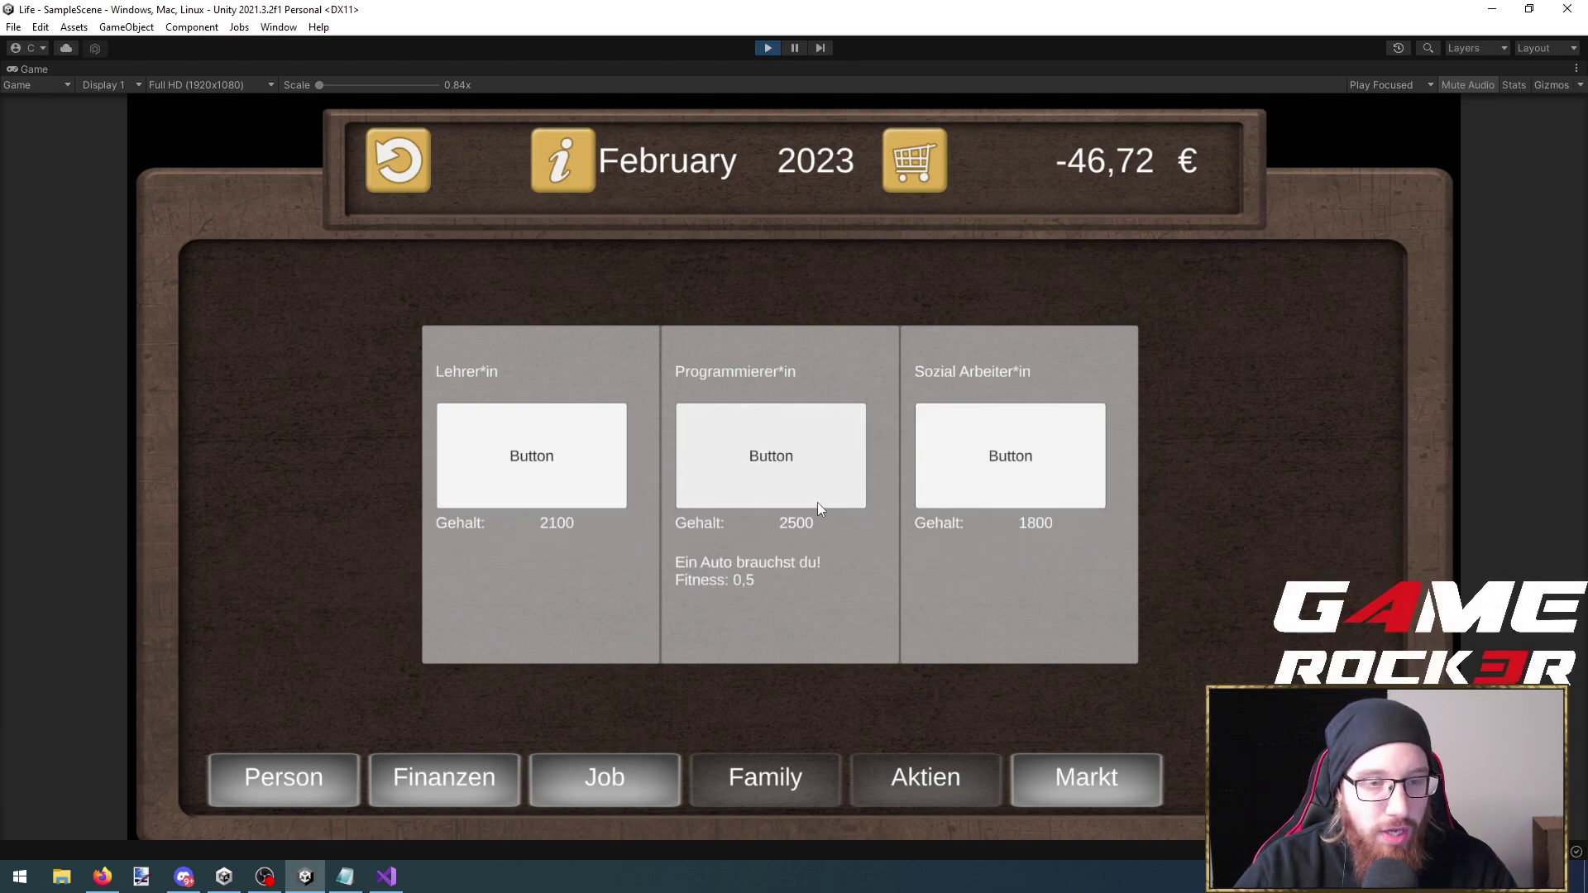
{"action": "left_click", "coordinate": [583, 776]}
{"action": "left_click", "coordinate": [299, 776]}
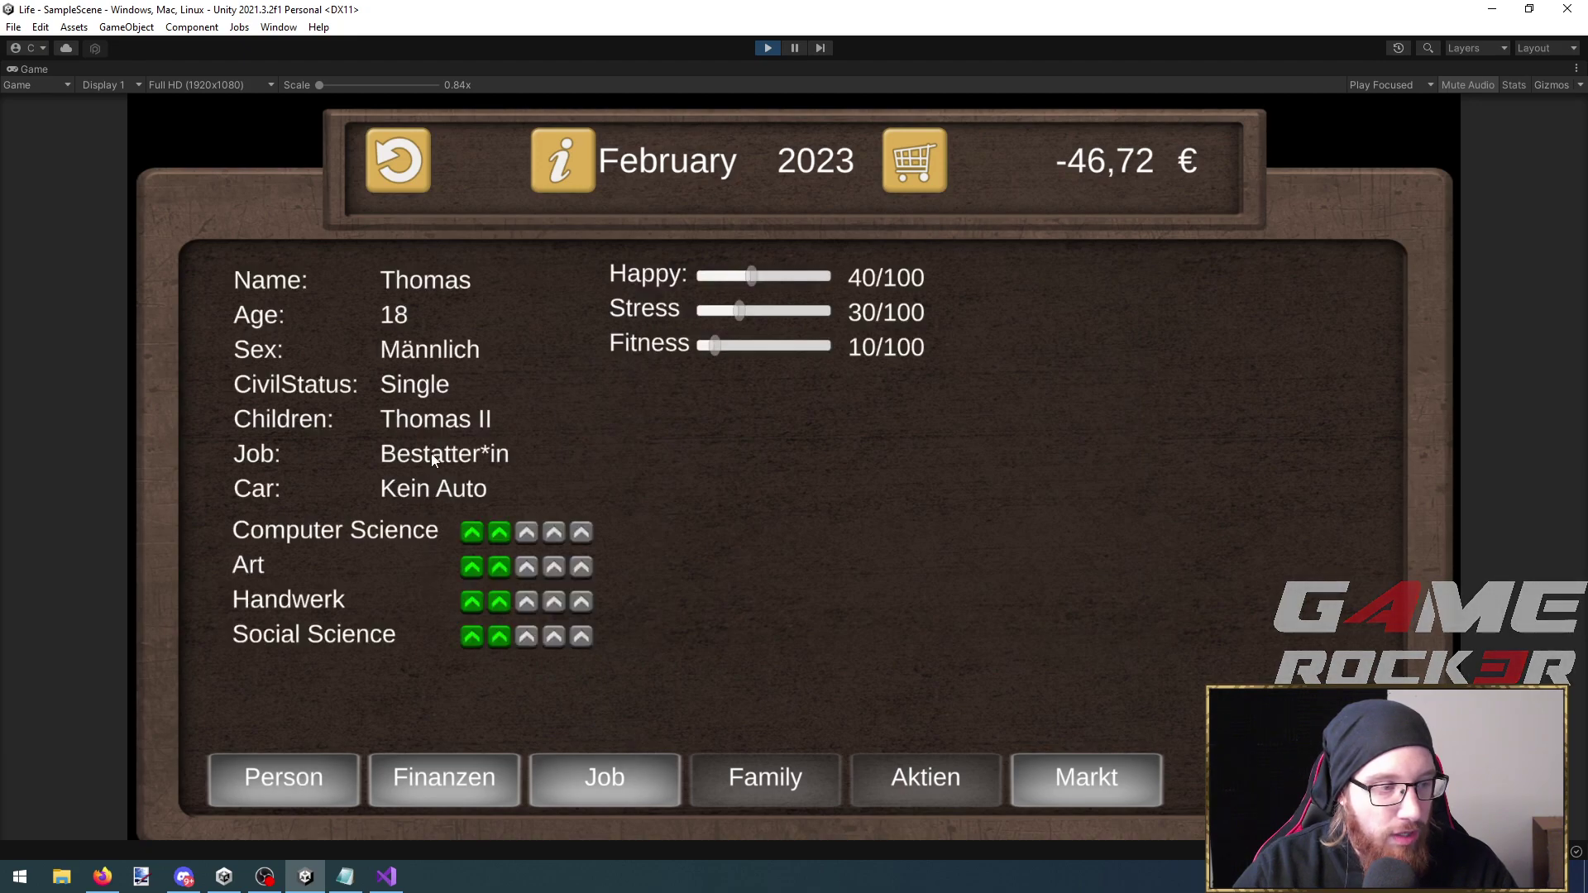
Advance the game to March 2023, accept the Ein Unfall event and check the character's job on the Person page
{"action": "left_click", "coordinate": [344, 771]}
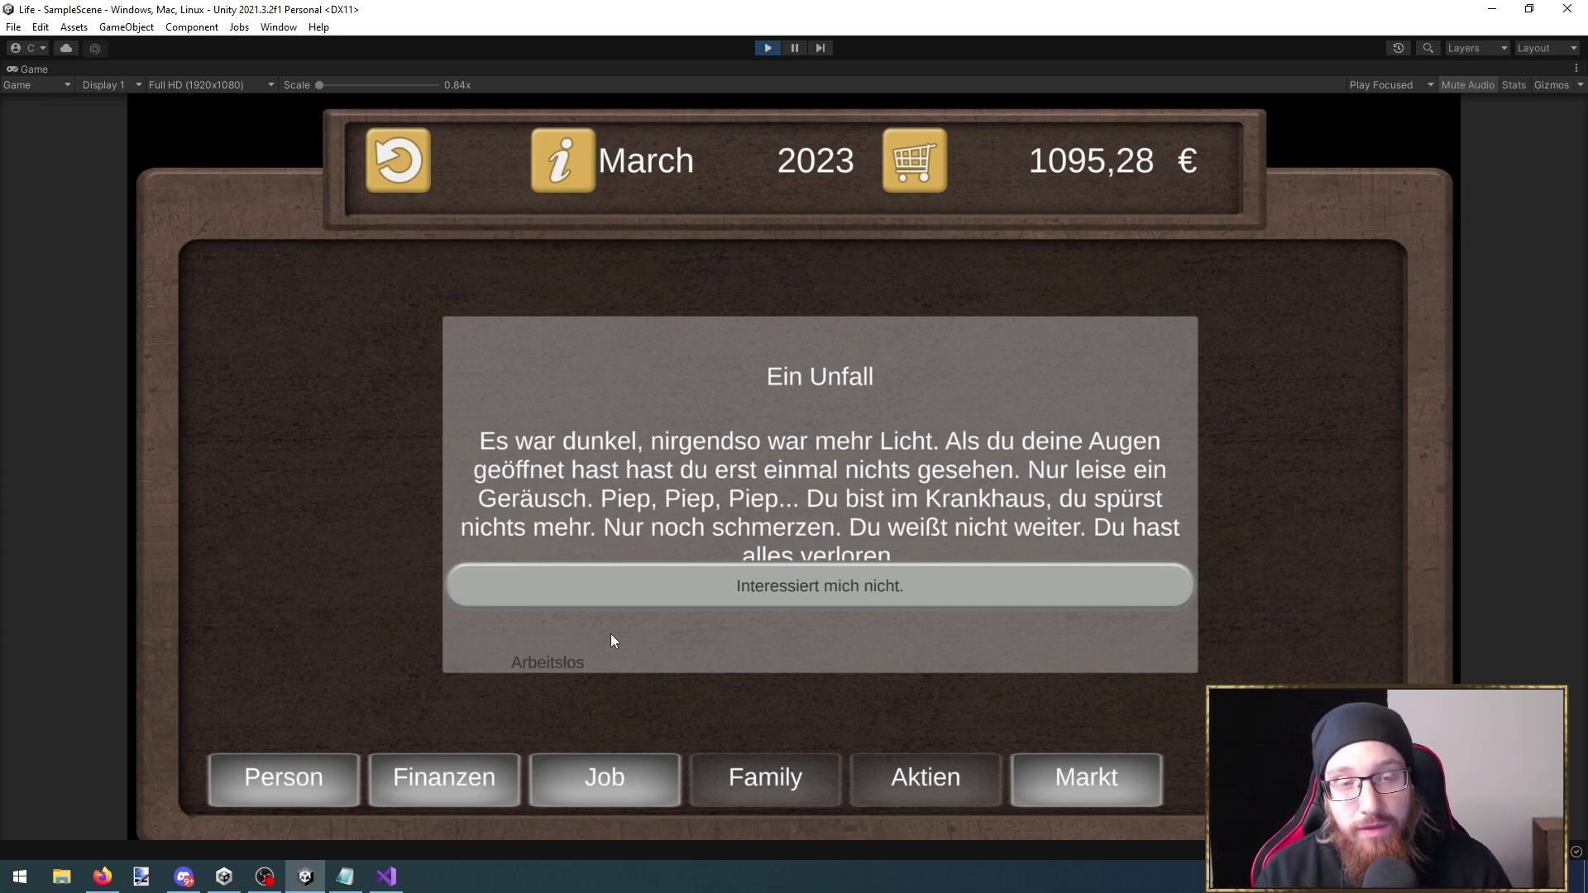
{"action": "left_click", "coordinate": [706, 583]}
{"action": "left_click", "coordinate": [266, 772]}
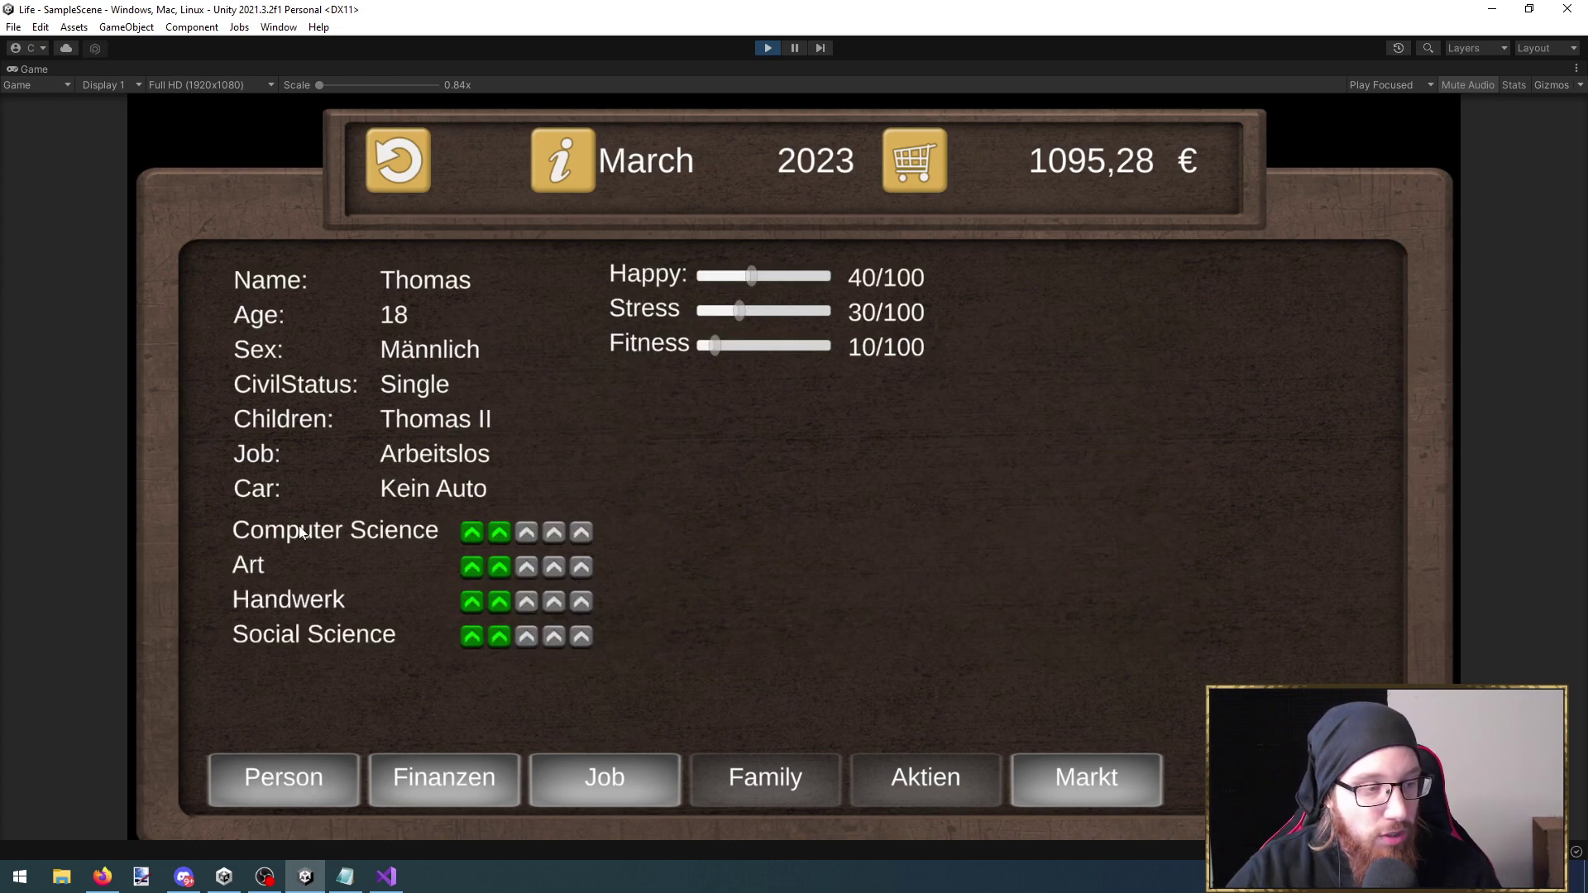
Advance the game to April 2023 and check the Finanzen and Person pages
{"action": "left_click", "coordinate": [649, 717]}
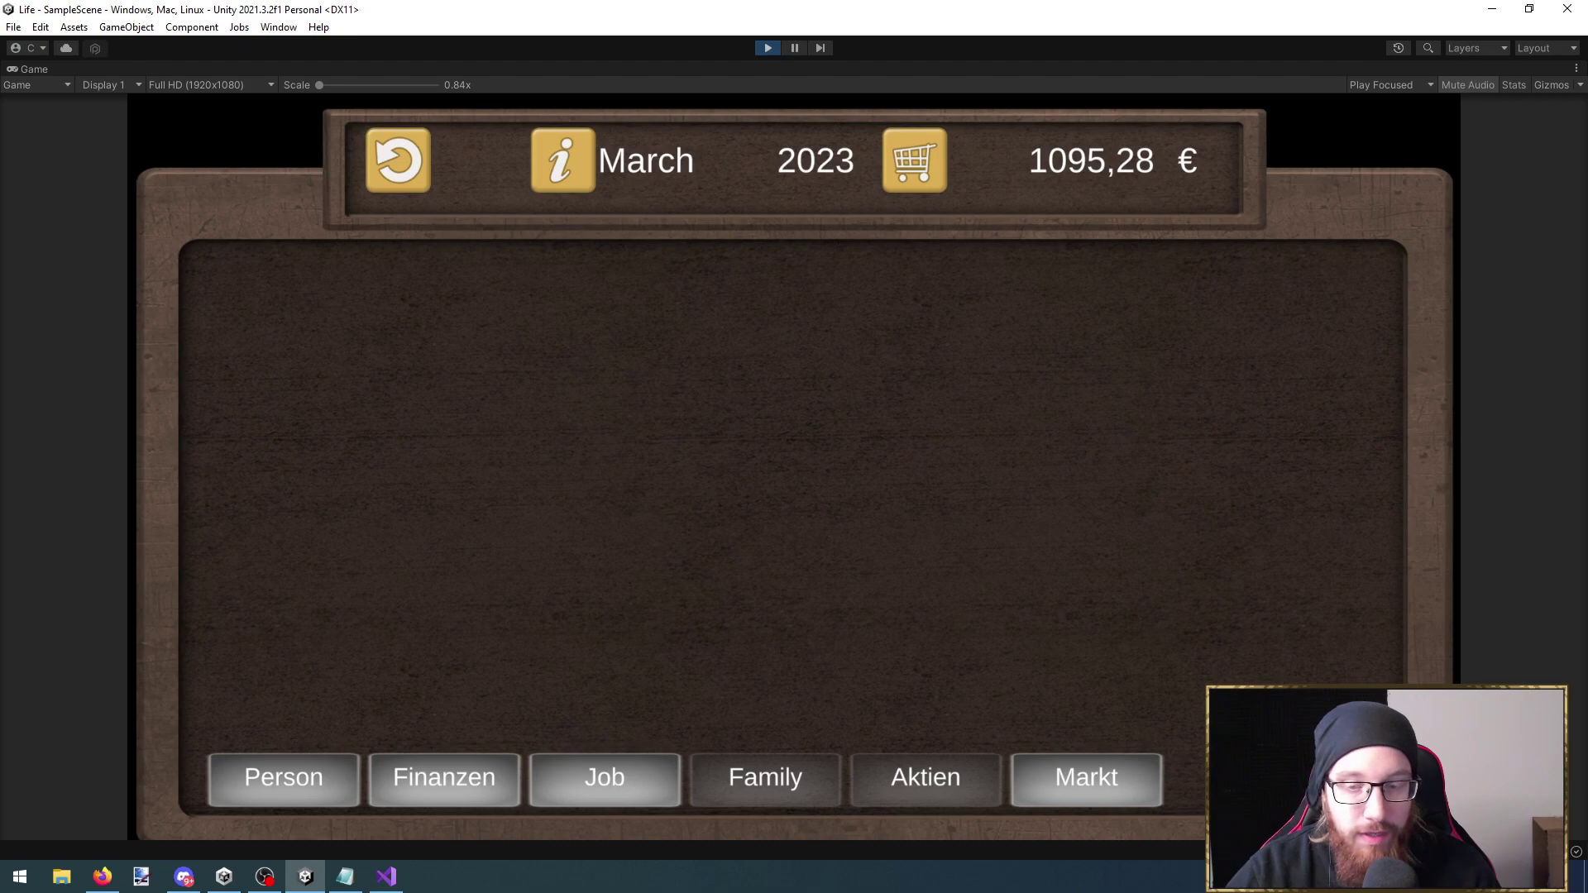
{"action": "left_click", "coordinate": [454, 779]}
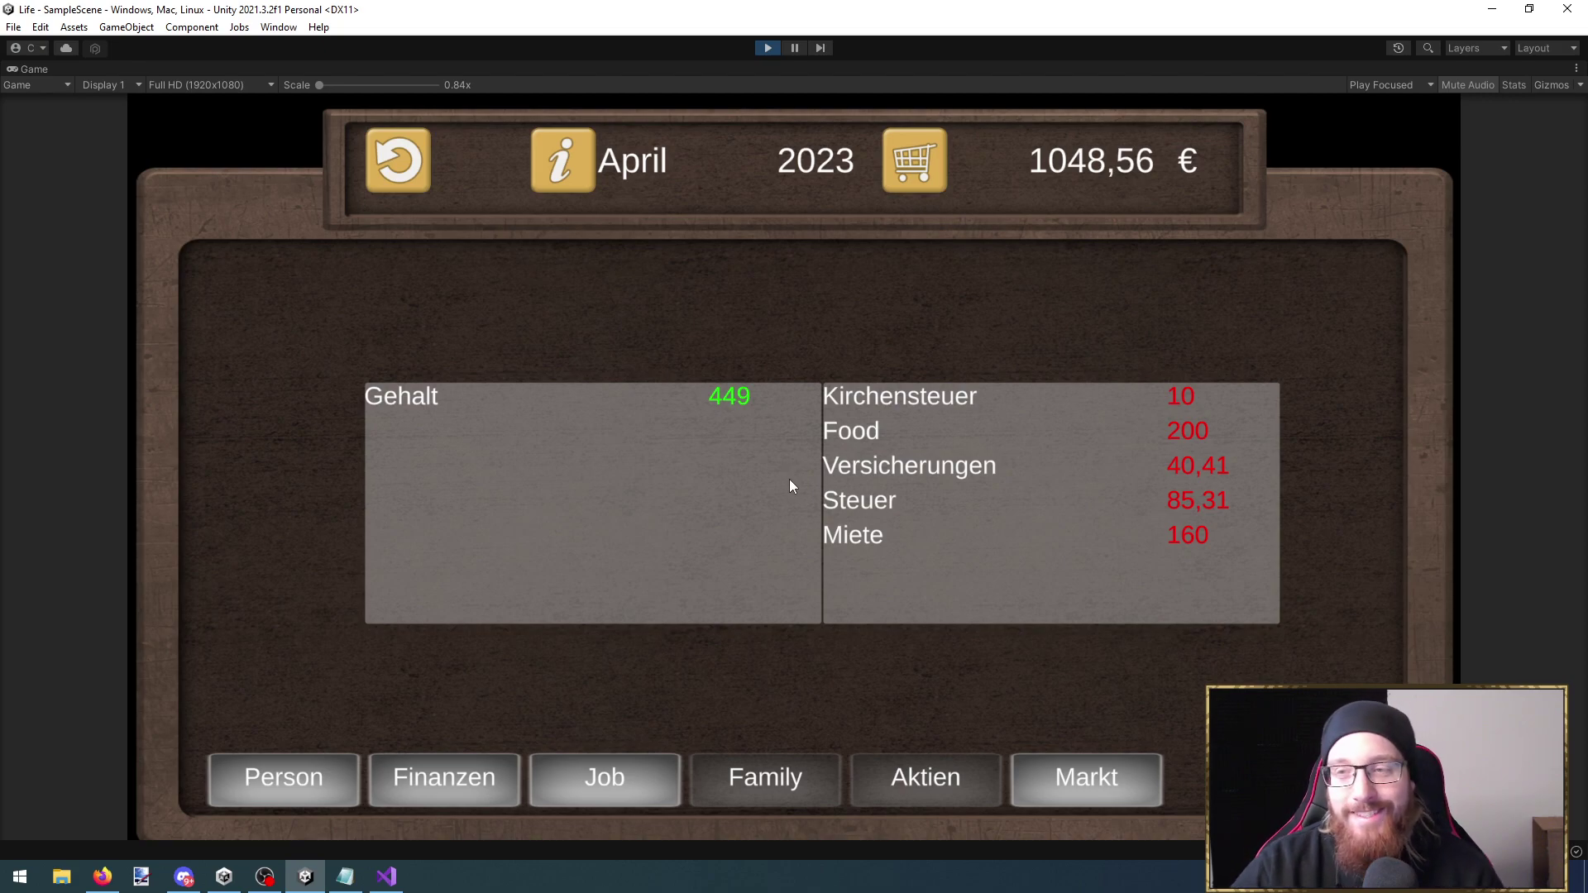
{"action": "left_click", "coordinate": [352, 765]}
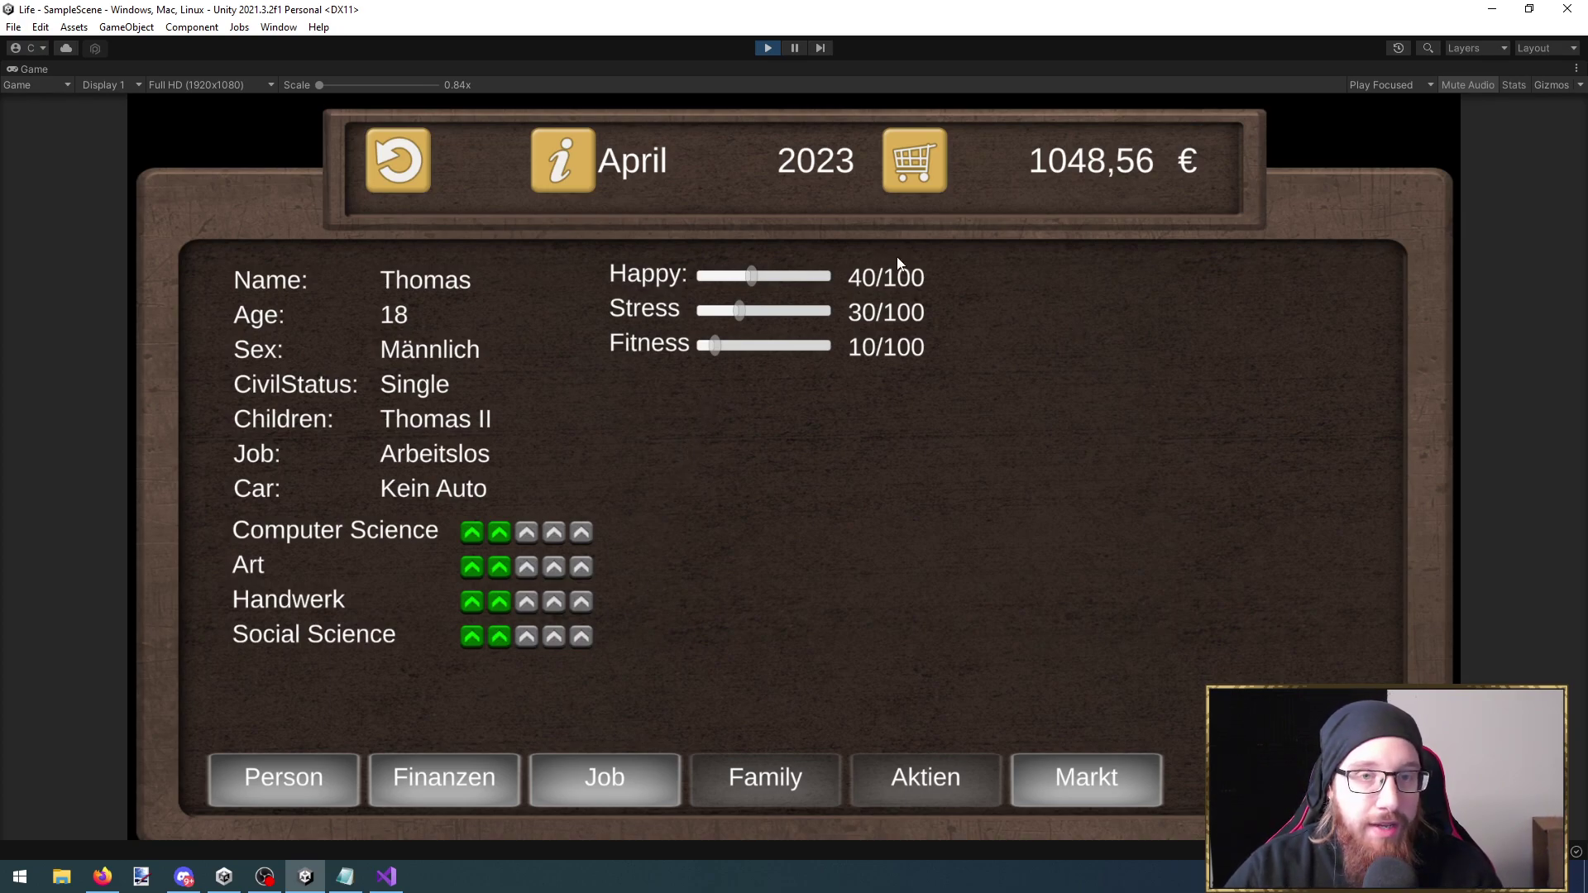
Dismiss the pending job message, then try the Sozial Arbeiter*in and Lehrer*in jobs, dismissing each reply
{"action": "left_click", "coordinate": [638, 795]}
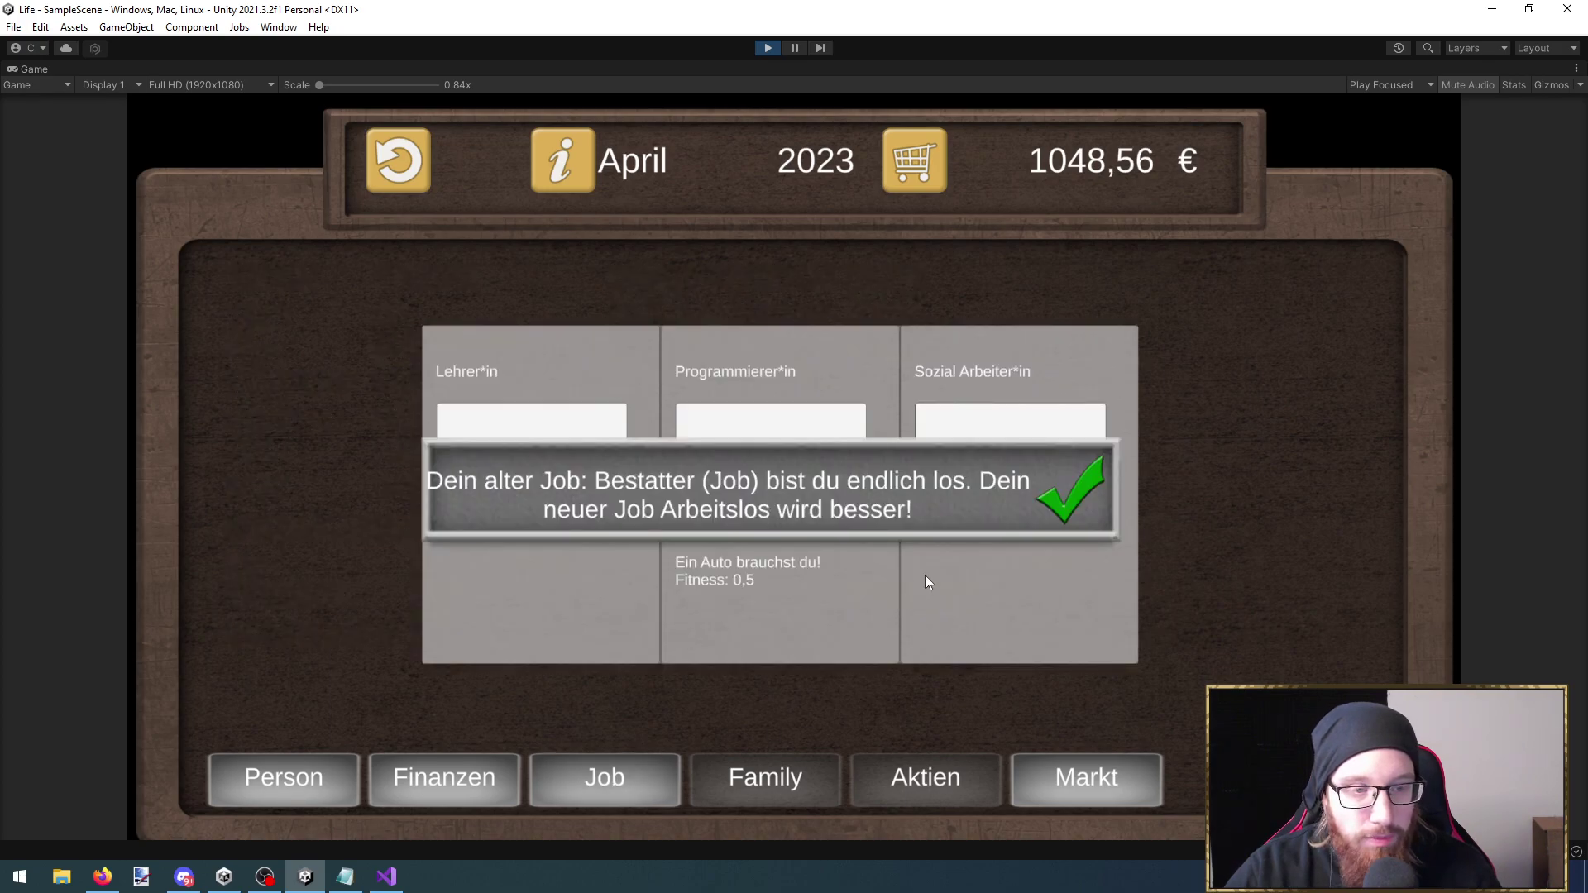
{"action": "left_click", "coordinate": [1088, 471]}
{"action": "left_click", "coordinate": [1011, 465]}
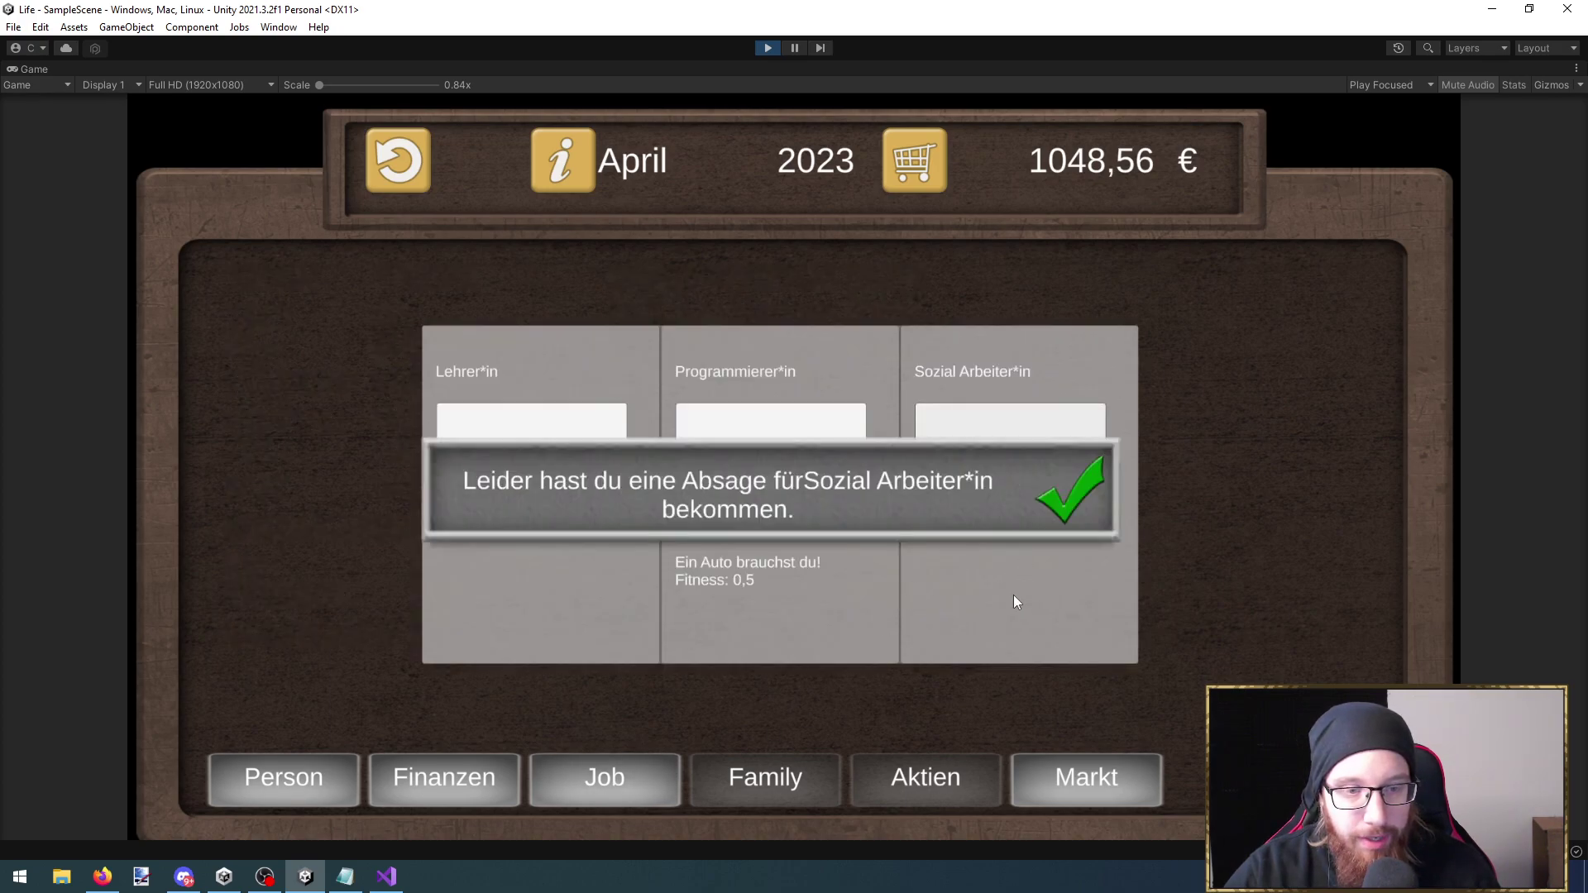
{"action": "left_click", "coordinate": [1060, 511]}
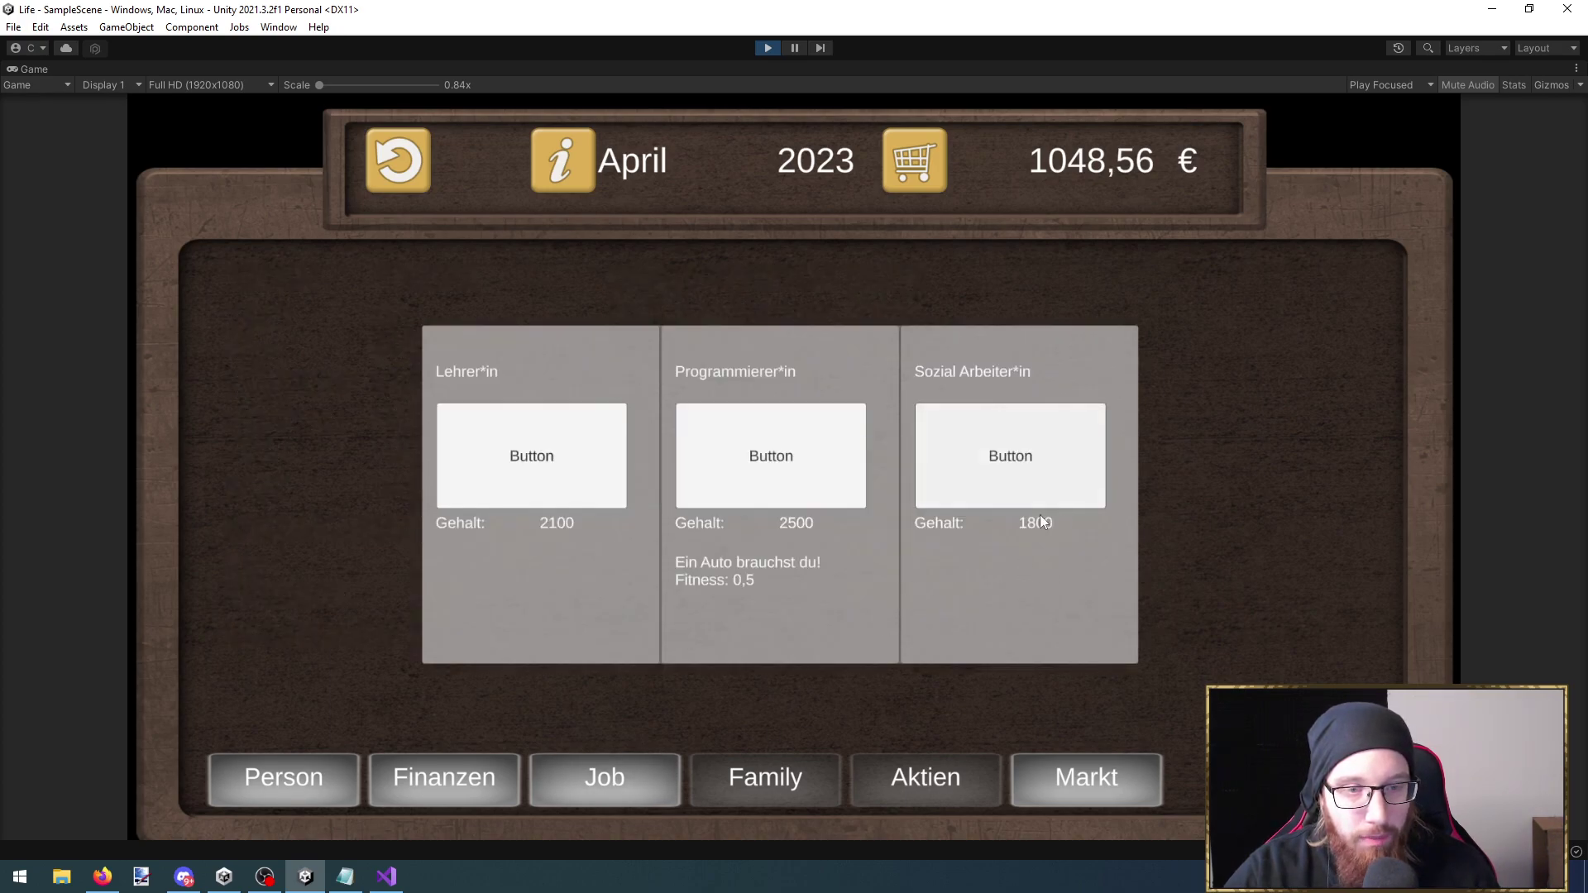
{"action": "left_click", "coordinate": [538, 455]}
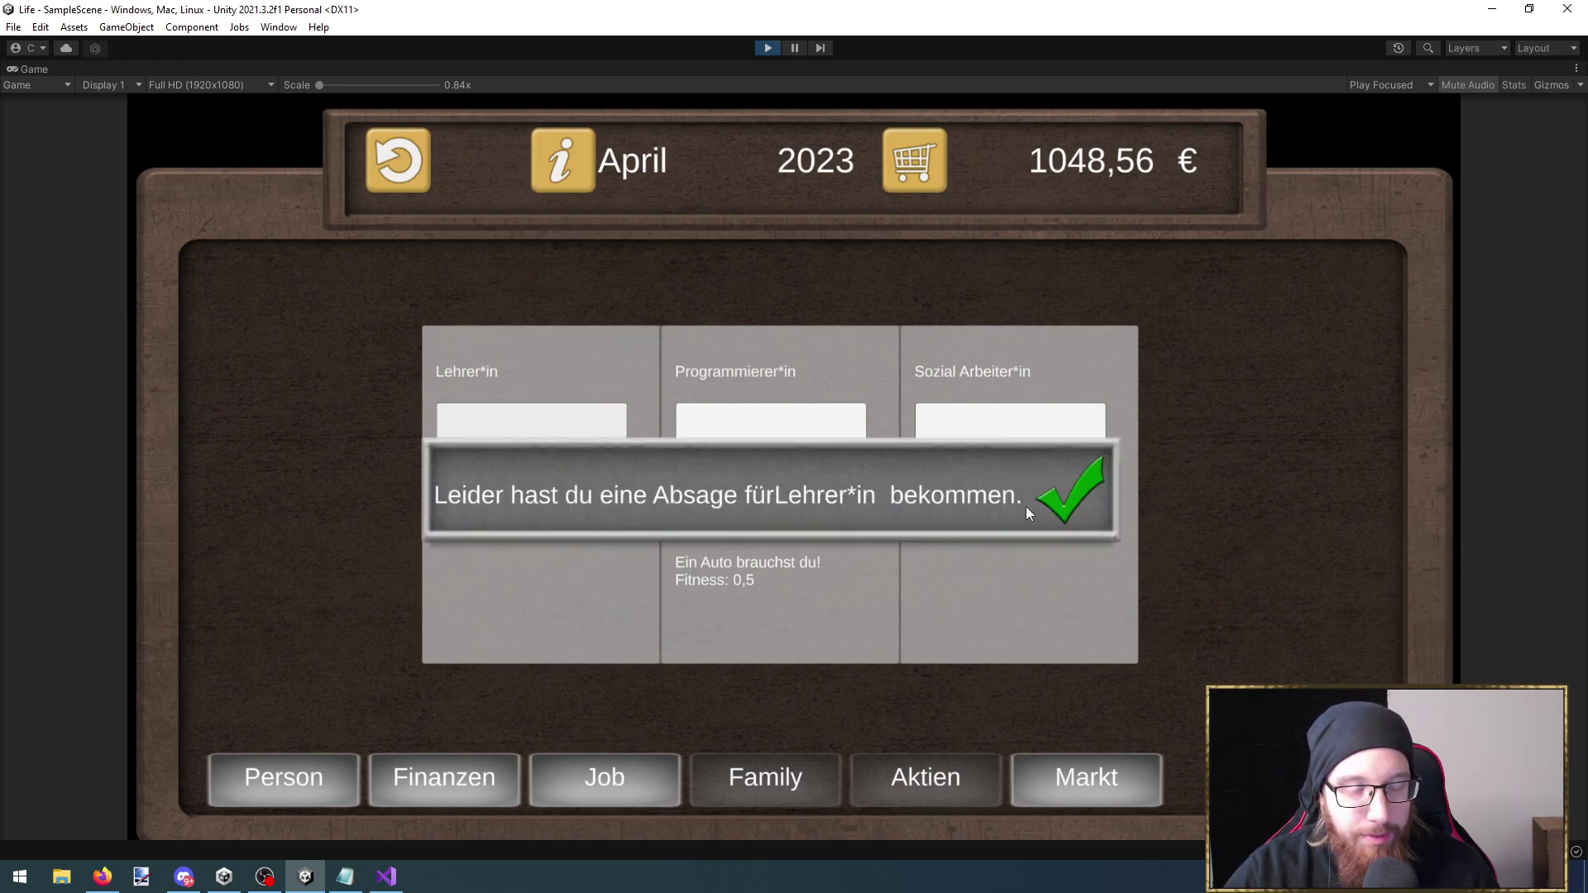
{"action": "left_click", "coordinate": [1055, 501]}
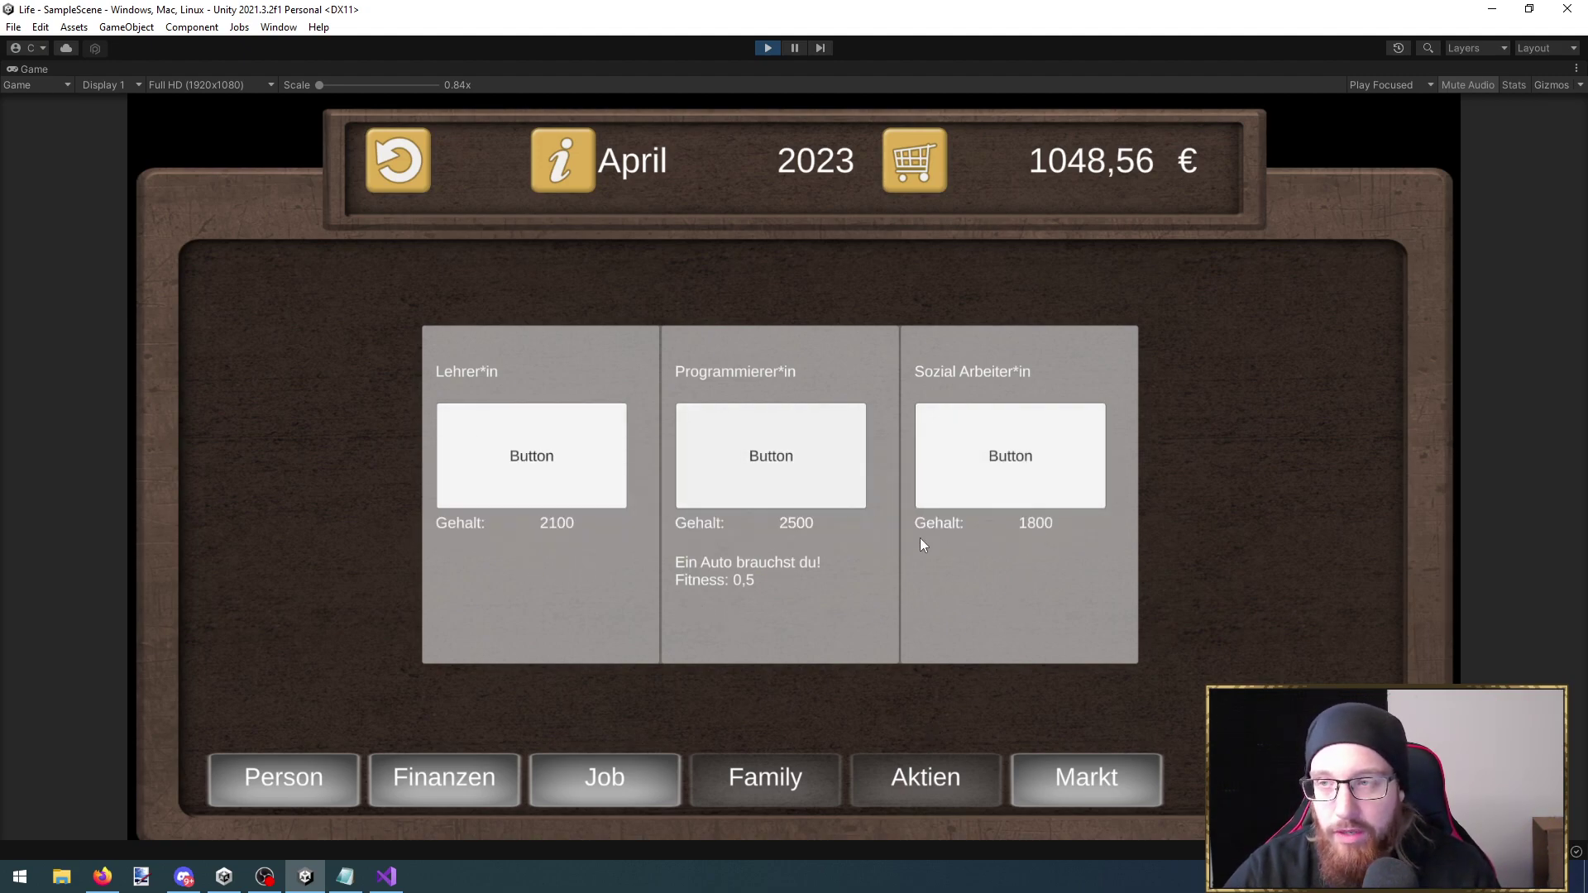
Apply for the Sozial Arbeiter*in job again, dismiss the messages and leave the Person page closed
{"action": "left_click", "coordinate": [951, 496]}
{"action": "left_click", "coordinate": [1075, 491]}
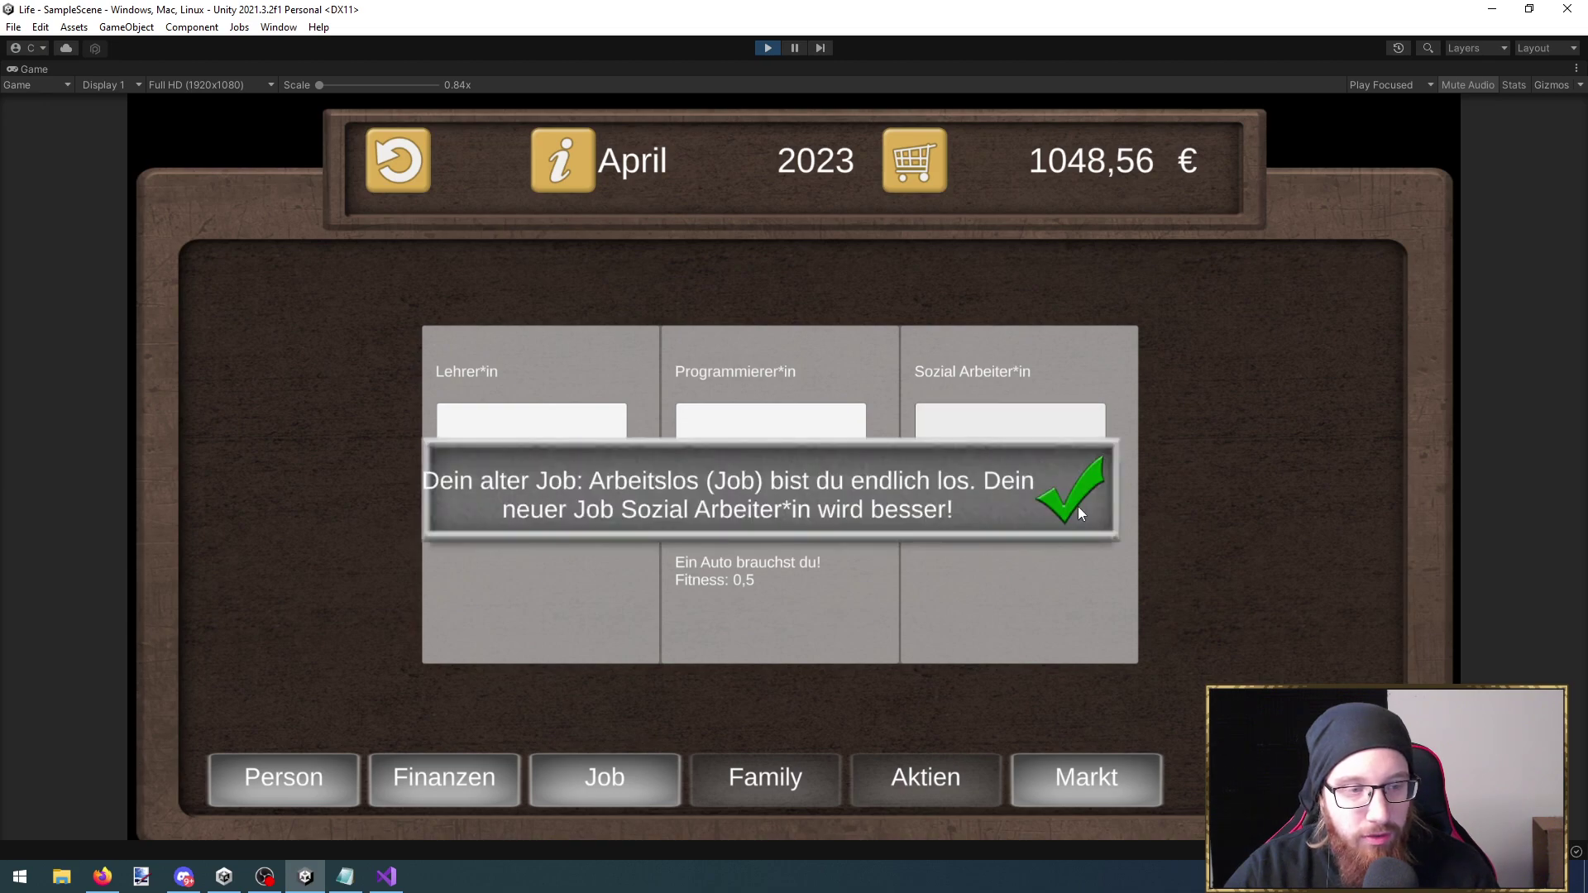
{"action": "left_click", "coordinate": [1080, 493]}
{"action": "left_click", "coordinate": [309, 777]}
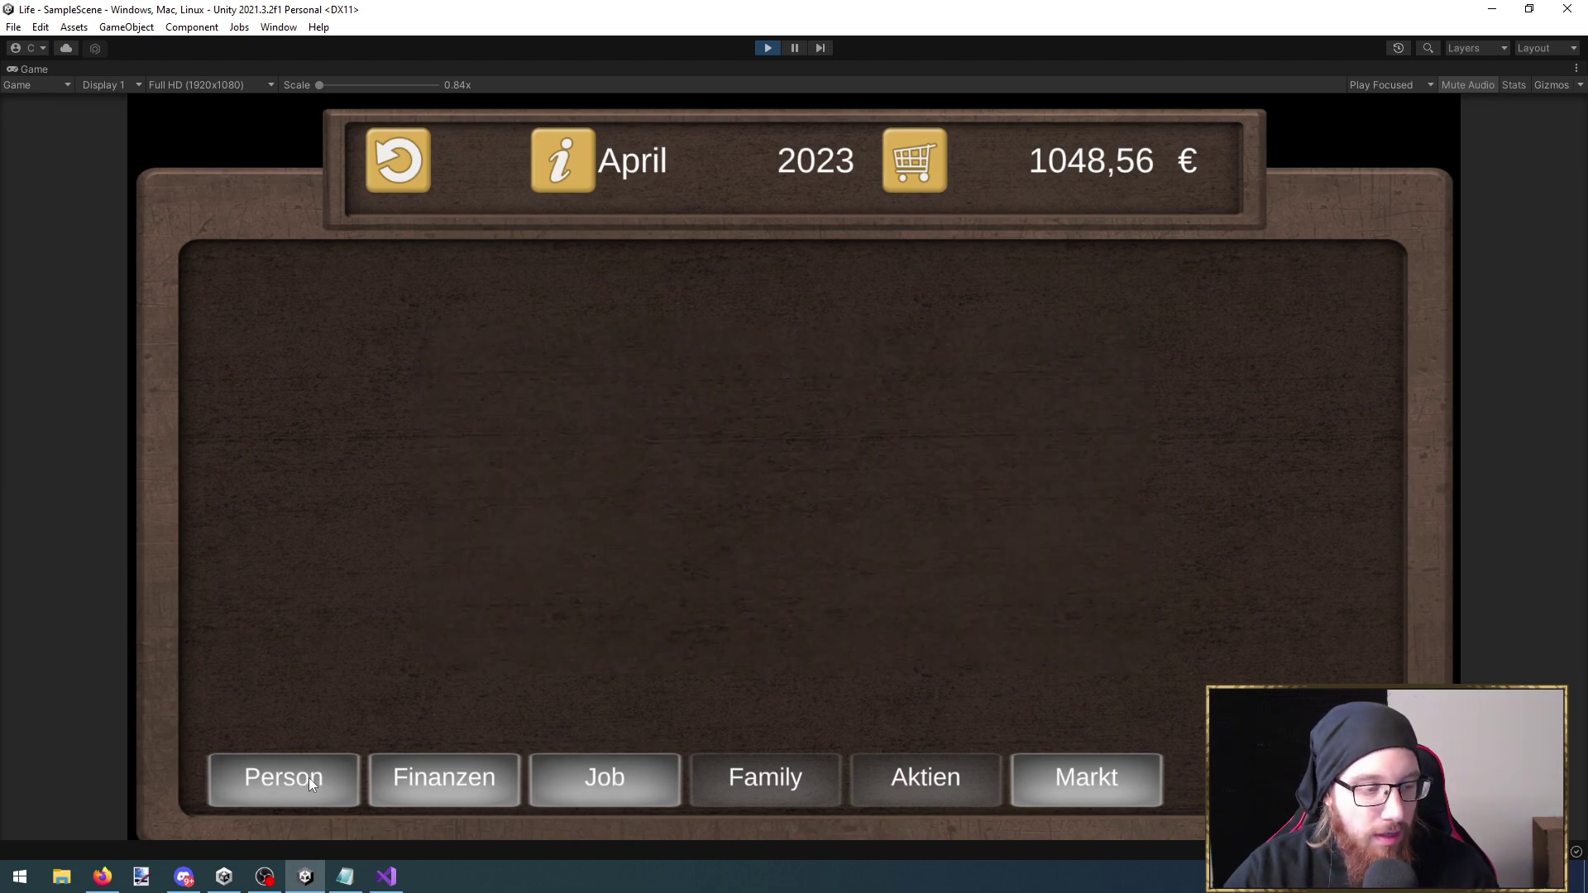
{"action": "left_click", "coordinate": [278, 790]}
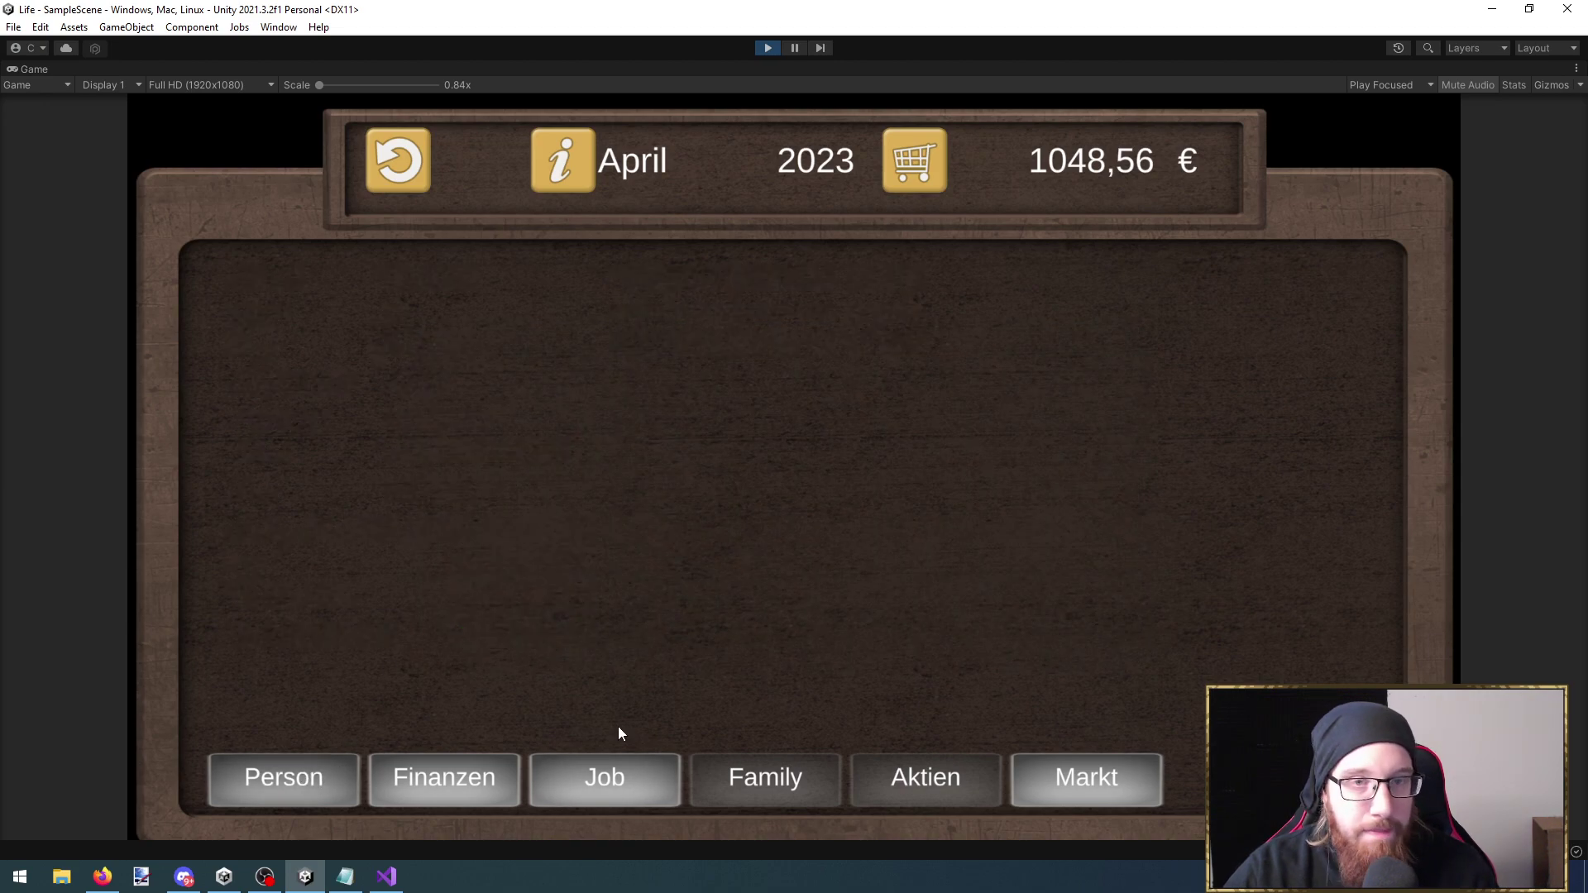
Advance the game to May 2023 and check the finances, car market, job list and Person page
{"action": "left_click", "coordinate": [500, 765]}
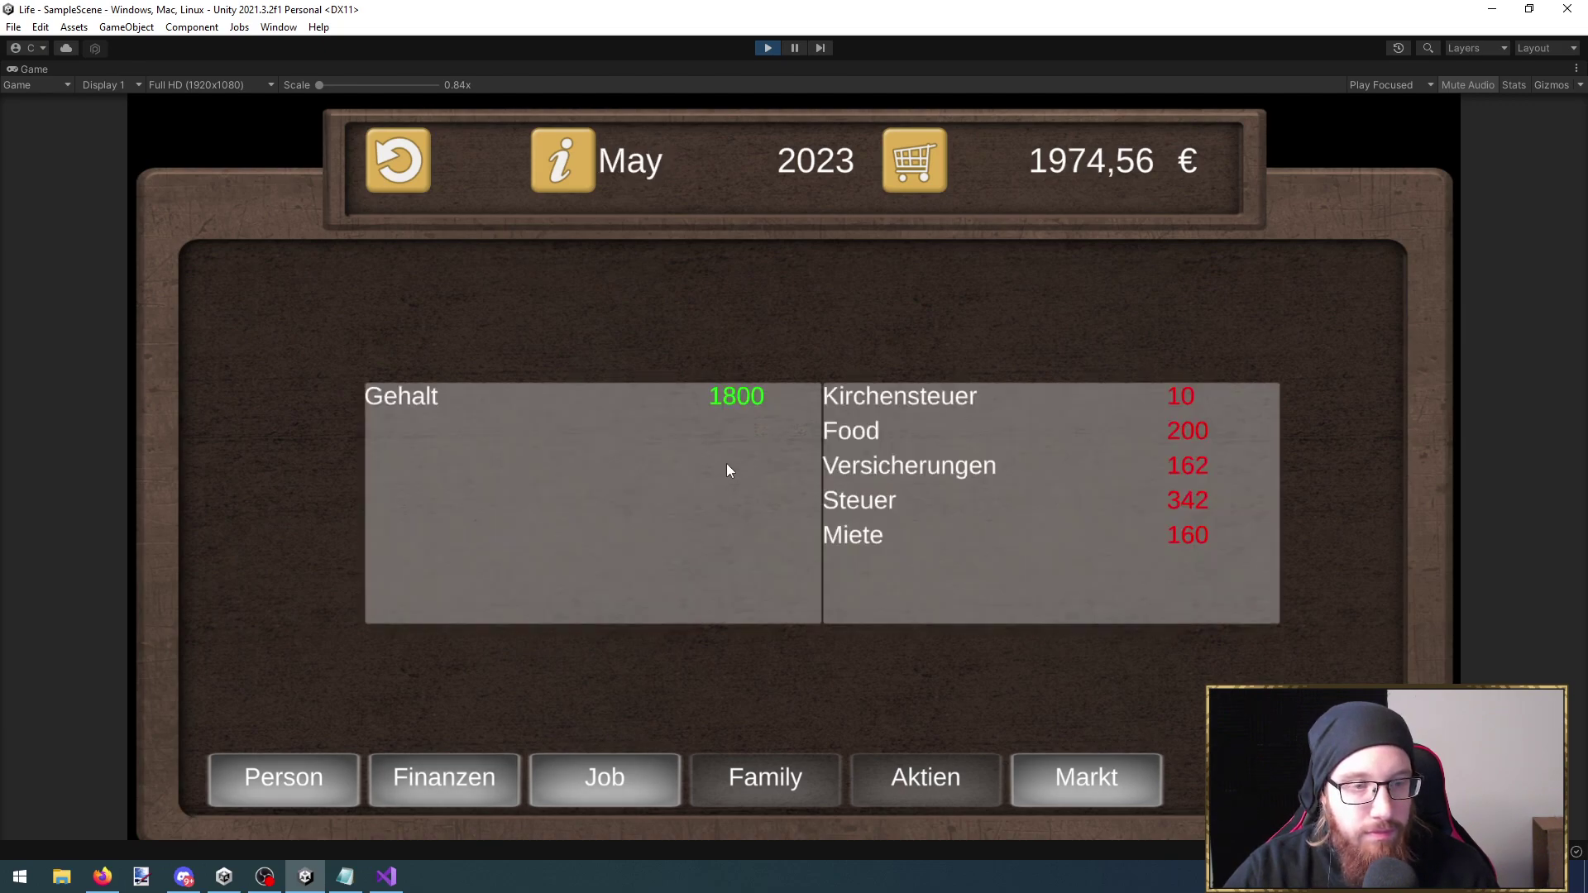
{"action": "left_click", "coordinate": [503, 772]}
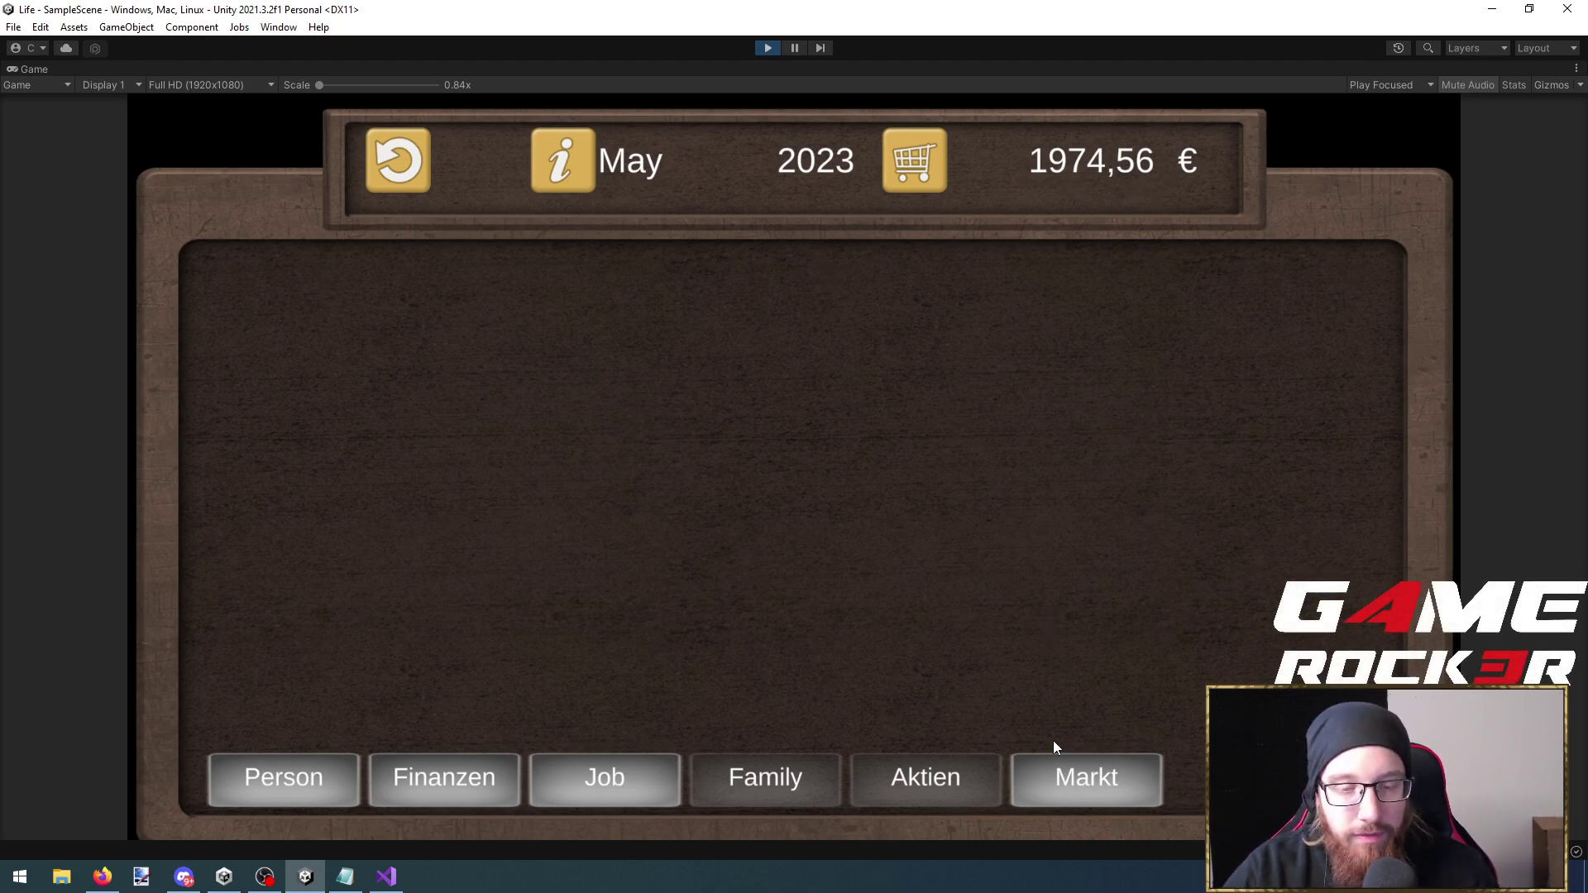
{"action": "left_click", "coordinate": [1063, 777]}
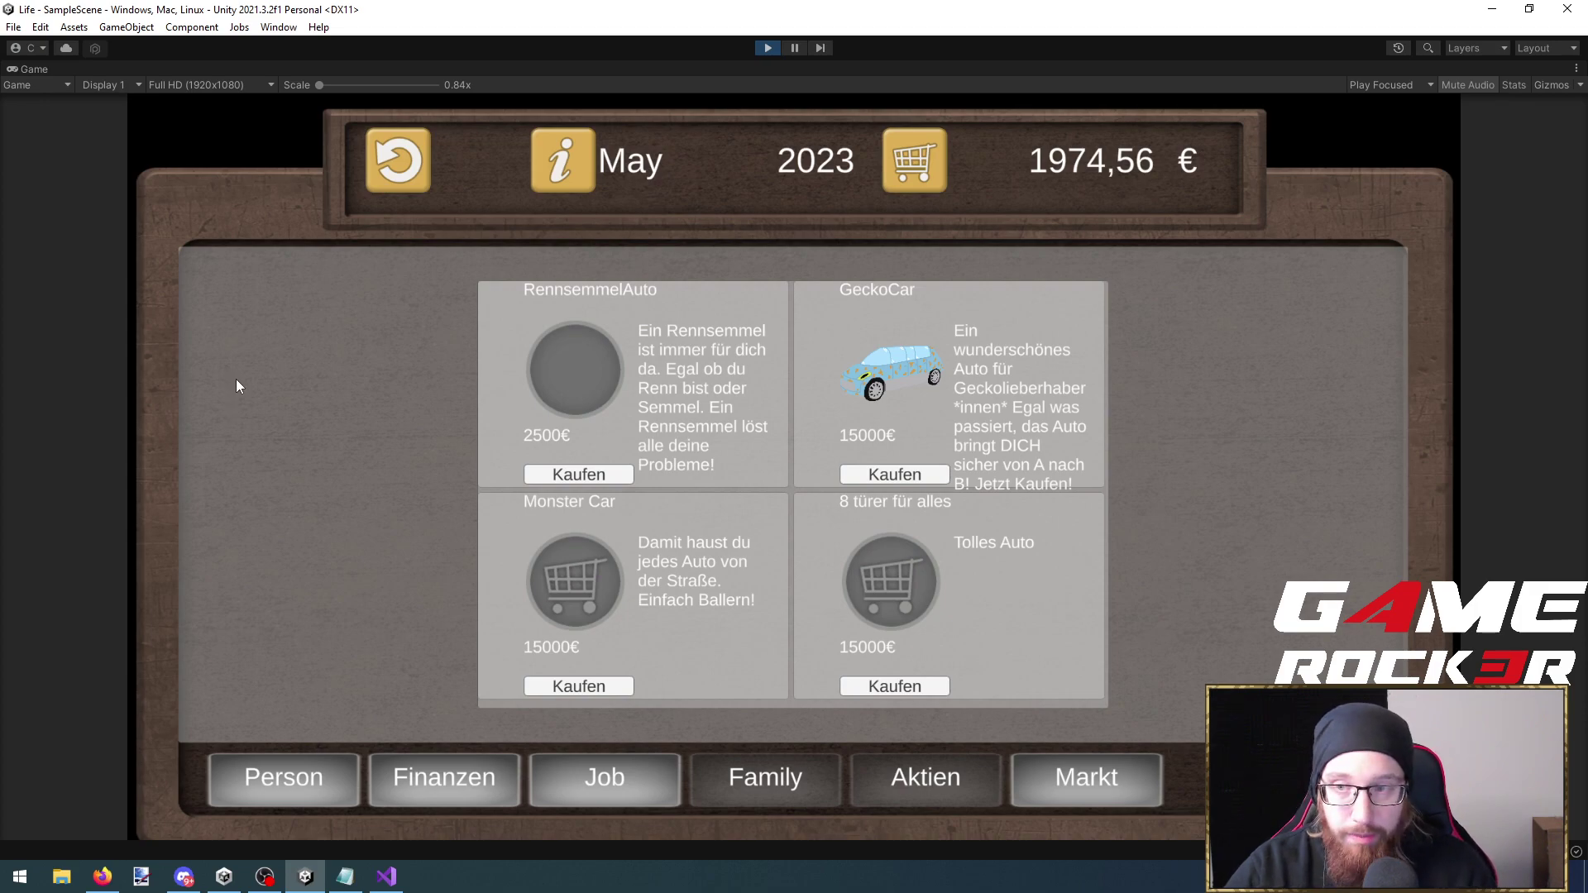
{"action": "left_click", "coordinate": [1047, 784]}
{"action": "left_click", "coordinate": [316, 782]}
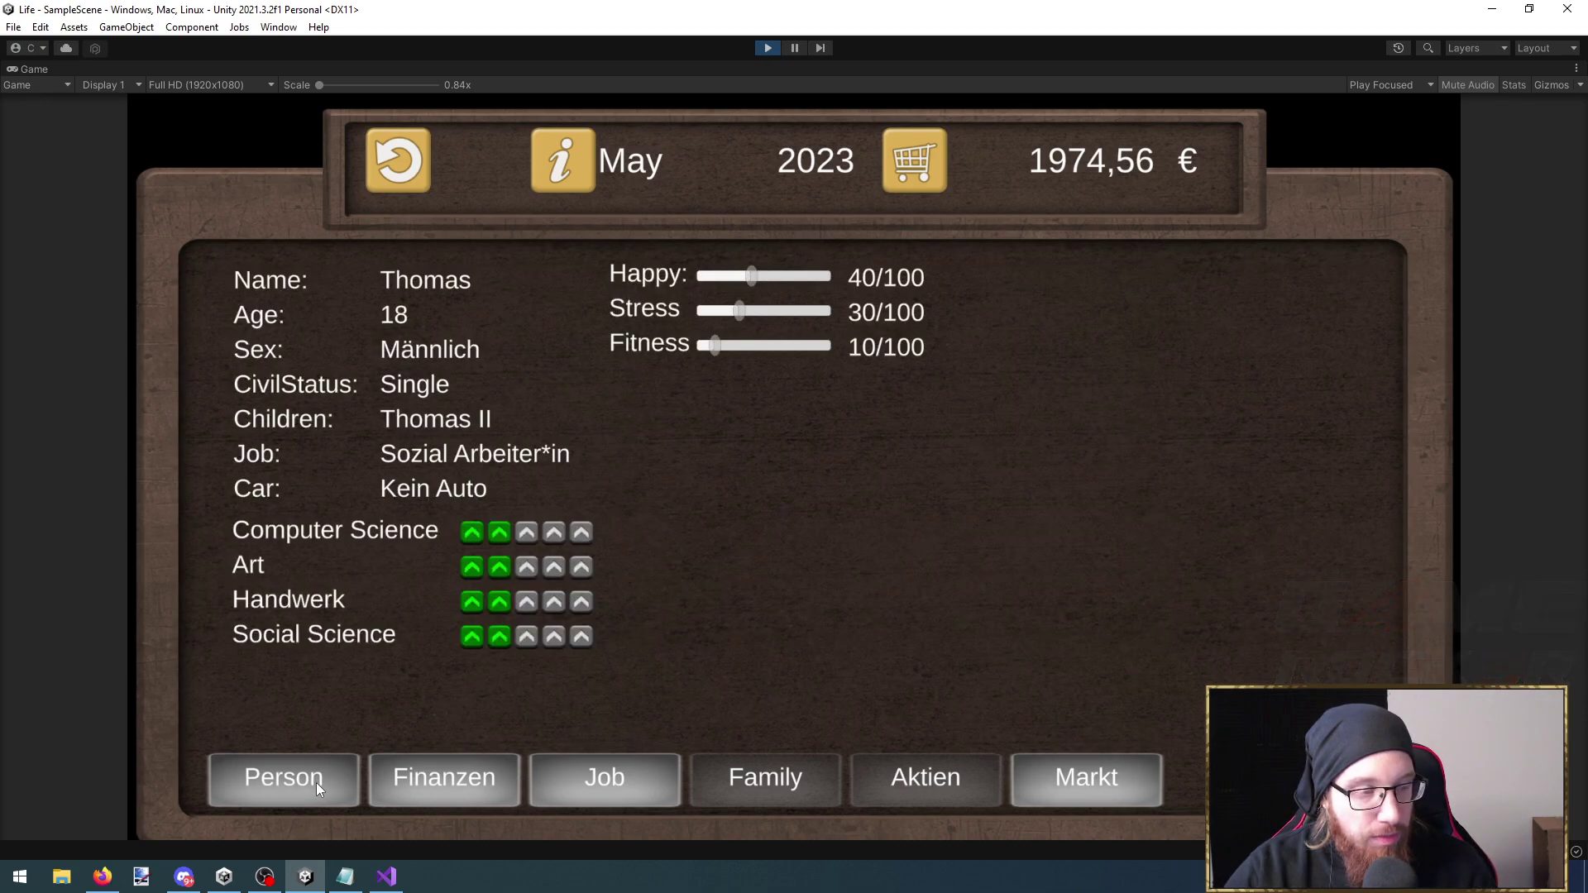
{"action": "left_click", "coordinate": [637, 773]}
{"action": "left_click", "coordinate": [352, 773]}
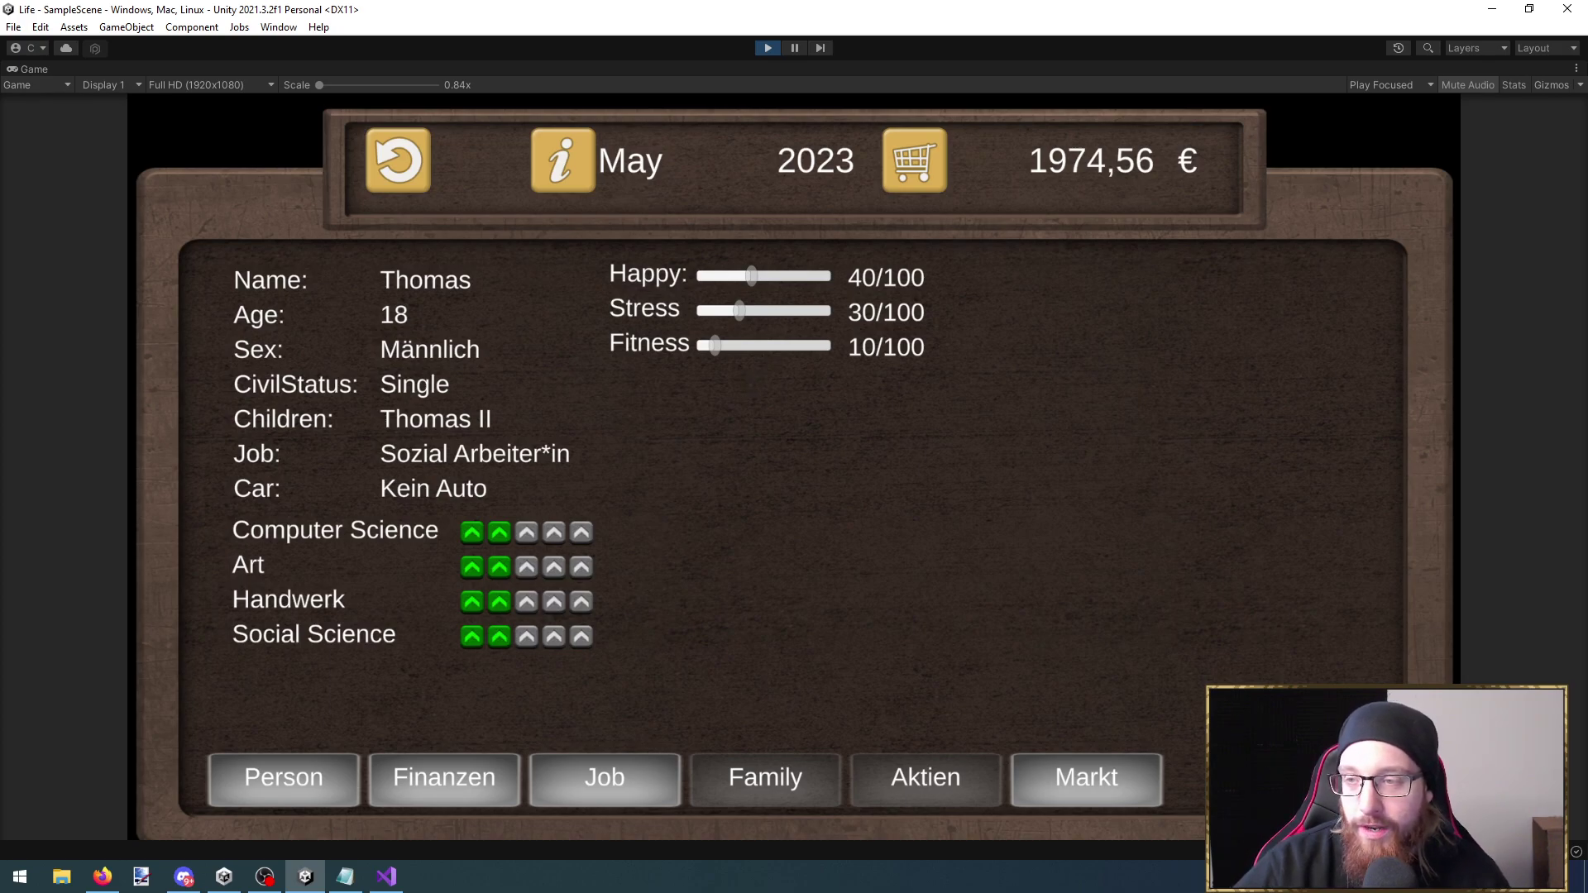
{"action": "key", "text": "alt+Tab"}
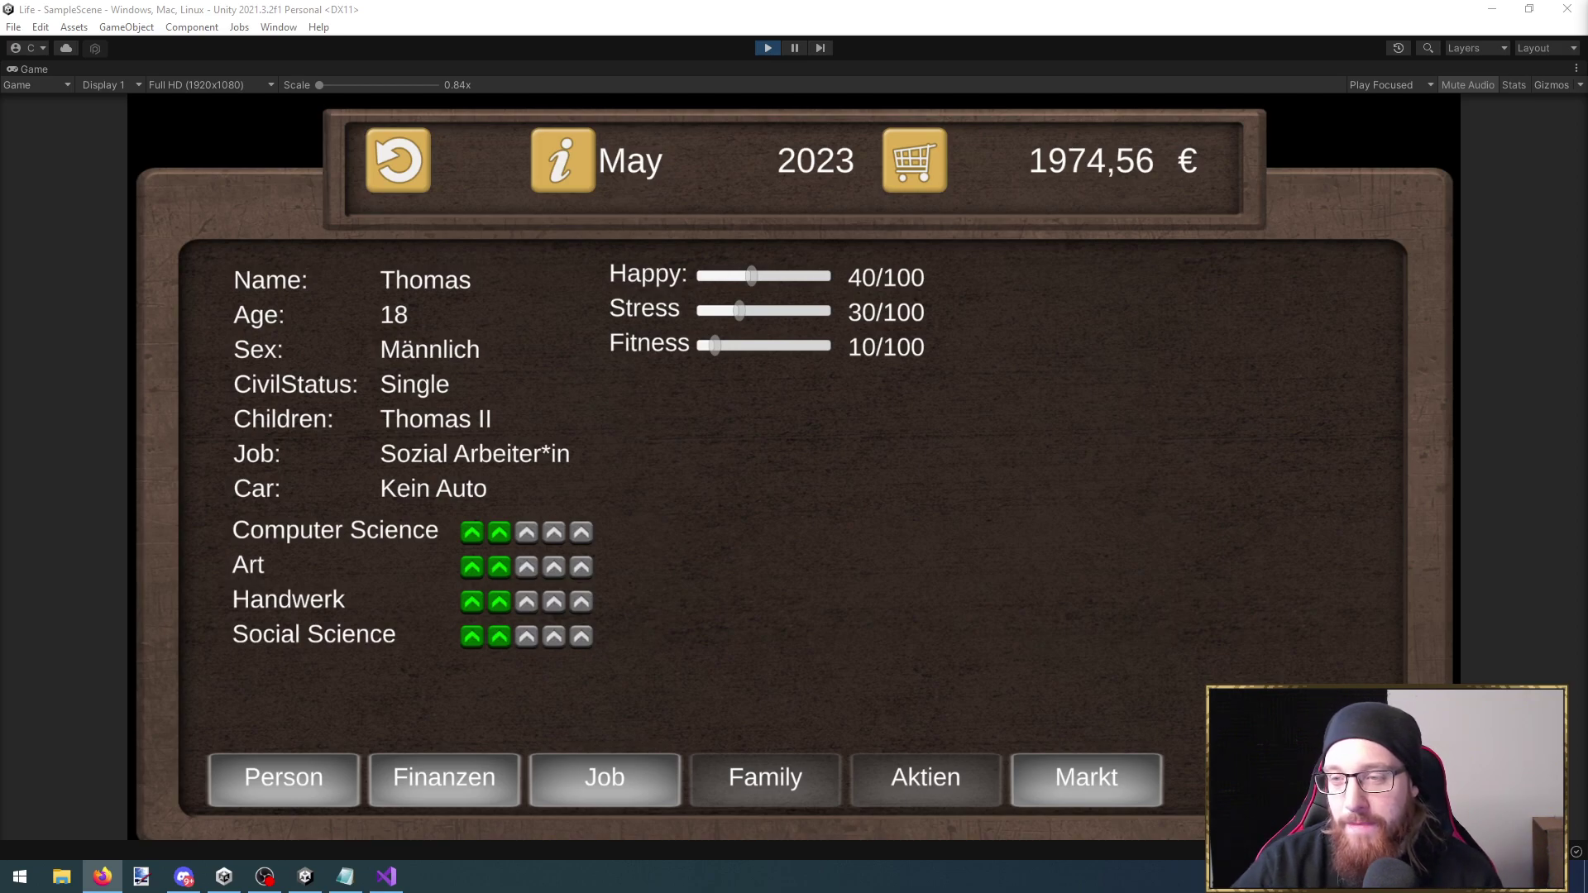
{"action": "left_click", "coordinate": [834, 517]}
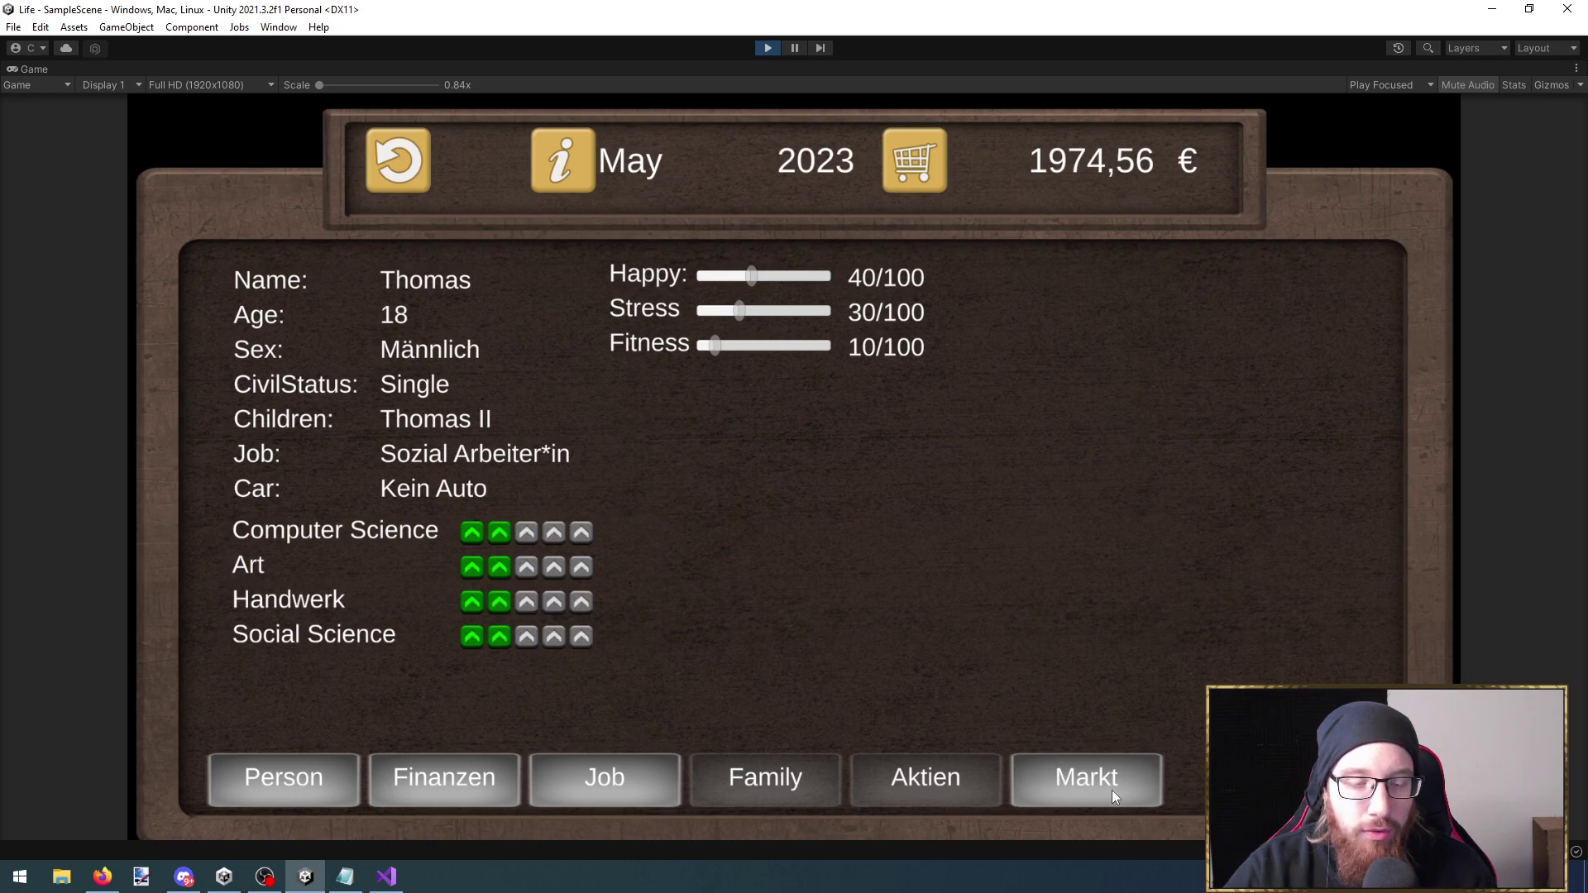
Advance the game to June 2023, accept the Die Warnlampe leuchtet event and check the Finanzen and Person pages
{"action": "left_click", "coordinate": [265, 778]}
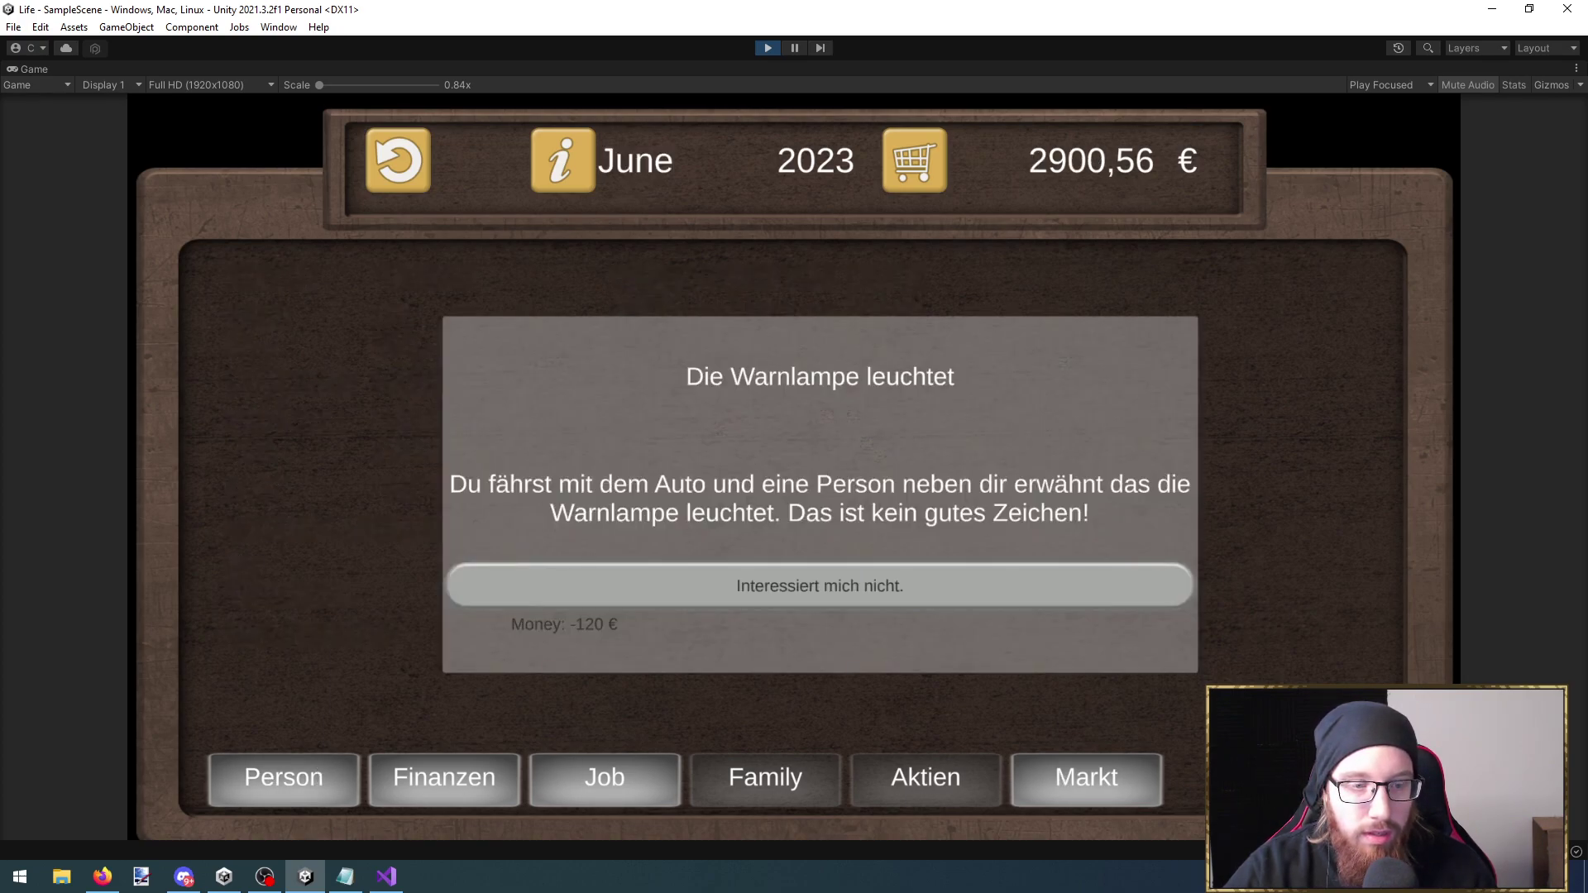
{"action": "left_click", "coordinate": [323, 784]}
{"action": "left_click", "coordinate": [322, 784]}
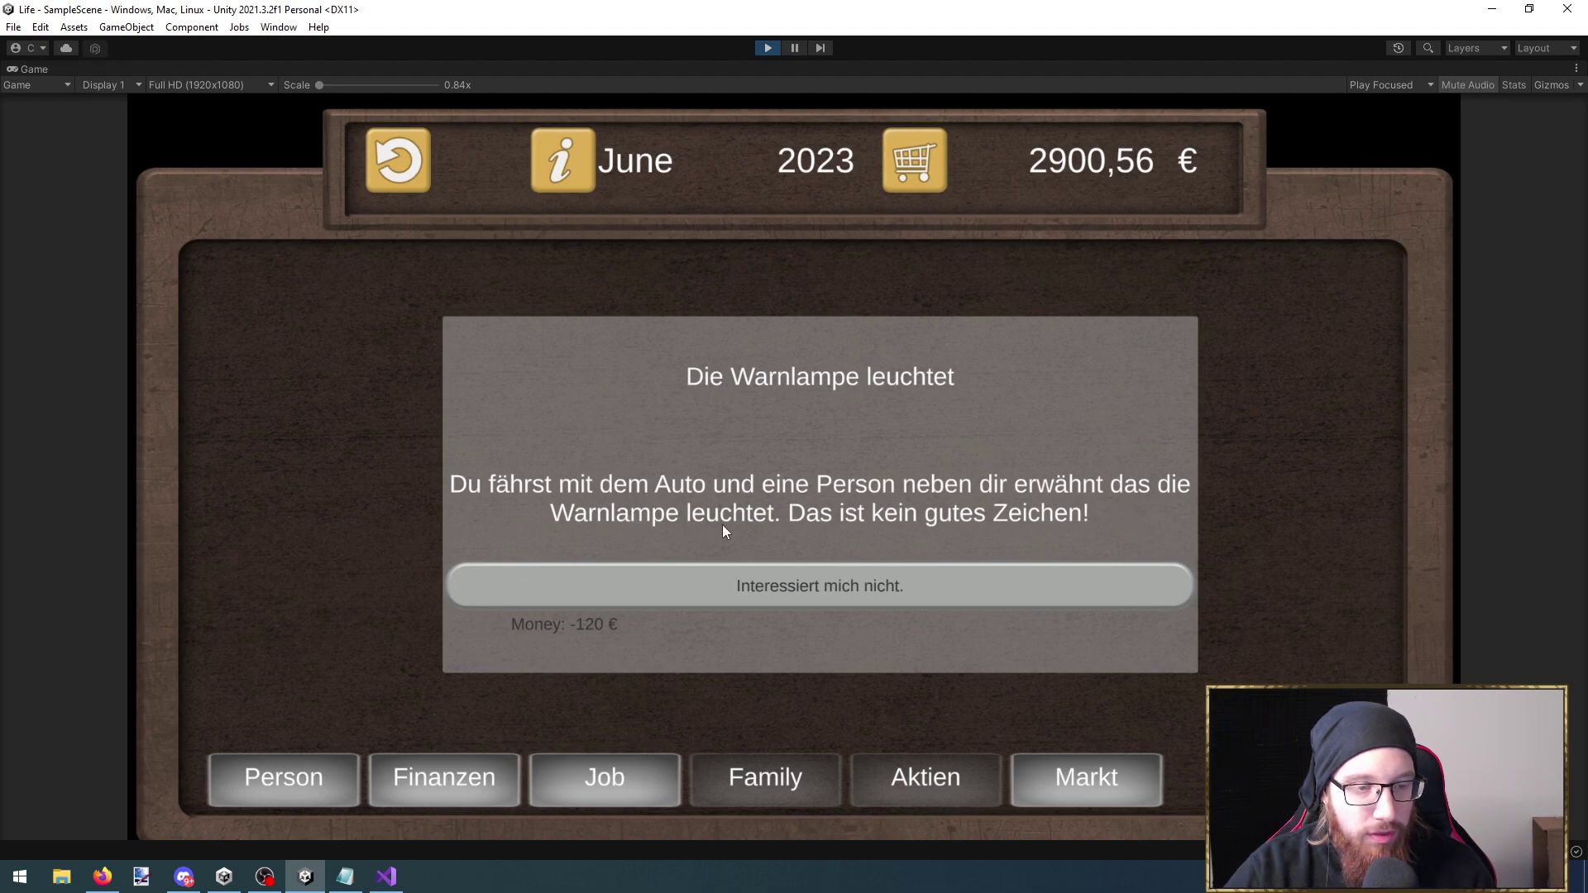
{"action": "left_click", "coordinate": [869, 579]}
{"action": "left_click", "coordinate": [477, 776]}
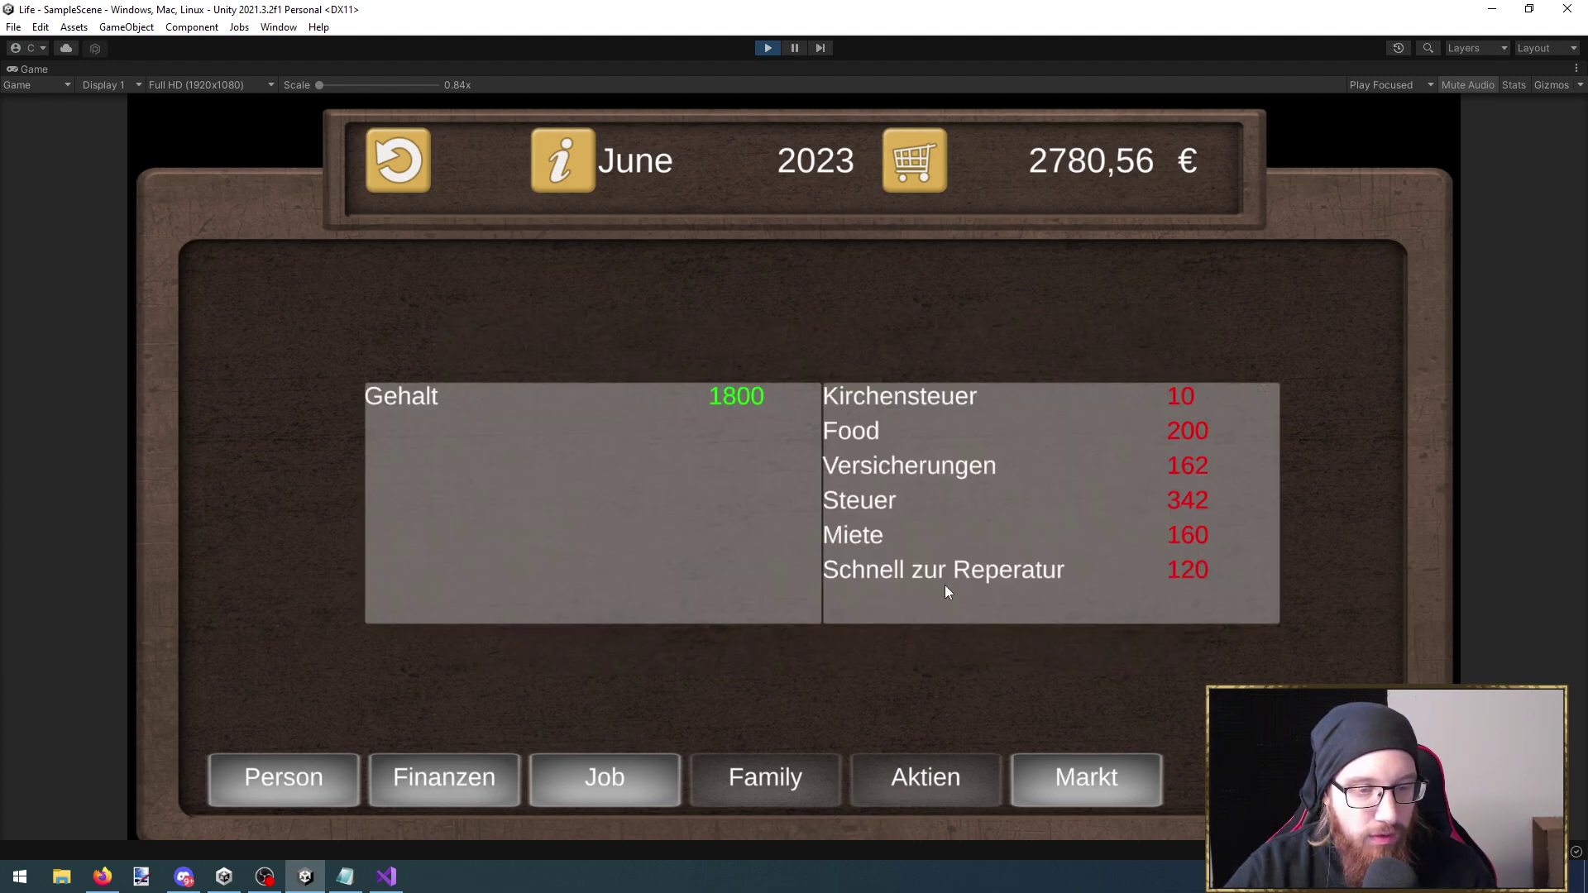
{"action": "left_click", "coordinate": [304, 792]}
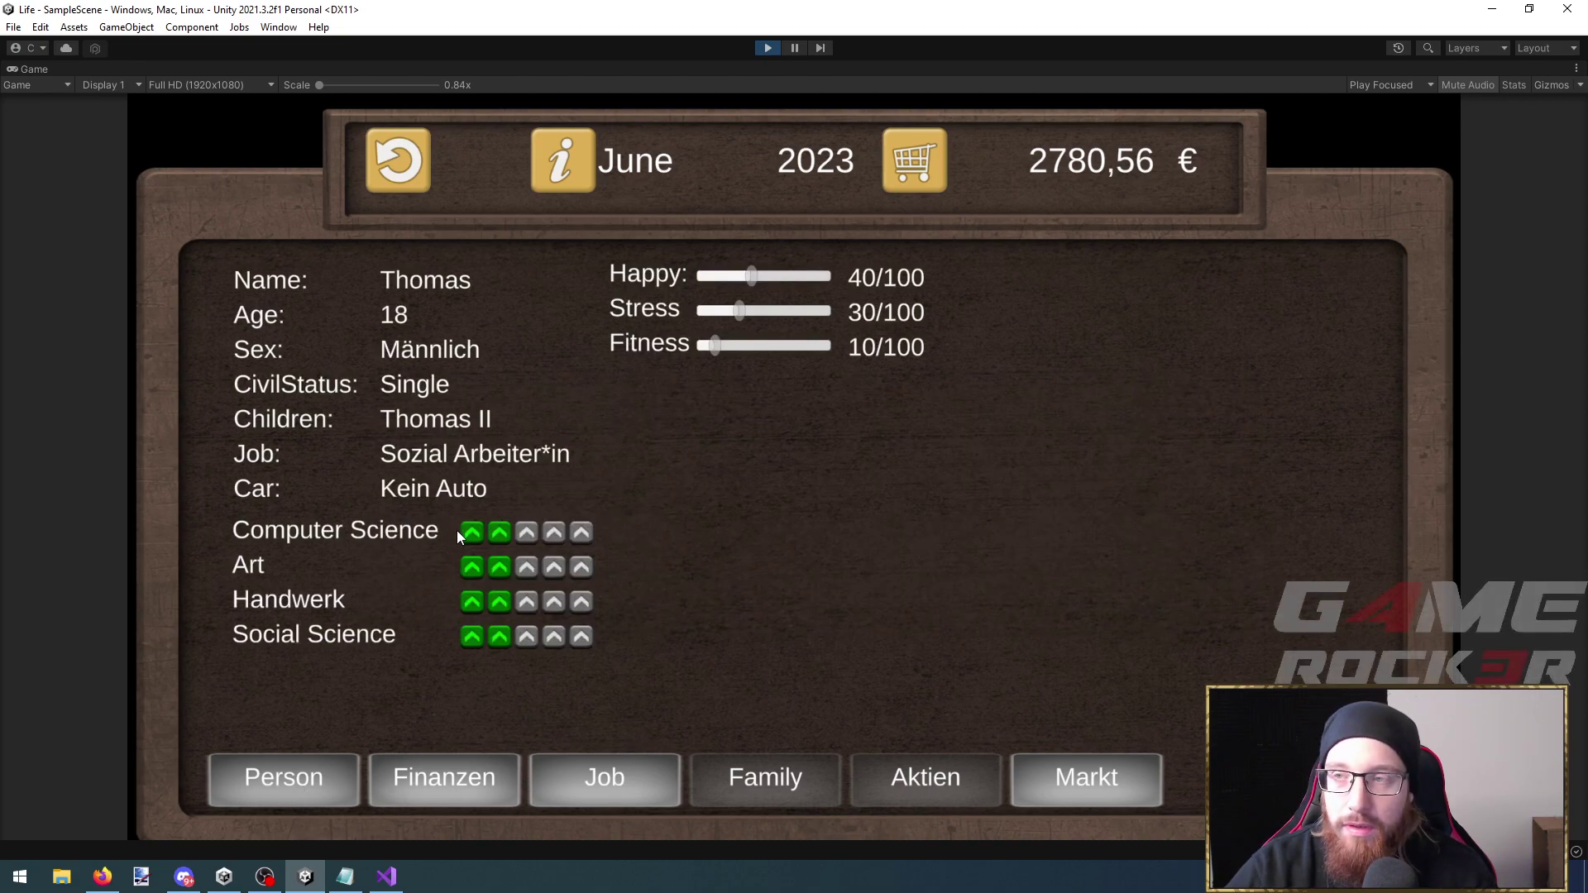
Advance the game to October 2023, dismiss the Ein Unfall event with Interessiert mich nicht and check the Person page
{"action": "left_click", "coordinate": [301, 794]}
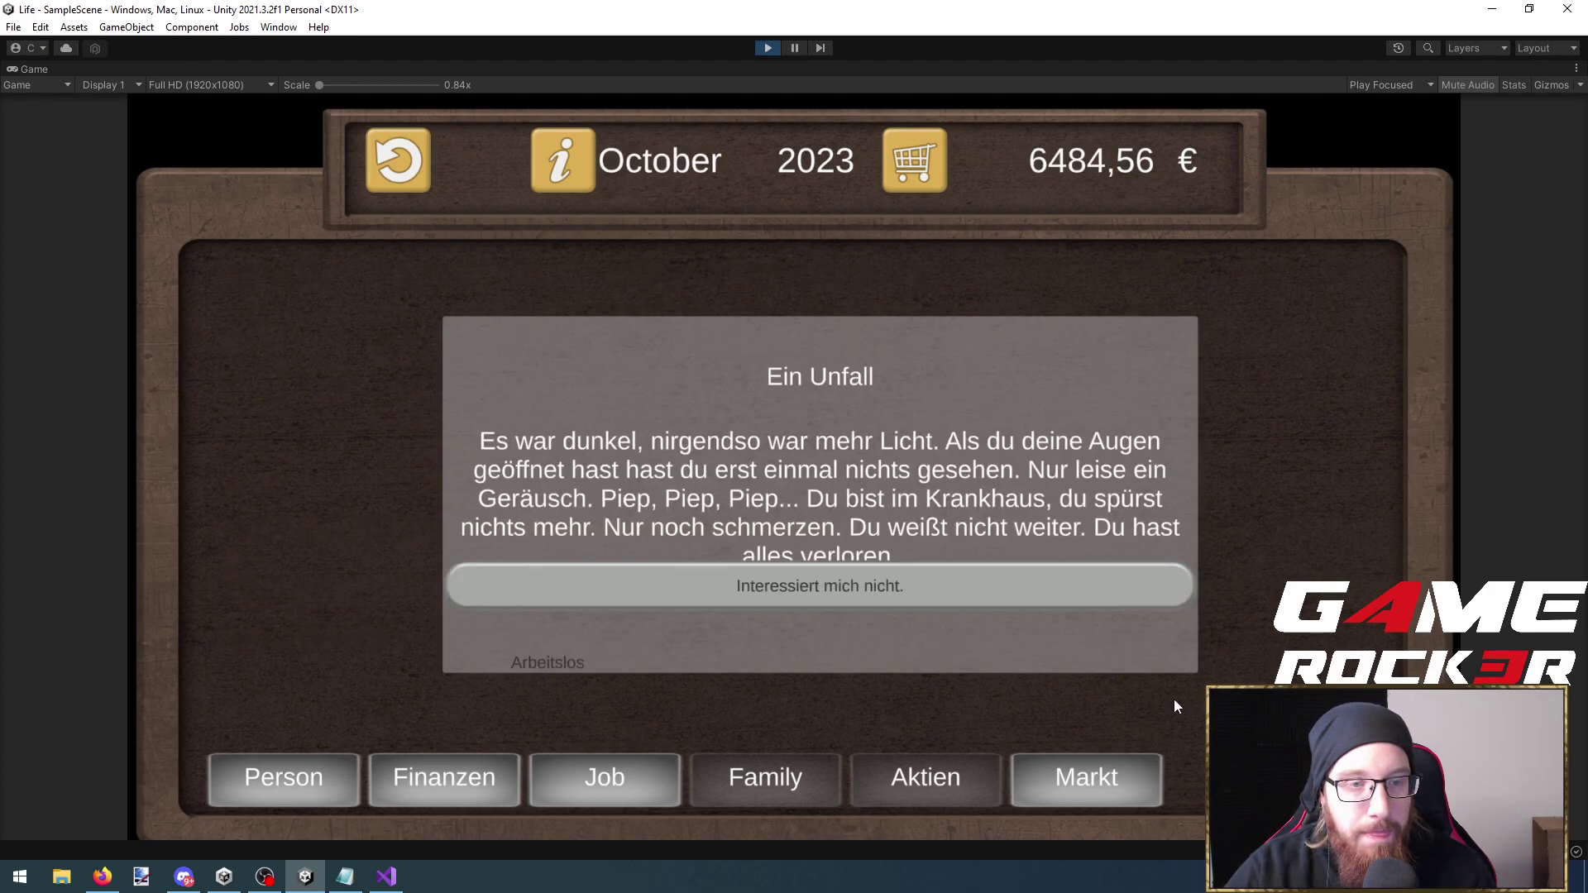
{"action": "left_click", "coordinate": [956, 589]}
{"action": "left_click", "coordinate": [344, 787]}
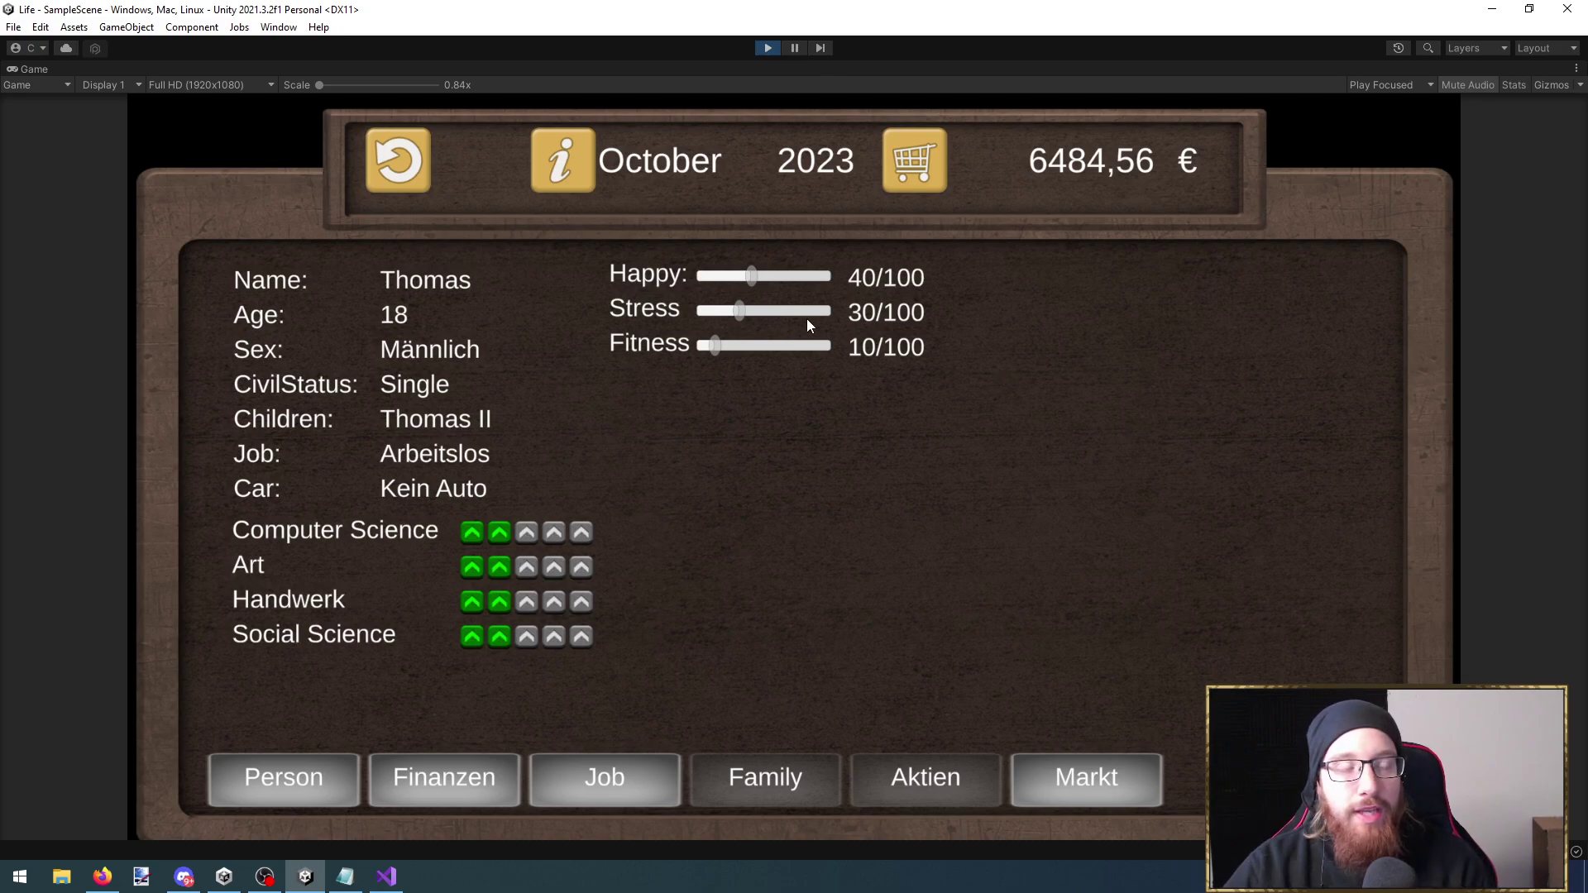
Check the car market, review the job and event suggestions in Discord's medien-teilen channel, and return to the Person page
{"action": "left_click", "coordinate": [1100, 794]}
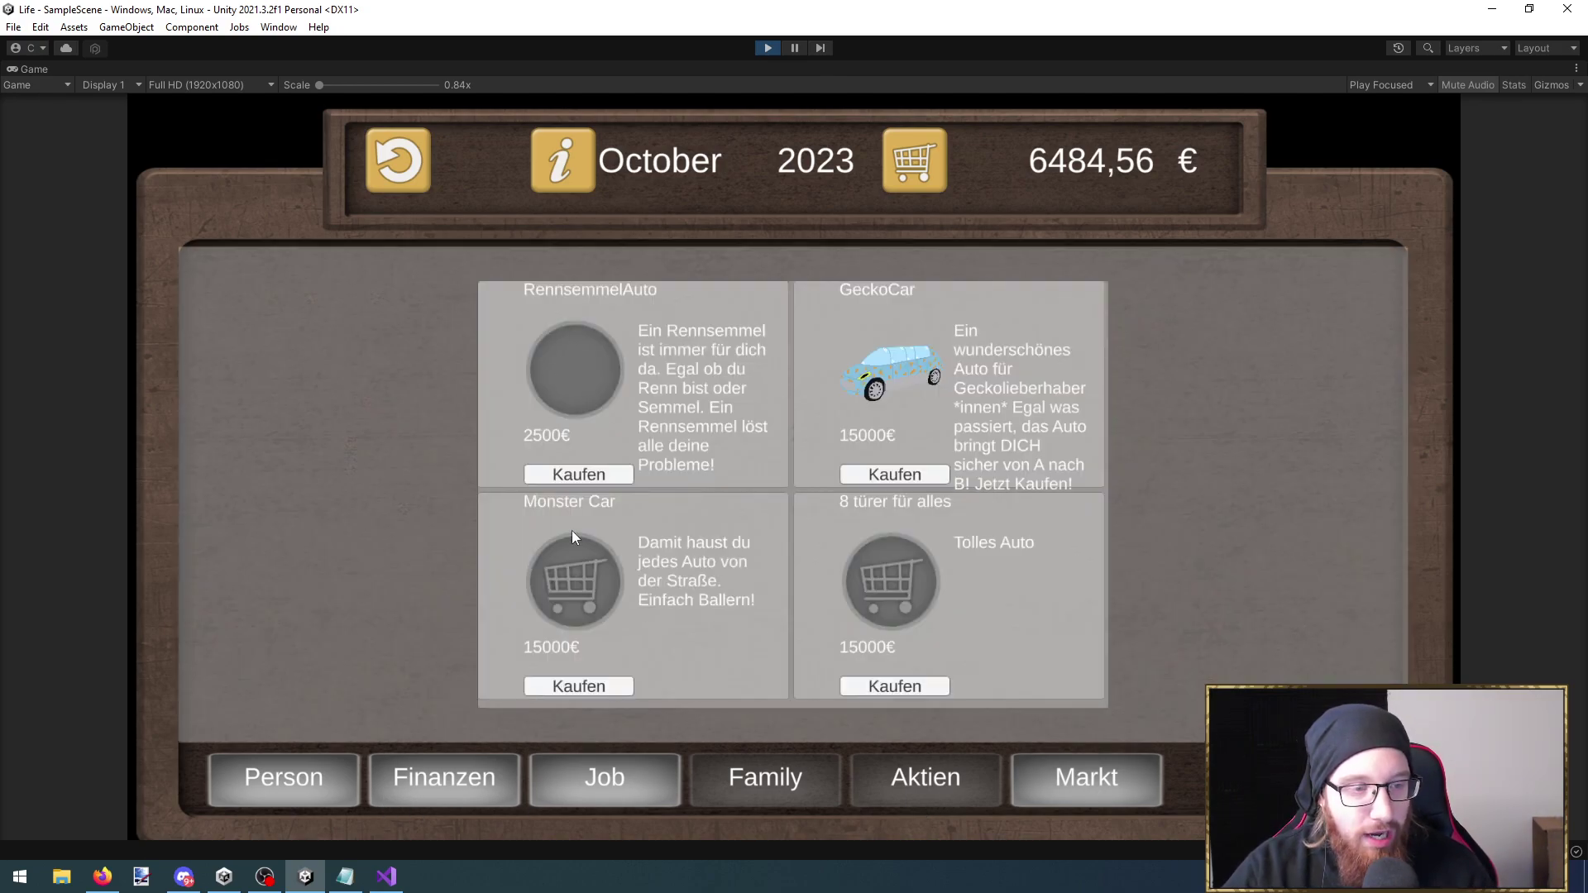
{"action": "left_click", "coordinate": [184, 876]}
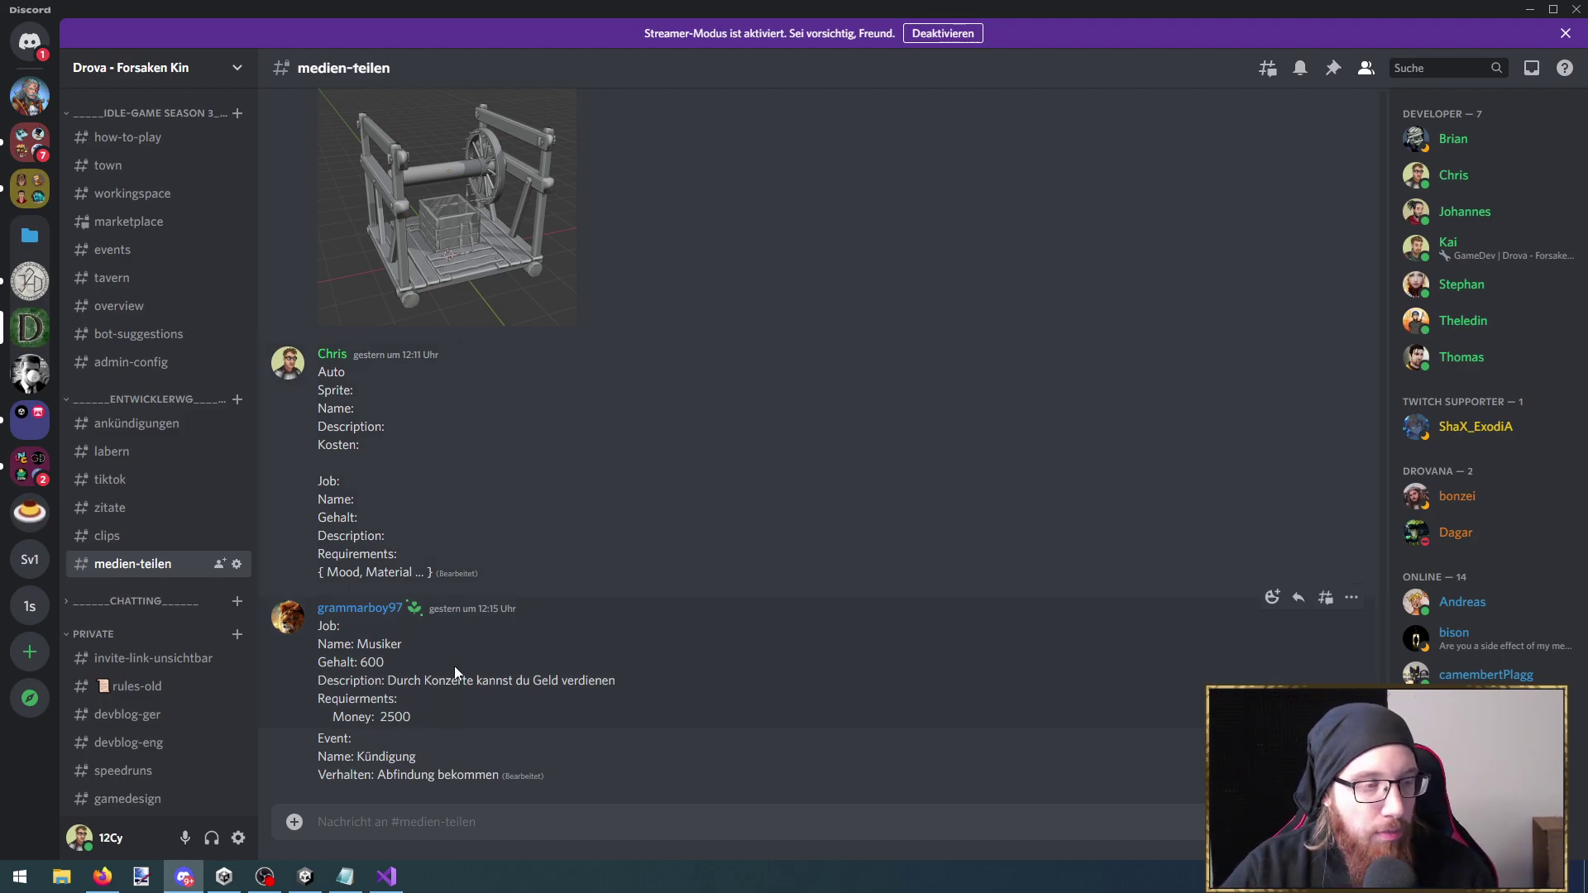
{"action": "left_click", "coordinate": [1529, 9]}
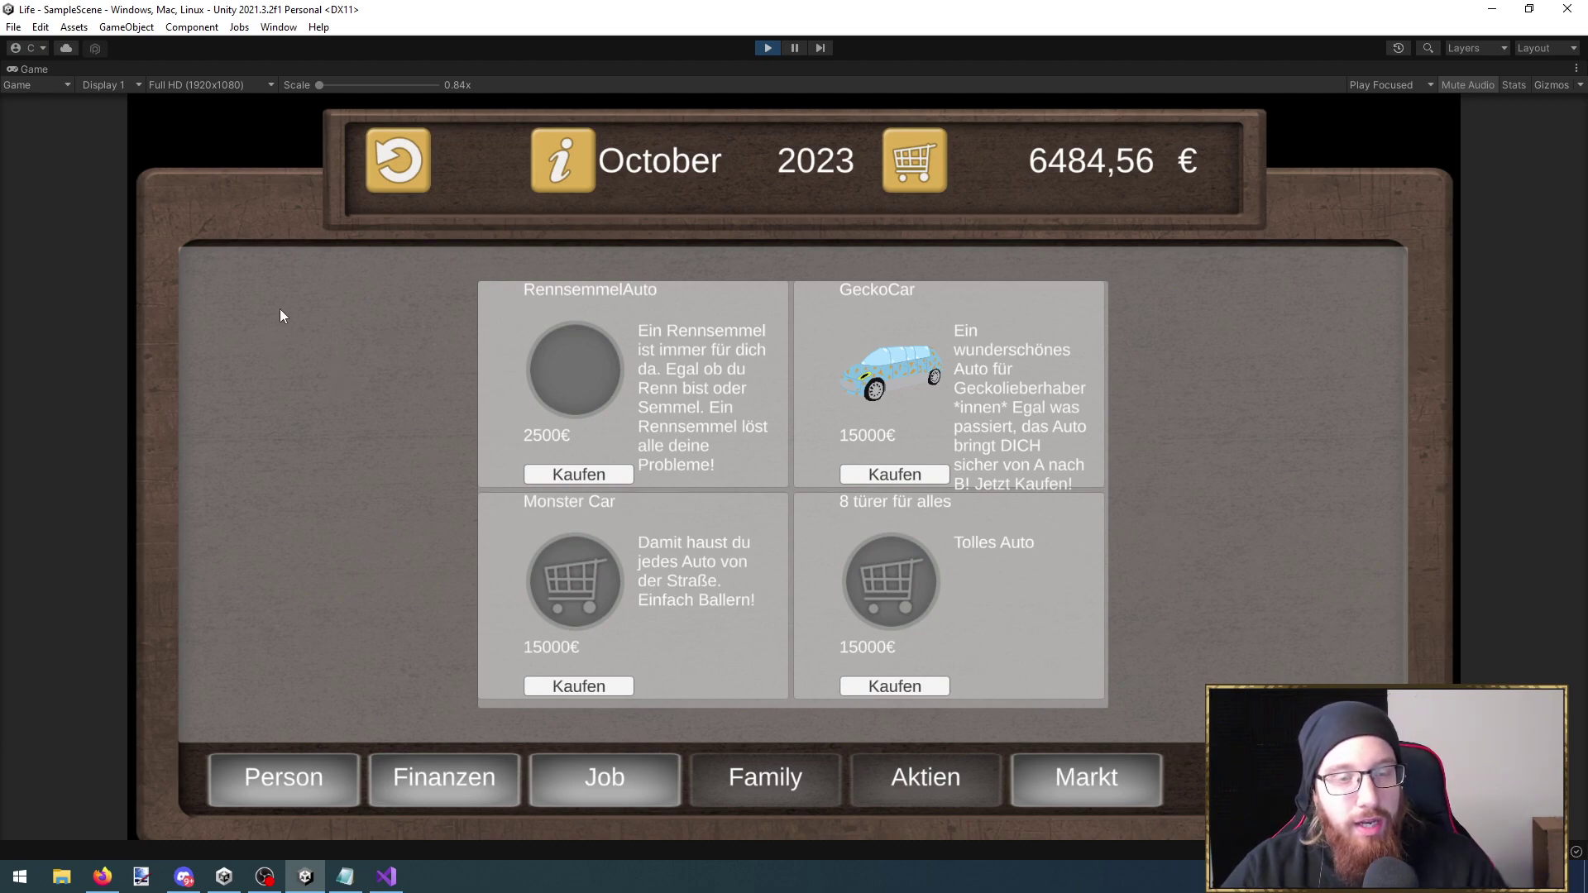
{"action": "left_click", "coordinate": [273, 786]}
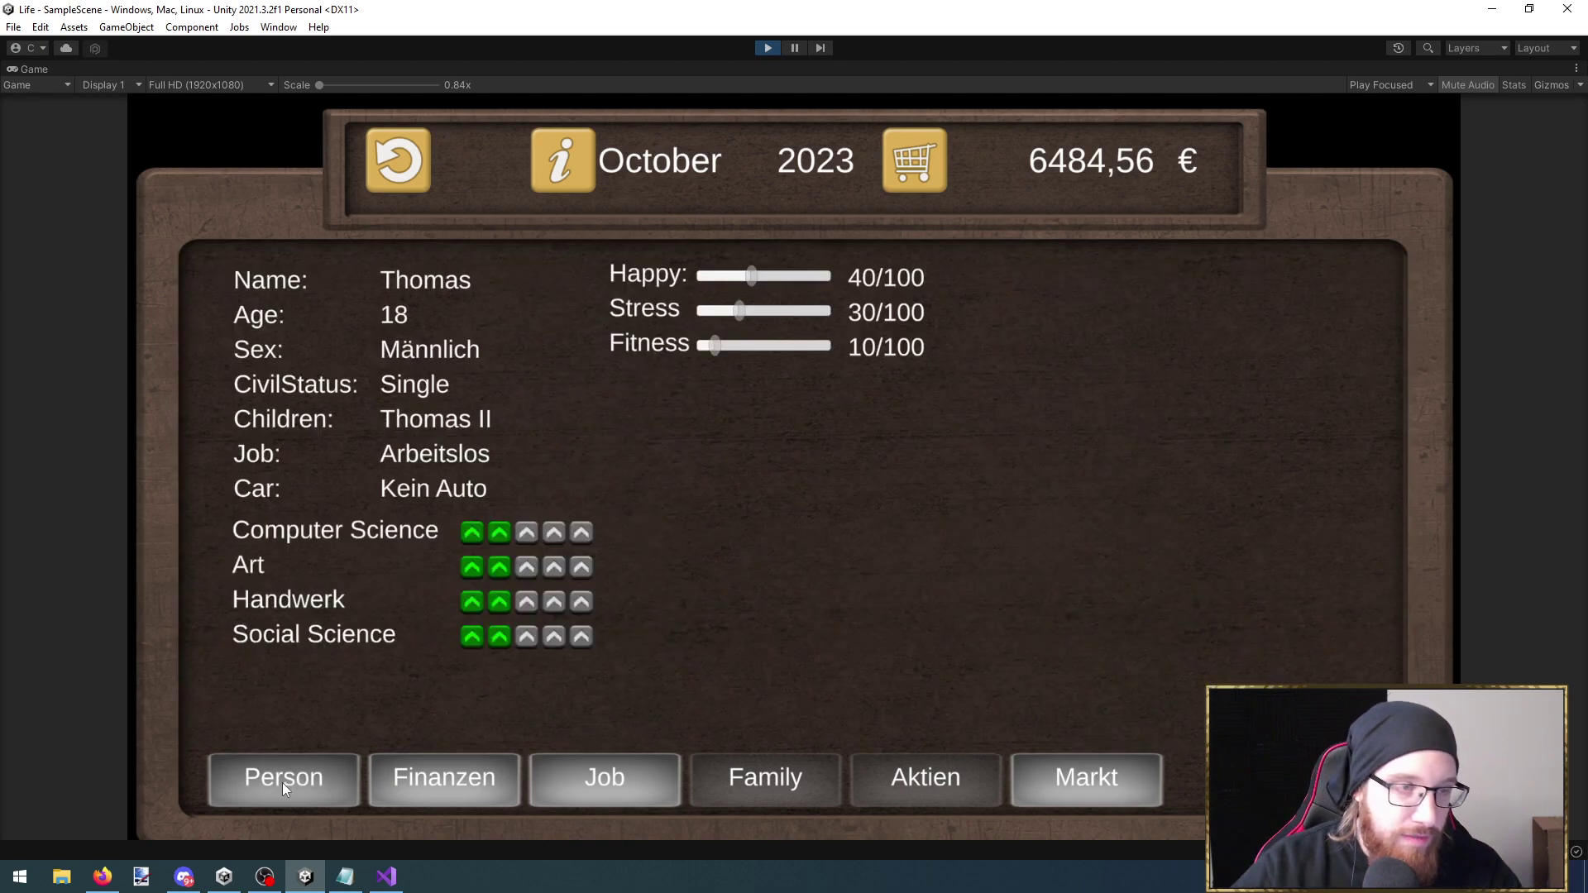
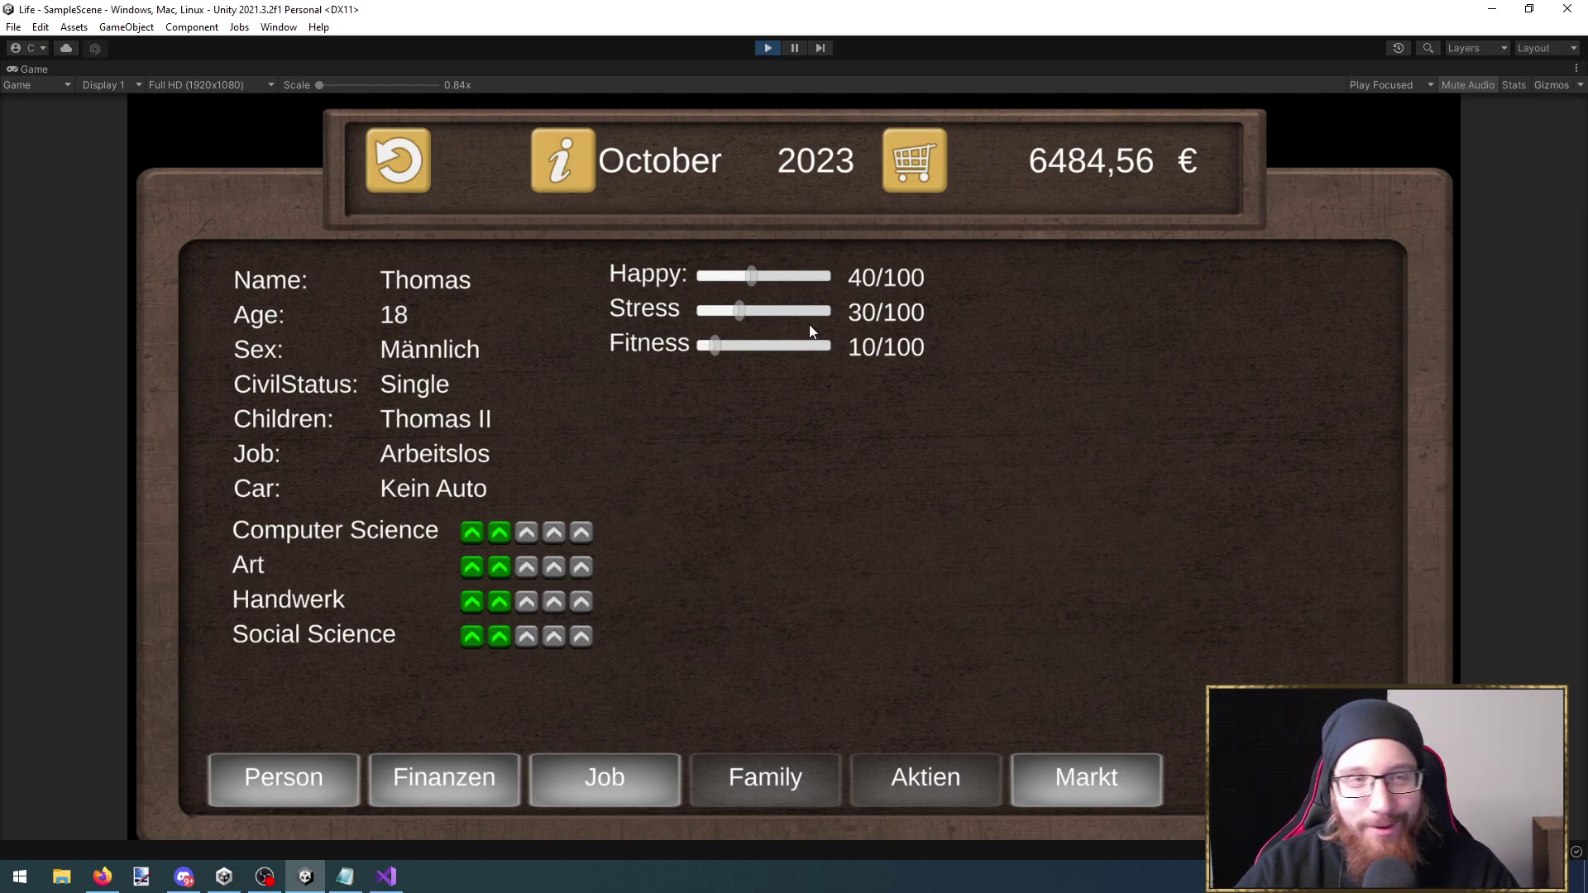
Open the job list, dismiss the job-change message and stop play mode
{"action": "left_click", "coordinate": [619, 765]}
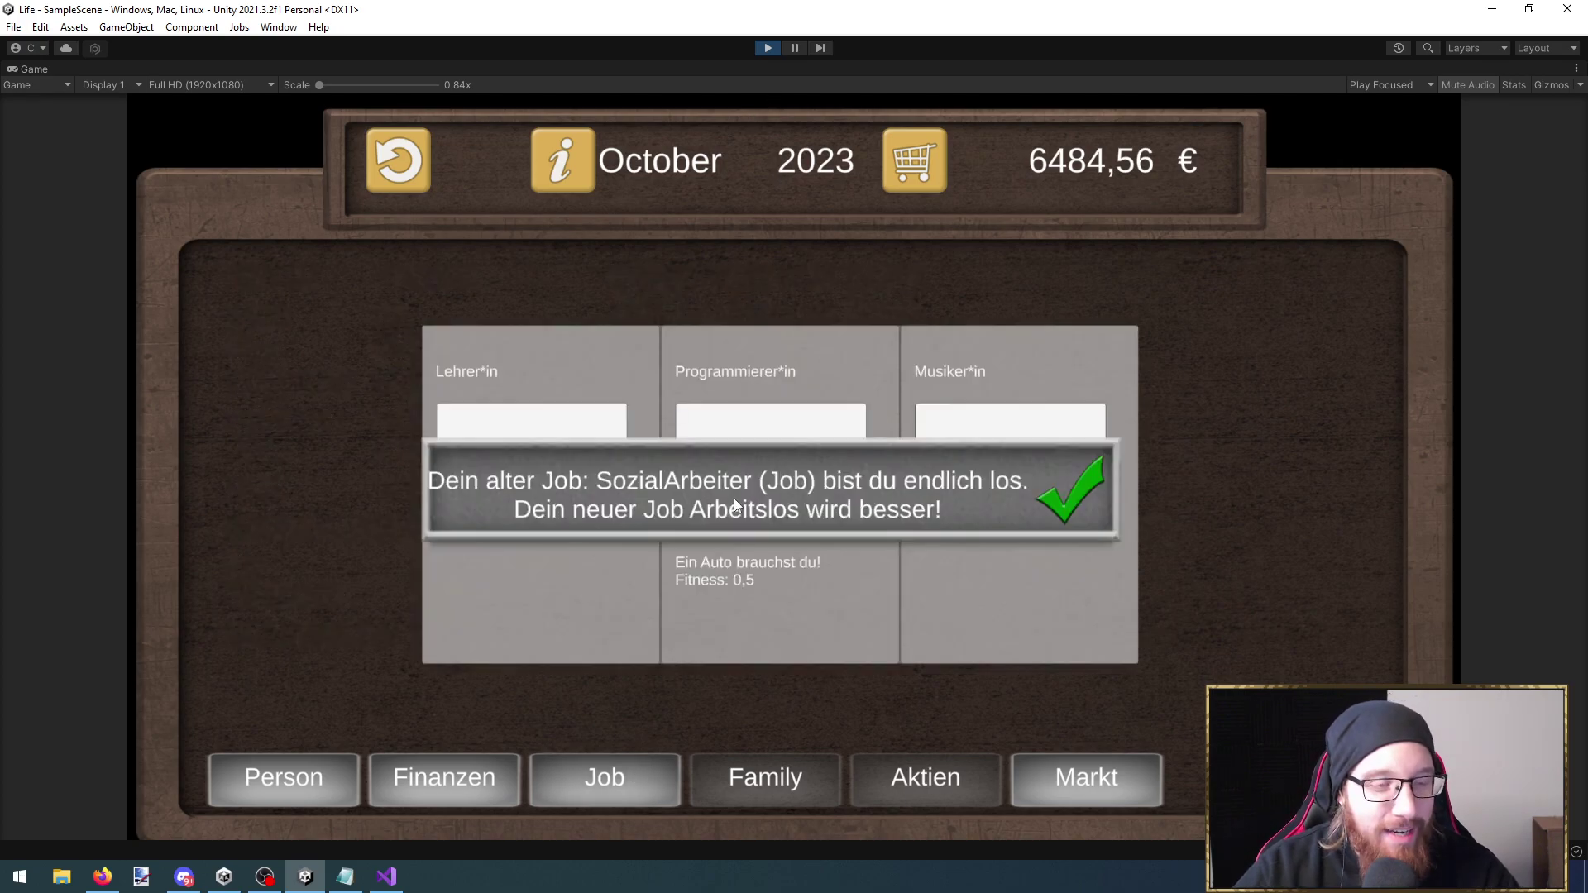
{"action": "left_click", "coordinate": [1083, 523]}
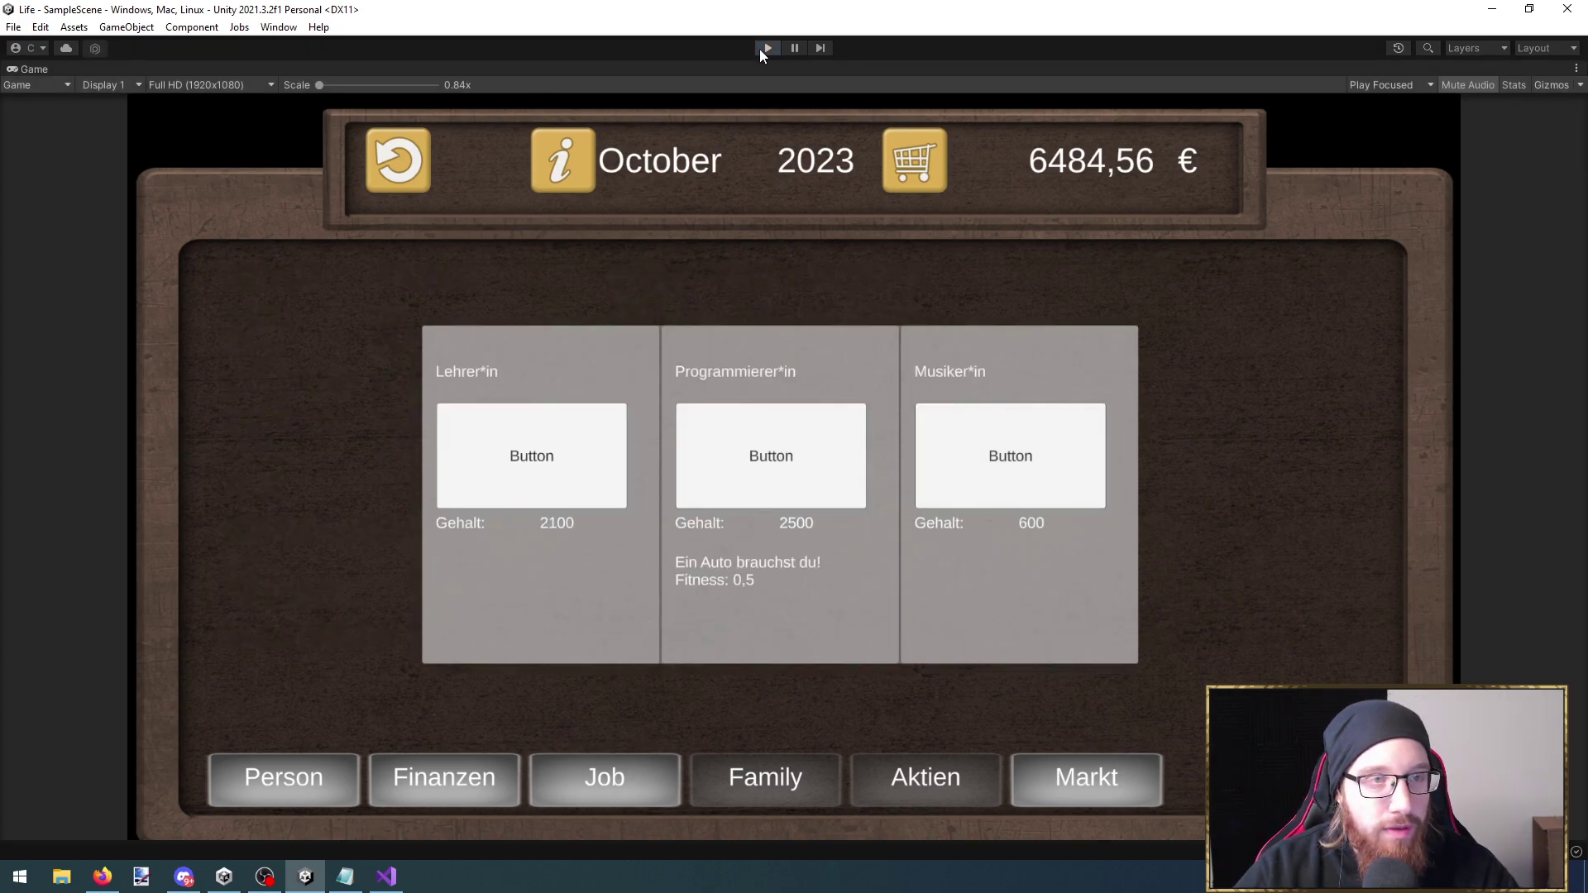
{"action": "left_click", "coordinate": [764, 48]}
Run the game again from January 2023 to check the Job and Finanzen pages, ending with play mode stopped
{"action": "left_click", "coordinate": [767, 48]}
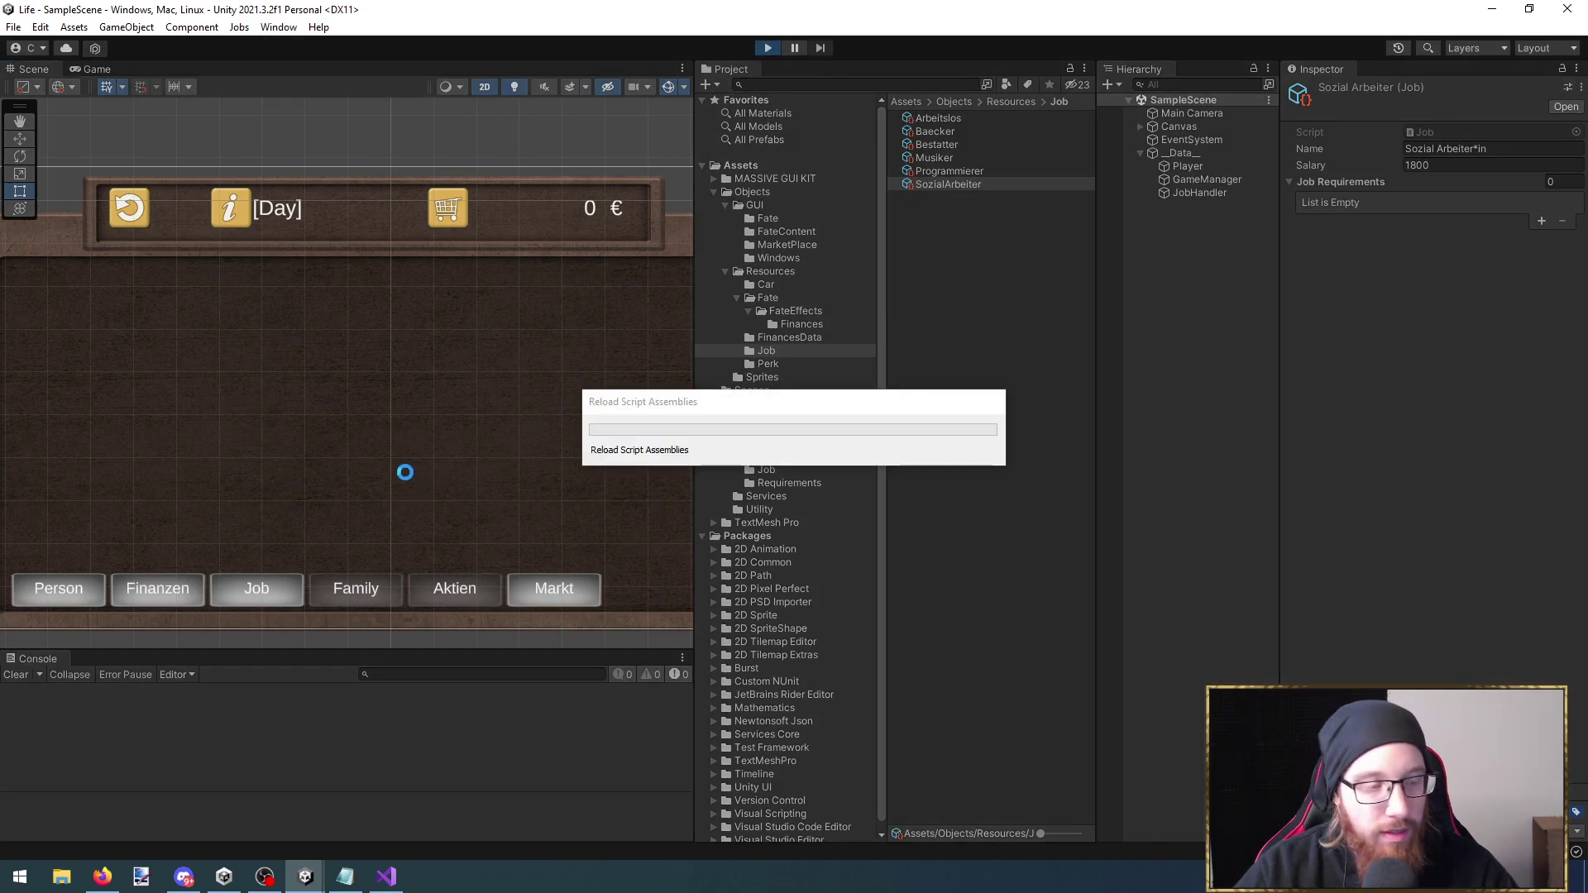
{"action": "left_click", "coordinate": [273, 533]}
{"action": "left_click", "coordinate": [440, 400]}
{"action": "left_click", "coordinate": [245, 531]}
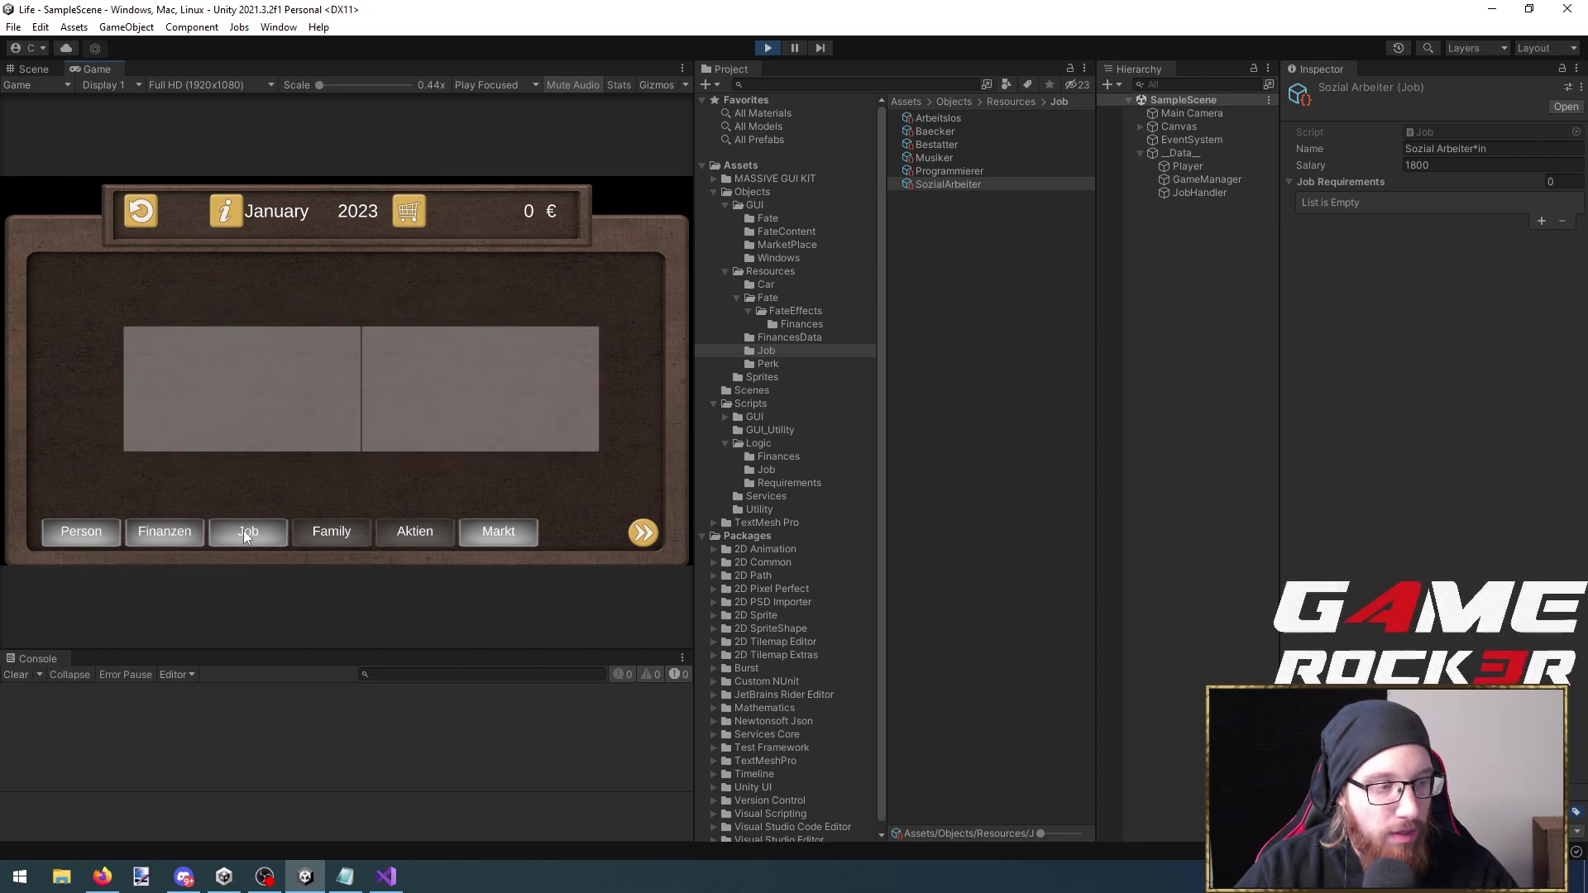
{"action": "left_click", "coordinate": [493, 388]}
{"action": "left_click", "coordinate": [186, 539]}
{"action": "left_click", "coordinate": [247, 529]}
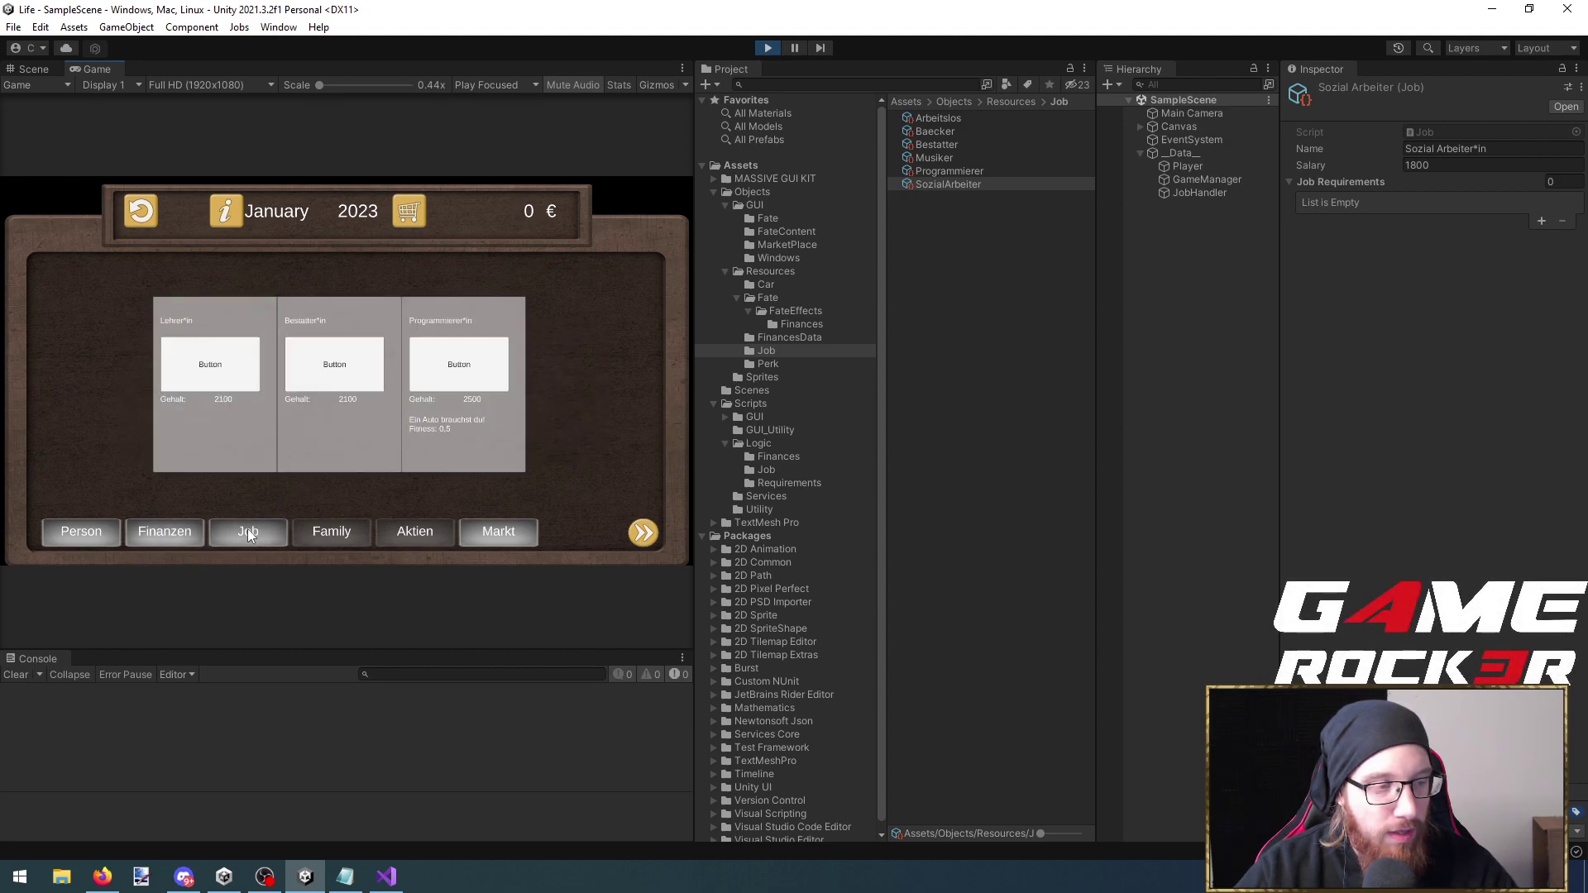
{"action": "left_click", "coordinate": [184, 534]}
{"action": "key", "text": "ctrl+p"}
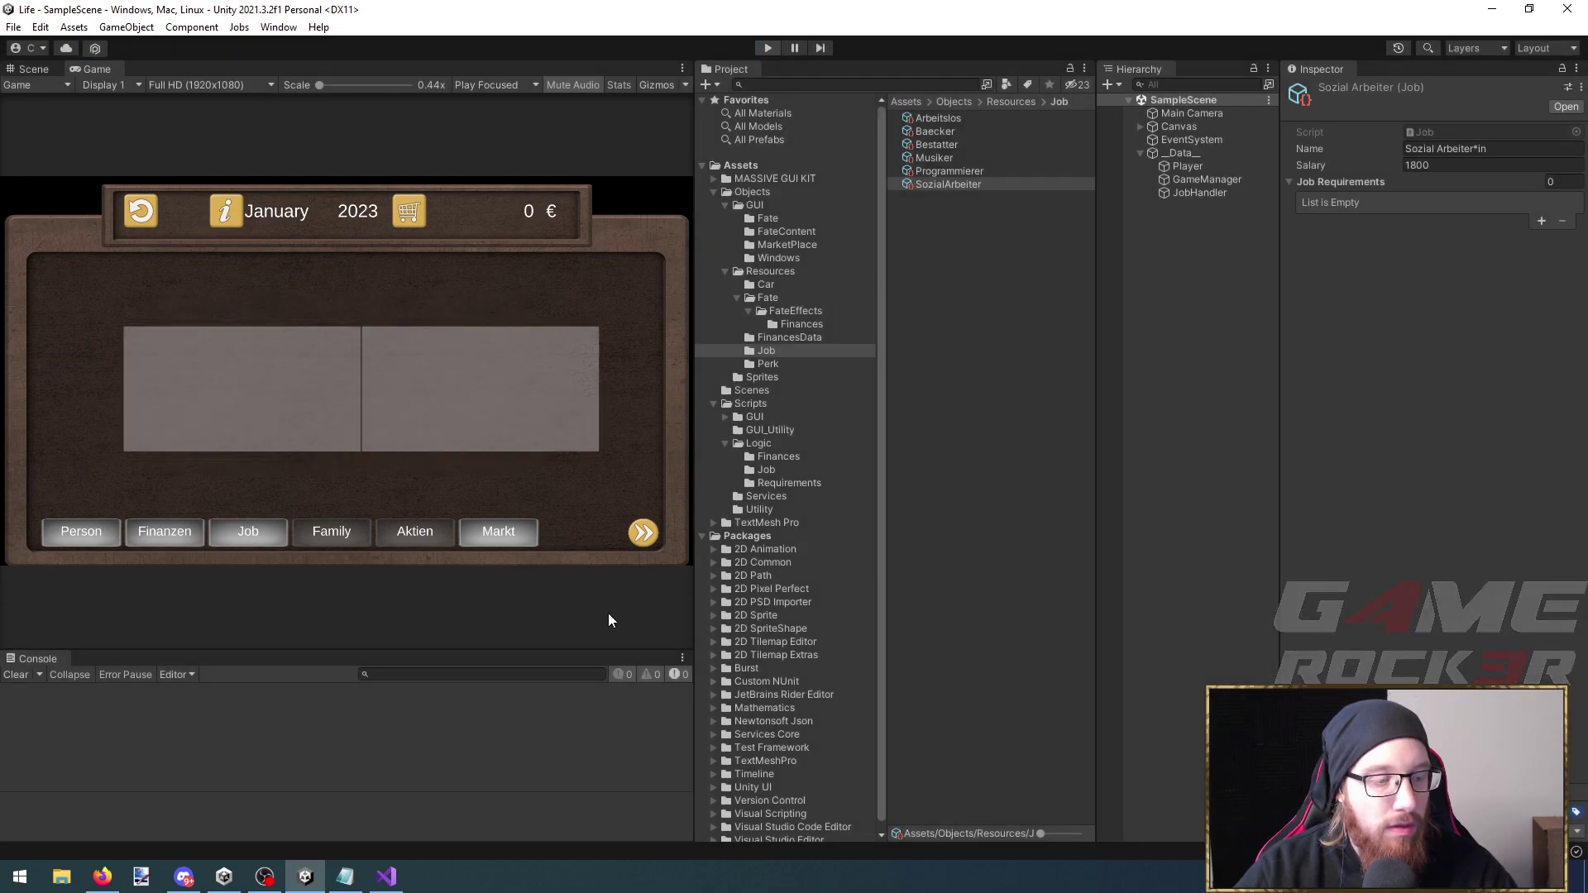
Switch to Visual Studio, review IJobCalculator.cs and the GUI_JobWindow.cs code, save the file and return to Unity
{"action": "key", "text": "alt+Tab"}
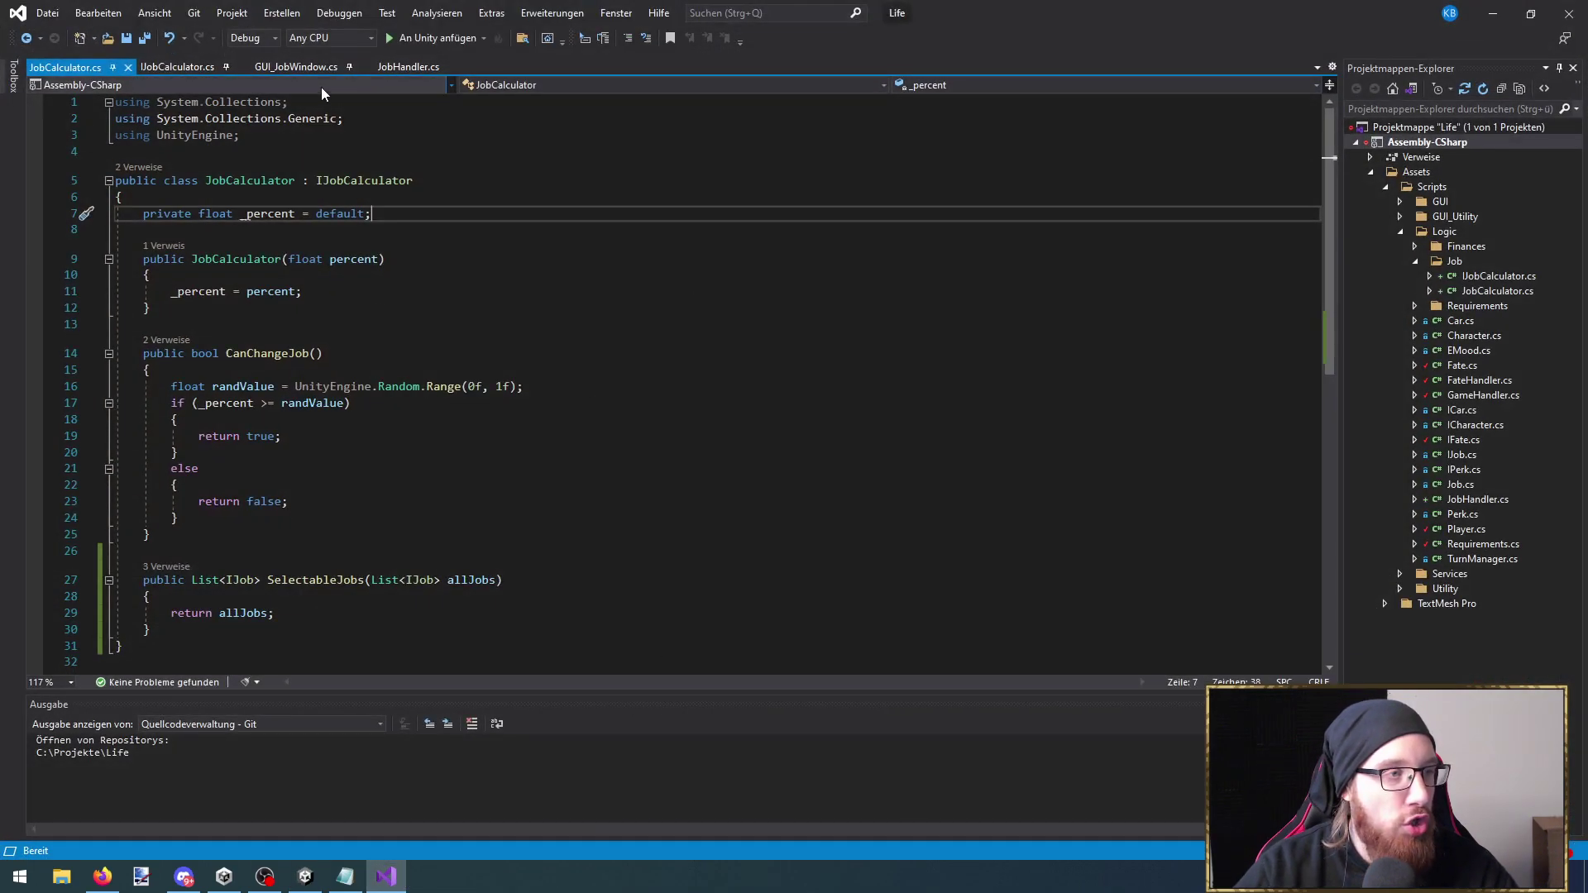
{"action": "left_click", "coordinate": [174, 67]}
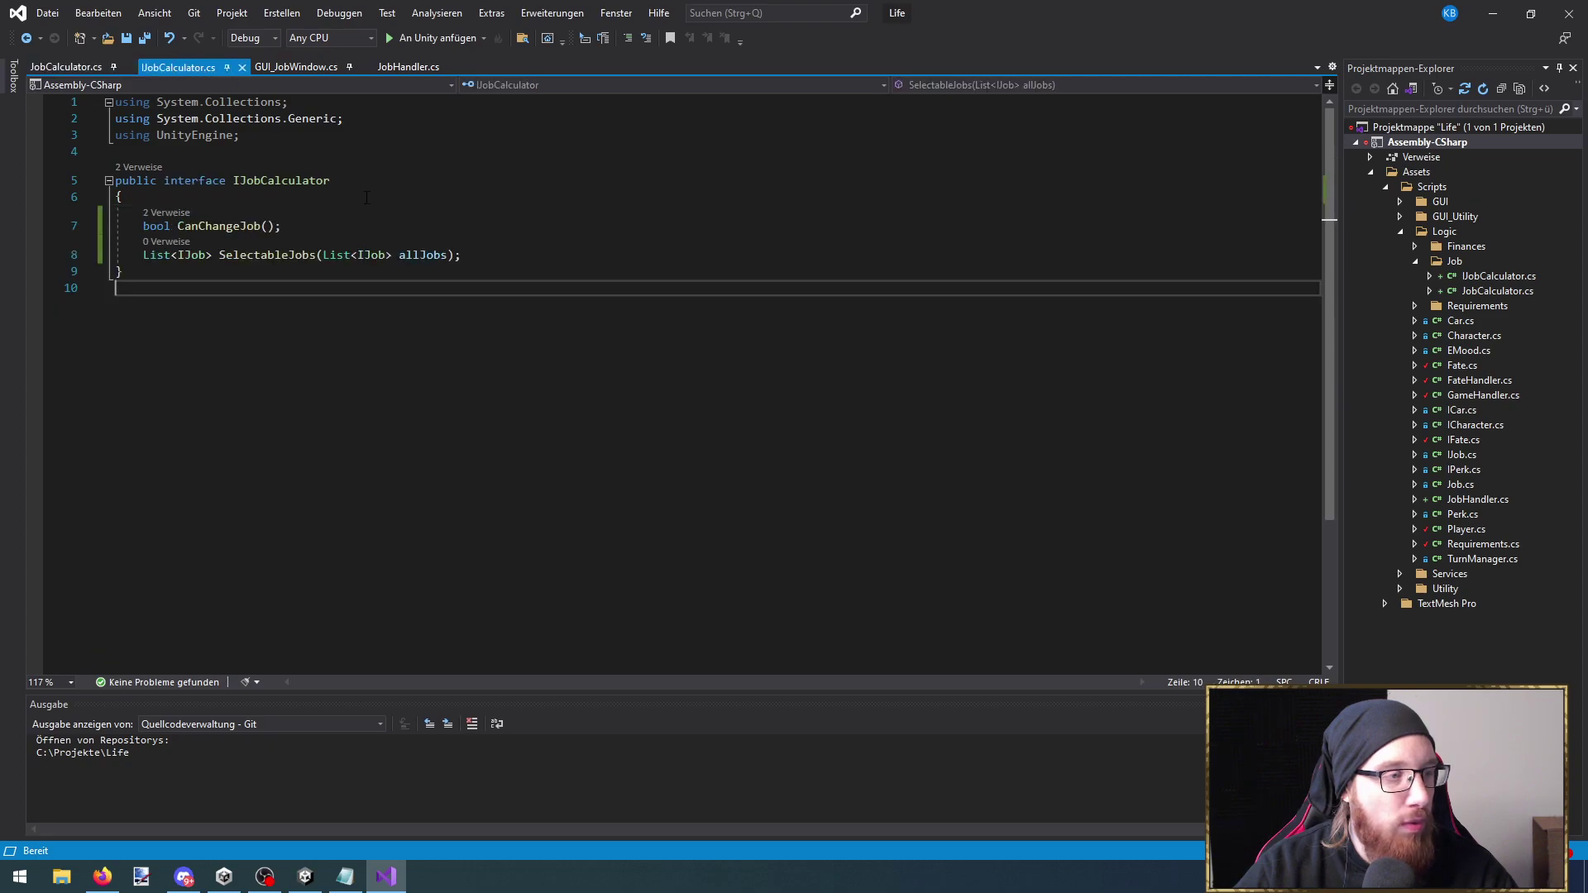
{"action": "left_click", "coordinate": [303, 68]}
{"action": "scroll", "coordinate": [387, 420], "scroll_direction": "up", "scroll_amount": 4}
{"action": "scroll", "coordinate": [387, 419], "scroll_direction": "up", "scroll_amount": 7}
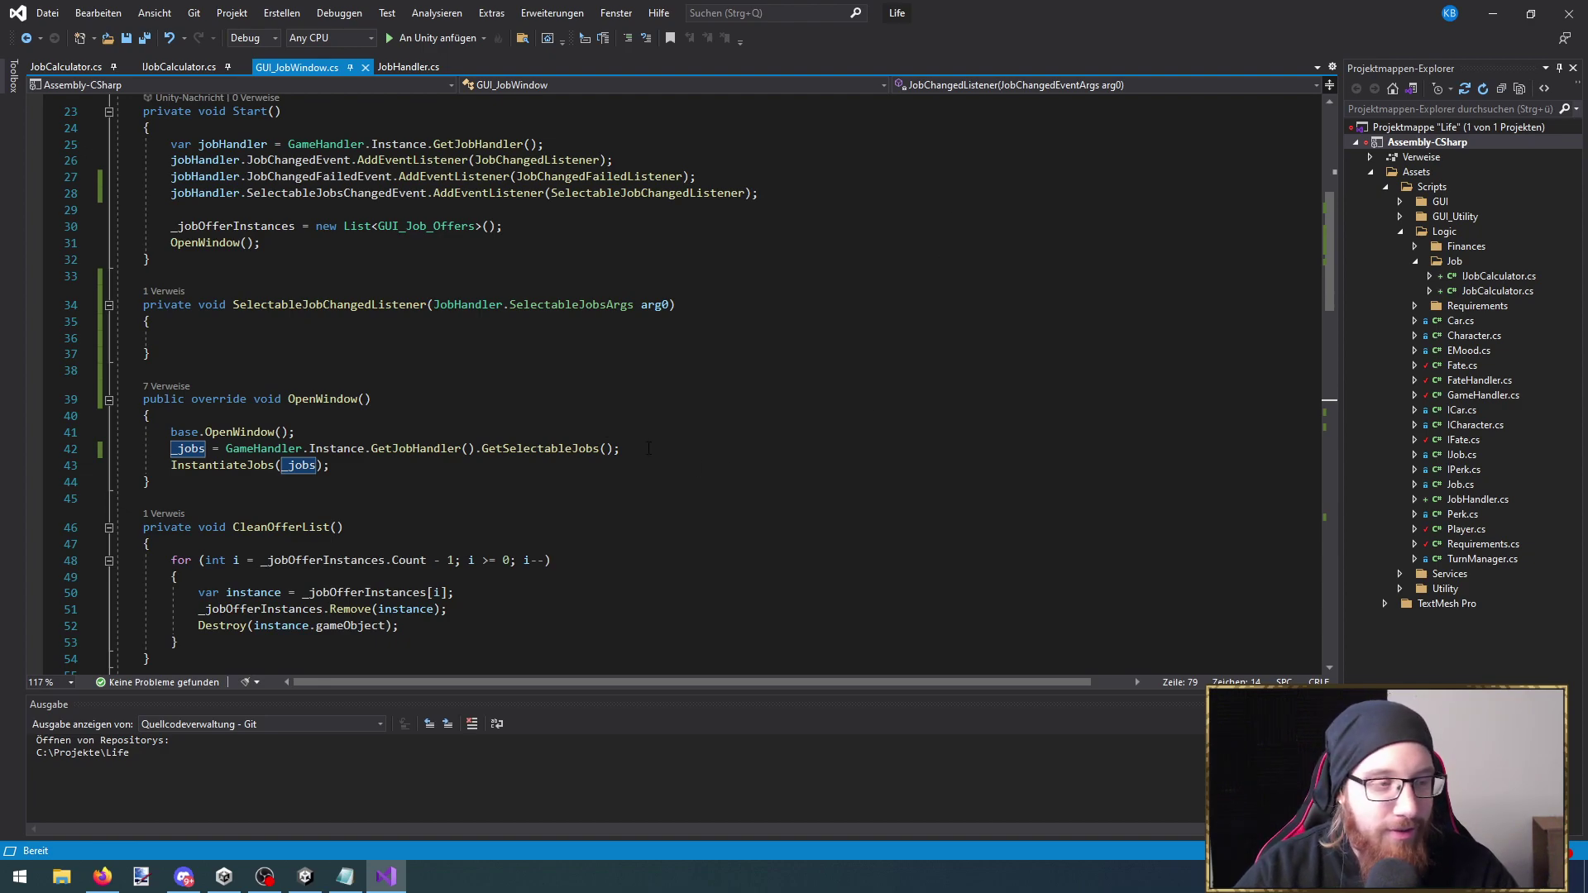
{"action": "left_click", "coordinate": [574, 416]}
{"action": "key", "text": "ctrl+s"}
{"action": "scroll", "coordinate": [574, 409], "scroll_direction": "up", "scroll_amount": 1}
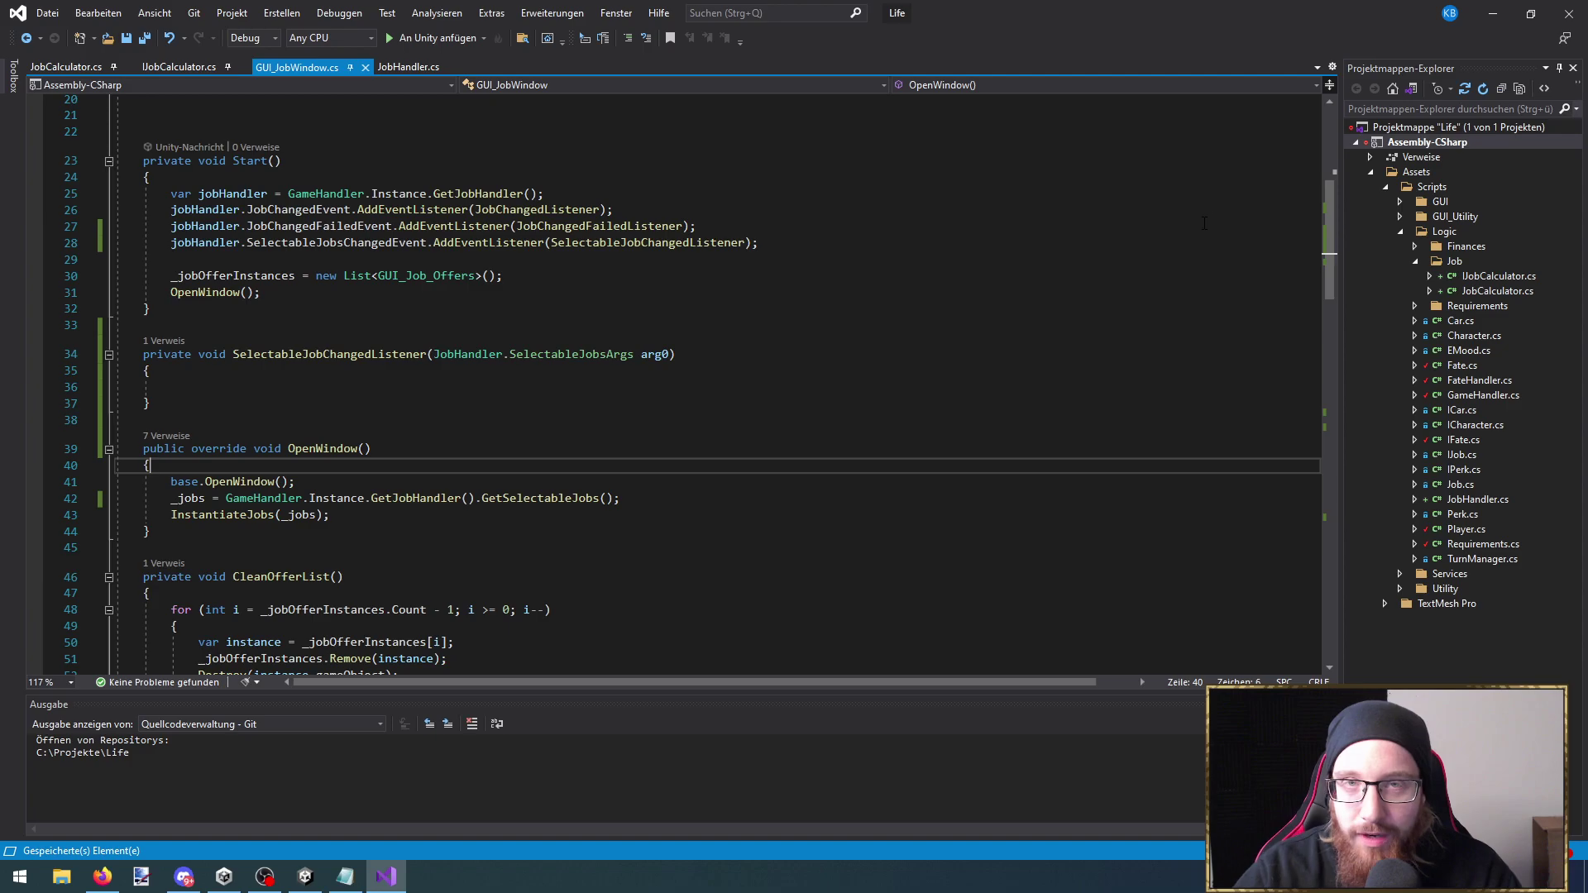
{"action": "left_click", "coordinate": [1531, 12]}
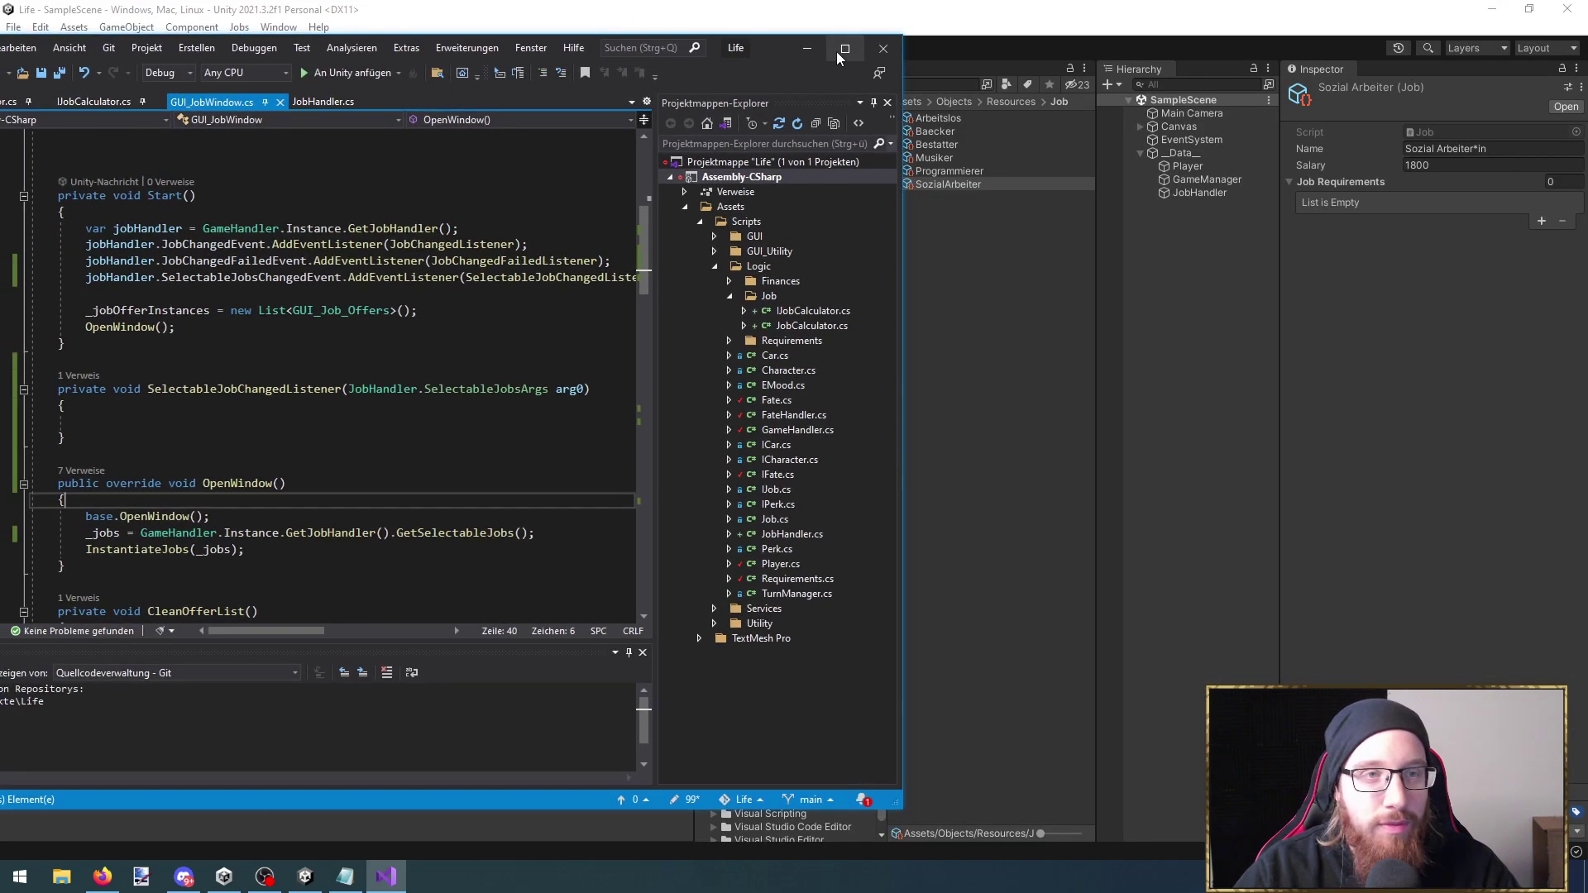
{"action": "left_click", "coordinate": [835, 52]}
{"action": "left_click", "coordinate": [1480, 11]}
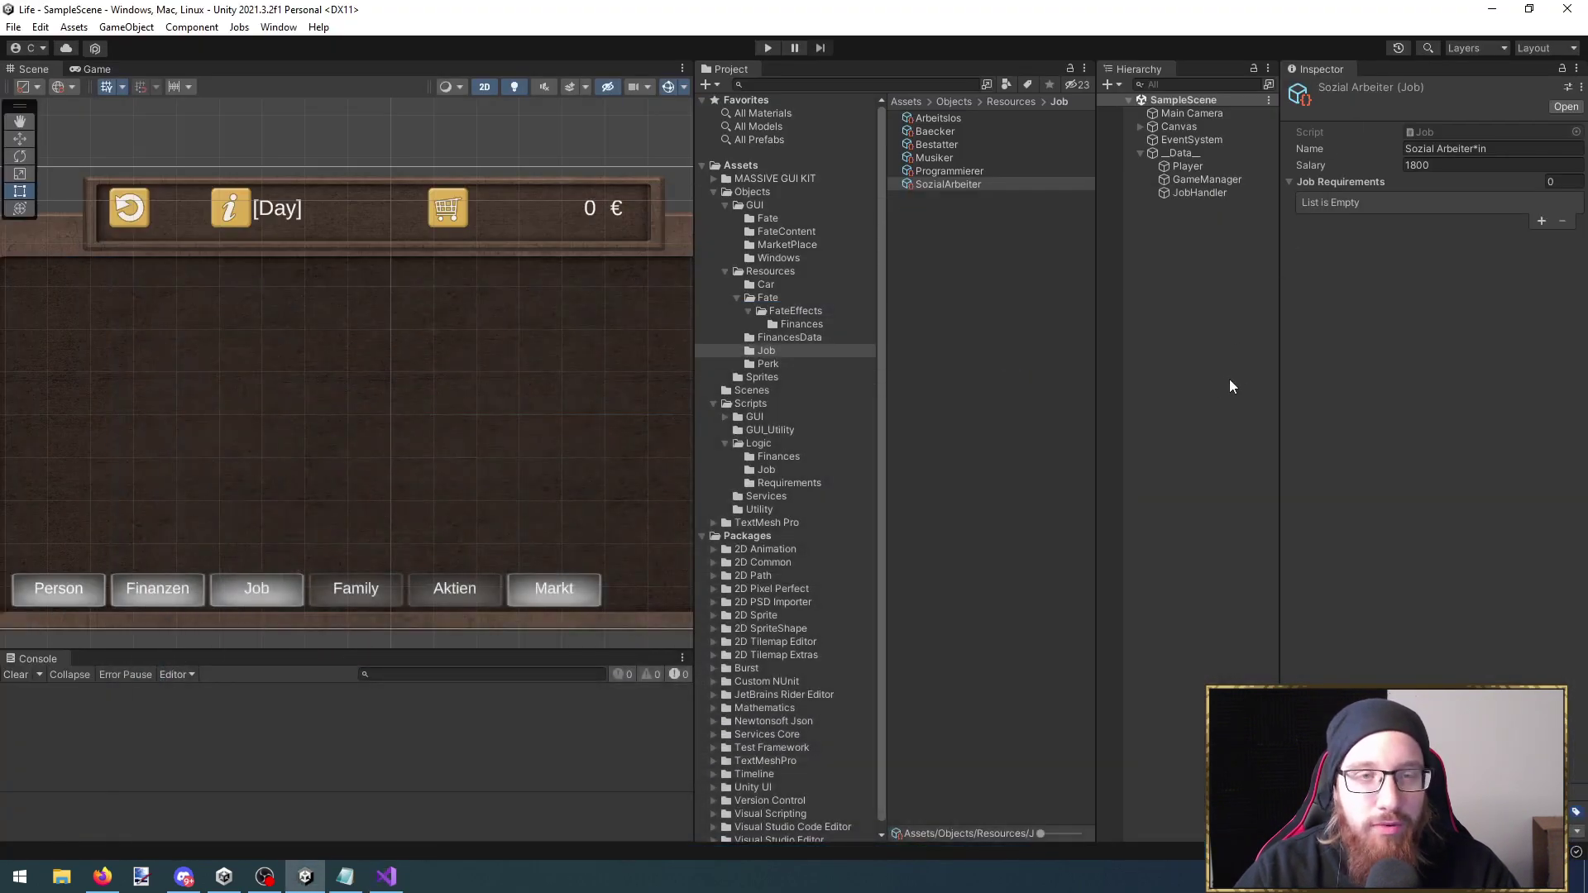
Examine the names, salaries and requirements of the job assets, including Programmierer, Musiker and Bestatter, in the Resources Job folder
{"action": "left_click", "coordinate": [1005, 171]}
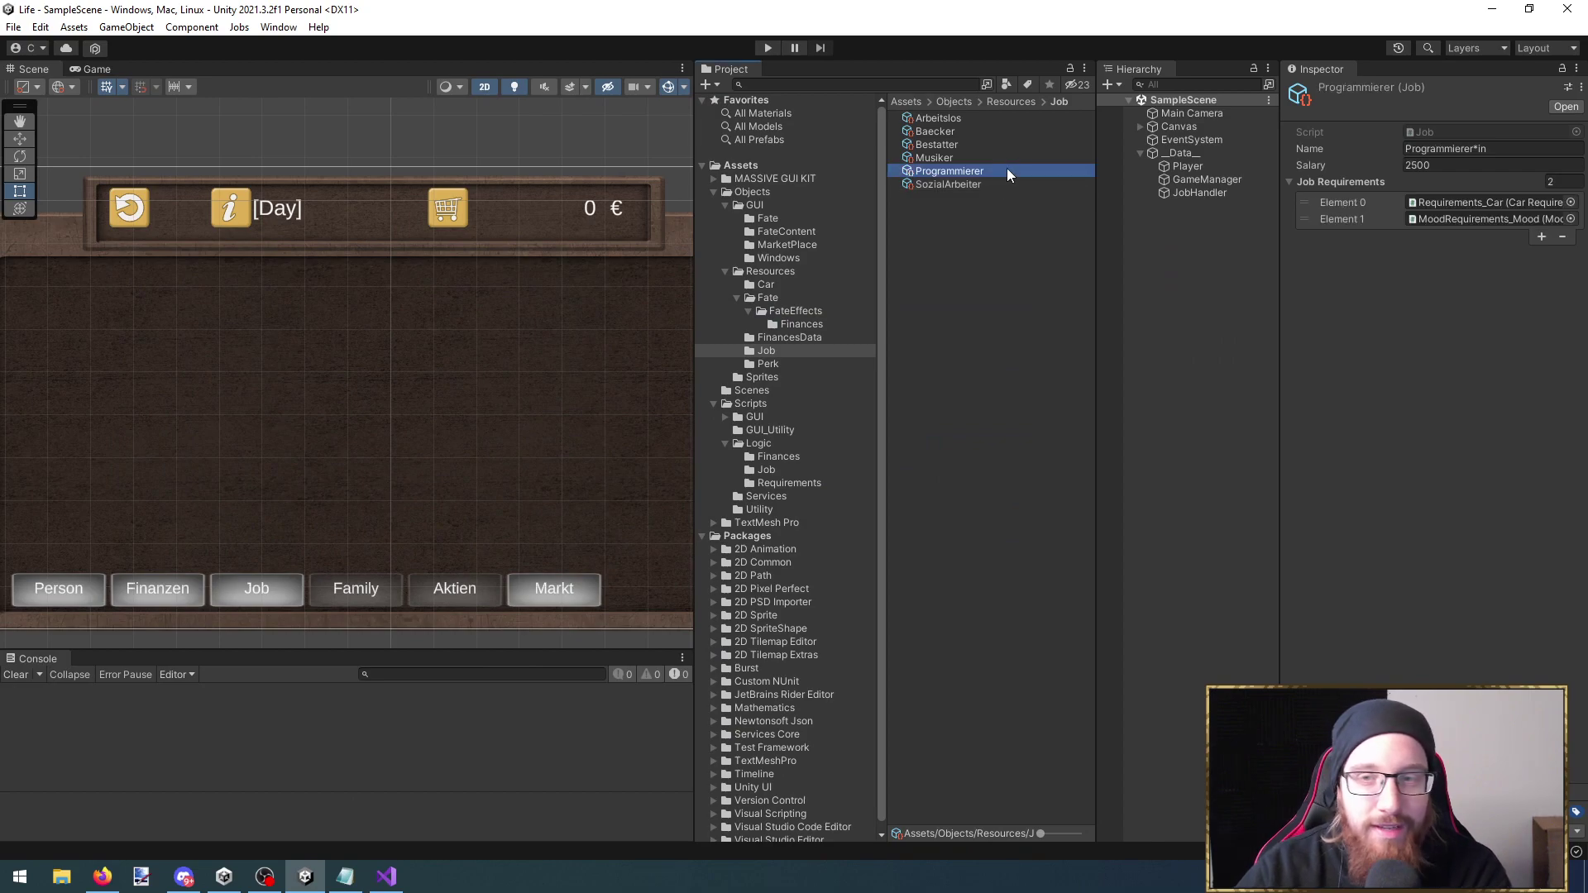
{"action": "key", "text": "Down"}
{"action": "key", "text": "Up"}
{"action": "key", "text": "Up"}
{"action": "key", "text": "Up"}
{"action": "key", "text": "Down"}
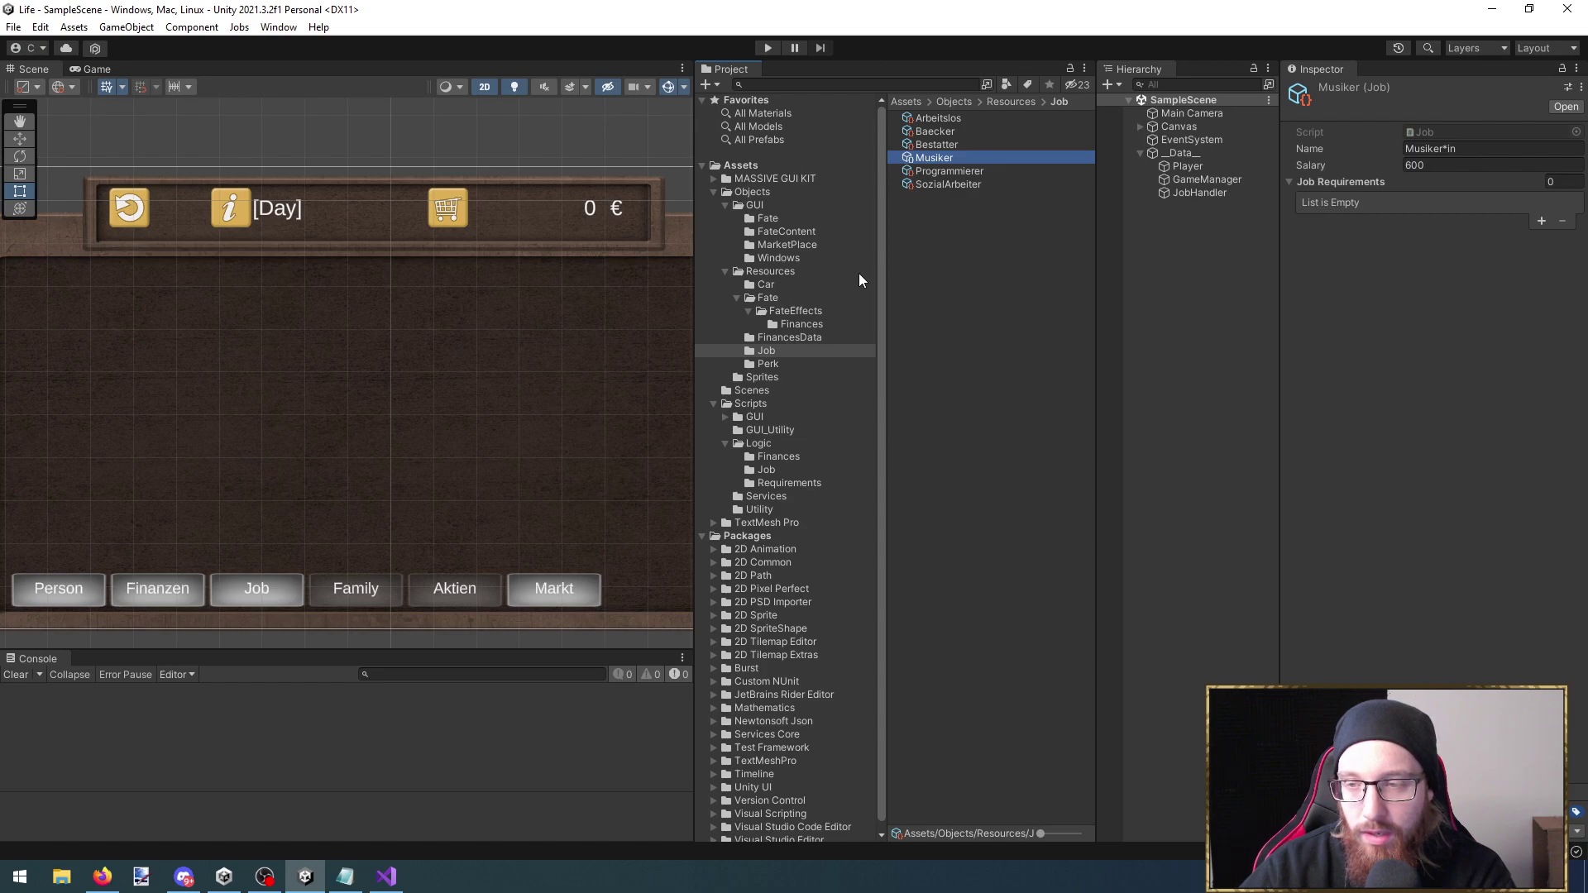
{"action": "key", "text": "Up"}
{"action": "key", "text": "Up"}
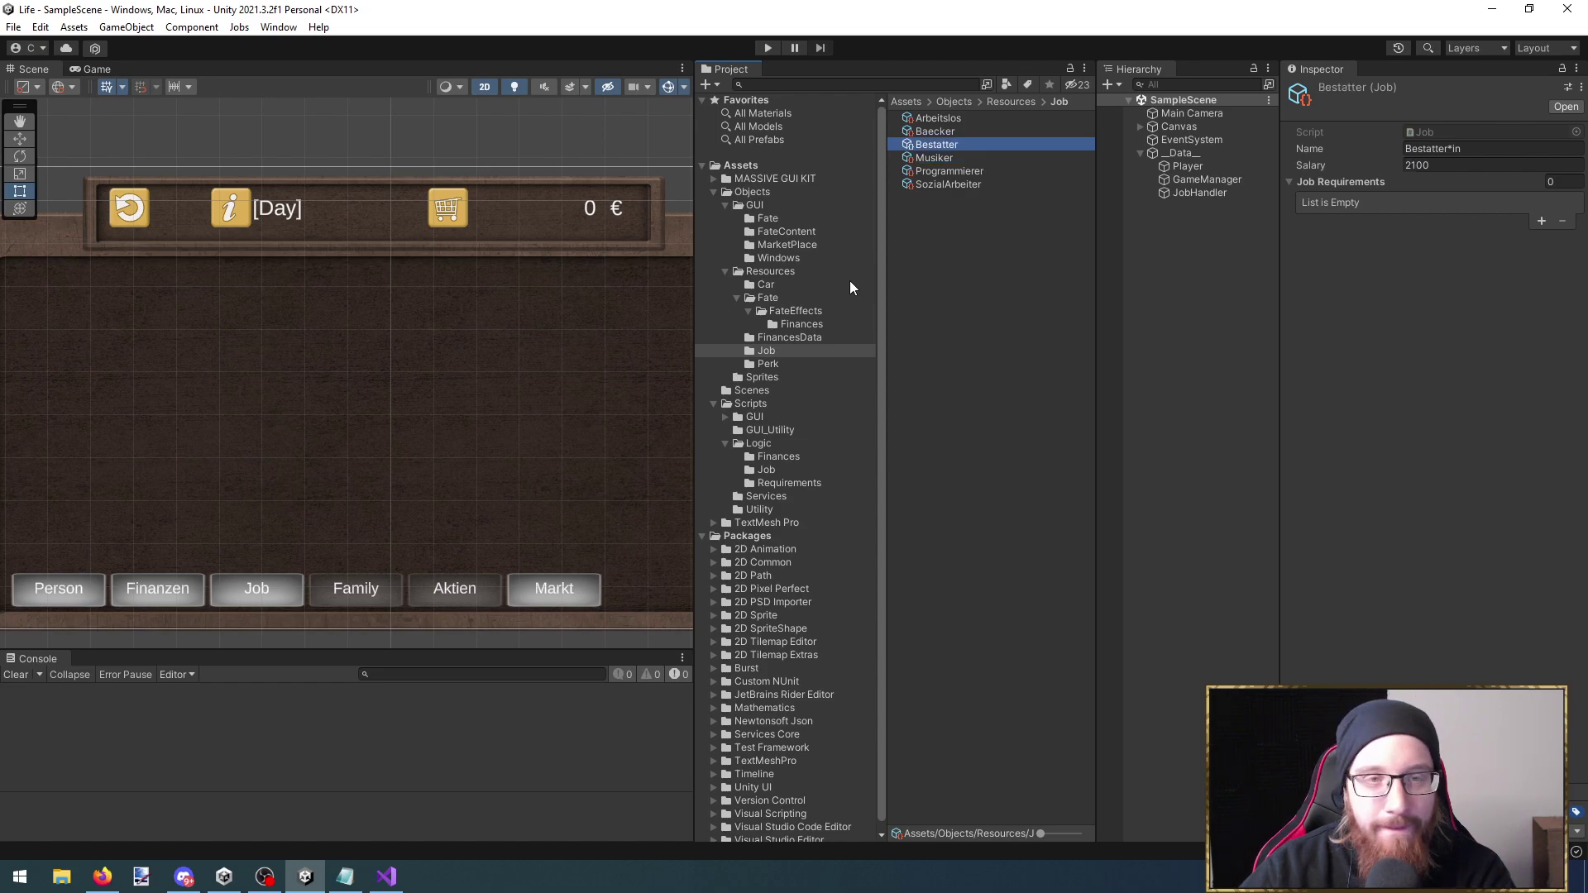
{"action": "key", "text": "Down"}
{"action": "key", "text": "Down"}
{"action": "key", "text": "Down"}
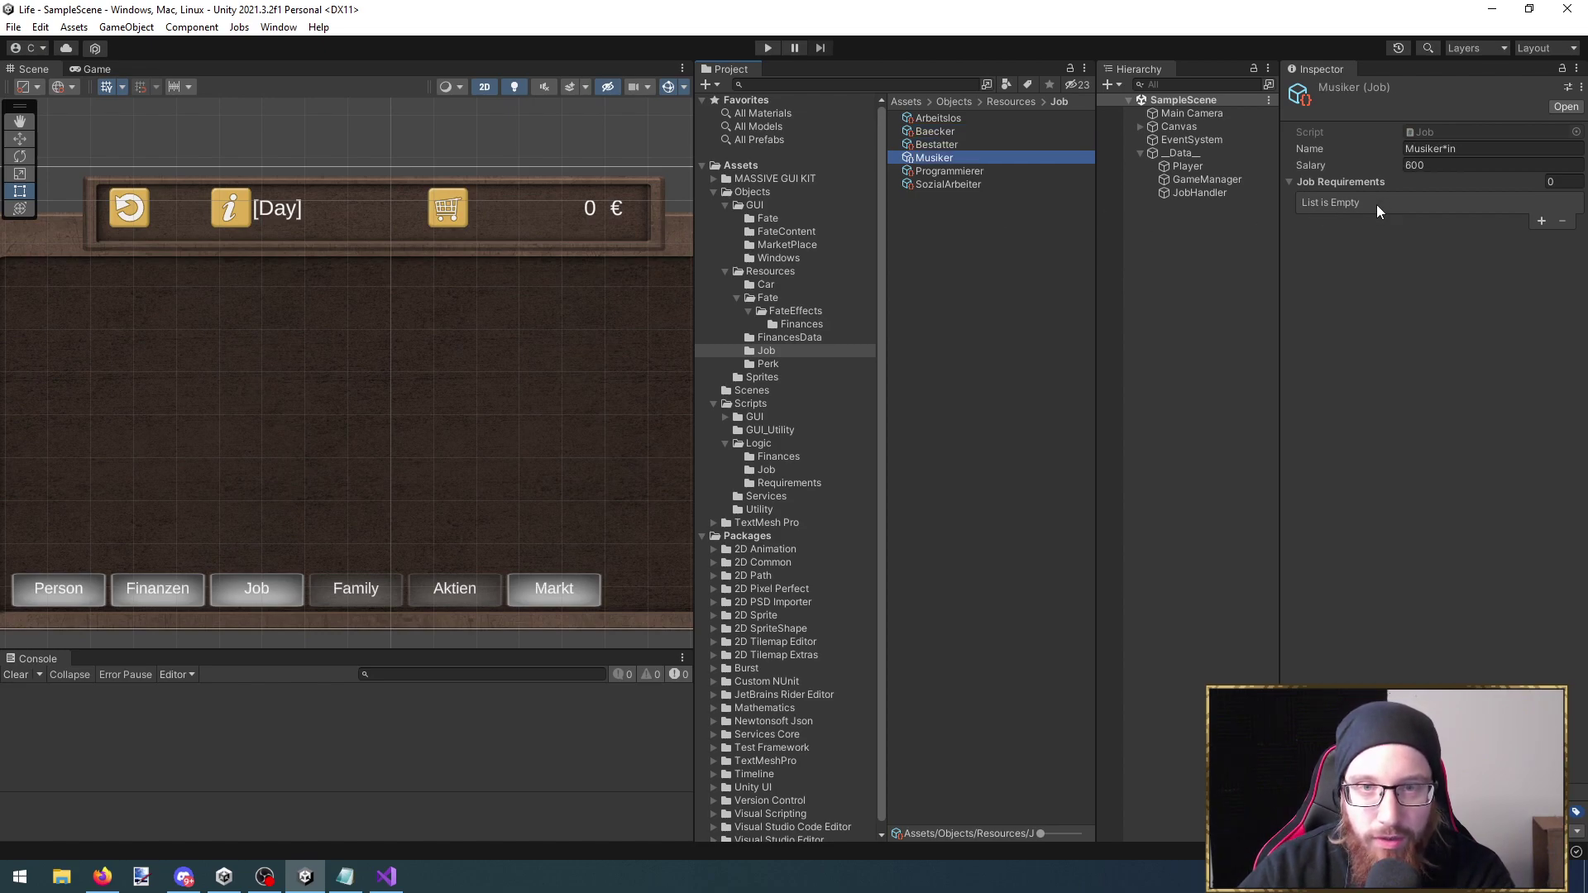
Collapse the Fate folder under Resources and show its event assets
{"action": "left_click", "coordinate": [769, 299]}
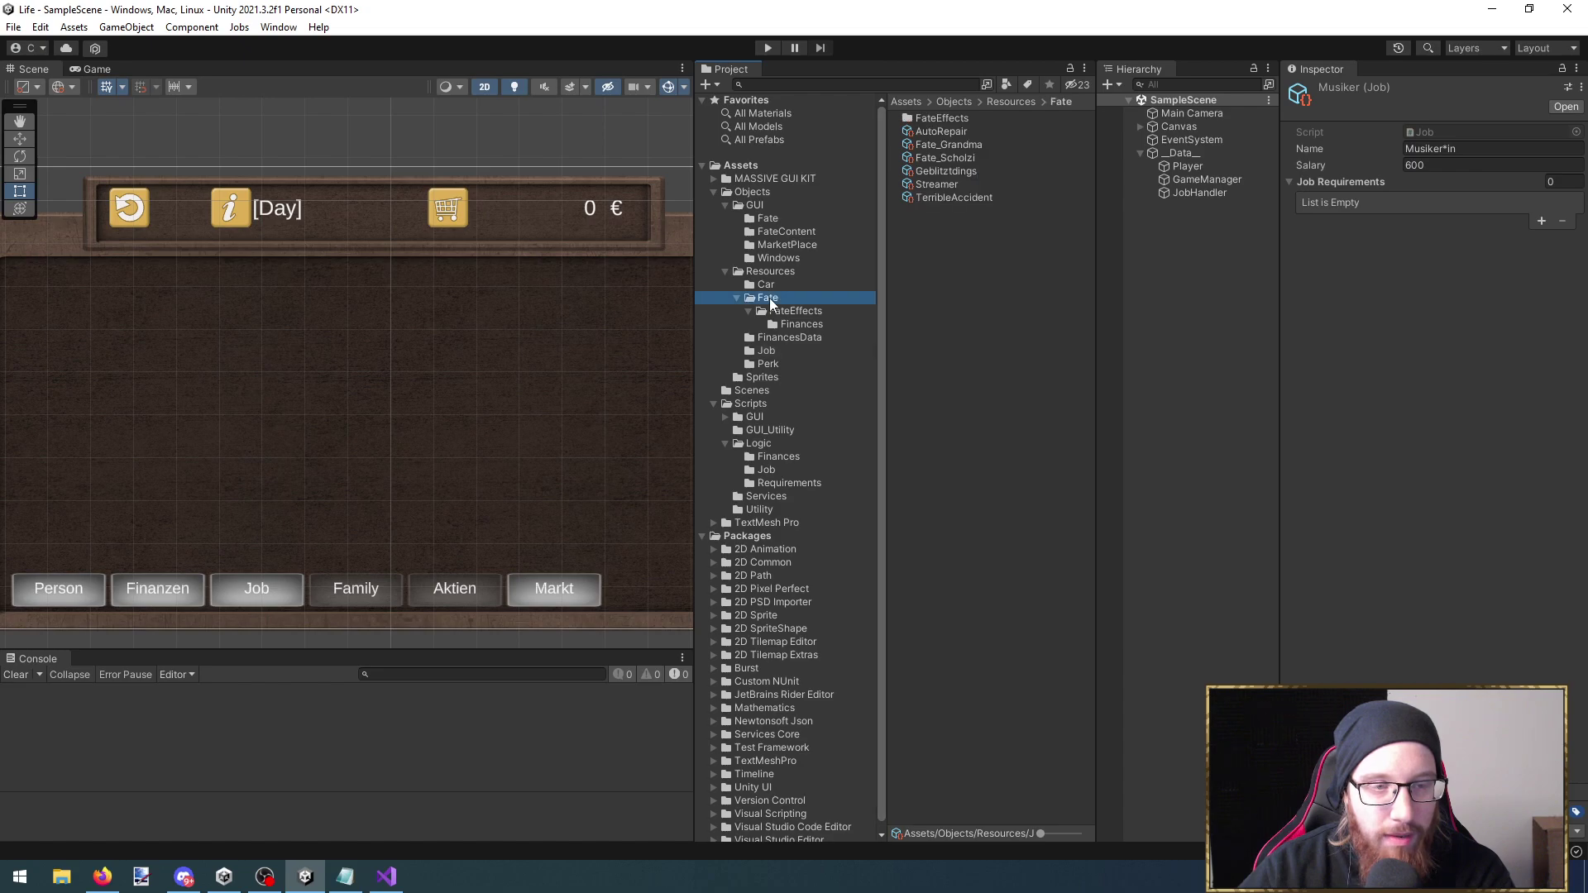
{"action": "key", "text": "Up"}
{"action": "key", "text": "Down"}
{"action": "key", "text": "Left"}
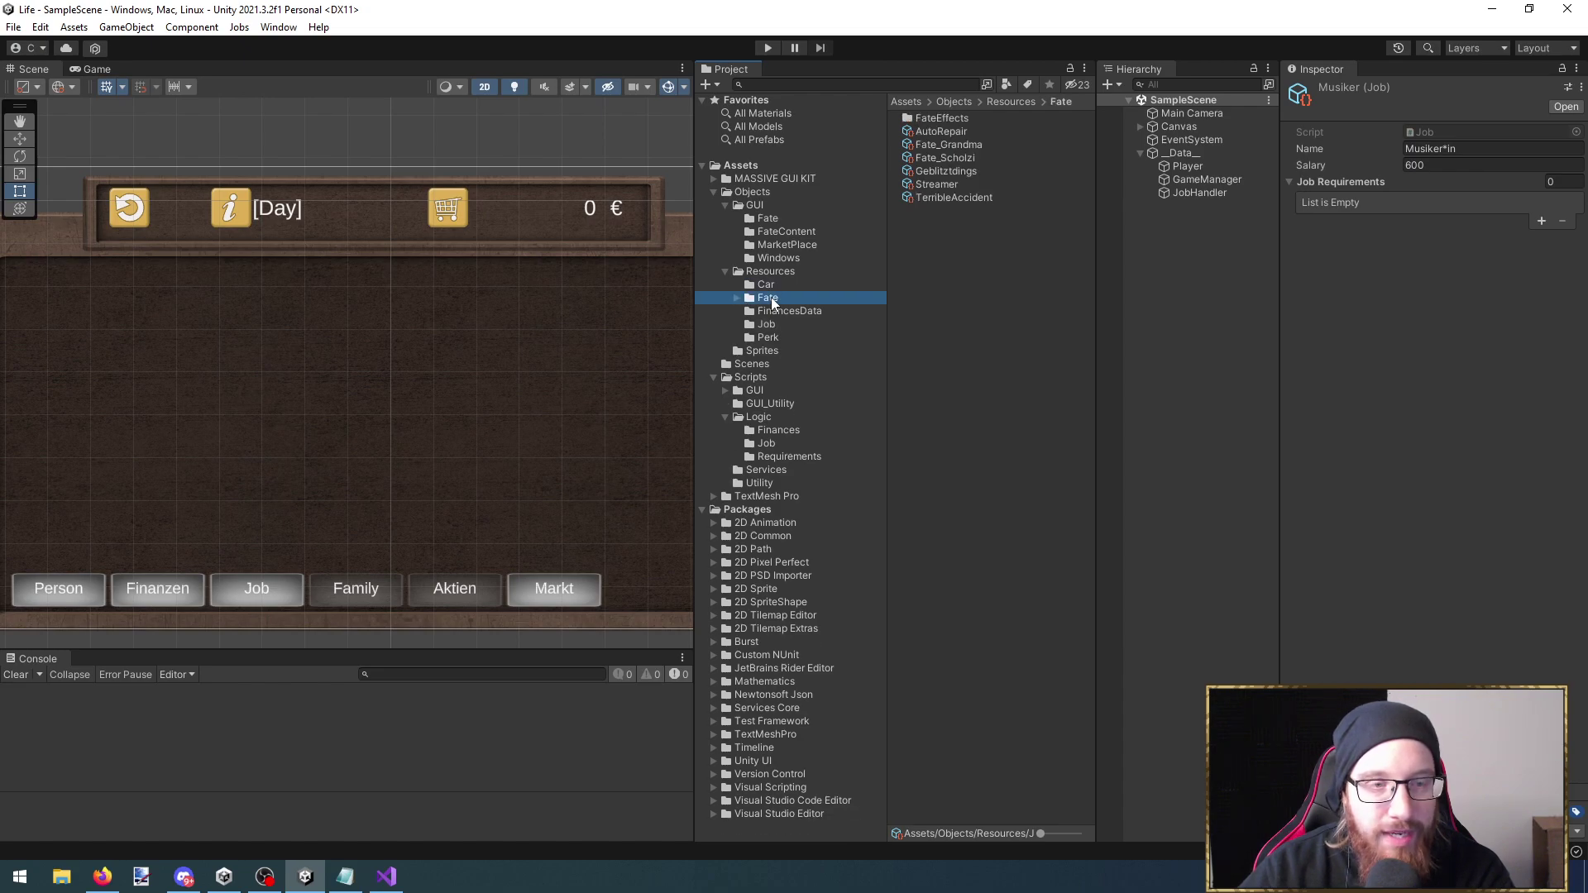
{"action": "key", "text": "Left"}
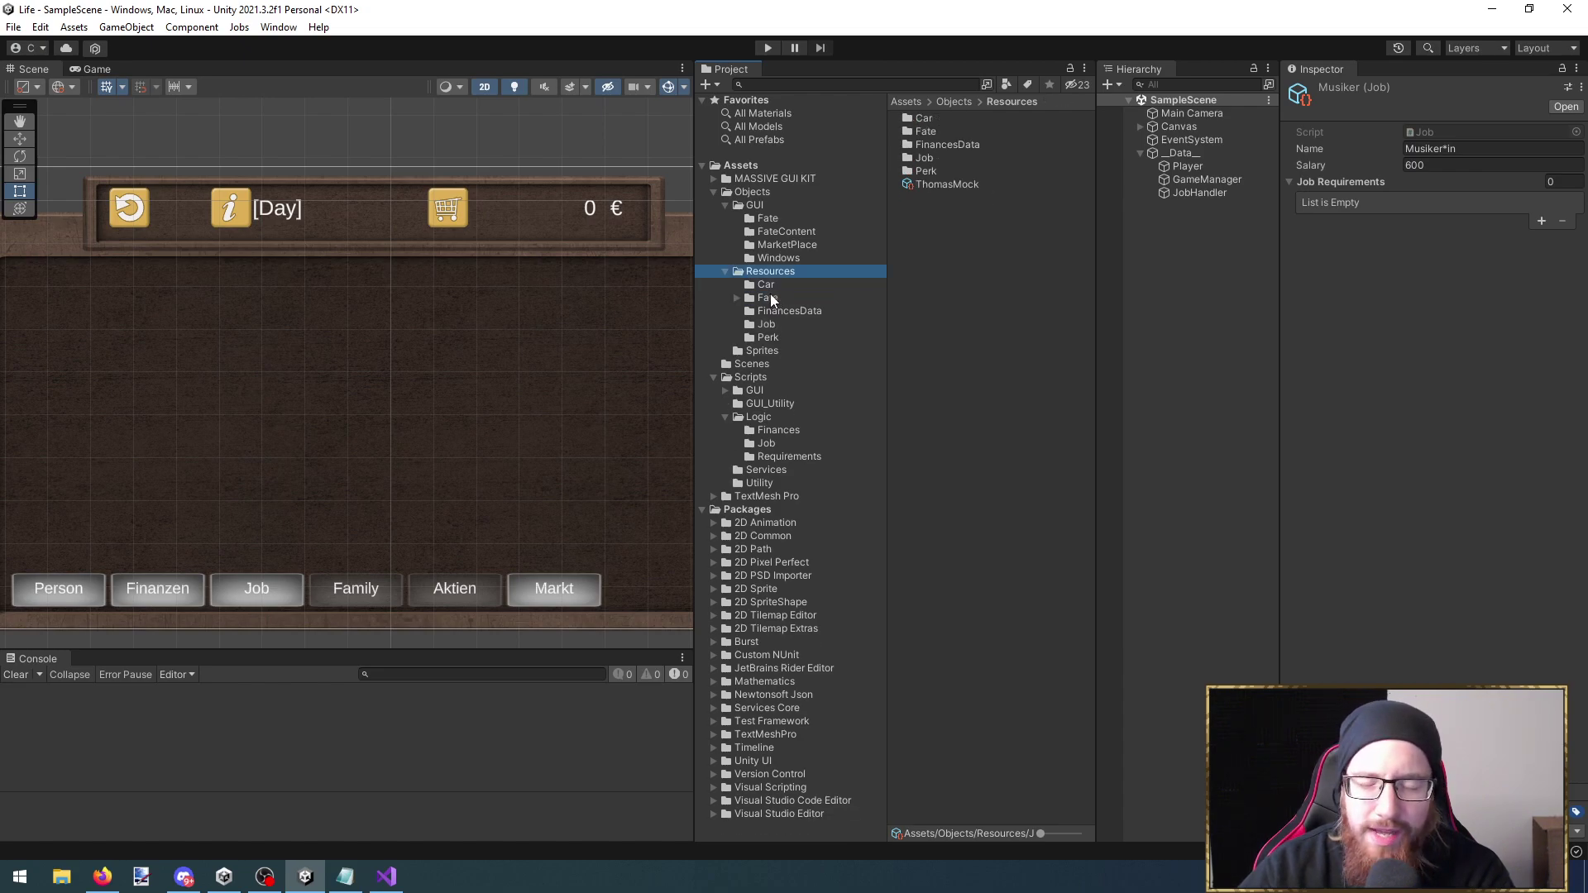
{"action": "left_click", "coordinate": [776, 298]}
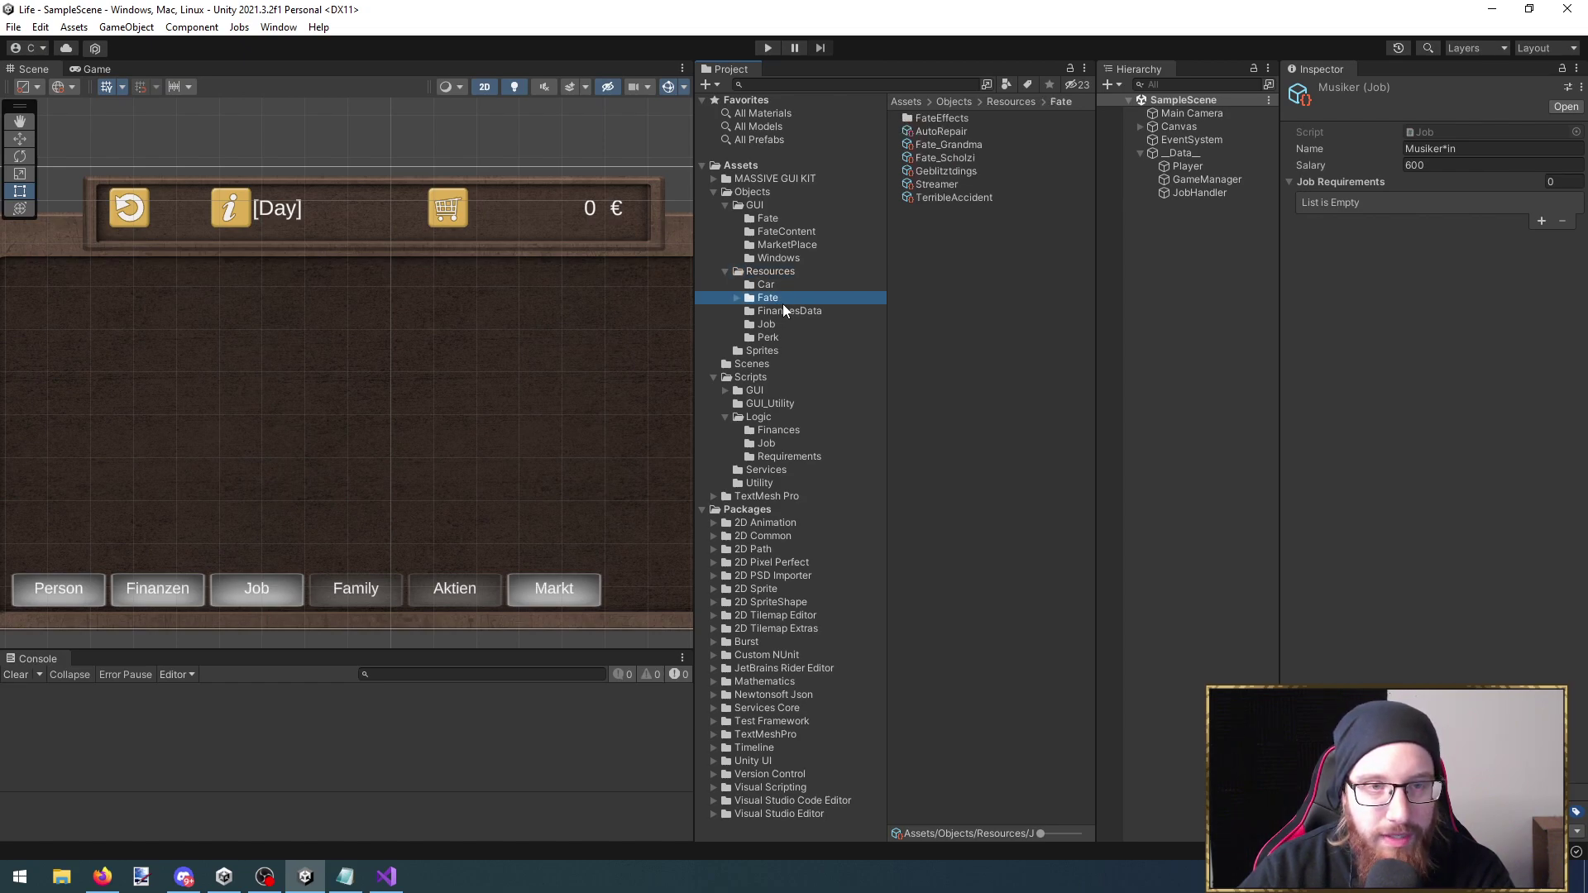
Examine the fate answer prefabs in the FateContent folder, from Fate_Streamer_Ignore up to Fate_GrandmaDied_Accept
{"action": "left_click", "coordinate": [783, 308]}
{"action": "key", "text": "Up"}
{"action": "key", "text": "Up"}
{"action": "key", "text": "Up"}
{"action": "key", "text": "Up"}
{"action": "key", "text": "Up"}
{"action": "key", "text": "Up"}
{"action": "key", "text": "Up"}
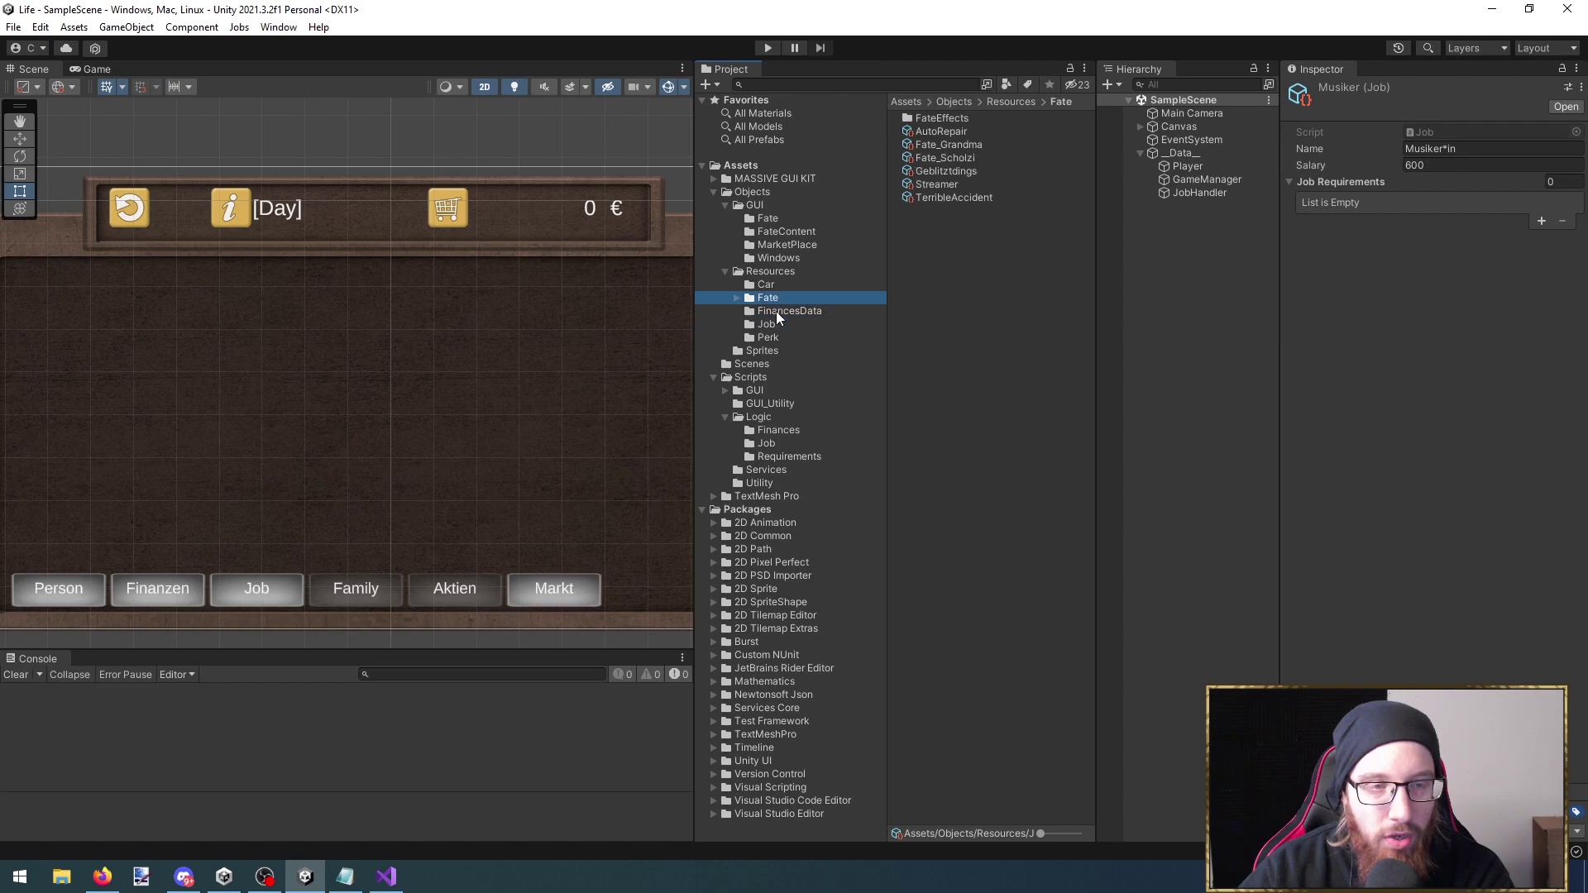
{"action": "key", "text": "Down"}
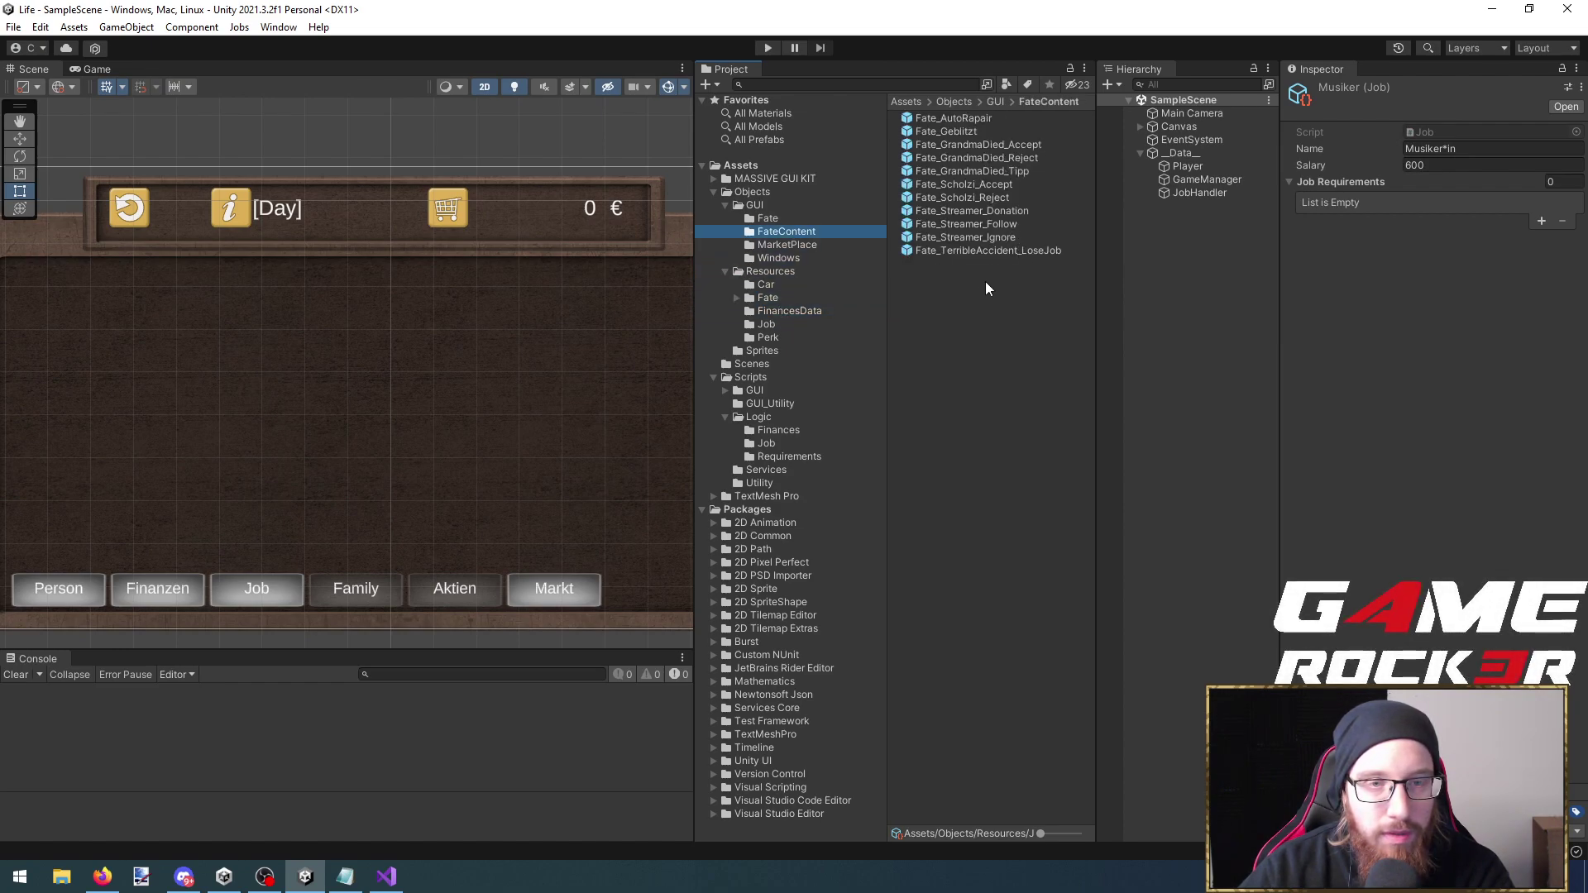
{"action": "left_click", "coordinate": [984, 239]}
{"action": "key", "text": "Up"}
{"action": "key", "text": "Up"}
{"action": "key", "text": "Up"}
{"action": "key", "text": "Up"}
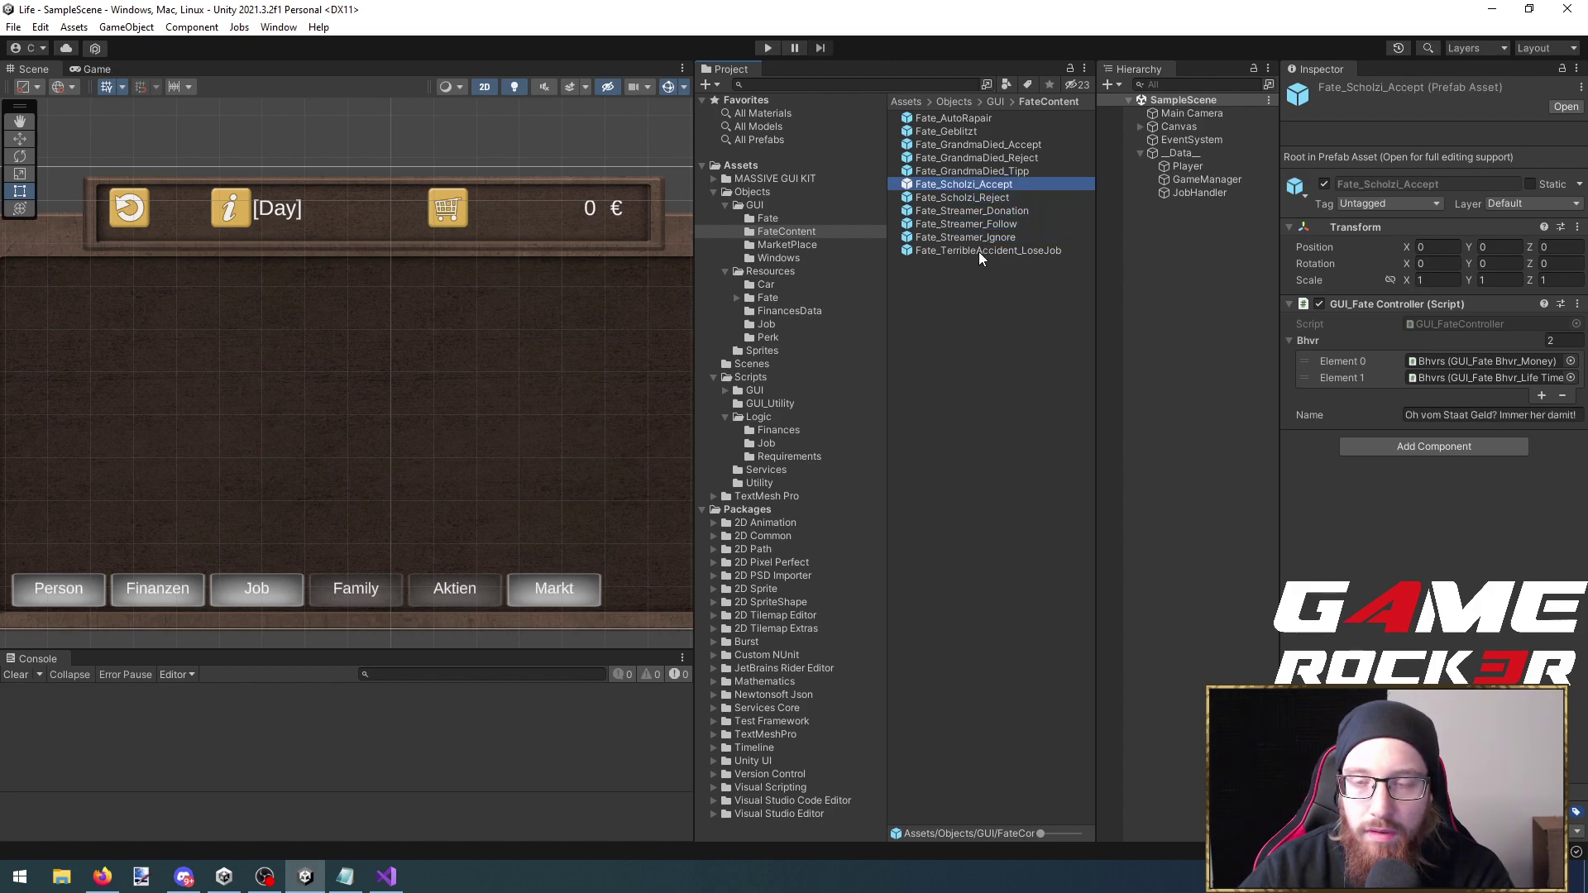
{"action": "key", "text": "Up"}
{"action": "key", "text": "Up"}
{"action": "key", "text": "Up"}
Rename the FateContent folder under GUI as FateAnswer
{"action": "left_click", "coordinate": [812, 233]}
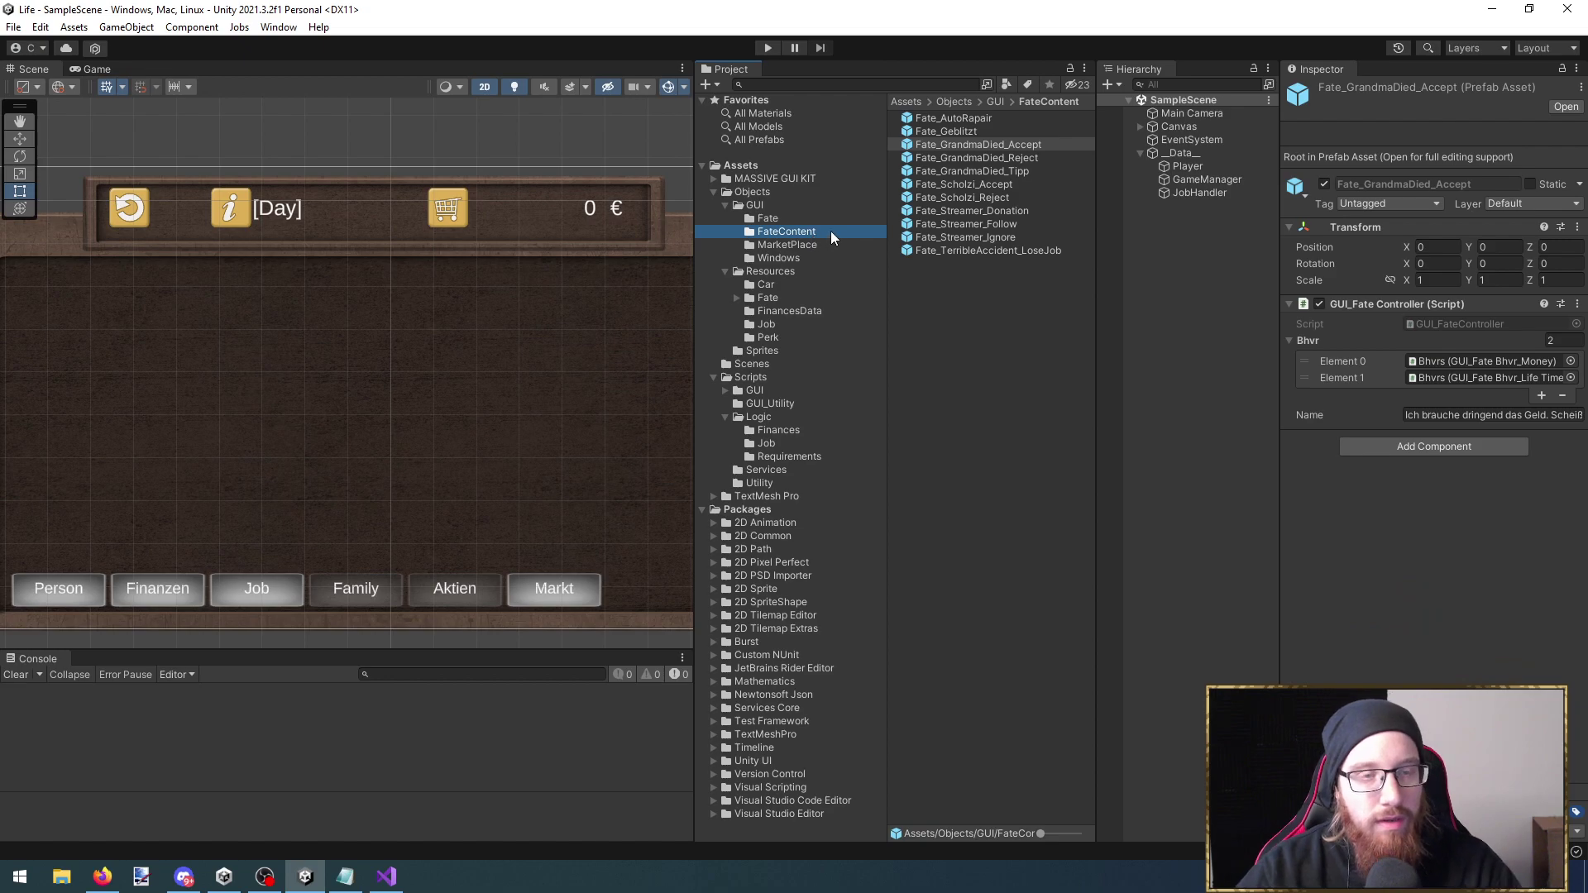
{"action": "left_click", "coordinate": [780, 231]}
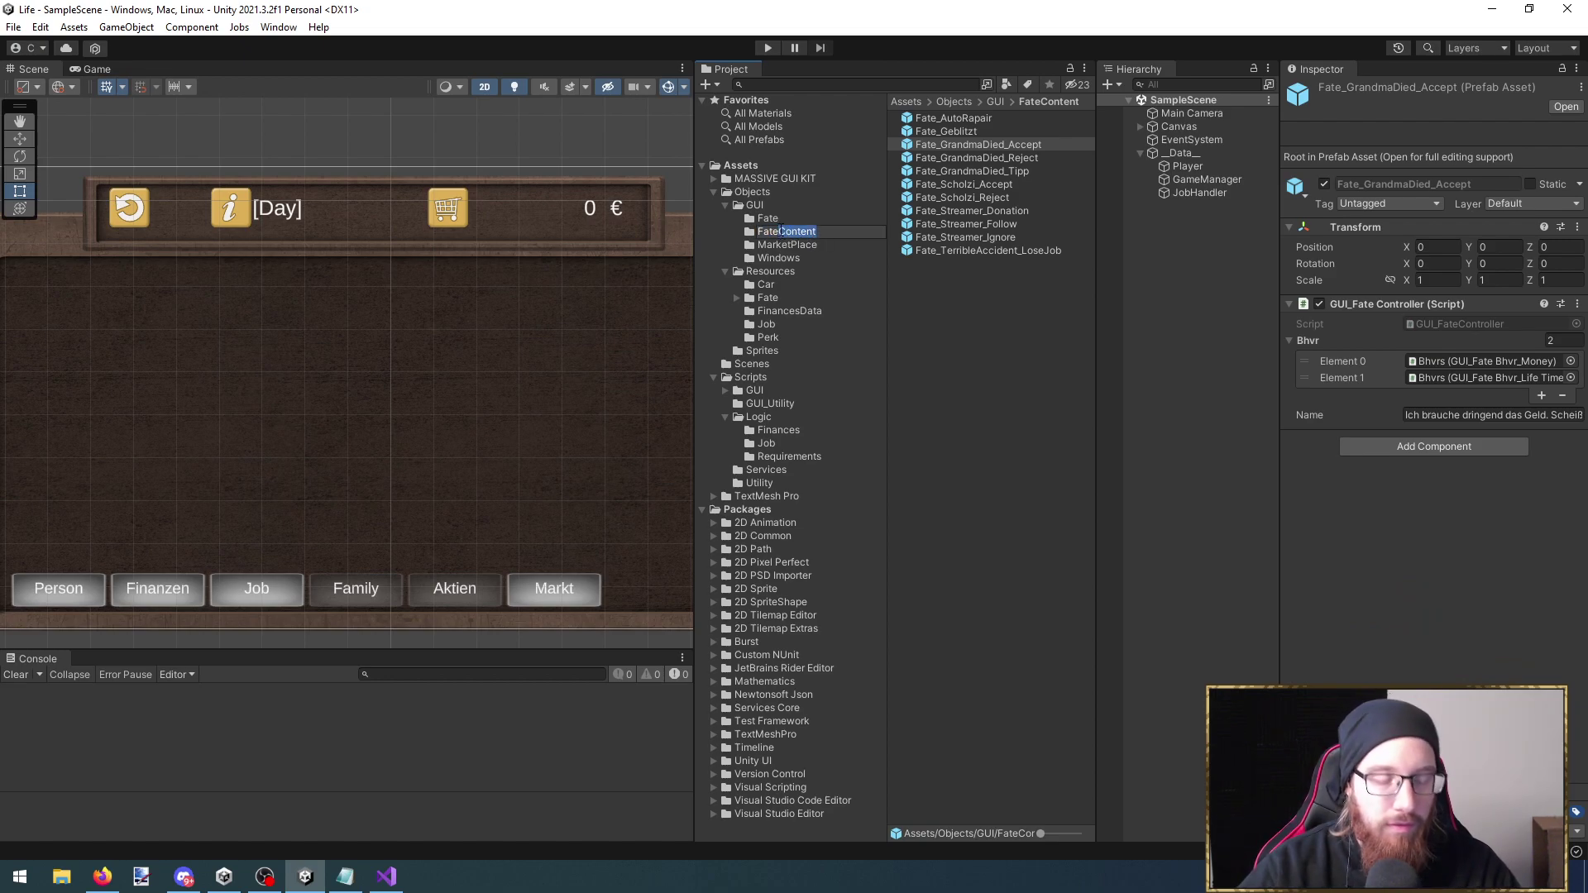
{"action": "type", "text": "Answer"}
{"action": "key", "text": "Return"}
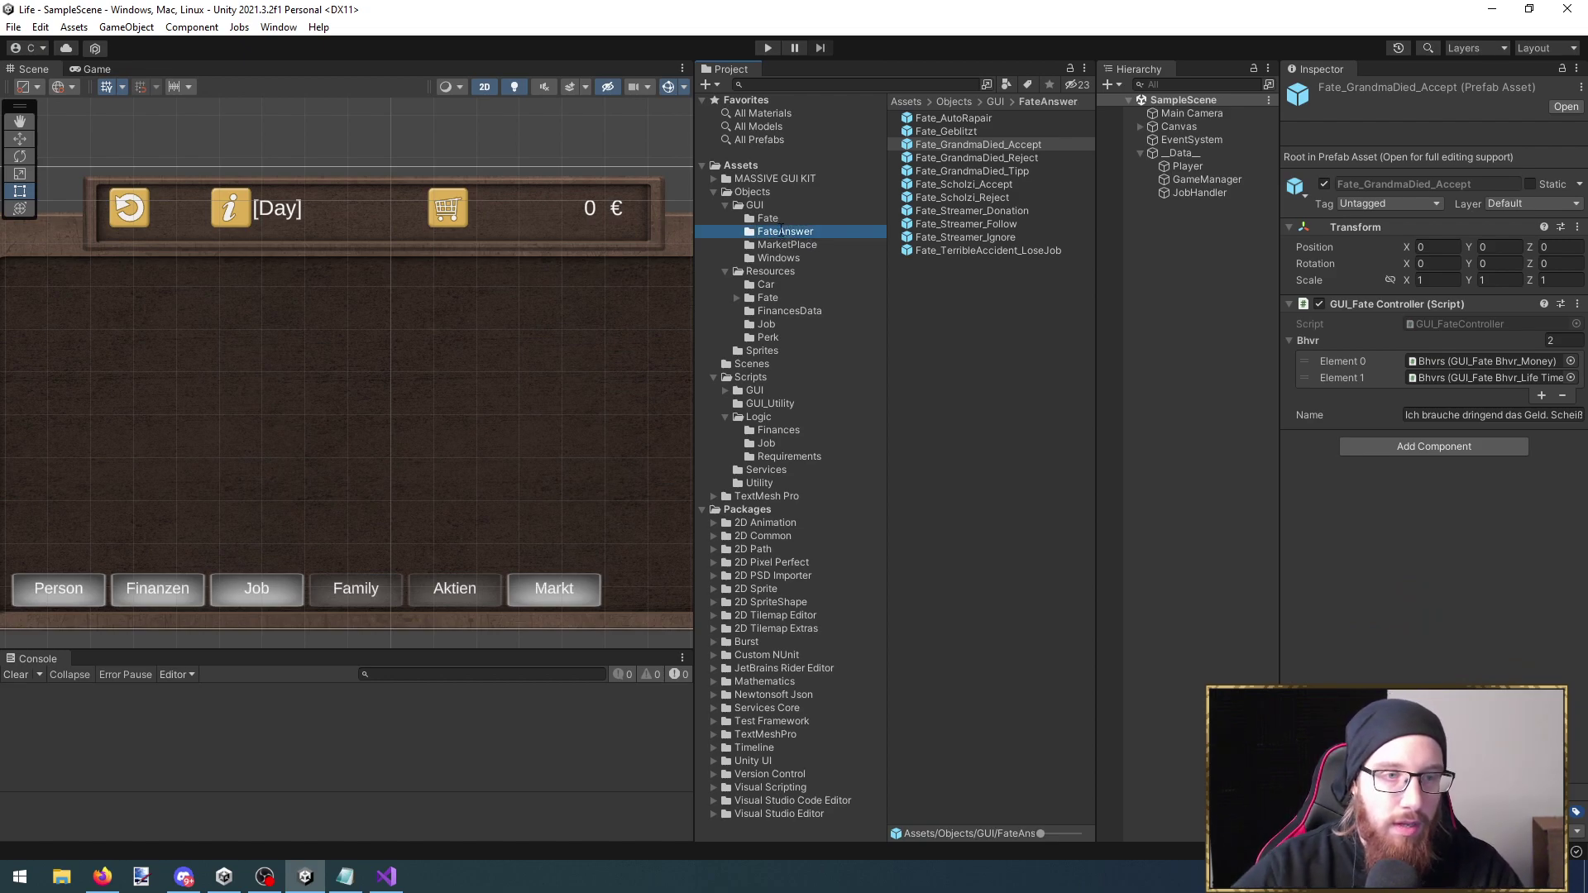
Open the Fate folder under GUI to view its prefabs, keeping its name
{"action": "left_click", "coordinate": [754, 216]}
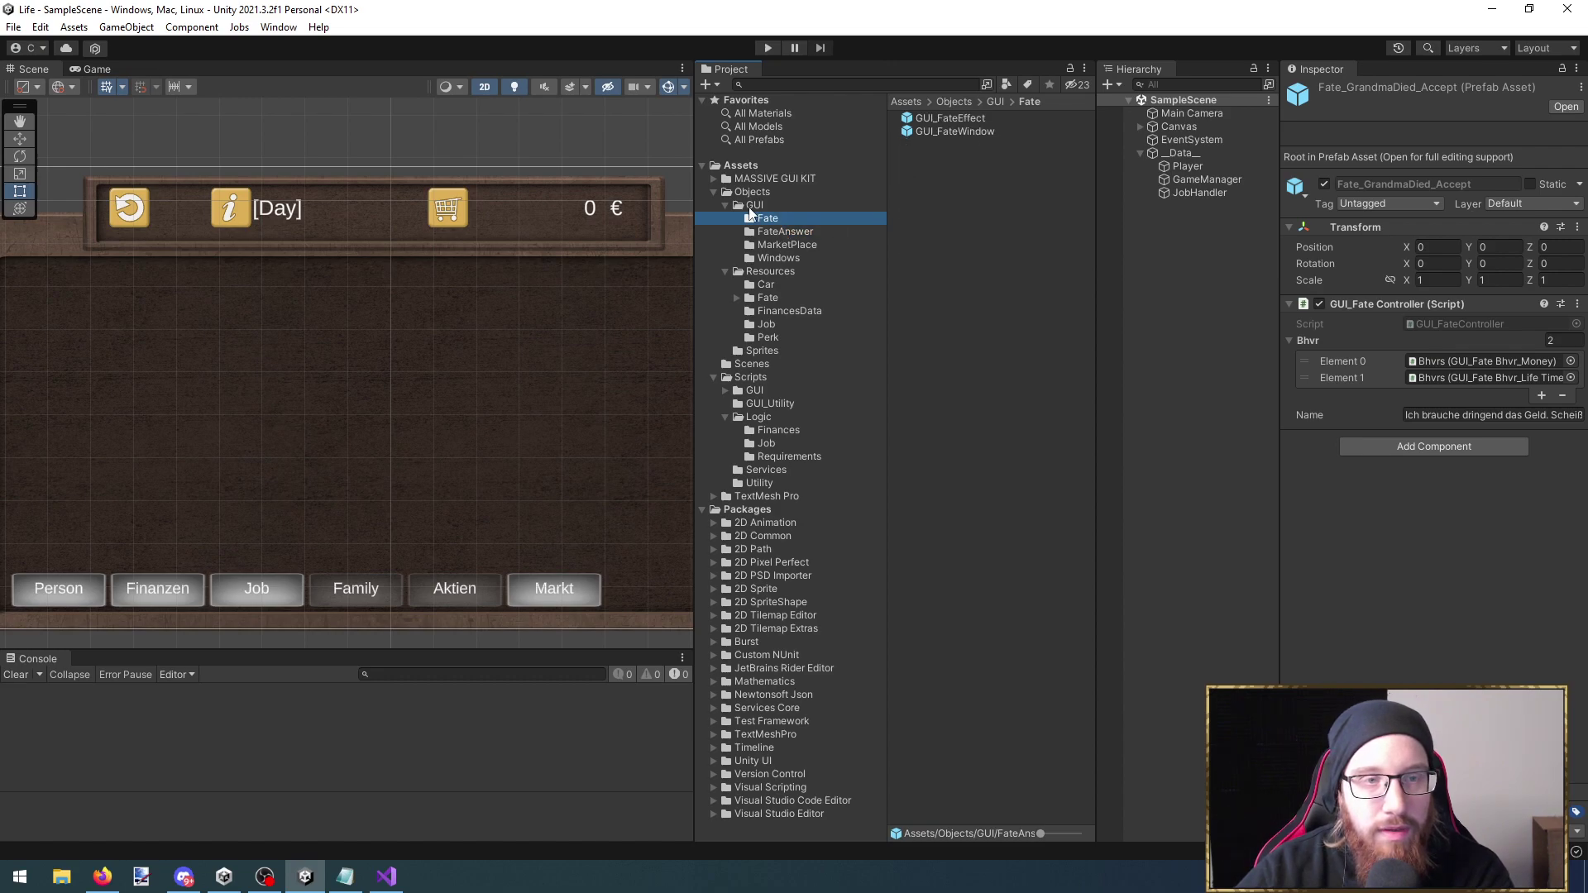
{"action": "left_click", "coordinate": [795, 220]}
{"action": "key", "text": "Escape"}
{"action": "left_click", "coordinate": [752, 220]}
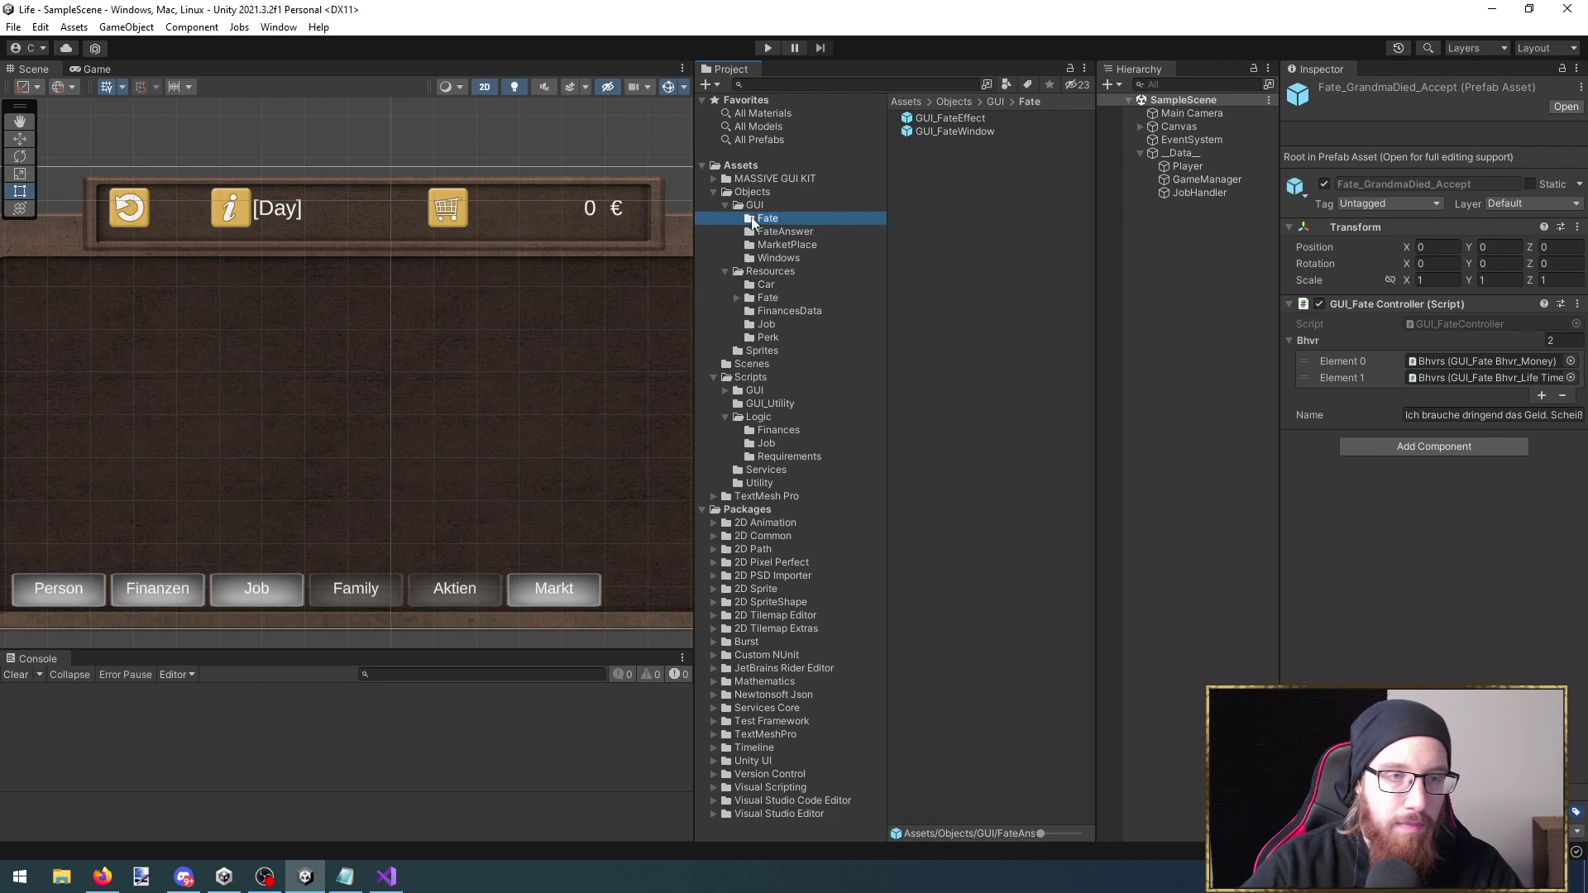
Move the FateAnswer folder out of GUI into Objects and collapse the GUI folder
{"action": "left_click", "coordinate": [769, 233]}
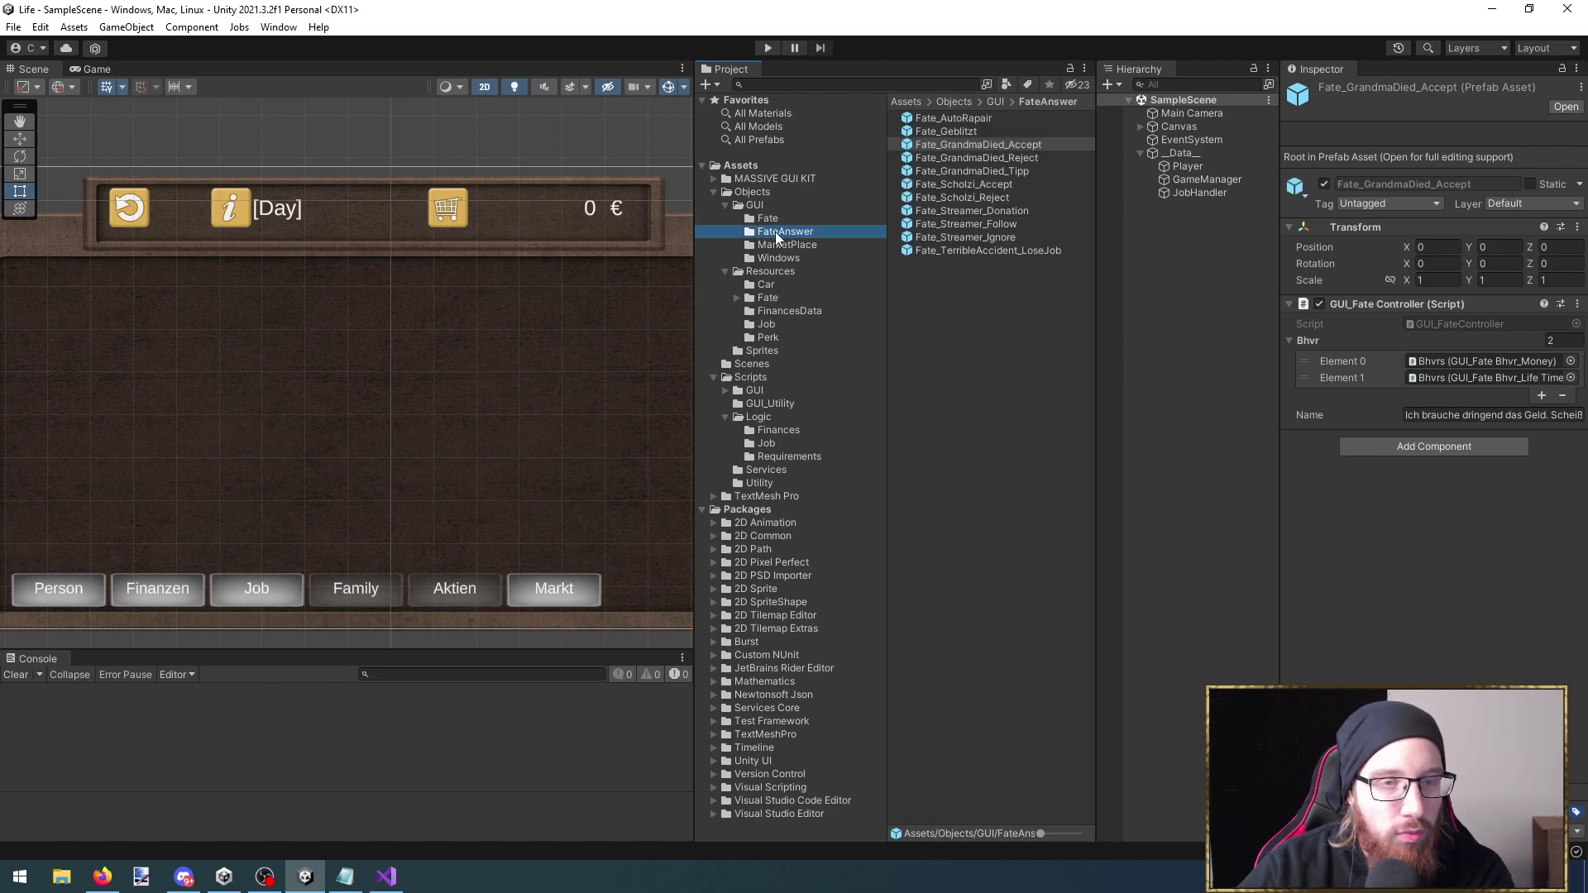
{"action": "left_click_drag", "start_coordinate": [780, 235], "coordinate": [746, 193]}
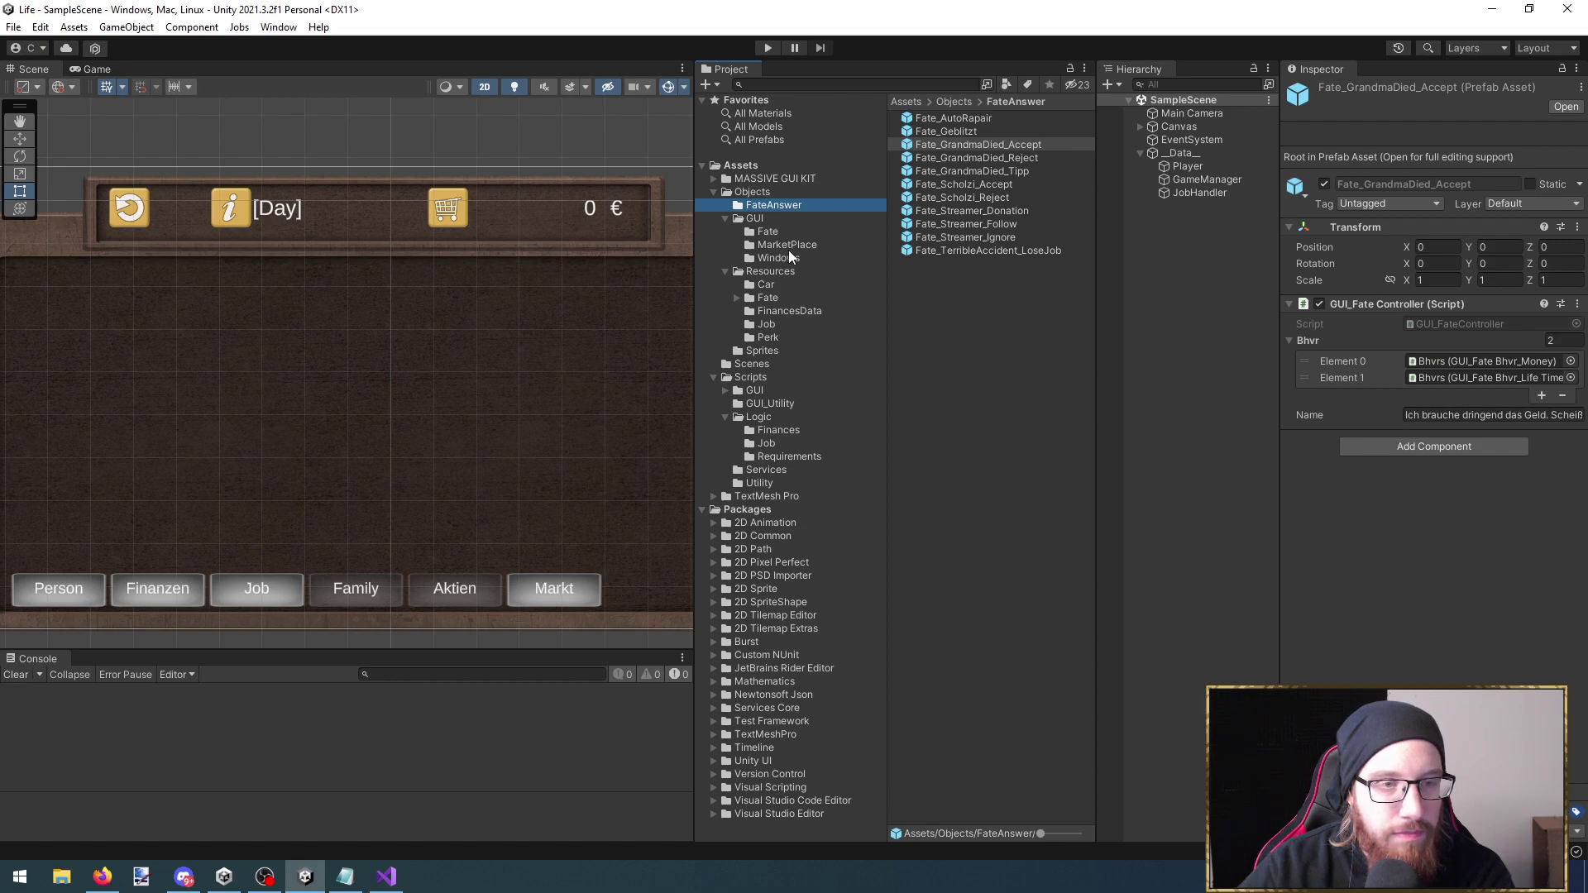
{"action": "left_click", "coordinate": [788, 253]}
{"action": "key", "text": "Left"}
{"action": "key", "text": "Left"}
{"action": "key", "text": "Down"}
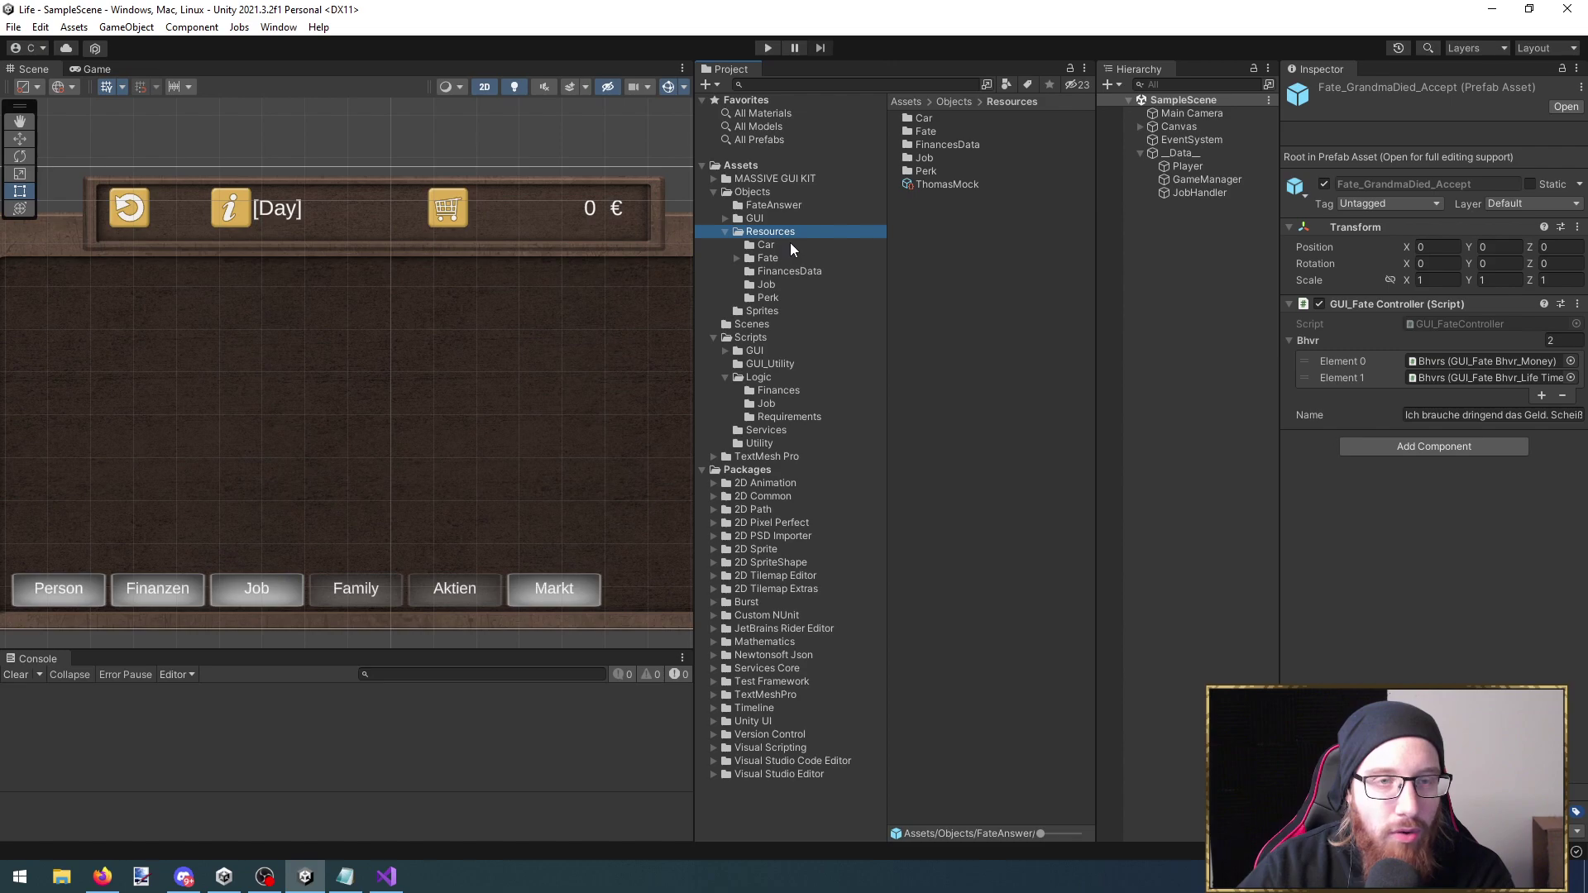
Look through the Car, Fate, FinancesData, Job and Perk folders under Resources to compare how their assets are named
{"action": "left_click", "coordinate": [792, 243]}
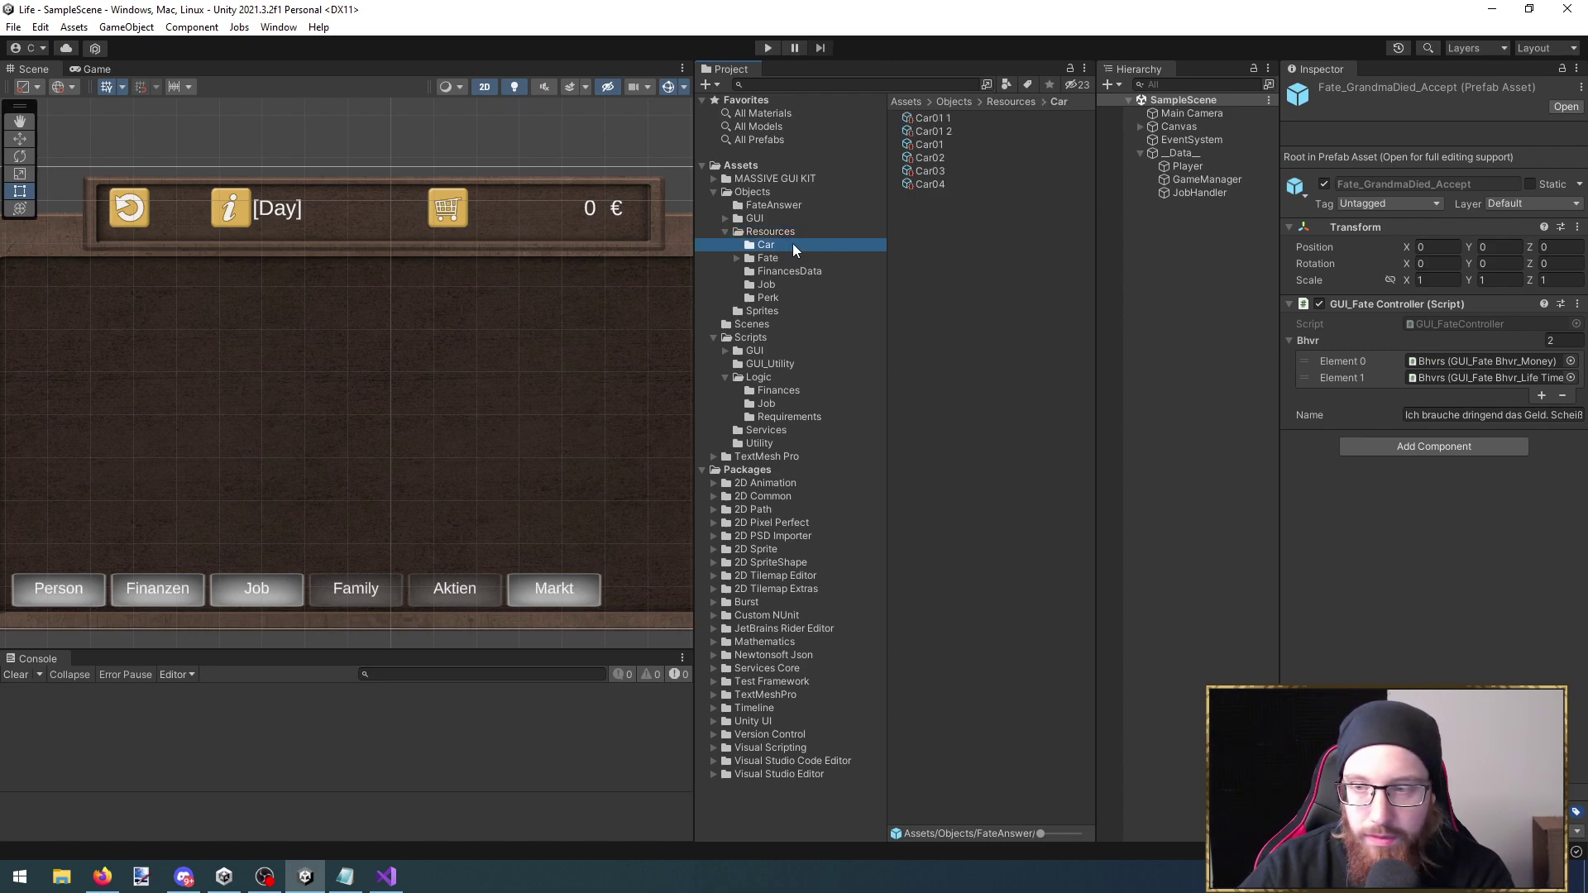
{"action": "left_click", "coordinate": [804, 253]}
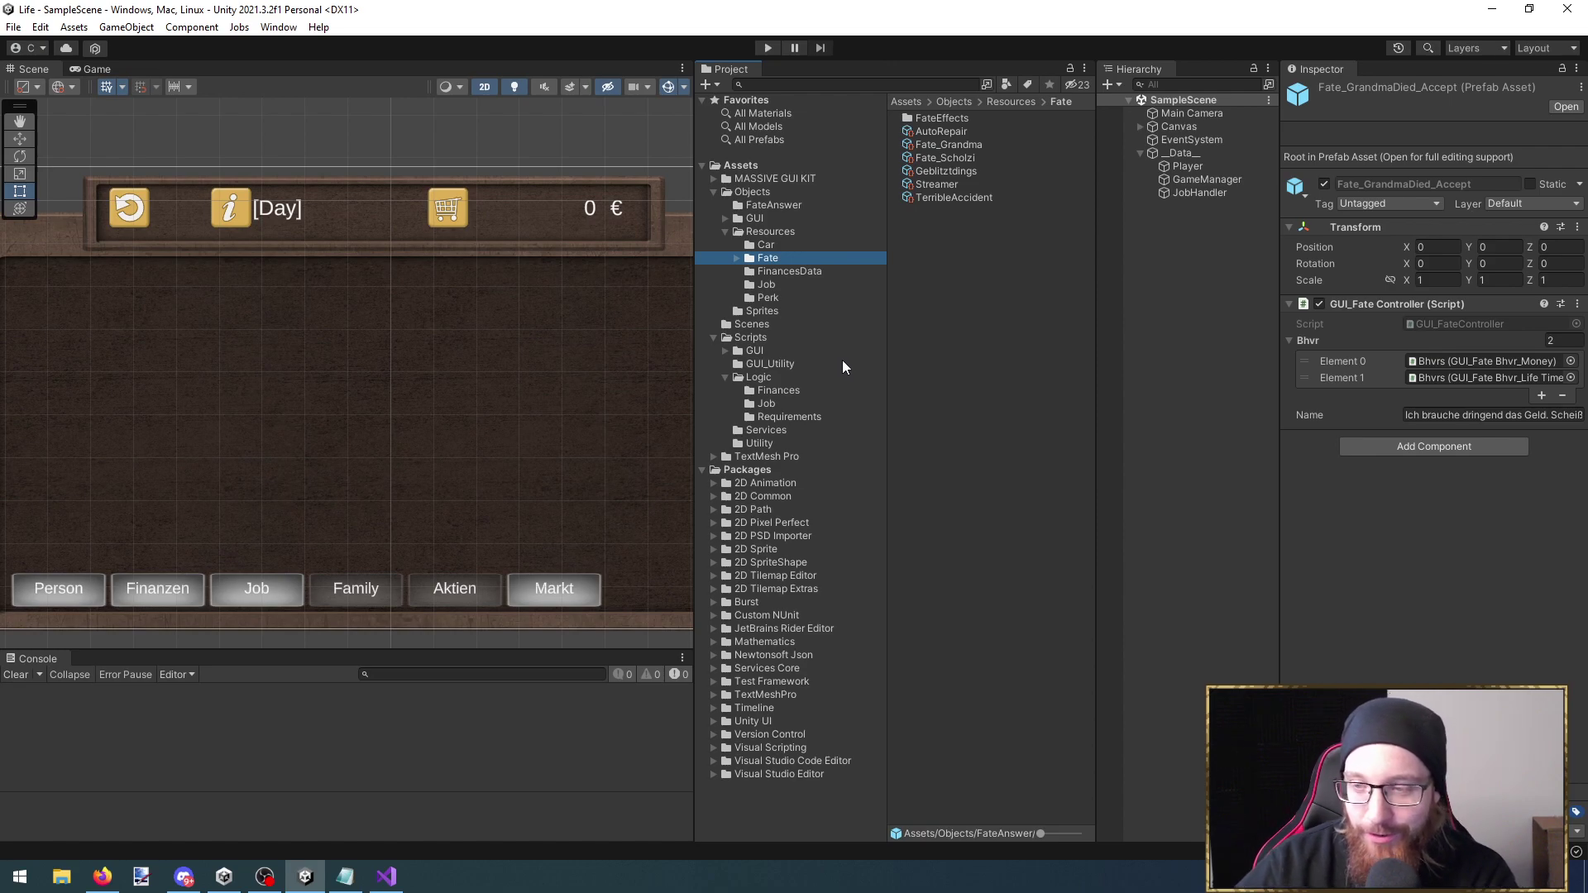
{"action": "key", "text": "Down"}
{"action": "key", "text": "Down"}
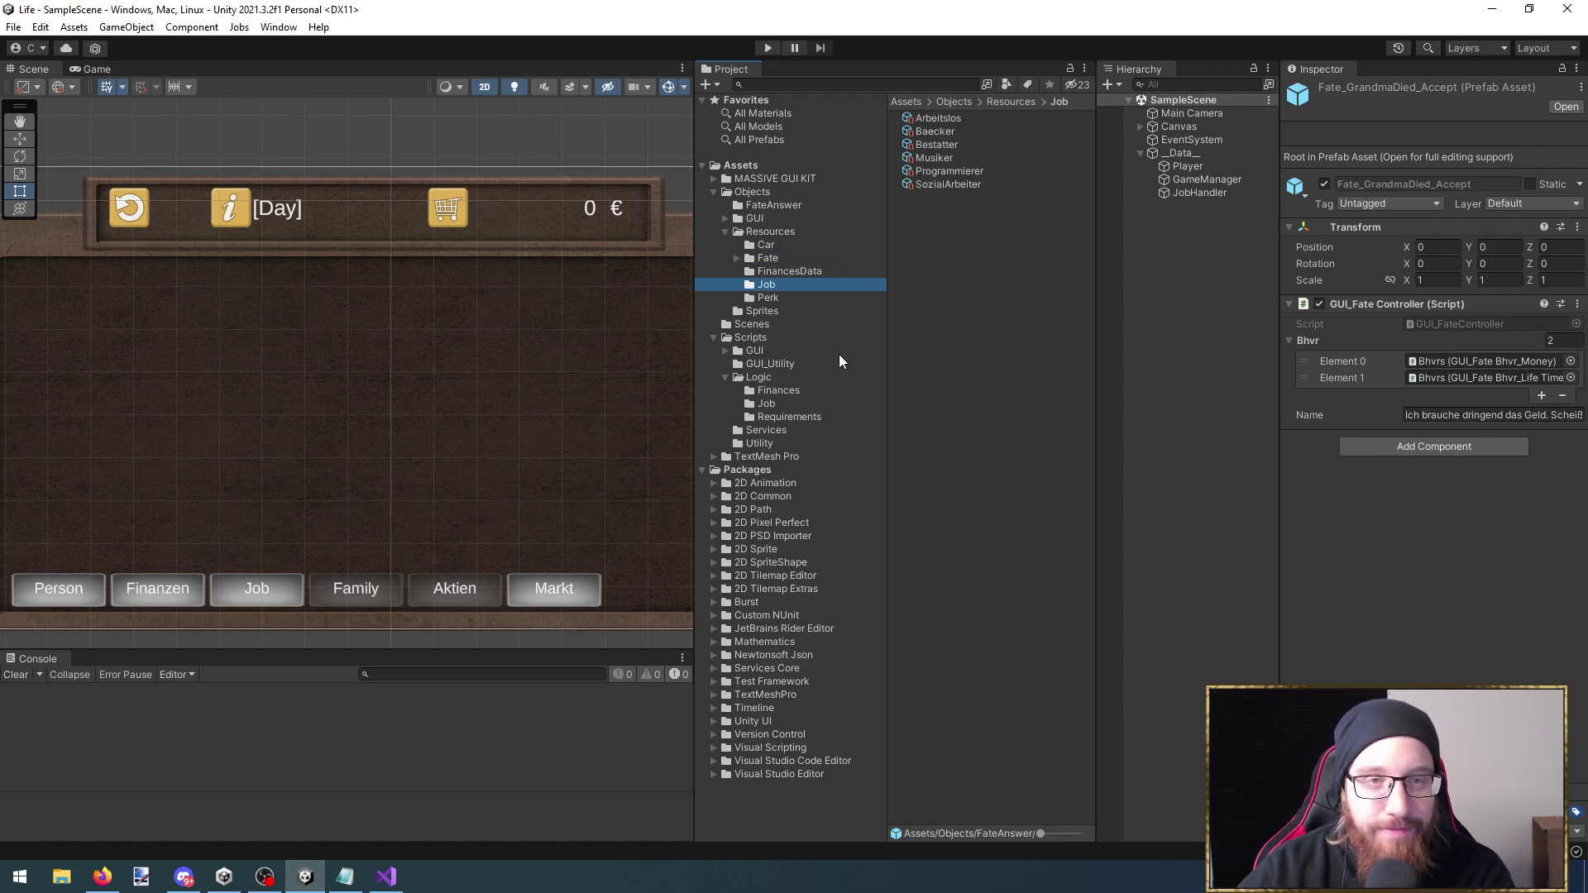
{"action": "key", "text": "Down"}
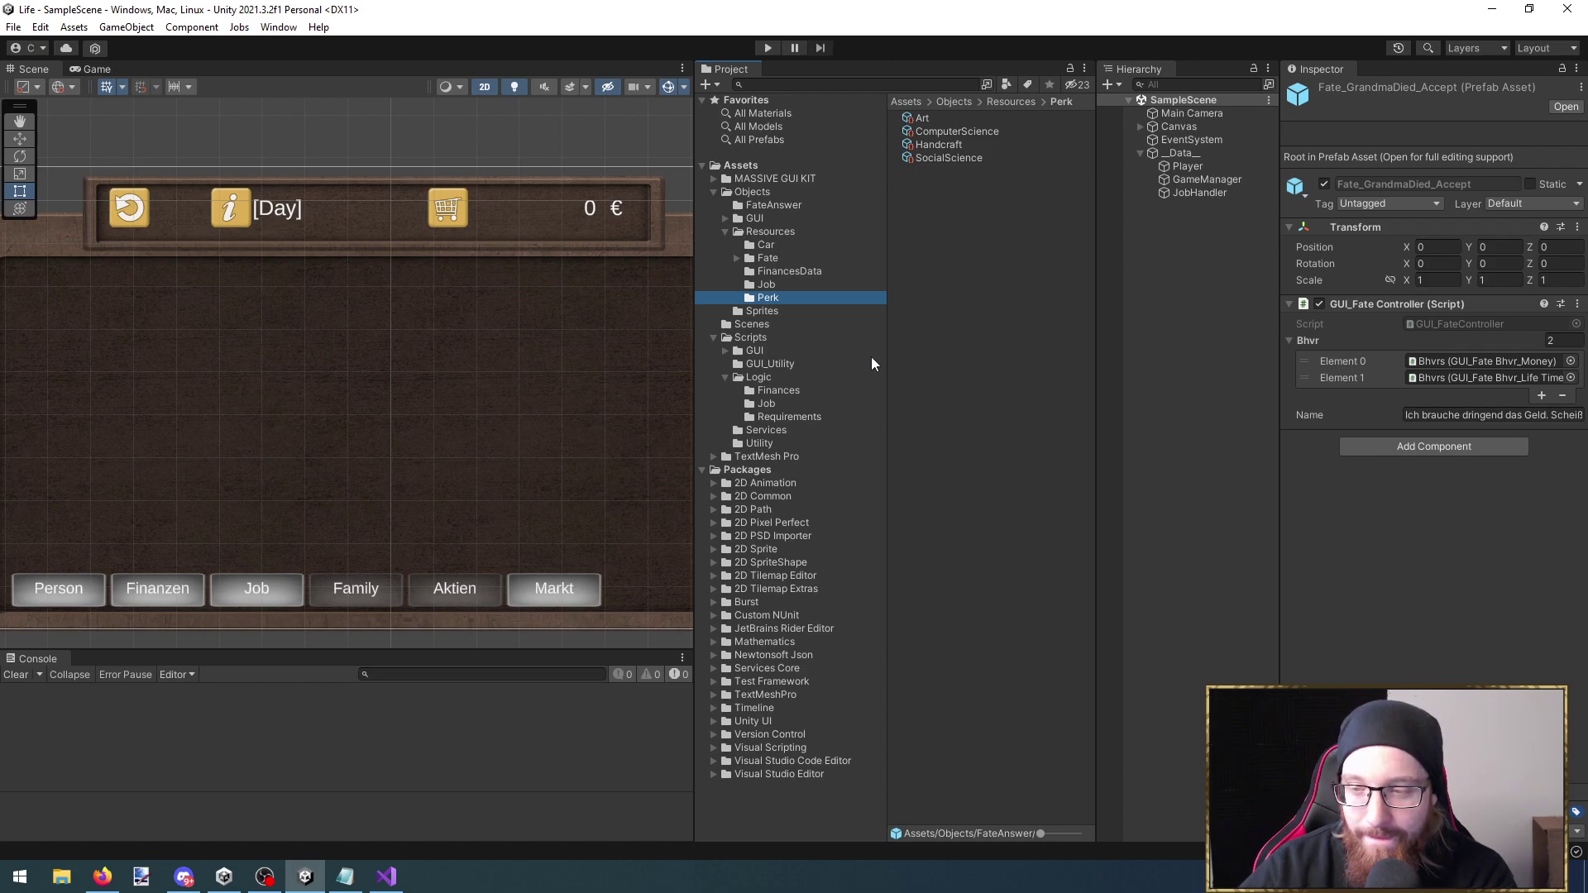
{"action": "key", "text": "Down"}
{"action": "key", "text": "Up"}
{"action": "key", "text": "Up"}
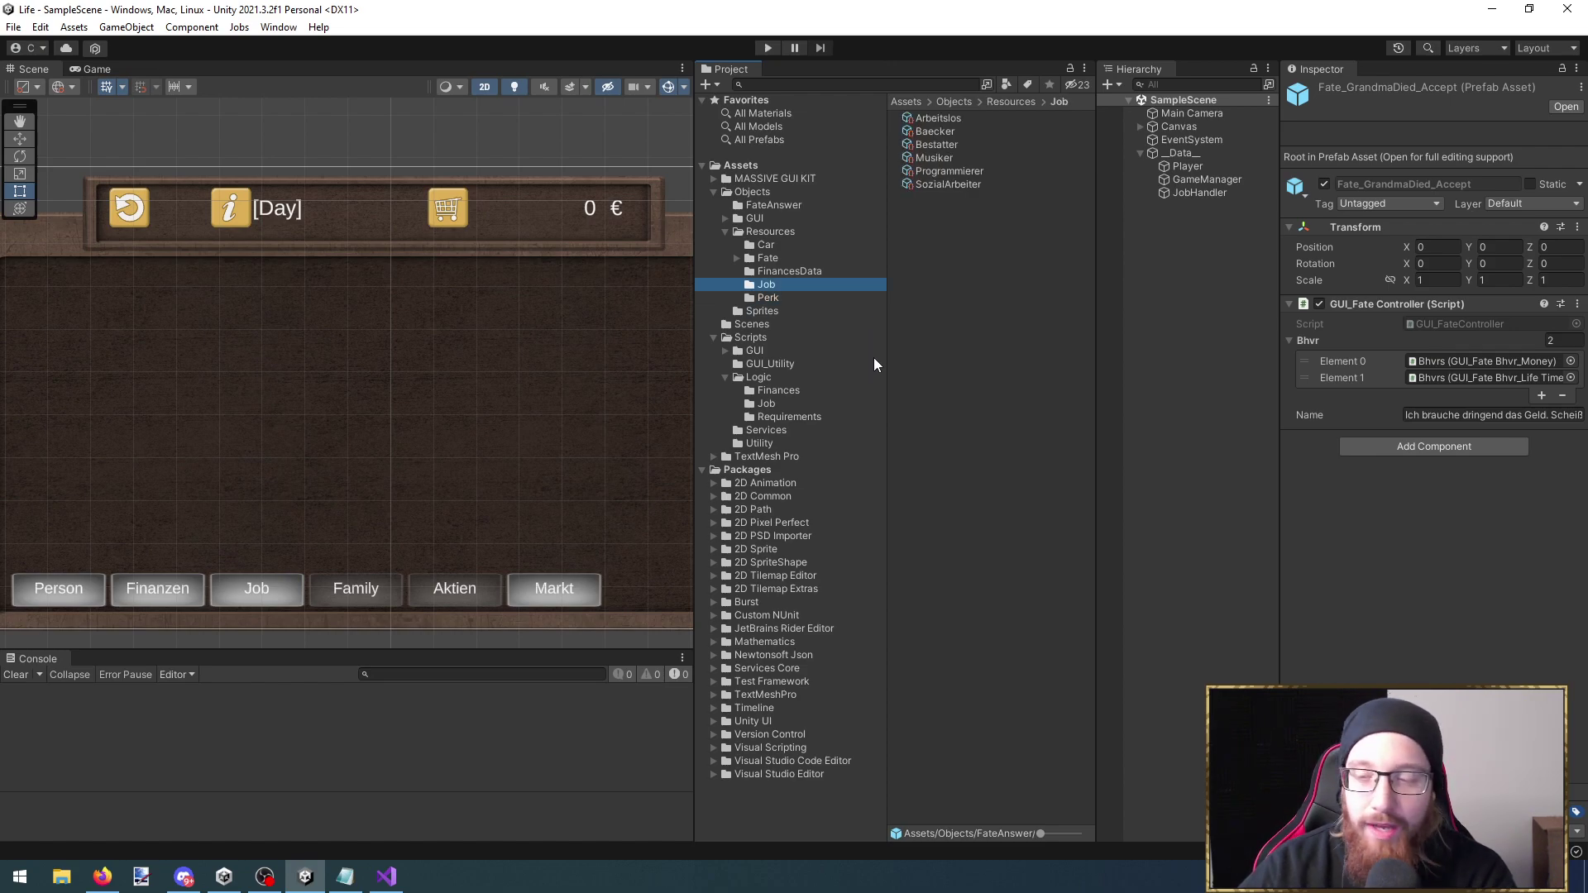
{"action": "key", "text": "Up"}
{"action": "key", "text": "Down"}
{"action": "key", "text": "Up"}
{"action": "key", "text": "Up"}
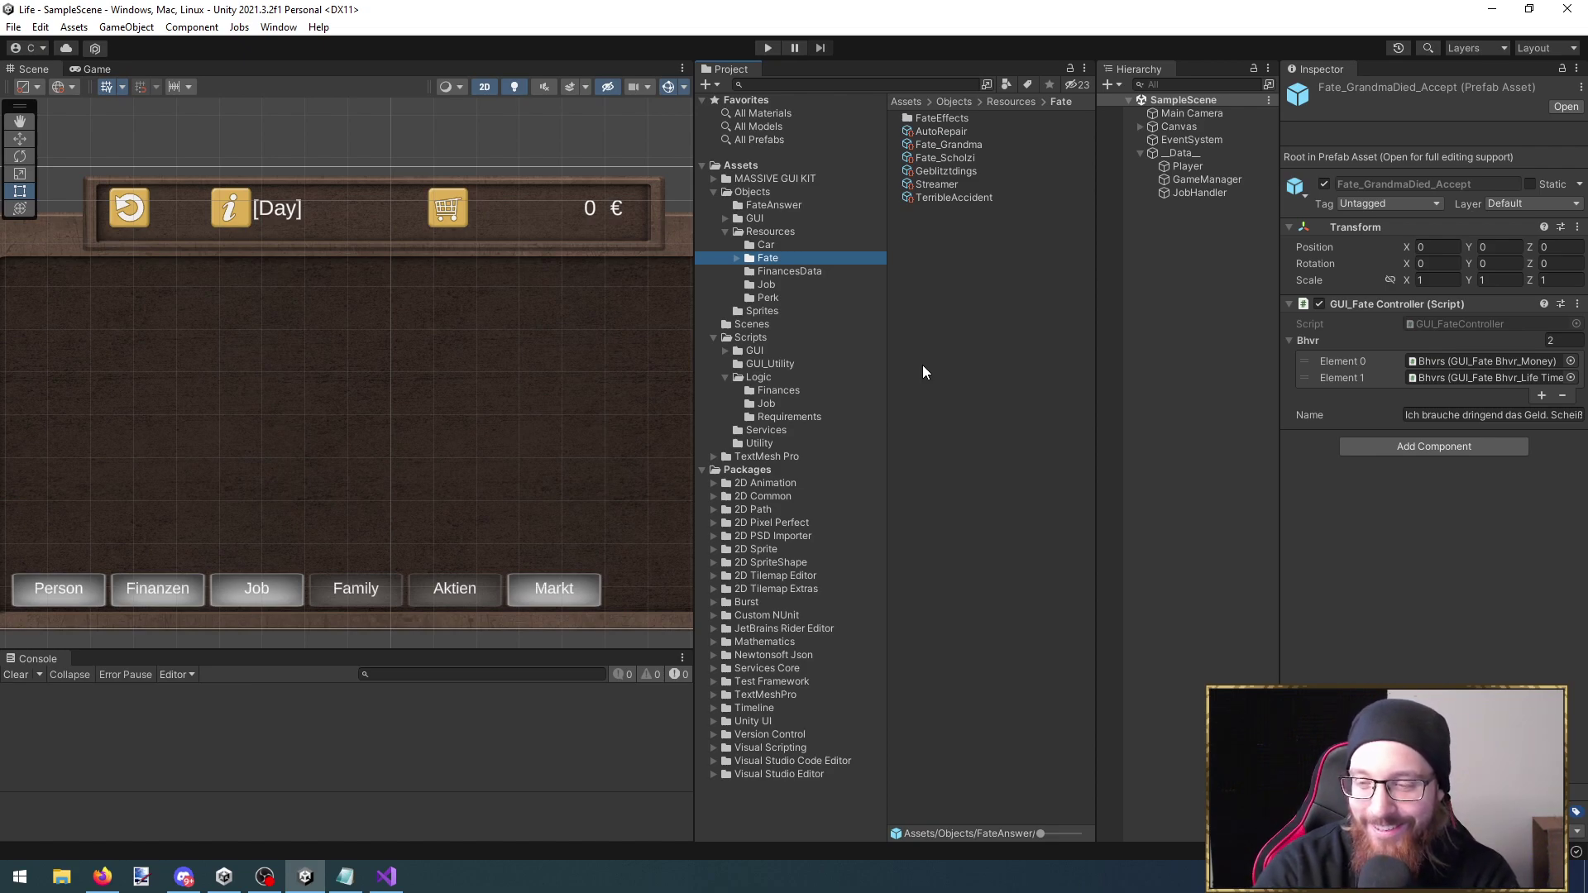
{"action": "key", "text": "Up"}
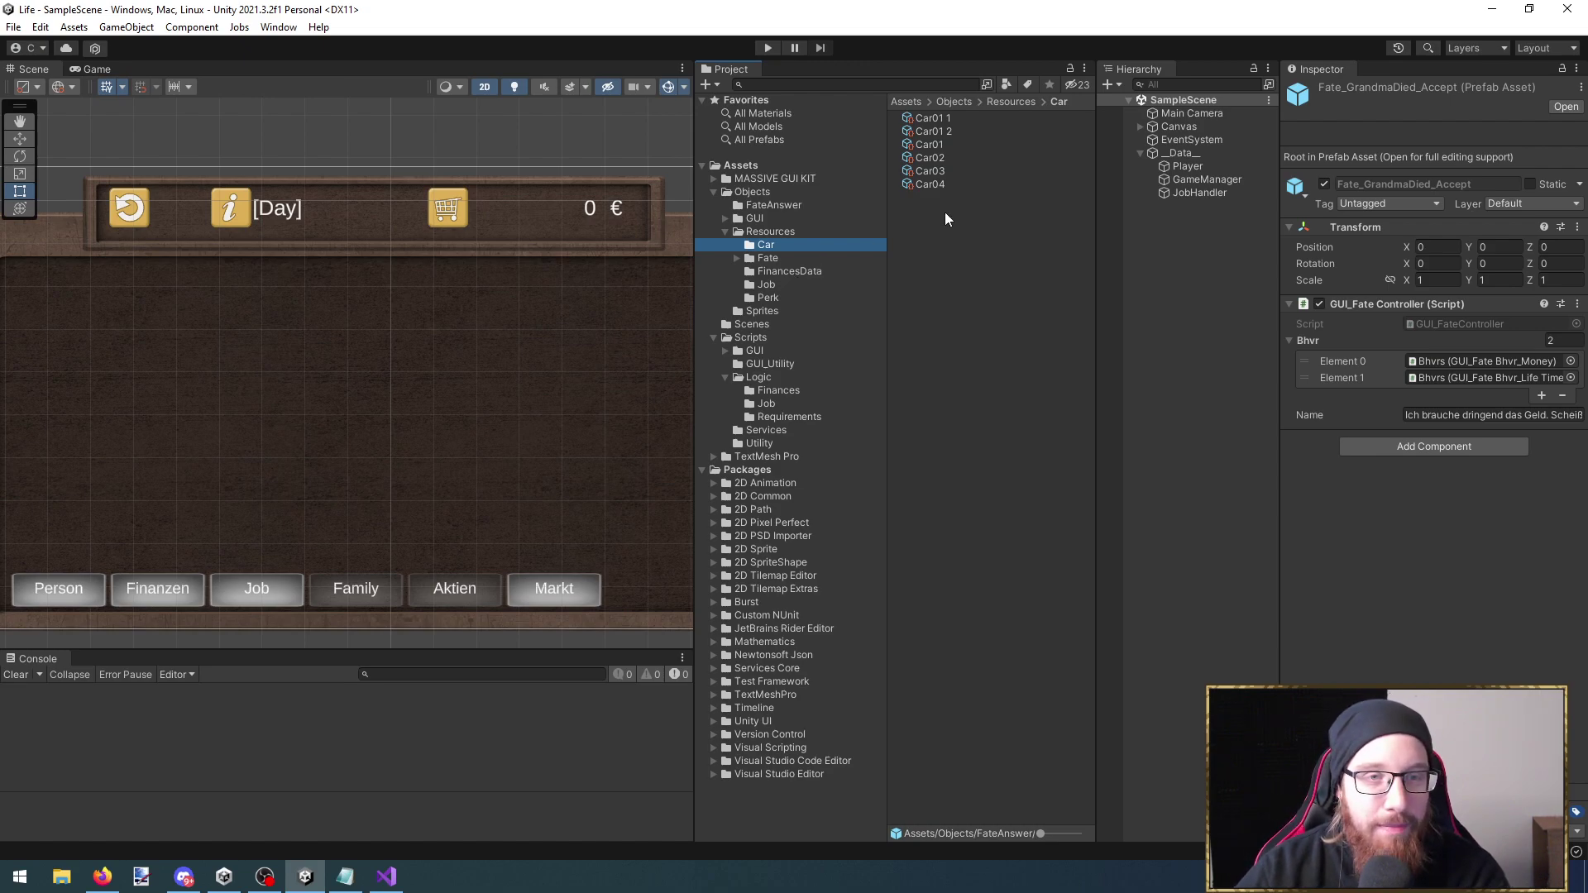
Rename the Car01 asset in the Car folder as Car_Rennsemmel
{"action": "left_click", "coordinate": [949, 145]}
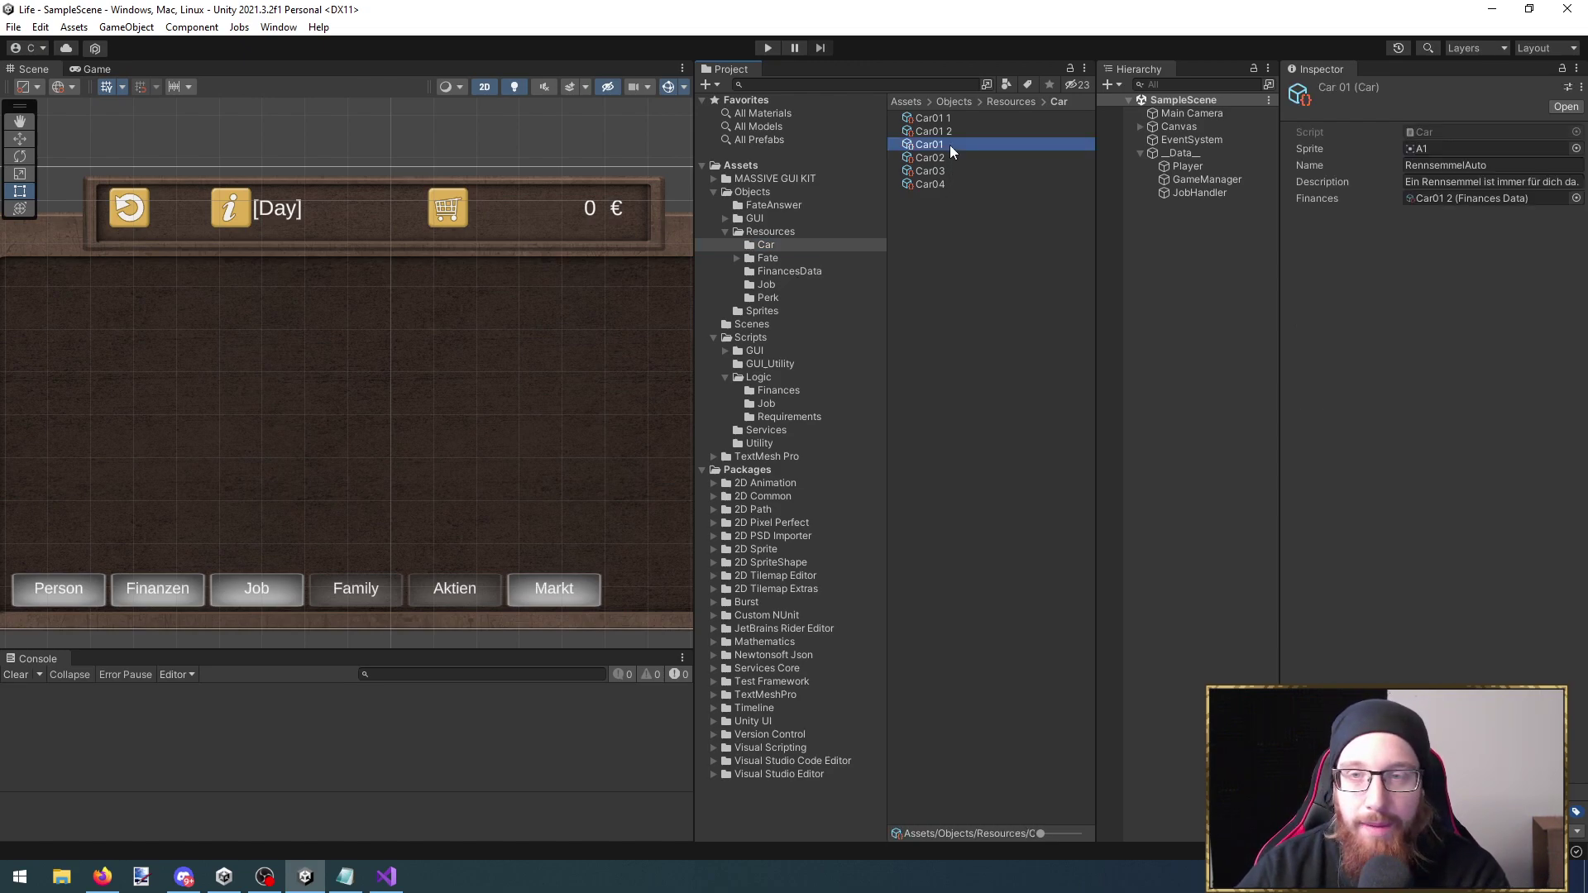
{"action": "key", "text": "F2"}
{"action": "key", "text": "End"}
{"action": "key", "text": "BackSpace"}
{"action": "key", "text": "BackSpace"}
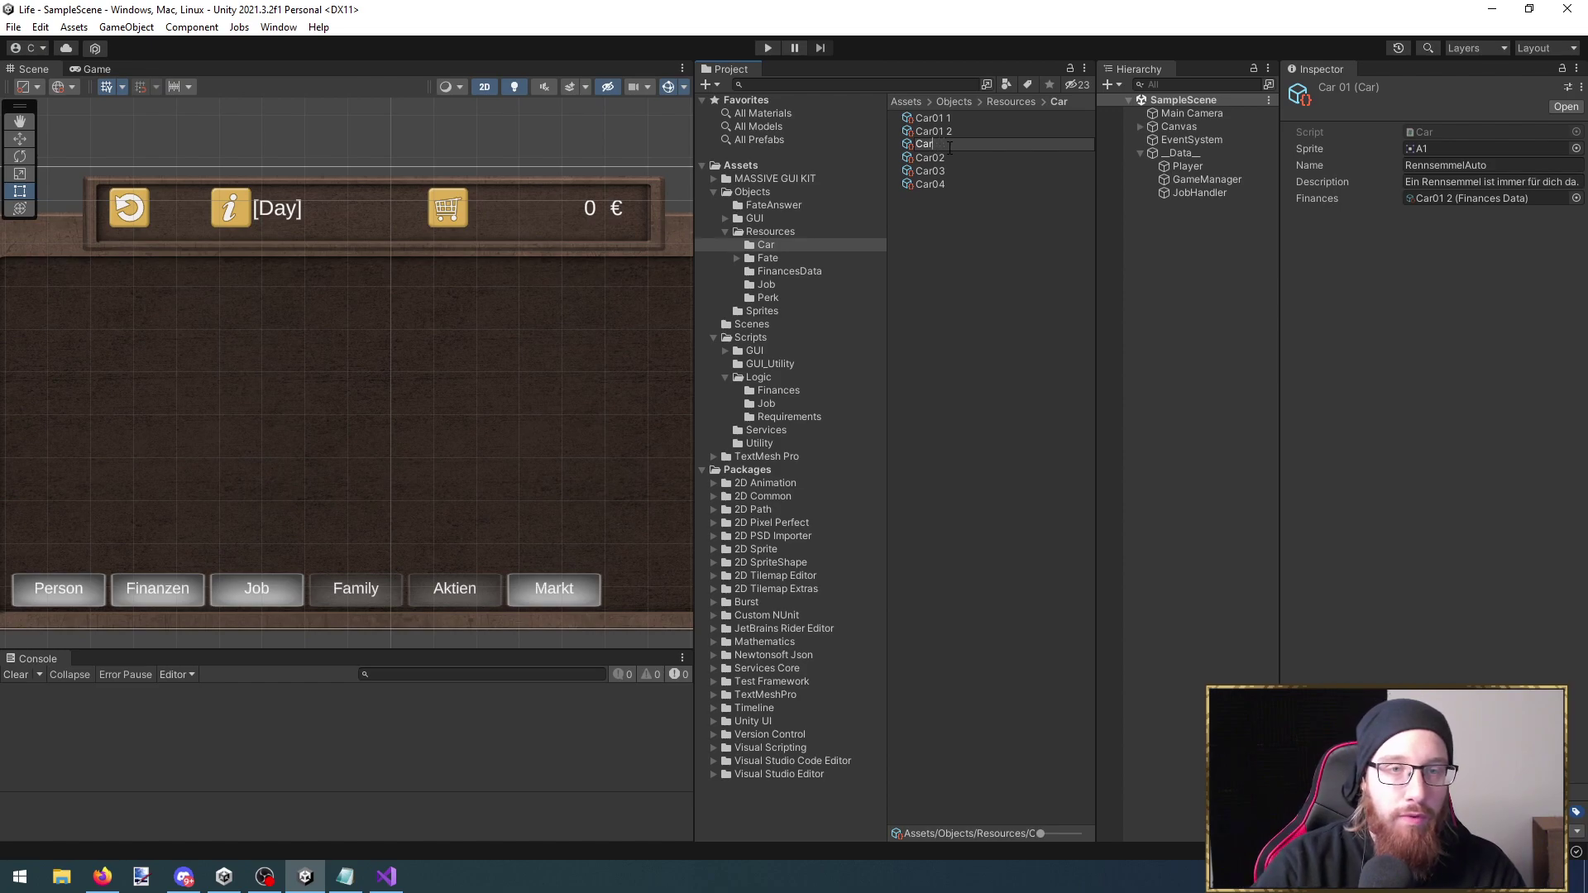
{"action": "type", "text": "_Rennsemmel"}
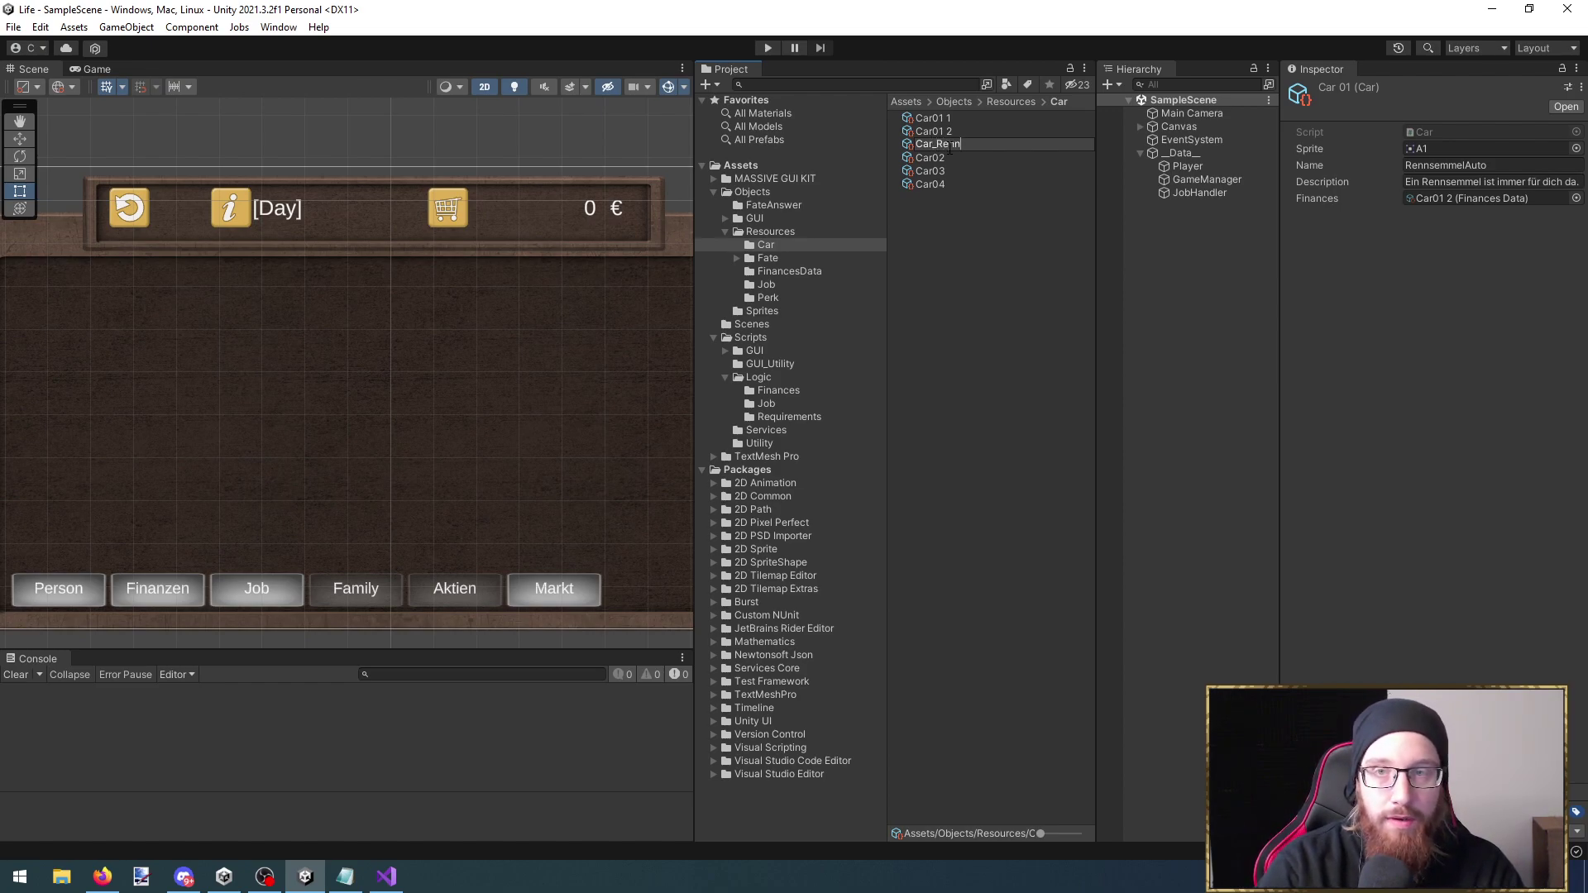
{"action": "key", "text": "Return"}
Rename the Car02 asset as Car_Gecko
{"action": "key", "text": "Up"}
{"action": "key", "text": "Up"}
{"action": "key", "text": "Up"}
{"action": "key", "text": "F2"}
{"action": "key", "text": "End"}
{"action": "key", "text": "BackSpace"}
{"action": "key", "text": "BackSpace"}
{"action": "type", "text": "_Gecko"}
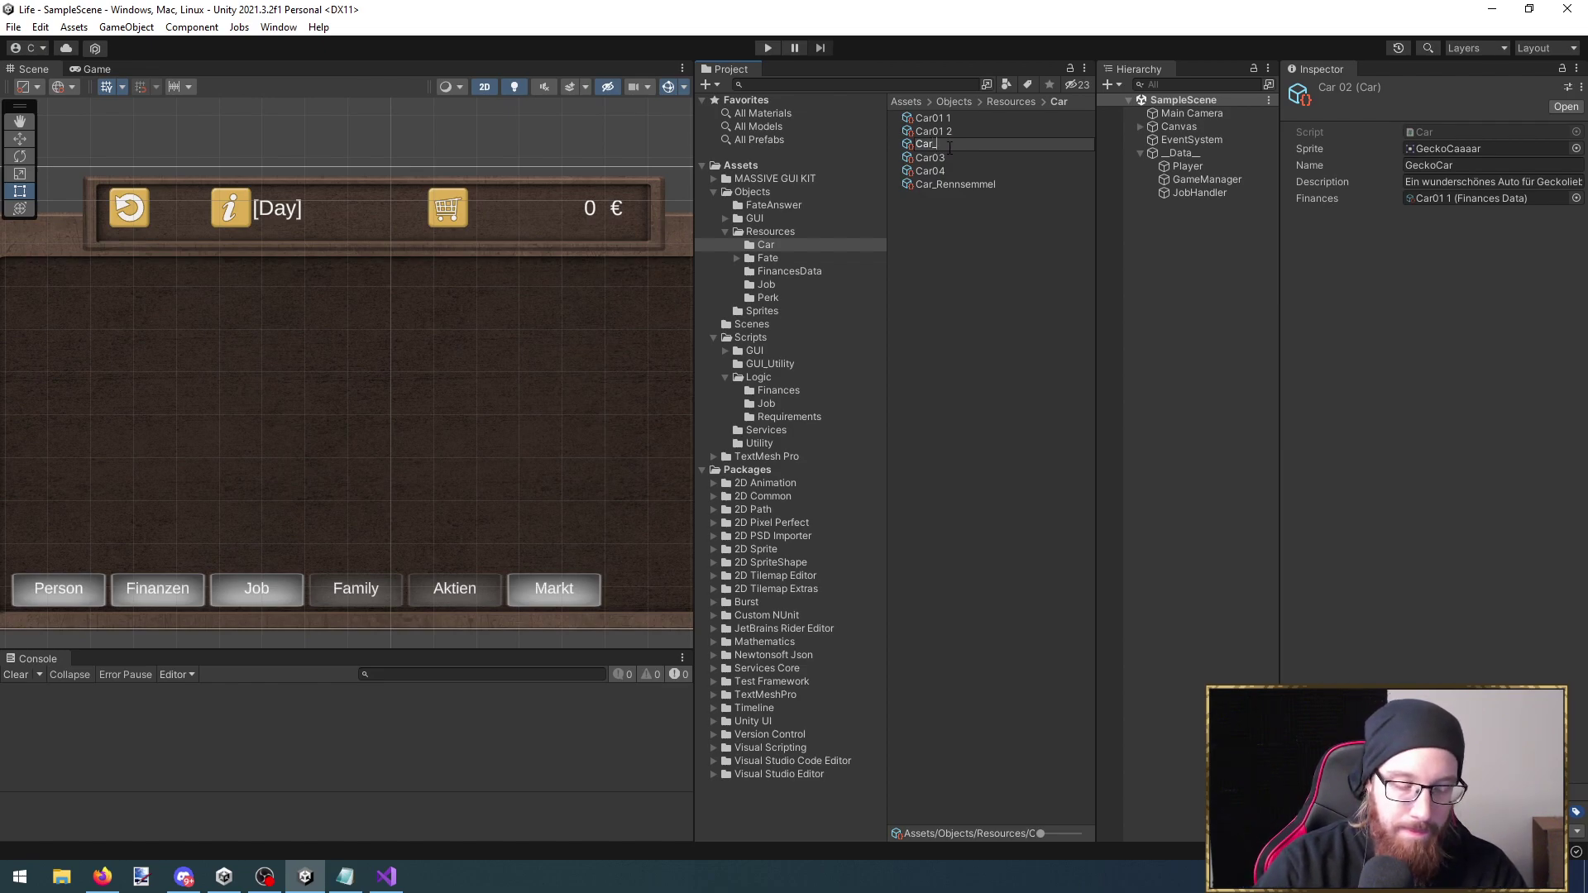
{"action": "key", "text": "Return"}
Rename the Car04 asset as Car_
{"action": "key", "text": "Up"}
{"action": "key", "text": "F2"}
{"action": "key", "text": "End"}
{"action": "key", "text": "BackSpace"}
{"action": "key", "text": "BackSpace"}
{"action": "type", "text": "_:"}
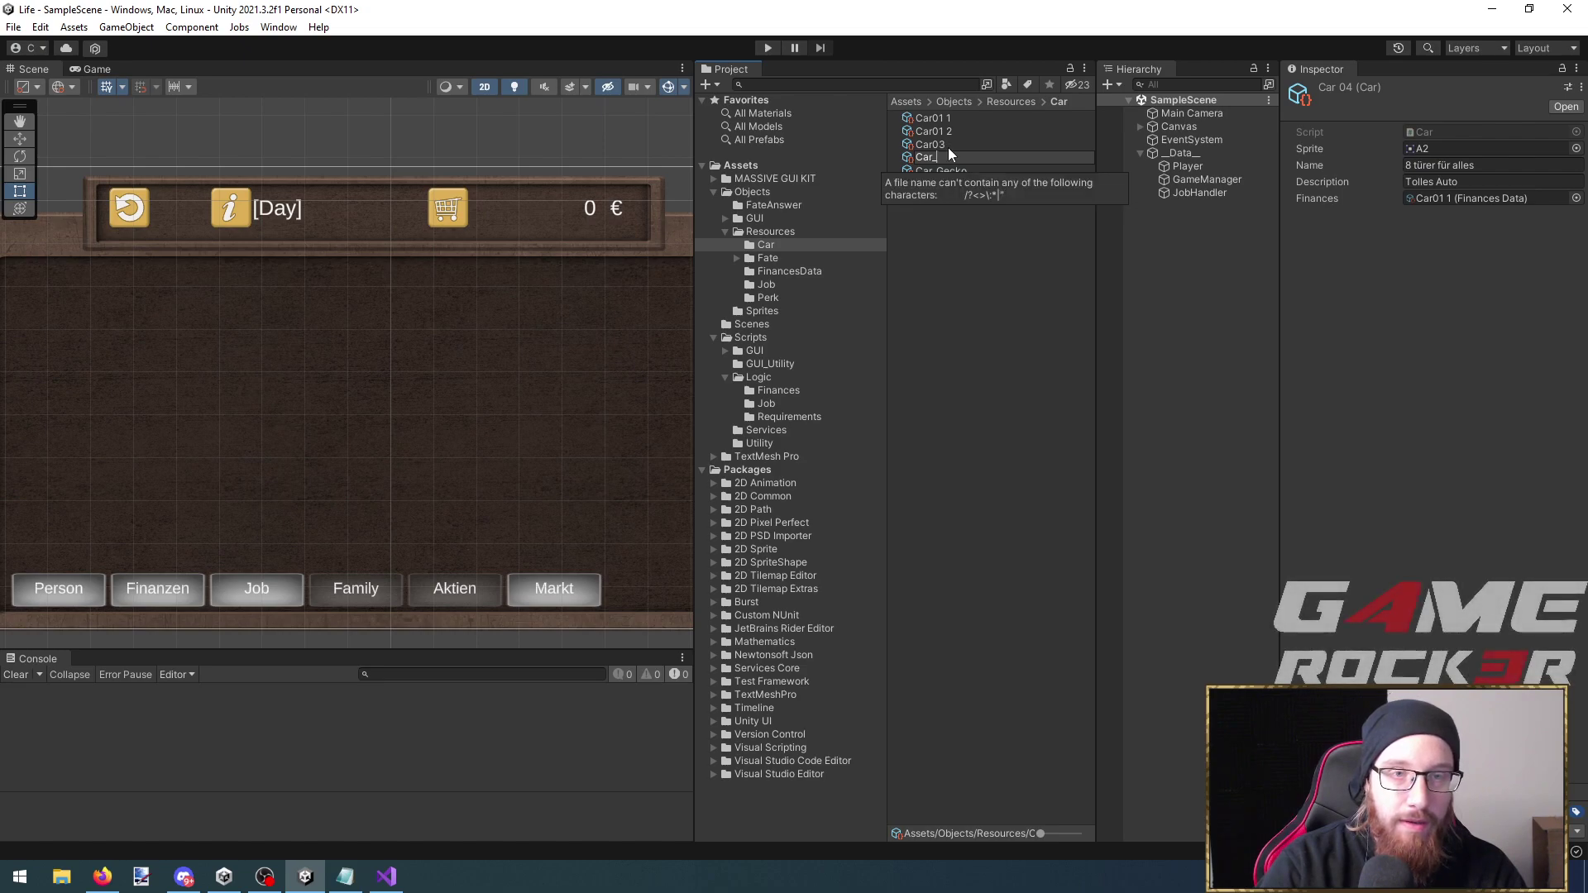
{"action": "key", "text": "Return"}
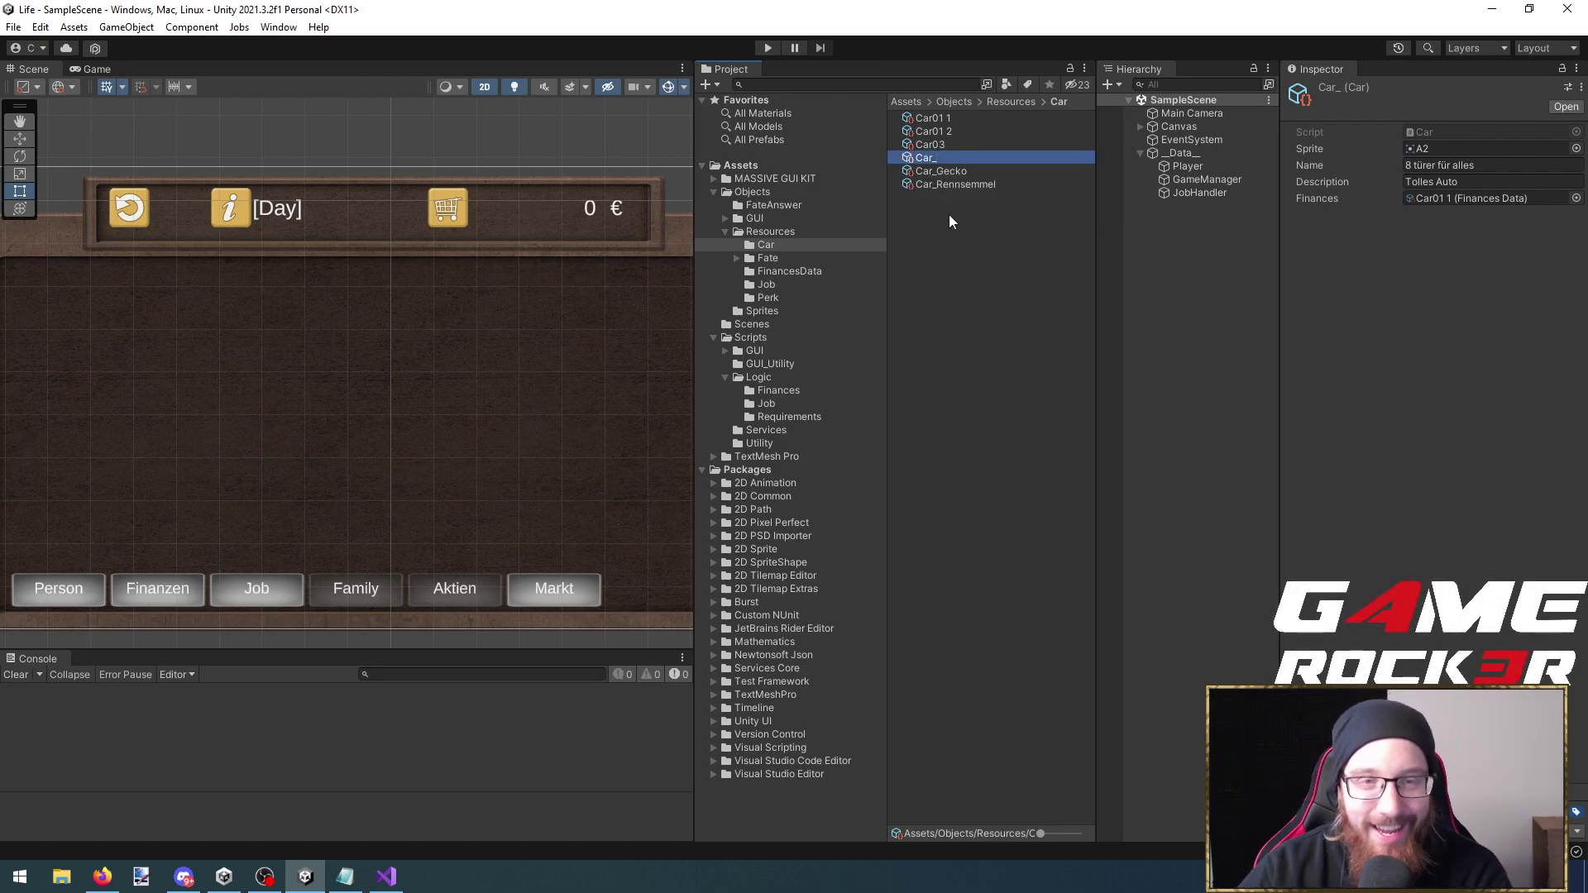
Examine the Car01 2 finance data and the fate finance assets in the Finances folder under FateEffects
{"action": "left_click", "coordinate": [961, 145]}
{"action": "key", "text": "Up"}
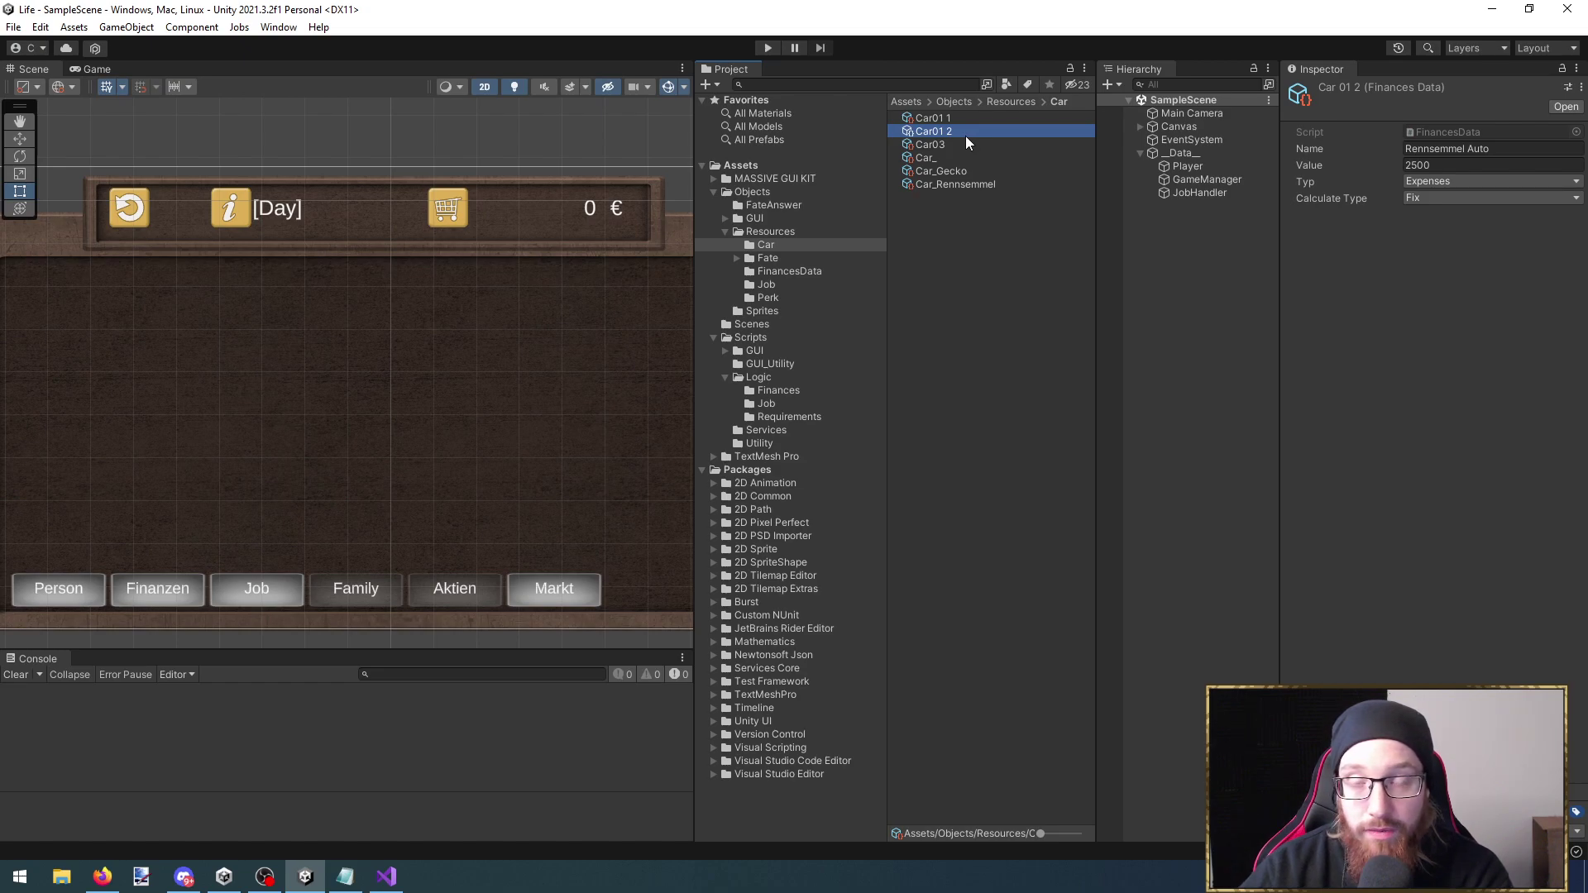
{"action": "key", "text": "Down"}
{"action": "key", "text": "Up"}
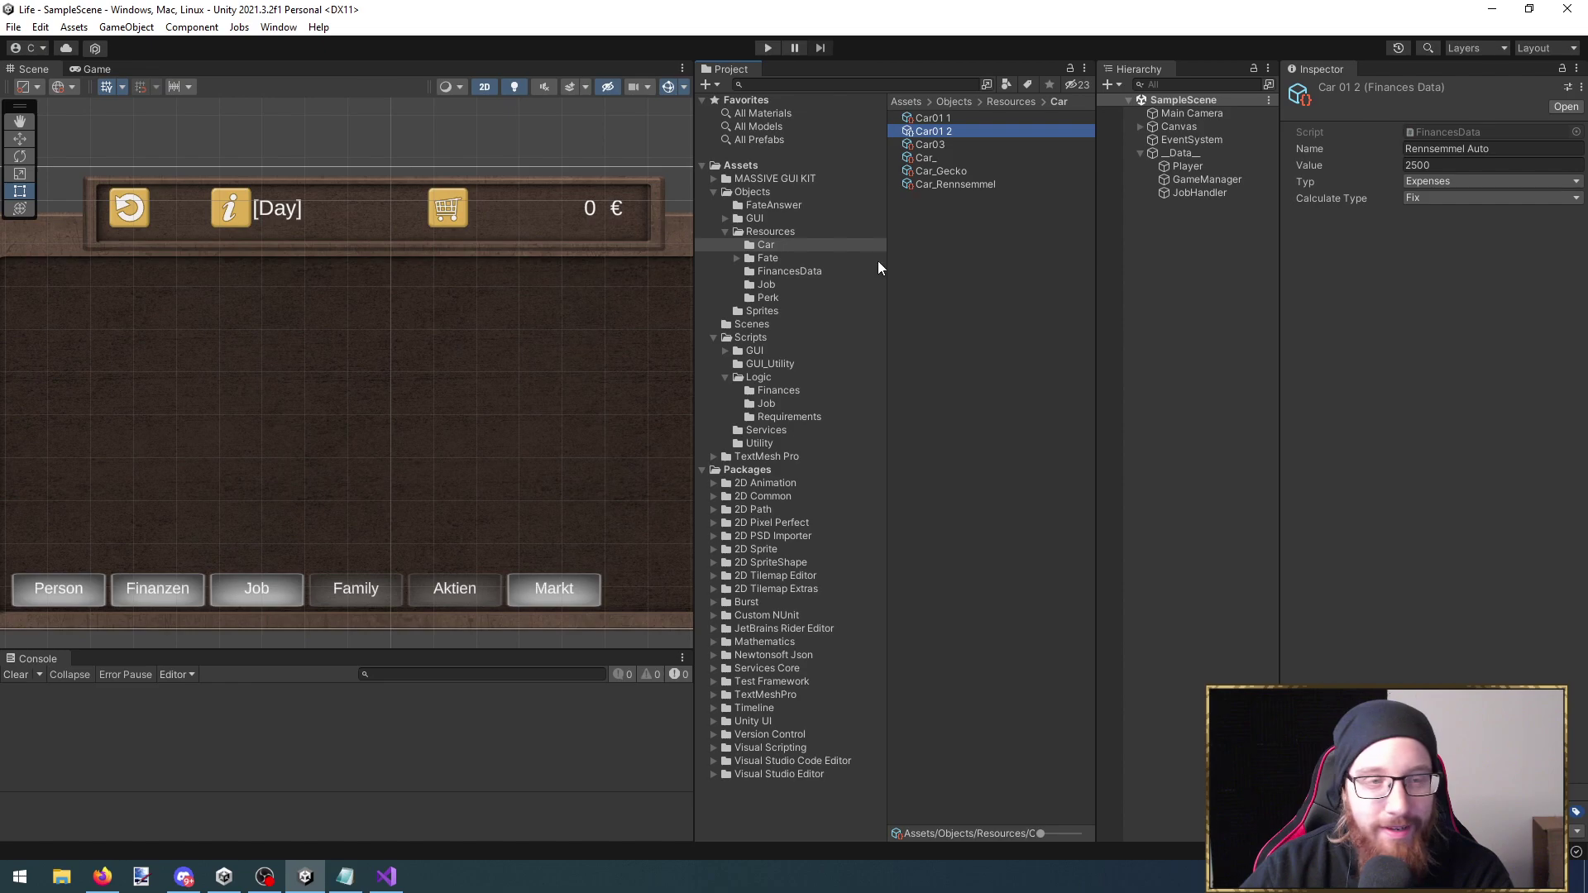
{"action": "left_click", "coordinate": [773, 258]}
{"action": "double_click", "coordinate": [773, 259]}
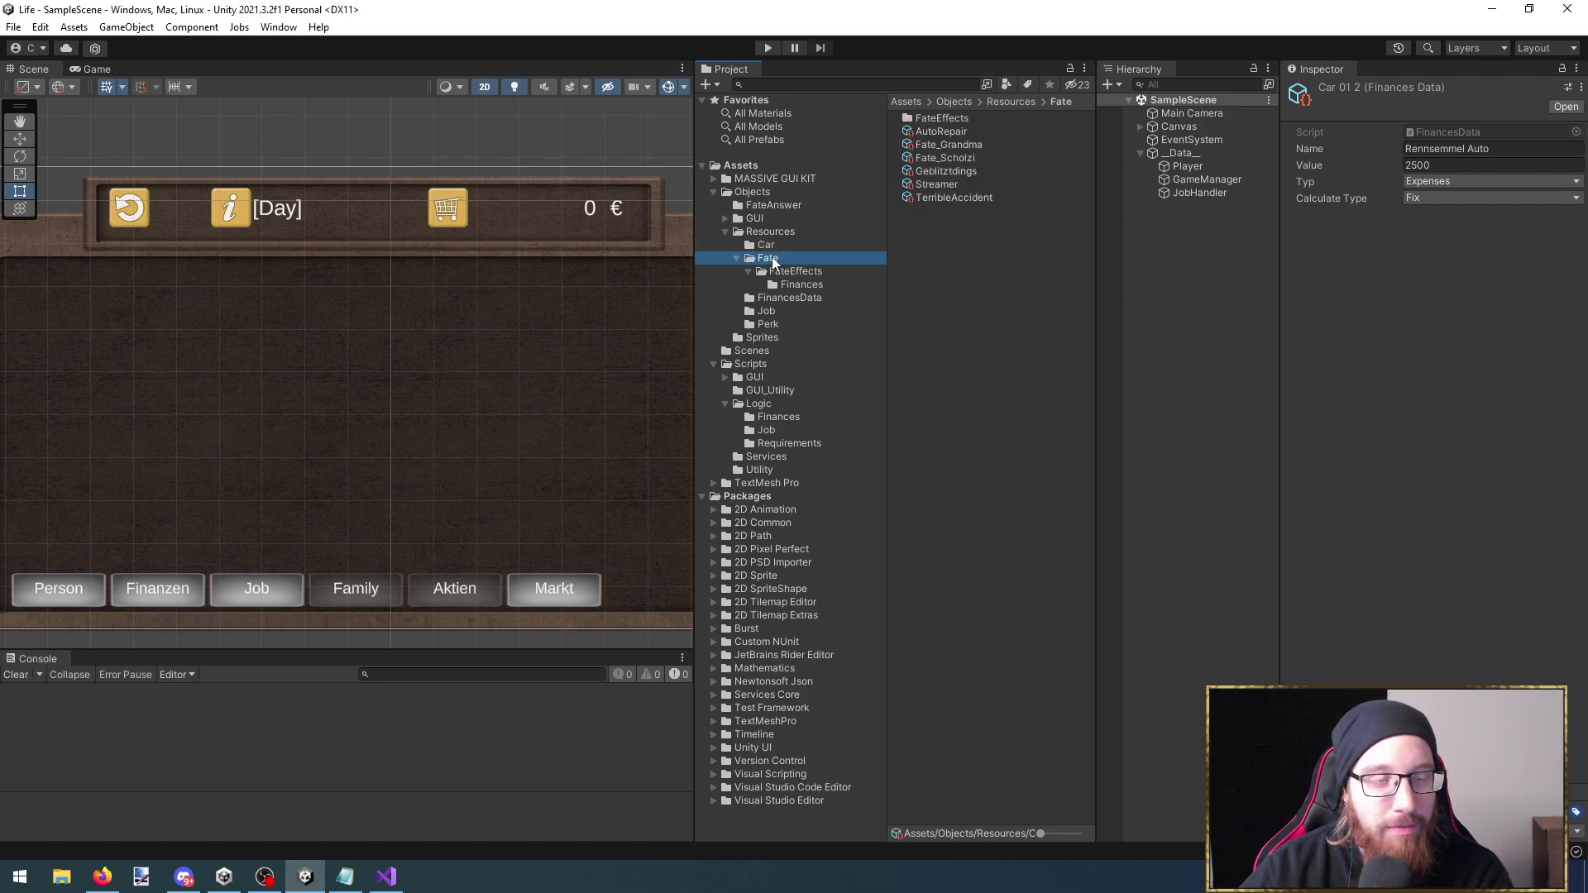
{"action": "key", "text": "Down"}
{"action": "key", "text": "Down"}
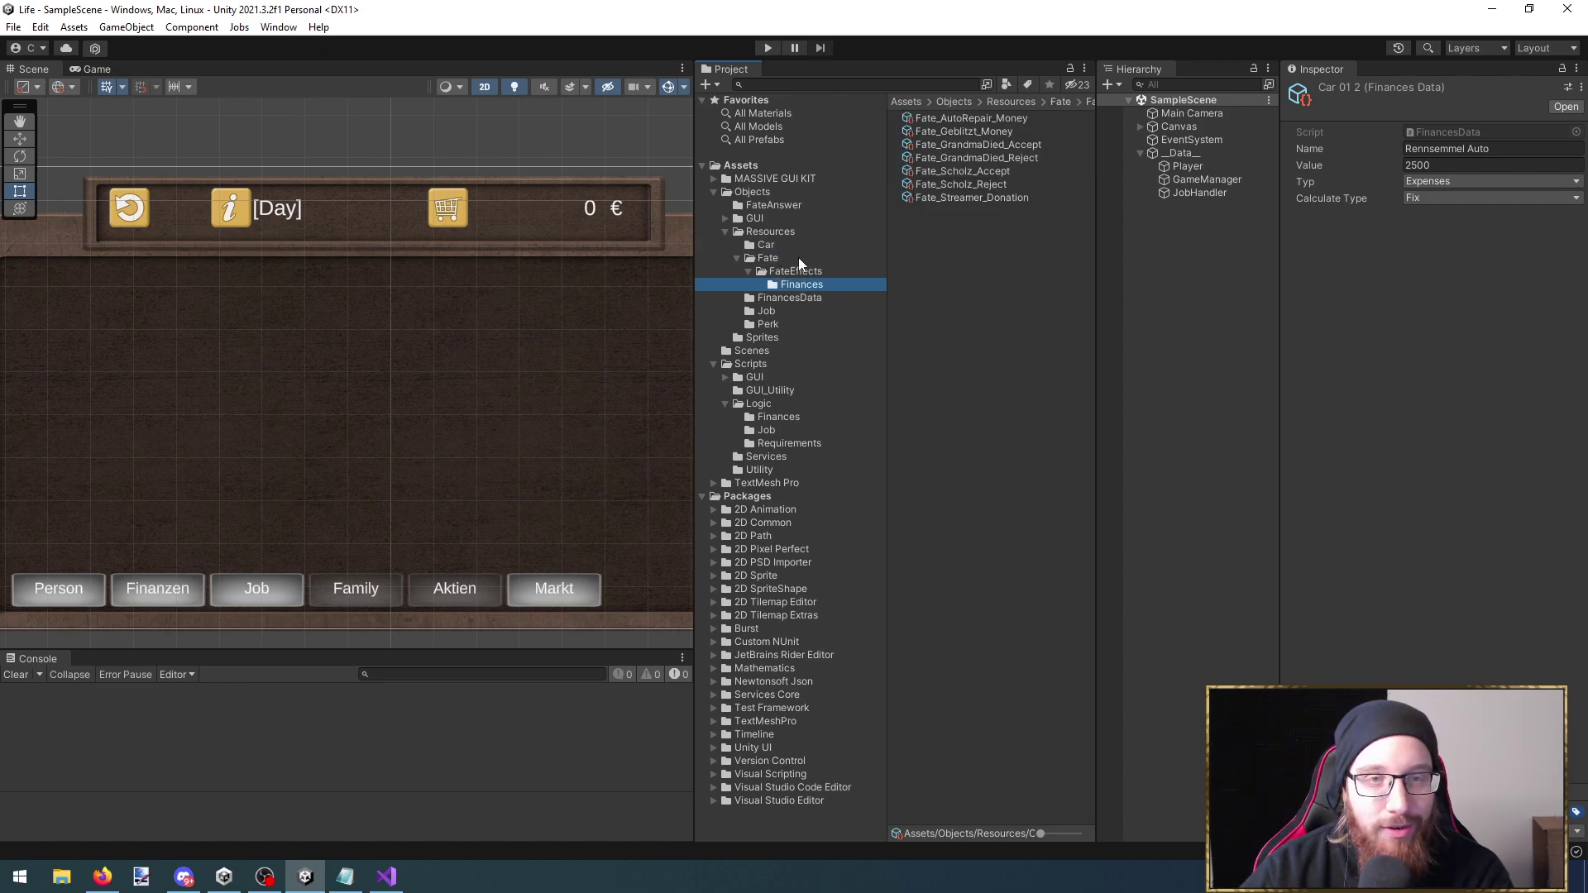
{"action": "left_click", "coordinate": [1004, 201]}
{"action": "key", "text": "Up"}
{"action": "key", "text": "Up"}
{"action": "key", "text": "Up"}
{"action": "key", "text": "Up"}
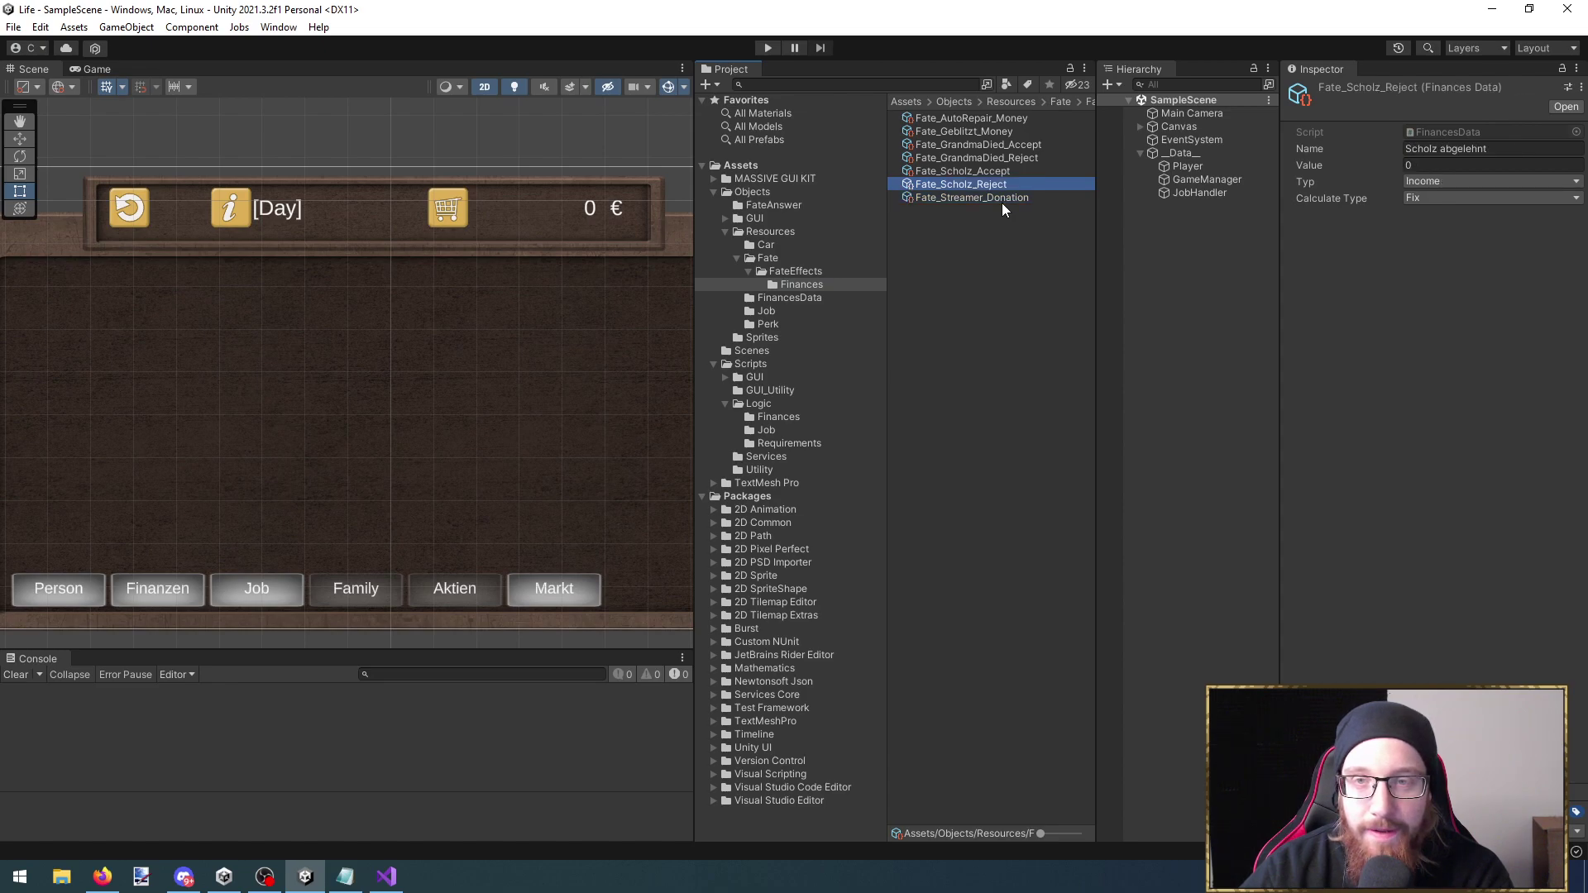
{"action": "left_click", "coordinate": [806, 275]}
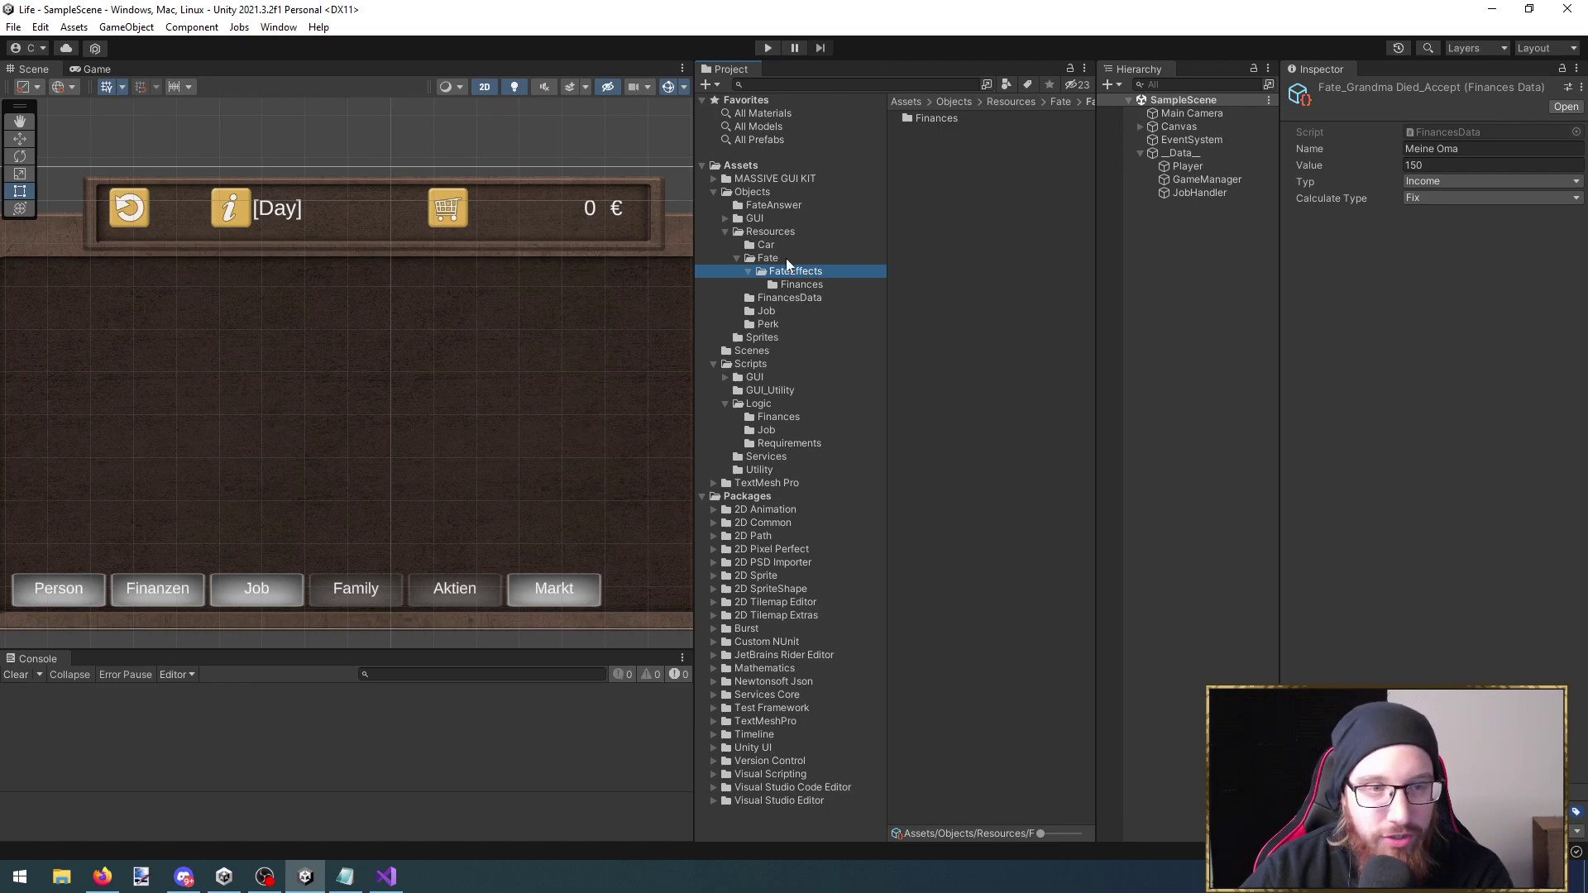
Locate the car requirement prefab that the Programmierer job uses
{"action": "left_click", "coordinate": [777, 222]}
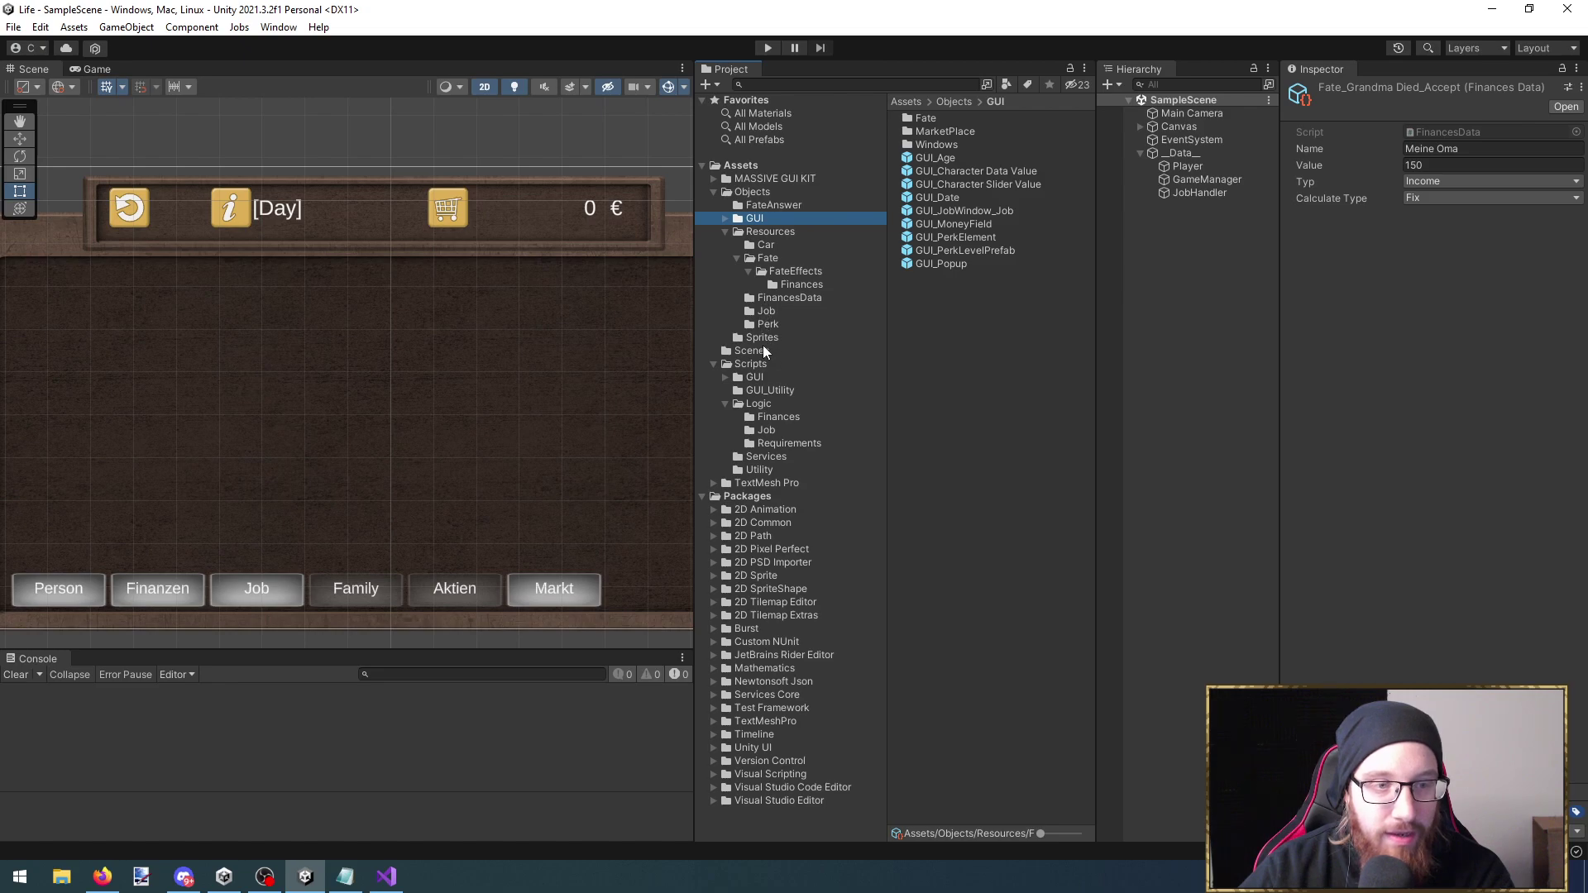
{"action": "left_click", "coordinate": [769, 311]}
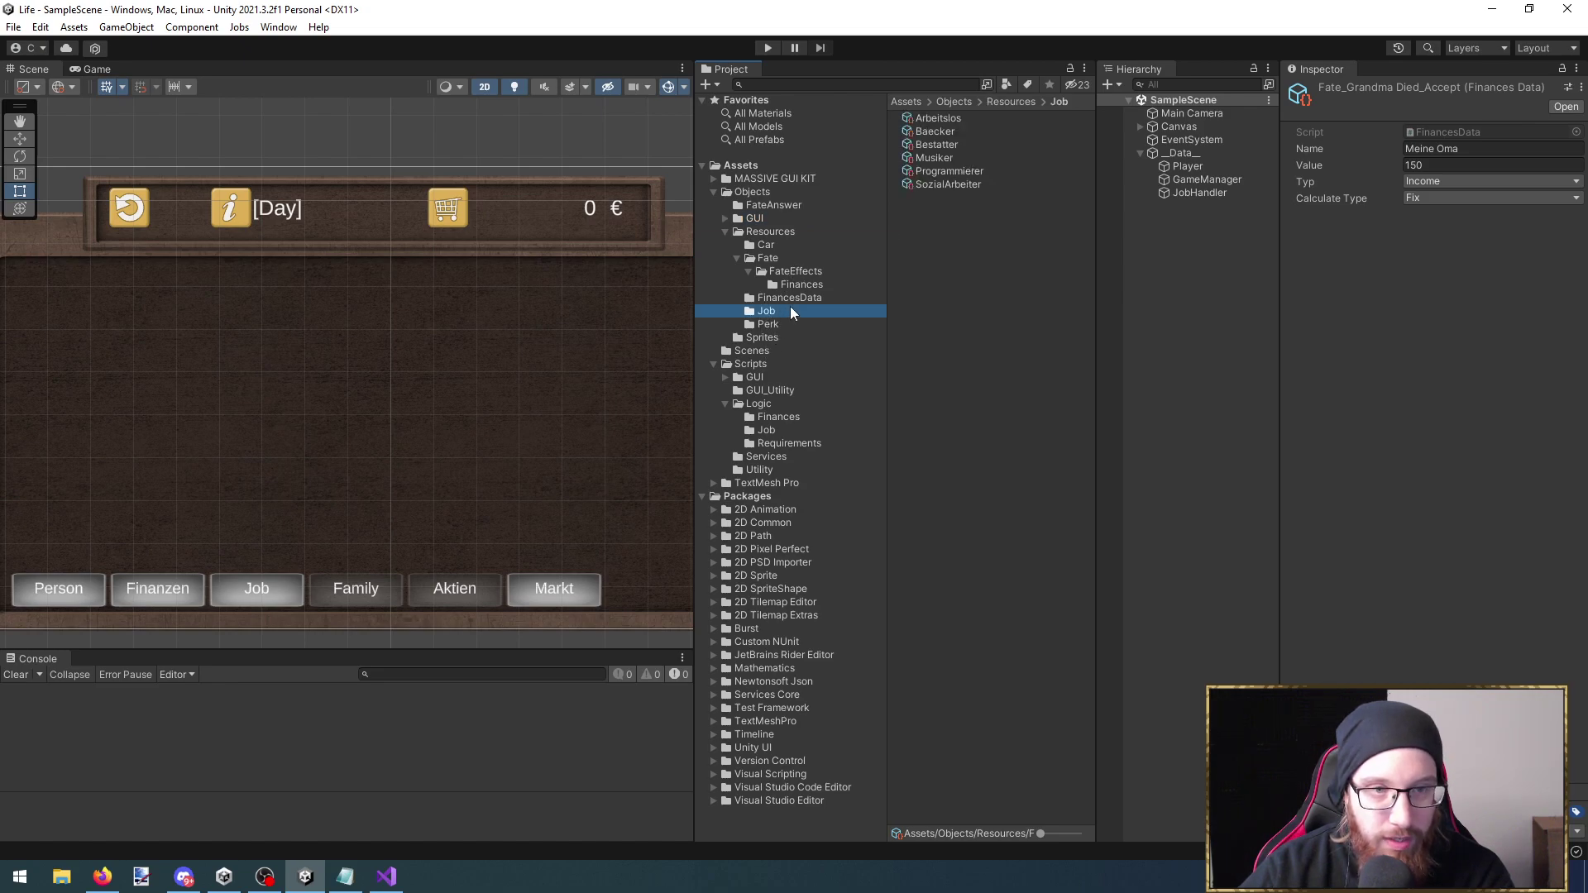
{"action": "left_click", "coordinate": [962, 153]}
{"action": "left_click", "coordinate": [965, 168]}
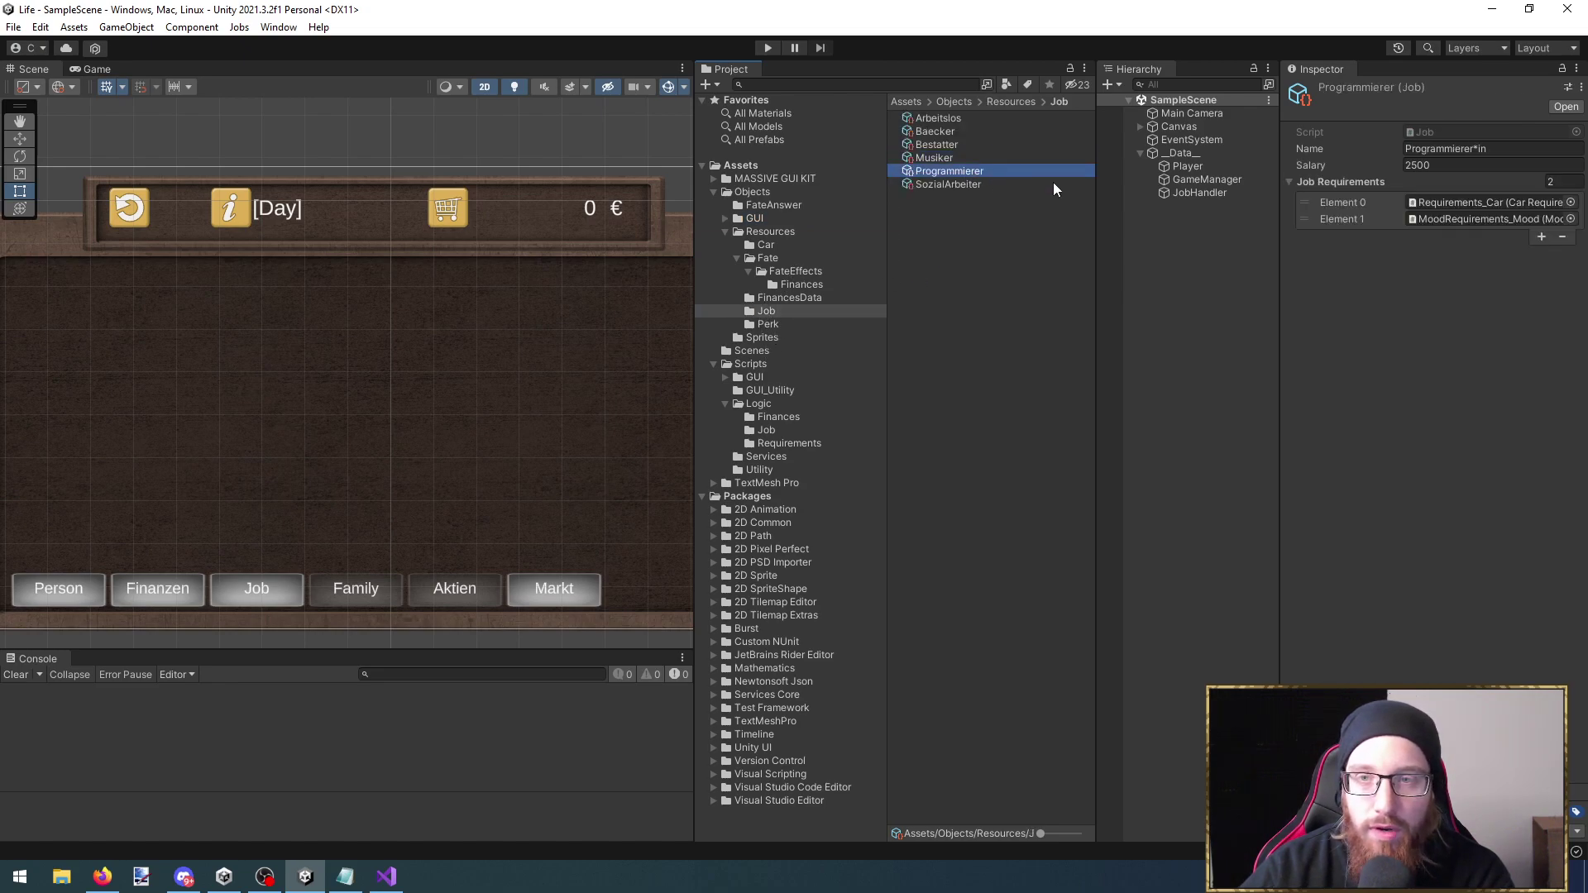
{"action": "left_click", "coordinate": [1432, 202]}
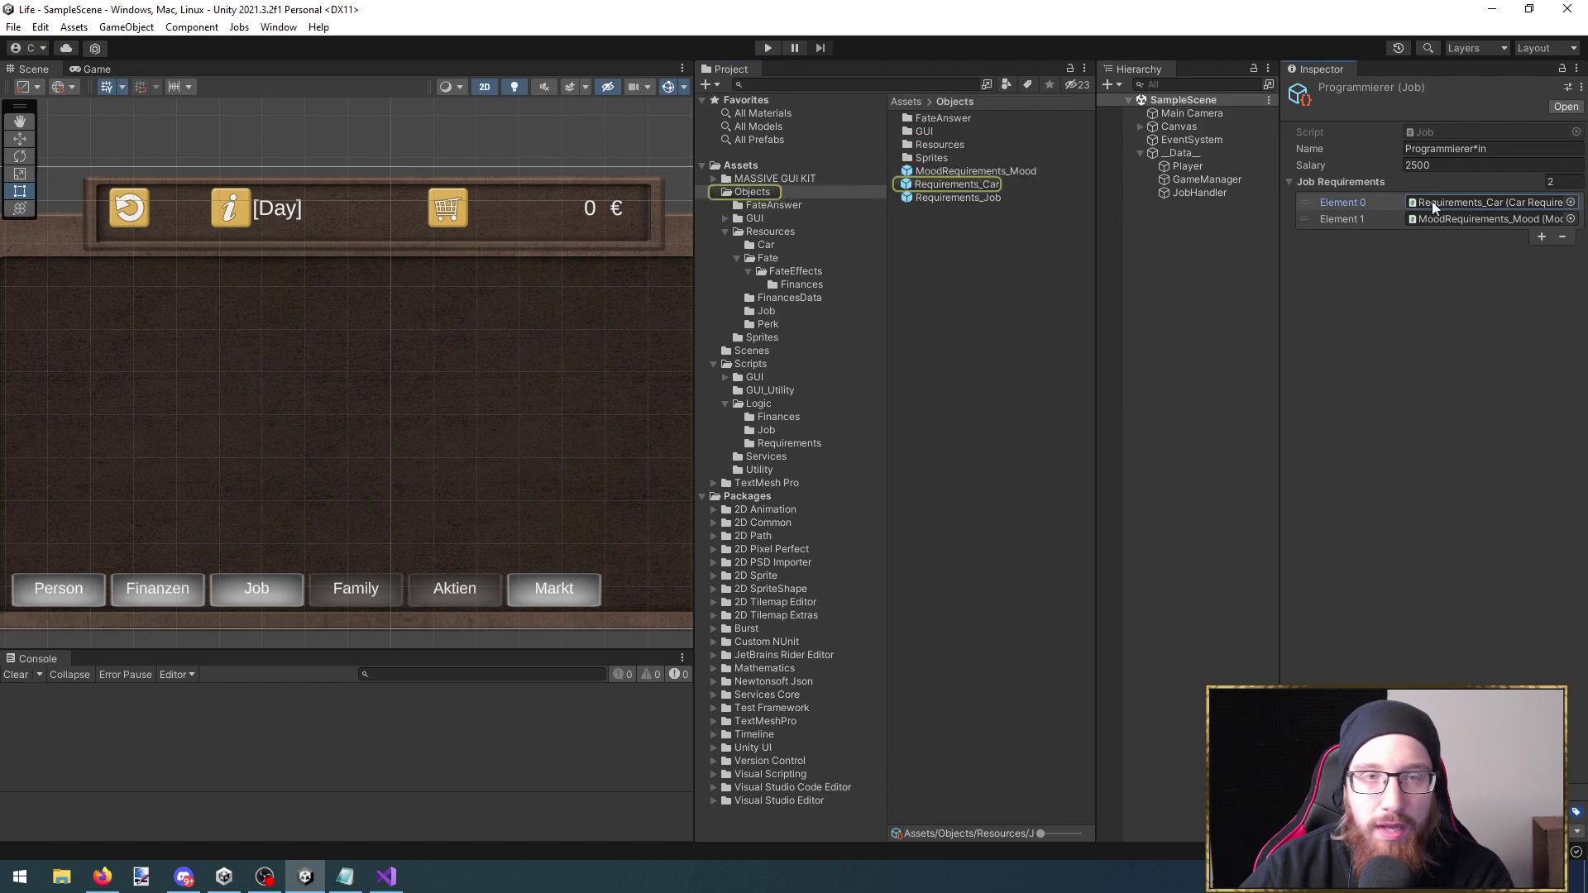
Create a folder named Requirements inside Objects
{"action": "left_click", "coordinate": [924, 218]}
{"action": "right_click", "coordinate": [749, 195]}
{"action": "mouse_move", "coordinate": [785, 202]}
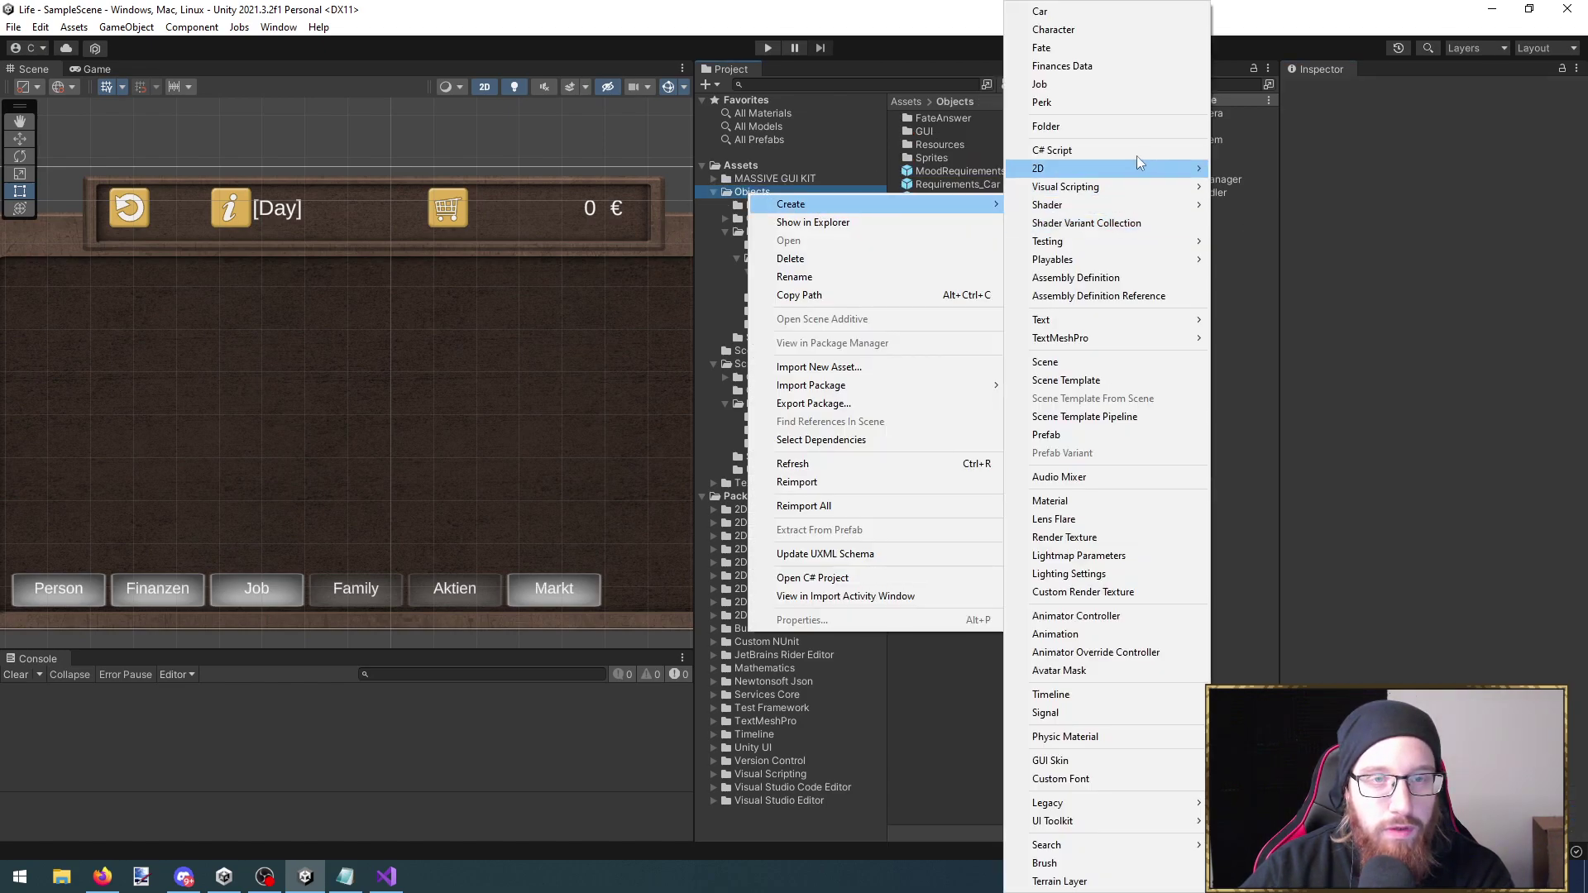
{"action": "left_click", "coordinate": [1123, 127]}
{"action": "type", "text": "Requirements"}
{"action": "key", "text": "Return"}
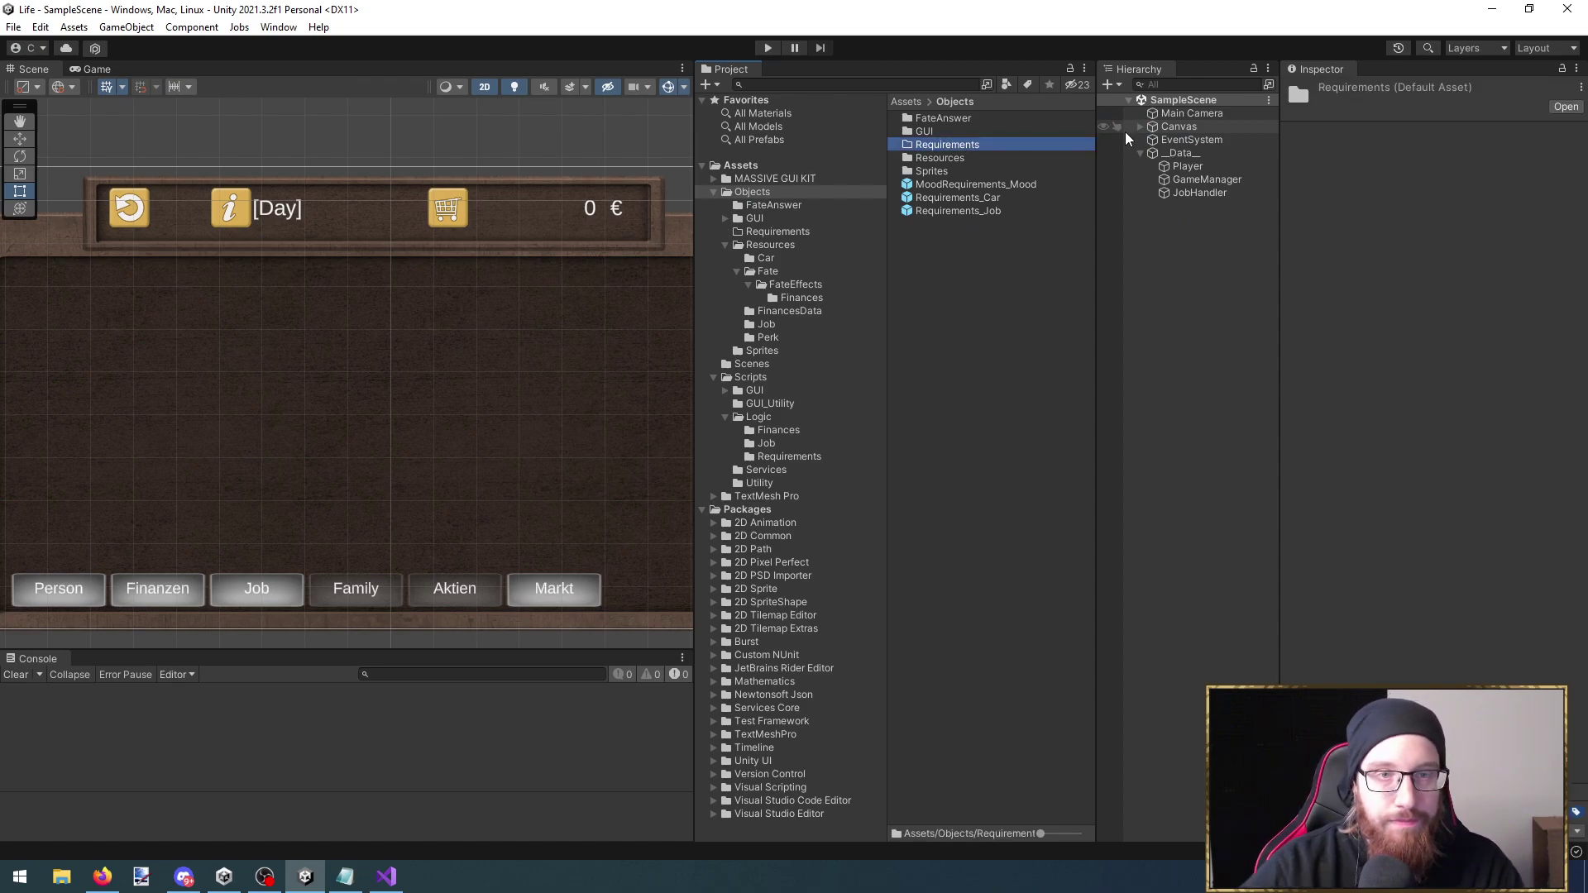
Move the Requirements_Car and Requirements_Job prefabs into the Requirements folder
{"action": "left_click", "coordinate": [992, 212]}
{"action": "left_click", "coordinate": [959, 198], "text": "shift"}
{"action": "left_click_drag", "start_coordinate": [959, 198], "coordinate": [987, 130]}
Duplicate the Requirements_Job prefab in the Requirements folder and name the copy Requirements_Money
{"action": "double_click", "coordinate": [977, 142]}
{"action": "left_click", "coordinate": [991, 133]}
{"action": "key", "text": "ctrl+d"}
{"action": "key", "text": "F2"}
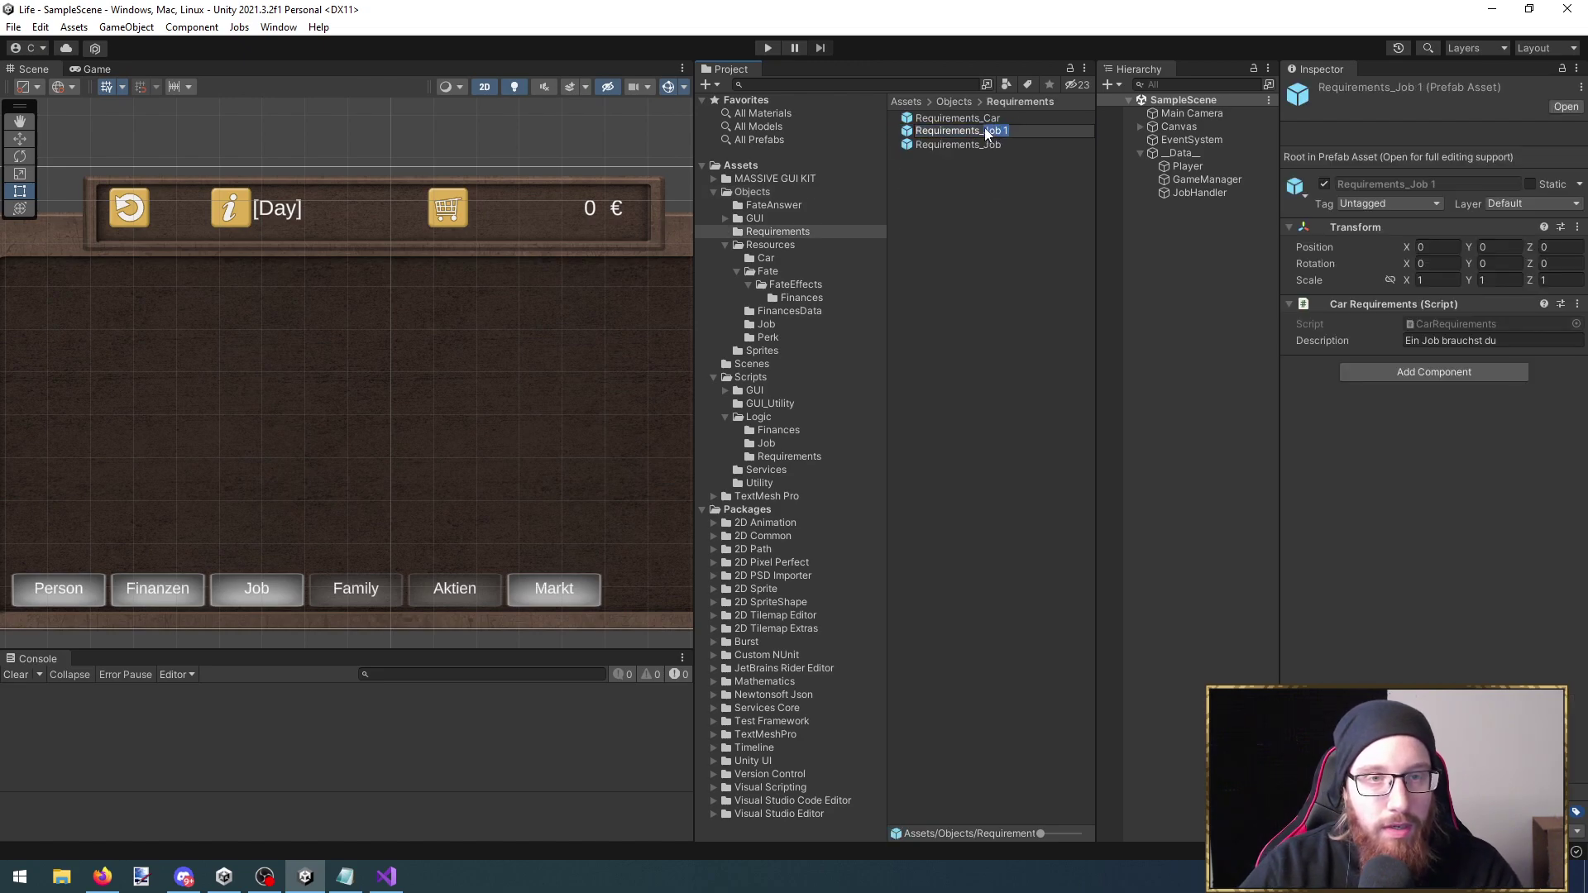
{"action": "type", "text": "Money"}
{"action": "key", "text": "Return"}
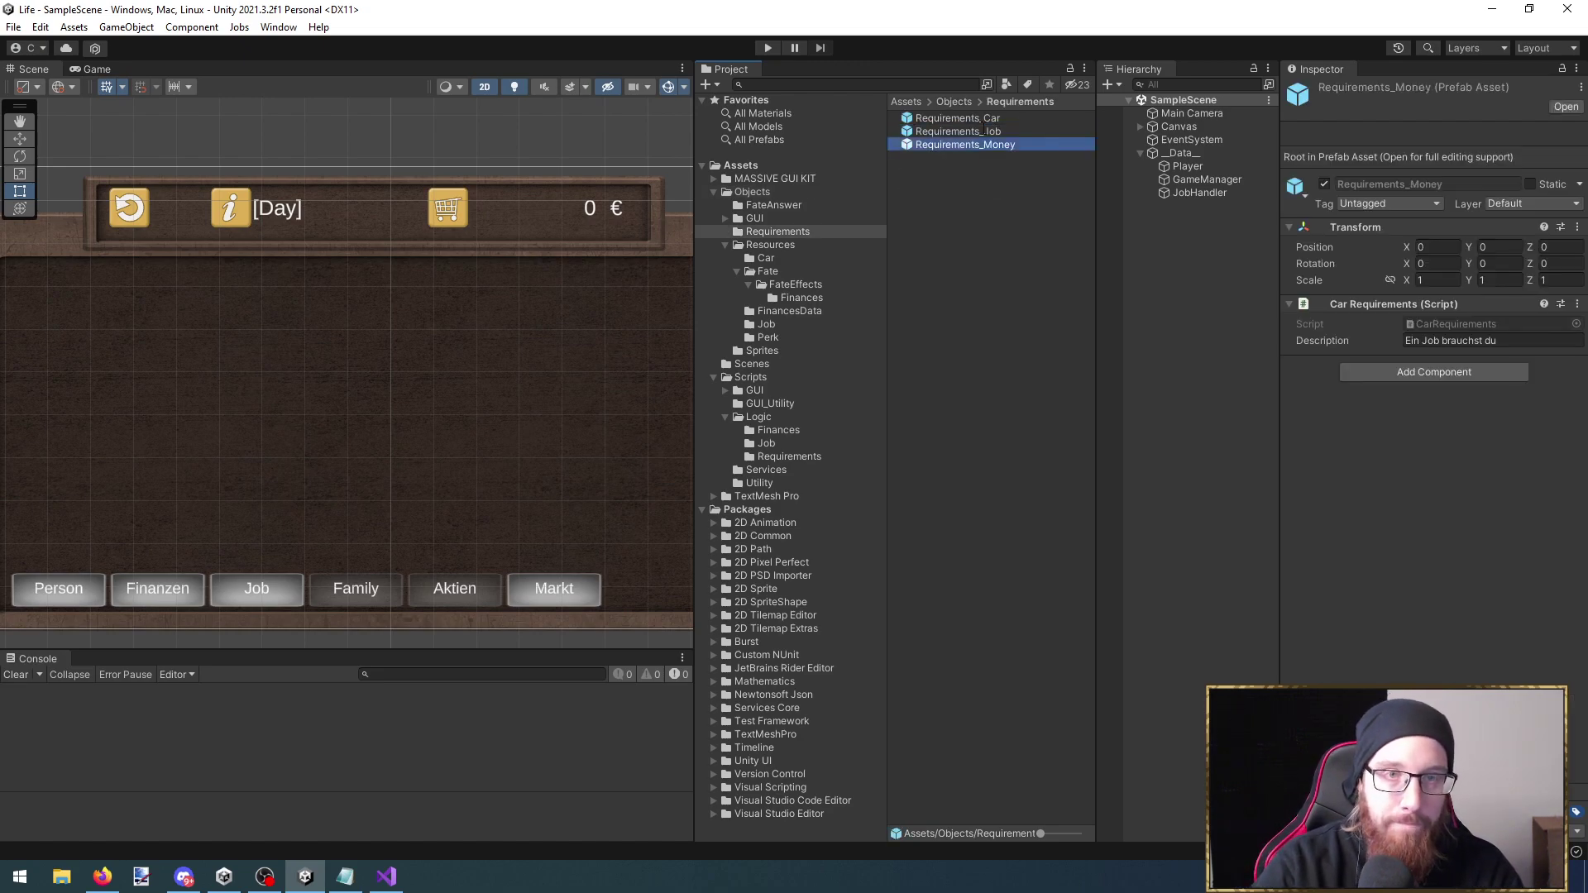
Open the Requirements_Money prefab and create a C# script named MoneyRequirements in the folder holding its CarRequirements script
{"action": "double_click", "coordinate": [1038, 146]}
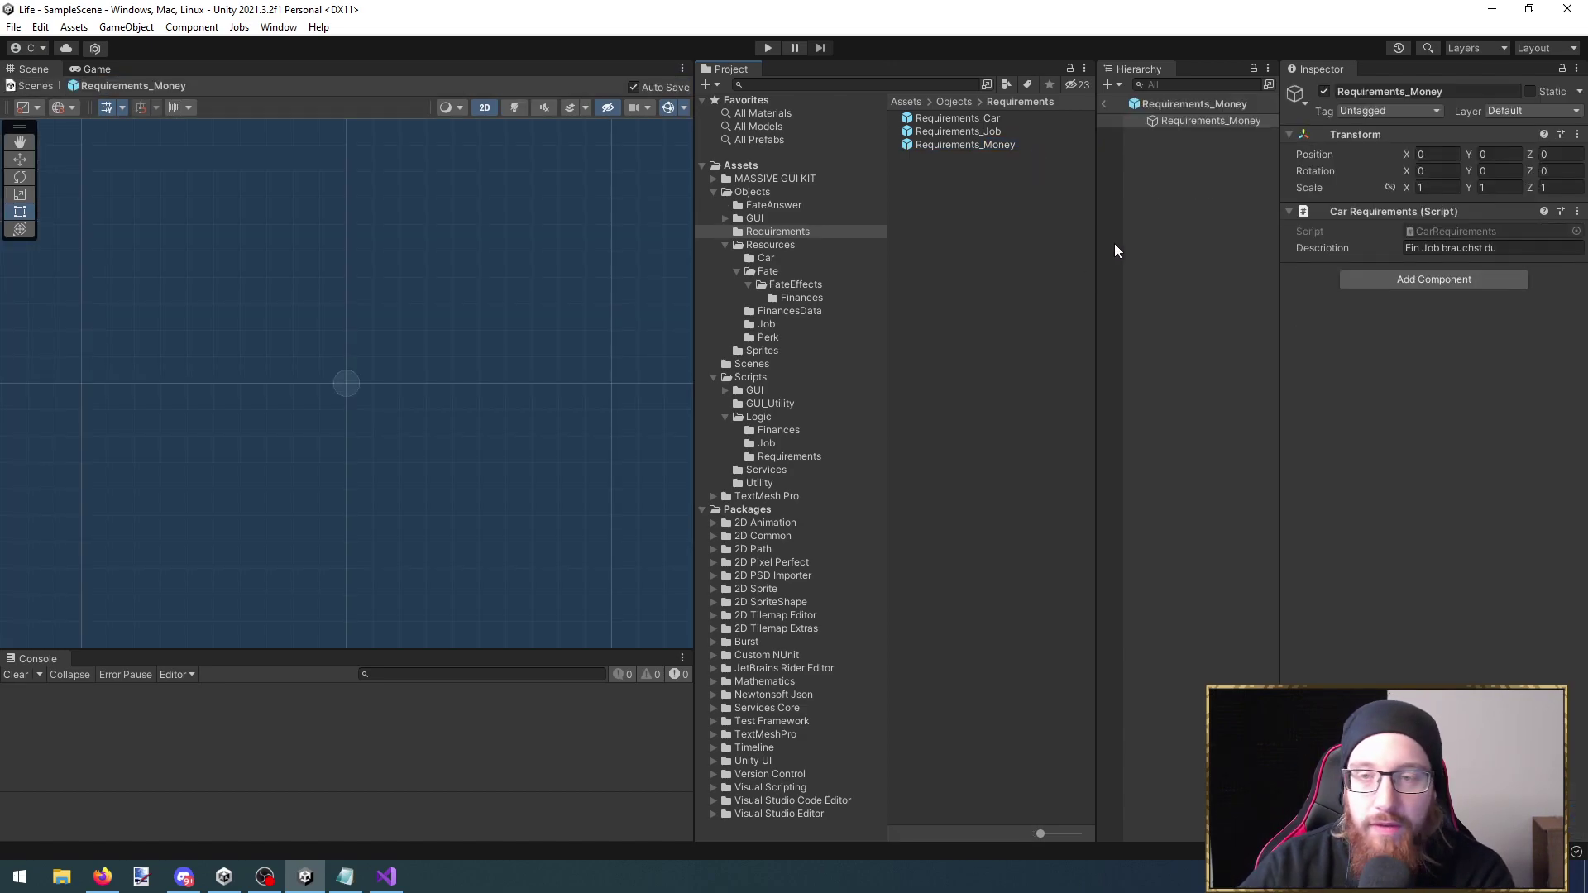
{"action": "left_click", "coordinate": [1447, 231]}
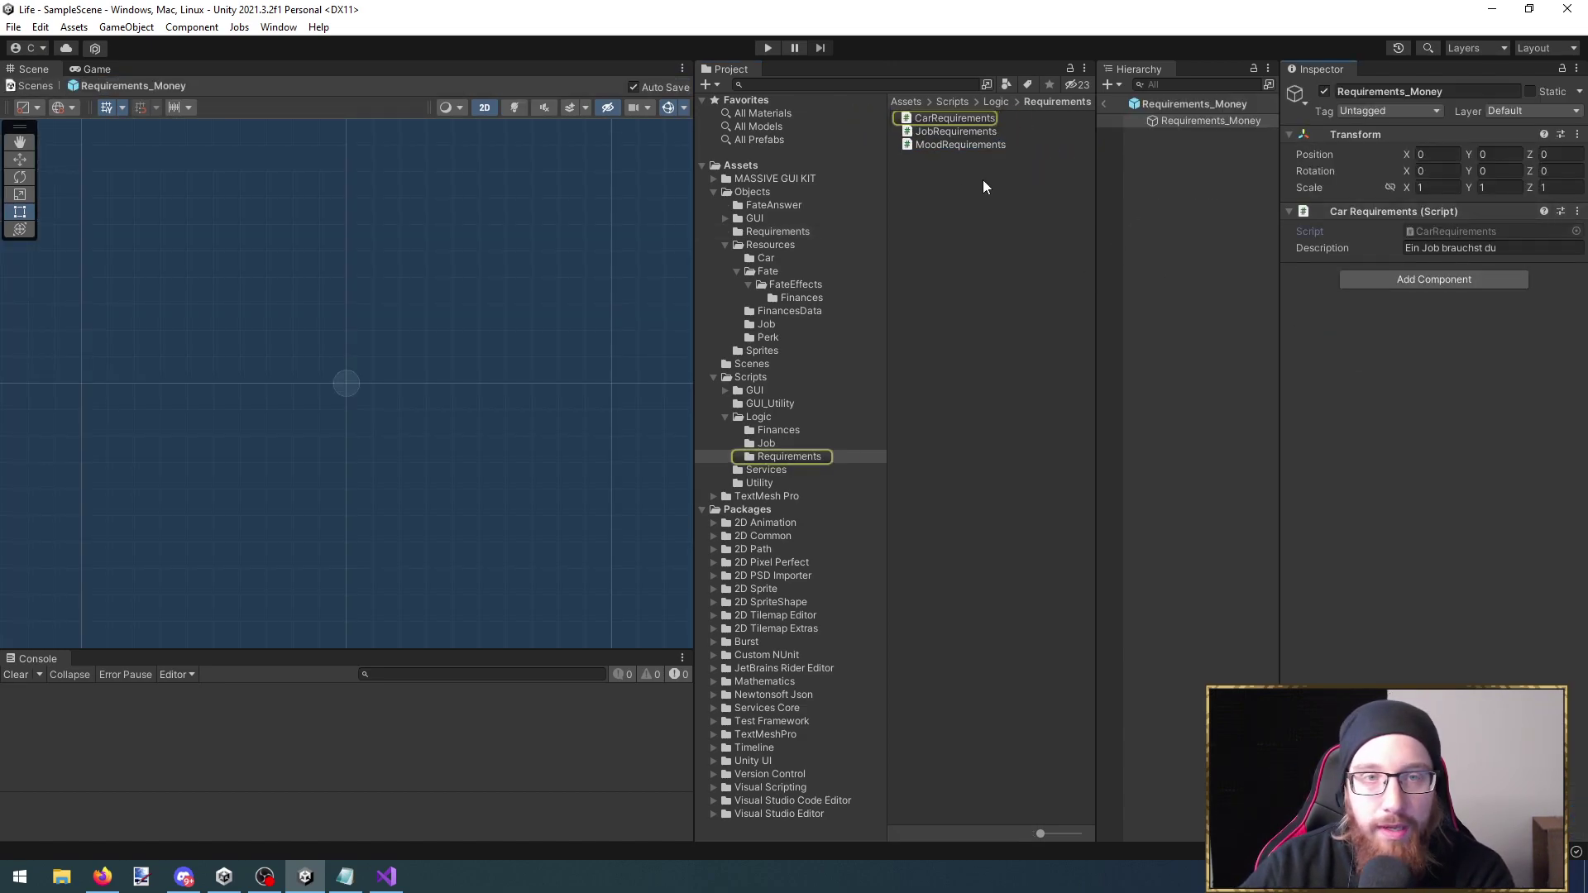
{"action": "right_click", "coordinate": [960, 188]}
{"action": "mouse_move", "coordinate": [1005, 196]}
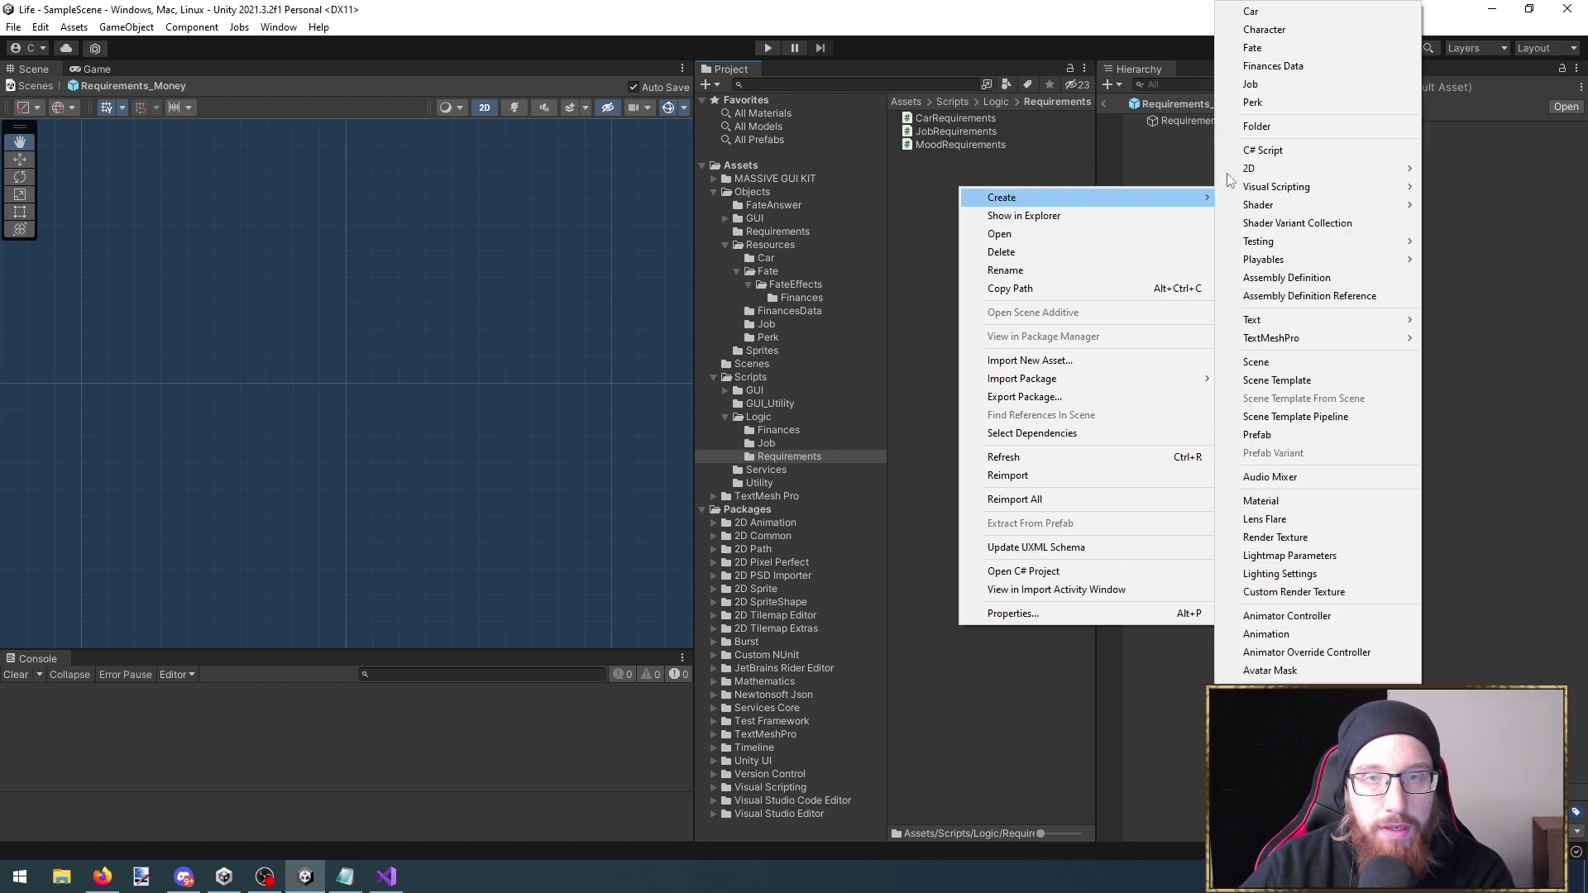
{"action": "left_click", "coordinate": [1295, 151]}
{"action": "type", "text": "MoneyRe"}
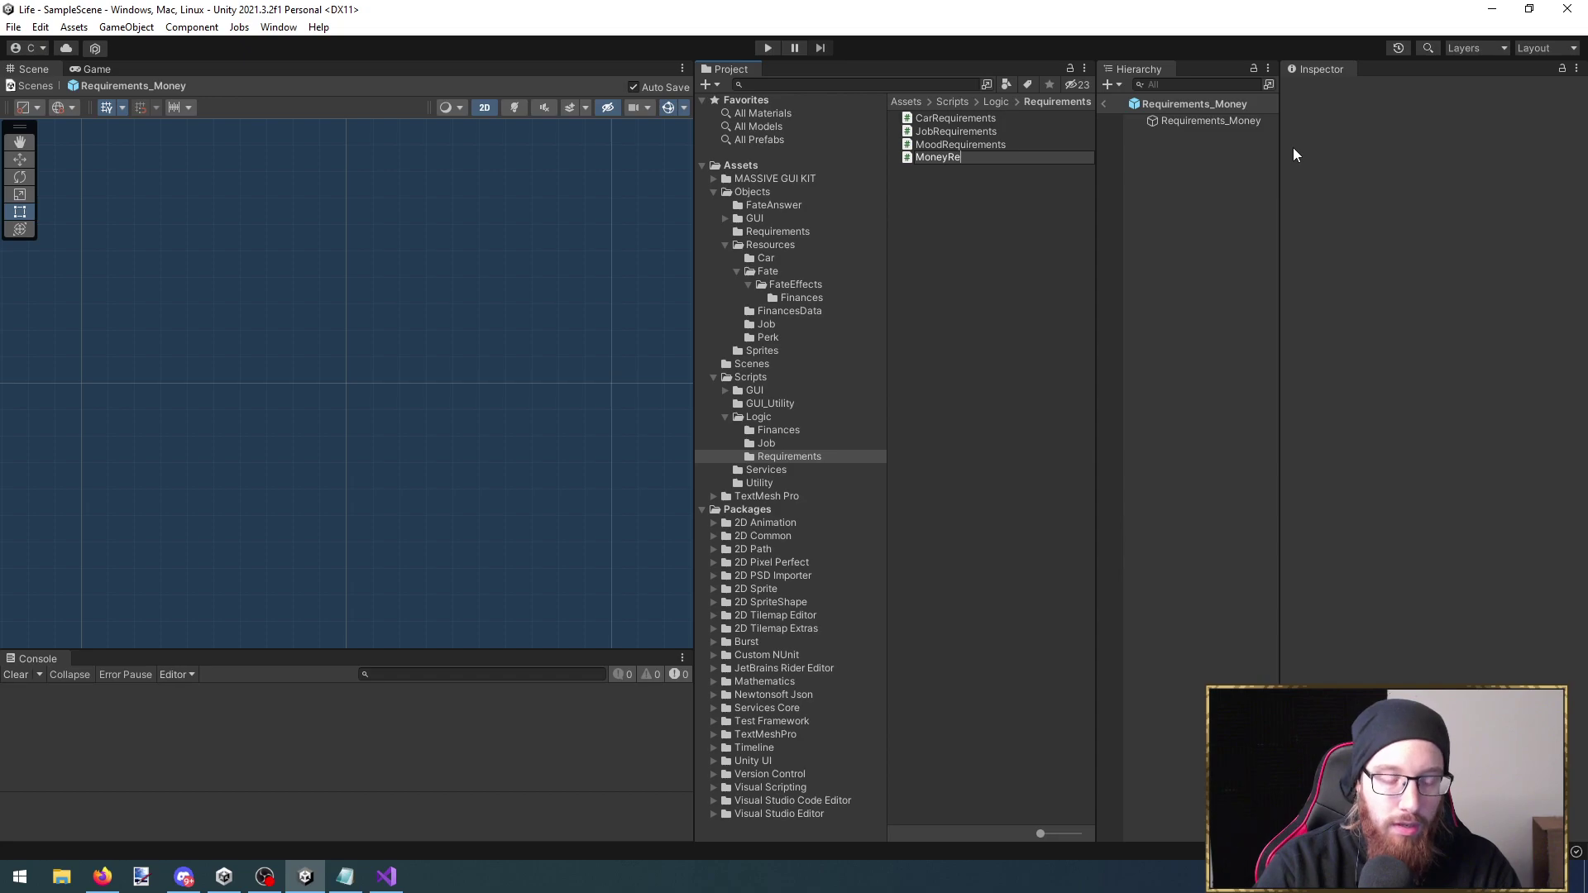
{"action": "type", "text": "quirements"}
{"action": "key", "text": "Return"}
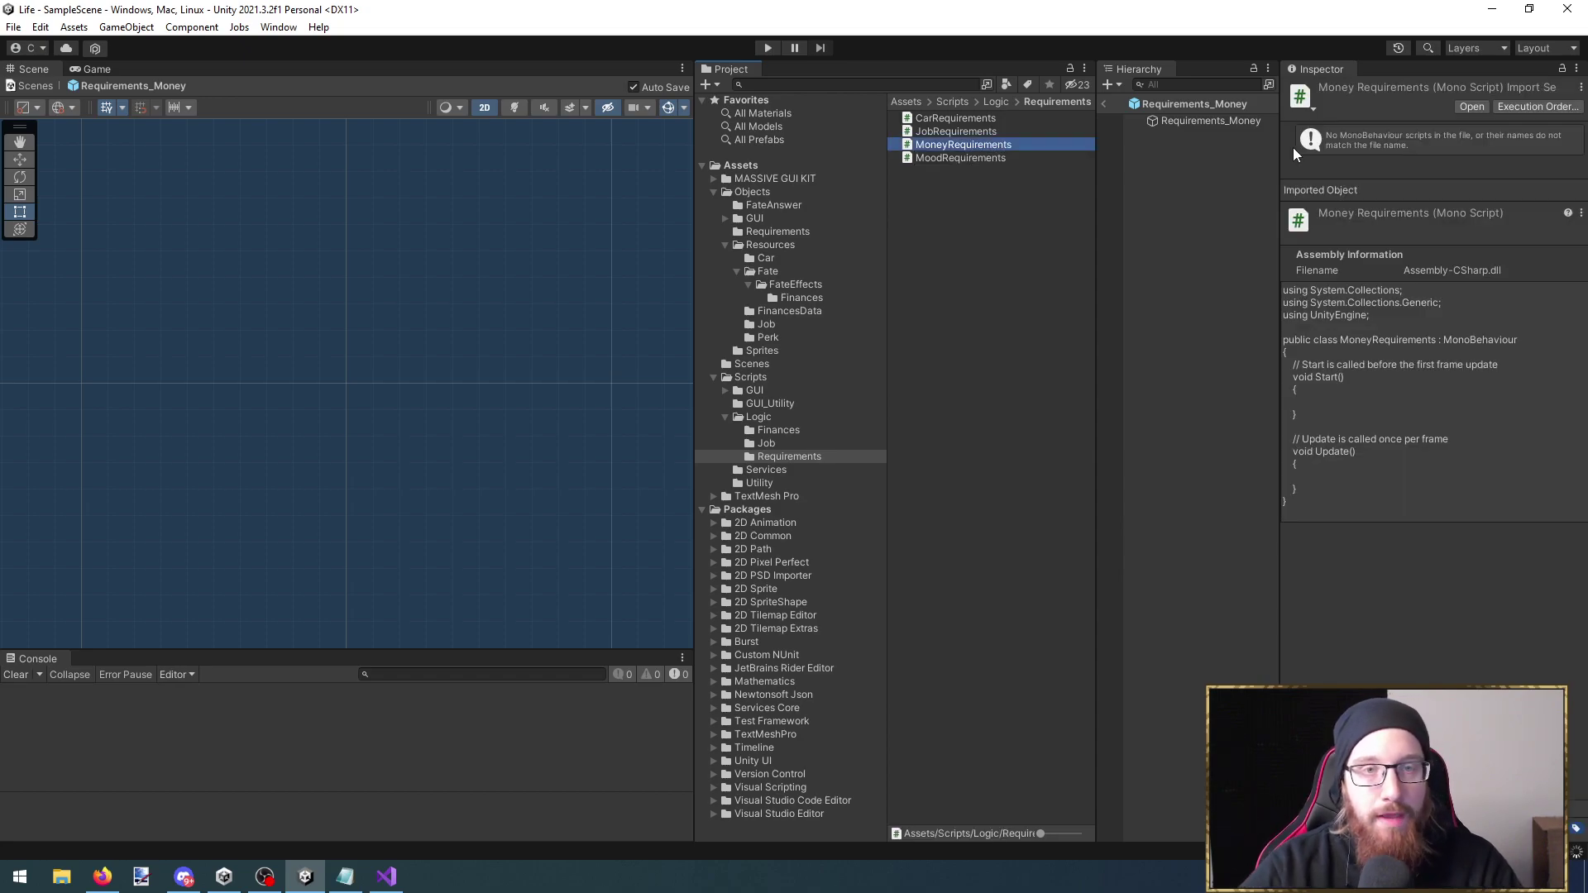
Open the MoneyRequirements script in the code editor and remove its default Start and Update methods with their comments
{"action": "key", "text": "Return"}
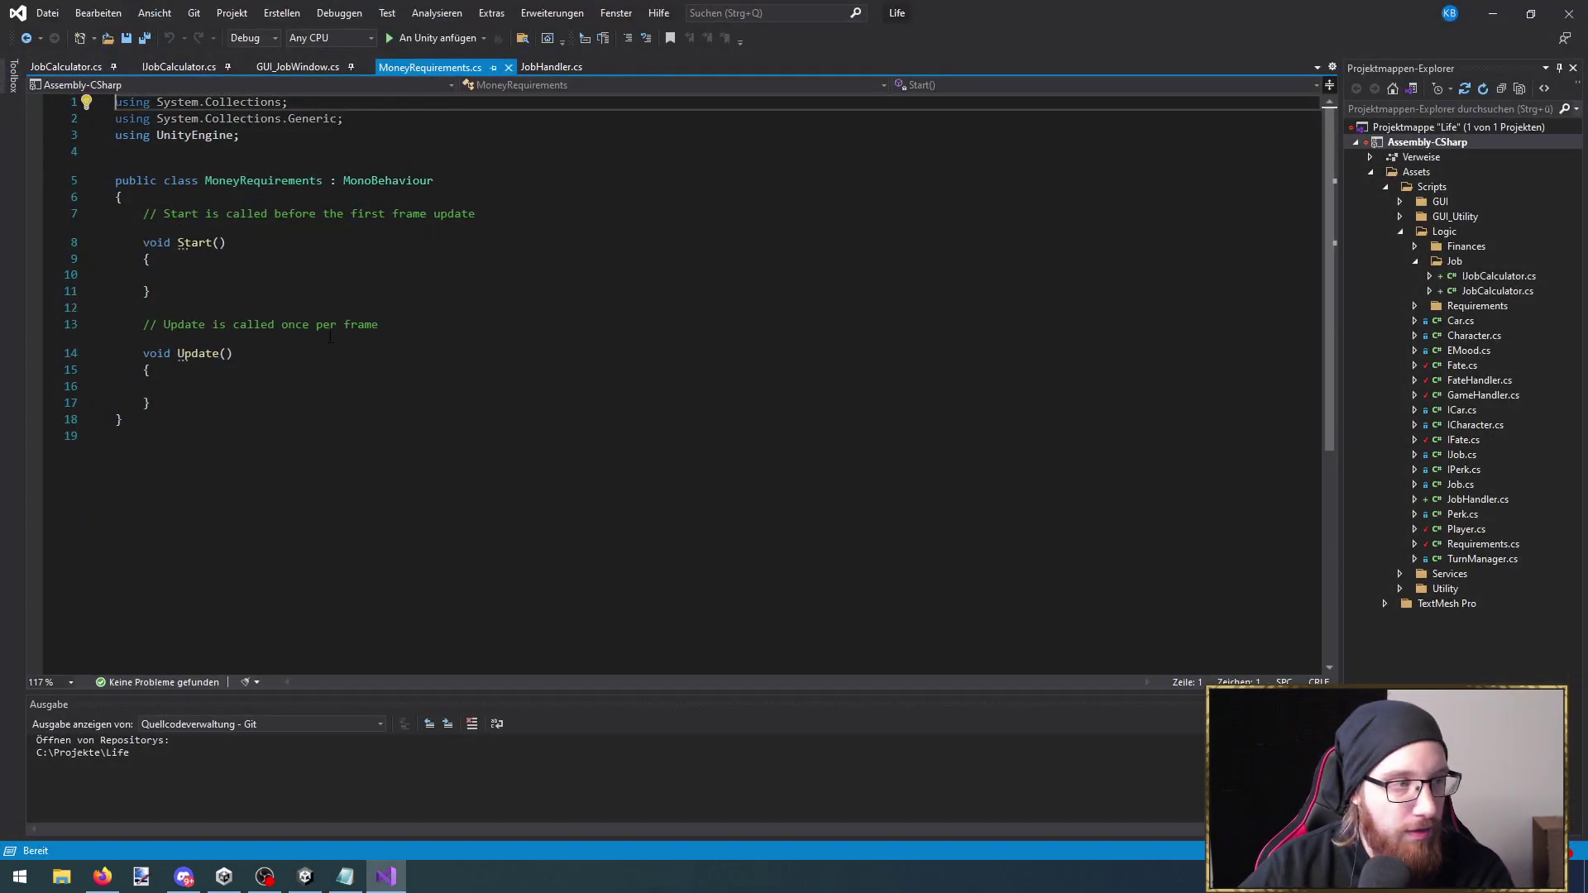
{"action": "left_click_drag", "start_coordinate": [182, 404], "coordinate": [116, 213]}
{"action": "key", "text": "Delete"}
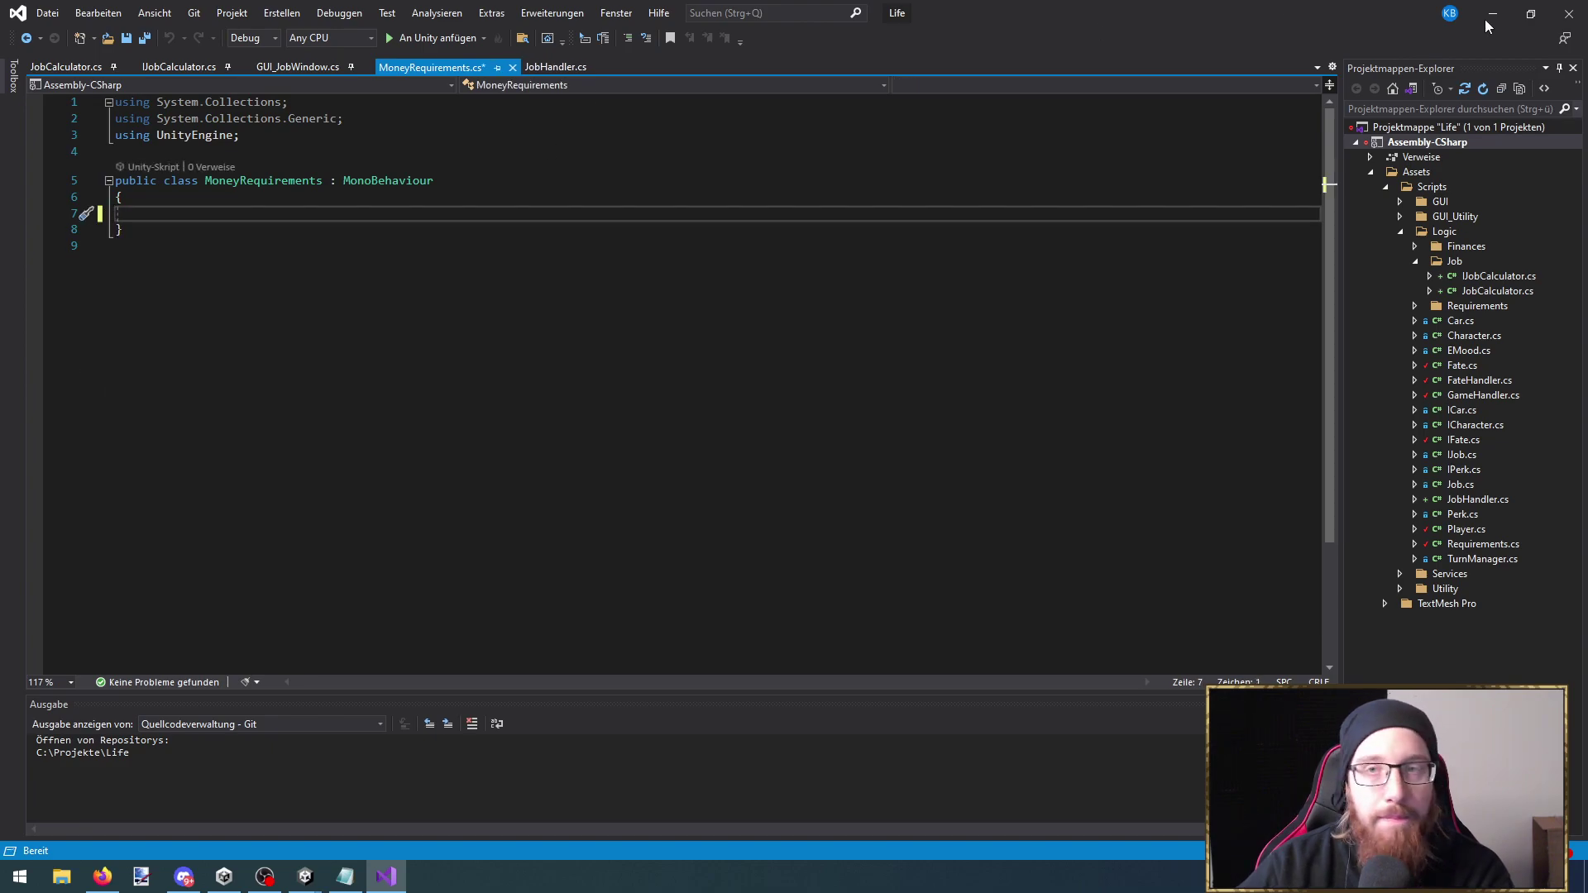
Change the base class of MoneyRequirements from MonoBehaviour to Requirements, copying the class name from the CarRequirements script
{"action": "left_click", "coordinate": [1478, 21]}
{"action": "double_click", "coordinate": [971, 122]}
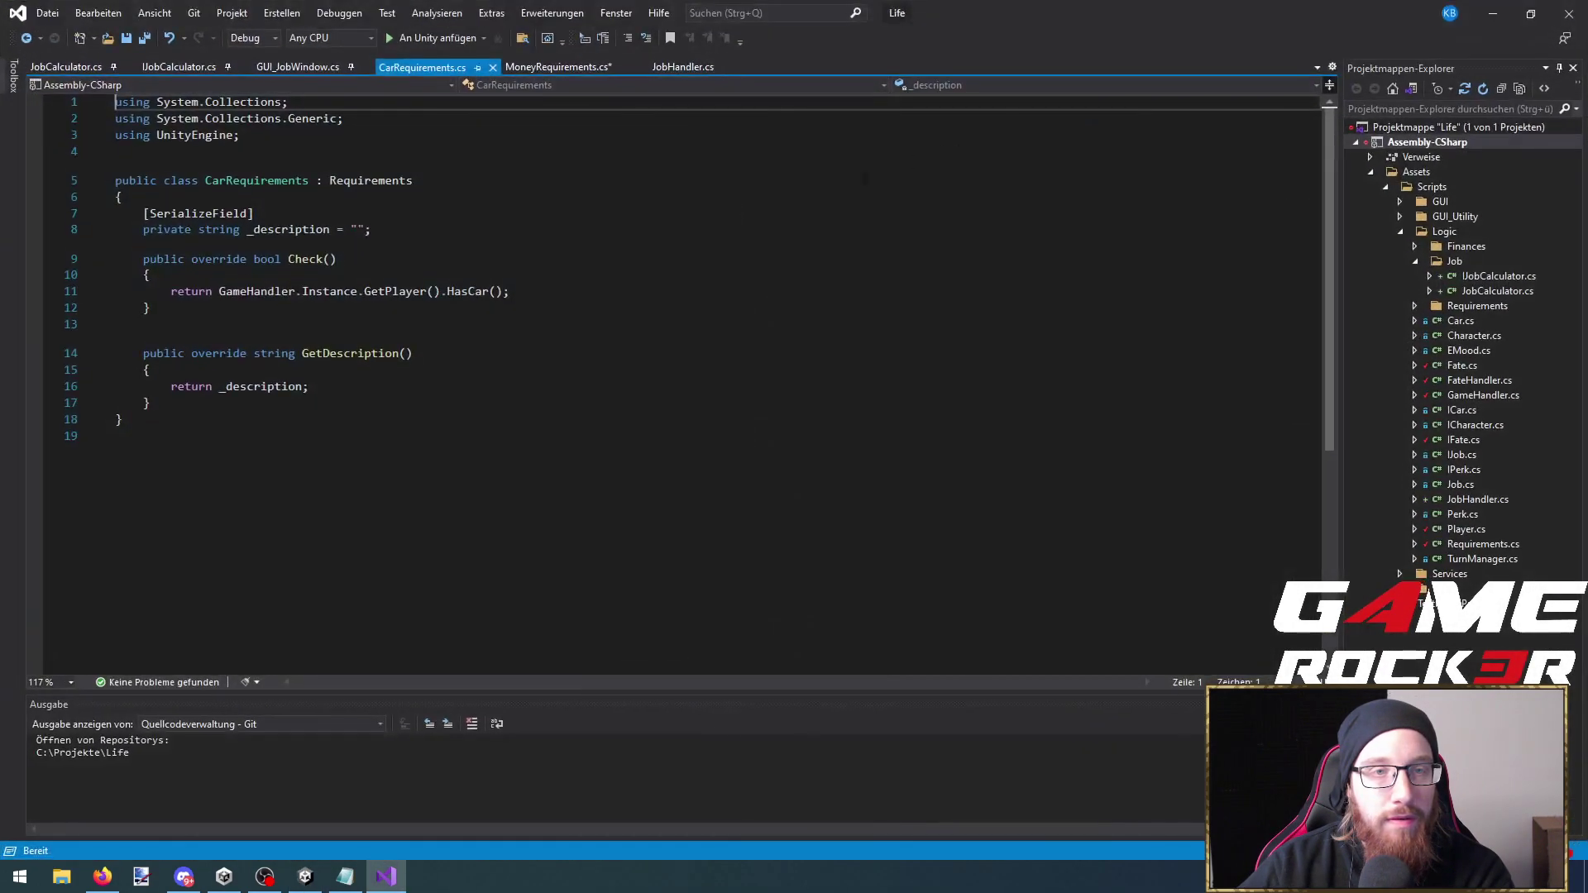
{"action": "double_click", "coordinate": [404, 184]}
{"action": "key", "text": "ctrl+c"}
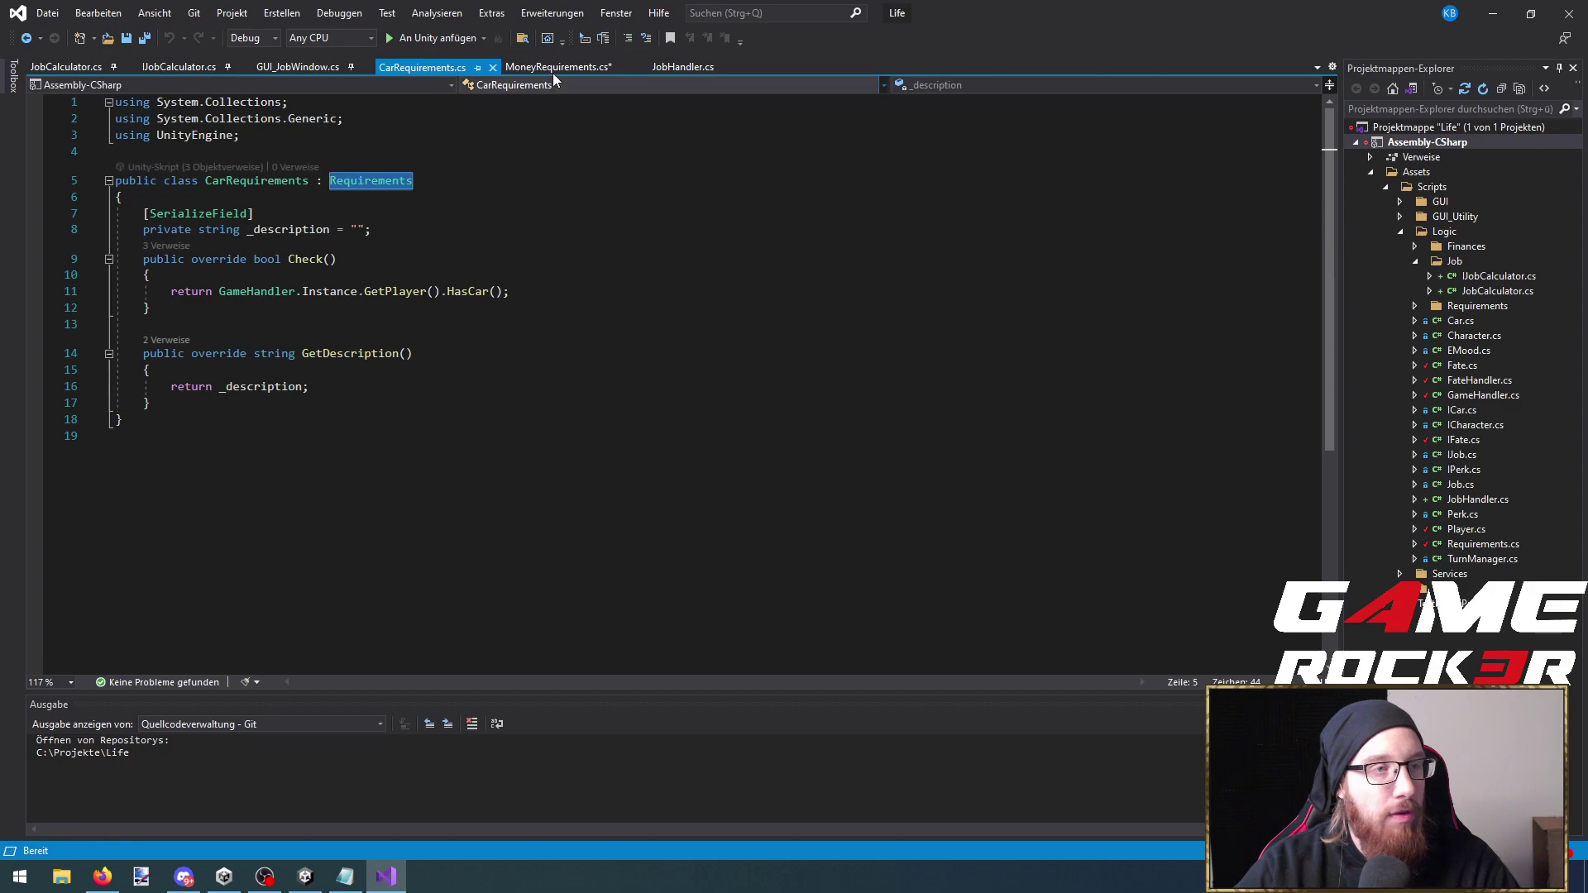
{"action": "key", "text": "ctrl+Tab"}
{"action": "double_click", "coordinate": [388, 180]}
{"action": "key", "text": "ctrl+v"}
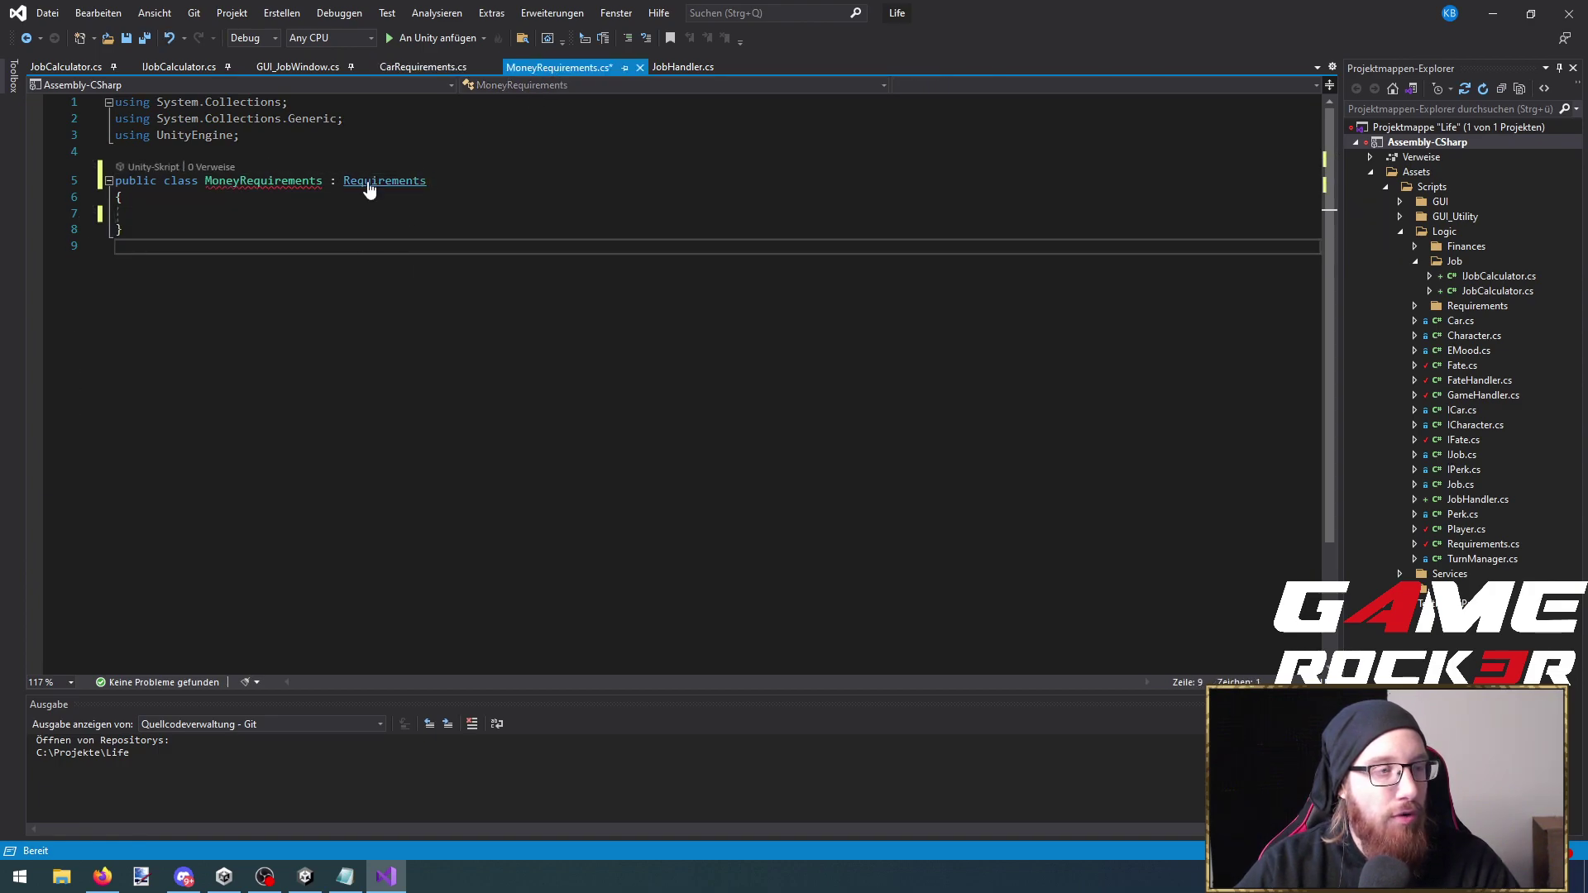
Check the abstract Requirements class, generate its Check and GetDescription overrides in MoneyRequirements and save the script
{"action": "left_click", "coordinate": [364, 183], "text": "ctrl"}
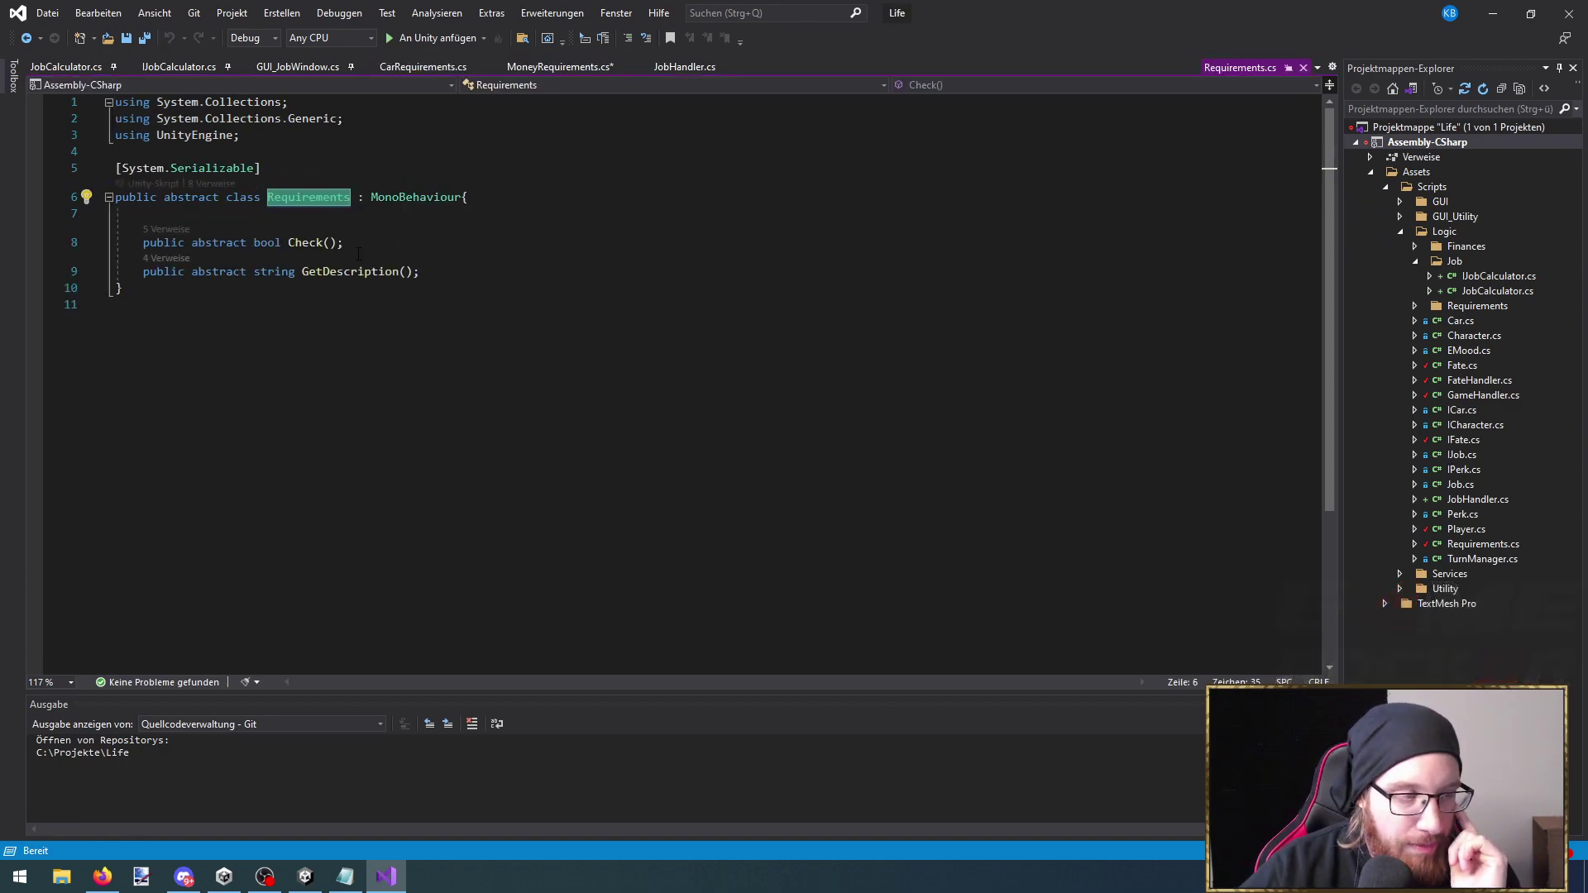
{"action": "left_click", "coordinate": [315, 242]}
{"action": "left_click", "coordinate": [394, 271]}
{"action": "key", "text": "Down"}
{"action": "key", "text": "Down"}
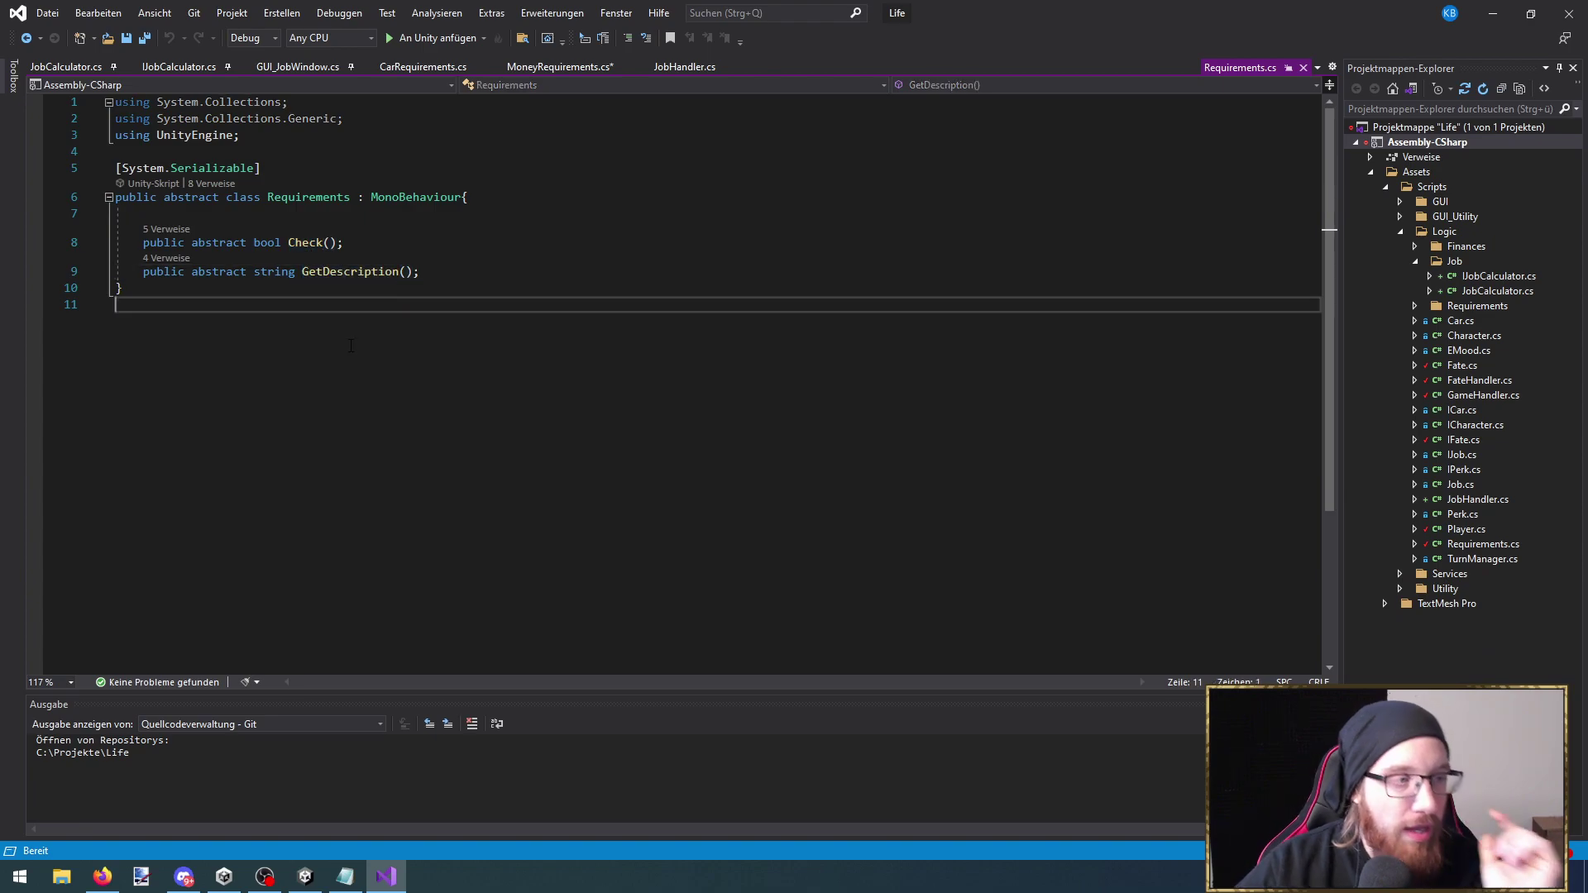
{"action": "key", "text": "ctrl+Tab"}
{"action": "key", "text": "ctrl+period"}
{"action": "left_click", "coordinate": [282, 183]}
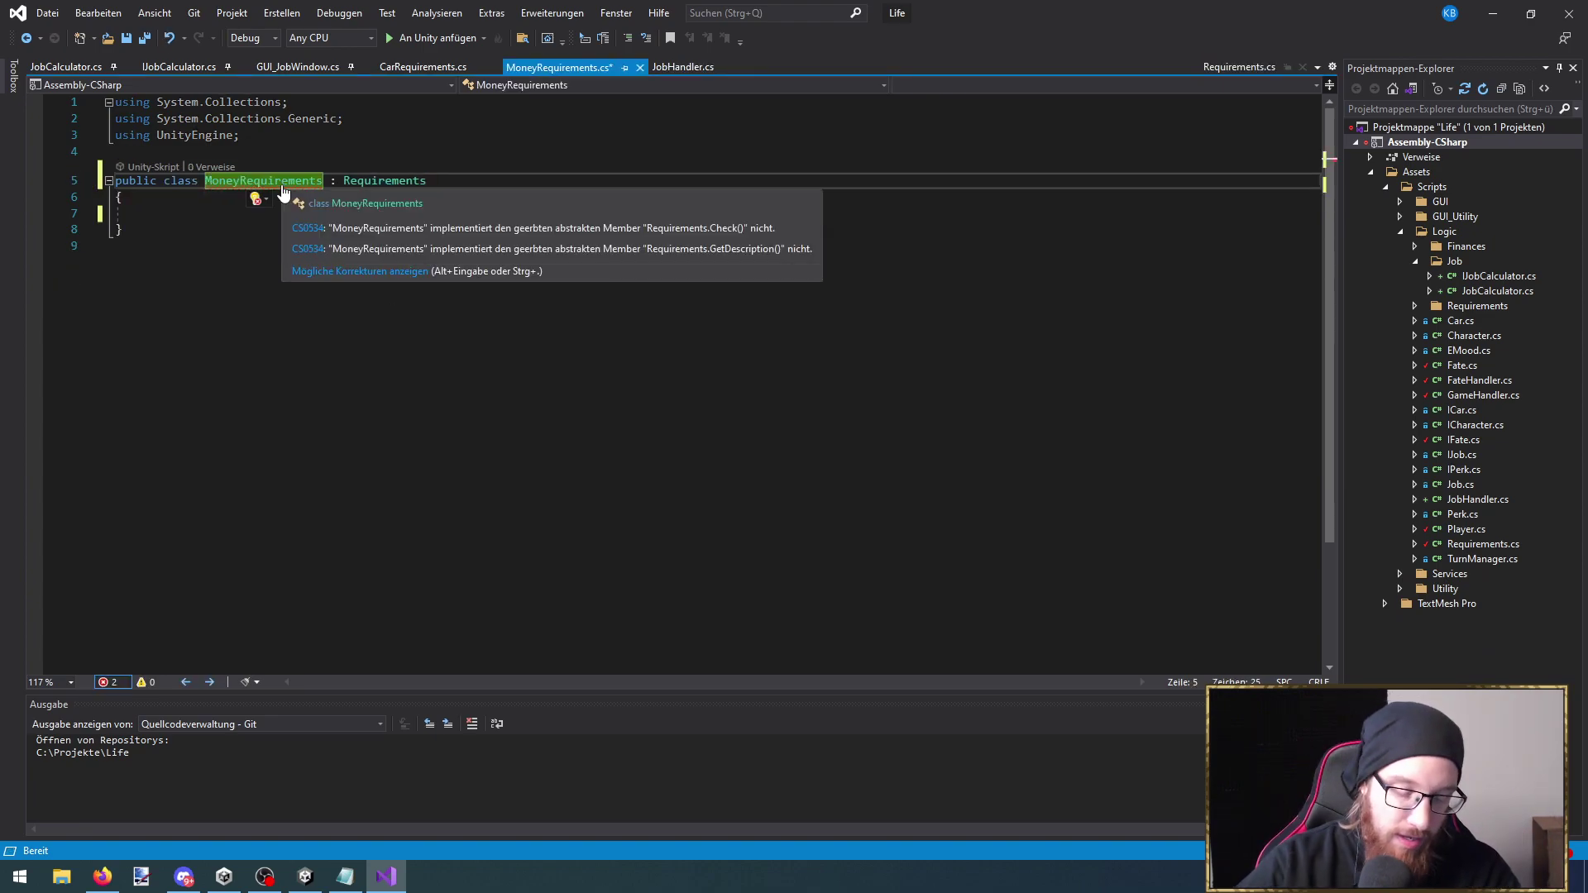
{"action": "key", "text": "ctrl+period"}
{"action": "key", "text": "Return"}
{"action": "key", "text": "ctrl+s"}
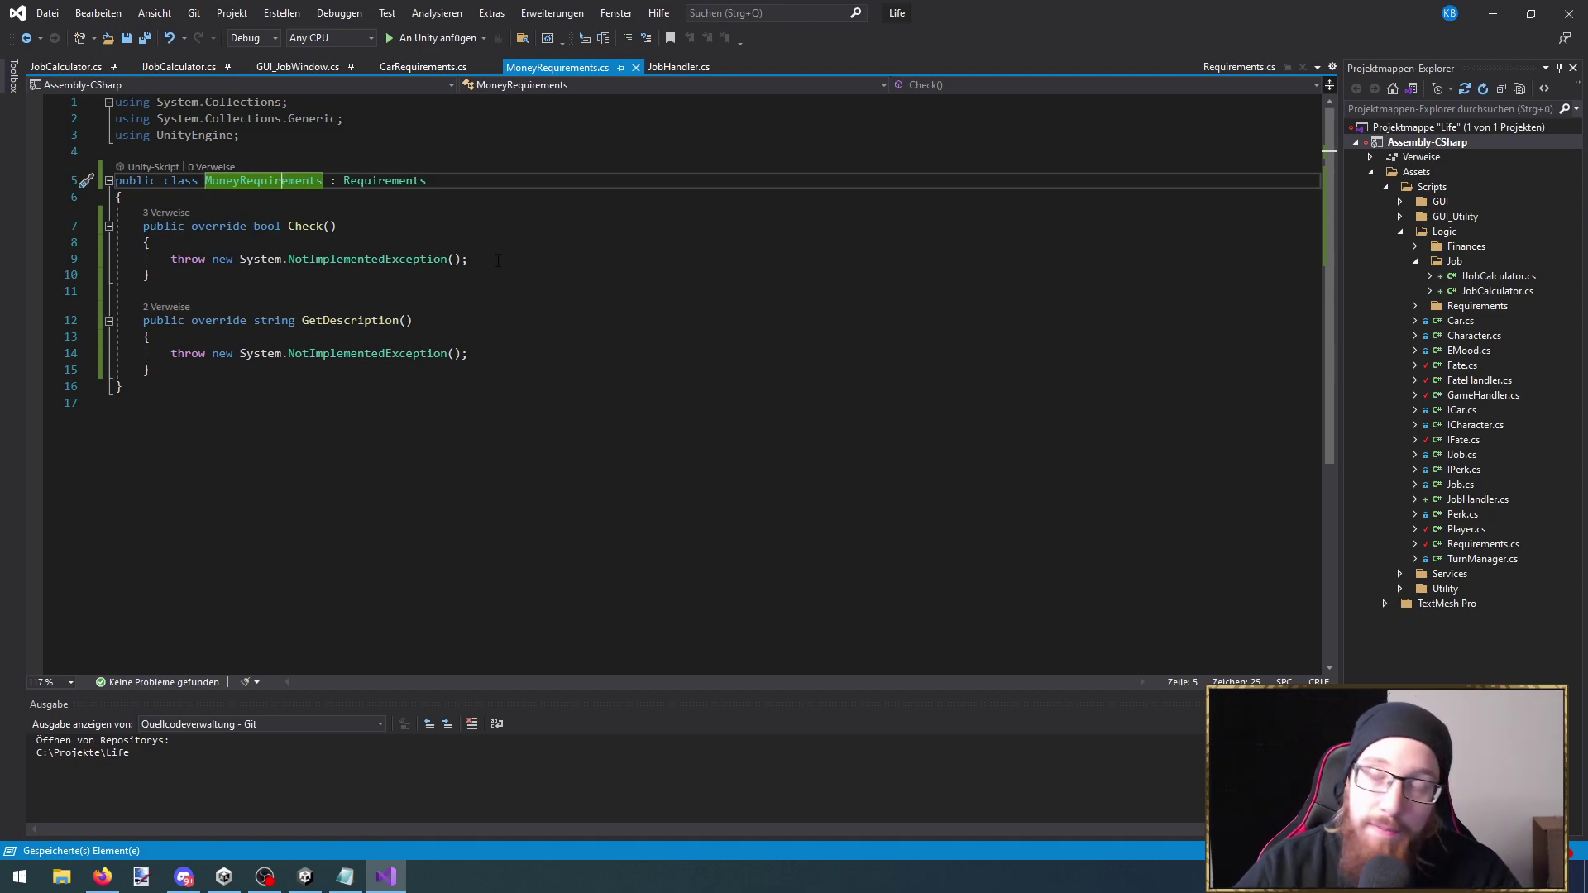
Add a serialized private FinancesData field _money = default above the Check method and save the script
{"action": "left_click", "coordinate": [217, 226]}
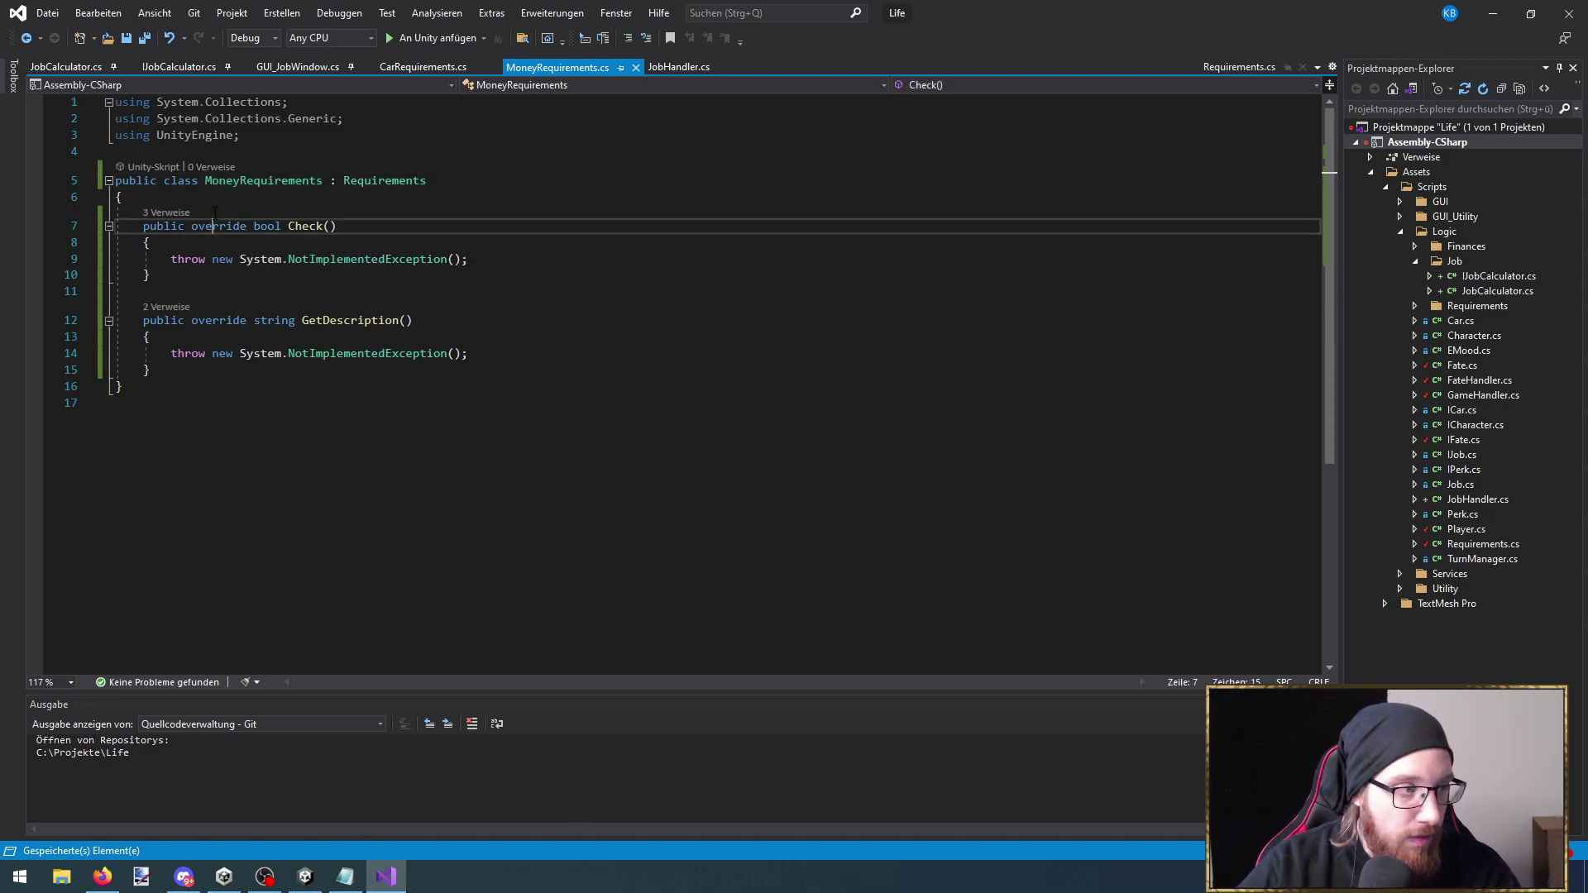
{"action": "left_click", "coordinate": [215, 214]}
{"action": "key", "text": "Return"}
{"action": "type", "text": "[SerializeField]"}
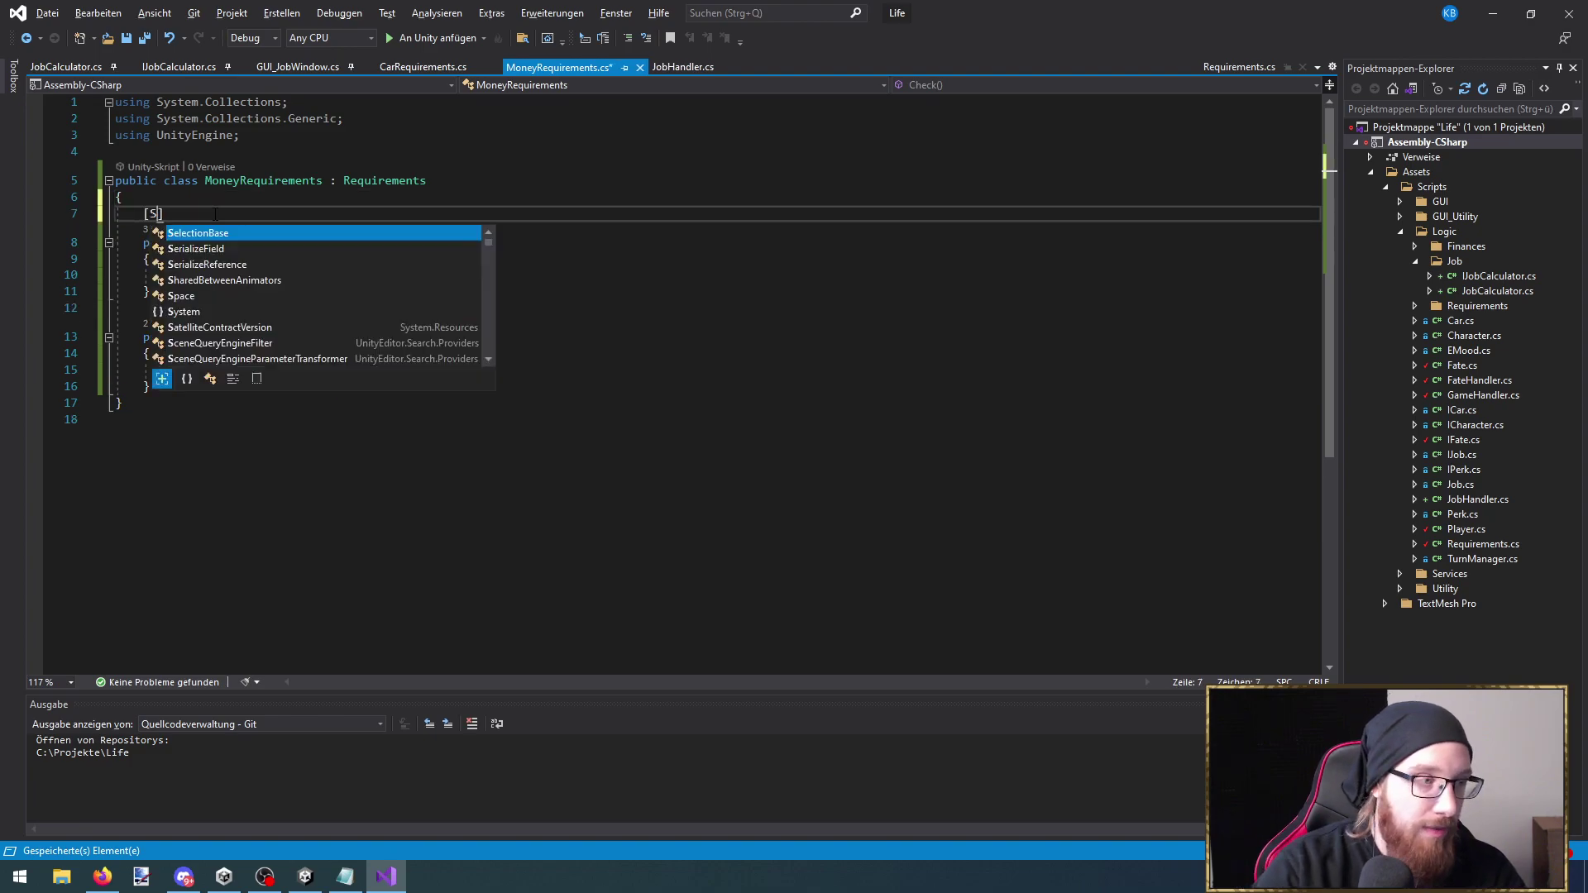
{"action": "key", "text": "Return"}
{"action": "type", "text": "private "}
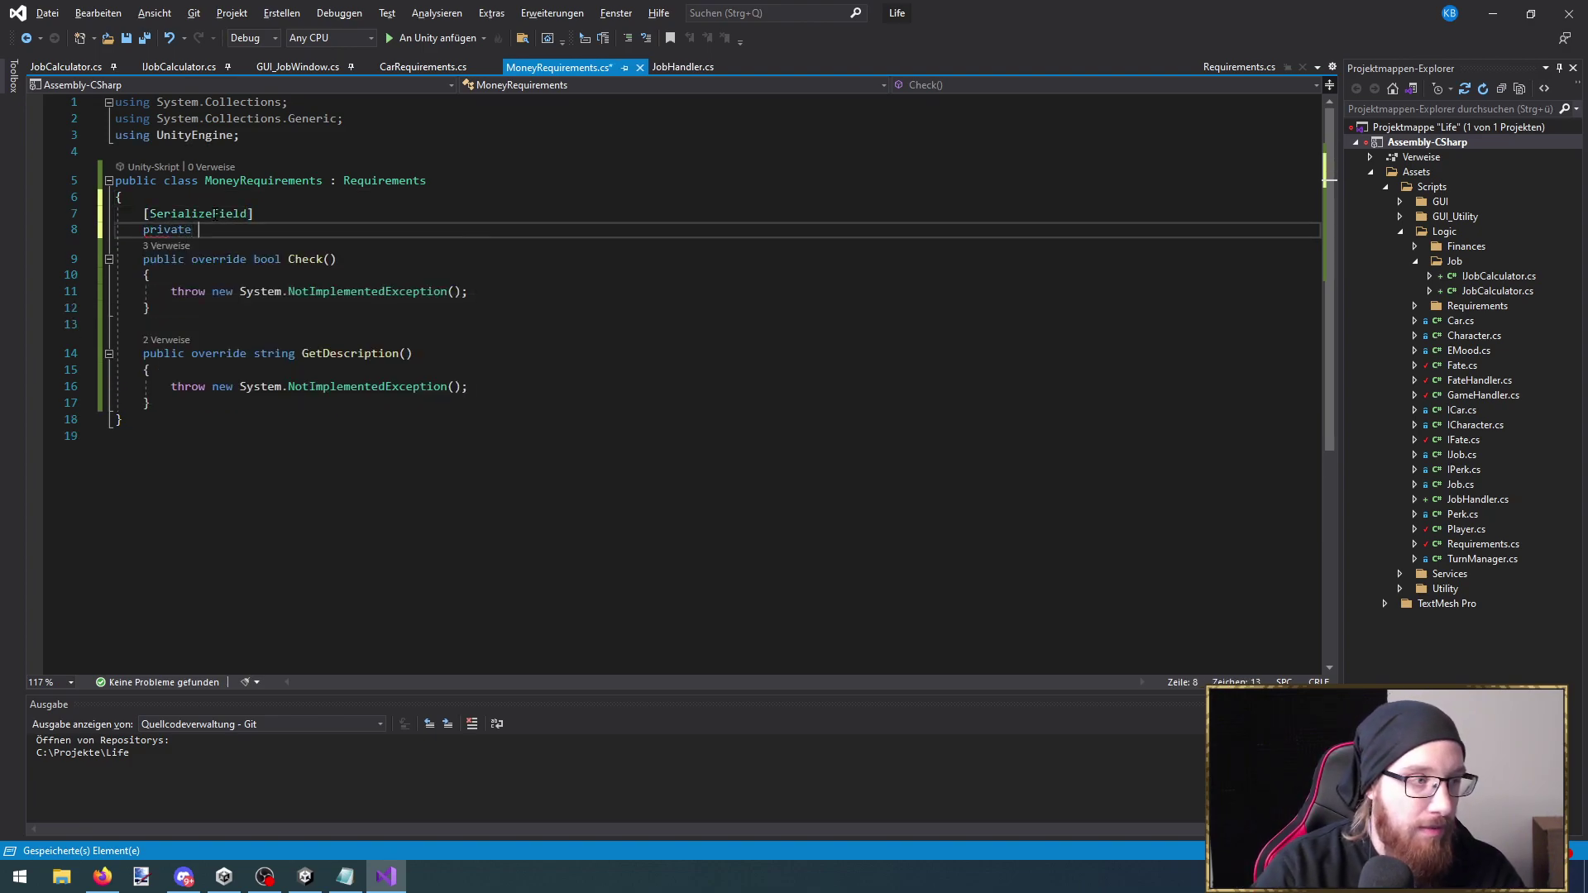
{"action": "type", "text": "FinancesD"}
{"action": "key", "text": "Tab"}
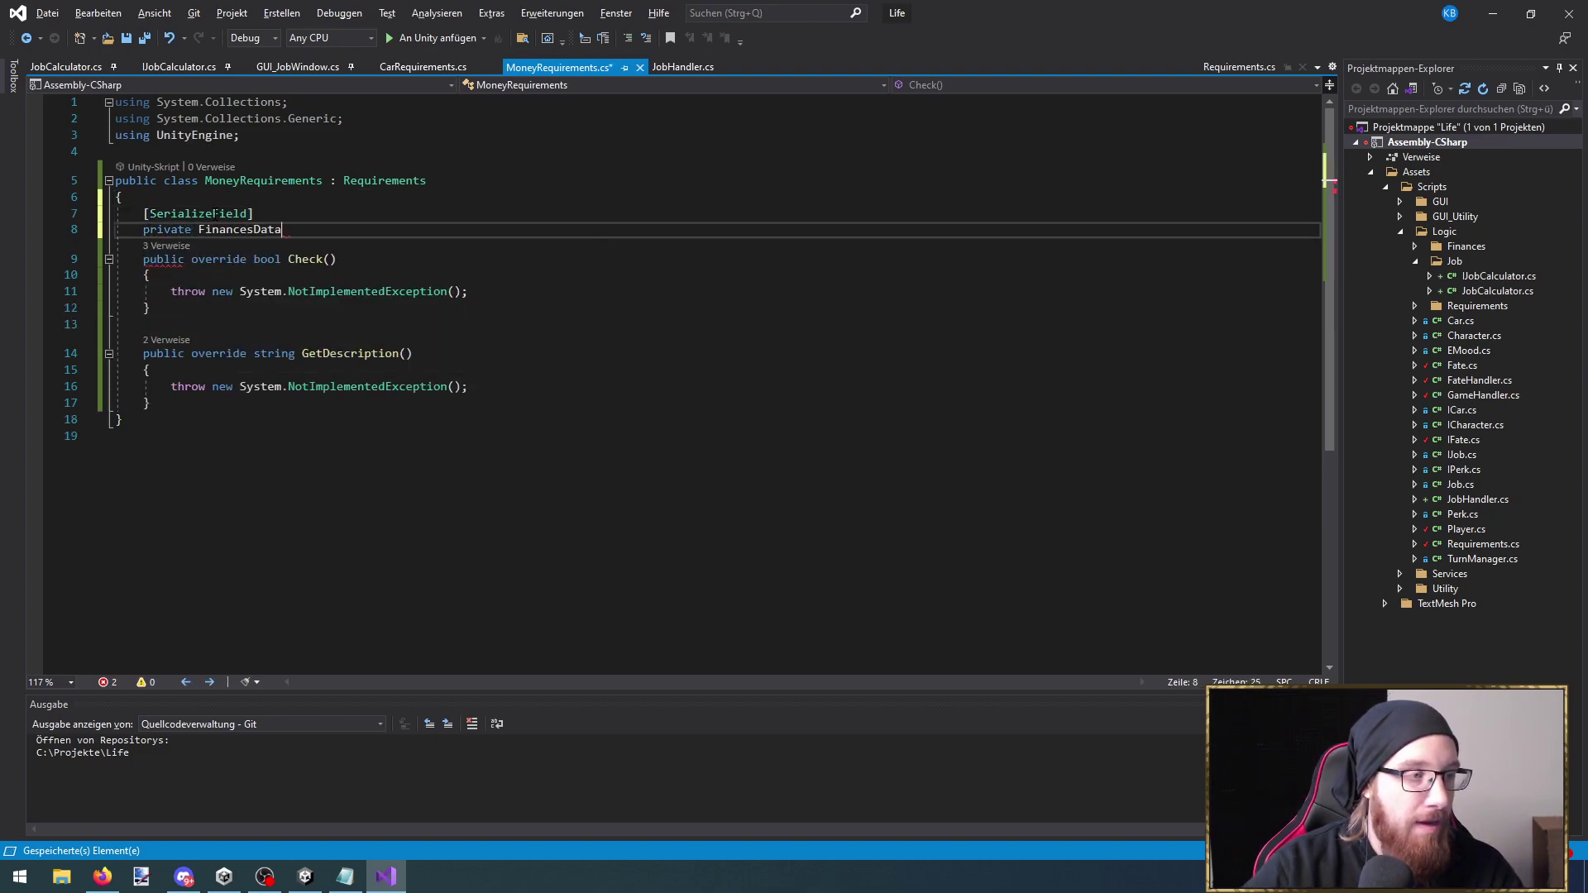
{"action": "type", "text": "_d"}
{"action": "key", "text": "BackSpace"}
{"action": "type", "text": "mon"}
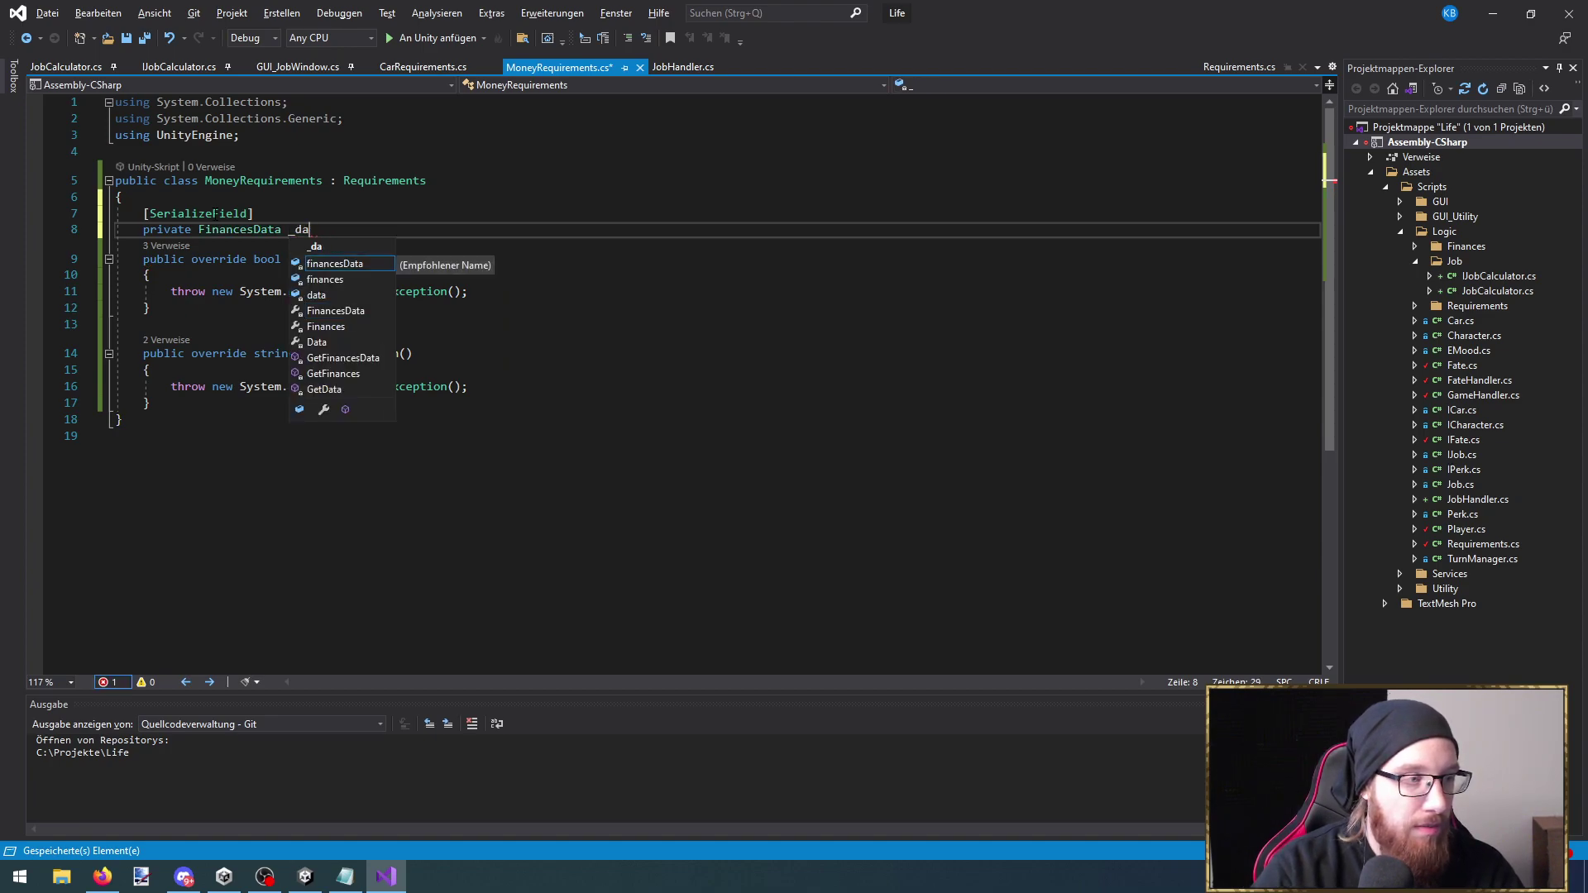
{"action": "type", "text": "ey = default;"}
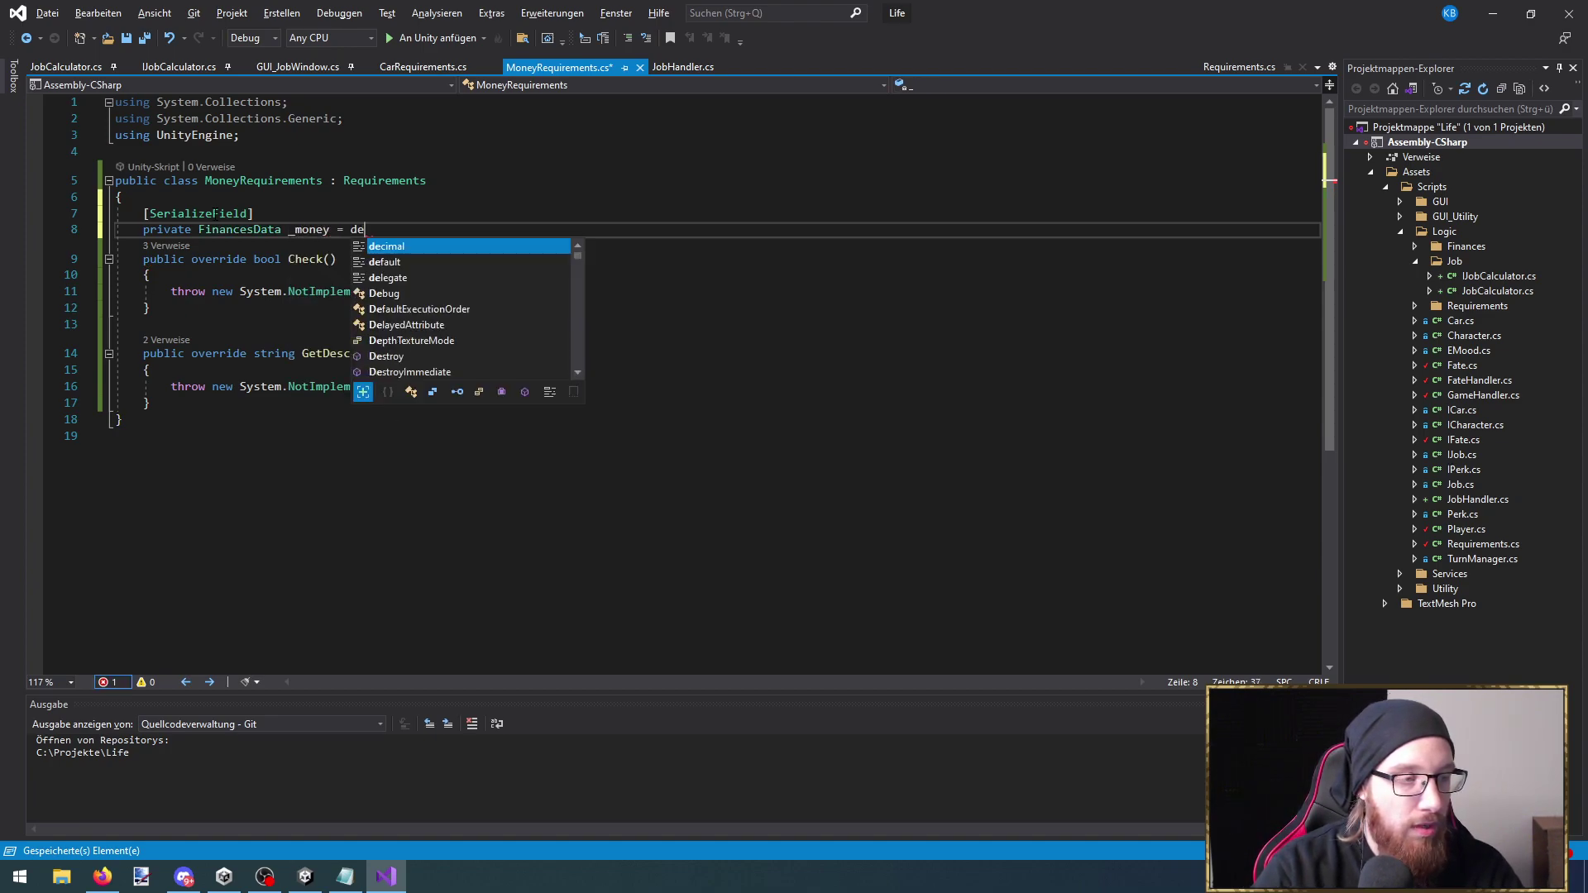
{"action": "key", "text": "ctrl+s"}
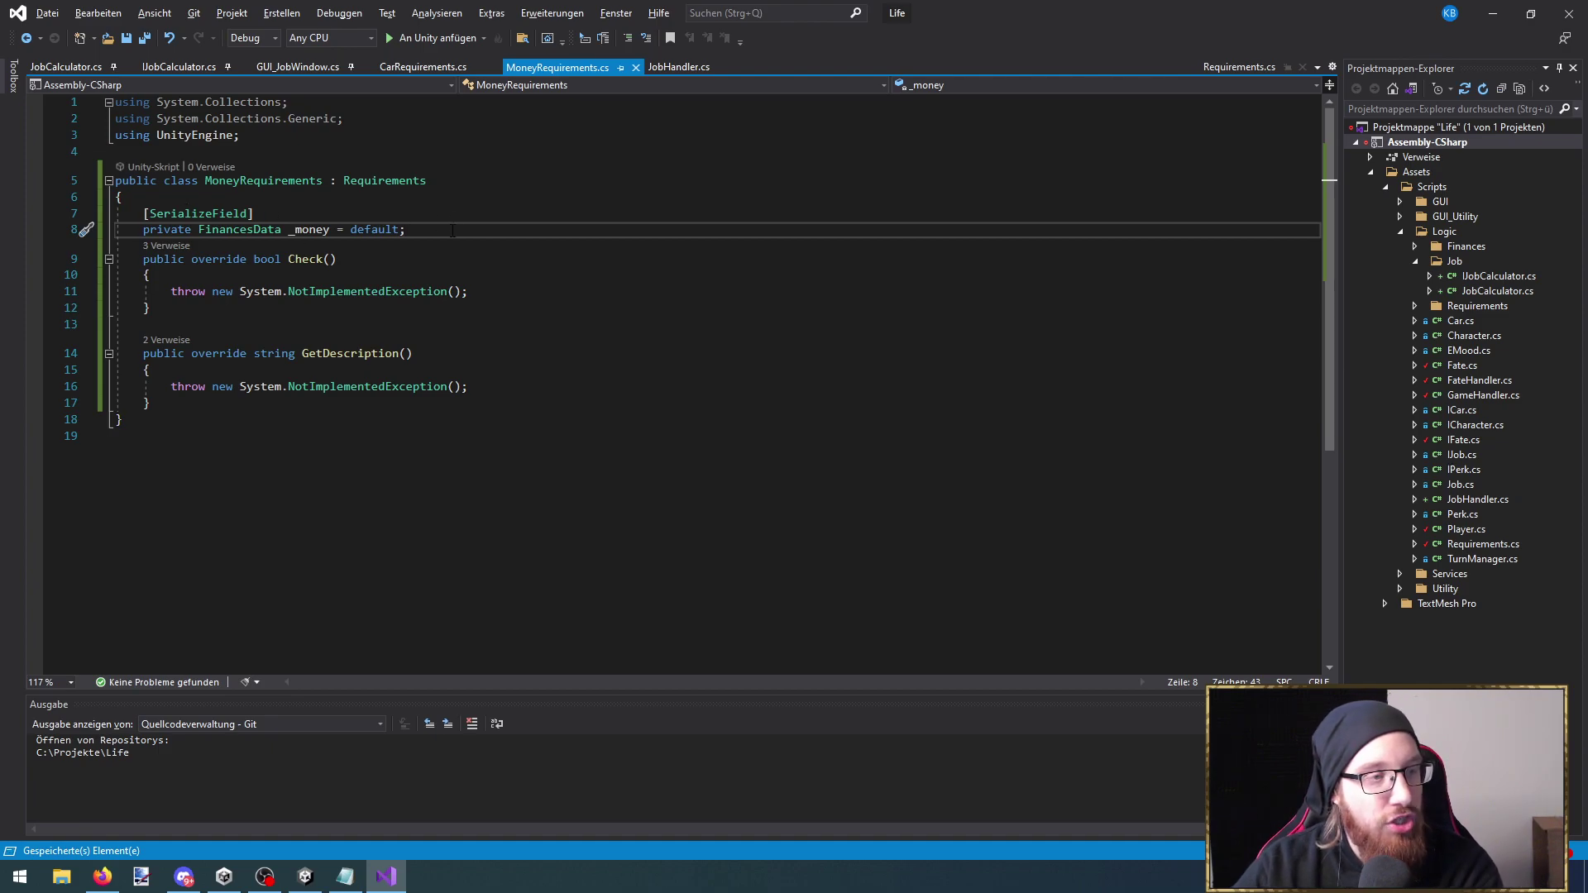
{"action": "key", "text": "Return"}
Replace the placeholder exception in the Check method with a reference to GameHandler
{"action": "left_click_drag", "start_coordinate": [468, 308], "coordinate": [170, 307]}
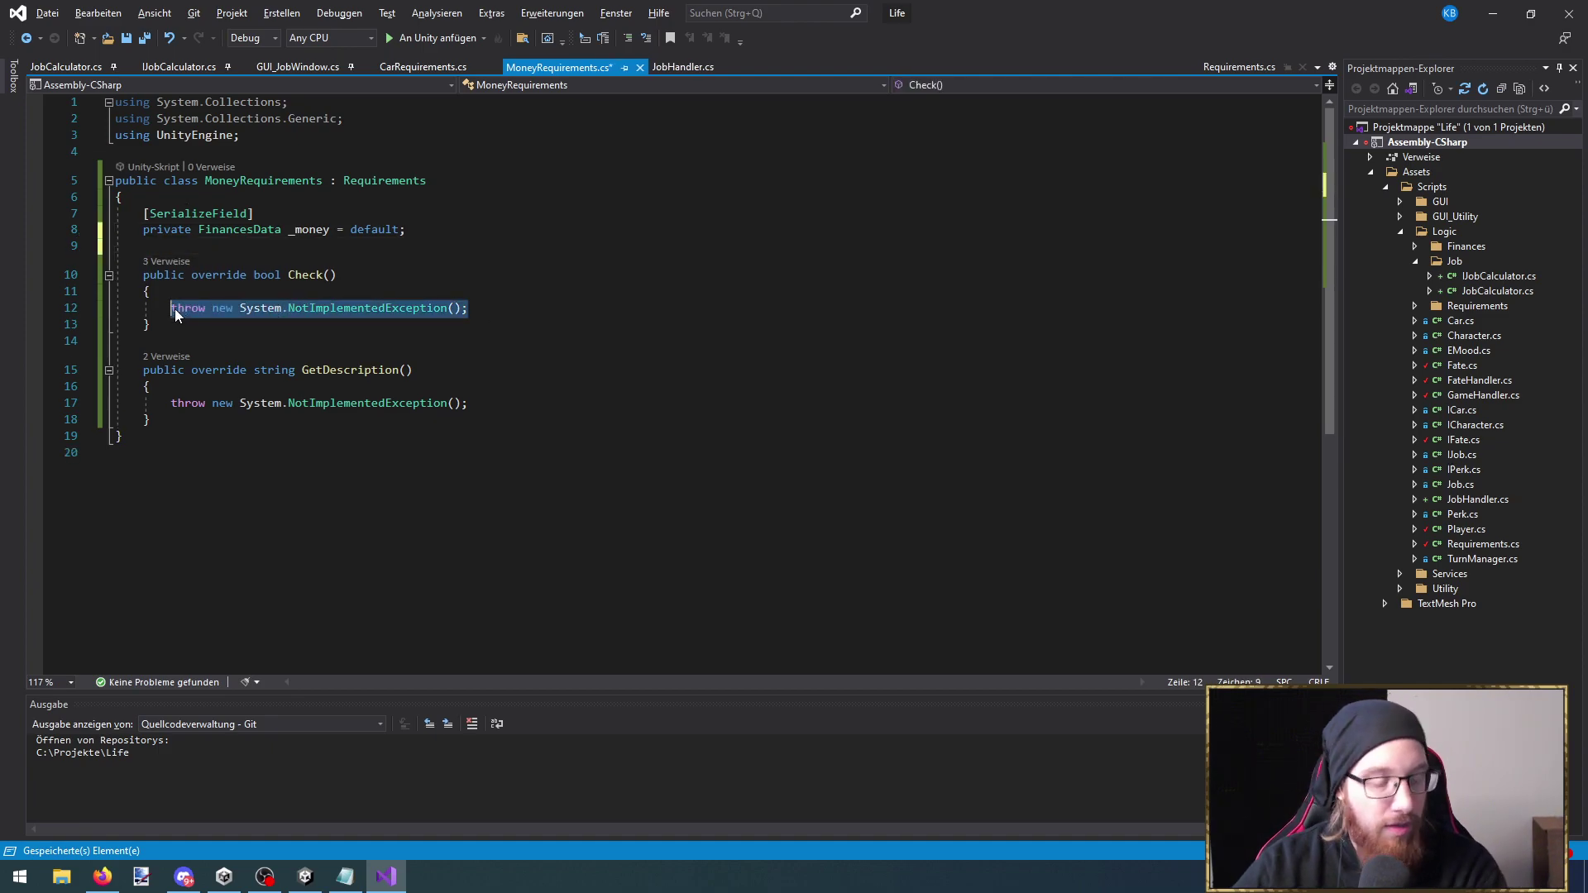
{"action": "type", "text": "if("}
{"action": "key", "text": "BackSpace"}
{"action": "key", "text": "BackSpace"}
{"action": "key", "text": "BackSpace"}
{"action": "key", "text": "Up"}
{"action": "key", "text": "Return"}
{"action": "type", "text": "Gamhan"}
{"action": "key", "text": "Return"}
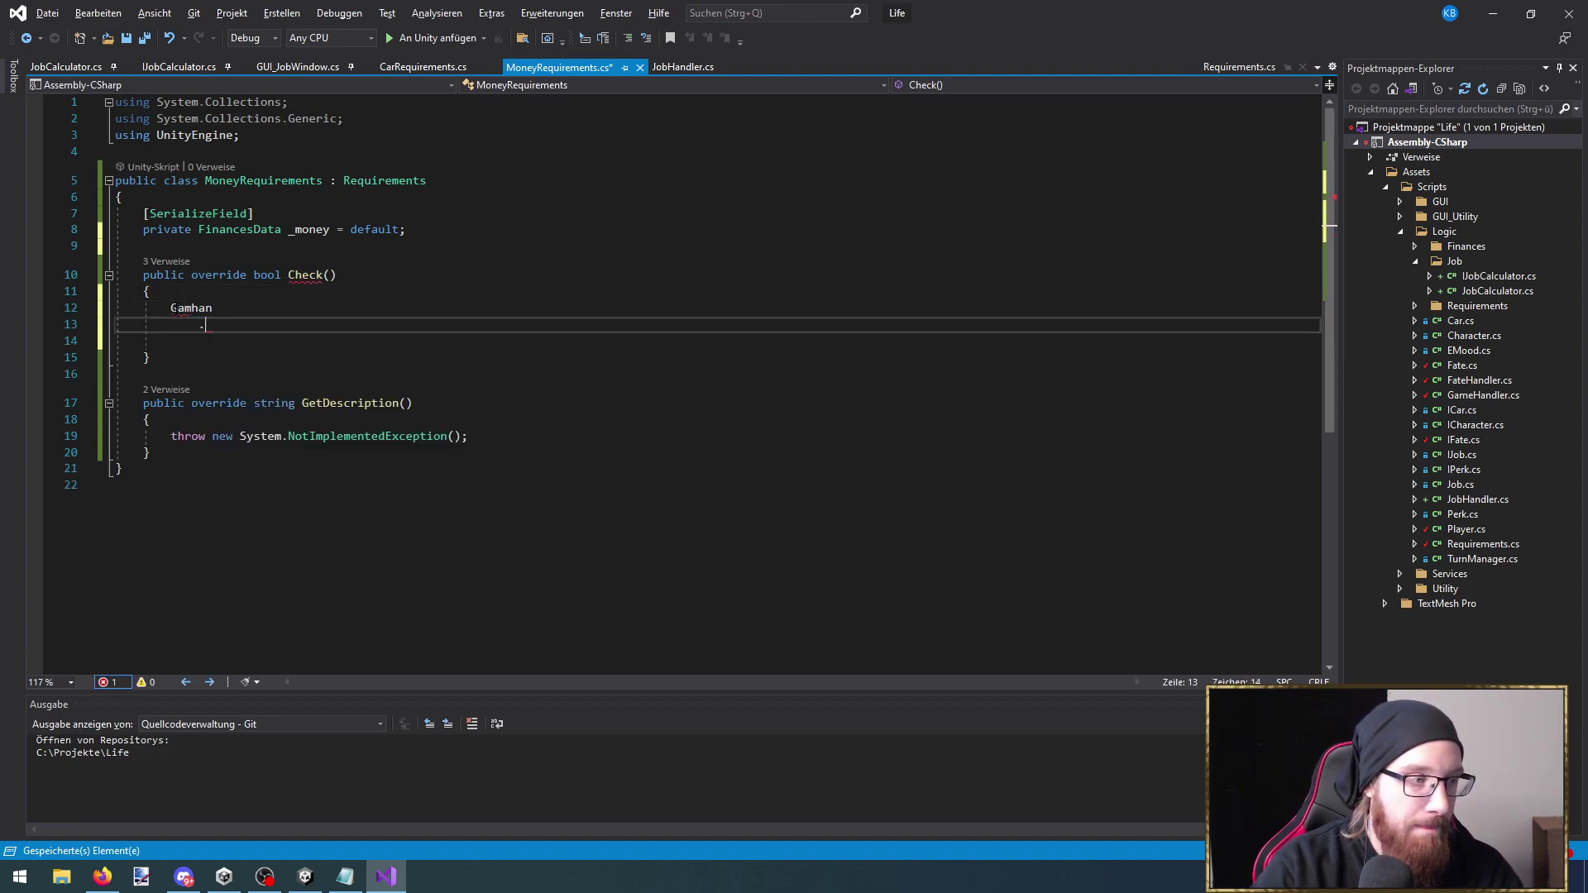
{"action": "key", "text": "BackSpace"}
{"action": "key", "text": "BackSpace"}
{"action": "key", "text": "BackSpace"}
{"action": "key", "text": "BackSpace"}
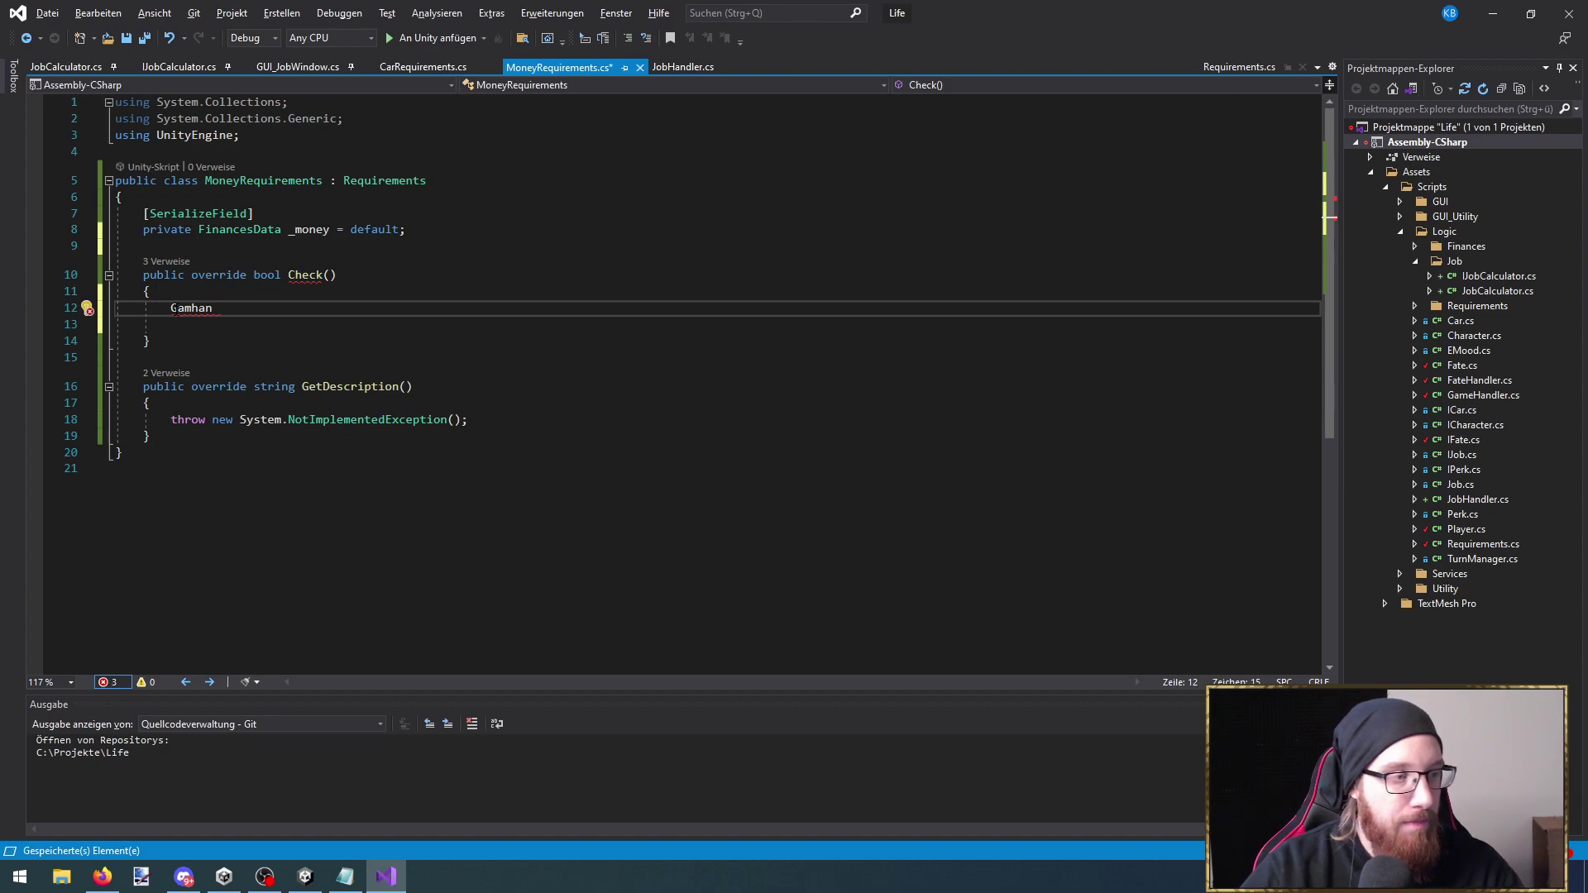
{"action": "type", "text": "handler."}
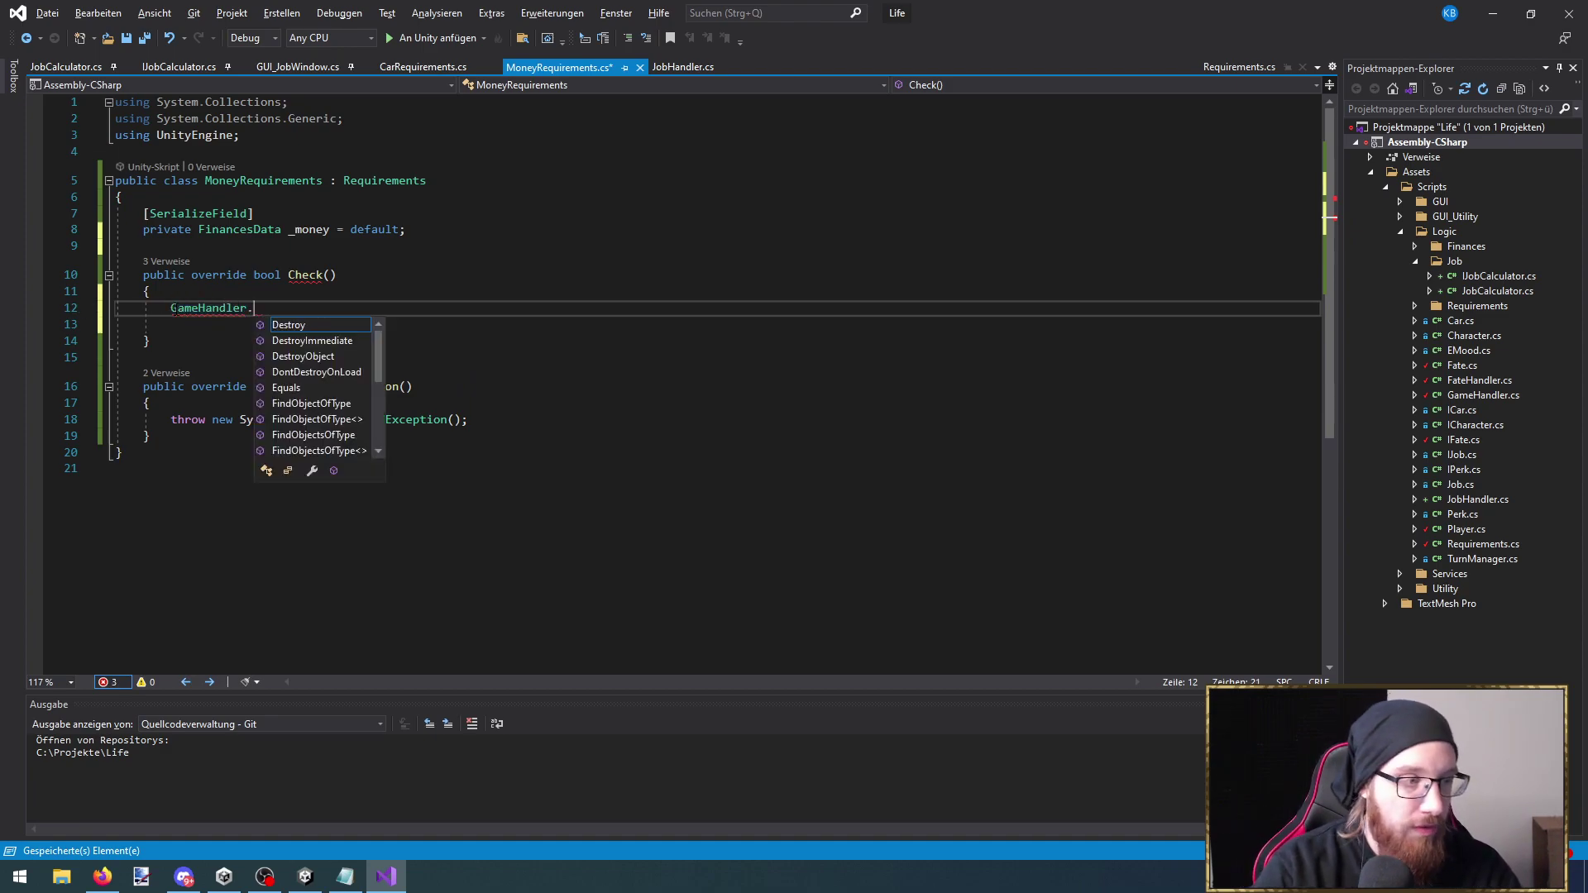
Extend the GameHandler reference in Check with Instance, removing the trial GetPlayer call after it
{"action": "type", "text": "Instance.getPlayer().mon"}
{"action": "key", "text": "BackSpace"}
{"action": "key", "text": "BackSpace"}
{"action": "type", "text": "o"}
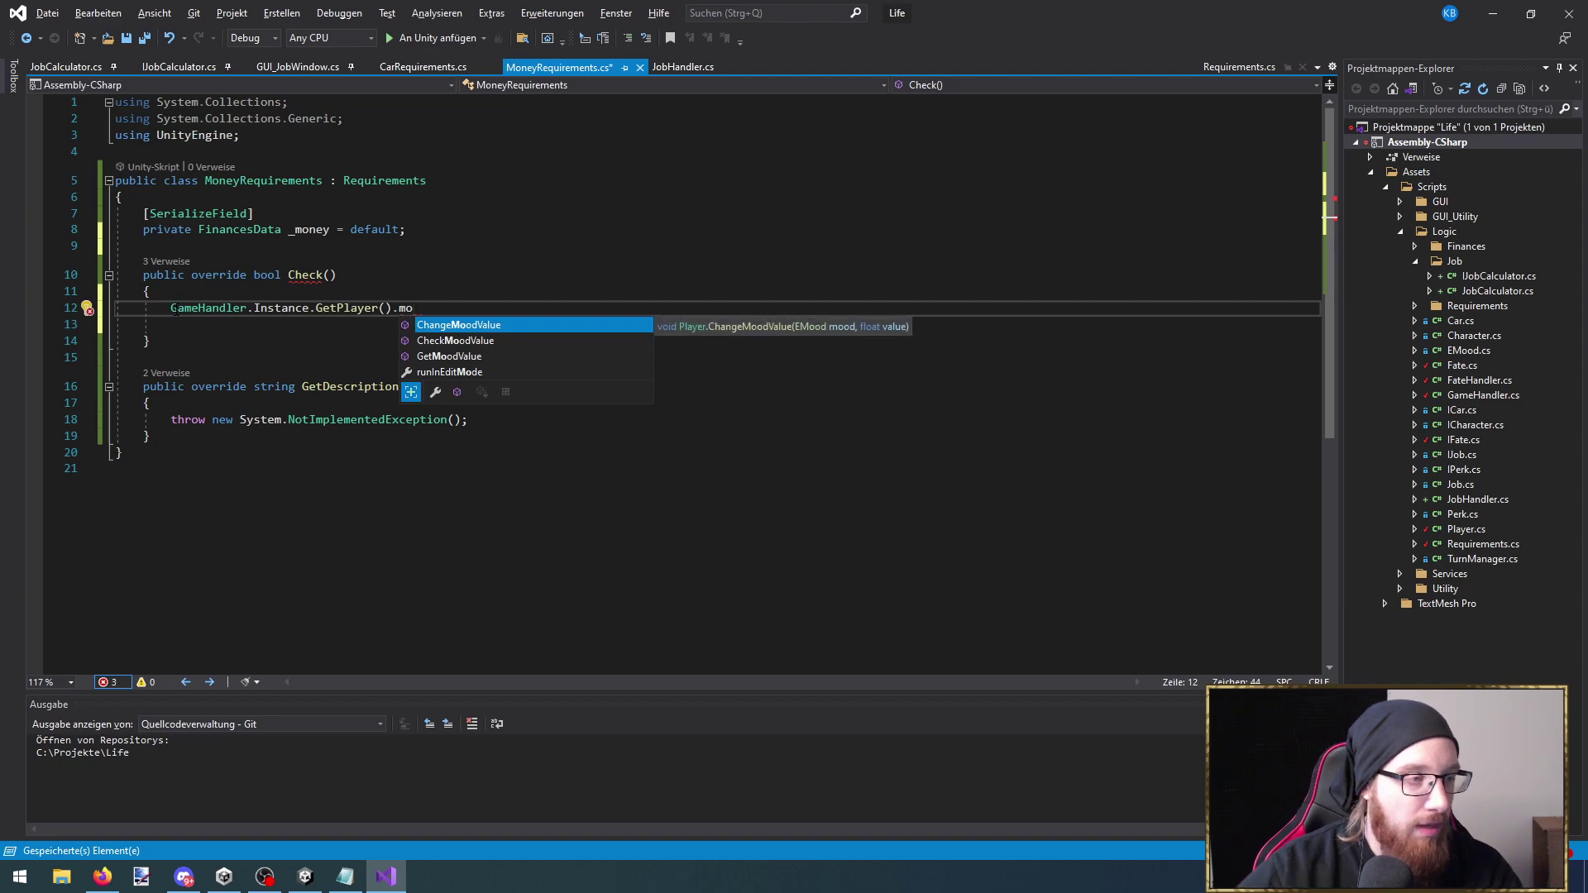
{"action": "key", "text": "ctrl+shift+Left"}
{"action": "key", "text": "BackSpace"}
{"action": "key", "text": "BackSpace"}
{"action": "key", "text": "BackSpace"}
{"action": "key", "text": "BackSpace"}
{"action": "key", "text": "BackSpace"}
{"action": "key", "text": "BackSpace"}
{"action": "key", "text": "BackSpace"}
{"action": "key", "text": "BackSpace"}
{"action": "key", "text": "BackSpace"}
{"action": "key", "text": "BackSpace"}
{"action": "key", "text": "BackSpace"}
{"action": "key", "text": "BackSpace"}
{"action": "key", "text": "BackSpace"}
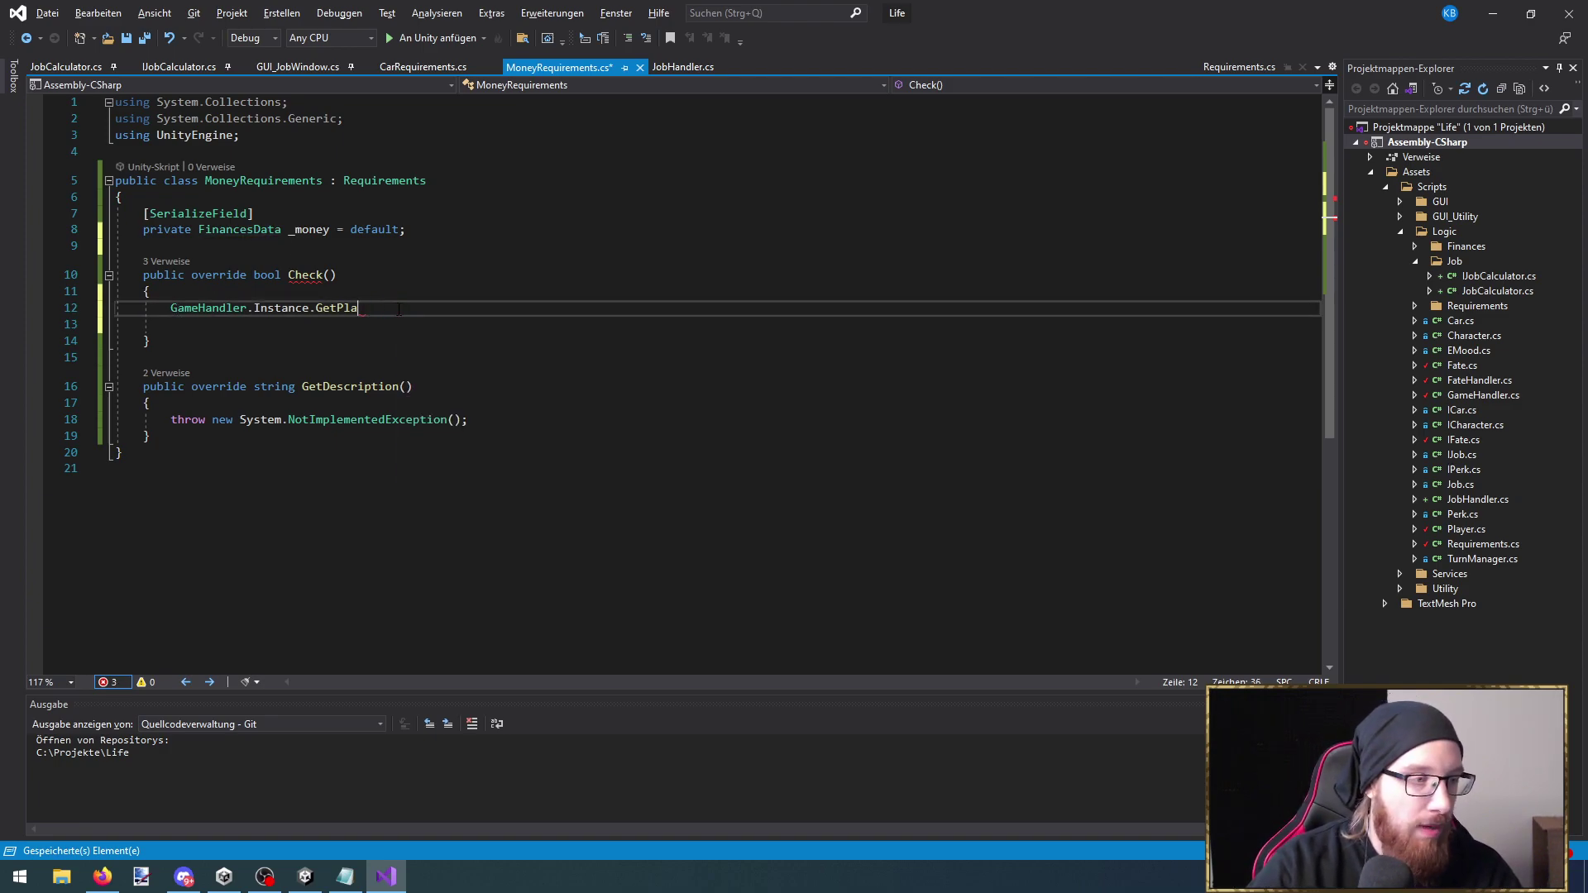
Complete Check so it returns GameHandler.Instance.GetFinancesHandler().CheckEntryPossible(_money), and save the script
{"action": "type", "text": ".GetFinancesHandler("}
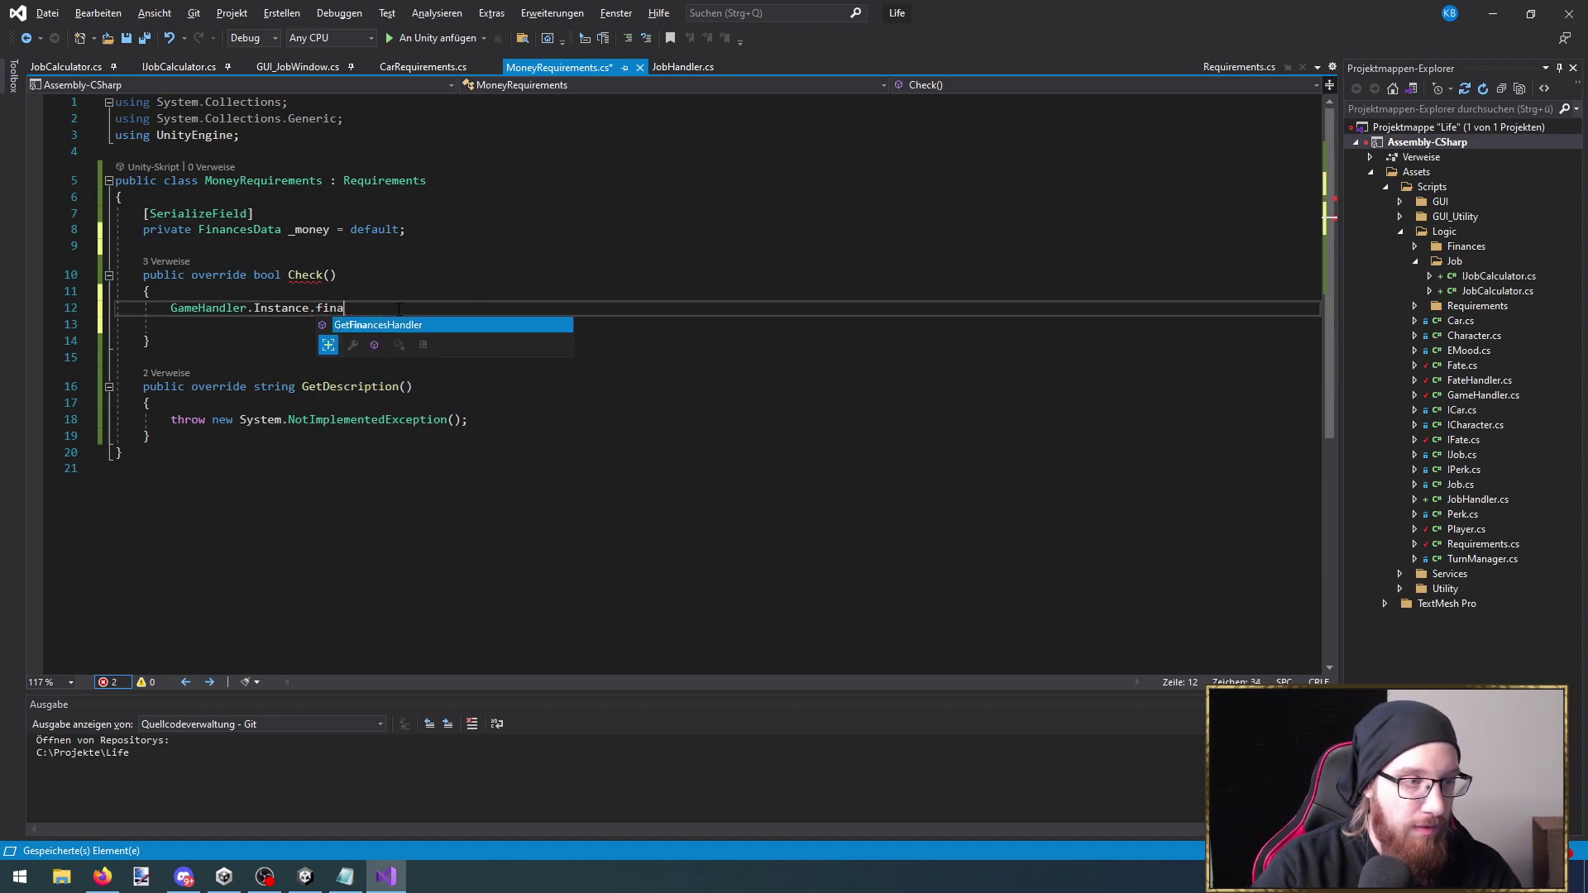
{"action": "type", "text": ").che"}
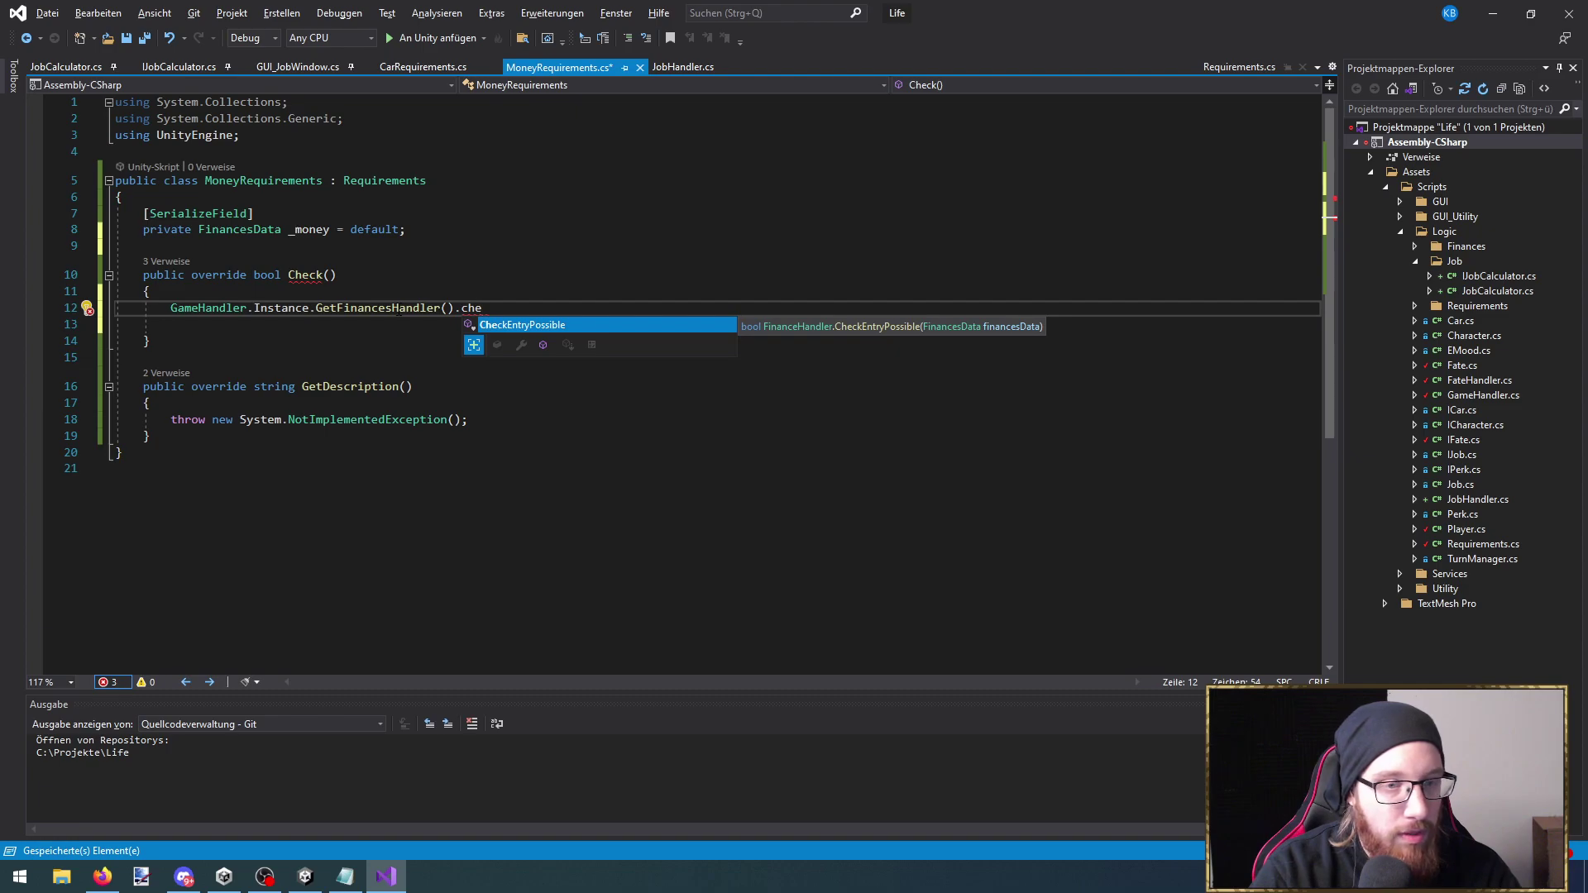
{"action": "type", "text": "ckEntryPossible(_mo"}
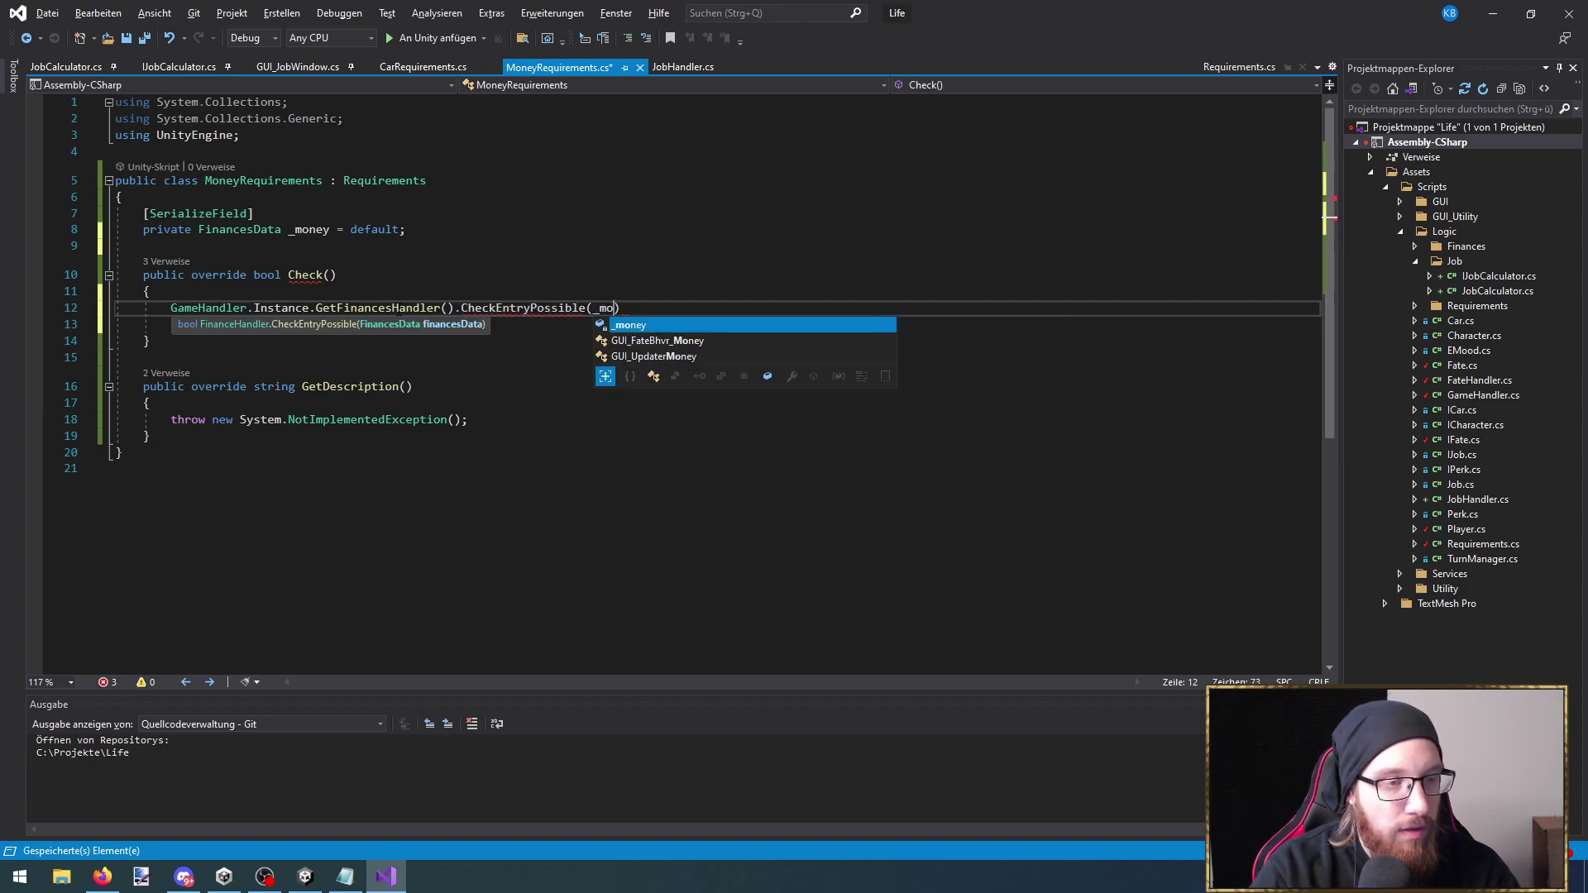
{"action": "key", "text": "Tab"}
{"action": "type", "text": ");"}
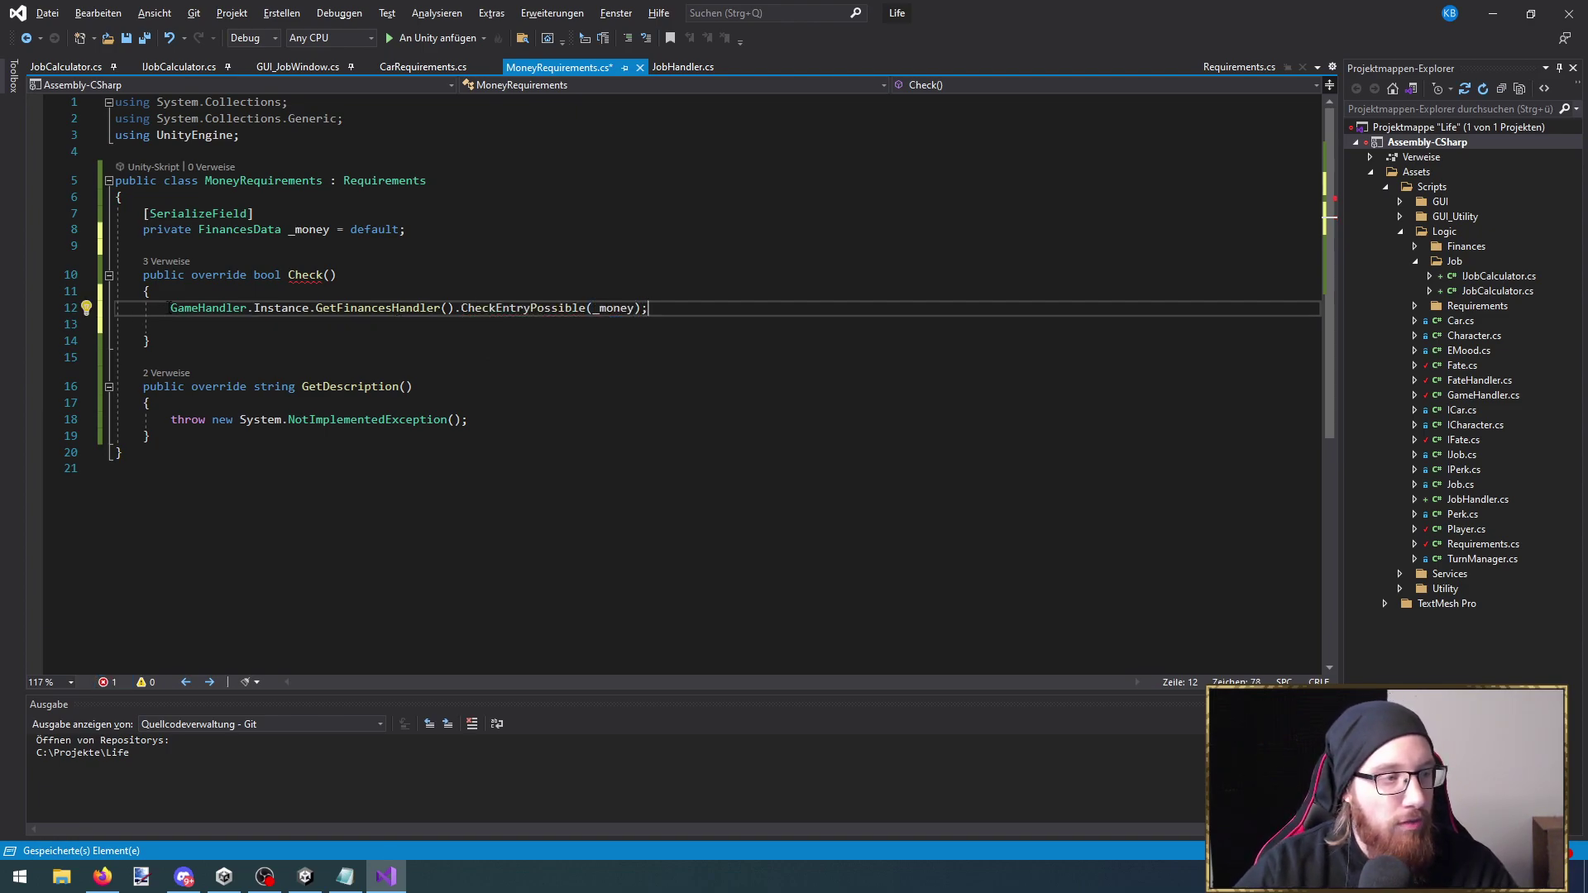
{"action": "left_click", "coordinate": [172, 308]}
{"action": "type", "text": "return"}
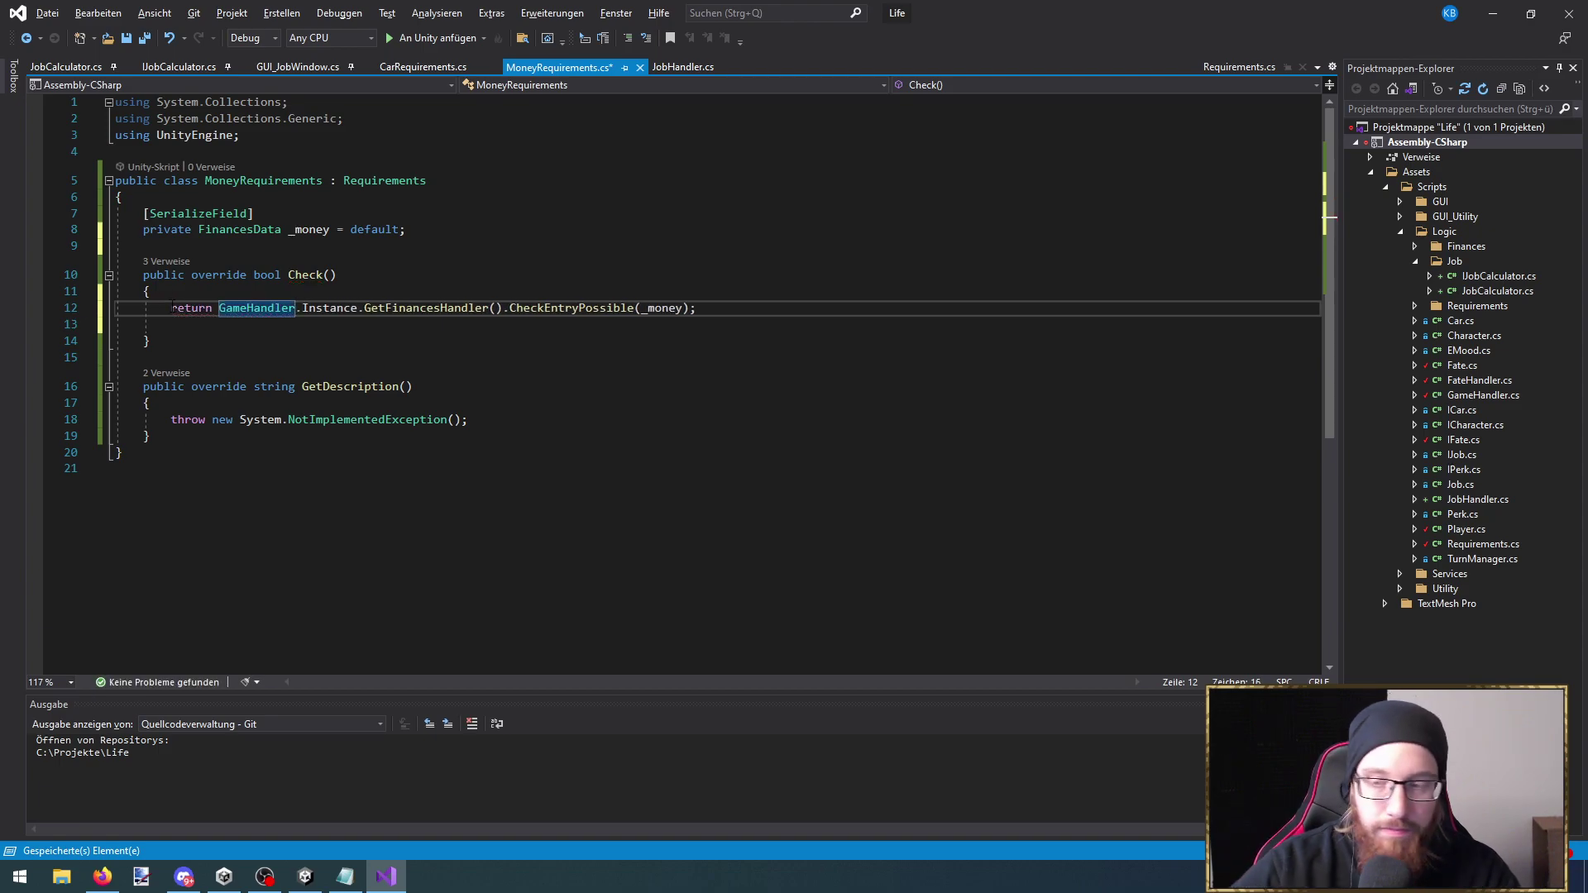
{"action": "key", "text": "ctrl+s"}
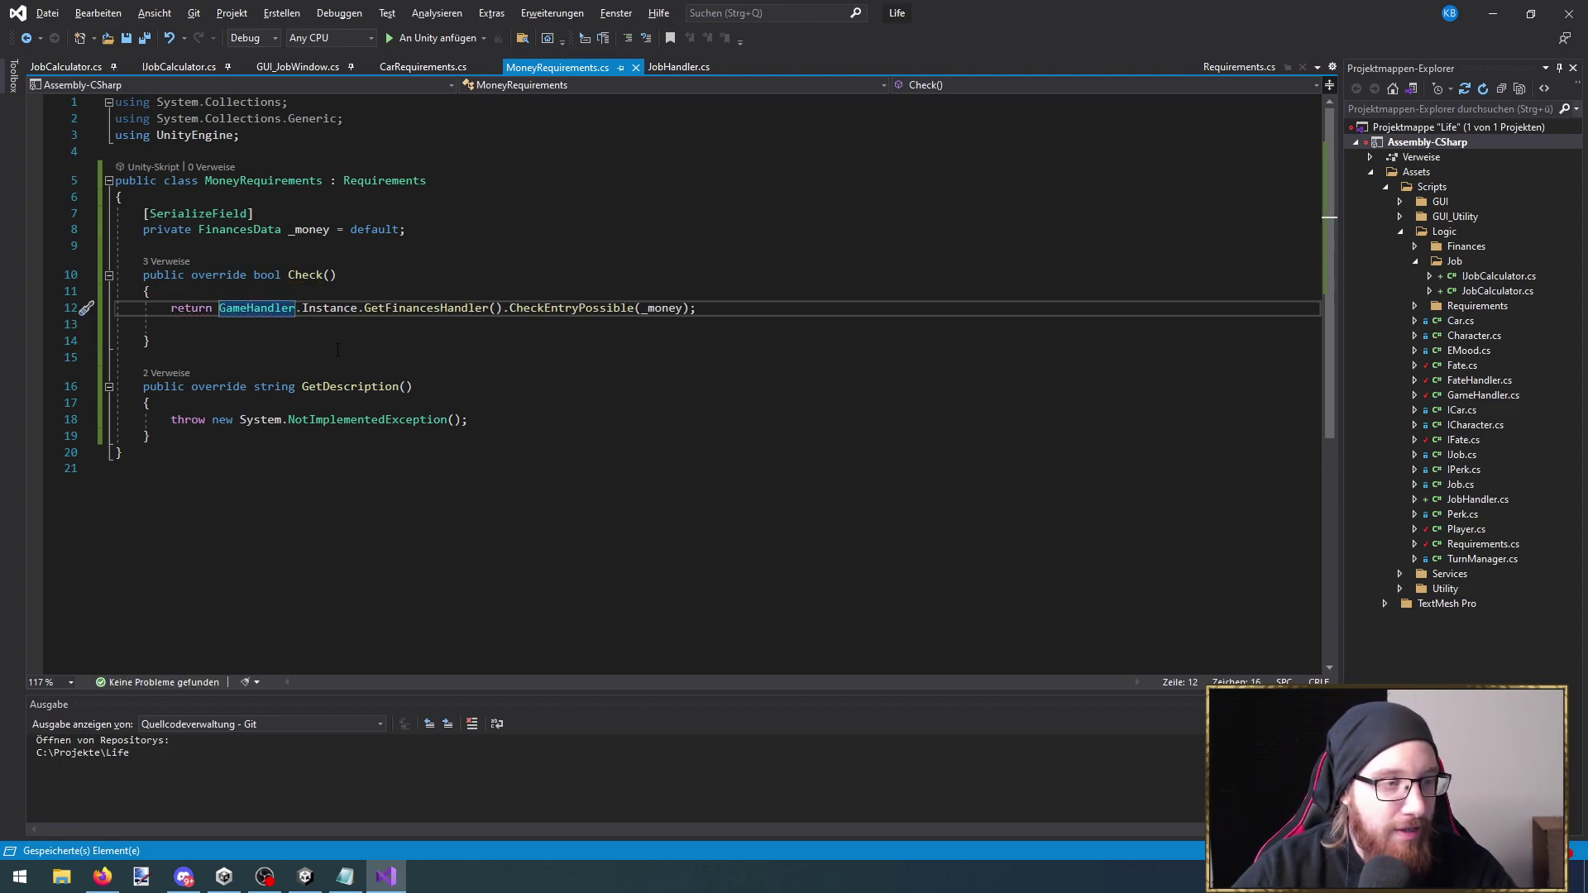
Remove the blank line below the return statement in Check and save the script
{"action": "left_click", "coordinate": [331, 307]}
{"action": "double_click", "coordinate": [426, 308]}
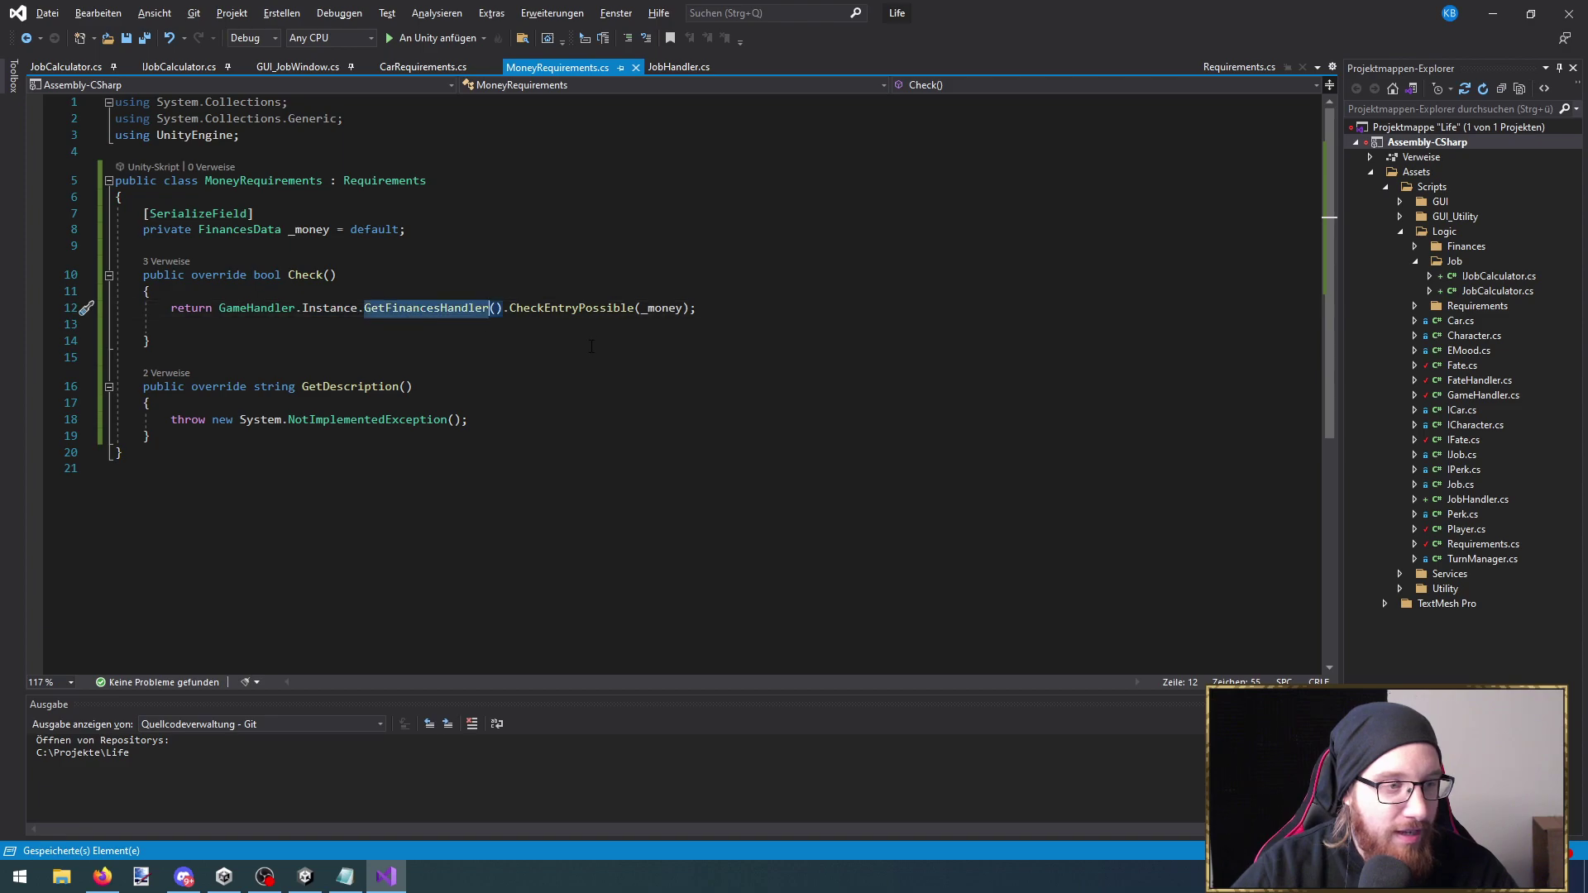
{"action": "double_click", "coordinate": [591, 309]}
{"action": "left_click", "coordinate": [598, 386]}
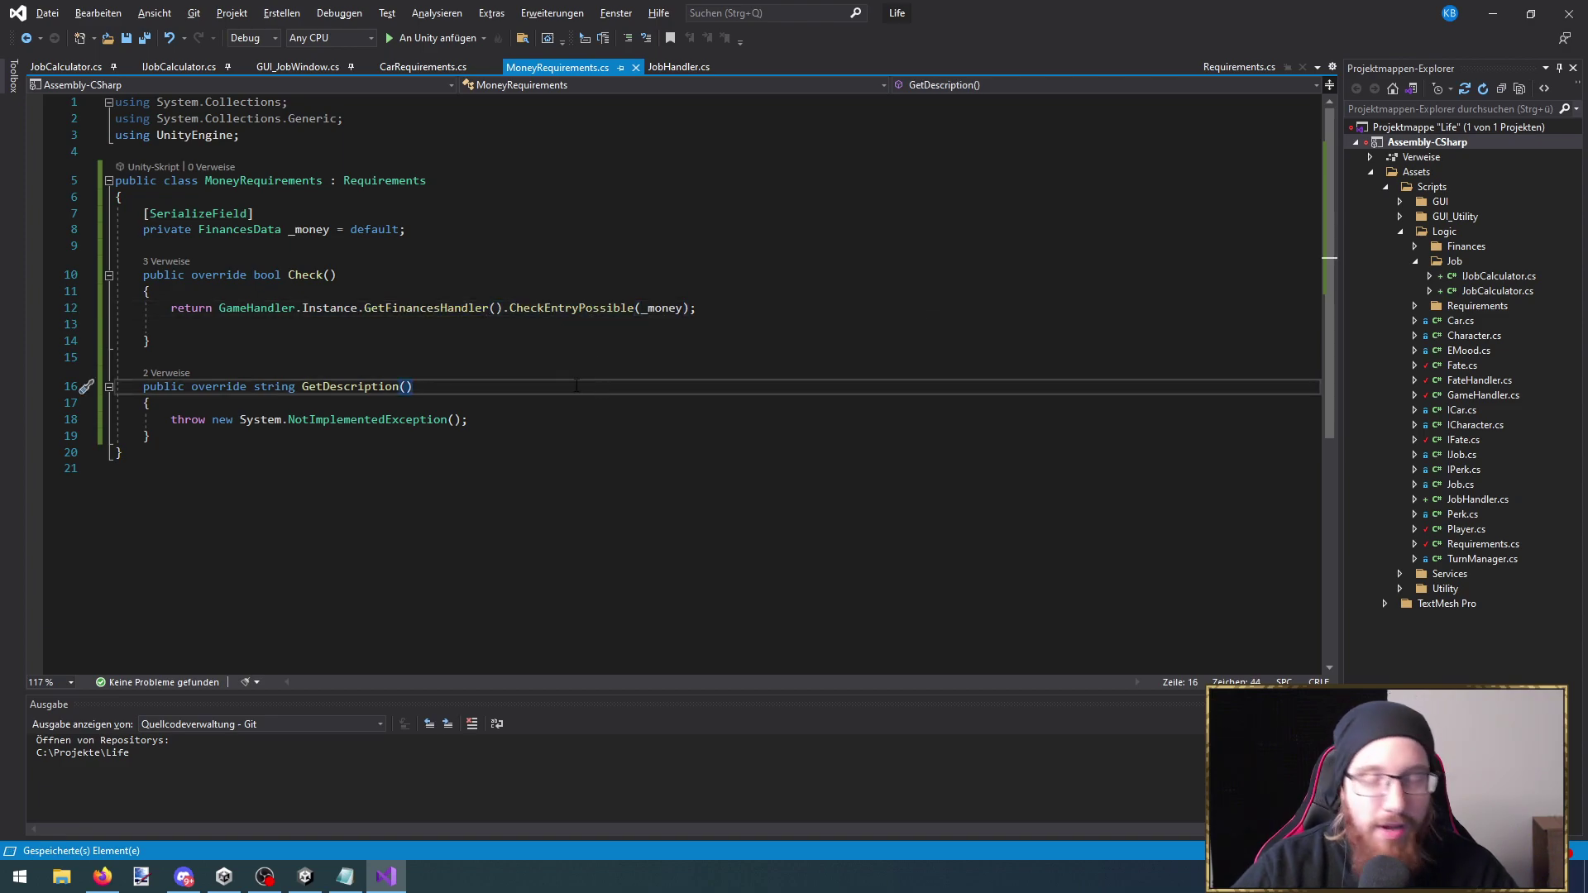
{"action": "left_click", "coordinate": [190, 327]}
{"action": "key", "text": "BackSpace"}
{"action": "key", "text": "BackSpace"}
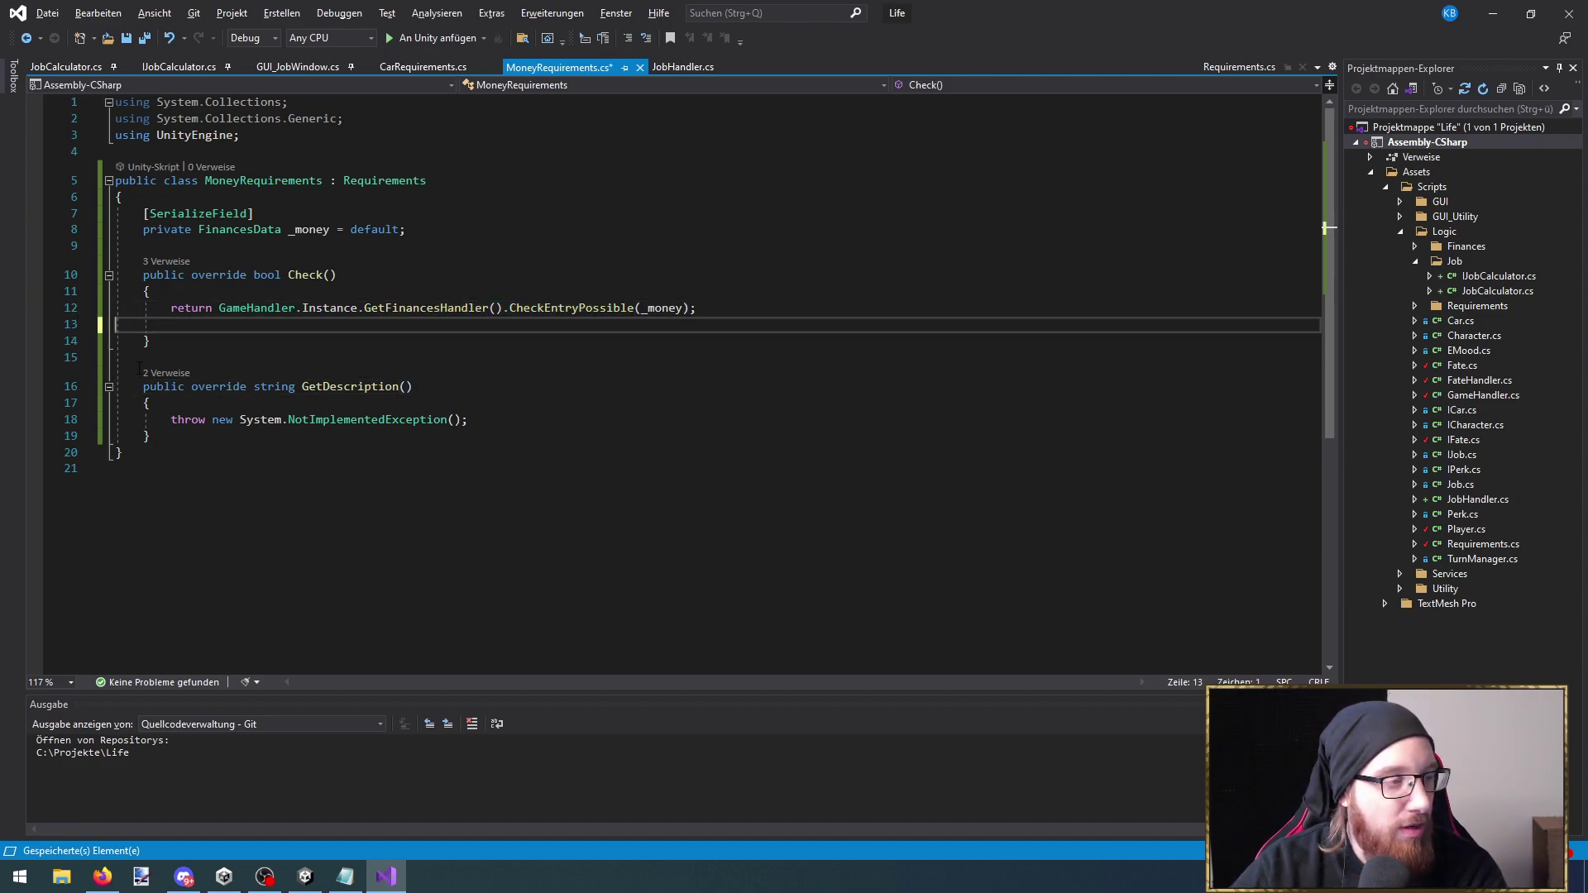
{"action": "key", "text": "ctrl+s"}
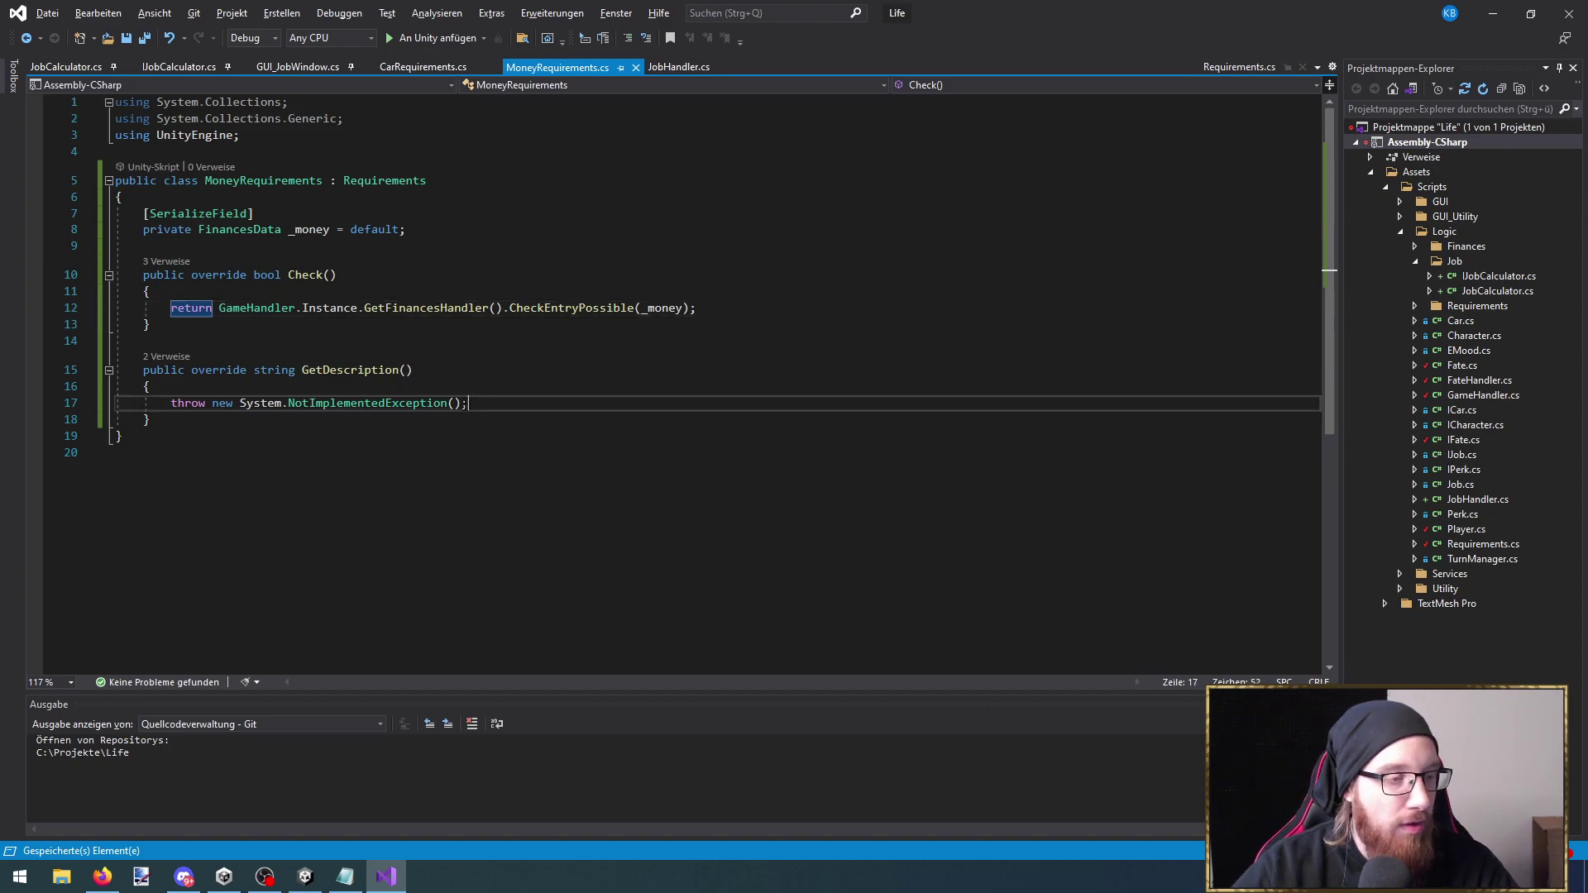
Replace the placeholder exception in GetDescription with a returned text beginning "Du benötigst Geld"
{"action": "left_click_drag", "start_coordinate": [468, 402], "coordinate": [171, 402]}
{"action": "key", "text": "BackSpace"}
{"action": "type", "text": "reut"}
{"action": "key", "text": "BackSpace"}
{"action": "key", "text": "BackSpace"}
{"action": "type", "text": "turn \""}
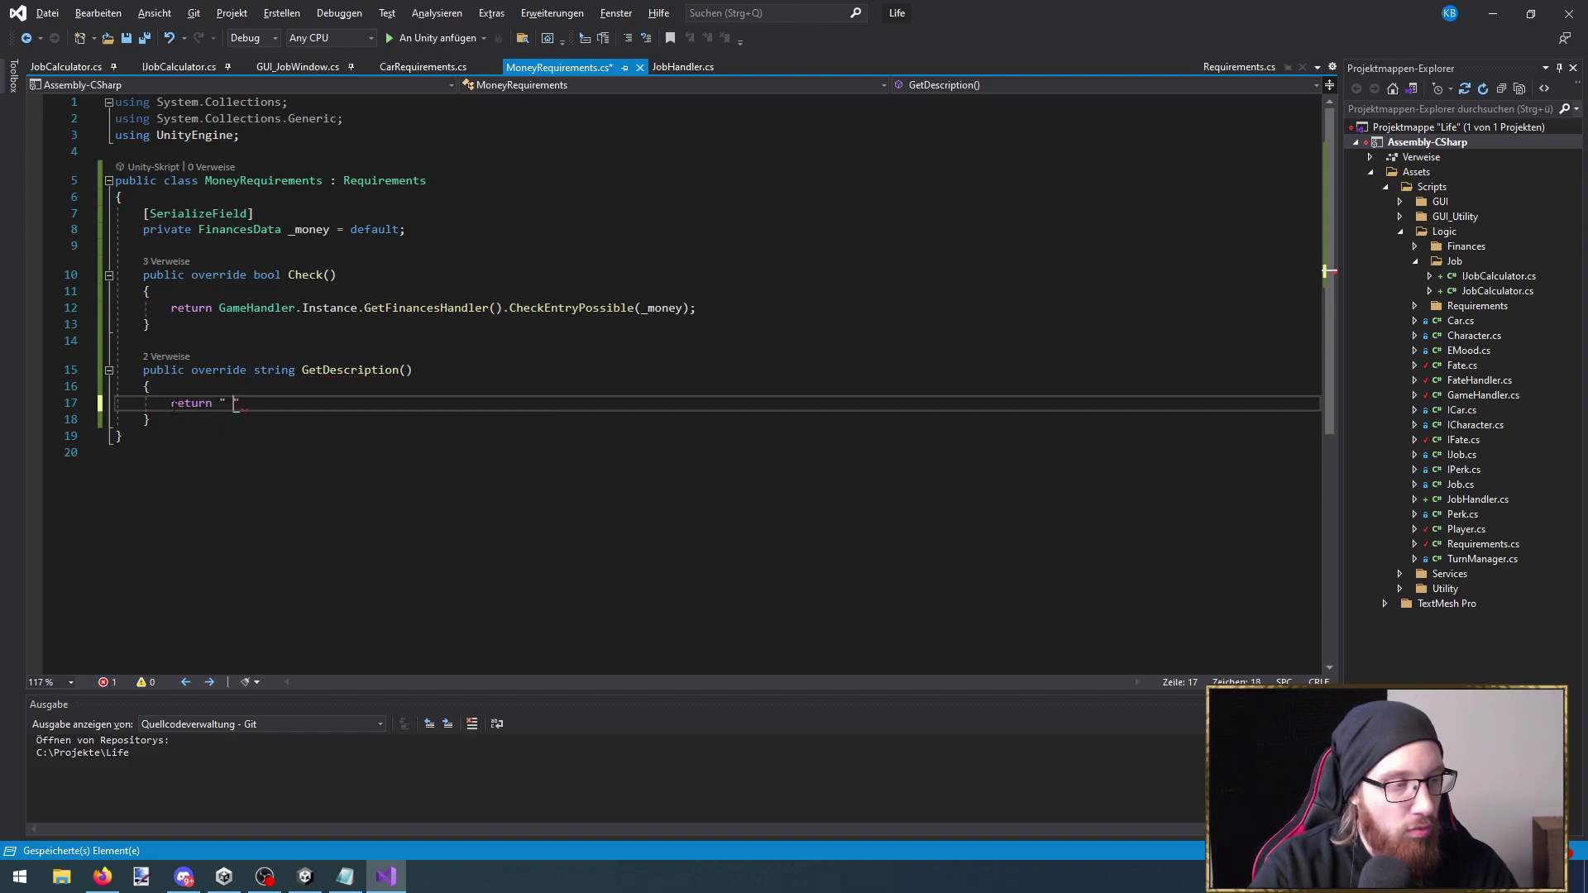
{"action": "key", "text": "BackSpace"}
{"action": "type", "text": "Du benöt"}
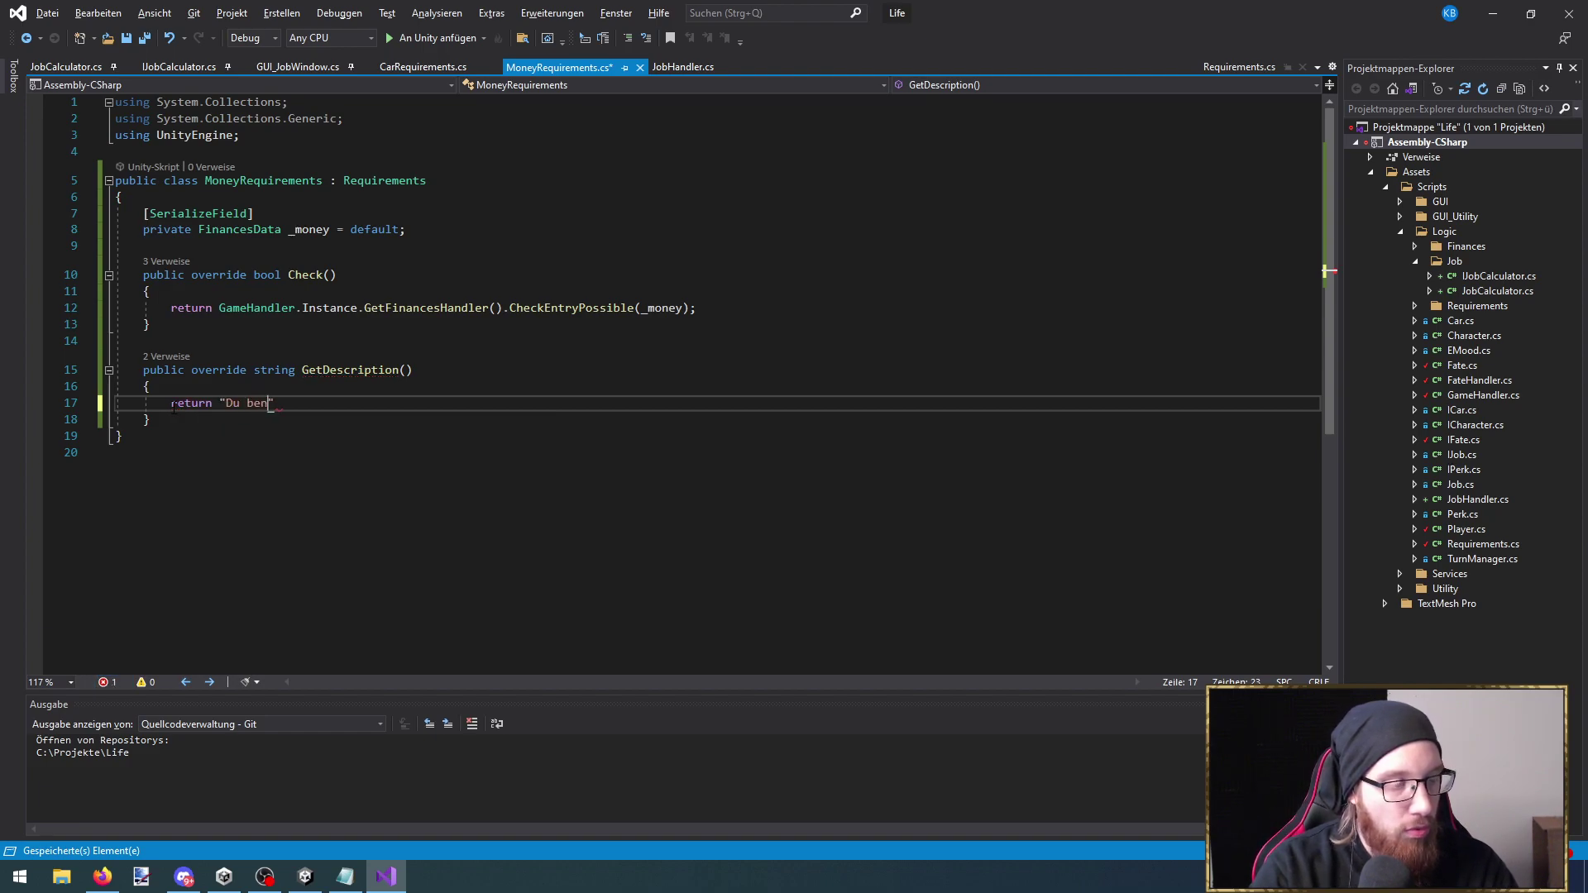
{"action": "type", "text": "igst Geld hie"}
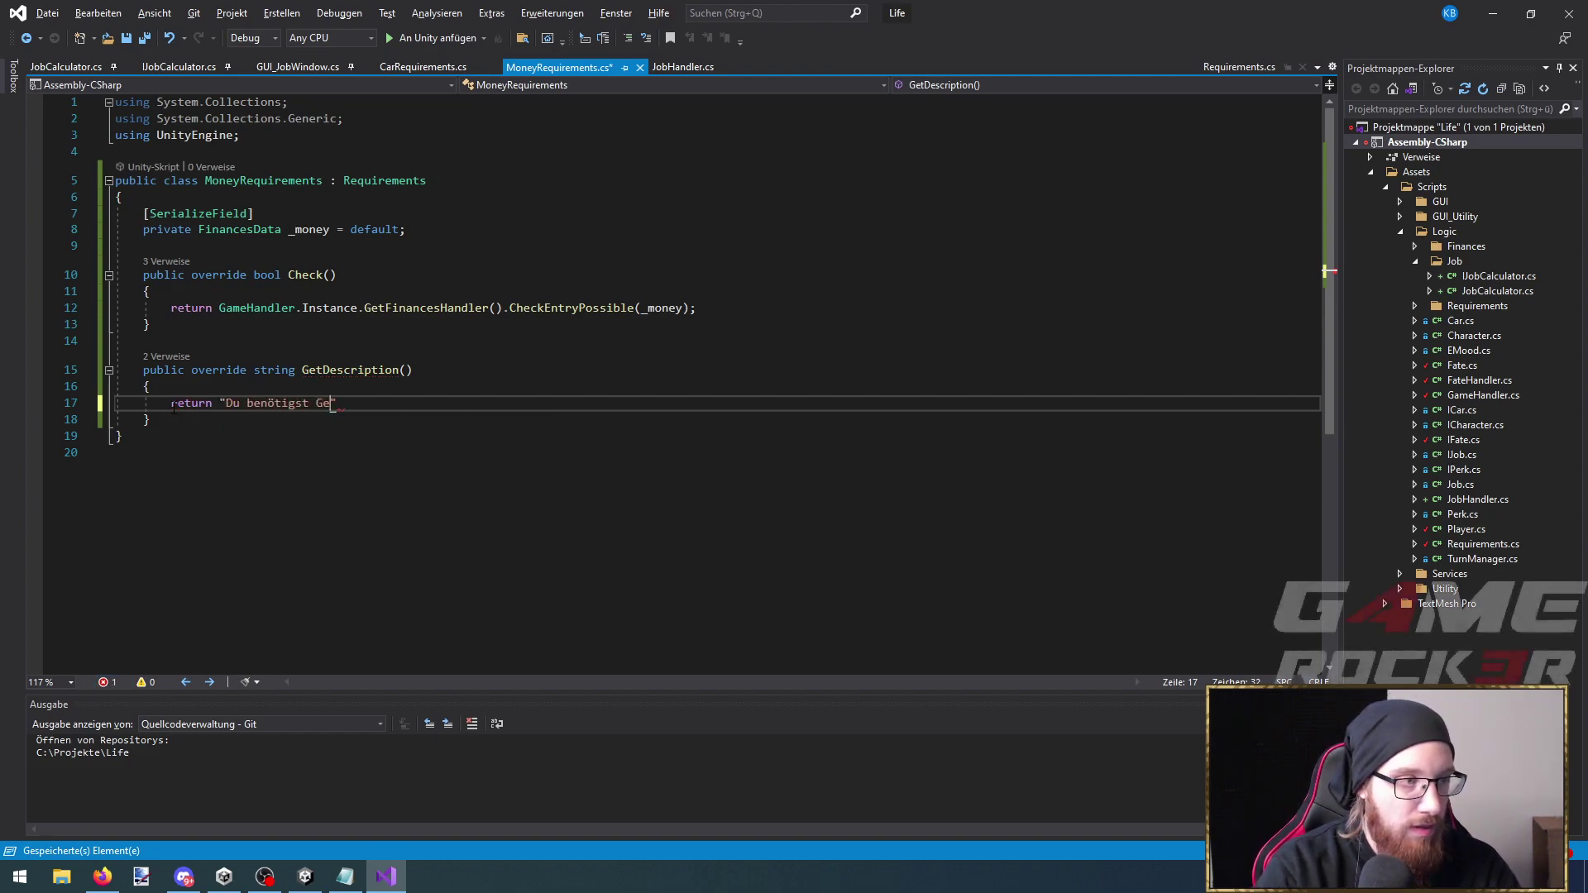
{"action": "type", "text": "rfür"}
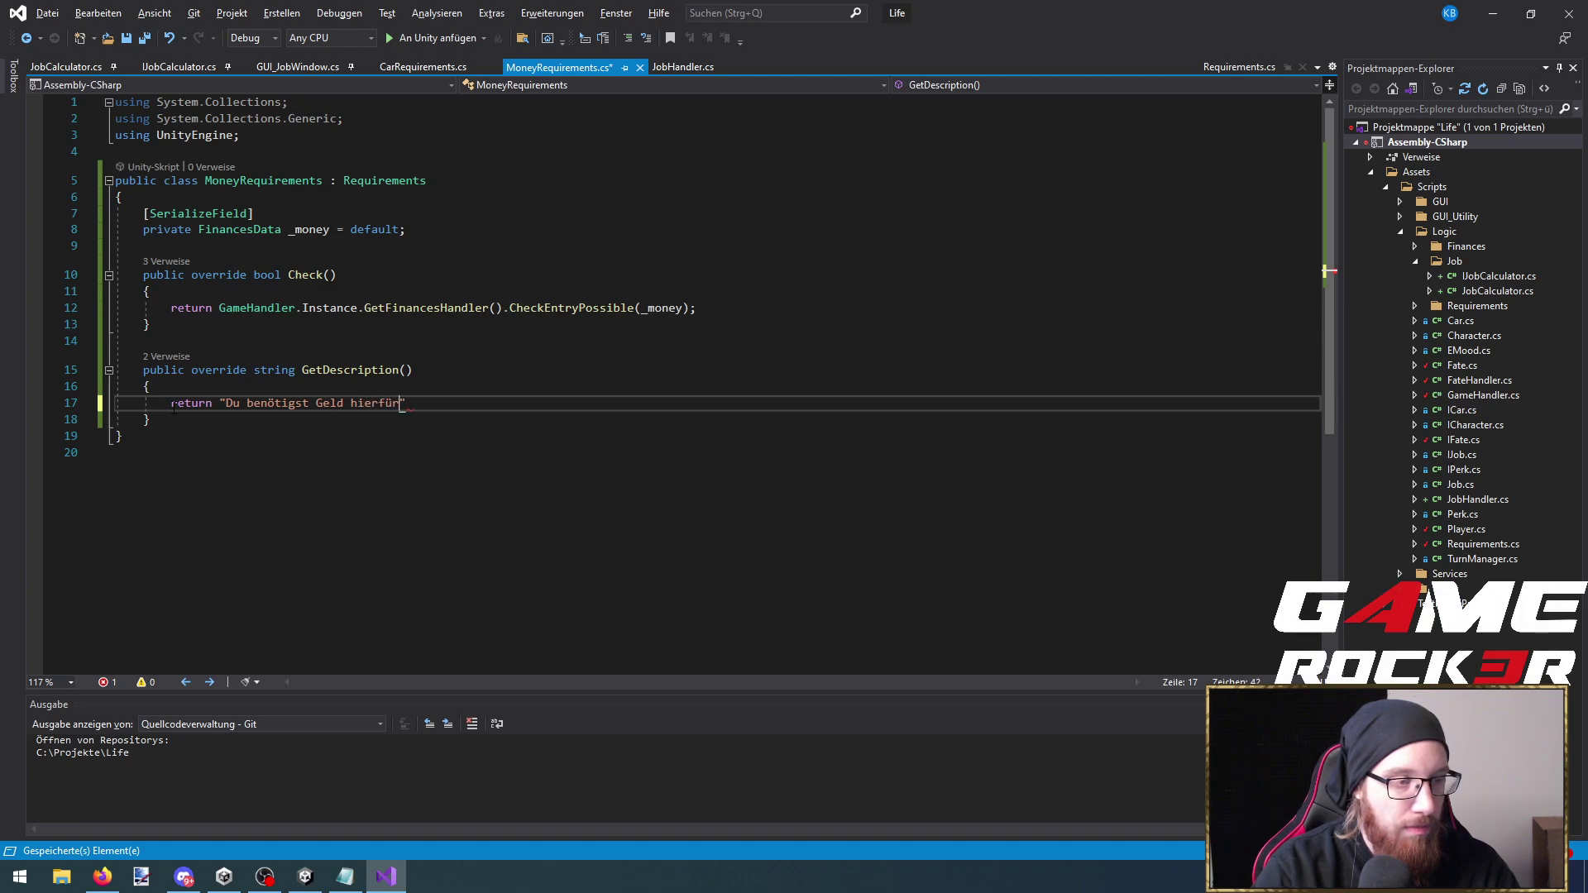
{"action": "key", "text": "BackSpace"}
{"action": "key", "text": "BackSpace"}
{"action": "key", "text": "BackSpace"}
{"action": "key", "text": "BackSpace"}
{"action": "key", "text": "BackSpace"}
{"action": "key", "text": "BackSpace"}
{"action": "key", "text": "BackSpace"}
{"action": "key", "text": "BackSpace"}
{"action": "key", "text": "BackSpace"}
{"action": "key", "text": "BackSpace"}
{"action": "key", "text": "BackSpace"}
{"action": "key", "text": "BackSpace"}
{"action": "key", "text": "BackSpace"}
{"action": "key", "text": "BackSpace"}
{"action": "key", "text": "BackSpace"}
{"action": "key", "text": "BackSpace"}
{"action": "key", "text": "BackSpace"}
{"action": "key", "text": "BackSpace"}
{"action": "key", "text": "BackSpace"}
{"action": "key", "text": "BackSpace"}
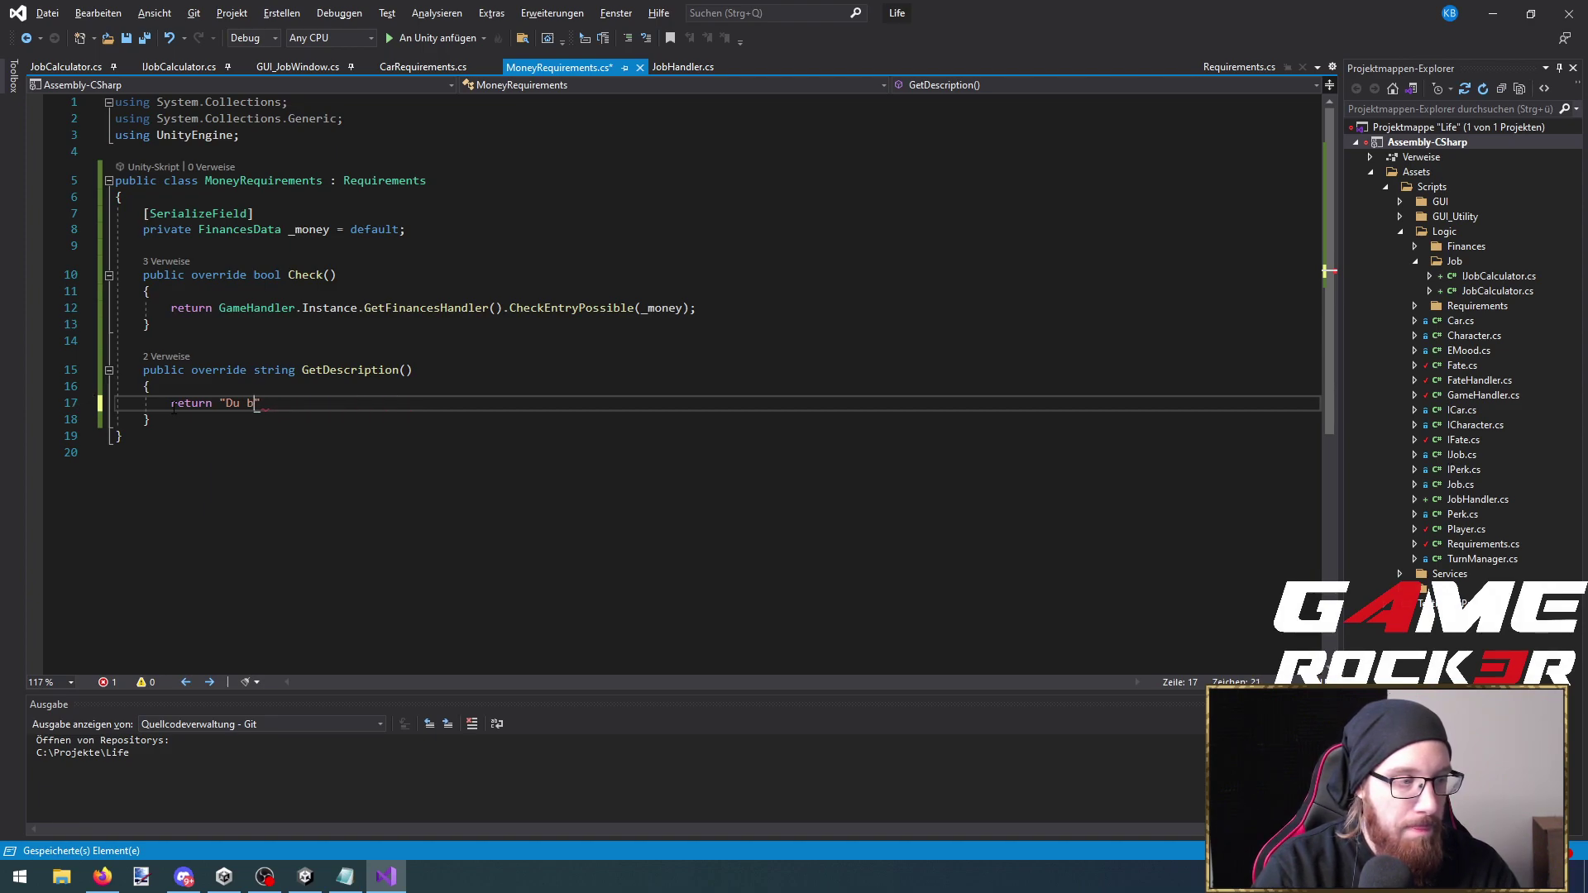
Make GetDescription return the text "Benötigt Geld: " concatenated with the _money field
{"action": "type", "text": "Benötigt Geld:"}
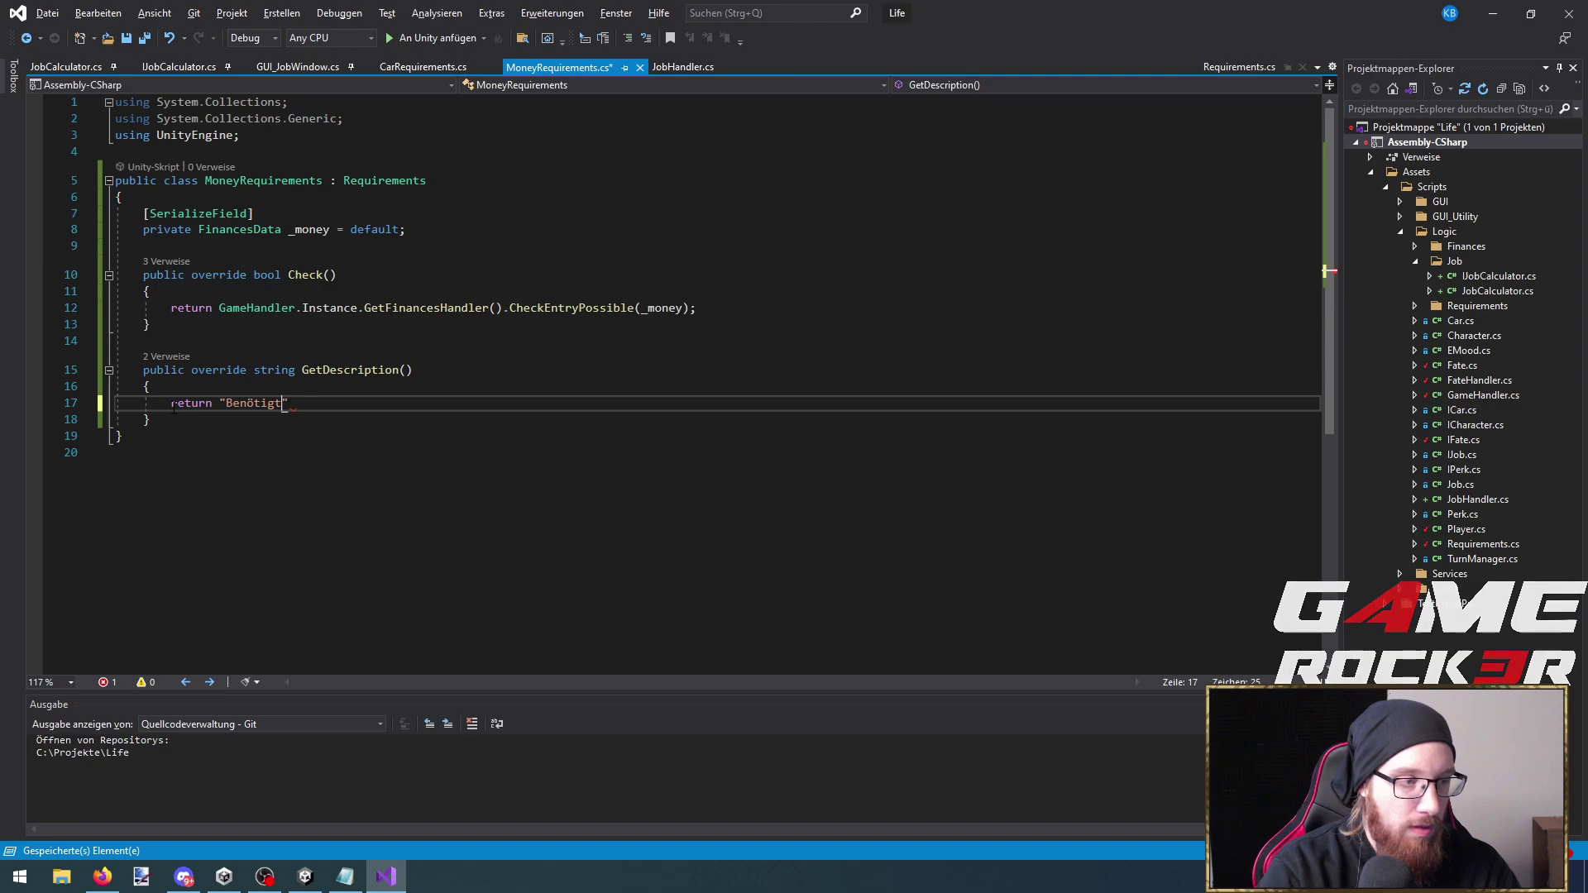
{"action": "type", "text": " \" "}
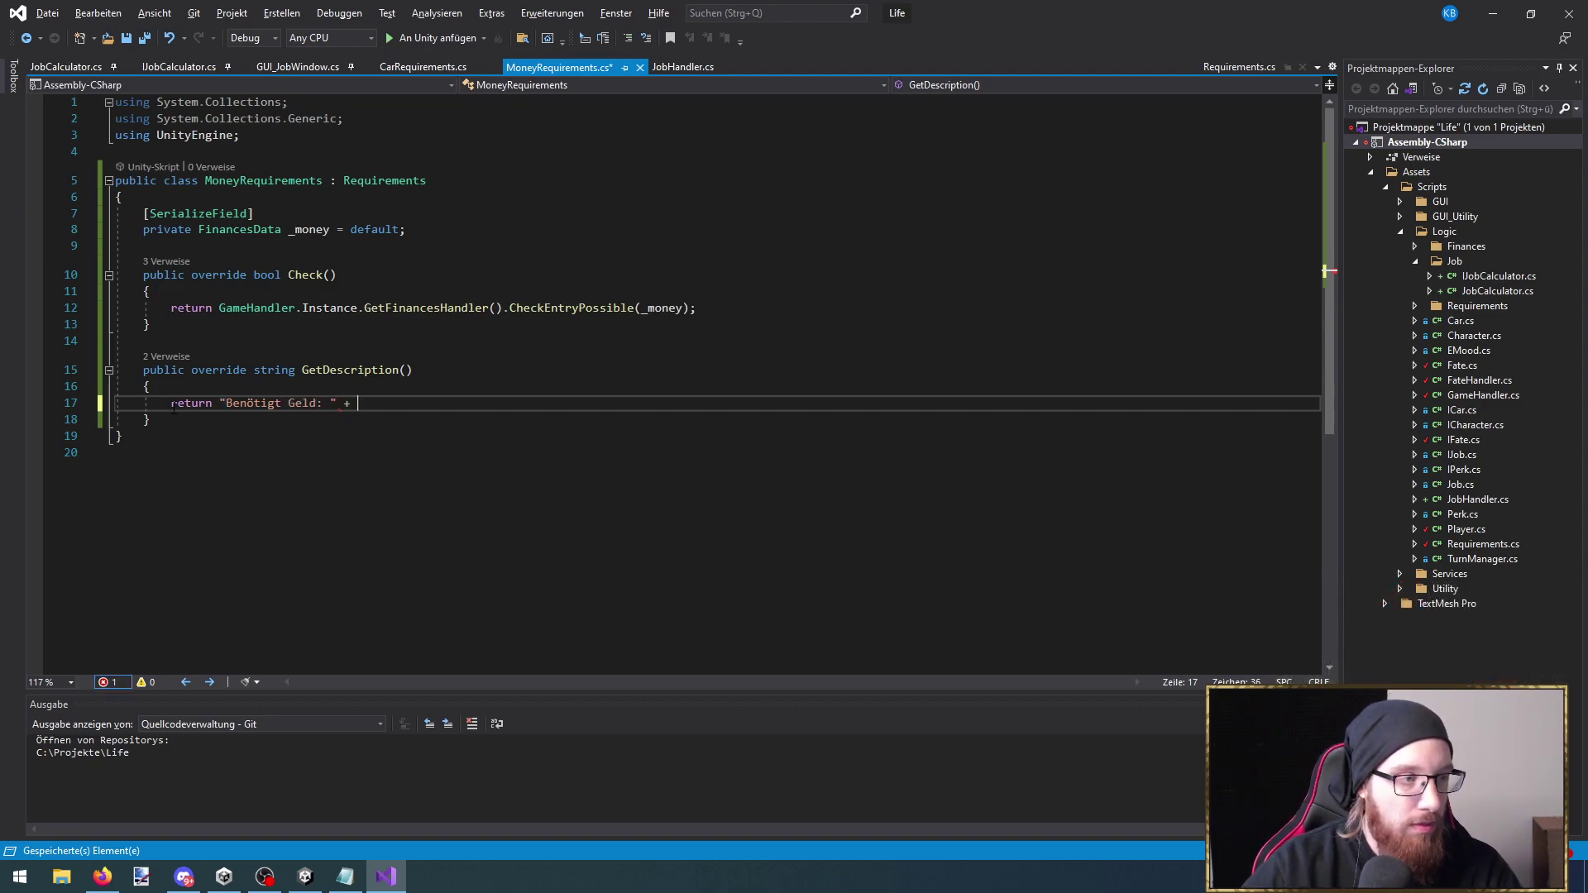
{"action": "type", "text": "+ _money"}
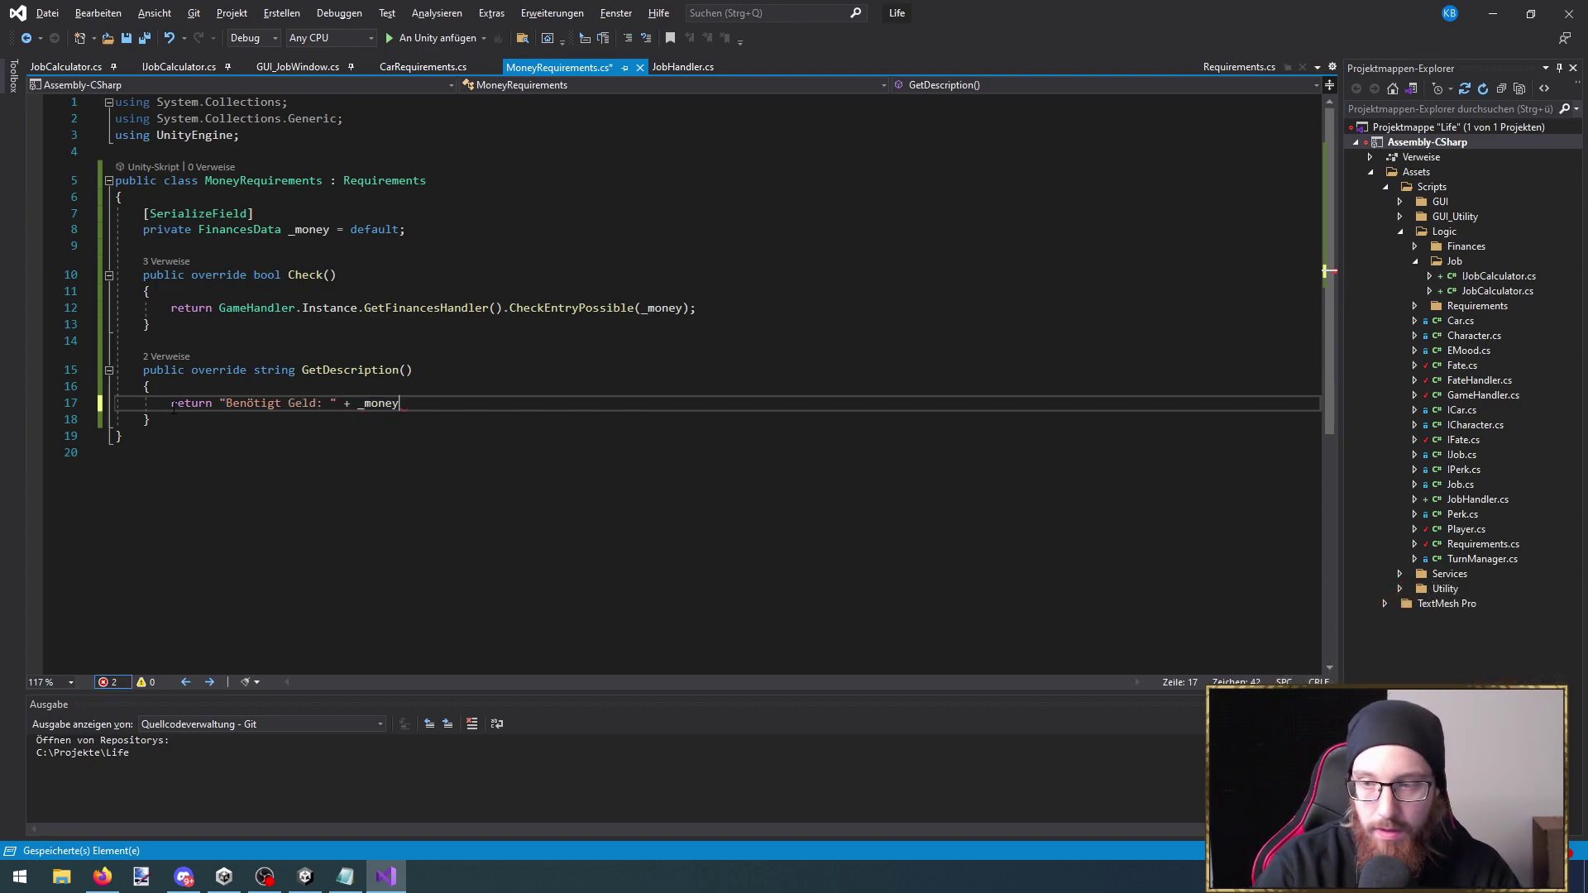
Complete the GetDescription return statement with _money.GetValue(); and save the MoneyRequirements script
{"action": "key", "text": "Tab"}
{"action": "key", "text": "BackSpace"}
{"action": "key", "text": "BackSpace"}
{"action": "key", "text": "BackSpace"}
{"action": "key", "text": "BackSpace"}
{"action": "key", "text": "BackSpace"}
{"action": "key", "text": "BackSpace"}
{"action": "type", "text": "_m"}
{"action": "key", "text": "Tab"}
{"action": "type", "text": "."}
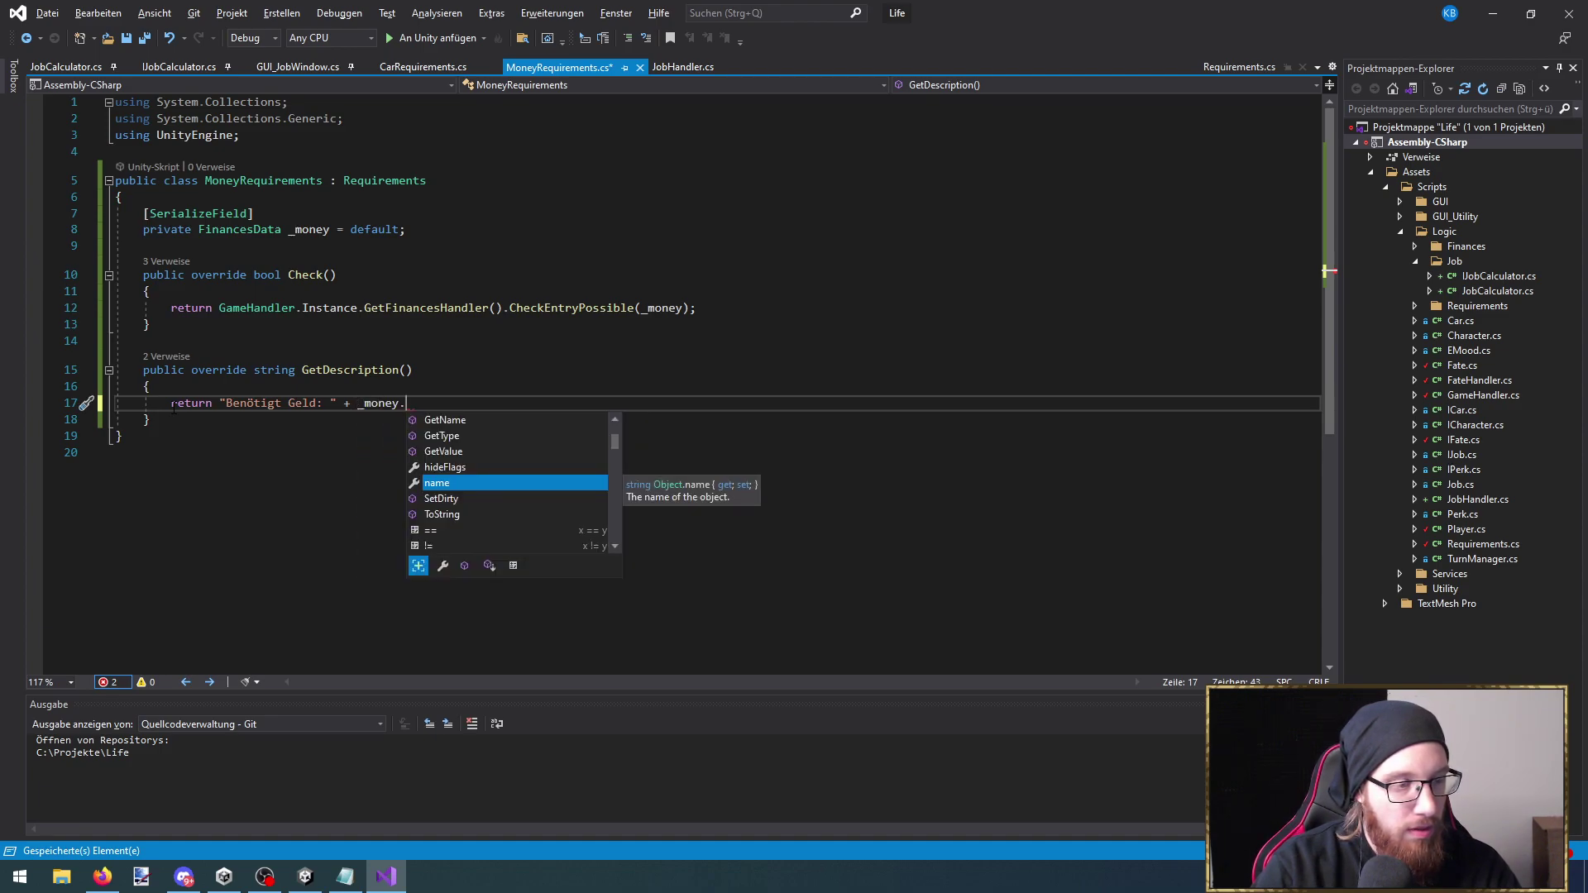
{"action": "key", "text": "Up"}
{"action": "key", "text": "Up"}
{"action": "key", "text": "Tab"}
{"action": "type", "text": "();"}
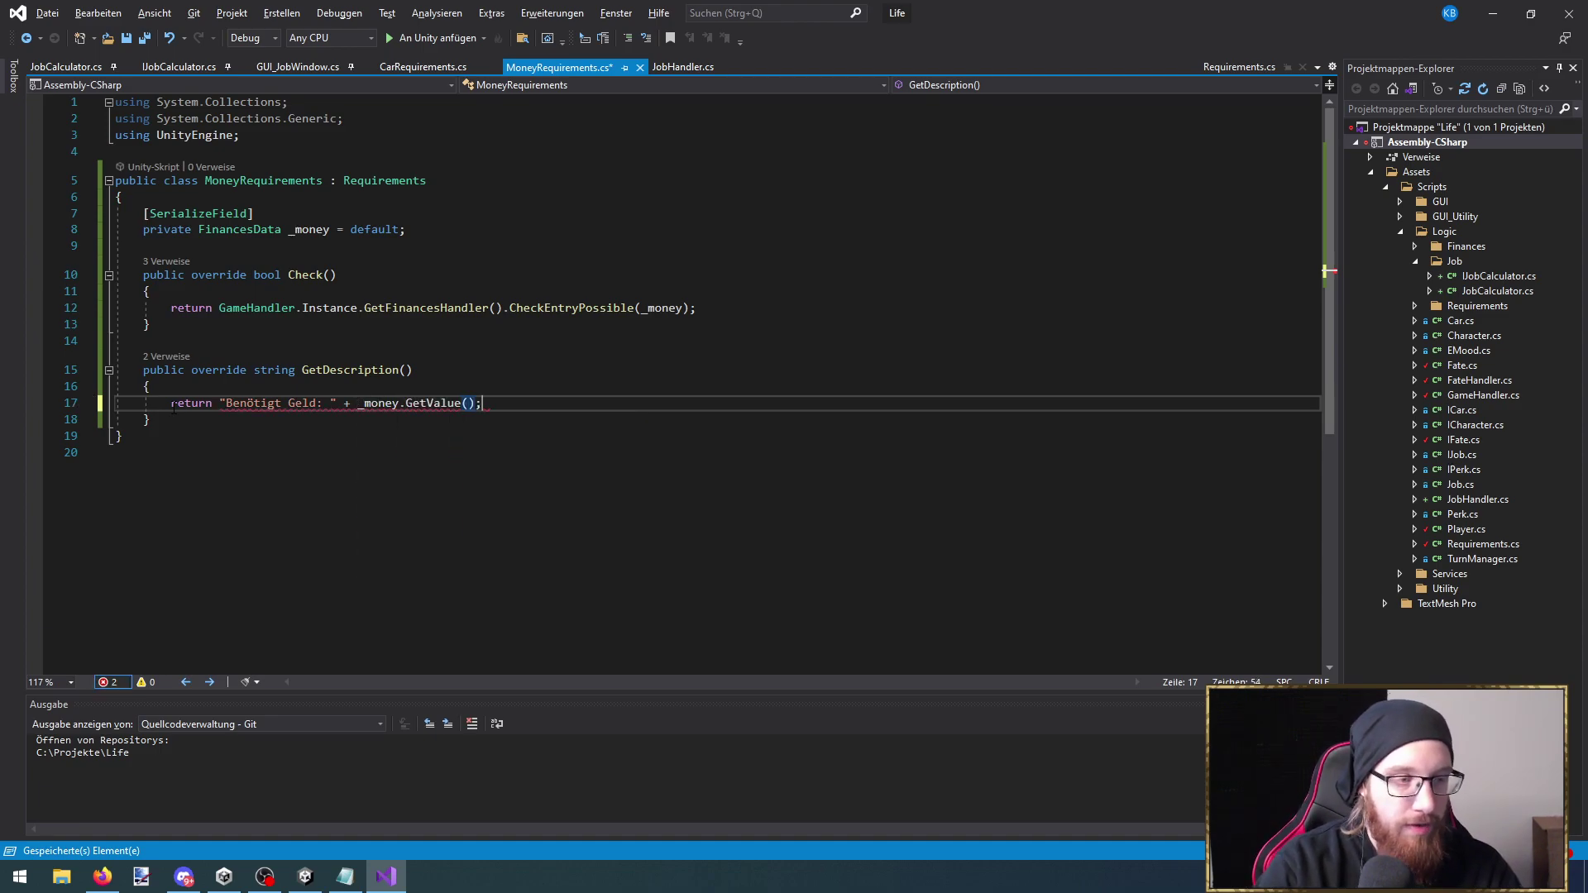
{"action": "left_click", "coordinate": [173, 403]}
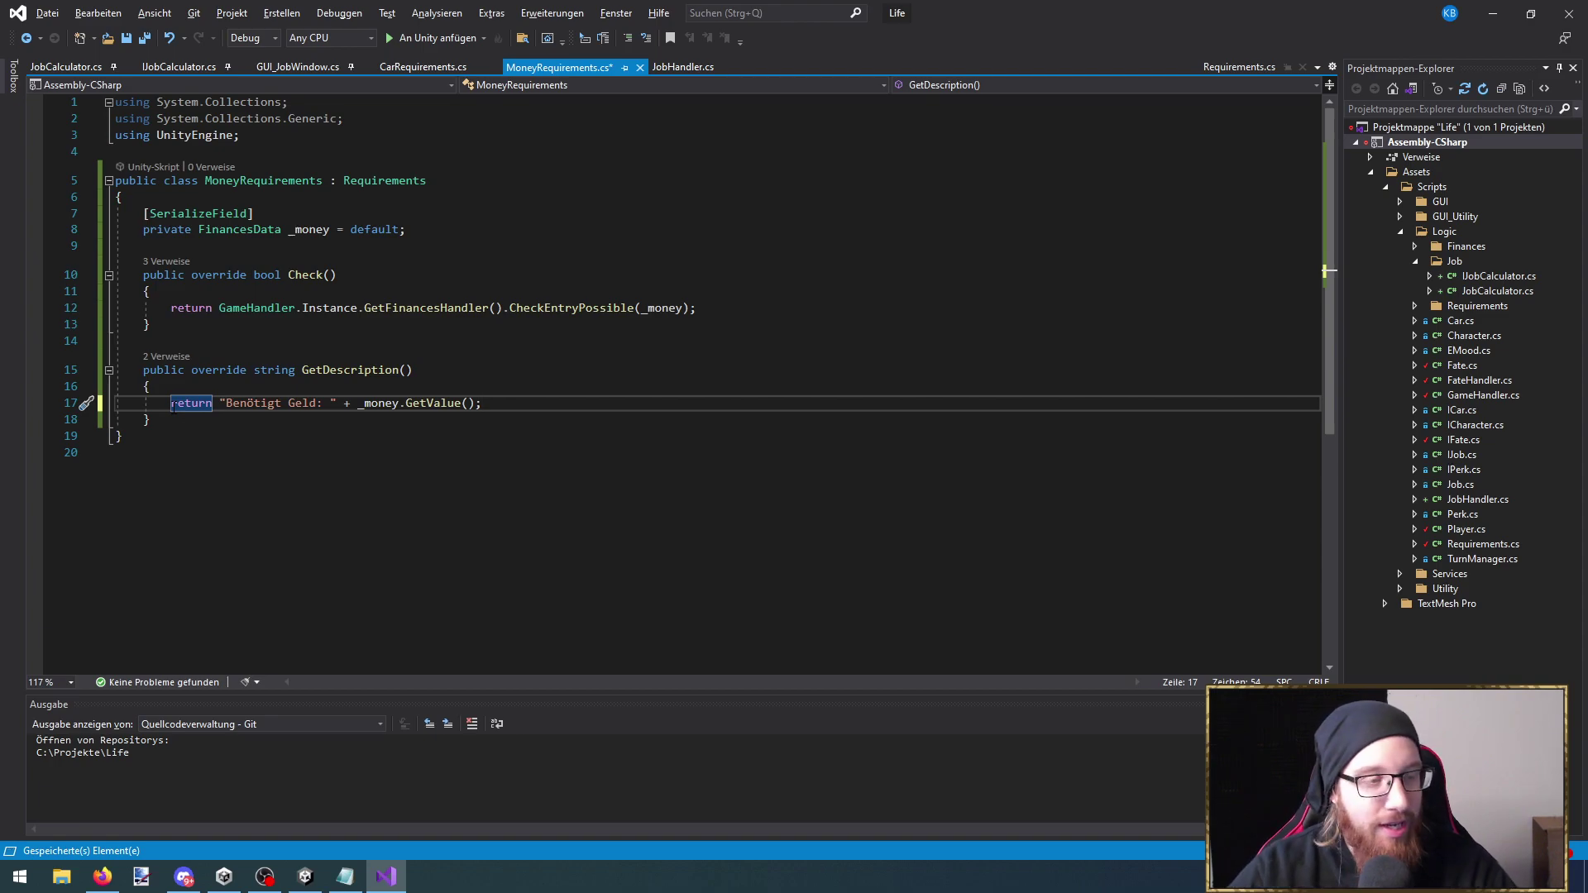
{"action": "left_click", "coordinate": [567, 460]}
{"action": "key", "text": "ctrl+s"}
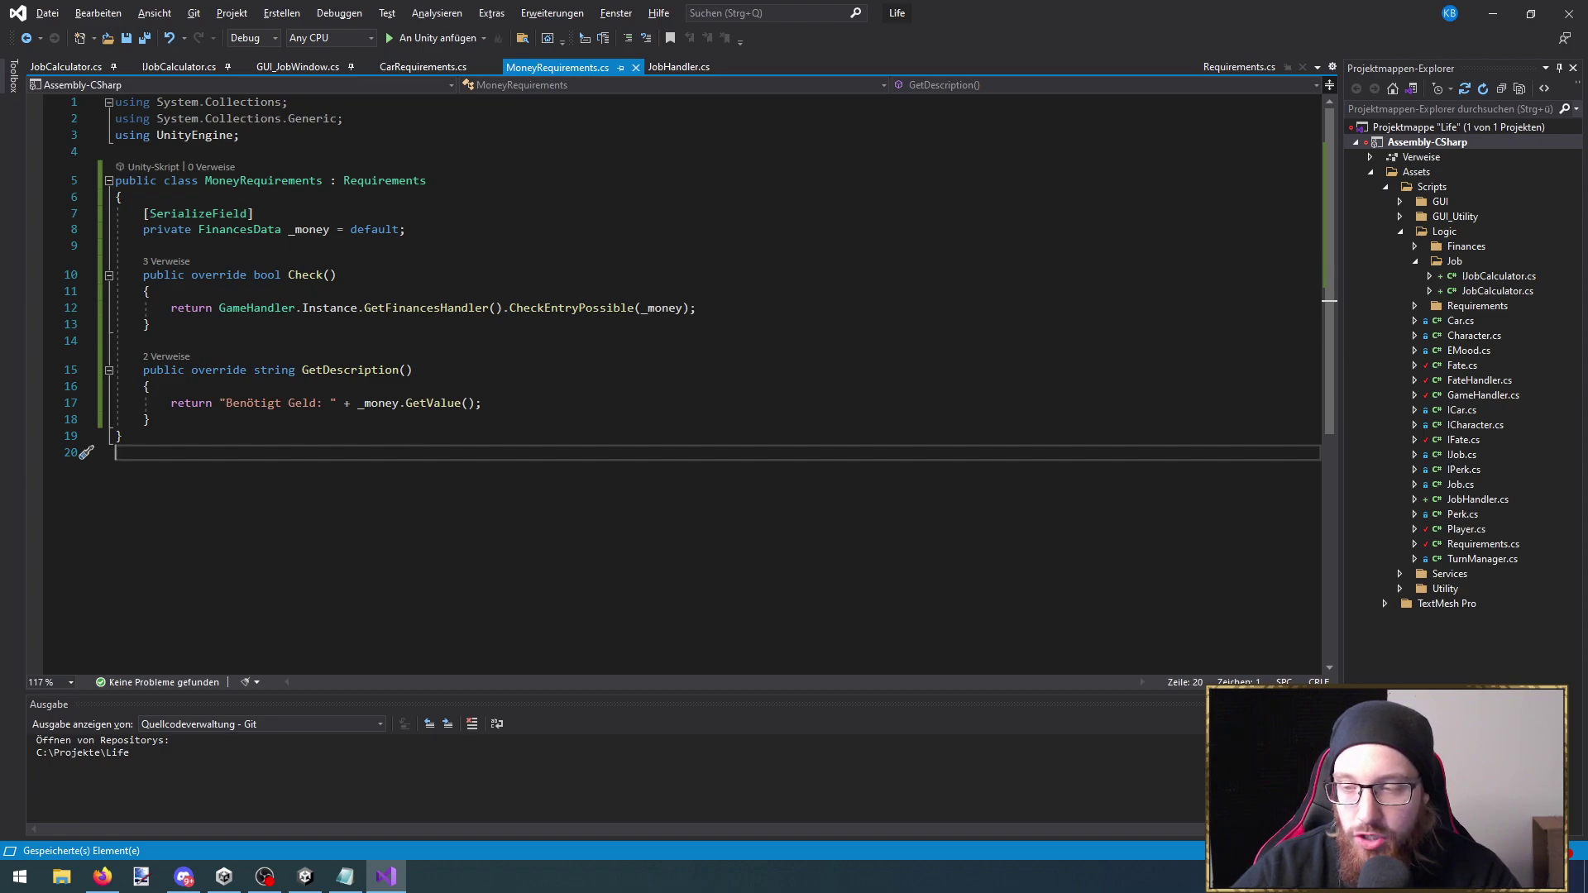
Switch to Firefox and look through the screenshots on the Drova - Teaser Steam page, then return to the code
{"action": "key", "text": "alt+Tab"}
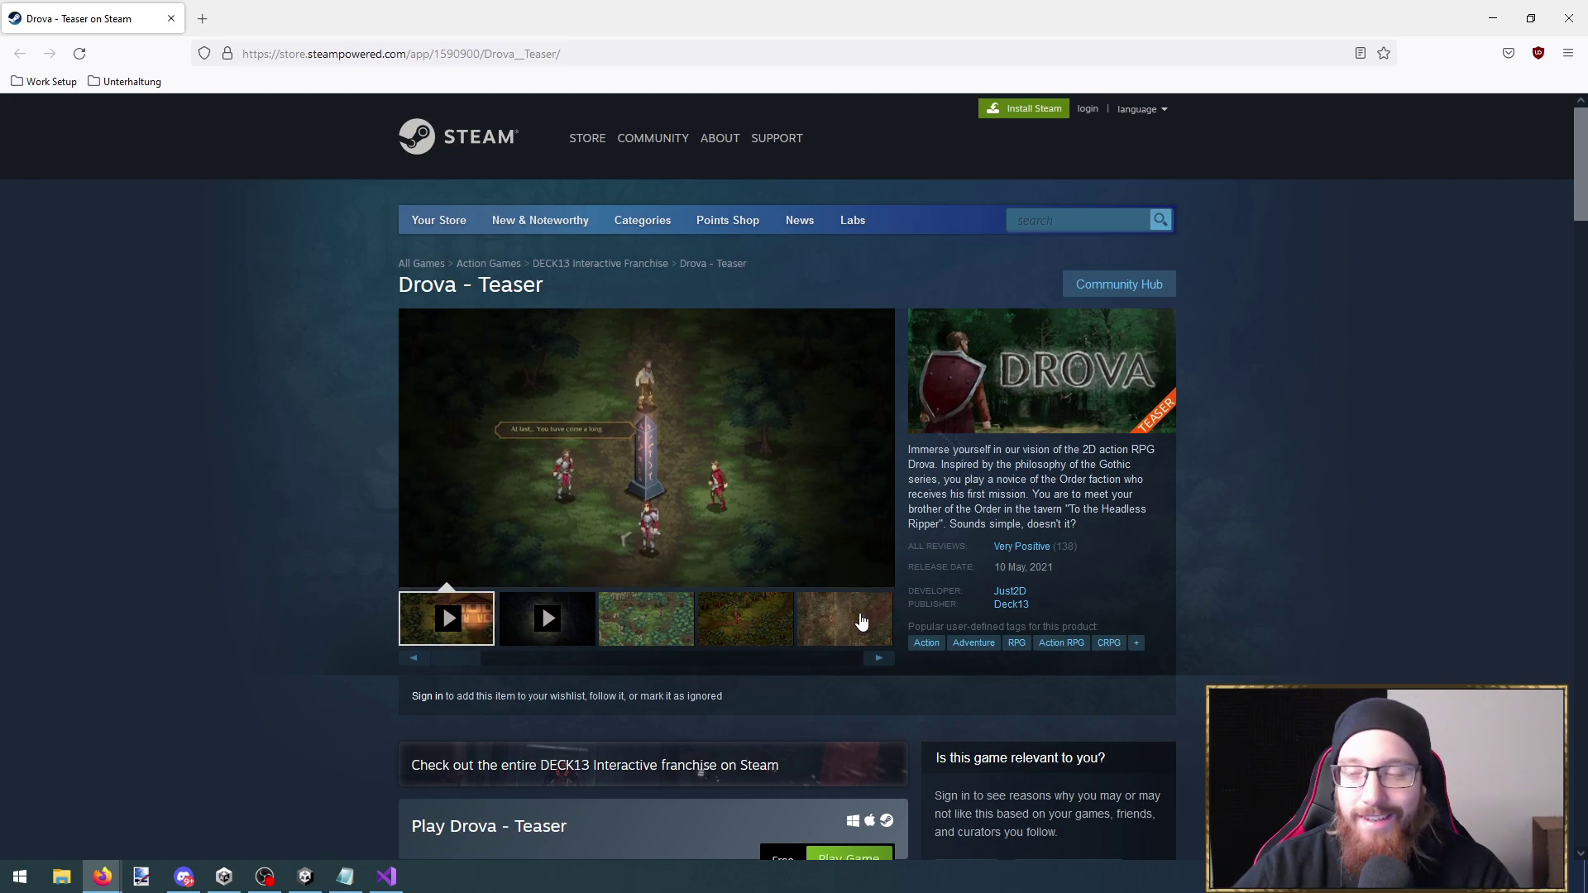
{"action": "left_click", "coordinate": [649, 640]}
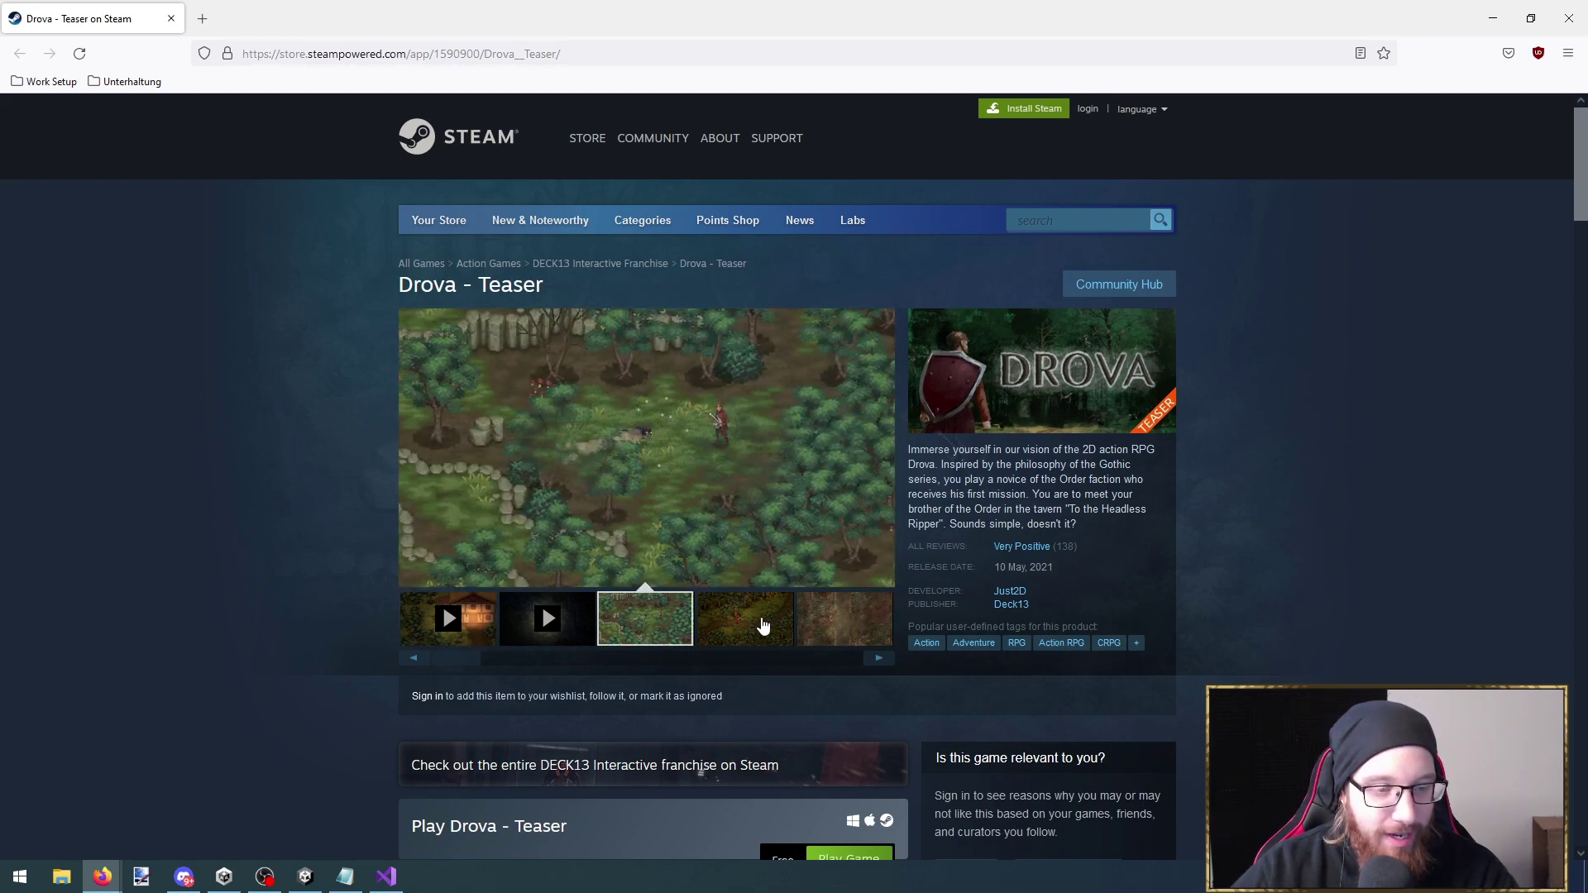
{"action": "left_click", "coordinate": [761, 625]}
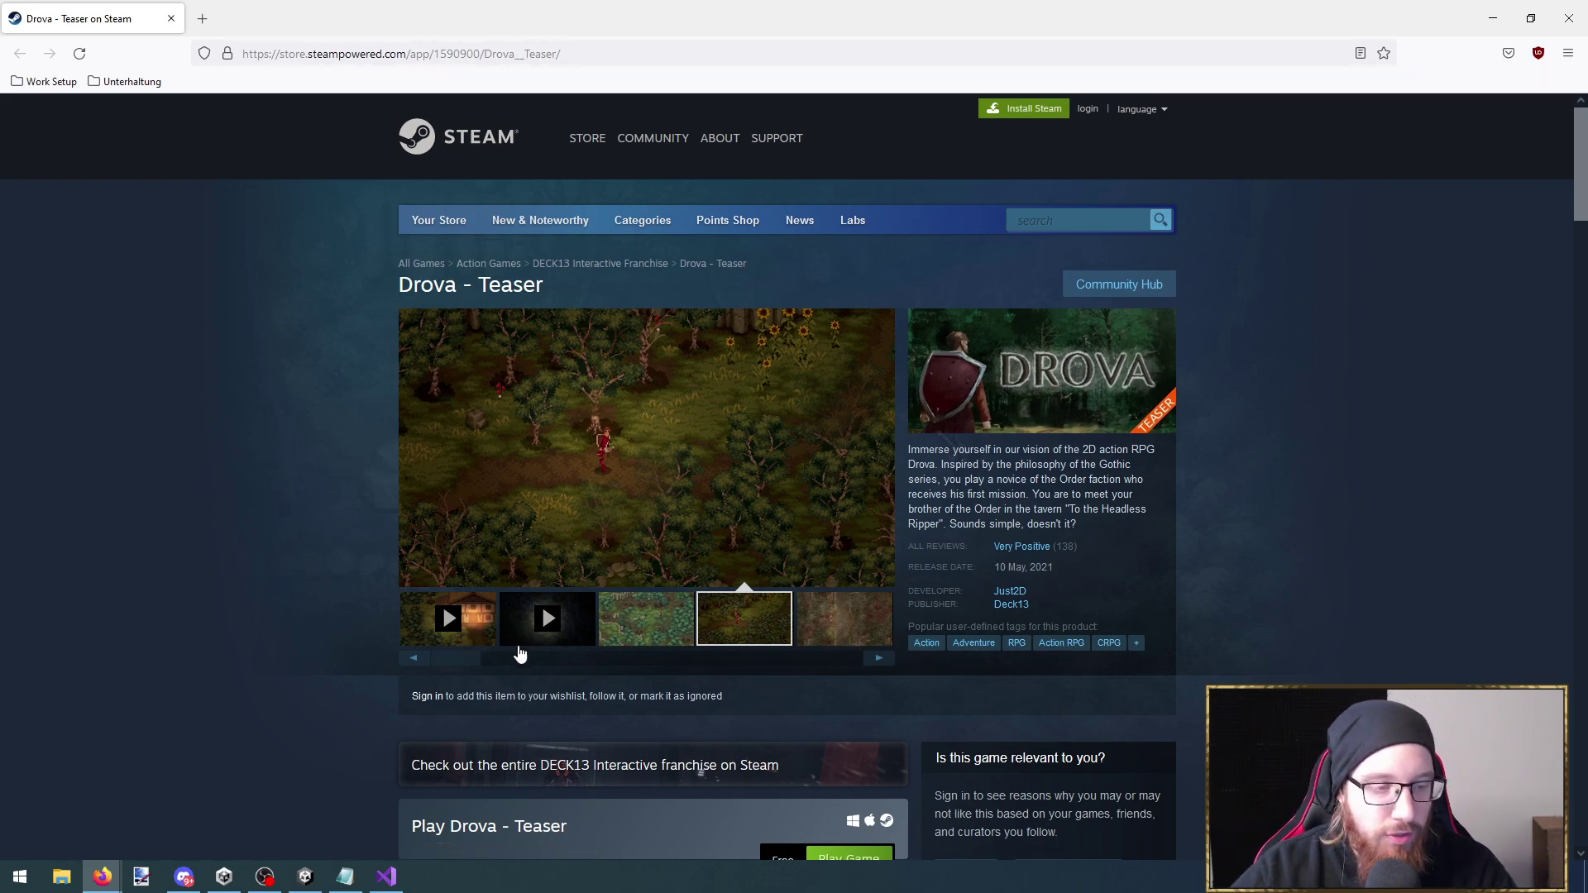
{"action": "left_click_drag", "start_coordinate": [471, 662], "coordinate": [761, 676]}
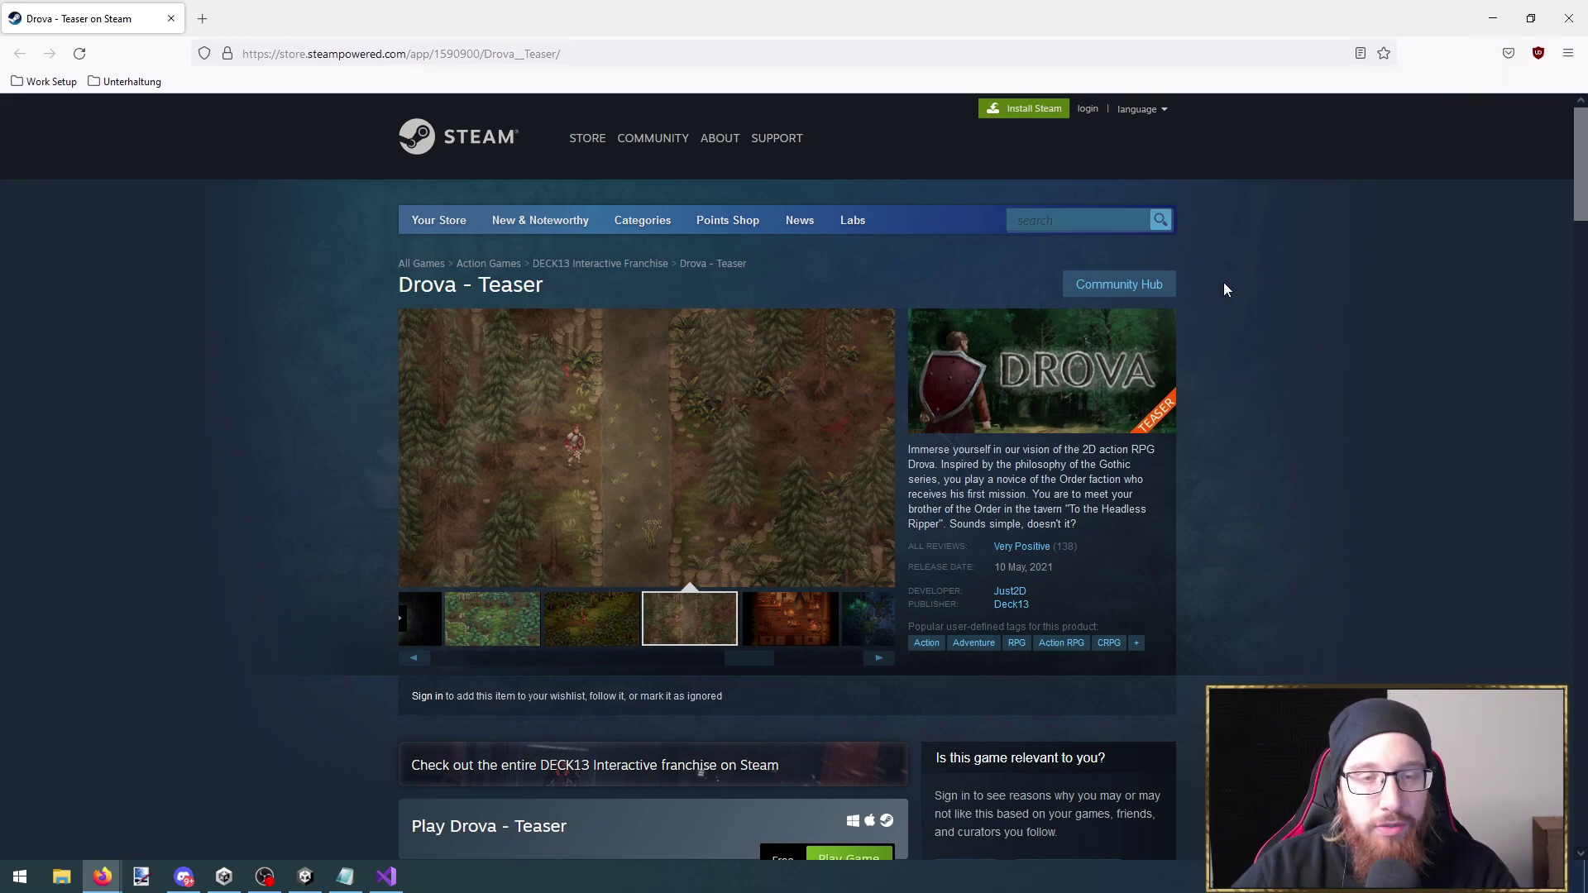
{"action": "left_click", "coordinate": [1507, 18]}
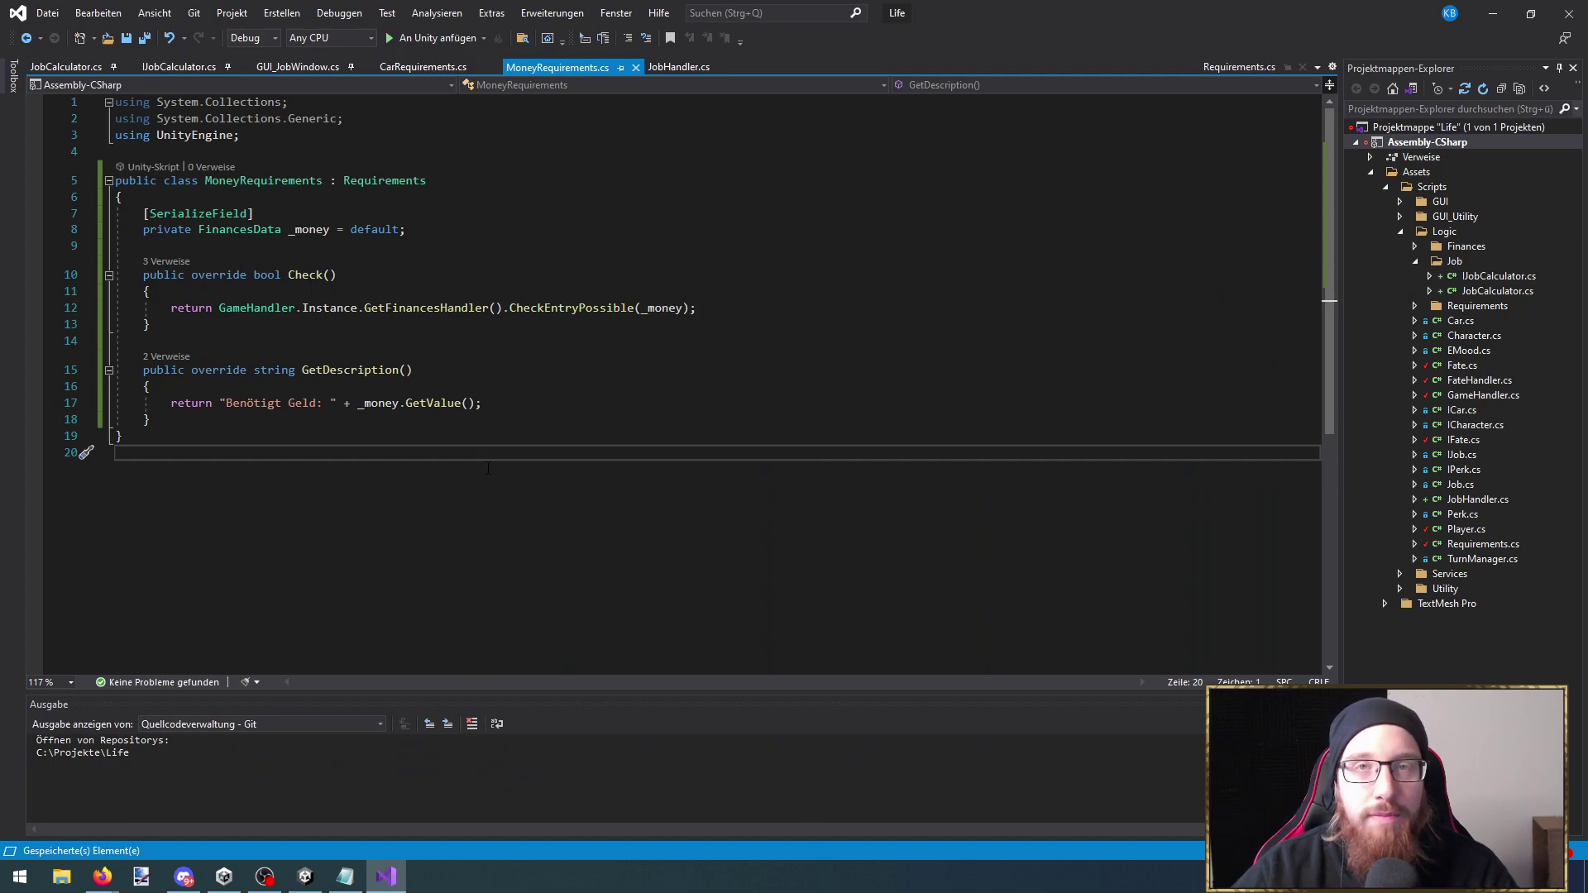
Save the MoneyRequirements script again and switch to the Unity editor
{"action": "left_click", "coordinate": [538, 403]}
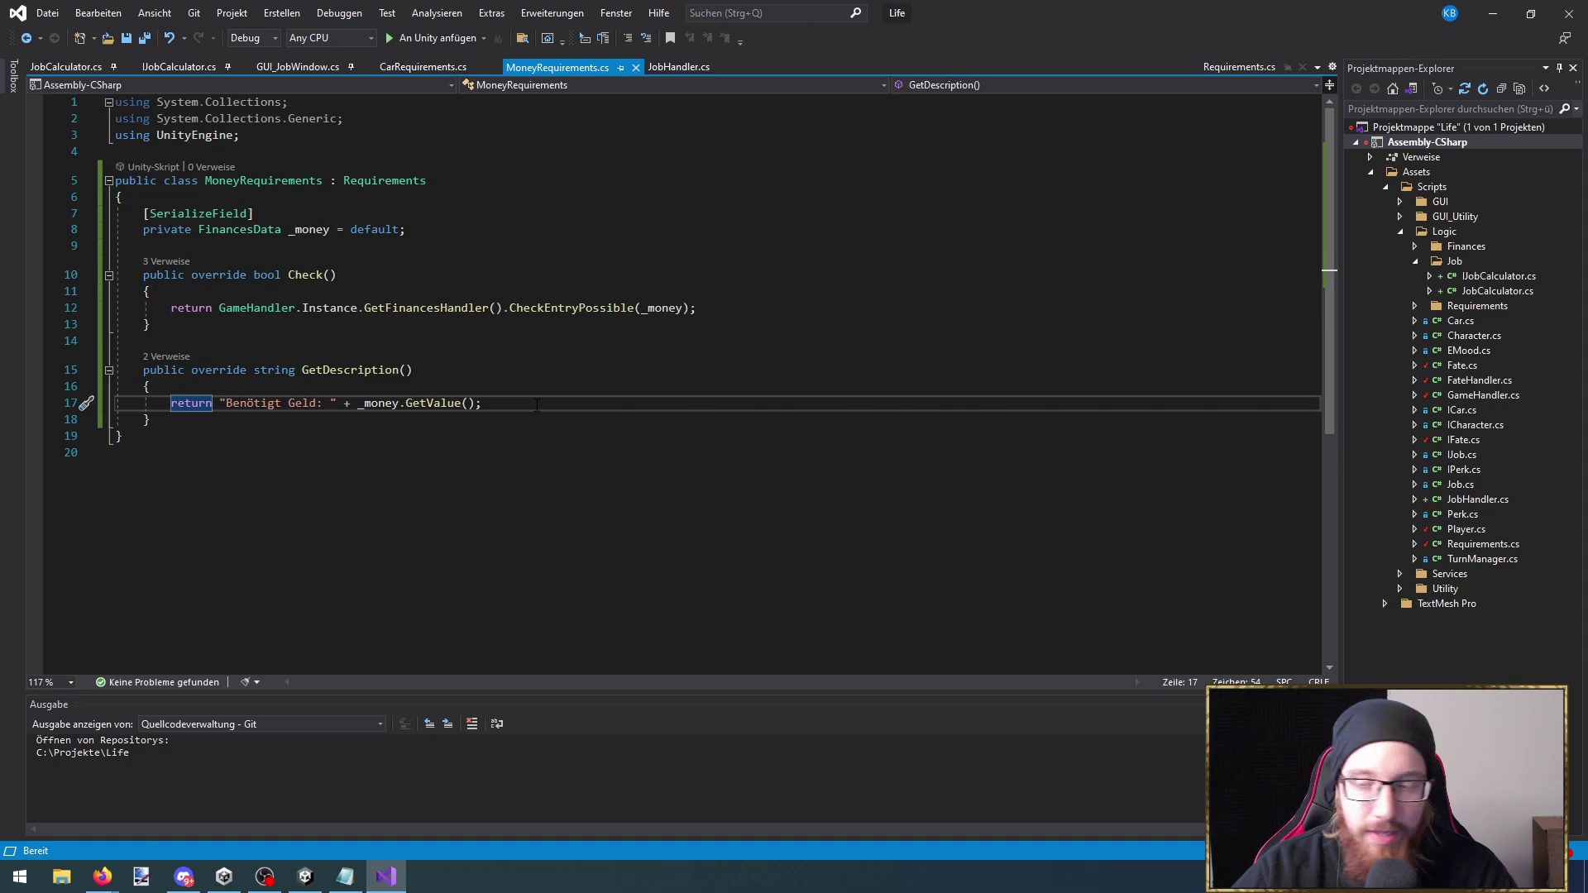
{"action": "key", "text": "ctrl+s"}
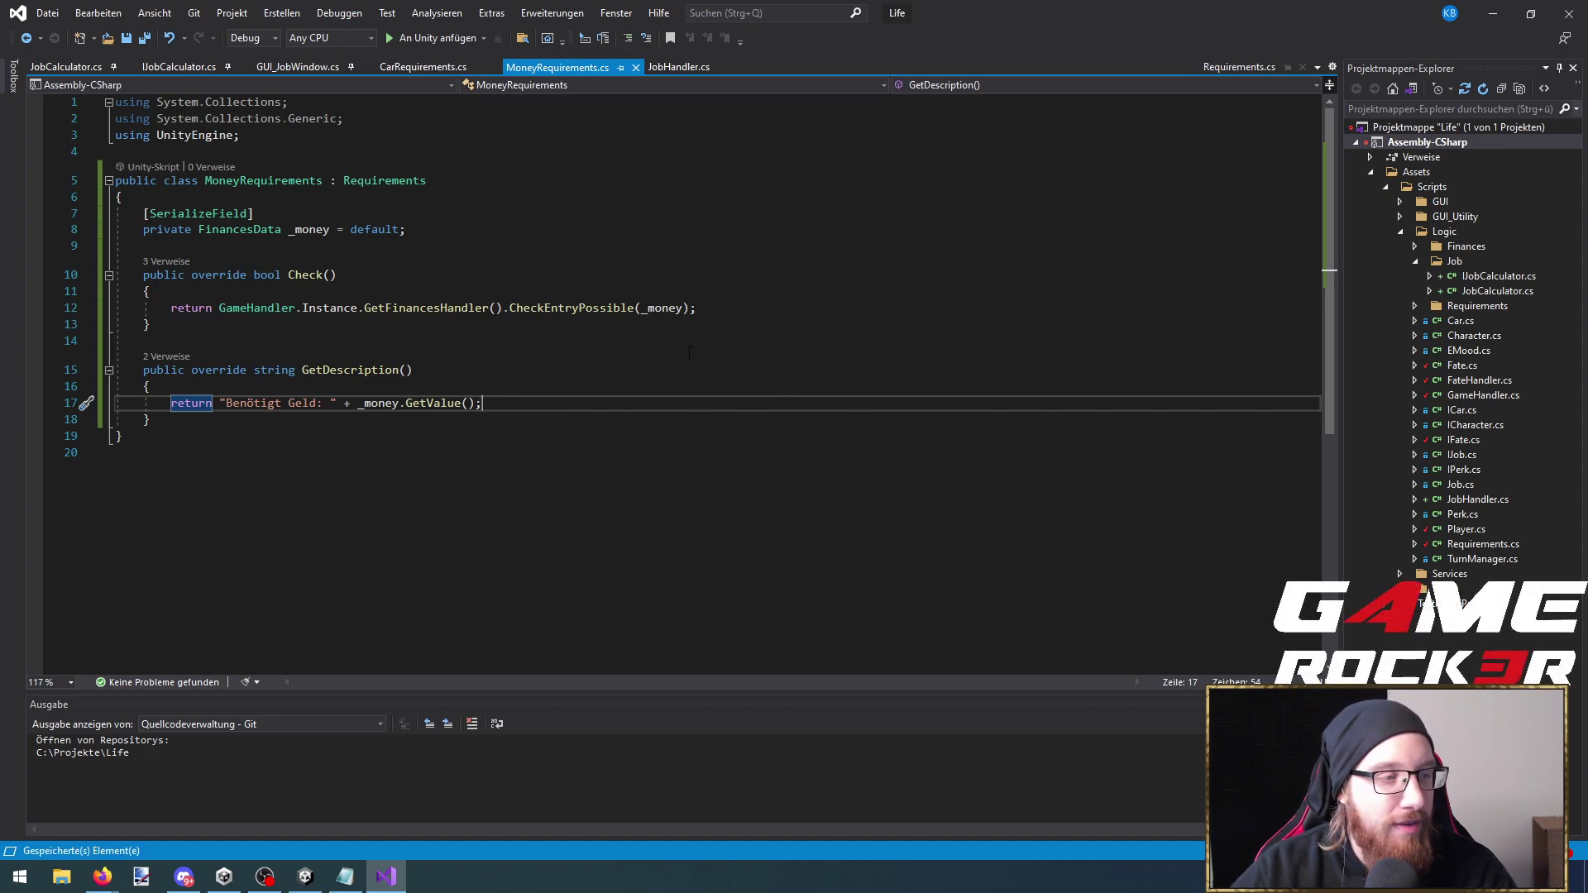
{"action": "left_click", "coordinate": [1493, 12]}
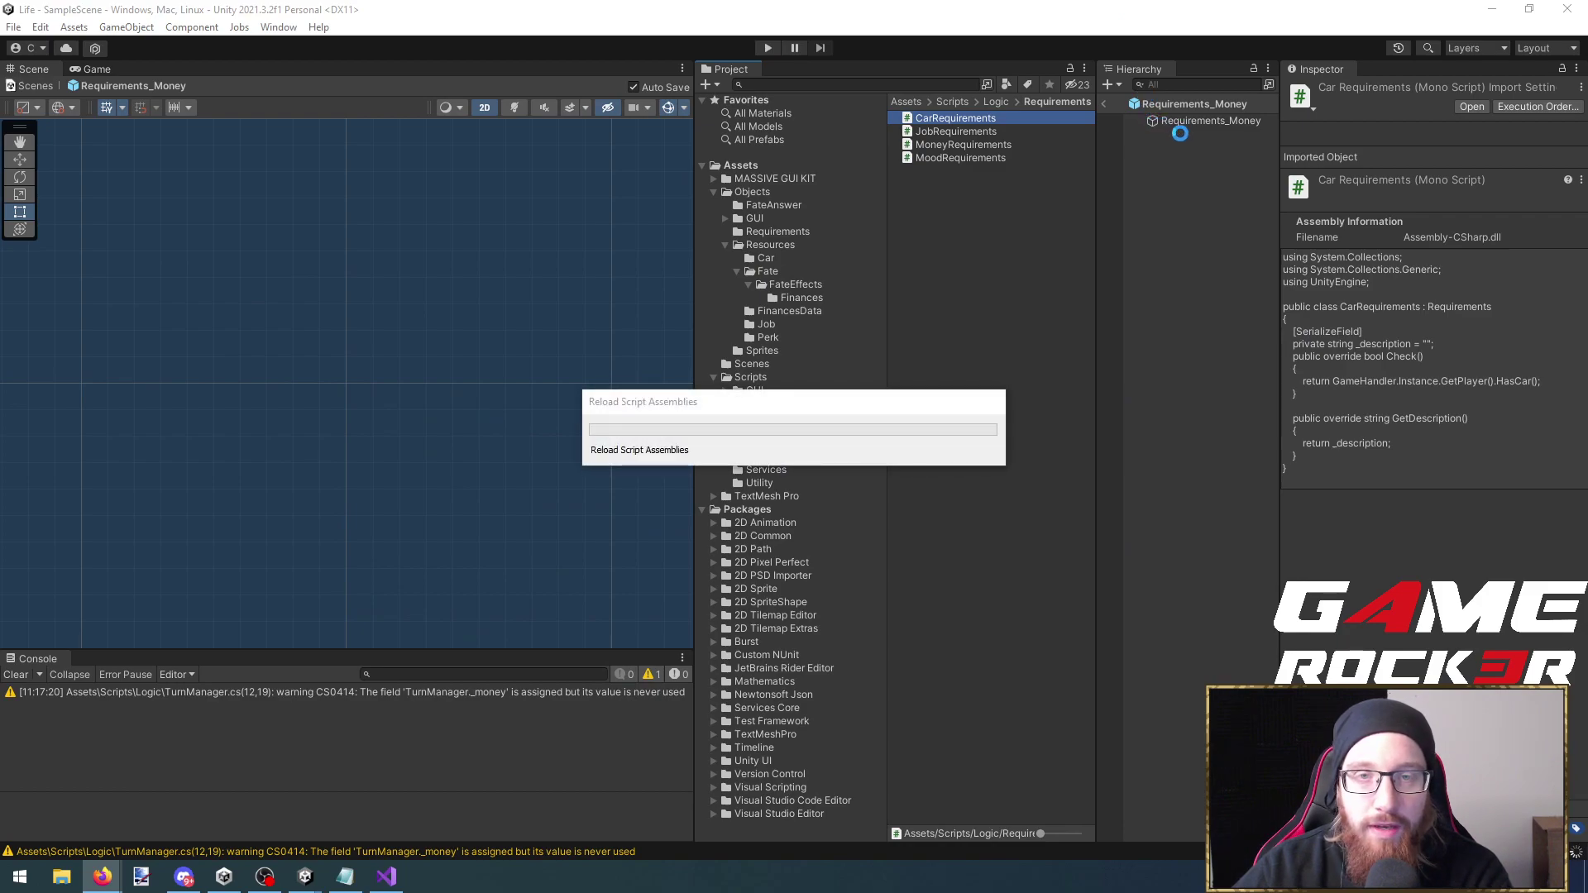
Replace the Car Requirements component on the Requirements_Money prefab with the MoneyRequirements script
{"action": "left_click", "coordinate": [1188, 121]}
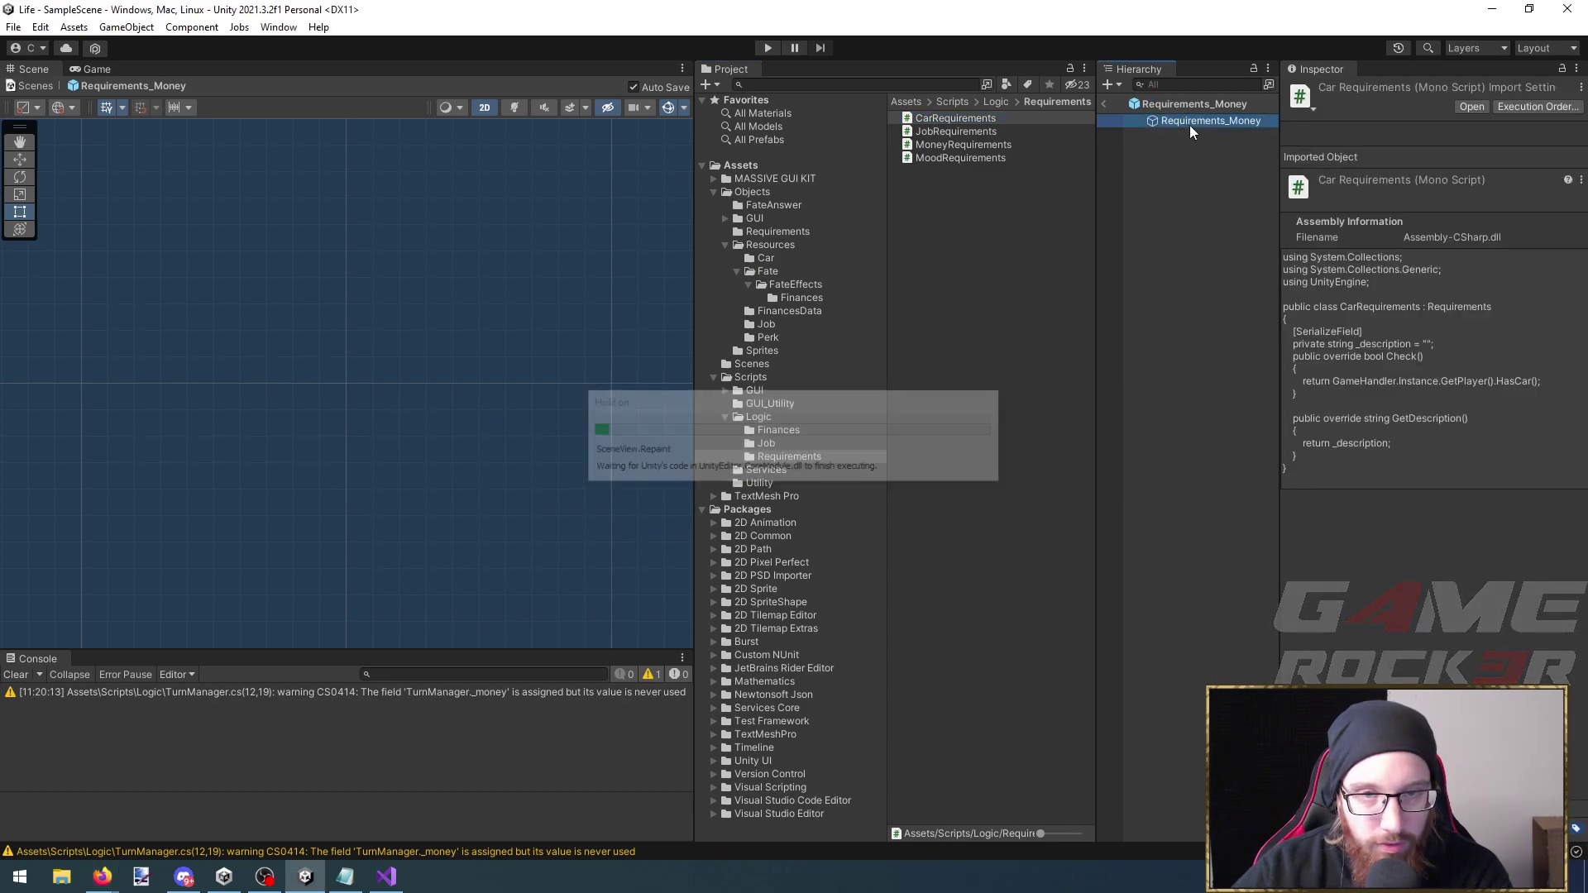
{"action": "left_click", "coordinate": [1576, 210]}
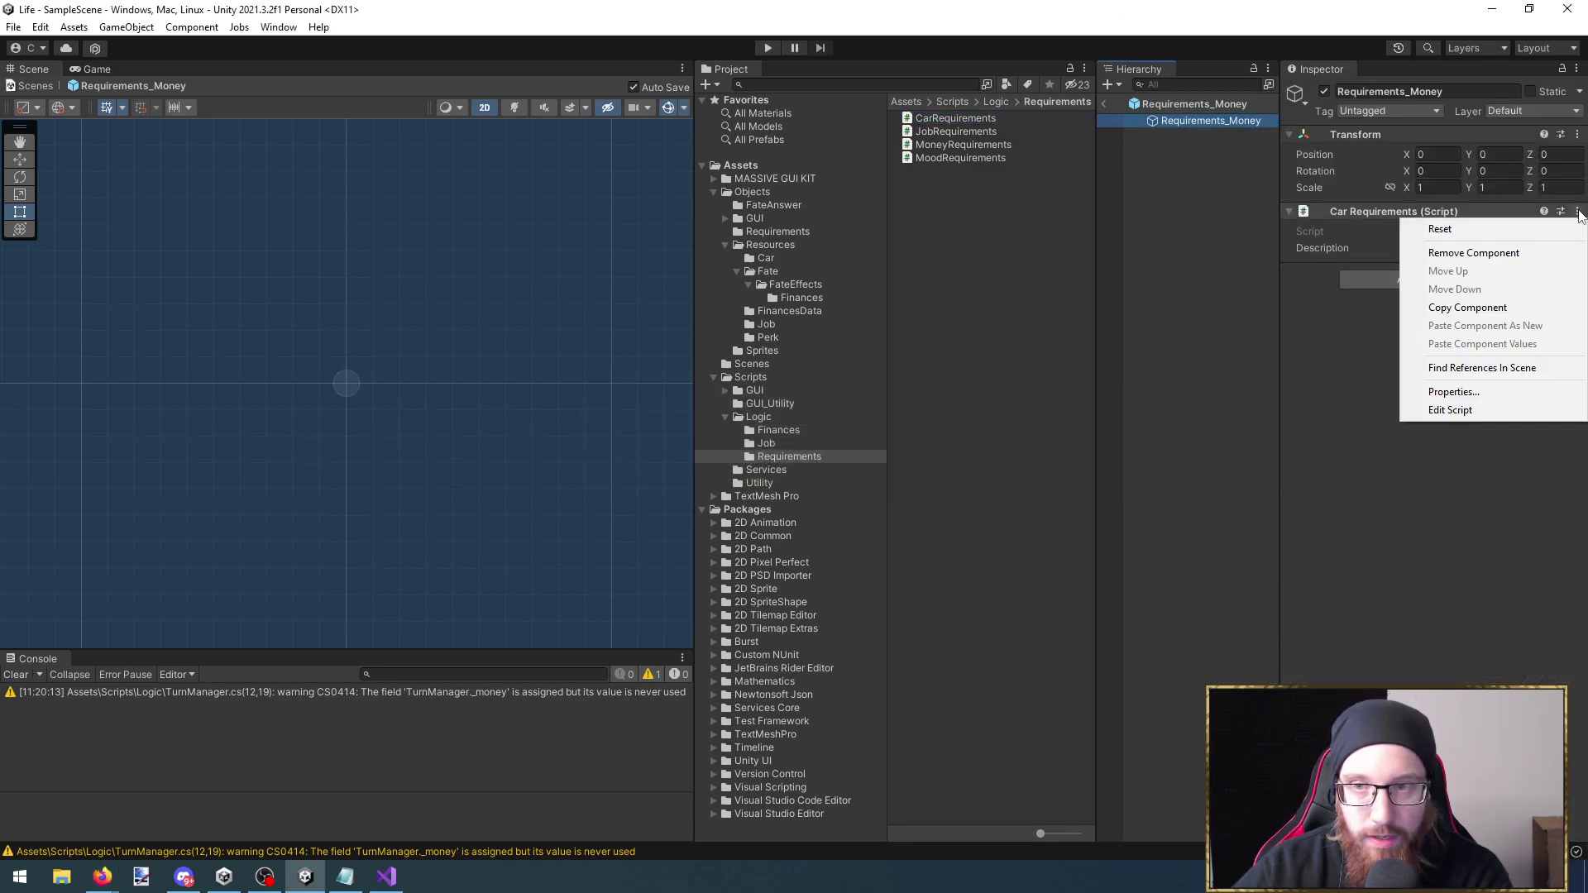
{"action": "left_click", "coordinate": [1460, 248]}
{"action": "left_click_drag", "start_coordinate": [974, 147], "coordinate": [1431, 207]}
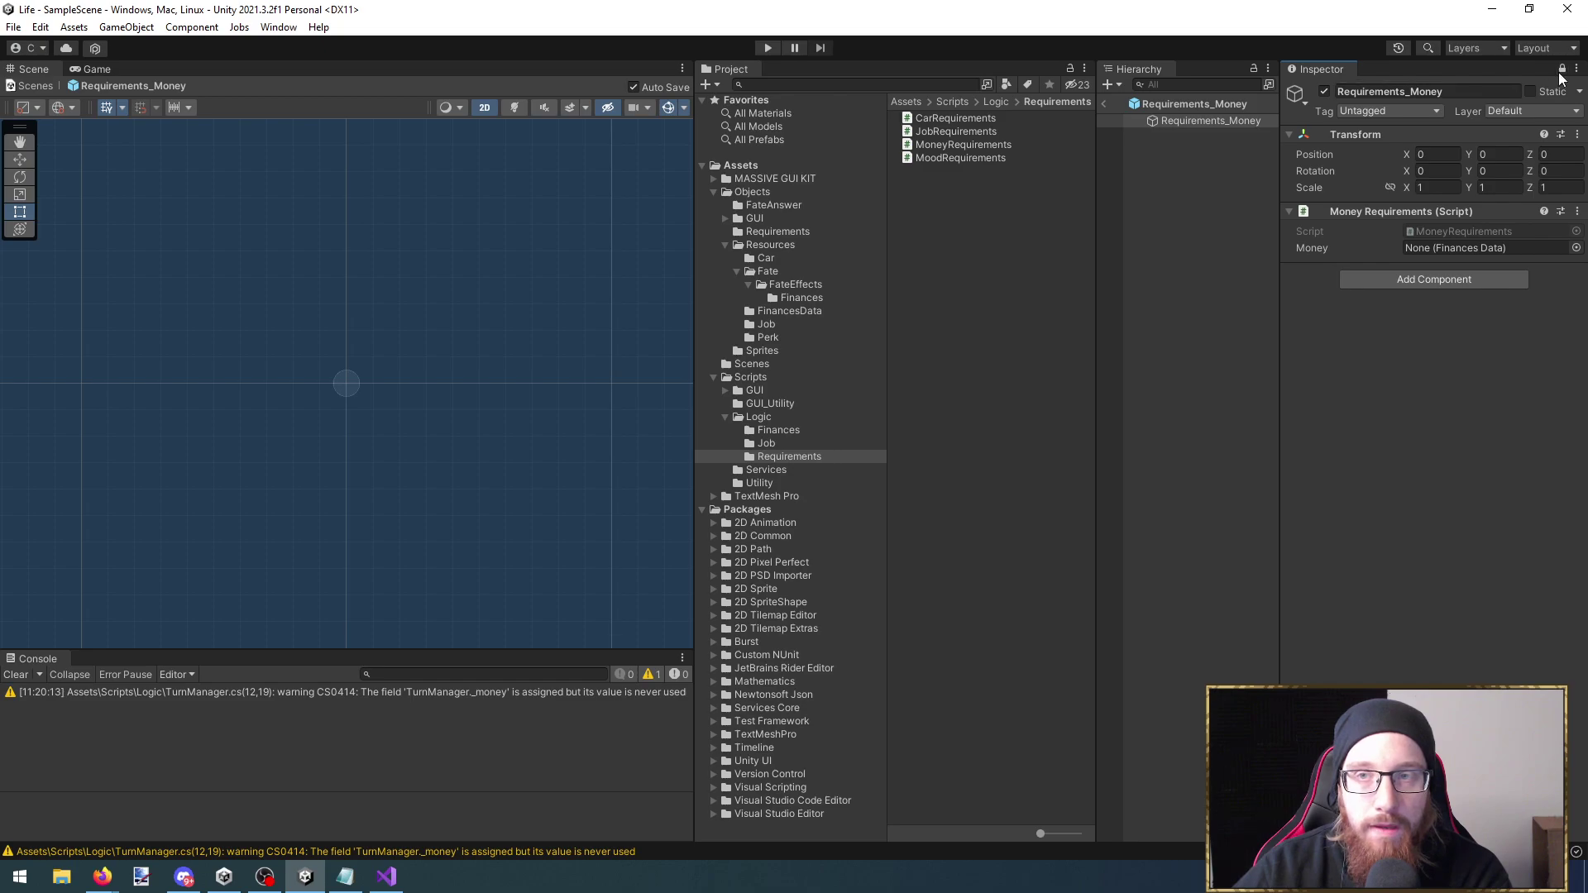
Duplicate the Tax asset in the FinancesData resources folder, keeping the suggested name
{"action": "left_click", "coordinate": [801, 311]}
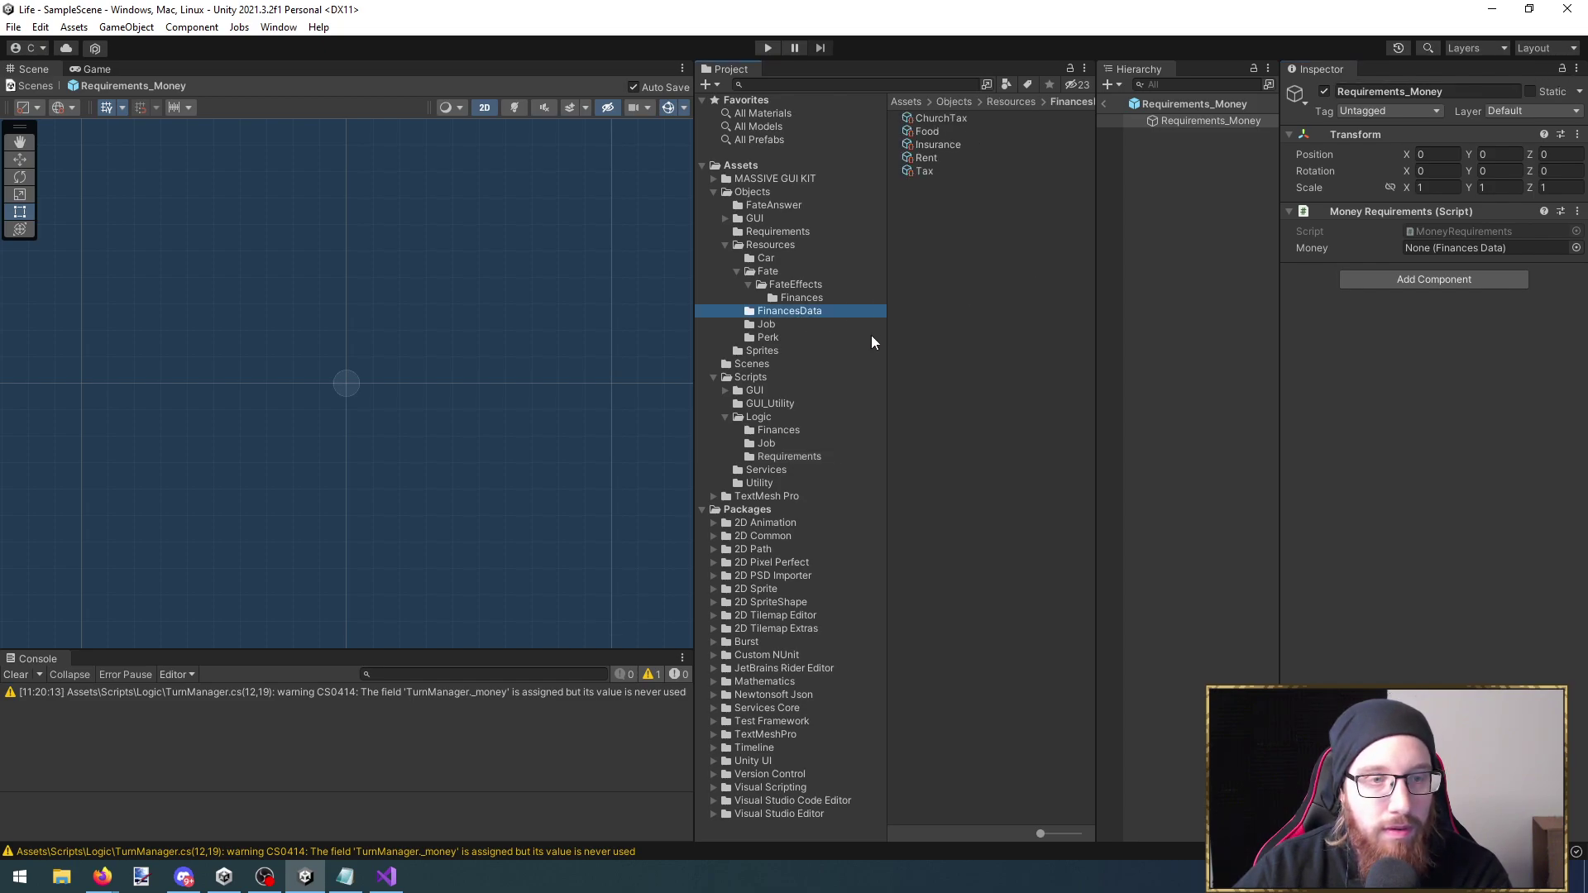
{"action": "key", "text": "Up"}
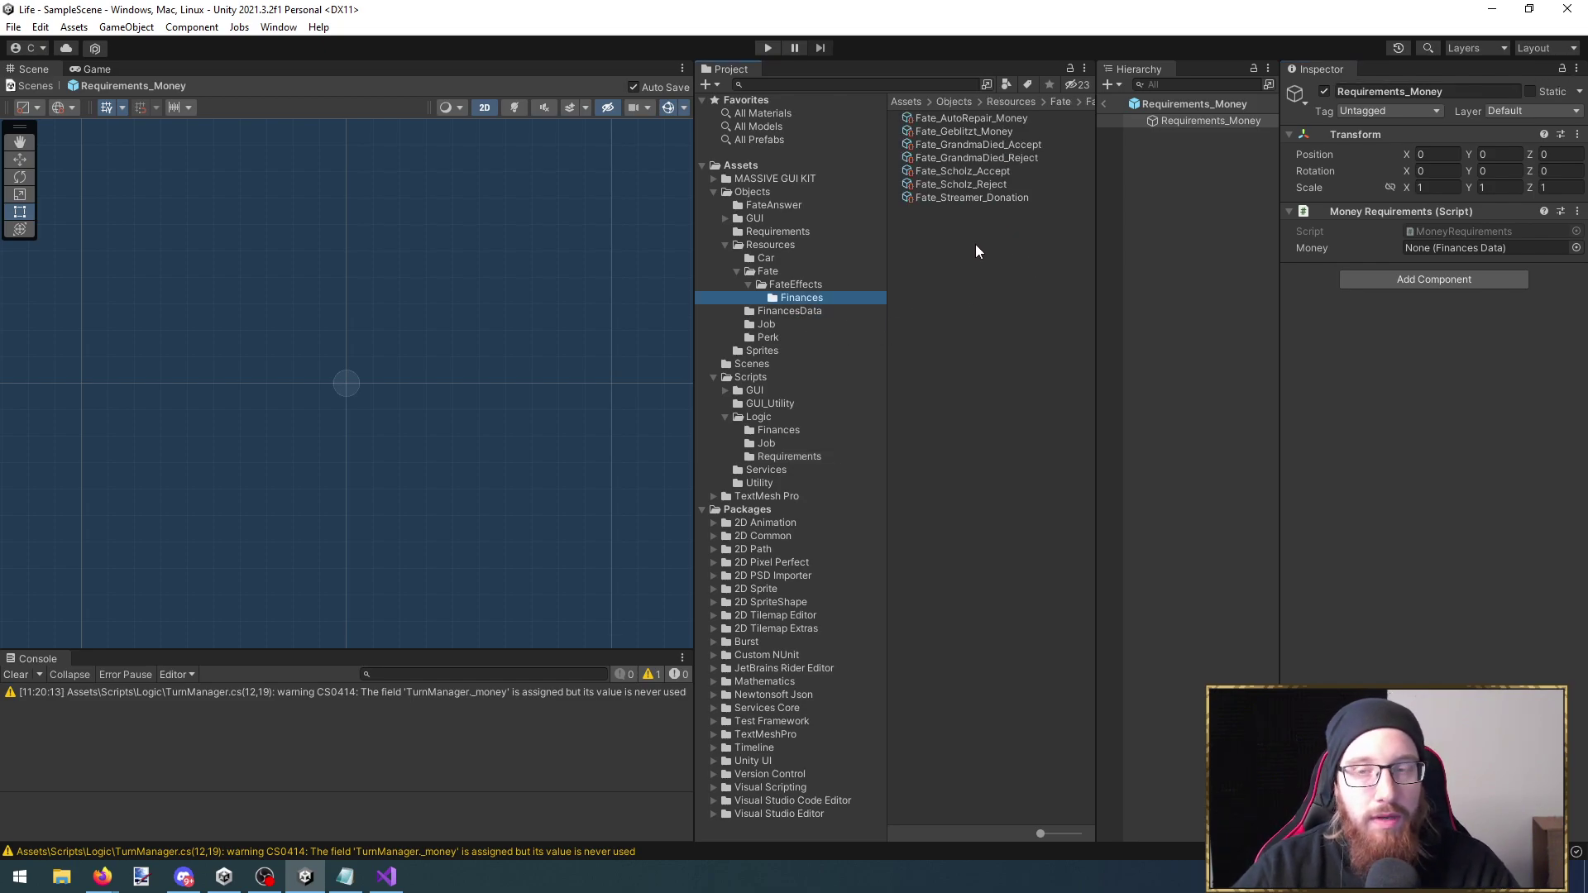
{"action": "left_click", "coordinate": [791, 312]}
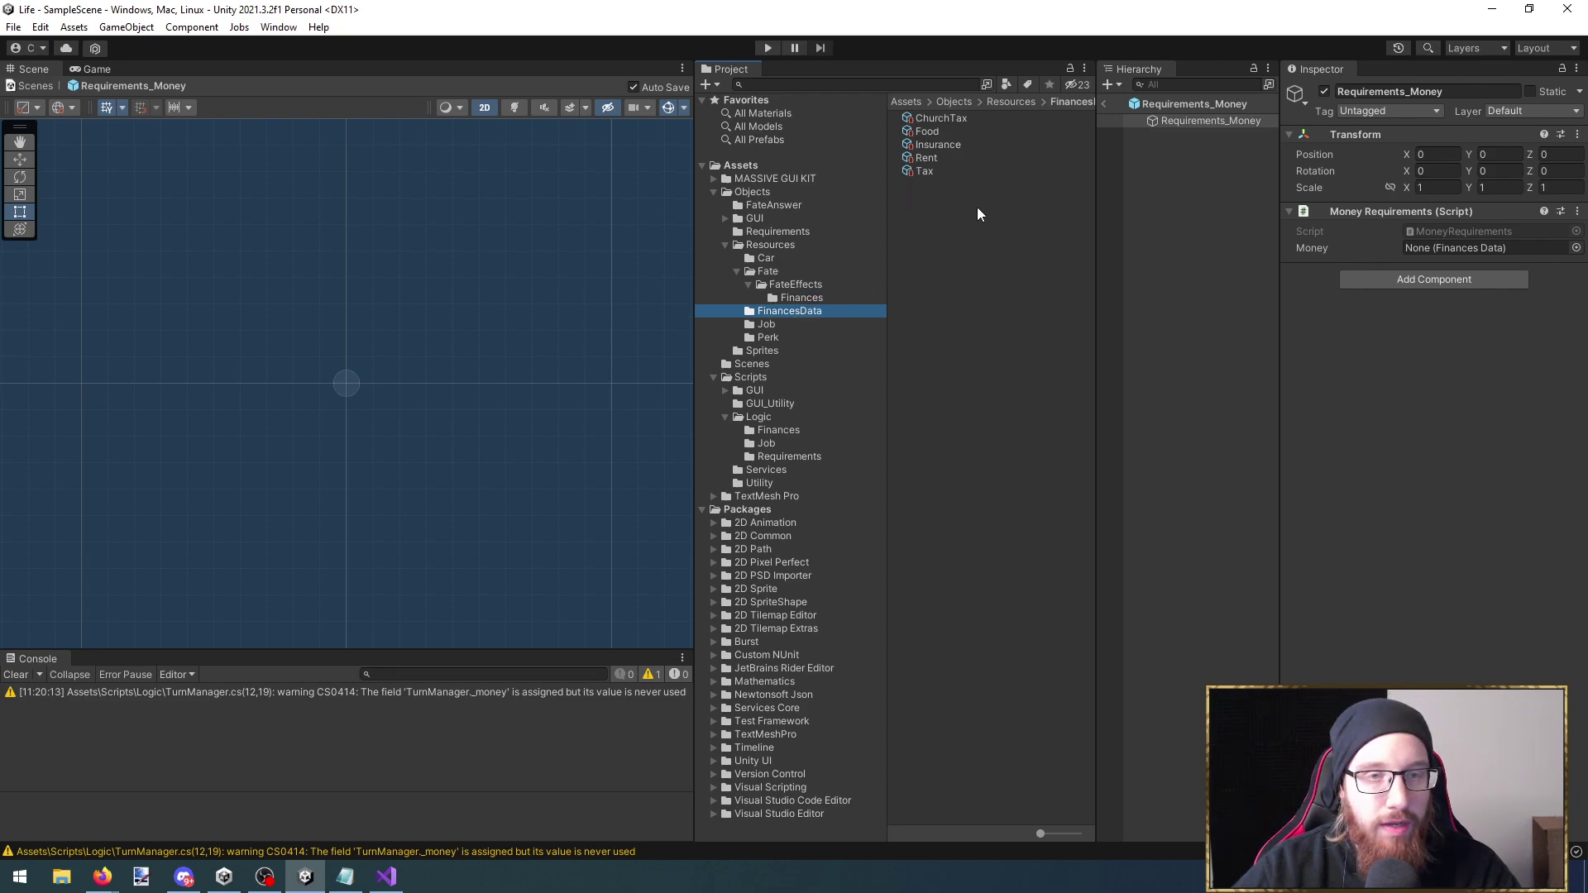
{"action": "left_click", "coordinate": [951, 172]}
{"action": "left_click", "coordinate": [954, 172]}
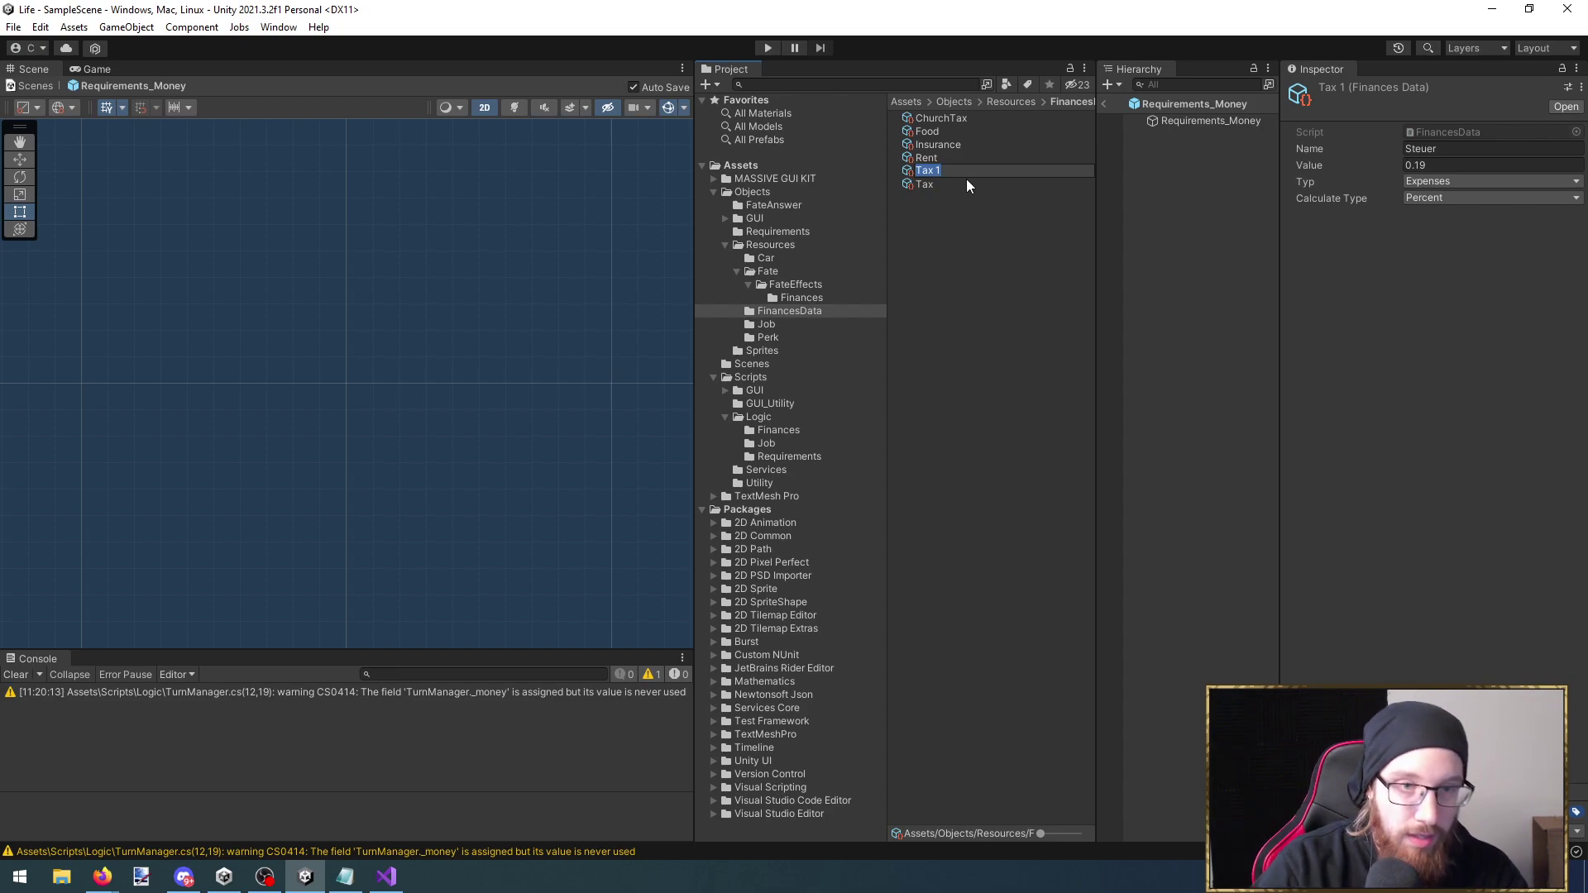
{"action": "key", "text": "Return"}
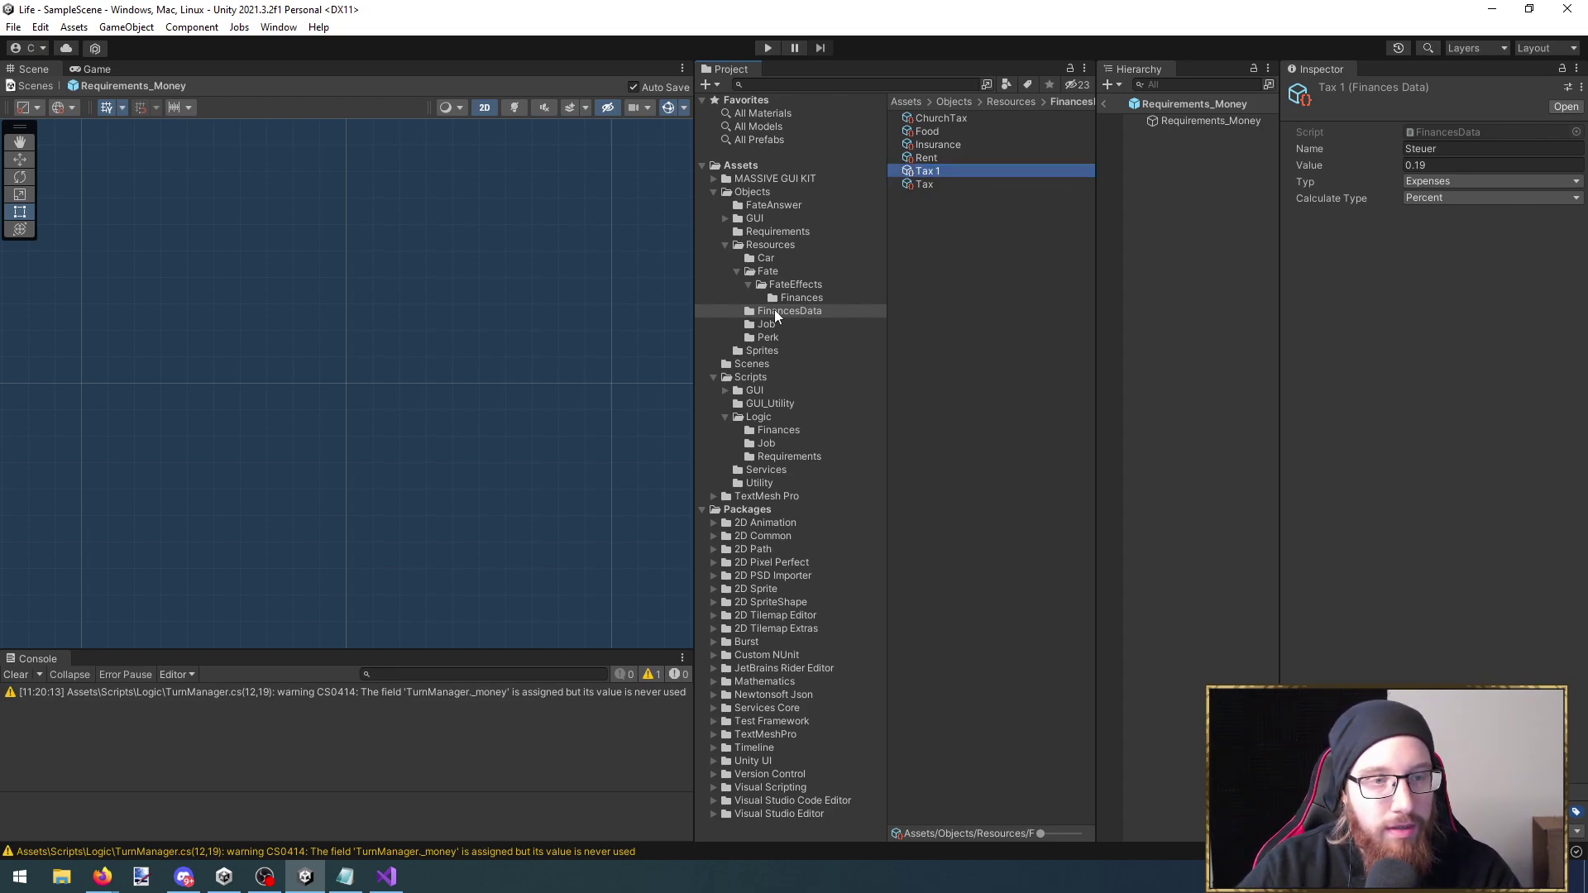
Move the duplicated Tax asset into the Job resources folder and open that folder
{"action": "left_click_drag", "start_coordinate": [926, 171], "coordinate": [771, 325]}
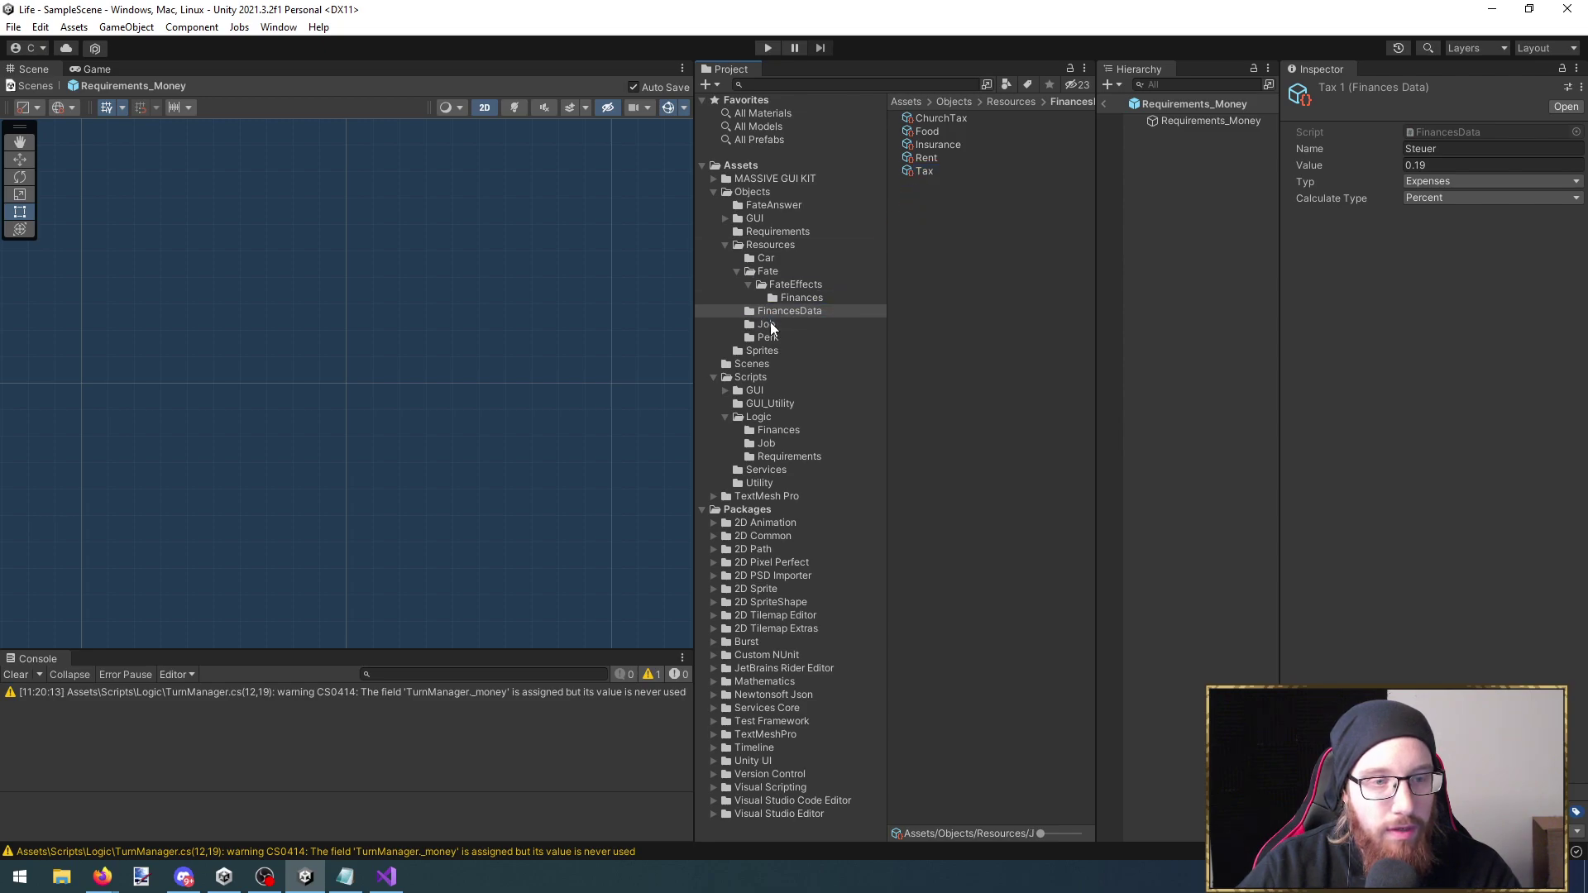
{"action": "left_click", "coordinate": [771, 327]}
{"action": "left_click", "coordinate": [948, 186]}
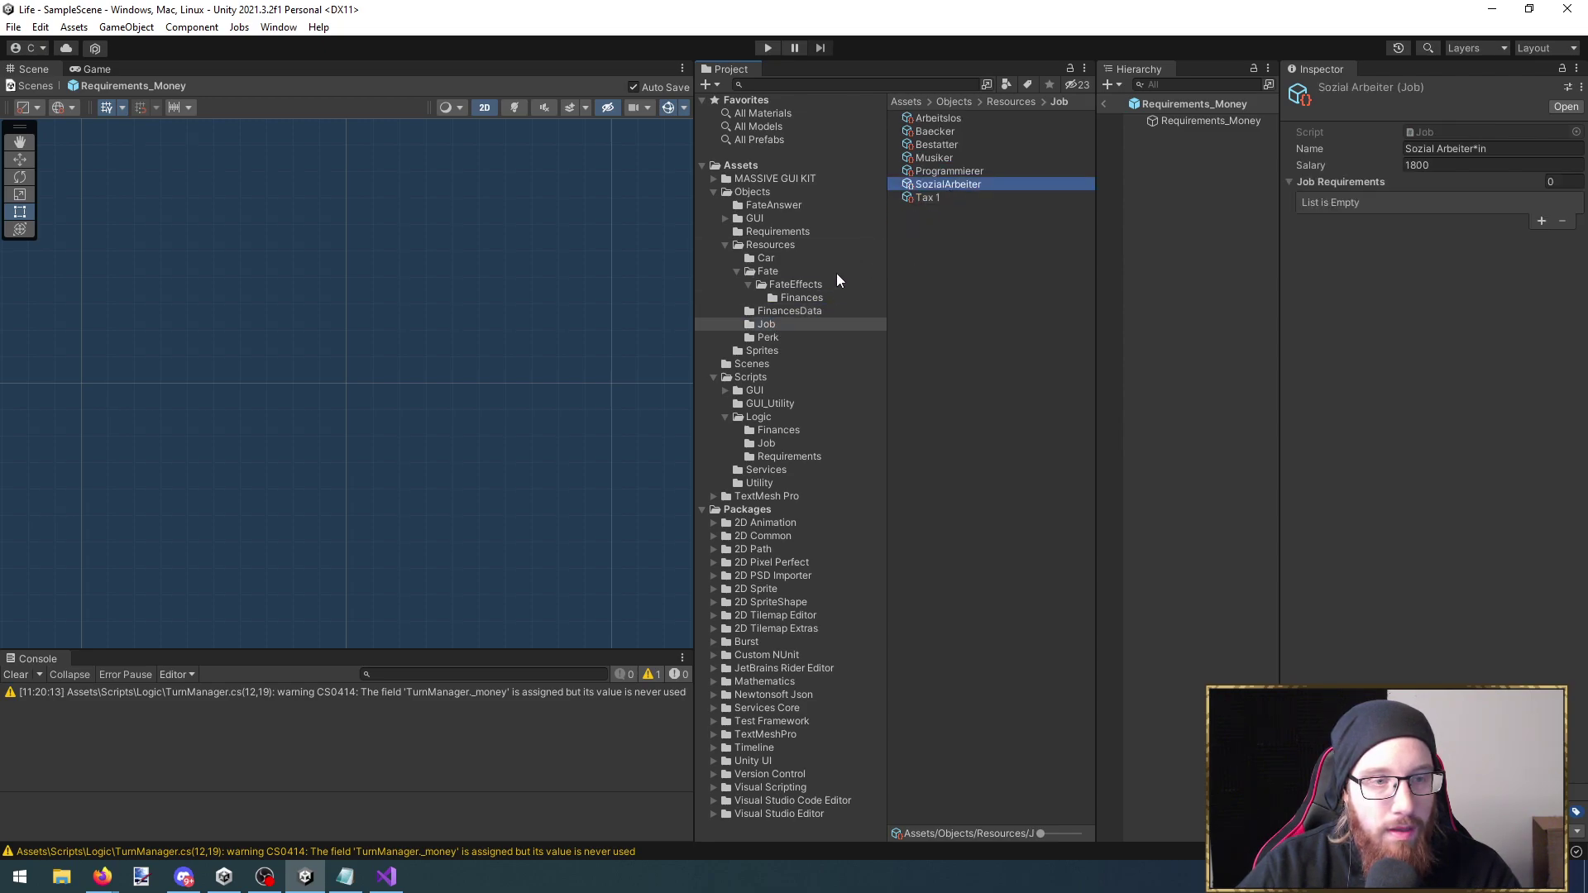
{"action": "right_click", "coordinate": [781, 325]}
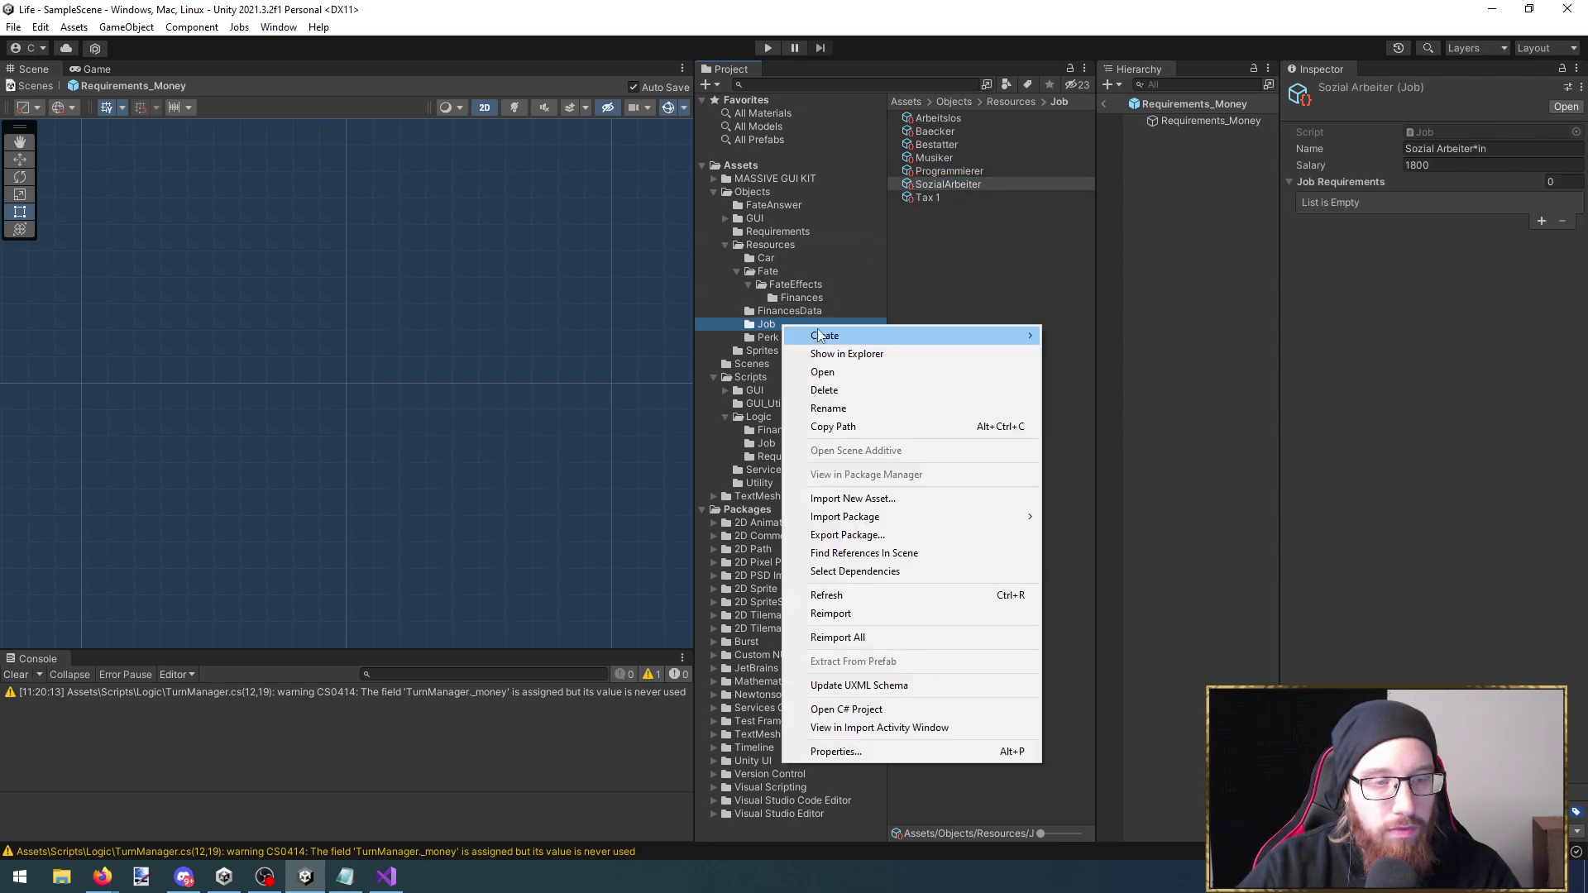
Rename the duplicated Tax asset in the Job folder to FinancesData_Musiker
{"action": "left_click", "coordinate": [960, 196]}
{"action": "left_click", "coordinate": [960, 196]}
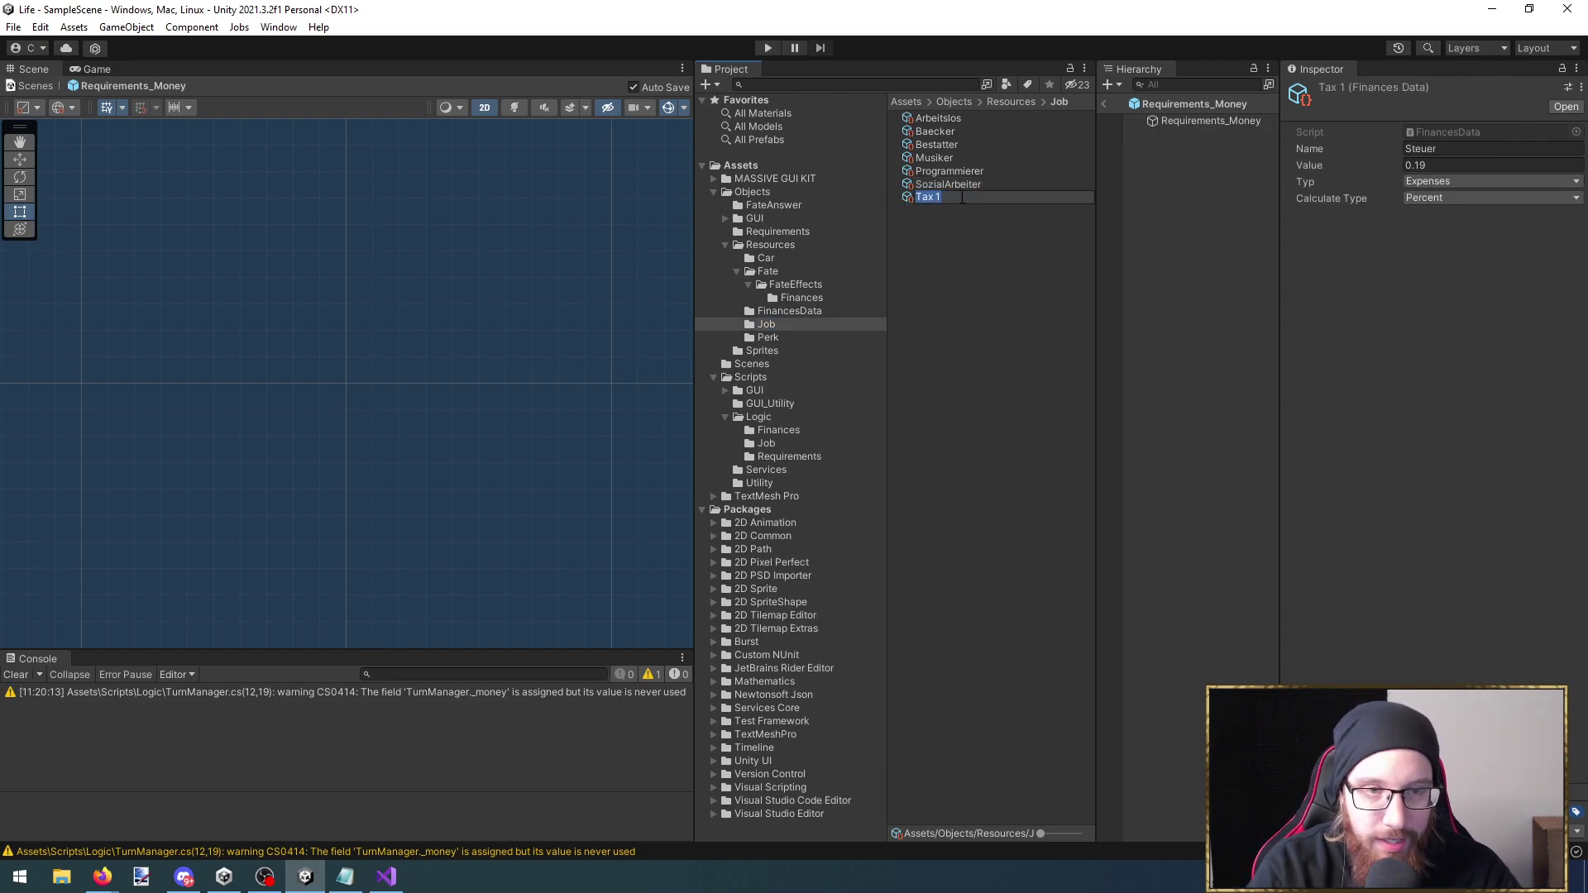
{"action": "type", "text": "Musiker_FinanceD"}
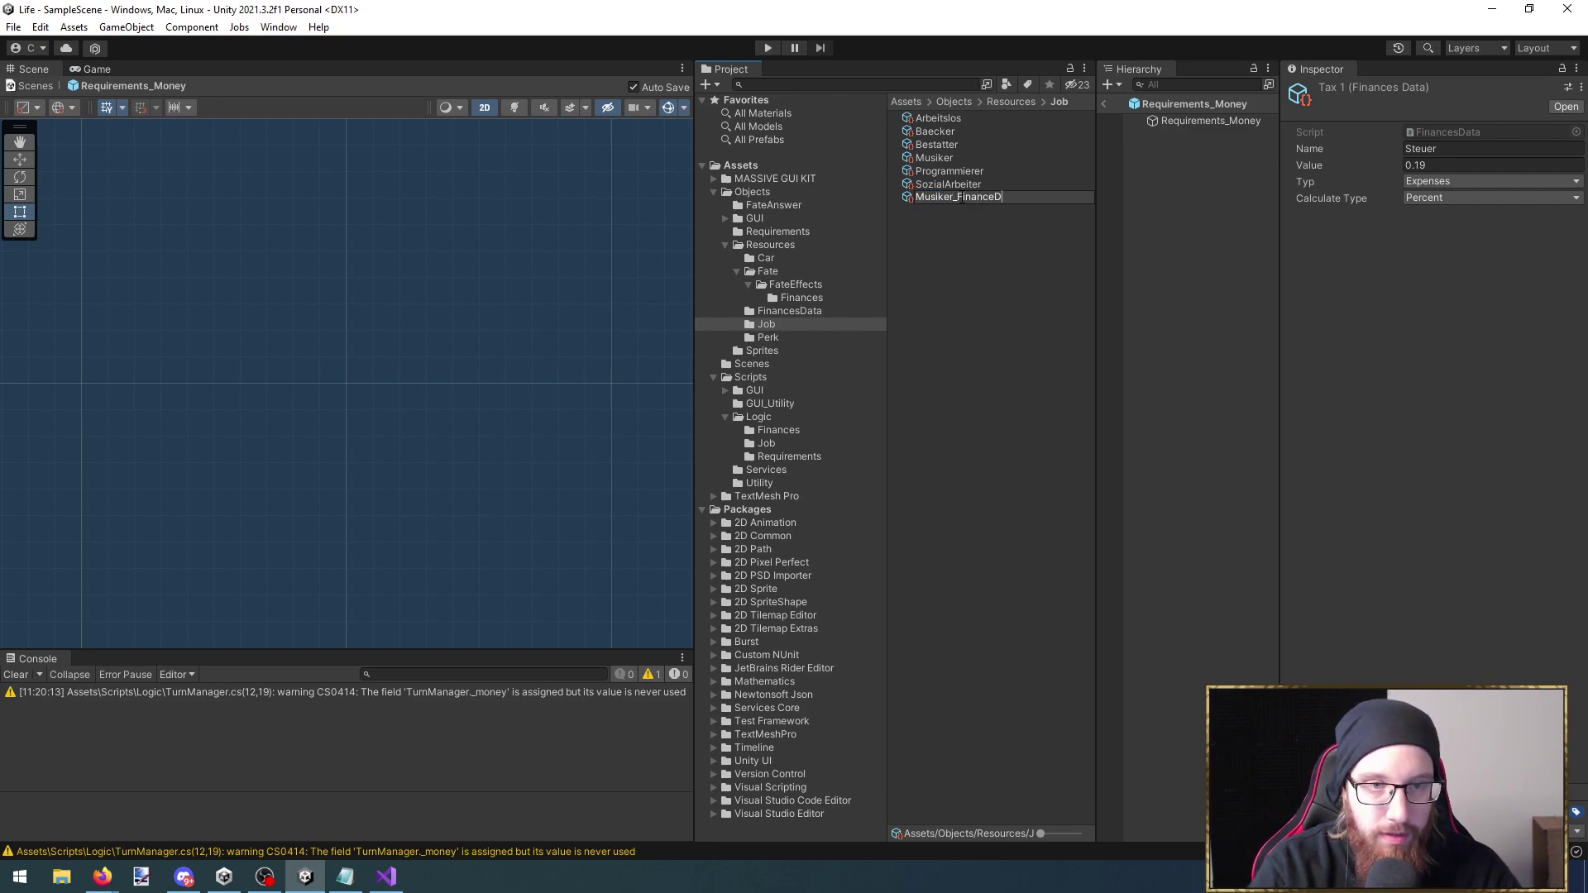
{"action": "type", "text": "atsa"}
{"action": "key", "text": "ctrl+shift+Left"}
{"action": "key", "text": "ctrl+c"}
{"action": "key", "text": "BackSpace"}
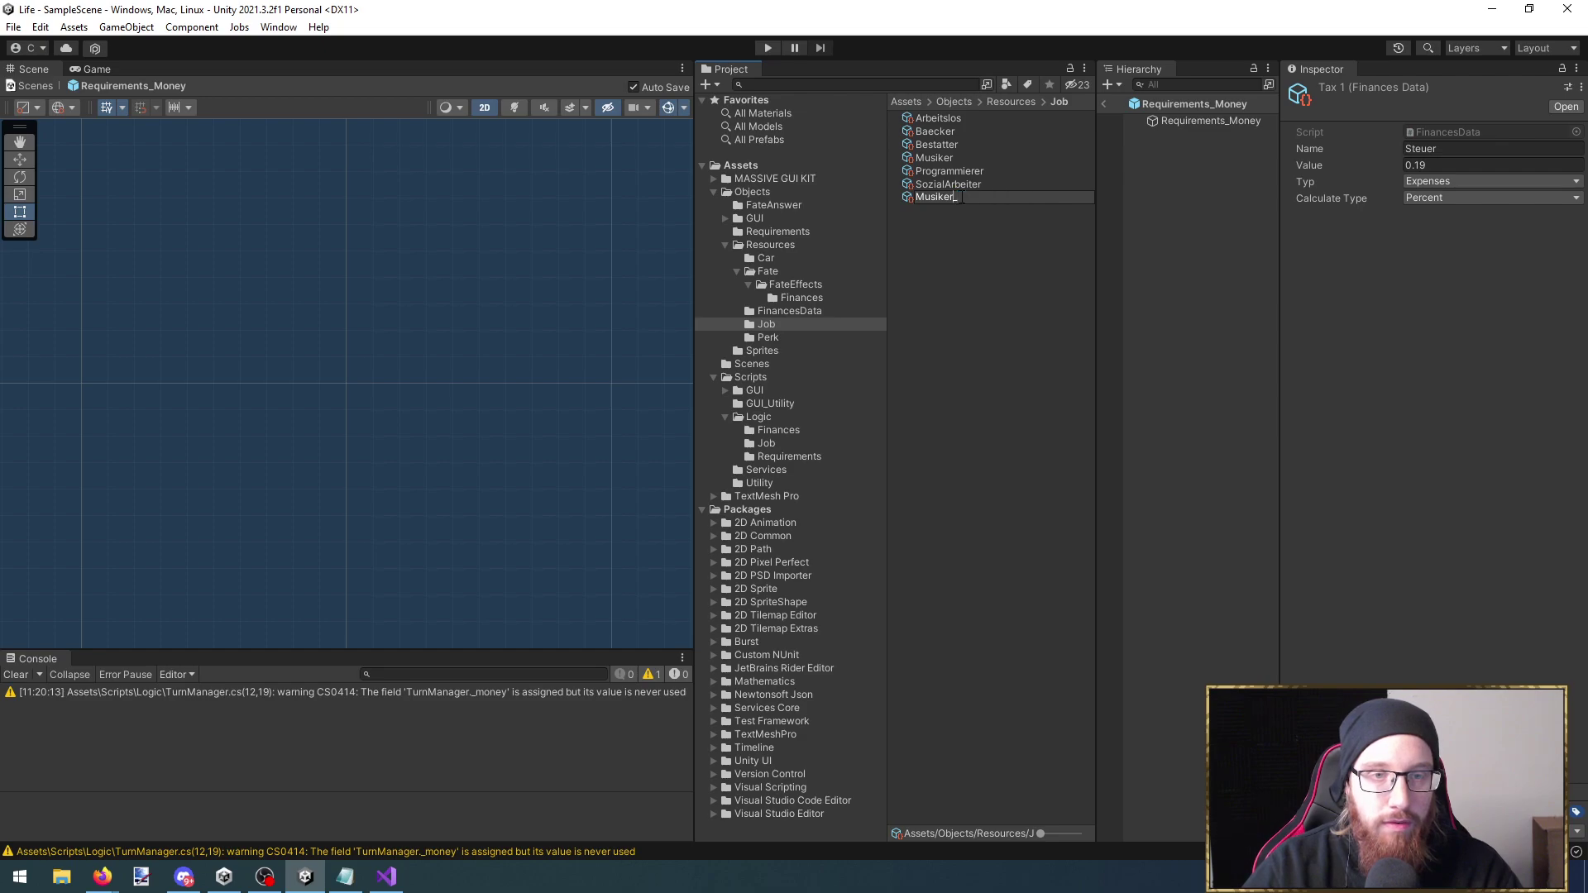
{"action": "key", "text": "ctrl+v"}
{"action": "key", "text": "Right"}
{"action": "key", "text": "Right"}
{"action": "key", "text": "BackSpace"}
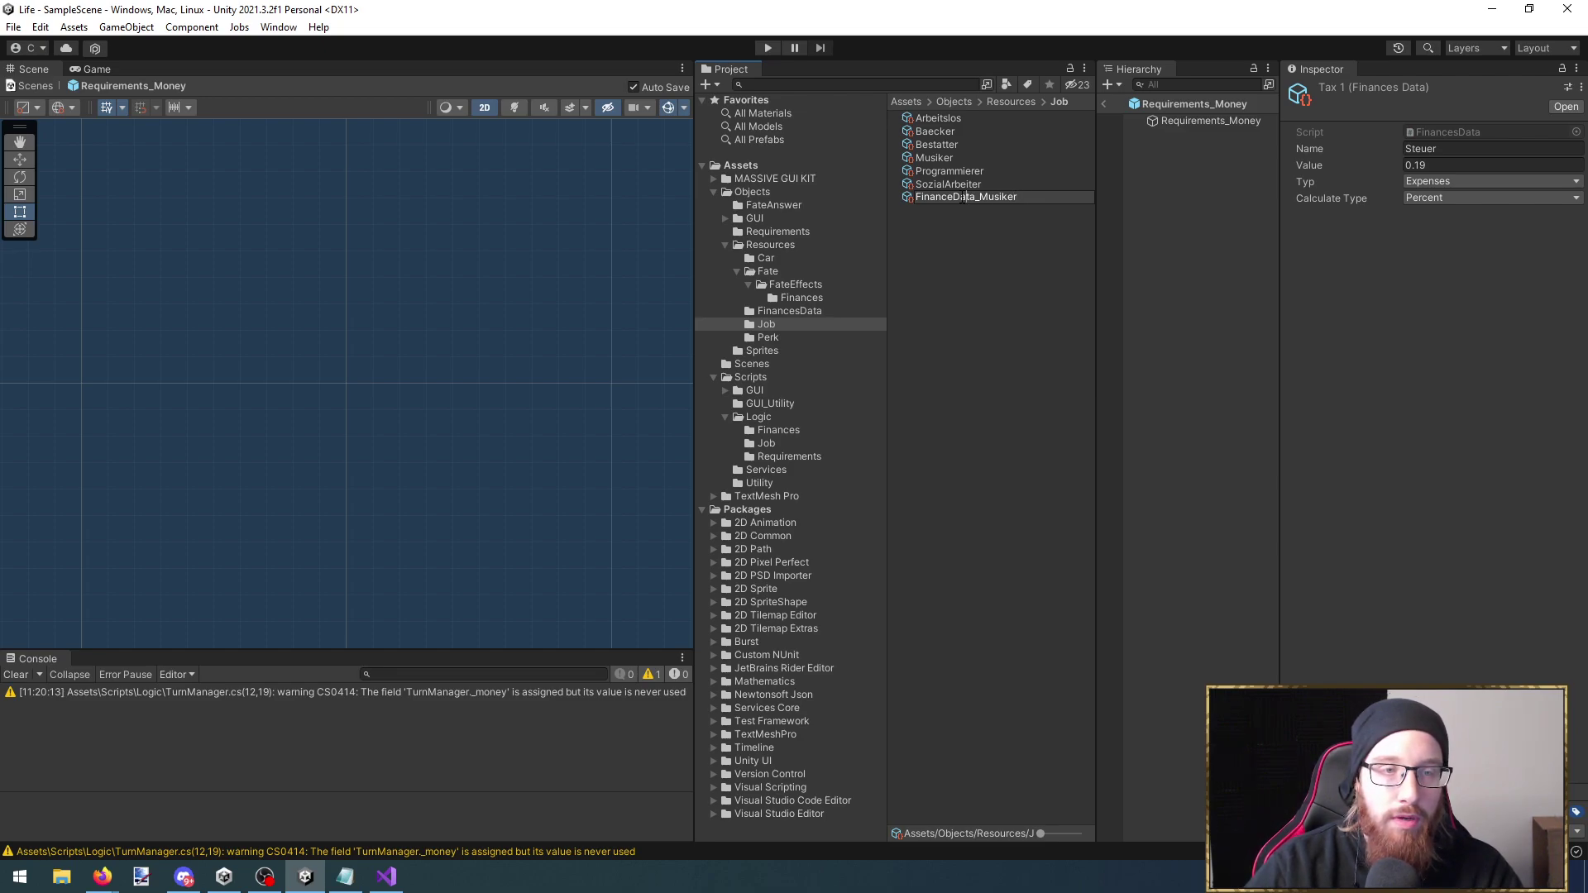
{"action": "type", "text": "s"}
{"action": "key", "text": "Return"}
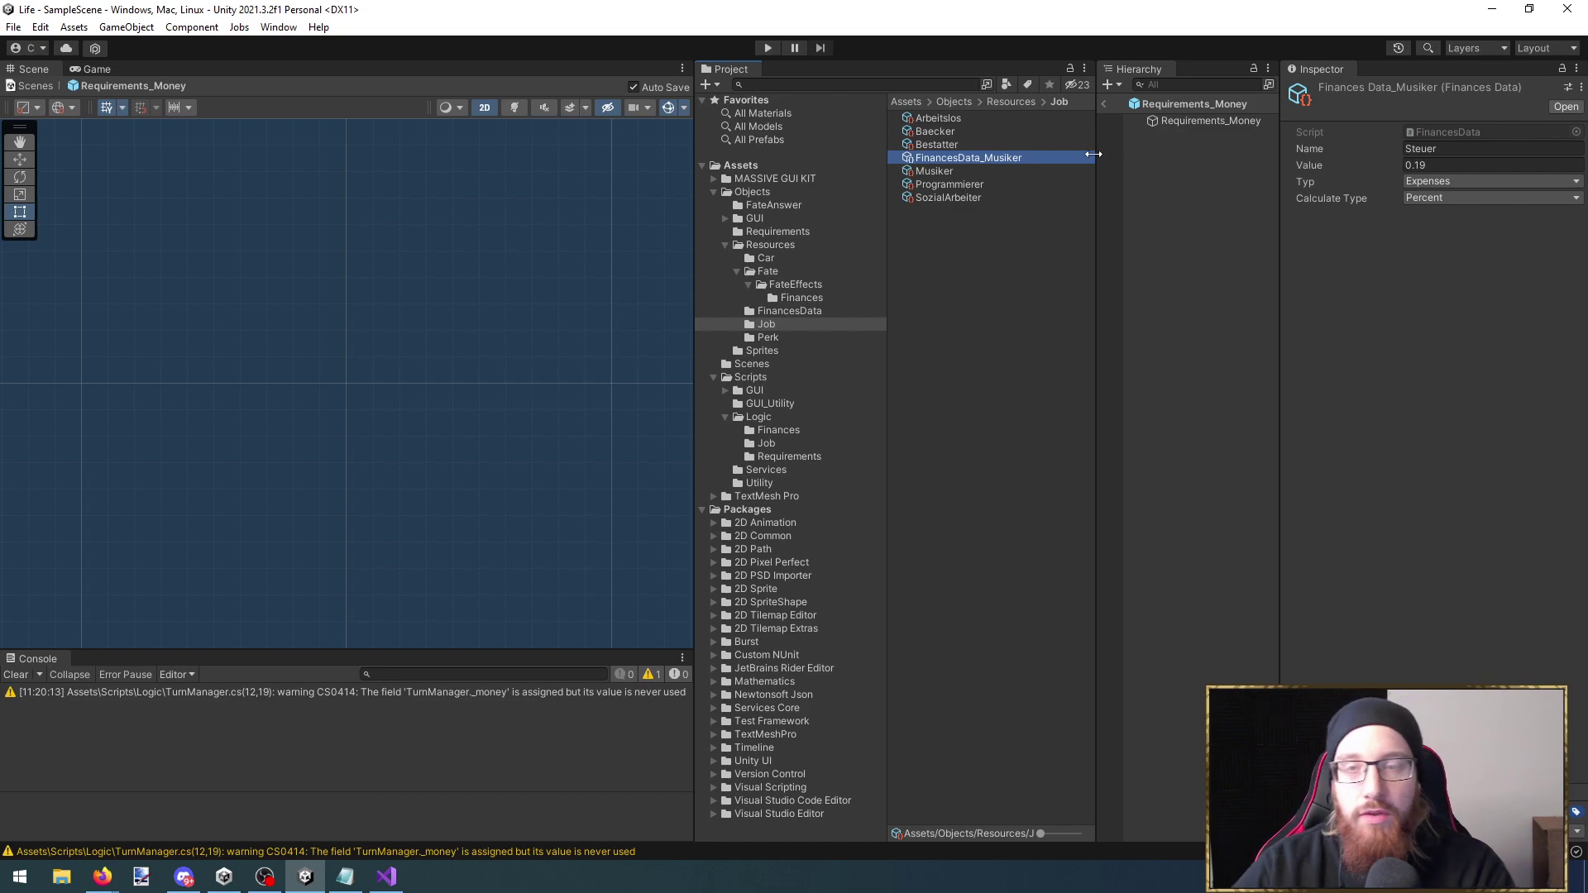
Set the FinancesData_Musiker asset's name to "Musiker werden", its value to 2500 and its calculate type to Fix
{"action": "left_click", "coordinate": [1472, 149]}
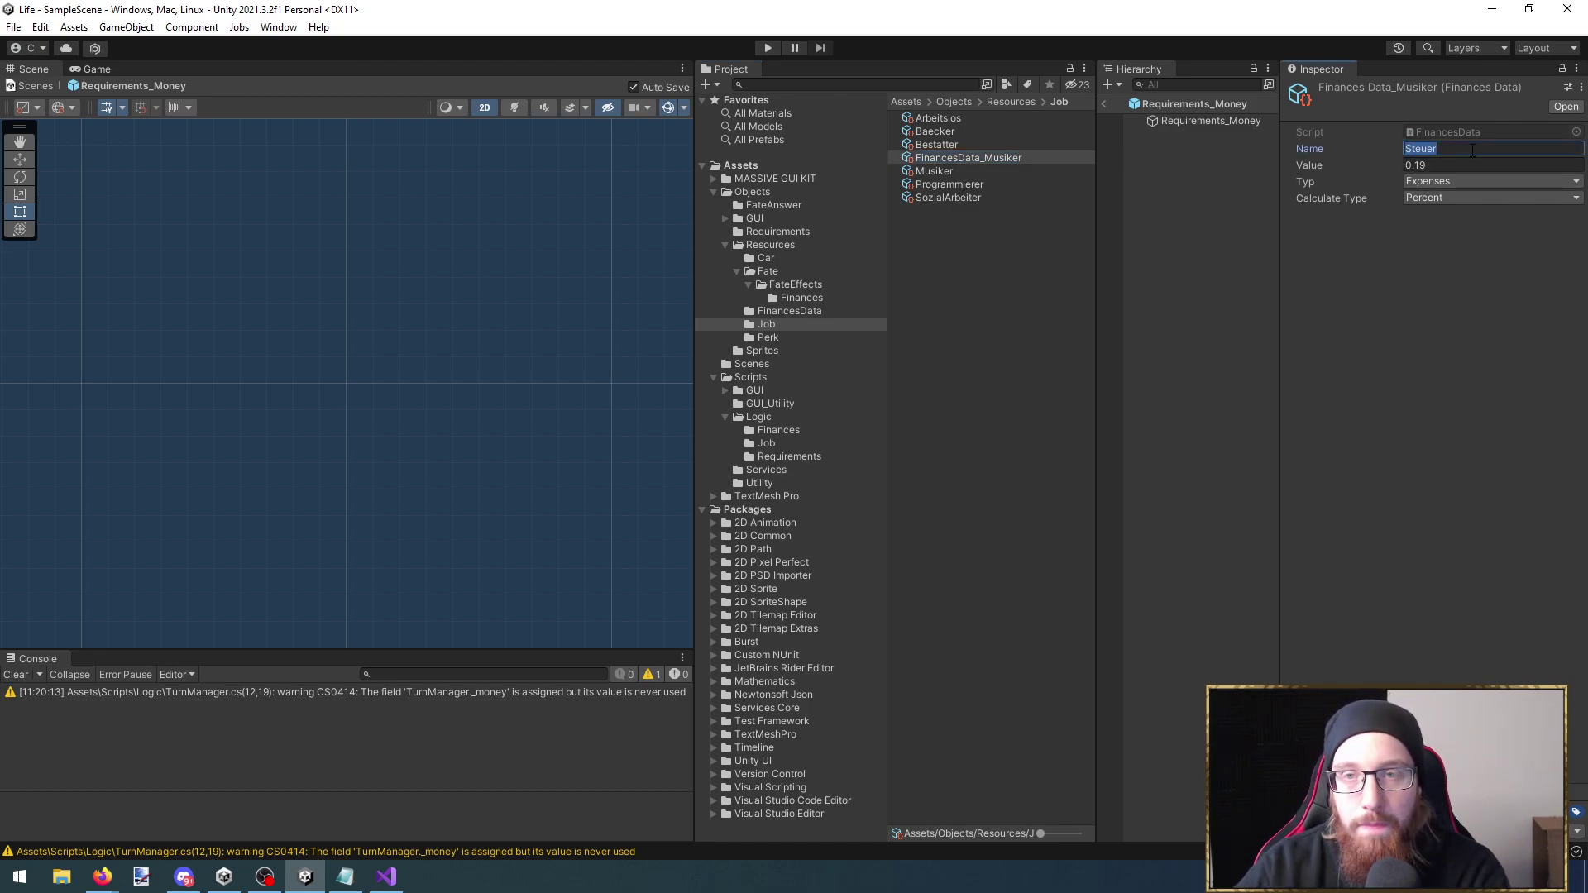
{"action": "type", "text": "Musiker we"}
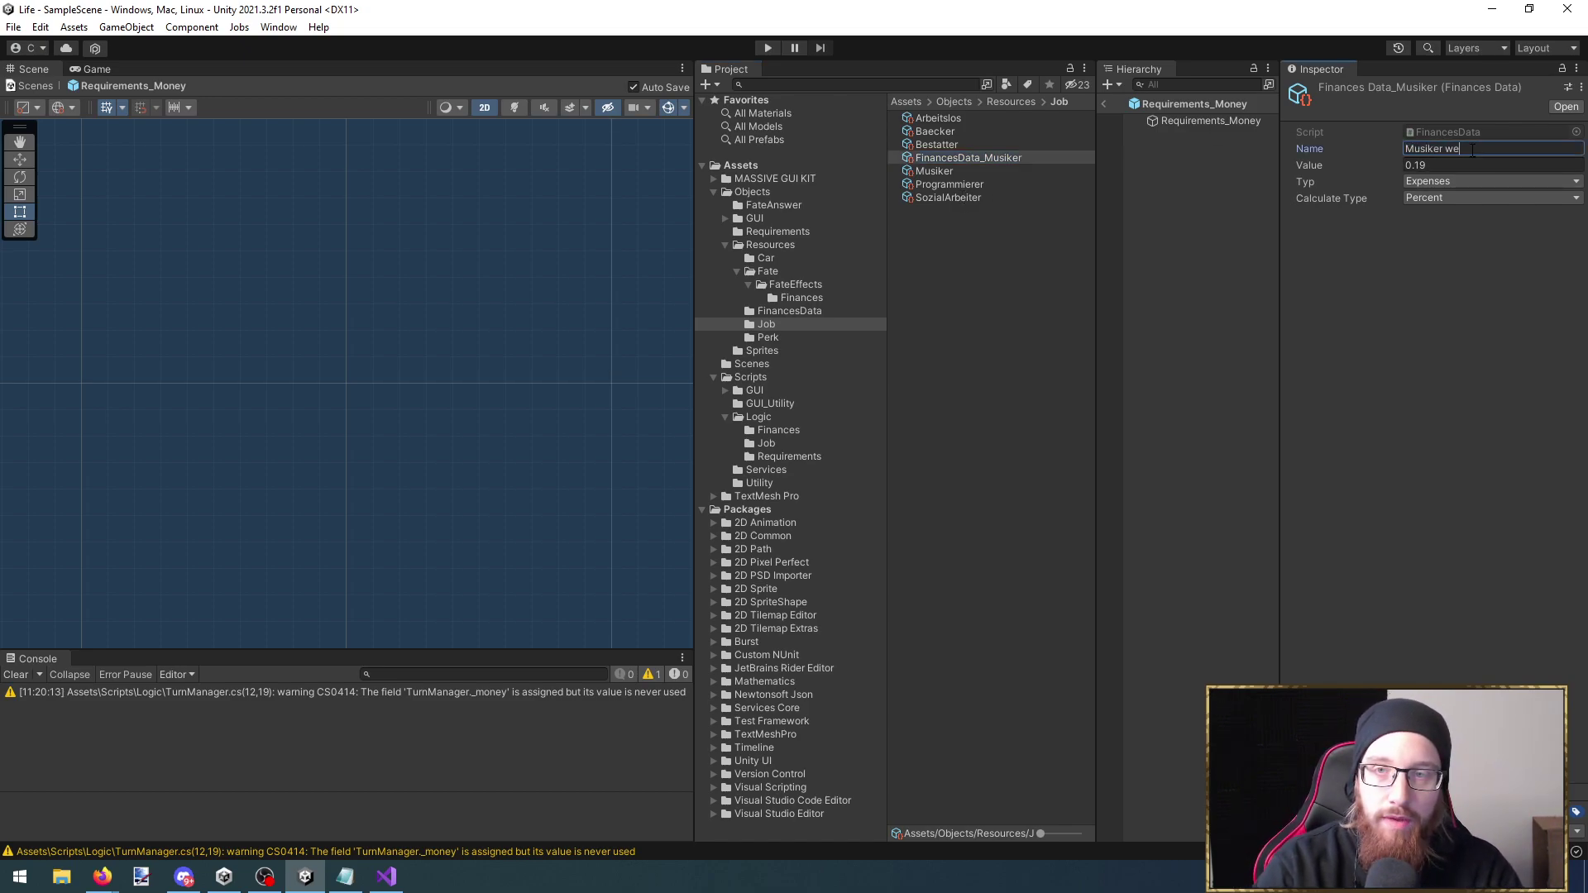
{"action": "type", "text": "rden"}
{"action": "key", "text": "Tab"}
{"action": "type", "text": "2500"}
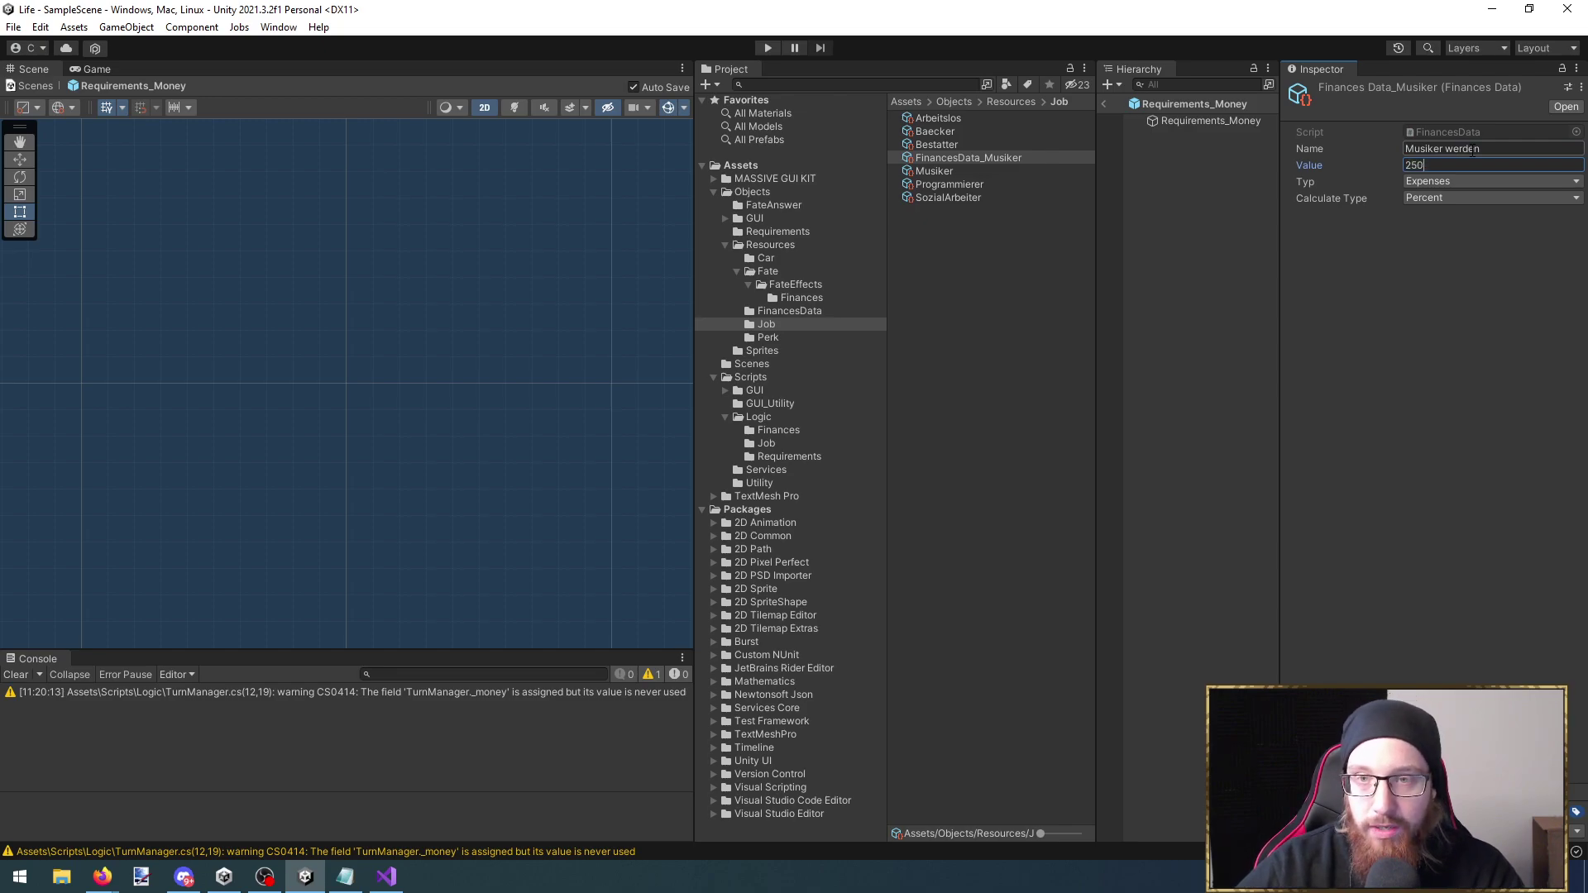
{"action": "left_click", "coordinate": [1438, 199]}
{"action": "left_click", "coordinate": [1455, 235]}
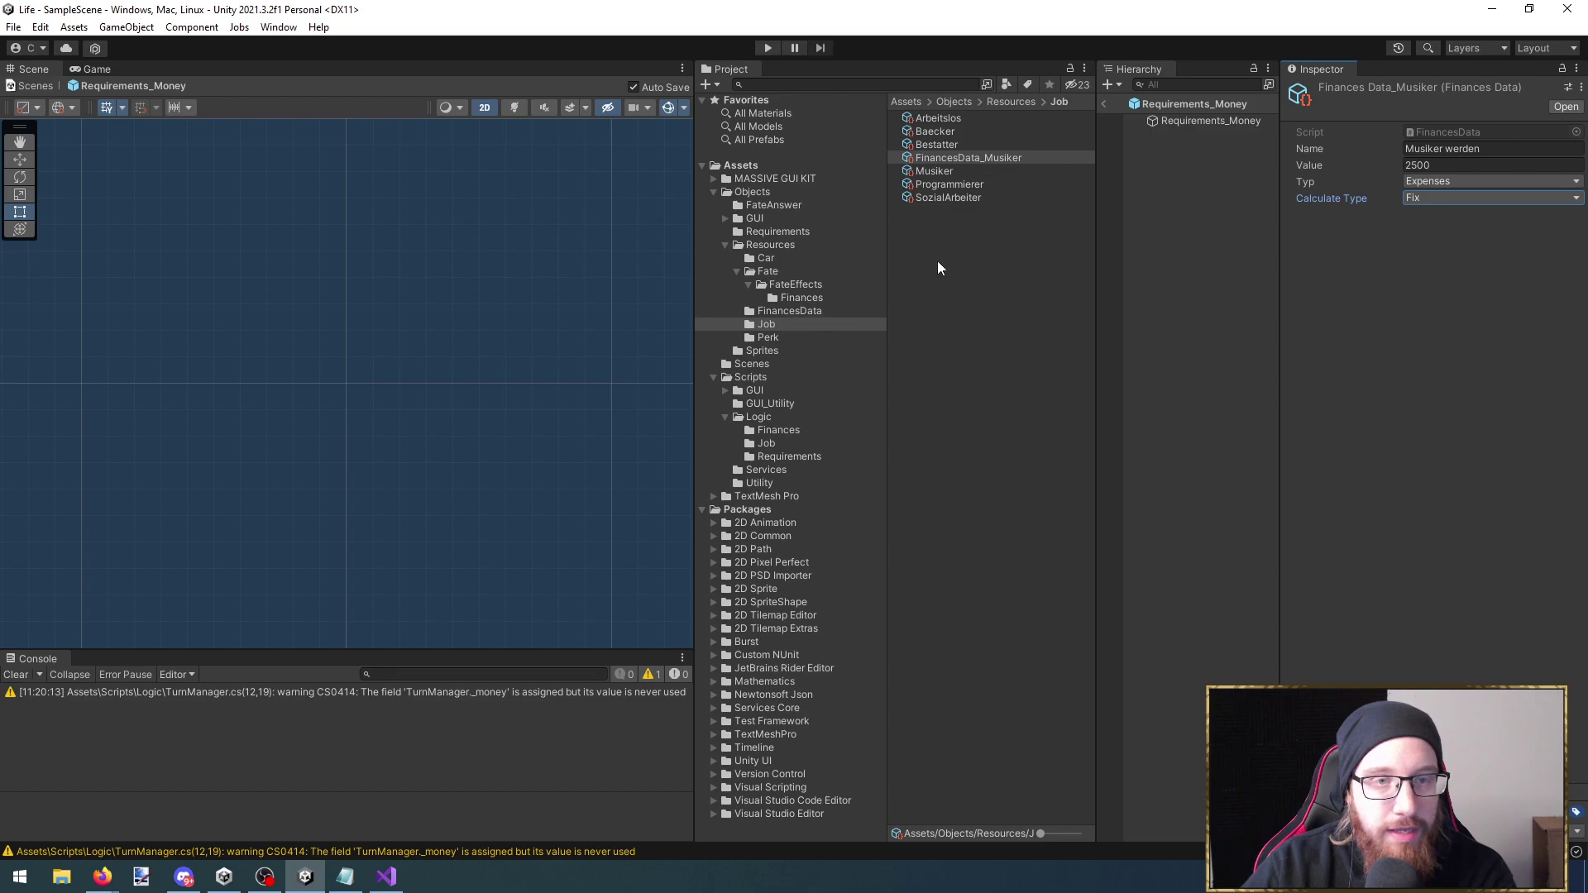
Assign the FinancesData_Musiker asset as the Money reference of the Money Requirements script on the Requirements_Money prefab
{"action": "left_click", "coordinate": [958, 172]}
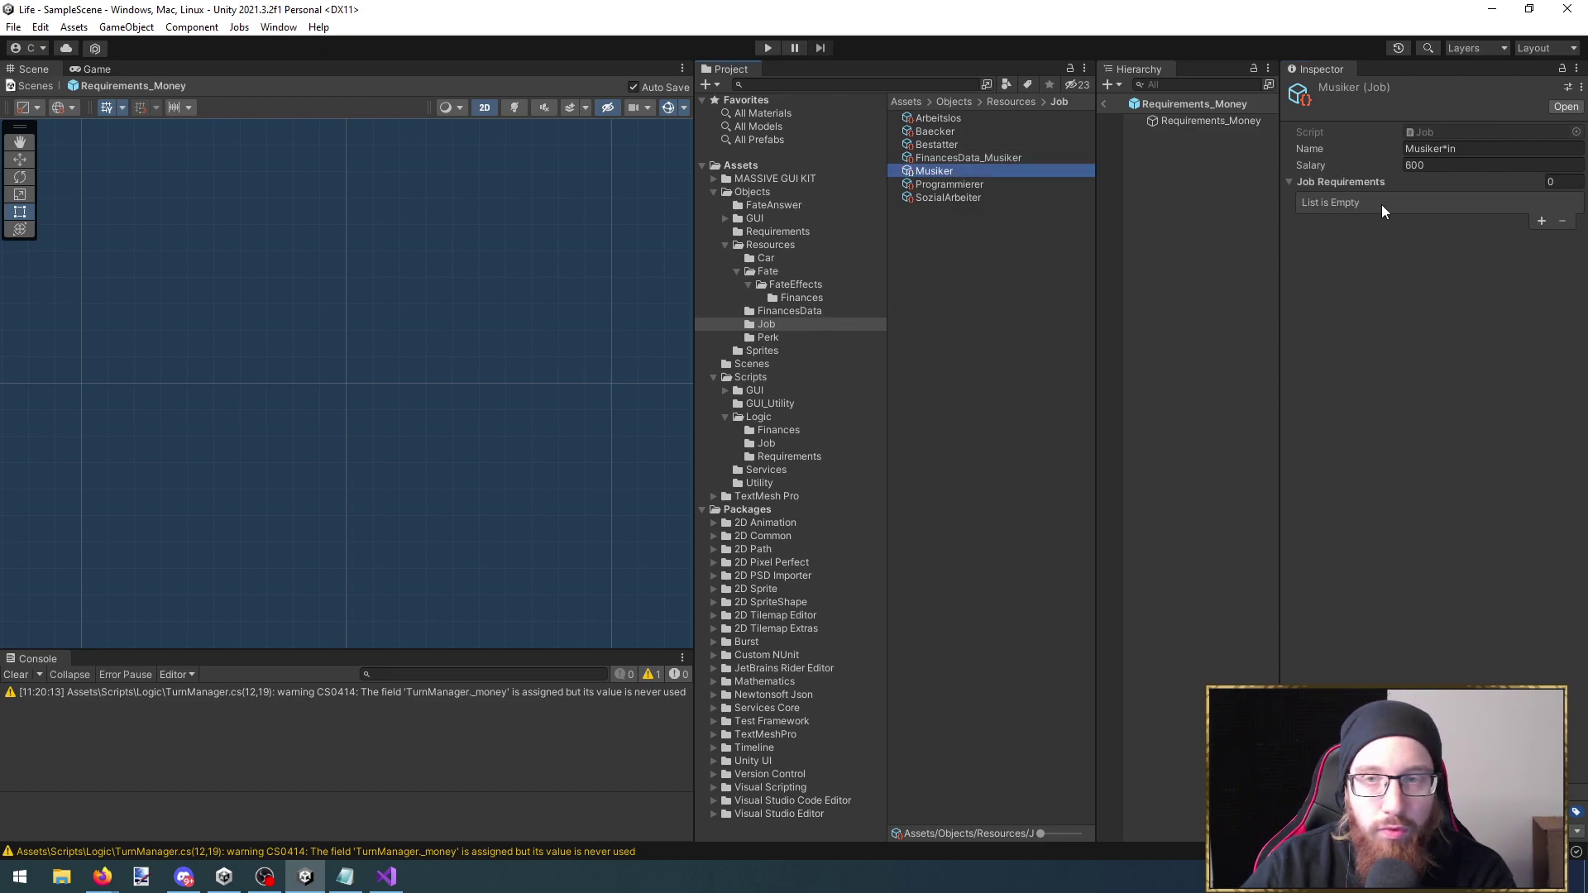
{"action": "left_click", "coordinate": [1207, 121]}
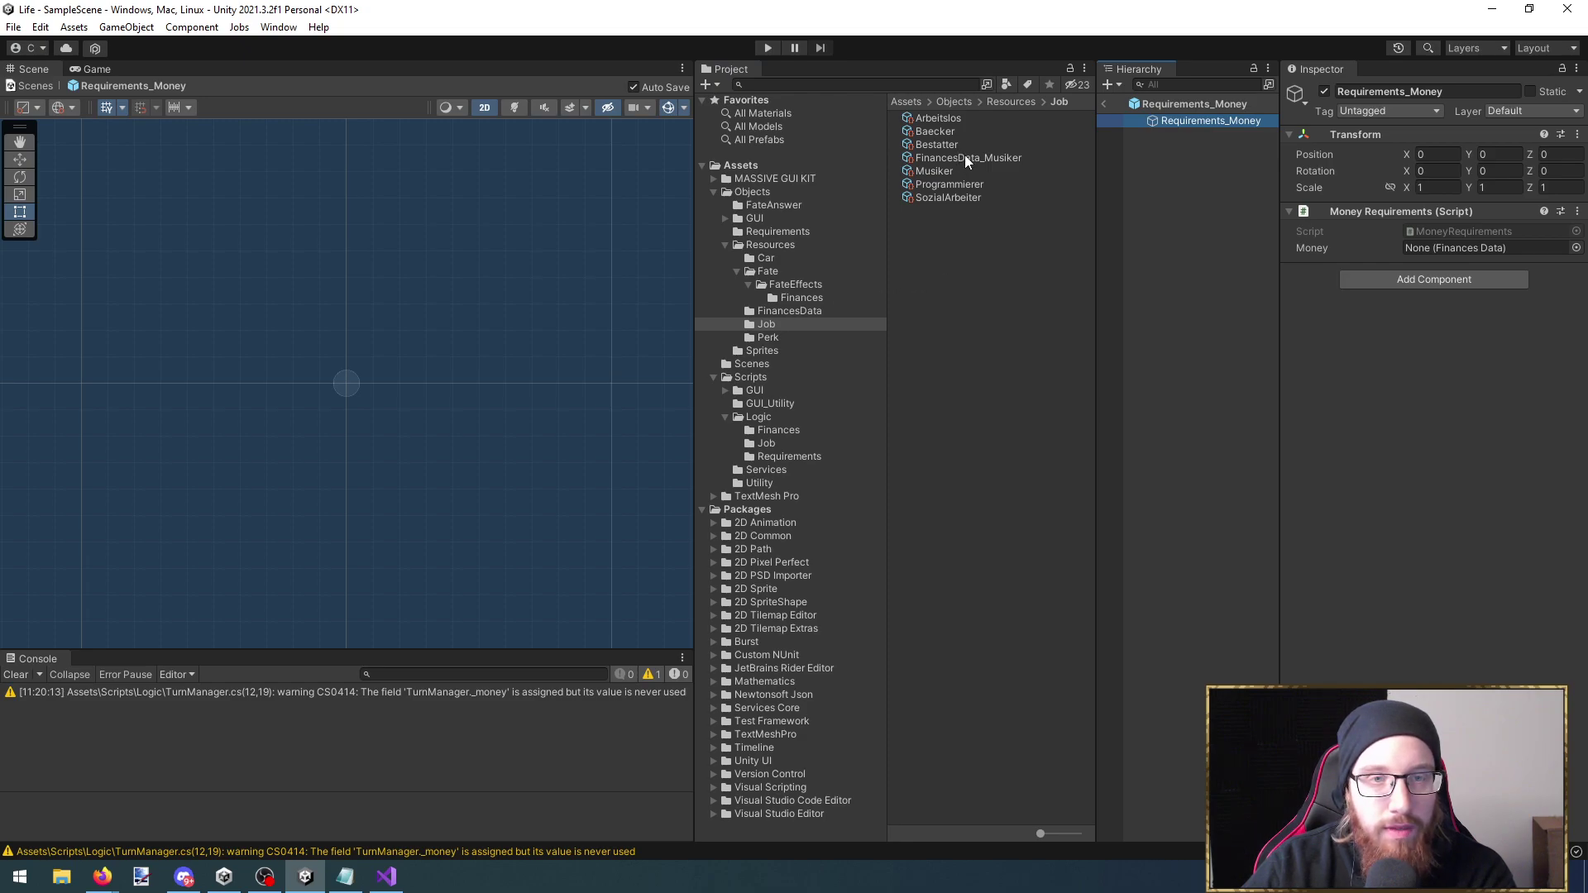
{"action": "left_click_drag", "start_coordinate": [980, 158], "coordinate": [1460, 254]}
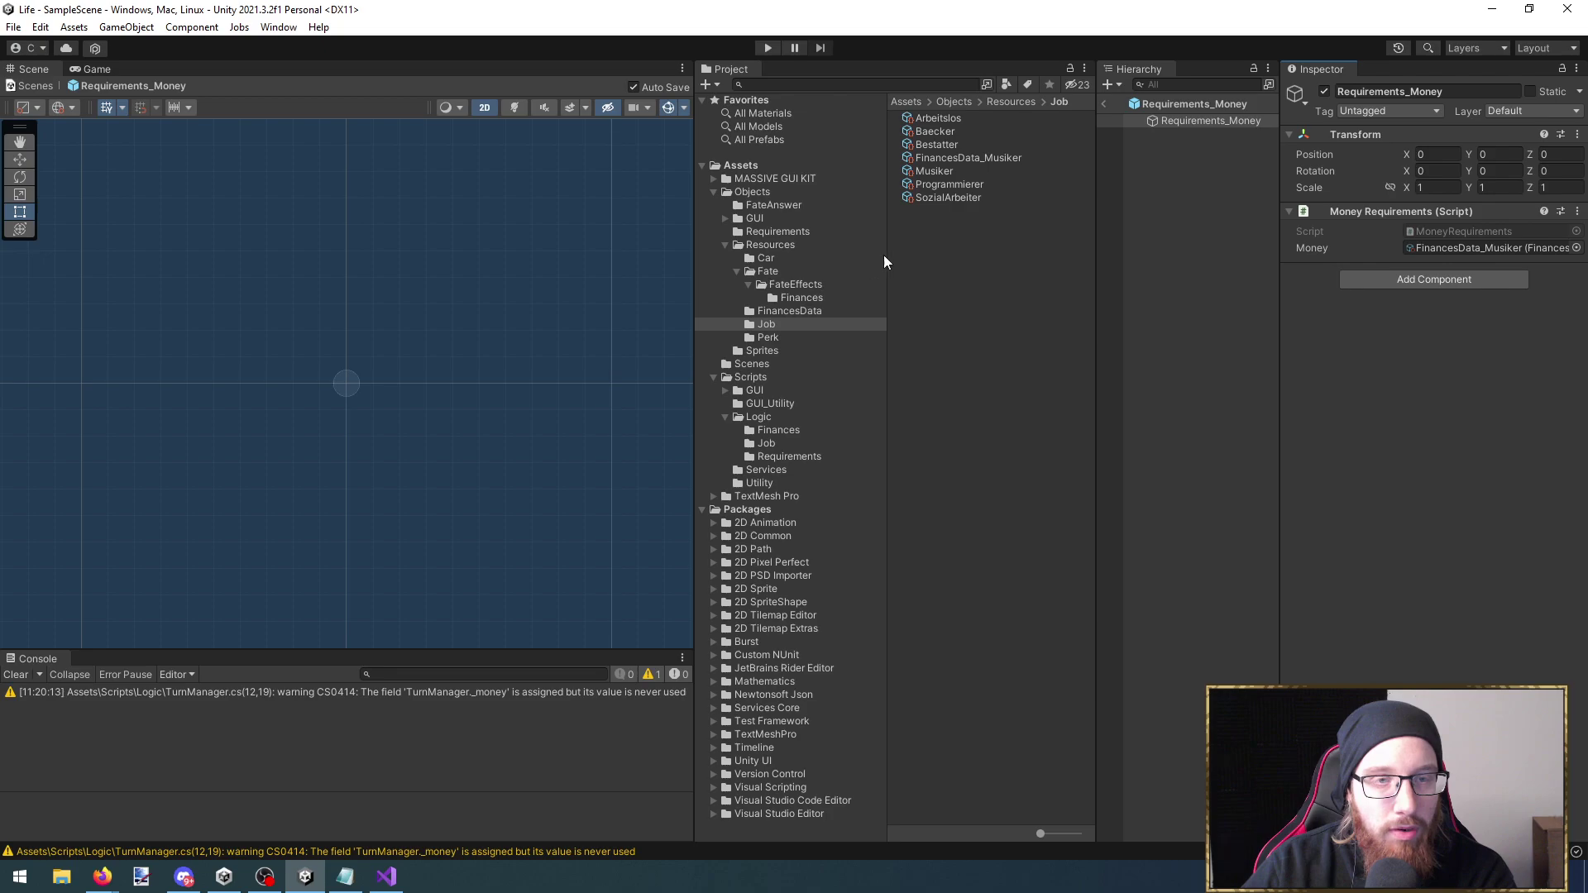
Add a job requirement entry using the Requirements_Money prefab to the Musiker job asset, and return from the prefab to SampleScene
{"action": "left_click", "coordinate": [936, 171]}
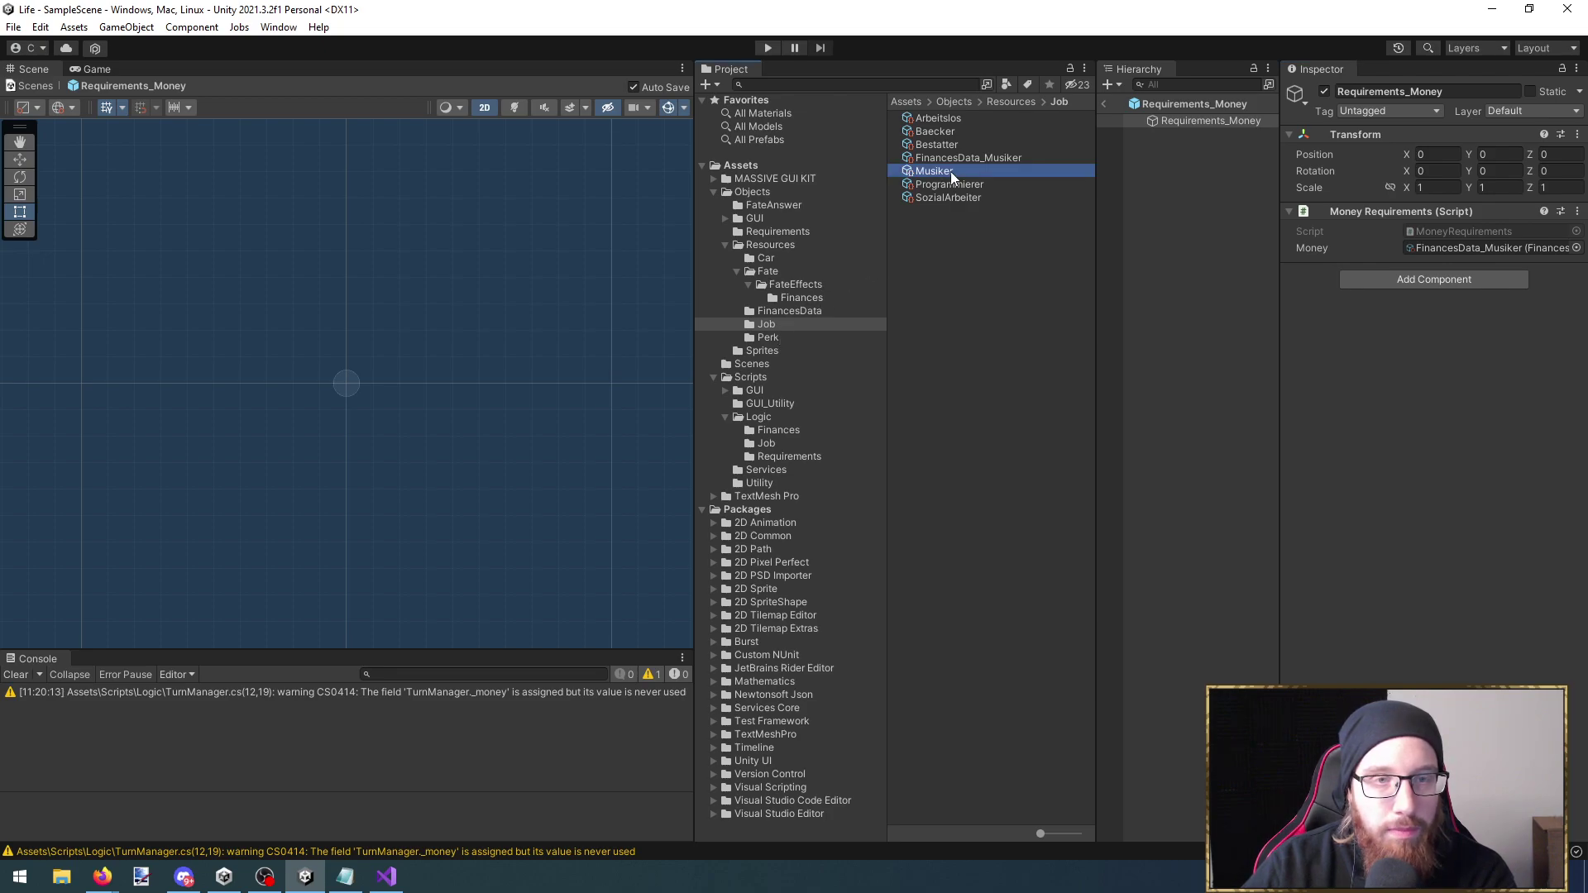
{"action": "left_click", "coordinate": [1540, 219]}
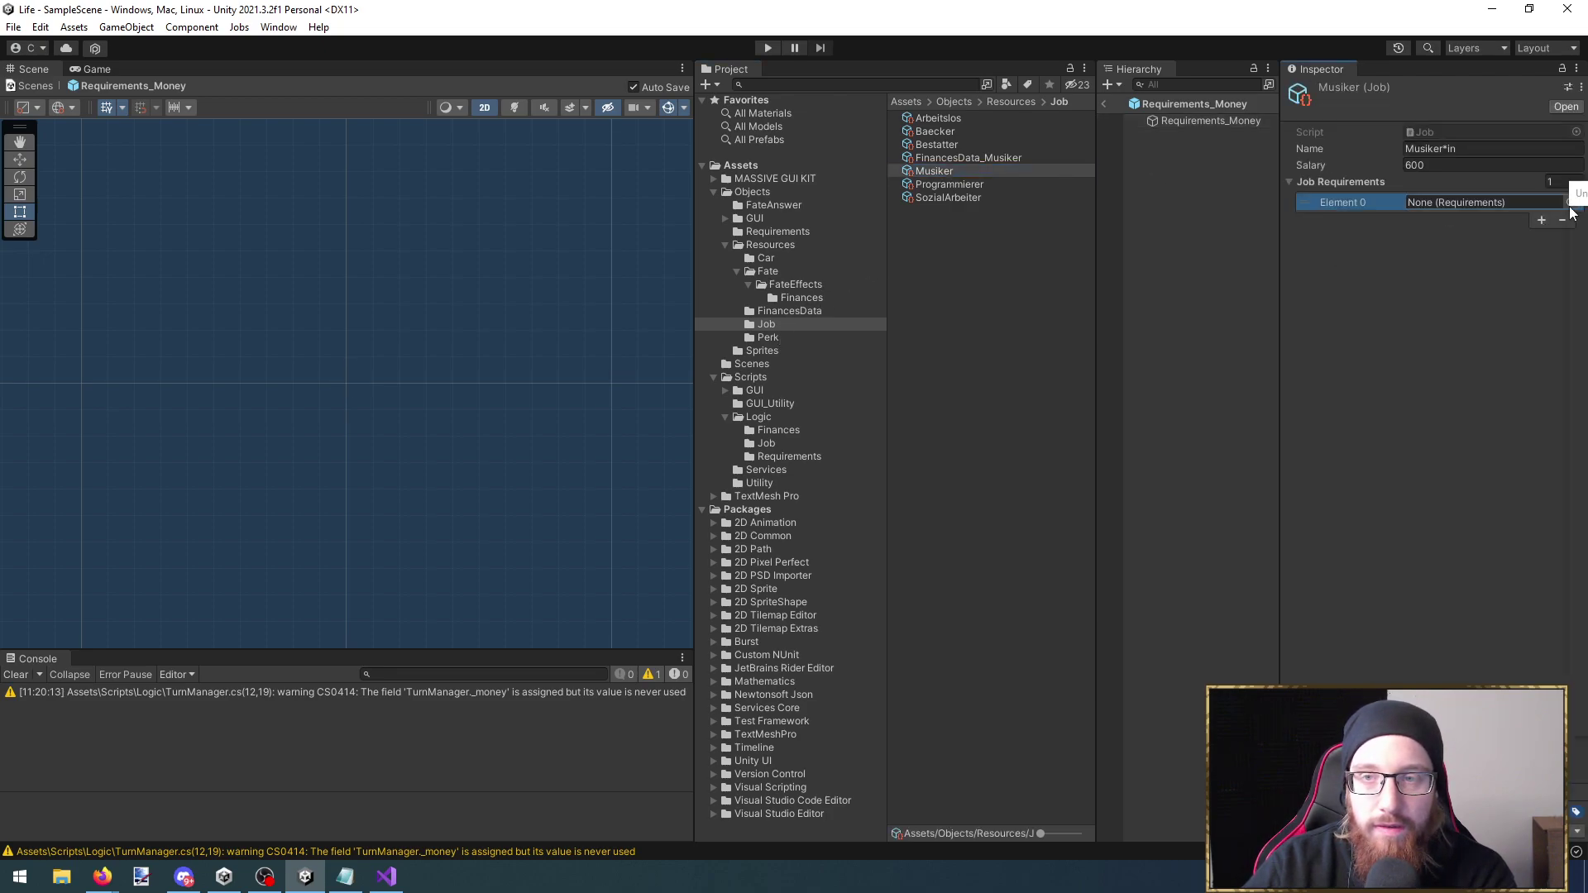
{"action": "left_click", "coordinate": [1571, 202]}
{"action": "key", "text": "Escape"}
{"action": "left_click", "coordinate": [1179, 104]}
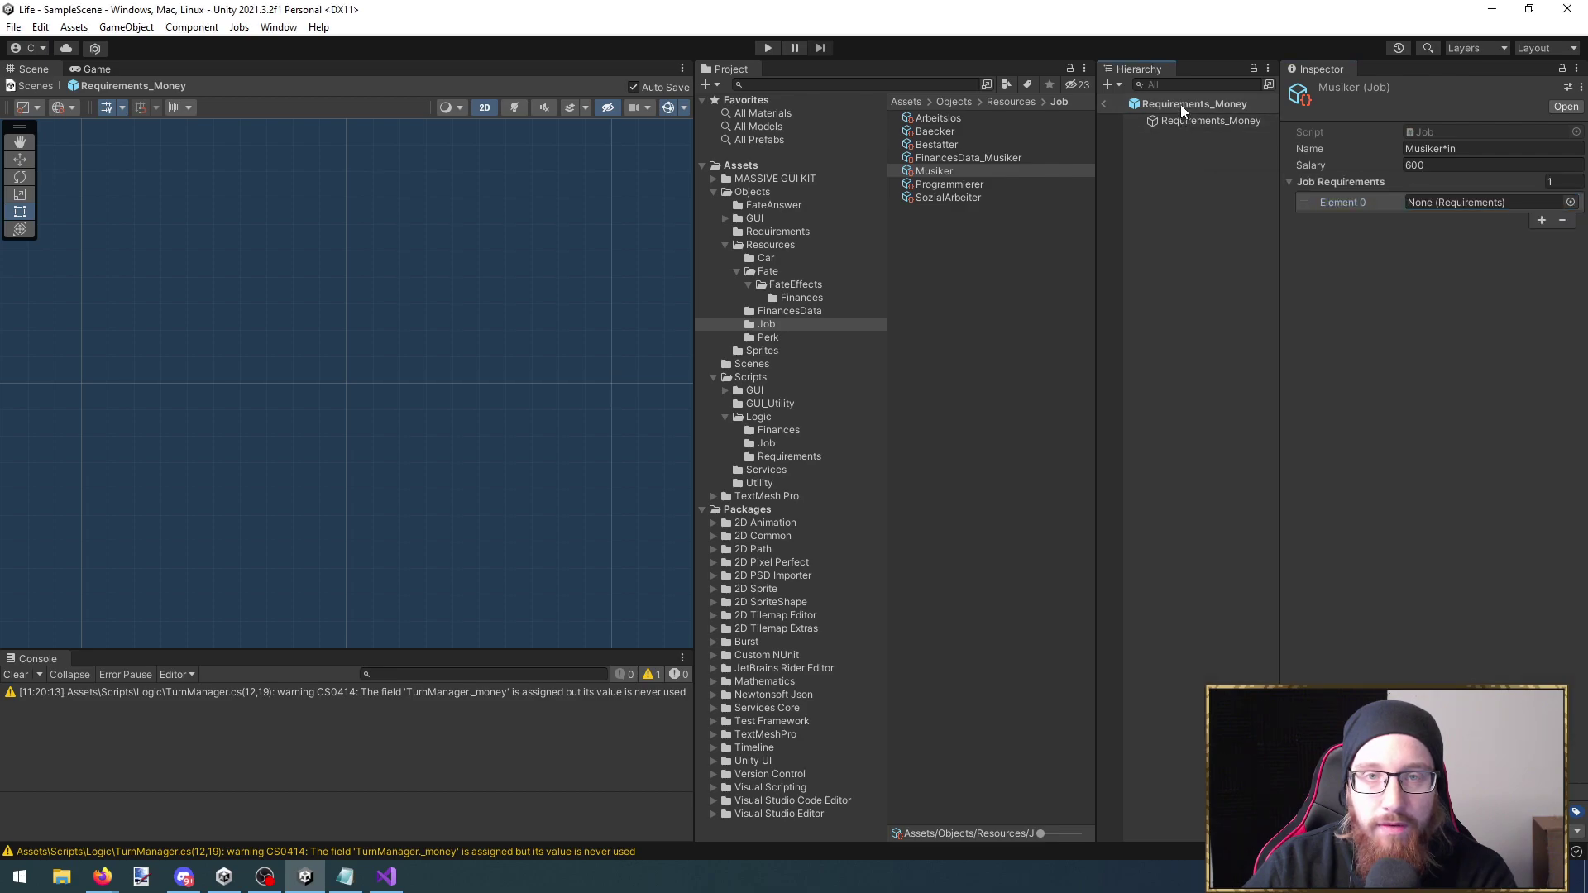
{"action": "left_click_drag", "start_coordinate": [963, 145], "coordinate": [1467, 201]}
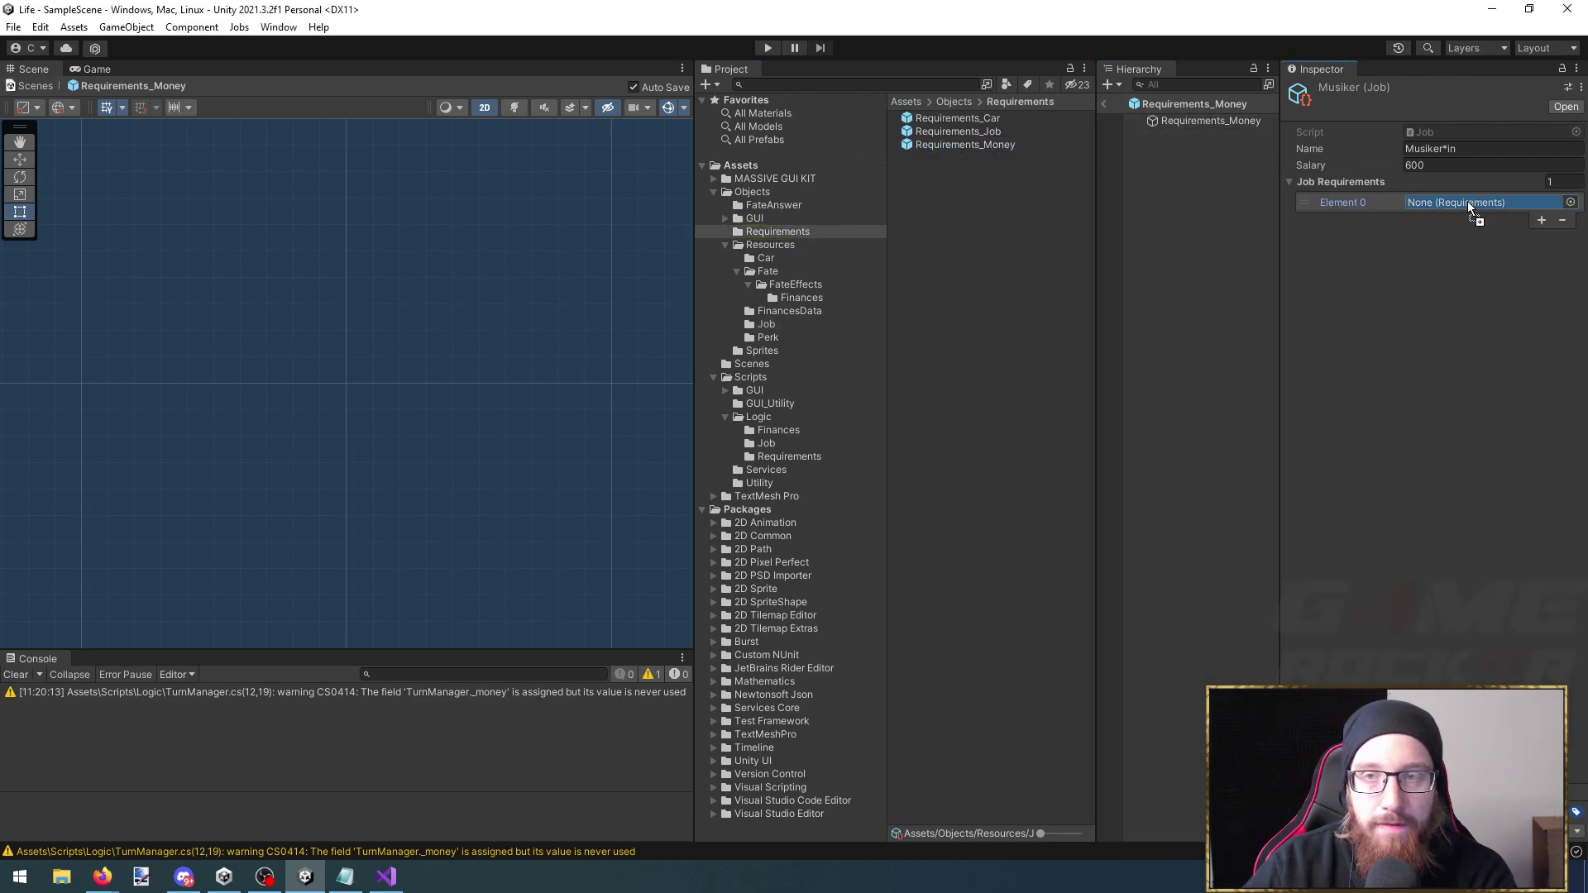
{"action": "left_click", "coordinate": [1104, 104]}
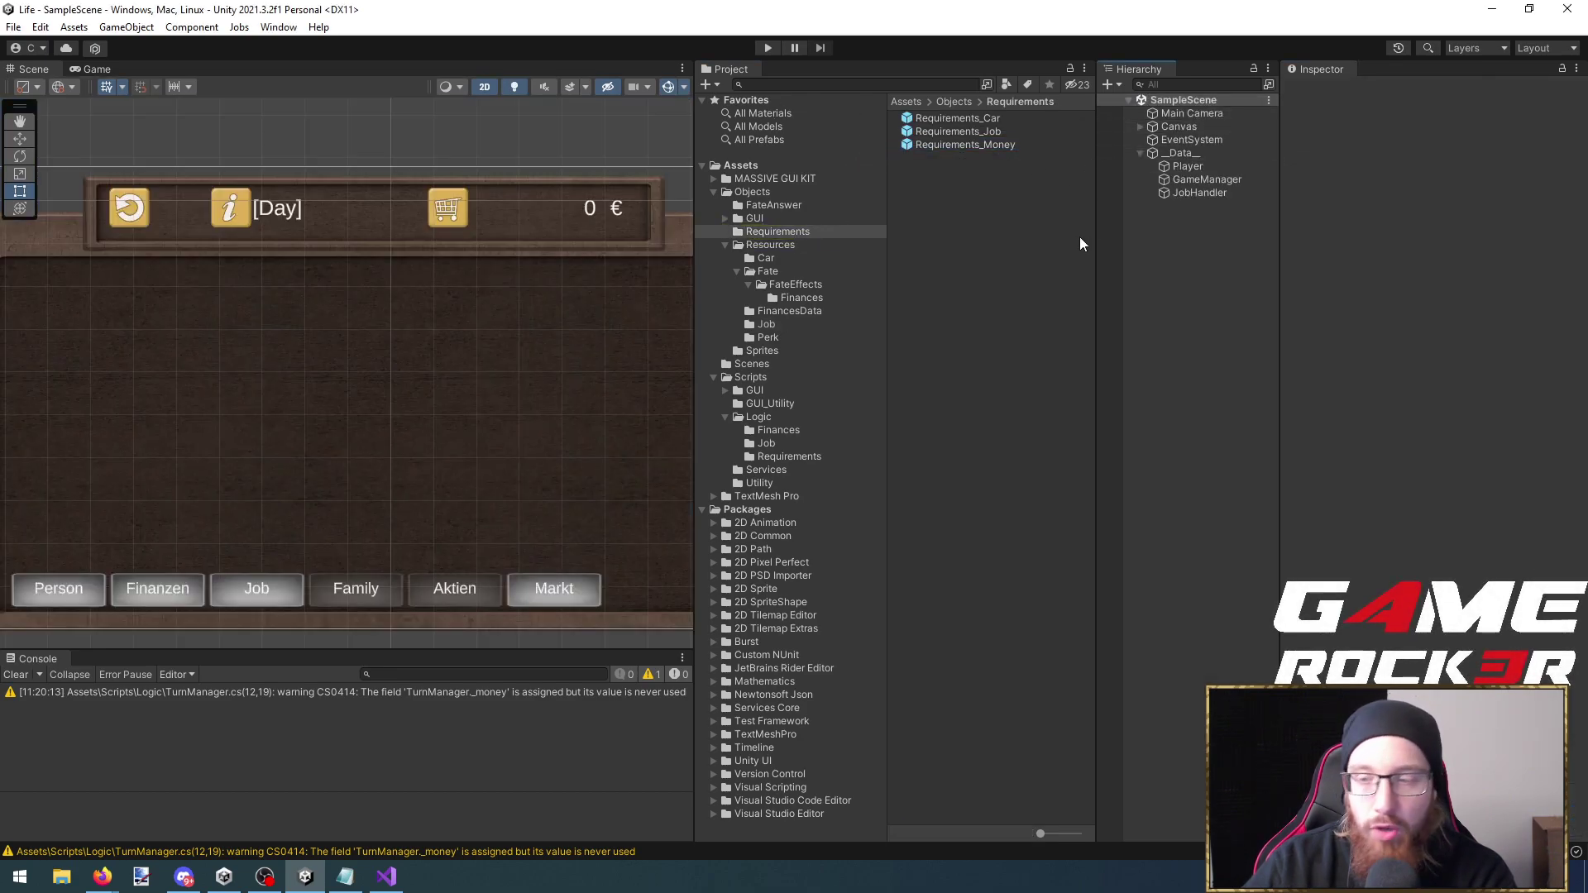
Run the game in a maximized Game view and apply for the Sozial Arbeiter*in job from the job offers
{"action": "left_click", "coordinate": [759, 48]}
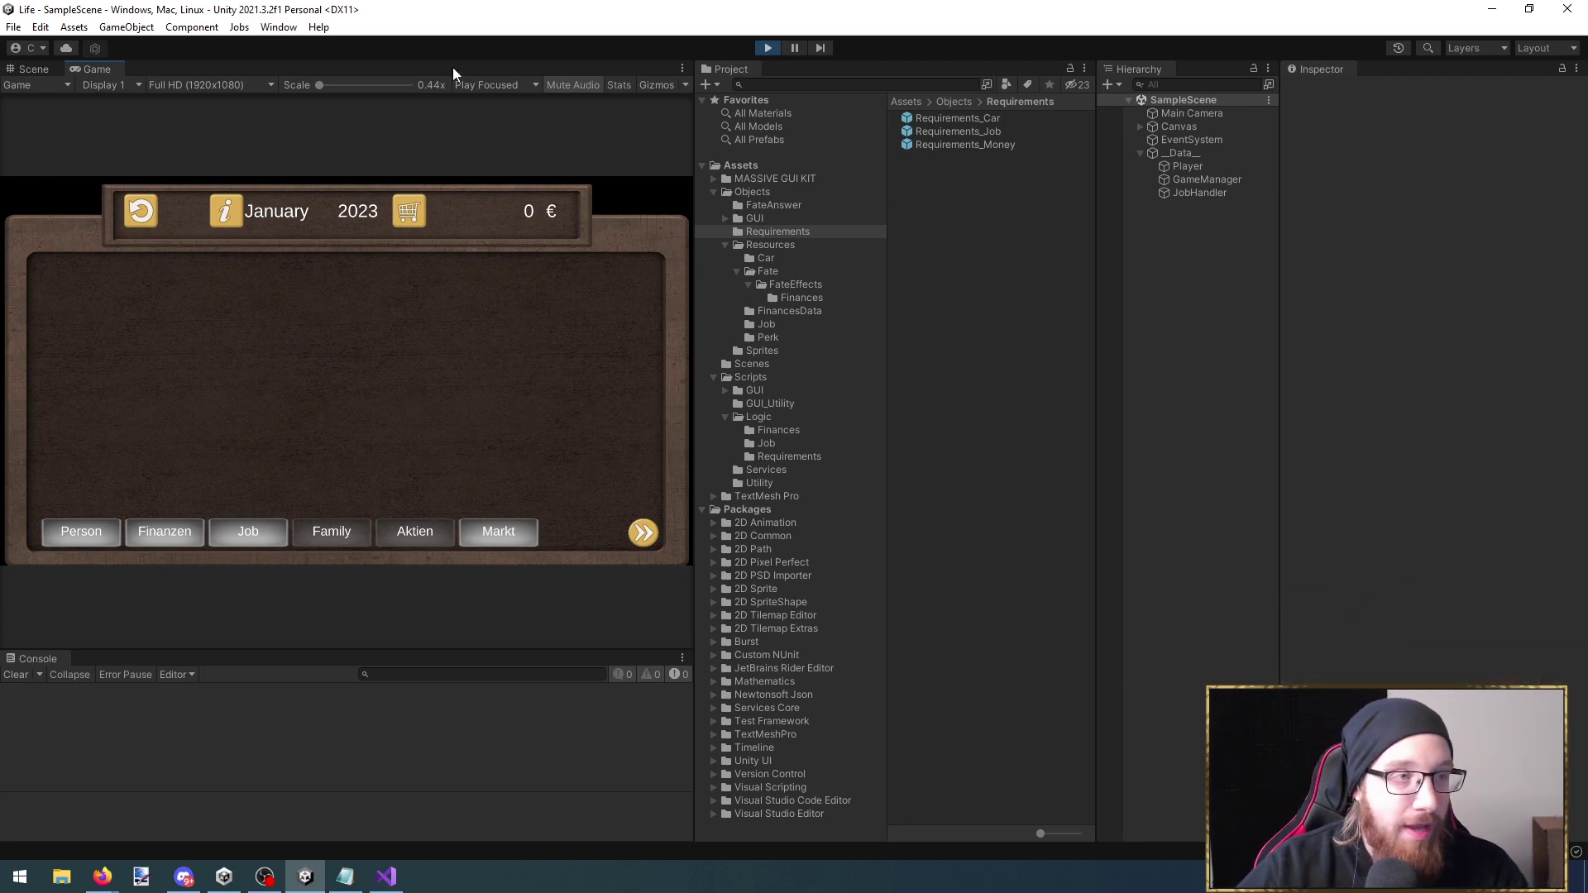
{"action": "key", "text": "shift+space"}
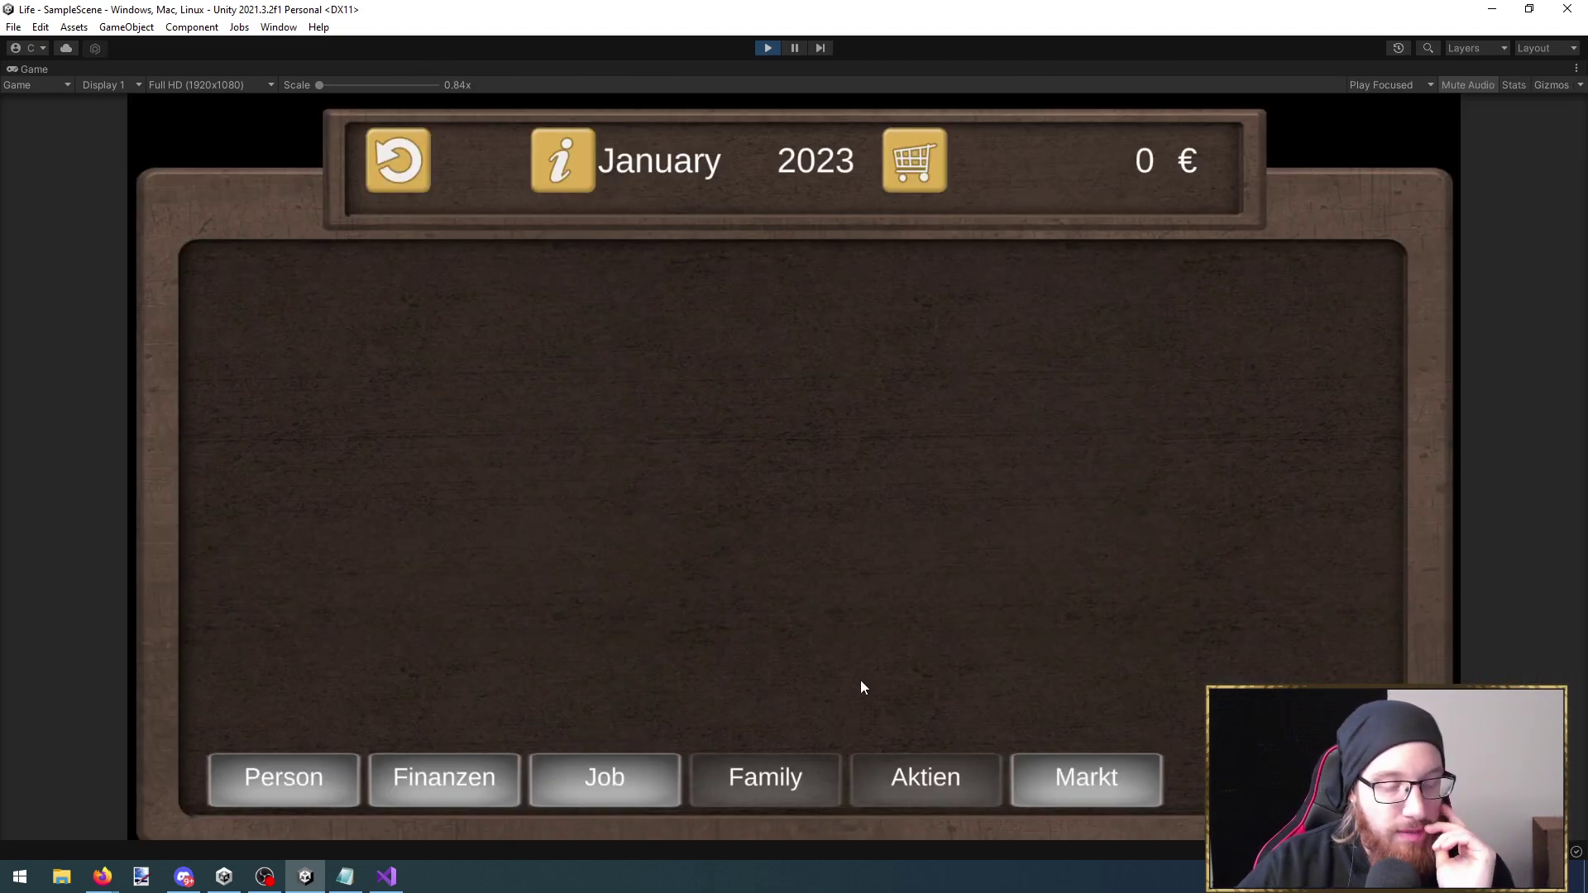
{"action": "left_click", "coordinate": [633, 798]}
{"action": "left_click", "coordinate": [533, 451]}
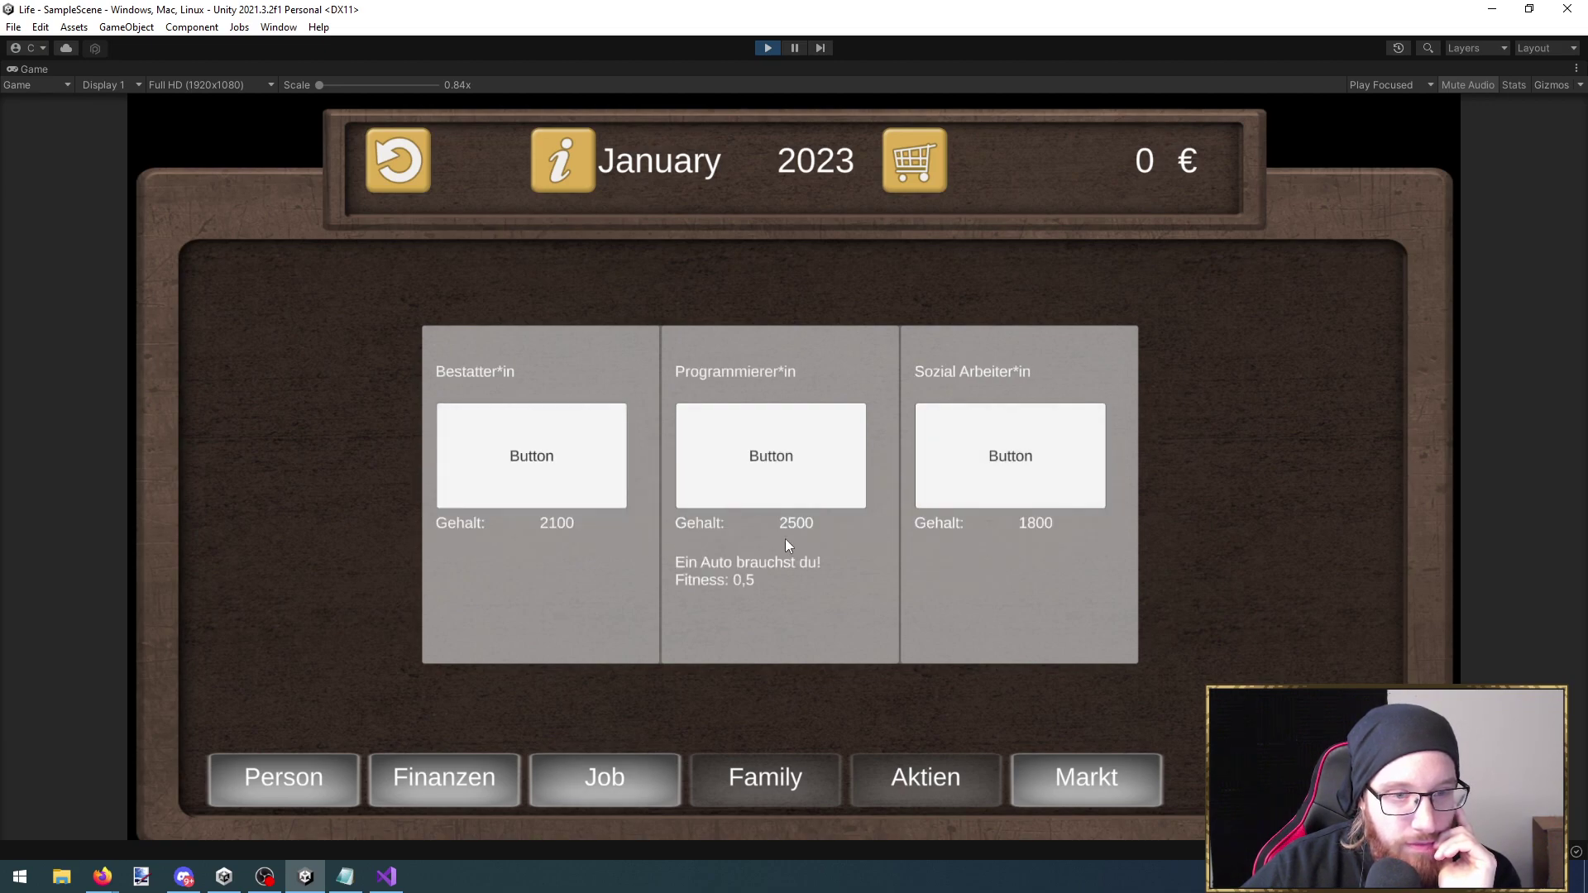
{"action": "left_click", "coordinate": [977, 463]}
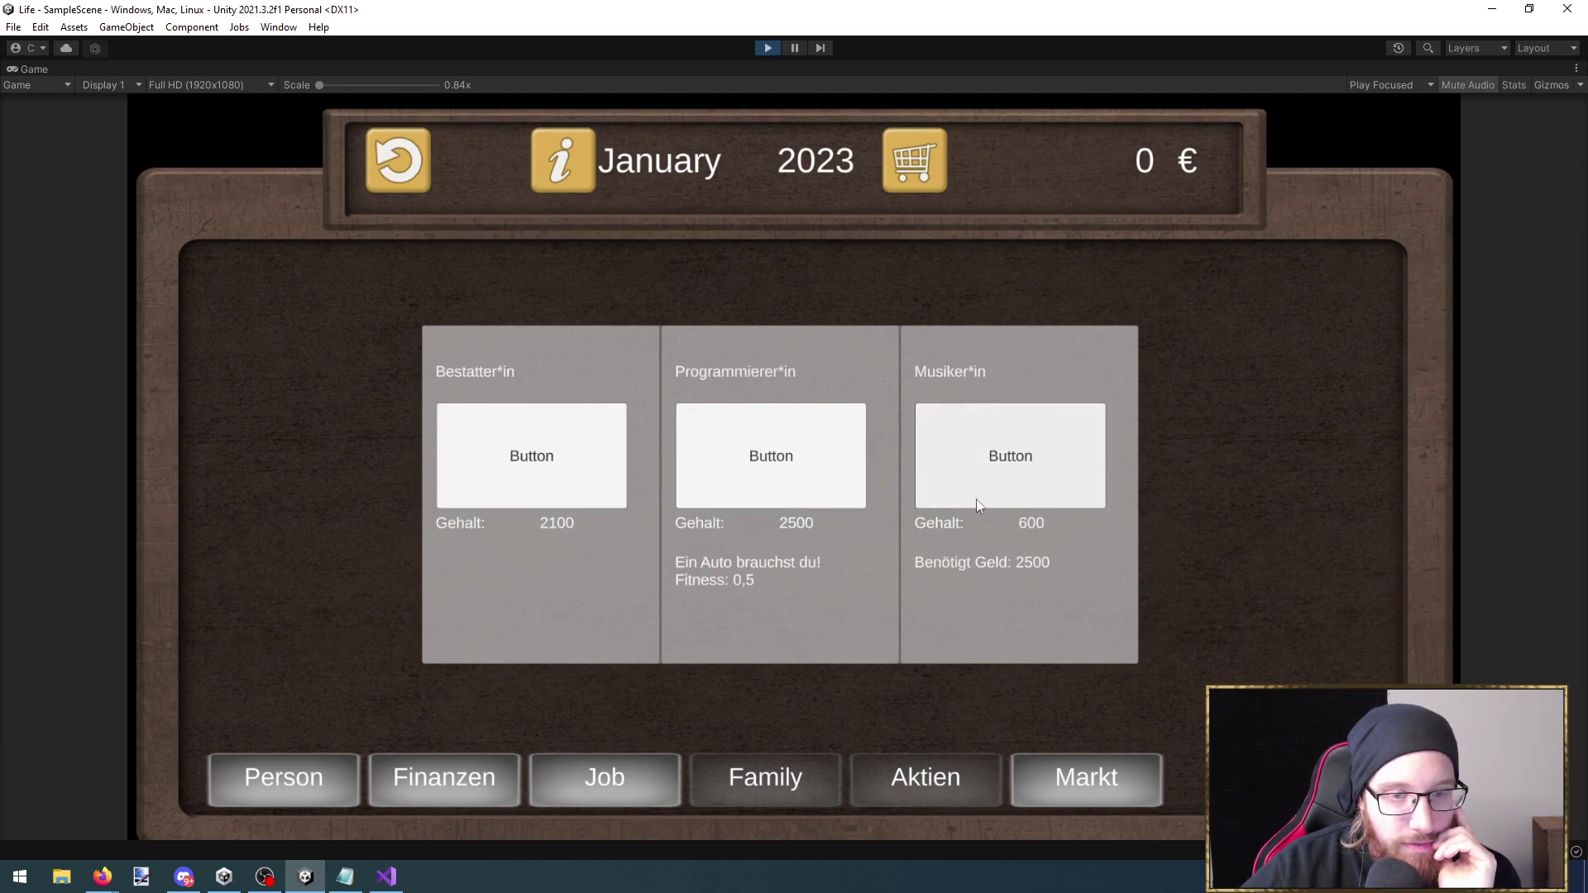
Apply for the Musiker*in job without any money, dismiss the message, and advance the game to April 2023
{"action": "left_click", "coordinate": [990, 468]}
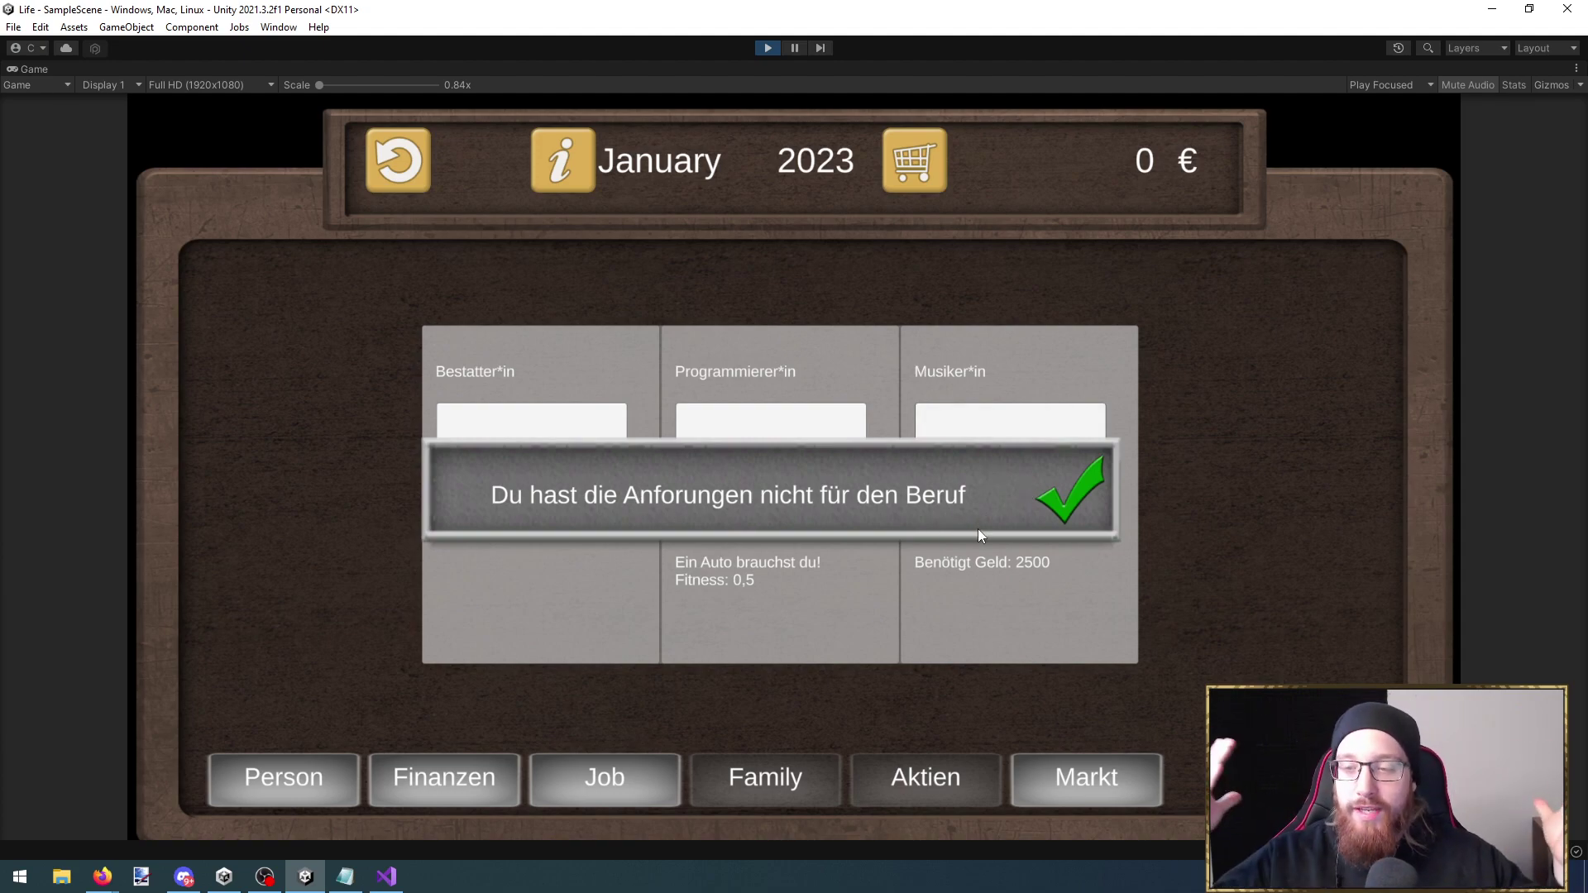
{"action": "left_click", "coordinate": [1114, 494]}
{"action": "left_click", "coordinate": [1062, 491]}
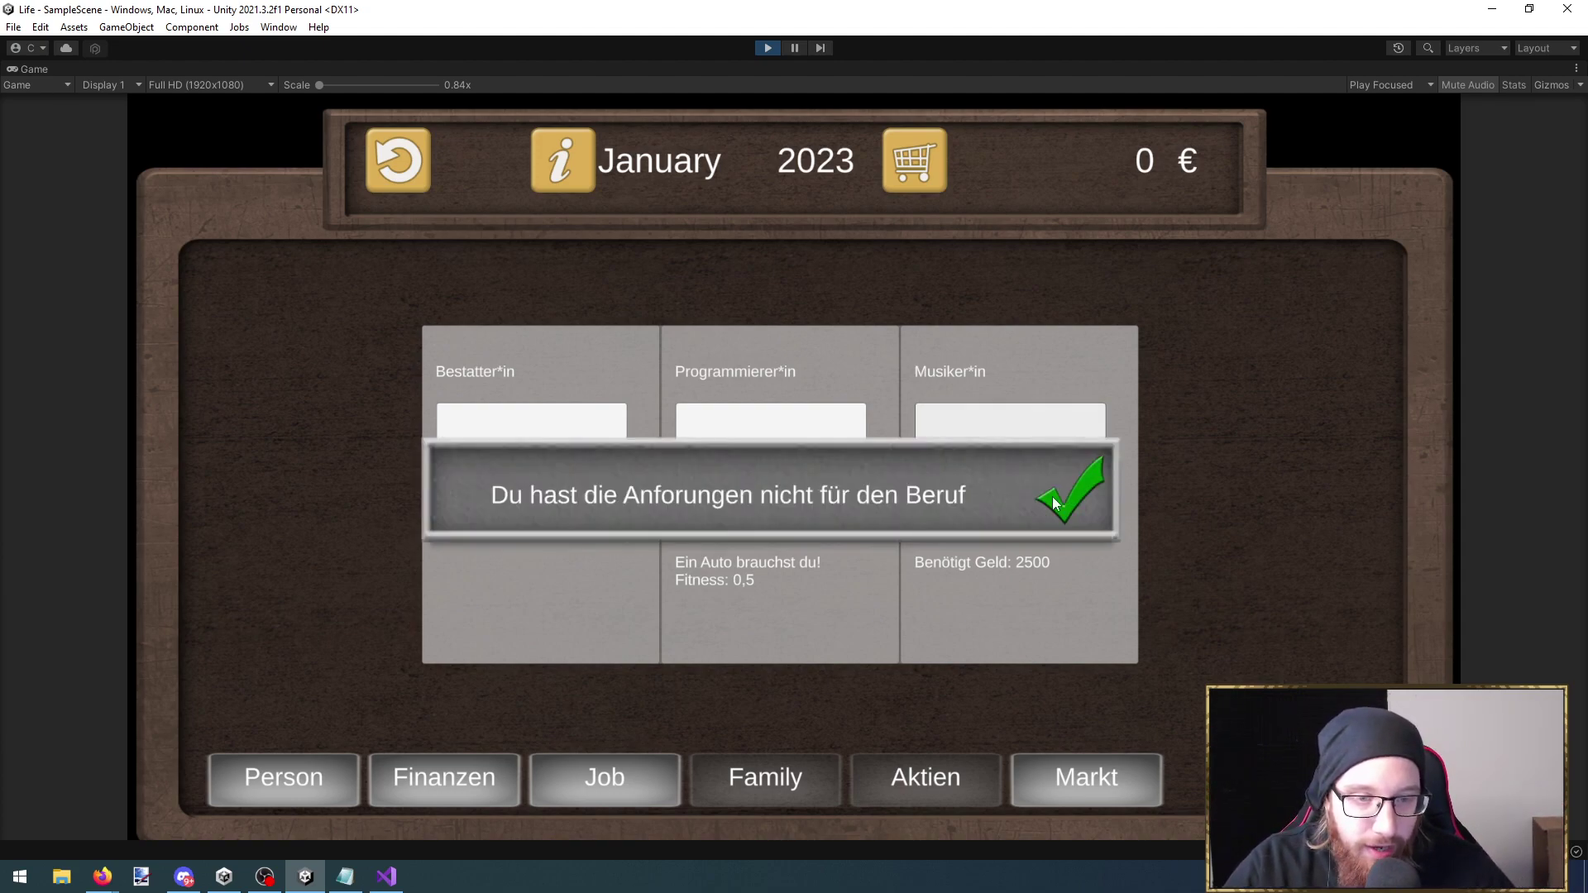
{"action": "left_click", "coordinate": [1062, 525]}
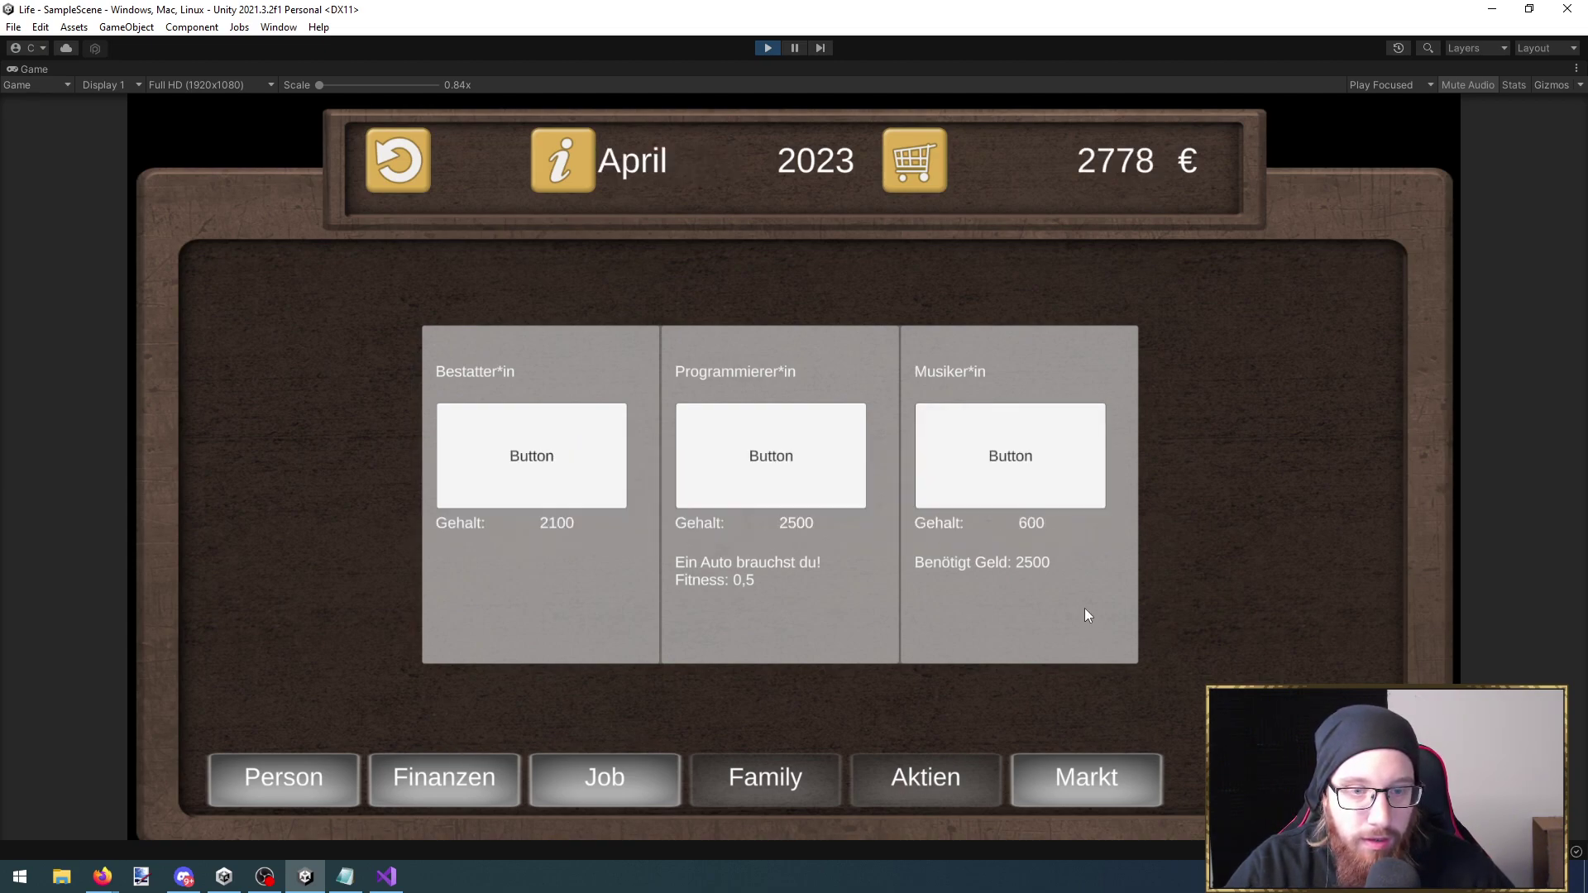
Apply repeatedly for the Musiker*in job with enough money in April 2023, dismissing each reply
{"action": "left_click", "coordinate": [1022, 484]}
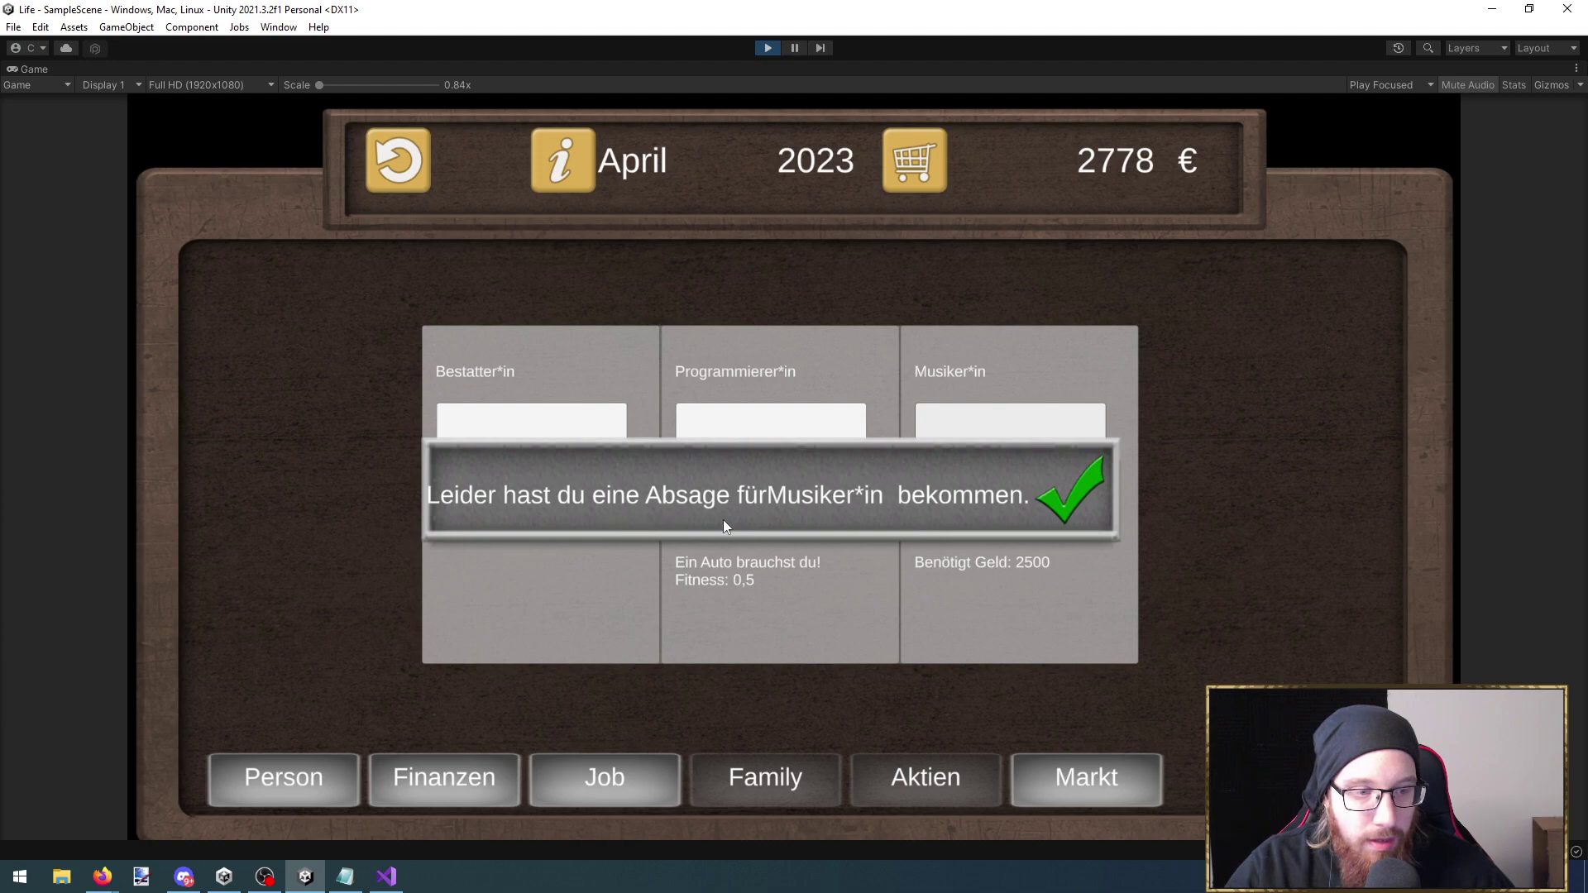
{"action": "left_click", "coordinate": [1065, 511]}
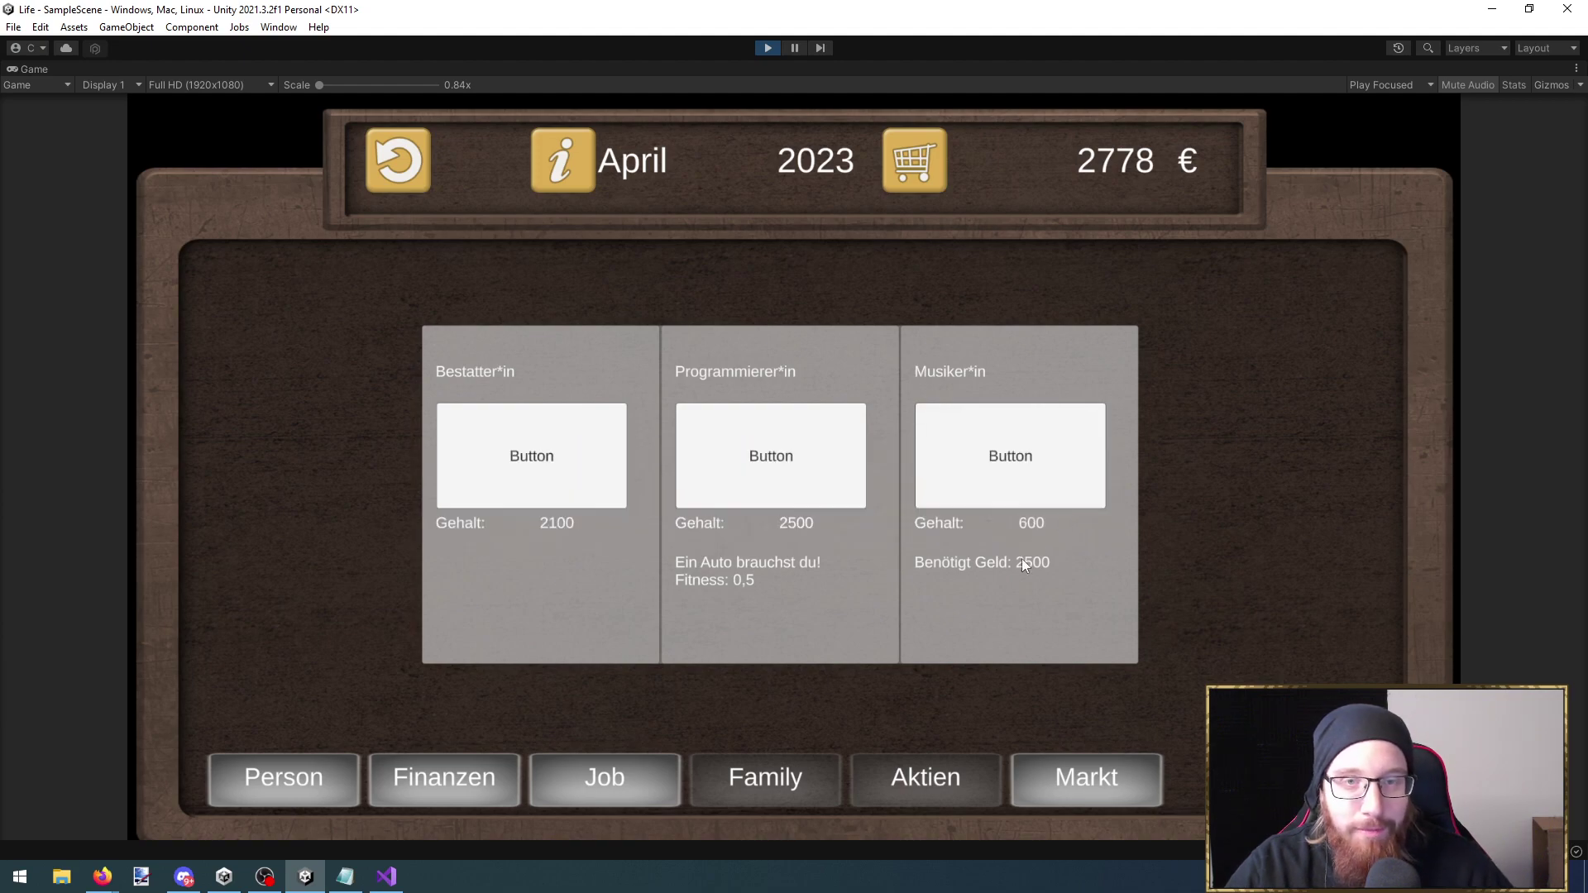
{"action": "left_click", "coordinate": [1016, 493]}
{"action": "left_click", "coordinate": [1035, 501]}
{"action": "left_click", "coordinate": [1004, 489]}
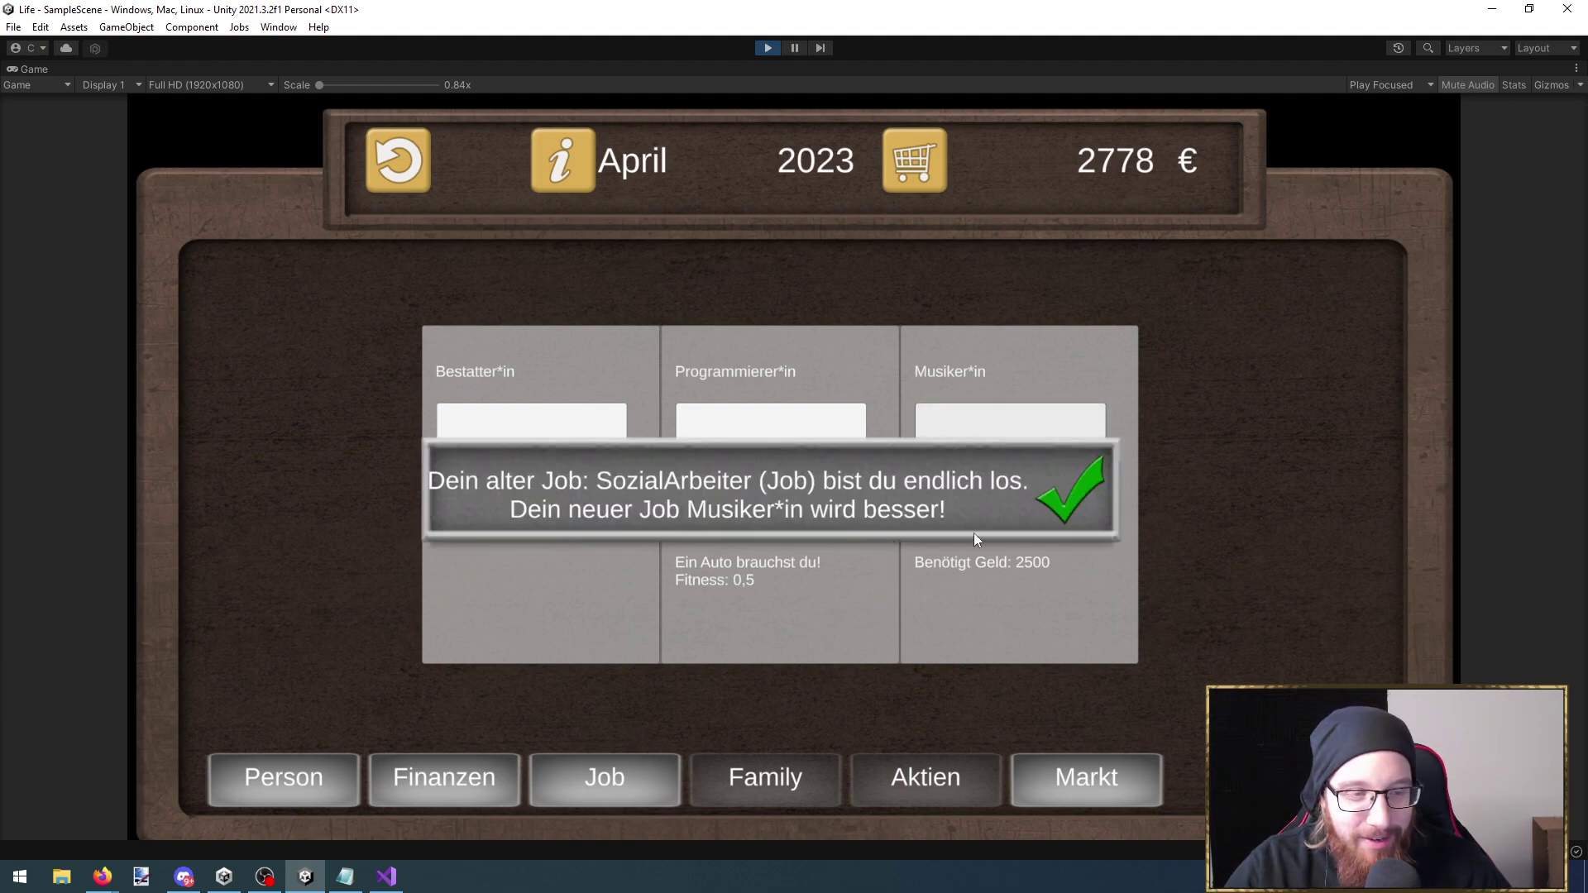
{"action": "left_click", "coordinate": [1075, 506]}
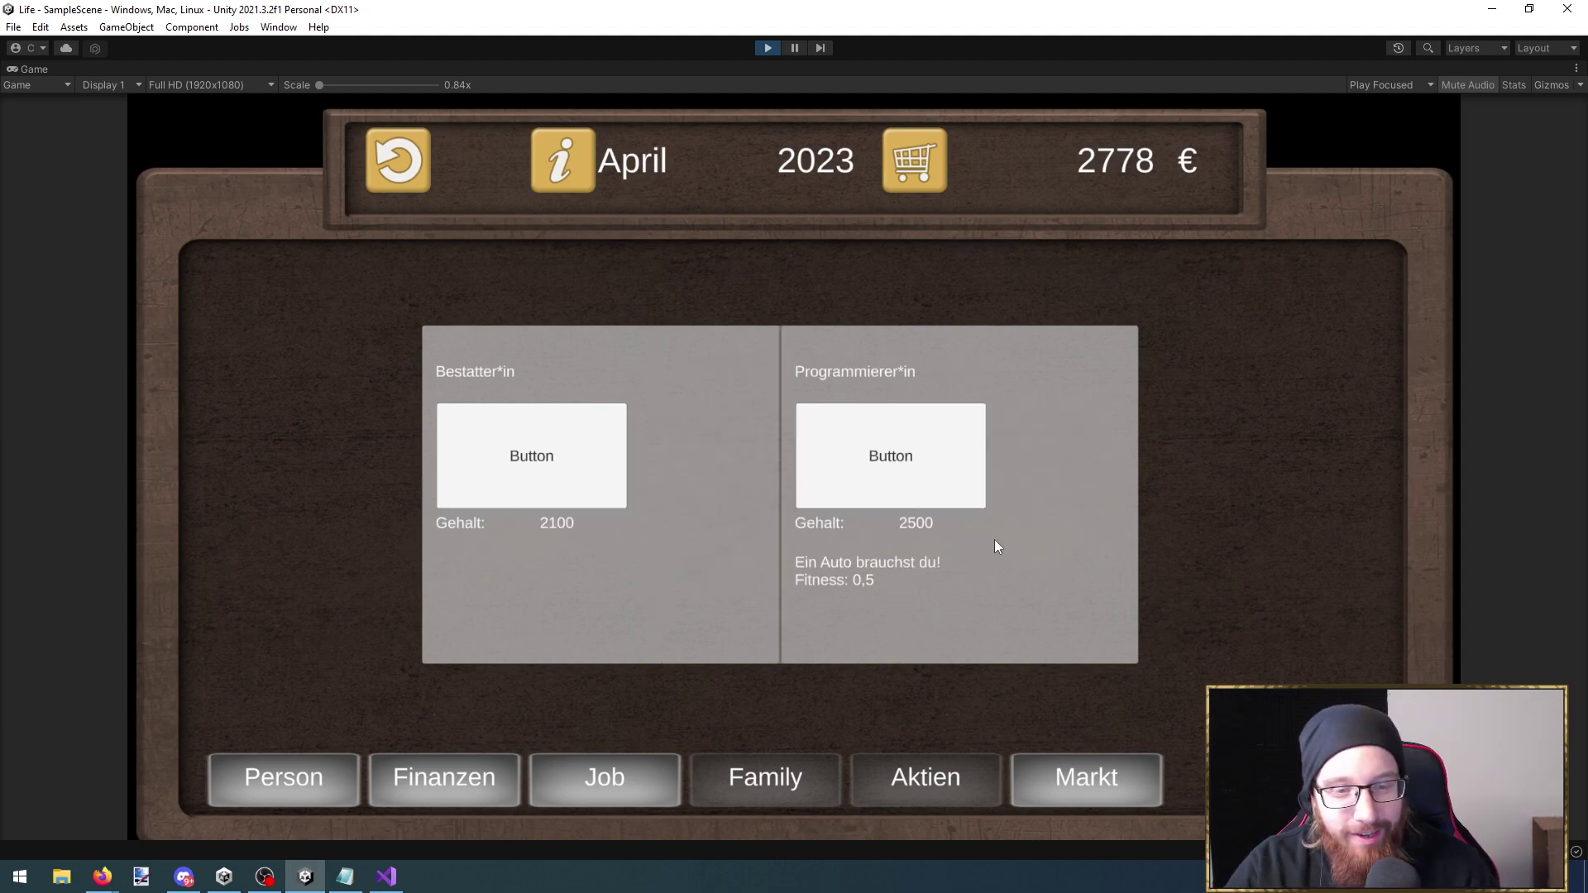
Check the character's details and the May 2023 income and expenses for the Musiker*in job, and stop the game
{"action": "left_click", "coordinate": [318, 754]}
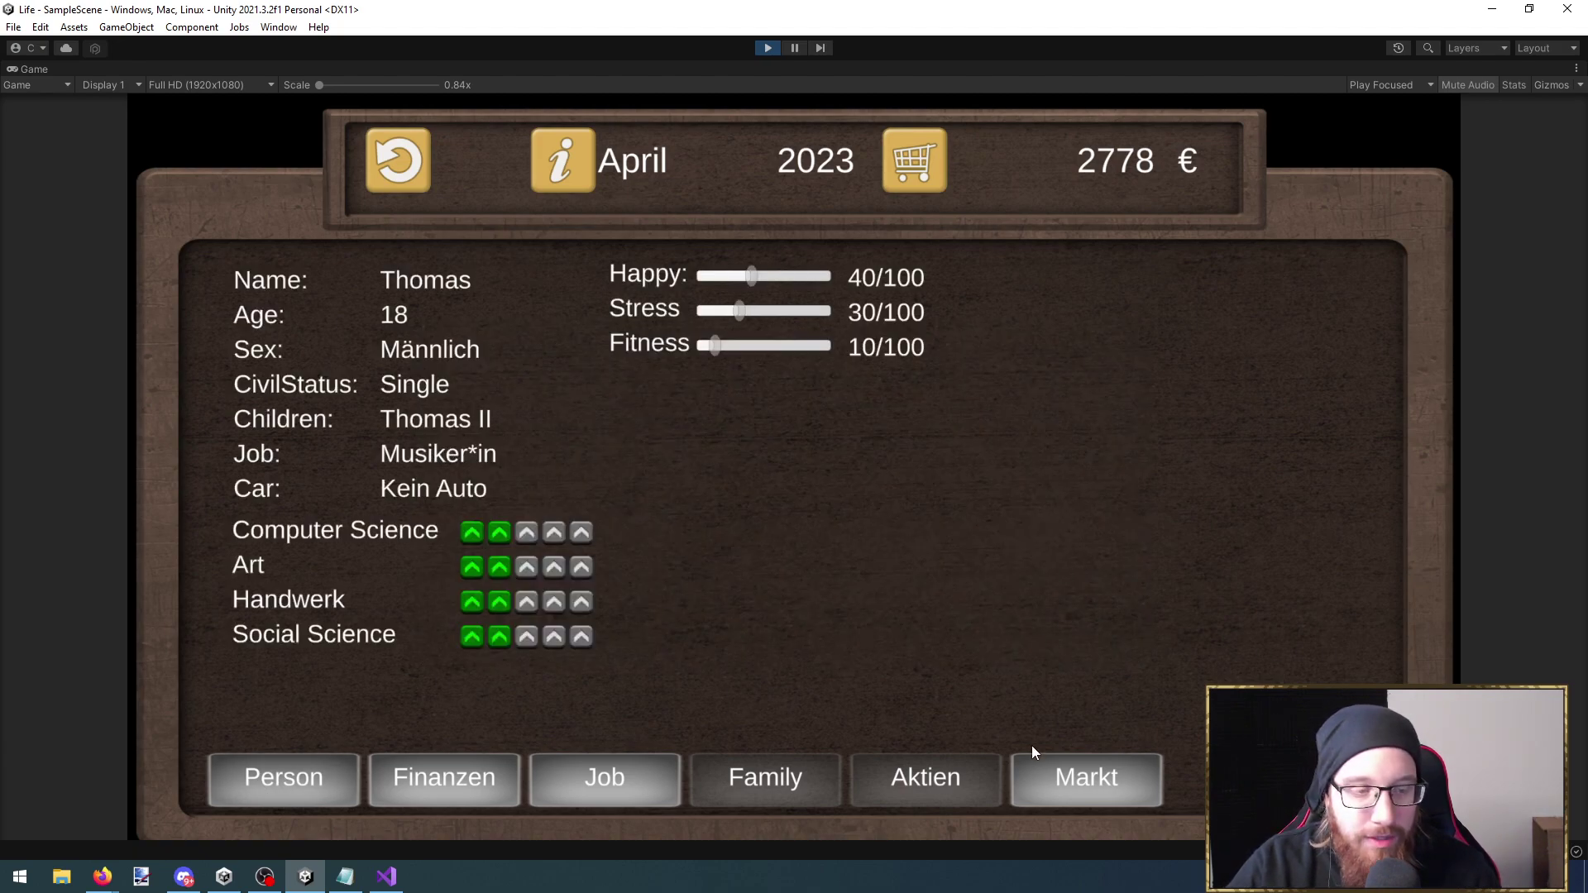
{"action": "left_click", "coordinate": [489, 760]}
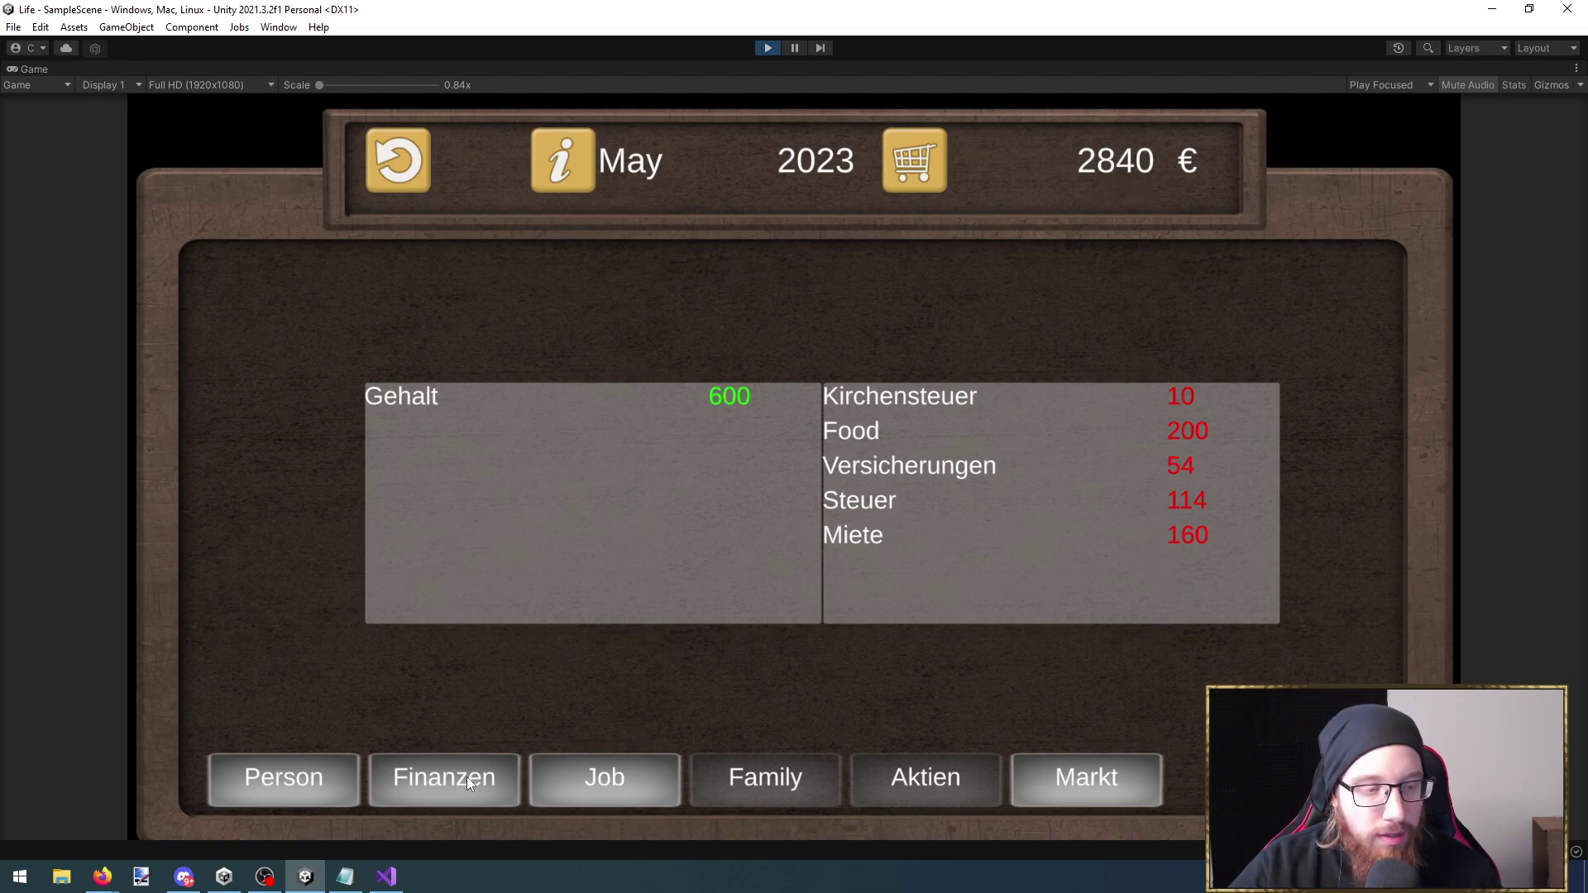
{"action": "left_click", "coordinate": [619, 795]}
{"action": "left_click", "coordinate": [618, 797]}
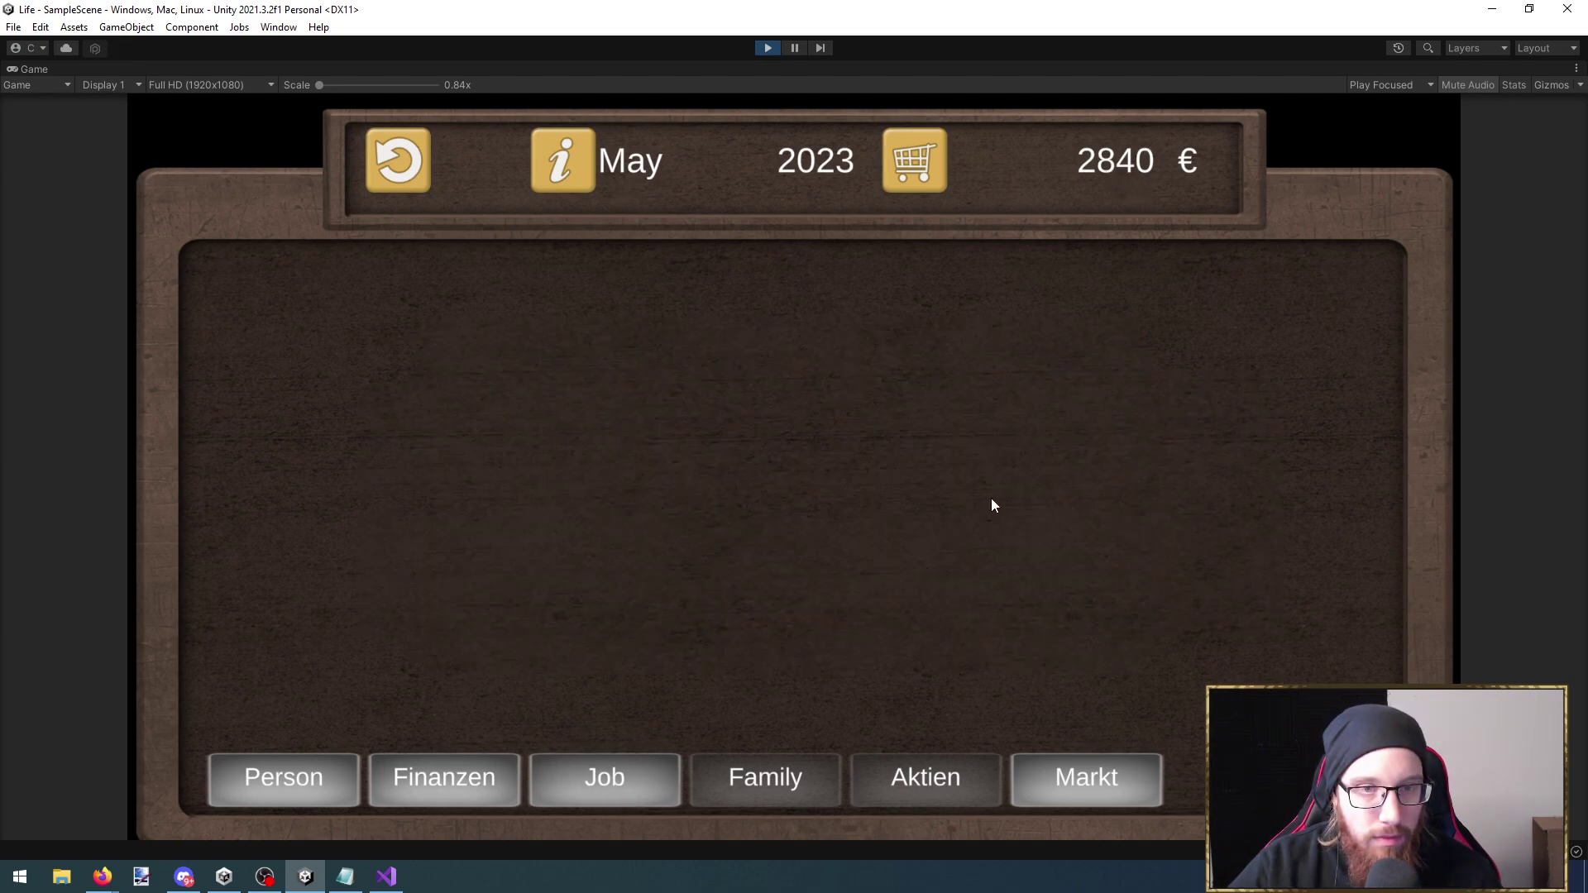
{"action": "left_click", "coordinate": [488, 790]}
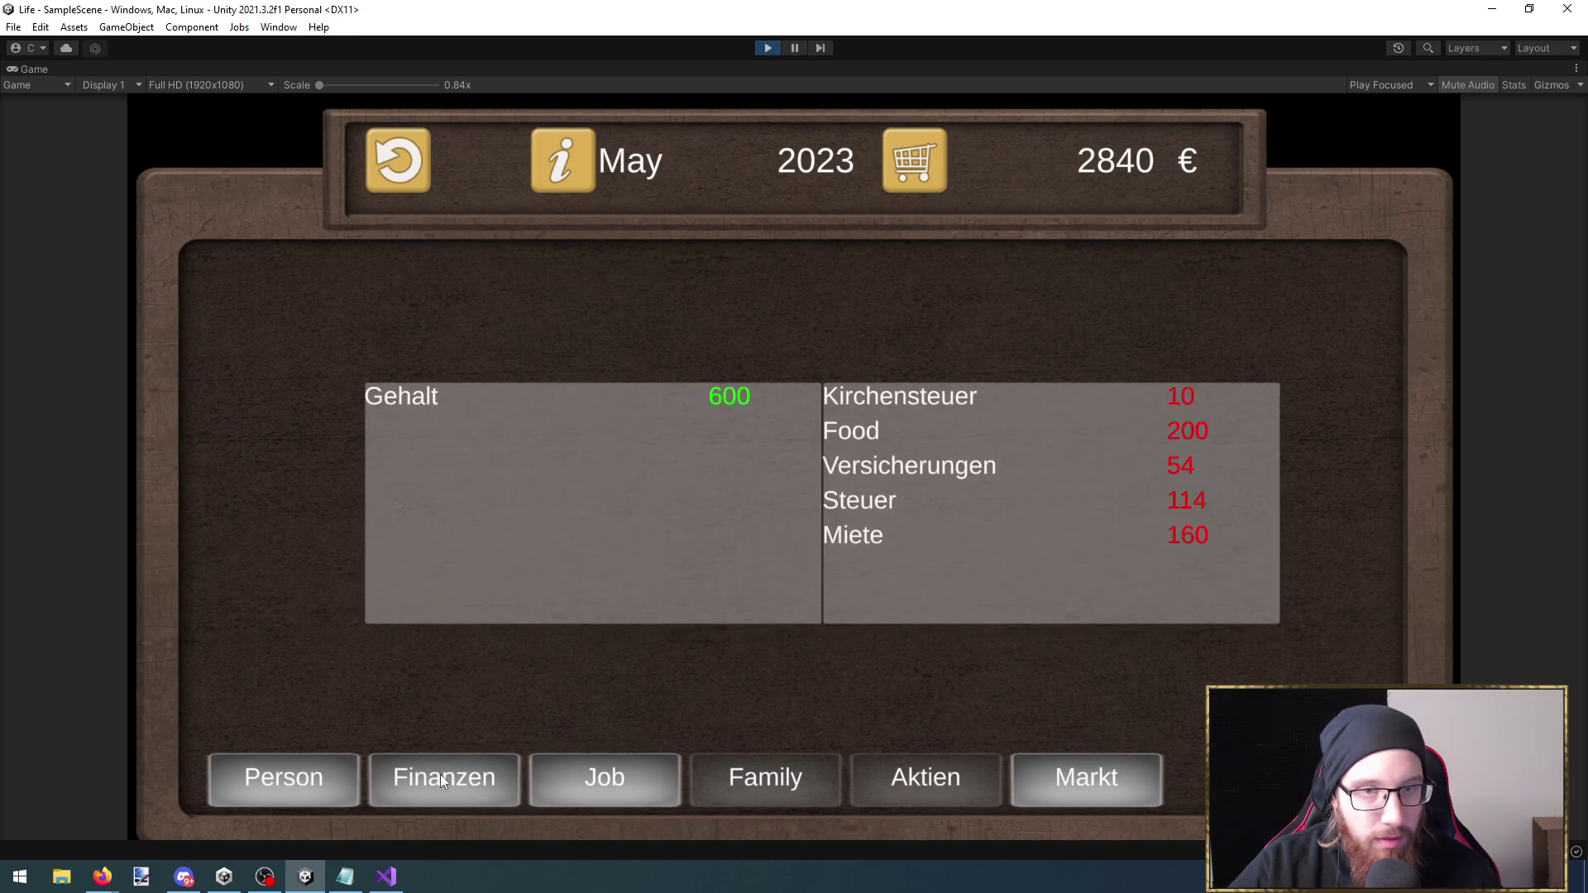
{"action": "left_click", "coordinate": [442, 781]}
{"action": "left_click", "coordinate": [767, 48]}
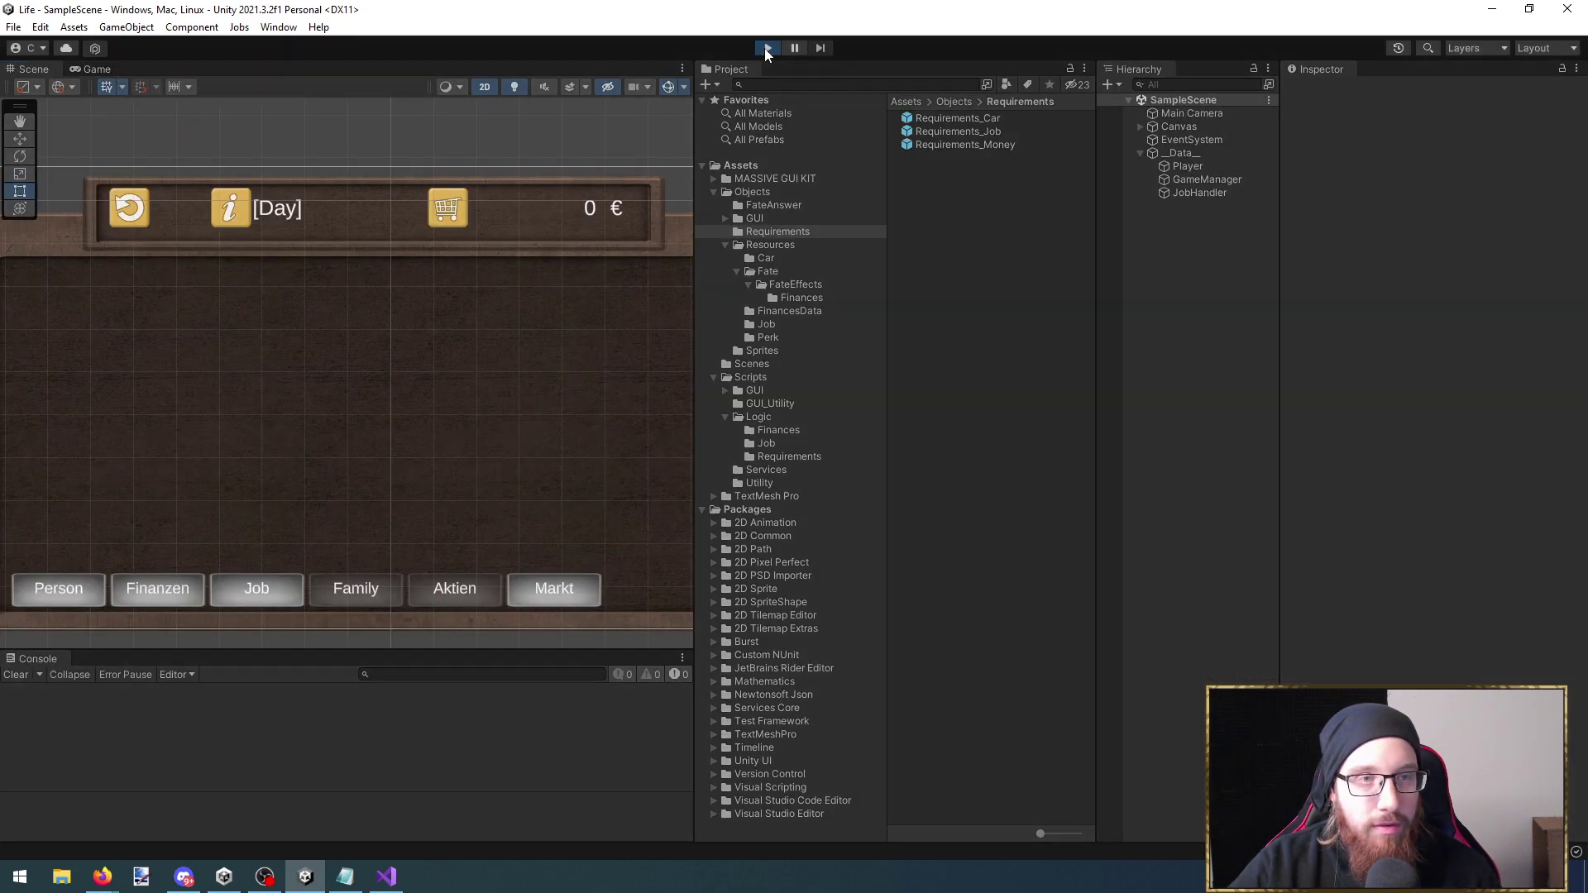
Run the game again in a maximized view, take the Bestatter*in job in February 2023, and advance to April
{"action": "left_click", "coordinate": [766, 48]}
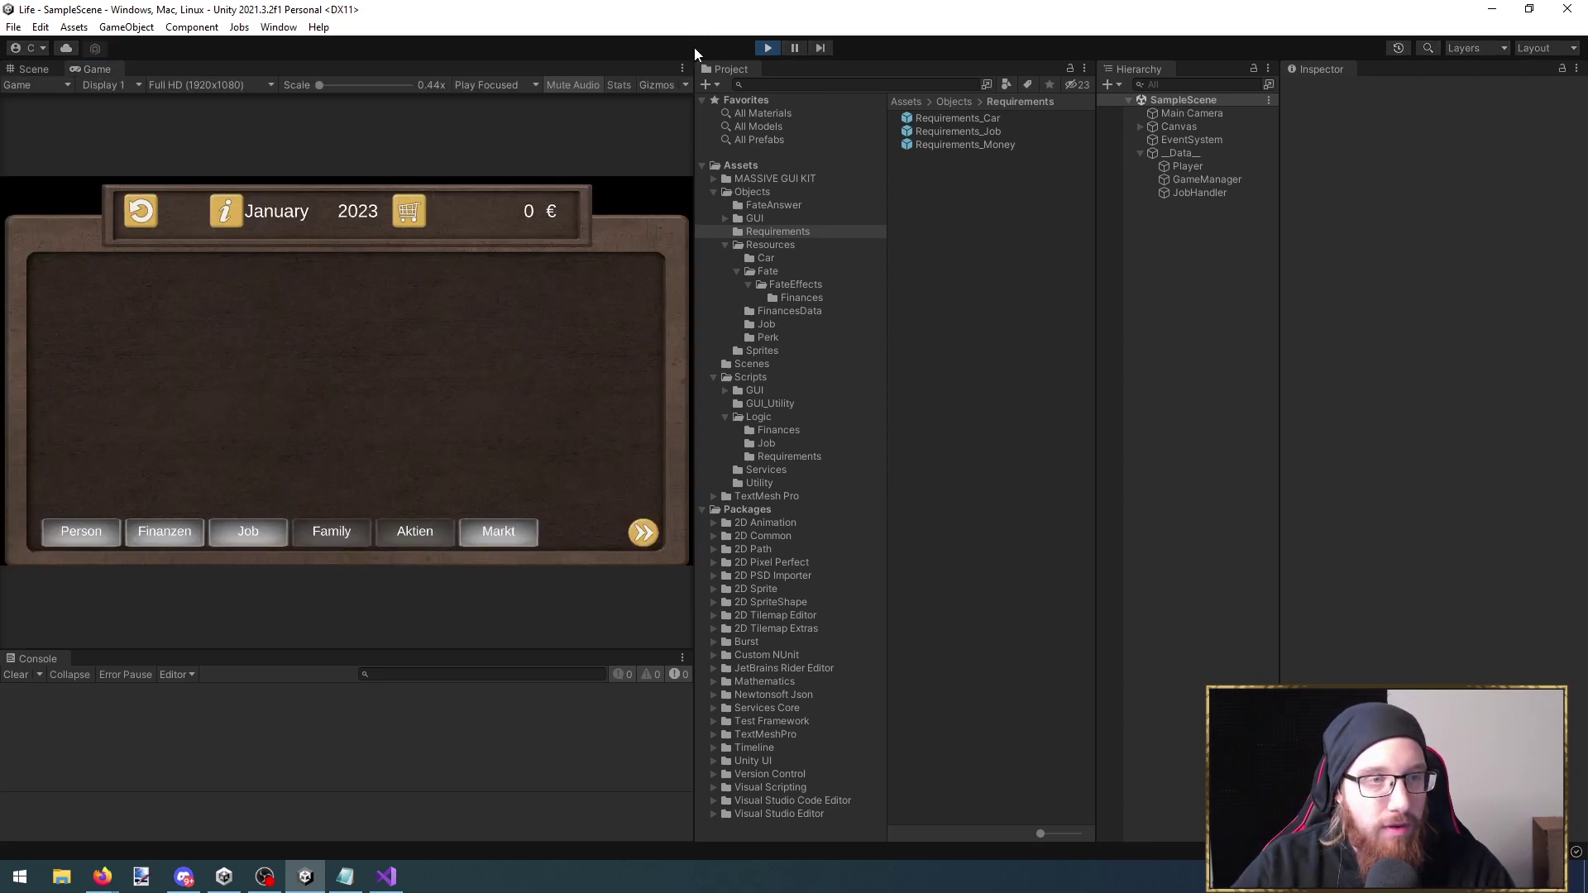
{"action": "key", "text": "shift+space"}
{"action": "left_click", "coordinate": [636, 780]}
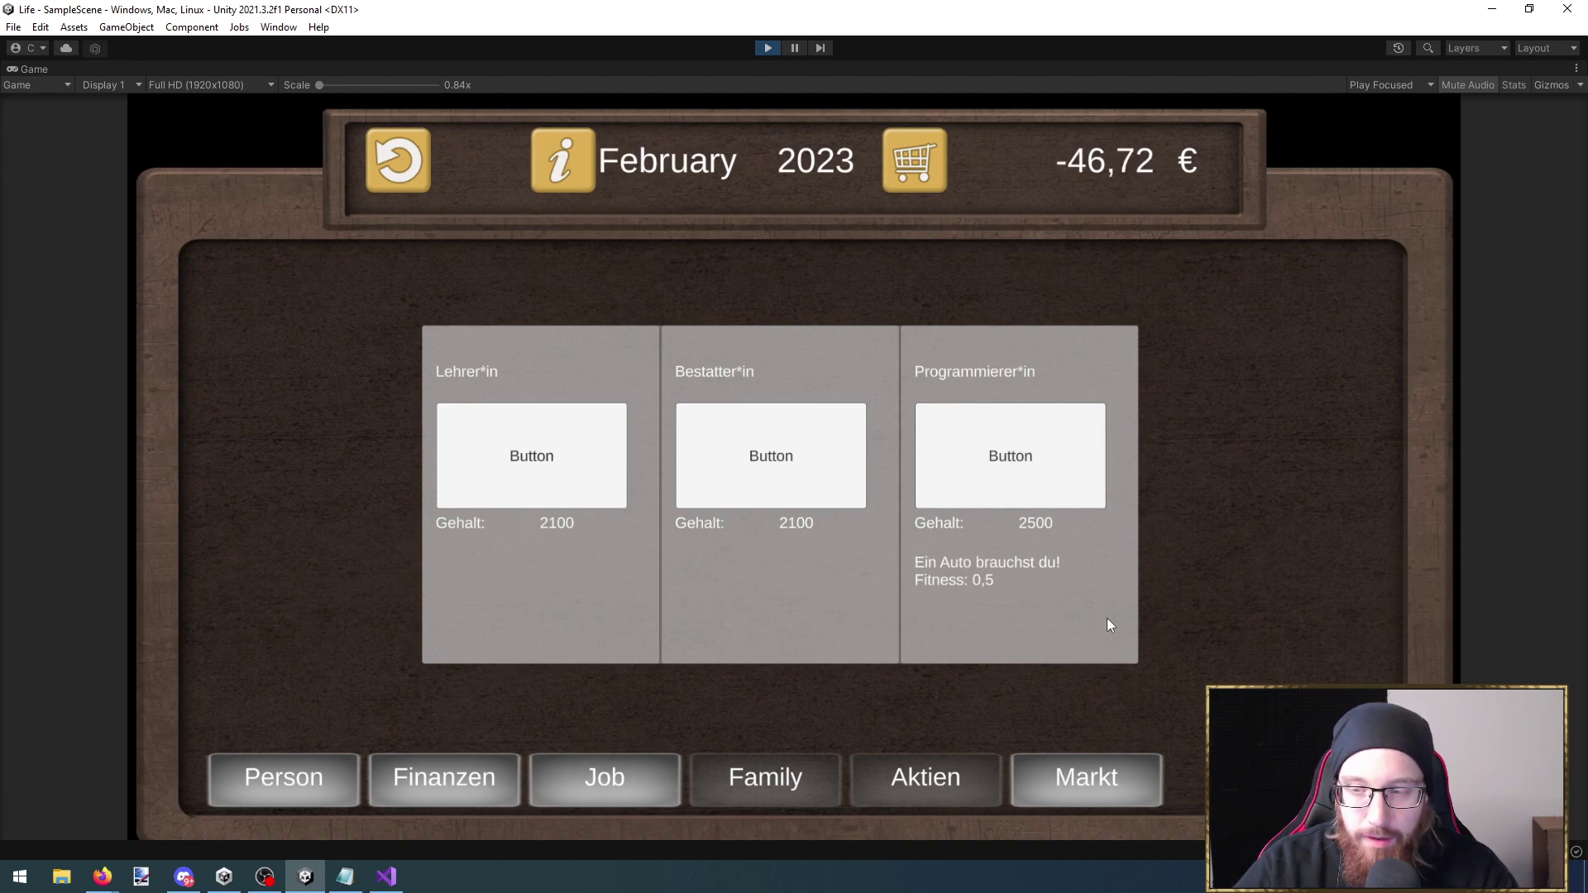
{"action": "left_click", "coordinate": [800, 494]}
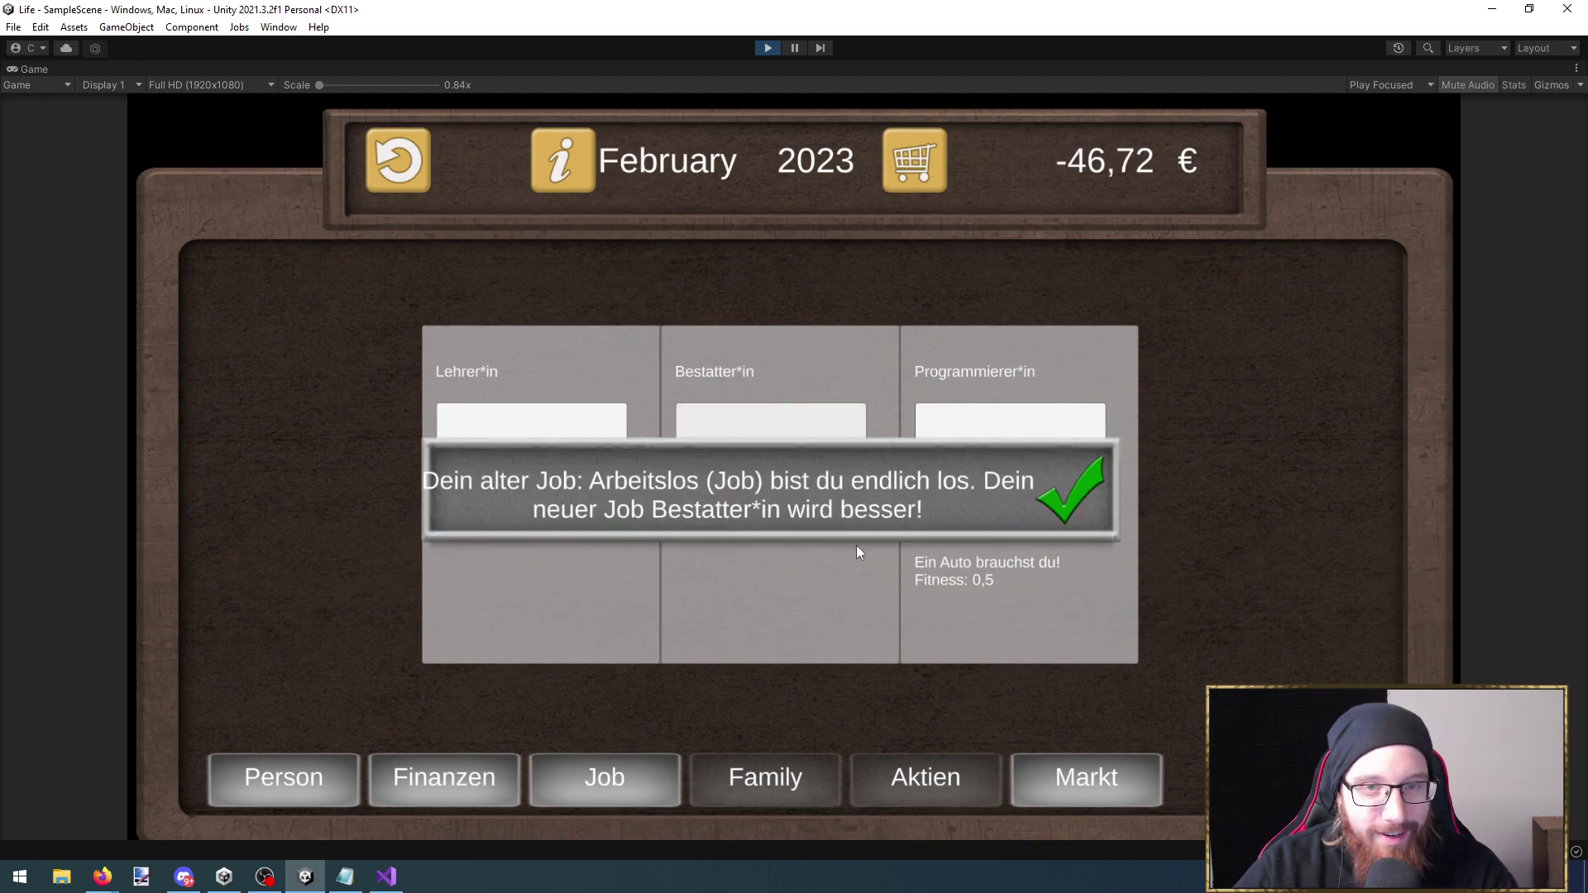
{"action": "left_click", "coordinate": [1083, 521]}
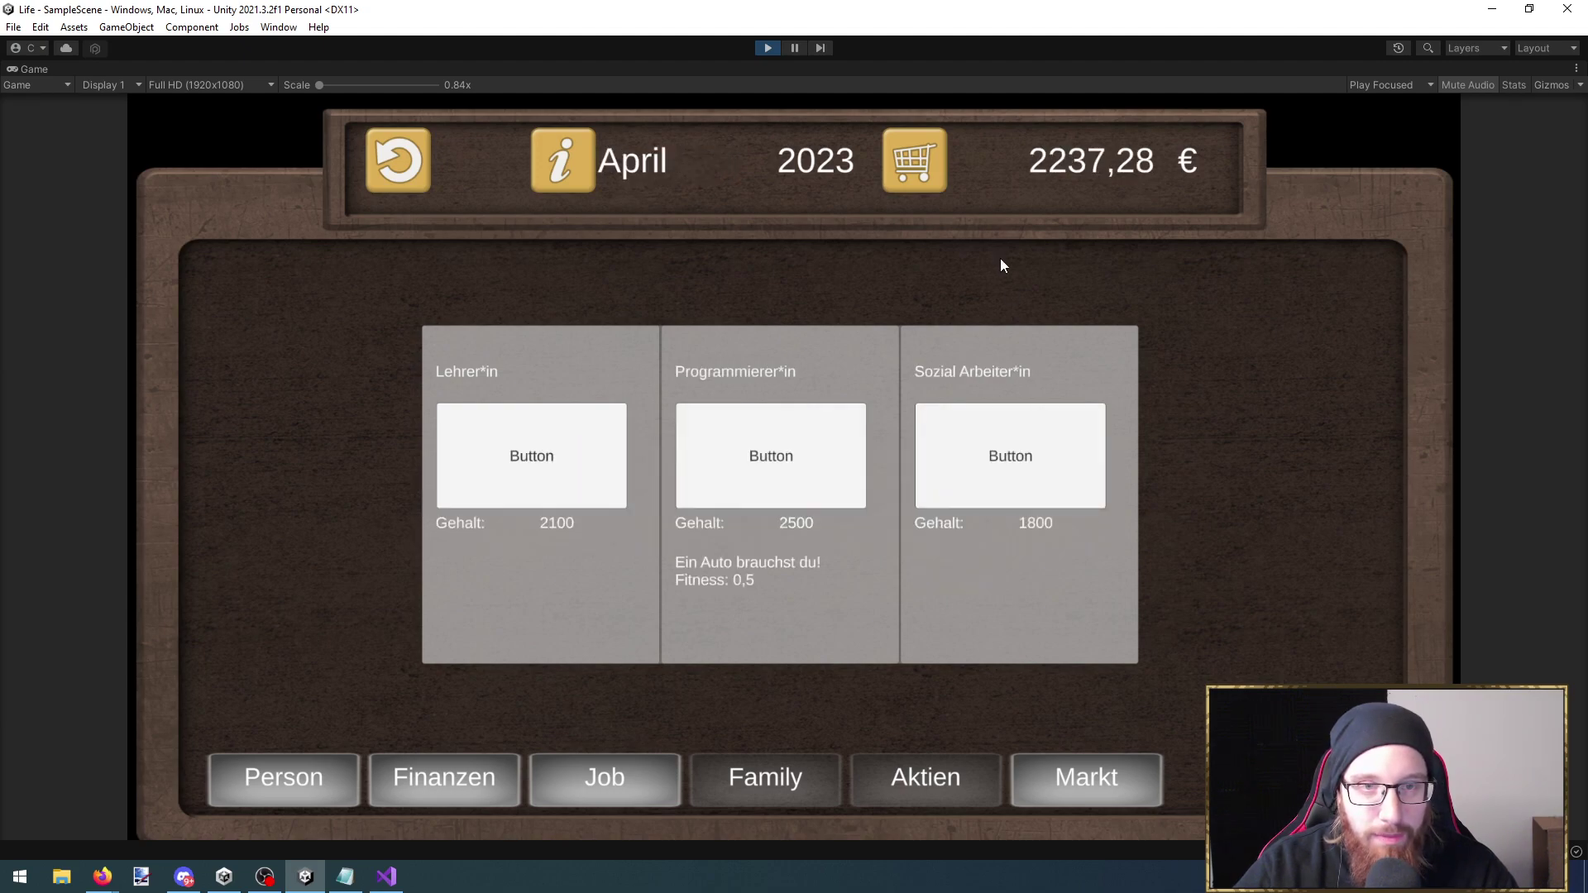
Apply repeatedly for the Sozial Arbeiter*in job, dismiss the replies, and advance the game to May 2023
{"action": "left_click", "coordinate": [1042, 492]}
{"action": "left_click", "coordinate": [1023, 500]}
{"action": "left_click", "coordinate": [1061, 502]}
{"action": "left_click", "coordinate": [1064, 503]}
{"action": "left_click", "coordinate": [1065, 506]}
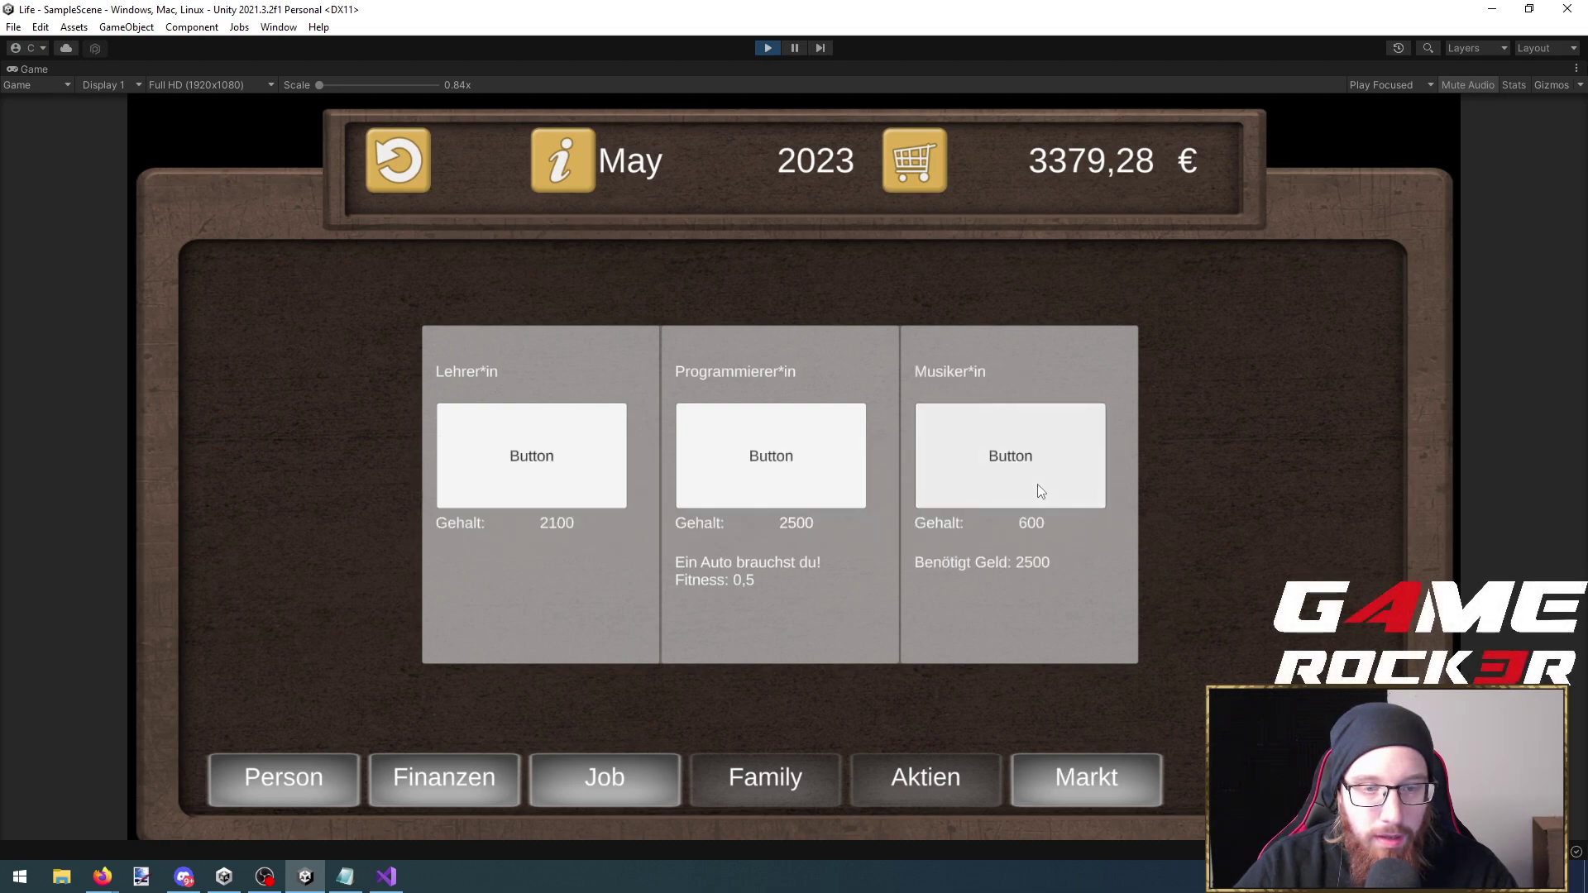
Test the money requirement again by applying repeatedly for the Musiker*in job in May 2023
{"action": "left_click", "coordinate": [1020, 467]}
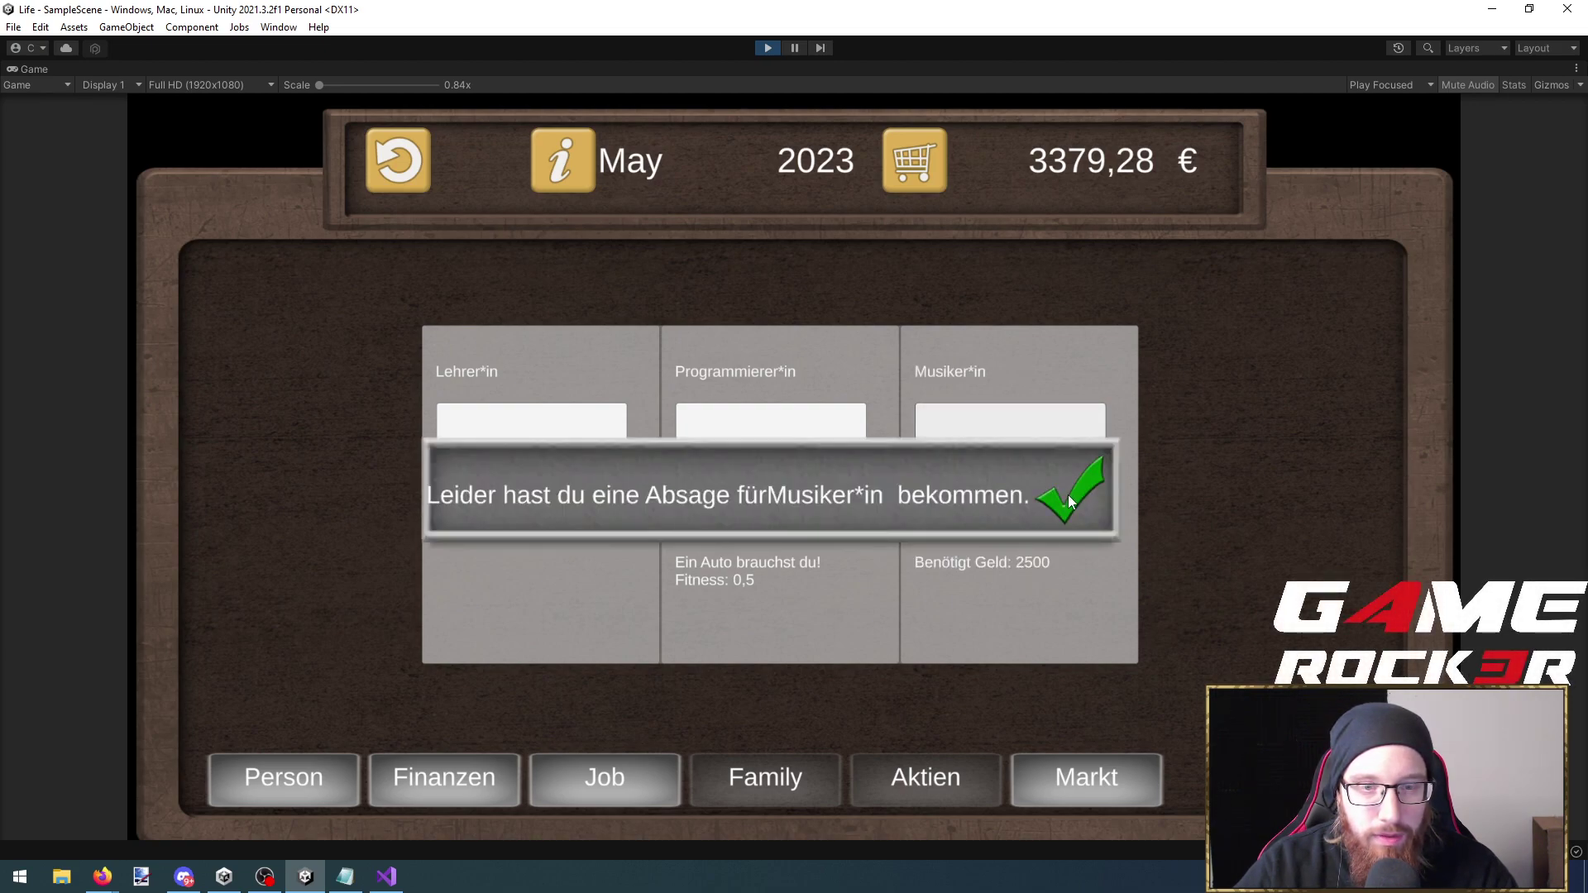
{"action": "left_click", "coordinate": [1066, 498]}
{"action": "left_click", "coordinate": [1072, 489]}
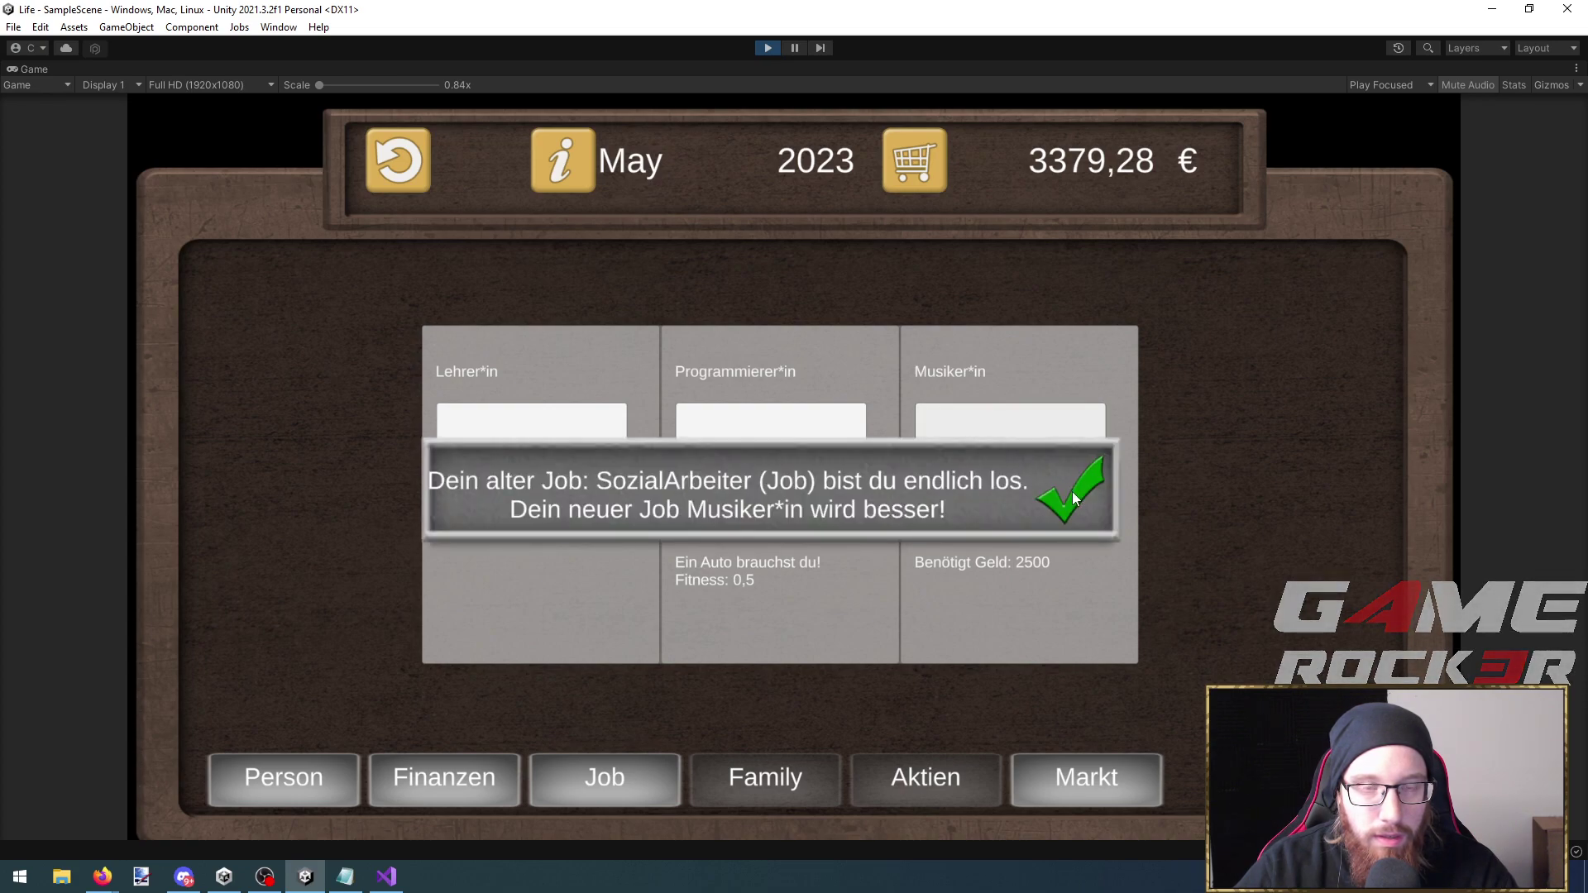
Dismiss the new-job message, stop the game, and switch to the MoneyRequirements script in Visual Studio
{"action": "left_click", "coordinate": [1071, 491]}
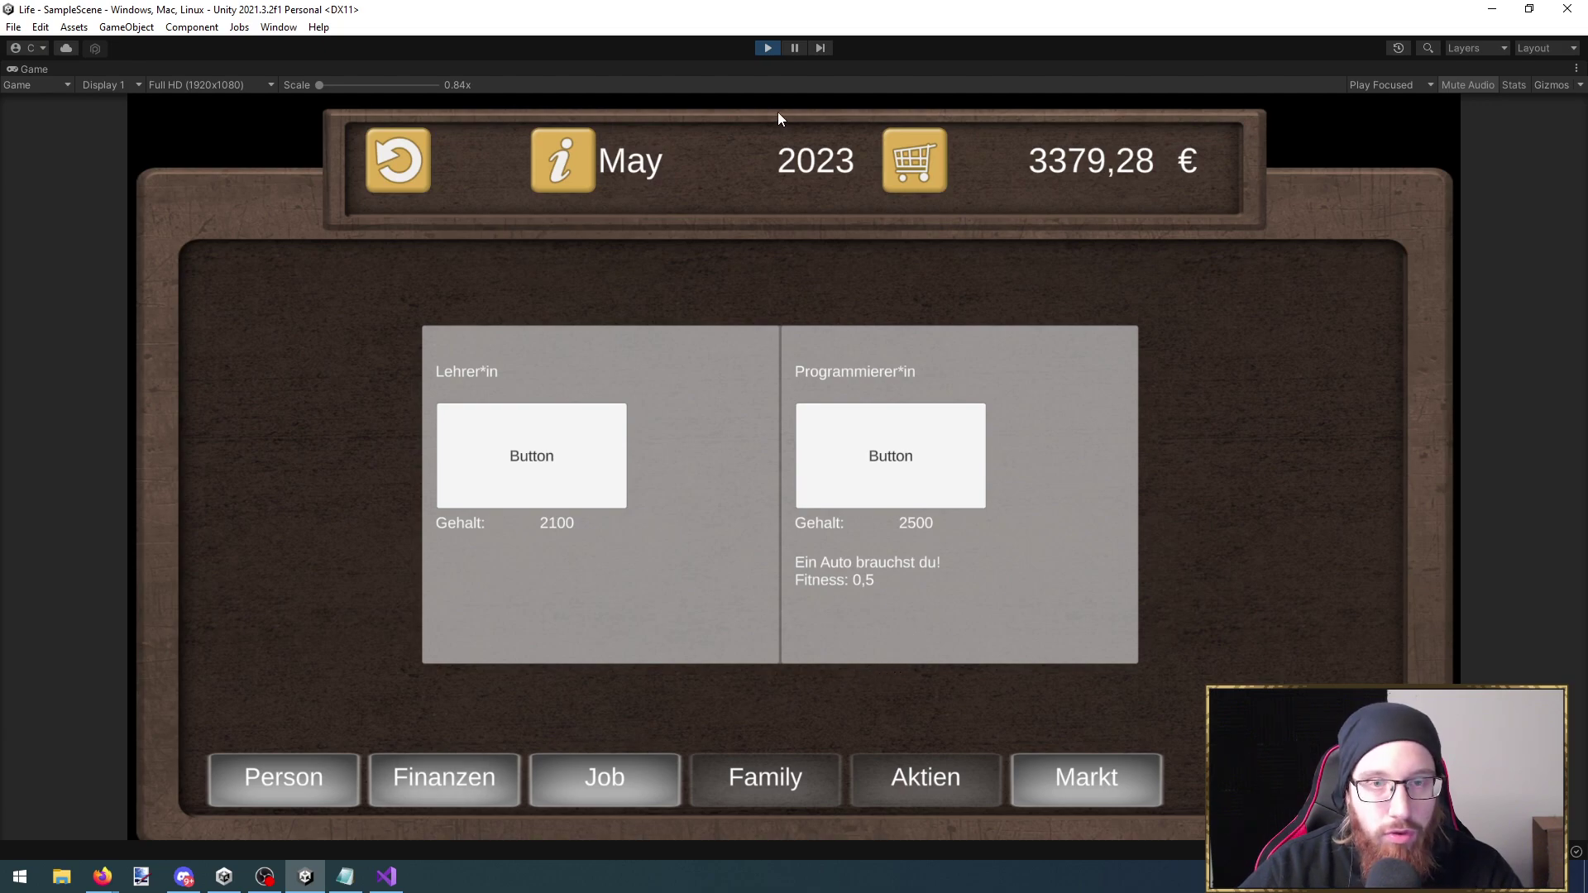
{"action": "left_click", "coordinate": [767, 48]}
{"action": "left_click", "coordinate": [386, 877]}
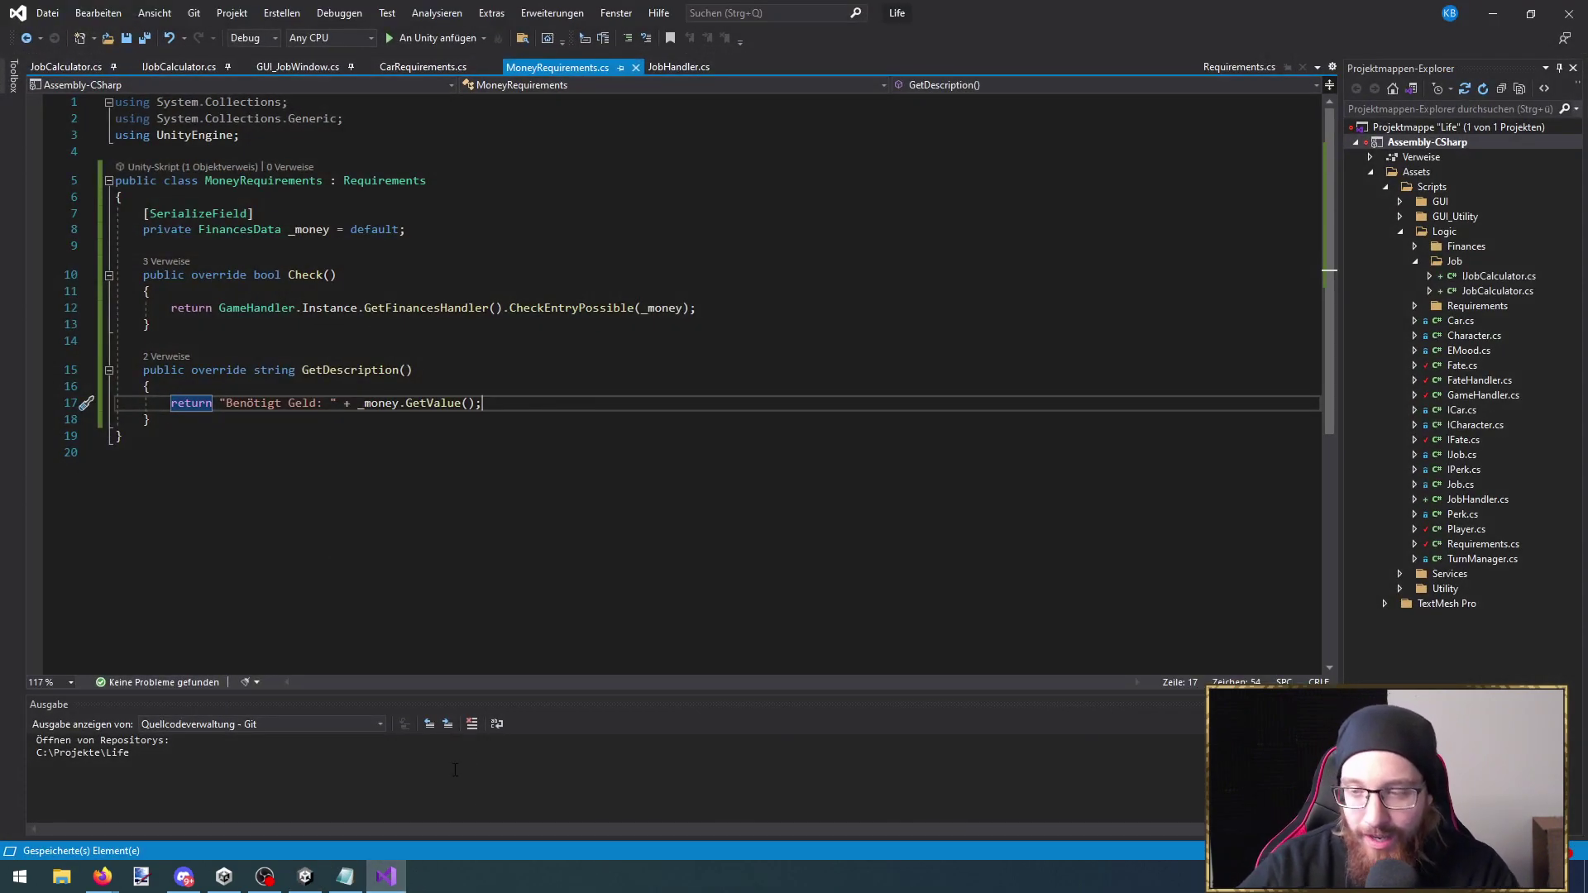
{"action": "left_click", "coordinate": [516, 535]}
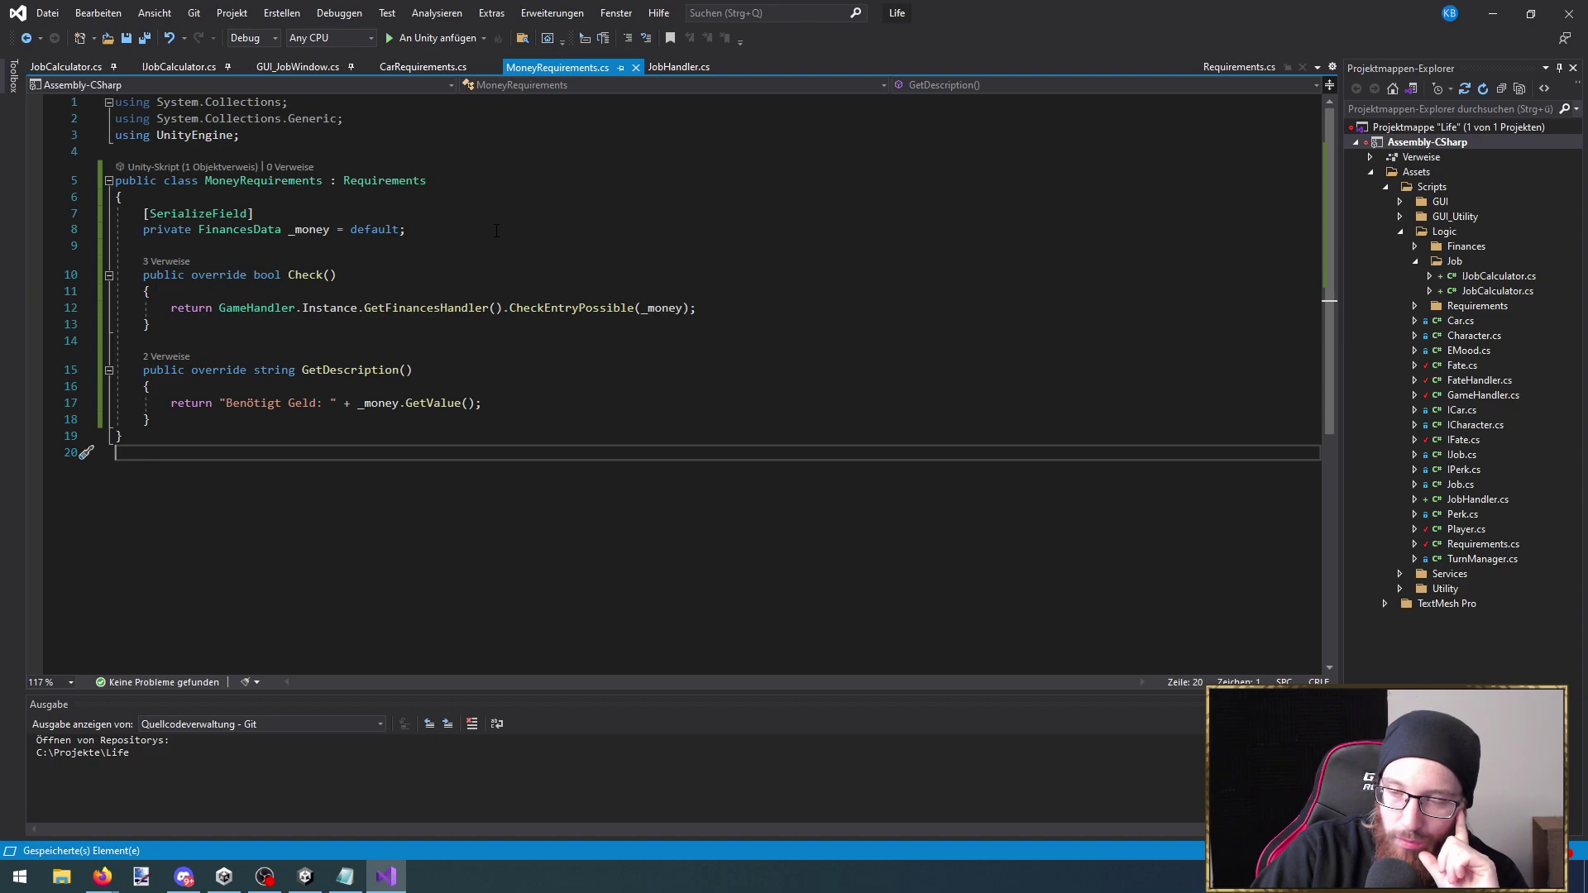
{"action": "key", "text": "Up"}
{"action": "key", "text": "Up"}
{"action": "key", "text": "End"}
Declare a "public abstract void Execute();" method in the Requirements base class and save the script
{"action": "left_click", "coordinate": [384, 180], "text": "ctrl"}
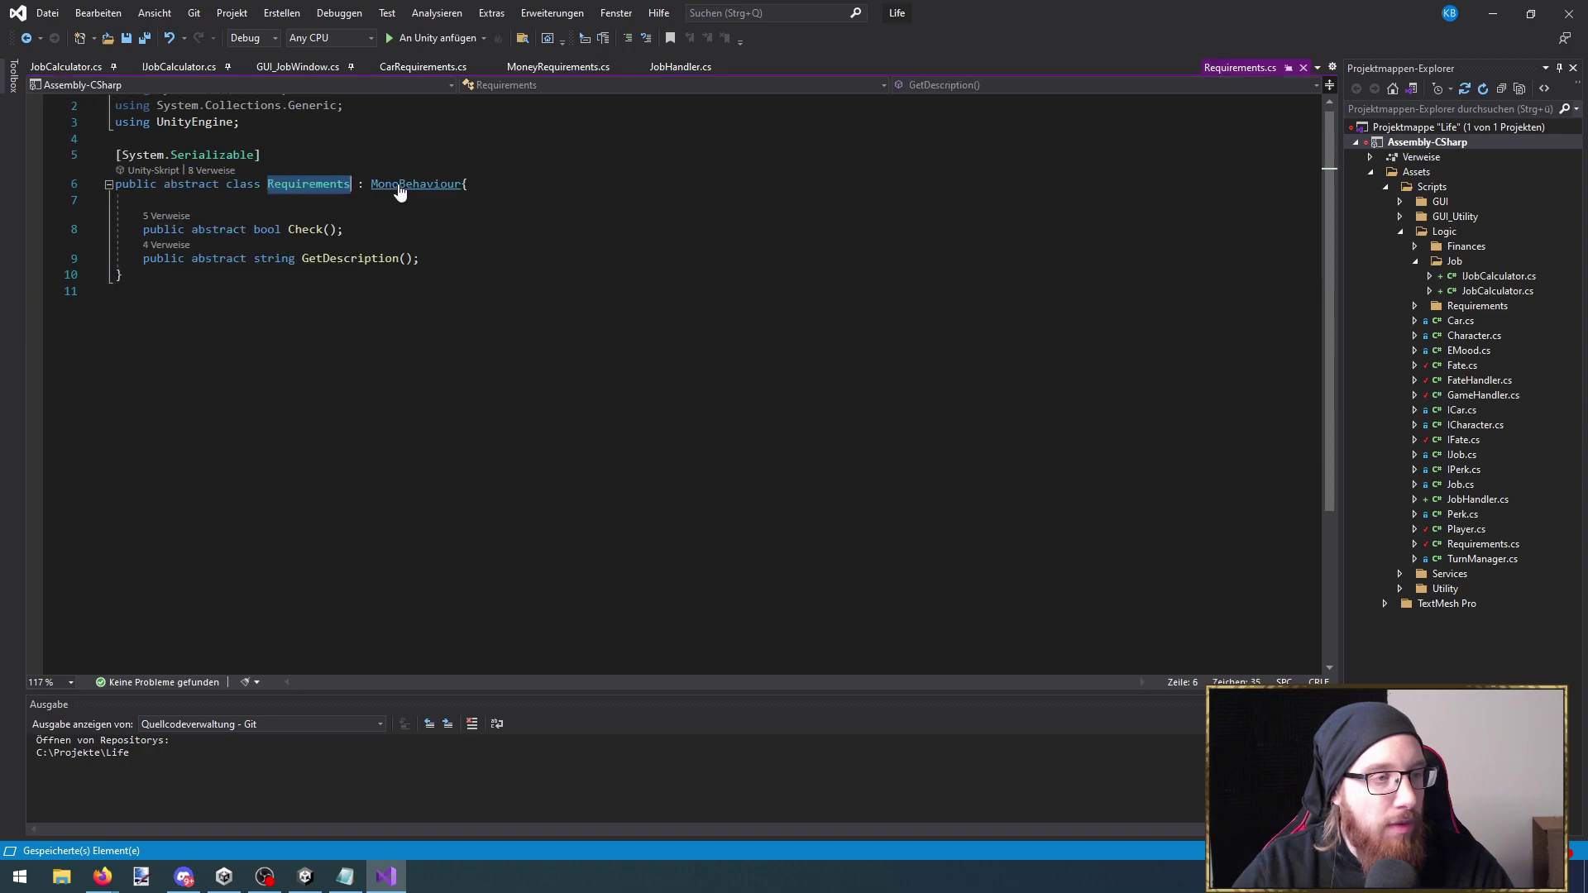
{"action": "left_click", "coordinate": [429, 260]}
{"action": "key", "text": "Return"}
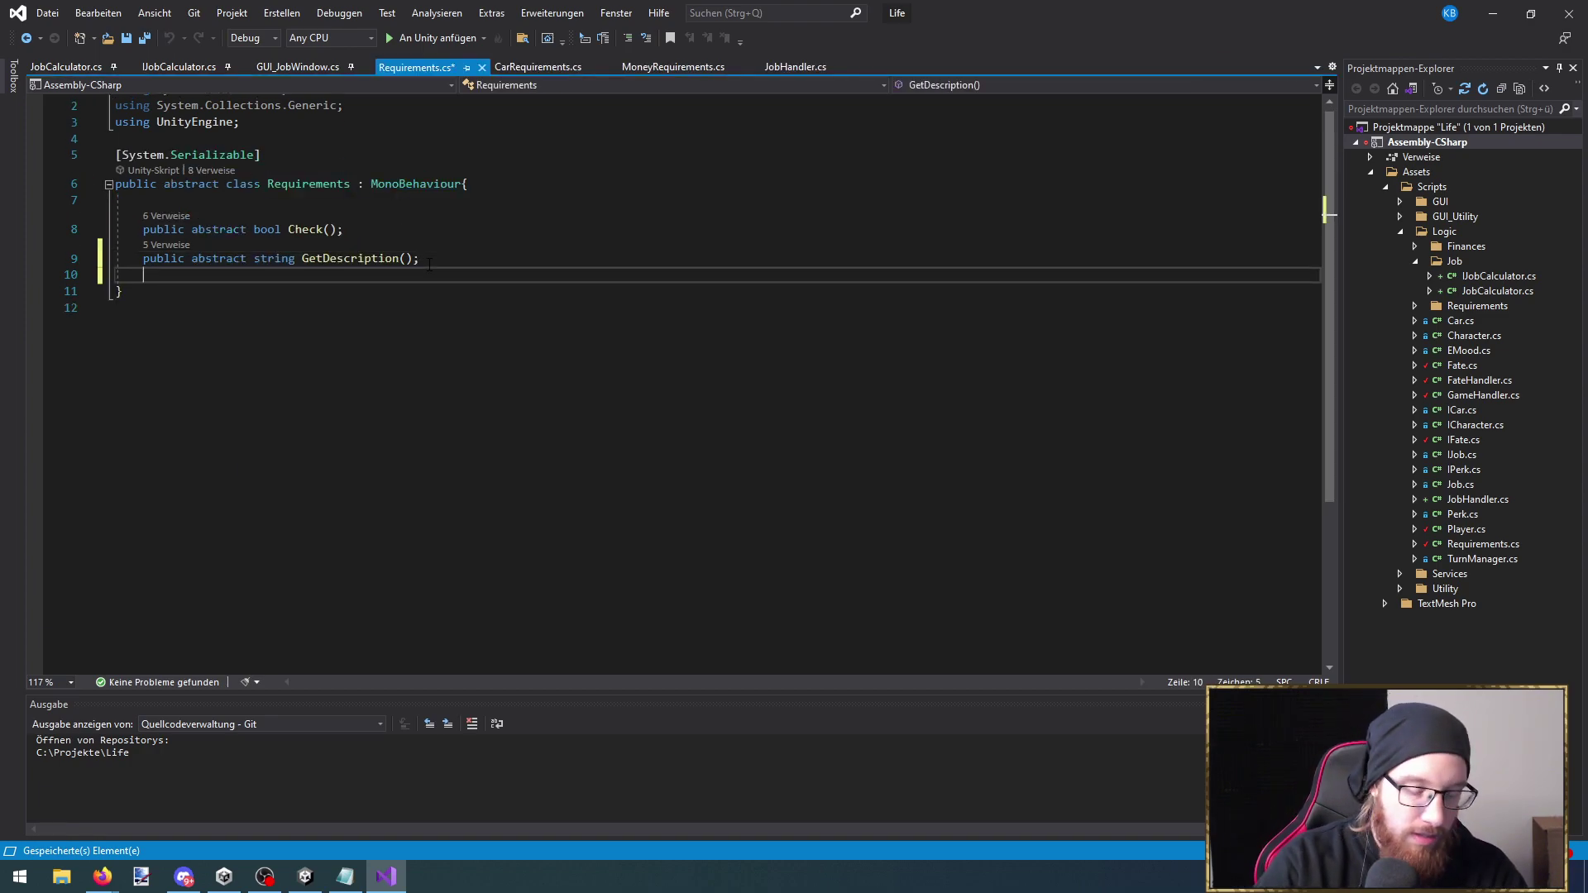
{"action": "type", "text": "public a"}
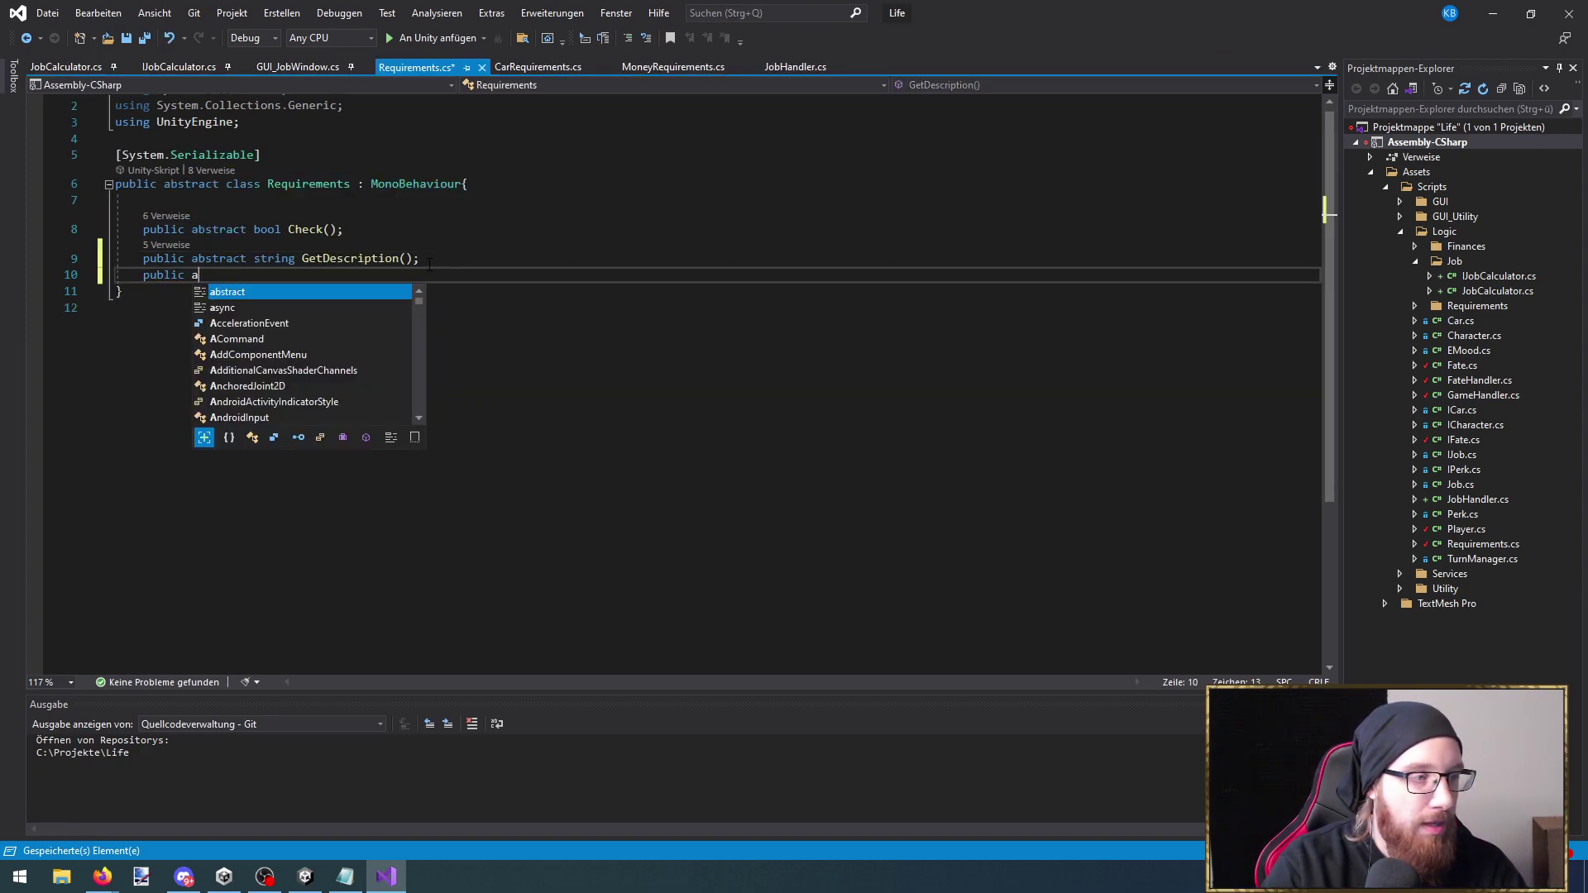
{"action": "type", "text": "bstract void E"}
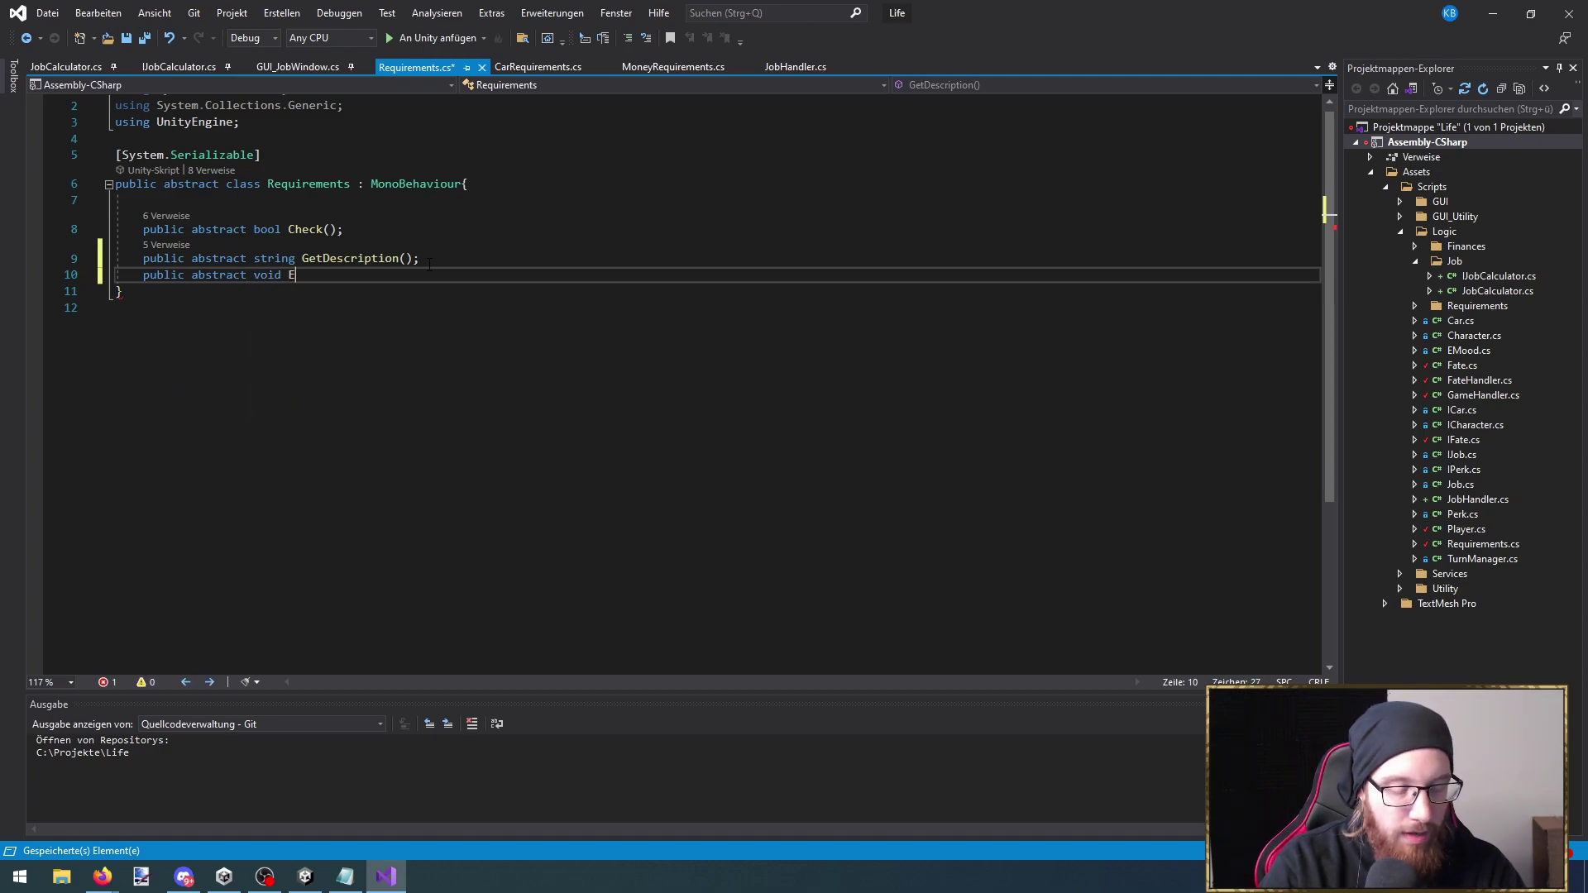
{"action": "type", "text": "xecute();"}
{"action": "key", "text": "ctrl+s"}
Generate the Execute() override in MoneyRequirements.cs, clear its NotImplementedException line so the body is empty, and save
{"action": "left_click", "coordinate": [673, 66]}
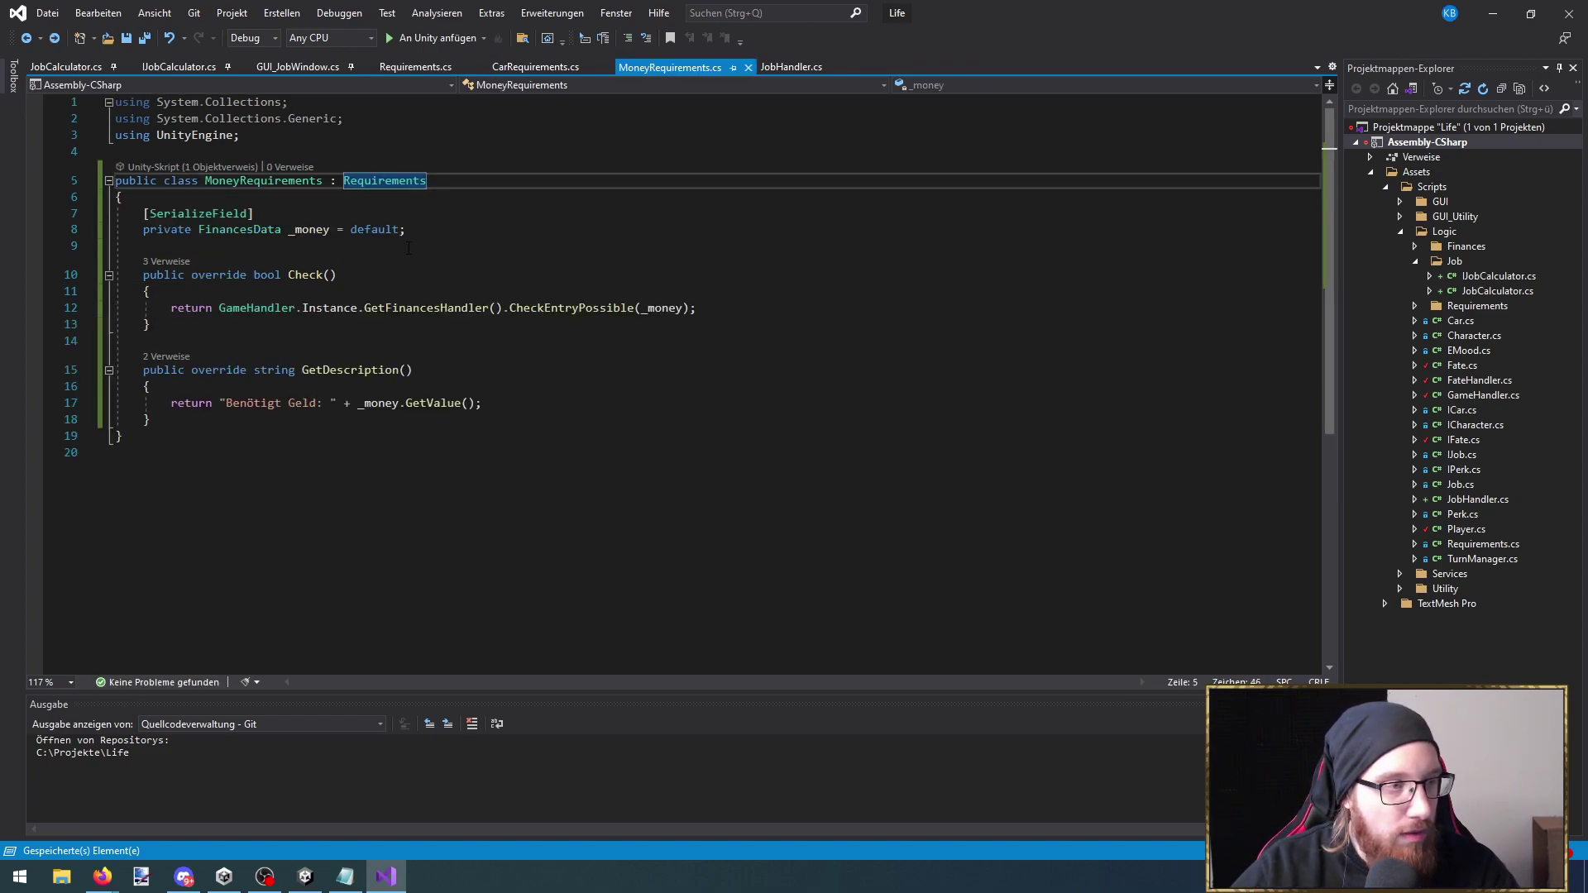
{"action": "left_click", "coordinate": [415, 292]}
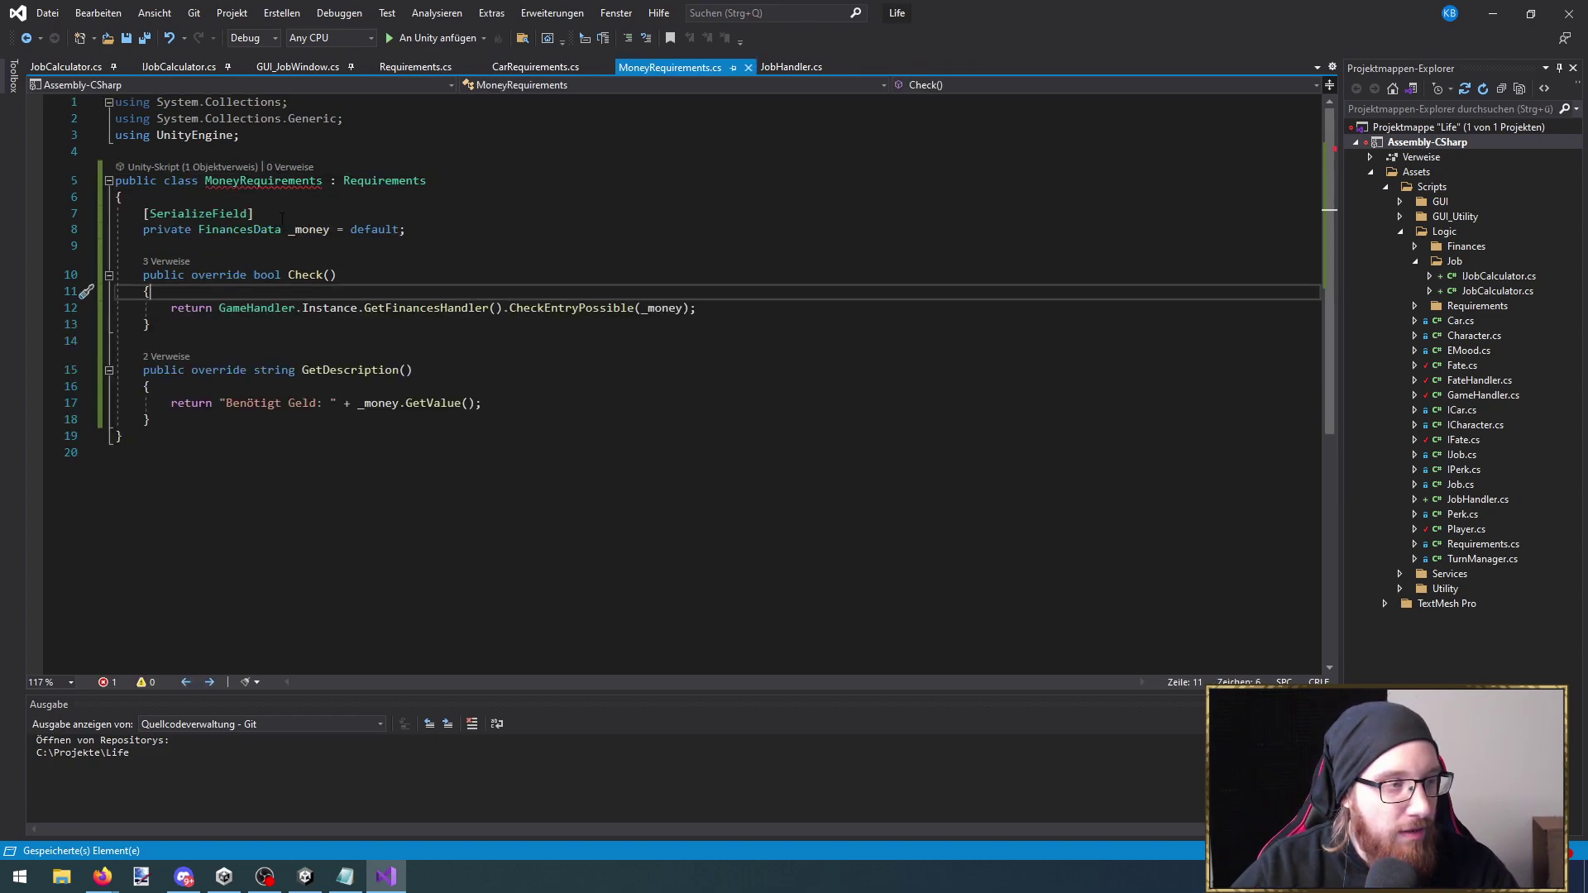
{"action": "left_click", "coordinate": [281, 183]}
{"action": "key", "text": "ctrl+period"}
{"action": "key", "text": "Return"}
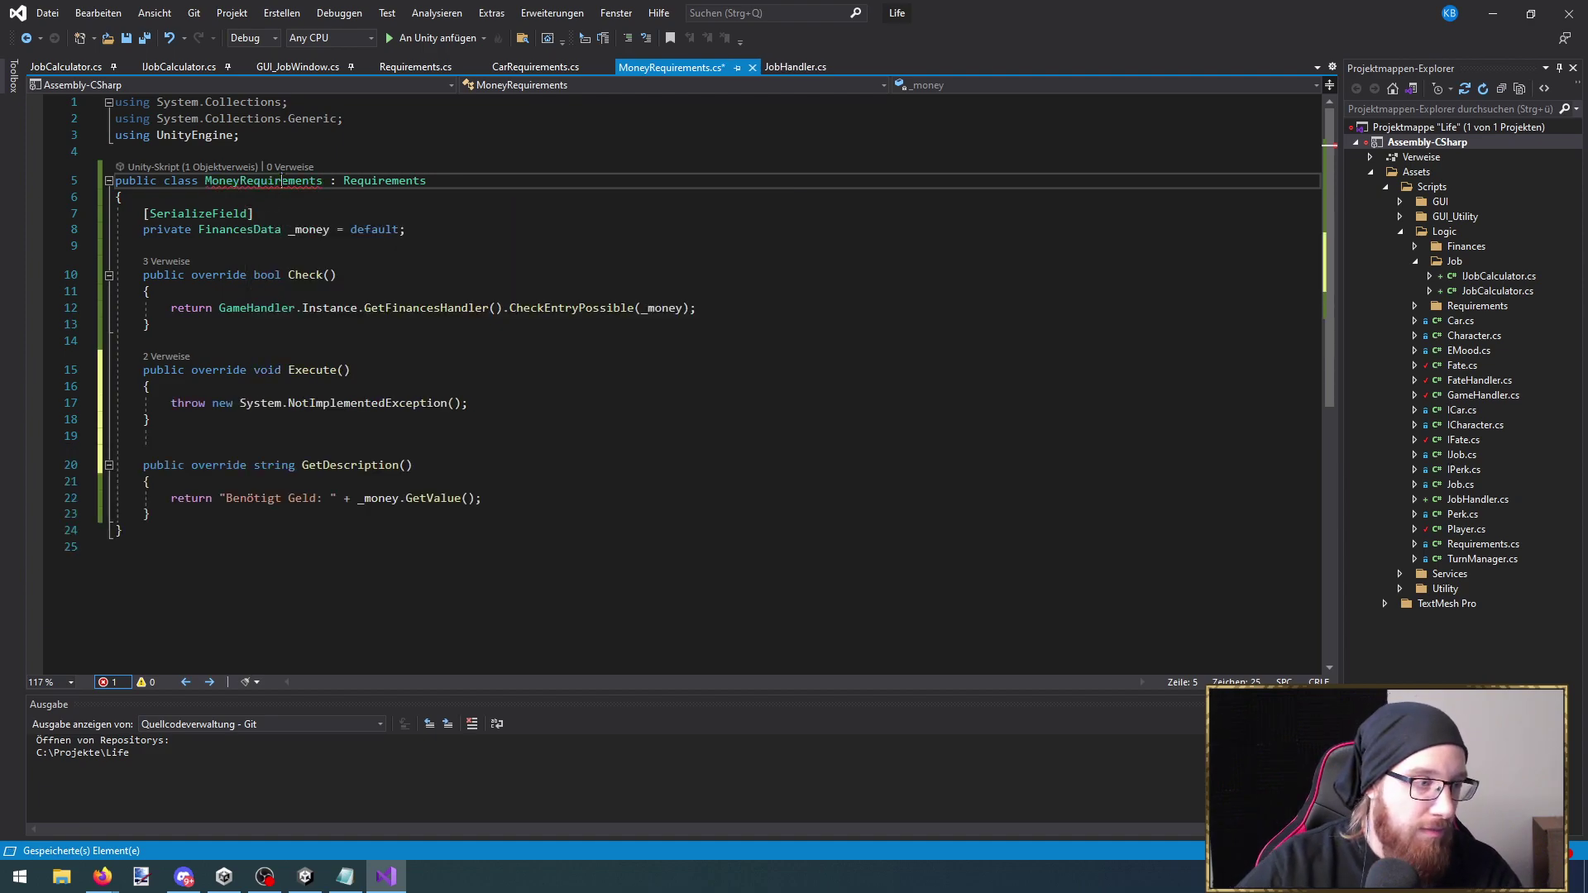
{"action": "left_click", "coordinate": [468, 402]}
{"action": "left_click_drag", "start_coordinate": [468, 403], "coordinate": [170, 403]}
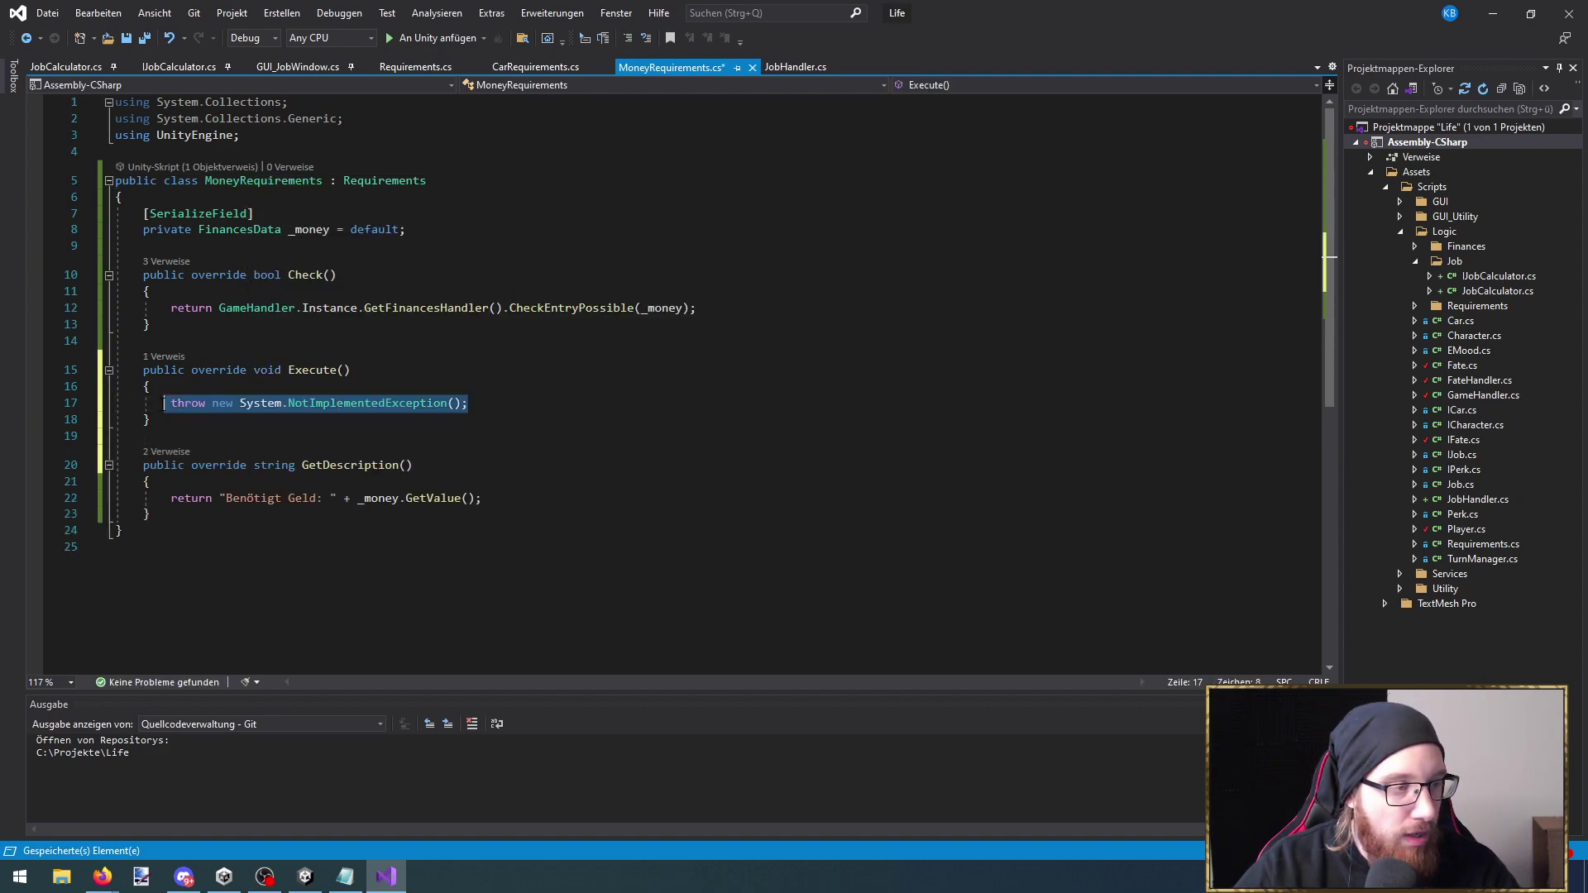
{"action": "key", "text": "BackSpace"}
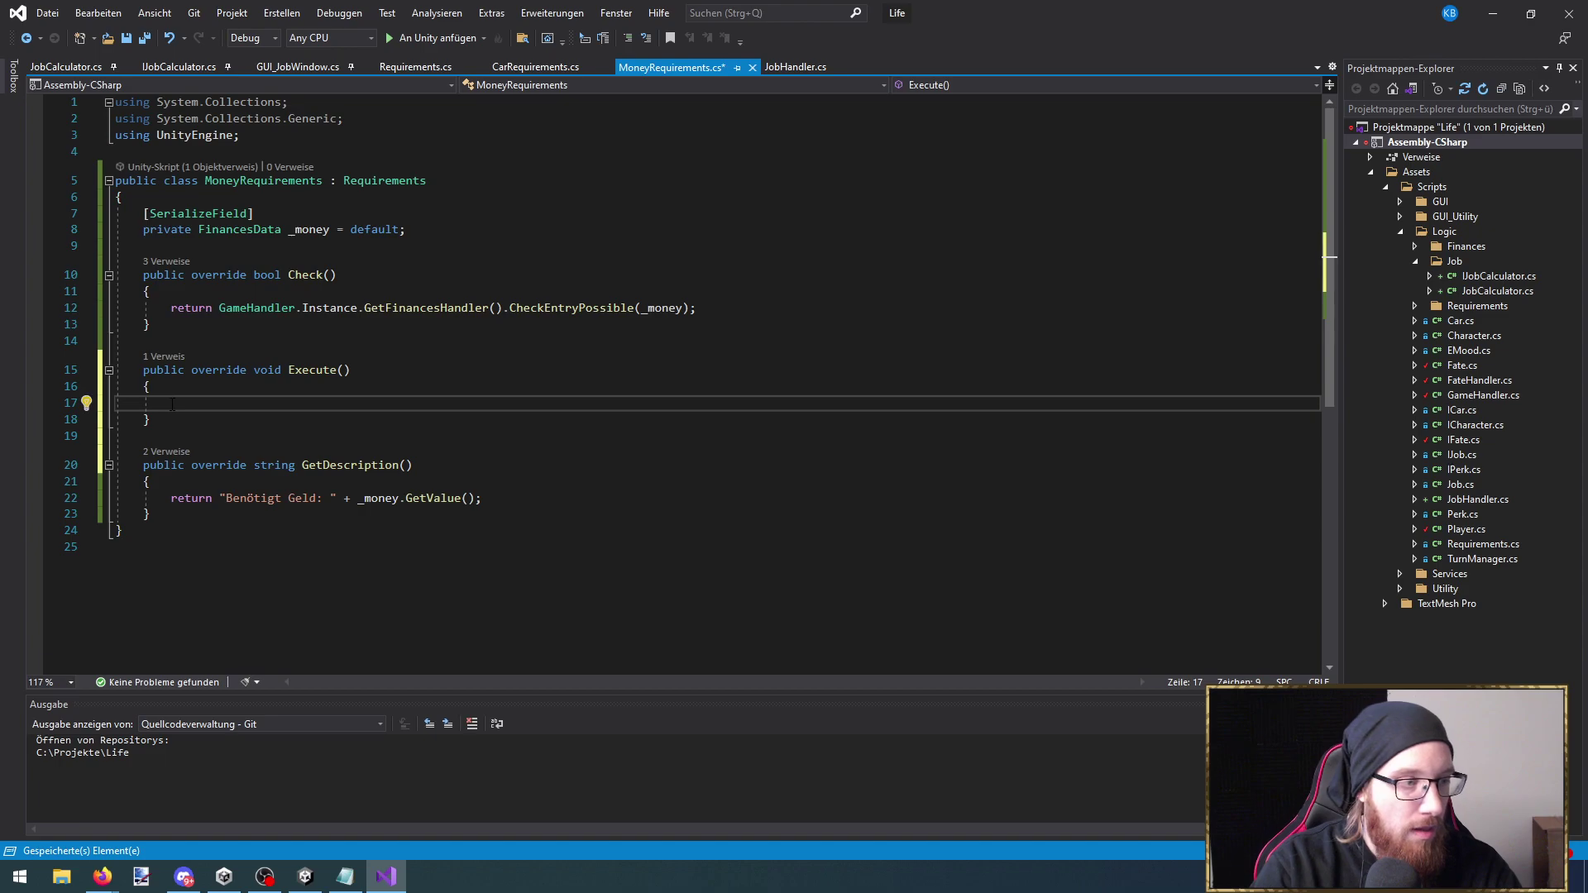
{"action": "key", "text": "ctrl+s"}
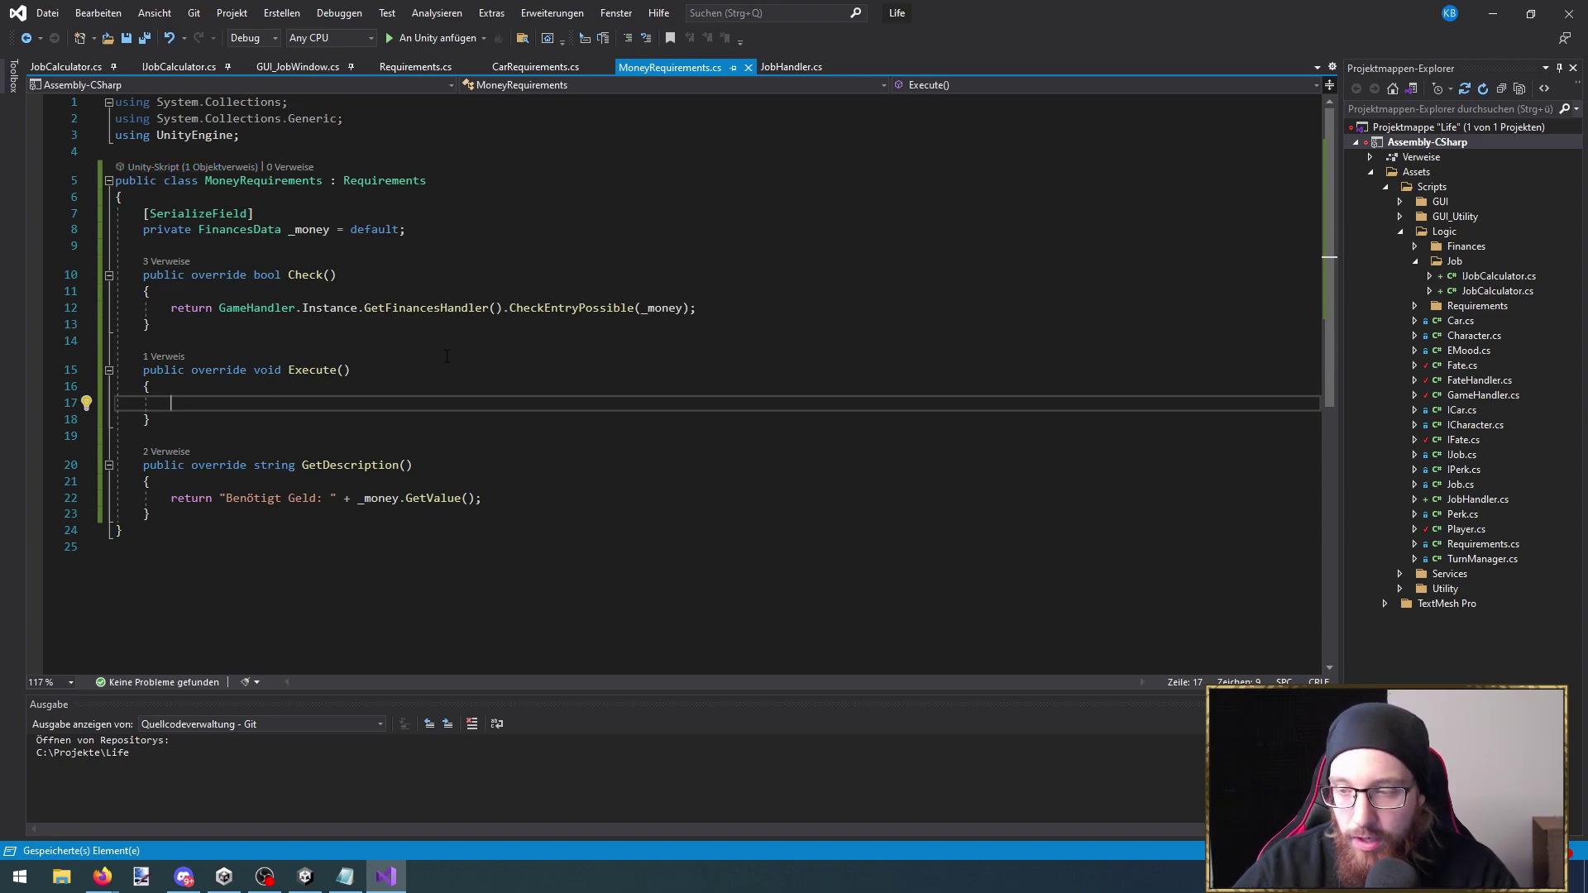
Open the JobRequirements compile error from Unity's console and generate an Execute() override in that class
{"action": "left_click", "coordinate": [1493, 14]}
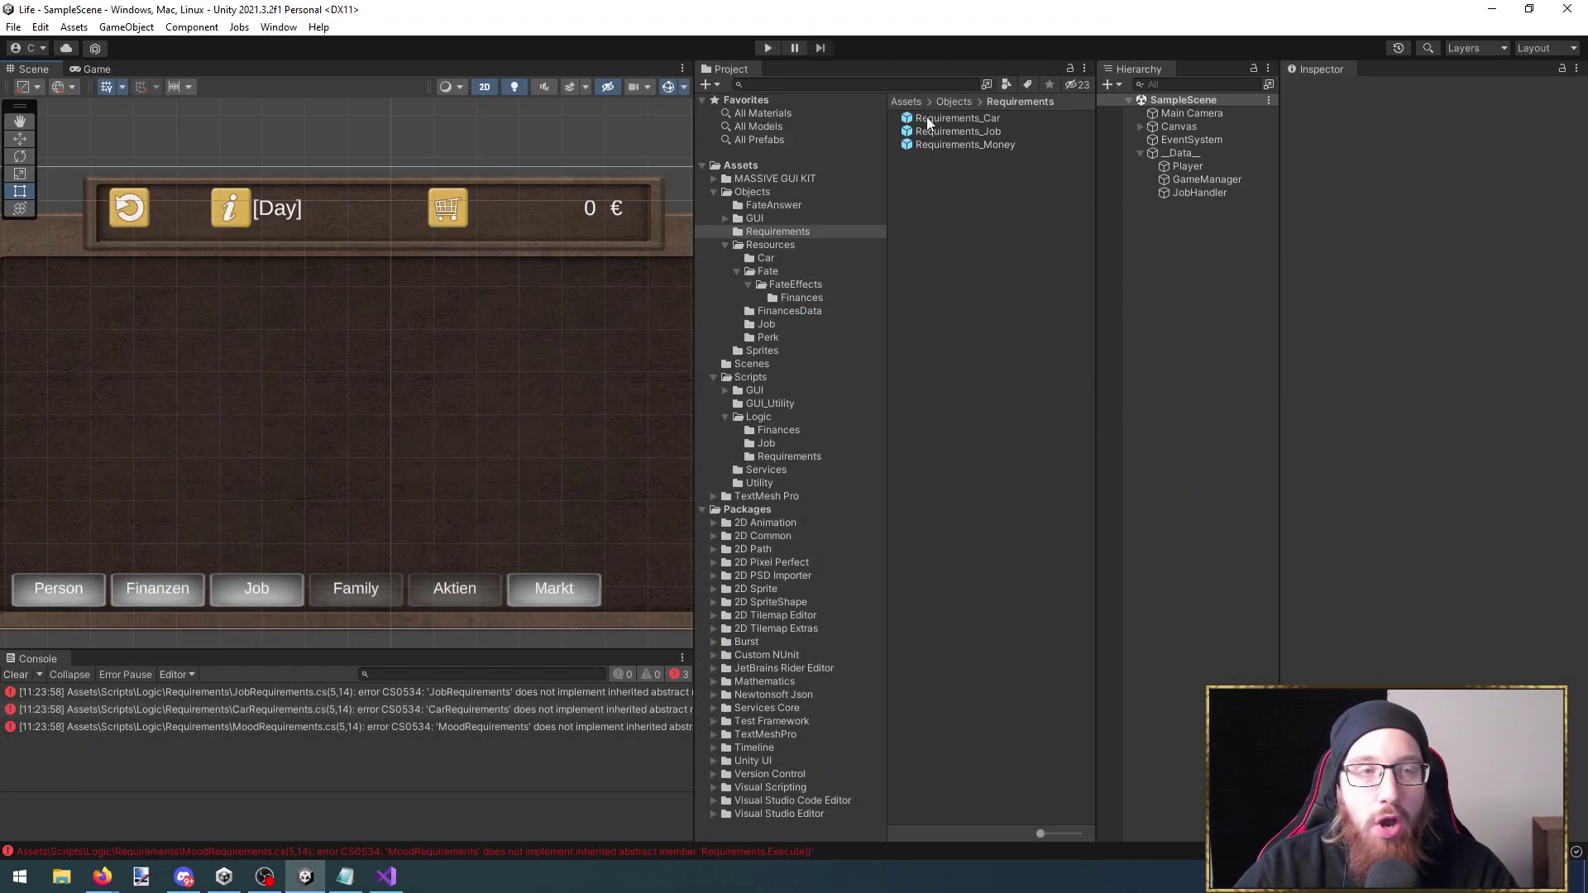
{"action": "left_click", "coordinate": [765, 47]}
{"action": "double_click", "coordinate": [126, 691]}
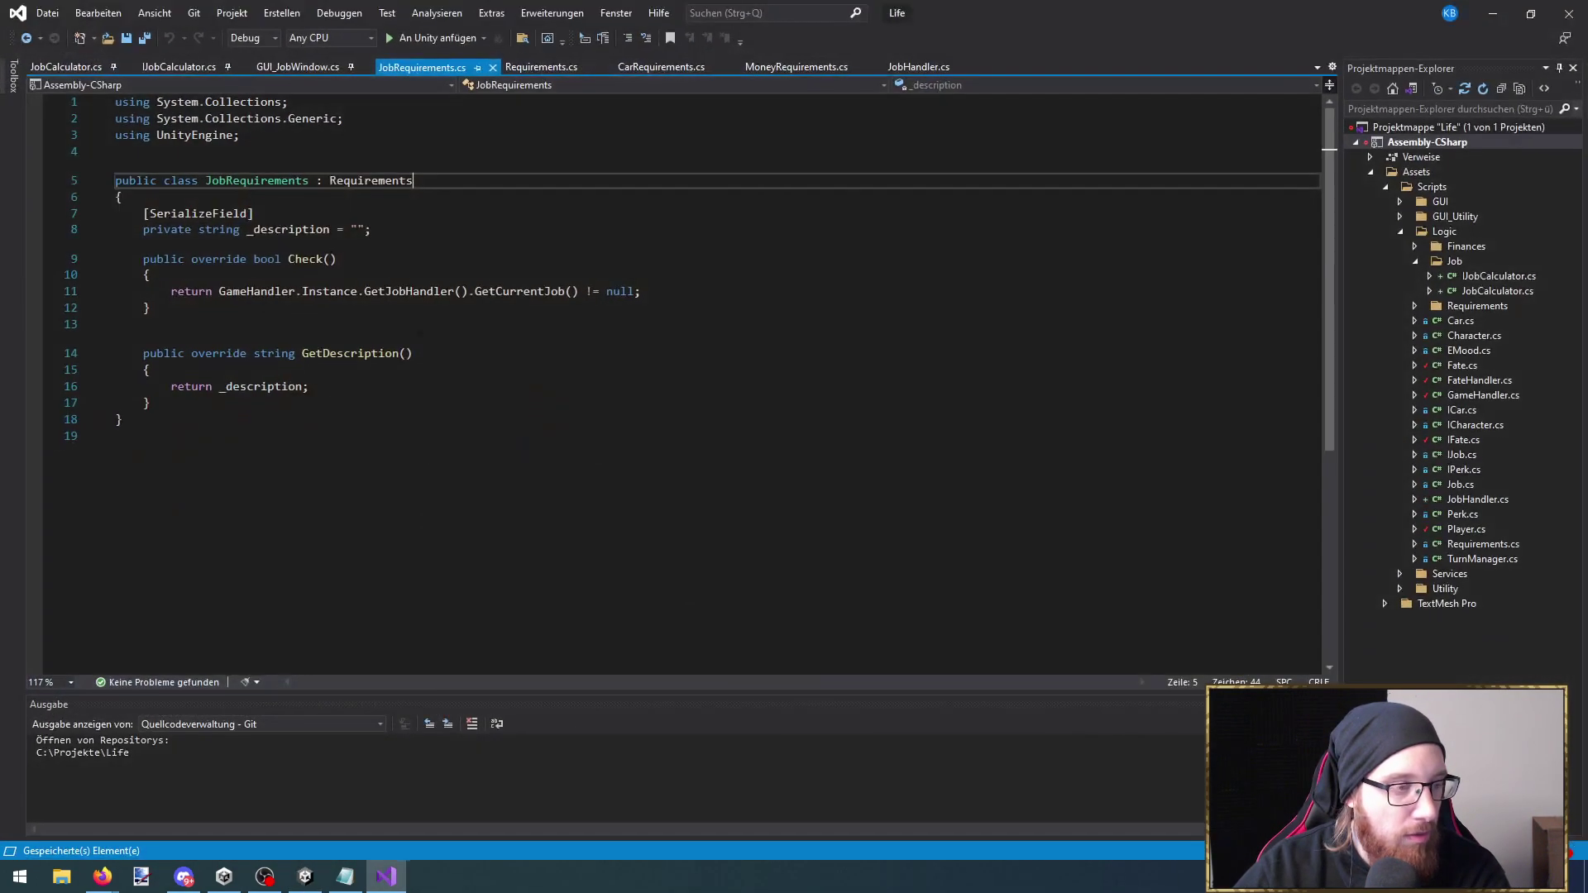
{"action": "left_click", "coordinate": [261, 180]}
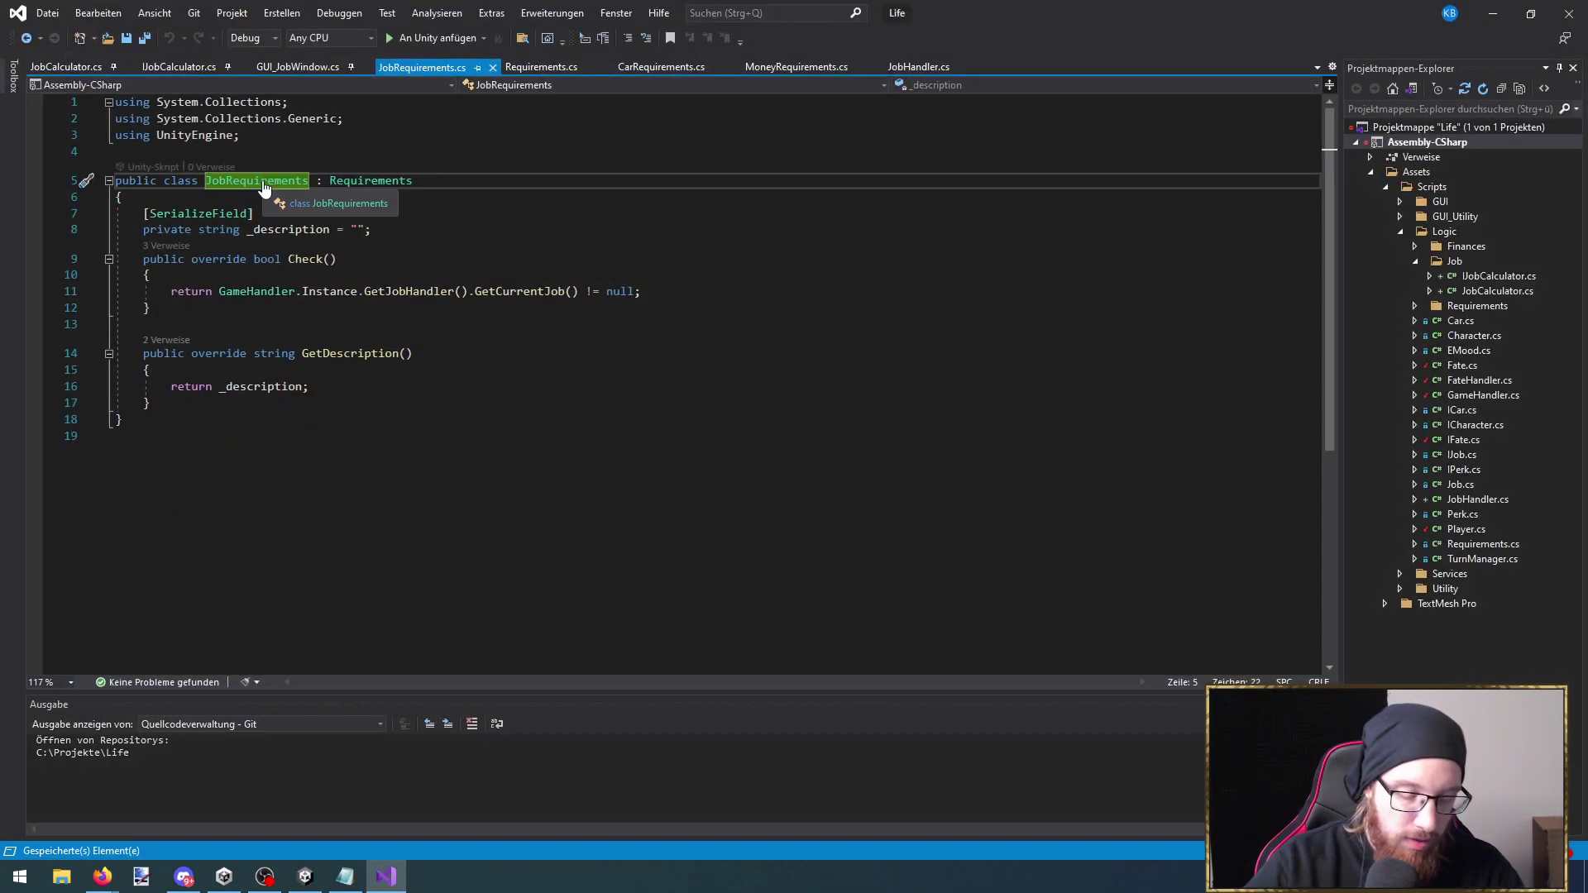
{"action": "key", "text": "ctrl+period"}
{"action": "key", "text": "Return"}
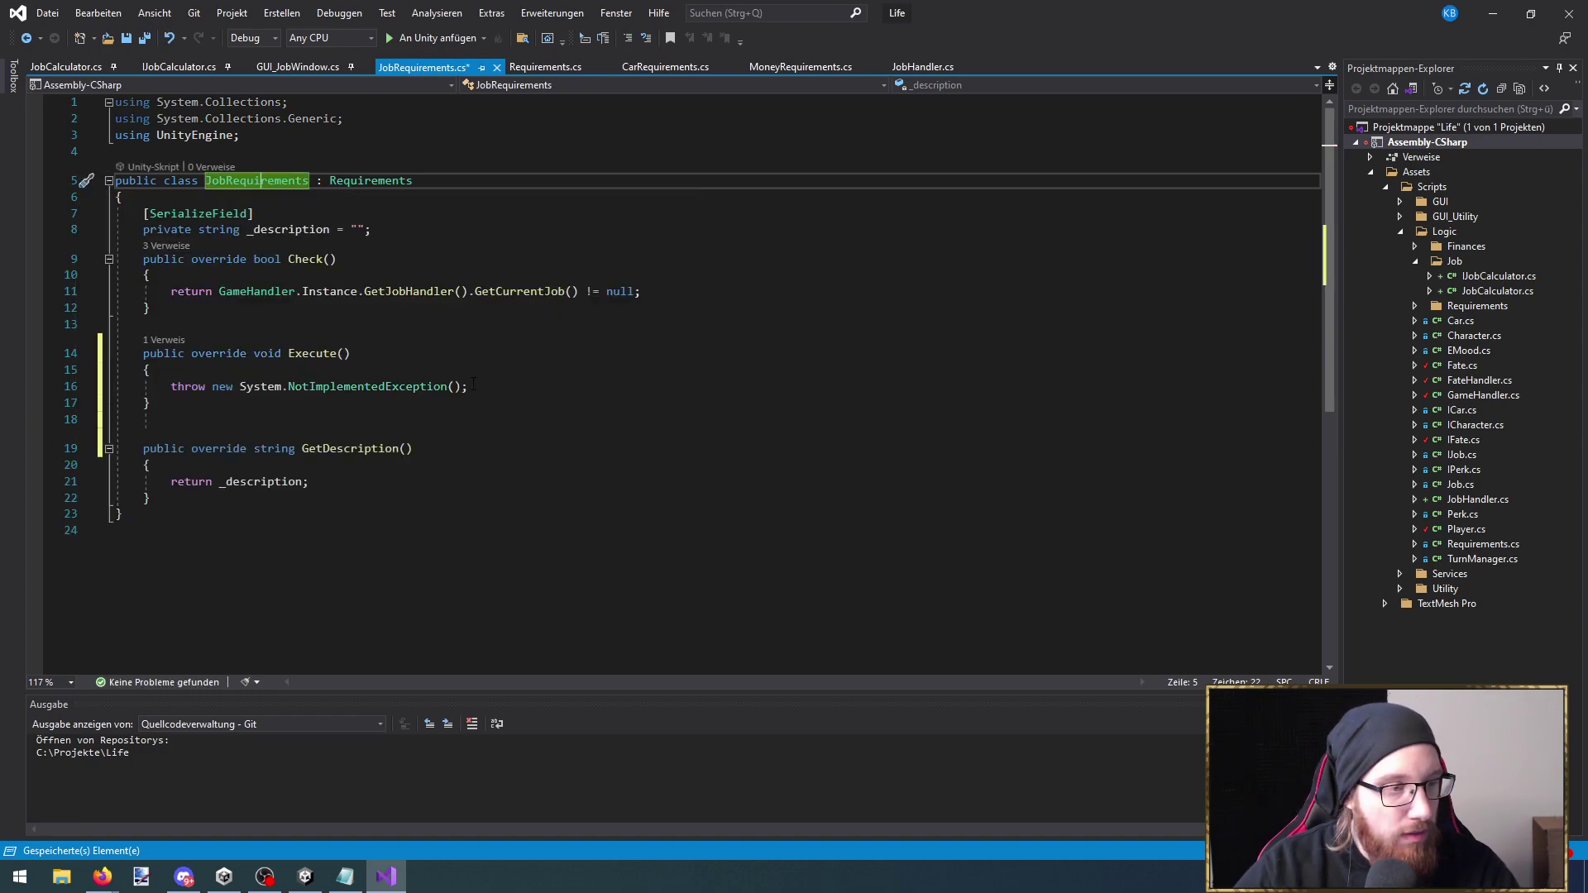
{"action": "left_click_drag", "start_coordinate": [467, 387], "coordinate": [143, 386]}
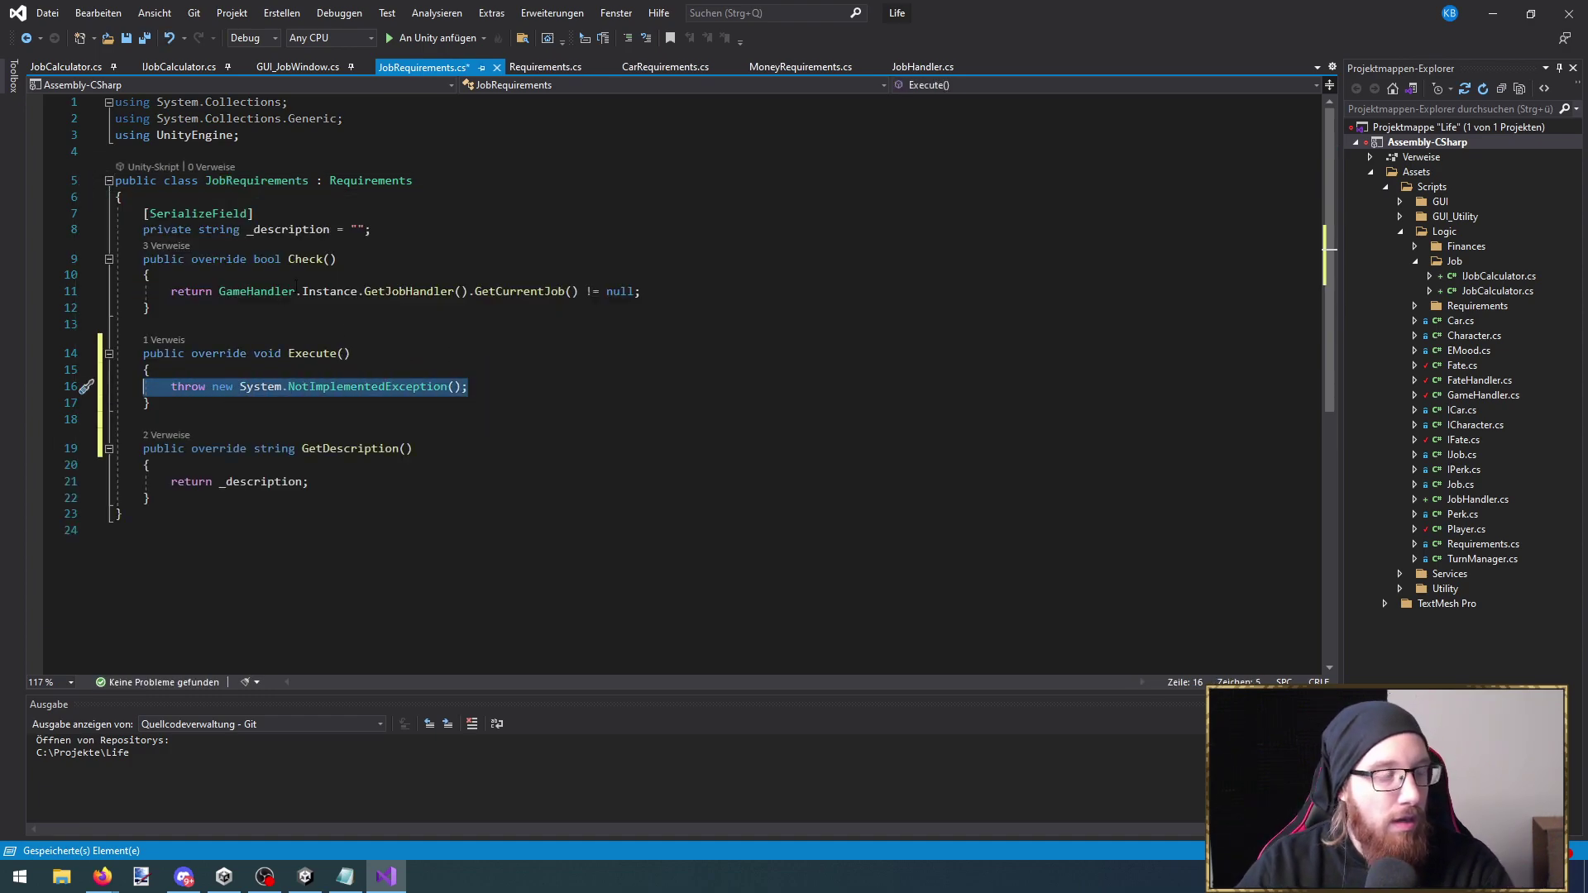
Change Execute() in the Requirements class from abstract to virtual and give it an empty body
{"action": "left_click", "coordinate": [365, 180], "text": "ctrl"}
{"action": "left_click", "coordinate": [237, 289]}
{"action": "double_click", "coordinate": [235, 289]}
{"action": "type", "text": "virtual"}
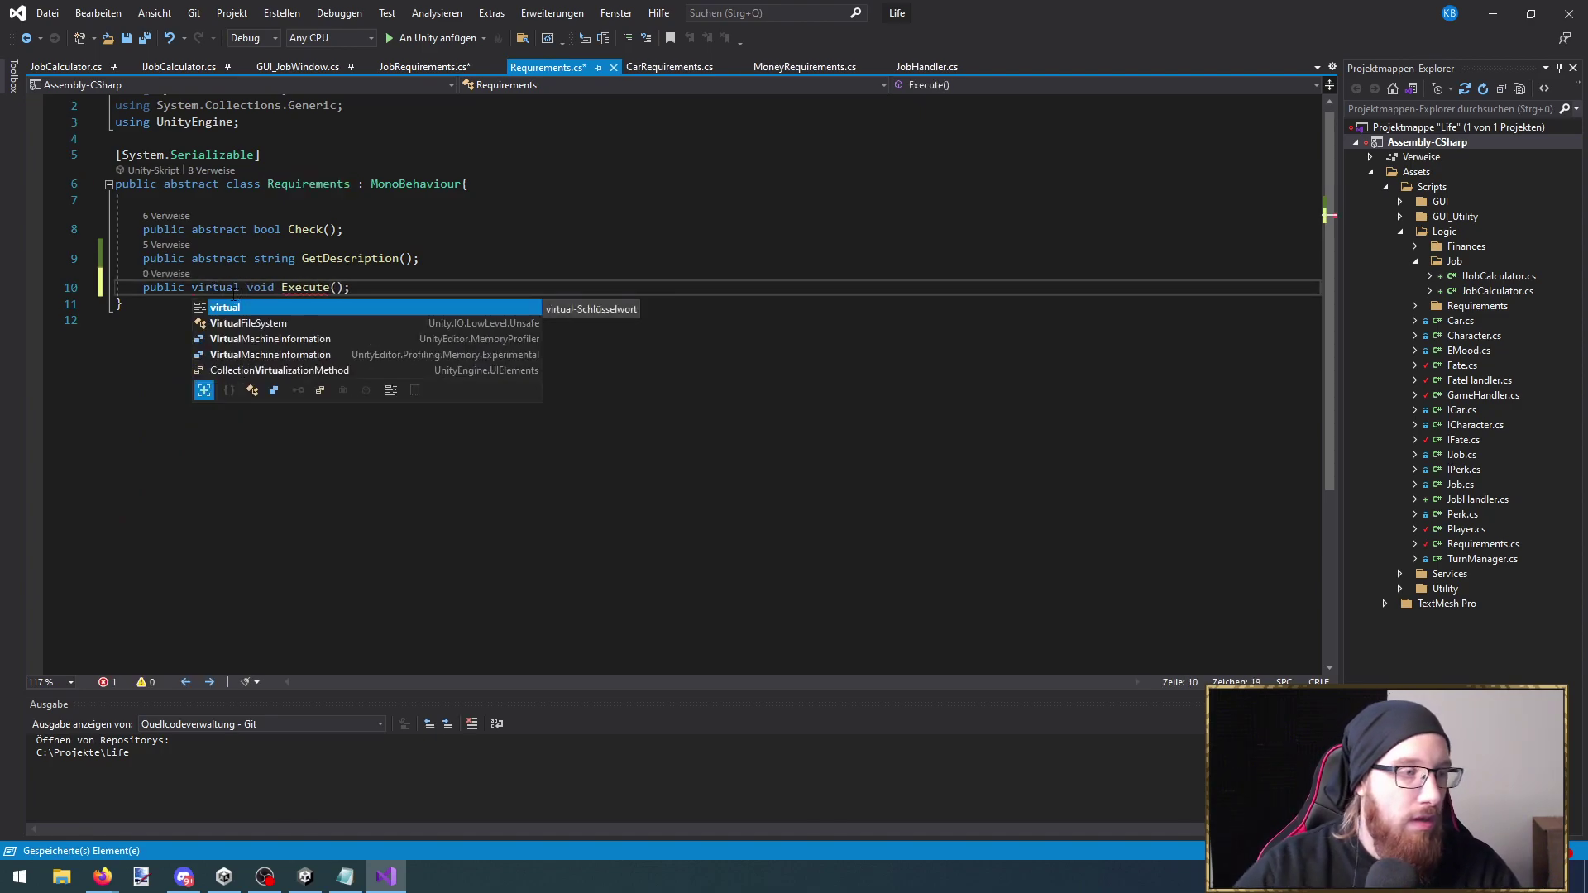
{"action": "key", "text": "Escape"}
{"action": "key", "text": "Up"}
{"action": "key", "text": "Up"}
{"action": "key", "text": "Up"}
{"action": "key", "text": "ctrl+s"}
{"action": "left_click", "coordinate": [354, 287]}
{"action": "key", "text": "BackSpace"}
{"action": "key", "text": "Return"}
{"action": "key", "text": "ctrl+s"}
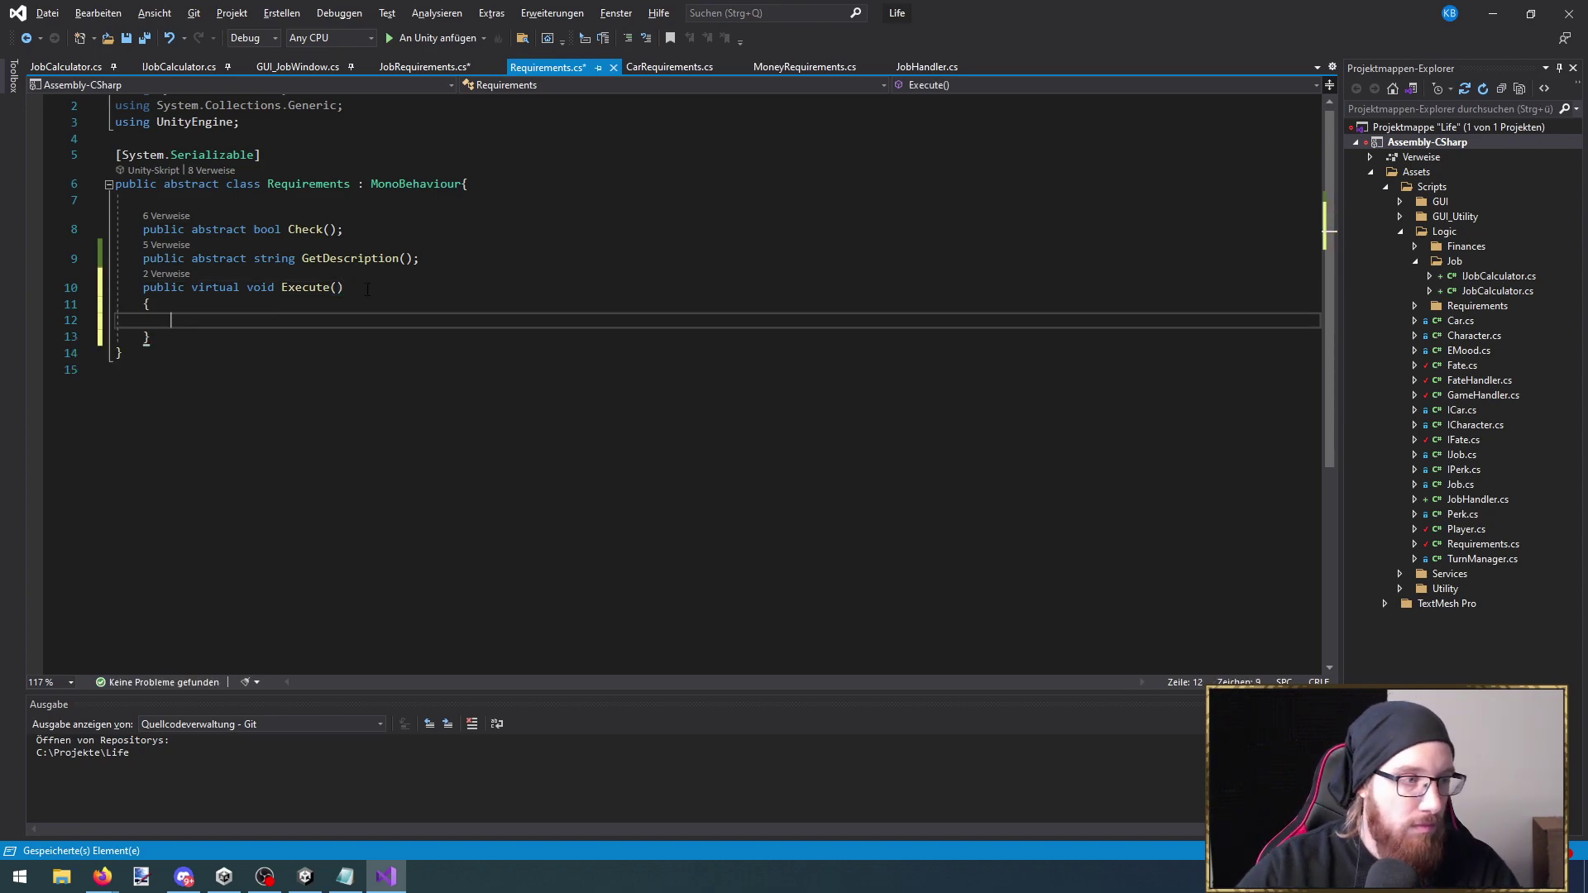
Remove the generated Execute() override from JobRequirements.cs and save the script
{"action": "key", "text": "ctrl+Tab"}
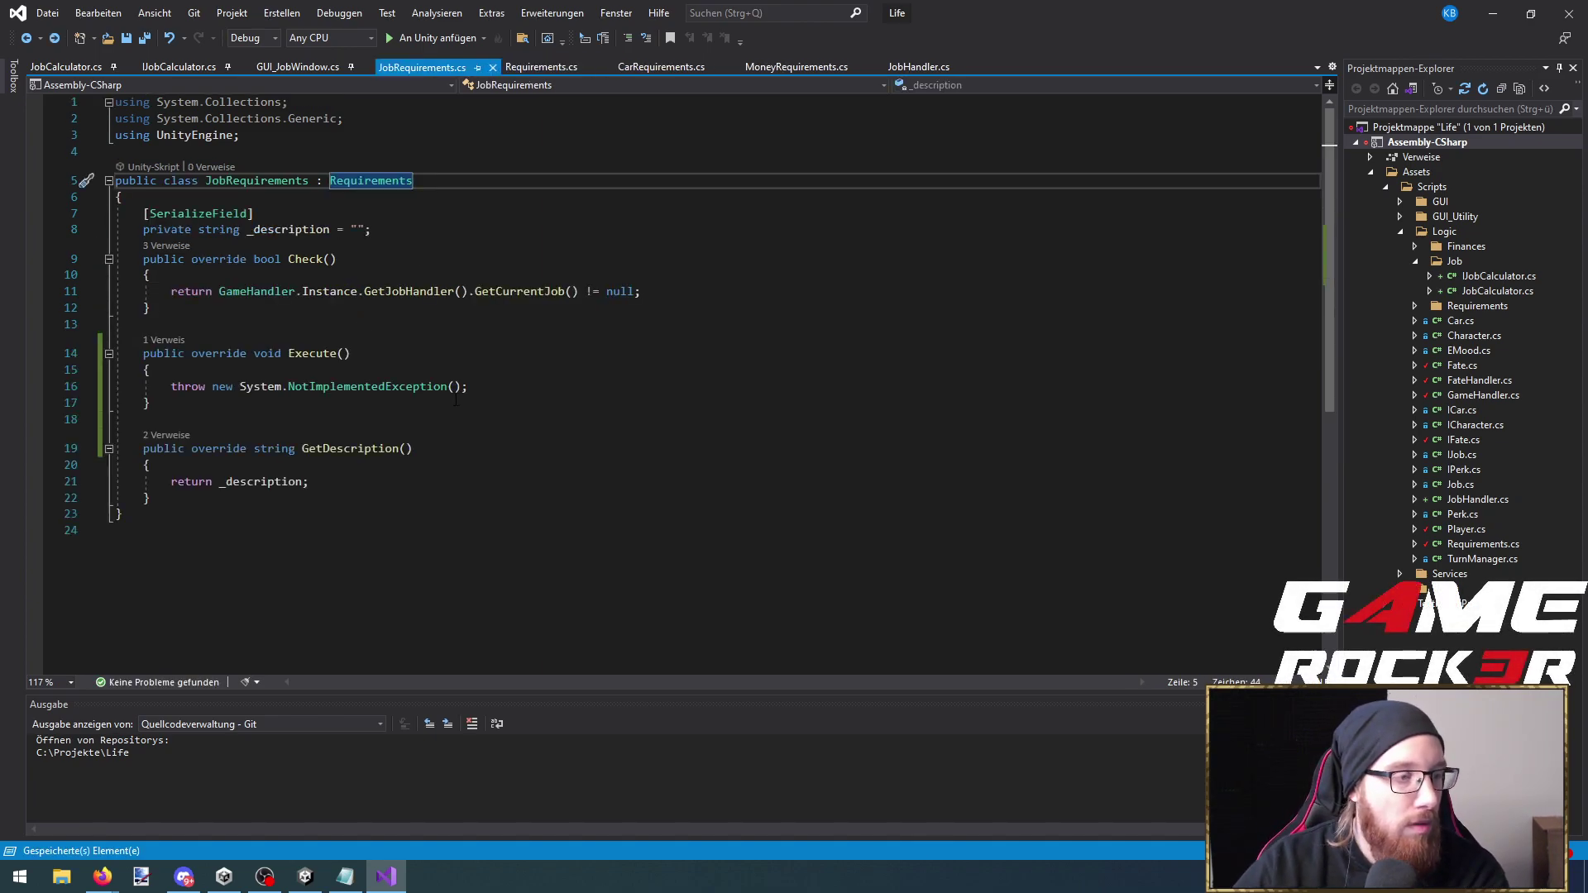
{"action": "left_click_drag", "start_coordinate": [230, 422], "coordinate": [119, 324]}
{"action": "key", "text": "Delete"}
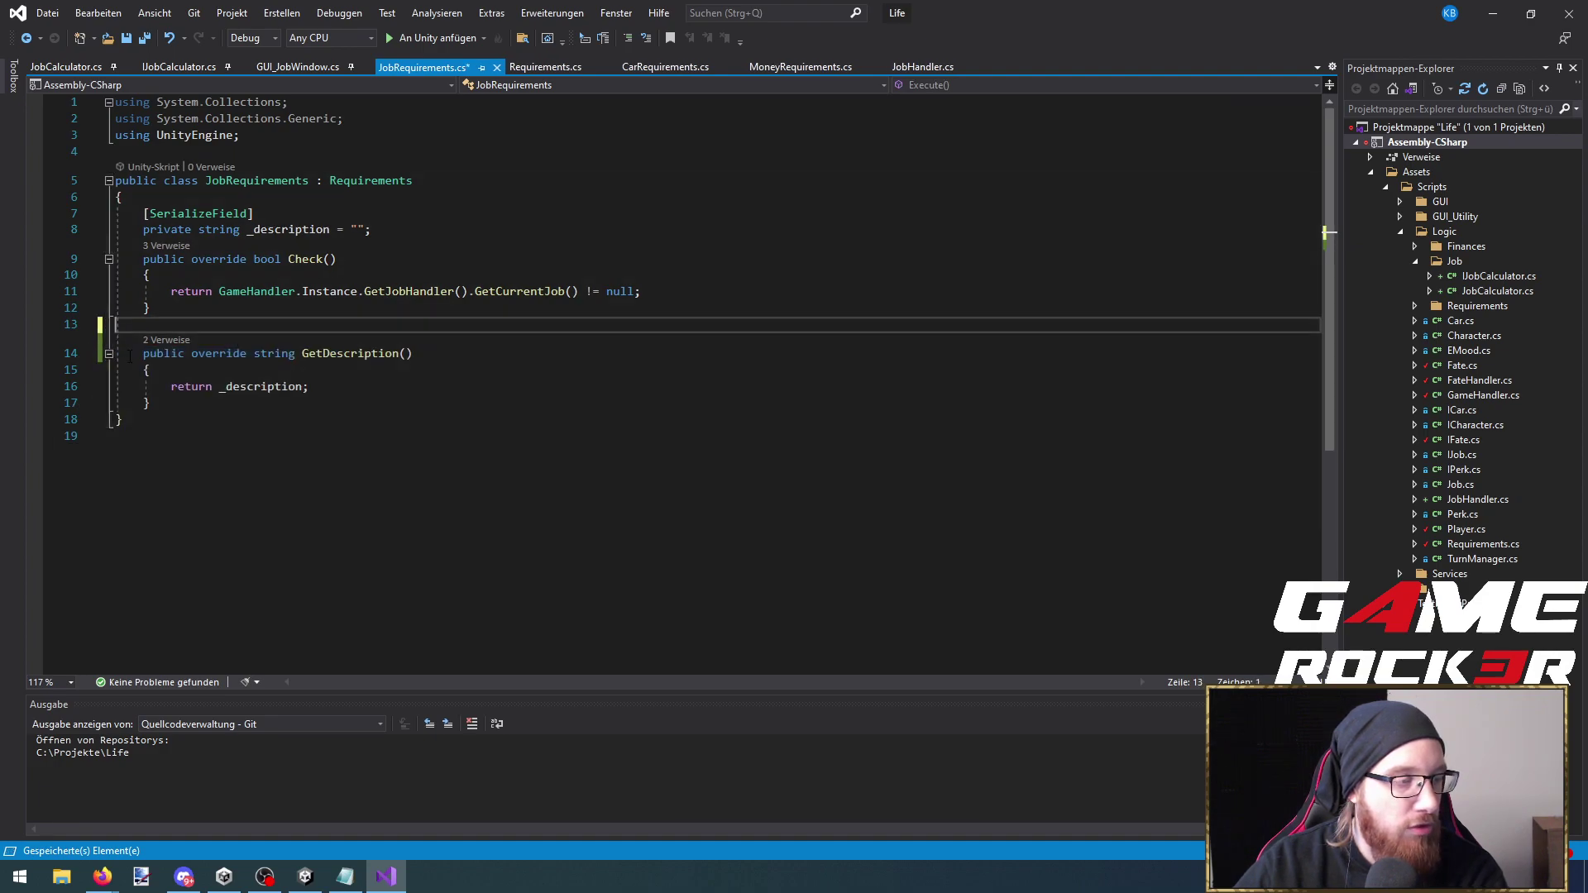
{"action": "key", "text": "ctrl+s"}
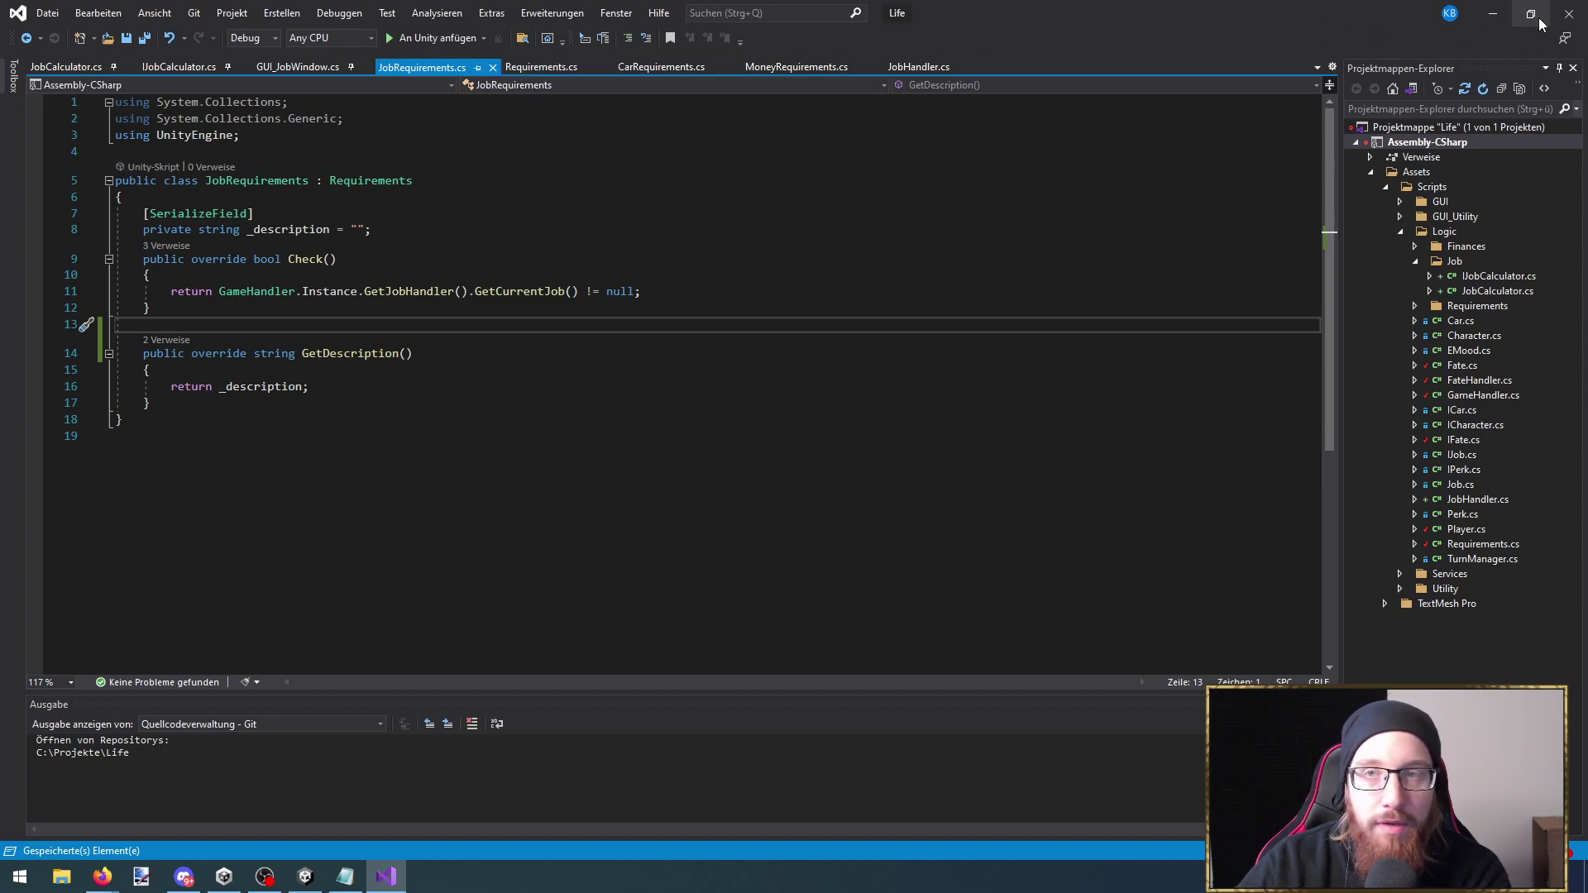
Switch to Unity, run the game, and show the job offers in a maximized Game view
{"action": "left_click", "coordinate": [1493, 13]}
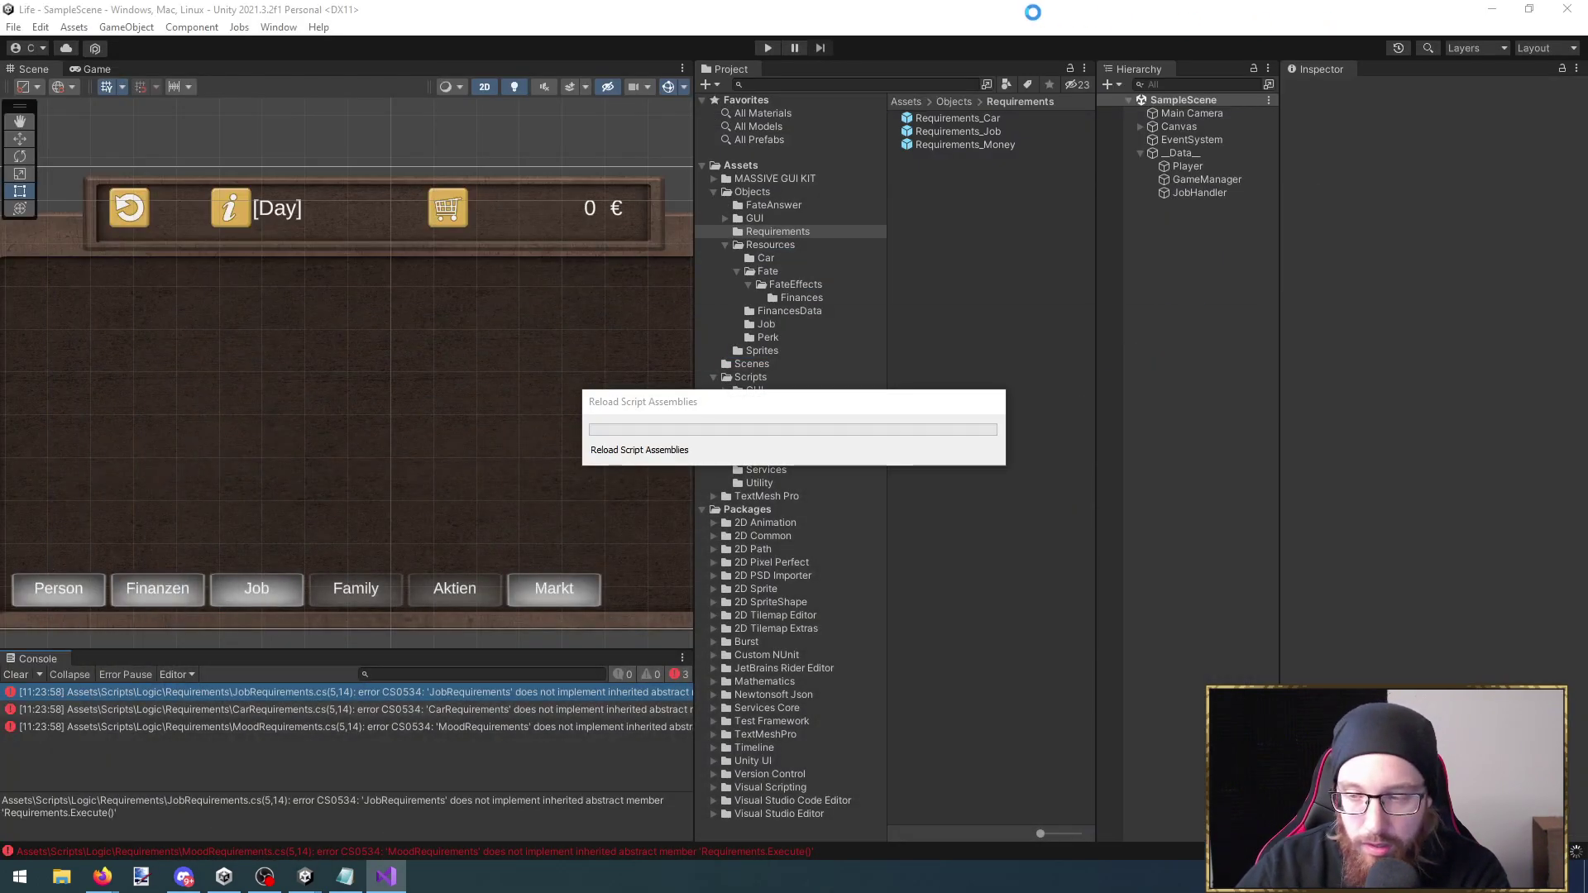
{"action": "left_click", "coordinate": [767, 48]}
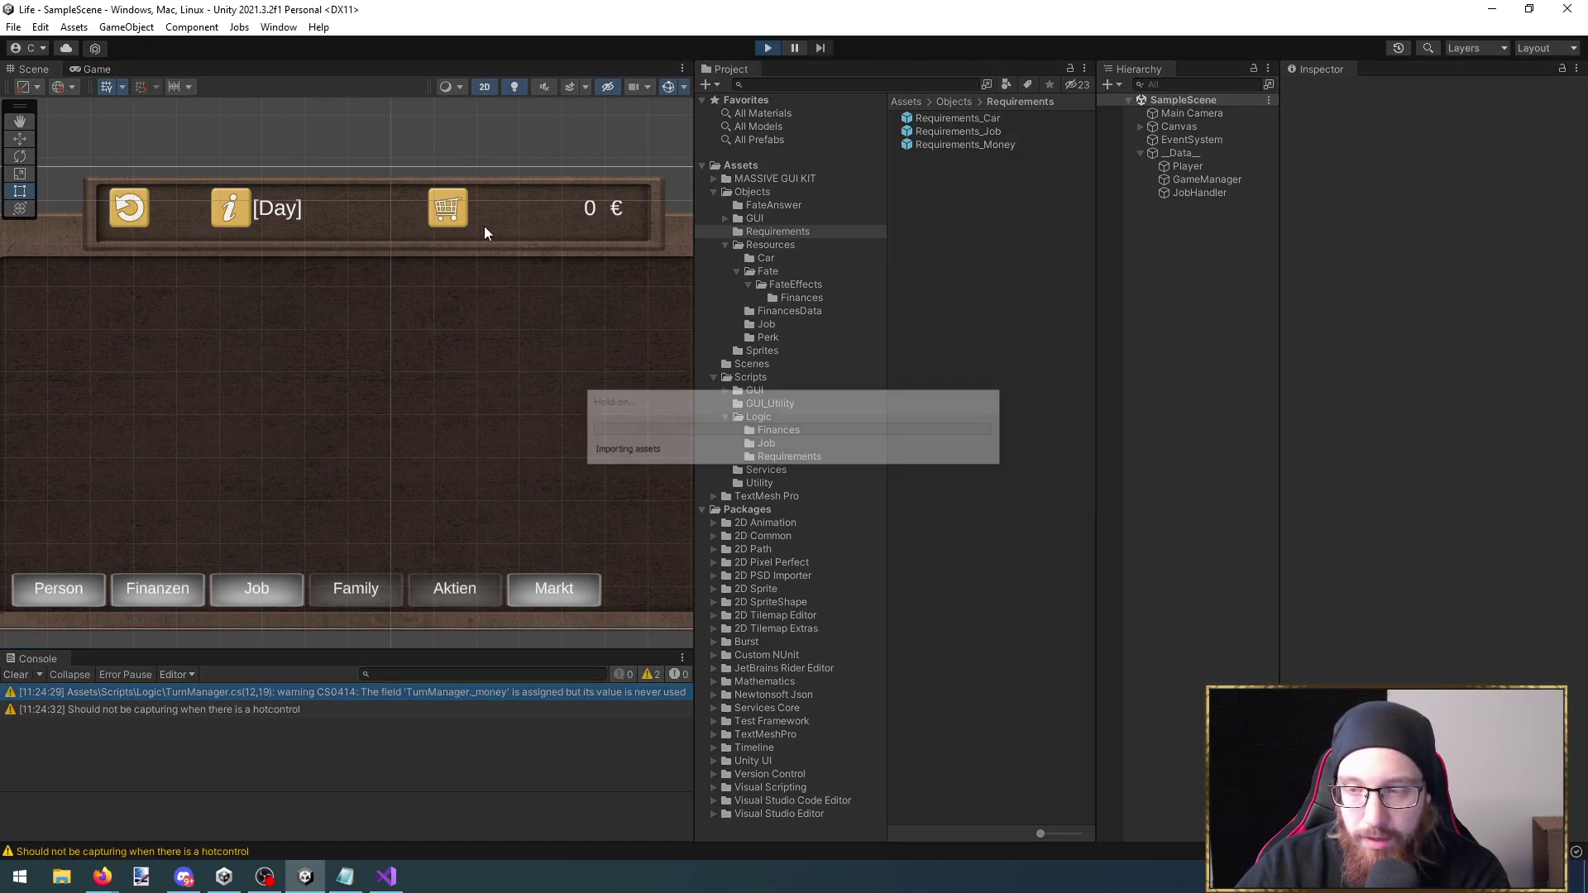
{"action": "key", "text": "ctrl+p"}
{"action": "left_click", "coordinate": [241, 589]}
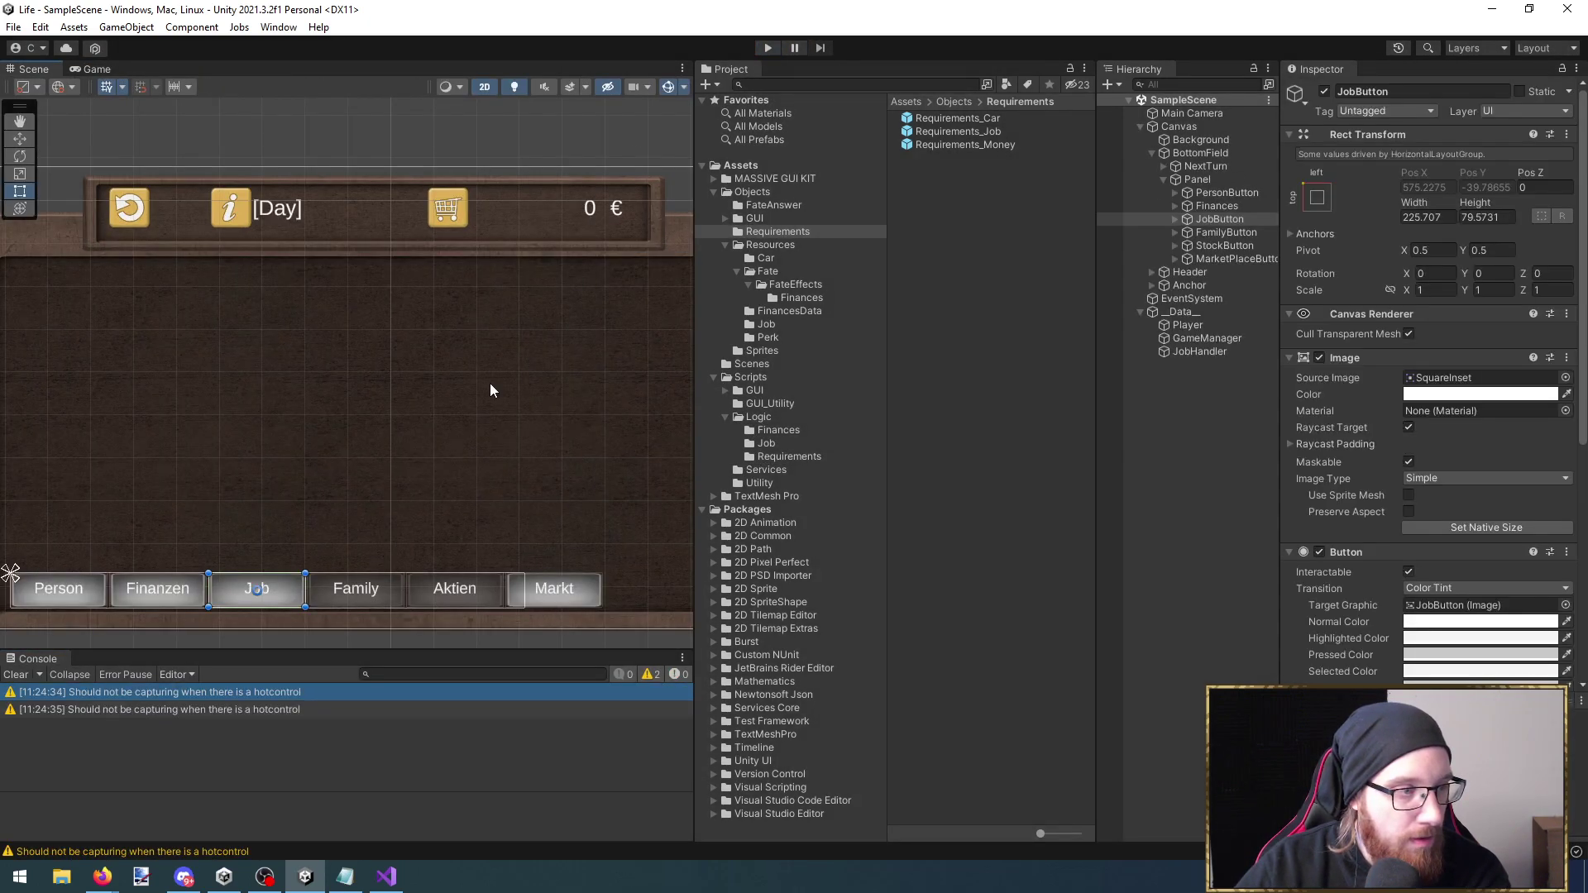
{"action": "left_click", "coordinate": [762, 48]}
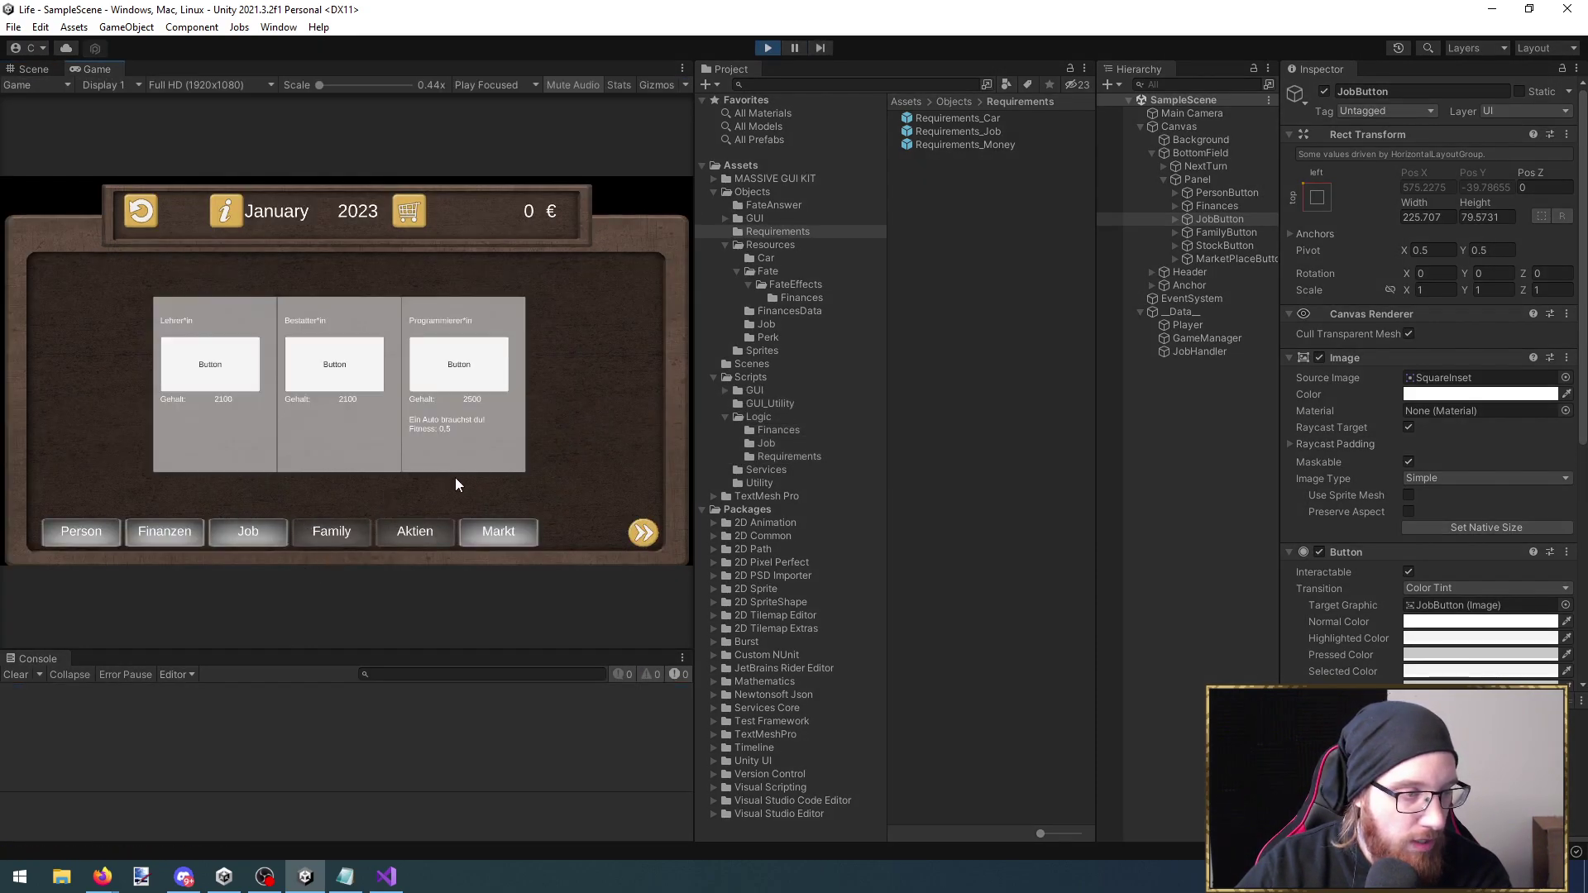
{"action": "key", "text": "shift+space"}
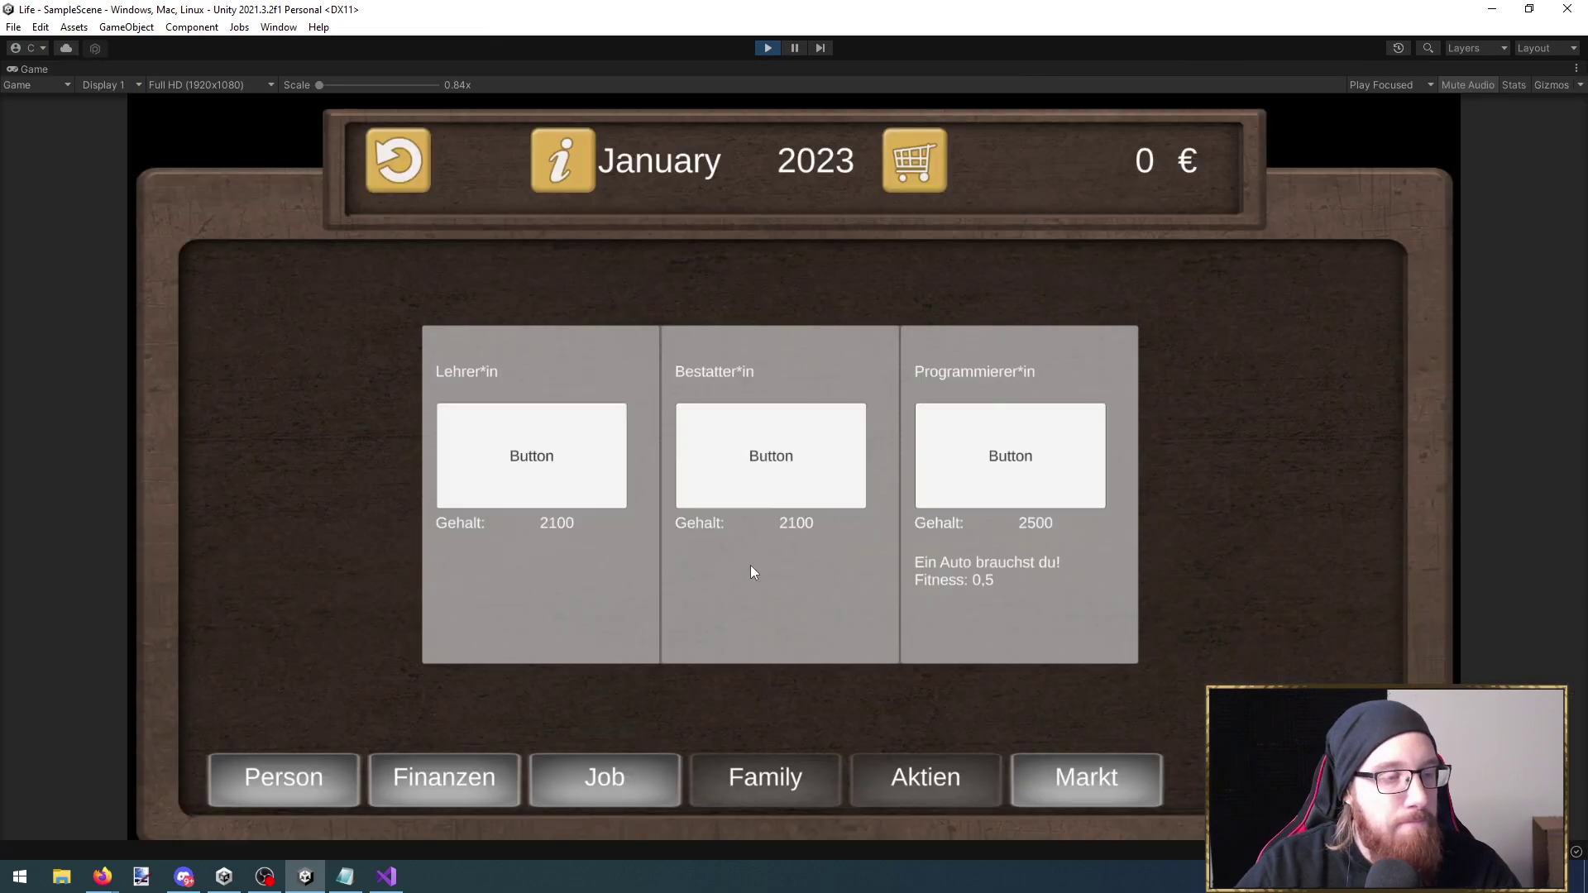
Test applications for the Programmierer*in, Bestatter*in and Sozial Arbeiter*in jobs in January 2023, dismissing the replies between them
{"action": "left_click", "coordinate": [1034, 450]}
{"action": "left_click", "coordinate": [1063, 509]}
{"action": "left_click", "coordinate": [748, 463]}
{"action": "left_click", "coordinate": [1019, 493]}
{"action": "left_click", "coordinate": [1027, 494]}
{"action": "left_click", "coordinate": [1027, 502]}
{"action": "left_click", "coordinate": [1034, 492]}
{"action": "left_click", "coordinate": [1033, 493]}
{"action": "left_click", "coordinate": [985, 483]}
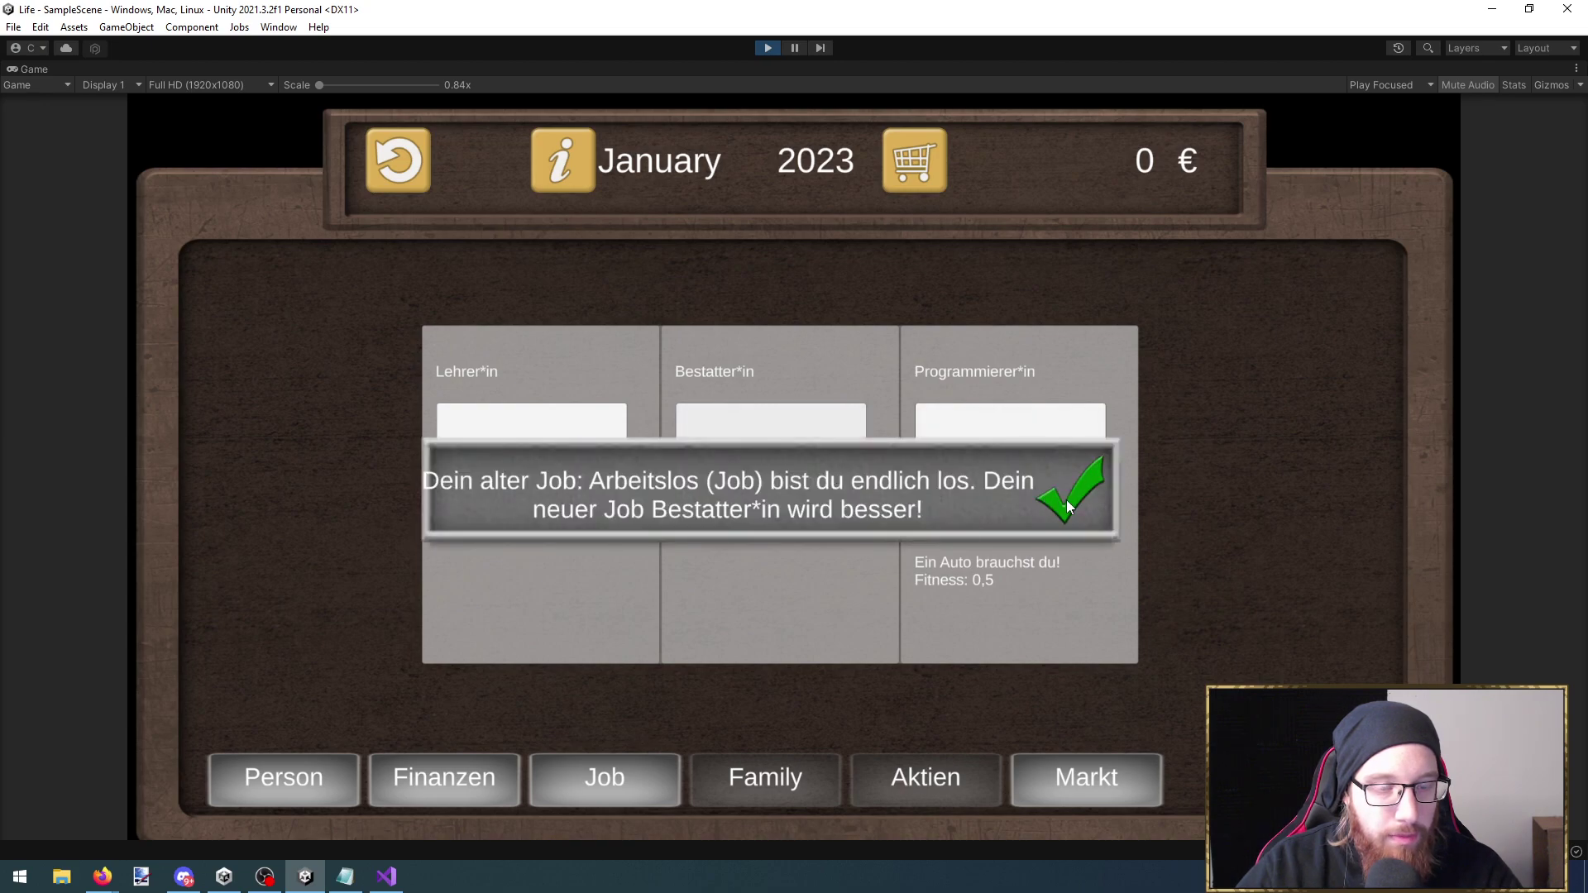
{"action": "left_click", "coordinate": [1063, 500]}
{"action": "left_click", "coordinate": [1005, 478]}
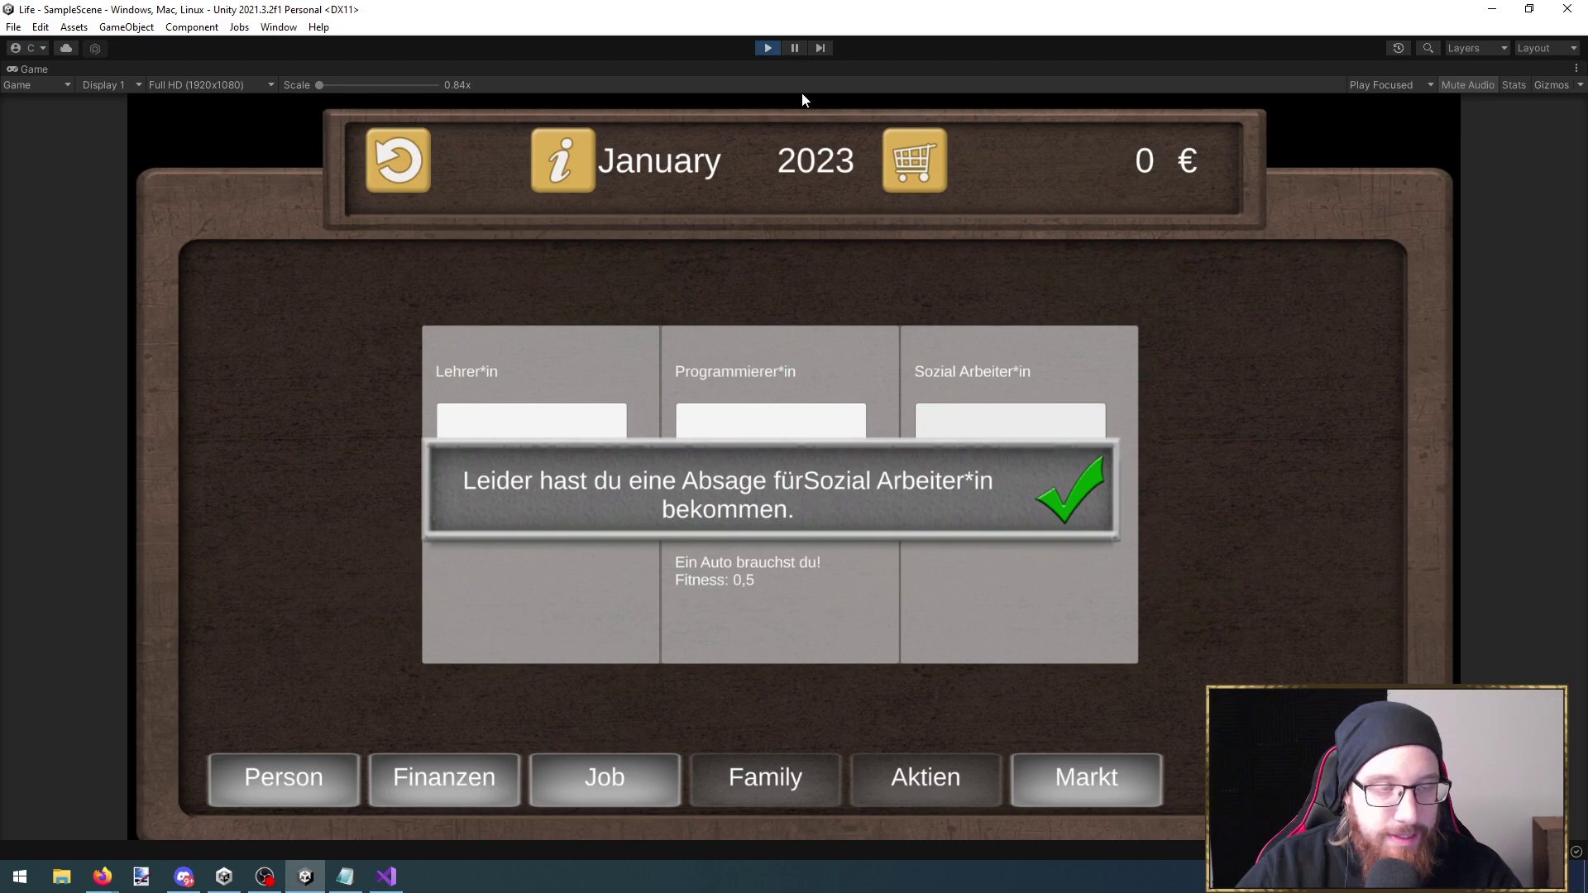
Stop the game, add a space after "für" in the rejection popup text in GUI_JobWindow.cs, save, and return to Unity
{"action": "left_click", "coordinate": [767, 48]}
{"action": "key", "text": "alt+Tab"}
{"action": "left_click", "coordinate": [319, 440]}
{"action": "left_click", "coordinate": [280, 71]}
{"action": "scroll", "coordinate": [424, 494], "scroll_direction": "down", "scroll_amount": 10}
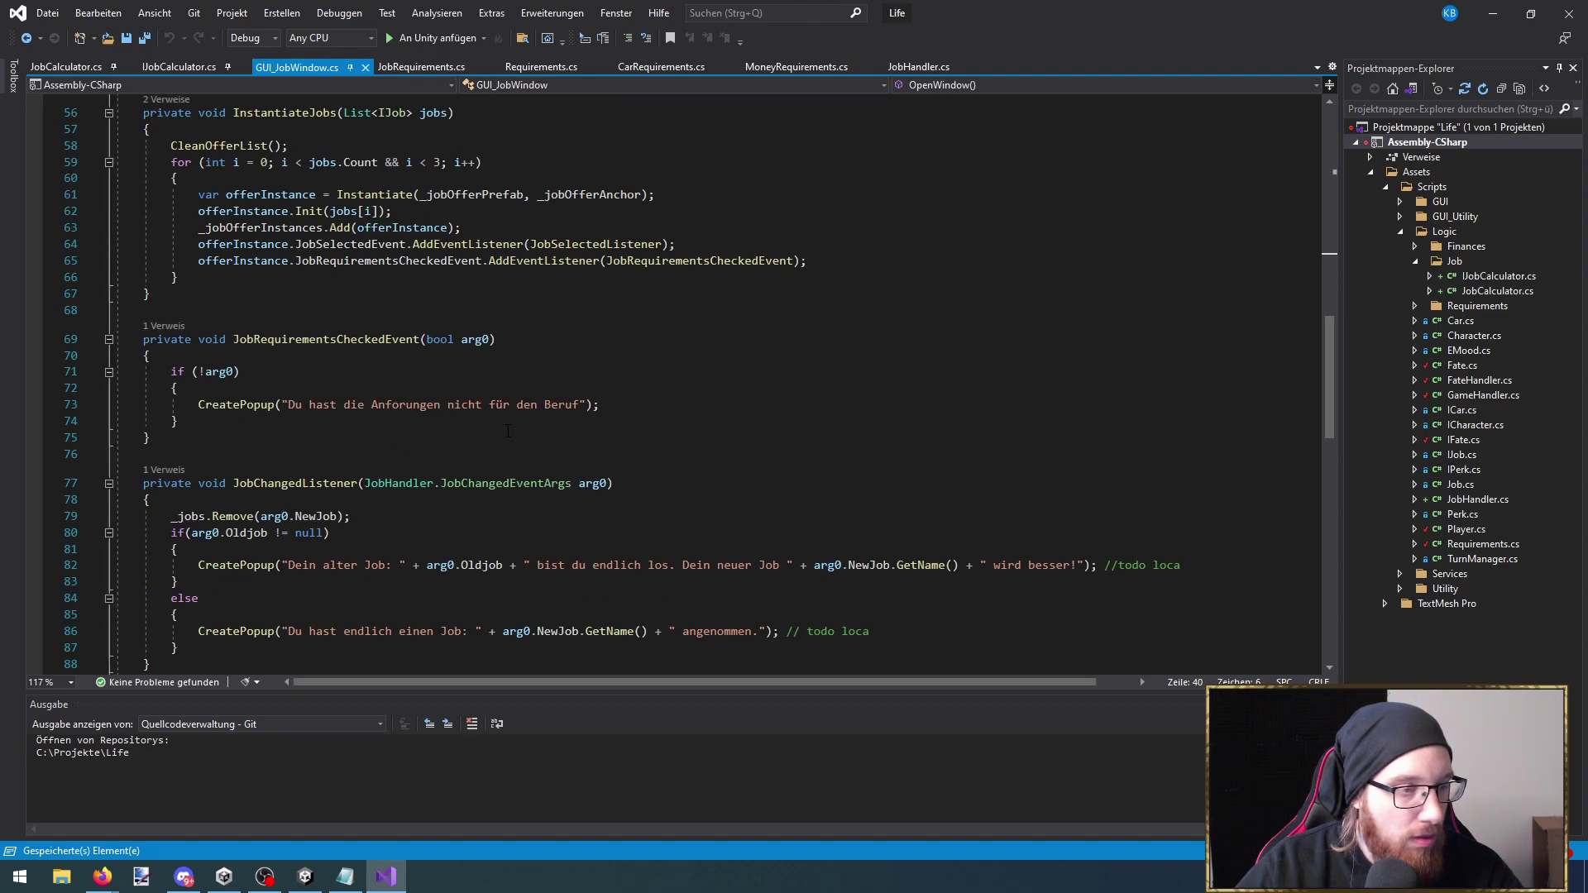
{"action": "scroll", "coordinate": [537, 479], "scroll_direction": "down", "scroll_amount": 1}
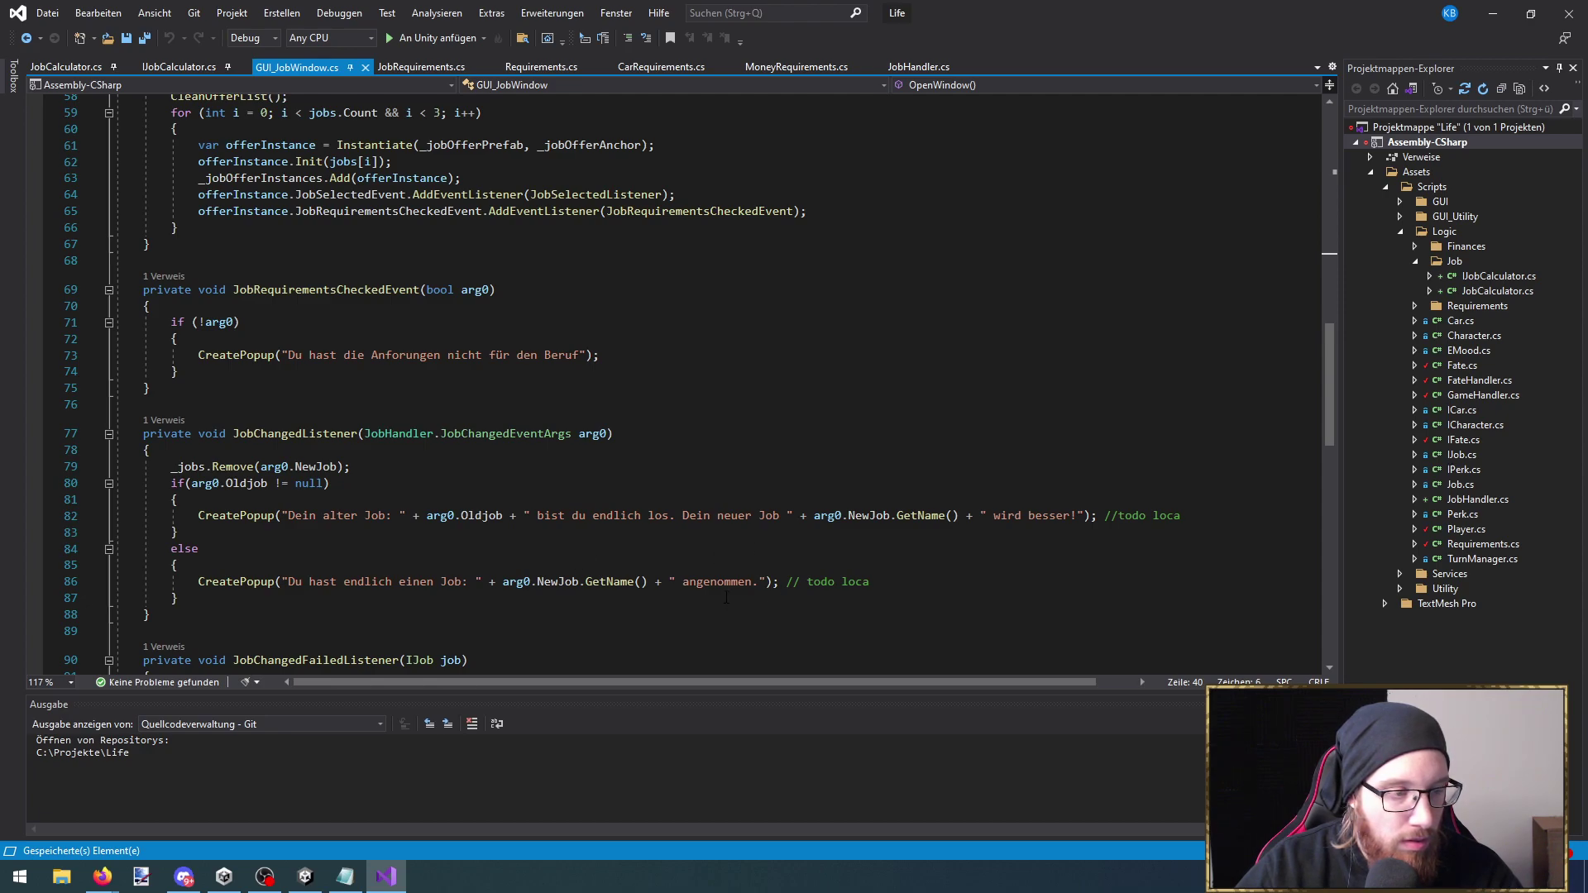
{"action": "scroll", "coordinate": [727, 597], "scroll_direction": "down", "scroll_amount": 3}
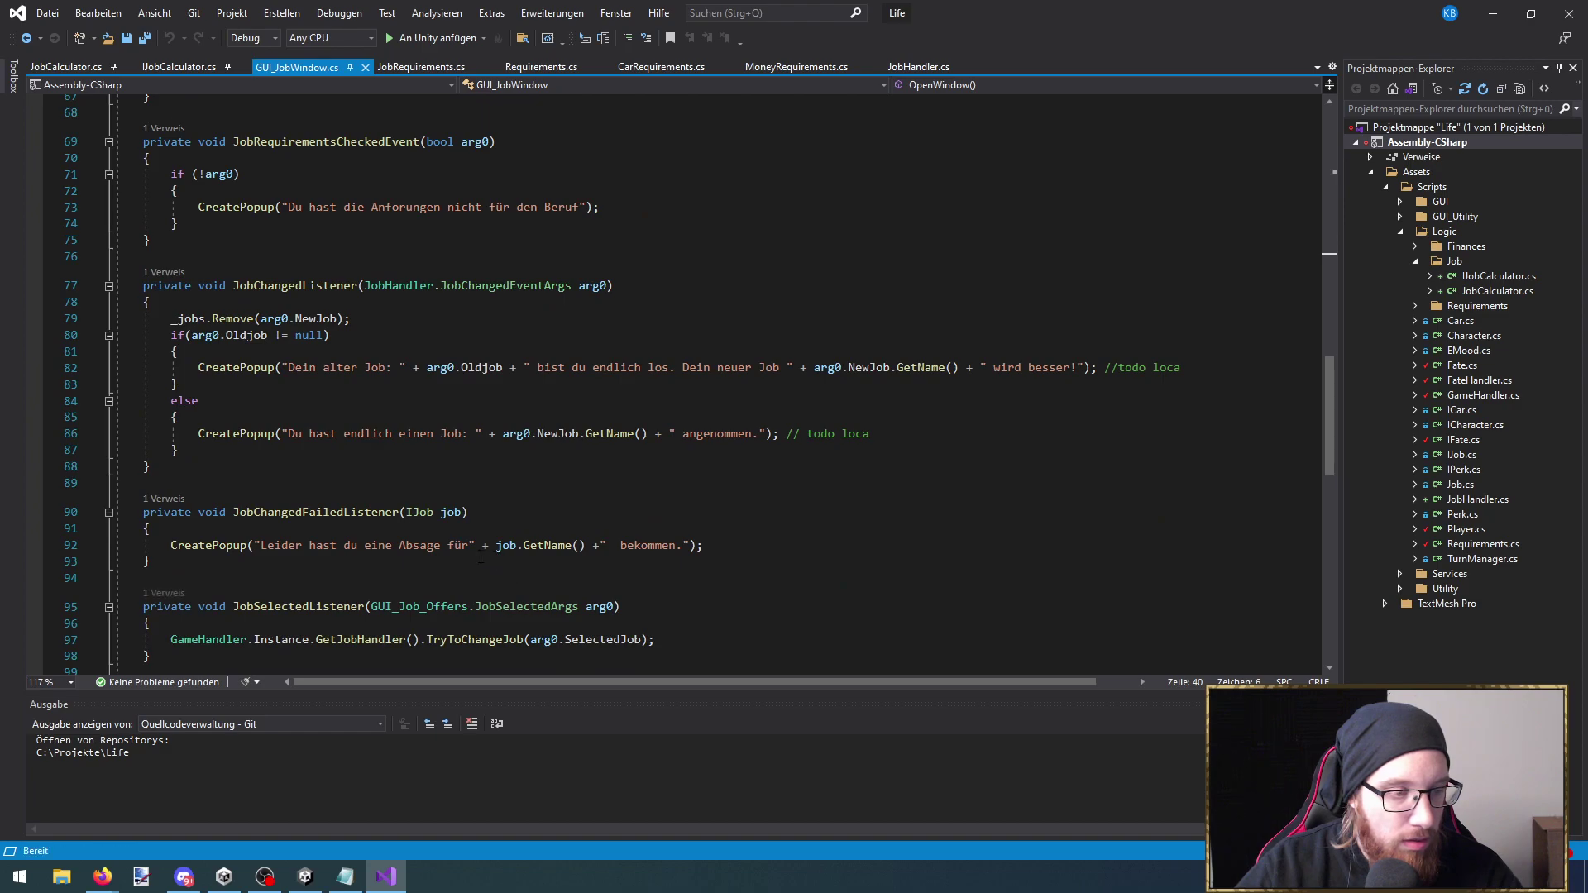
{"action": "left_click", "coordinate": [470, 545]}
{"action": "left_click", "coordinate": [704, 483]}
{"action": "key", "text": "ctrl+s"}
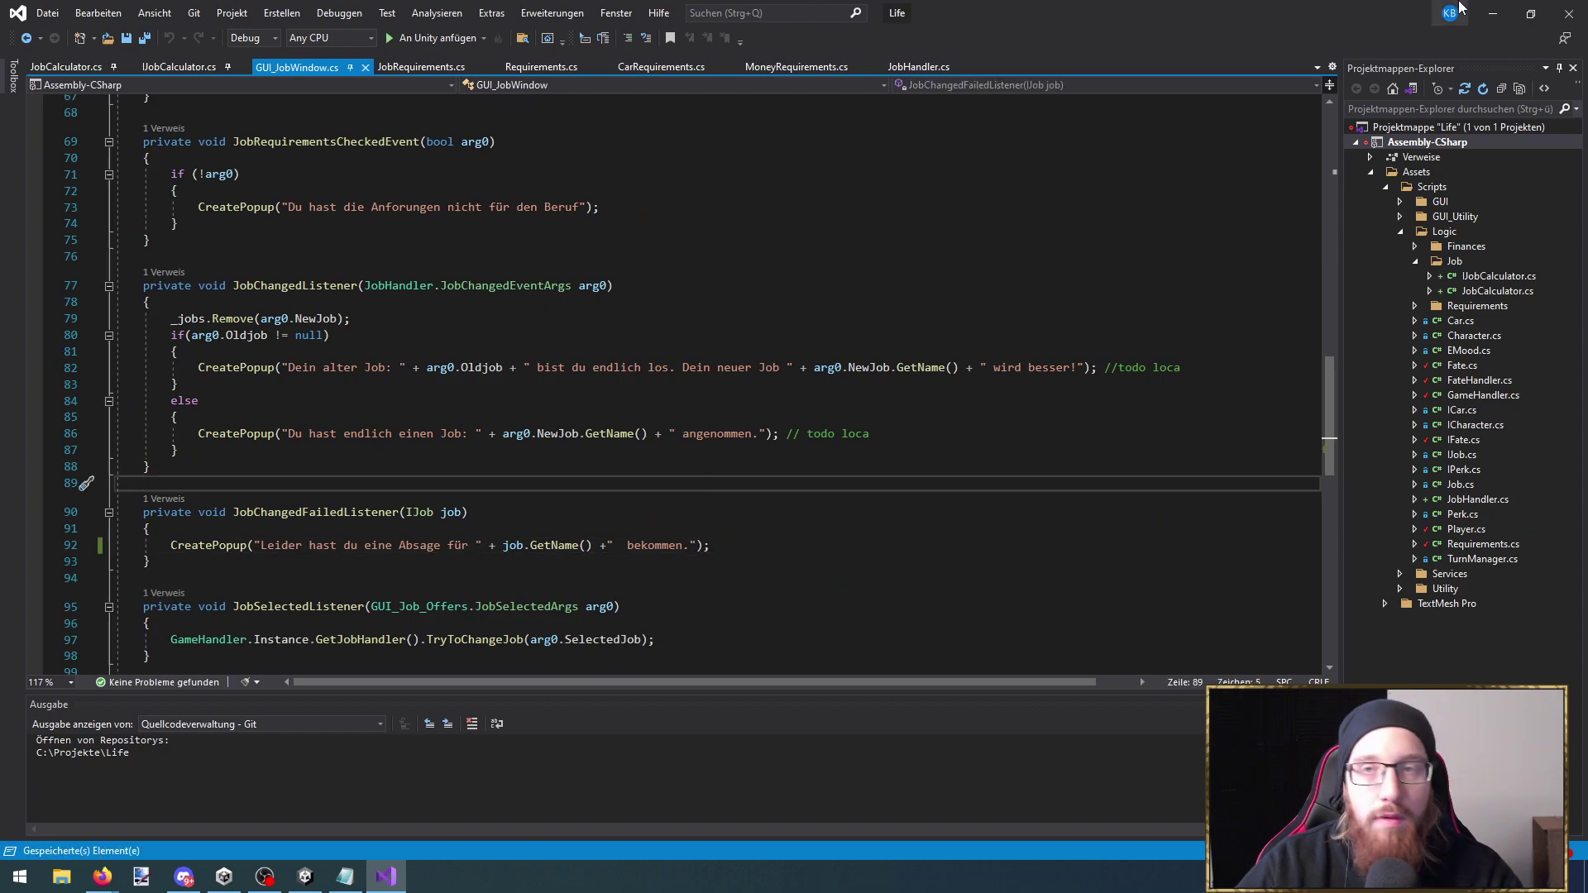
{"action": "key", "text": "alt+Tab"}
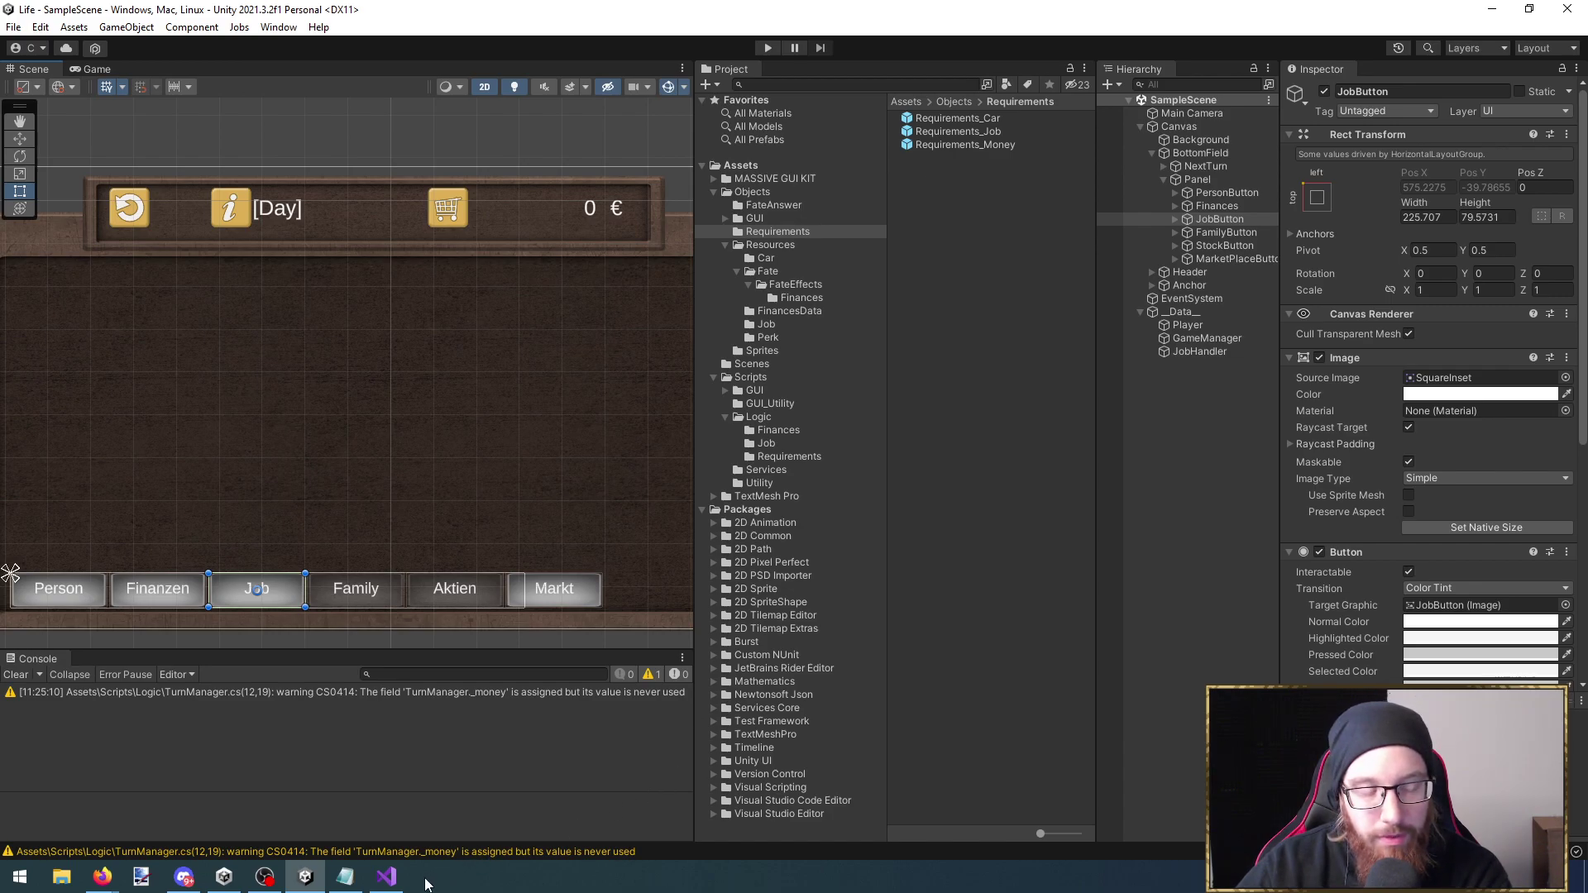
Switch to Visual Studio and follow the GetDescription reference from MoneyRequirements.cs to GUI_Job_Offers.cs to examine where job requirements are checked
{"action": "left_click", "coordinate": [385, 876]}
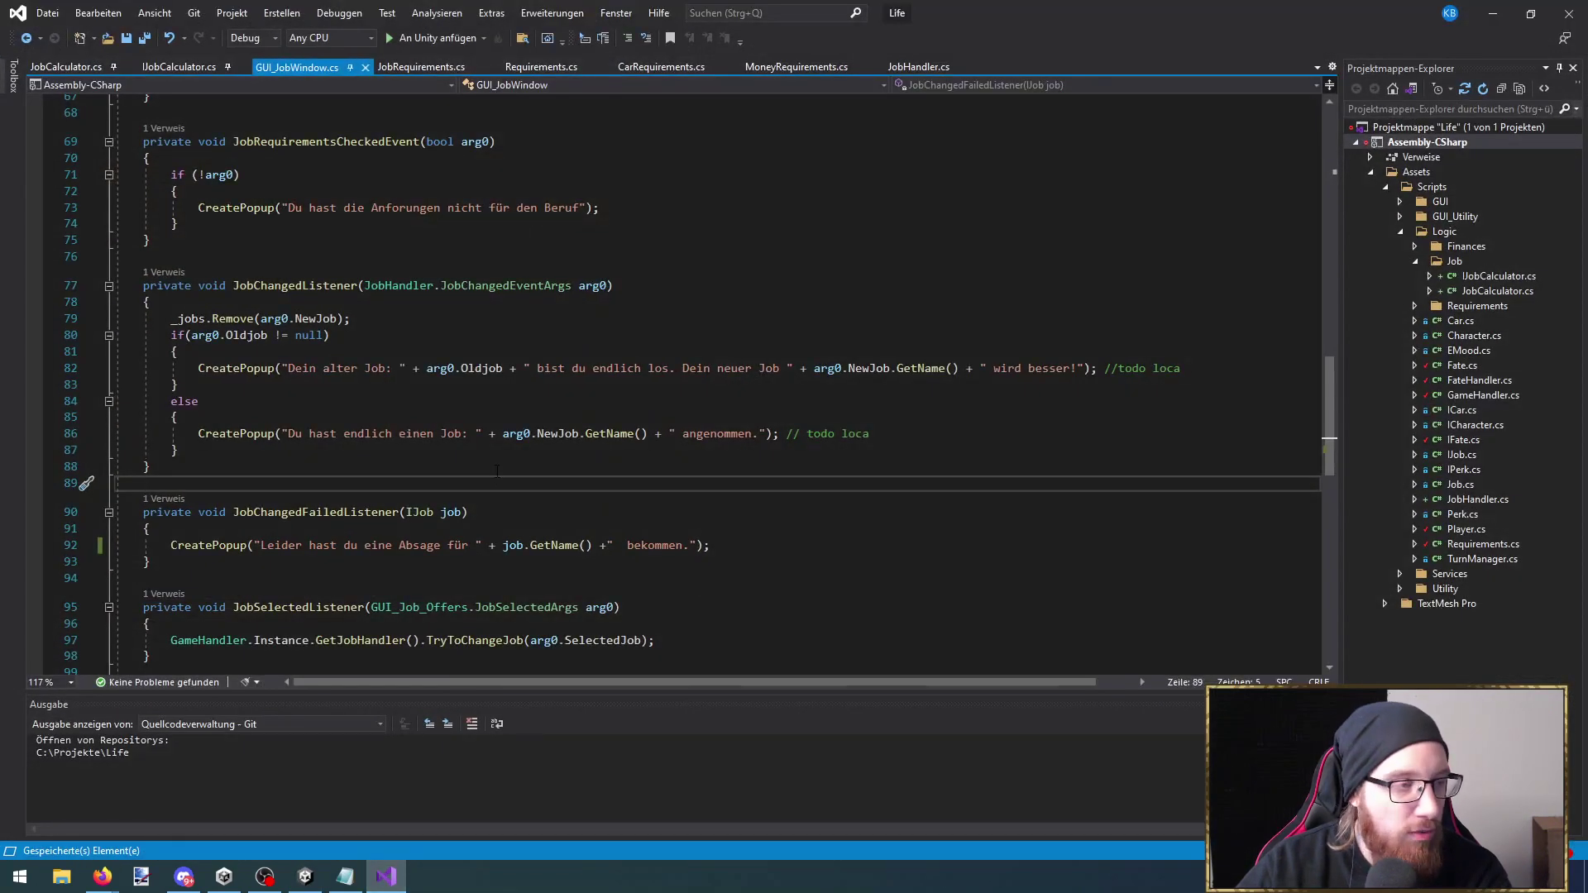
{"action": "scroll", "coordinate": [497, 471], "scroll_direction": "up", "scroll_amount": 3}
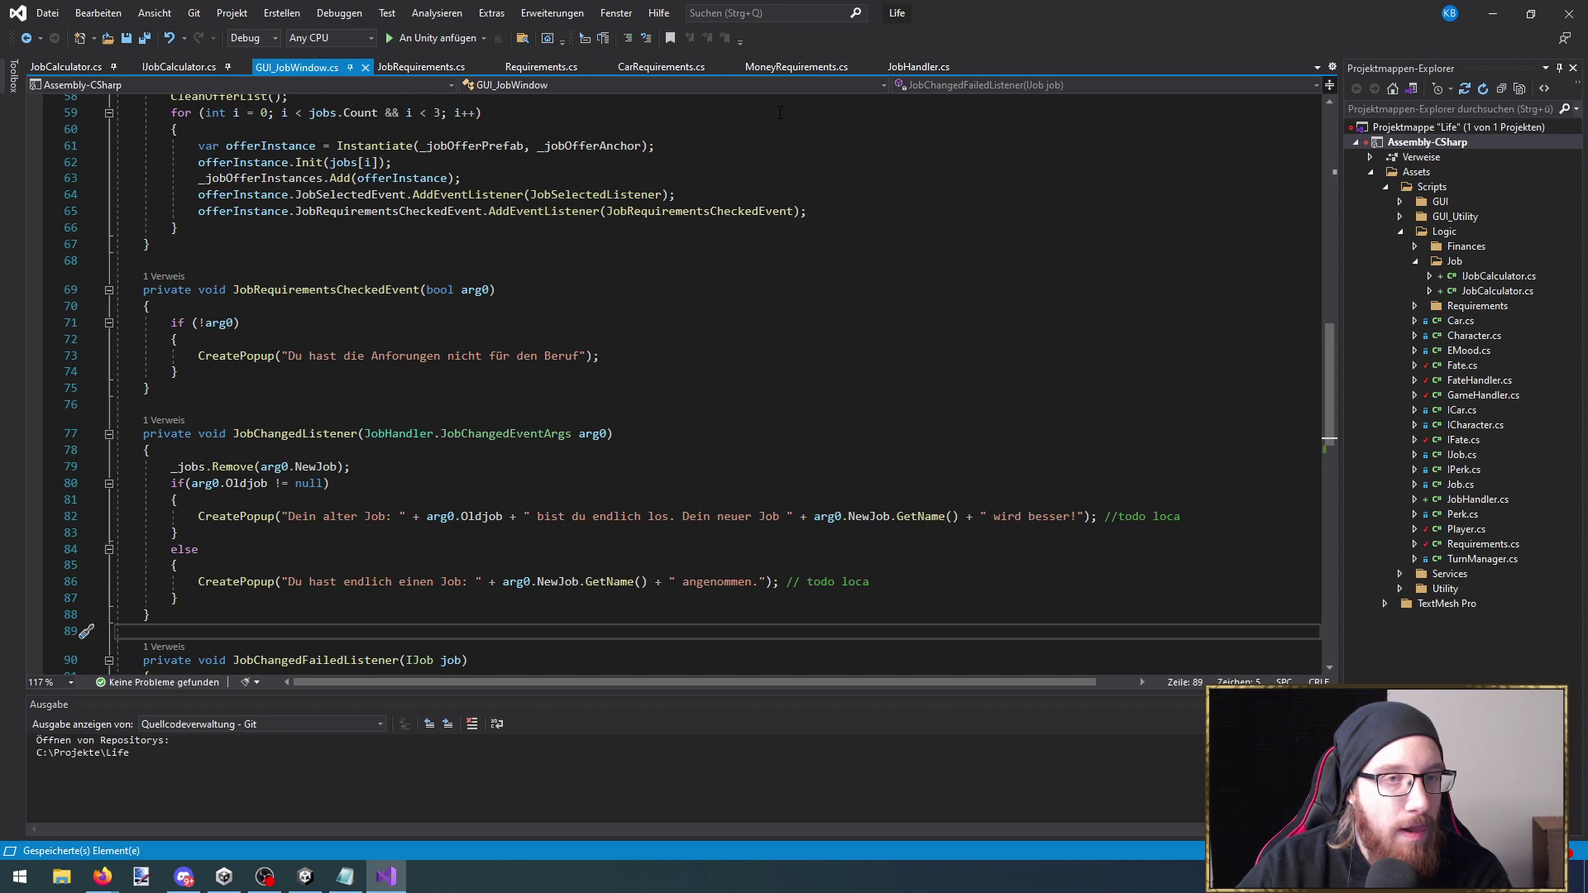
{"action": "left_click", "coordinate": [795, 68]}
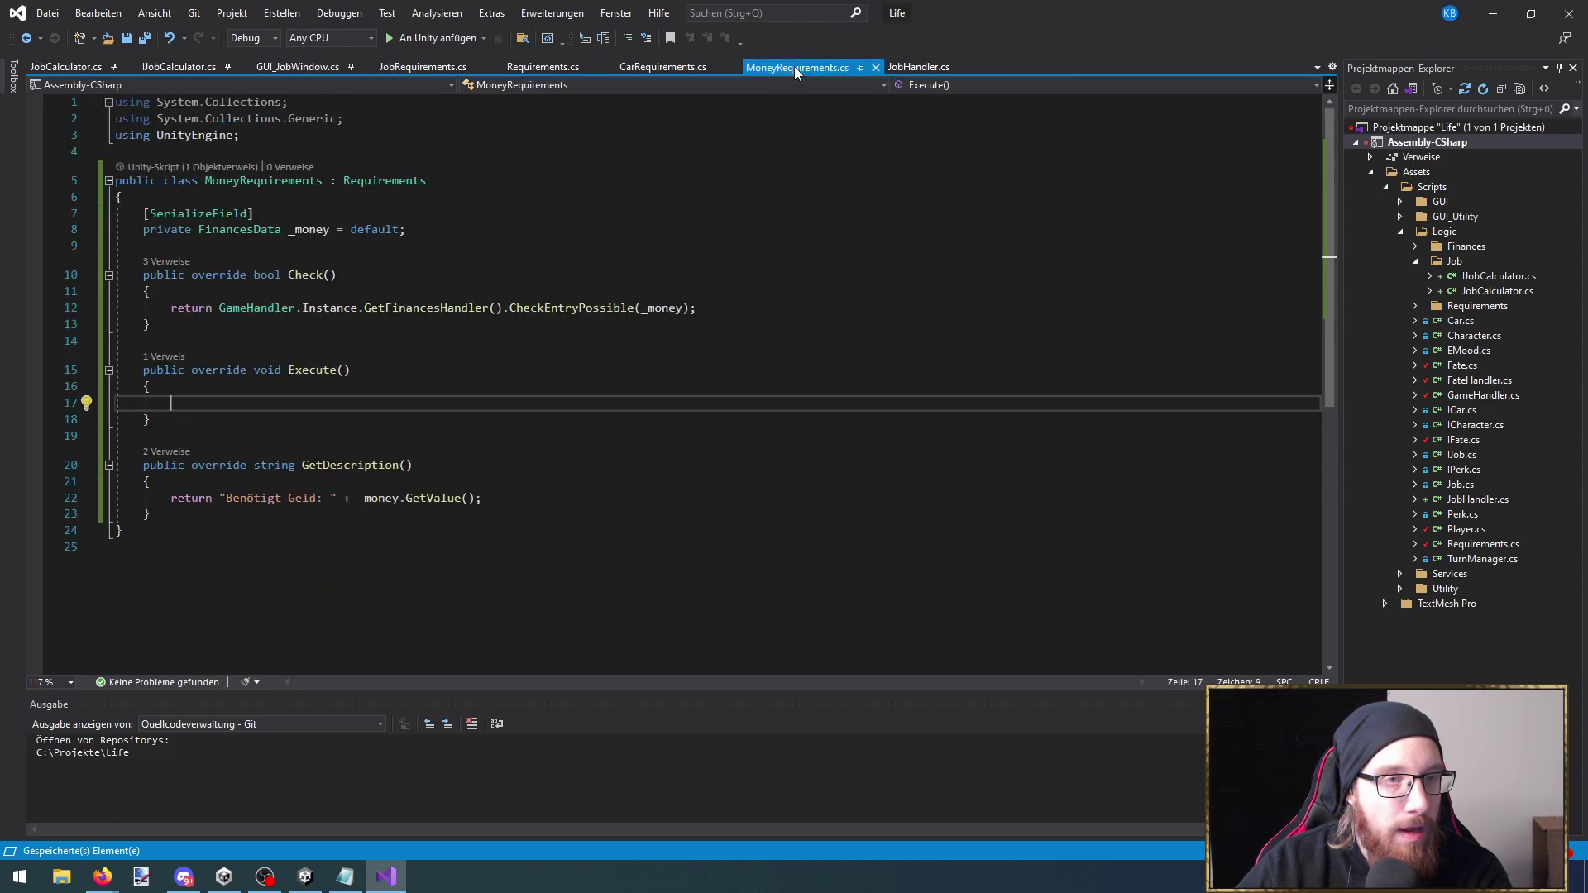
{"action": "left_click", "coordinate": [165, 452]}
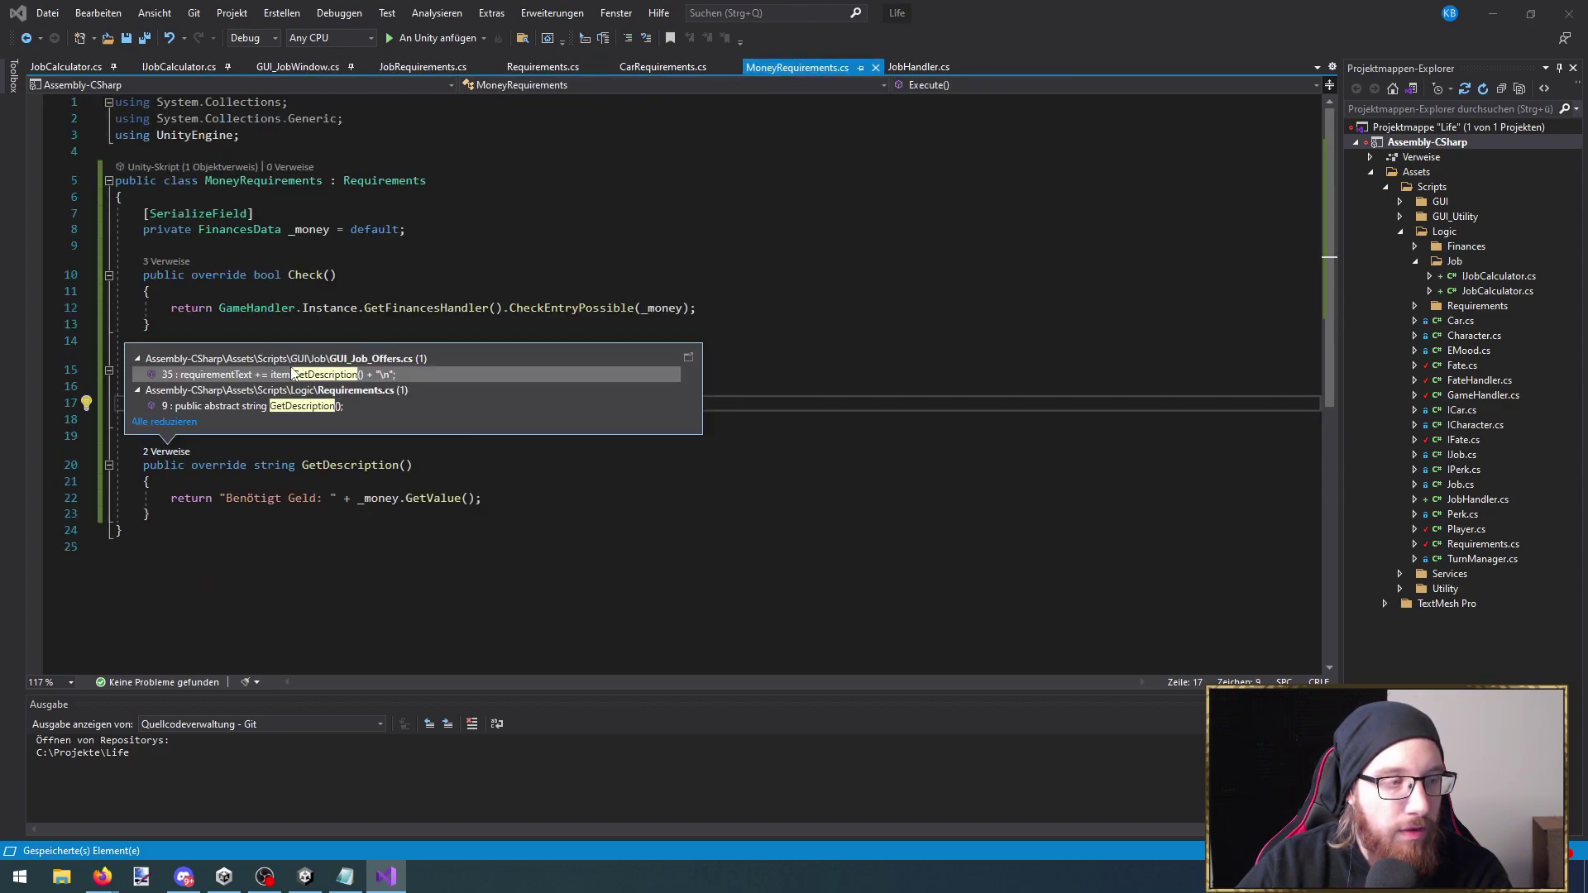
{"action": "double_click", "coordinate": [285, 375]}
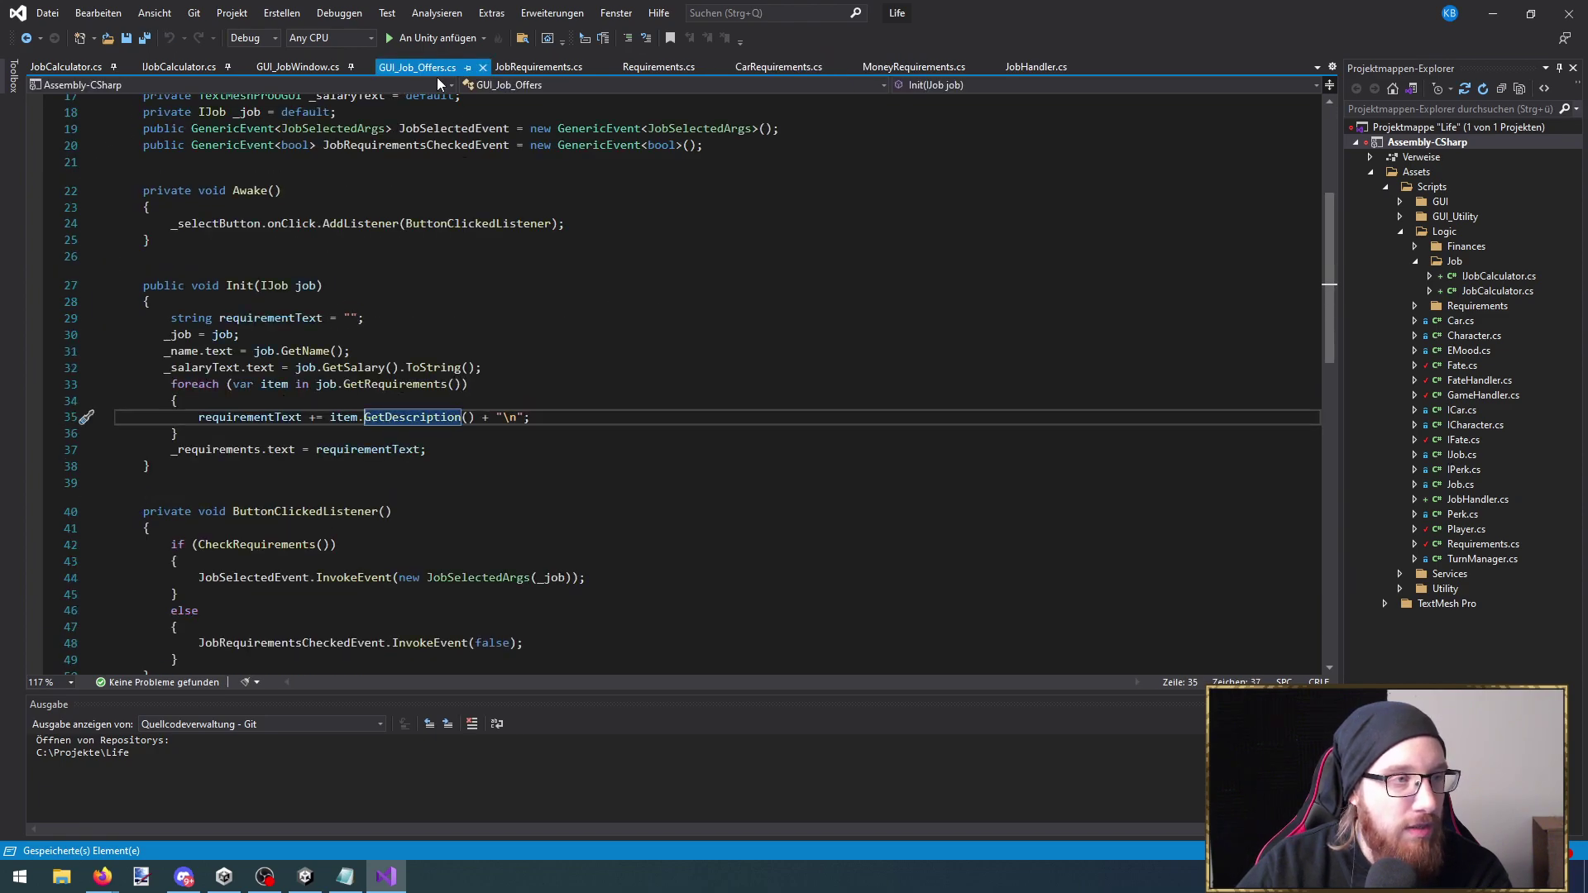
{"action": "scroll", "coordinate": [391, 477], "scroll_direction": "down", "scroll_amount": 5}
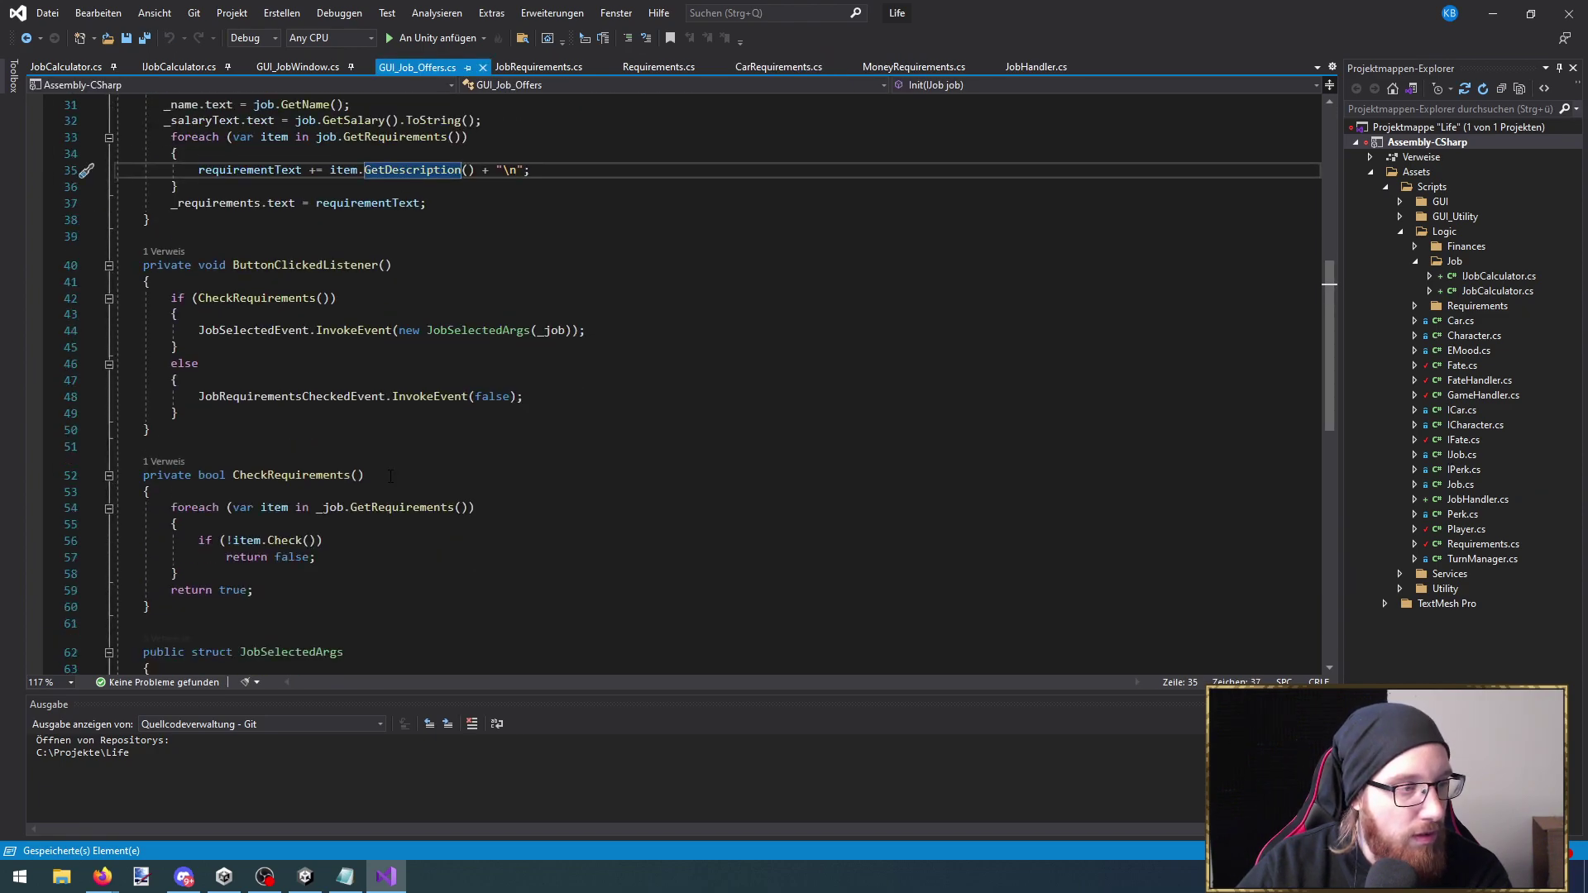
{"action": "scroll", "coordinate": [390, 477], "scroll_direction": "up", "scroll_amount": 3}
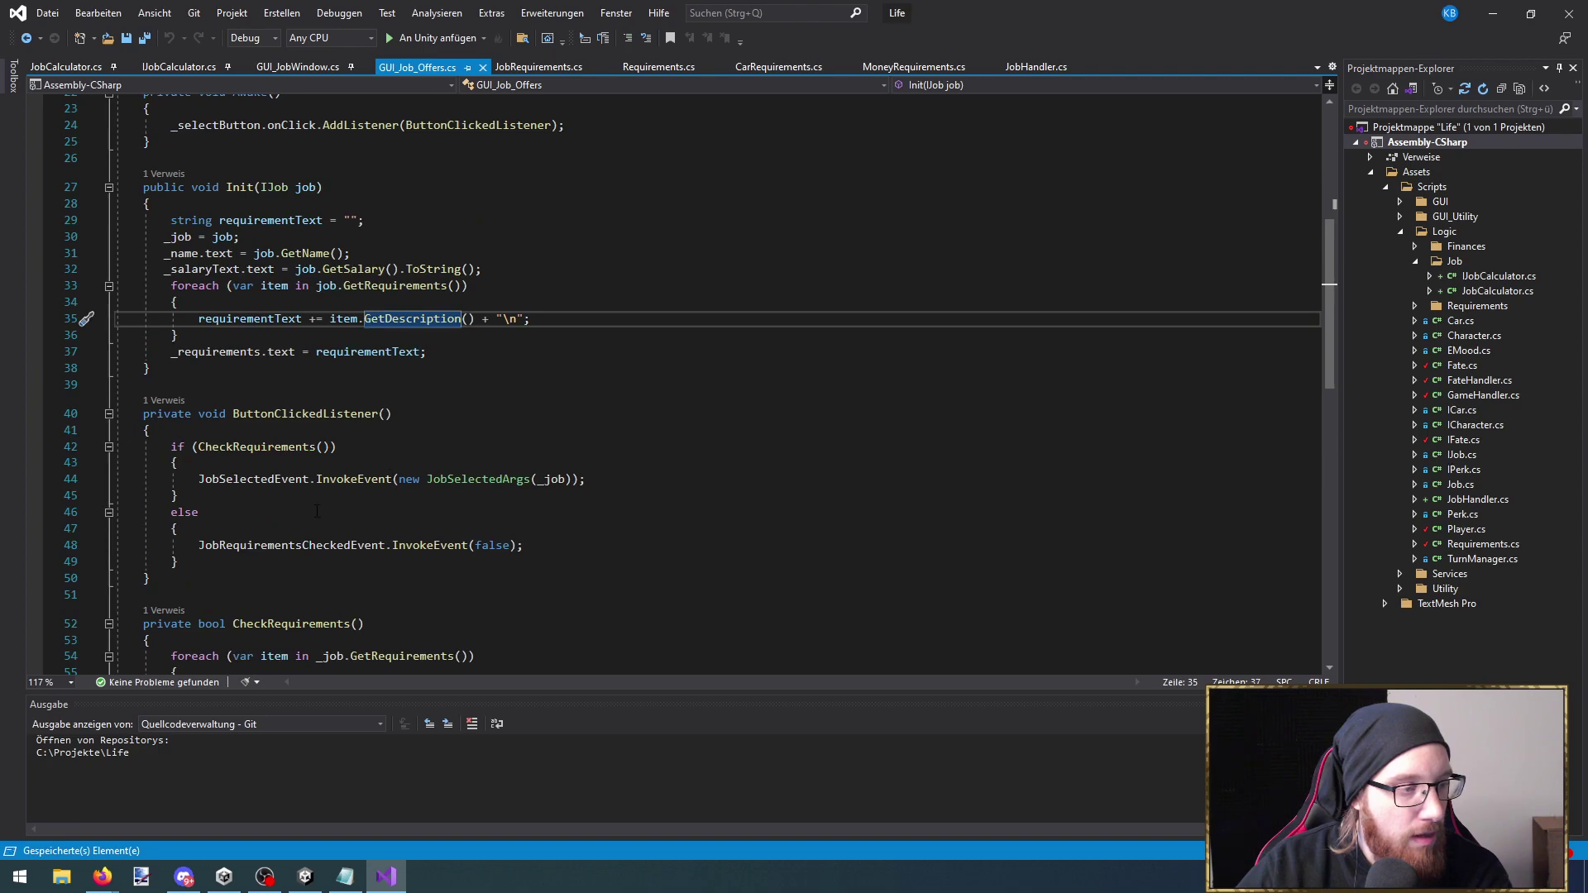
{"action": "left_click", "coordinate": [381, 464]}
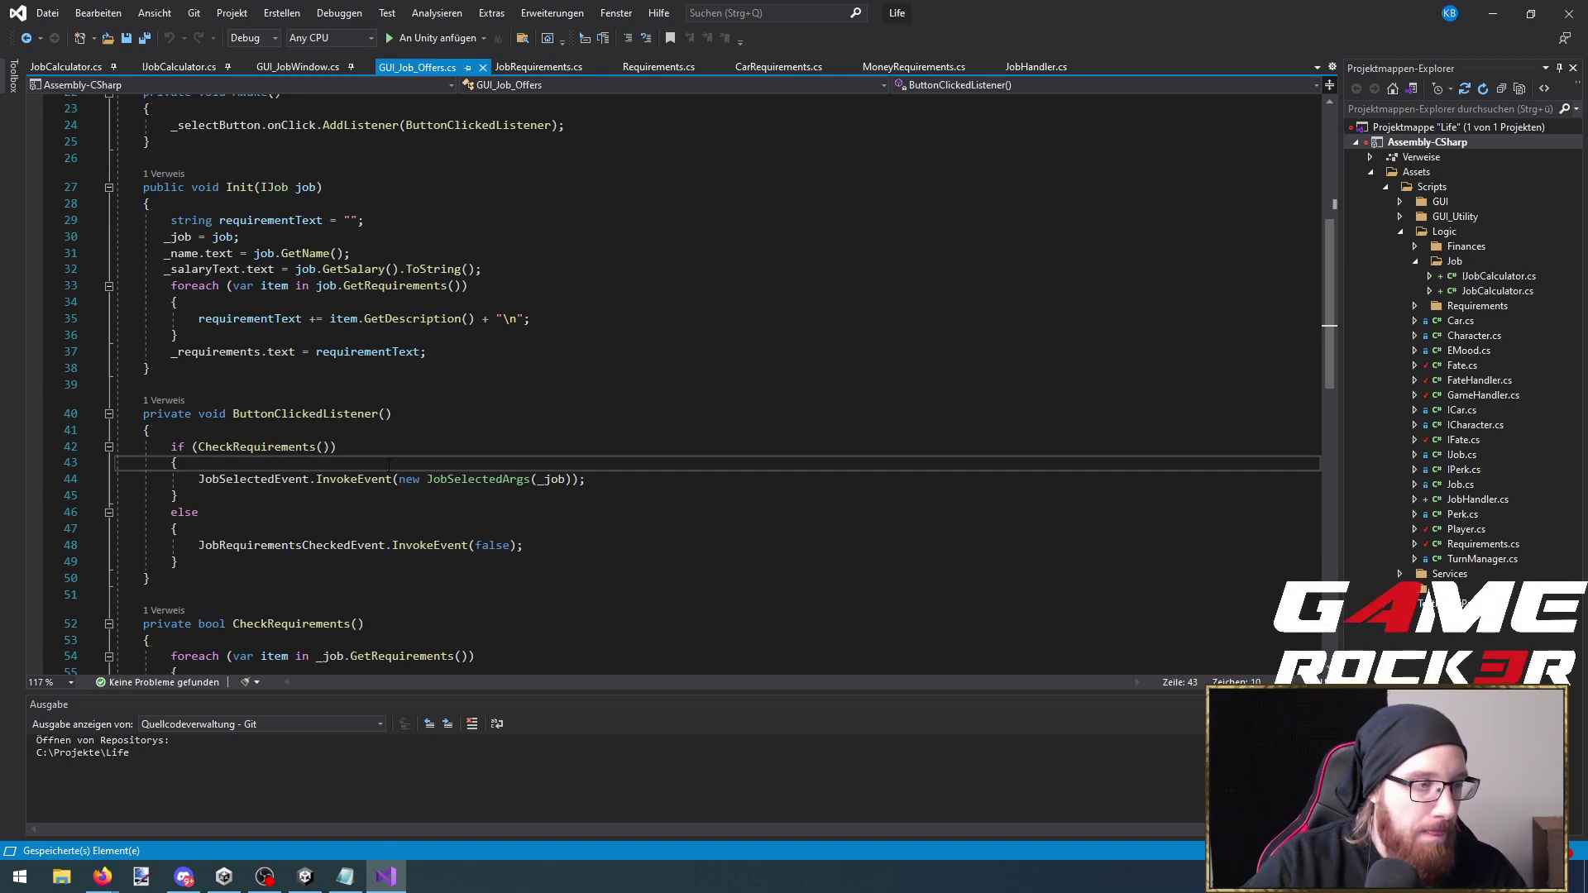
{"action": "key", "text": "Return"}
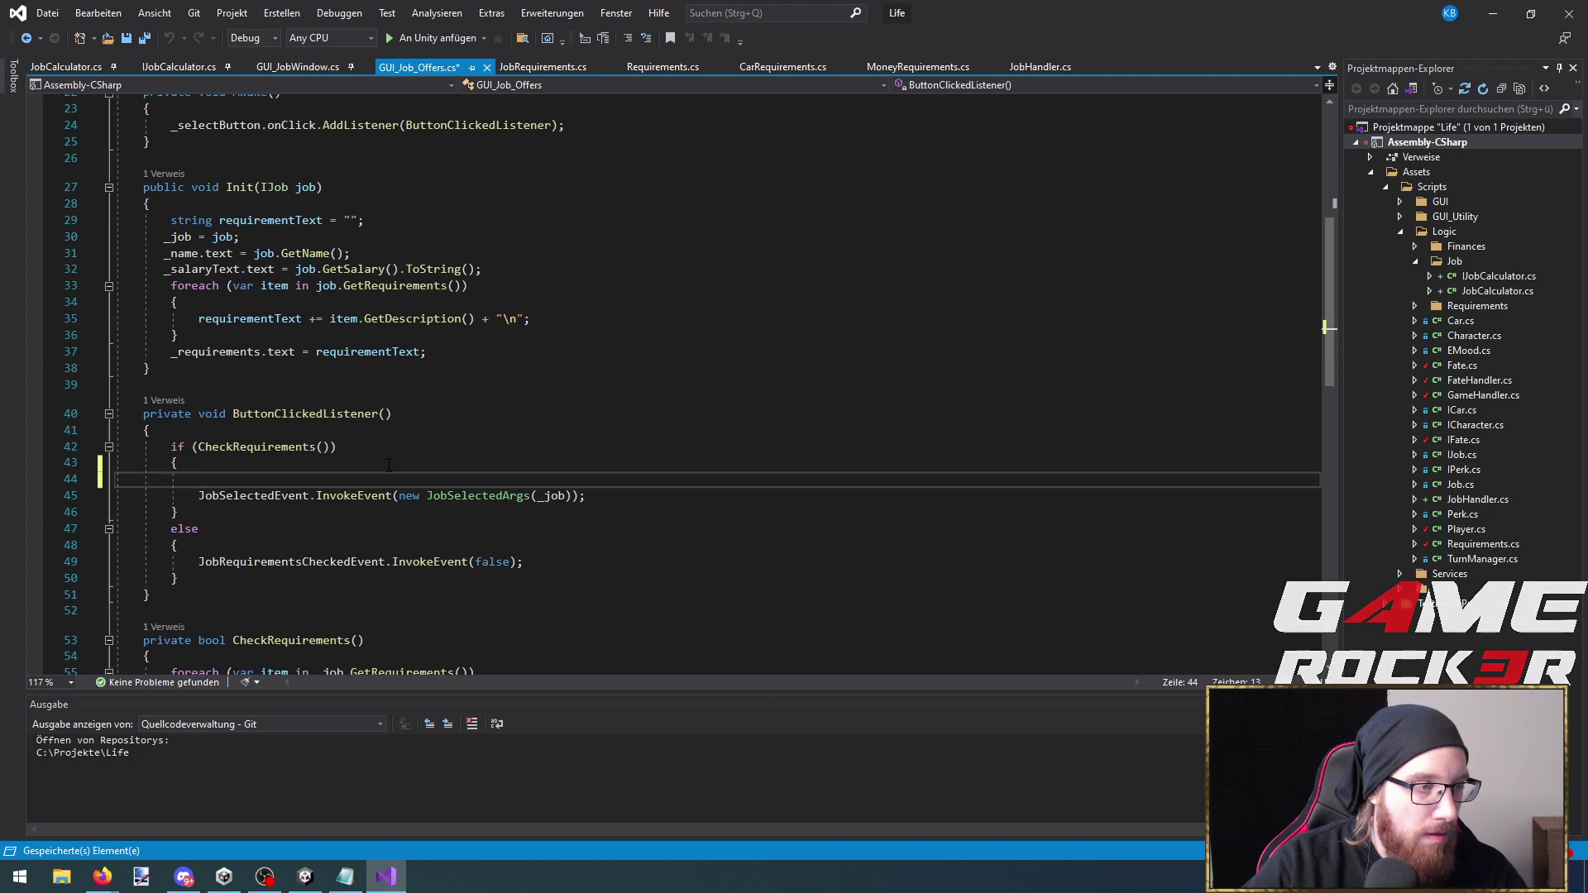
{"action": "type", "text": "Job.ex"}
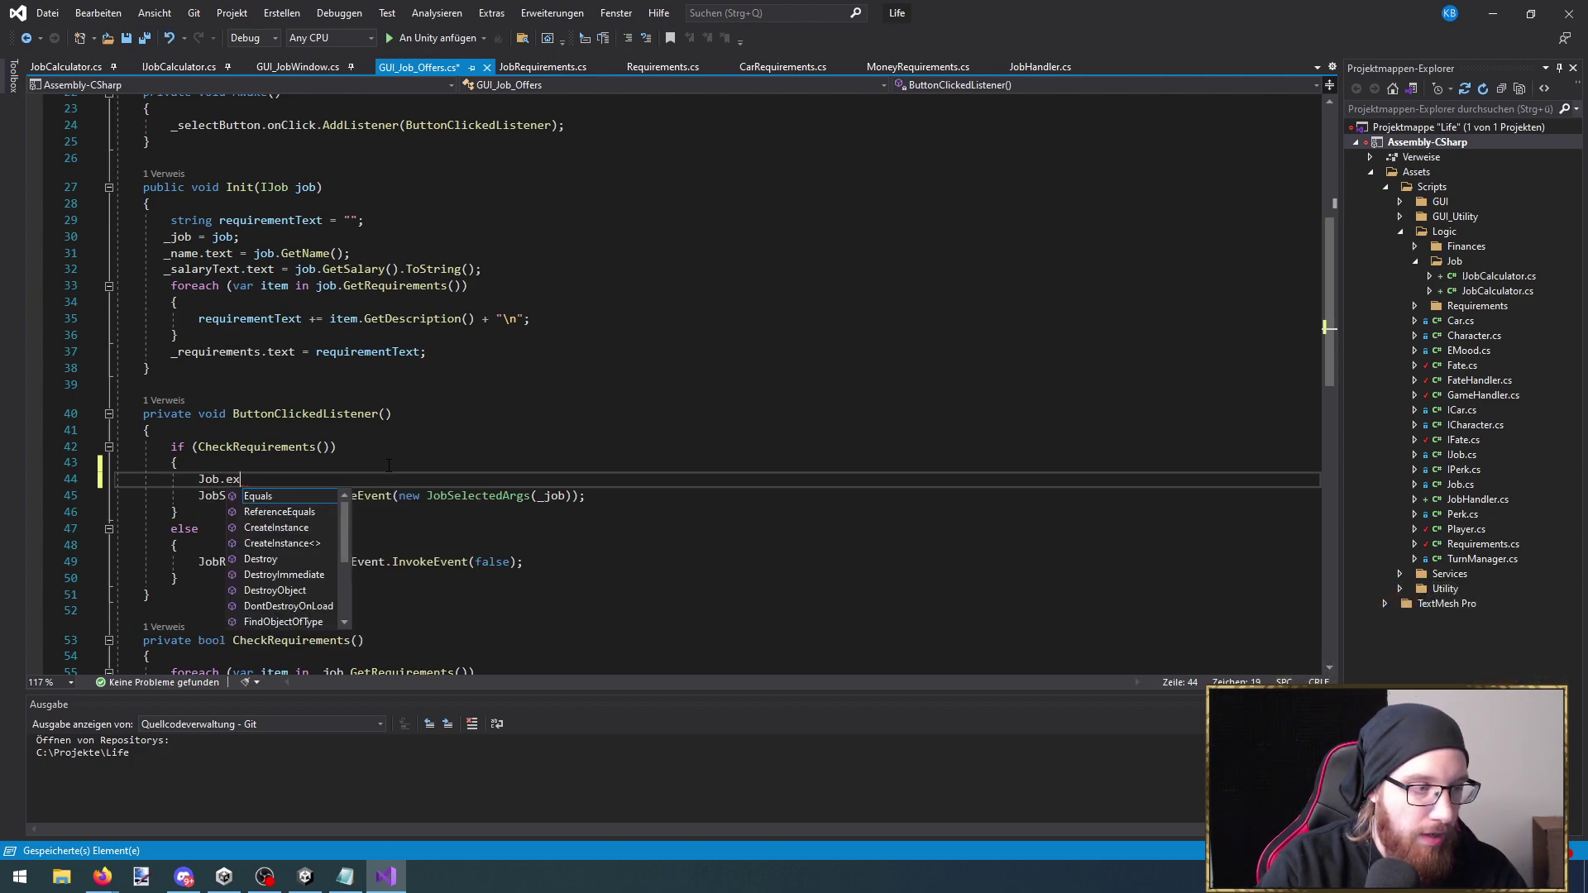
{"action": "key", "text": "BackSpace"}
{"action": "key", "text": "BackSpace"}
{"action": "key", "text": "BackSpace"}
{"action": "key", "text": "BackSpace"}
{"action": "key", "text": "BackSpace"}
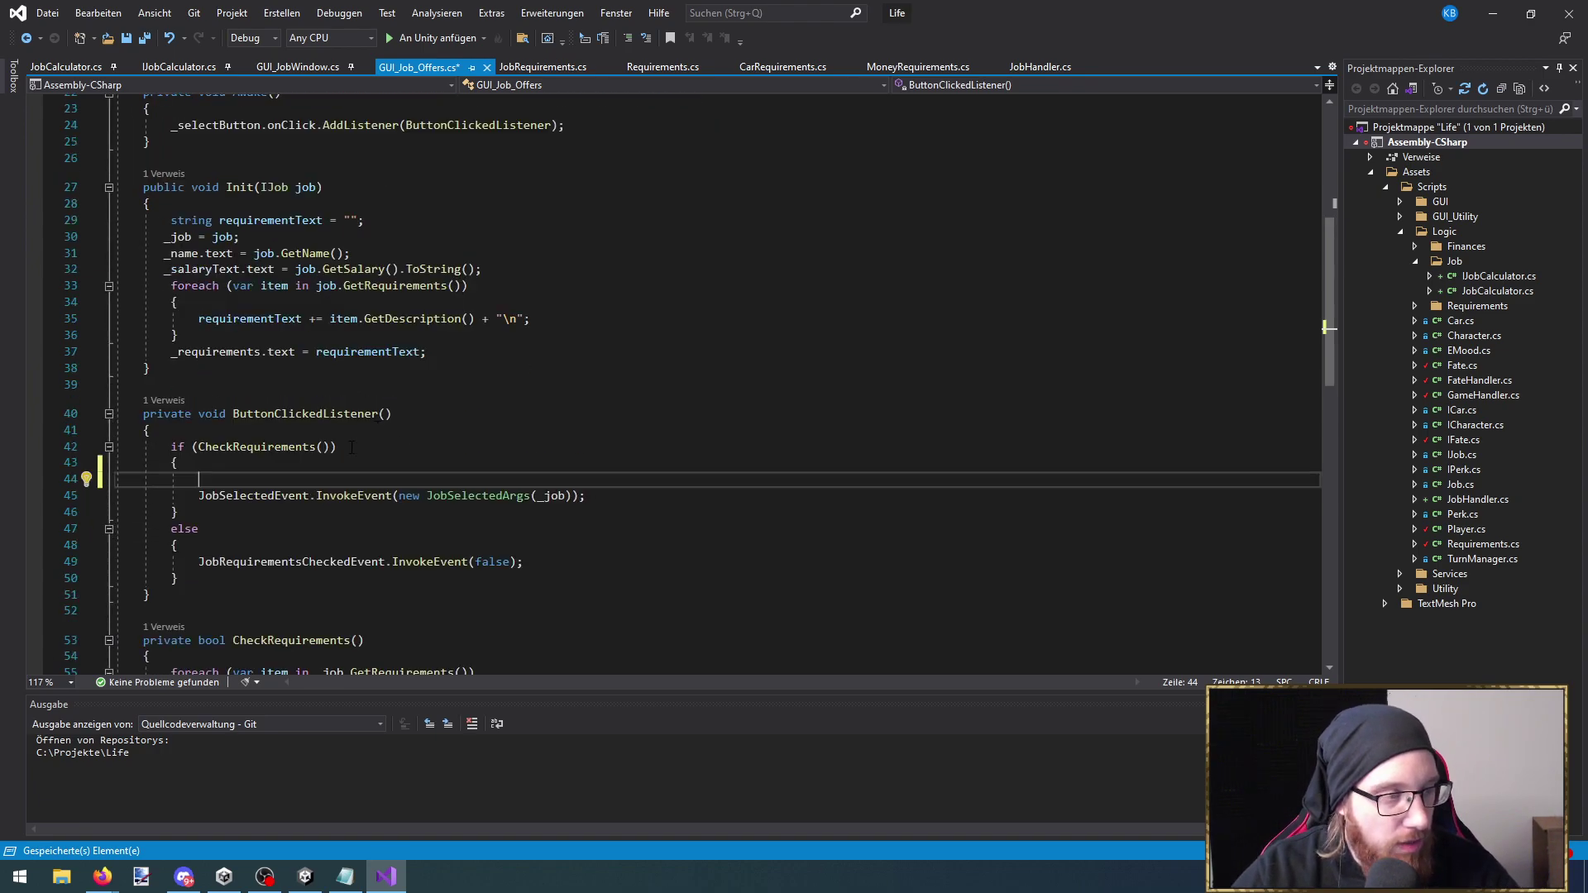
Switch to Unity, run the game, show the job offers, and bring Visual Studio back beside the Game view
{"action": "key", "text": "alt+Tab"}
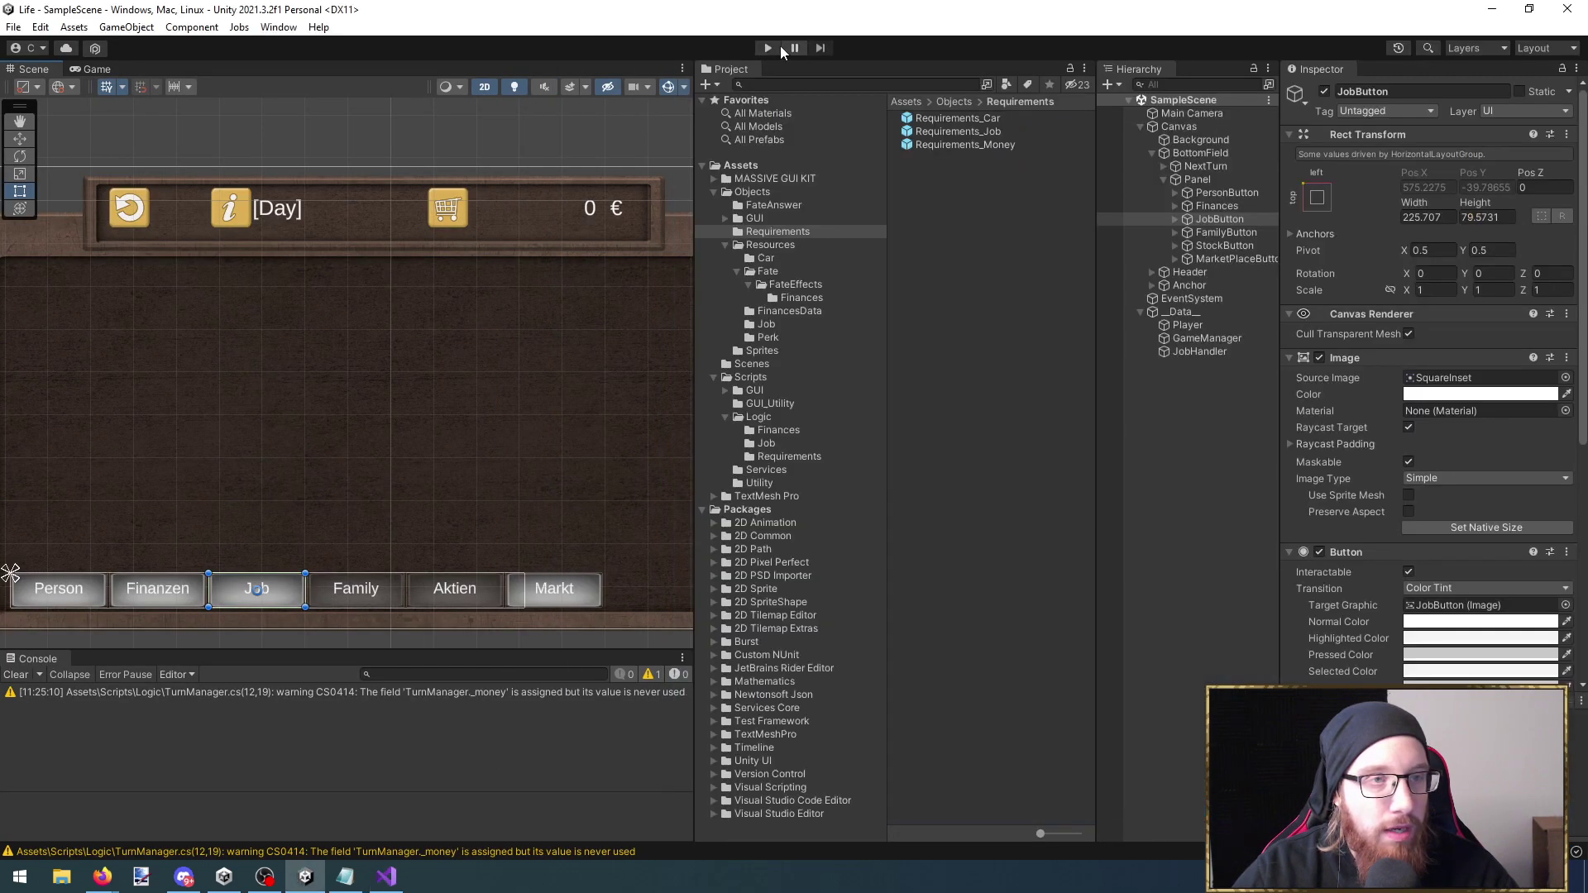
{"action": "left_click", "coordinate": [767, 47]}
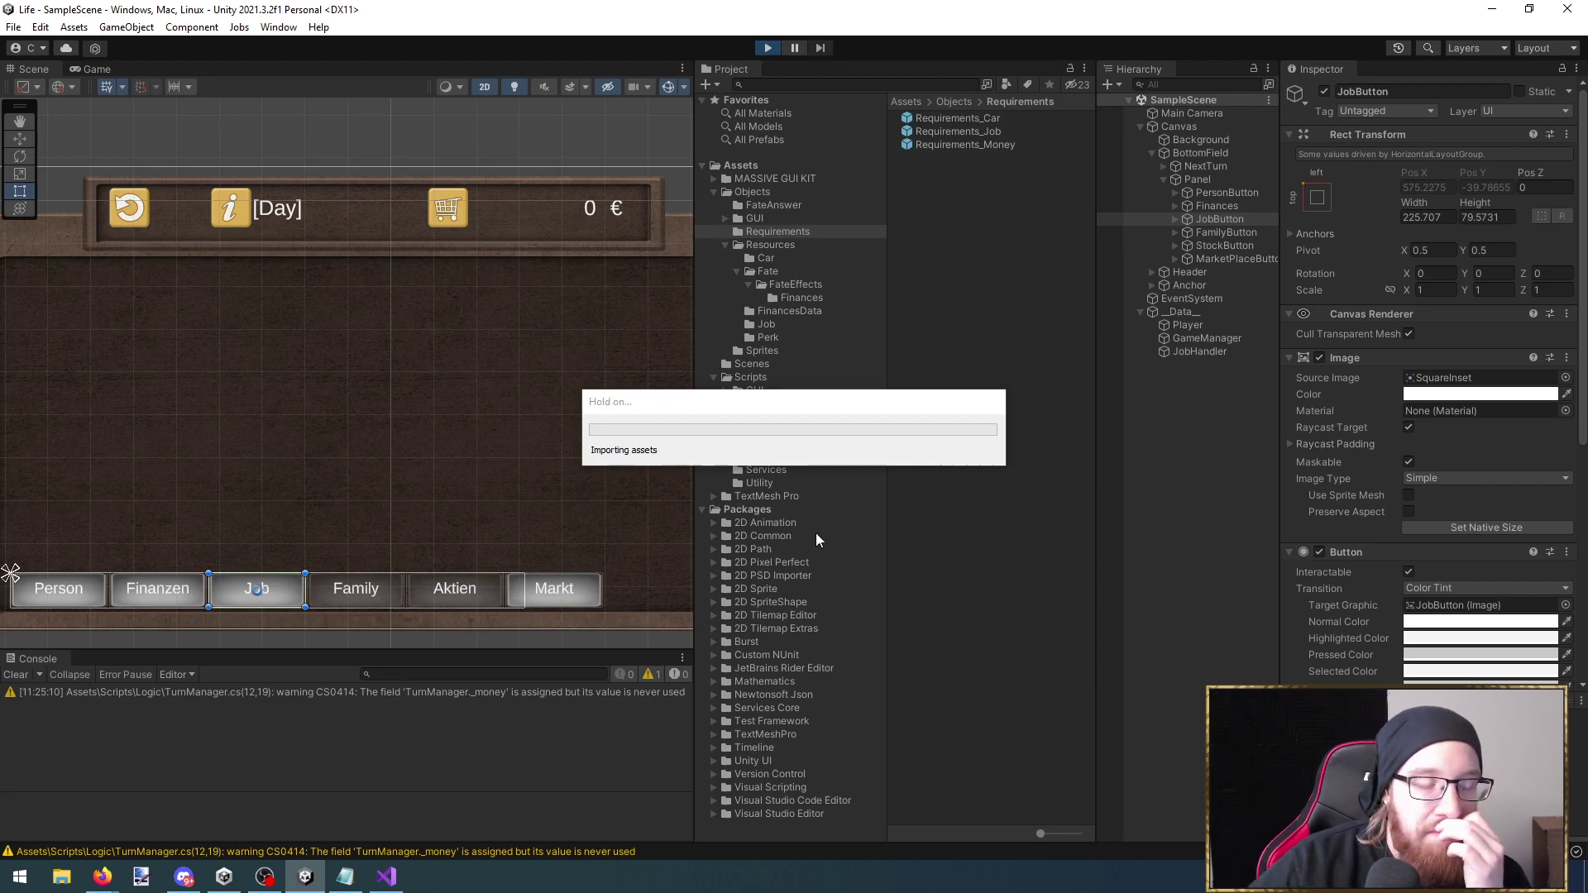
{"action": "left_click", "coordinate": [250, 534]}
{"action": "left_click", "coordinate": [385, 876]}
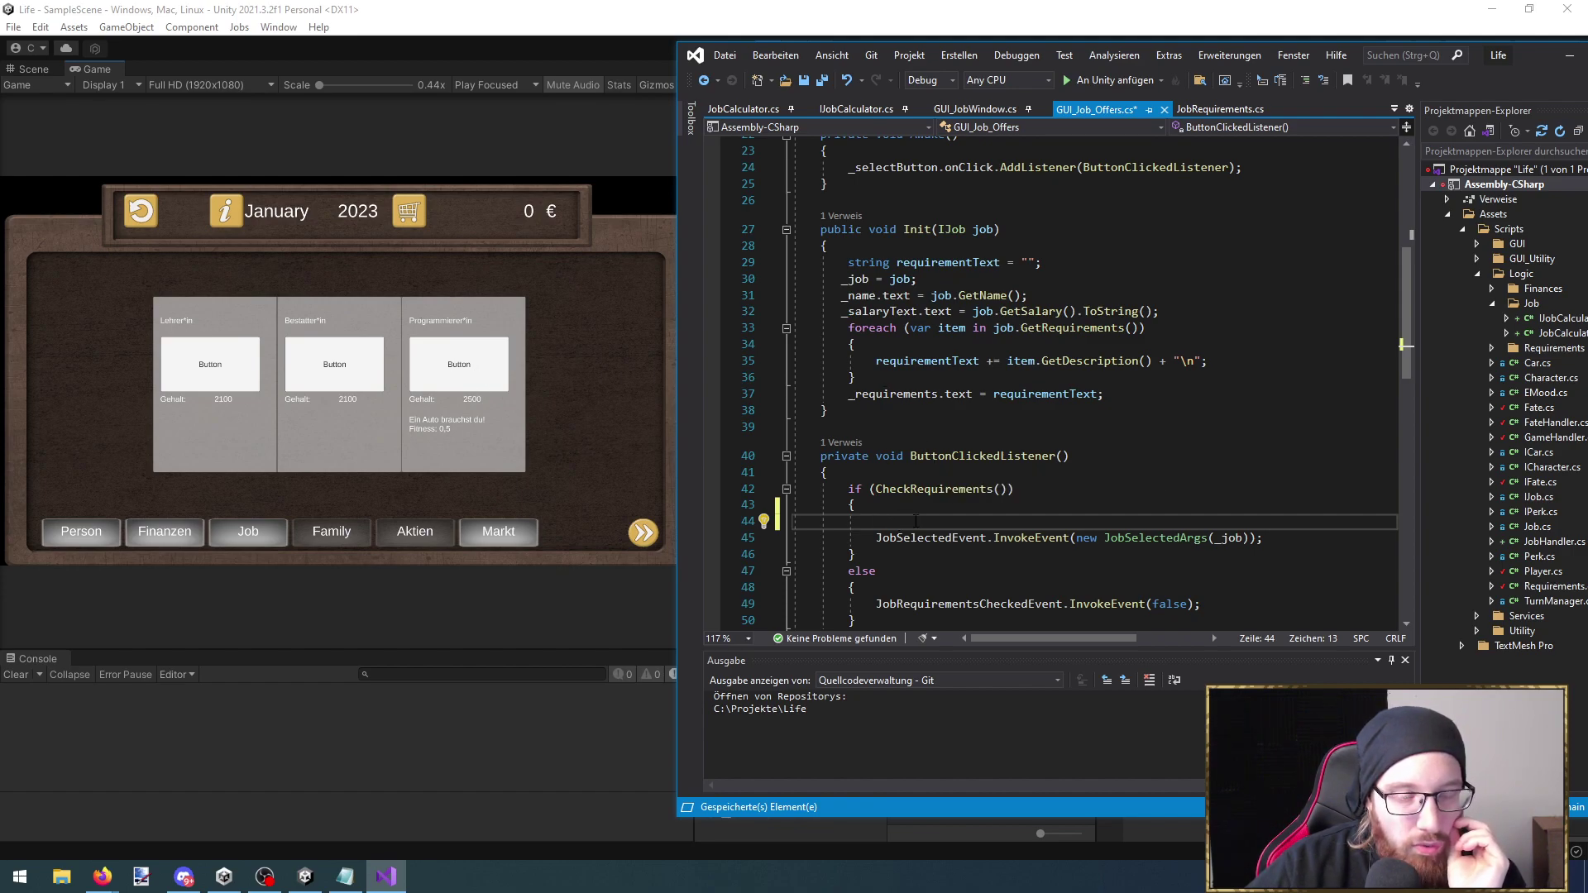
Remove the blank line above the JobSelectedEvent call in ButtonClickedListener and save GUI_Job_Offers.cs
{"action": "scroll", "coordinate": [915, 521], "scroll_direction": "down", "scroll_amount": 2}
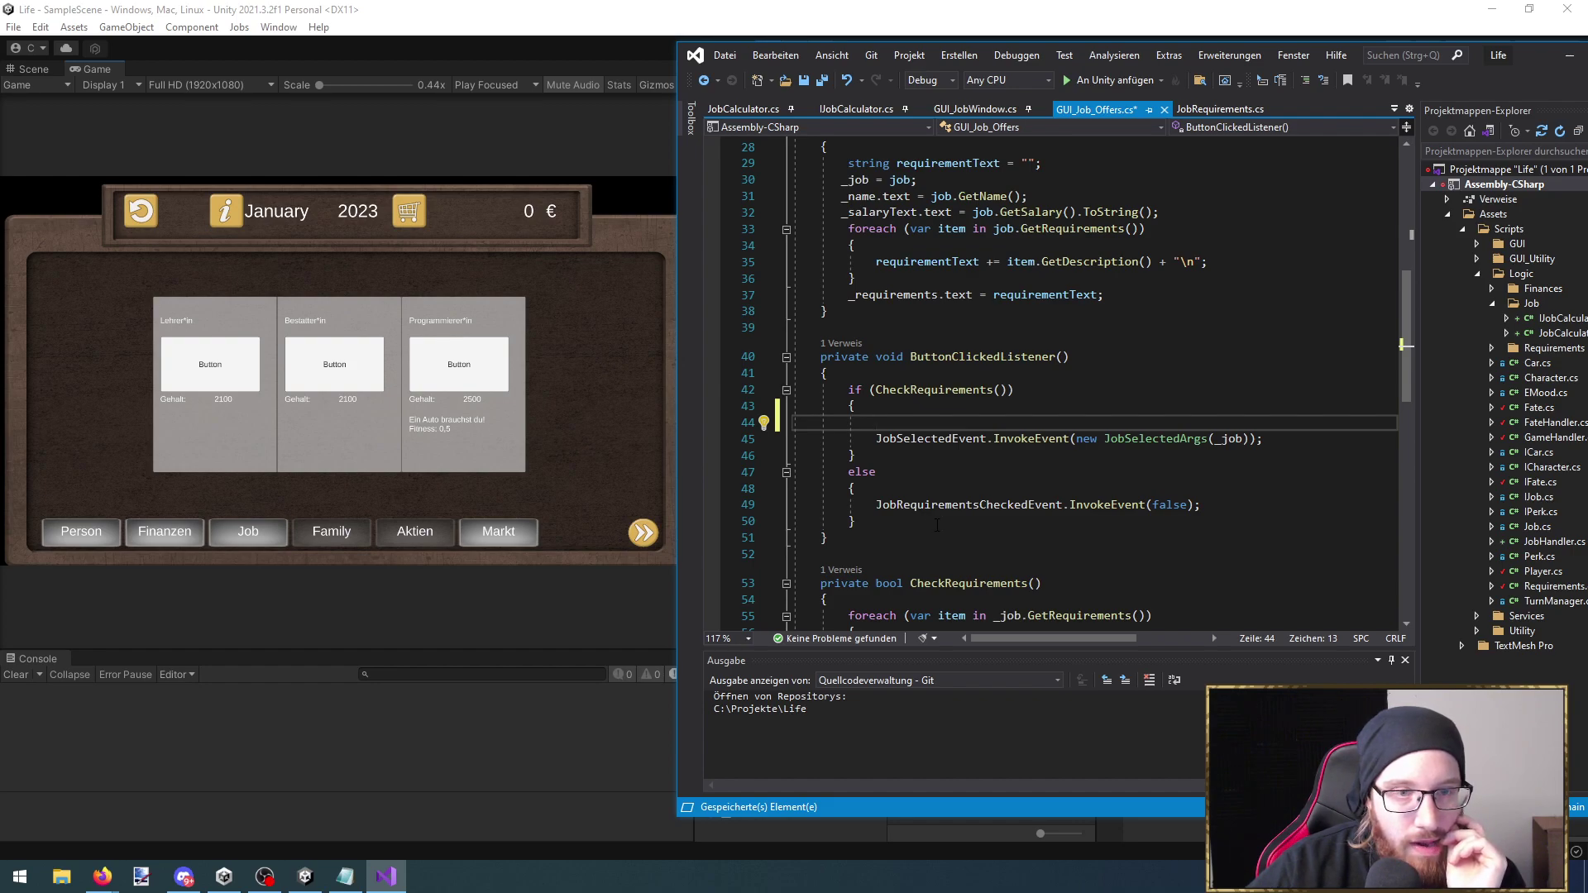
{"action": "left_click_drag", "start_coordinate": [876, 439], "coordinate": [1263, 439]}
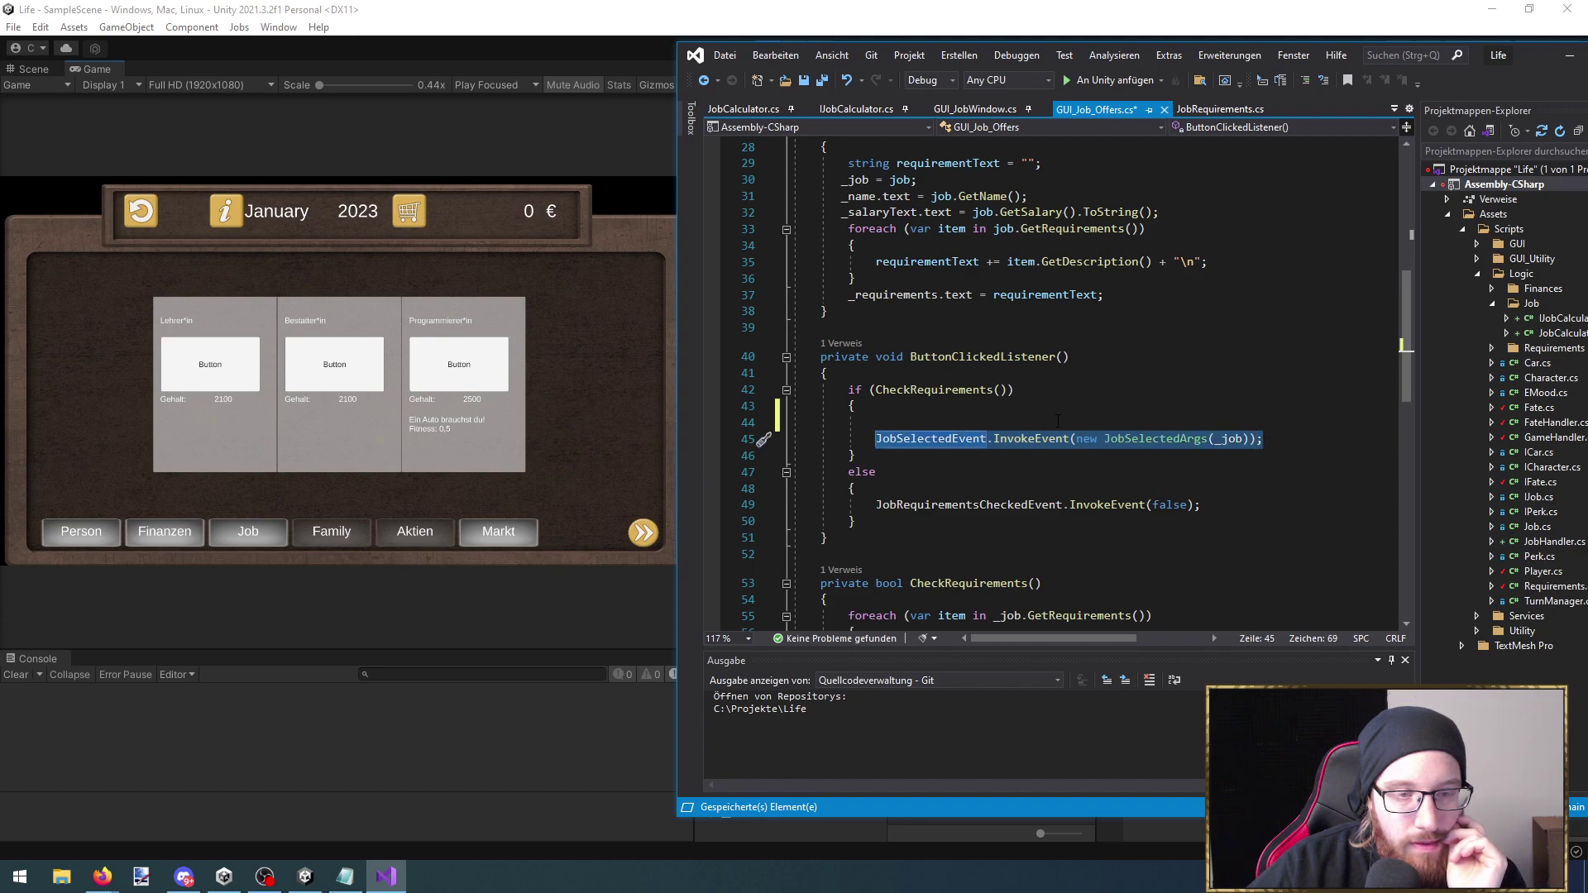
{"action": "left_click", "coordinate": [877, 423]}
{"action": "left_click_drag", "start_coordinate": [876, 423], "coordinate": [747, 434]}
{"action": "key", "text": "BackSpace"}
{"action": "key", "text": "BackSpace"}
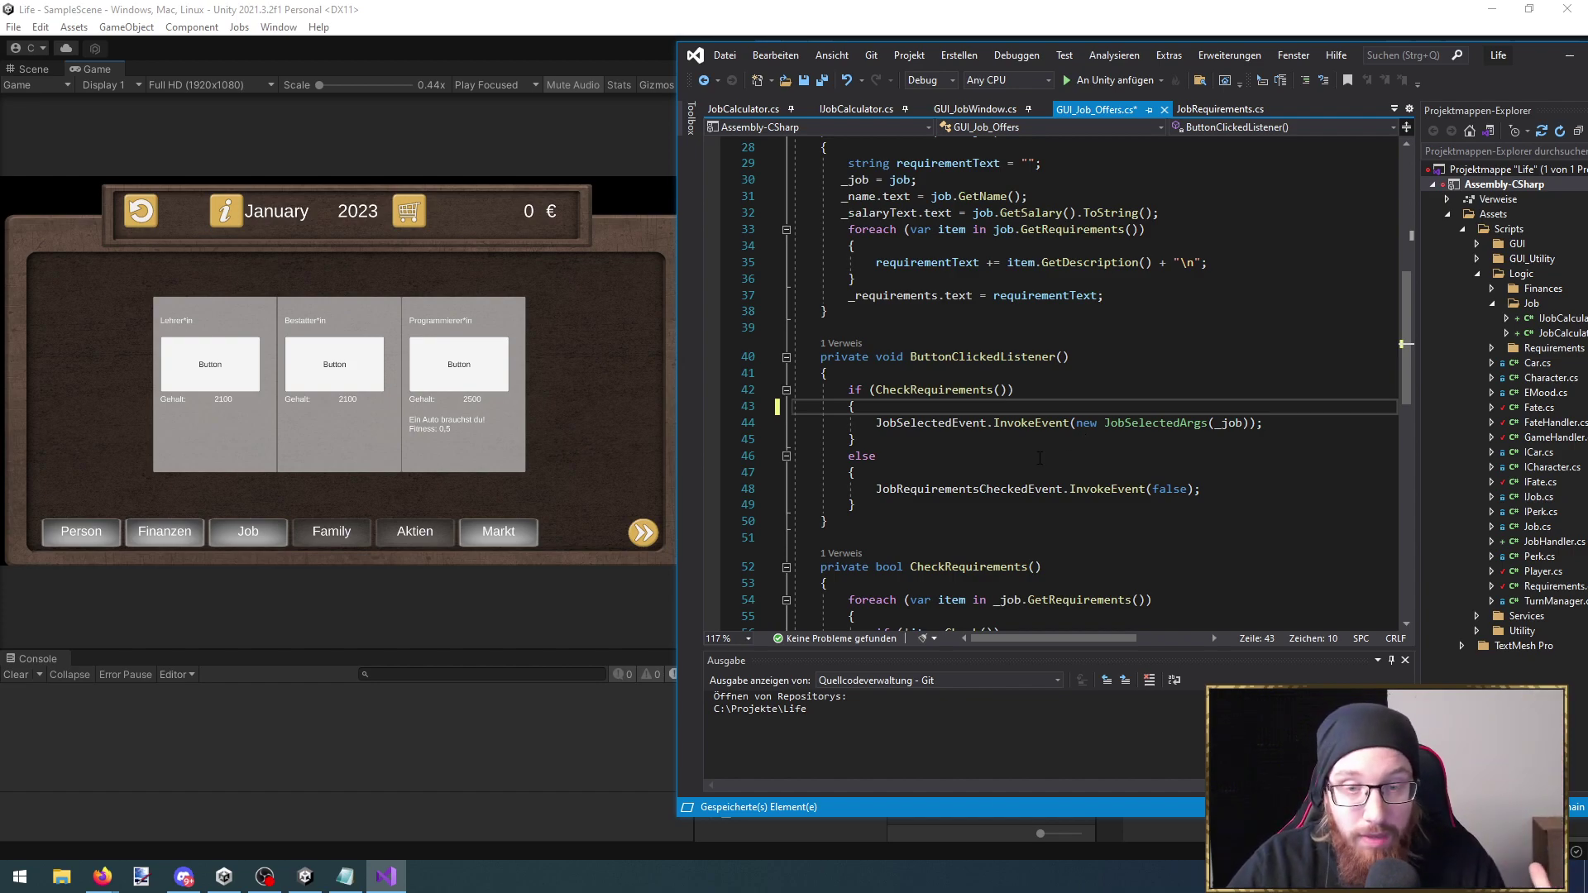
{"action": "scroll", "coordinate": [1038, 457], "scroll_direction": "down", "scroll_amount": 5}
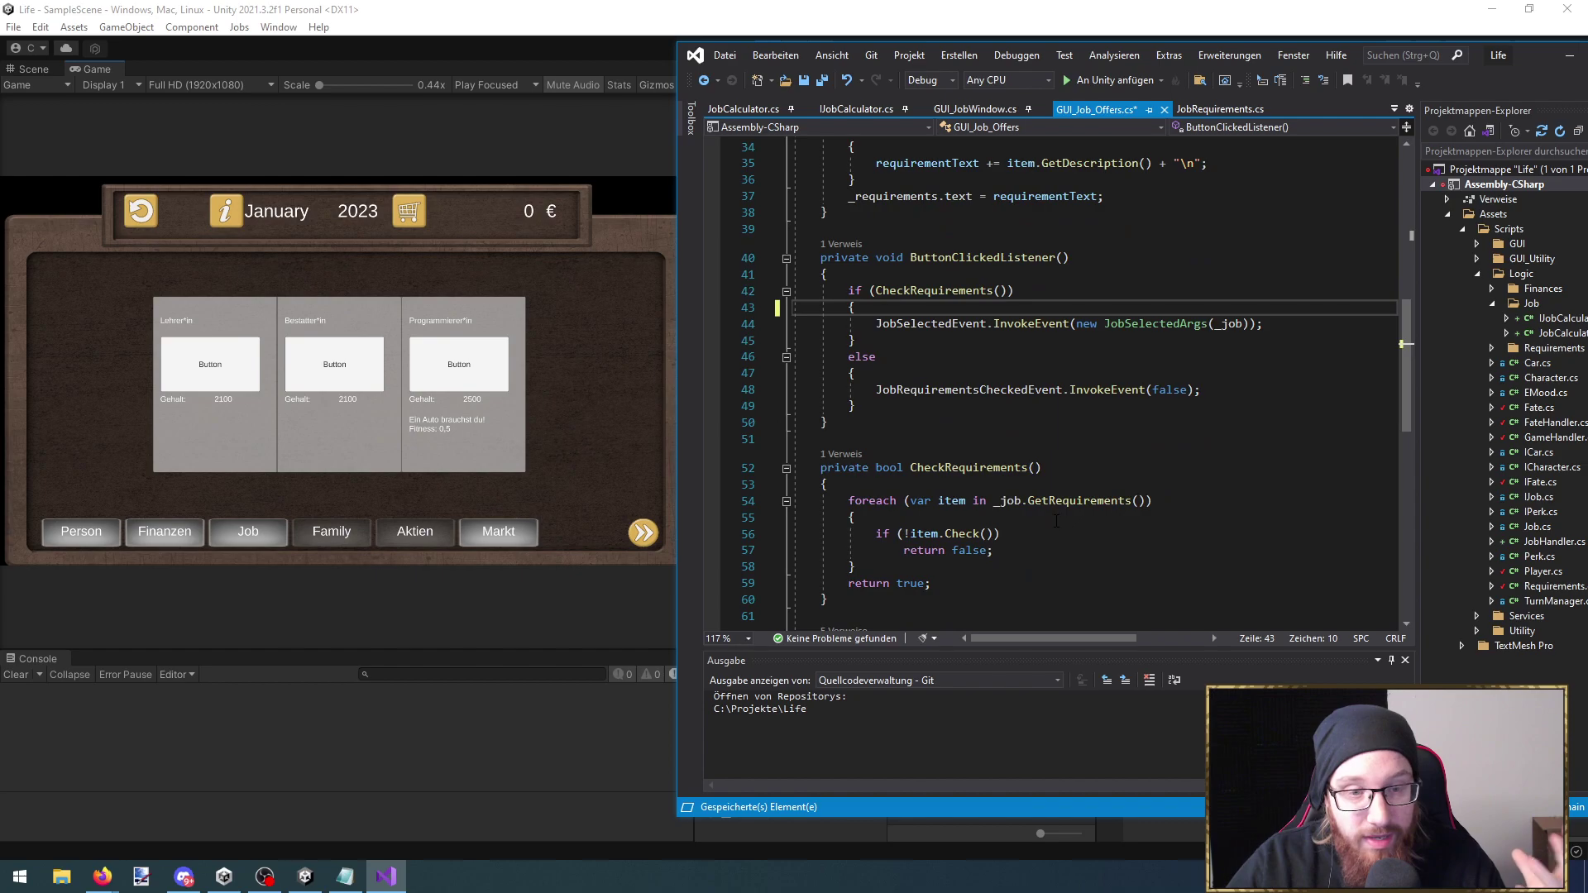
{"action": "scroll", "coordinate": [1061, 522], "scroll_direction": "up", "scroll_amount": 9}
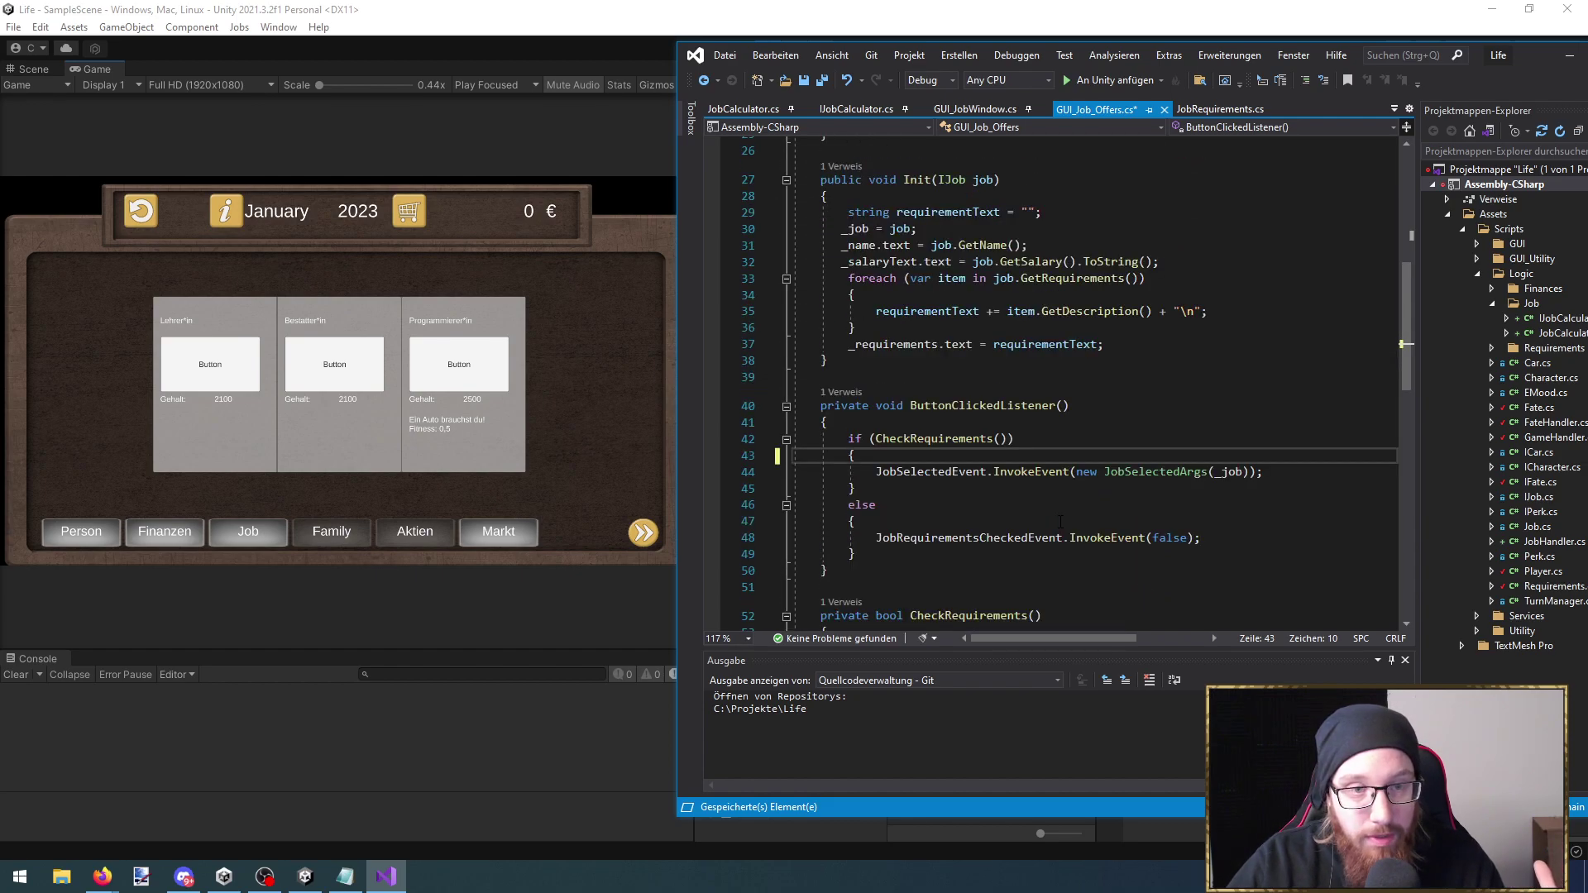
{"action": "scroll", "coordinate": [1060, 522], "scroll_direction": "down", "scroll_amount": 9}
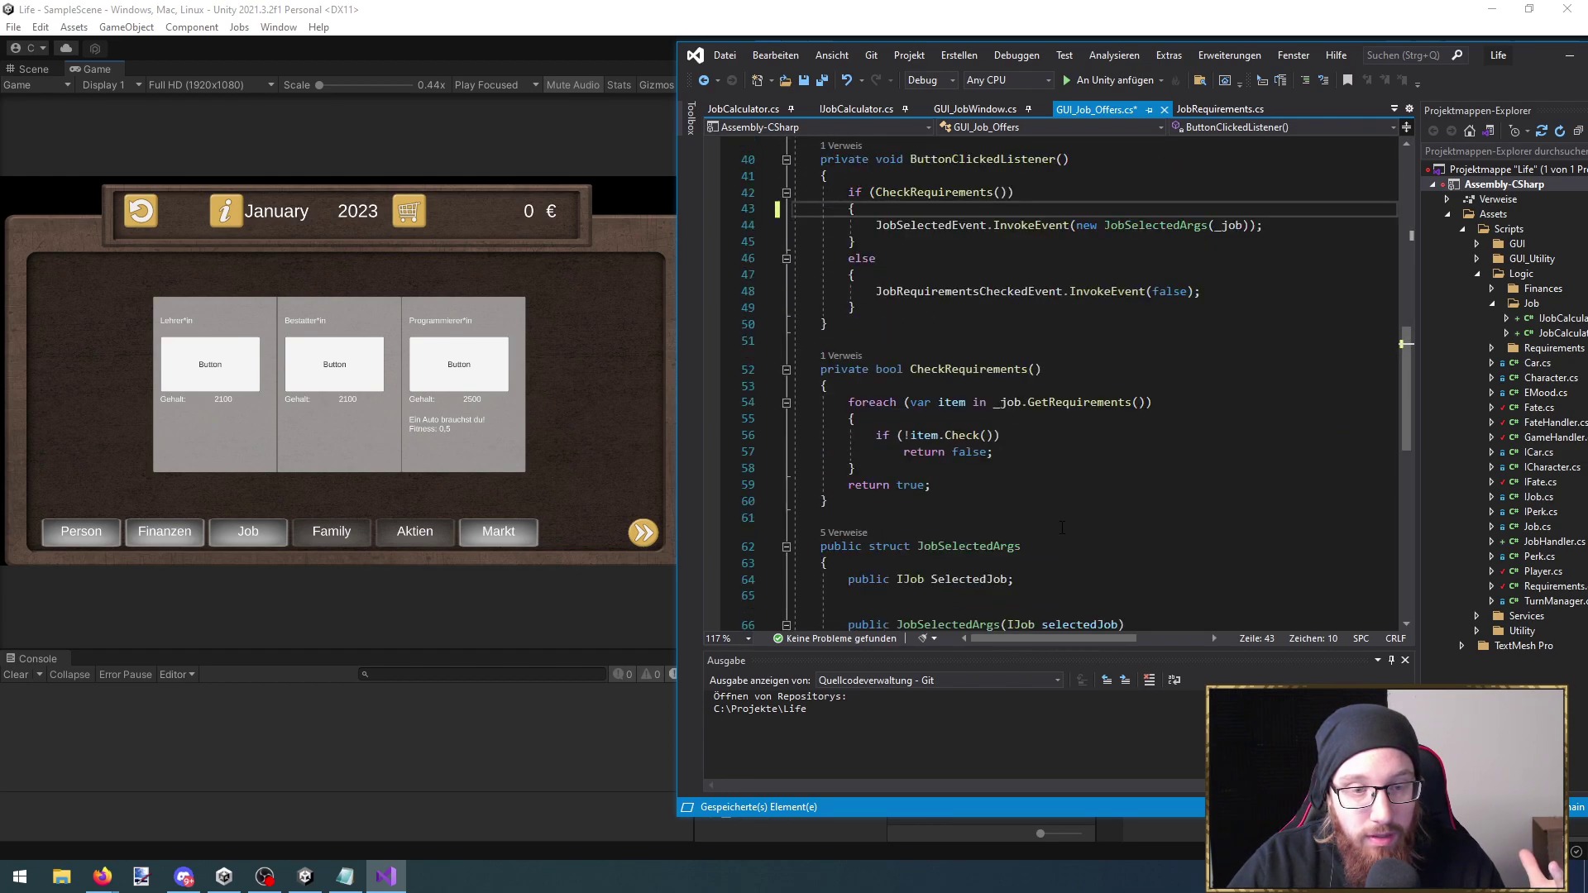
{"action": "scroll", "coordinate": [1069, 514], "scroll_direction": "up", "scroll_amount": 3}
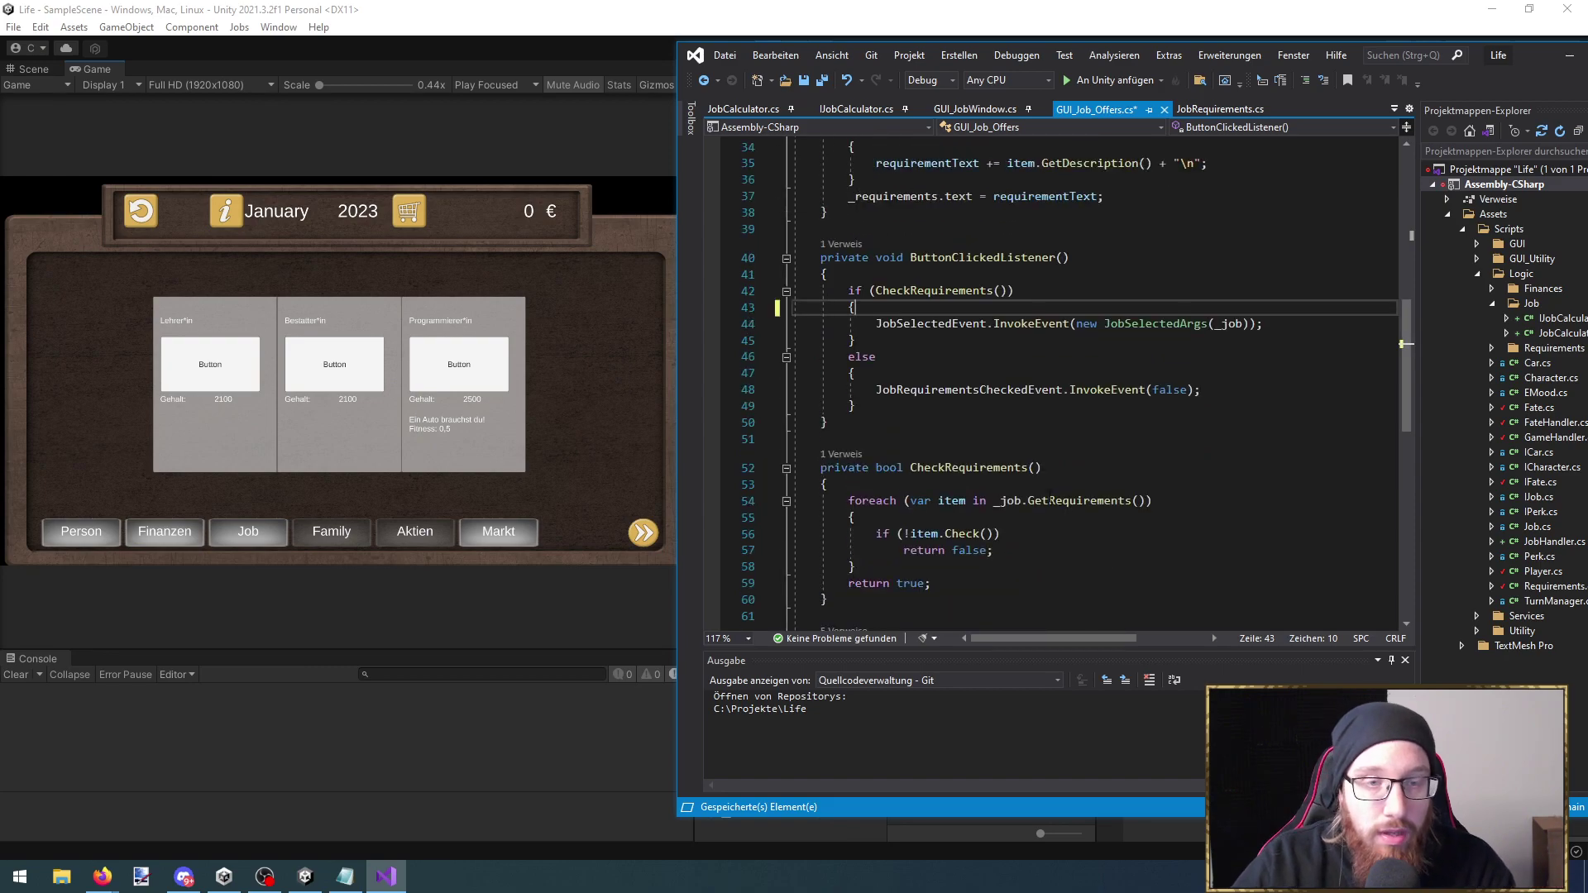
{"action": "key", "text": "ctrl+s"}
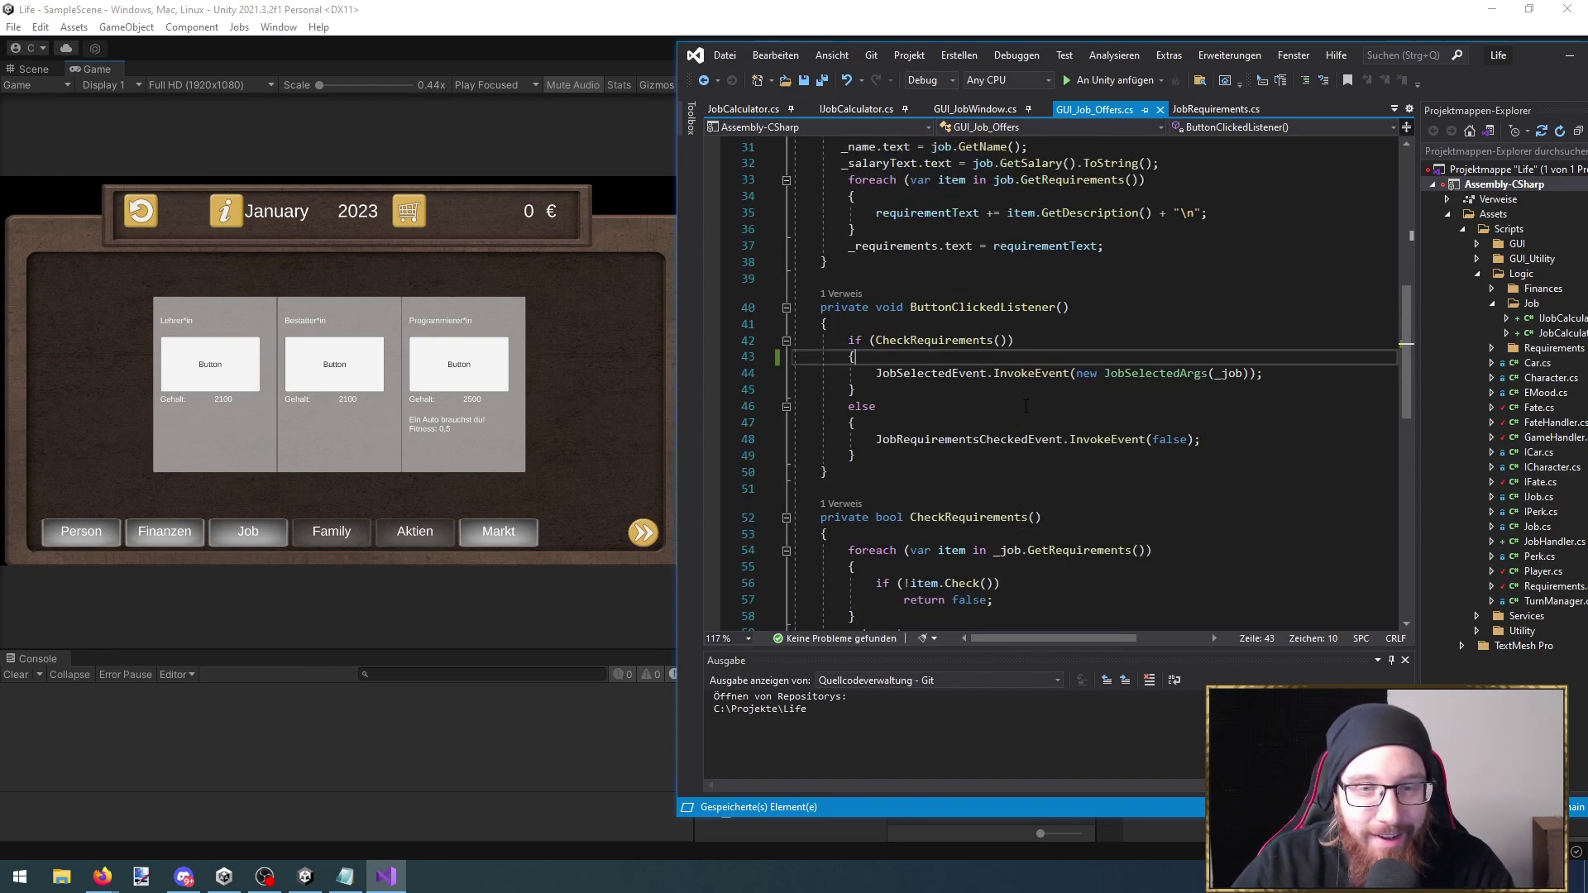
Examine the JobSelectedArgs struct and its IJob parameter, then return to the JobSelectedEvent call in ButtonClickedListener
{"action": "left_click", "coordinate": [1168, 373], "text": "ctrl"}
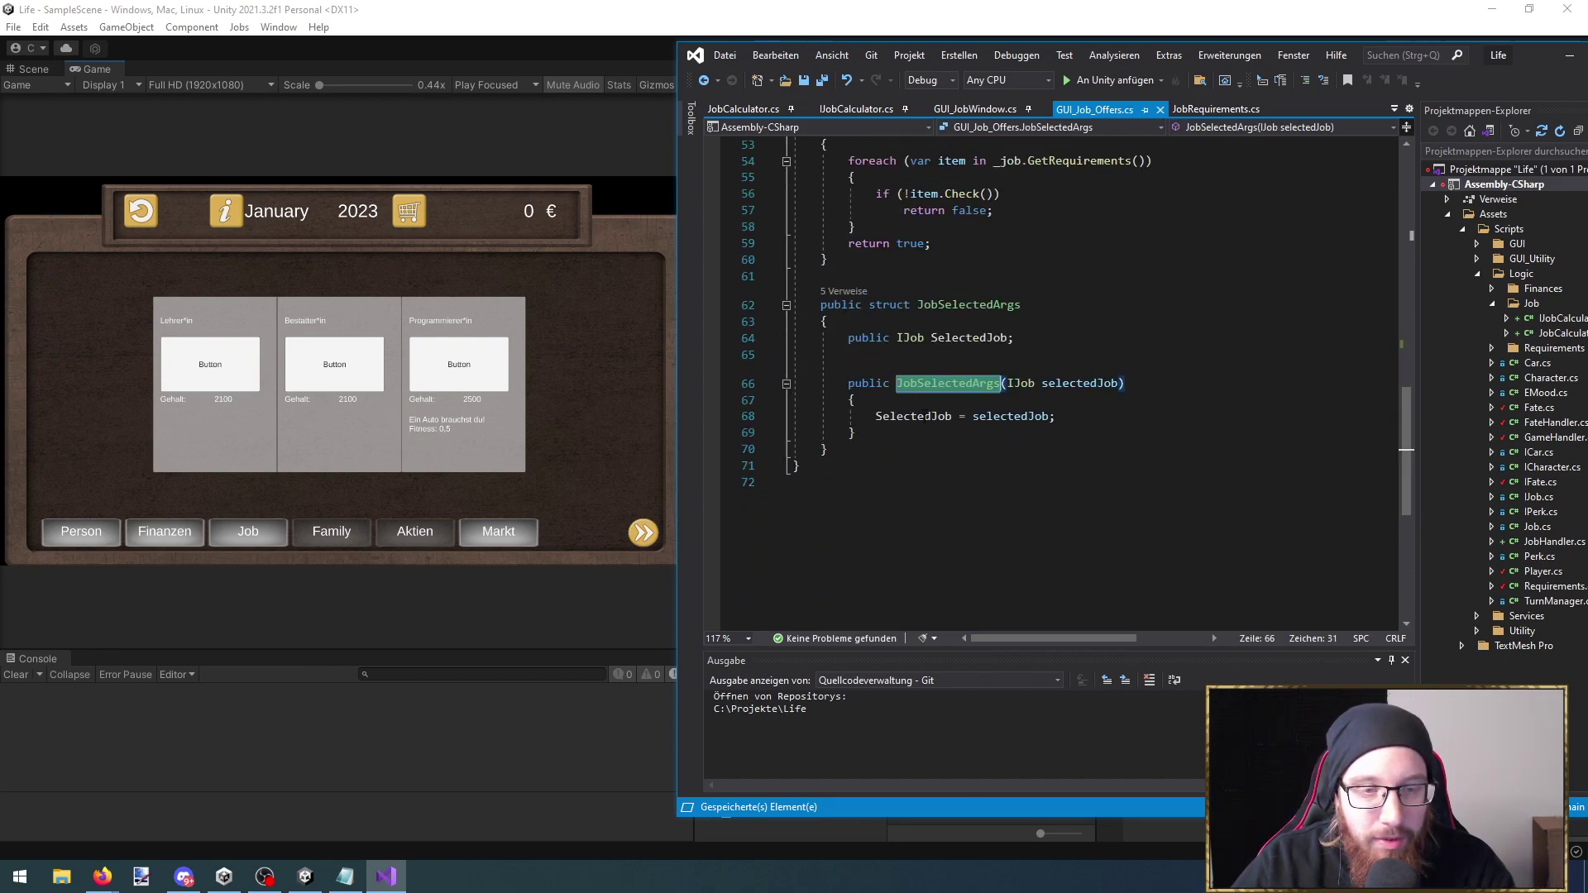
{"action": "key", "text": "ctrl+minus"}
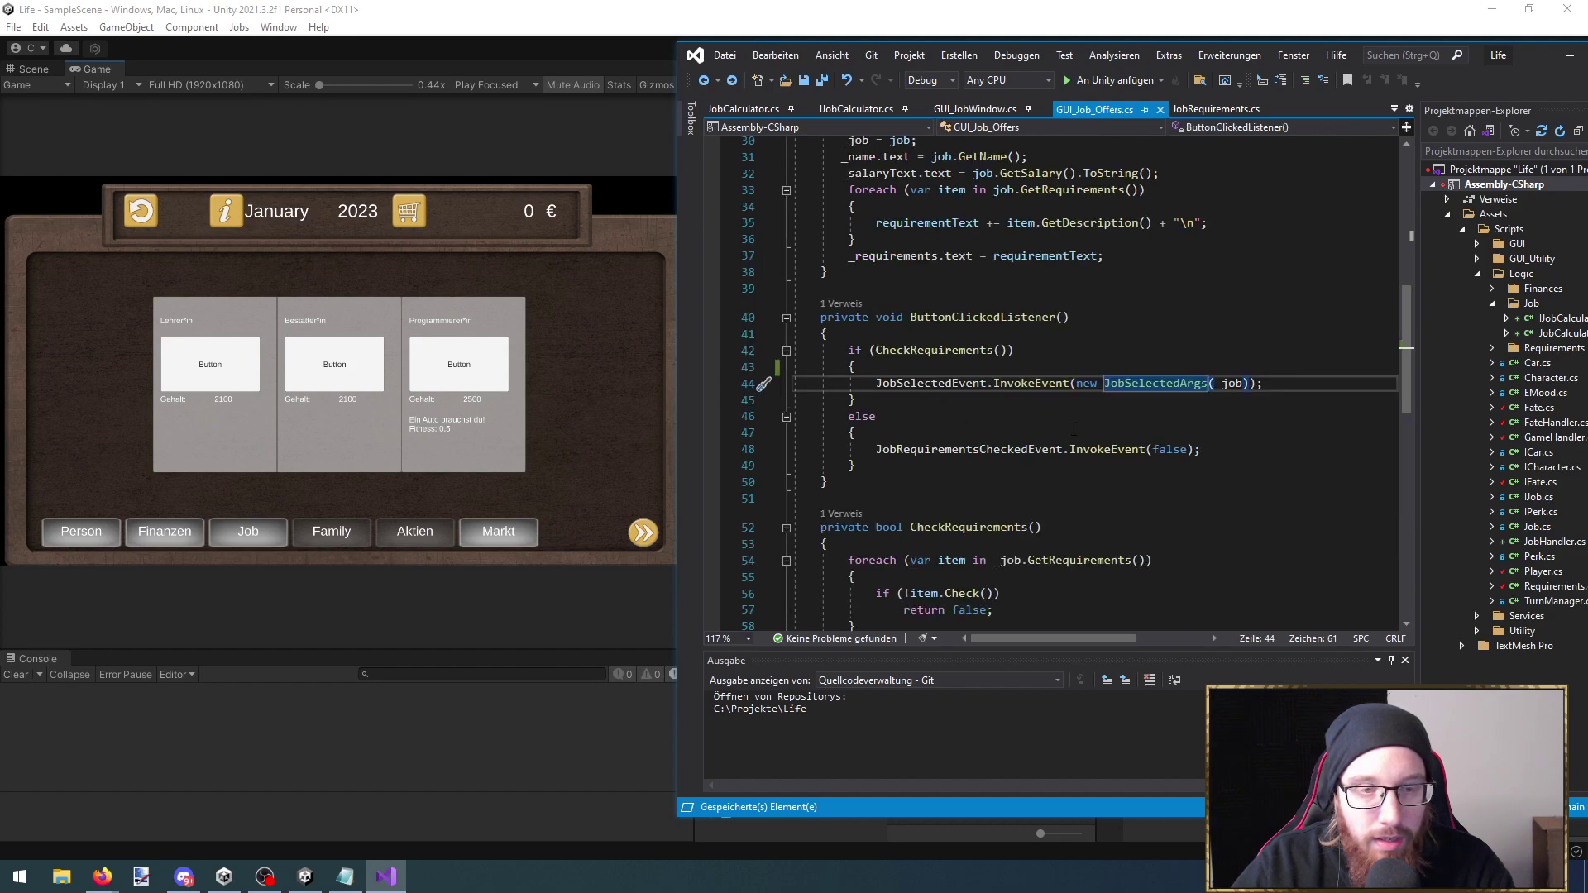
{"action": "left_click", "coordinate": [1150, 384], "text": "ctrl"}
{"action": "left_click", "coordinate": [1024, 387], "text": "ctrl"}
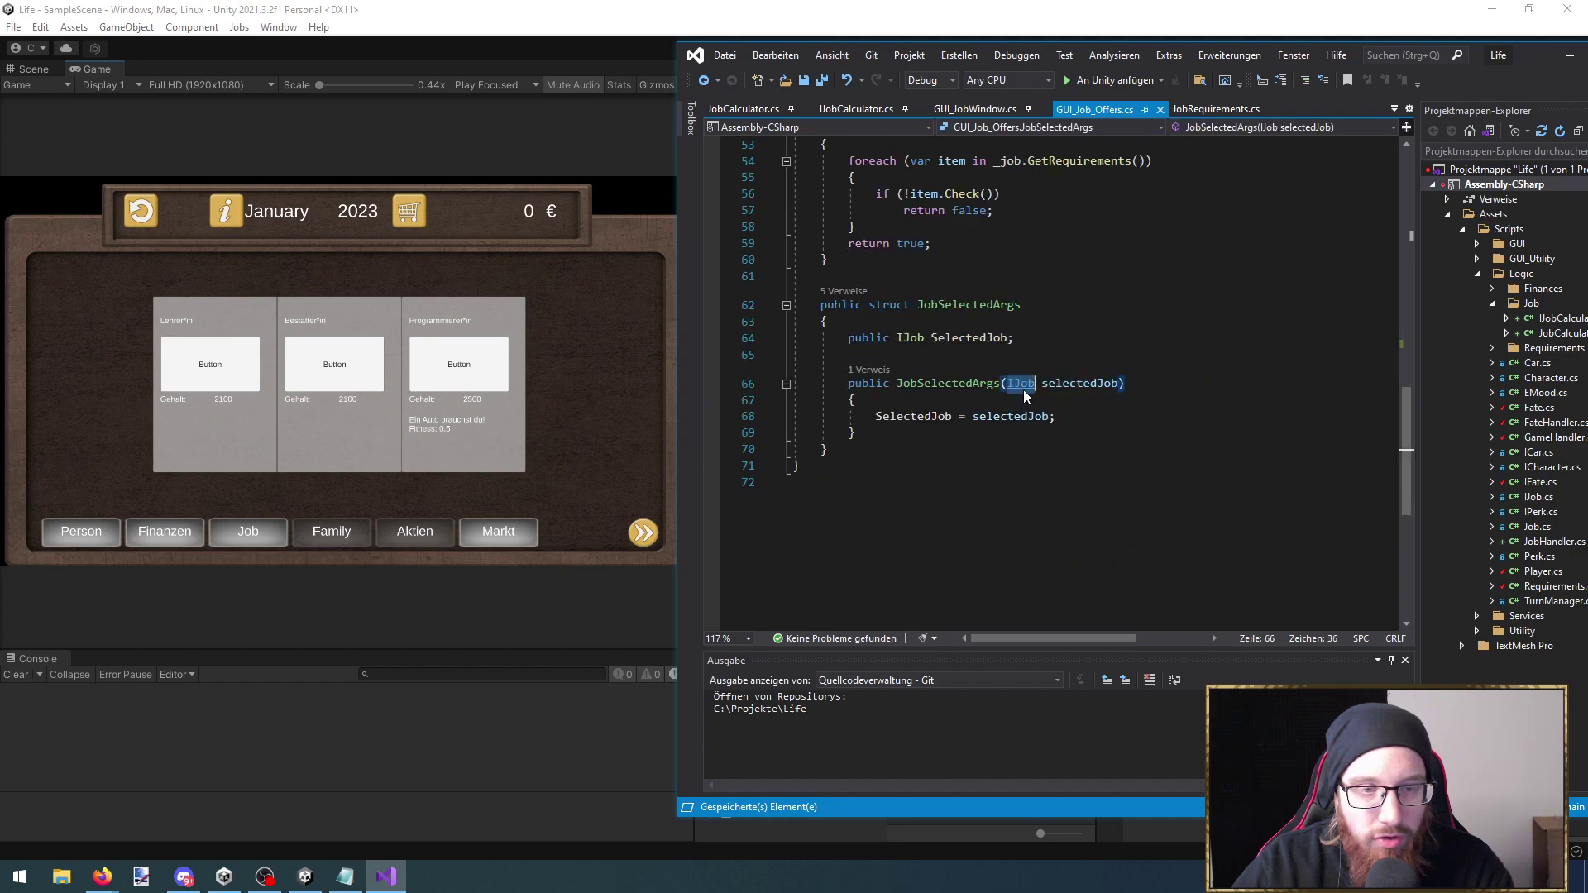
{"action": "key", "text": "ctrl+minus"}
{"action": "key", "text": "ctrl+minus"}
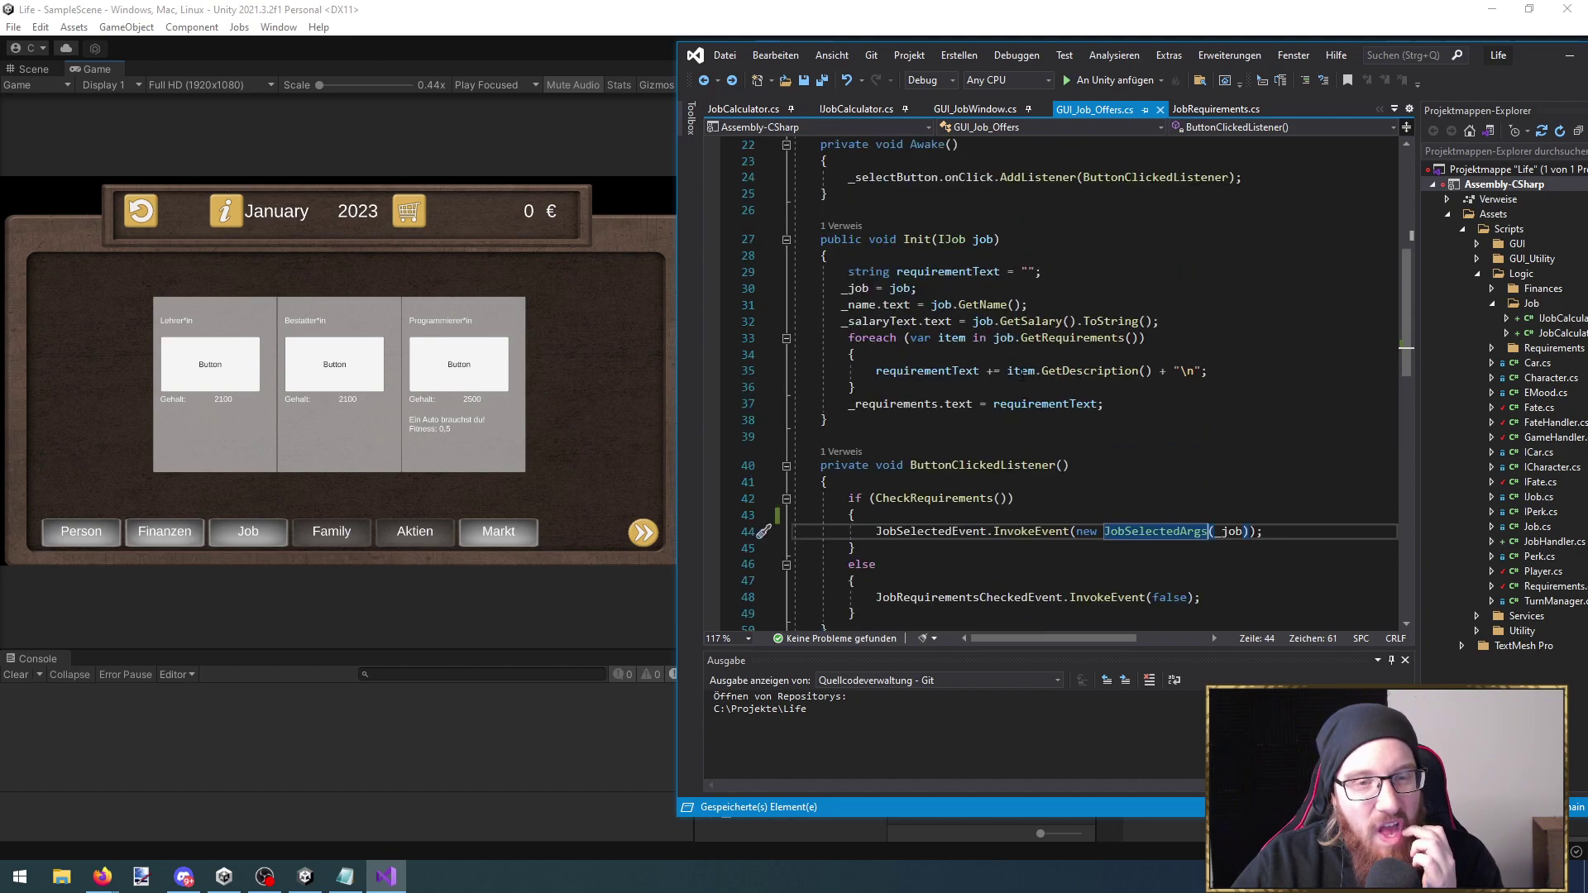
Trace GetRequirements through IJob to the Requirements class, and check the declaration of the _job field
{"action": "left_click", "coordinate": [1076, 340], "text": "ctrl"}
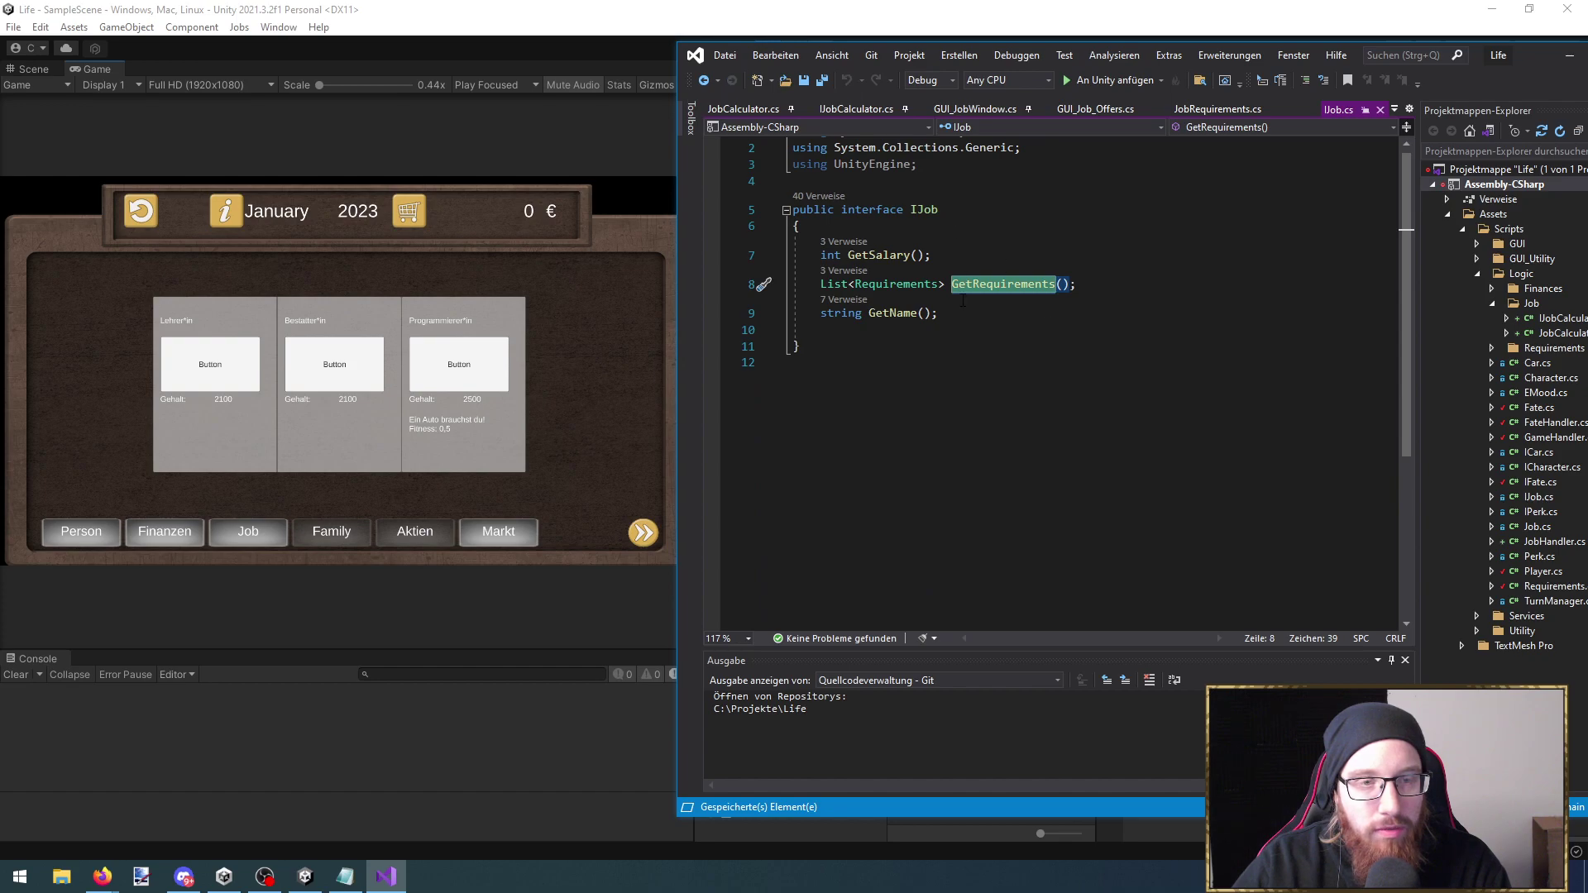
{"action": "left_click", "coordinate": [897, 284], "text": "ctrl"}
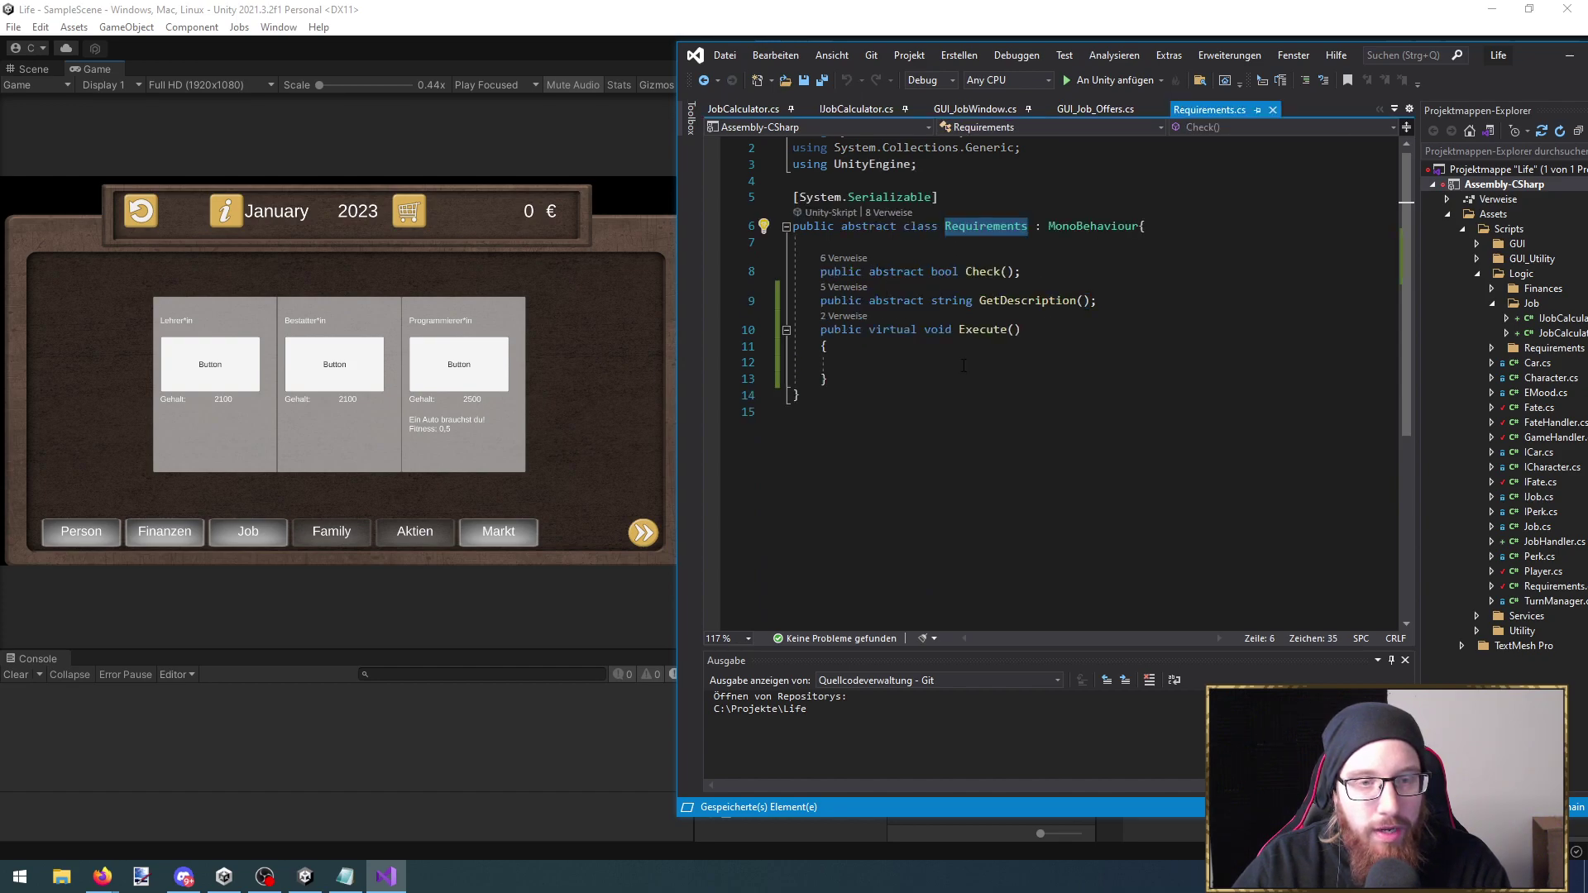
{"action": "key", "text": "ctrl+minus"}
{"action": "key", "text": "ctrl+minus"}
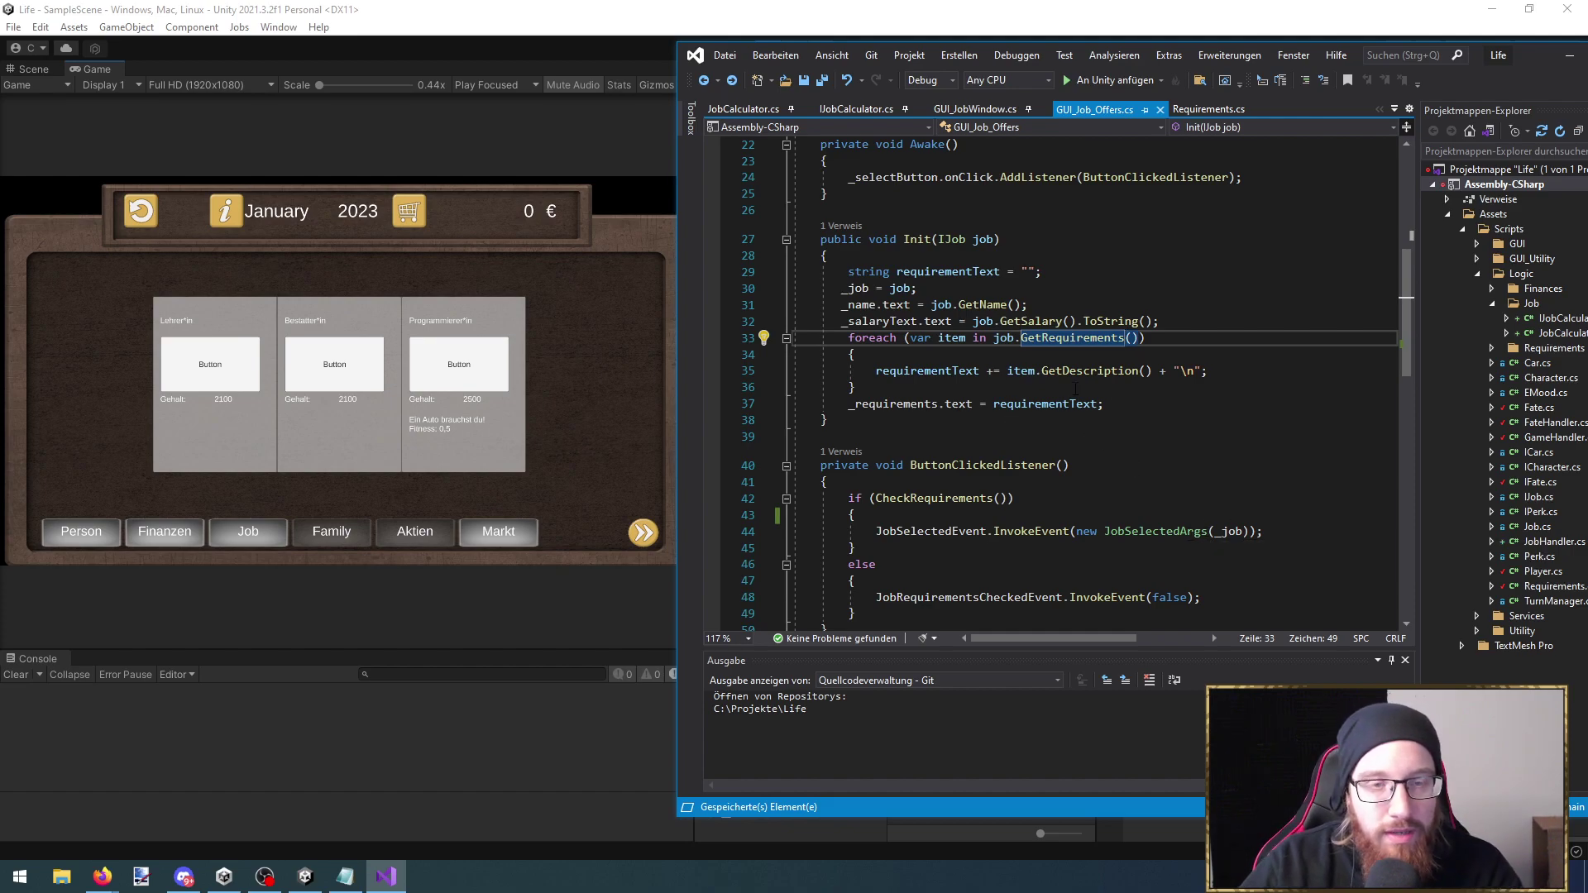
{"action": "left_click", "coordinate": [1232, 531], "text": "ctrl"}
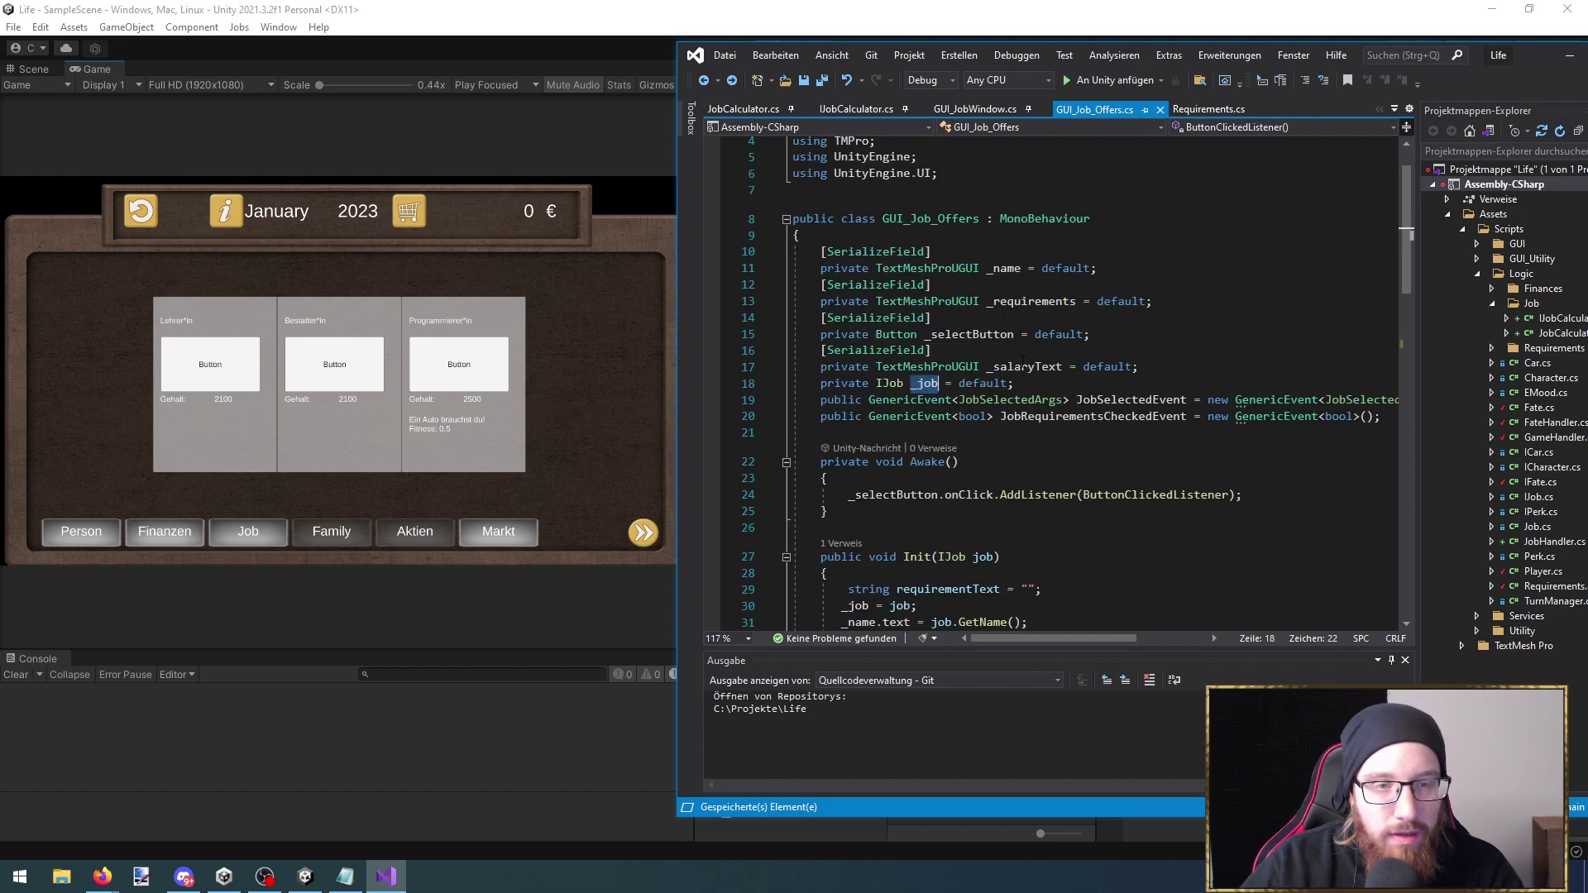
{"action": "left_click", "coordinate": [888, 383], "text": "ctrl"}
{"action": "key", "text": "ctrl+minus"}
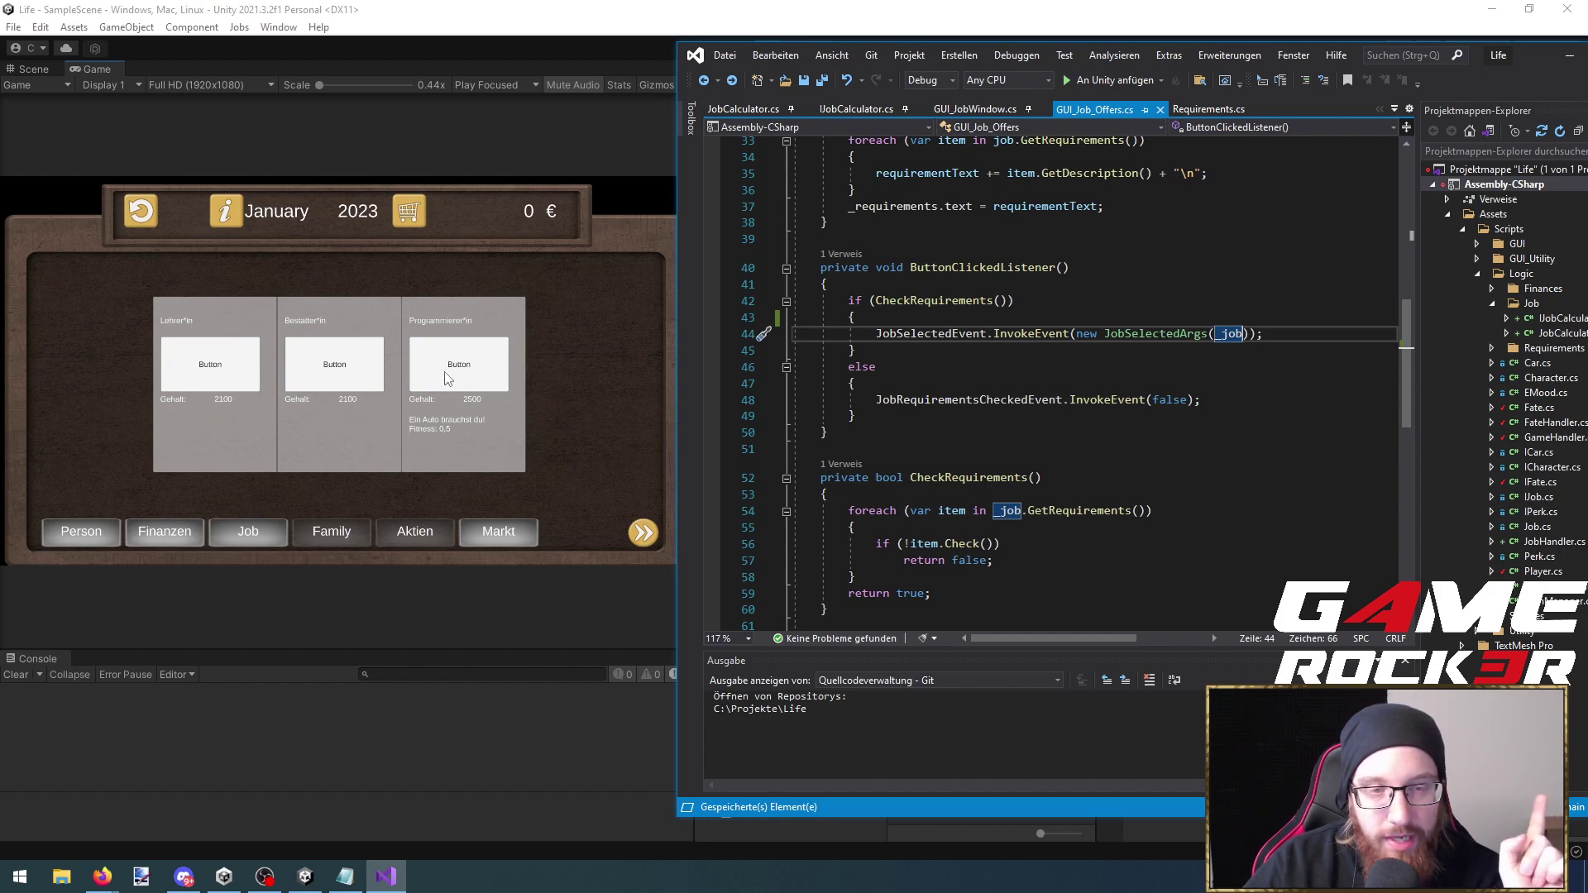
Follow the reference of the job offer's Init method to GUI_JobWindow.cs and examine the offer event listeners there
{"action": "left_click", "coordinate": [1067, 411]}
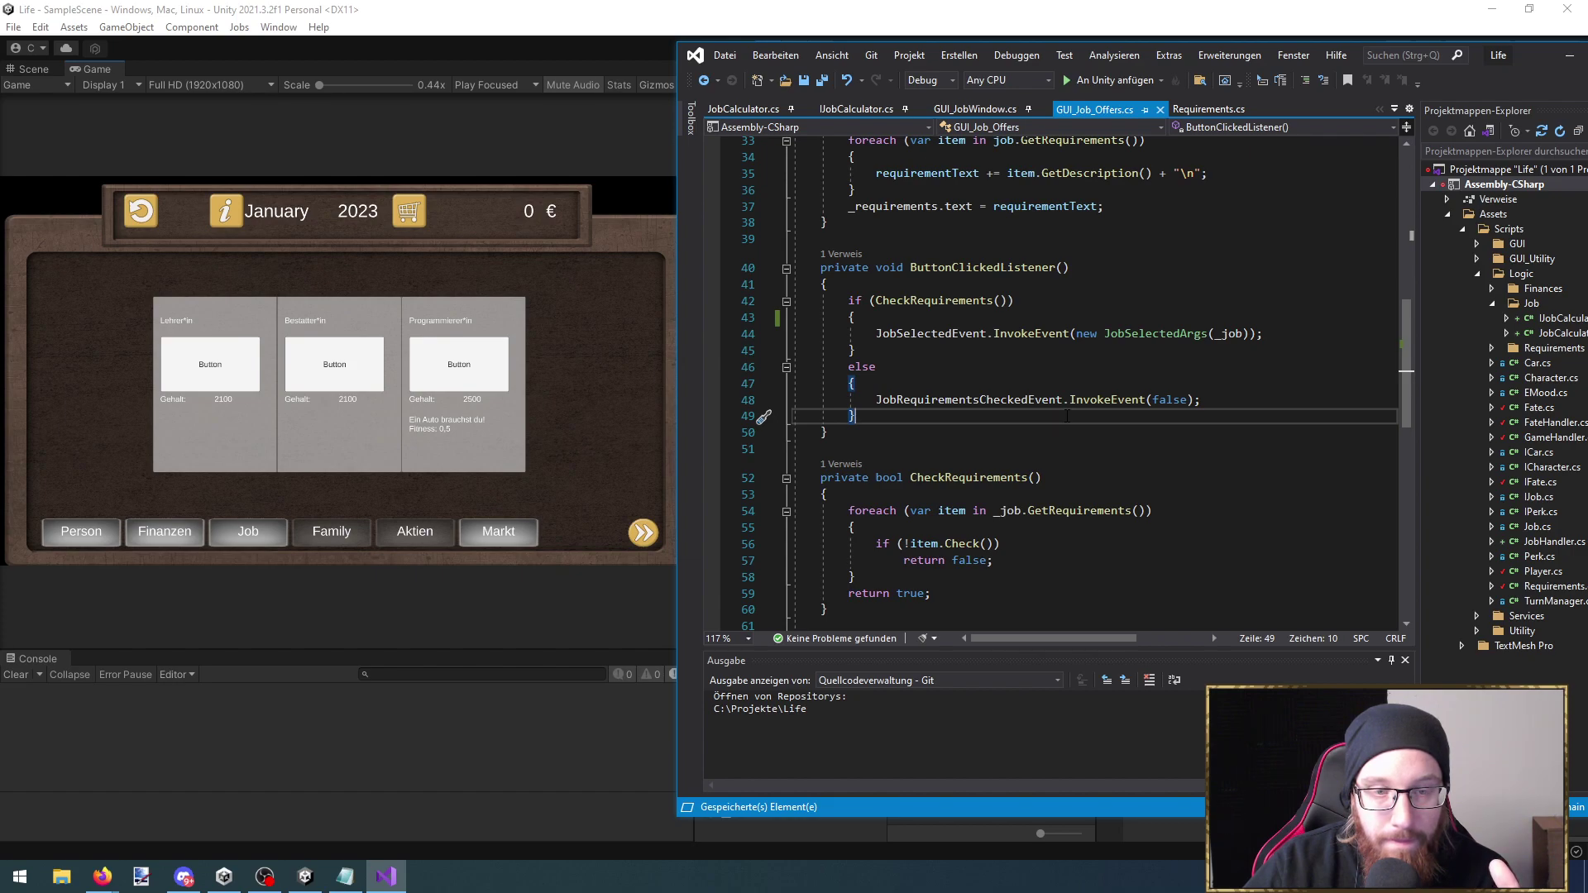
{"action": "scroll", "coordinate": [1067, 416], "scroll_direction": "up", "scroll_amount": 3}
{"action": "scroll", "coordinate": [842, 376], "scroll_direction": "up", "scroll_amount": 4}
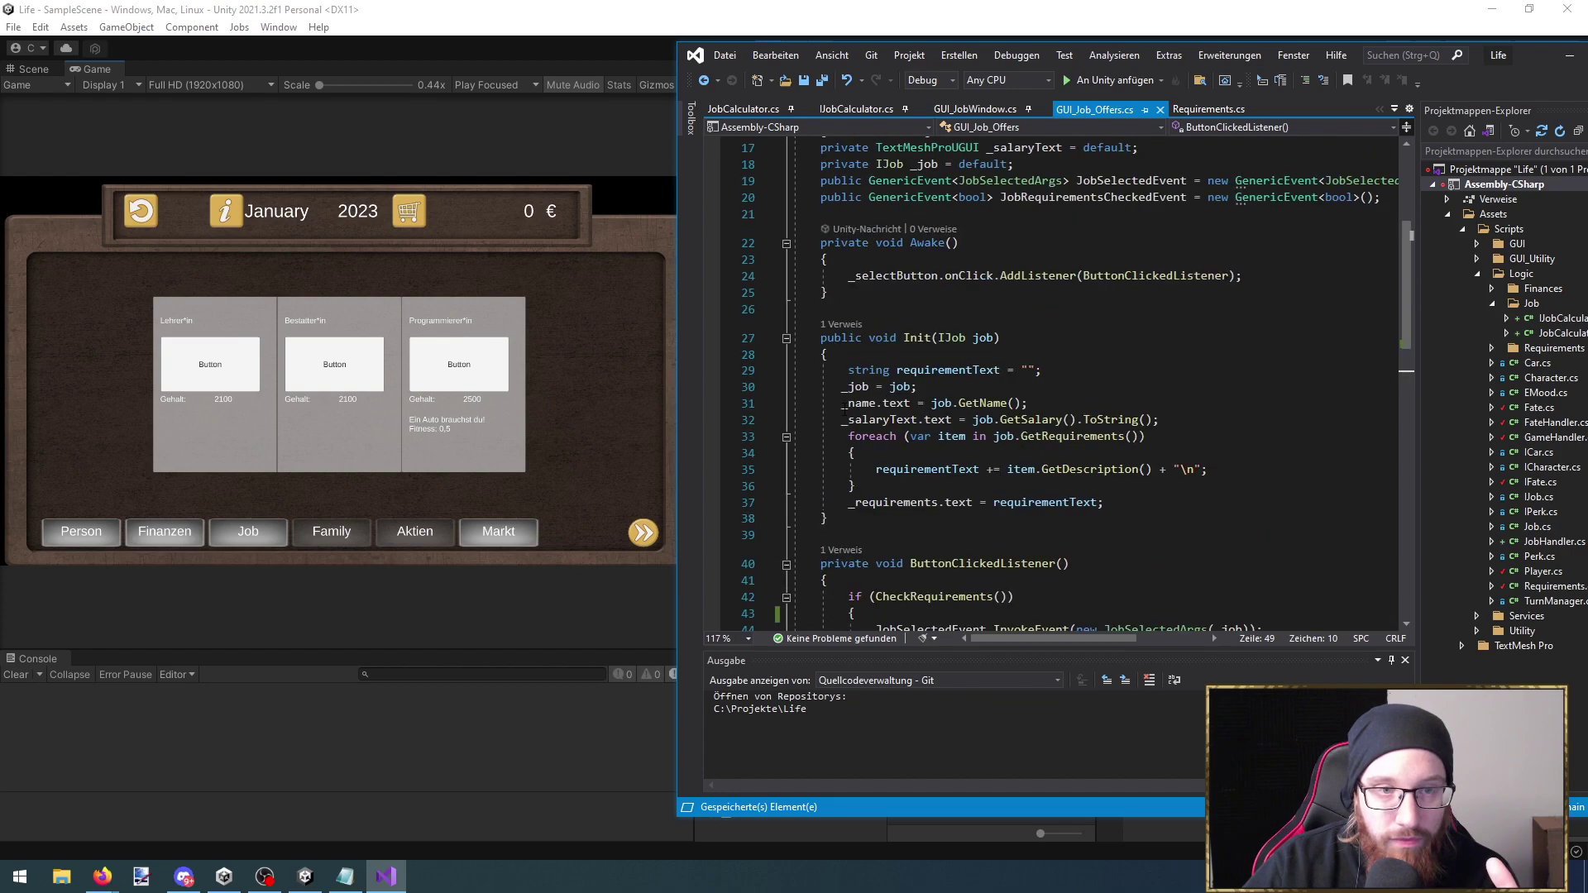
{"action": "left_click", "coordinate": [842, 374]}
{"action": "left_click", "coordinate": [902, 328]}
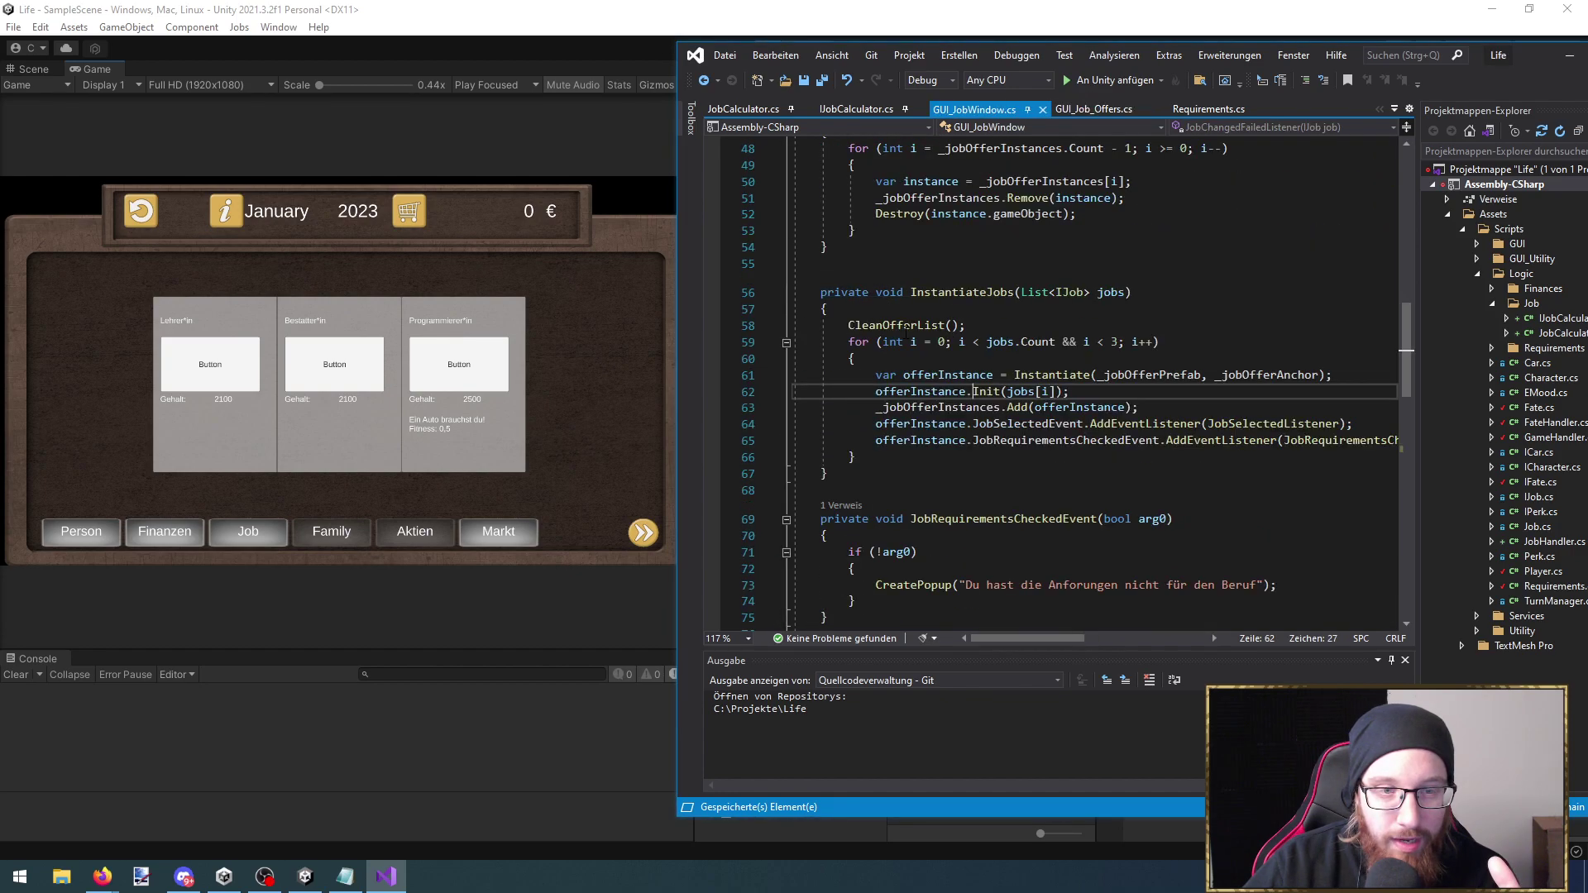
{"action": "scroll", "coordinate": [1040, 422], "scroll_direction": "down", "scroll_amount": 2}
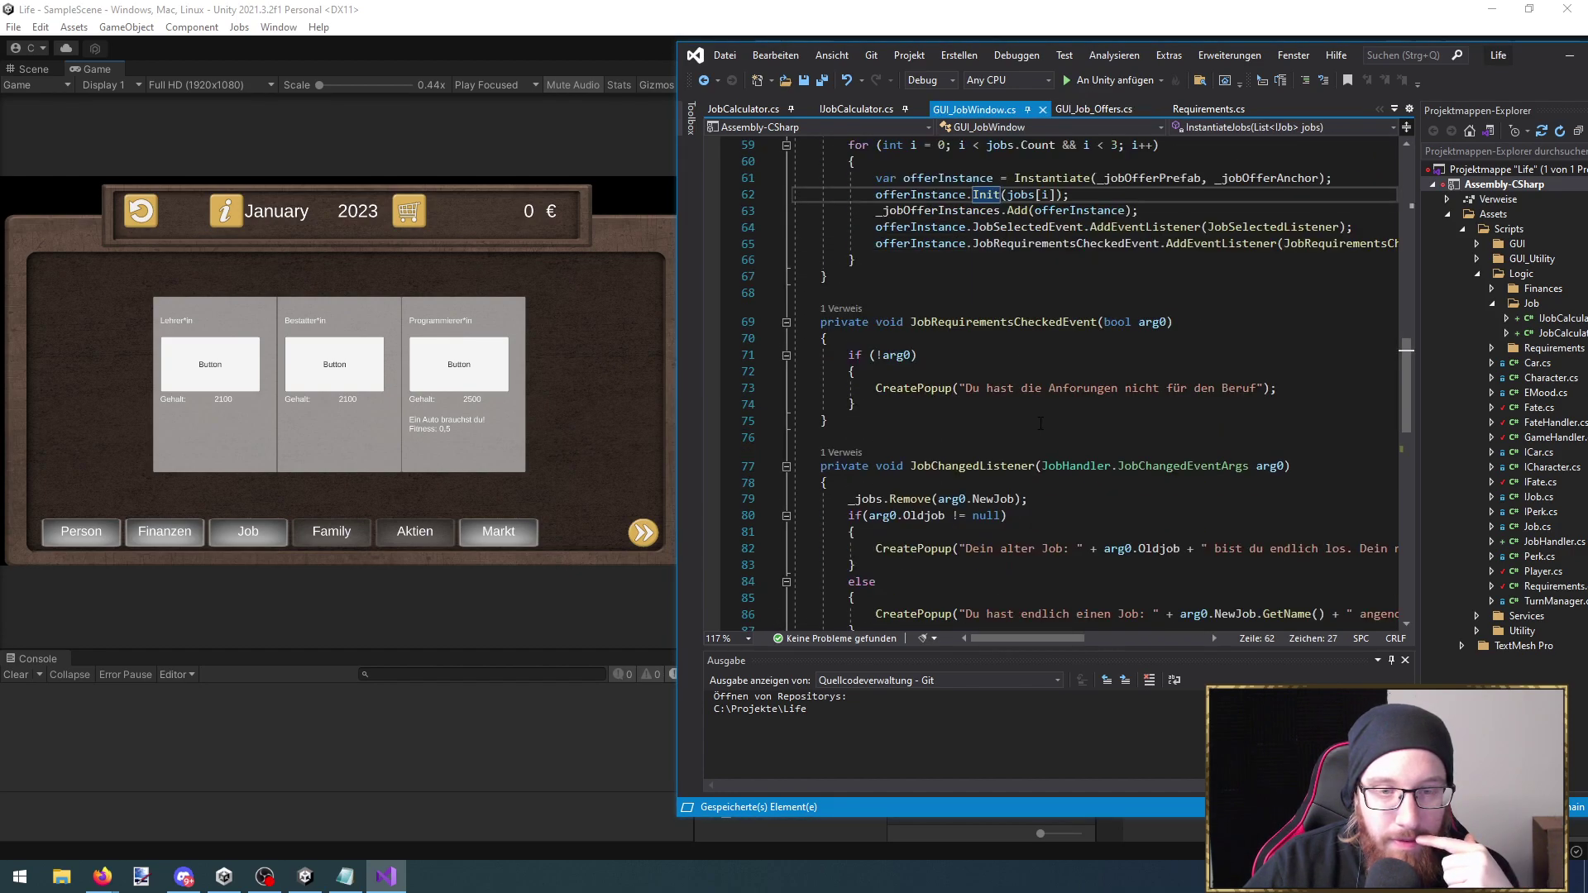
{"action": "scroll", "coordinate": [1046, 422], "scroll_direction": "down", "scroll_amount": 2}
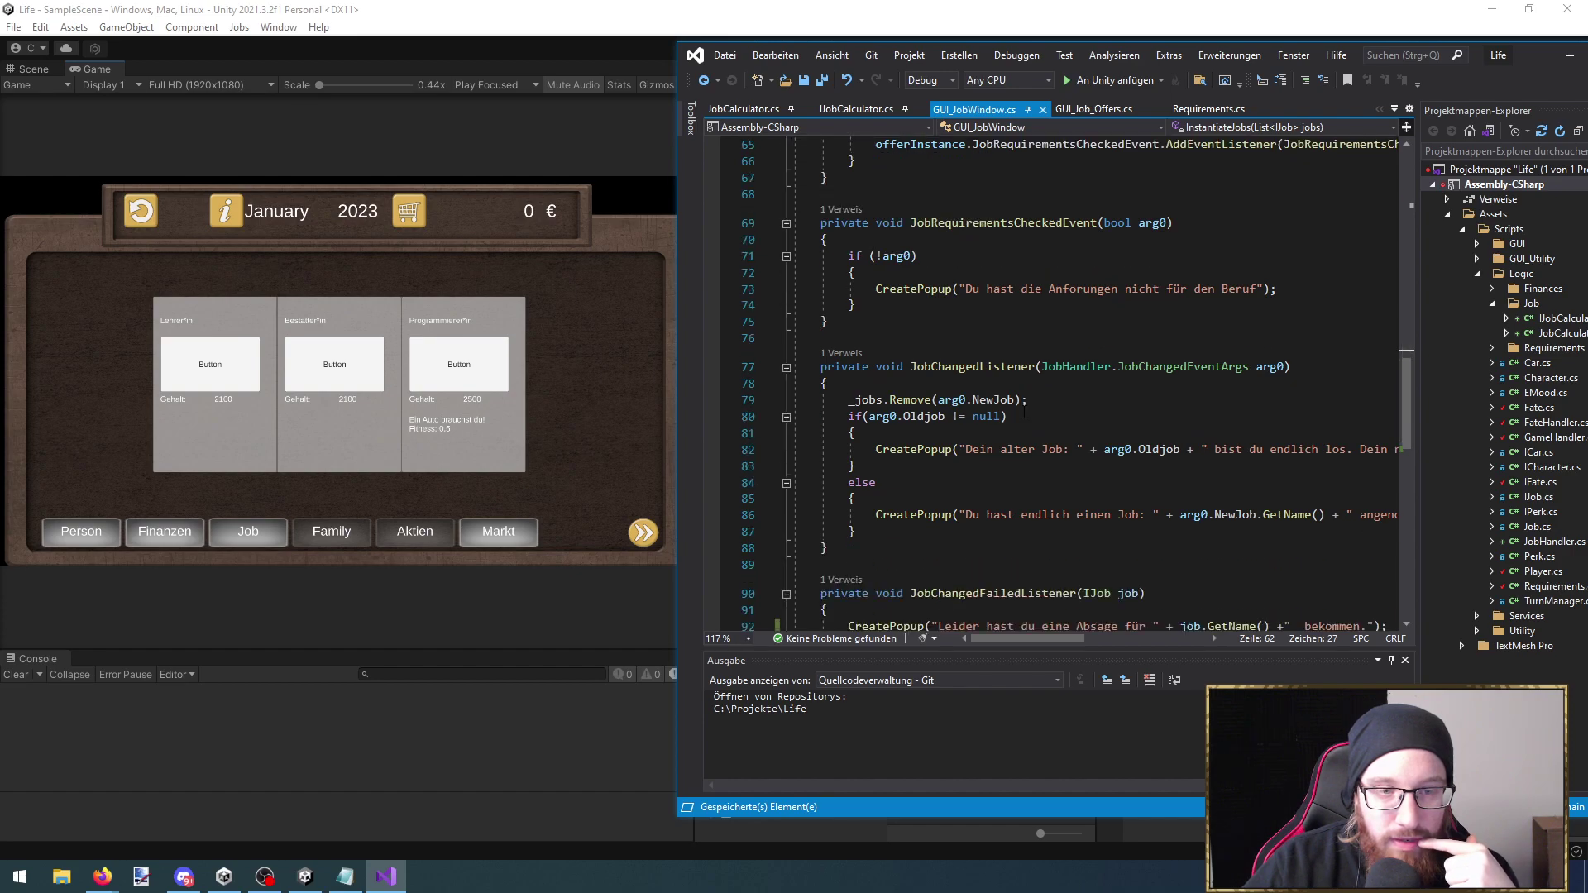
{"action": "left_click", "coordinate": [1005, 366]}
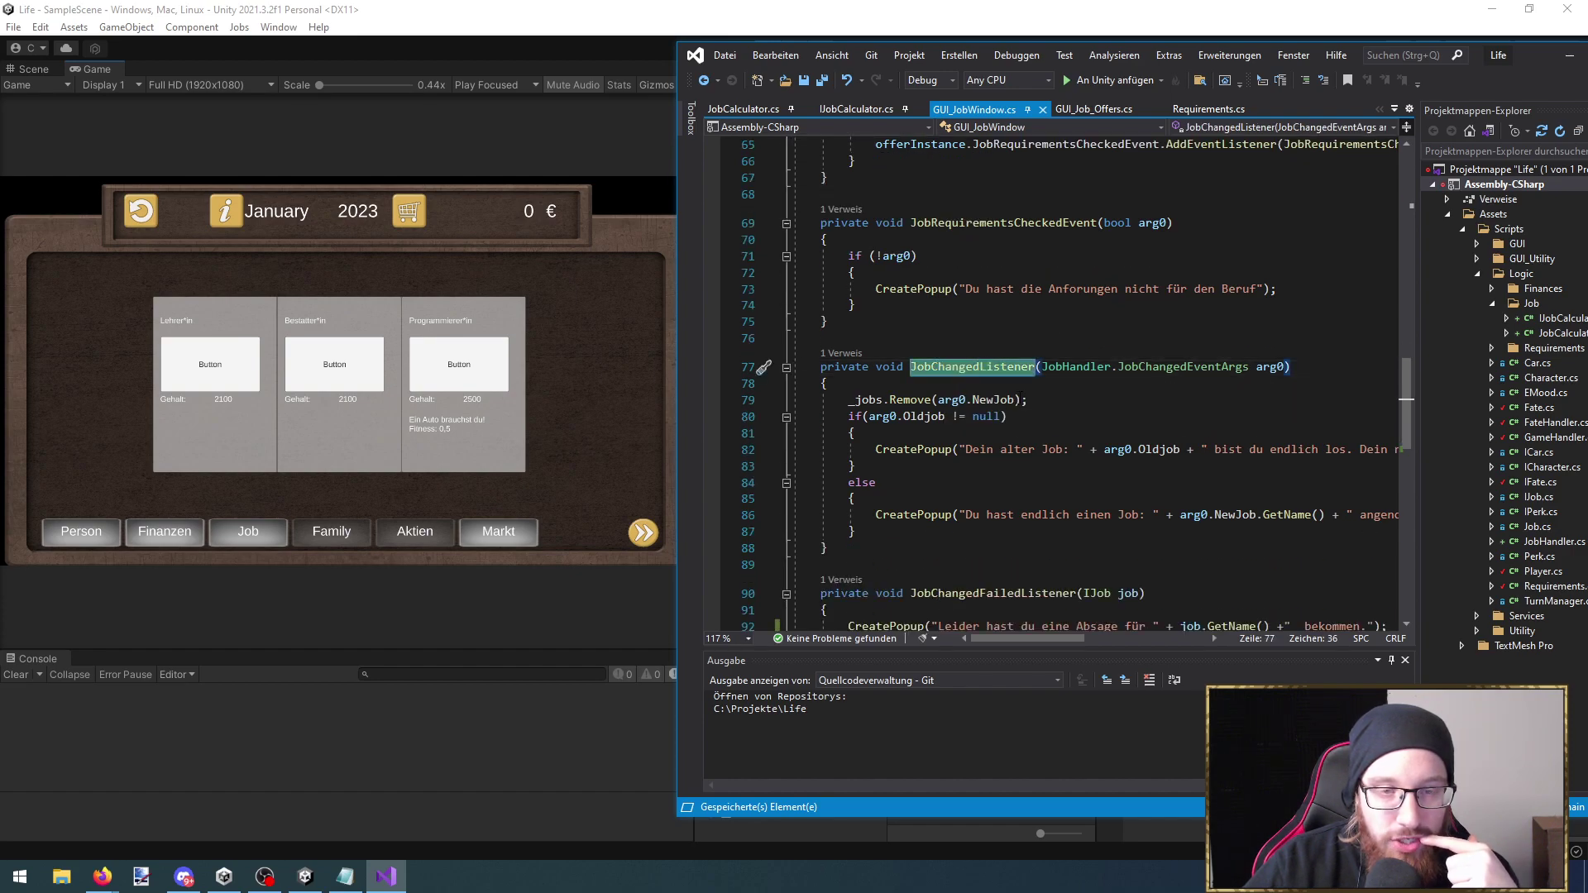
{"action": "left_click", "coordinate": [1064, 405]}
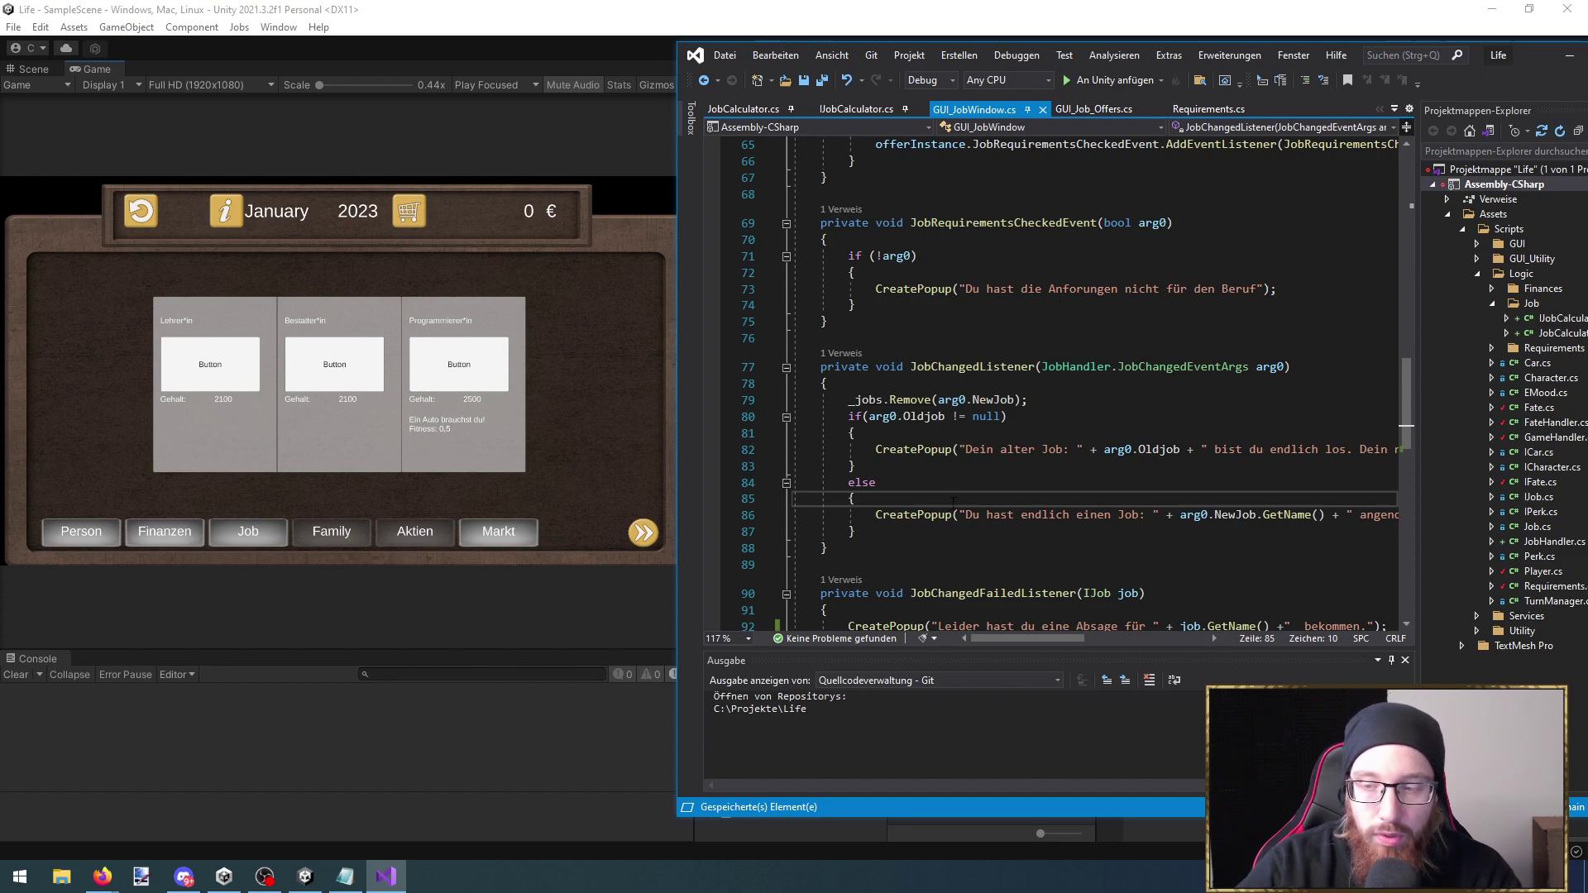
{"action": "key", "text": "Return"}
{"action": "type", "text": "arg0."}
{"action": "key", "text": "BackSpace"}
{"action": "key", "text": "BackSpace"}
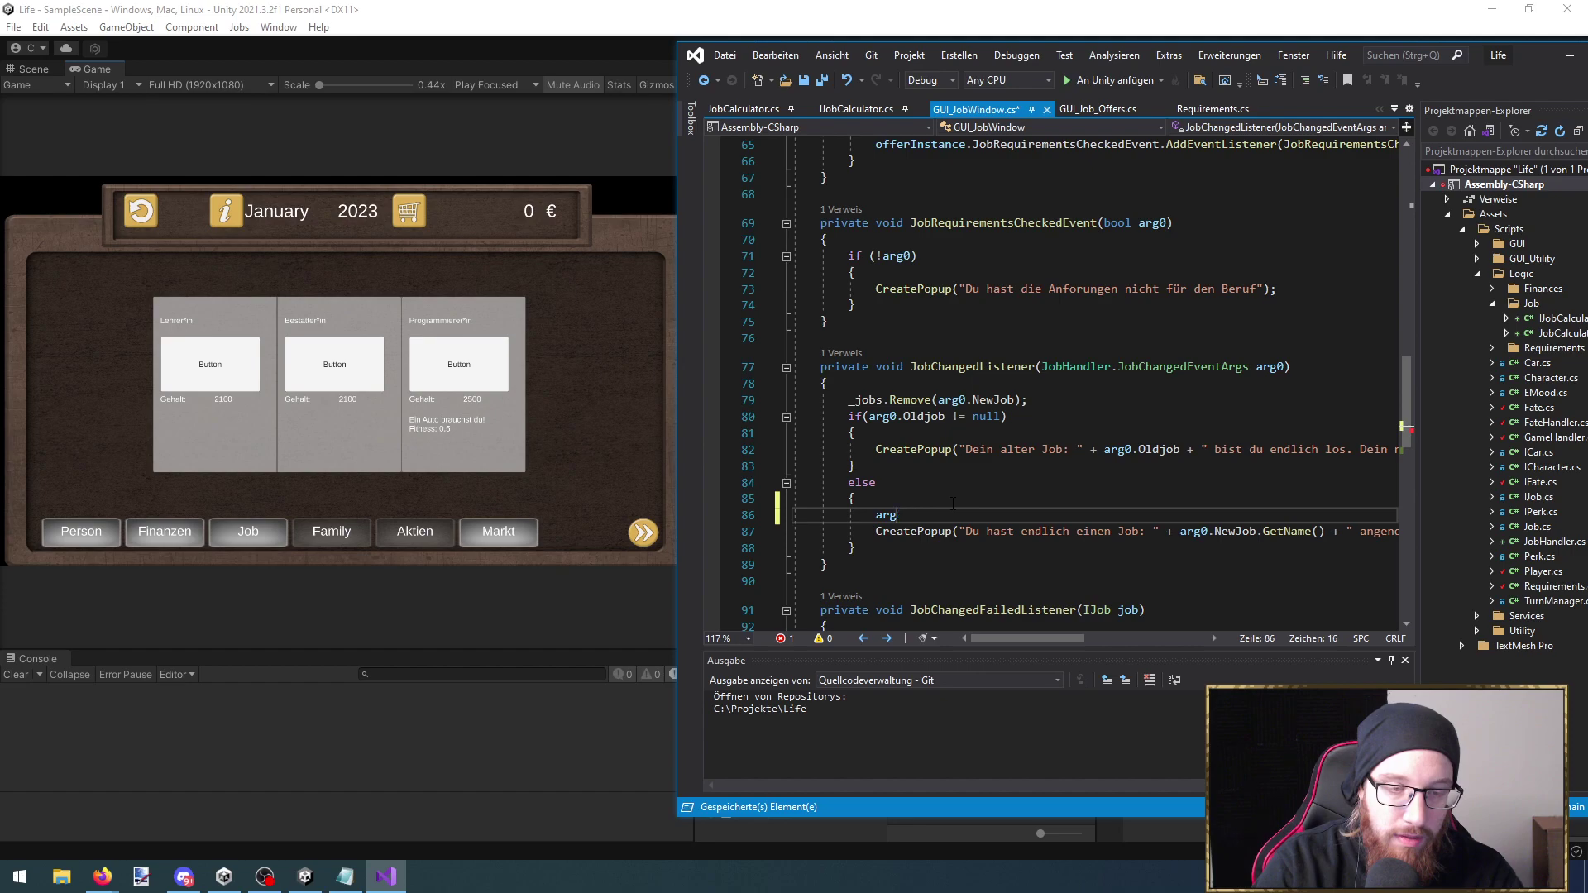
{"action": "key", "text": "BackSpace"}
{"action": "key", "text": "BackSpace"}
{"action": "key", "text": "BackSpace"}
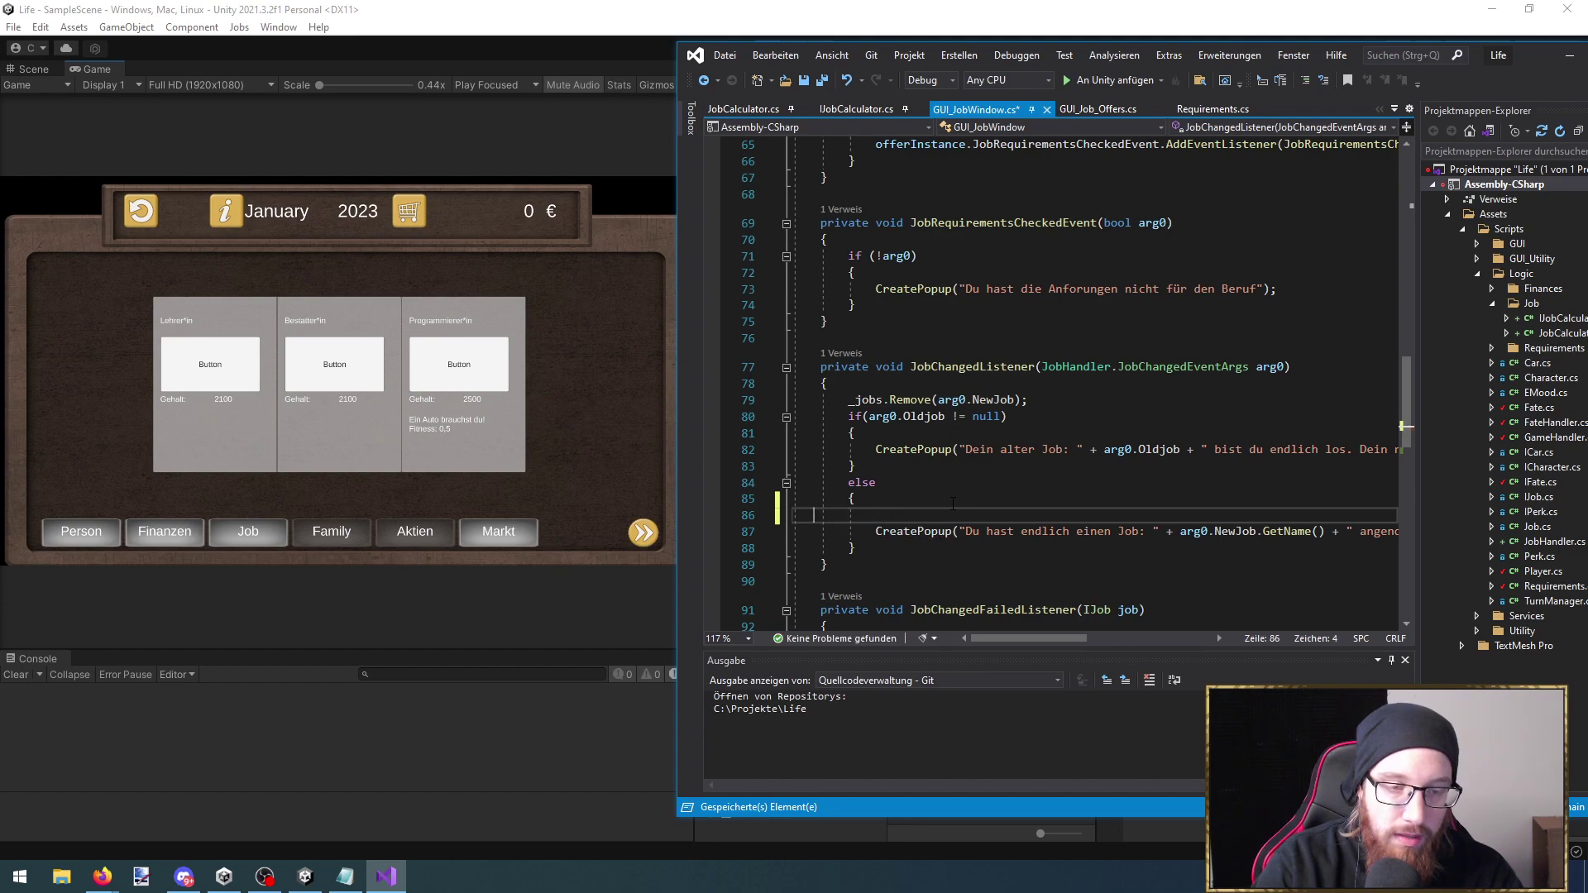
{"action": "key", "text": "BackSpace"}
{"action": "key", "text": "BackSpace"}
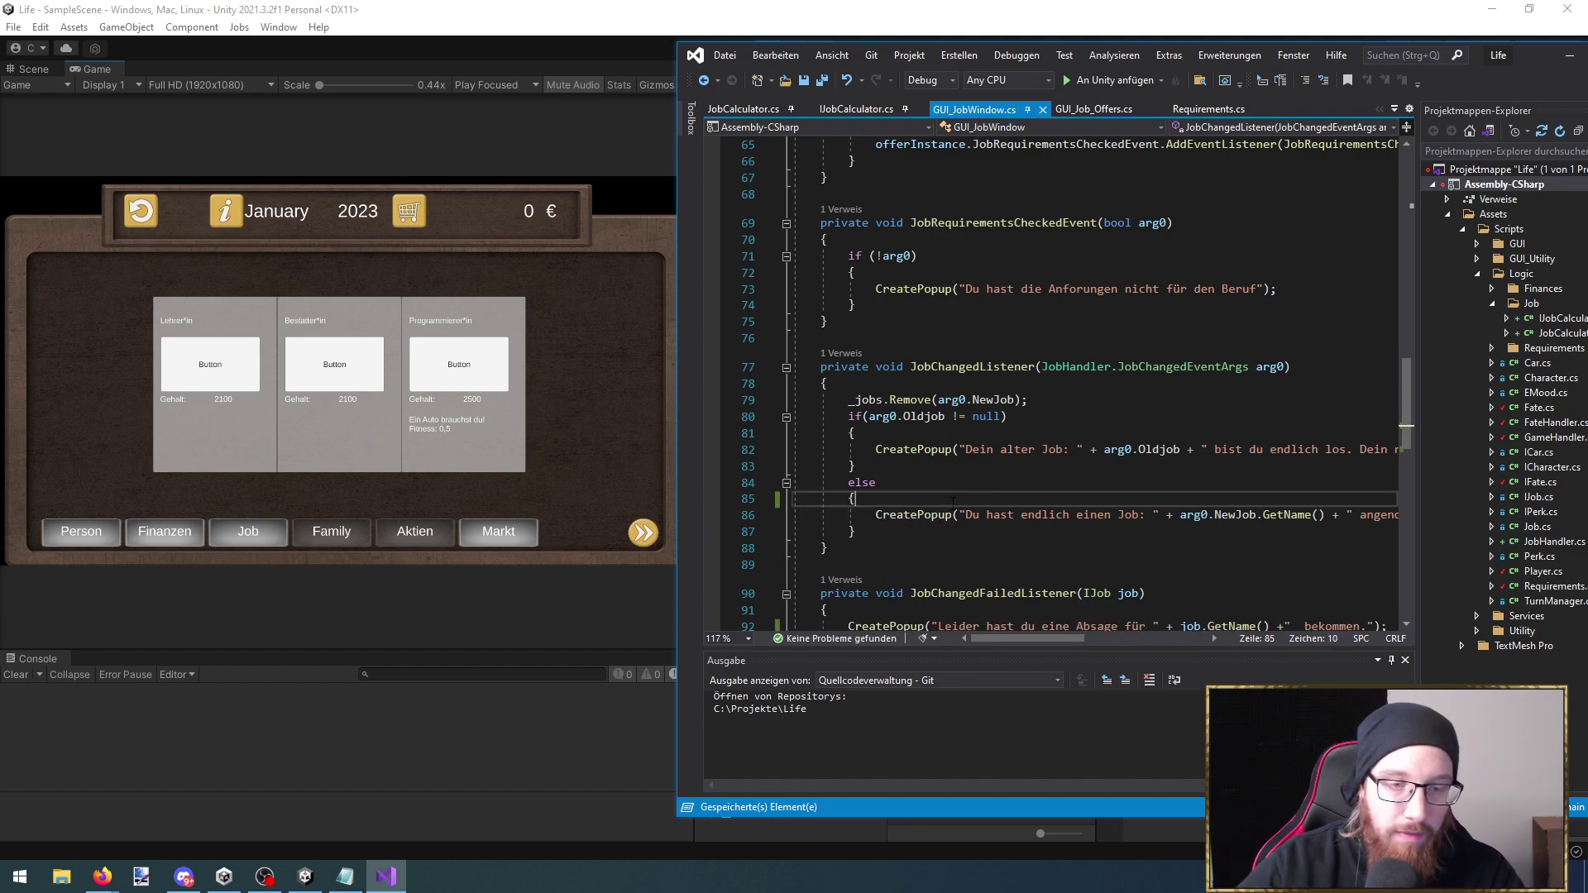
Find all references to JobChangedListener and go to its listener registration in the Start method of GUI_JobWindow.cs
{"action": "scroll", "coordinate": [1017, 384], "scroll_direction": "up", "scroll_amount": 3}
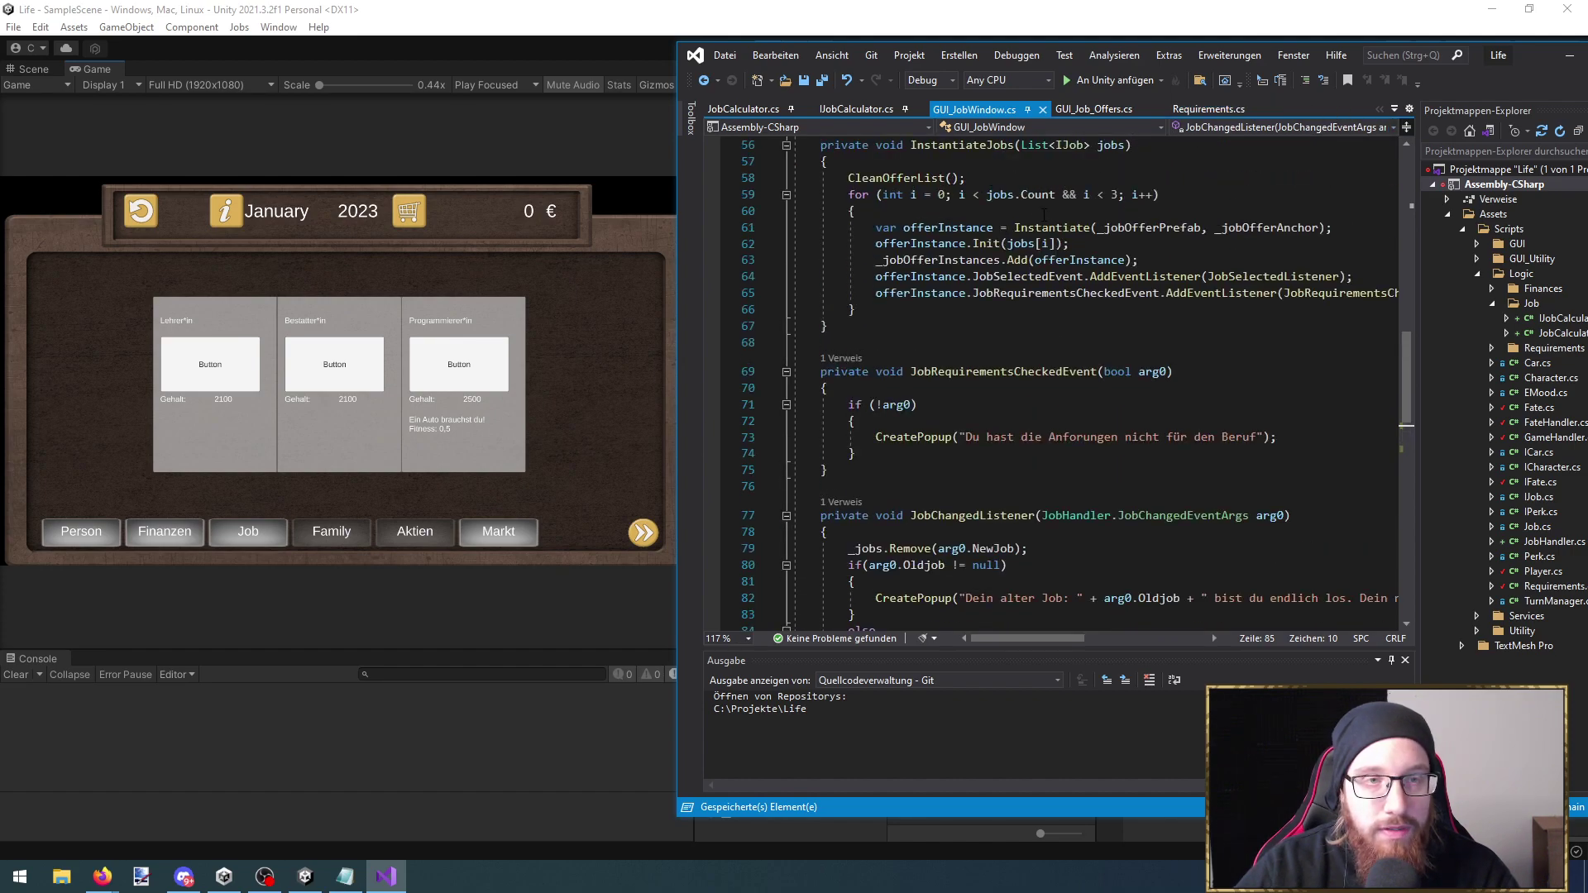
{"action": "scroll", "coordinate": [1006, 224], "scroll_direction": "up", "scroll_amount": 7}
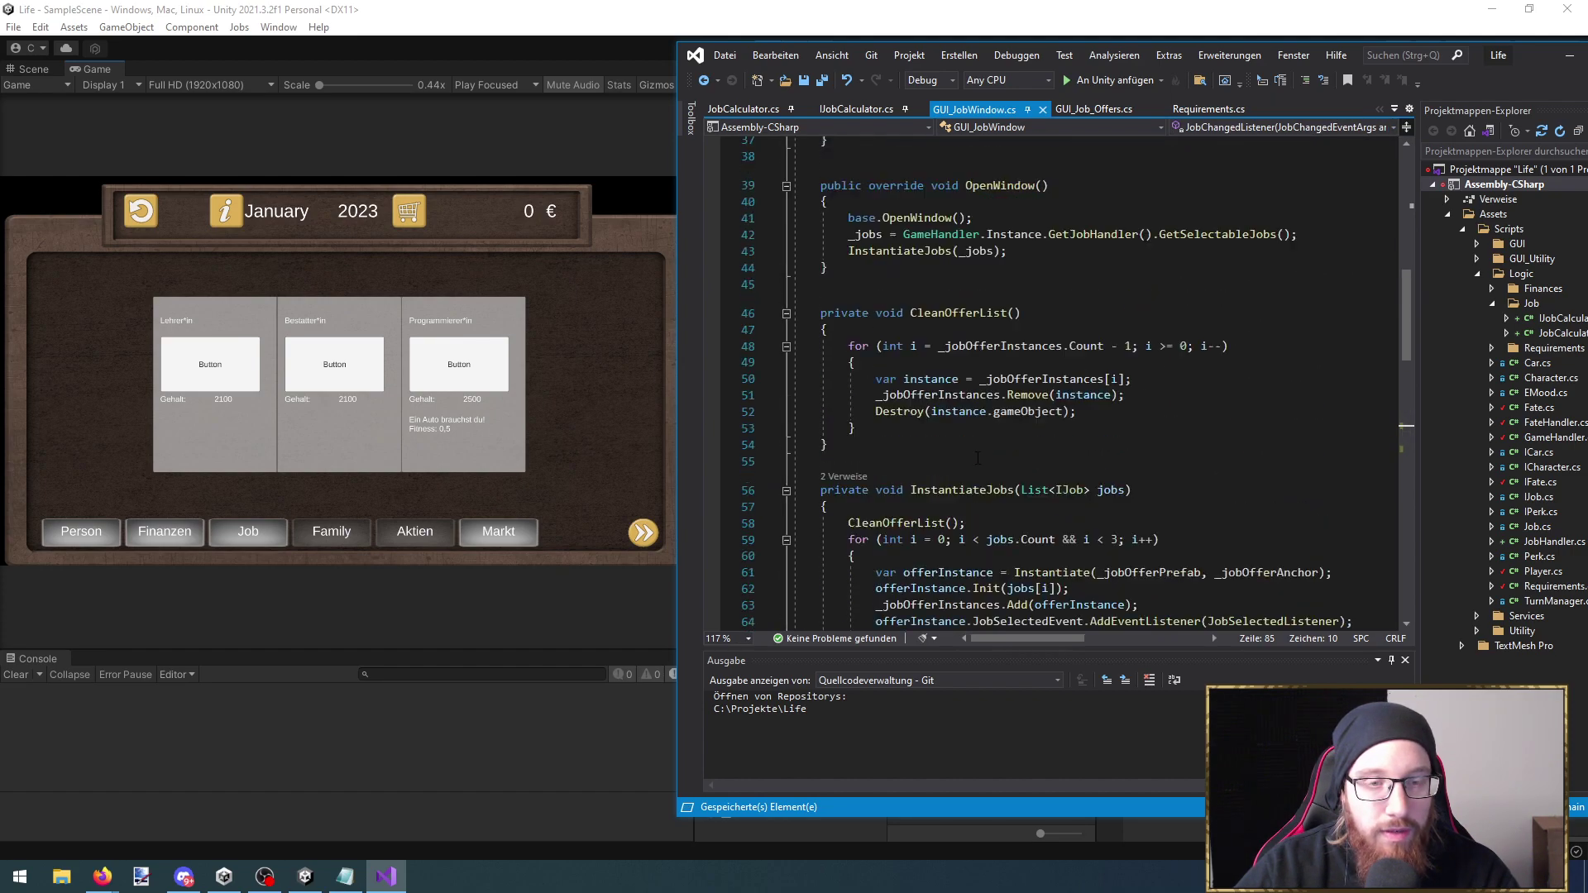
{"action": "scroll", "coordinate": [979, 457], "scroll_direction": "up", "scroll_amount": 3}
{"action": "scroll", "coordinate": [978, 461], "scroll_direction": "down", "scroll_amount": 8}
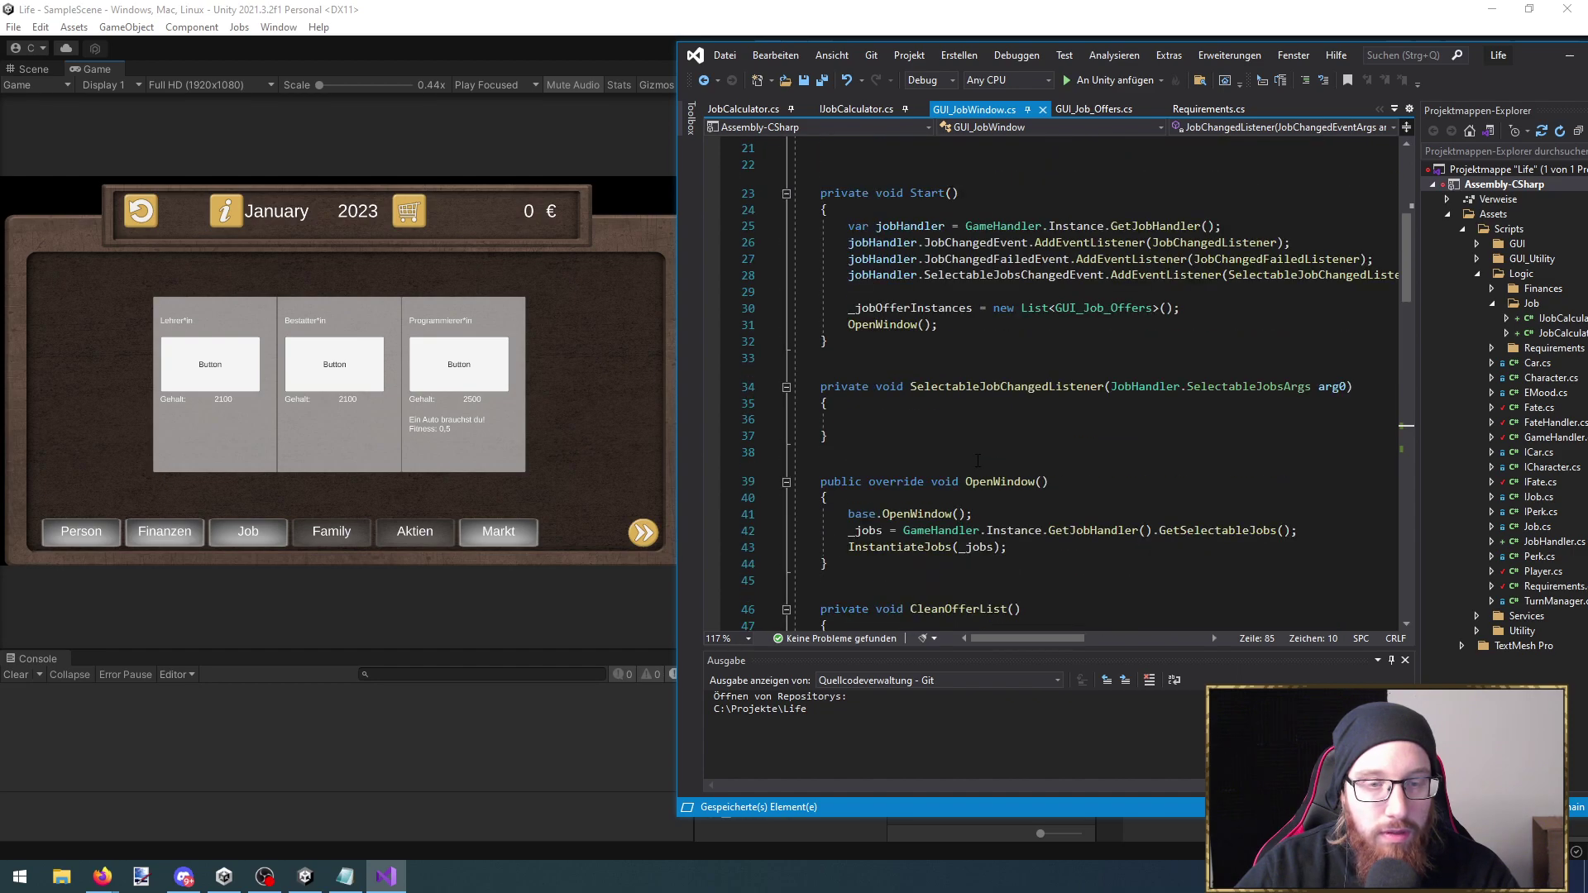
{"action": "scroll", "coordinate": [942, 499], "scroll_direction": "down", "scroll_amount": 3}
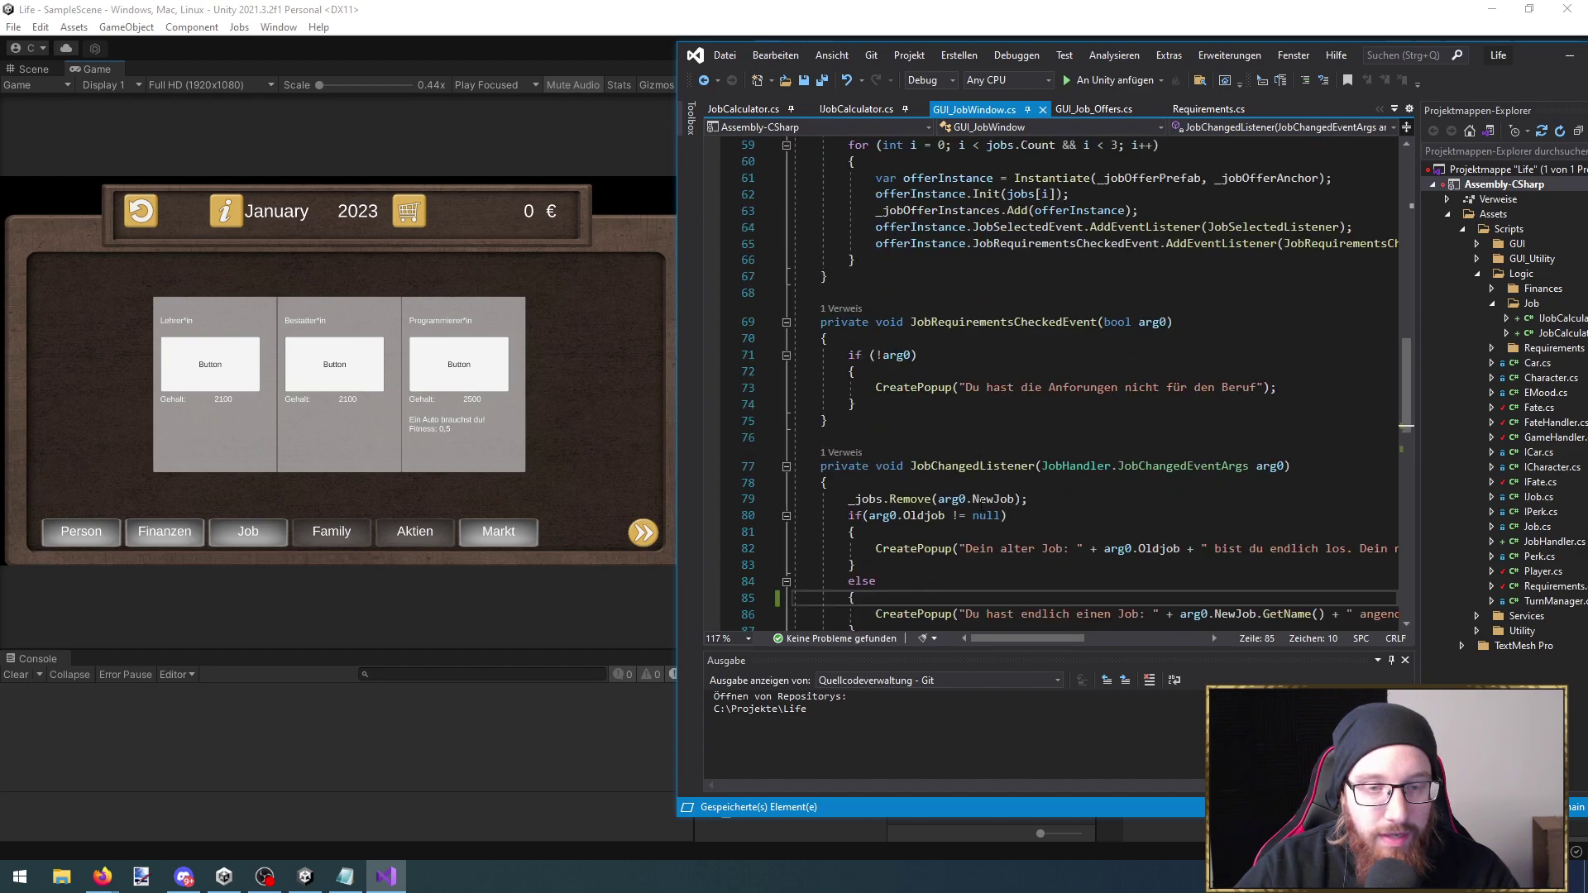
{"action": "right_click", "coordinate": [978, 468]}
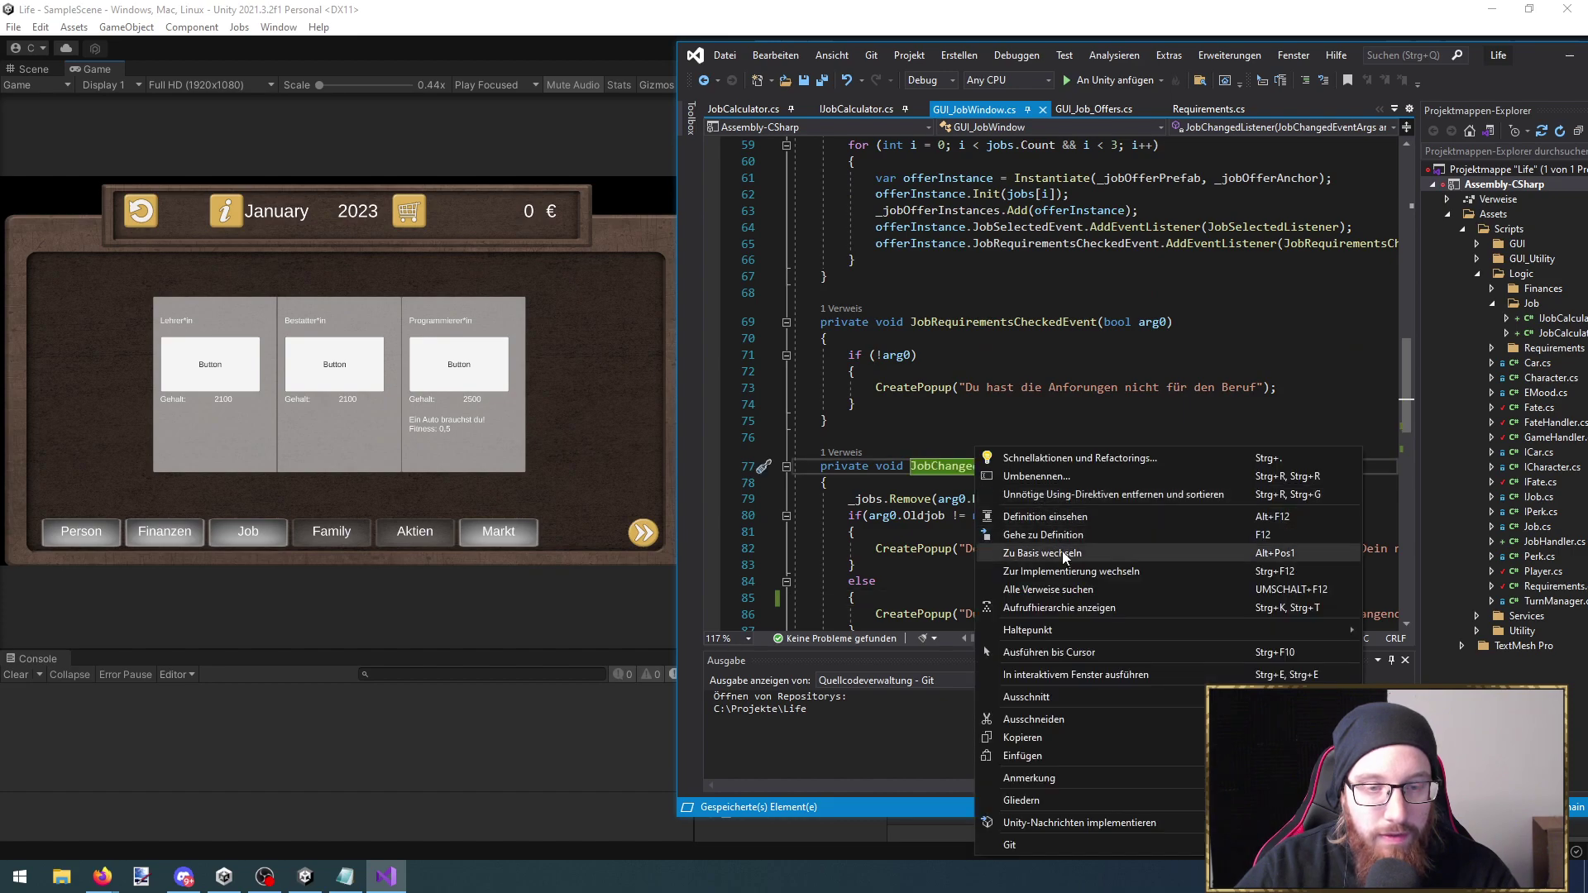
{"action": "left_click", "coordinate": [1048, 589]}
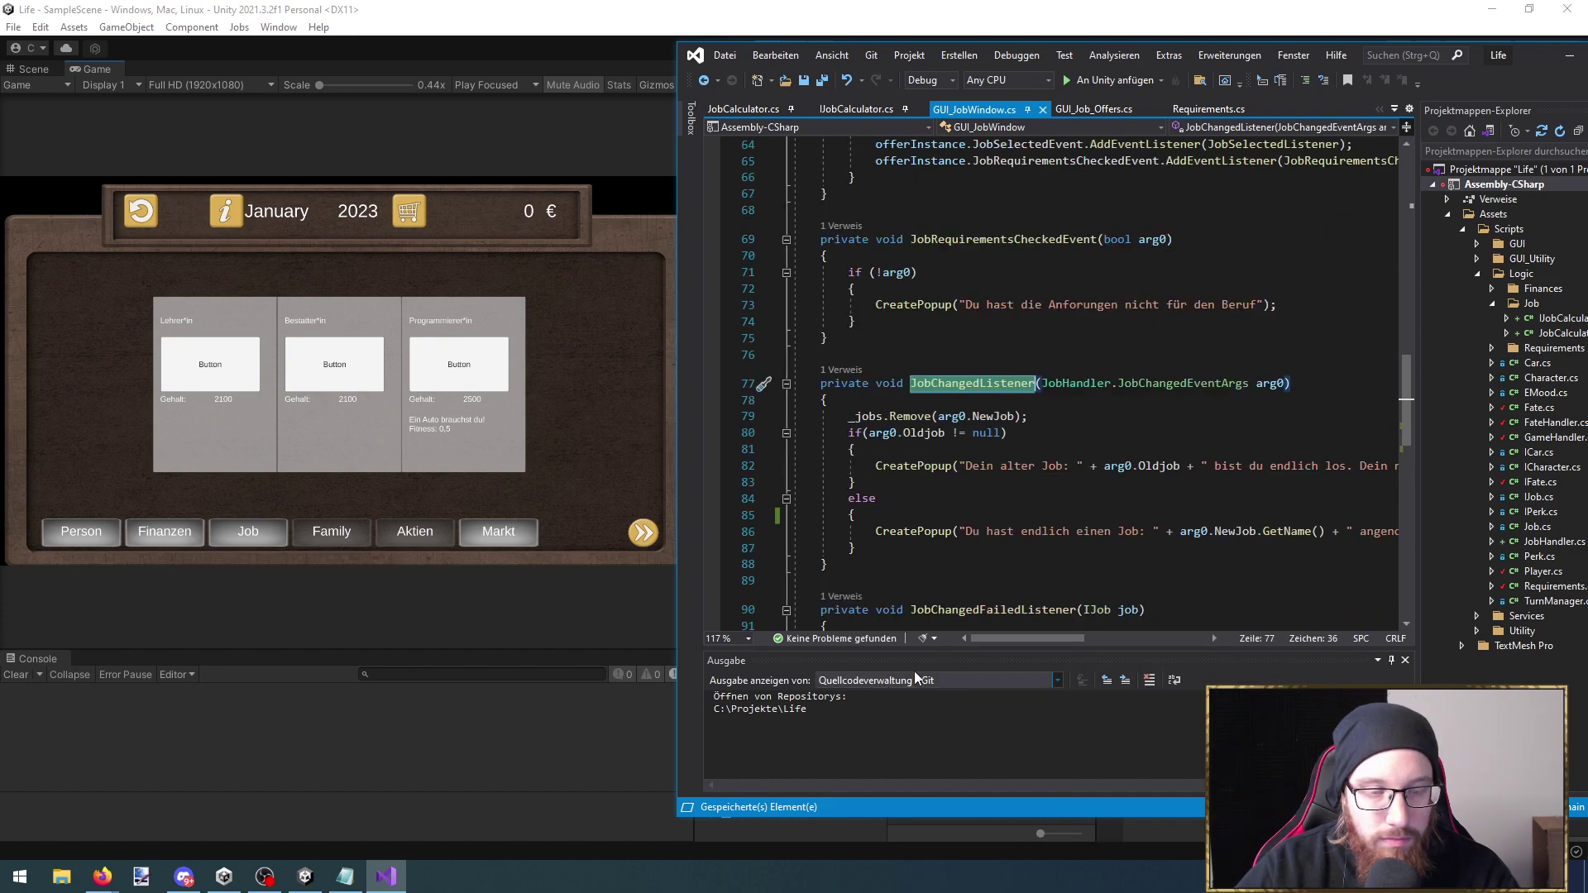
{"action": "right_click", "coordinate": [995, 390]}
{"action": "left_click", "coordinate": [1086, 571]}
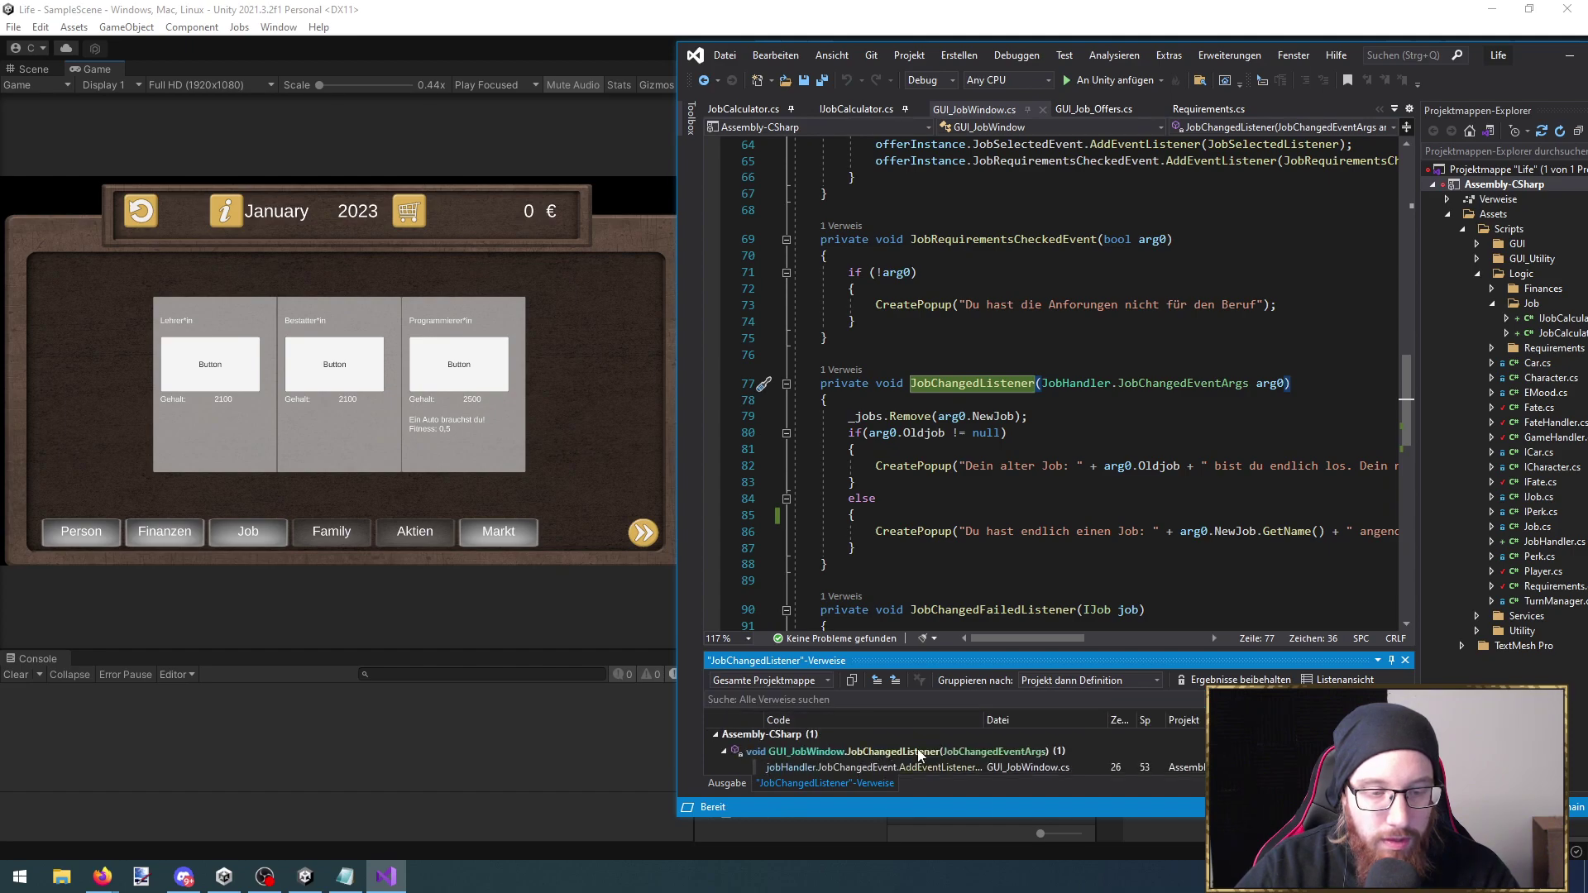
{"action": "double_click", "coordinate": [893, 766]}
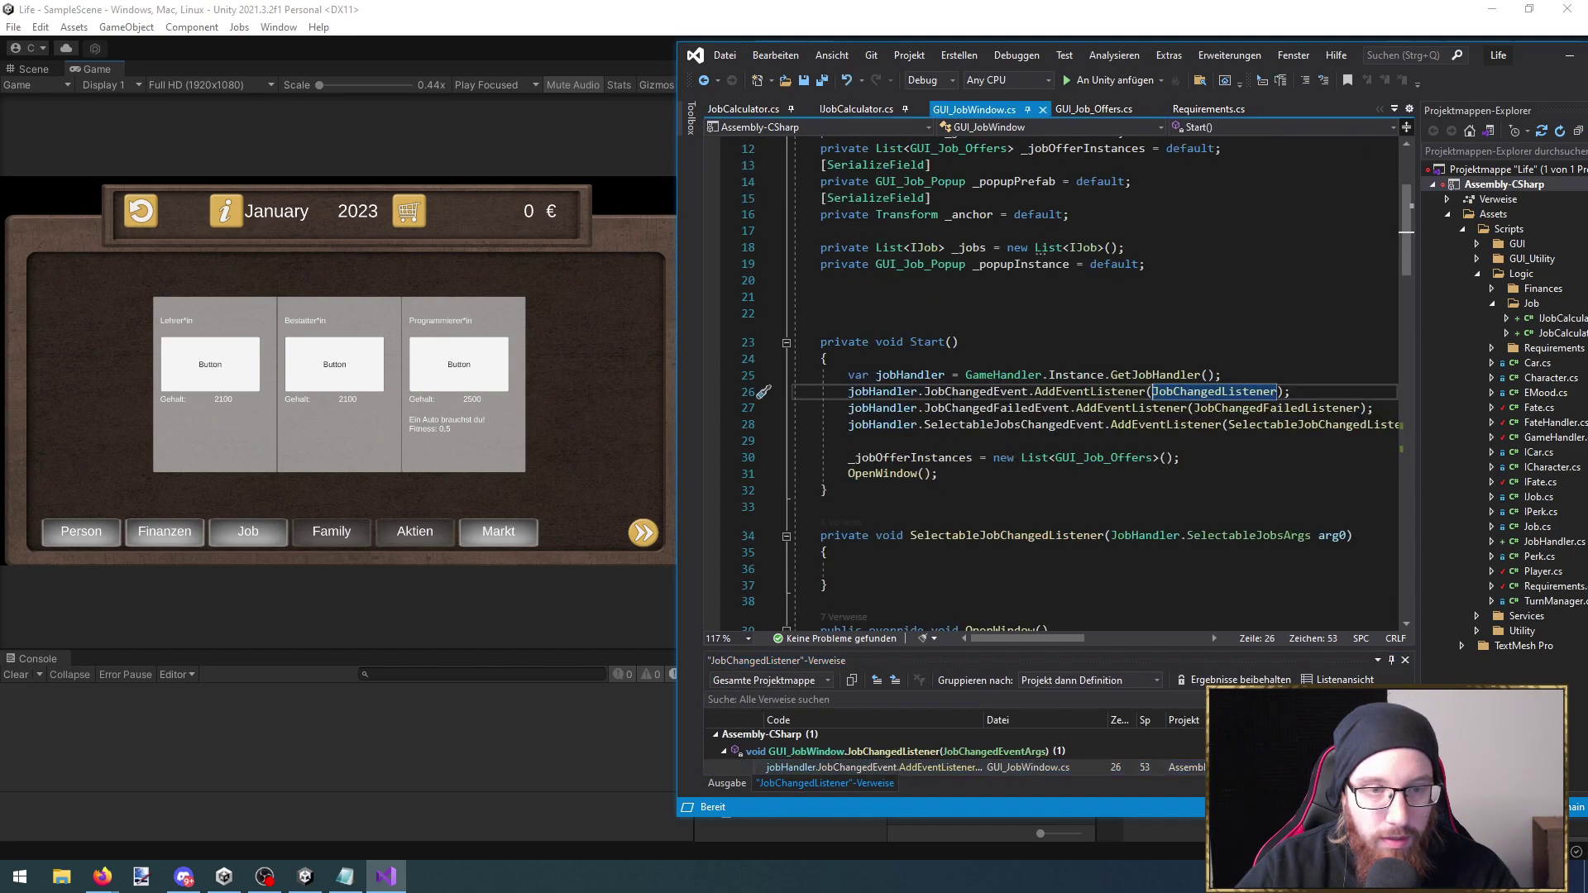
Follow JobChangedEvent into JobHandler.cs and add a new line below its InvokeEvent call in ChangeJob
{"action": "left_click", "coordinate": [1001, 395], "text": "ctrl"}
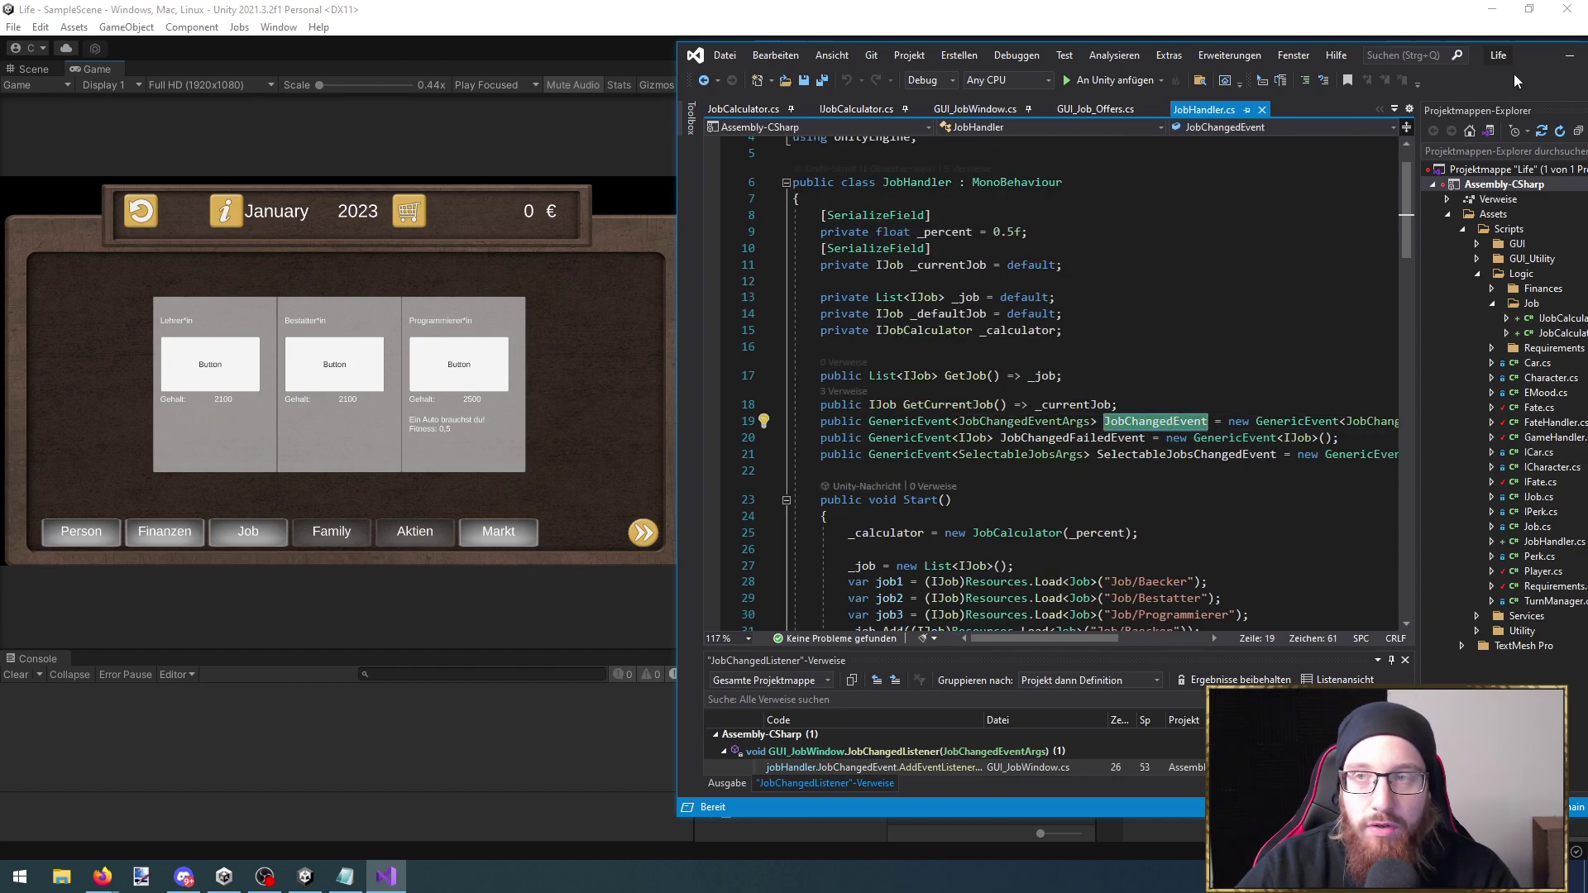
{"action": "left_click_drag", "start_coordinate": [1512, 71], "coordinate": [1309, 61]}
{"action": "scroll", "coordinate": [1011, 411], "scroll_direction": "down", "scroll_amount": 5}
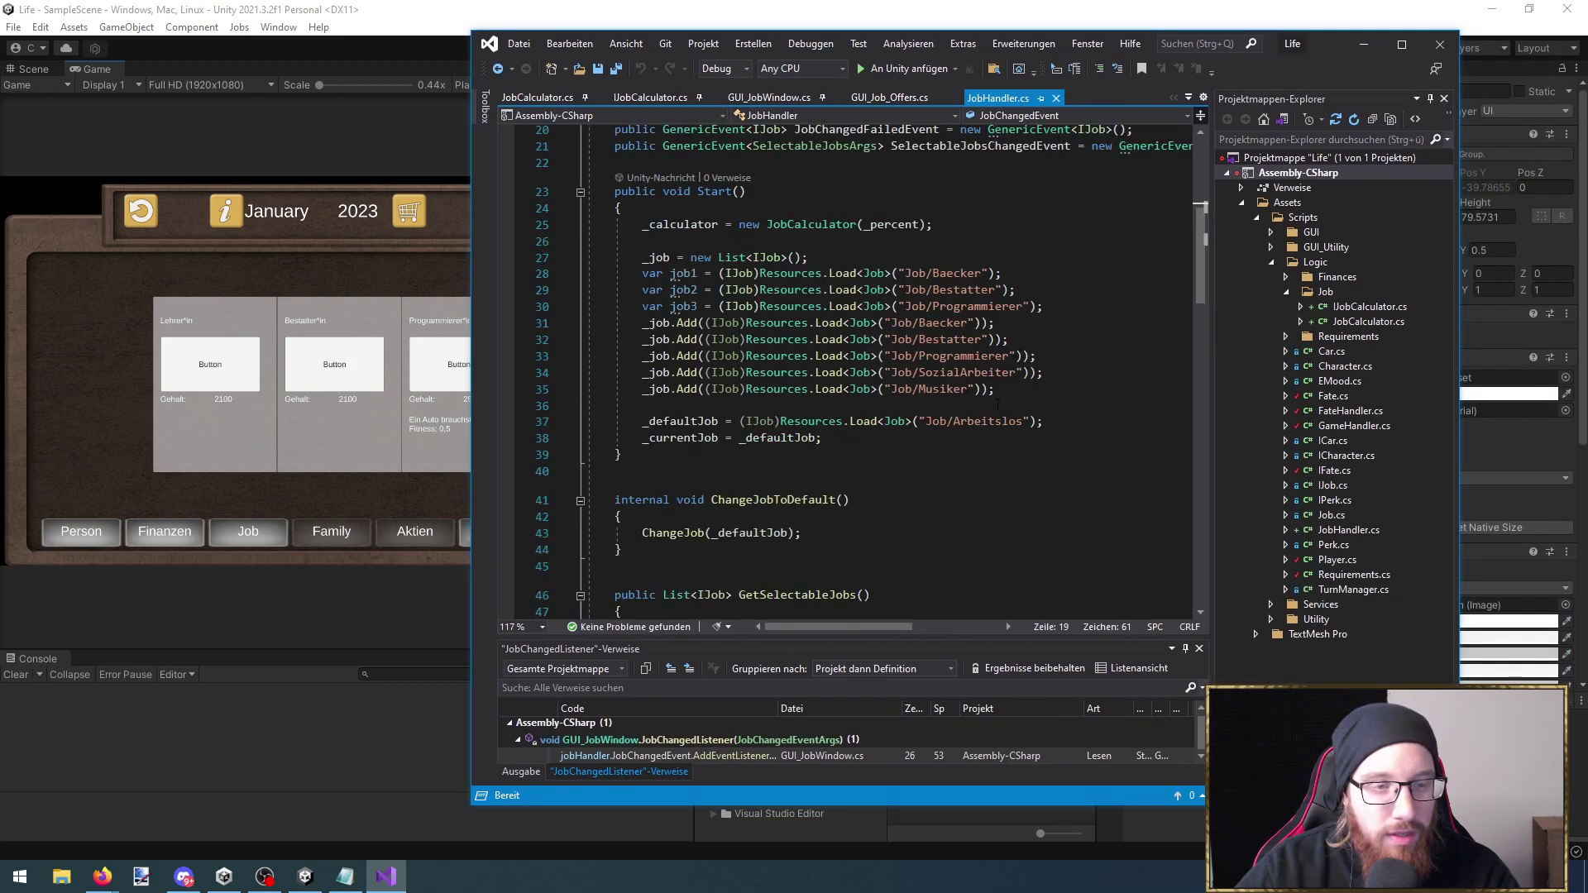
{"action": "scroll", "coordinate": [1010, 411], "scroll_direction": "up", "scroll_amount": 2}
{"action": "scroll", "coordinate": [864, 472], "scroll_direction": "down", "scroll_amount": 8}
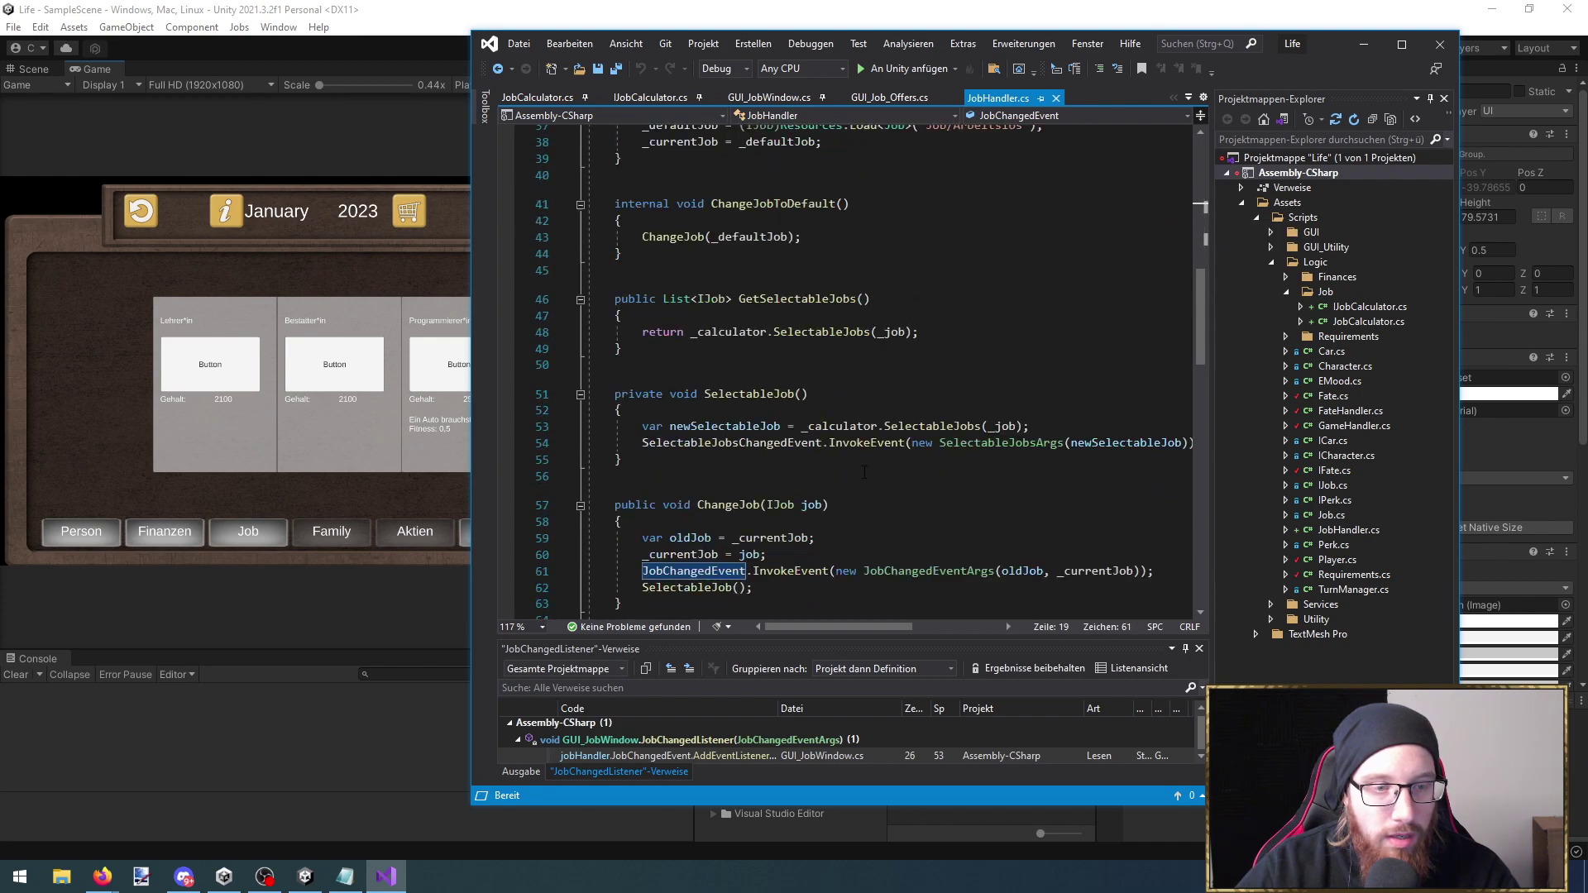
{"action": "scroll", "coordinate": [864, 472], "scroll_direction": "down", "scroll_amount": 2}
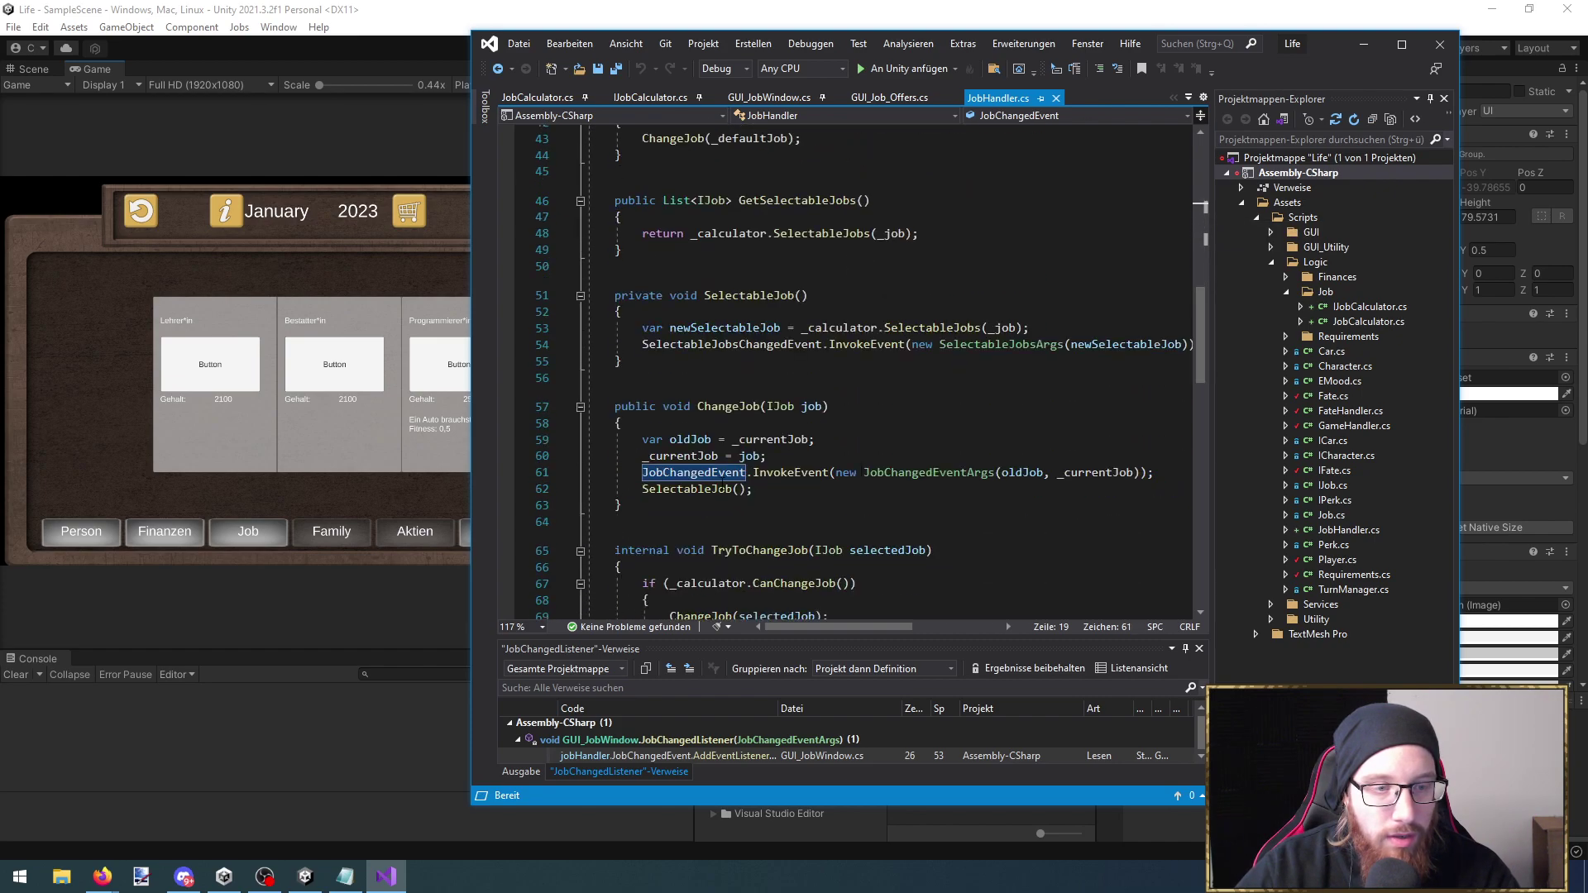
{"action": "left_click", "coordinate": [1168, 476]}
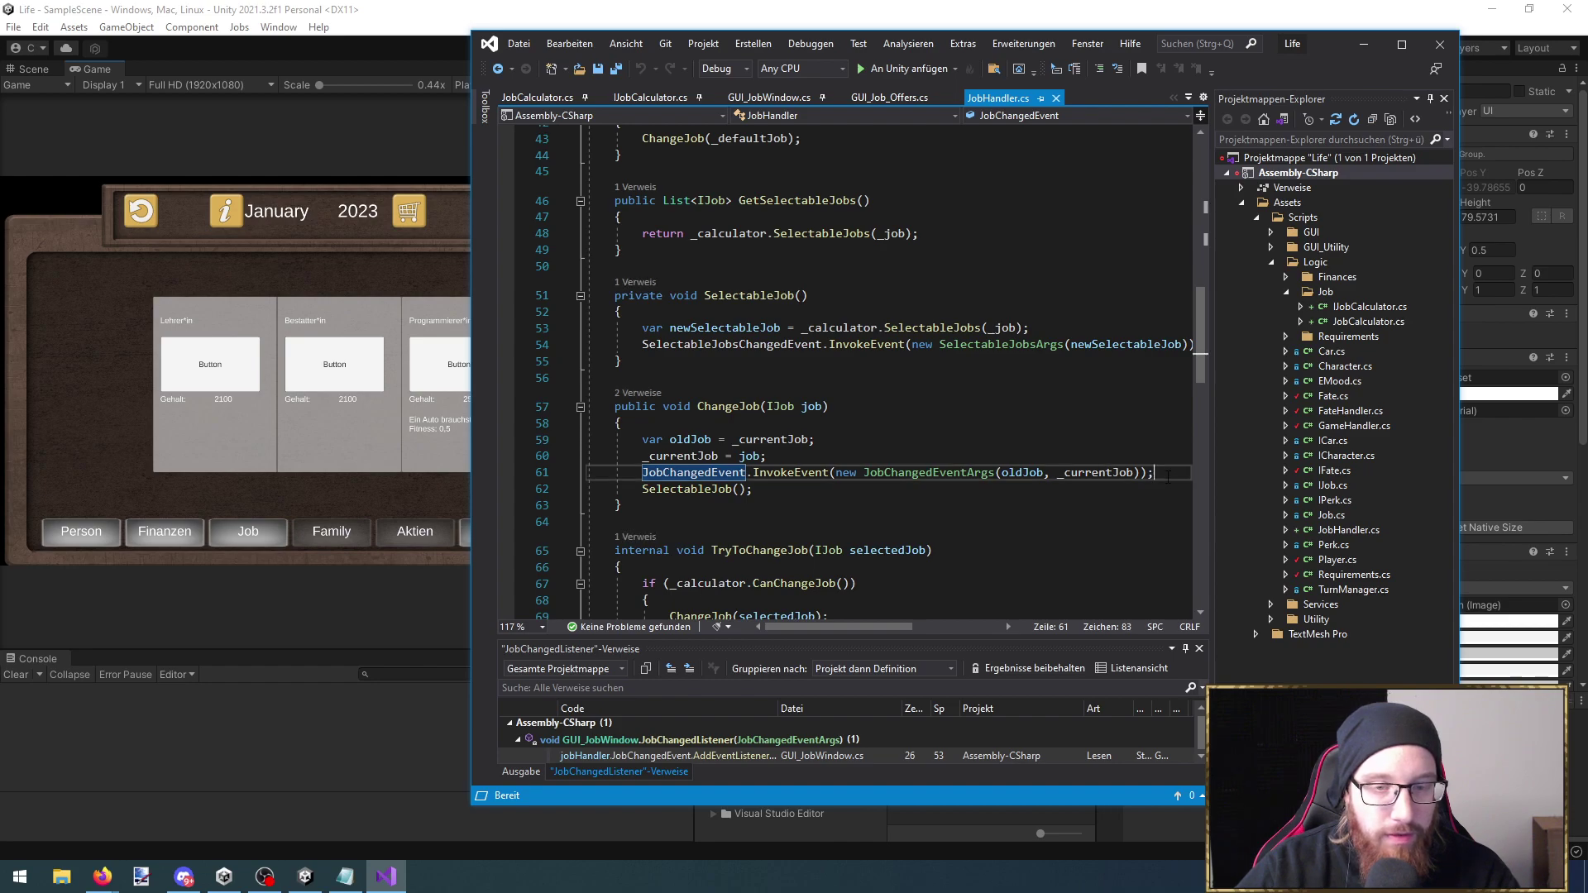
{"action": "key", "text": "Return"}
{"action": "type", "text": "_ca"}
{"action": "key", "text": "BackSpace"}
{"action": "key", "text": "BackSpace"}
{"action": "key", "text": "BackSpace"}
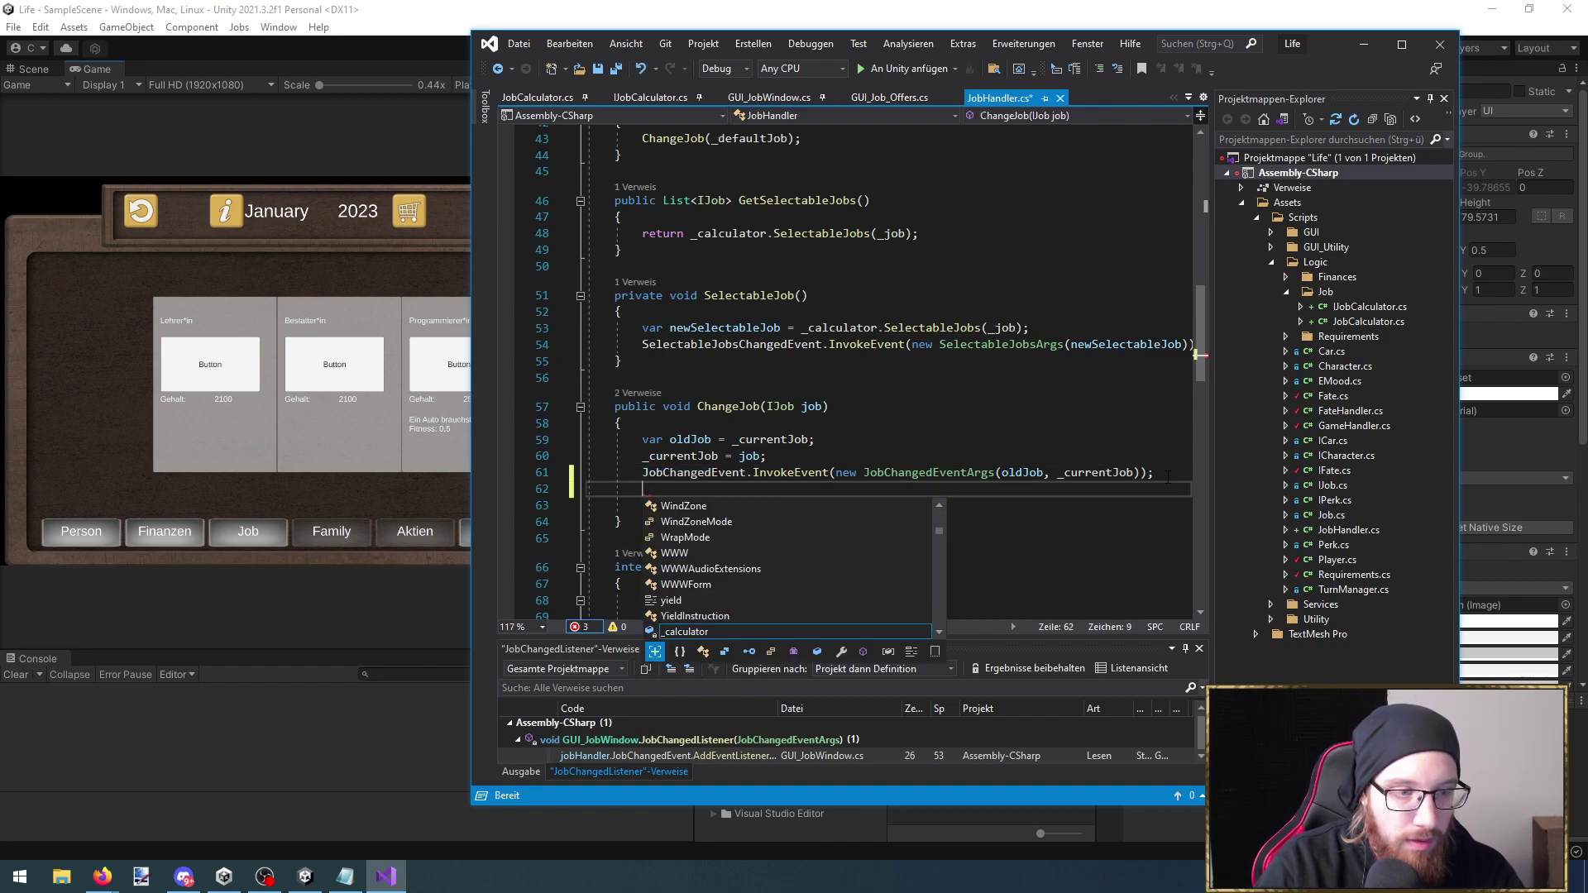
{"action": "type", "text": "job.eff"}
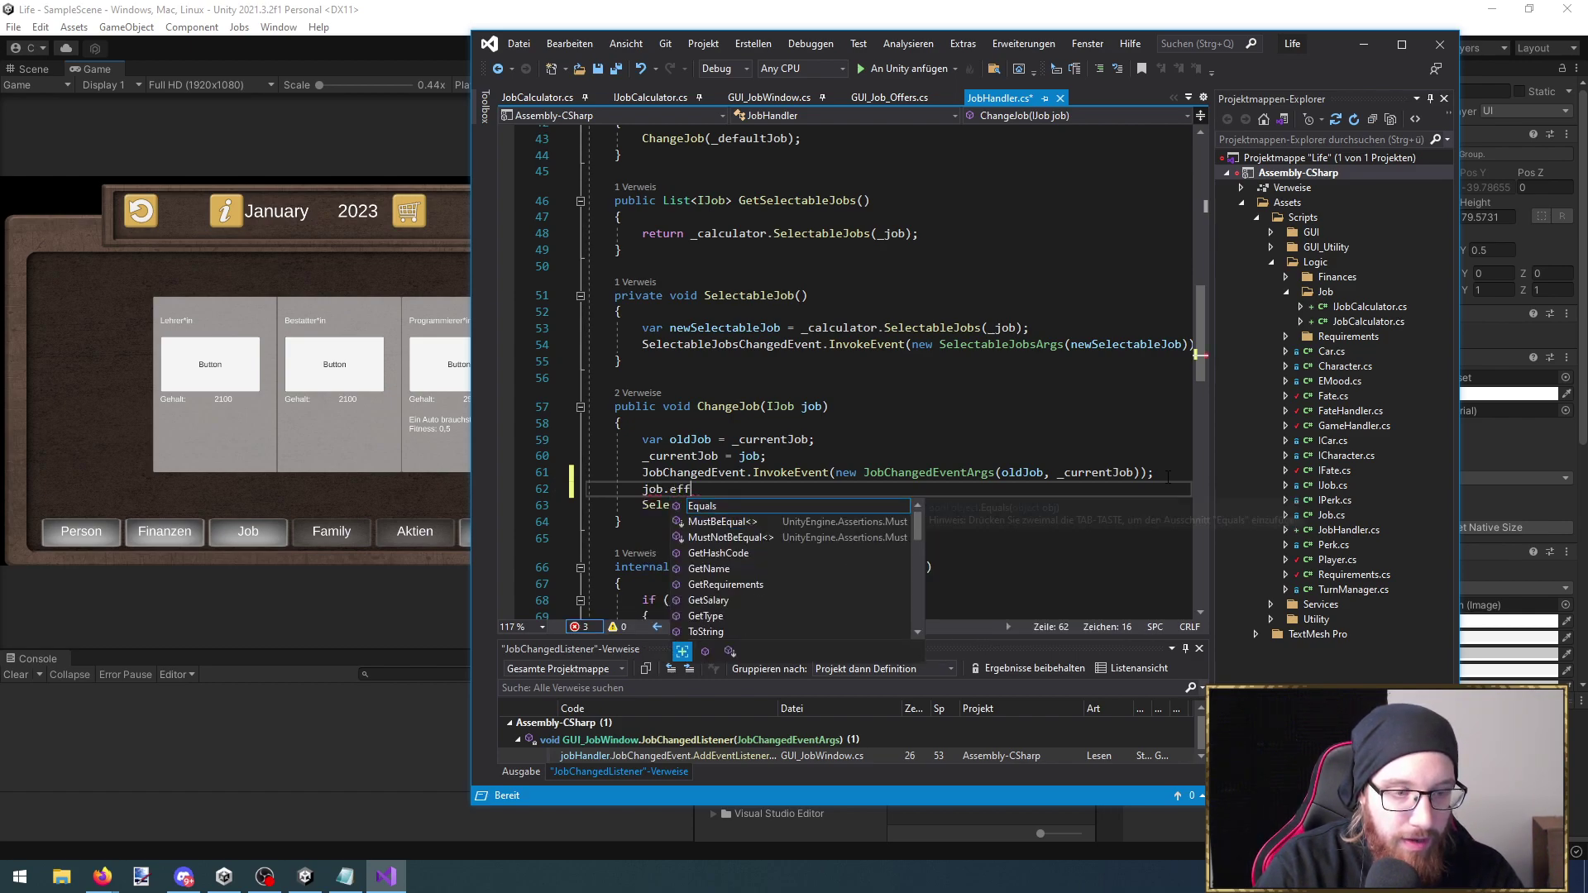
{"action": "key", "text": "BackSpace"}
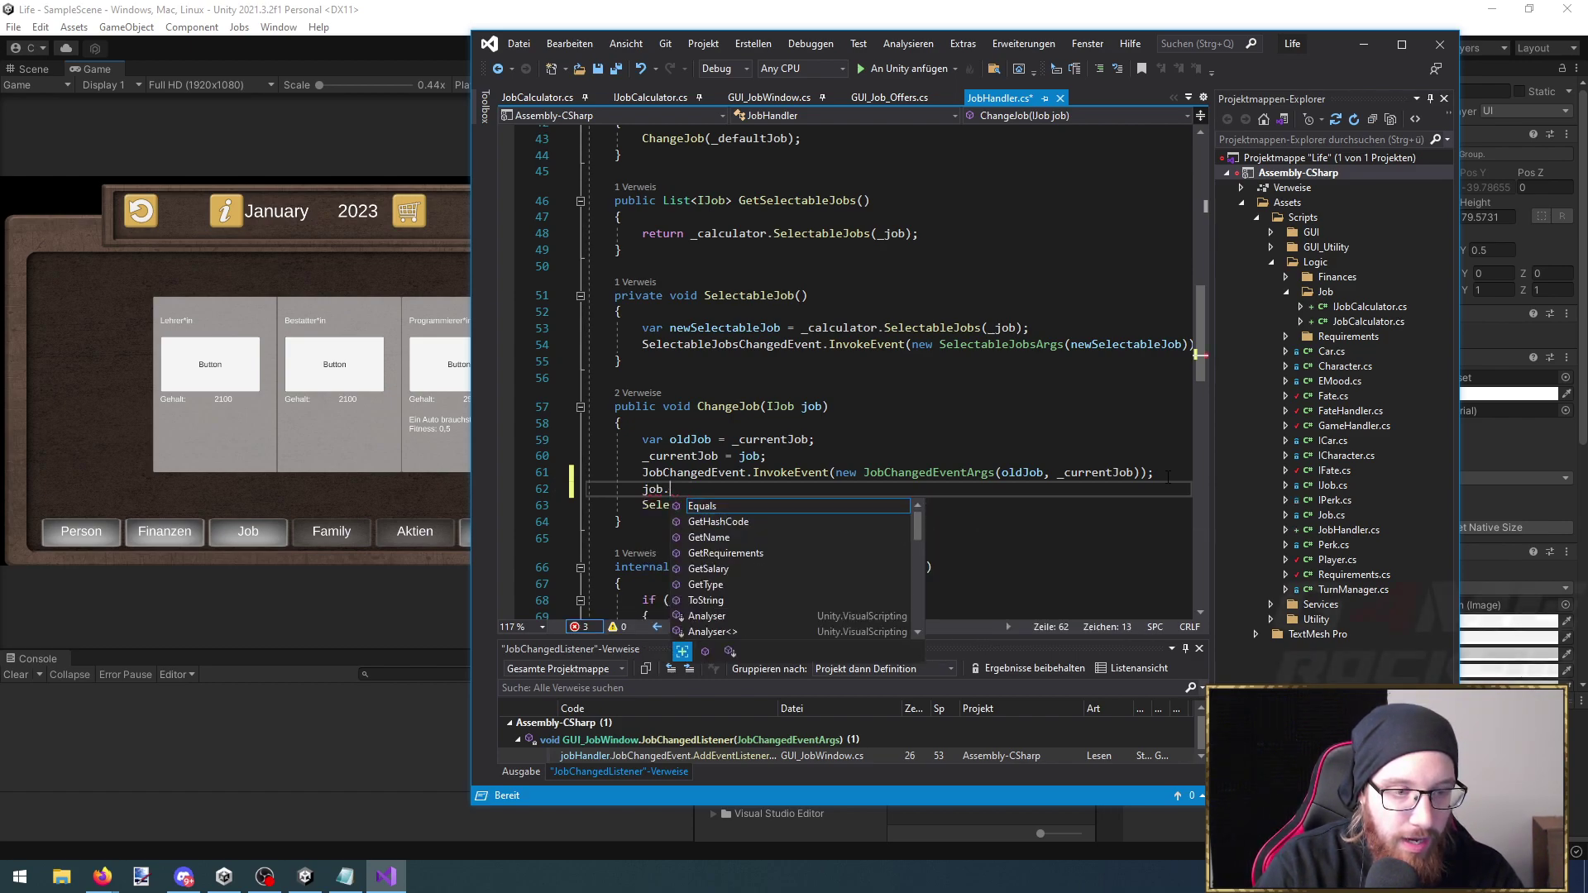
{"action": "key", "text": "BackSpace"}
{"action": "key", "text": "BackSpace"}
Add a foreach loop over job.GetRequirements() below the JobChangedEvent call in ChangeJob
{"action": "type", "text": "fore"}
{"action": "key", "text": "Tab"}
{"action": "key", "text": "Tab"}
{"action": "left_click", "coordinate": [820, 489]}
{"action": "double_click", "coordinate": [820, 490]}
{"action": "type", "text": "job.r"}
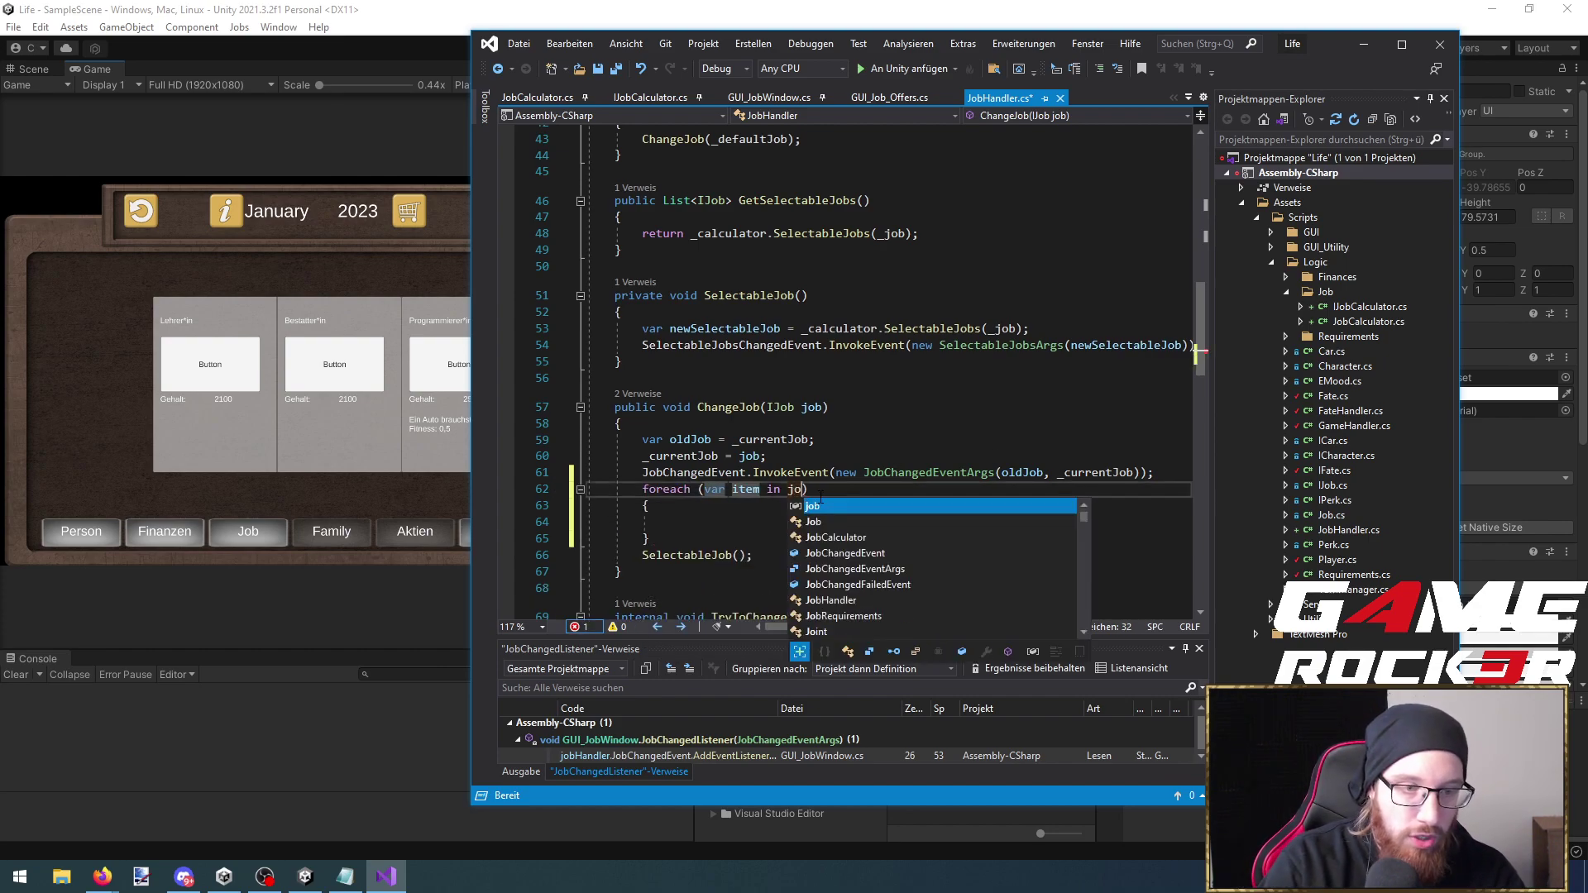
{"action": "type", "text": "("}
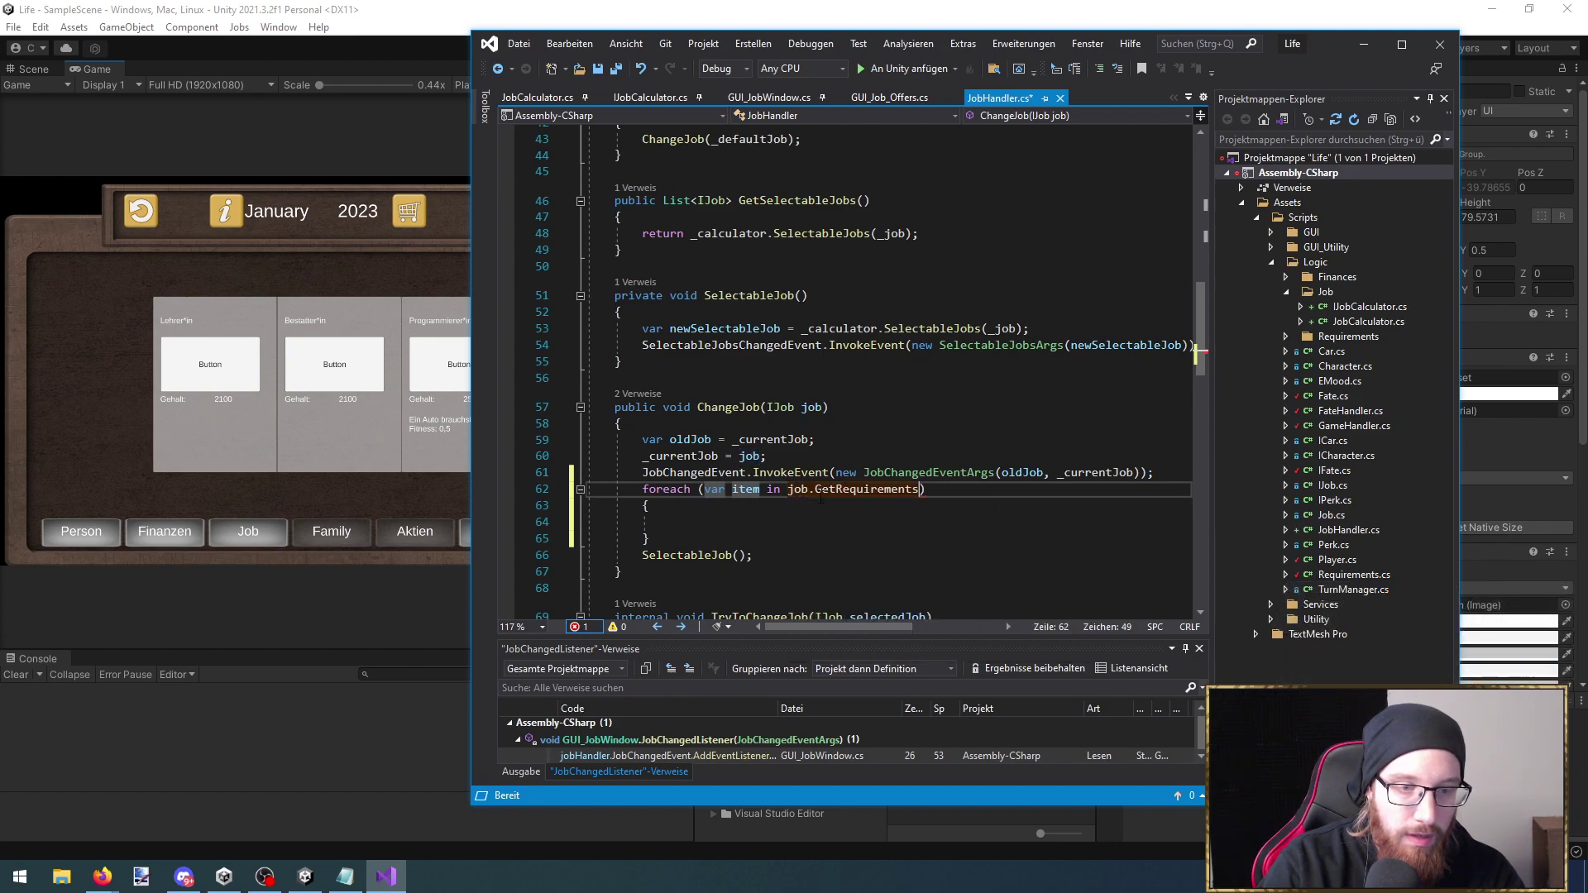
{"action": "key", "text": "Return"}
Call item.Execute() inside the requirements loop and save JobHandler.cs
{"action": "type", "text": "i"}
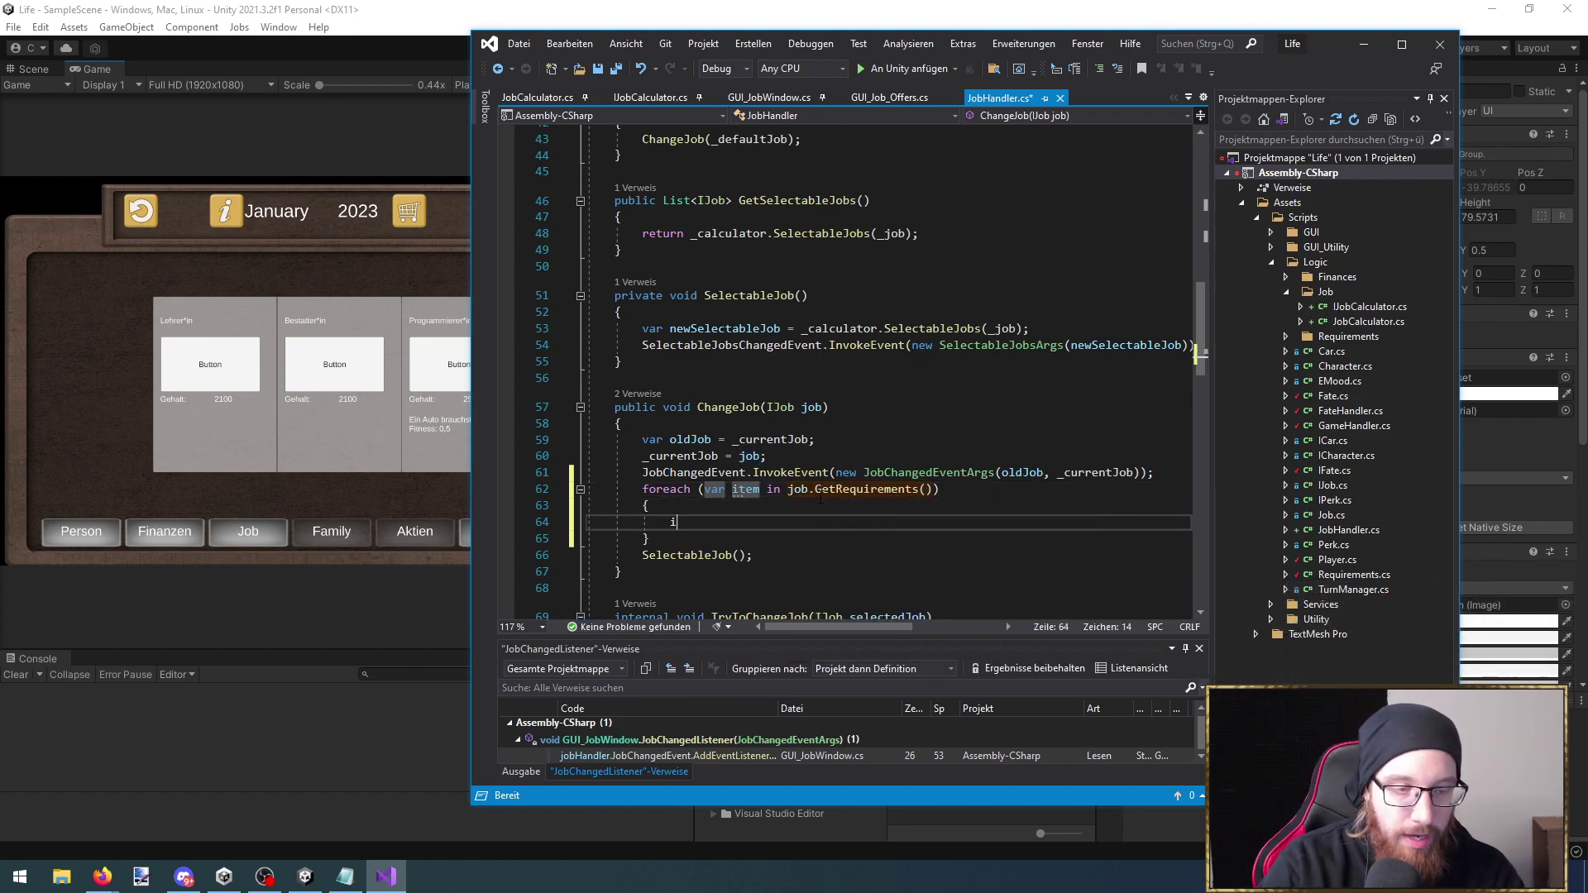
{"action": "type", "text": "tem.Execute();"}
{"action": "key", "text": "ctrl+s"}
{"action": "scroll", "coordinate": [820, 498], "scroll_direction": "down", "scroll_amount": 1}
{"action": "key", "text": "Down"}
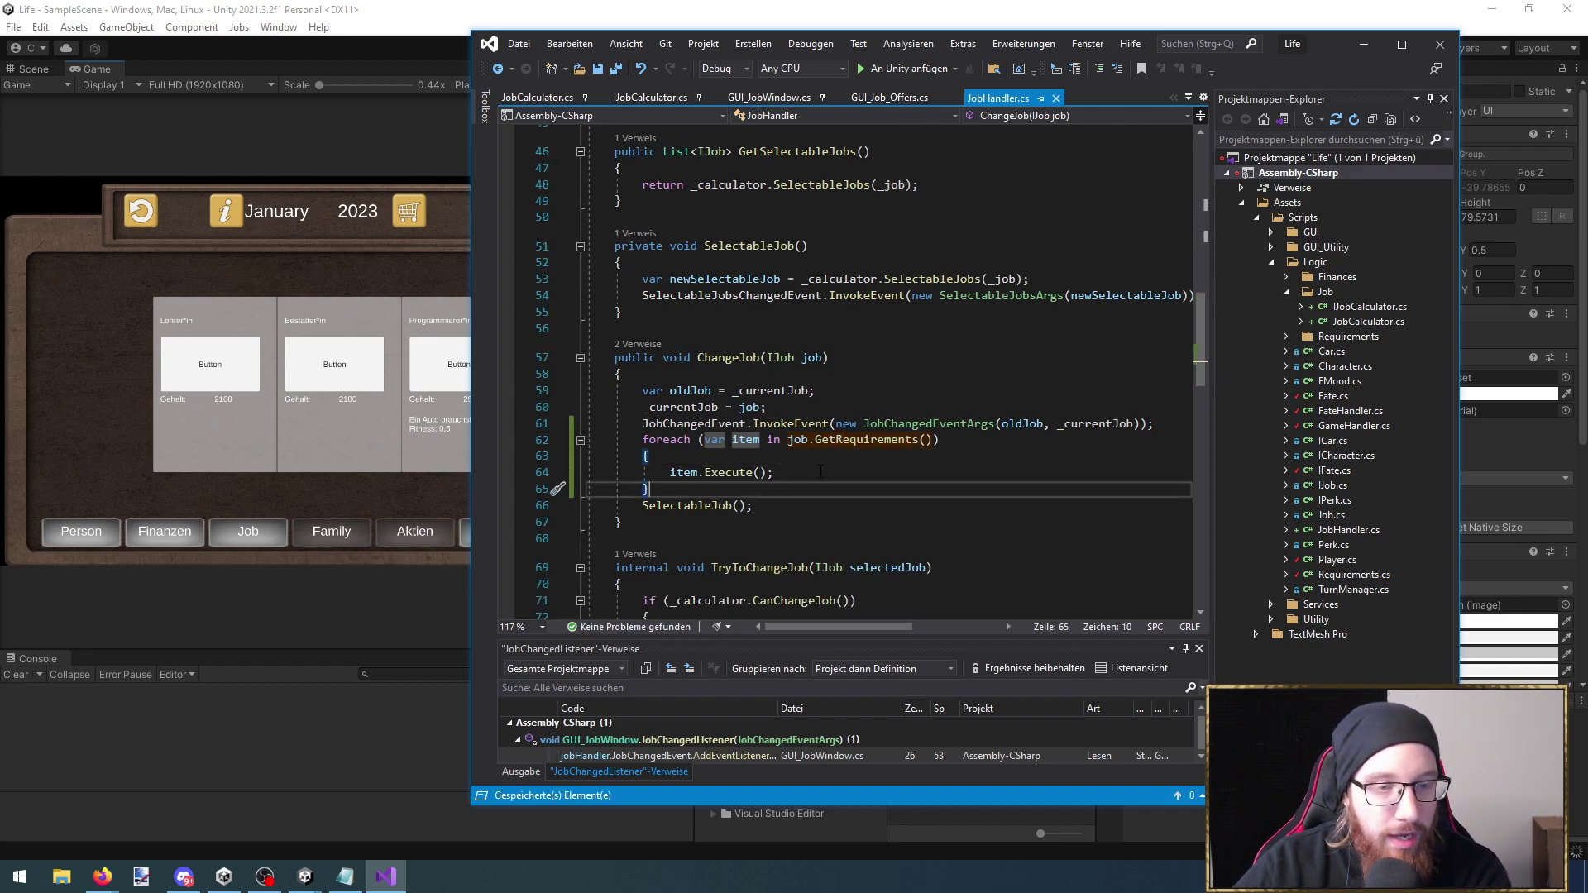
{"action": "double_click", "coordinate": [860, 440]}
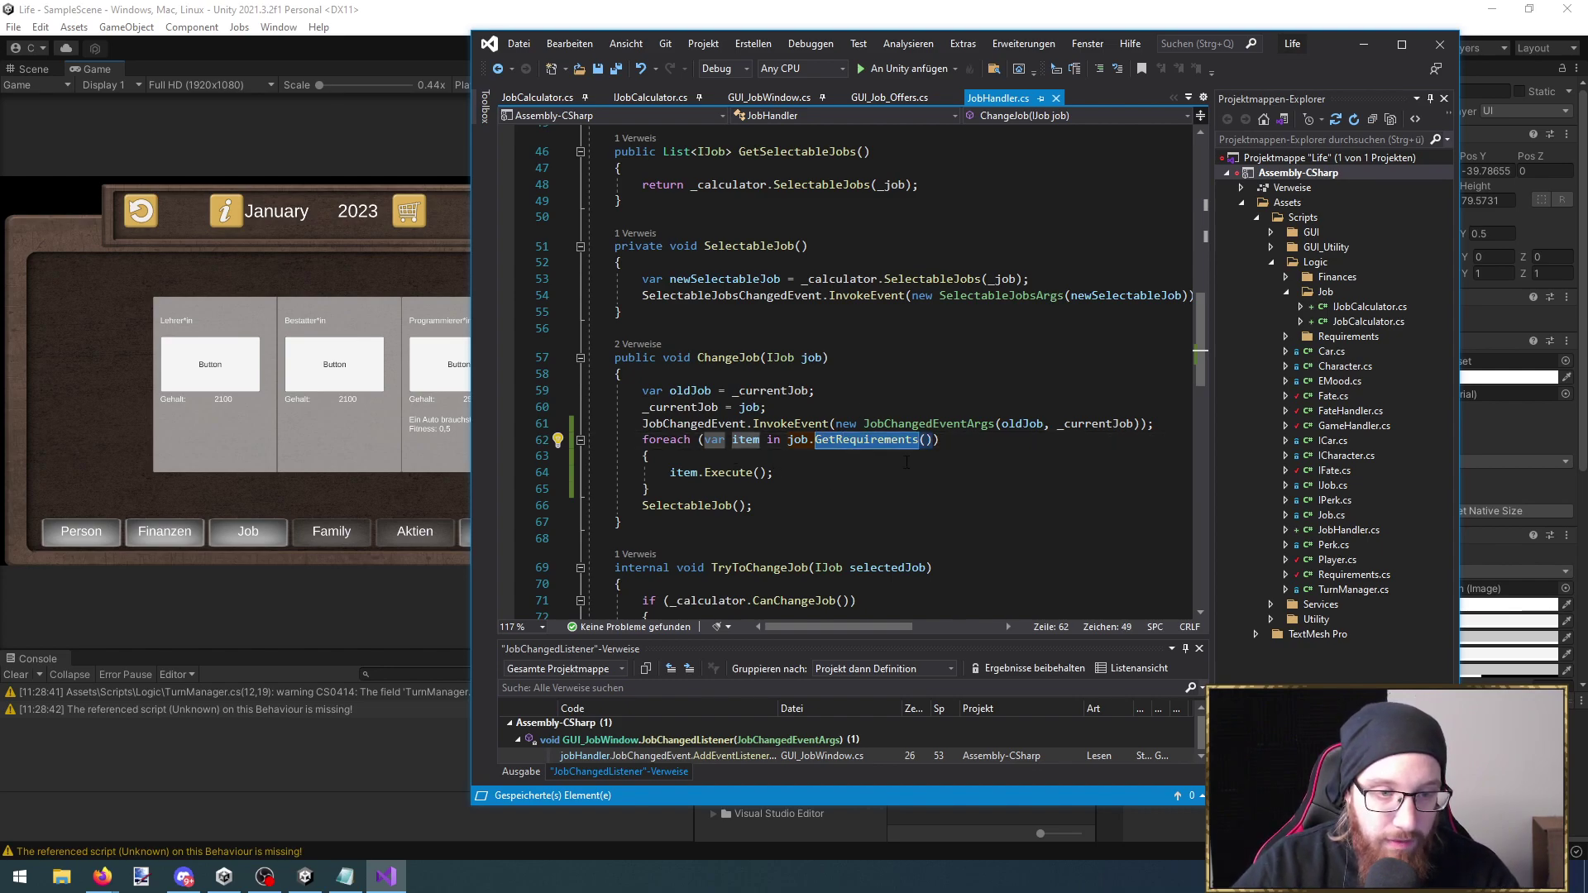
{"action": "left_click_drag", "start_coordinate": [833, 468], "coordinate": [776, 473]}
{"action": "scroll", "coordinate": [776, 475], "scroll_direction": "down", "scroll_amount": 2}
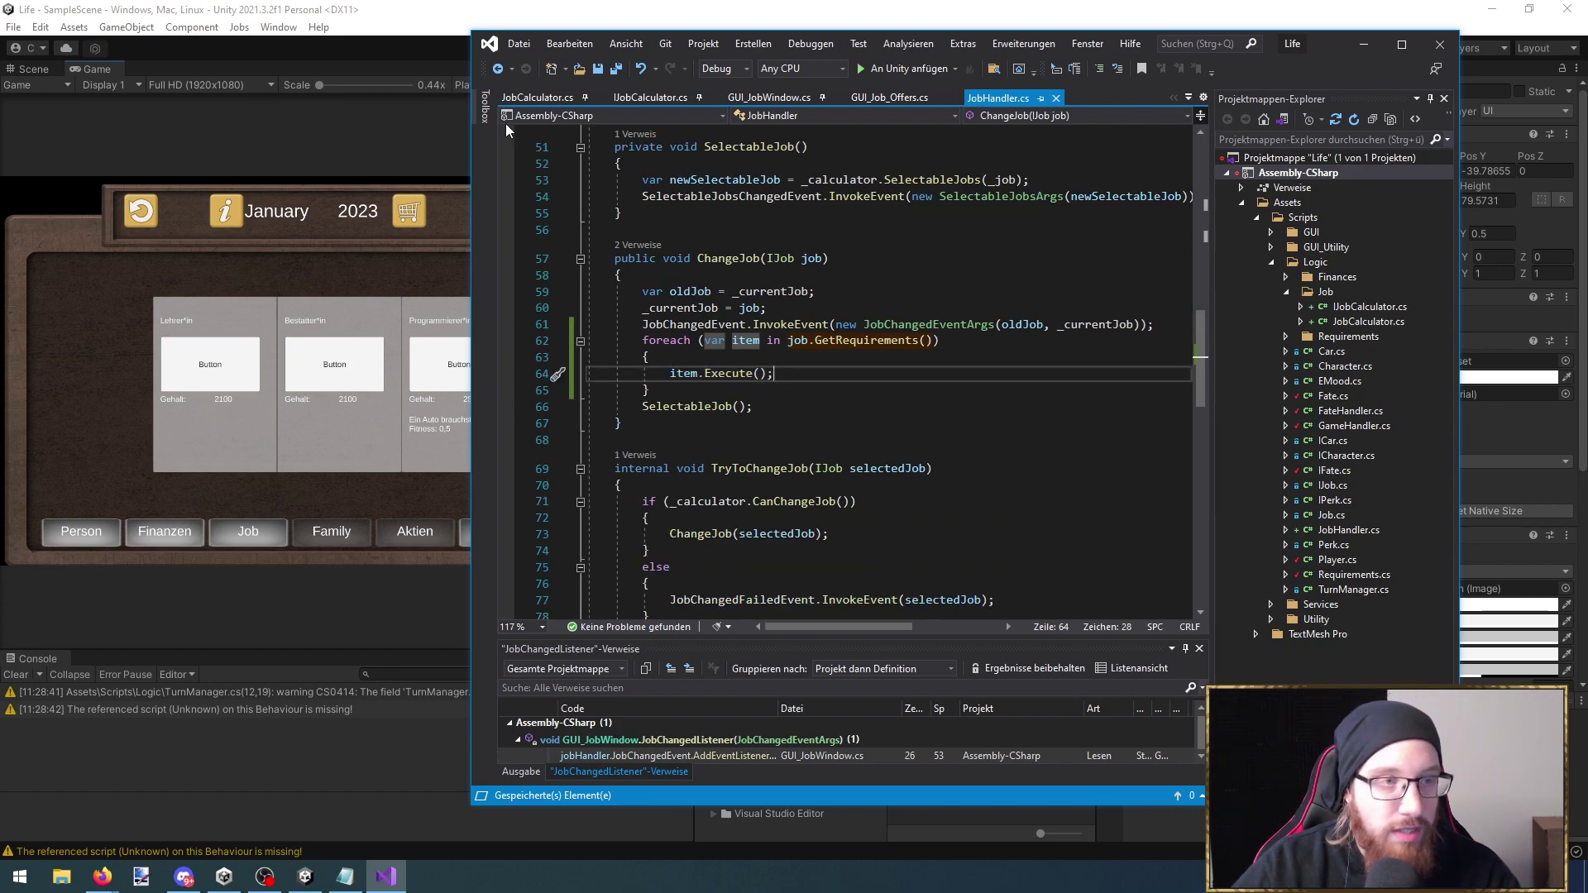
Switch to Unity, run the game, and take the Lehrer*in job offer, acknowledging its popup
{"action": "key", "text": "alt+Tab"}
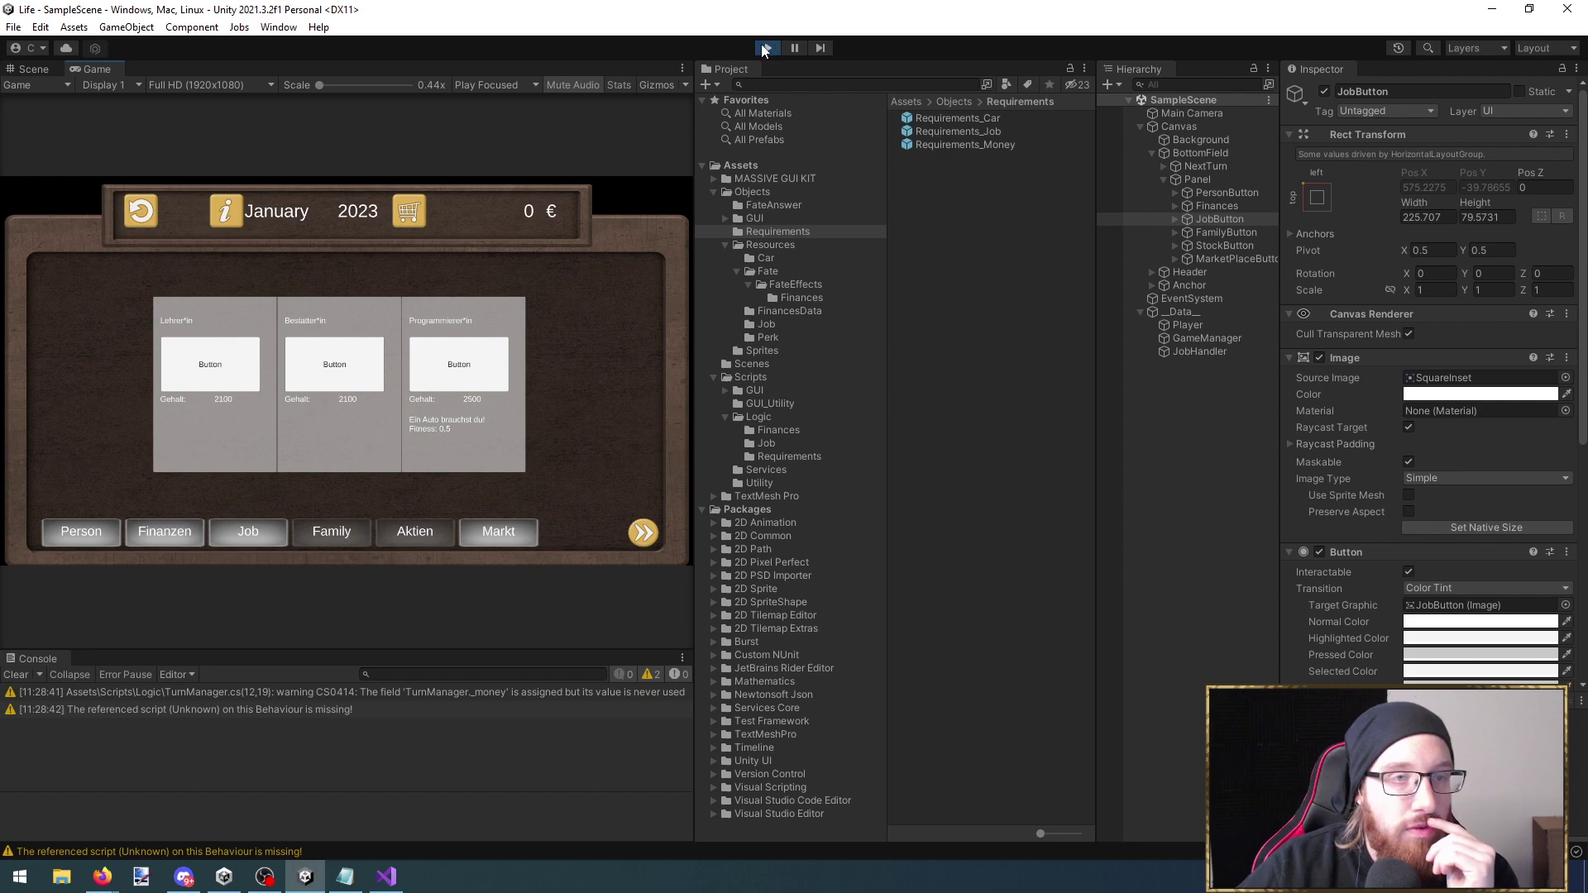
{"action": "left_click", "coordinate": [765, 50]}
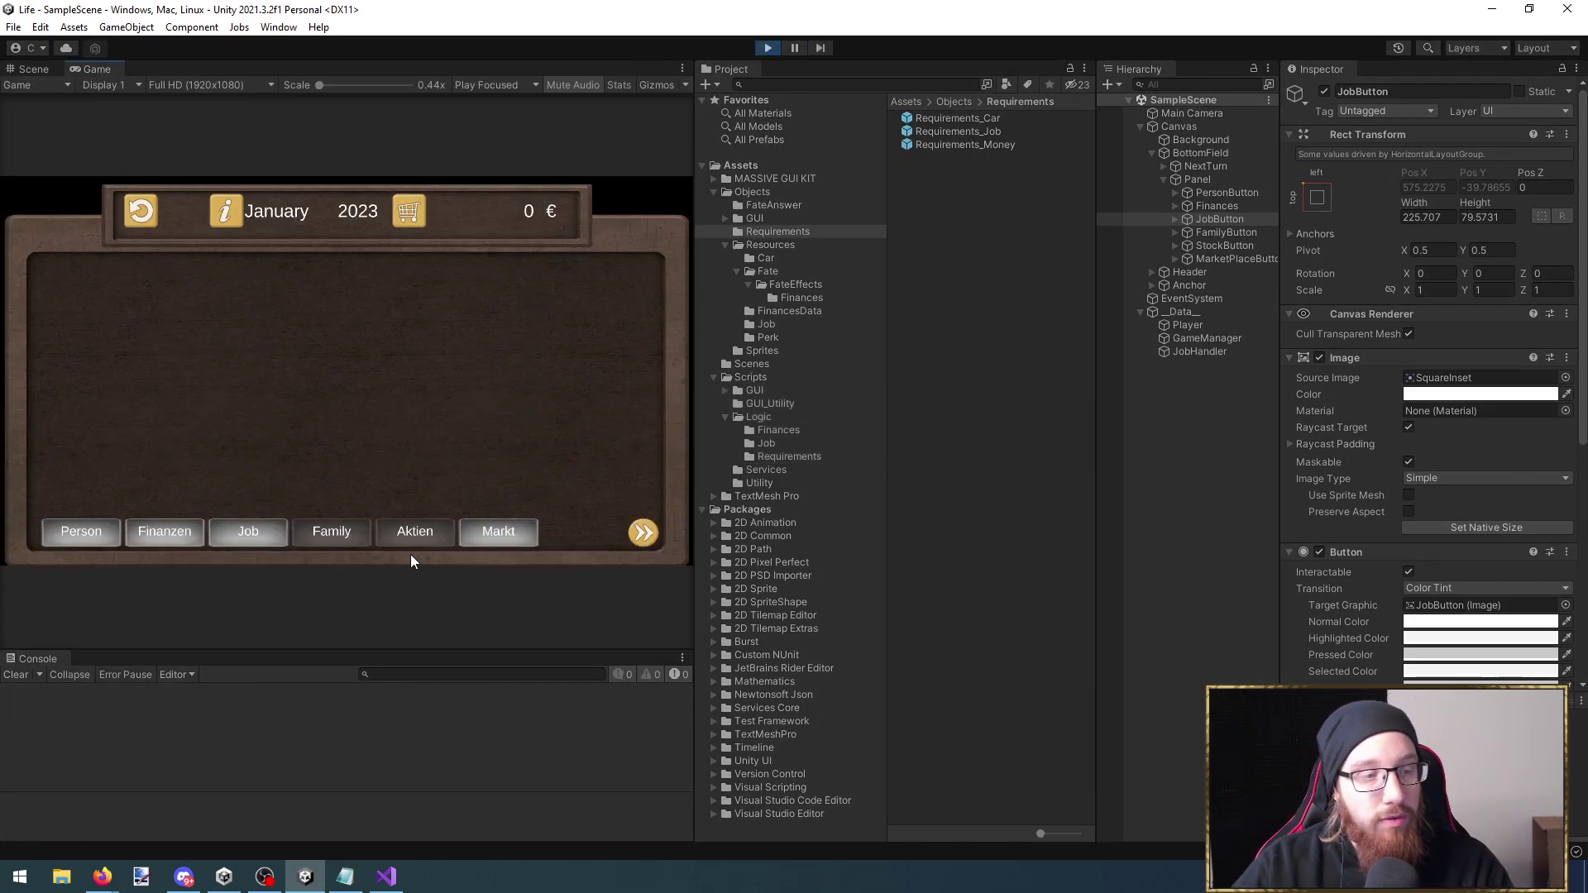
{"action": "left_click", "coordinate": [258, 534]}
{"action": "left_click", "coordinate": [250, 342]}
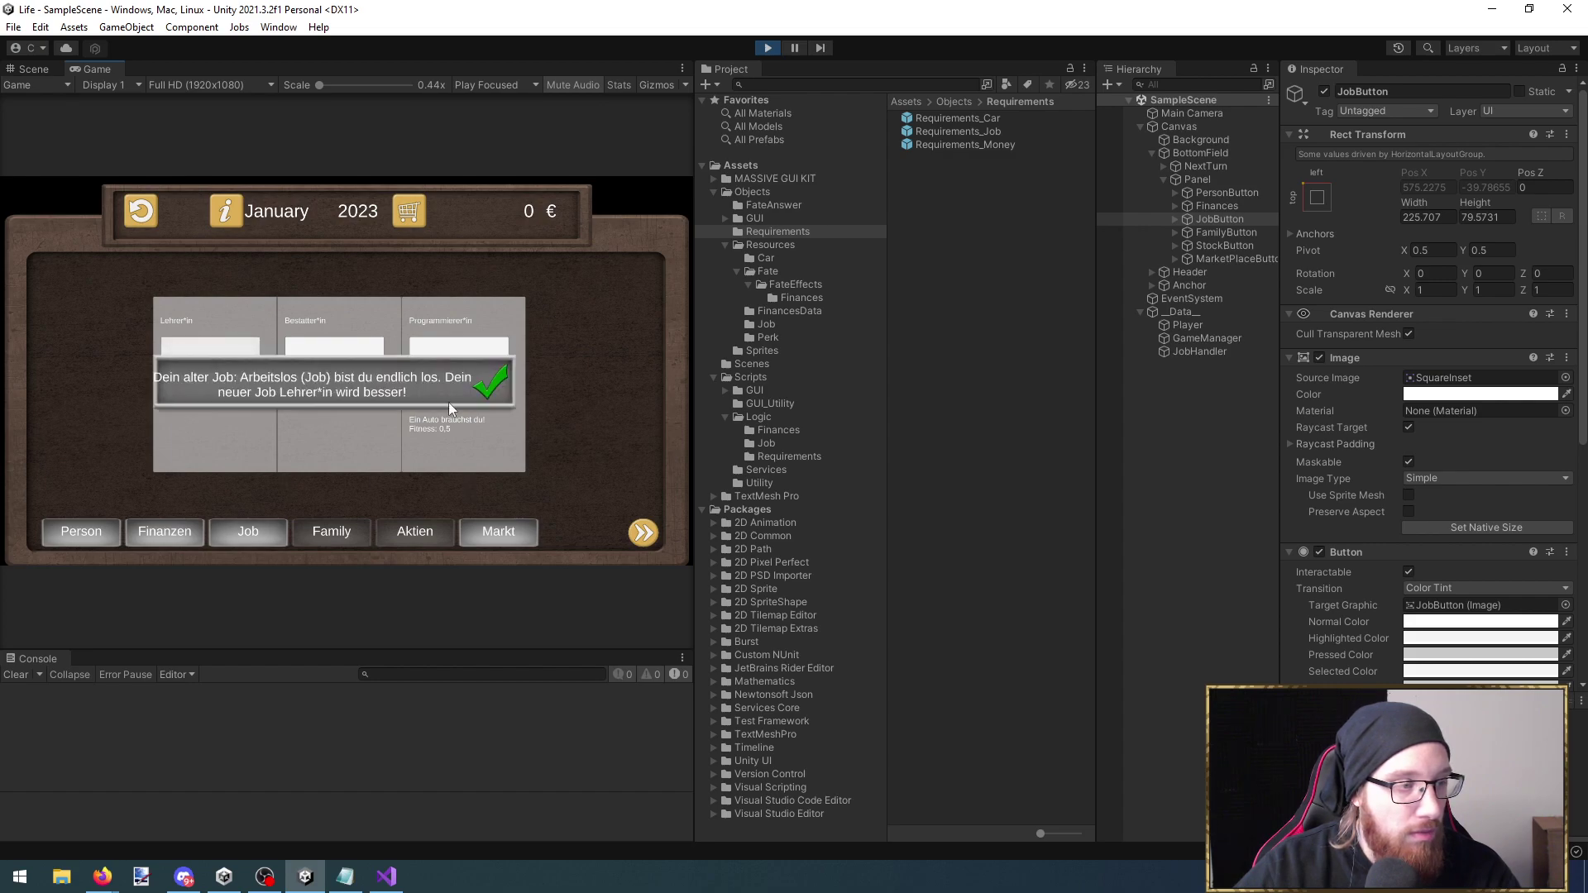
{"action": "left_click", "coordinate": [492, 383]}
Advance the game to February, dismiss the speeding event, and apply for the Sozial Arbeiter*in job
{"action": "left_click", "coordinate": [643, 531]}
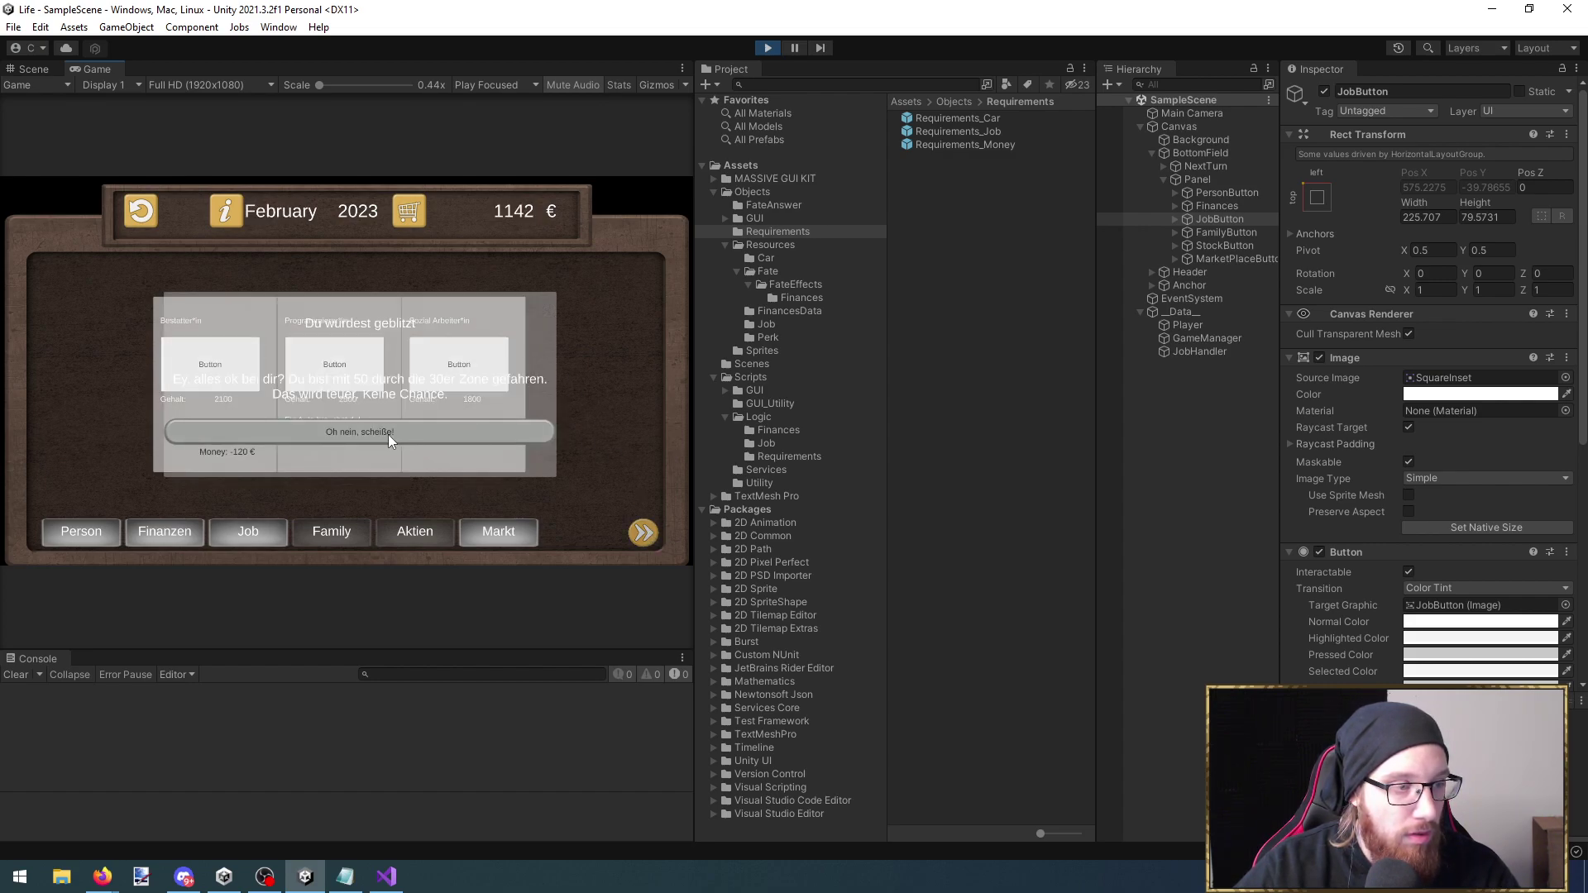
{"action": "left_click", "coordinate": [323, 433]}
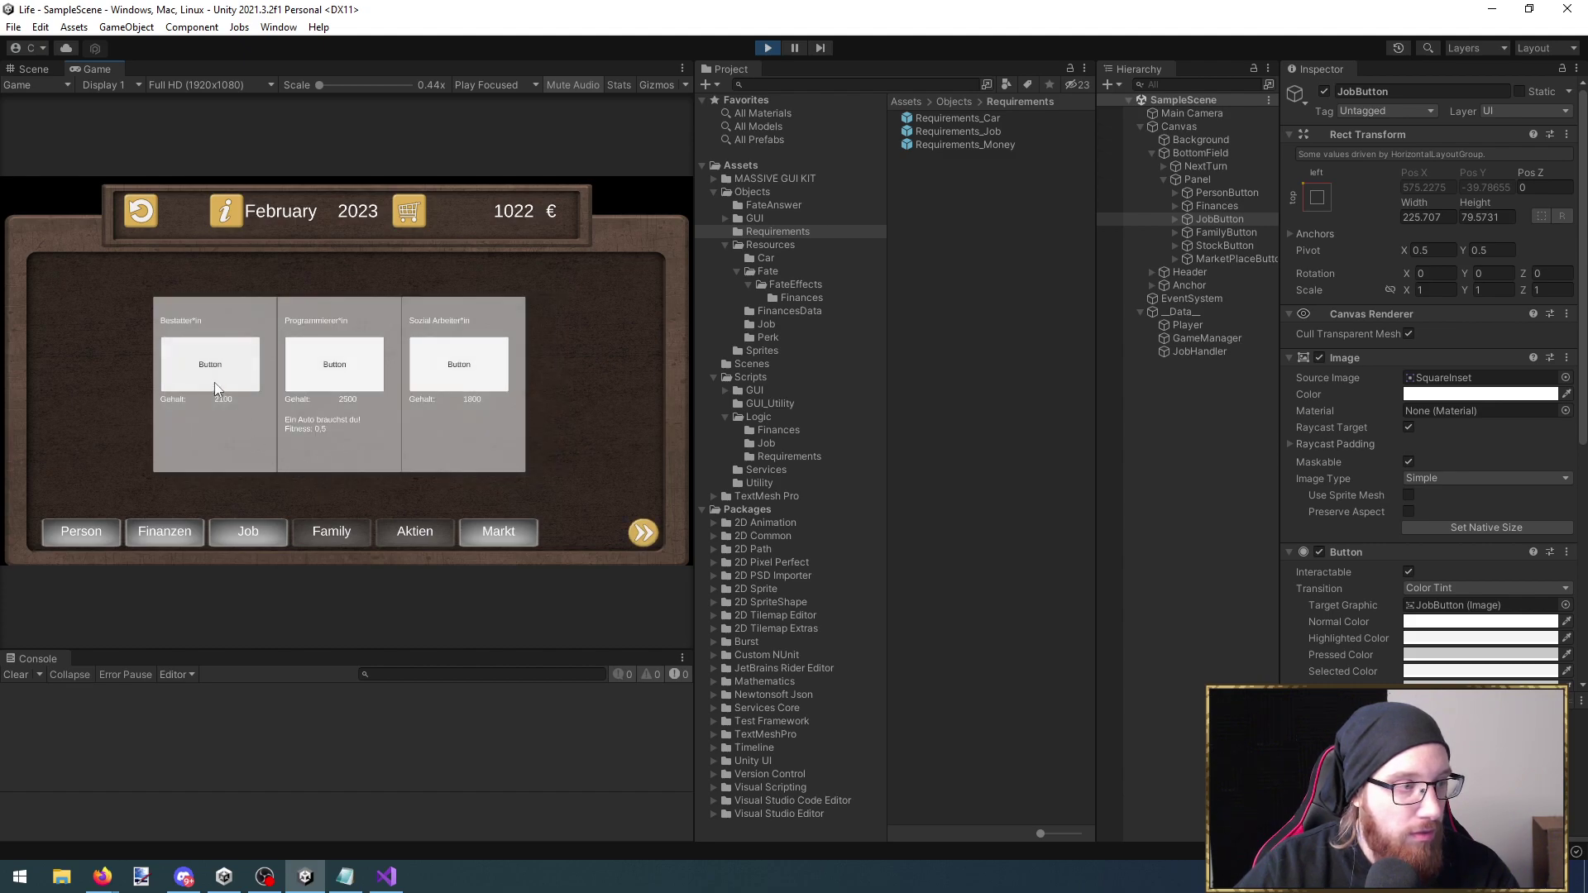
{"action": "left_click", "coordinate": [500, 363]}
{"action": "left_click", "coordinate": [473, 387]}
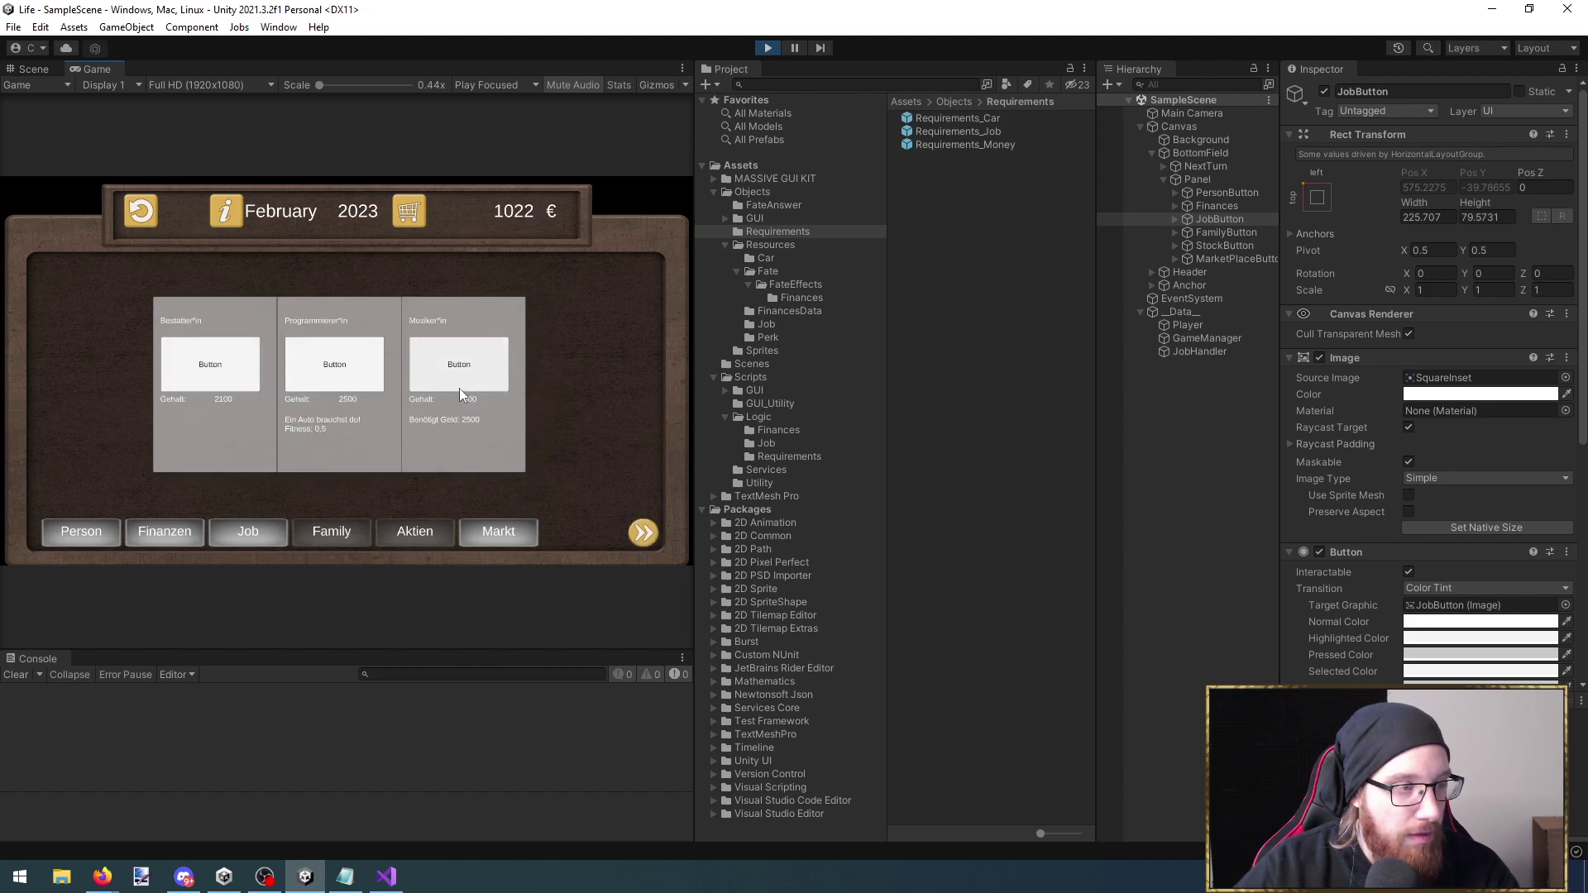
Try repeatedly to take the Musiker*in job that requires 2500 money, dismissing the popups in between
{"action": "left_click", "coordinate": [470, 388]}
{"action": "left_click", "coordinate": [483, 372]}
{"action": "left_click", "coordinate": [483, 372]}
{"action": "left_click", "coordinate": [487, 387]}
{"action": "left_click", "coordinate": [488, 387]}
{"action": "left_click", "coordinate": [486, 386]}
{"action": "left_click", "coordinate": [485, 385]}
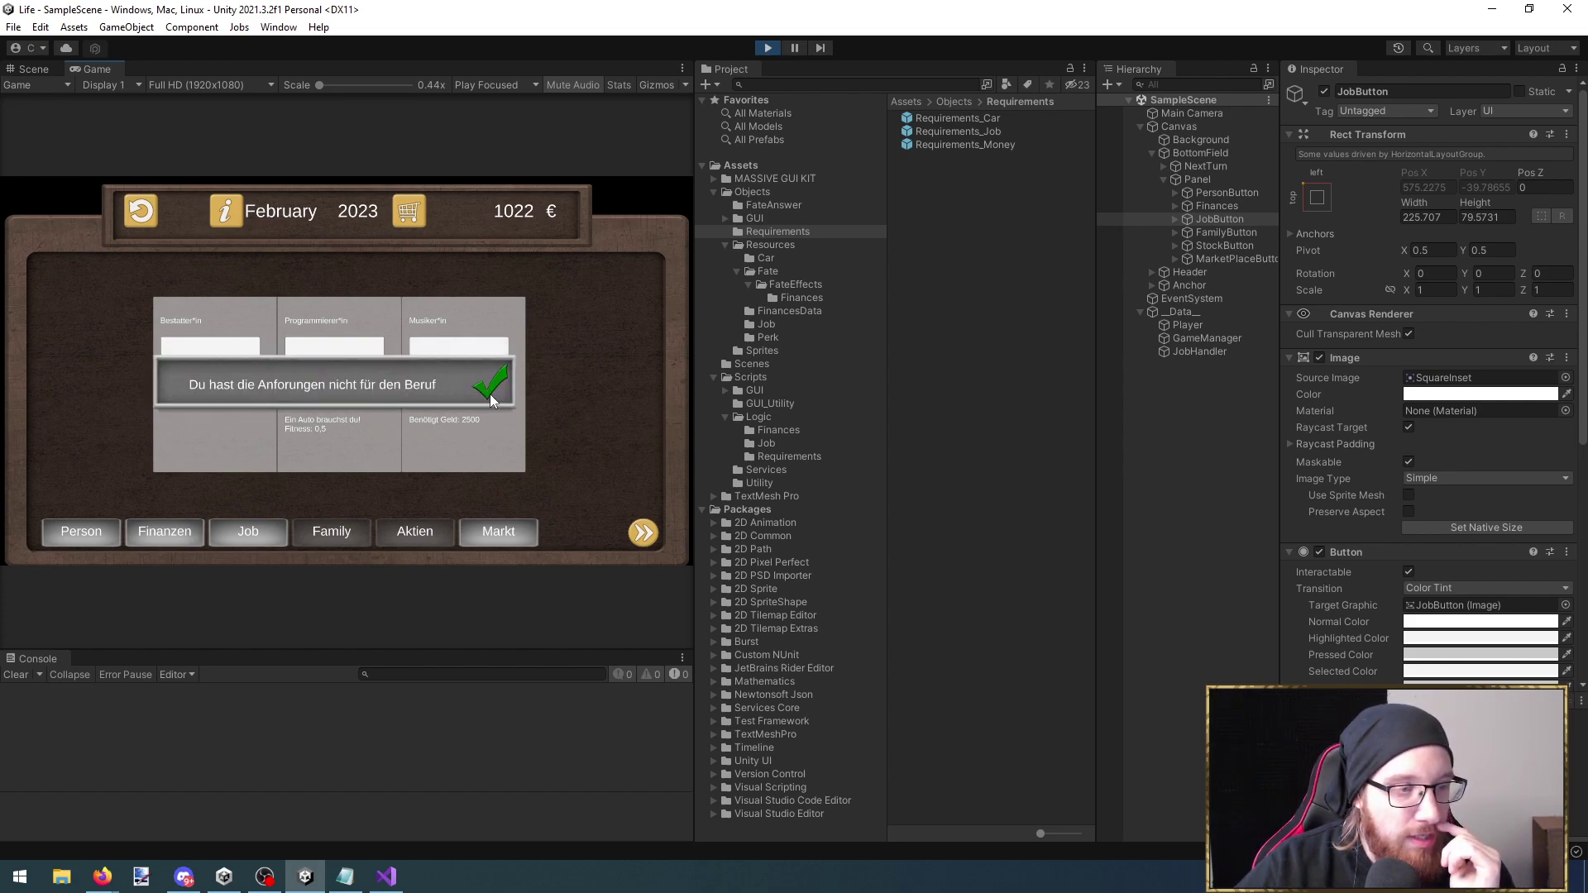
Advance the game to April, dismissing the popups, and check the character's details before returning to the job offers
{"action": "left_click", "coordinate": [489, 397]}
{"action": "left_click", "coordinate": [643, 534]}
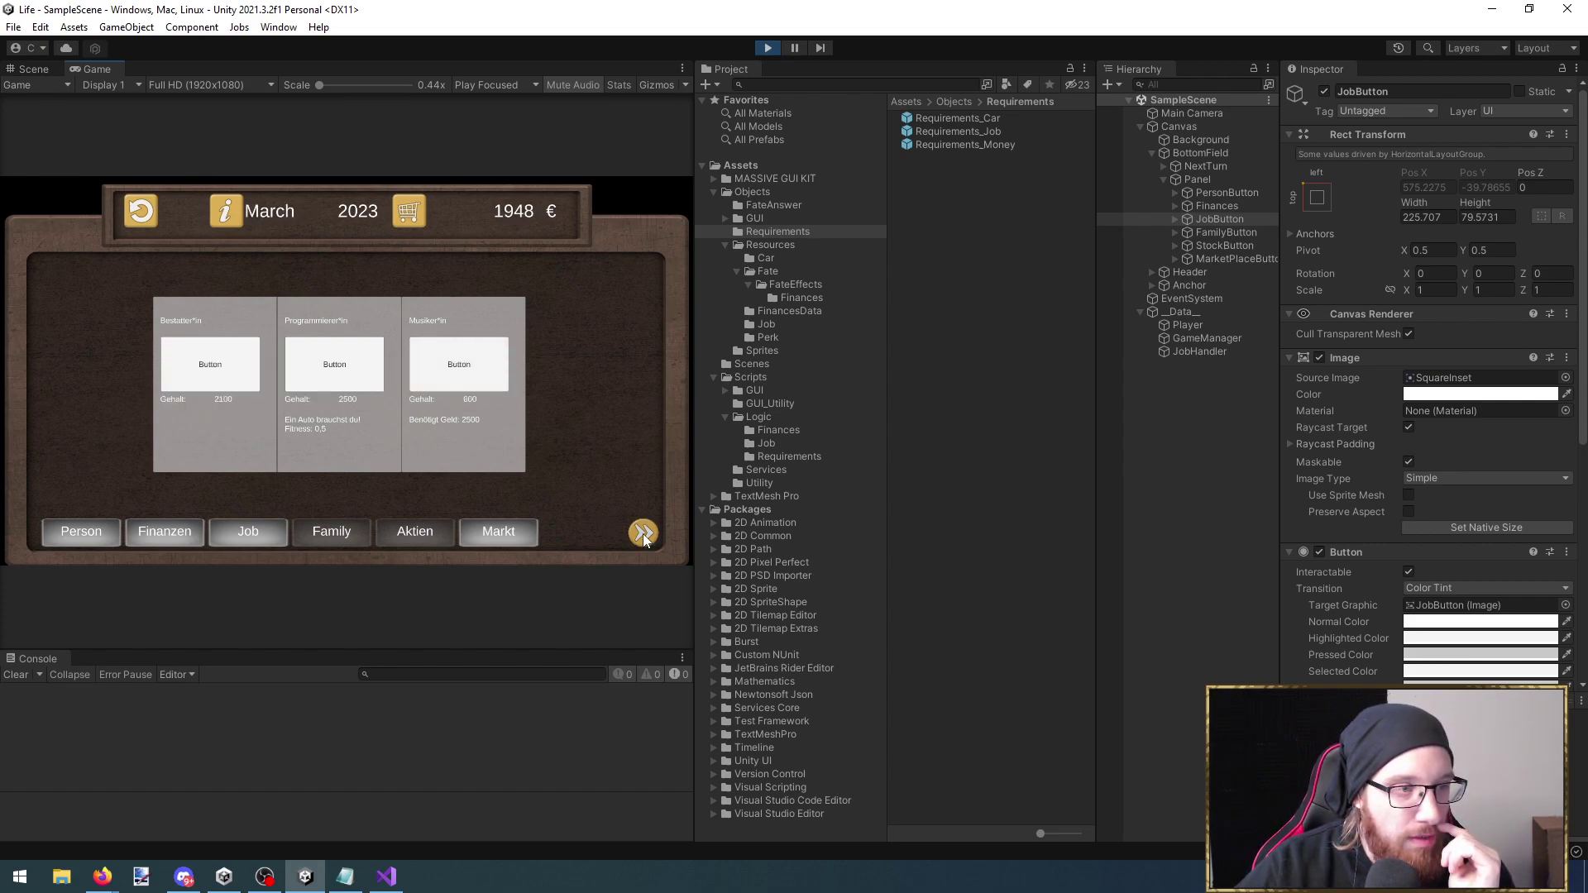
{"action": "left_click", "coordinate": [644, 533]}
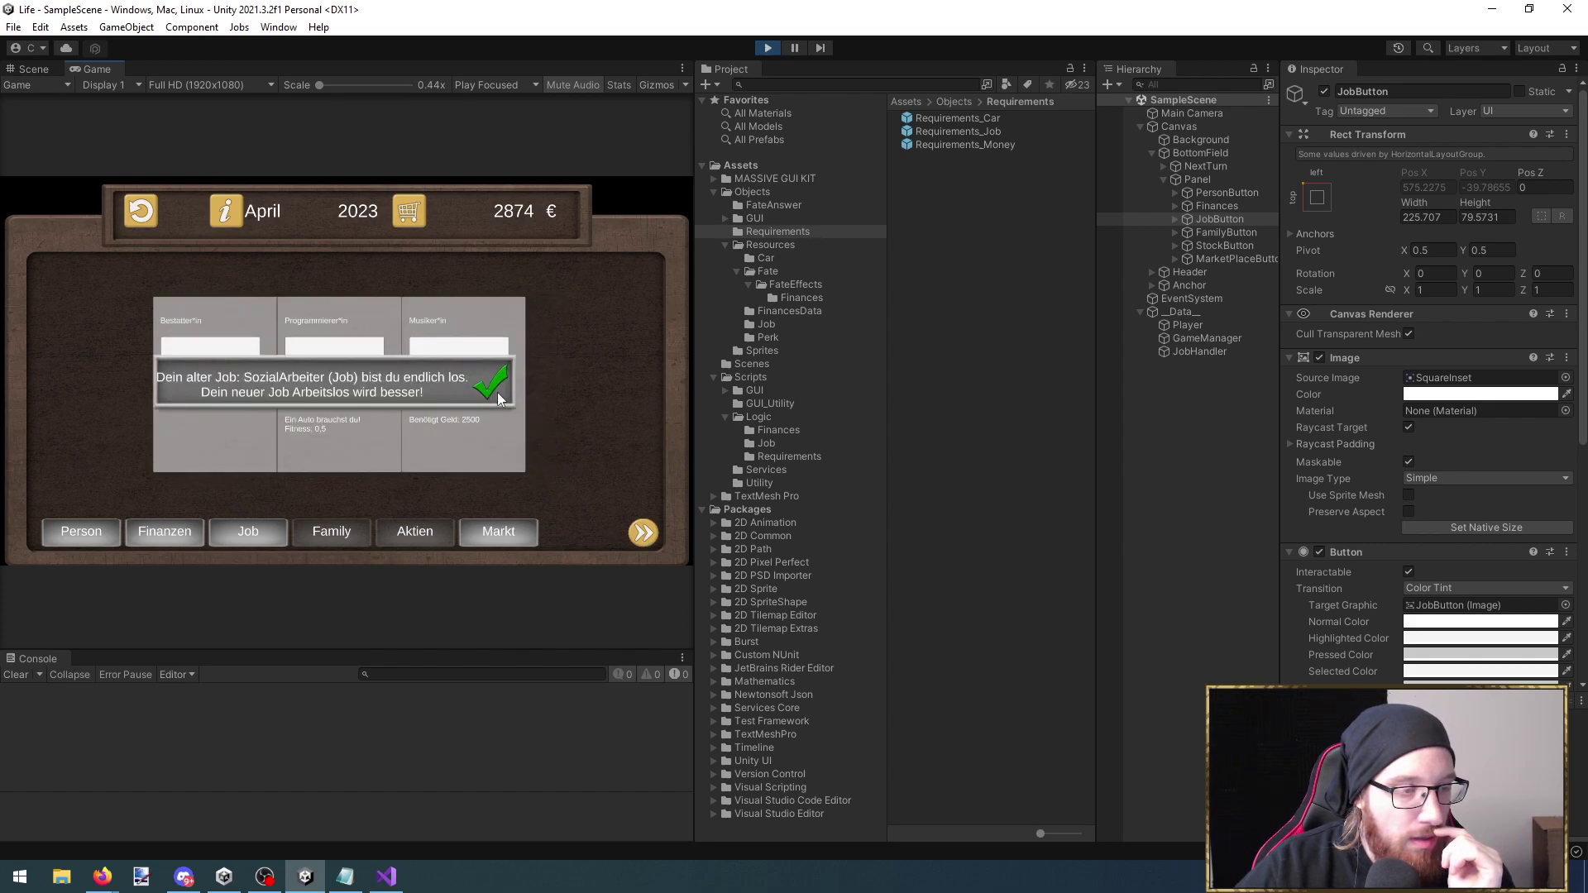
{"action": "left_click", "coordinate": [496, 391]}
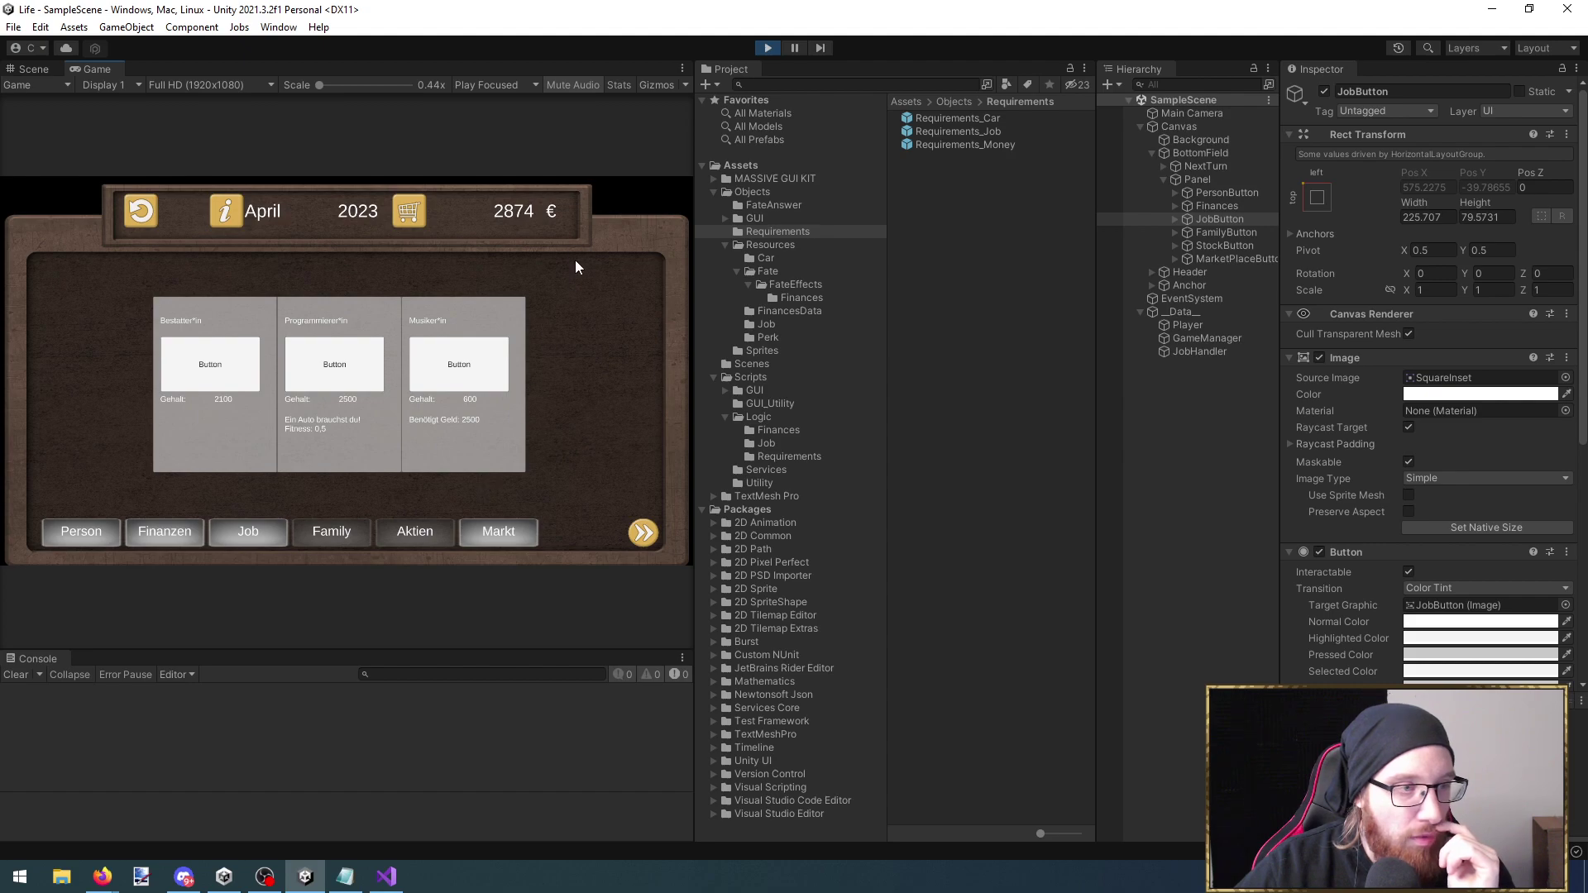
{"action": "left_click", "coordinate": [202, 537]}
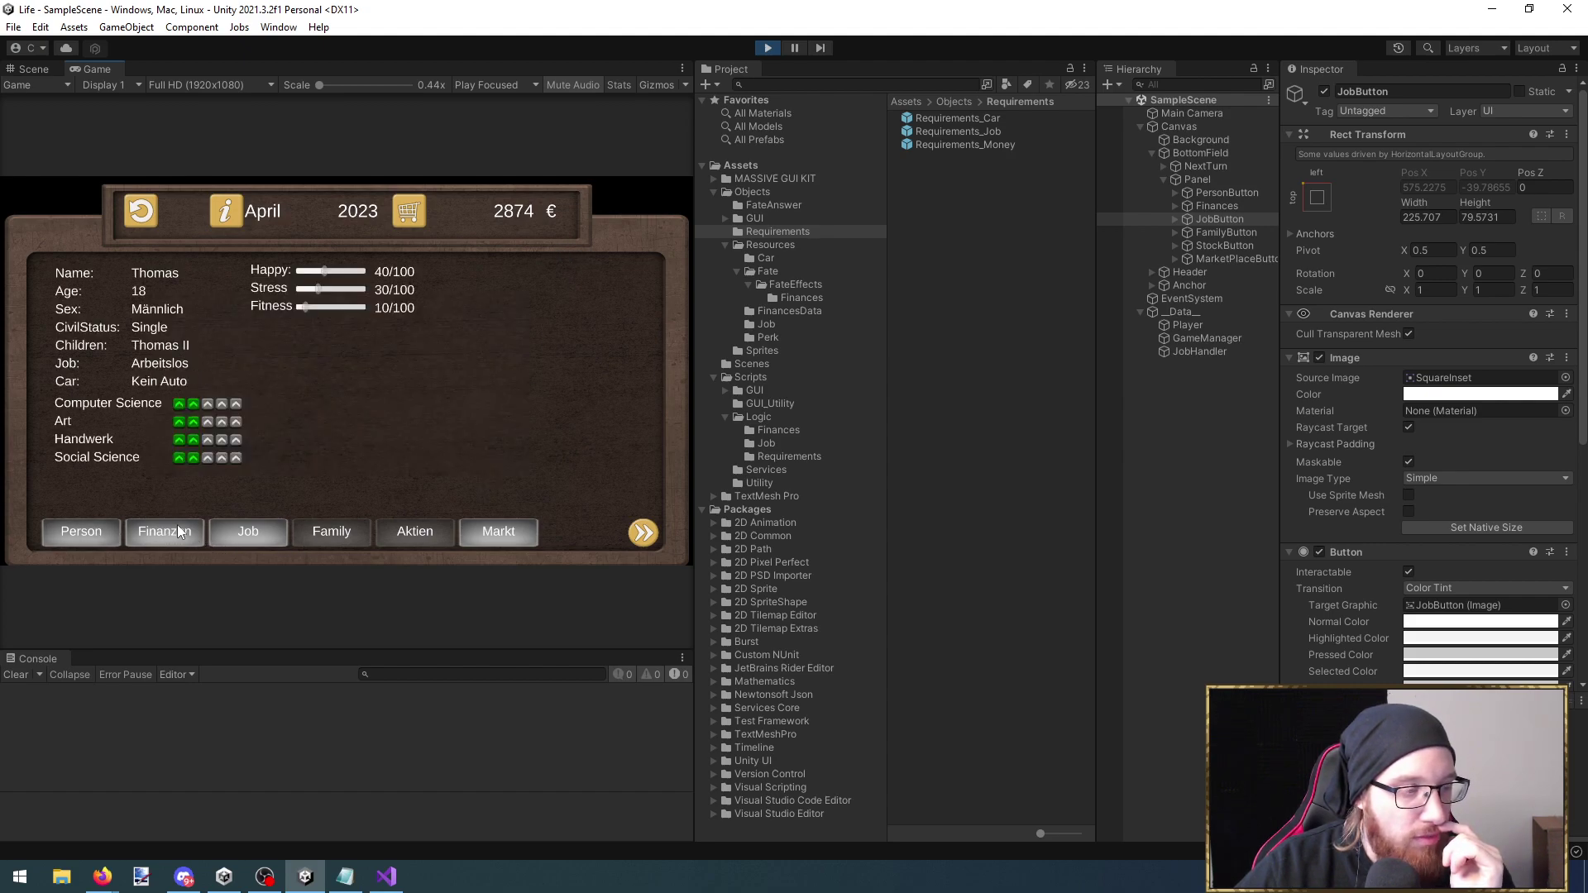
{"action": "left_click", "coordinate": [254, 532]}
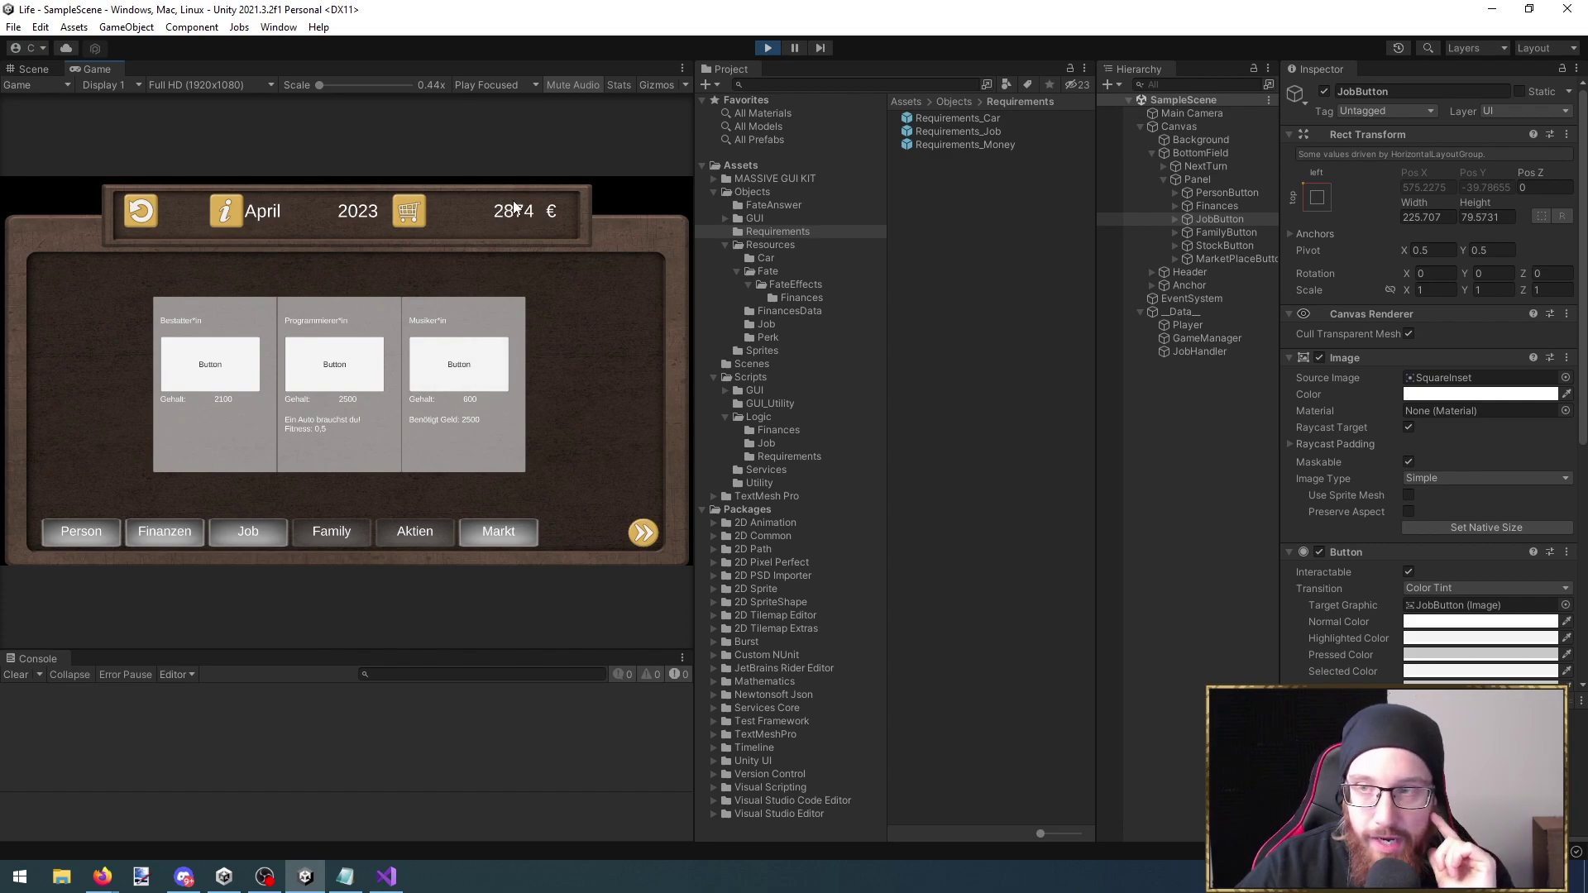
Apply for the Musiker*in job until it is taken, acknowledging each popup, and stop the running game
{"action": "left_click", "coordinate": [471, 371]}
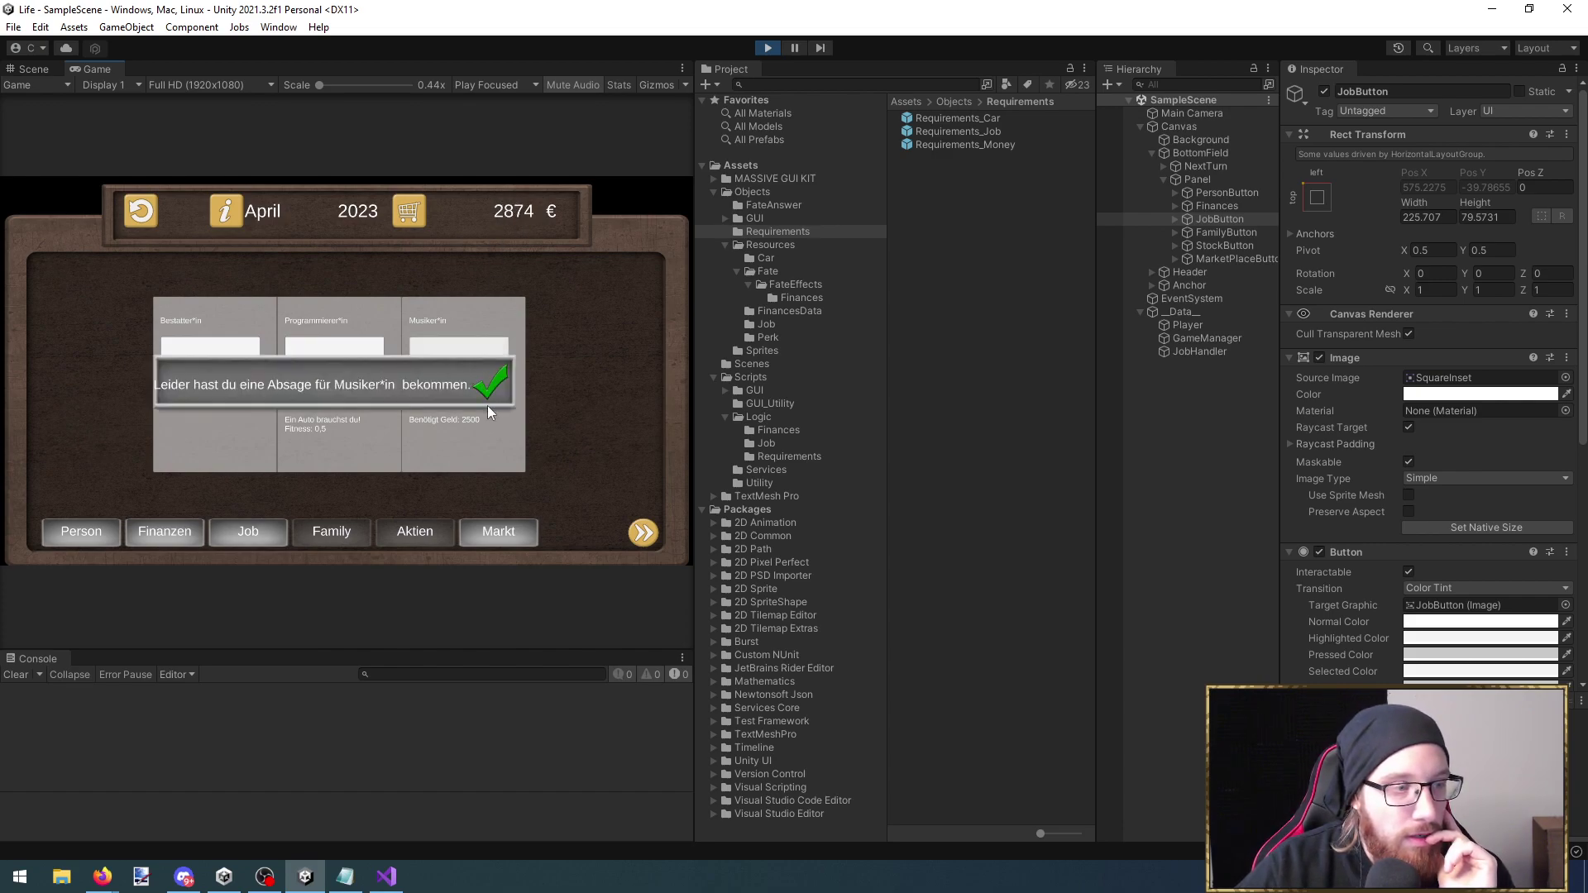
{"action": "left_click", "coordinate": [483, 380]}
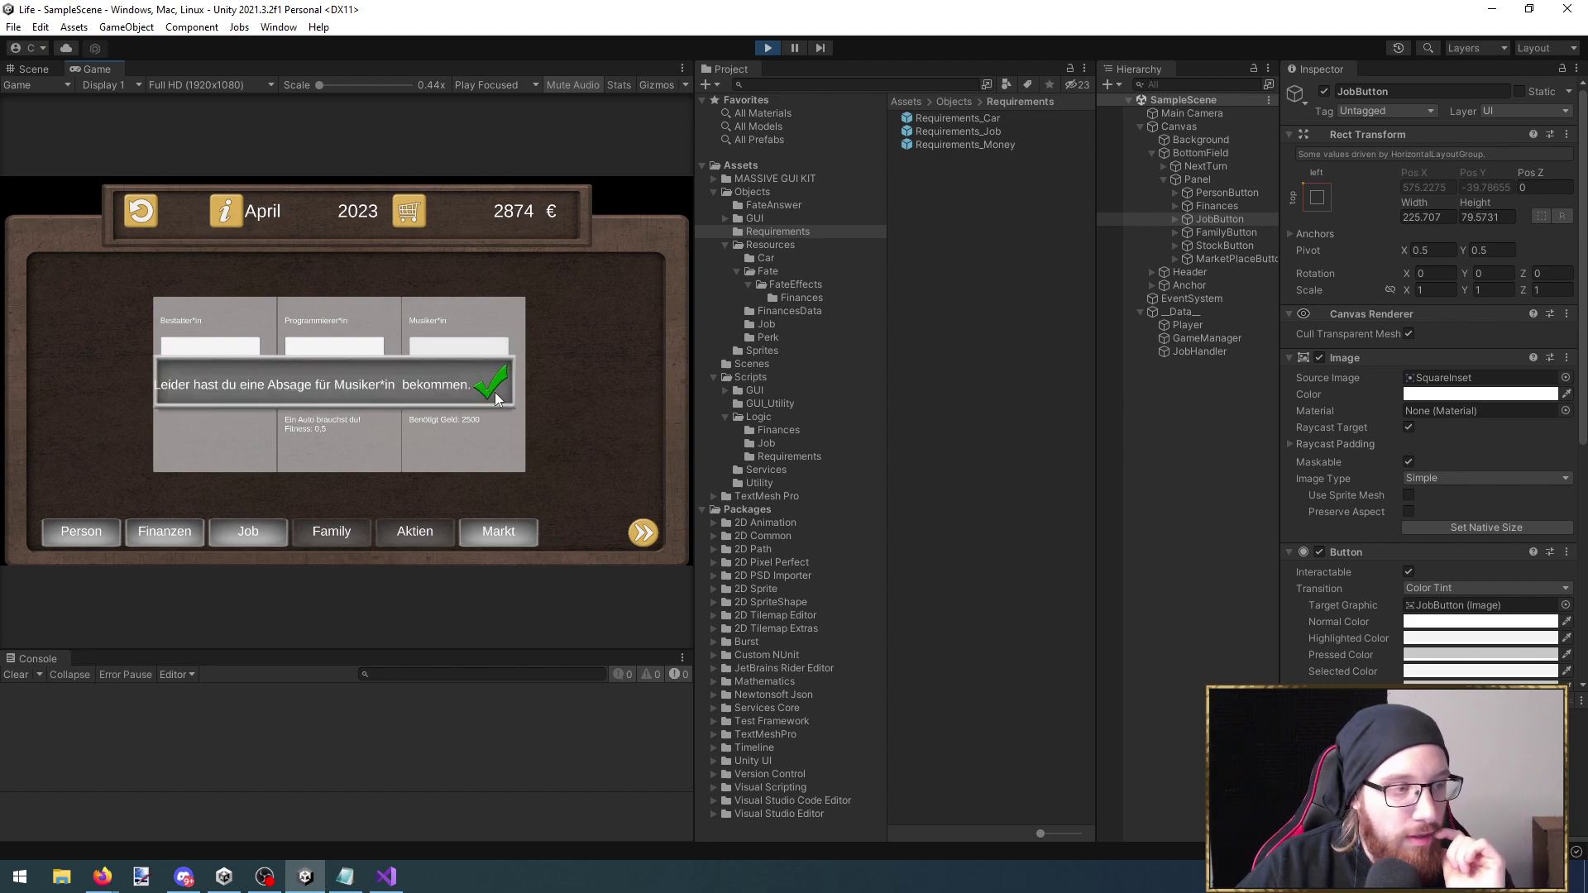
{"action": "left_click", "coordinate": [494, 392]}
{"action": "left_click", "coordinate": [481, 377]}
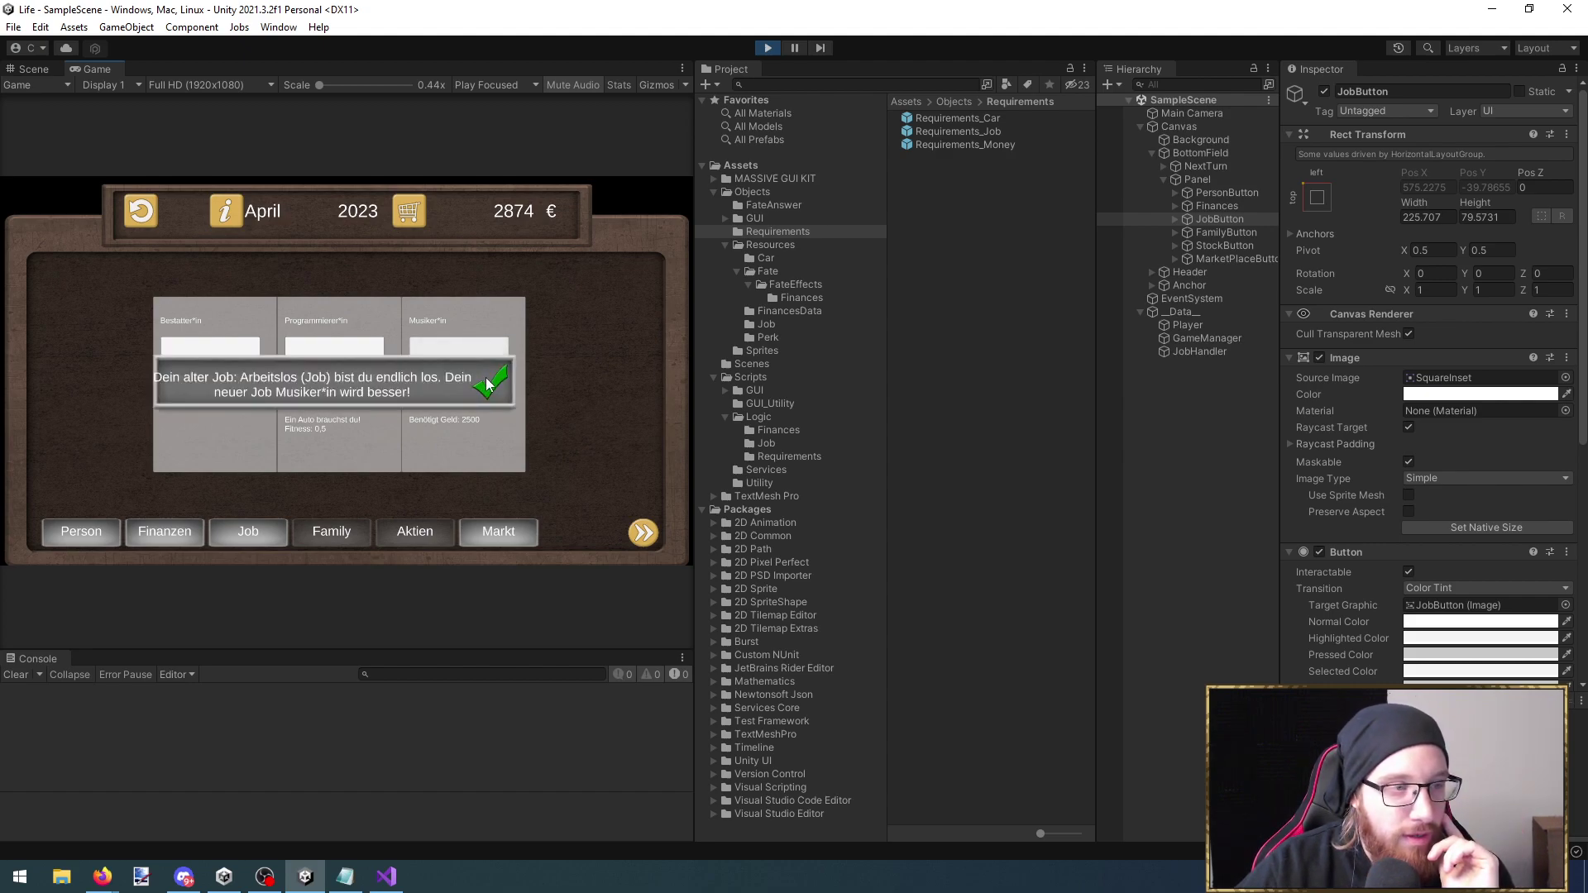
{"action": "left_click", "coordinate": [493, 383]}
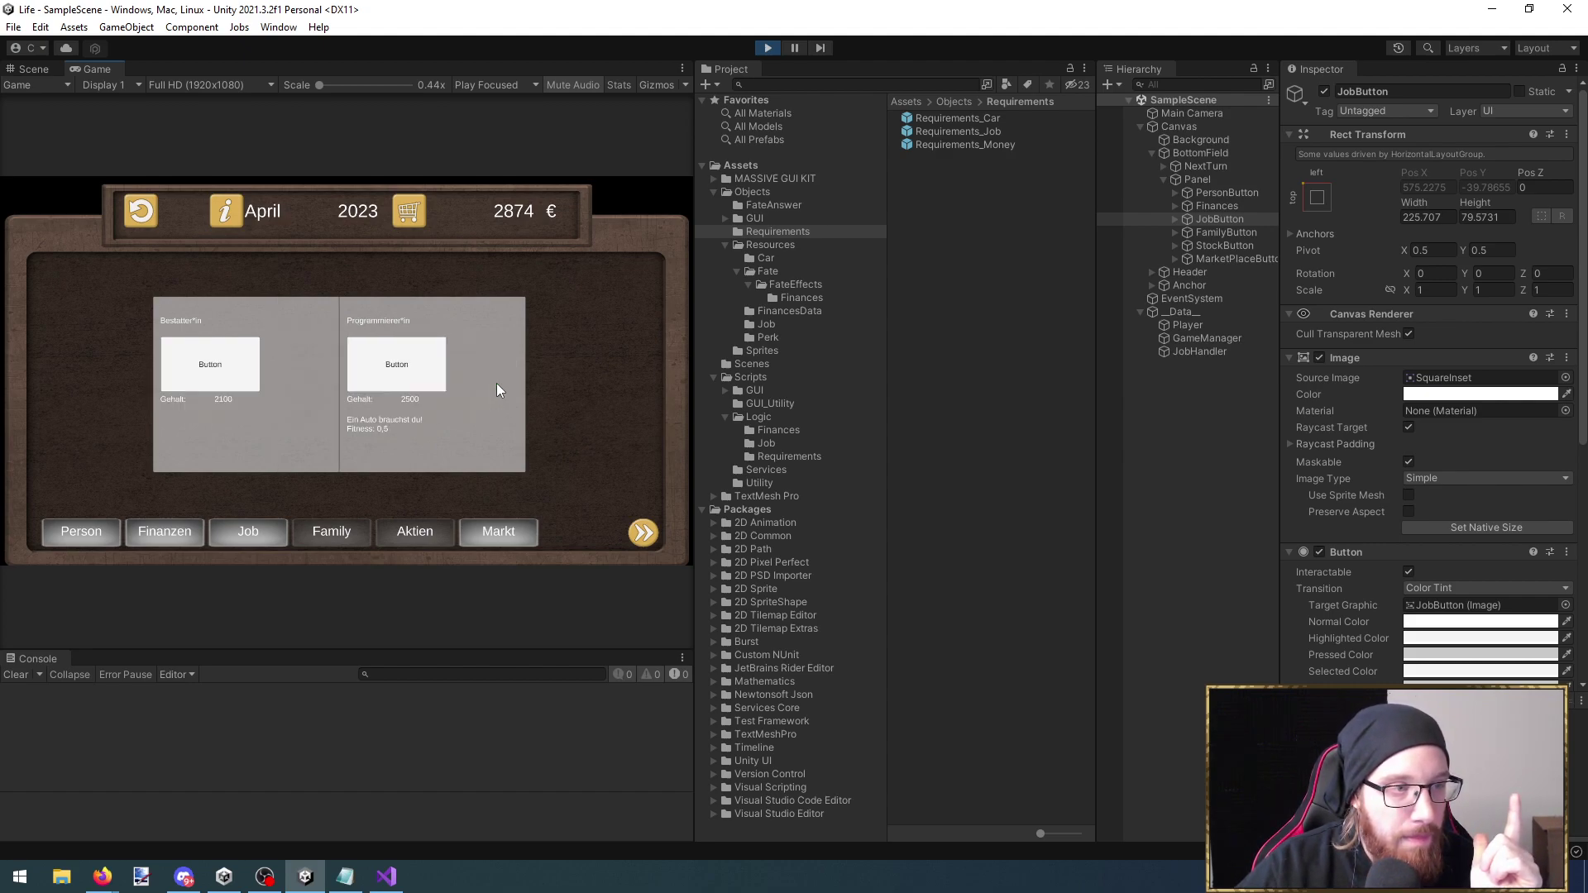
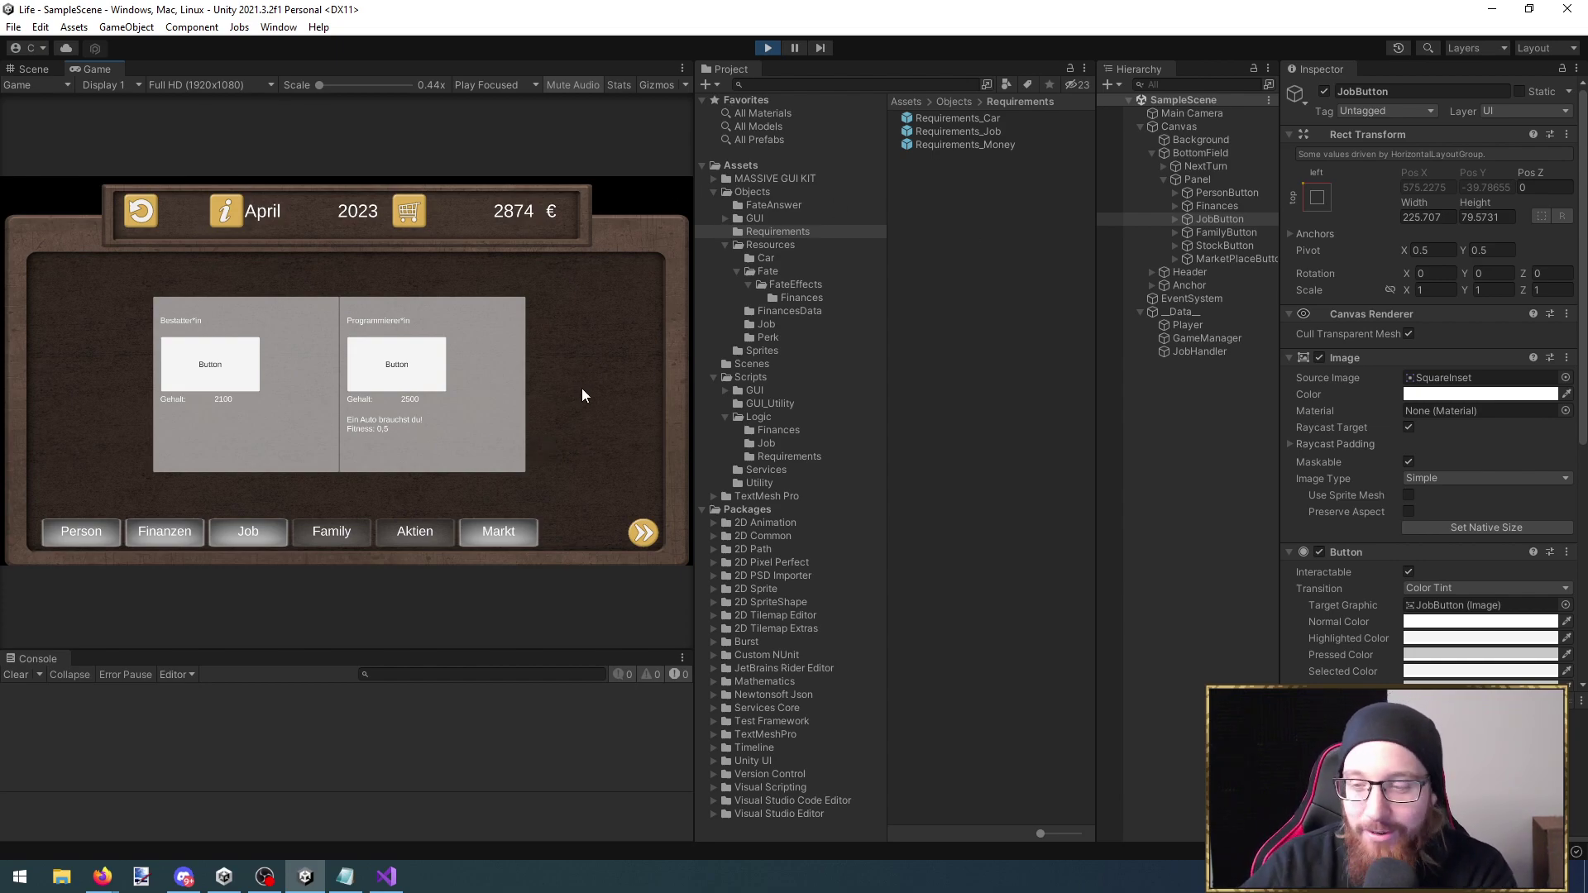
{"action": "left_click", "coordinate": [764, 48]}
{"action": "key", "text": "Up"}
{"action": "key", "text": "Up"}
{"action": "key", "text": "Up"}
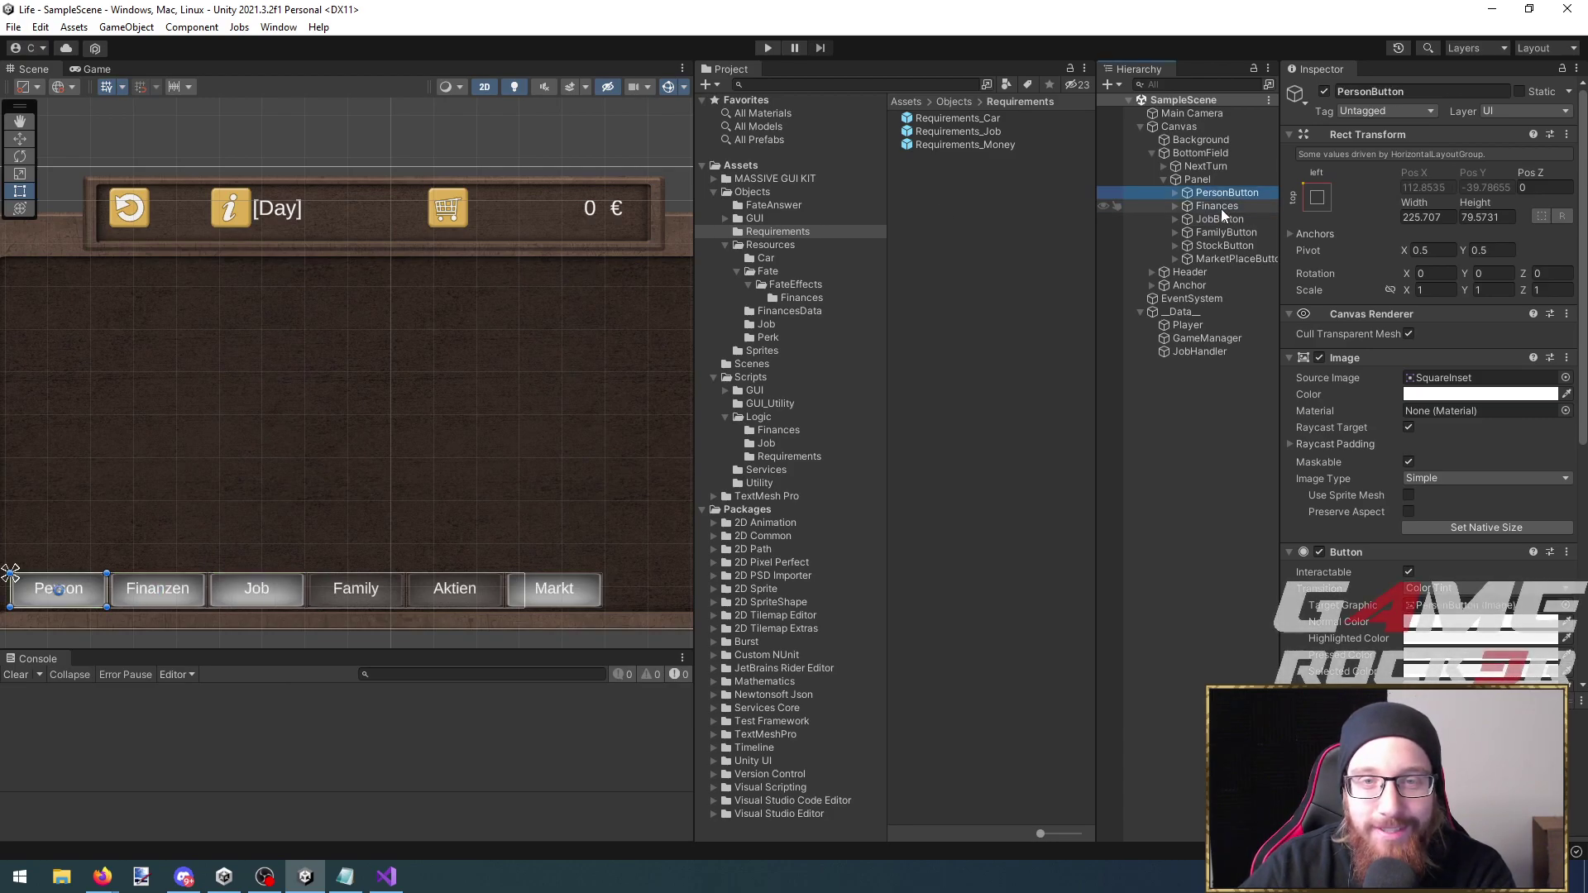
{"action": "scroll", "coordinate": [1409, 381], "scroll_direction": "down", "scroll_amount": 2}
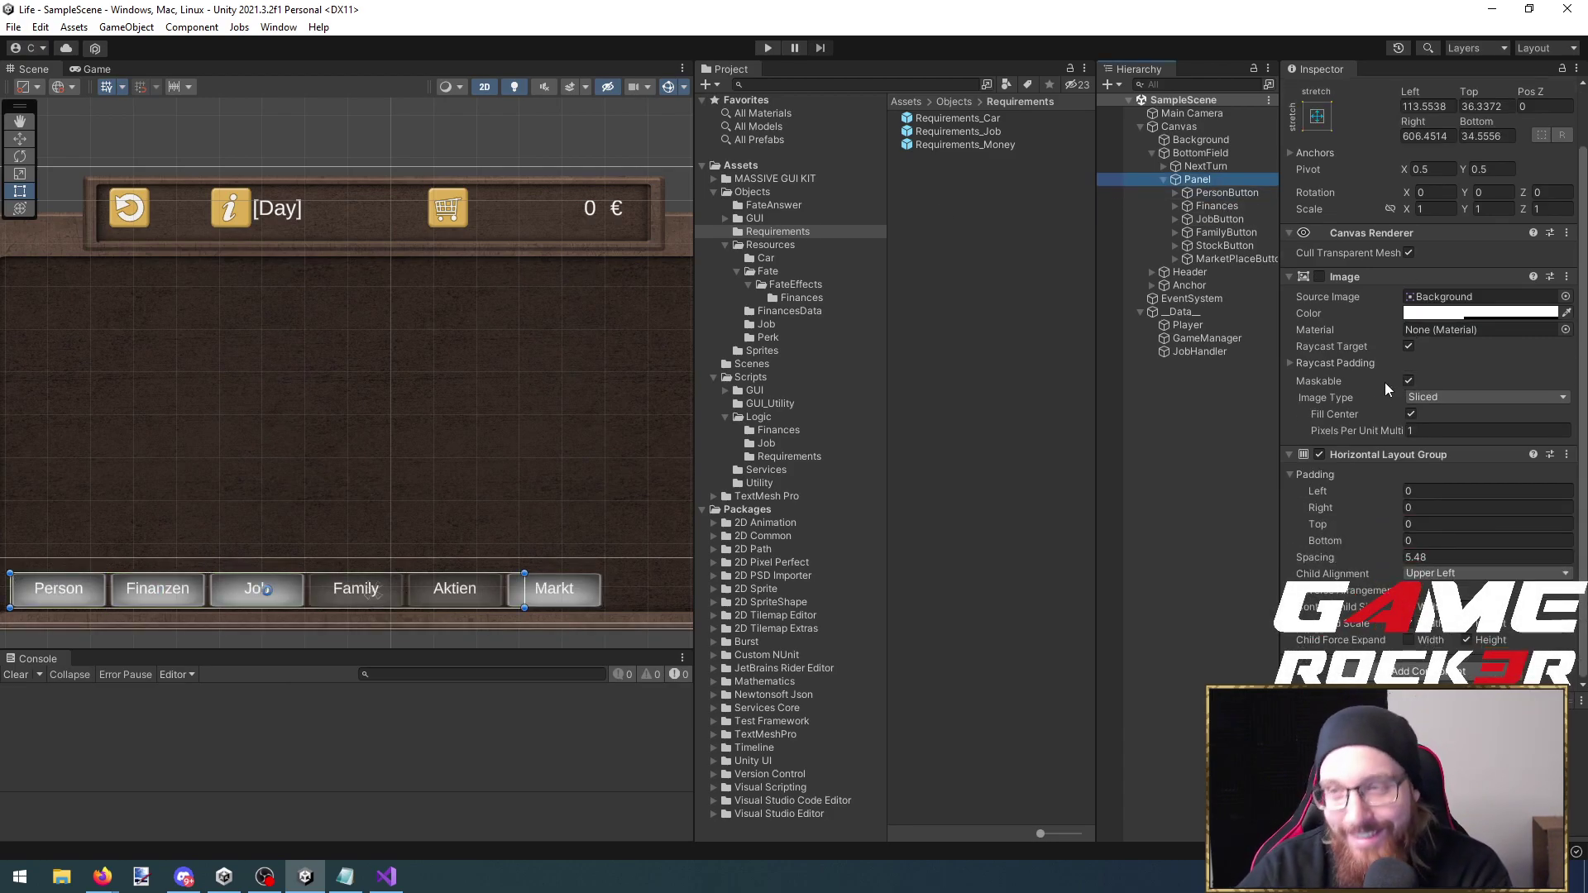
{"action": "left_click", "coordinate": [1244, 256]}
{"action": "key", "text": "Up"}
{"action": "key", "text": "Up"}
{"action": "key", "text": "Up"}
{"action": "key", "text": "Up"}
{"action": "key", "text": "Up"}
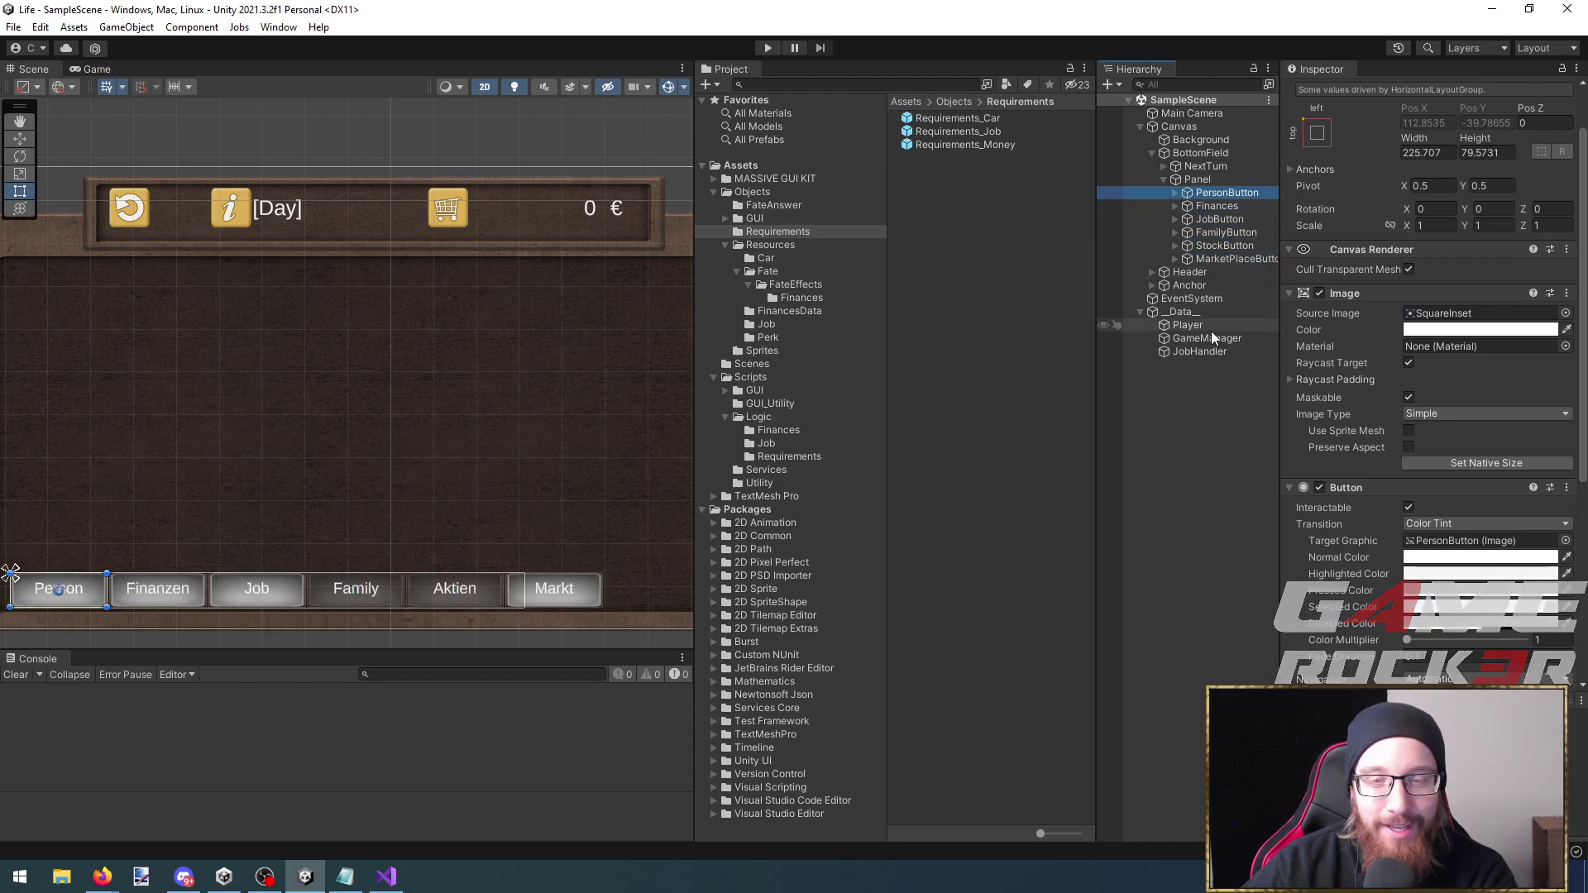
{"action": "key", "text": "alt+Tab"}
{"action": "key", "text": "Down"}
{"action": "key", "text": "Down"}
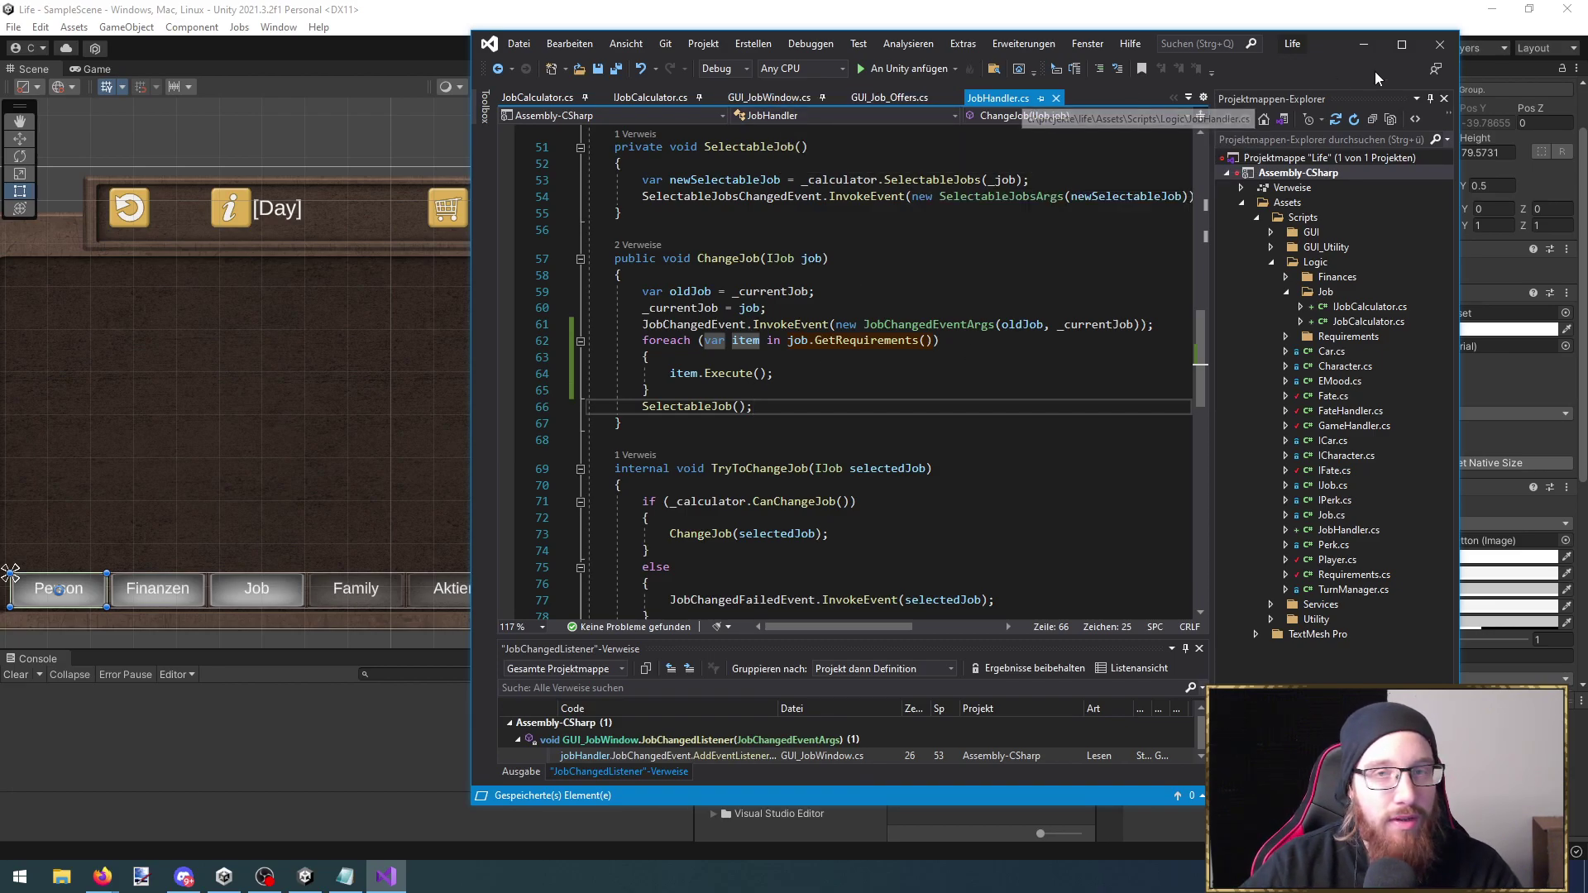
{"action": "left_click", "coordinate": [1363, 44]}
Open the Requirements_Money prefab and examine its assigned FinancesData_Musiker asset, including the available Typ options
{"action": "left_click", "coordinate": [972, 145]}
{"action": "double_click", "coordinate": [972, 146]}
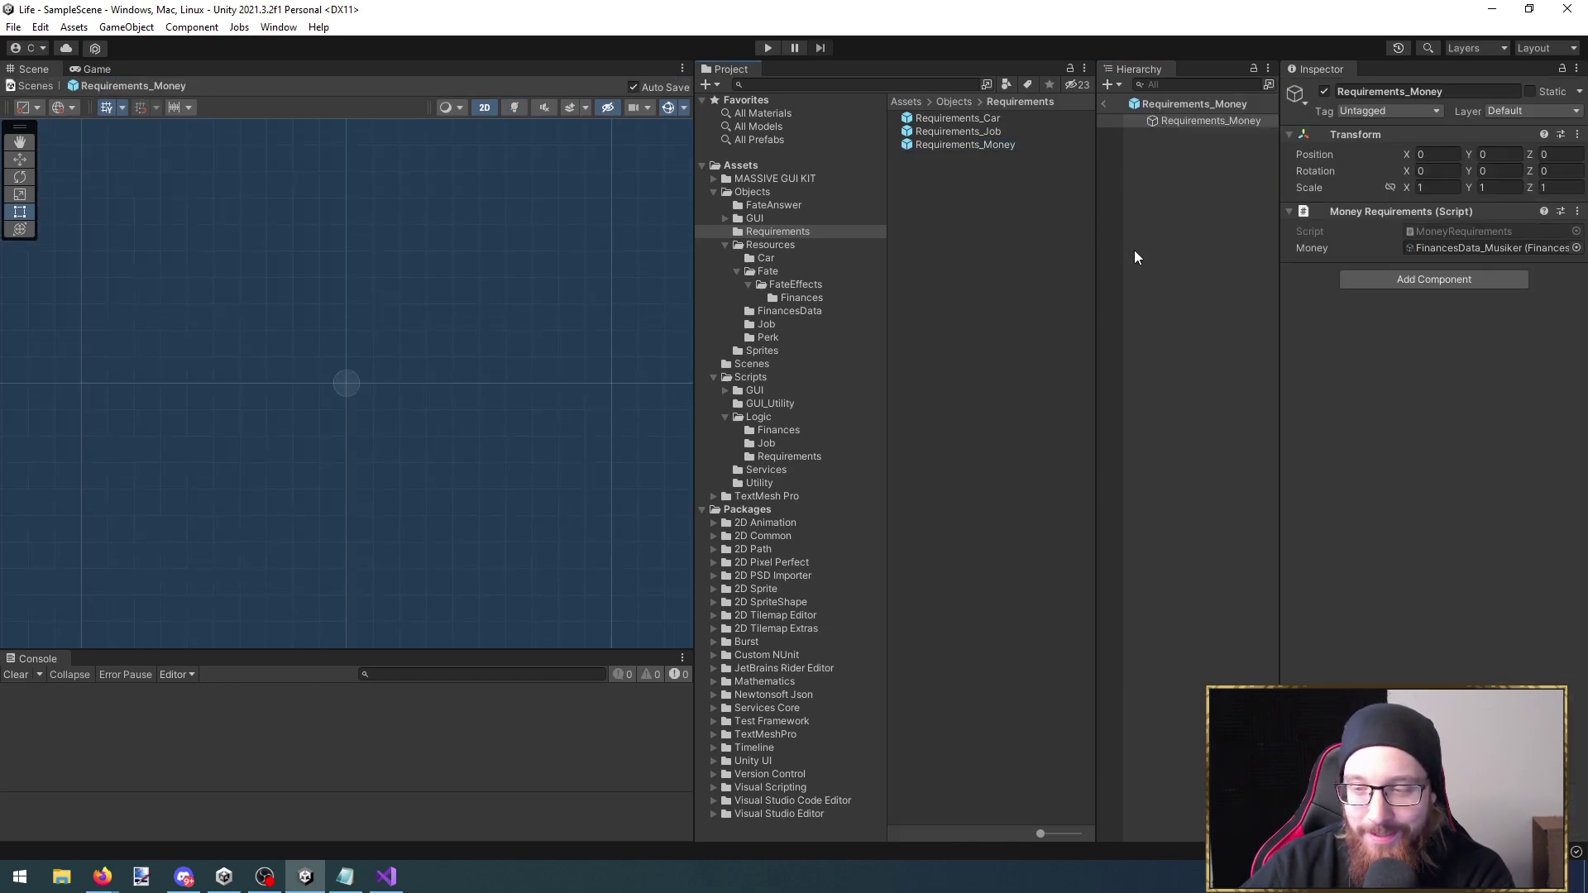
{"action": "left_click", "coordinate": [1472, 246]}
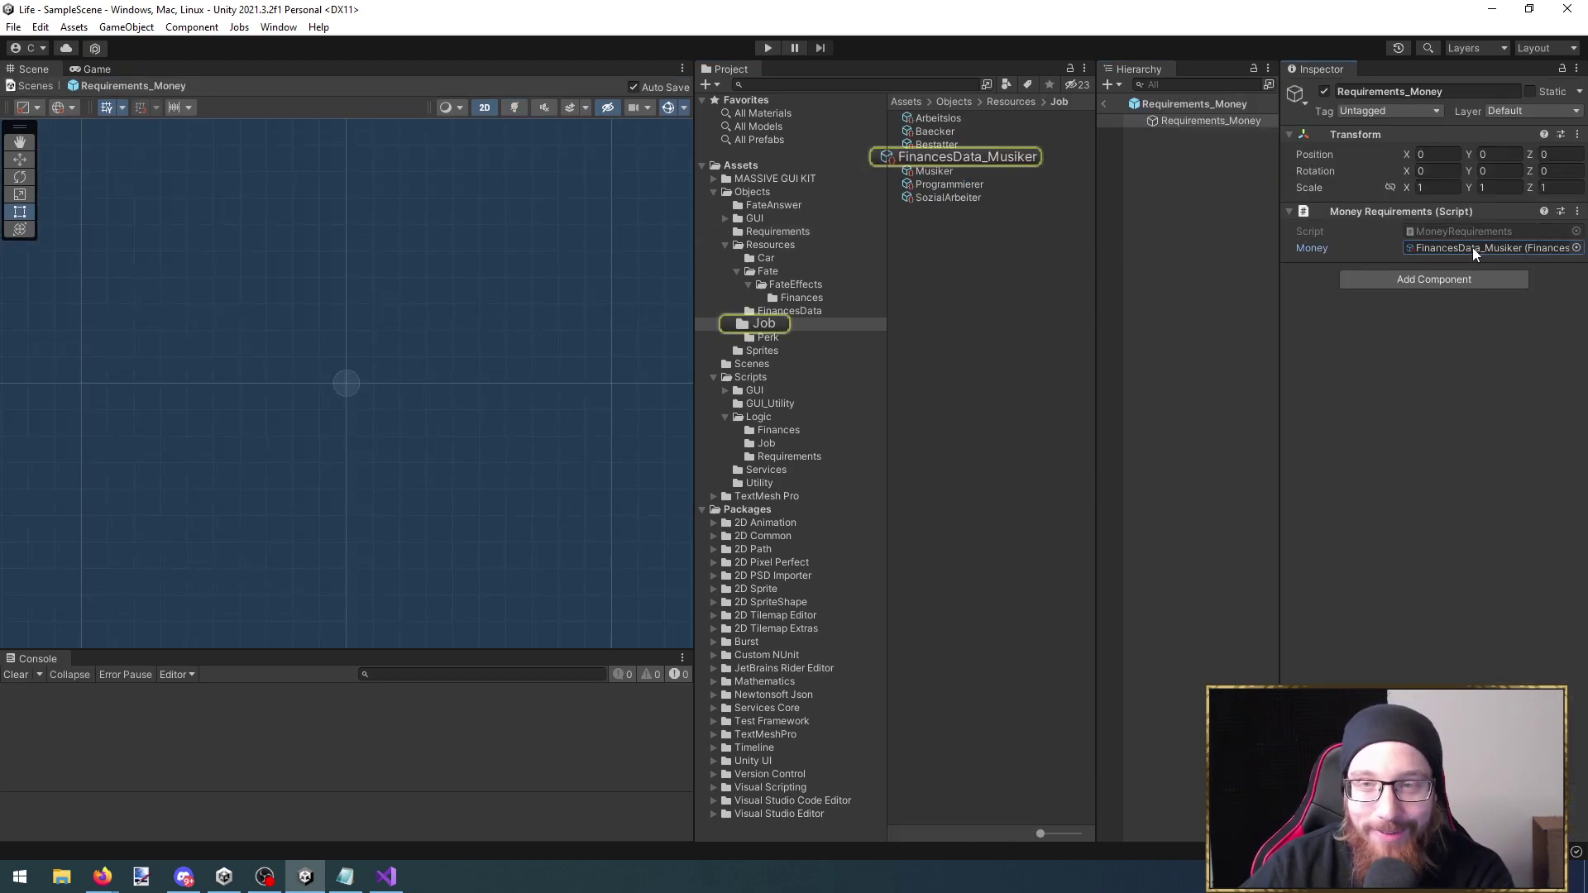
{"action": "left_click", "coordinate": [1005, 159]}
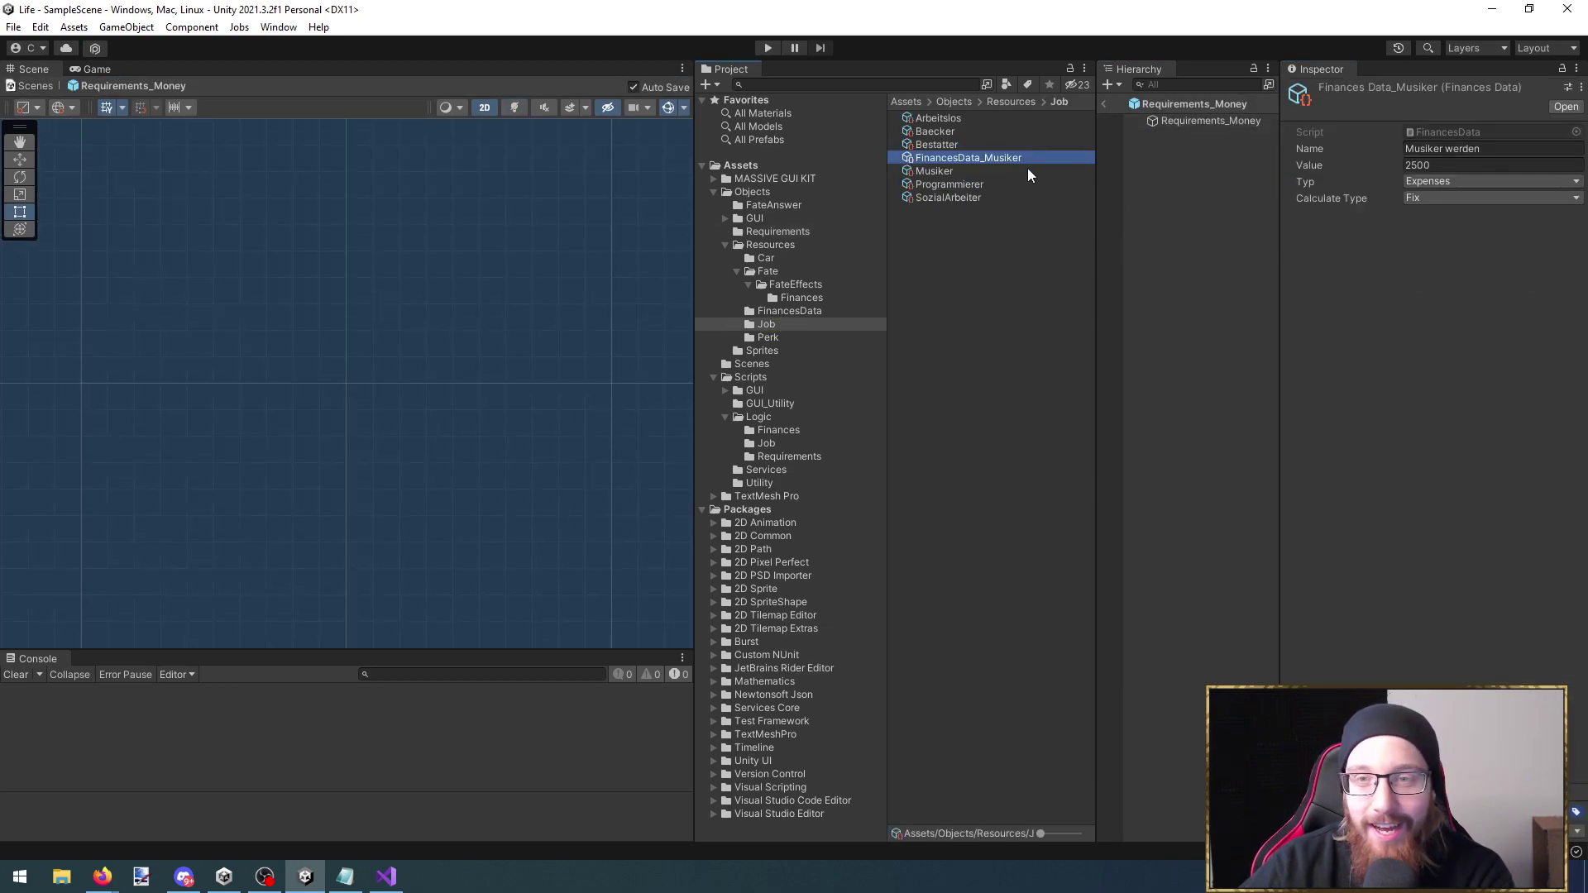
{"action": "left_click", "coordinate": [1452, 182]}
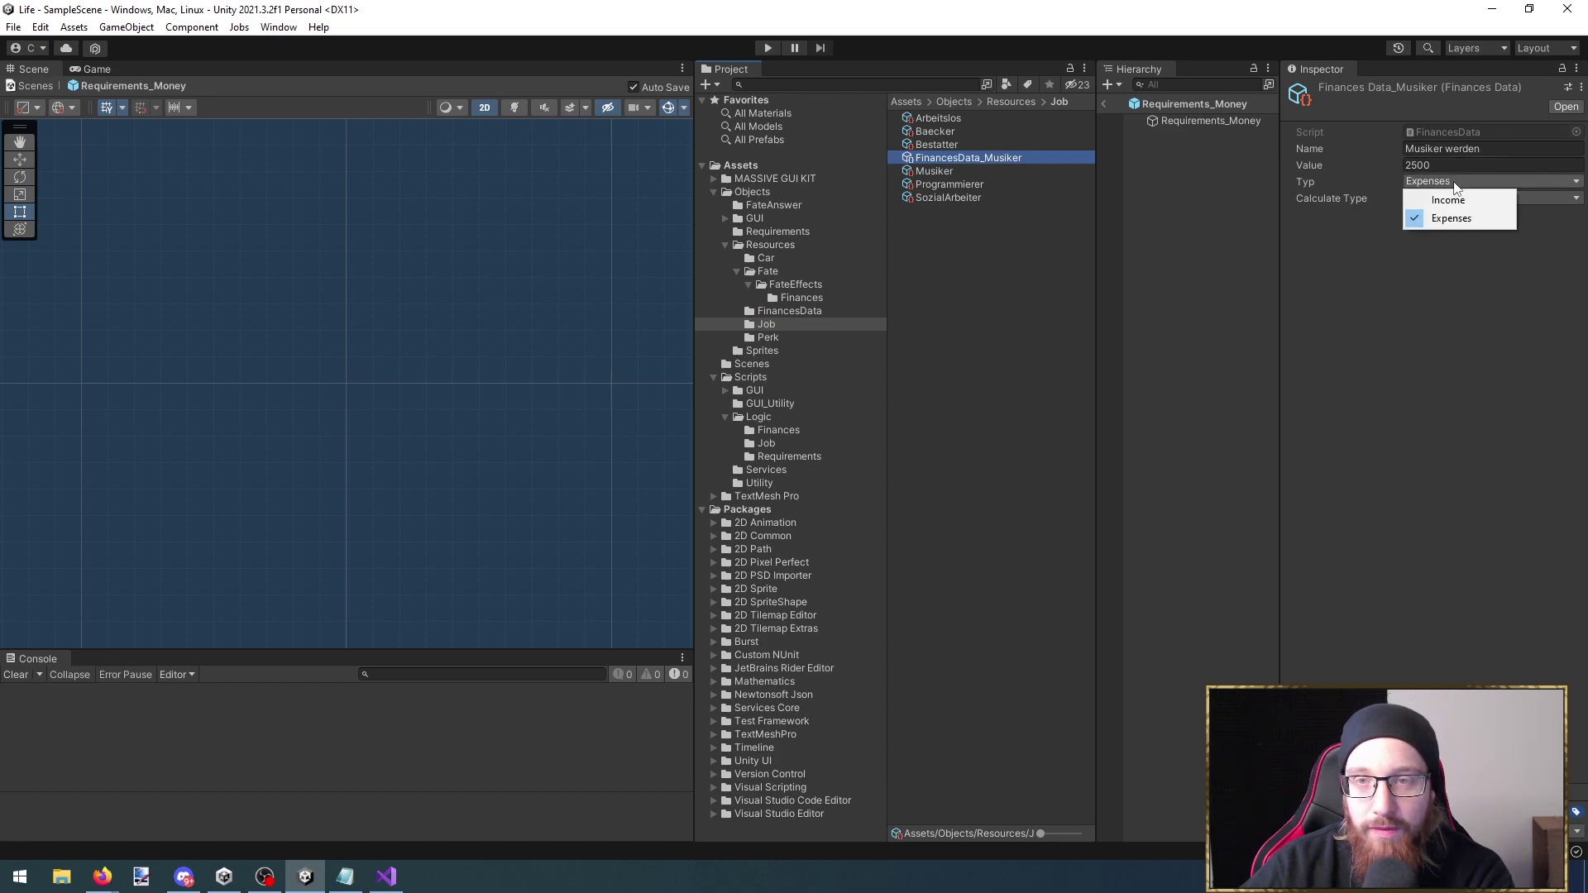
{"action": "left_click", "coordinate": [1422, 325]}
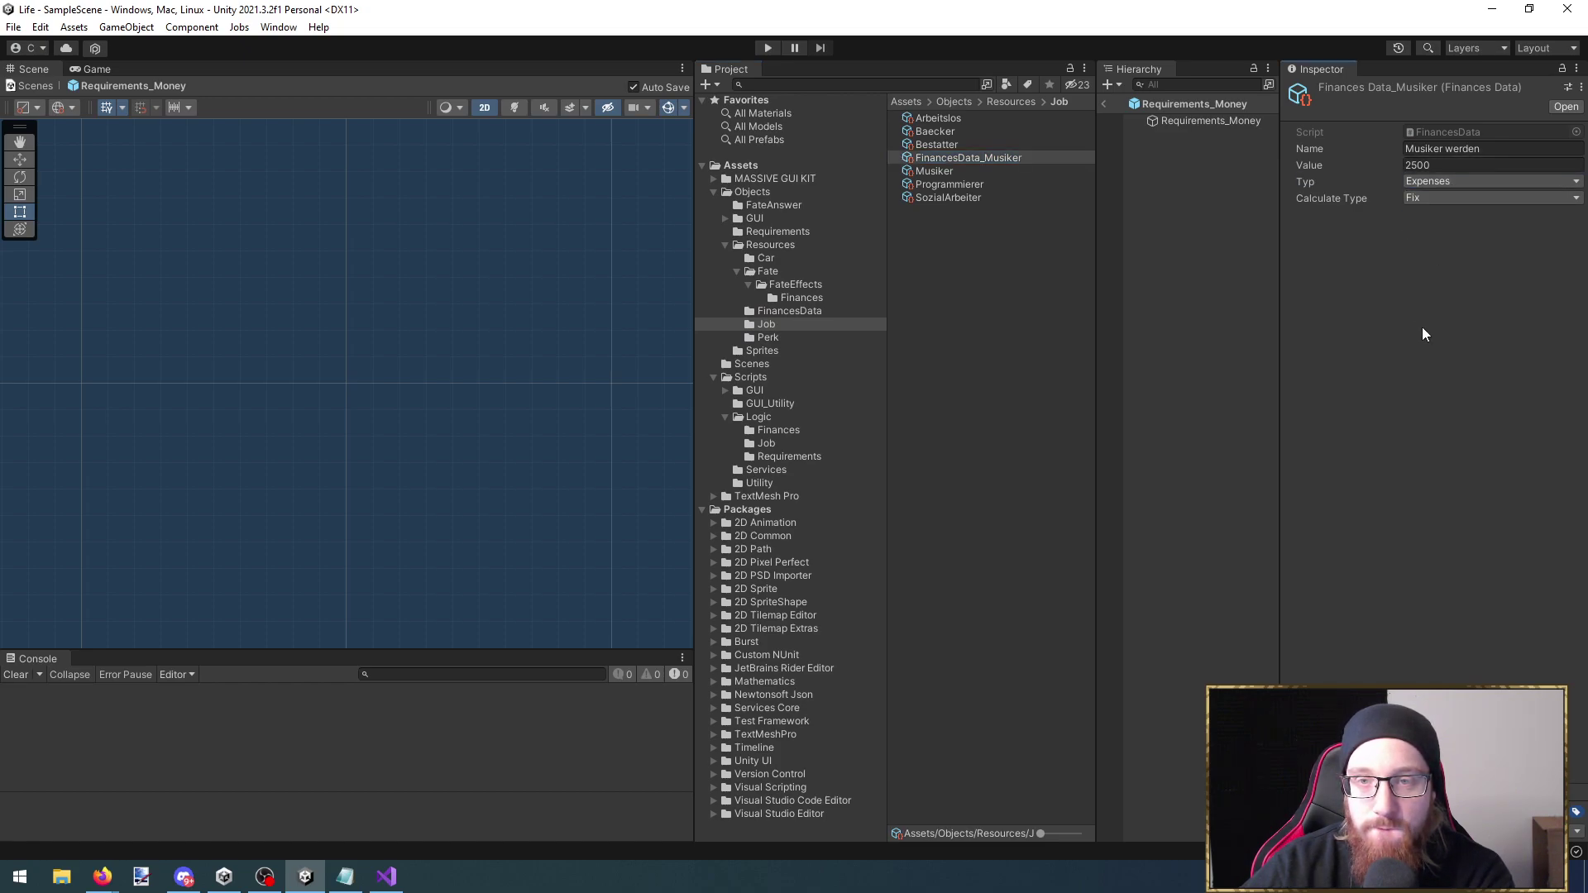
Open the prefab's MoneyRequirements script, add GameHandler.Instance.GetFinancesHandler().AddEntry(_money); to Execute(), and save the file
{"action": "left_click", "coordinate": [1195, 121]}
{"action": "double_click", "coordinate": [1469, 226]}
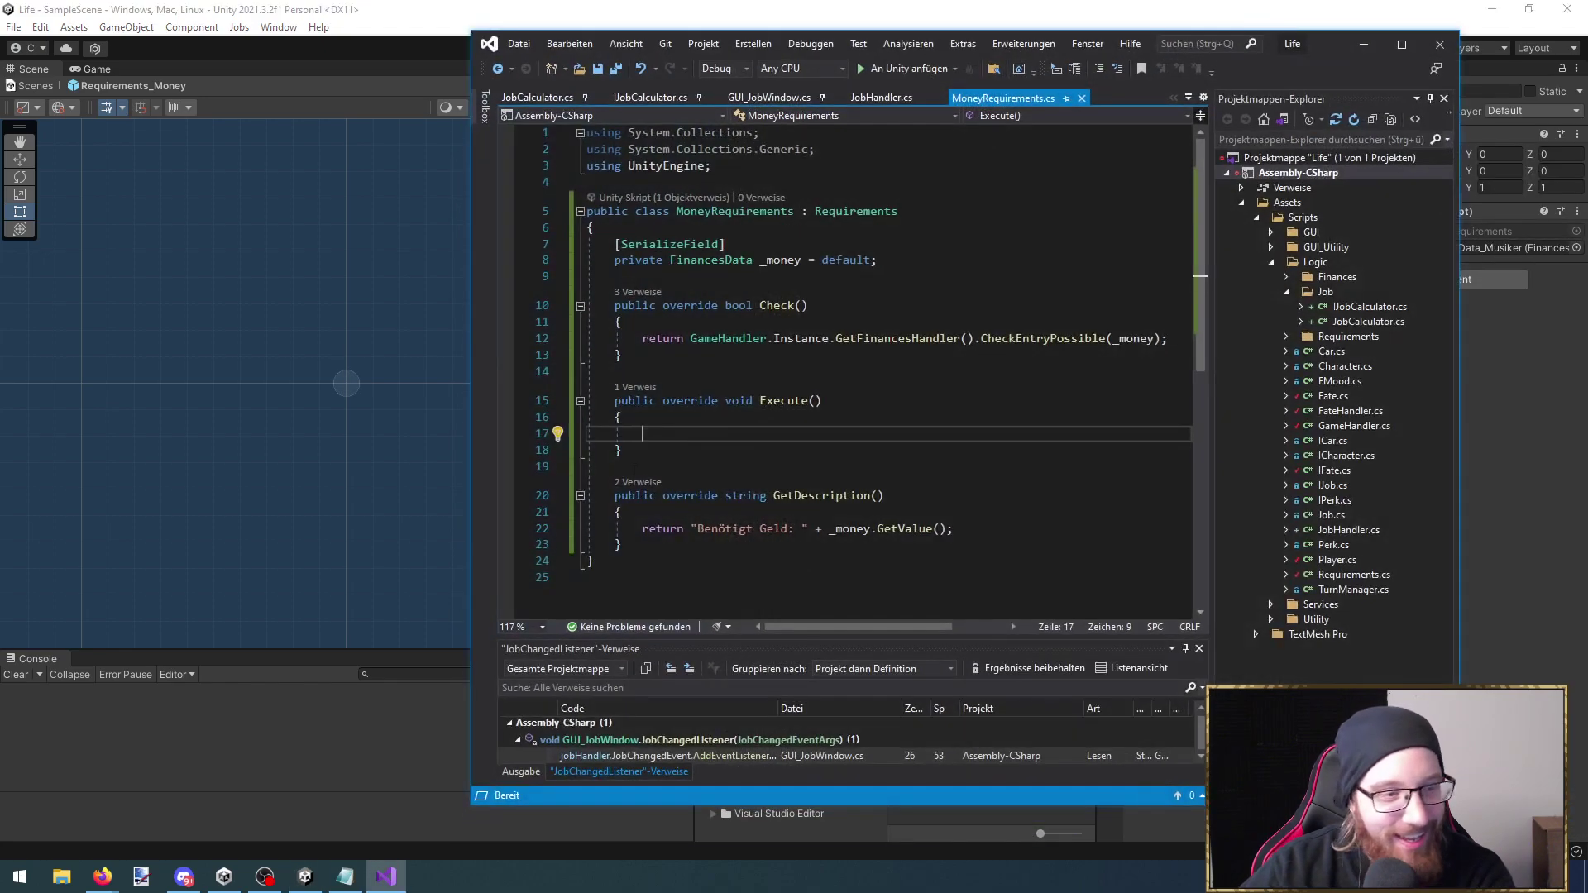
{"action": "left_click", "coordinate": [760, 447]}
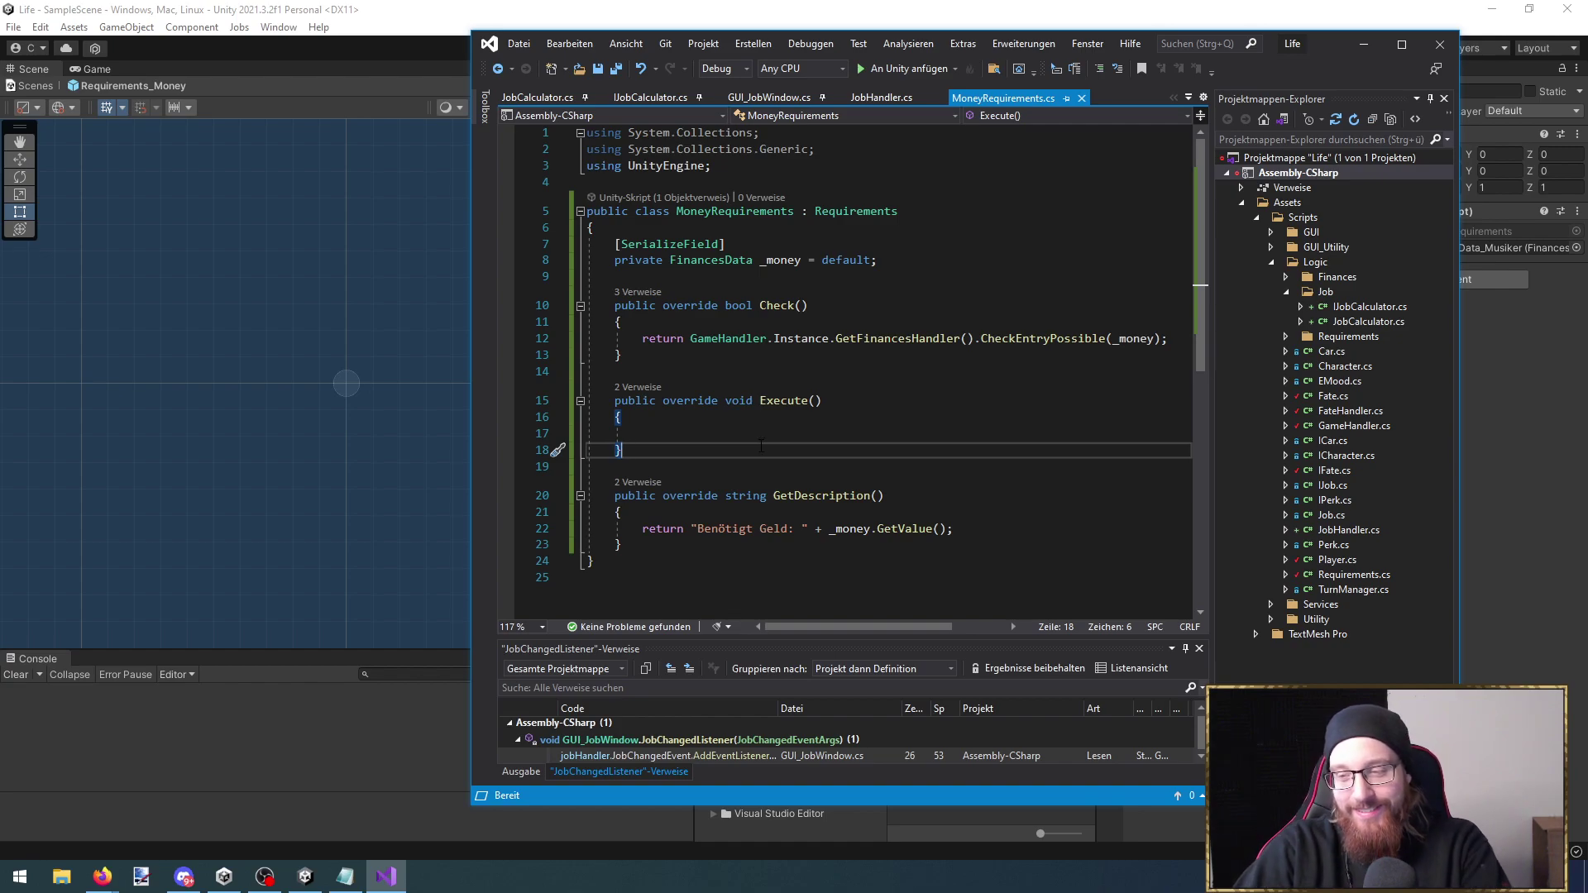
{"action": "left_click", "coordinate": [741, 430]}
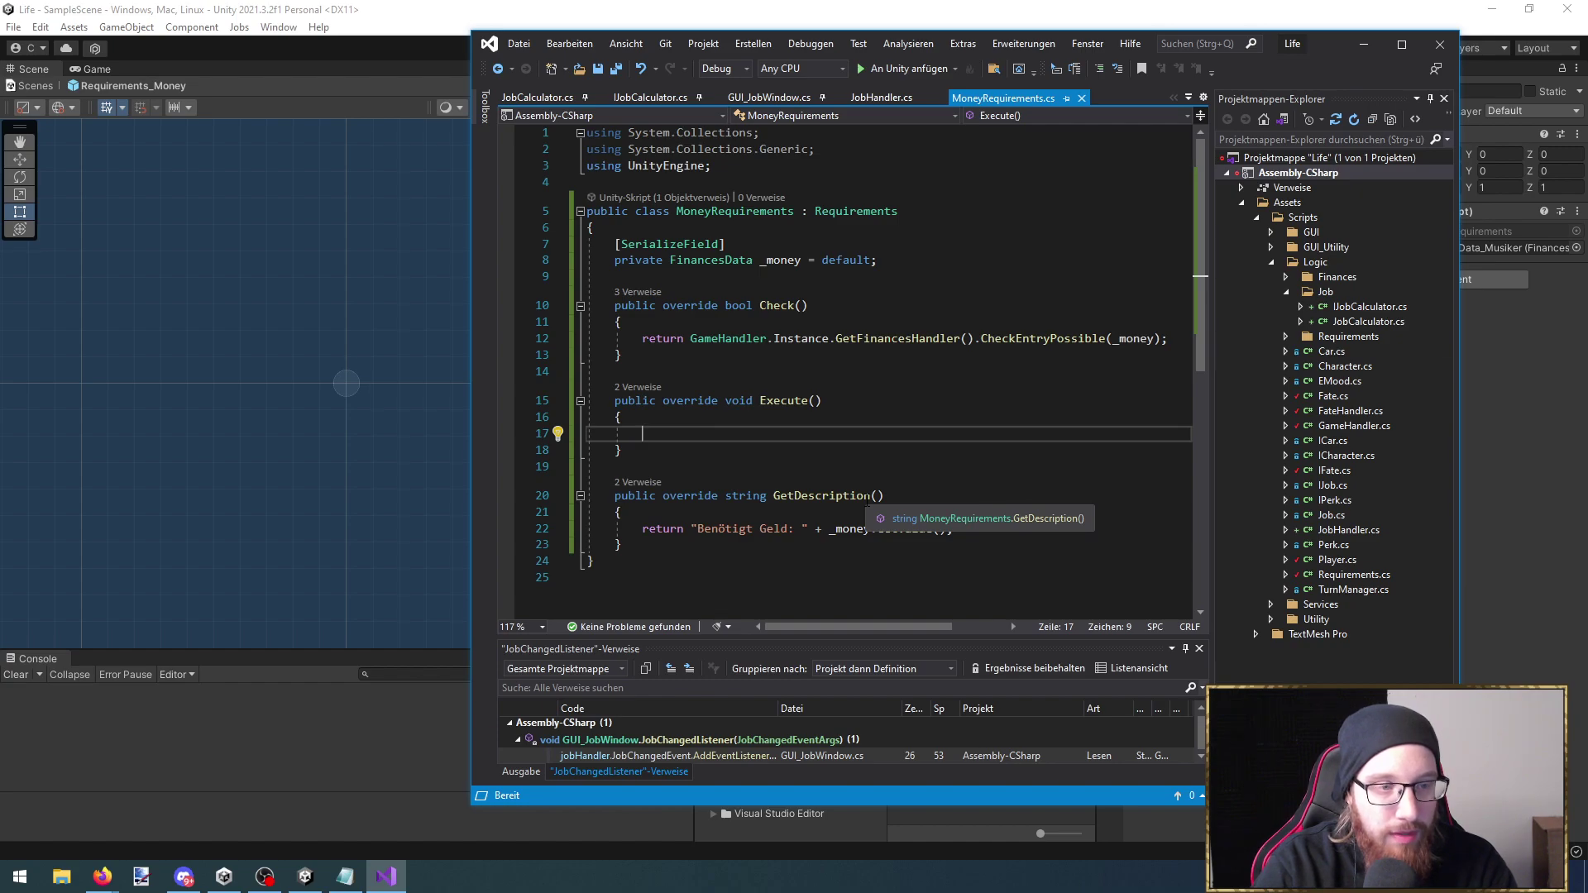
{"action": "type", "text": "gamehn"}
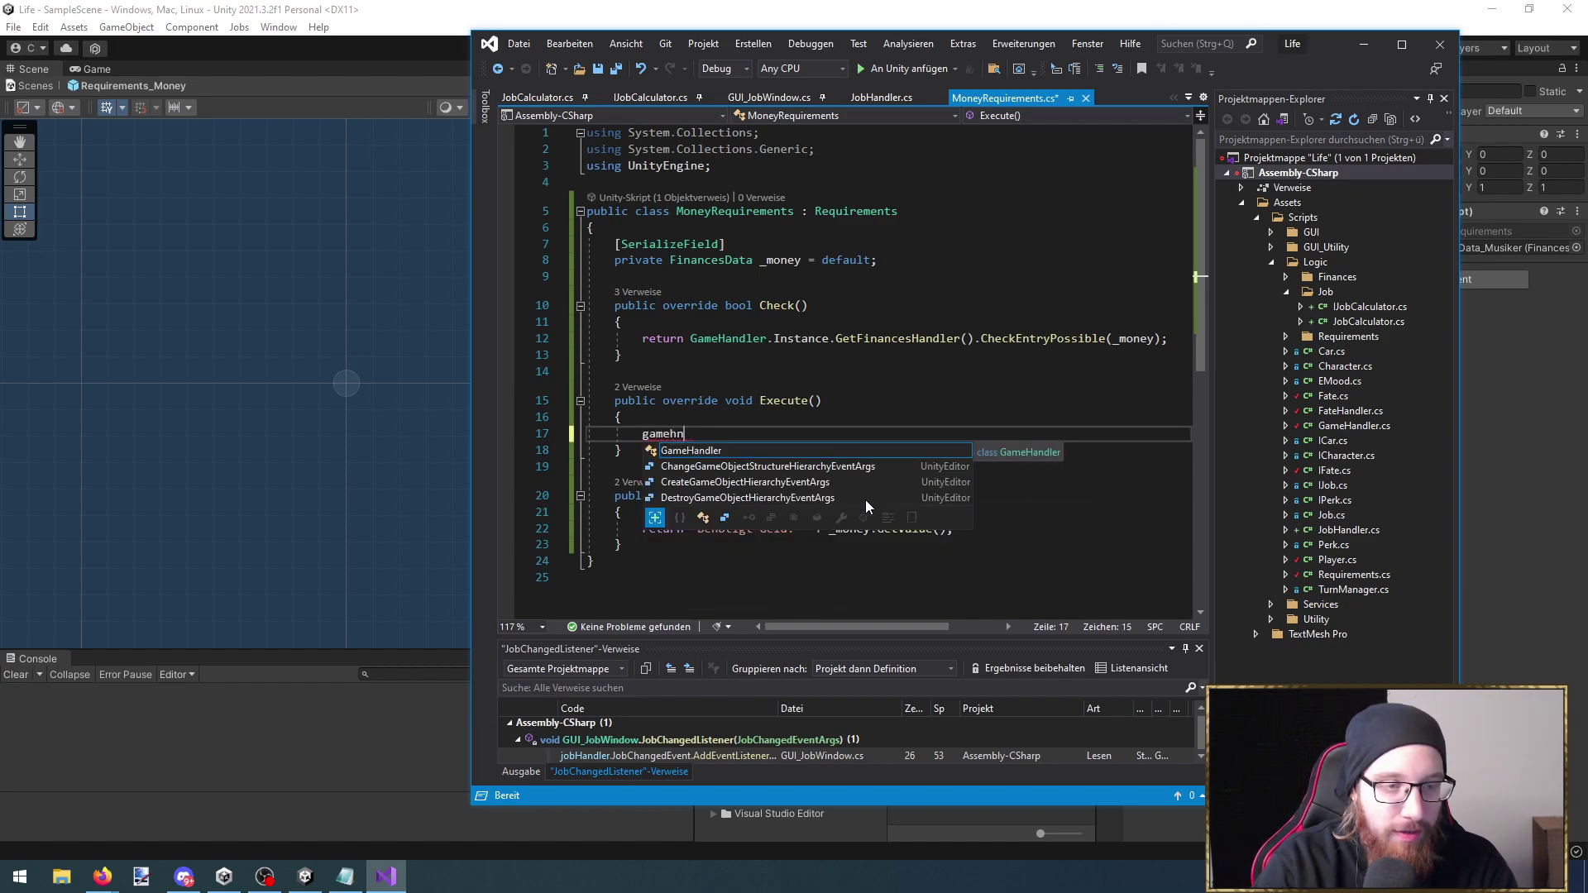
{"action": "key", "text": "Tab"}
{"action": "type", "text": "."}
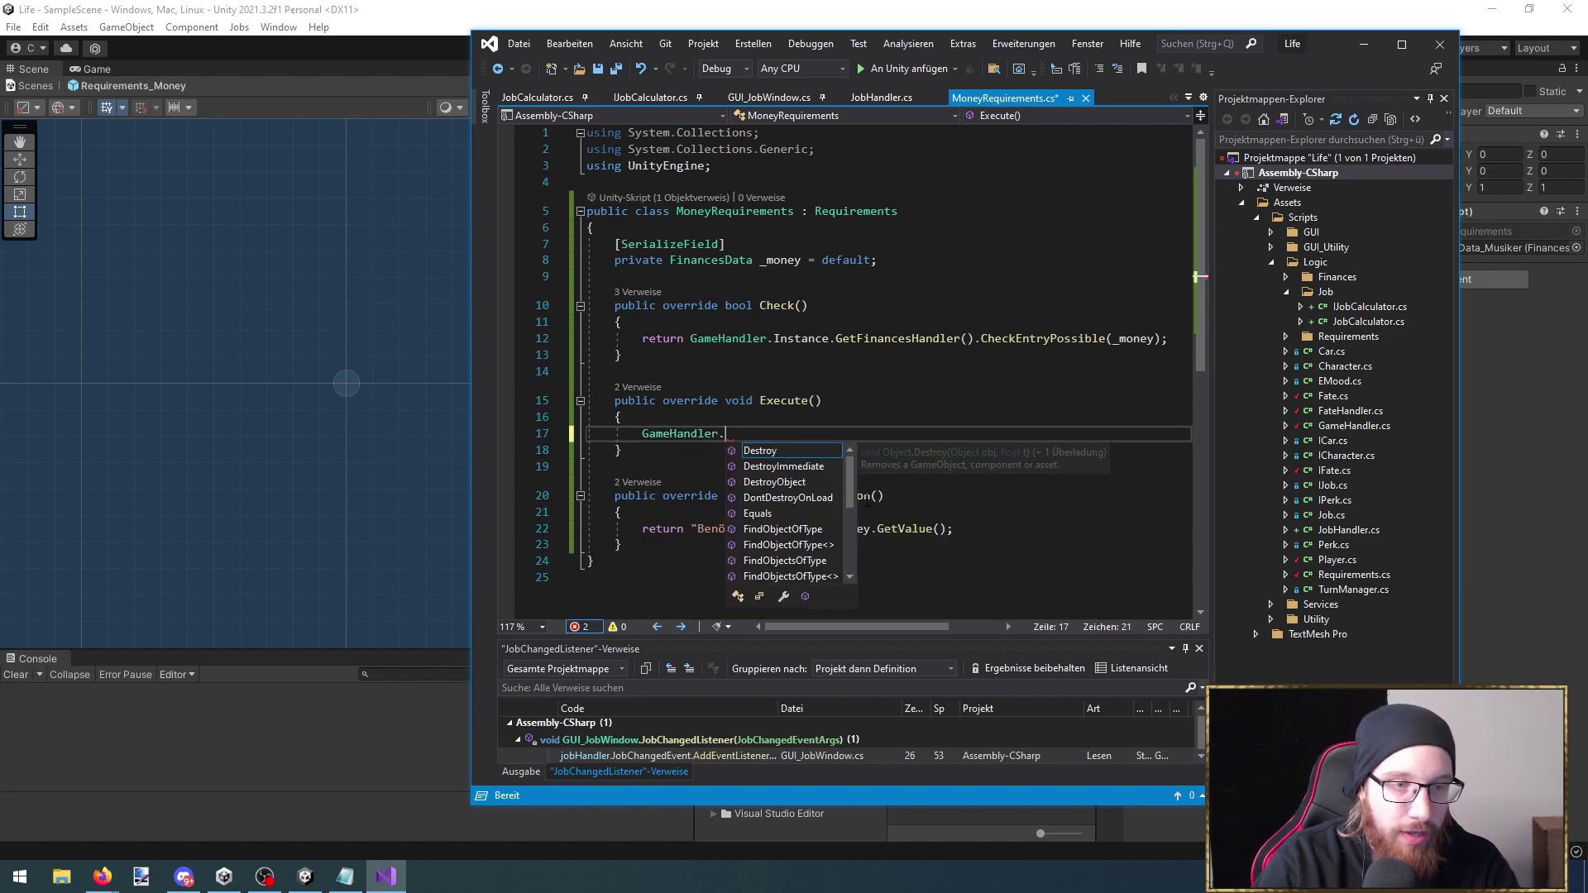
{"action": "type", "text": "Instance.GetFinancesHandler"}
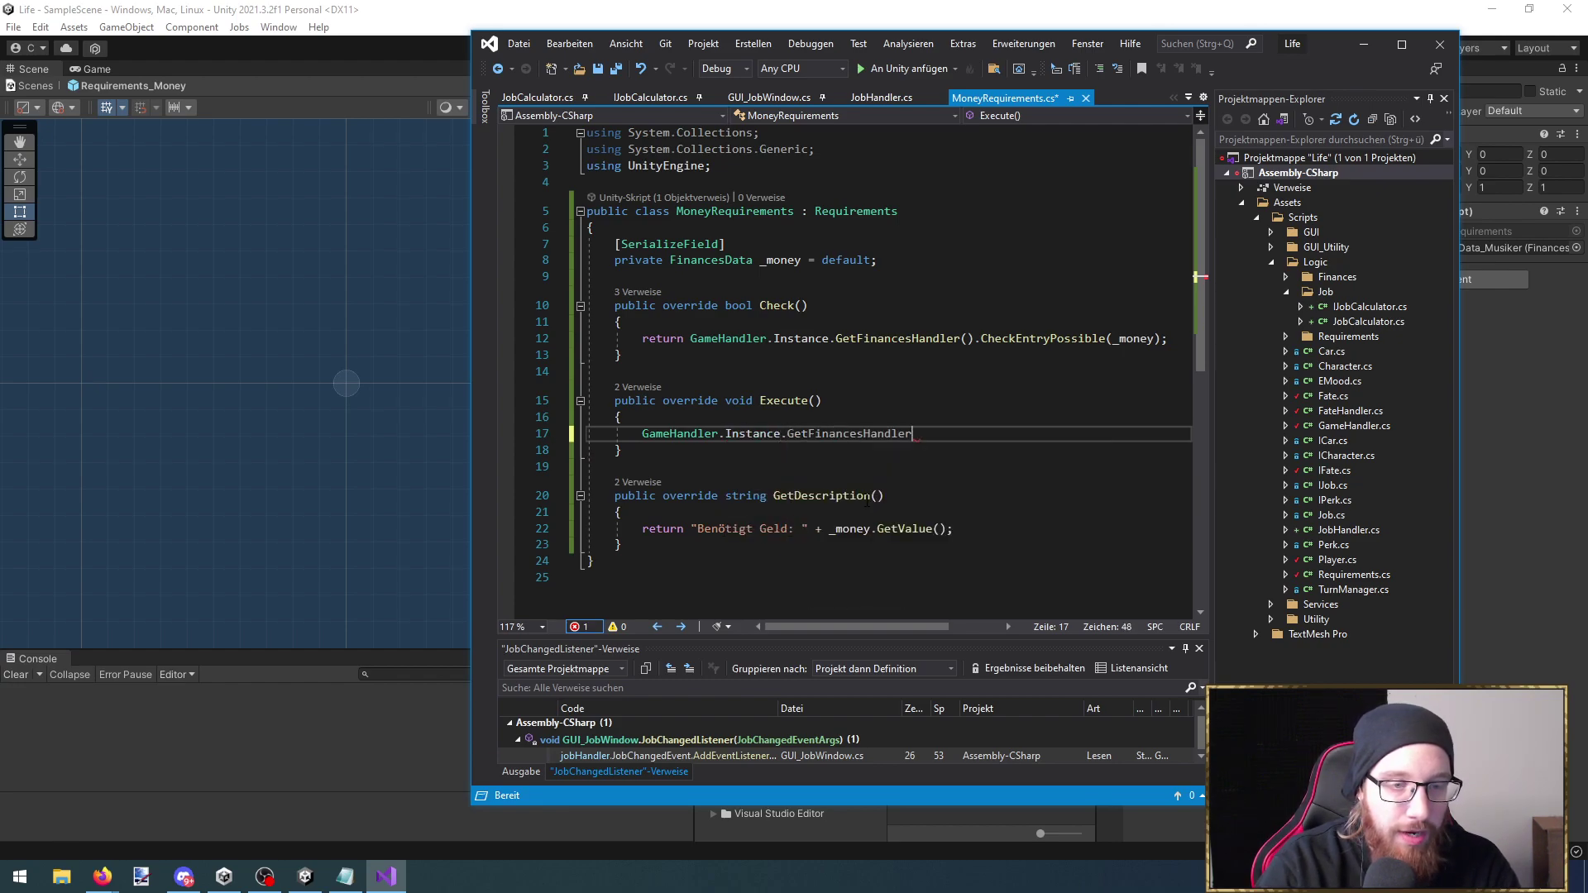
{"action": "type", "text": "().AddEntry"}
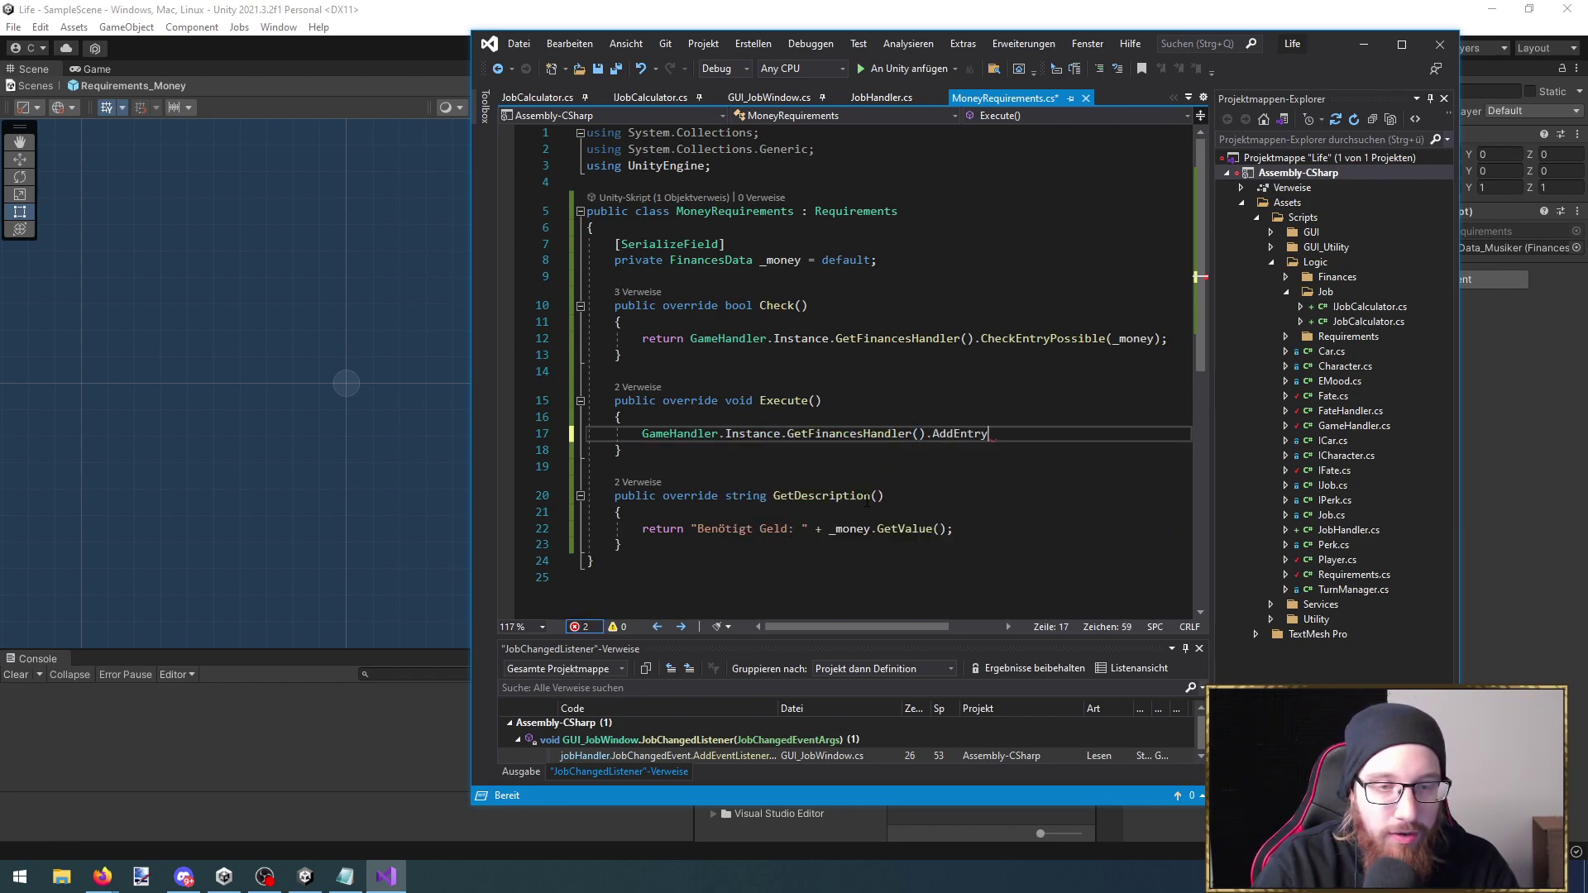
{"action": "type", "text": "(_money)"}
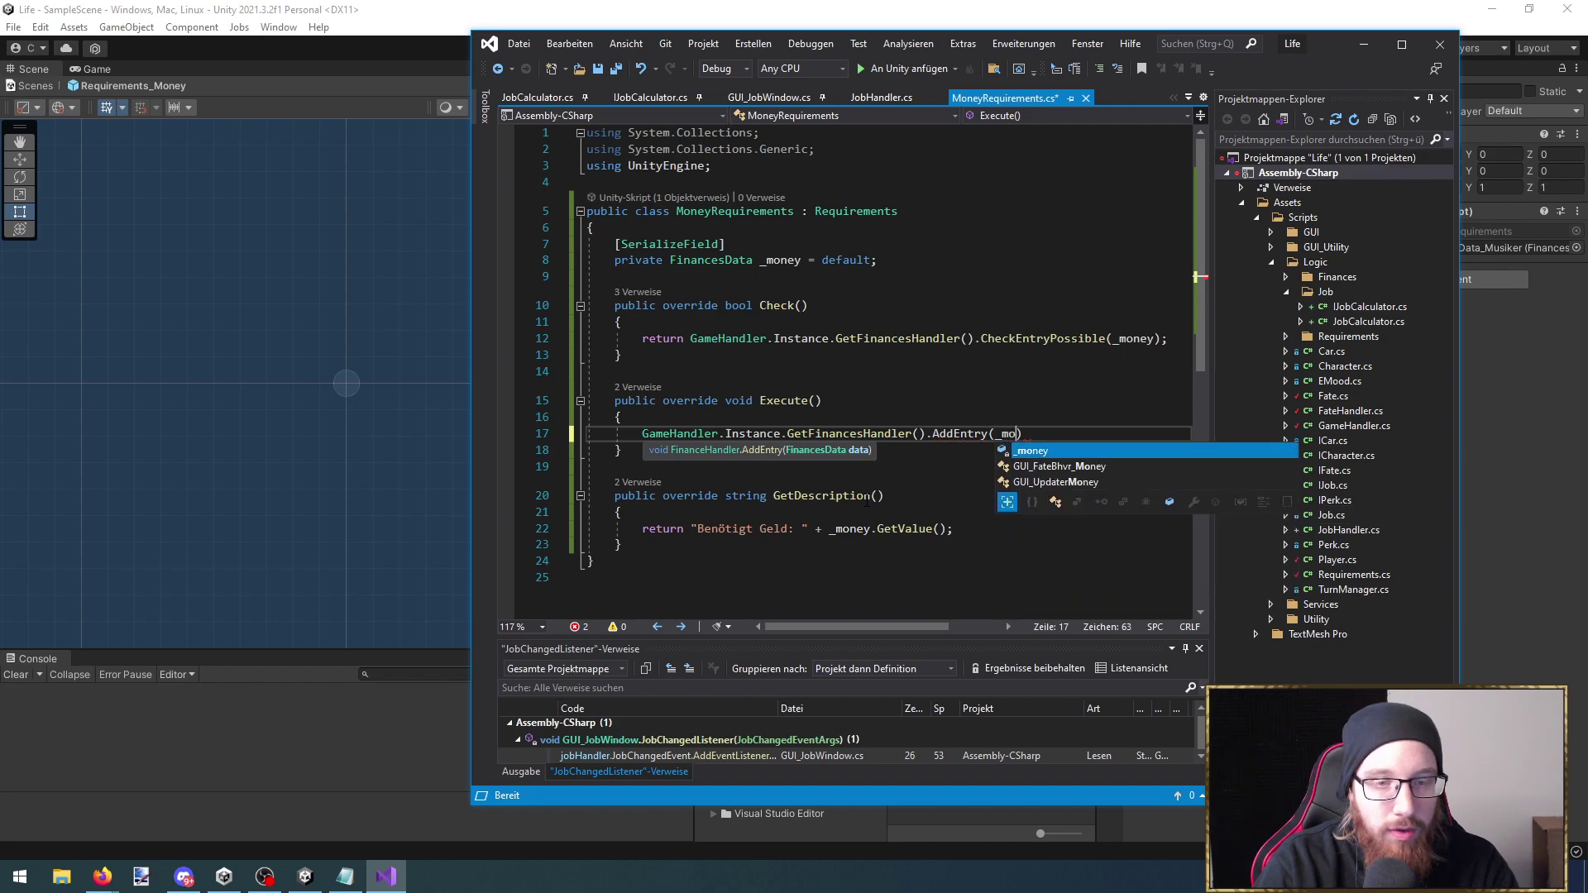
{"action": "type", "text": ";"}
{"action": "key", "text": "ctrl+s"}
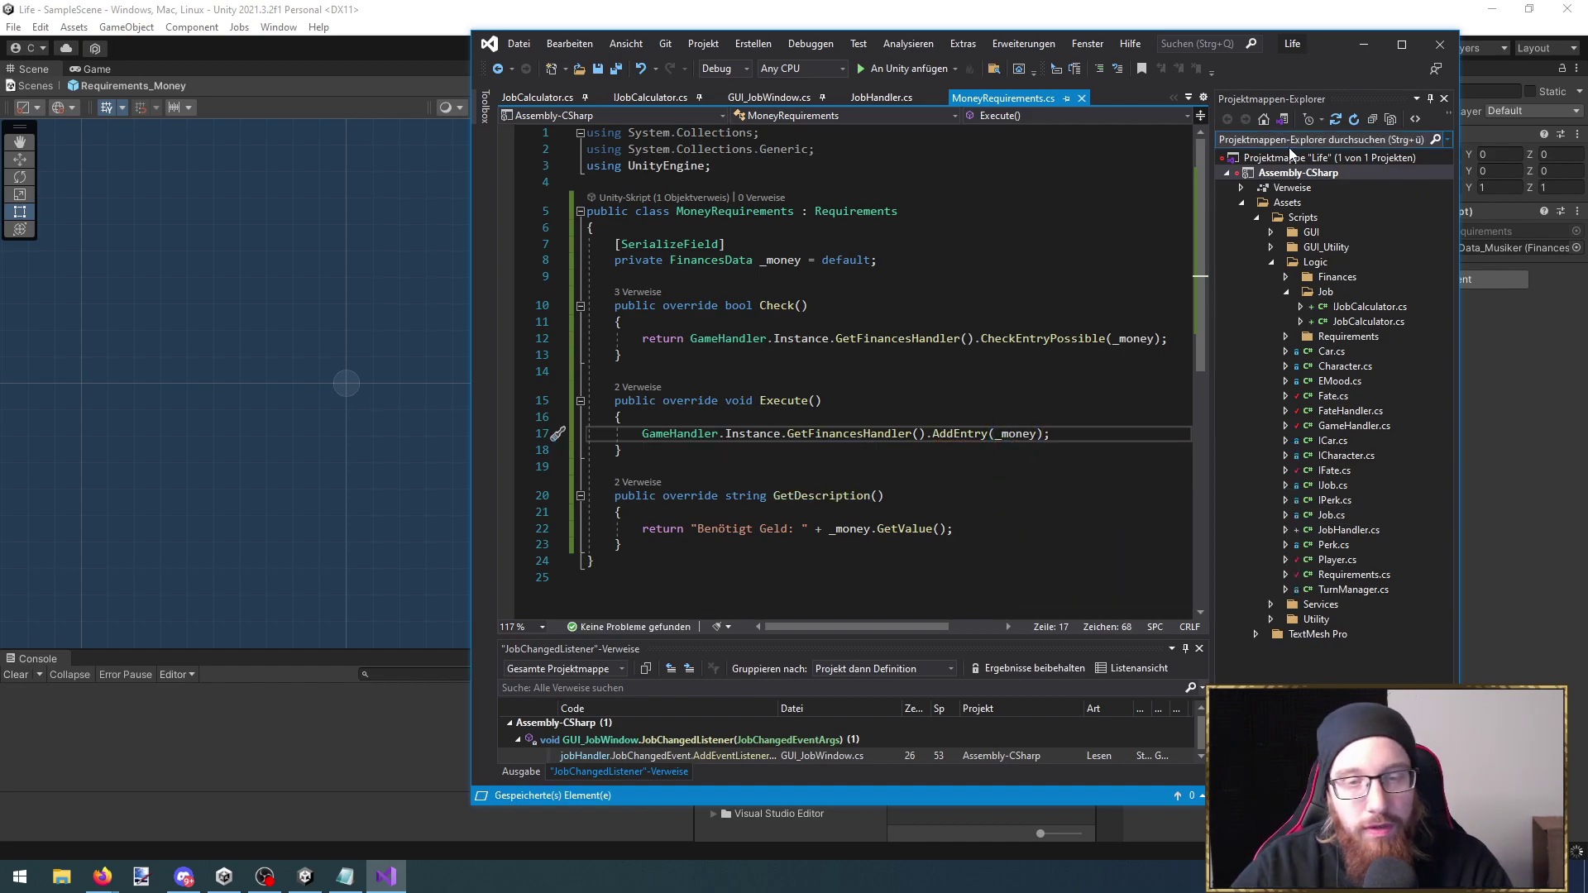
Switch back to Unity, run the game with the Game view maximized, and show the job offers
{"action": "left_click", "coordinate": [1363, 44]}
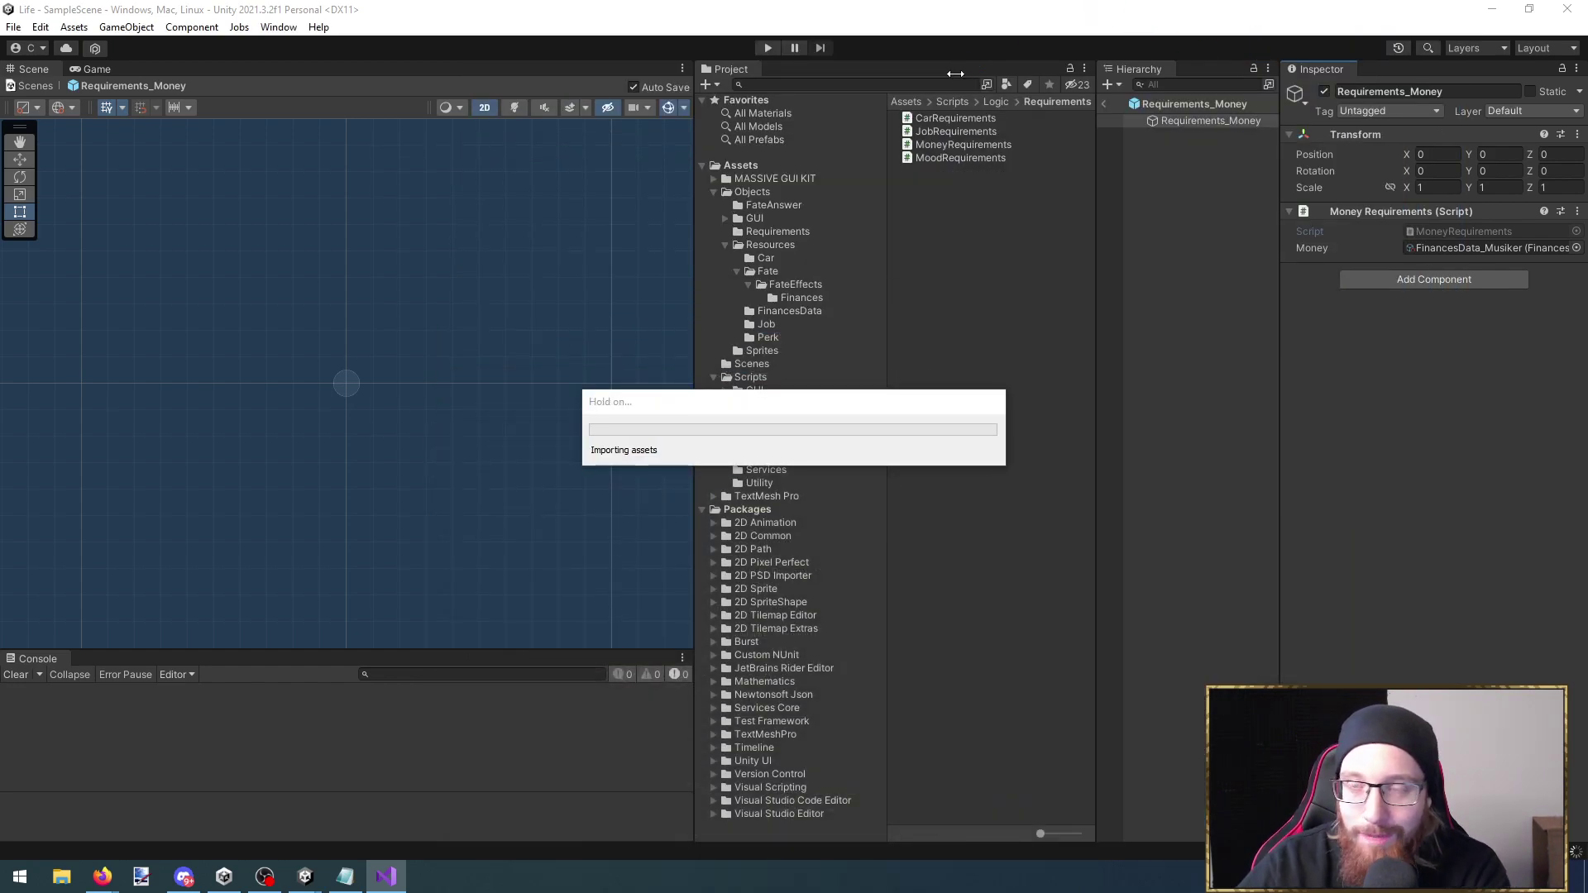
{"action": "left_click", "coordinate": [767, 47]}
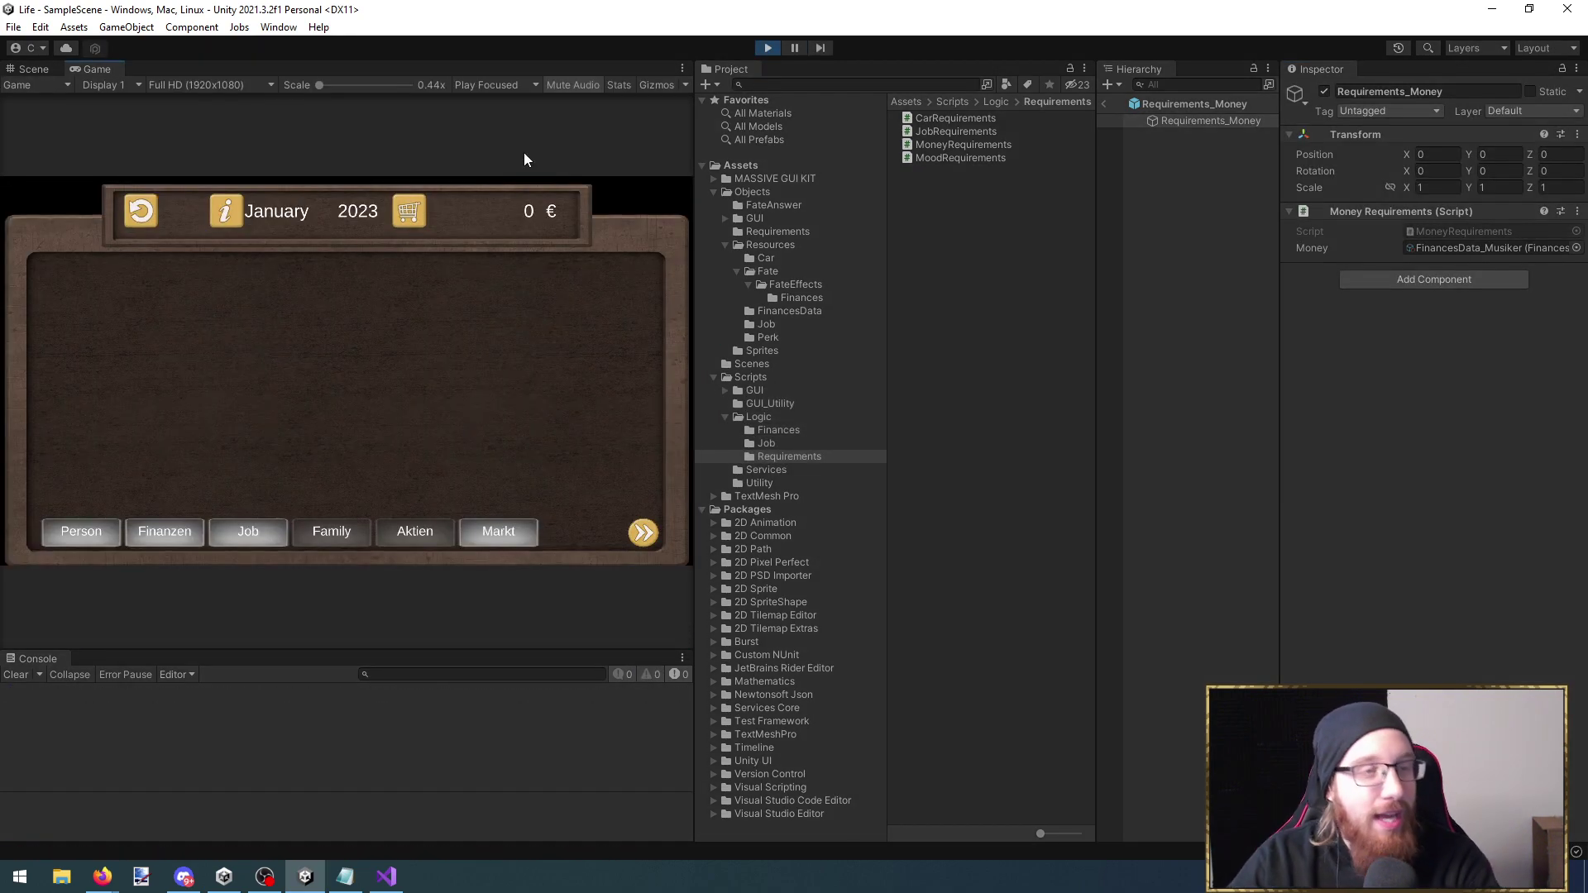
{"action": "key", "text": "shift+space"}
{"action": "left_click", "coordinate": [637, 795]}
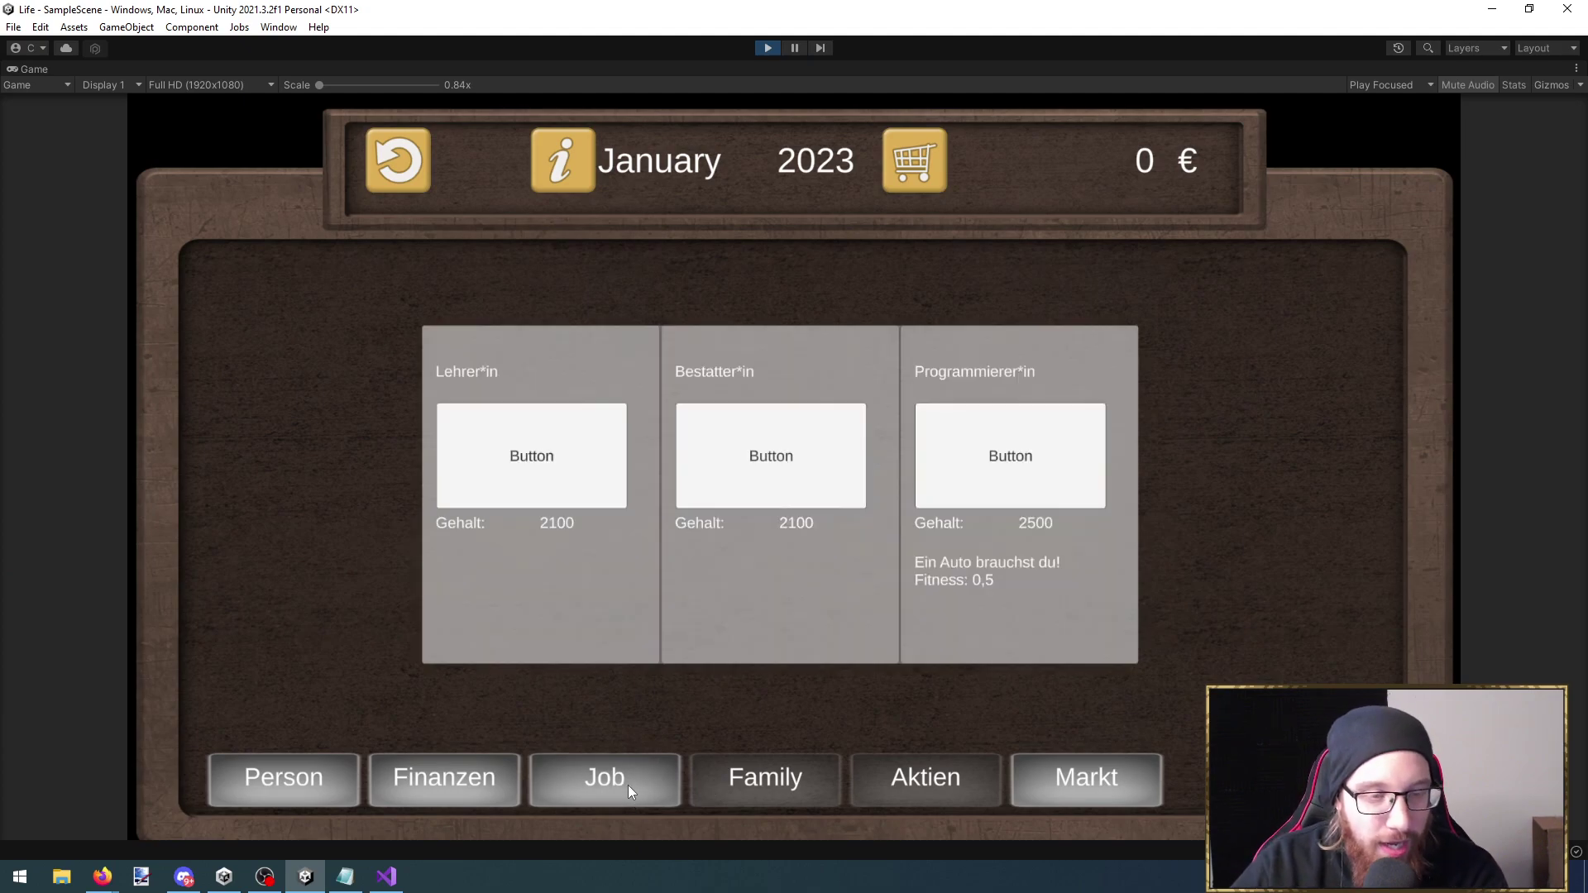
Take the Lehrer*in and Bestatter*in jobs and try the Musiker*in job that requires 2500 money, acknowledging the popups
{"action": "left_click", "coordinate": [489, 459]}
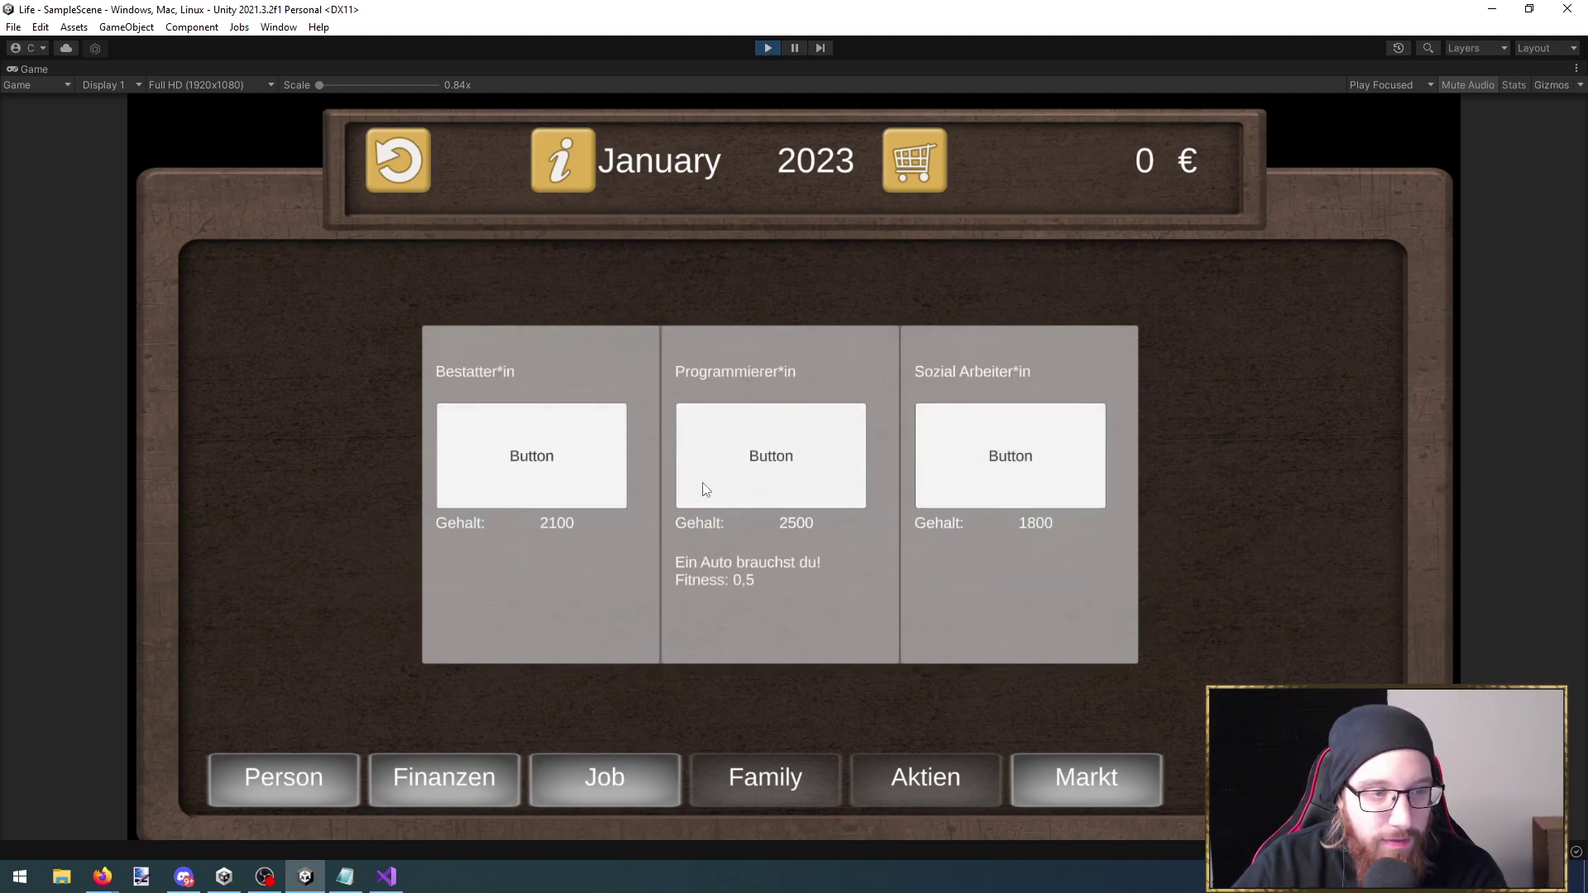
{"action": "left_click", "coordinate": [542, 471]}
{"action": "left_click", "coordinate": [1016, 501]}
{"action": "left_click", "coordinate": [565, 450]}
{"action": "left_click", "coordinate": [1044, 493]}
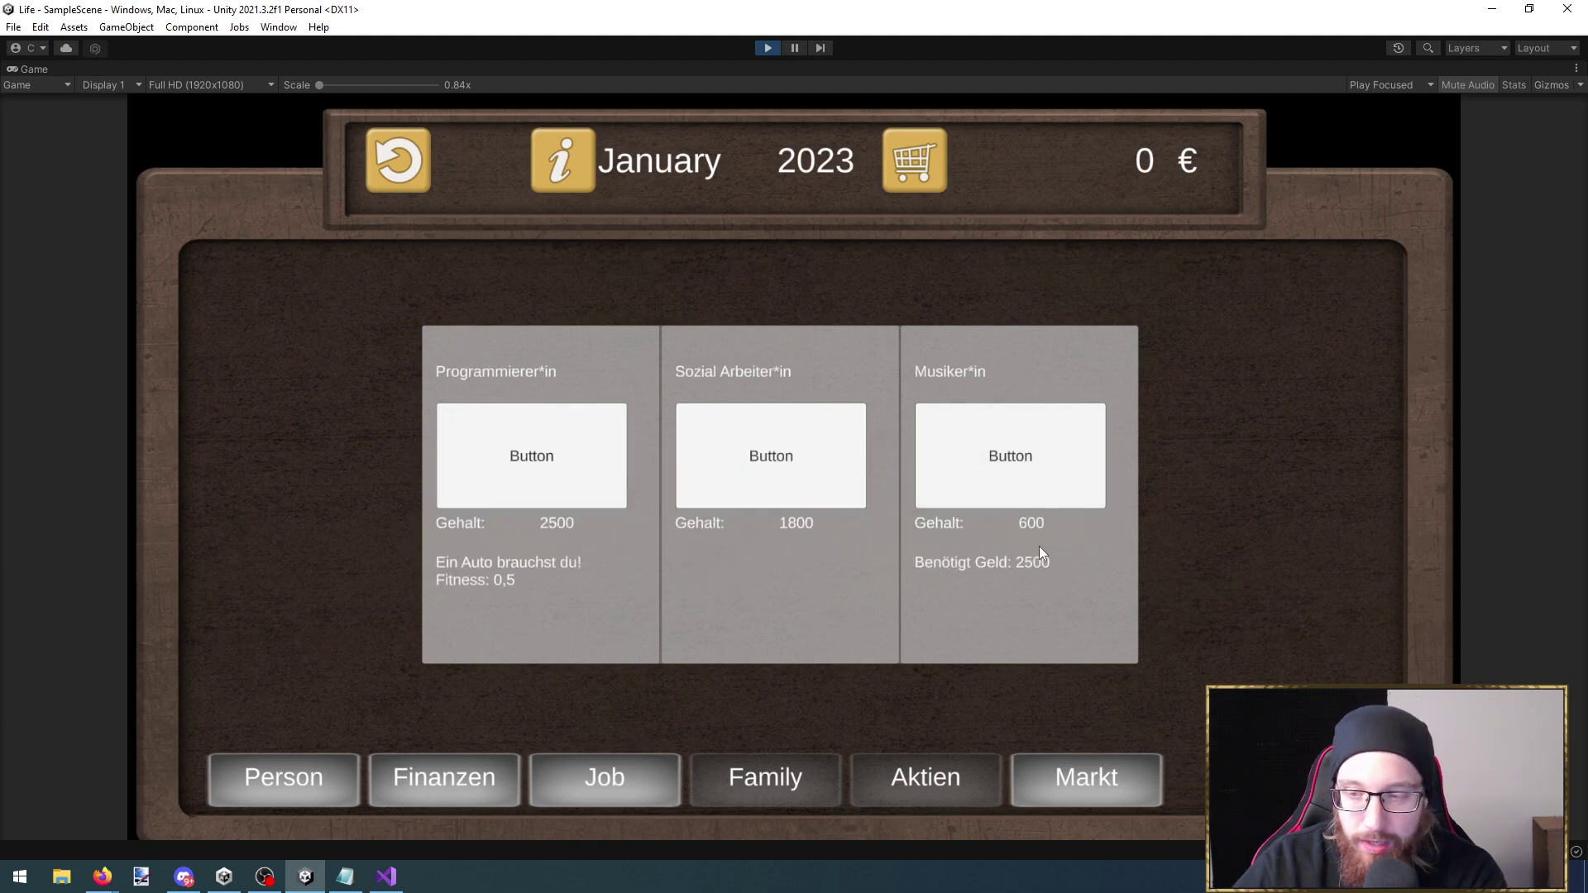
{"action": "left_click", "coordinate": [1027, 462]}
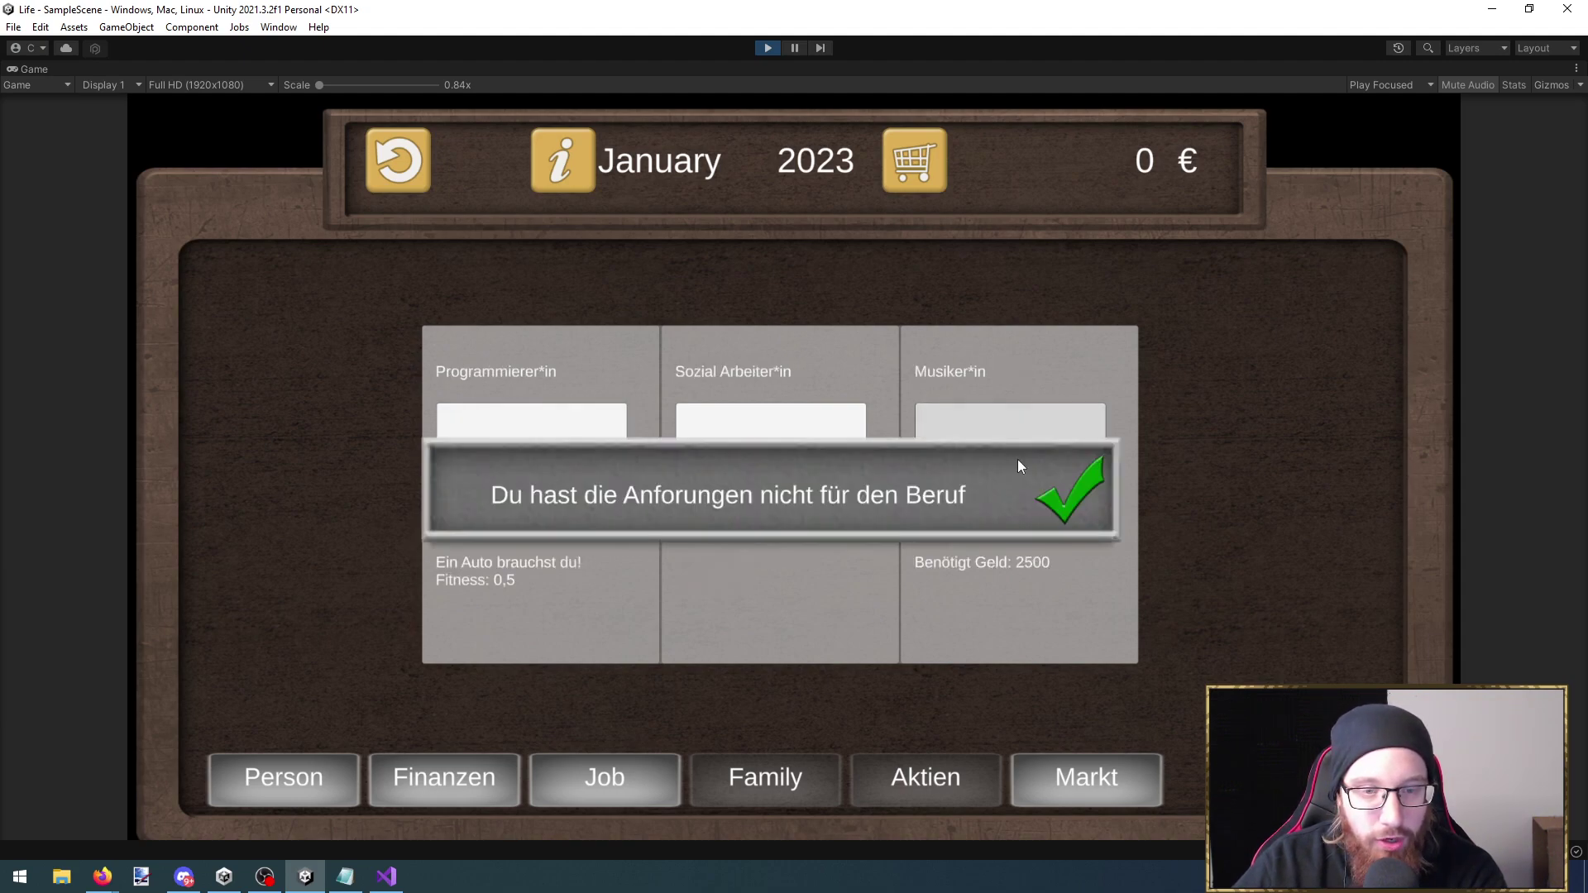
{"action": "left_click", "coordinate": [1064, 489]}
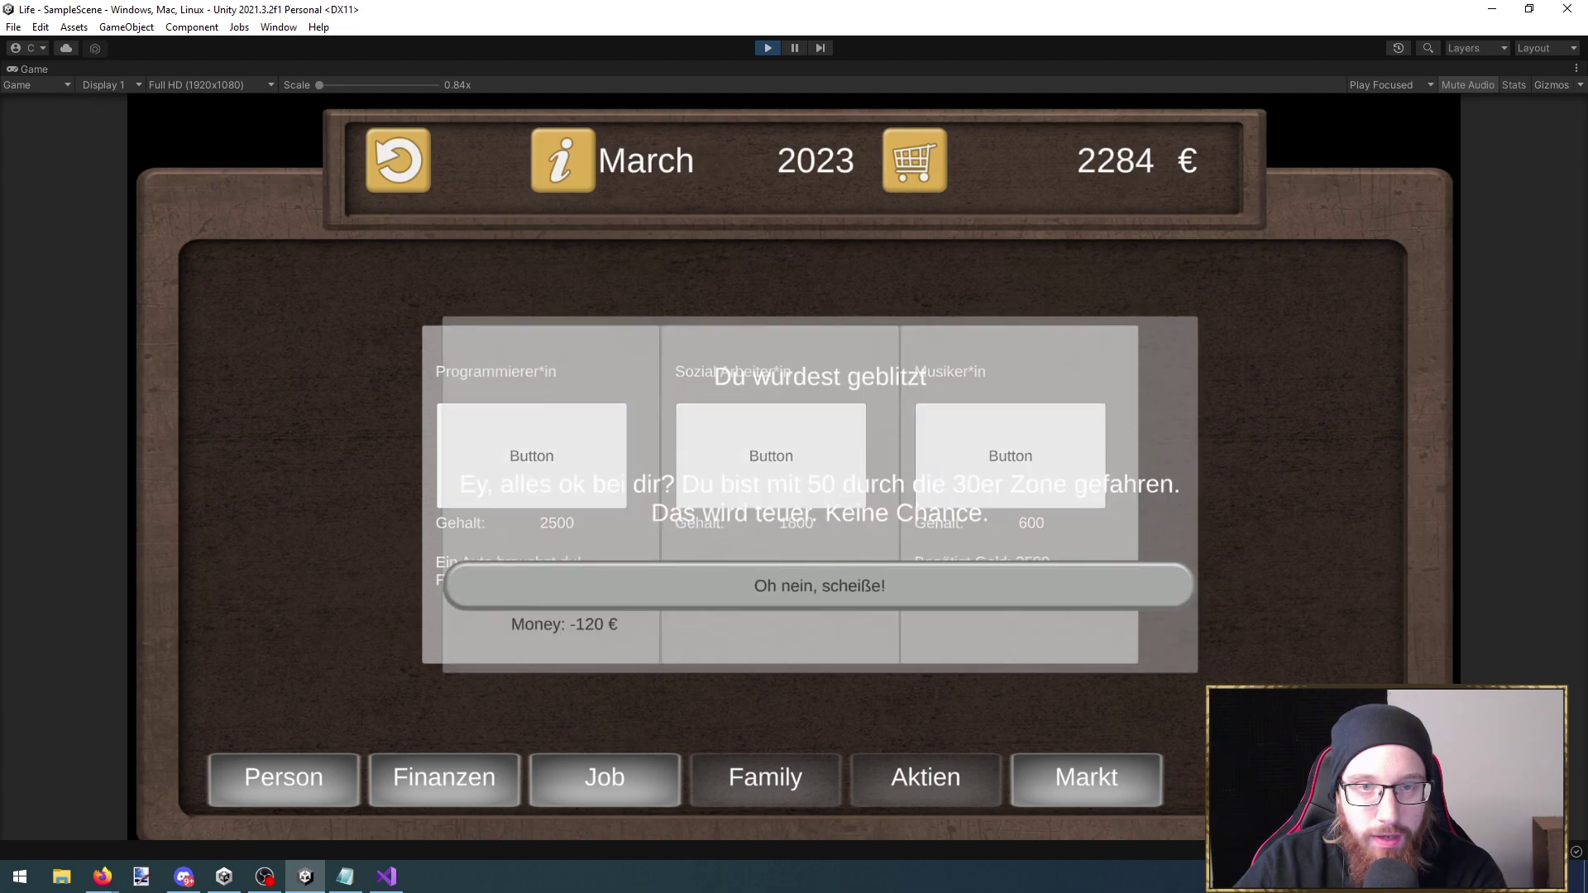
Acknowledge the speeding fine and accident events, dismiss the job message, and return to the job offers after checking the person page
{"action": "left_click", "coordinate": [989, 578]}
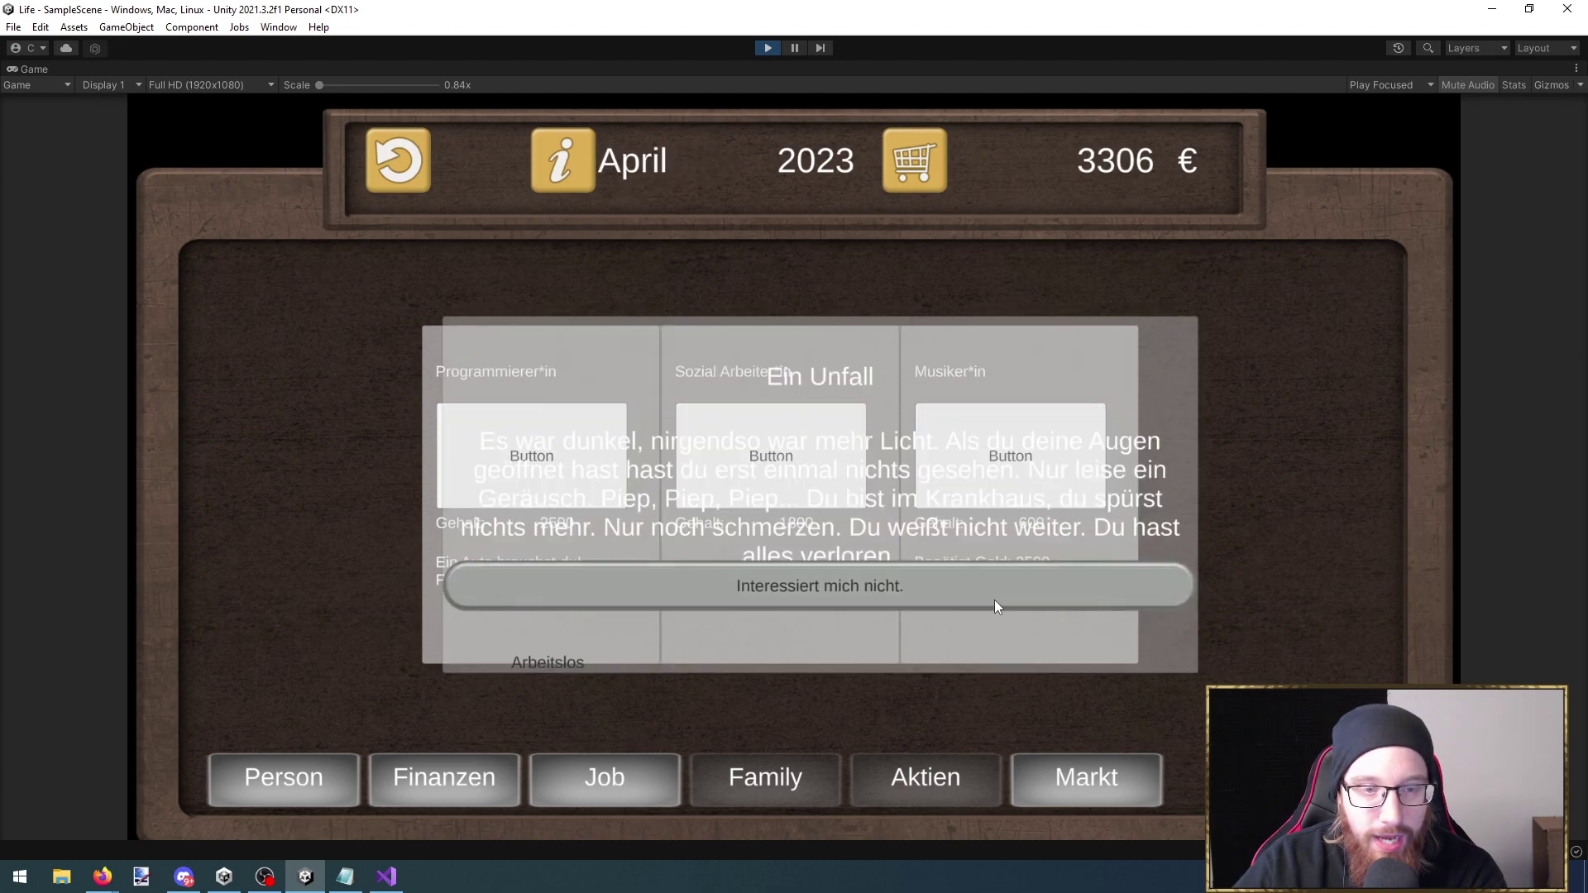
{"action": "left_click", "coordinate": [997, 602]}
{"action": "left_click", "coordinate": [1087, 503]}
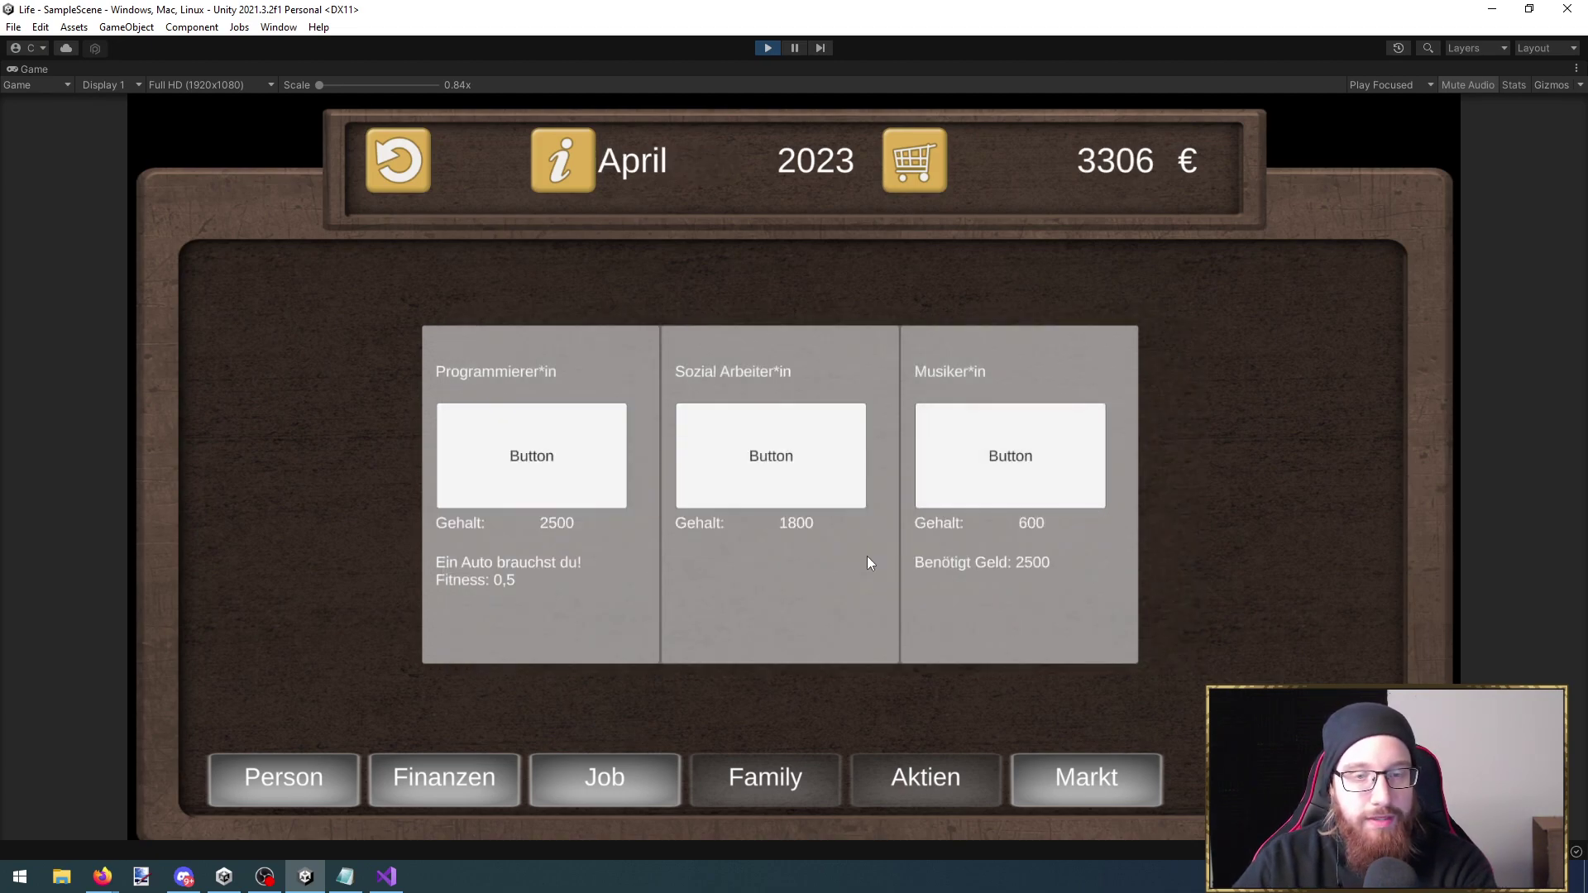
{"action": "left_click", "coordinate": [262, 786]}
{"action": "left_click", "coordinate": [605, 775]}
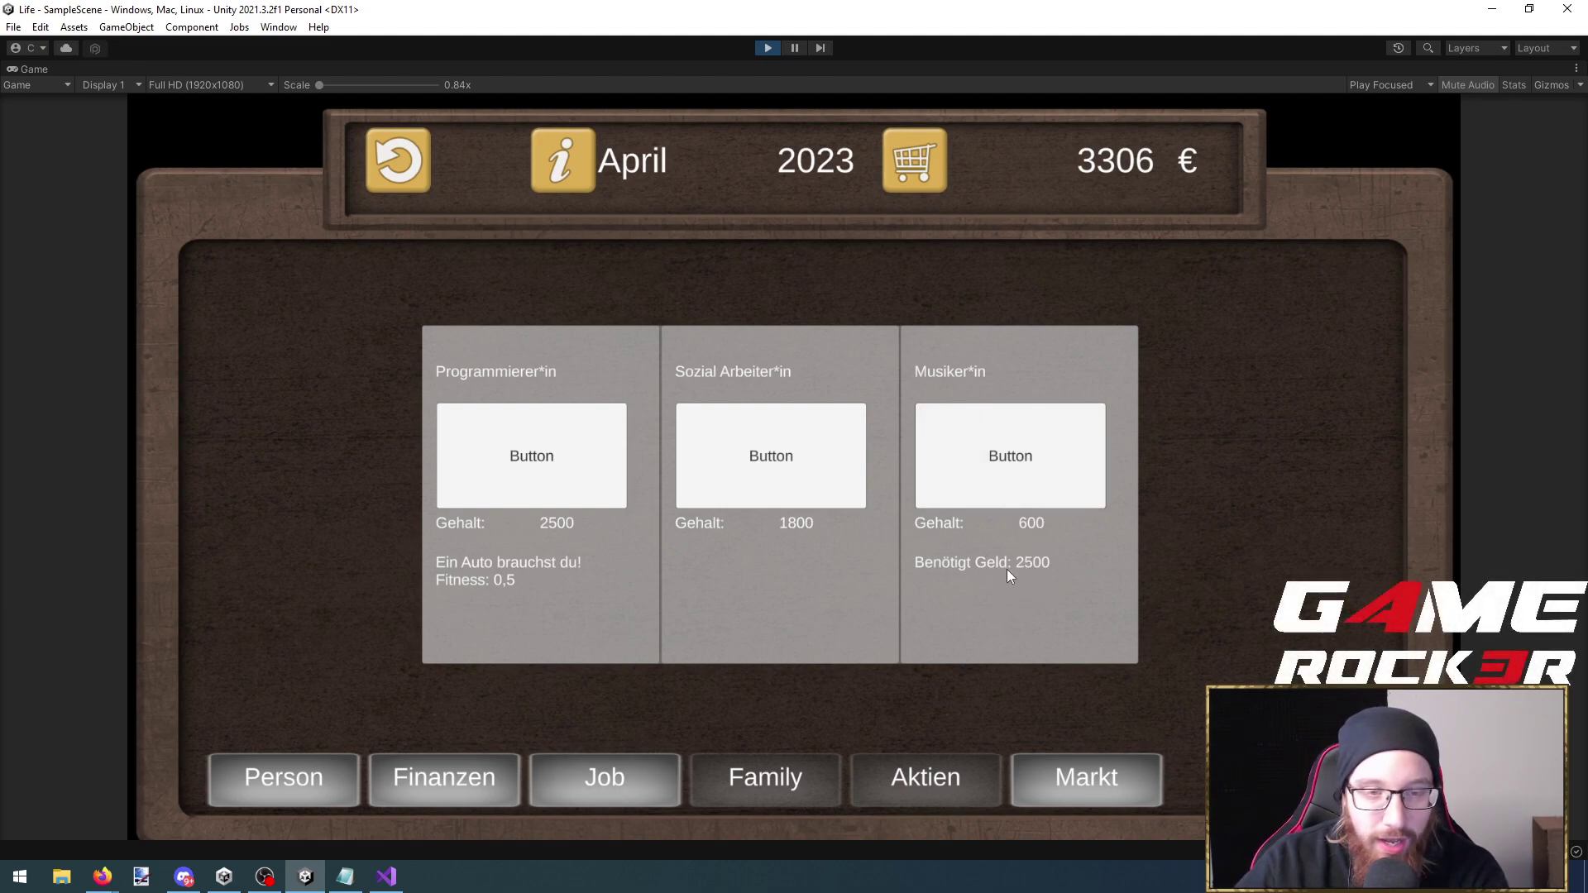
Apply for the Musiker*in job that requires 2500 money until it is accepted, acknowledging each reply
{"action": "left_click", "coordinate": [1028, 468]}
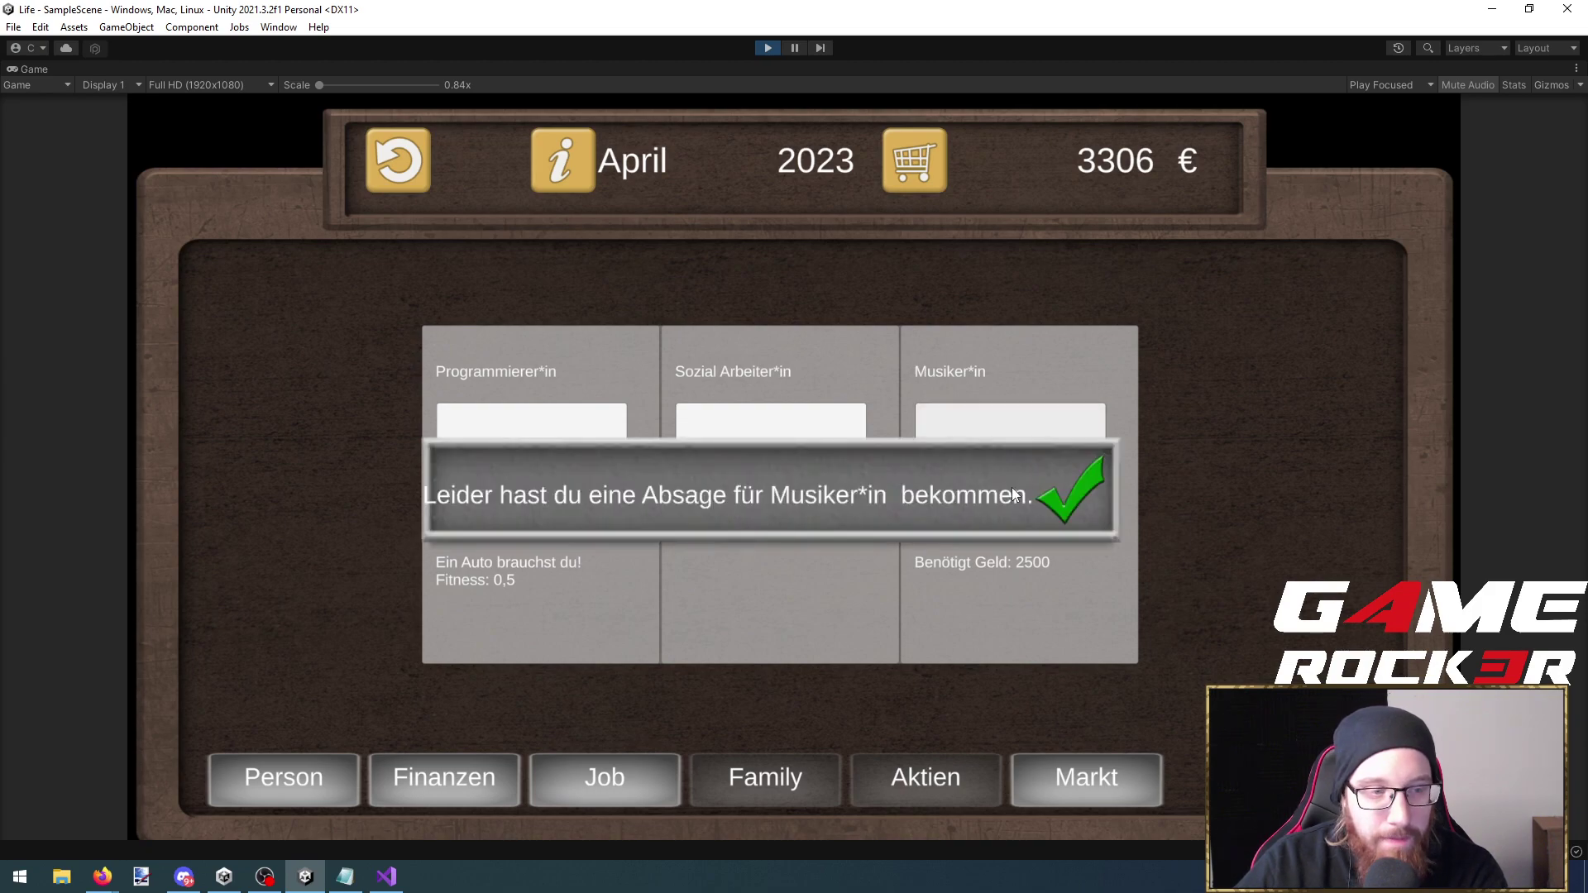
{"action": "left_click", "coordinate": [1058, 497]}
{"action": "left_click", "coordinate": [989, 476]}
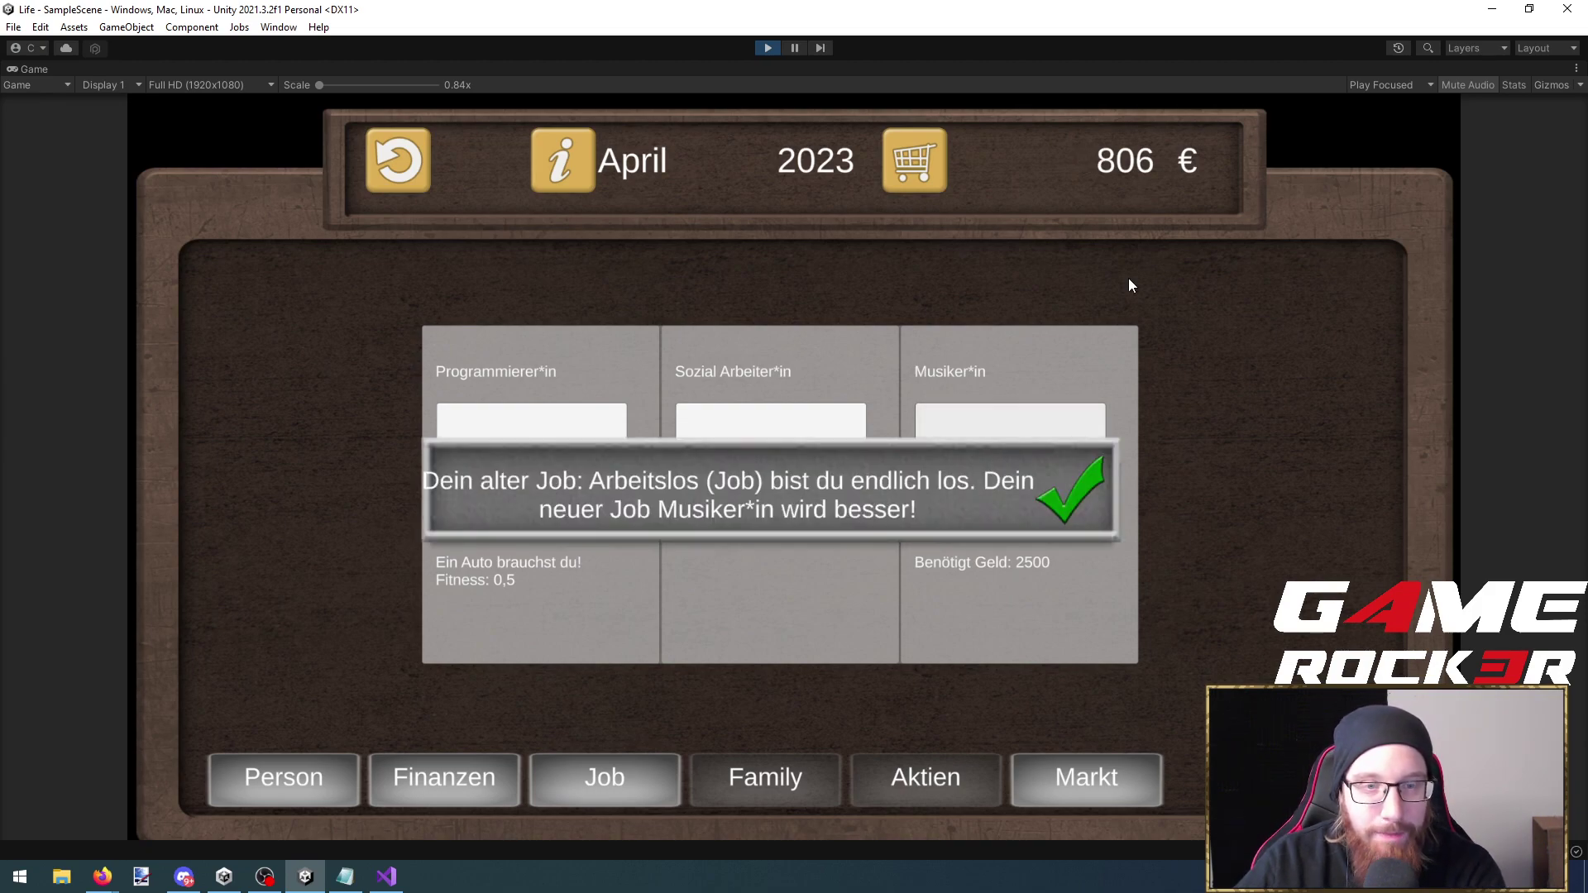
{"action": "left_click", "coordinate": [1092, 493]}
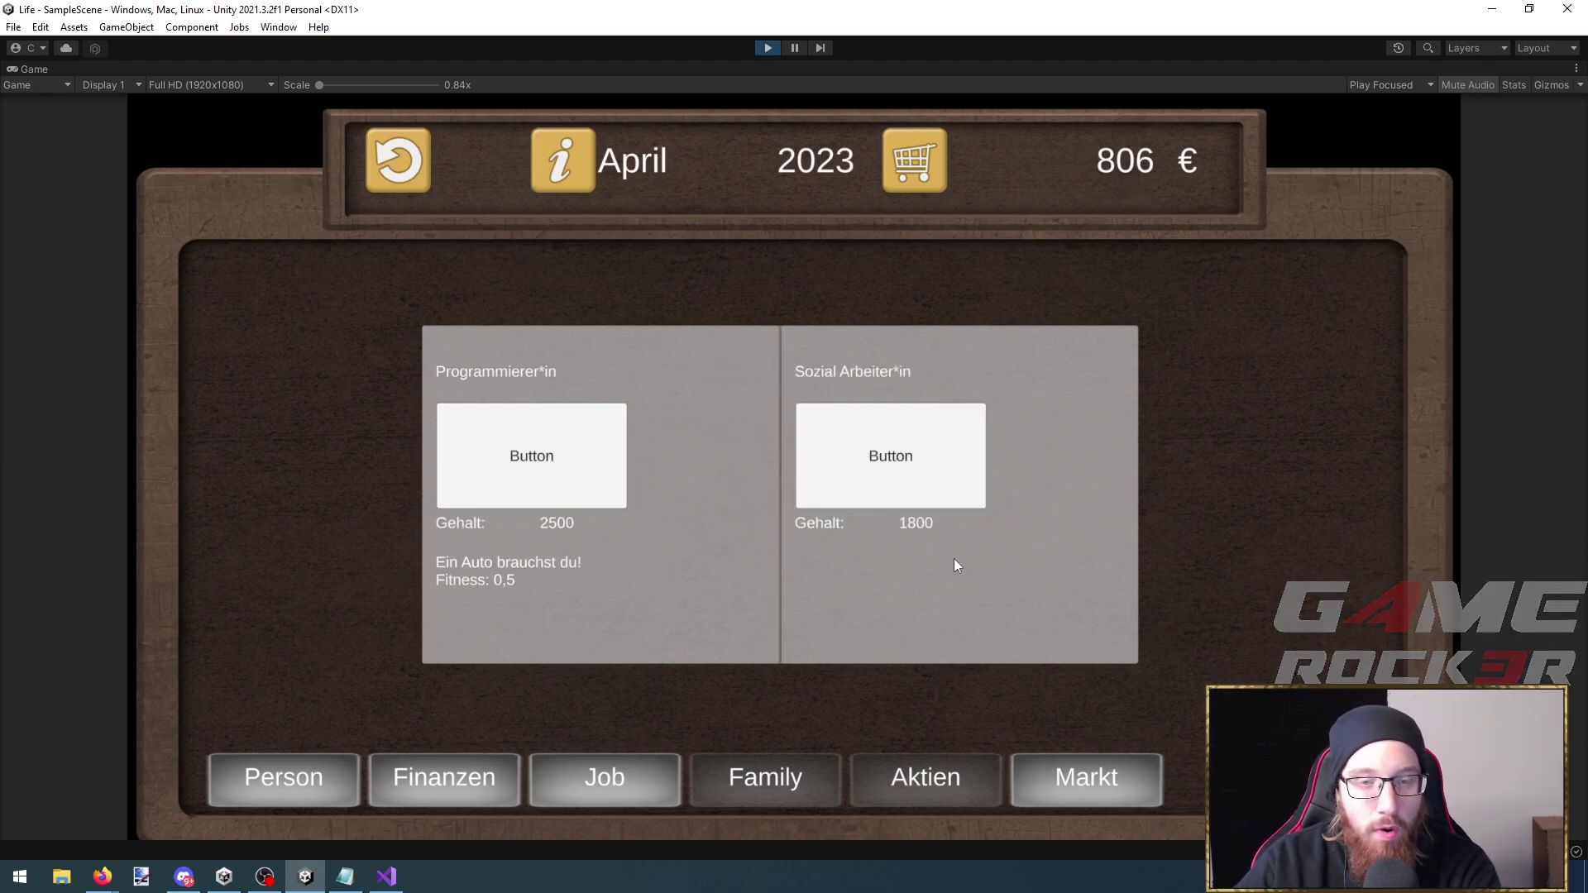
Check the character's job on the person page and the monthly income and expenses on the finances page
{"action": "left_click", "coordinate": [320, 782]}
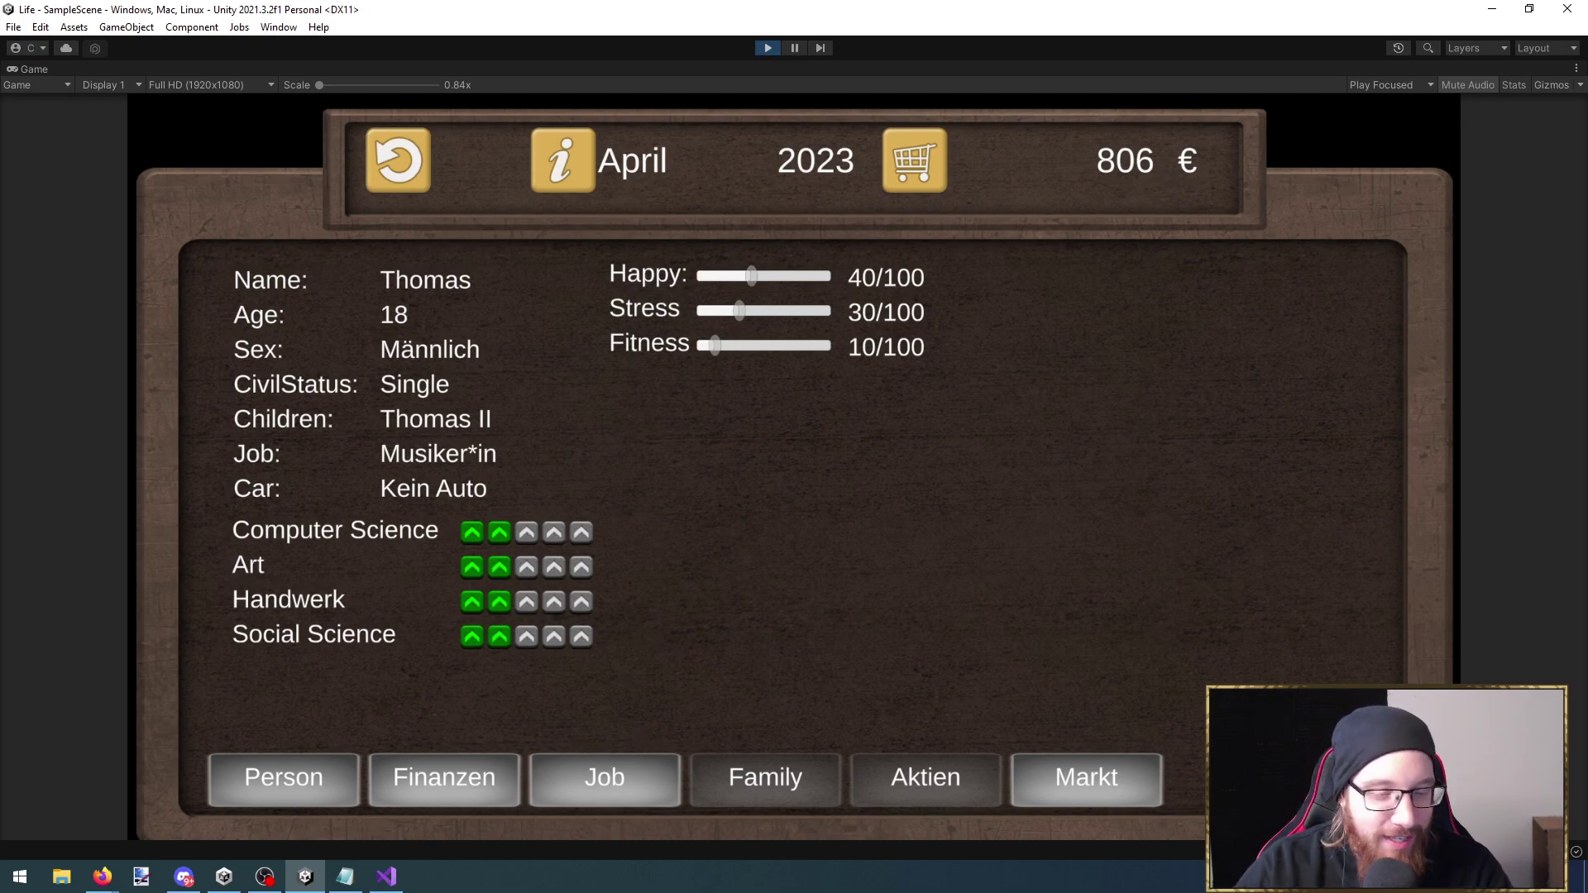
{"action": "left_click", "coordinate": [477, 780]}
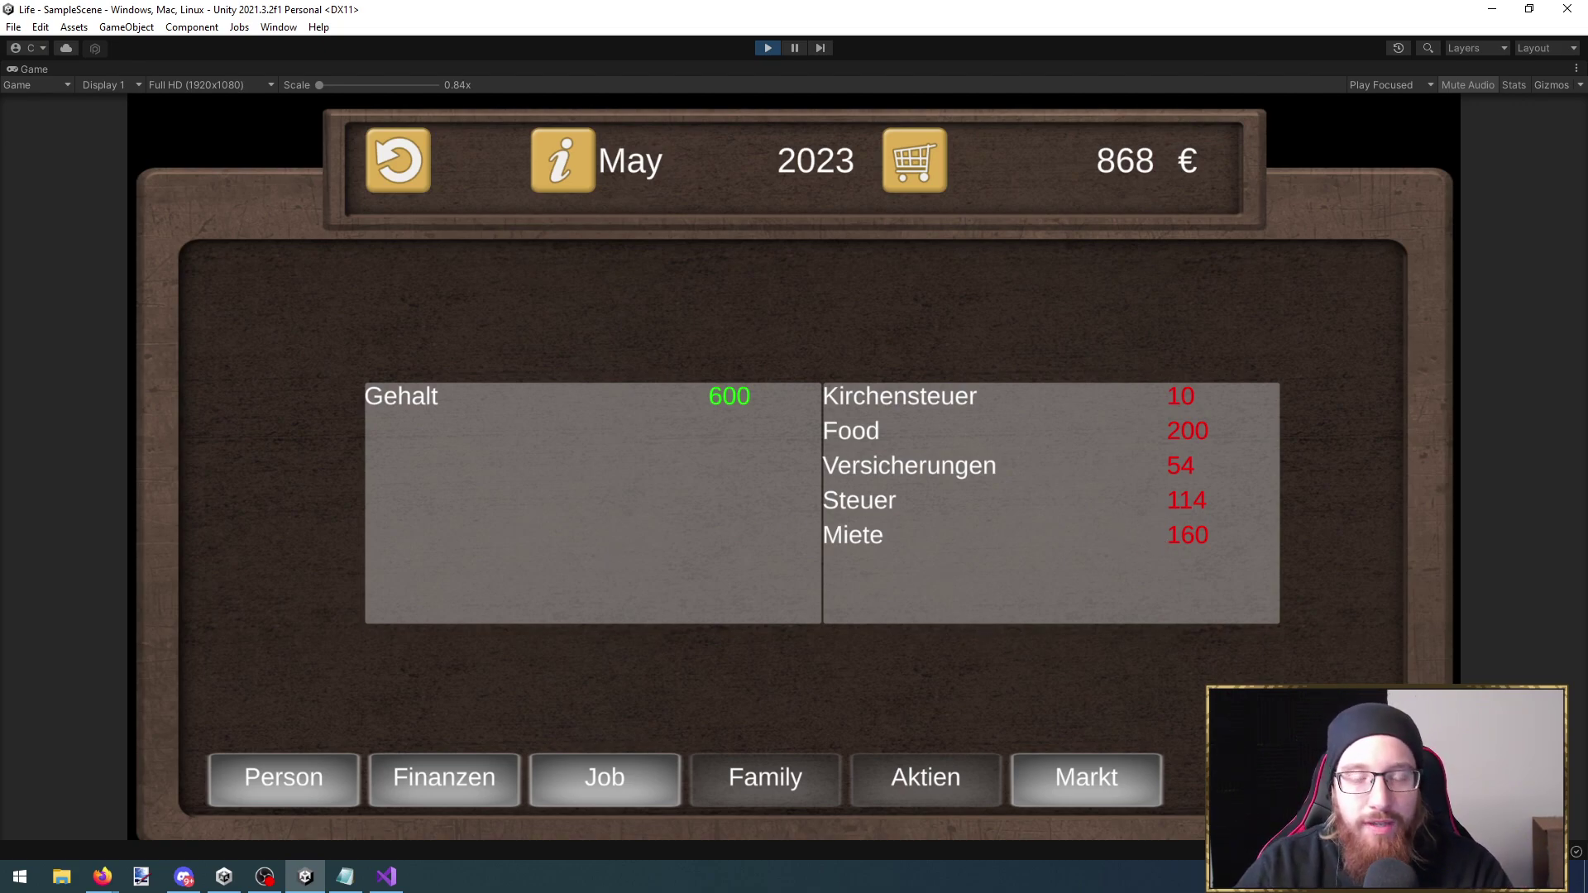
{"action": "left_click", "coordinate": [514, 778]}
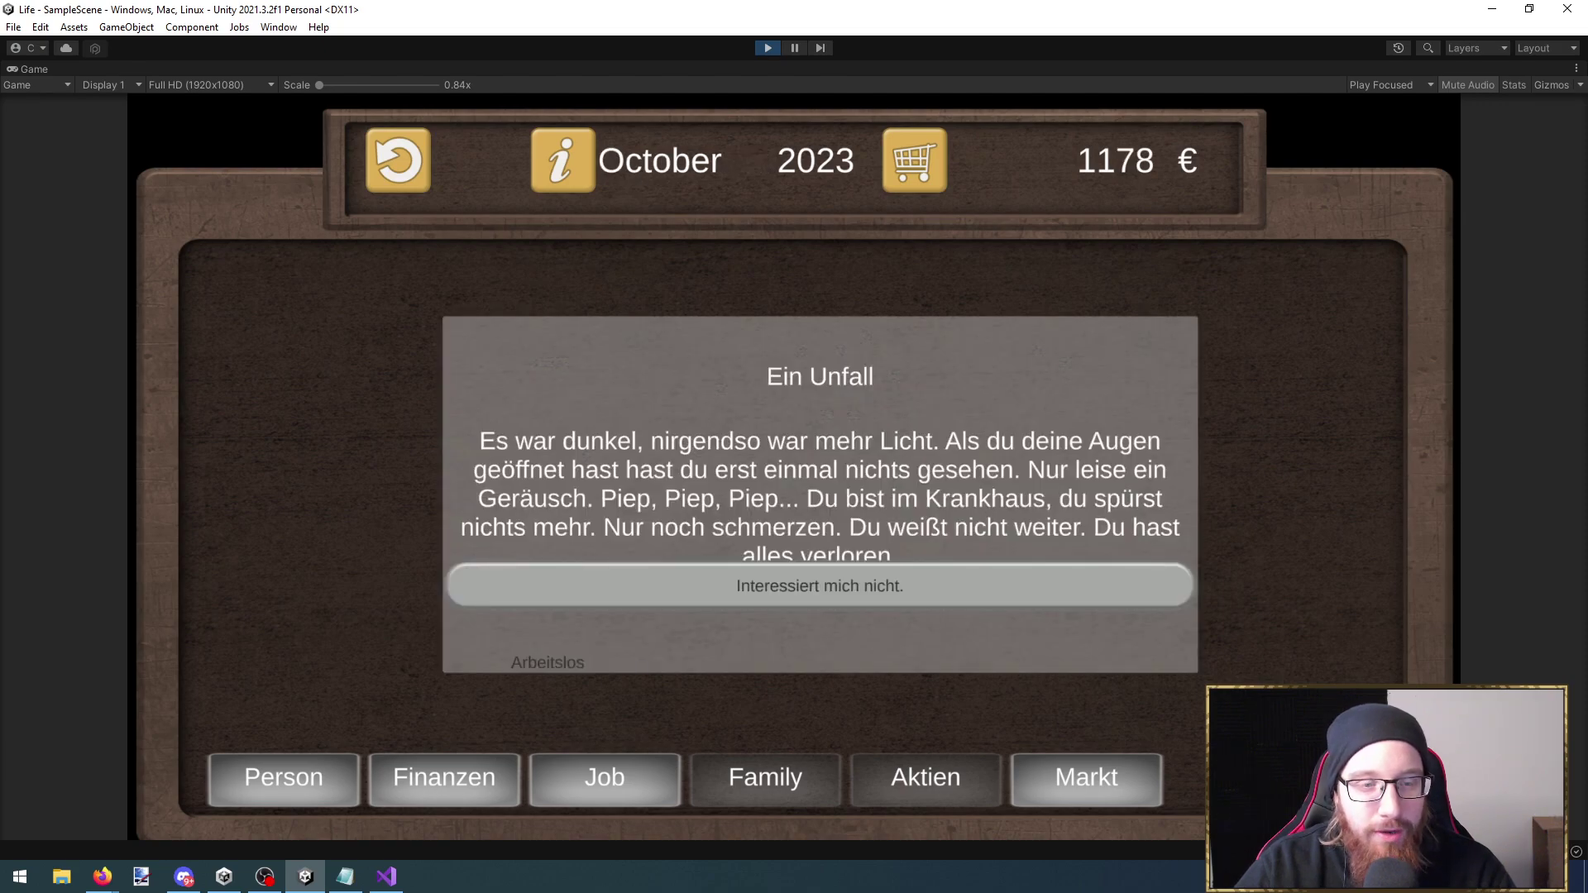
Dismiss the accident event and check the character's job status and the remaining job offers
{"action": "left_click", "coordinate": [689, 601]}
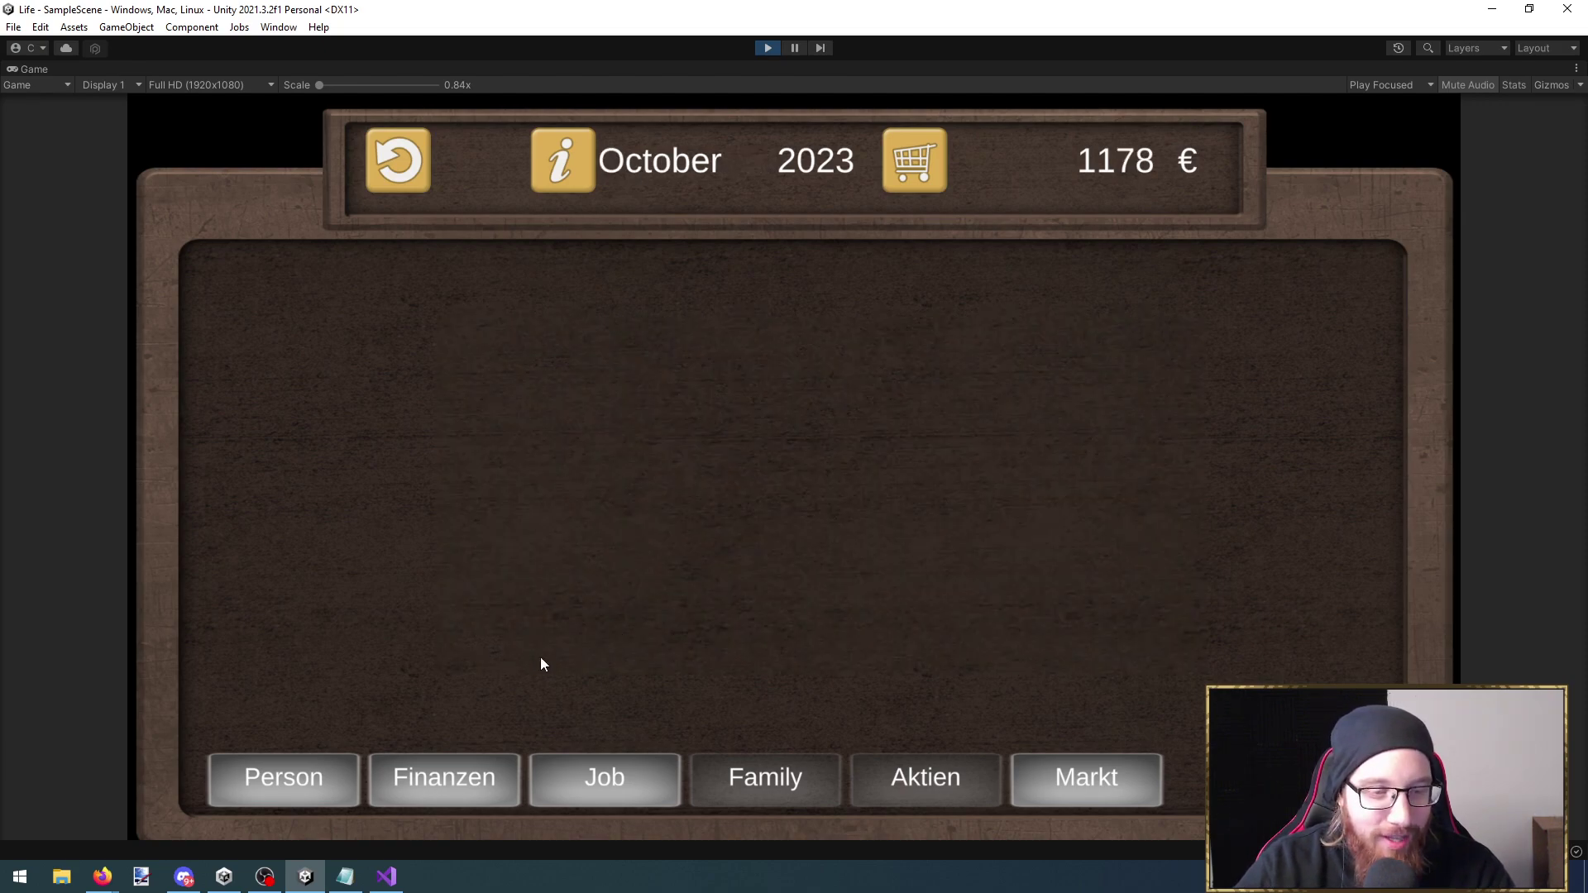
{"action": "left_click", "coordinate": [296, 765]}
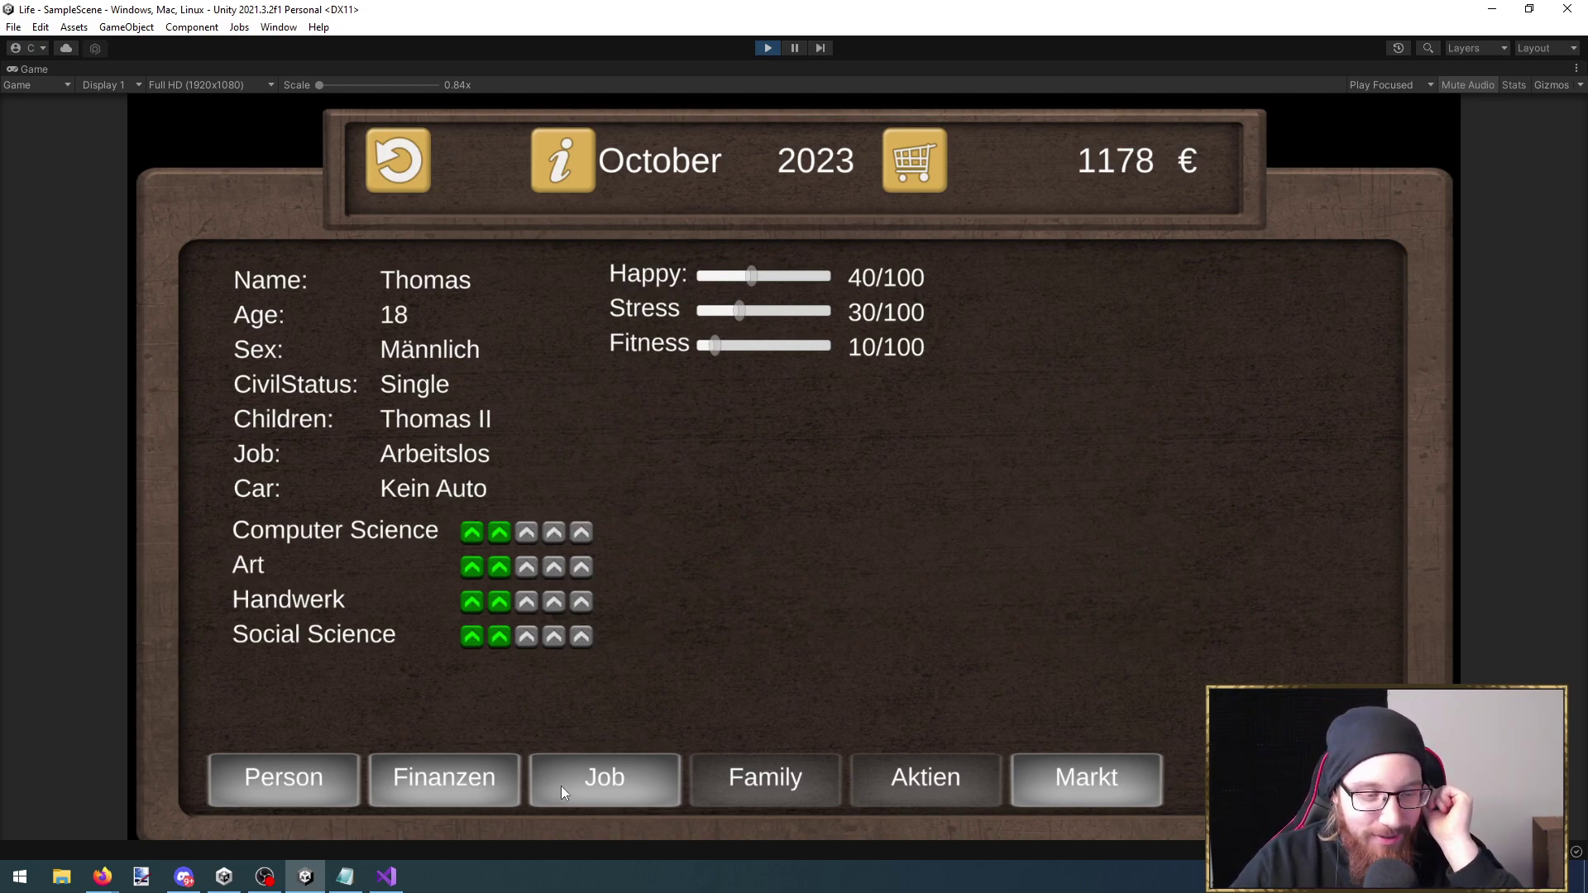
{"action": "left_click", "coordinate": [583, 781]}
{"action": "left_click", "coordinate": [1075, 502]}
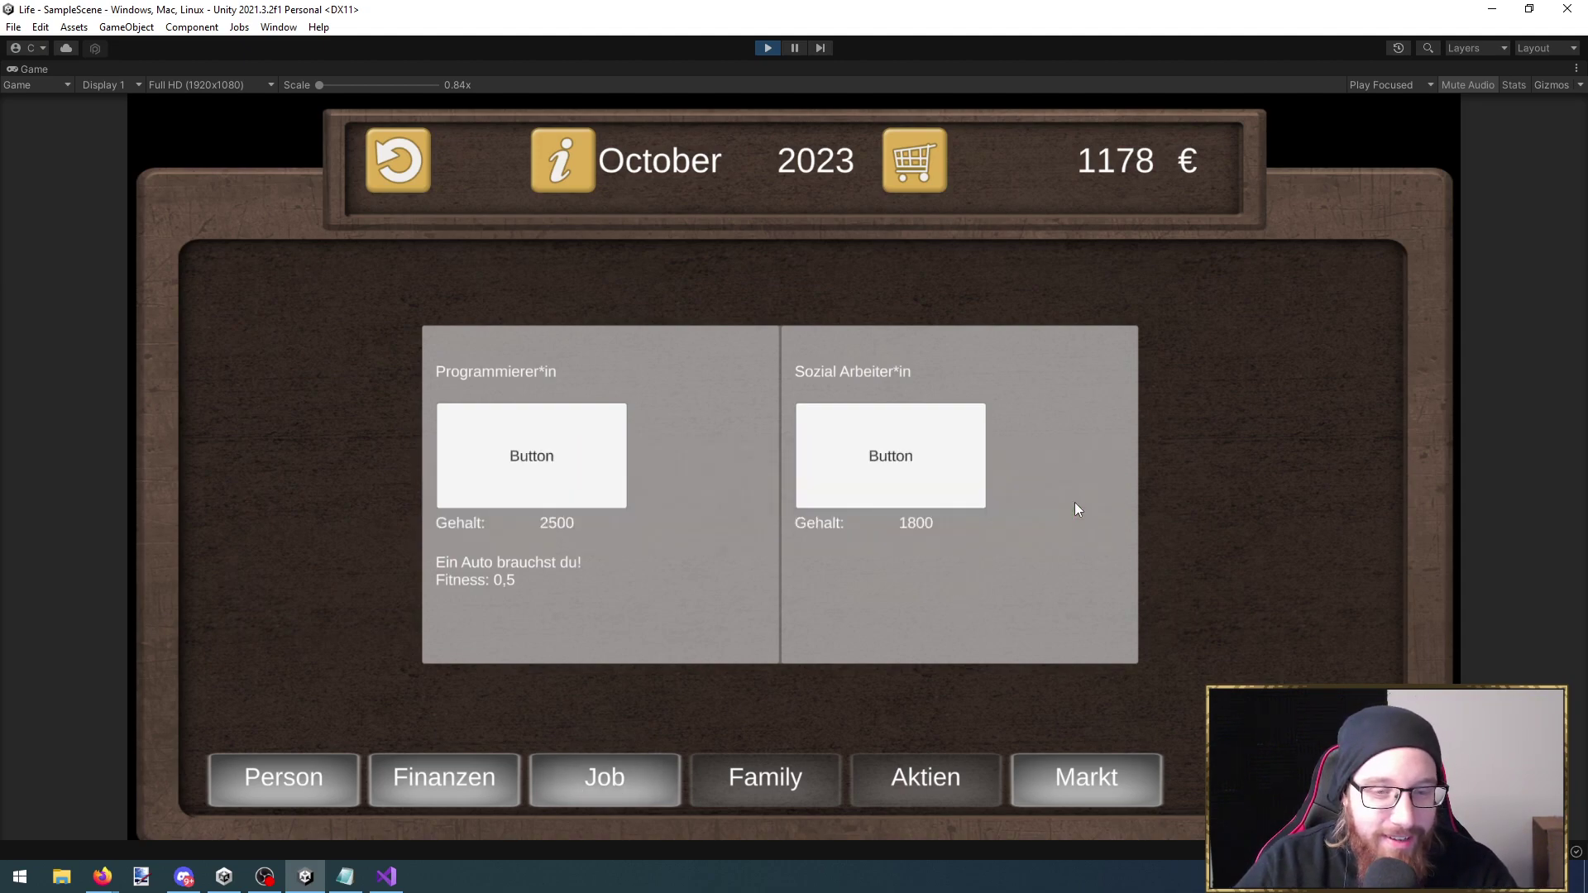
{"action": "left_click", "coordinate": [646, 774]}
{"action": "left_click", "coordinate": [314, 775]}
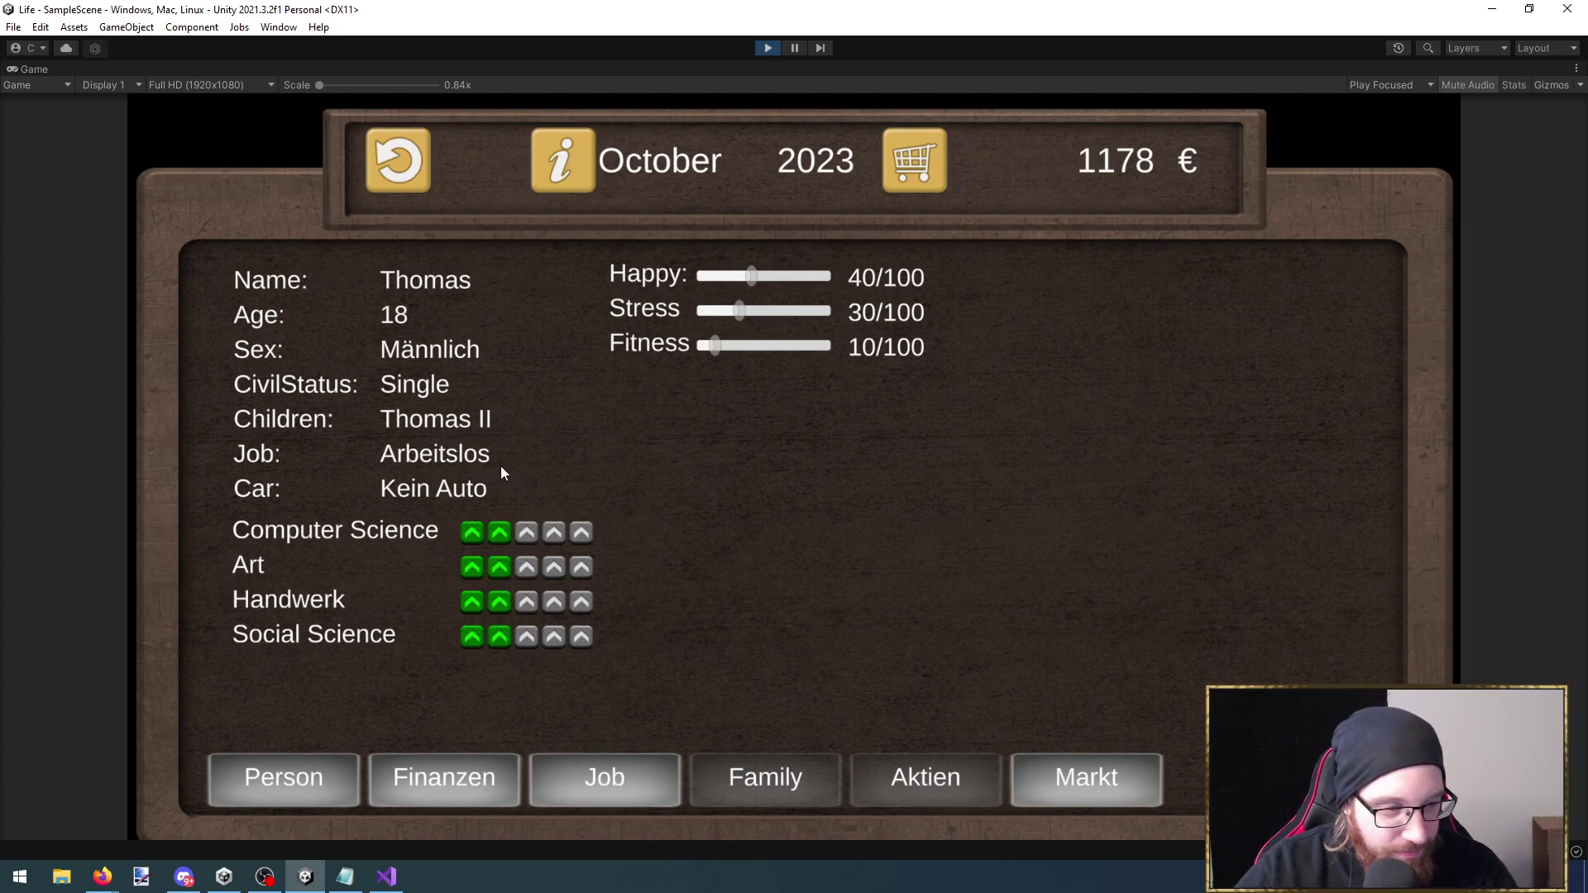
Stop the game and open the Finances folder inside Resources/Fate/FateEffects in the project
{"action": "left_click", "coordinate": [767, 45]}
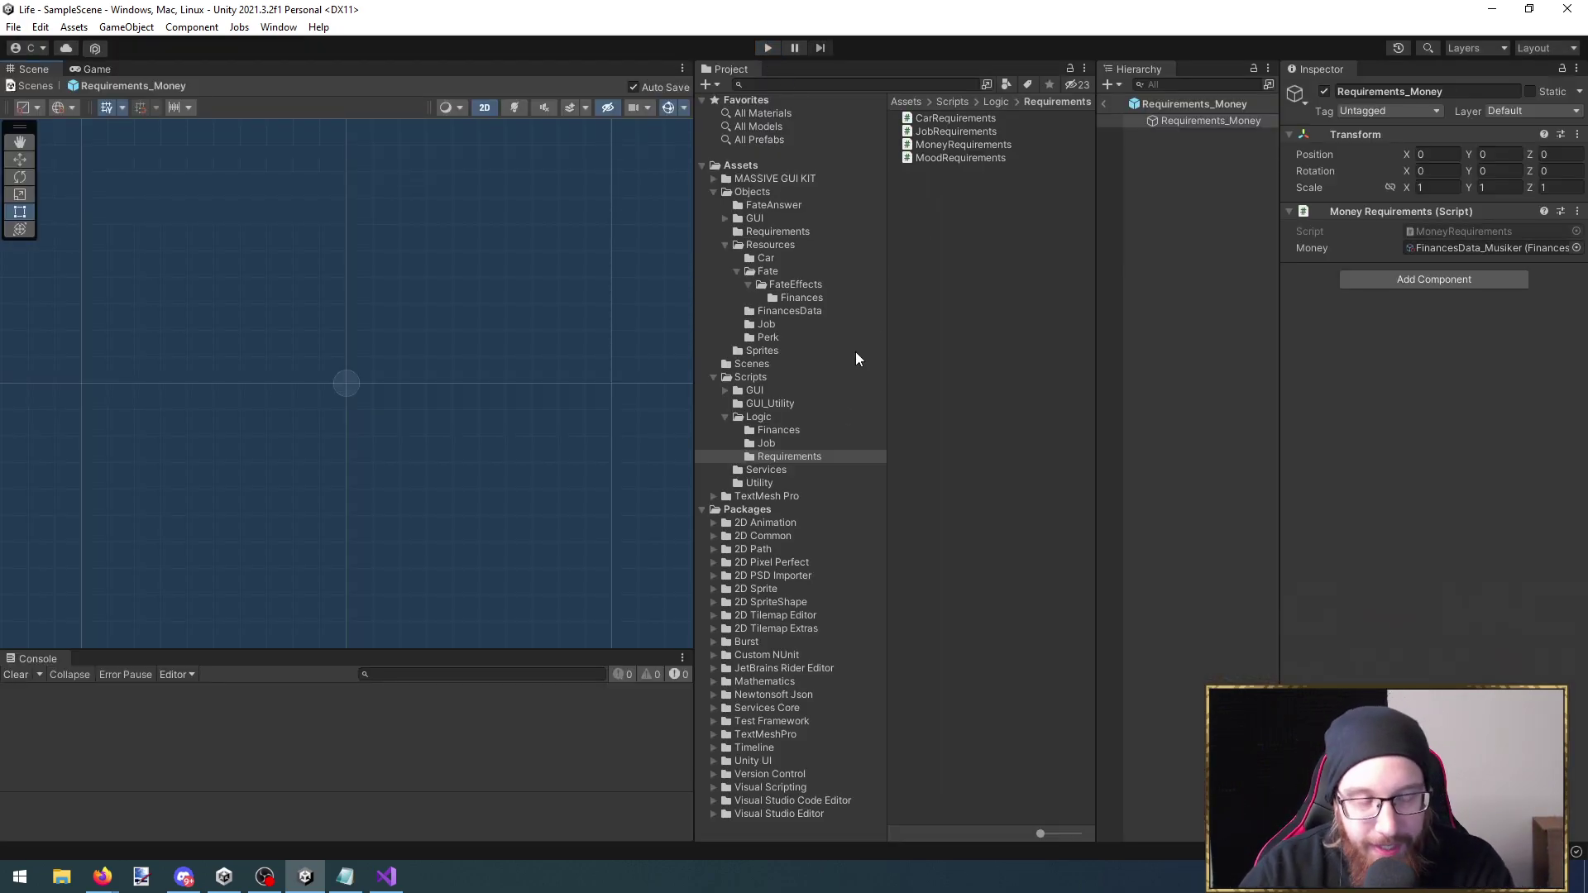
{"action": "left_click", "coordinate": [799, 442]}
{"action": "left_click", "coordinate": [801, 429]}
{"action": "left_click", "coordinate": [804, 403]}
{"action": "key", "text": "Up"}
{"action": "key", "text": "Up"}
{"action": "key", "text": "Up"}
{"action": "key", "text": "Up"}
{"action": "key", "text": "Up"}
{"action": "key", "text": "Up"}
{"action": "key", "text": "Up"}
{"action": "key", "text": "Up"}
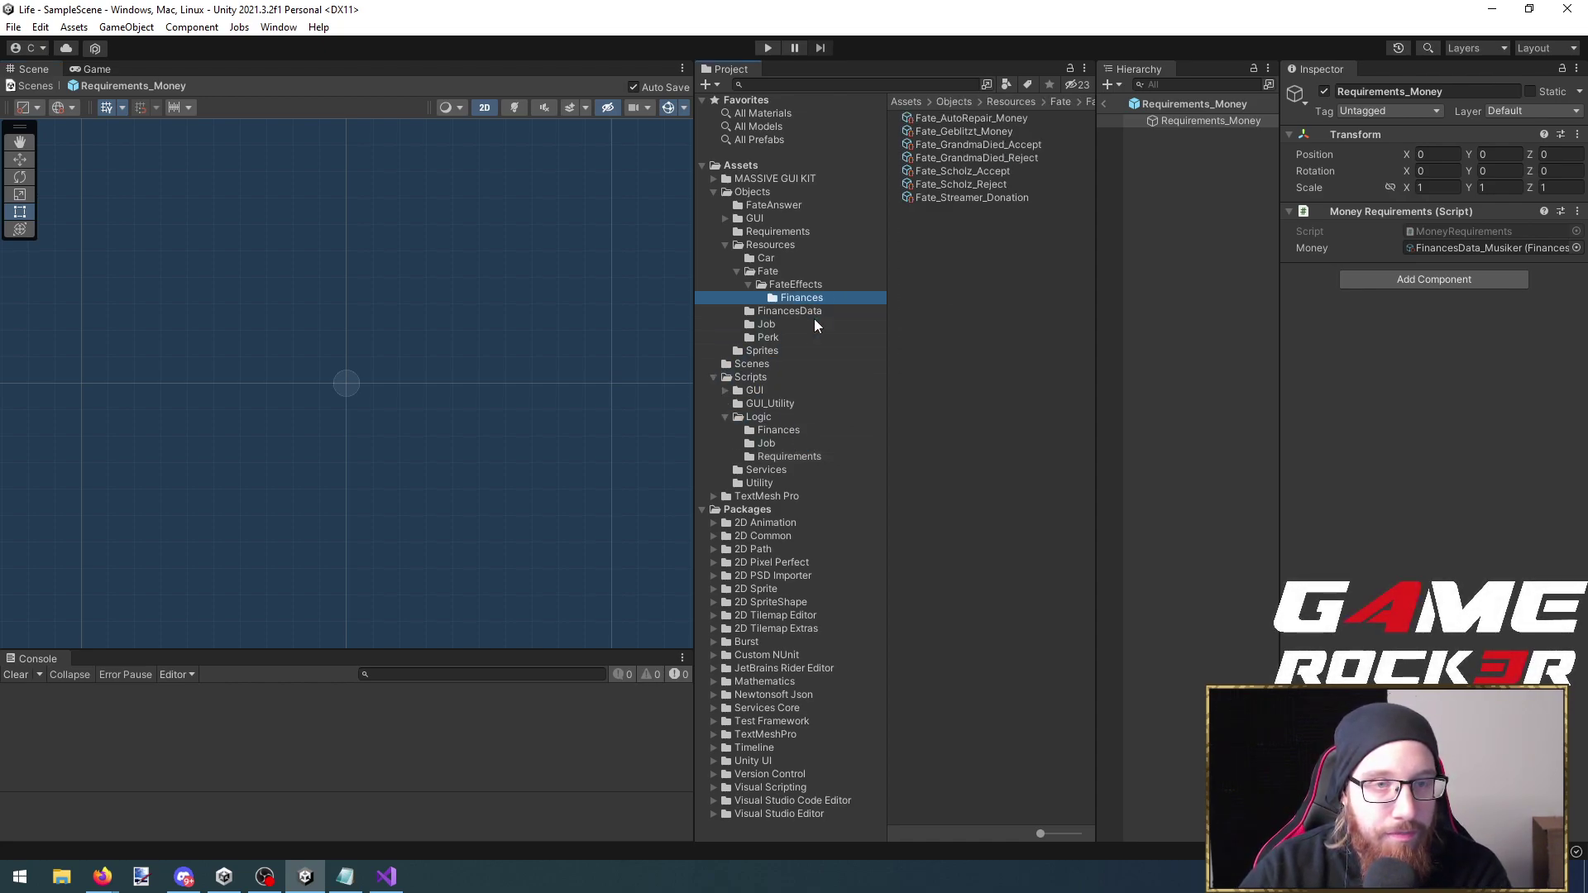
{"action": "key", "text": "Up"}
{"action": "key", "text": "Up"}
{"action": "key", "text": "Up"}
{"action": "key", "text": "Down"}
{"action": "key", "text": "Left"}
{"action": "key", "text": "Right"}
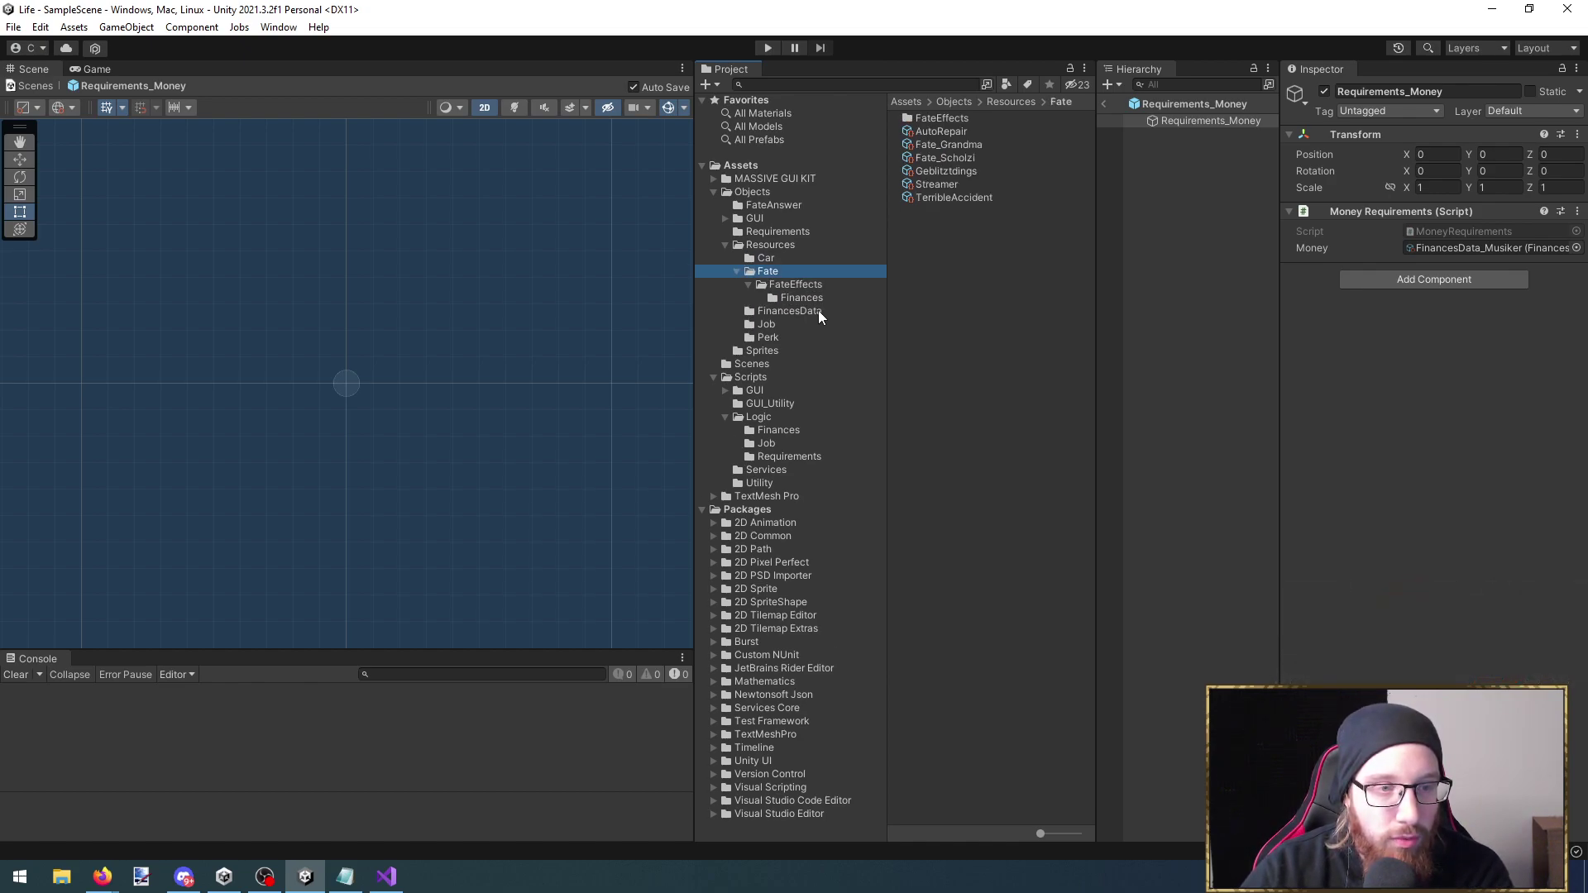
{"action": "key", "text": "Down"}
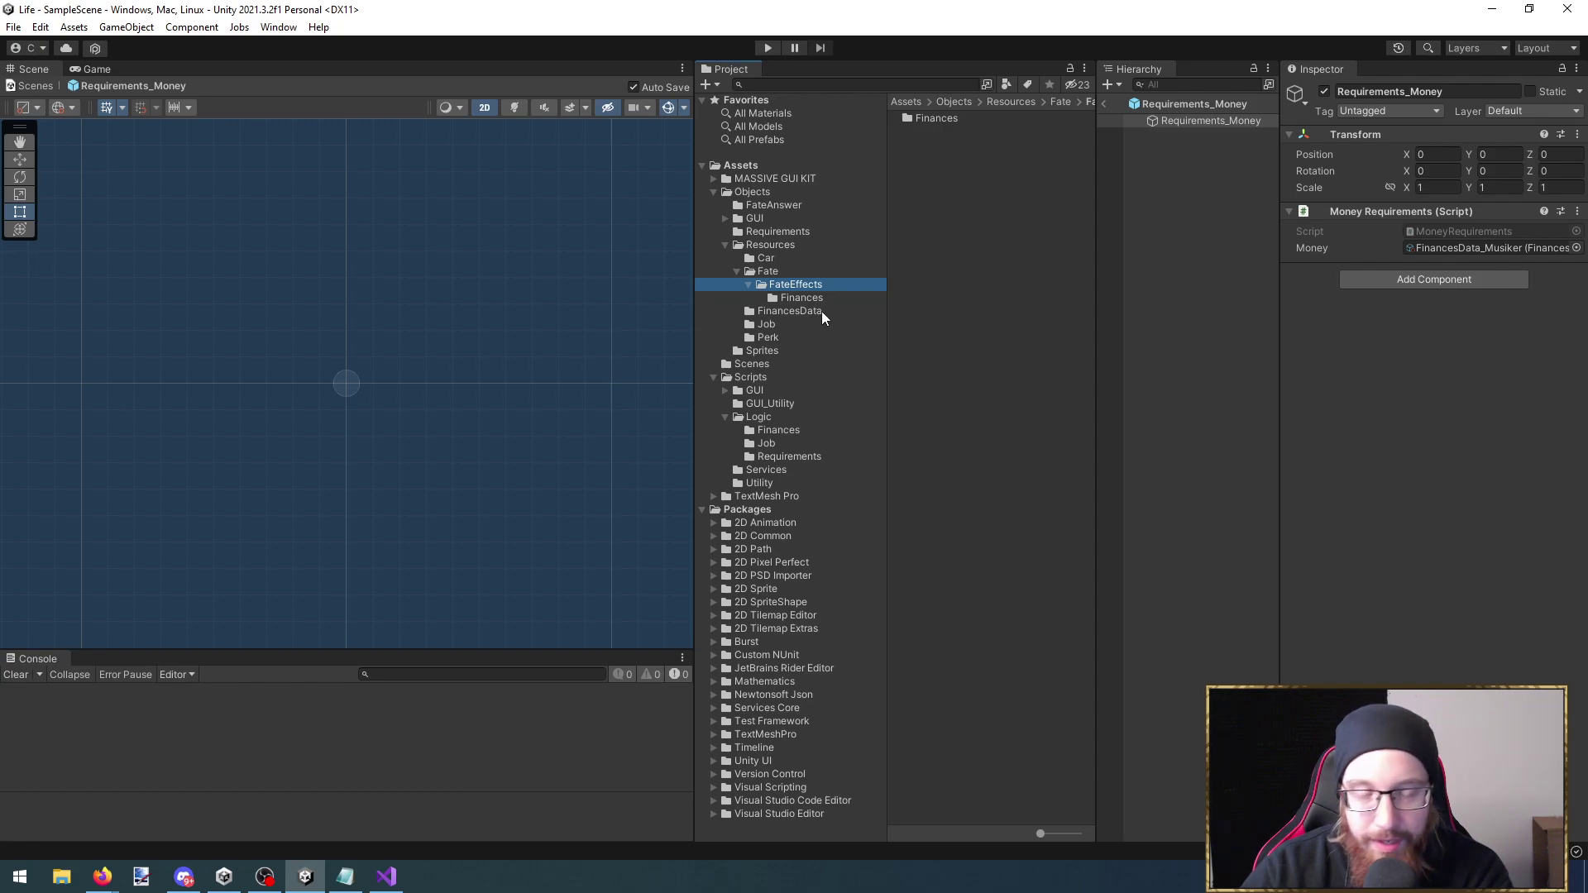
{"action": "double_click", "coordinate": [972, 122]}
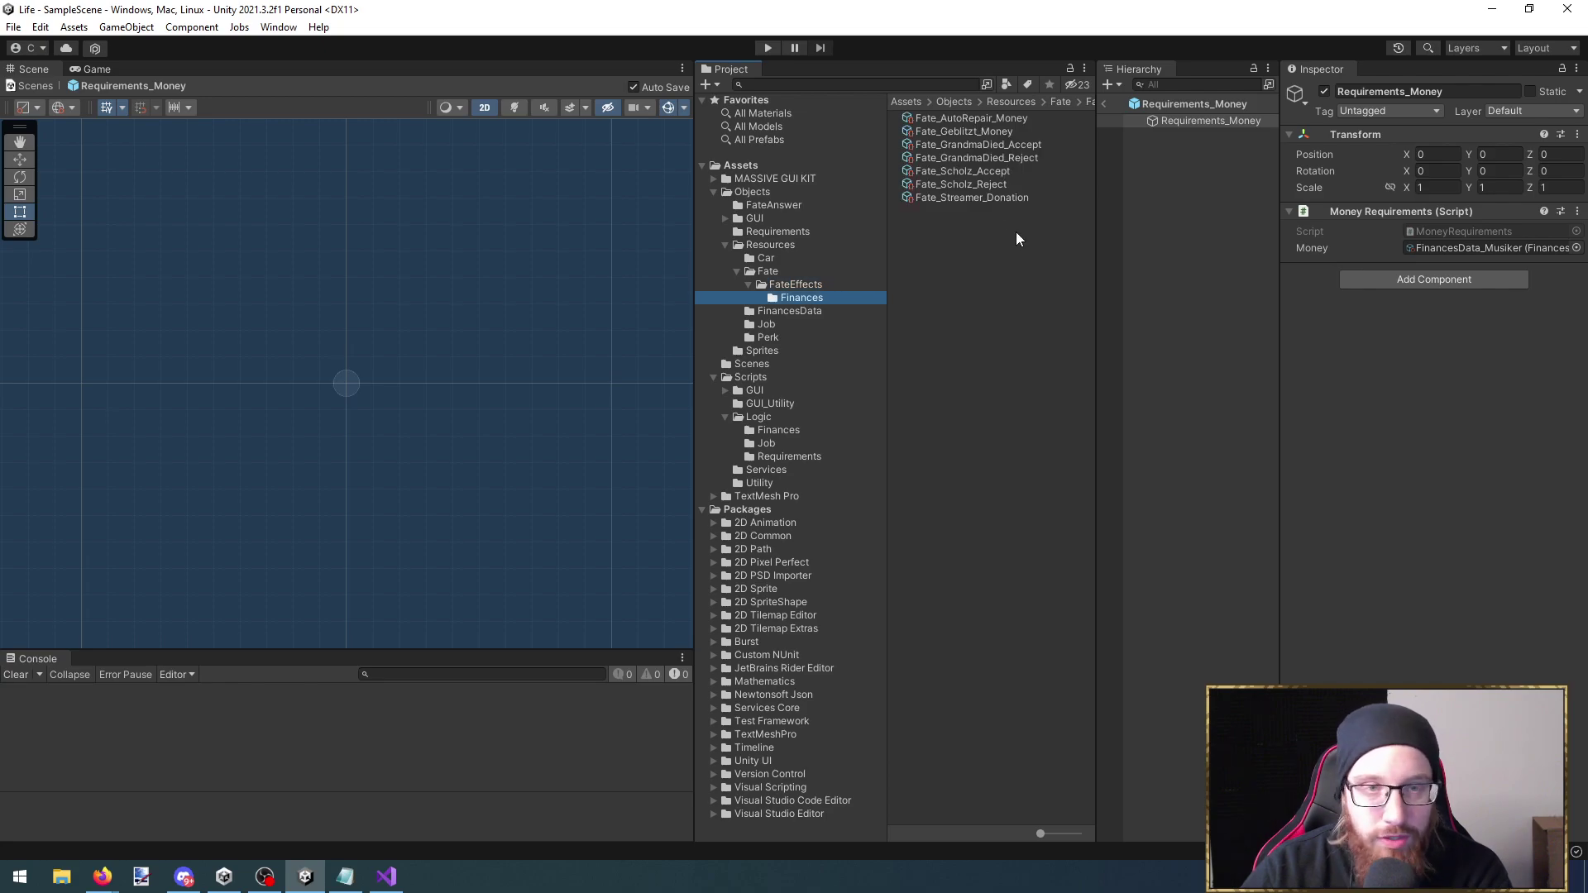
Examine the name, value, type and calculation settings of the existing fate finance assets, from Fate_Streamer_Donation to Fate_AutoRepair_Money
{"action": "left_click", "coordinate": [1014, 200]}
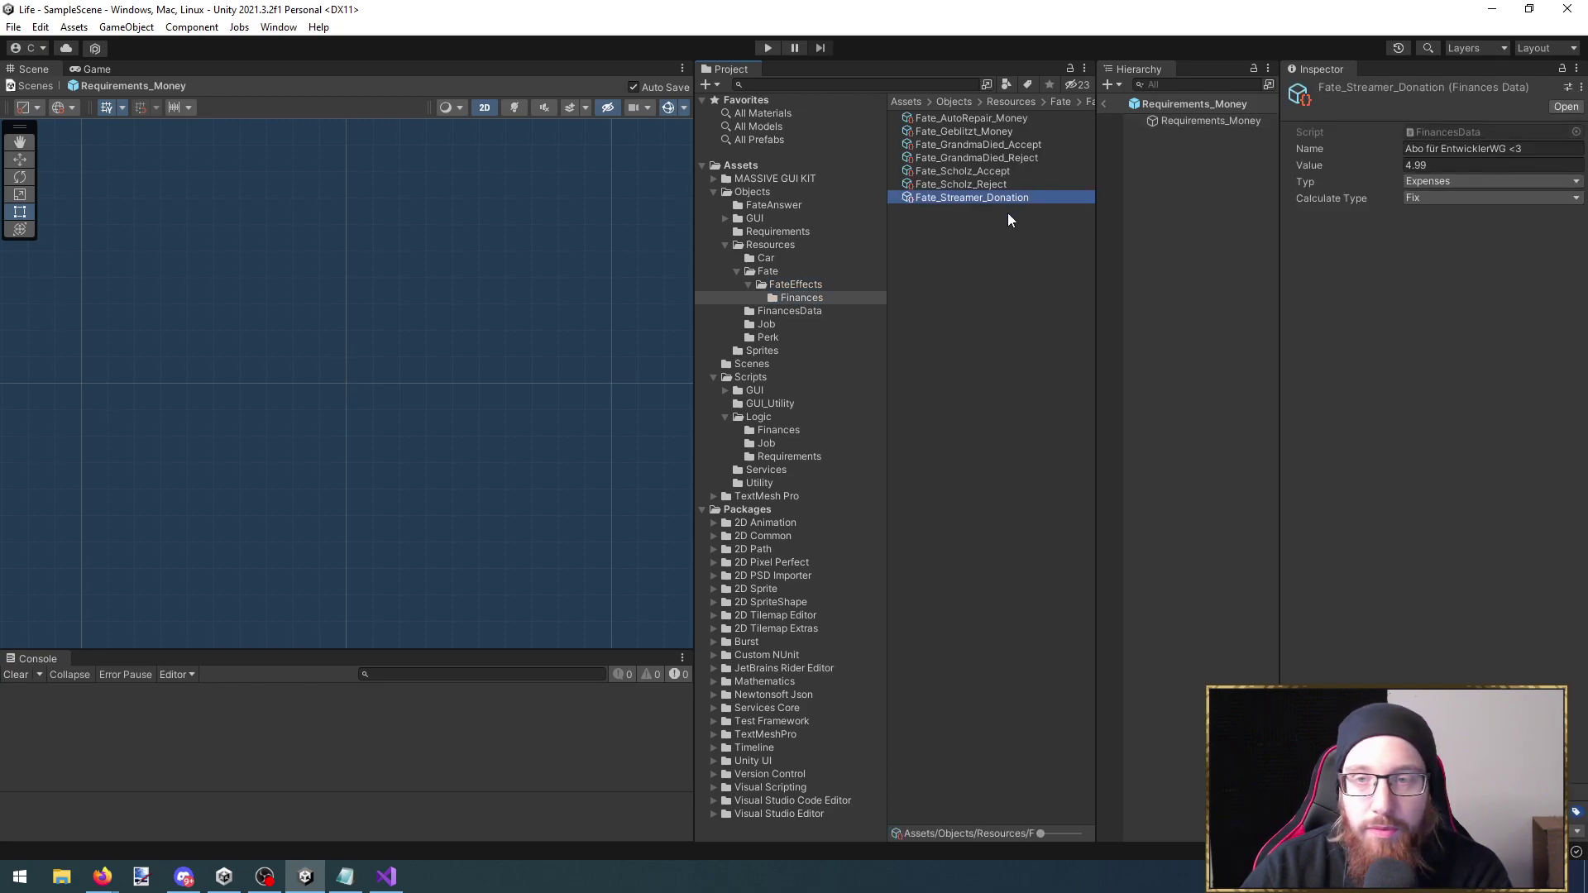
{"action": "key", "text": "Up"}
{"action": "key", "text": "Up"}
{"action": "key", "text": "Up"}
{"action": "key", "text": "Up"}
{"action": "key", "text": "Up"}
{"action": "key", "text": "Up"}
{"action": "key", "text": "Down"}
{"action": "key", "text": "Up"}
{"action": "key", "text": "Down"}
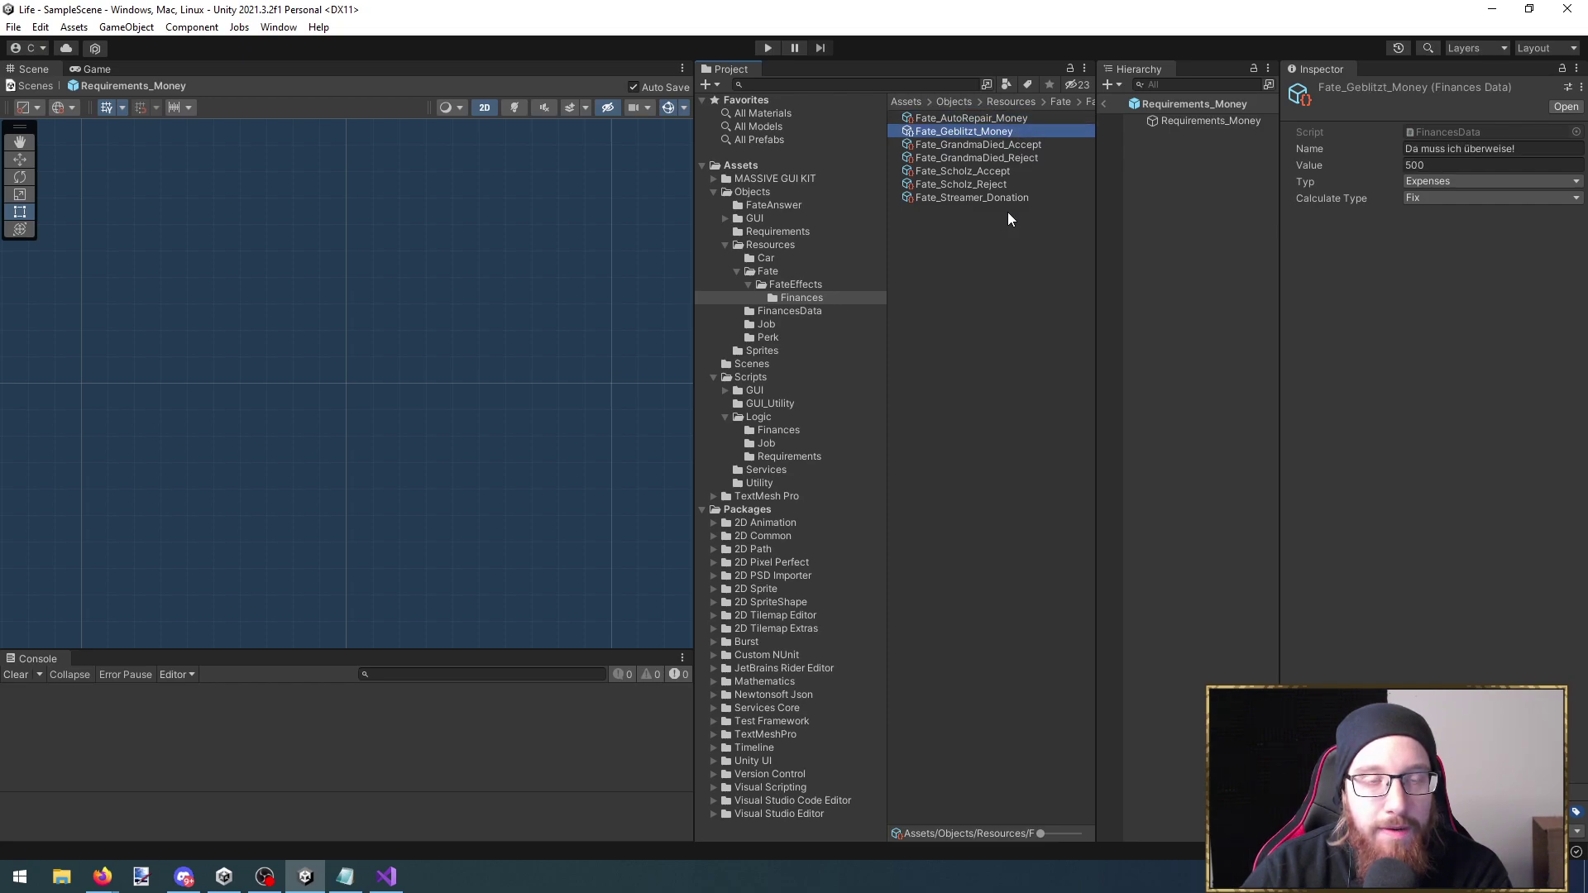
{"action": "key", "text": "Down"}
{"action": "key", "text": "Down"}
{"action": "key", "text": "Down"}
{"action": "key", "text": "Down"}
{"action": "key", "text": "Down"}
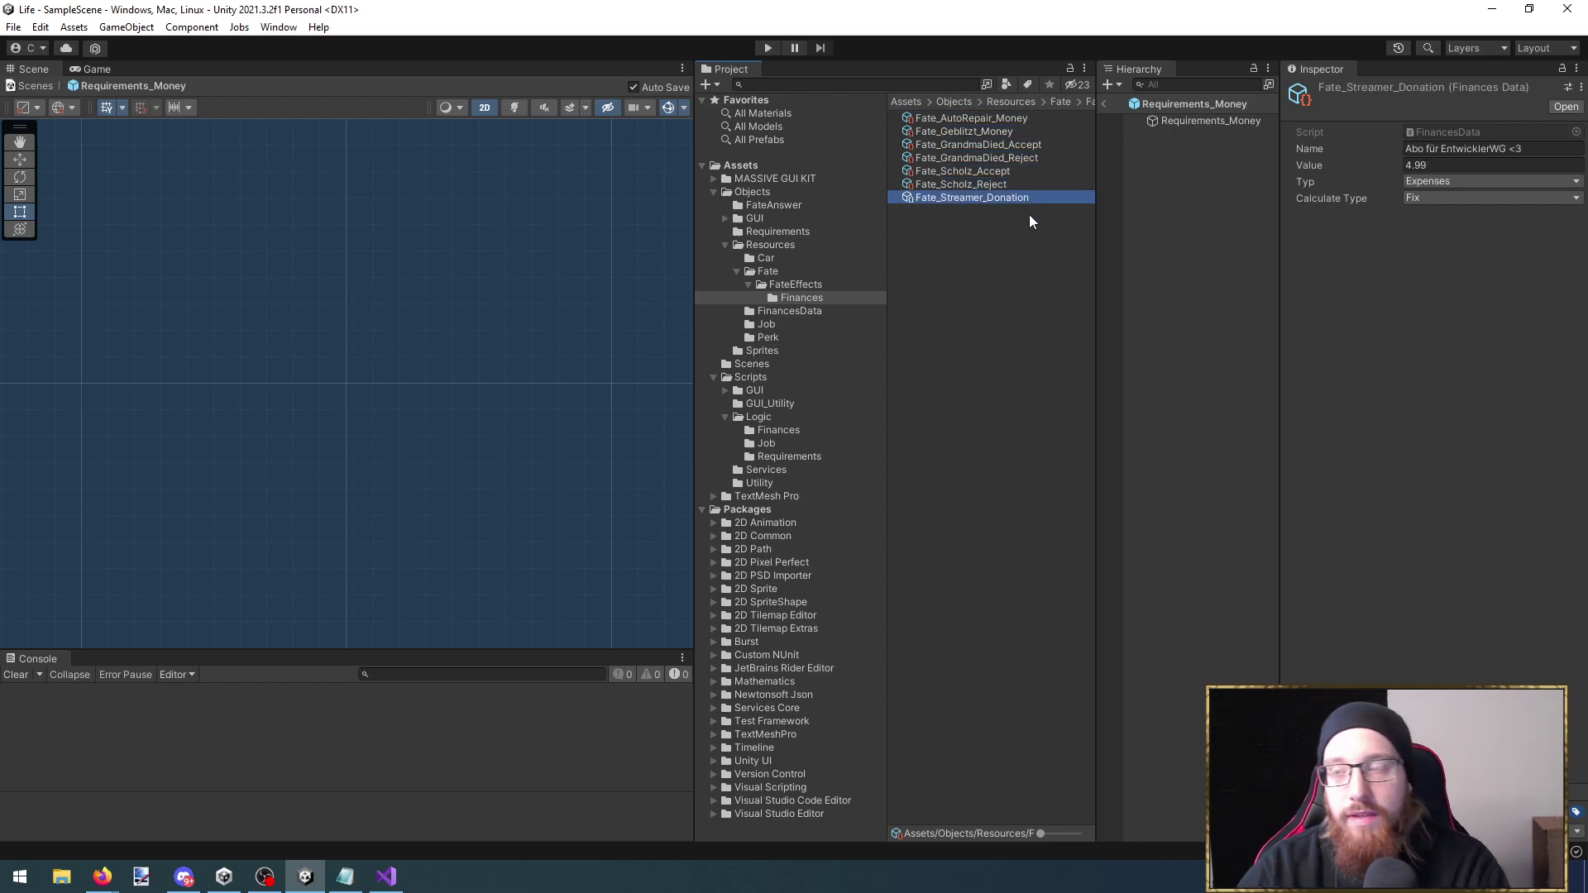
Duplicate the Fate_Streamer_Donation asset and name the copy Fate_Musicer
{"action": "key", "text": "ctrl+d"}
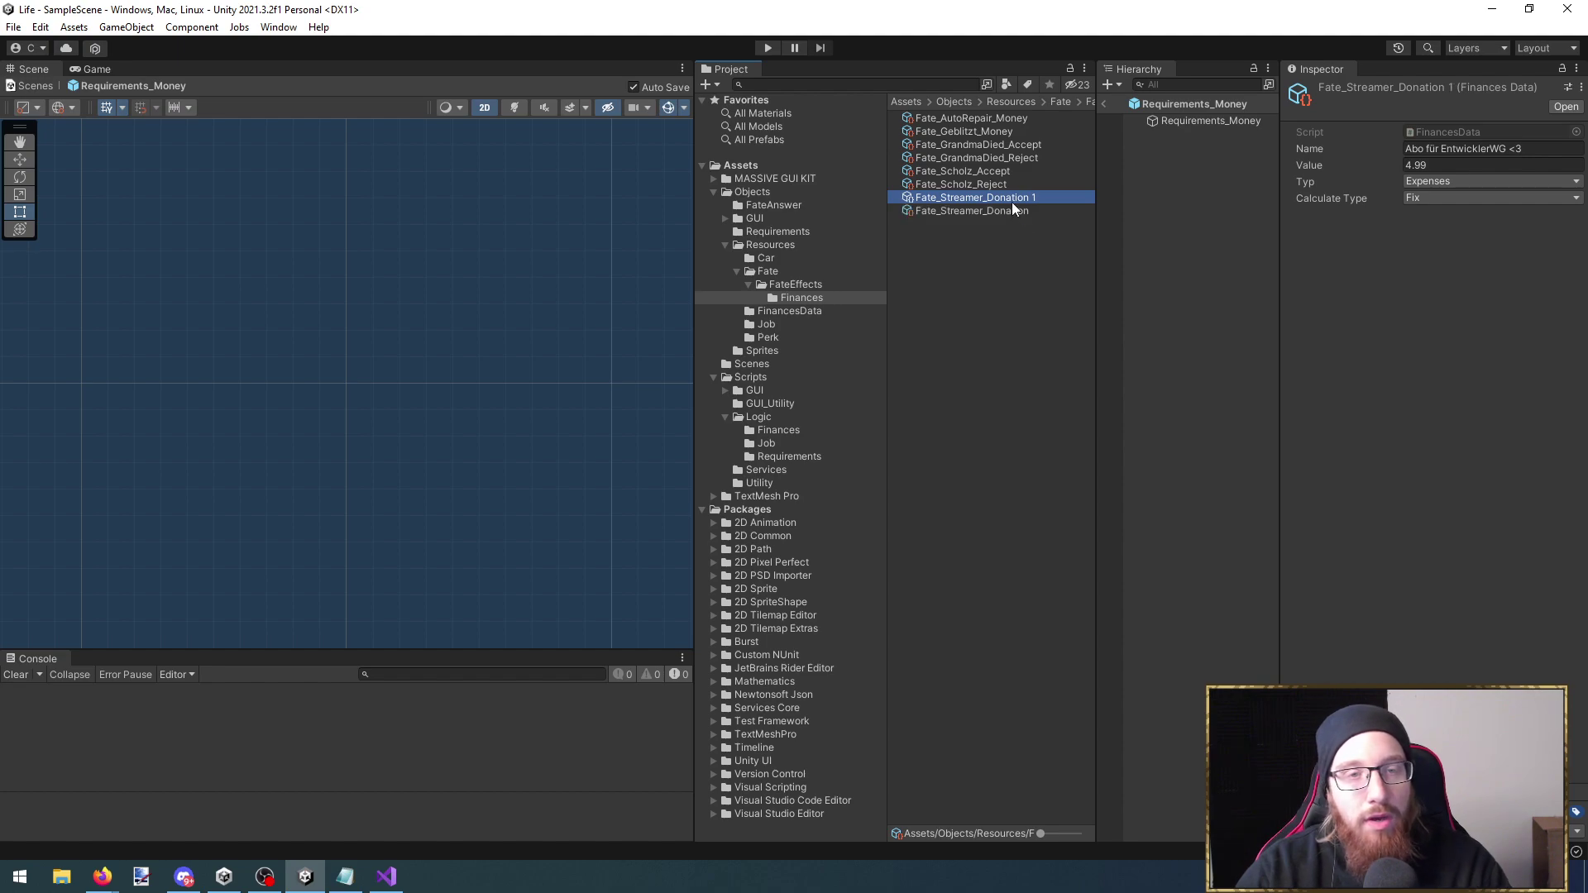
{"action": "left_click_drag", "start_coordinate": [945, 197], "coordinate": [1035, 197]}
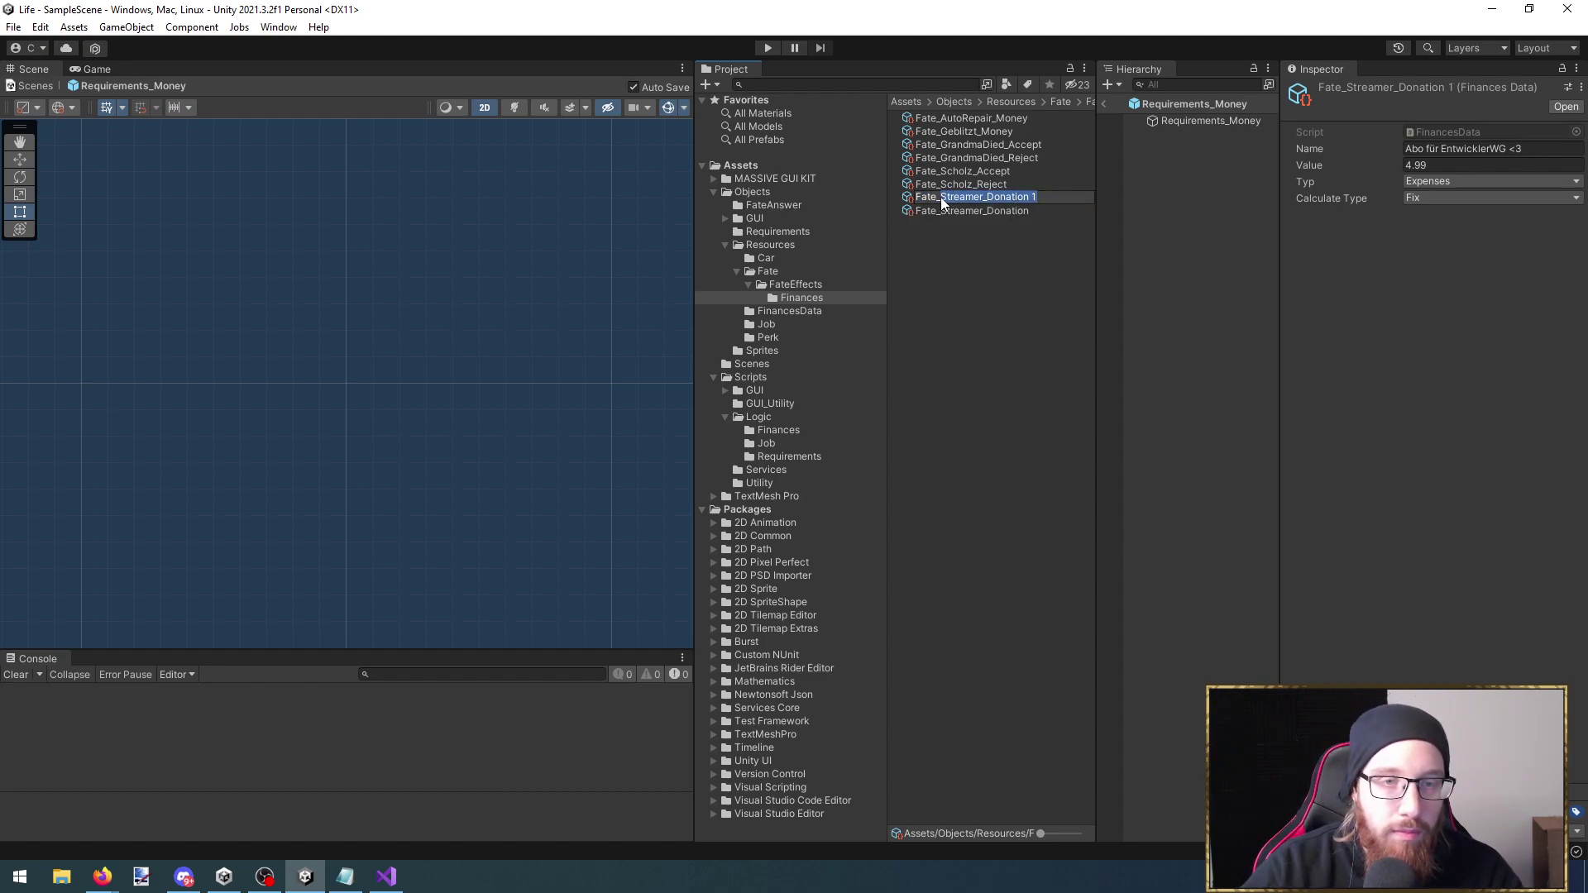
{"action": "type", "text": "Musiker"}
{"action": "key", "text": "BackSpace"}
{"action": "key", "text": "BackSpace"}
{"action": "key", "text": "BackSpace"}
{"action": "type", "text": "cer"}
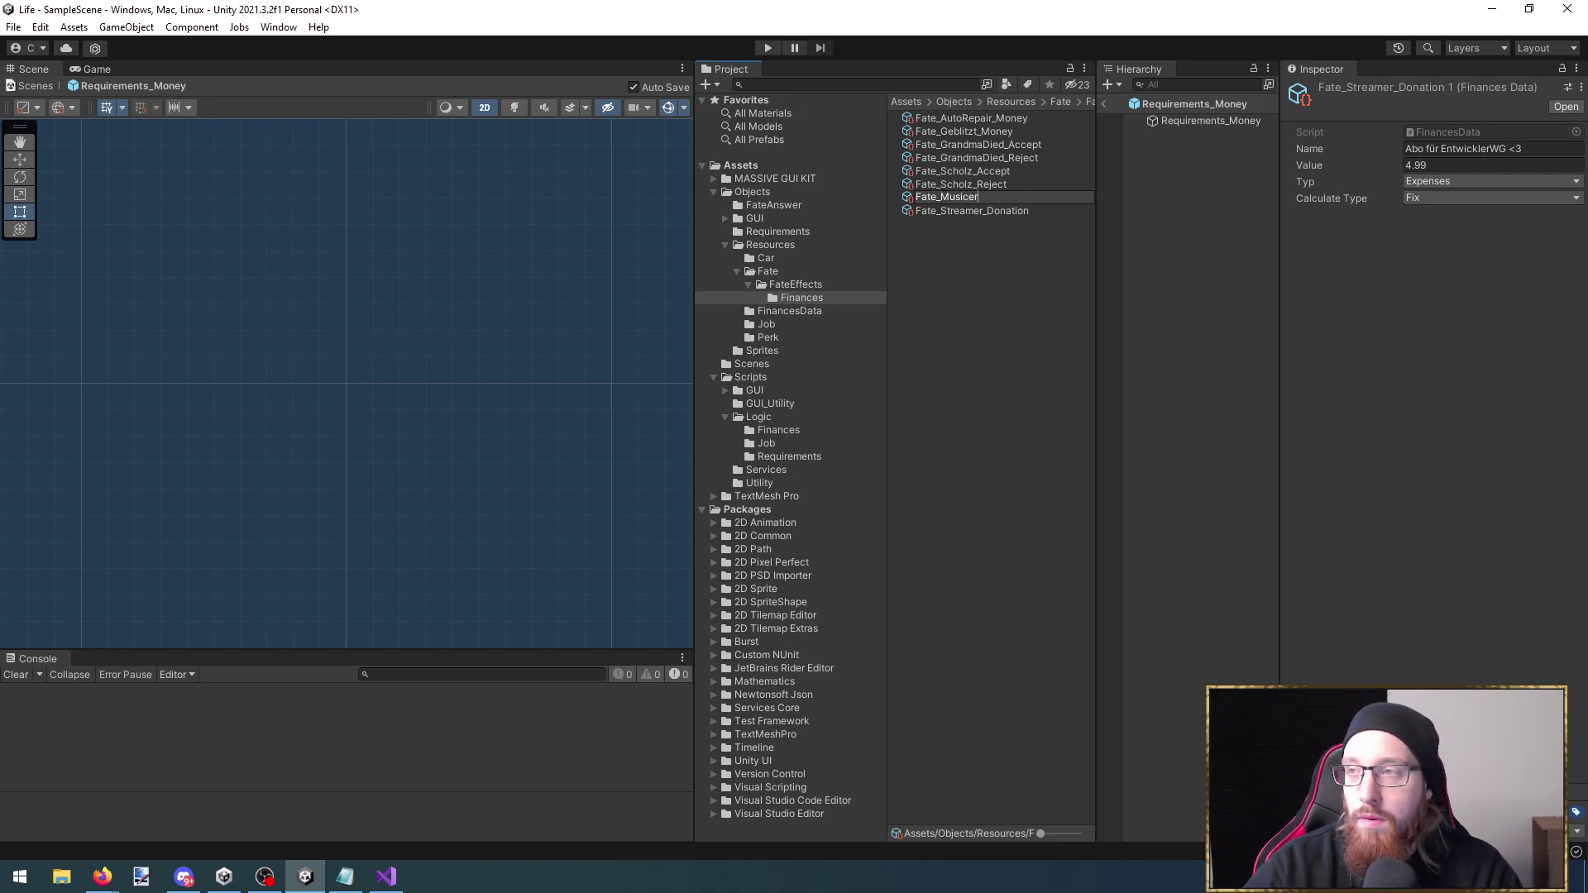
{"action": "key", "text": "Return"}
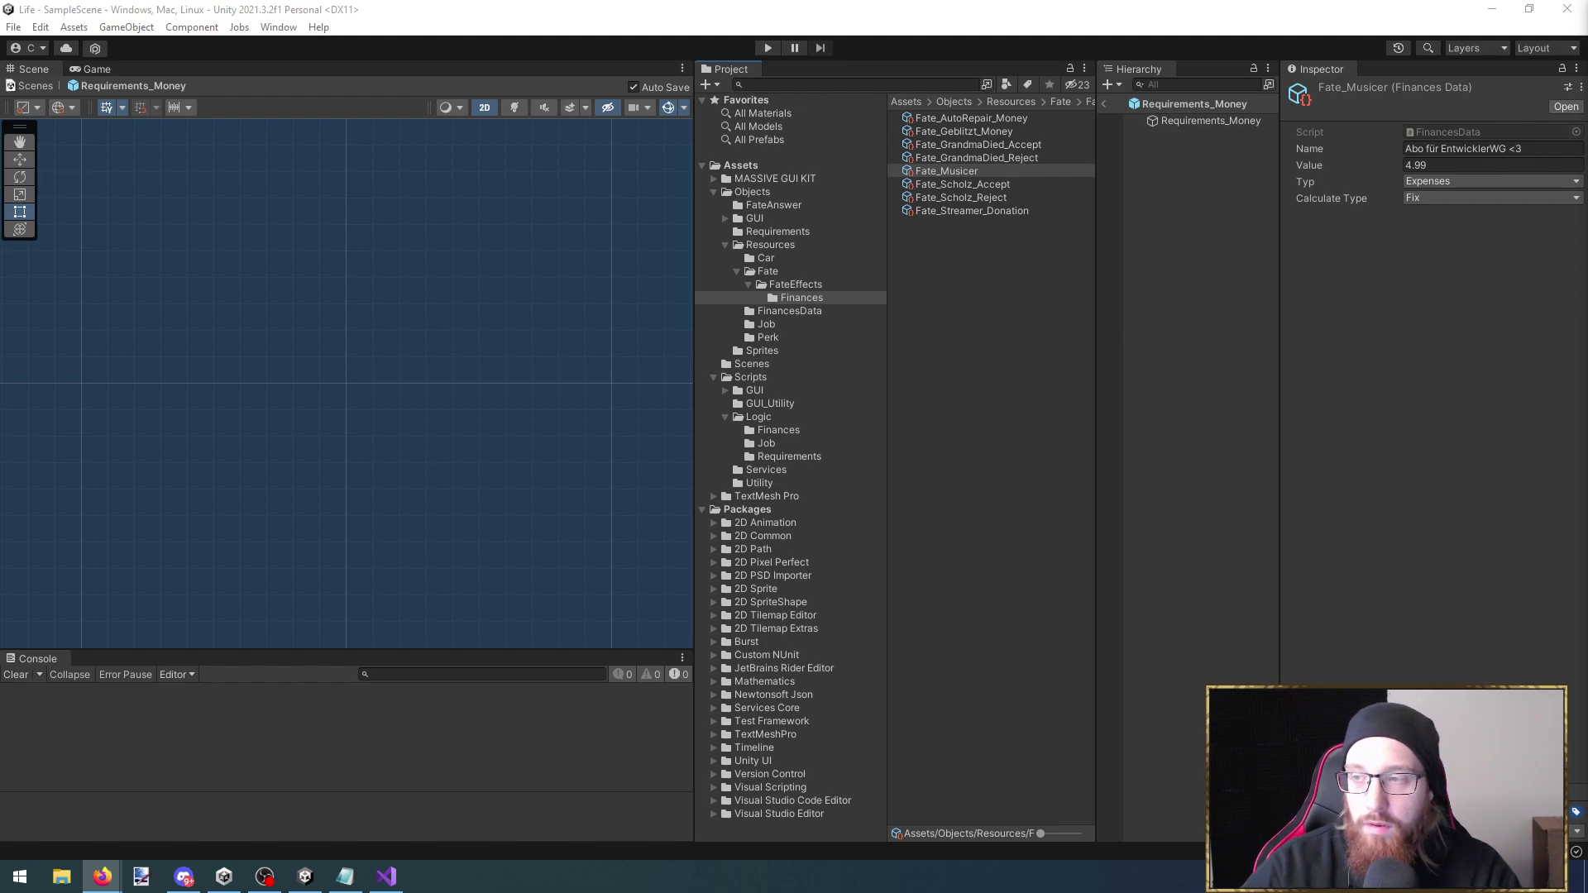
Rename the Fate_Musicer asset as Fate_Musician_Concert
{"action": "left_click", "coordinate": [1000, 168]}
{"action": "left_click", "coordinate": [982, 159]}
{"action": "left_click", "coordinate": [965, 174]}
{"action": "left_click", "coordinate": [965, 174]}
{"action": "left_click", "coordinate": [965, 171]}
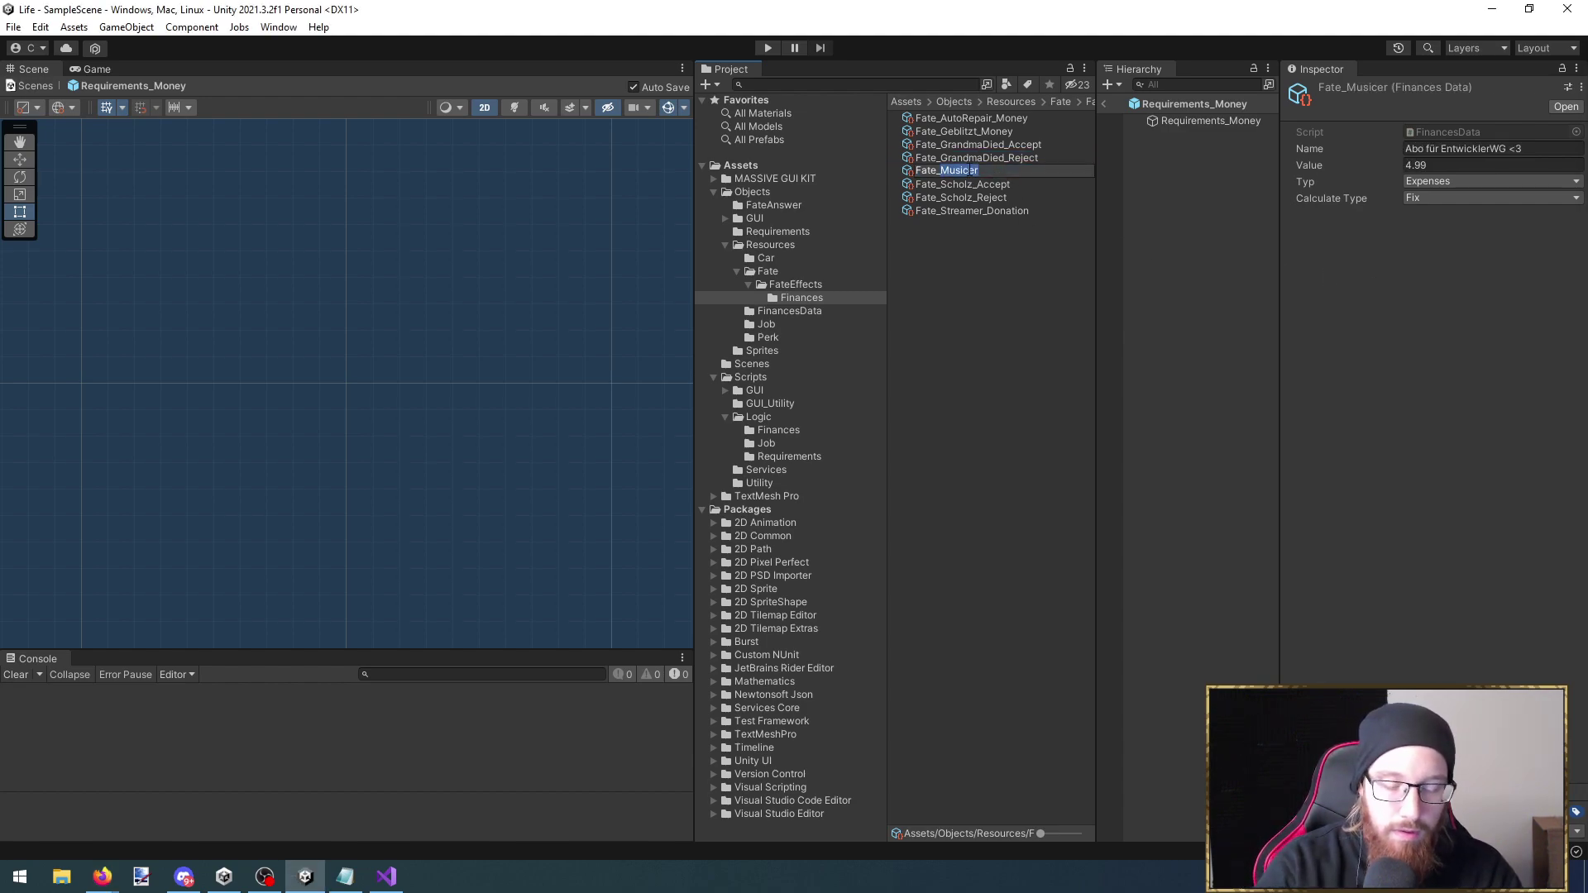
{"action": "key", "text": "Delete"}
{"action": "key", "text": "Delete"}
{"action": "key", "text": "Delete"}
{"action": "key", "text": "Delete"}
{"action": "type", "text": "ic an"}
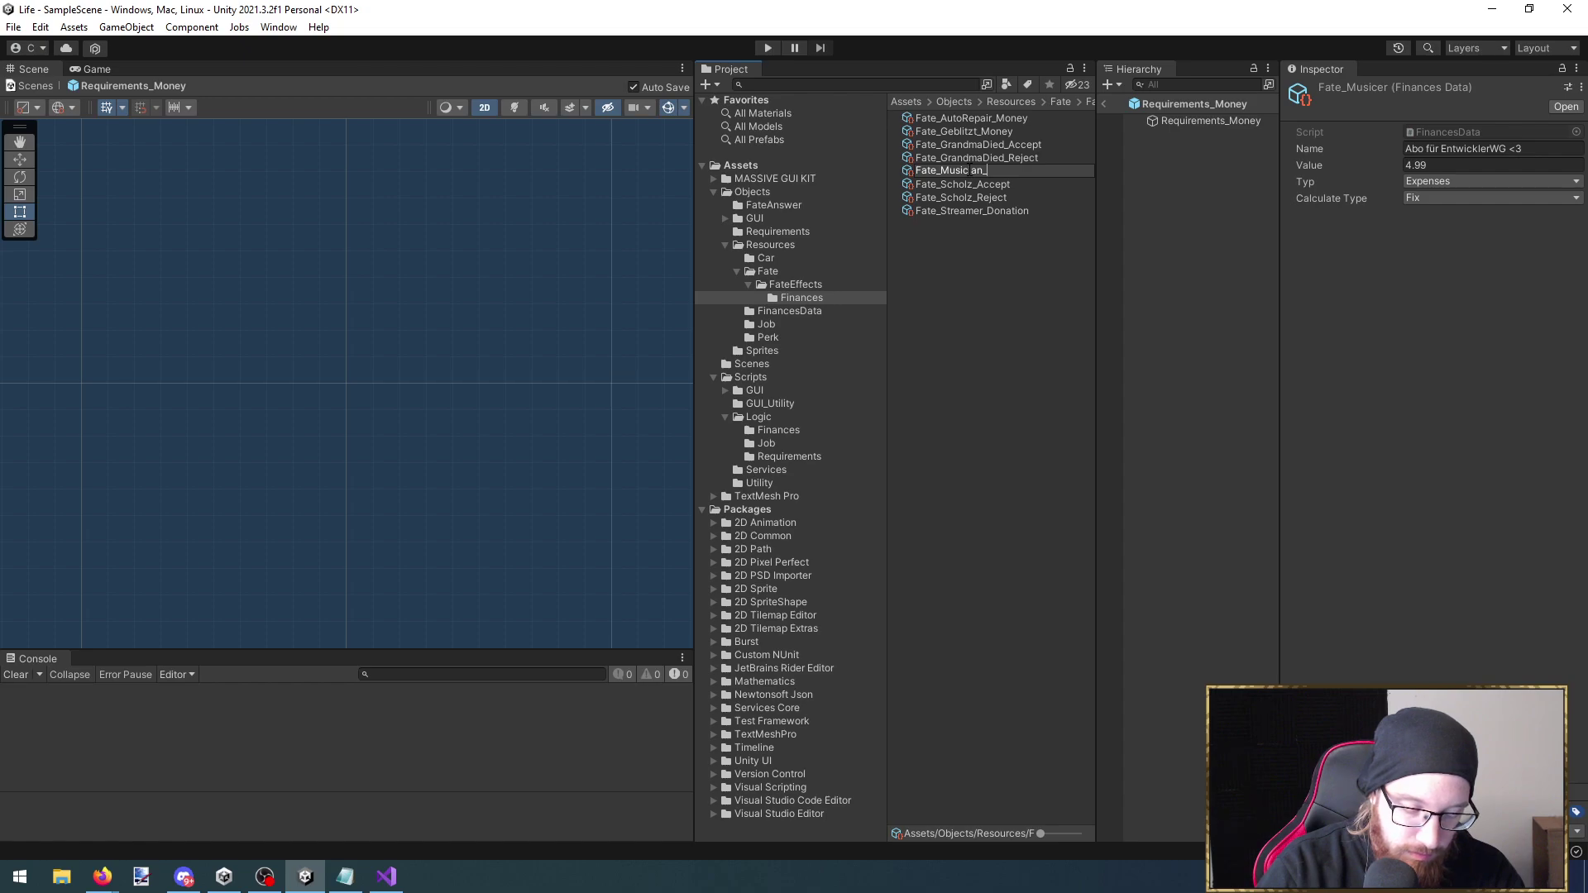
{"action": "type", "text": "_"}
{"action": "key", "text": "alt+Tab"}
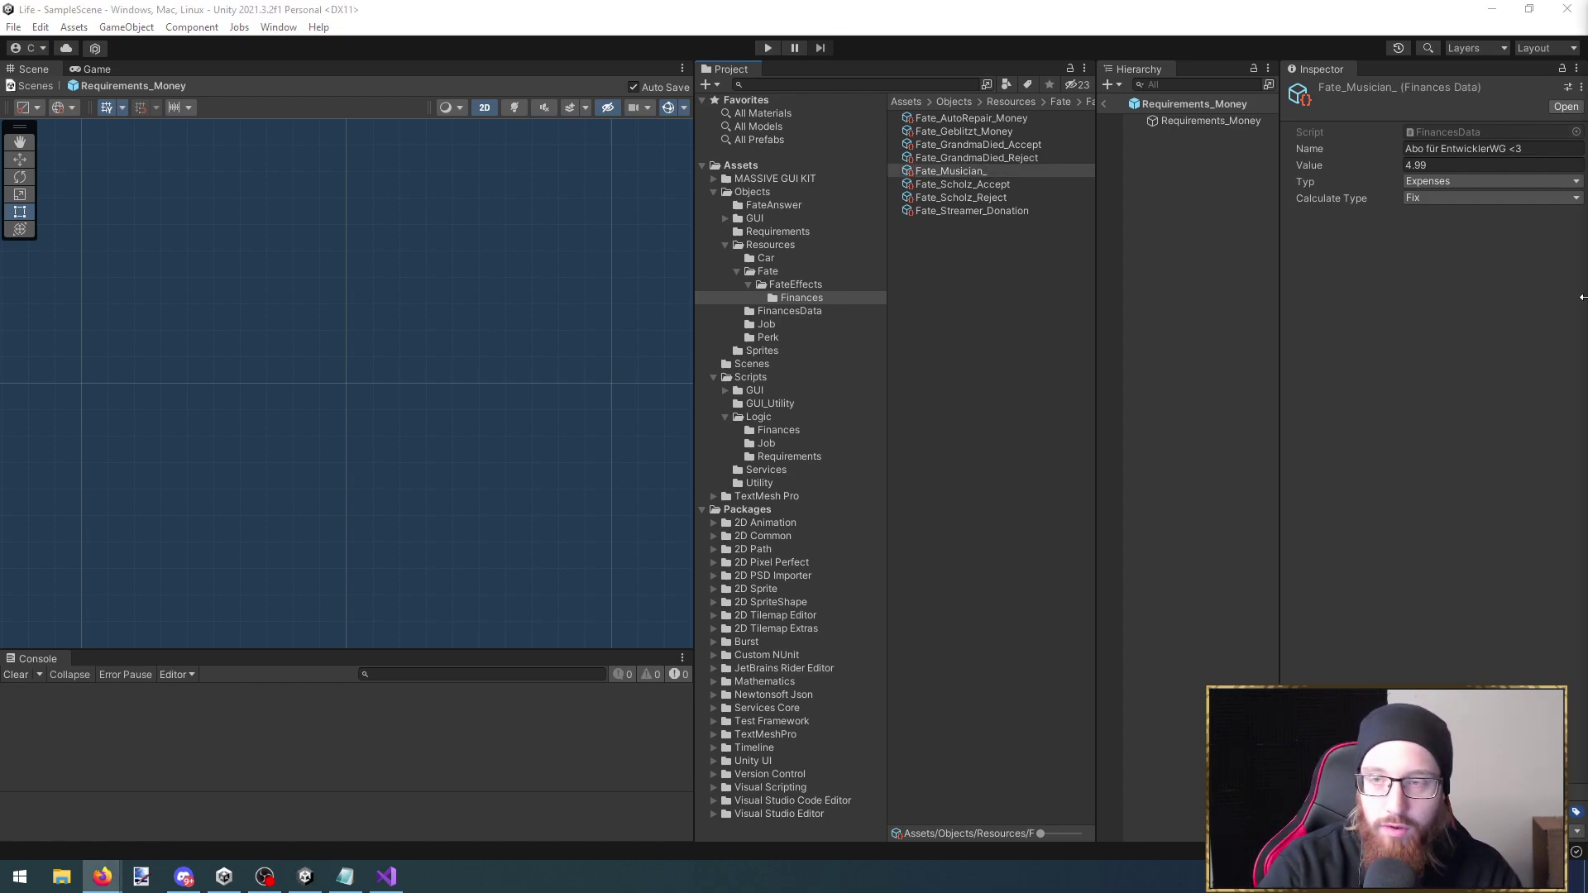
{"action": "left_click", "coordinate": [1011, 170]}
{"action": "left_click", "coordinate": [1011, 169]}
{"action": "type", "text": "Concert"}
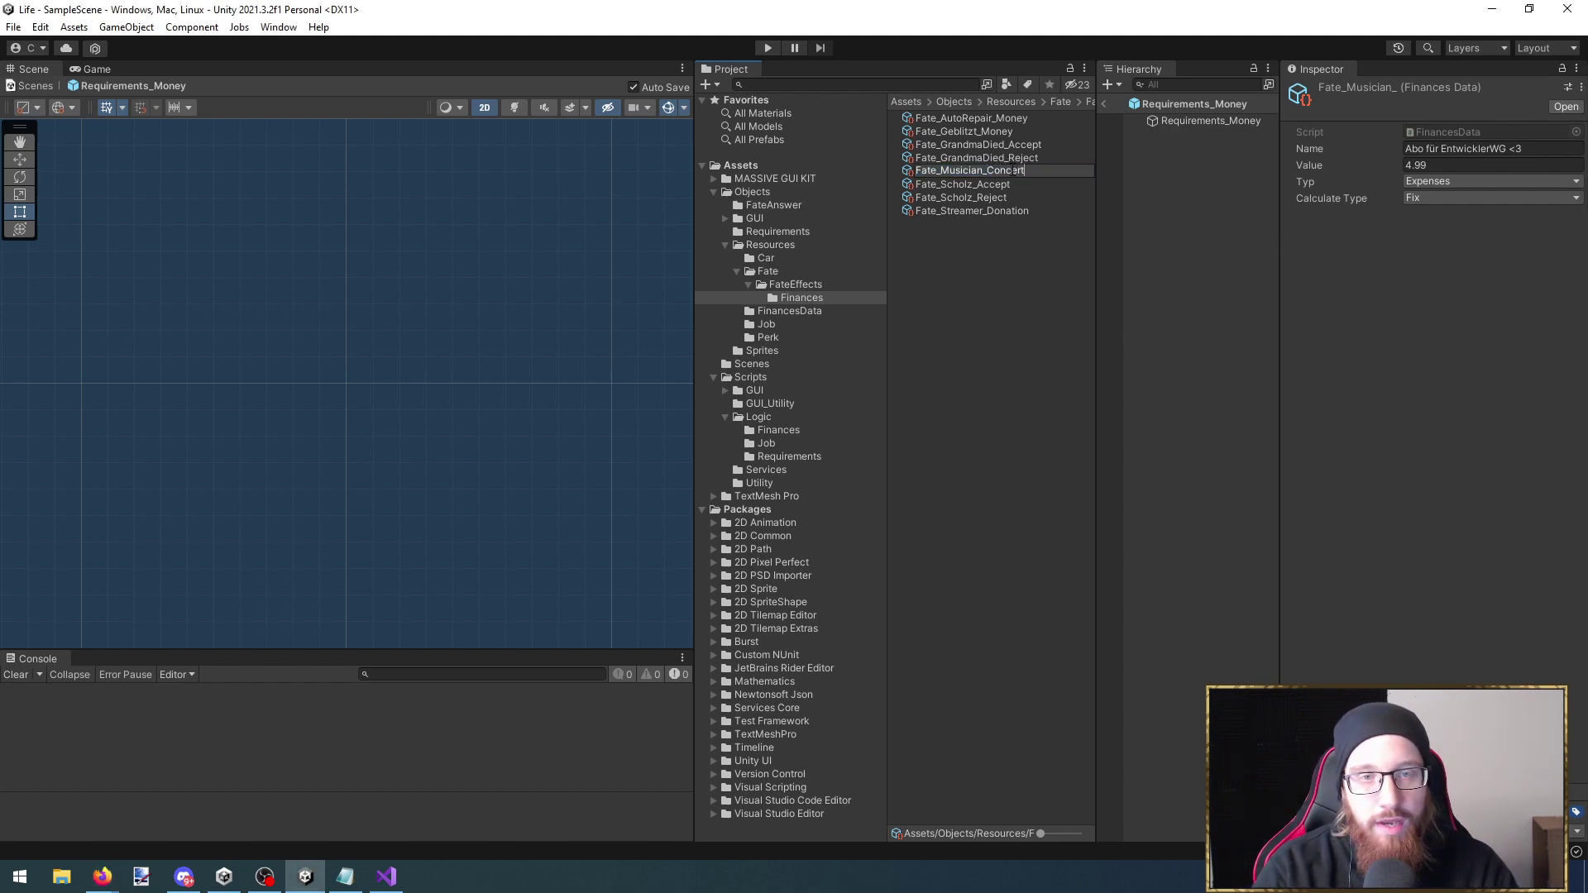
{"action": "key", "text": "Return"}
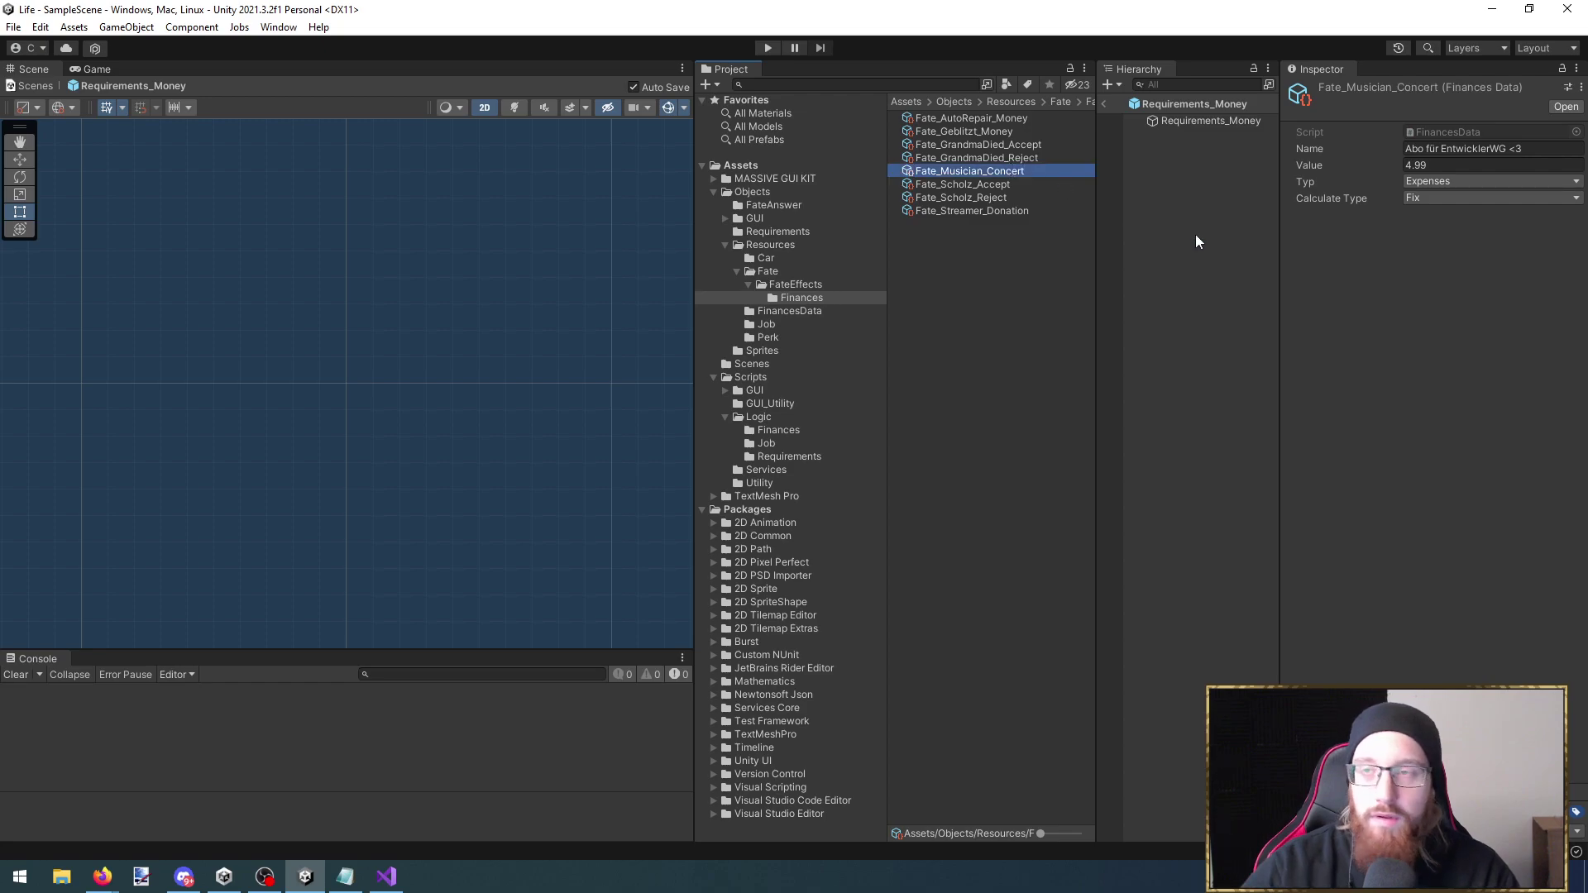
Set the name of the Fate_Musician_Concert finance data to "Erfolgreiches Konzert" and its value to 1400
{"action": "key", "text": "alt+Tab"}
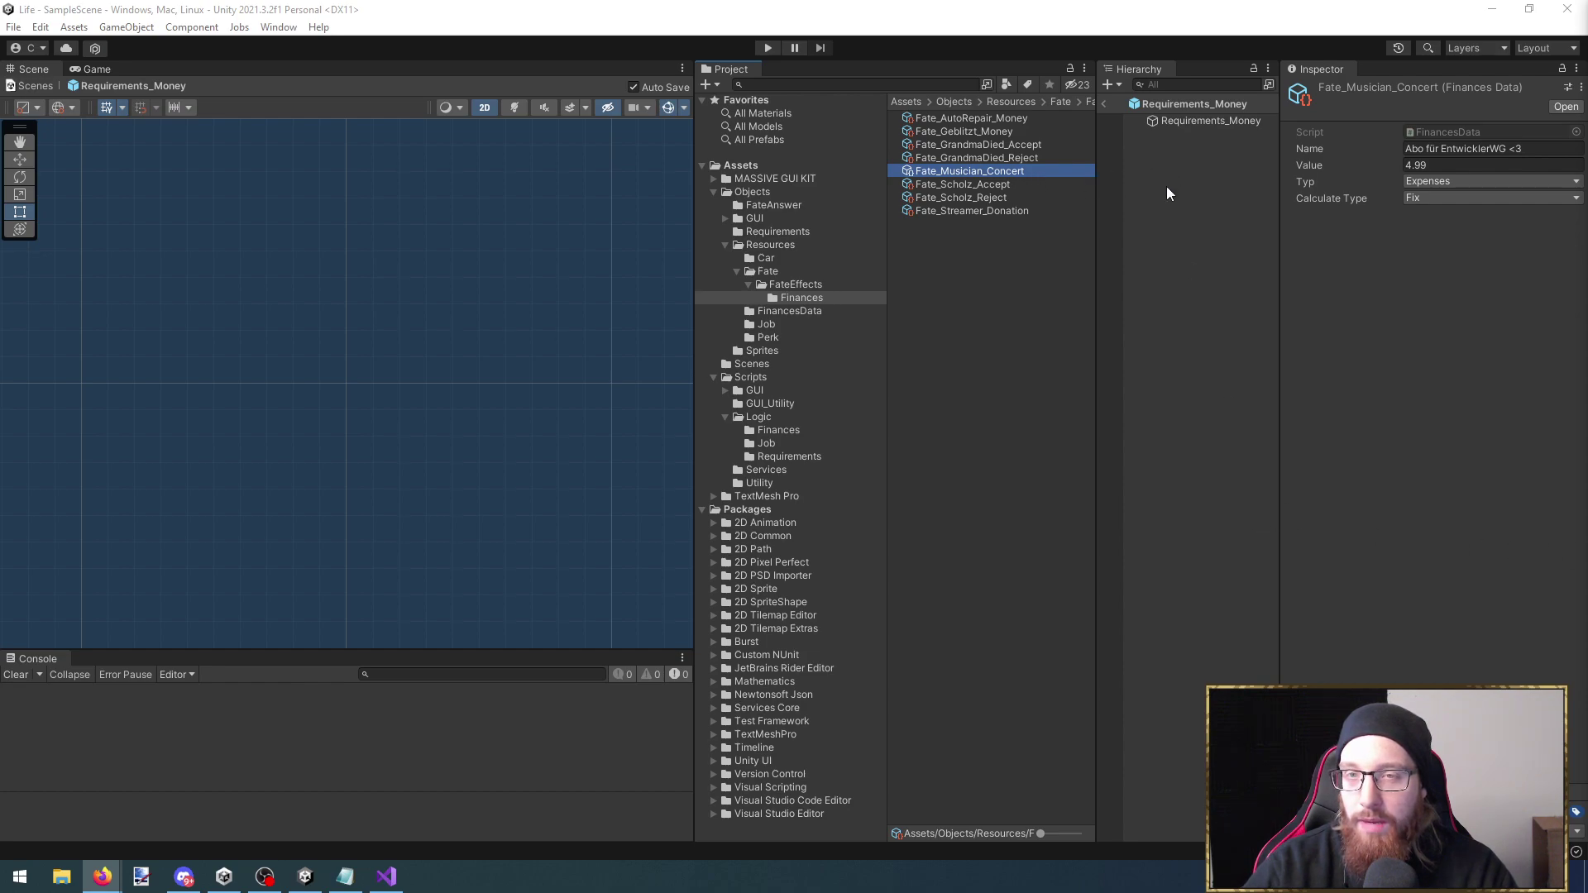
{"action": "left_click", "coordinate": [1484, 148]}
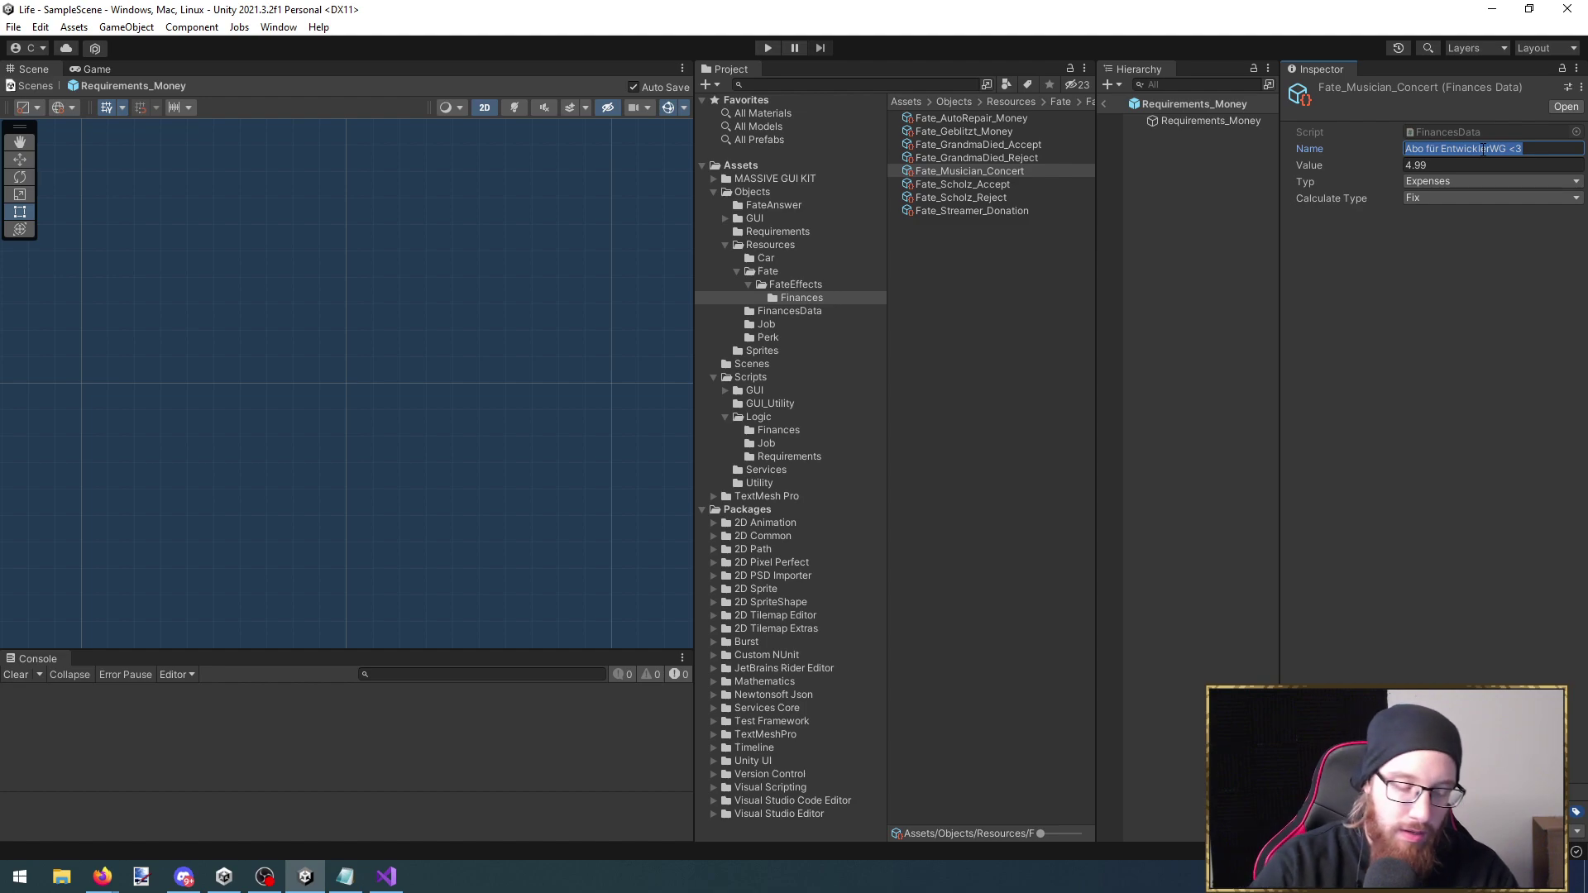
{"action": "type", "text": "Erfolgreiches Konzert"}
{"action": "key", "text": "Tab"}
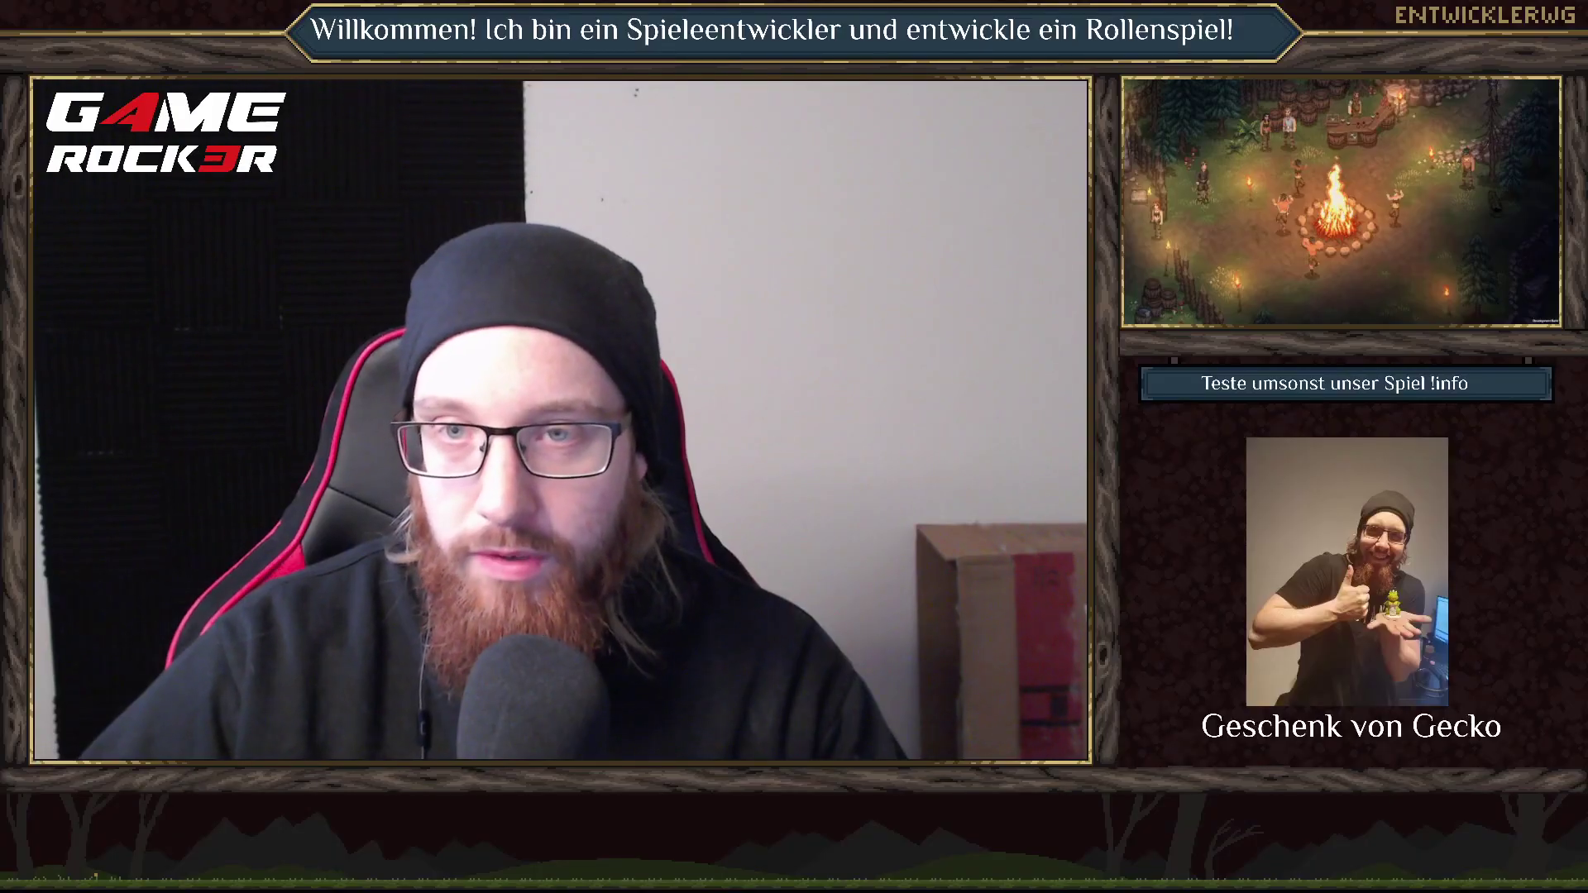
{"action": "type", "text": "14002"}
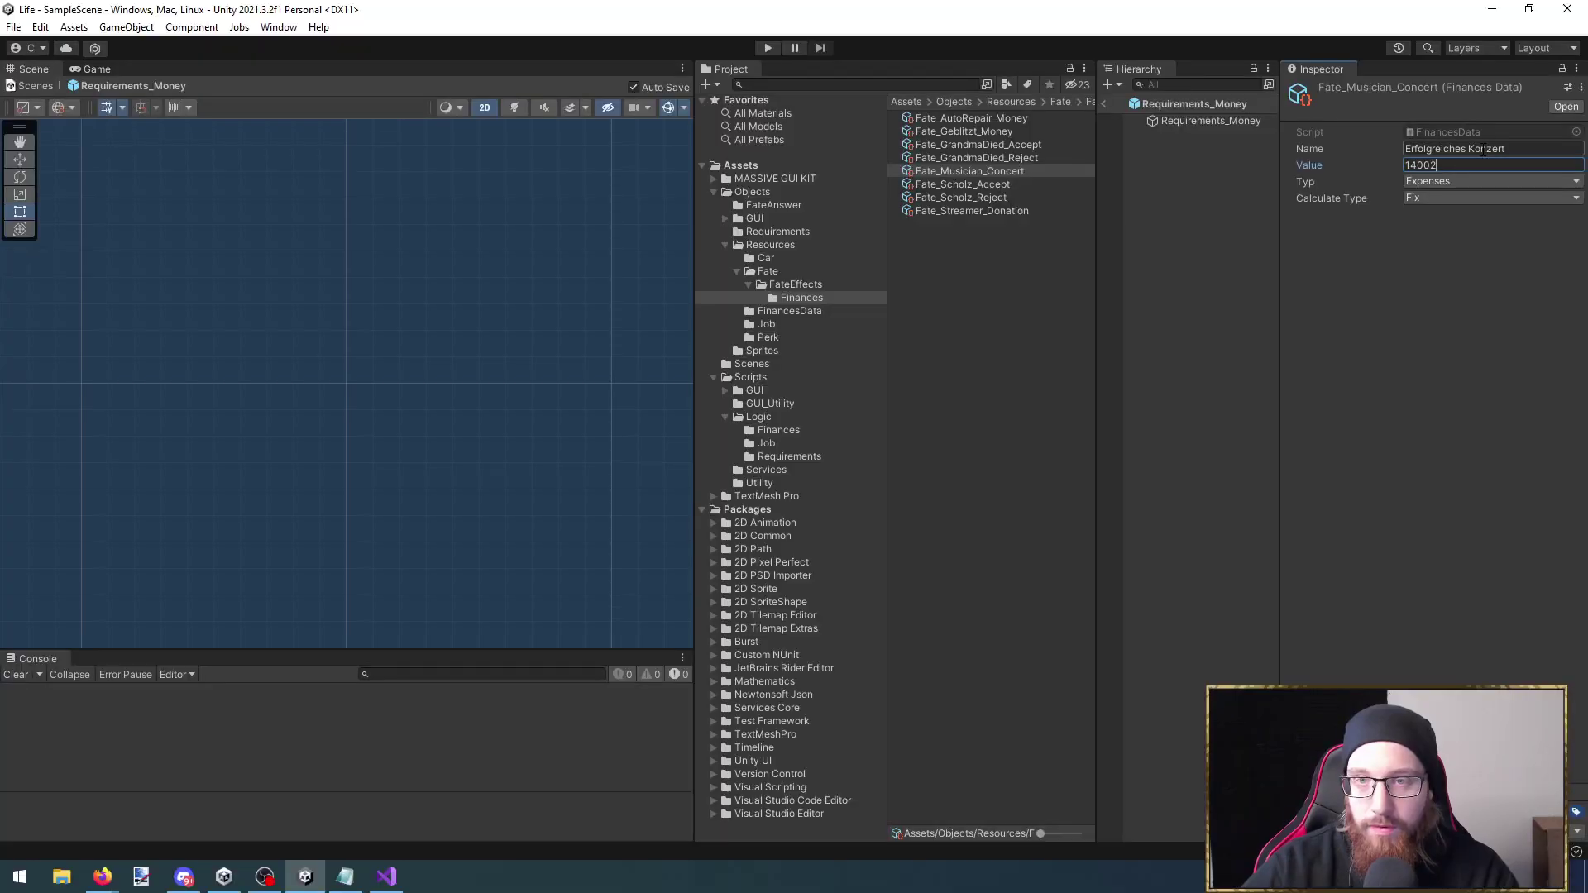
{"action": "key", "text": "BackSpace"}
{"action": "key", "text": "Return"}
Set the Fate_Musician_Concert finance type to Income with a Fix calculation type
{"action": "left_click", "coordinate": [1429, 181]}
{"action": "left_click", "coordinate": [1430, 200]}
{"action": "left_click", "coordinate": [1439, 199]}
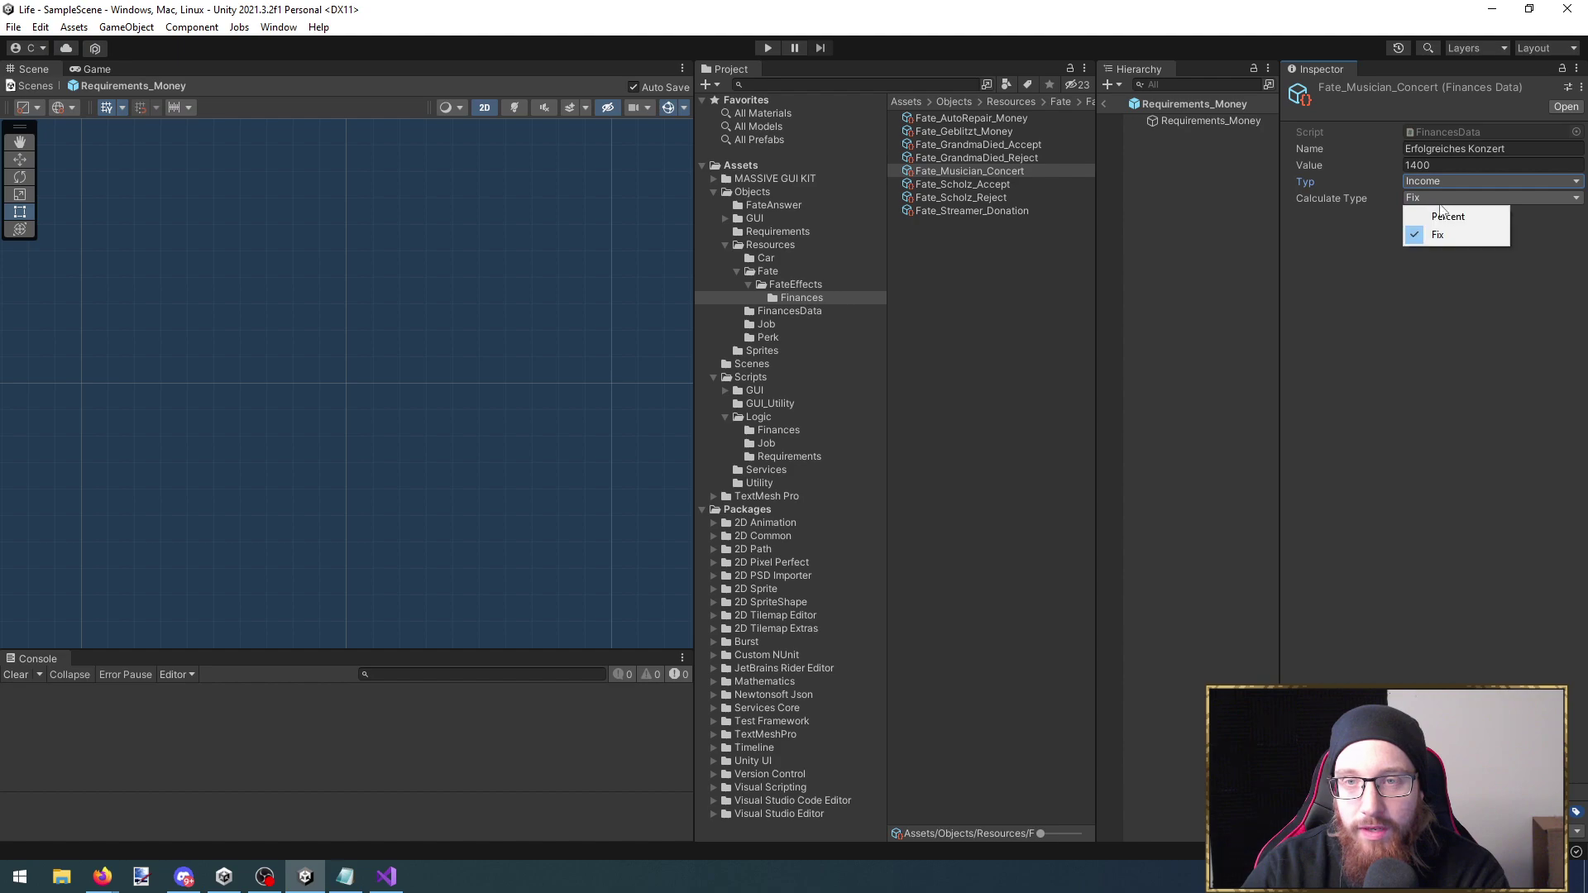
{"action": "left_click", "coordinate": [1422, 234]}
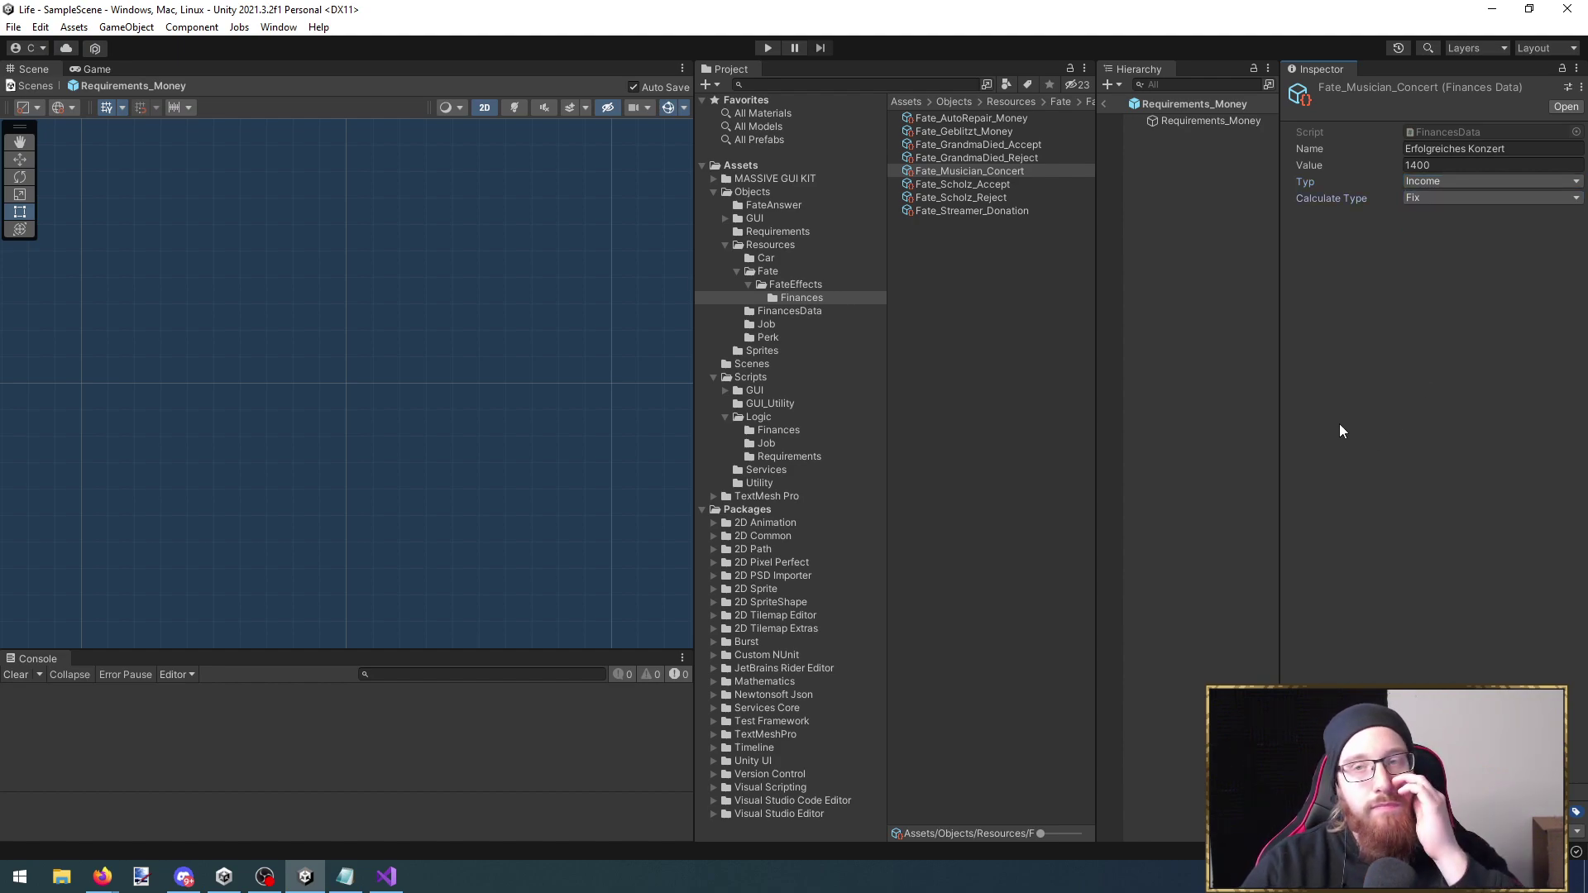
Duplicate the TerribleAccident fate asset in the Resources/Fate folder
{"action": "left_click", "coordinate": [998, 169]}
{"action": "left_click", "coordinate": [1001, 168]}
{"action": "key", "text": "ctrl+c"}
{"action": "key", "text": "Escape"}
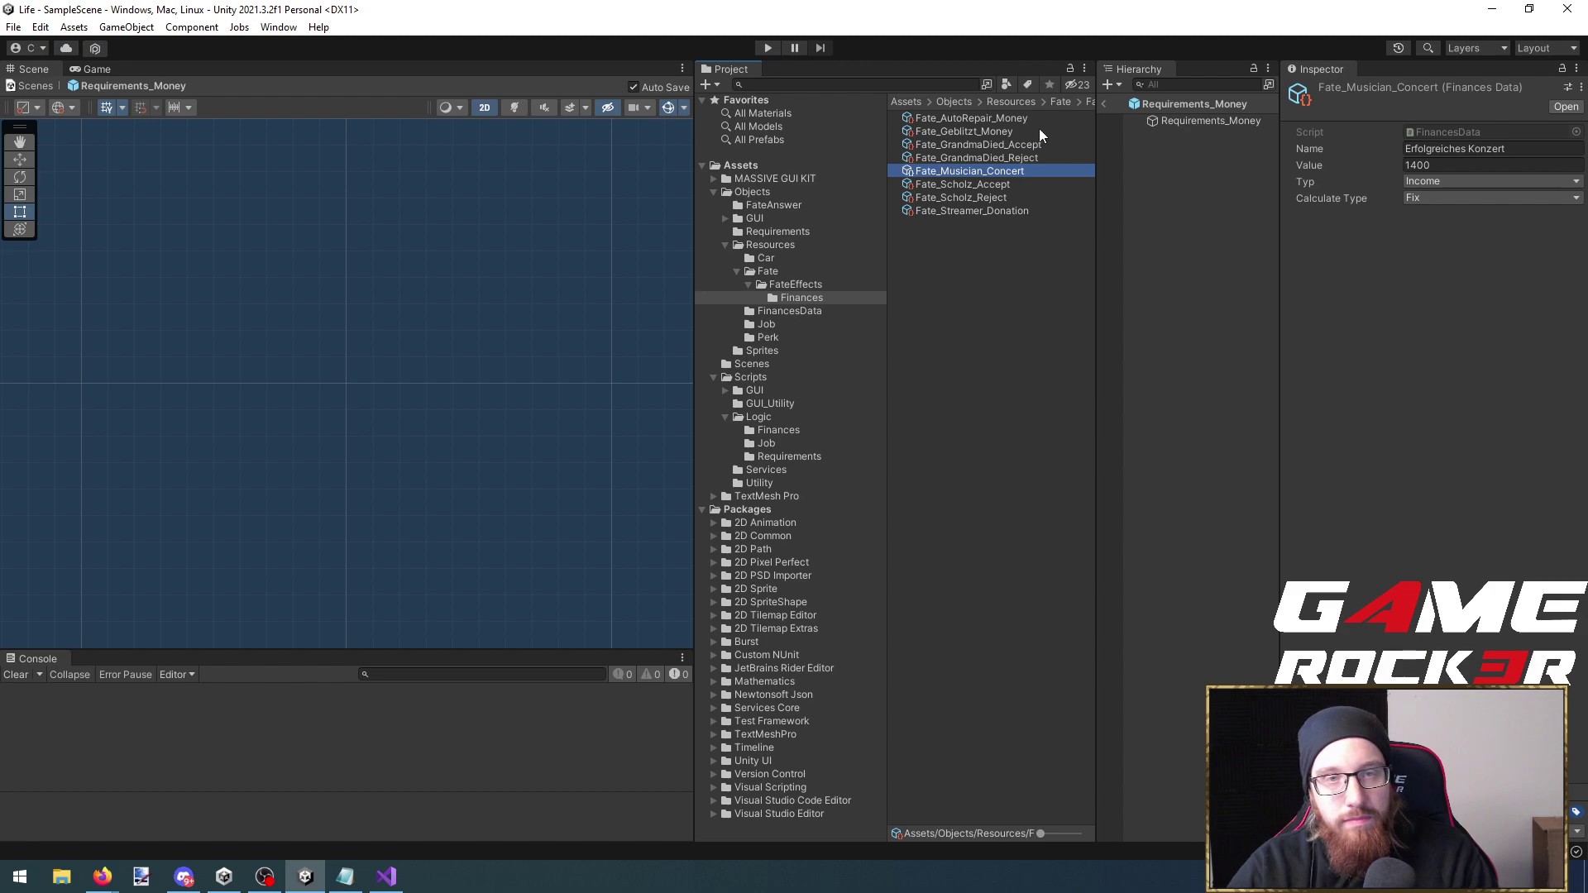
{"action": "left_click", "coordinate": [1012, 159]}
{"action": "left_click", "coordinate": [769, 272]}
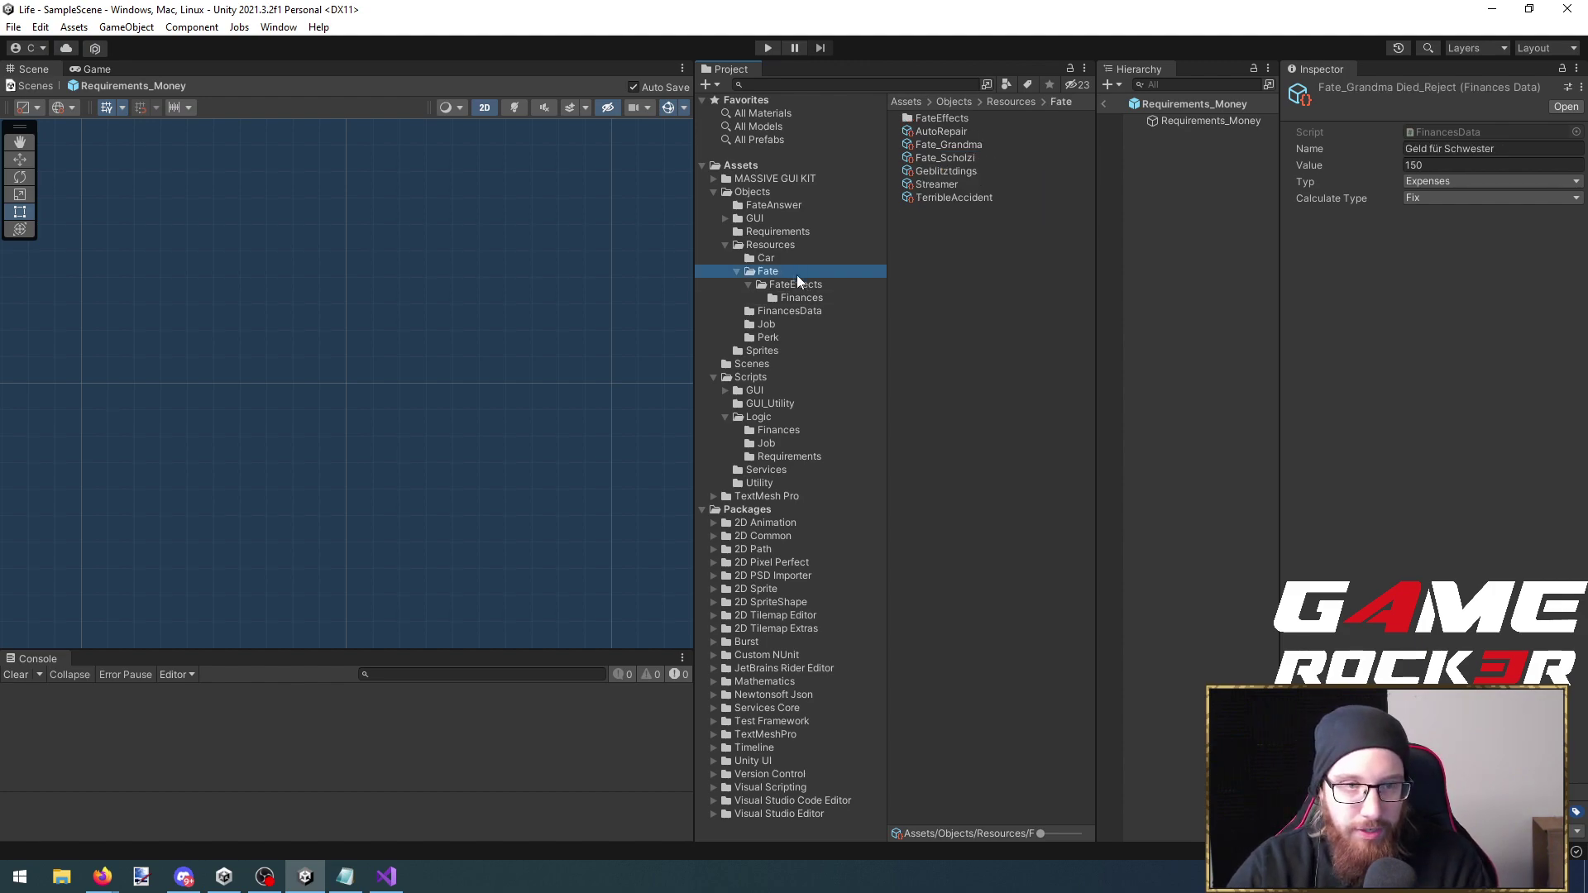
{"action": "left_click", "coordinate": [979, 196]}
{"action": "key", "text": "ctrl+d"}
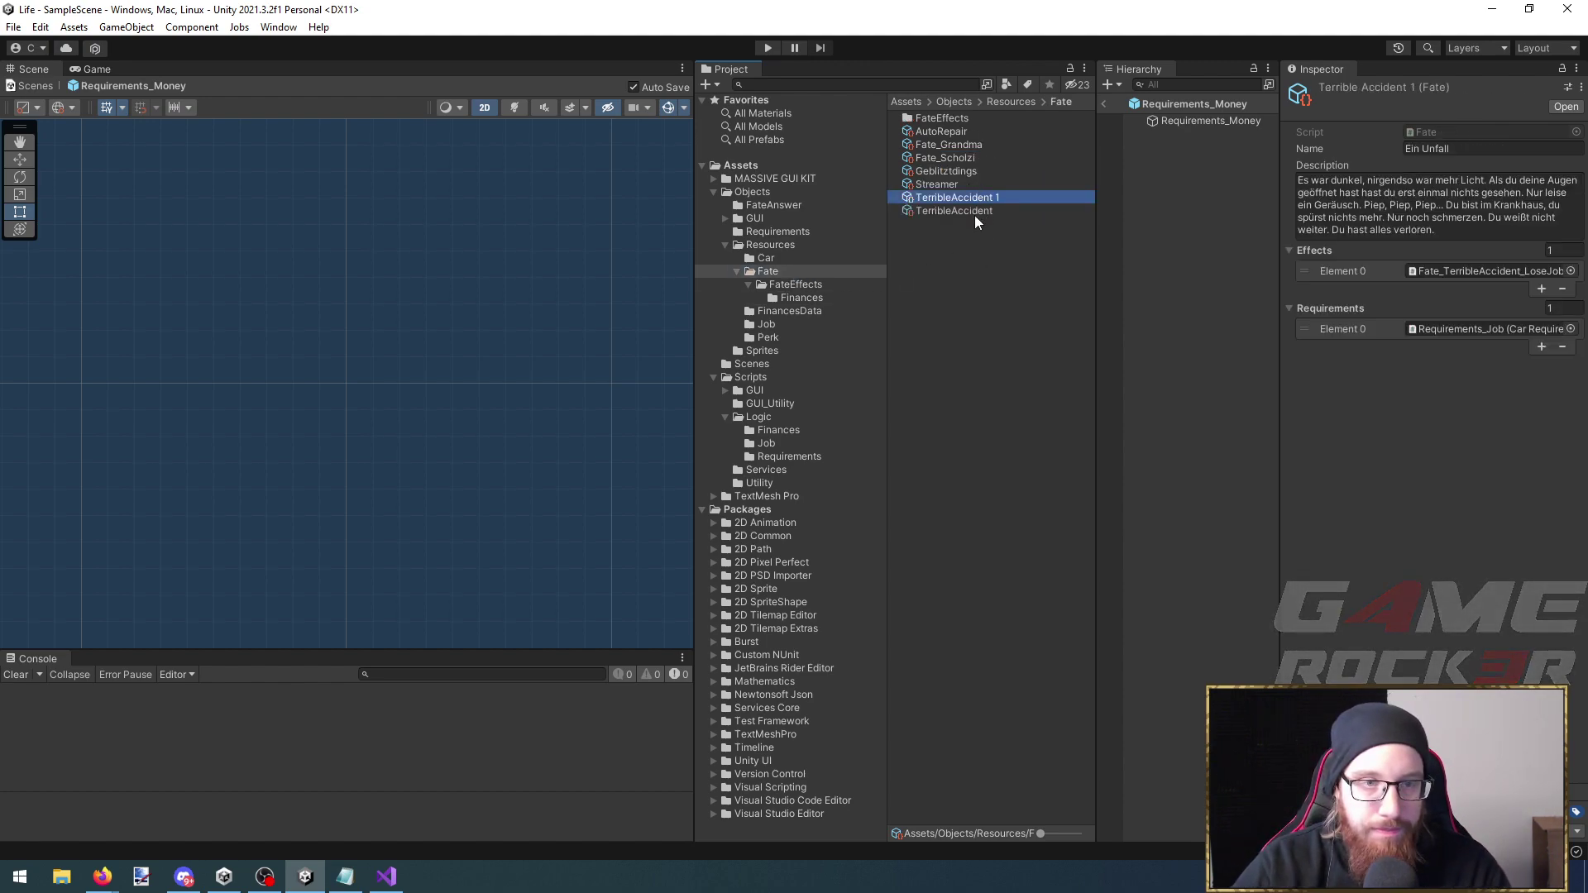
Rename the TerribleAccident copy as Musician_Concert, reusing the name of the concert finance asset without its Fate_ prefix
{"action": "left_click", "coordinate": [817, 285]}
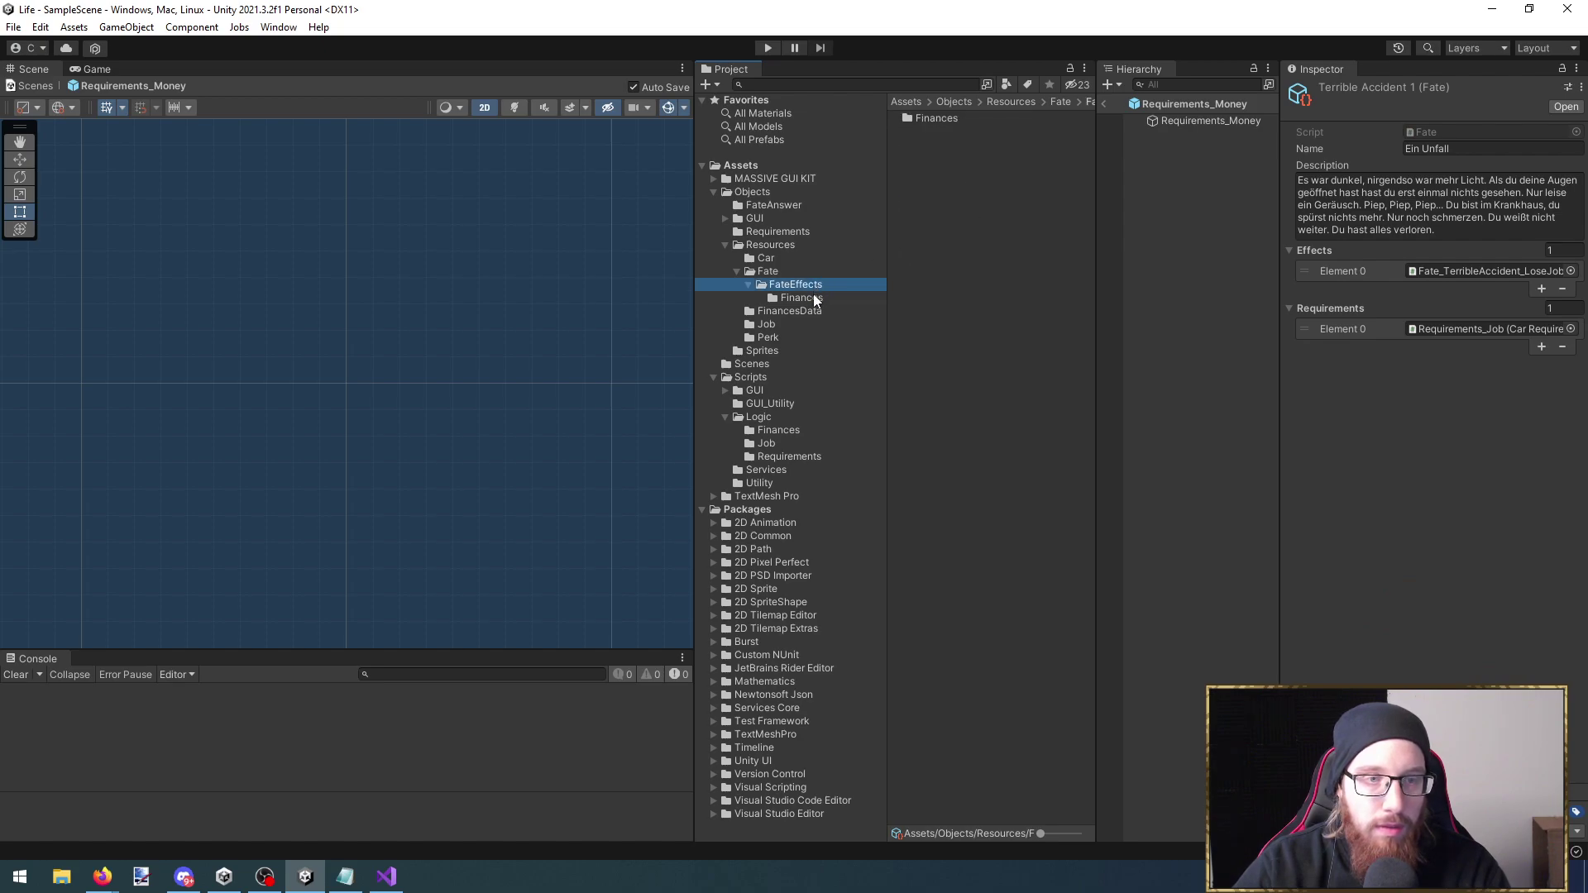
{"action": "left_click", "coordinate": [813, 297]}
{"action": "left_click", "coordinate": [932, 177]}
{"action": "left_click", "coordinate": [930, 176]}
{"action": "left_click", "coordinate": [767, 272]}
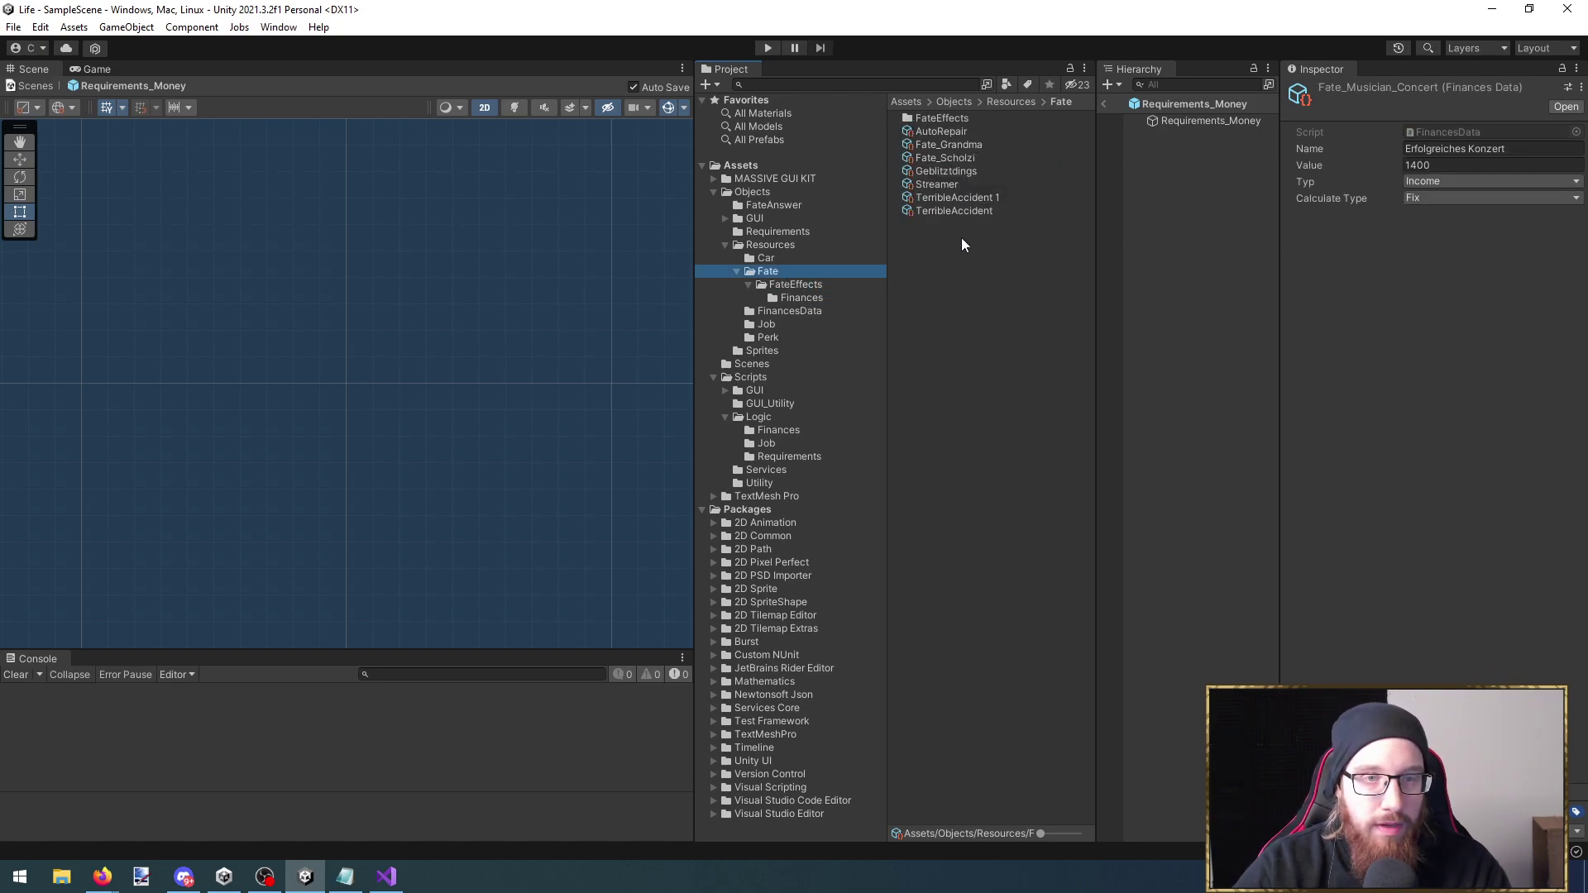
{"action": "left_click", "coordinate": [963, 211]}
{"action": "left_click", "coordinate": [955, 197]}
{"action": "left_click", "coordinate": [953, 197]}
{"action": "key", "text": "ctrl+v"}
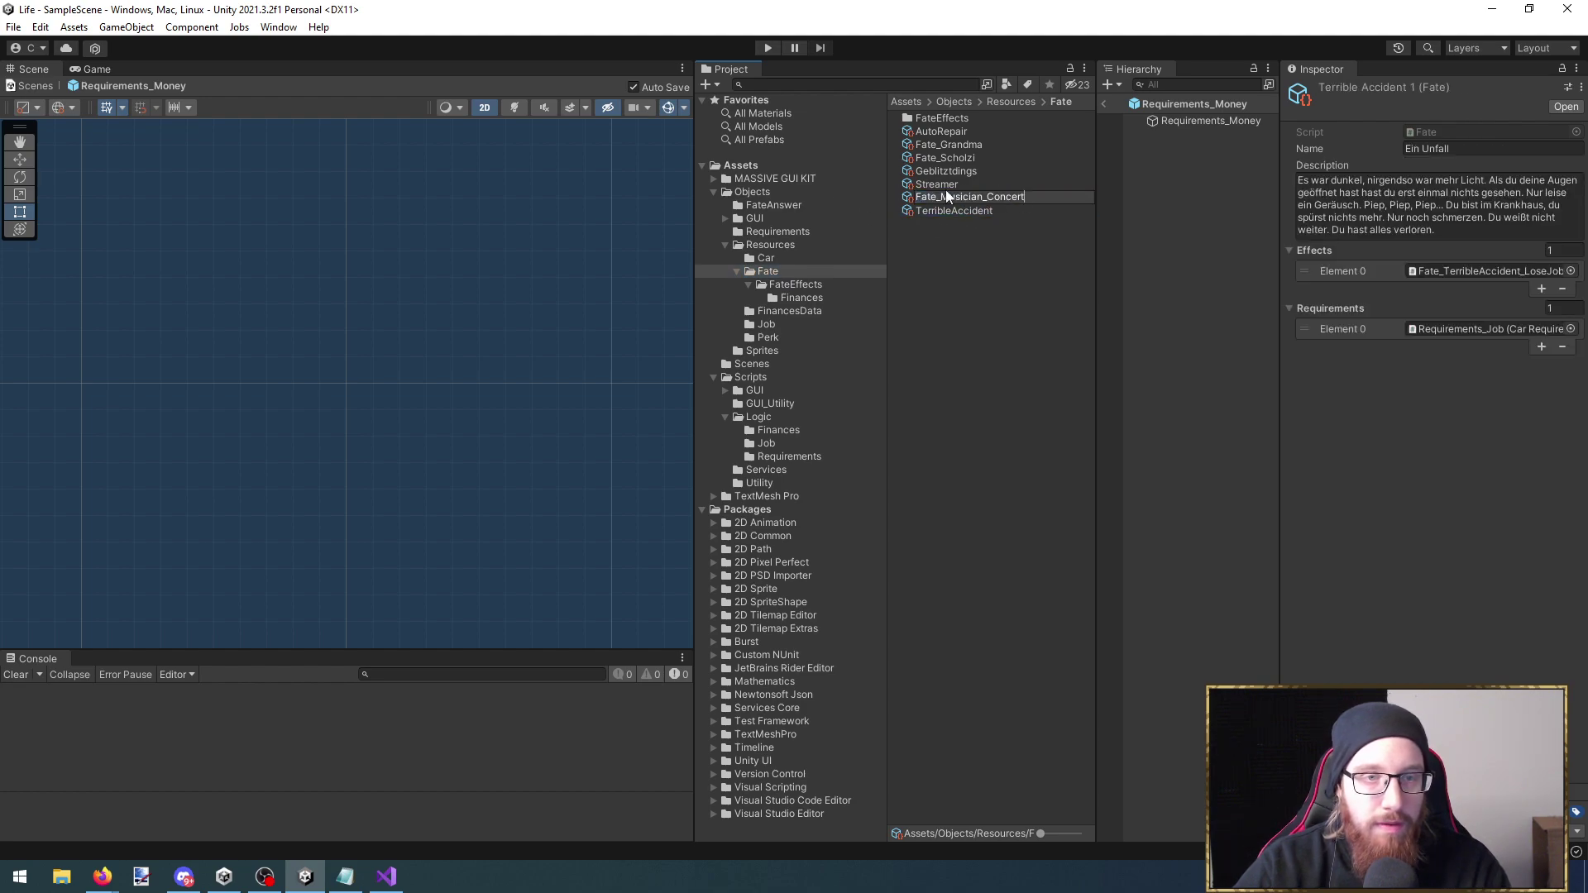
{"action": "left_click_drag", "start_coordinate": [1023, 197], "coordinate": [896, 203]}
{"action": "key", "text": "Return"}
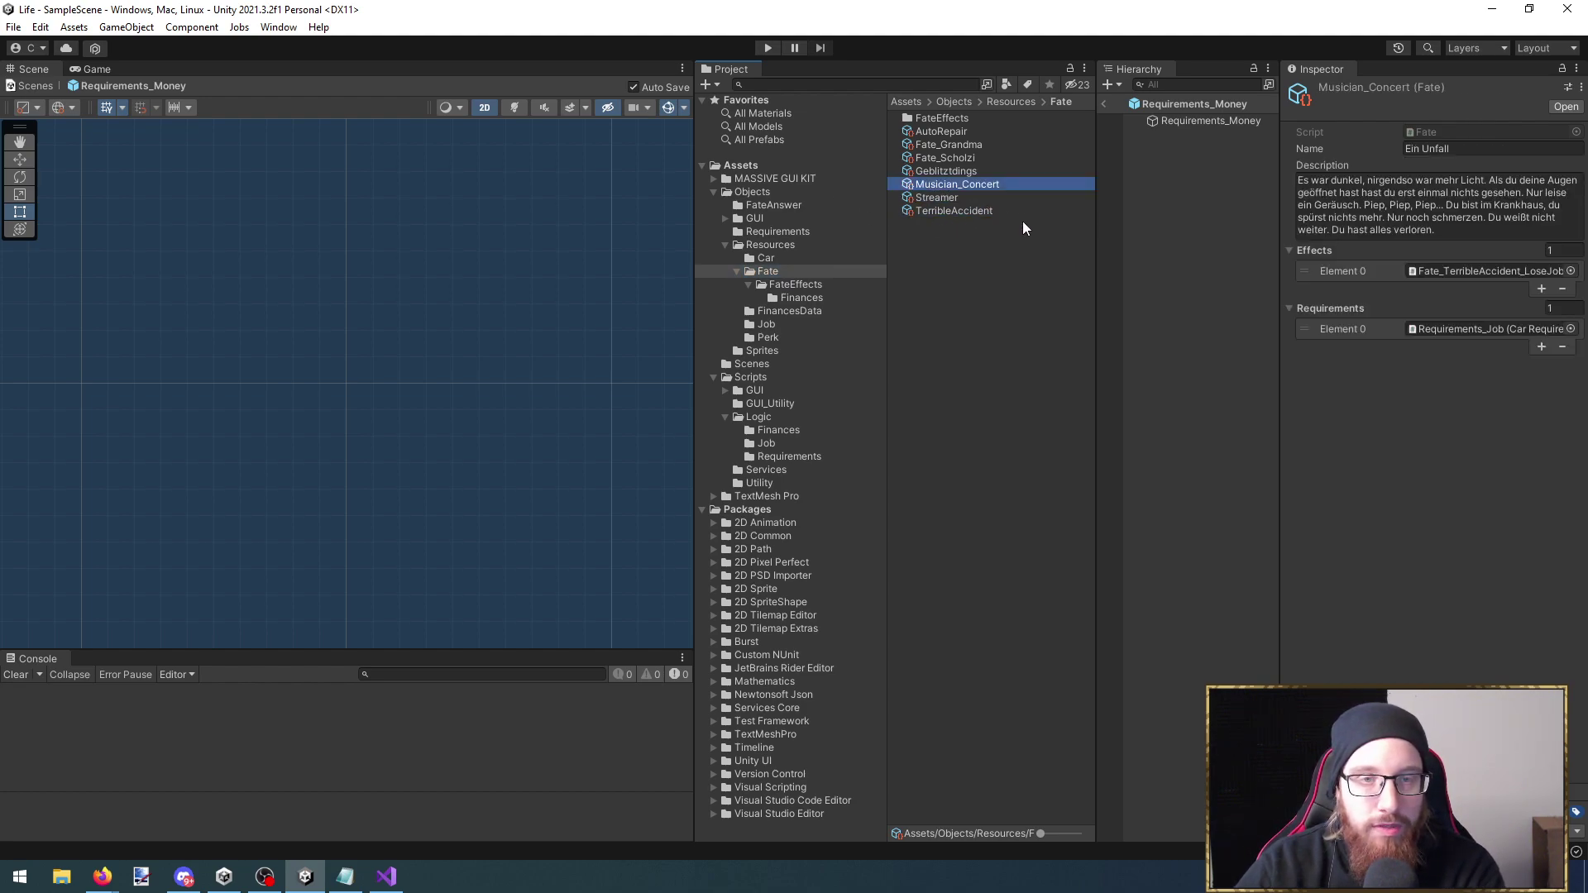
Replace the Musician_Concert description with "Du auf der Bühne. Alleine. Deine Chance. Du gibst alles, du bist im Flow,"
{"action": "left_click", "coordinate": [1433, 216]}
{"action": "key", "text": "BackSpace"}
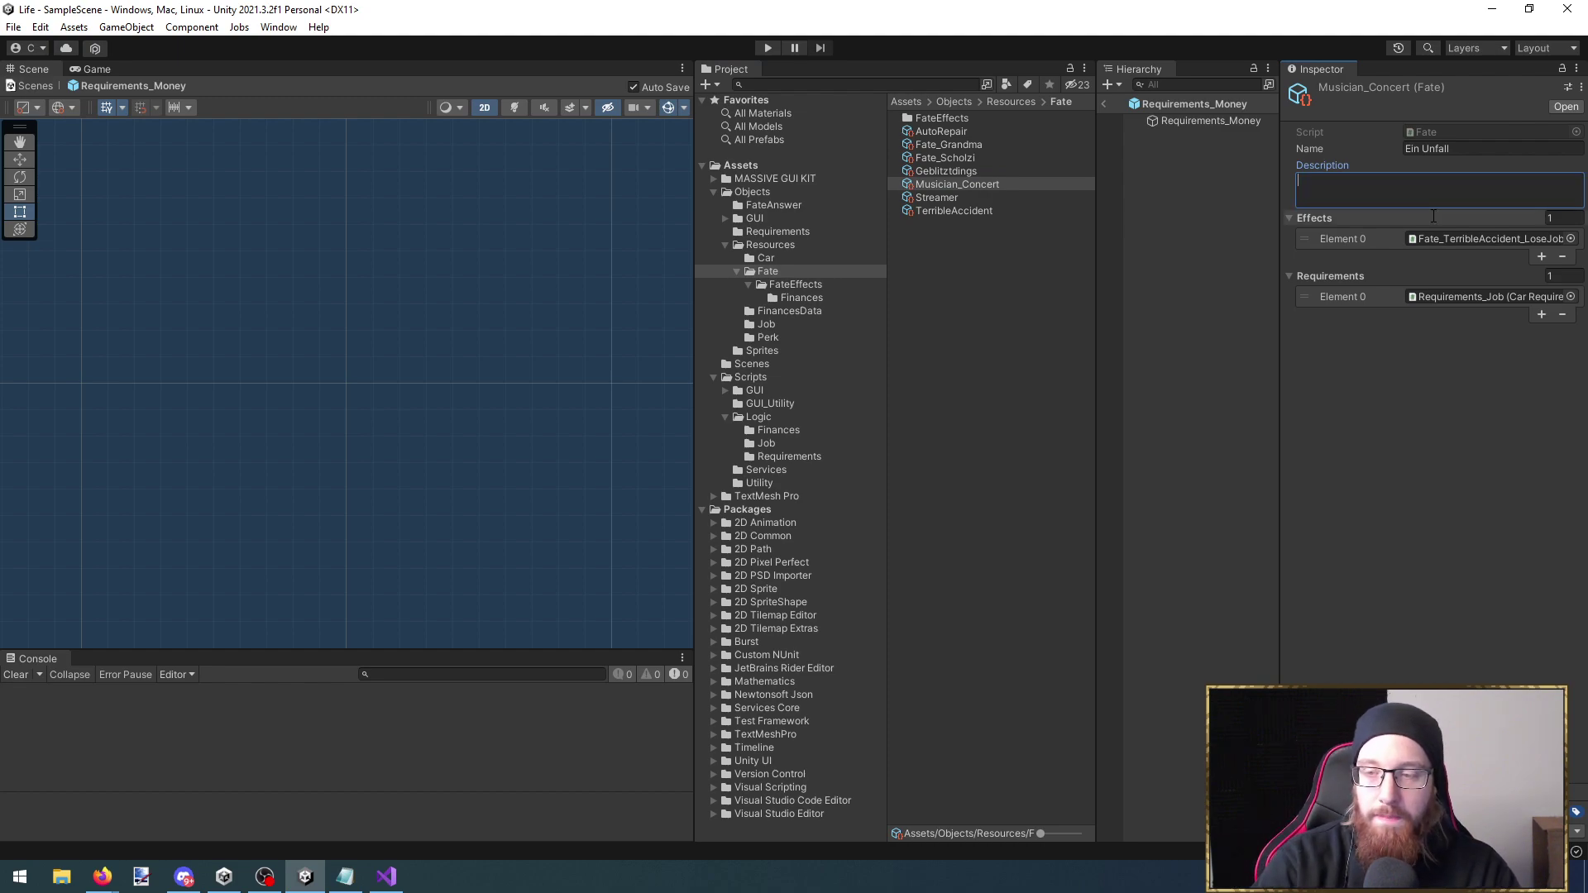
{"action": "type", "text": "Dein erster"}
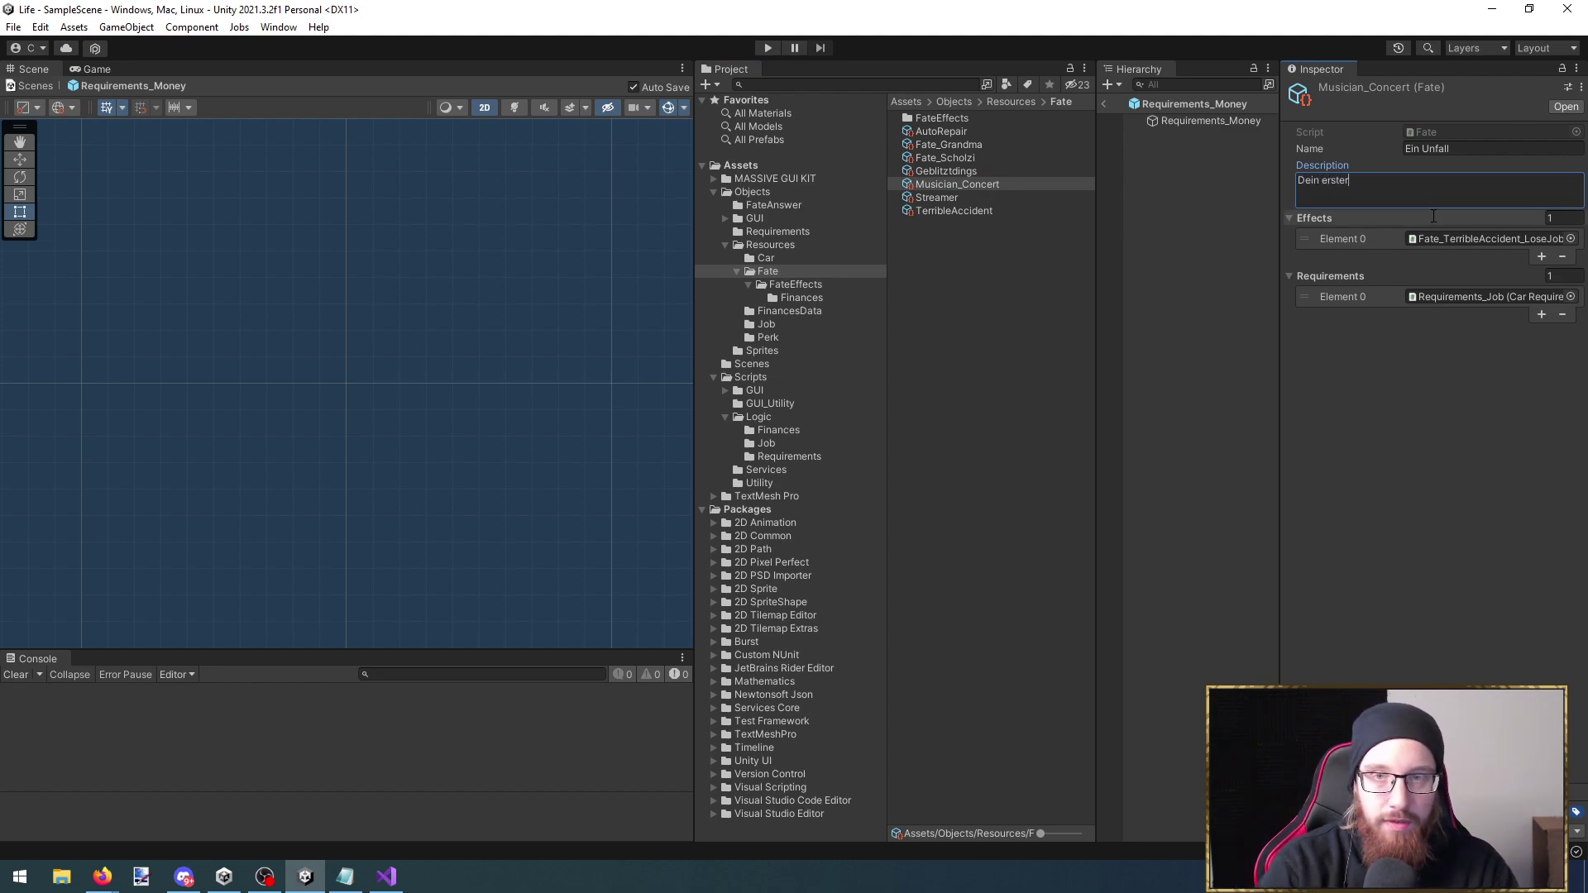
{"action": "key", "text": "BackSpace"}
{"action": "key", "text": "BackSpace"}
{"action": "key", "text": "BackSpace"}
{"action": "key", "text": "BackSpace"}
{"action": "key", "text": "BackSpace"}
{"action": "type", "text": "Du auf der Bühne. Al"}
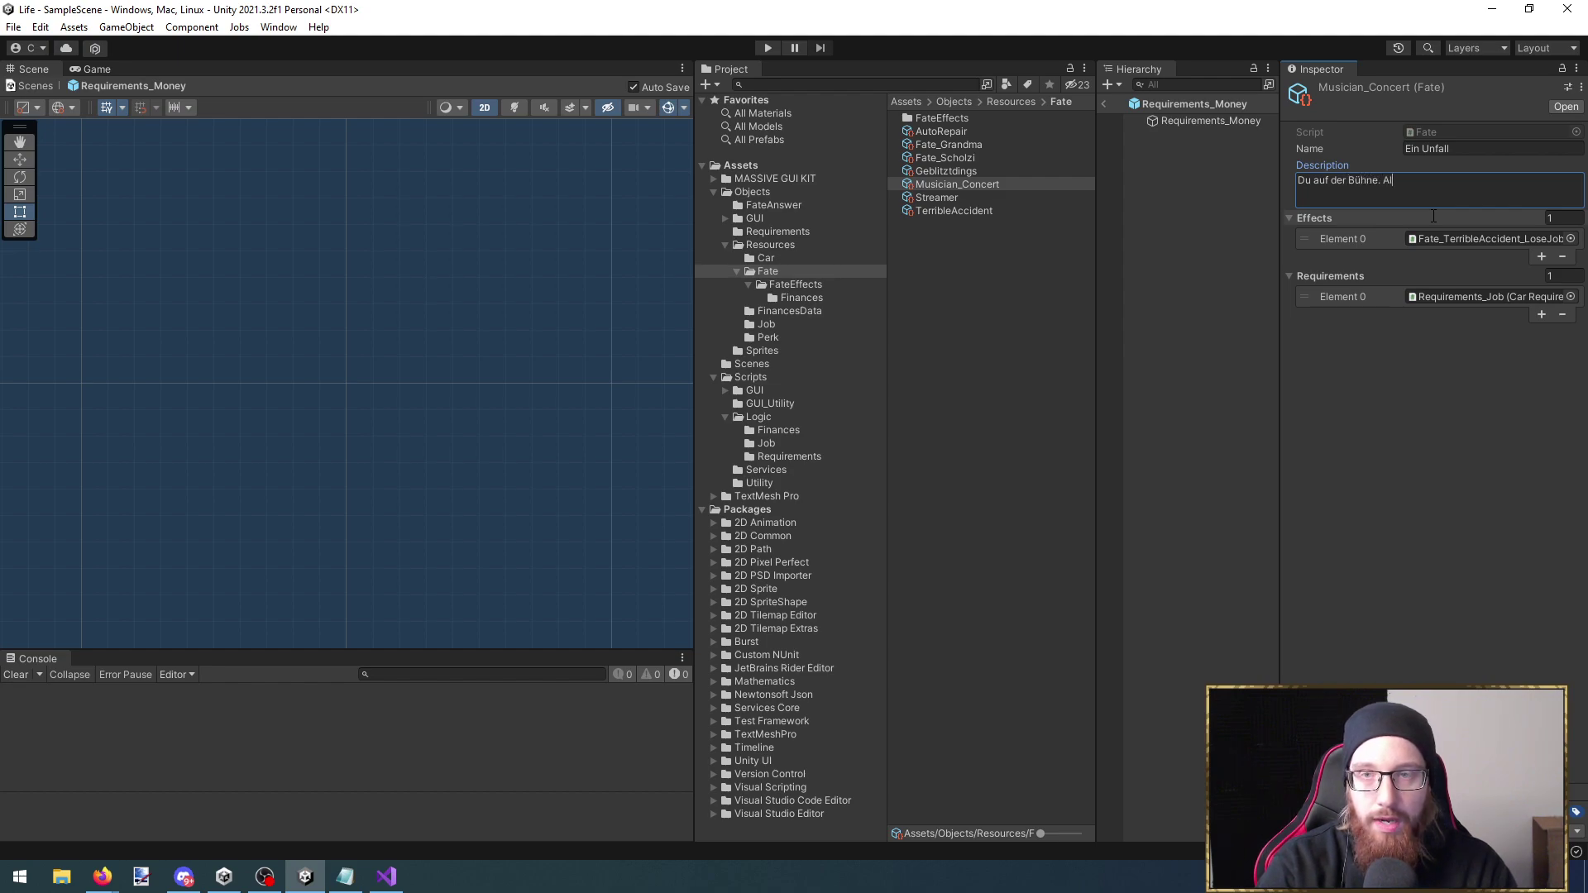
{"action": "type", "text": "leine. Deine Chance. Du gibst a"}
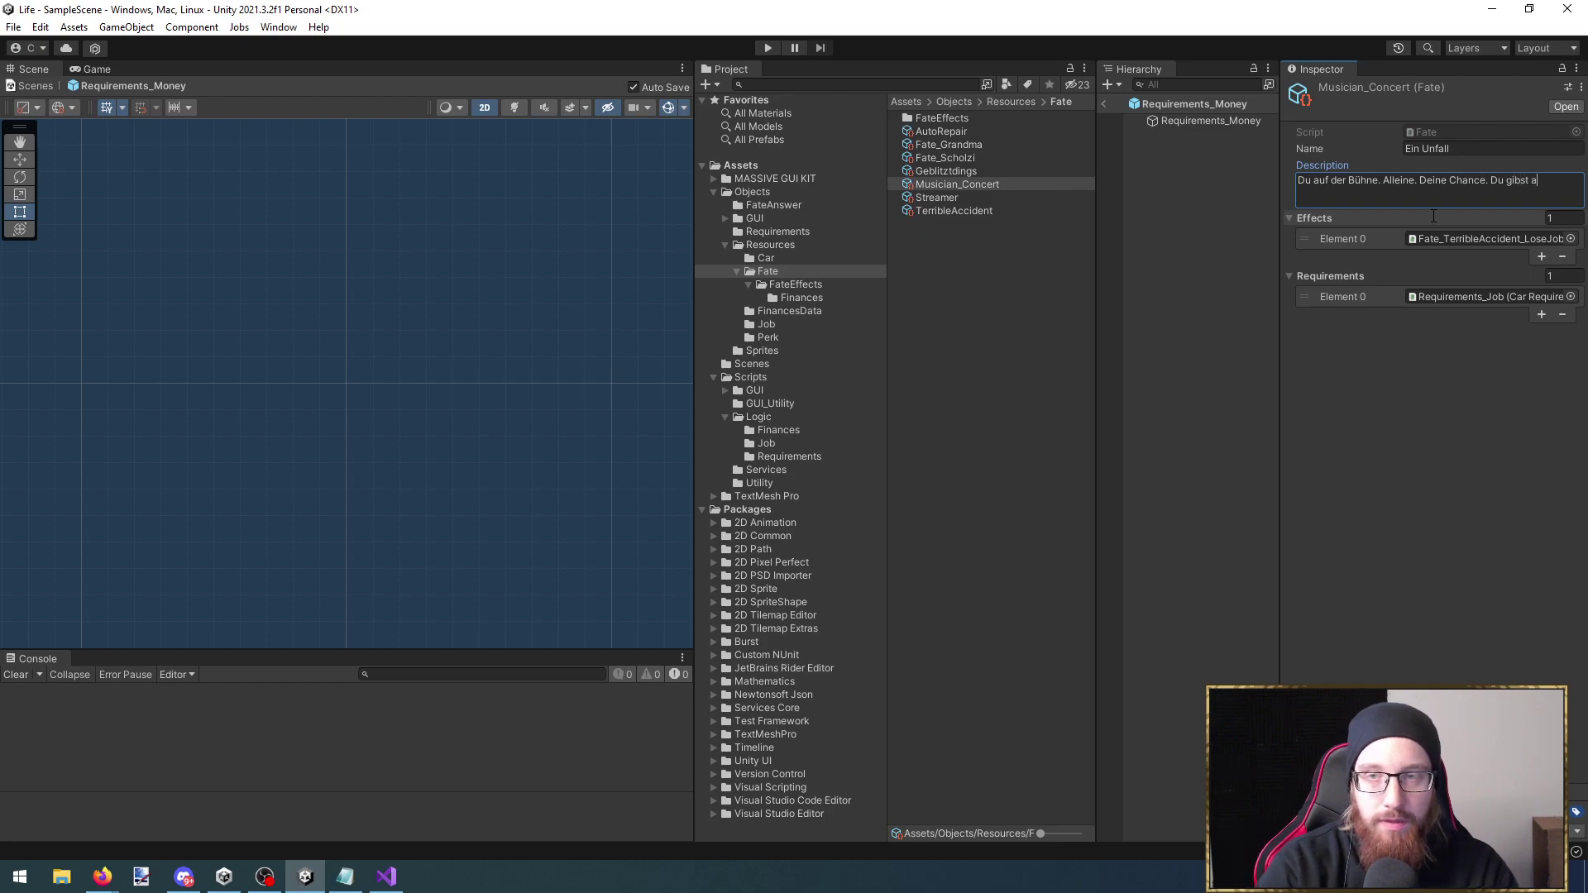
{"action": "type", "text": "lles, du bist im Flow,"}
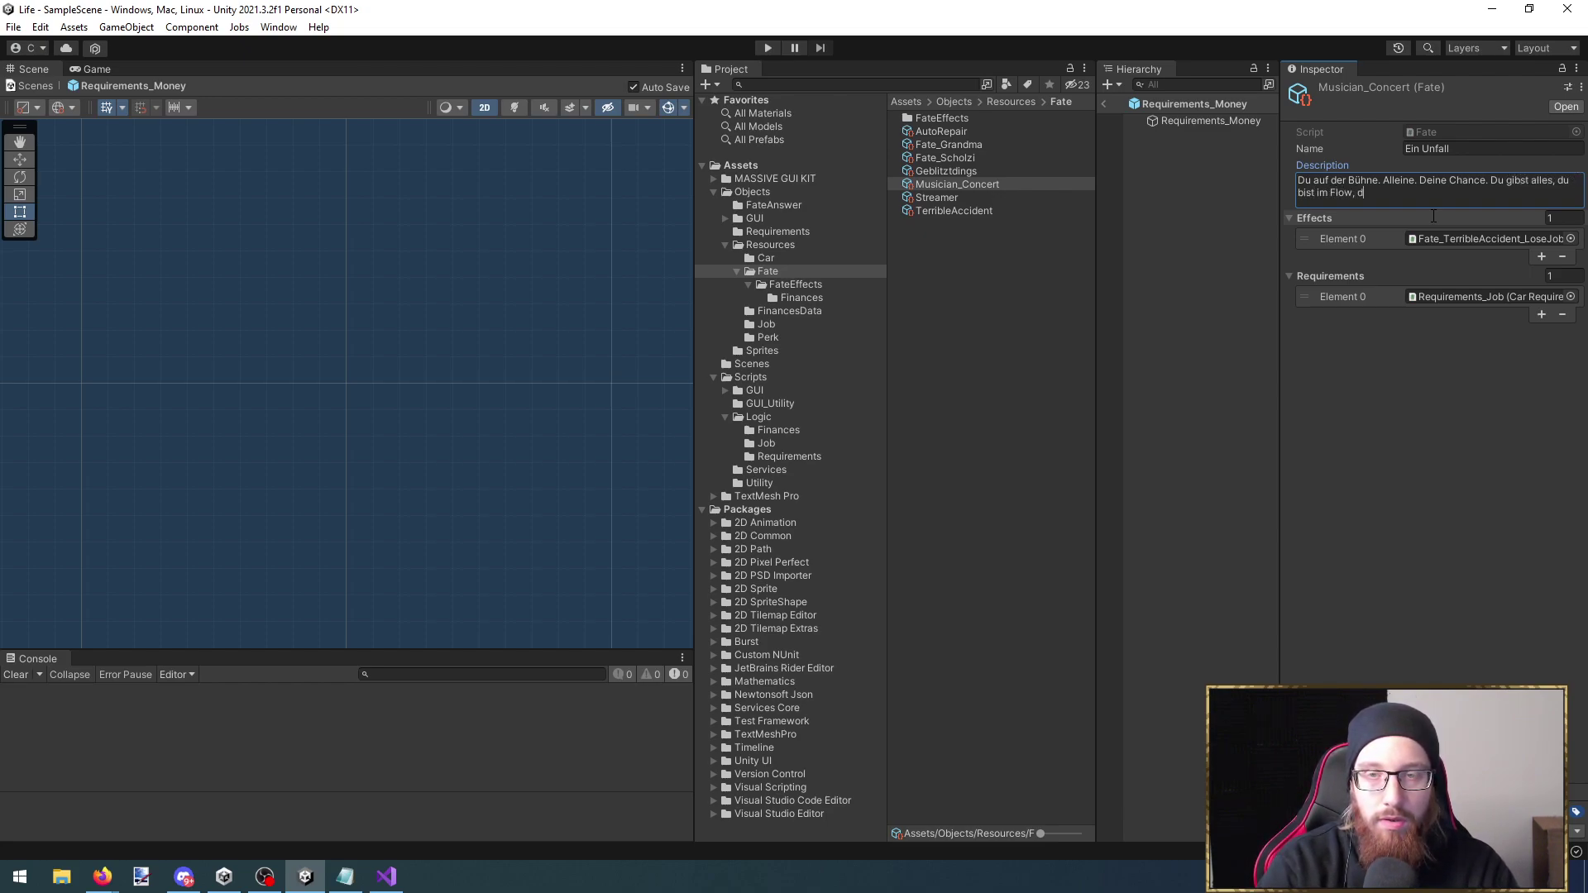
Complete the Musician_Concert description with "du fühlst es. Du bist Musik. Du bist DIE Musik. Ein Voller Erfolg!"
{"action": "type", "text": " du fühlst es. Du bist Musik. Du "}
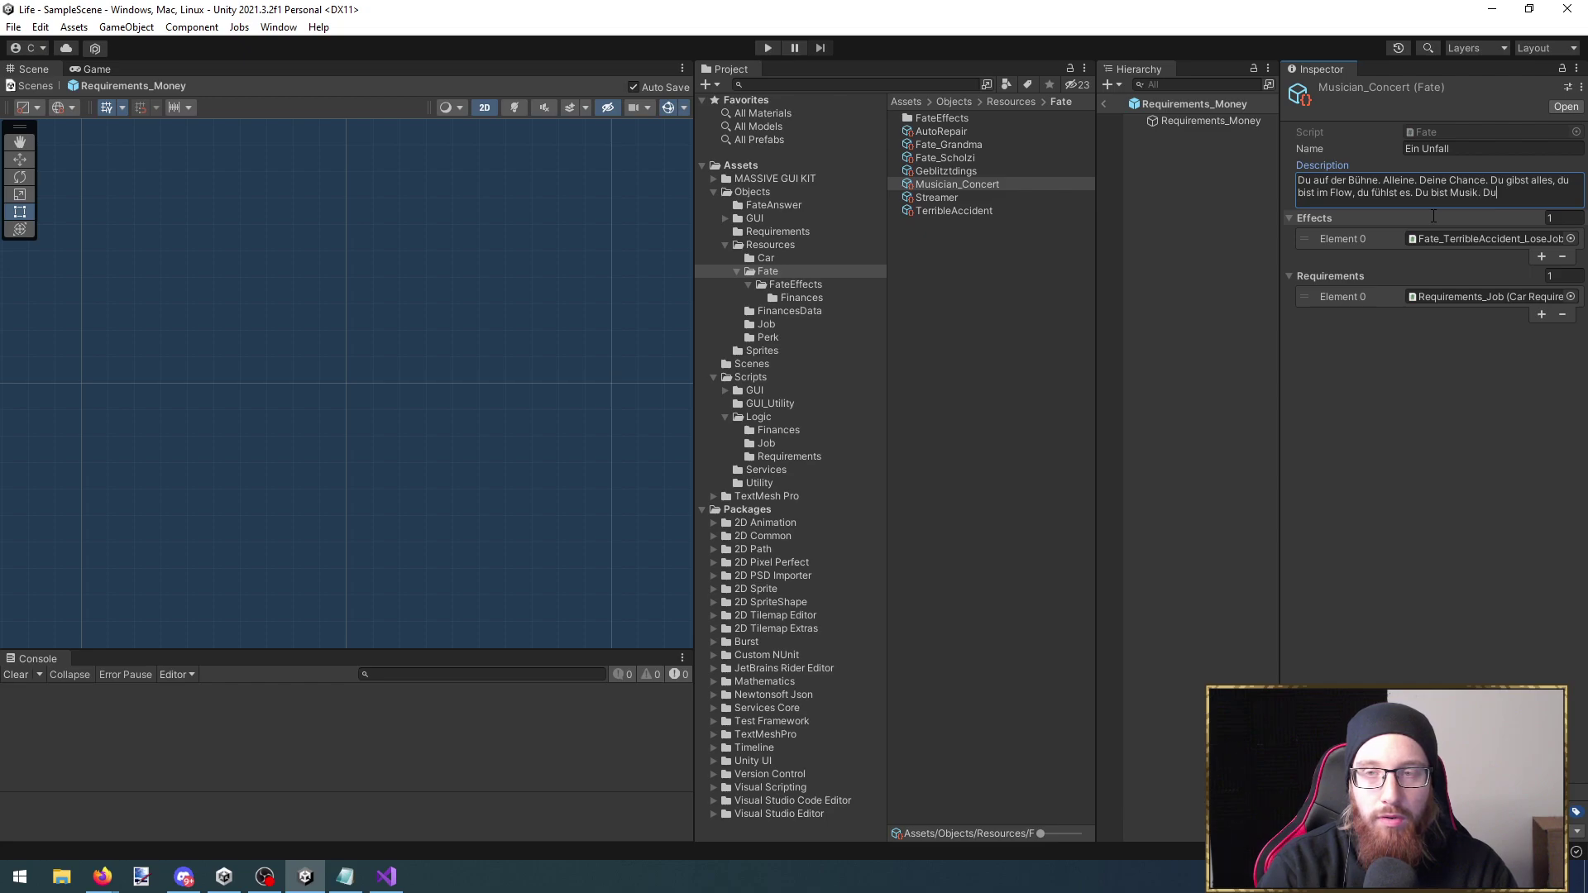
{"action": "type", "text": "bist DIE M"}
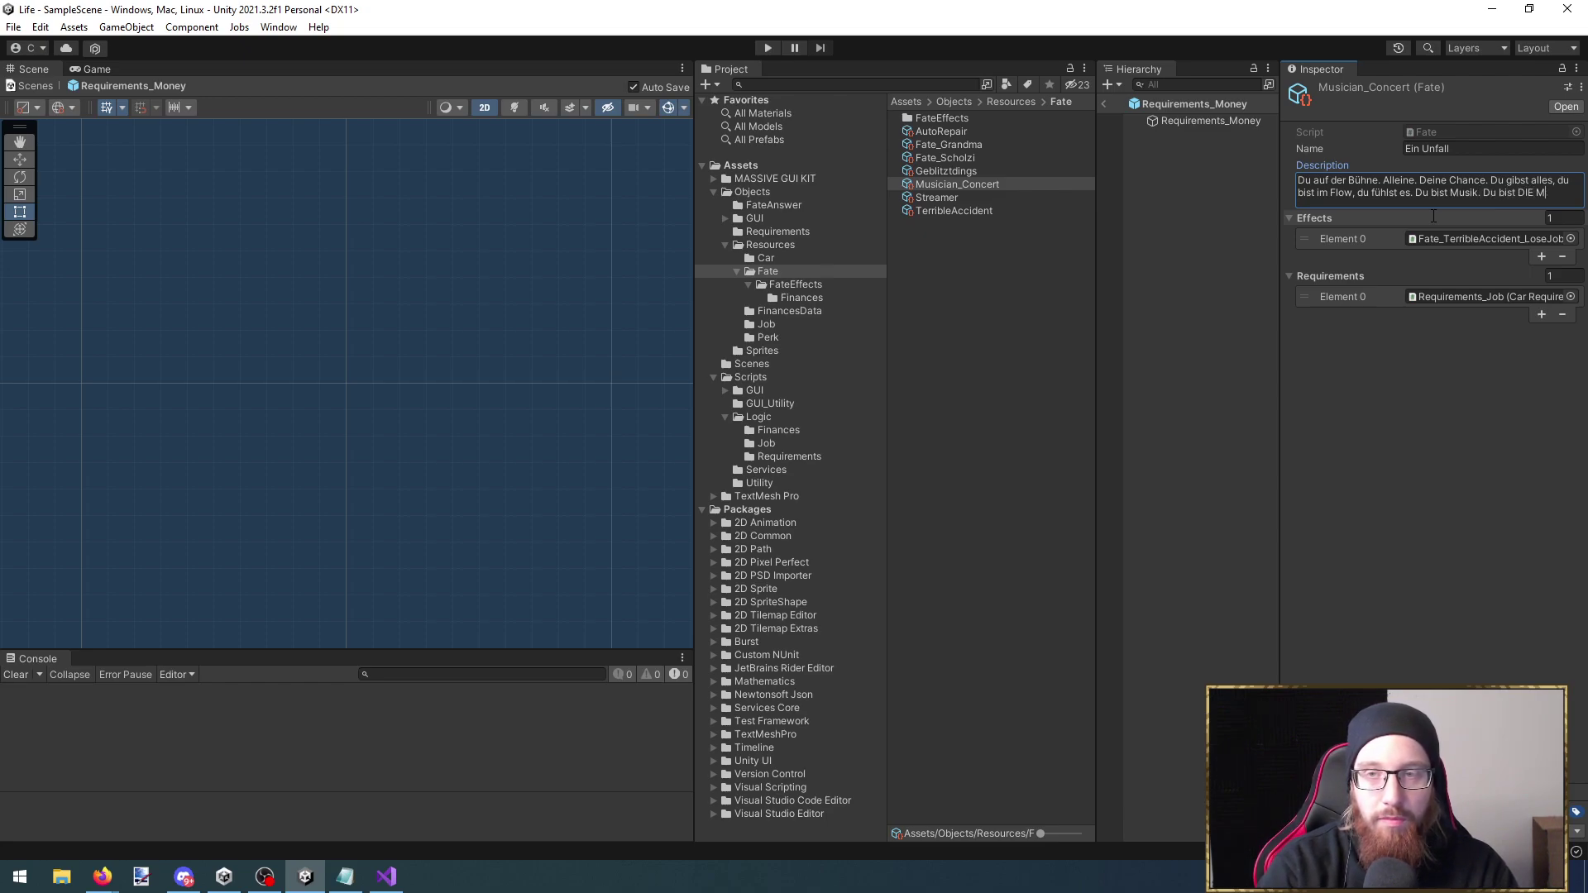
{"action": "type", "text": "usik. Ein Voller Erfolg!"}
{"action": "left_click", "coordinate": [1394, 387]}
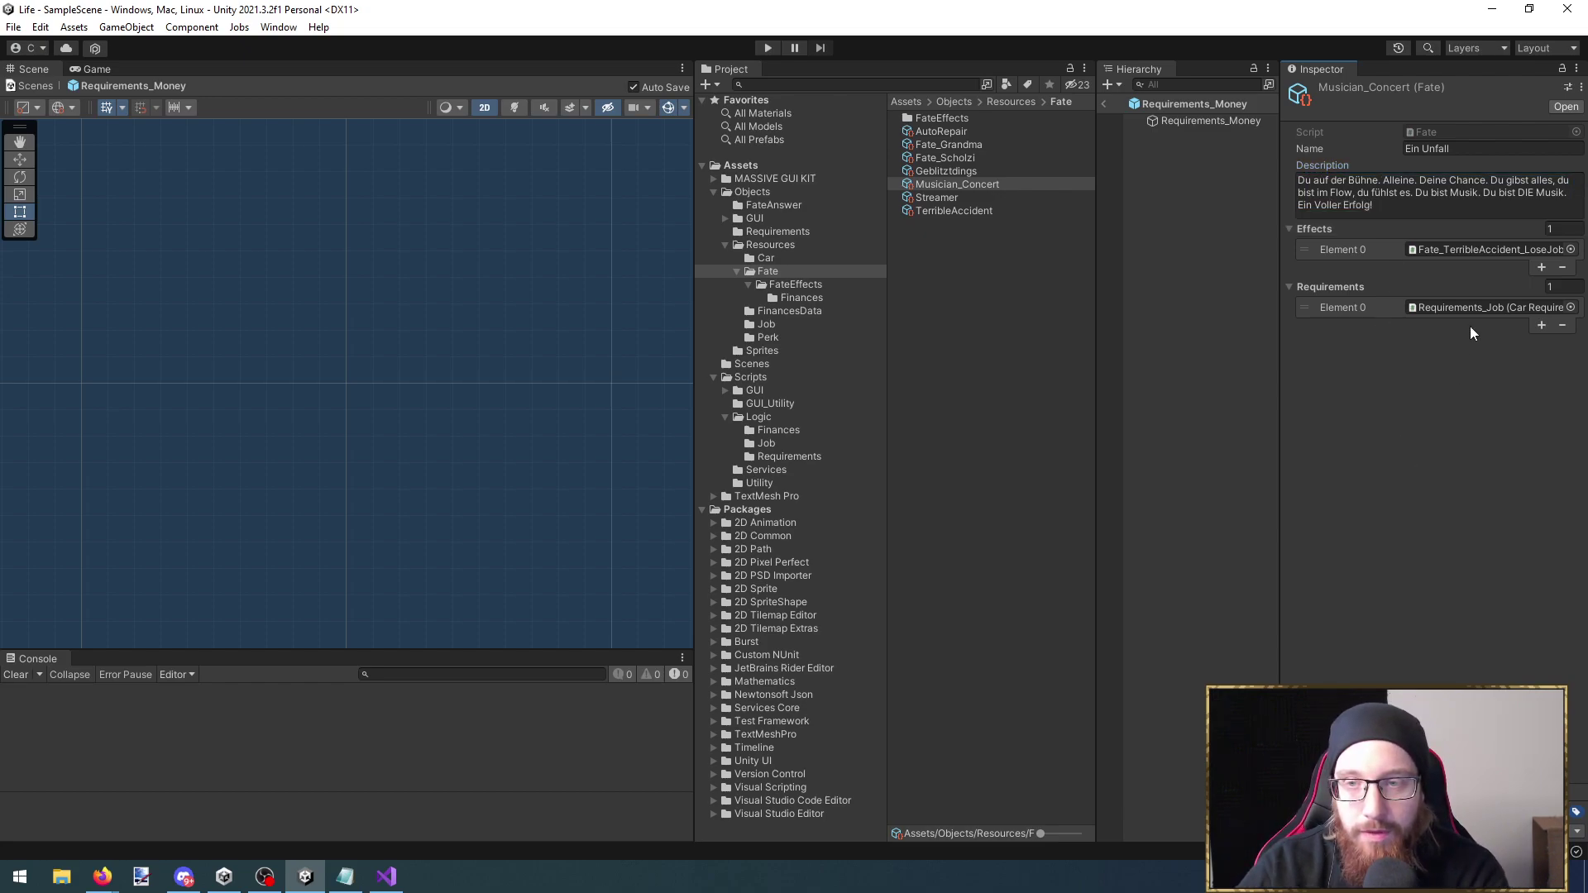
Examine the effect and requirement assigned to Musician_Concert, including the Requirements_Job prefab and its attached script
{"action": "left_click", "coordinate": [1462, 247]}
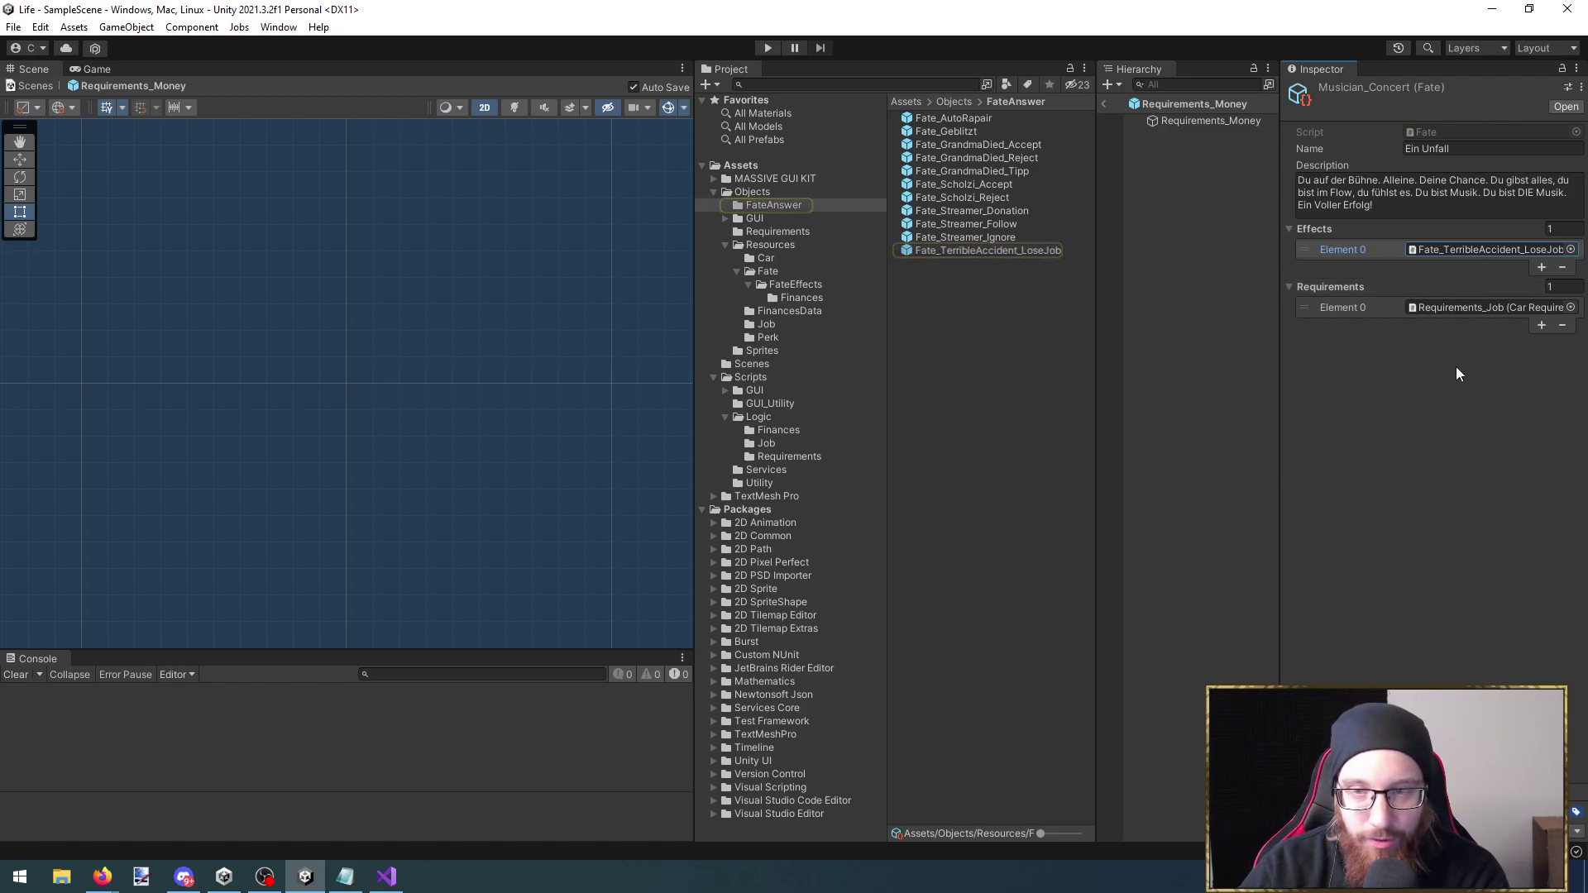
{"action": "left_click", "coordinate": [1467, 308]}
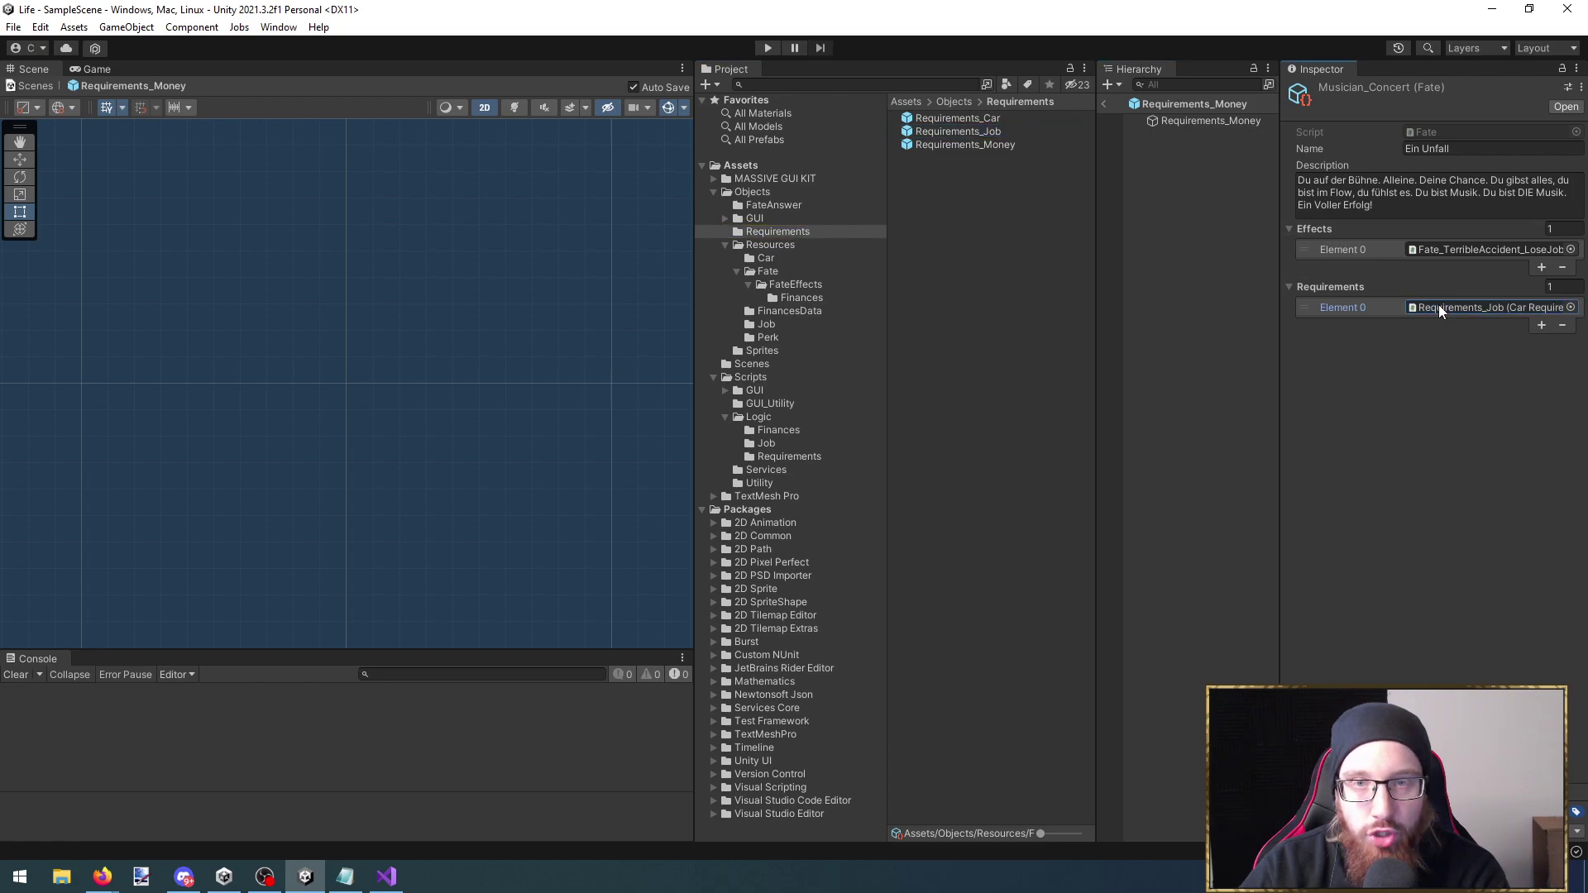
{"action": "double_click", "coordinate": [992, 133]}
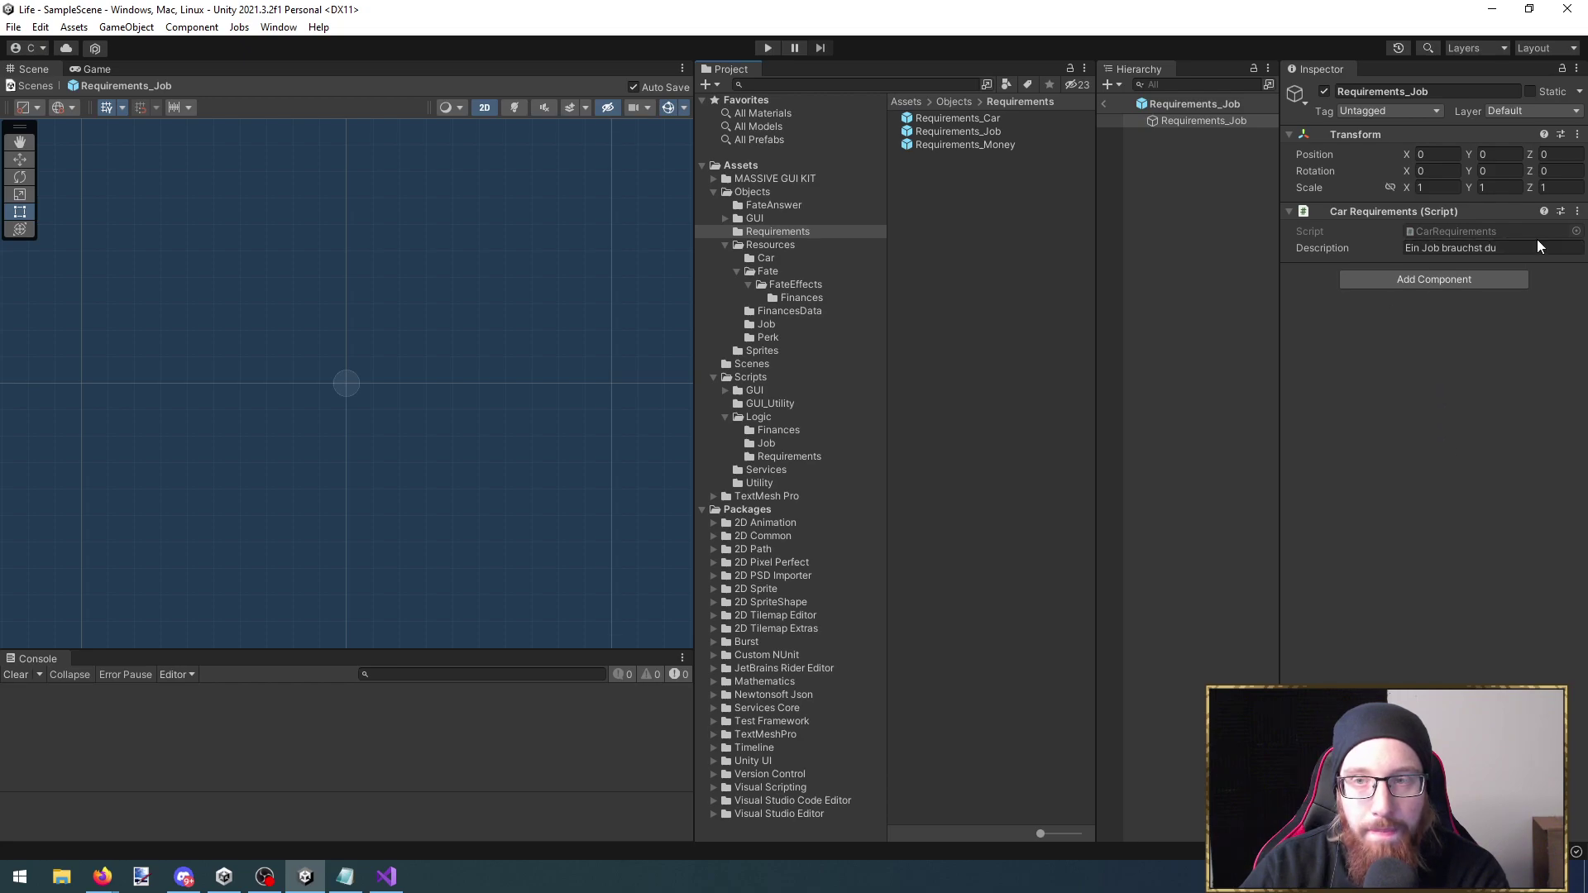
{"action": "double_click", "coordinate": [1488, 231]}
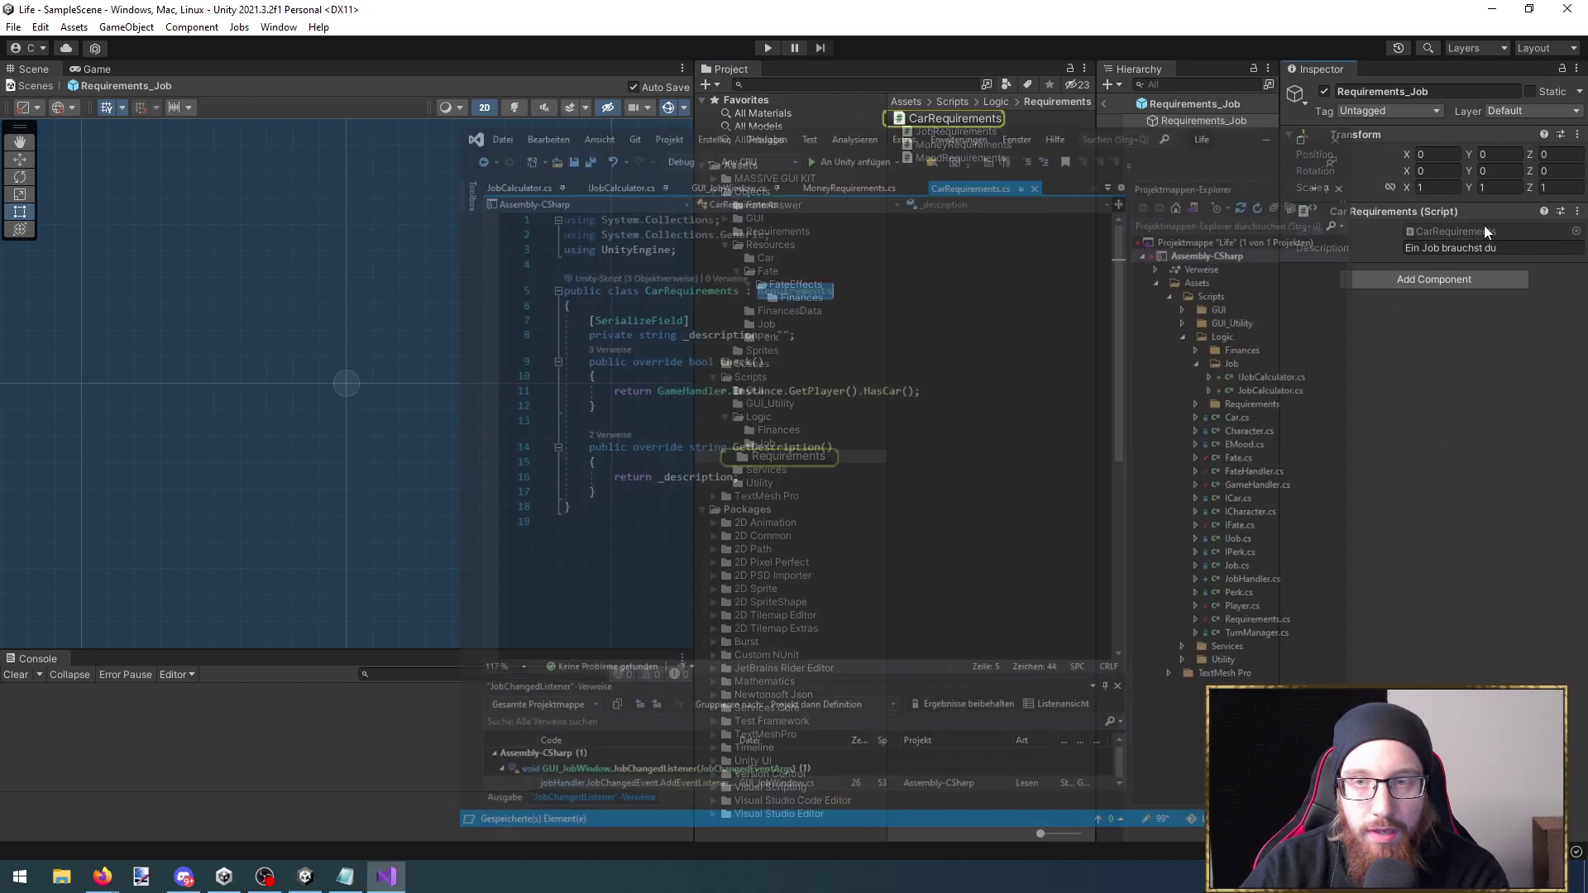
{"action": "left_click", "coordinate": [1363, 43]}
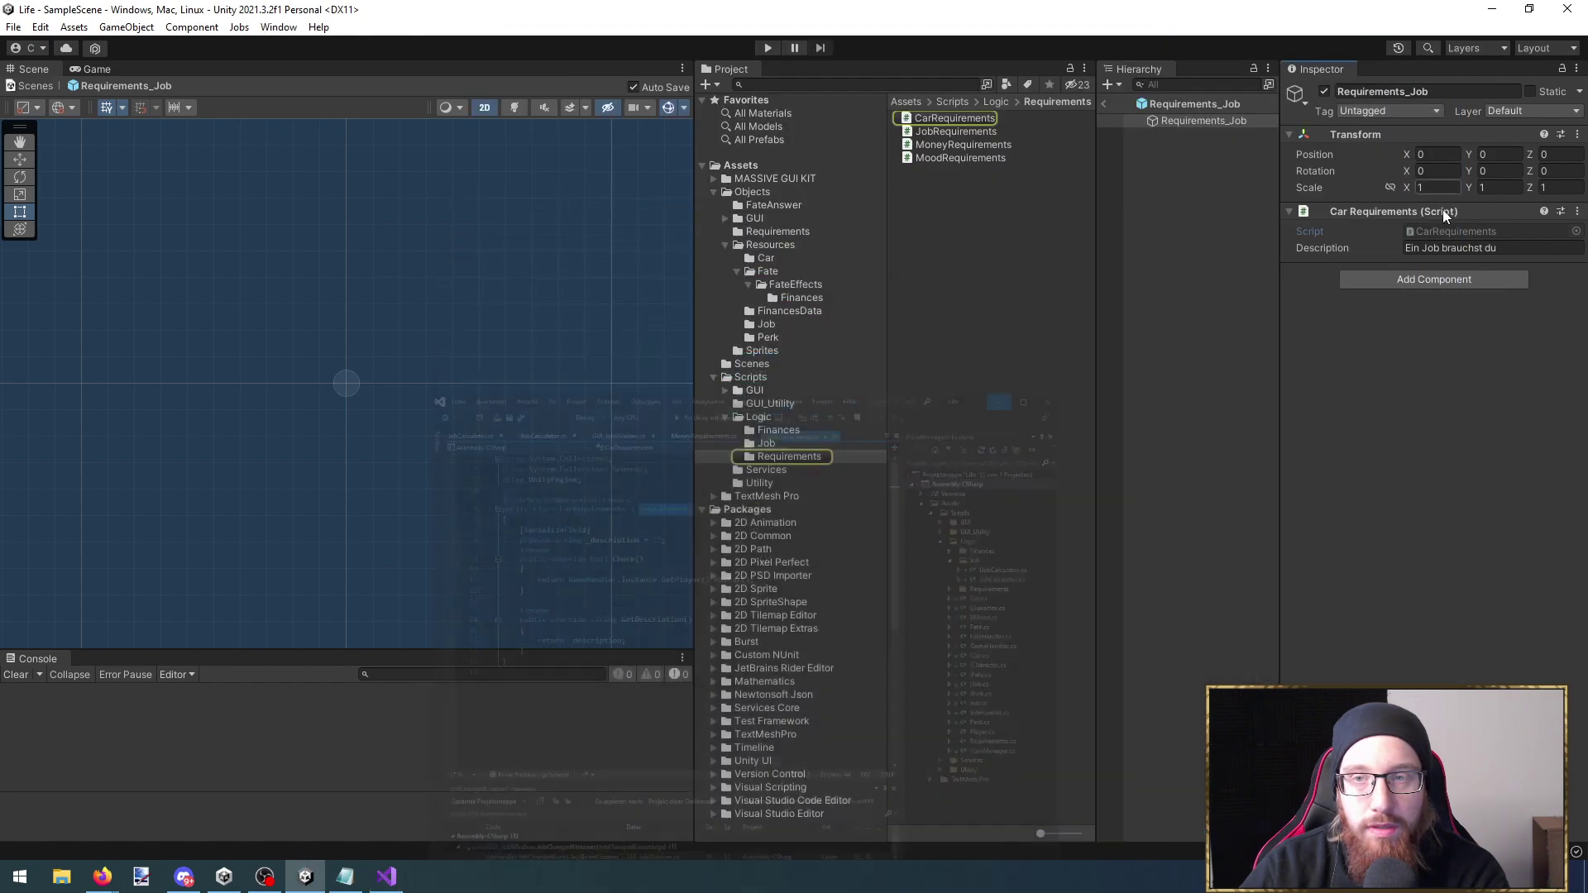
Create a C# script named TargetJobRequirement in the Scripts/Logic/Requirements folder
{"action": "right_click", "coordinate": [1019, 208]}
{"action": "mouse_move", "coordinate": [1050, 220]}
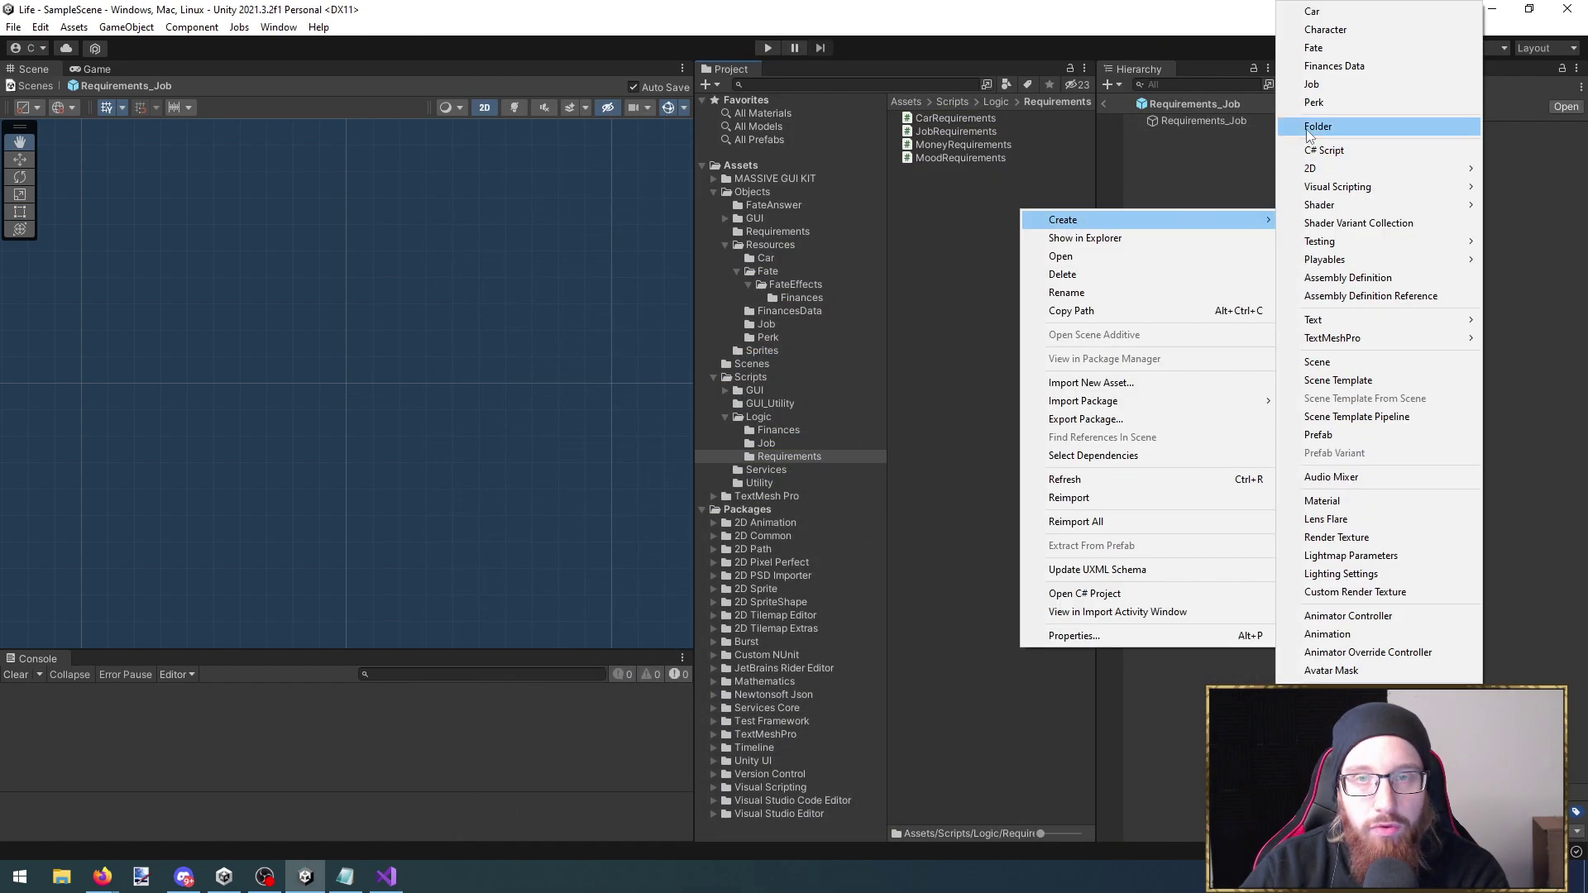
{"action": "left_click", "coordinate": [1327, 157]}
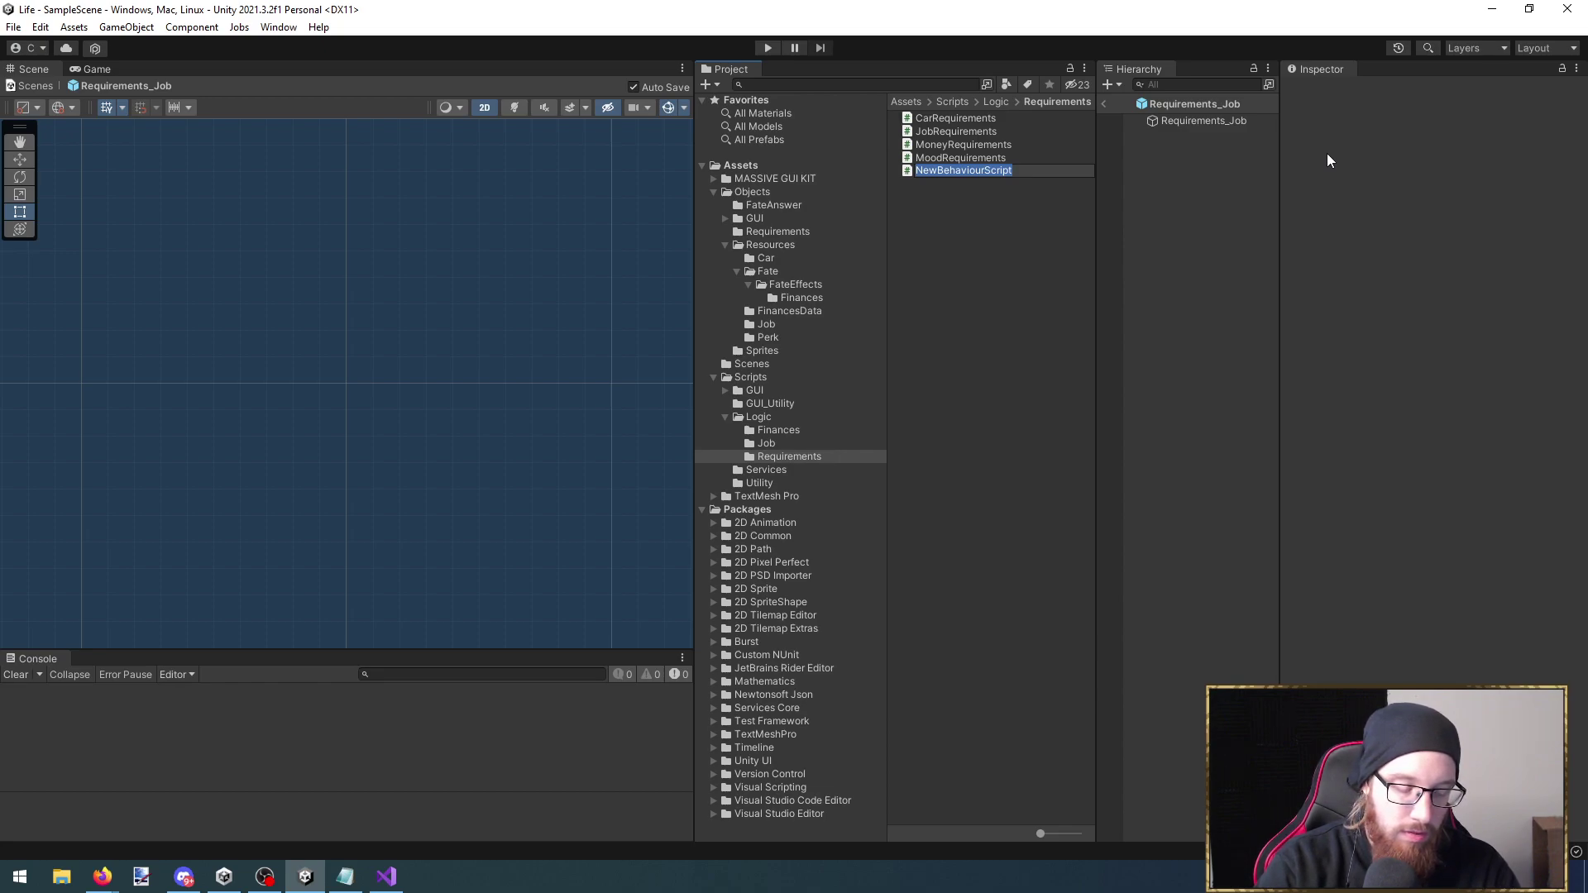
{"action": "key", "text": "BackSpace"}
{"action": "type", "text": "CurrentJobRequirement"}
{"action": "key", "text": "shift+Right"}
{"action": "key", "text": "shift+Right"}
{"action": "key", "text": "shift+Right"}
{"action": "key", "text": "shift+Right"}
{"action": "key", "text": "shift+Right"}
{"action": "key", "text": "shift+Right"}
{"action": "key", "text": "shift+Right"}
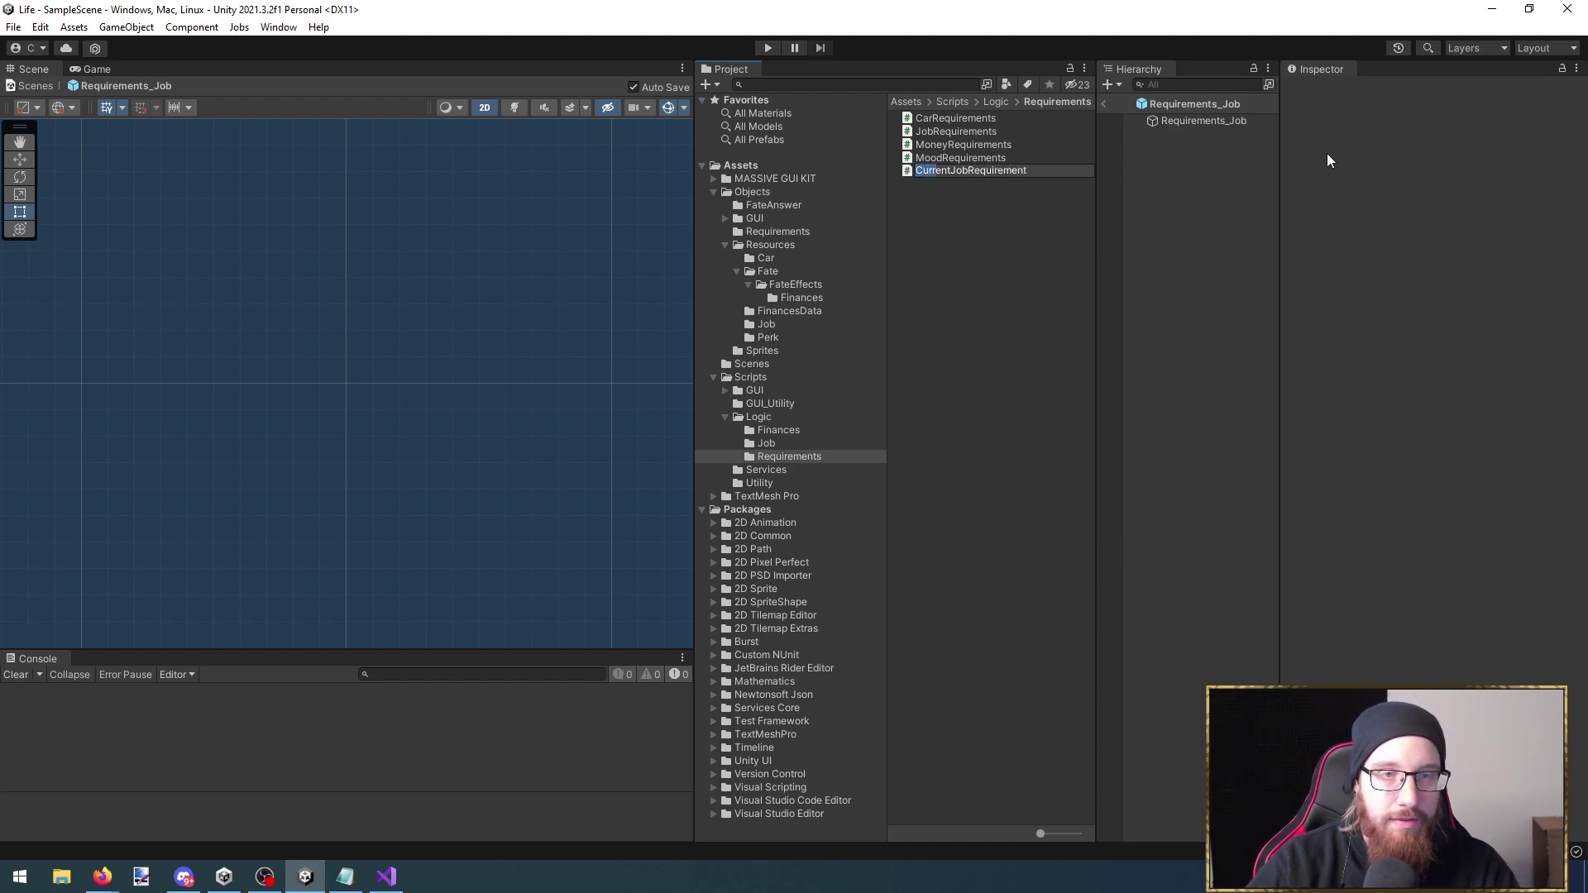
{"action": "type", "text": "Target"}
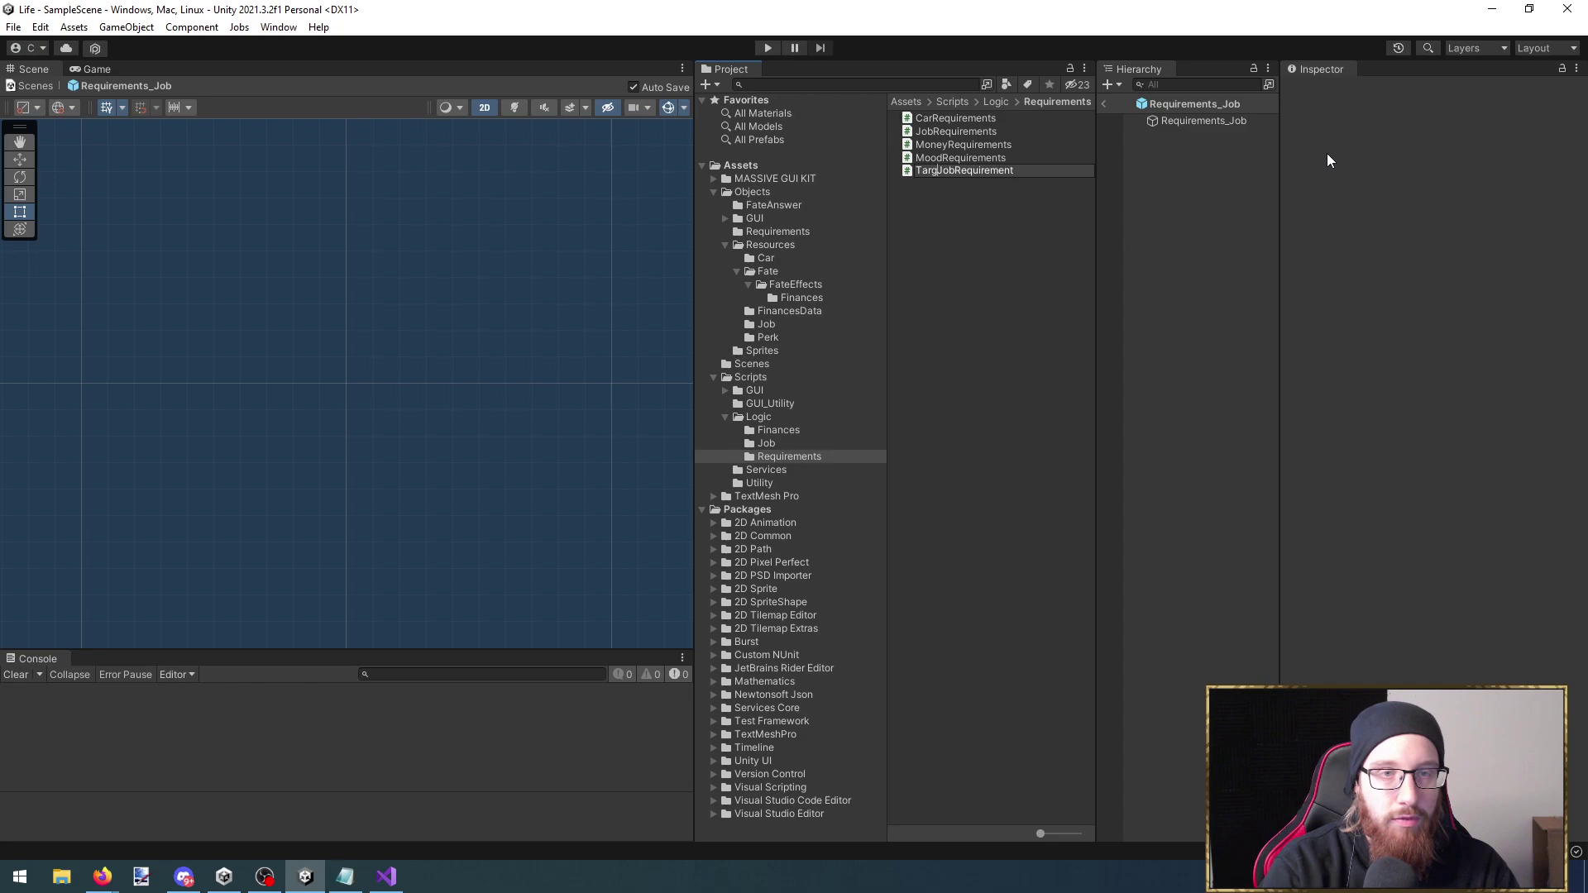
{"action": "key", "text": "Return"}
Open the TargetJobRequirement script in Visual Studio and make its class inherit from Requirements
{"action": "key", "text": "alt+Tab"}
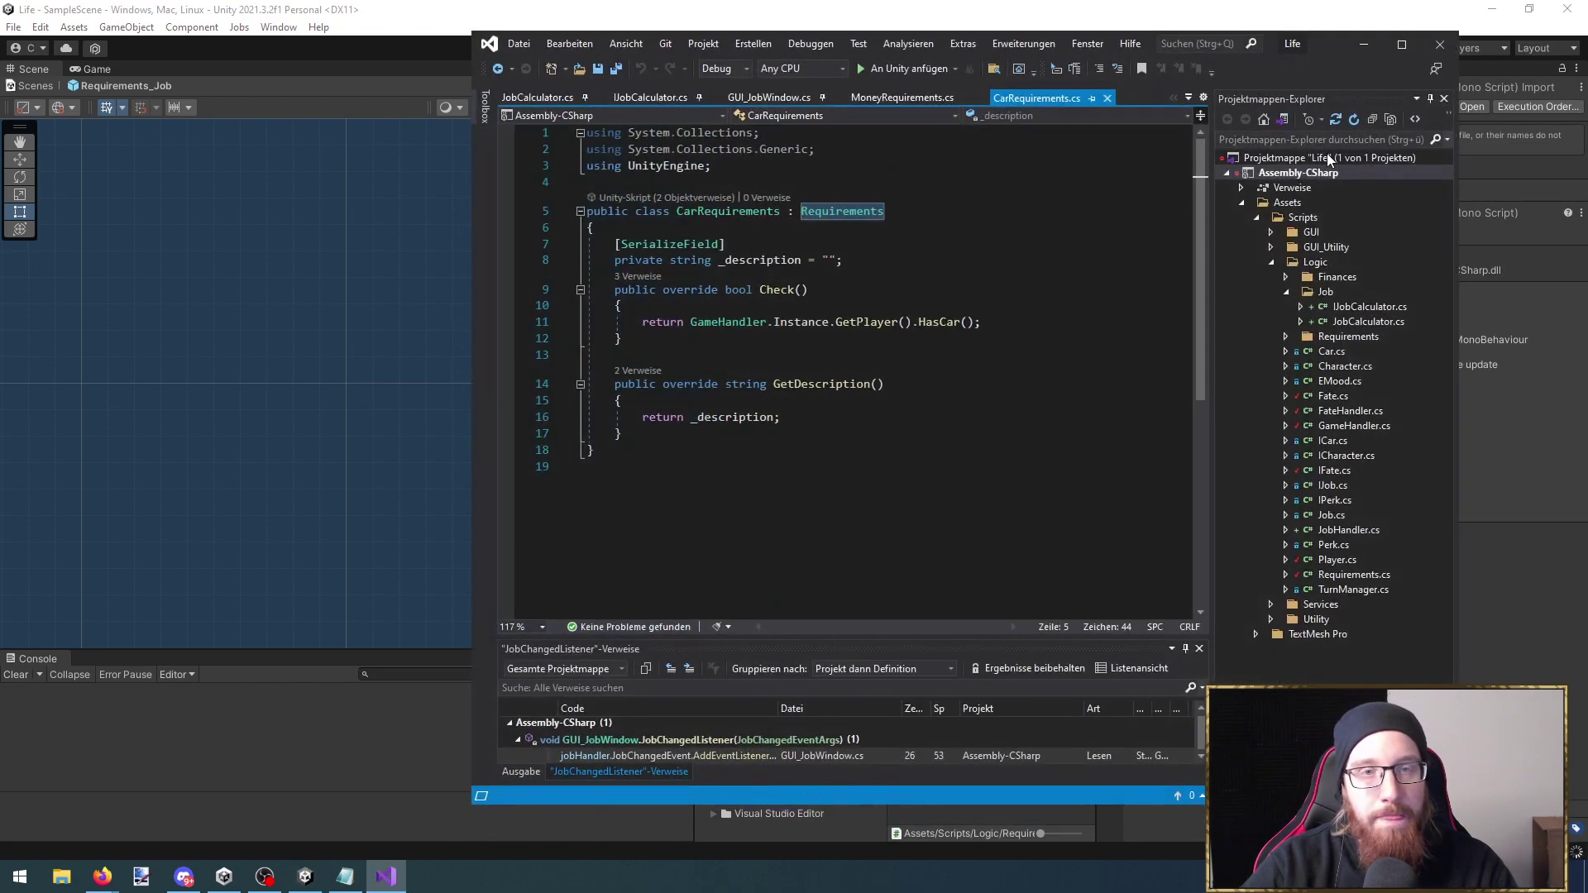
{"action": "key", "text": "Return"}
{"action": "key", "text": "alt+Tab"}
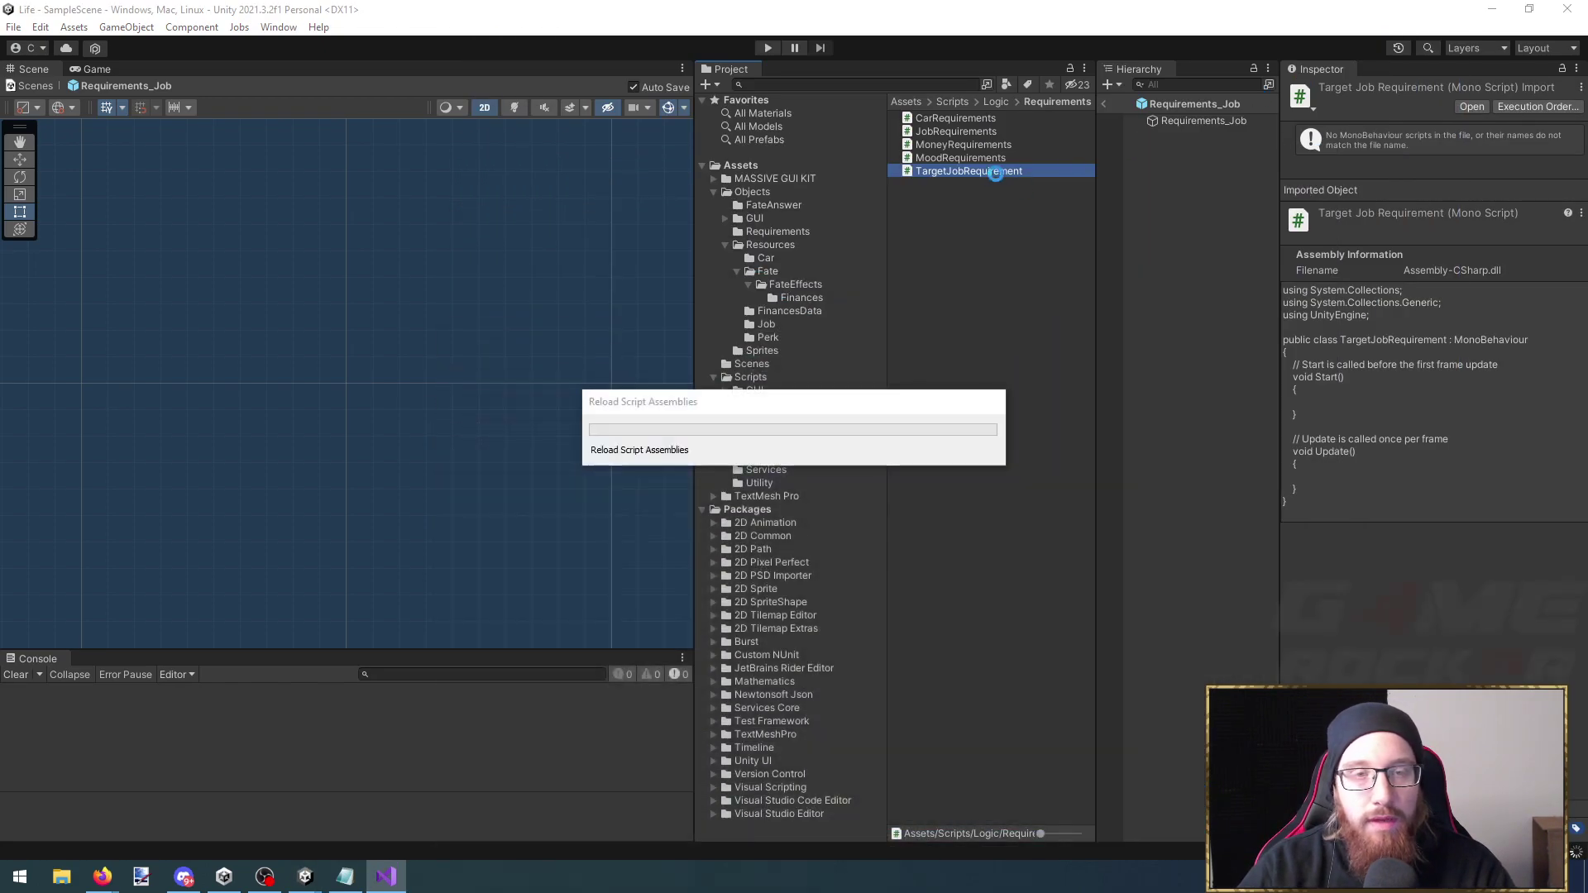
{"action": "double_click", "coordinate": [990, 170]}
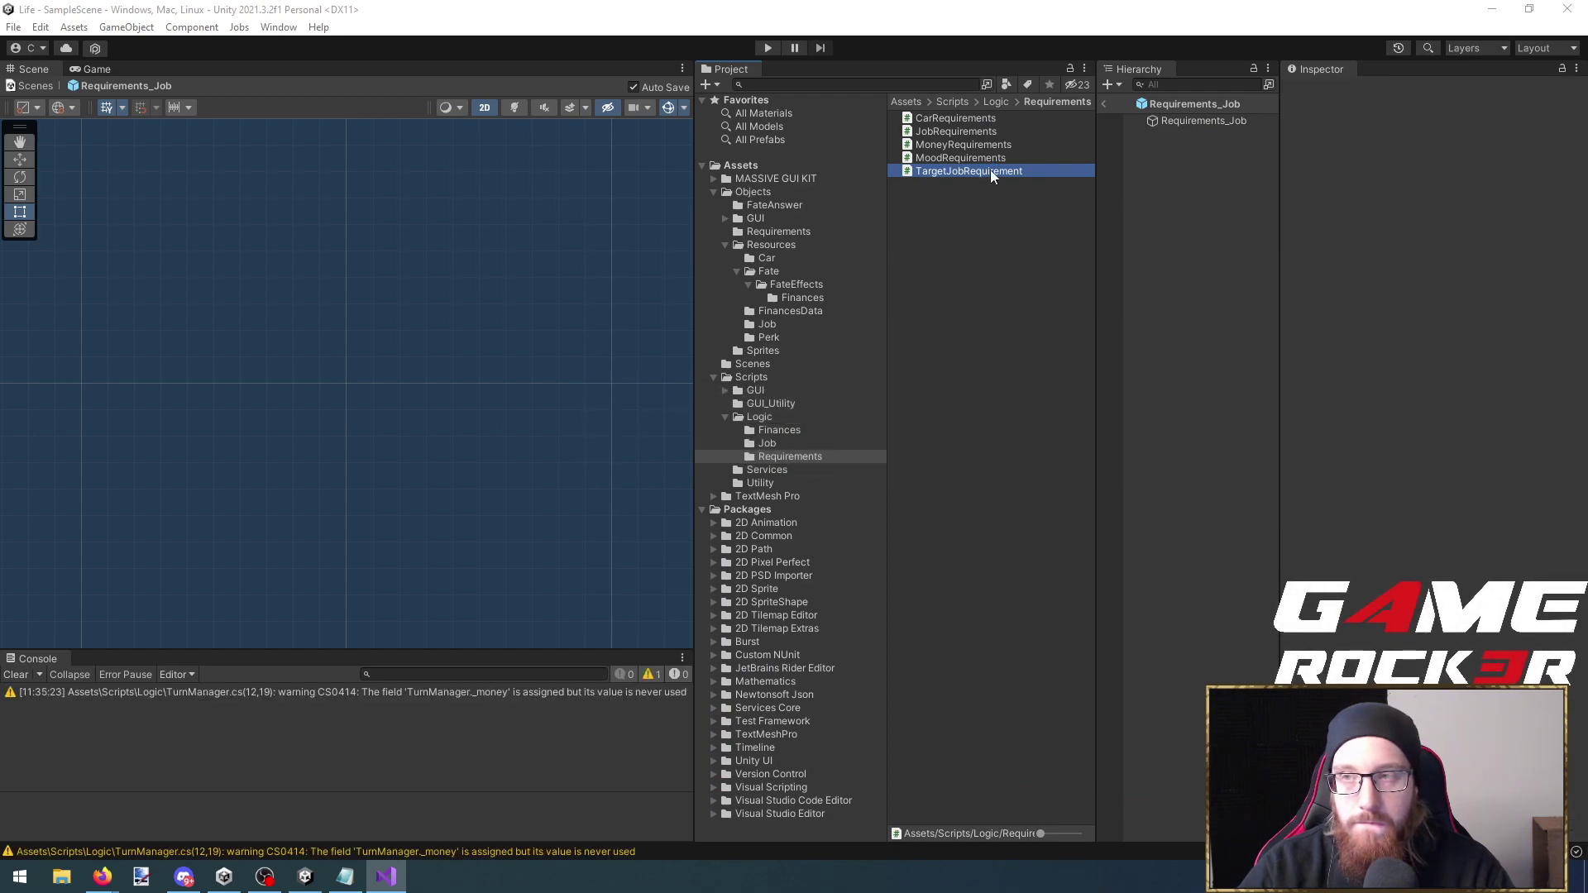
{"action": "double_click", "coordinate": [899, 211]}
{"action": "key", "text": "BackSpace"}
{"action": "type", "text": "Requirement : Requ"}
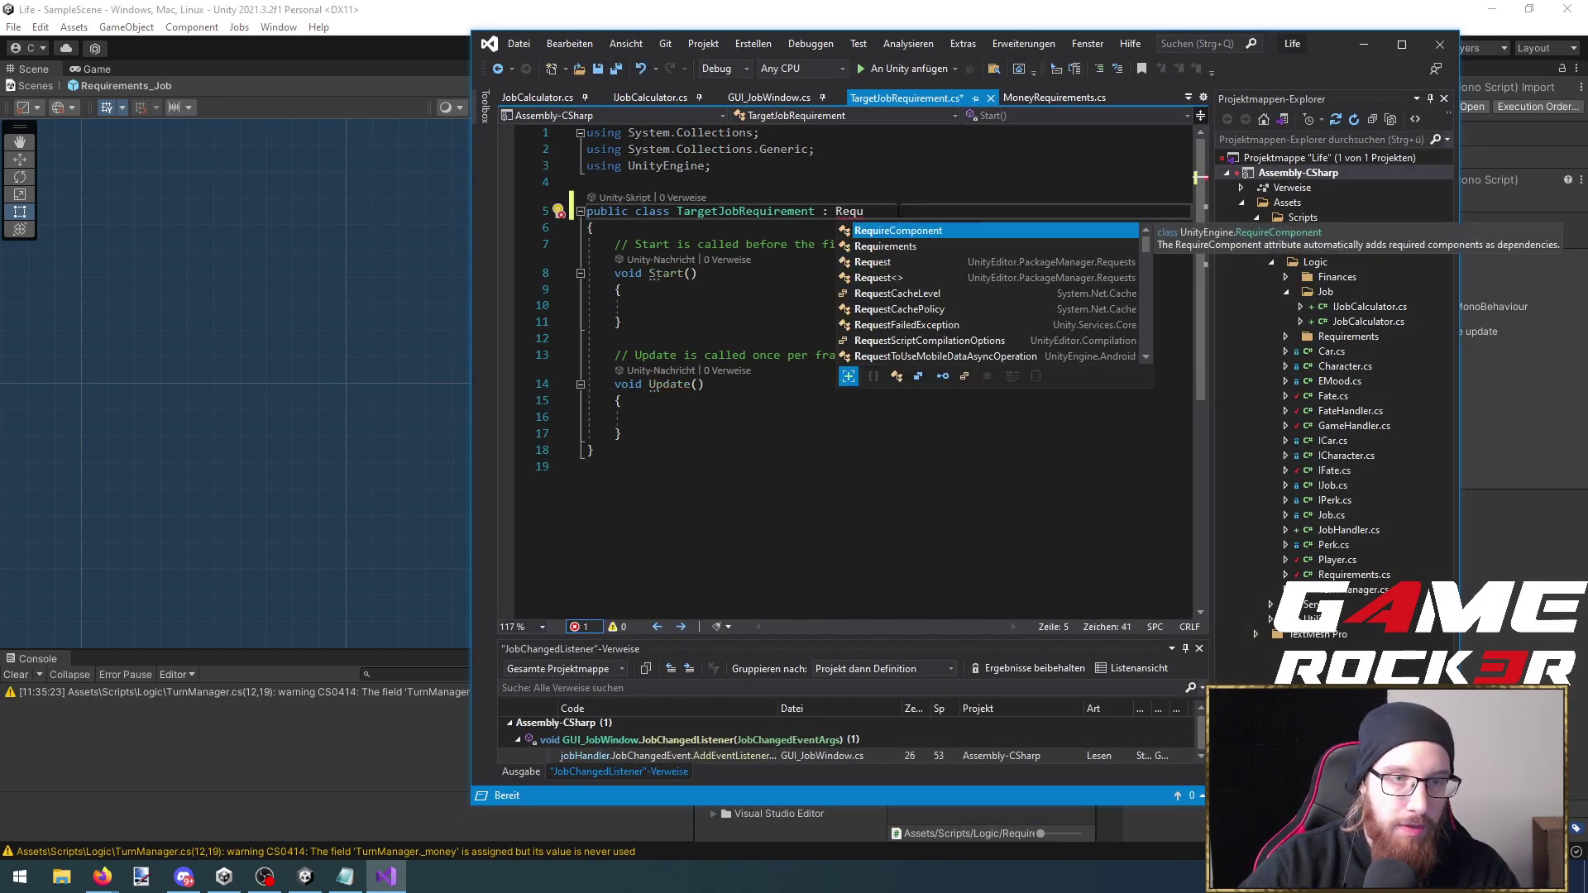
{"action": "key", "text": "Down"}
{"action": "key", "text": "Tab"}
Delete the default Start and Update methods from the TargetJobRequirement class
{"action": "left_click_drag", "start_coordinate": [621, 433], "coordinate": [612, 248]}
{"action": "key", "text": "Delete"}
{"action": "left_click", "coordinate": [740, 217]}
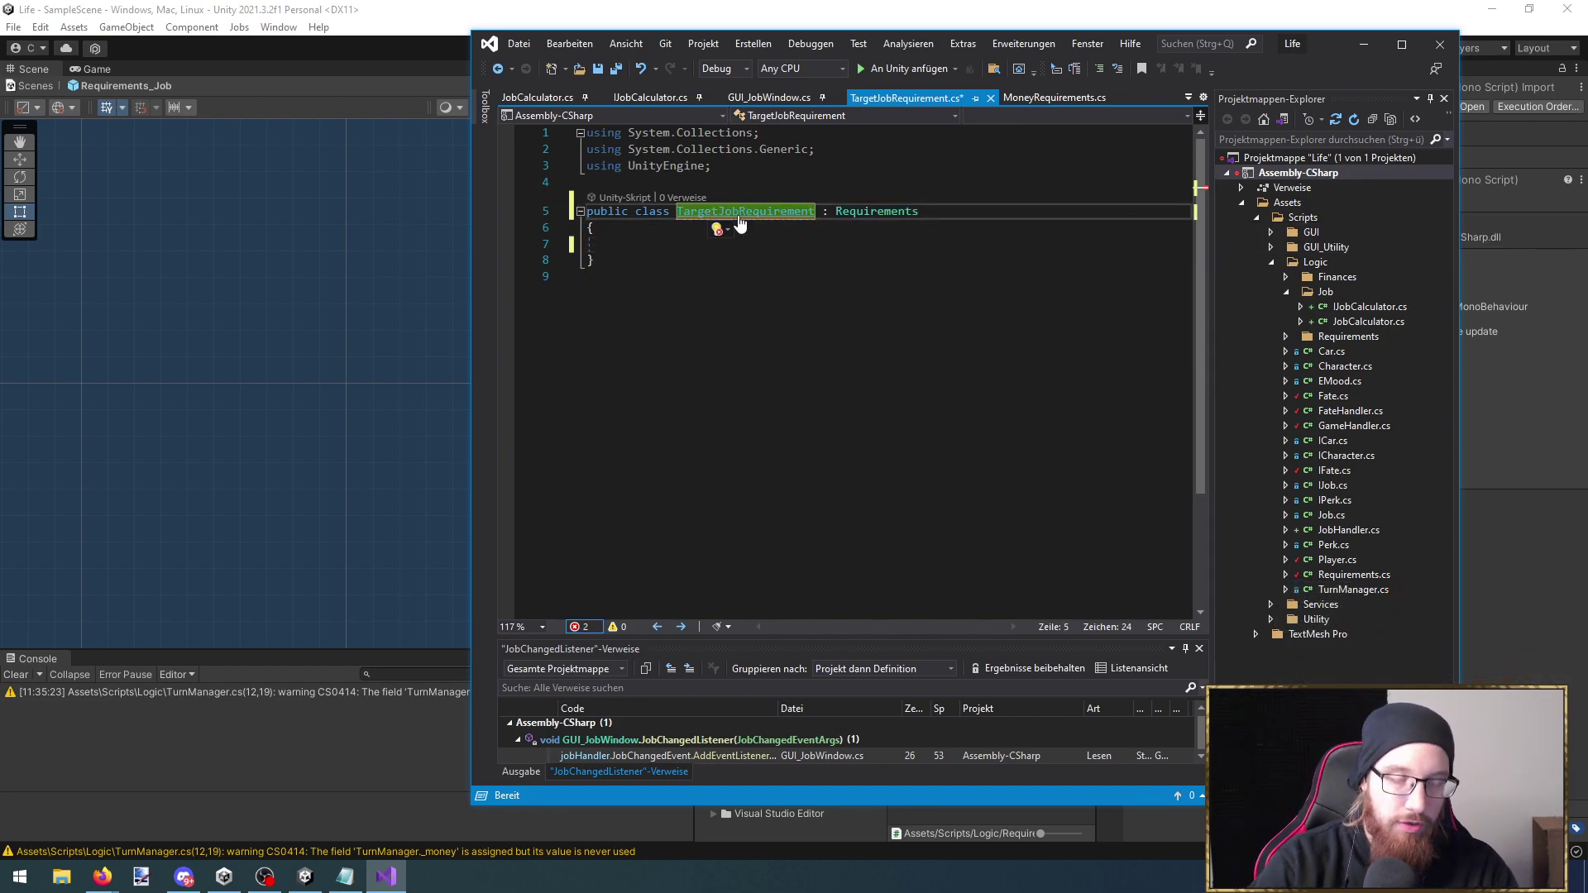
Implement the inherited abstract methods in TargetJobRequirement and add a serialized private Job field named _targetJob initialised to default
{"action": "left_click", "coordinate": [717, 229]}
{"action": "left_click", "coordinate": [773, 250]}
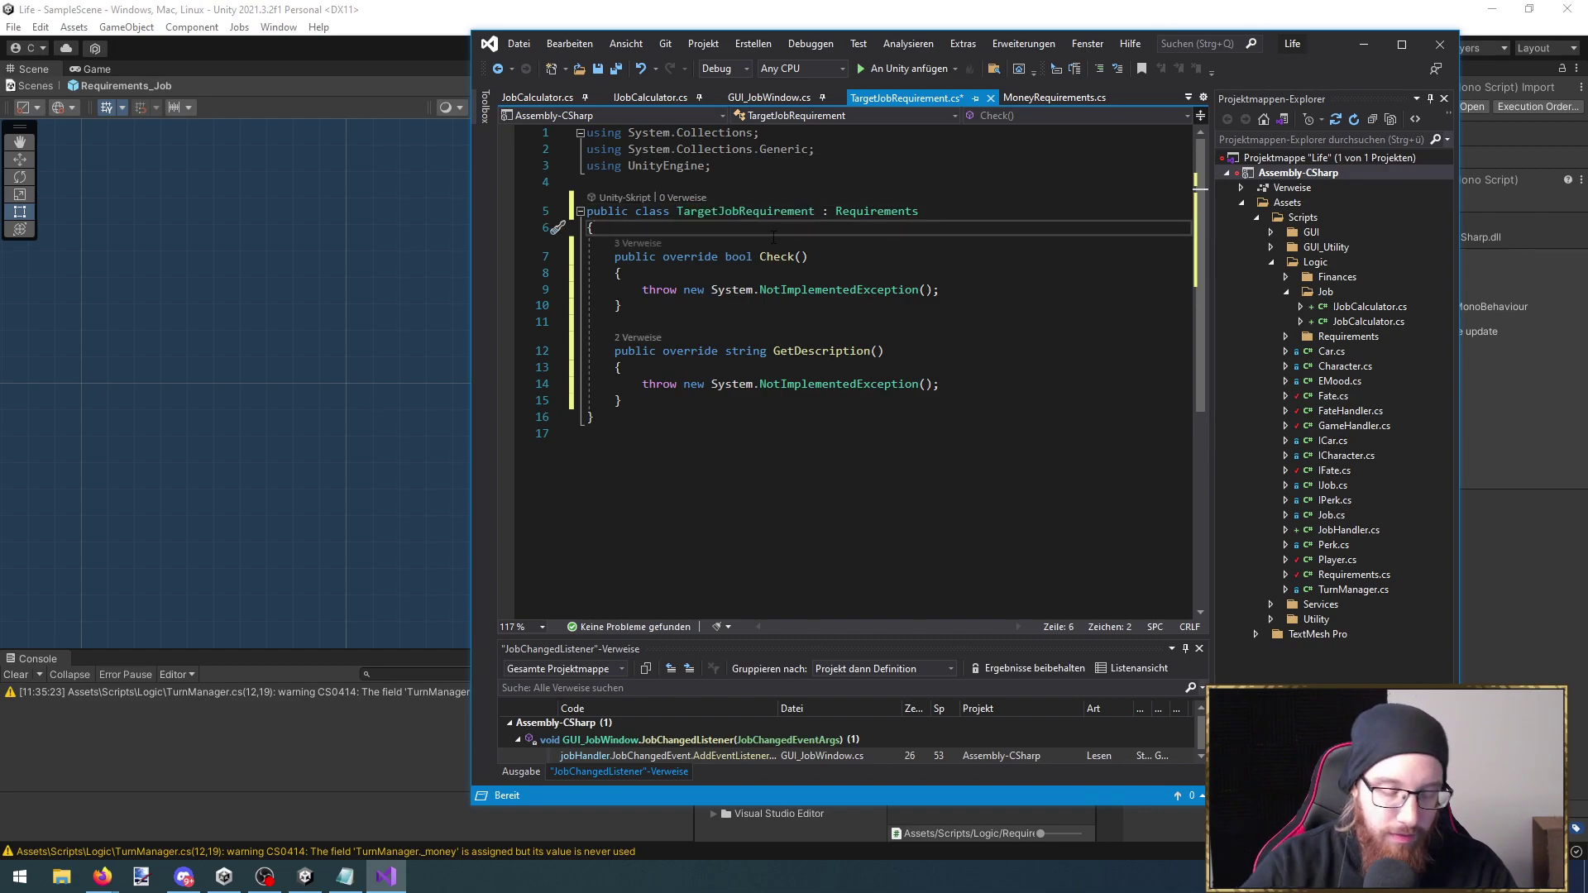
{"action": "key", "text": "Return"}
{"action": "type", "text": "[SerializeField]"}
{"action": "key", "text": "Return"}
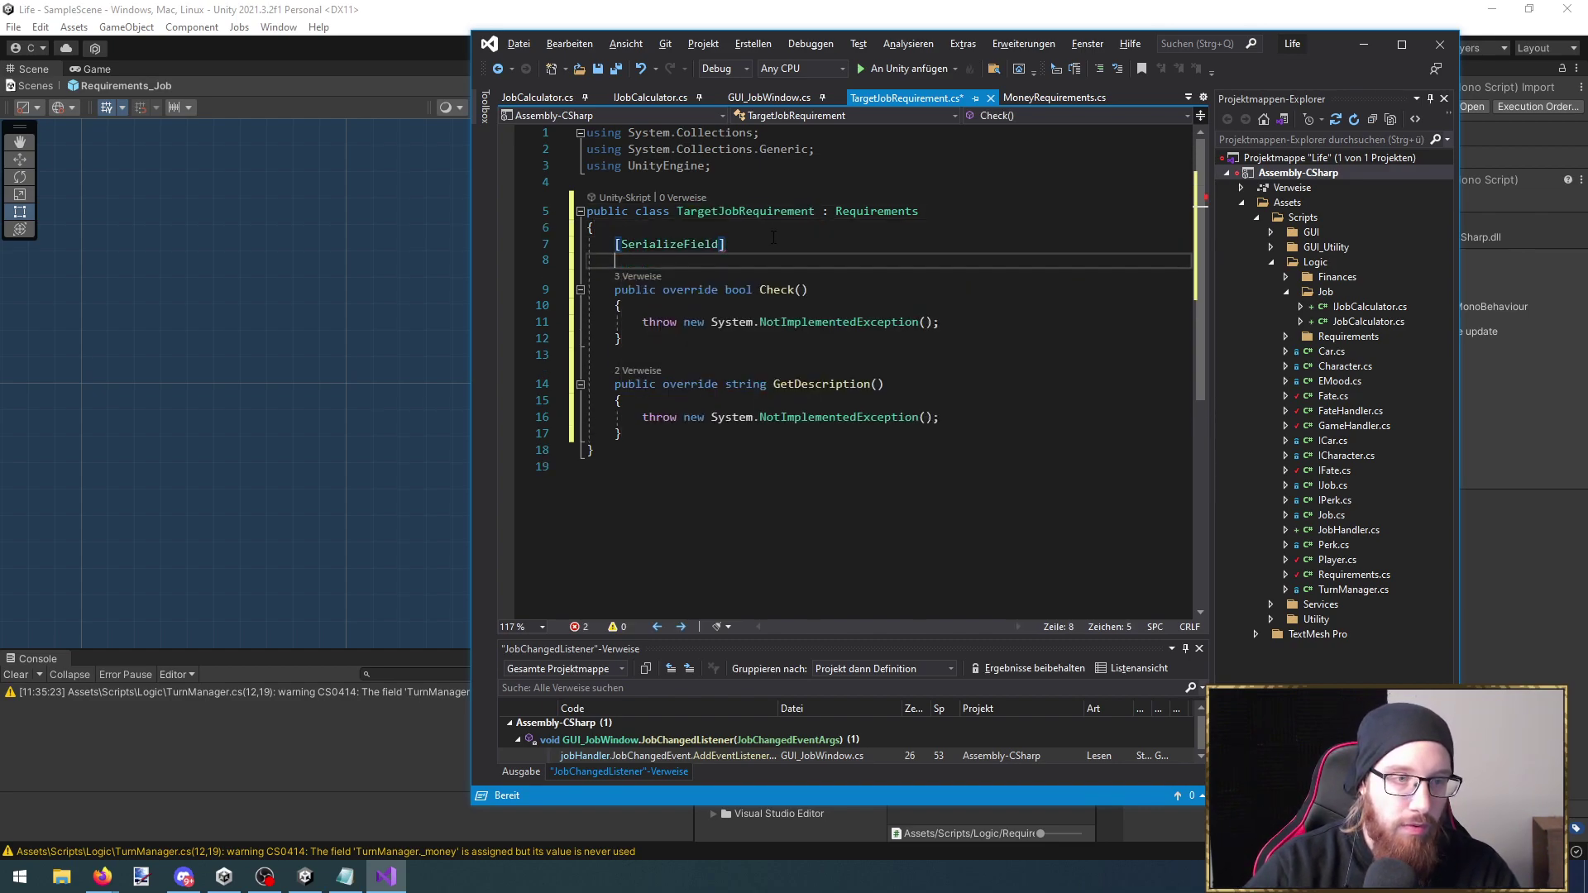
{"action": "type", "text": "private Job _cu"}
{"action": "key", "text": "BackSpace"}
{"action": "key", "text": "BackSpace"}
{"action": "type", "text": "target"}
{"action": "key", "text": "BackSpace"}
{"action": "key", "text": "BackSpace"}
{"action": "key", "text": "BackSpace"}
{"action": "key", "text": "BackSpace"}
{"action": "type", "text": "rgetJob= d"}
{"action": "key", "text": "BackSpace"}
{"action": "key", "text": "BackSpace"}
{"action": "key", "text": "BackSpace"}
{"action": "type", "text": "= default;"}
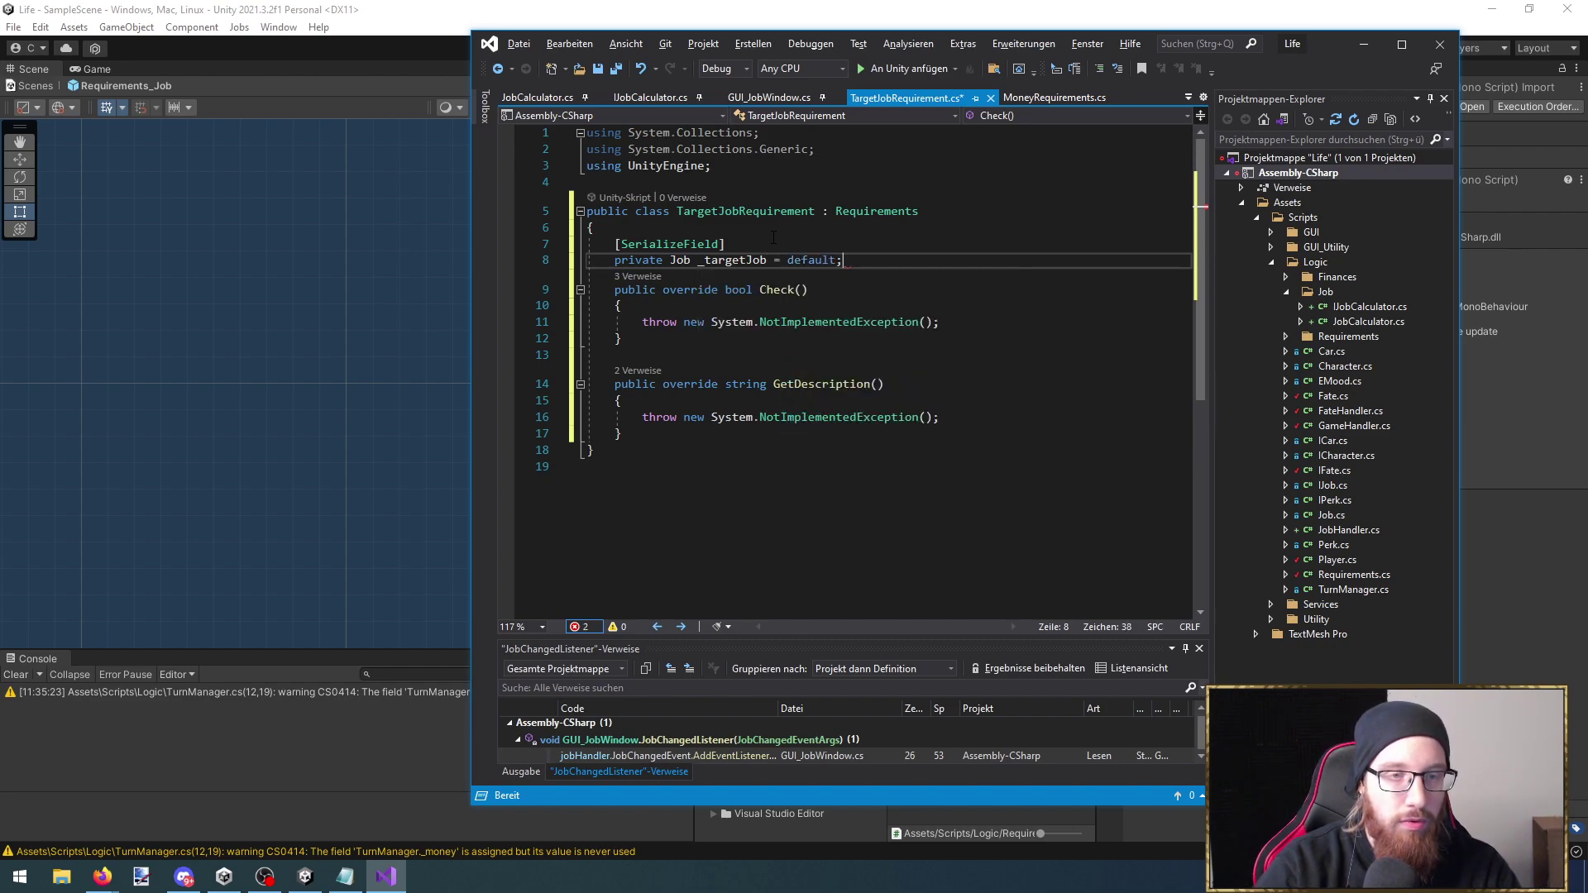
Replace the Check placeholder with a return statement comparing GameHandler.Instance.GetJobHandler().GetCurrentJob() to _targetJob for equality
{"action": "left_click_drag", "start_coordinate": [964, 322], "coordinate": [645, 324]}
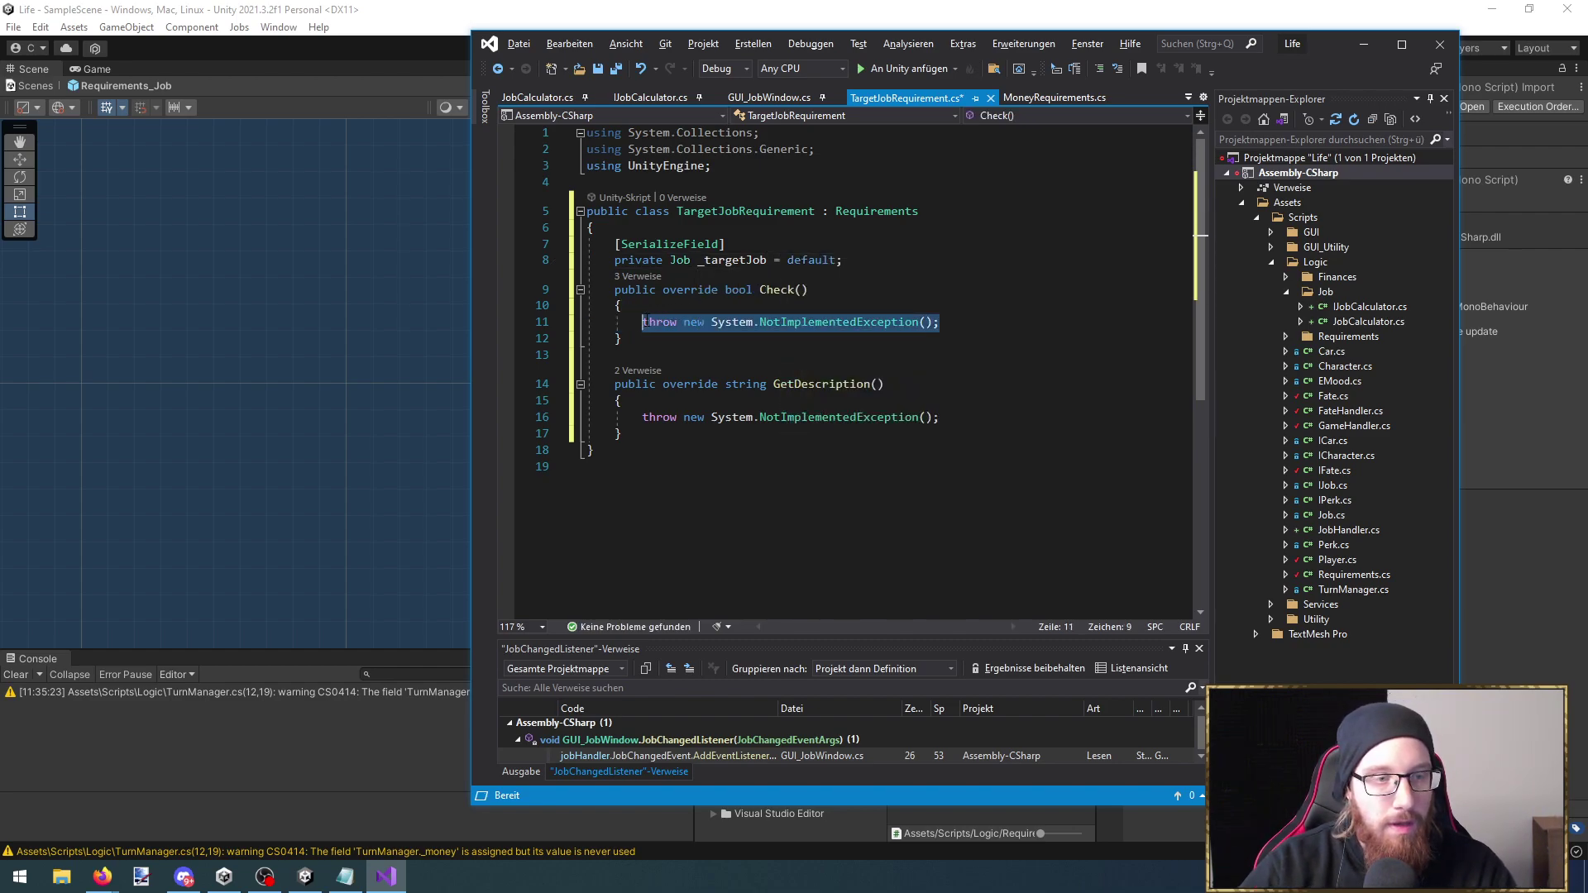
{"action": "type", "text": "Gamha"}
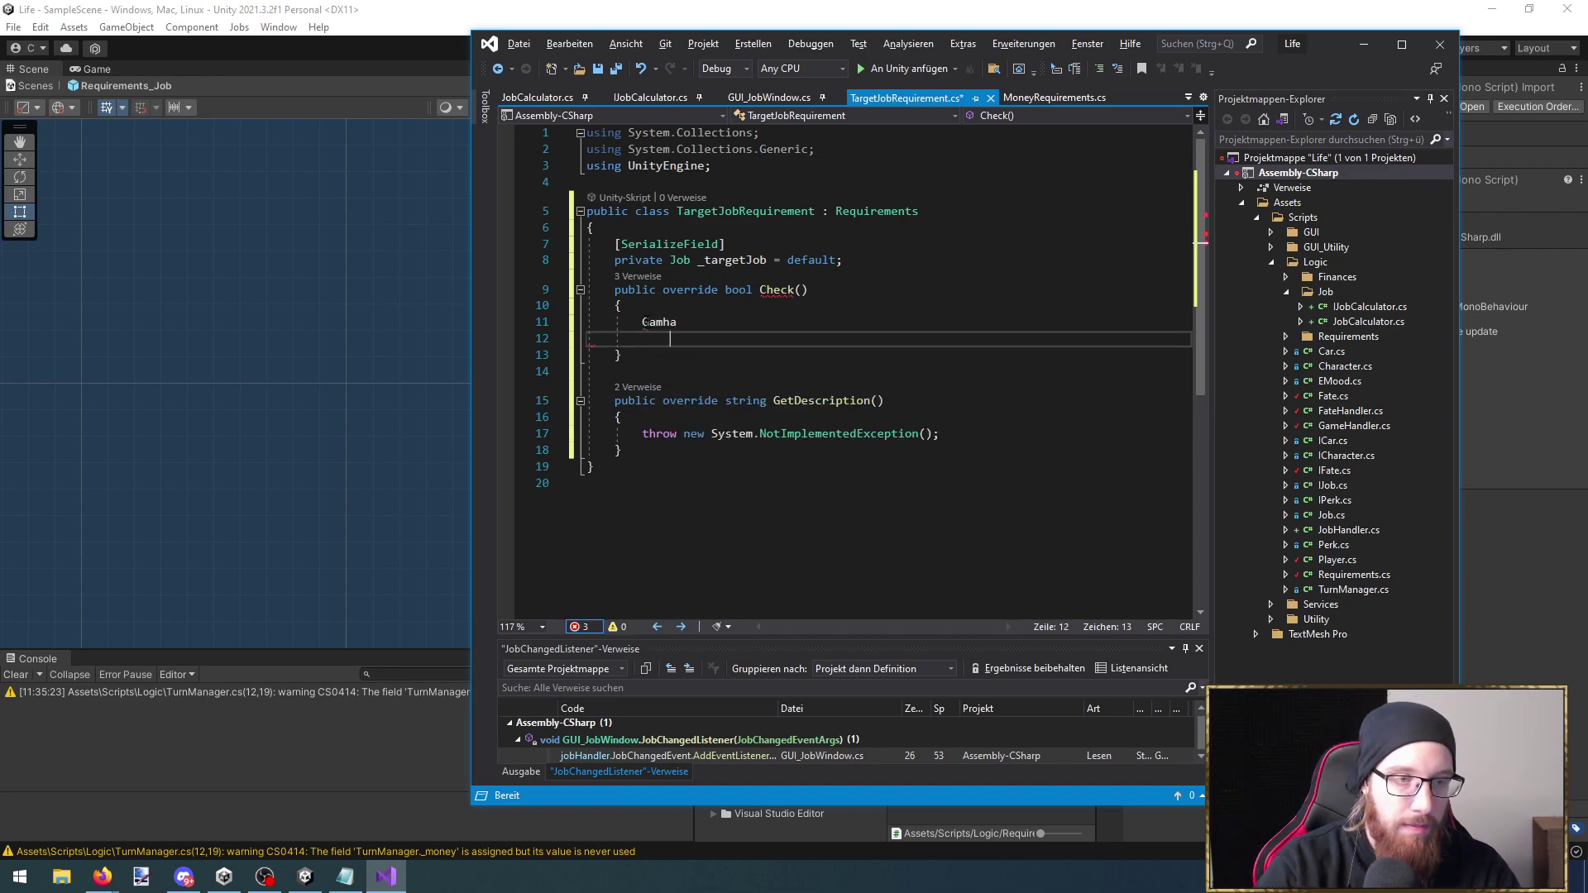
{"action": "key", "text": "BackSpace"}
{"action": "key", "text": "BackSpace"}
{"action": "key", "text": "BackSpace"}
{"action": "key", "text": "BackSpace"}
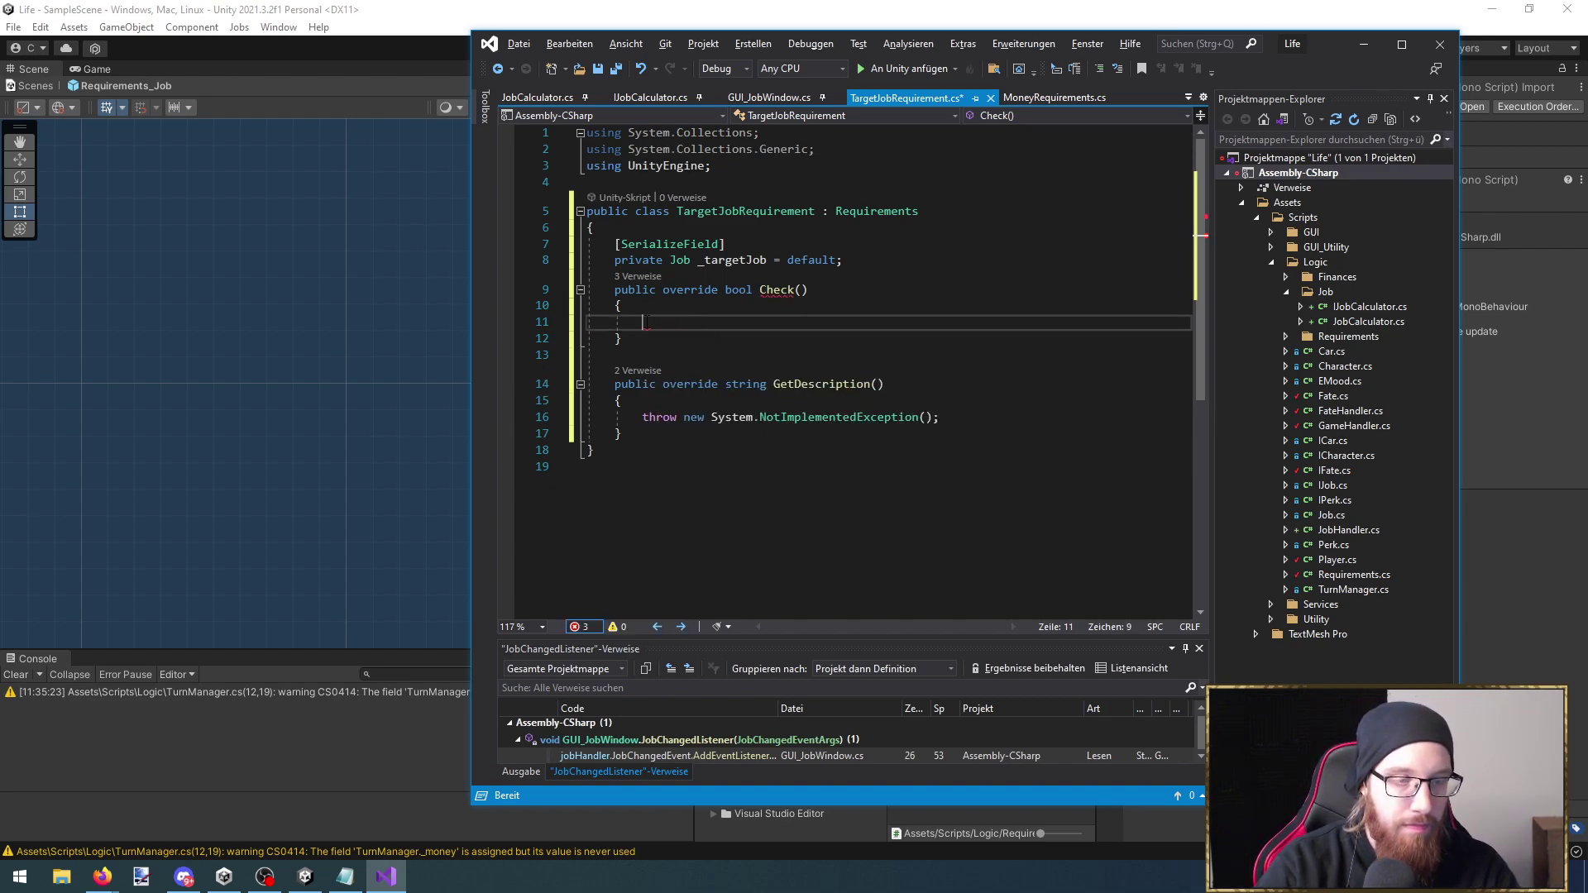
{"action": "type", "text": "amehandler.Instance."}
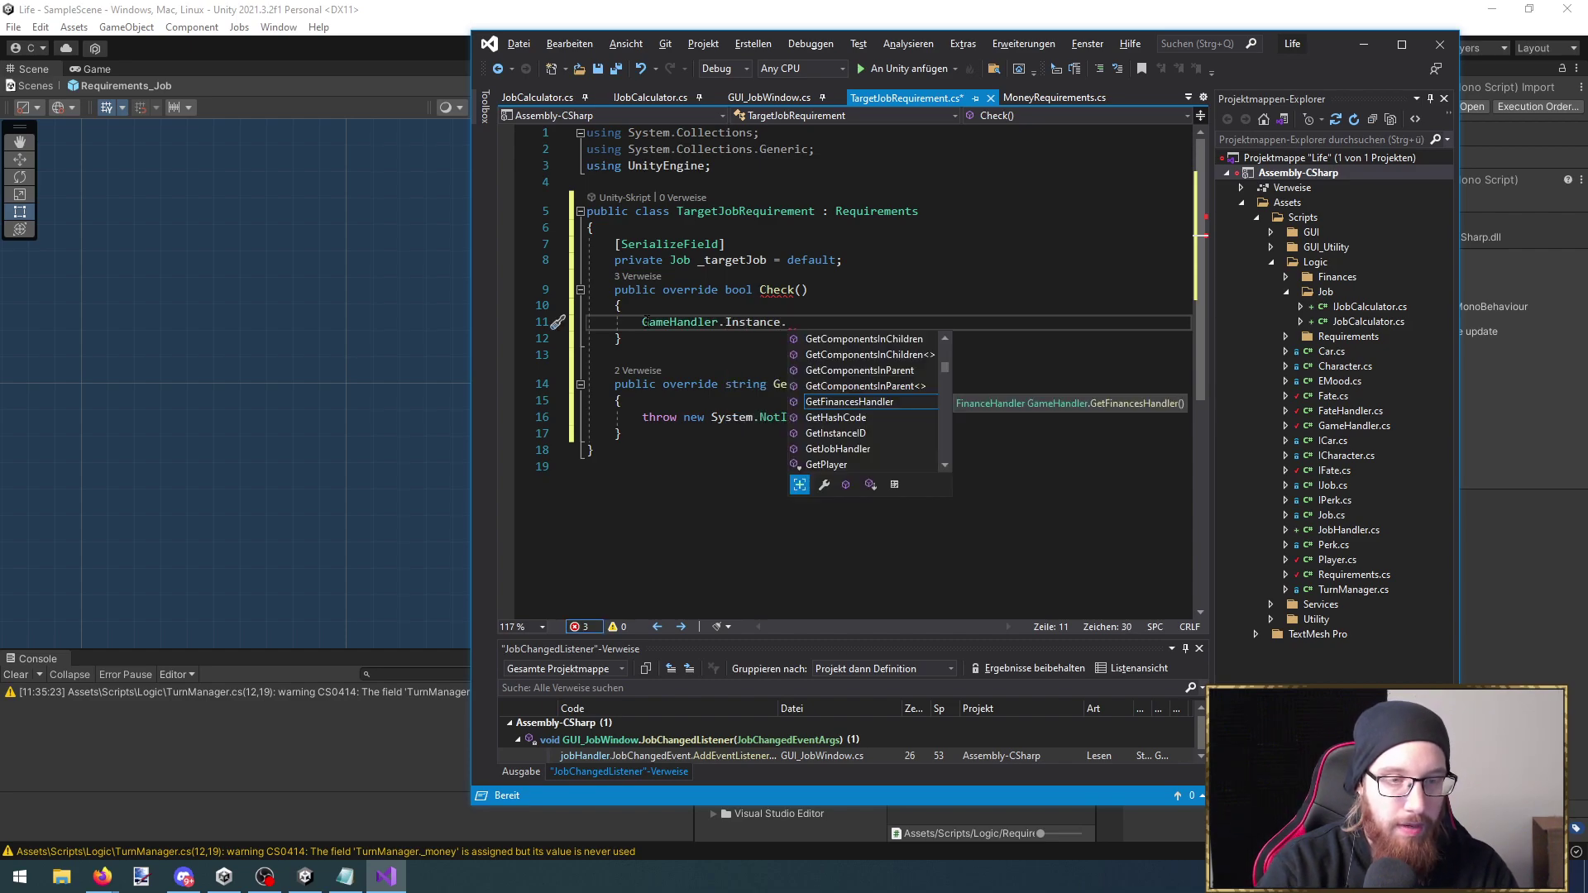
{"action": "type", "text": "jo().cur"}
{"action": "key", "text": "Tab"}
{"action": "type", "text": "() =="}
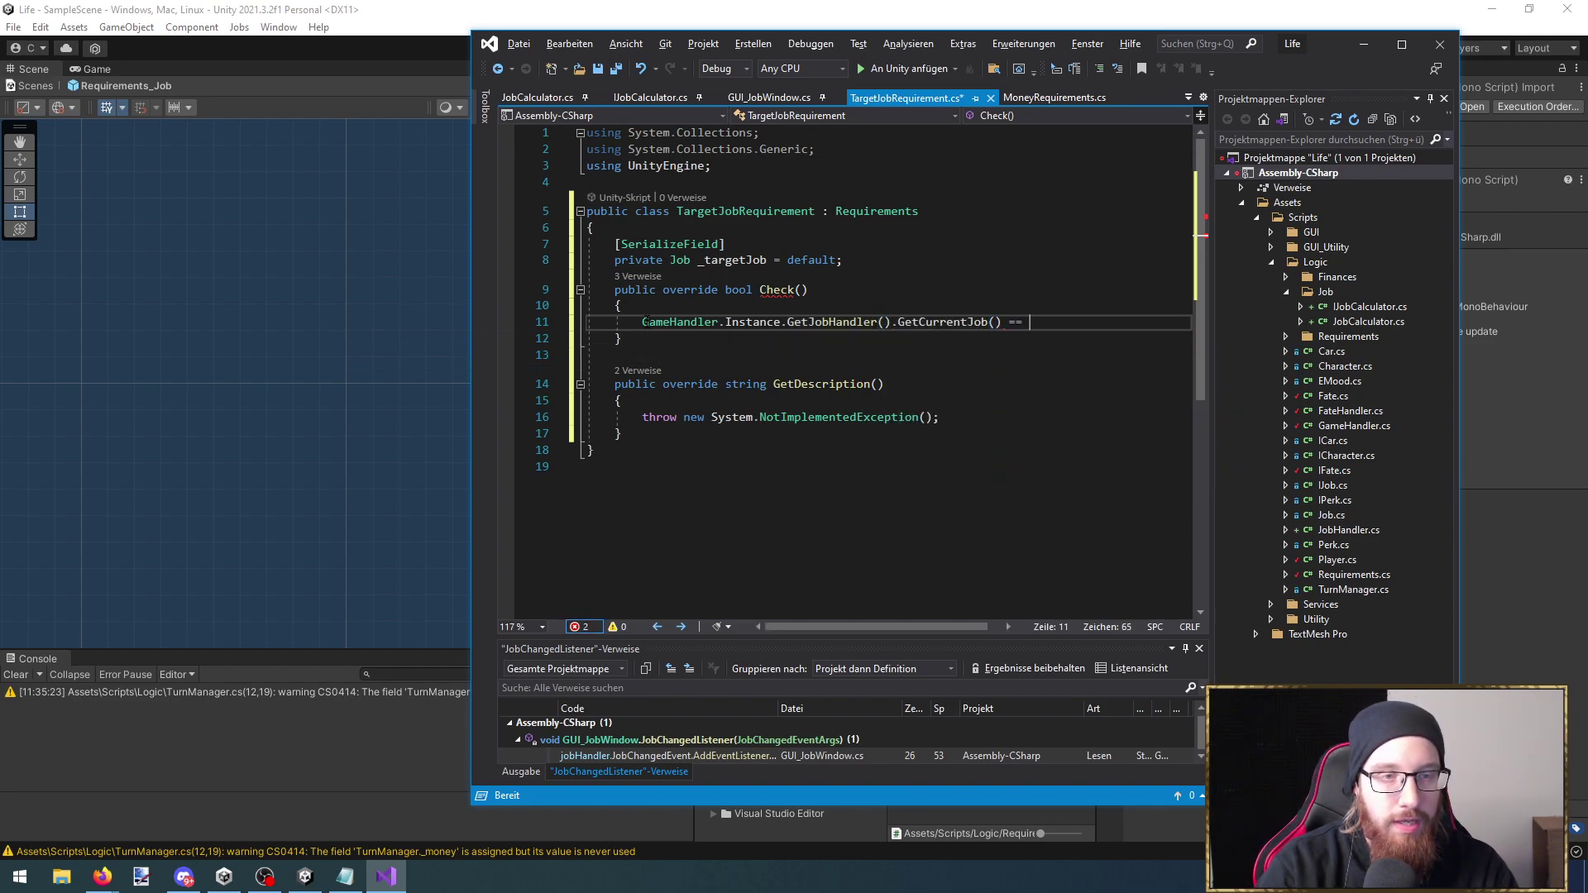
{"action": "type", "text": " _targetJob;"}
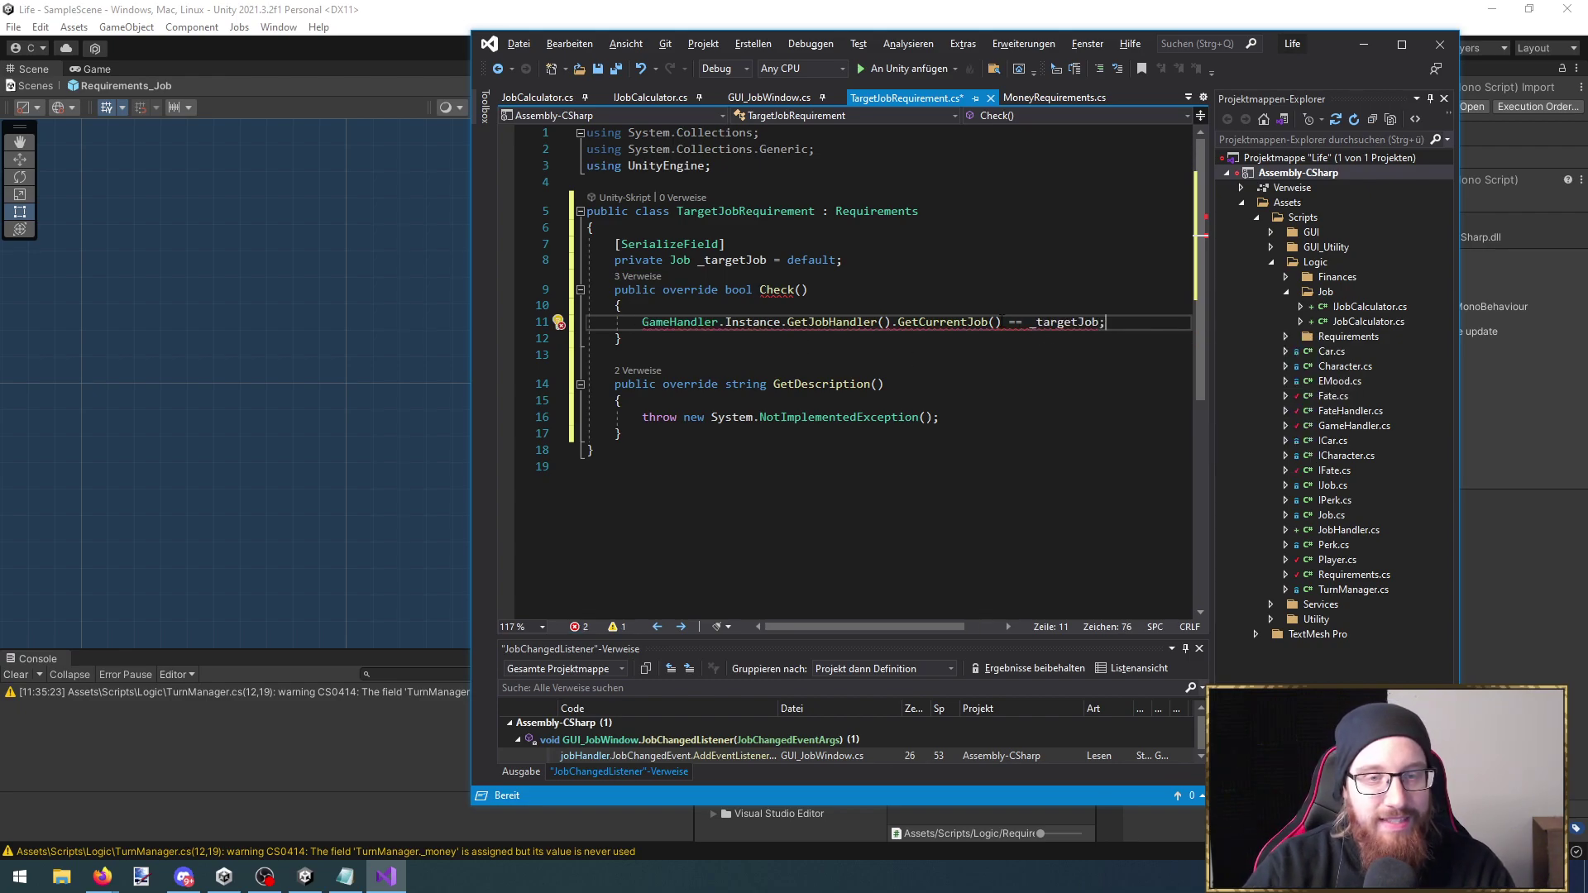
{"action": "left_click", "coordinate": [641, 322]}
{"action": "type", "text": "return"}
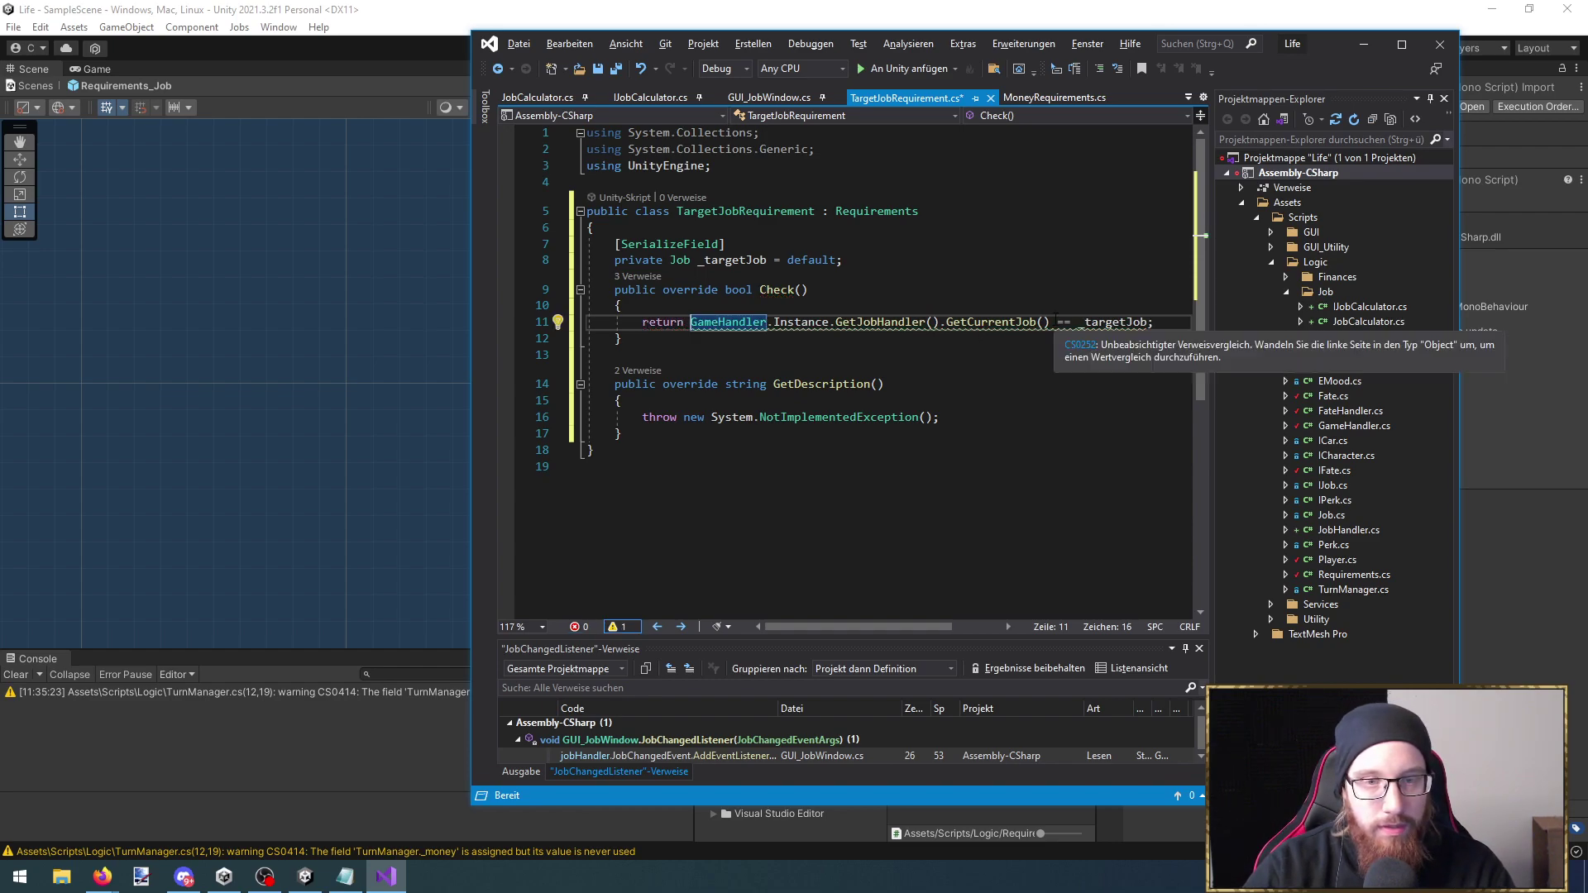
Change the comparison in Check to use GetName() on both the current job and _targetJob
{"action": "left_click", "coordinate": [1048, 322]}
{"action": "type", "text": ".GetName"}
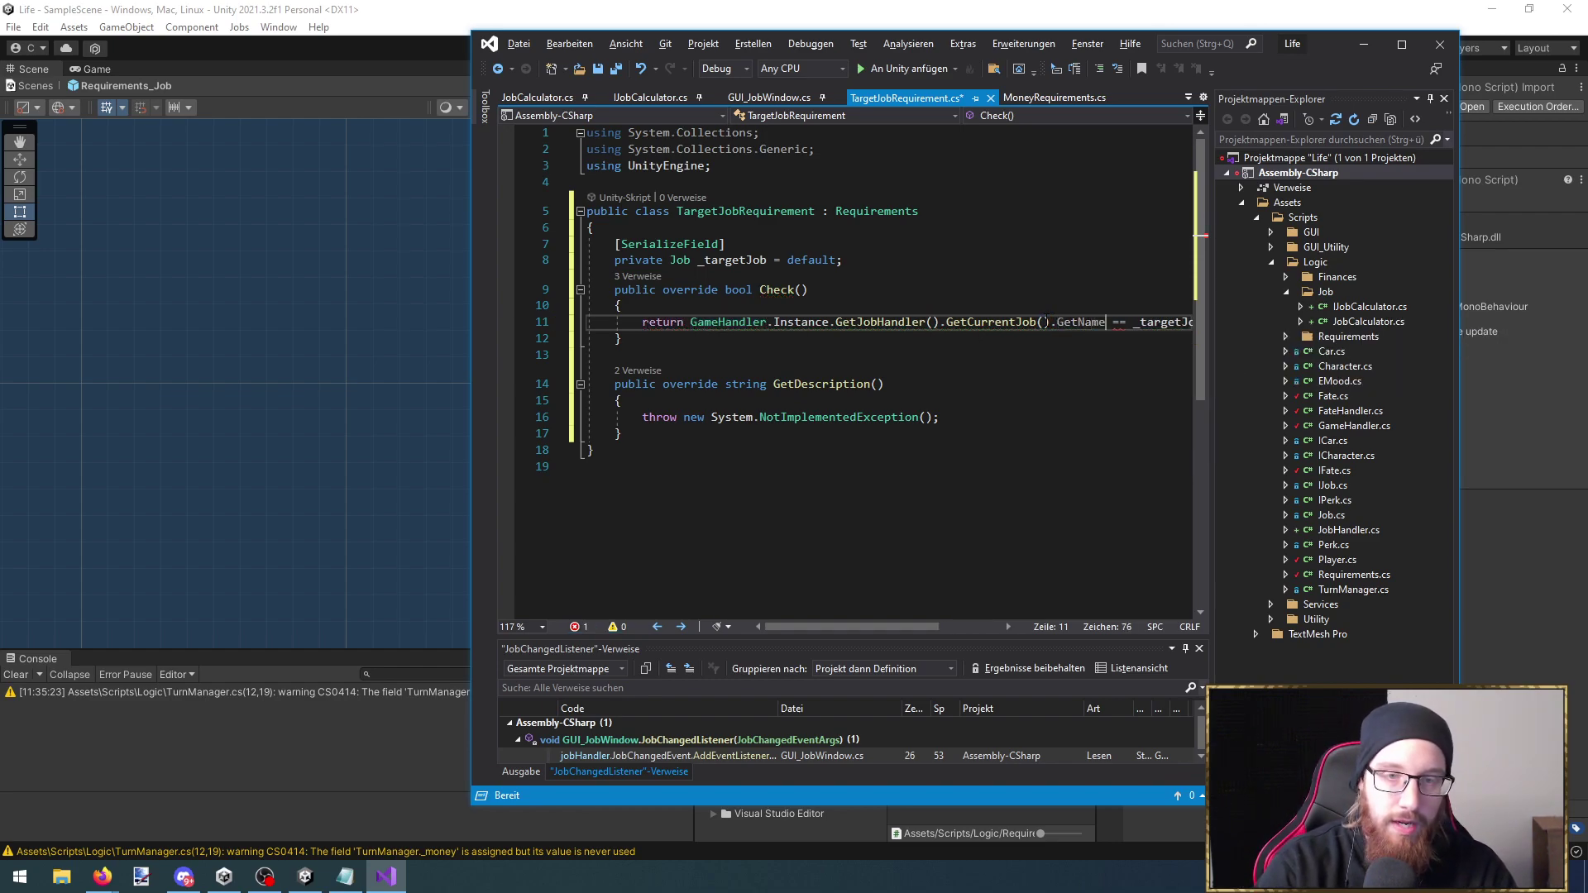
{"action": "type", "text": "()"}
{"action": "key", "text": "ctrl+Right"}
{"action": "key", "text": "ctrl+Right"}
{"action": "key", "text": "ctrl+Right"}
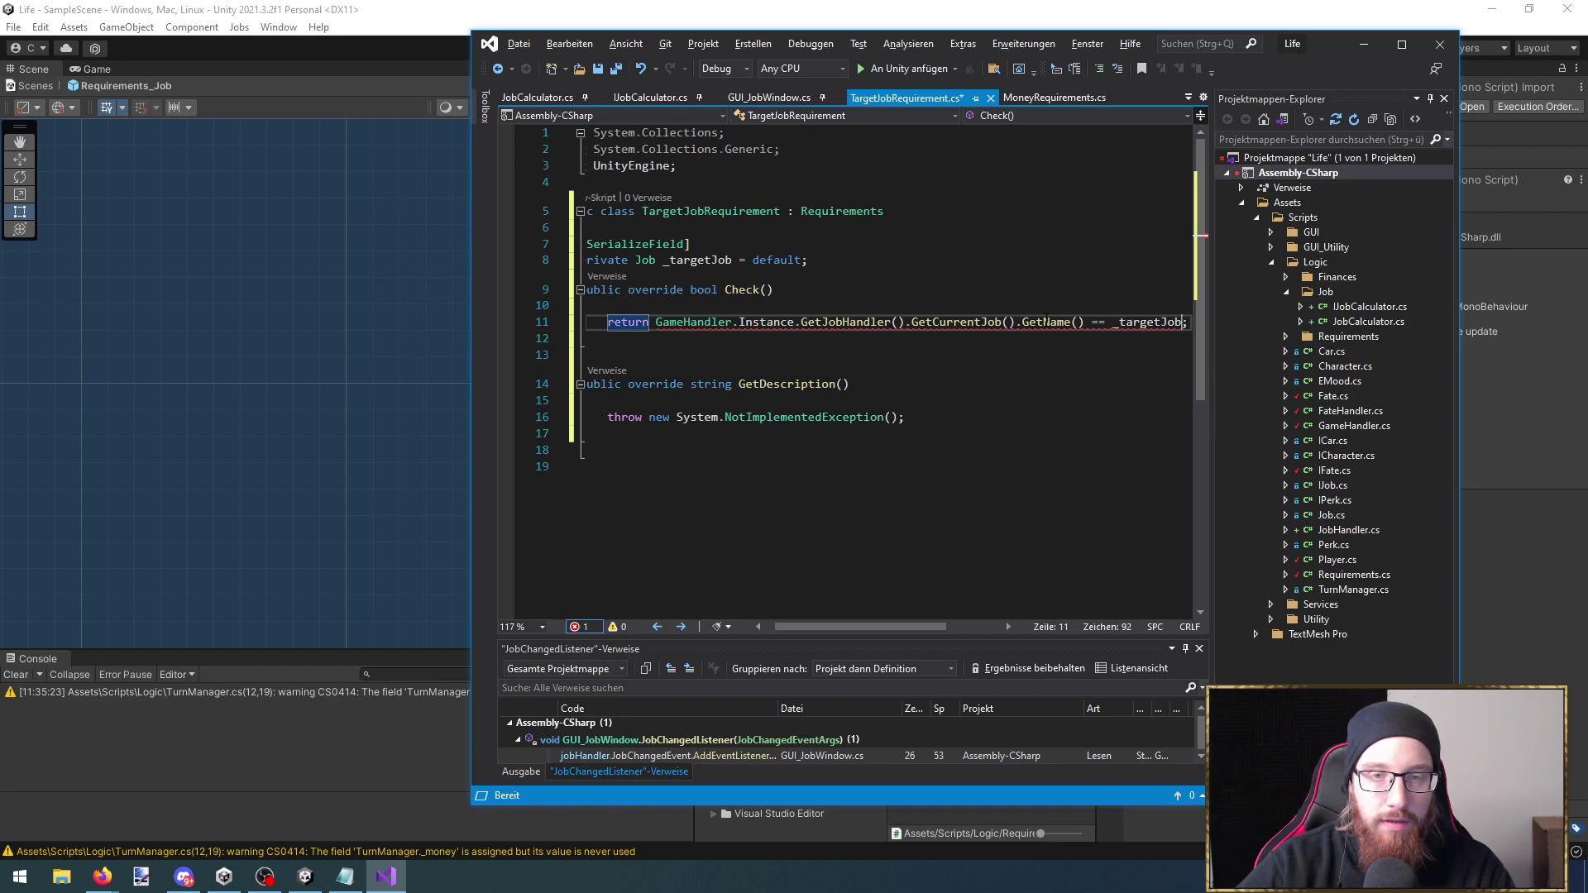
{"action": "type", "text": ".GetName()"}
Replace the GetDescription placeholder with a return of "Job benötogt: " followed by _targetJob.GetName()
{"action": "left_click", "coordinate": [909, 450]}
{"action": "left_click_drag", "start_coordinate": [843, 633], "coordinate": [820, 633]}
{"action": "left_click_drag", "start_coordinate": [940, 416], "coordinate": [648, 422]}
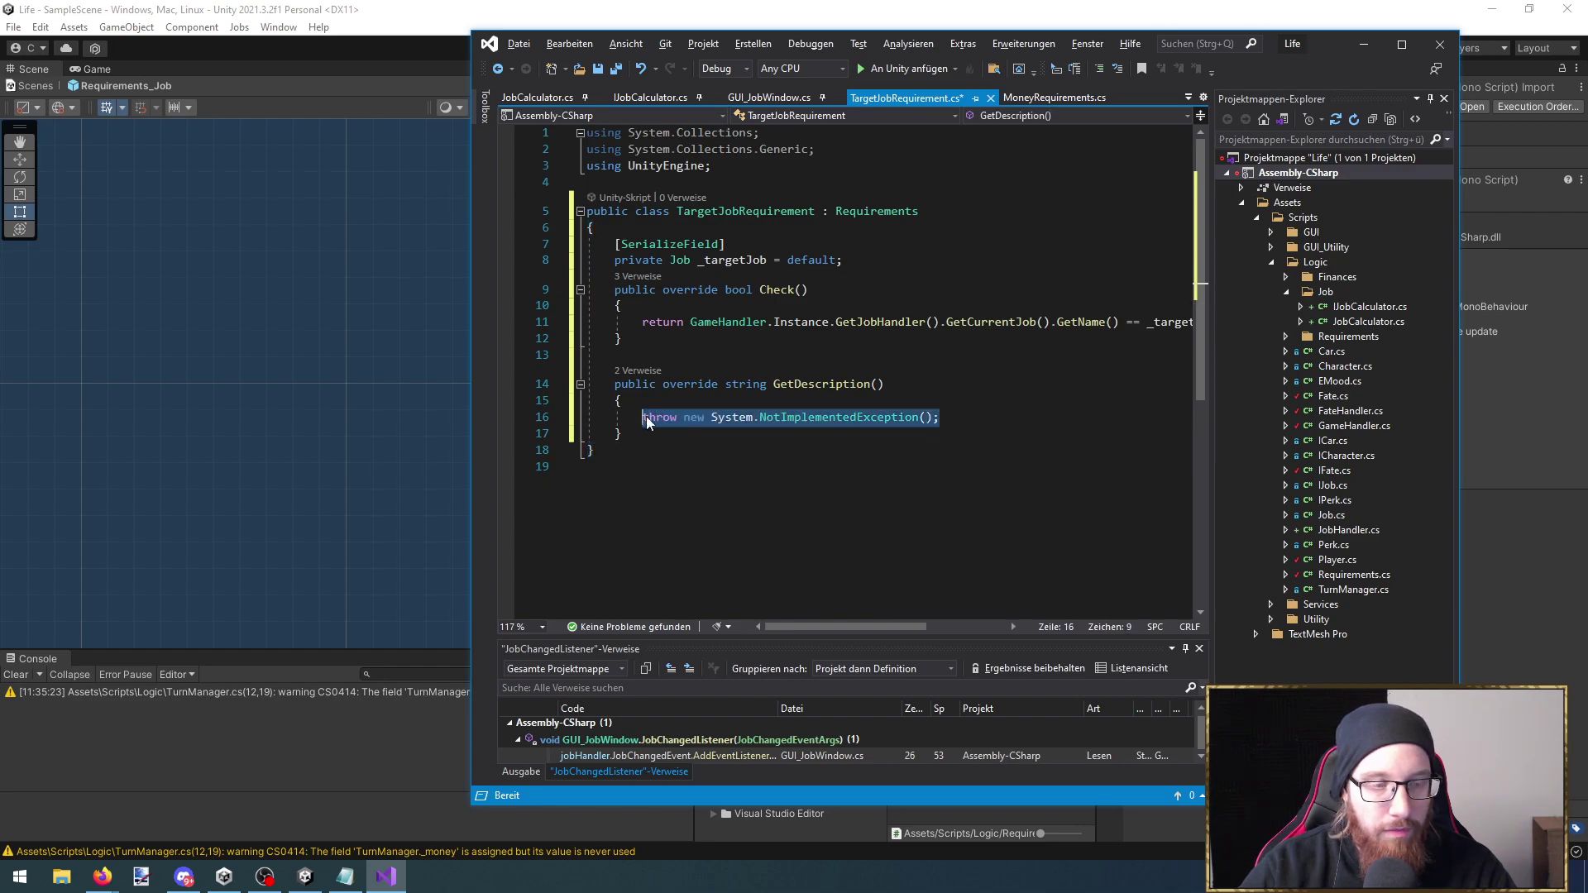
{"action": "key", "text": "BackSpace"}
{"action": "type", "text": "return \""}
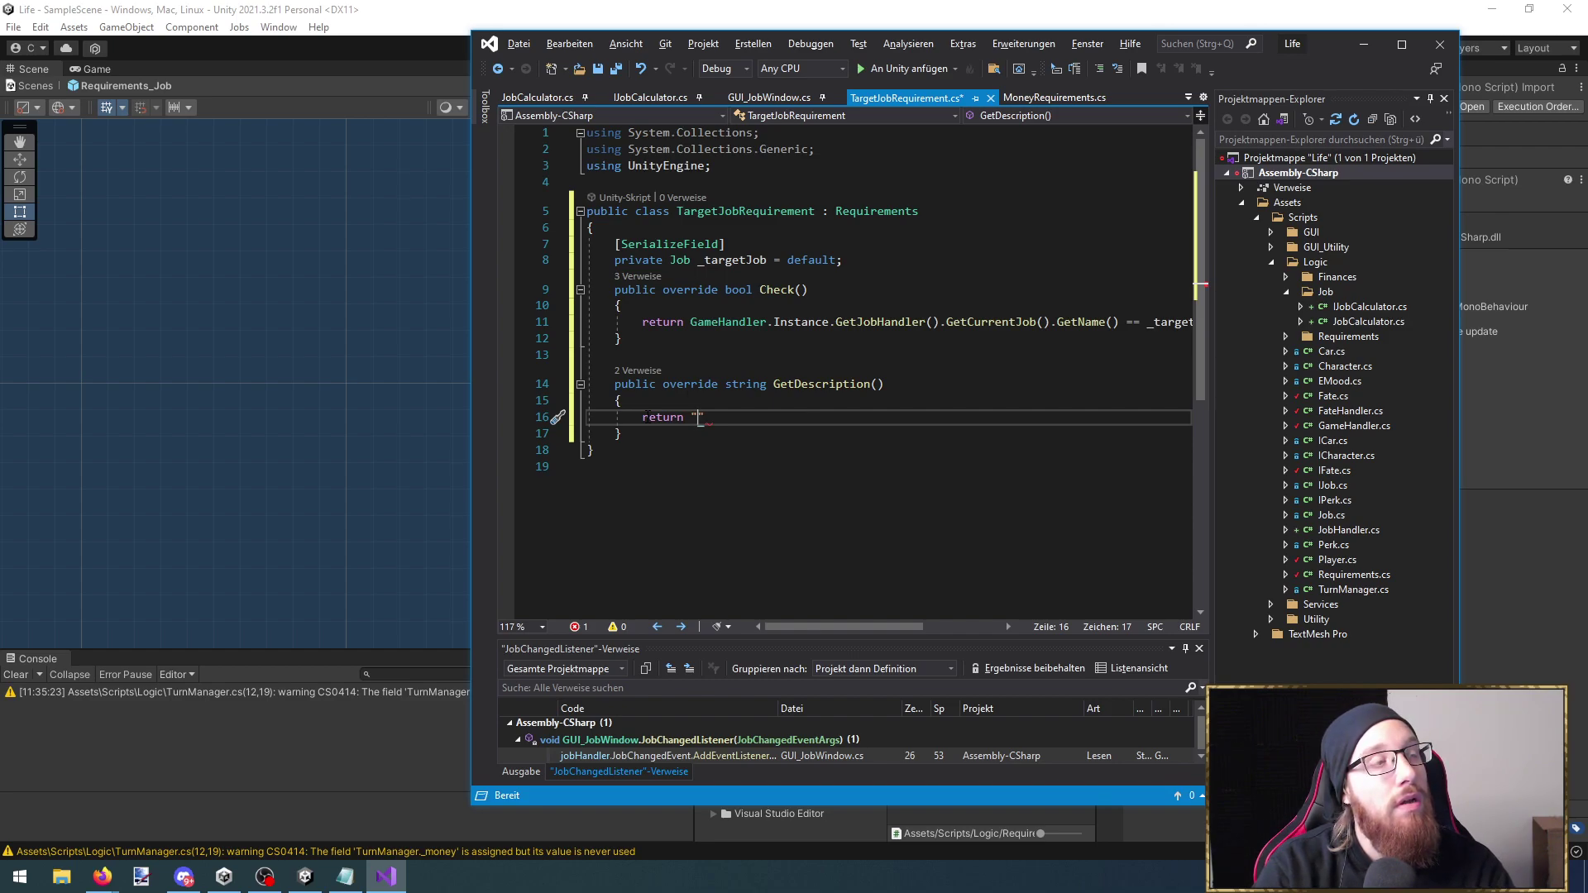
{"action": "type", "text": "Sa"}
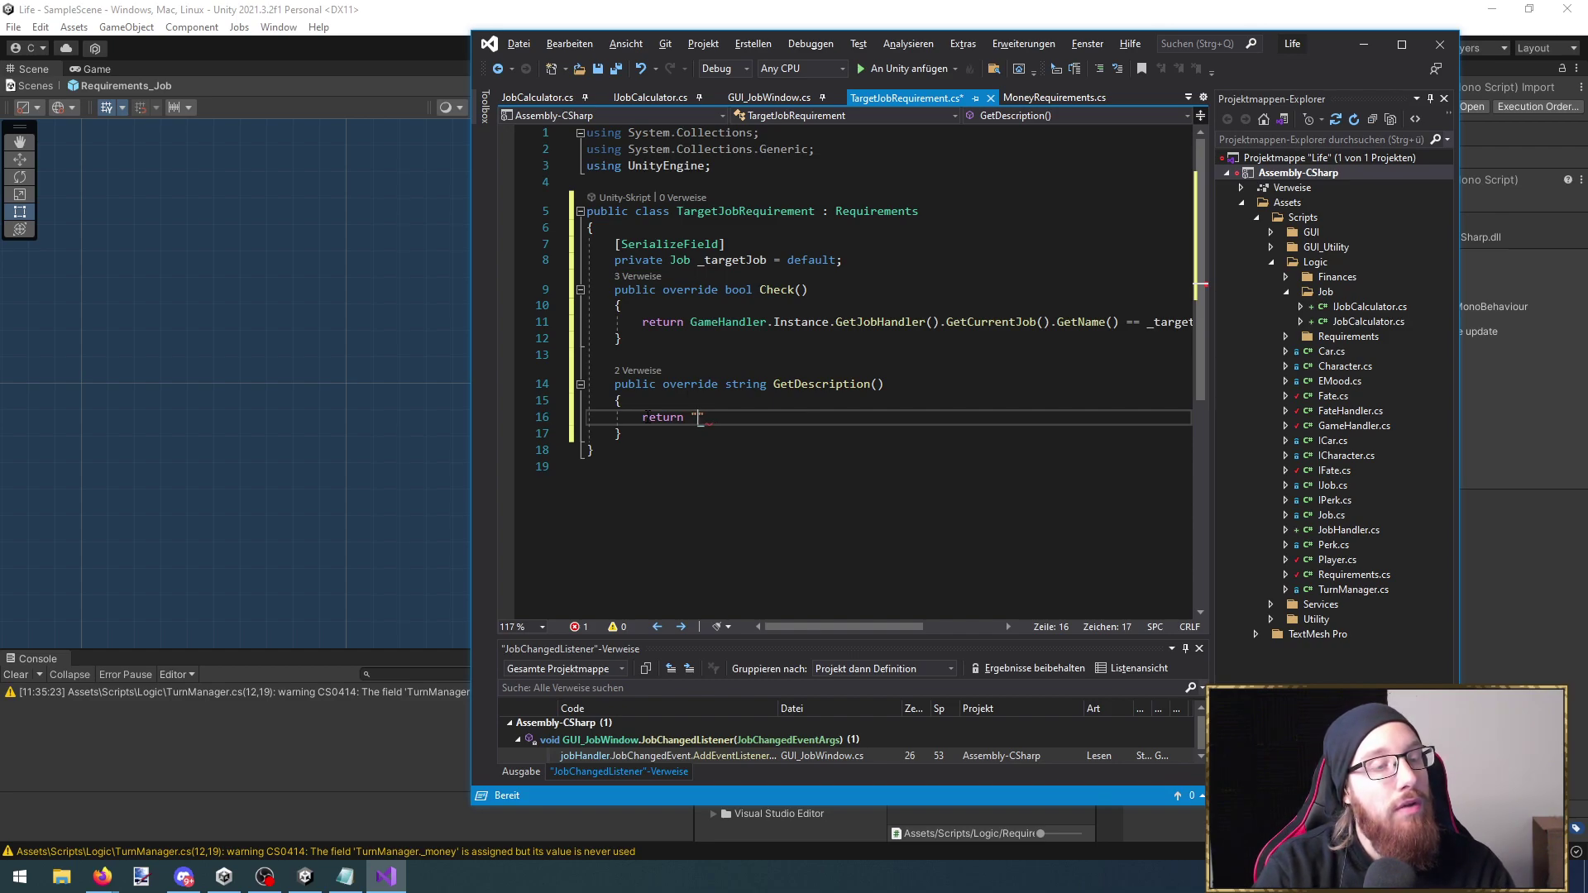
{"action": "key", "text": "BackSpace"}
{"action": "key", "text": "BackSpace"}
{"action": "type", "text": "Job benöt"}
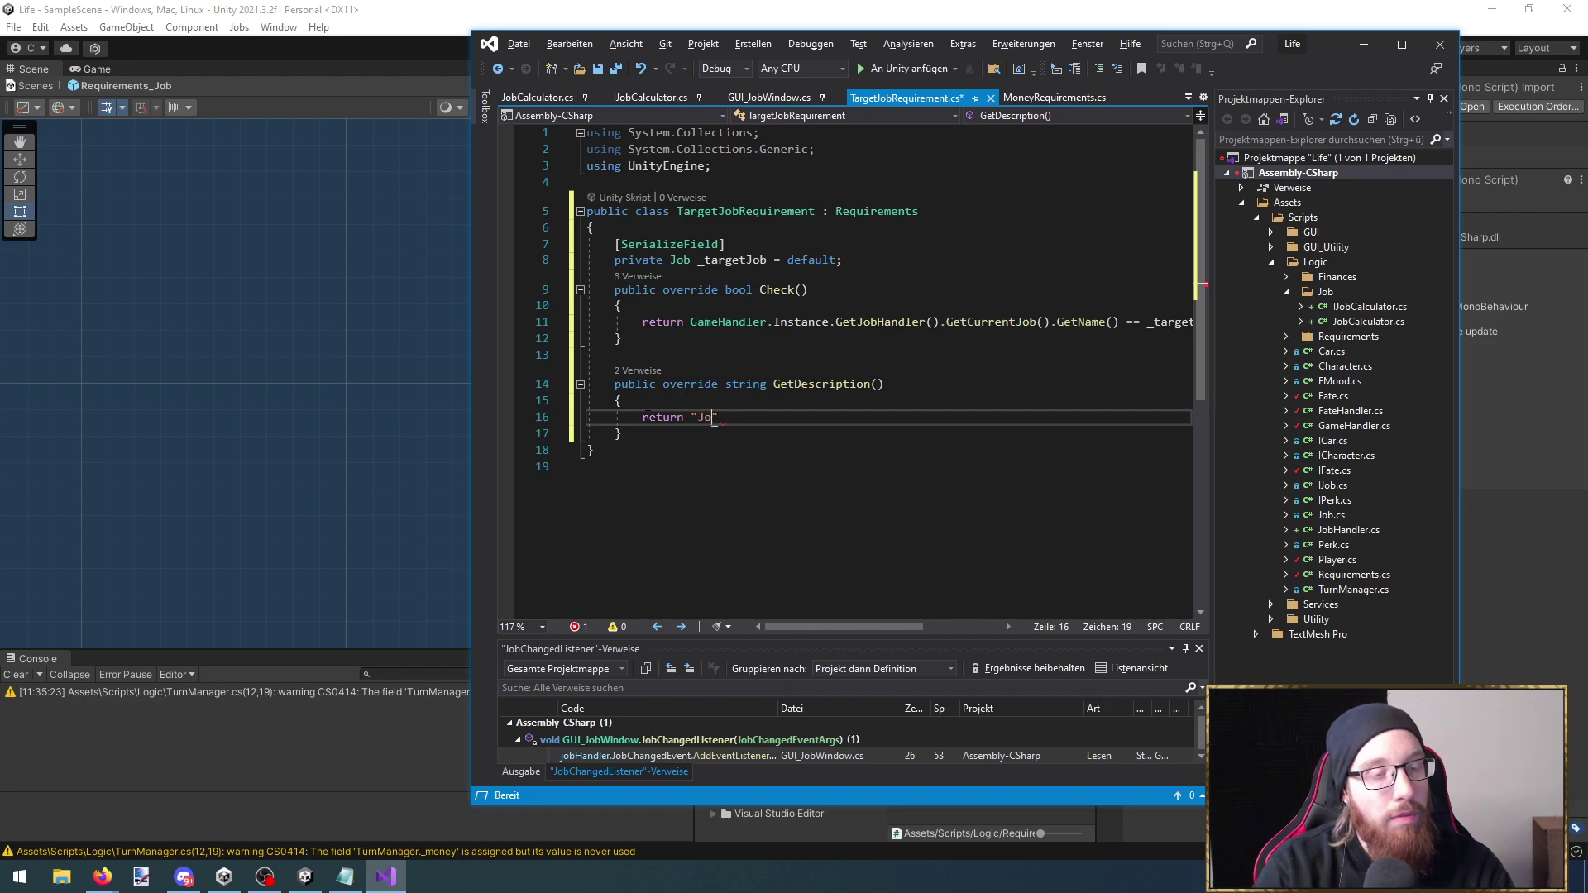
{"action": "type", "text": "ogt: \" + "}
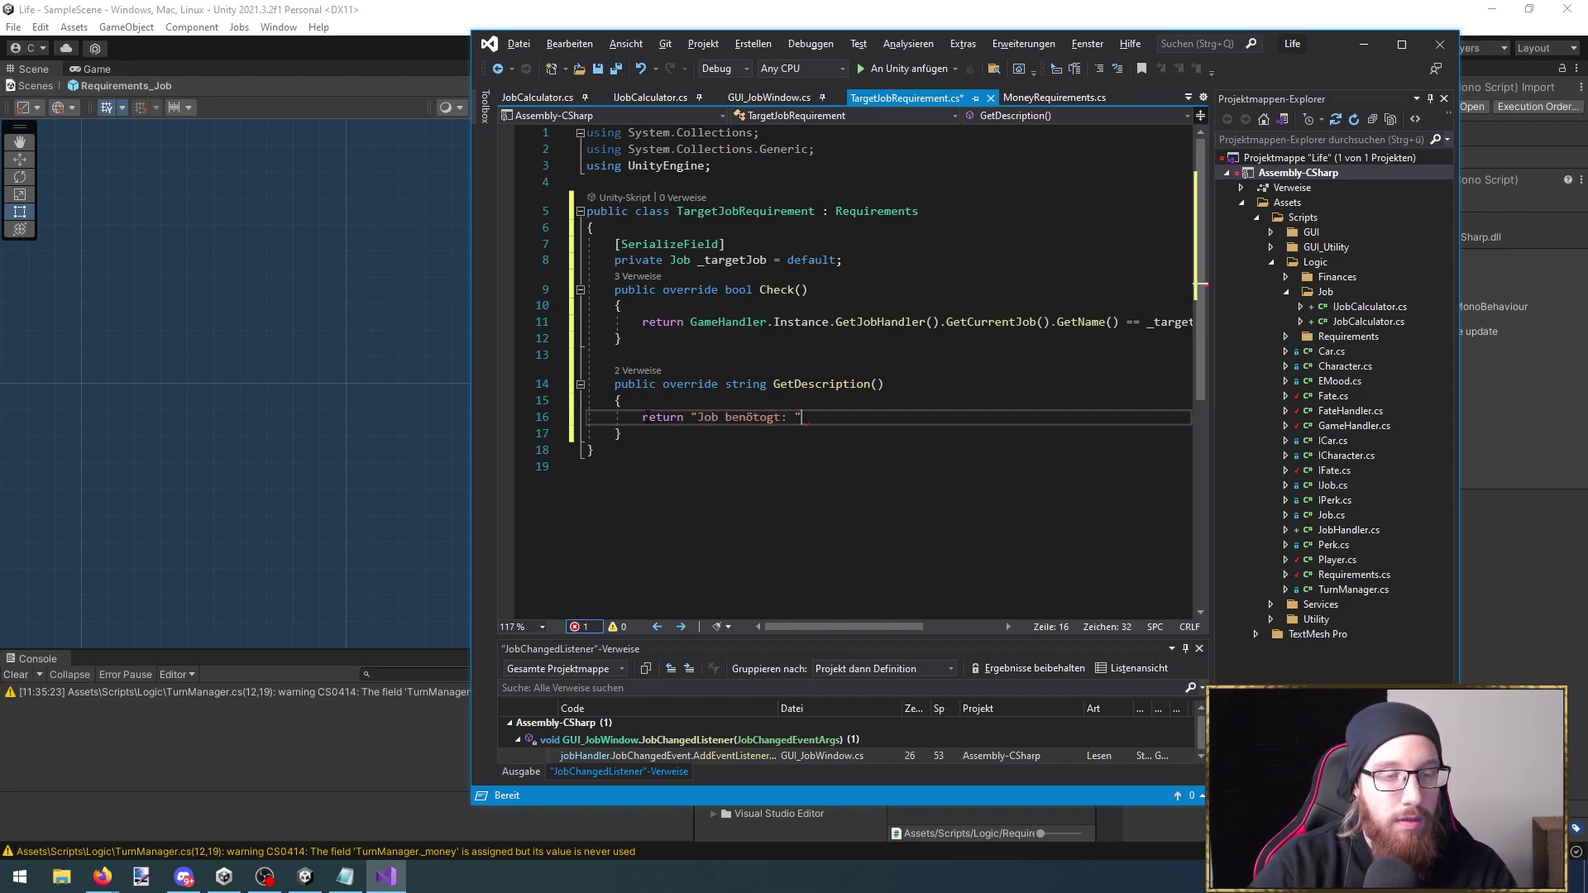
{"action": "type", "text": "_ta"}
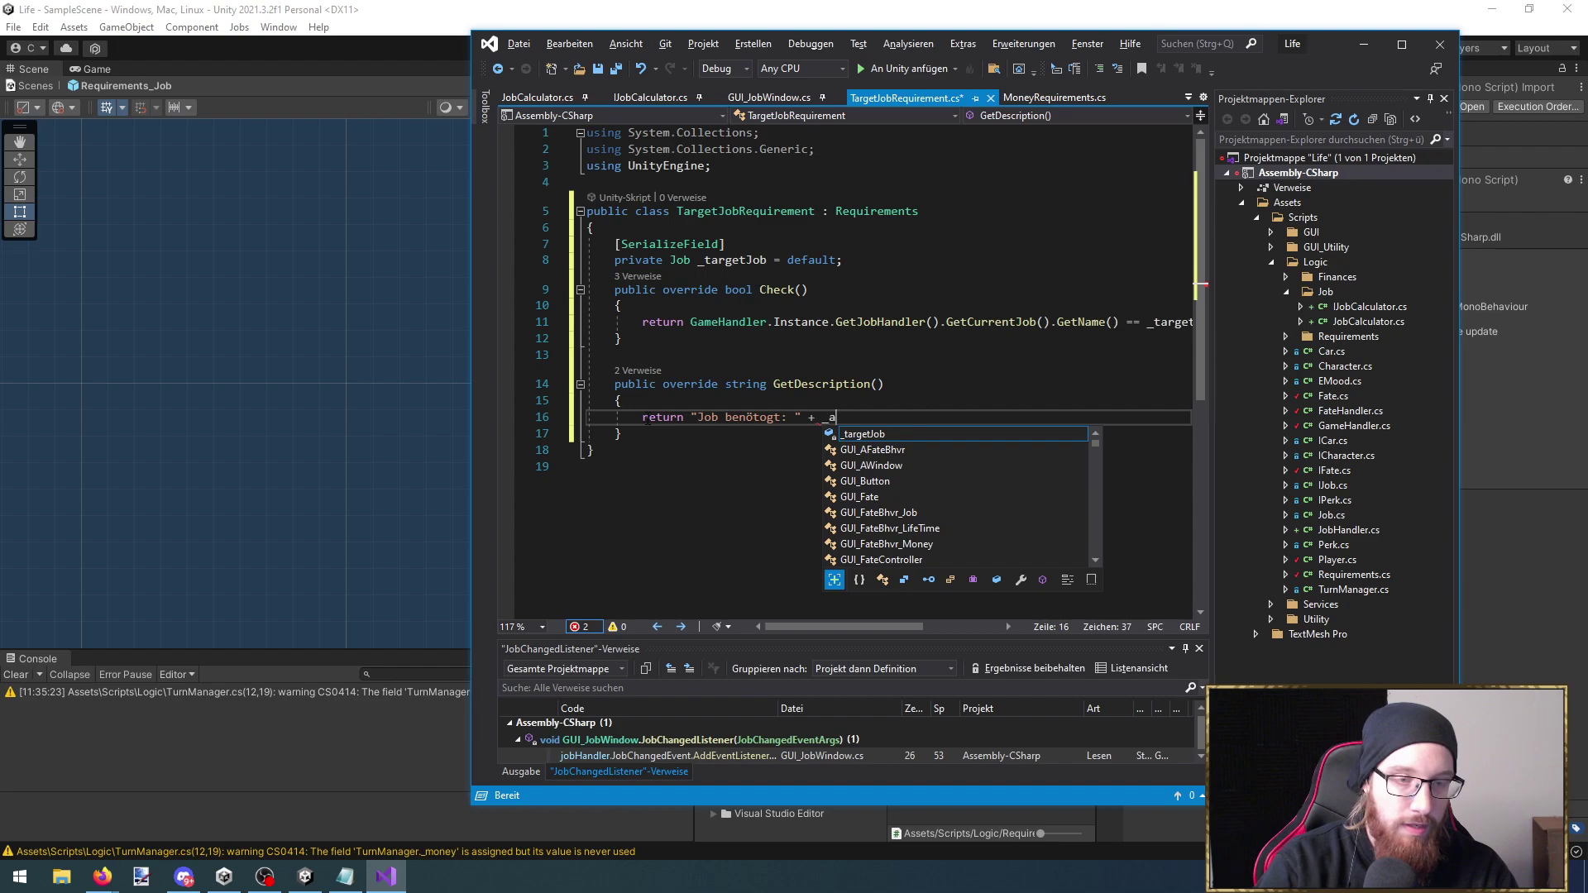
{"action": "type", "text": "rgetJob."}
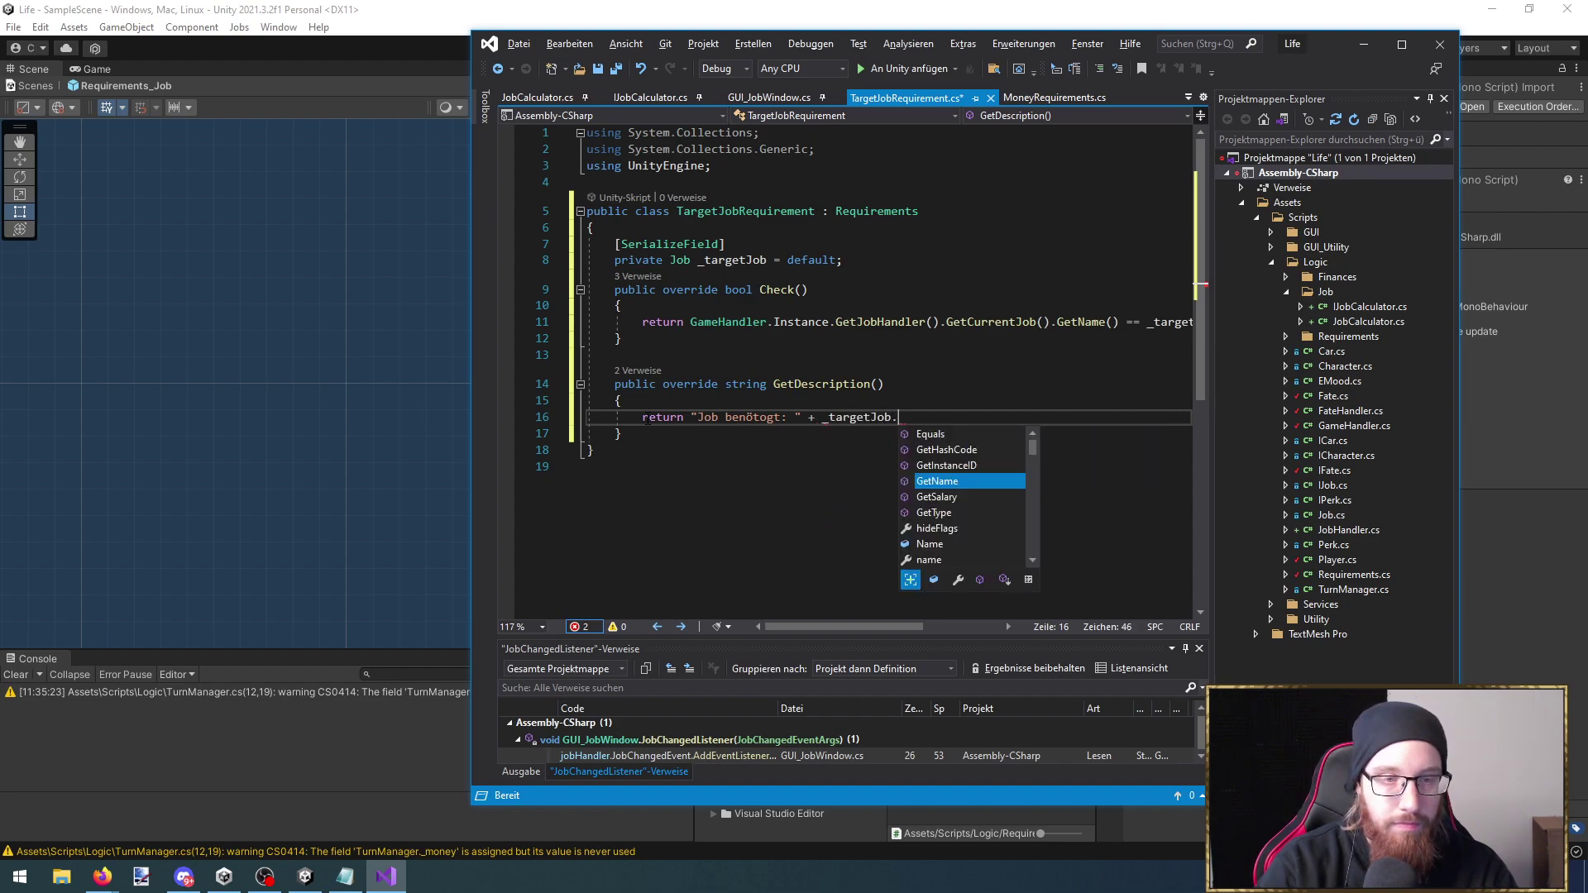
{"action": "type", "text": "GetName();"}
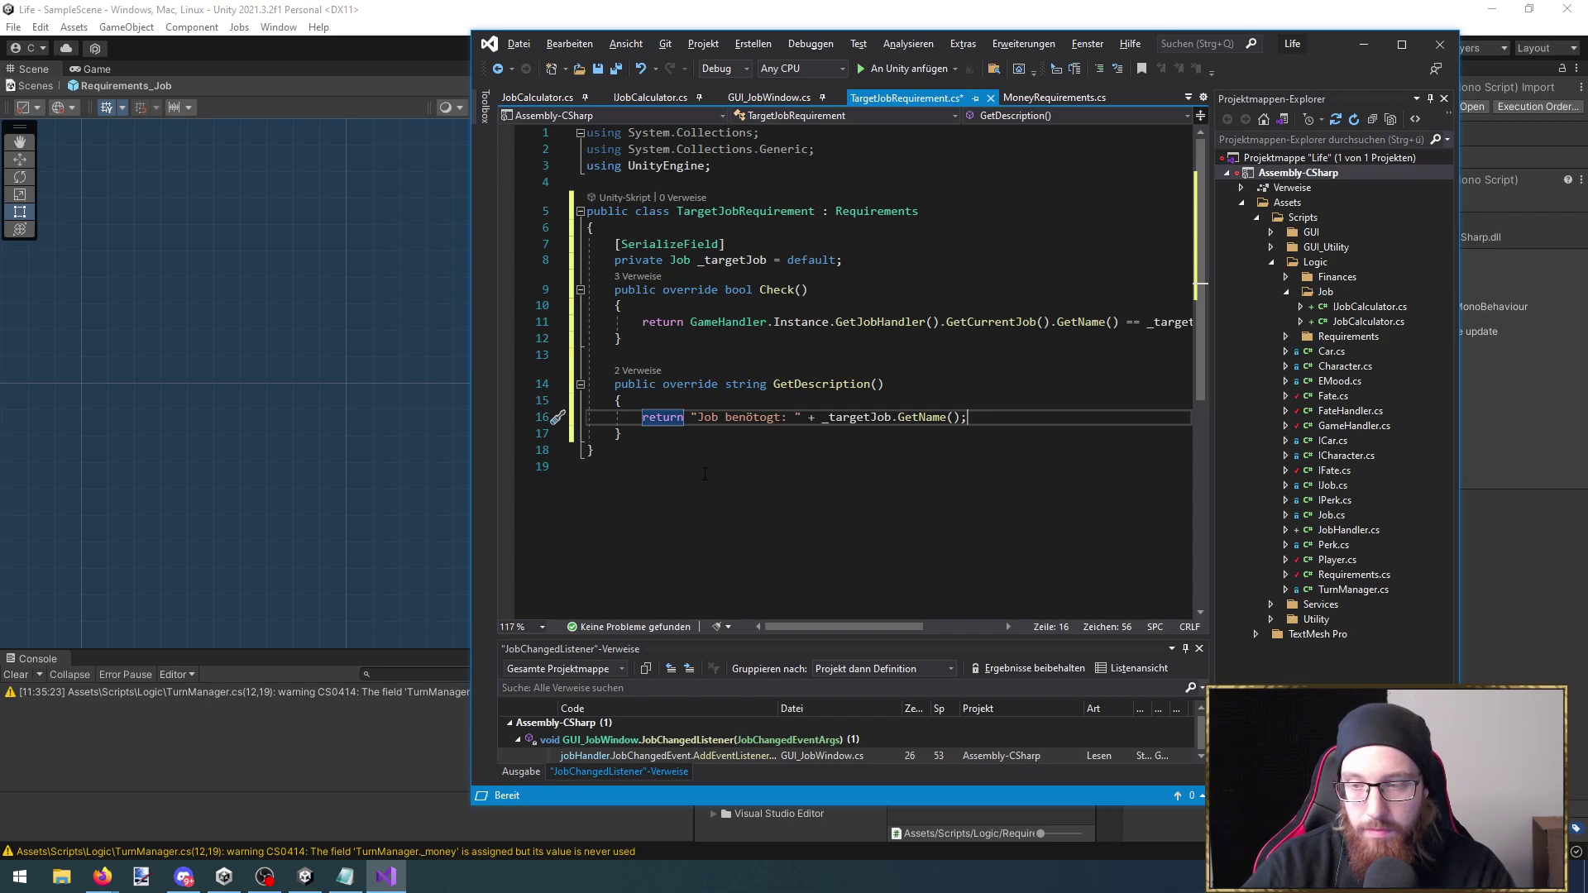
Correct the misspelled word in the description text to "benötigt", save the script and return to Unity
{"action": "double_click", "coordinate": [749, 418]}
{"action": "type", "text": "benö"}
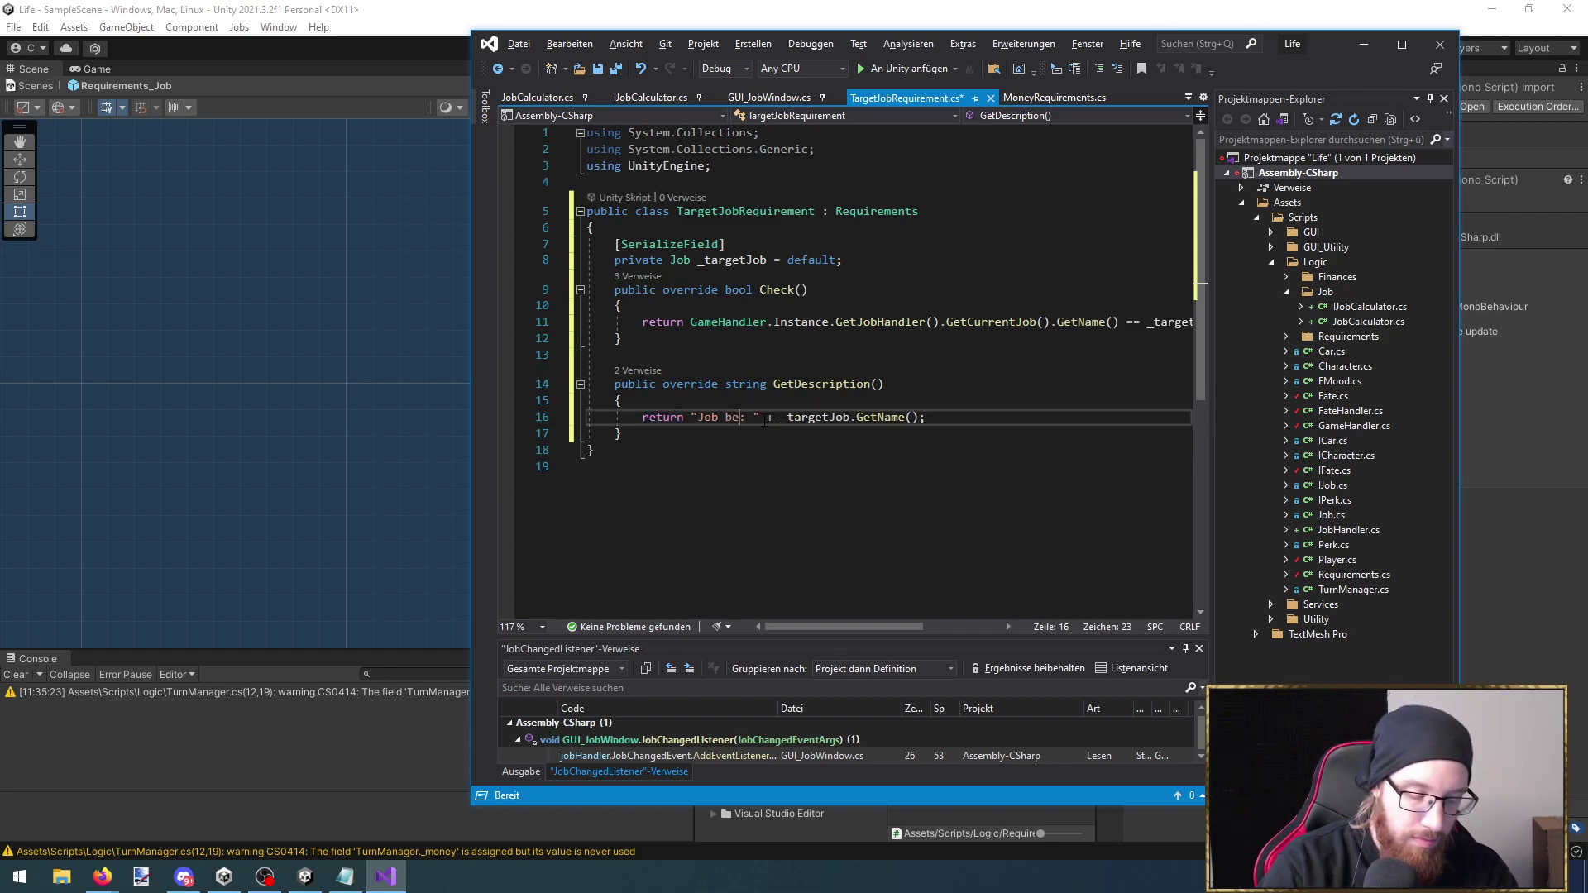
{"action": "type", "text": "tigt"}
{"action": "key", "text": "ctrl+s"}
{"action": "left_click", "coordinate": [1363, 44]}
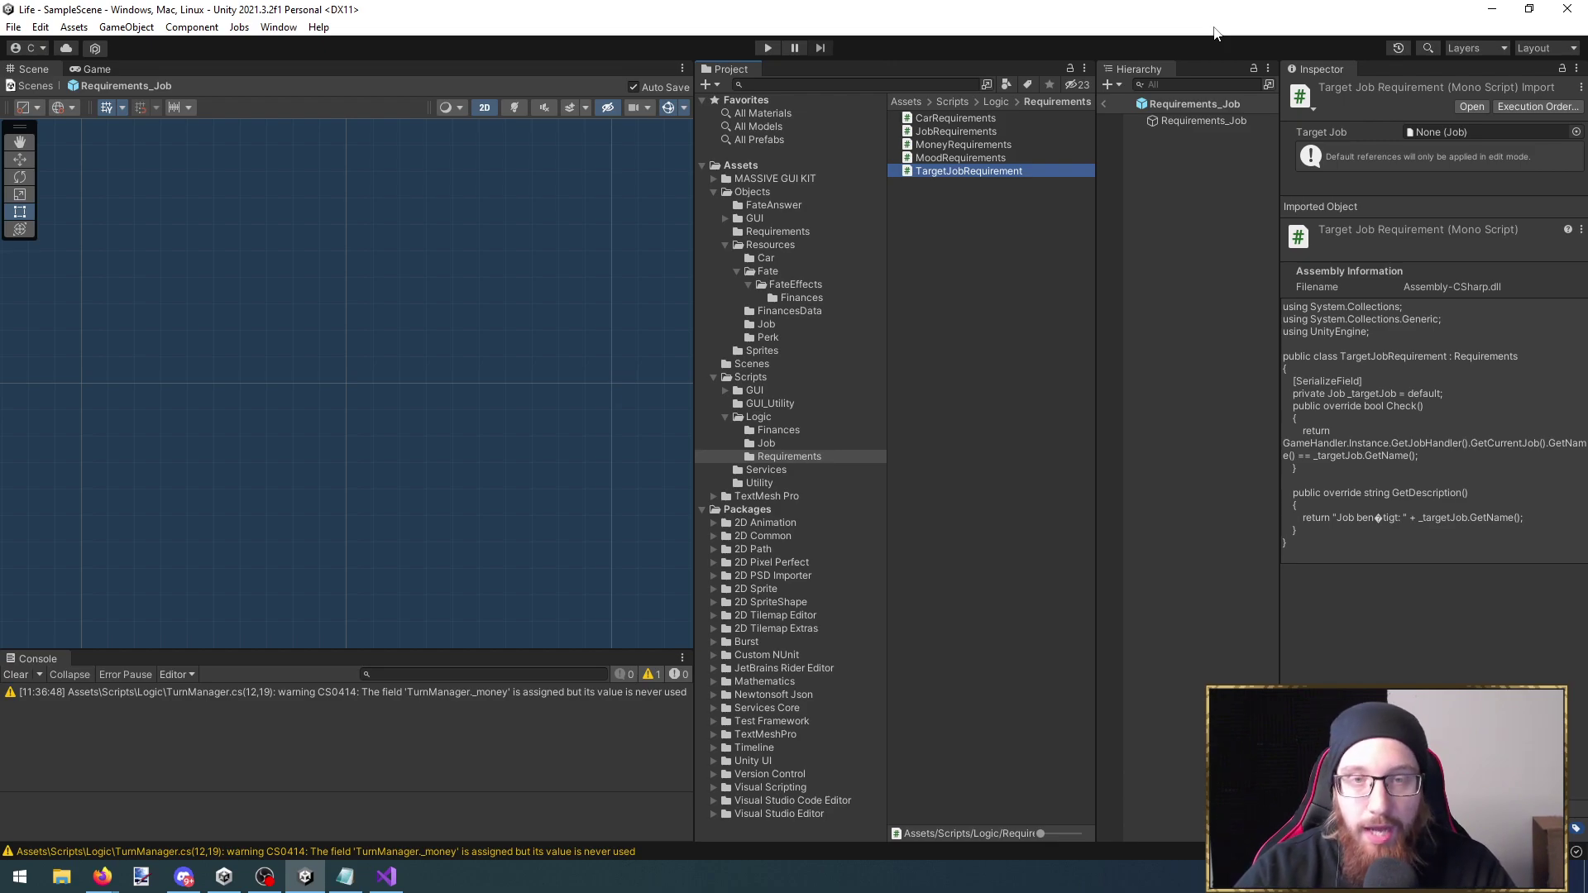
Duplicate the Requirements_Job prefab in Objects/Requirements and name the copy Requirements_TargetJob
{"action": "left_click", "coordinate": [1204, 123]}
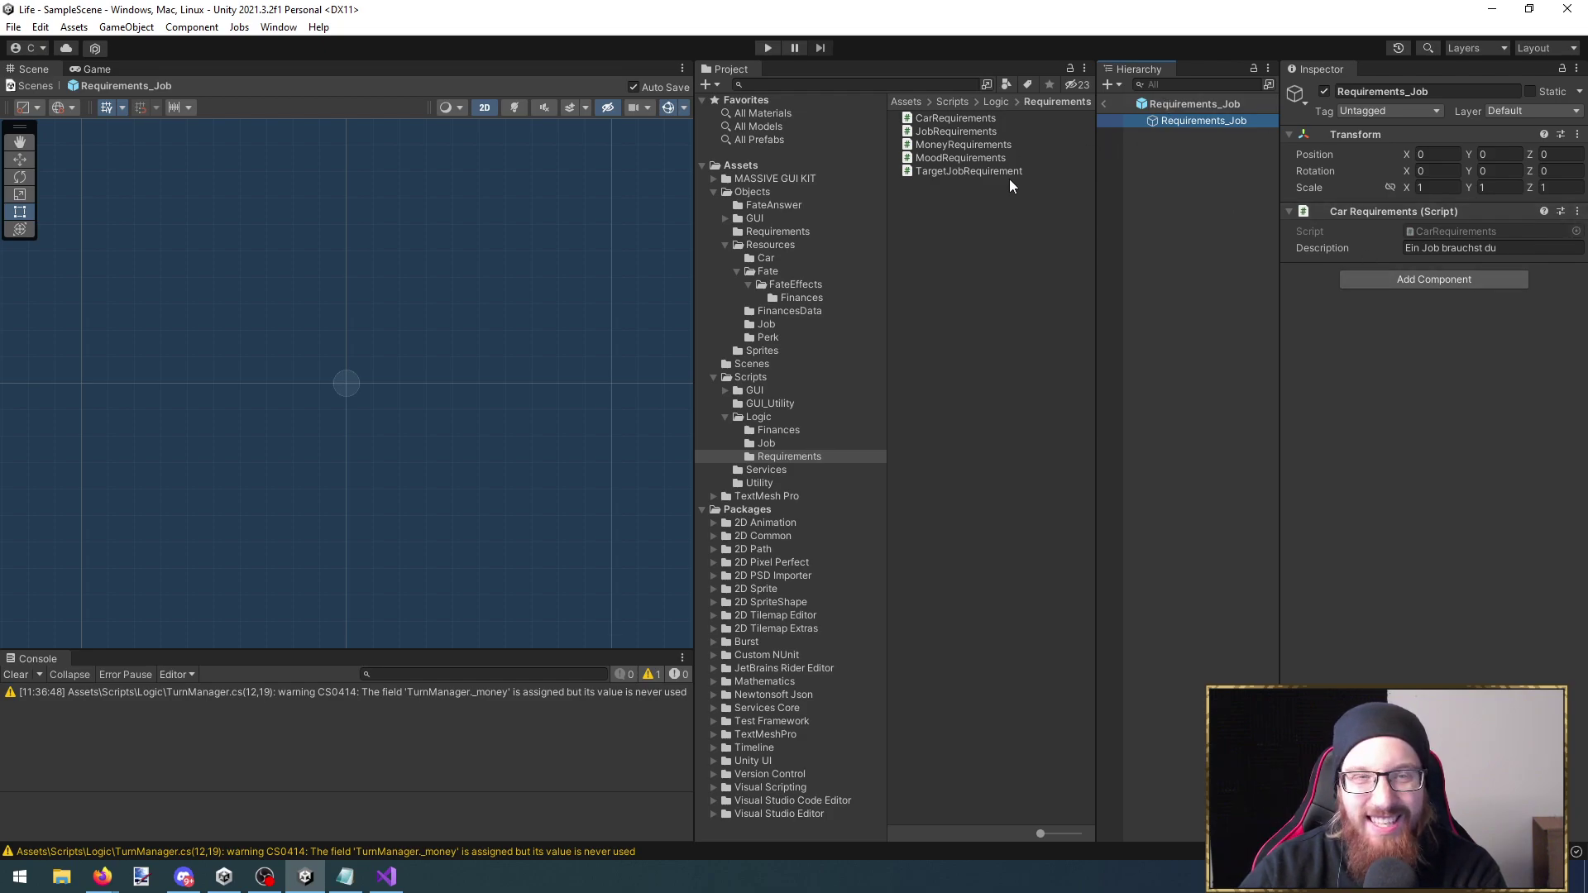
{"action": "left_click", "coordinate": [1181, 106]}
{"action": "left_click", "coordinate": [997, 131]}
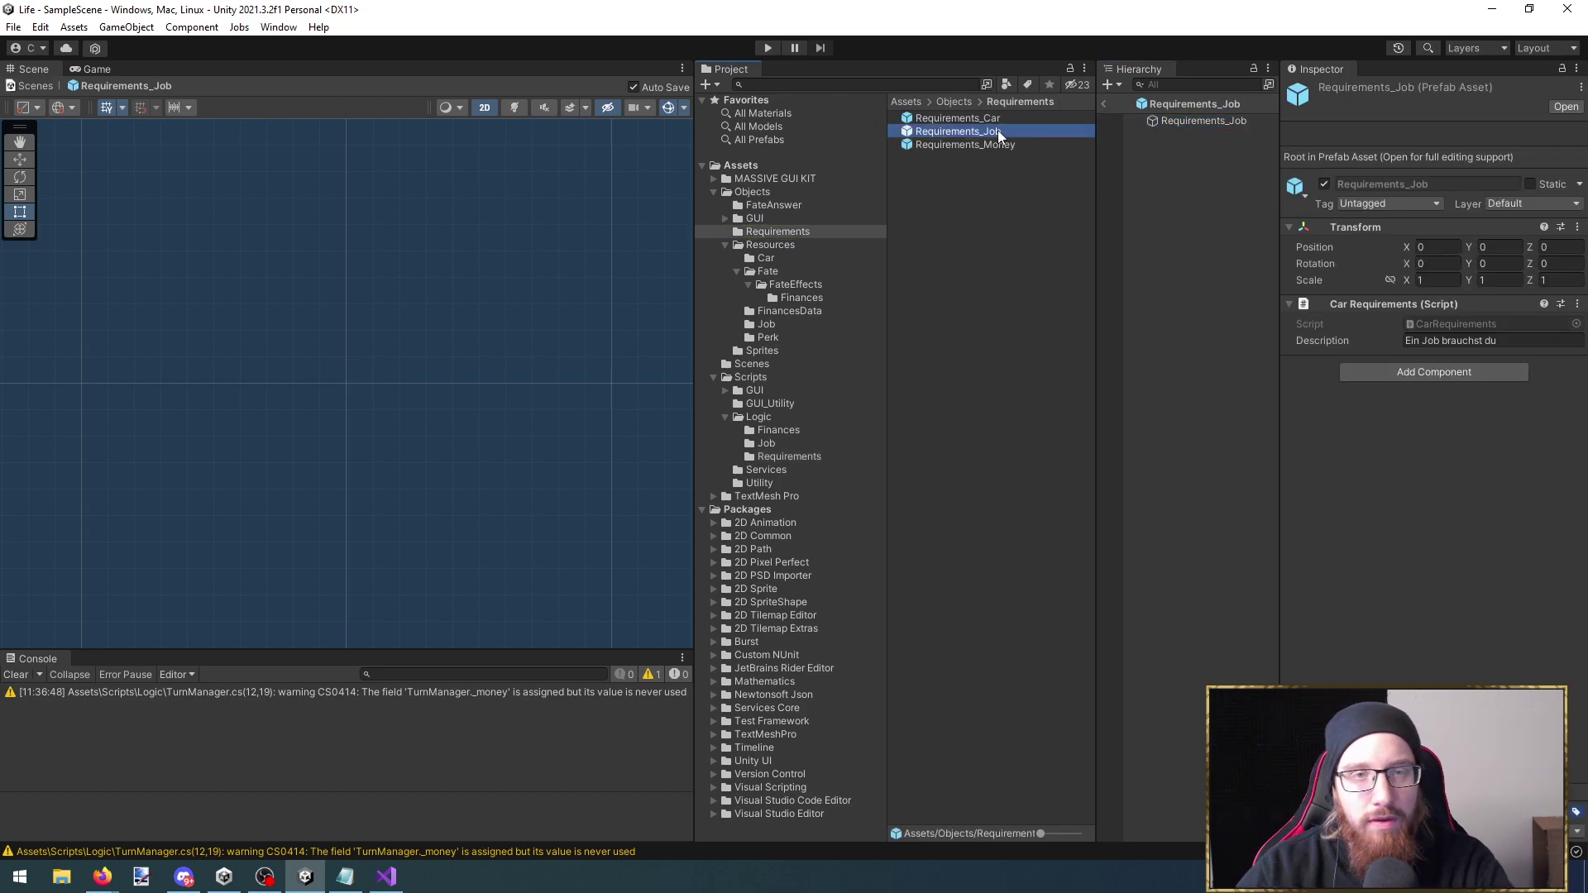
{"action": "key", "text": "ctrl+d"}
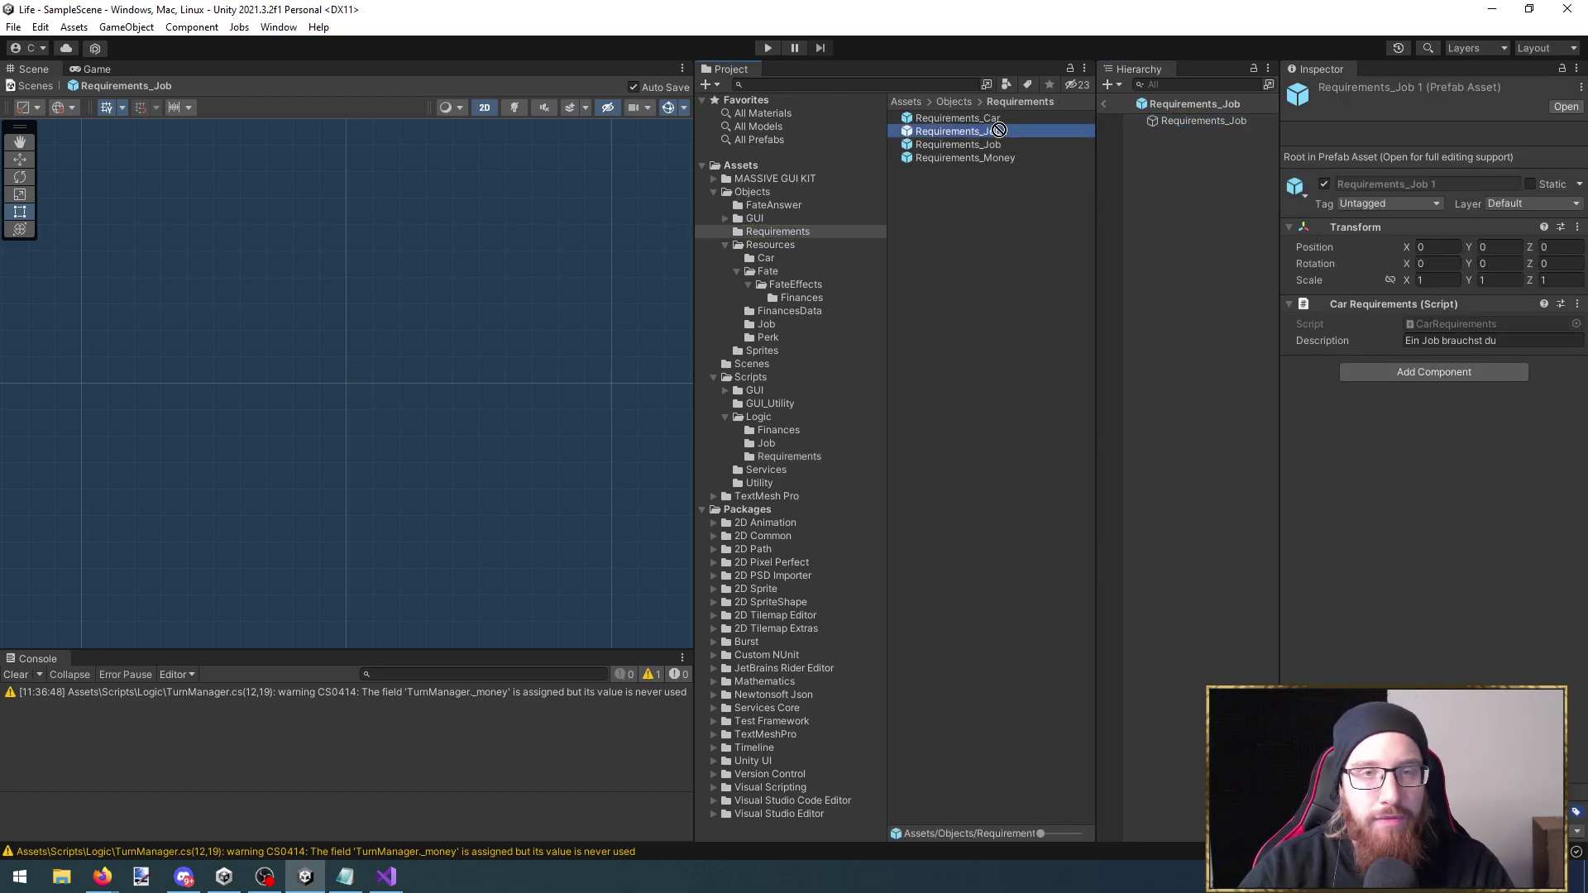
{"action": "left_click", "coordinate": [1015, 130]}
{"action": "type", "text": "TargetJ"}
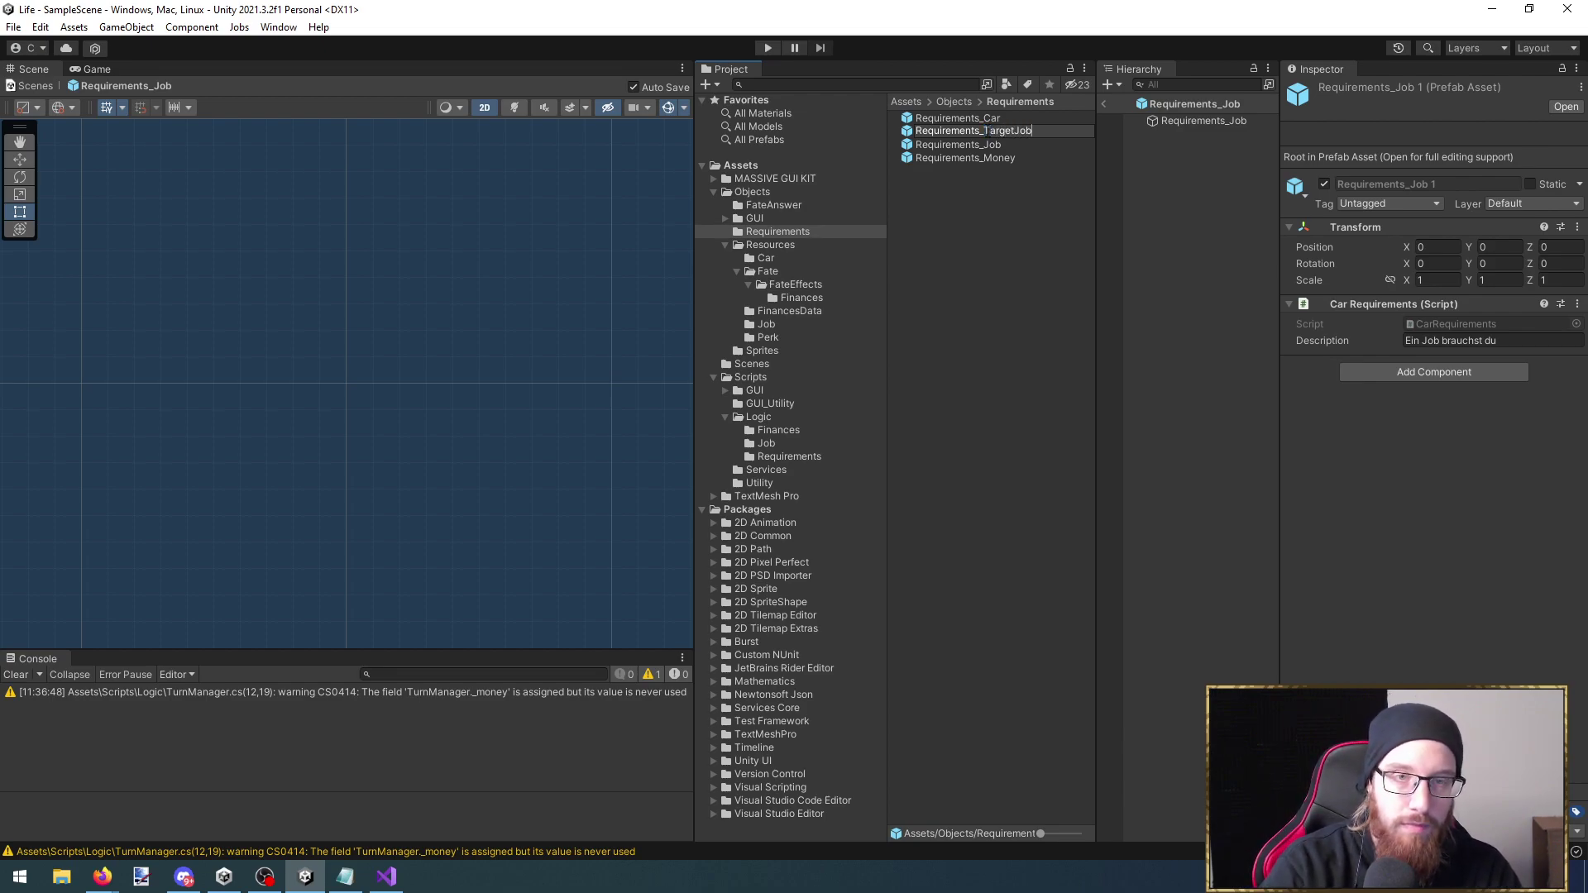
{"action": "type", "text": "ob"}
{"action": "key", "text": "Return"}
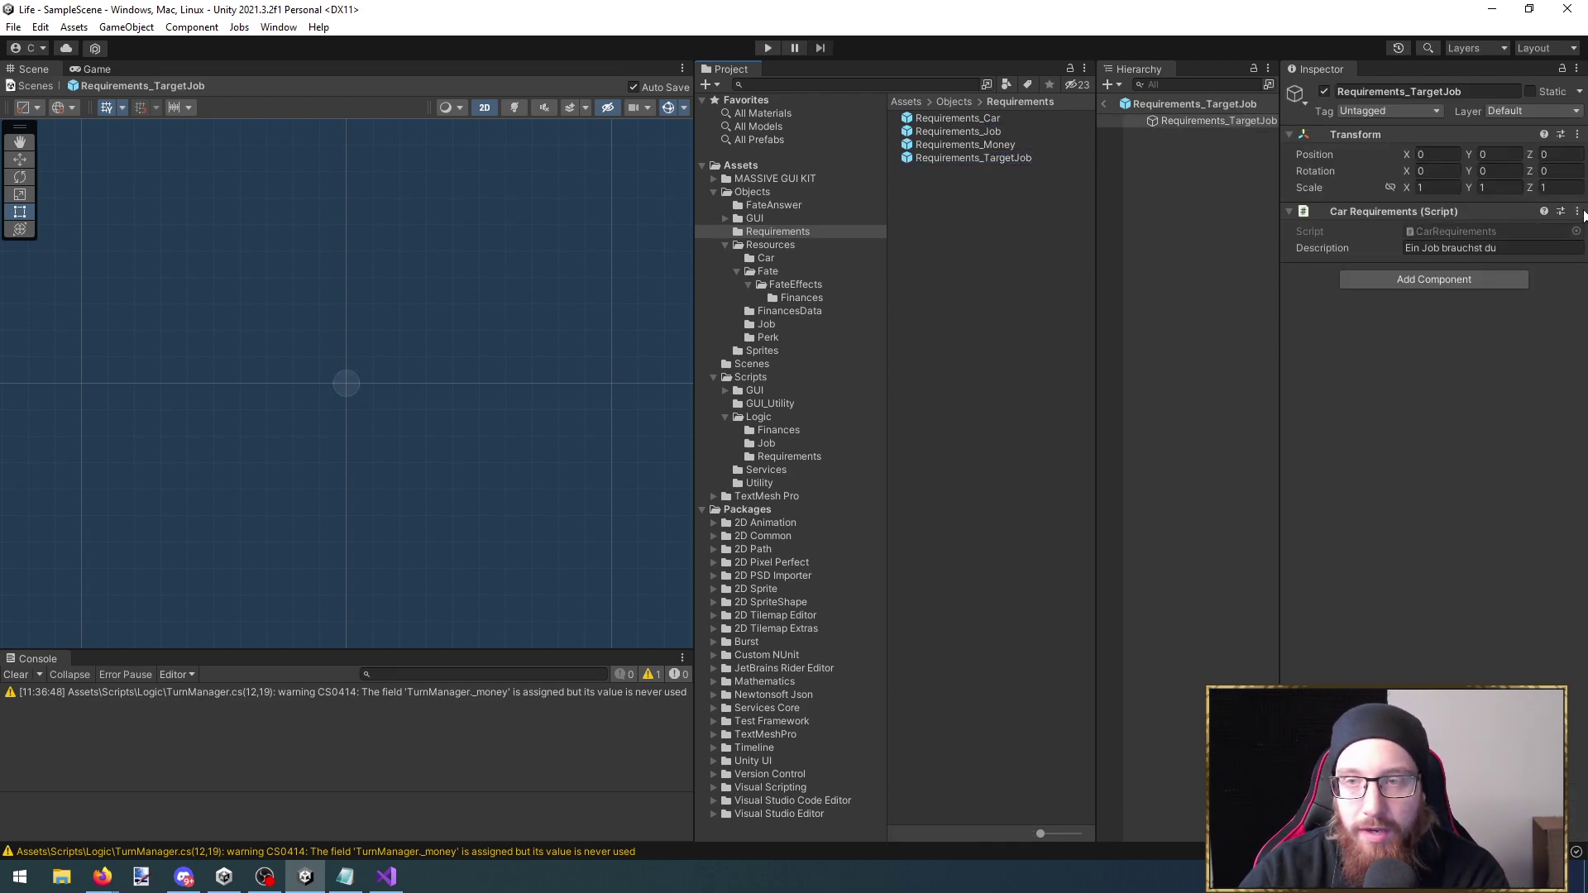
Replace the Car Requirements component on the Requirements_TargetJob prefab with the TargetJobRequirement script
{"action": "left_click", "coordinate": [1476, 230]}
{"action": "left_click", "coordinate": [1577, 211]}
{"action": "left_click", "coordinate": [1522, 254]}
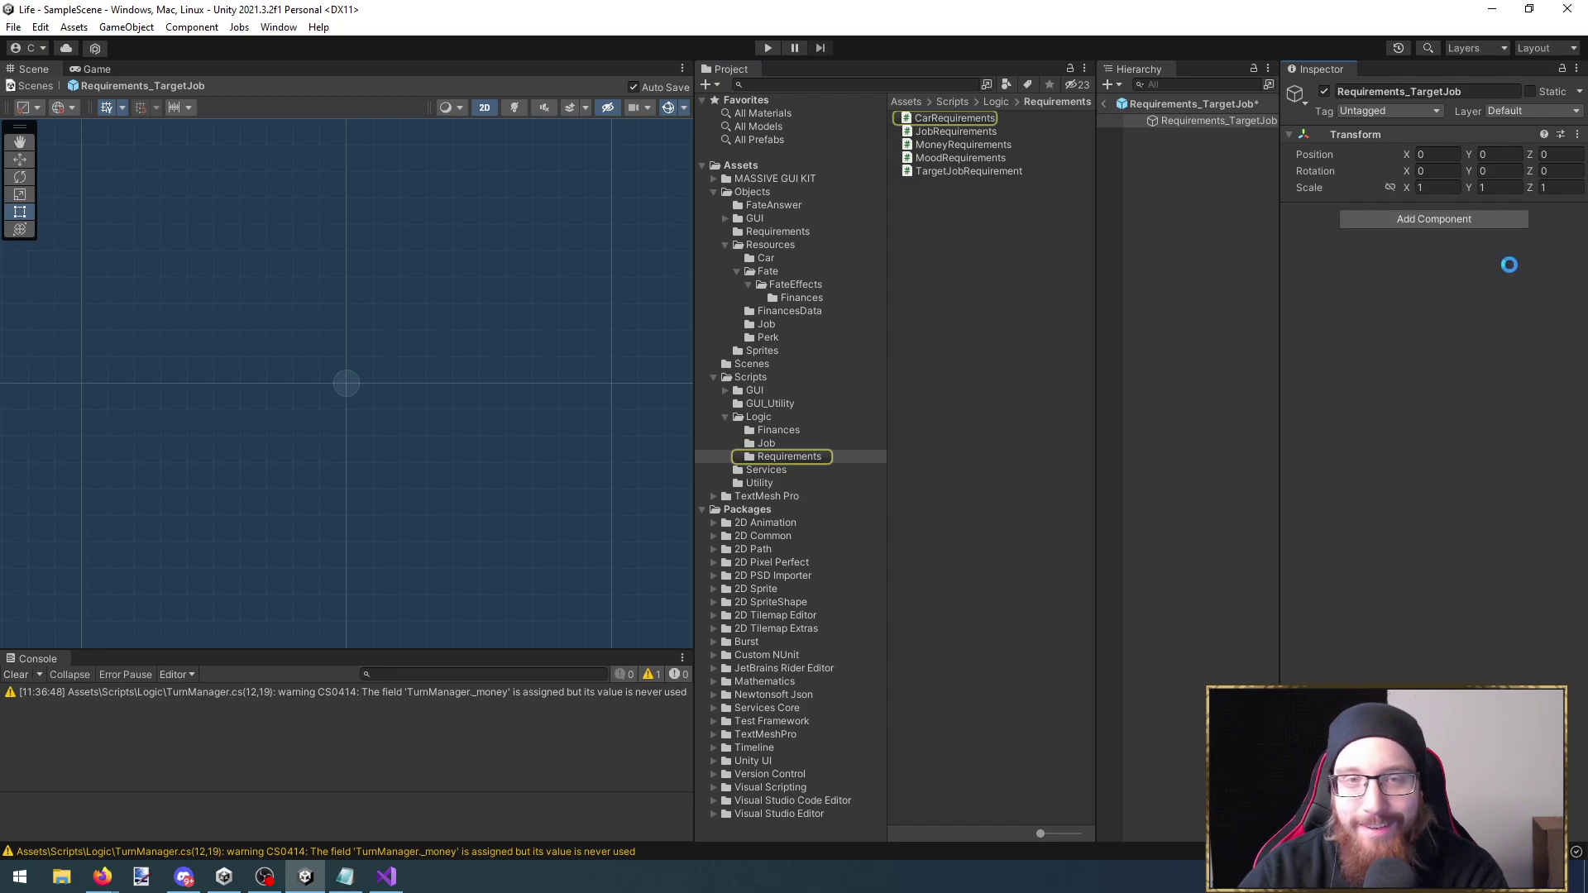
{"action": "left_click_drag", "start_coordinate": [996, 168], "coordinate": [1443, 248]}
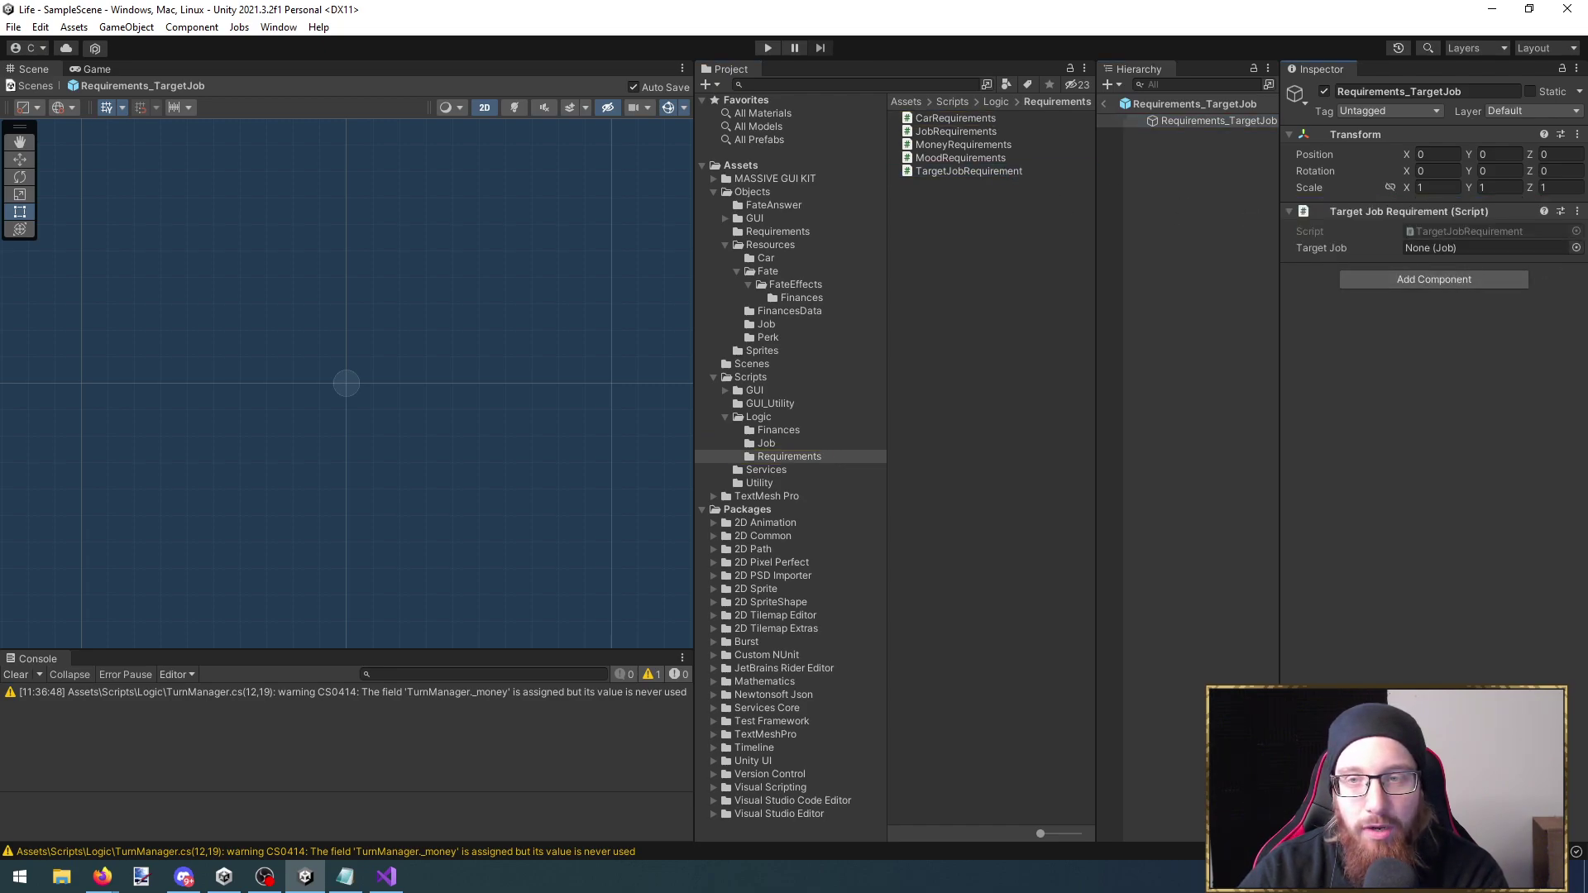
Assign the Musiker job as the Target Job of the Requirements_TargetJob prefab
{"action": "left_click", "coordinate": [1575, 247]}
{"action": "type", "text": "mus"}
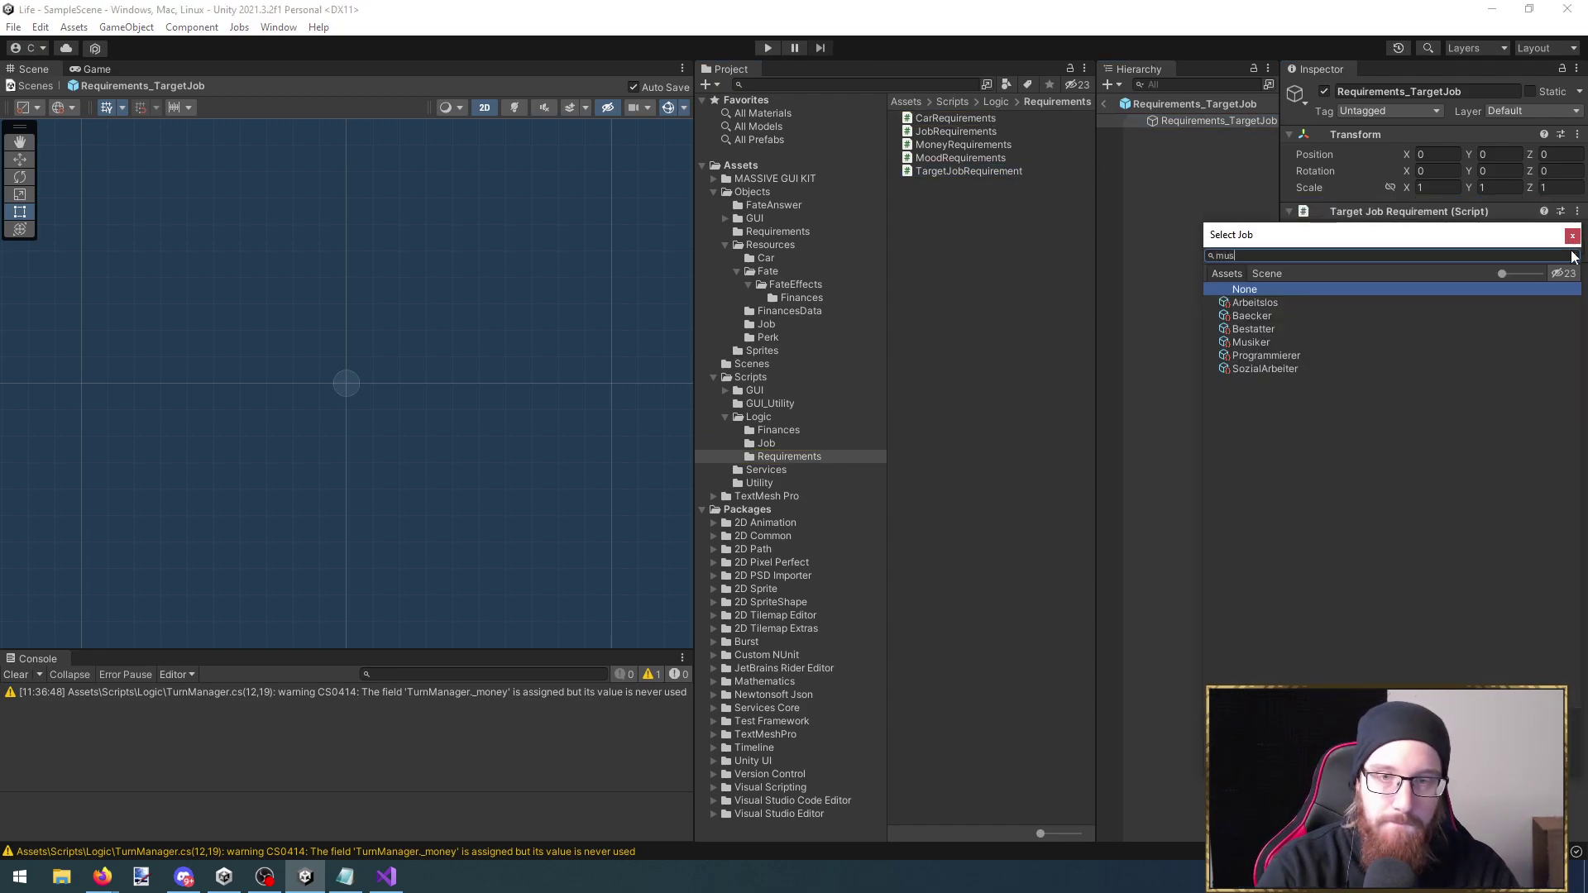
{"action": "key", "text": "Down"}
{"action": "key", "text": "Return"}
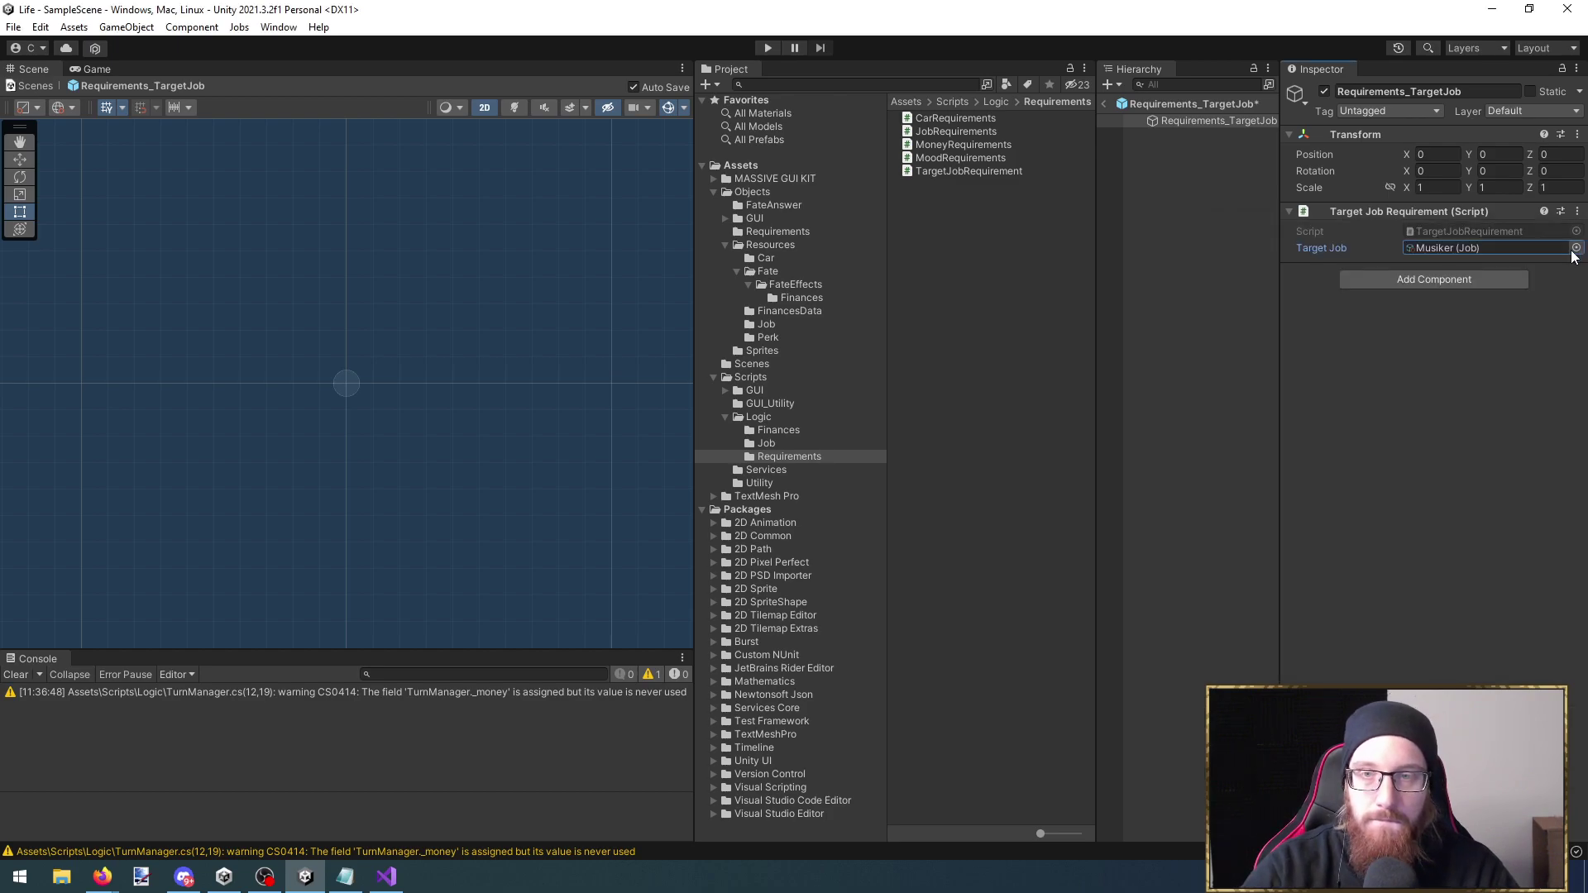
Locate the assigned Musiker job asset in Resources/Job and rename it to Music
{"action": "left_click", "coordinate": [1440, 251]}
{"action": "key", "text": "alt+Tab"}
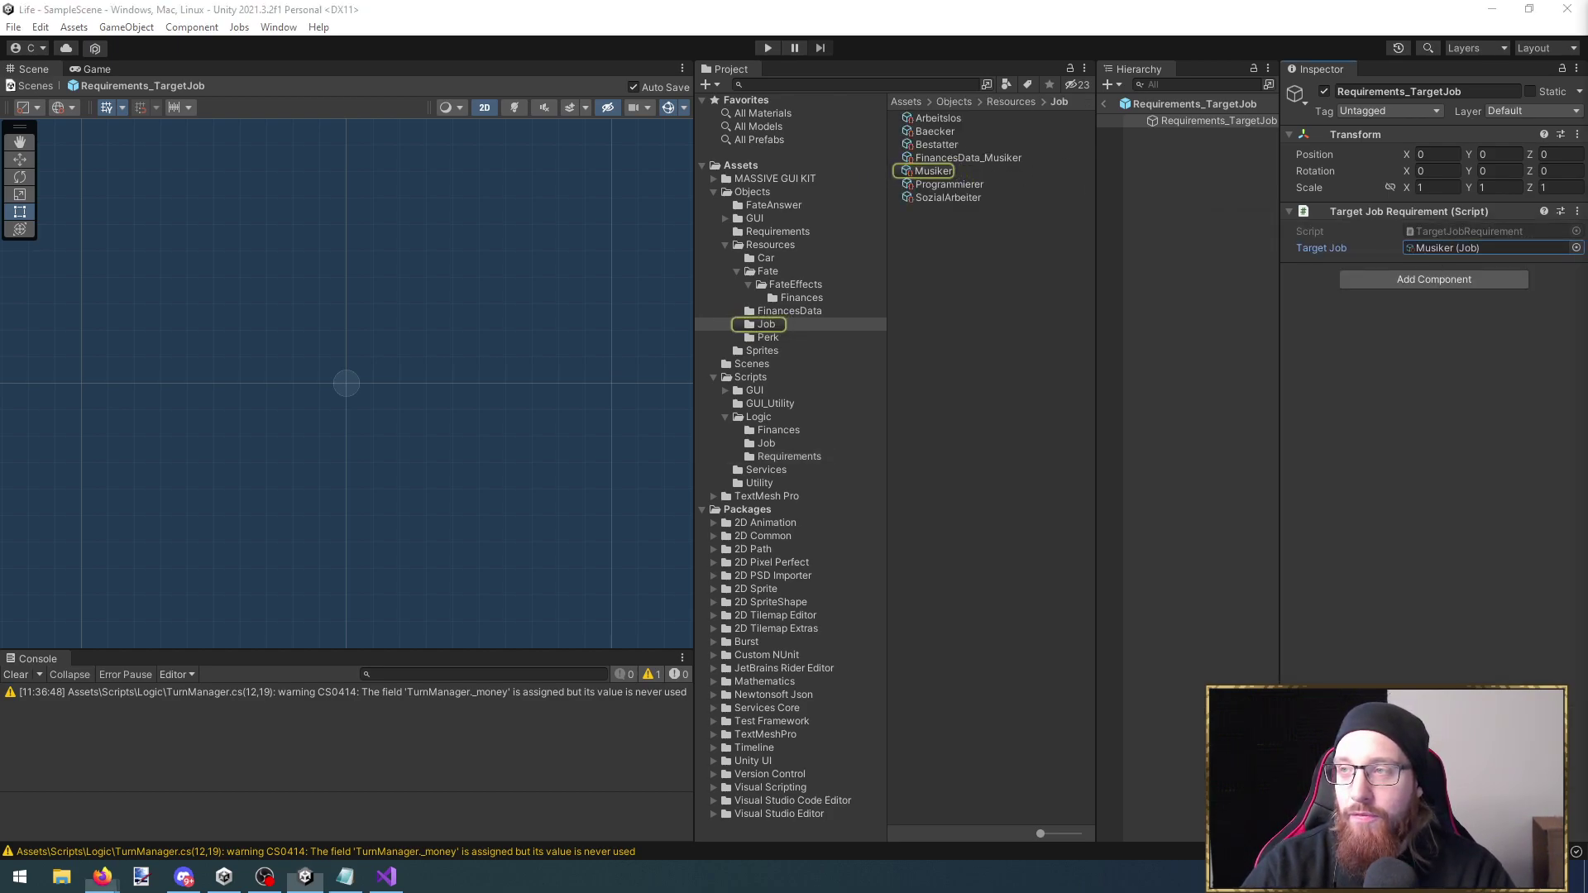
{"action": "left_click", "coordinate": [948, 171]}
{"action": "left_click", "coordinate": [948, 171]}
{"action": "type", "text": "Music"}
{"action": "key", "text": "Return"}
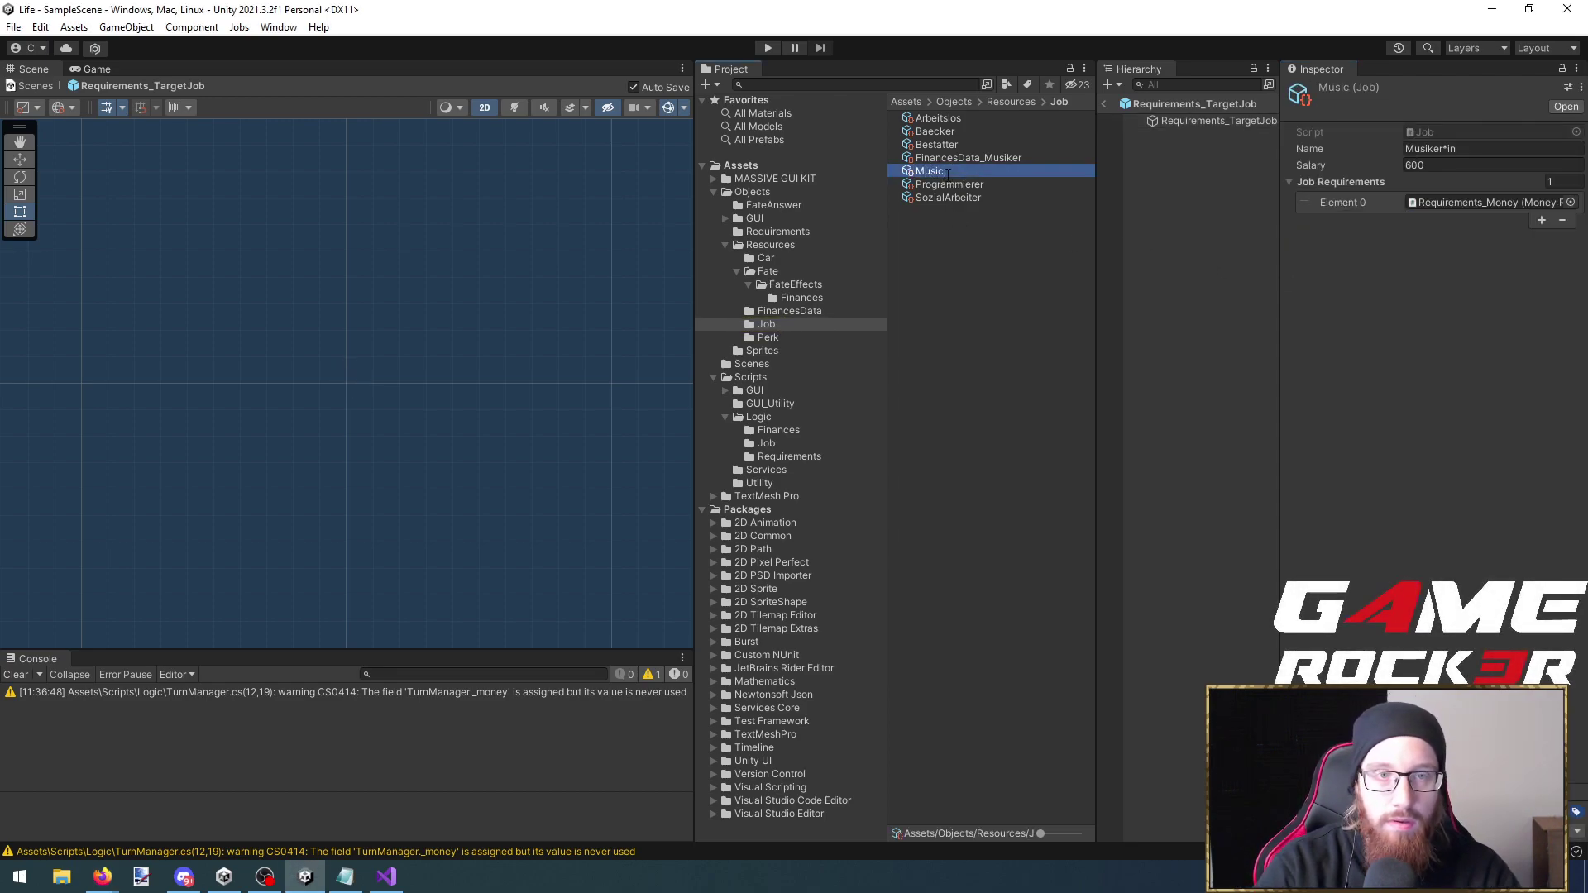
Rename the Music job asset in Resources/Job to Musician
{"action": "key", "text": "alt+Tab"}
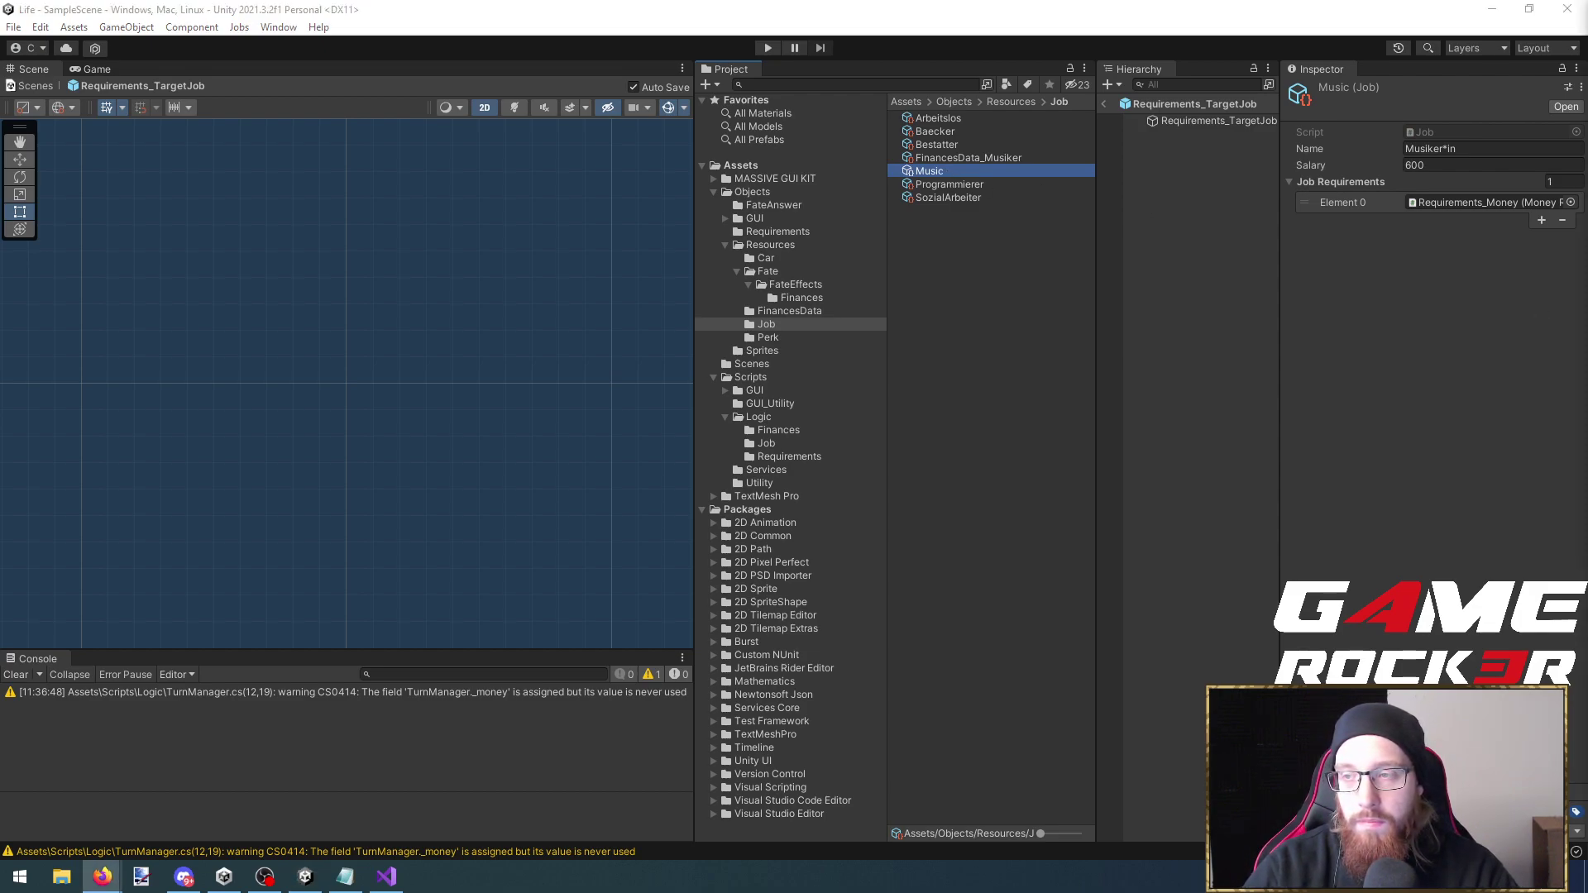
{"action": "left_click", "coordinate": [993, 172]}
{"action": "type", "text": "Musi"}
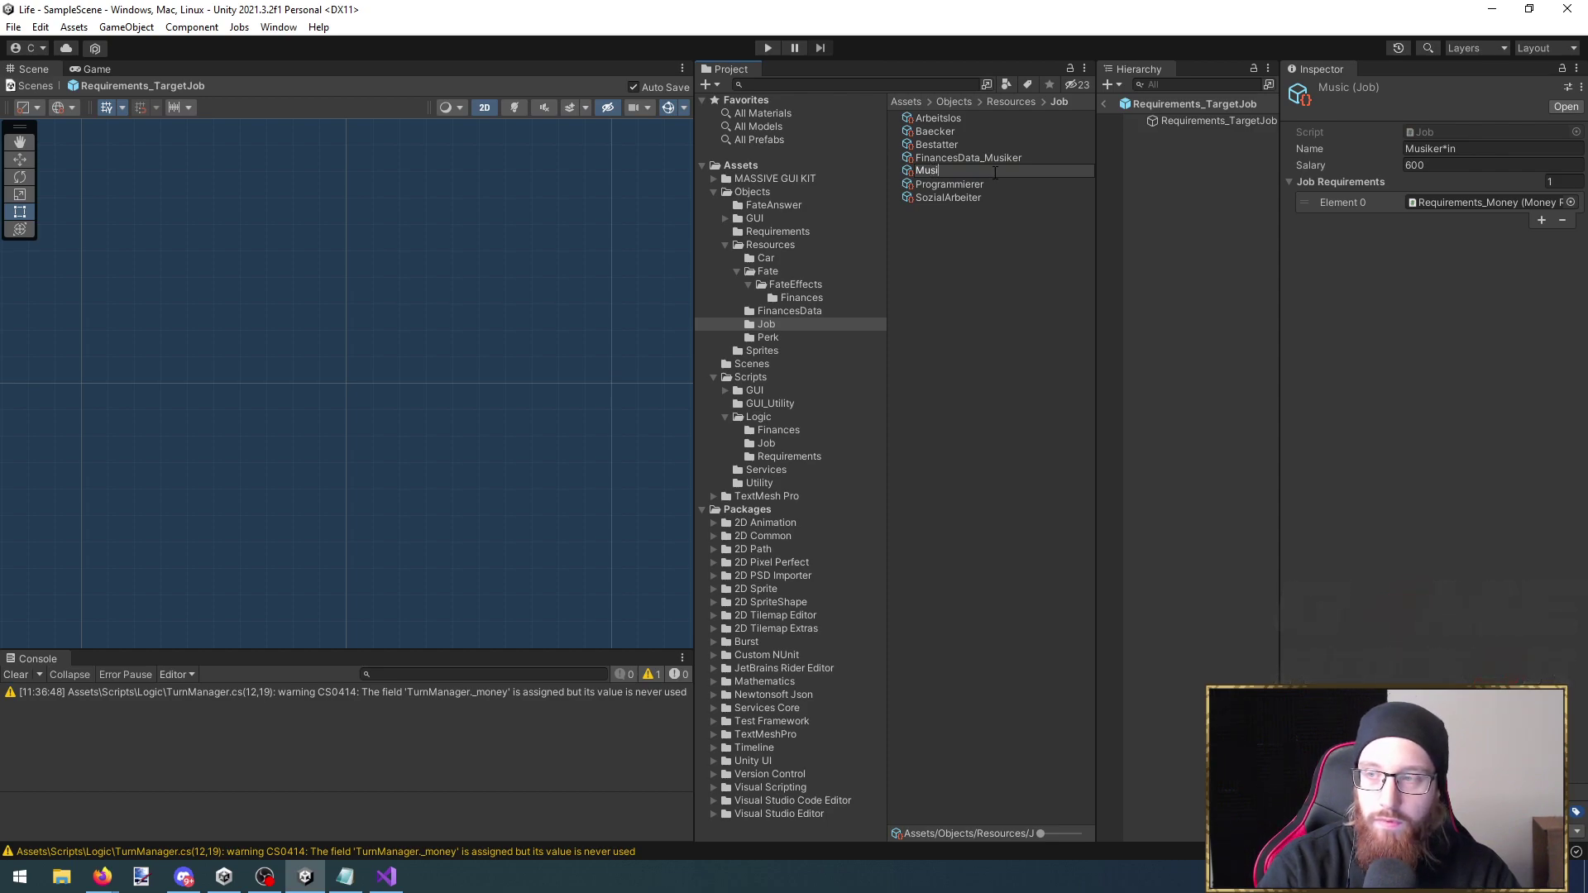
{"action": "type", "text": "cian"}
{"action": "key", "text": "Return"}
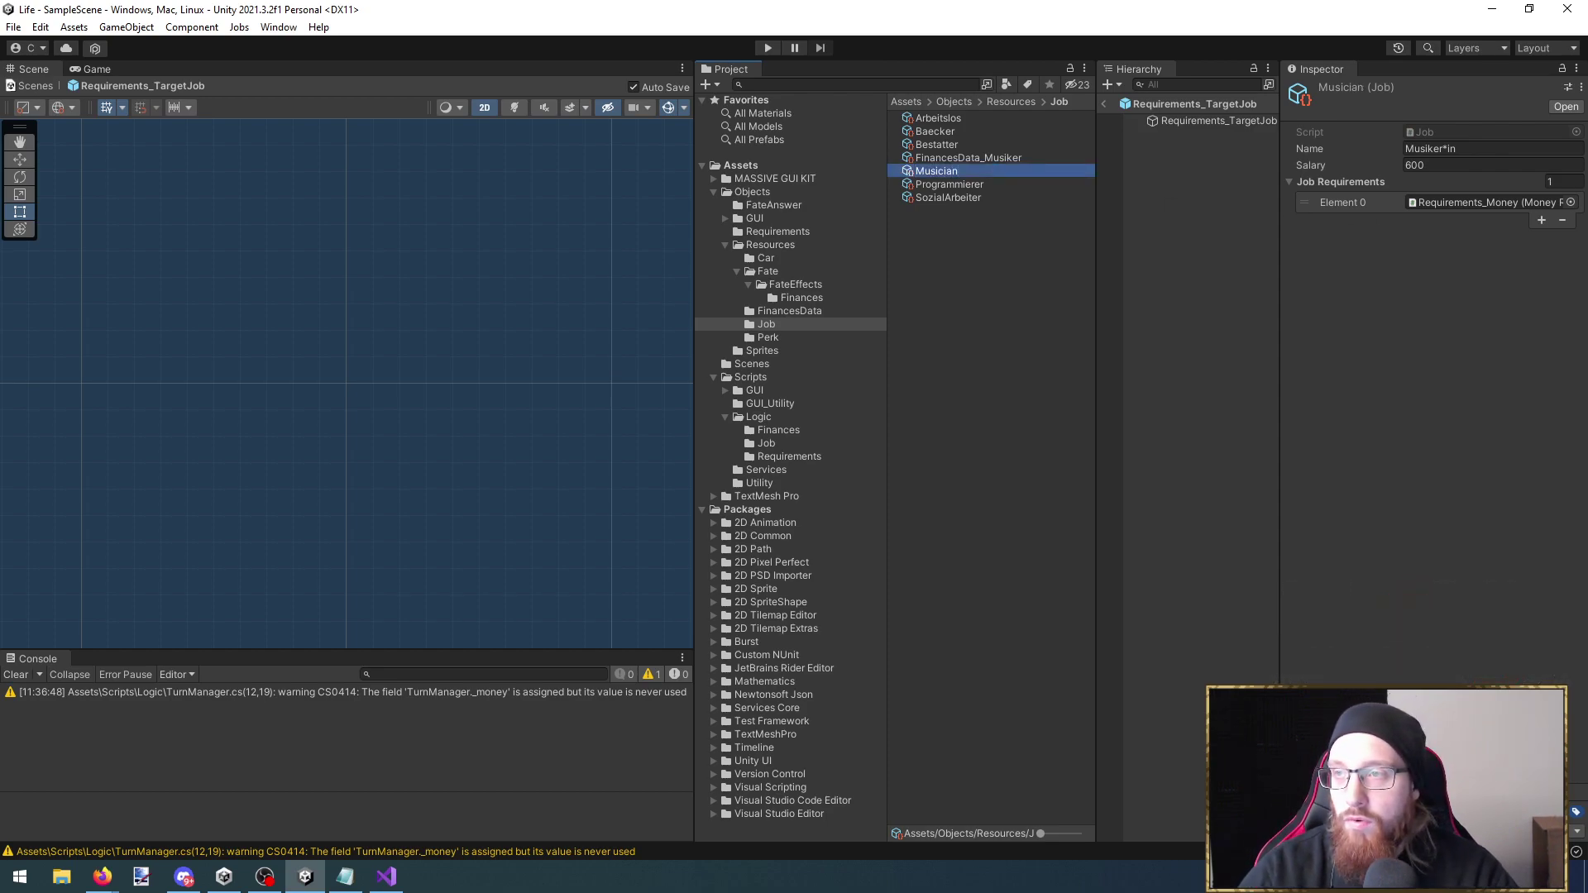
{"action": "key", "text": "alt+Tab"}
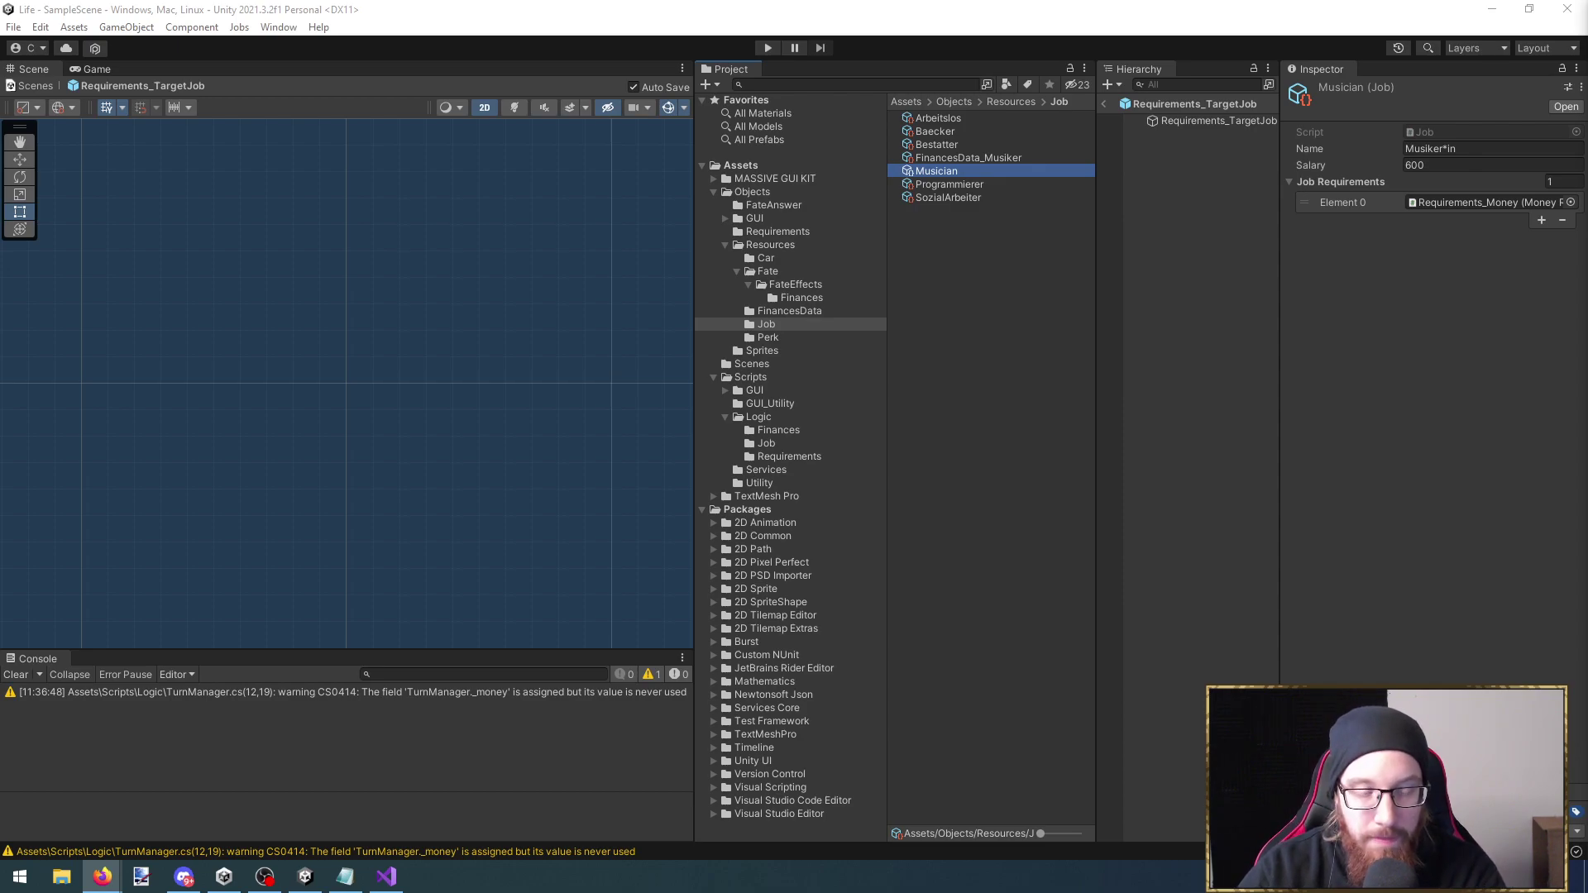
Check the Target Job assignment on the Requirements_TargetJob prefab, and return to SampleScene
{"action": "left_click", "coordinate": [1194, 124]}
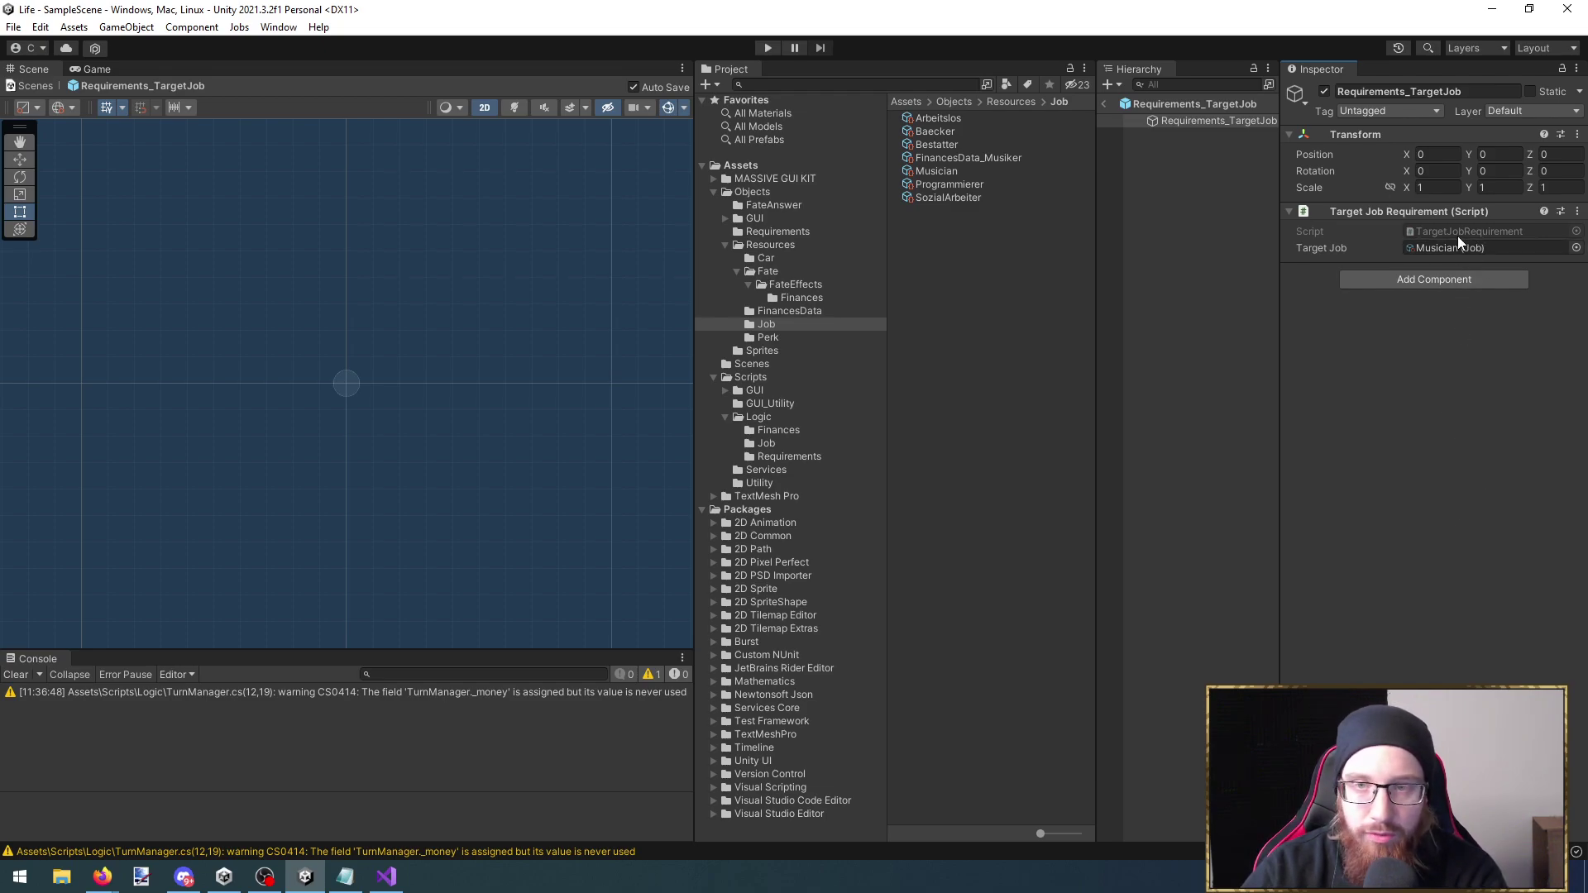
{"action": "left_click", "coordinate": [1139, 100]}
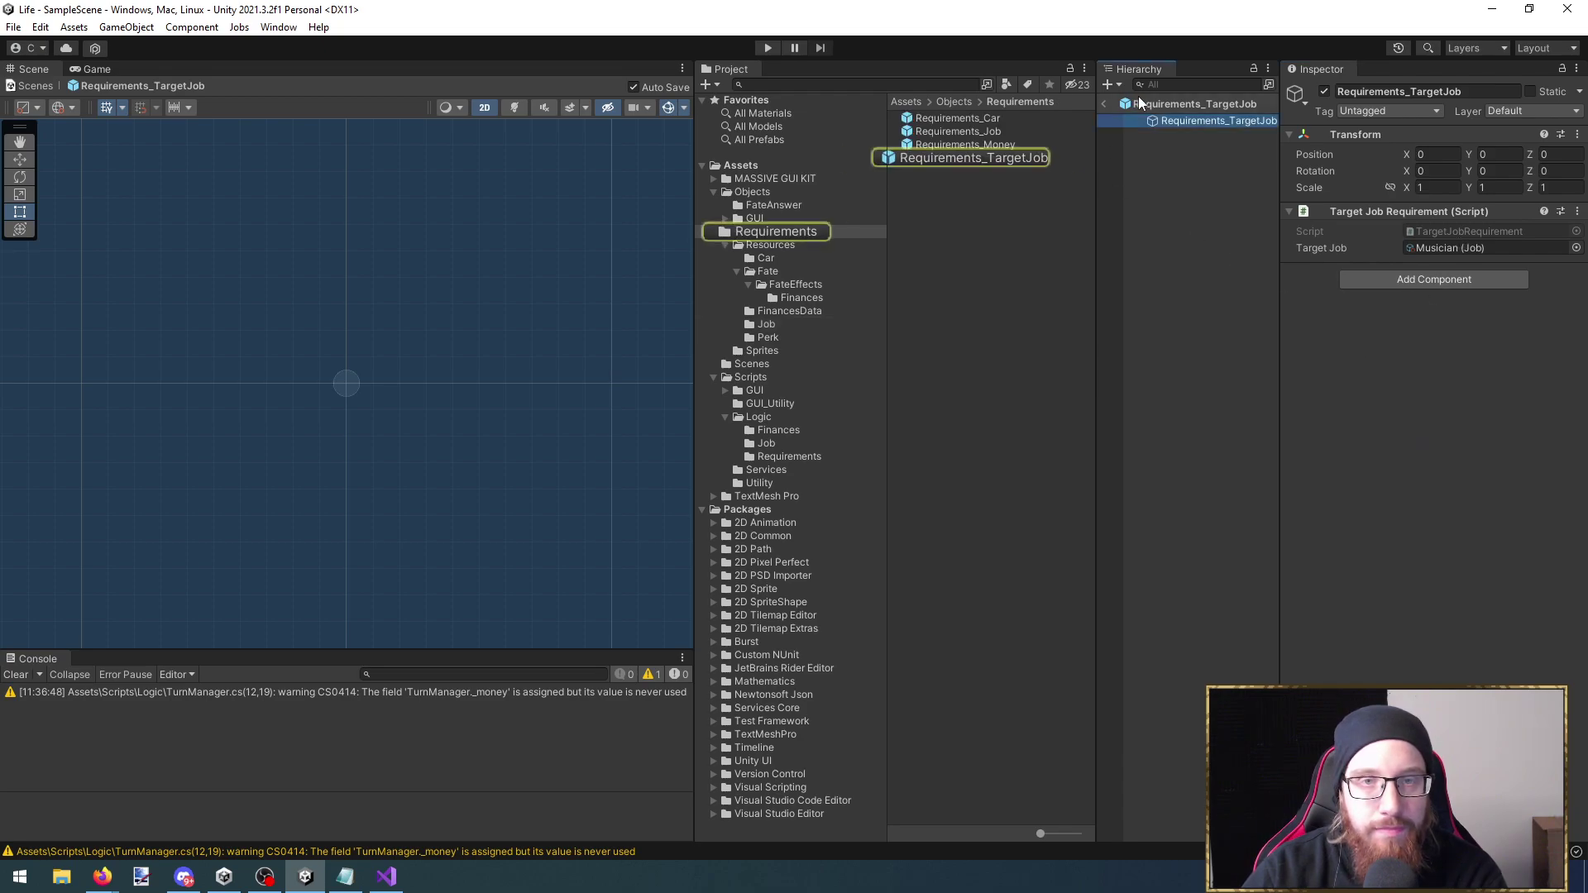
{"action": "left_click", "coordinate": [1027, 157]}
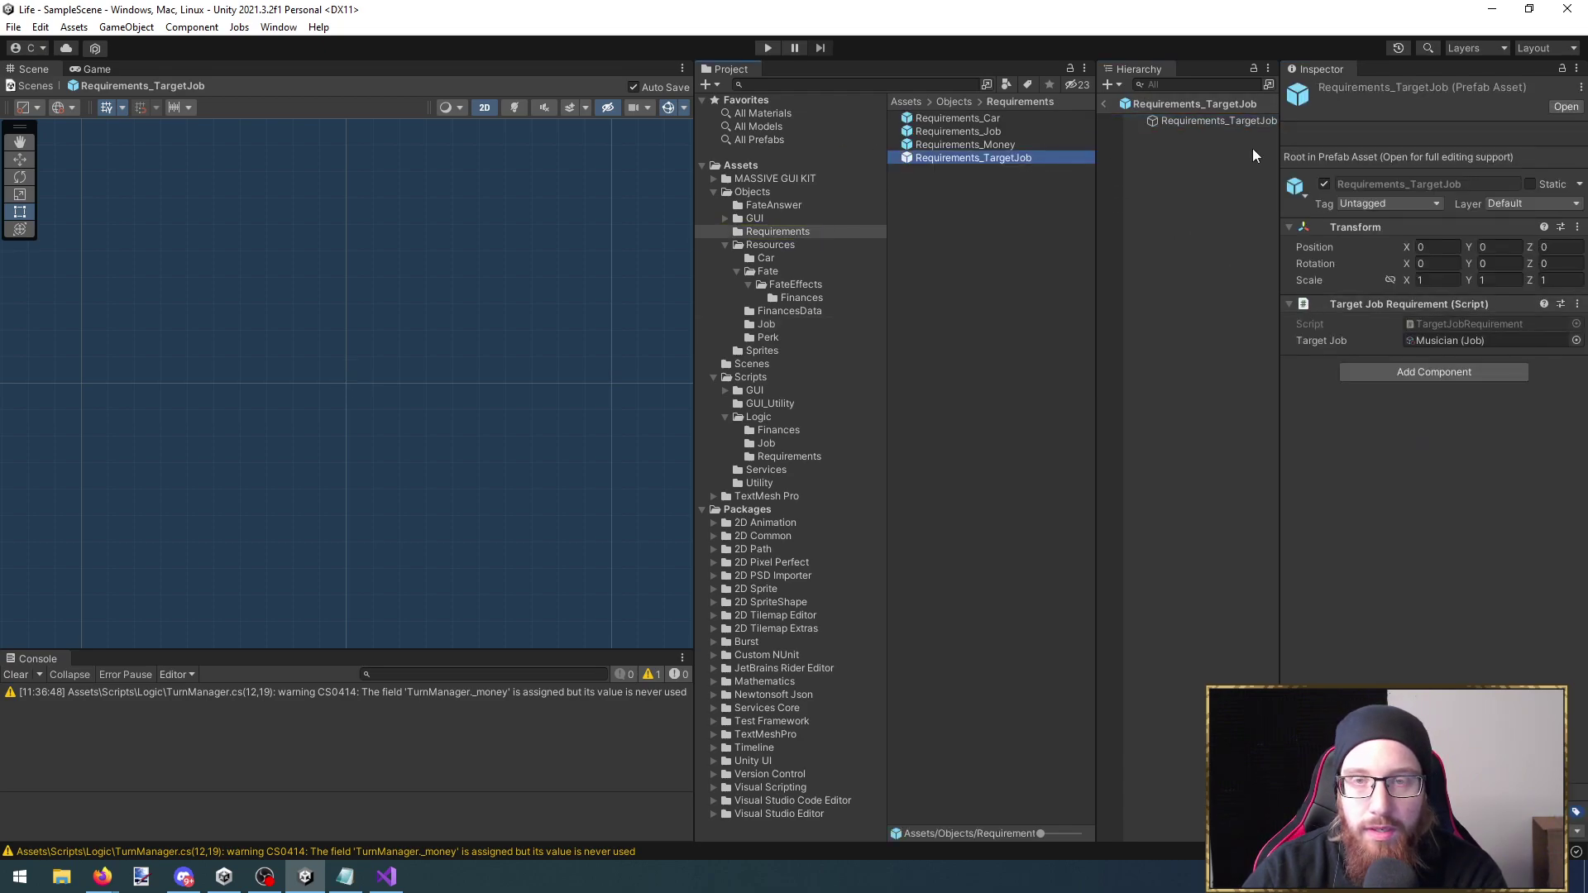
{"action": "left_click", "coordinate": [1103, 103]}
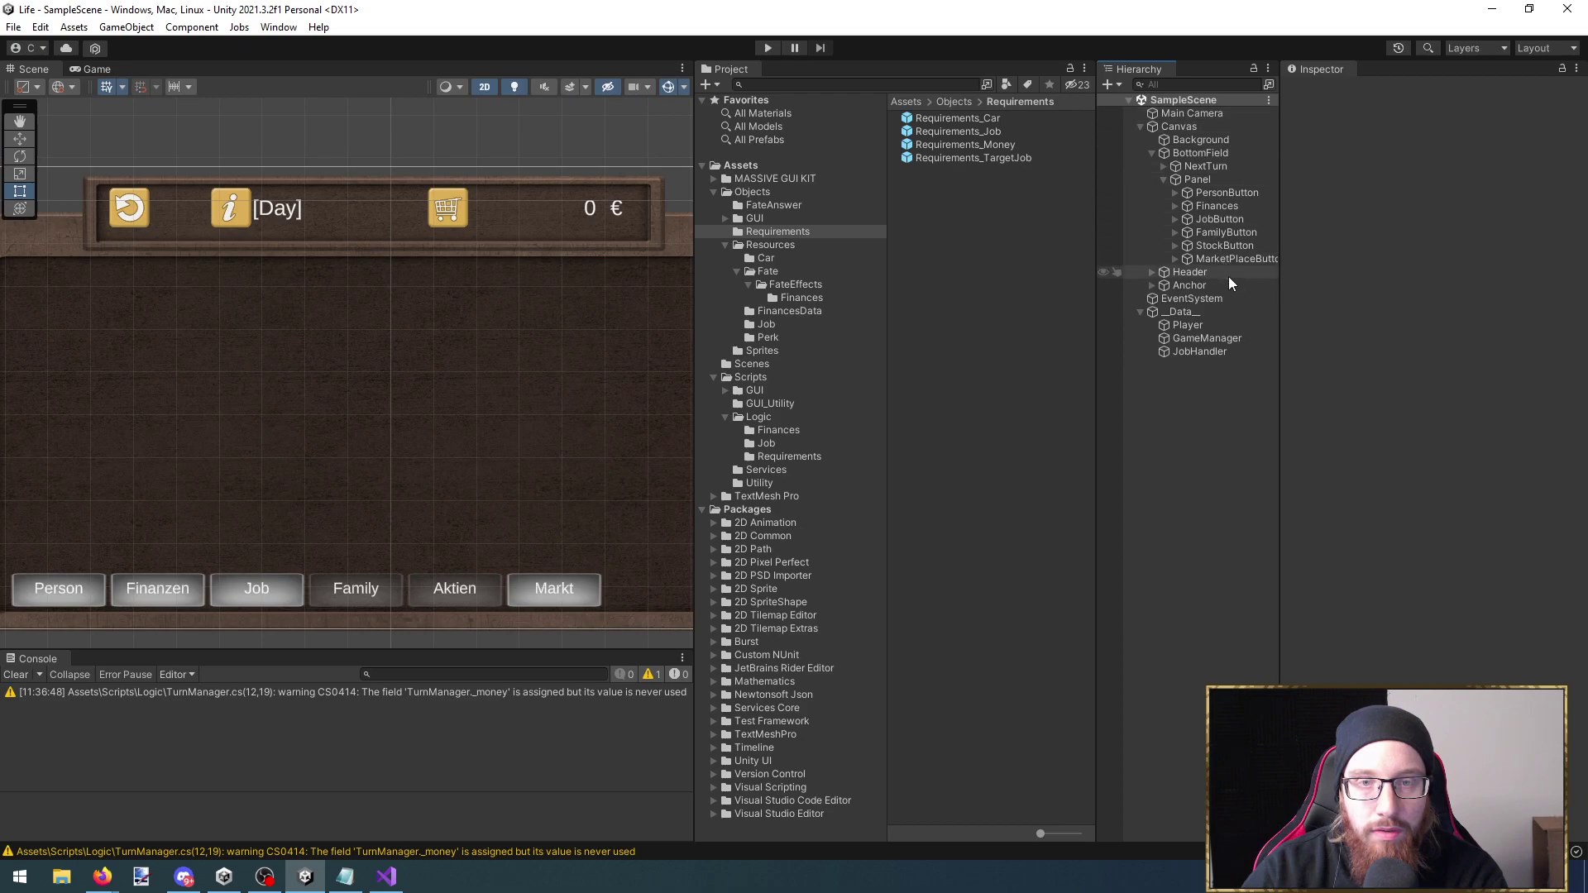
Replace the requirement of the Musician_Concert fate in Resources/Fate with the Requirements_TargetJob prefab
{"action": "left_click", "coordinate": [802, 298]}
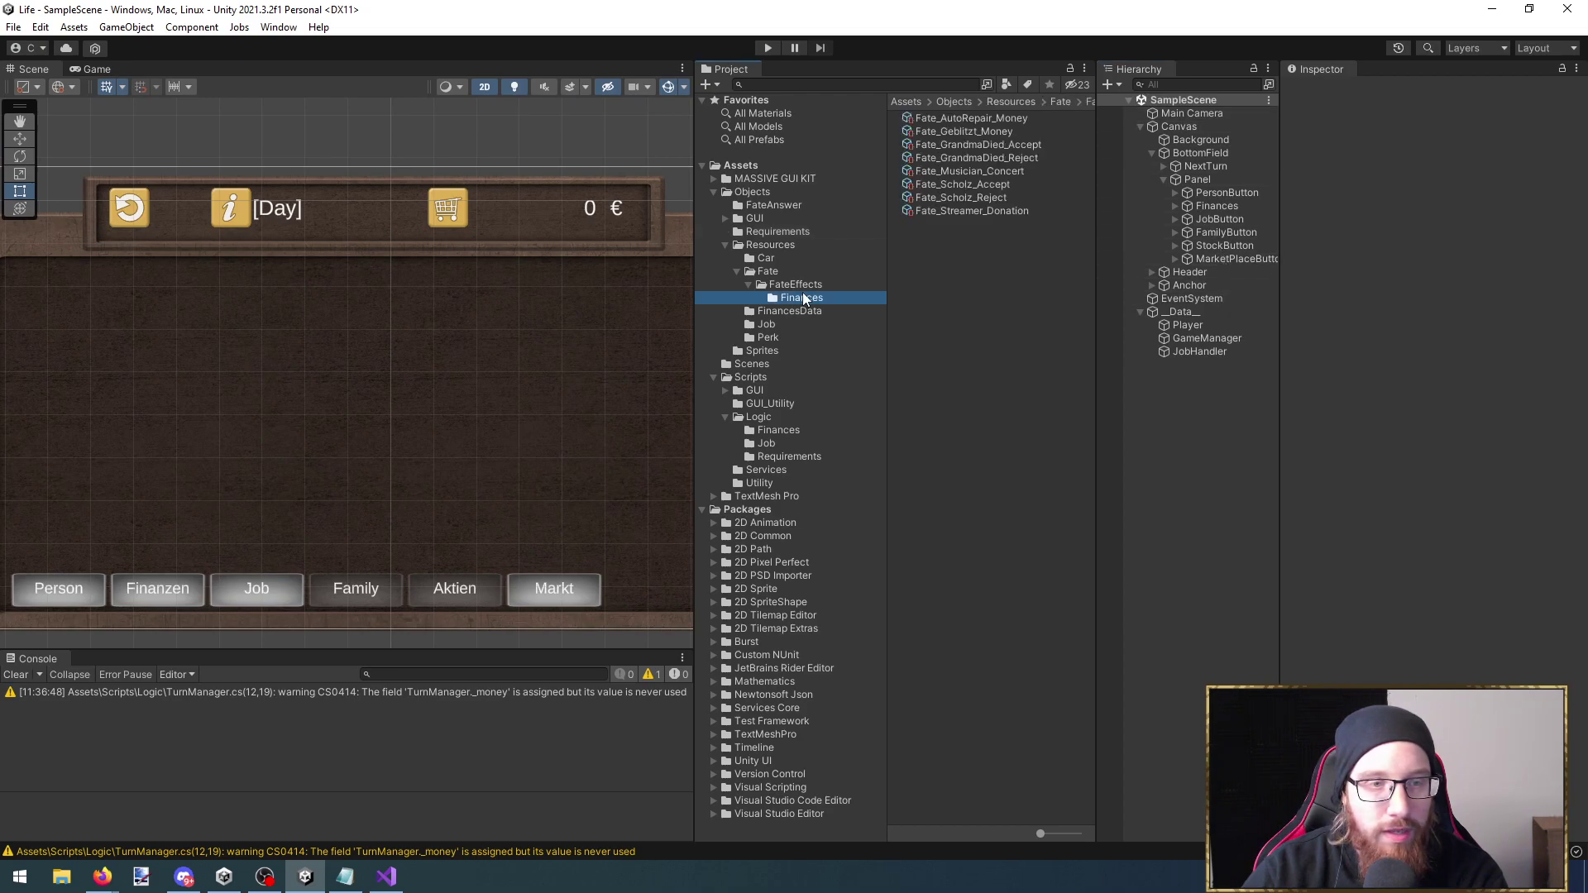
{"action": "key", "text": "Up"}
{"action": "key", "text": "Up"}
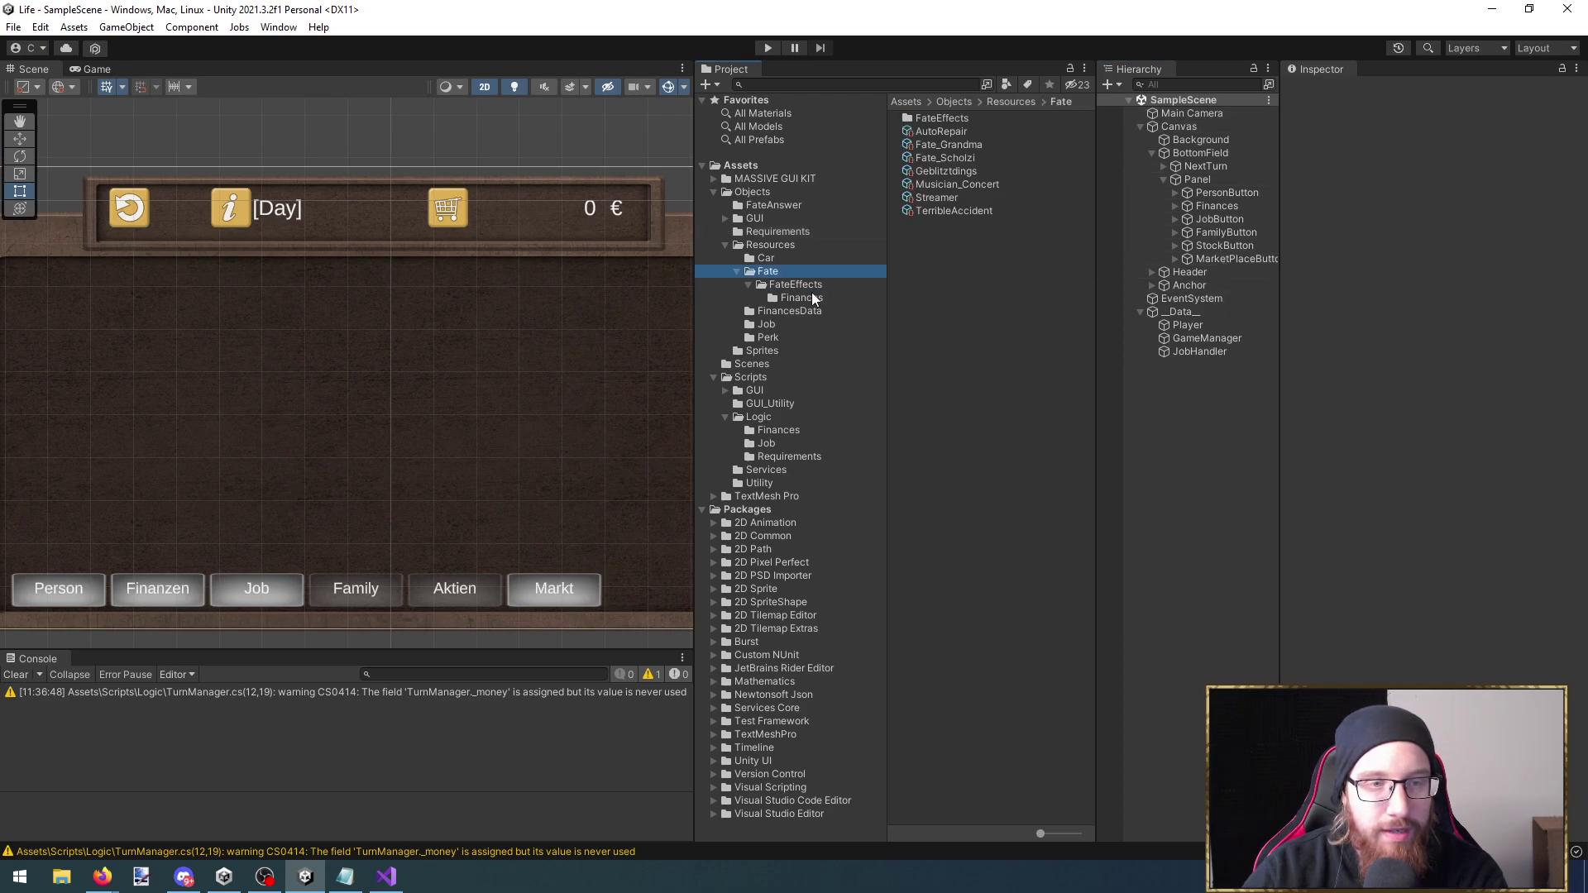
{"action": "left_click", "coordinate": [974, 184]}
{"action": "left_click", "coordinate": [1483, 306]}
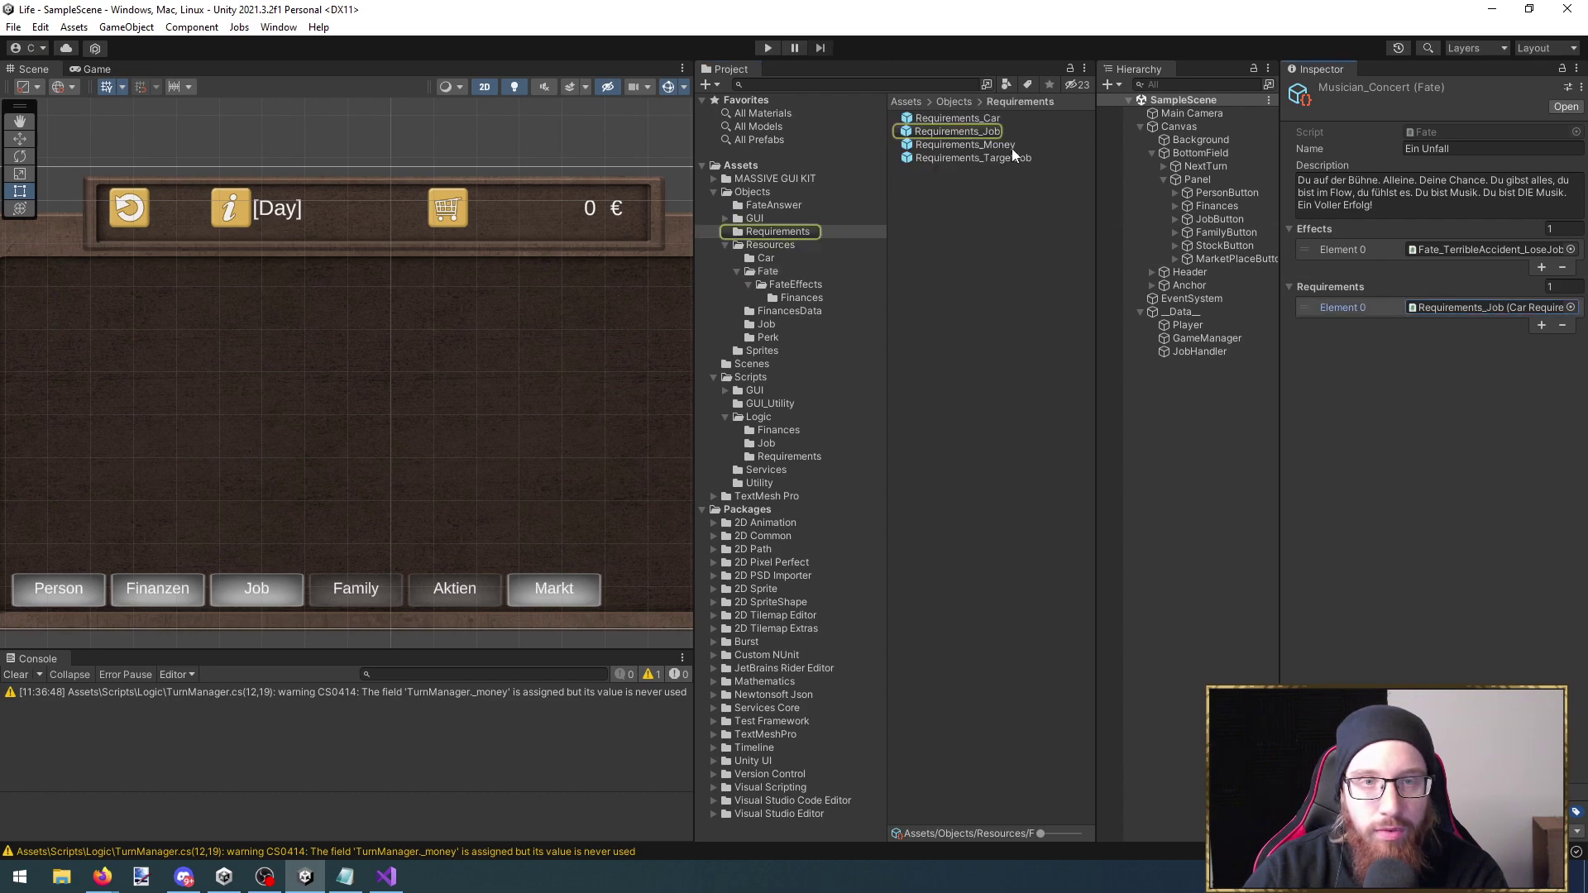
{"action": "left_click_drag", "start_coordinate": [1013, 158], "coordinate": [1480, 308]}
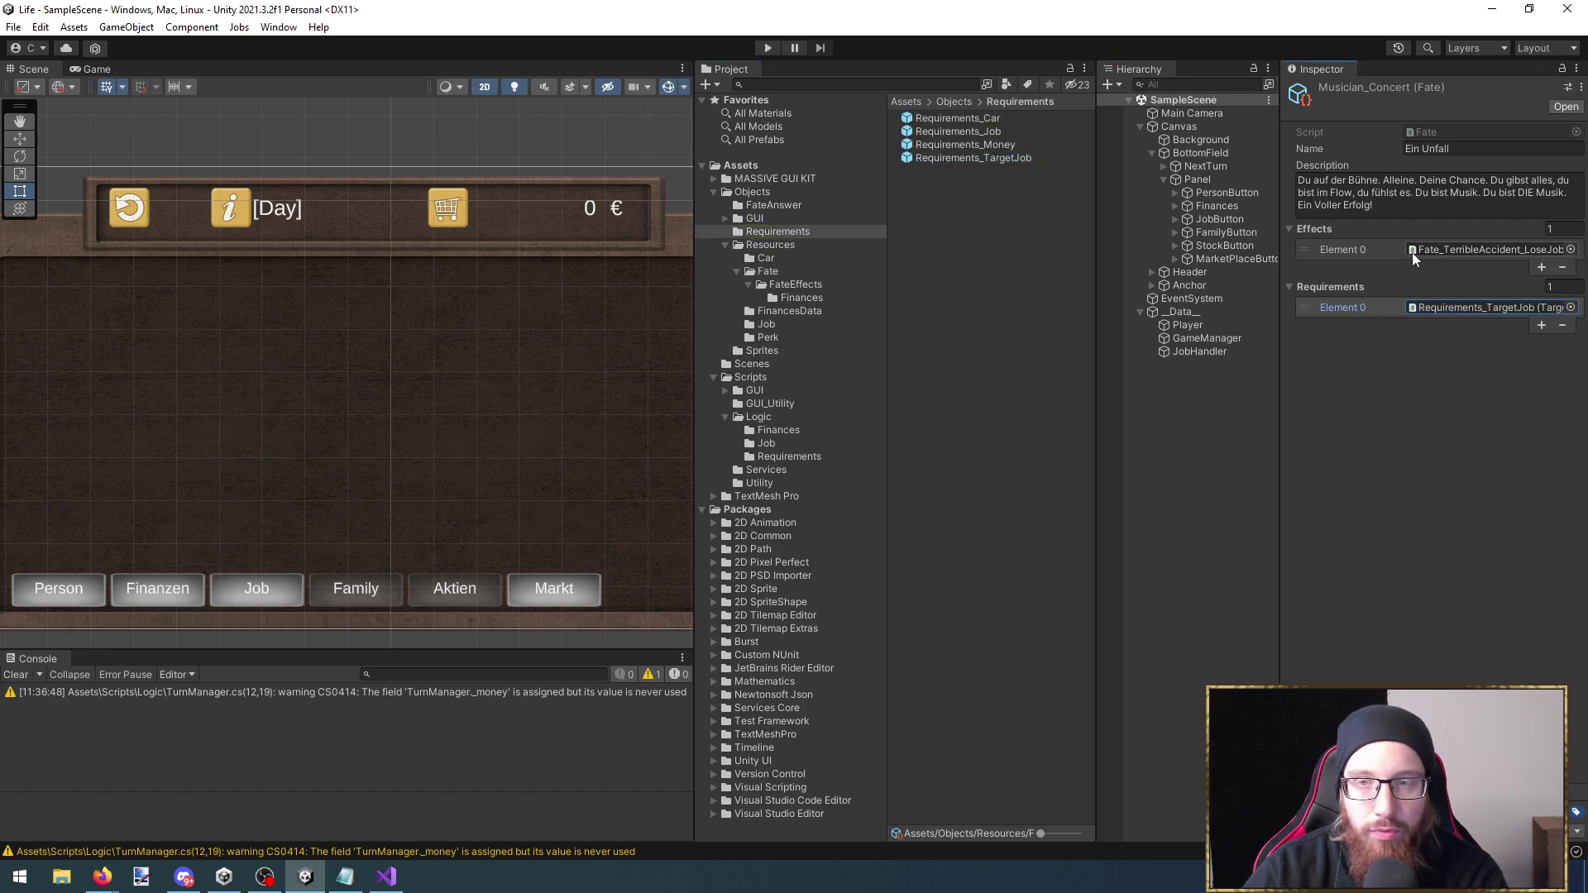
Duplicate the Fate_TerribleAccident_LoseJob prefab in Objects/FateAnswer and name the copy Fate_Musician_Concert_Money
{"action": "left_click", "coordinate": [1460, 250]}
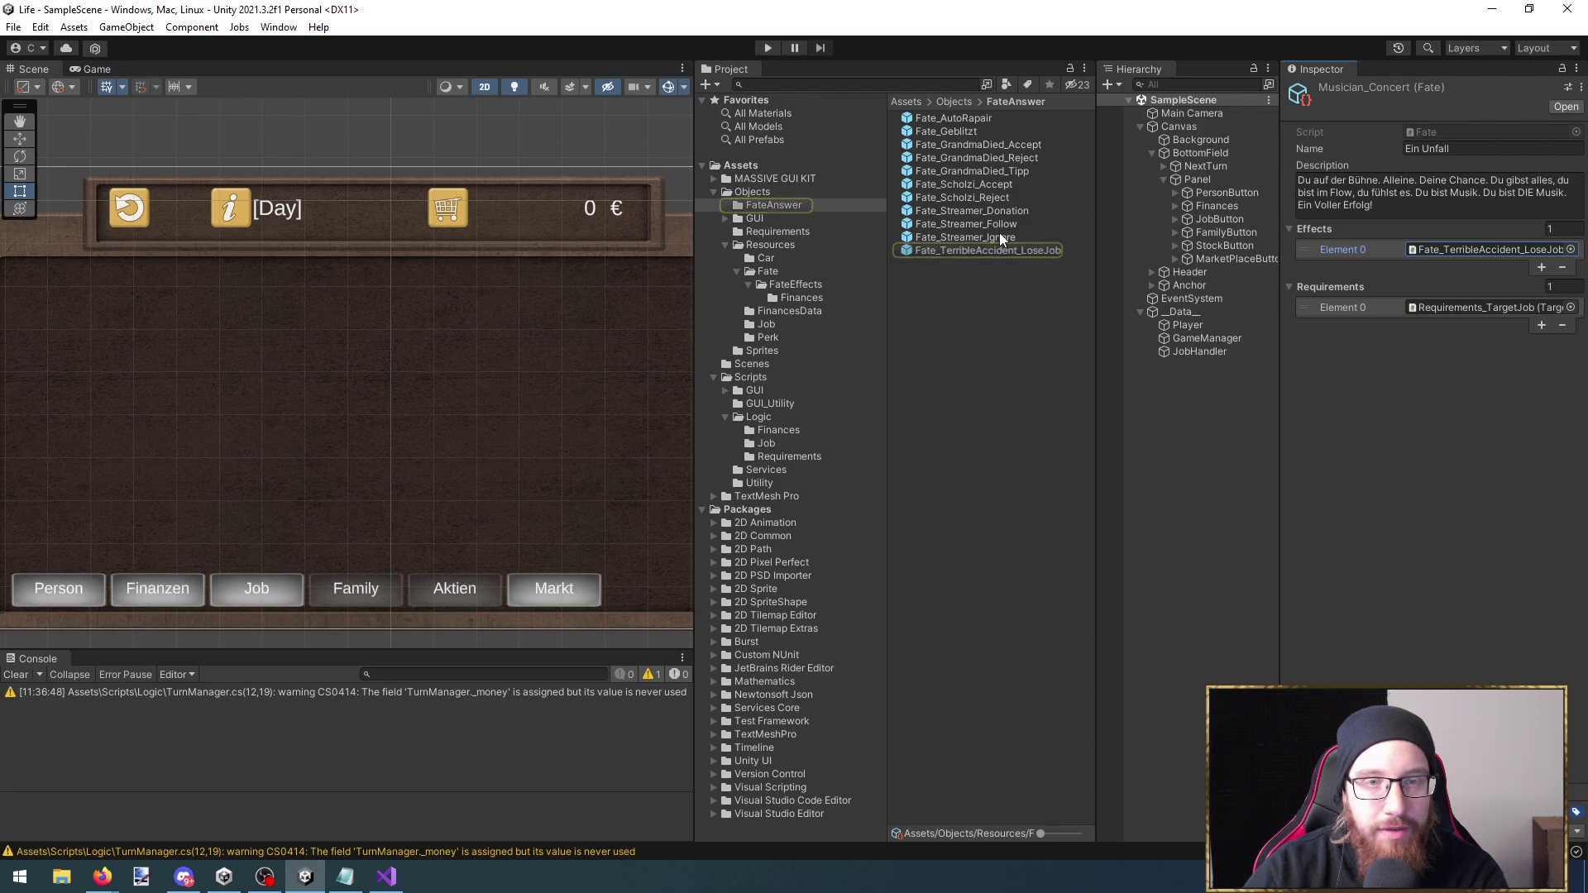
{"action": "left_click", "coordinate": [975, 250]}
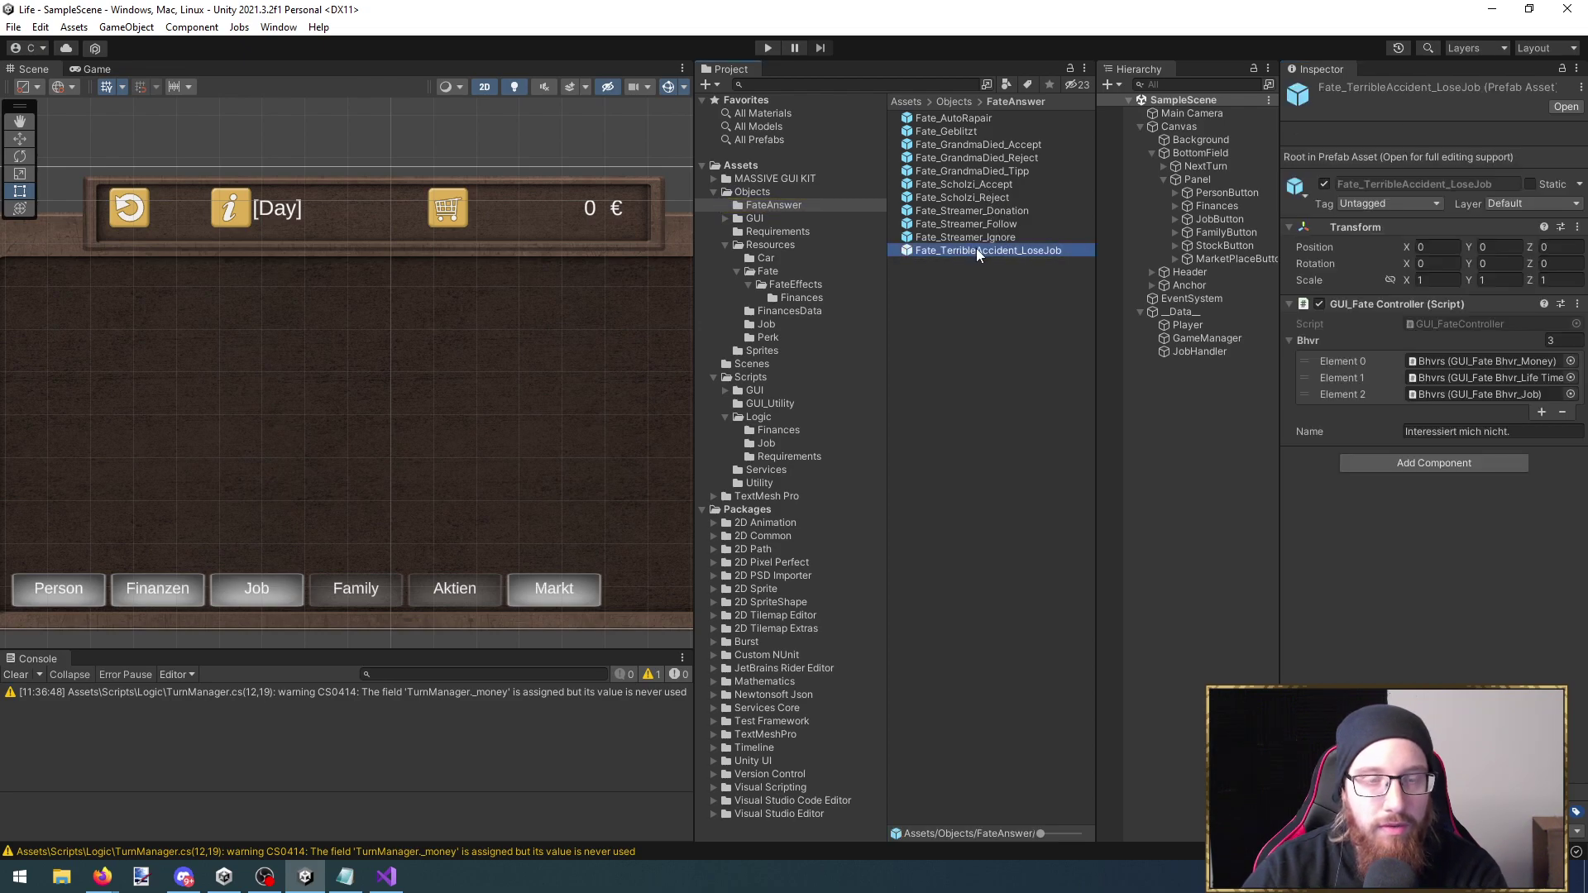
{"action": "key", "text": "ctrl+d"}
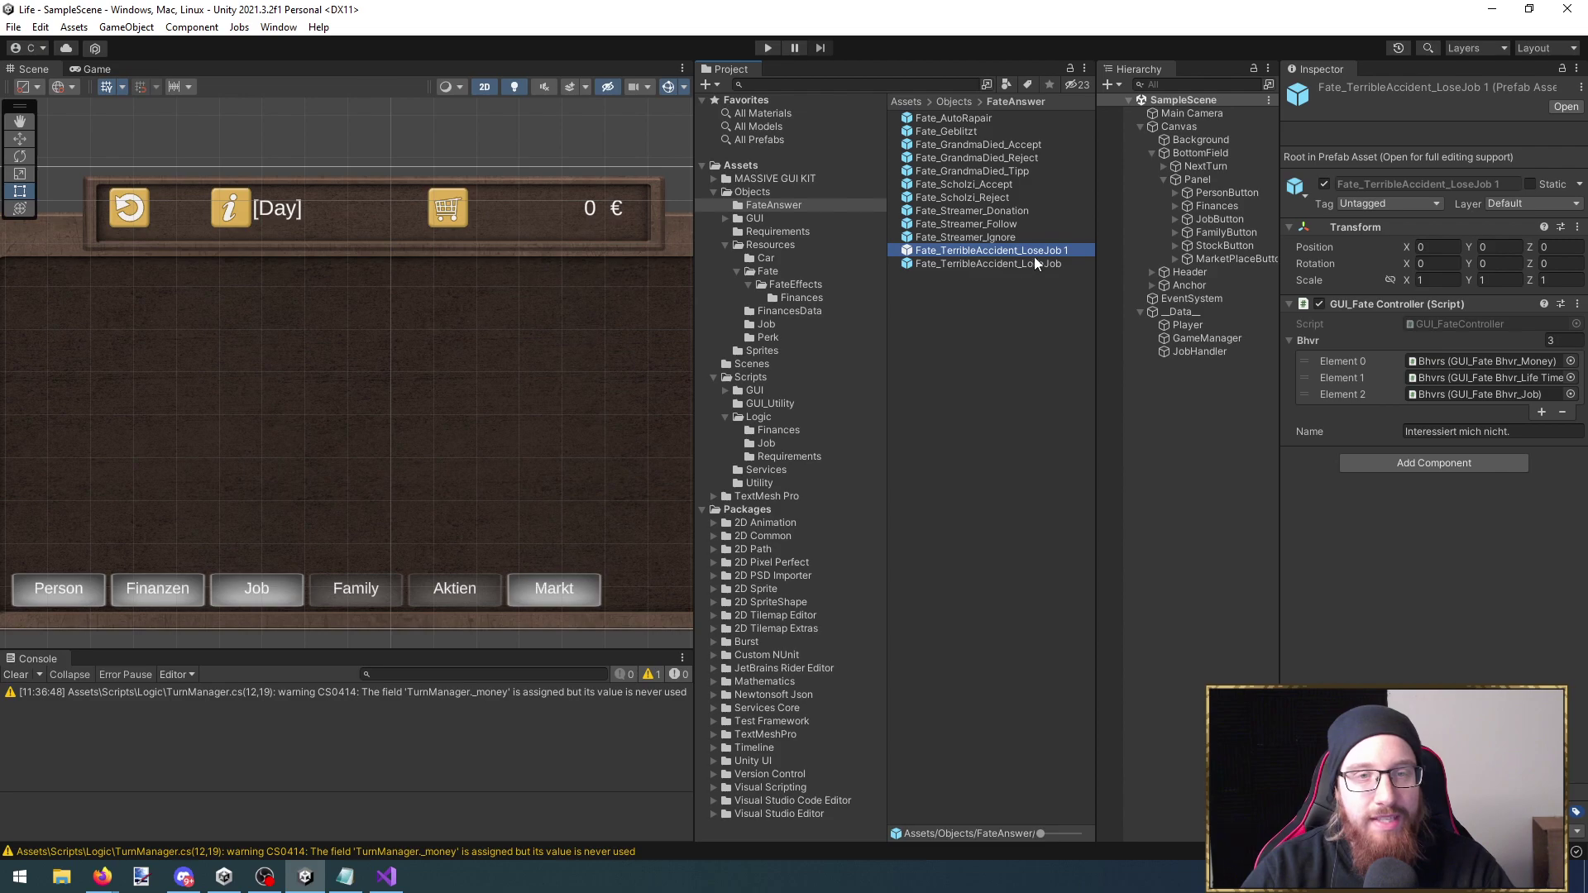
{"action": "left_click_drag", "start_coordinate": [1069, 249], "coordinate": [1045, 252]}
{"action": "left_click_drag", "start_coordinate": [941, 260], "coordinate": [940, 253]}
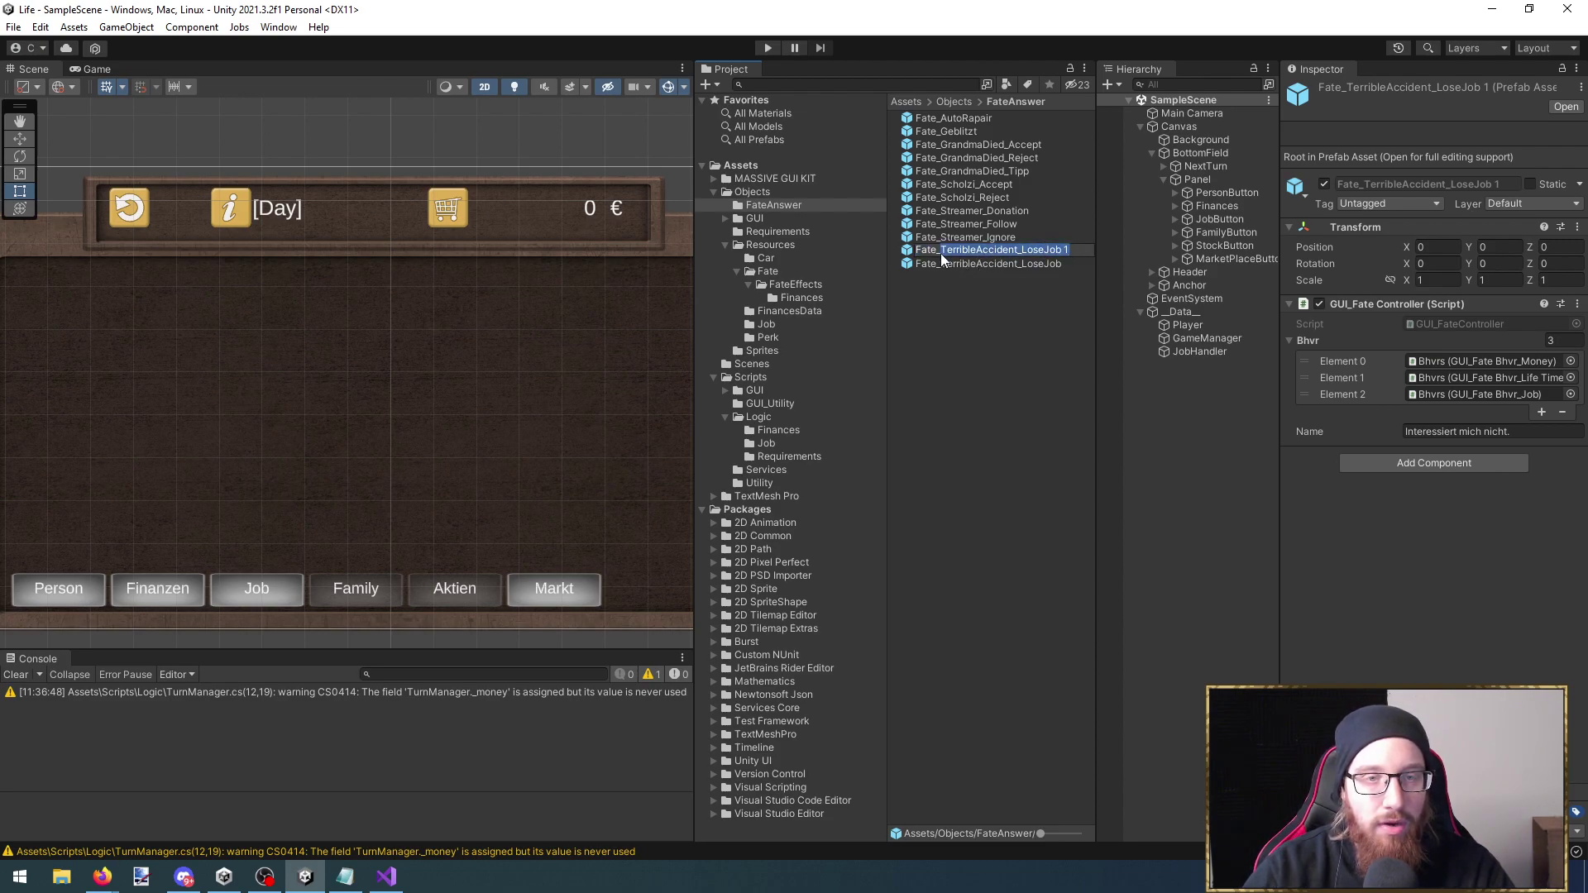
{"action": "type", "text": "Musician_Concert_"}
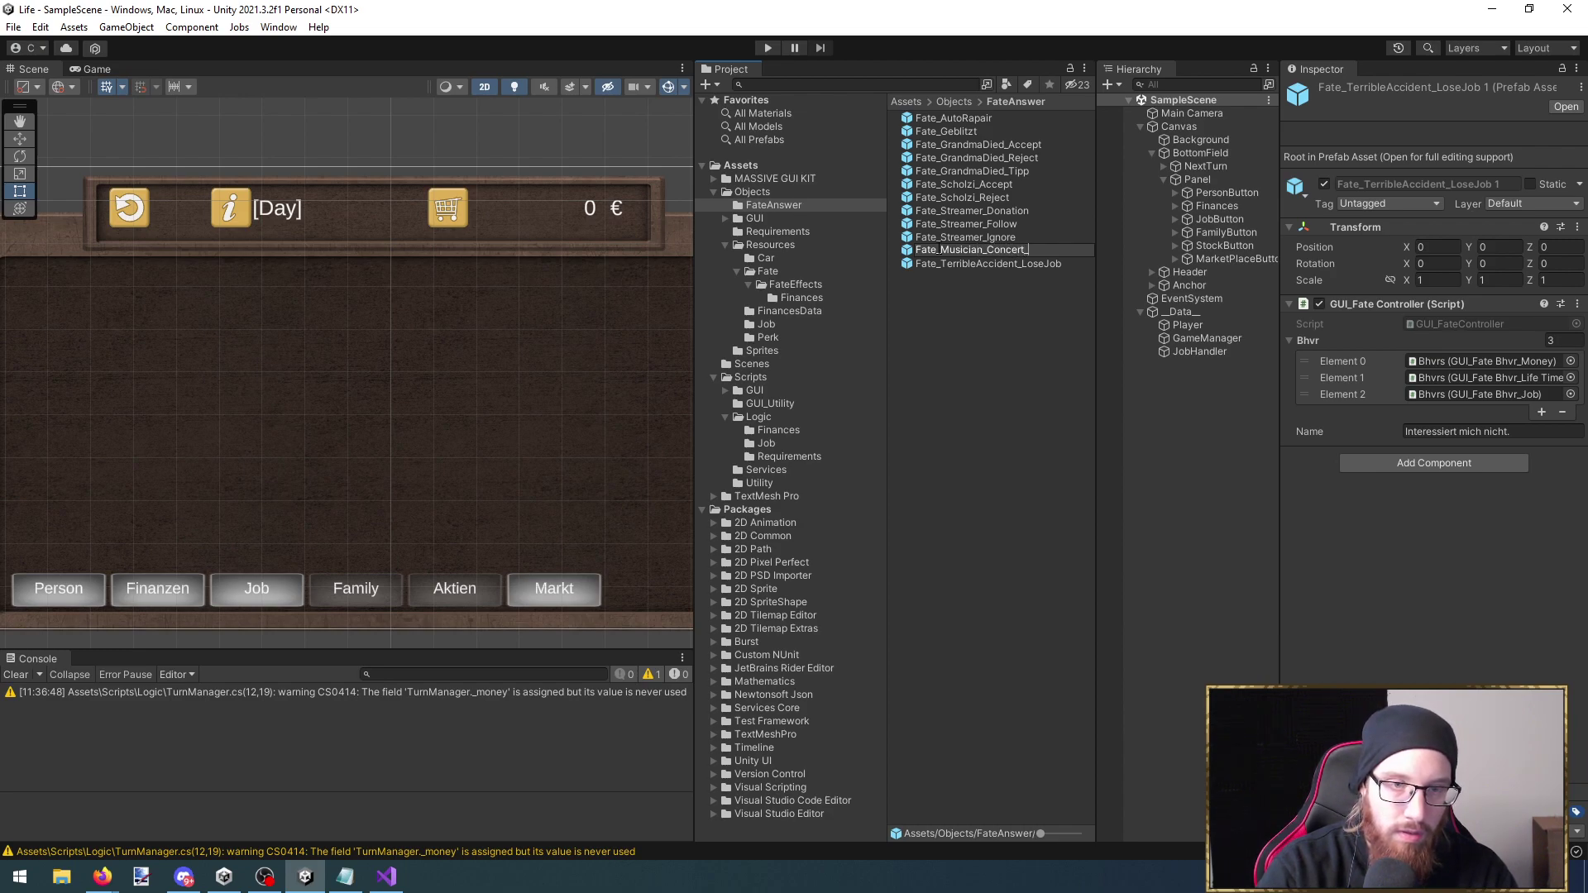
{"action": "type", "text": "H"}
{"action": "type", "text": "oney"}
{"action": "key", "text": "Return"}
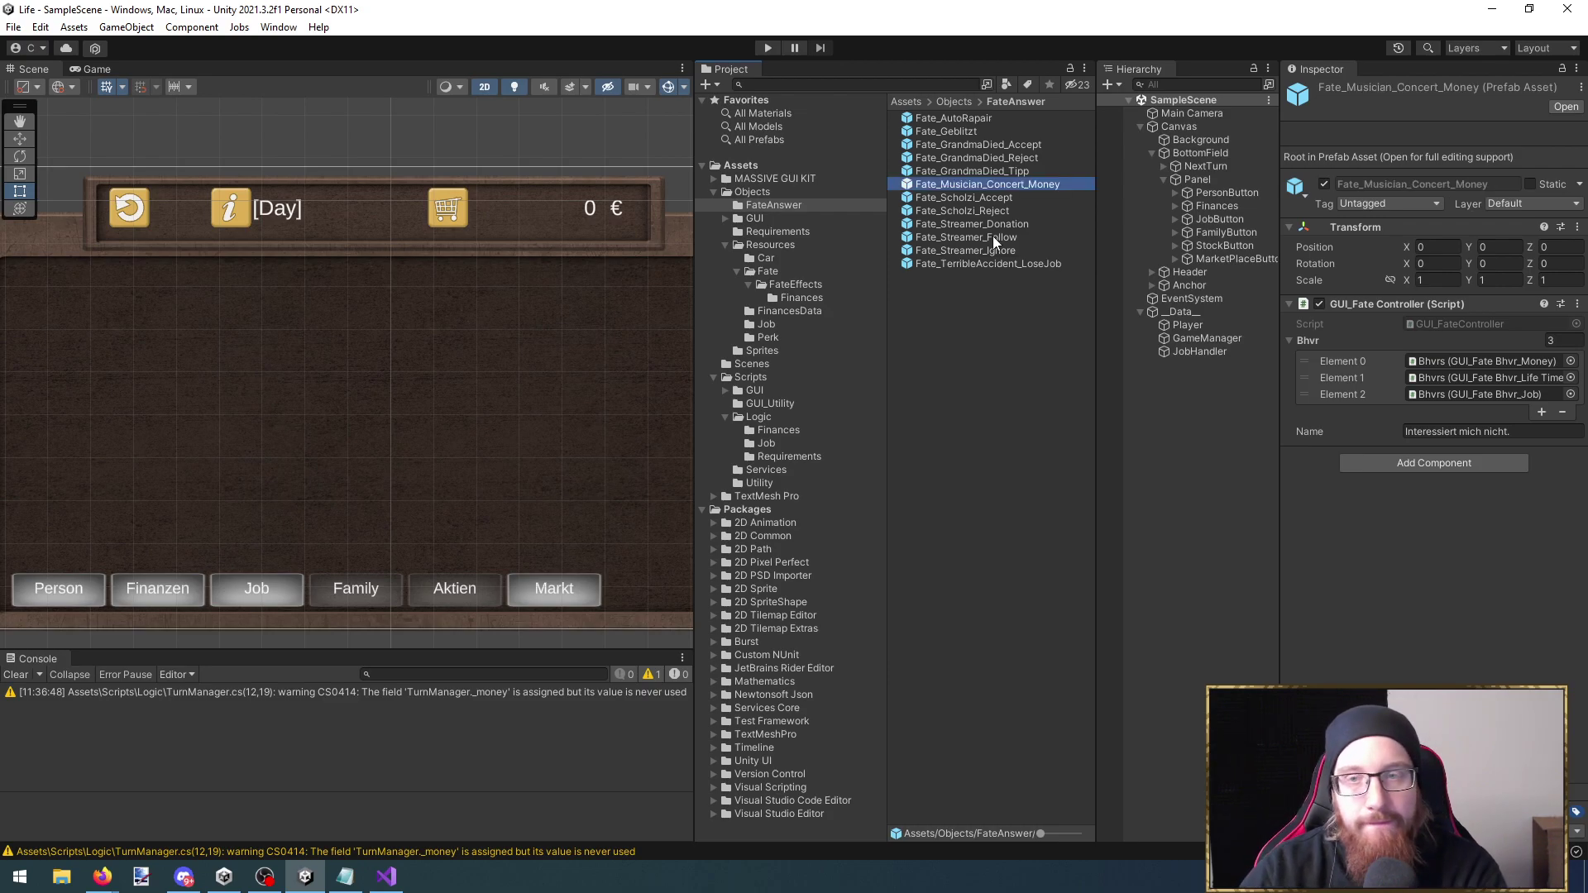
Open the Fate_Musician_Concert_Money prefab and set its fate controller's Name to "Ich bin stolz auf meine Arbeit!"
{"action": "key", "text": "Return"}
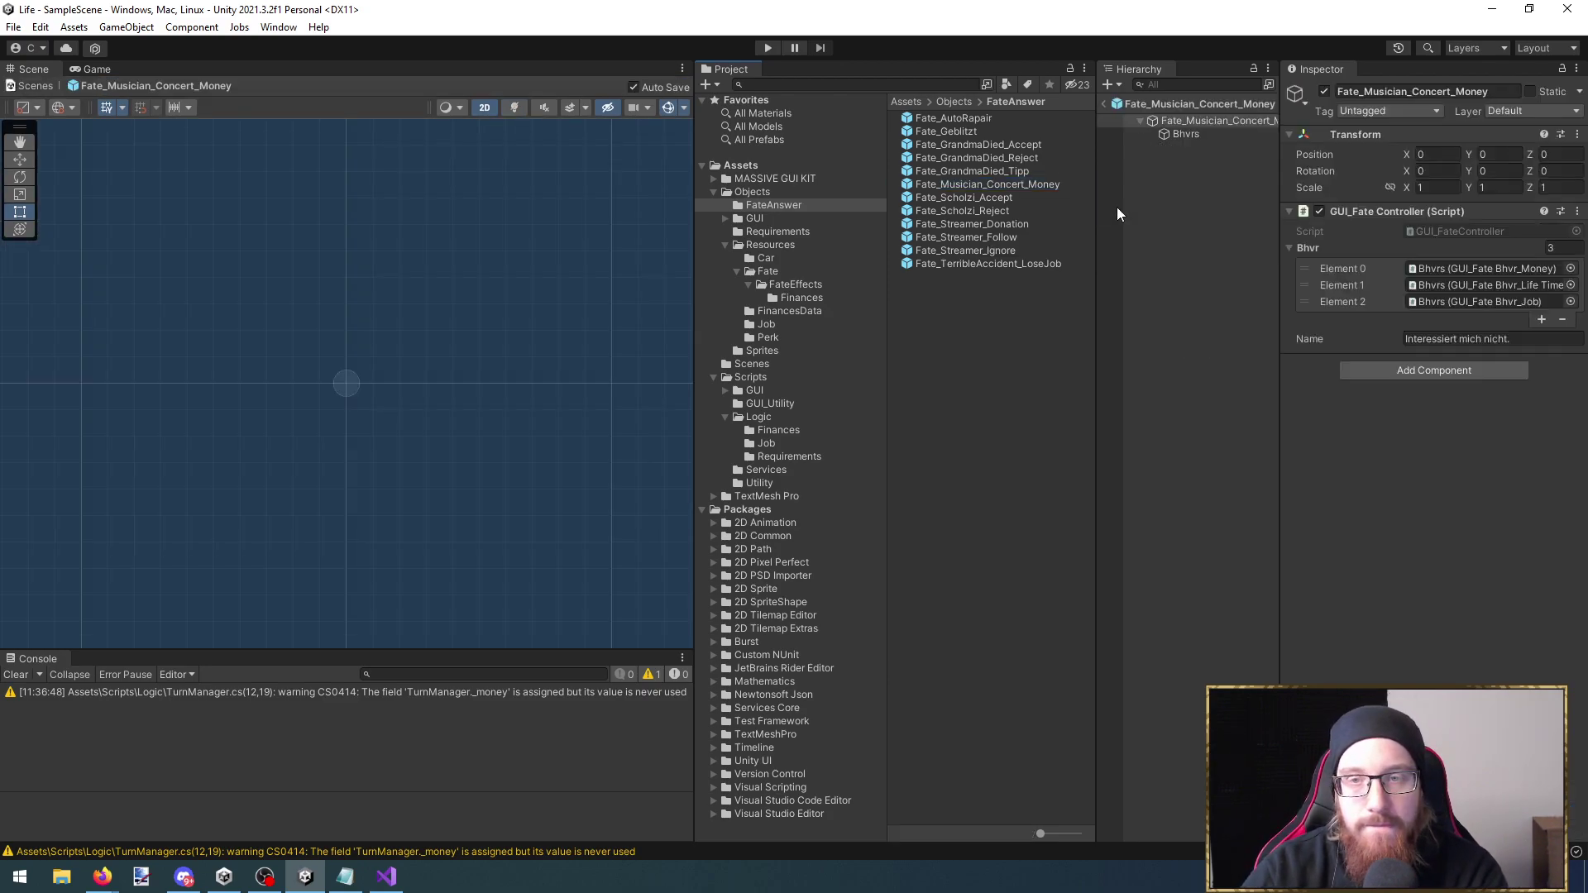
{"action": "left_click", "coordinate": [1488, 338]}
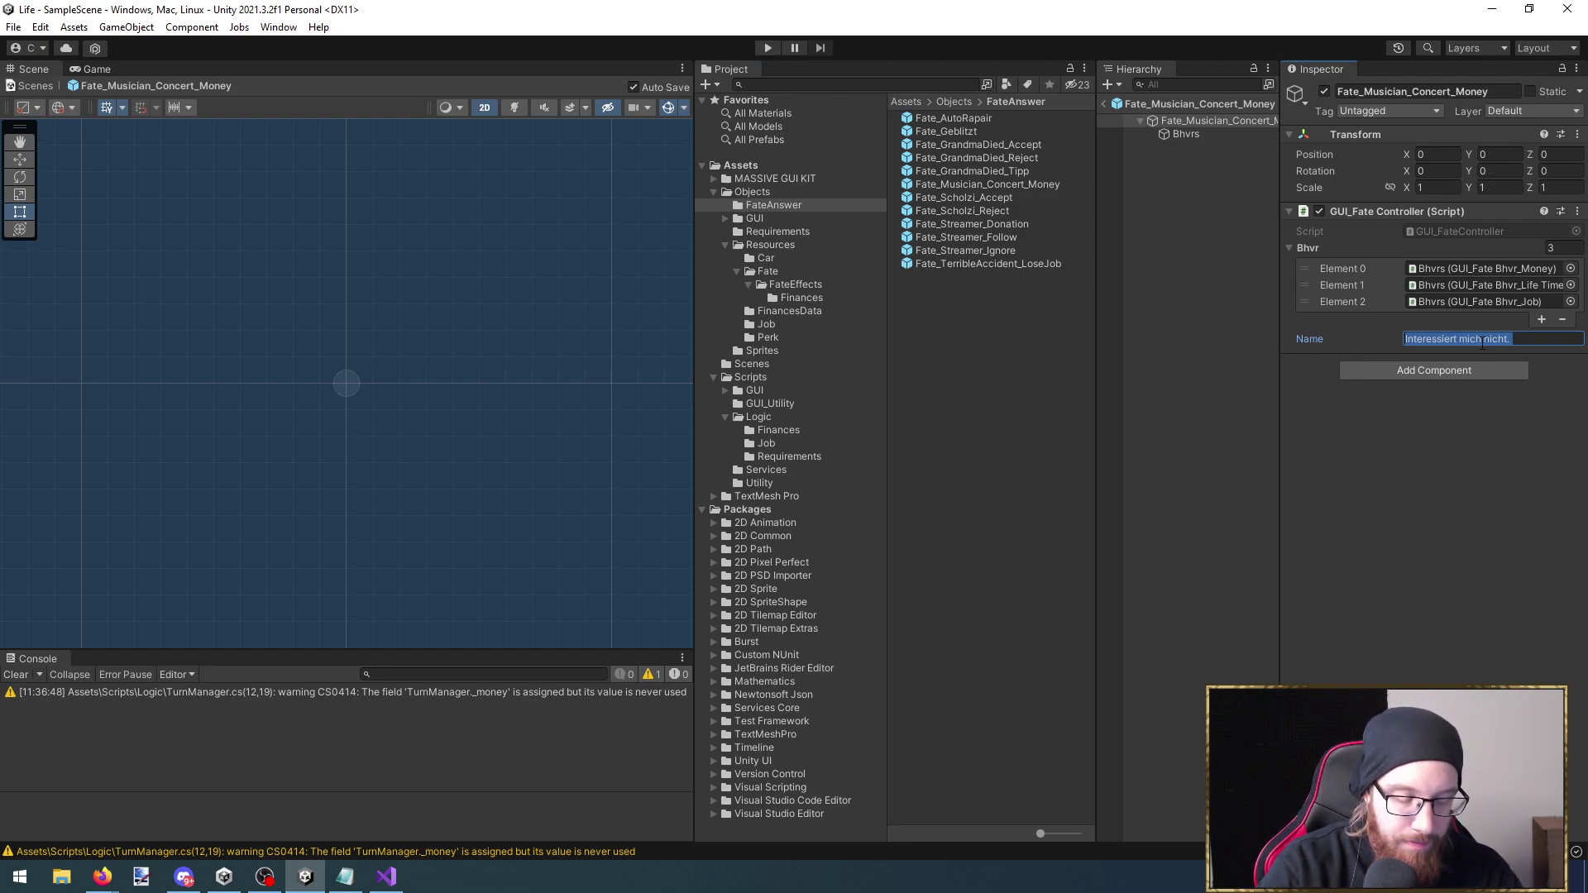
{"action": "type", "text": "Ich bin stolz auf meine "}
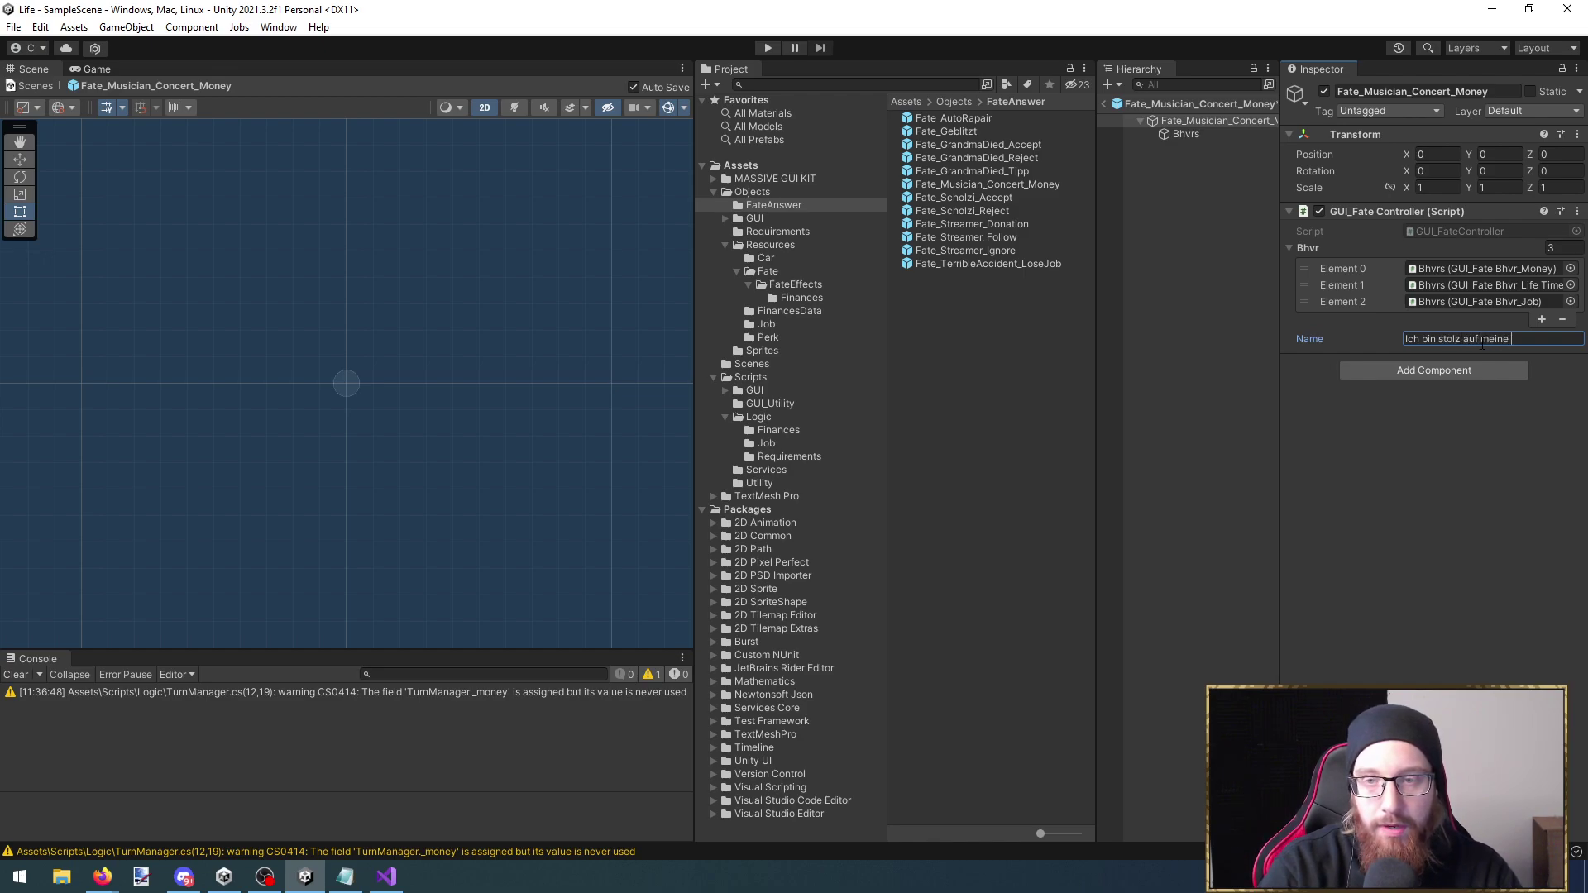
{"action": "type", "text": "Arbeit!"}
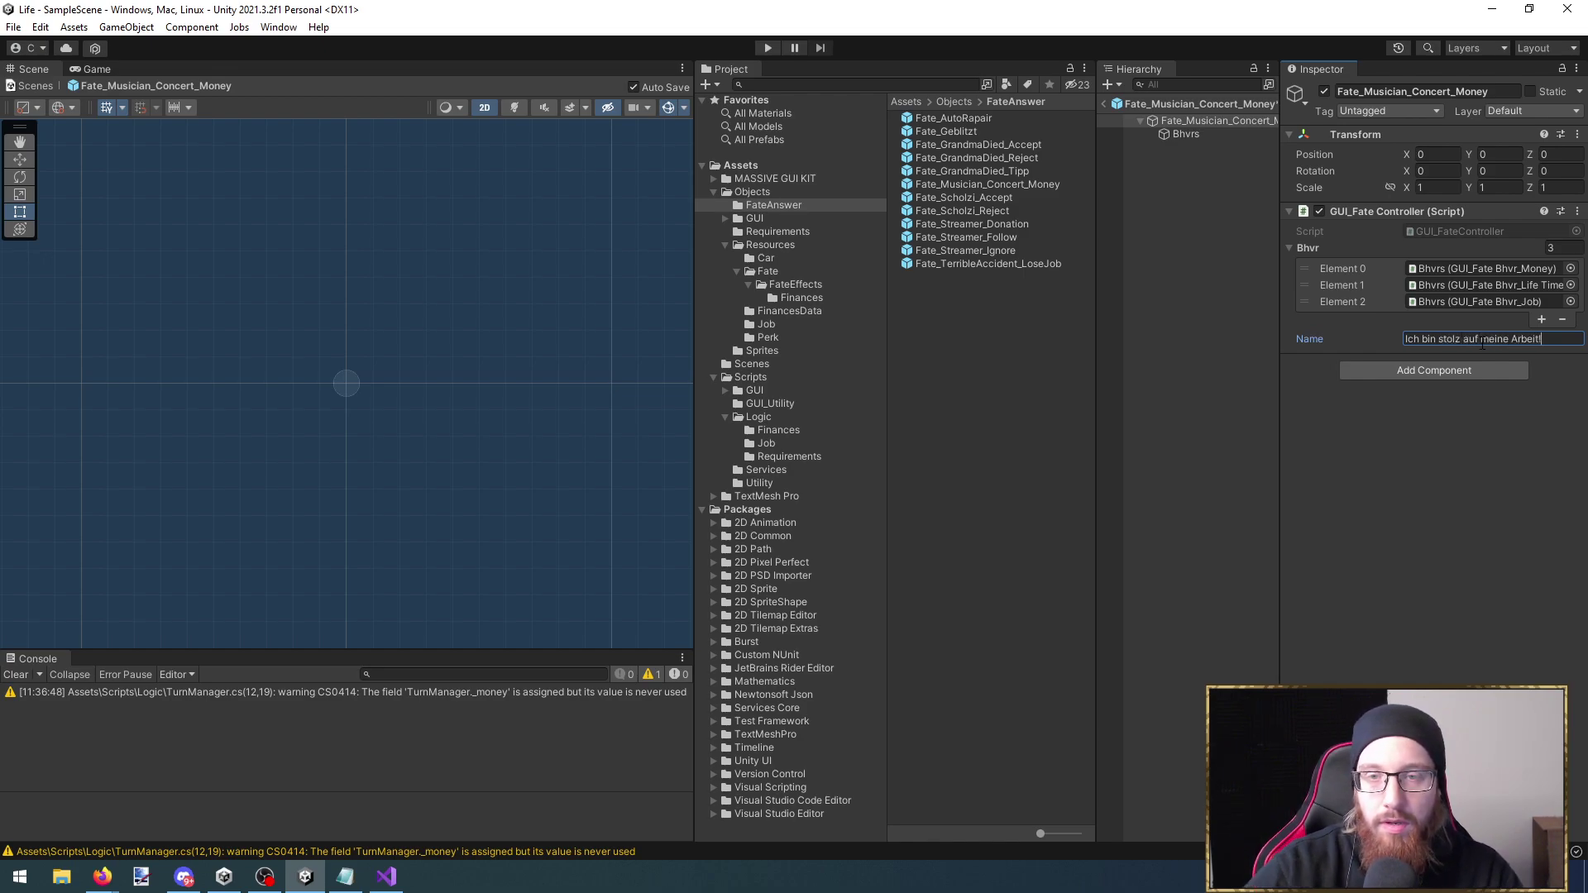
Add a Finances Data entry to the money behaviour on the Bhvrs object and assign Fate_Musician_Concert to it
{"action": "left_click", "coordinate": [1459, 268]}
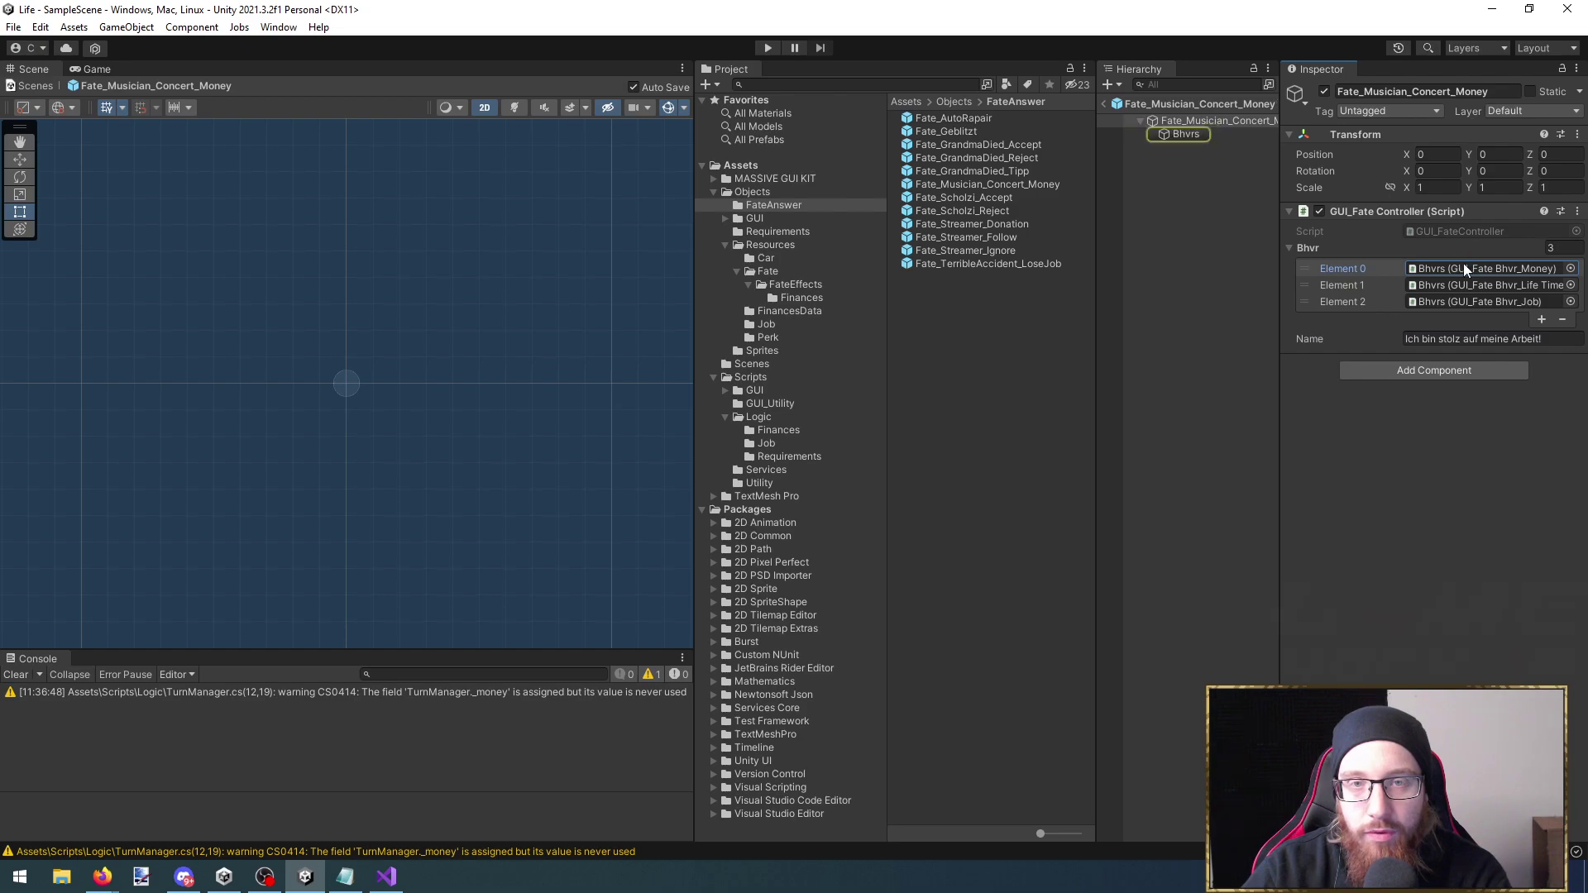
{"action": "left_click", "coordinate": [1208, 131]}
{"action": "left_click", "coordinate": [1225, 124]}
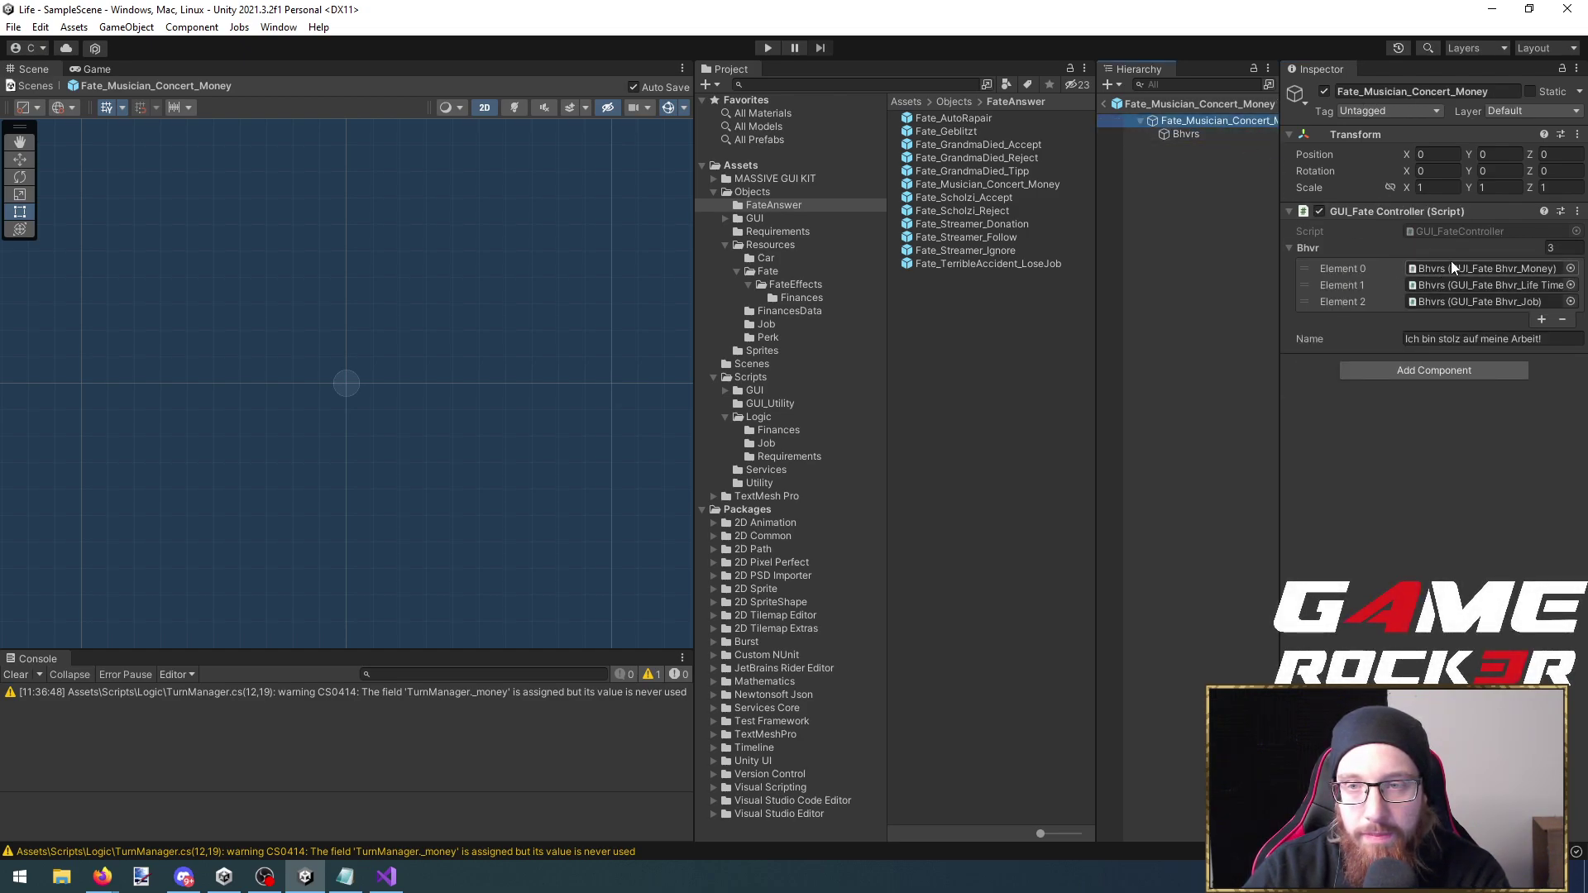
{"action": "left_click", "coordinate": [1454, 266]}
{"action": "left_click", "coordinate": [1212, 138]}
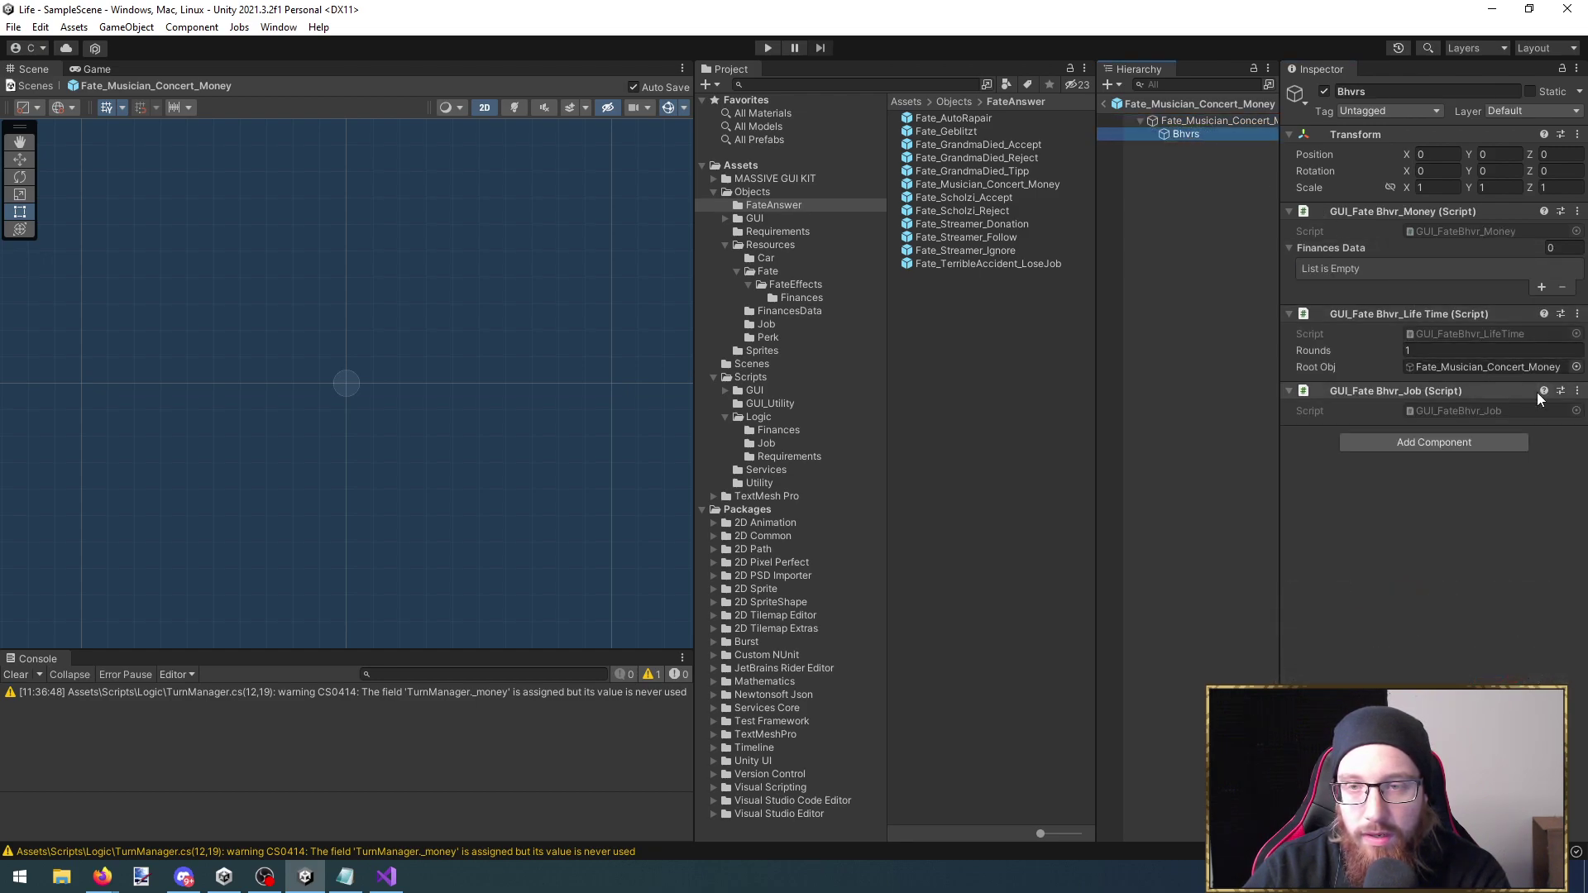
{"action": "left_click", "coordinate": [1542, 287]}
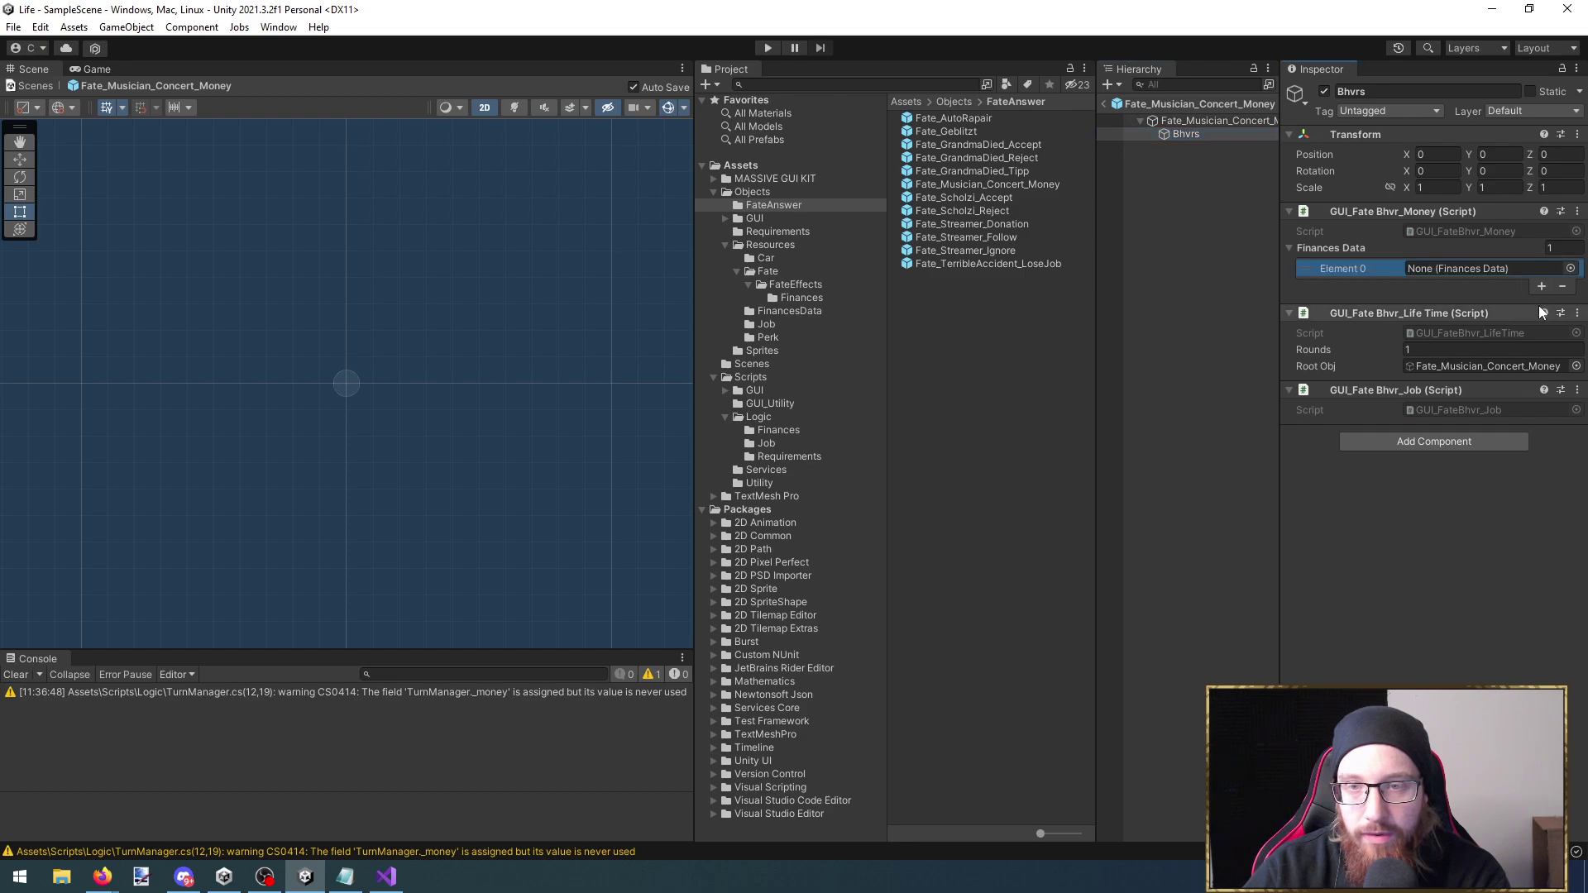
{"action": "left_click", "coordinate": [1570, 268]}
{"action": "left_click", "coordinate": [1417, 415]}
{"action": "key", "text": "Up"}
{"action": "key", "text": "Up"}
{"action": "key", "text": "Down"}
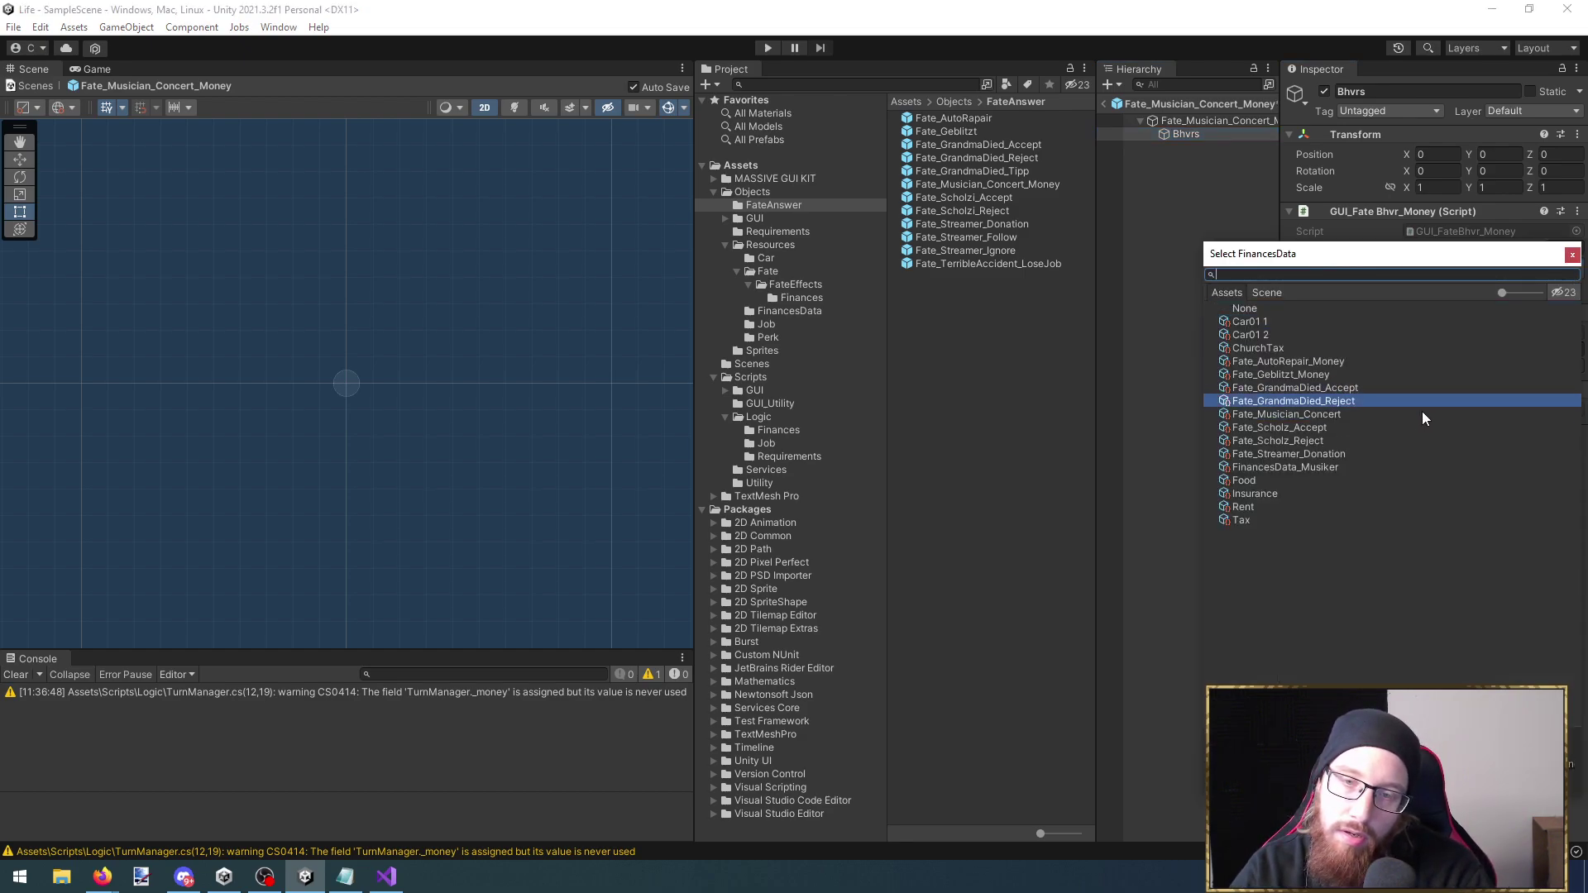
{"action": "double_click", "coordinate": [1421, 410]}
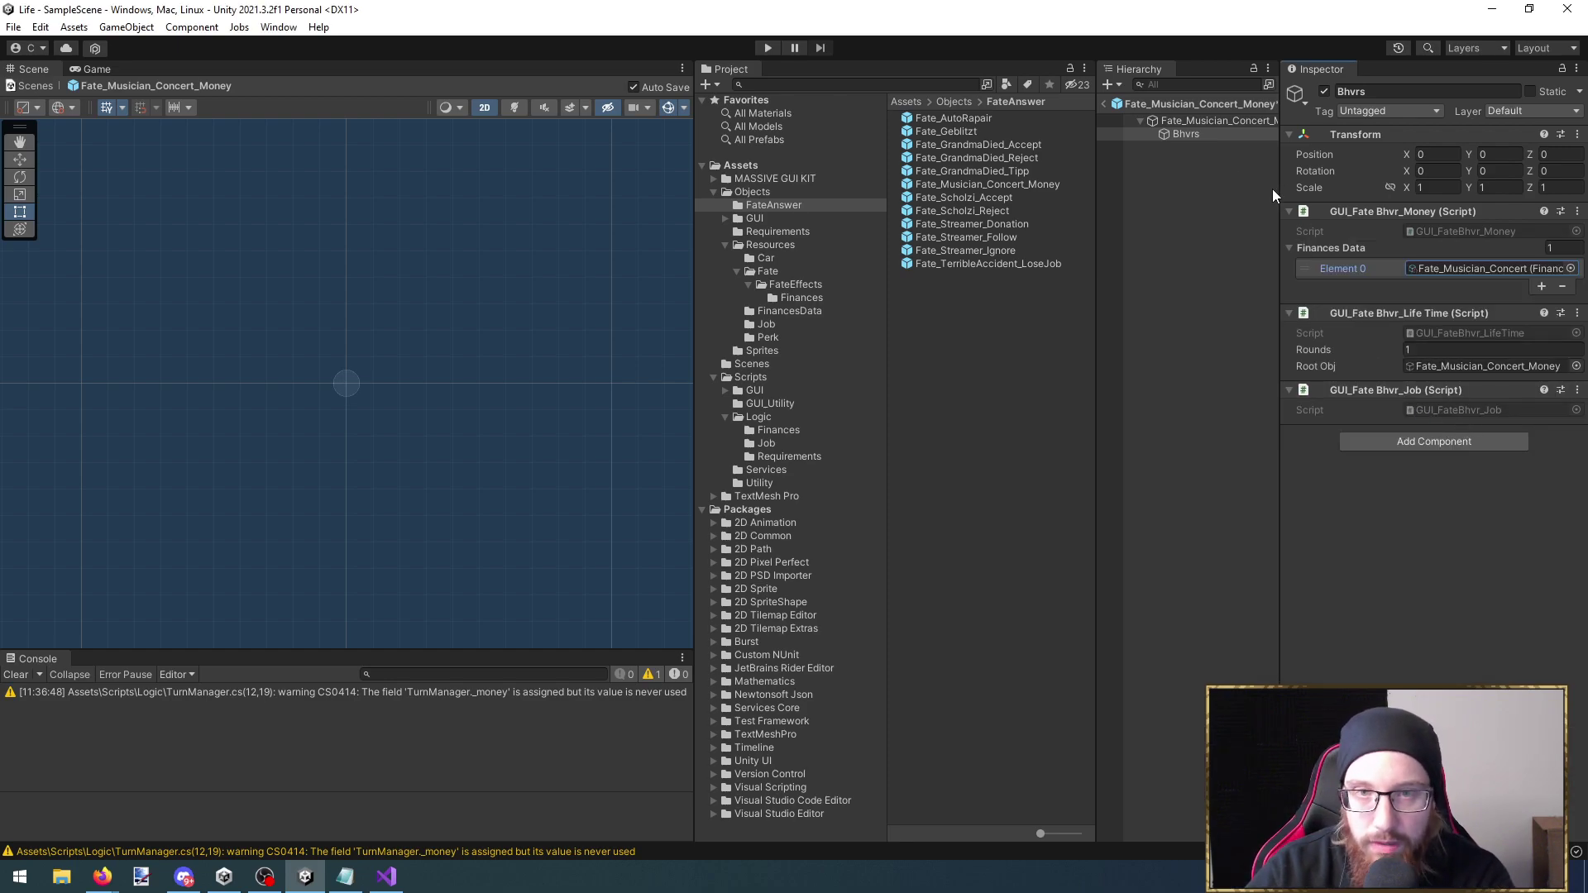
Review the GUI_FateBhvr_Job script, remove that component from the Bhvrs object, and return to SampleScene
{"action": "left_click", "coordinate": [1209, 120]}
{"action": "left_click", "coordinate": [1443, 300]}
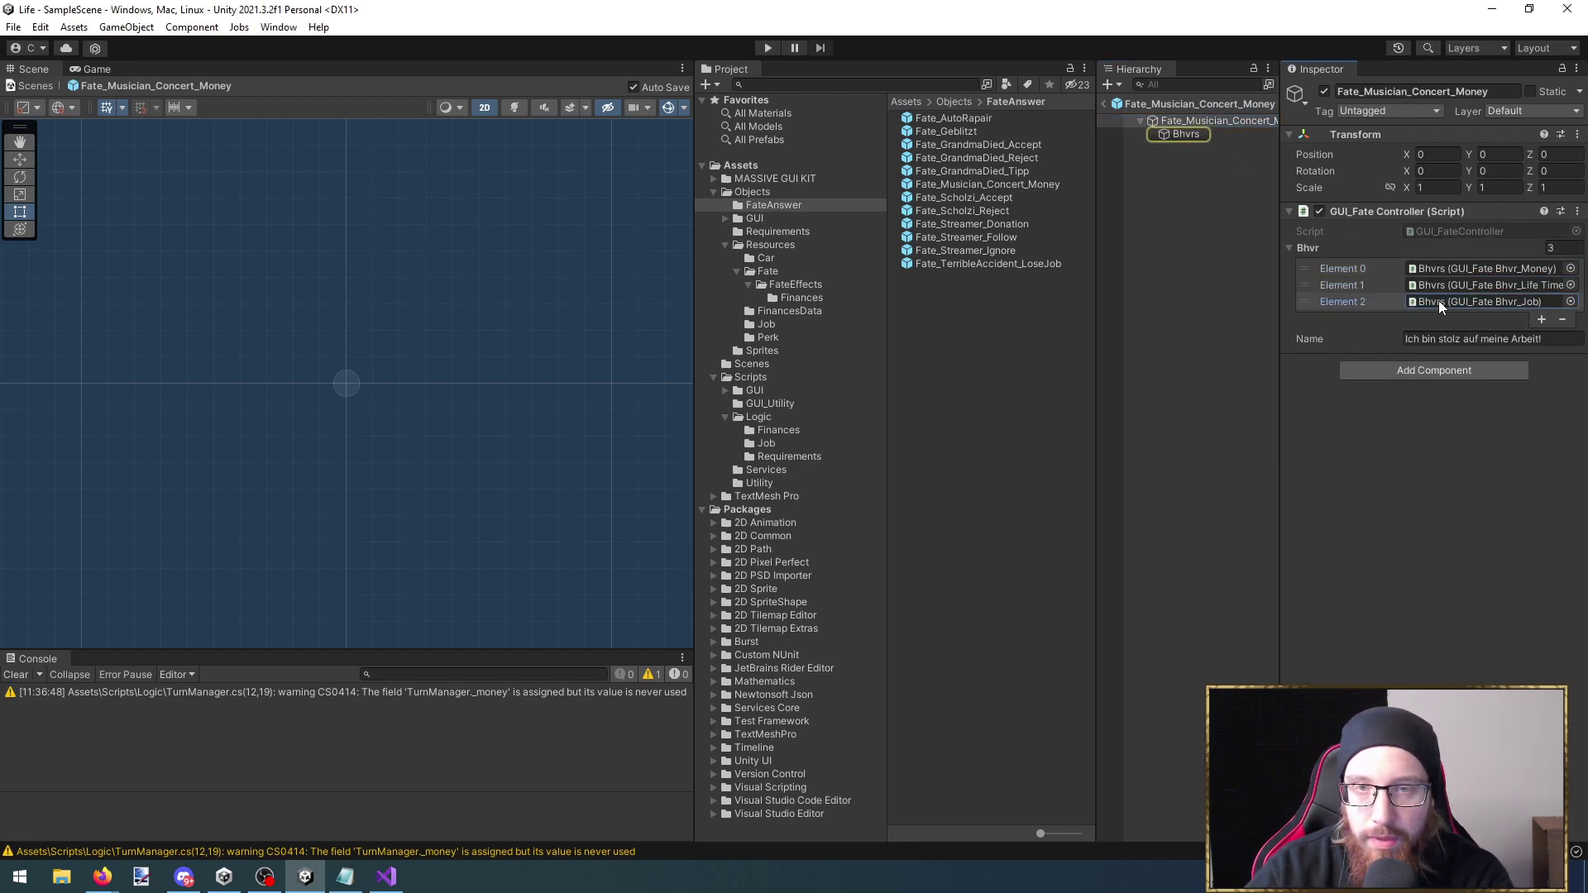
{"action": "left_click", "coordinate": [1201, 138]}
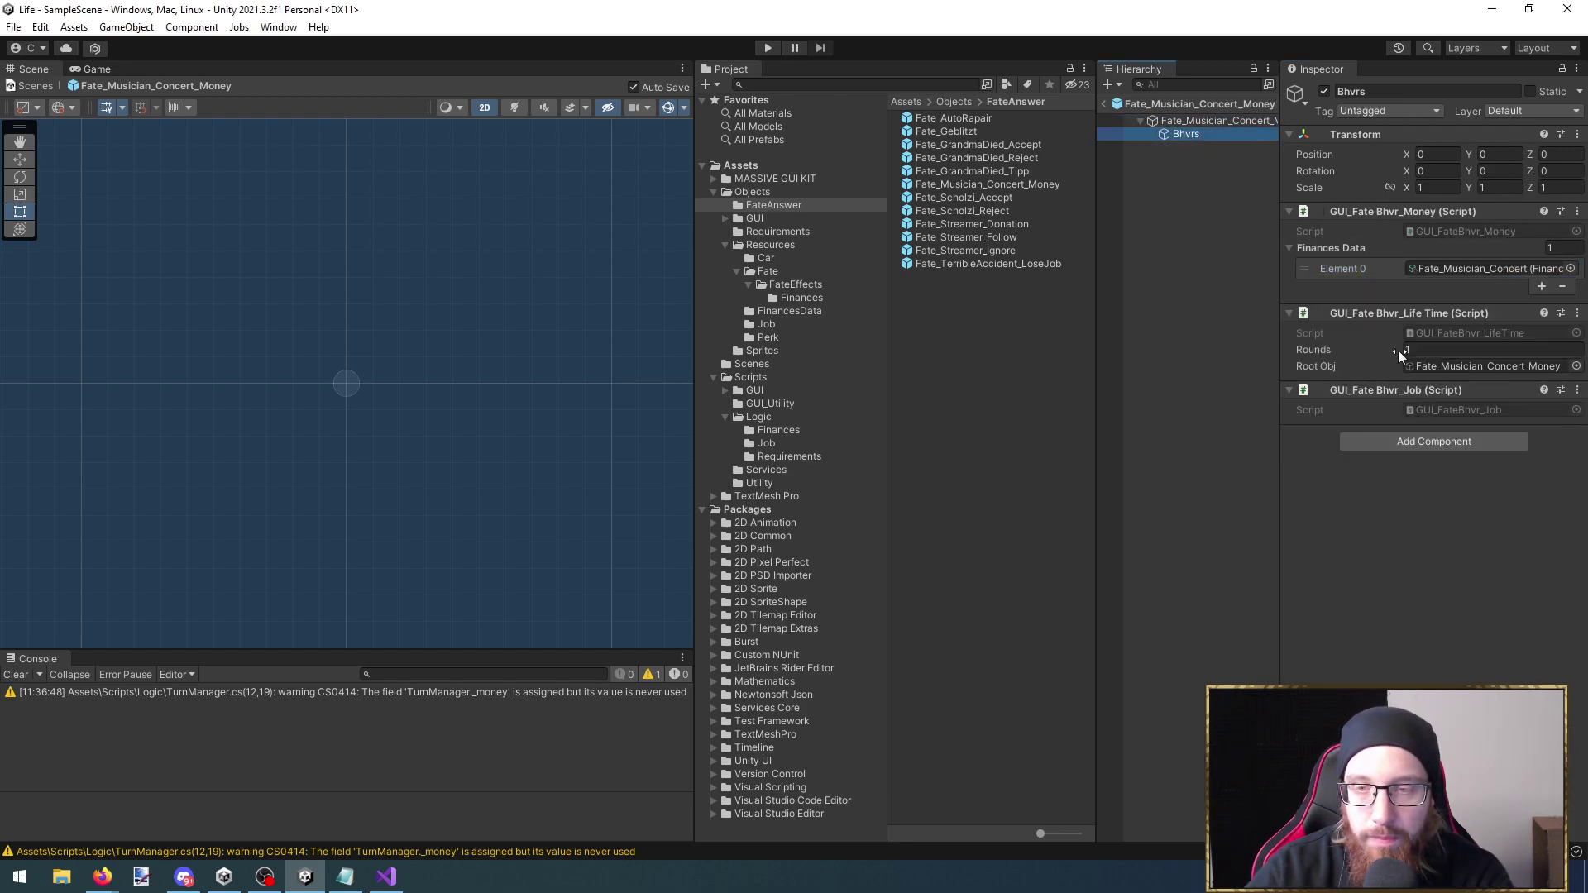
{"action": "double_click", "coordinate": [1436, 409]}
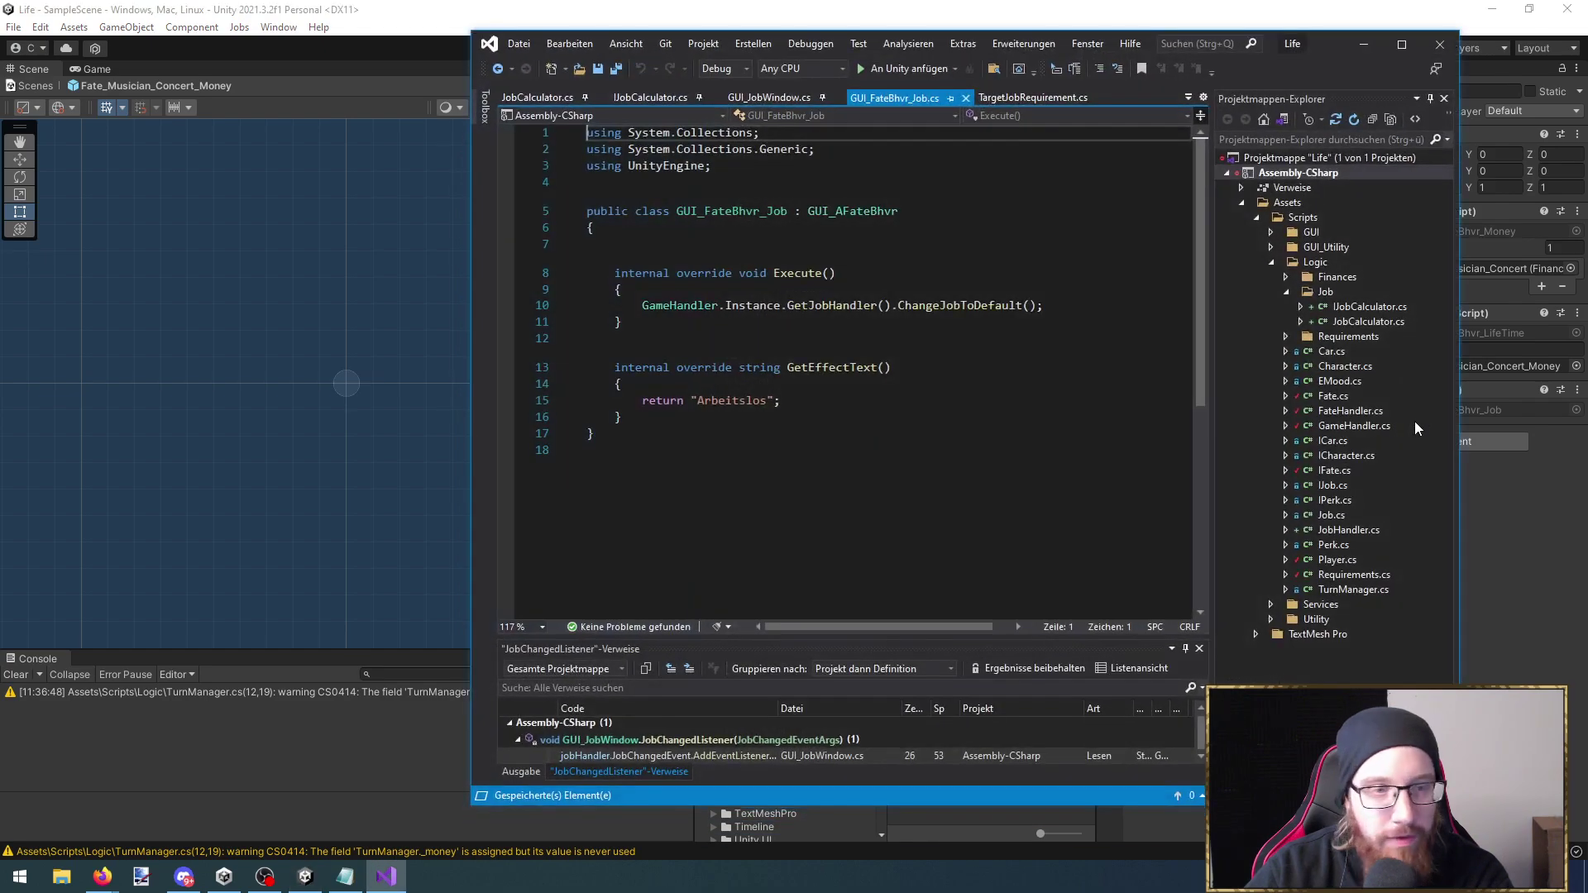
{"action": "left_click", "coordinate": [1363, 44]}
{"action": "left_click", "coordinate": [1573, 390]}
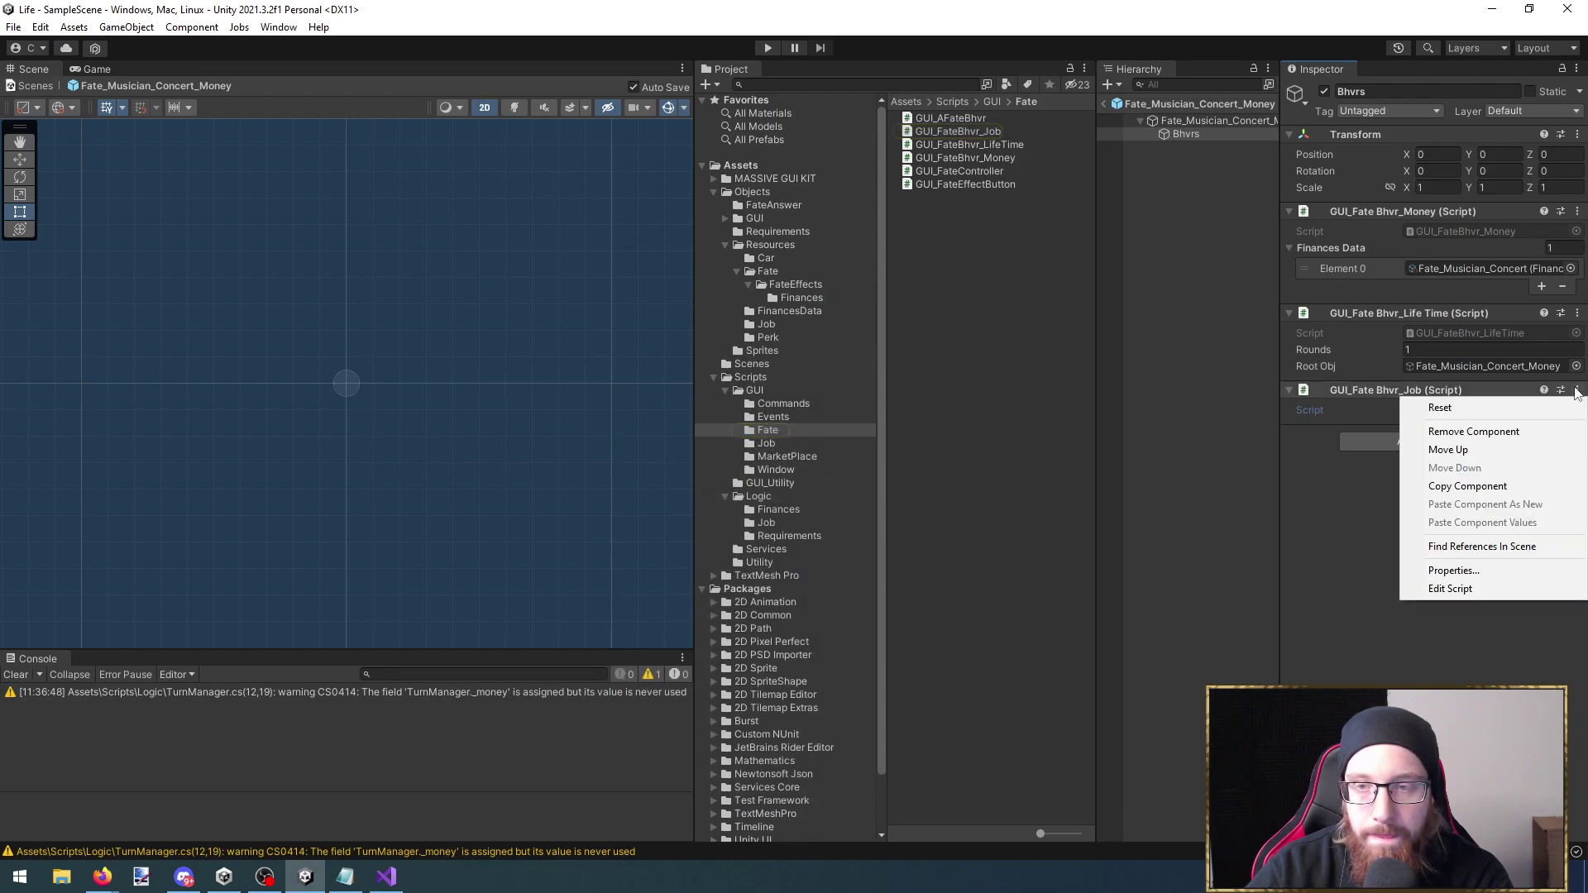
{"action": "left_click", "coordinate": [1539, 432]}
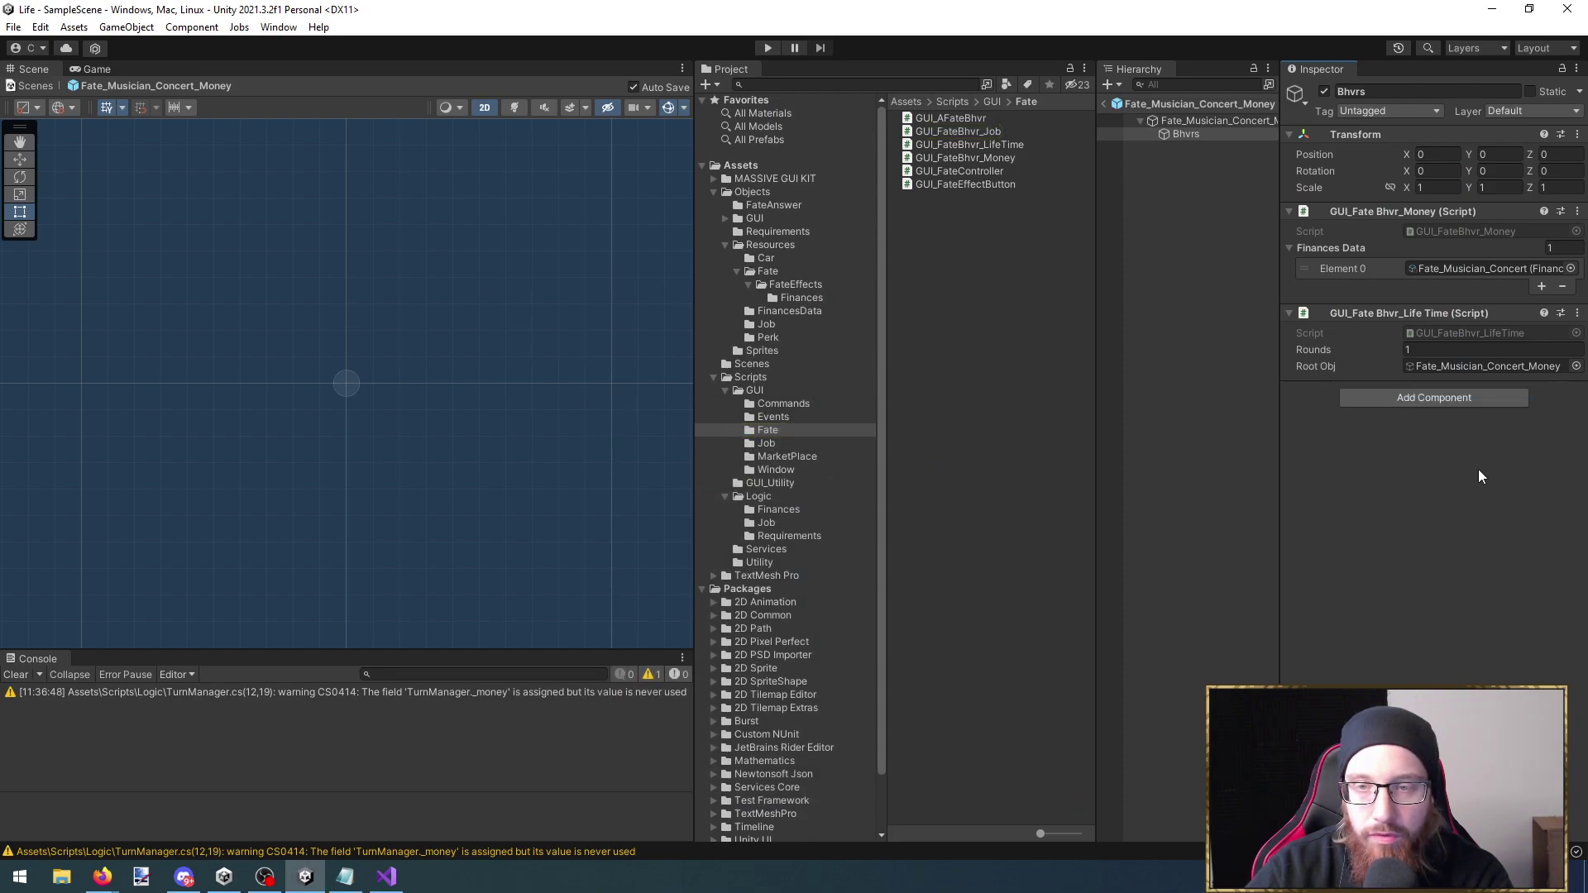
{"action": "left_click", "coordinate": [1103, 103]}
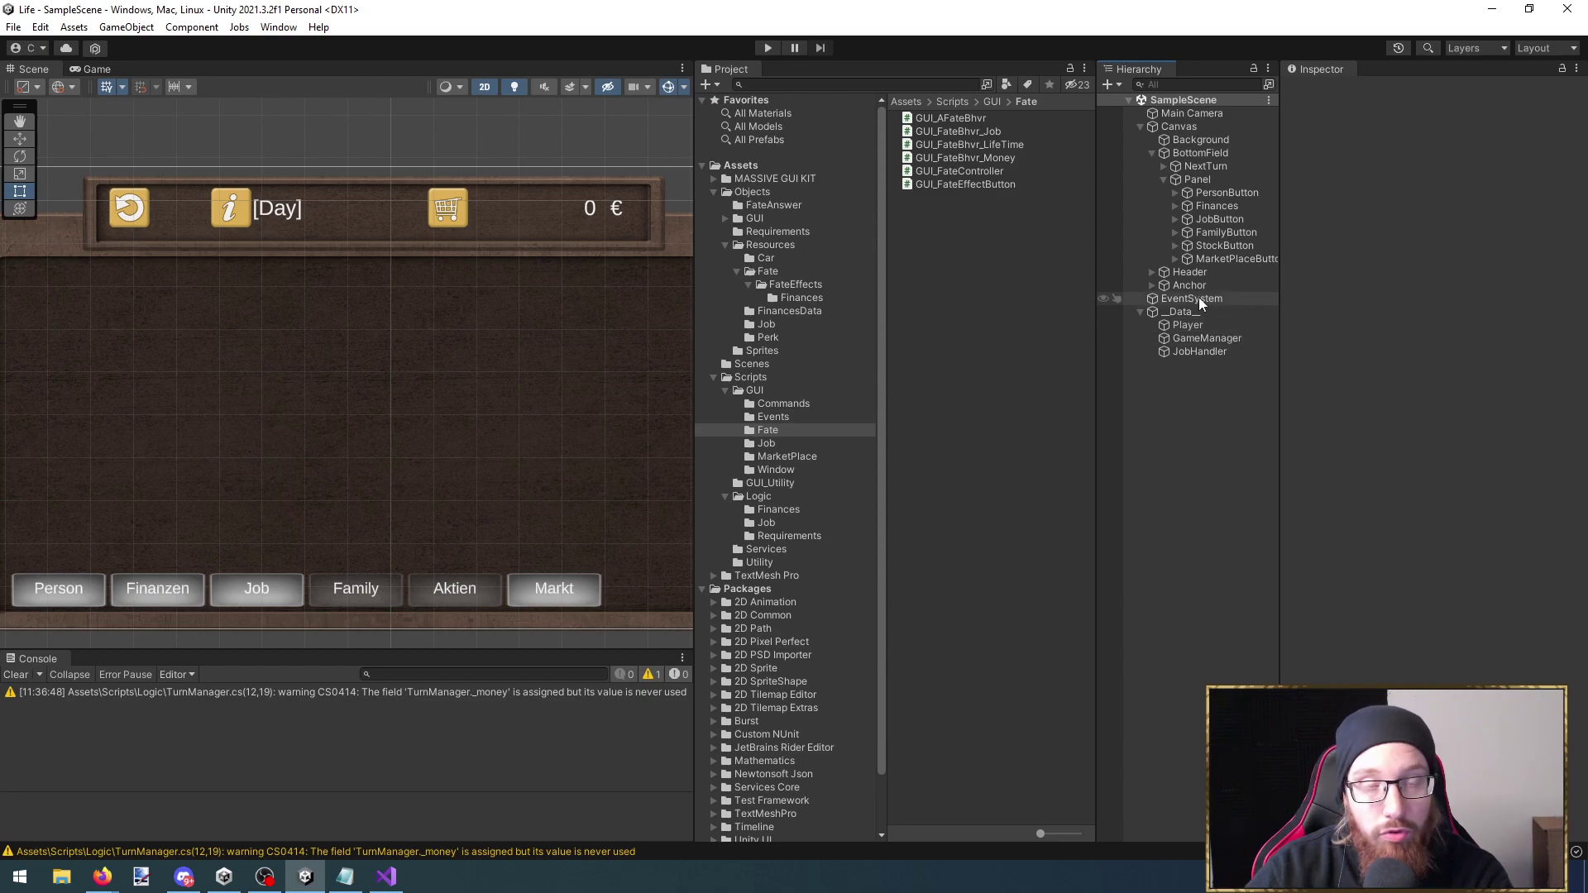
Collapse the Panel object under BottomField in the scene hierarchy
{"action": "left_click", "coordinate": [1224, 246]}
{"action": "left_click", "coordinate": [1229, 260]}
{"action": "key", "text": "Up"}
{"action": "key", "text": "Up"}
{"action": "key", "text": "Up"}
{"action": "key", "text": "Up"}
{"action": "key", "text": "Up"}
{"action": "key", "text": "Up"}
{"action": "key", "text": "Left"}
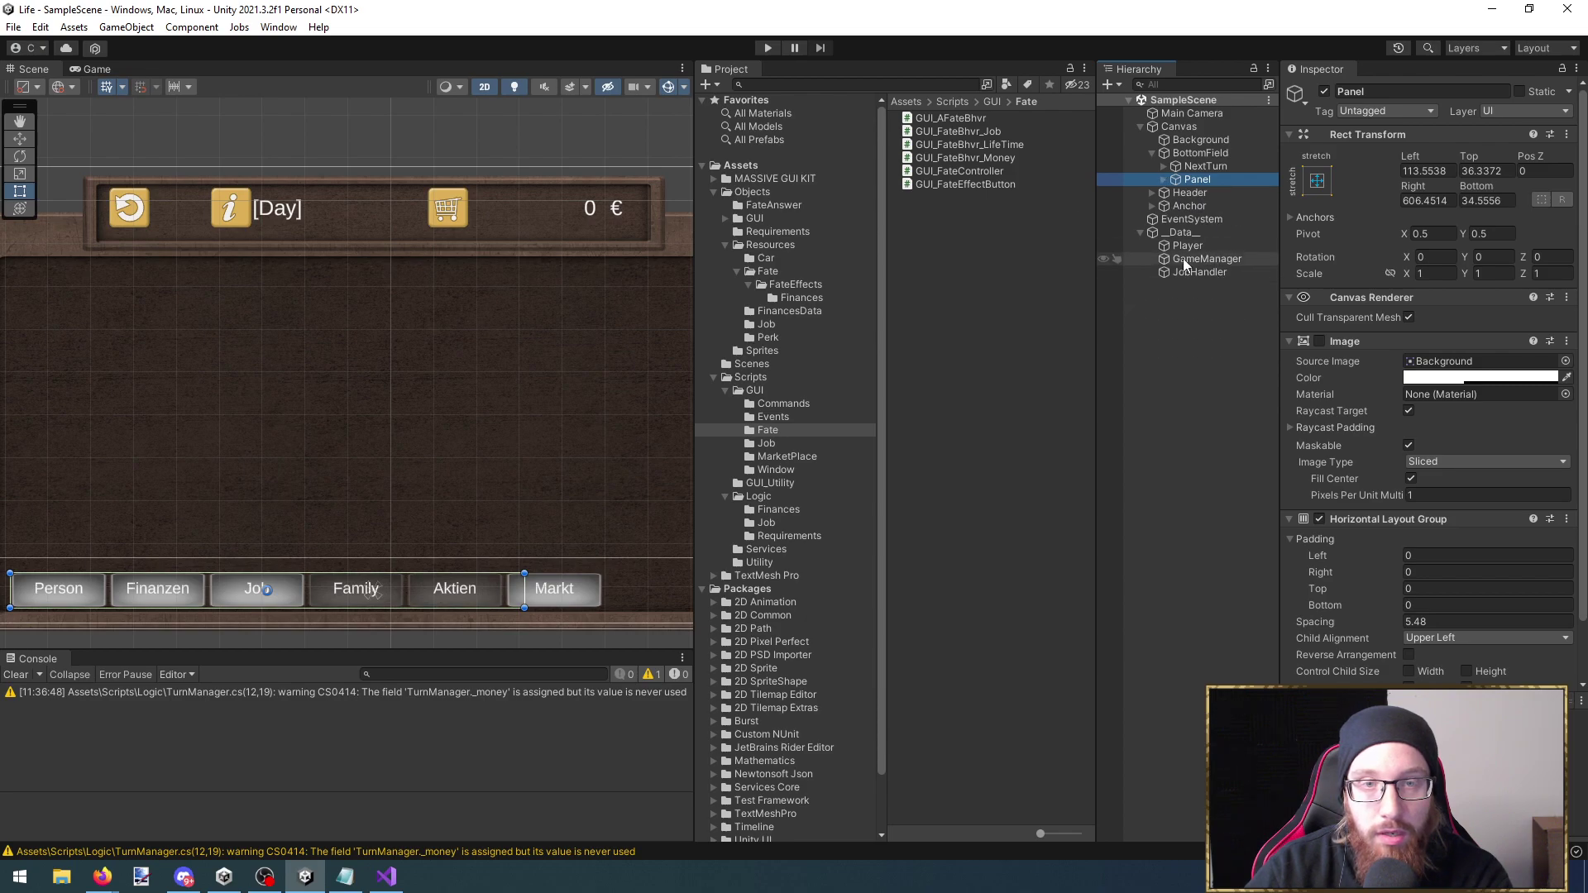
Try to add Fate_Musician_Concert to the Finances Data list on the GameManager object, and save the scene
{"action": "left_click", "coordinate": [1203, 261]}
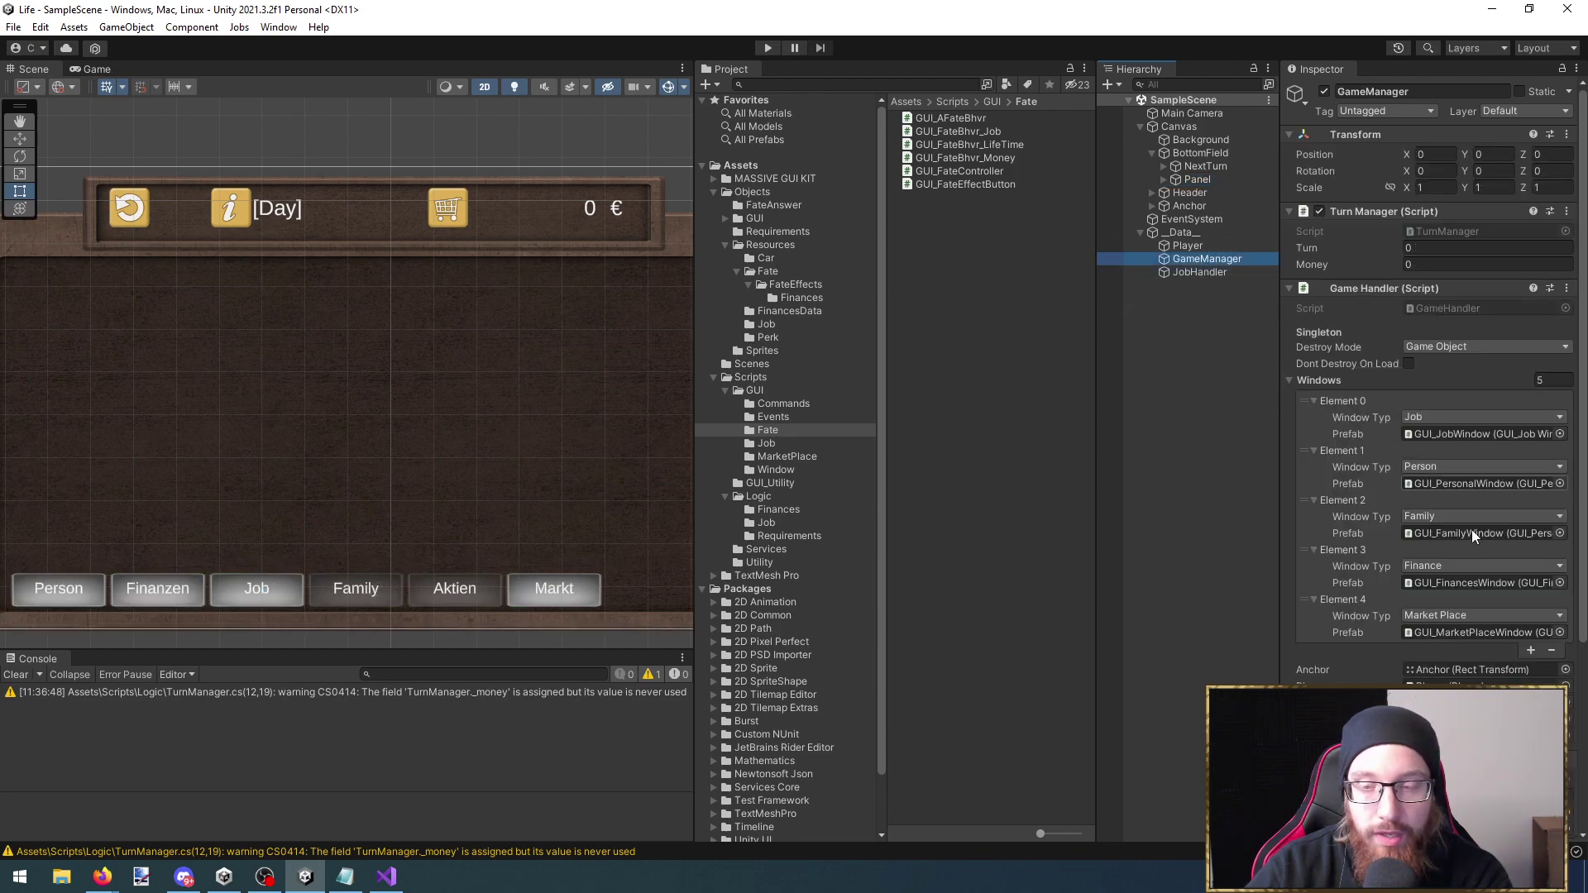
{"action": "scroll", "coordinate": [1456, 510], "scroll_direction": "down", "scroll_amount": 5}
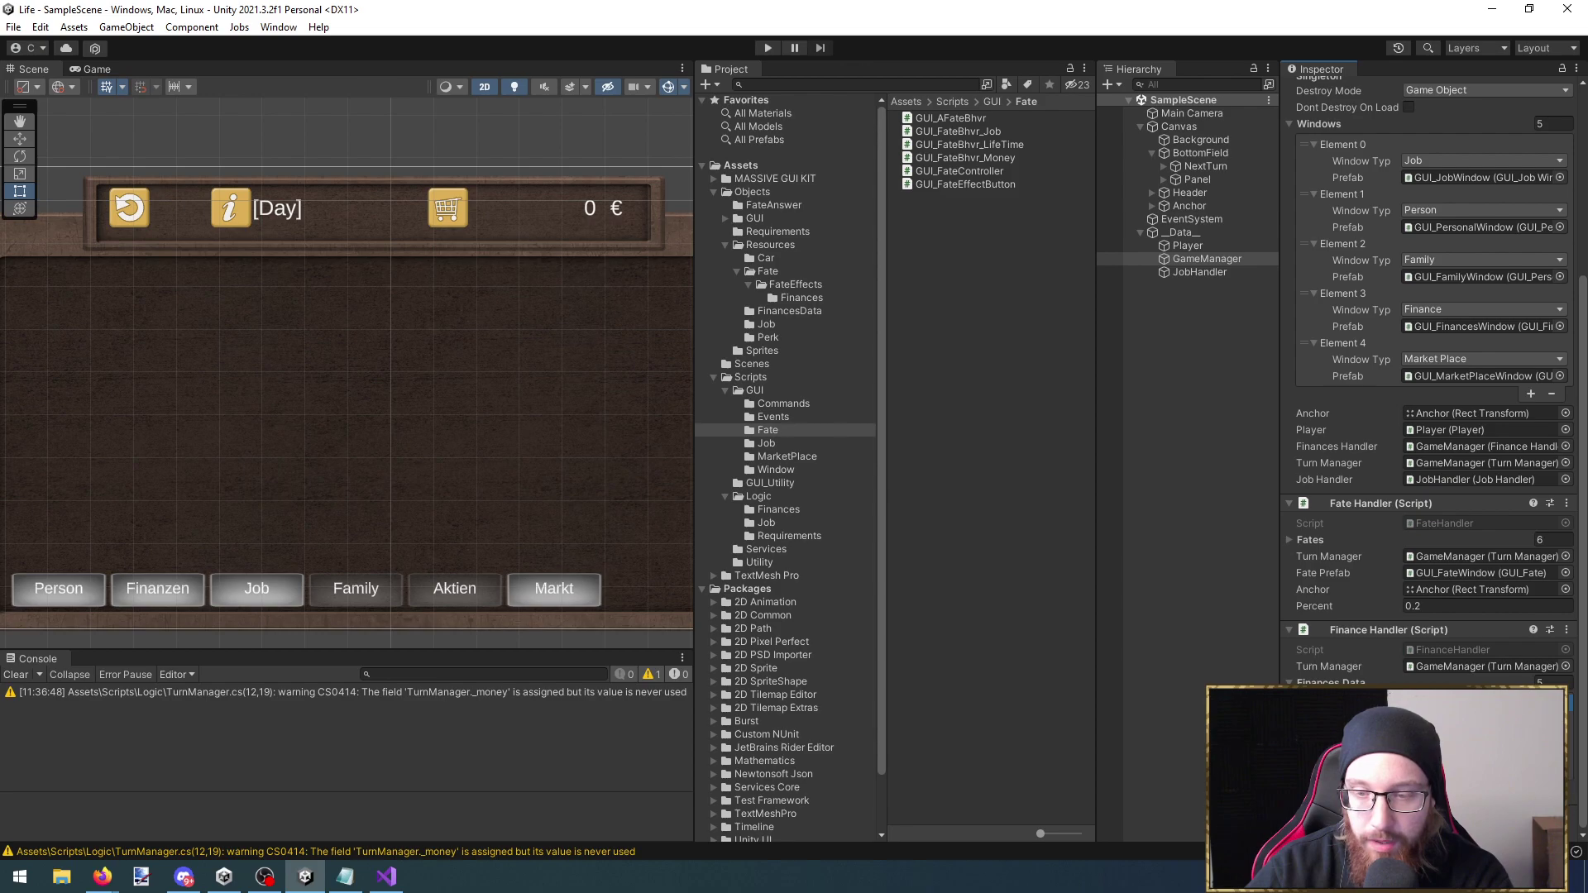
{"action": "scroll", "coordinate": [1430, 414], "scroll_direction": "up", "scroll_amount": 2}
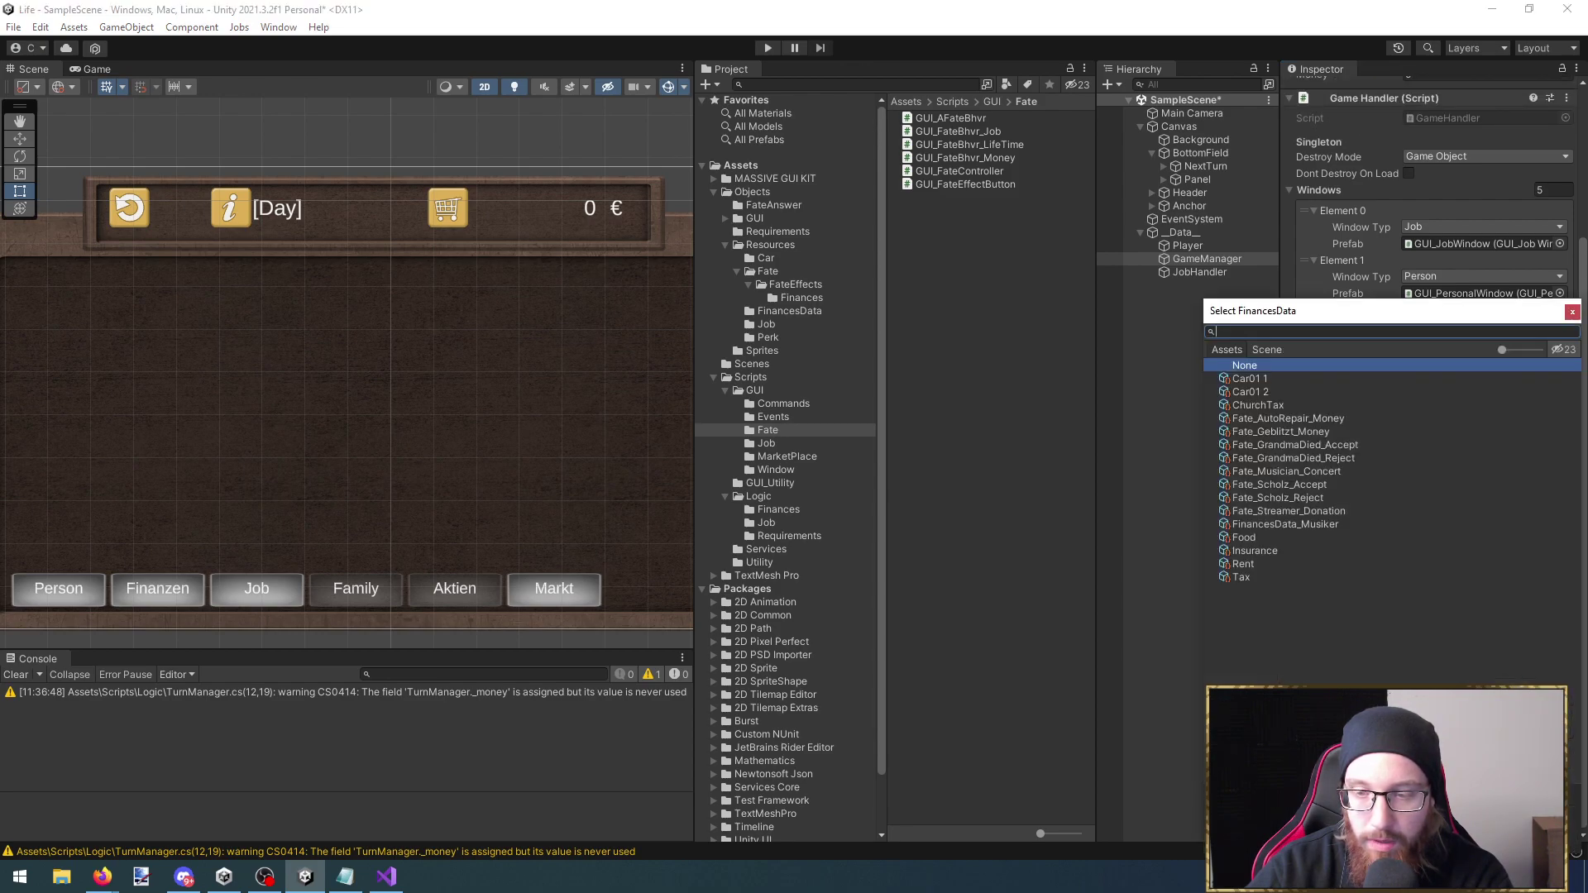
{"action": "type", "text": "mus"}
{"action": "key", "text": "Down"}
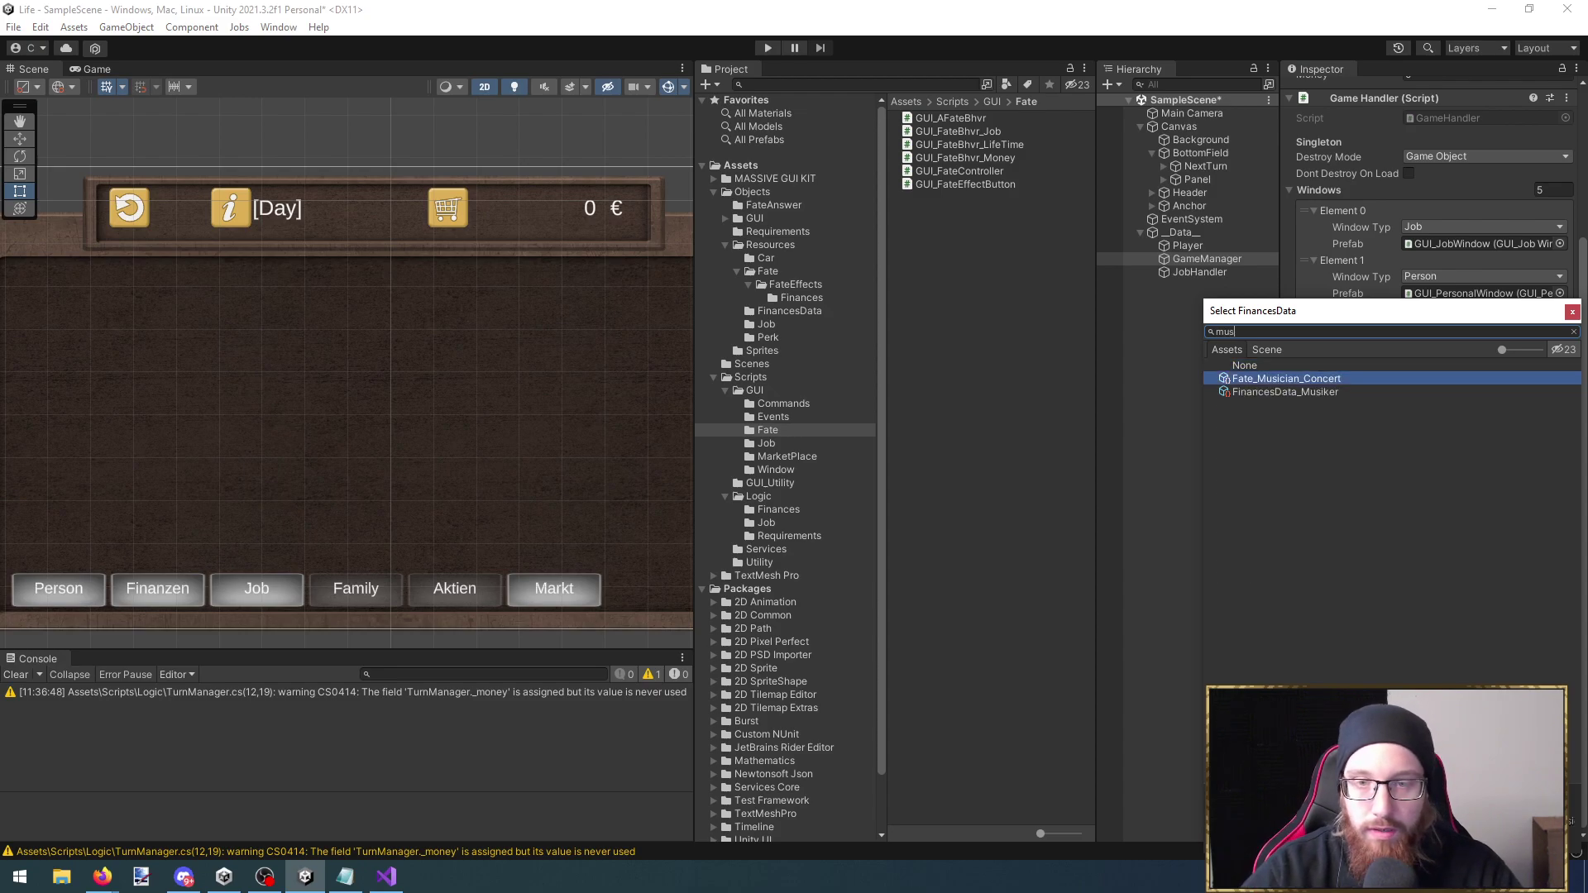
{"action": "key", "text": "Return"}
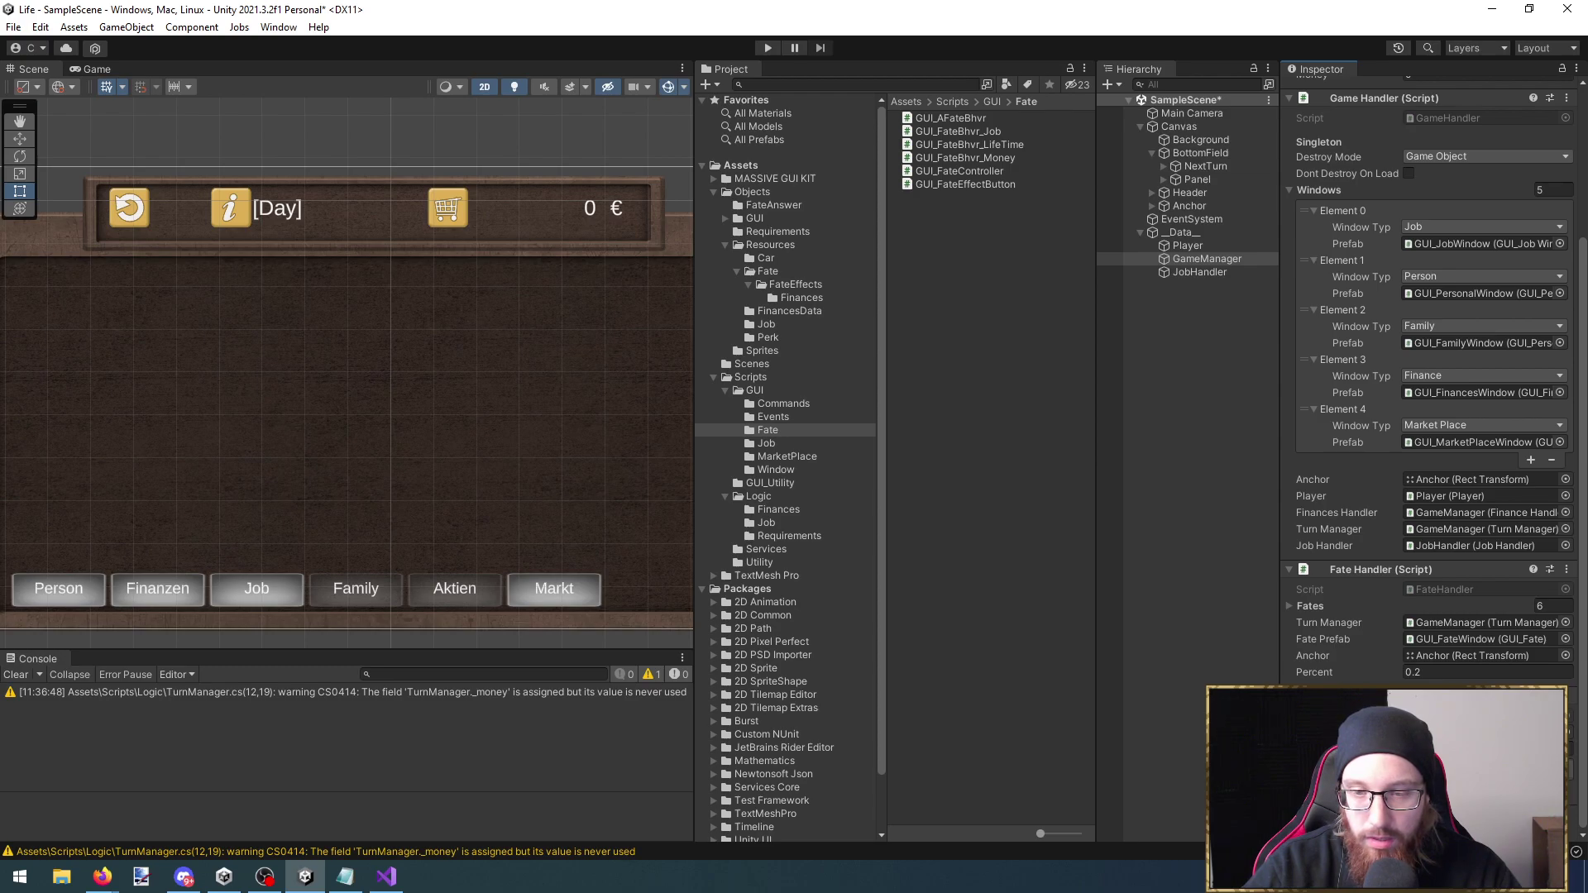
{"action": "key", "text": "ctrl+s"}
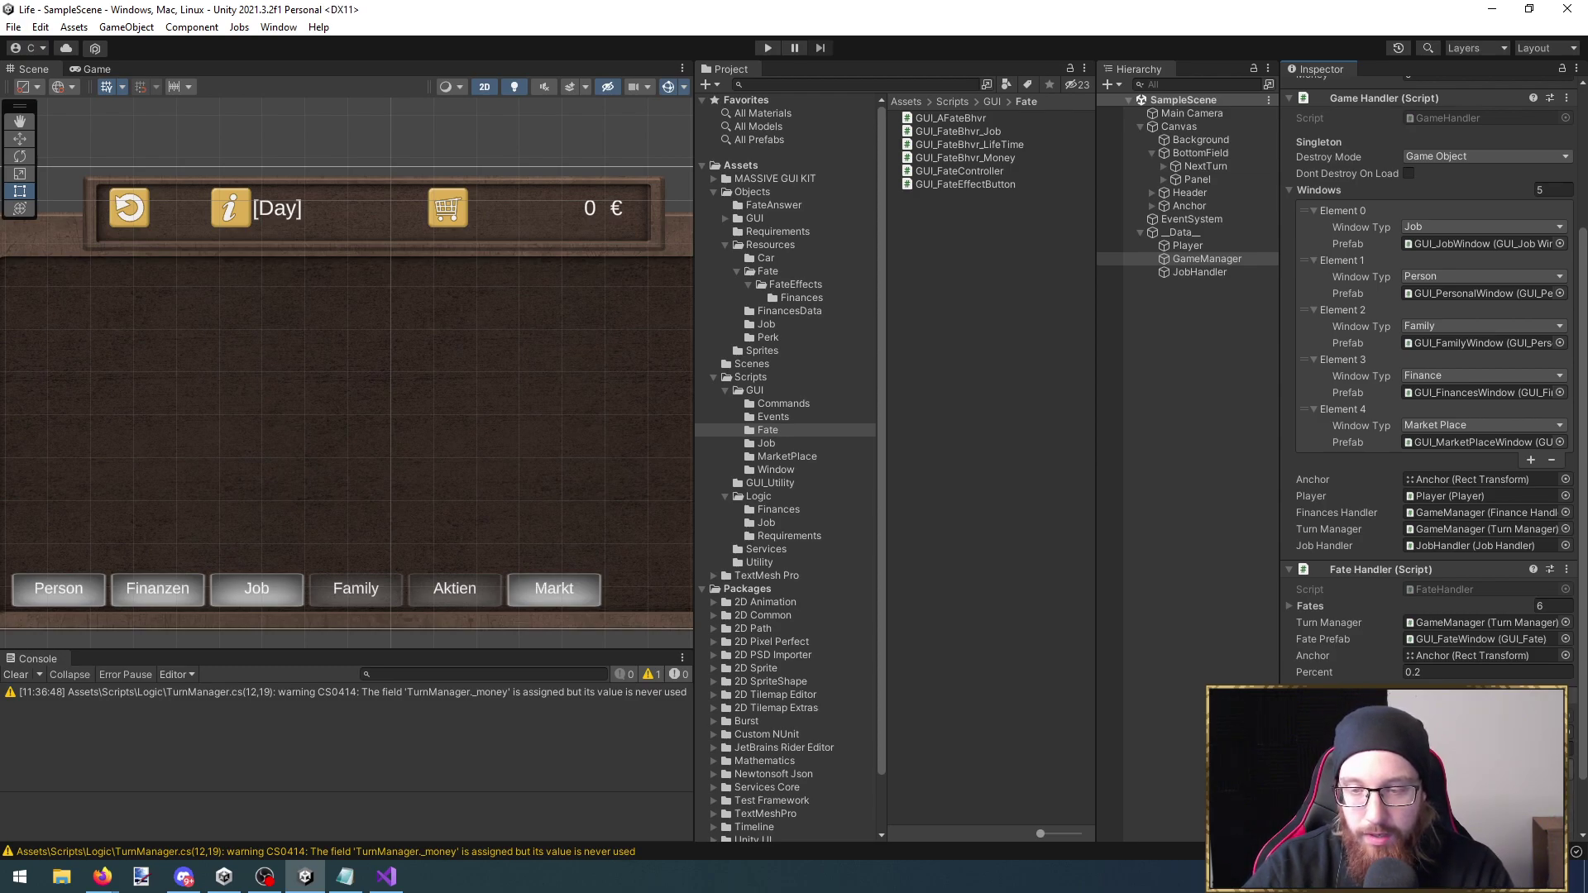
Expand the Fate Handler's Fates list on the GameManager object and reduce it to a single entry
{"action": "scroll", "coordinate": [1416, 618], "scroll_direction": "down", "scroll_amount": 2}
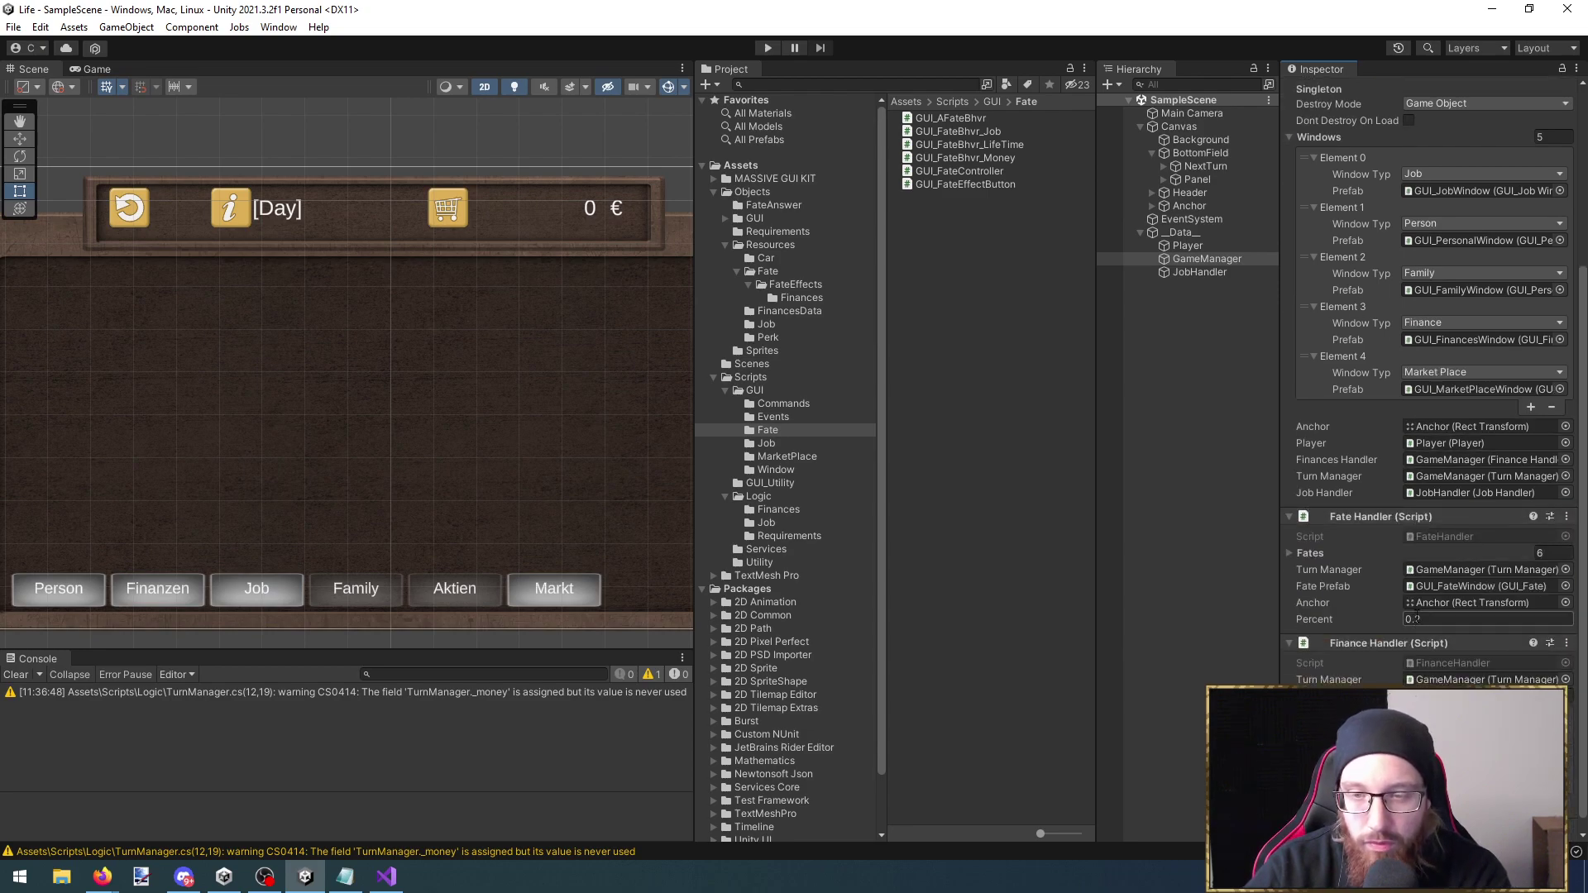
{"action": "left_click", "coordinate": [1311, 552]}
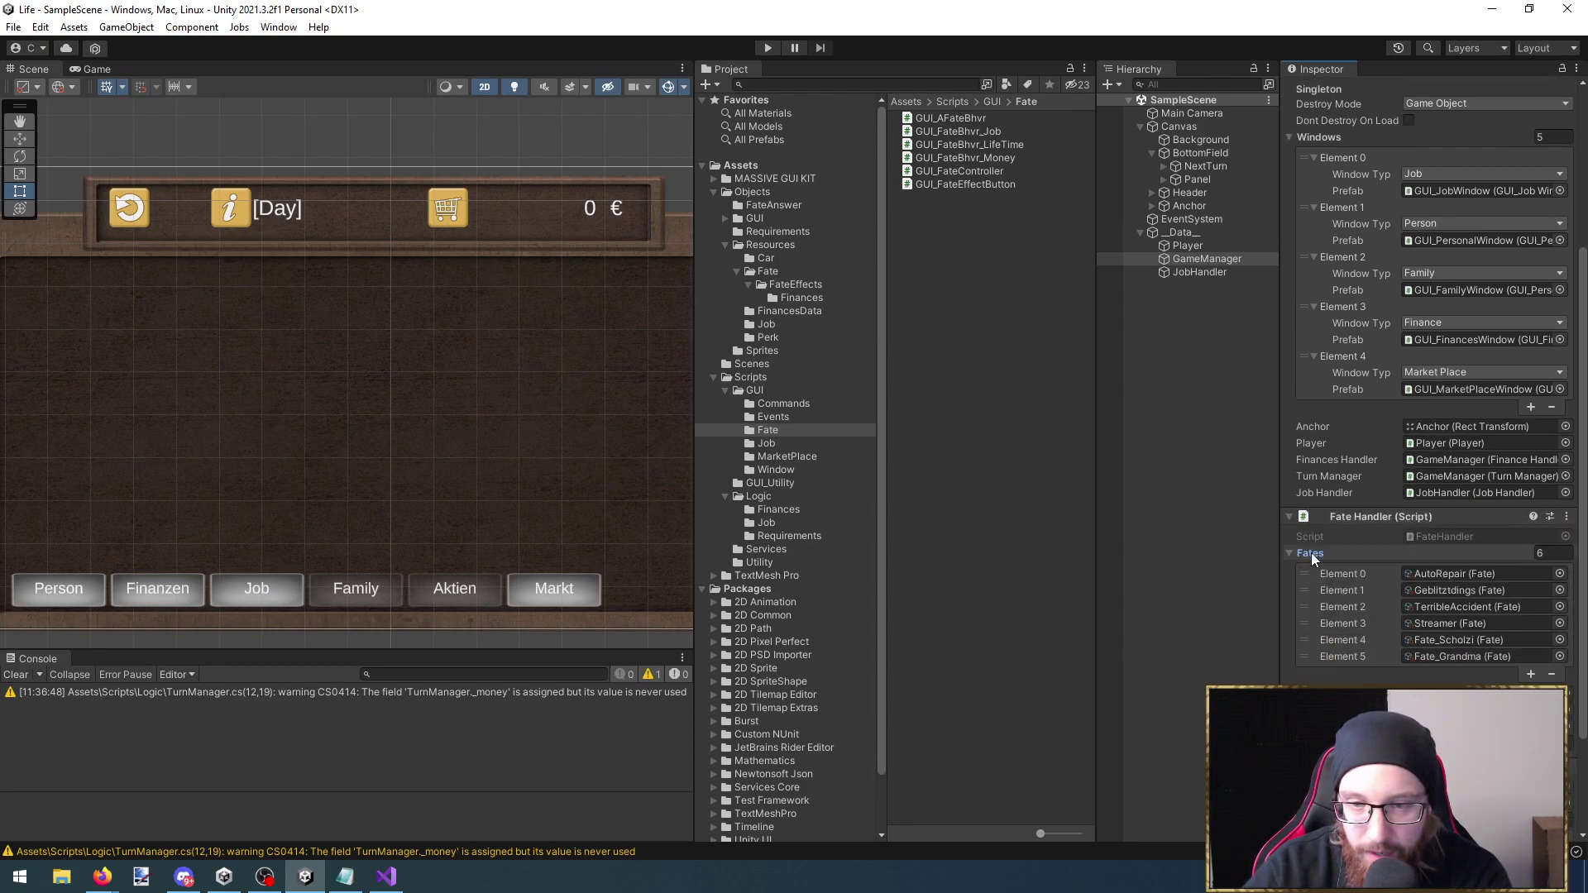
{"action": "left_click", "coordinate": [1341, 575]}
{"action": "left_click", "coordinate": [1553, 677]}
{"action": "left_click", "coordinate": [1553, 659]}
{"action": "left_click", "coordinate": [1553, 641]}
{"action": "left_click", "coordinate": [1553, 624]}
{"action": "left_click", "coordinate": [1553, 608]}
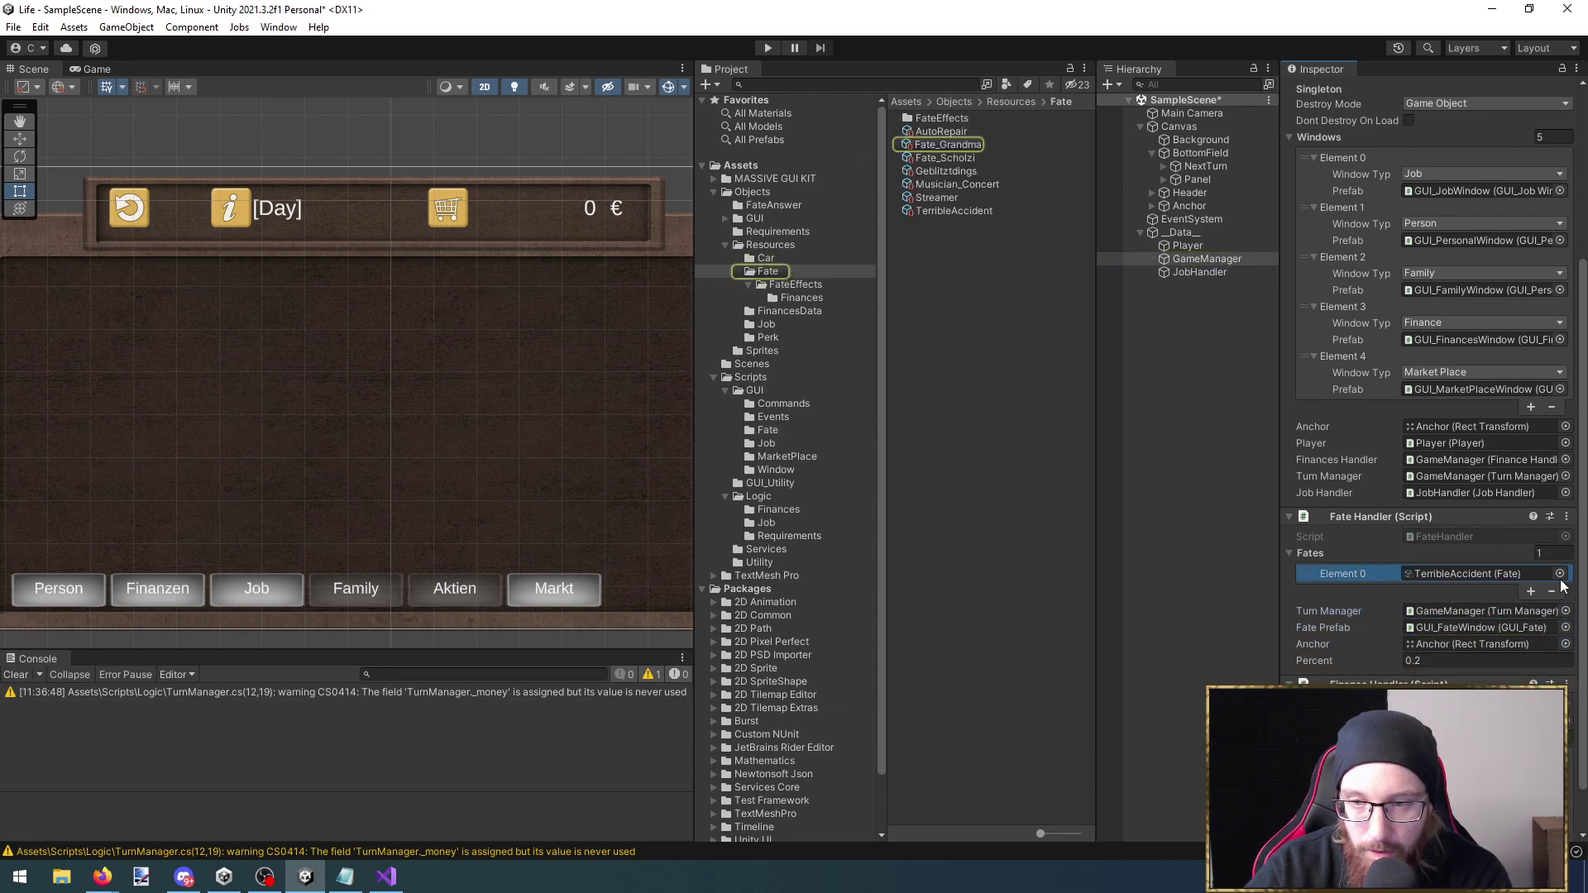
Assign Musician_Concert to the remaining entry in the Fate Handler's Fates list
{"action": "left_click", "coordinate": [1560, 574]}
{"action": "key", "text": "Up"}
{"action": "key", "text": "Up"}
{"action": "key", "text": "Return"}
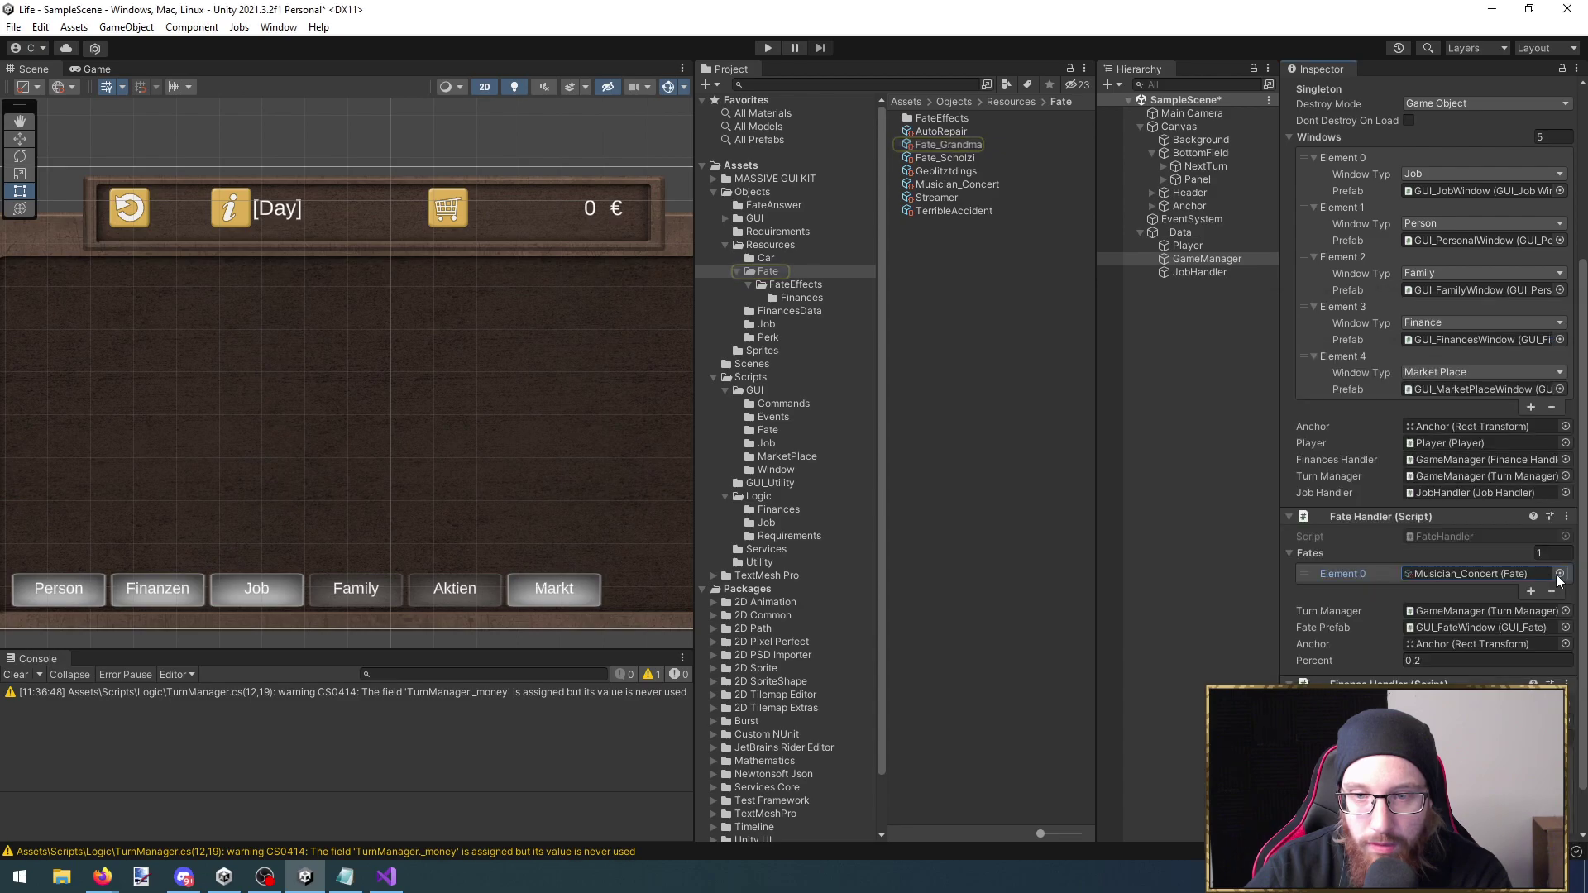
Run the game in play mode and maximize the Game view
{"action": "left_click", "coordinate": [768, 48]}
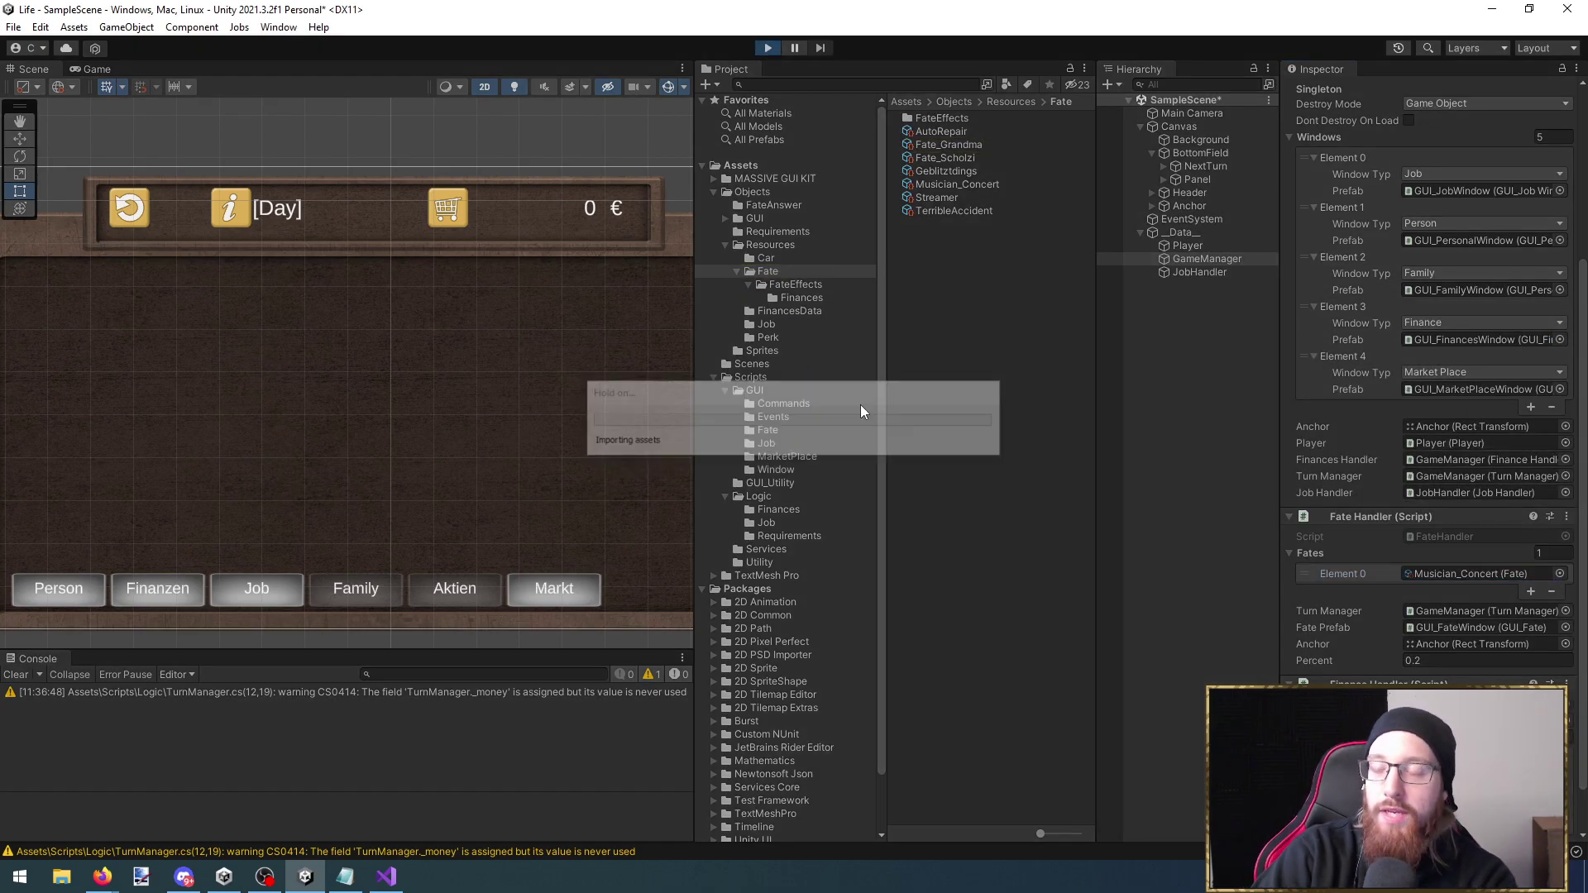
{"action": "right_click", "coordinate": [908, 376]}
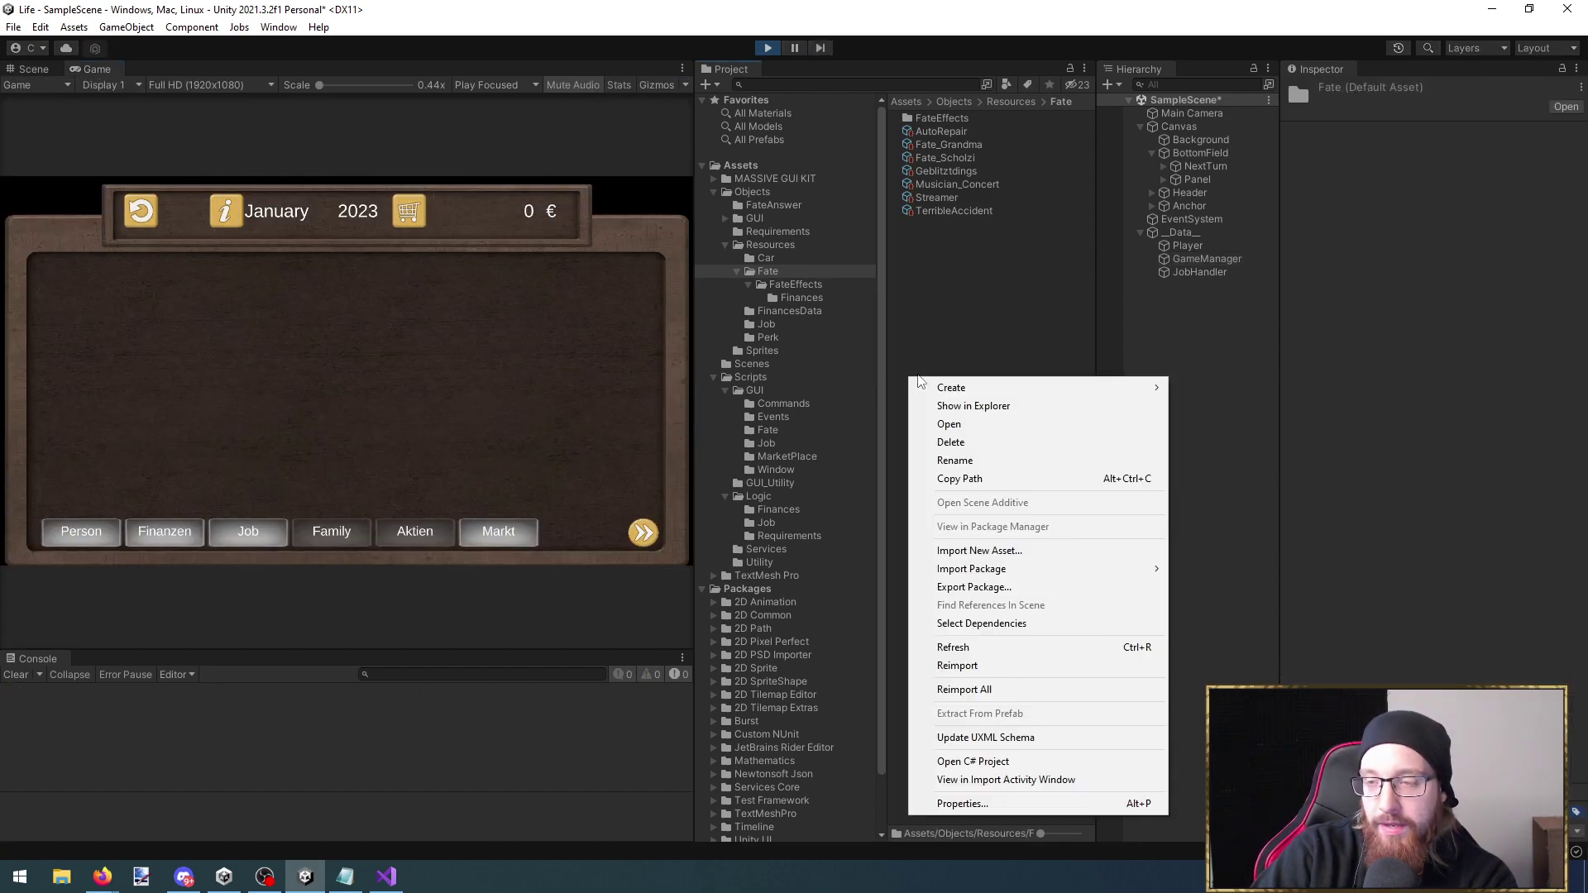
{"action": "left_click", "coordinate": [1356, 349]}
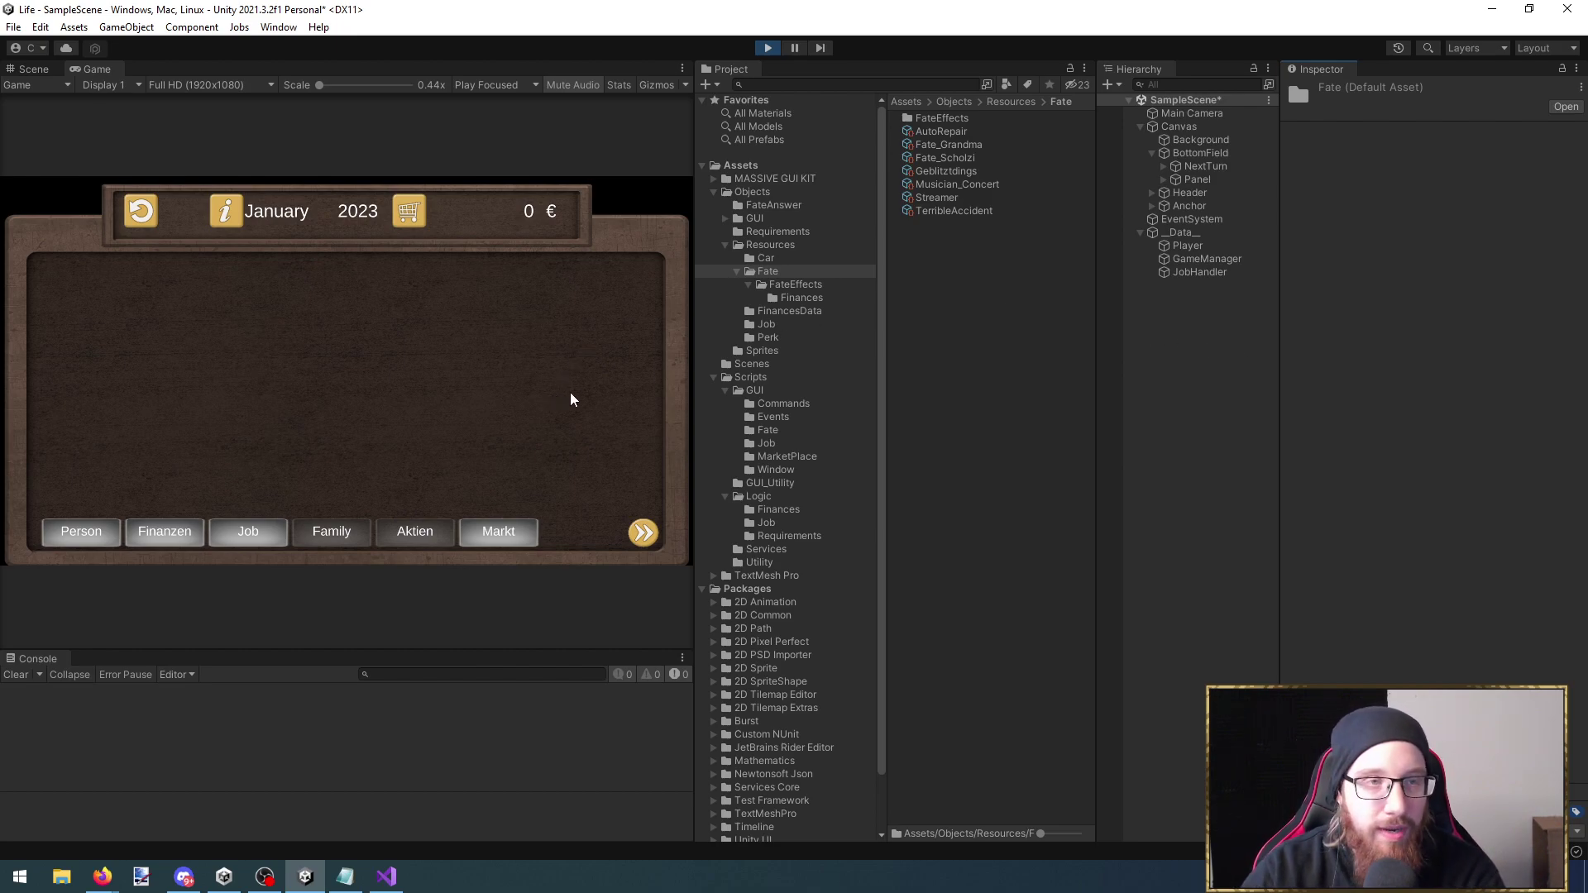
{"action": "key", "text": "shift+space"}
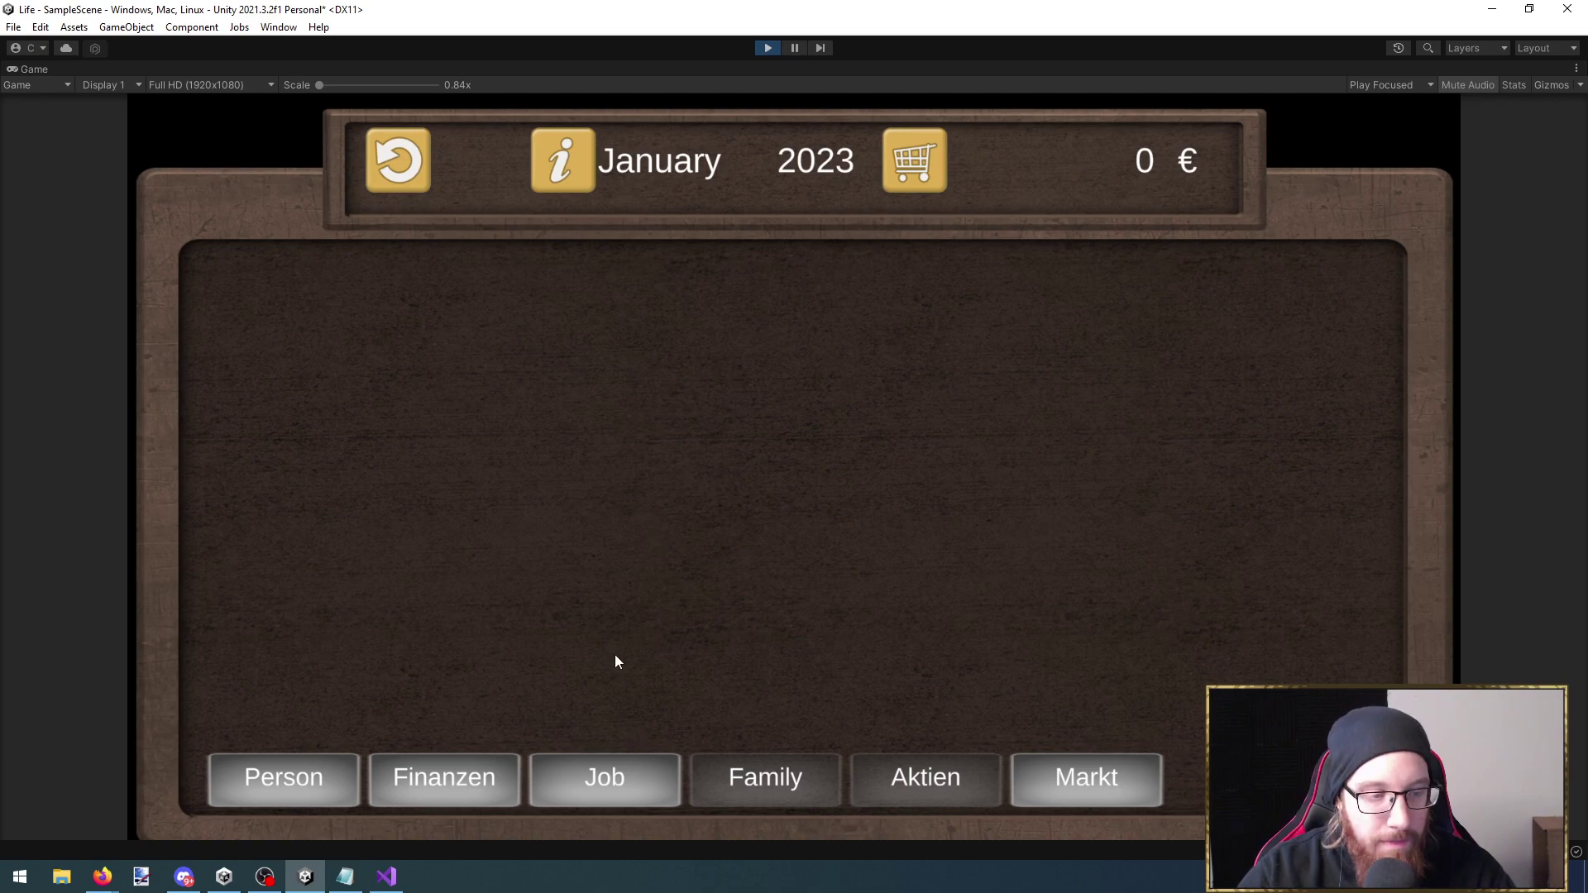
Test the Job window by taking the Lehrer*in and Bestatter*in offers in different months, and stop play mode
{"action": "left_click", "coordinate": [636, 779]}
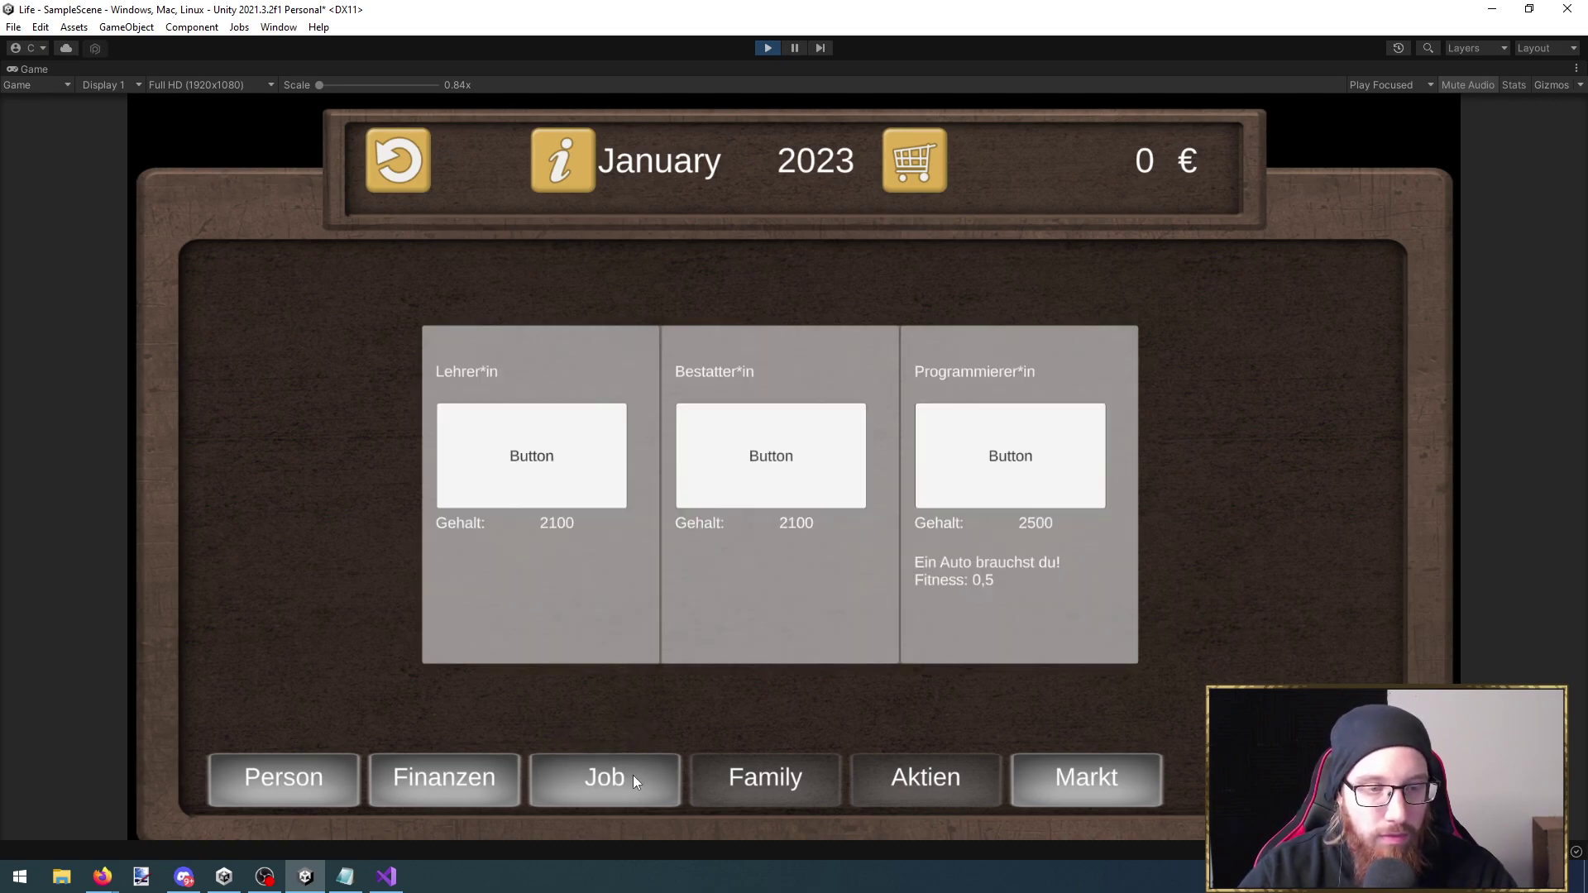
{"action": "left_click", "coordinate": [610, 478]}
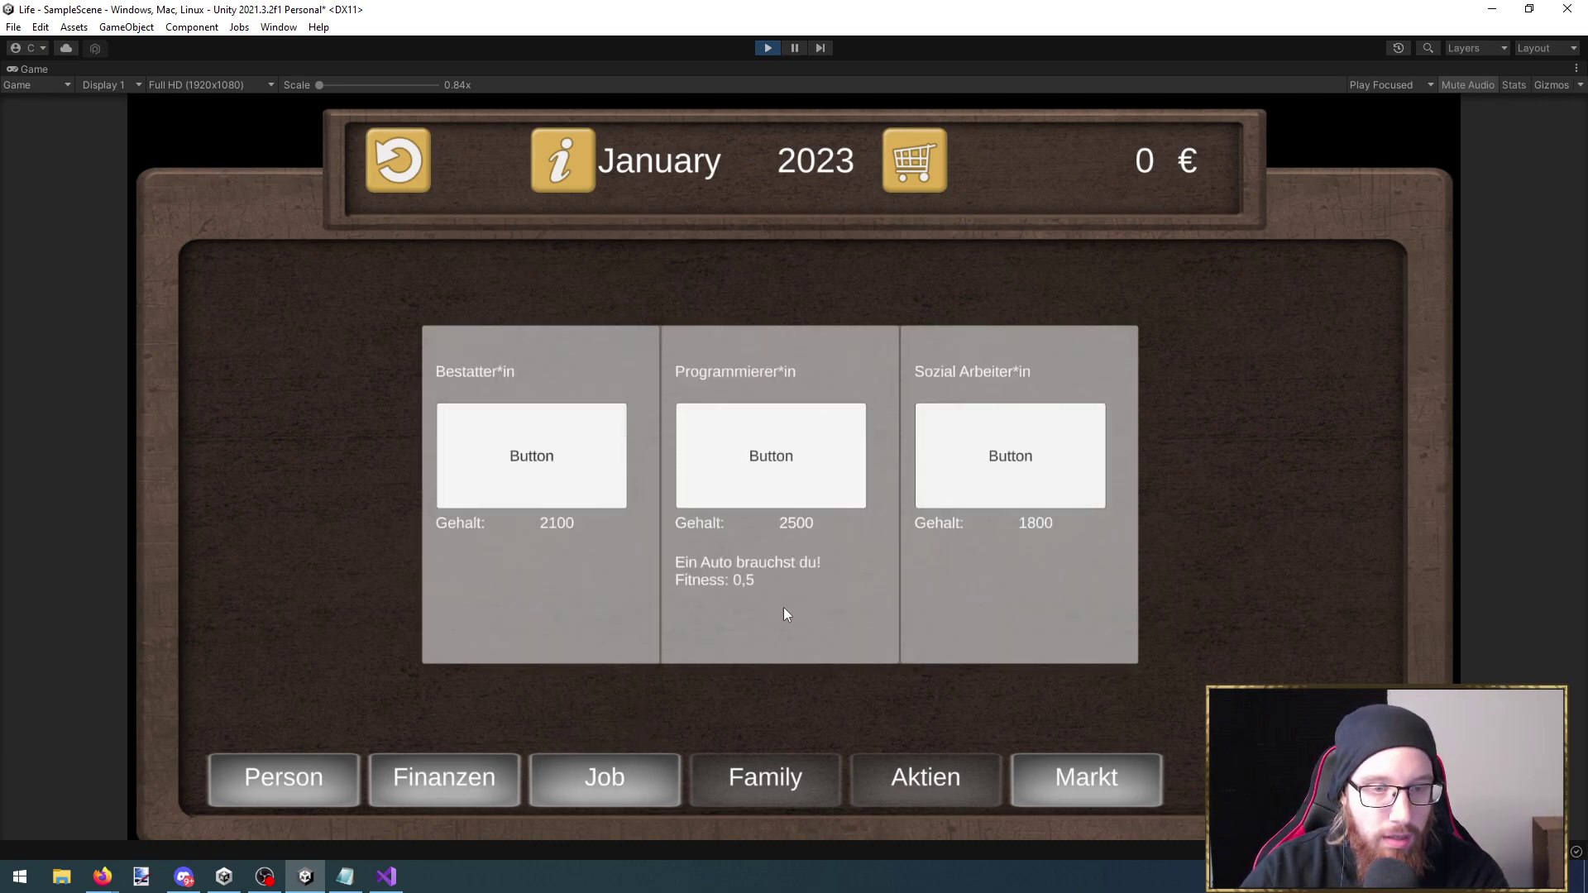
{"action": "left_click", "coordinate": [599, 778]}
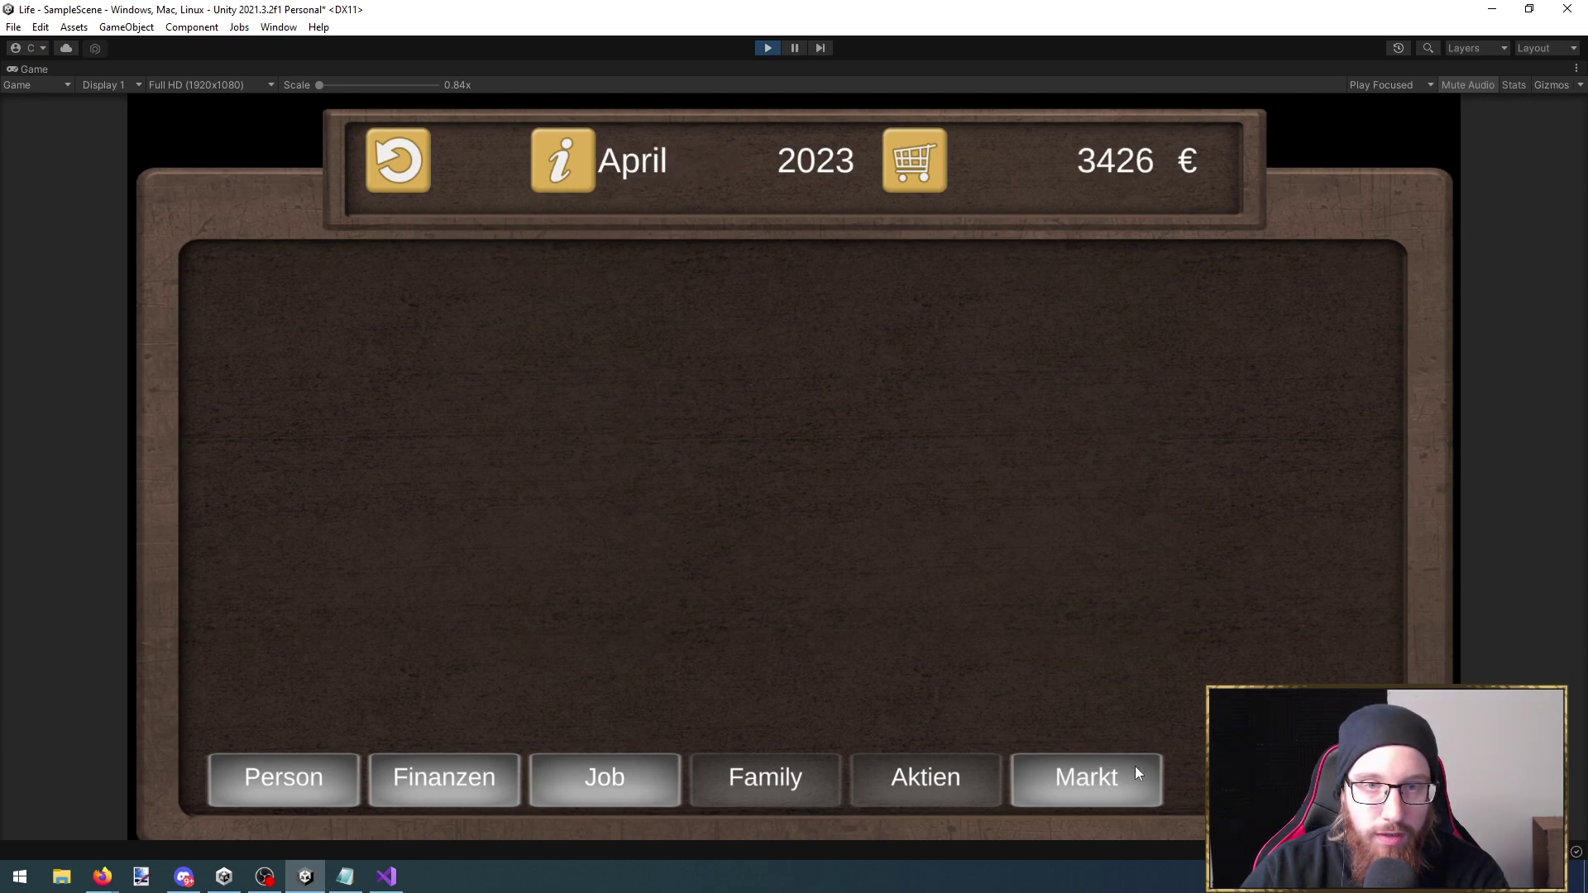
{"action": "left_click", "coordinate": [574, 790]}
{"action": "left_click", "coordinate": [569, 501]}
{"action": "left_click", "coordinate": [1063, 497]}
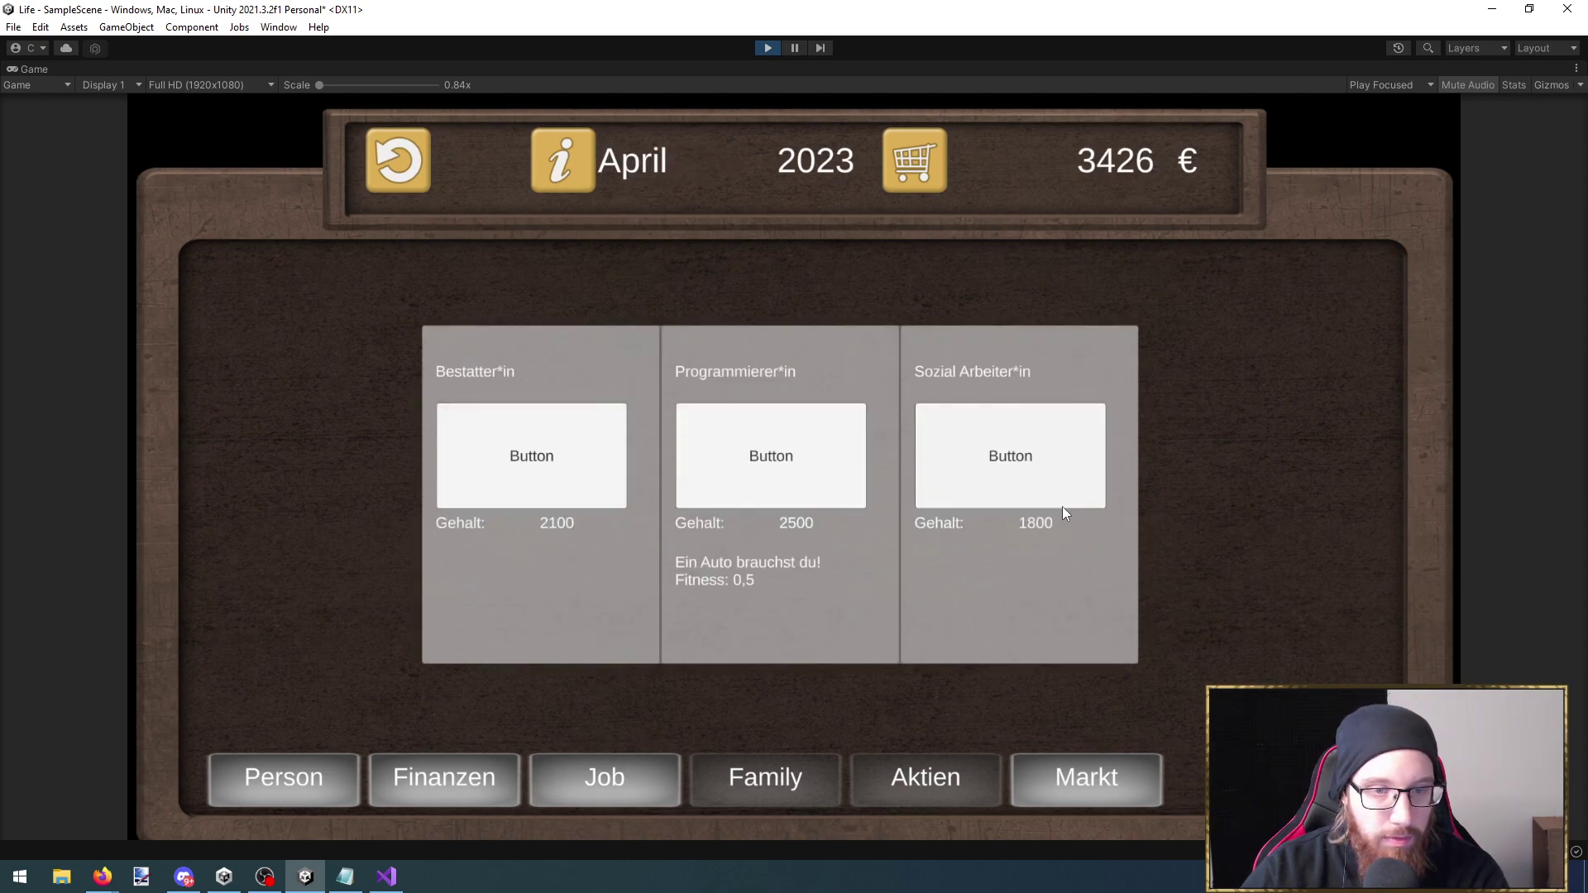
{"action": "left_click", "coordinate": [577, 454]}
{"action": "left_click", "coordinate": [1065, 490]}
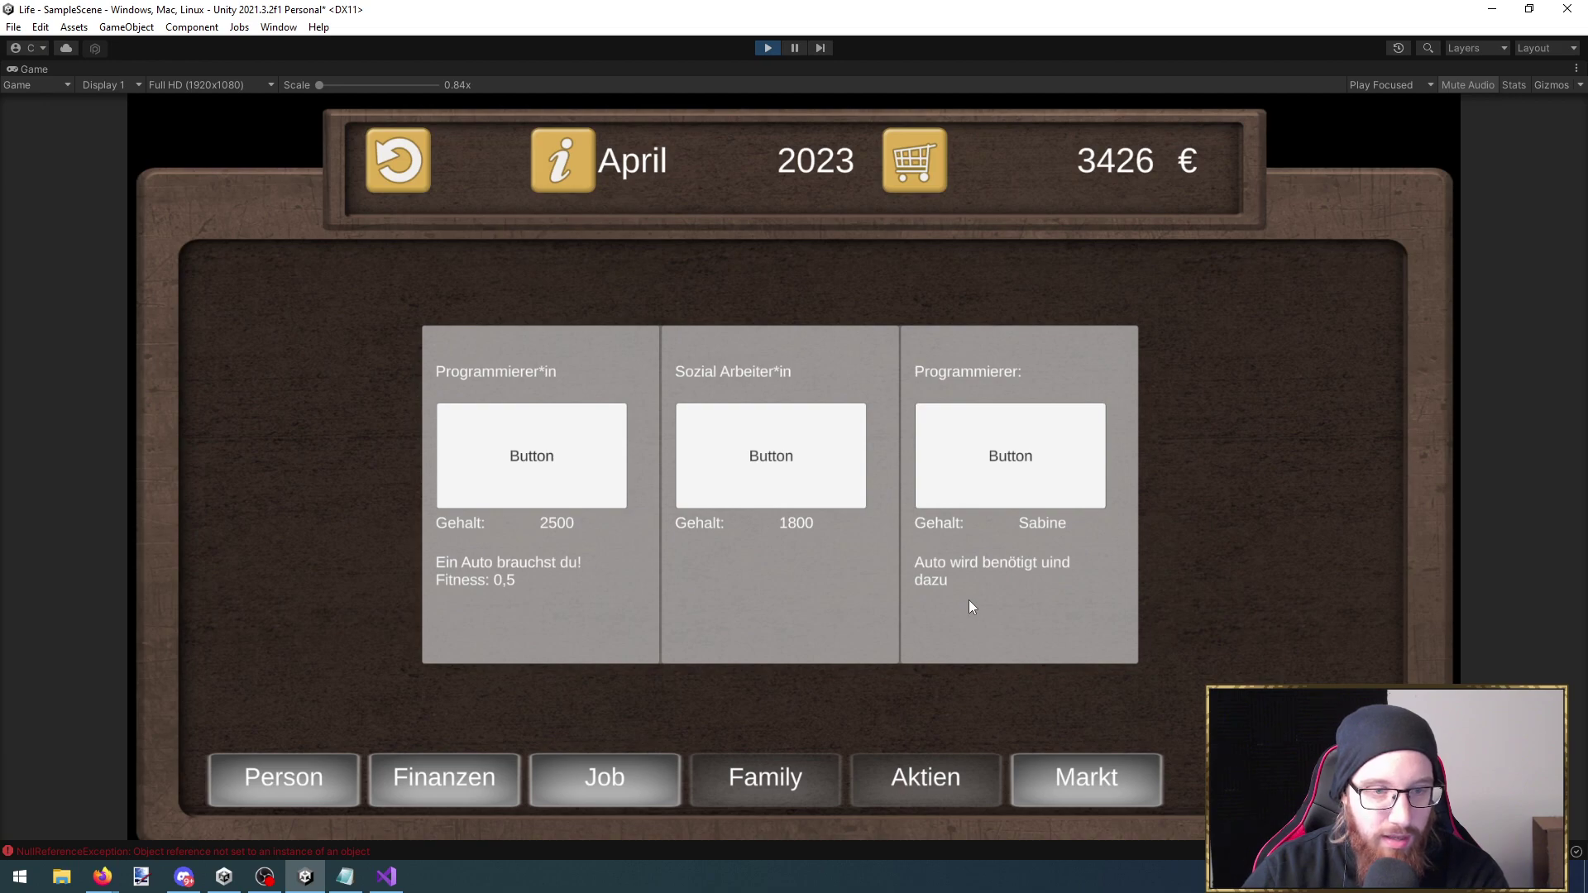
{"action": "left_click", "coordinate": [767, 47]}
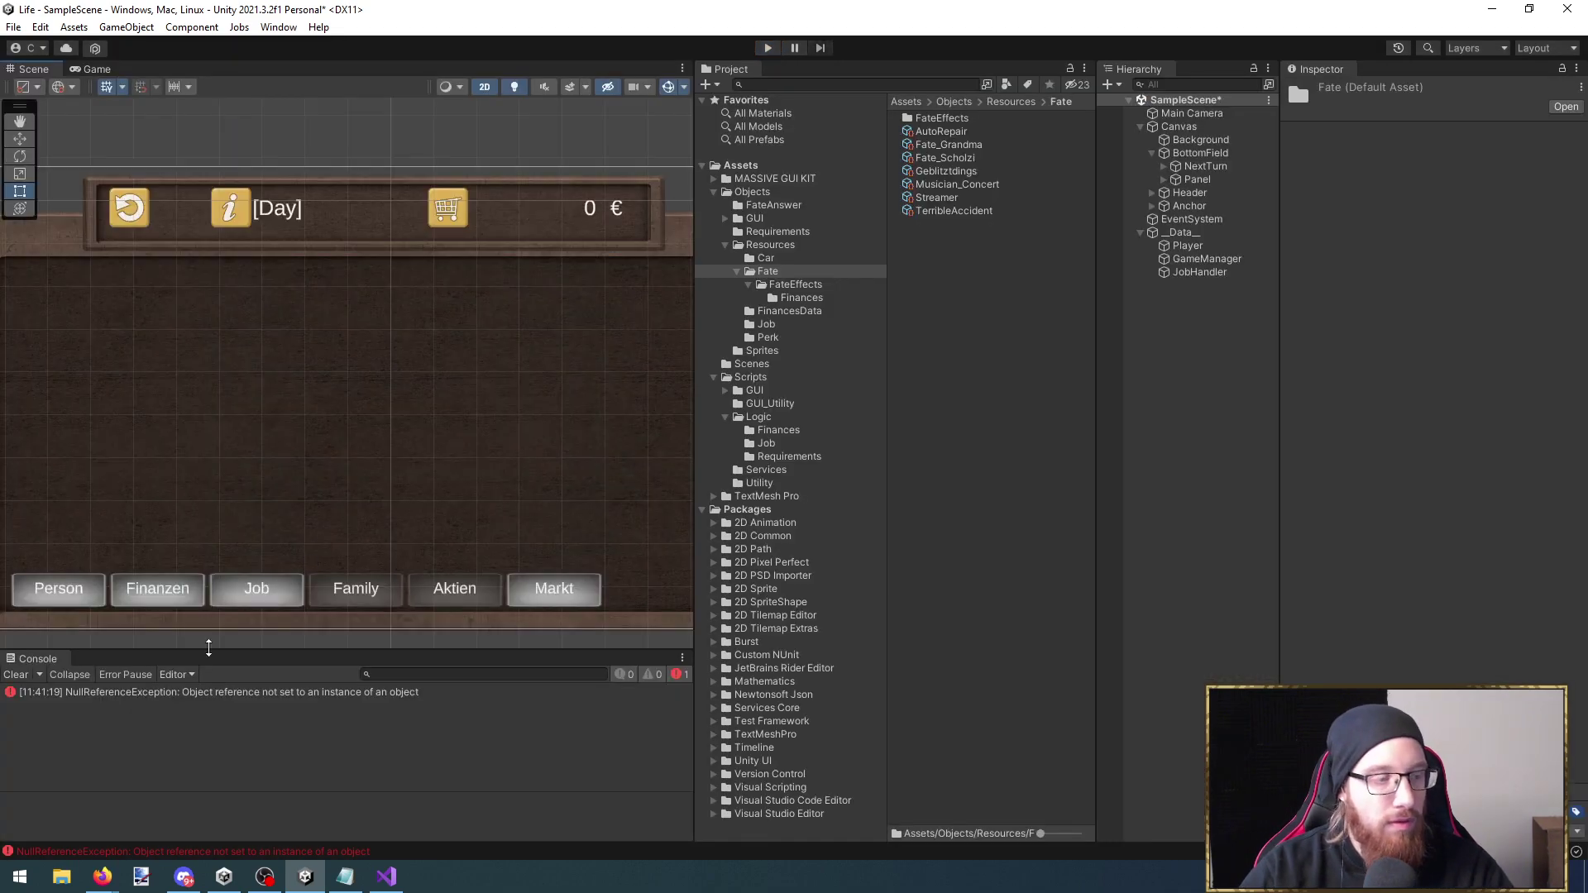
Trace the NullReferenceException in the console to its line in GUI_Job_Offers.cs, and return to Unity
{"action": "left_click", "coordinate": [214, 695]}
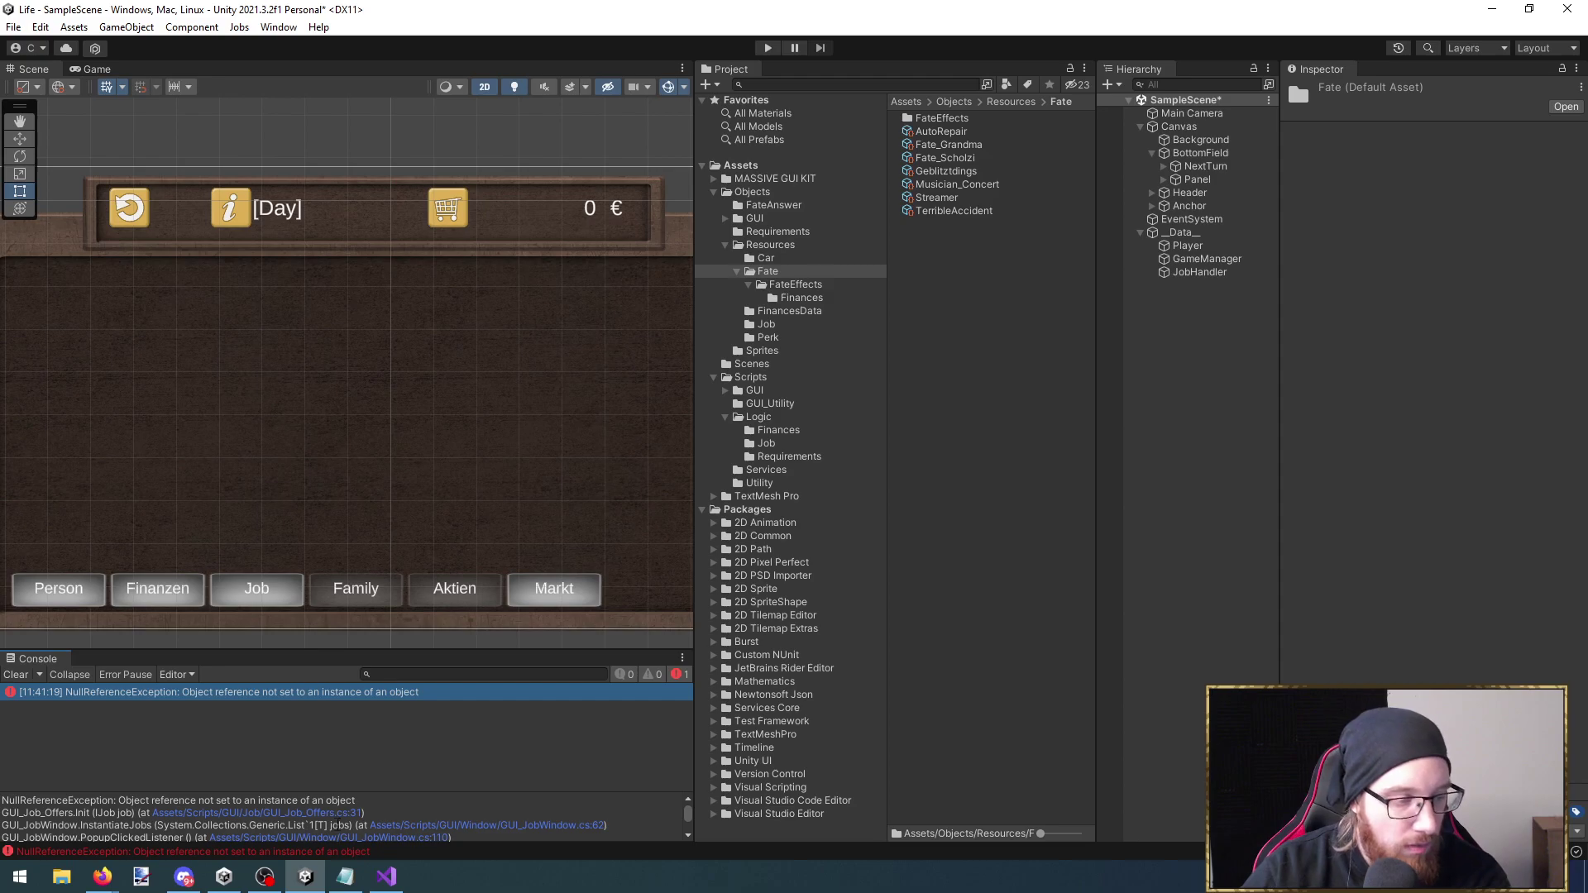
{"action": "left_click", "coordinate": [323, 812]}
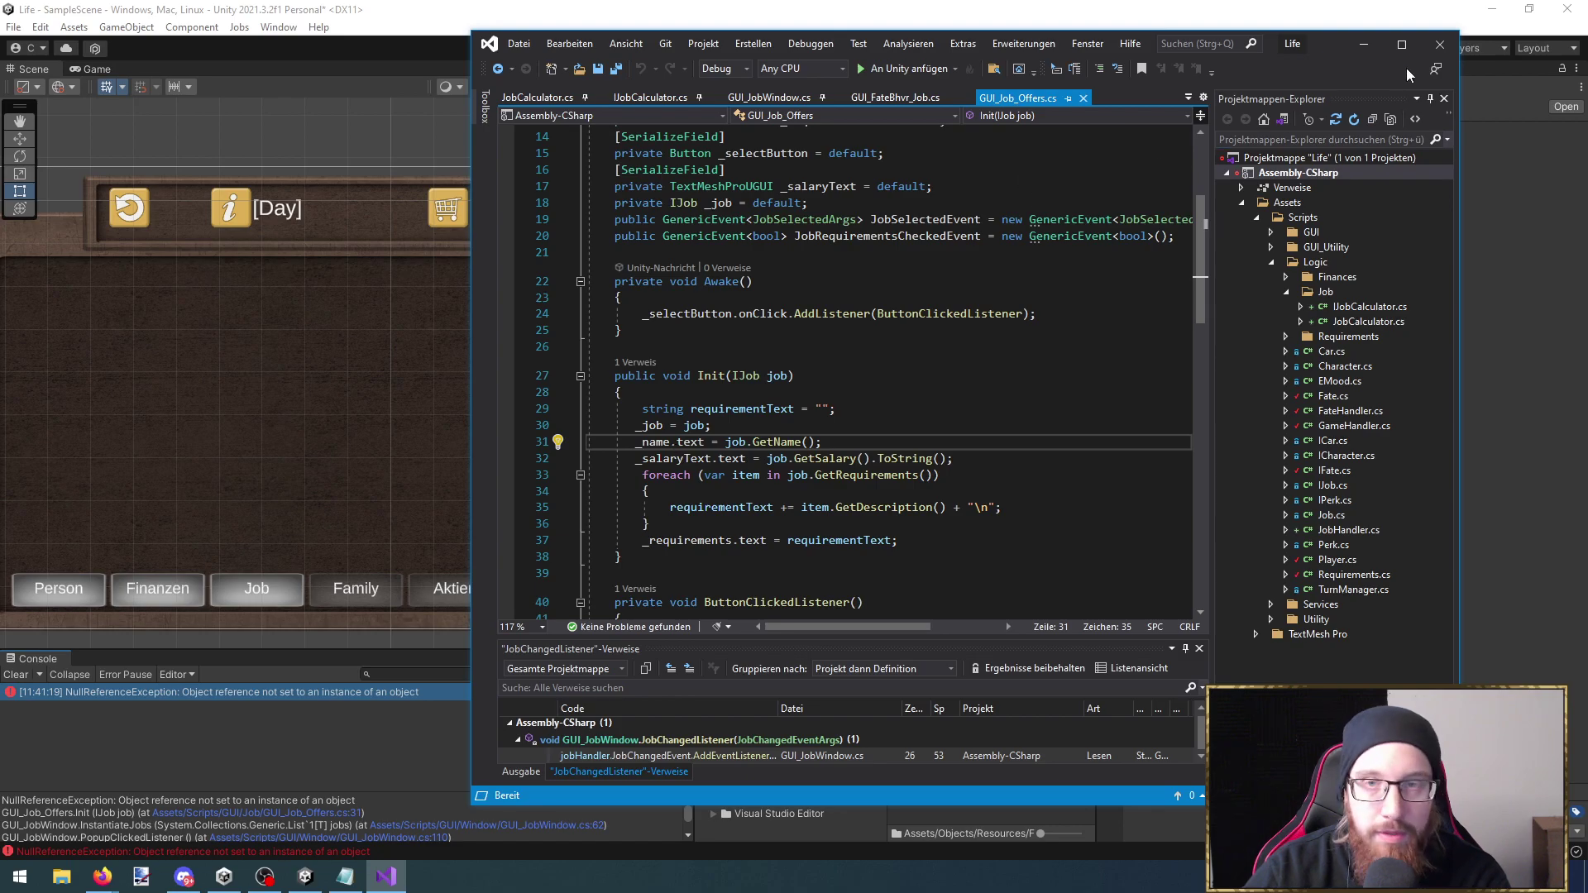
{"action": "left_click", "coordinate": [1363, 44]}
Review the JobHandler and GameManager components, including the Fate Handler's fate list and Percent value
{"action": "left_click", "coordinate": [1201, 272]}
{"action": "left_click", "coordinate": [1206, 259]}
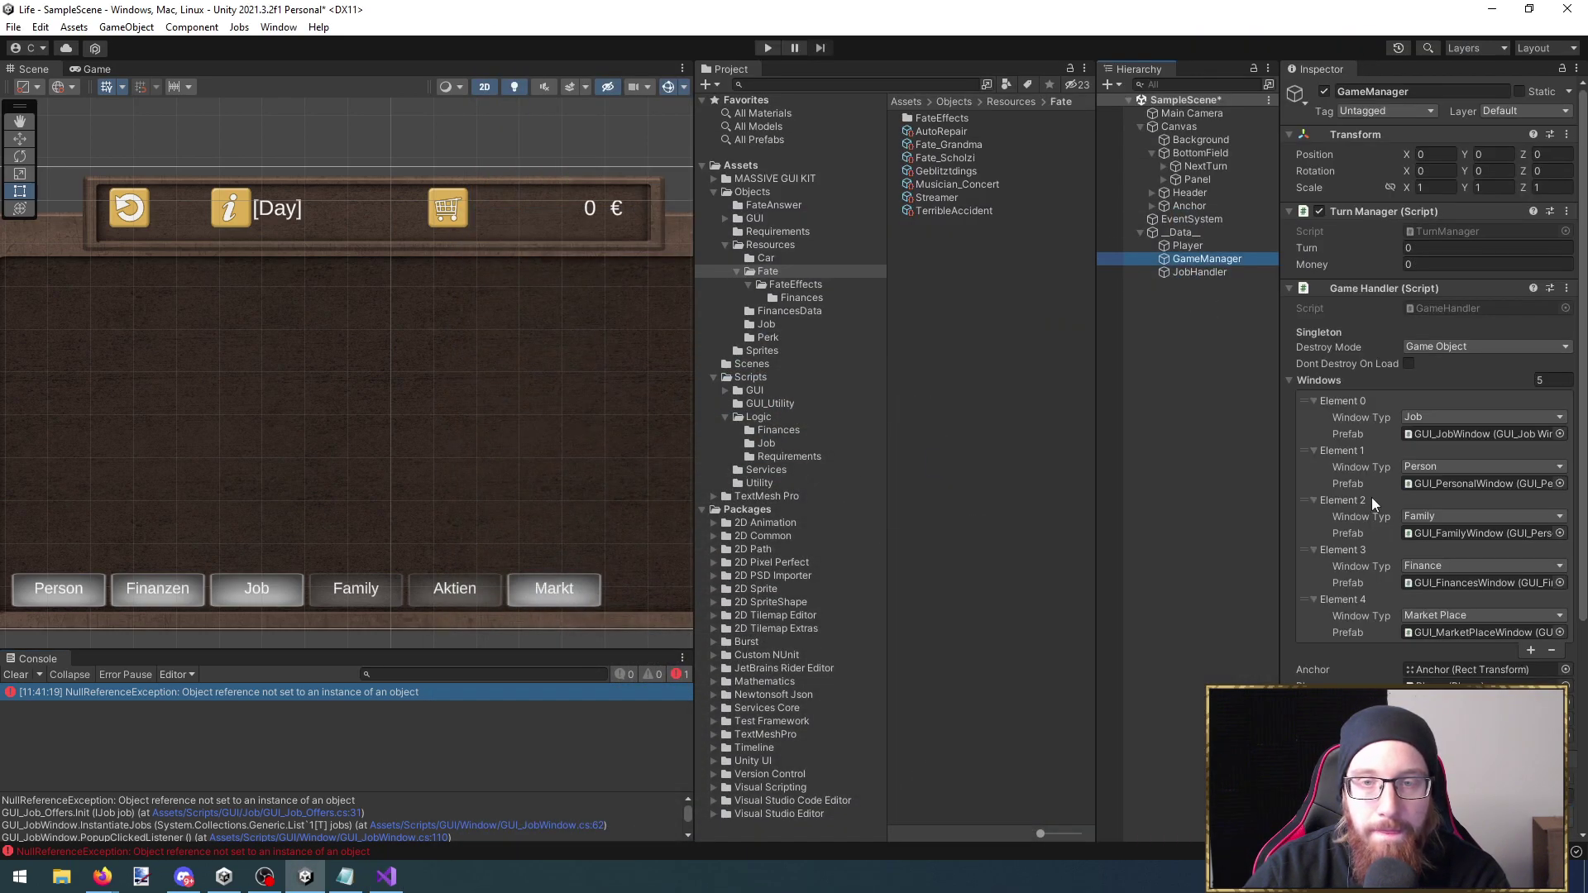
{"action": "scroll", "coordinate": [1441, 496], "scroll_direction": "down", "scroll_amount": 10}
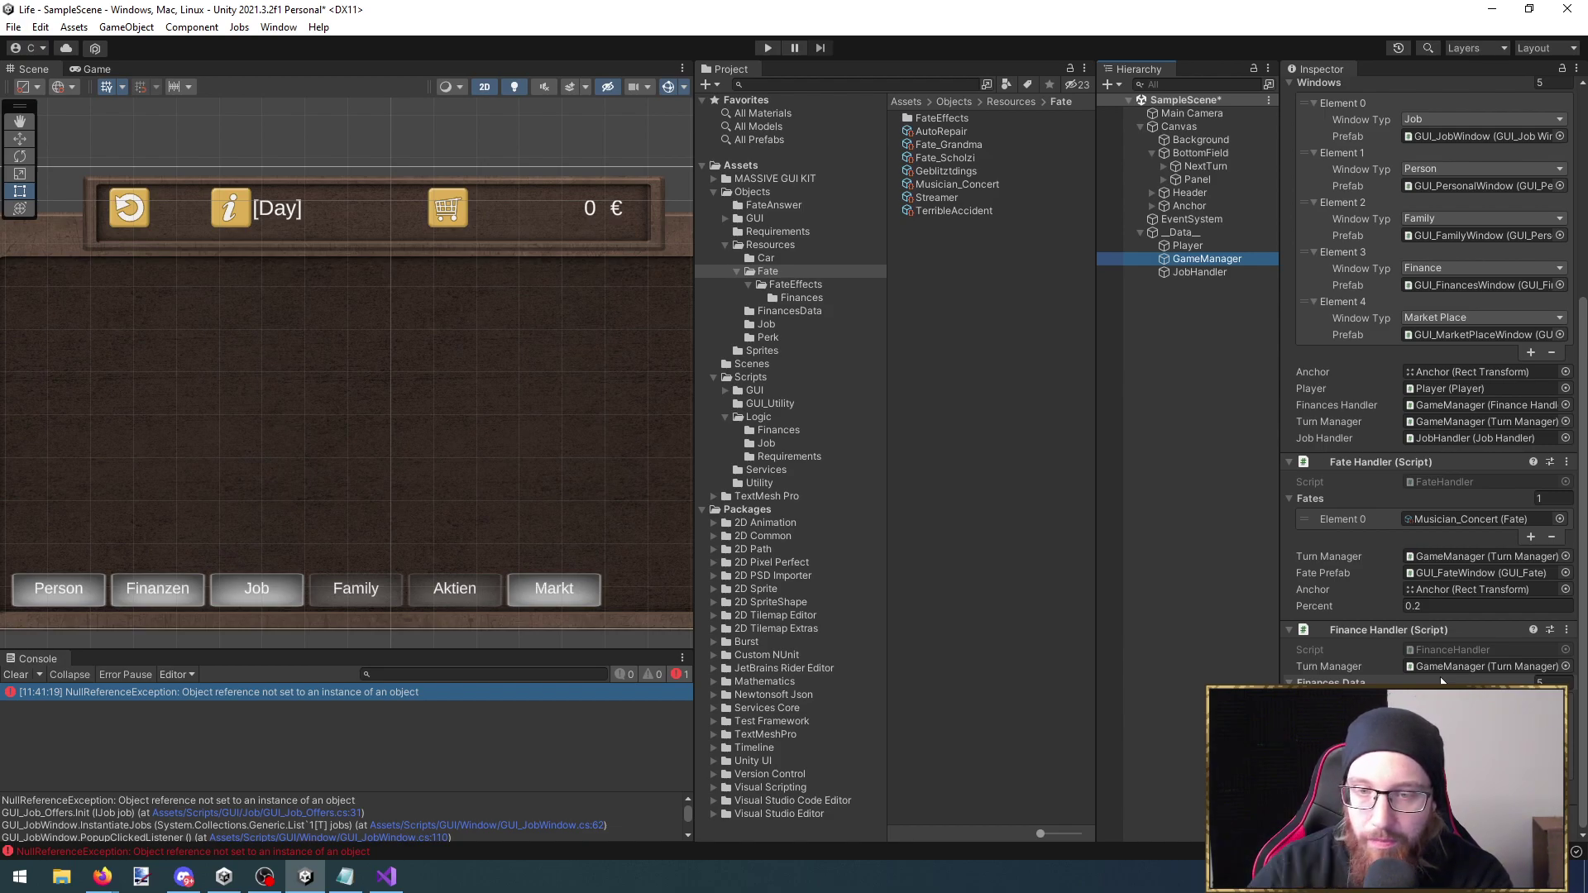
{"action": "scroll", "coordinate": [1421, 603], "scroll_direction": "up", "scroll_amount": 3}
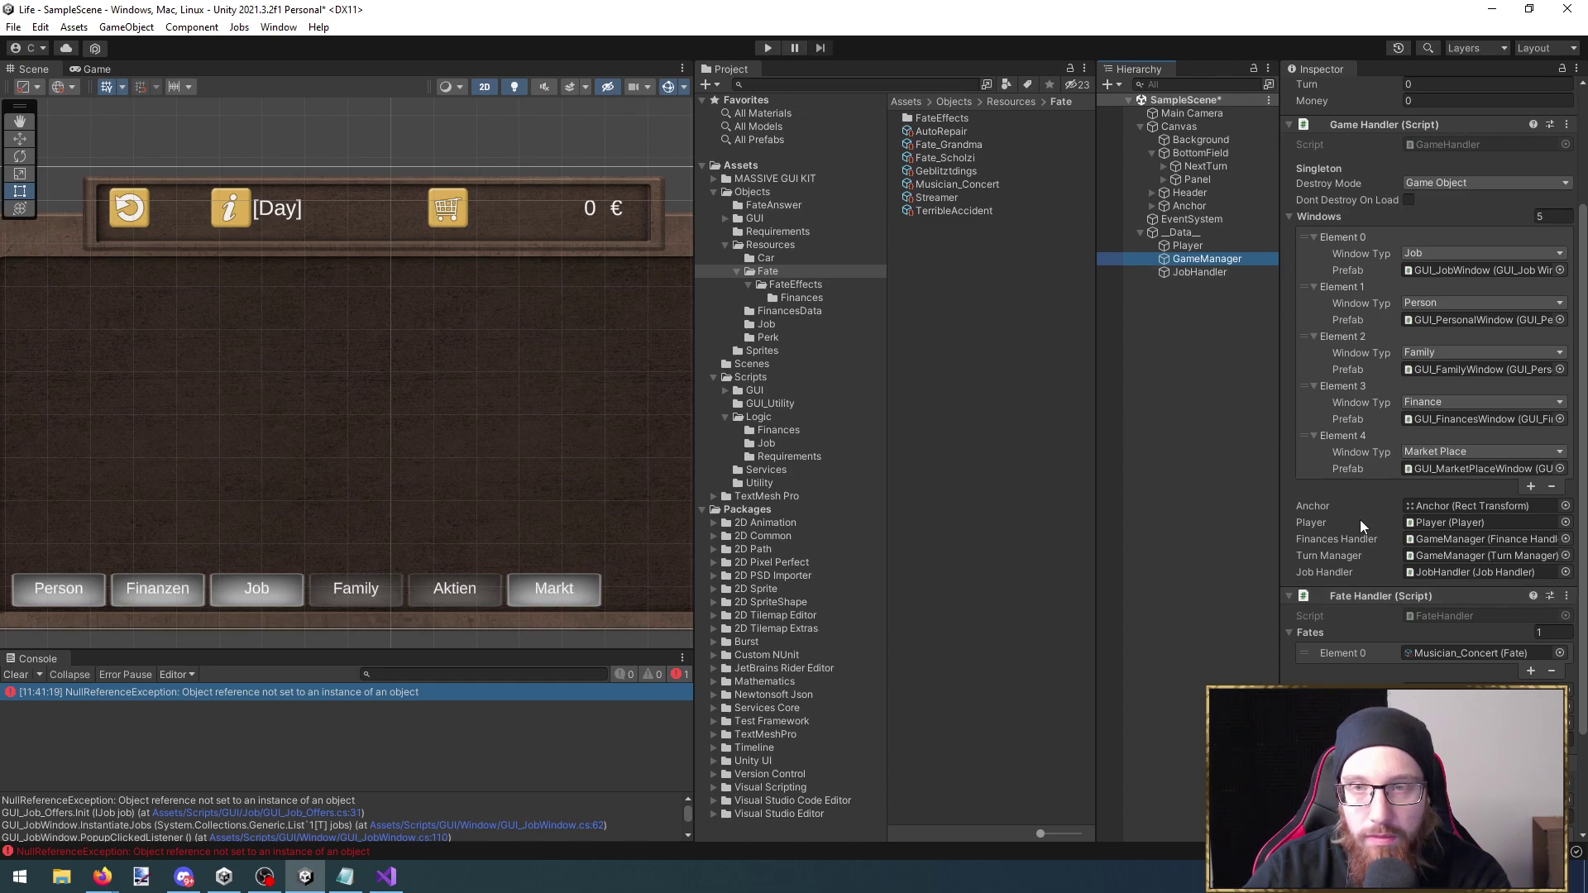
{"action": "left_click", "coordinate": [1204, 270]}
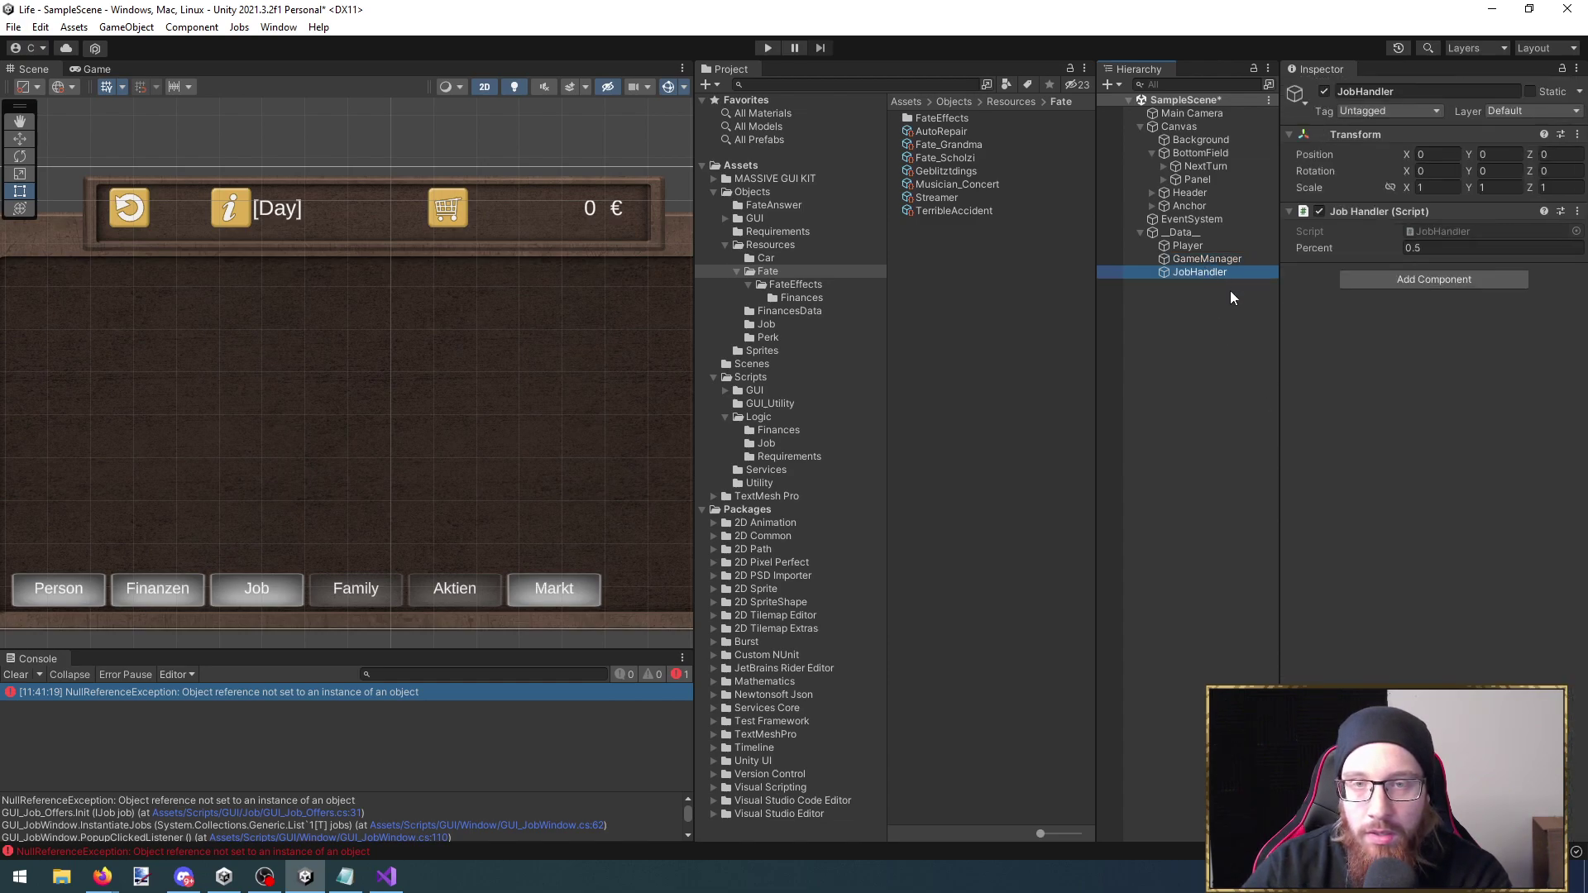
{"action": "key", "text": "Up"}
{"action": "key", "text": "Up"}
{"action": "key", "text": "Down"}
{"action": "key", "text": "Down"}
{"action": "key", "text": "Up"}
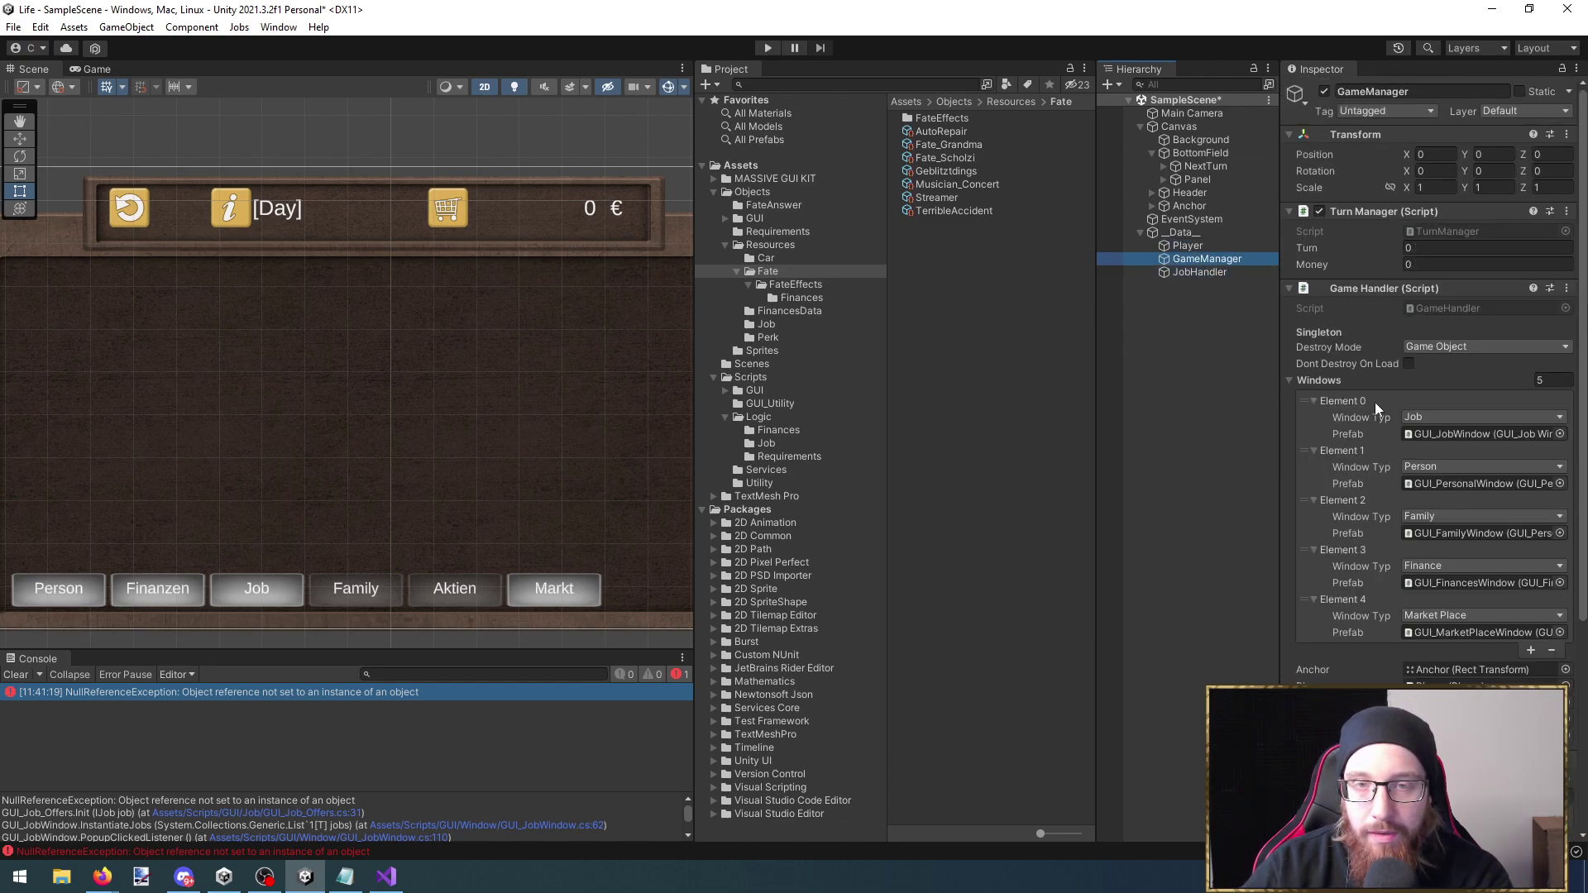
{"action": "scroll", "coordinate": [1381, 480], "scroll_direction": "down", "scroll_amount": 5}
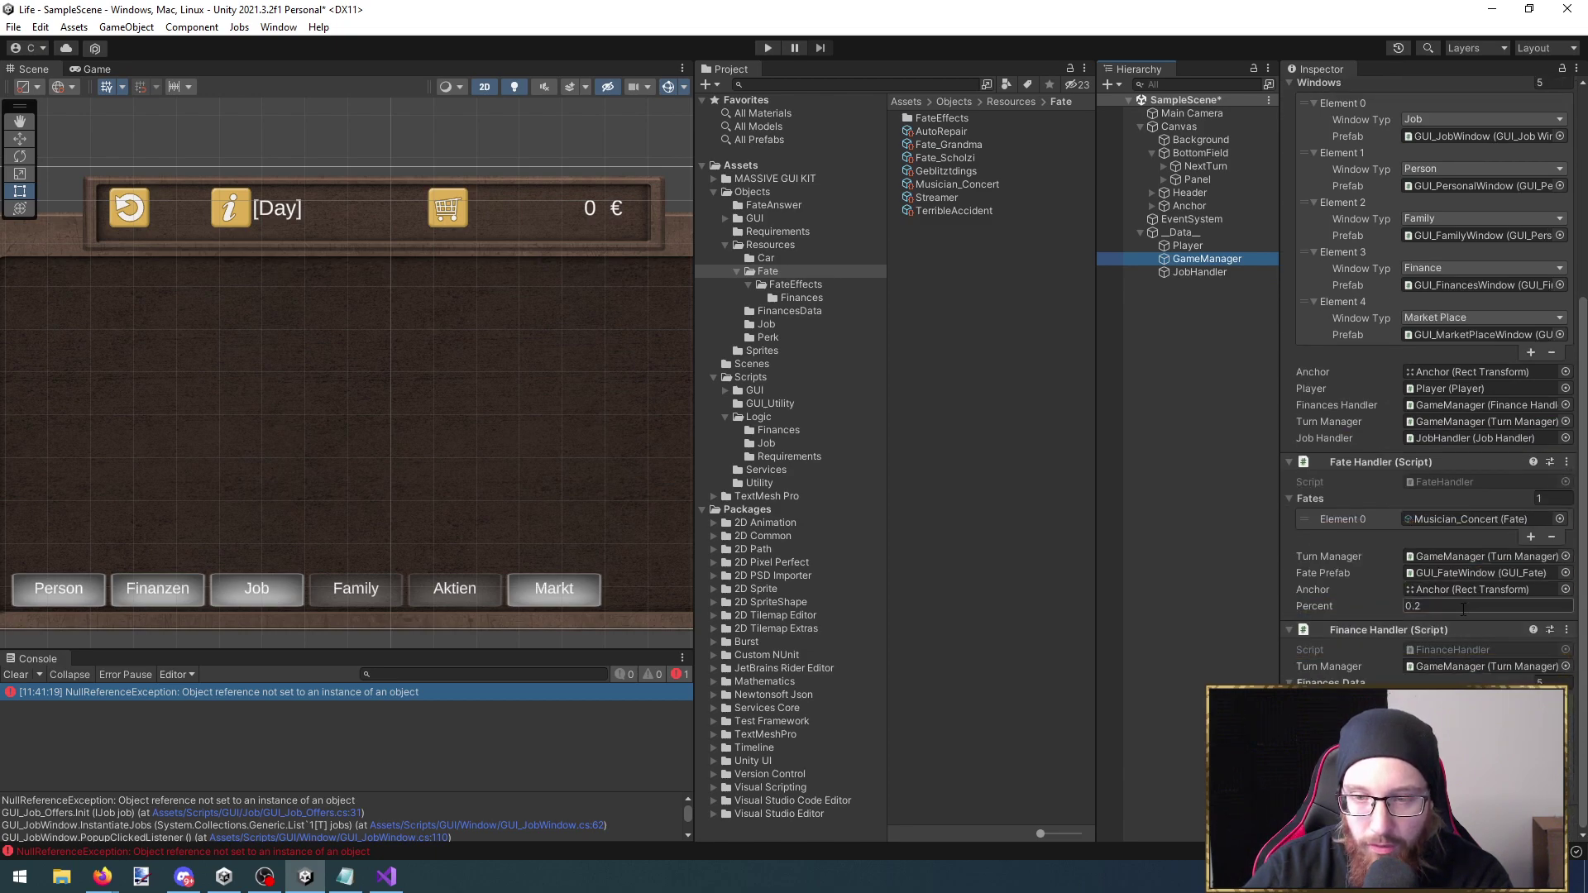
{"action": "left_click", "coordinate": [1459, 608]}
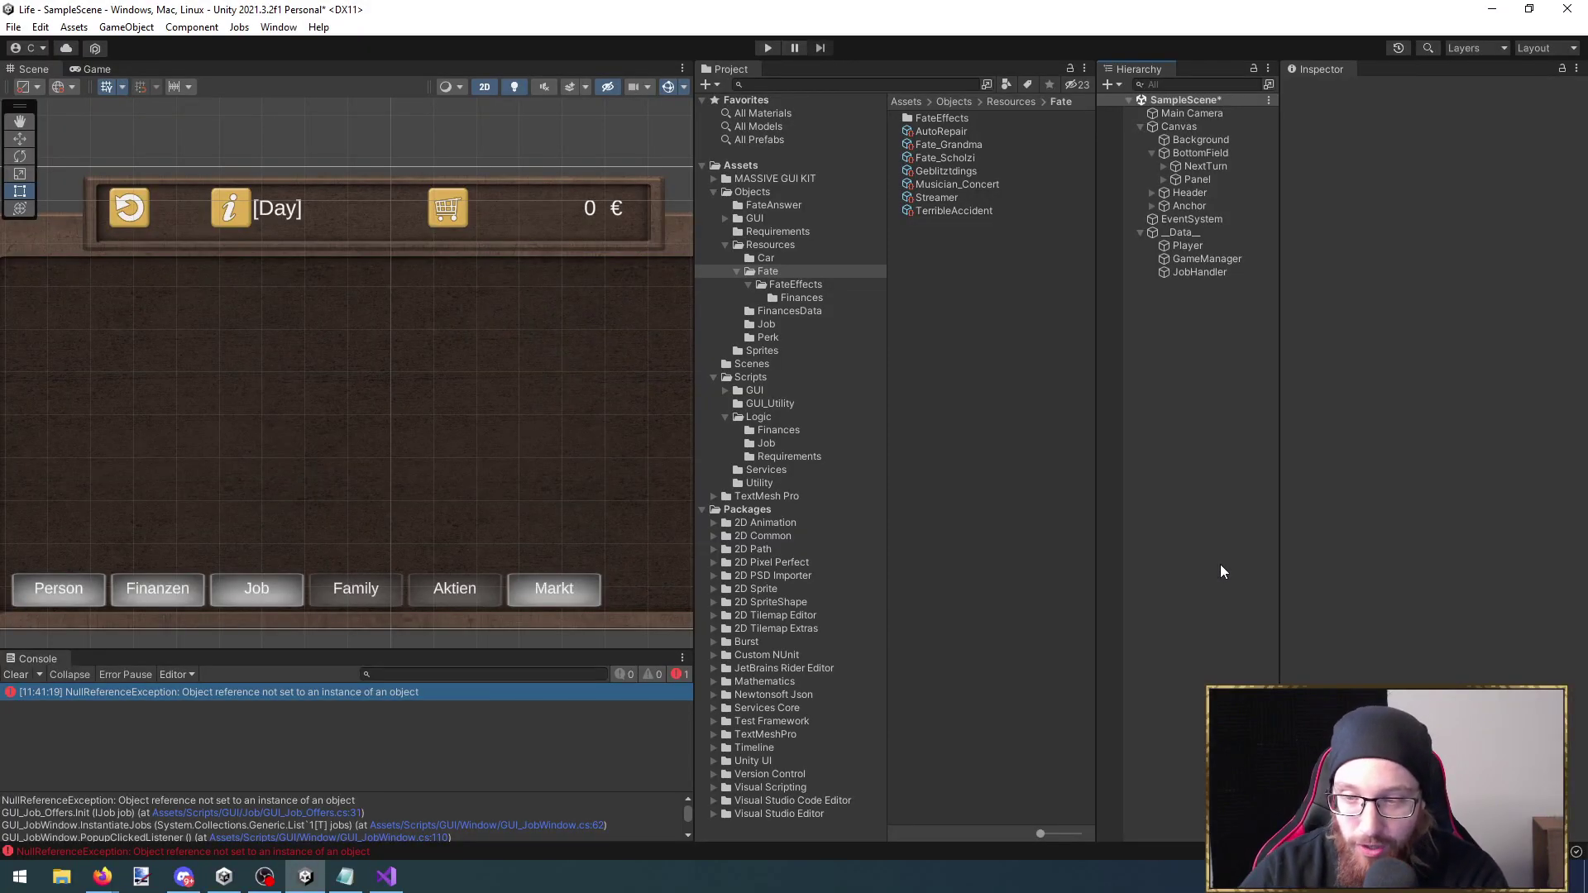
{"action": "key", "text": "Up"}
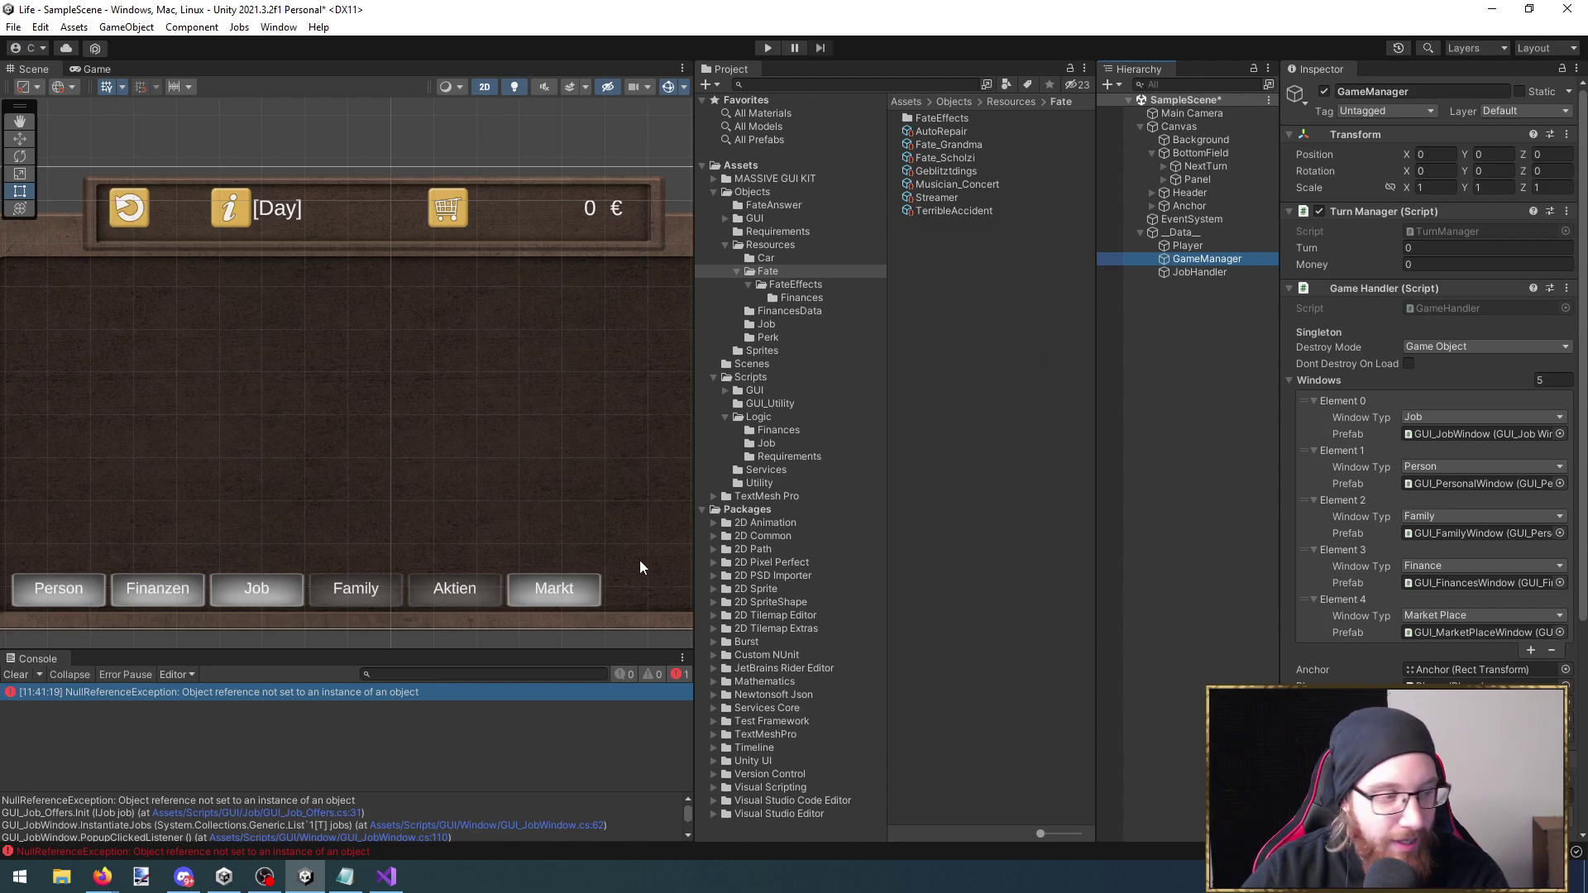
Clear the console and run the game again in a maximized Game view
{"action": "left_click", "coordinate": [27, 672]}
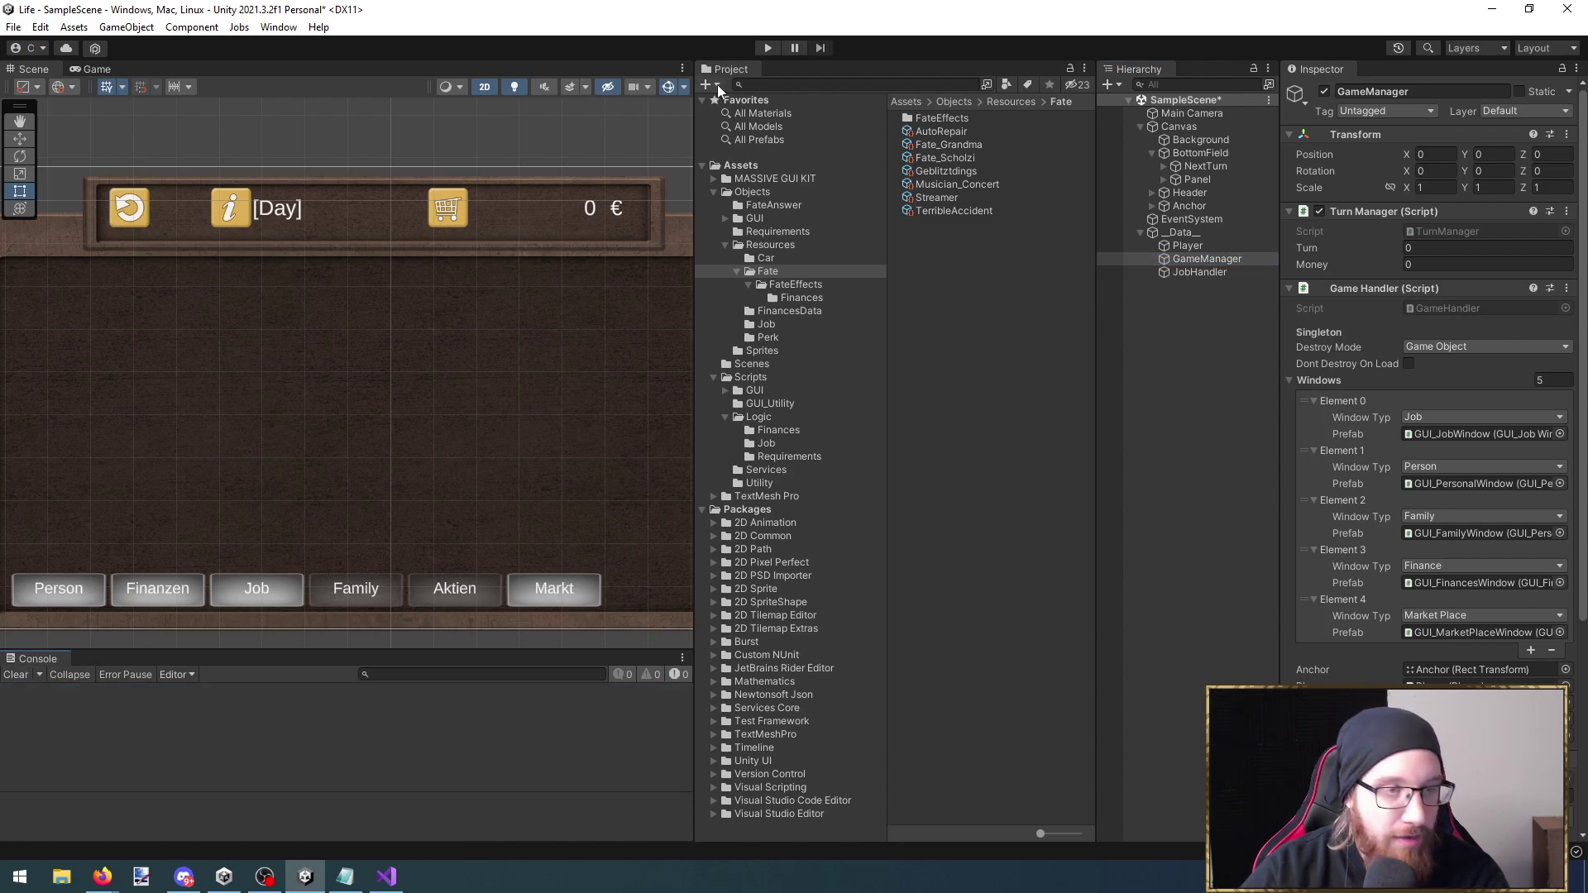
{"action": "left_click", "coordinate": [766, 48]}
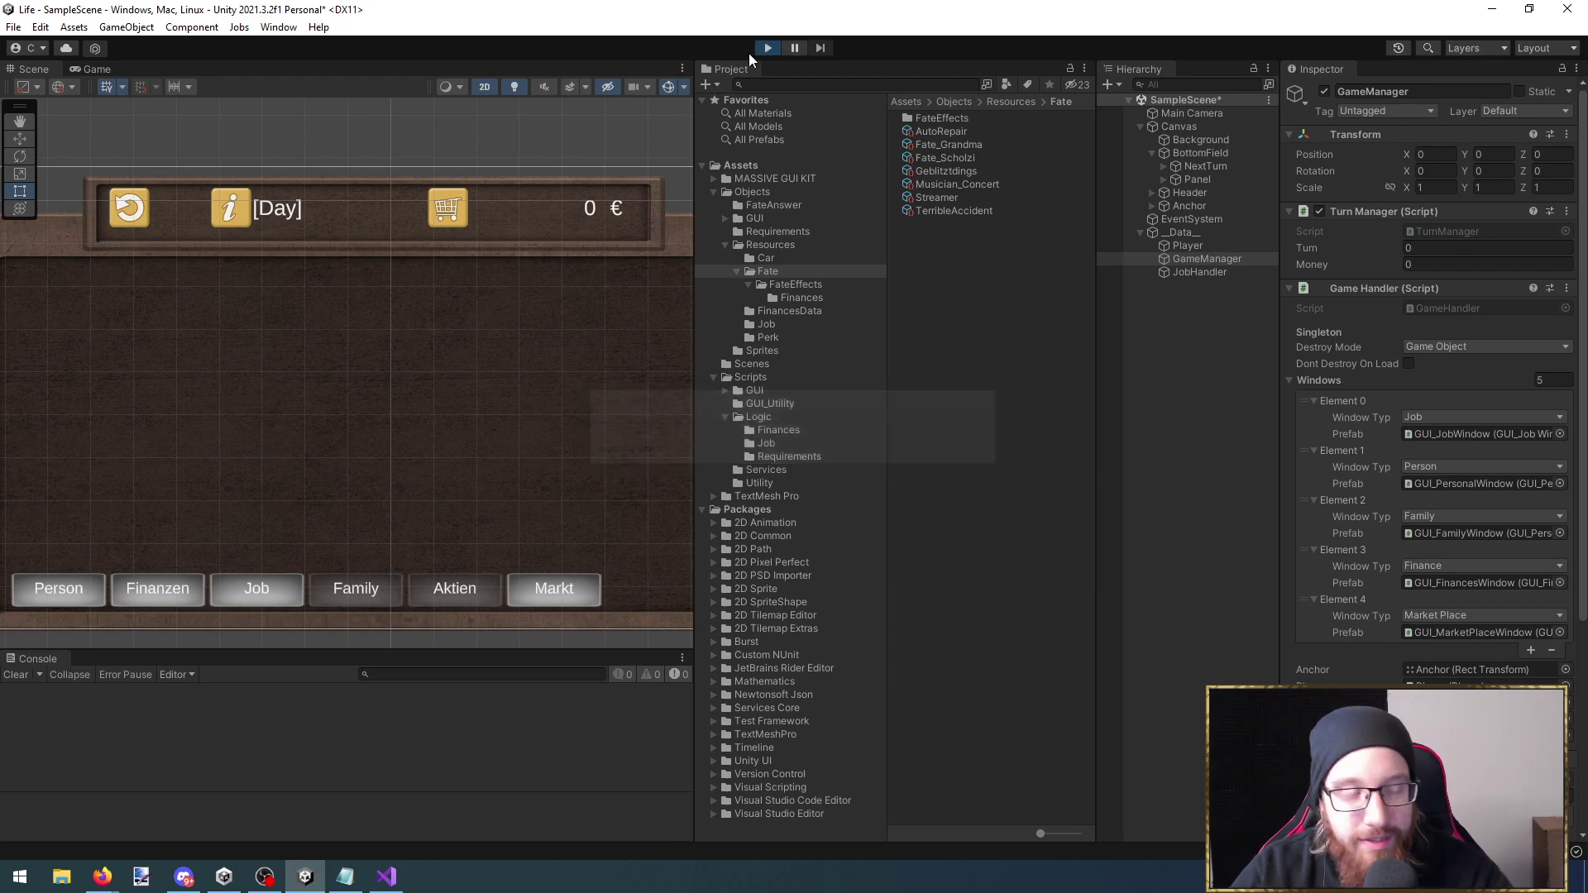
{"action": "key", "text": "shift+space"}
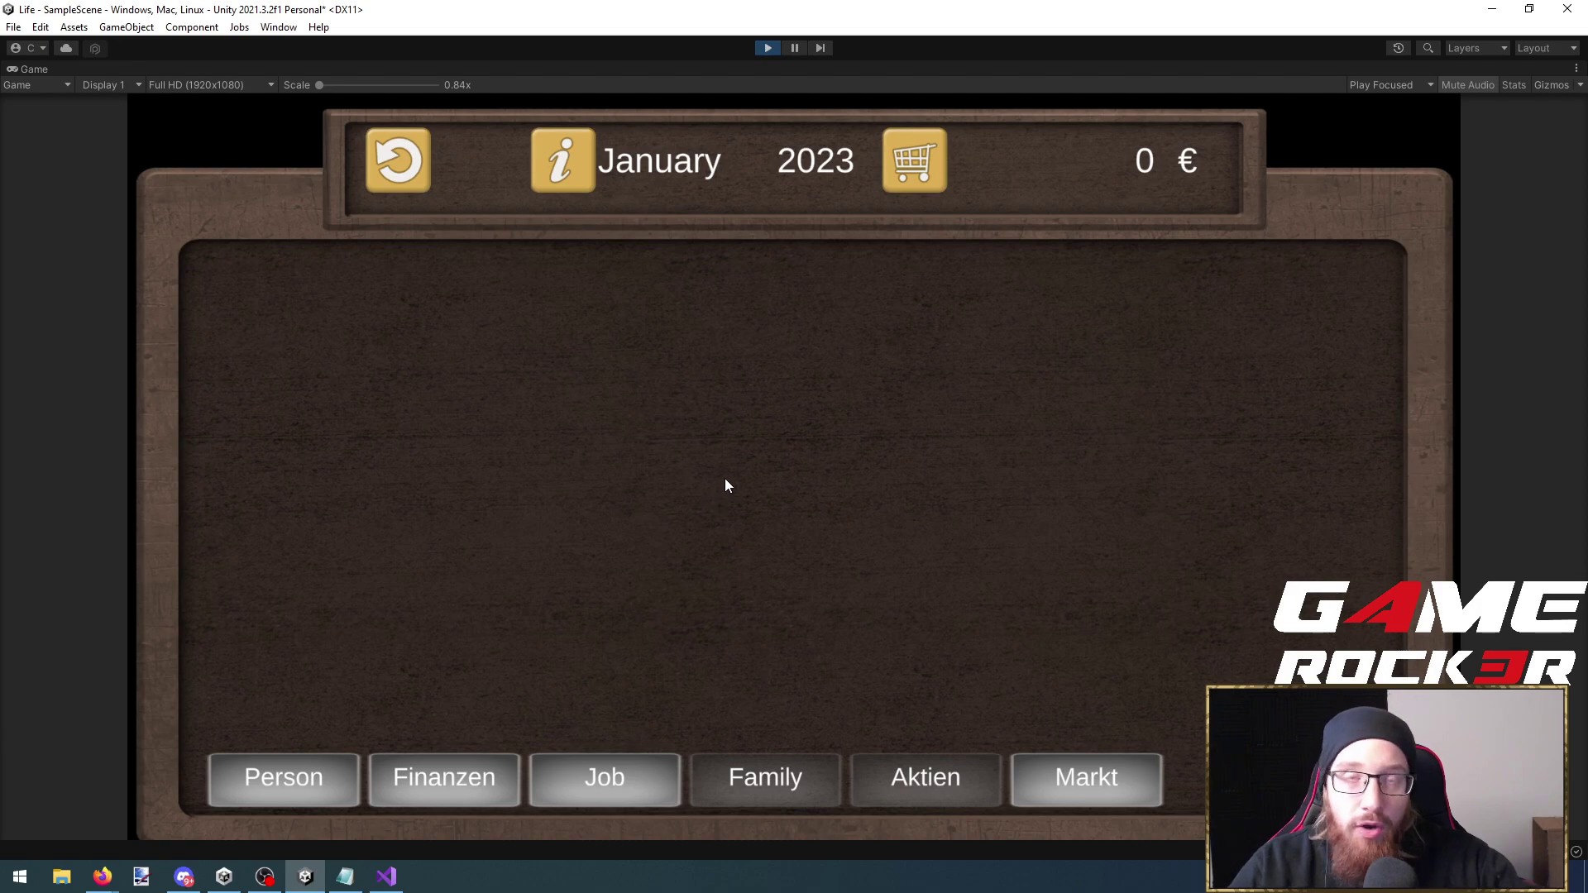
Switch to the Firefox window with the Drova - Teaser Steam page and look through it
{"action": "mouse_move", "coordinate": [110, 878]}
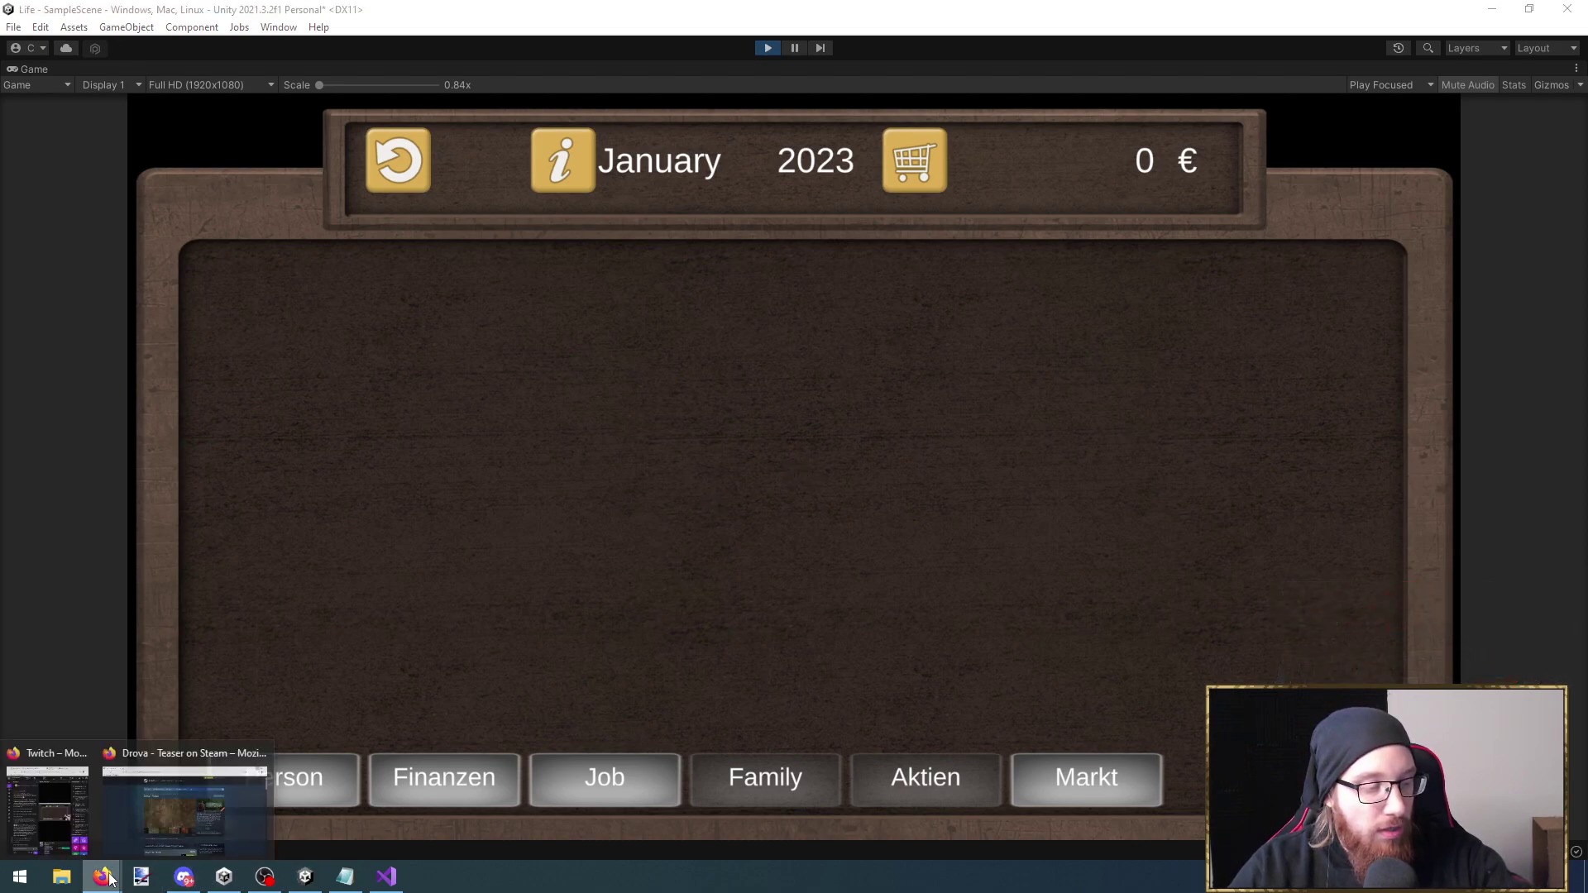
{"action": "left_click", "coordinate": [196, 814]}
{"action": "scroll", "coordinate": [792, 708], "scroll_direction": "down", "scroll_amount": 1}
{"action": "scroll", "coordinate": [792, 707], "scroll_direction": "down", "scroll_amount": 3}
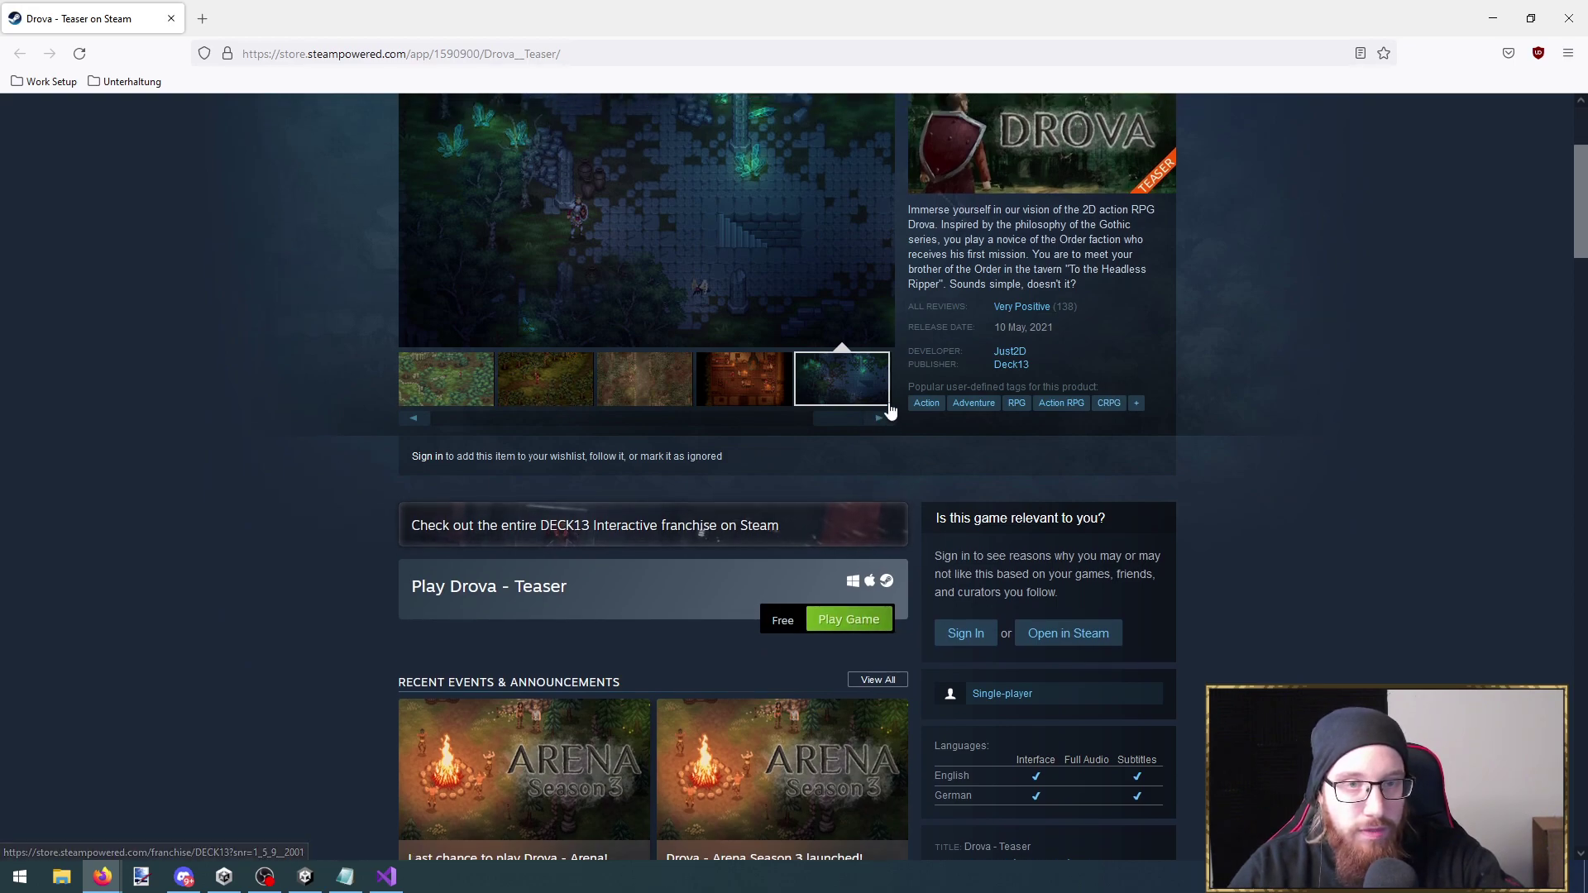
{"action": "scroll", "coordinate": [893, 411], "scroll_direction": "up", "scroll_amount": 2}
Search the Steam store for "Drova" and open the Drova - Teaser page
{"action": "left_click", "coordinate": [1082, 139]}
{"action": "type", "text": "Drova"}
{"action": "key", "text": "Return"}
{"action": "left_click", "coordinate": [687, 418]}
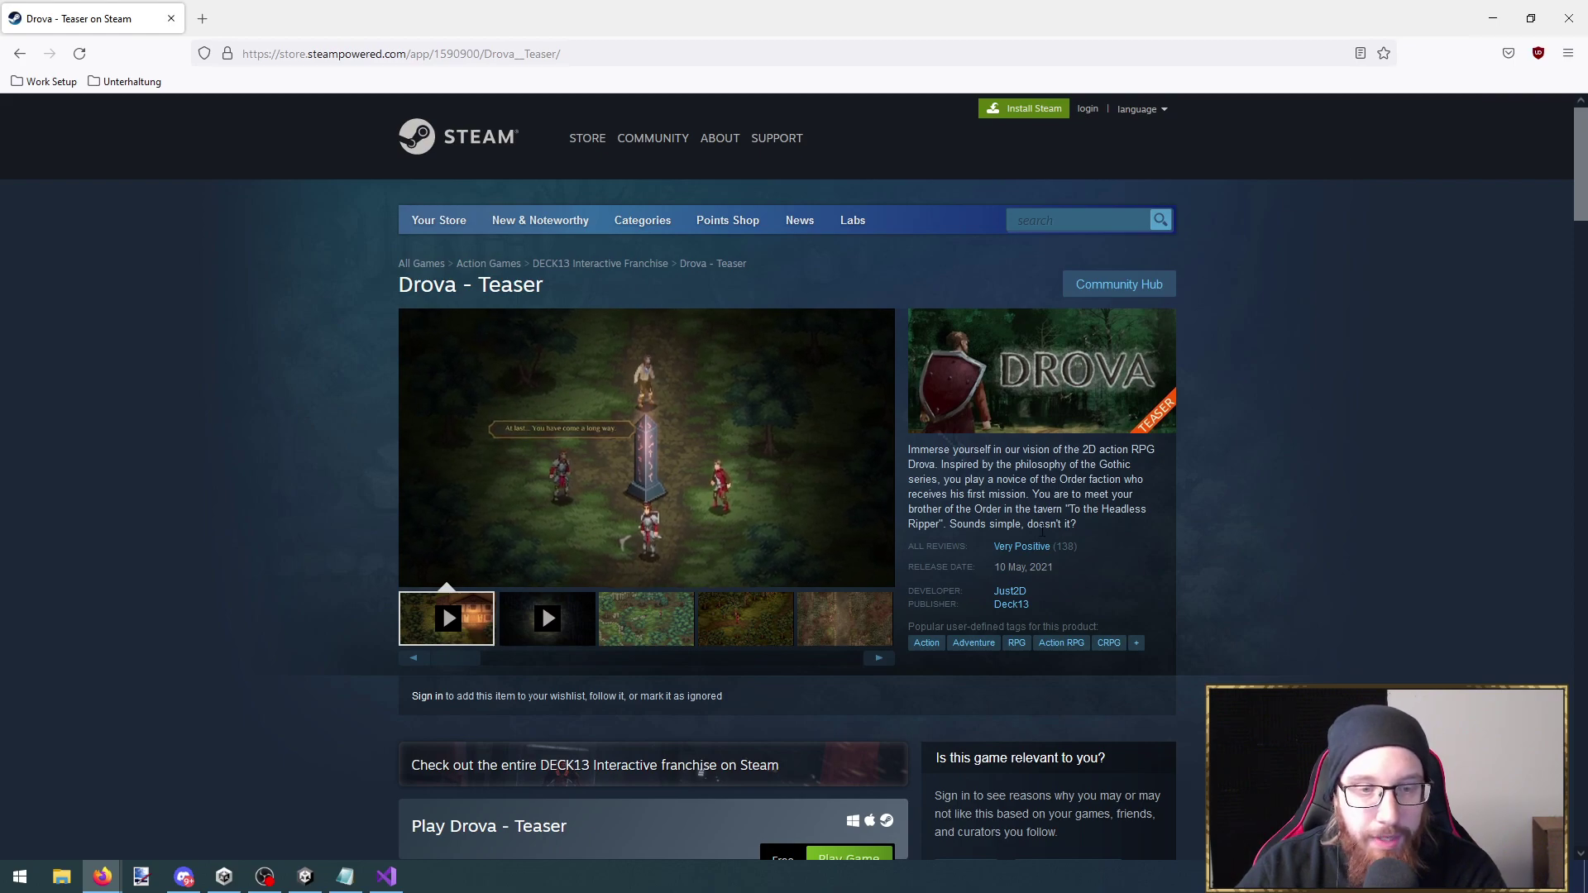
Read the Drova - Teaser game description and switch back to the running game in Unity
{"action": "left_click_drag", "start_coordinate": [1090, 534], "coordinate": [1065, 521]}
{"action": "triple_click", "coordinate": [1065, 521]}
{"action": "double_click", "coordinate": [1048, 508]}
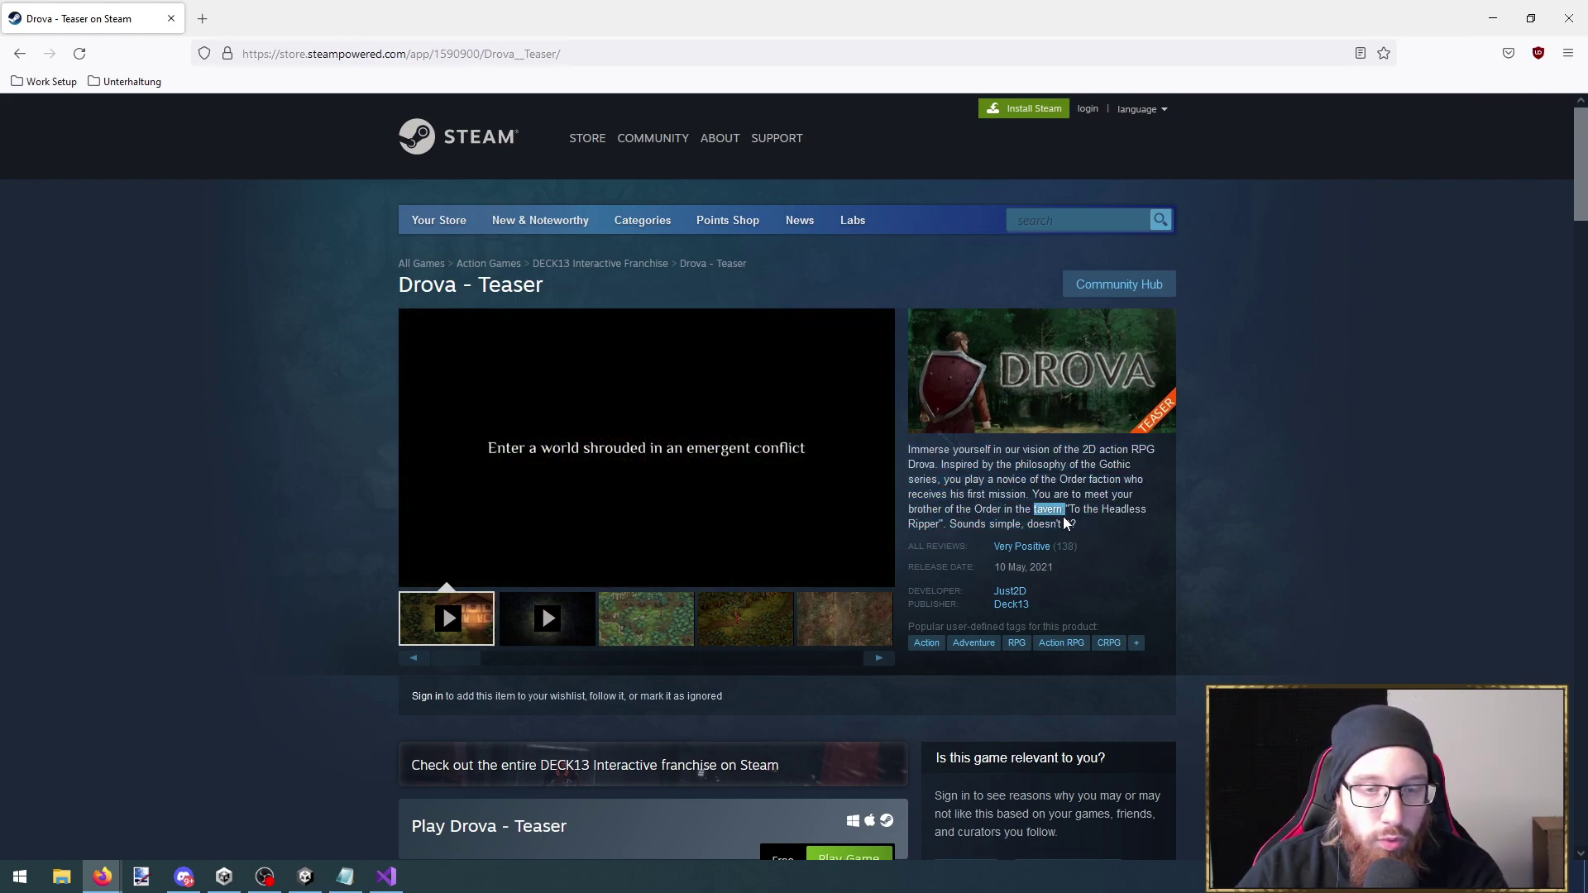
{"action": "left_click", "coordinate": [1491, 24]}
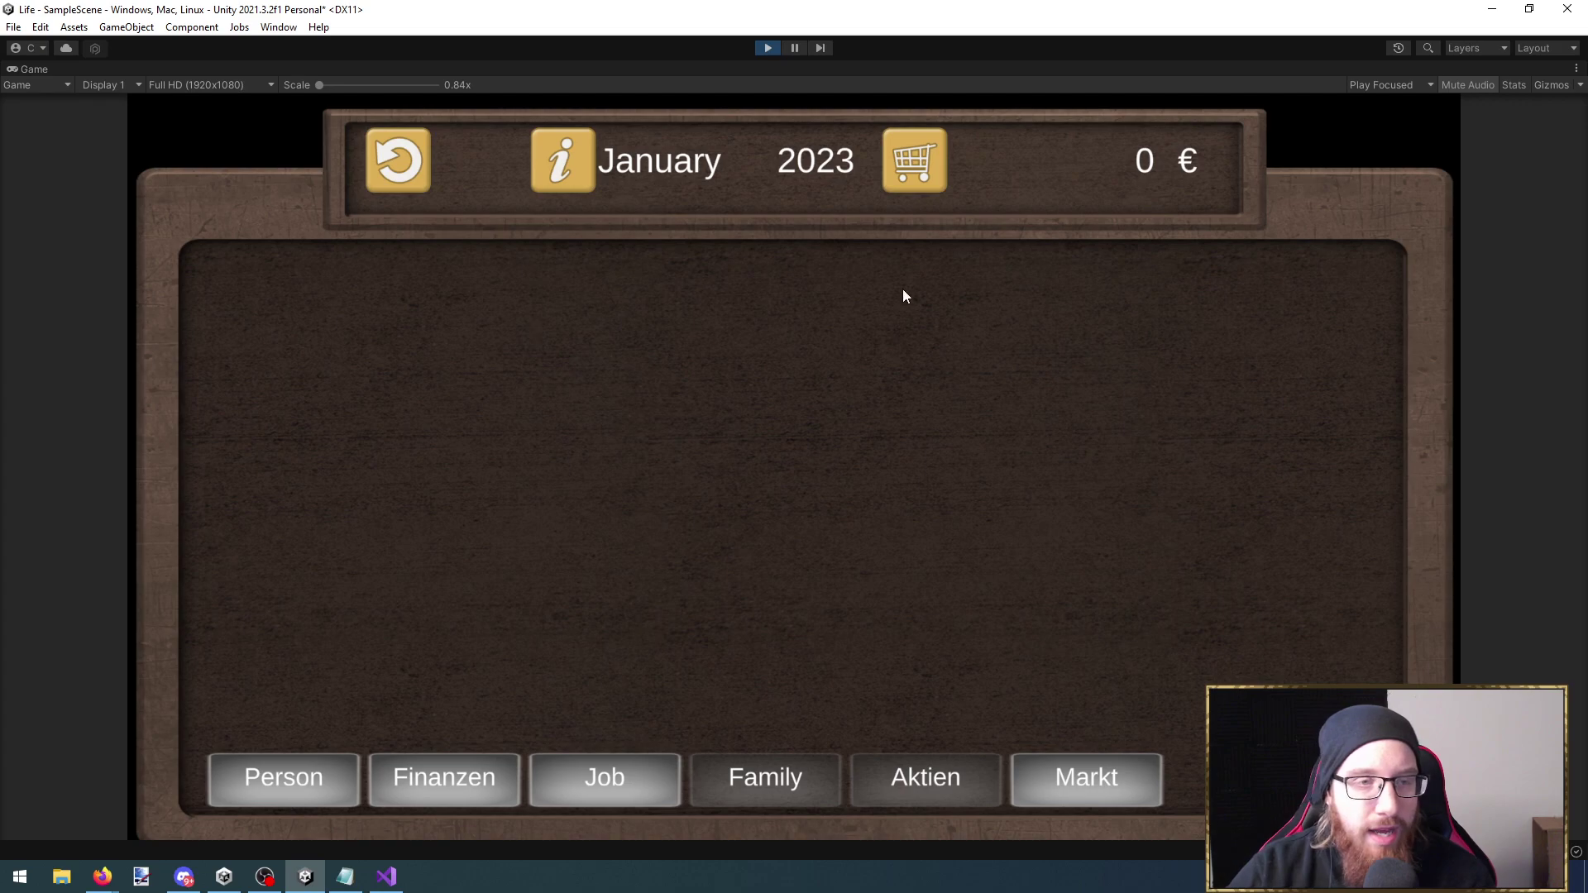
Check the character's Person page and the Finanzen overview in the running game
{"action": "left_click", "coordinate": [291, 797]}
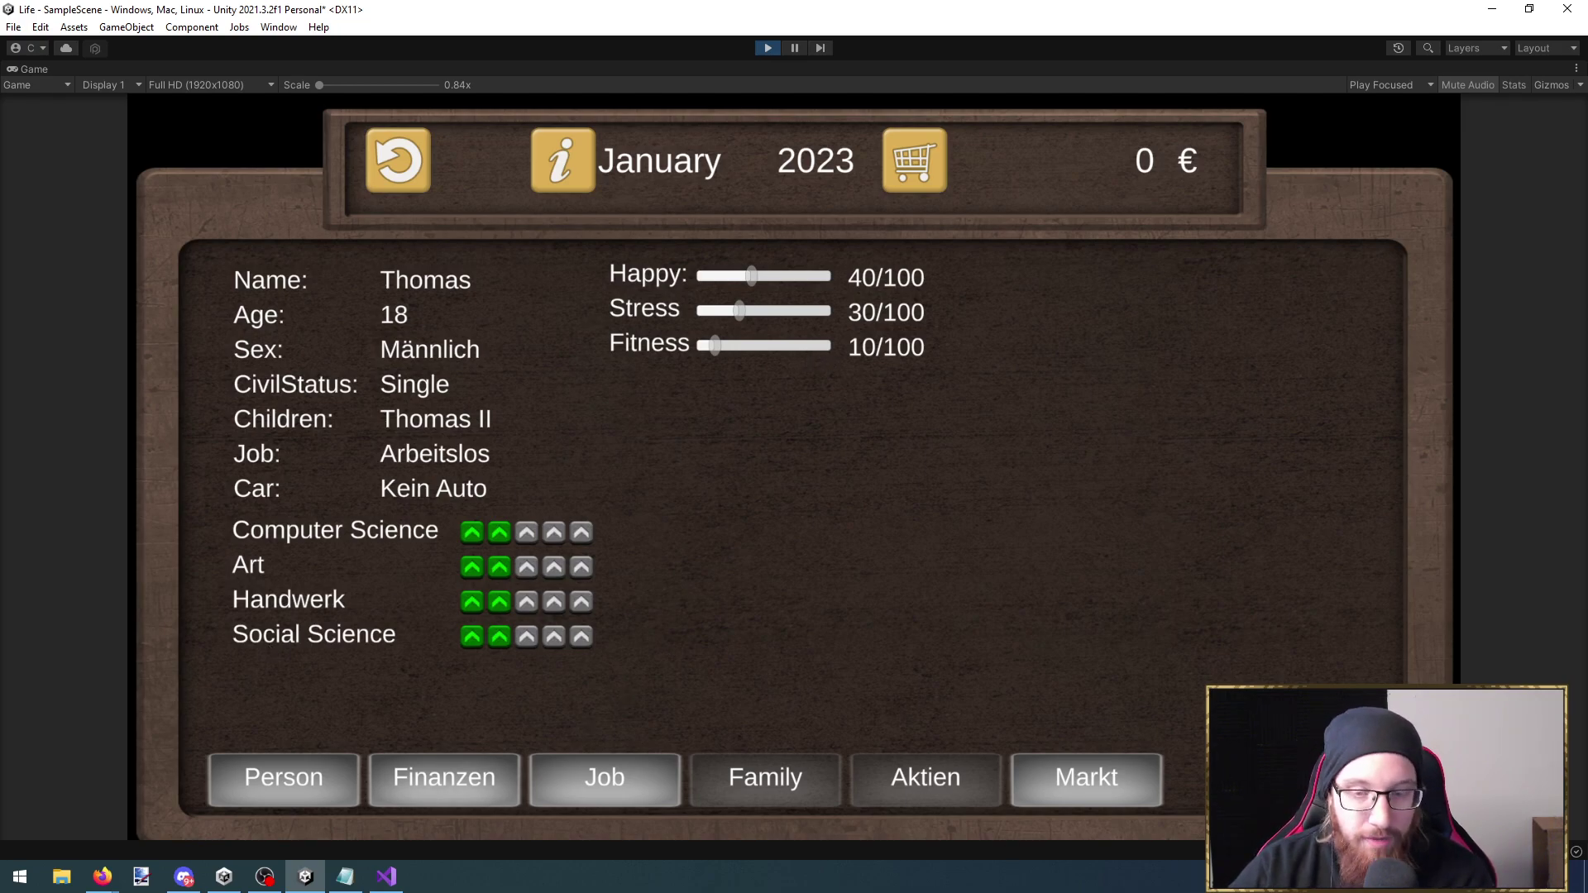
{"action": "left_click", "coordinate": [437, 777]}
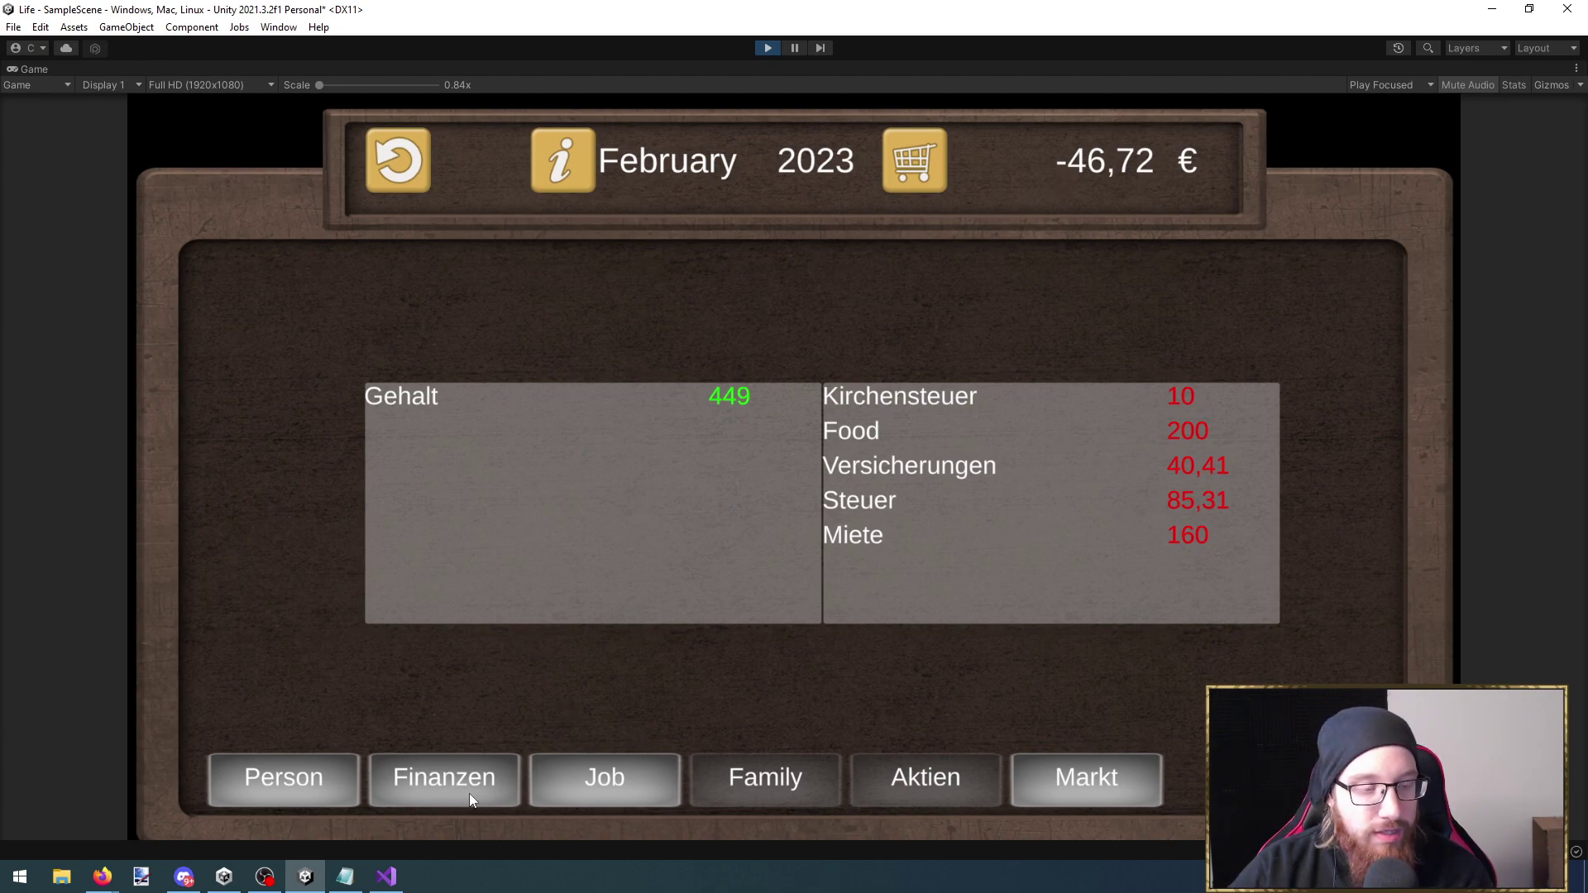
Apply for the Lehrer*in and Bestatter*in jobs in the running game and acknowledge each reply
{"action": "left_click", "coordinate": [589, 778]}
{"action": "left_click", "coordinate": [555, 490]}
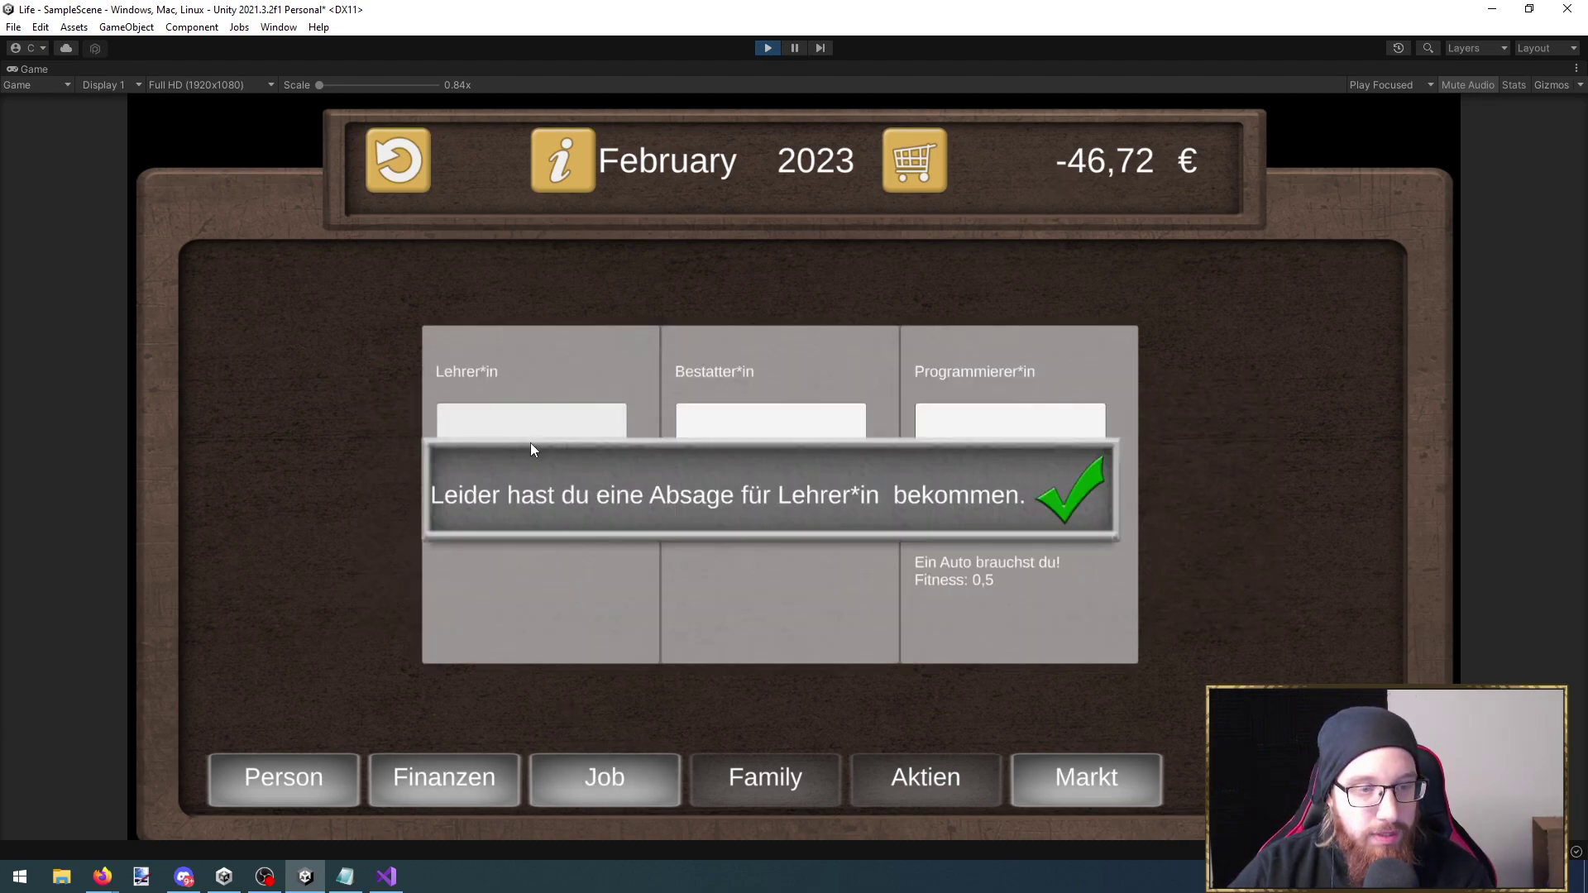
{"action": "left_click", "coordinate": [1065, 506]}
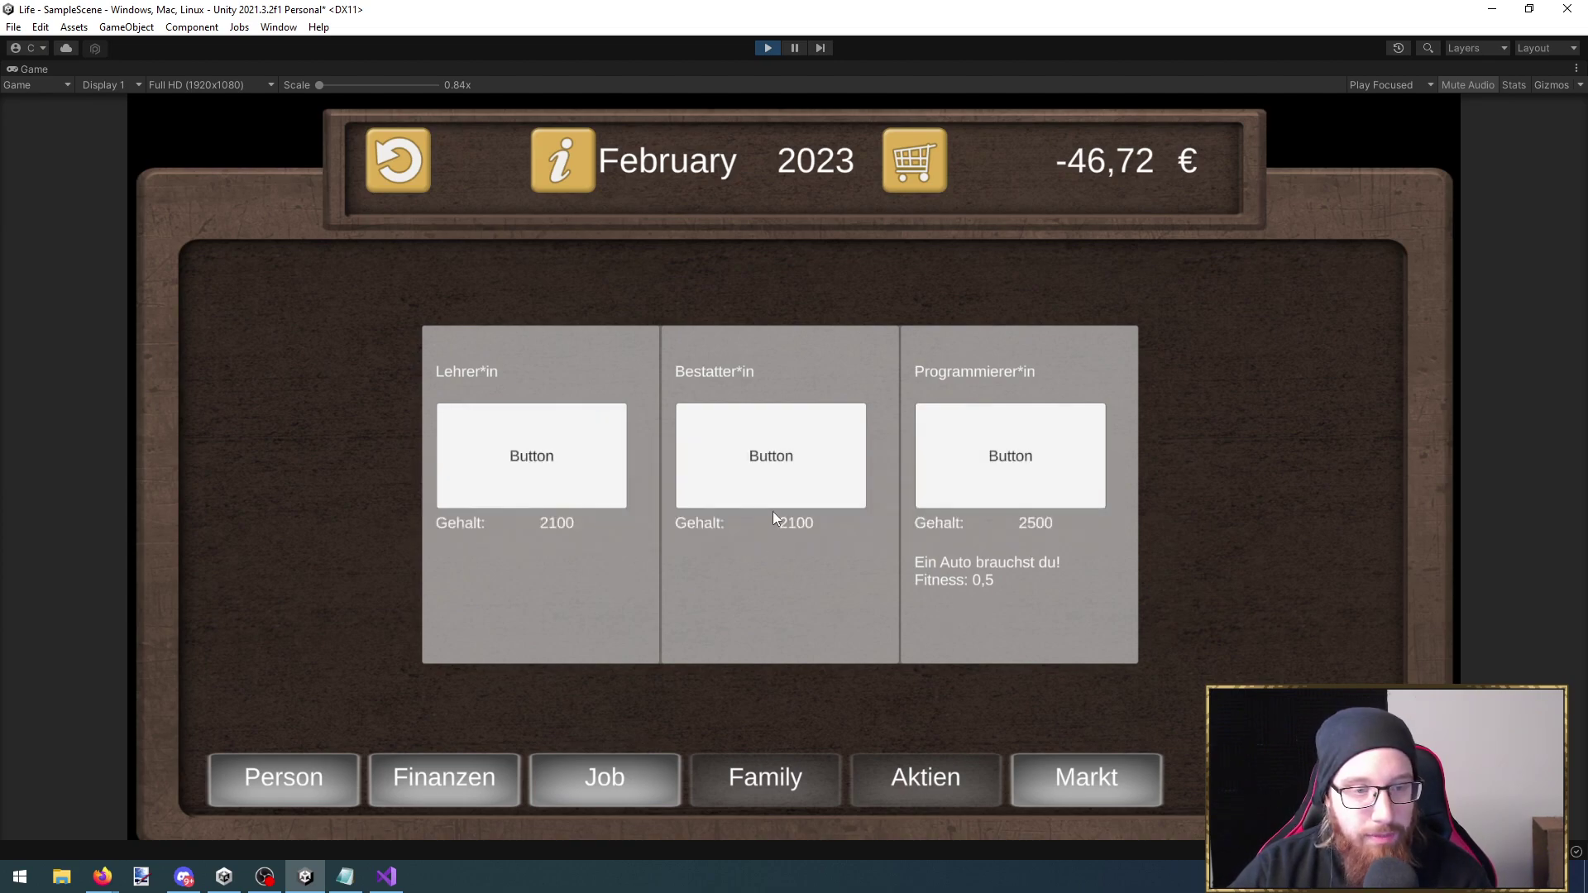
{"action": "left_click", "coordinate": [771, 497]}
{"action": "left_click", "coordinate": [1075, 496]}
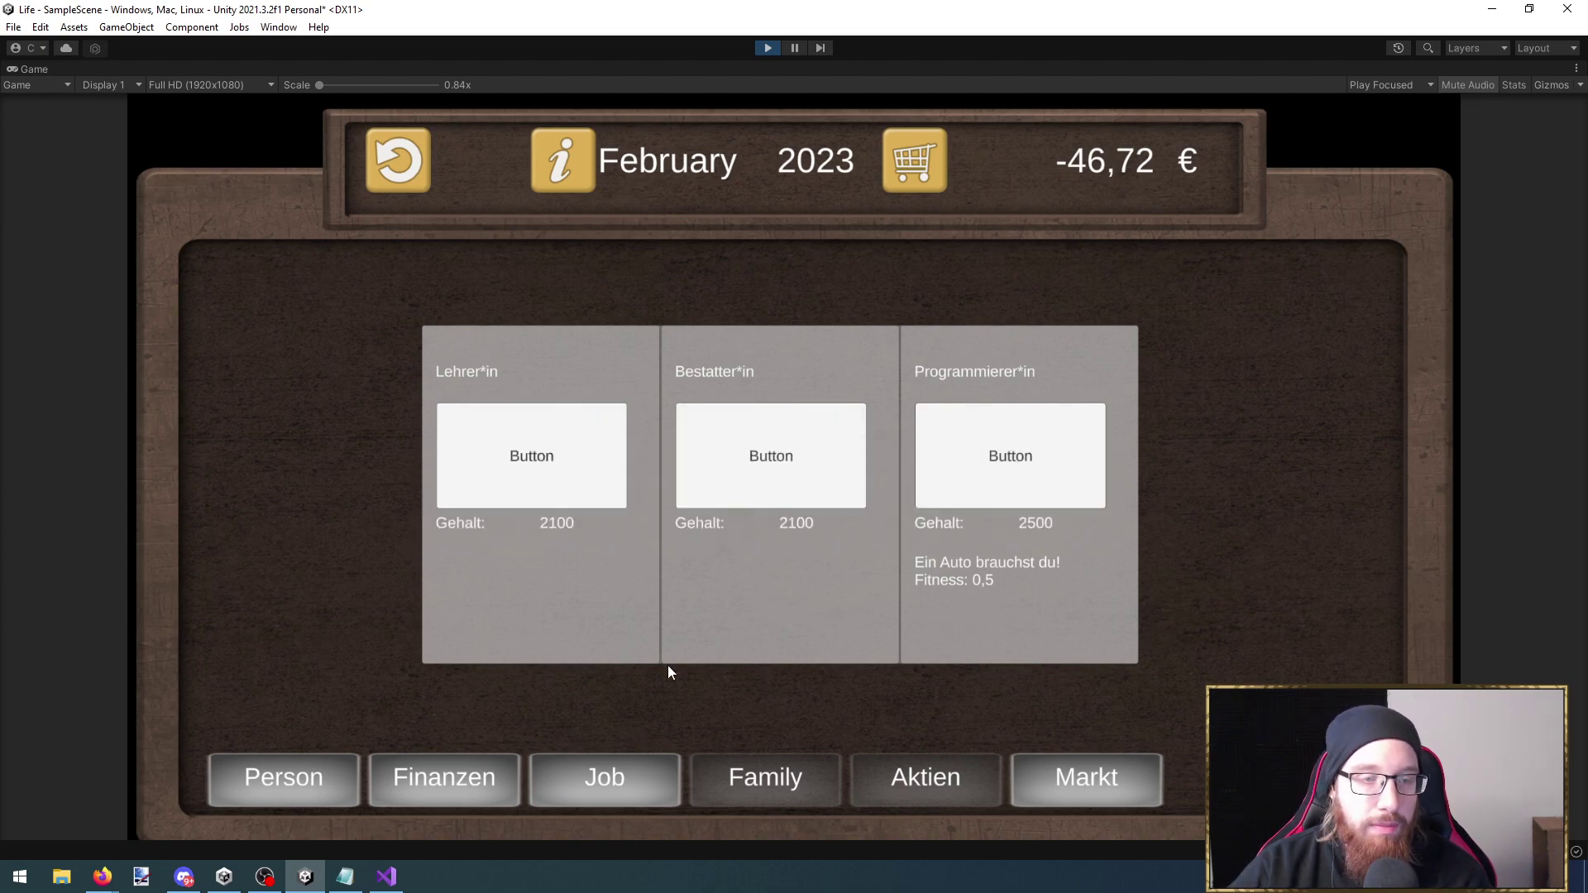
Check the character's personal details, apply for Bestatter*in and Programmierer*in, and acknowledge each reply
{"action": "left_click", "coordinate": [285, 777]}
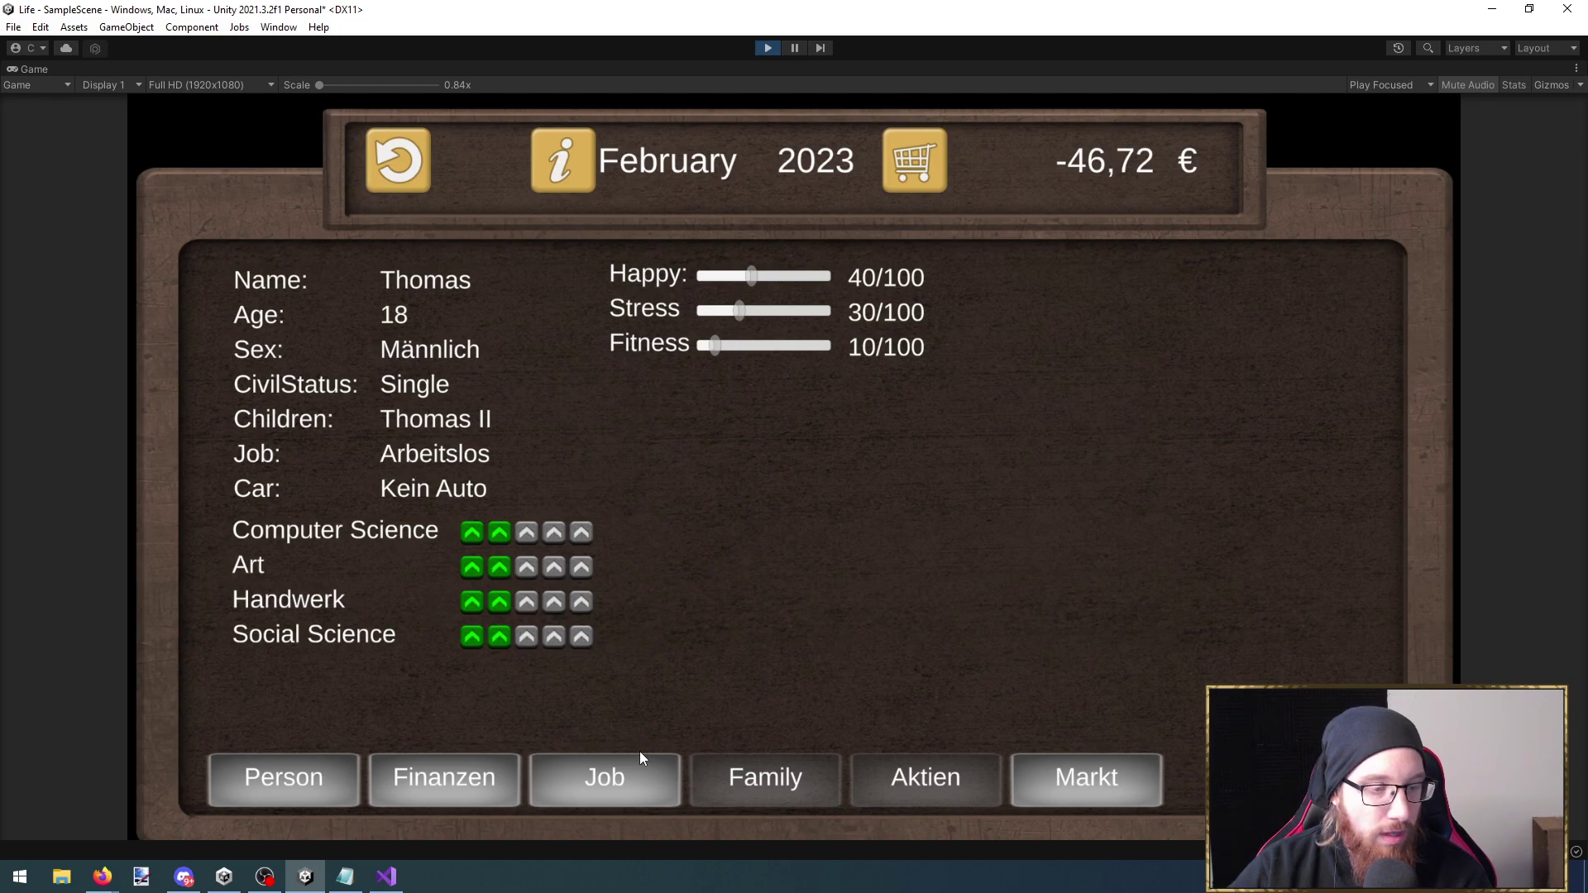
{"action": "left_click", "coordinate": [625, 777]}
{"action": "left_click", "coordinate": [786, 423]}
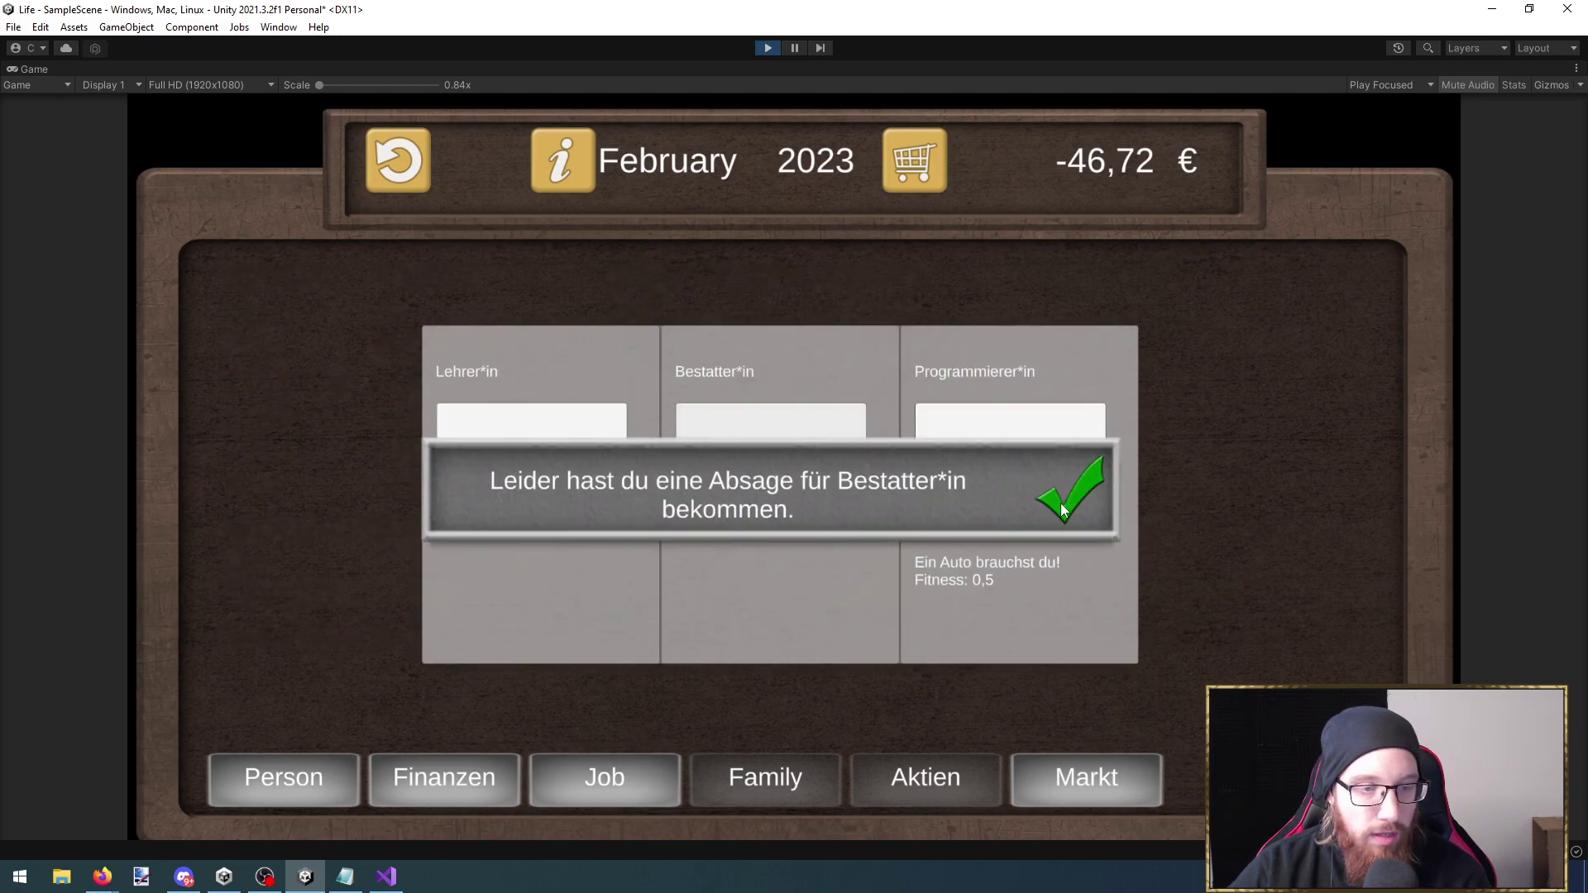
{"action": "left_click", "coordinate": [1062, 501]}
{"action": "left_click", "coordinate": [1028, 467]}
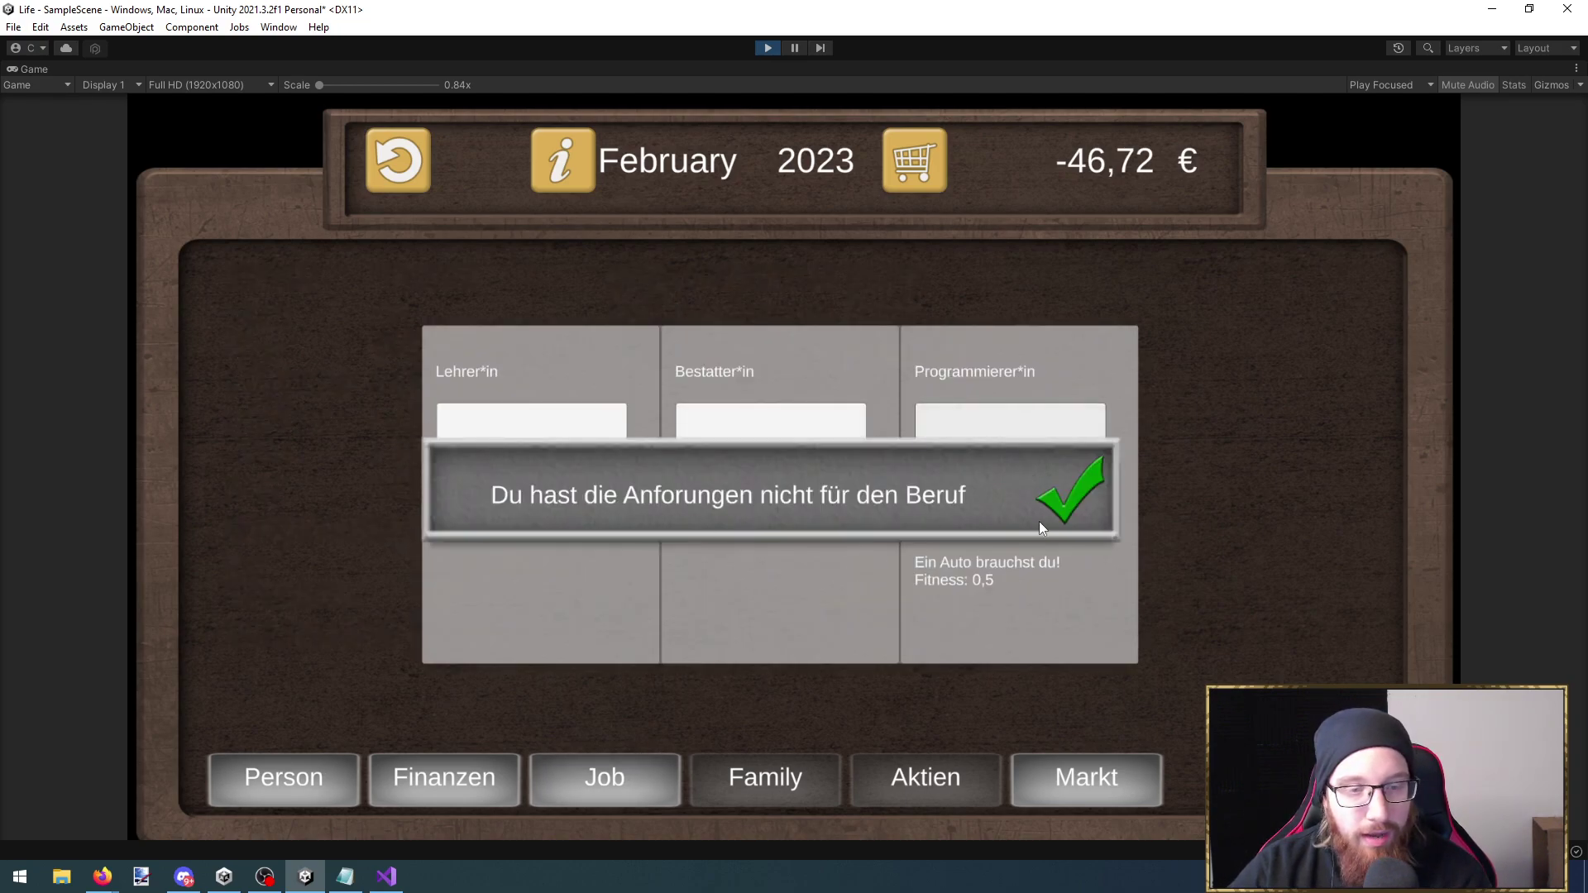
{"action": "left_click", "coordinate": [1067, 492]}
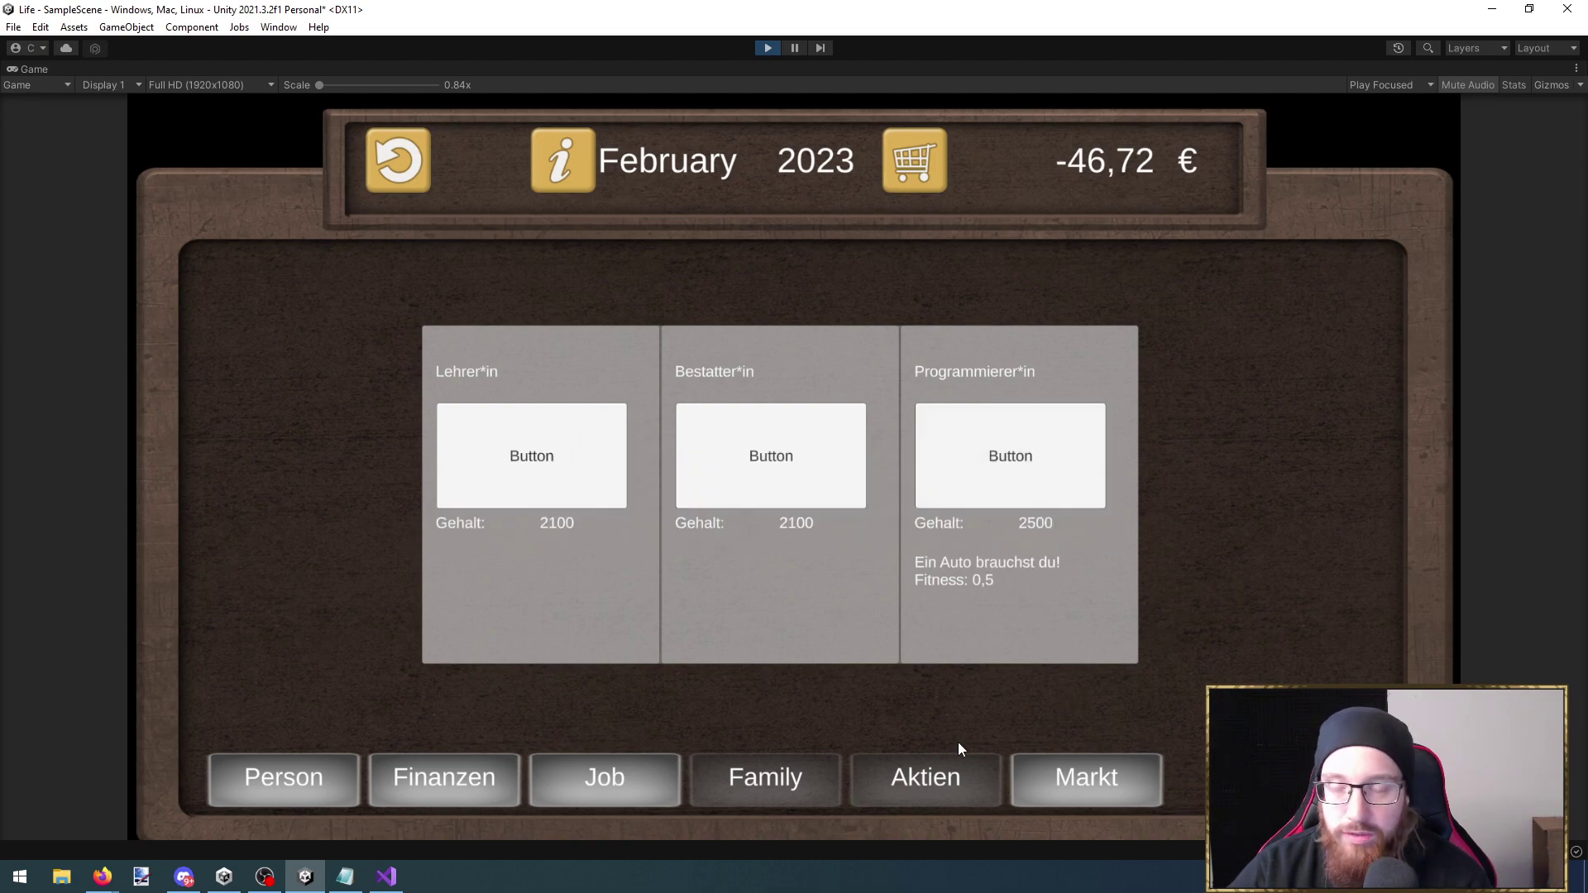
Compare the car offers in the game's market with the character's personal details
{"action": "left_click", "coordinate": [917, 791]}
{"action": "left_click", "coordinate": [1025, 797]}
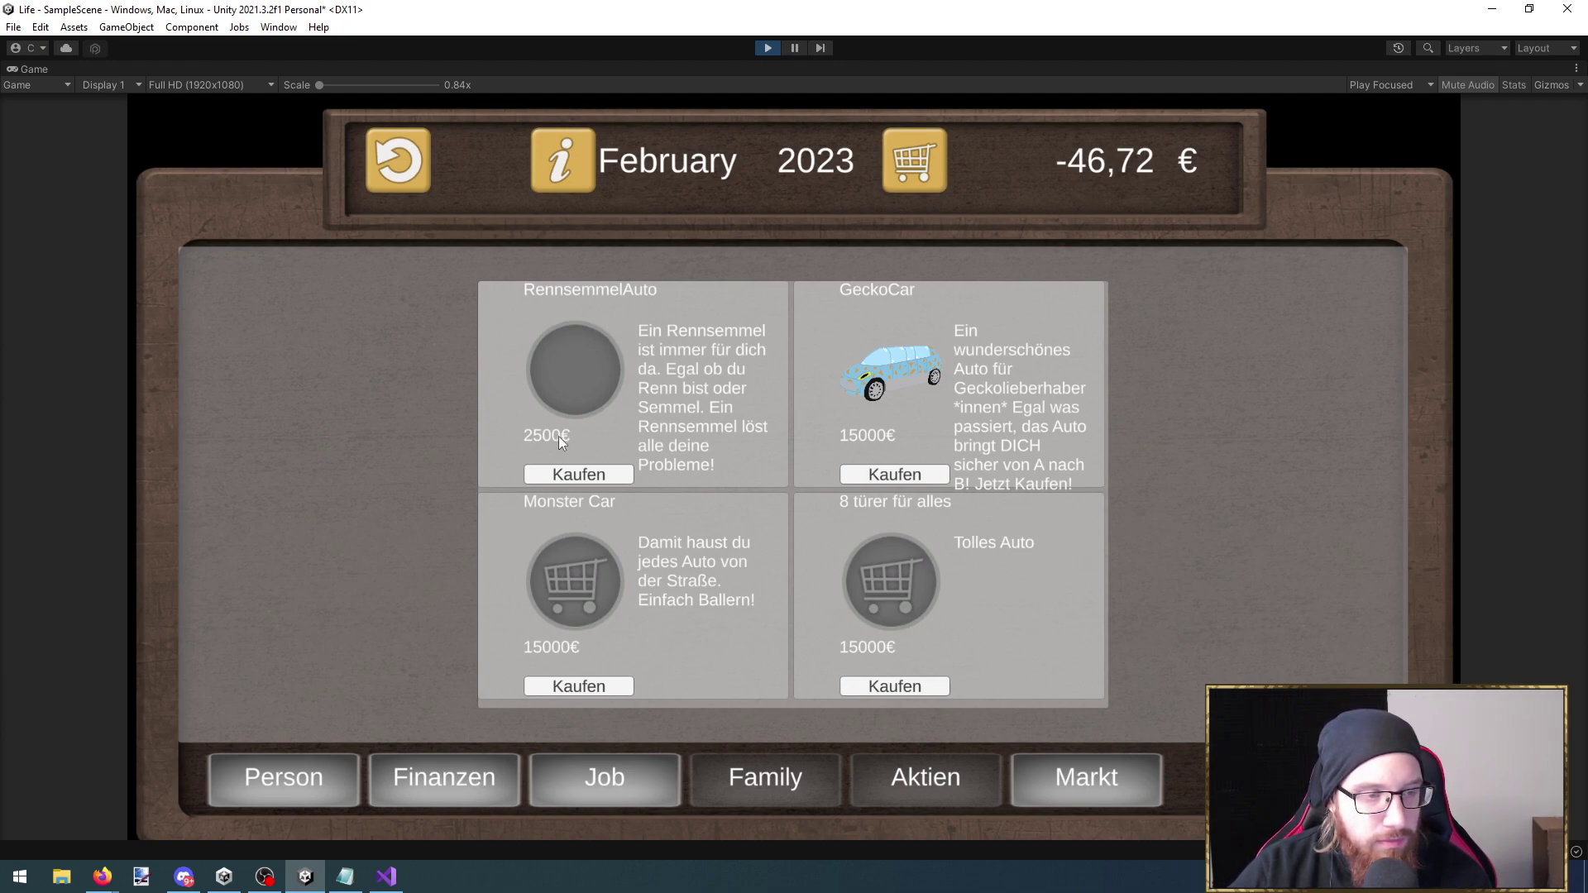
{"action": "left_click", "coordinate": [309, 767]}
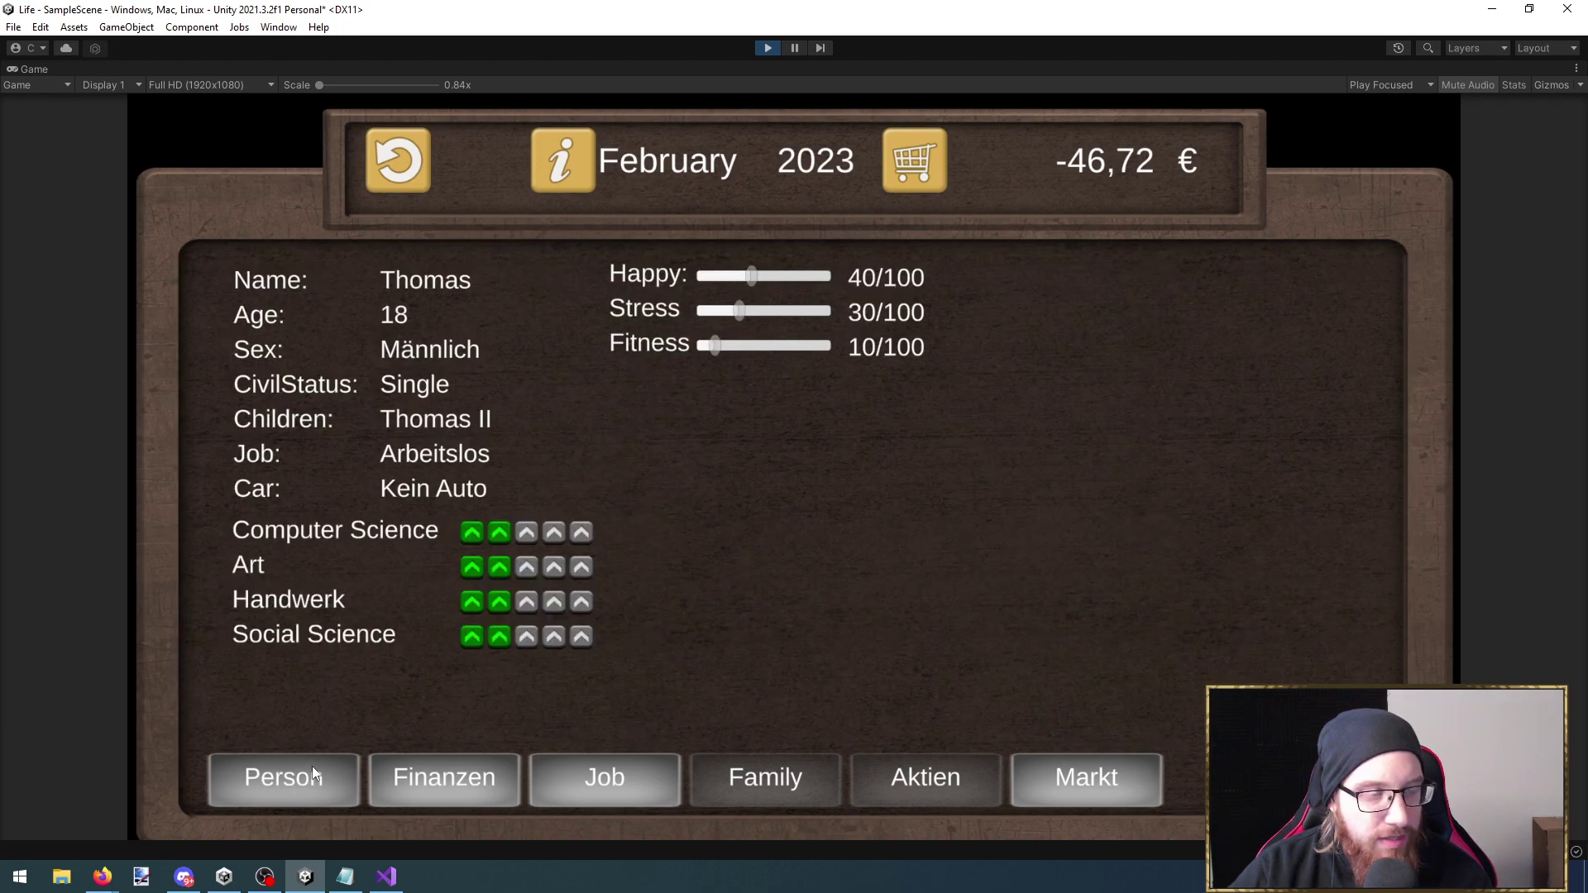
{"action": "left_click", "coordinate": [1045, 779]}
{"action": "left_click", "coordinate": [1043, 781]}
Apply for the Bestatter*in job once more and acknowledge the reply
{"action": "left_click", "coordinate": [584, 767]}
{"action": "left_click", "coordinate": [727, 489]}
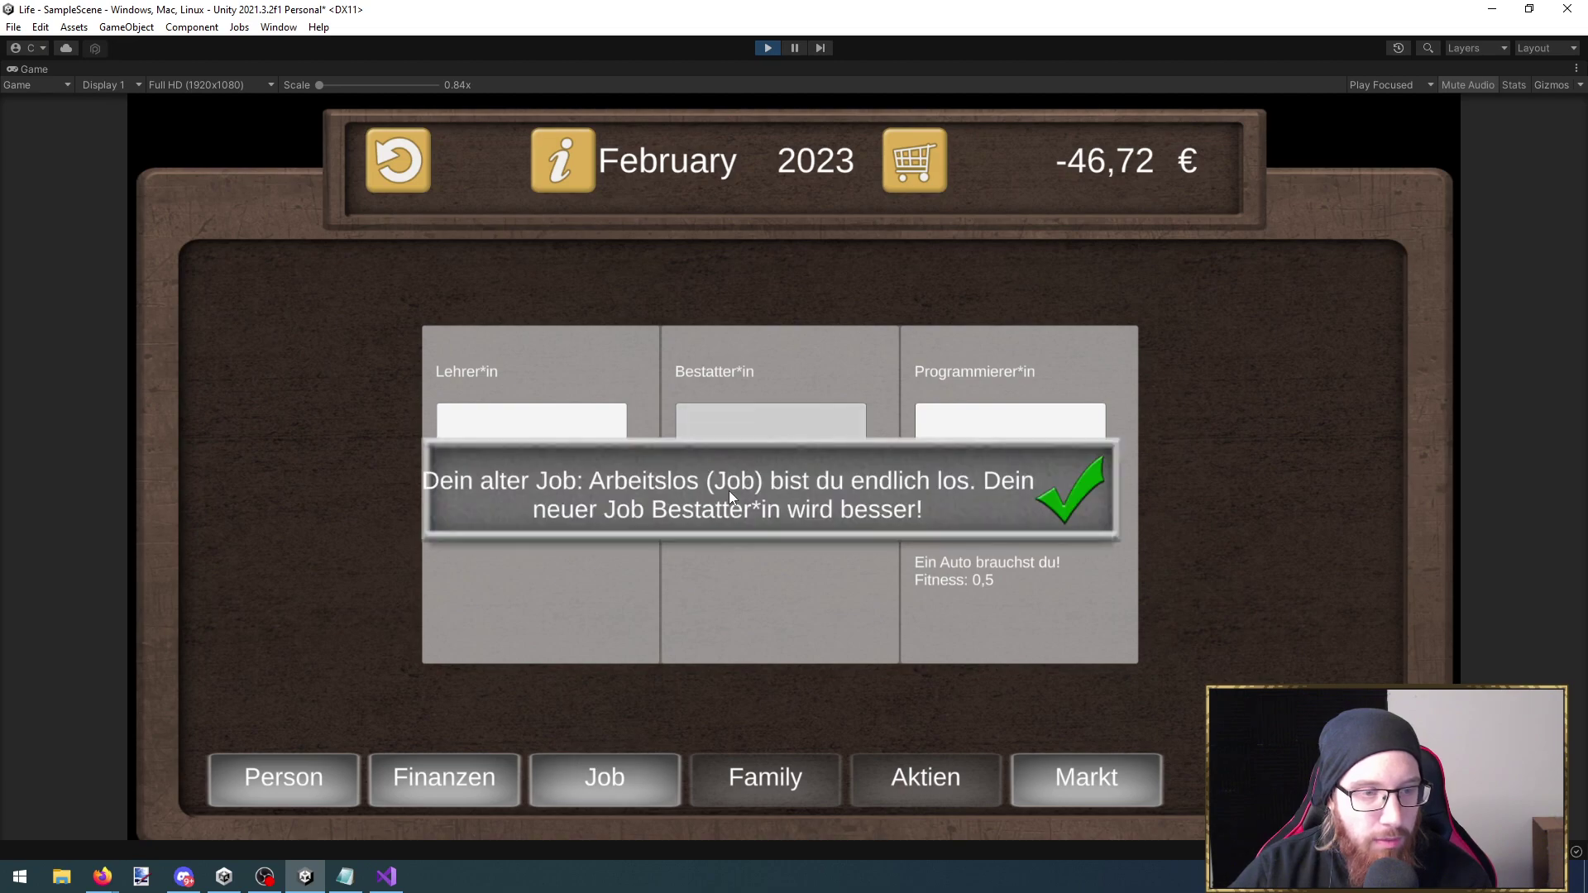
{"action": "left_click", "coordinate": [1063, 492]}
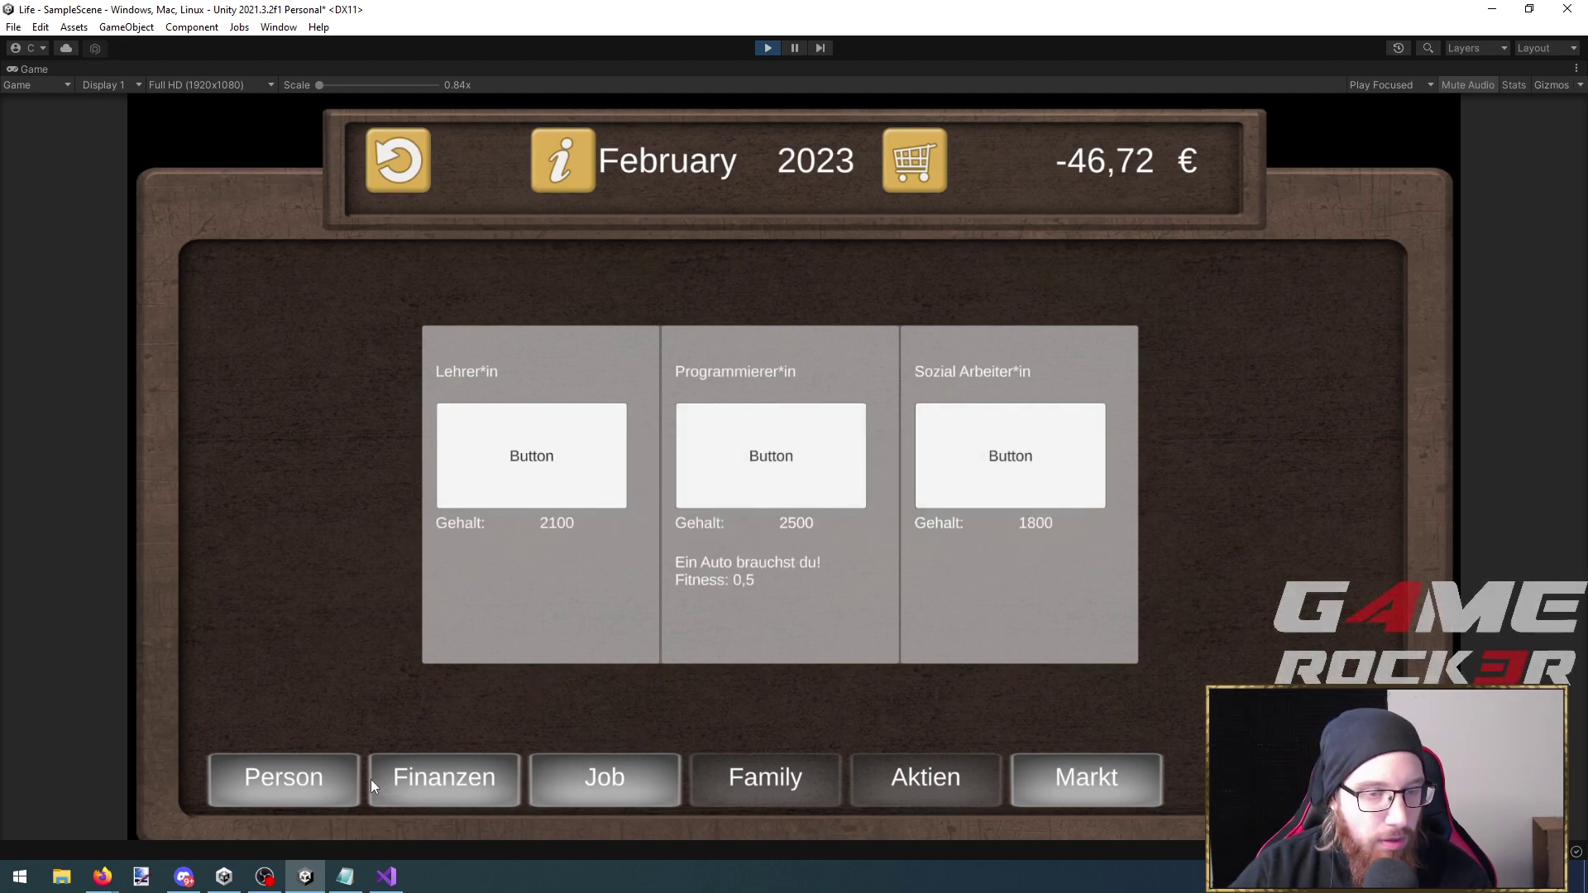
Check the character's current job and review the income and expenses for March 2023
{"action": "left_click", "coordinate": [314, 777]}
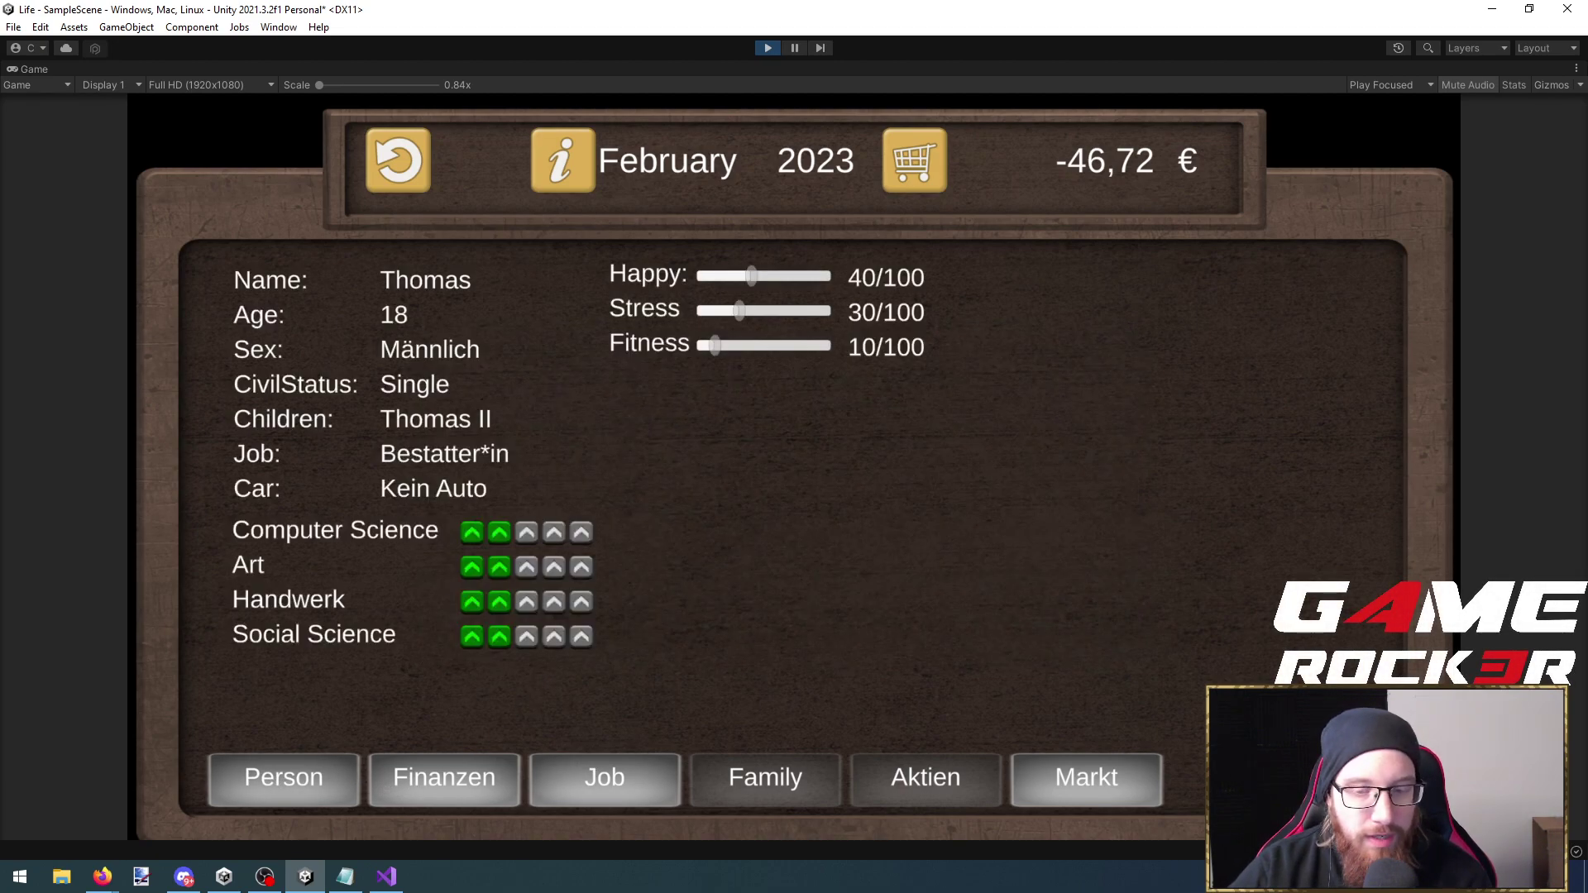
{"action": "left_click", "coordinate": [480, 759]}
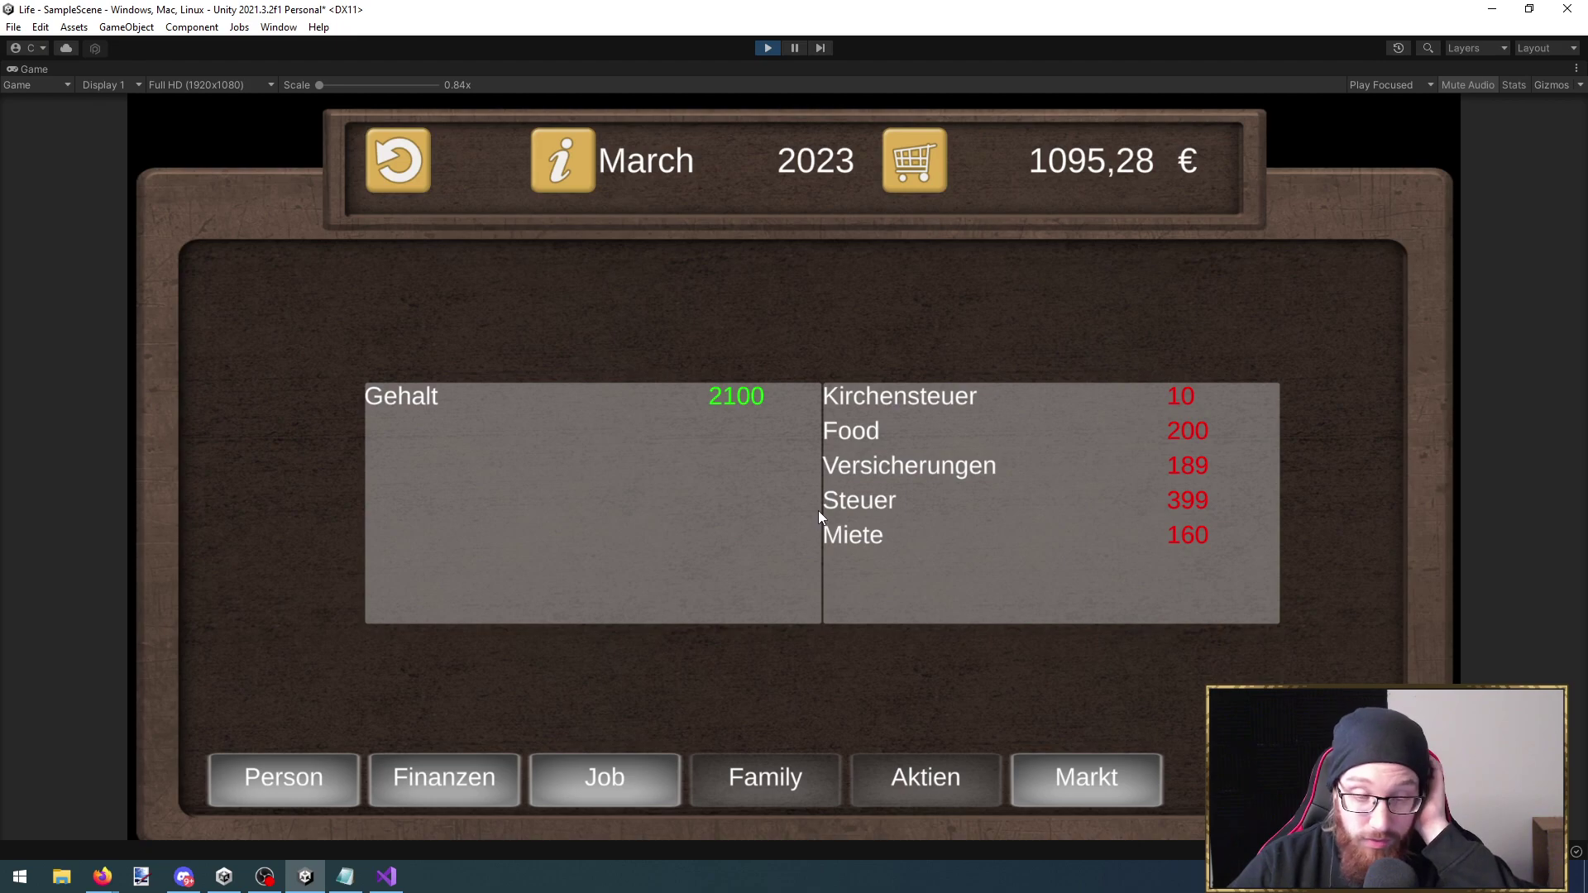
Apply repeatedly for the Lehrer*in, Programmierer*in and Sozial Arbeiter*in offers, acknowledging each reply
{"action": "left_click", "coordinate": [638, 777]}
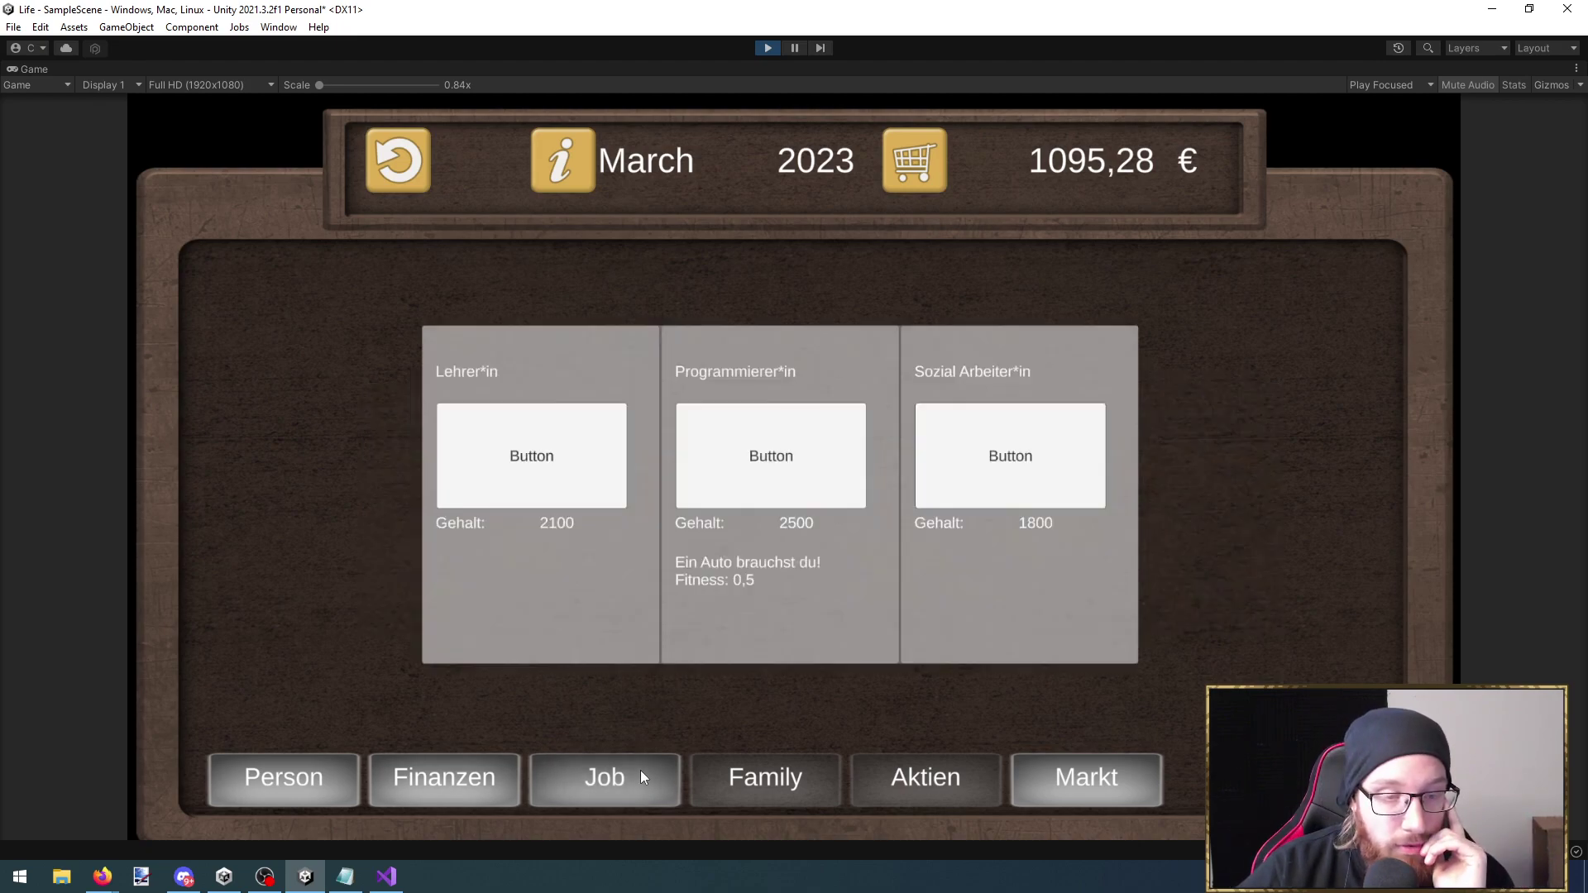
{"action": "left_click", "coordinate": [539, 473]}
{"action": "left_click", "coordinate": [971, 498]}
{"action": "left_click", "coordinate": [751, 485]}
{"action": "left_click", "coordinate": [1066, 497]}
{"action": "left_click", "coordinate": [445, 464]}
{"action": "left_click", "coordinate": [1072, 493]}
{"action": "left_click", "coordinate": [1035, 498]}
{"action": "left_click", "coordinate": [1070, 498]}
{"action": "left_click", "coordinate": [999, 450]}
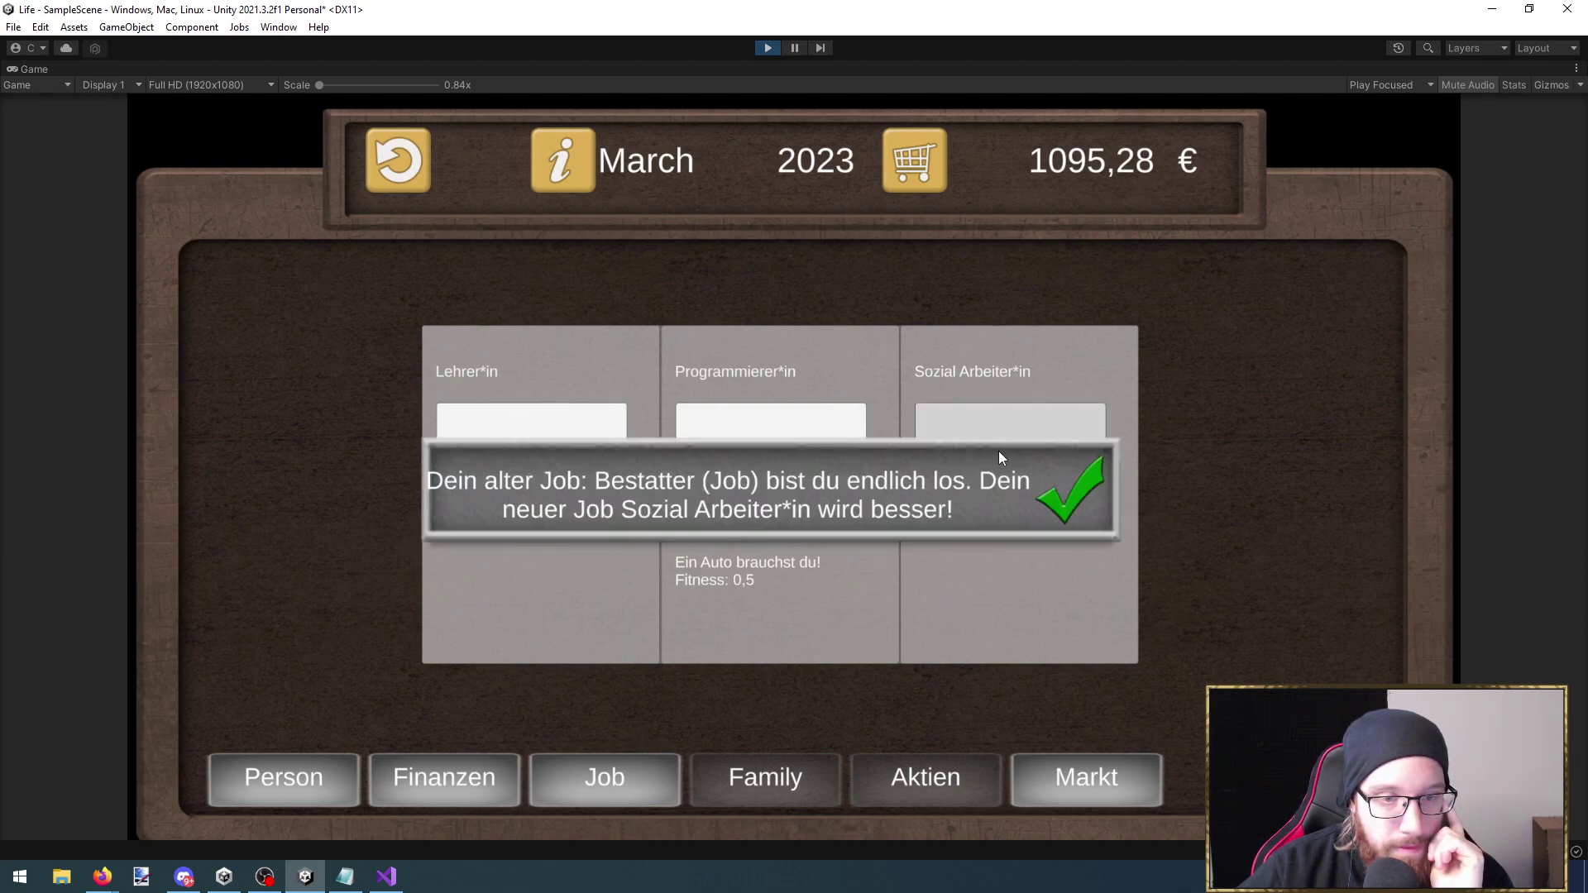
{"action": "left_click", "coordinate": [1064, 498]}
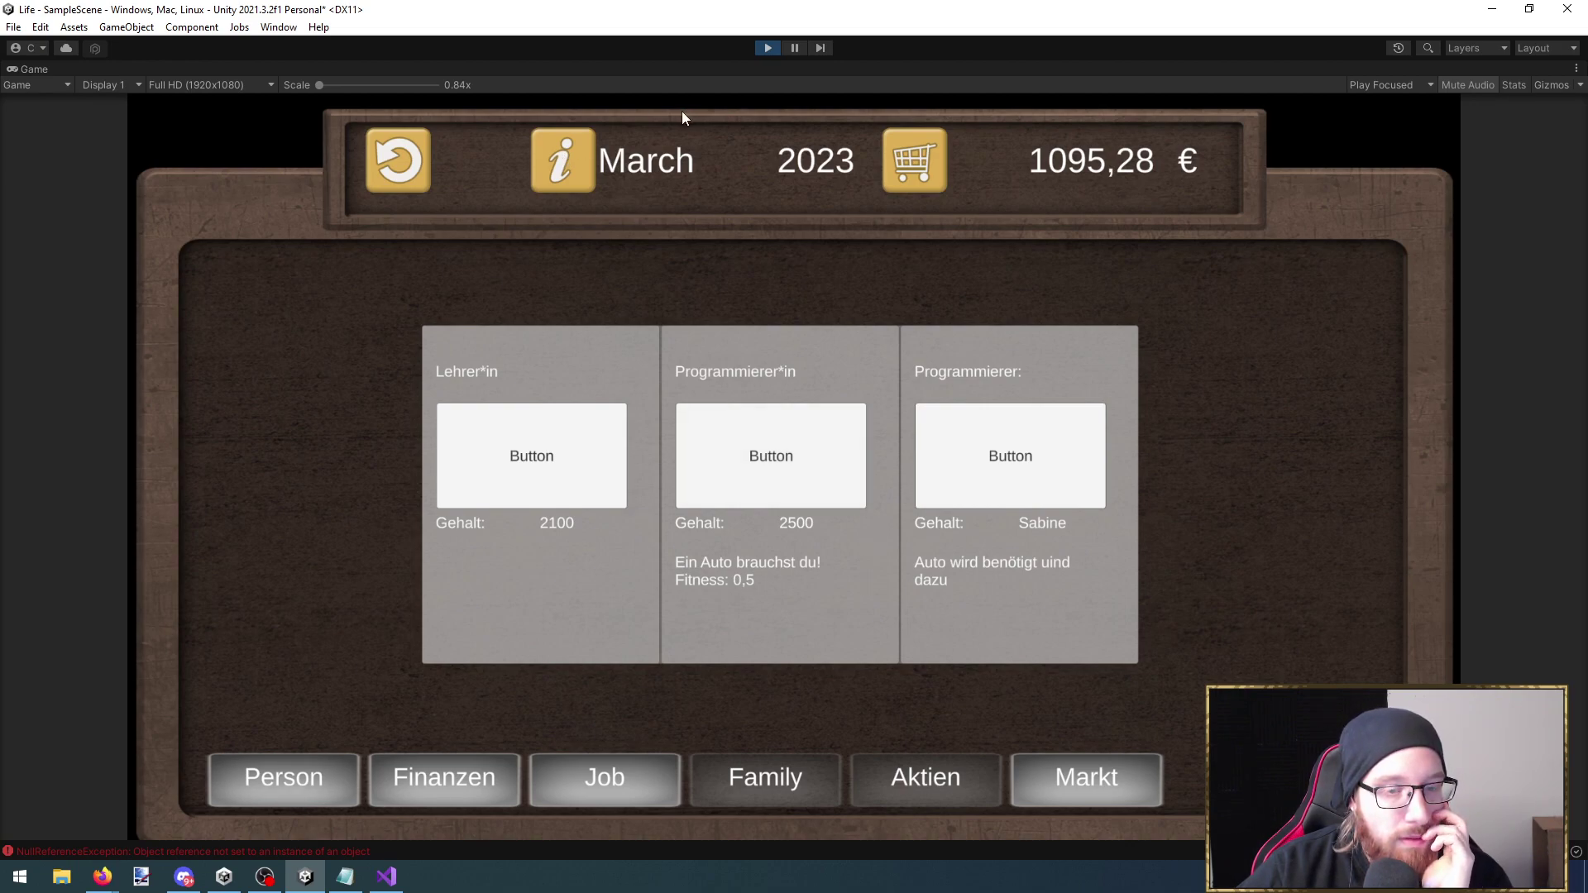
Stop the game and trace the console's NullReferenceException to its call at line 110 of GUI_JobWindow.cs
{"action": "left_click", "coordinate": [769, 48]}
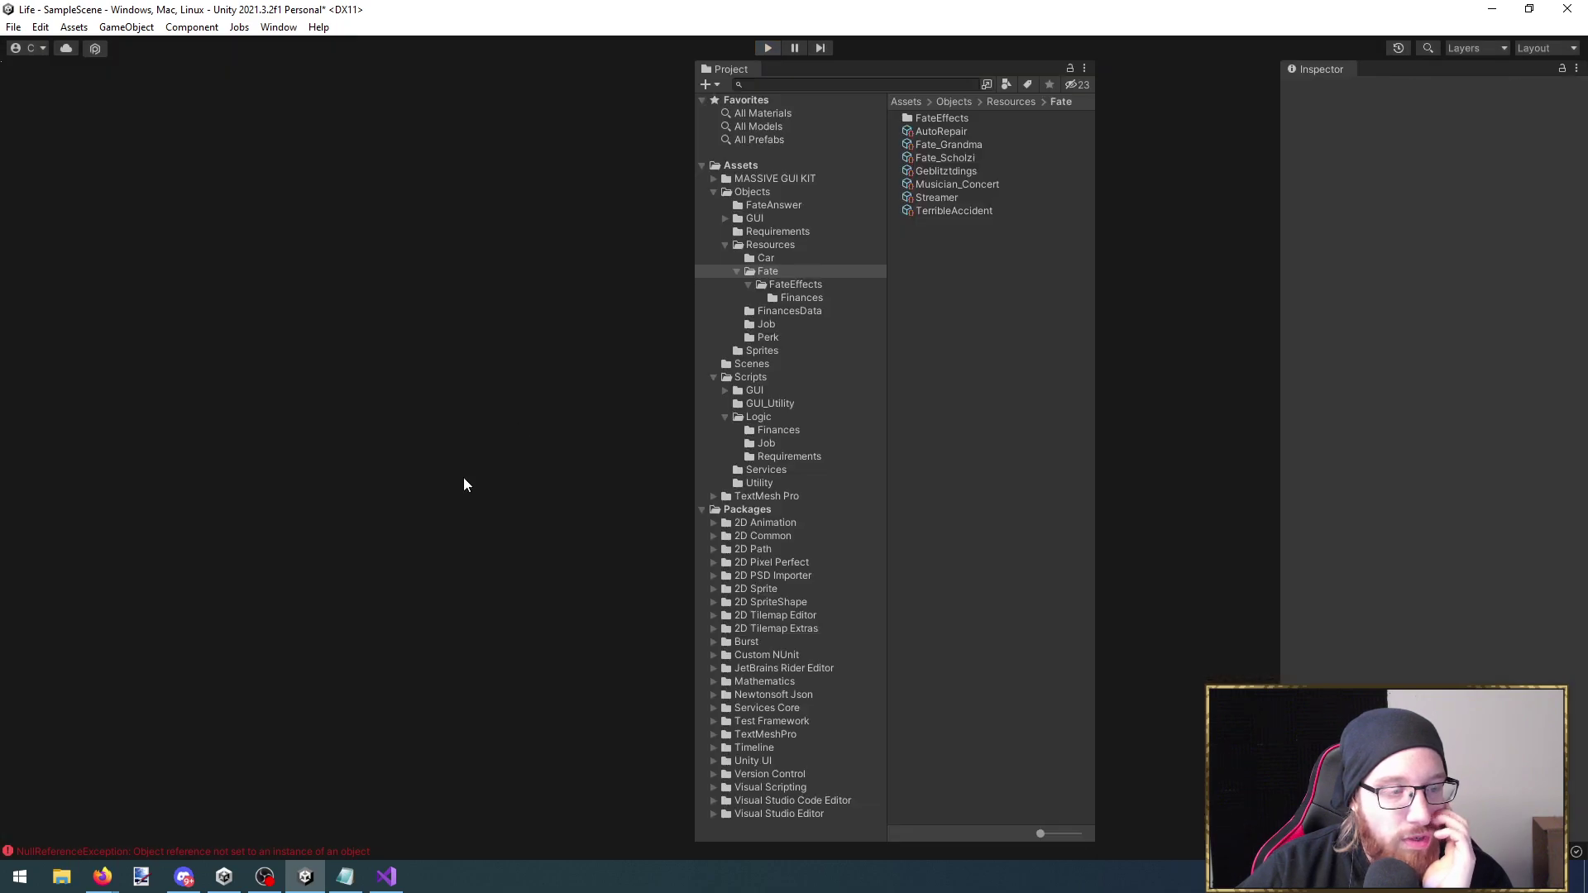
{"action": "left_click", "coordinate": [228, 692]}
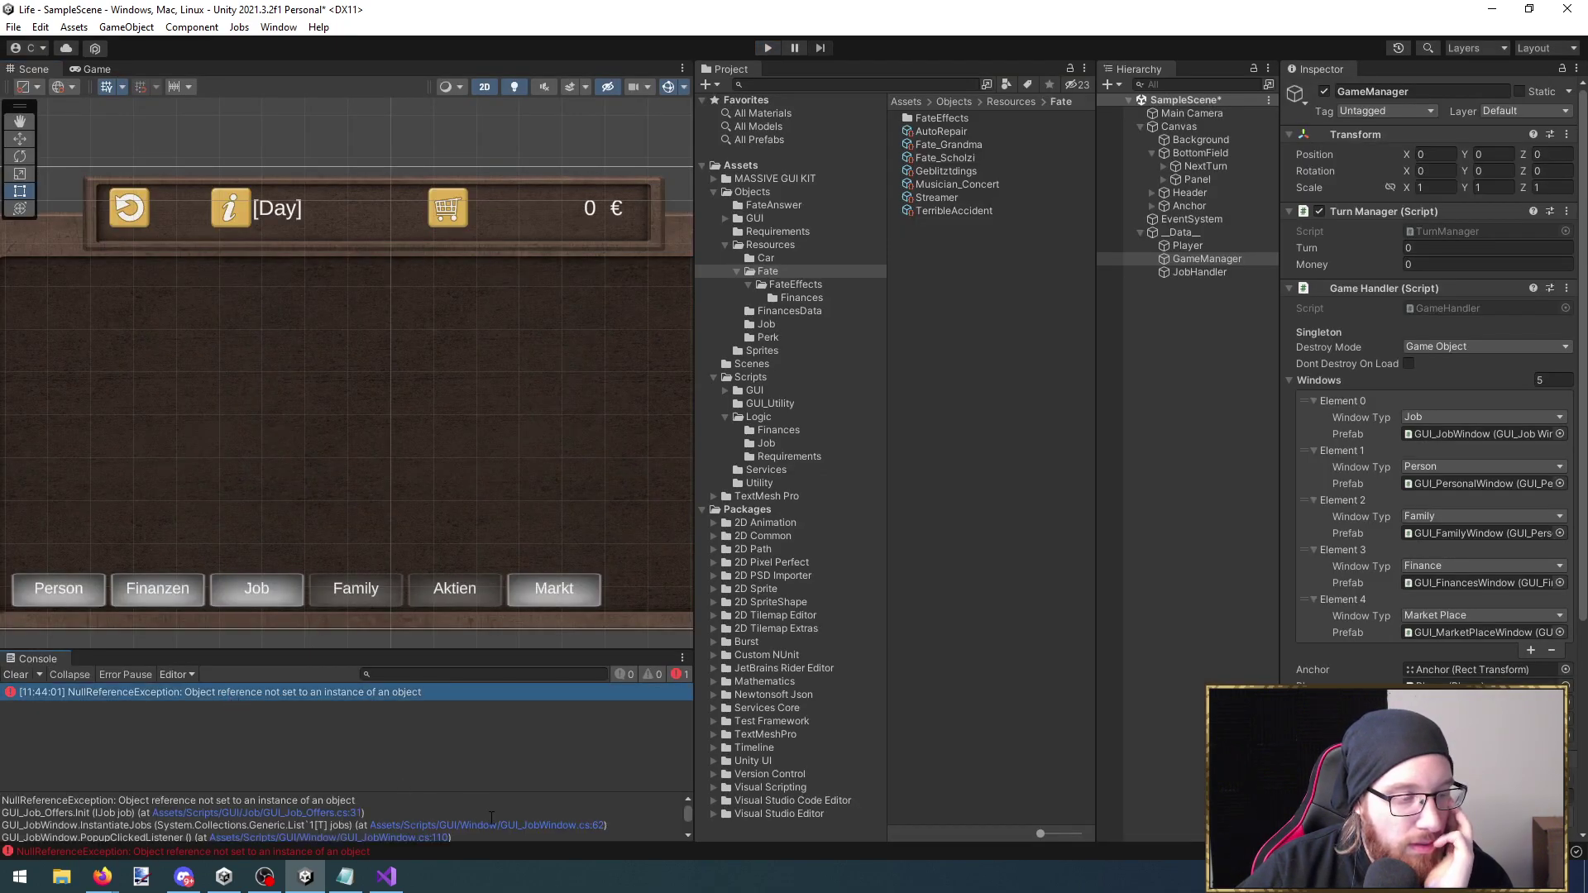
{"action": "scroll", "coordinate": [533, 823], "scroll_direction": "down", "scroll_amount": 2}
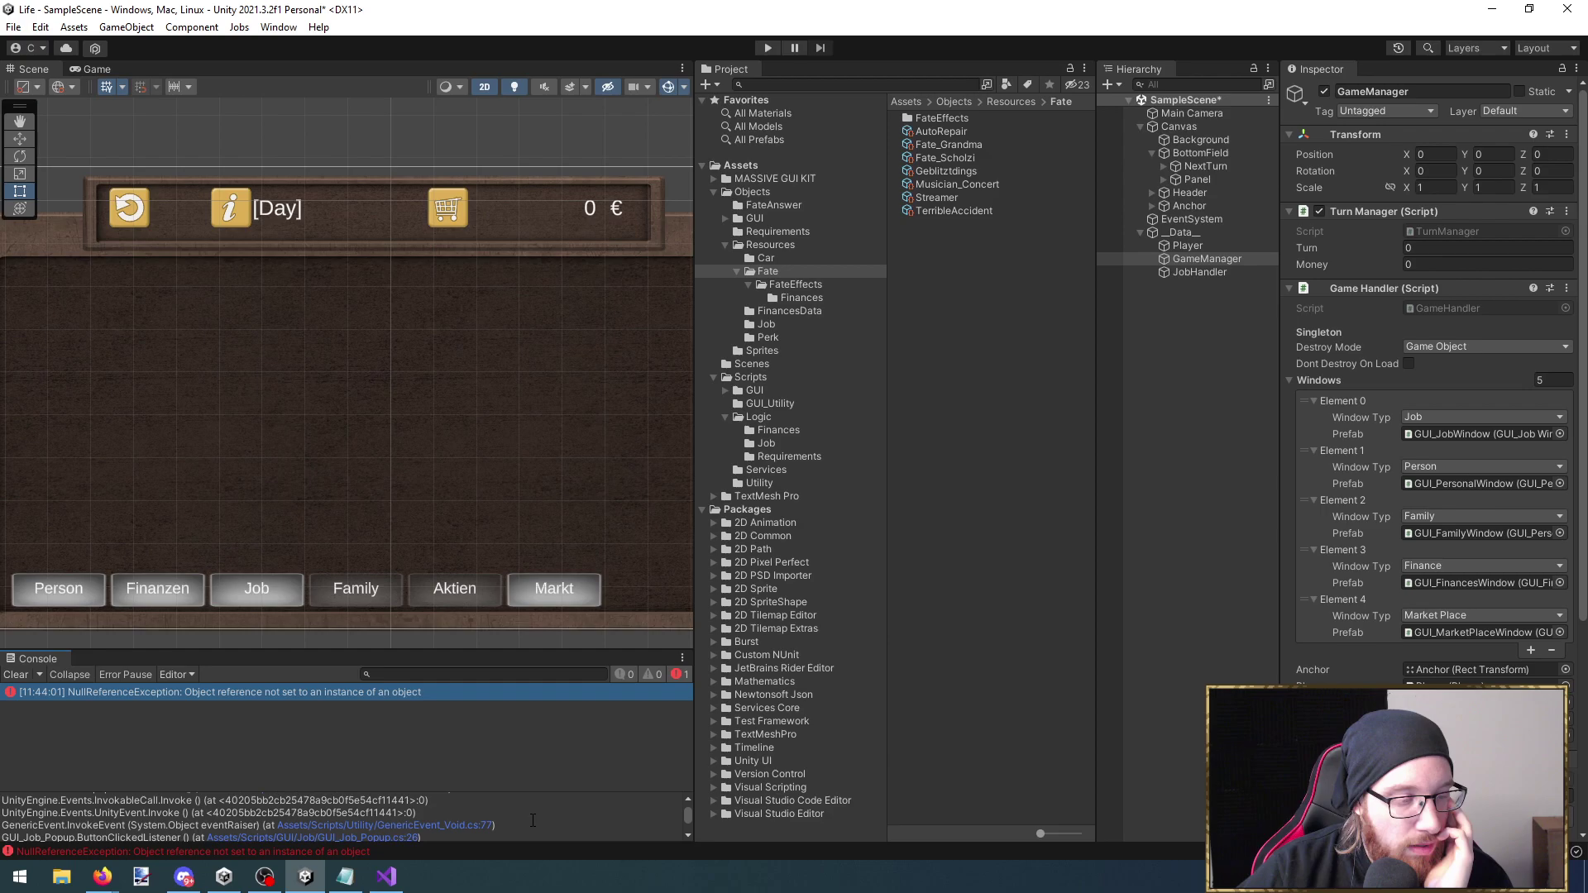
{"action": "scroll", "coordinate": [533, 818], "scroll_direction": "up", "scroll_amount": 3}
{"action": "left_click", "coordinate": [424, 836]}
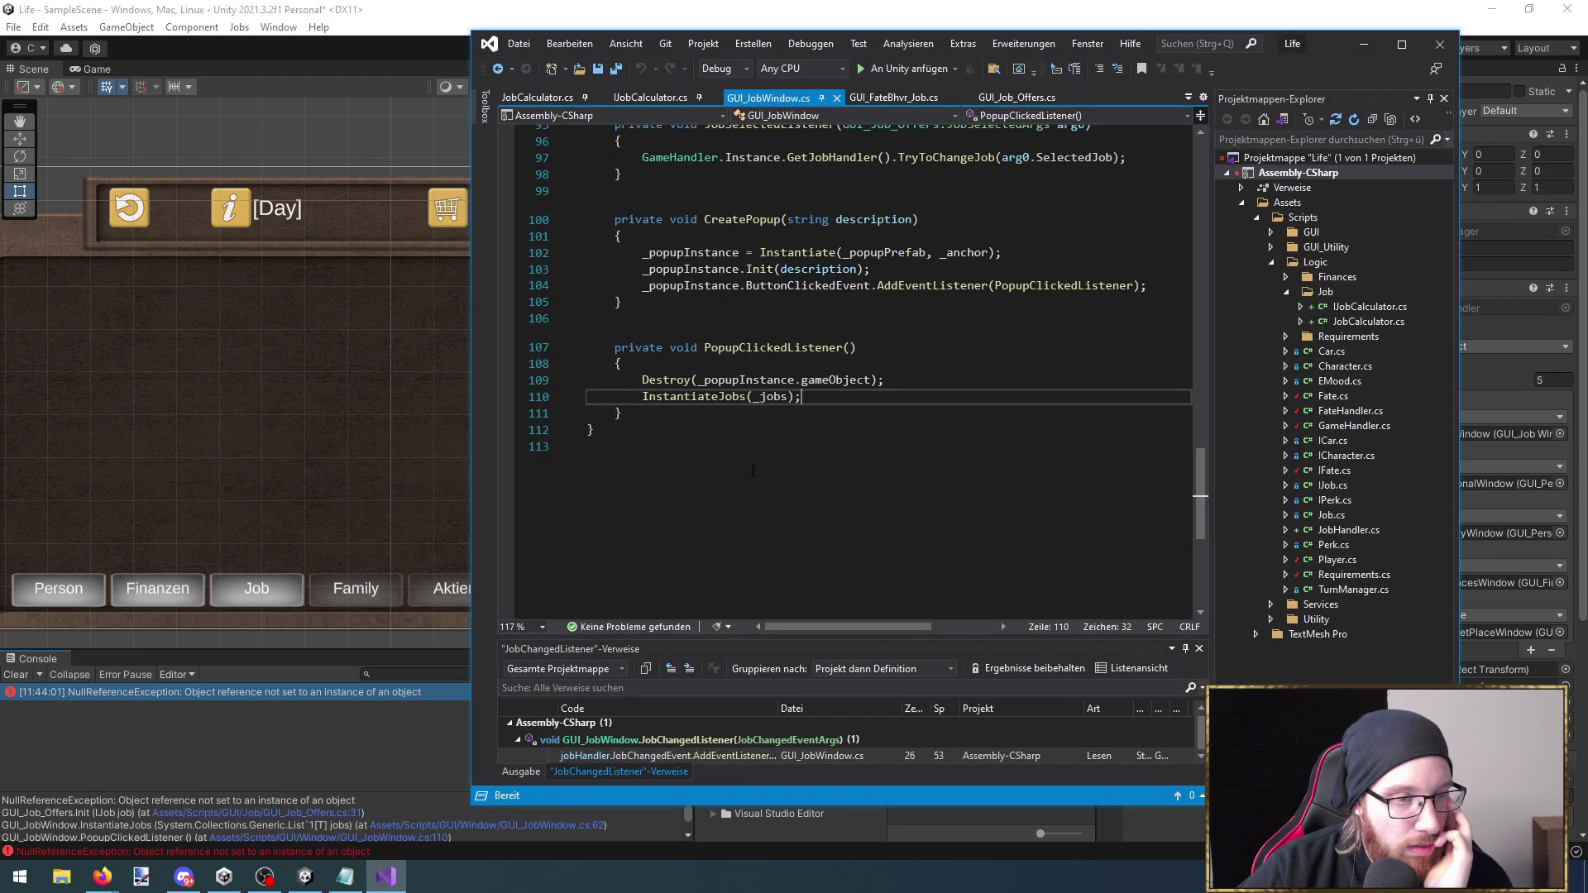
{"action": "left_click", "coordinate": [1361, 48]}
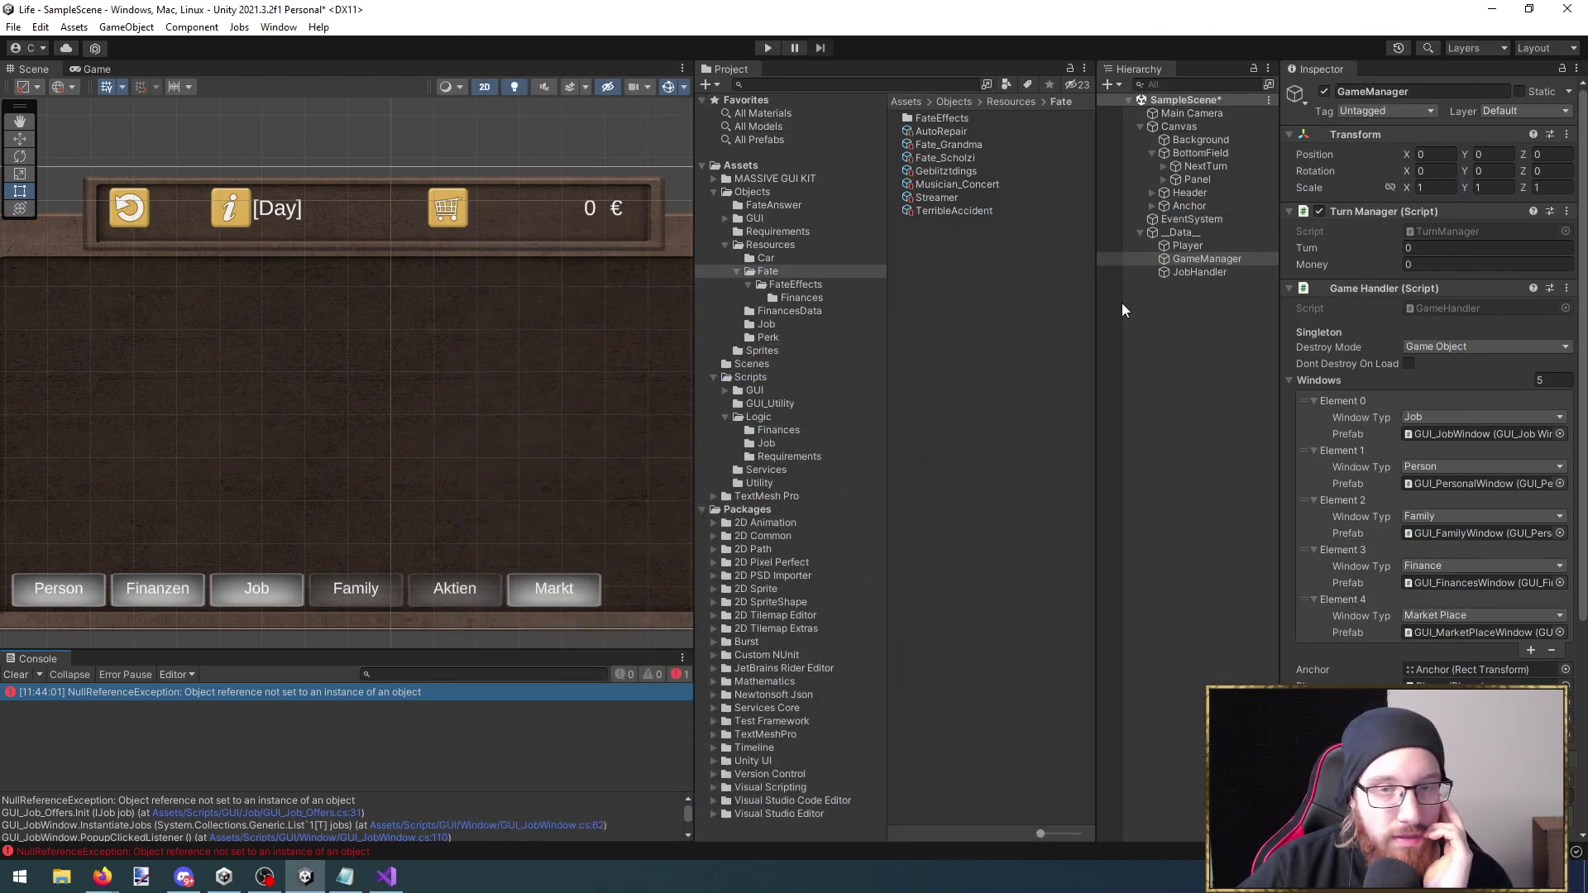
{"action": "left_click", "coordinate": [767, 48]}
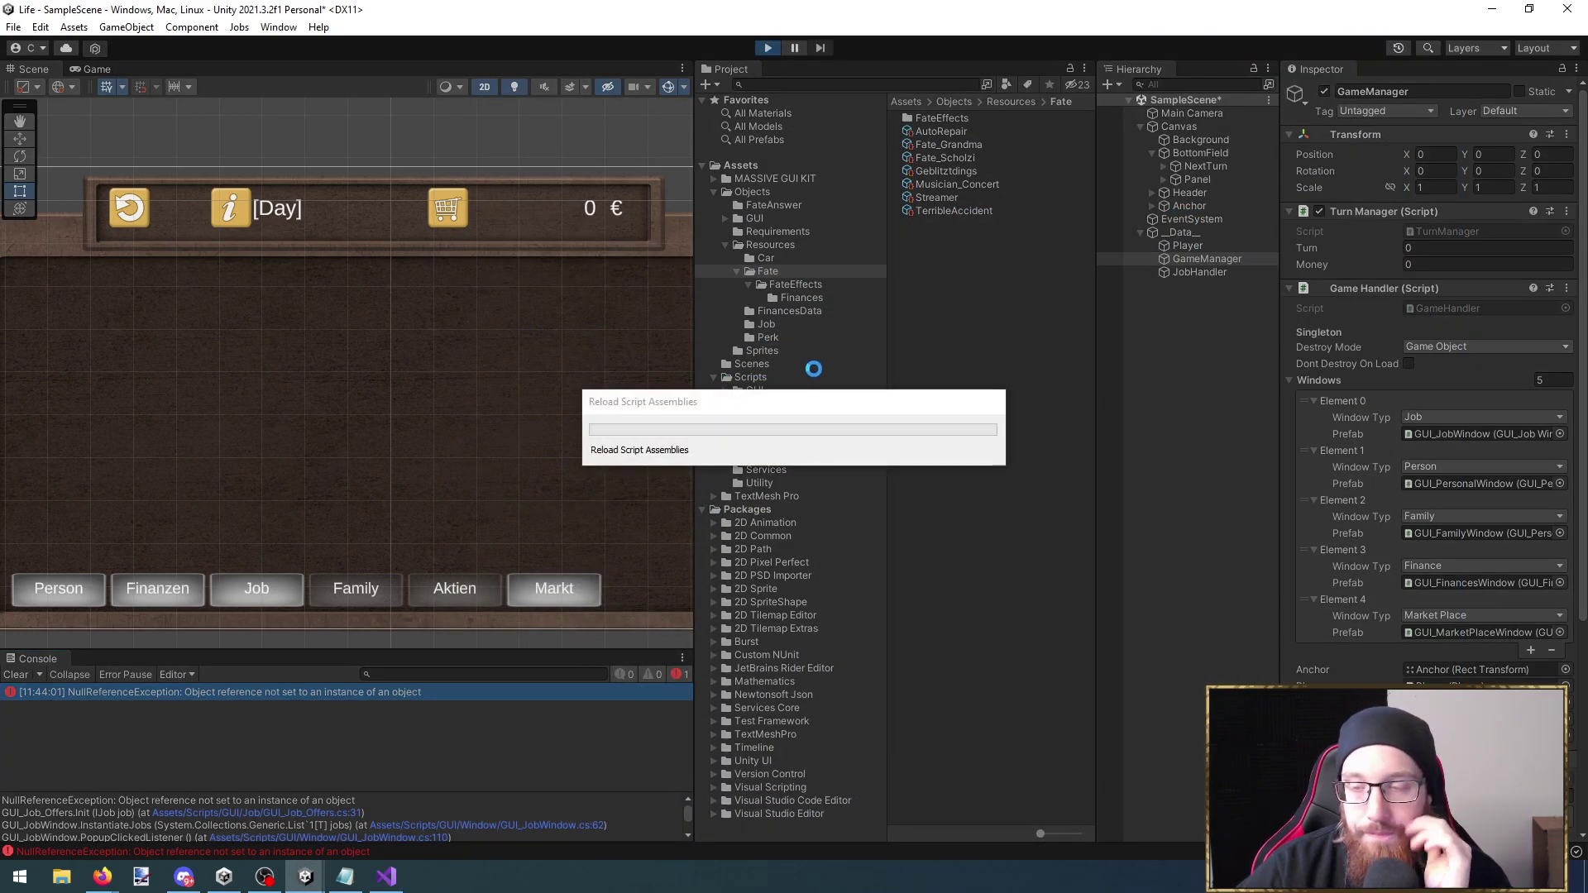
{"action": "left_click", "coordinate": [764, 48]}
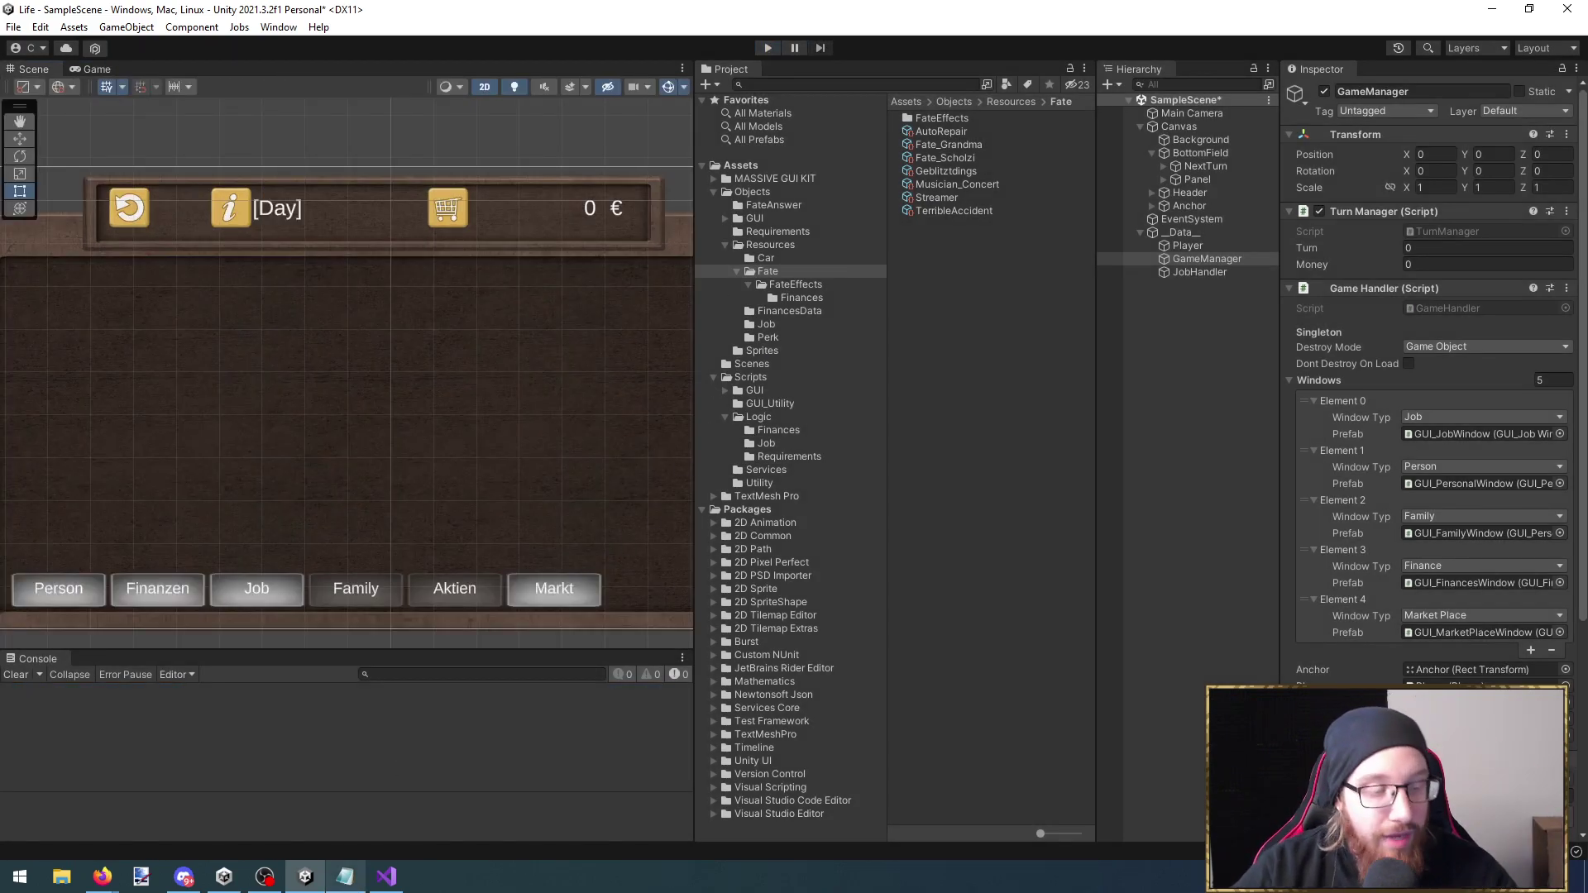
{"action": "mouse_move", "coordinate": [302, 881]}
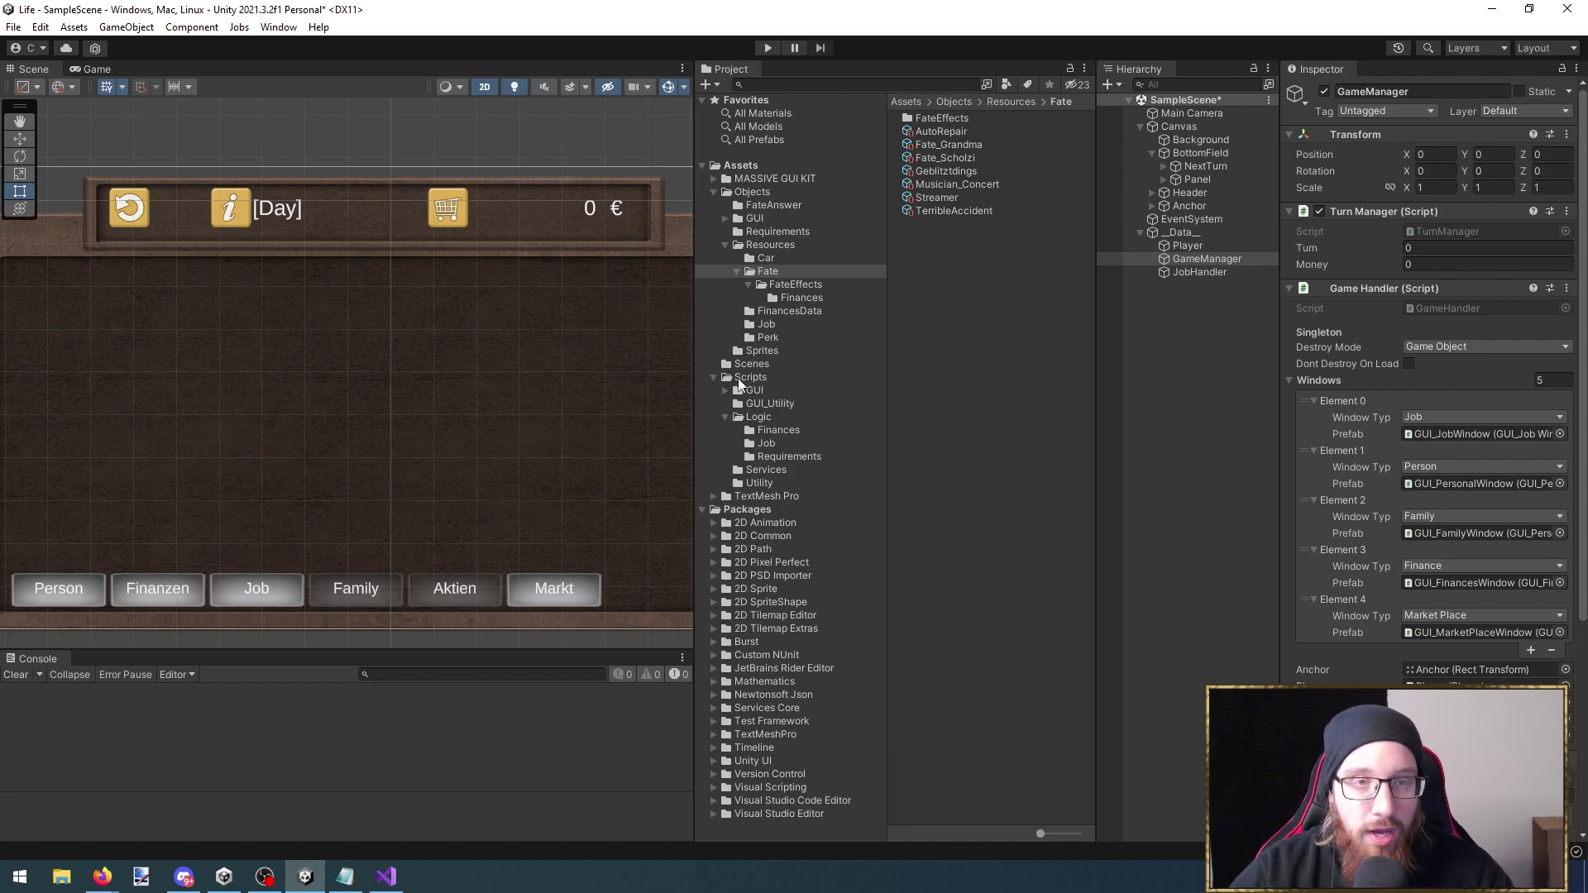
{"action": "scroll", "coordinate": [511, 474], "scroll_direction": "down", "scroll_amount": 3}
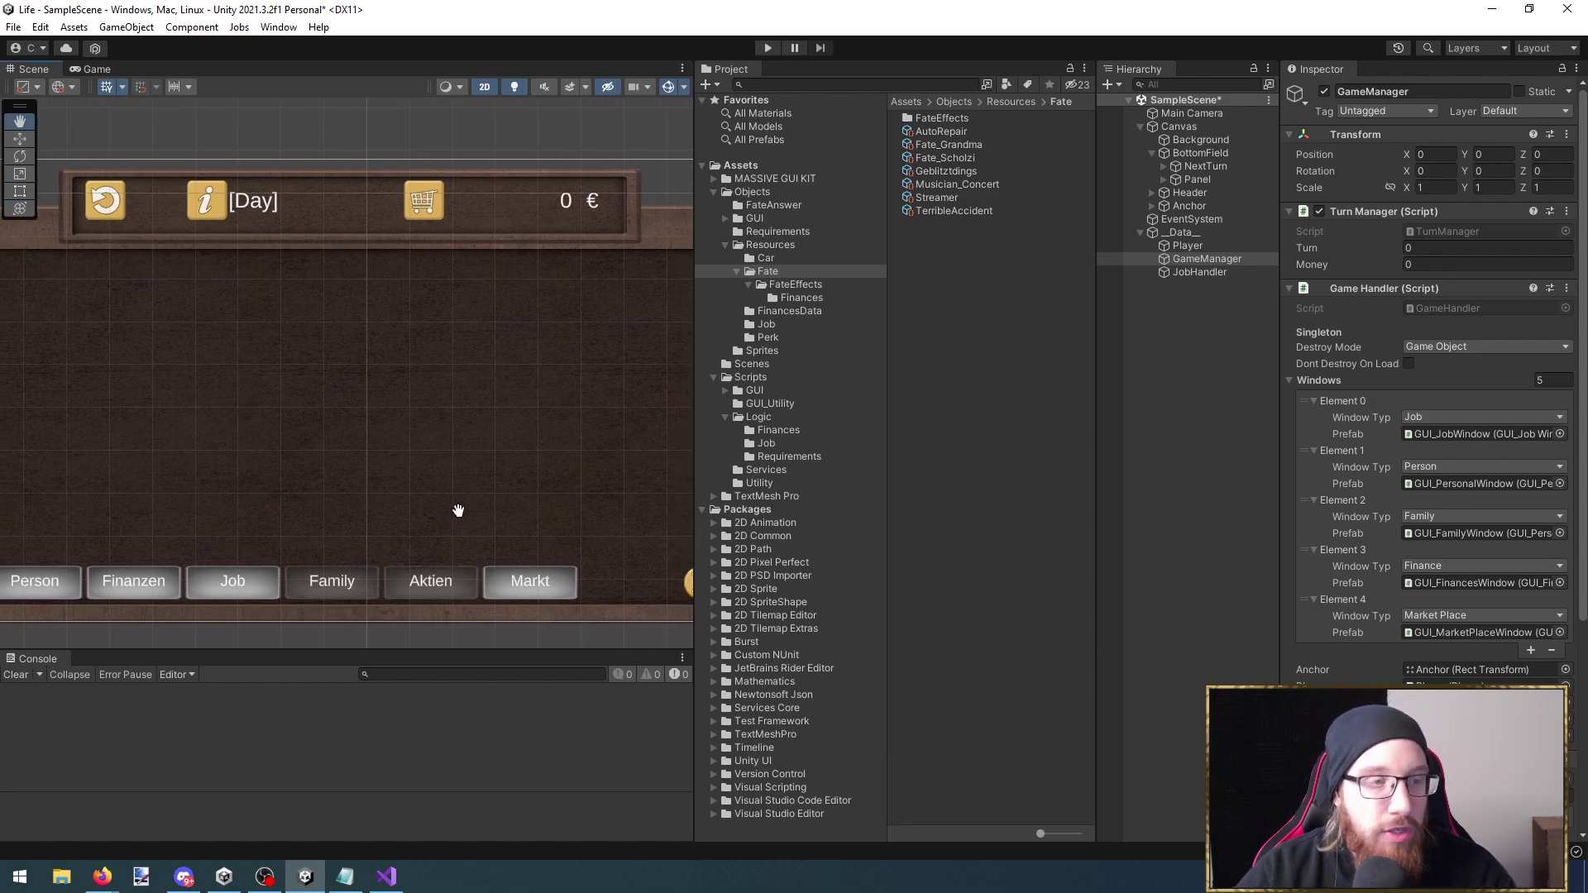
{"action": "scroll", "coordinate": [448, 521], "scroll_direction": "down", "scroll_amount": 2}
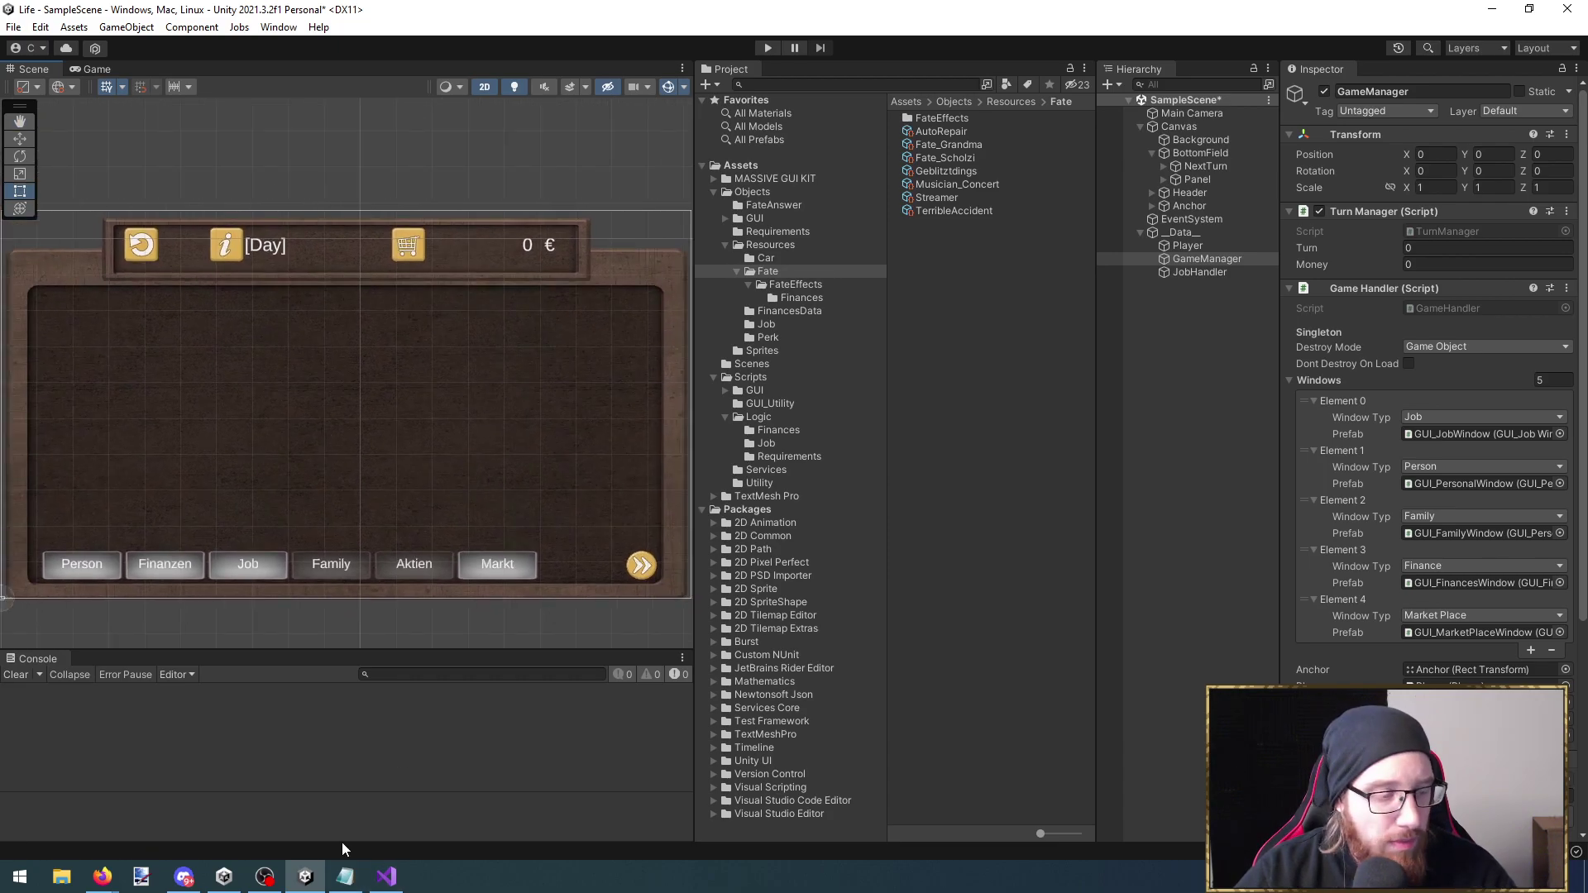
Switch to Discord and review the car artwork and job suggestions posted in the medien-teilen channel
{"action": "left_click", "coordinate": [184, 876]}
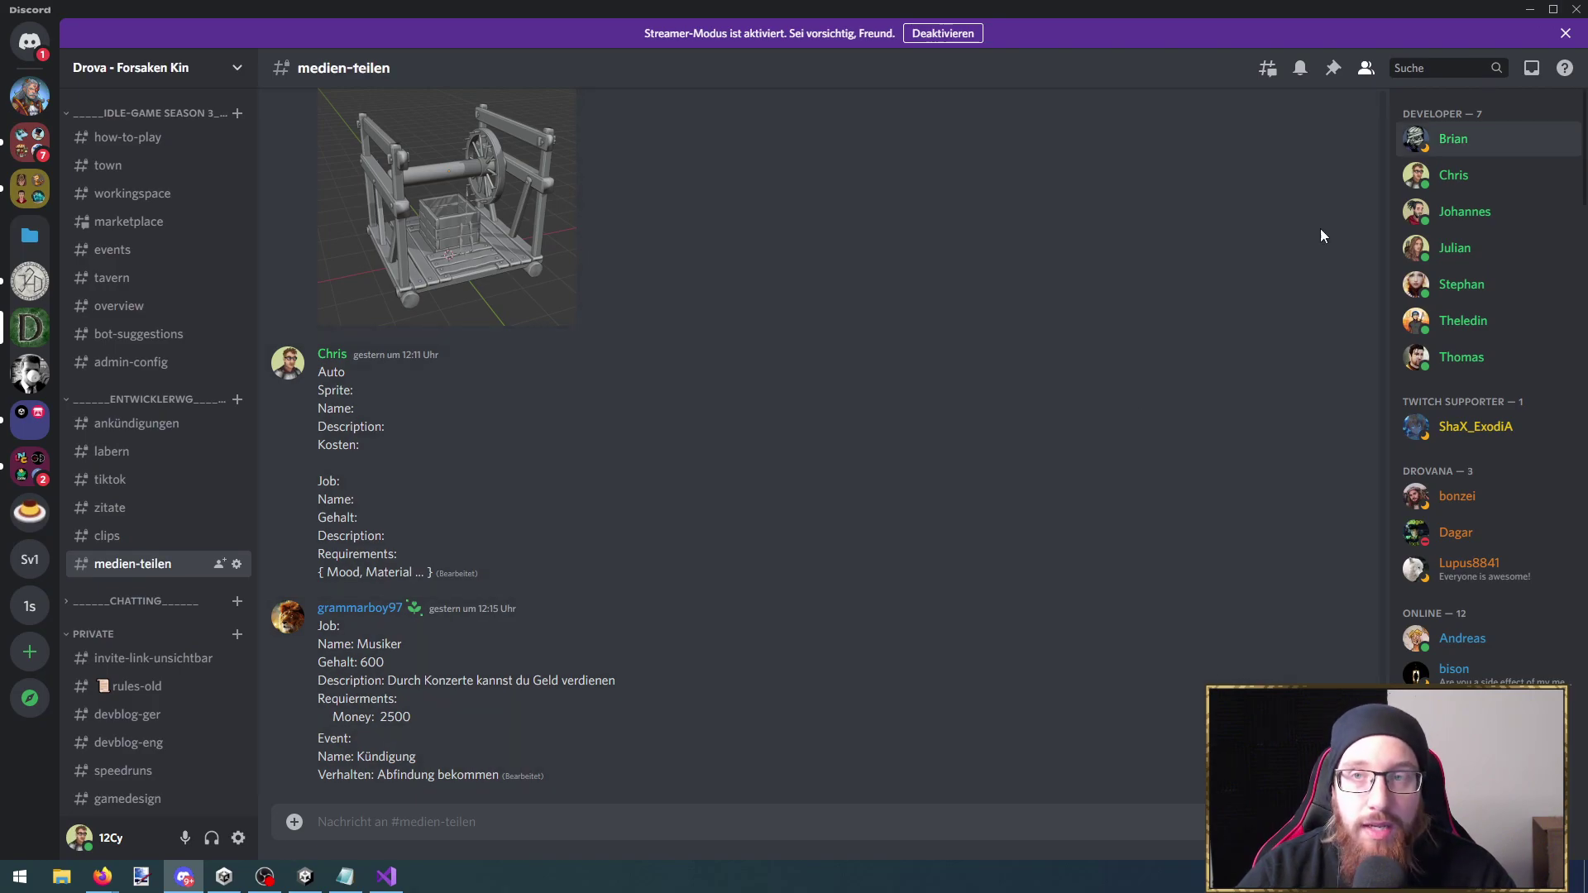
{"action": "scroll", "coordinate": [438, 661], "scroll_direction": "up", "scroll_amount": 1}
{"action": "scroll", "coordinate": [425, 599], "scroll_direction": "up", "scroll_amount": 6}
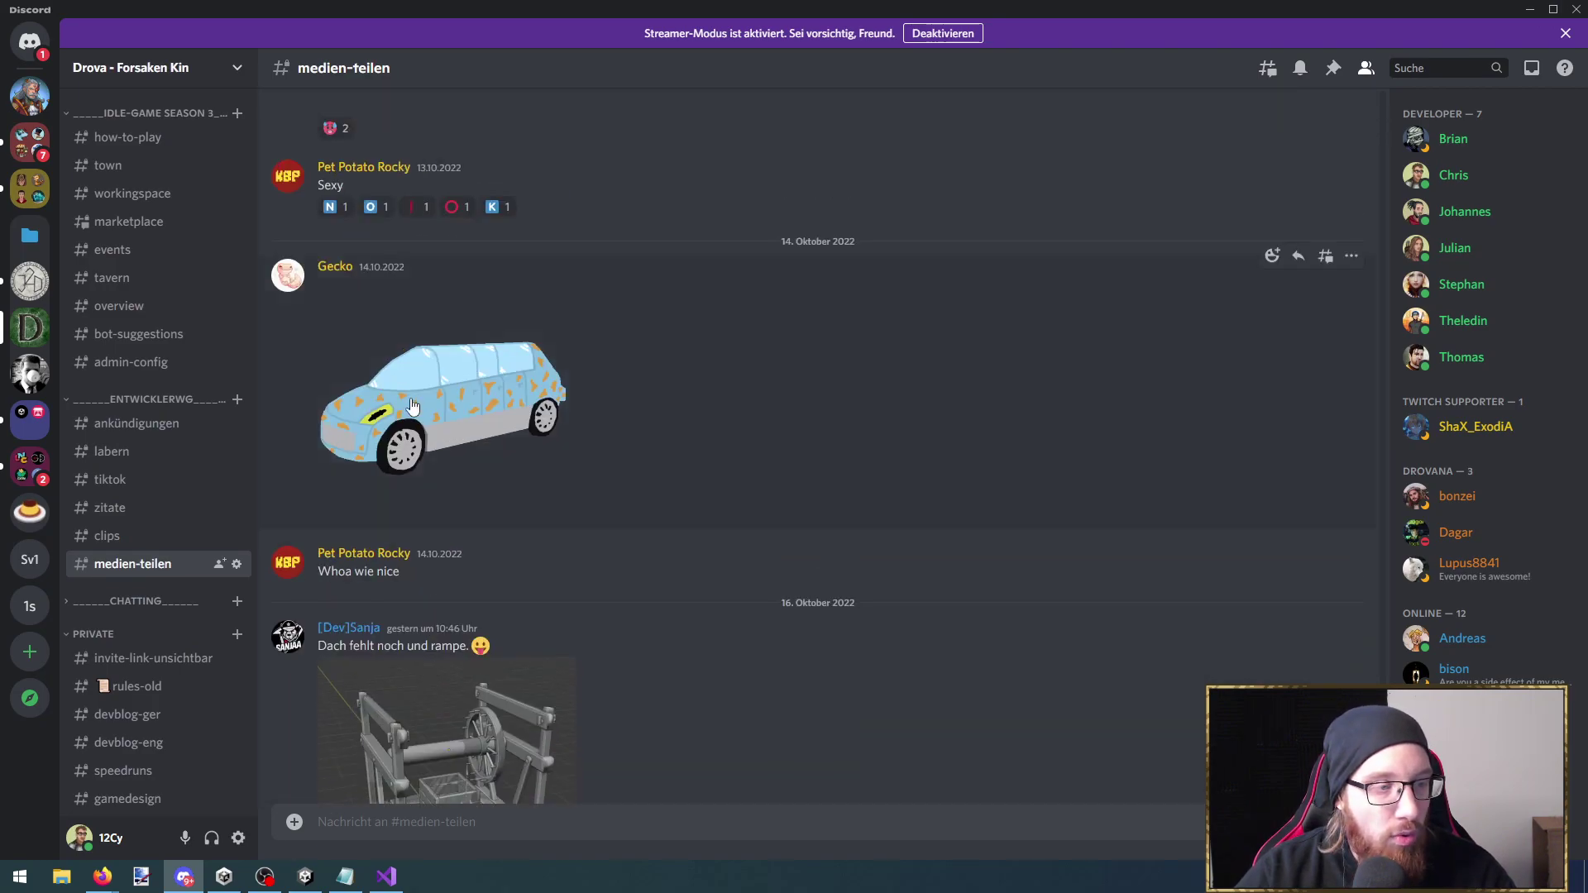
{"action": "scroll", "coordinate": [503, 496], "scroll_direction": "down", "scroll_amount": 7}
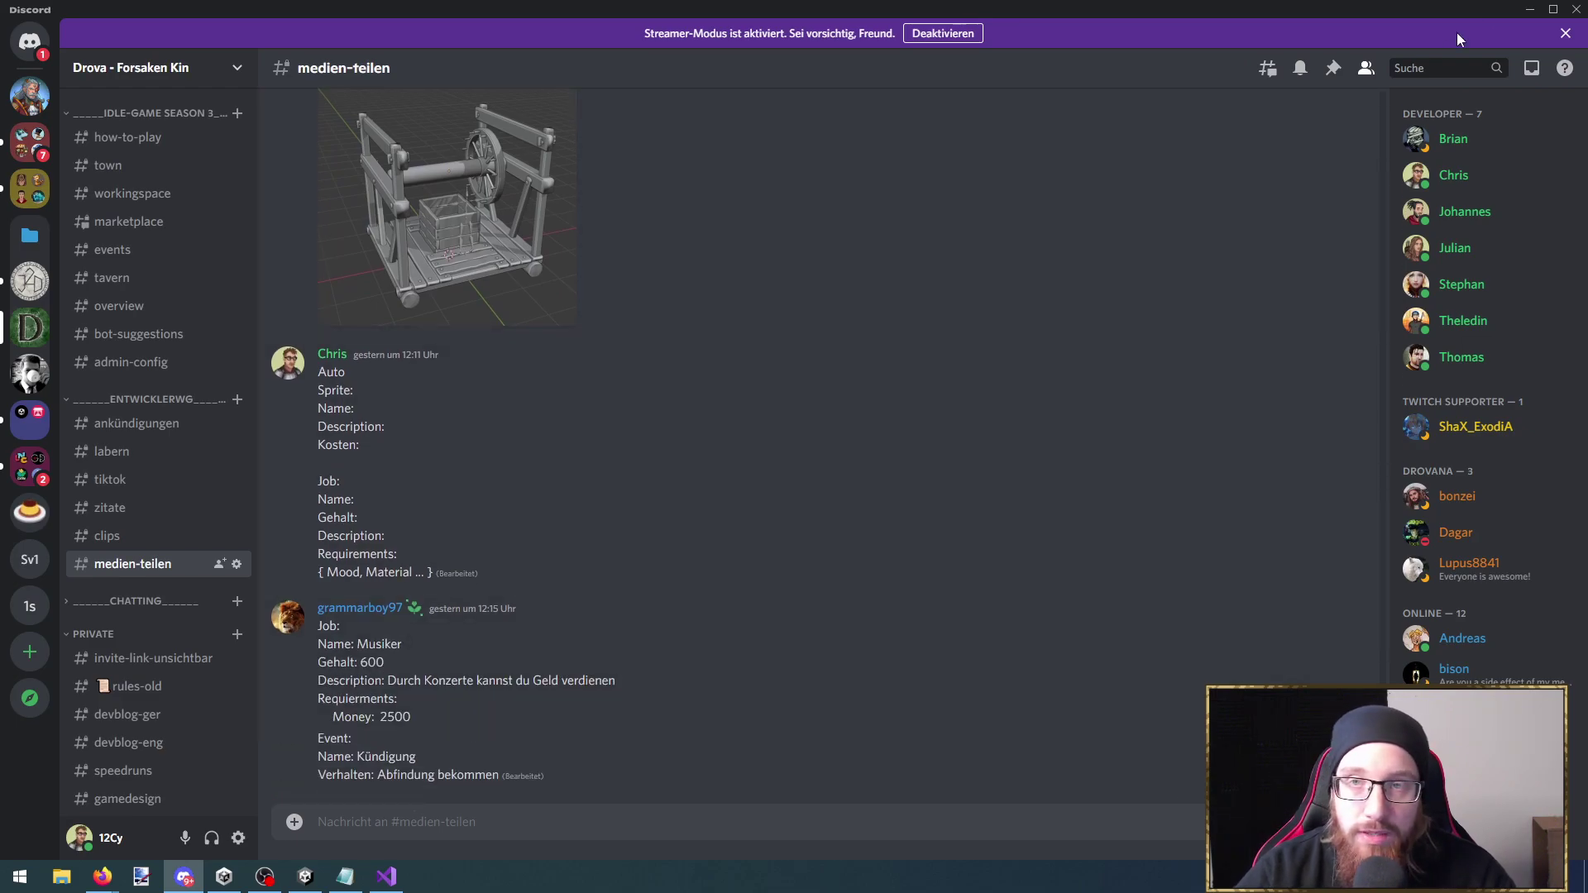
{"action": "left_click", "coordinate": [1529, 10]}
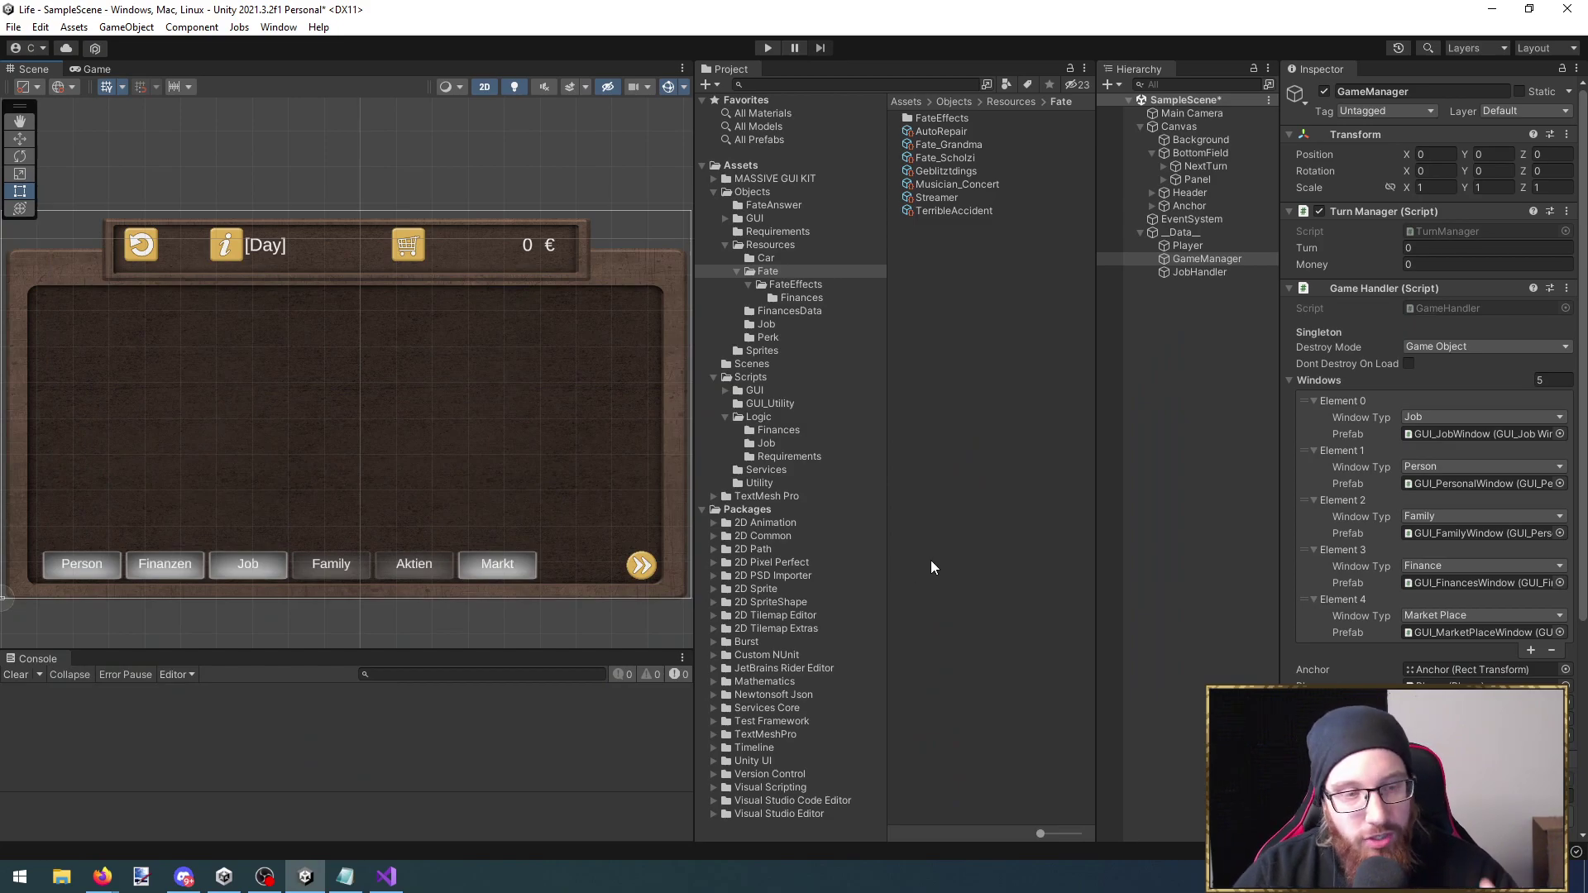
Switch to the Notepad file Neues Textdokument.txt and read through the collected feature ideas
{"action": "left_click", "coordinate": [345, 876]}
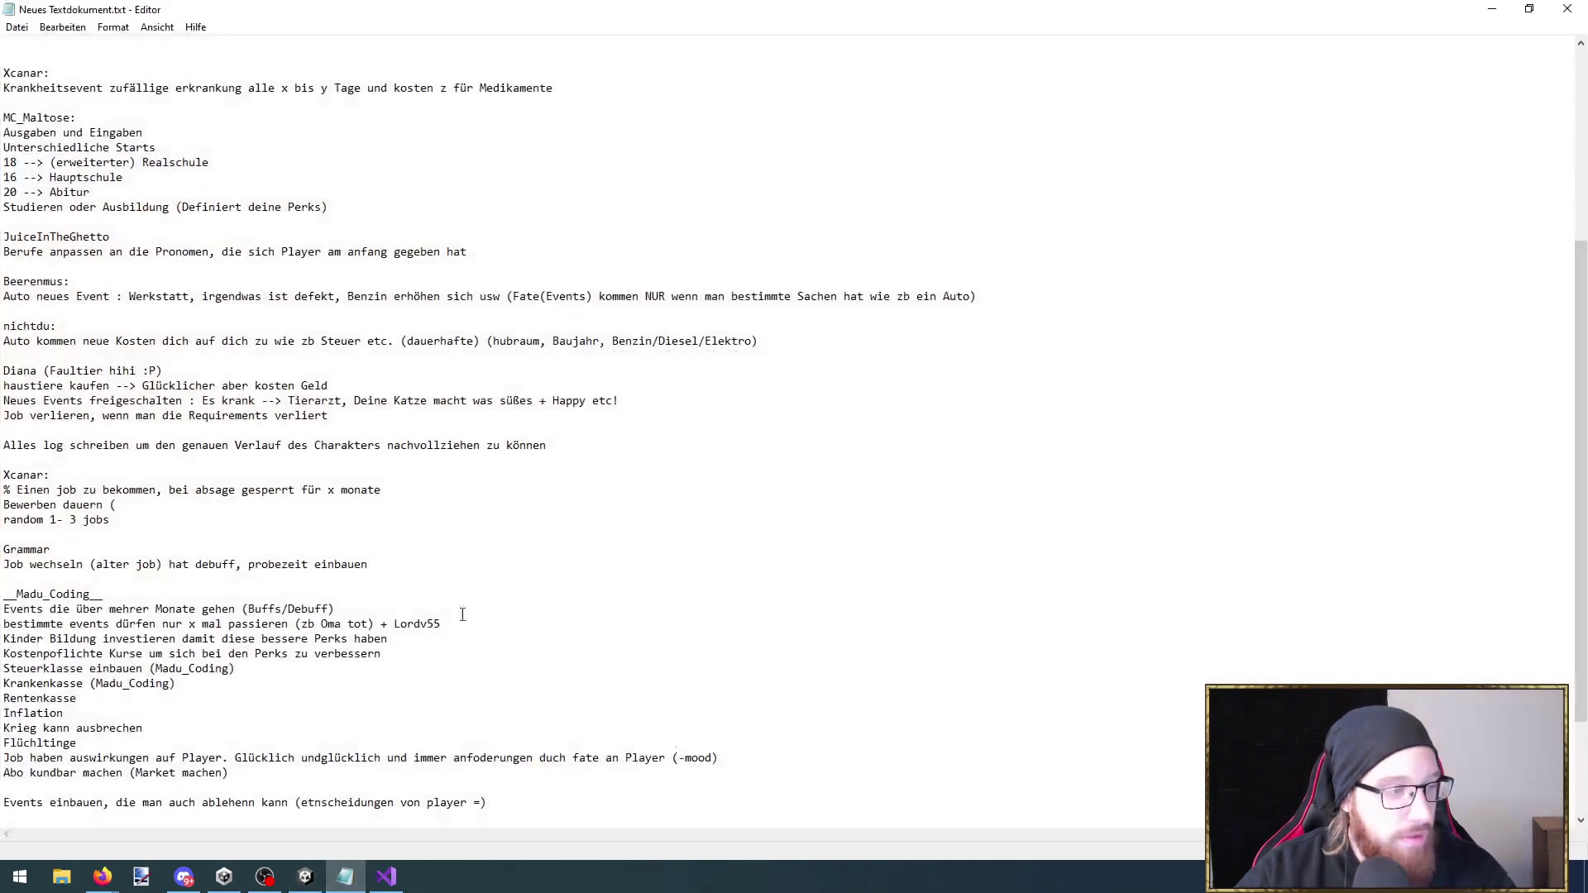
{"action": "scroll", "coordinate": [79, 473], "scroll_direction": "up", "scroll_amount": 5}
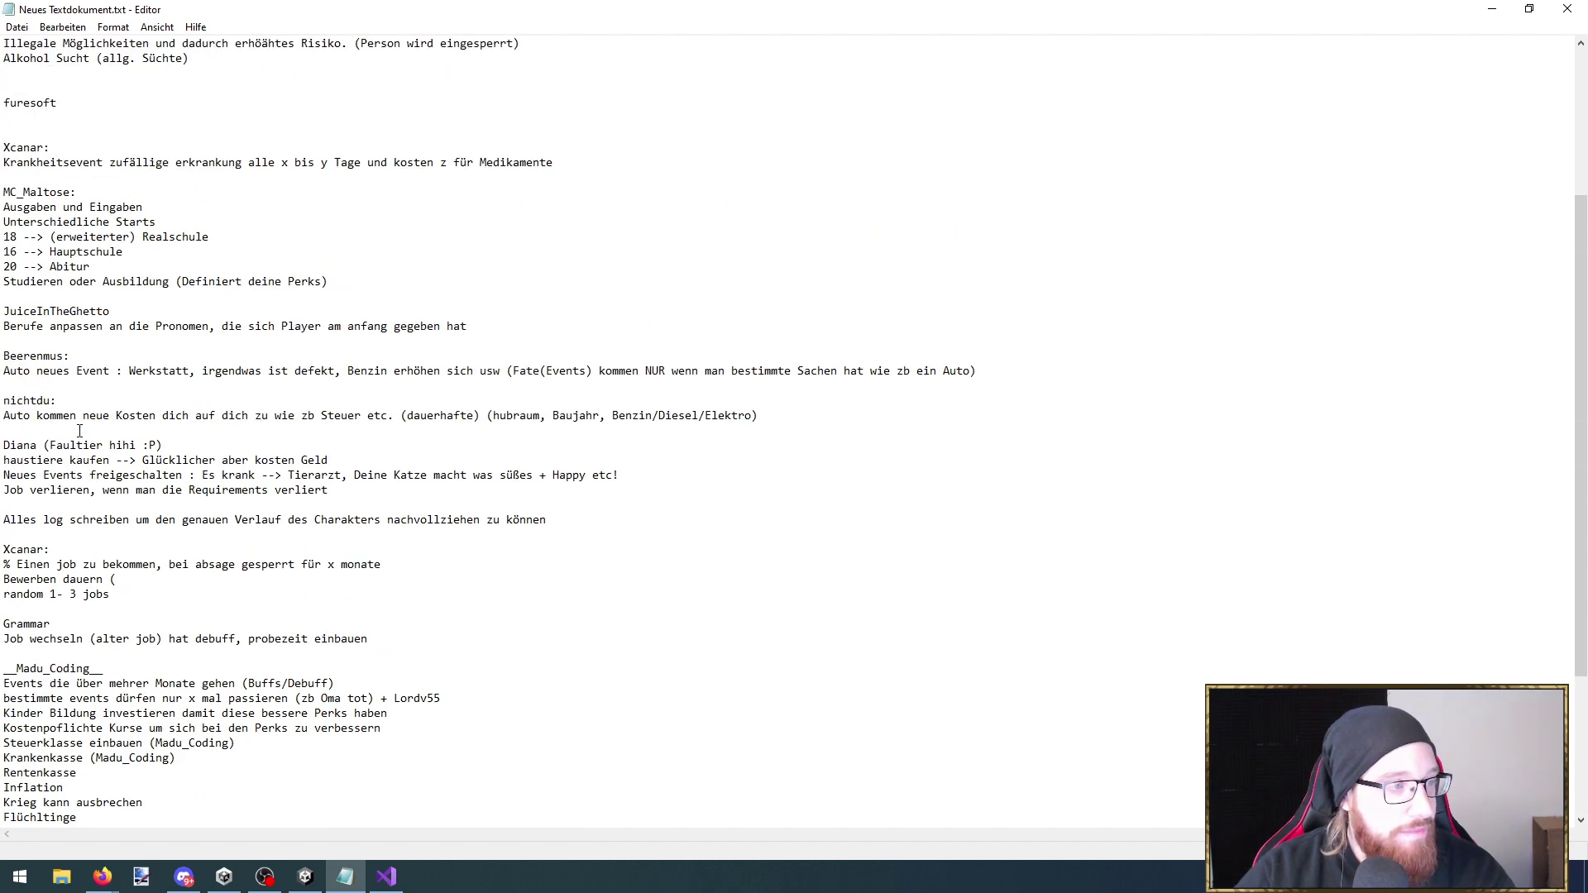
{"action": "left_click", "coordinate": [1489, 9]}
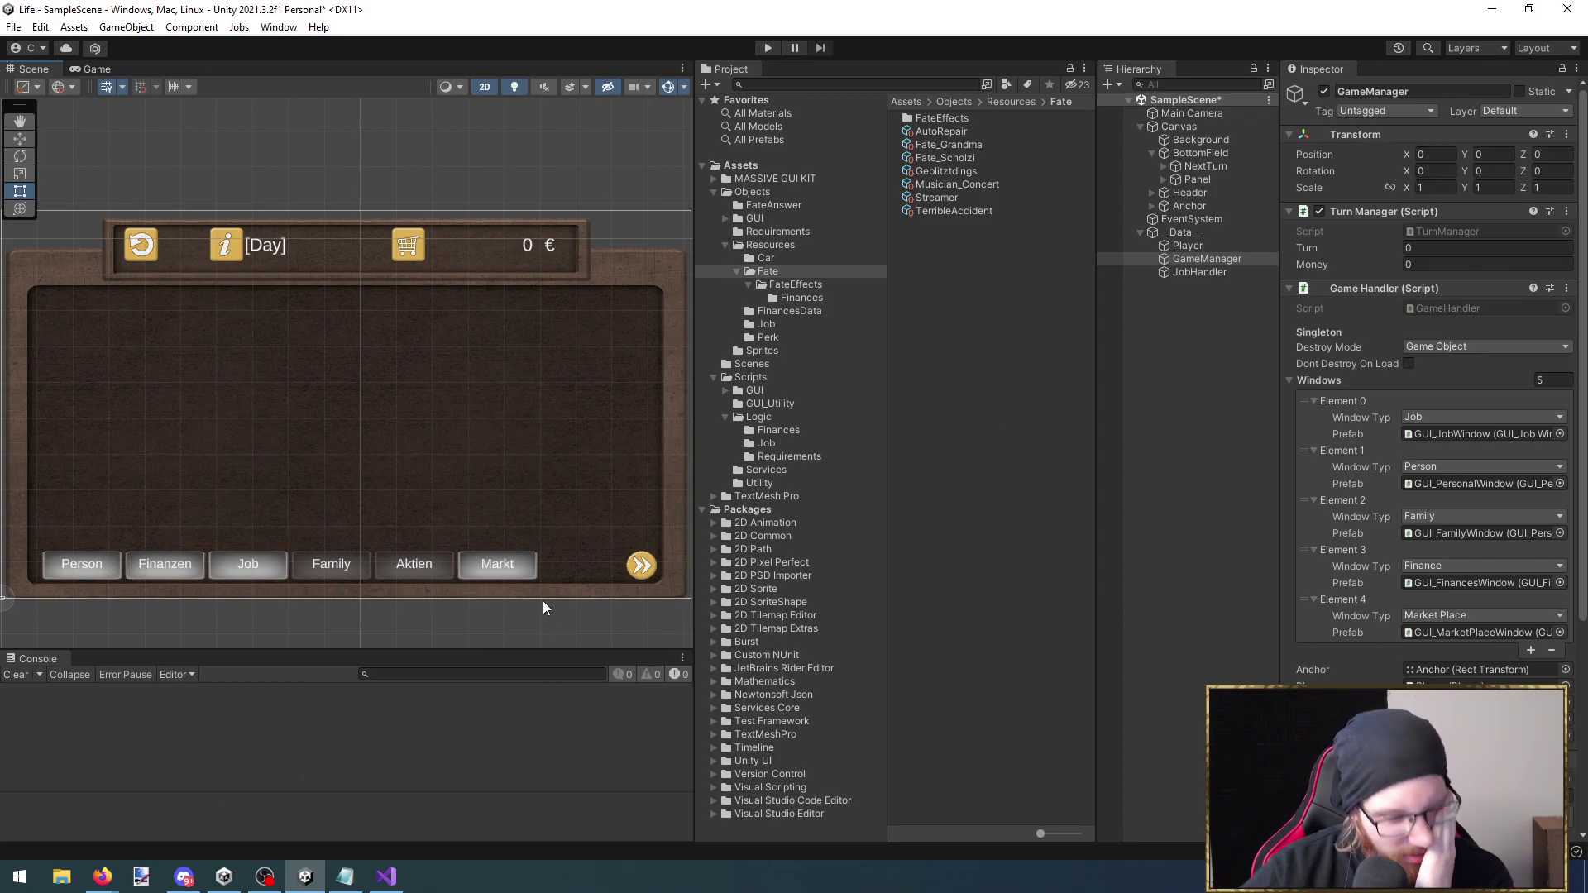
Review the GameManager's component settings and switch to GUI_JobWindow.cs in Visual Studio
{"action": "scroll", "coordinate": [1430, 372], "scroll_direction": "down", "scroll_amount": 6}
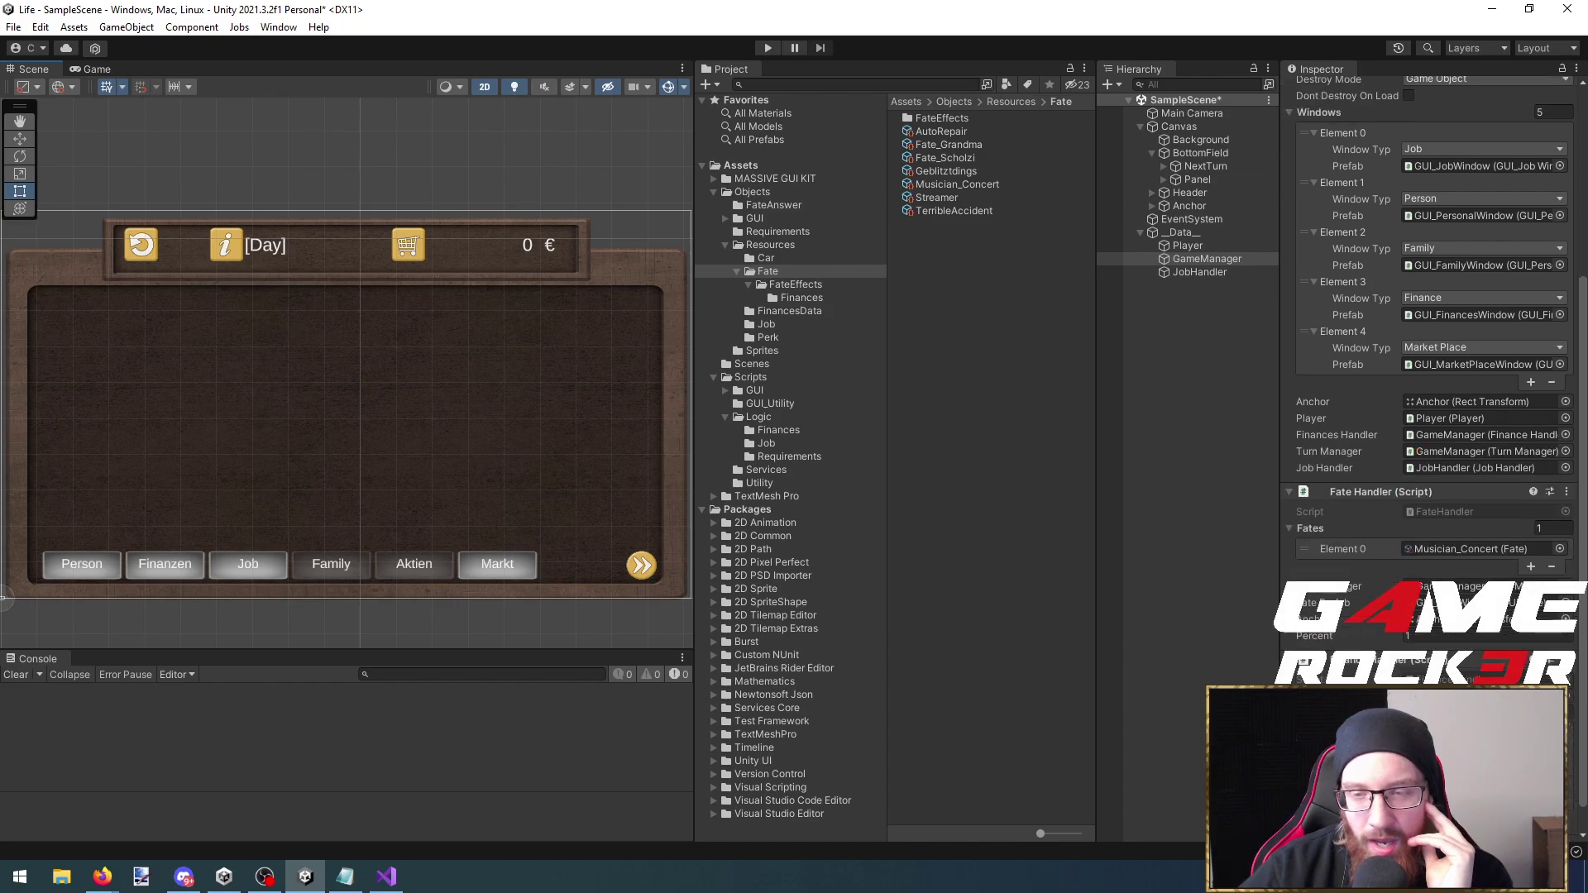
{"action": "left_click", "coordinate": [386, 876]}
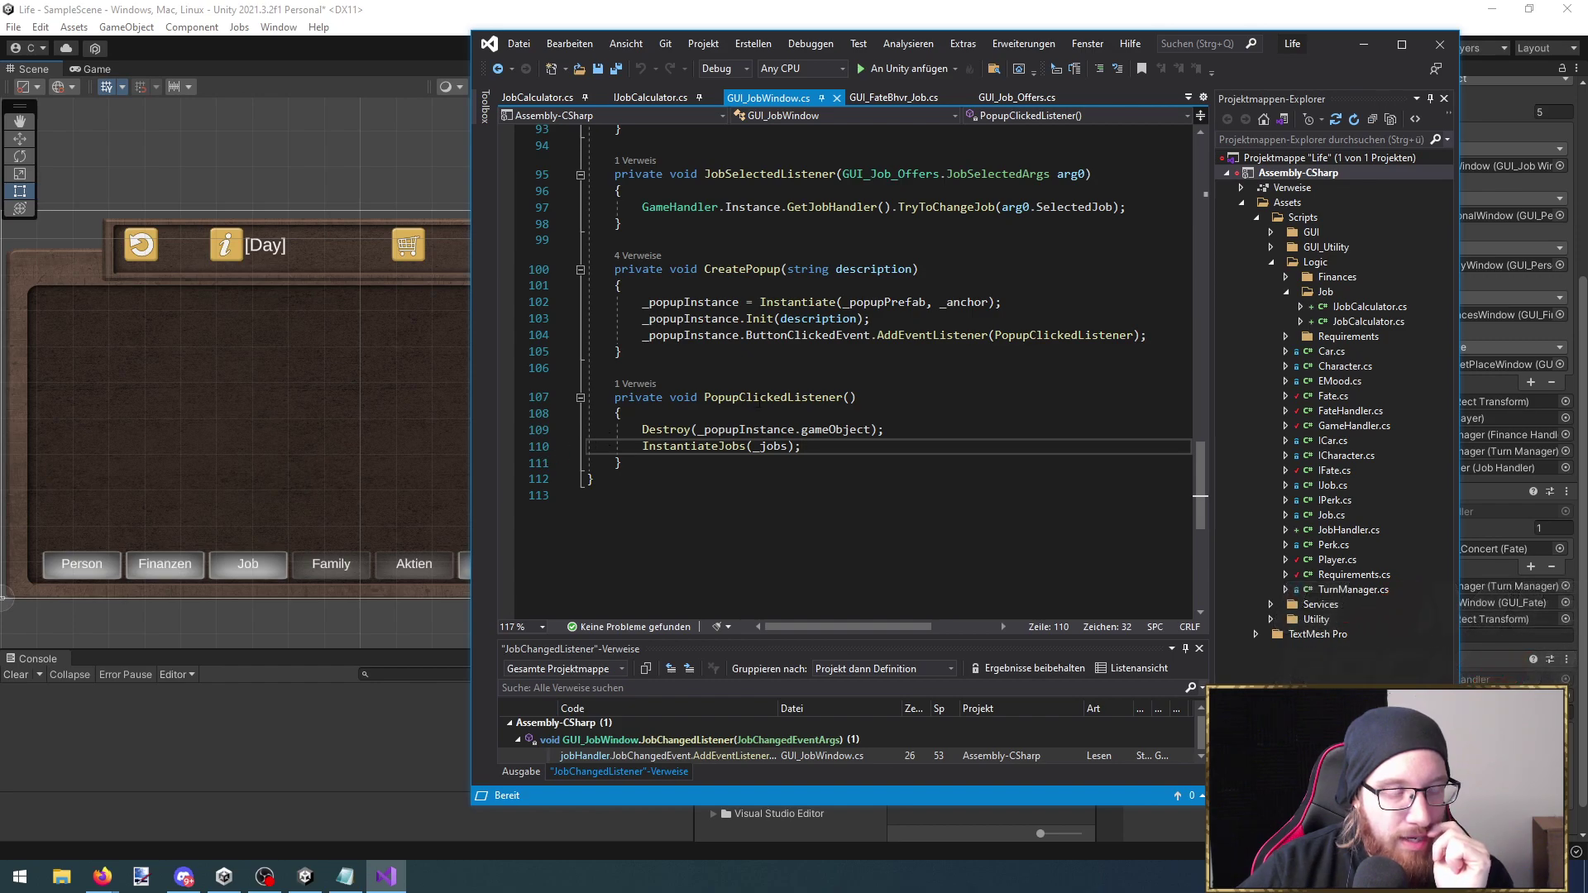
Set a breakpoint on the InstantiateJobs(_jobs) call at line 110 of GUI_JobWindow.cs and attach the debugger to Unity
{"action": "mouse_move", "coordinate": [713, 448]}
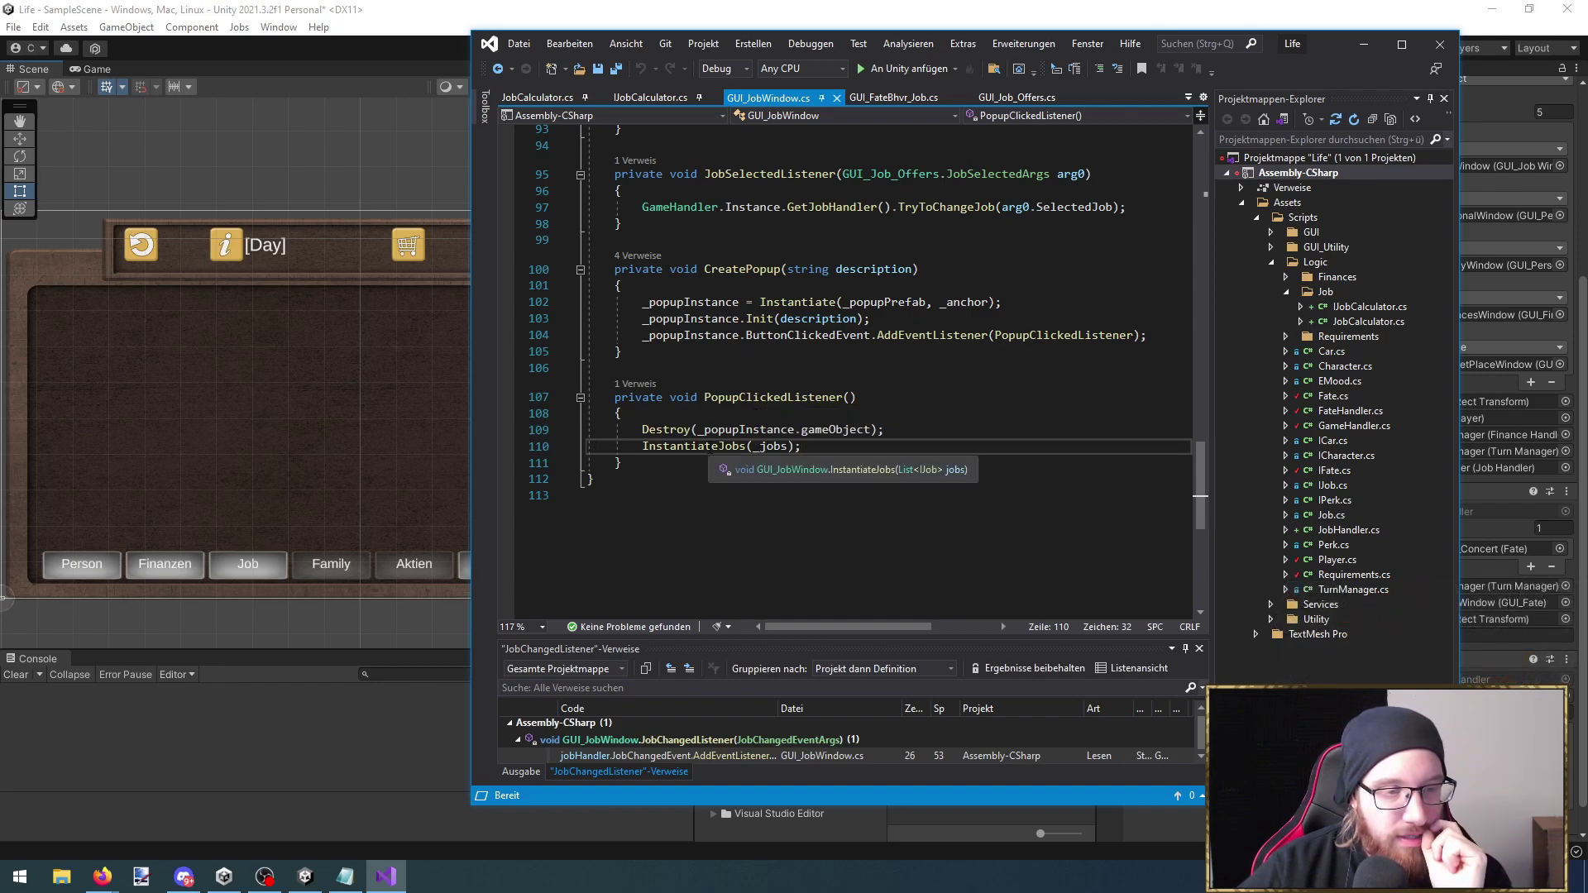
{"action": "left_click", "coordinate": [506, 448]}
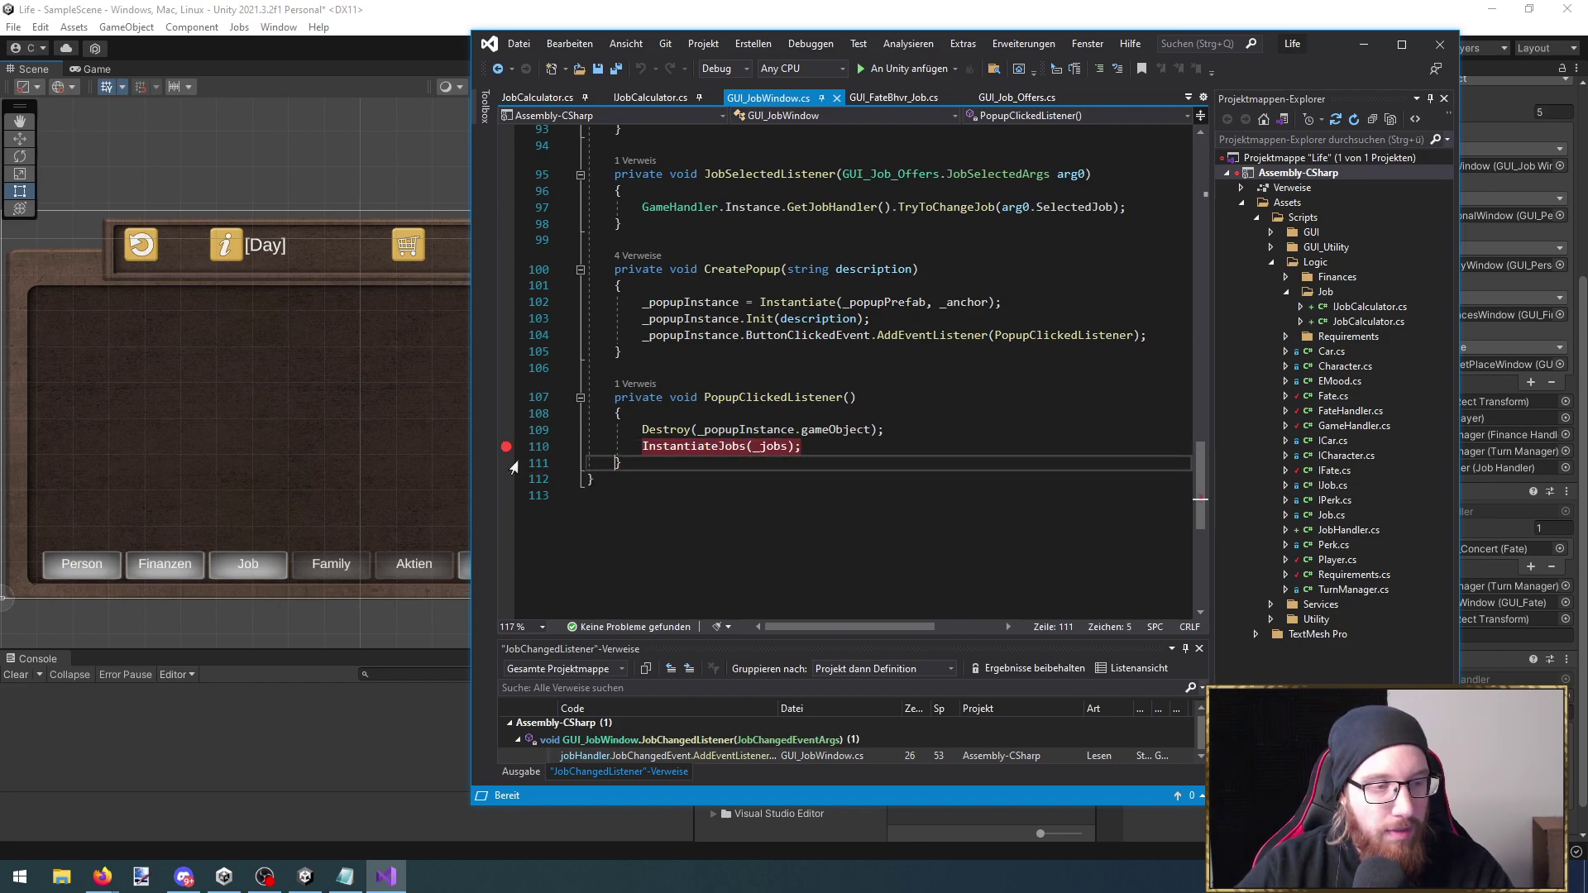
{"action": "left_click", "coordinate": [877, 69]}
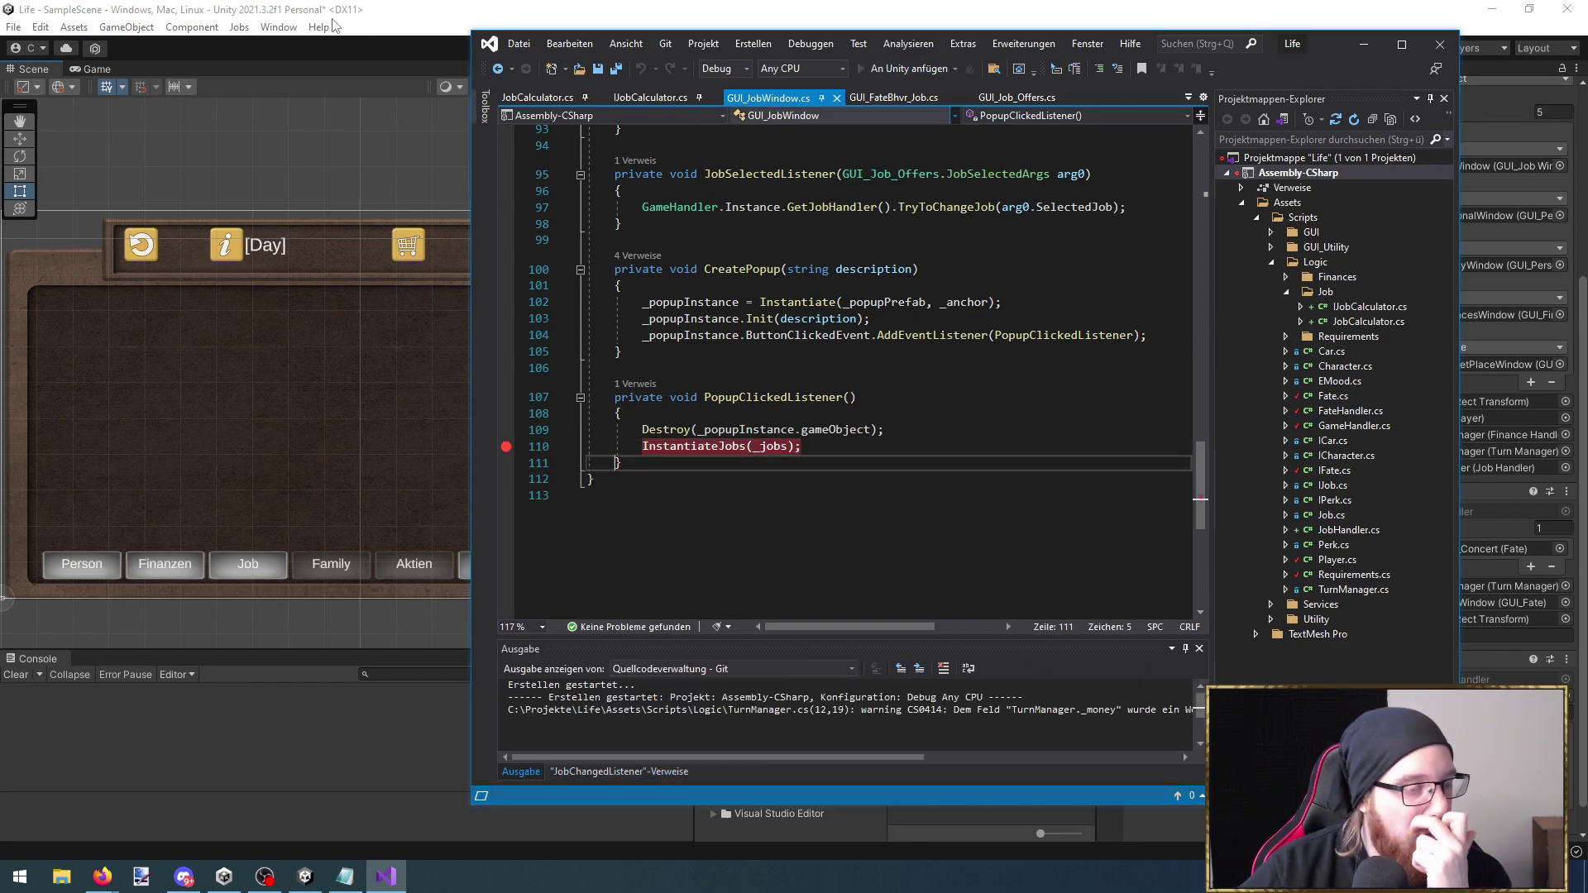
Run the game in Unity, apply for the Lehrer*in job, dismiss the popup and resume execution from the breakpoint
{"action": "left_click", "coordinate": [394, 12]}
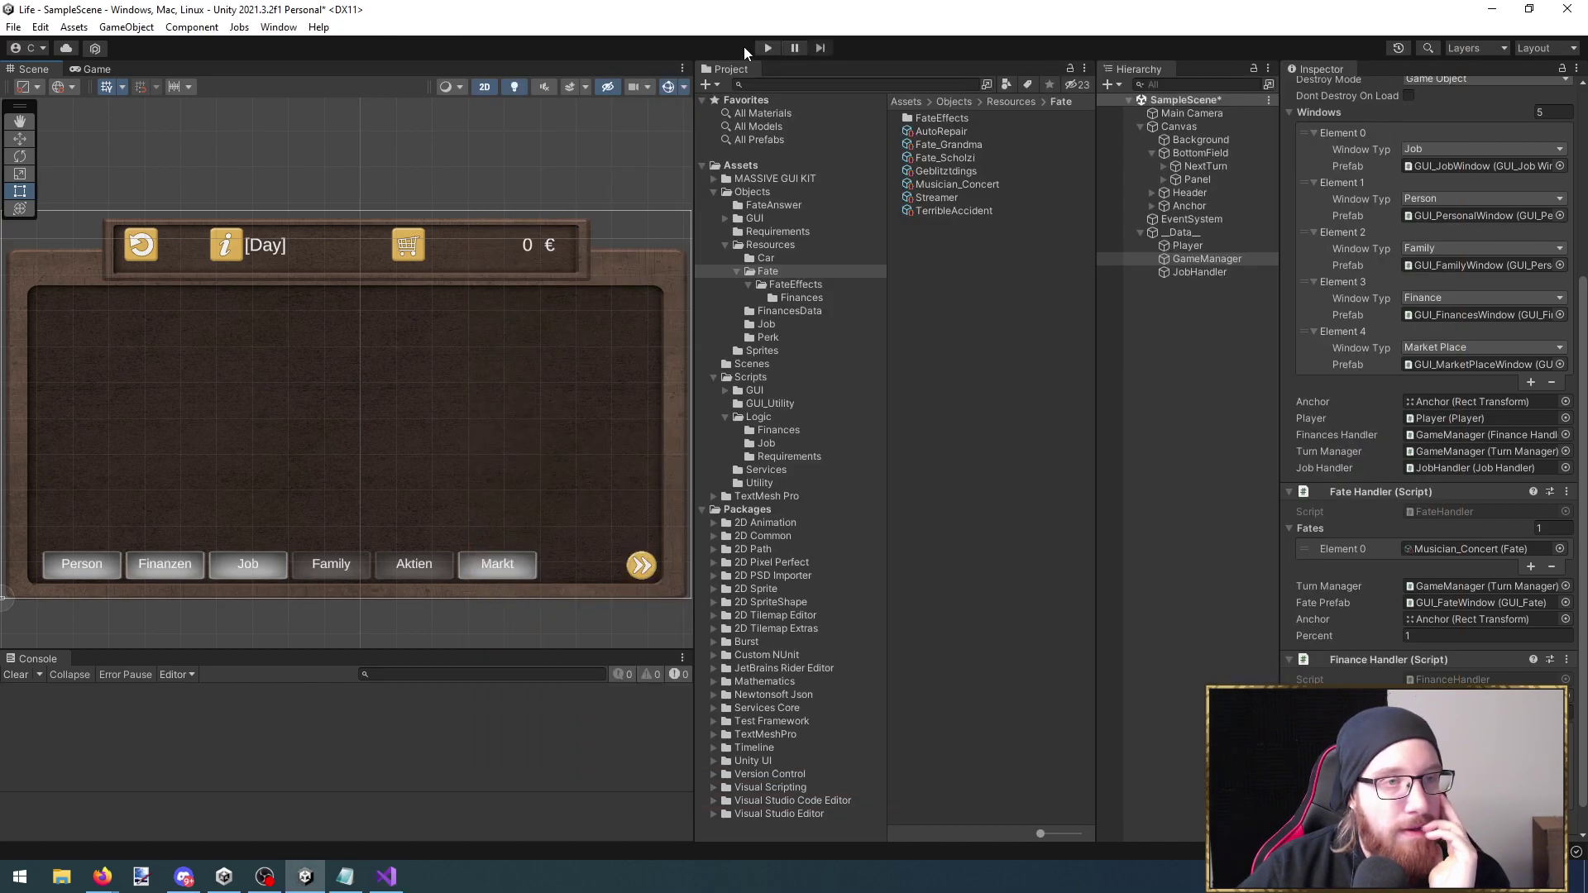
{"action": "key", "text": "ctrl+p"}
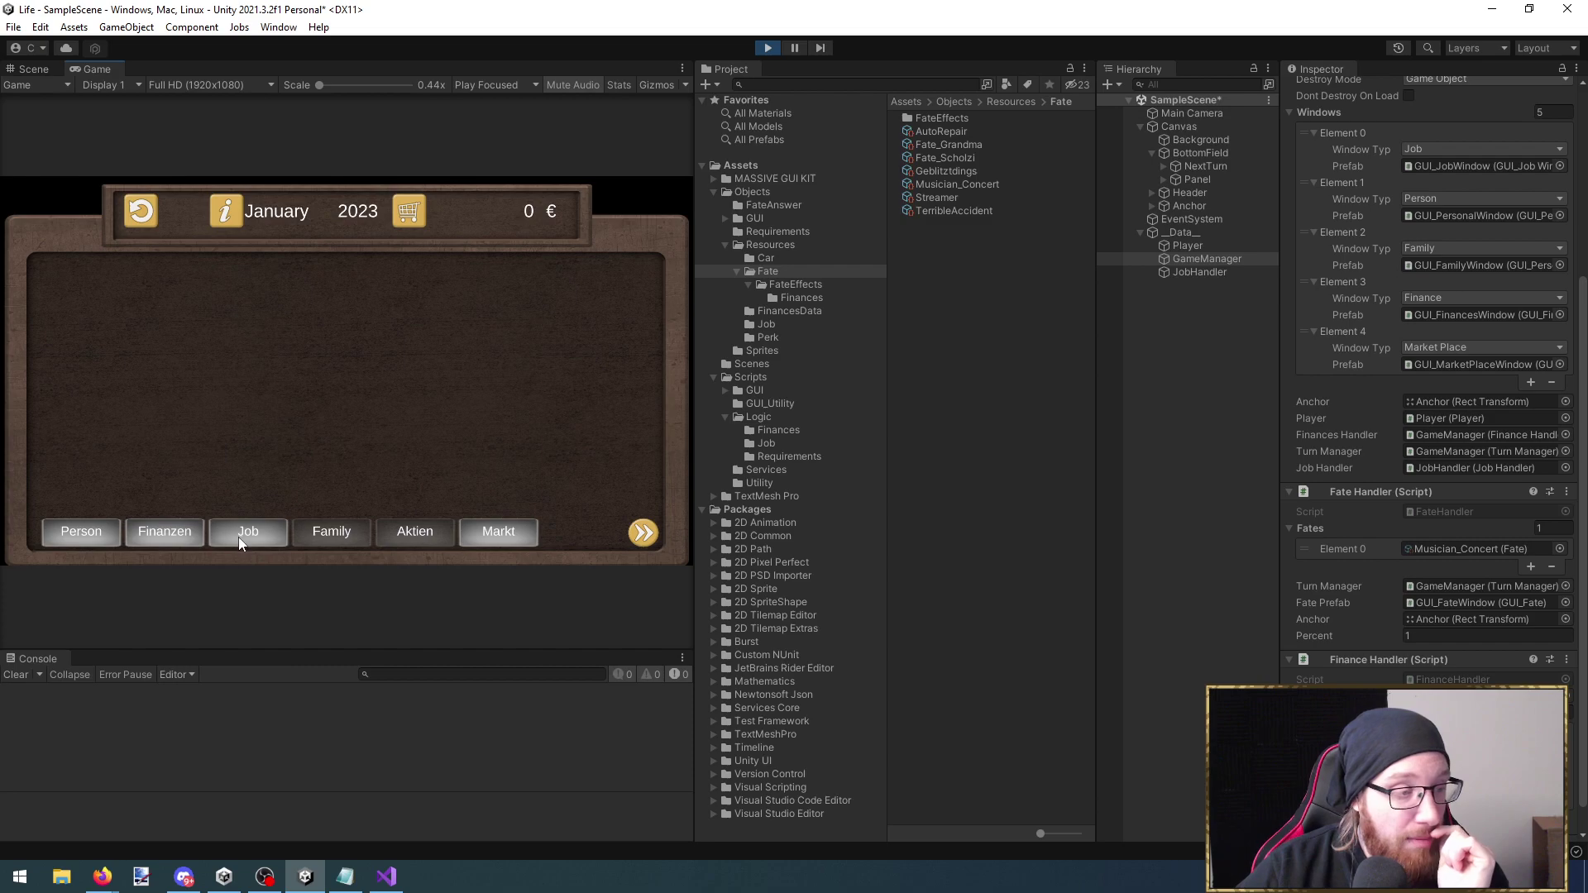
{"action": "left_click", "coordinate": [239, 536]}
{"action": "left_click", "coordinate": [209, 382]}
{"action": "left_click", "coordinate": [491, 387]}
{"action": "left_click", "coordinate": [386, 878]}
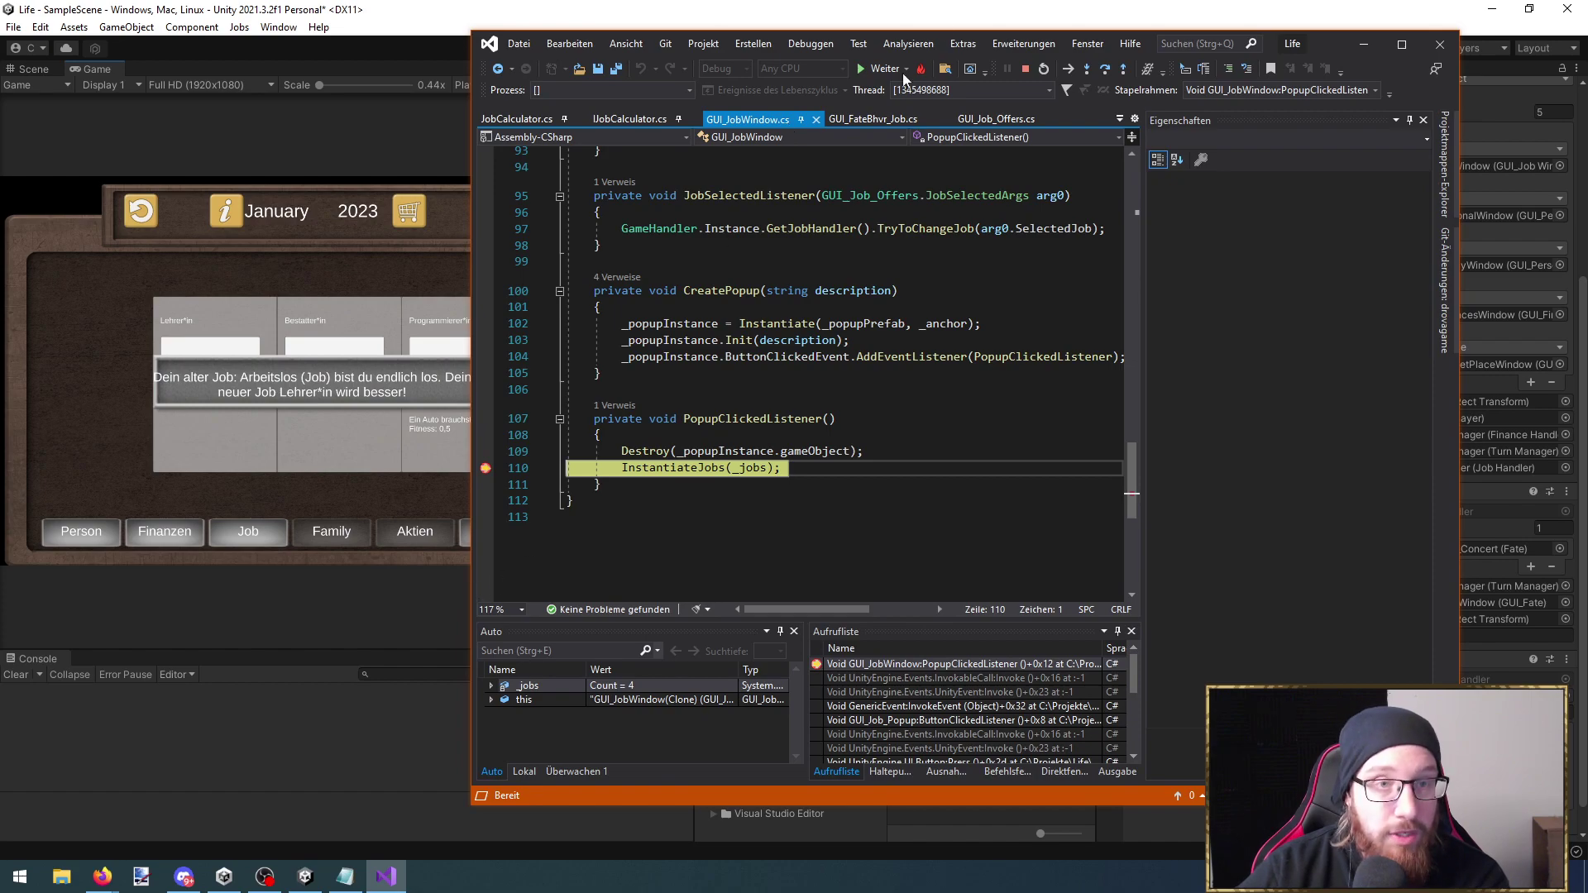
{"action": "left_click", "coordinate": [881, 68]}
Apply for the Bestatter*in job, resume execution from the breakpoint and stop the game
{"action": "left_click", "coordinate": [274, 612]}
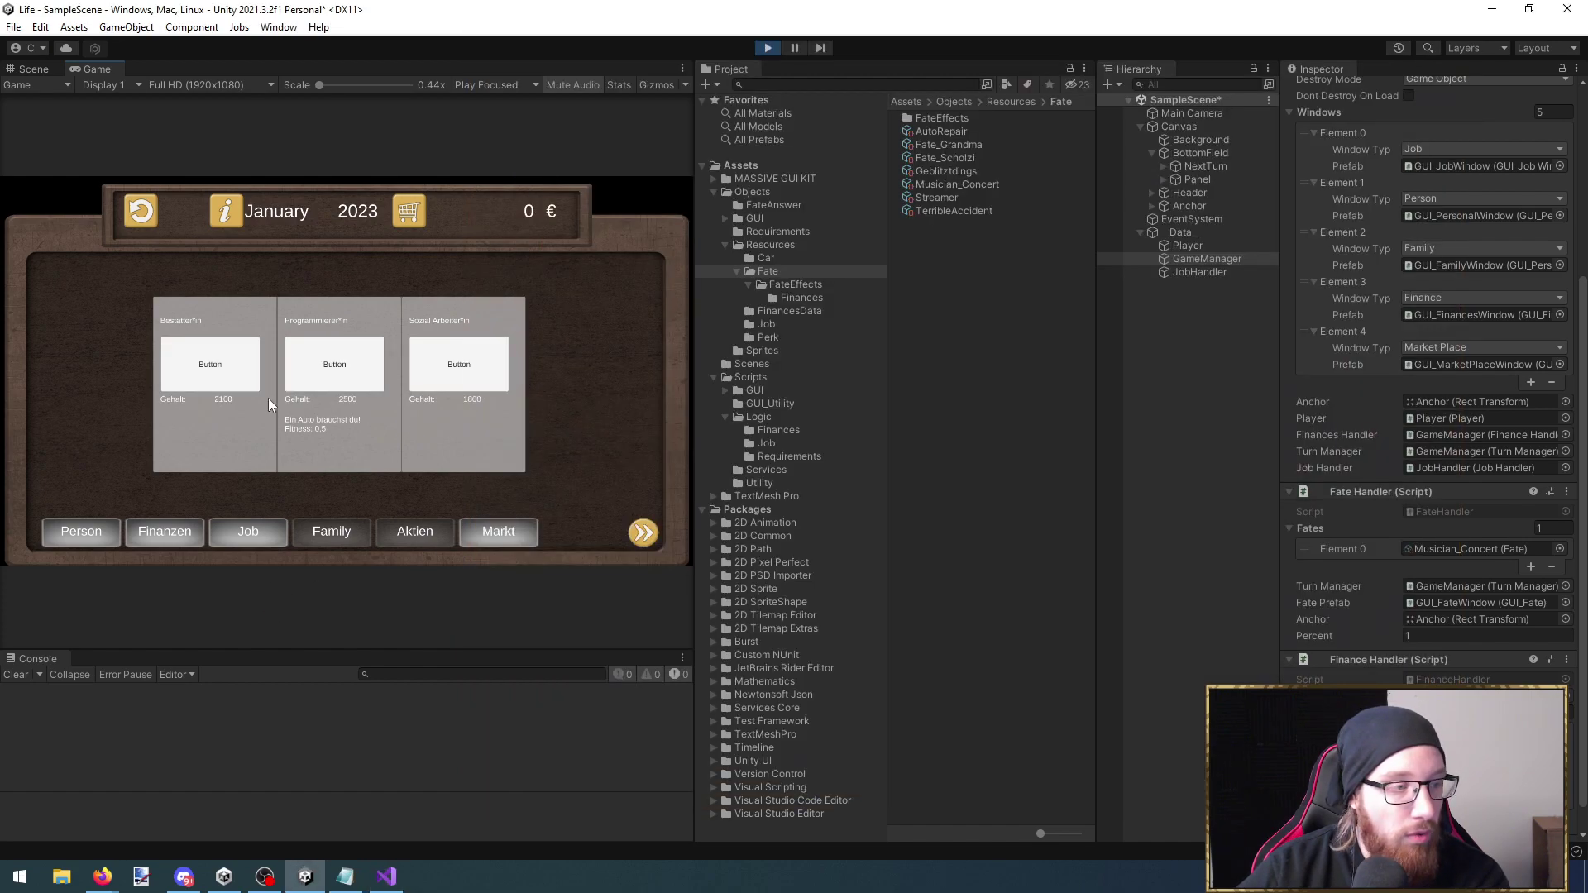
{"action": "left_click", "coordinate": [186, 364]}
{"action": "left_click", "coordinate": [385, 876]}
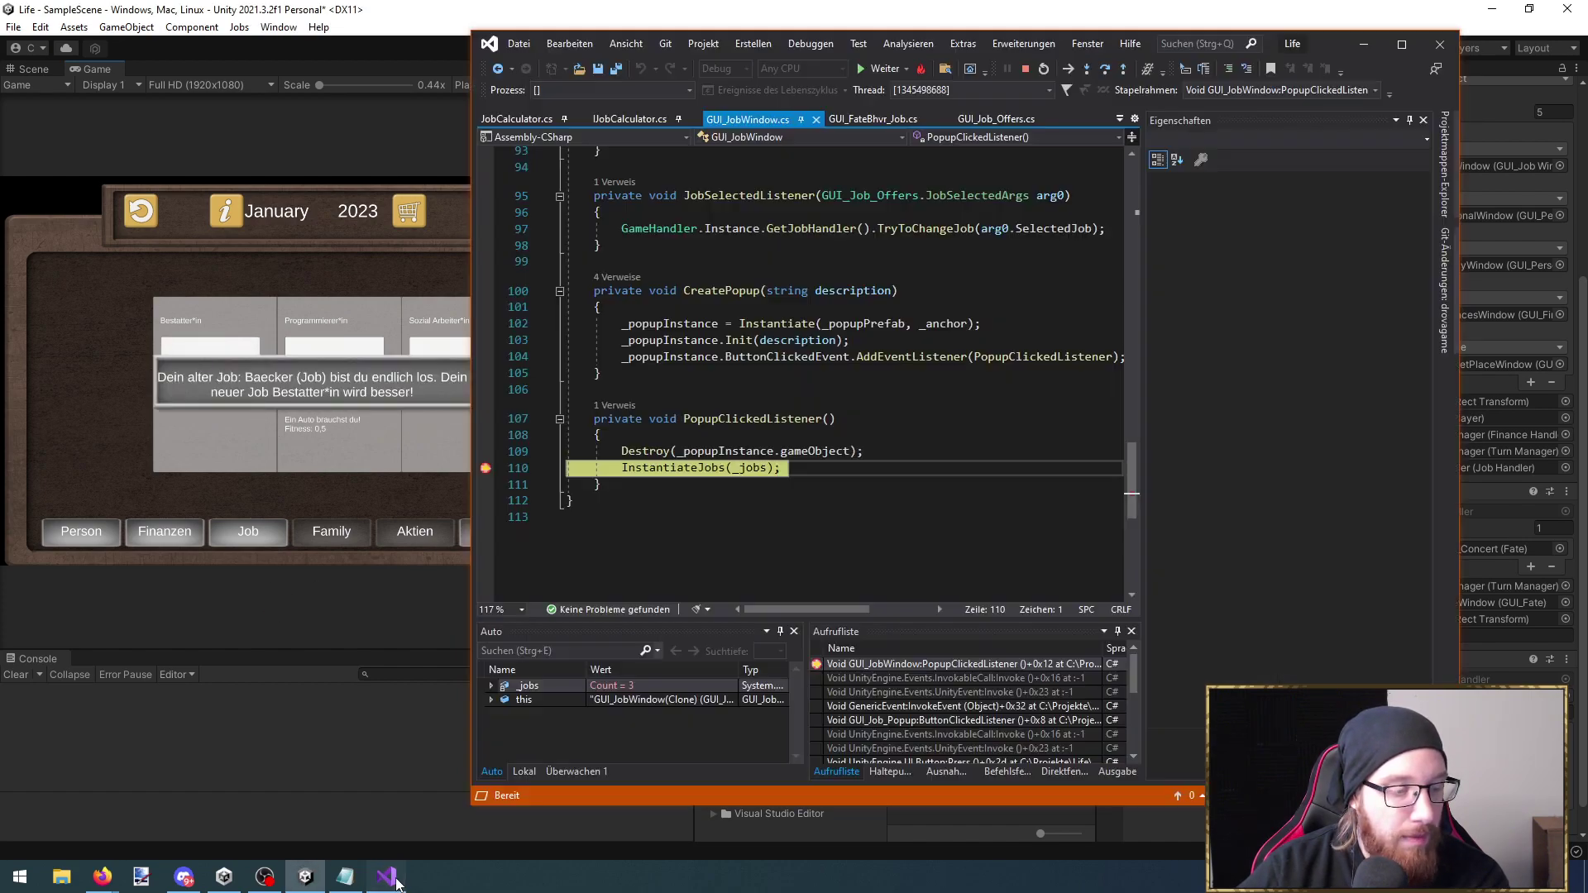
{"action": "left_click", "coordinate": [883, 70]}
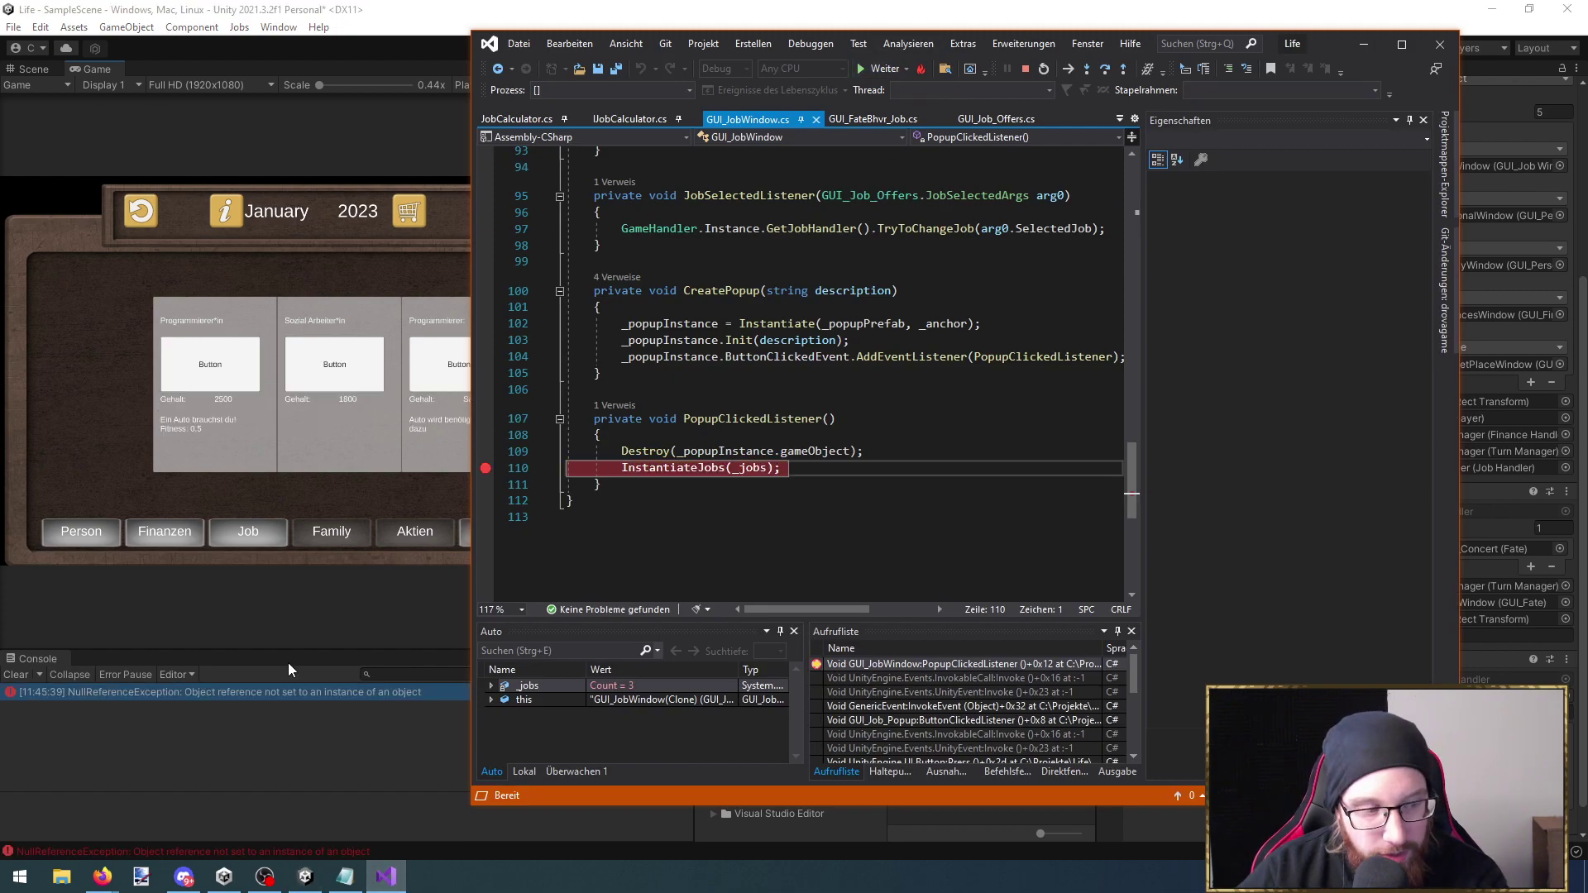
{"action": "left_click", "coordinate": [260, 616]}
{"action": "left_click", "coordinate": [385, 876]}
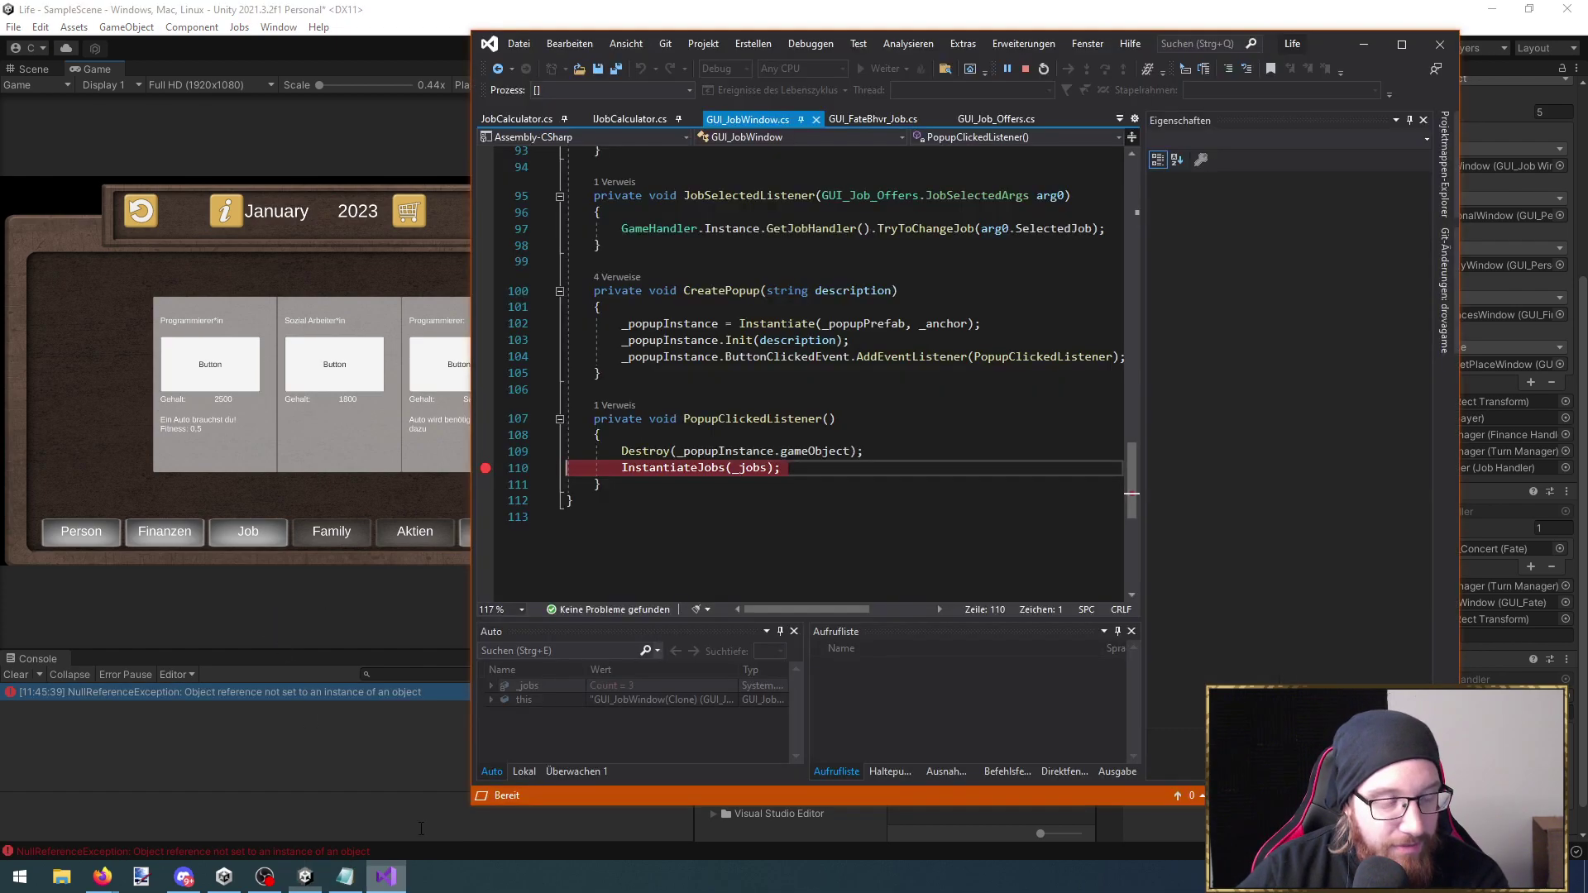
{"action": "left_click", "coordinate": [340, 537]}
{"action": "left_click", "coordinate": [768, 47]}
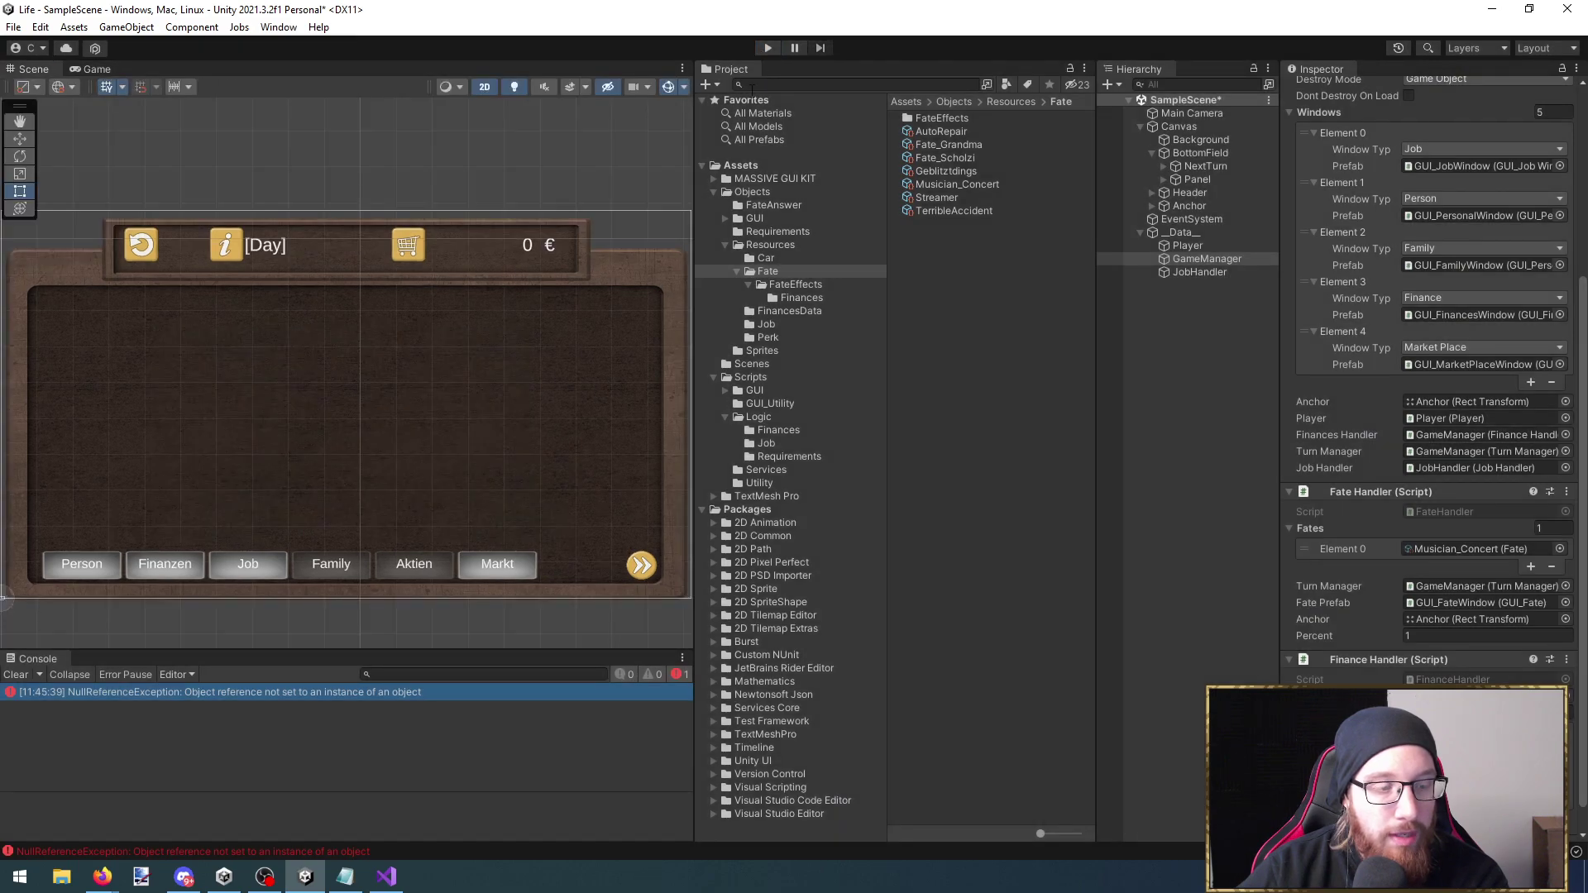
Restart the game with the debugger attached, apply for the Bestatter*in job and dismiss the popup to trigger the breakpoint
{"action": "left_click", "coordinate": [387, 877]}
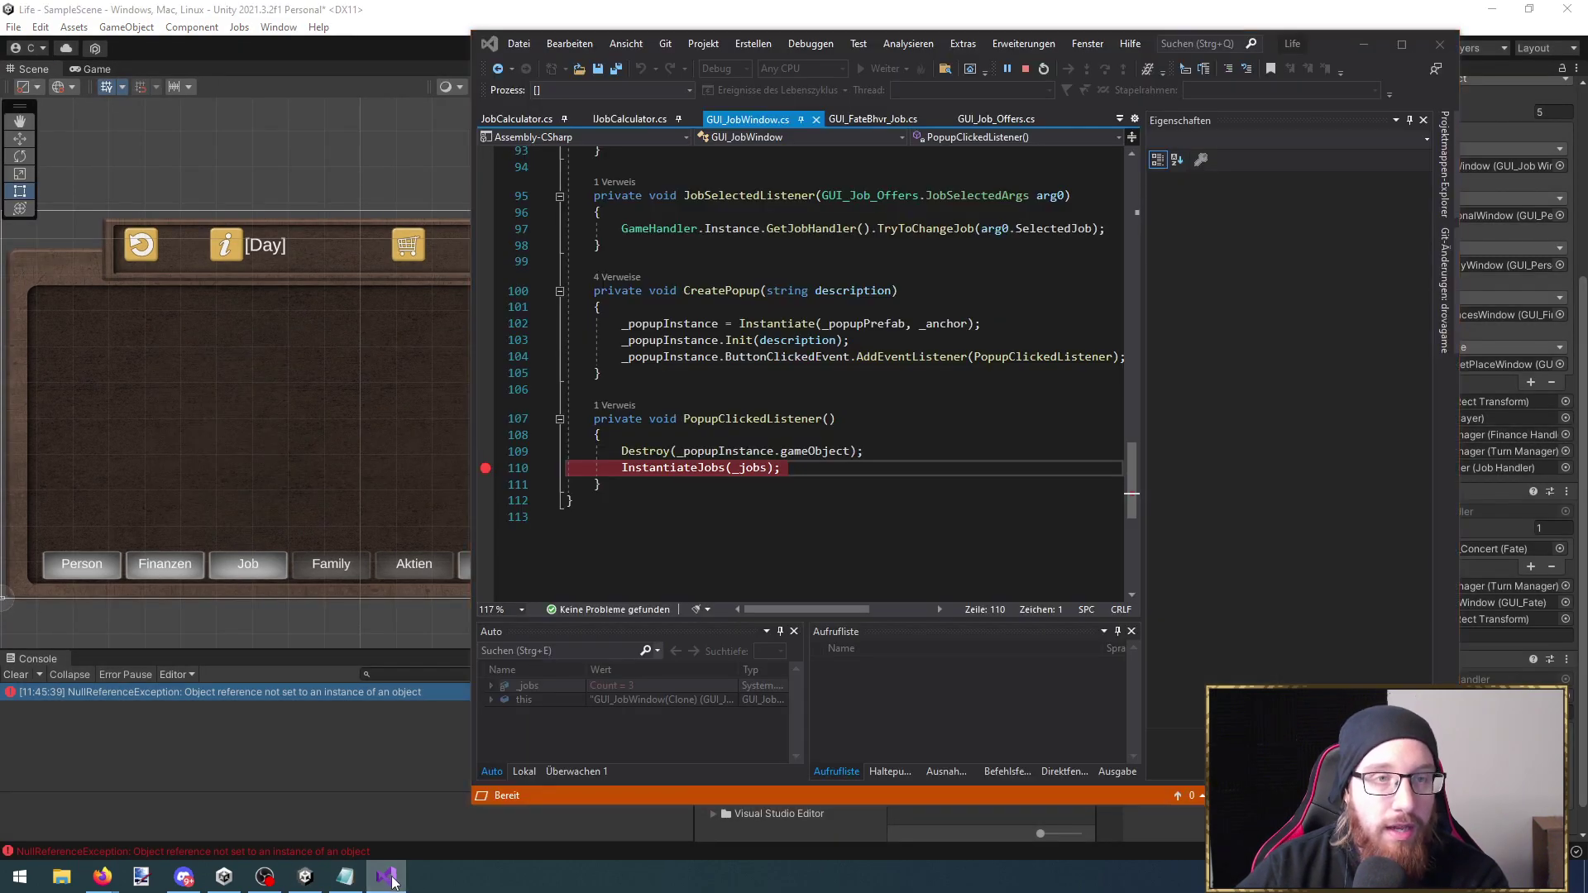
{"action": "left_click", "coordinate": [392, 878]}
{"action": "left_click", "coordinate": [764, 47]}
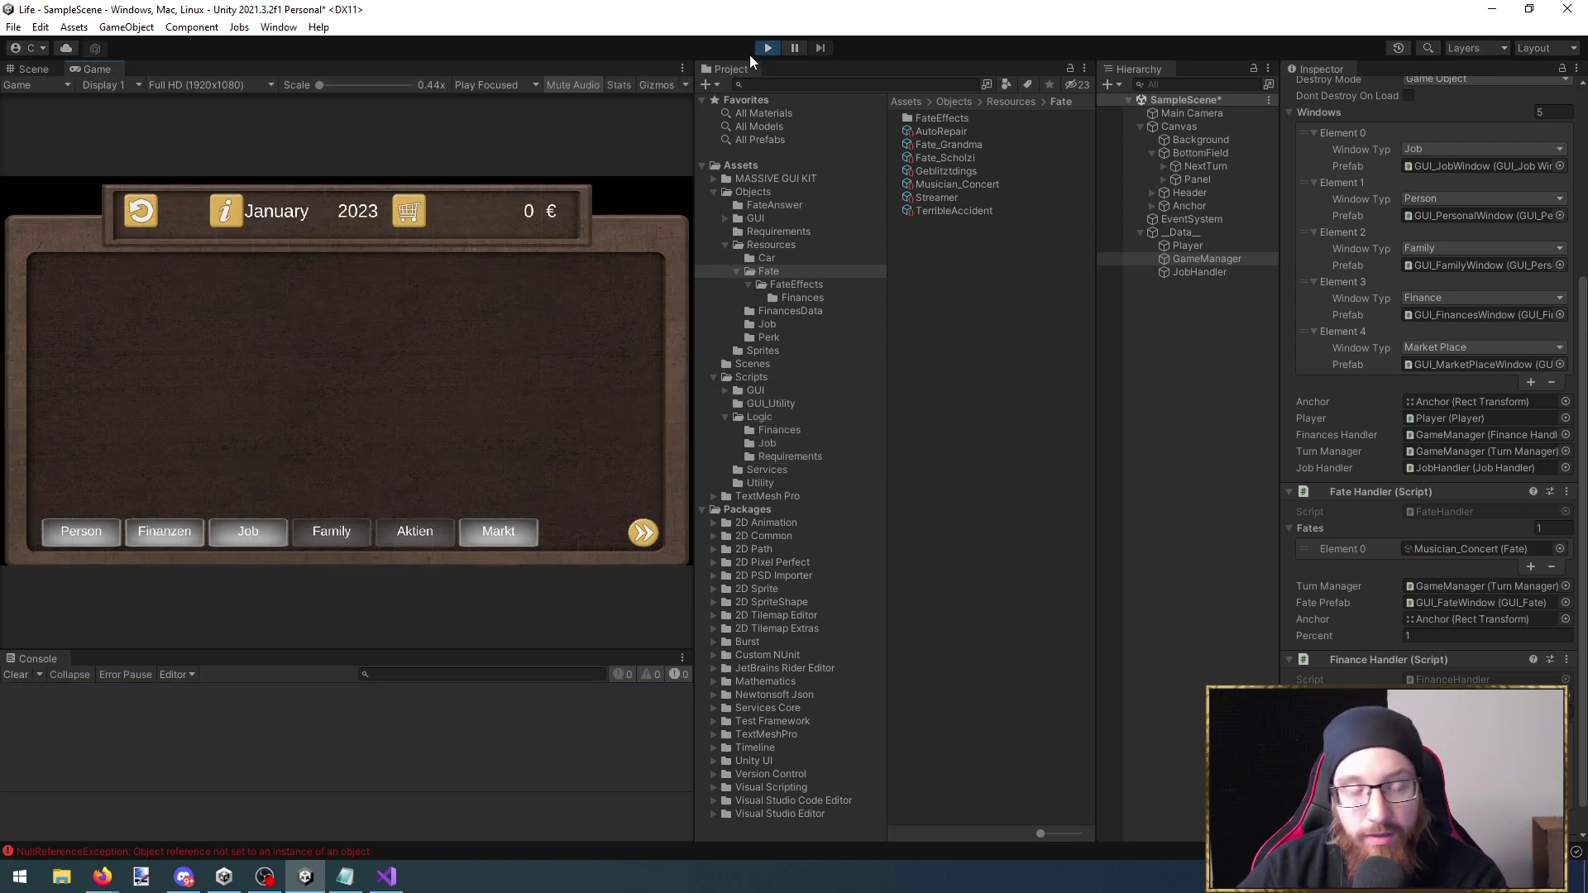
{"action": "left_click", "coordinate": [270, 533]}
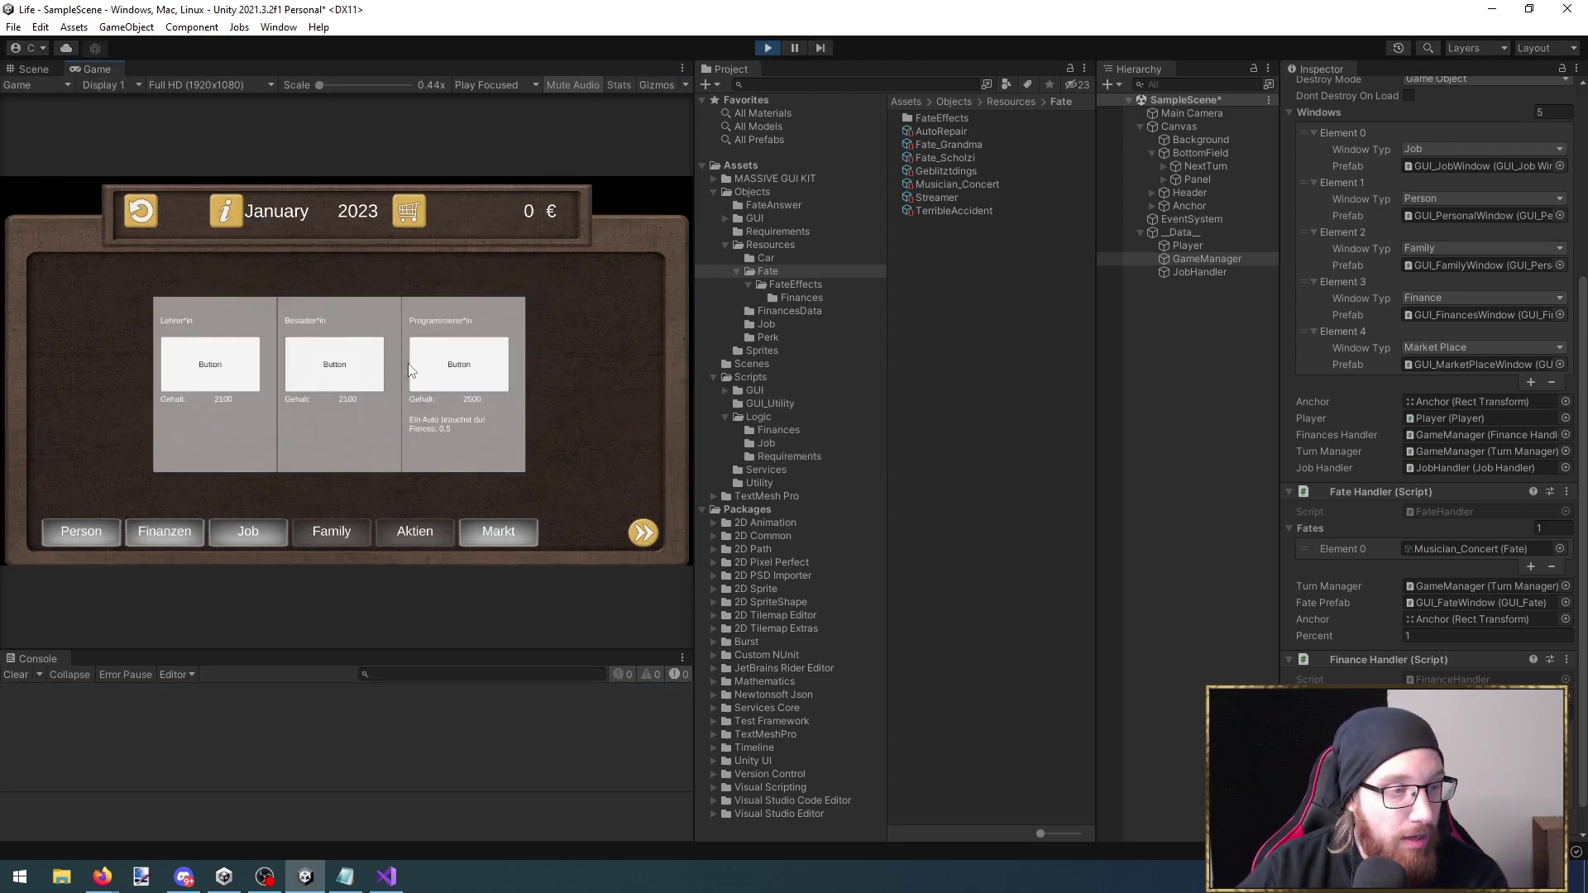
{"action": "left_click", "coordinate": [346, 382]}
{"action": "left_click", "coordinate": [485, 395]}
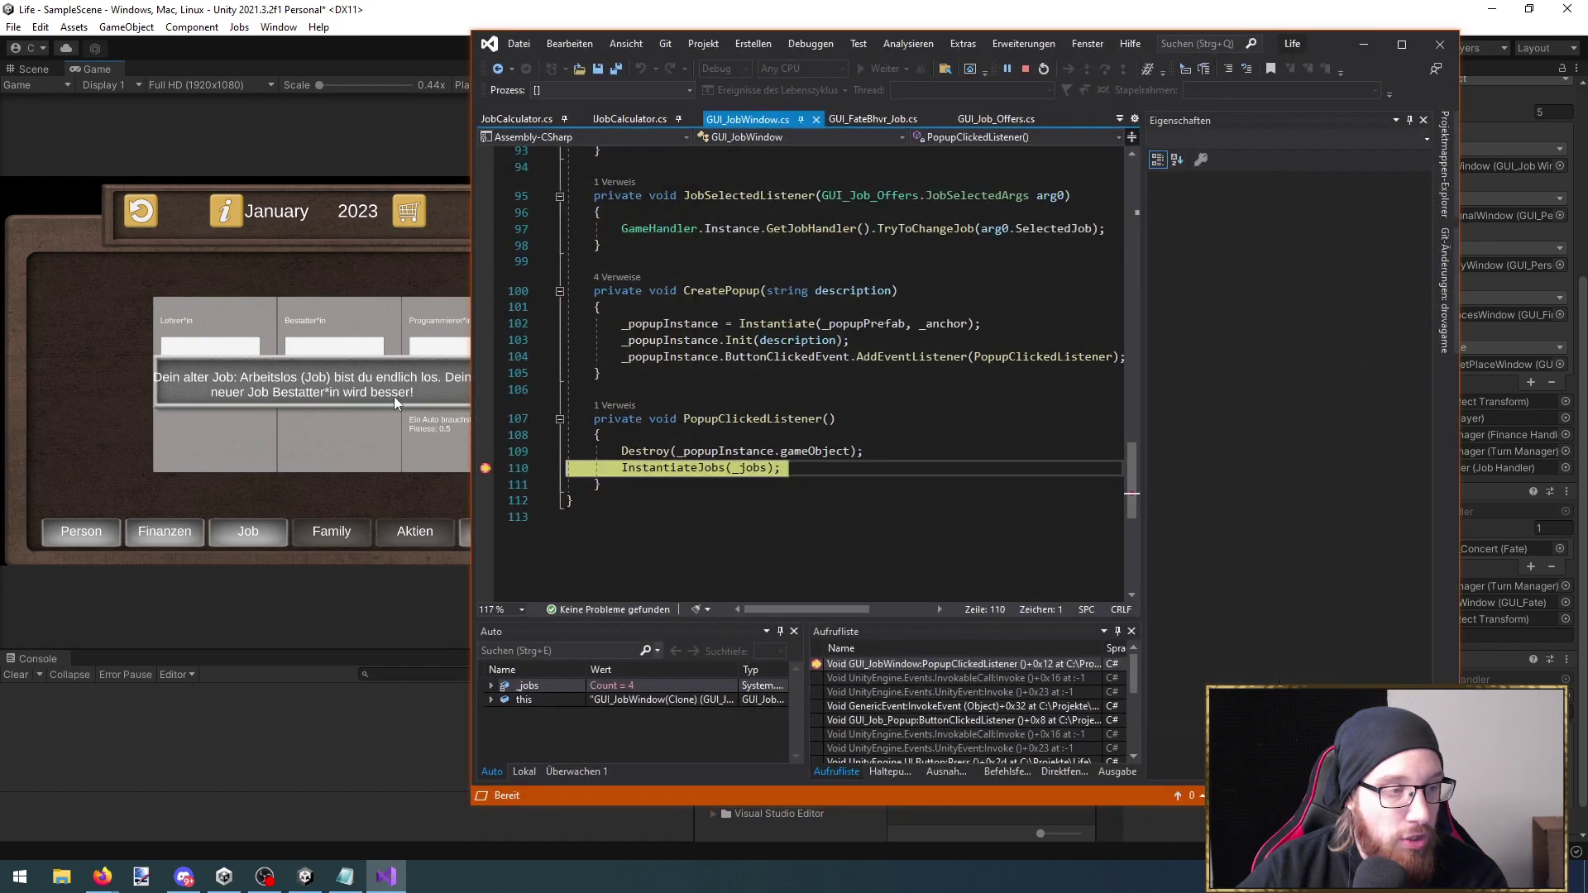
Inspect the individual entries of the _jobs list at the breakpoint and end the debugging session
{"action": "mouse_move", "coordinate": [772, 470]}
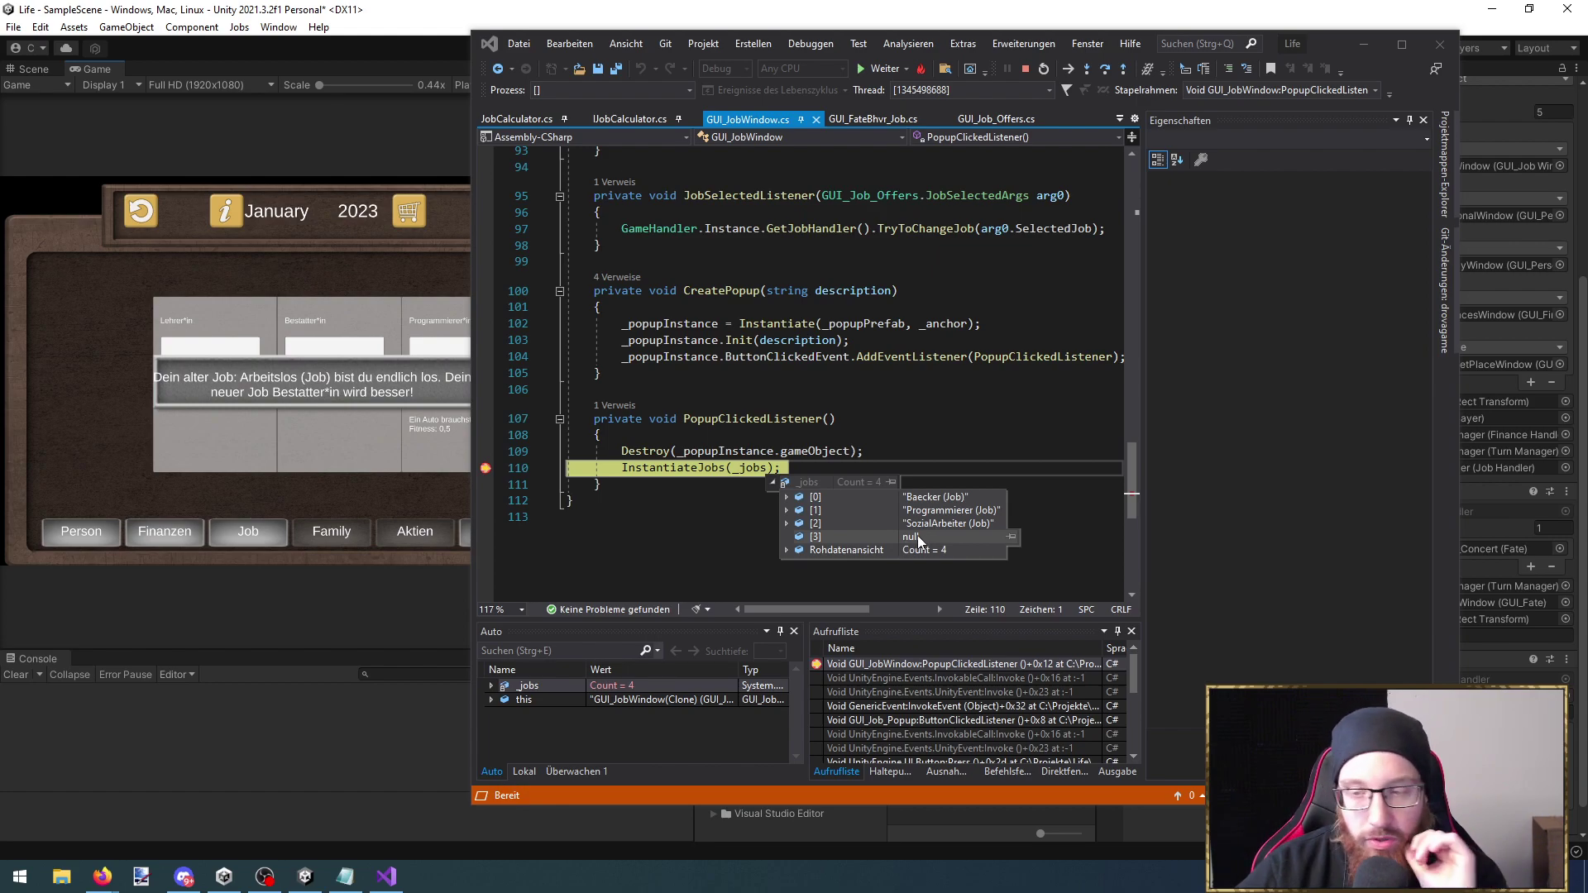
{"action": "left_click", "coordinate": [891, 539]}
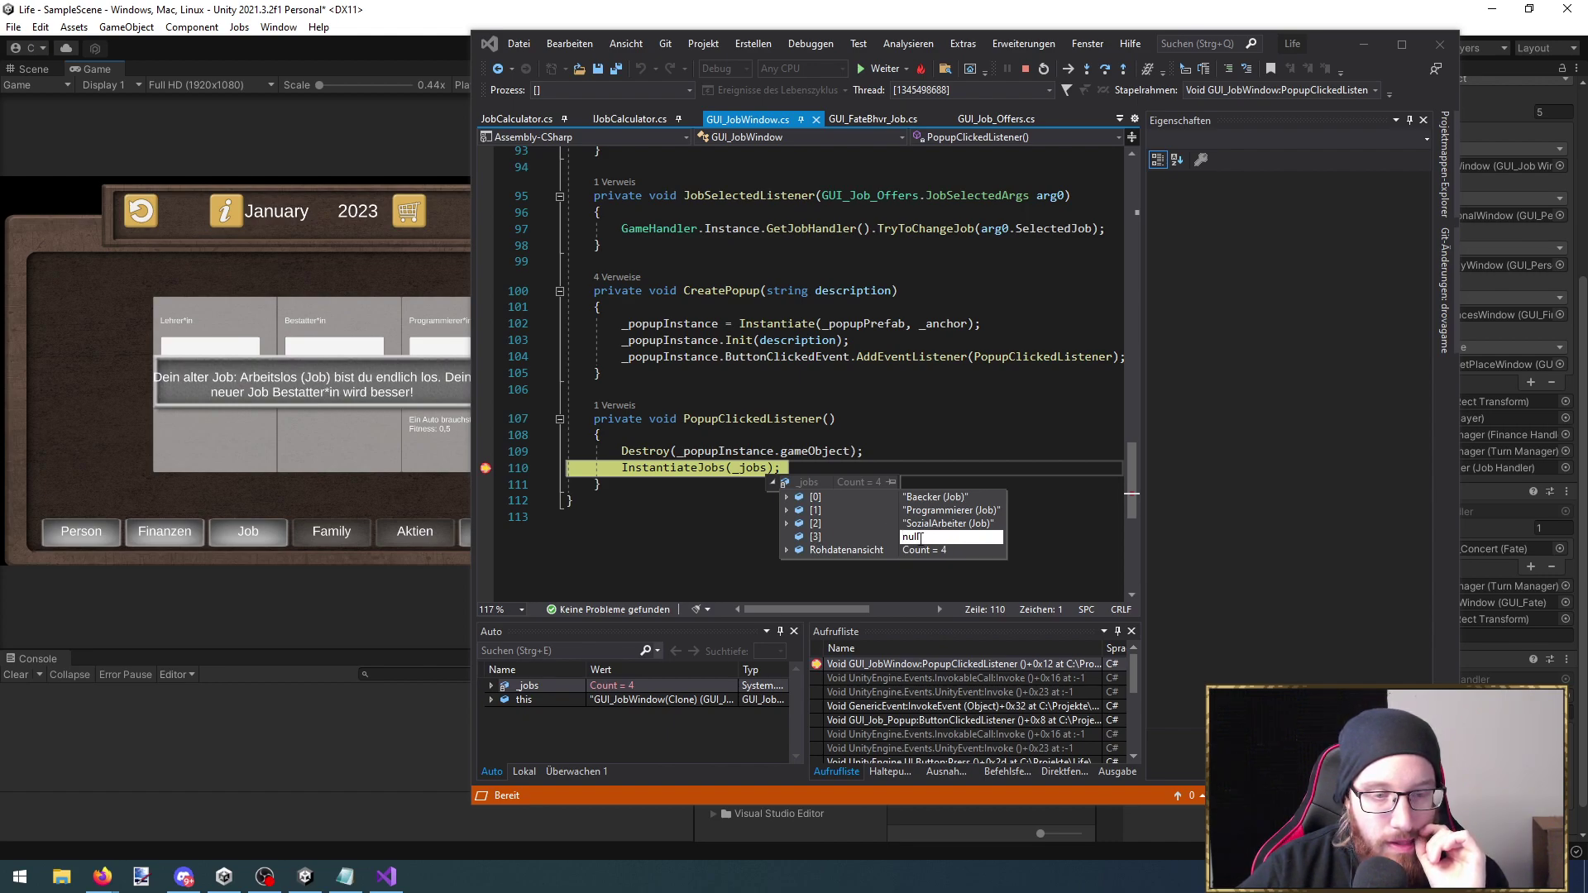
{"action": "left_click", "coordinate": [1024, 70]}
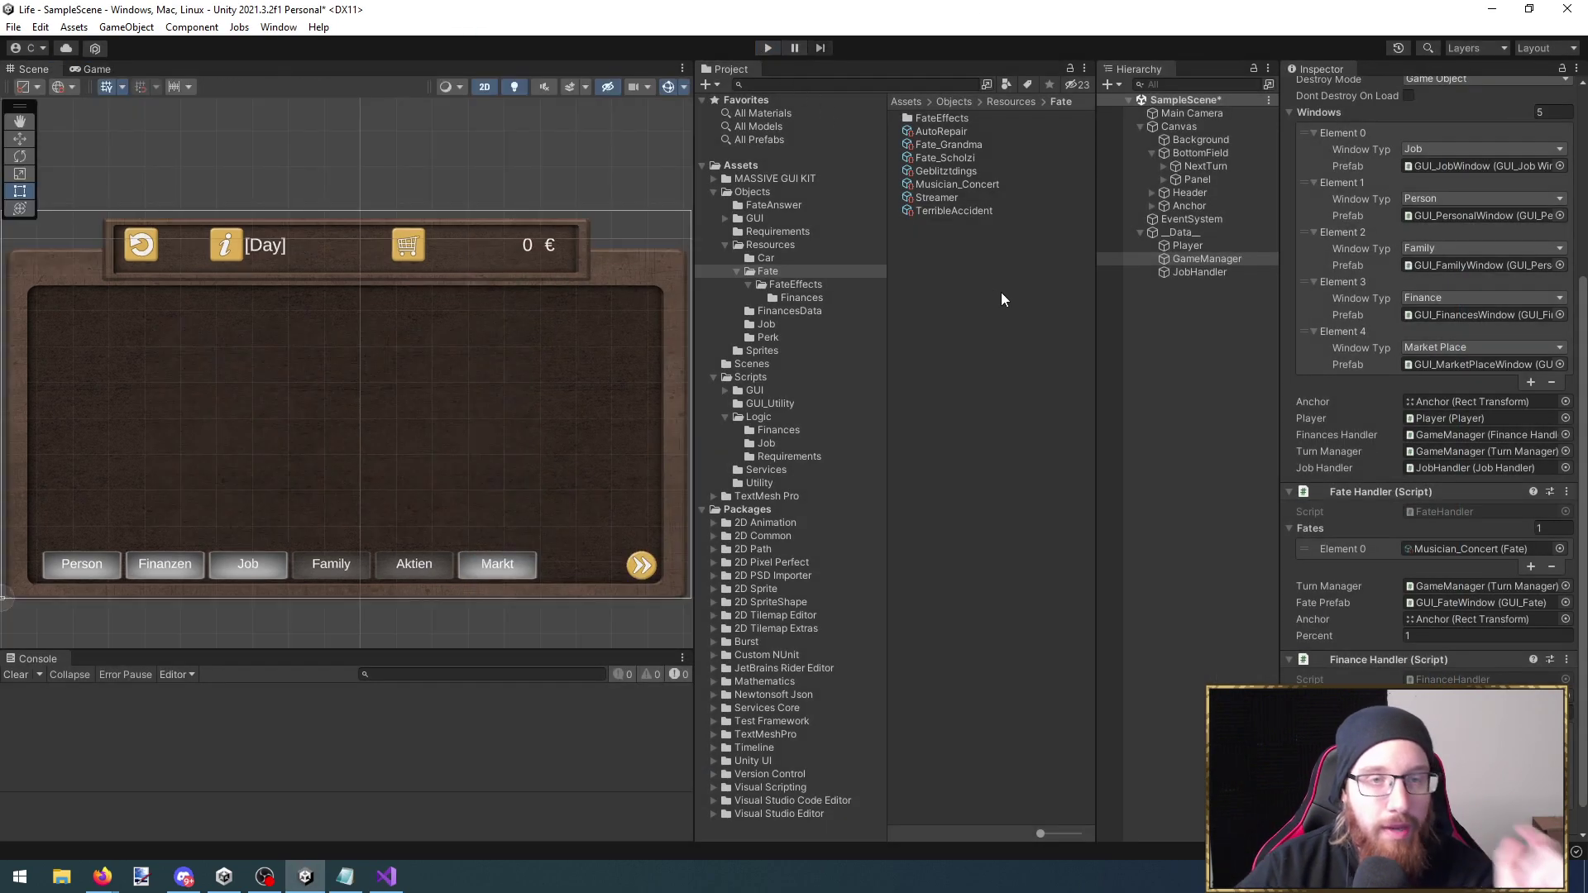
Look through the Requirements folder, the GameManager's components and the GameHandler.cs script for where the job list is set up
{"action": "left_click", "coordinate": [801, 258]}
{"action": "key", "text": "Up"}
{"action": "key", "text": "Up"}
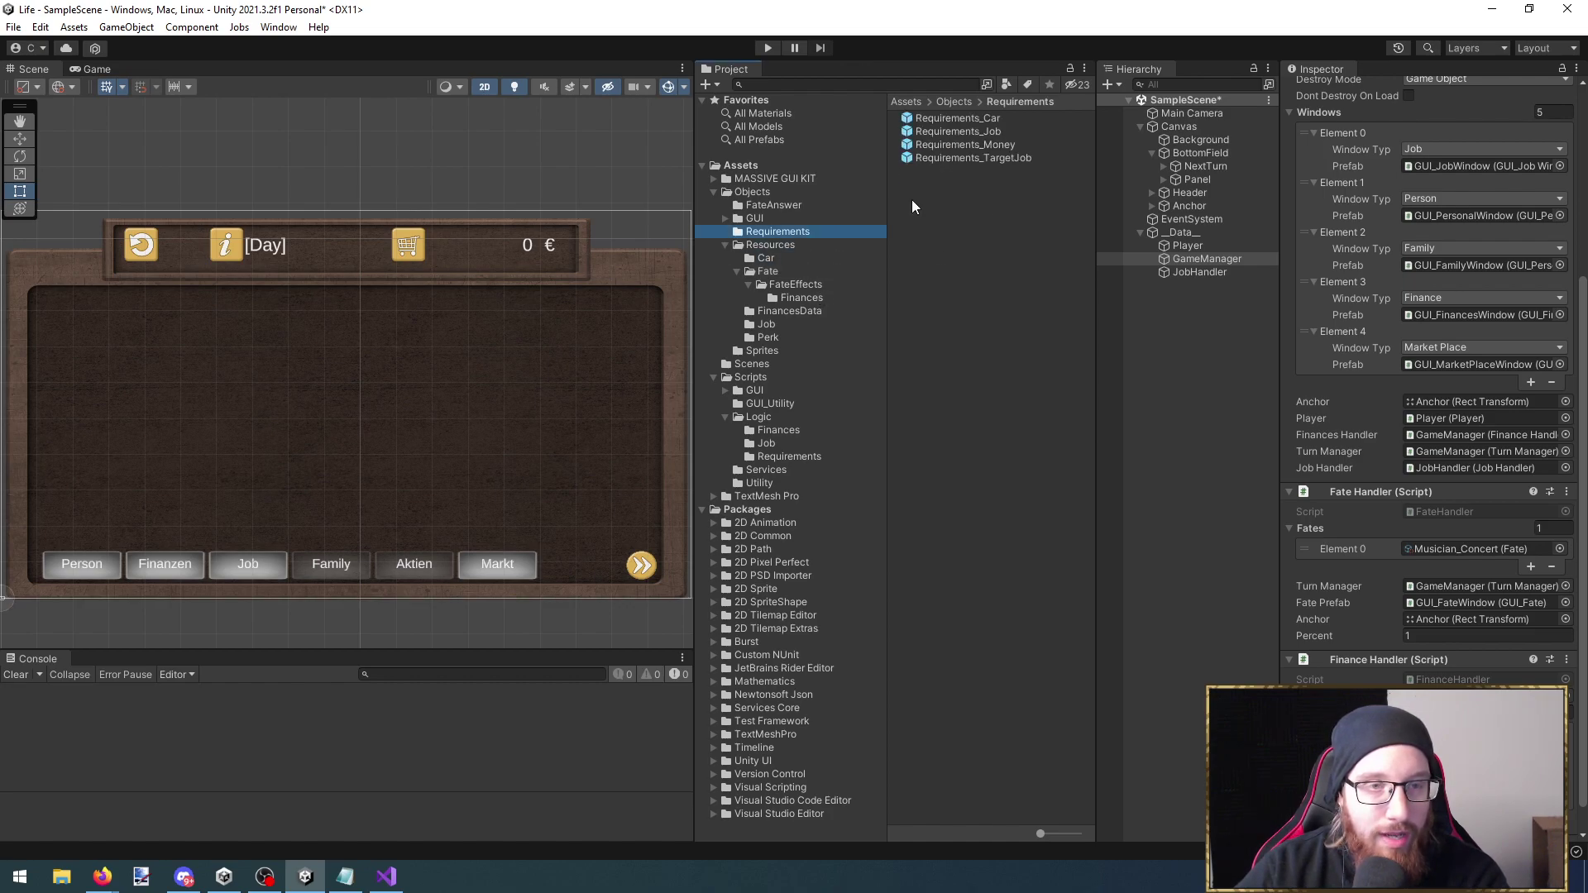
{"action": "scroll", "coordinate": [1442, 513], "scroll_direction": "down", "scroll_amount": 1}
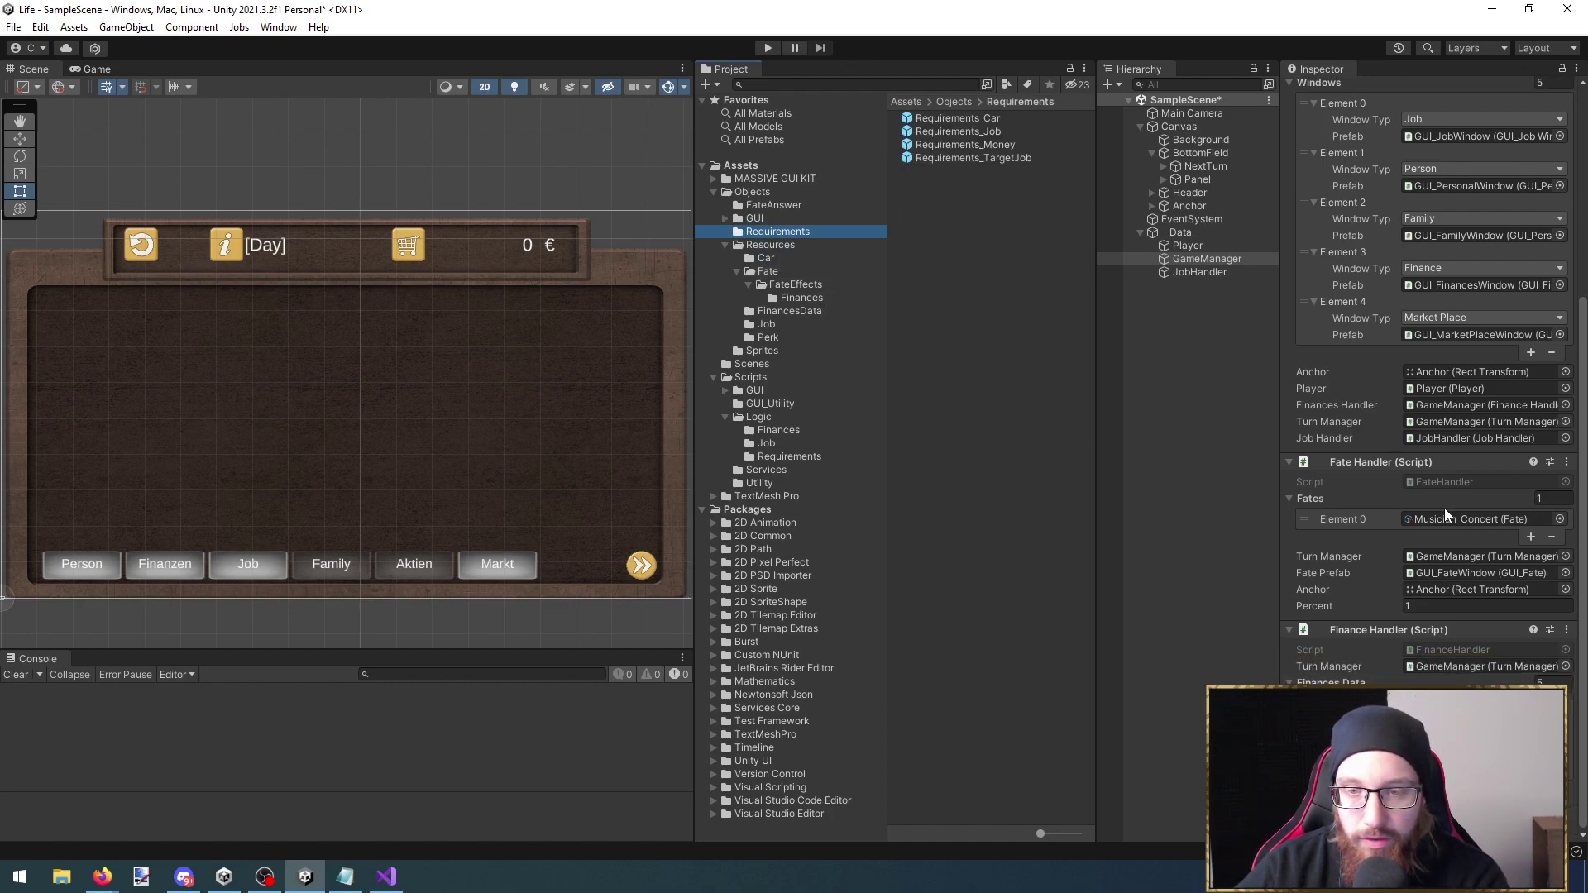
{"action": "scroll", "coordinate": [1446, 493], "scroll_direction": "up", "scroll_amount": 4}
{"action": "scroll", "coordinate": [1445, 496], "scroll_direction": "down", "scroll_amount": 4}
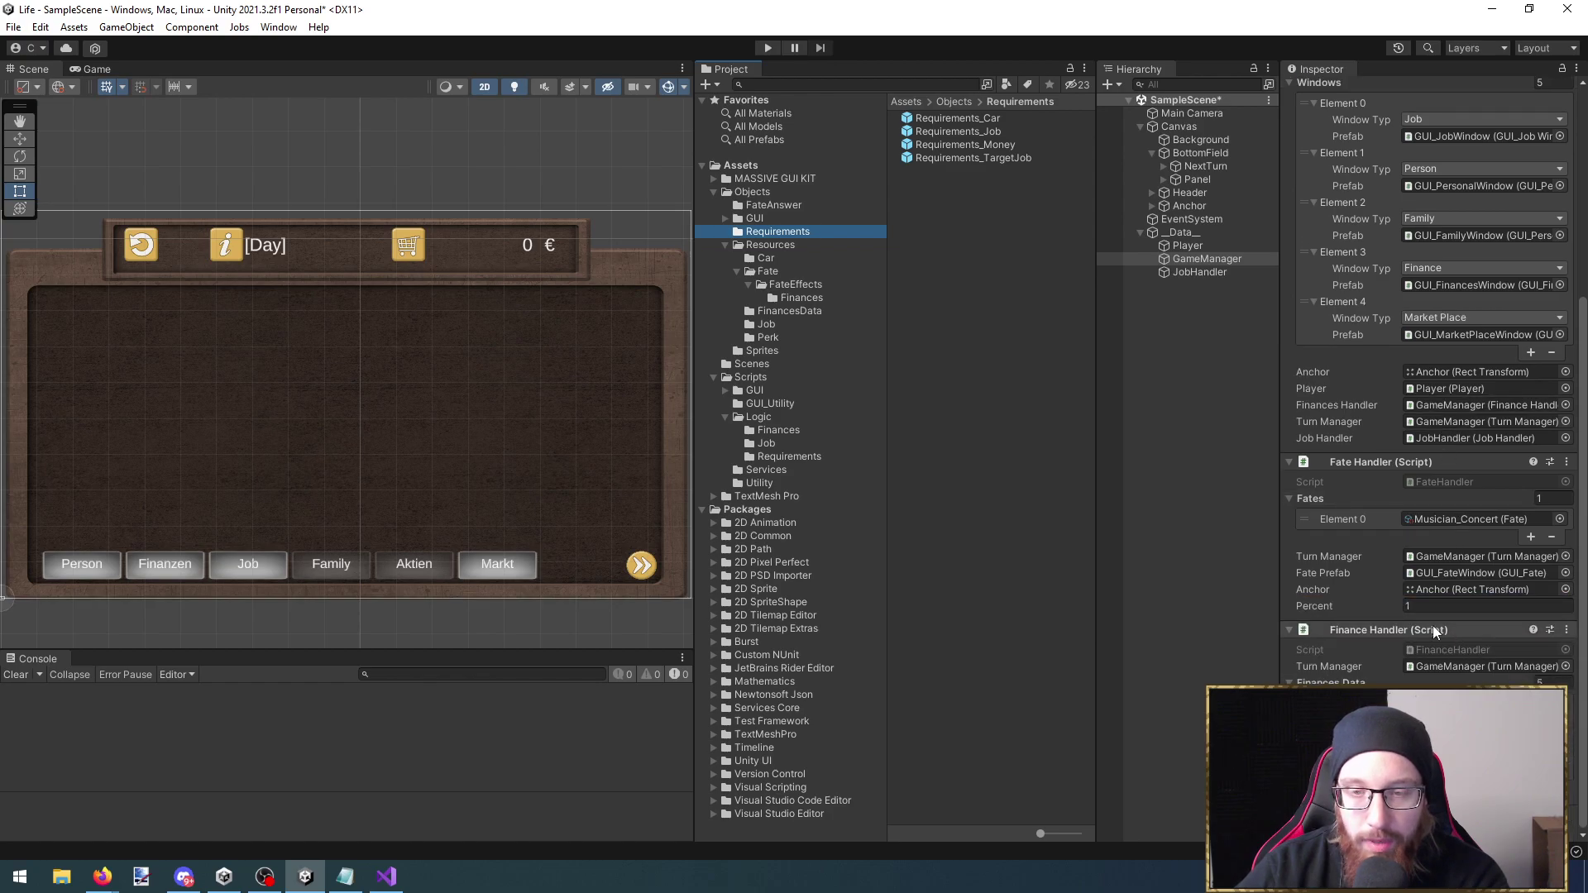
{"action": "scroll", "coordinate": [1439, 579], "scroll_direction": "up", "scroll_amount": 6}
{"action": "double_click", "coordinate": [1446, 287]}
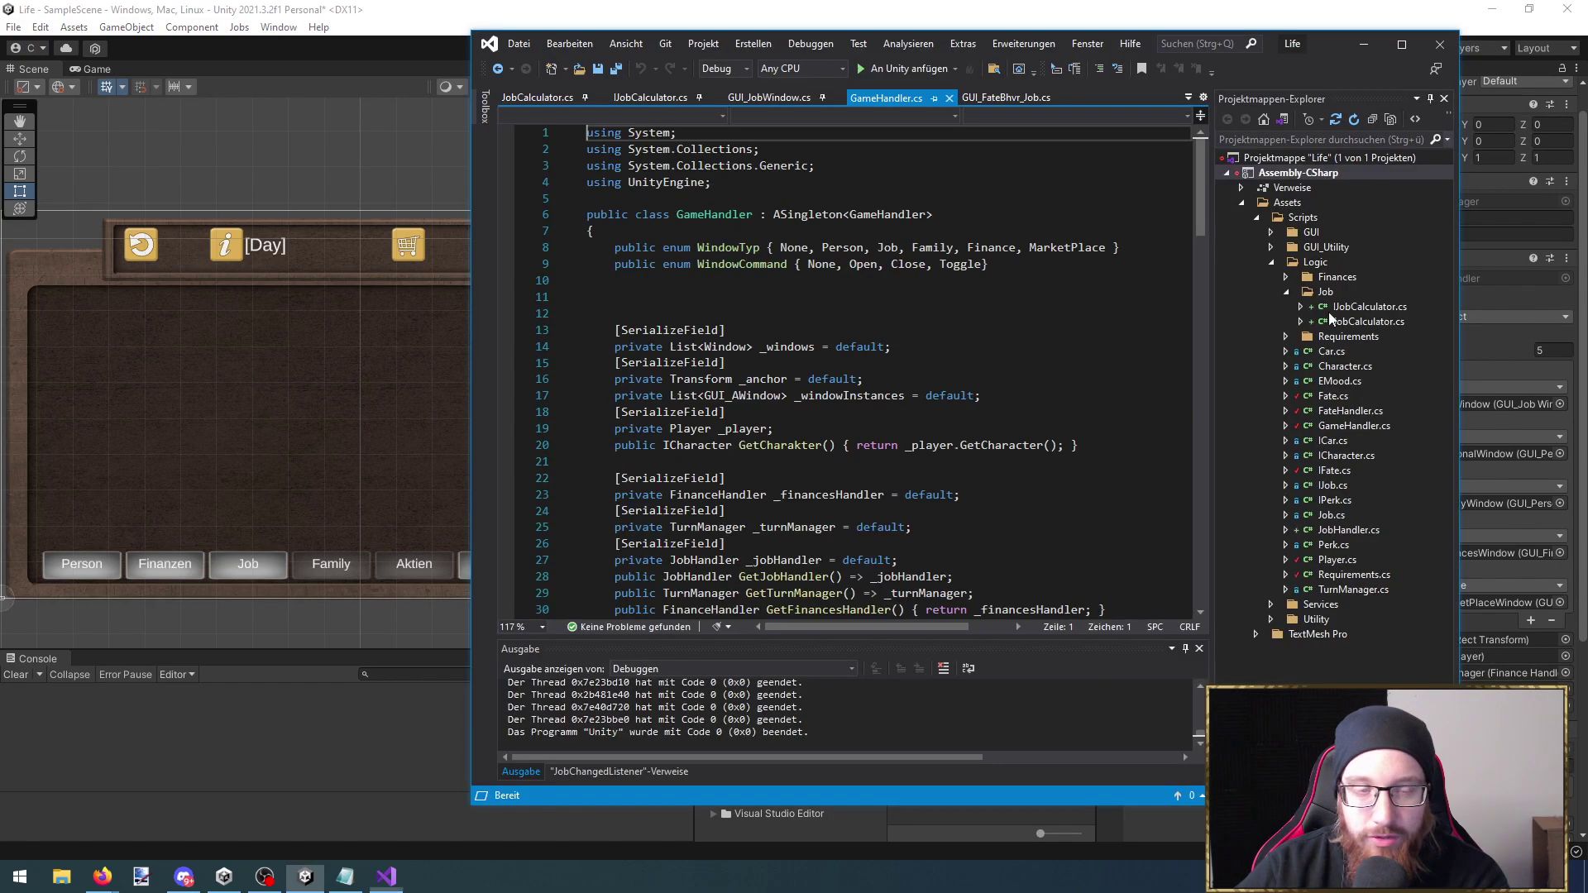
{"action": "scroll", "coordinate": [872, 441], "scroll_direction": "down", "scroll_amount": 12}
{"action": "scroll", "coordinate": [872, 441], "scroll_direction": "up", "scroll_amount": 7}
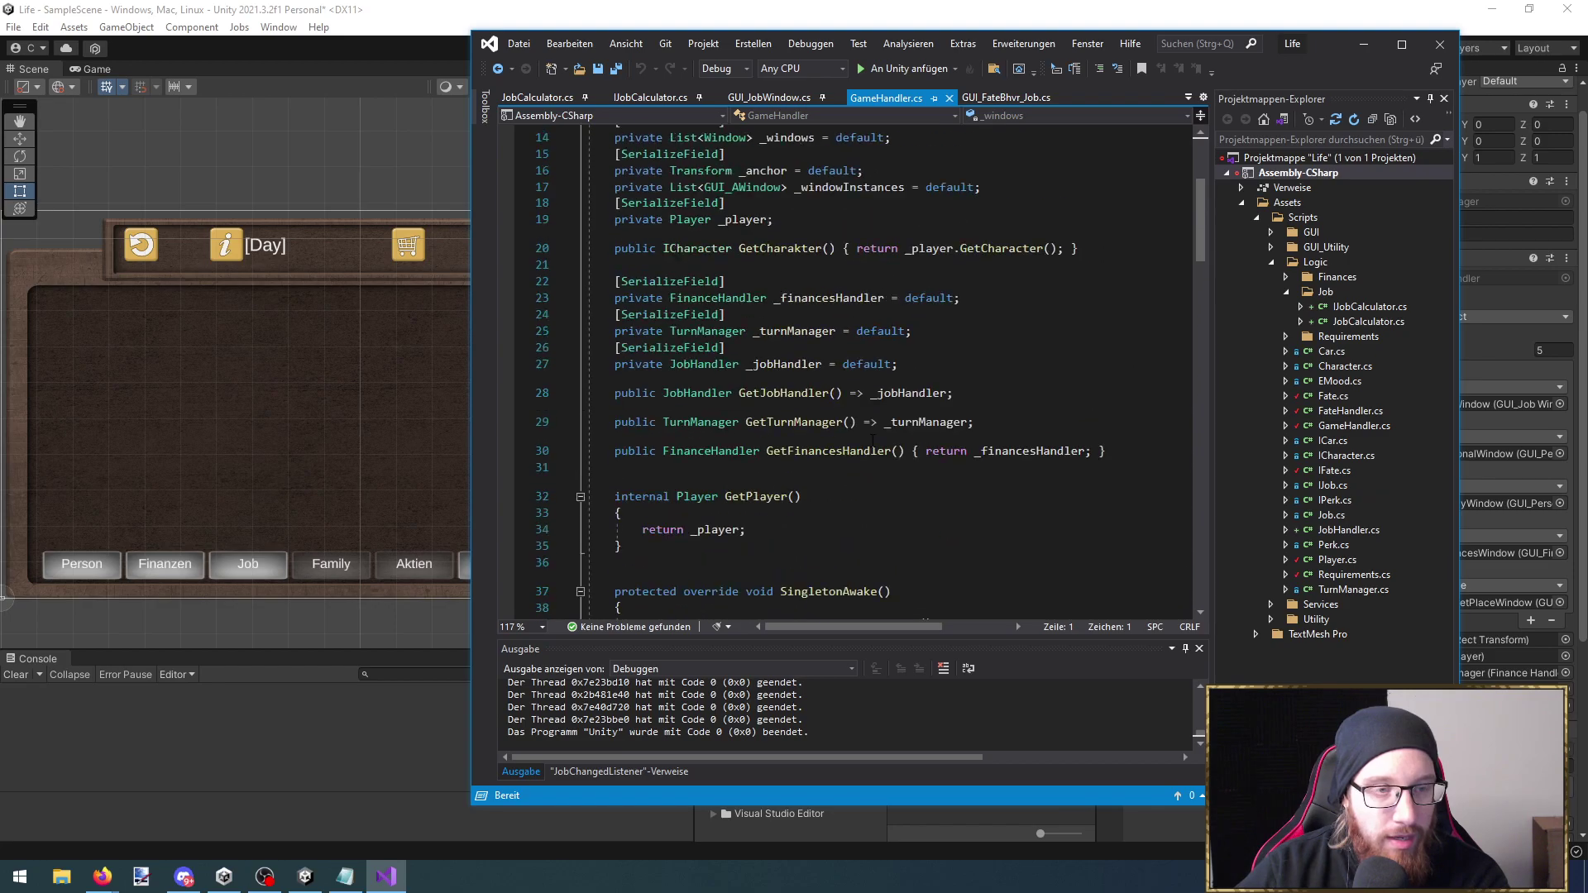
{"action": "scroll", "coordinate": [873, 440], "scroll_direction": "up", "scroll_amount": 5}
{"action": "left_click", "coordinate": [1364, 43]}
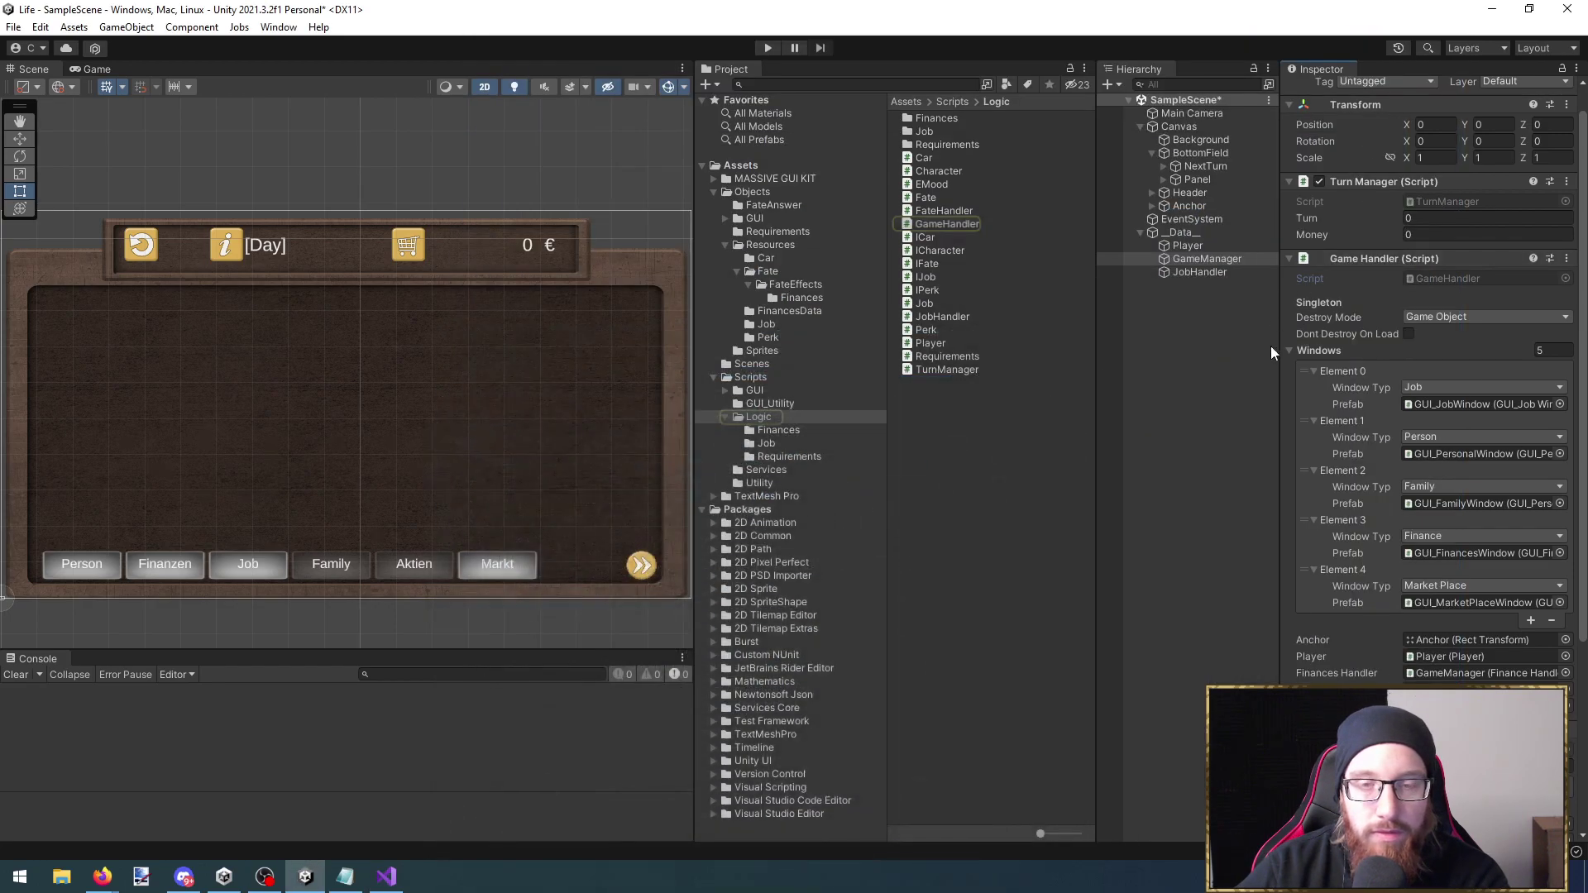
Open JobHandler.cs from the JobHandler object and examine the job resource paths loaded in its Start method
{"action": "left_click", "coordinate": [1217, 276]}
{"action": "double_click", "coordinate": [1430, 234]}
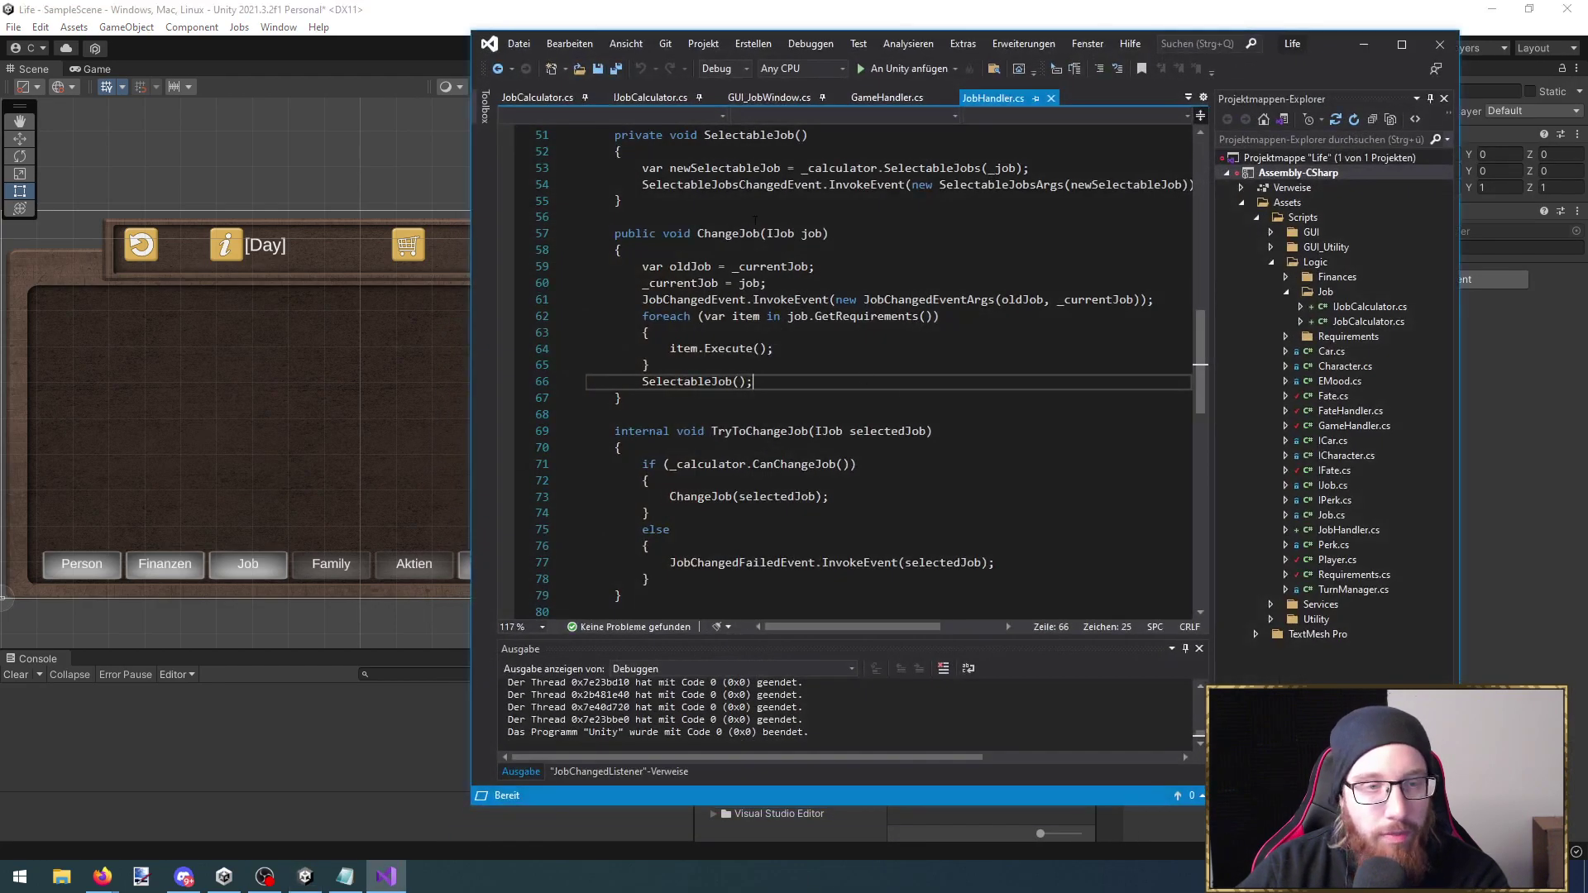
{"action": "left_click_drag", "start_coordinate": [1340, 45], "coordinate": [842, 73]}
{"action": "scroll", "coordinate": [571, 379], "scroll_direction": "up", "scroll_amount": 13}
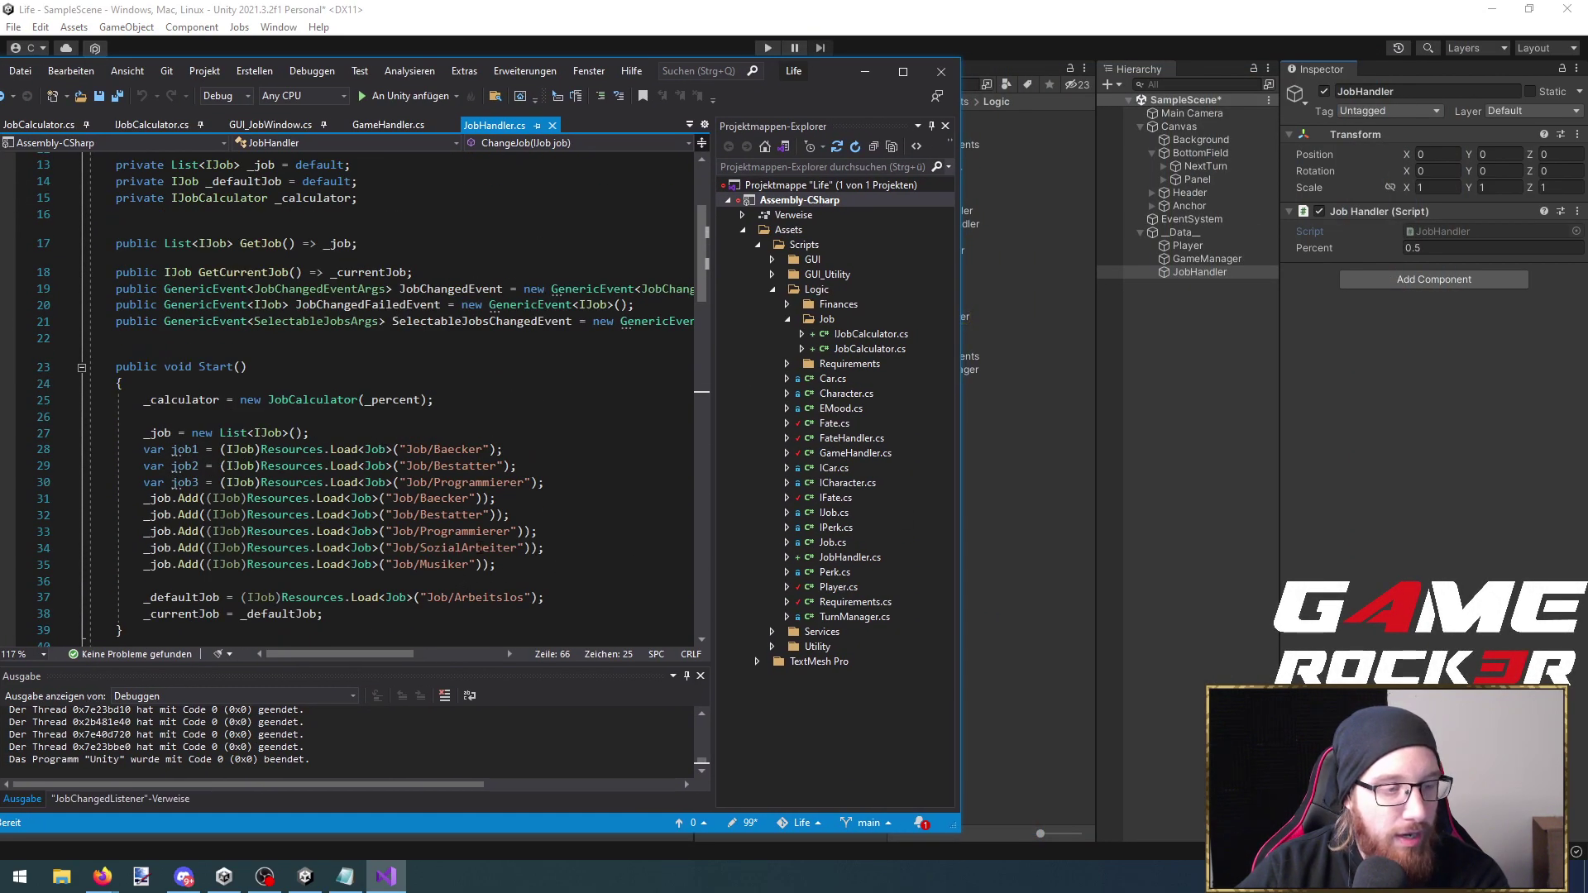
Find the Musician asset in the Resources/Job folder and copy its name
{"action": "left_click", "coordinate": [986, 469]}
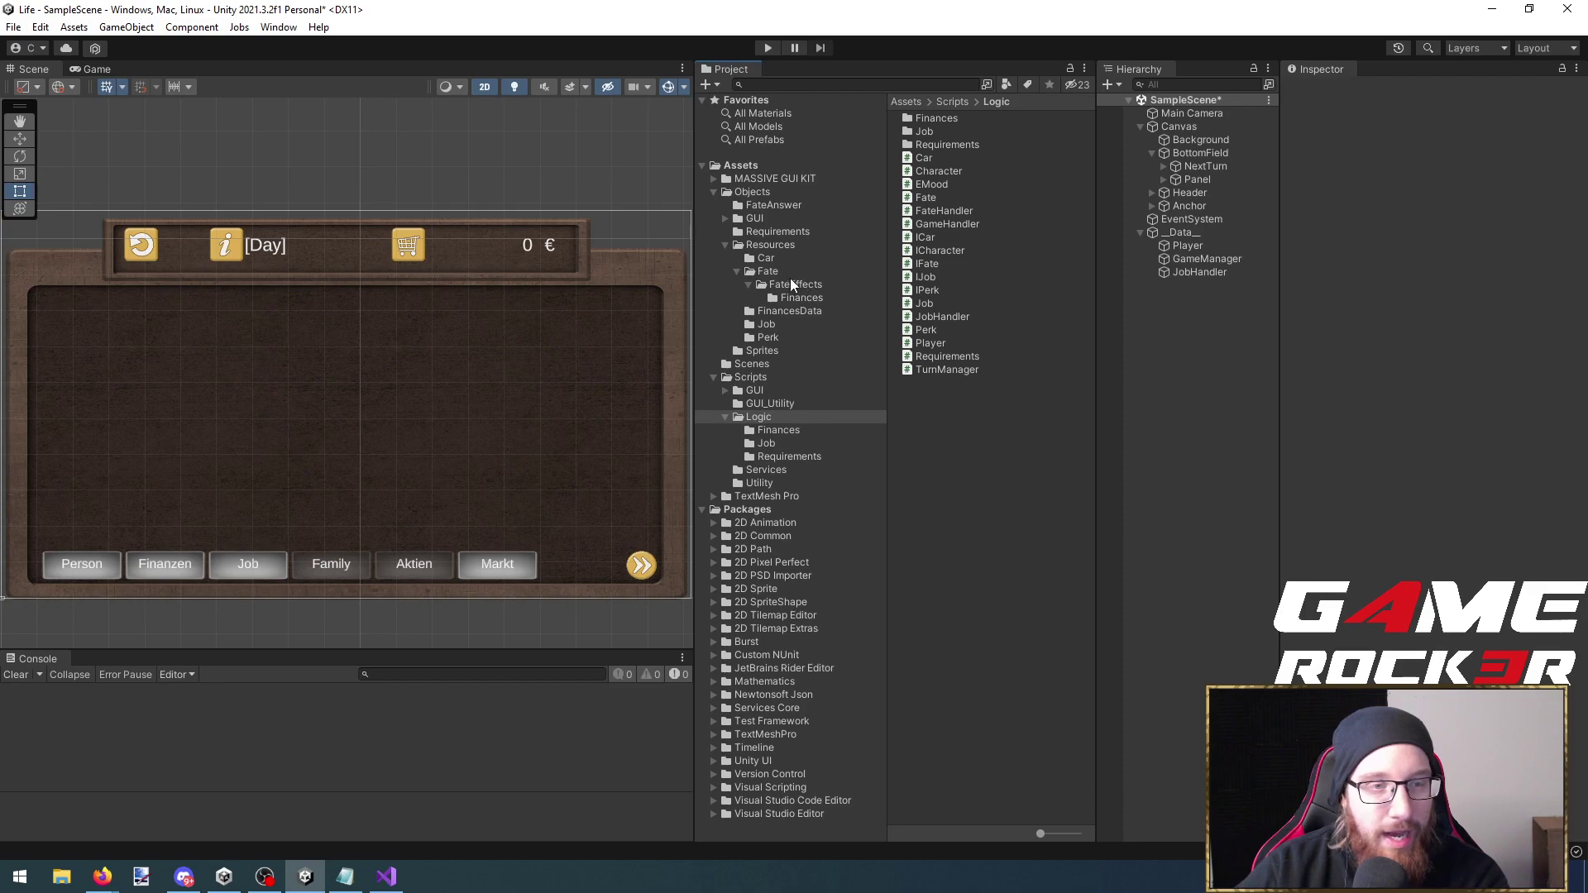
{"action": "left_click", "coordinate": [777, 246]}
{"action": "left_click", "coordinate": [799, 258]}
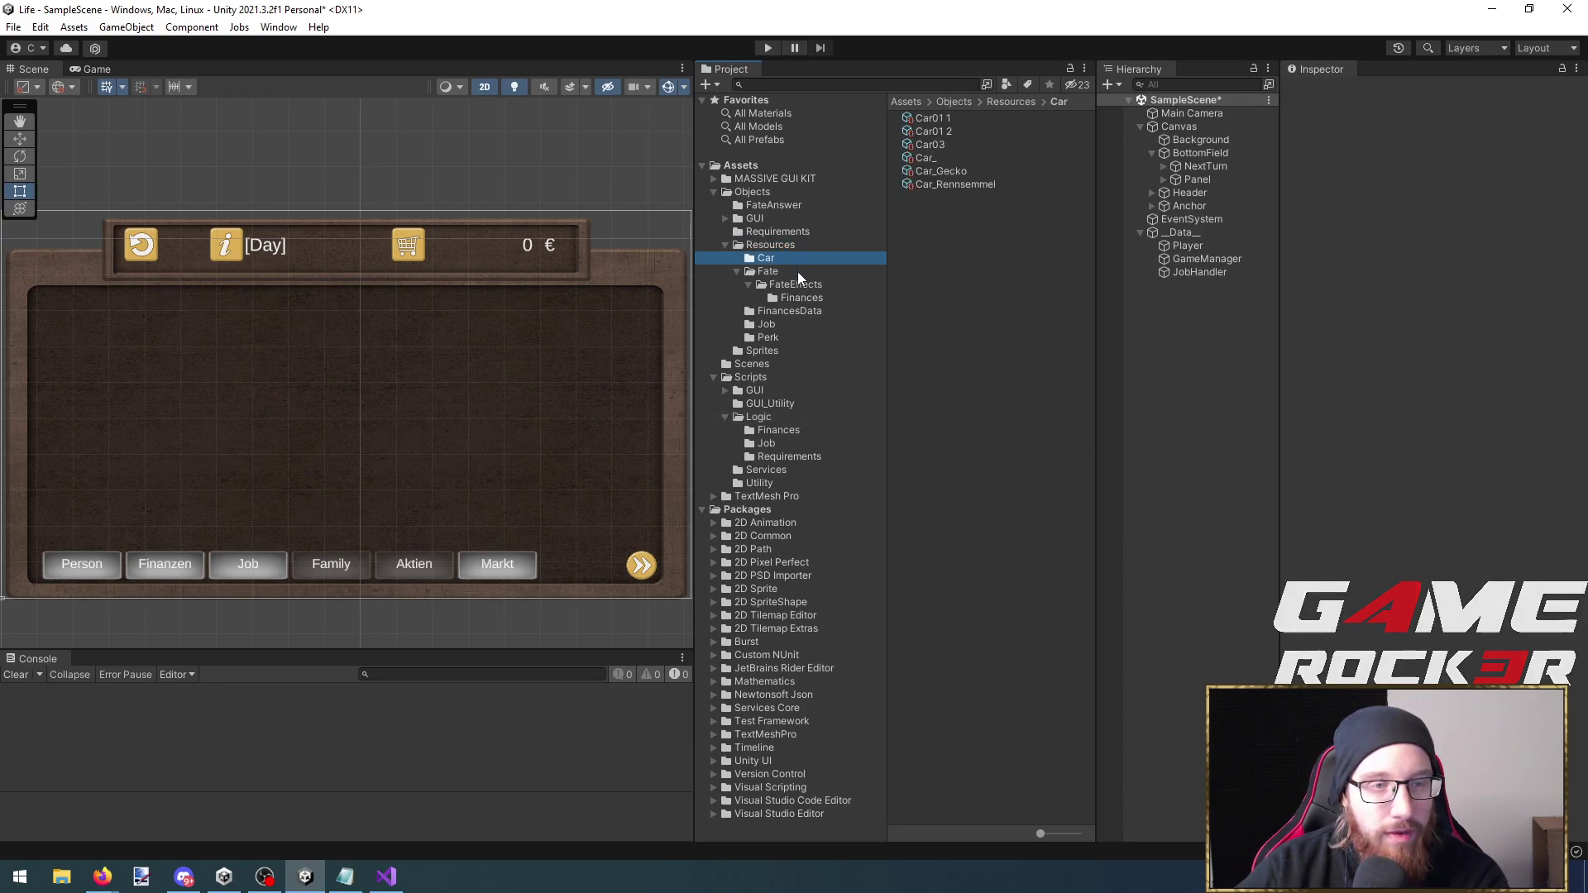
{"action": "left_click", "coordinate": [800, 273]}
{"action": "left_click", "coordinate": [804, 284]}
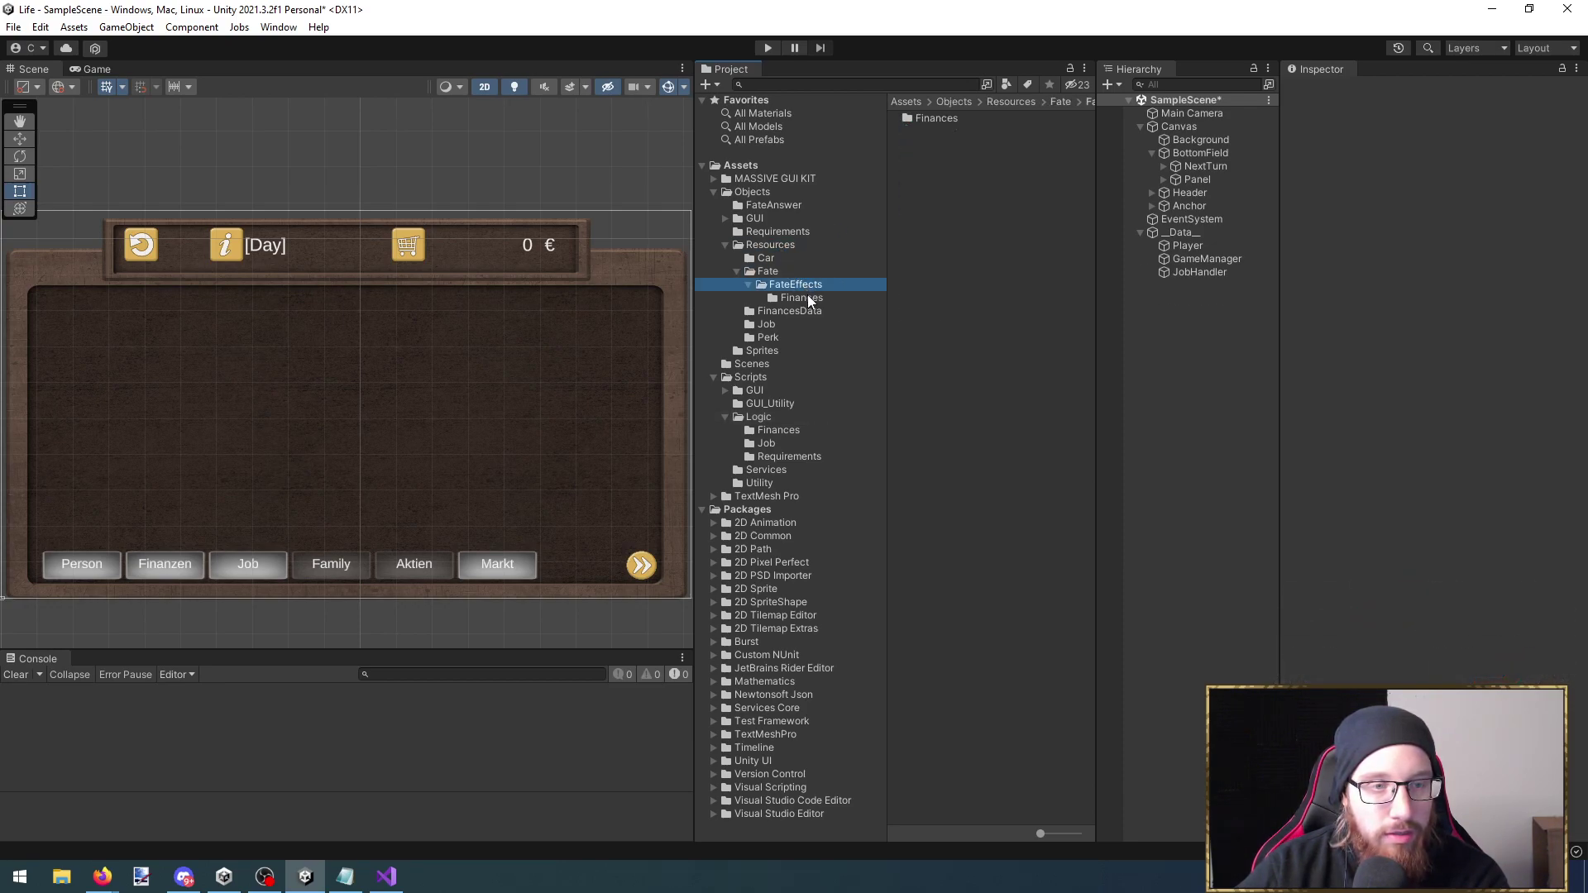
{"action": "key", "text": "Down"}
{"action": "key", "text": "Down"}
{"action": "key", "text": "Down"}
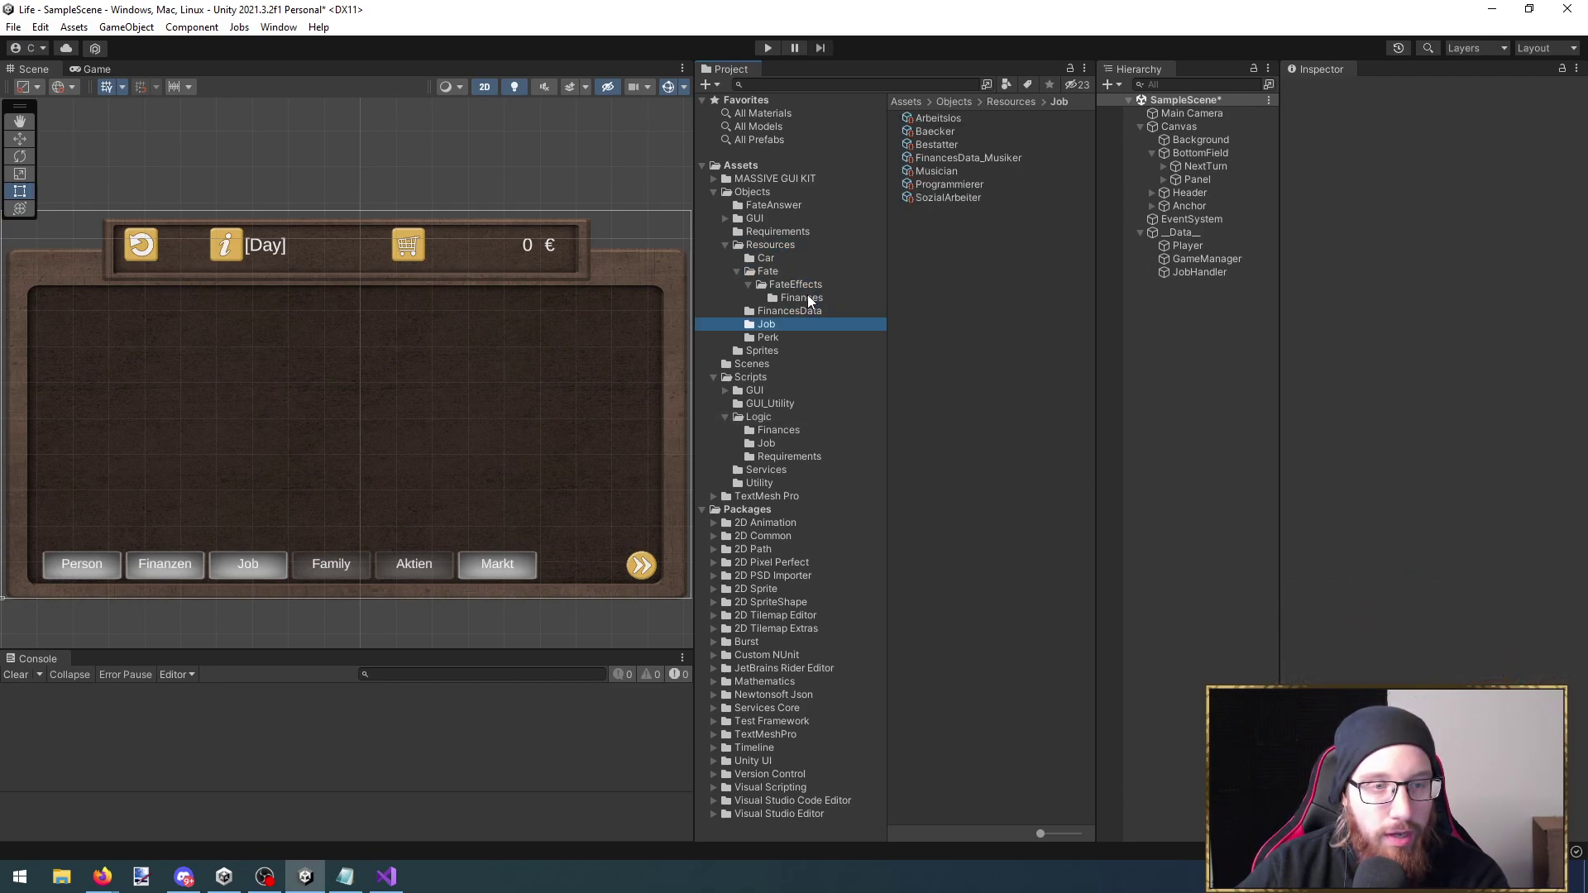
{"action": "left_click", "coordinate": [974, 171]}
{"action": "left_click", "coordinate": [975, 170]}
{"action": "key", "text": "ctrl+c"}
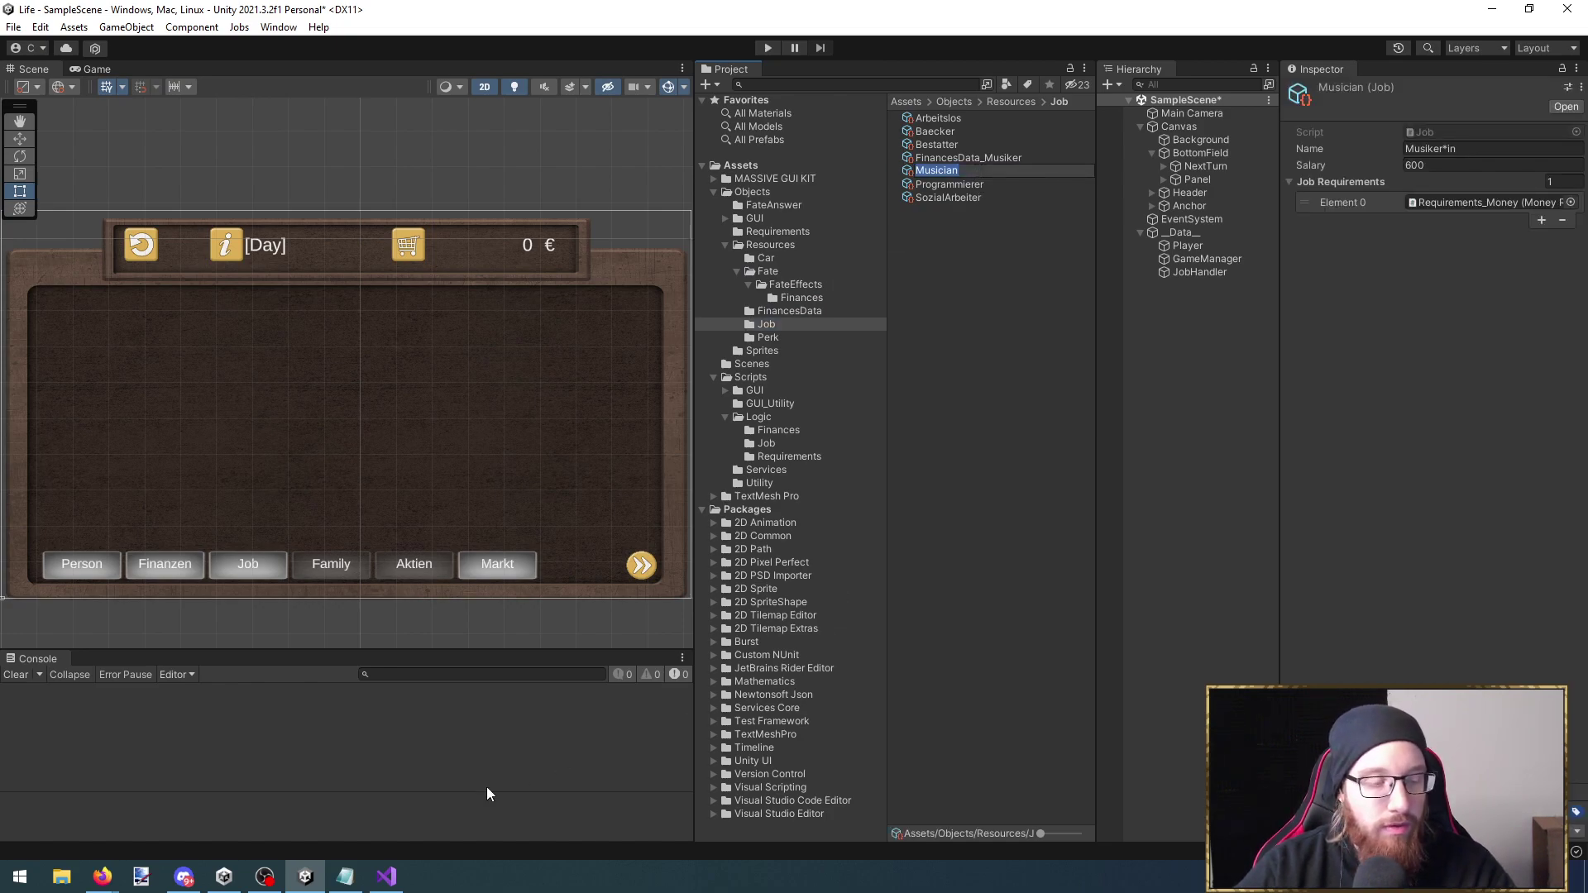
Replace Musiker with Musician in the Job/Musiker load path of JobHandler.cs and save the script
{"action": "left_click", "coordinate": [386, 876]}
{"action": "key", "text": "ctrl+v"}
{"action": "key", "text": "ctrl+s"}
Return to Unity, run the game again and maximize the Game view
{"action": "left_click", "coordinate": [1212, 459]}
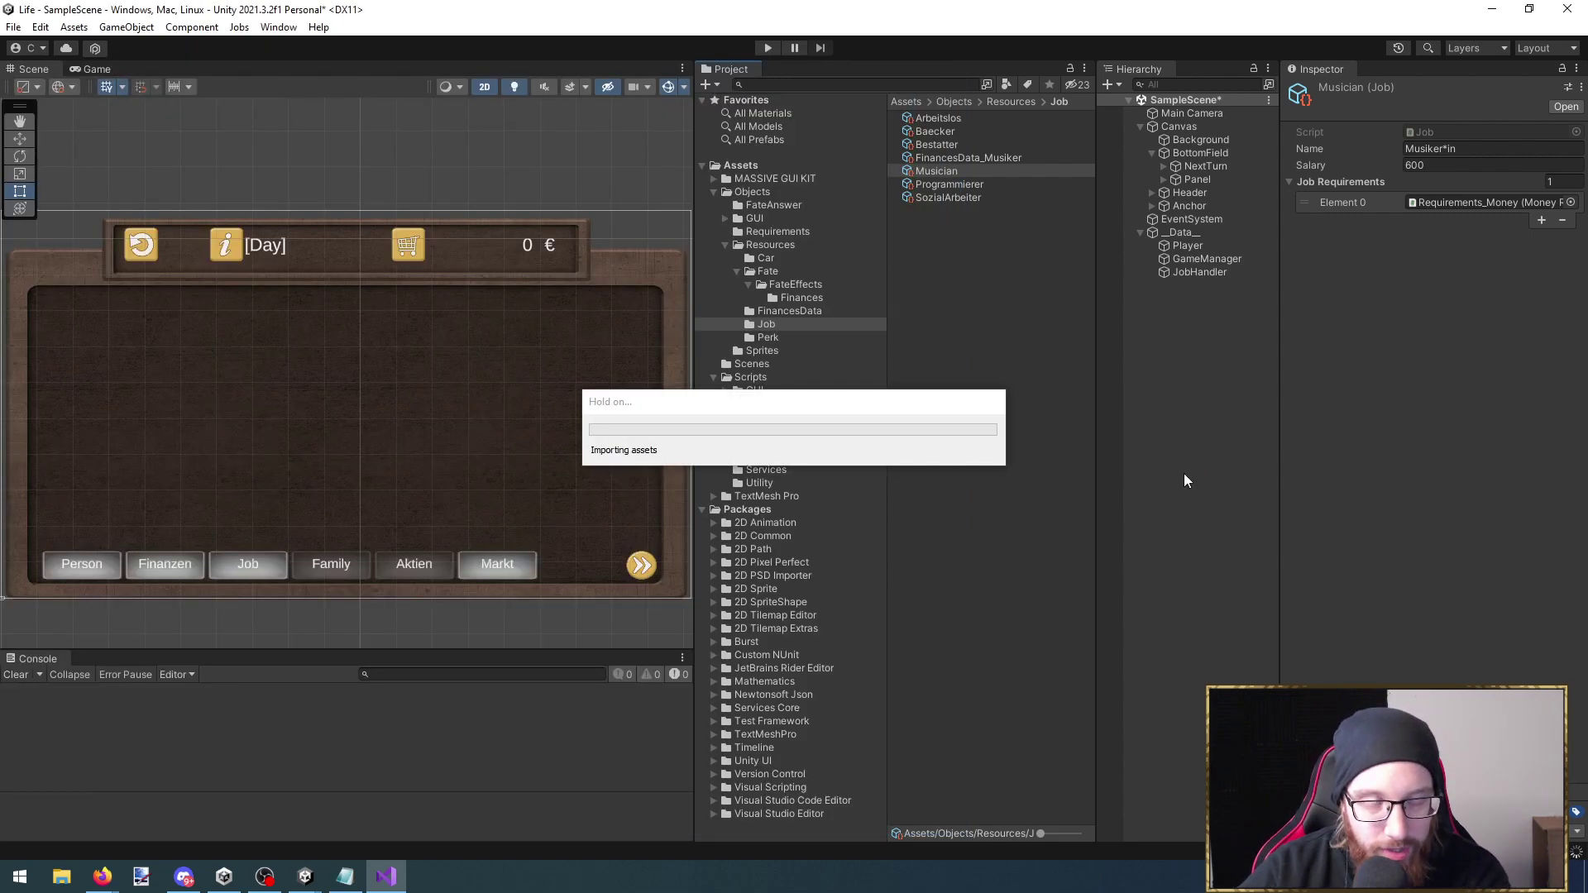
{"action": "left_click", "coordinate": [767, 47]}
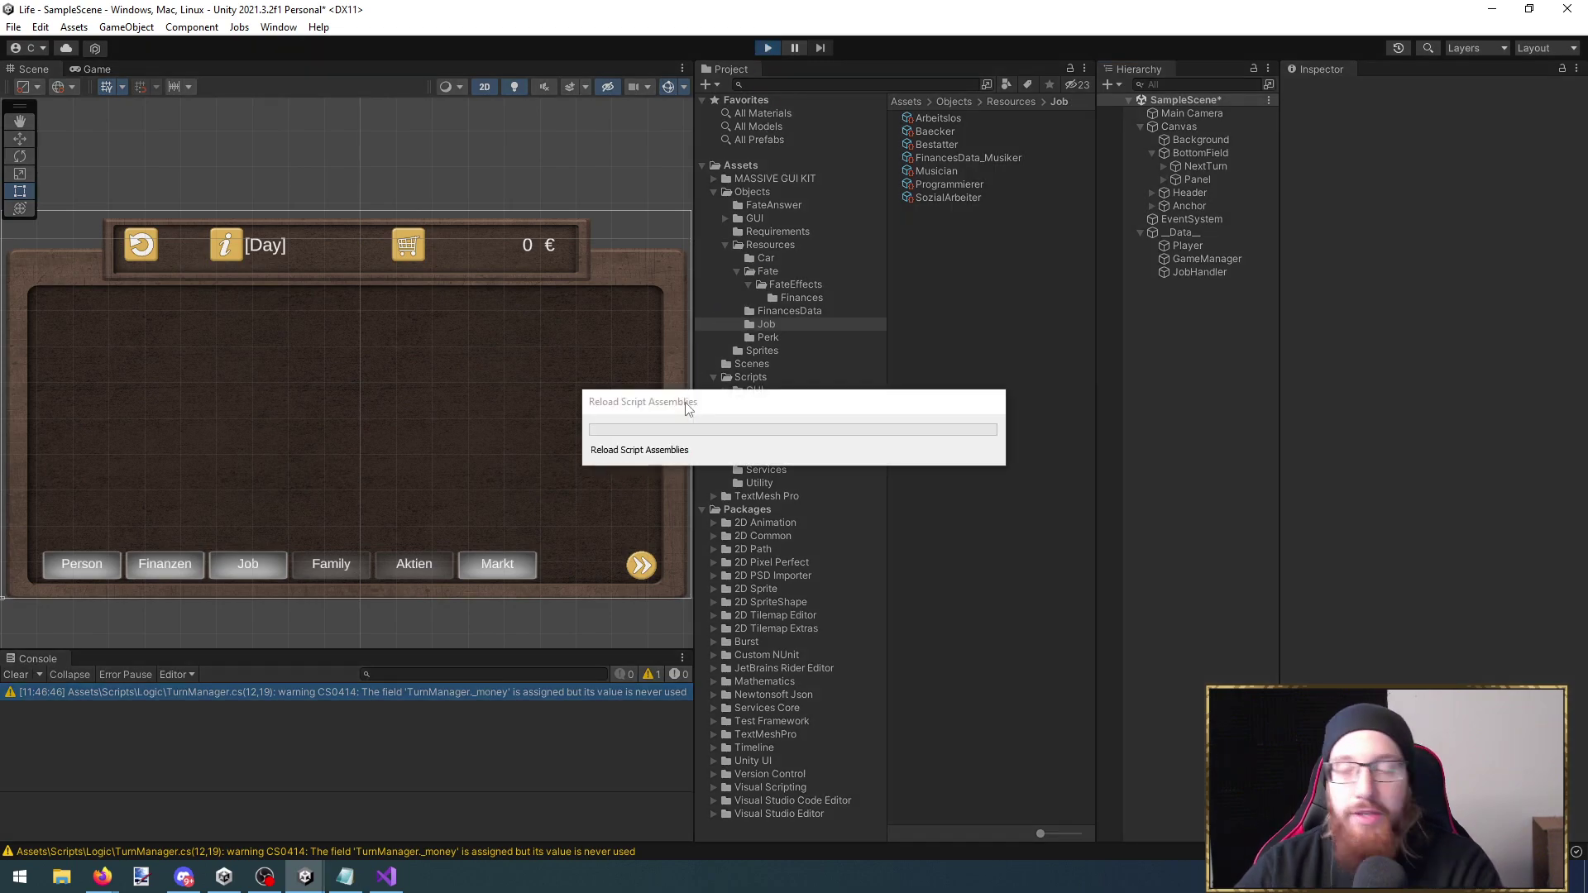
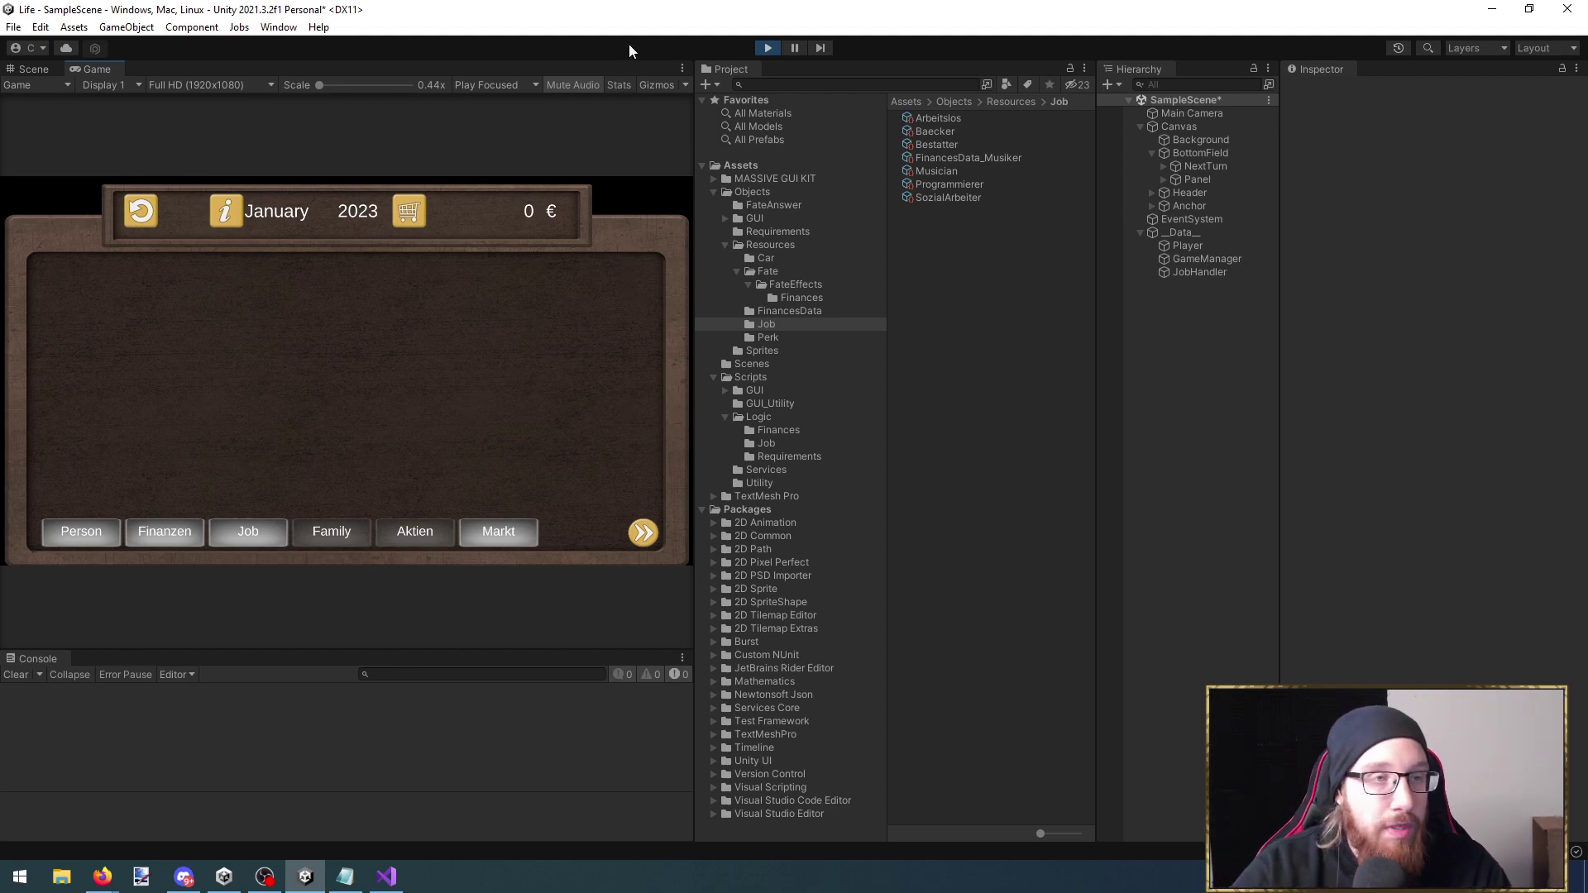
{"action": "key", "text": "shift+space"}
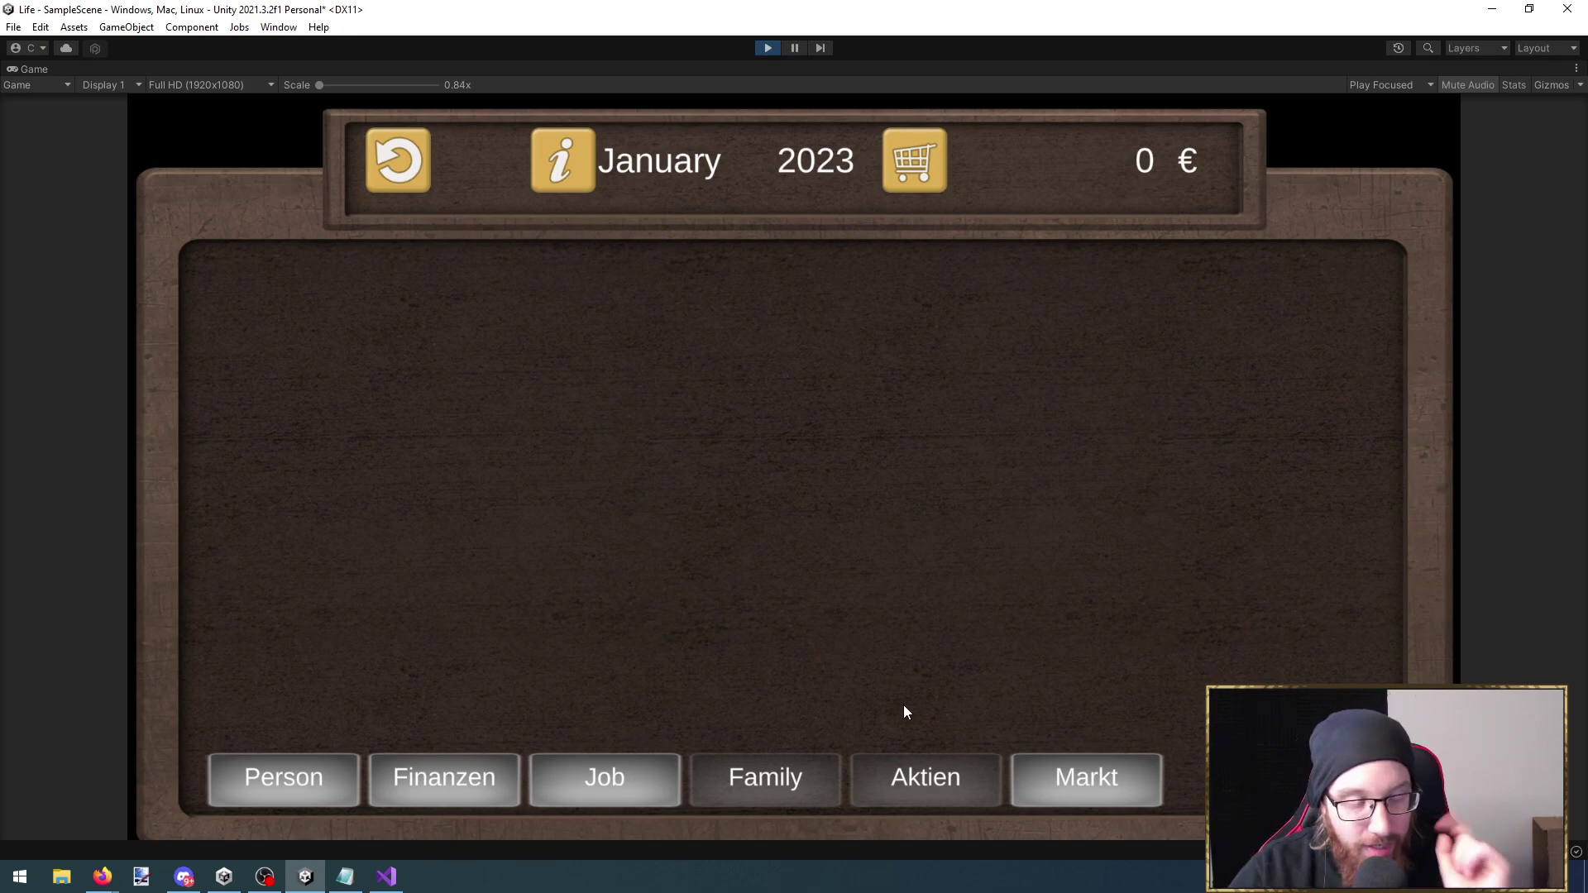
Playtest the job list by applying for the Bestatter*in and Lehrer*in jobs and advancing the game to April 2023
{"action": "left_click", "coordinate": [687, 769]}
{"action": "left_click", "coordinate": [727, 426]}
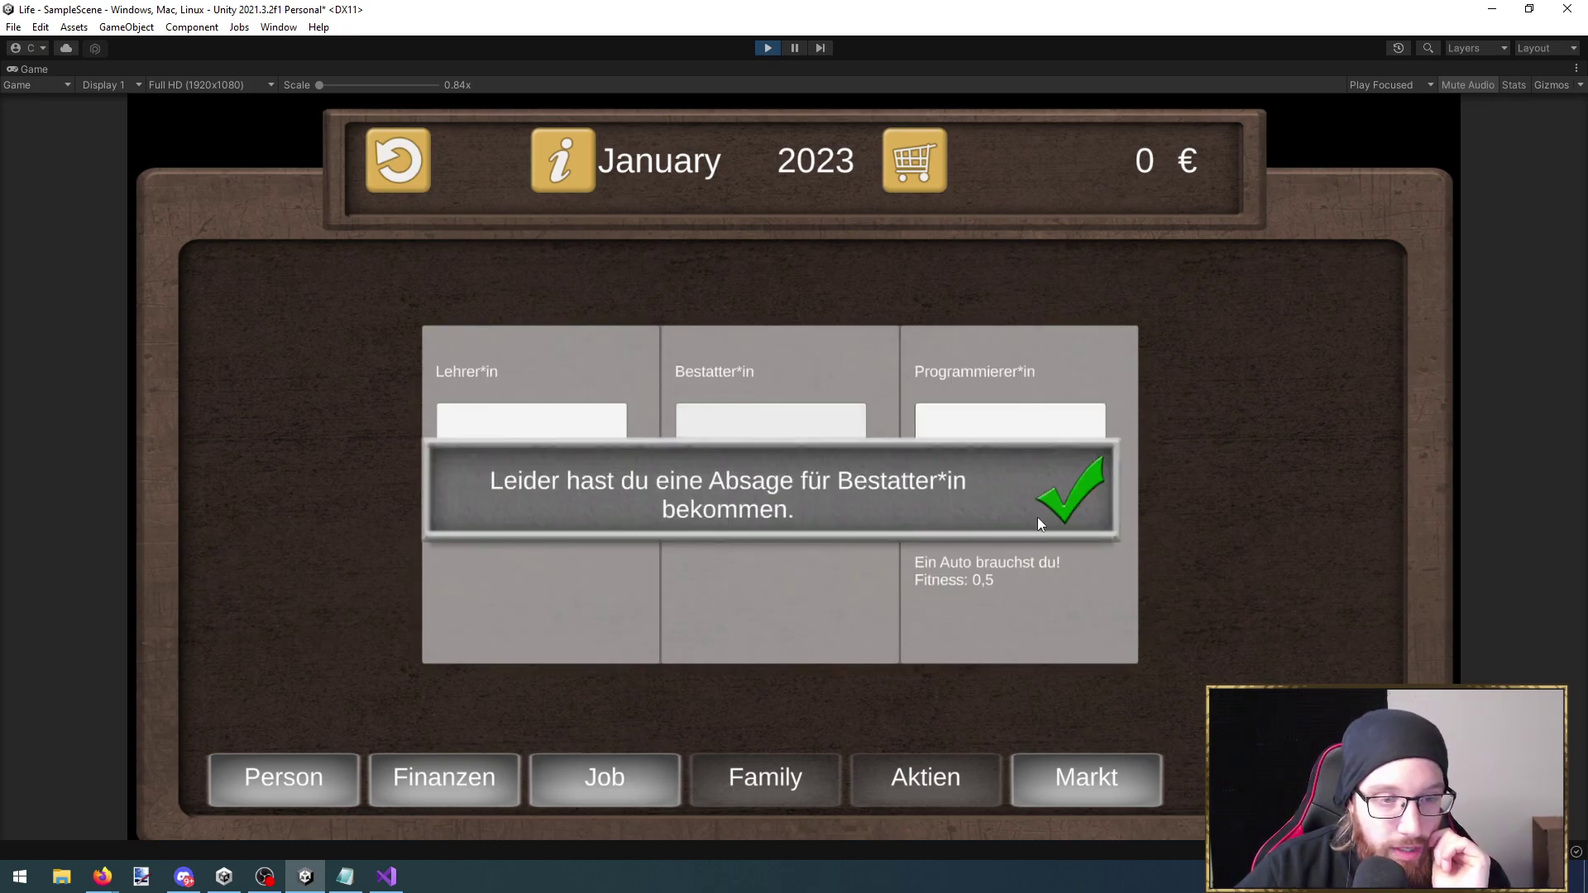
{"action": "left_click", "coordinate": [827, 502]}
{"action": "left_click", "coordinate": [1067, 492]}
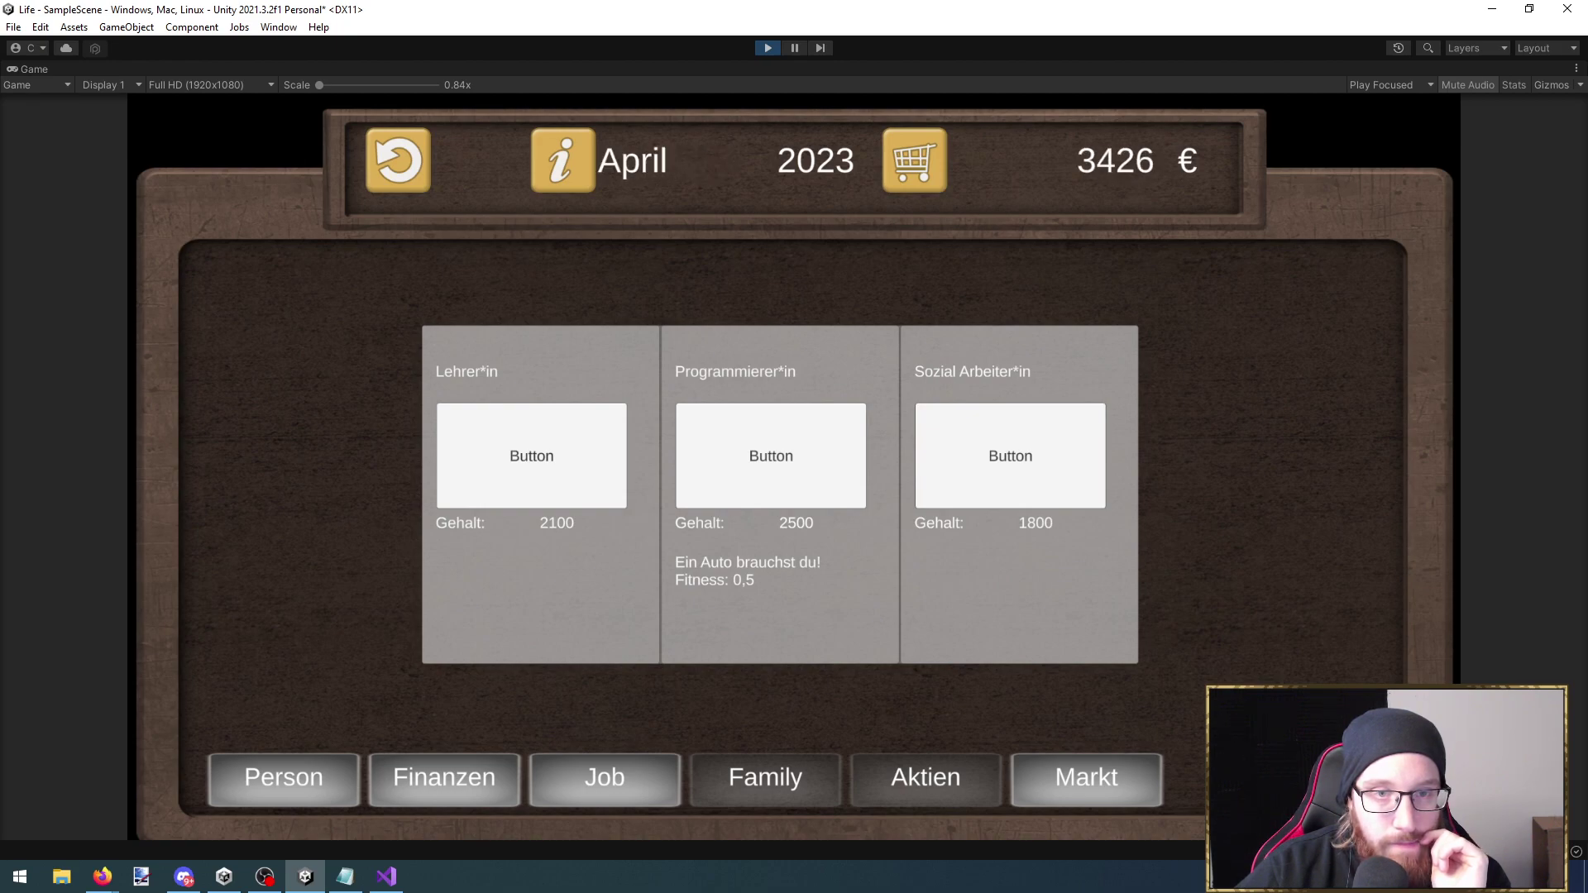
{"action": "left_click", "coordinate": [546, 442]}
{"action": "left_click", "coordinate": [1059, 492]}
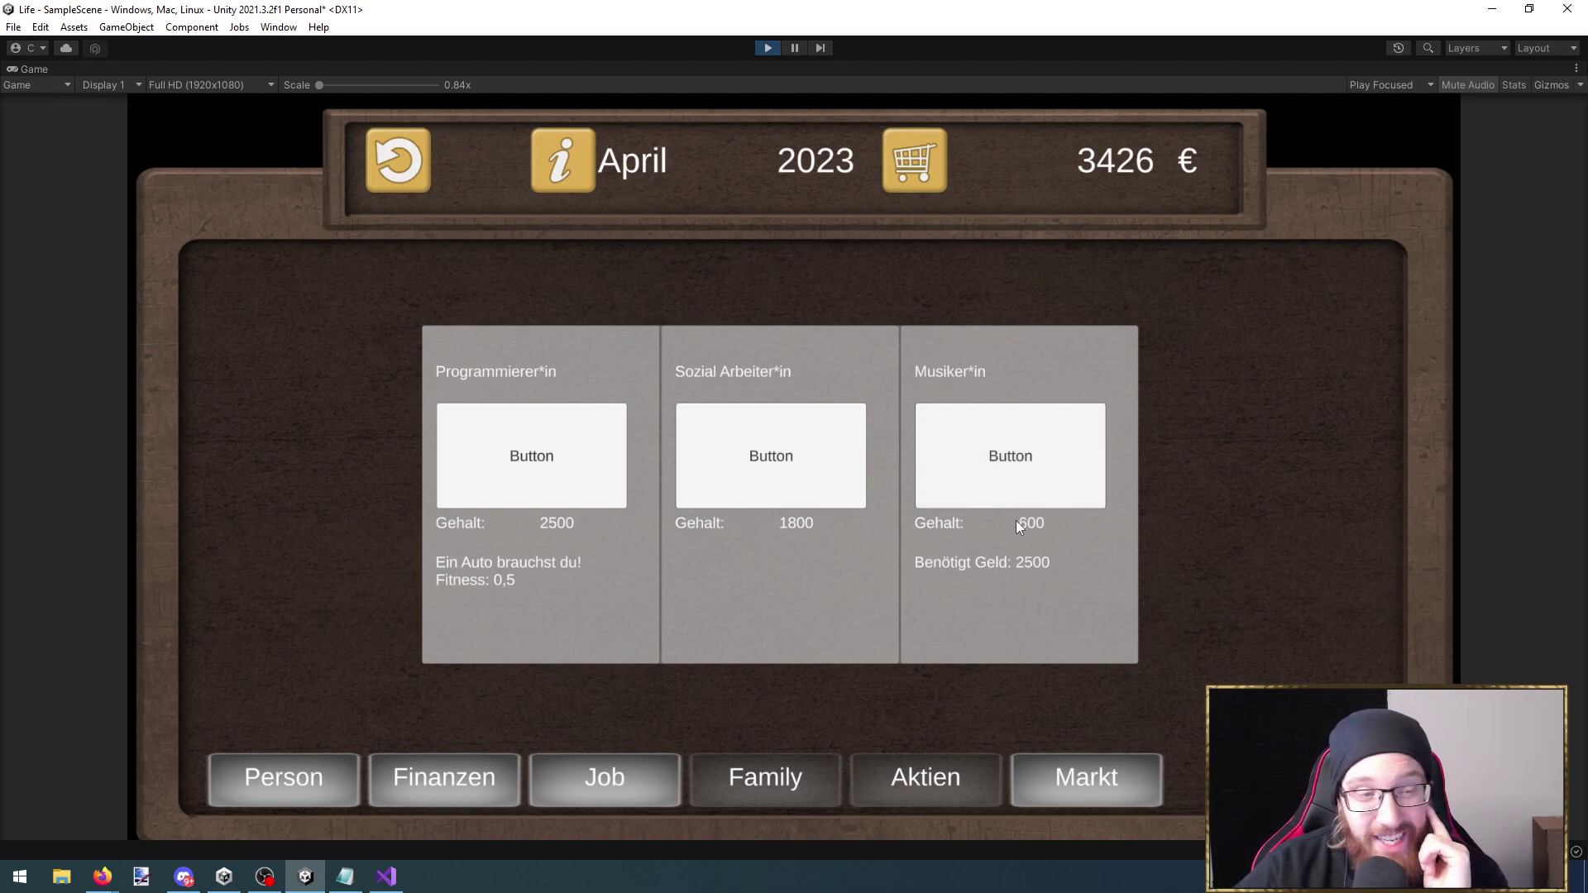
Apply for the Musiker*in job, checking the character's job in the Person window before and after the application
{"action": "left_click", "coordinate": [334, 801]}
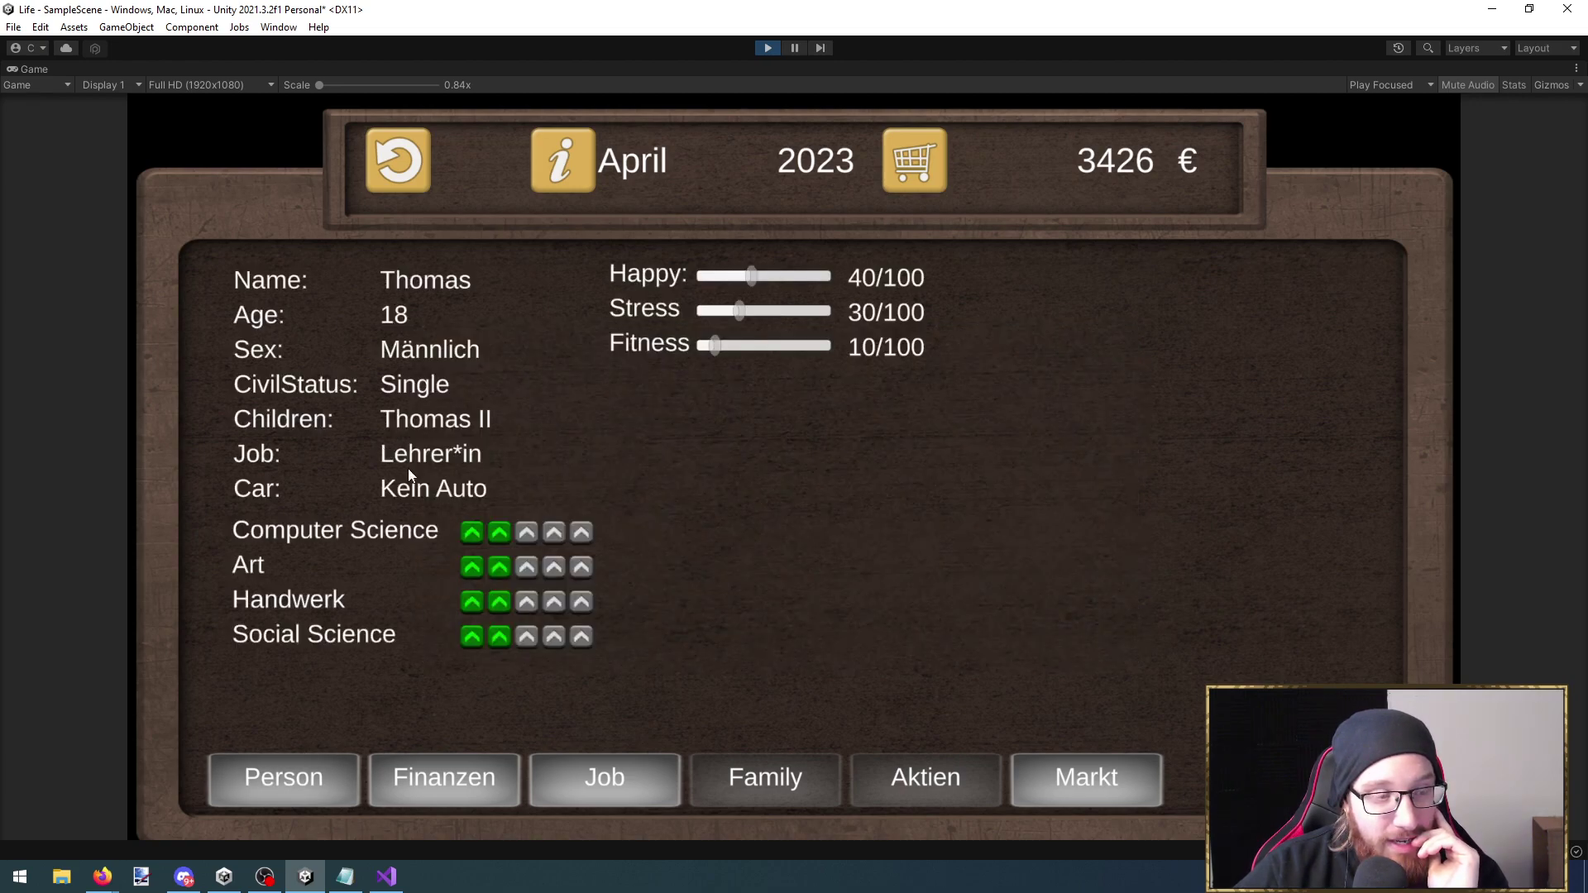
{"action": "left_click", "coordinate": [617, 787]}
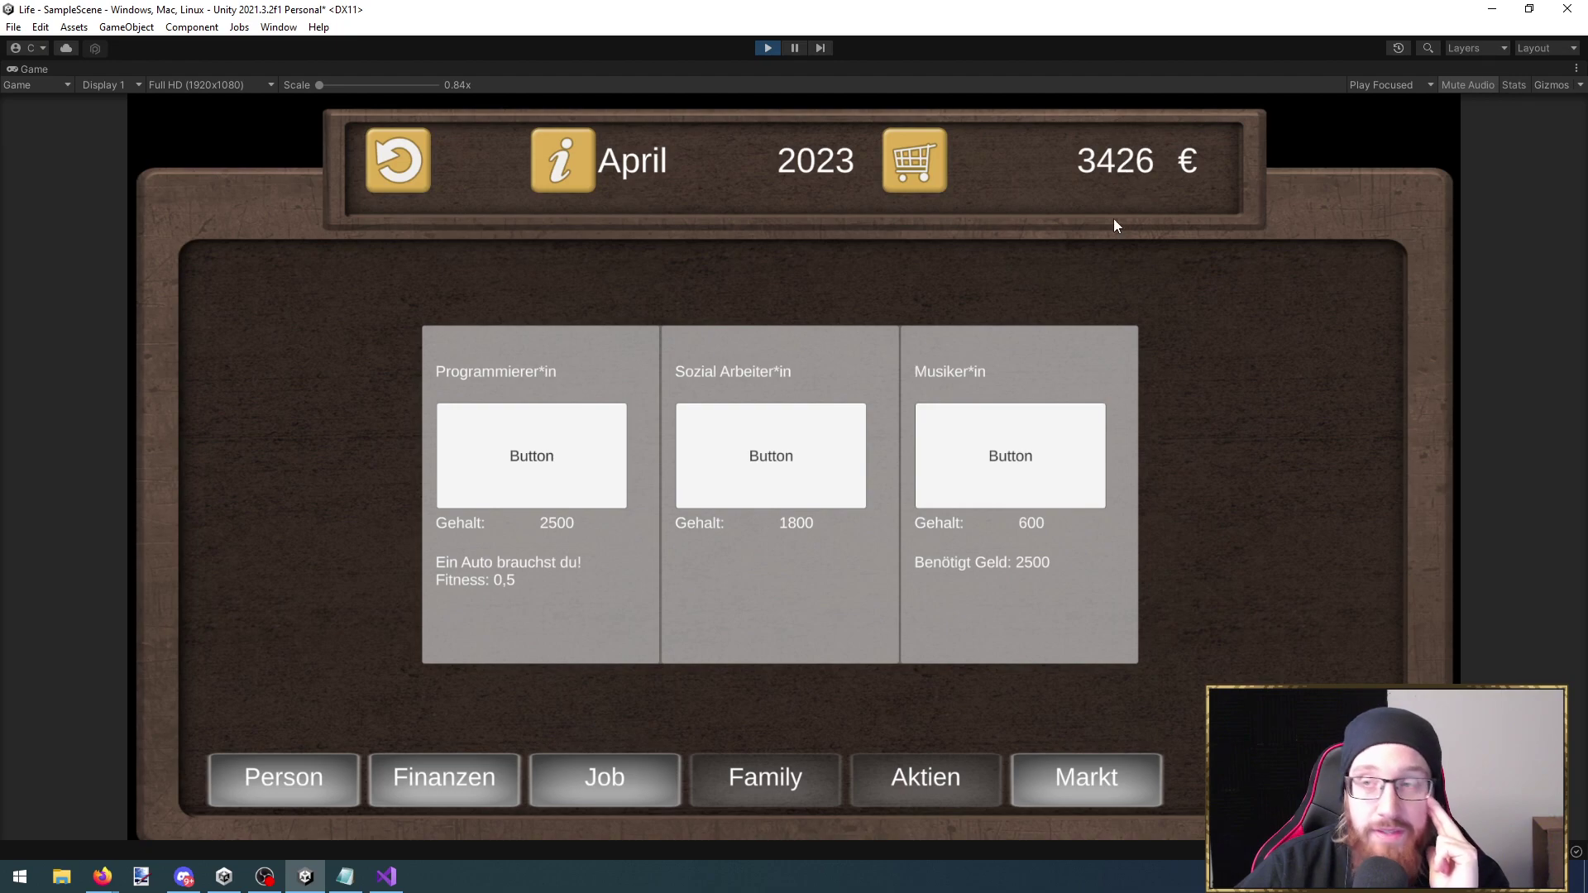
{"action": "left_click", "coordinate": [1042, 463]}
{"action": "left_click", "coordinate": [1086, 503]}
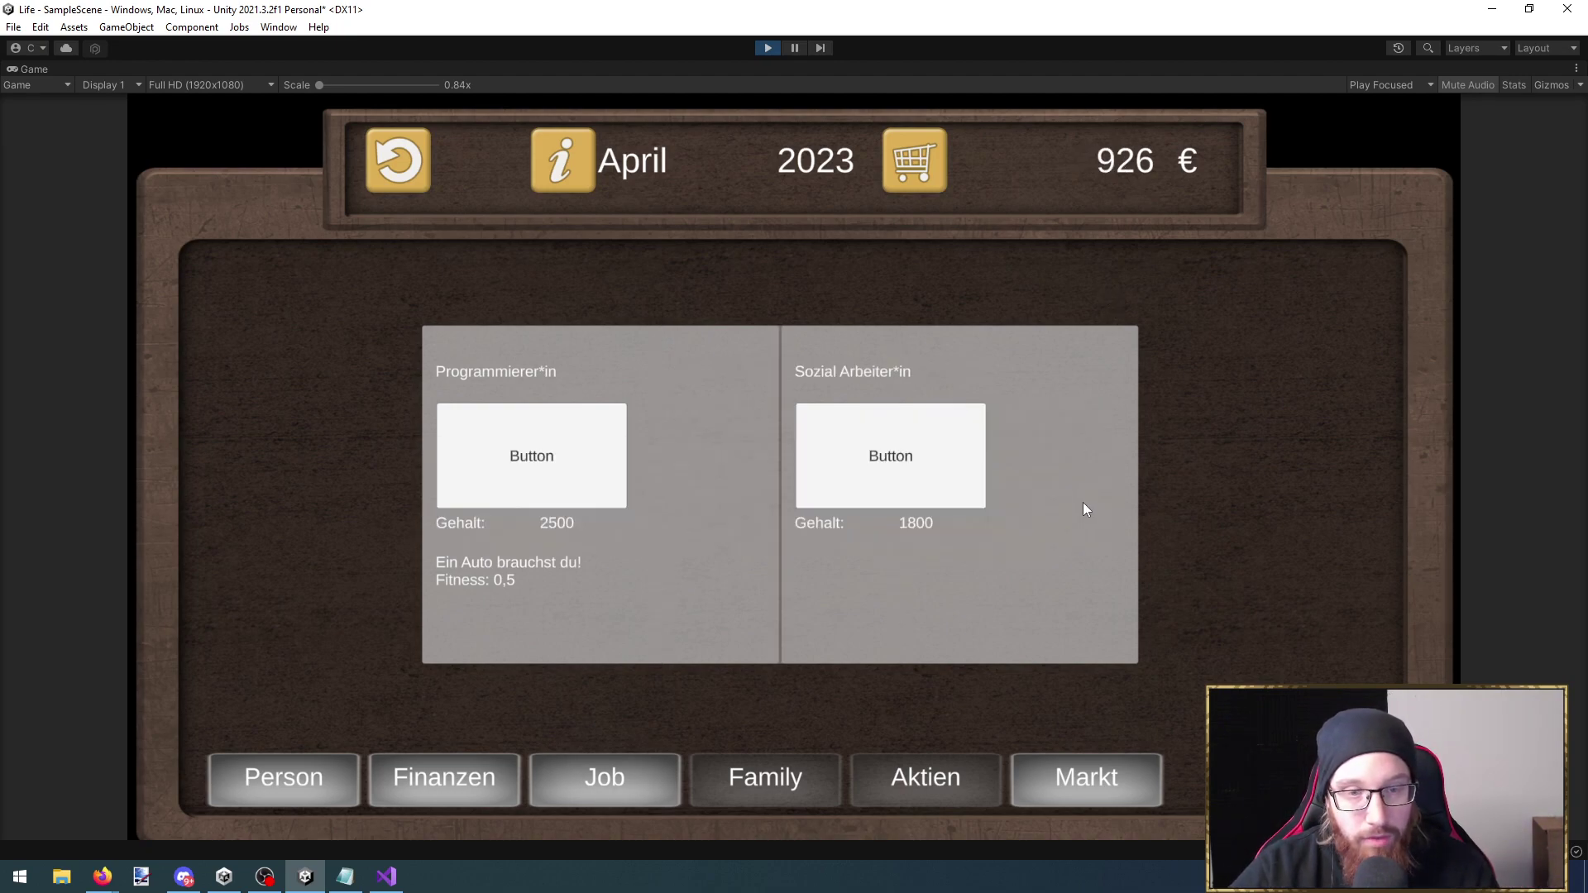
{"action": "left_click", "coordinate": [288, 781]}
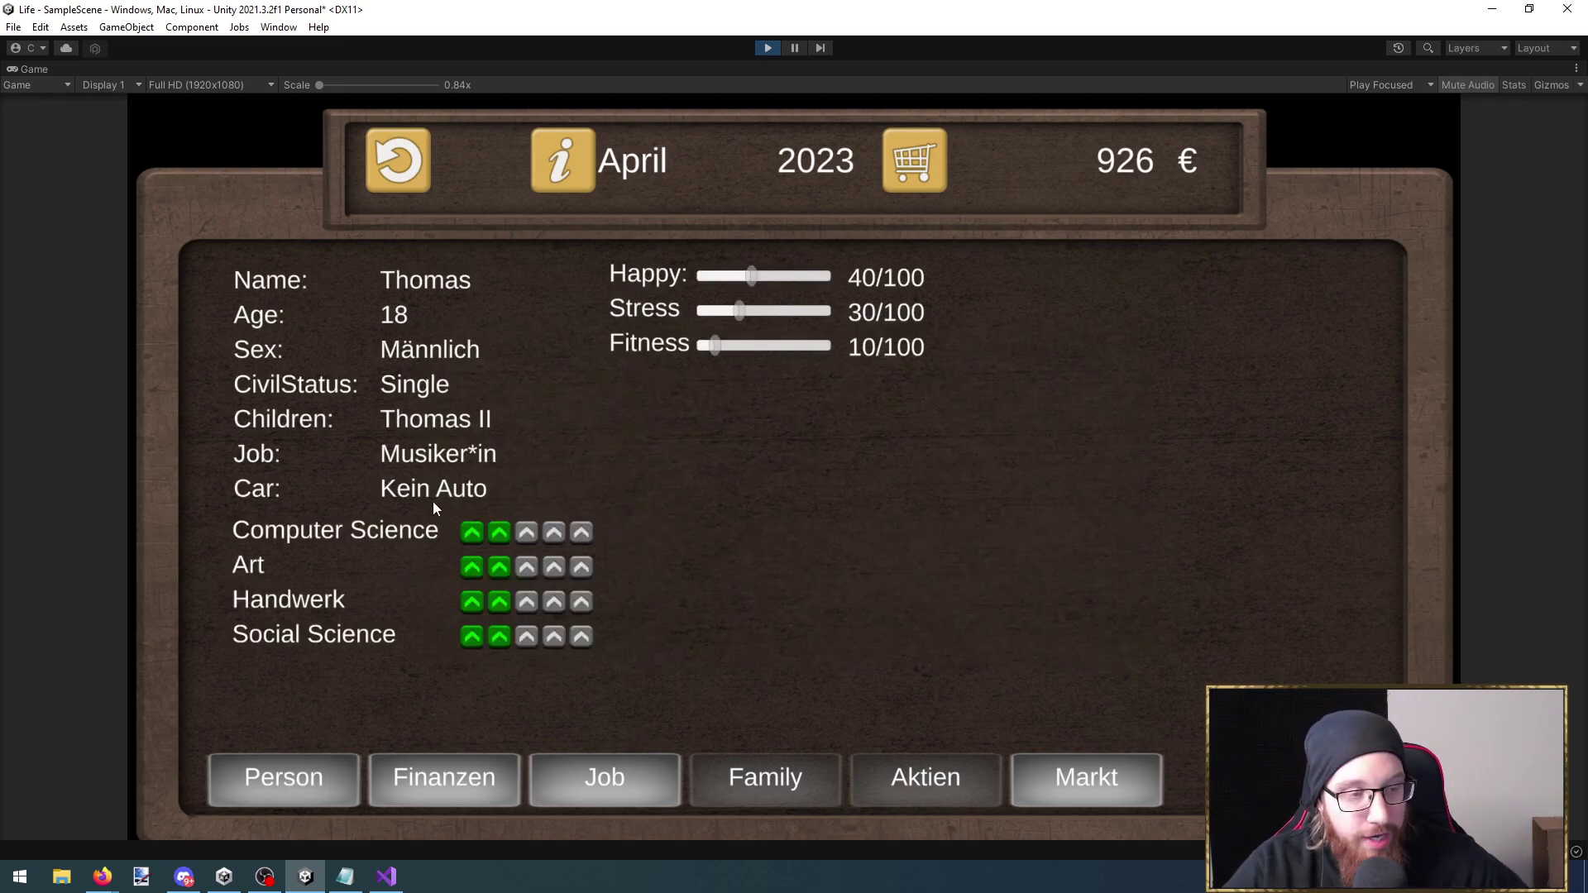
Advance the game to May 2023, dismiss the fate event with "Interessiert mich nicht." and stop the game
{"action": "left_click", "coordinate": [275, 776]}
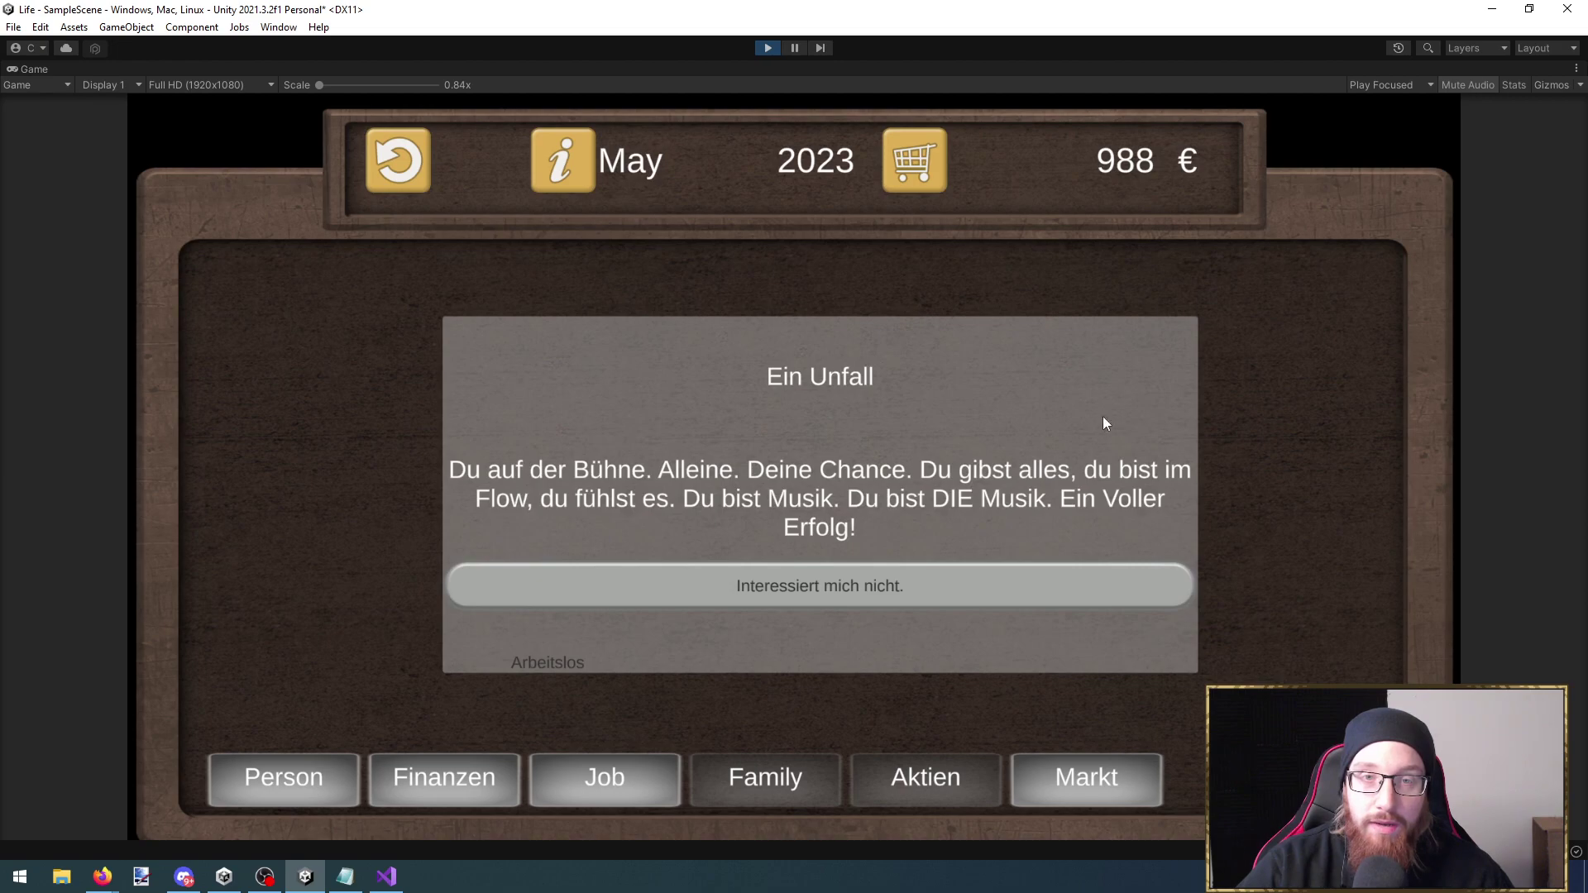
{"action": "left_click", "coordinate": [806, 587]}
{"action": "left_click", "coordinate": [768, 48]}
Open the FateHandler script from GameManager's Fate Handler component and examine its turn-change listener and fate instantiation code
{"action": "left_click", "coordinate": [1196, 259]}
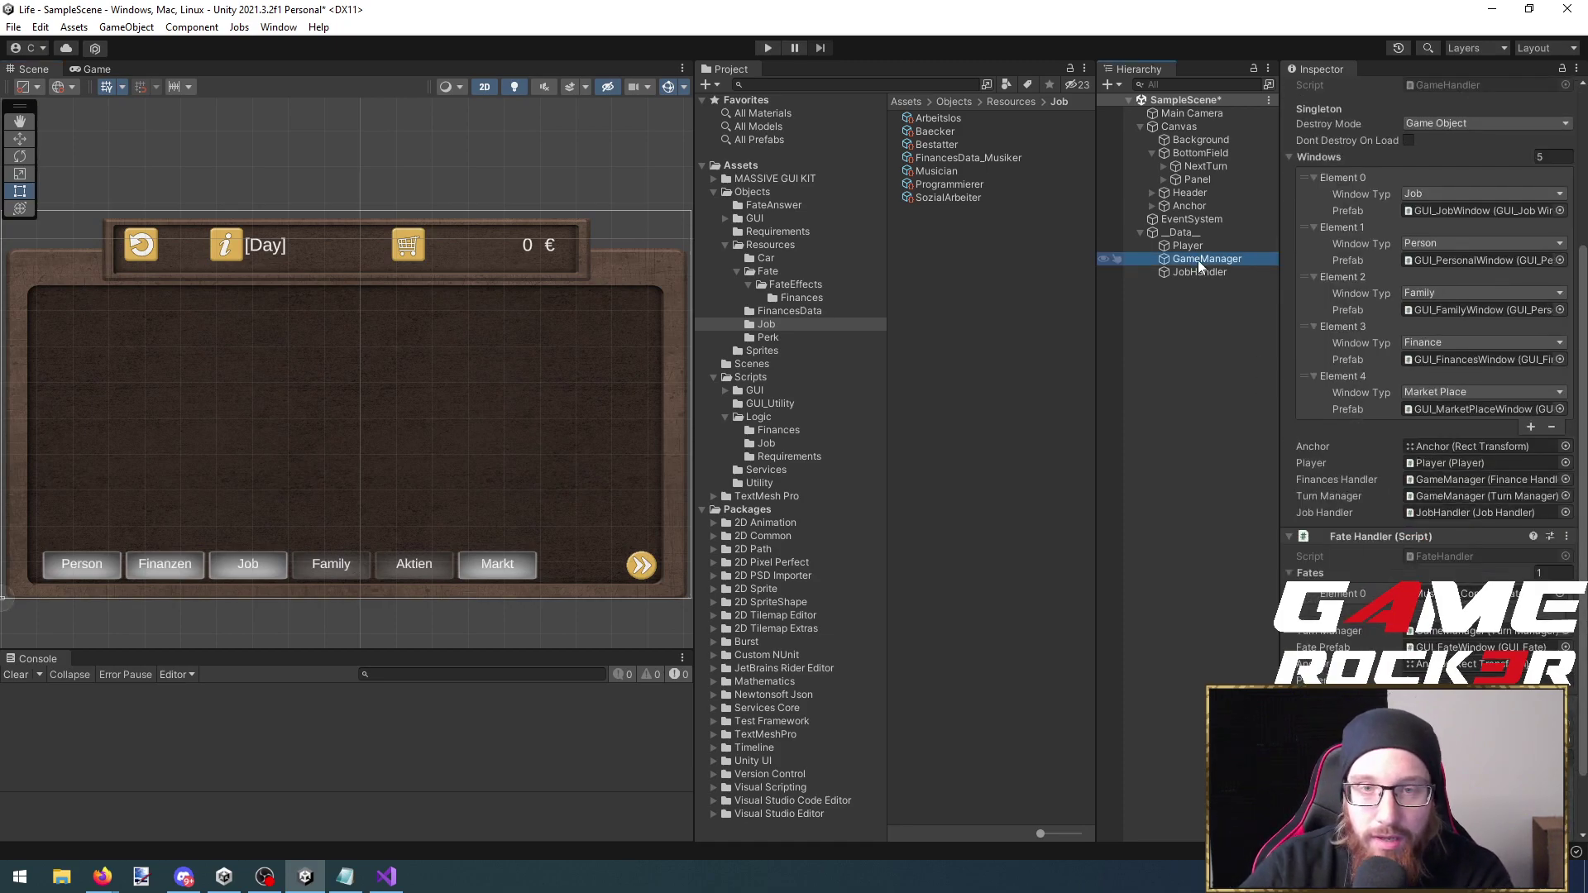
{"action": "left_click", "coordinate": [1199, 272]}
{"action": "left_click", "coordinate": [1205, 259]}
{"action": "scroll", "coordinate": [1439, 550], "scroll_direction": "down", "scroll_amount": 6}
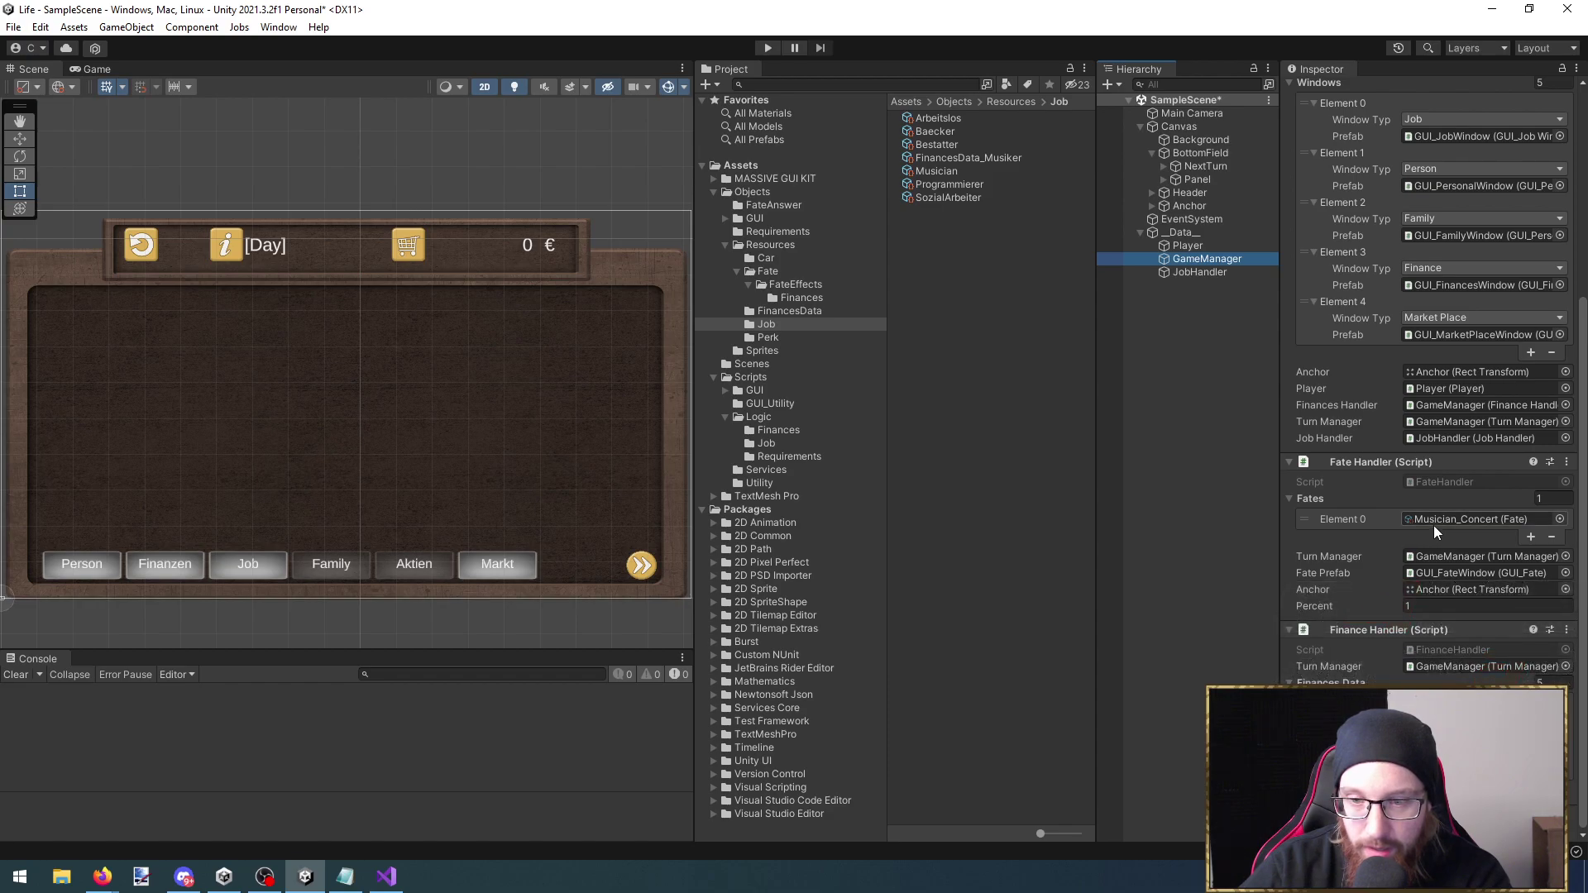
{"action": "double_click", "coordinate": [1451, 484]}
{"action": "scroll", "coordinate": [324, 485], "scroll_direction": "down", "scroll_amount": 6}
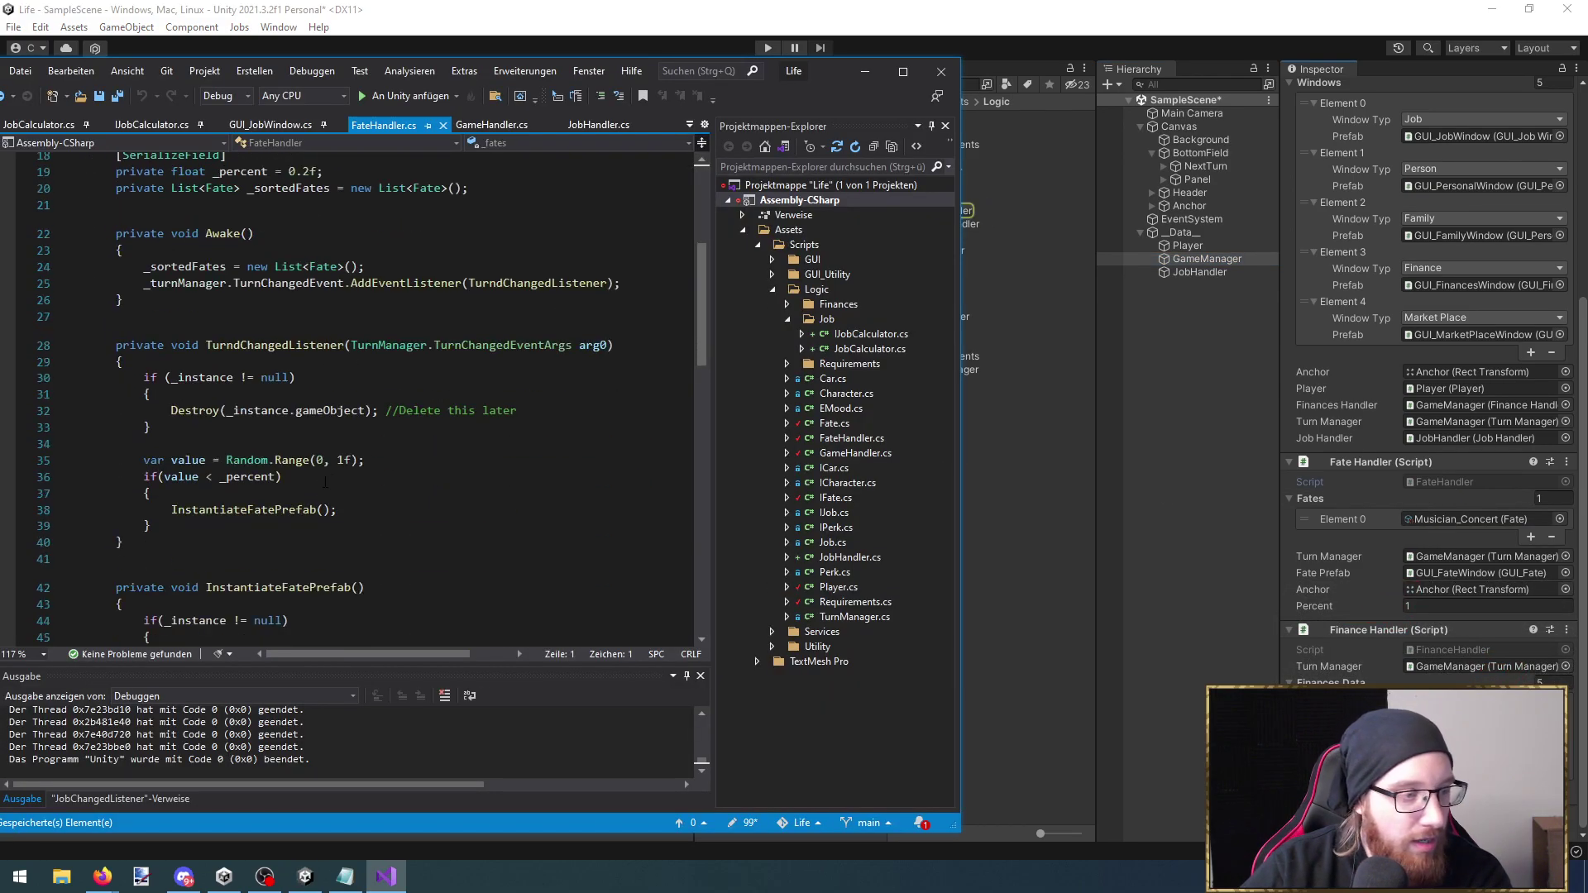
{"action": "scroll", "coordinate": [329, 468], "scroll_direction": "down", "scroll_amount": 5}
{"action": "scroll", "coordinate": [341, 451], "scroll_direction": "up", "scroll_amount": 8}
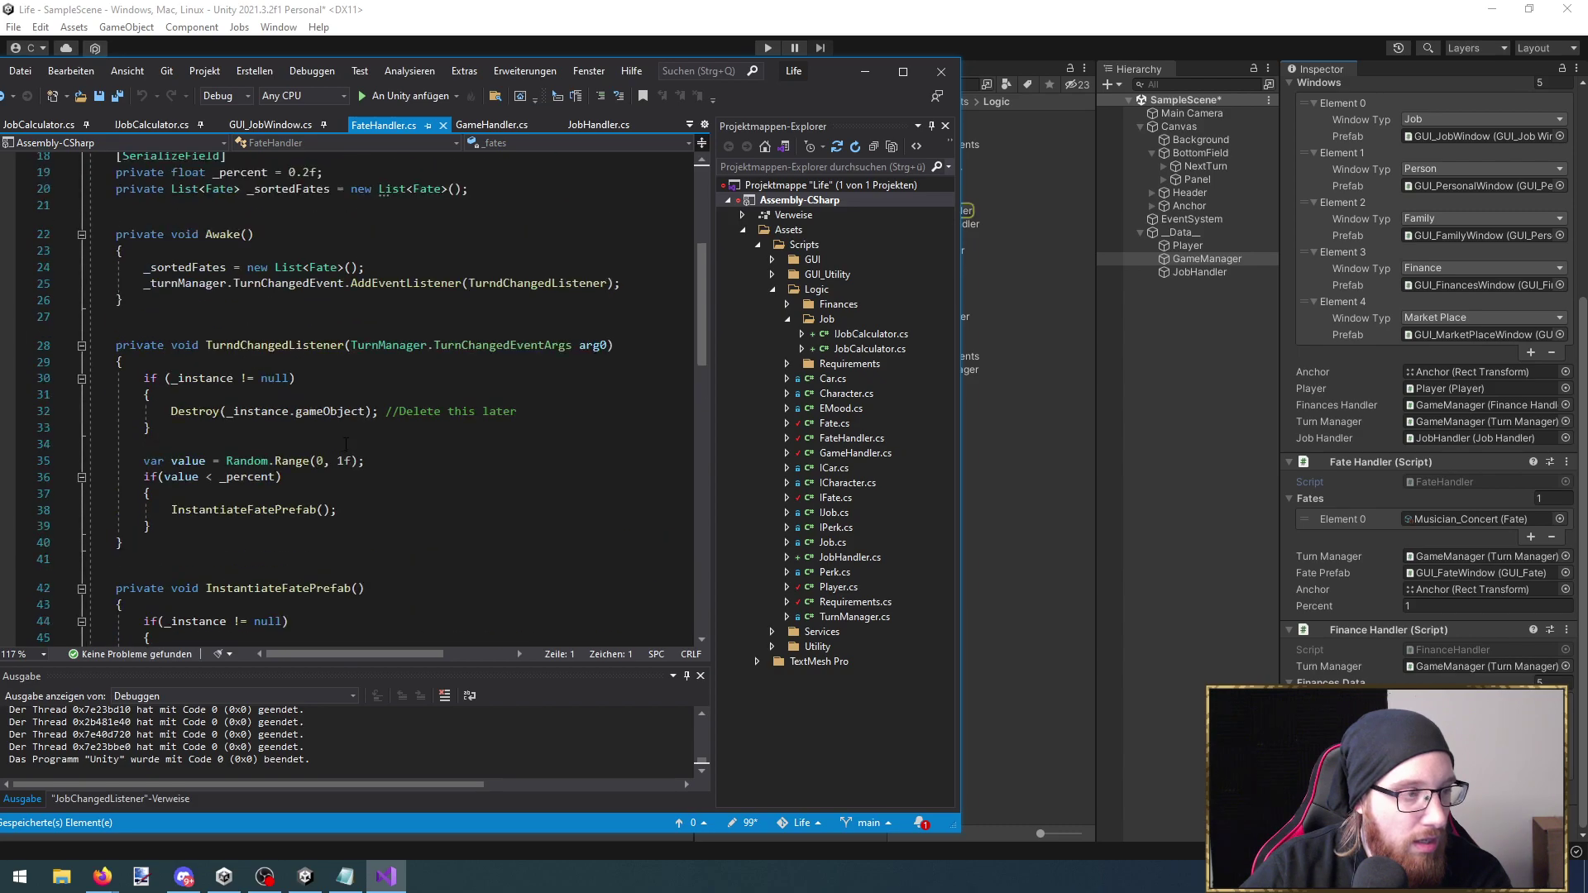
{"action": "scroll", "coordinate": [346, 440], "scroll_direction": "down", "scroll_amount": 10}
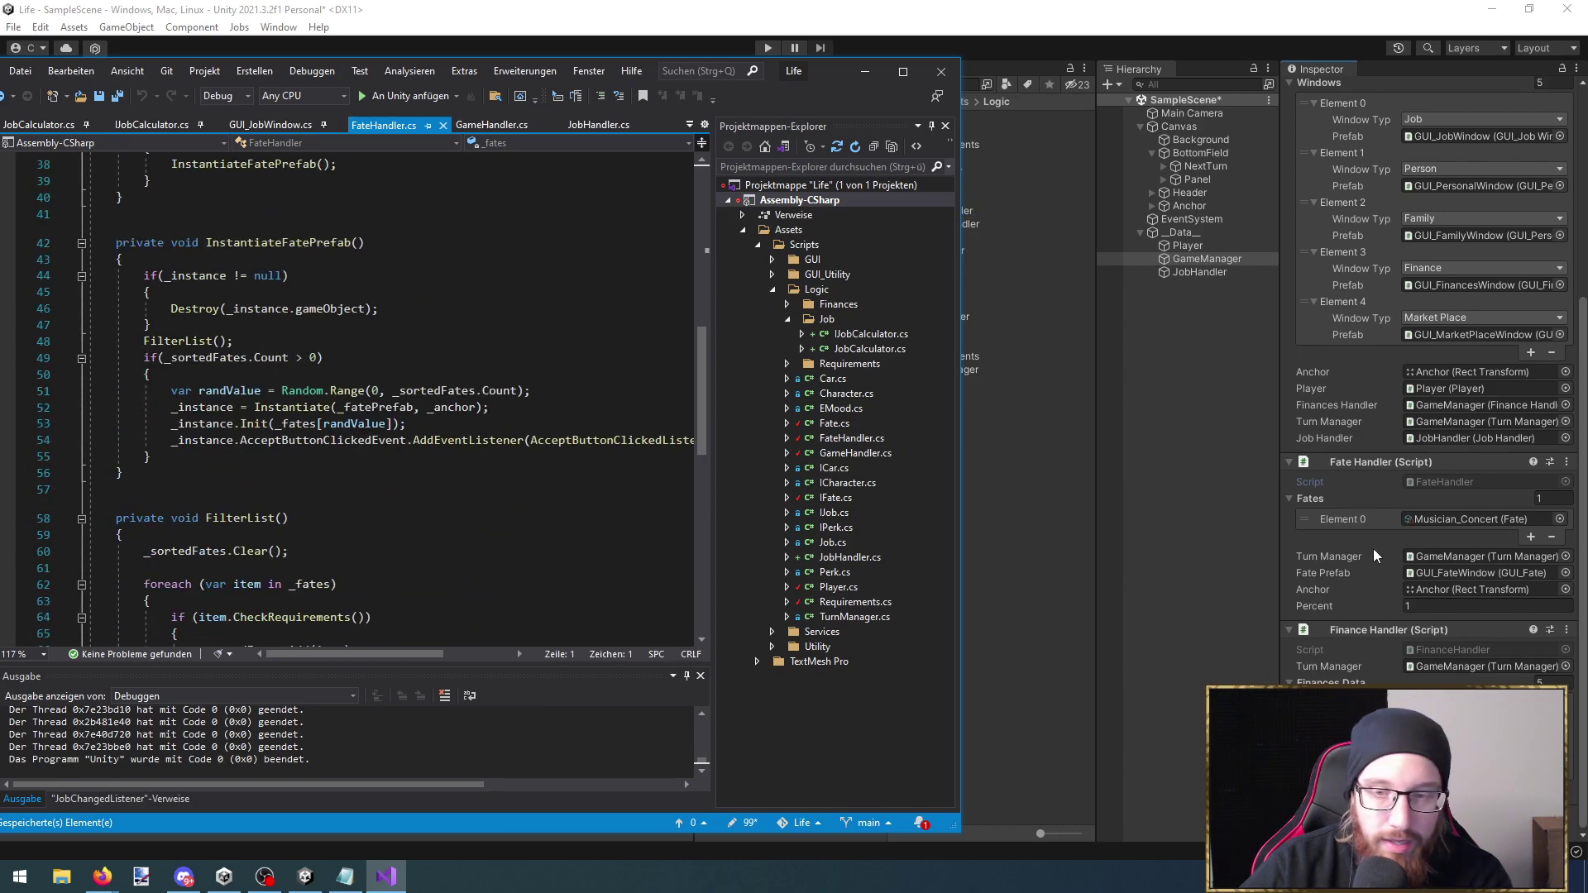
Return to Unity and save both the scene and the project
{"action": "left_click", "coordinate": [1086, 66]}
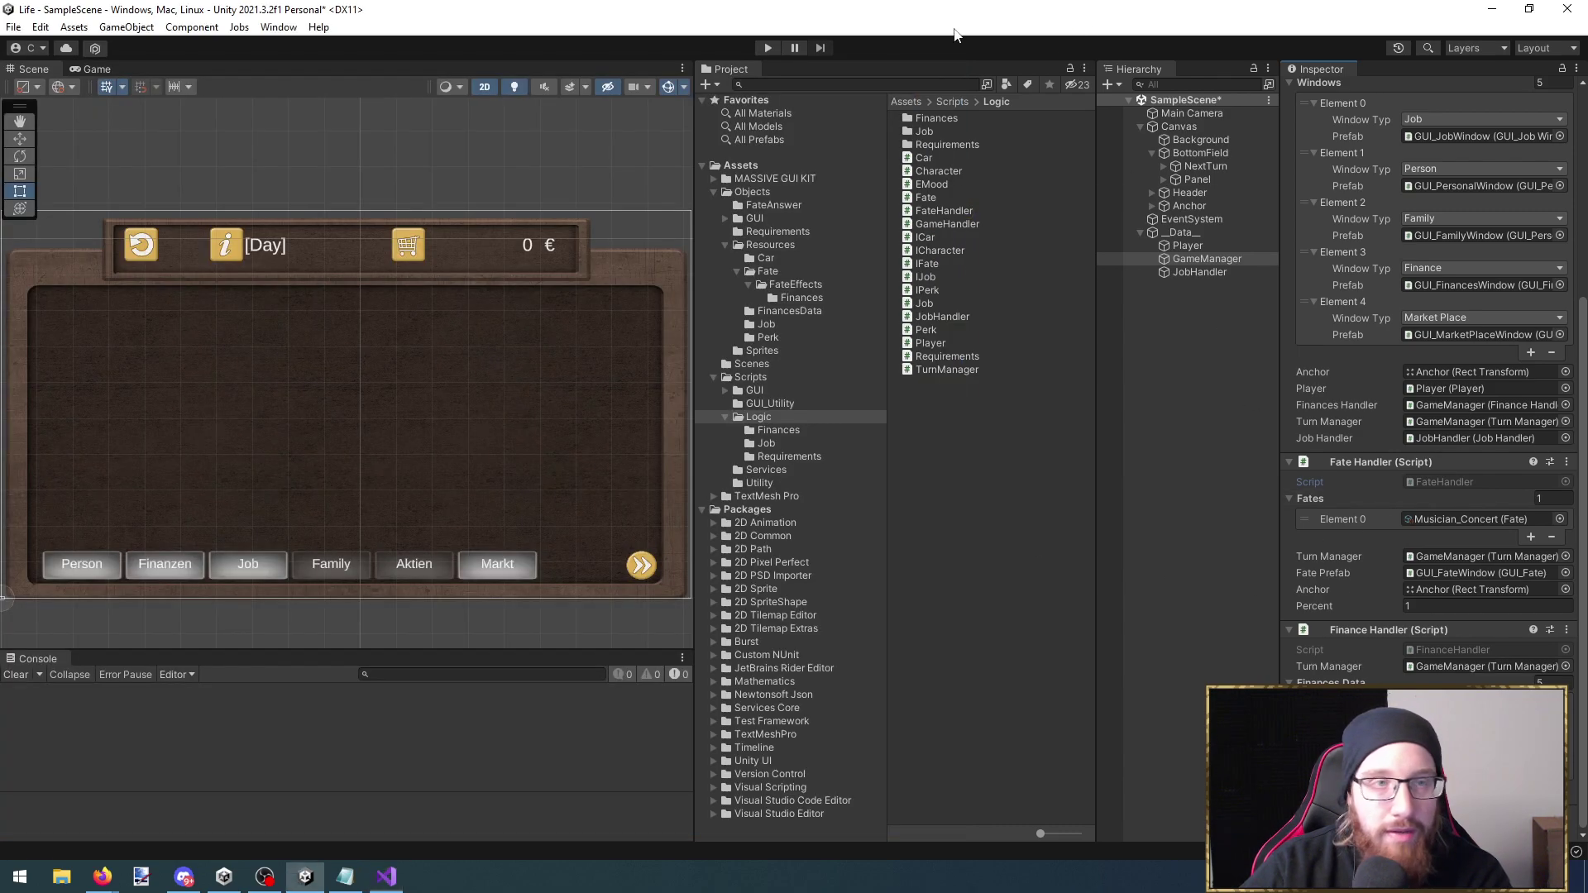
{"action": "left_click", "coordinate": [13, 27]}
{"action": "left_click", "coordinate": [39, 106]}
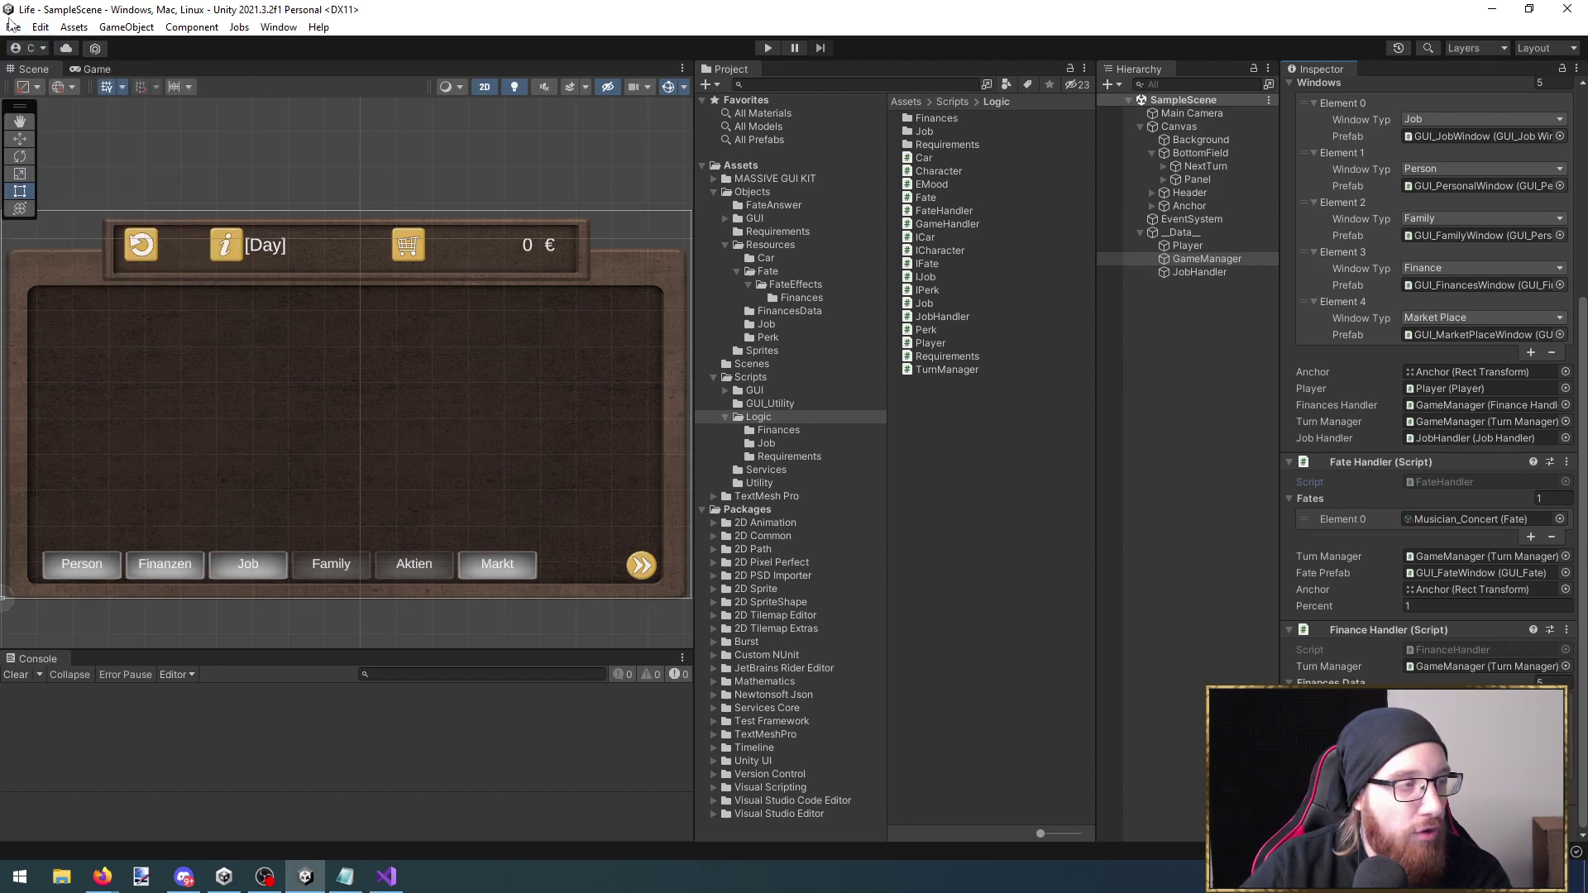
{"action": "left_click", "coordinate": [13, 26]}
{"action": "left_click", "coordinate": [55, 203]}
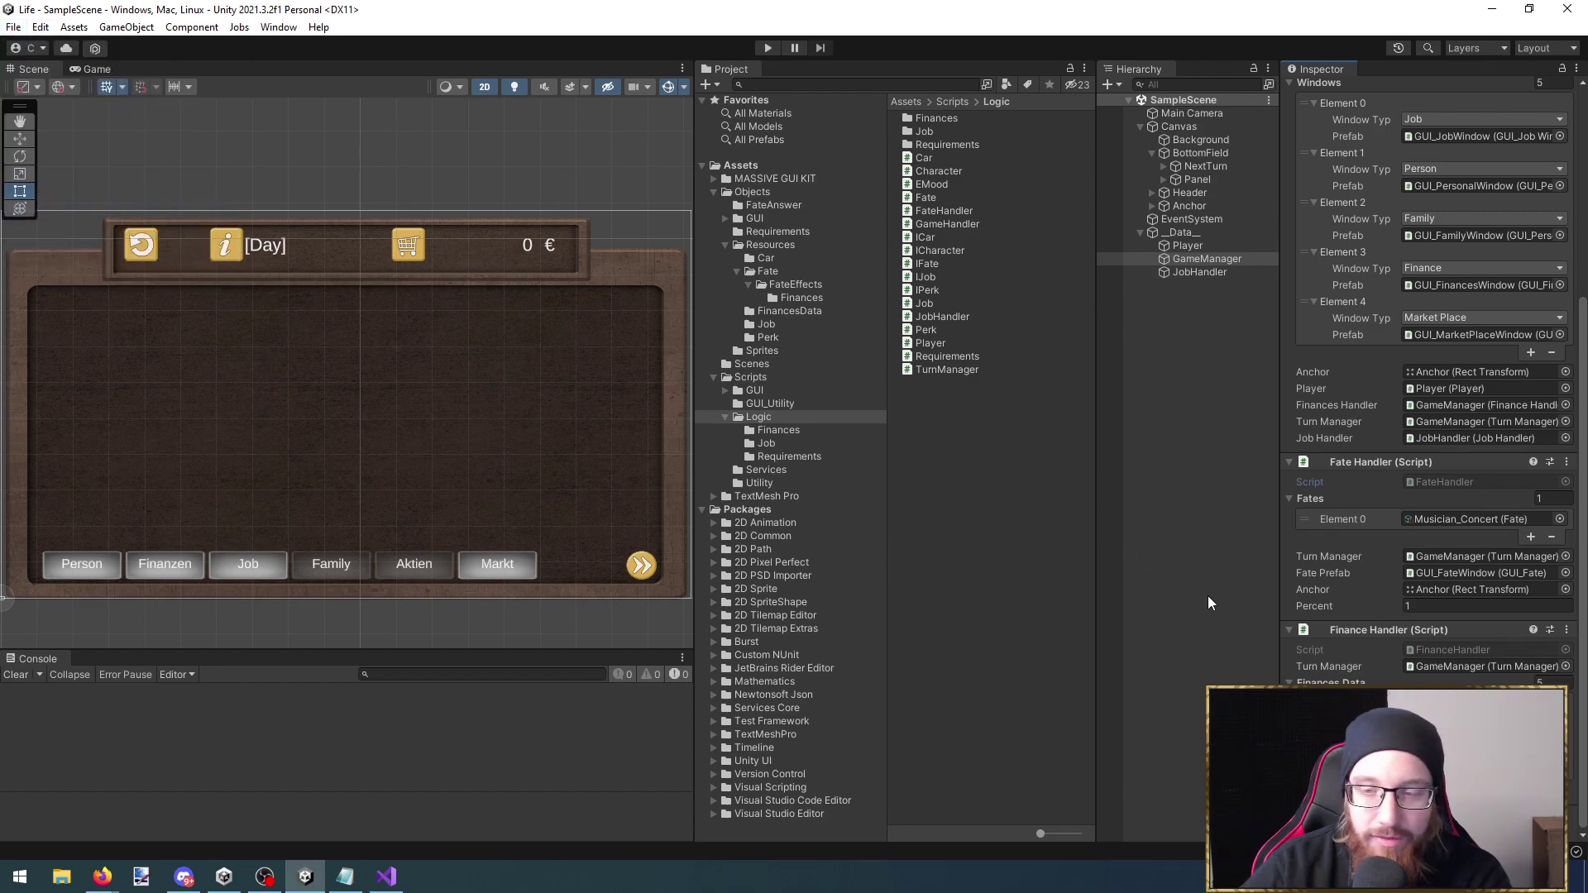
Open the Musician_Concert fate asset from the Fates list and set its Name to "Das Konzert"
{"action": "left_click", "coordinate": [1437, 519]}
{"action": "left_click", "coordinate": [953, 183]}
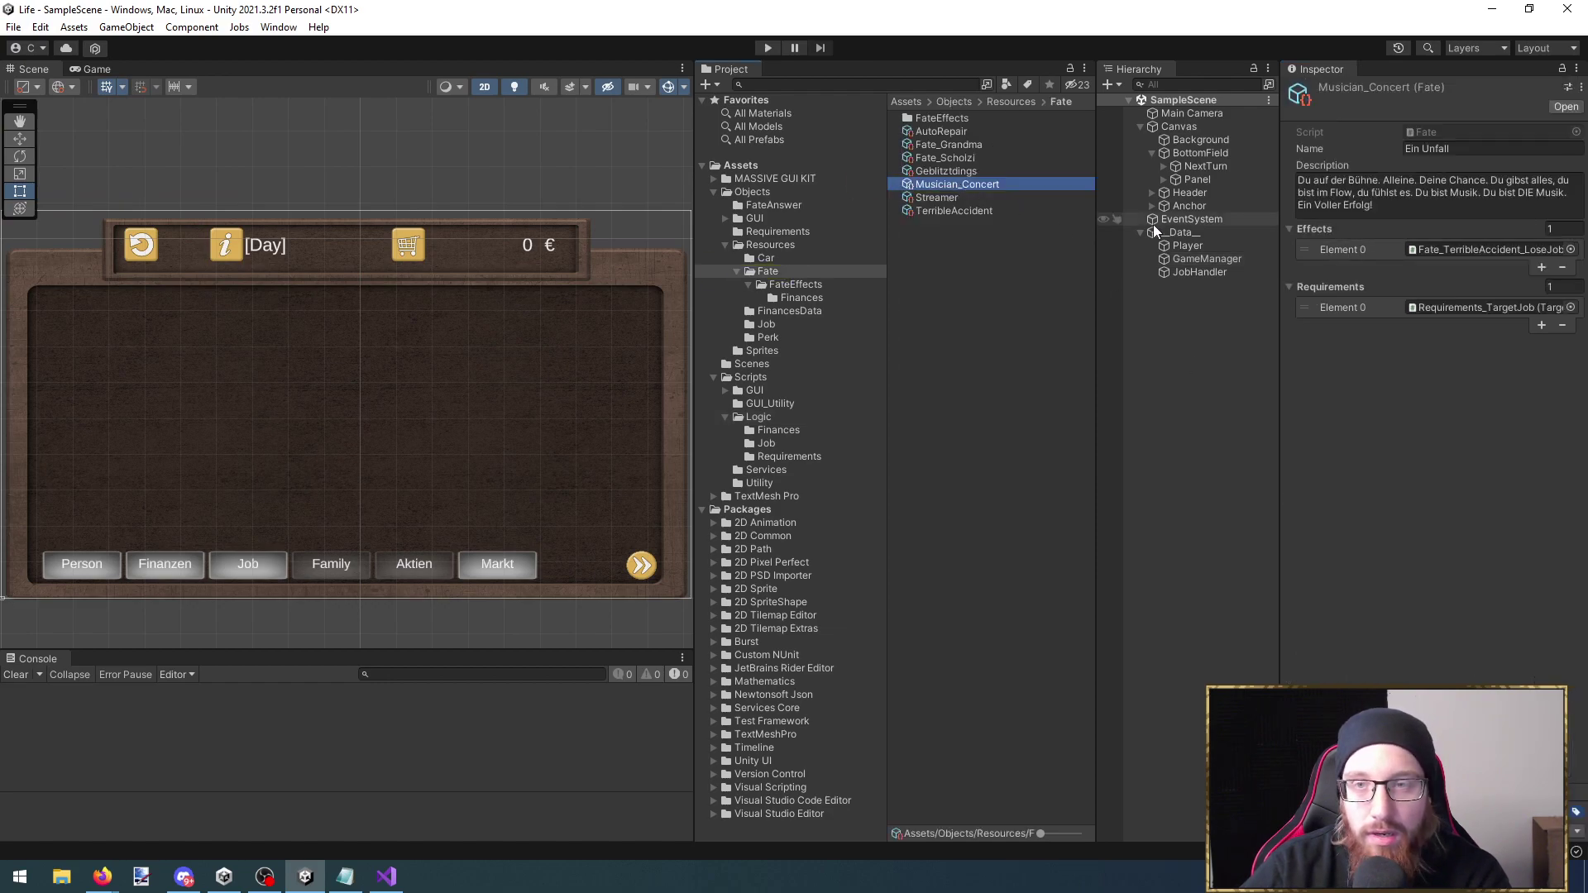
{"action": "left_click", "coordinate": [1461, 148]}
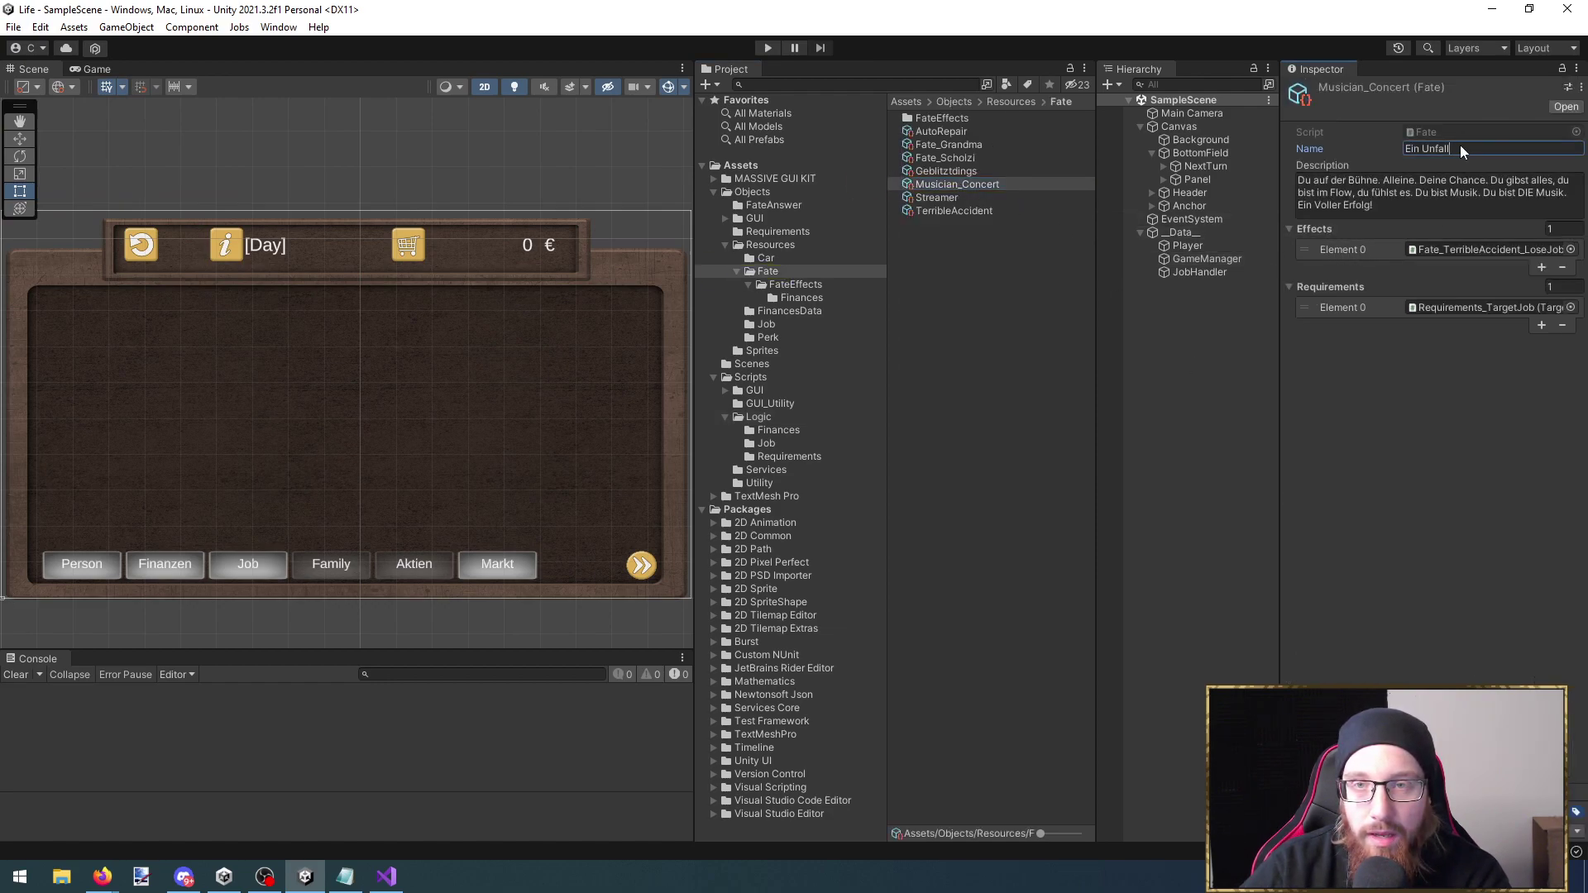
{"action": "type", "text": "Das "}
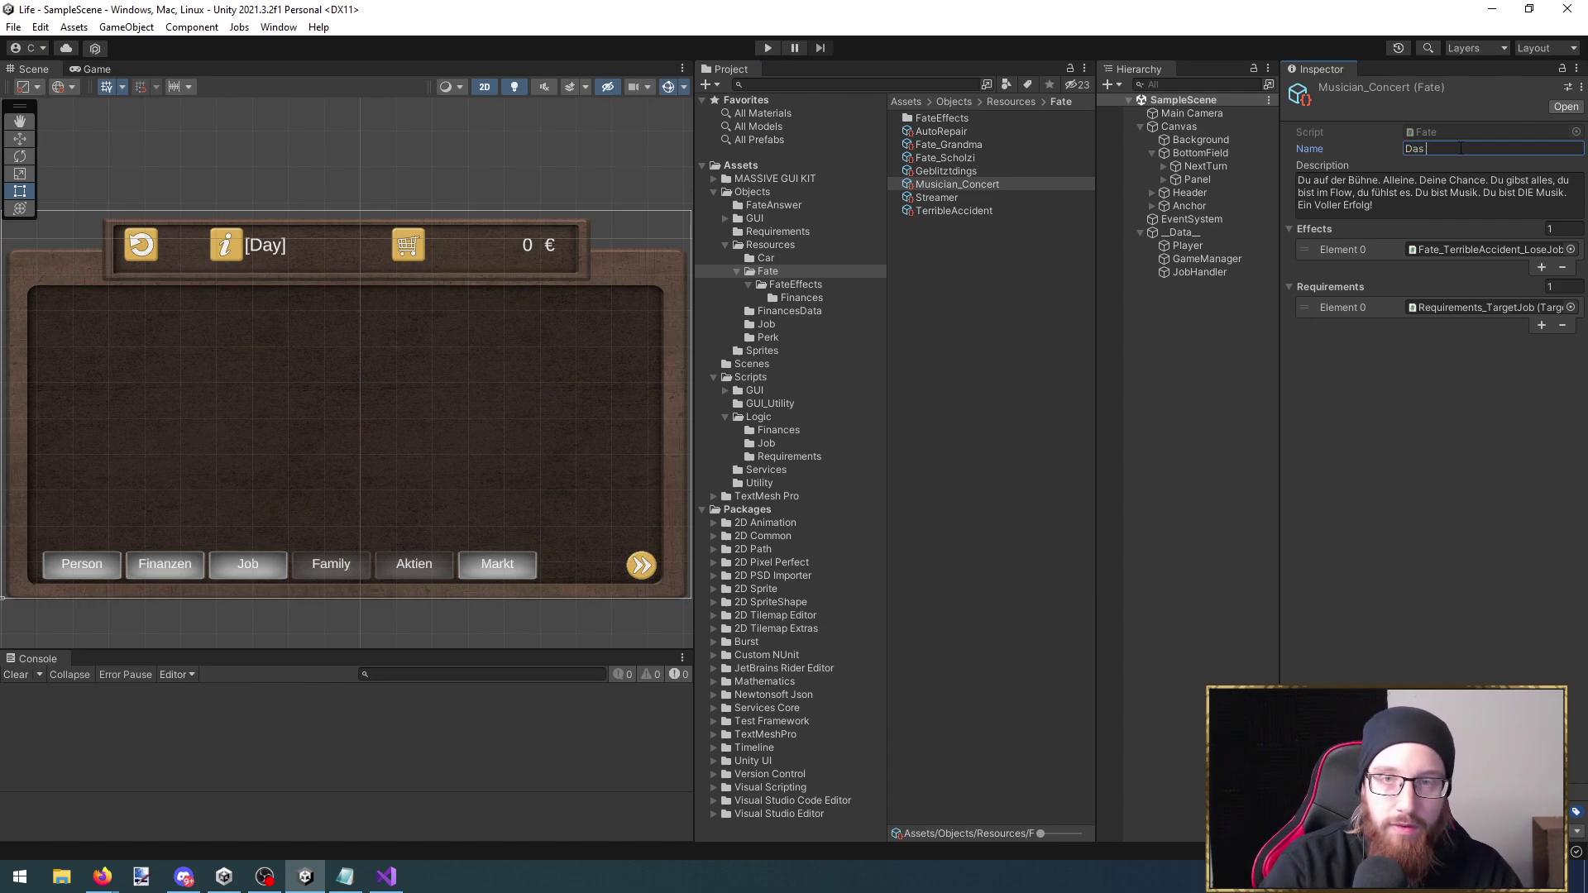
{"action": "type", "text": "konzert"}
{"action": "left_click", "coordinate": [1420, 468]}
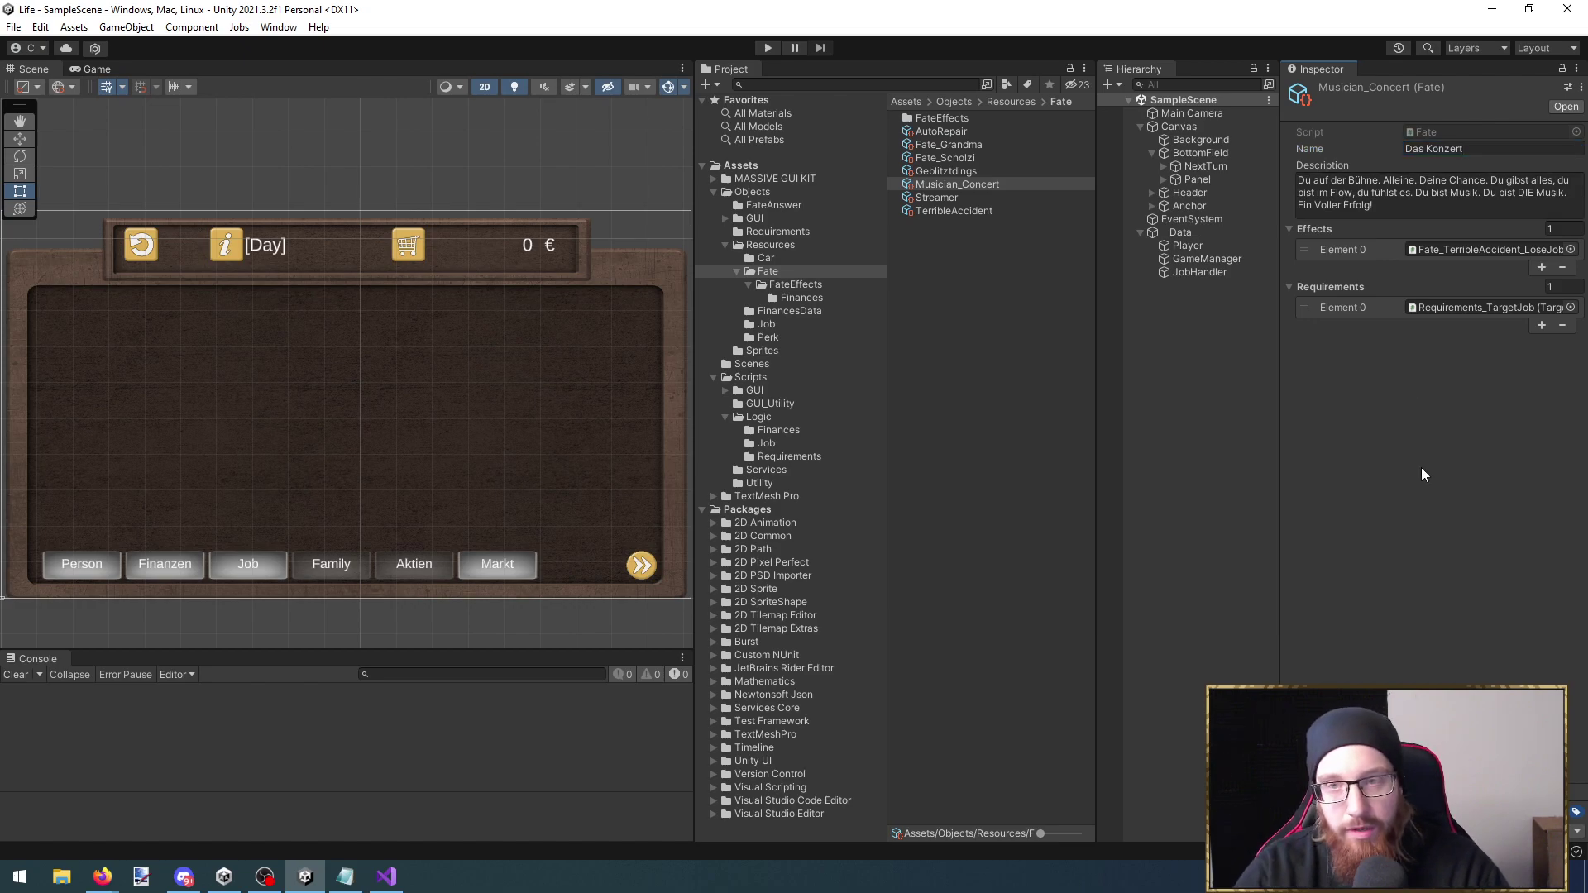
Run the game in a maximized Game view and check the Person and Finanzen windows, advancing to February 2023
{"action": "left_click", "coordinate": [767, 48]}
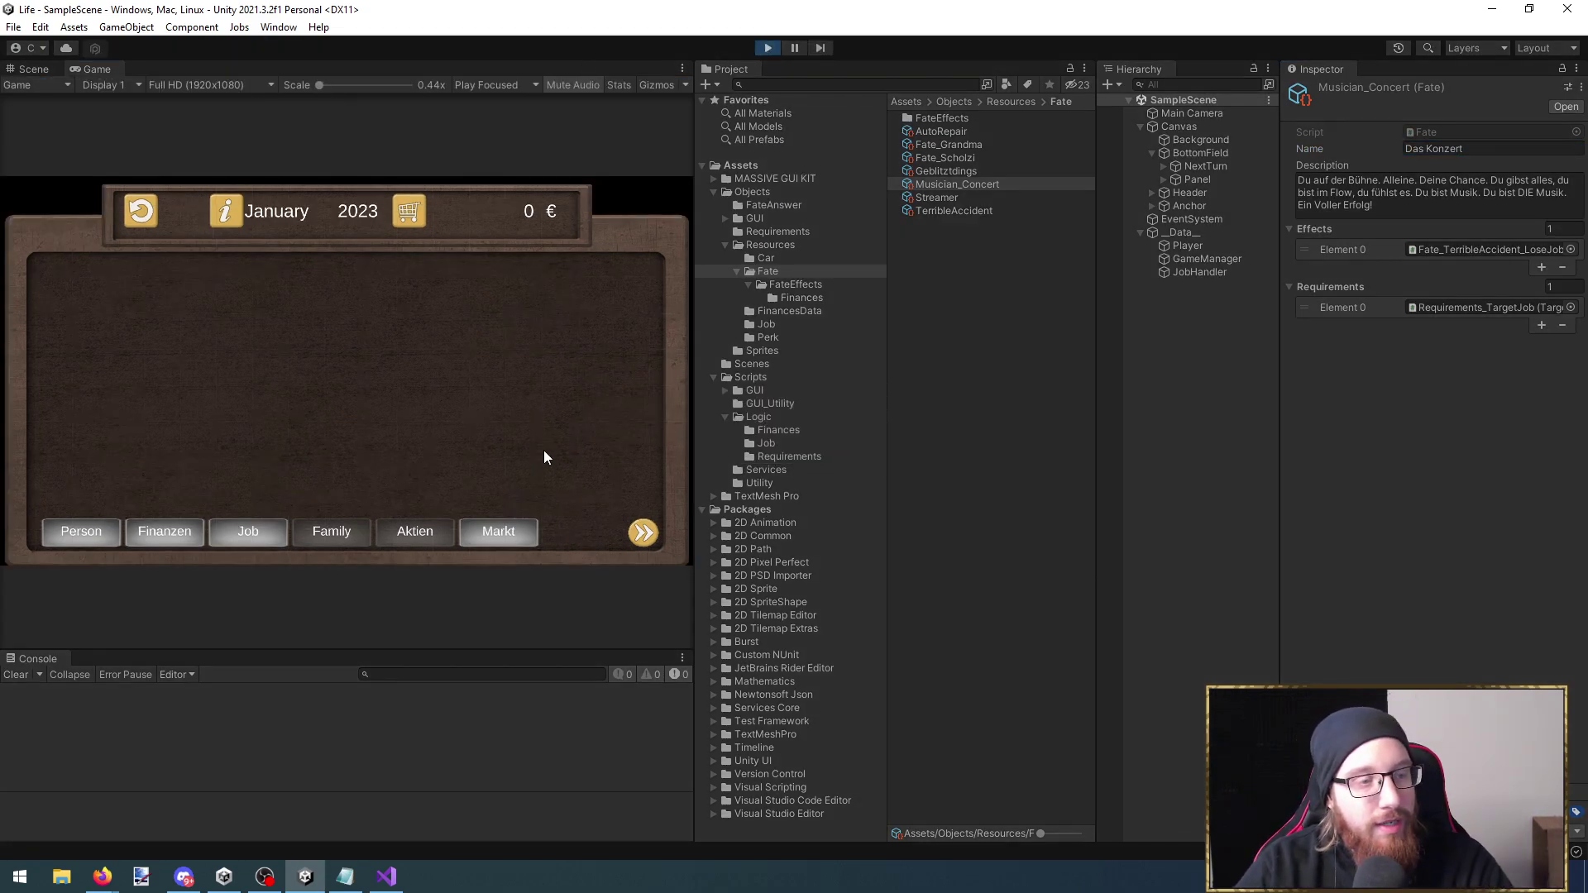
{"action": "key", "text": "shift+space"}
{"action": "left_click", "coordinate": [305, 782]}
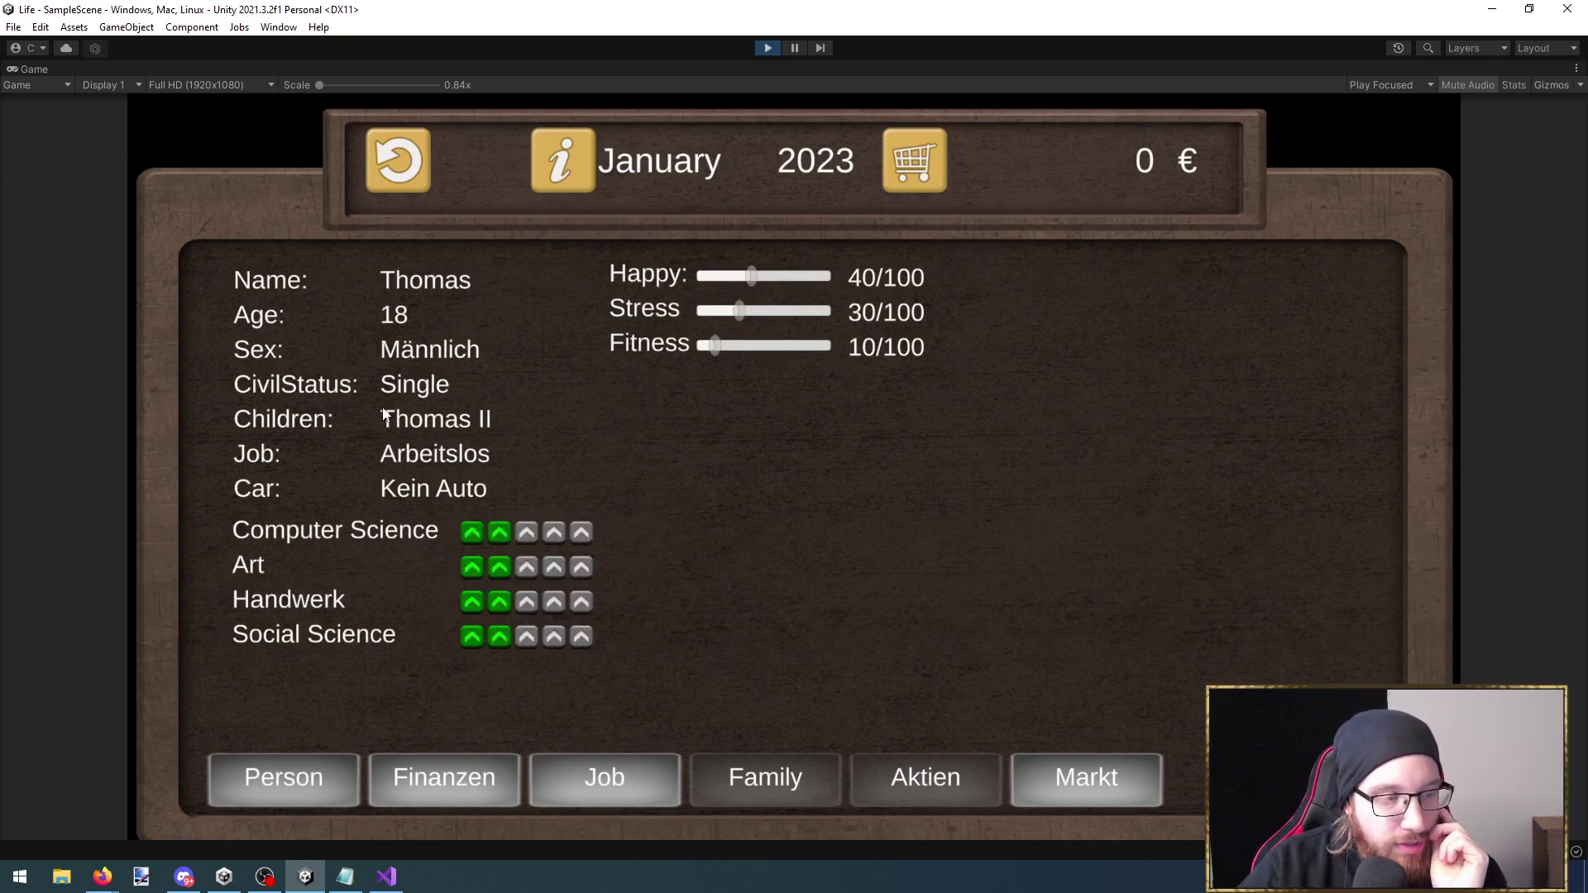
{"action": "left_click", "coordinate": [324, 799]}
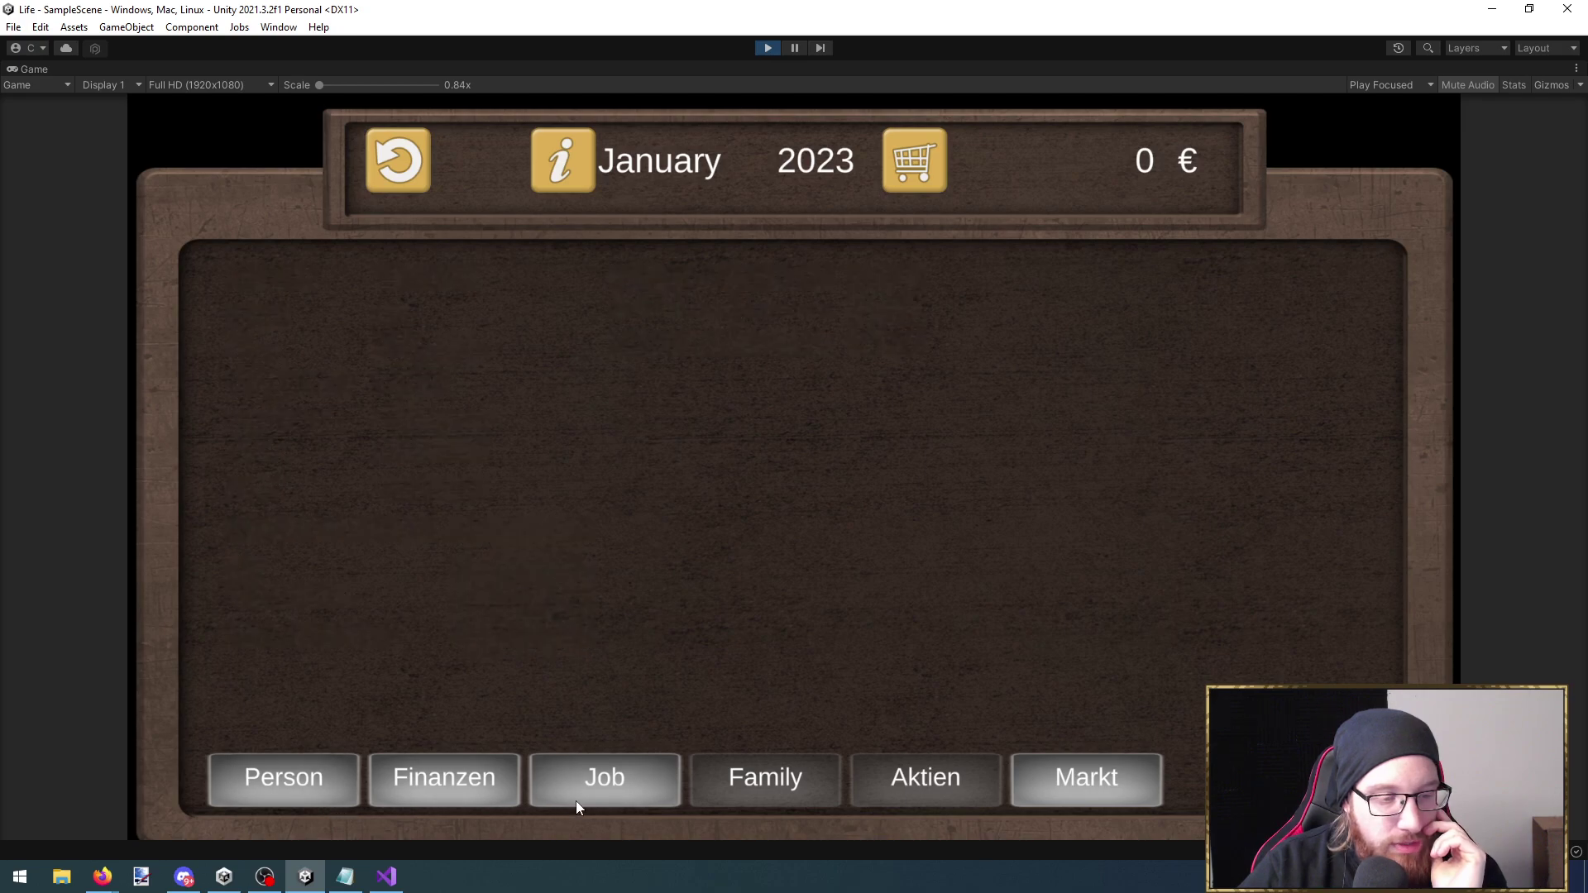
{"action": "left_click", "coordinate": [490, 786]}
{"action": "left_click", "coordinate": [500, 782]}
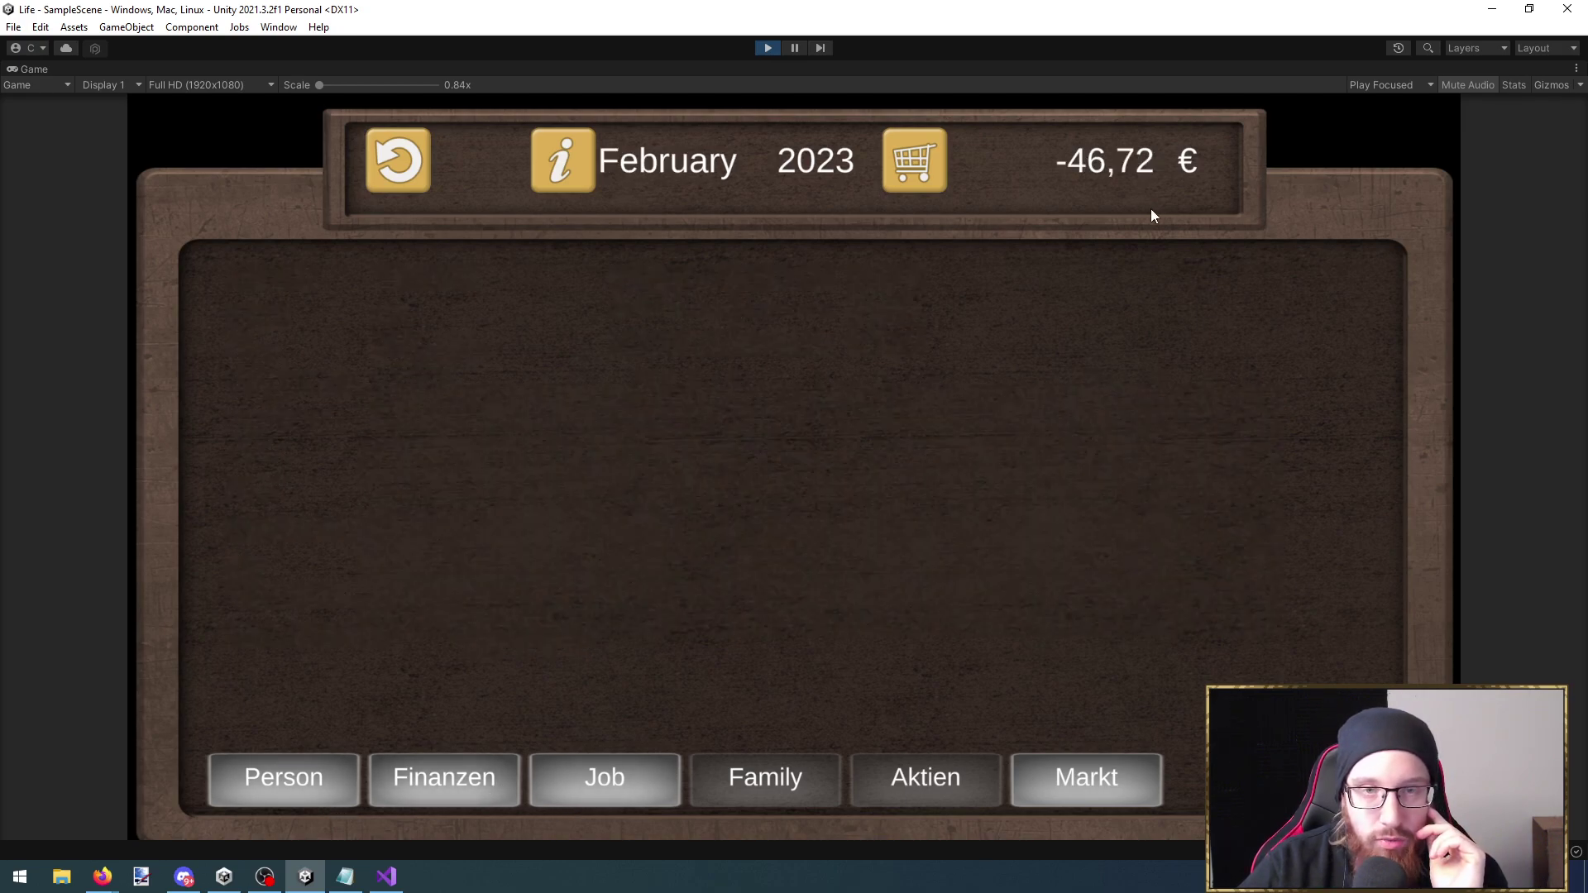
{"action": "left_click", "coordinate": [455, 791]}
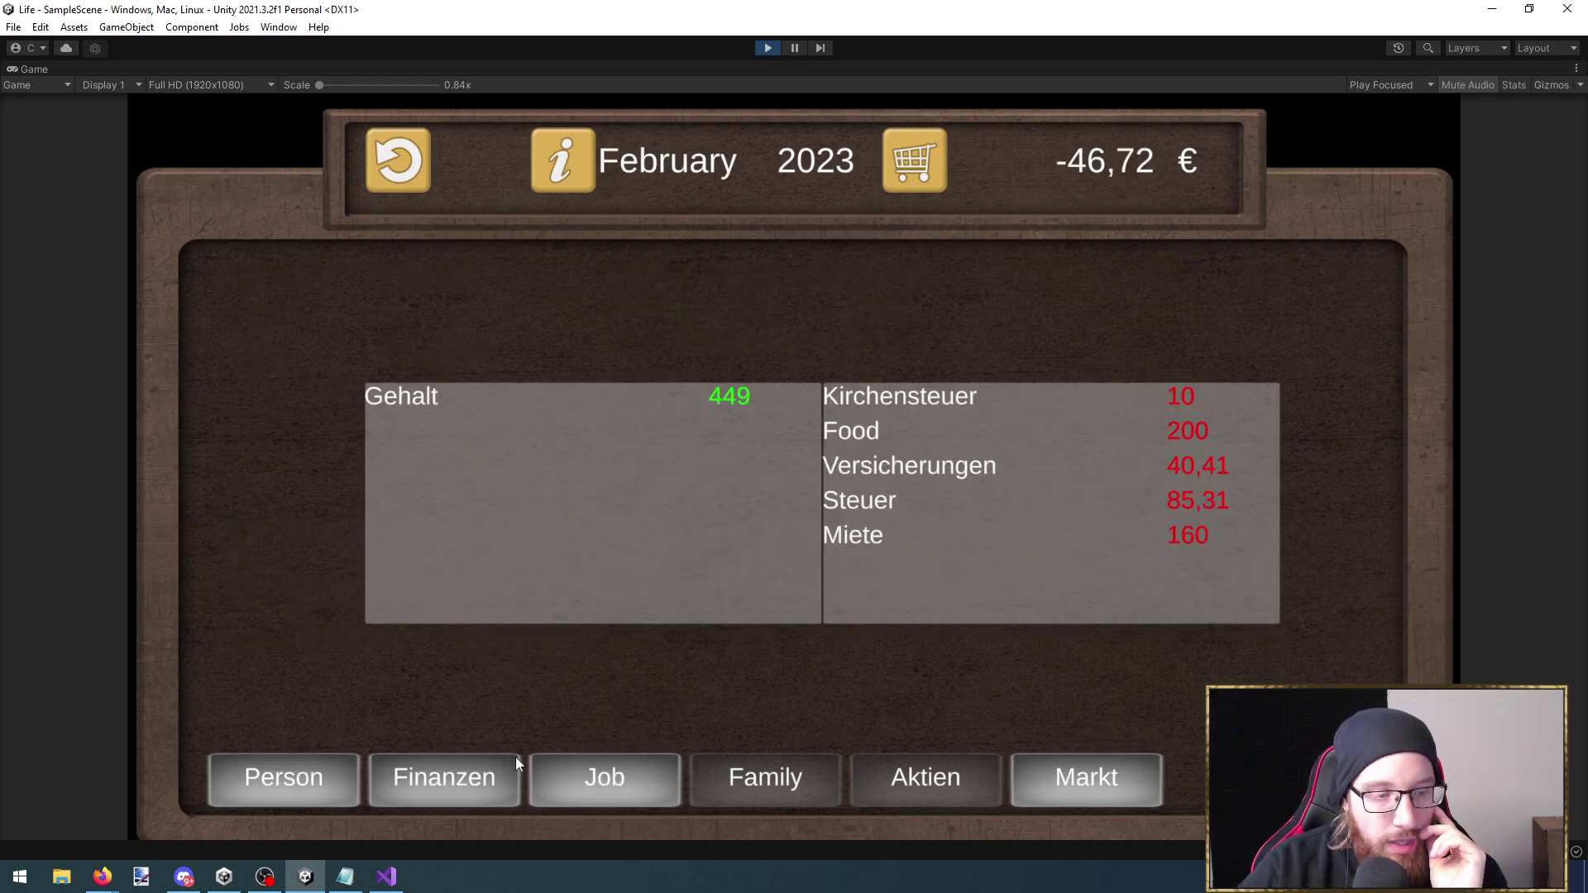
Apply for the Lehrer*in and Bestatter*in jobs in February 2023 and acknowledge both replies
{"action": "left_click", "coordinate": [610, 776]}
{"action": "left_click", "coordinate": [539, 440]}
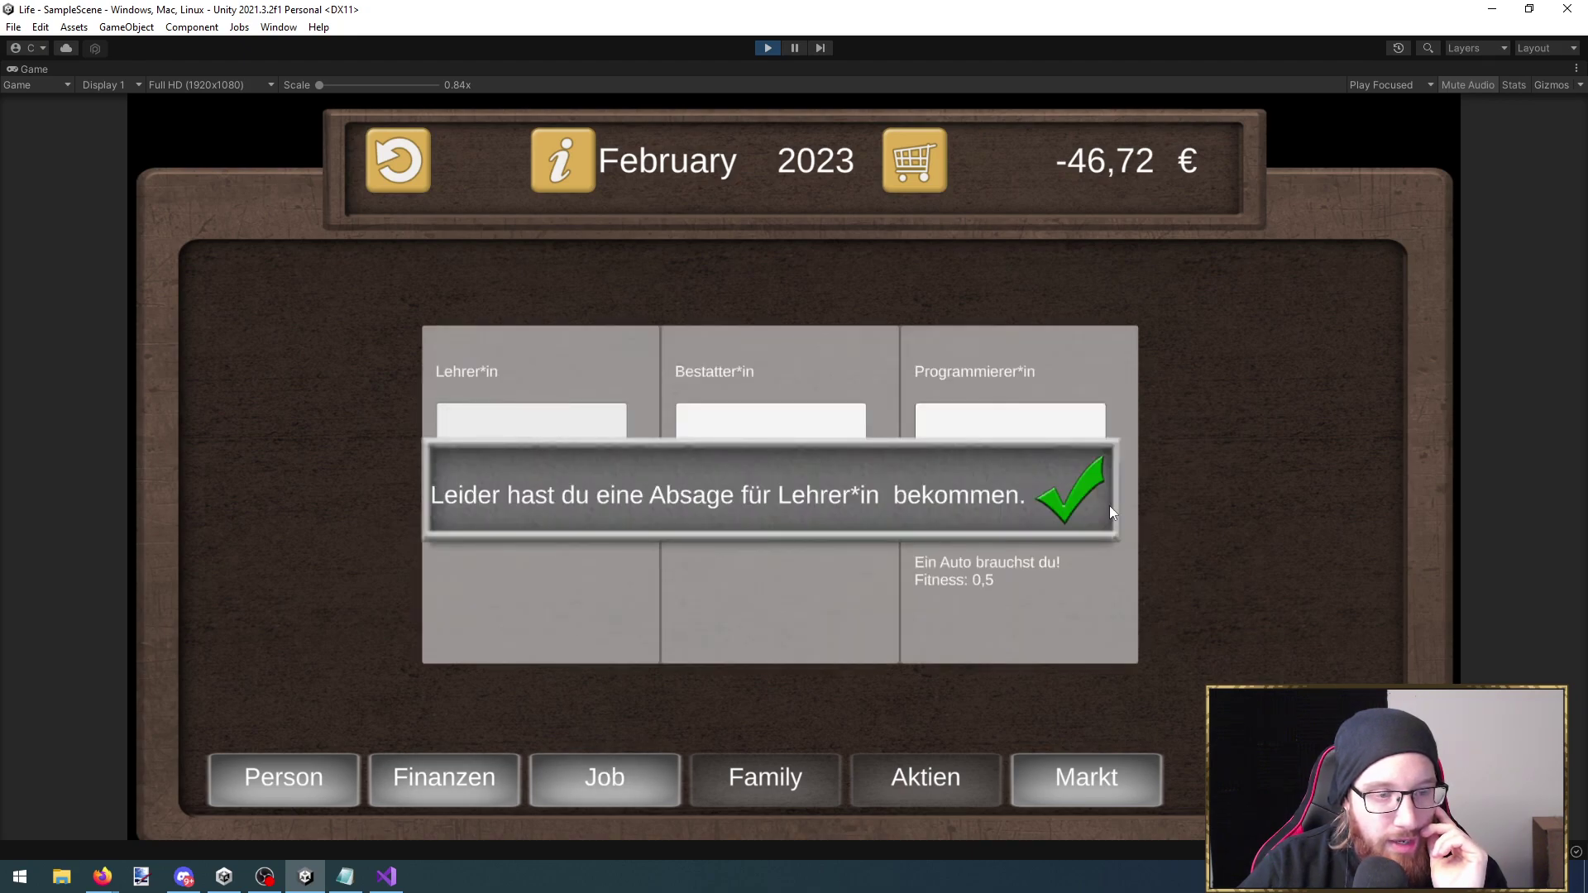
{"action": "left_click", "coordinate": [1067, 500]}
{"action": "left_click", "coordinate": [821, 476]}
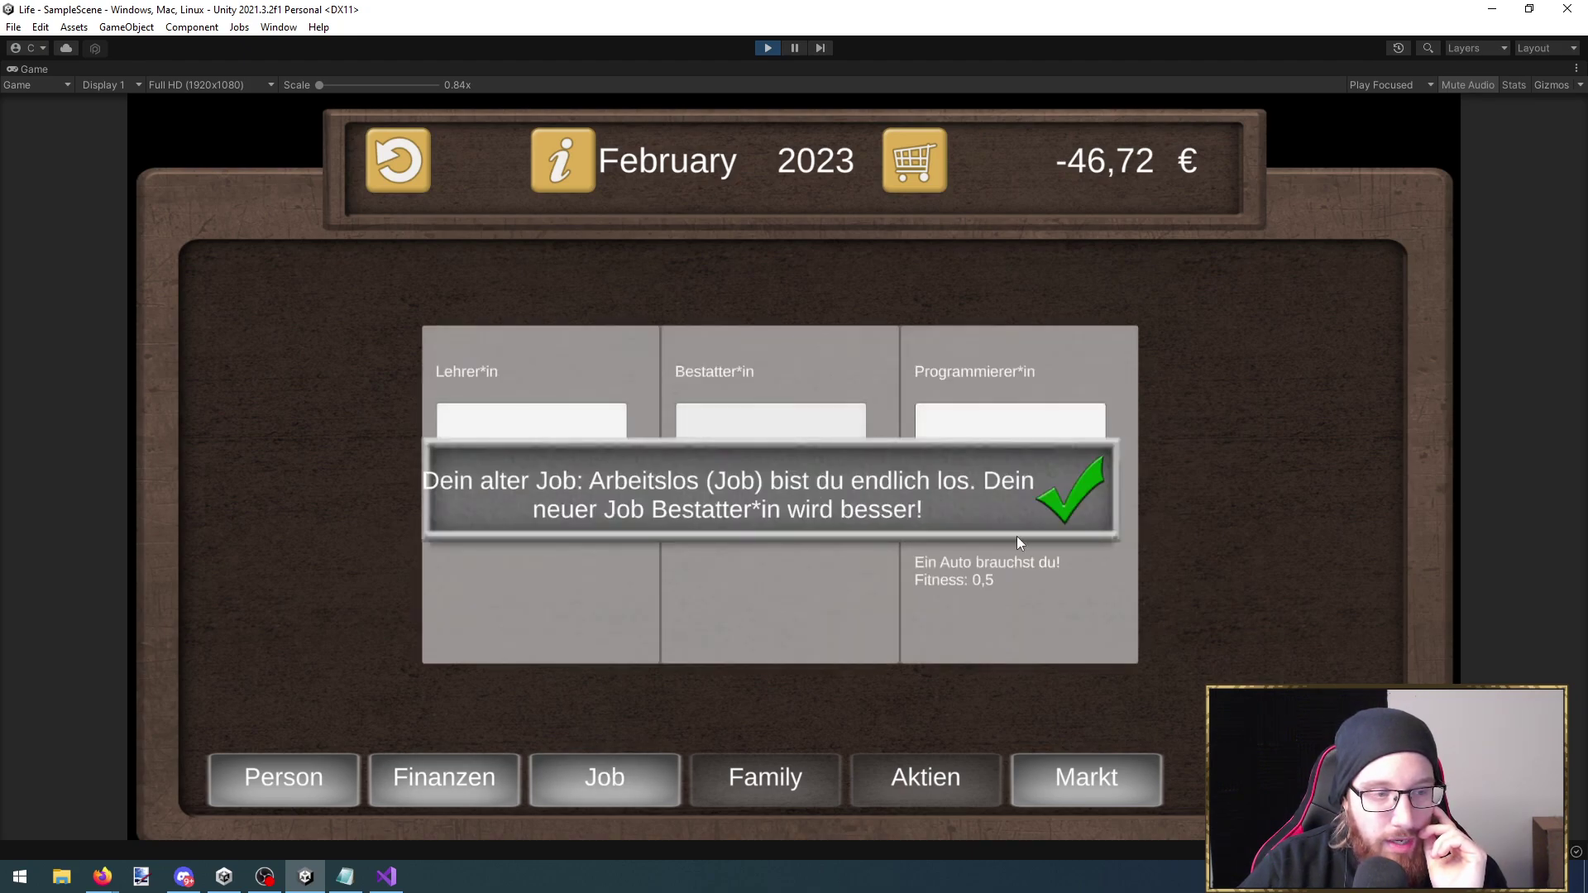
{"action": "left_click", "coordinate": [1071, 503]}
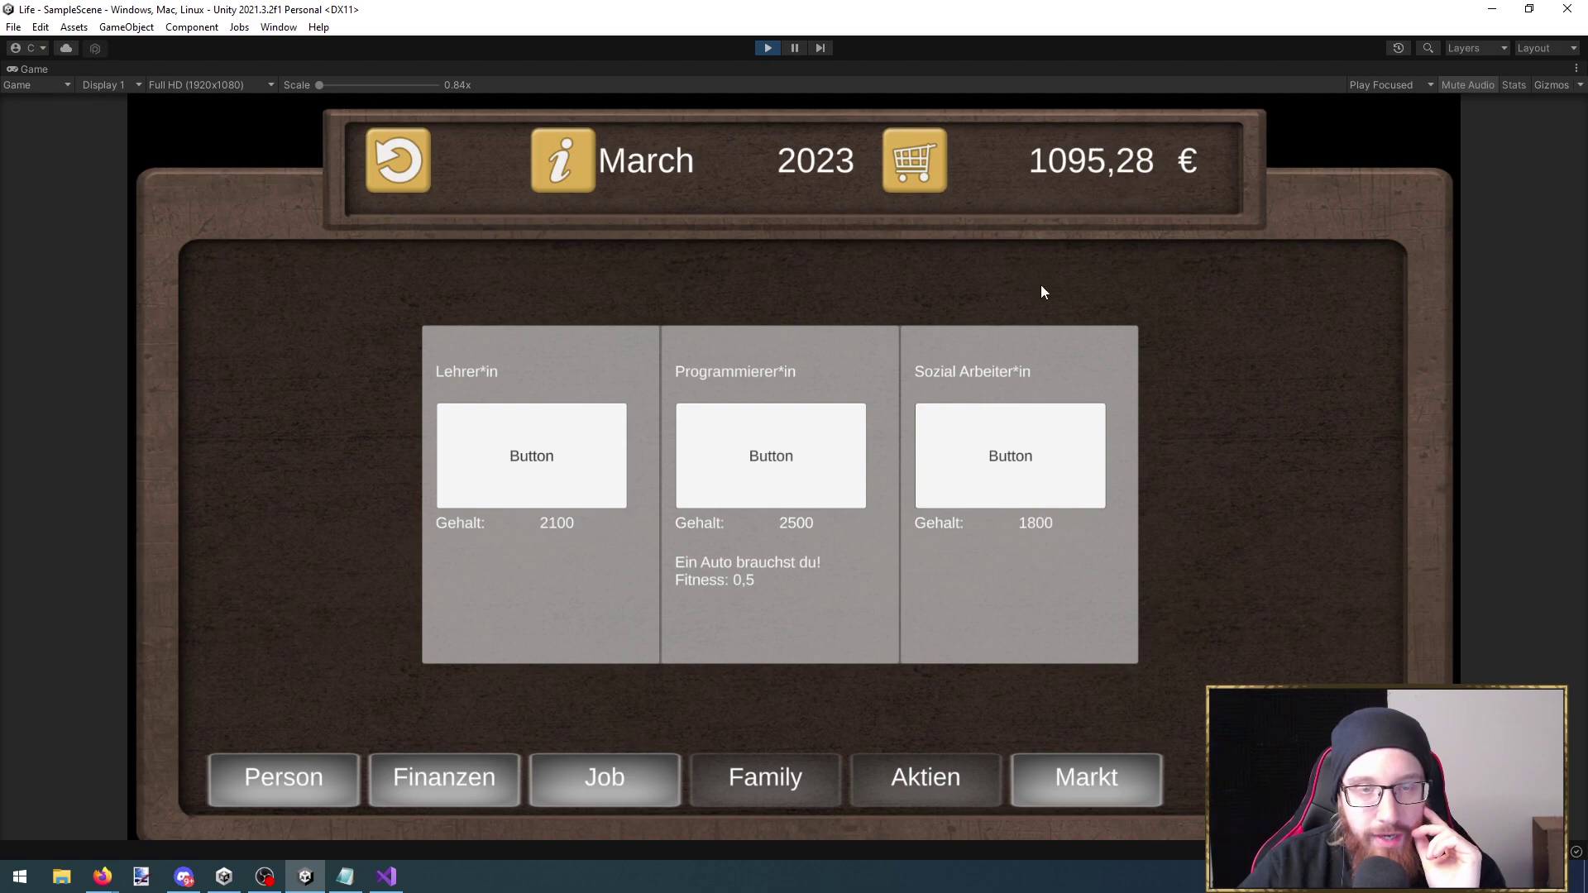
In March 2023, apply repeatedly for the Lehrer*in job and acknowledge each reply
{"action": "left_click", "coordinate": [517, 458]}
{"action": "left_click", "coordinate": [1063, 499]}
{"action": "left_click", "coordinate": [610, 478]}
{"action": "left_click", "coordinate": [1088, 490]}
{"action": "left_click", "coordinate": [531, 456]}
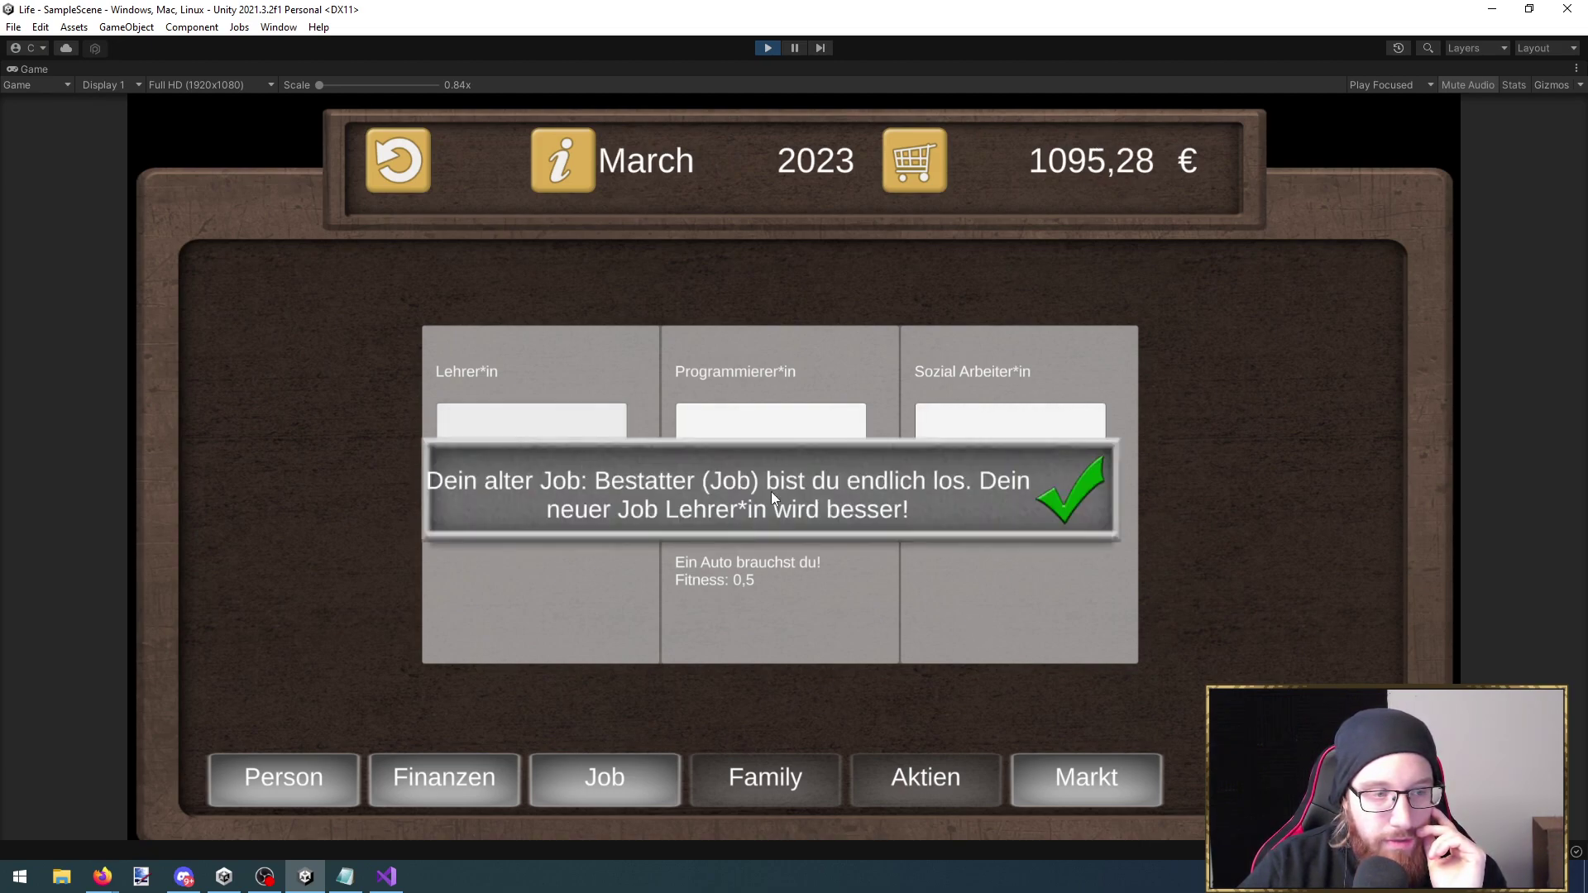
{"action": "left_click", "coordinate": [1077, 501]}
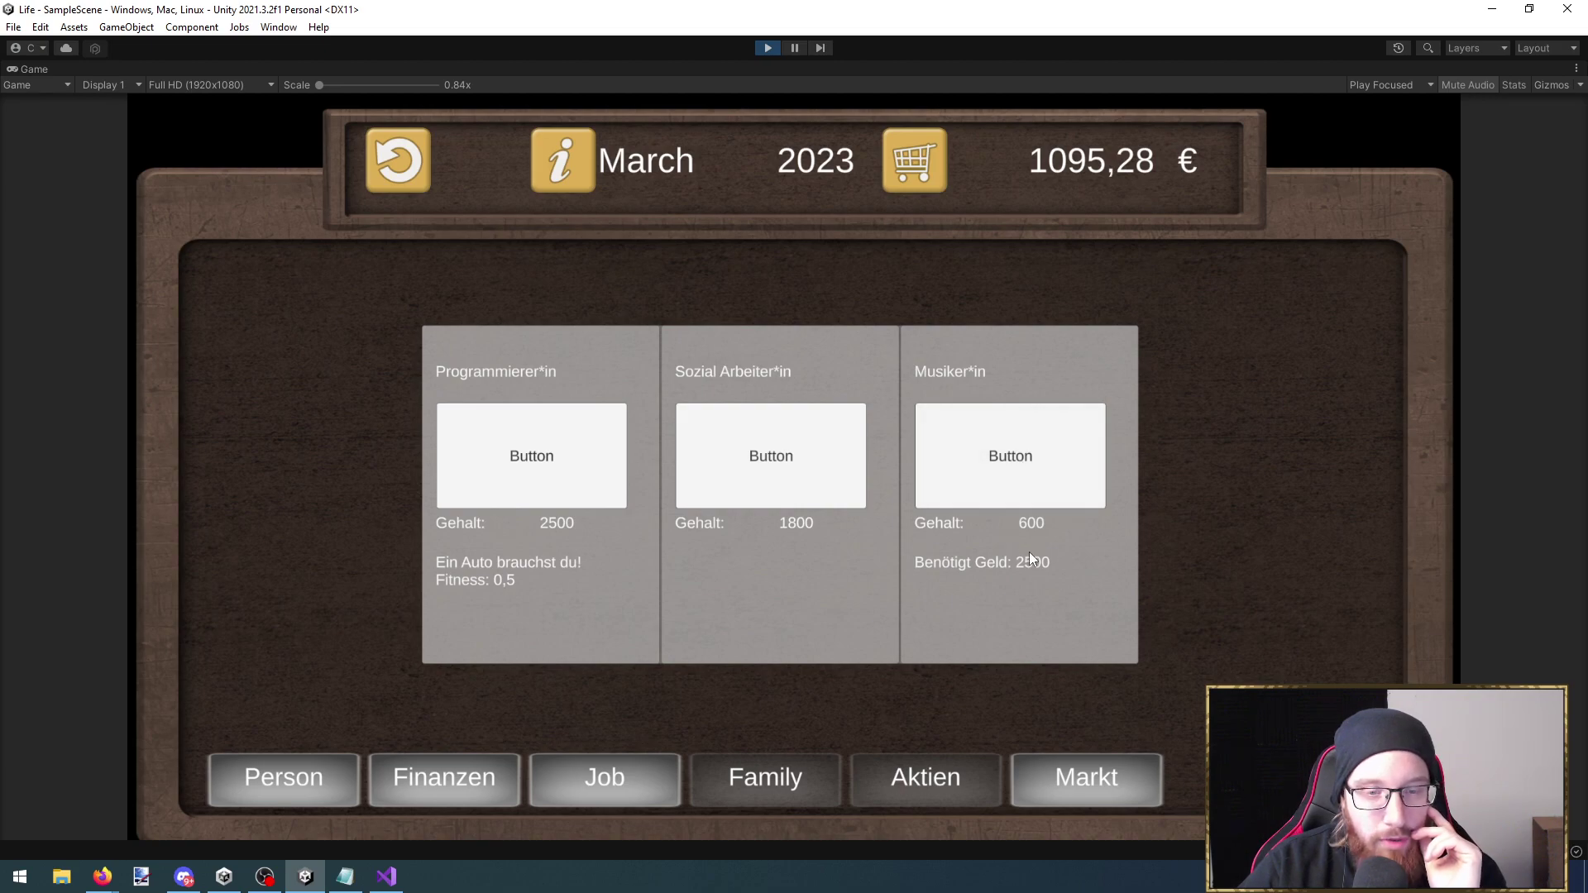
Apply repeatedly for the Musiker*in job, advancing the game to May 2023 and acknowledging each reply
{"action": "left_click", "coordinate": [1050, 491]}
{"action": "left_click", "coordinate": [1049, 506]}
{"action": "left_click", "coordinate": [989, 496]}
{"action": "left_click", "coordinate": [1063, 515]}
{"action": "left_click", "coordinate": [997, 445]}
{"action": "left_click", "coordinate": [1085, 503]}
{"action": "left_click", "coordinate": [1007, 464]}
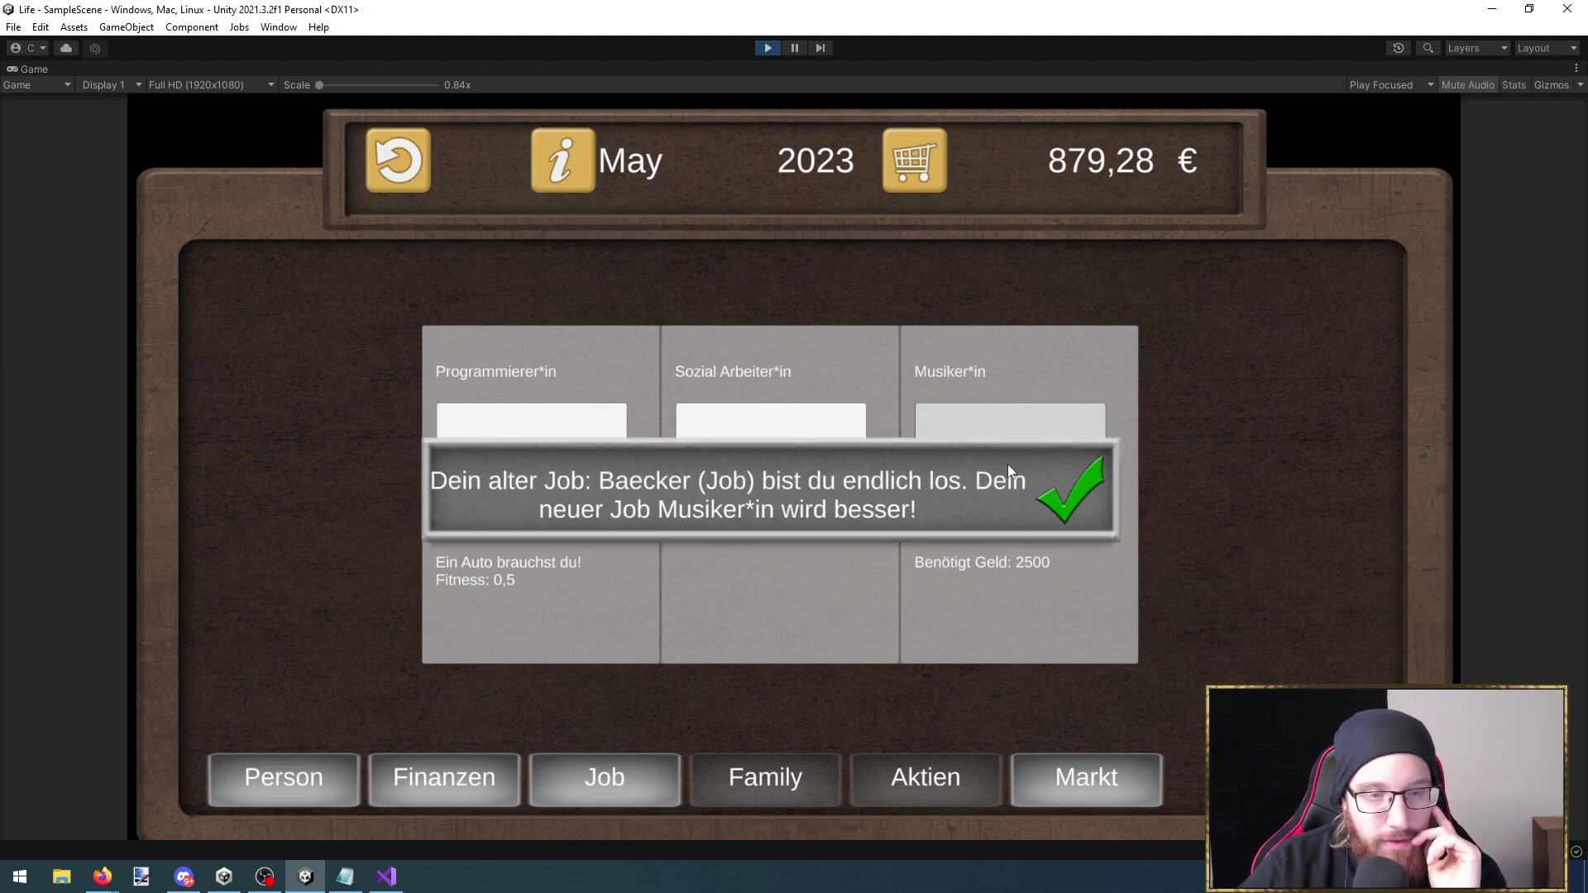
{"action": "left_click", "coordinate": [1056, 514]}
Check the job in the Person window, advance to June 2023, dismiss the "Das Konzert" event and stop the game
{"action": "left_click", "coordinate": [297, 781]}
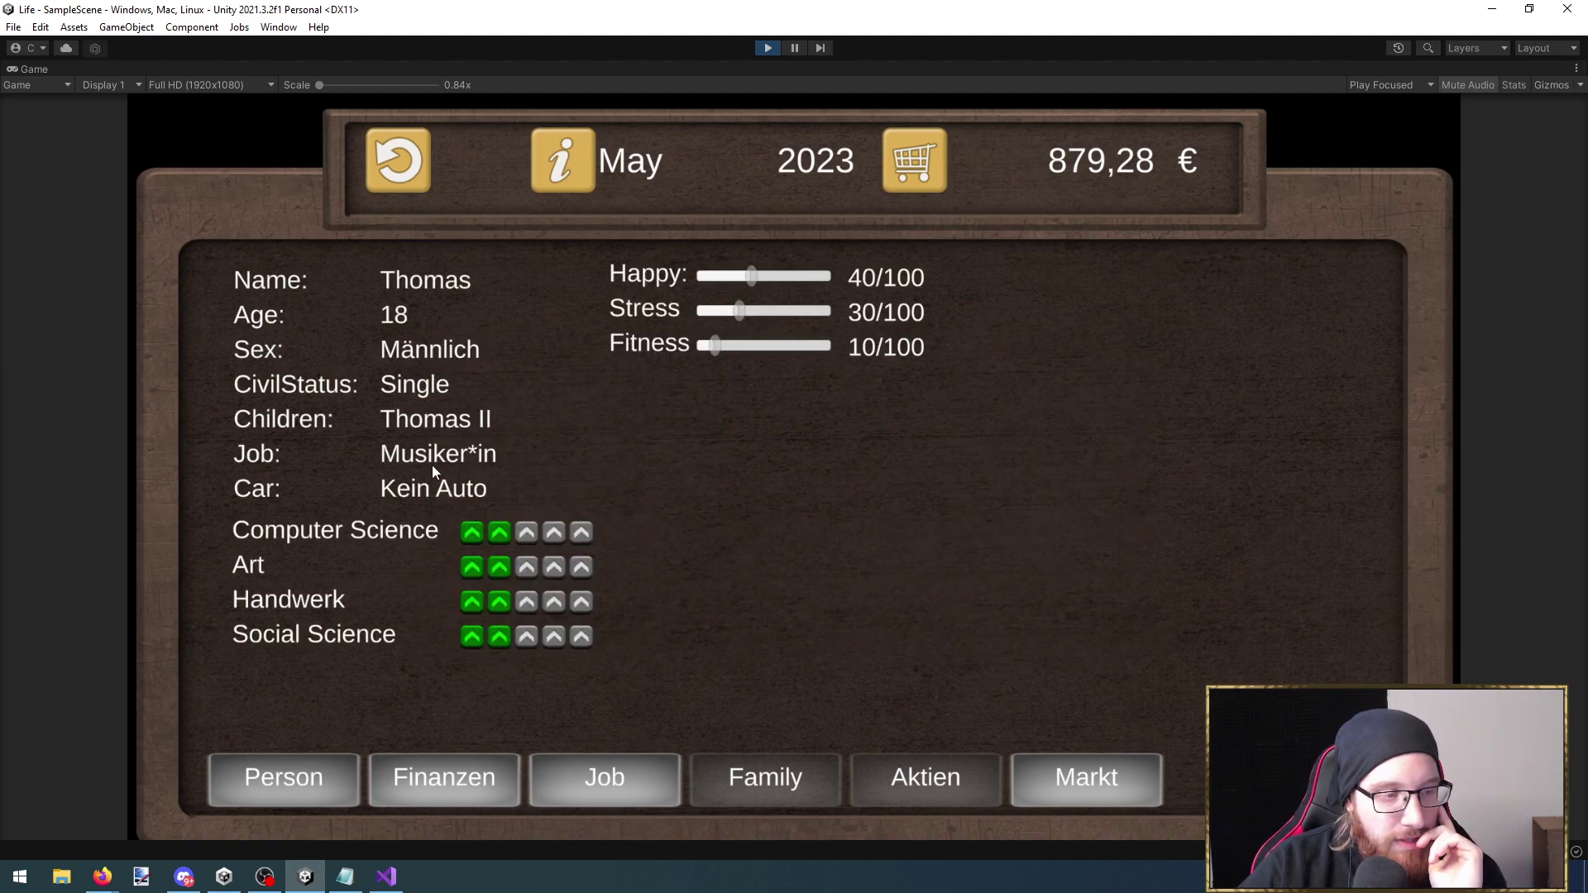
{"action": "left_click", "coordinate": [313, 767]}
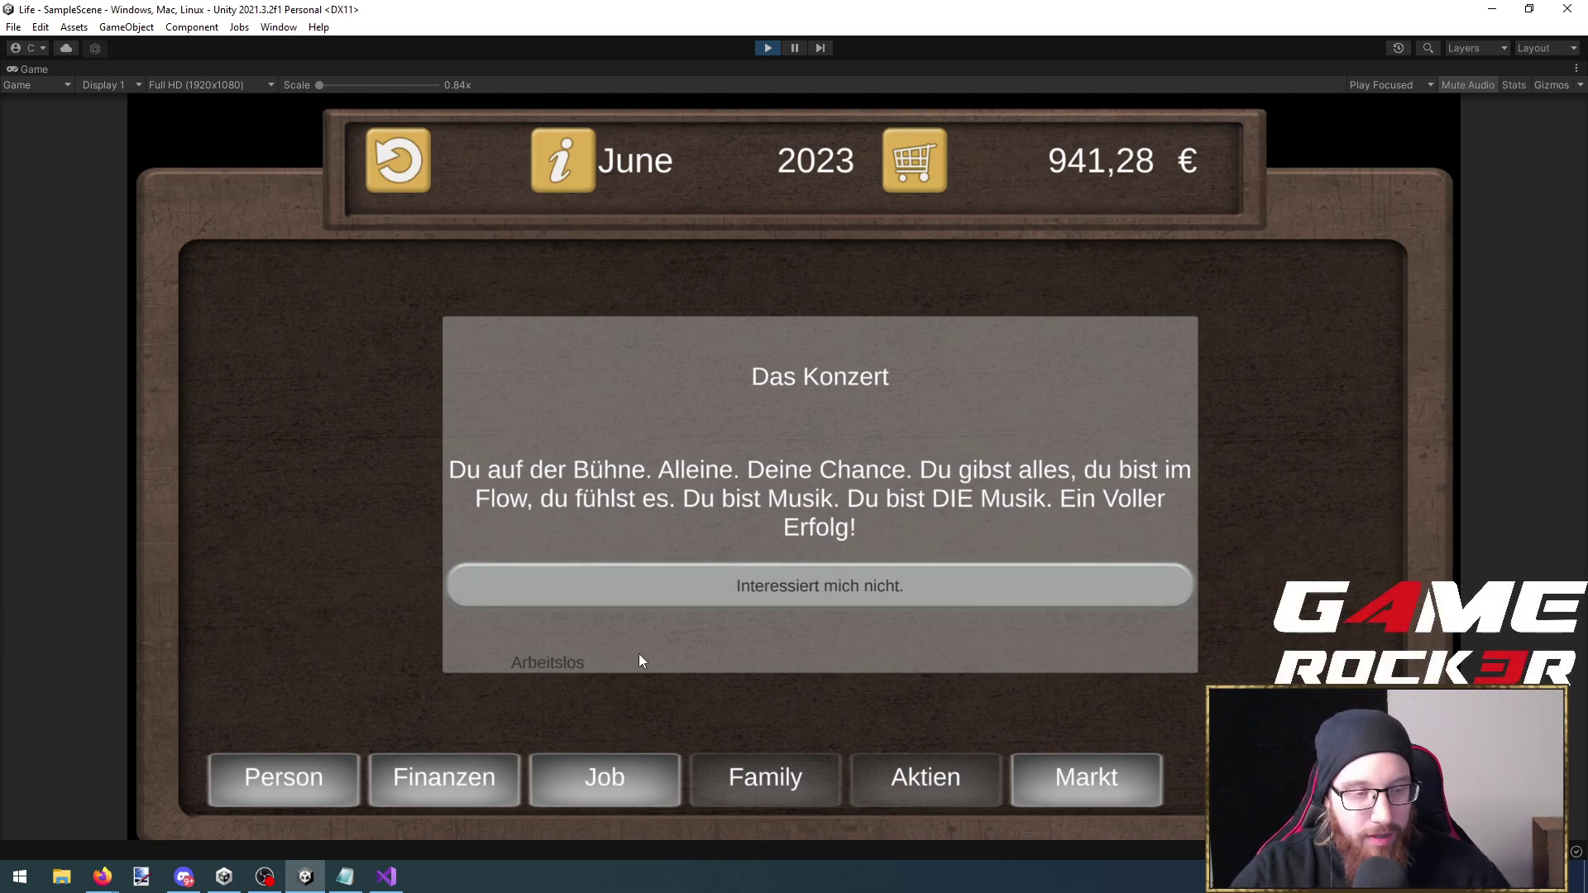
{"action": "left_click", "coordinate": [741, 597]}
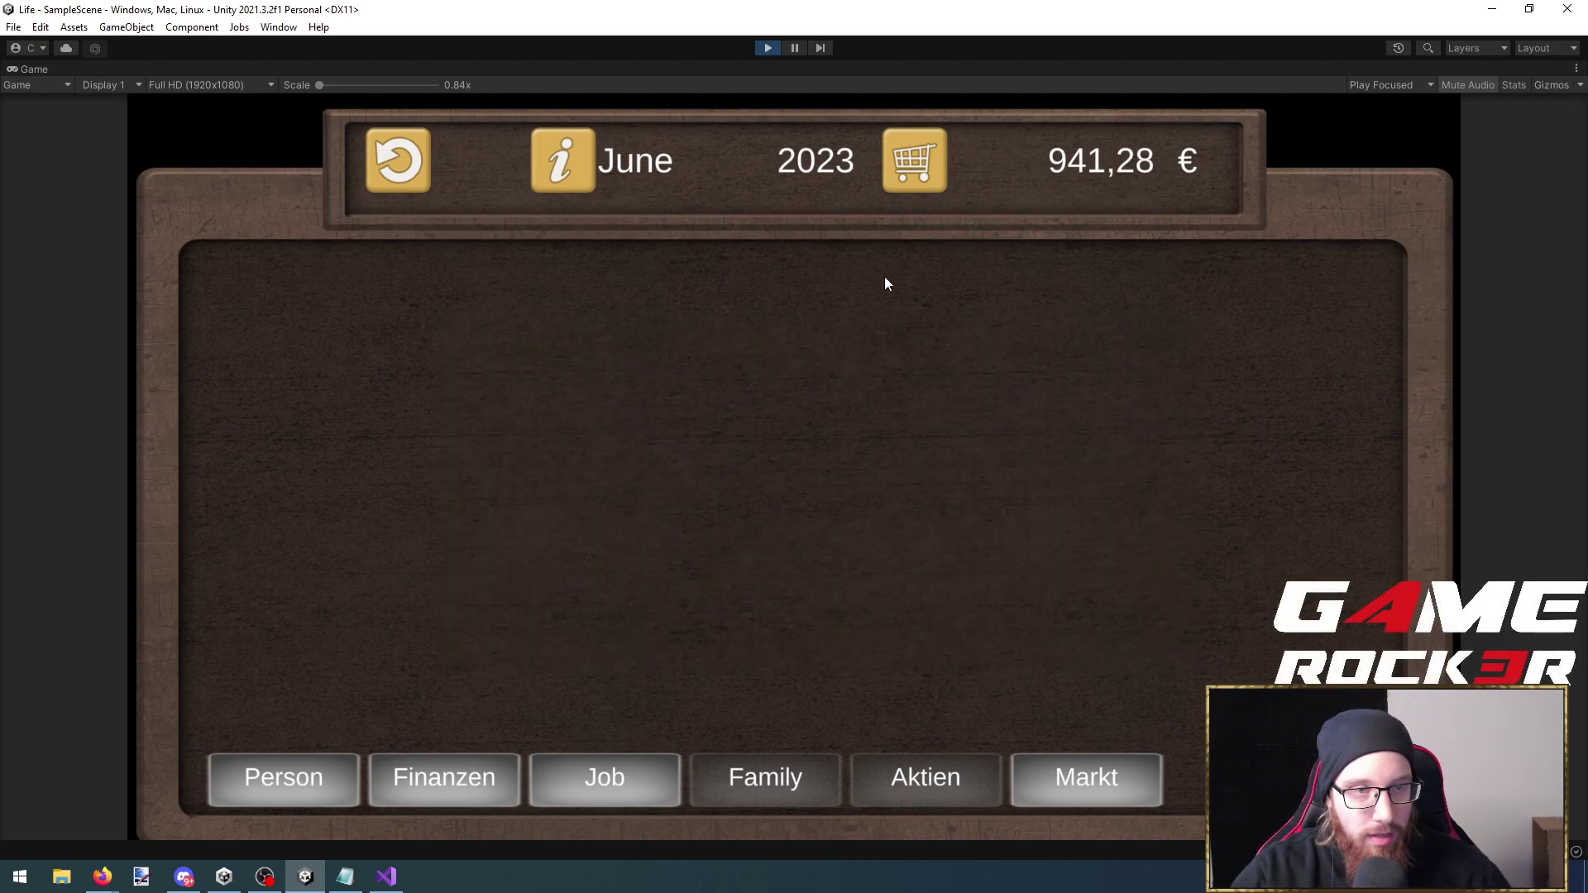
{"action": "left_click", "coordinate": [771, 48]}
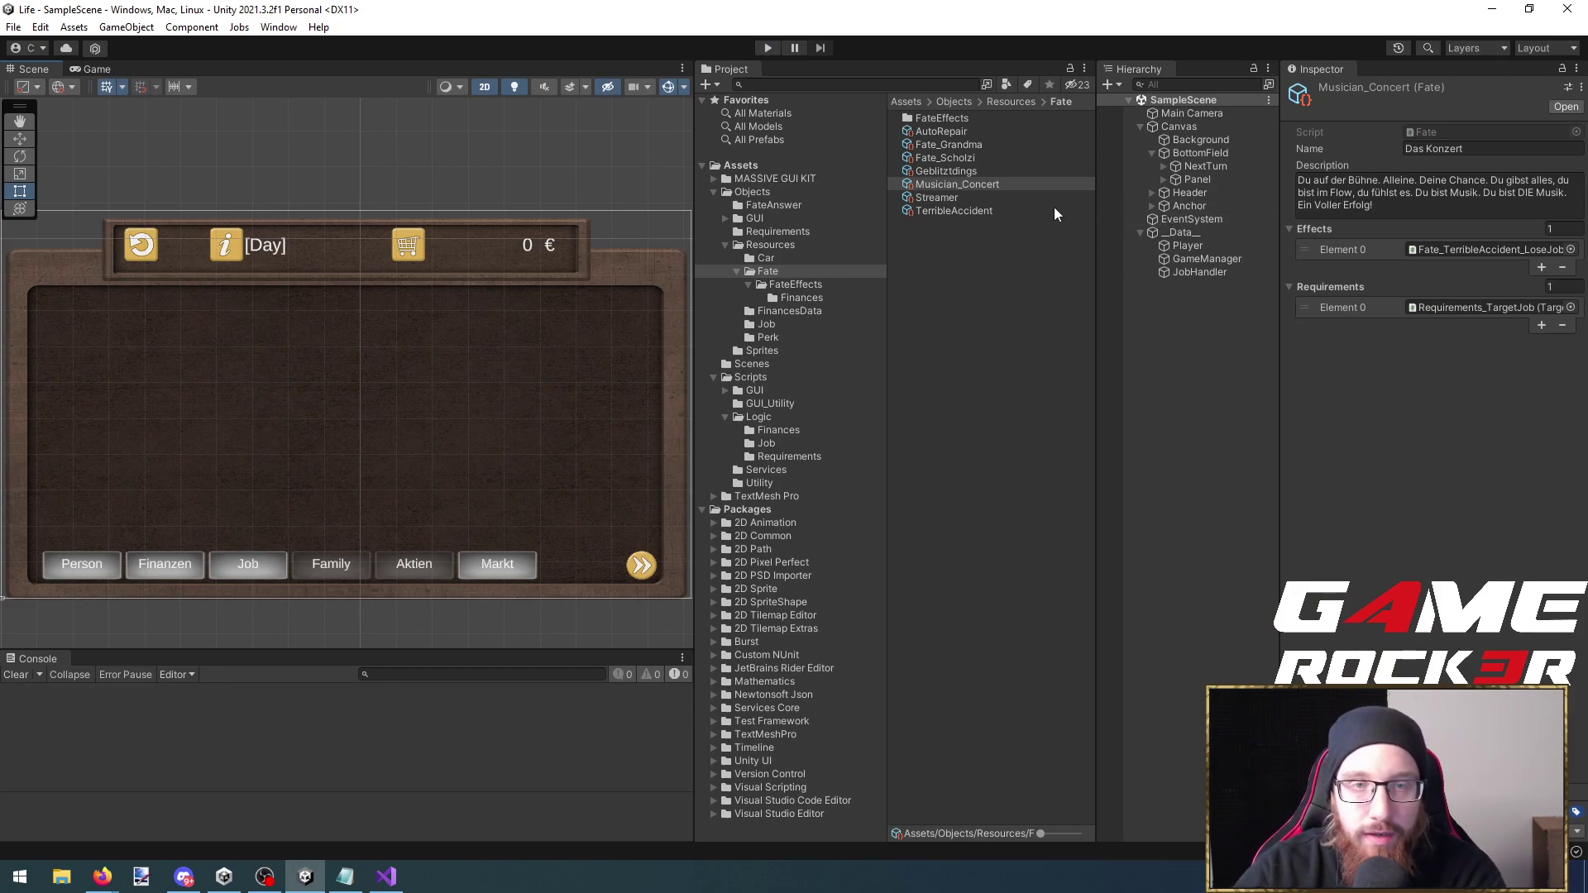
Replace the Musician_Concert fate's effect with Fate_Musician_Concert_Money and run the game in a maximized view
{"action": "left_click", "coordinate": [1495, 250]}
{"action": "left_click_drag", "start_coordinate": [1007, 198], "coordinate": [1480, 250]}
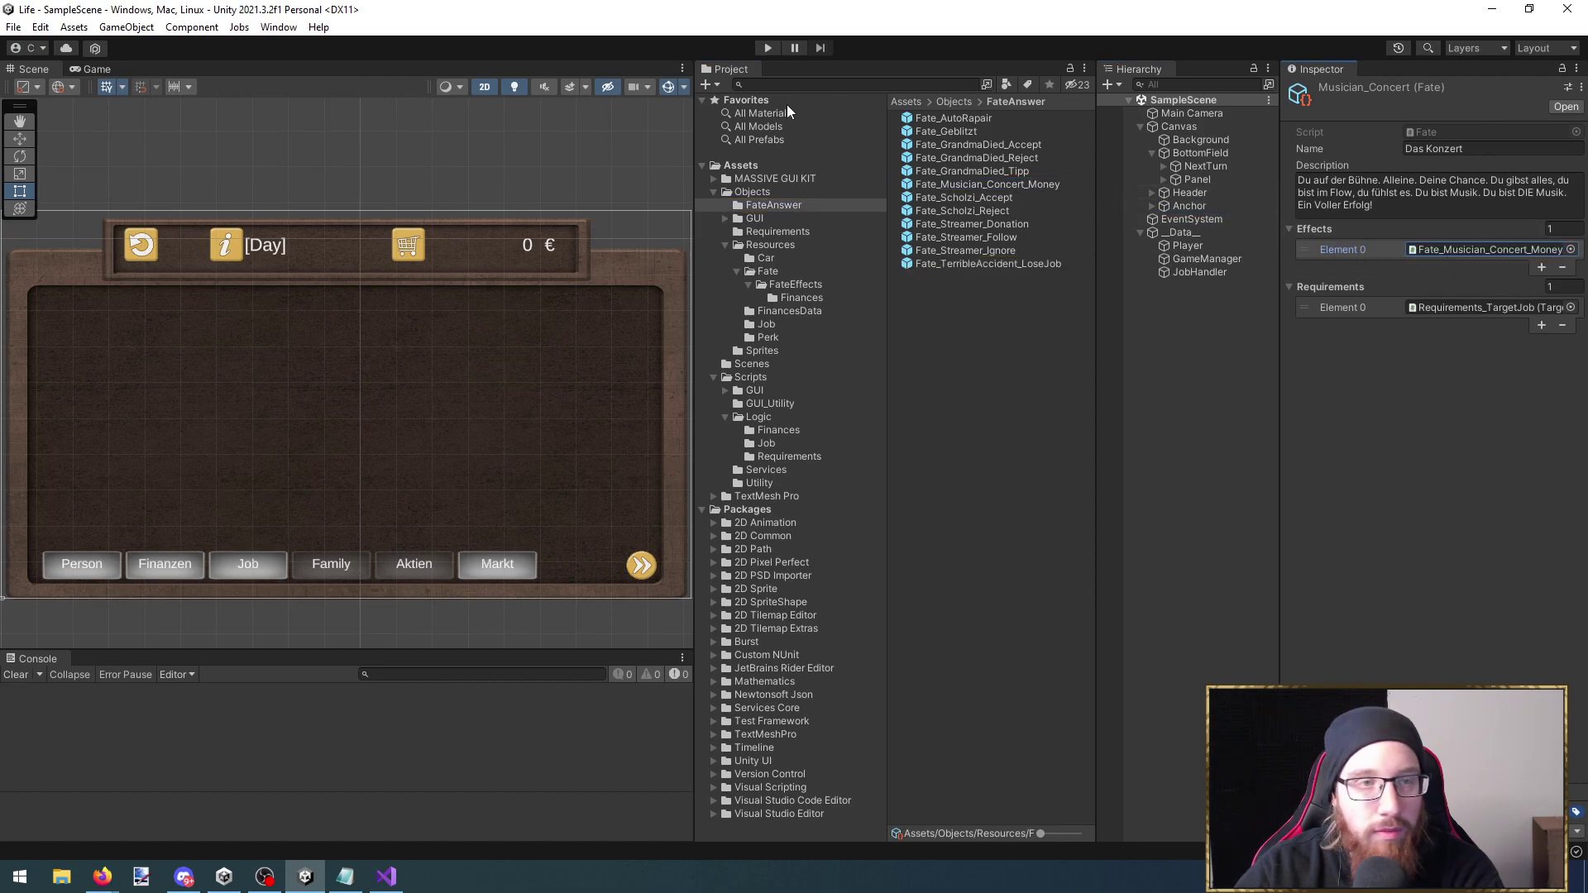
{"action": "left_click", "coordinate": [767, 47]}
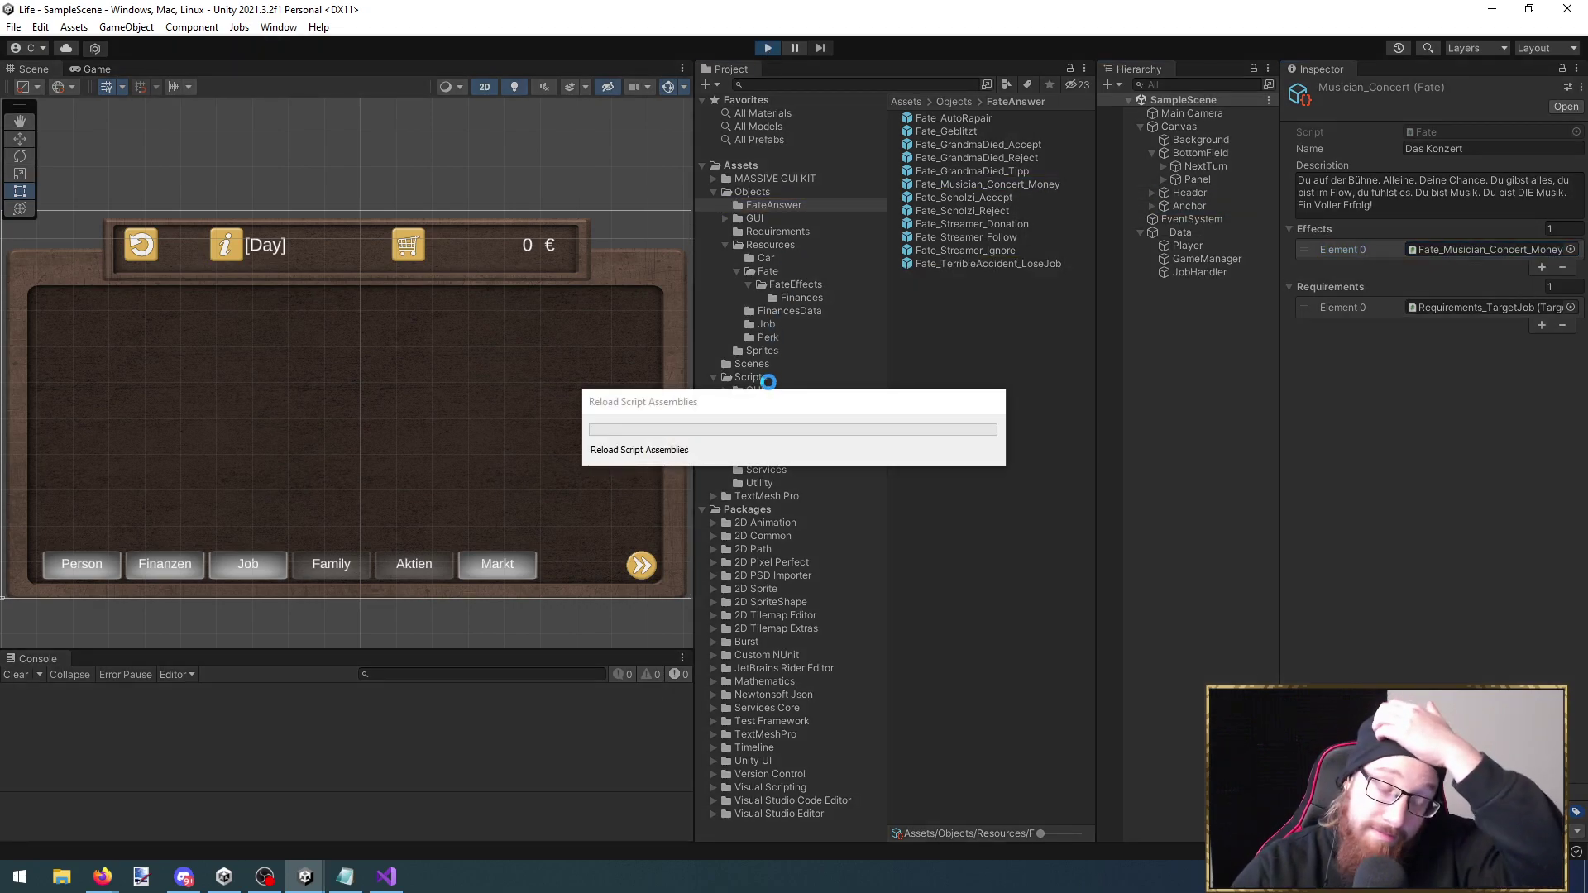
{"action": "key", "text": "shift+space"}
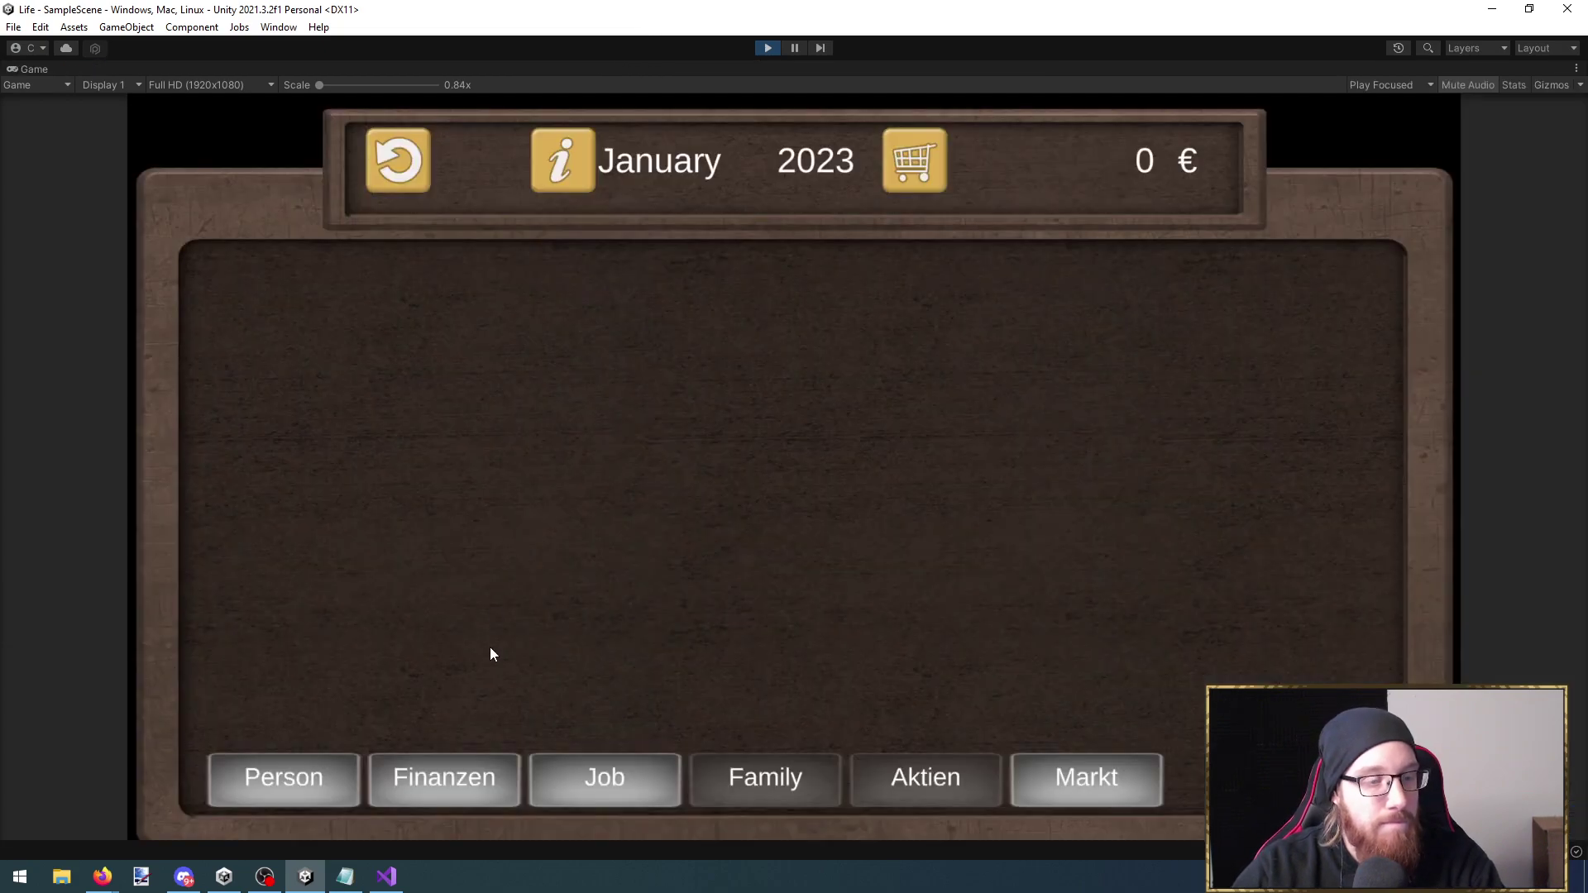
Take the Lehrer*in job in January 2023, advance the game to April and take the Musiker*in job
{"action": "left_click", "coordinate": [548, 782]}
{"action": "left_click", "coordinate": [592, 419]}
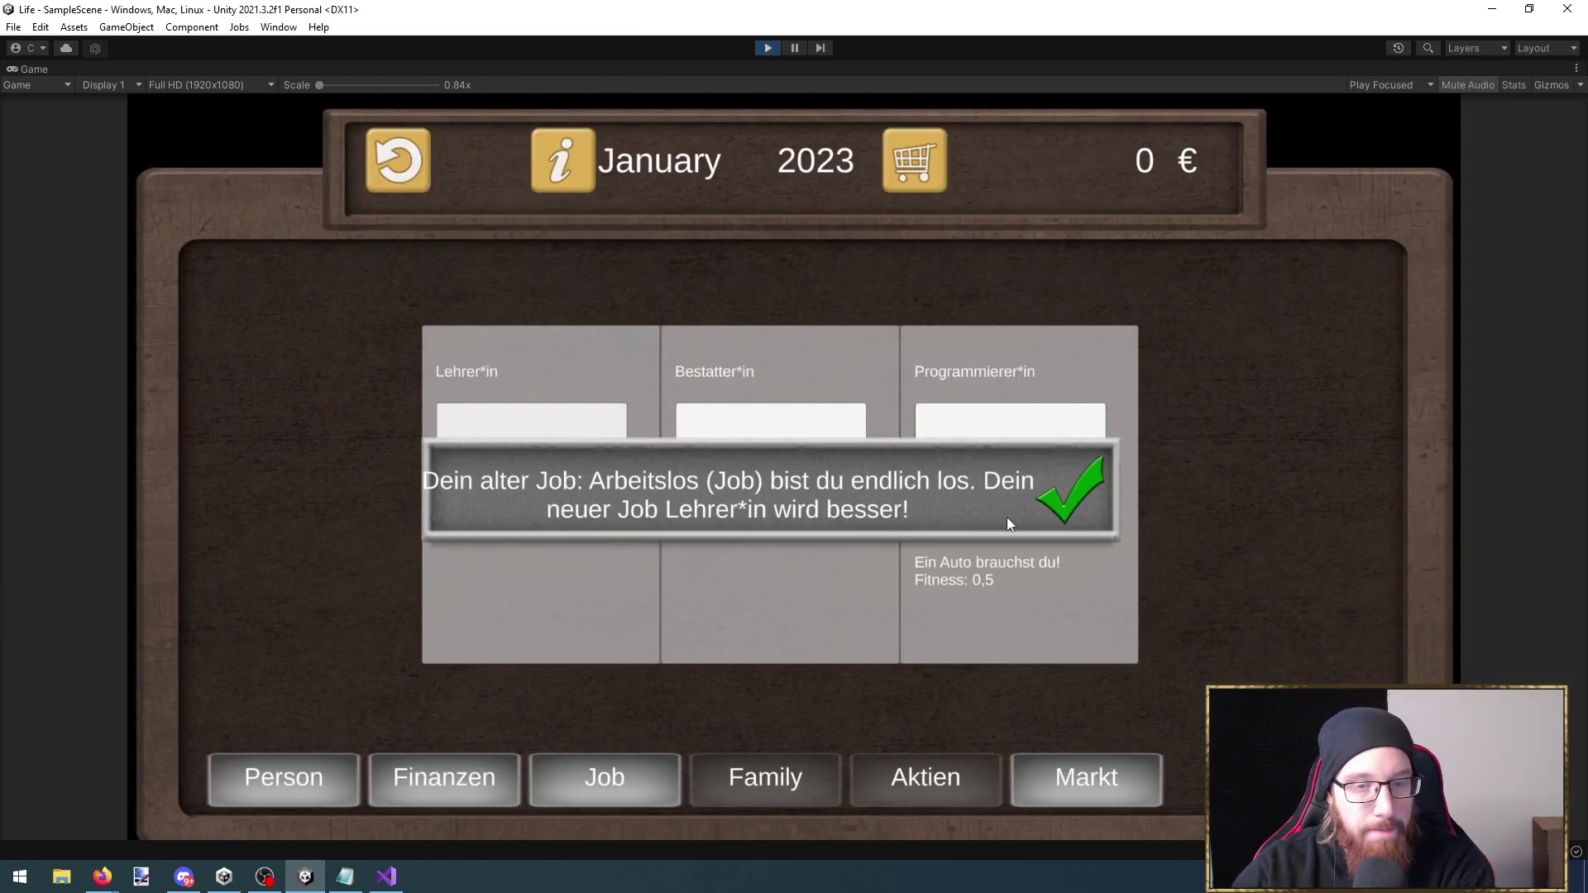
{"action": "left_click", "coordinate": [616, 456]}
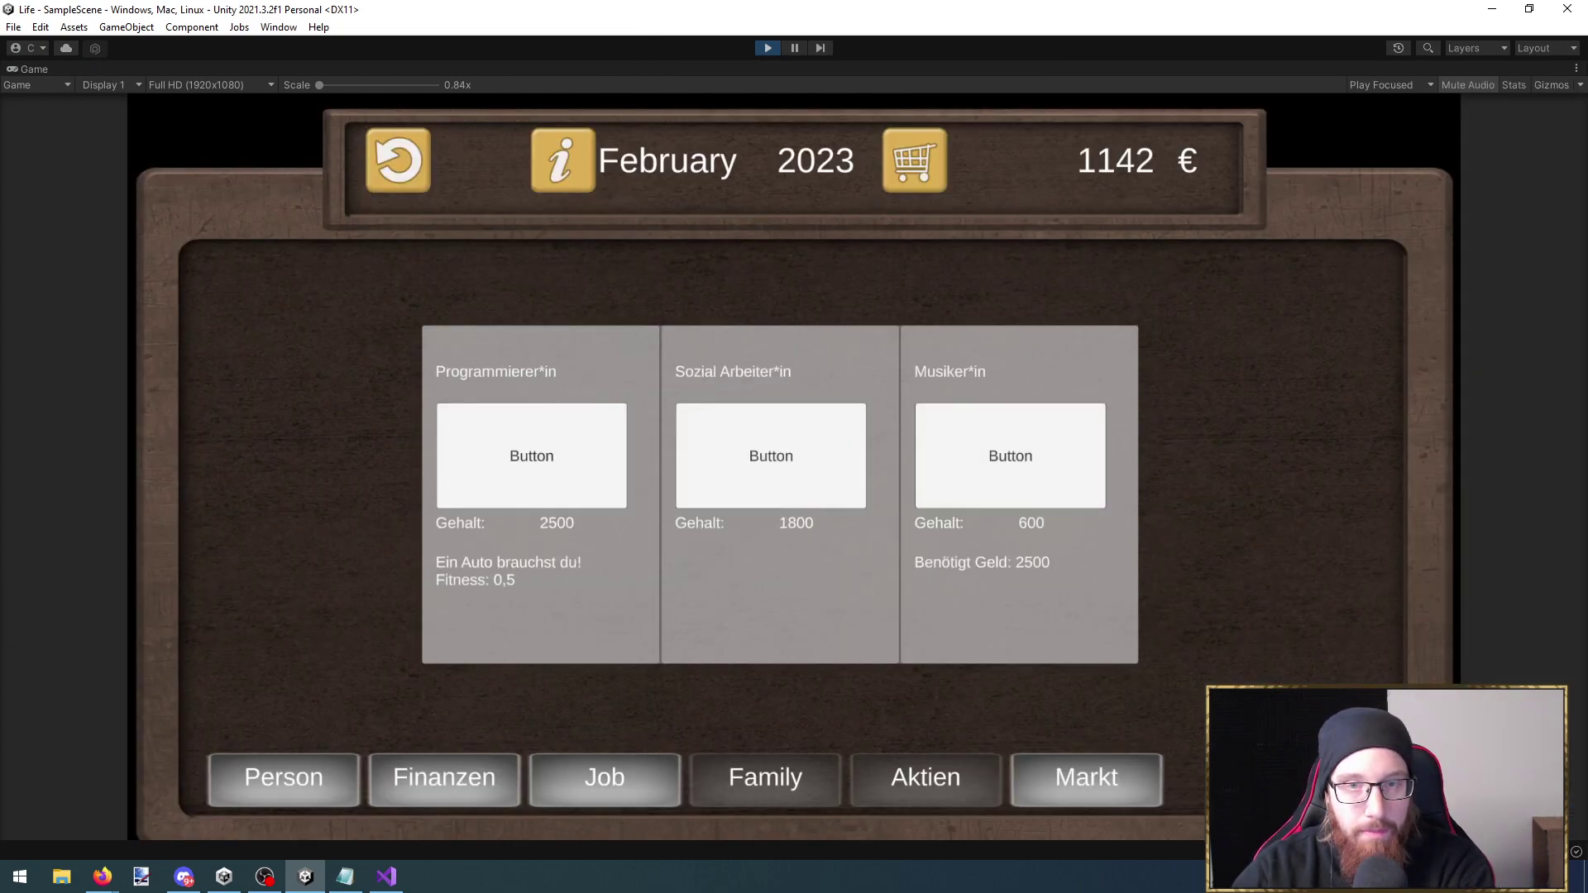
{"action": "left_click", "coordinate": [1010, 455]}
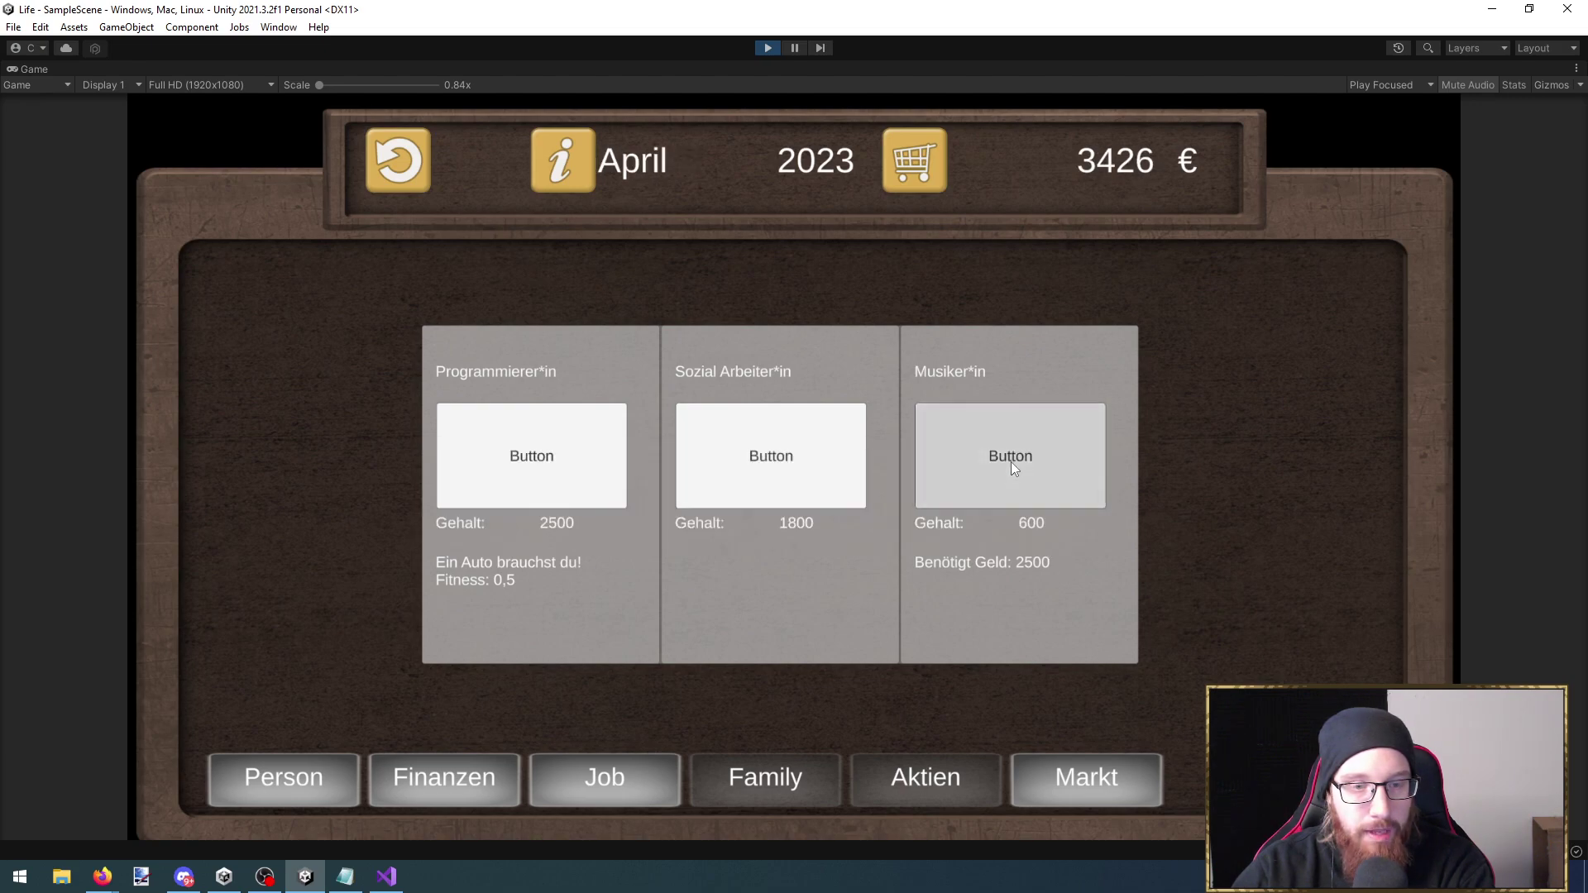
{"action": "left_click", "coordinate": [1011, 459]}
Check the job in the Person window, advance to May 2023 and answer the "Das Konzert" event with "Ich bin stolz auf meine Arbeit!"
{"action": "left_click", "coordinate": [321, 765]}
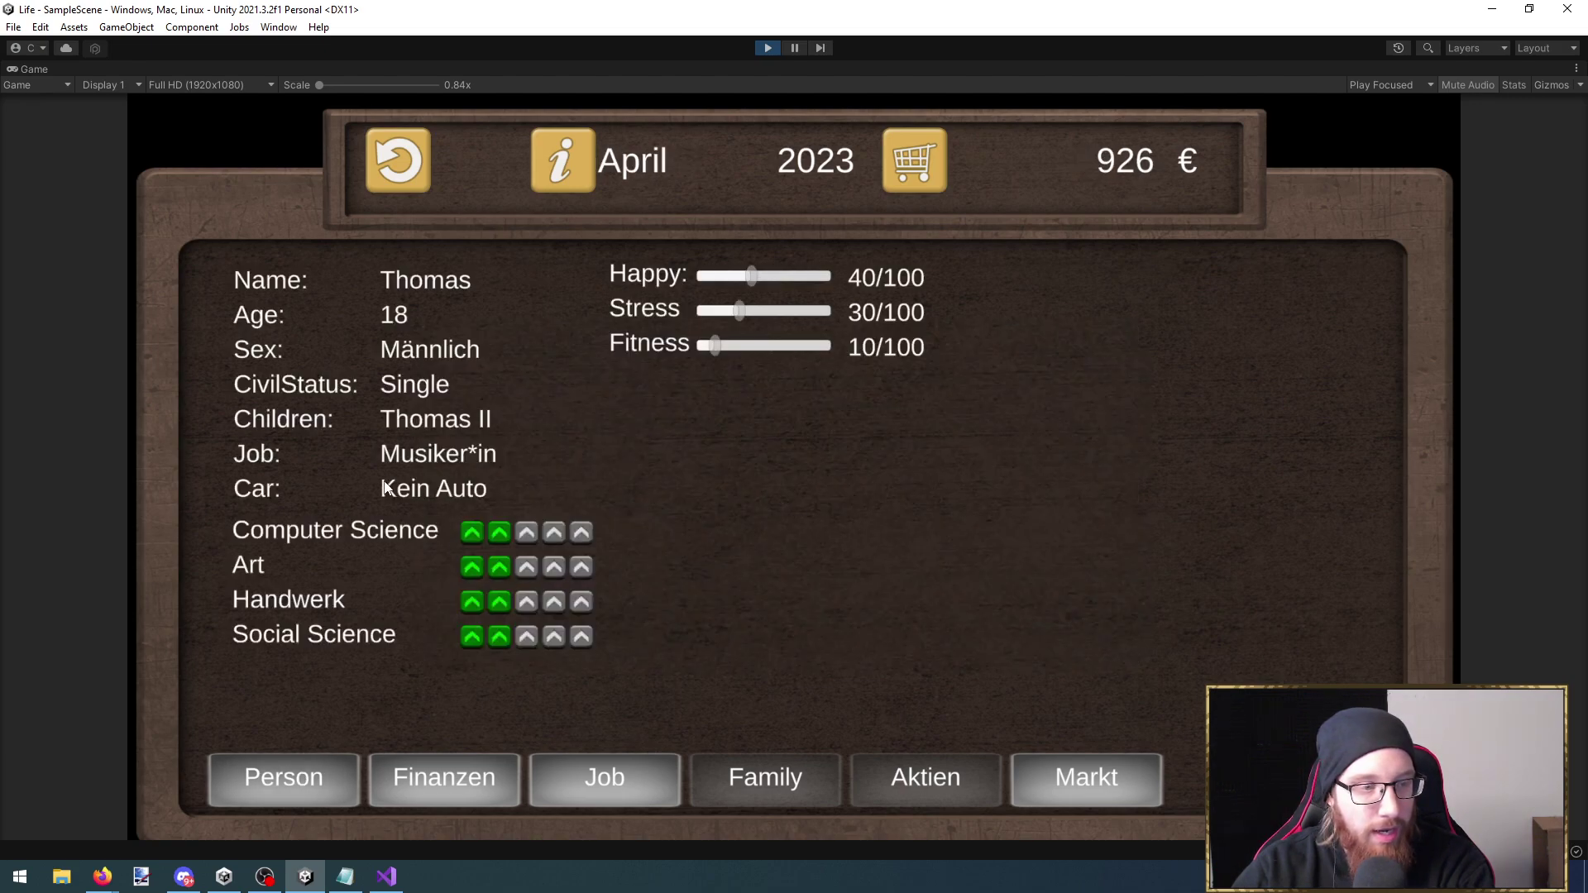
{"action": "left_click", "coordinate": [351, 777]}
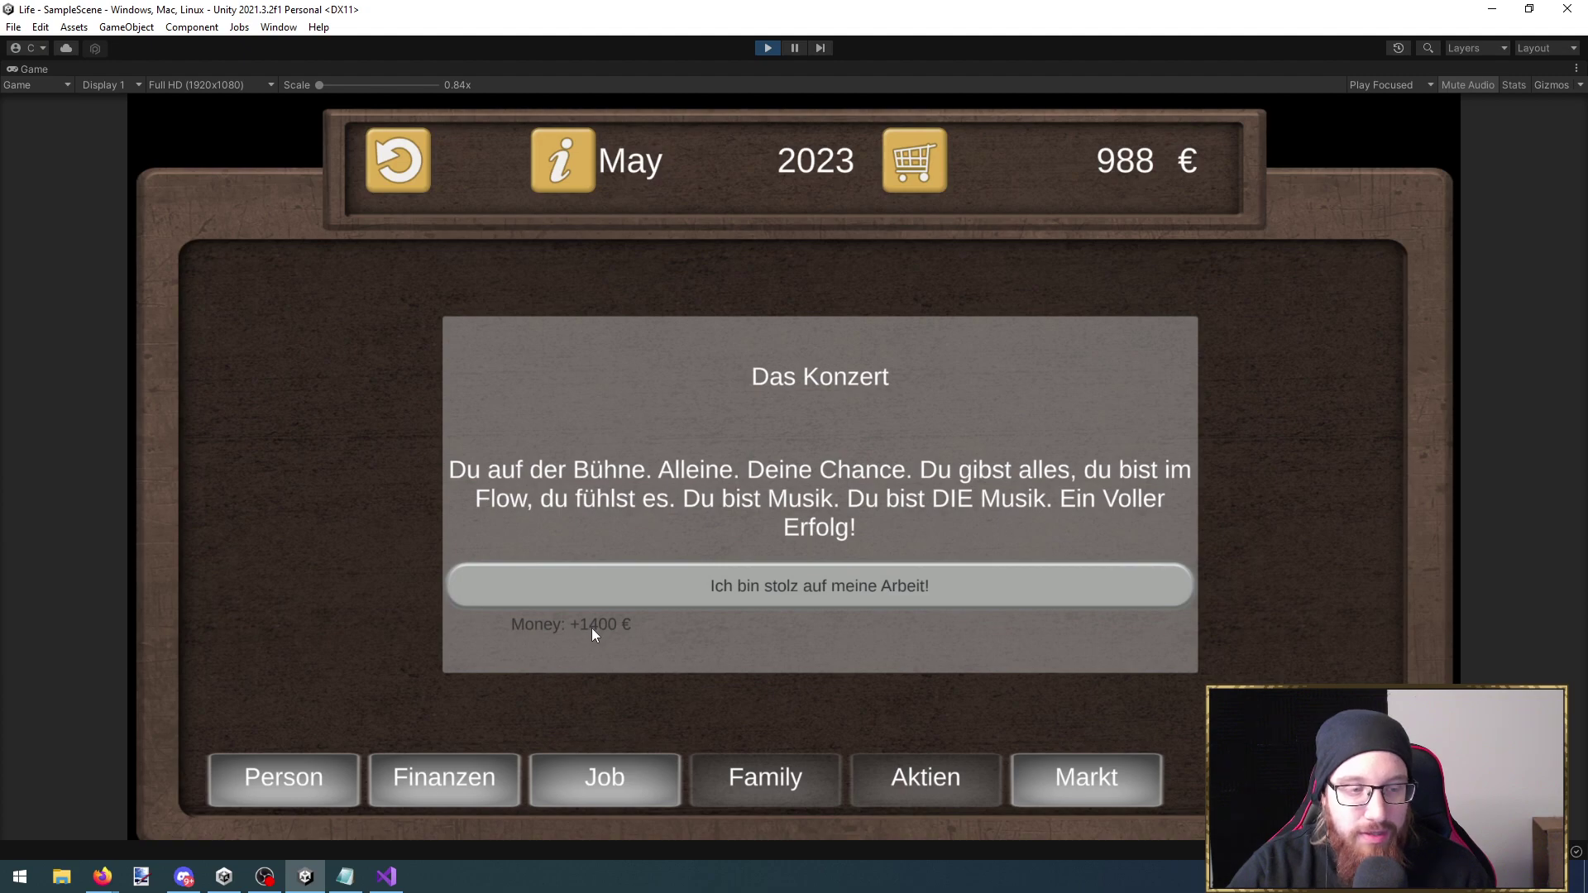
{"action": "left_click", "coordinate": [974, 585]}
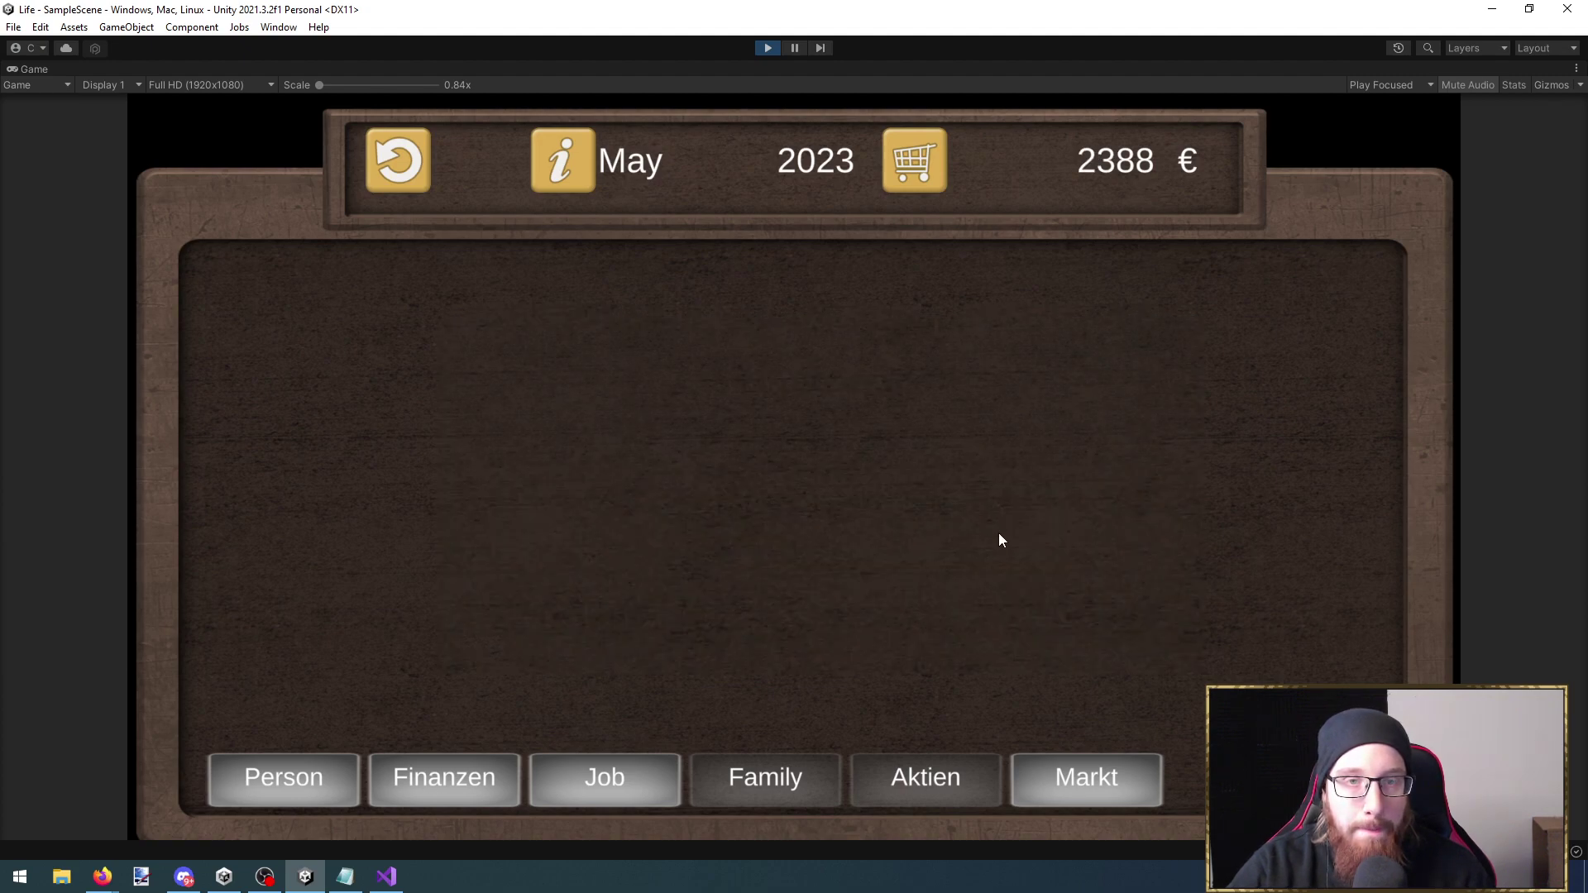
Keep advancing the game from May to October 2023, answering the fate events along the way
{"action": "left_click", "coordinate": [261, 769]}
{"action": "left_click", "coordinate": [261, 769]}
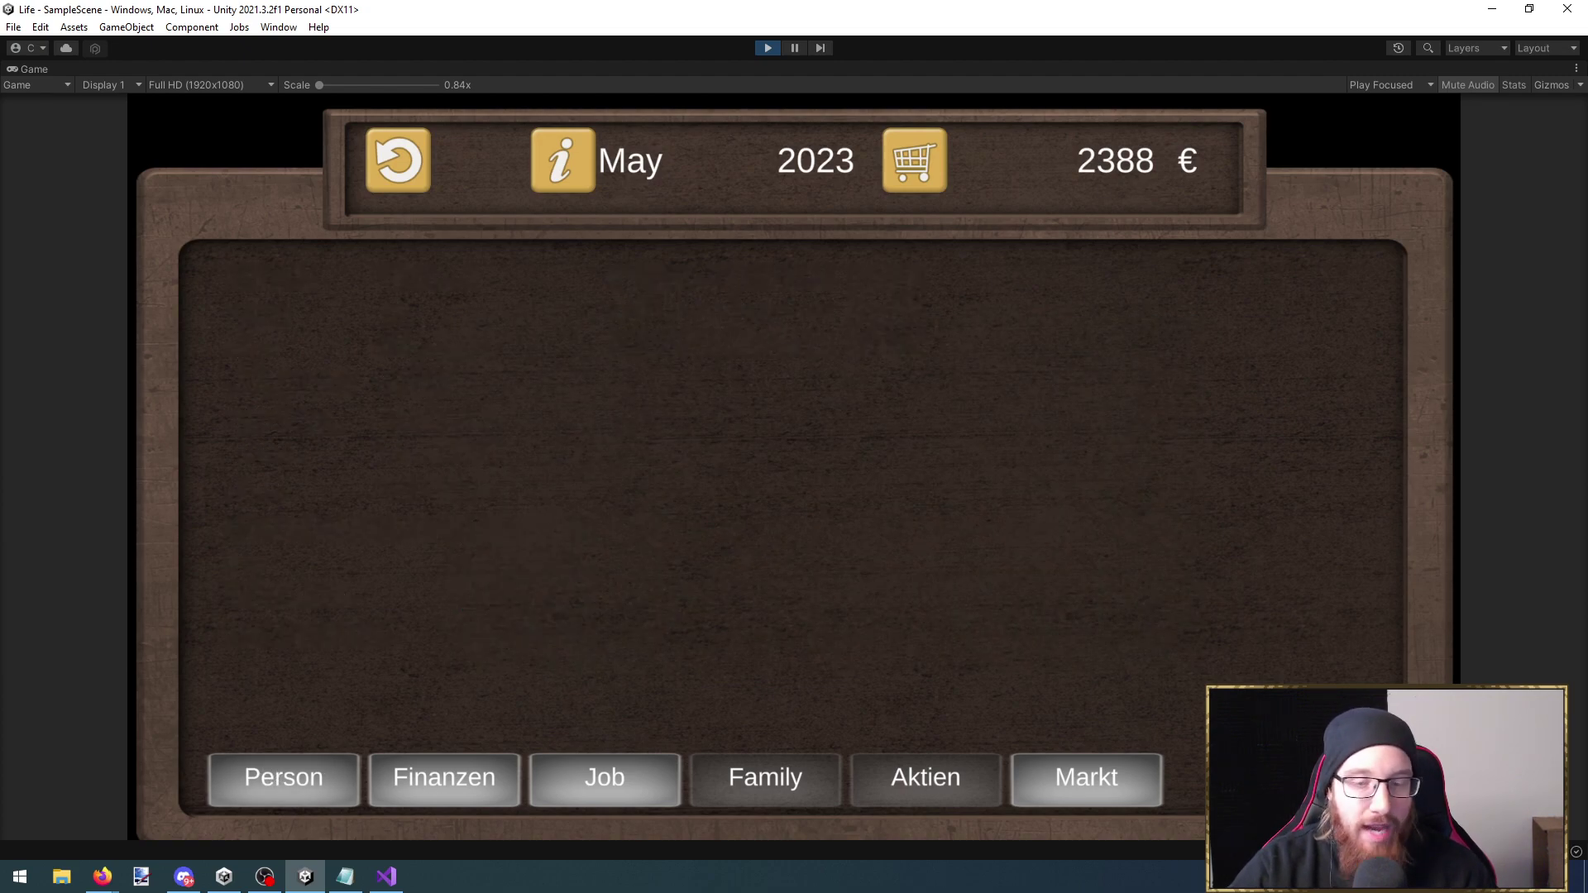
{"action": "left_click", "coordinate": [804, 587]}
{"action": "left_click", "coordinate": [1105, 640]}
{"action": "left_click", "coordinate": [880, 567]}
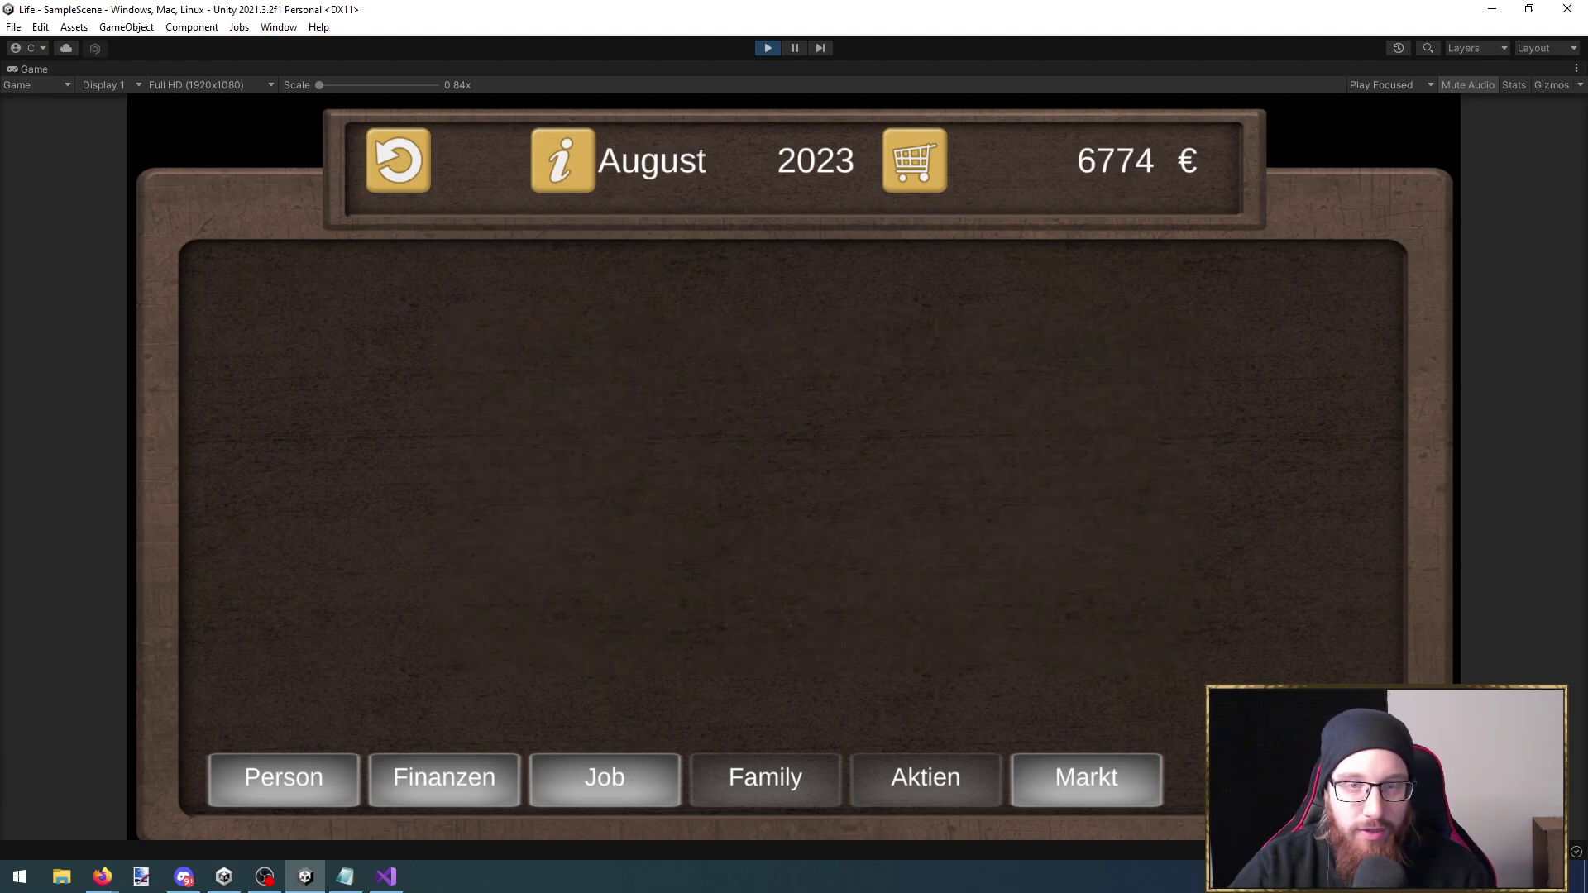
{"action": "left_click", "coordinate": [974, 582]}
{"action": "left_click", "coordinate": [913, 597]}
Review the job offers in October 2023 and stop the game
{"action": "left_click", "coordinate": [517, 775]}
{"action": "left_click", "coordinate": [635, 772]}
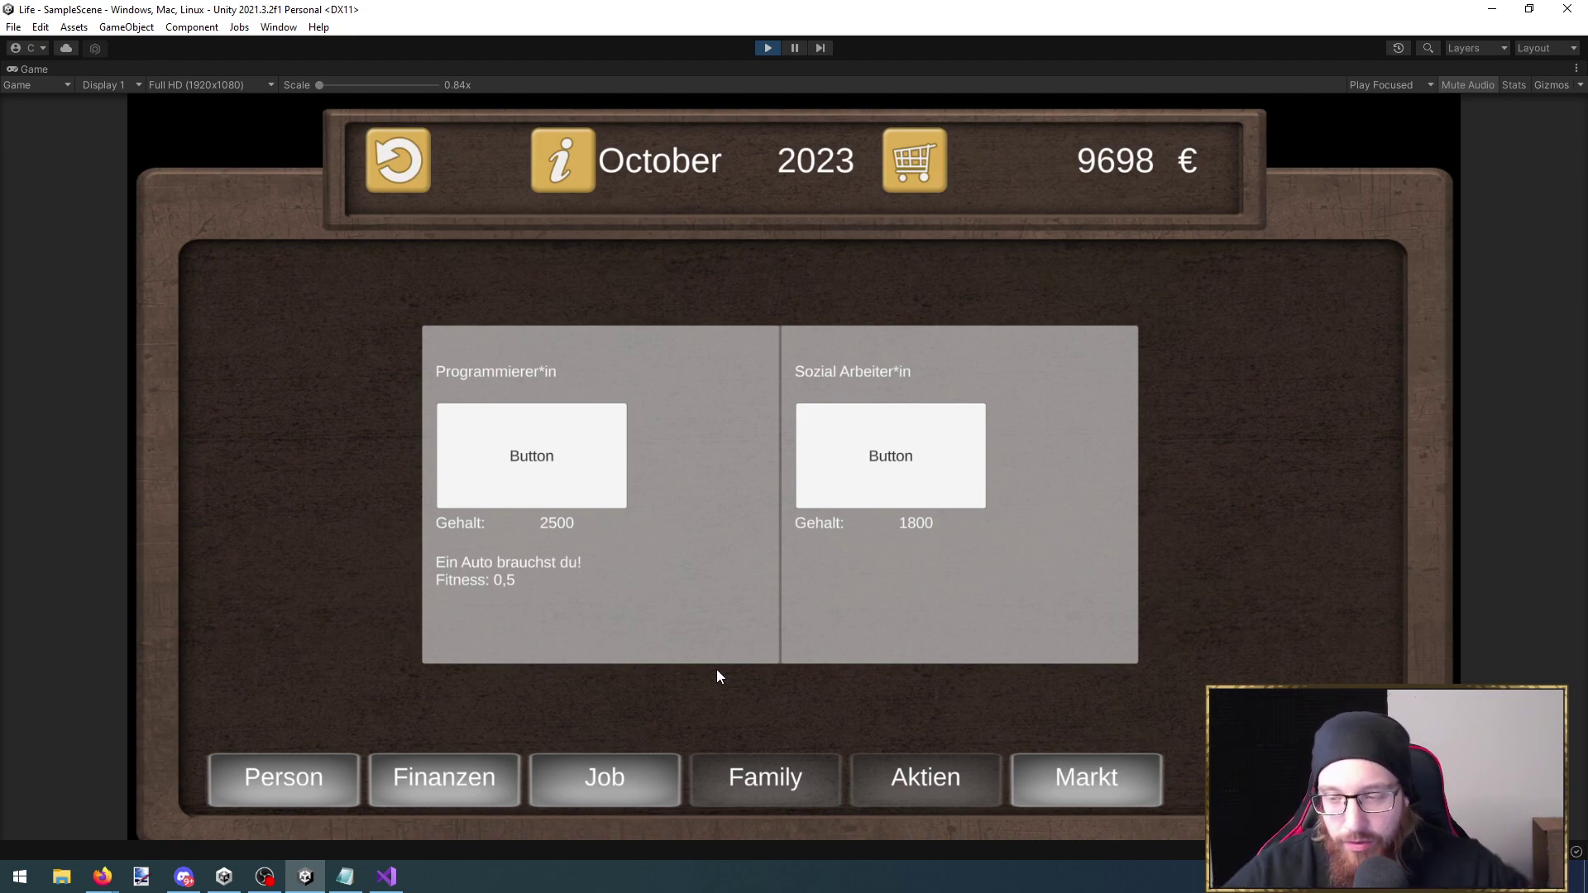
{"action": "left_click", "coordinate": [762, 49]}
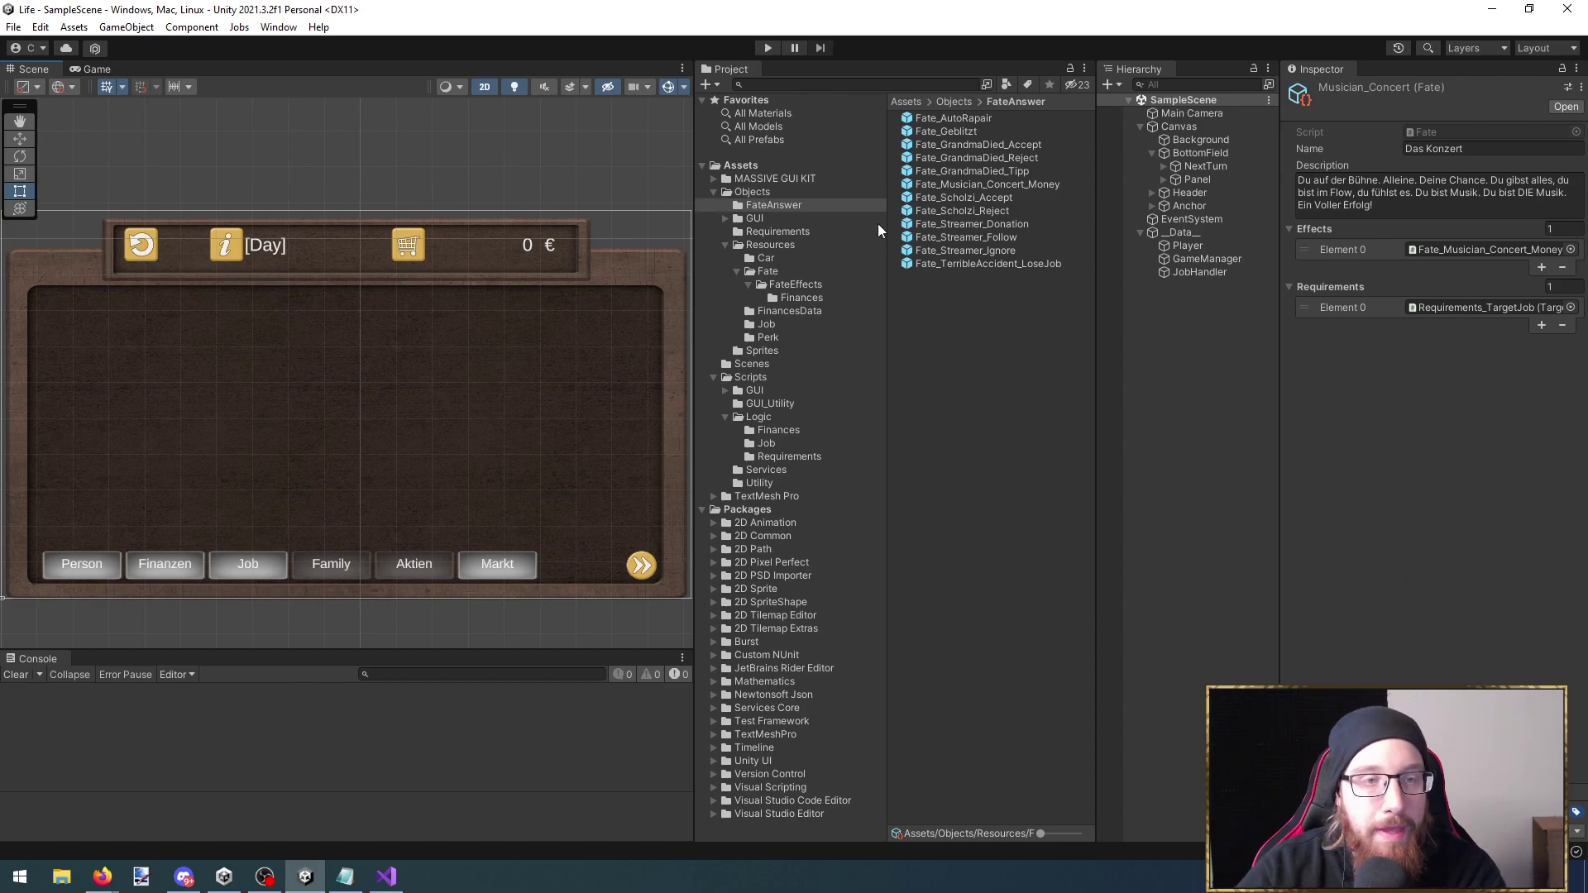
Look through the Resources subfolders, including Fate, FateEffects and Finances, and return to the Fate folder
{"action": "left_click", "coordinate": [816, 247]}
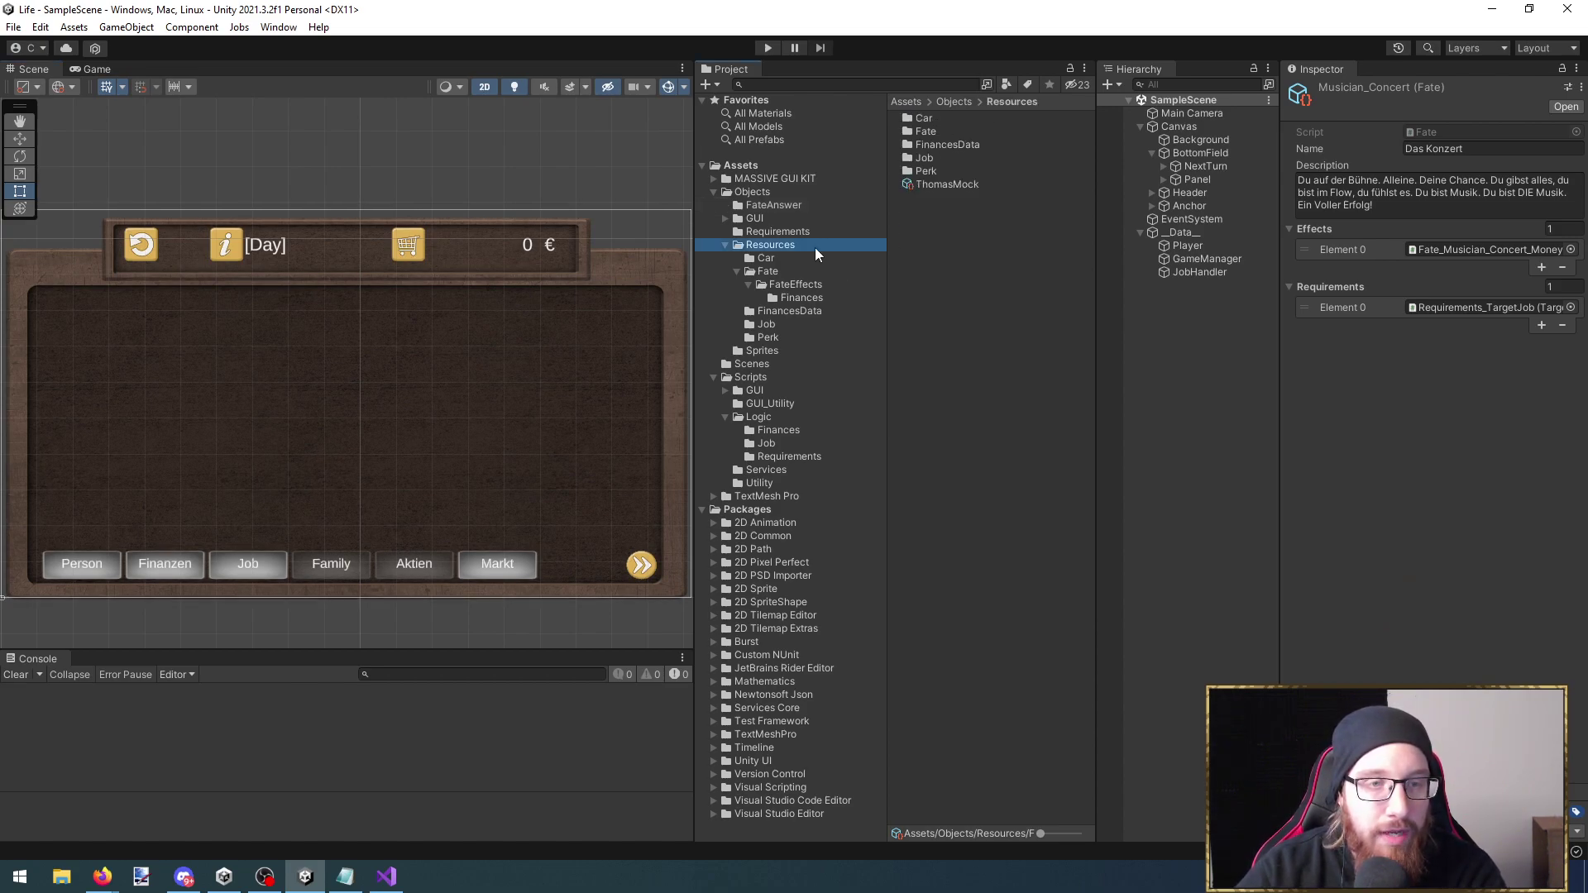
{"action": "key", "text": "Down"}
{"action": "key", "text": "Down"}
{"action": "key", "text": "Down"}
{"action": "key", "text": "Down"}
{"action": "key", "text": "Left"}
{"action": "key", "text": "Left"}
{"action": "key", "text": "Up"}
{"action": "key", "text": "Up"}
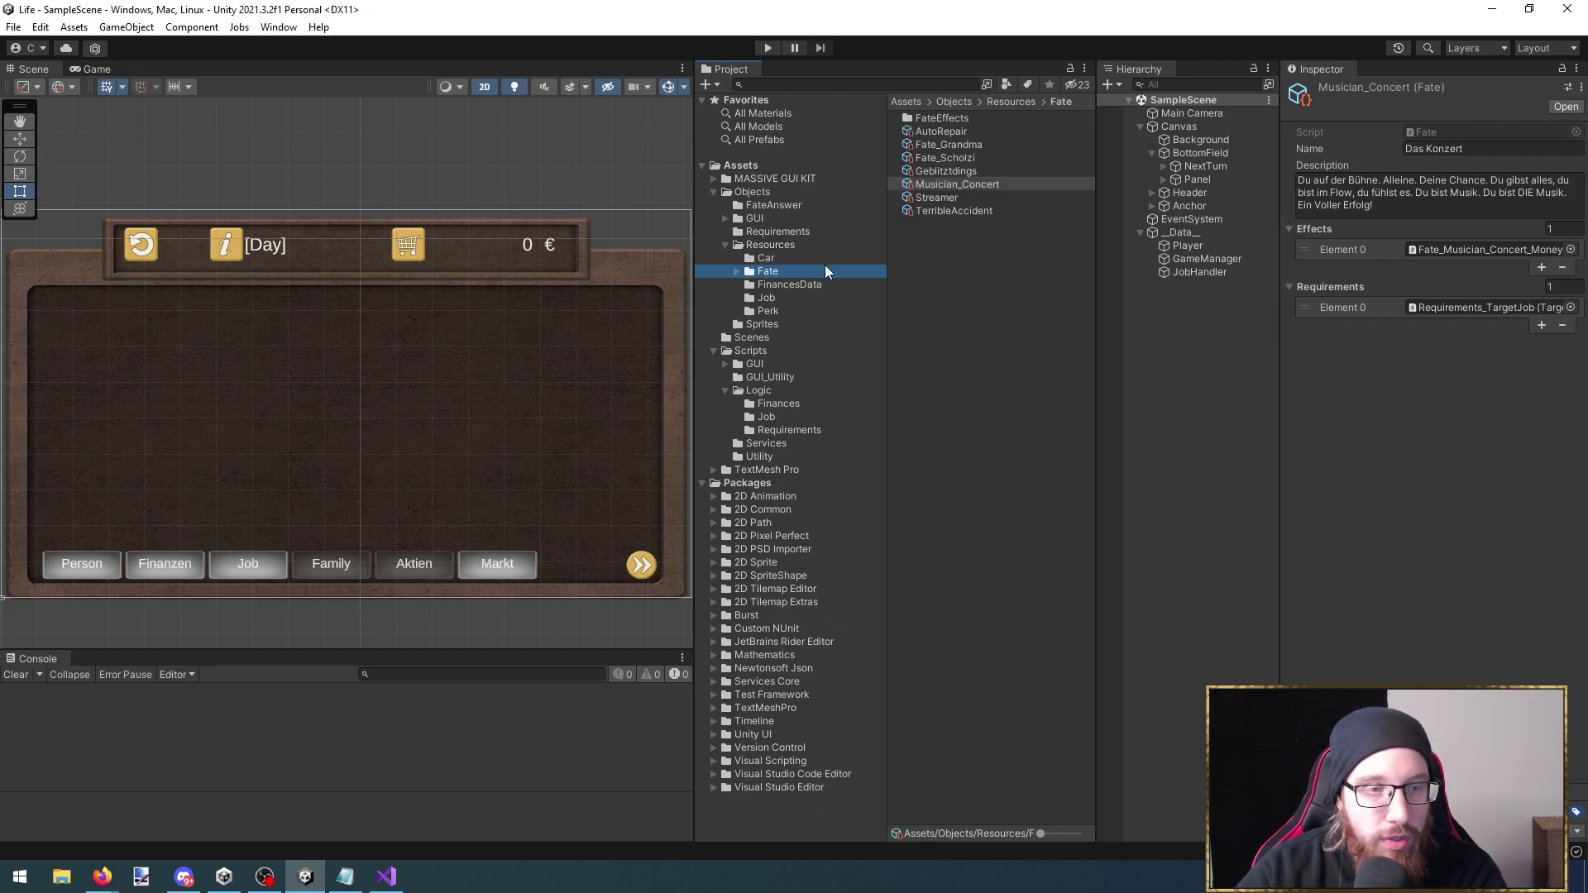
{"action": "key", "text": "Down"}
{"action": "key", "text": "Down"}
{"action": "key", "text": "Right"}
{"action": "key", "text": "Down"}
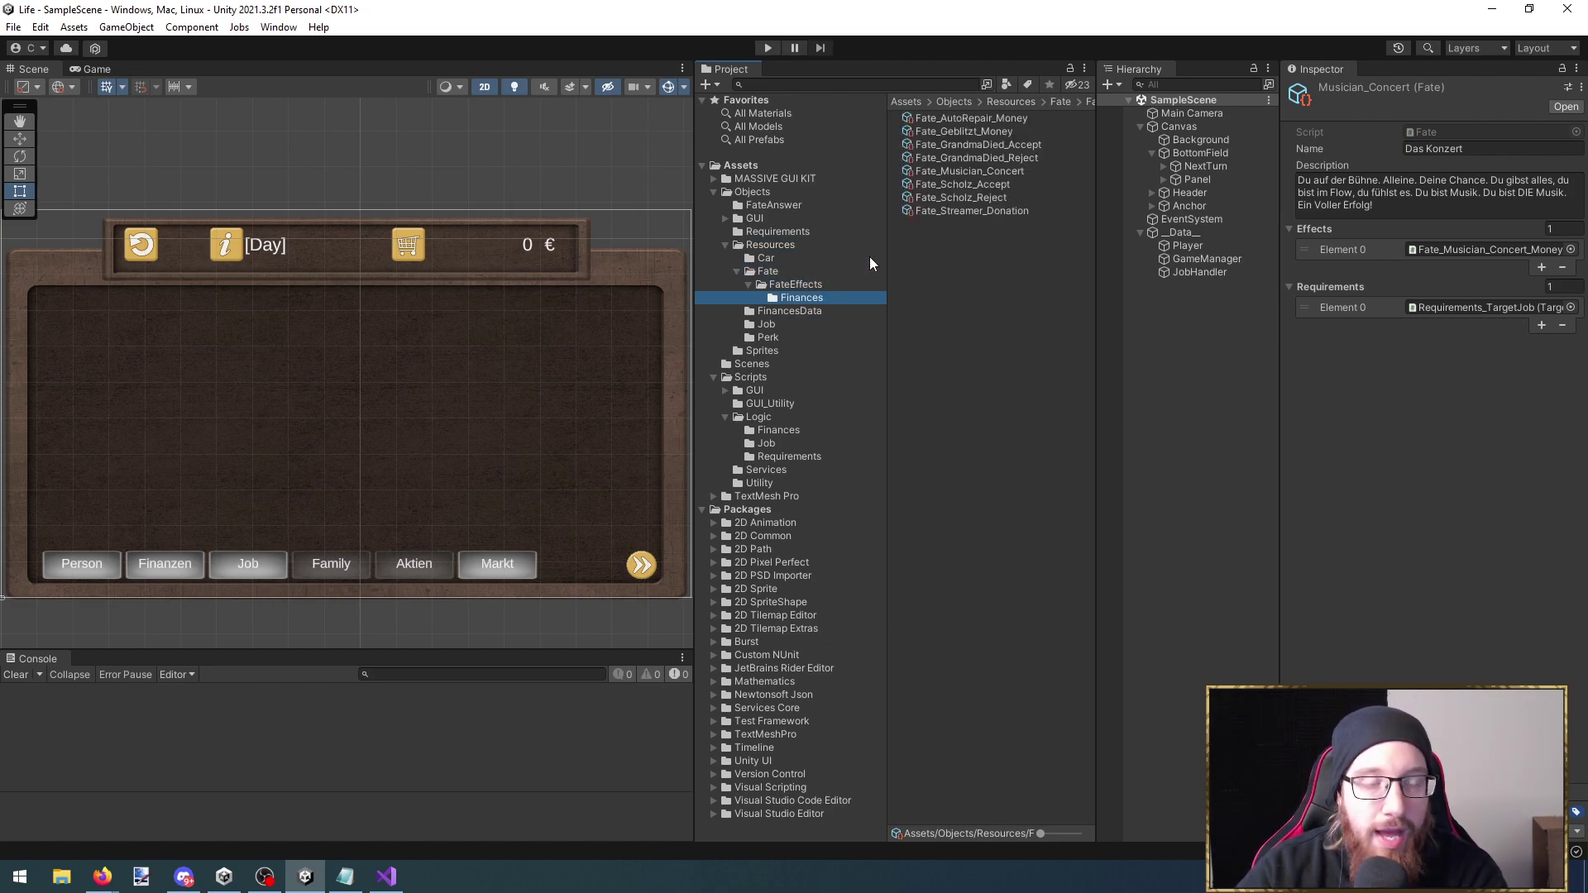
{"action": "key", "text": "BackSpace"}
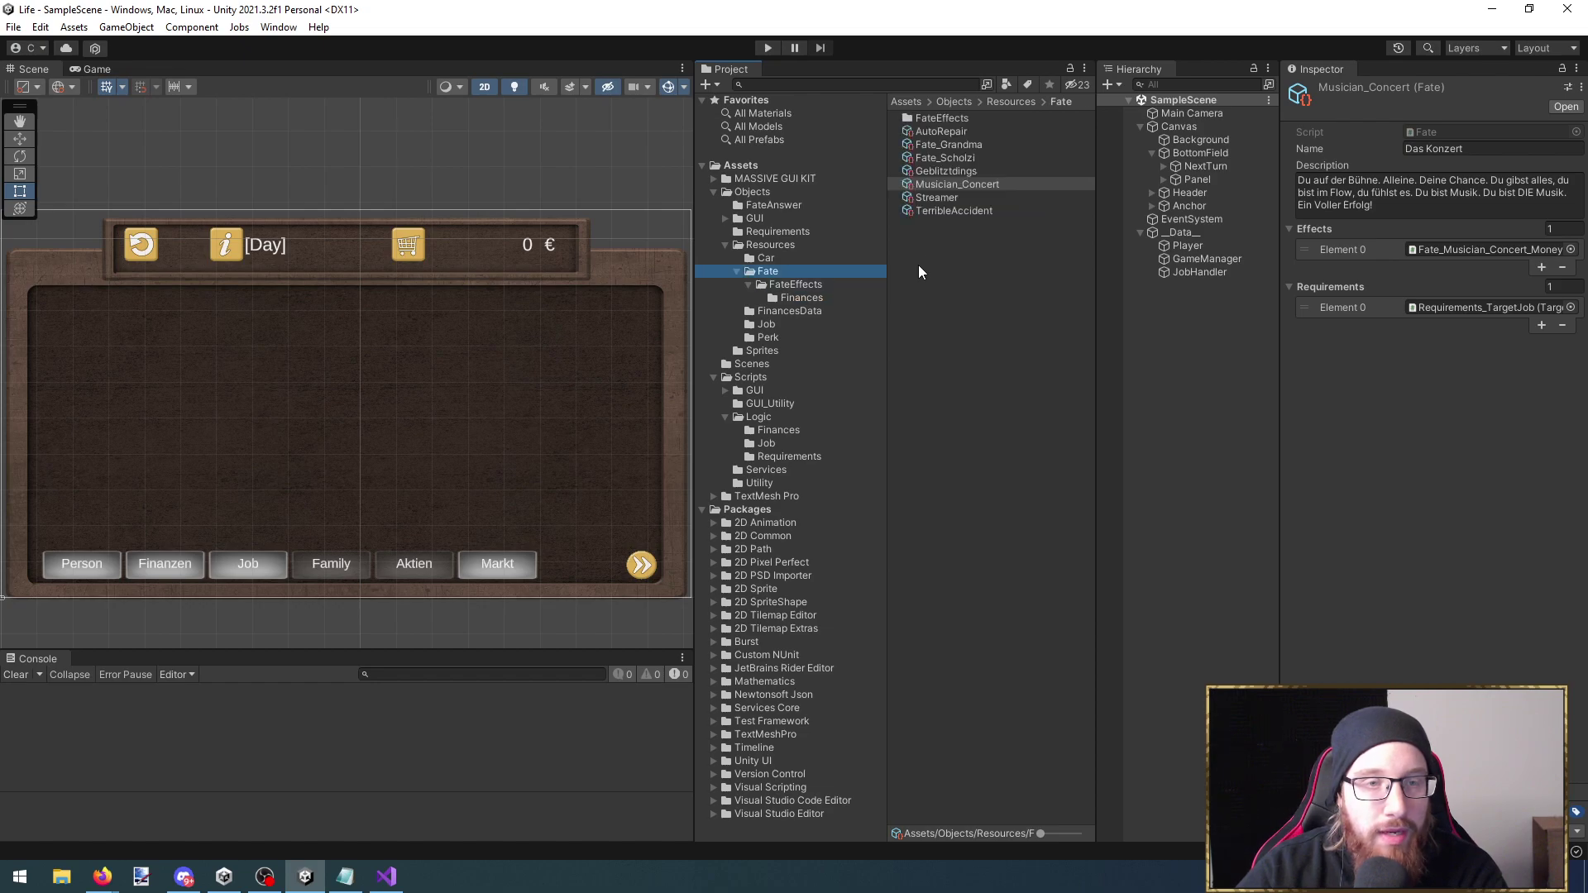
Duplicate the Musician_Concert fate asset and rename the copy Musician_Guitar
{"action": "left_click", "coordinate": [980, 183]}
{"action": "key", "text": "ctrl+d"}
{"action": "key", "text": "alt+Tab"}
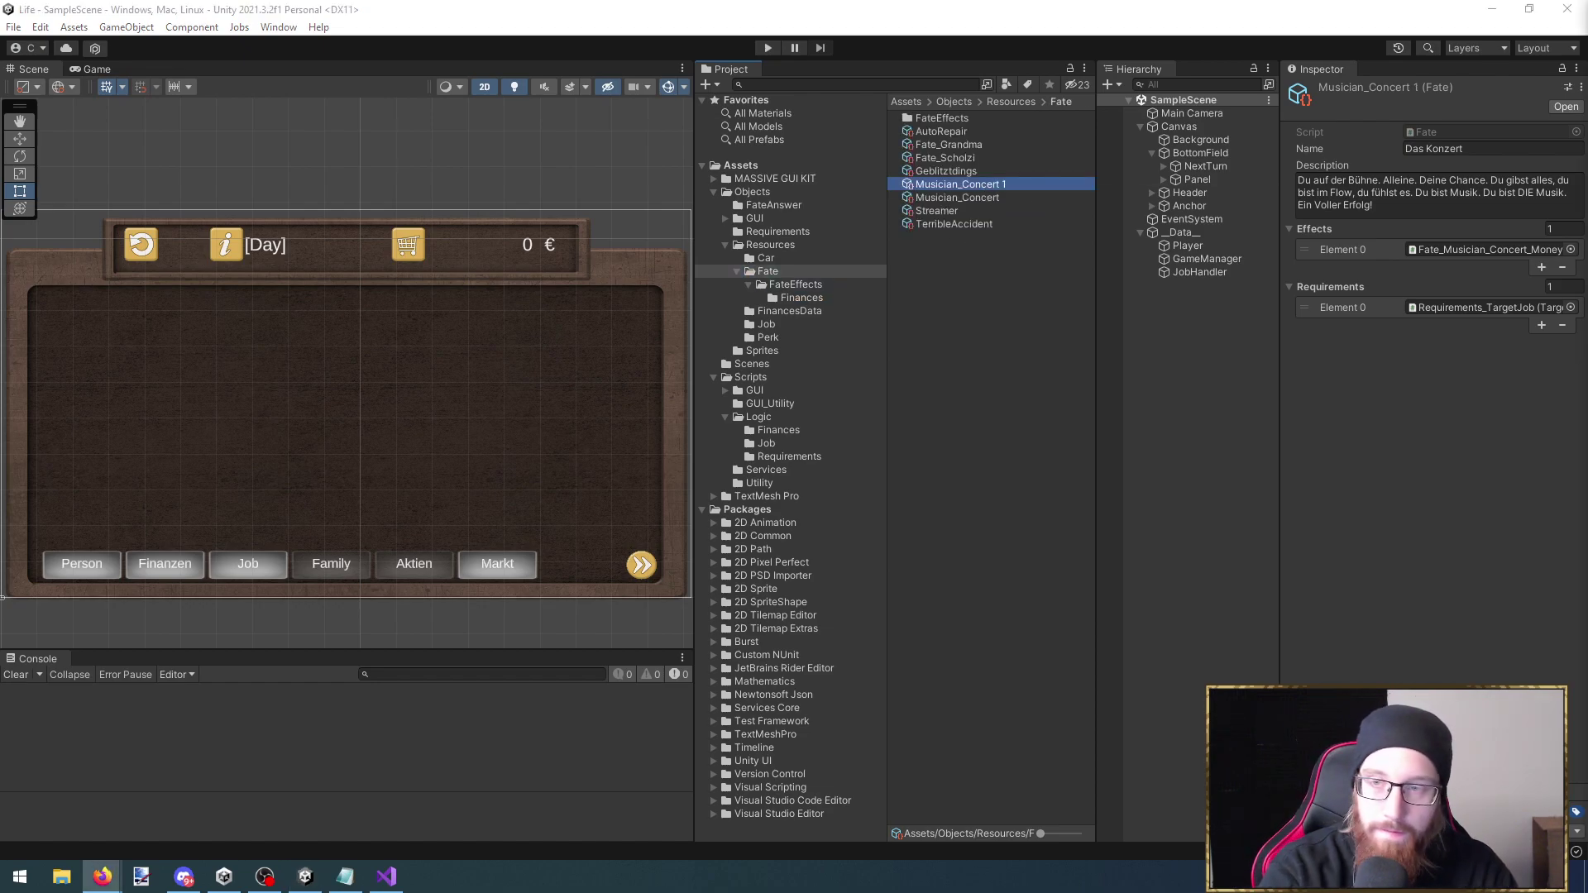
{"action": "left_click", "coordinate": [999, 179]}
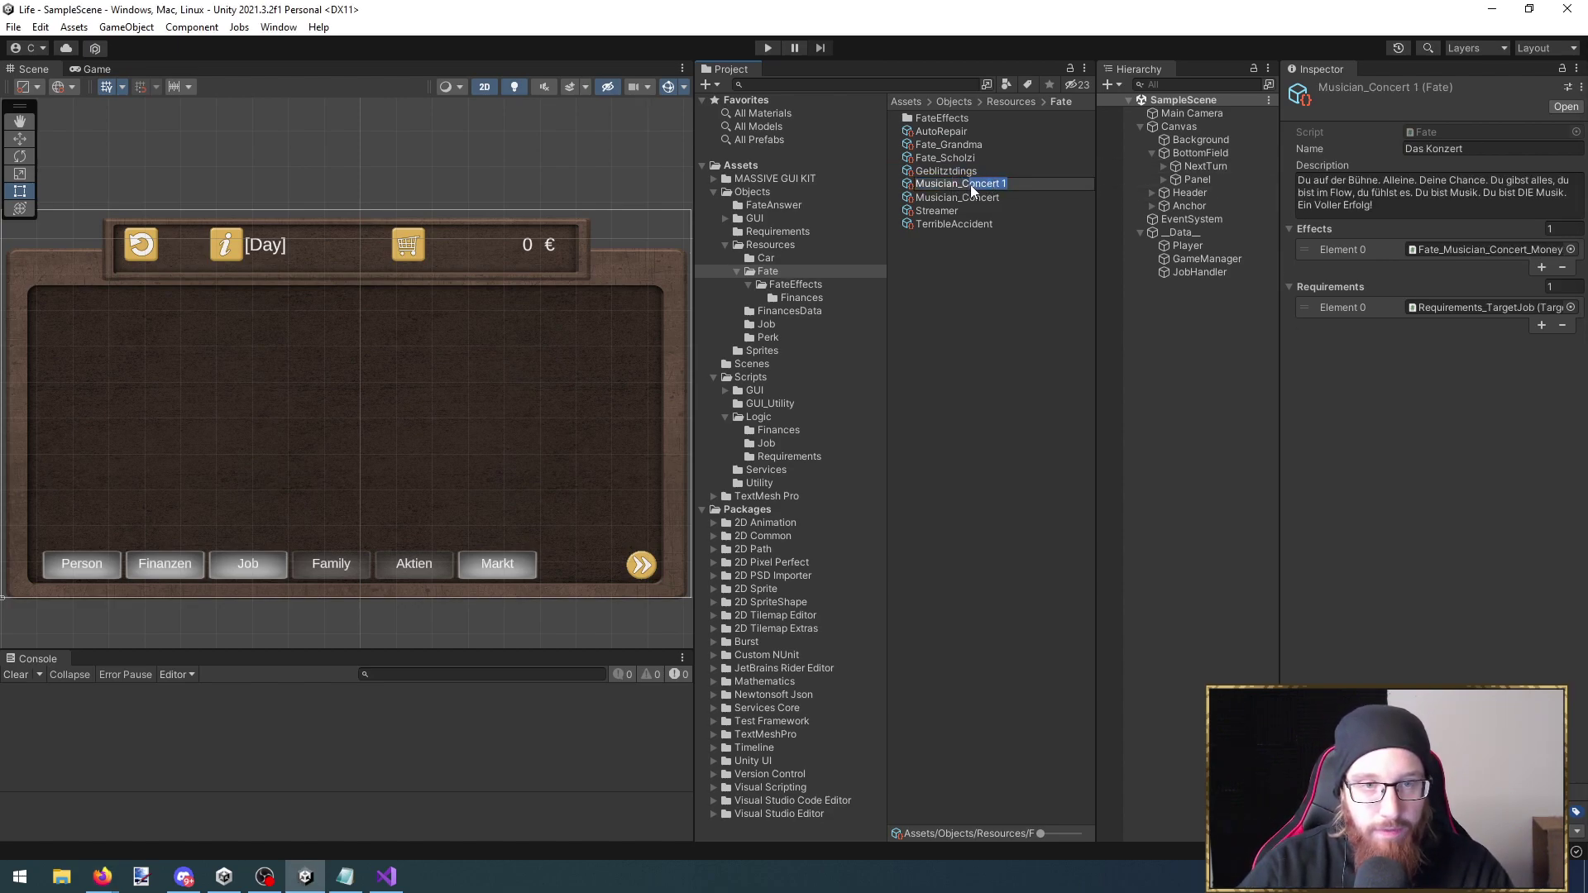
{"action": "type", "text": "Guitar"}
{"action": "key", "text": "Return"}
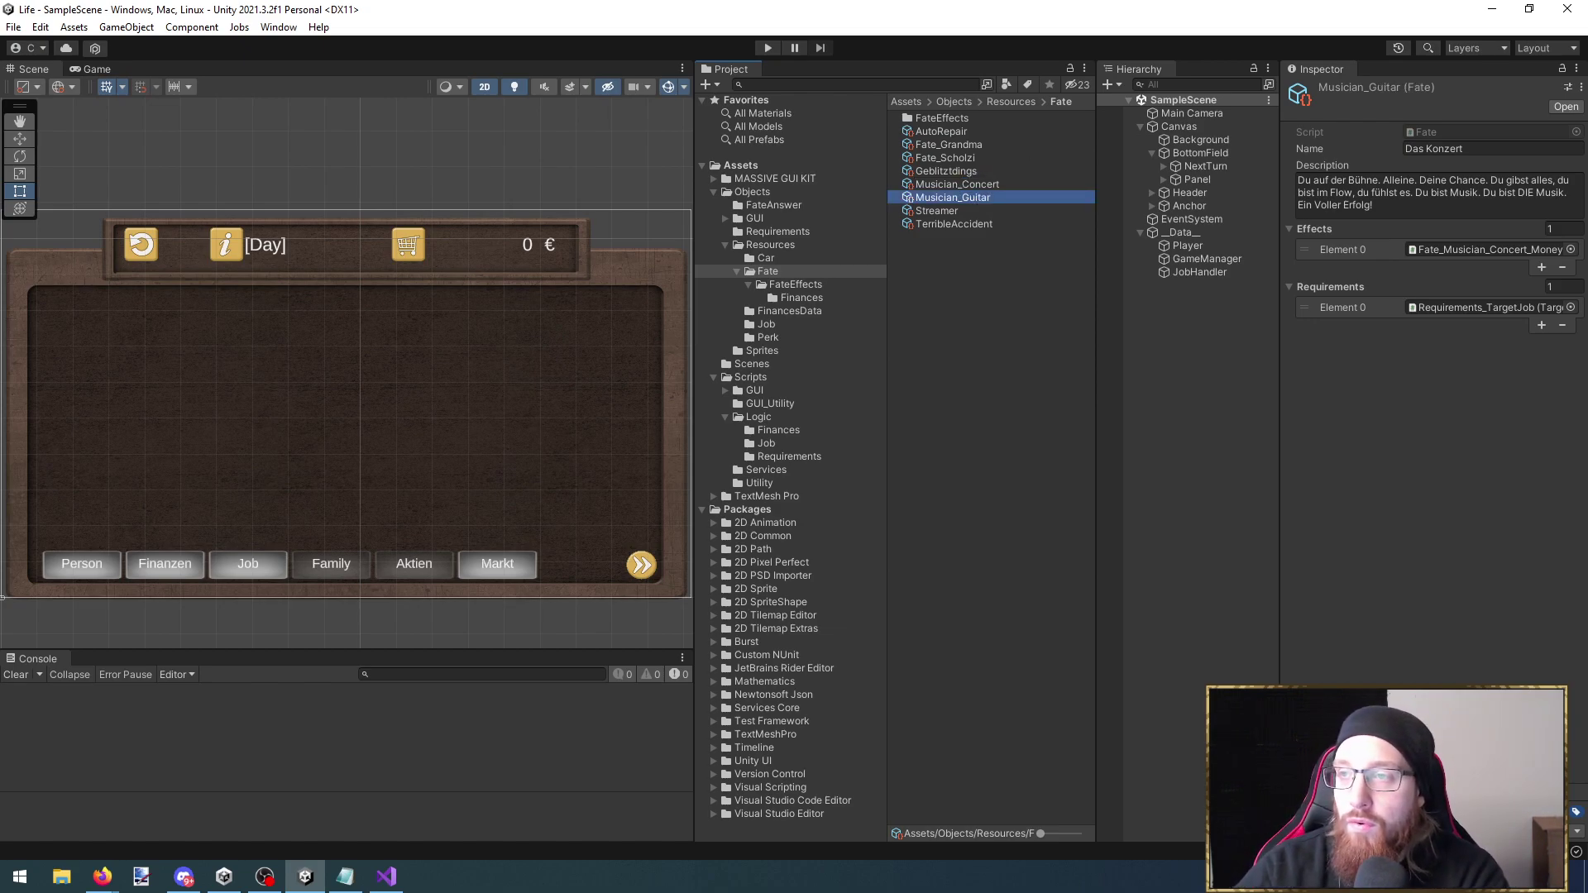
Replace Musician_Guitar's description with "Du gehst chillig durch die Stadt und kommst an einem Musik laden vorbei."
{"action": "left_click", "coordinate": [1384, 210]}
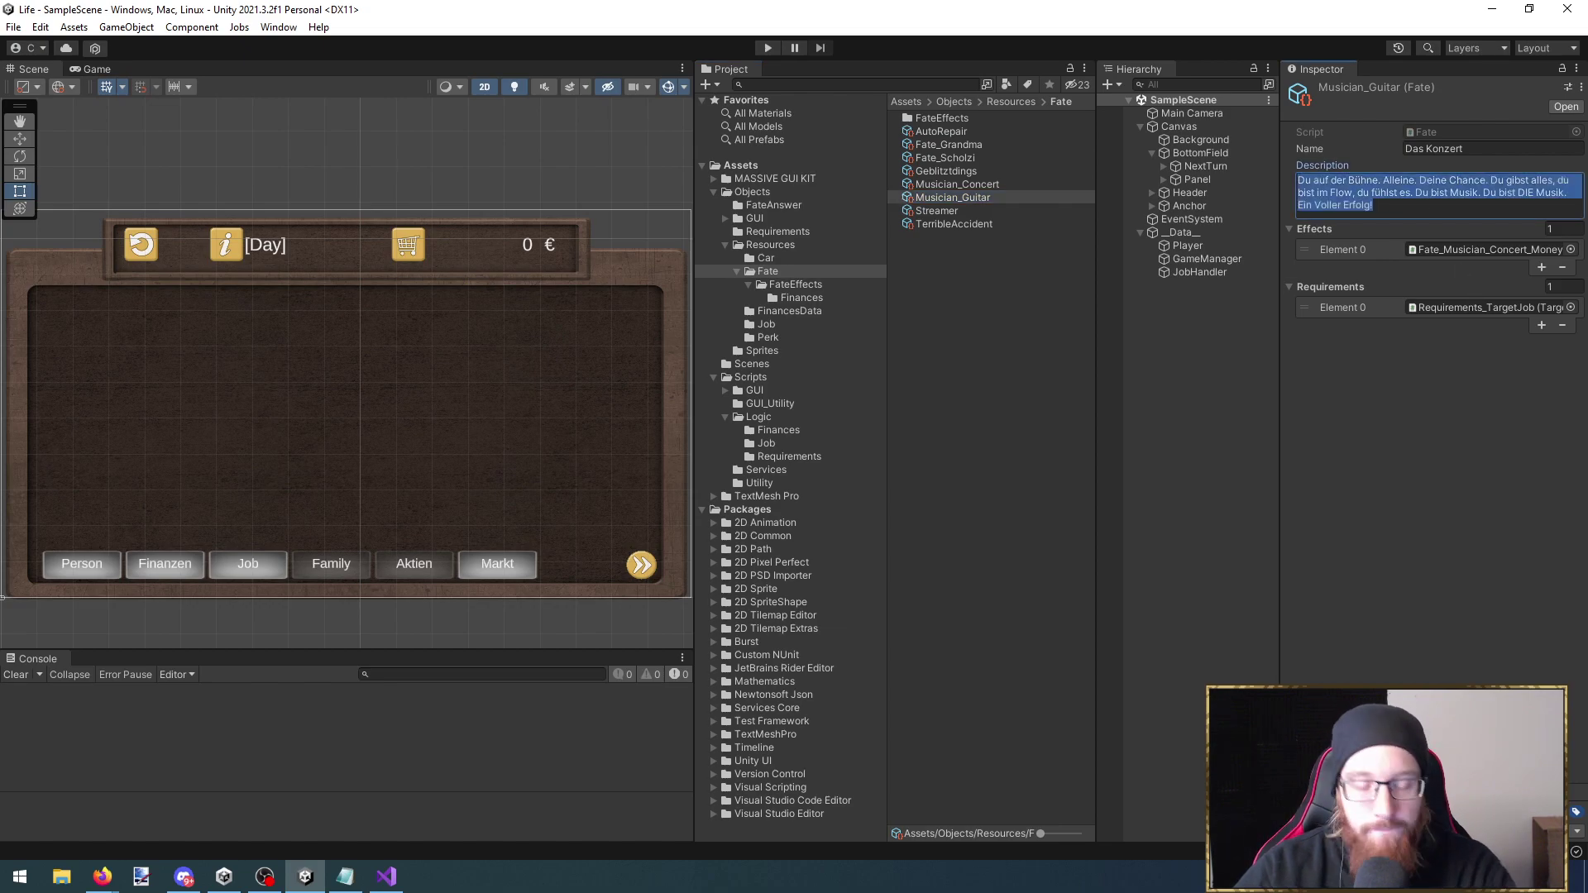
{"action": "type", "text": "Du geh"}
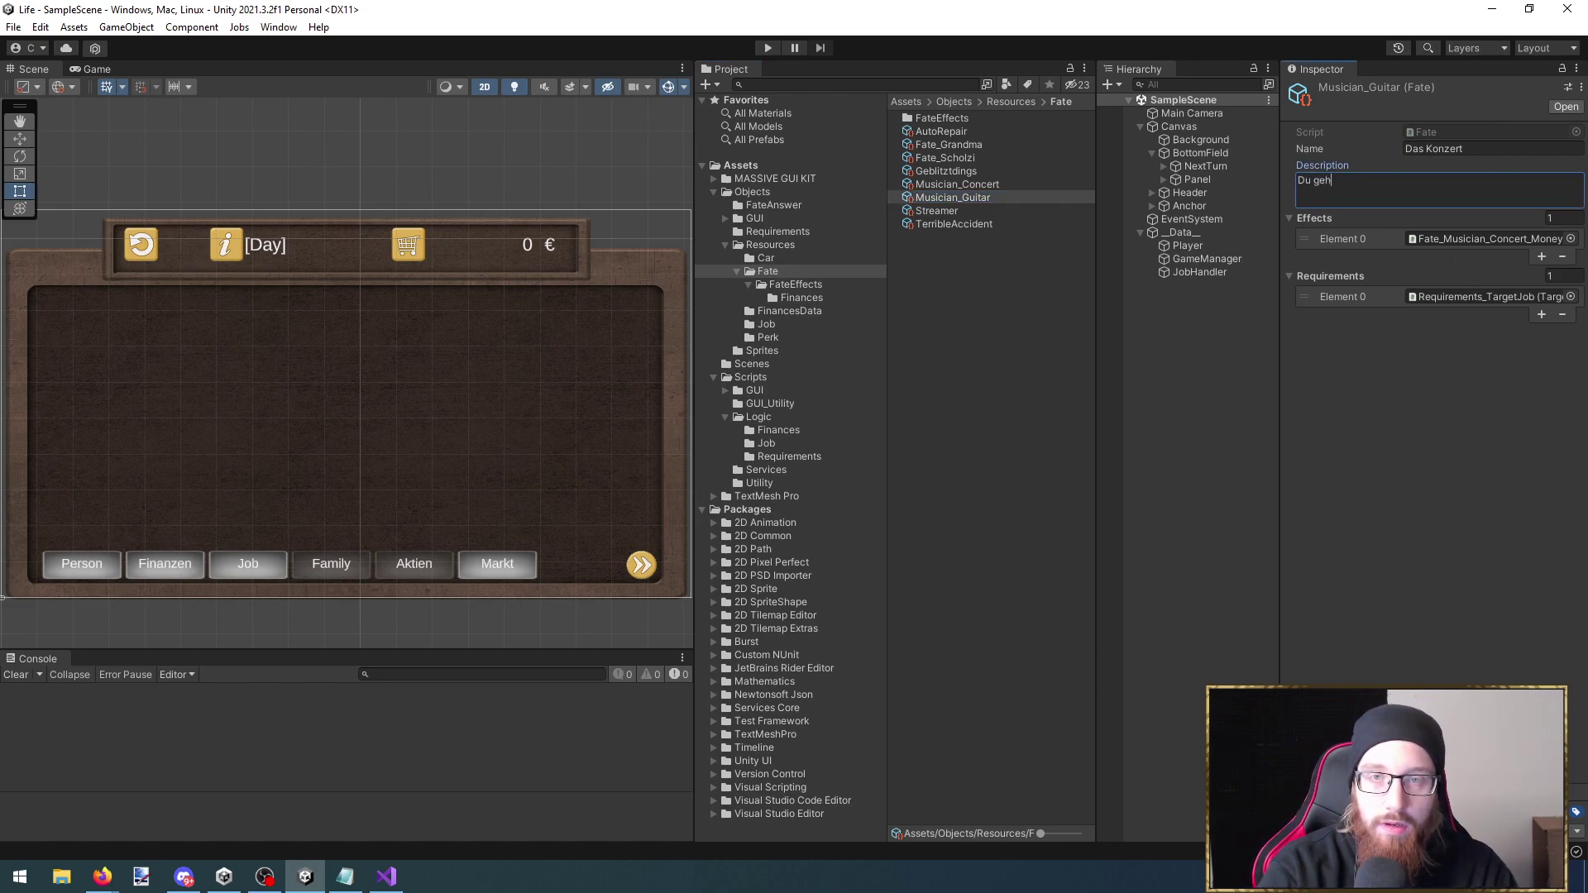
{"action": "type", "text": "st chillig durch die Stadt und kommst"}
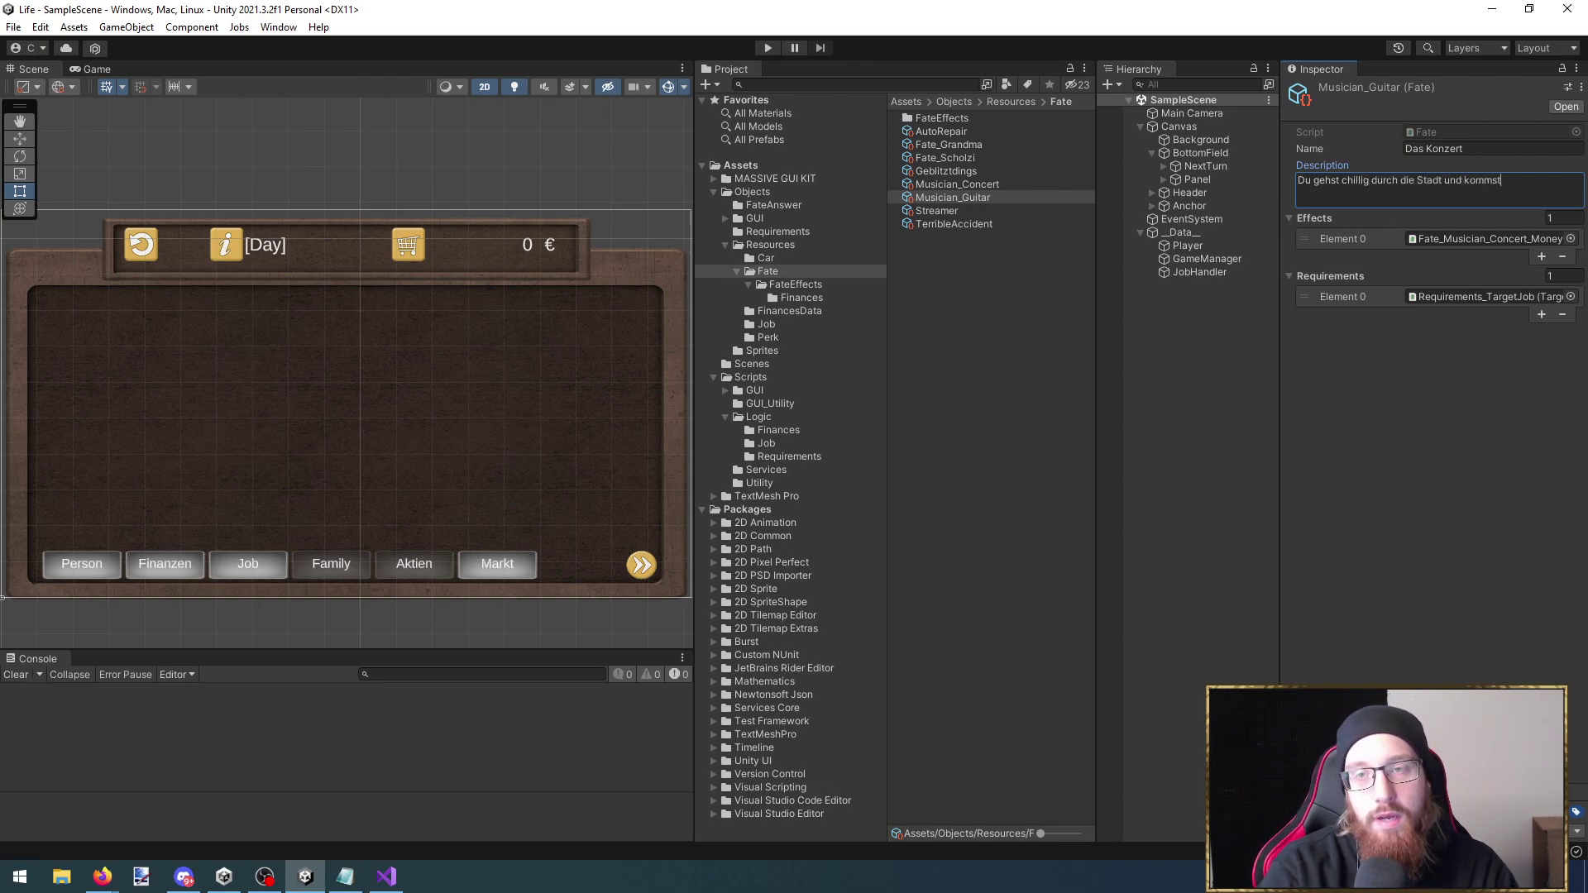
{"action": "type", "text": " an einem Musik laden vorbei. W"}
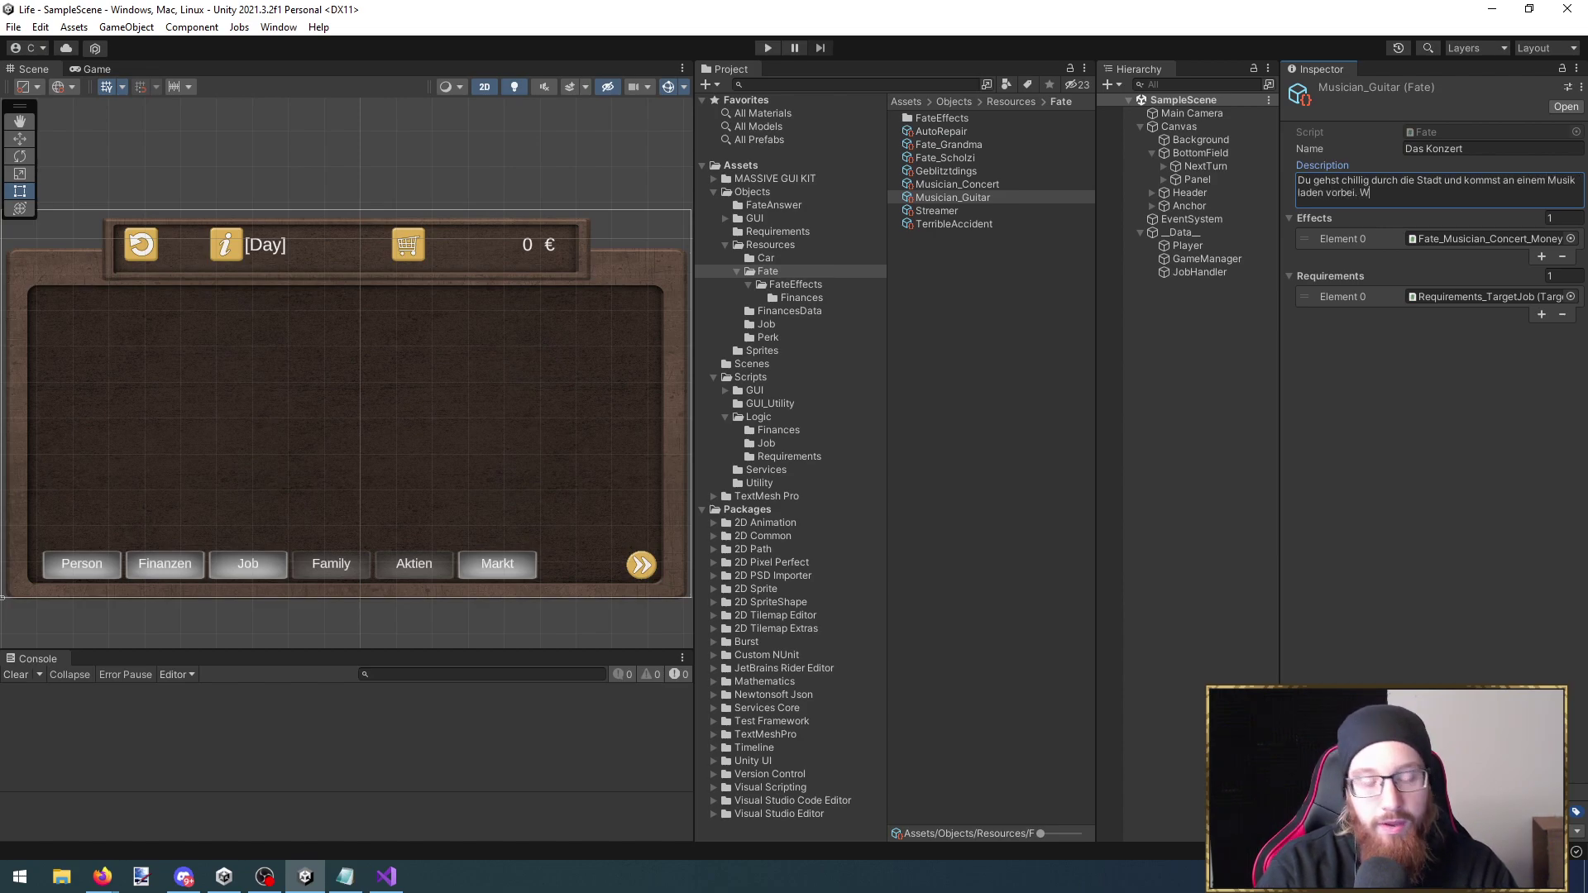
Continue the description with "WTF! Da ist die neue HarrisonBarryGuitar. Absolut selten. Die musst du haben. Das Preisschild sagt 500 €."
{"action": "type", "text": "TF! Da ist die neue"}
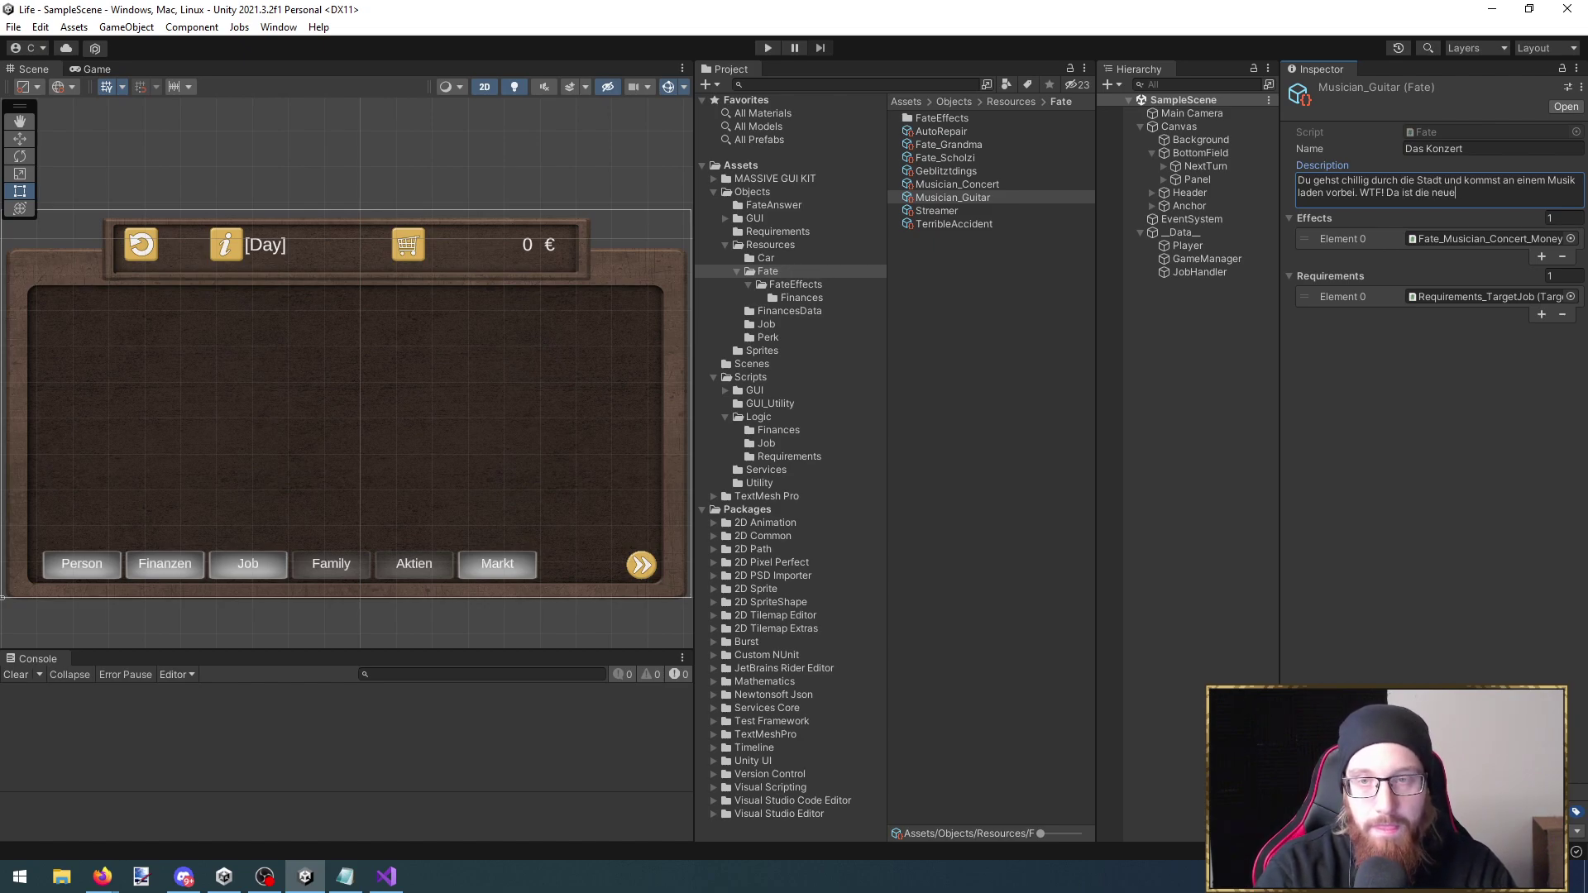
{"action": "type", "text": " Harrison"}
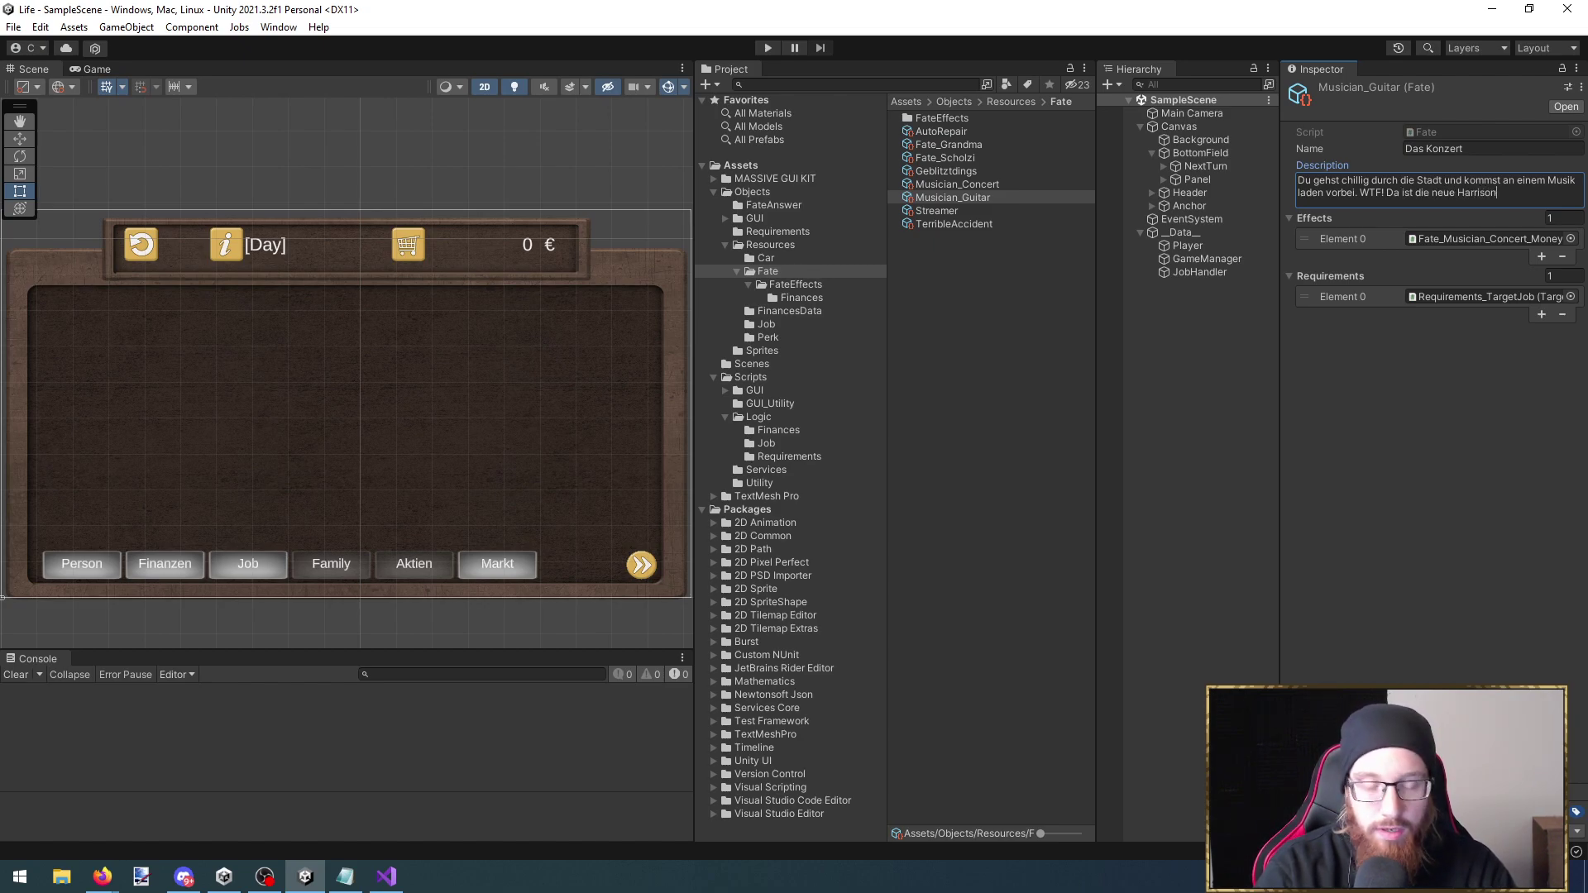
{"action": "type", "text": "BarryGuitar. Abso"}
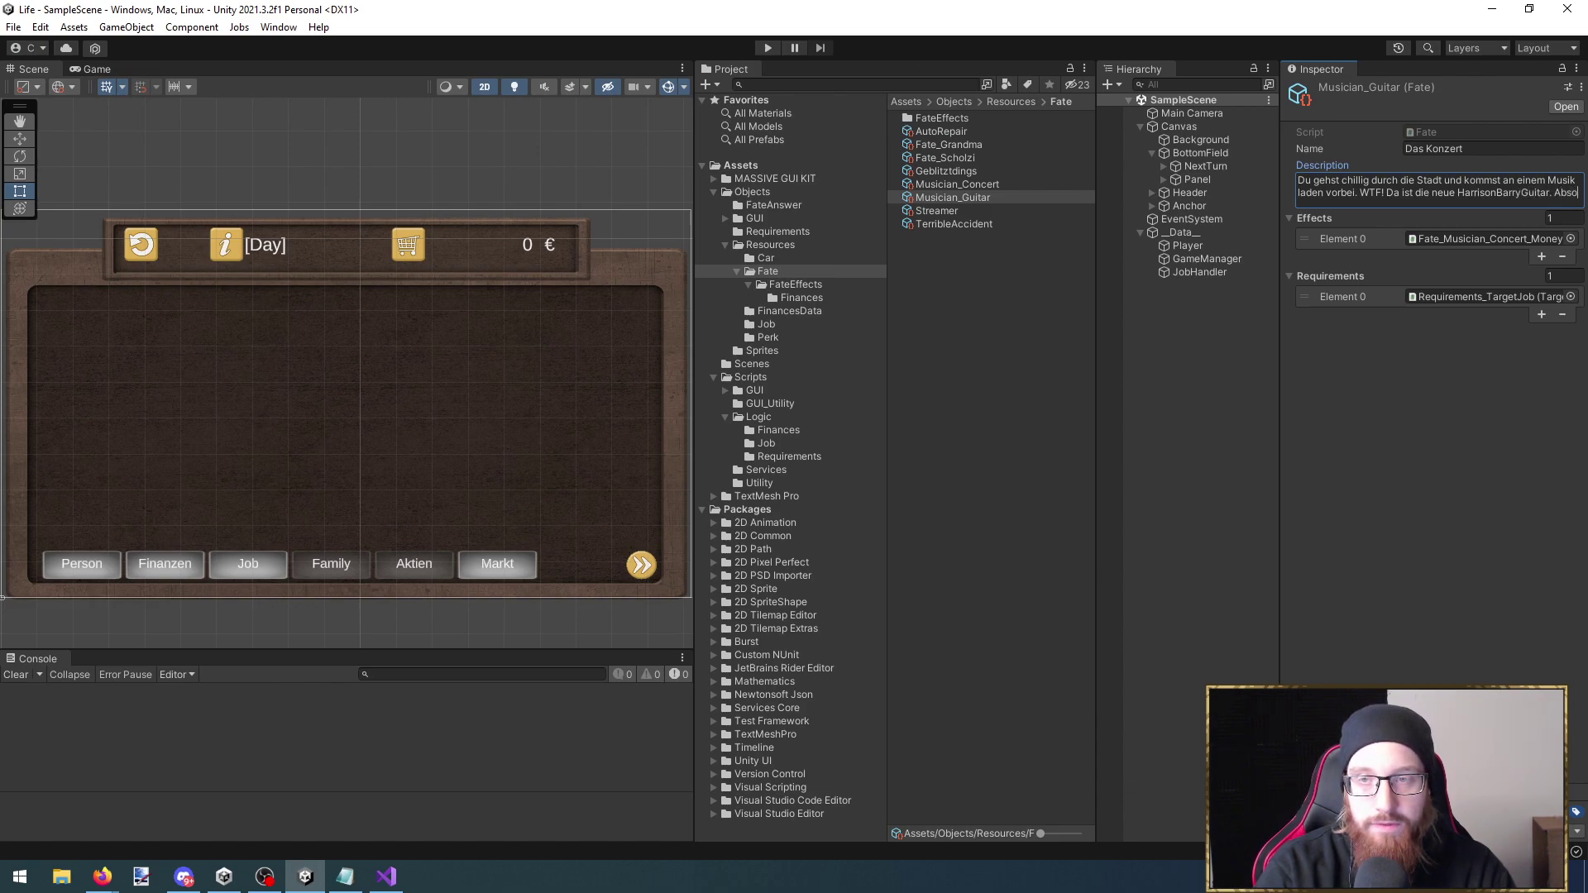
{"action": "type", "text": "lut selten. D"}
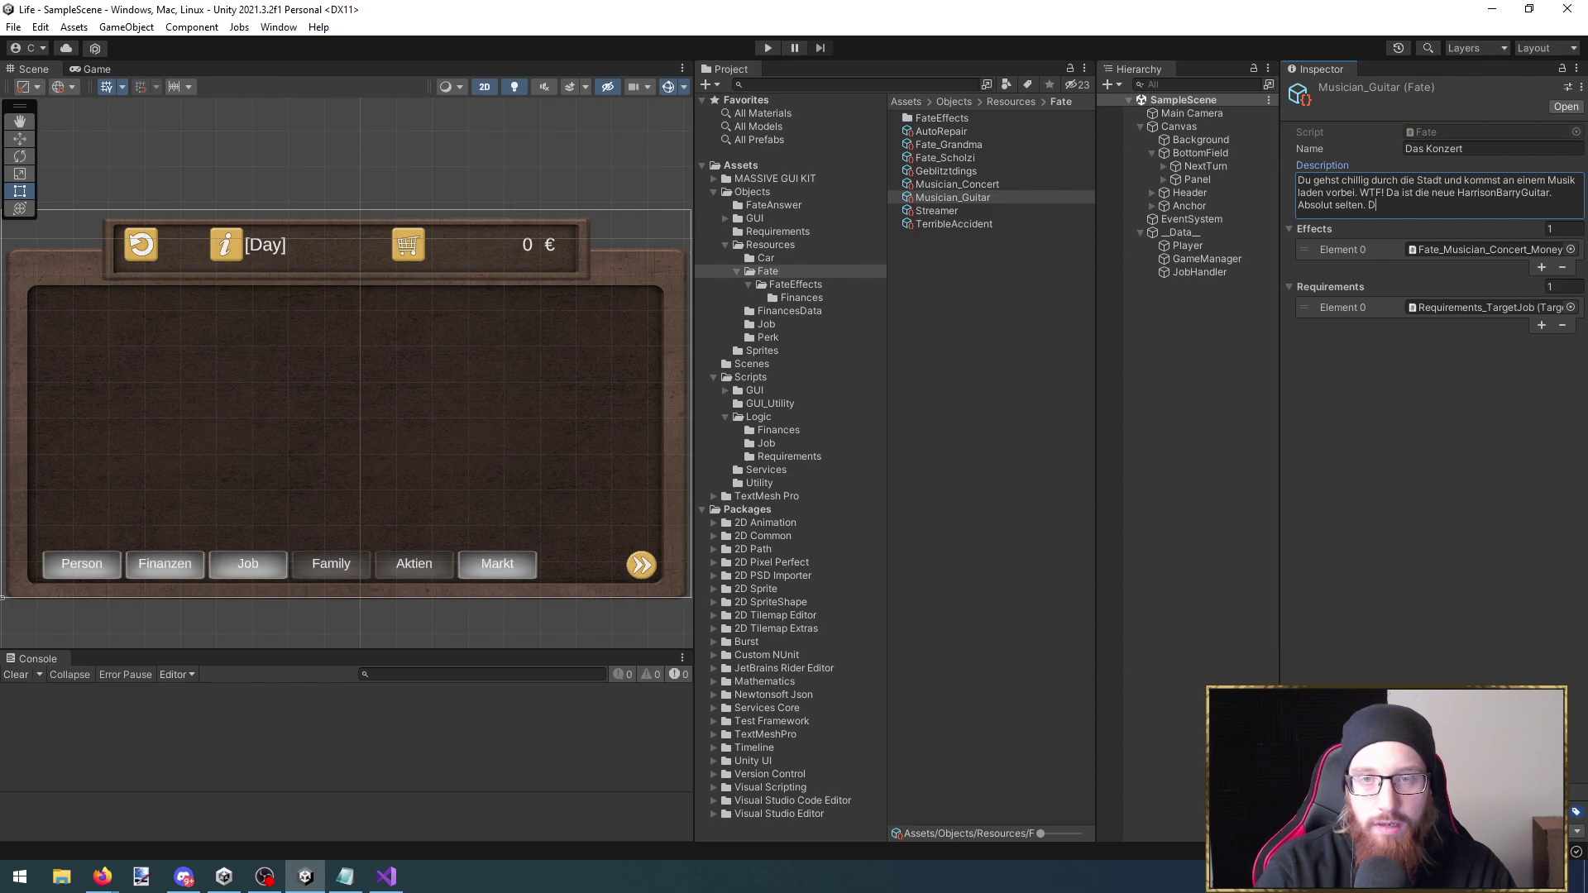
{"action": "type", "text": "ie musst du haben"}
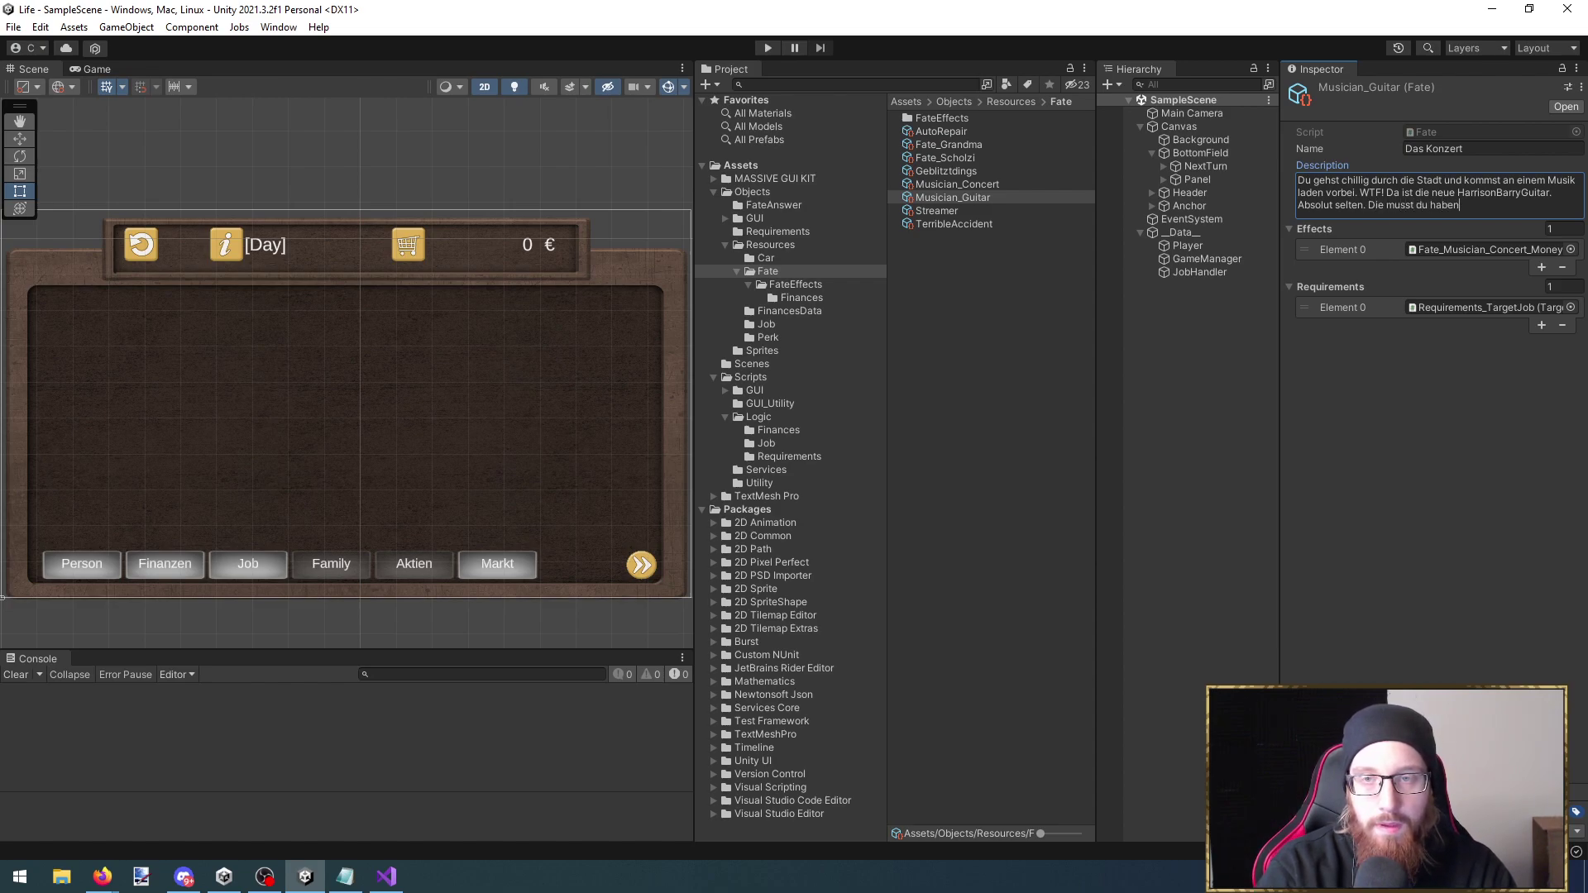
{"action": "type", "text": ". Das Preisschi"}
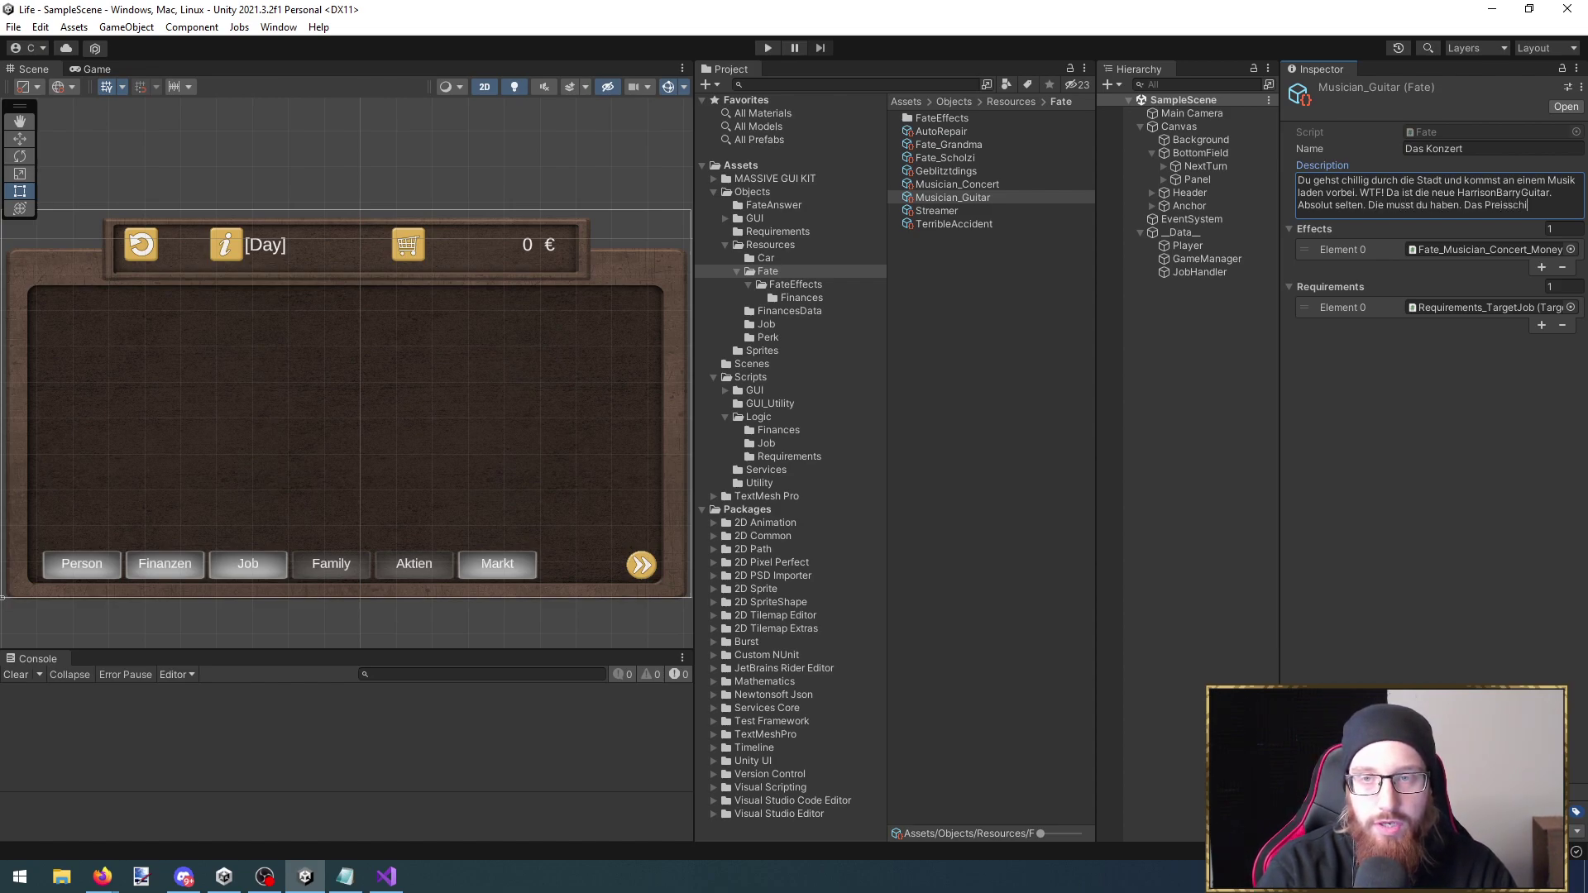
{"action": "type", "text": "ld sagt 500 "}
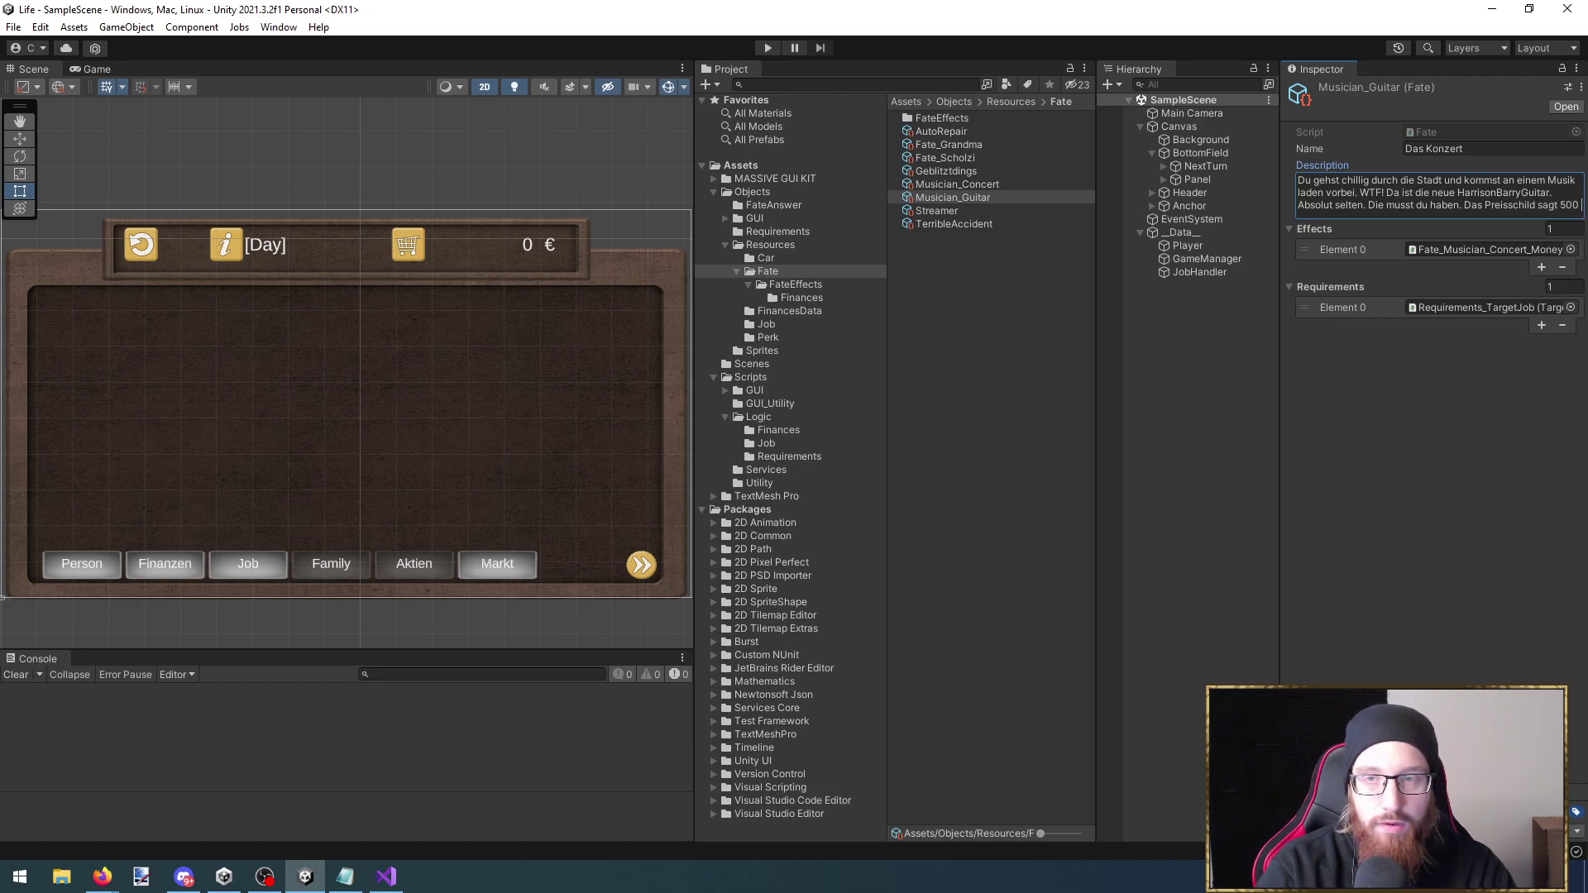
{"action": "type", "text": "€"}
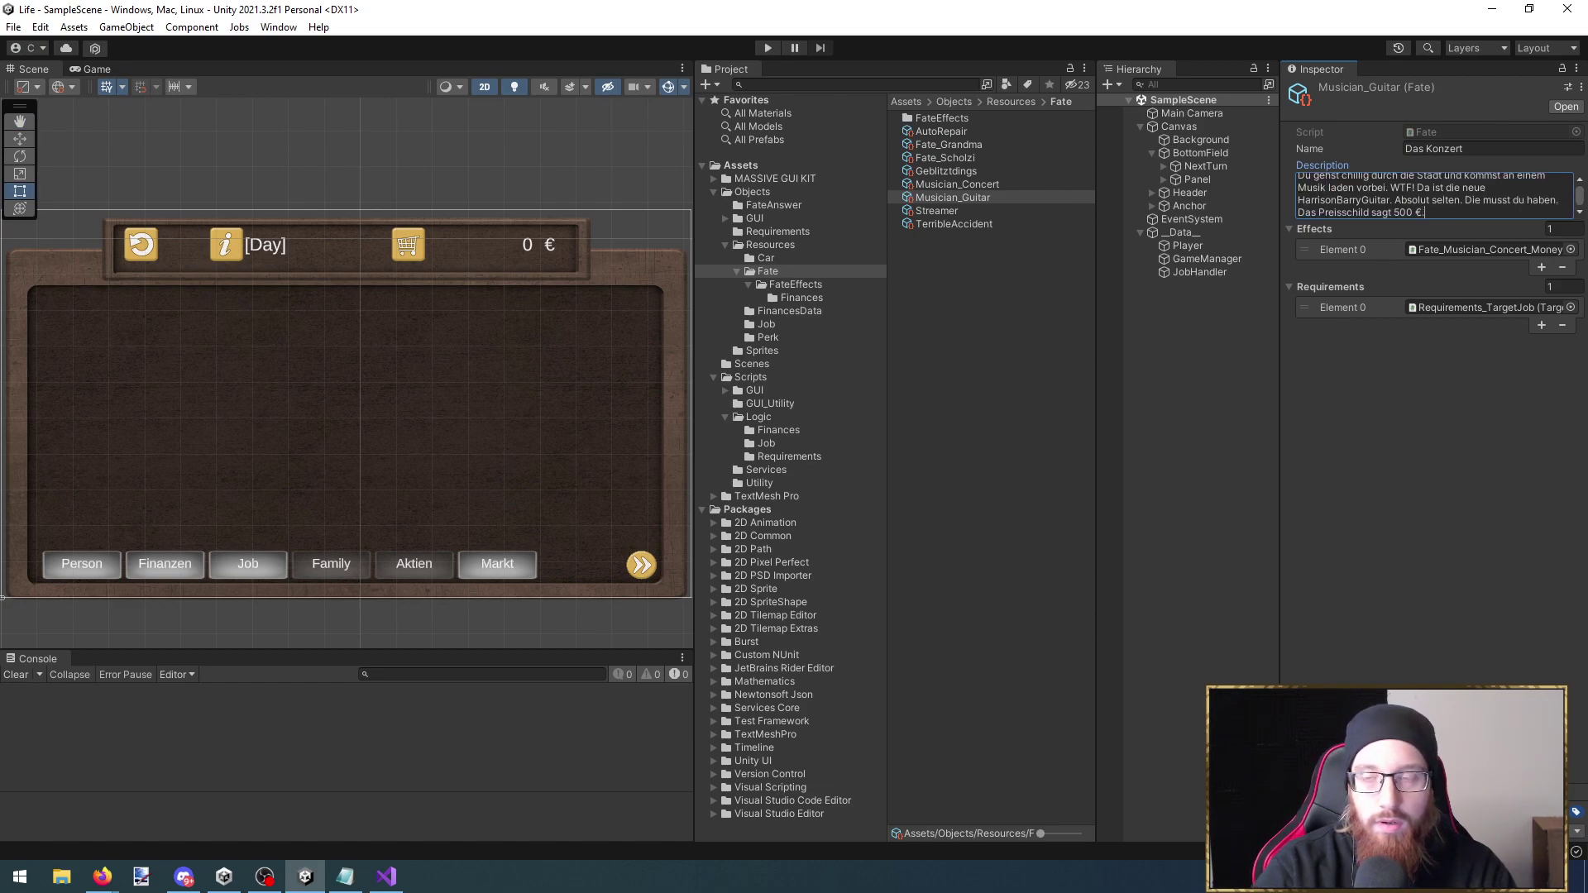
{"action": "type", "text": "."}
Locate the Fate_Musician_Concert_Money effect prefab, duplicate it twice and rename one copy Fate_Musician_Guitar_AcceptMoney
{"action": "key", "text": "alt+Tab"}
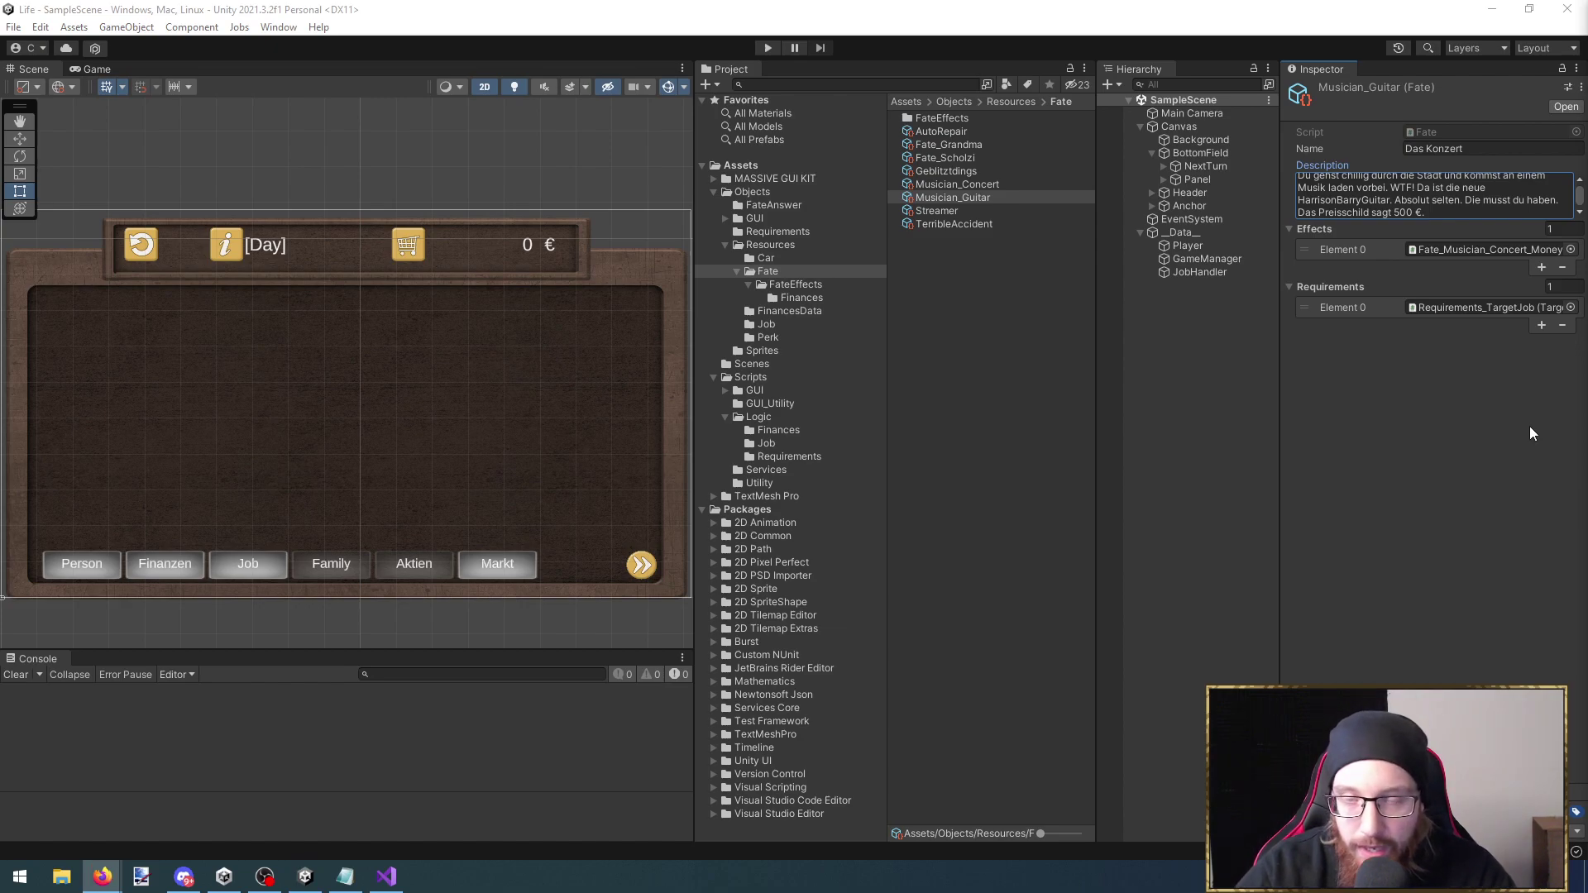
{"action": "key", "text": "alt+Tab"}
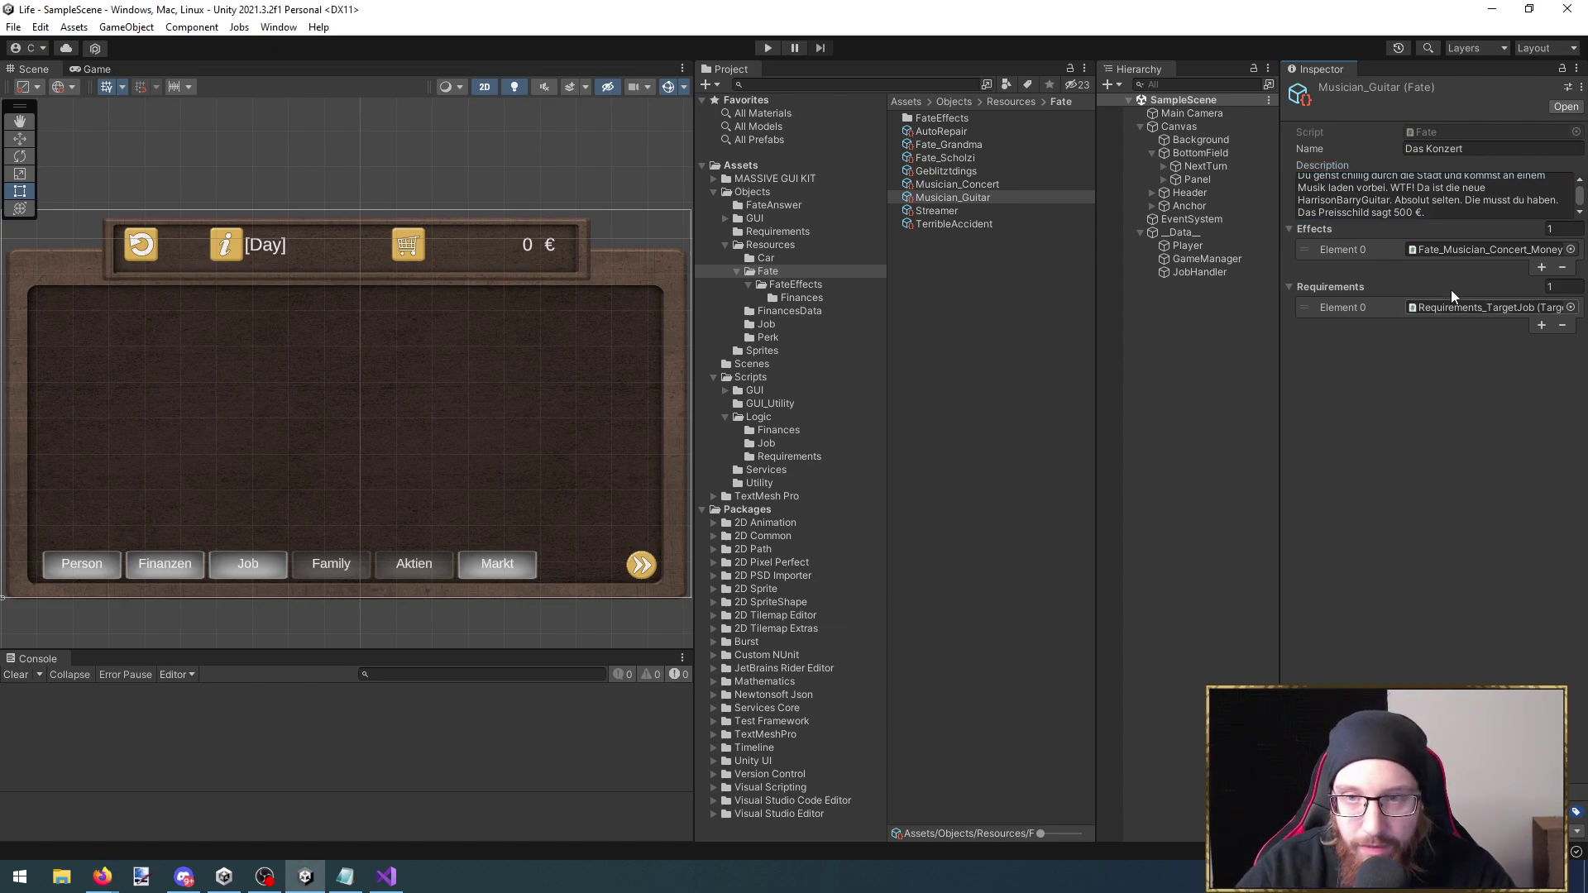
{"action": "left_click", "coordinate": [1470, 250]}
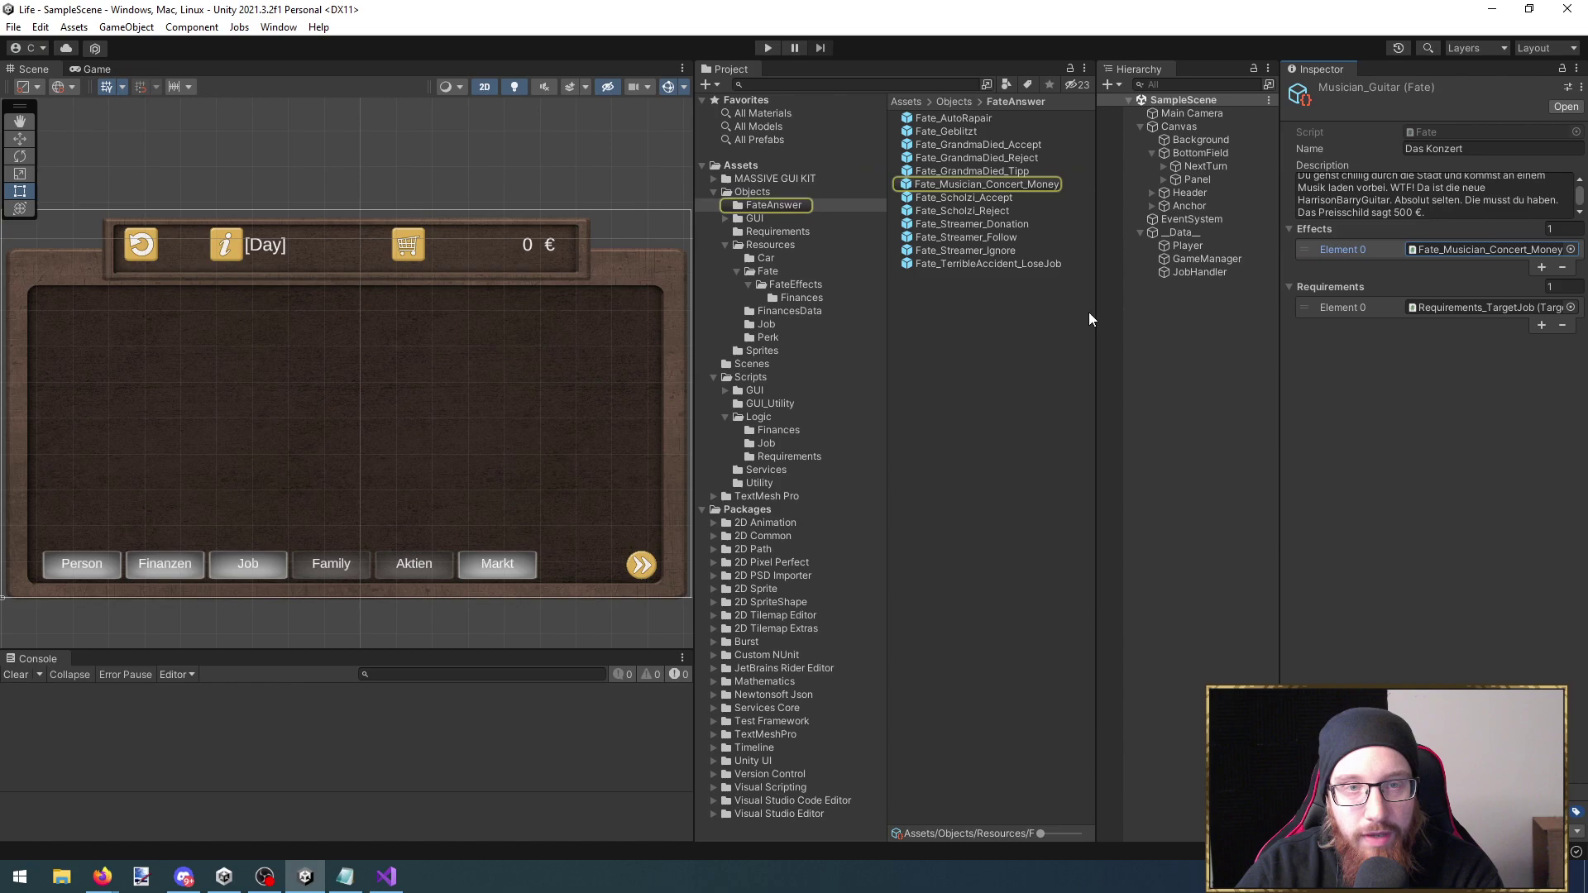
{"action": "left_click", "coordinate": [1030, 185]}
{"action": "key", "text": "ctrl+d"}
{"action": "key", "text": "ctrl+d"}
{"action": "left_click", "coordinate": [1055, 198]}
{"action": "left_click_drag", "start_coordinate": [1009, 201], "coordinate": [989, 198]}
{"action": "key", "text": "BackSpace"}
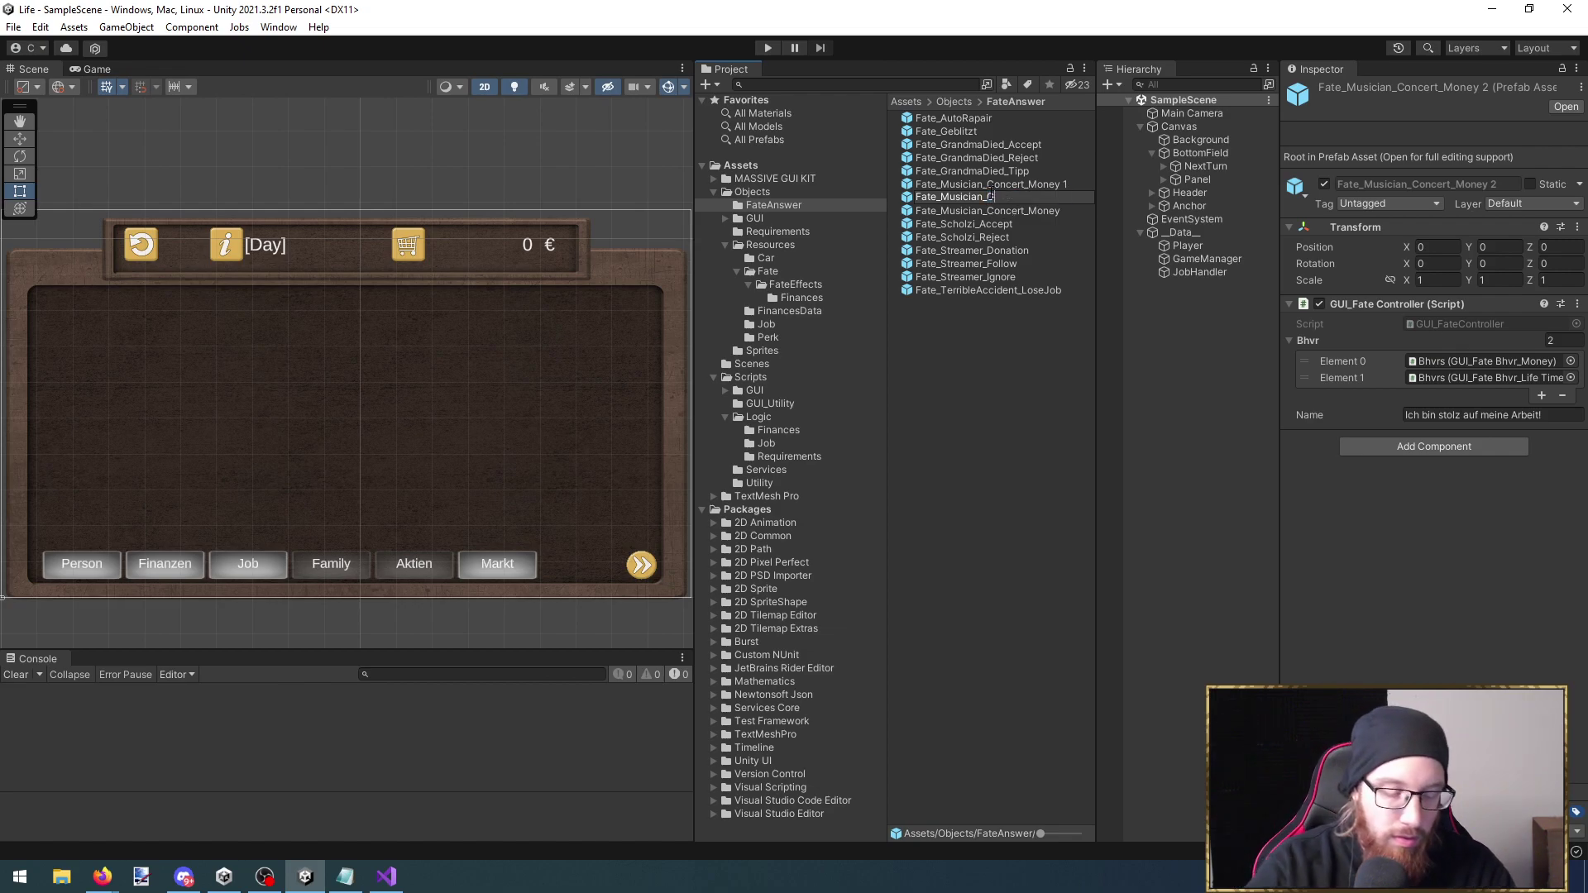
{"action": "type", "text": "uitar_AcceptMoney"}
{"action": "key", "text": "Return"}
Rename the other Fate_Musician_Concert_Money copy as Fate_Musician_Guitar_RejectHappy
{"action": "left_click", "coordinate": [991, 189]}
{"action": "key", "text": "End"}
{"action": "key", "text": "BackSpace"}
{"action": "key", "text": "BackSpace"}
{"action": "key", "text": "BackSpace"}
{"action": "key", "text": "BackSpace"}
{"action": "key", "text": "BackSpace"}
{"action": "key", "text": "BackSpace"}
{"action": "key", "text": "BackSpace"}
{"action": "key", "text": "BackSpace"}
{"action": "key", "text": "BackSpace"}
{"action": "key", "text": "BackSpace"}
{"action": "key", "text": "BackSpace"}
{"action": "key", "text": "BackSpace"}
{"action": "key", "text": "BackSpace"}
{"action": "key", "text": "BackSpace"}
{"action": "key", "text": "BackSpace"}
{"action": "type", "text": "Gui"}
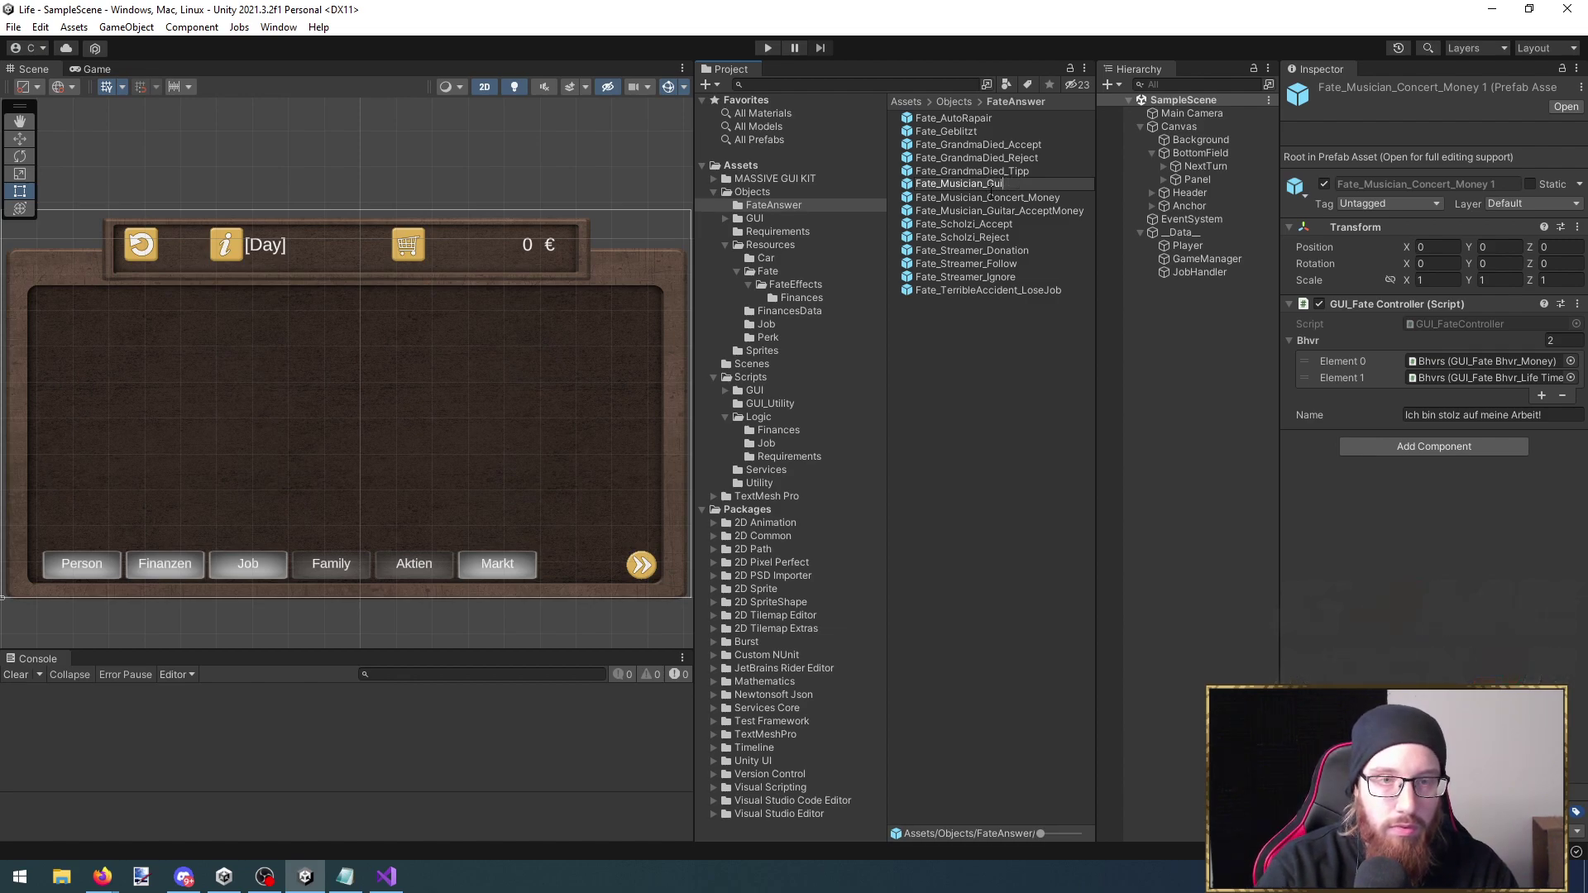
{"action": "type", "text": "tar_Reject"}
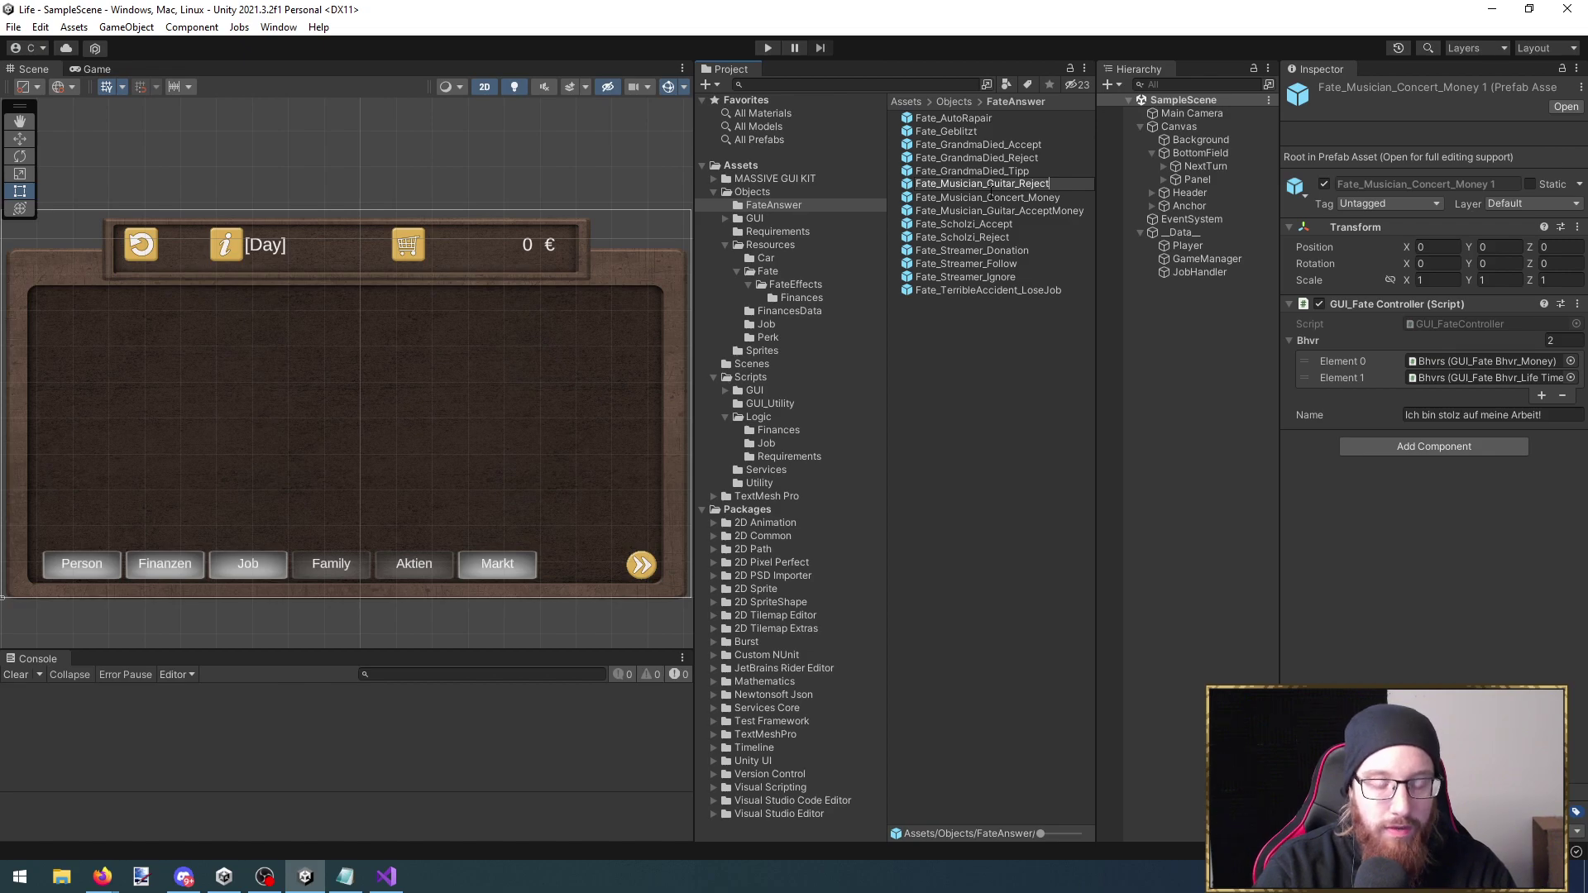
{"action": "type", "text": "happy"}
{"action": "key", "text": "Return"}
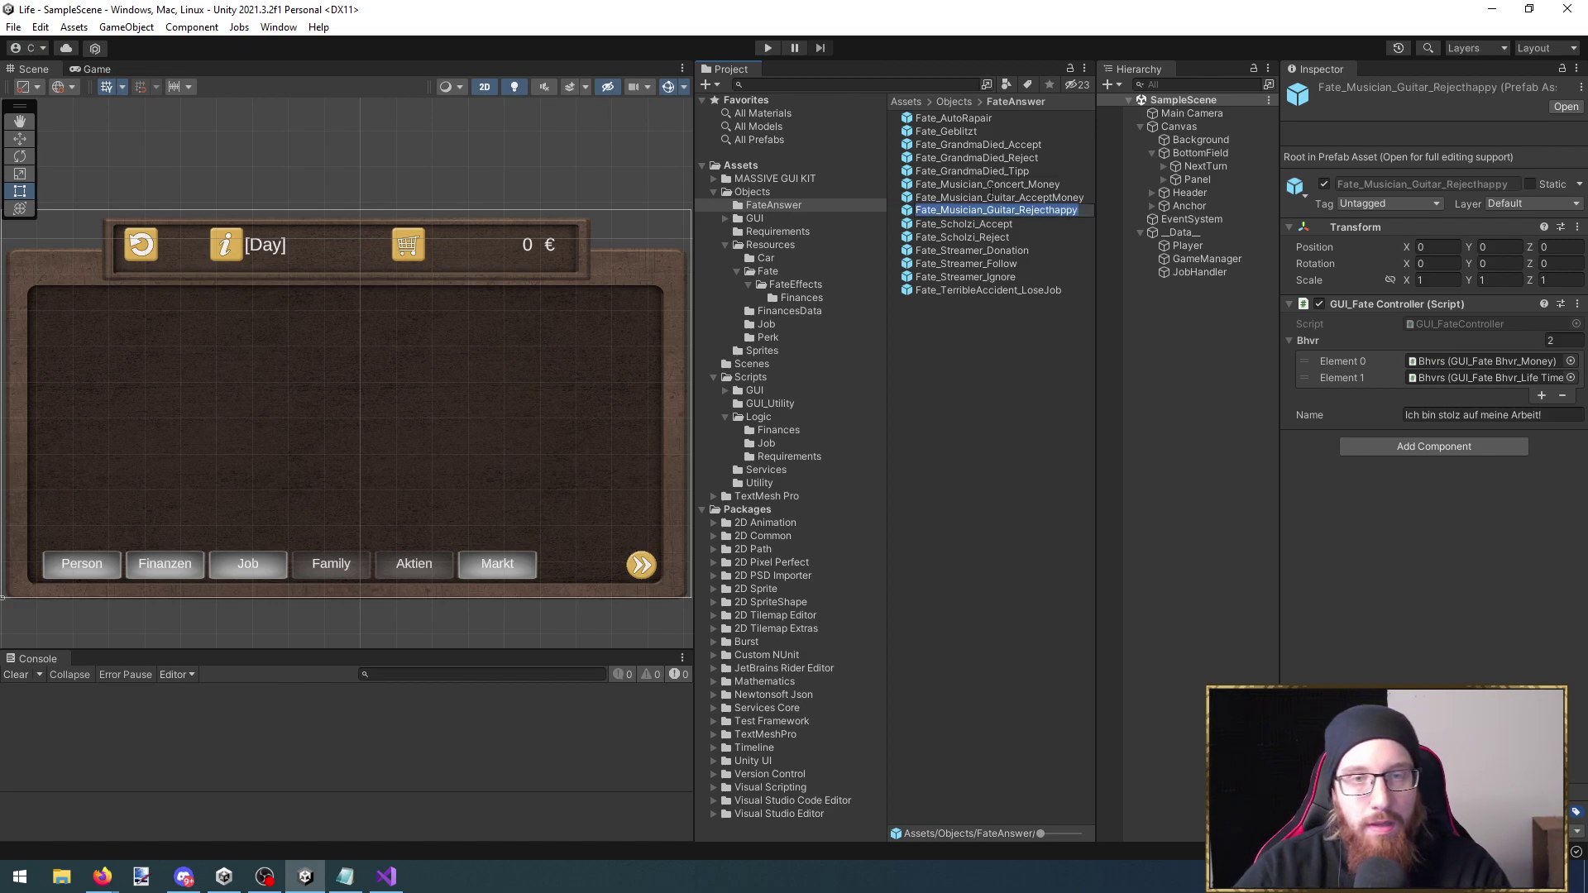
{"action": "key", "text": "Delete"}
{"action": "type", "text": "H"}
{"action": "key", "text": "Return"}
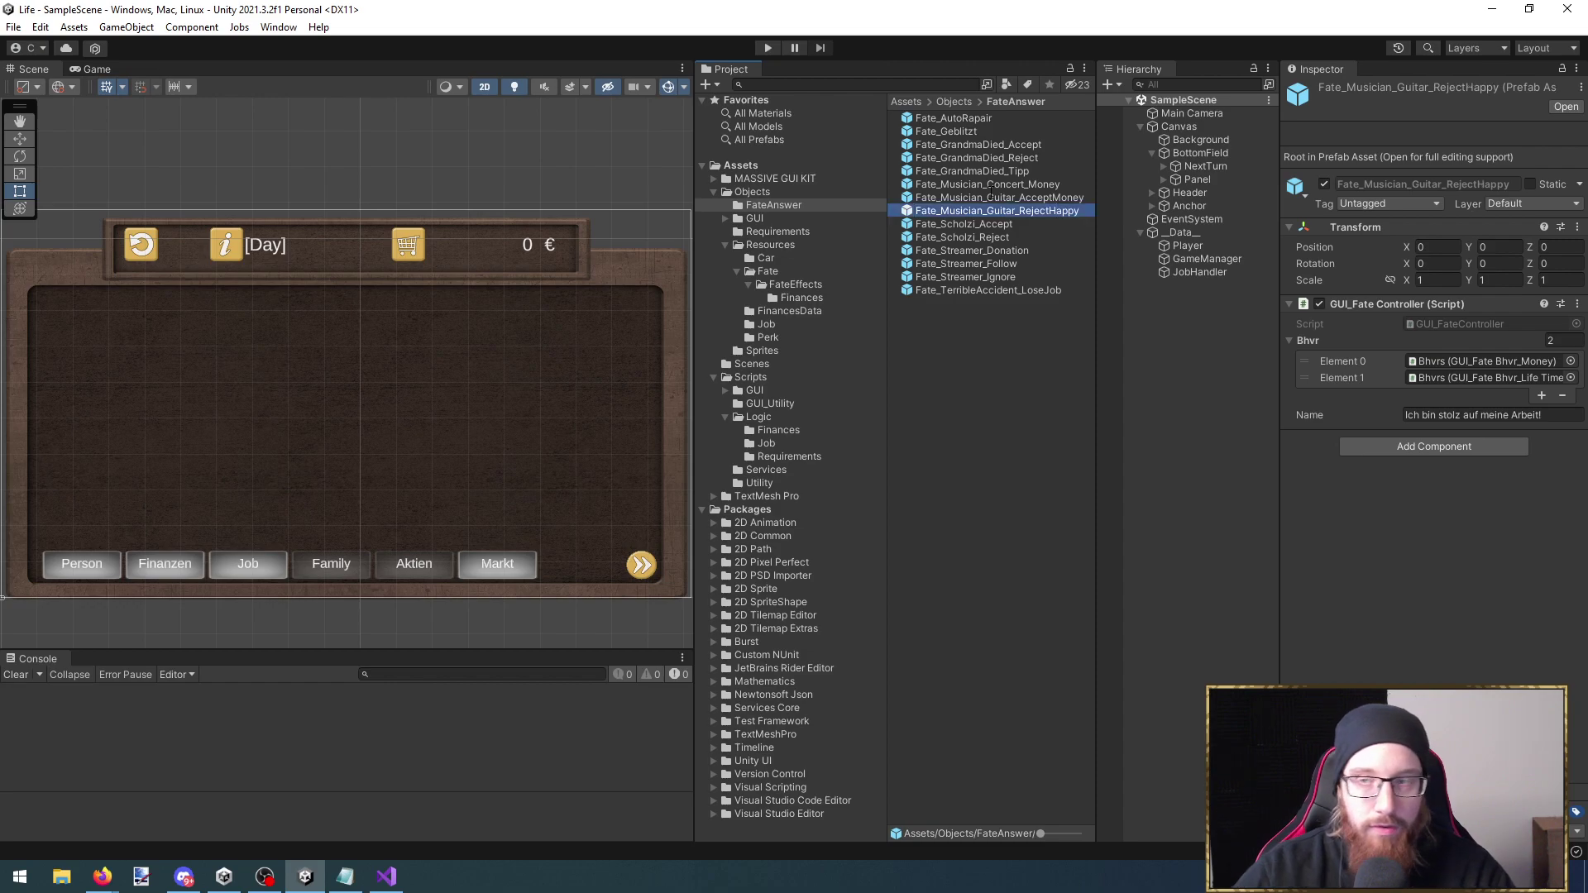
Create a Musician folder inside FateAnswer and move the three Fate_Musician prefabs into it
{"action": "right_click", "coordinate": [951, 397]}
{"action": "mouse_move", "coordinate": [1075, 402]}
{"action": "left_click", "coordinate": [1276, 132]}
{"action": "type", "text": "Musician"}
{"action": "key", "text": "Return"}
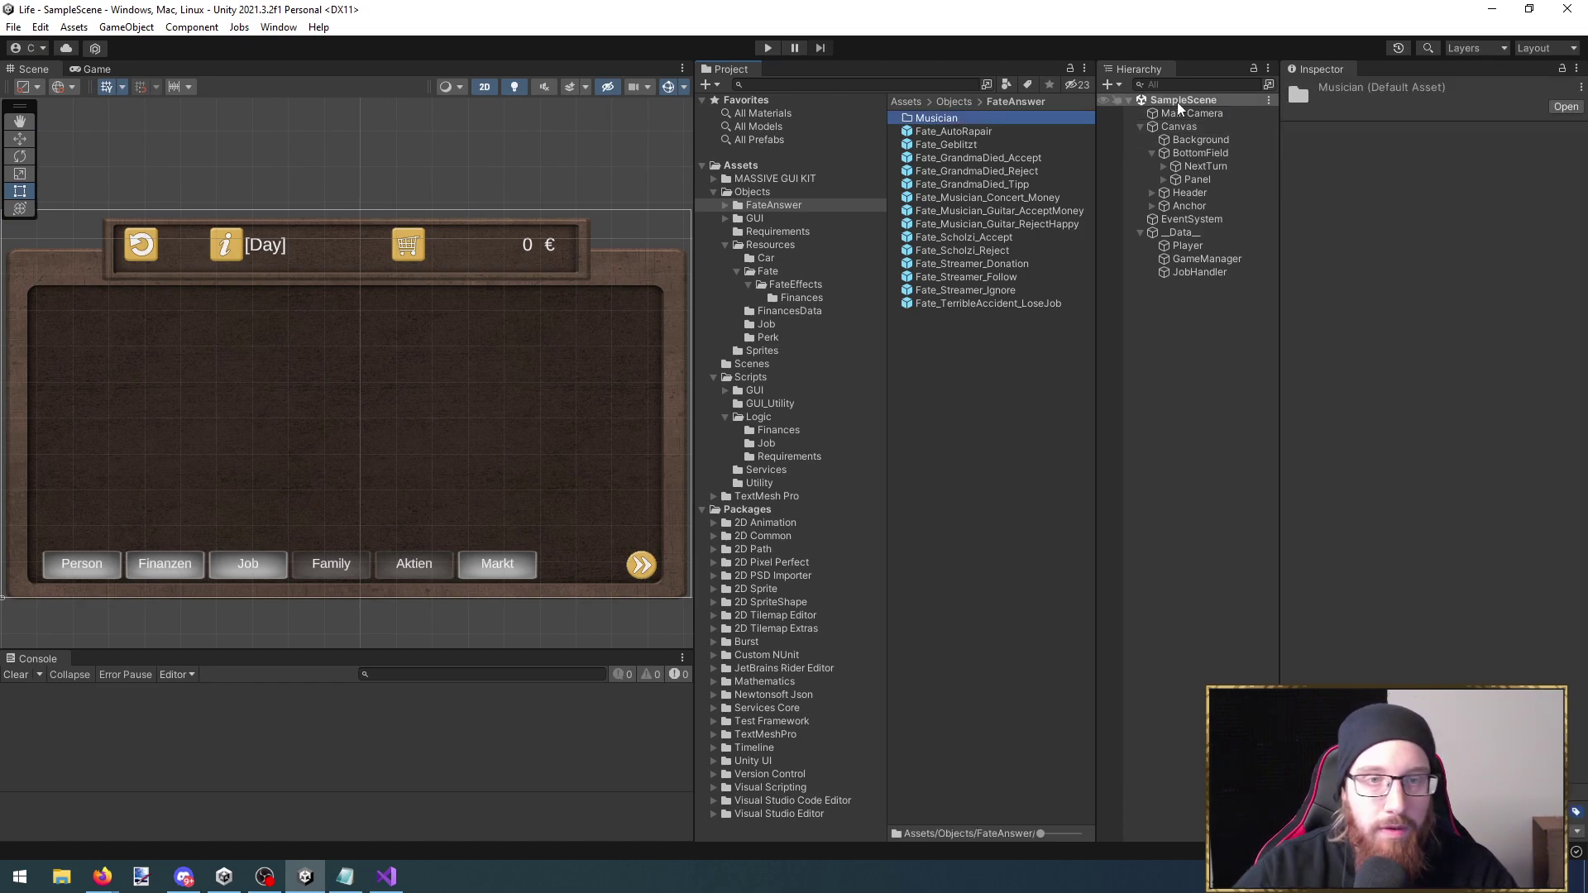
{"action": "left_click", "coordinate": [1019, 225]}
{"action": "left_click", "coordinate": [1017, 197], "text": "shift"}
{"action": "left_click_drag", "start_coordinate": [1017, 196], "coordinate": [946, 117]}
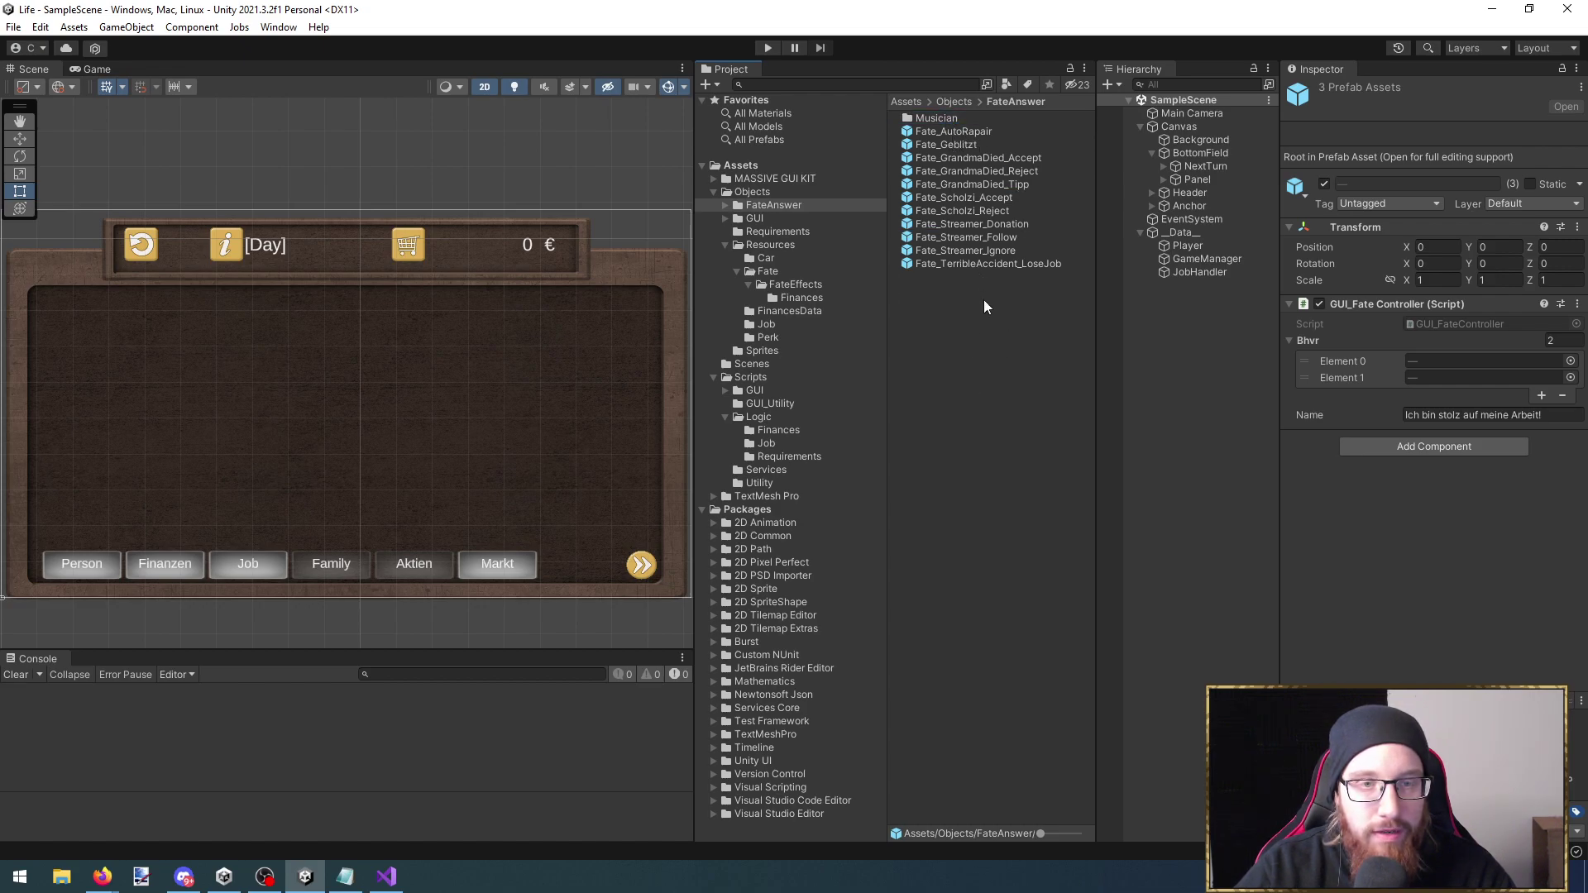
Open the Fate_Musician_Guitar_AcceptMoney prefab from the Musician folder and set its answer name to "Ich will diese Gitarre haben!"
{"action": "double_click", "coordinate": [963, 117]}
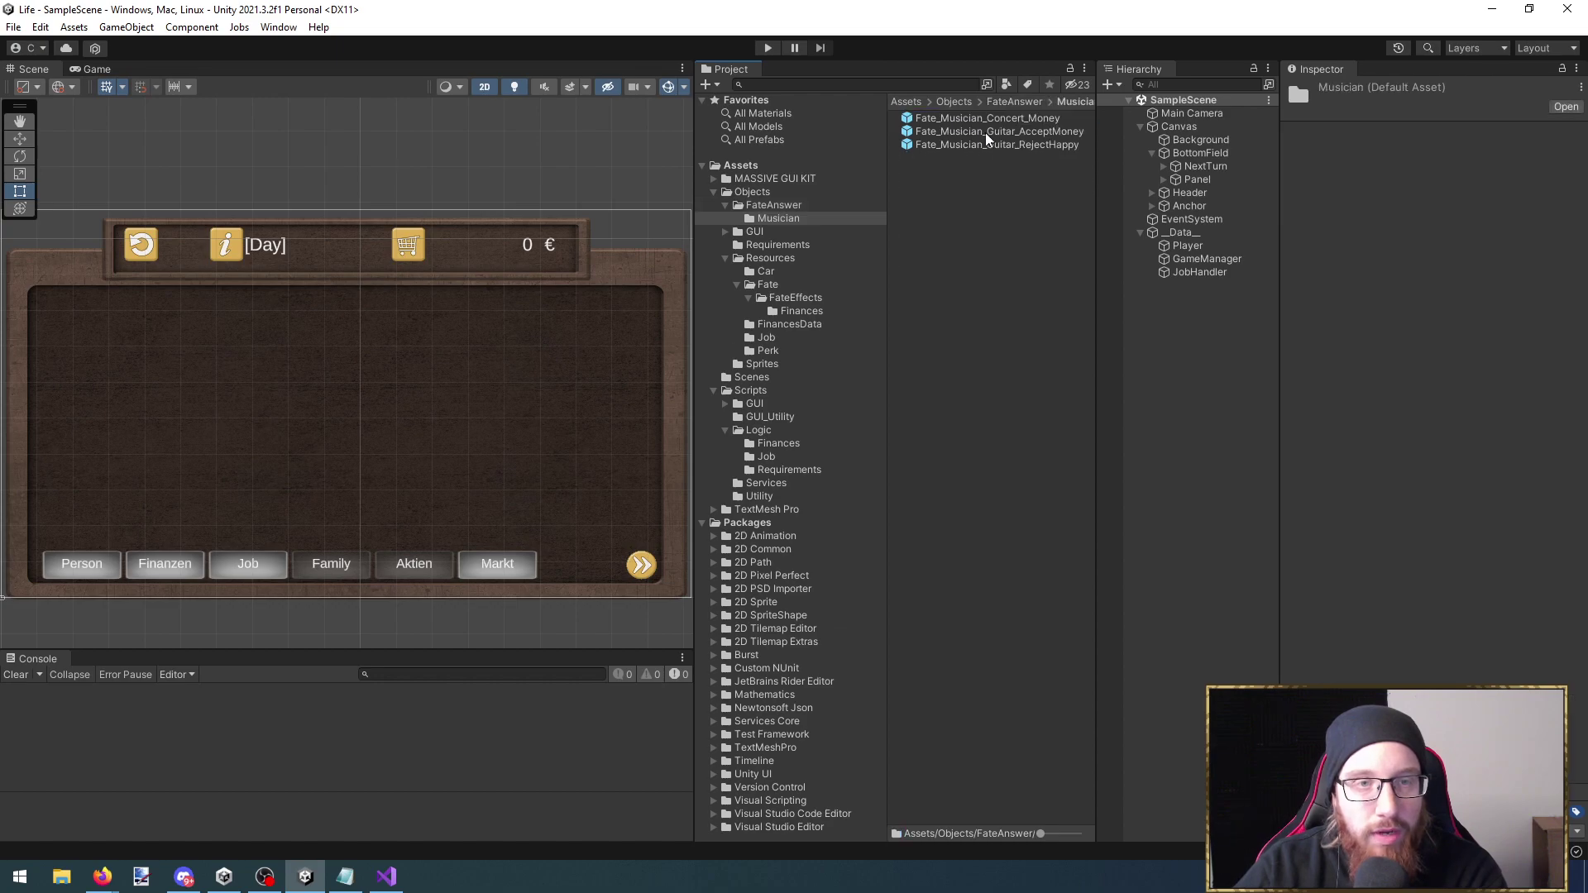
{"action": "double_click", "coordinate": [1006, 130]}
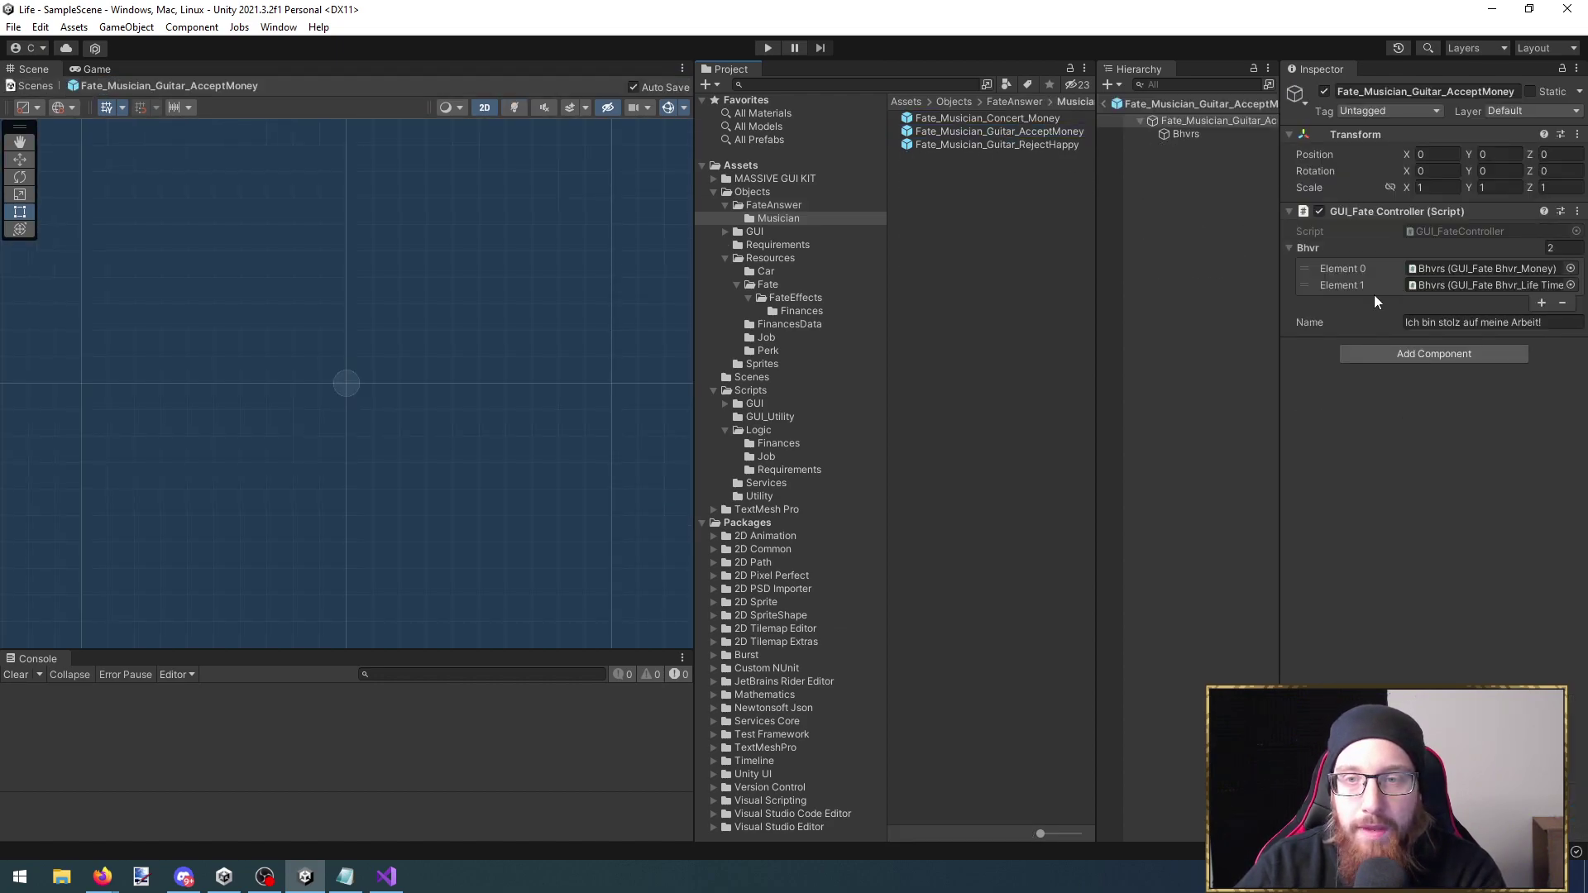
{"action": "left_click", "coordinate": [1479, 323]}
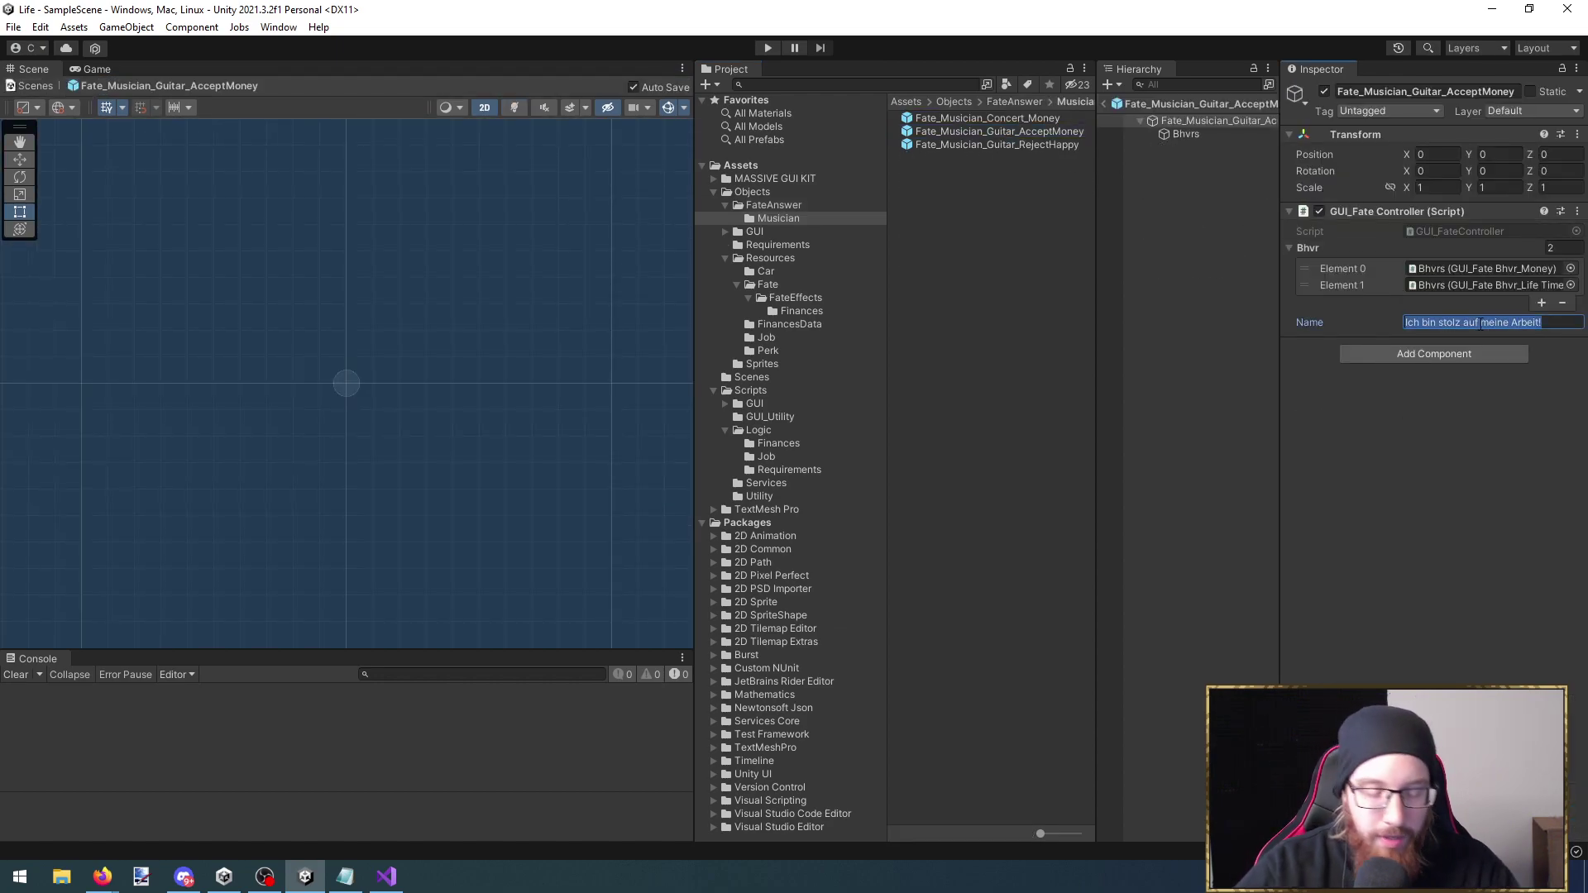
{"action": "type", "text": "Guitar"}
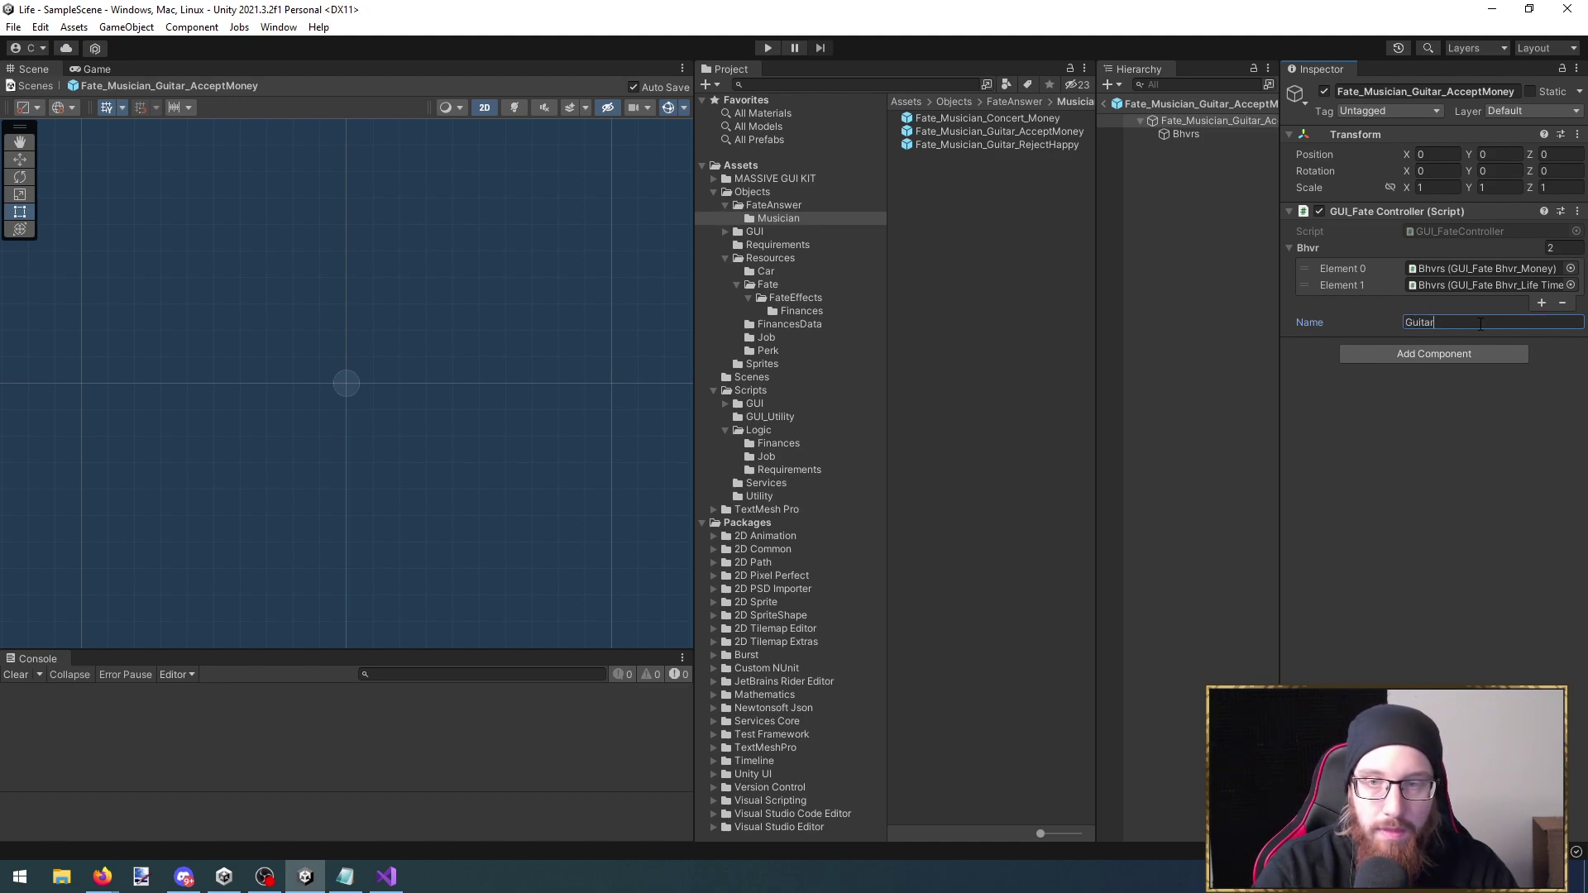
{"action": "key", "text": "ctrl+a"}
{"action": "key", "text": "BackSpace"}
{"action": "type", "text": "Ich will diese G"}
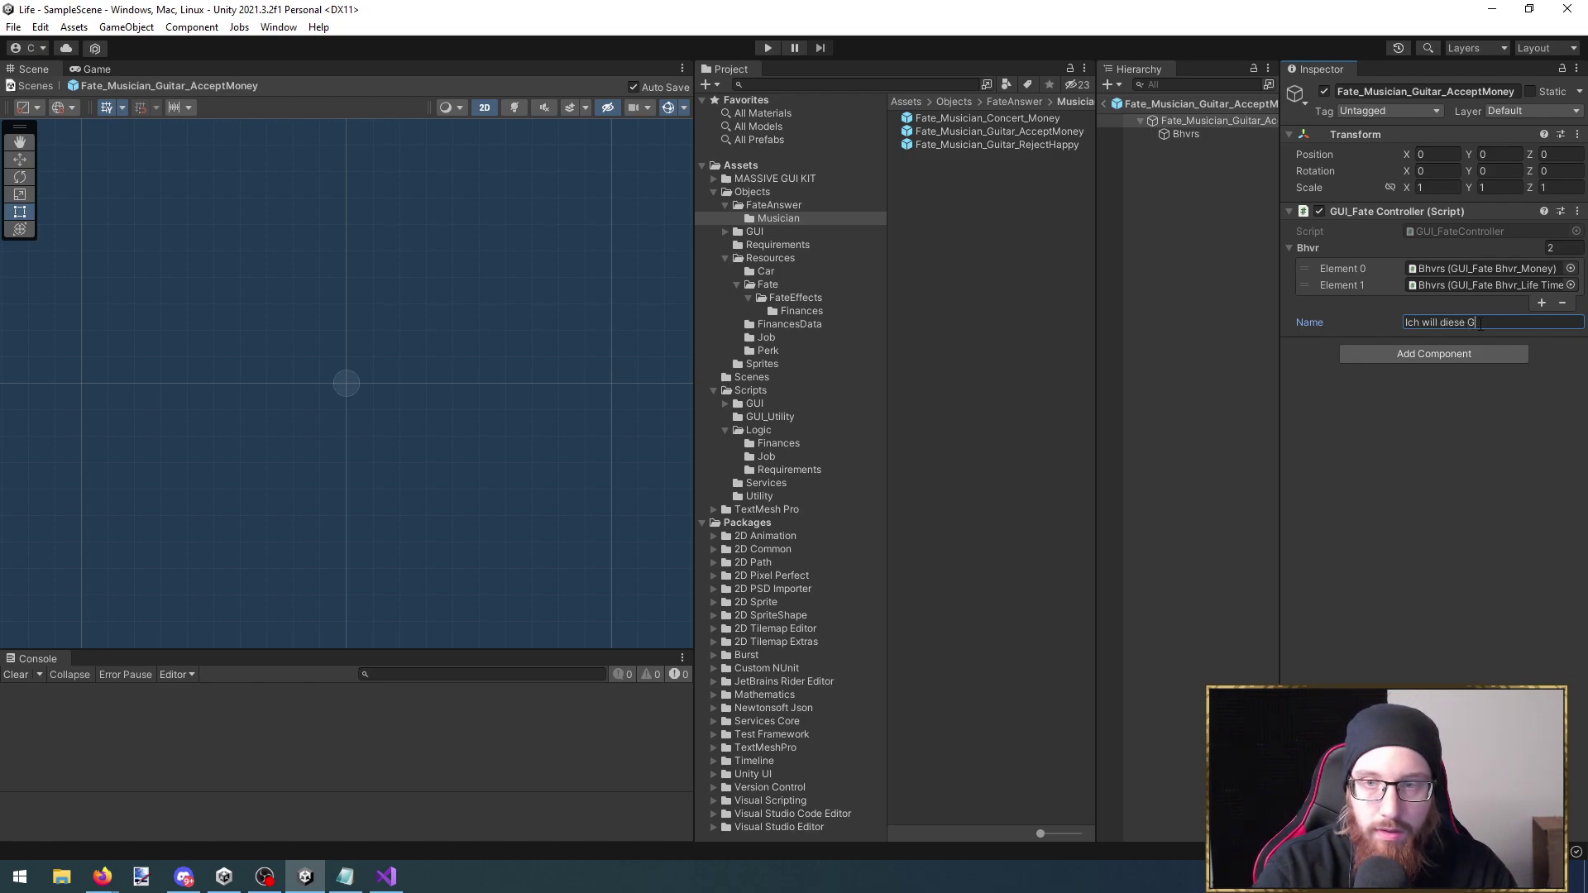
{"action": "type", "text": "uitarre haben!"}
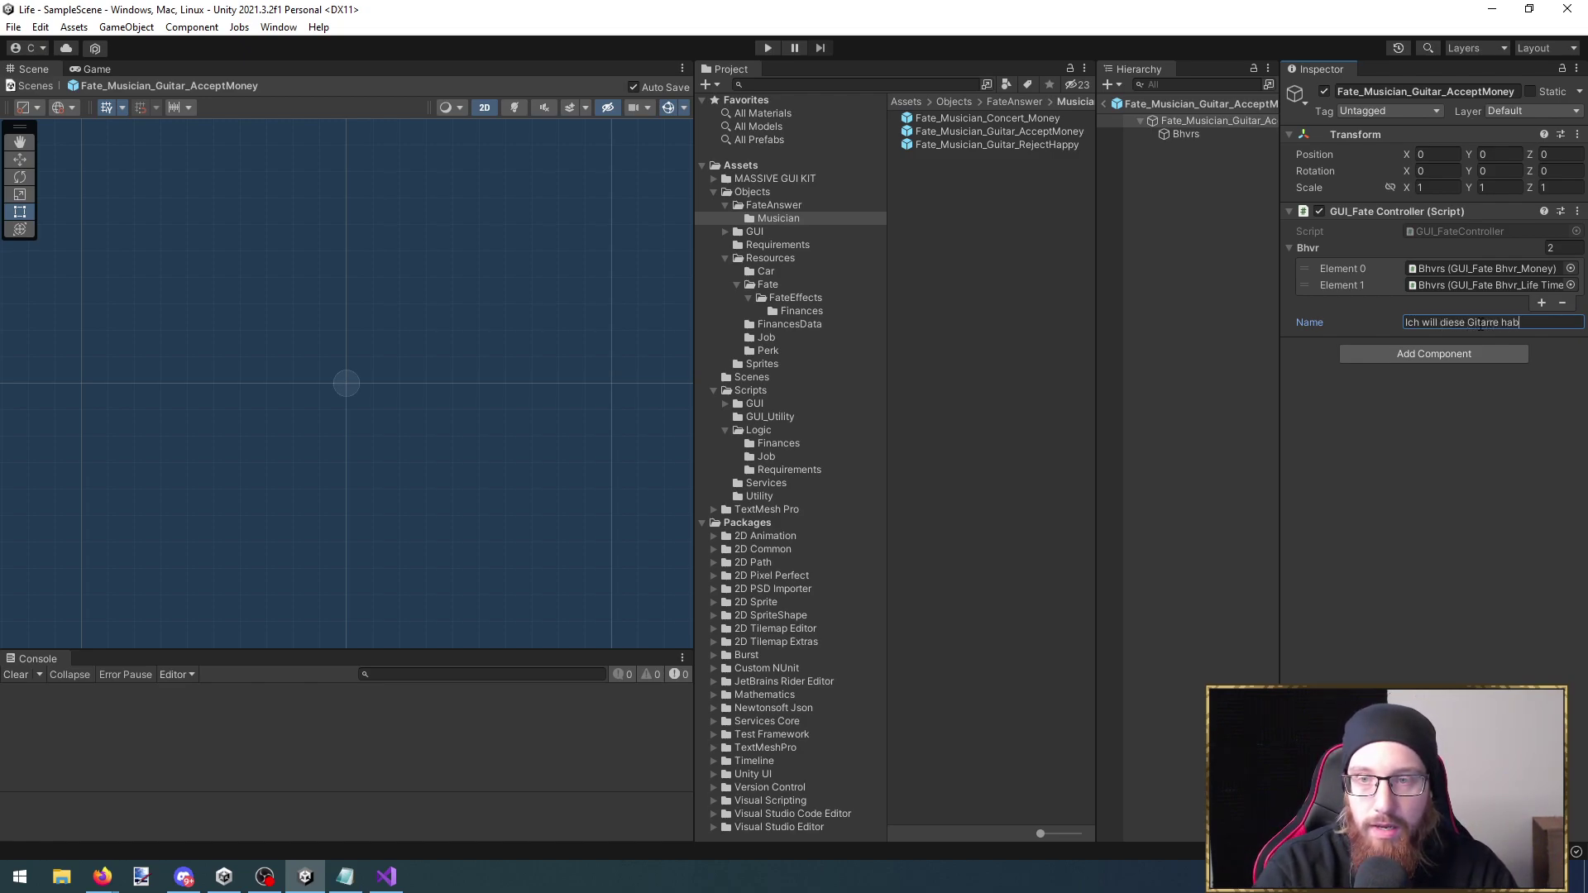
Duplicate the Fate_Musician_Concert finances asset referenced by the prefab's Bhvrs object and rename the copy Fate_Musician_Guitar
{"action": "left_click", "coordinate": [1200, 139]}
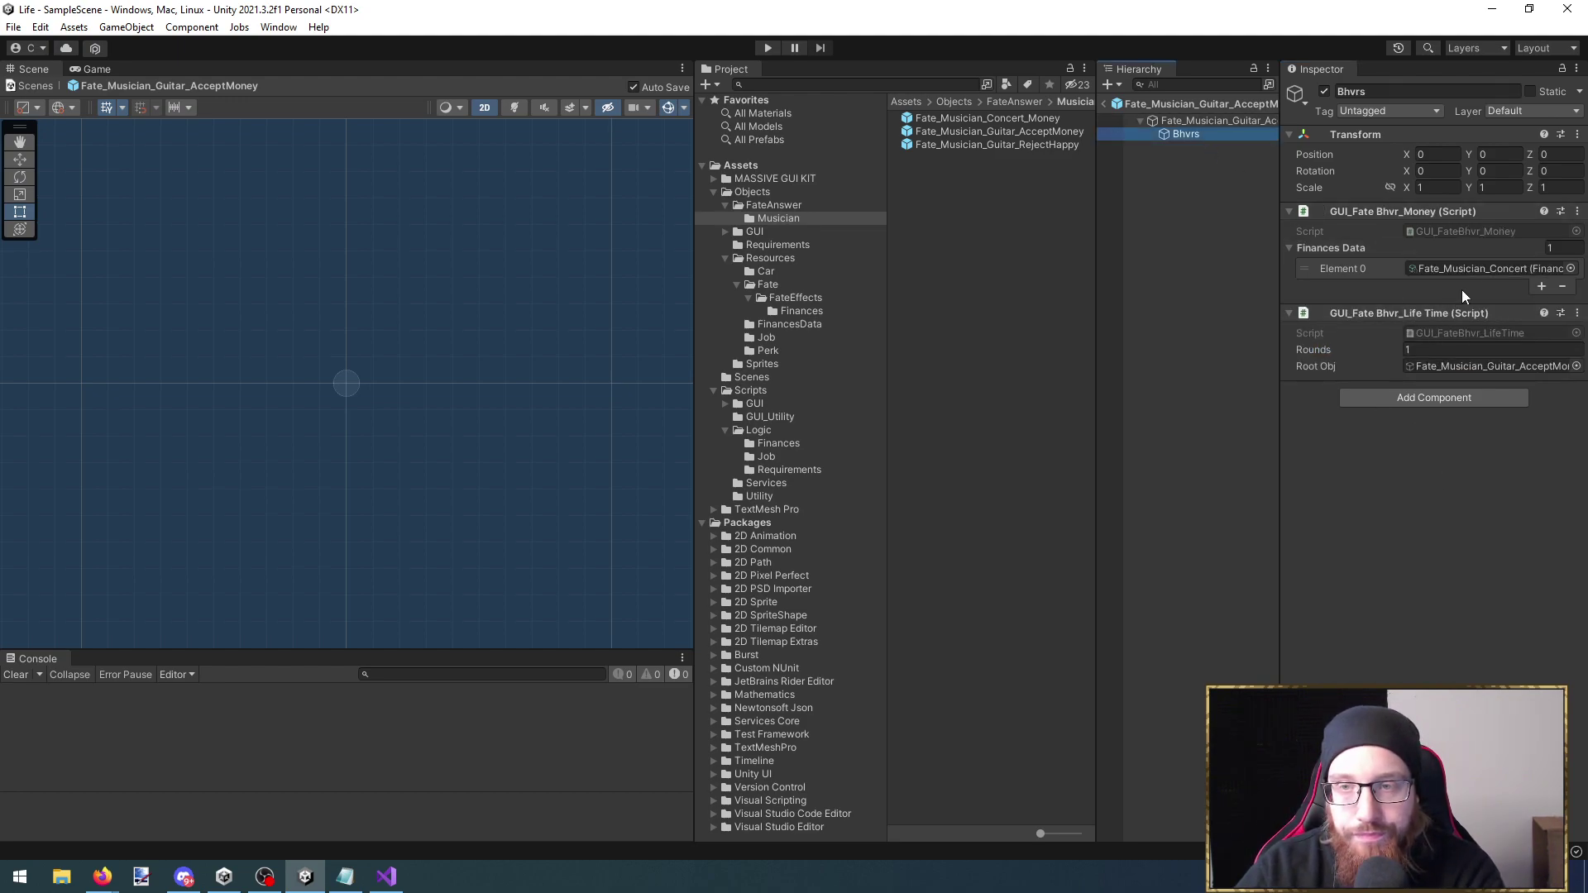
{"action": "left_click", "coordinate": [1471, 269]}
{"action": "left_click", "coordinate": [1019, 170]}
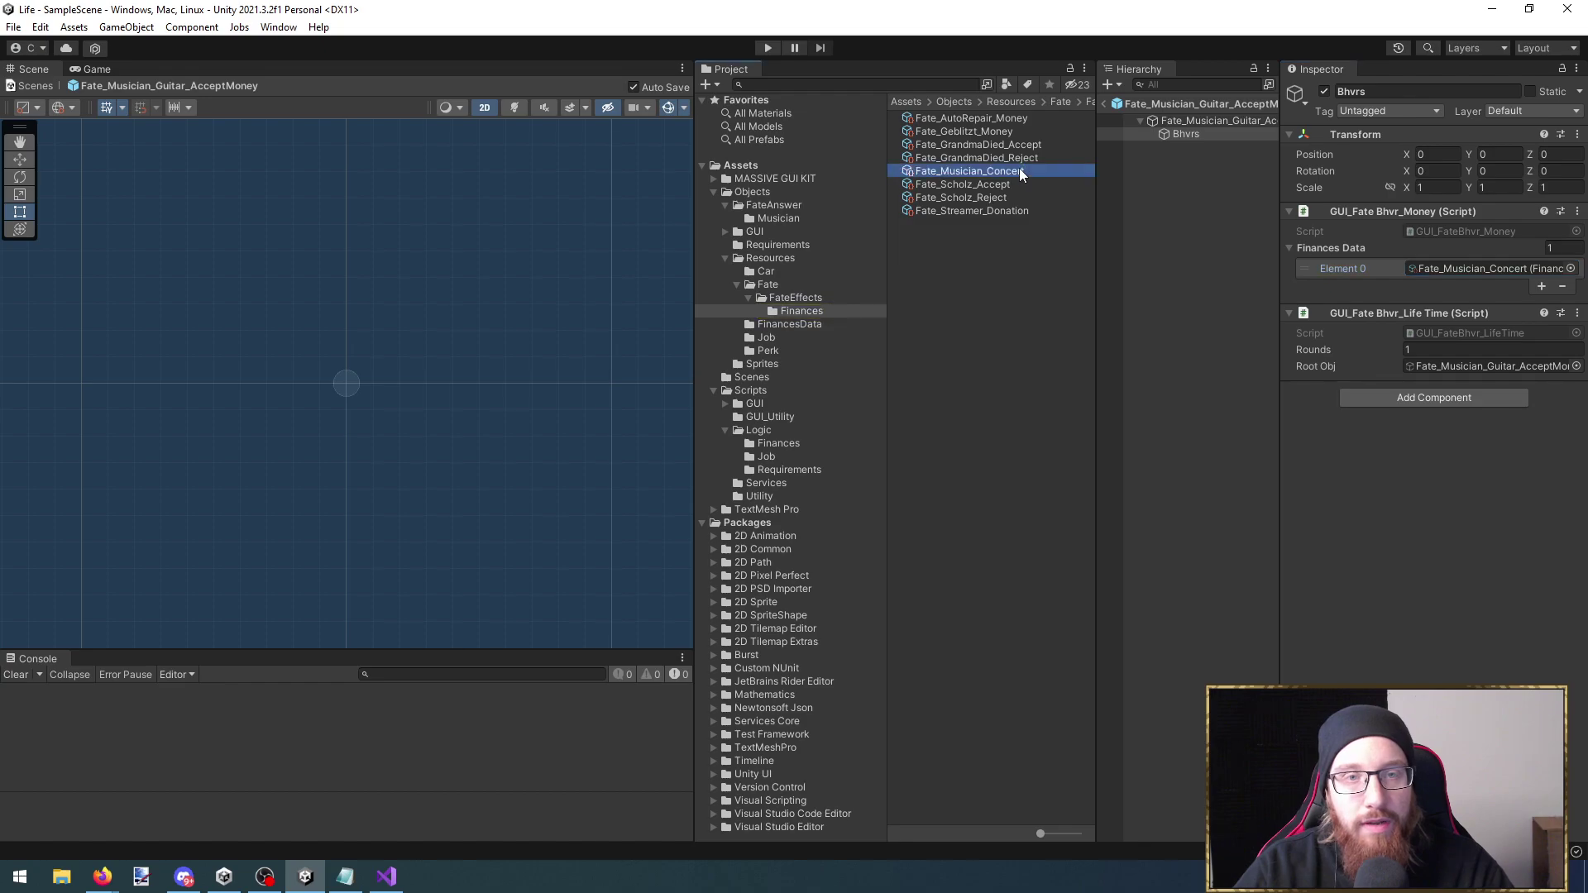
{"action": "key", "text": "ctrl+d"}
{"action": "key", "text": "F2"}
{"action": "left_click_drag", "start_coordinate": [1040, 171], "coordinate": [985, 172]}
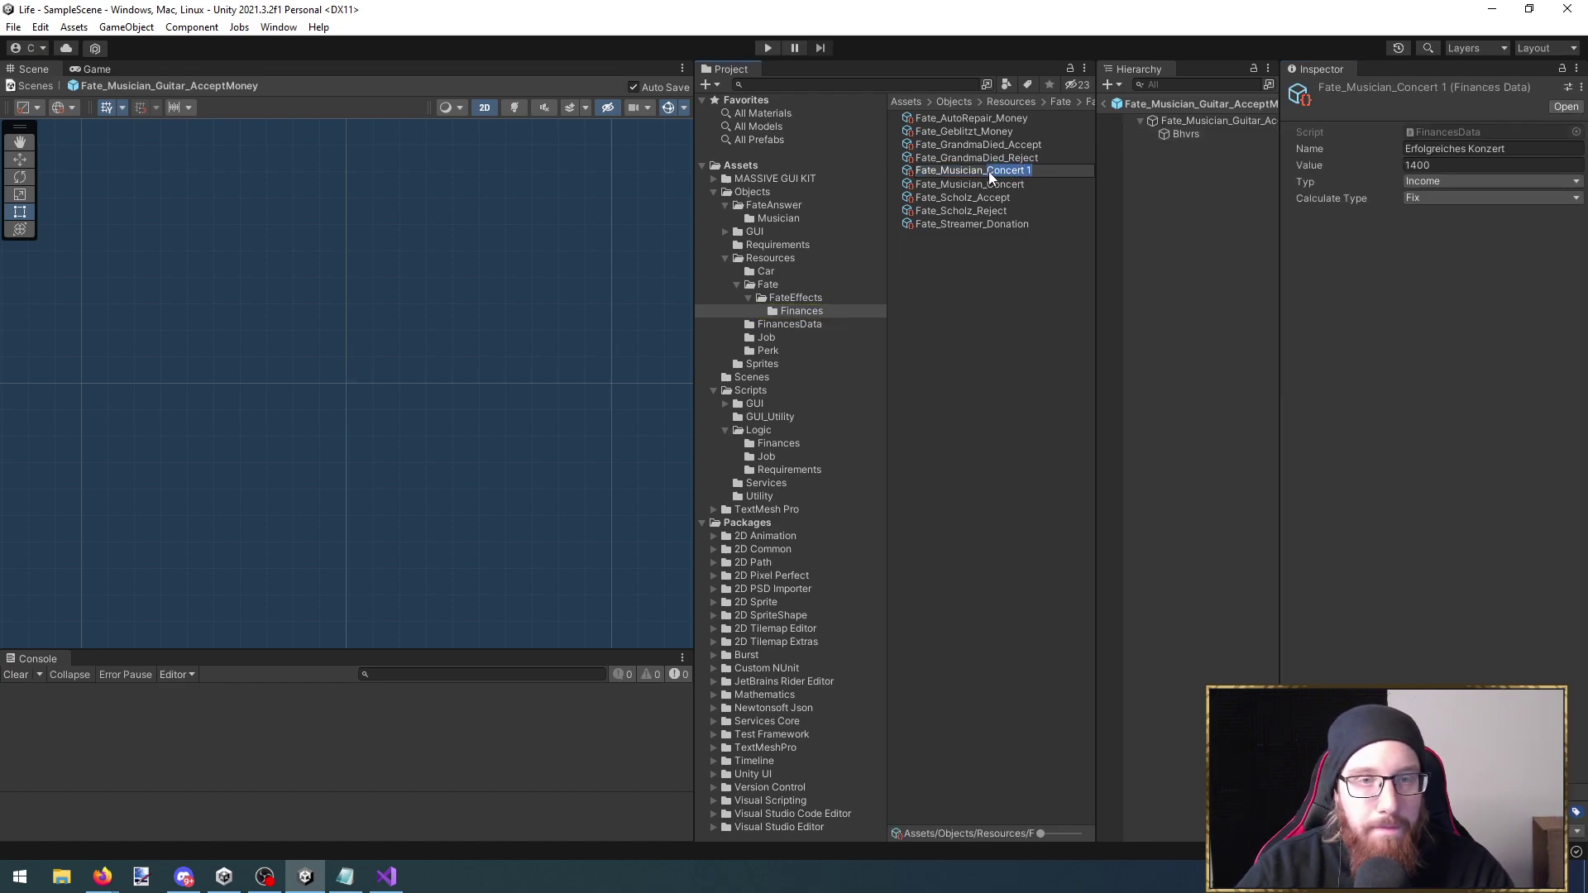
{"action": "type", "text": "Guitar"}
{"action": "key", "text": "Return"}
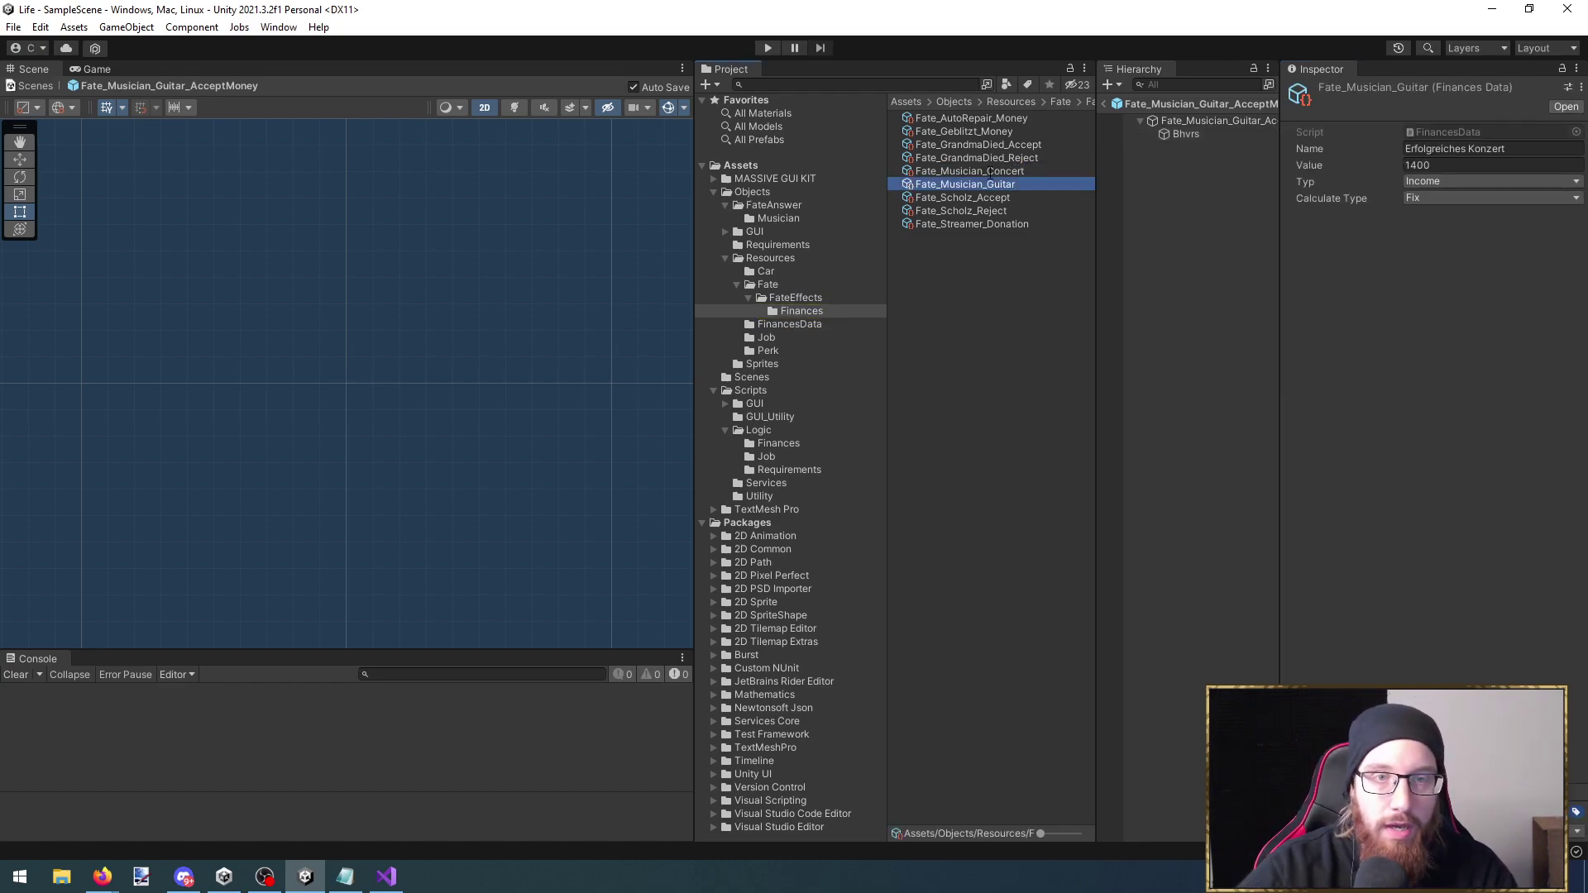
Give Fate_Musician_Guitar the name "Gitarre gekauft", value 500 and type Expenses, and assign it as Finances Data on the AcceptMoney prefab's Bhvrs
{"action": "left_click", "coordinate": [1446, 150]}
{"action": "type", "text": "G"}
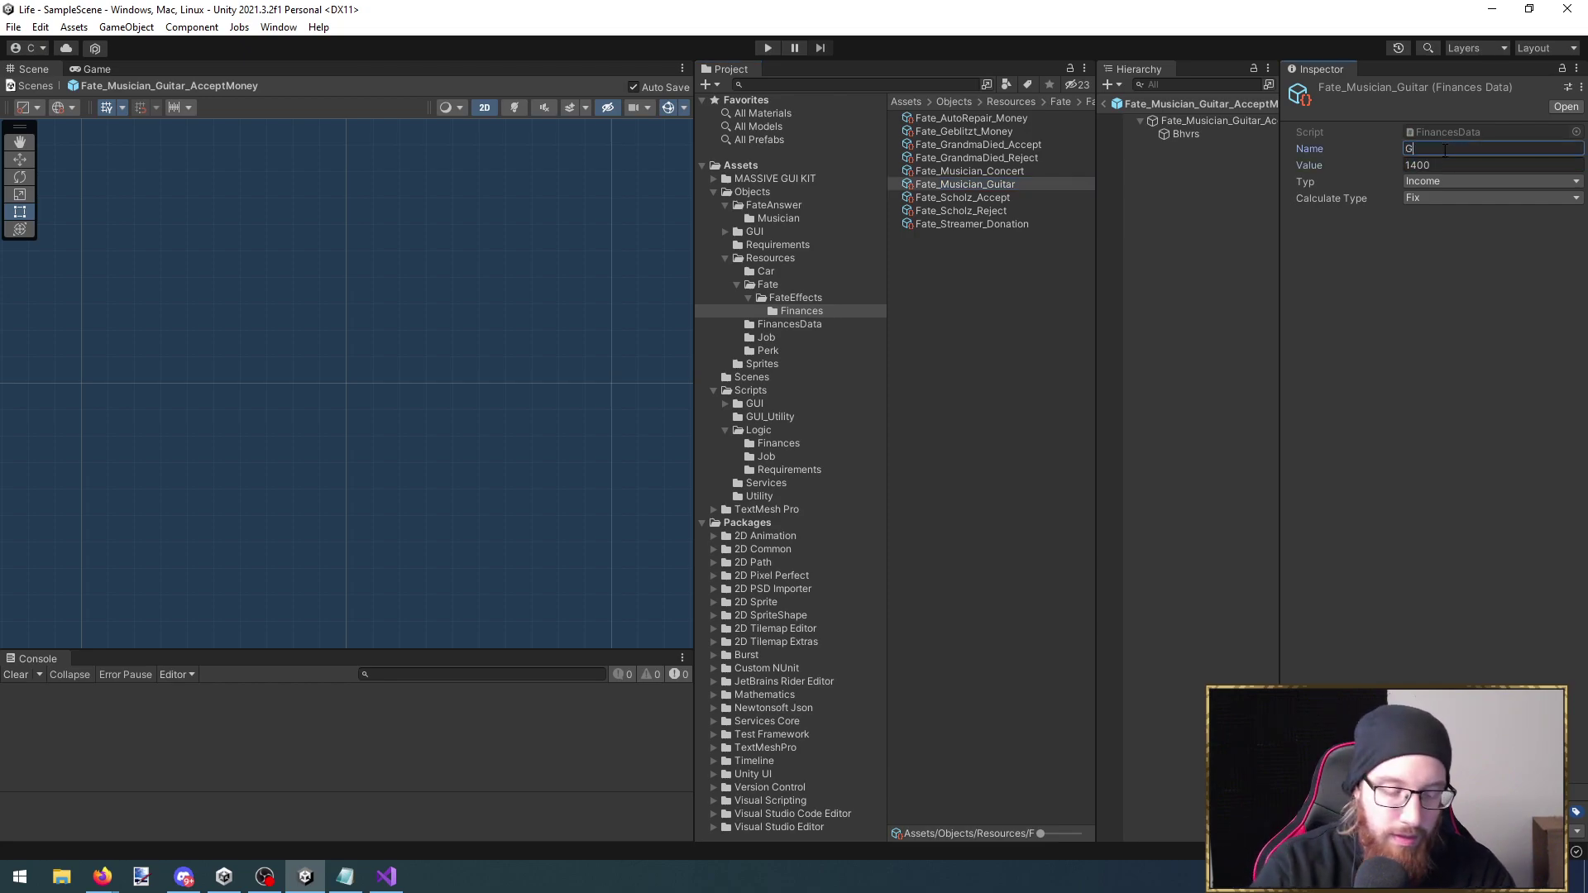
{"action": "type", "text": "itarre gekauft"}
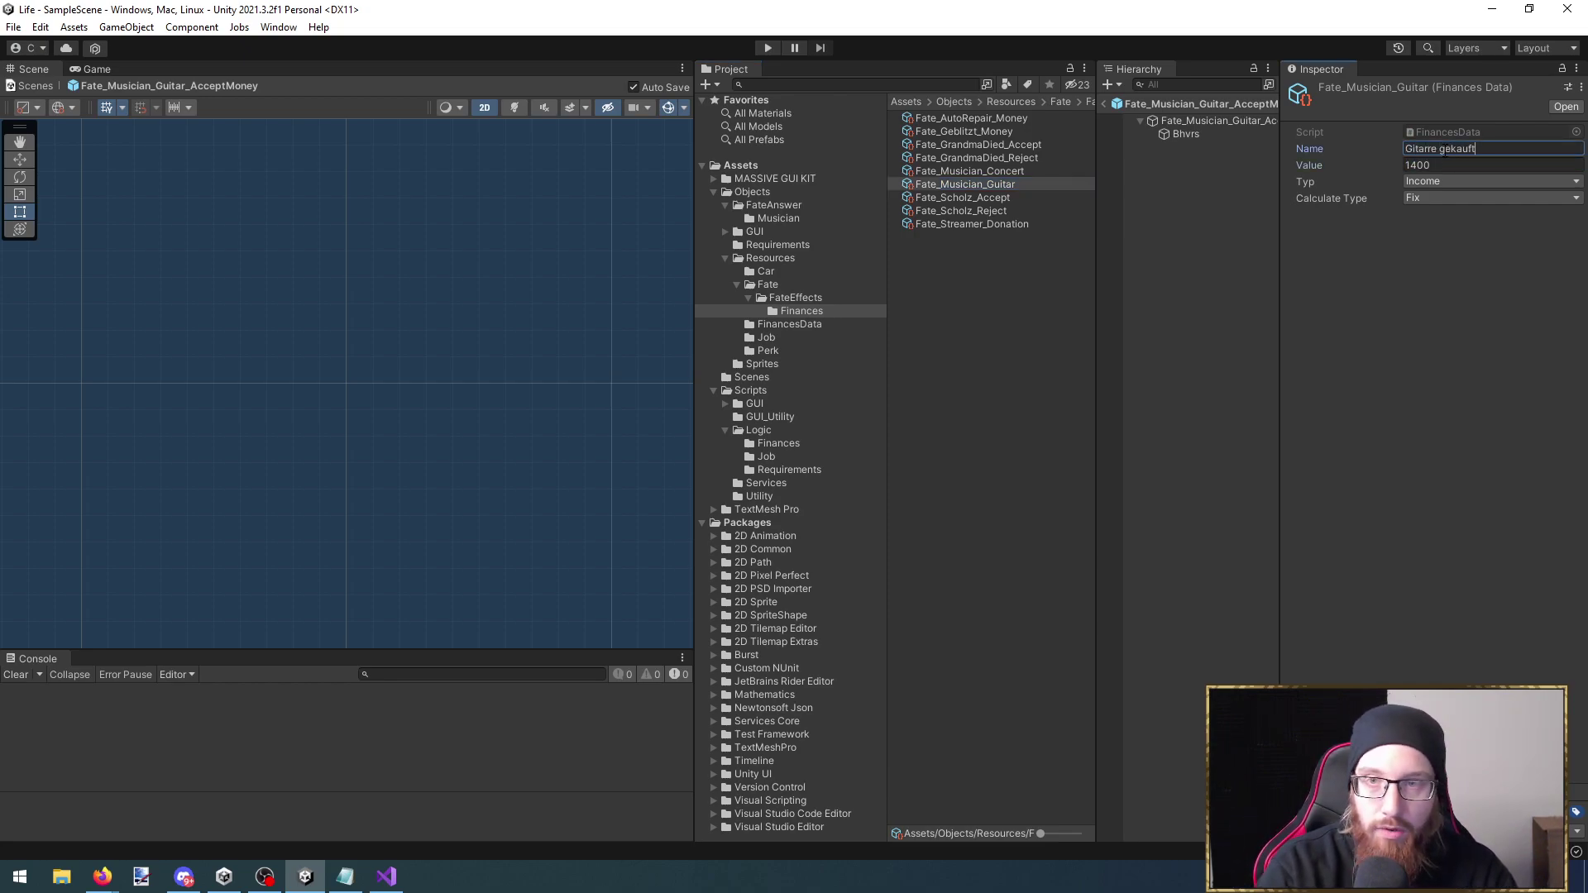
{"action": "key", "text": "Tab"}
{"action": "type", "text": "500"}
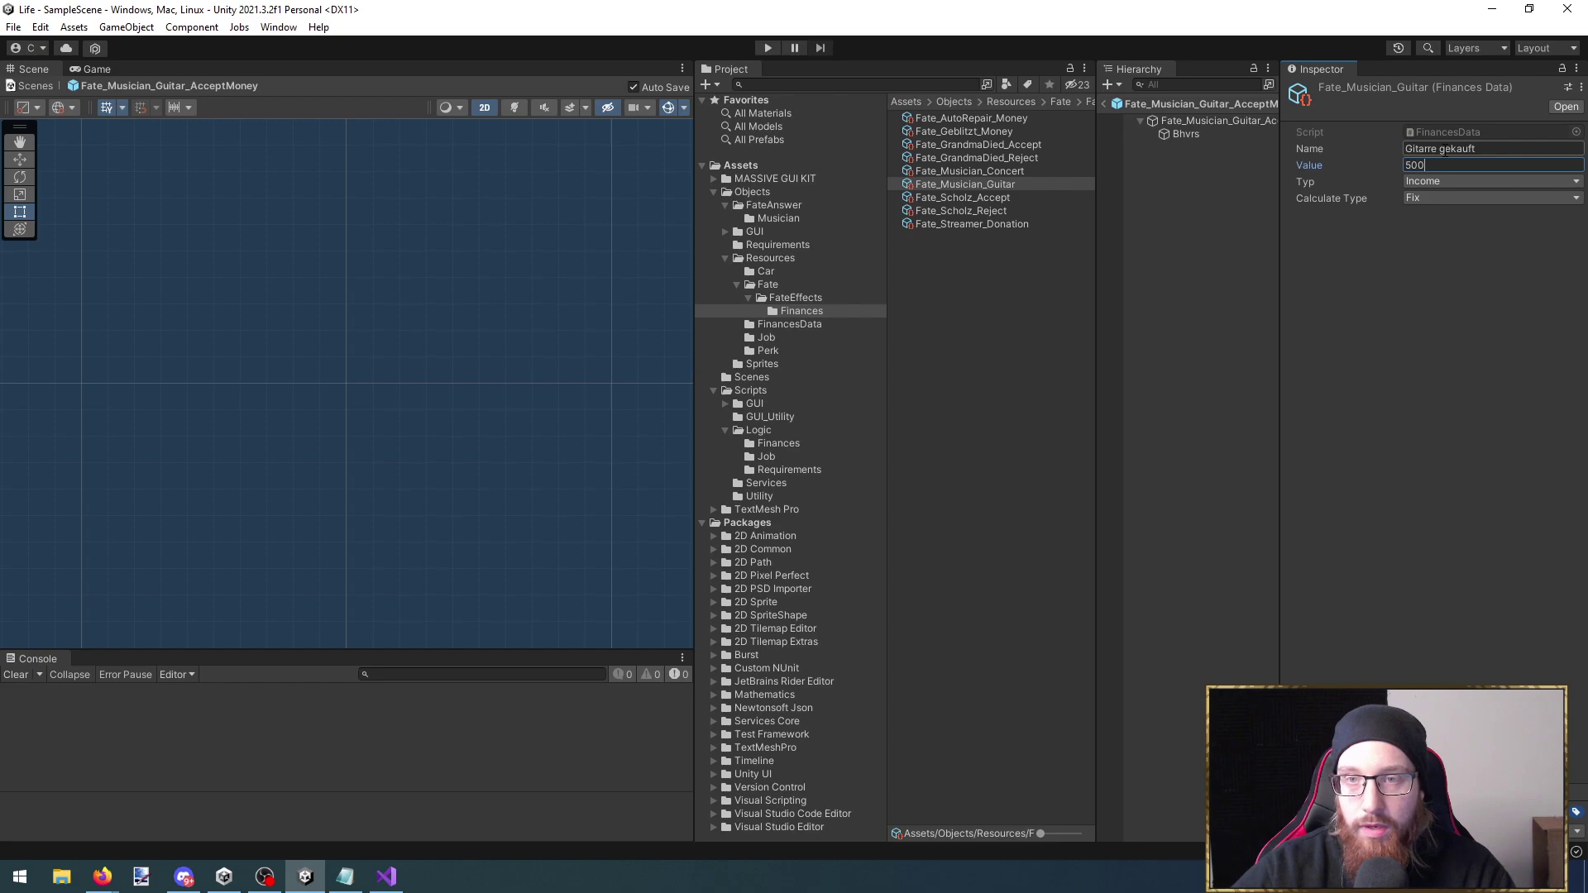
{"action": "left_click", "coordinate": [1482, 185]}
{"action": "left_click", "coordinate": [1463, 218]}
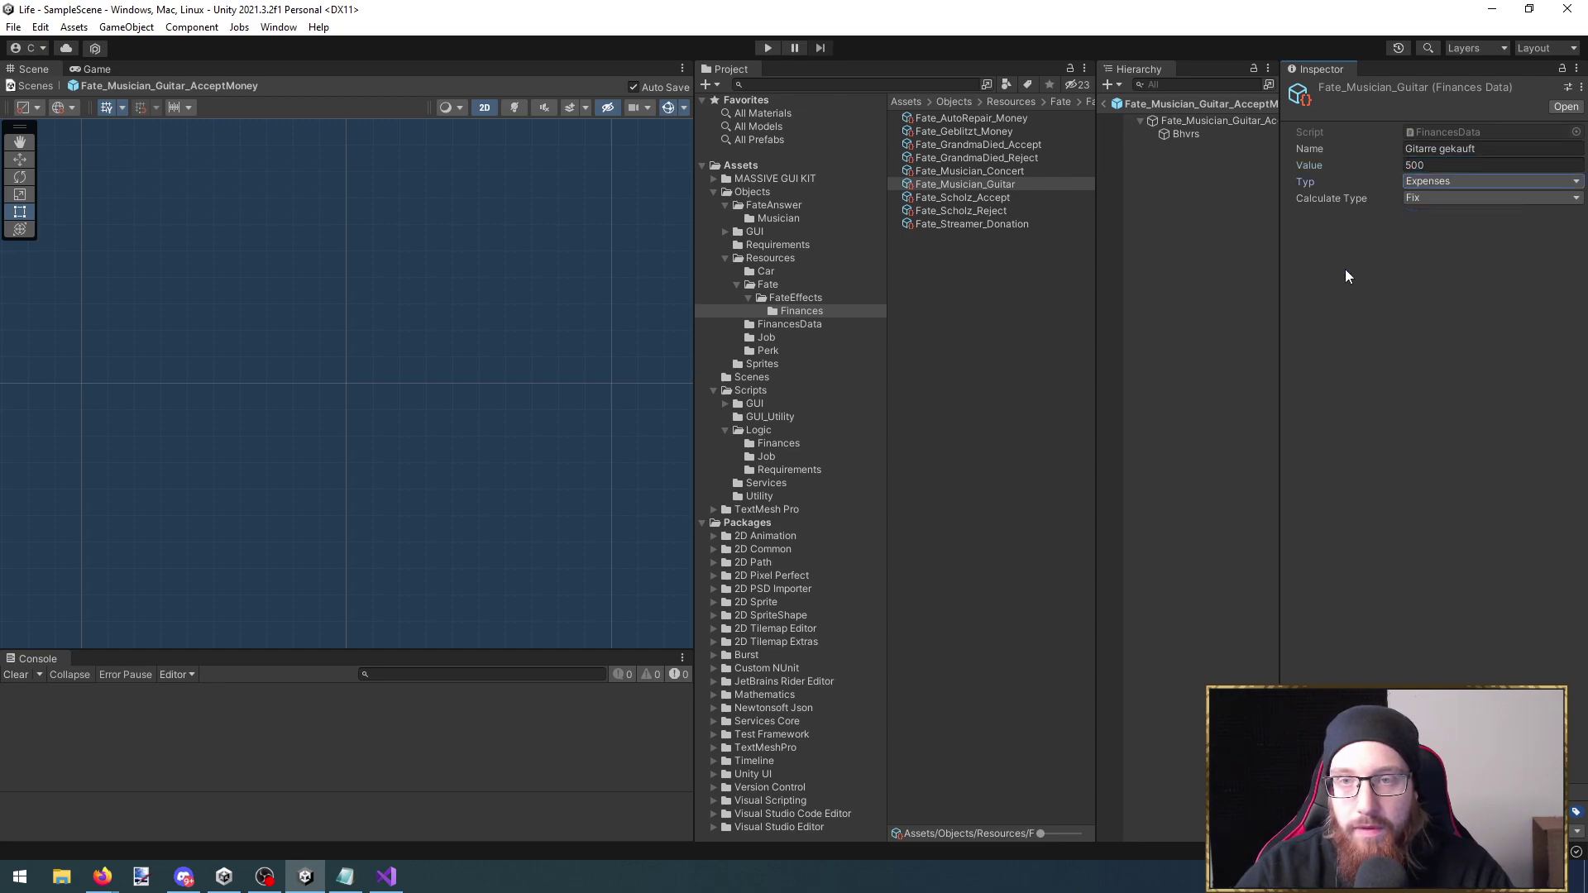
{"action": "left_click", "coordinate": [1185, 134]}
{"action": "left_click_drag", "start_coordinate": [984, 189], "coordinate": [1521, 269]}
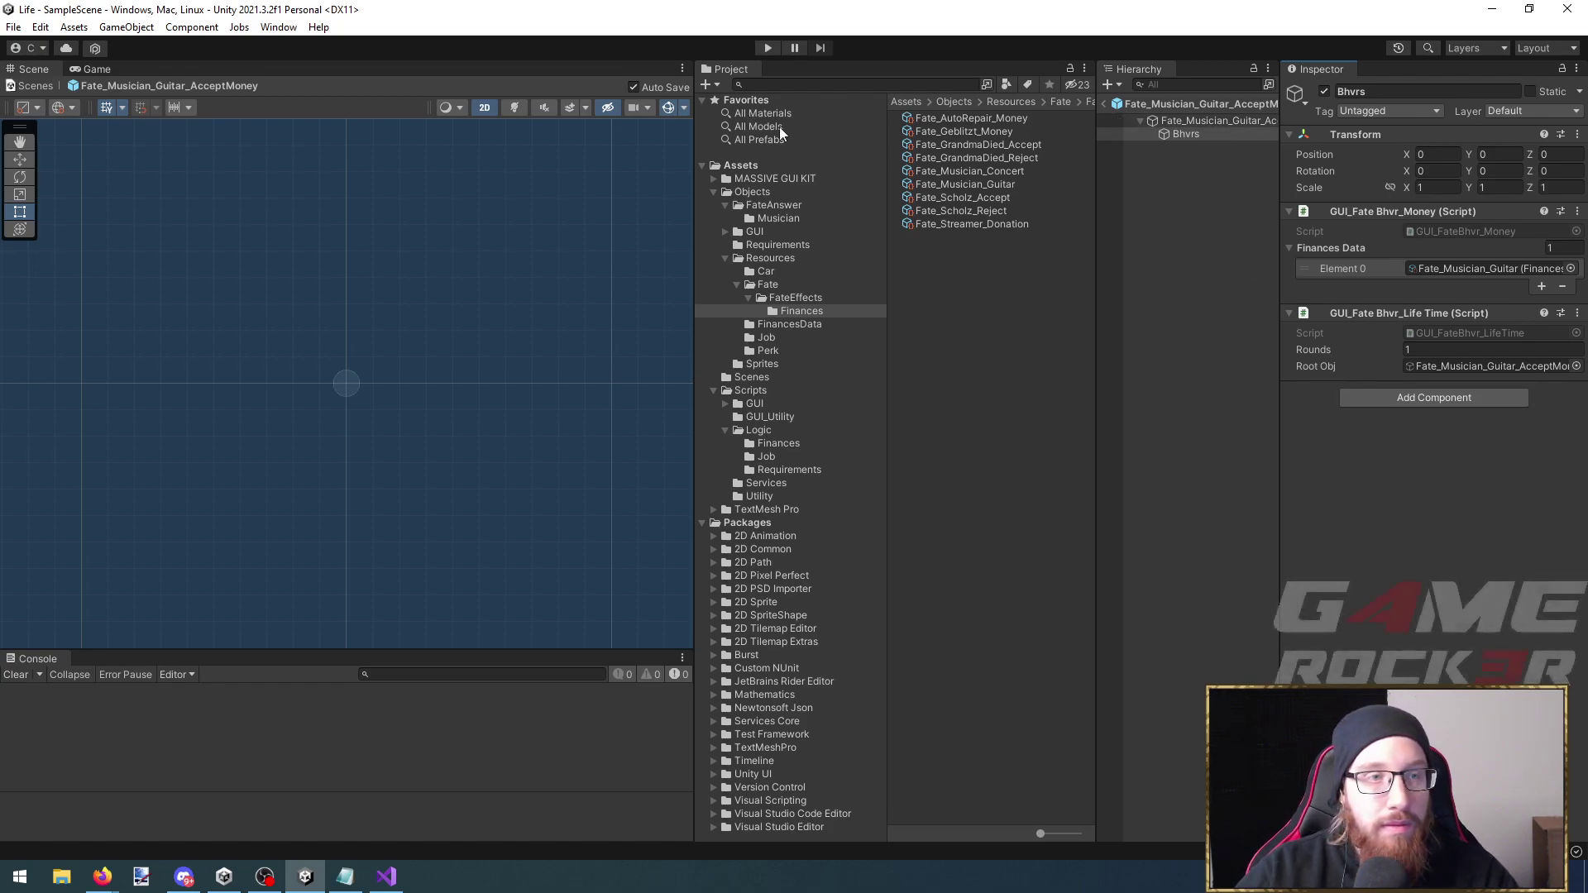
Duplicate the Fate_Musician_Guitar_AcceptMoney prefab and rename the copy Fate_Musician_Guitar_PayMoney6Month
{"action": "left_click", "coordinate": [1145, 106]}
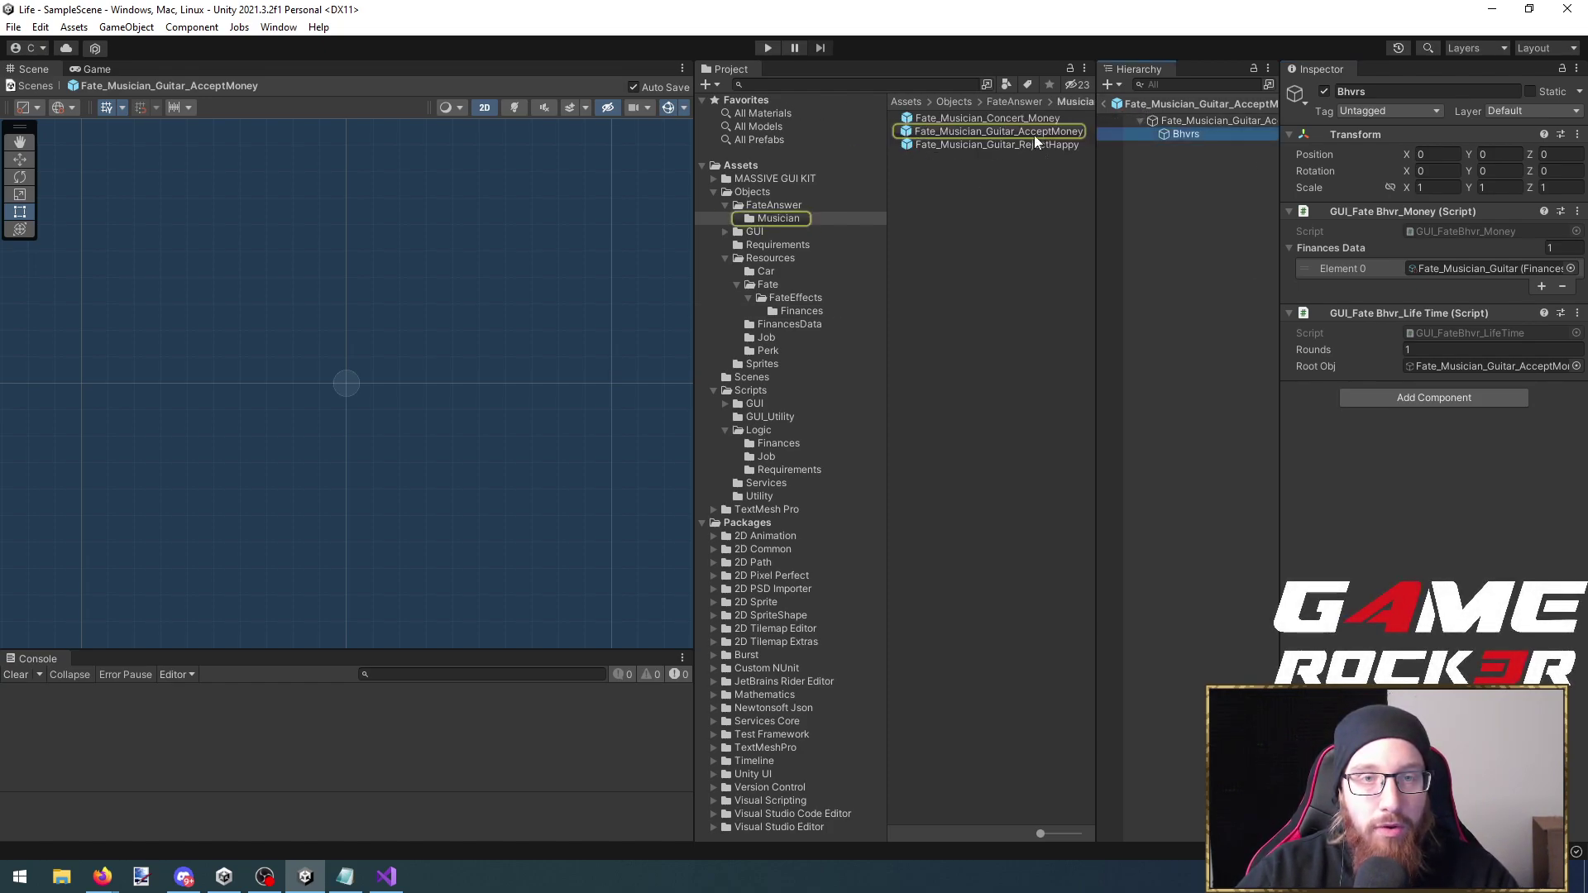
{"action": "left_click", "coordinate": [1034, 133]}
{"action": "key", "text": "alt+Tab"}
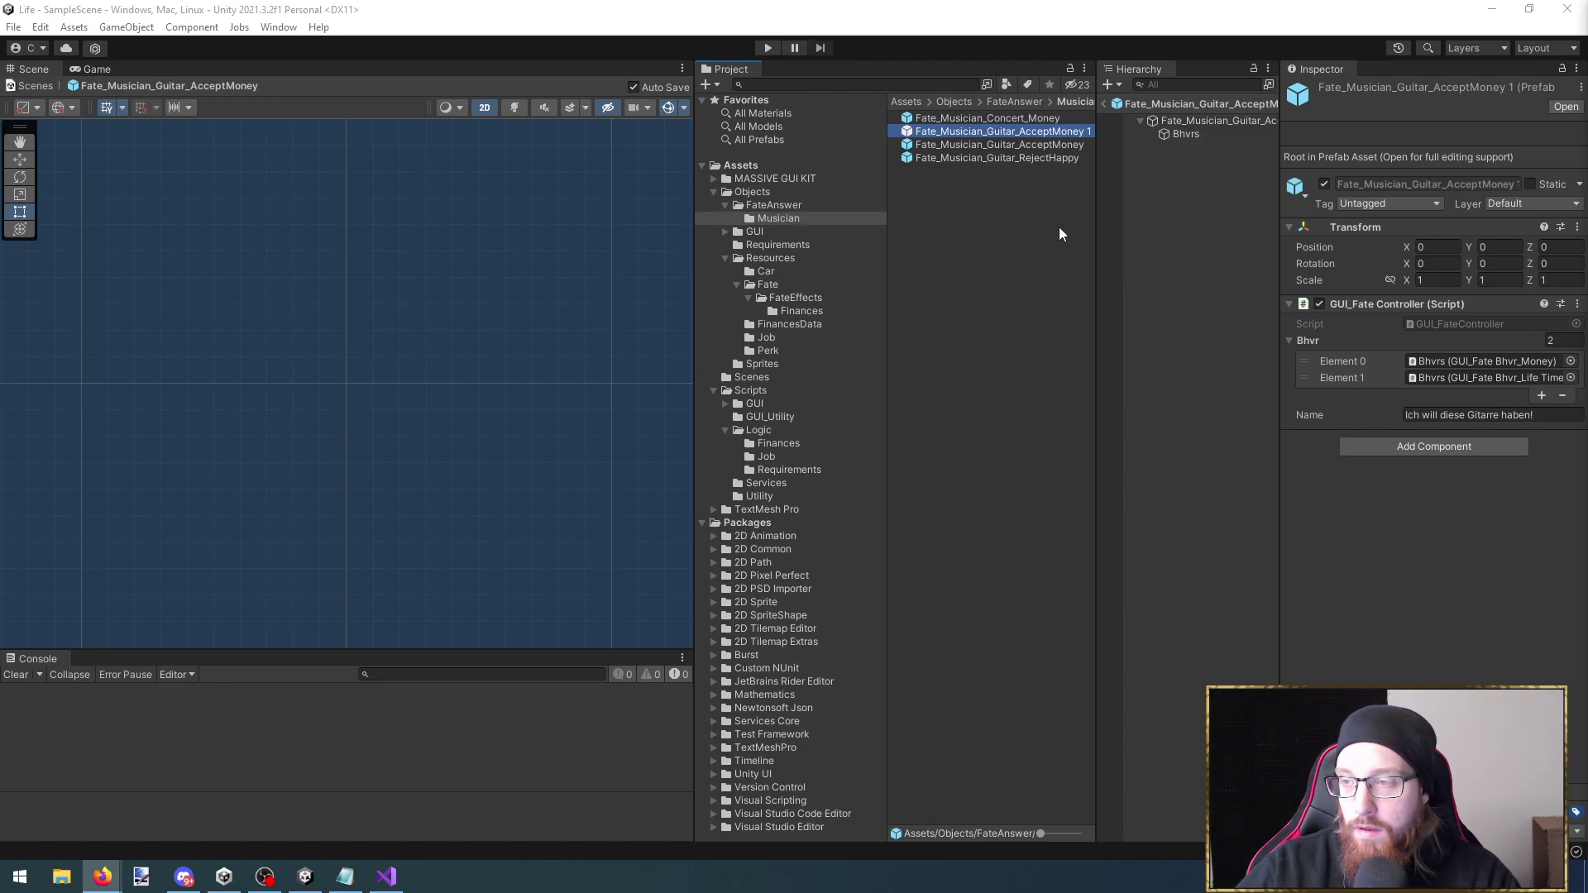
{"action": "left_click", "coordinate": [1011, 135]}
{"action": "key", "text": "End"}
{"action": "key", "text": "BackSpace"}
{"action": "key", "text": "BackSpace"}
{"action": "key", "text": "BackSpace"}
{"action": "key", "text": "BackSpace"}
{"action": "key", "text": "BackSpace"}
{"action": "key", "text": "BackSpace"}
{"action": "key", "text": "BackSpace"}
{"action": "key", "text": "BackSpace"}
{"action": "key", "text": "BackSpace"}
{"action": "key", "text": "BackSpace"}
{"action": "key", "text": "BackSpace"}
{"action": "key", "text": "BackSpace"}
{"action": "key", "text": "BackSpace"}
{"action": "type", "text": "UP"}
{"action": "key", "text": "BackSpace"}
{"action": "key", "text": "BackSpace"}
{"action": "type", "text": "Pay"}
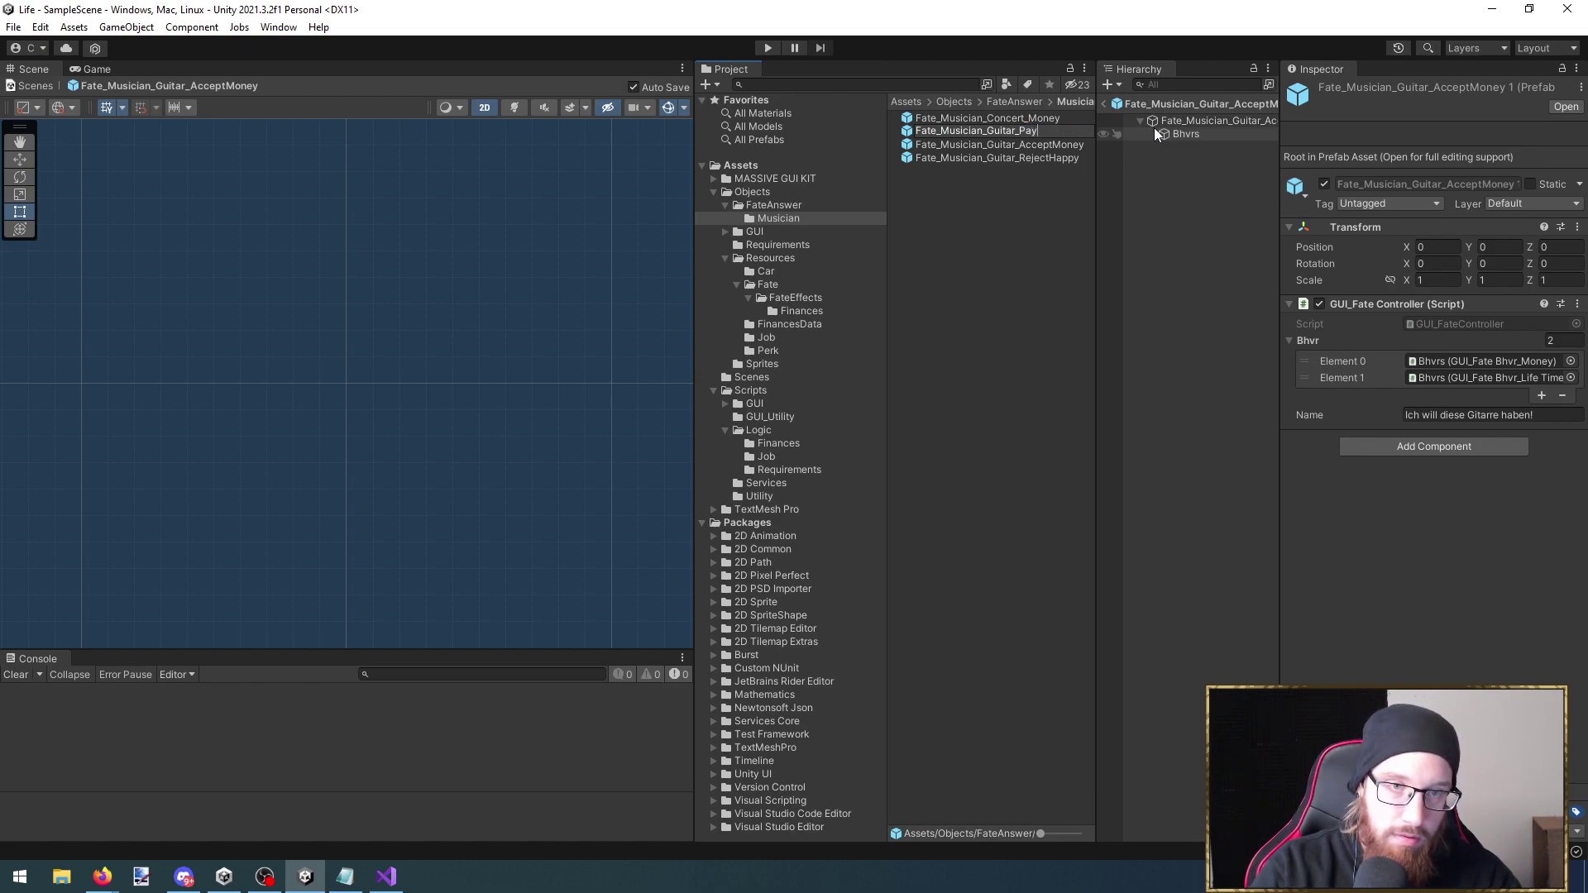
{"action": "type", "text": "Money"}
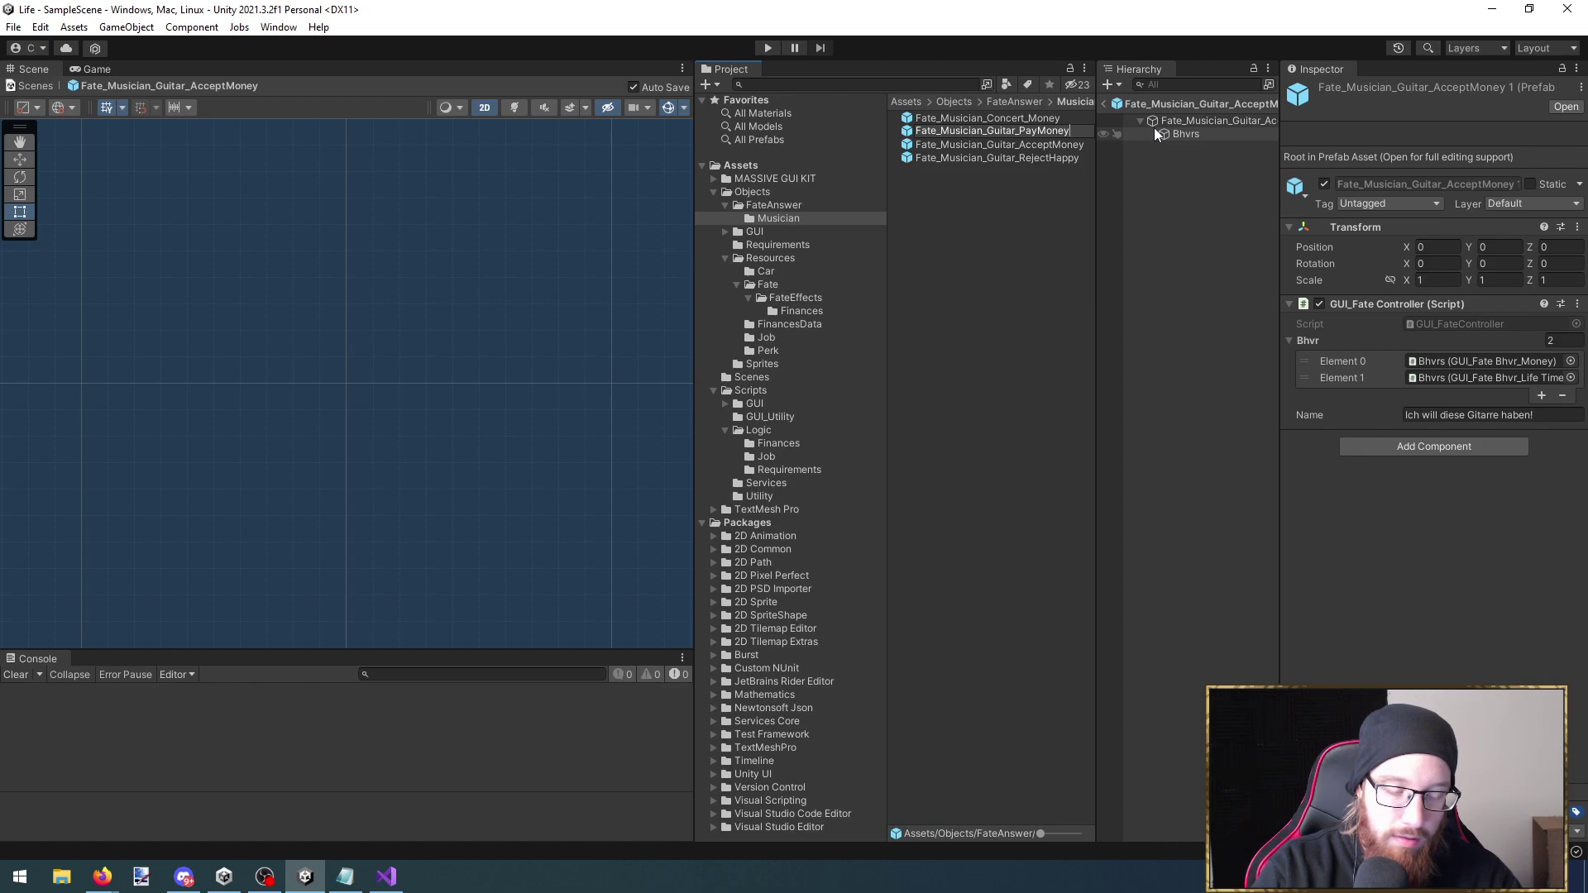
{"action": "type", "text": "6mont"}
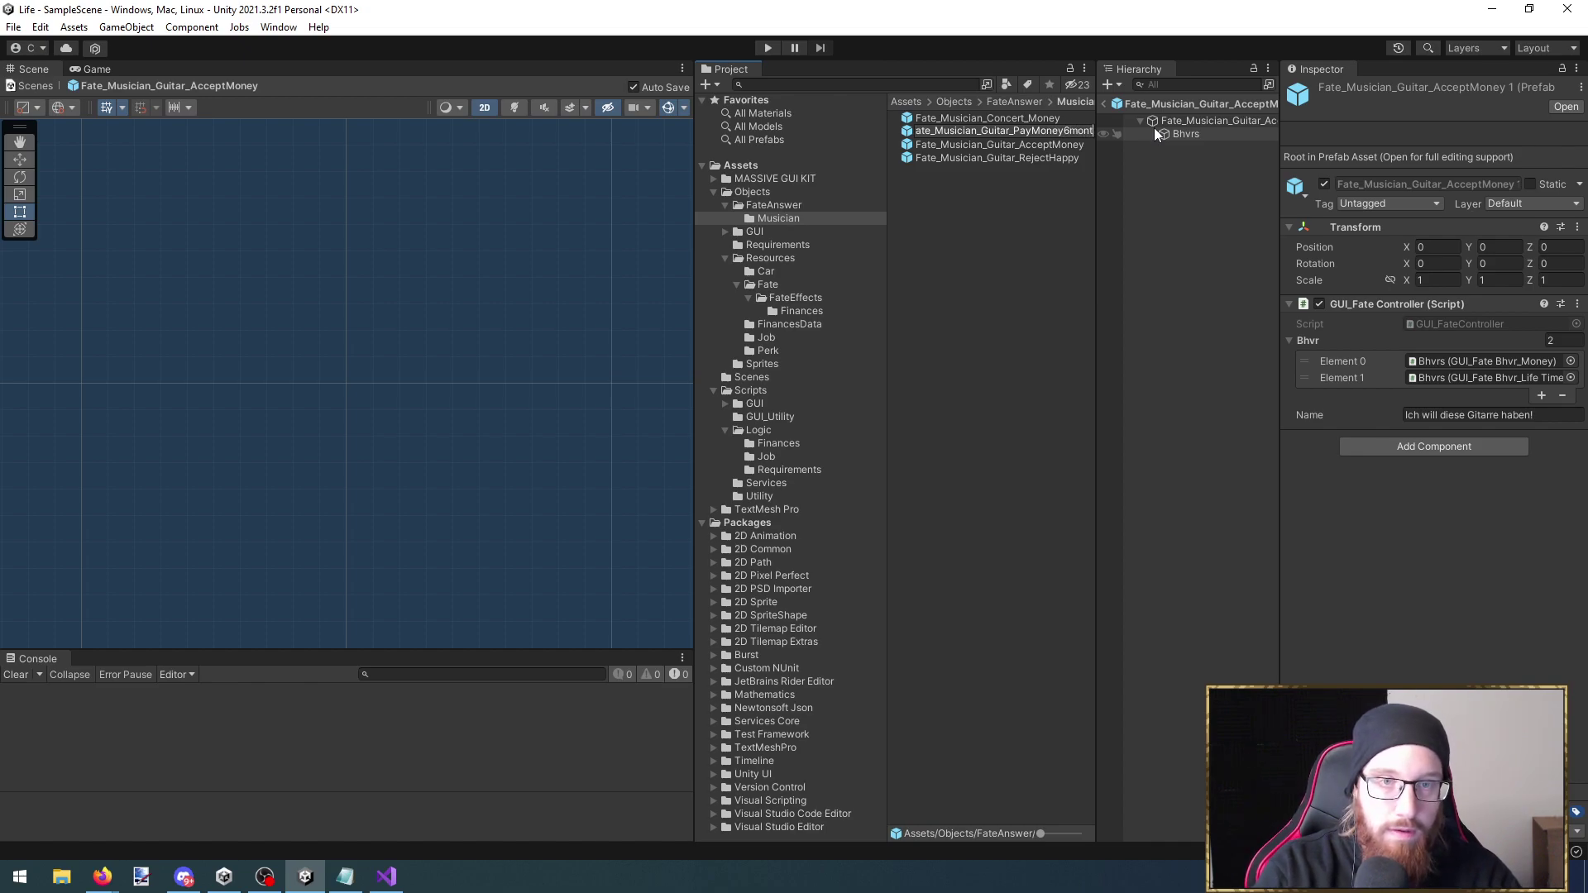
{"action": "key", "text": "BackSpace"}
{"action": "key", "text": "BackSpace"}
{"action": "type", "text": "Month"}
{"action": "key", "text": "Return"}
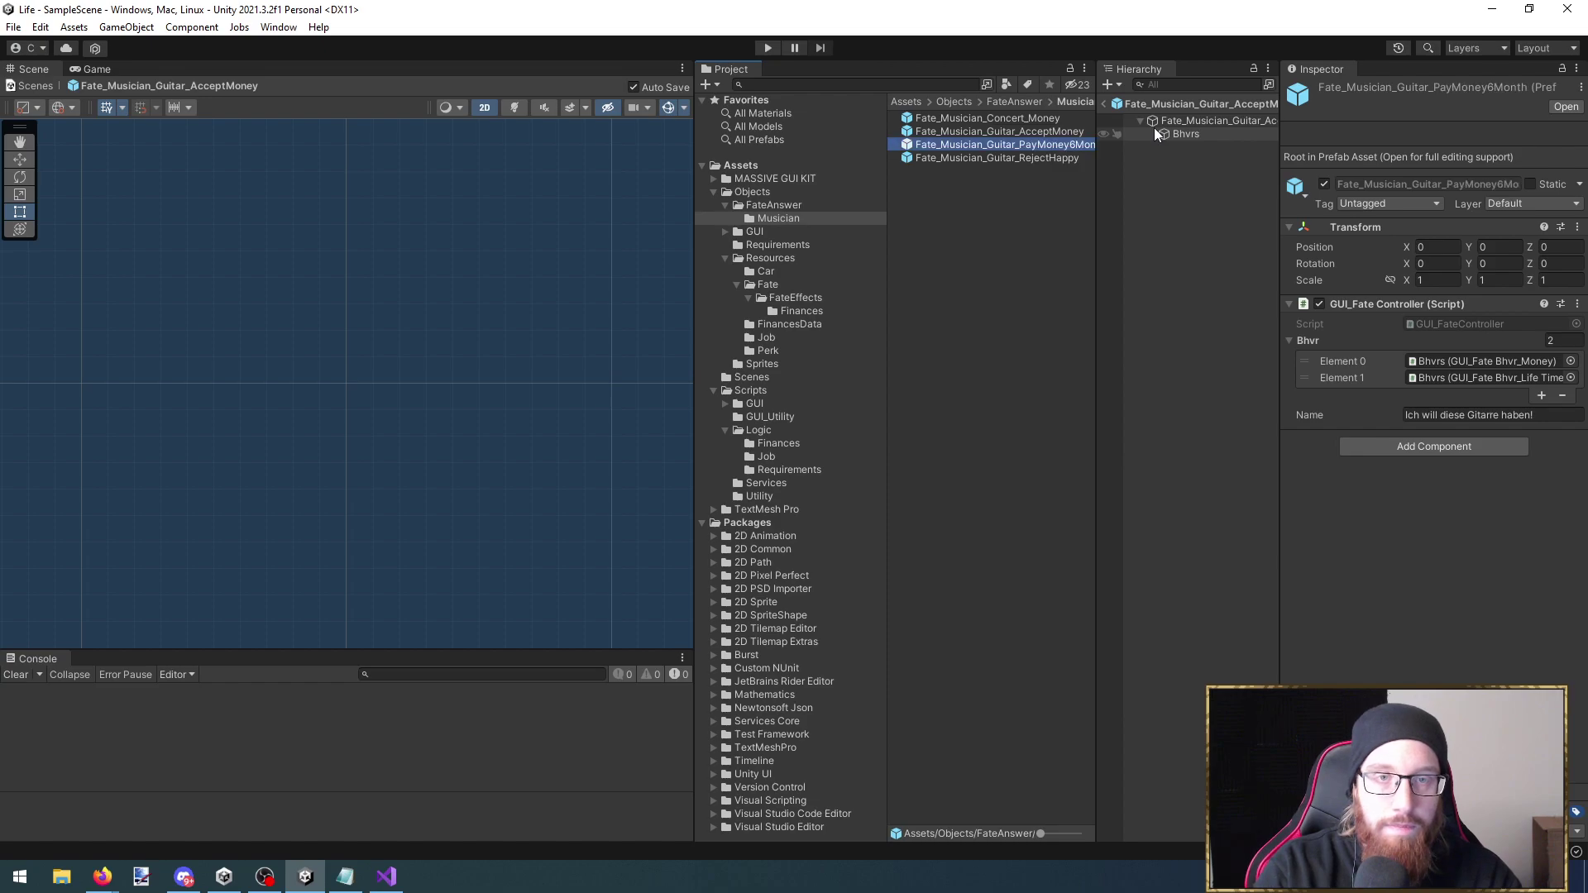
Duplicate the Fate_Musician_Guitar finances asset referenced by the PayMoney6Month prefab's Bhvrs and rename the copy Fate_Musician_Guita_6Month
{"action": "left_click", "coordinate": [1215, 135]}
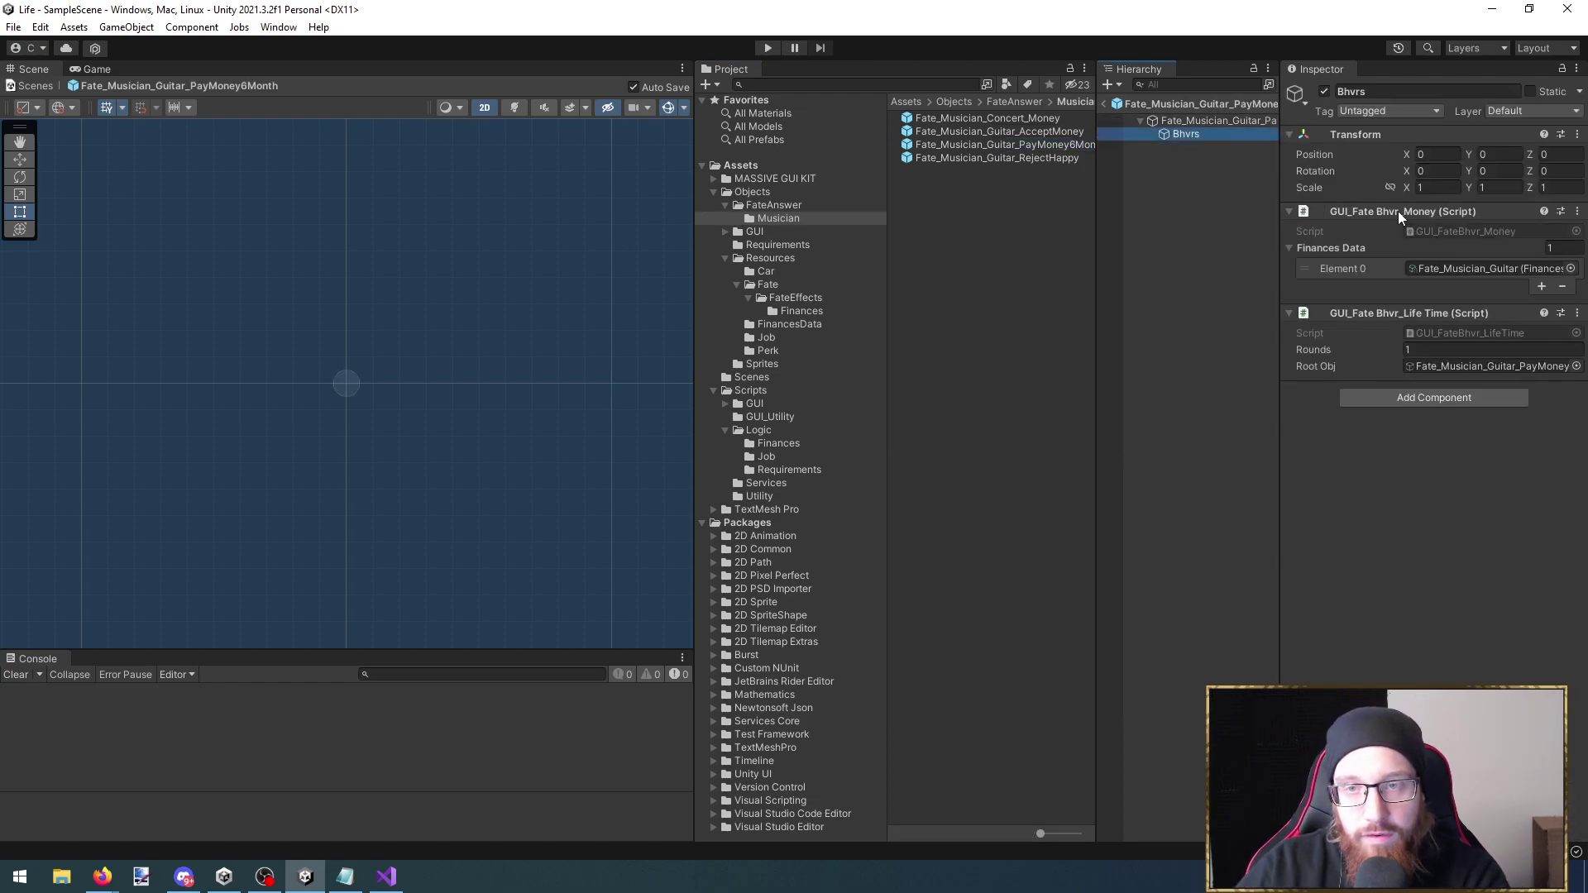
{"action": "left_click", "coordinate": [1460, 268]}
{"action": "left_click", "coordinate": [1004, 185]}
{"action": "key", "text": "ctrl+d"}
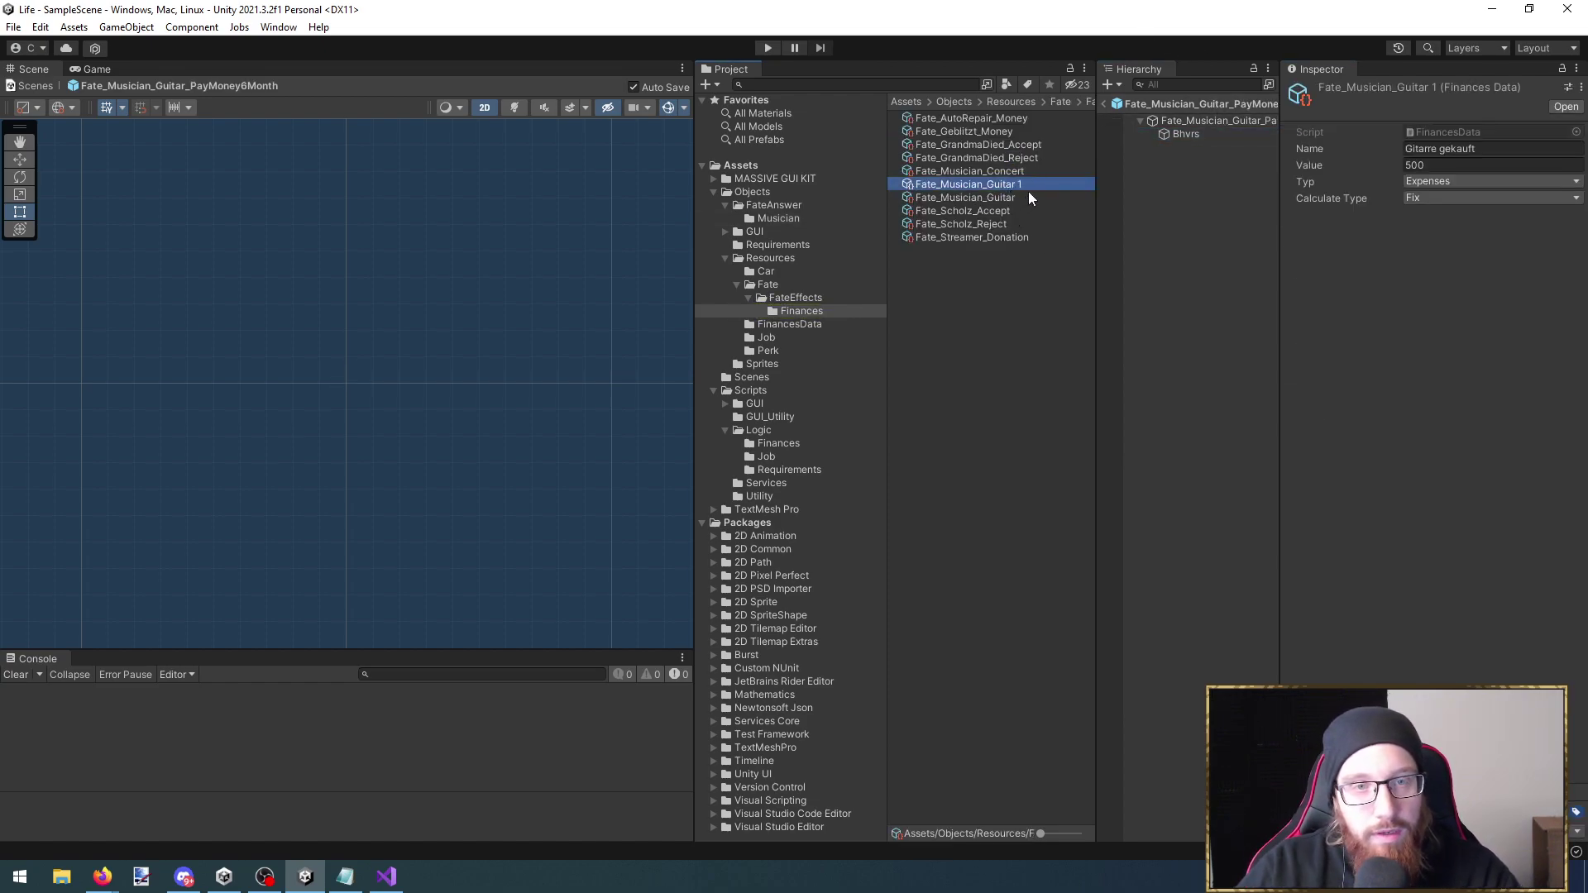
{"action": "key", "text": "BackSpace"}
{"action": "key", "text": "BackSpace"}
{"action": "key", "text": "BackSpace"}
{"action": "type", "text": "_6Month"}
{"action": "key", "text": "Return"}
Rename the original Fate_Musician_Guitar finances asset as Fate_Musician_Guitar_All and select the 6Month copy
{"action": "left_click", "coordinate": [965, 197]}
{"action": "key", "text": "Right"}
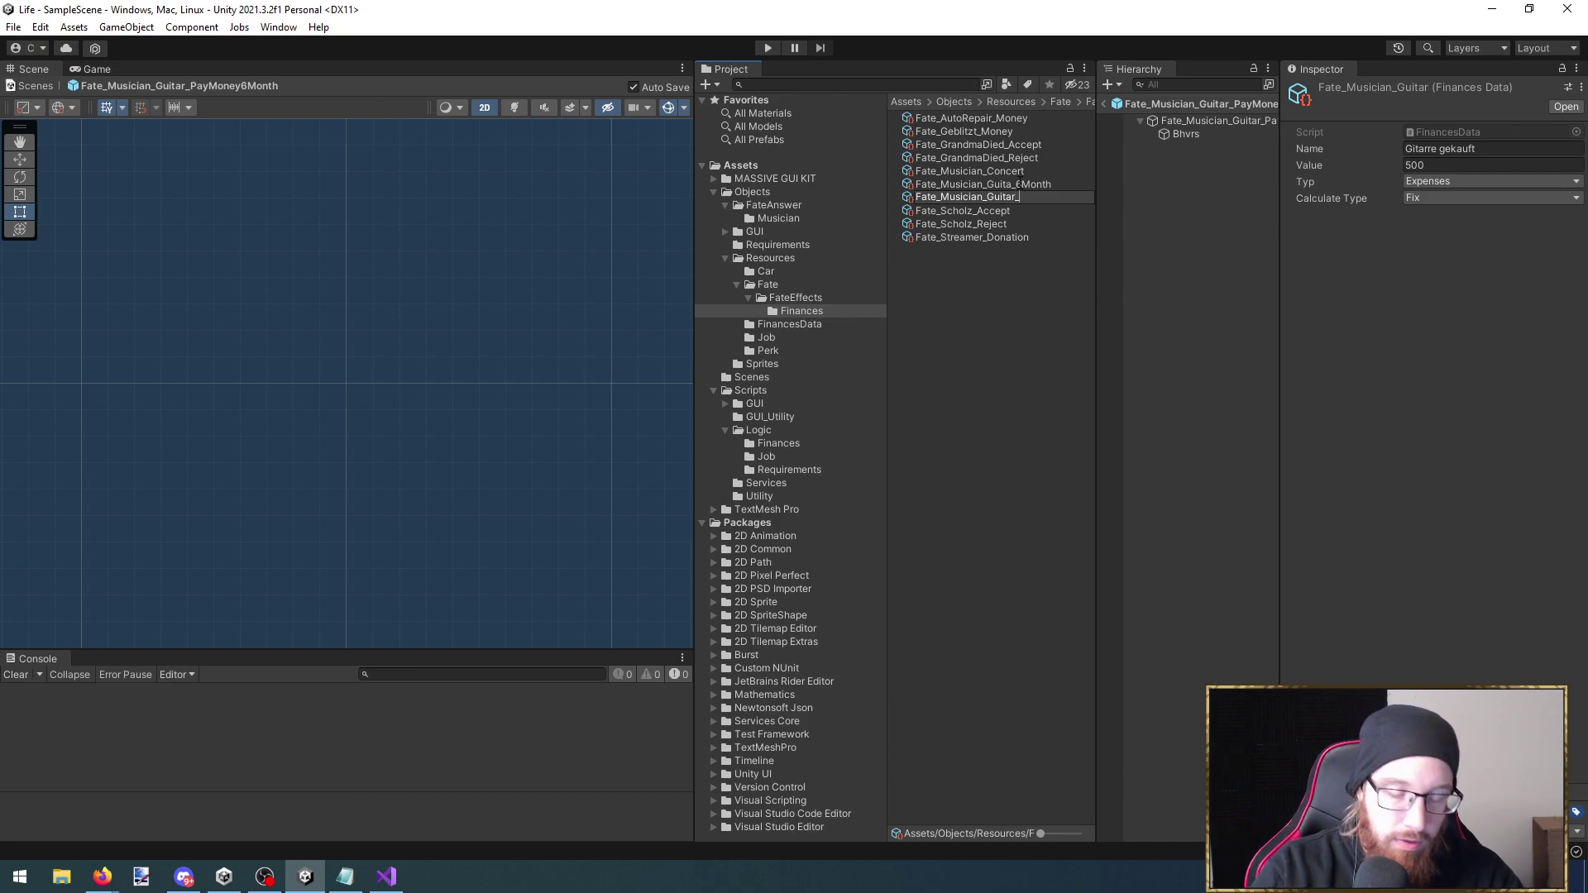
{"action": "type", "text": "_All"}
{"action": "key", "text": "Return"}
{"action": "left_click", "coordinate": [1034, 184]}
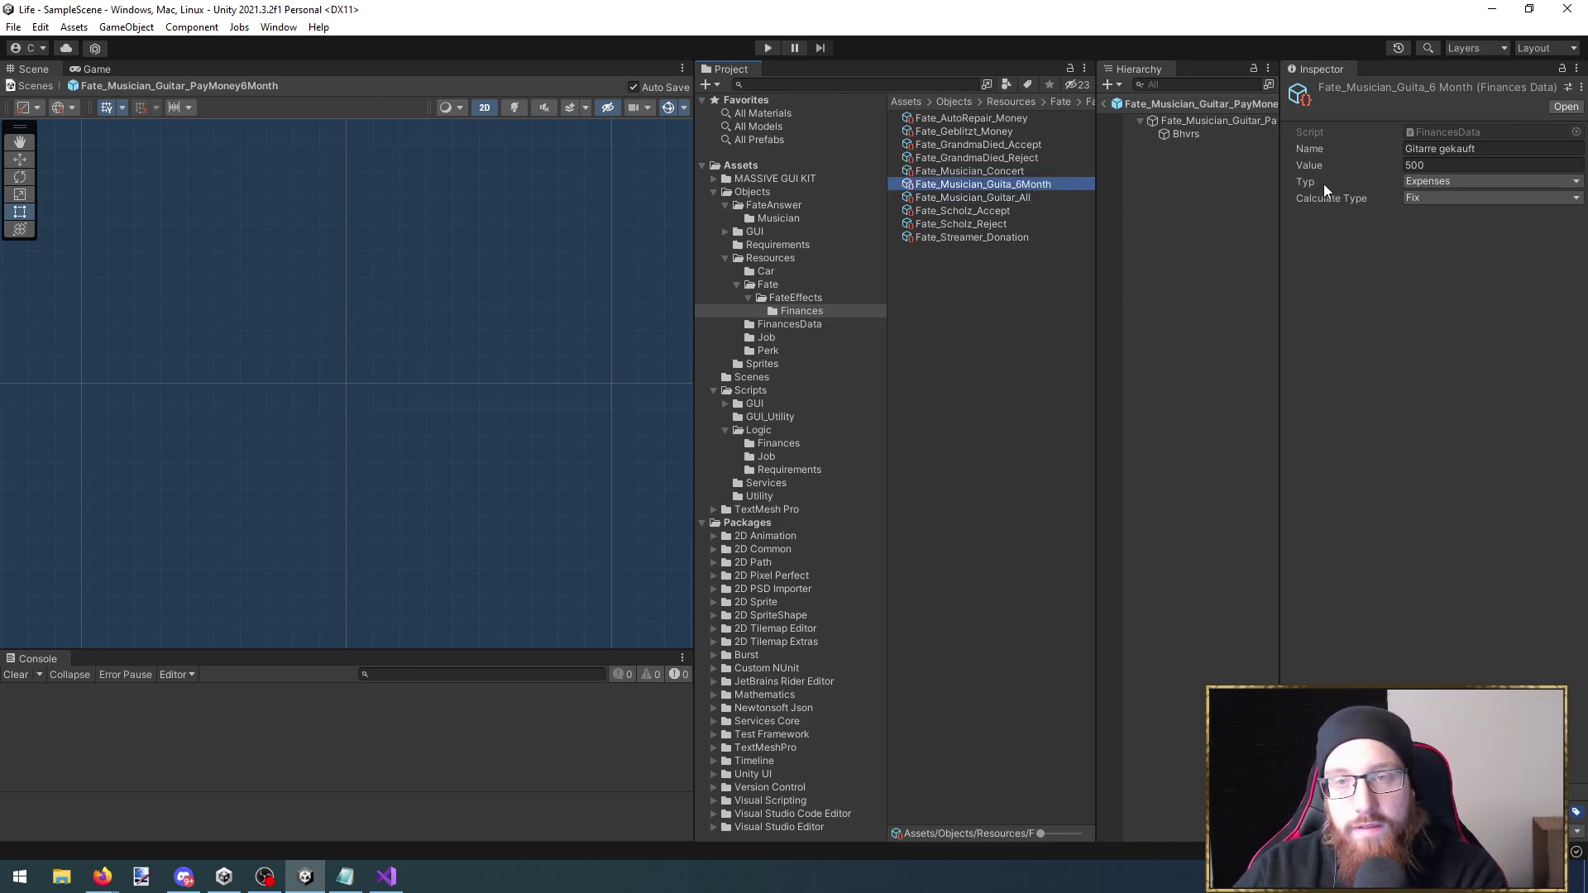
Open the Windows calculator, divide 500 by 6 and close it again
{"action": "key", "text": "super"}
{"action": "type", "text": "rechner"}
{"action": "key", "text": "Return"}
{"action": "type", "text": "500"}
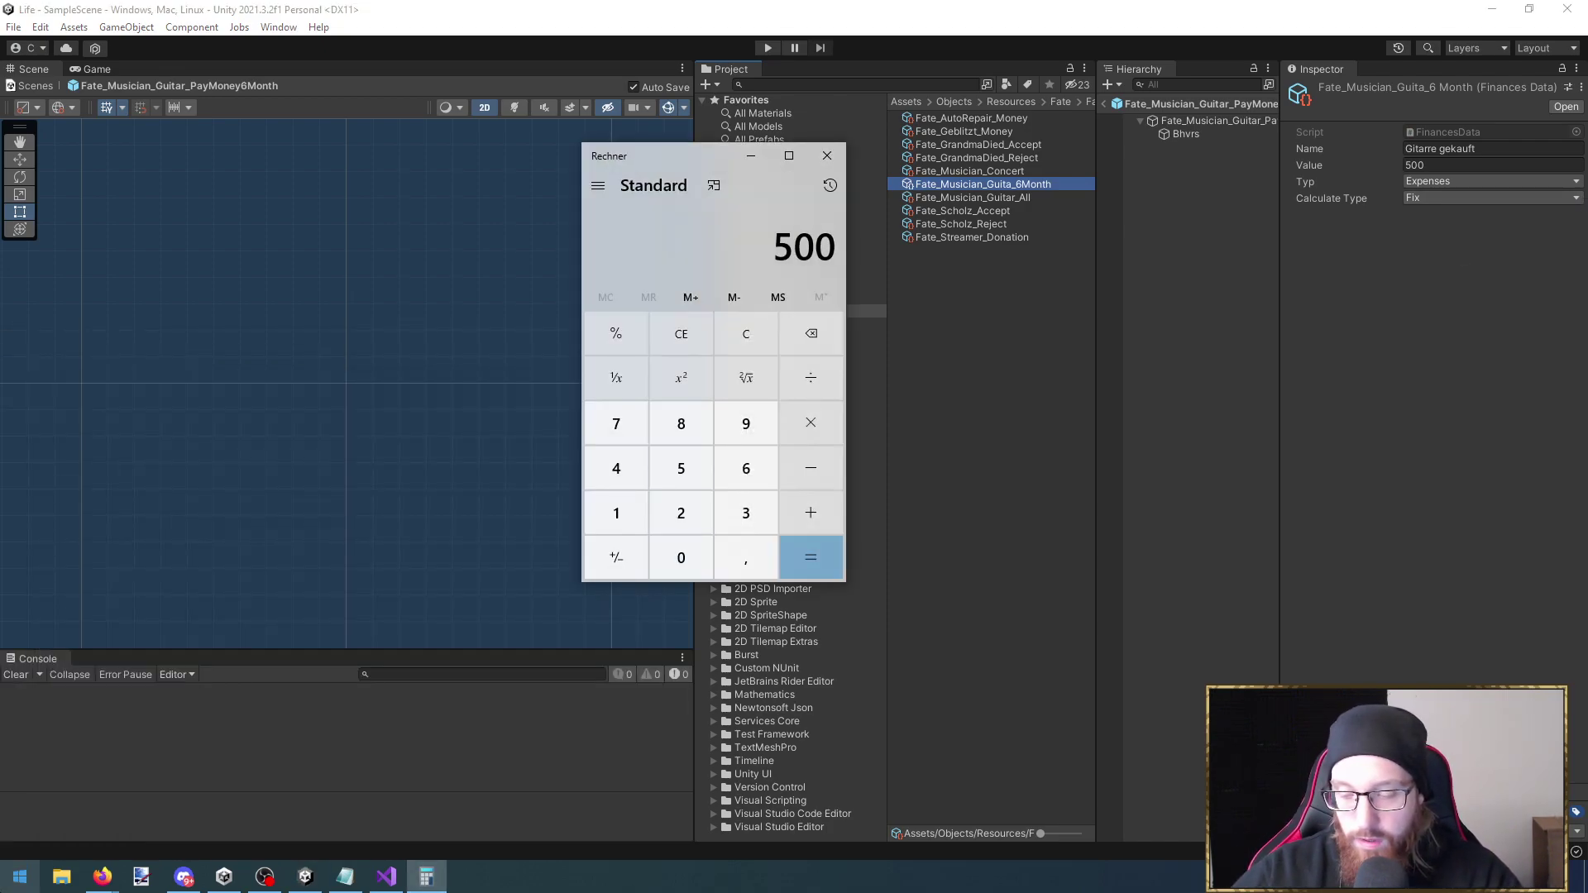
{"action": "type", "text": "/6"}
{"action": "key", "text": "Return"}
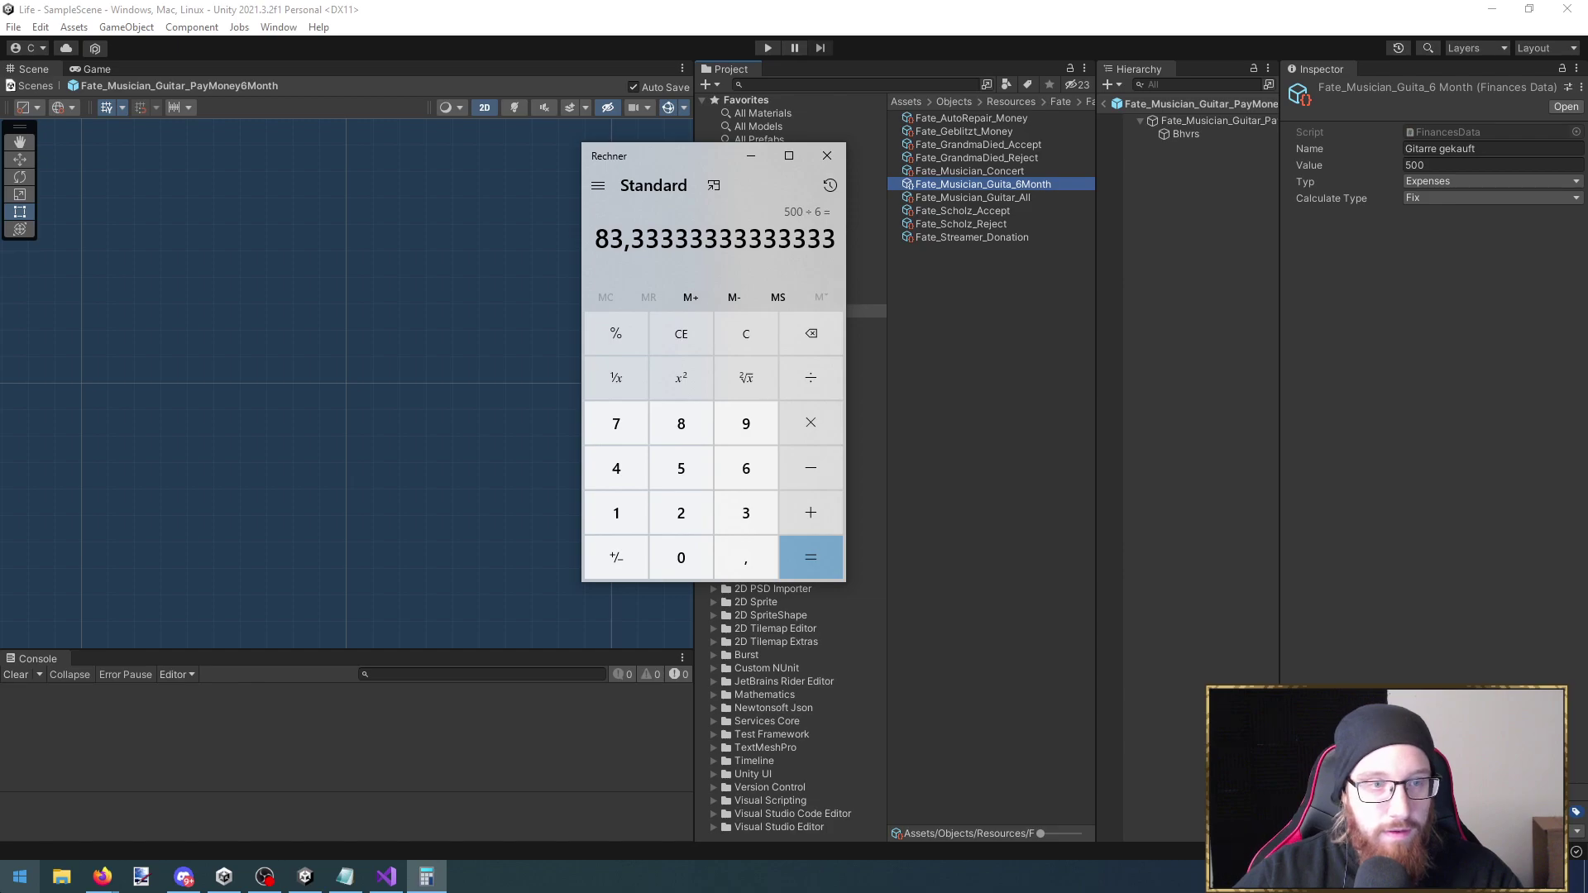
{"action": "left_click", "coordinate": [826, 156]}
Set the Fate_Musician_Guita_6Month finances asset's value to 85 and its name to "Gitarre Raten"
{"action": "left_click", "coordinate": [1440, 164]}
{"action": "type", "text": "85"}
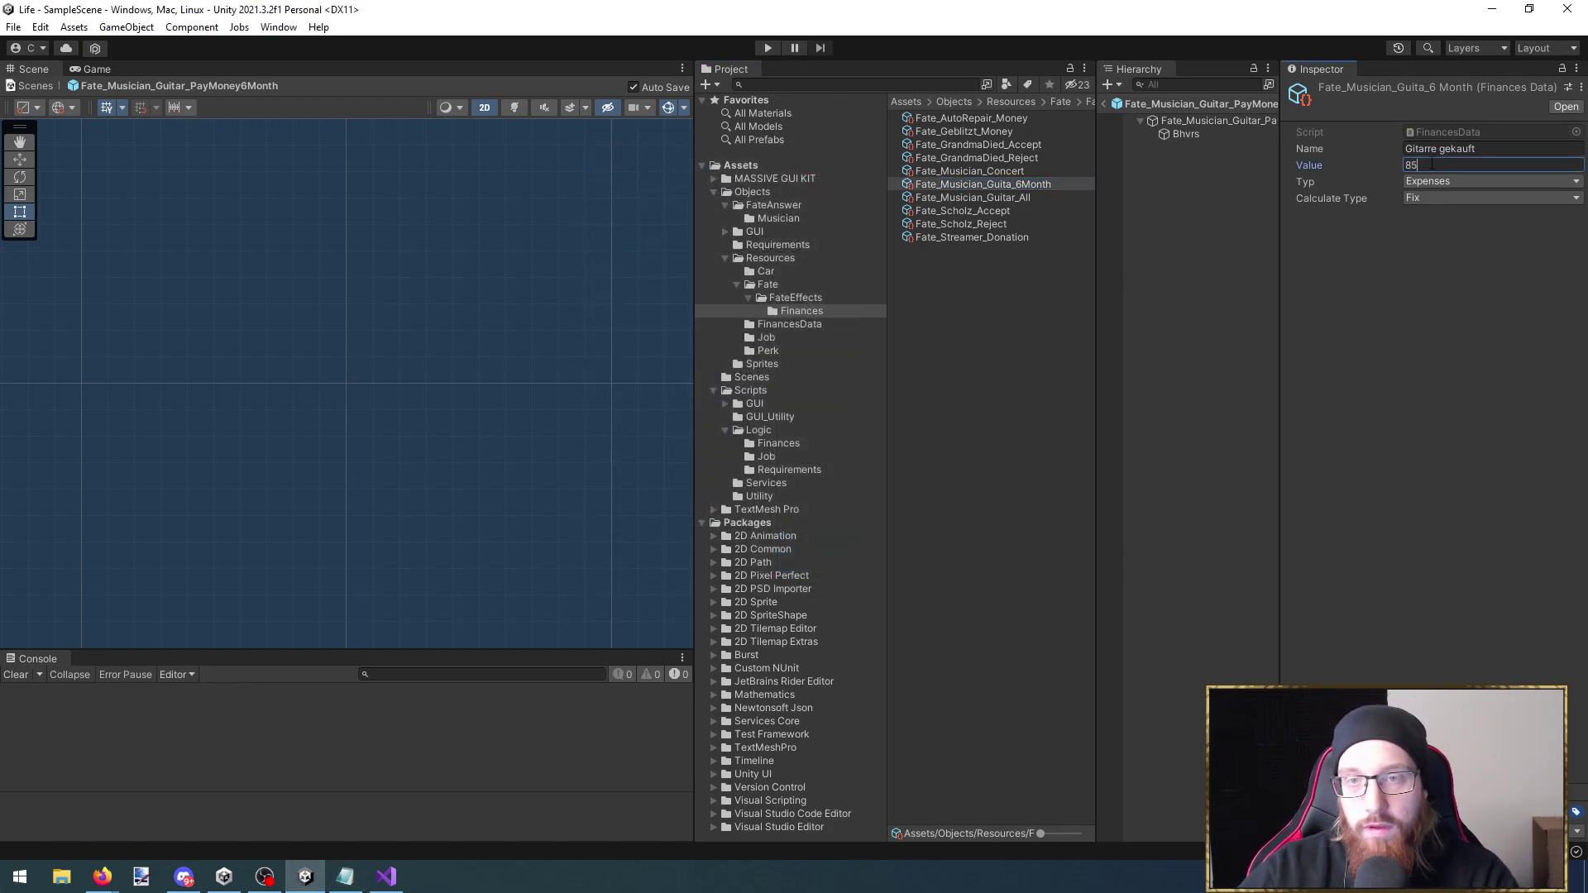
{"action": "left_click", "coordinate": [1481, 149]}
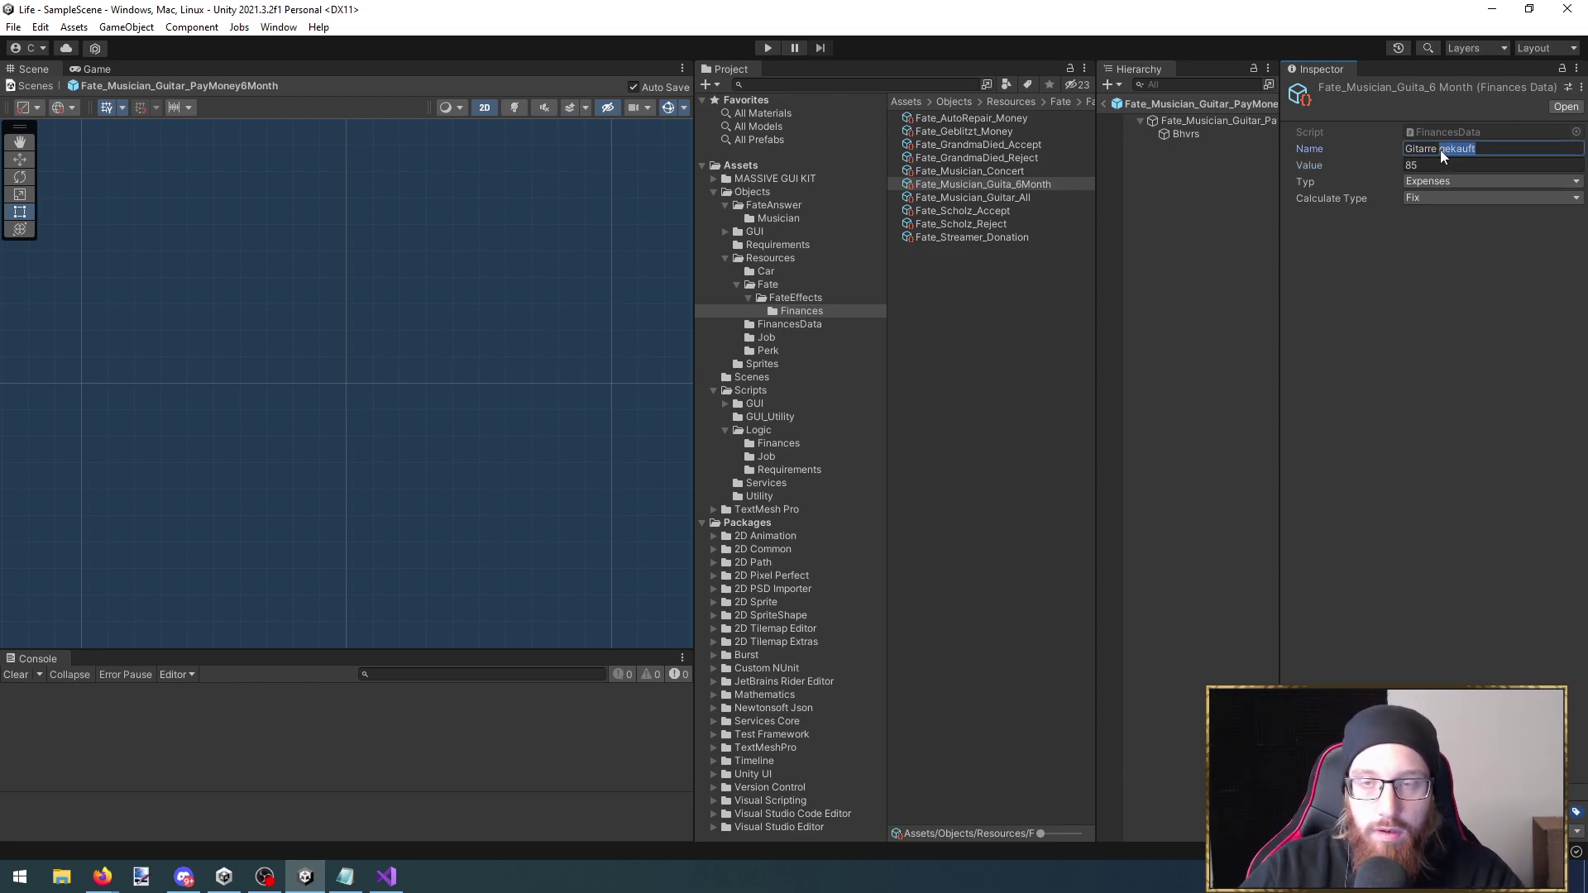
{"action": "type", "text": "Raten"}
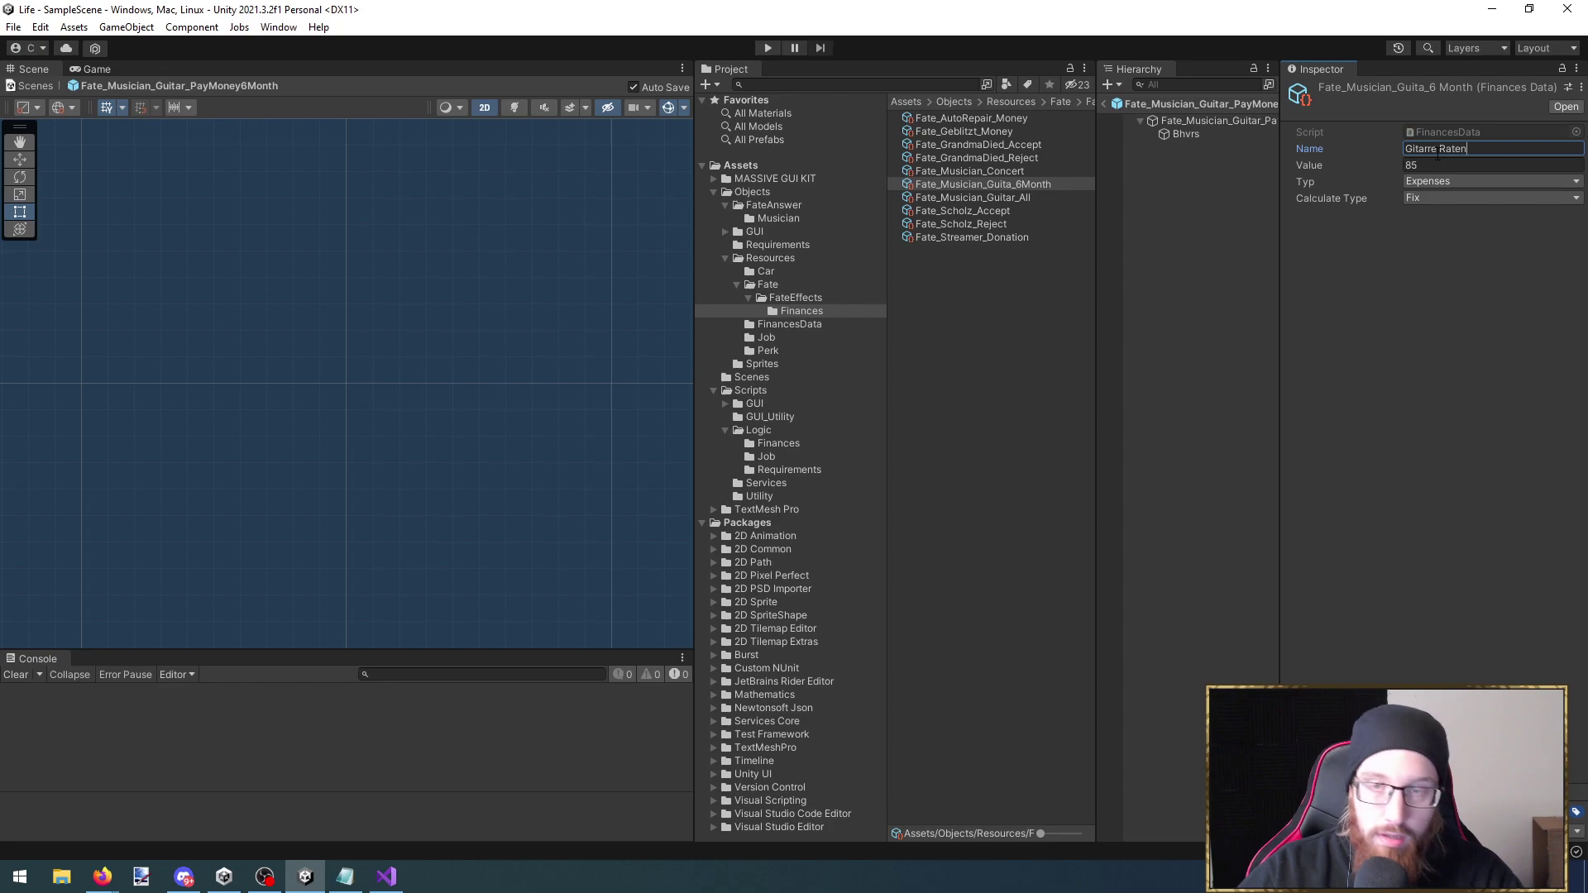
{"action": "key", "text": "alt+Tab"}
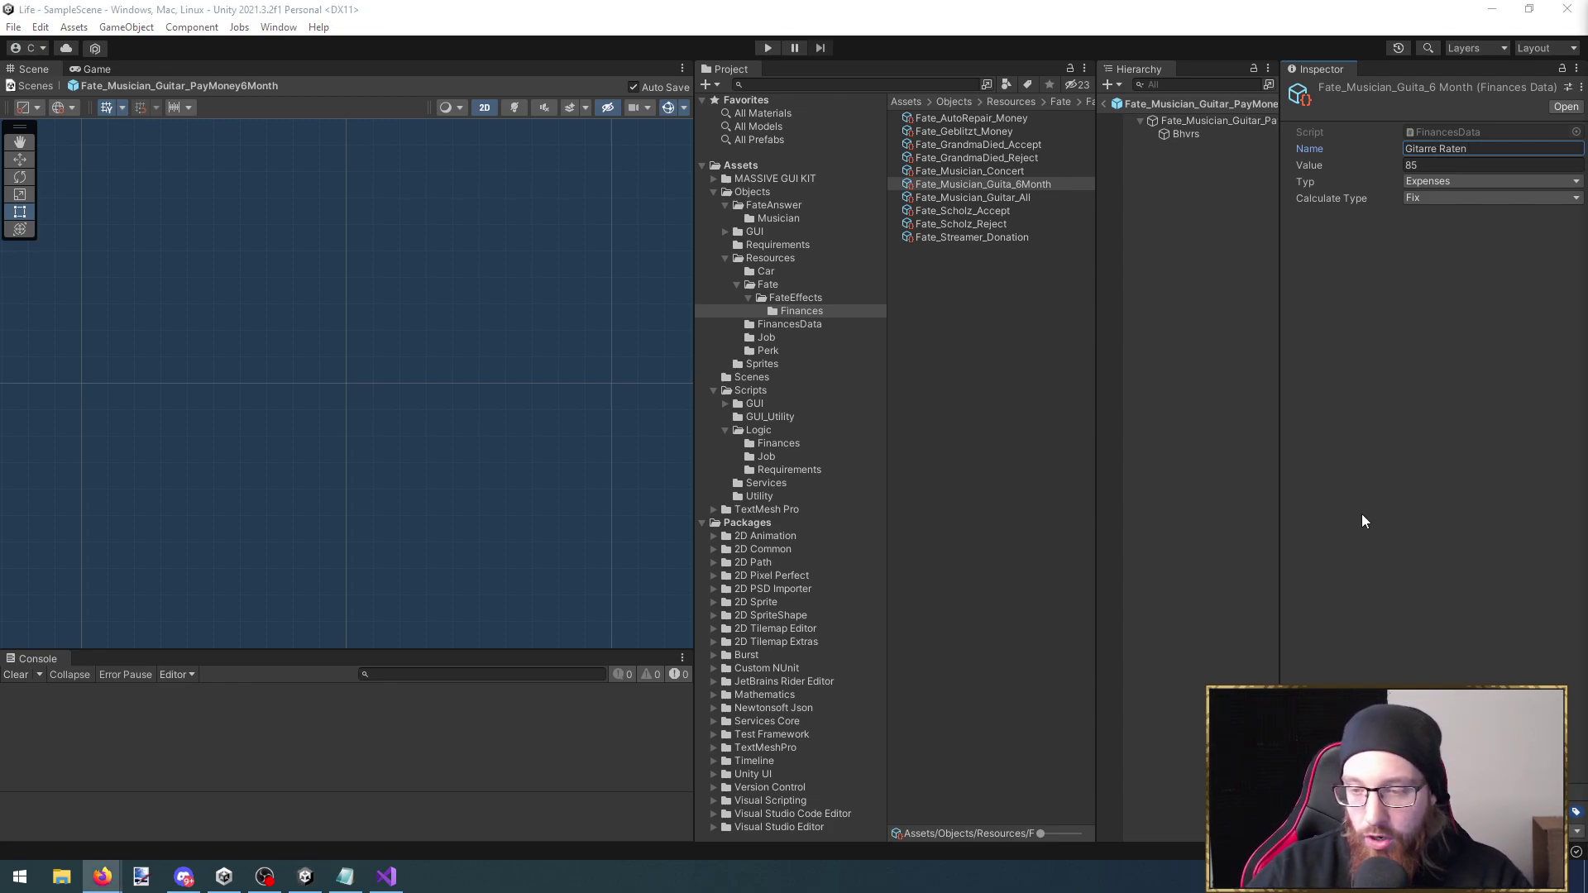
Rename the 6Month finances asset as Fate_Musician_Guita_Installments
{"action": "left_click", "coordinate": [1049, 184]}
{"action": "left_click_drag", "start_coordinate": [1051, 184], "coordinate": [1021, 185]}
{"action": "type", "text": "installments"}
{"action": "key", "text": "Return"}
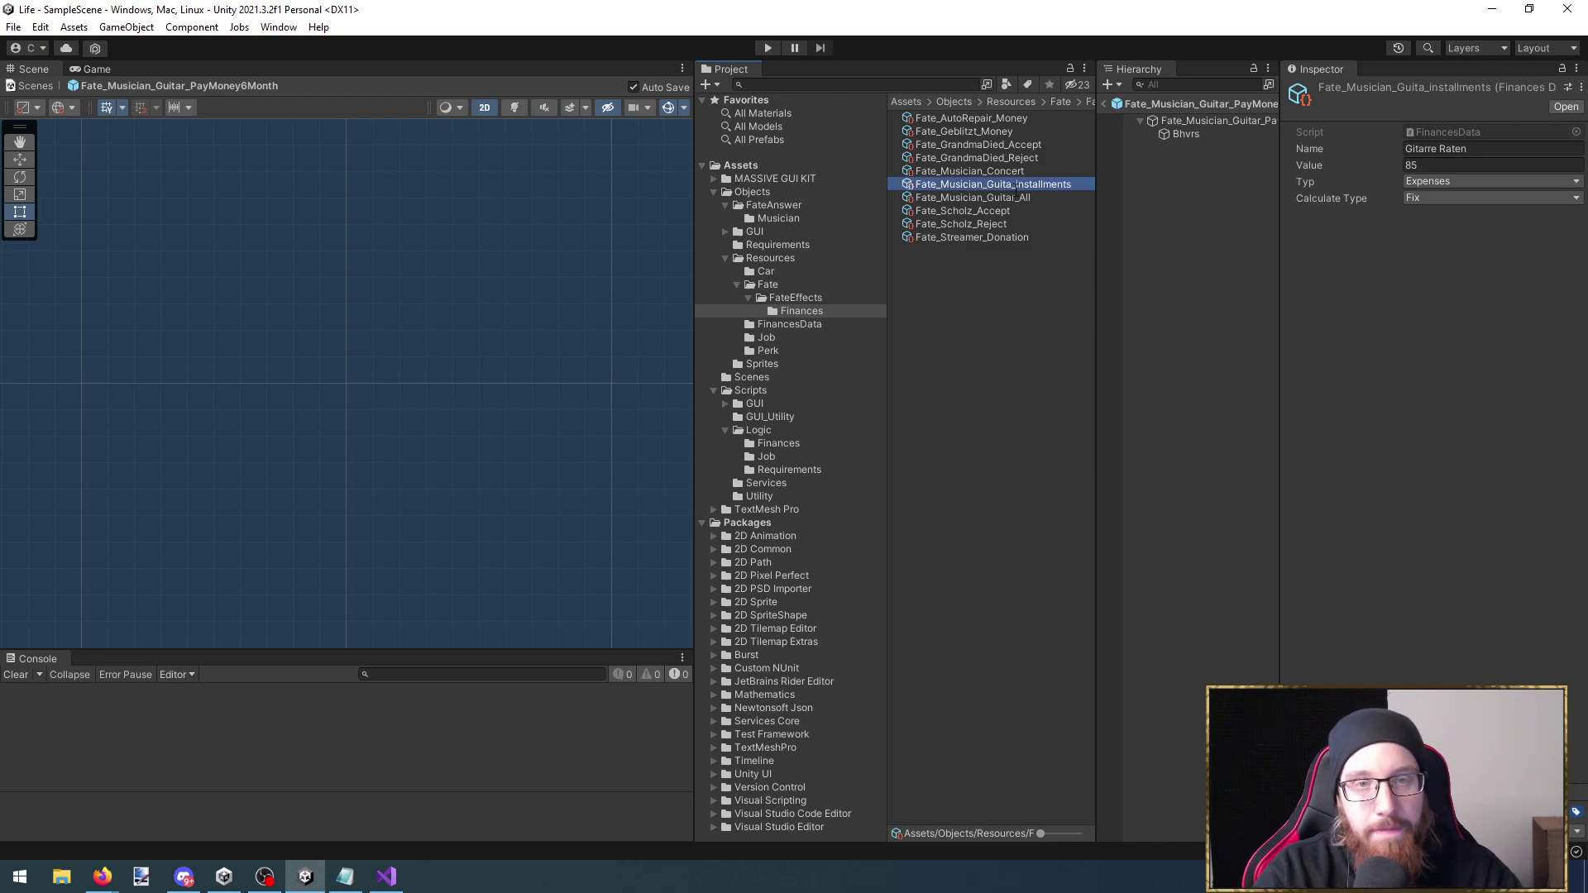
{"action": "left_click", "coordinate": [1023, 186]}
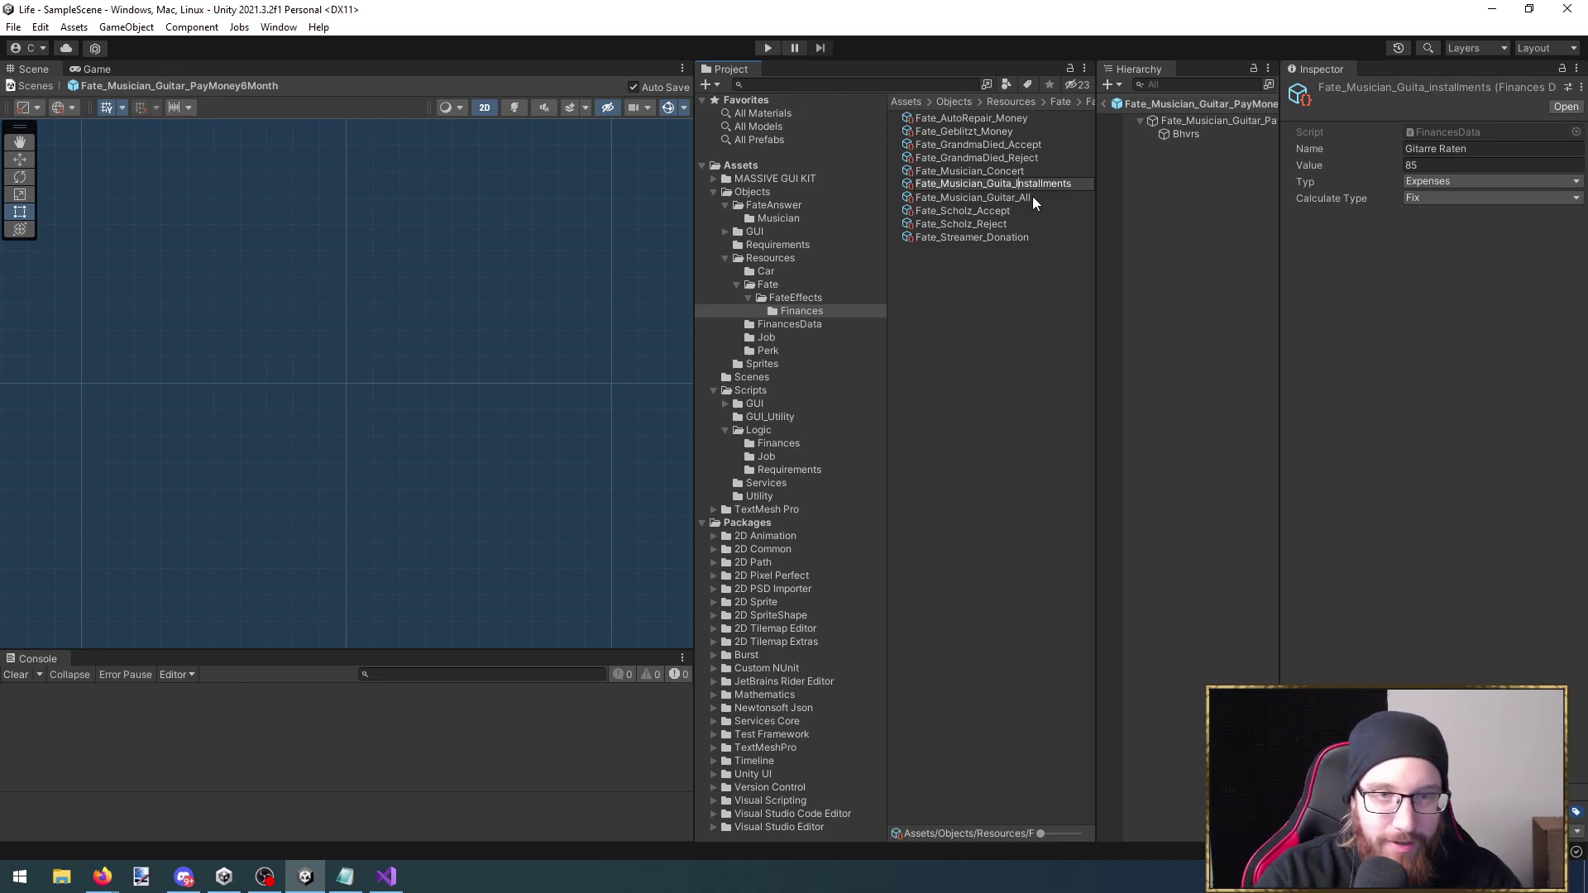
{"action": "key", "text": "Return"}
Set the PayMoney6Month prefab's answer name to "Ich habe nicht genug Geld. Ich muss es in Raten zahlen."
{"action": "left_click", "coordinate": [1212, 124]}
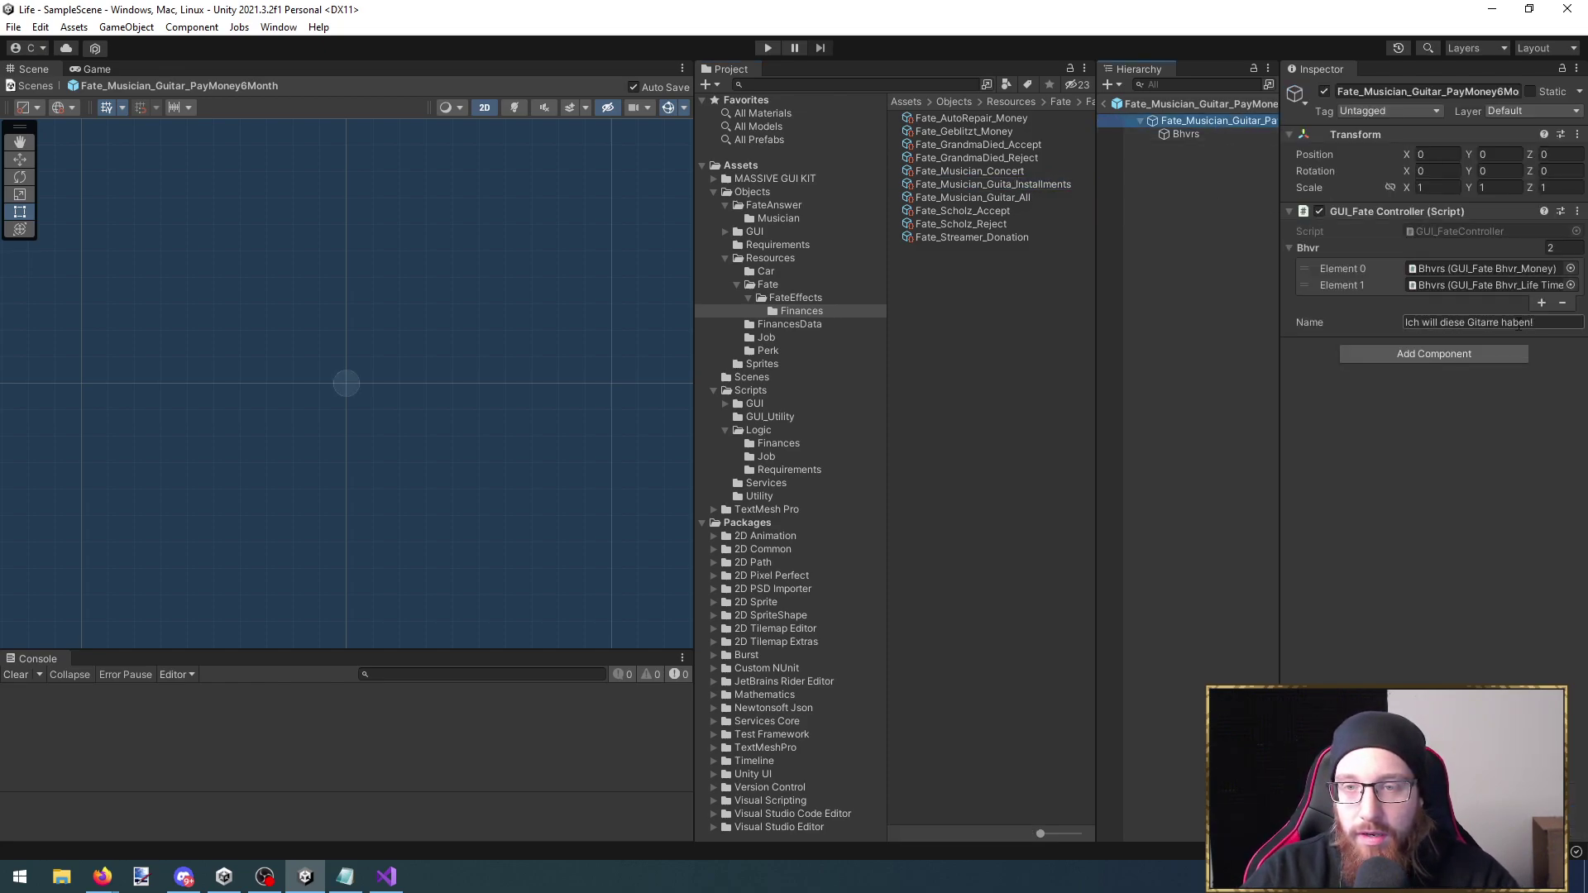
{"action": "left_click_drag", "start_coordinate": [1535, 323], "coordinate": [1278, 324]}
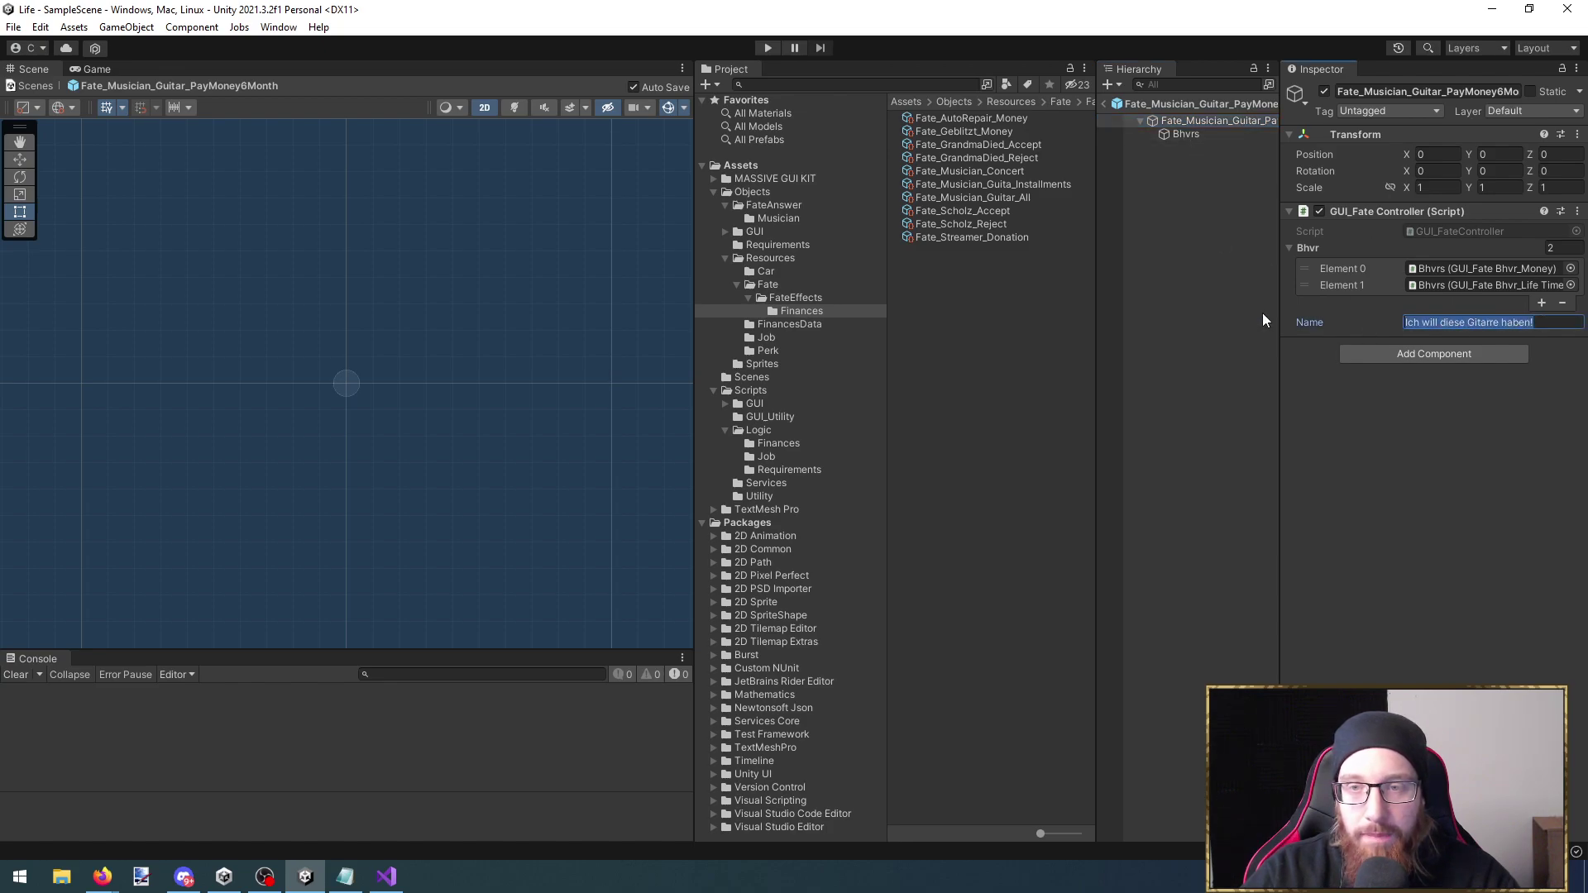
{"action": "type", "text": "Ich habe nicht genug Geld."}
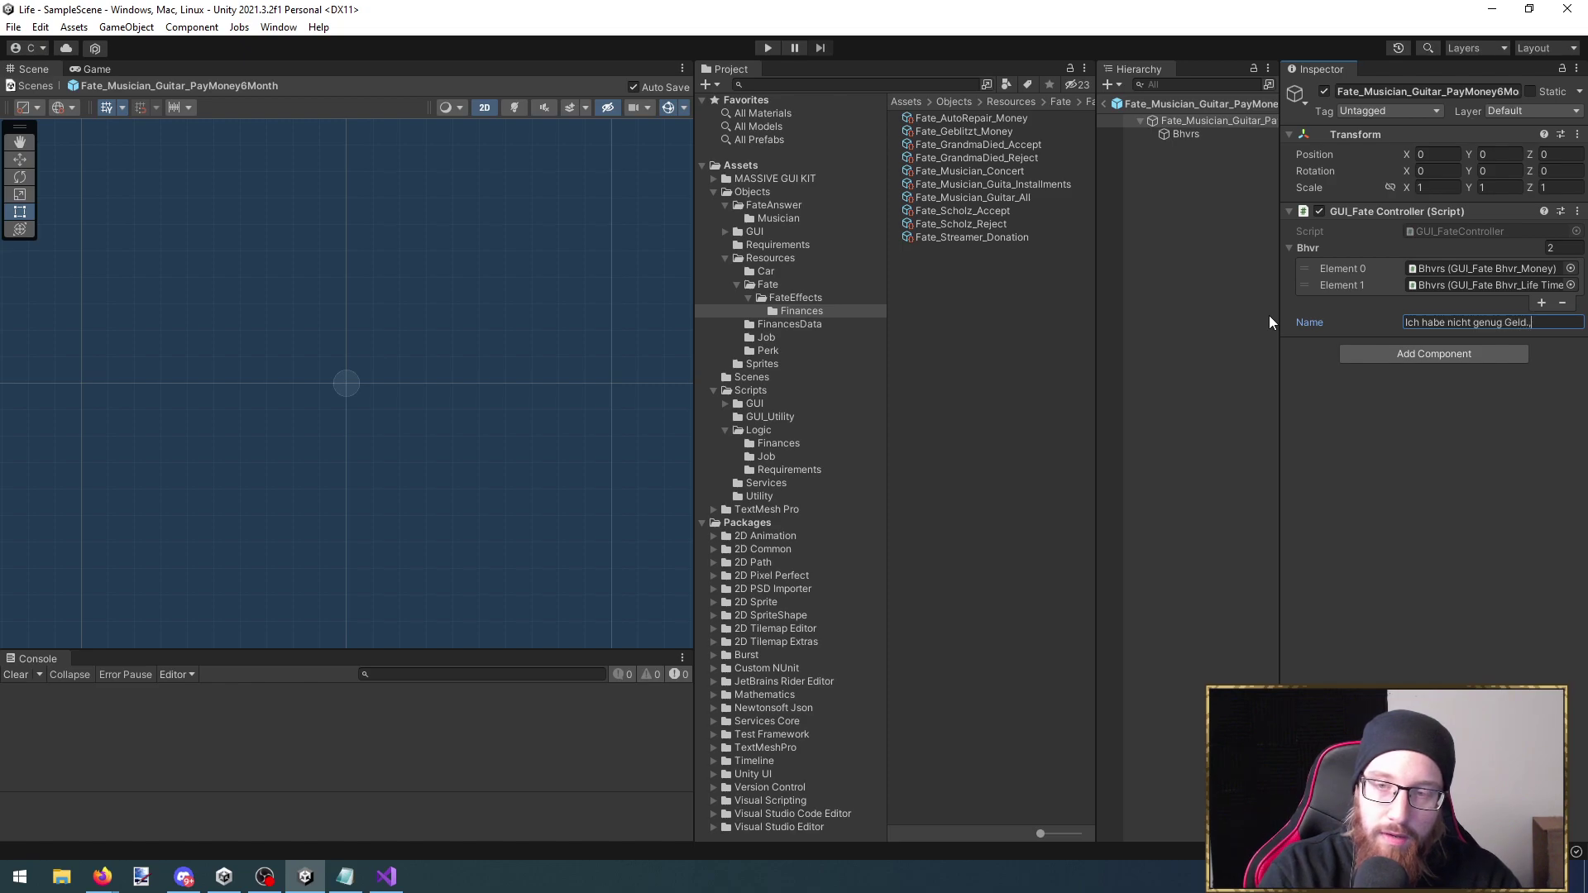
{"action": "type", "text": " Ich muss es in Raten "}
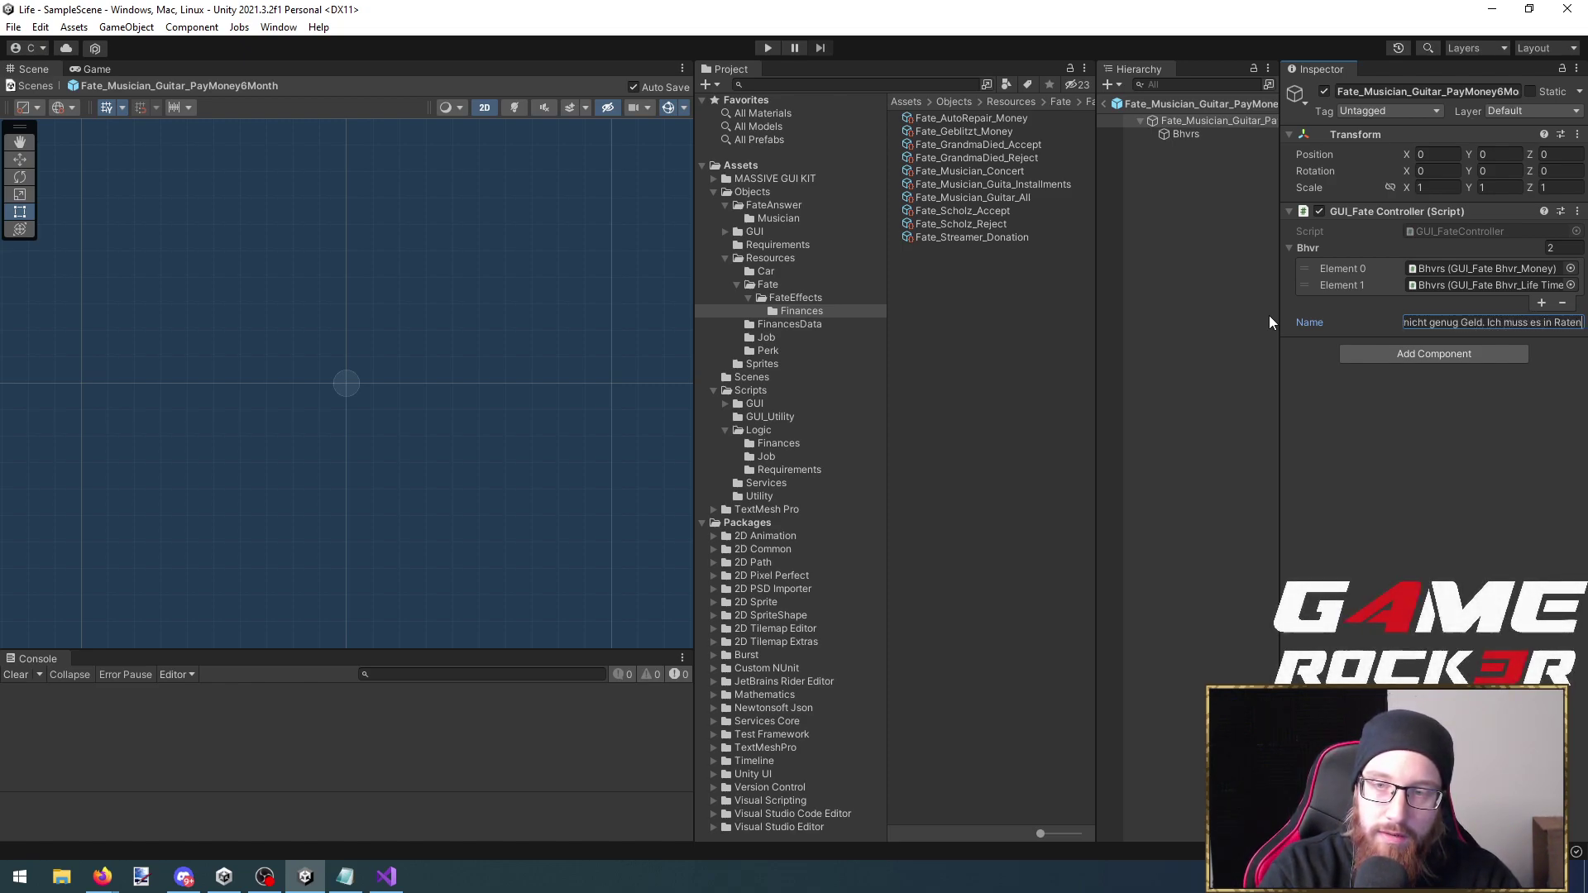
{"action": "type", "text": "zahlen."}
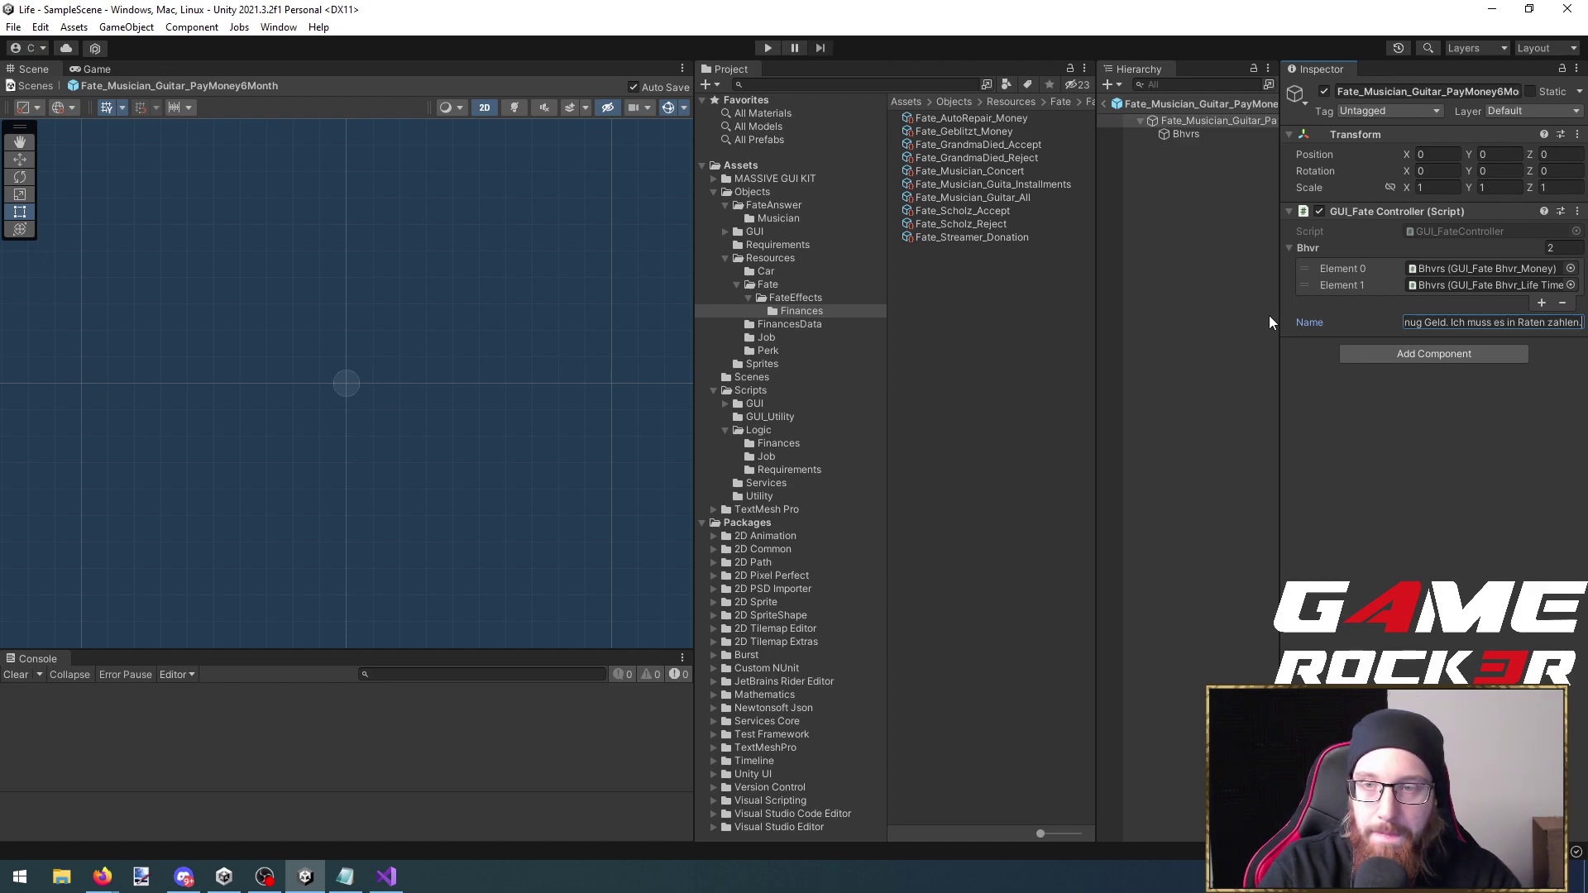
{"action": "key", "text": "Return"}
{"action": "left_click", "coordinate": [1297, 449]}
Leave prefab editing and rename the PayMoney6Month prefab as Fate_Musician_Guitar_Installments
{"action": "left_click", "coordinate": [1195, 139]}
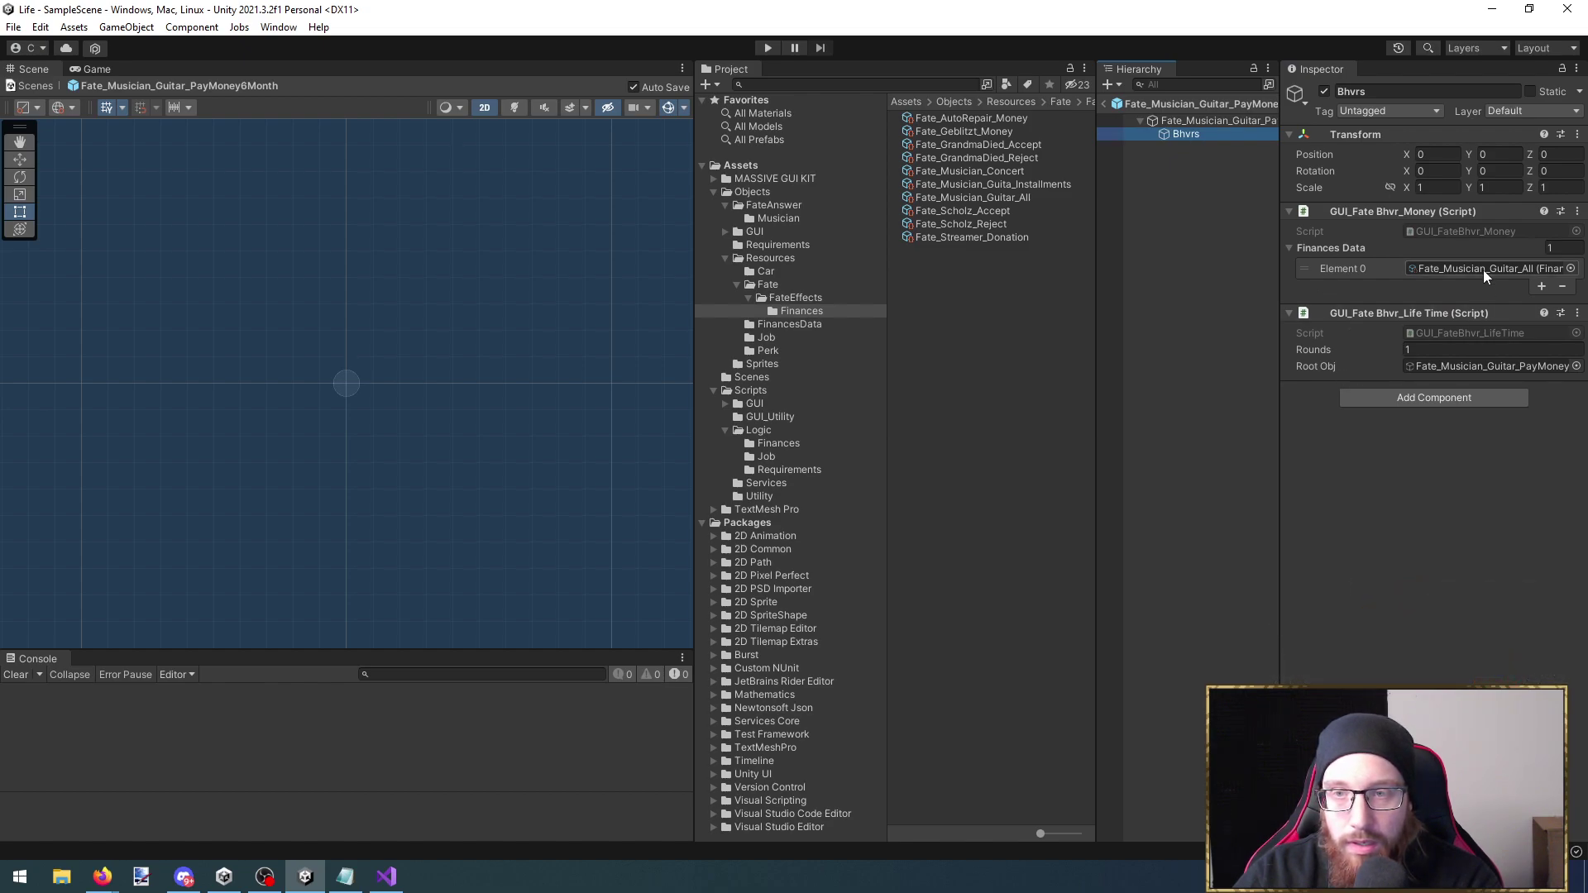
{"action": "left_click", "coordinate": [1228, 121]}
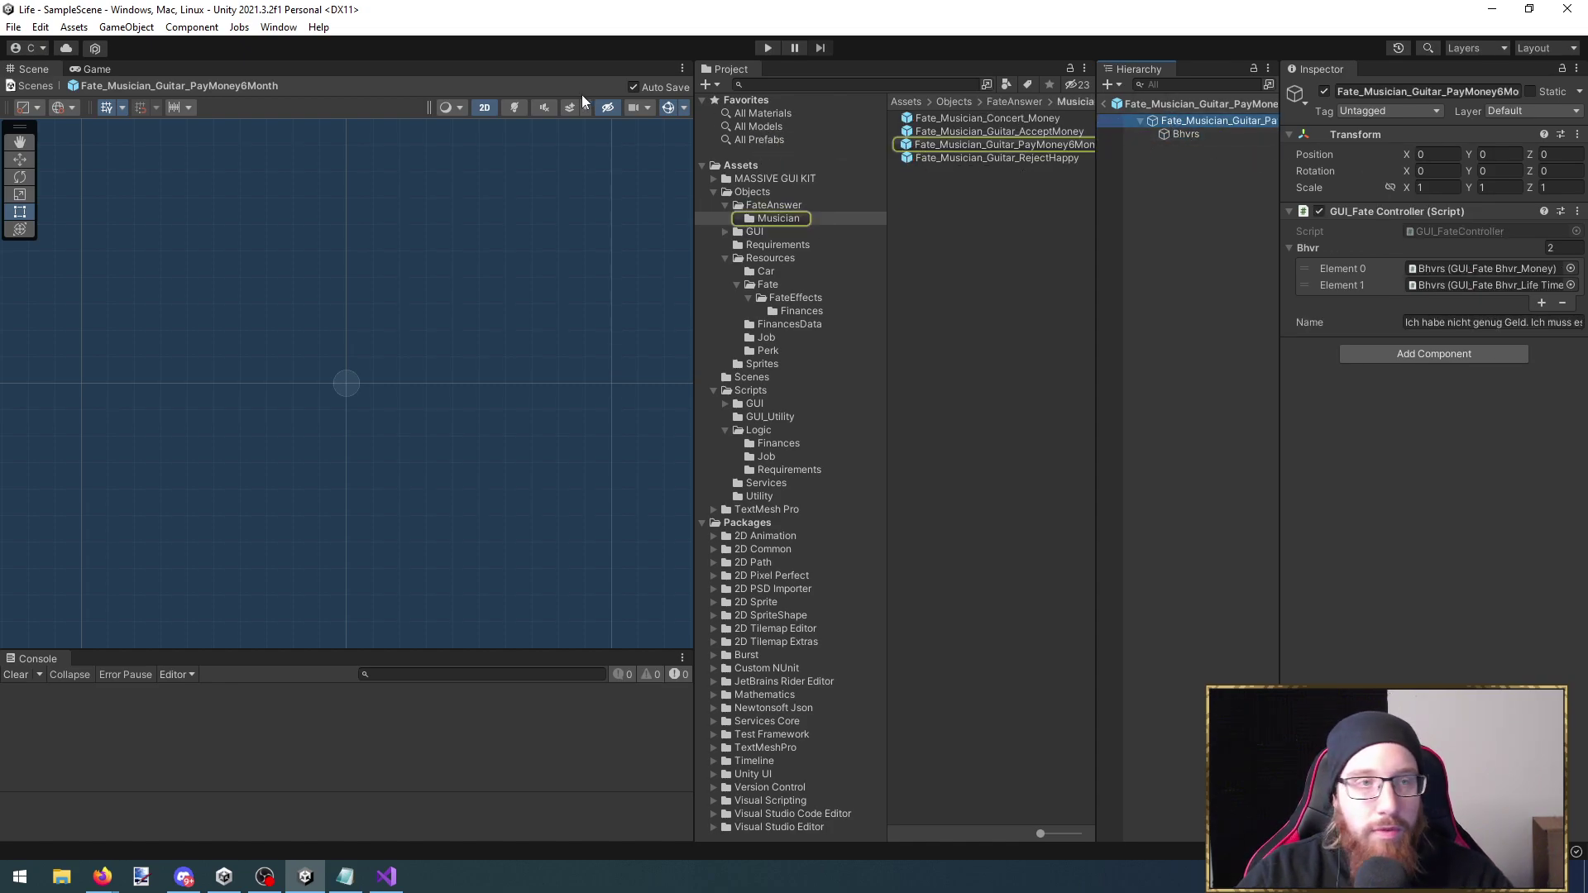
{"action": "left_click", "coordinate": [1106, 105]}
{"action": "left_click", "coordinate": [1035, 146]}
{"action": "key", "text": "F2"}
{"action": "key", "text": "ctrl+shift+Left"}
{"action": "key", "text": "BackSpace"}
{"action": "type", "text": "Installmen"}
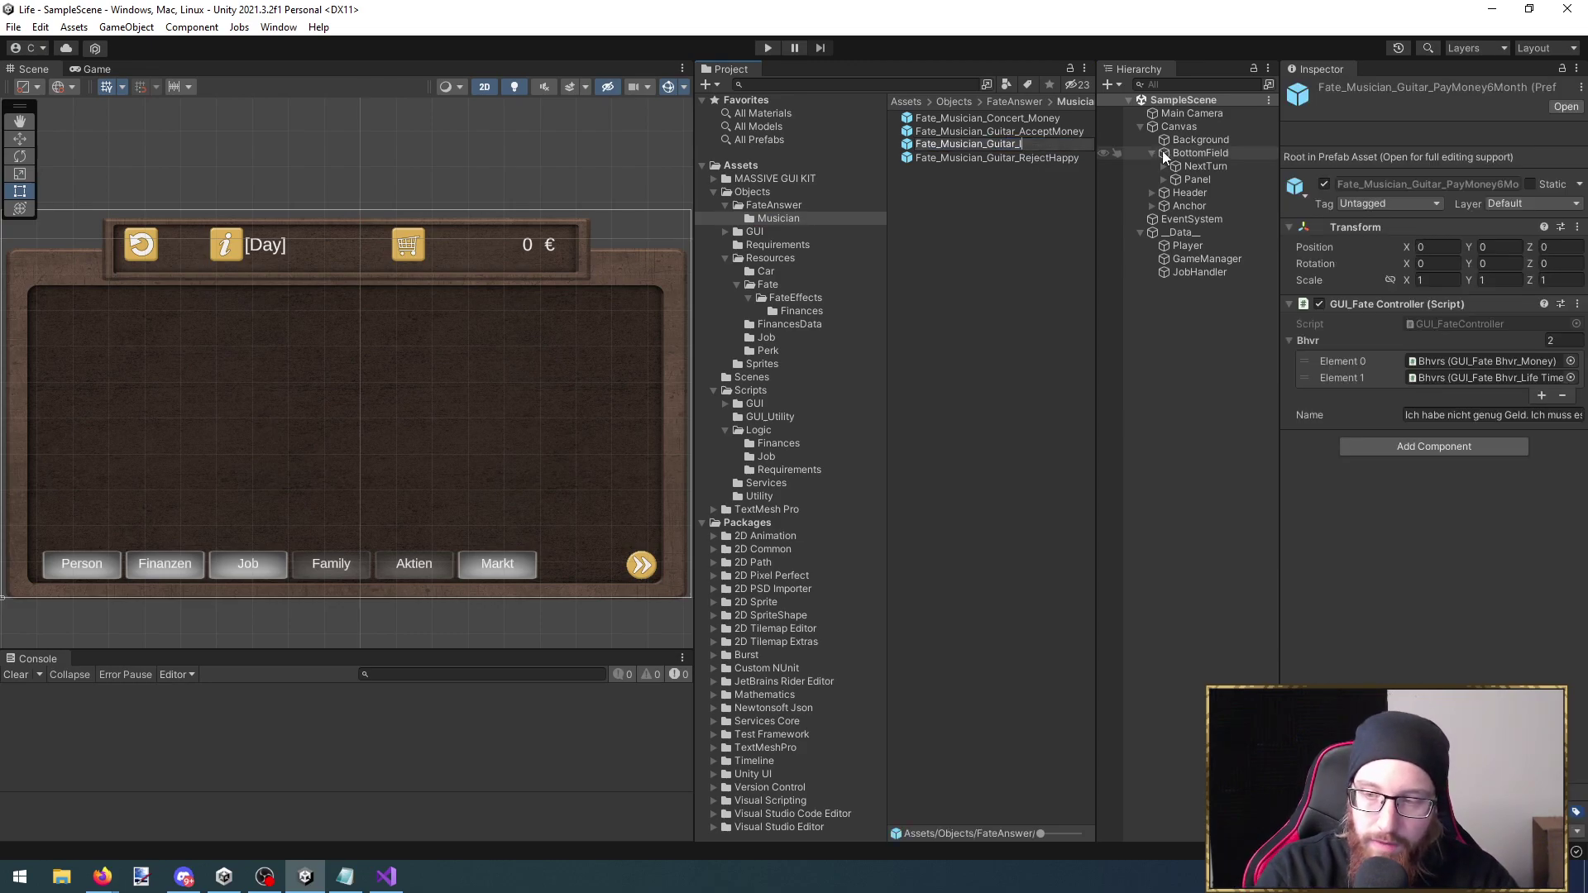
{"action": "type", "text": "ts"}
{"action": "key", "text": "Return"}
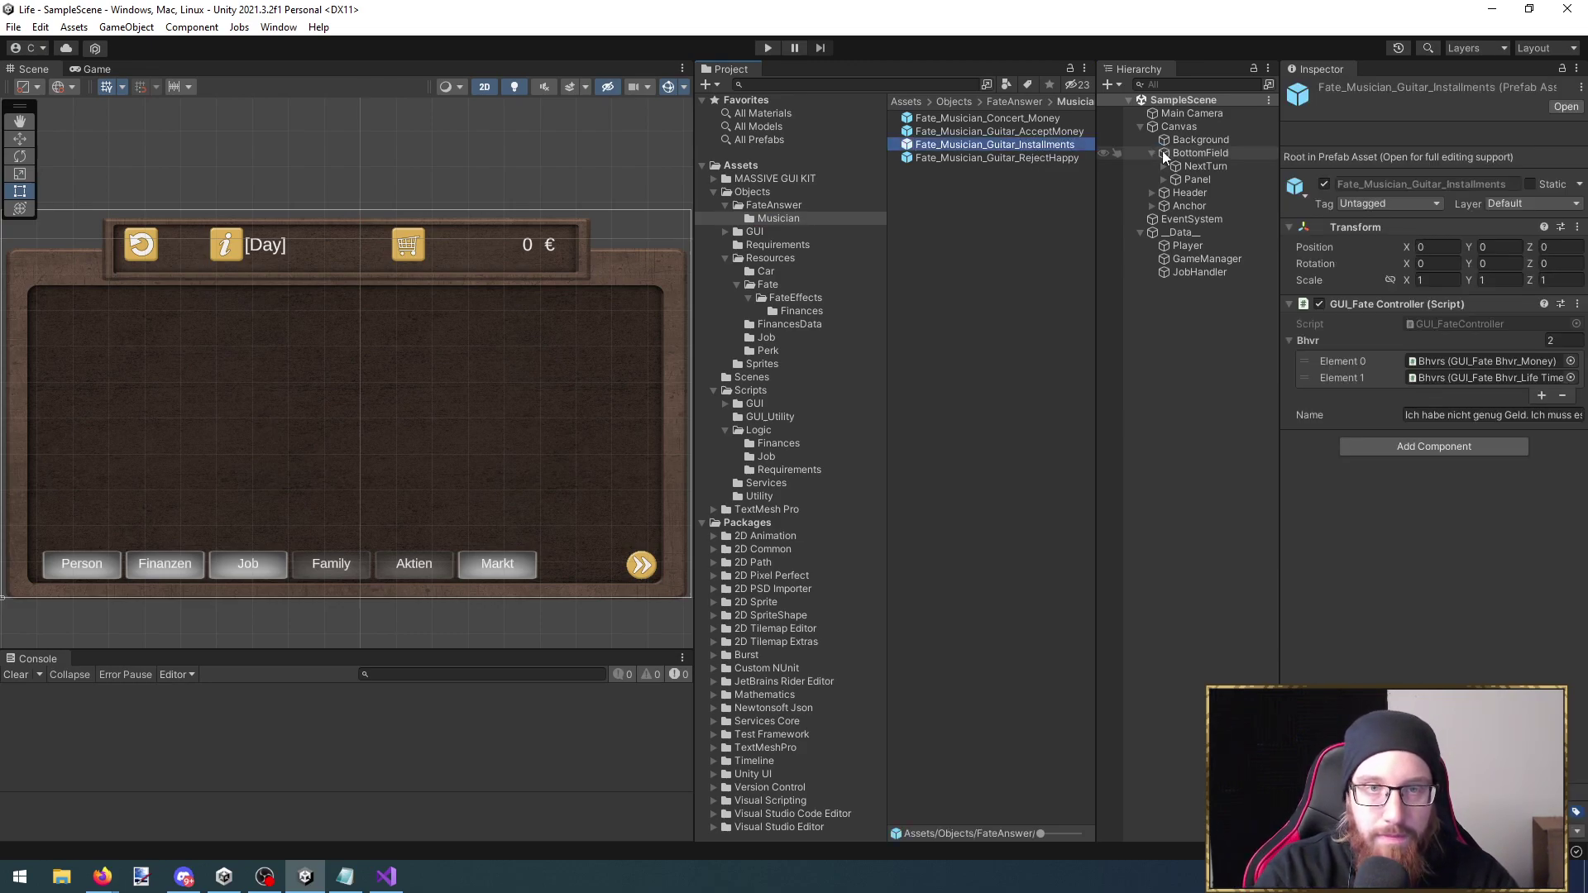
Set the Life Time behaviour's Rounds to 6 on the Installments prefab's Bhvrs and return to the scene
{"action": "key", "text": "Return"}
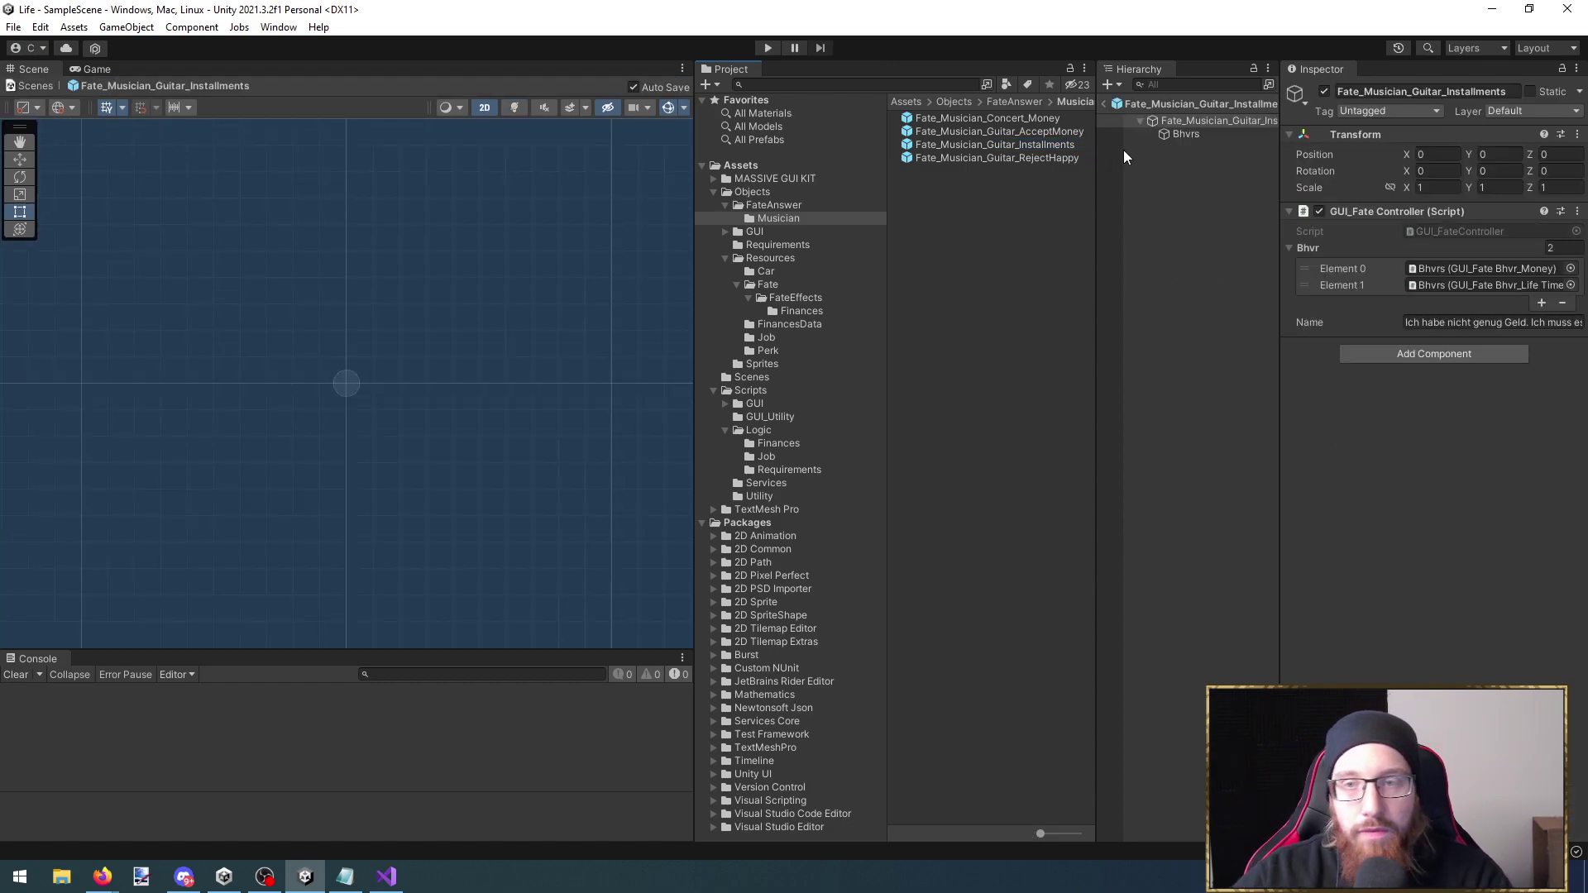
{"action": "left_click", "coordinate": [1211, 136]}
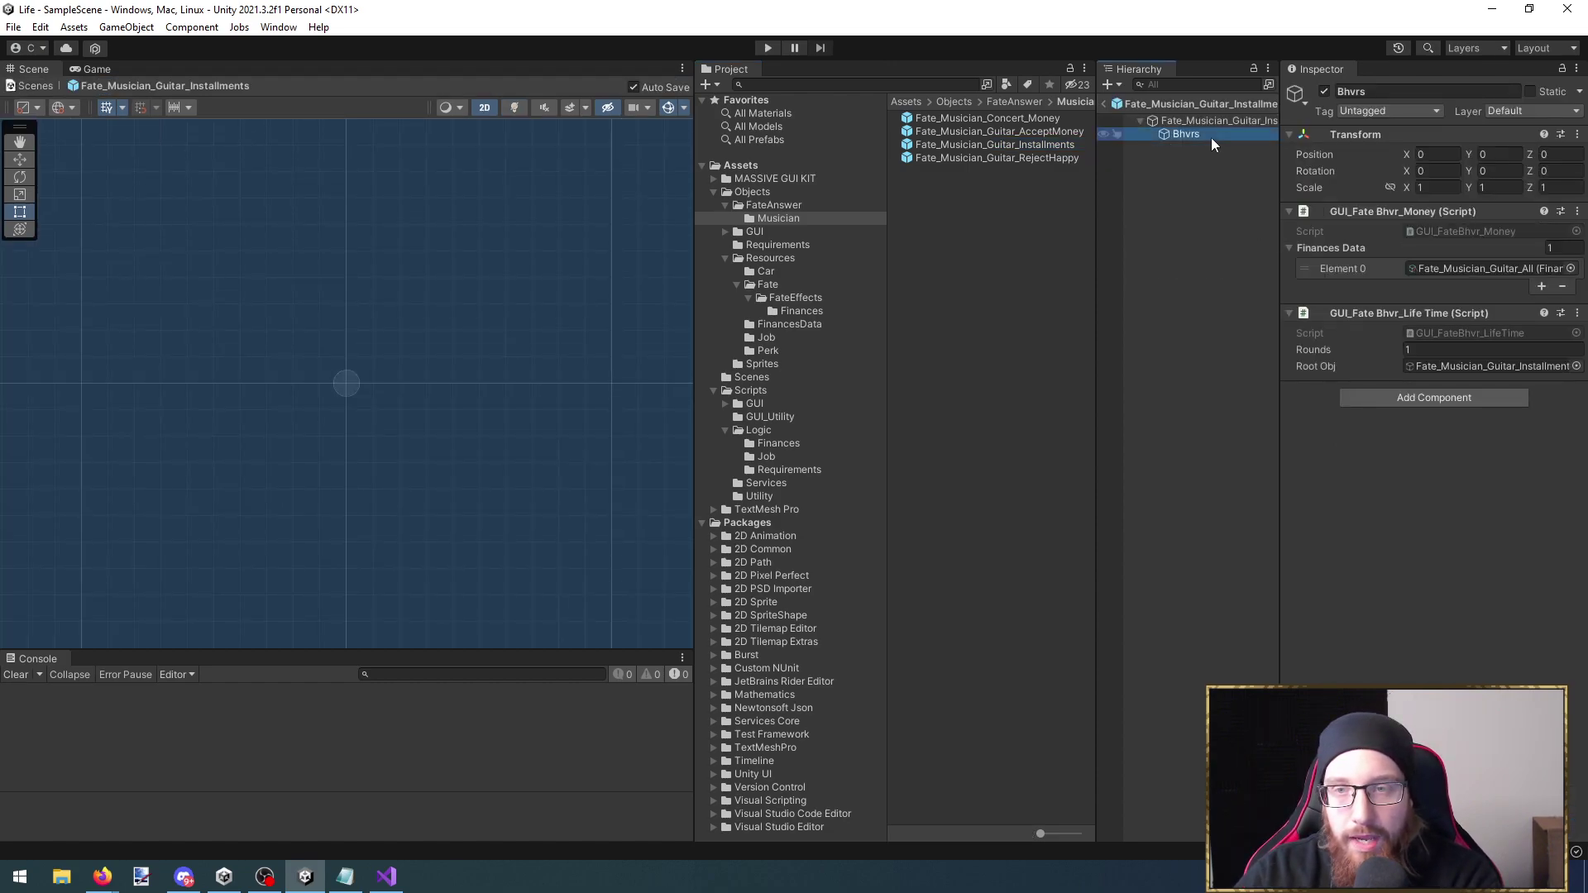
{"action": "left_click", "coordinate": [1430, 350]}
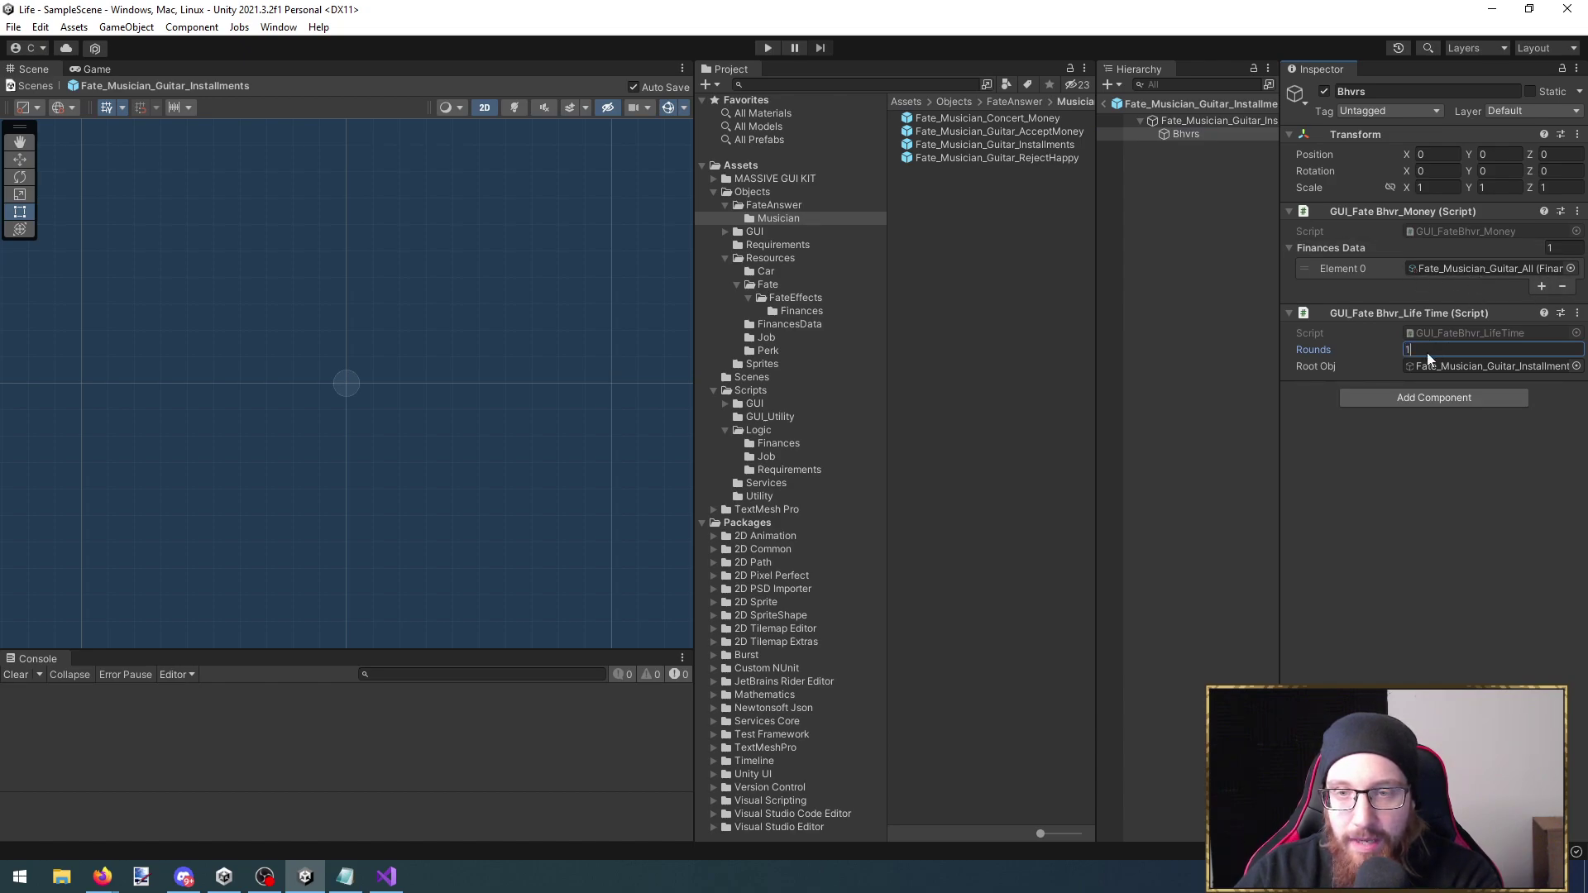
{"action": "type", "text": "6"}
{"action": "key", "text": "Return"}
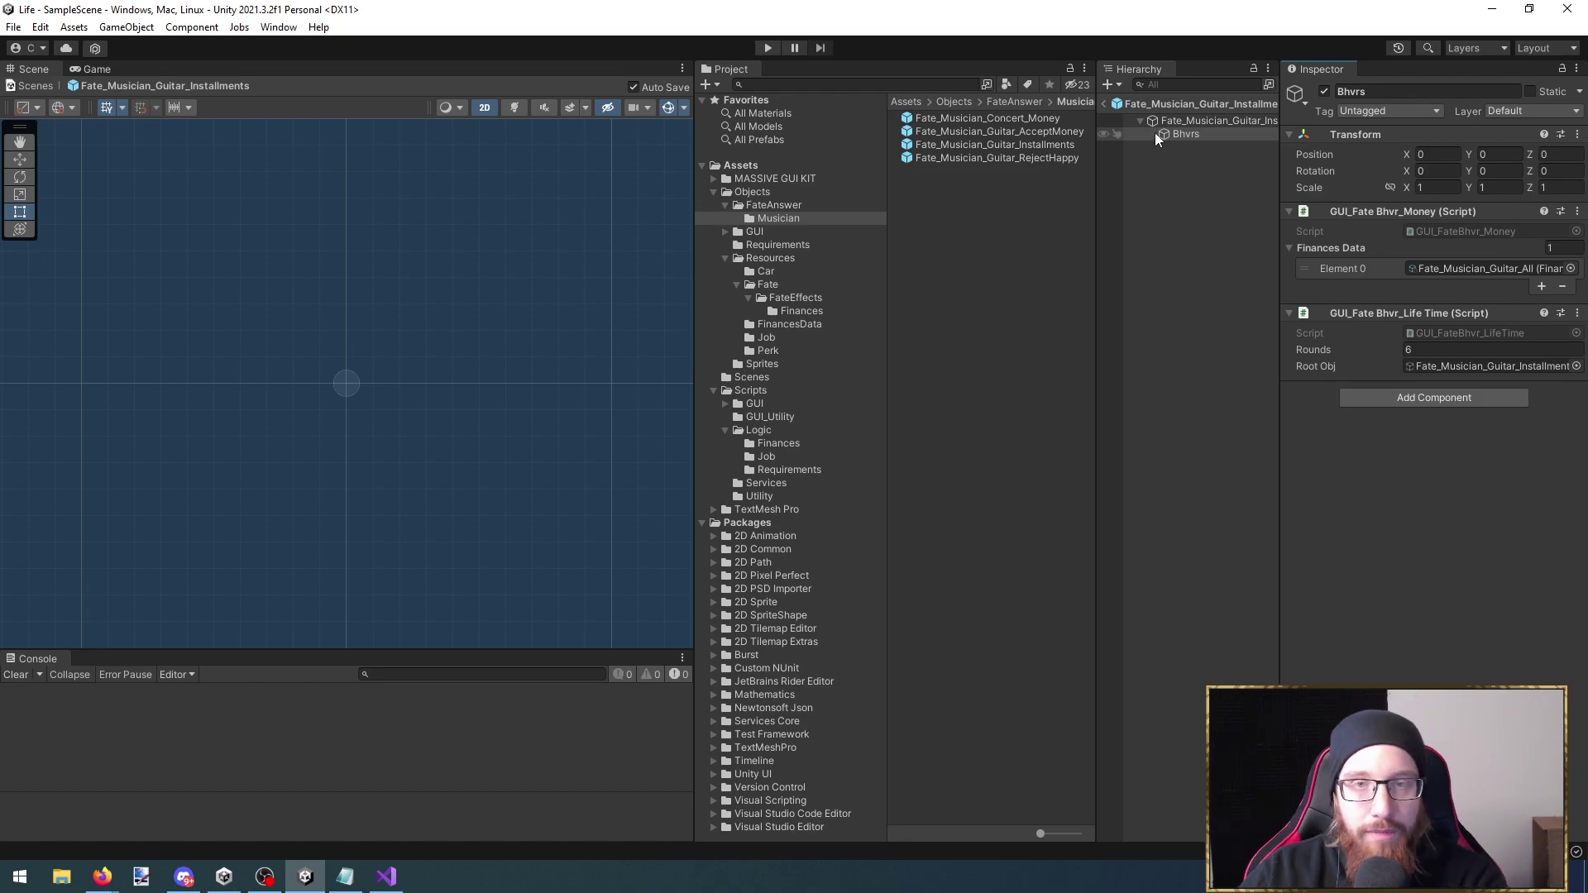
{"action": "left_click", "coordinate": [1107, 105]}
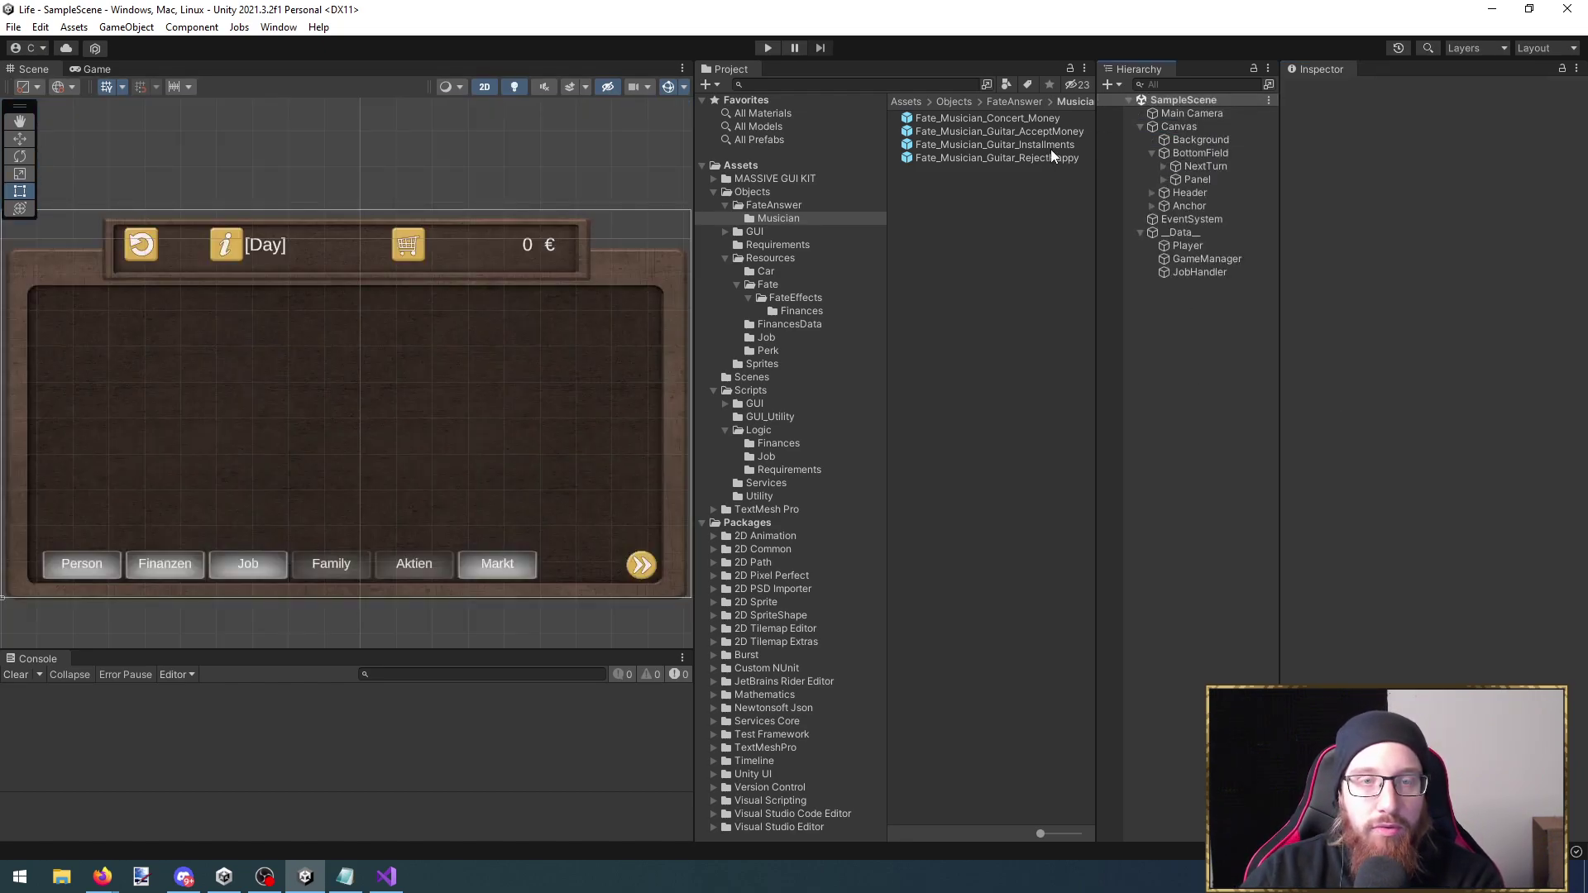
Open the Fate_Musician_Guitar_RejectHappy prefab and locate the Scripts/GUI/Fate folder containing its behaviour scripts
{"action": "double_click", "coordinate": [1050, 156]}
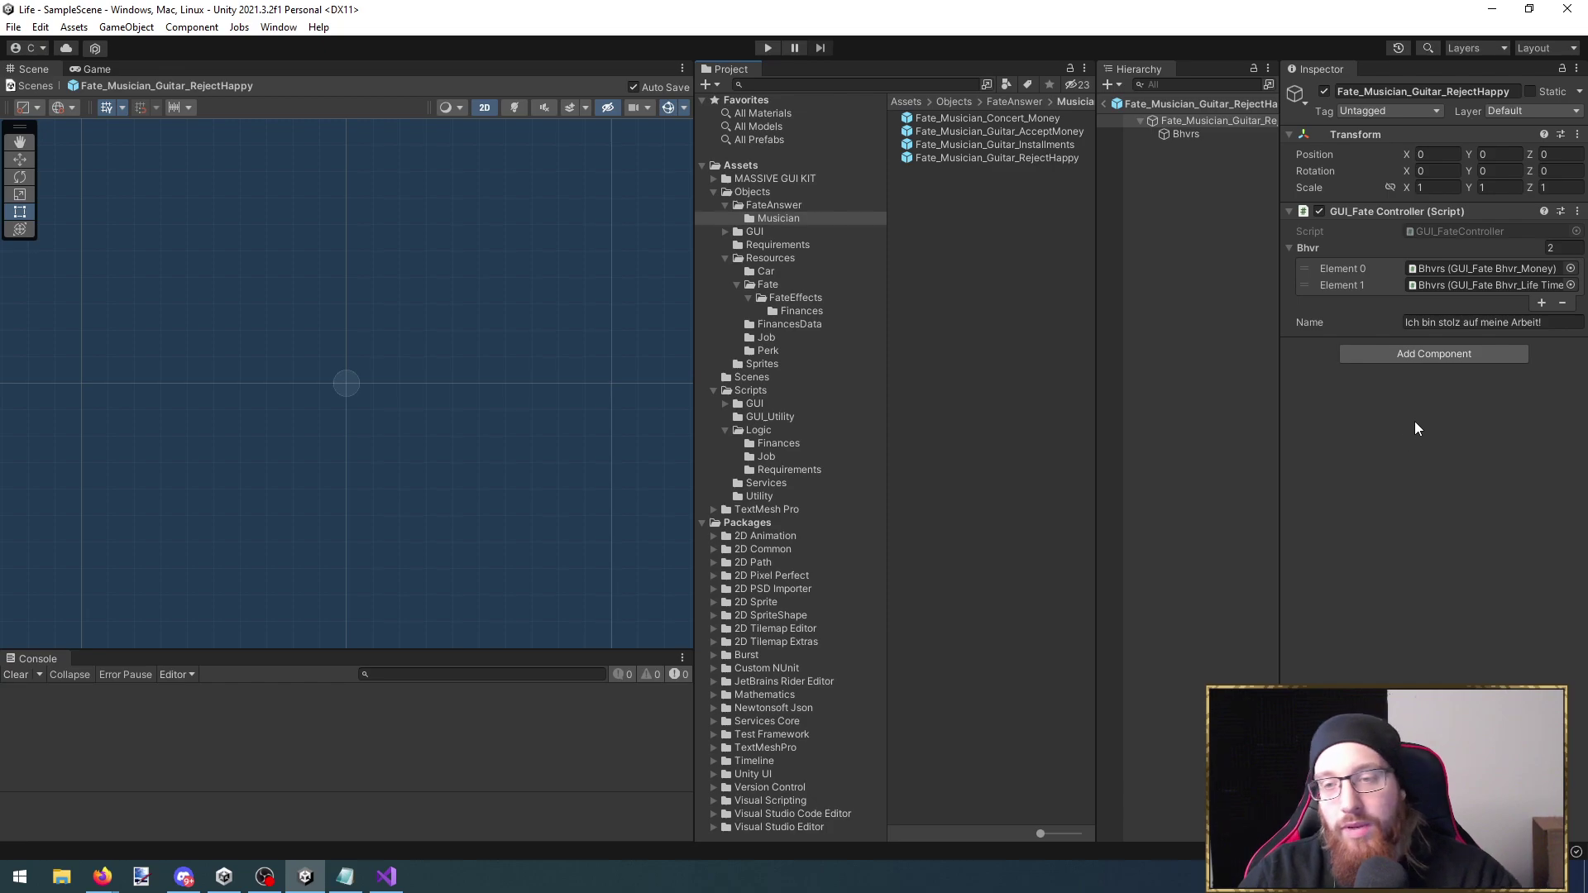
{"action": "left_click", "coordinate": [1459, 231]}
{"action": "right_click", "coordinate": [984, 274]}
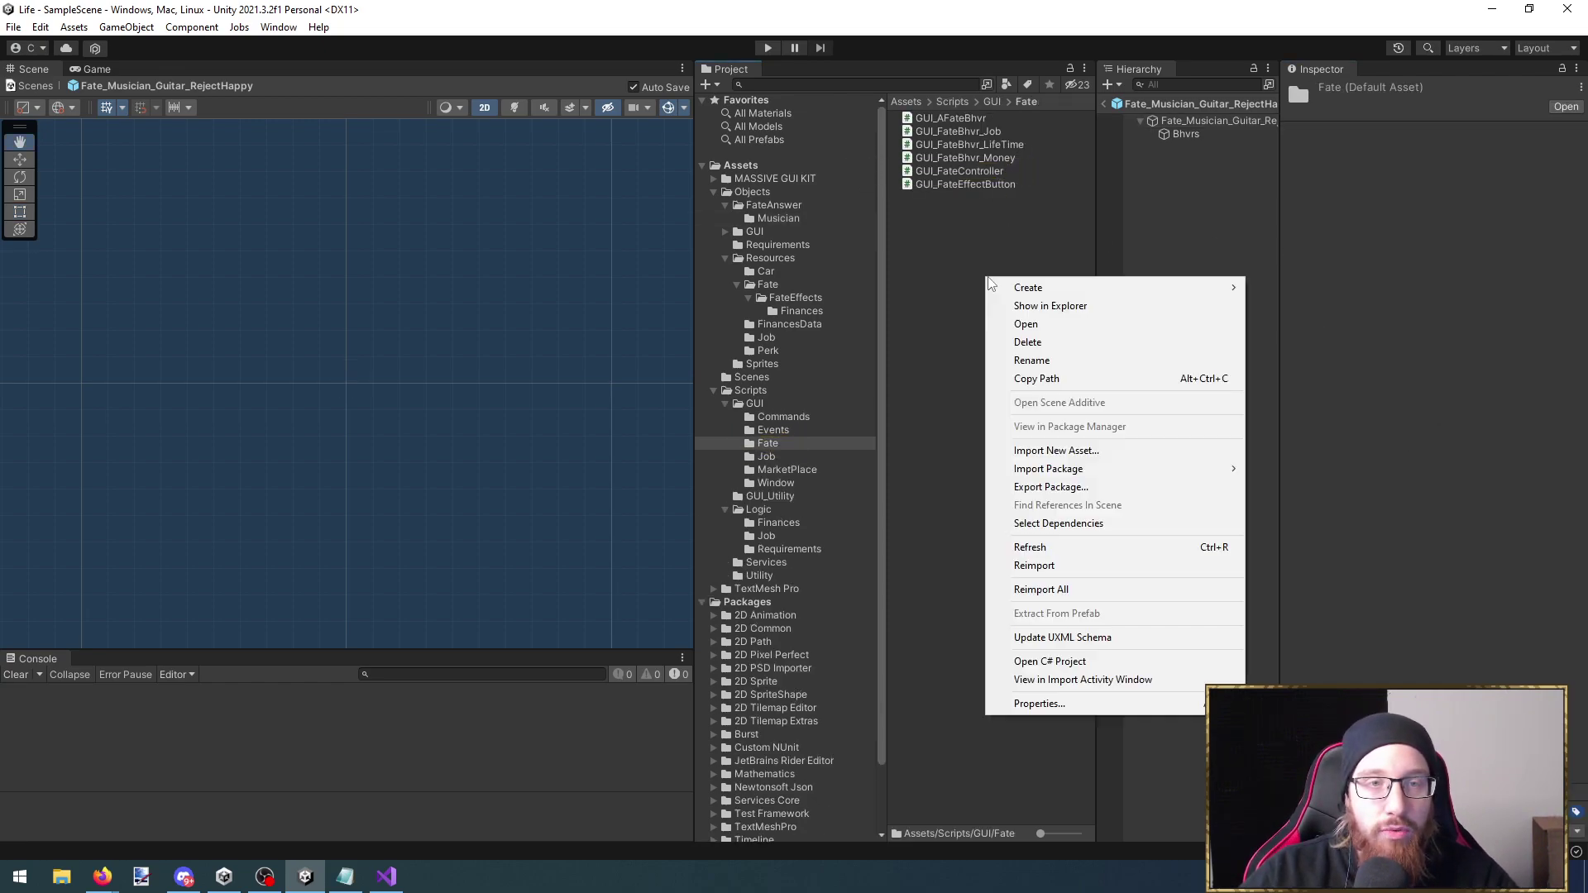
{"action": "left_click", "coordinate": [1057, 237]}
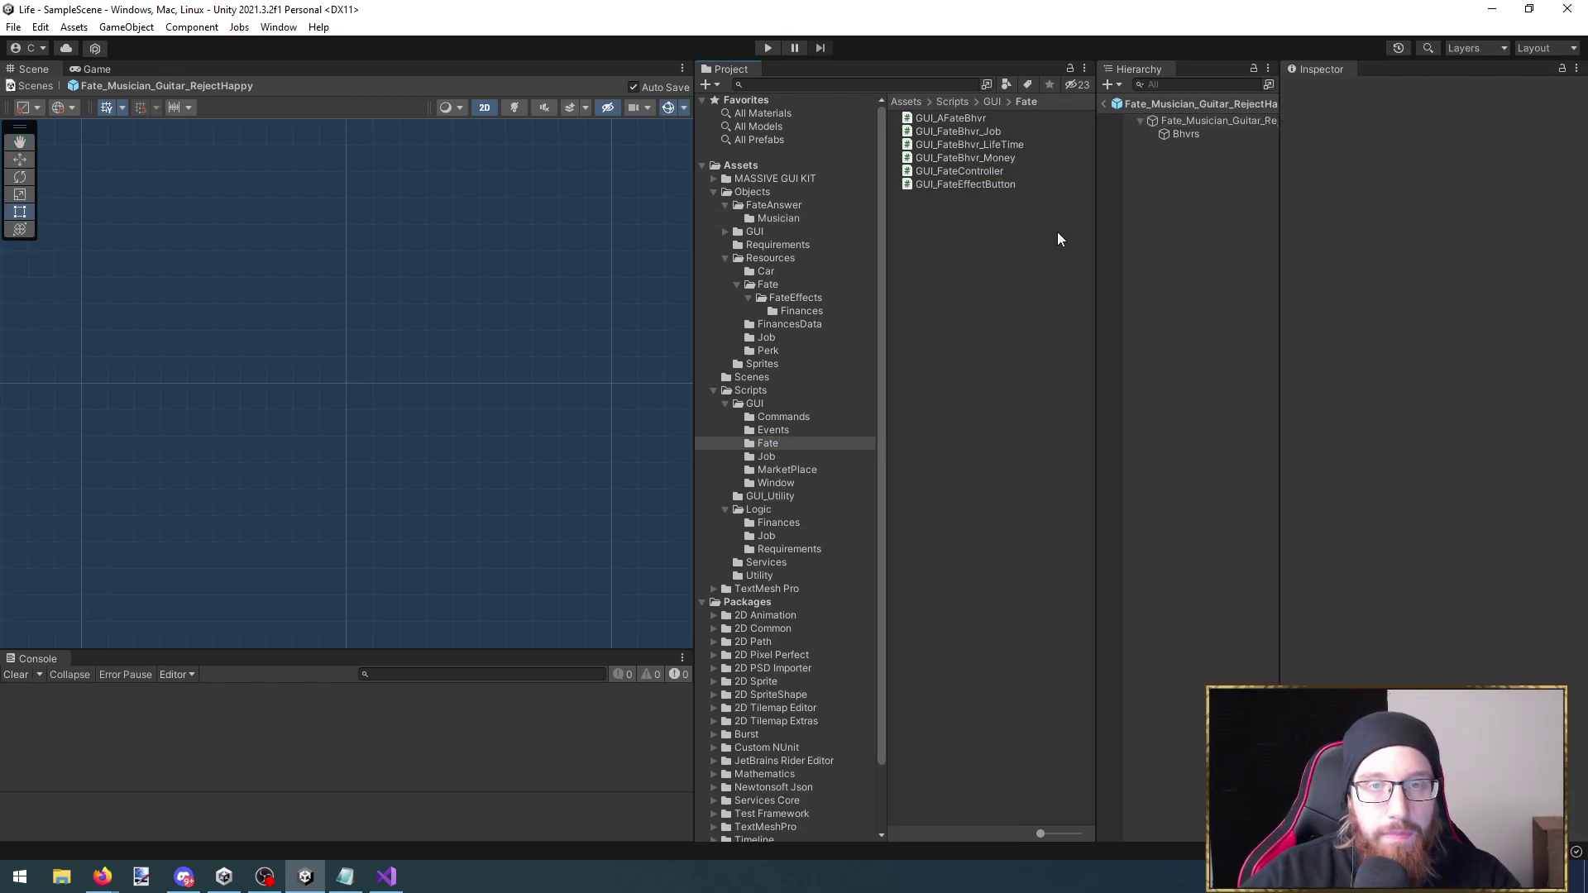
{"action": "left_click", "coordinate": [1224, 133]}
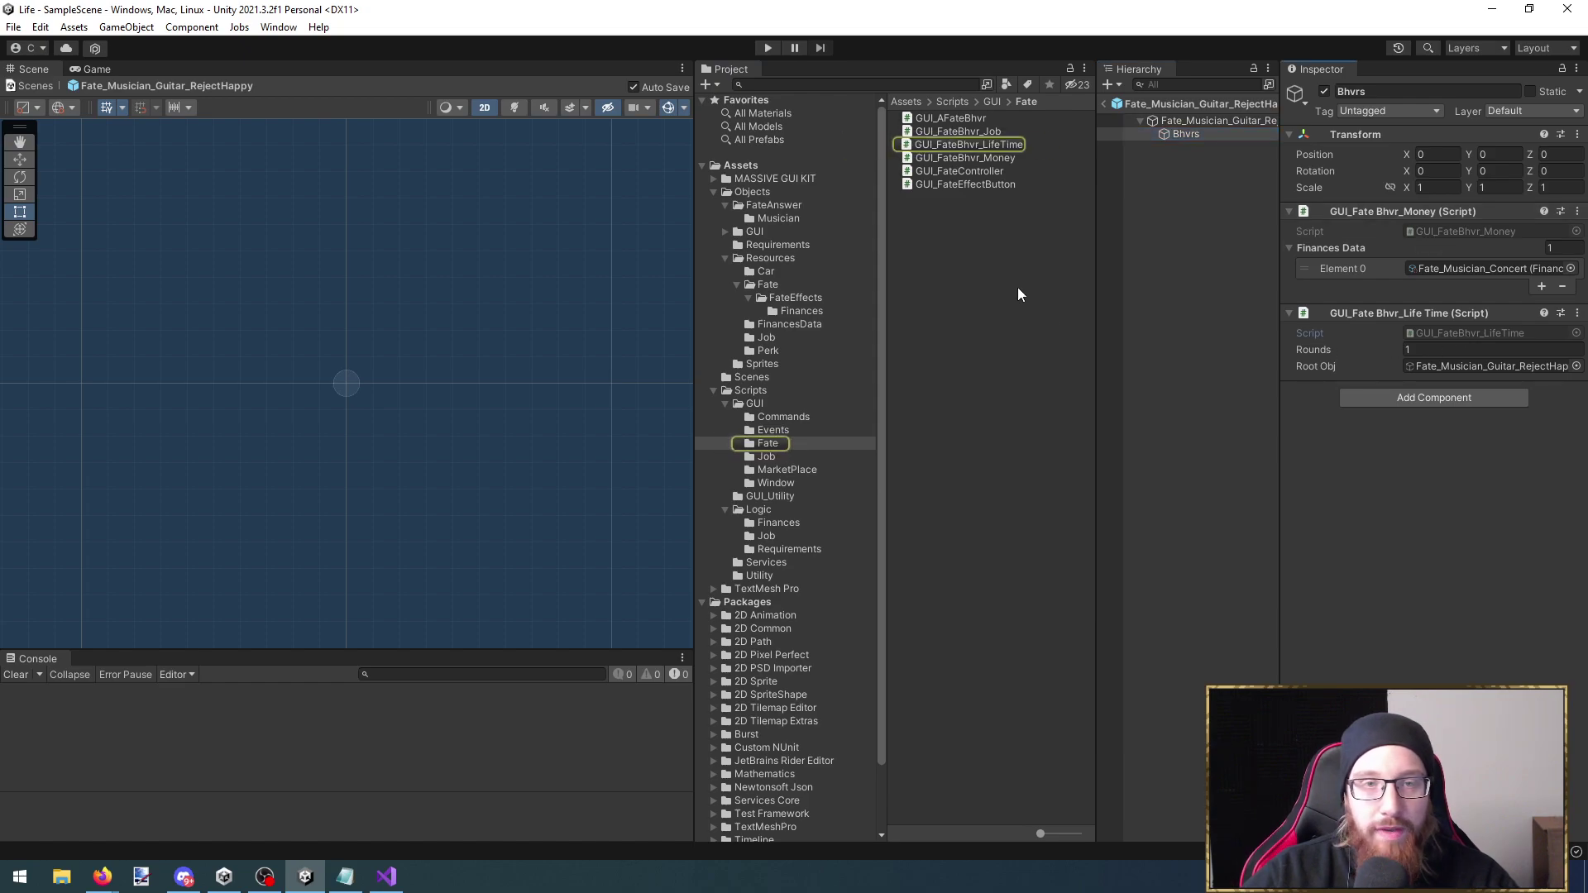
Create a C# script named GUI_FateBhvr_ChangeMood in Scripts/GUI/Fate, open it in Visual Studio and return to Unity
{"action": "right_click", "coordinate": [1010, 261]}
{"action": "mouse_move", "coordinate": [1048, 270]}
{"action": "left_click", "coordinate": [1361, 154]}
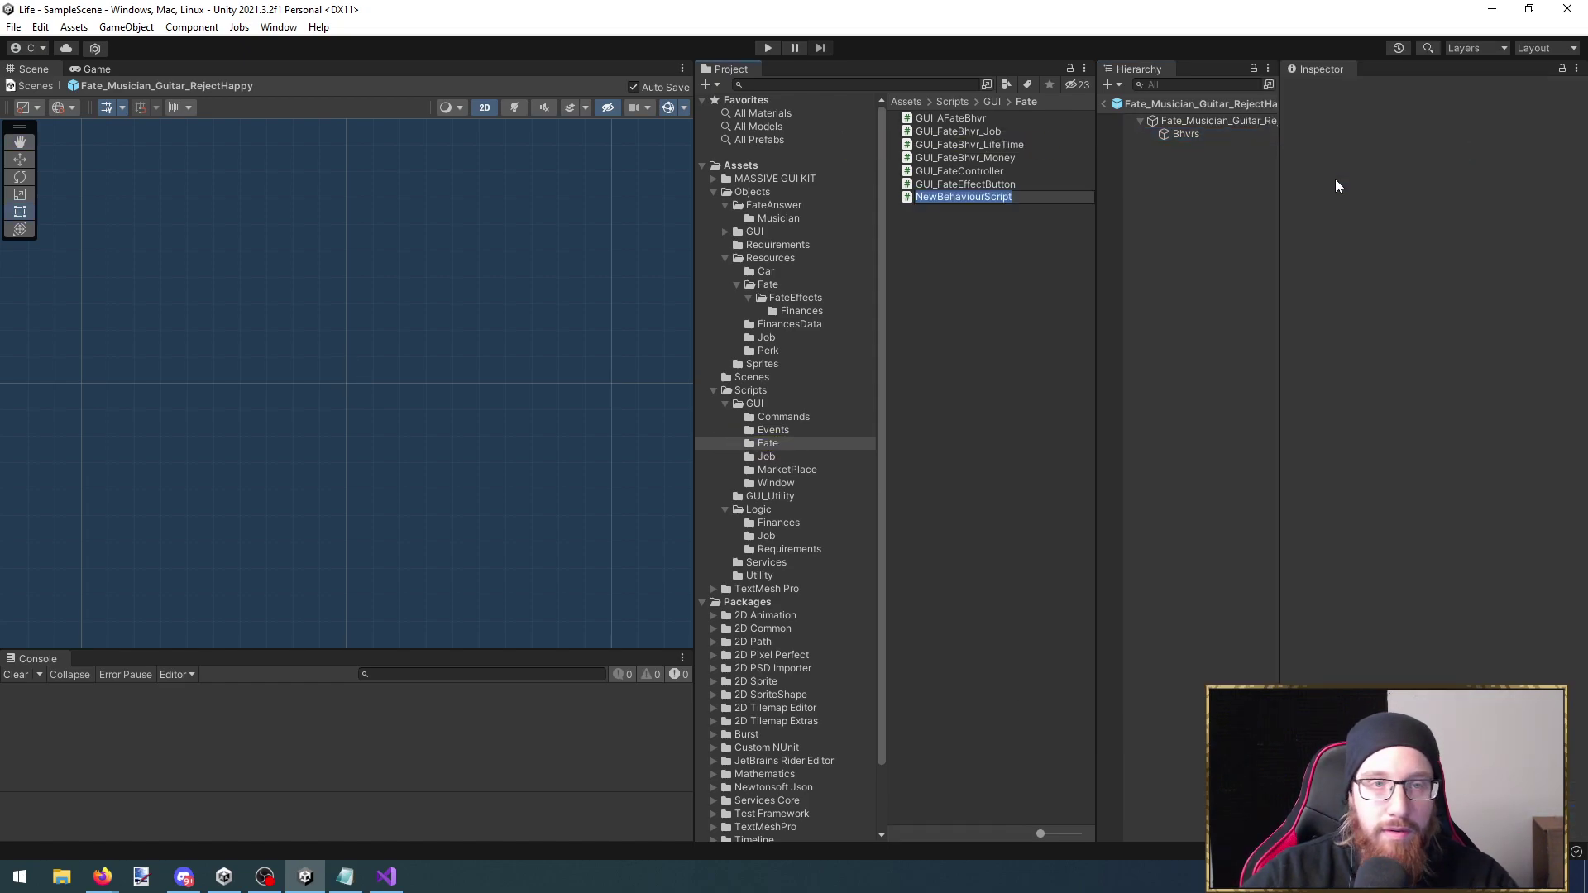
{"action": "type", "text": "GUI_FateBhvr_Change"}
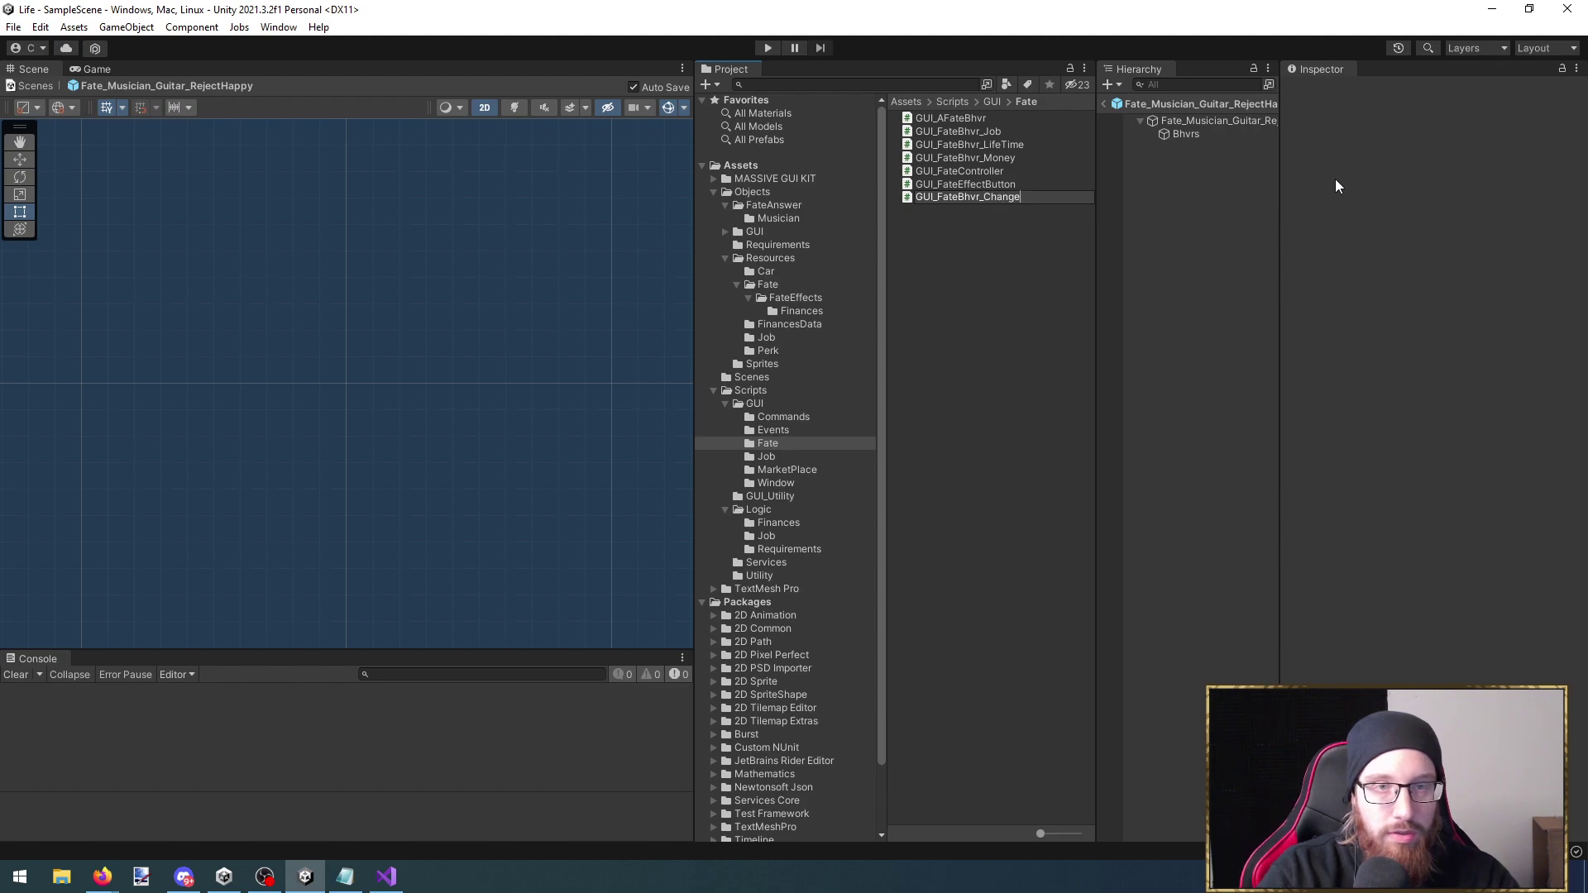
{"action": "key", "text": "Return"}
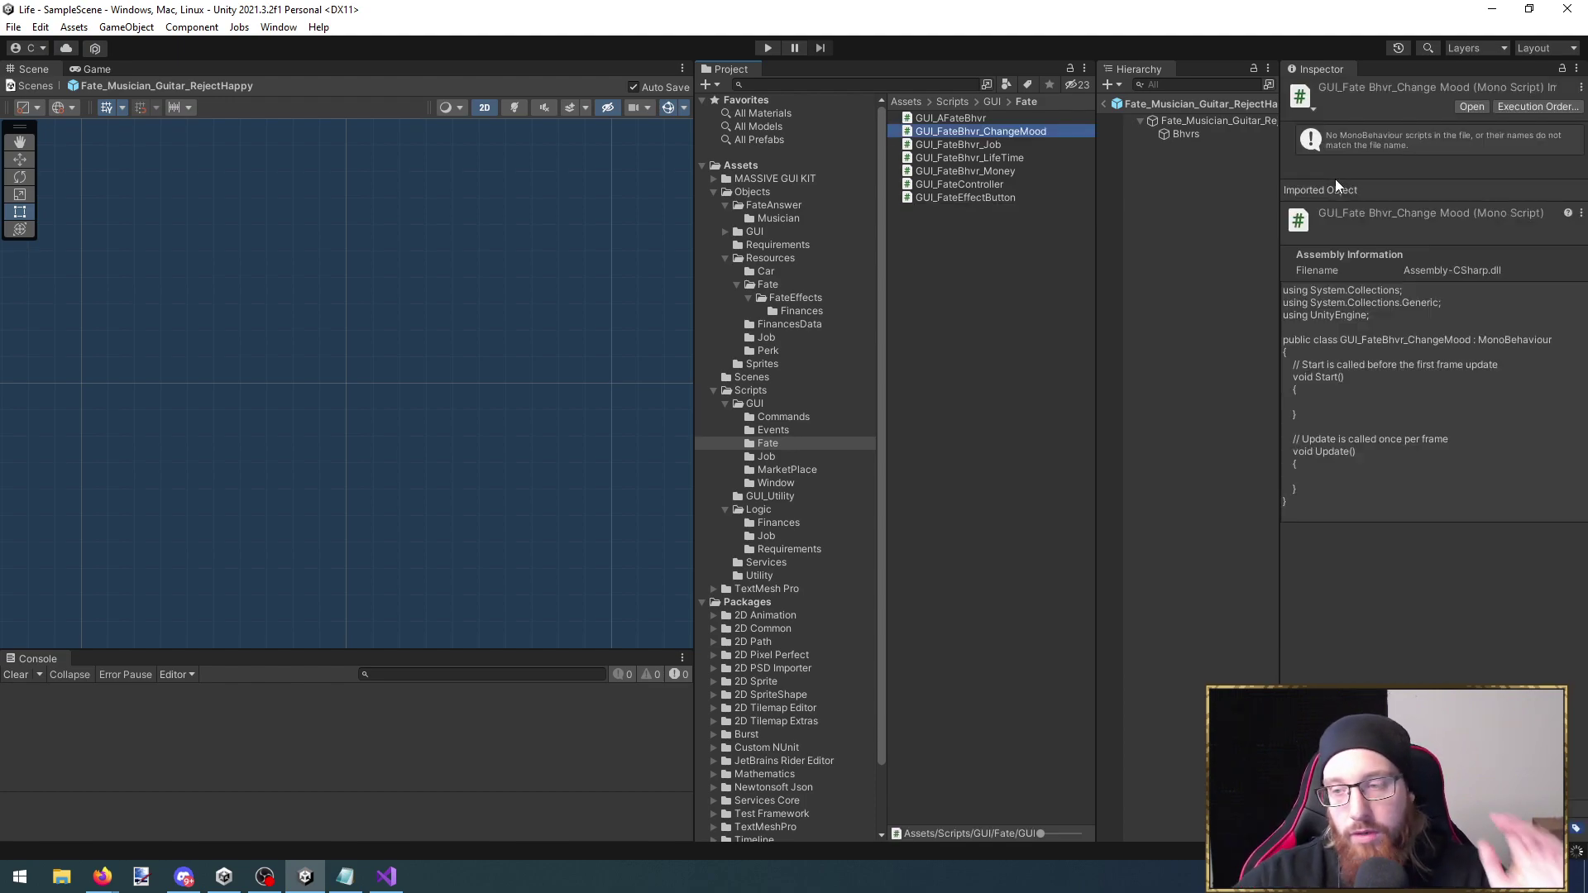
{"action": "key", "text": "Return"}
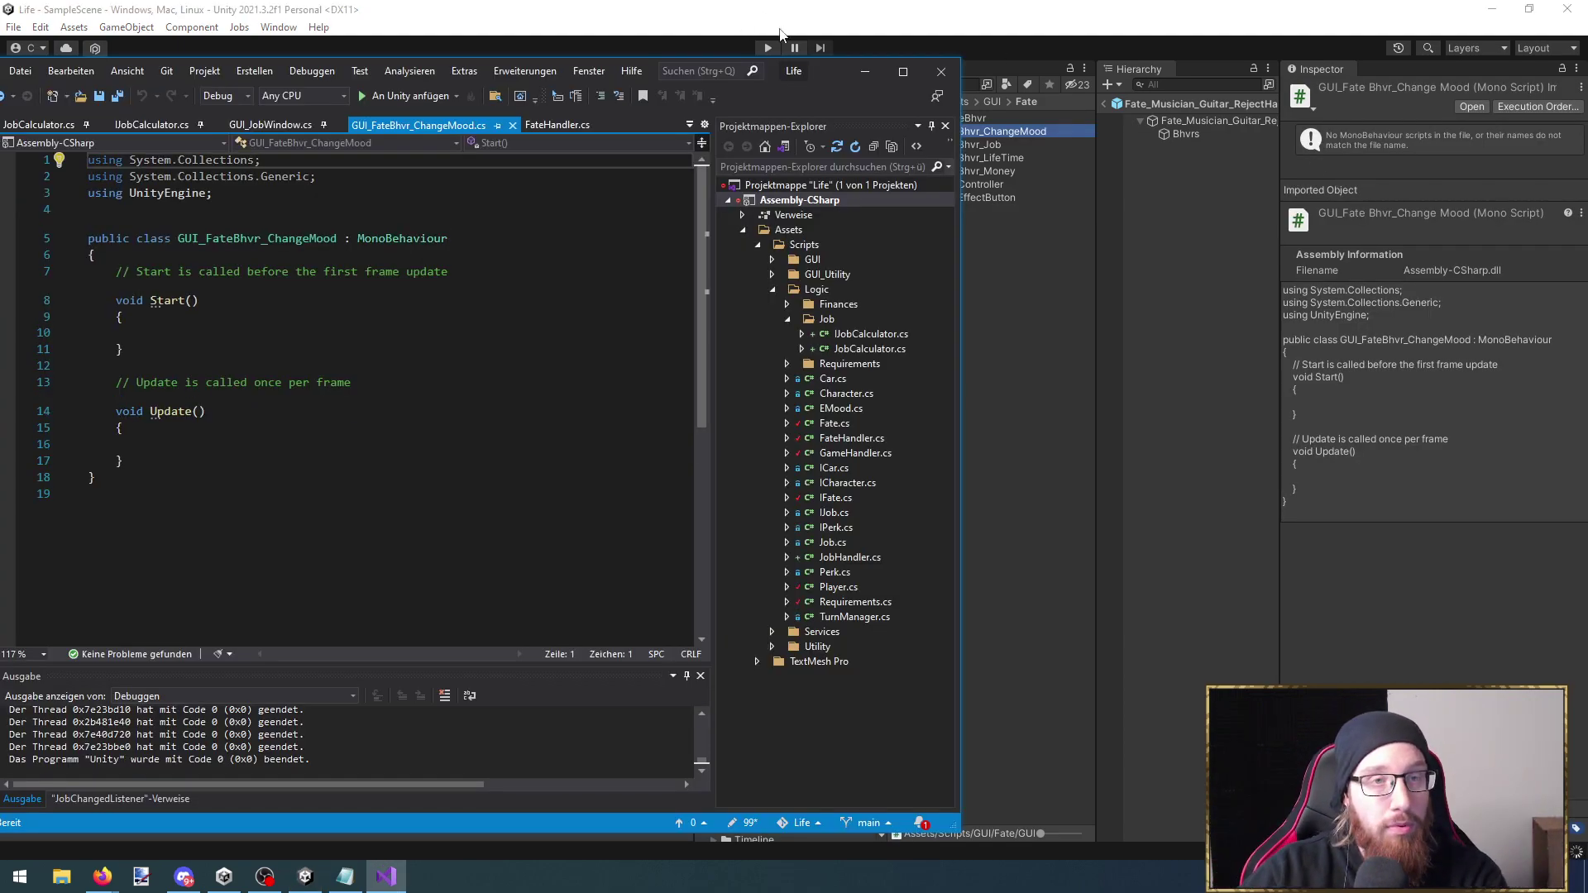
{"action": "left_click", "coordinate": [865, 73]}
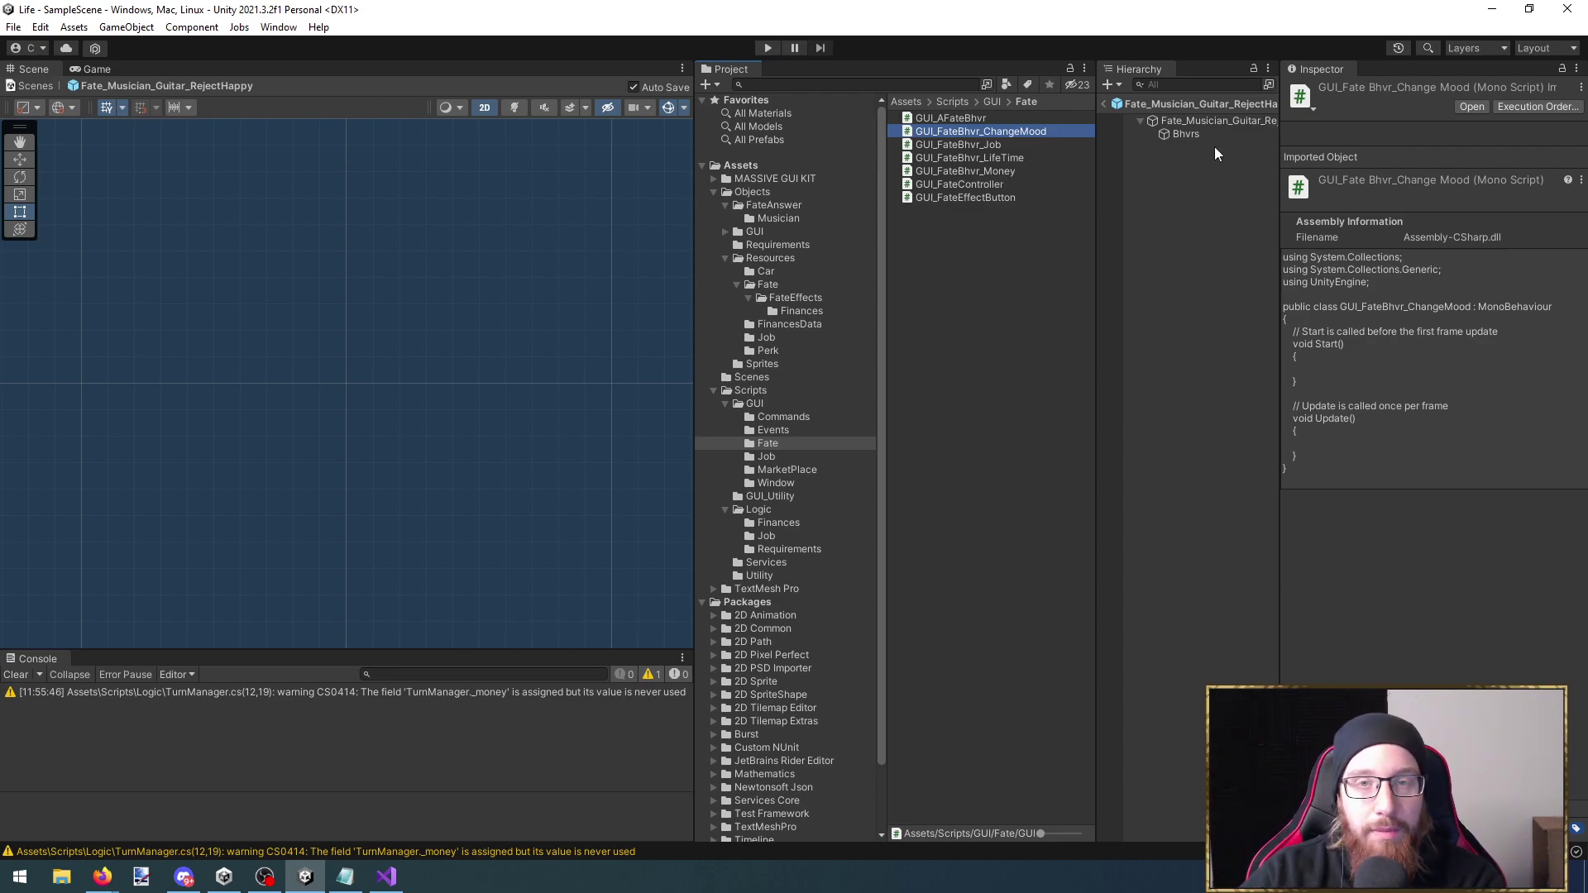
Add the GUI_FateBhvr_ChangeMood component to the RejectHappy prefab's Bhvrs object
{"action": "left_click", "coordinate": [1219, 124]}
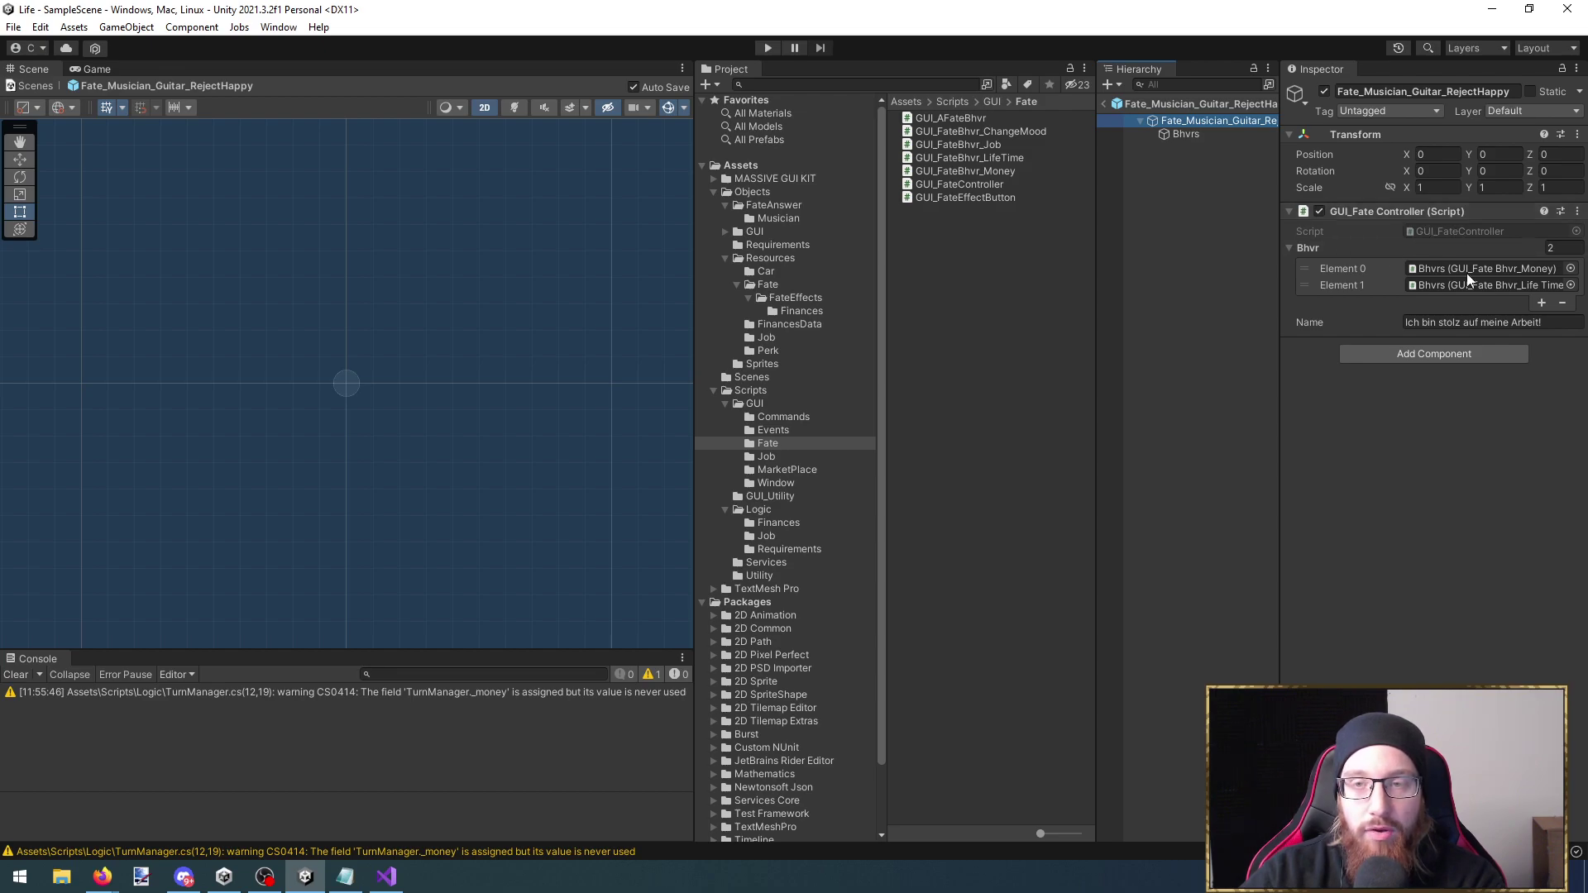
{"action": "left_click", "coordinate": [1185, 135]}
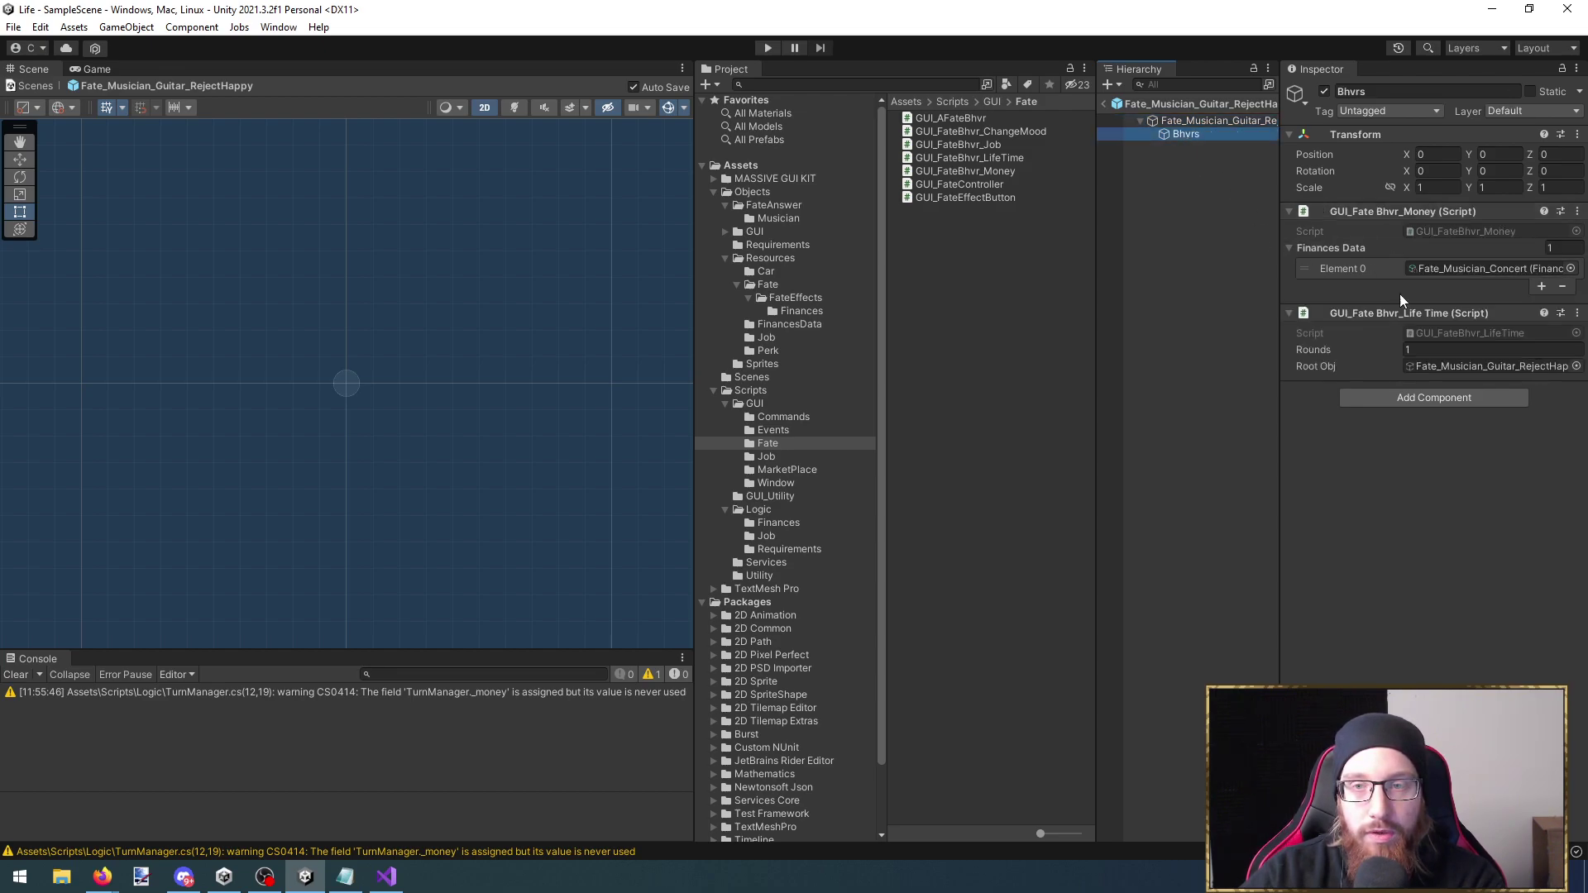
{"action": "left_click", "coordinate": [1417, 400]}
{"action": "type", "text": "J"}
{"action": "type", "text": "bhvr"}
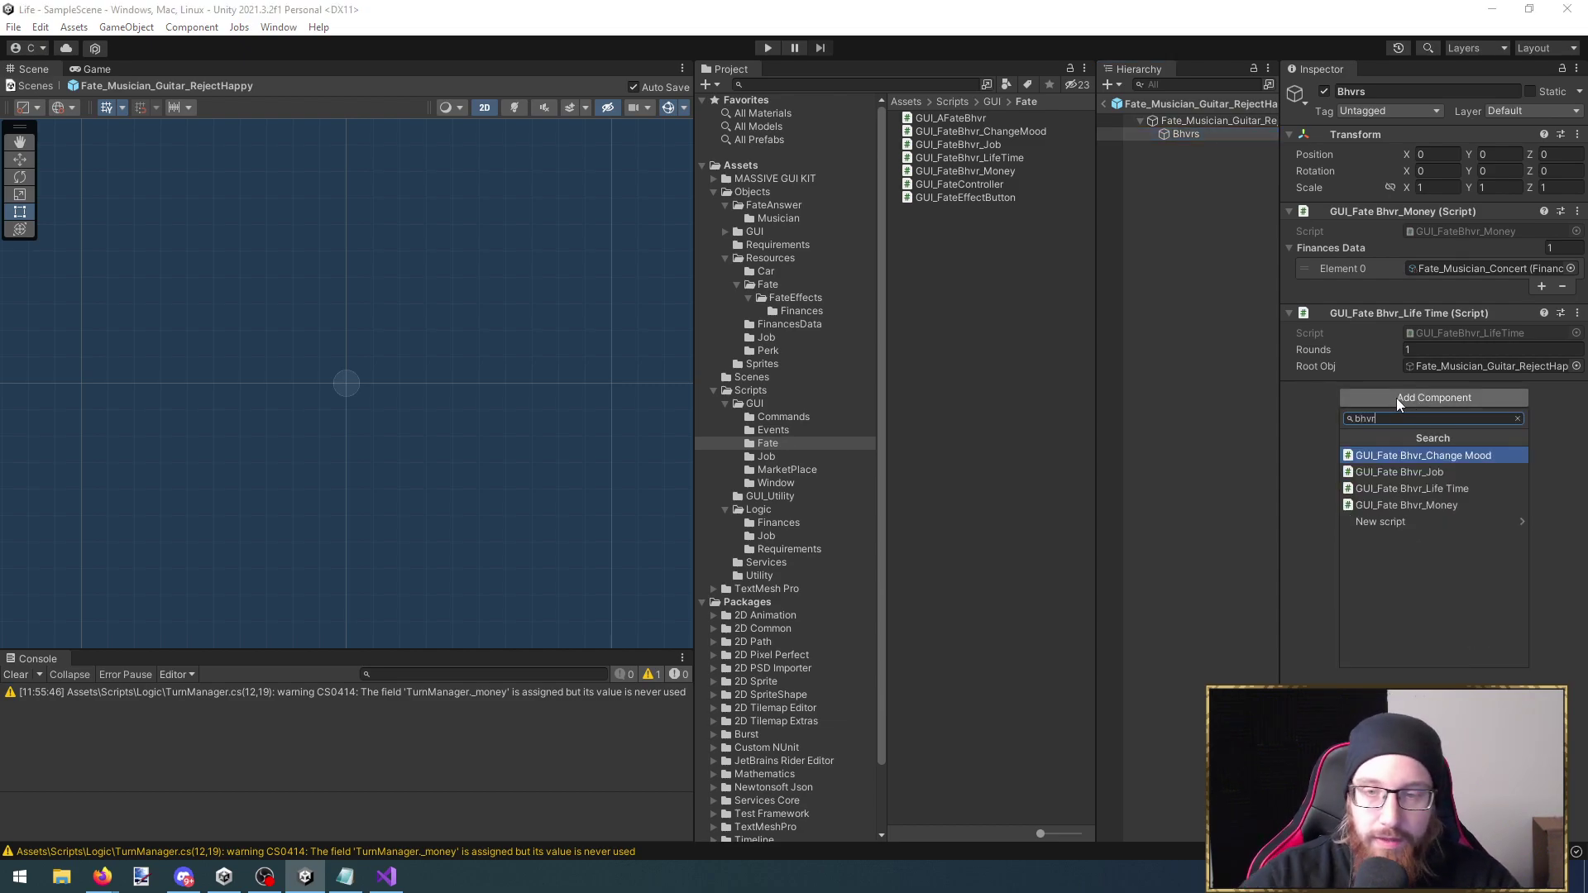
{"action": "key", "text": "Down"}
{"action": "key", "text": "Down"}
{"action": "key", "text": "Up"}
{"action": "key", "text": "Up"}
{"action": "key", "text": "Return"}
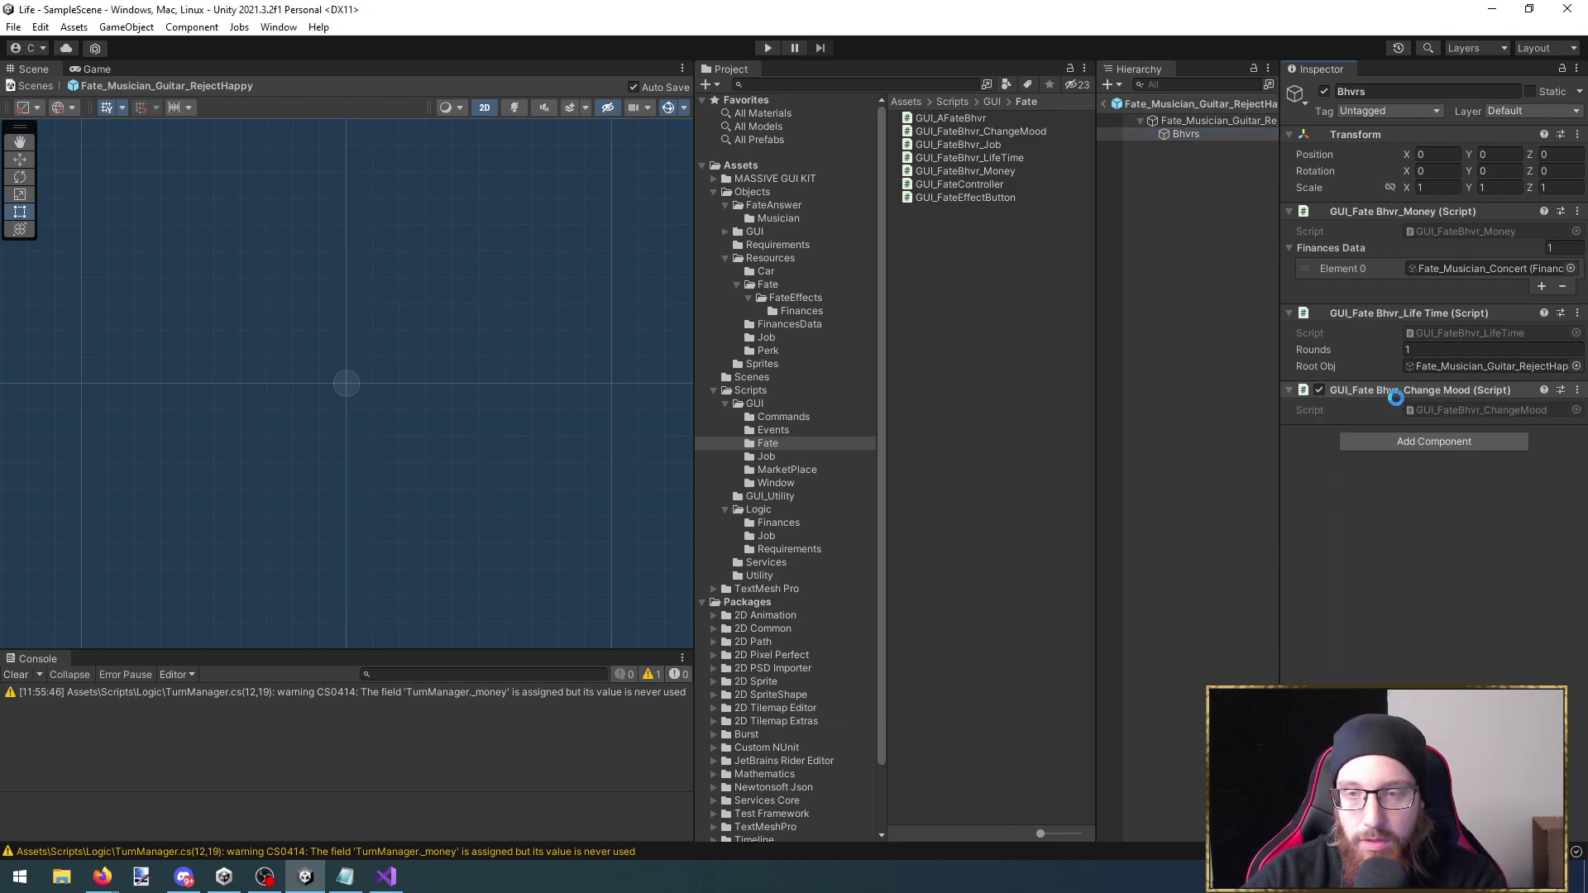
Reopen the Fate_Musician_Guitar_RejectHappy prefab and check the Bhvr entries of its root's Fate Controller
{"action": "left_click", "coordinate": [1210, 122]}
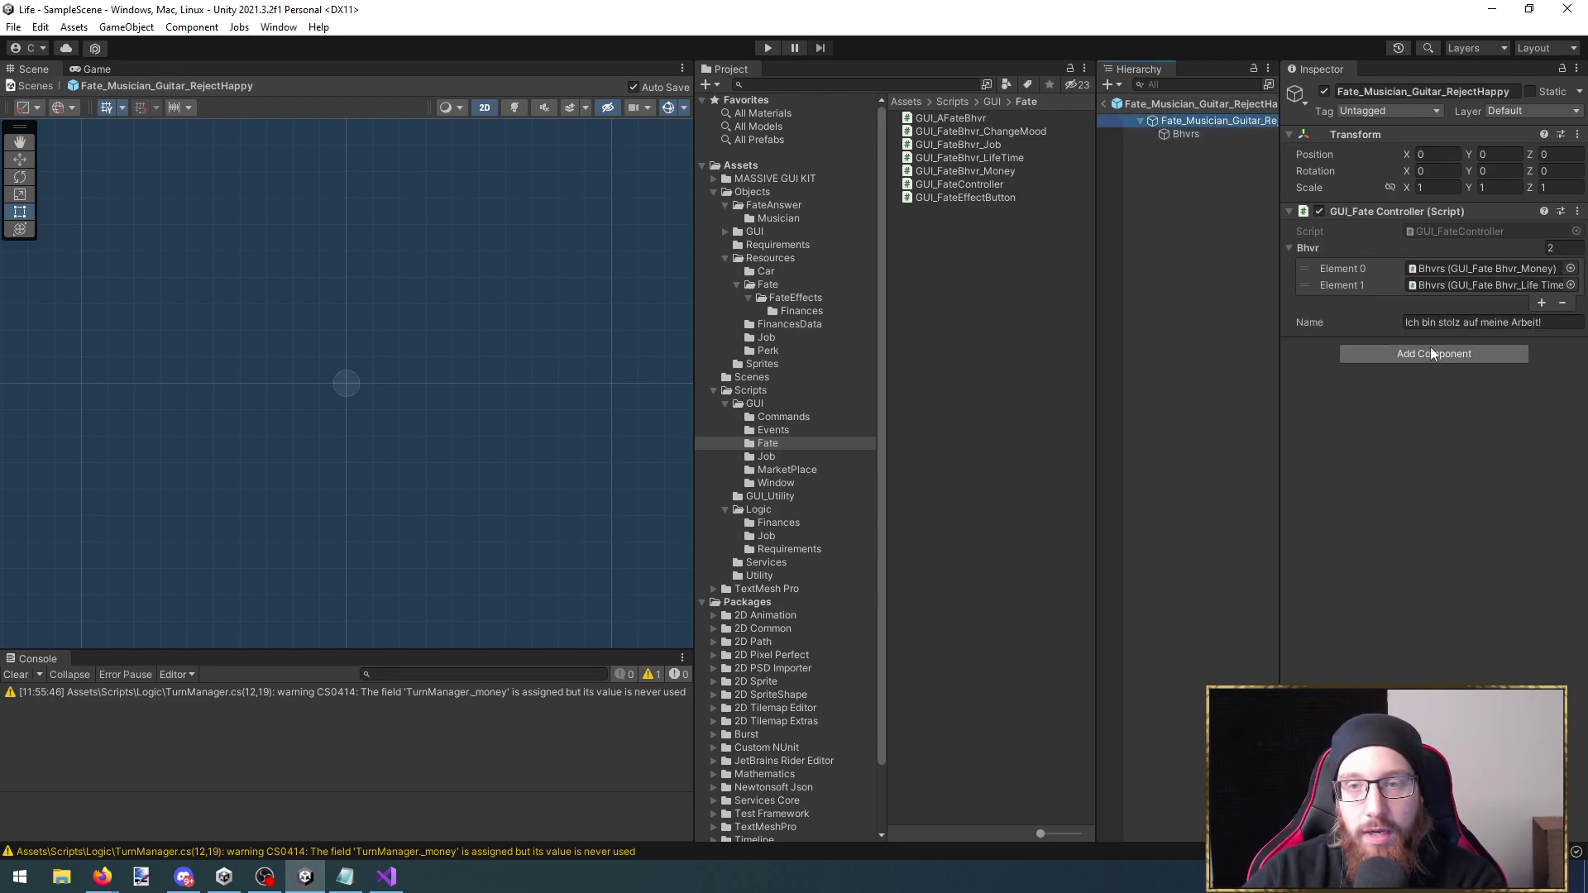
{"action": "left_click", "coordinate": [1105, 102]}
{"action": "double_click", "coordinate": [1010, 157]}
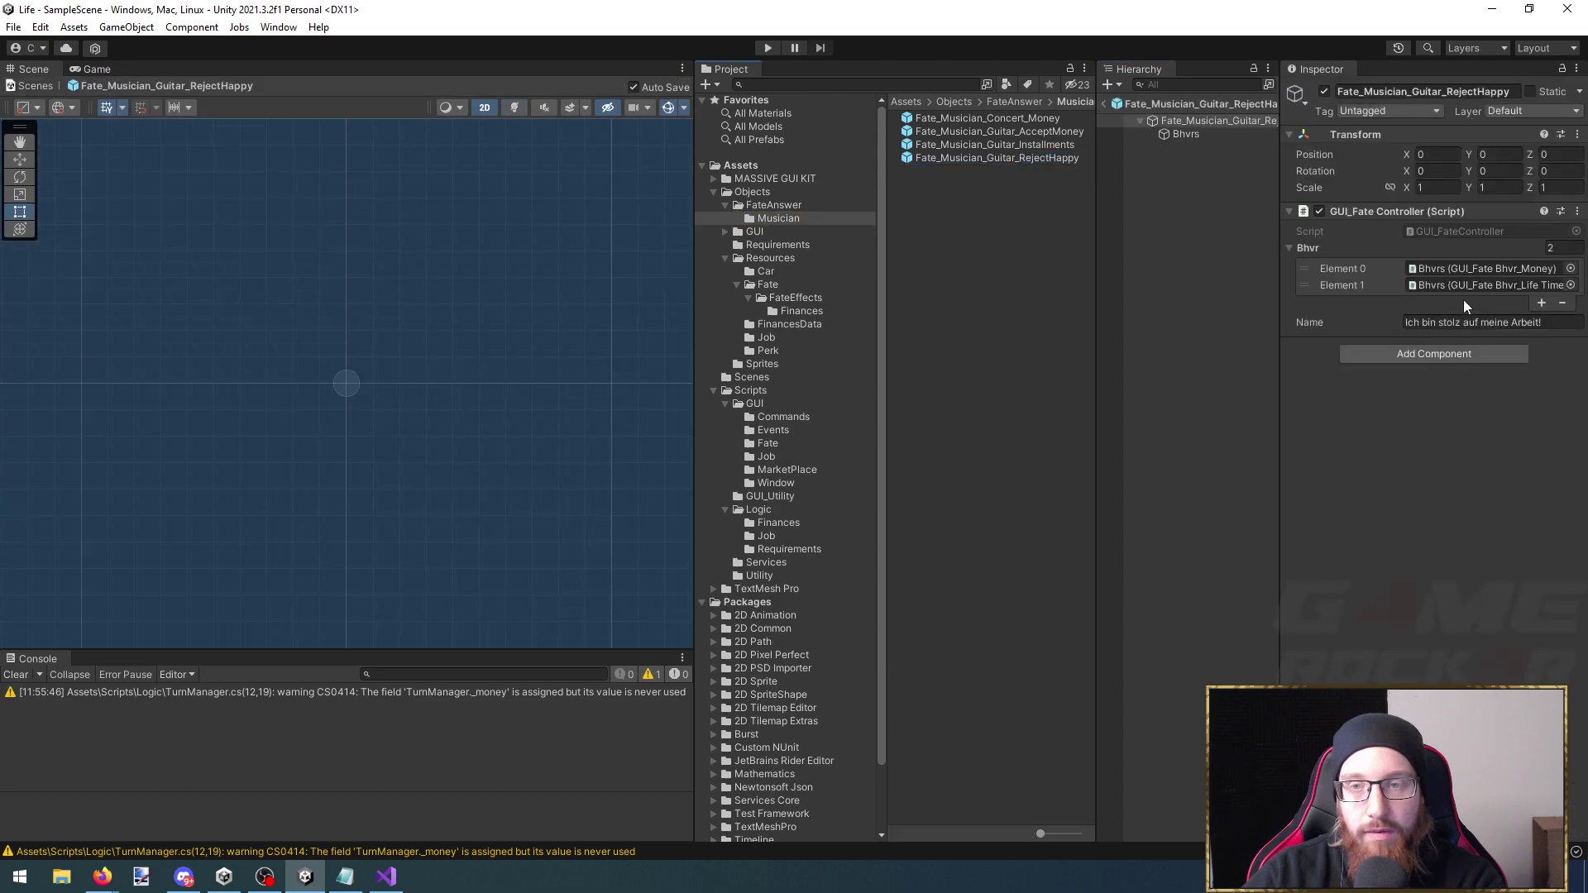
{"action": "left_click", "coordinate": [1516, 286]}
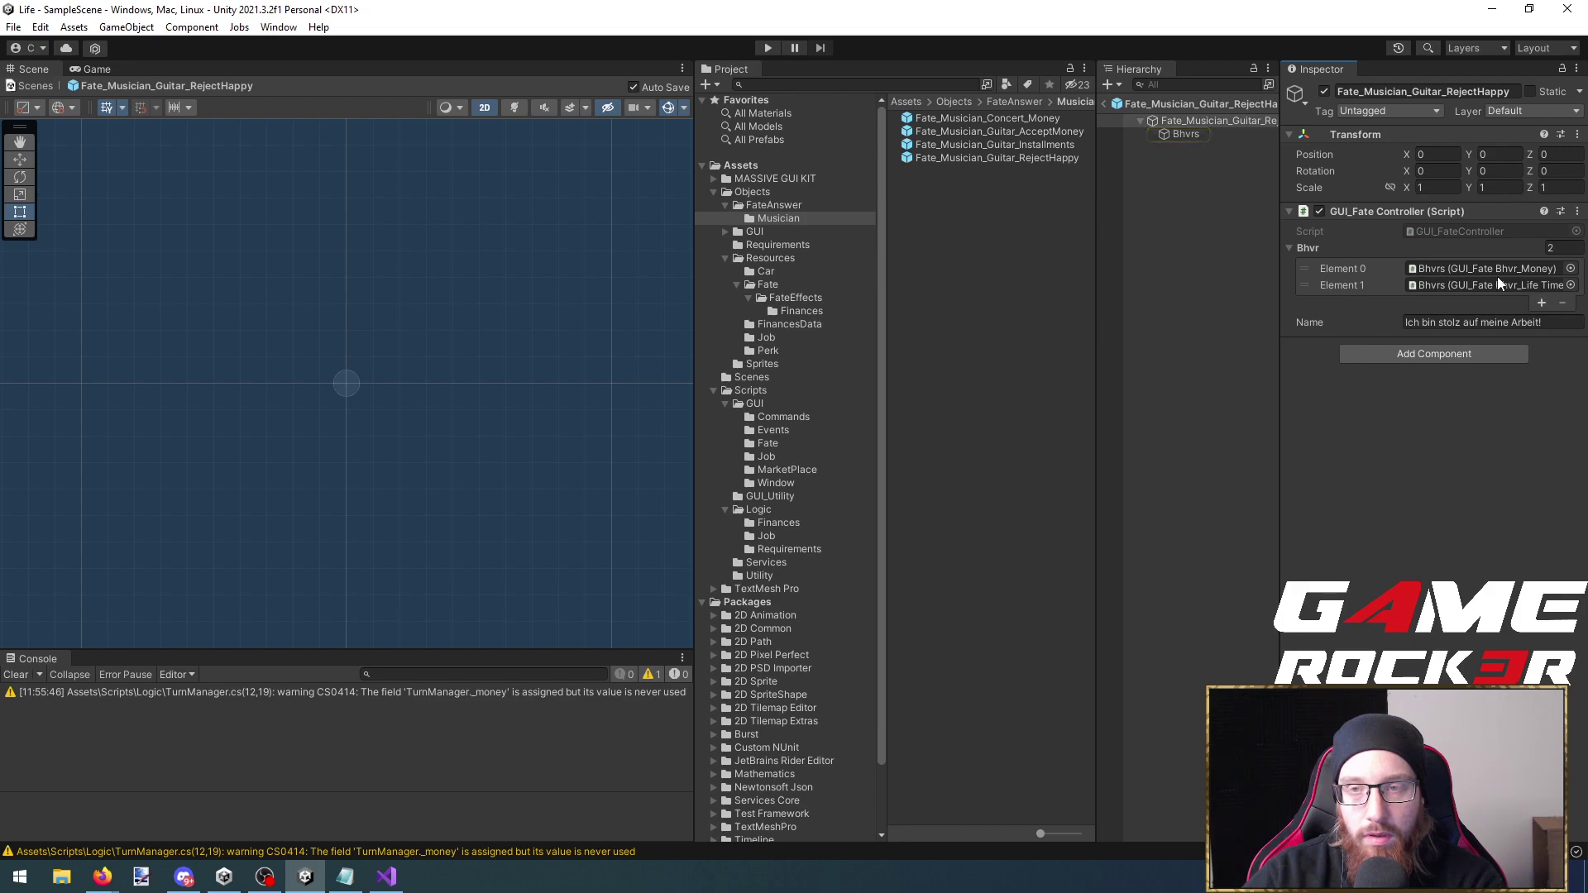
Switch to Visual Studio and change the base class of GUI_FateBhvr_ChangeMood to GUI_AFateBhvr
{"action": "left_click", "coordinate": [393, 877]}
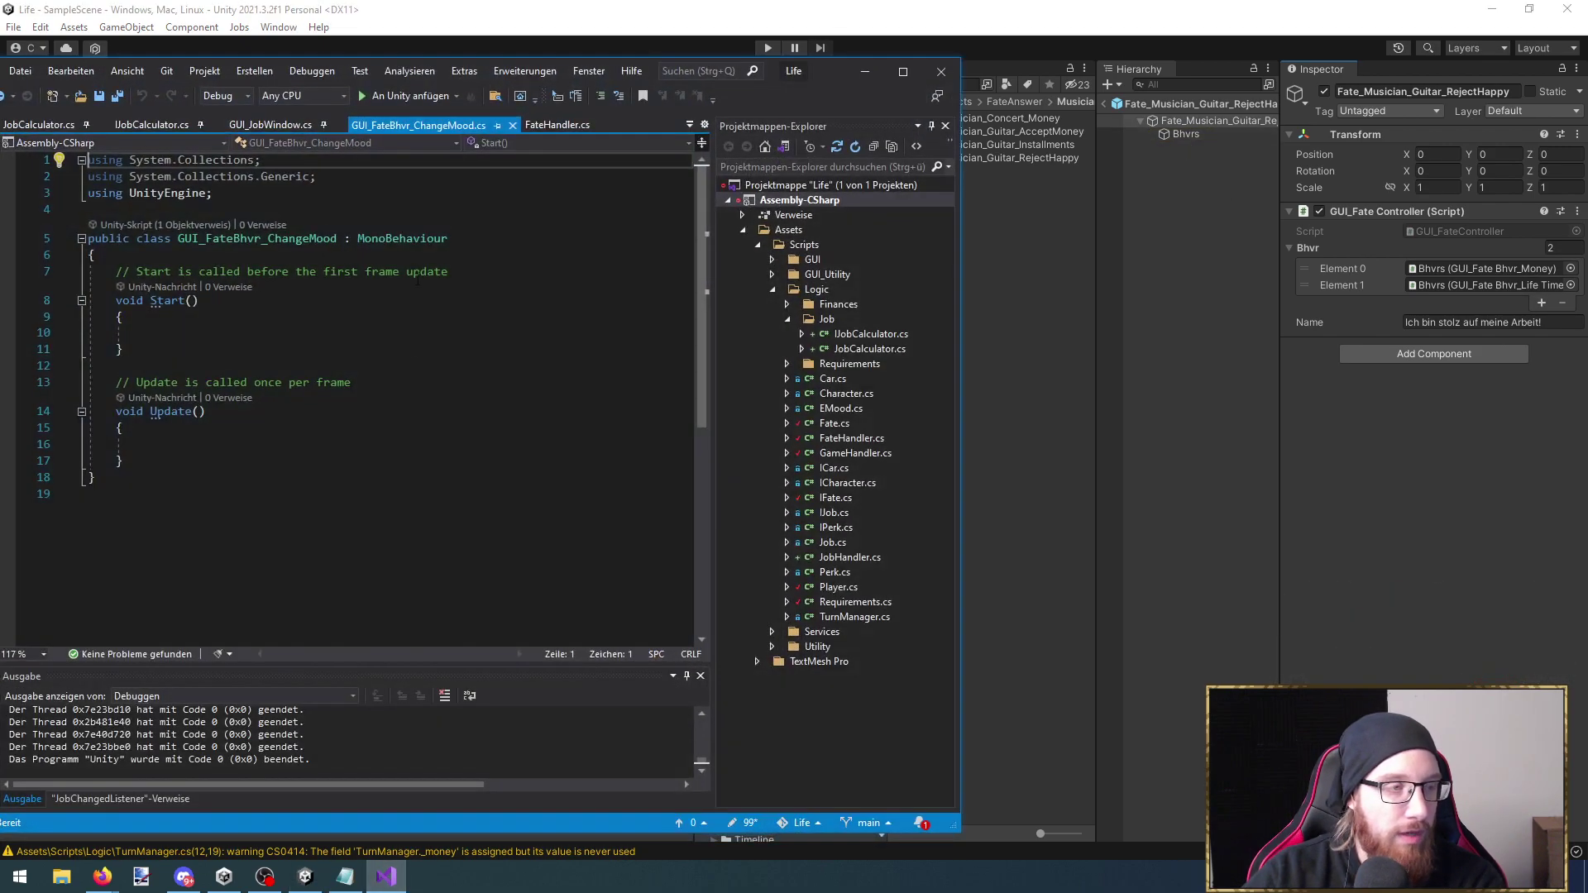
{"action": "double_click", "coordinate": [367, 239]}
{"action": "type", "text": "GUI_"}
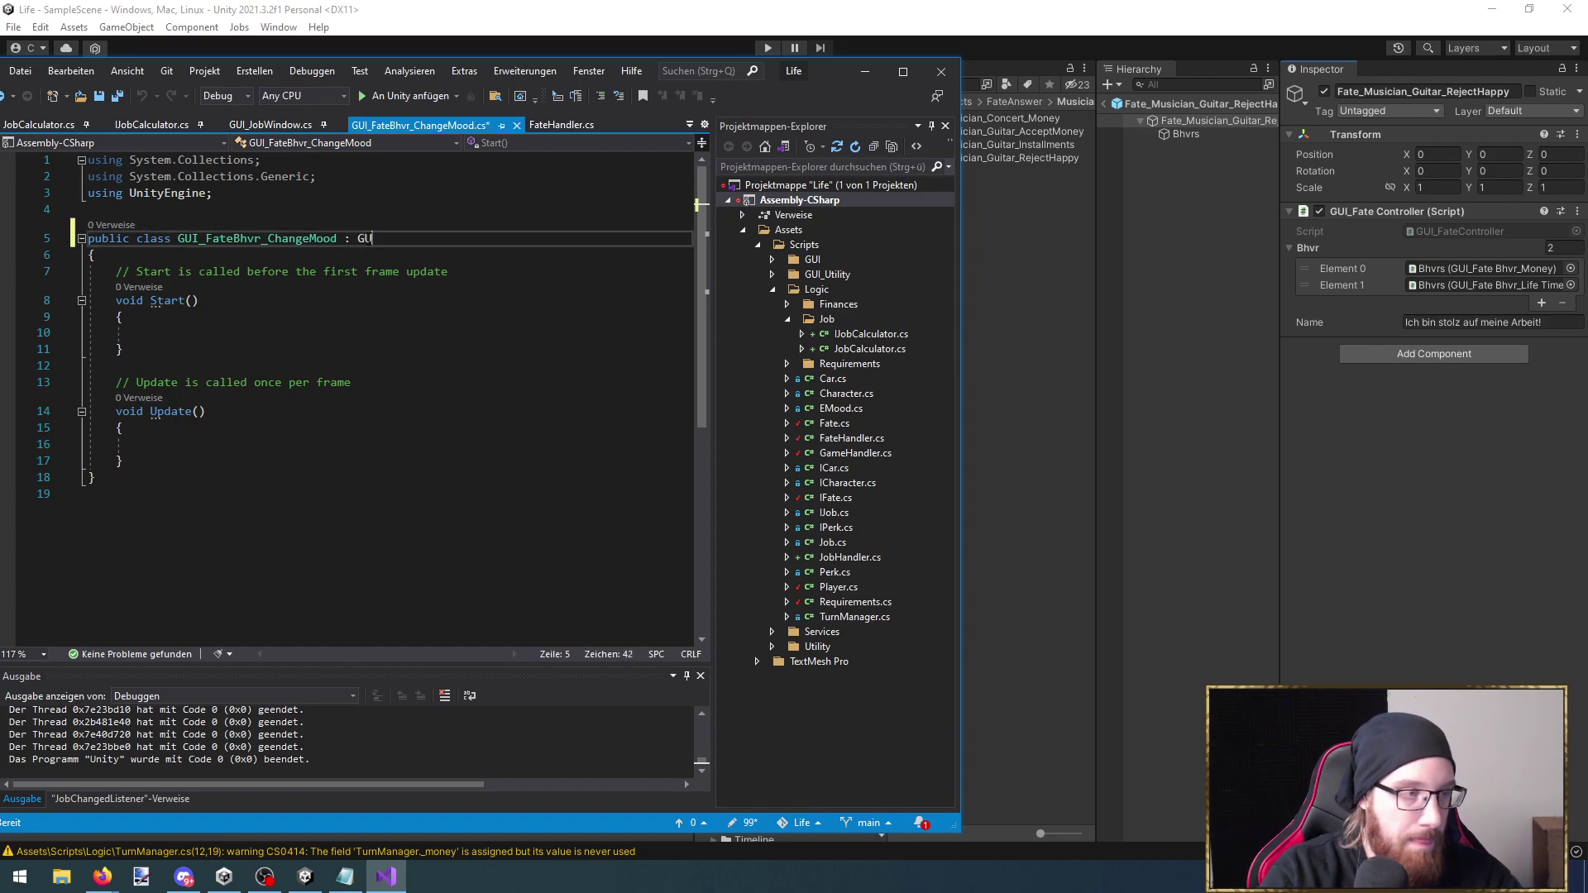
{"action": "key", "text": "Tab"}
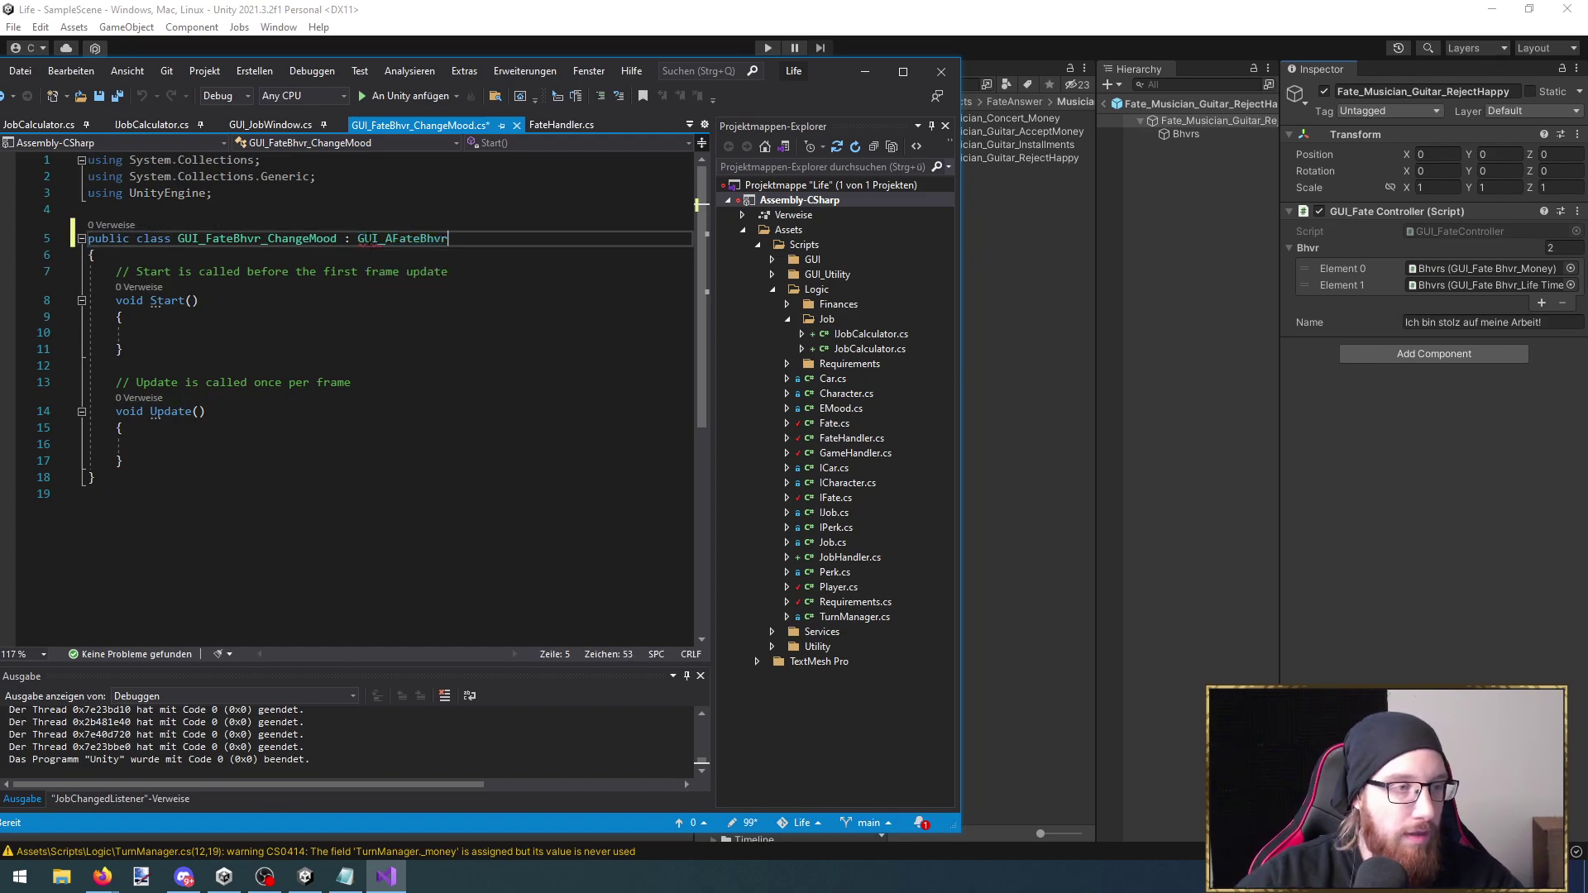
{"action": "key", "text": "ctrl+s"}
Implement the inherited Execute and GetEffectText methods in GUI_FateBhvr_ChangeMood, delete Start and Update, and save the script
{"action": "left_click", "coordinate": [239, 238]}
{"action": "key", "text": "ctrl+period"}
{"action": "key", "text": "Return"}
{"action": "scroll", "coordinate": [136, 245], "scroll_direction": "down", "scroll_amount": 3}
{"action": "left_click_drag", "start_coordinate": [90, 304], "coordinate": [133, 496]}
{"action": "key", "text": "Delete"}
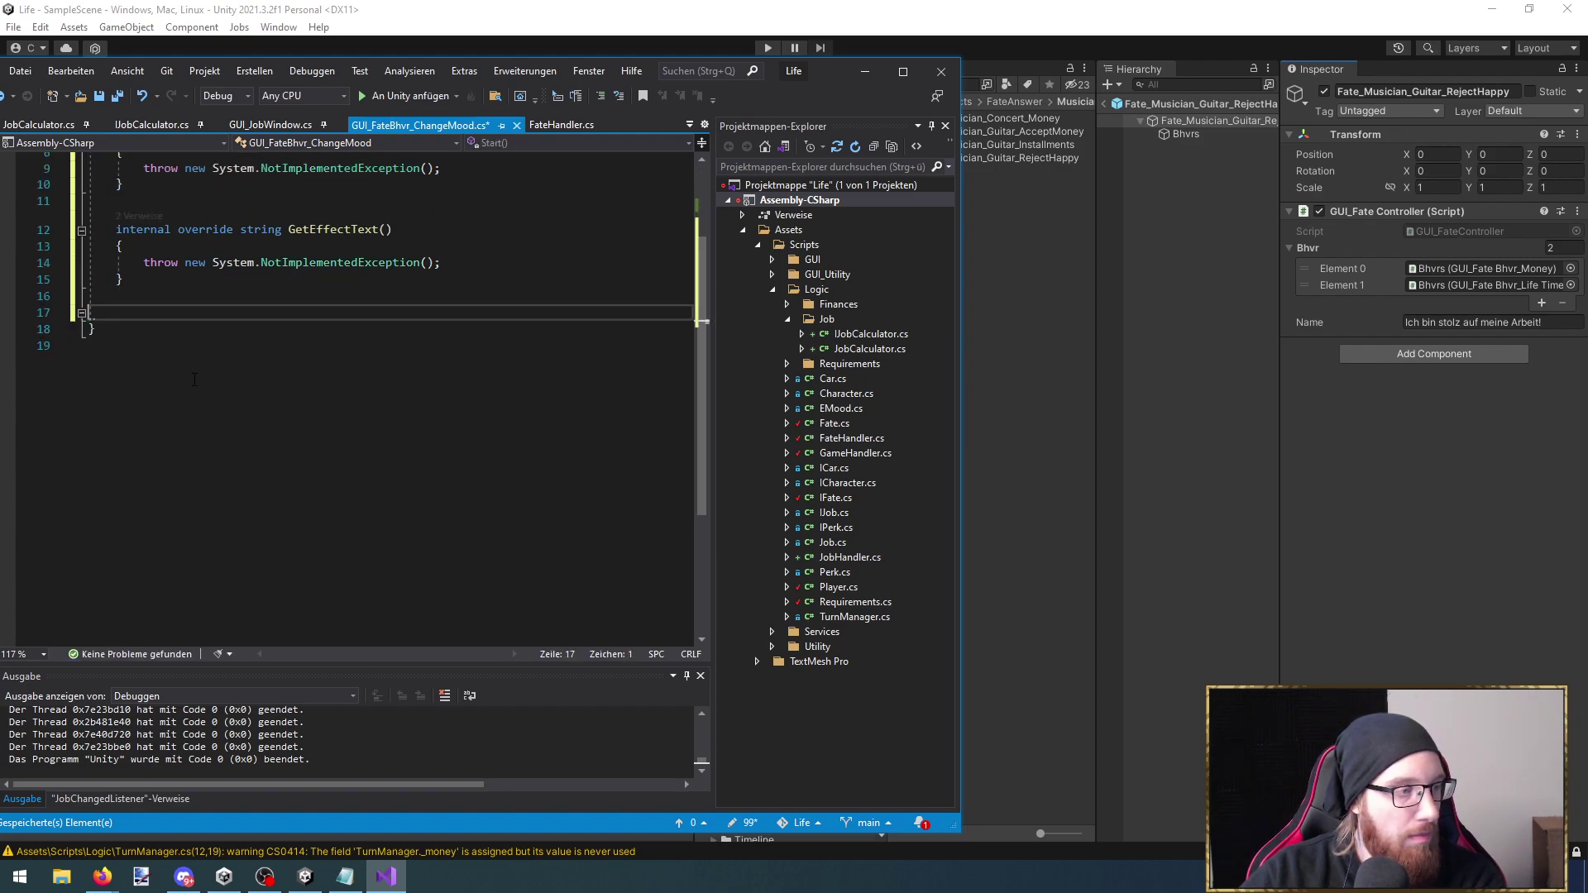
{"action": "scroll", "coordinate": [201, 382], "scroll_direction": "up", "scroll_amount": 3}
{"action": "key", "text": "ctrl+s"}
Back in Unity, add the Change Mood behaviour to the controller's Bhvr list and enter 1 as the Life Time Rounds on Bhvrs
{"action": "left_click", "coordinate": [1343, 506]}
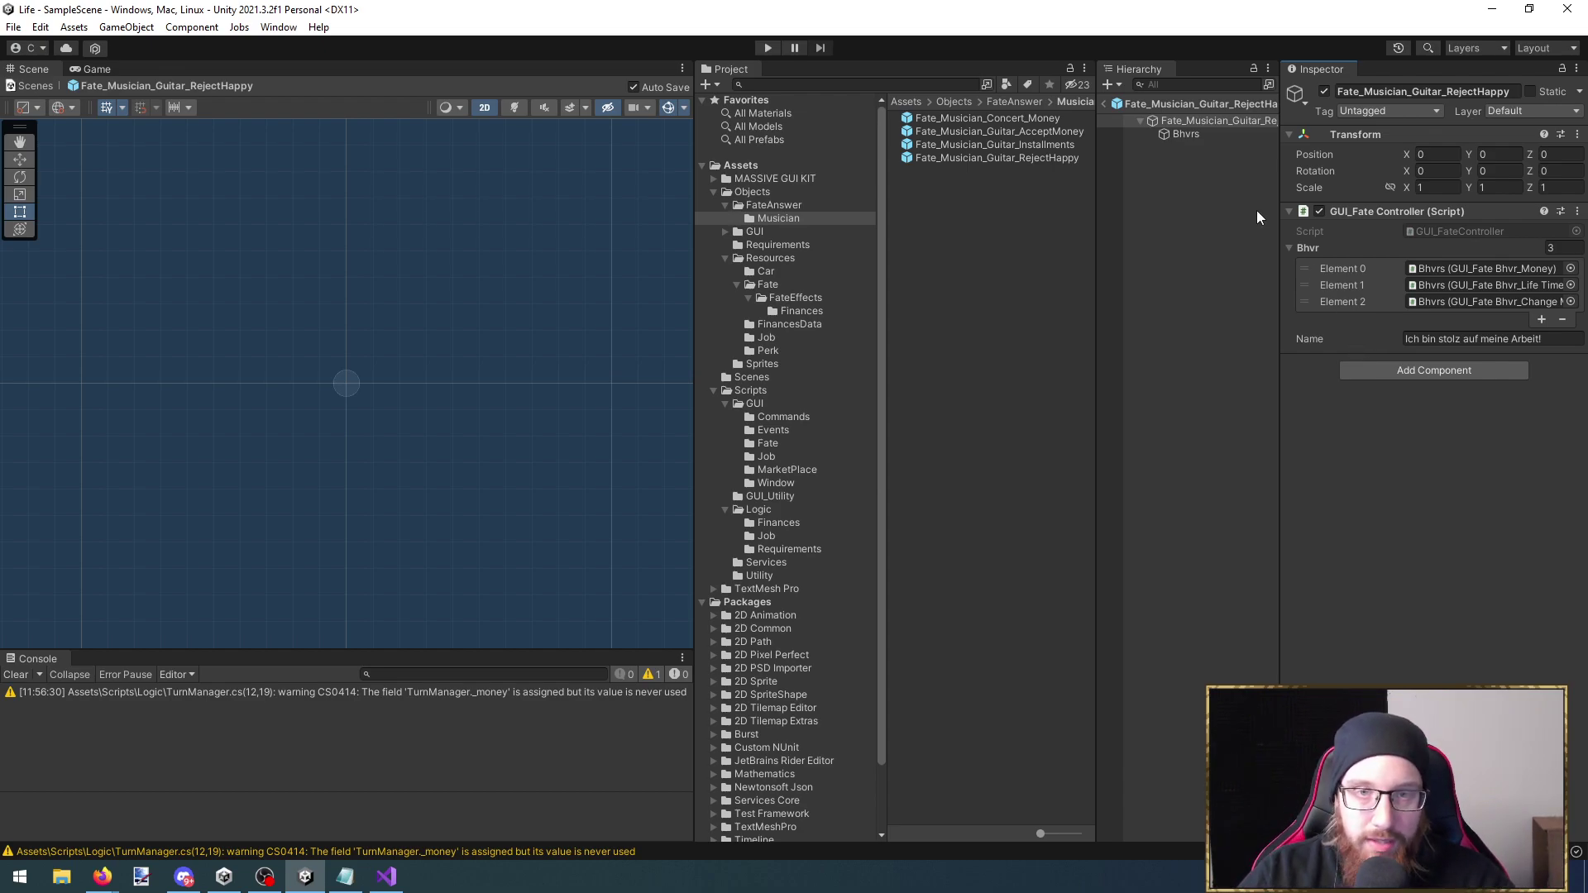
{"action": "left_click", "coordinate": [1212, 137]}
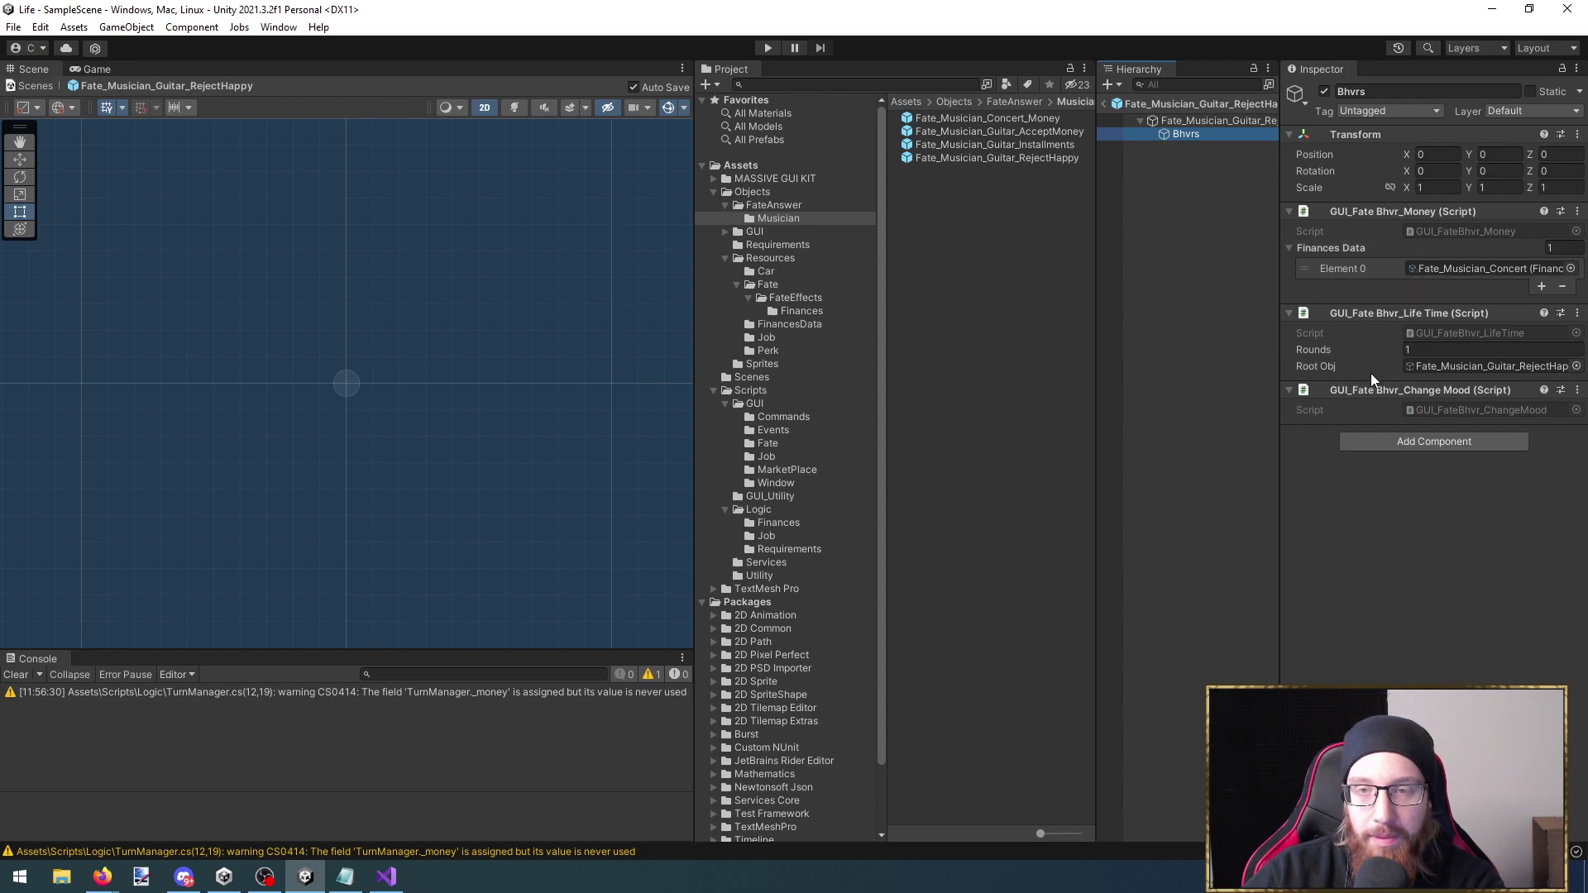
{"action": "left_click", "coordinate": [1403, 346]}
{"action": "key", "text": "BackSpace"}
{"action": "type", "text": "1"}
{"action": "key", "text": "Return"}
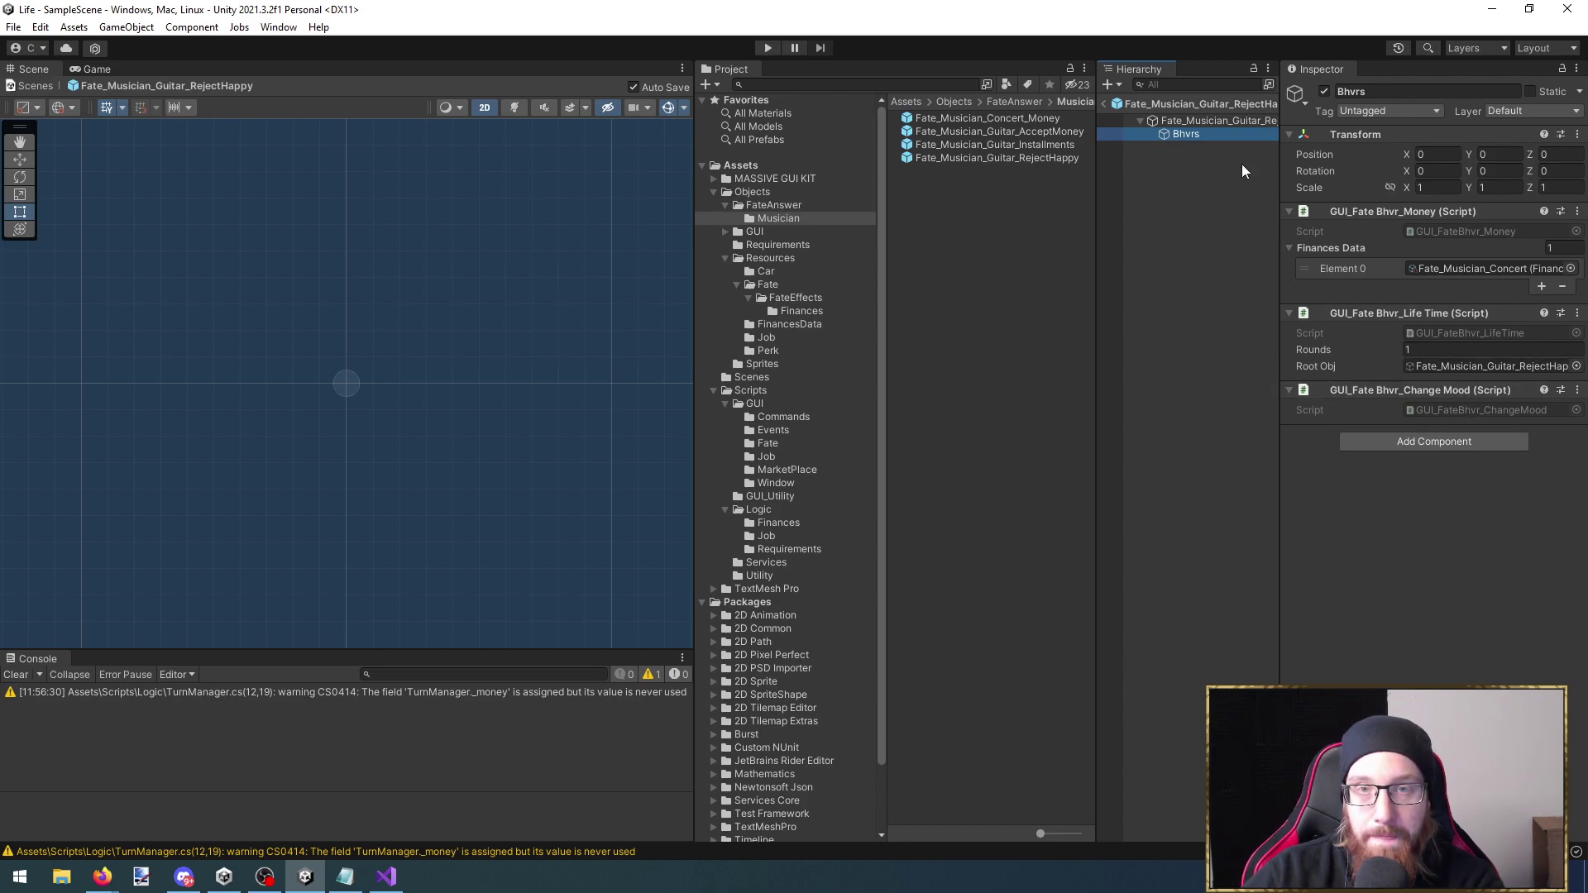
Remove the GUI_FateBhvr_Money component from Bhvrs, then glance at the ChangeMood script and return to Unity
{"action": "left_click", "coordinate": [1577, 212]}
{"action": "left_click", "coordinate": [1493, 249]}
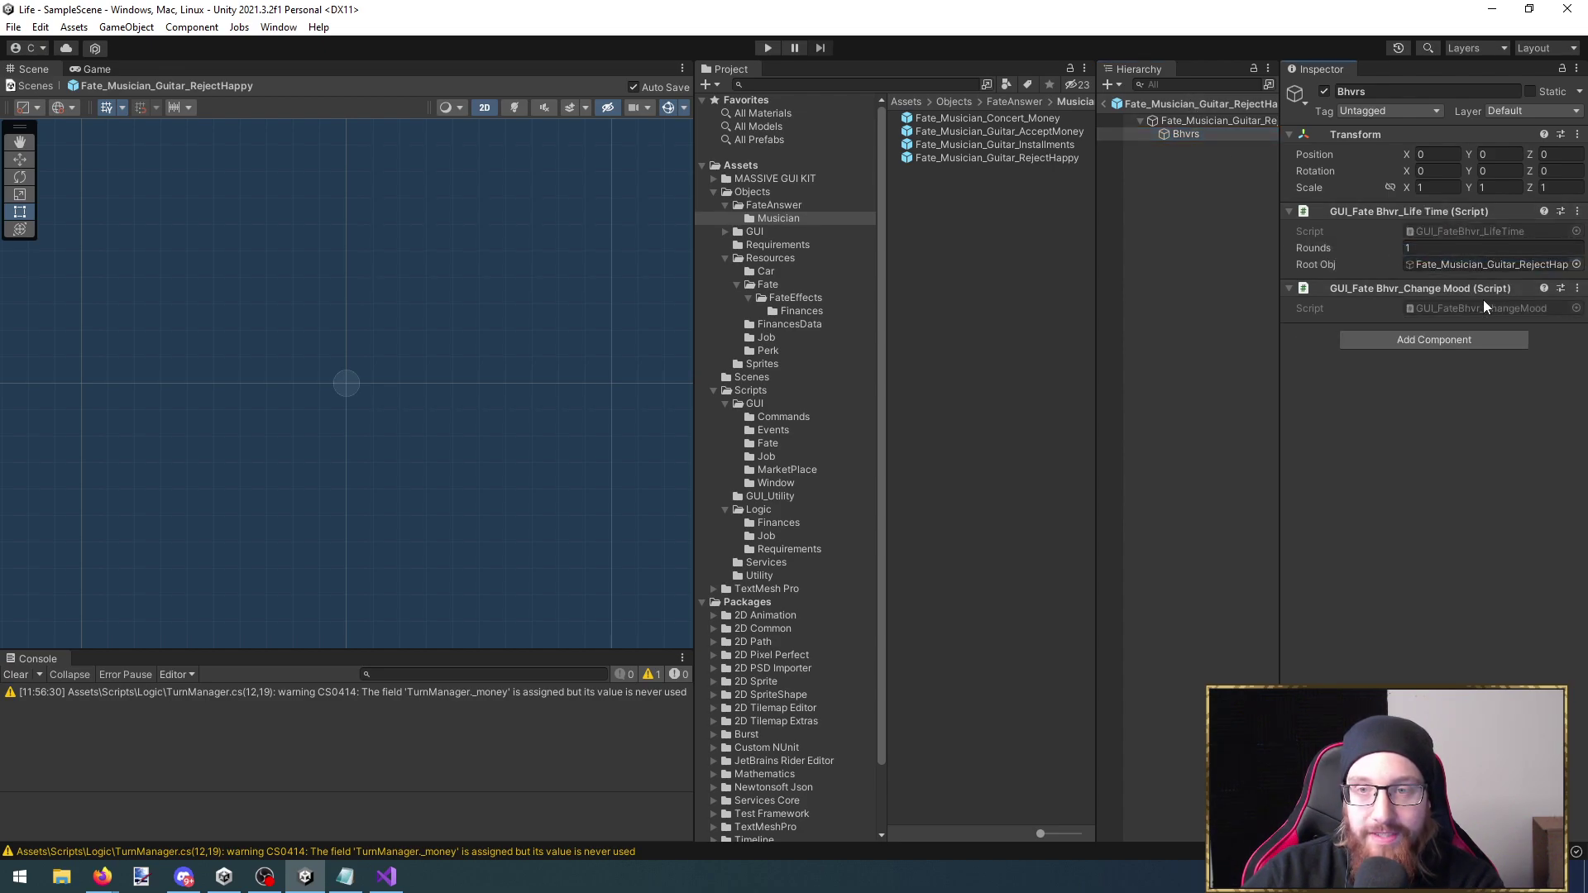
{"action": "left_click", "coordinate": [1485, 308]}
{"action": "double_click", "coordinate": [1466, 310]}
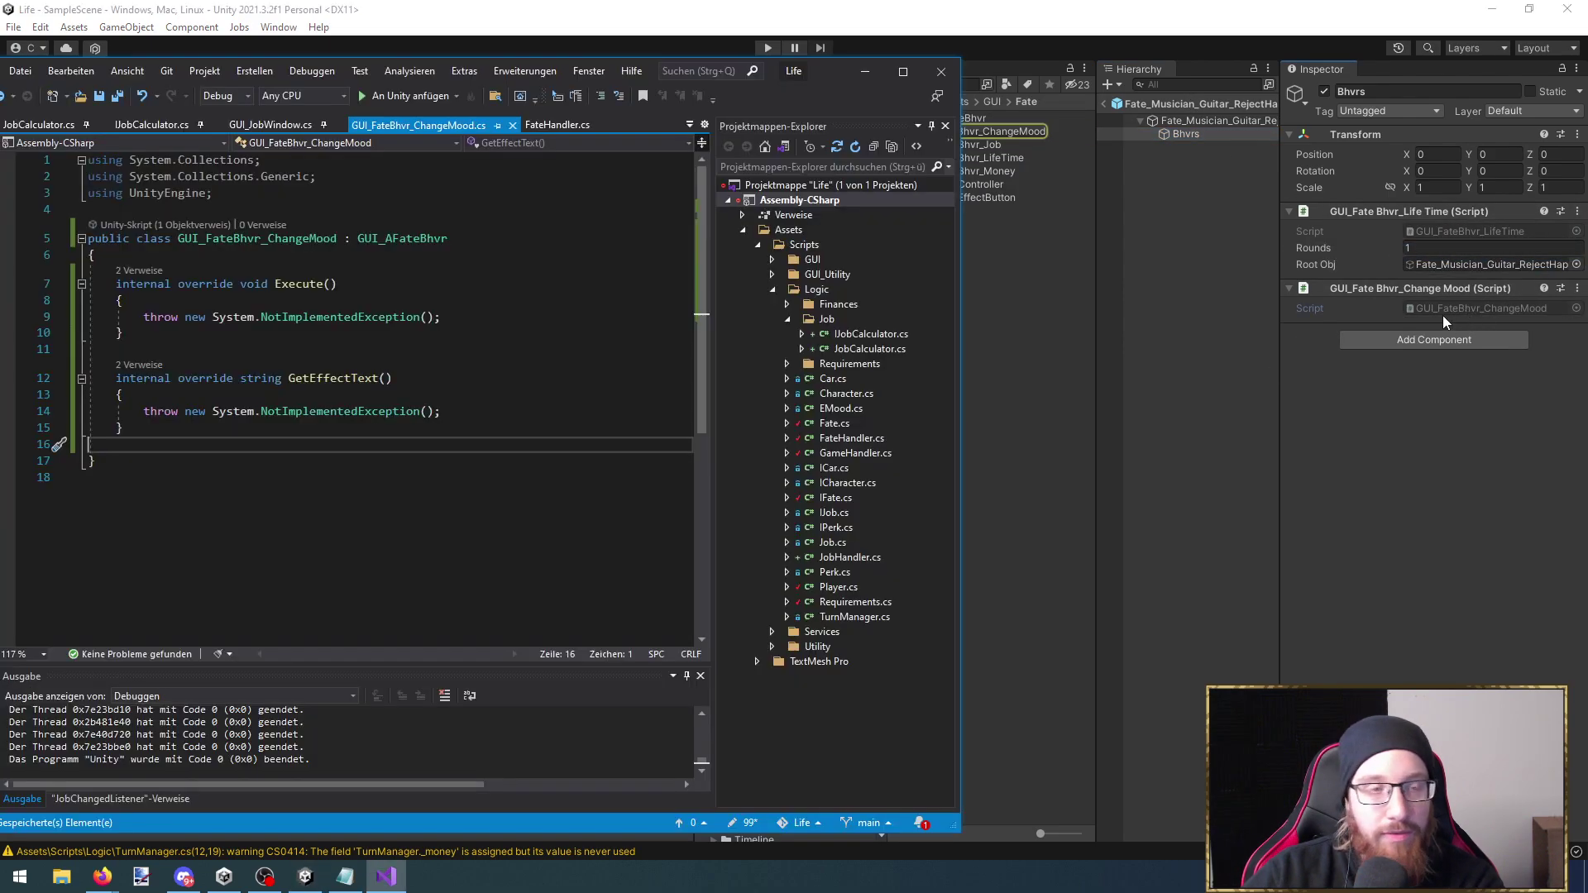
{"action": "left_click", "coordinate": [1387, 439]}
Remove the missing Bhvr entry from the prefab root's Fate Controller and set its Name to "Das Geld ist es nicht Wert. Ich.. schade."
{"action": "left_click", "coordinate": [1220, 121]}
{"action": "left_click", "coordinate": [1450, 335]}
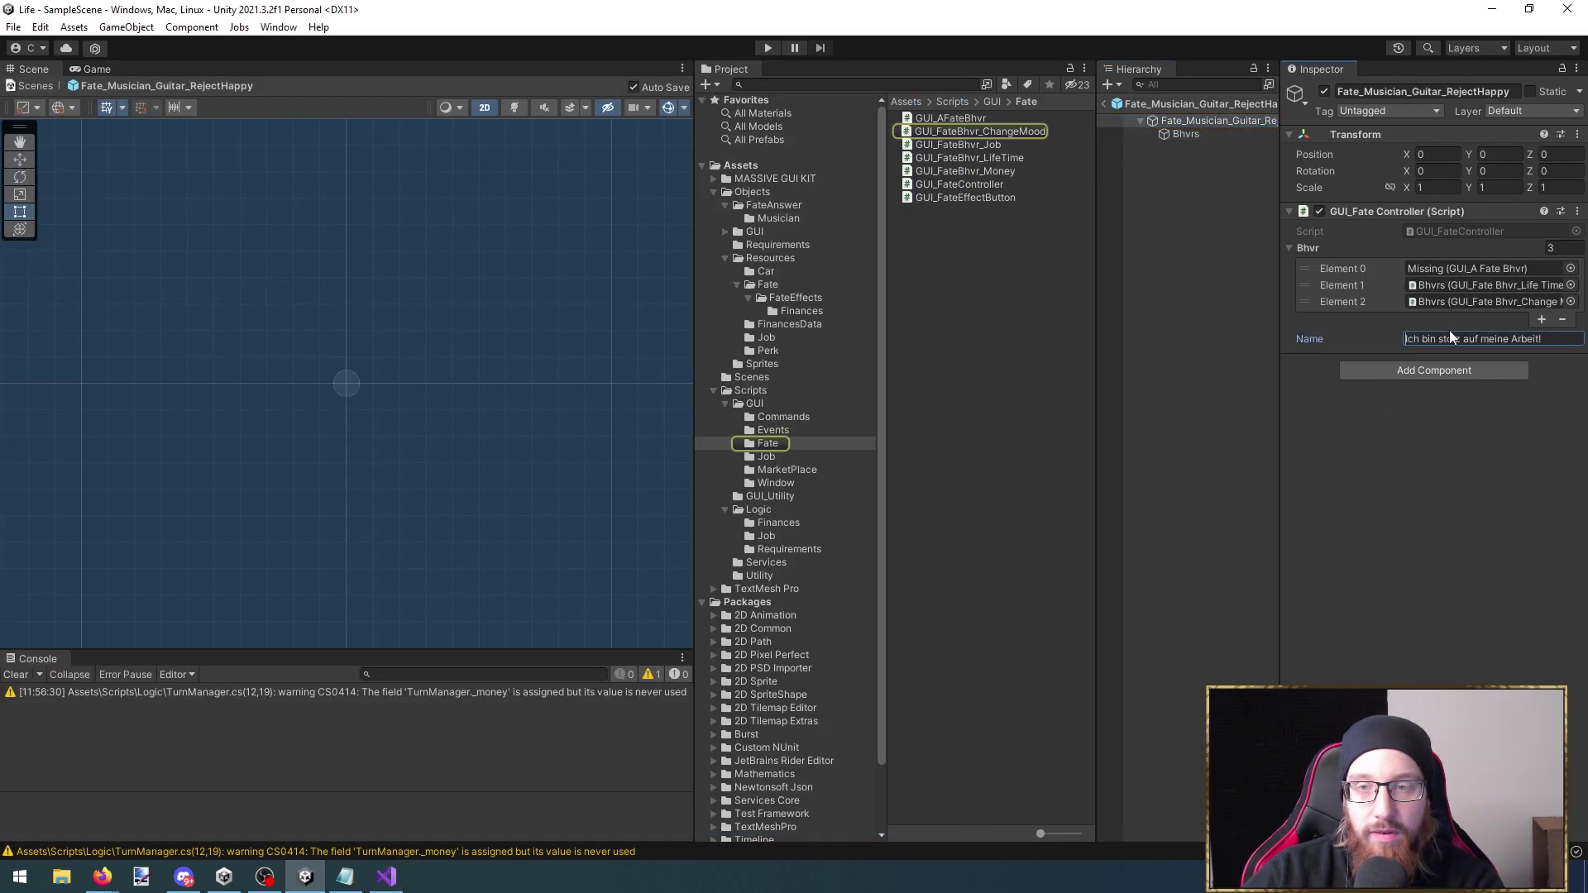
{"action": "type", "text": "Ich h"}
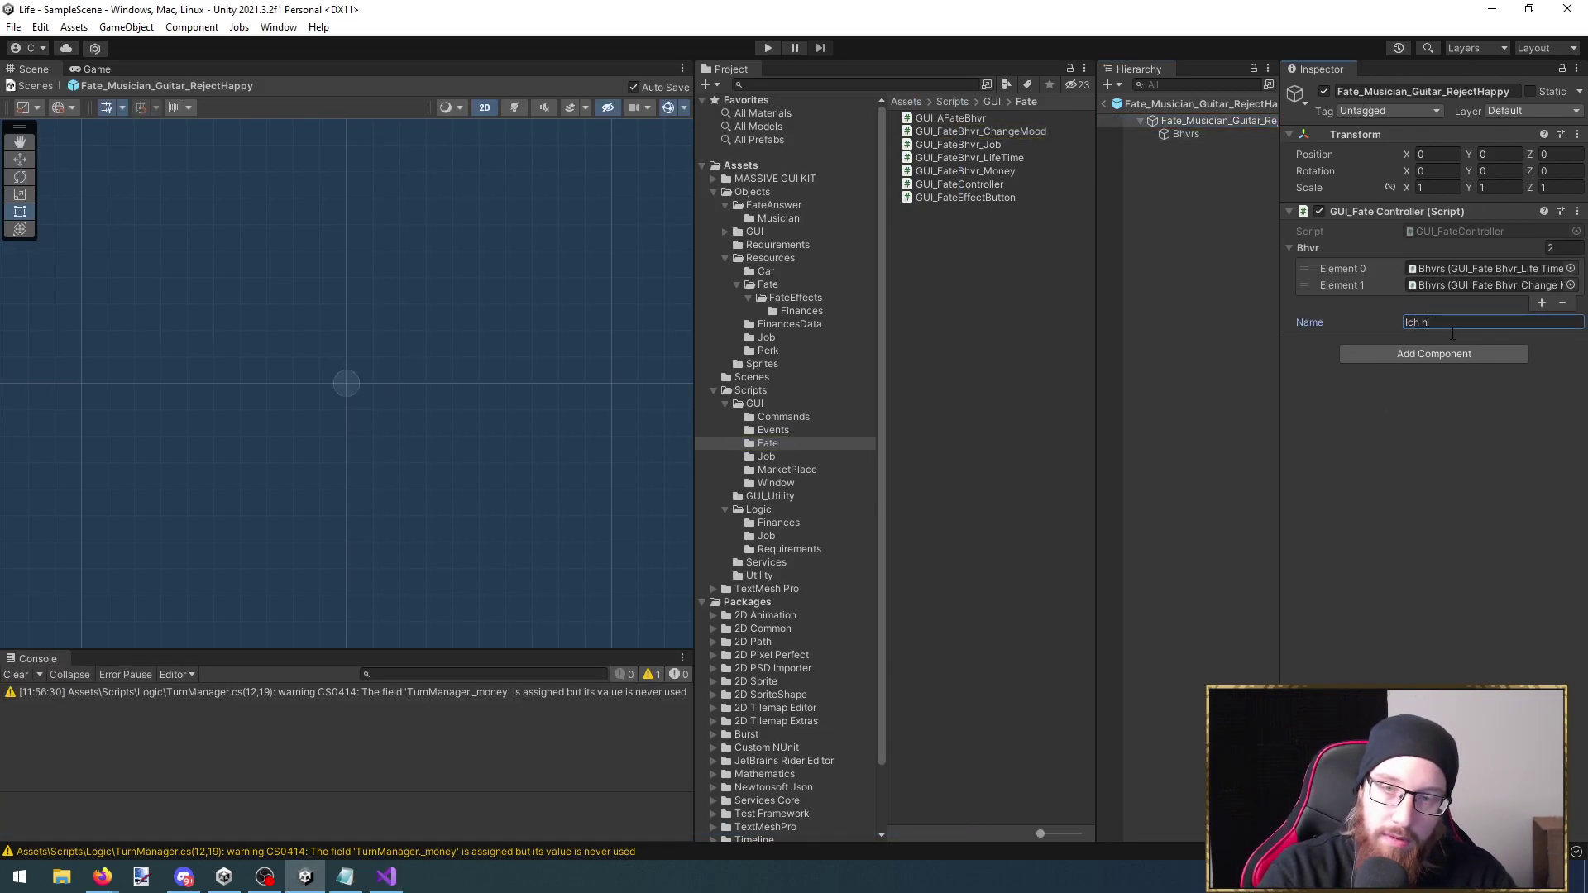
{"action": "type", "text": "Geld"}
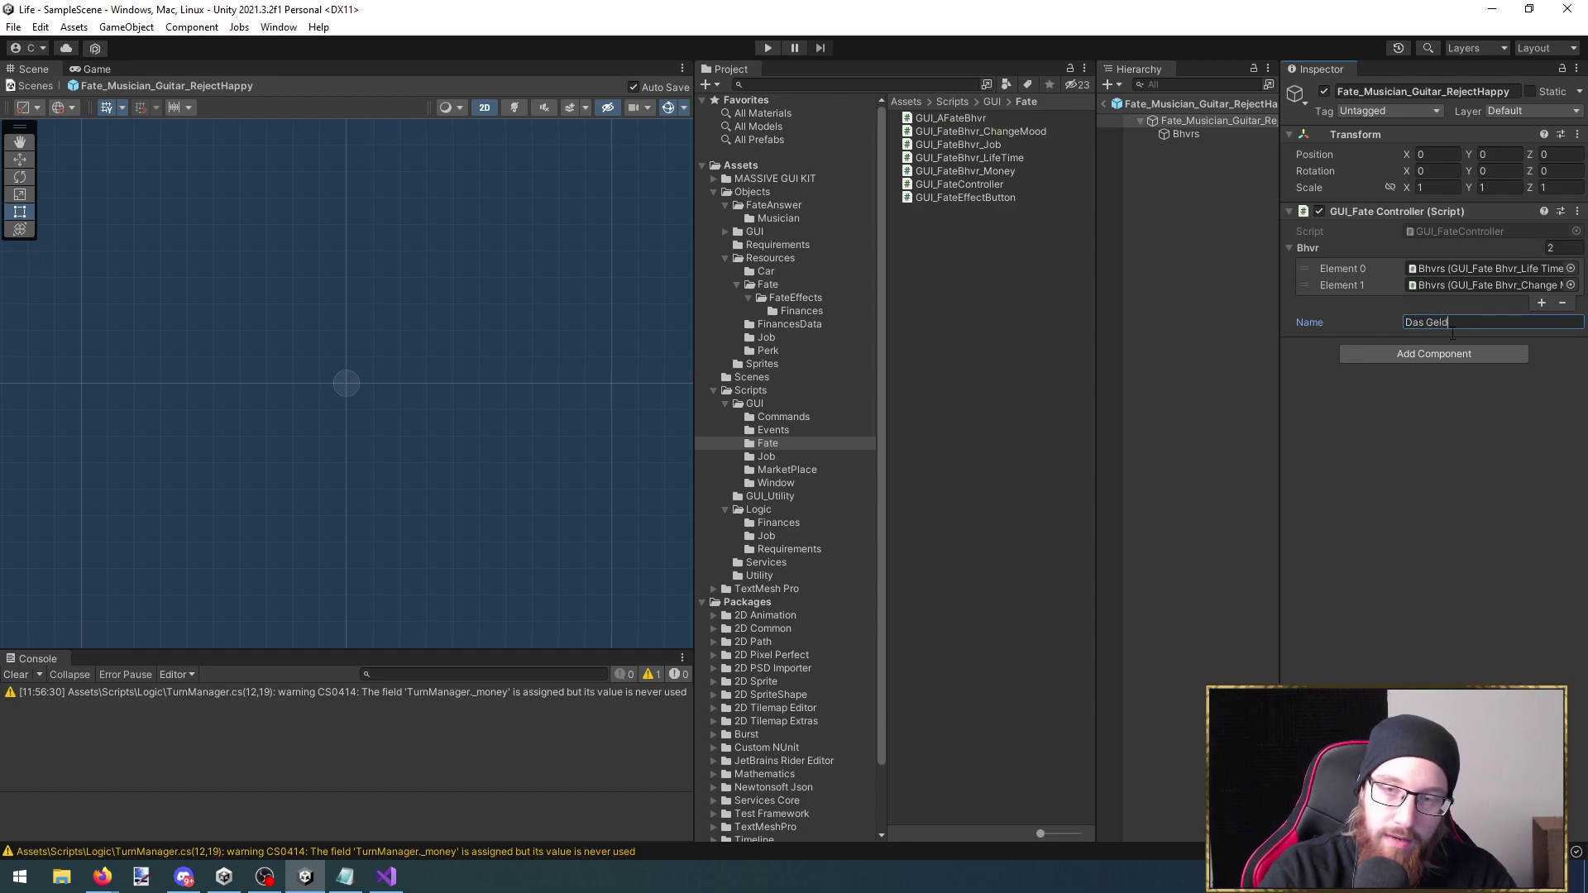
{"action": "type", "text": " ist es nicht wert. Ich.. sc"}
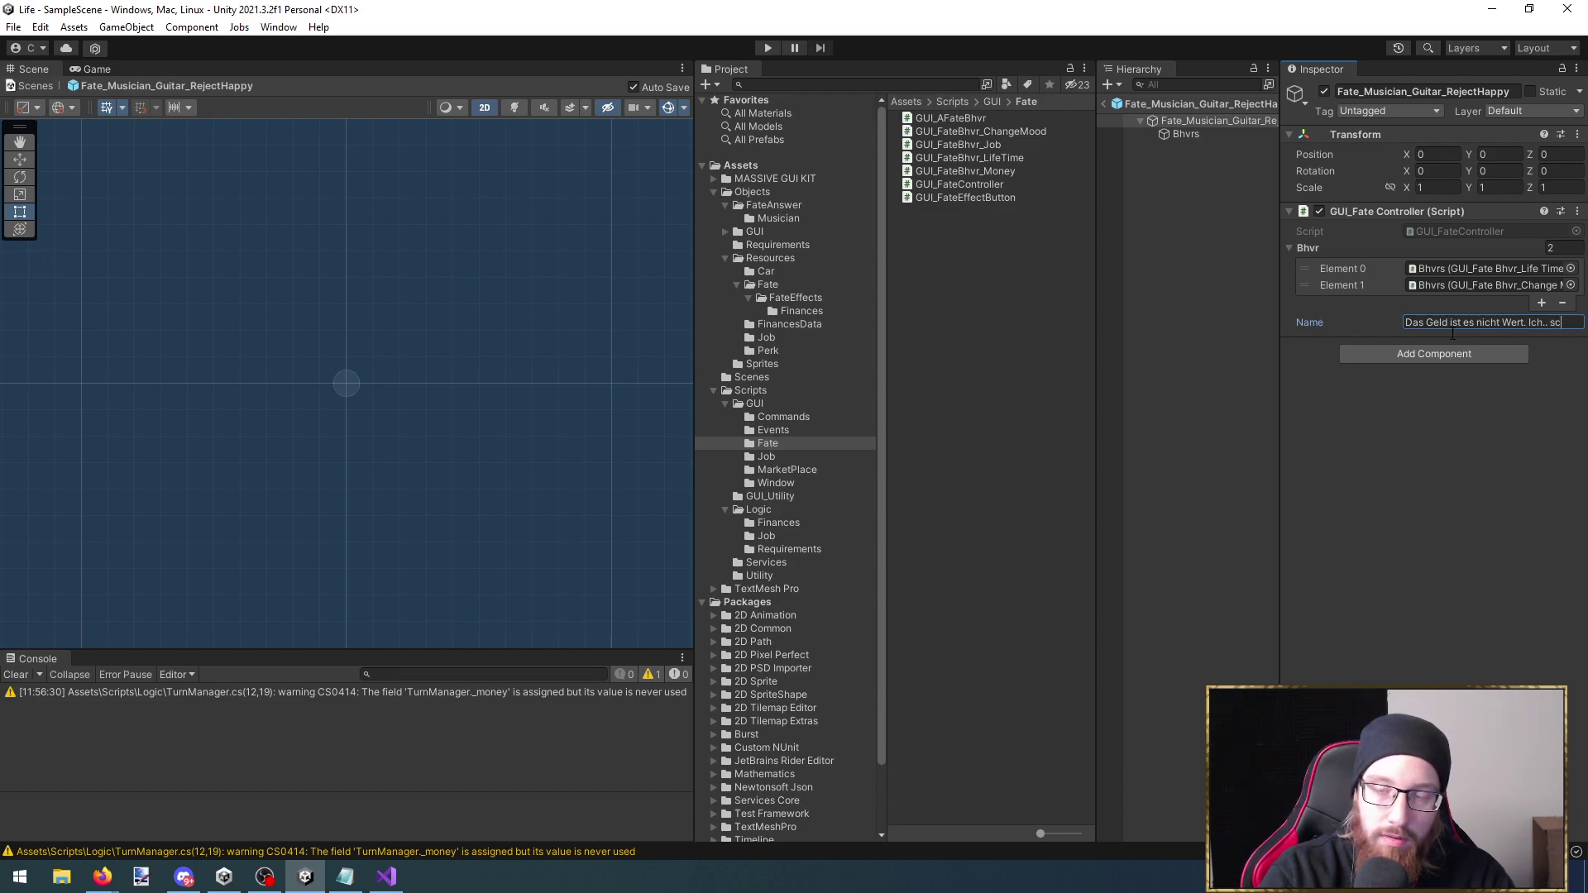
{"action": "type", "text": "de."}
{"action": "key", "text": "Return"}
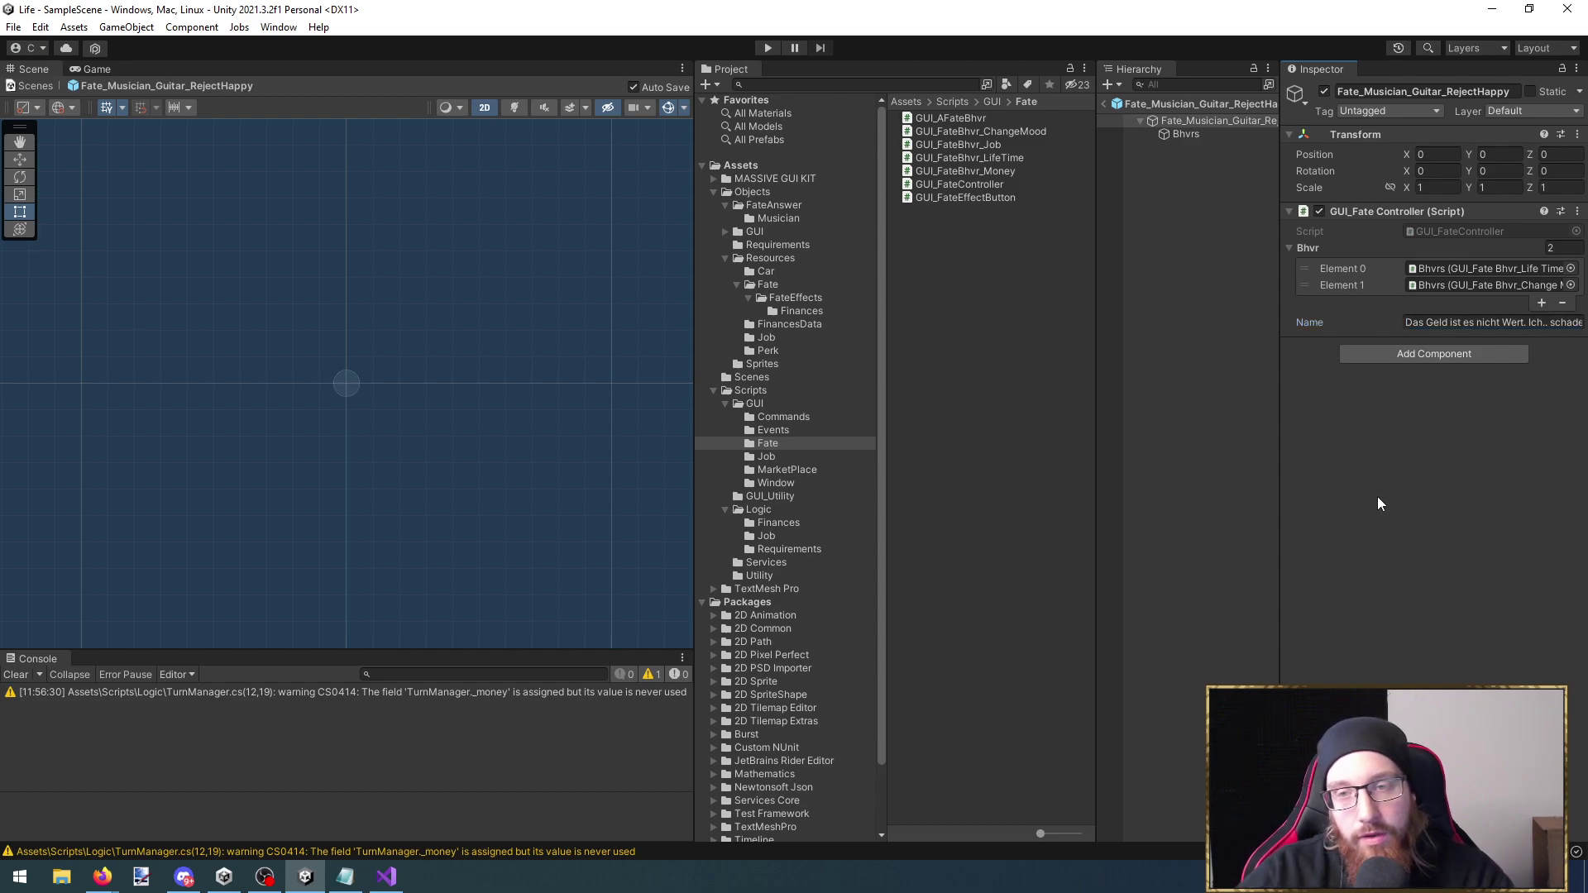
Open the ChangeMood script from Bhvrs, empty the Execute body, make GetEffectText return an empty string, and save
{"action": "left_click", "coordinate": [1131, 132]}
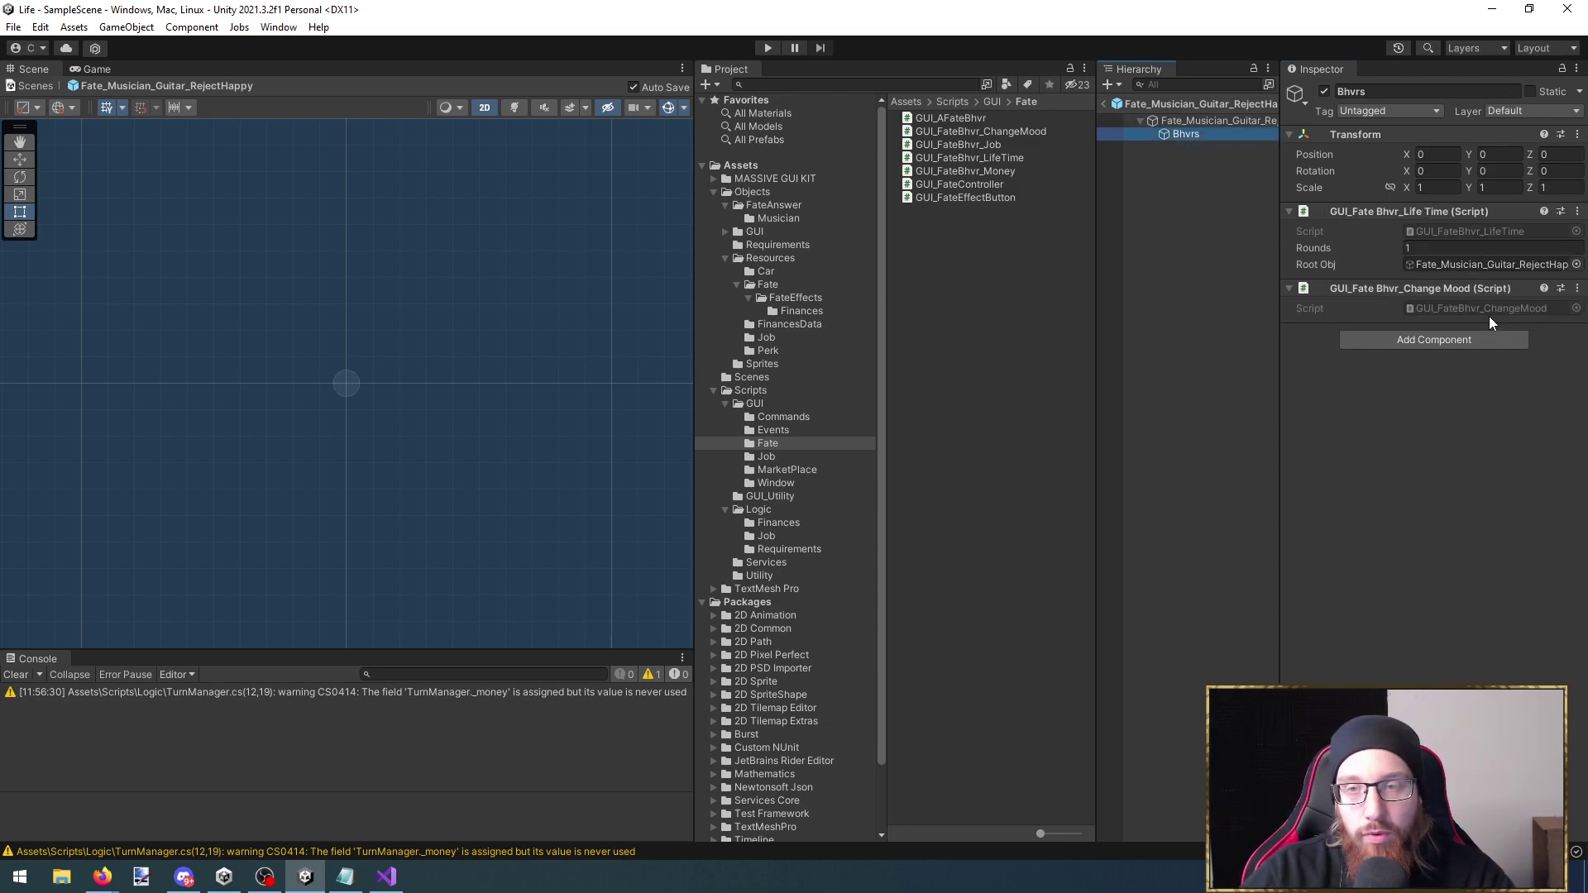
{"action": "double_click", "coordinate": [1486, 308]}
{"action": "left_click", "coordinate": [506, 320]}
{"action": "key", "text": "shift+Home"}
{"action": "key", "text": "Delete"}
{"action": "left_click_drag", "start_coordinate": [441, 411], "coordinate": [139, 413]}
{"action": "key", "text": "Delete"}
{"action": "type", "text": "return \""}
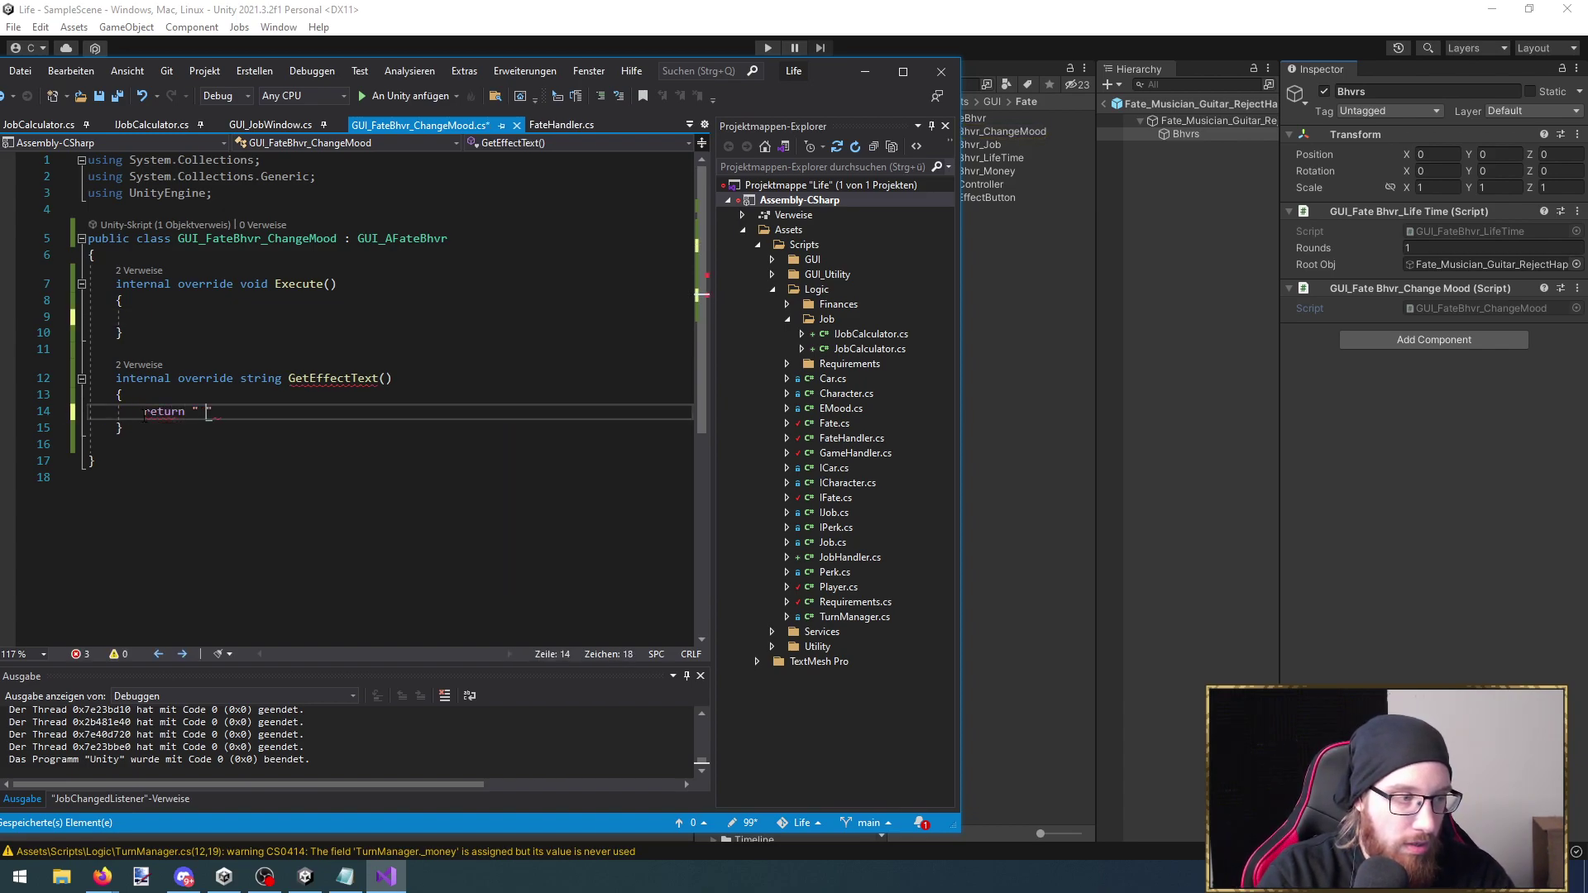
{"action": "key", "text": "BackSpace"}
{"action": "type", "text": "\";"}
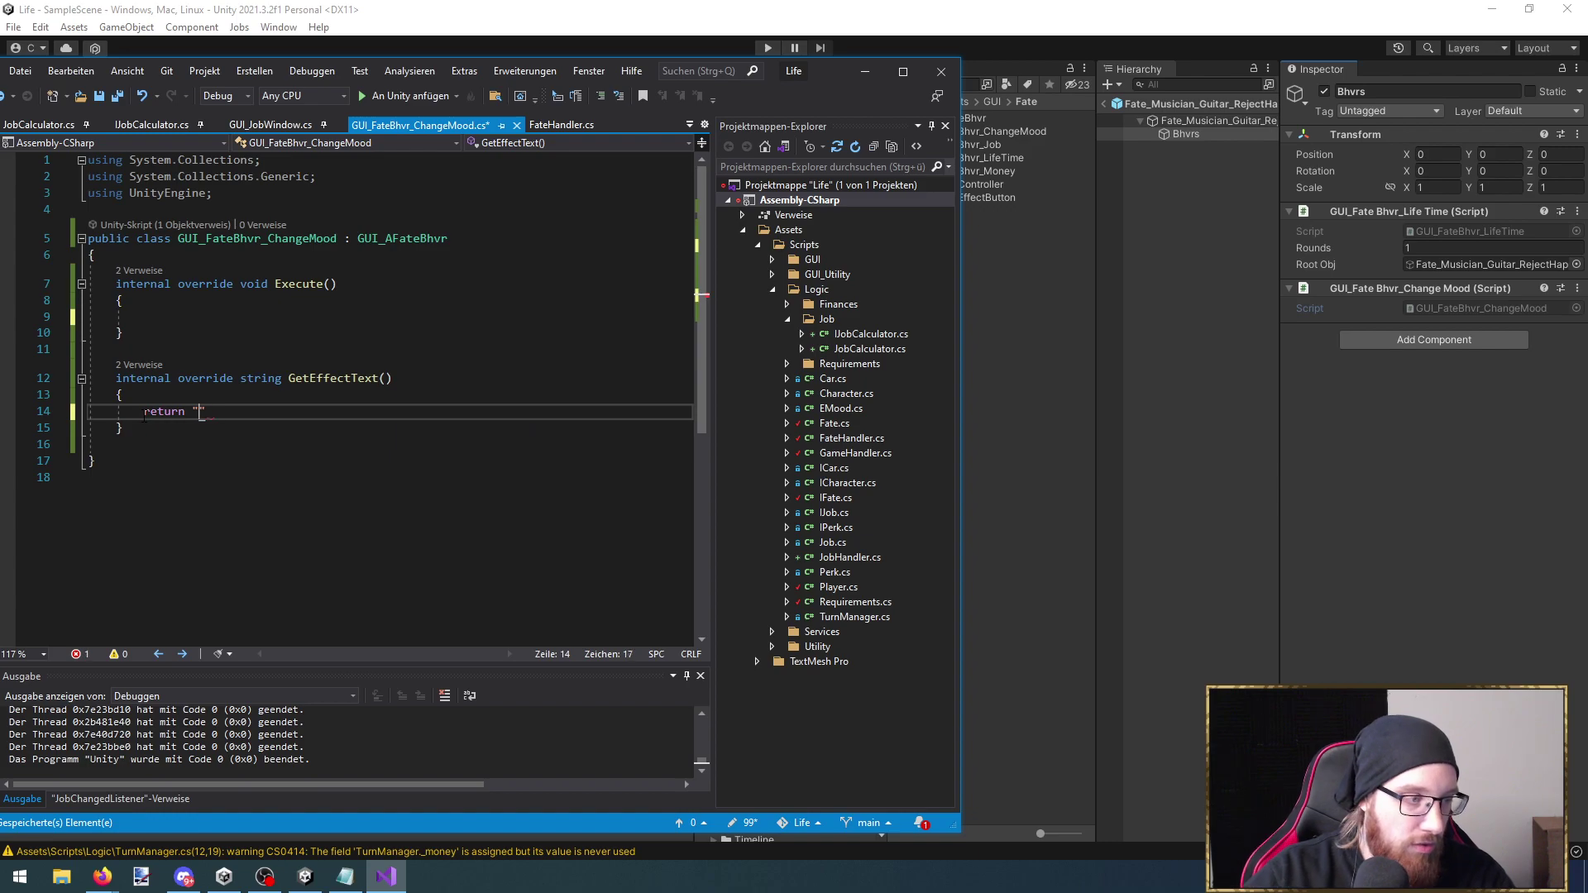
{"action": "key", "text": "ctrl+s"}
Add a serialized private EMood field named _mood with the value default at the start of the ChangeMood class
{"action": "key", "text": "Up"}
{"action": "key", "text": "Up"}
{"action": "key", "text": "Up"}
{"action": "key", "text": "Up"}
{"action": "key", "text": "Up"}
{"action": "key", "text": "Up"}
{"action": "key", "text": "Up"}
{"action": "key", "text": "Up"}
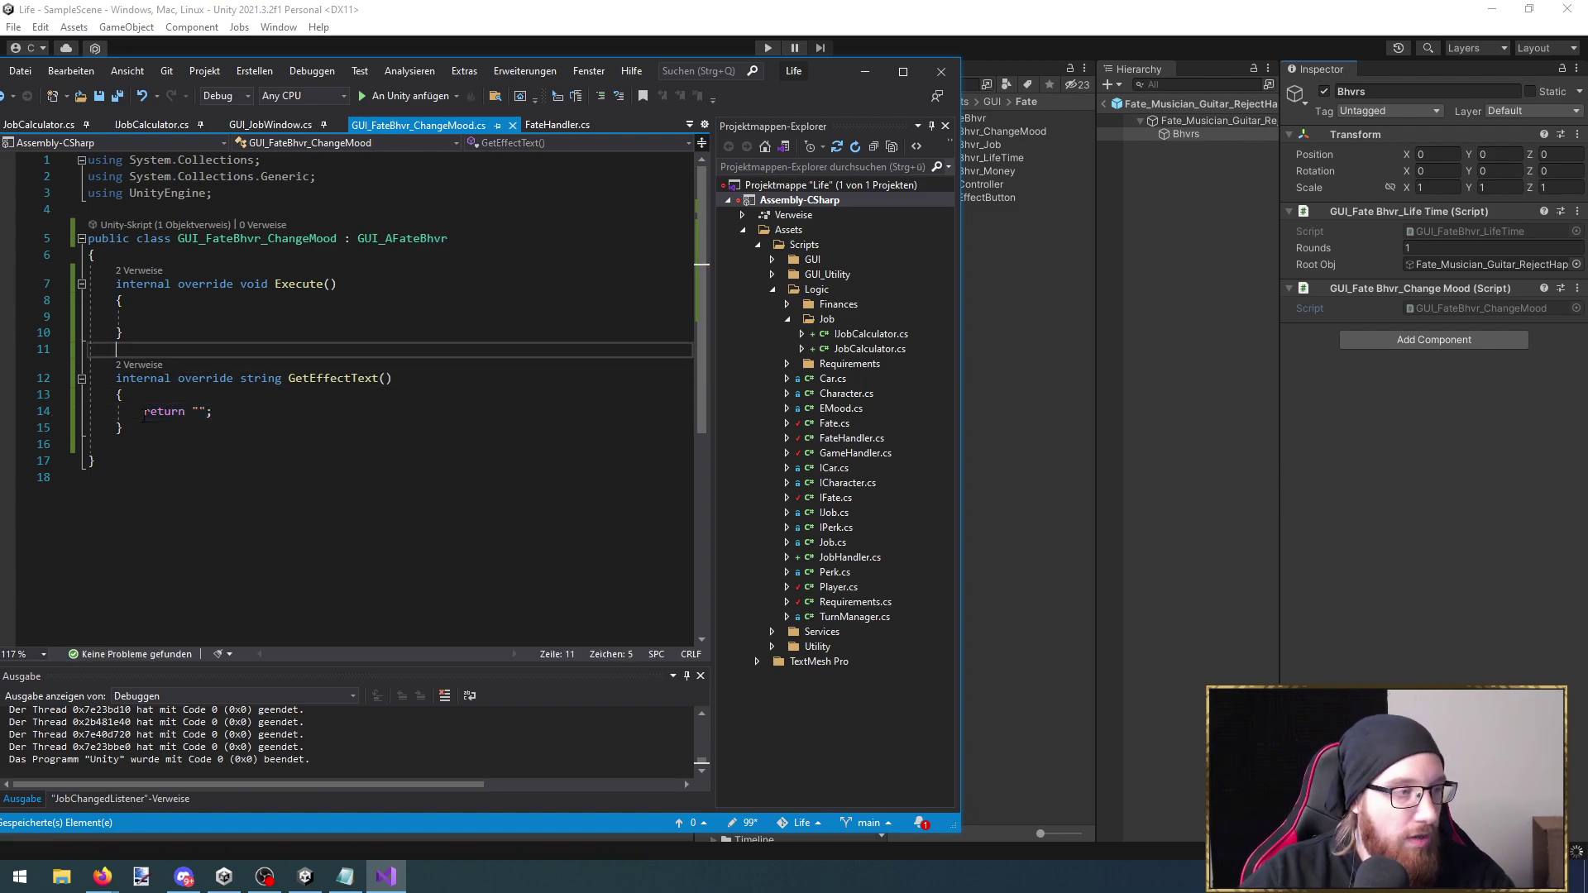
{"action": "key", "text": "Return"}
{"action": "type", "text": "[SerializeField]"}
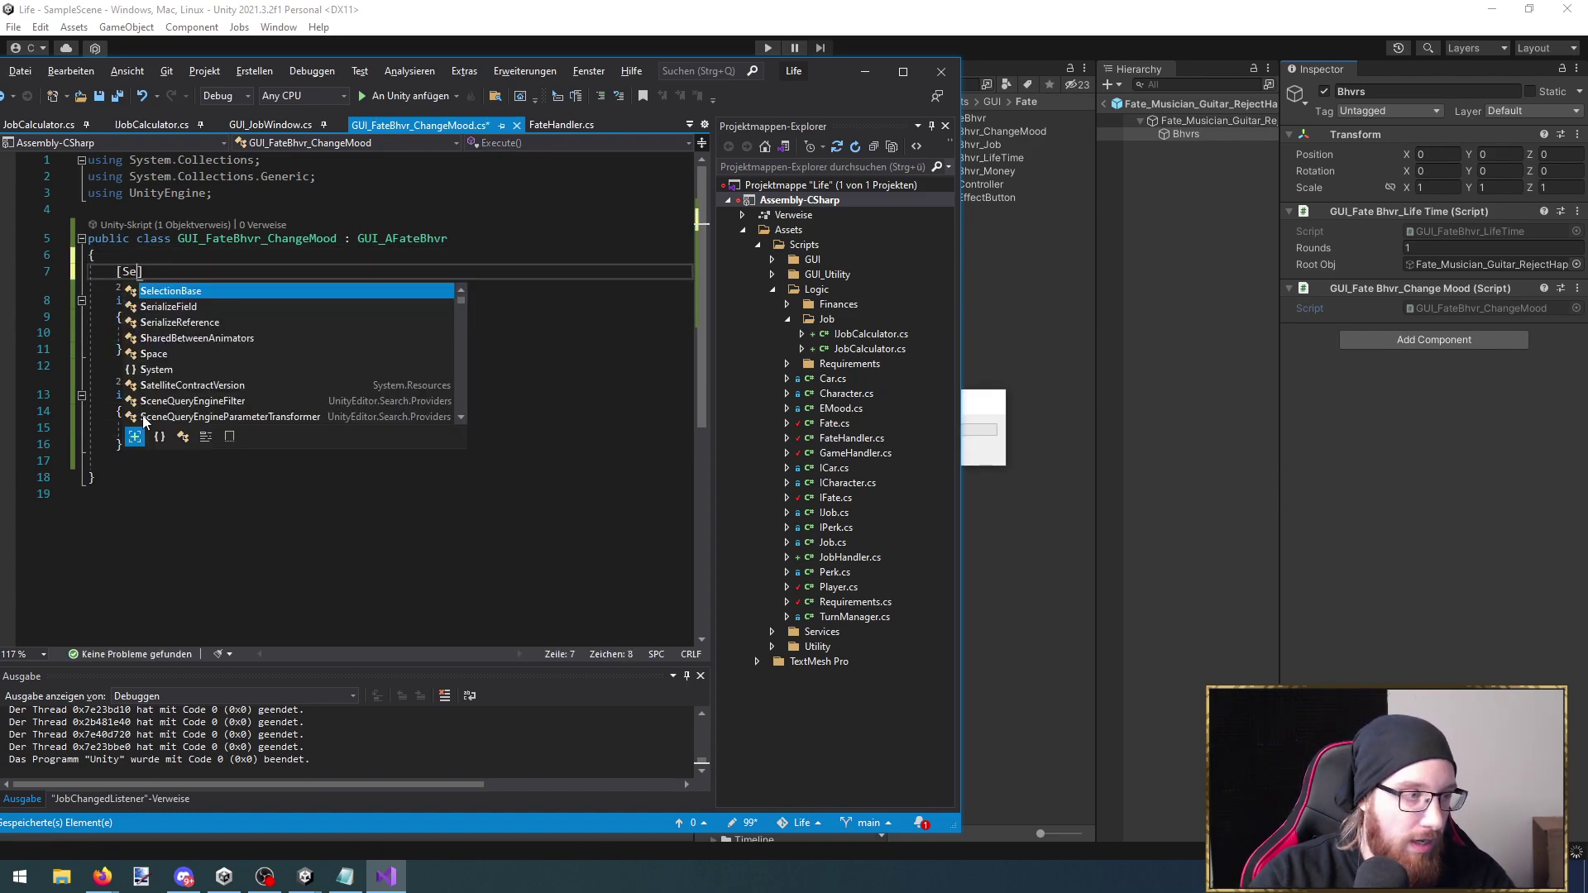
{"action": "key", "text": "Return"}
{"action": "type", "text": "private M"}
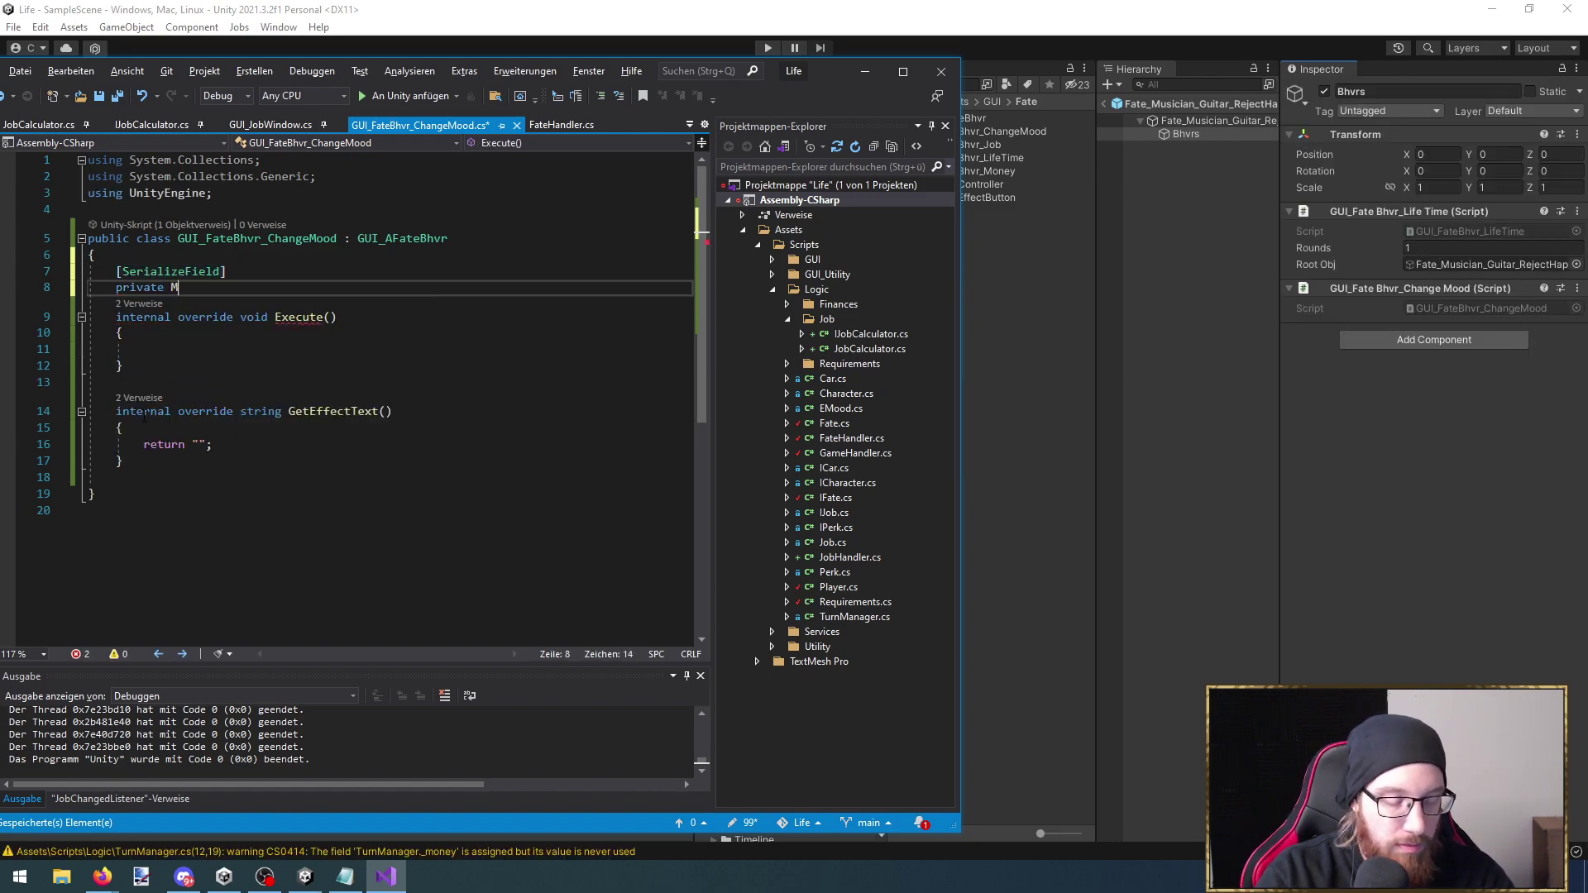
{"action": "key", "text": "BackSpace"}
{"action": "type", "text": "EMo"}
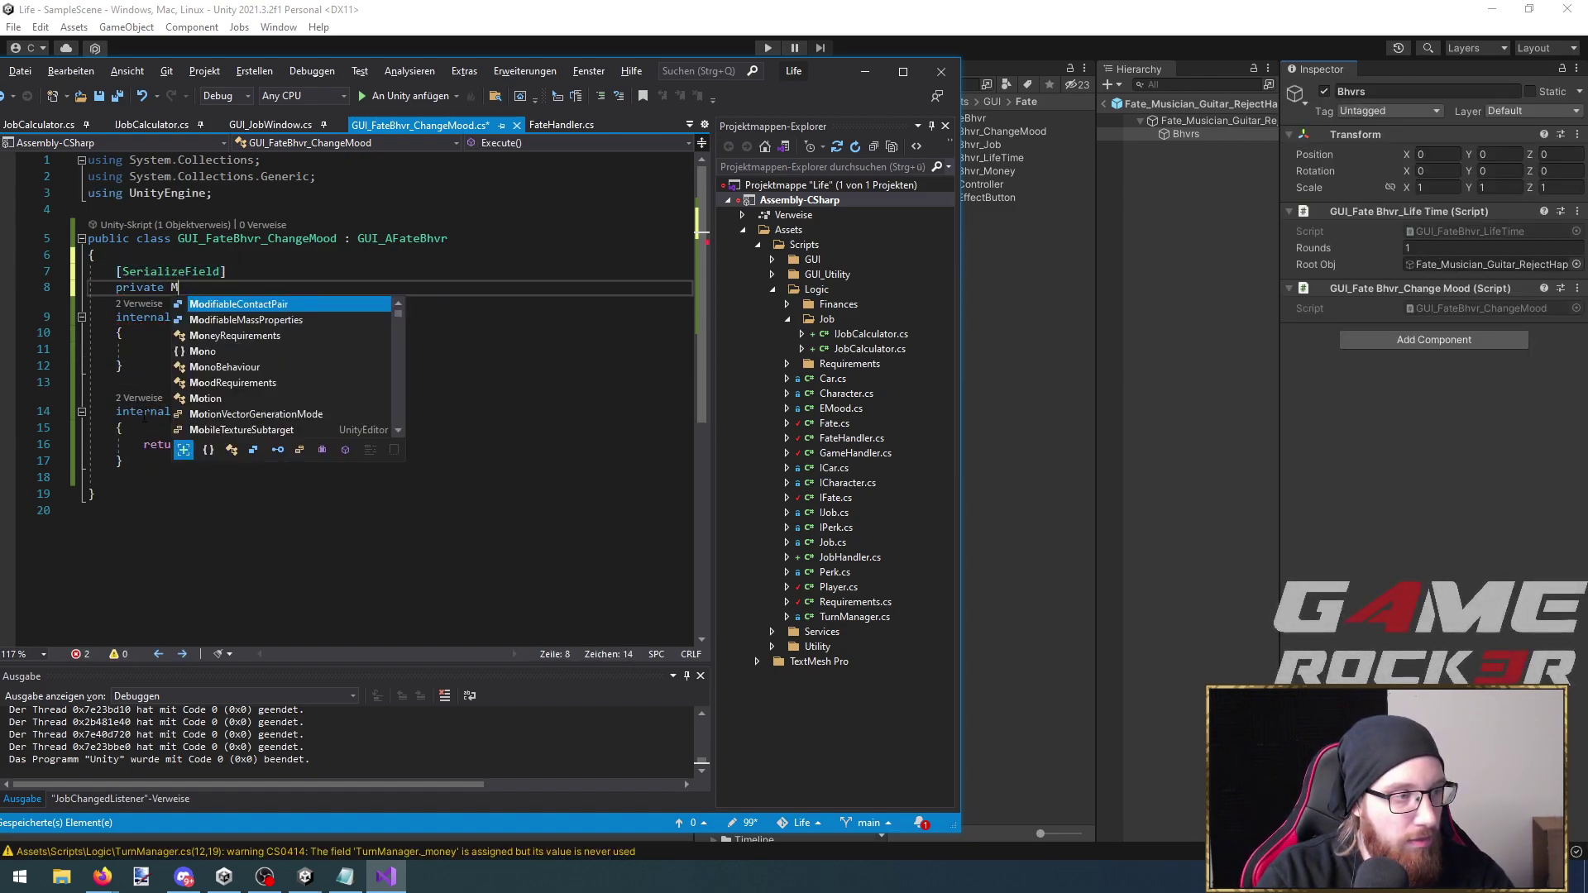
{"action": "type", "text": "_"}
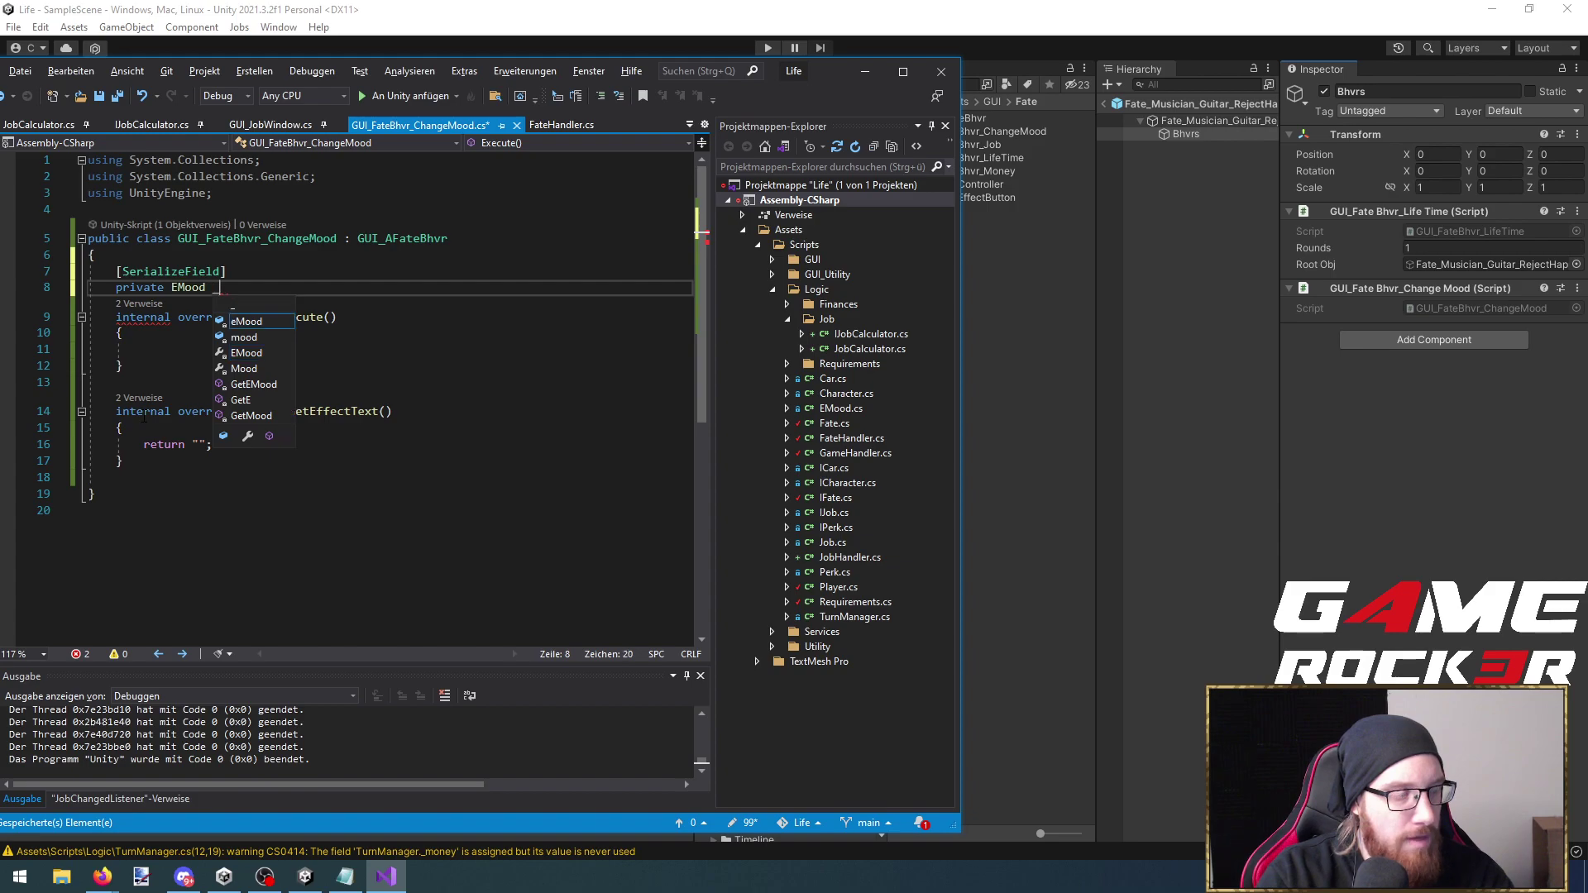
{"action": "type", "text": "mood = default;"}
{"action": "key", "text": "Return"}
{"action": "key", "text": "Return"}
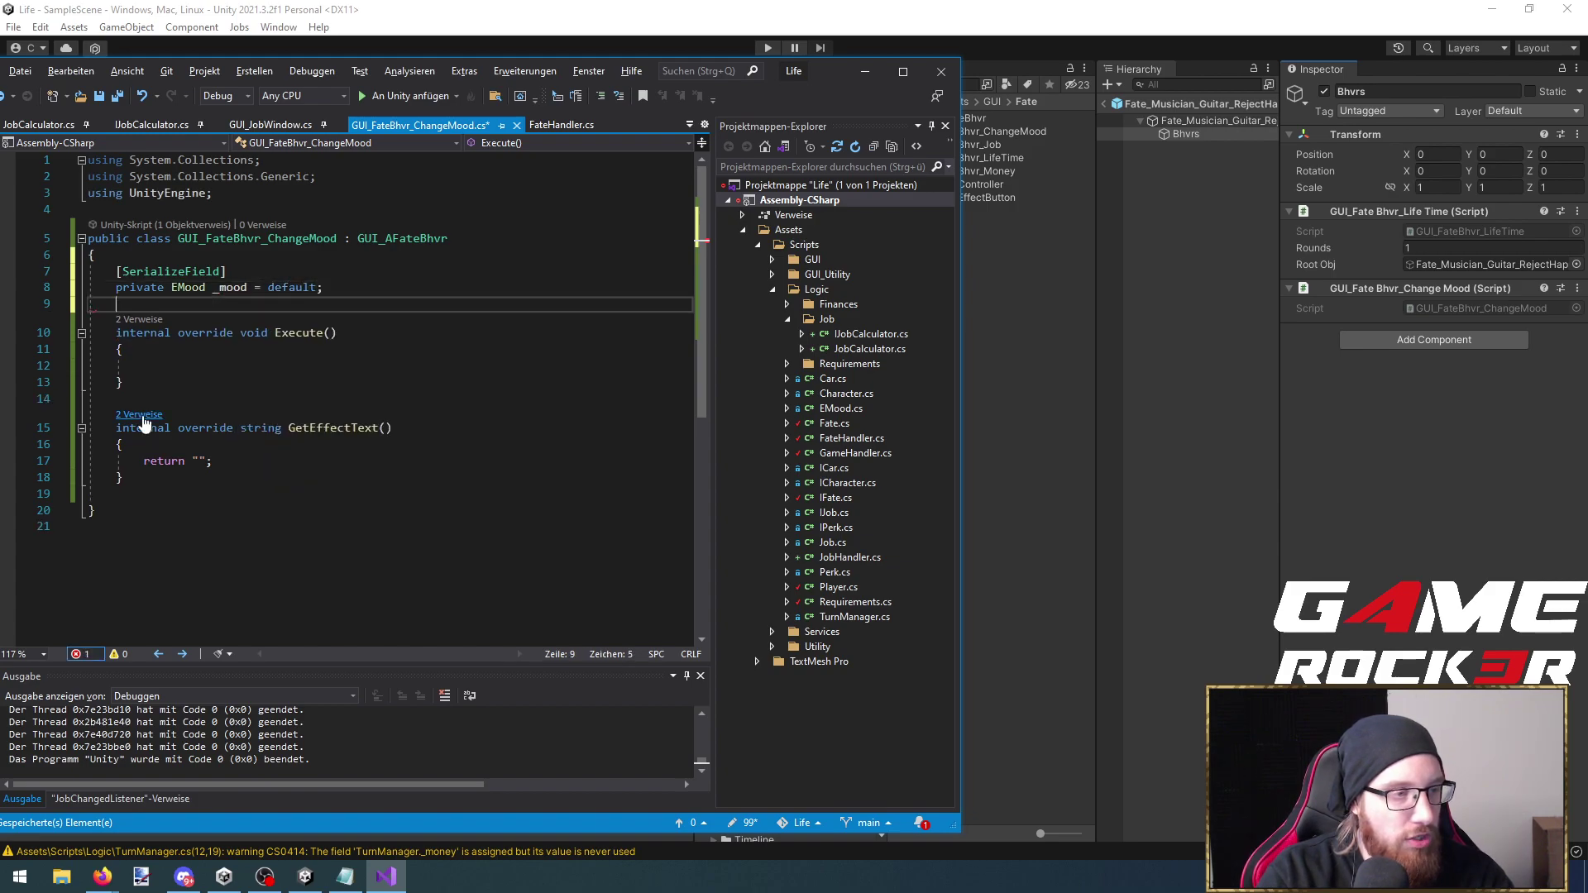
Begin another serialized private field declaration above Execute, leaving blank lines between it and _mood
{"action": "type", "text": "[SerializeField]"}
{"action": "key", "text": "Return"}
{"action": "type", "text": "private"}
{"action": "key", "text": "Up"}
{"action": "key", "text": "Up"}
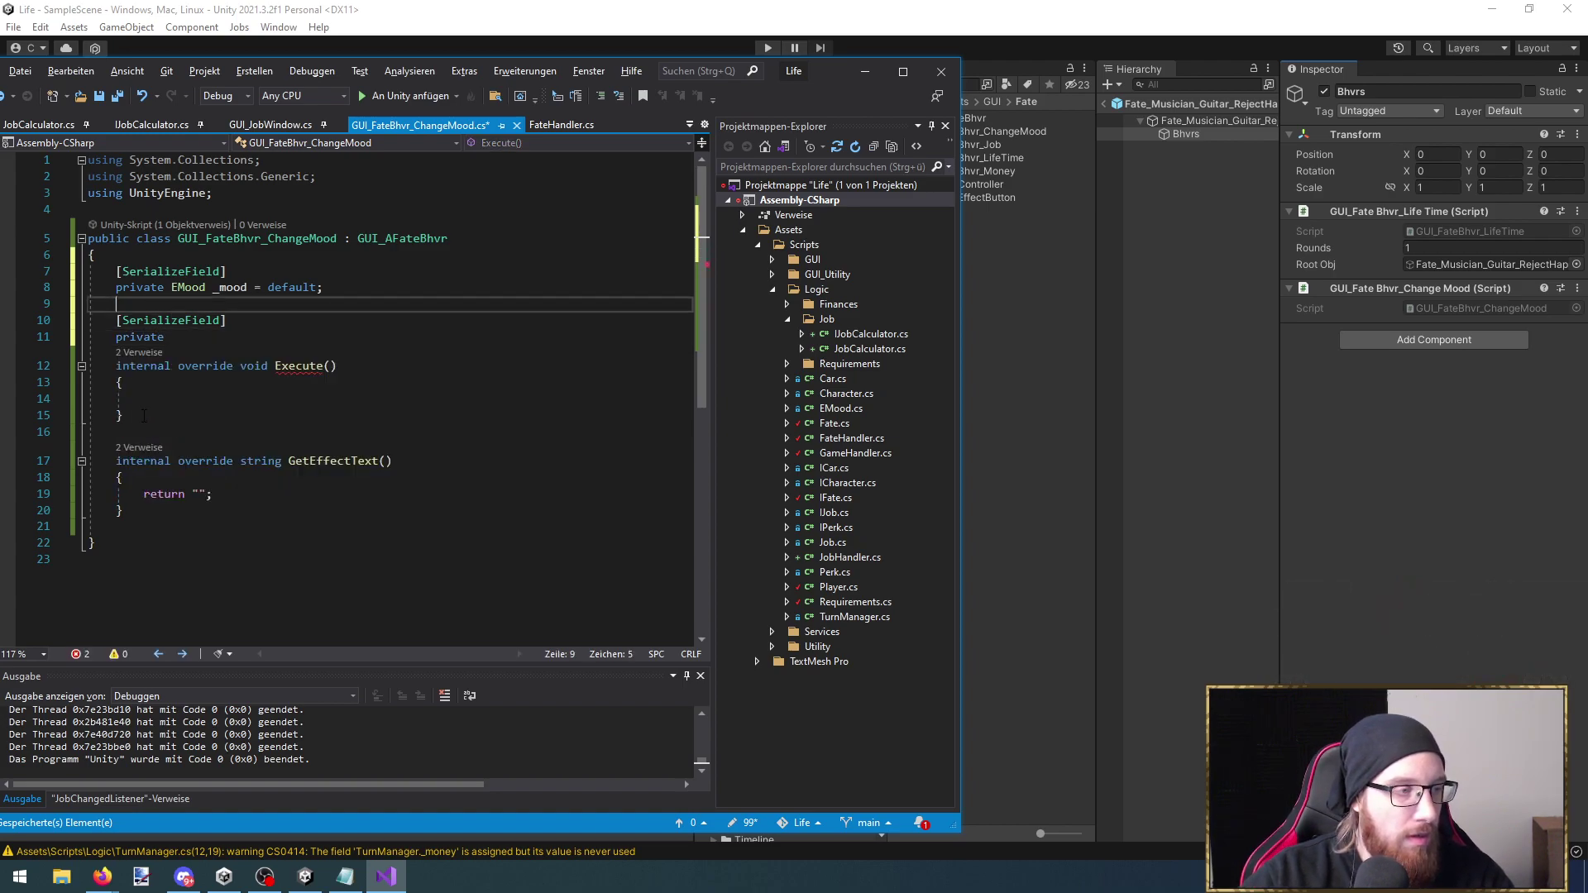
{"action": "key", "text": "Return"}
{"action": "key", "text": "Up"}
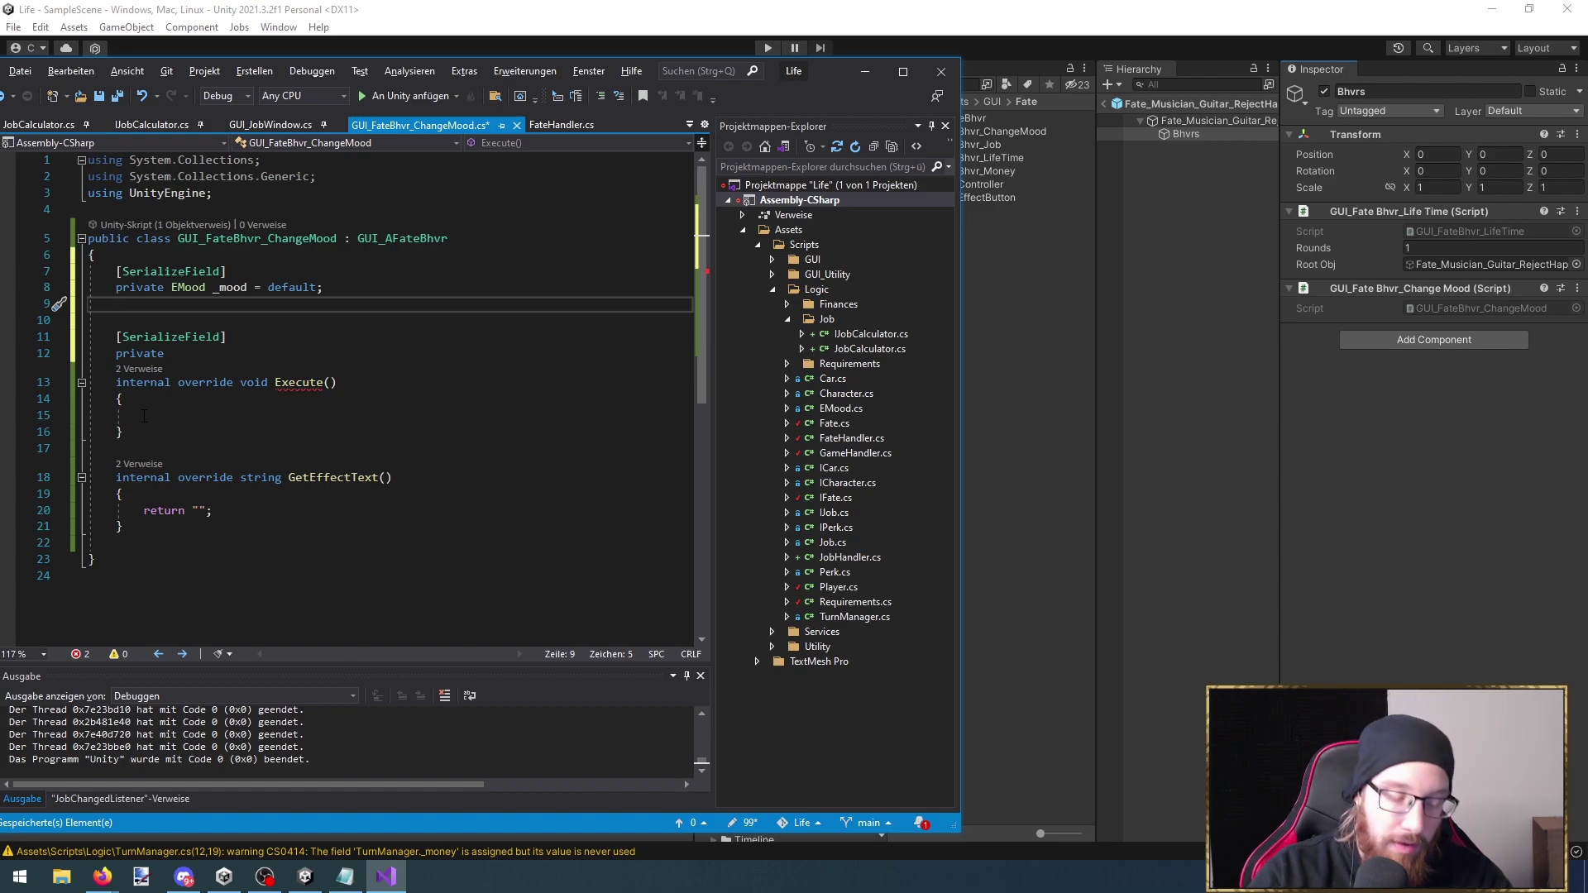
Add a serialized private bool field _positive set to true below _mood, with the Visual Studio window maximized and the code enlarged
{"action": "type", "text": "[SerializeField]"}
{"action": "key", "text": "Return"}
{"action": "type", "text": "pü"}
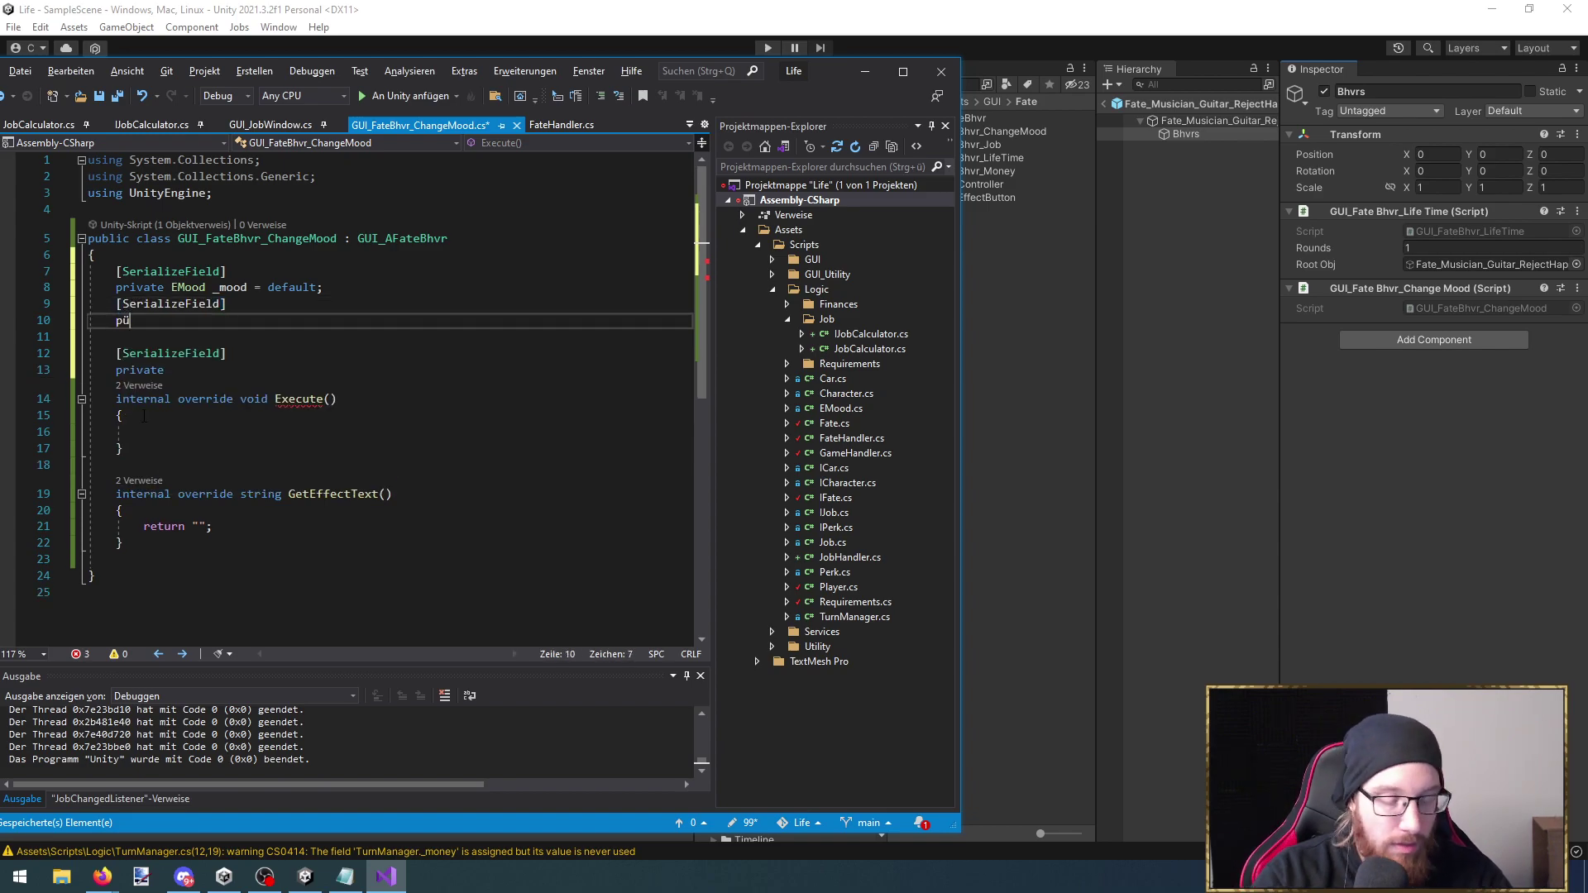
{"action": "key", "text": "BackSpace"}
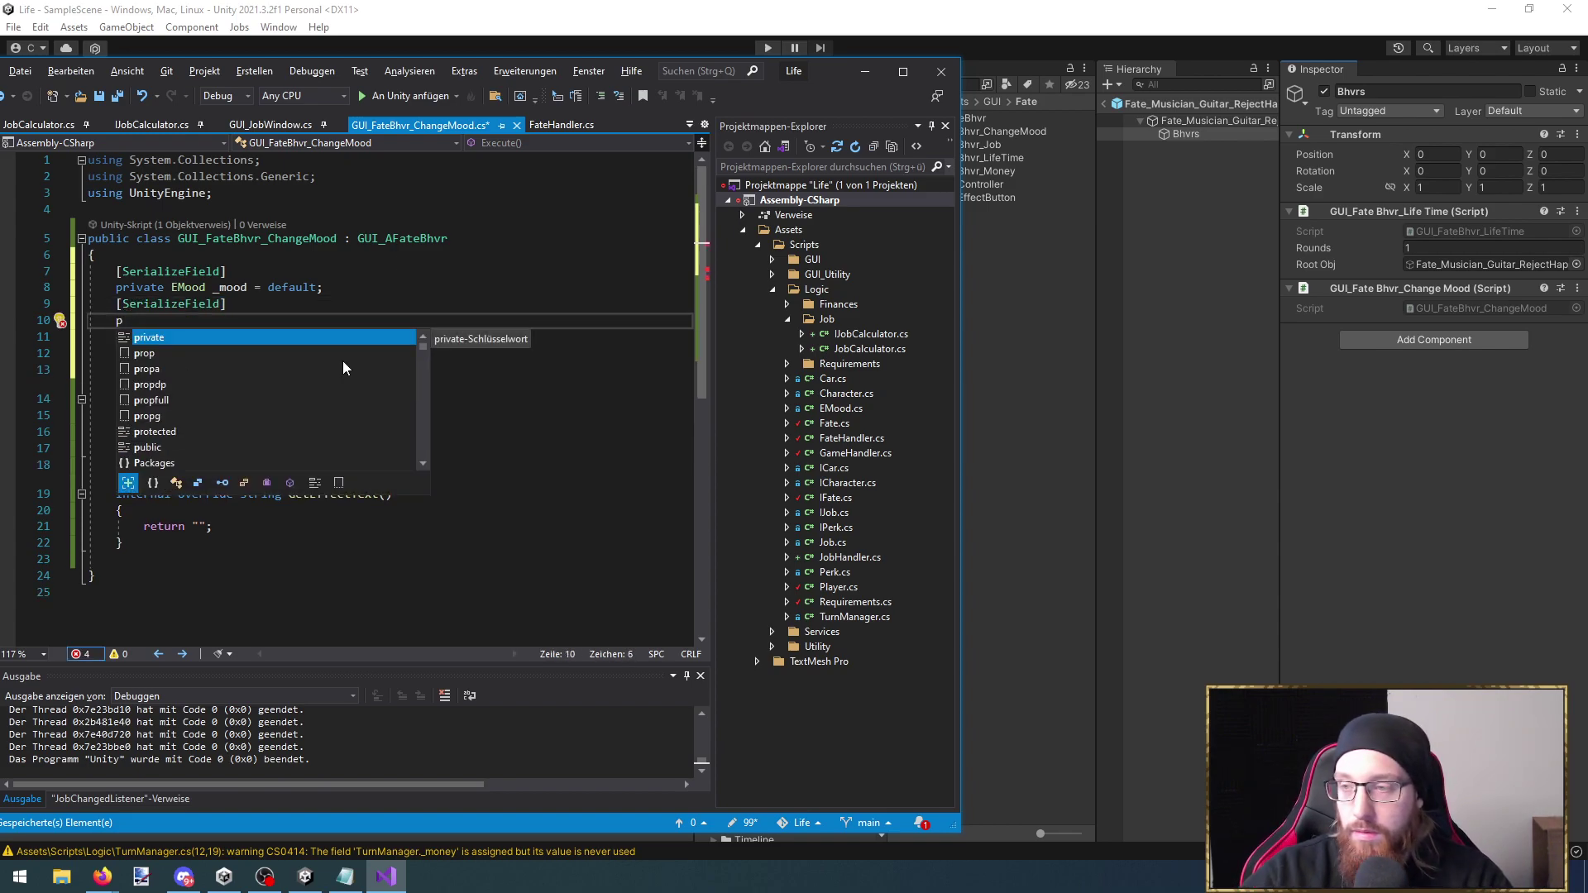
{"action": "left_click", "coordinate": [902, 71]}
{"action": "scroll", "coordinate": [277, 340], "scroll_direction": "up", "scroll_amount": 4, "text": "ctrl"}
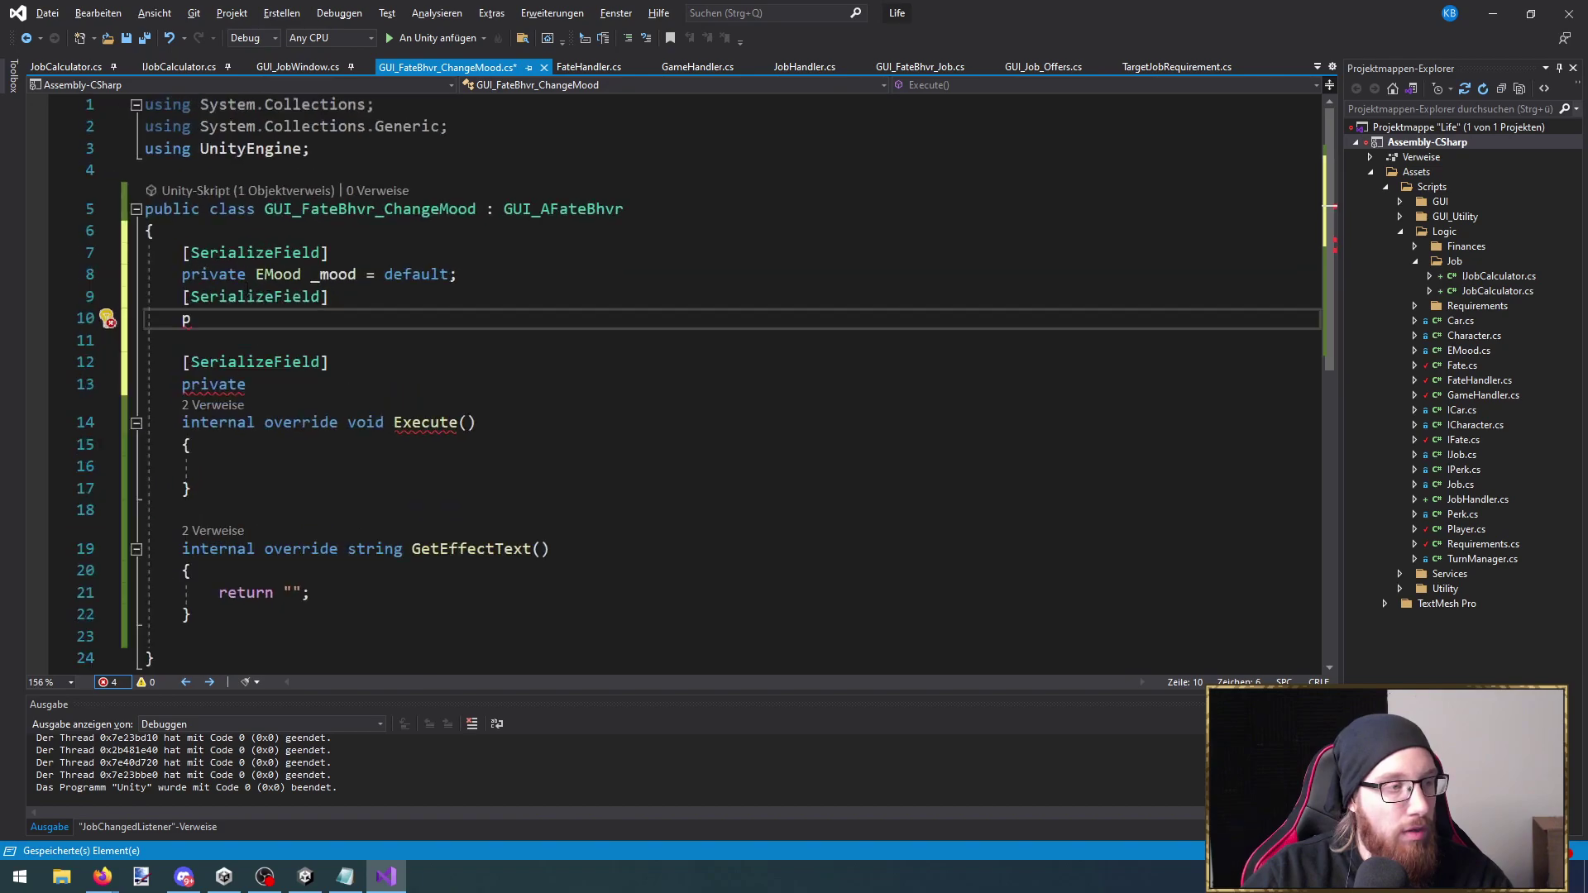
{"action": "type", "text": "ri"}
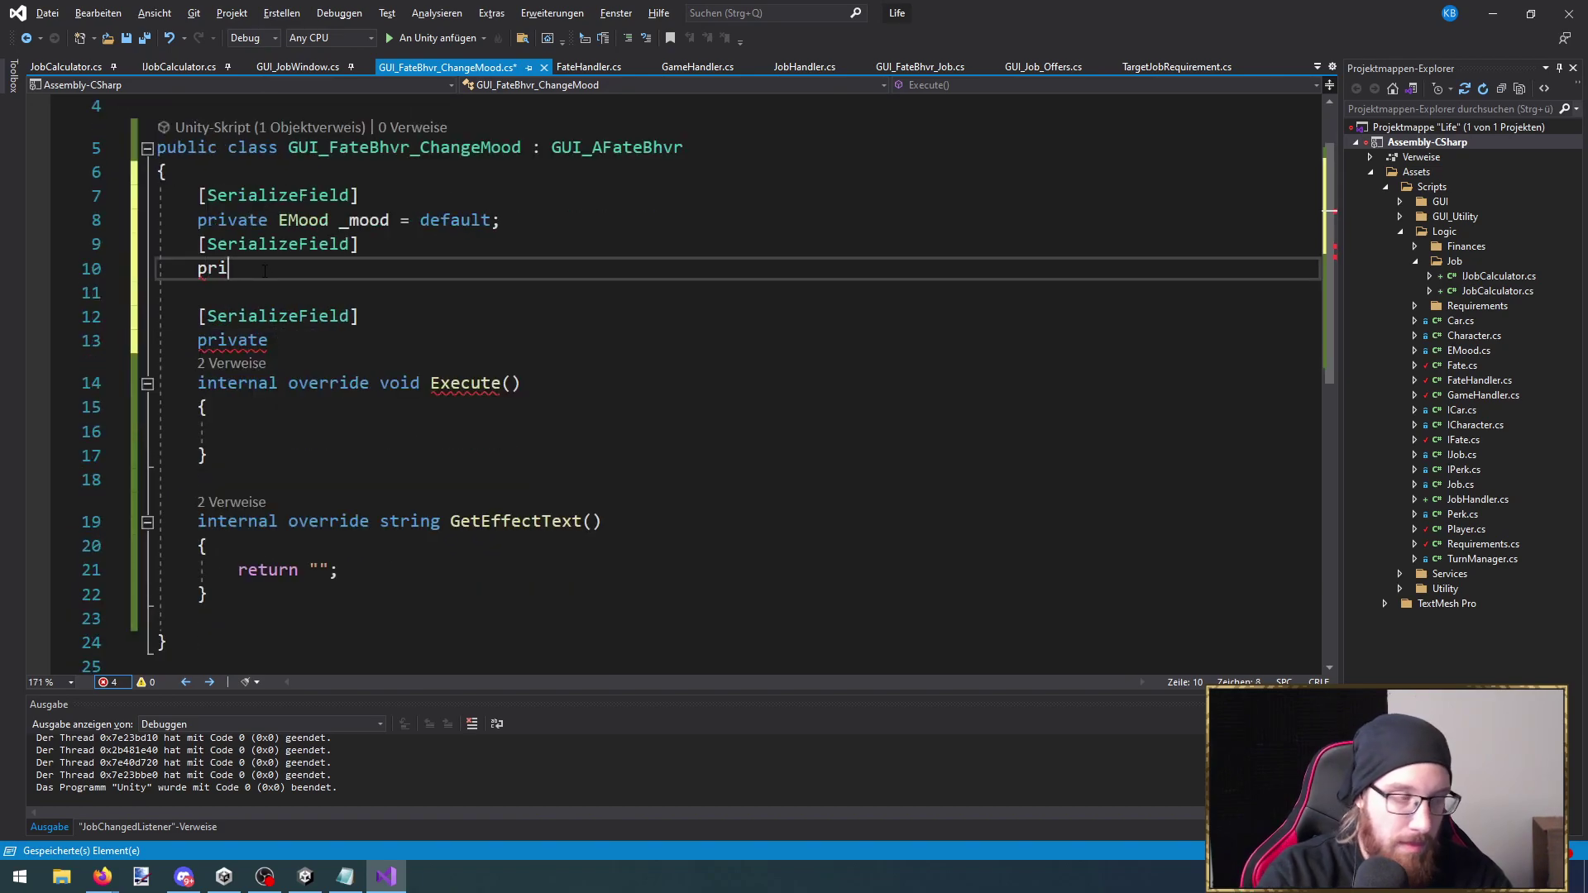
{"action": "type", "text": "vate bool _positive = true;"}
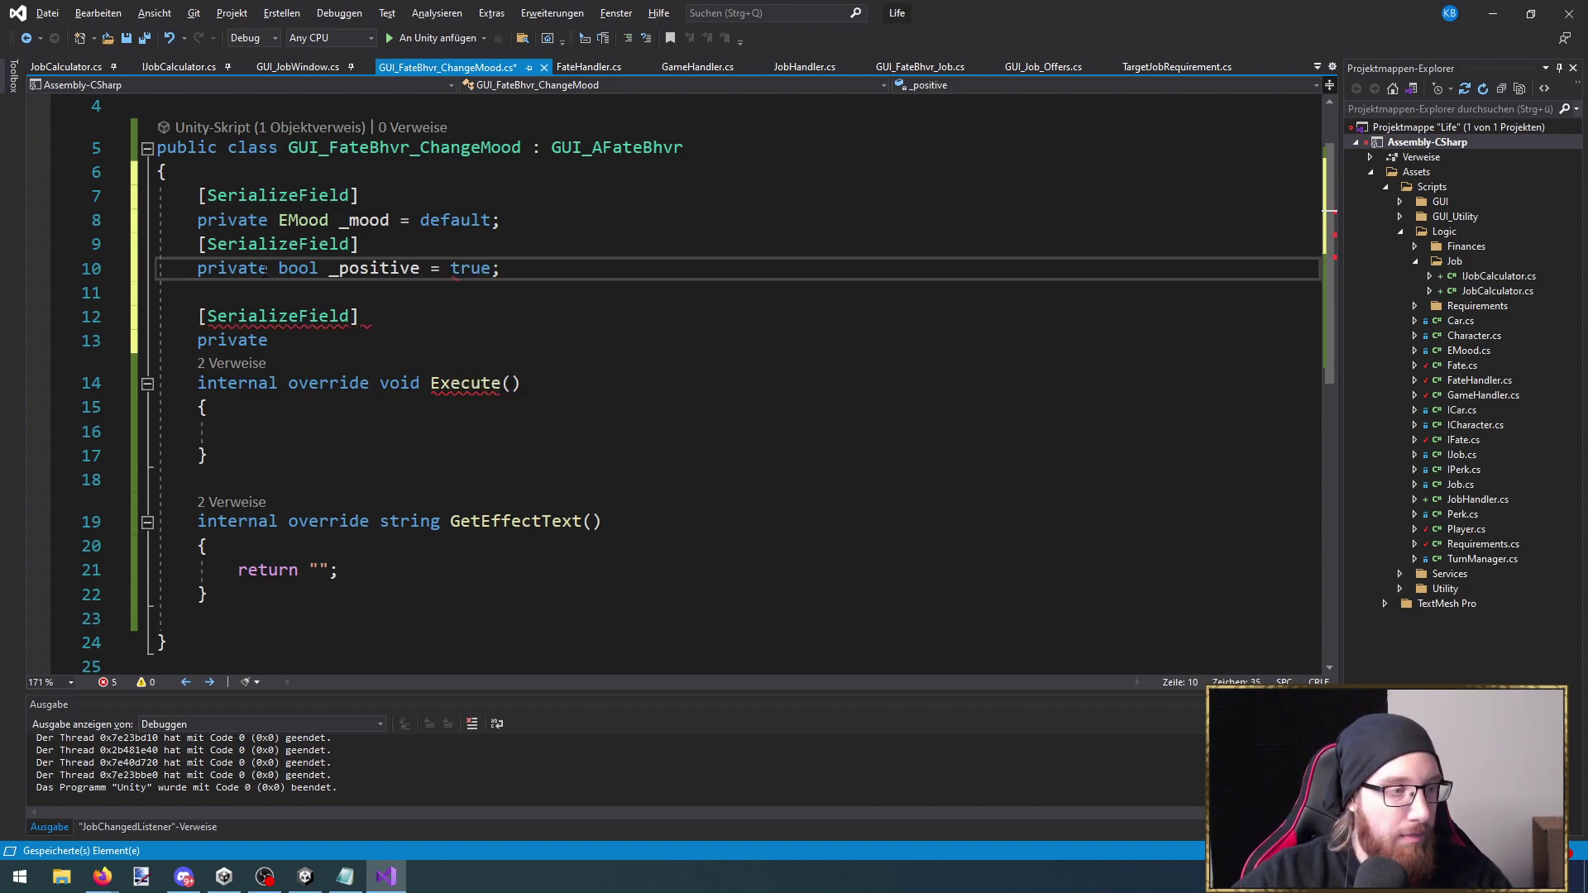
Add a private float field _value below _positive in the ChangeMood class, with the attributes SerializeField and Range(0,1)
{"action": "left_click", "coordinate": [395, 294]}
{"action": "key", "text": "ctrl+x"}
{"action": "key", "text": "Return"}
{"action": "type", "text": "private float _value;"}
{"action": "key", "text": "Up"}
{"action": "key", "text": "Left"}
{"action": "type", "text": ", Range"}
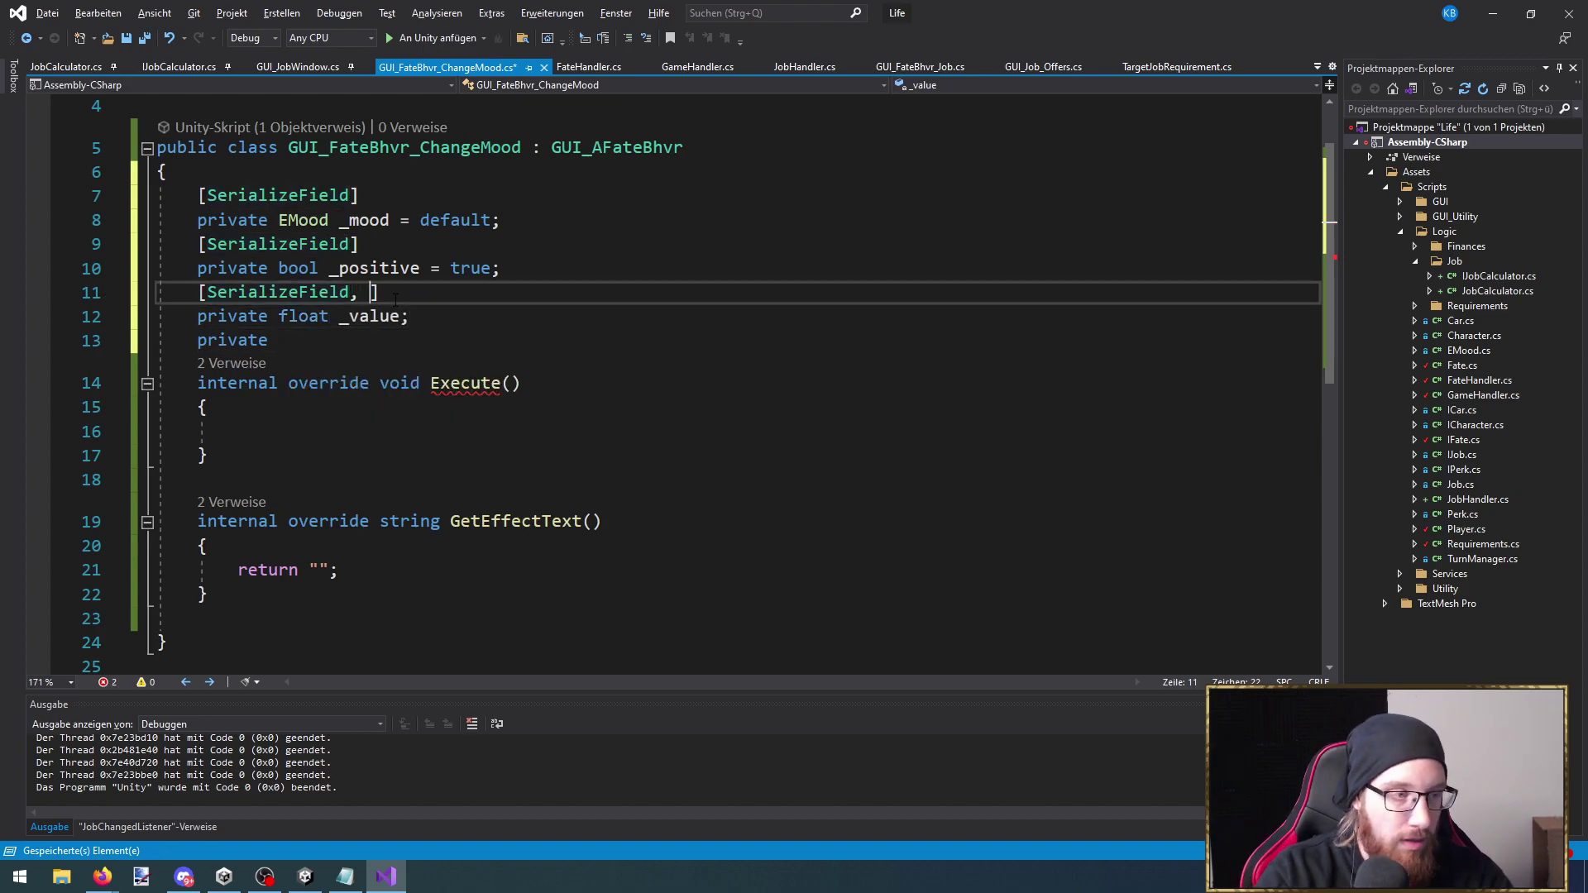
{"action": "type", "text": "(0"}
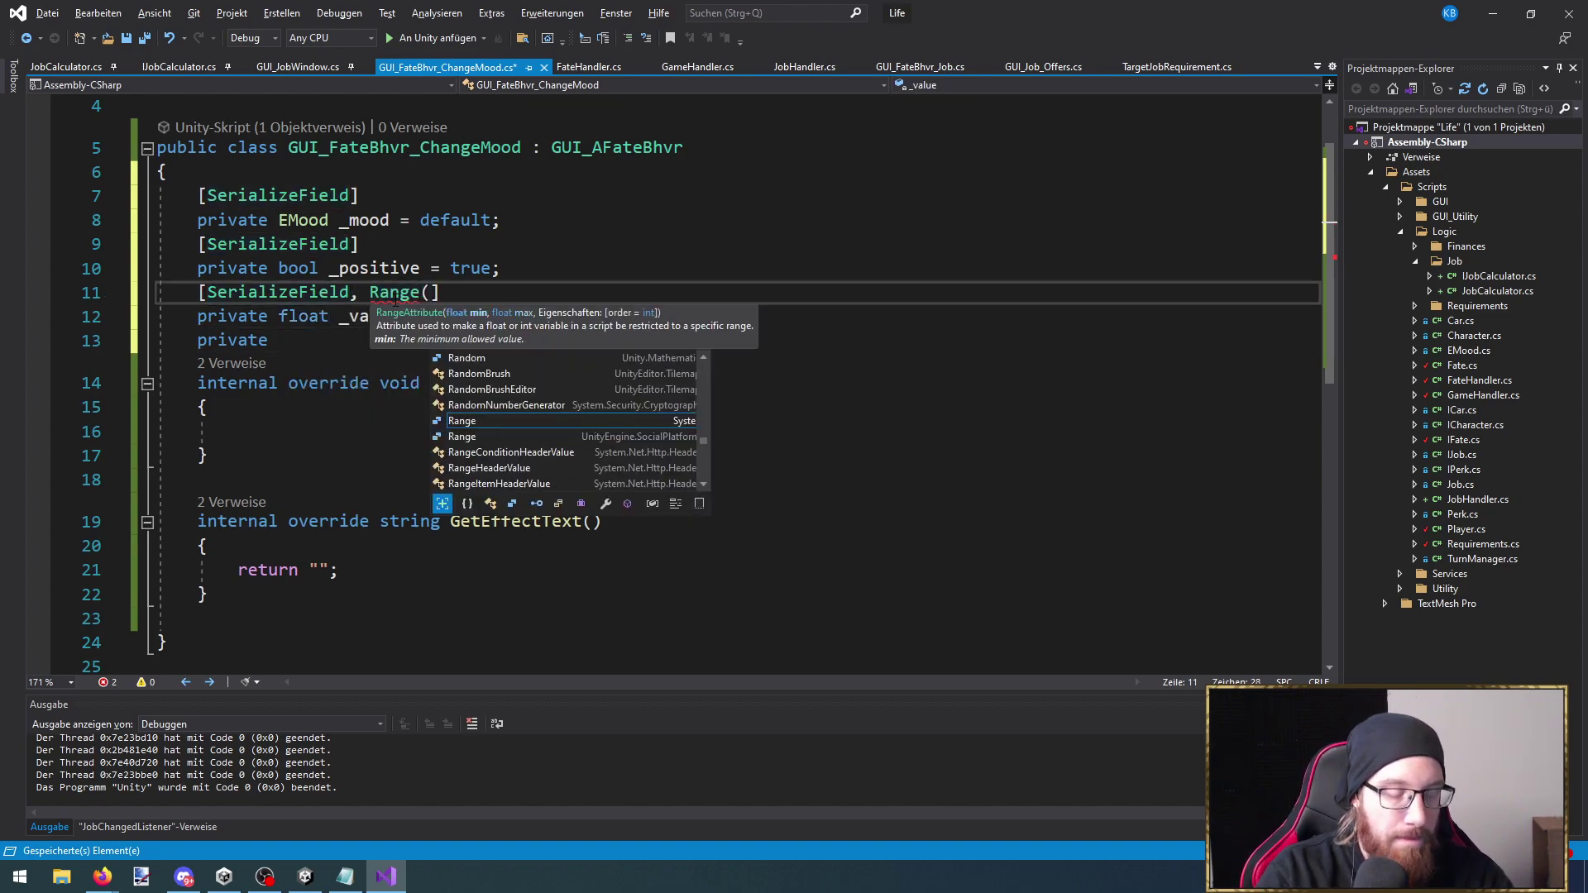
{"action": "type", "text": ",1)"}
In the Execute body, begin a call to ChangeMoodValue on GameHandler.Instance.GetPlayer()
{"action": "key", "text": "Down"}
{"action": "key", "text": "Down"}
{"action": "key", "text": "Down"}
{"action": "key", "text": "Down"}
{"action": "key", "text": "Down"}
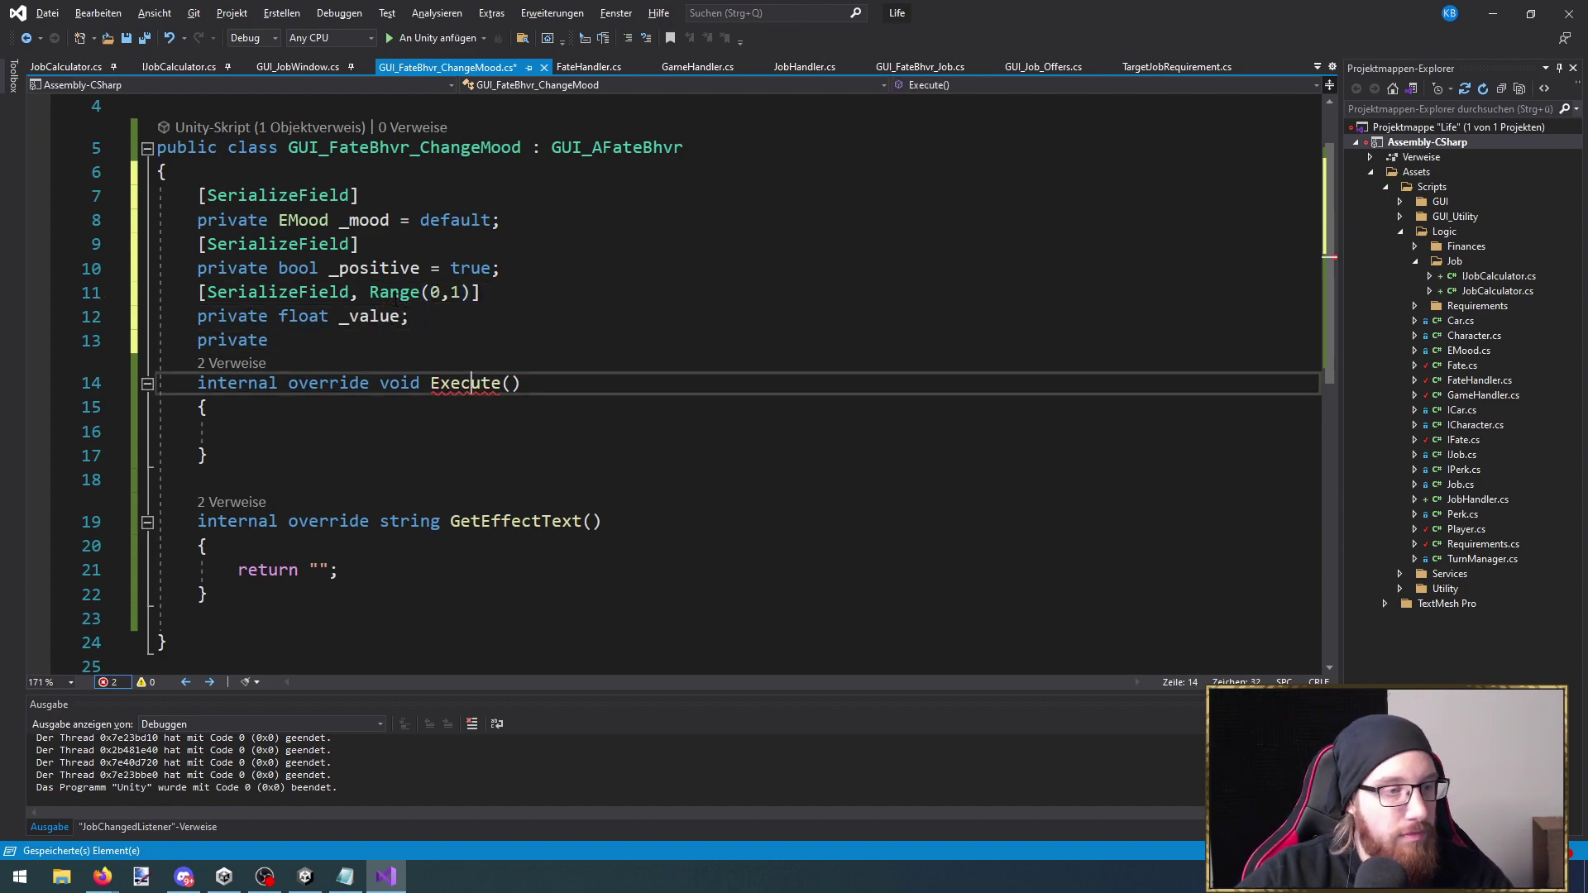
{"action": "type", "text": "GameHandler.in"}
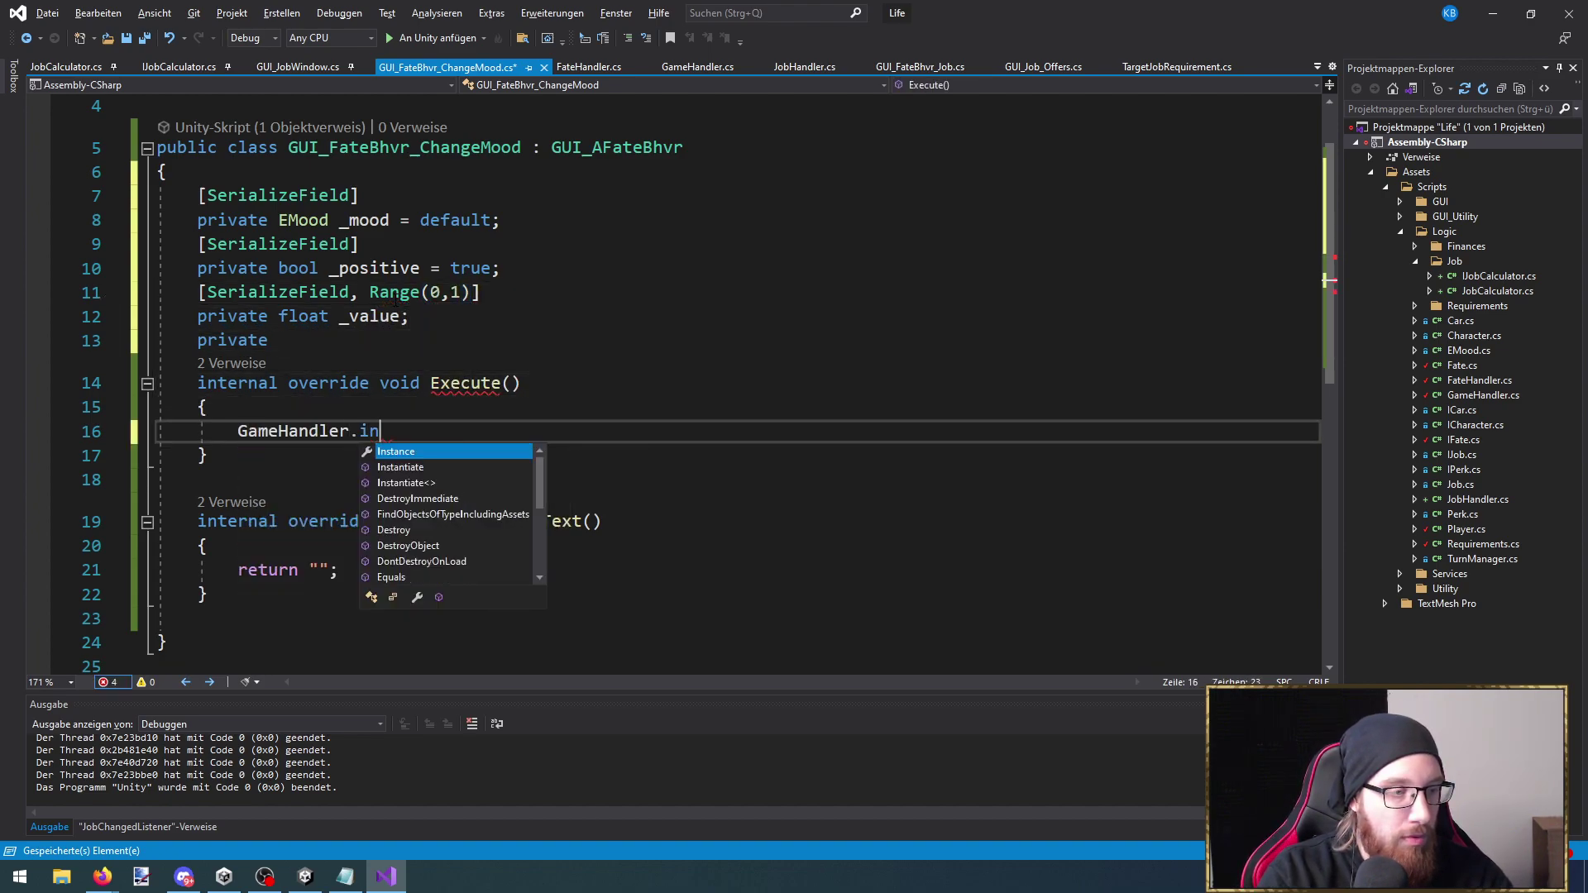
{"action": "key", "text": "Tab"}
{"action": "type", "text": ".getg"}
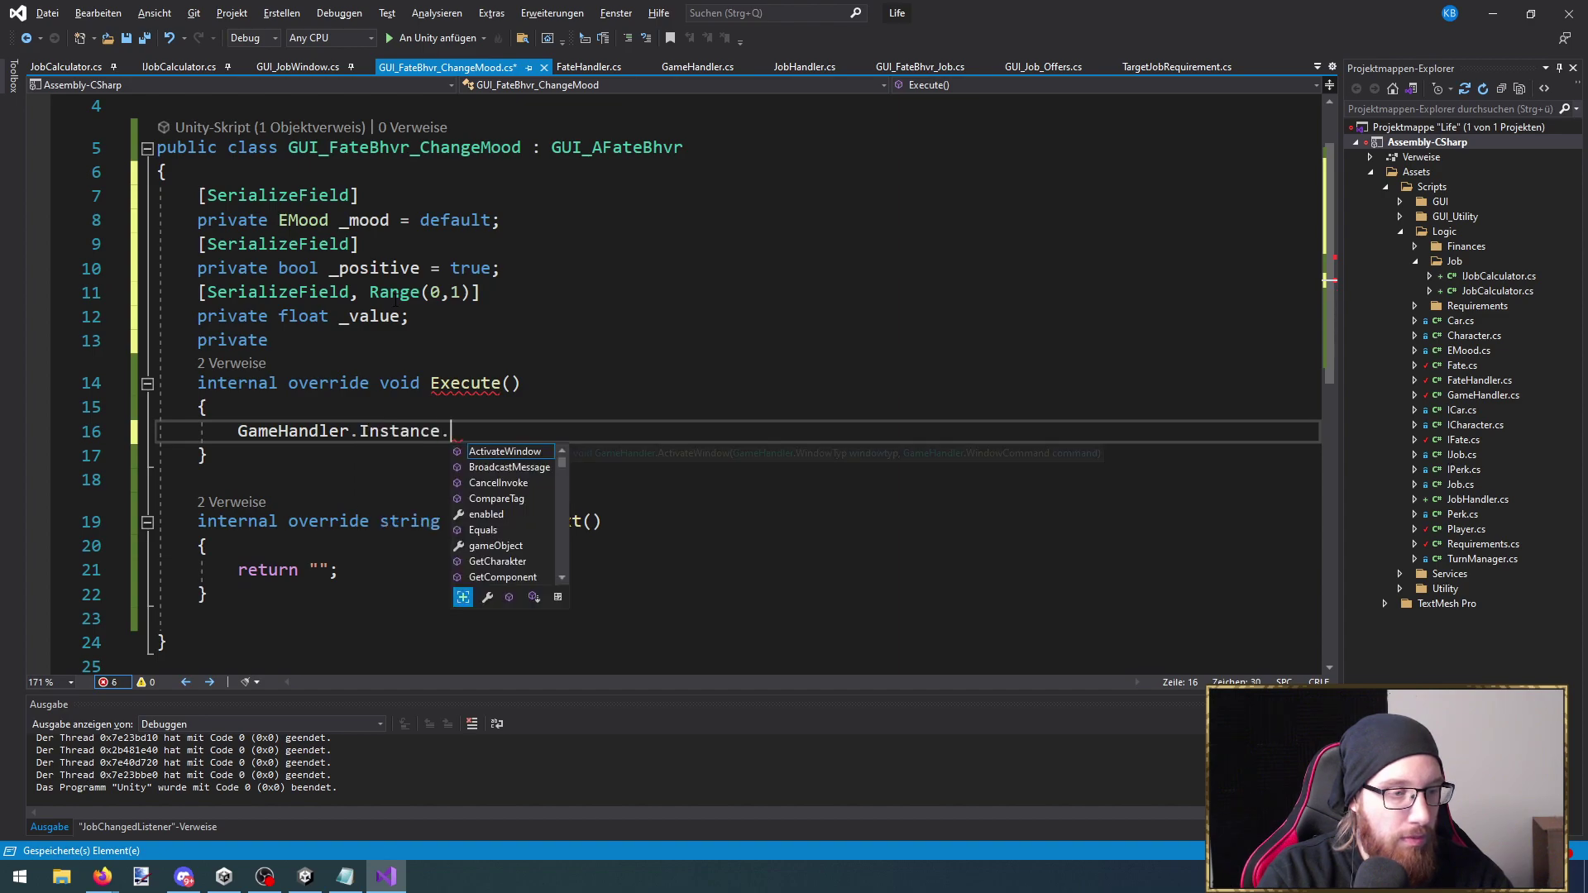
{"action": "key", "text": "BackSpace"}
{"action": "key", "text": "BackSpace"}
{"action": "type", "text": "tpl"}
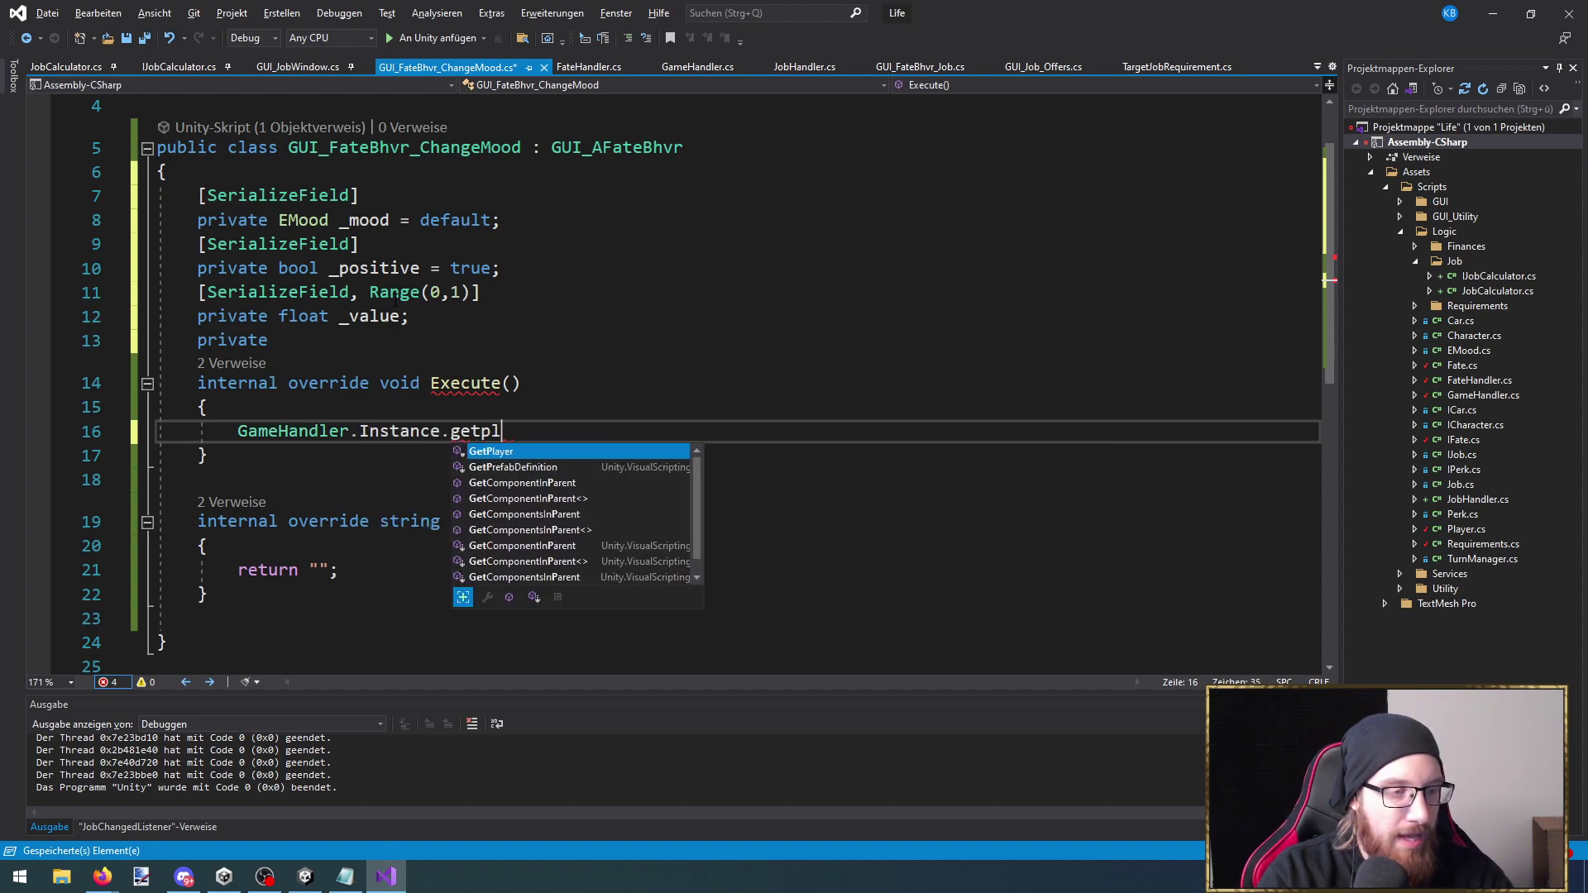
{"action": "type", "text": "().moo"}
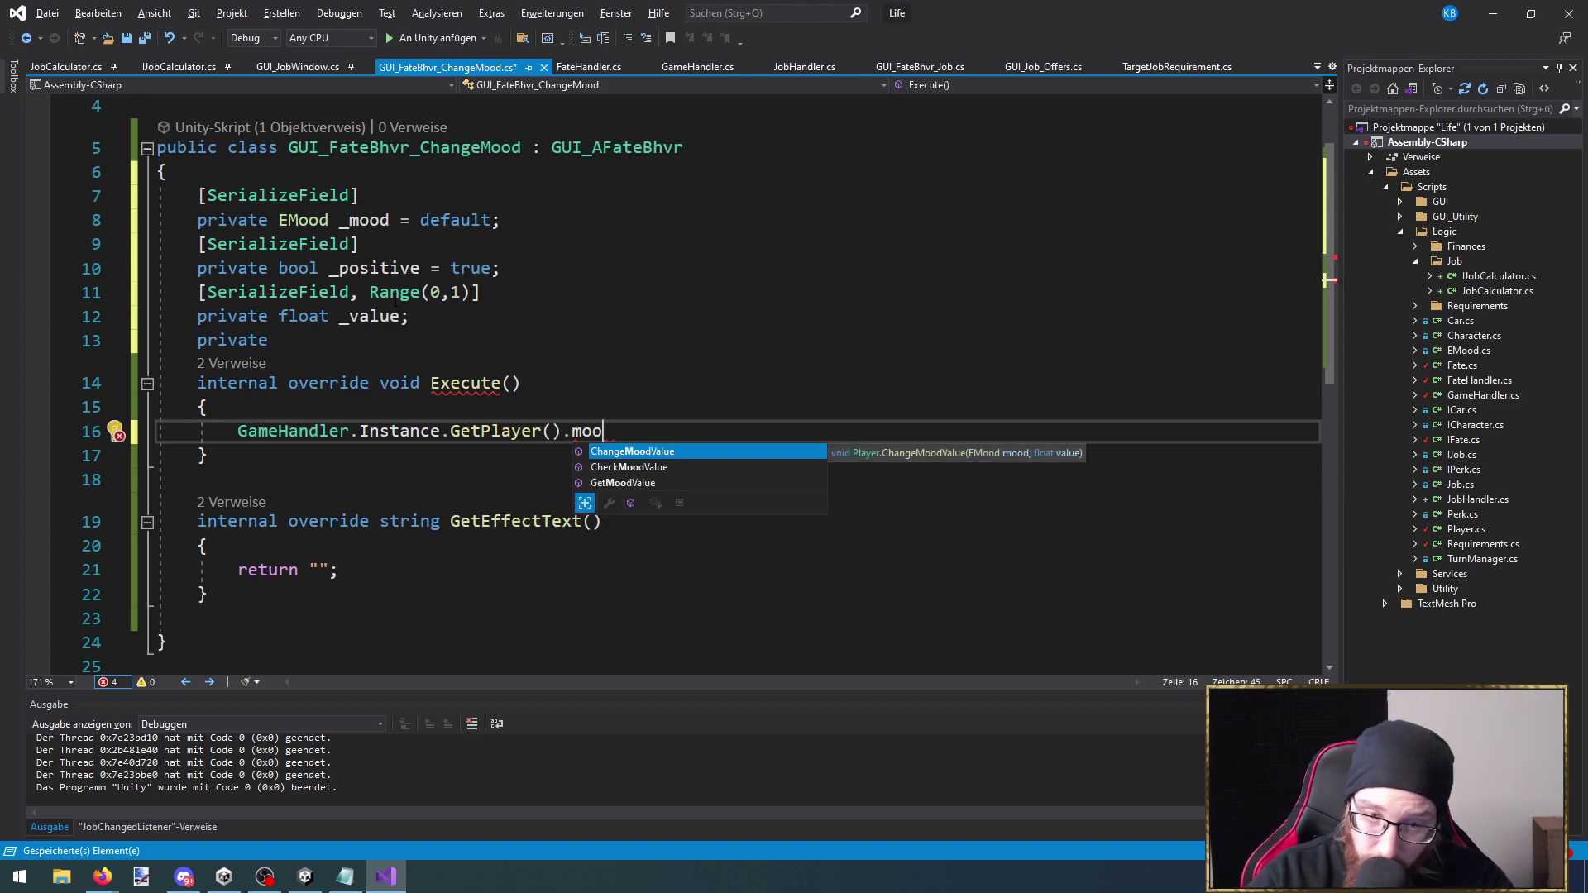
{"action": "key", "text": "Tab"}
{"action": "type", "text": "("}
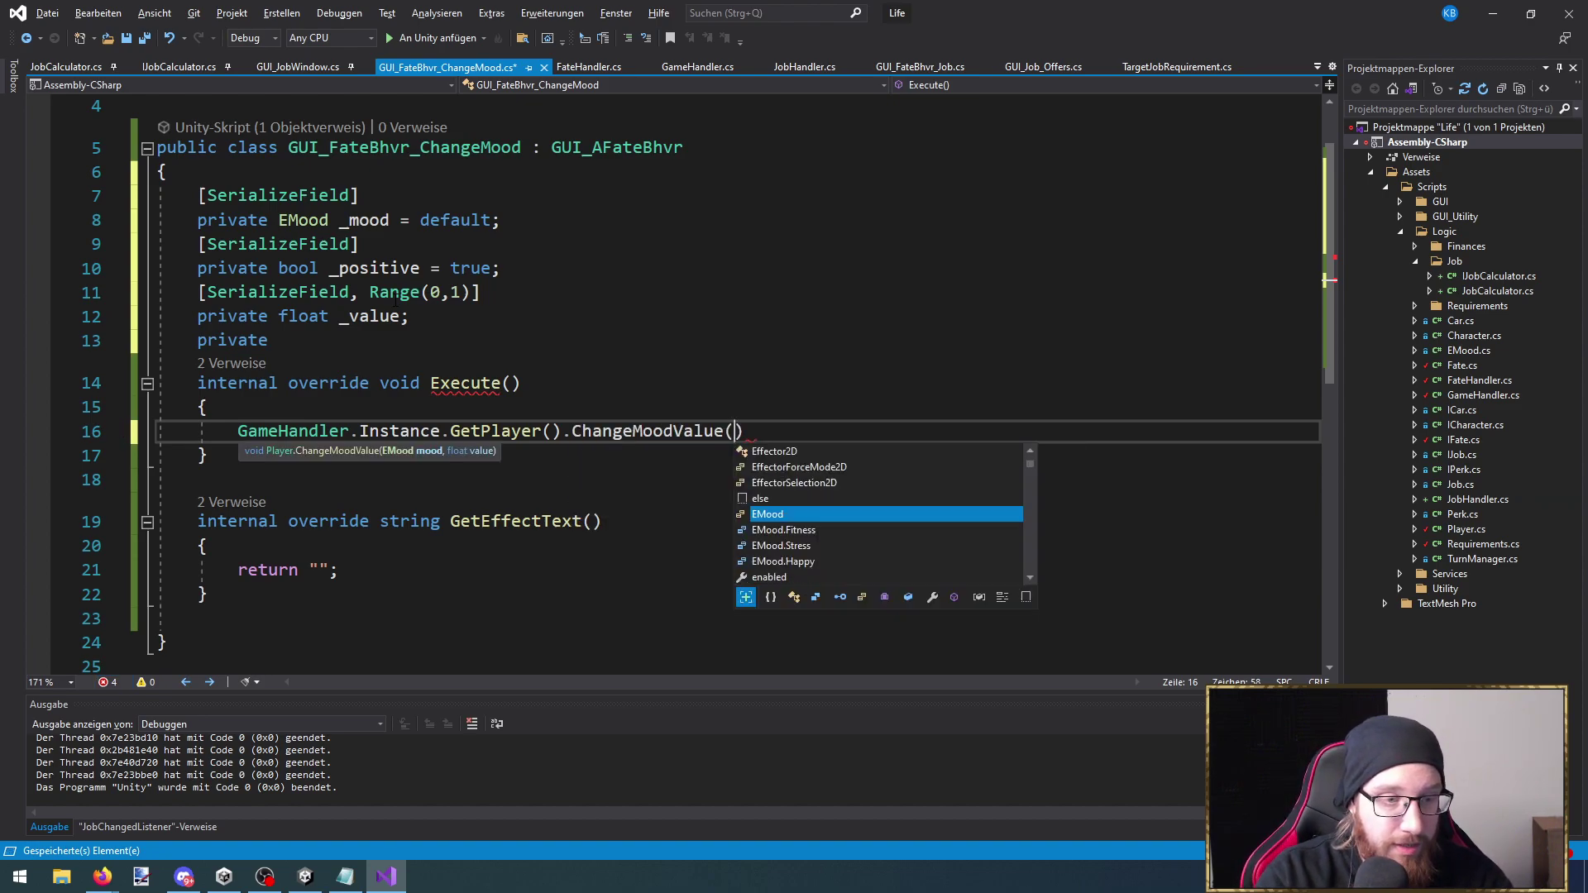
Pass _mood and _value as the arguments of the ChangeMoodValue call and finish the statement
{"action": "key", "text": "Tab"}
{"action": "key", "text": "BackSpace"}
{"action": "key", "text": "BackSpace"}
{"action": "key", "text": "BackSpace"}
{"action": "key", "text": "BackSpace"}
{"action": "key", "text": "BackSpace"}
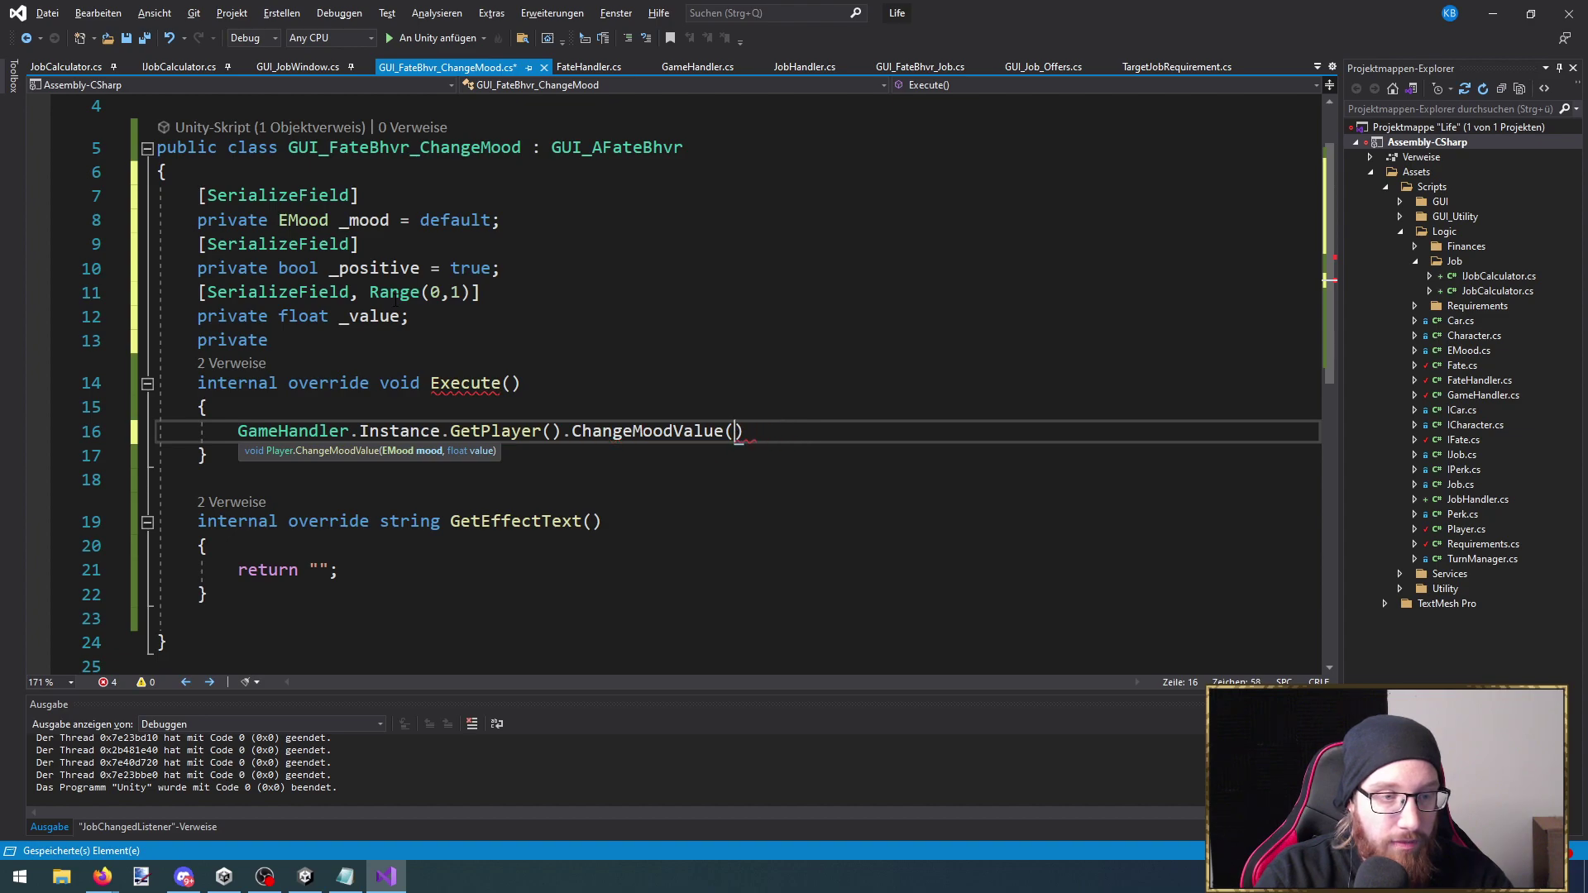
{"action": "type", "text": "_mo"}
{"action": "key", "text": "Tab"}
{"action": "type", "text": ", "}
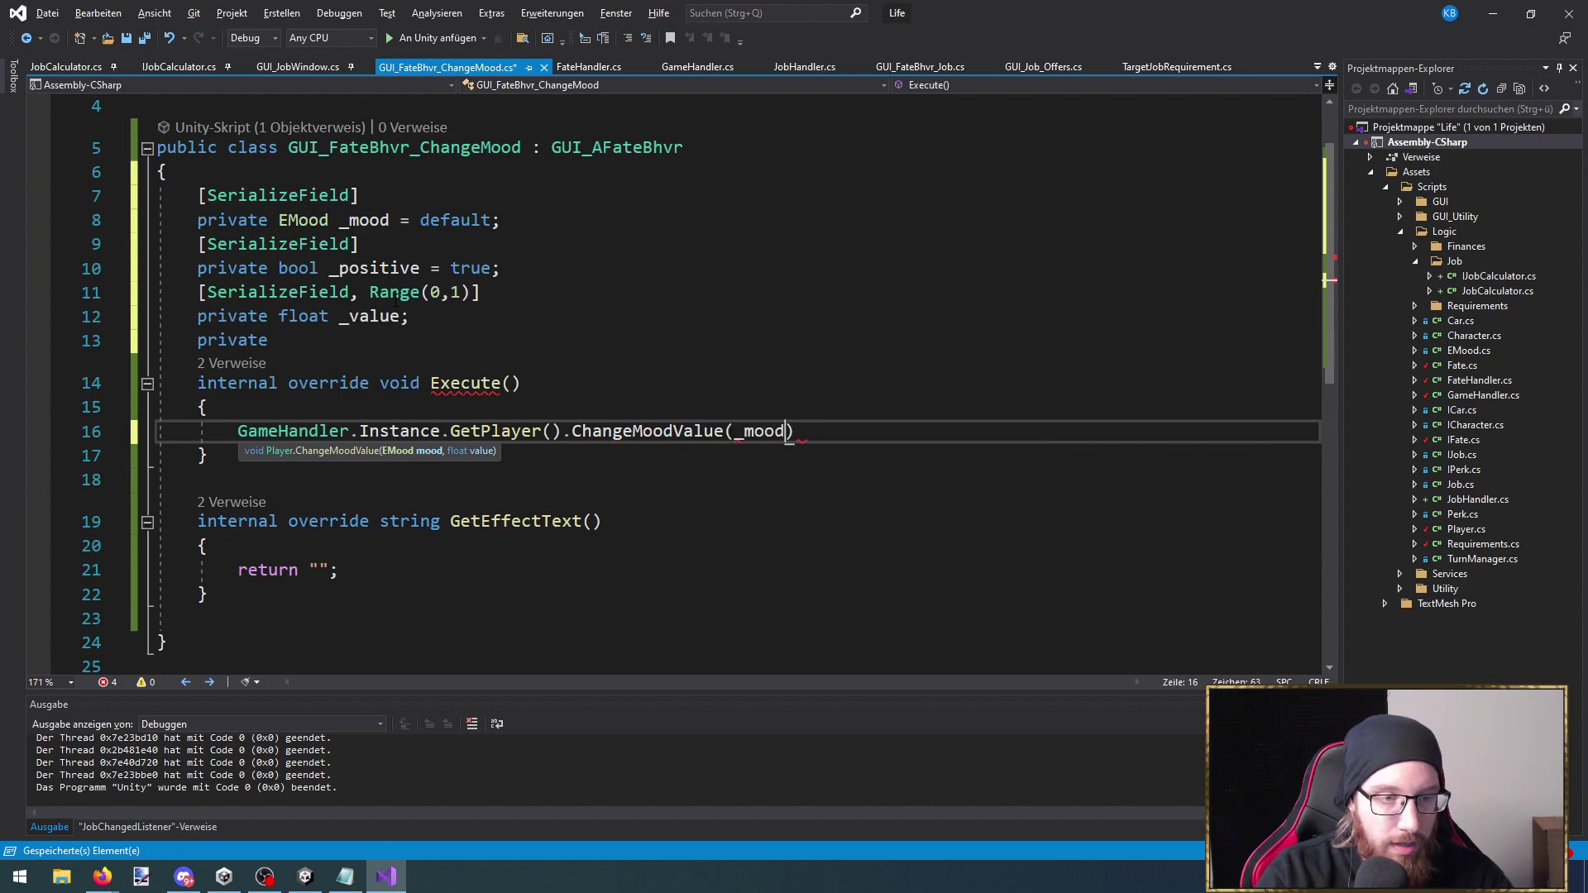
{"action": "type", "text": "_v"}
{"action": "key", "text": "Tab"}
{"action": "type", "text": ");"}
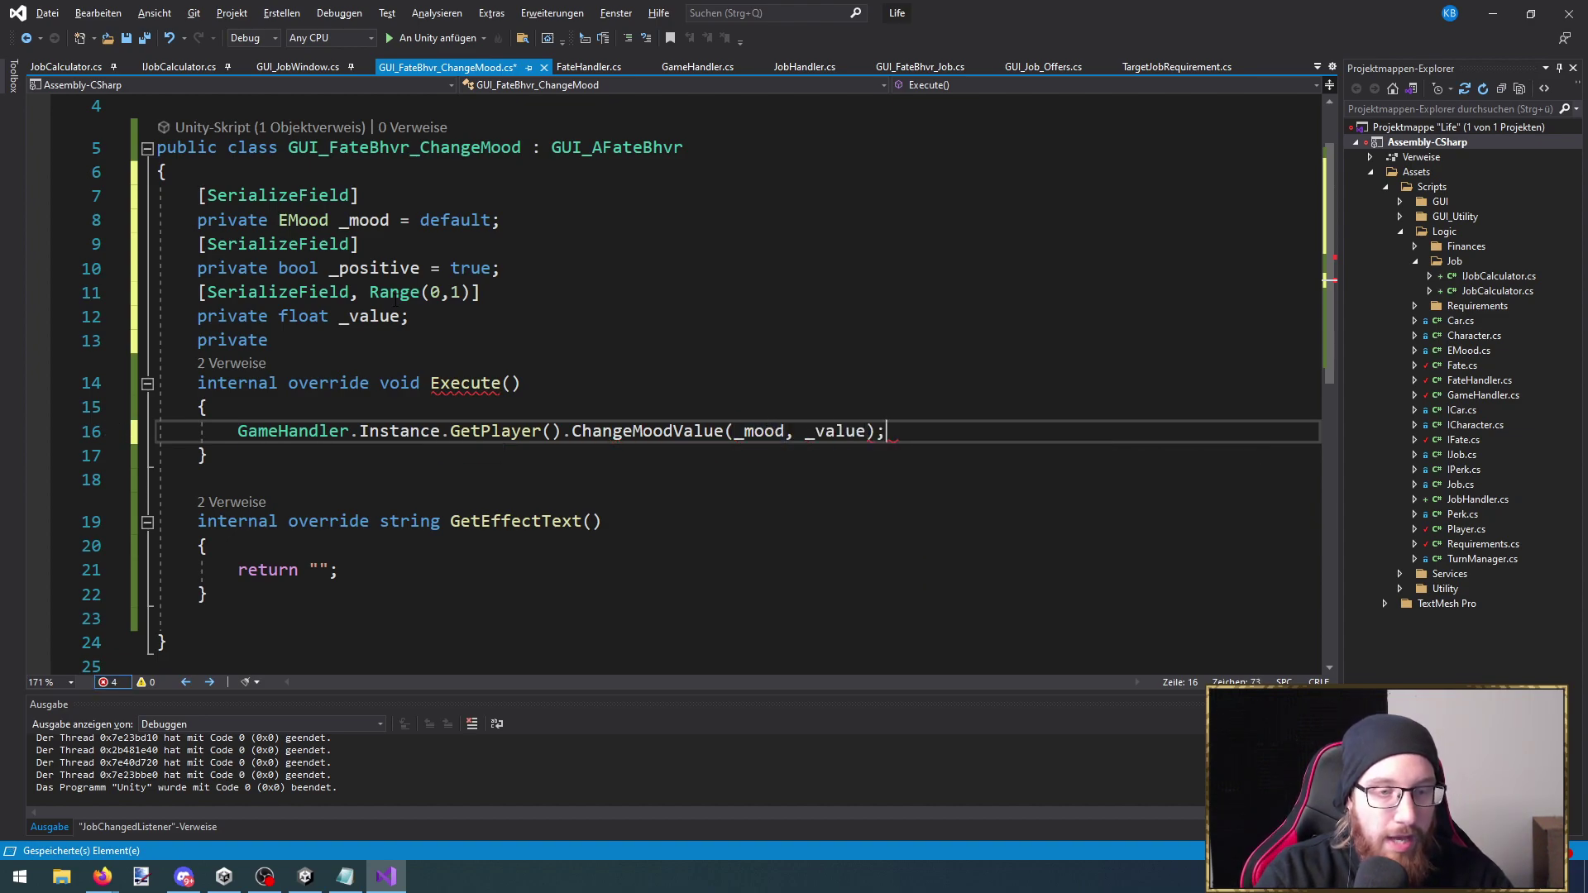
Make GetEffectText return the text "Veränderung: " joined with _mood.ToString()
{"action": "left_click", "coordinate": [318, 572]}
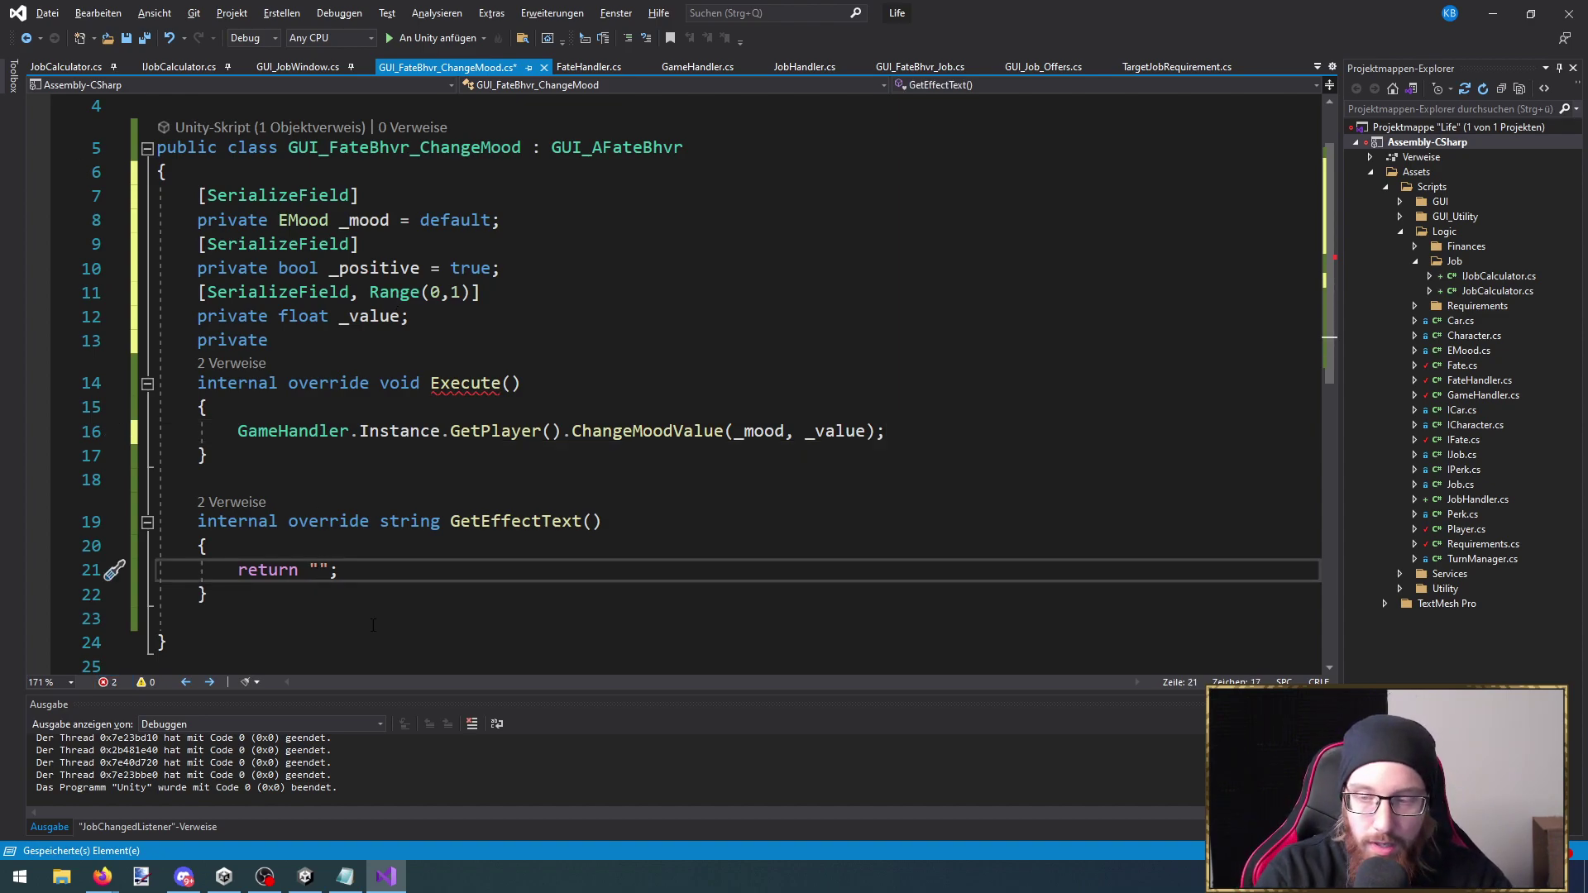
{"action": "type", "text": "Veränderung"}
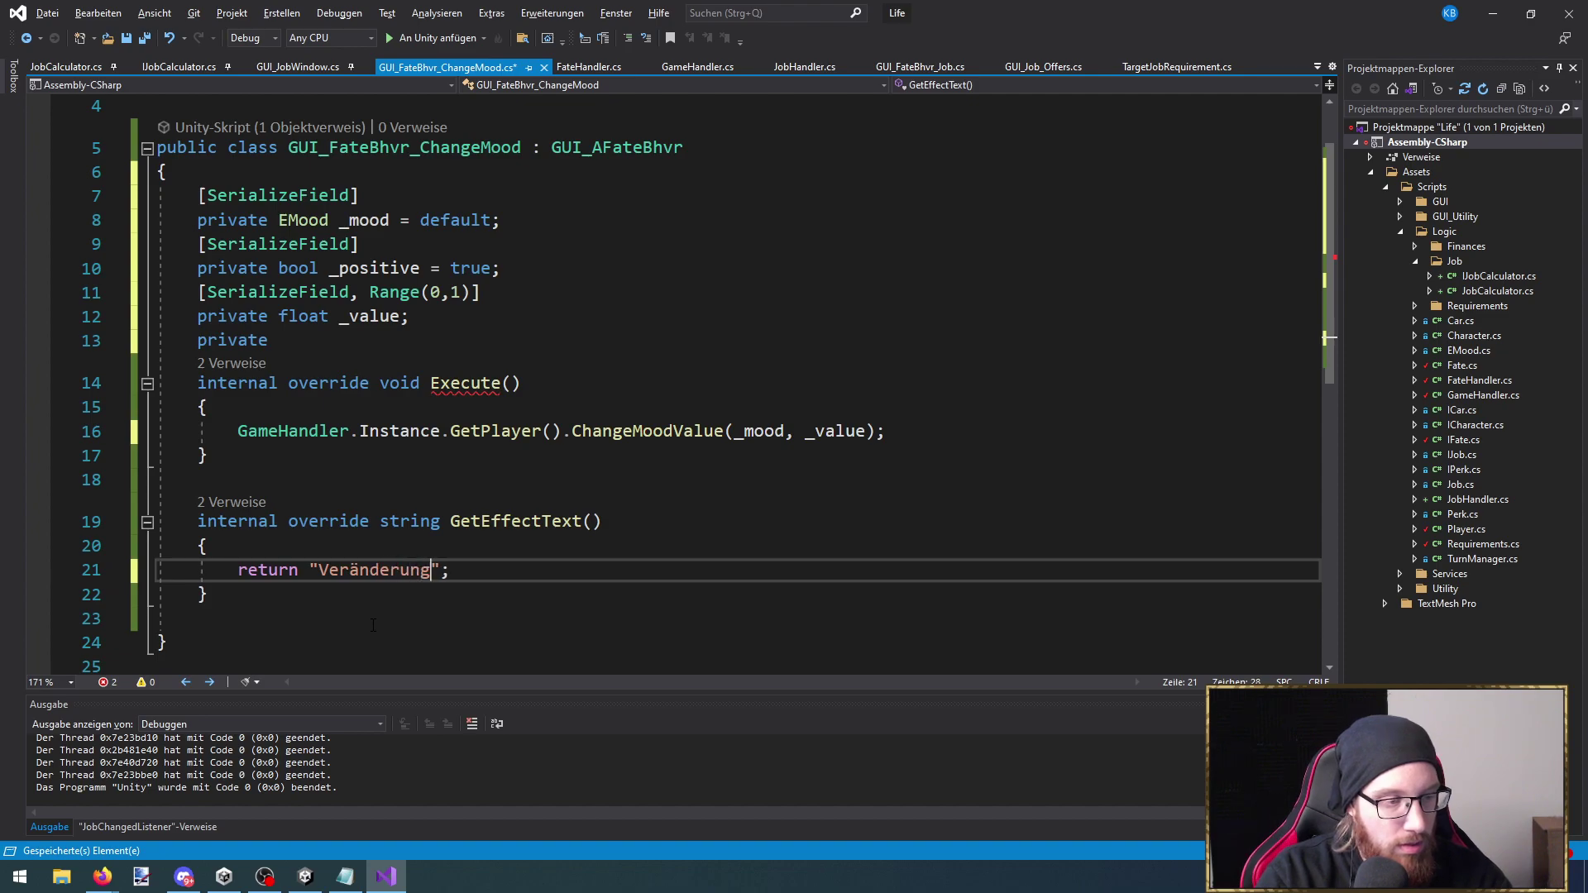
{"action": "type", "text": ": \" + _mod"}
{"action": "key", "text": "Return"}
{"action": "key", "text": "BackSpace"}
{"action": "key", "text": "BackSpace"}
{"action": "key", "text": "BackSpace"}
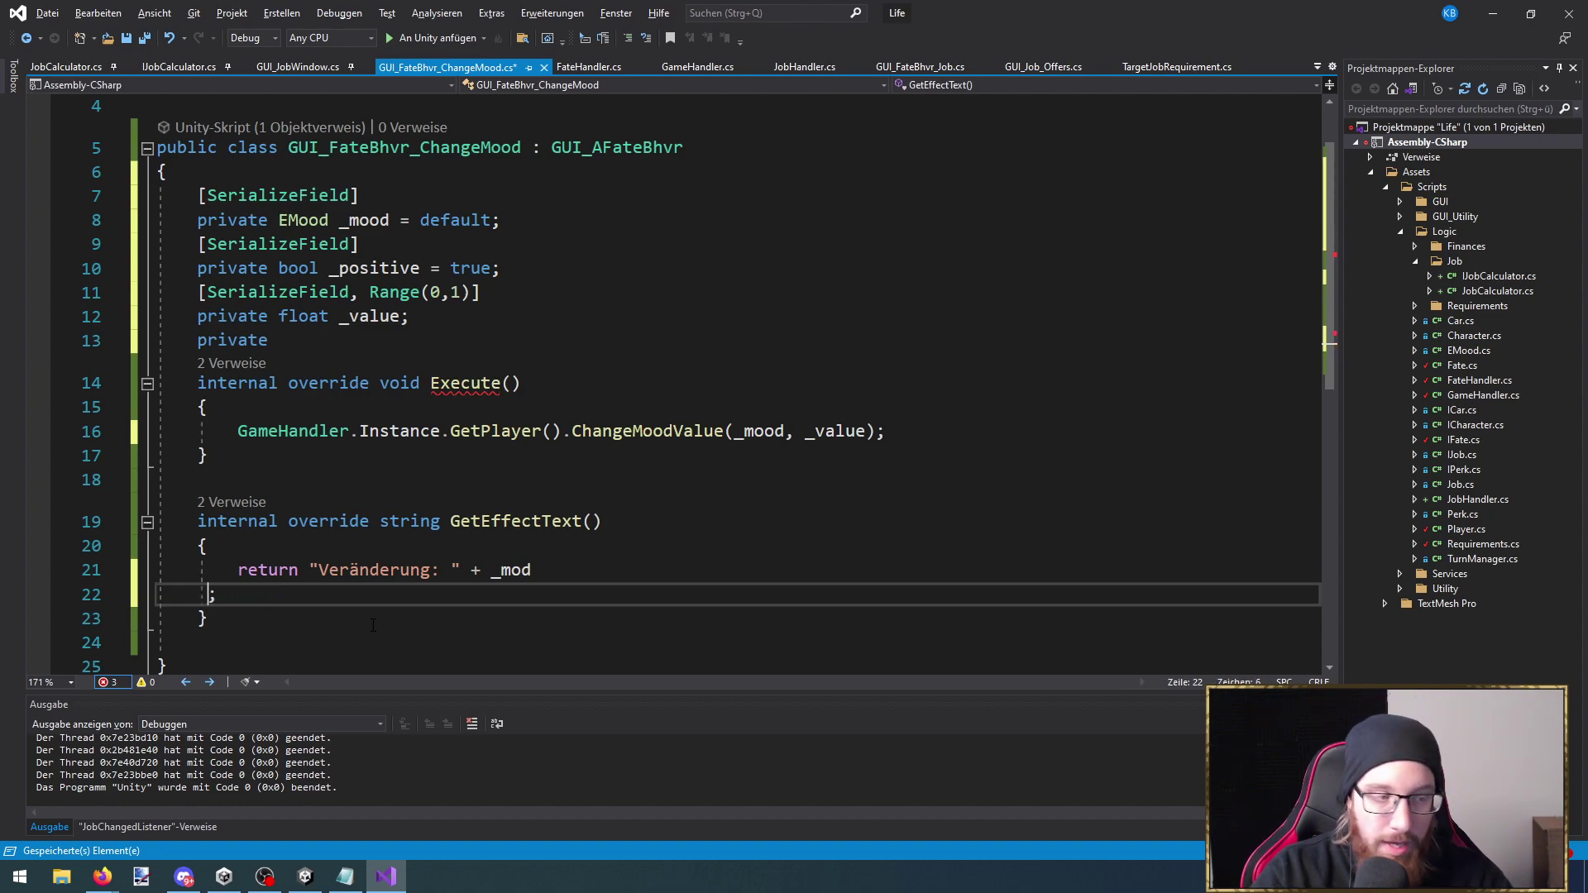
{"action": "key", "text": "BackSpace"}
{"action": "key", "text": "BackSpace"}
{"action": "key", "text": "BackSpace"}
{"action": "type", "text": "_mood.to"}
{"action": "key", "text": "Tab"}
Append " für " and _value to the string returned by GetEffectText, and save the script
{"action": "type", "text": "() + \" für \" + "}
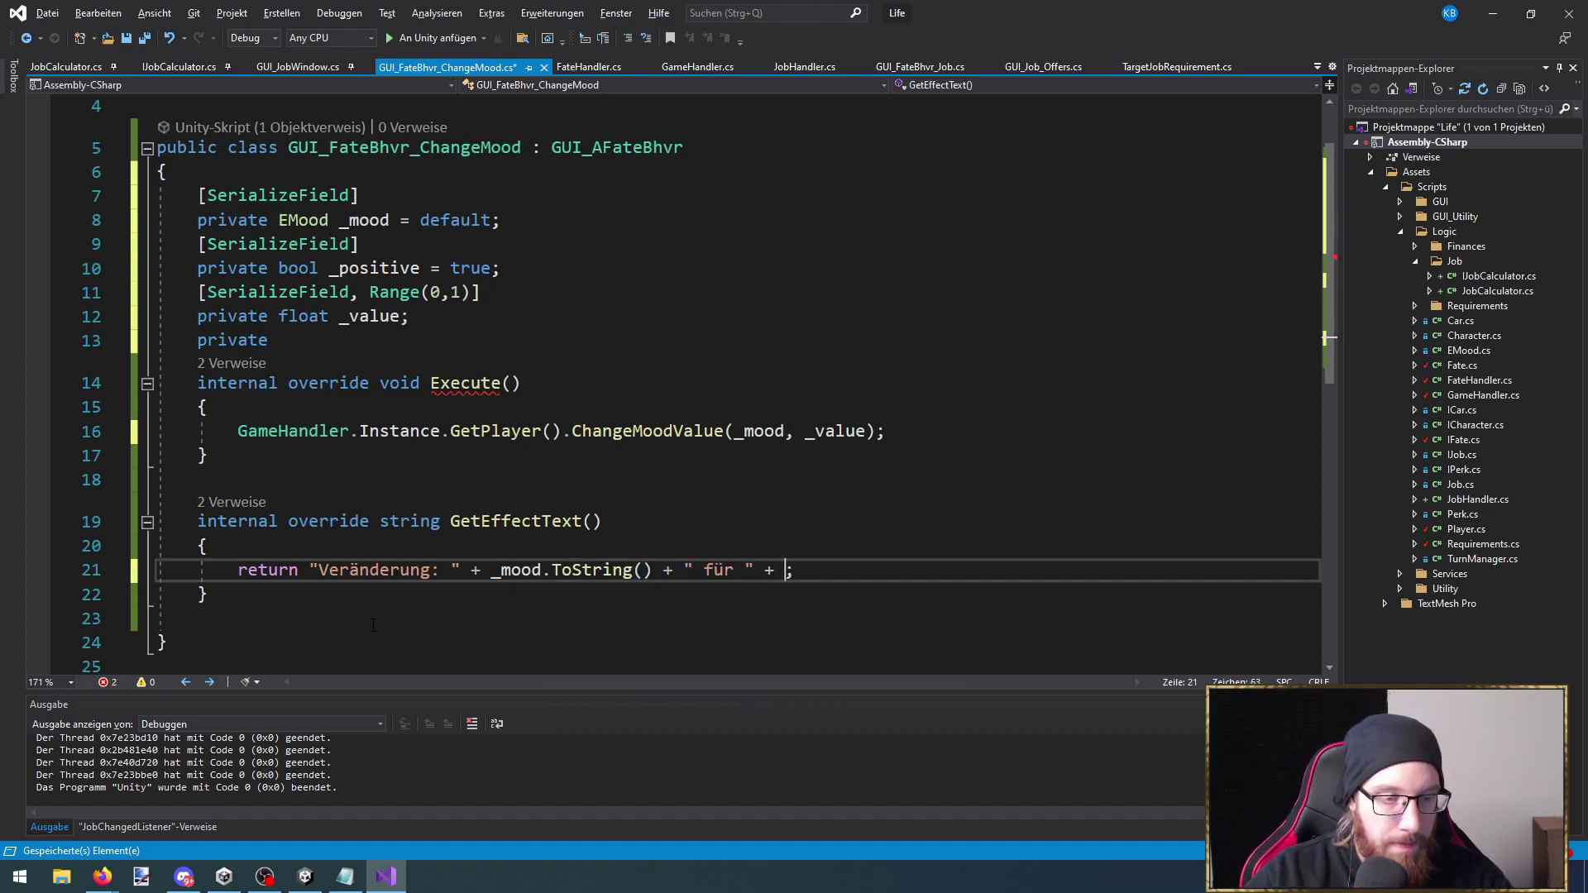
{"action": "type", "text": "_va"}
{"action": "key", "text": "Tab"}
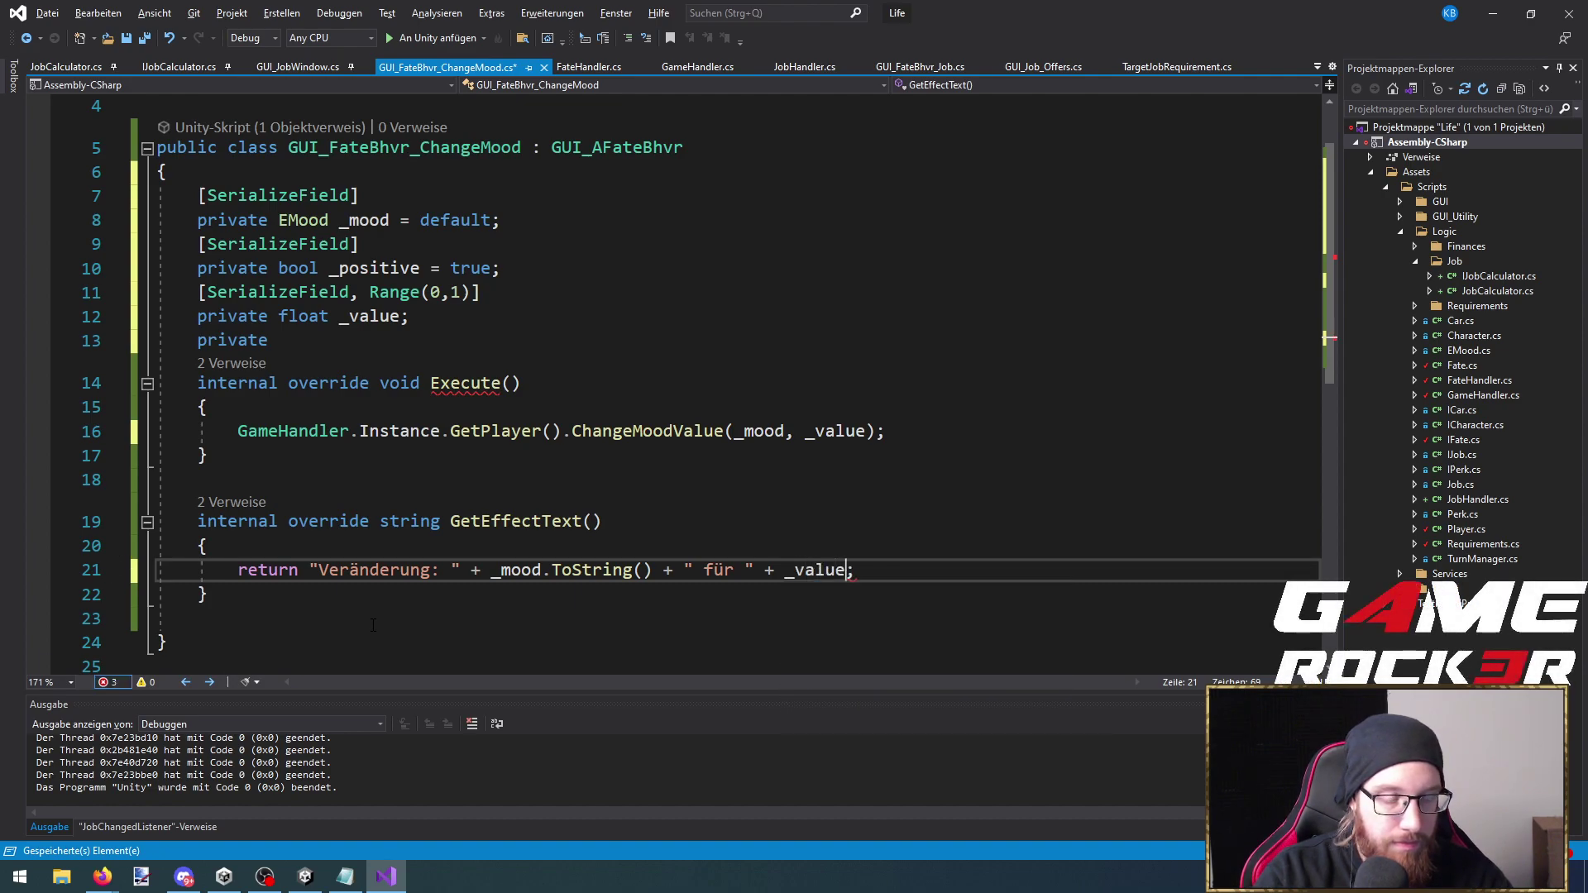
{"action": "key", "text": "ctrl+s"}
Examine the error on Execute and compare its access modifier with the declaration in the base class GUI_AFateBhvr
{"action": "left_click", "coordinate": [387, 461]}
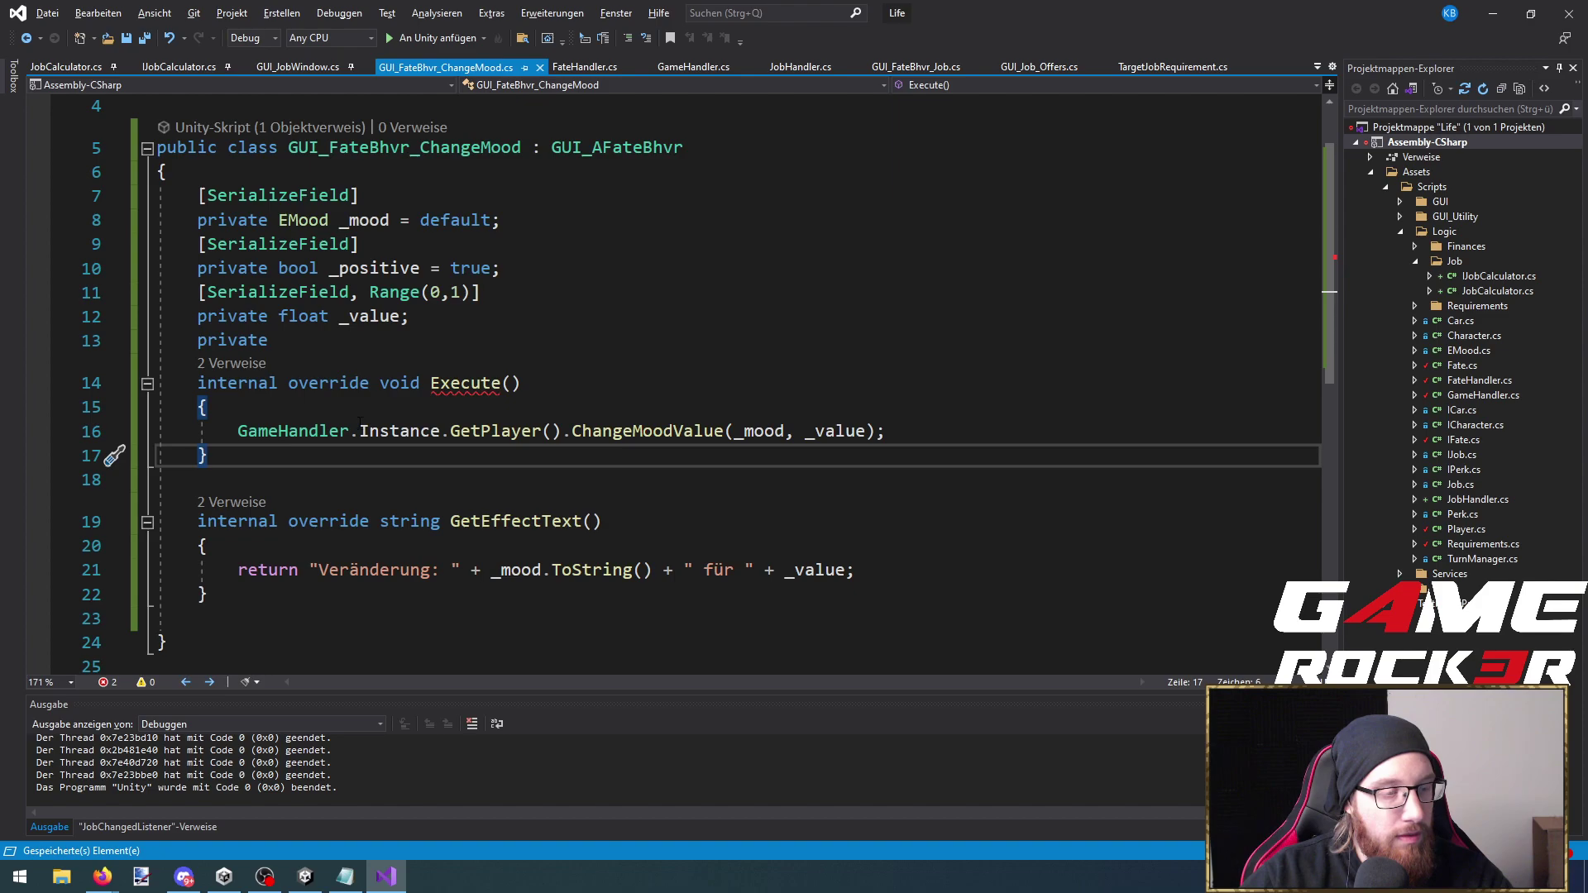
{"action": "mouse_move", "coordinate": [478, 382]}
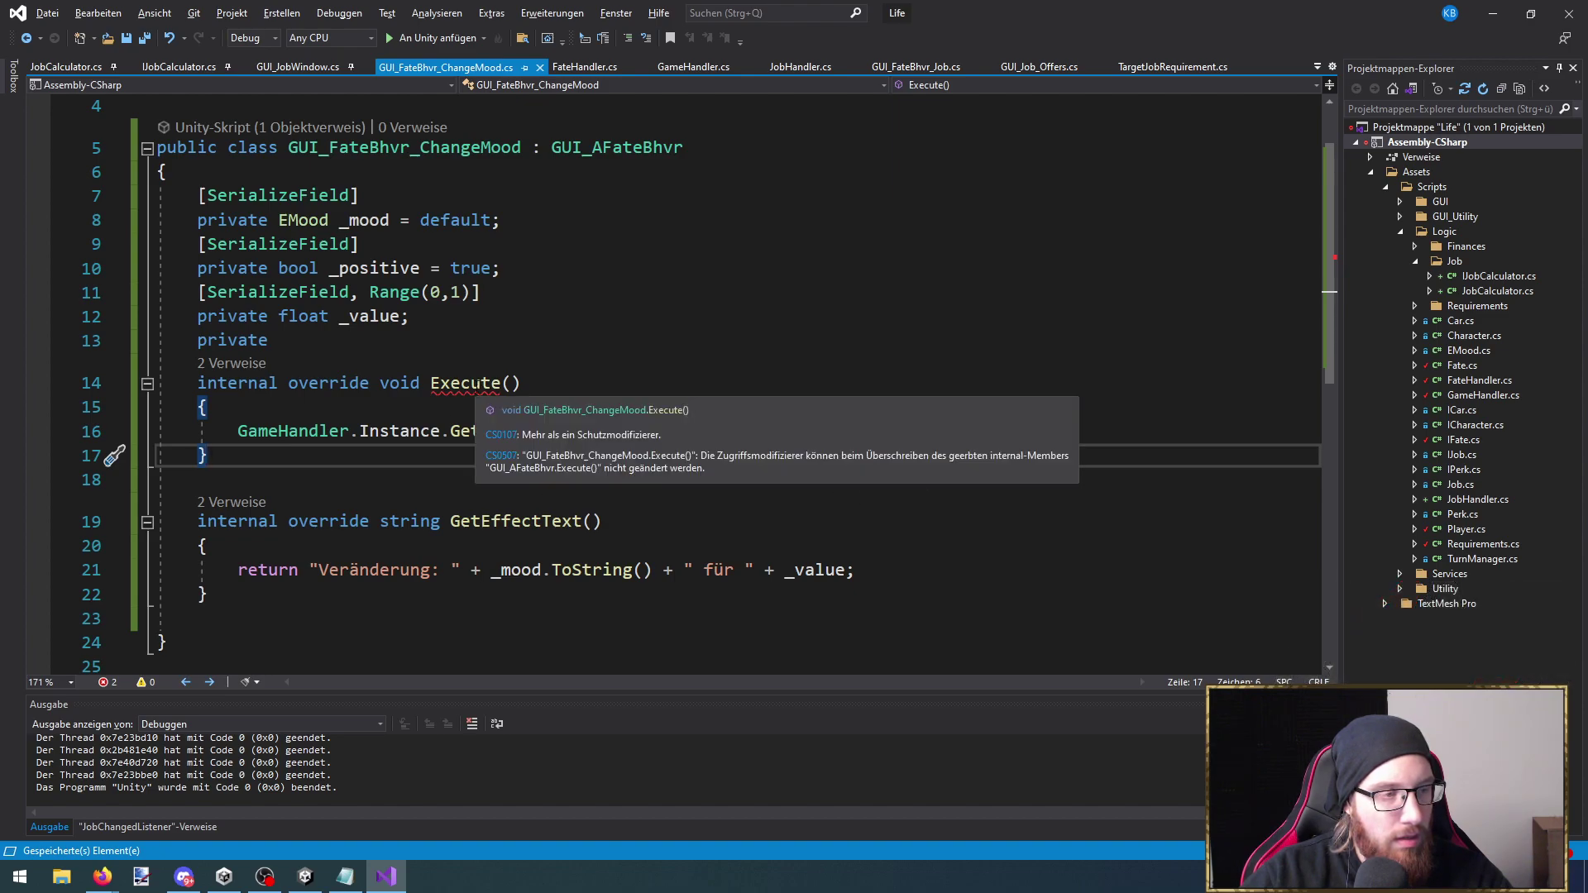
{"action": "left_click", "coordinate": [571, 148], "text": "ctrl"}
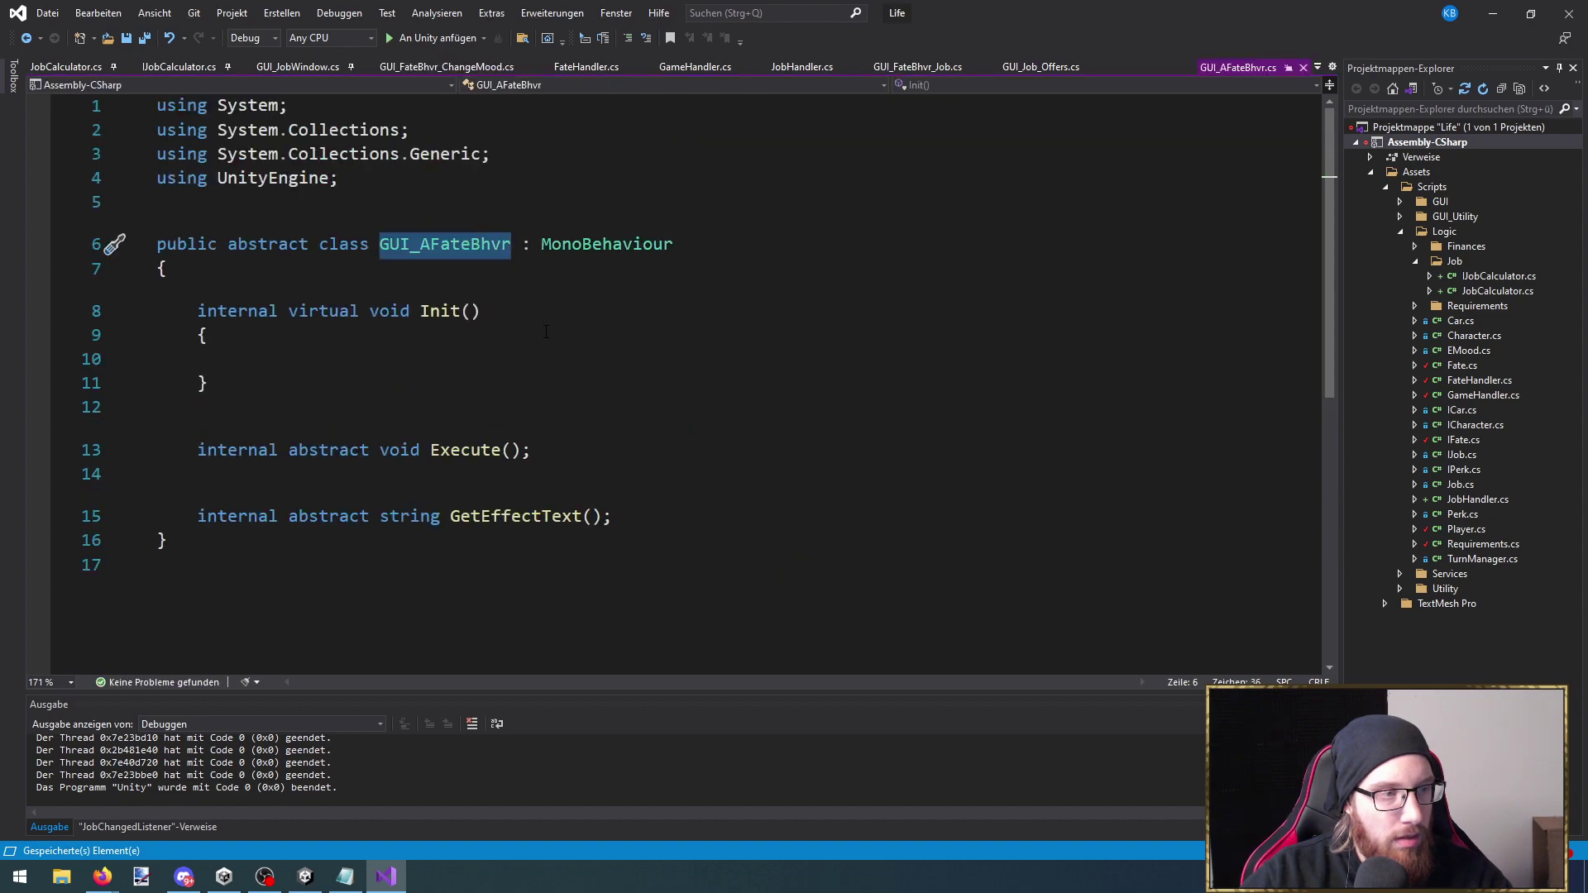
{"action": "double_click", "coordinate": [220, 454]}
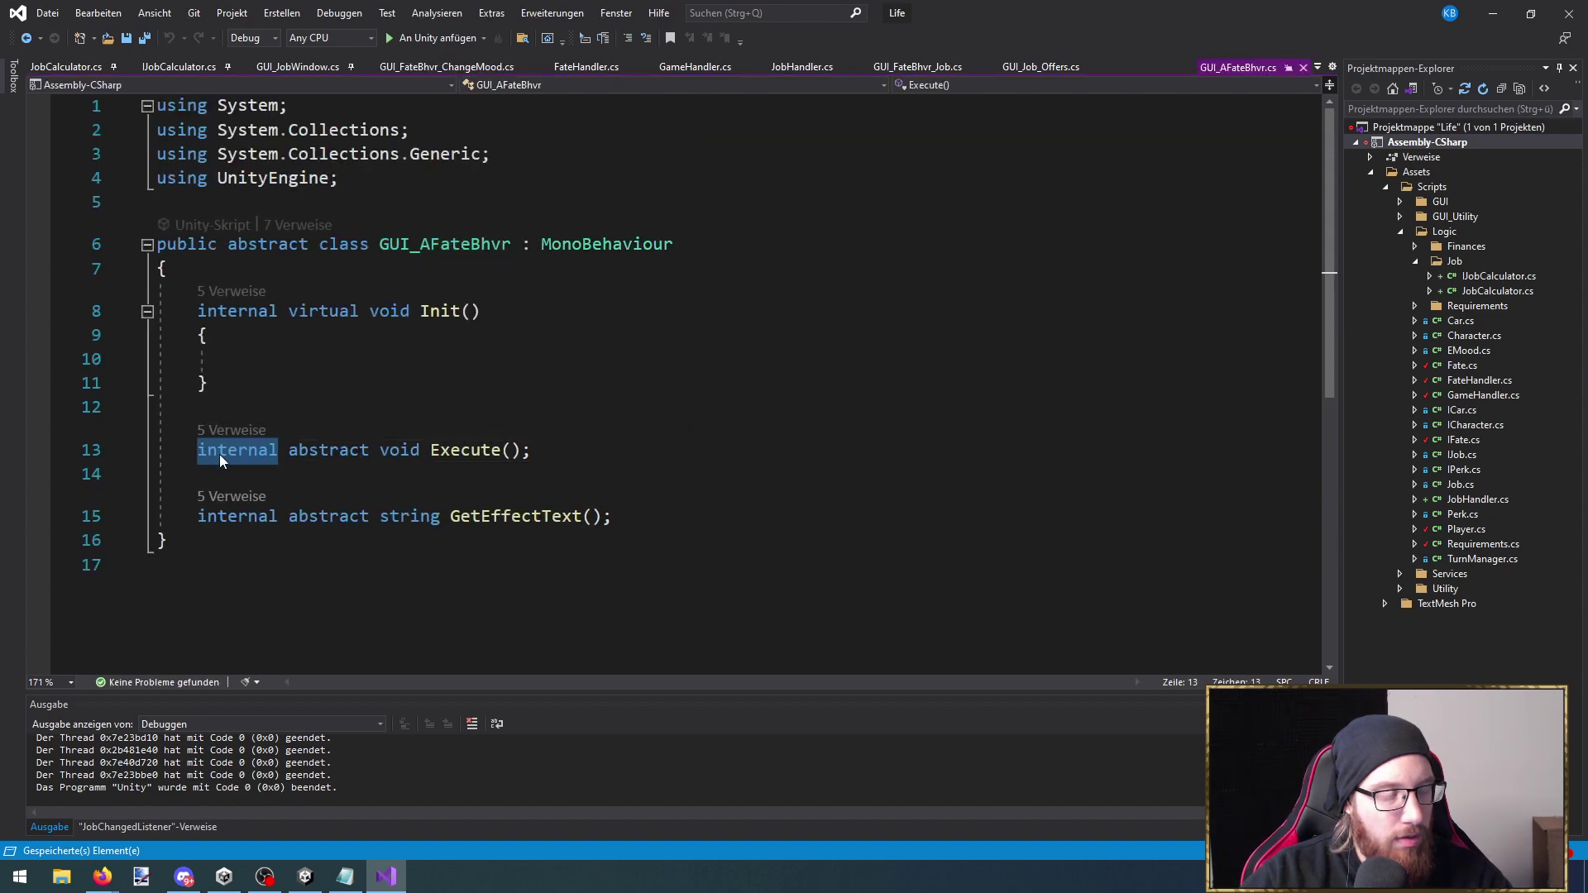
{"action": "key", "text": "ctrl+F4"}
{"action": "left_click", "coordinate": [530, 445]}
{"action": "mouse_move", "coordinate": [464, 386]}
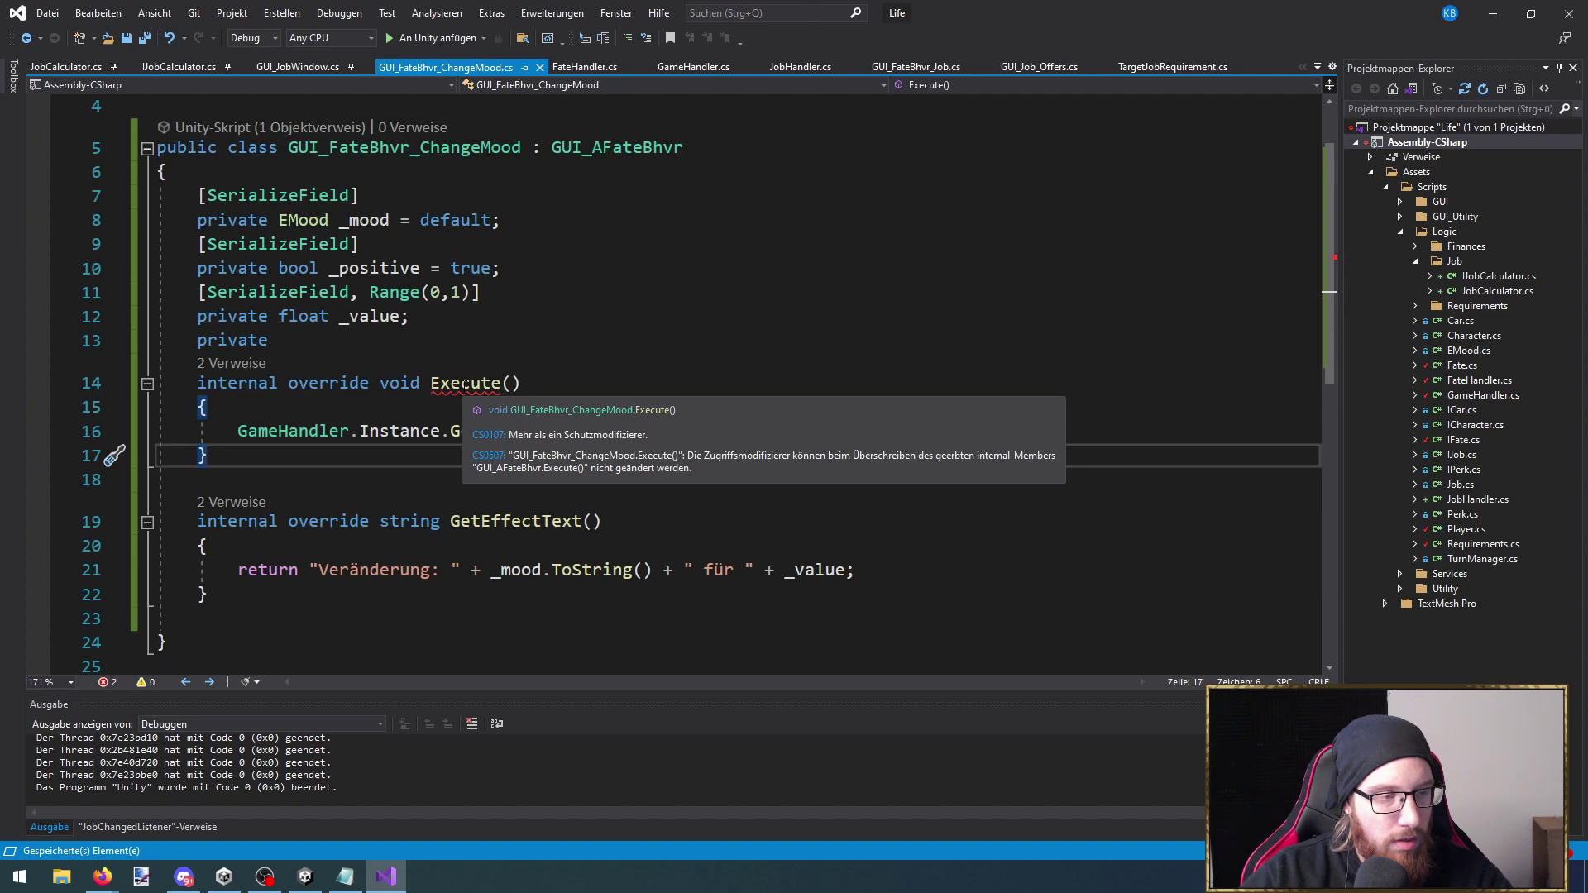
Delete the stray private keyword on the line above Execute and save the ChangeMood script
{"action": "left_click_drag", "start_coordinate": [268, 340], "coordinate": [126, 349]}
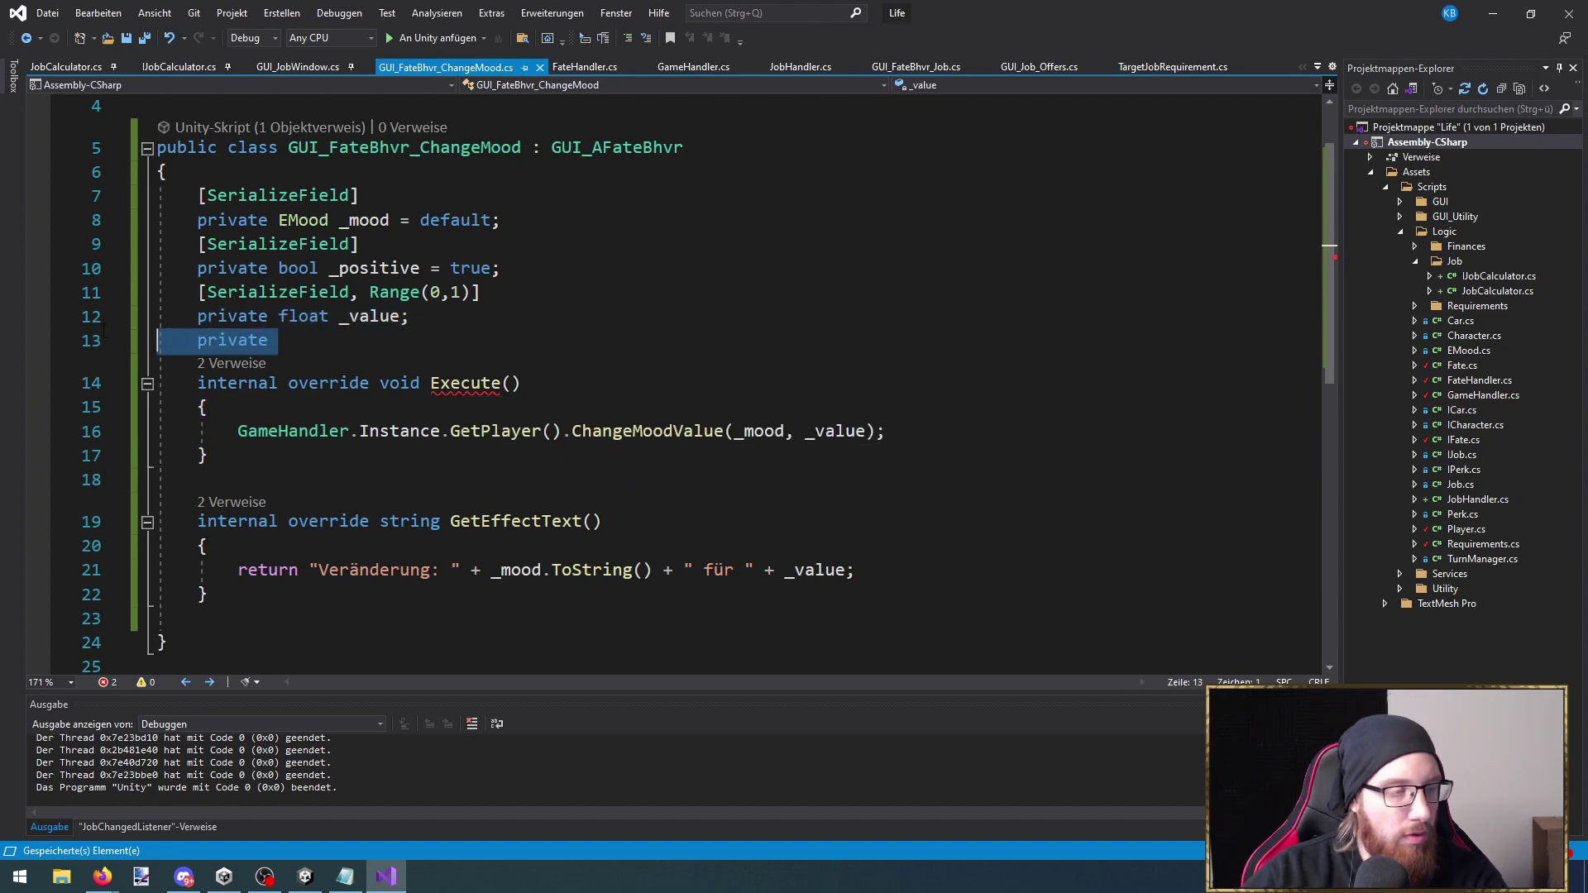
{"action": "key", "text": "BackSpace"}
{"action": "left_click", "coordinate": [878, 455]}
{"action": "key", "text": "ctrl+s"}
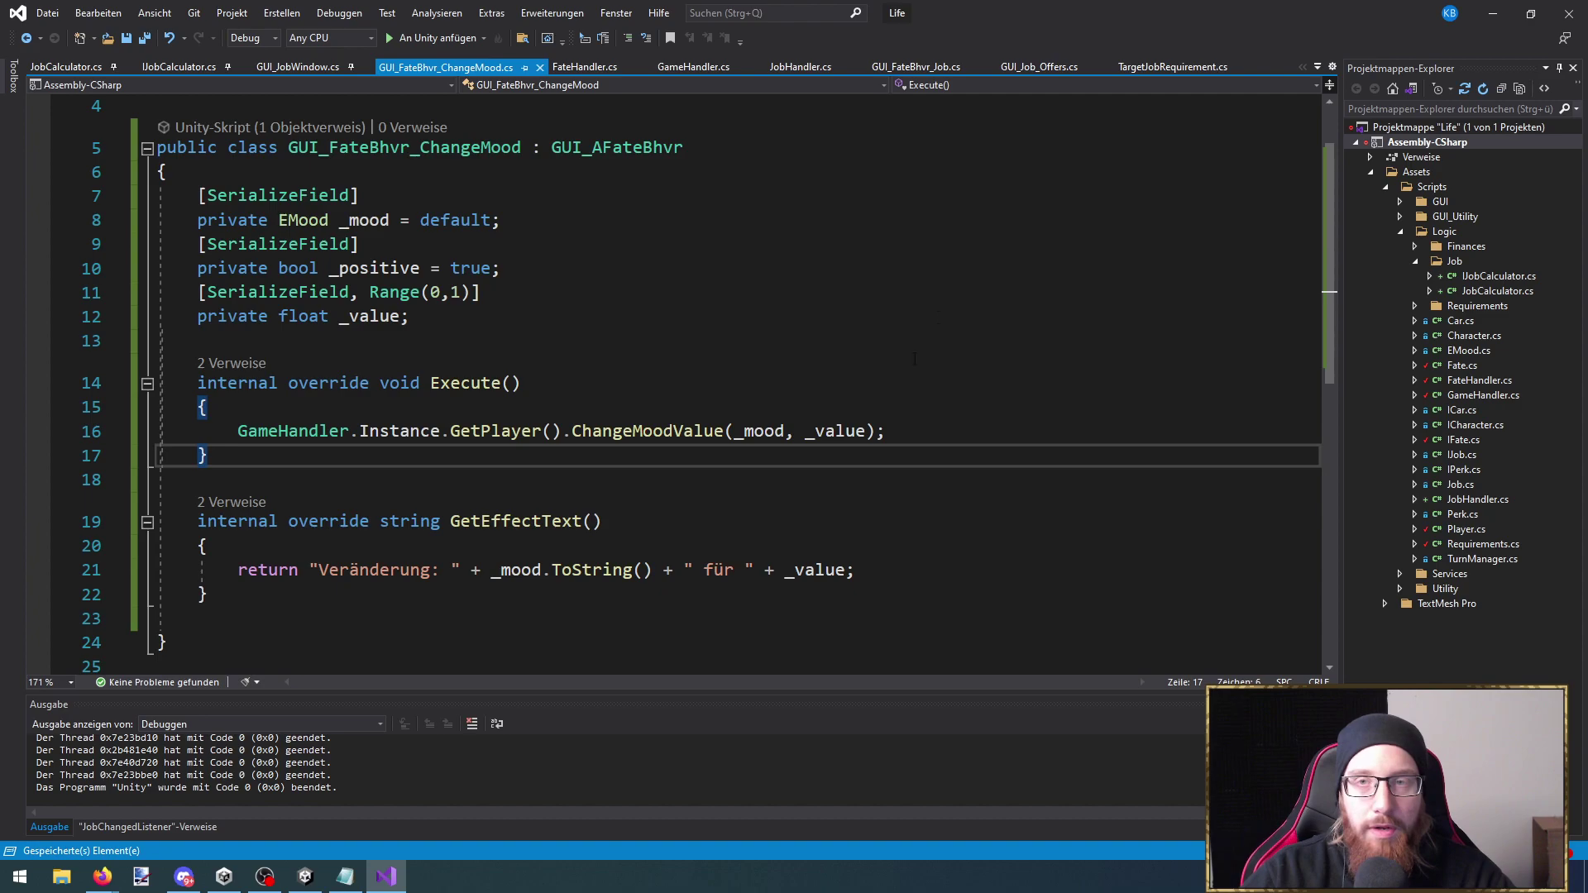
{"action": "scroll", "coordinate": [878, 415], "scroll_direction": "down", "scroll_amount": 3, "text": "ctrl"}
{"action": "scroll", "coordinate": [879, 415], "scroll_direction": "up", "scroll_amount": 1}
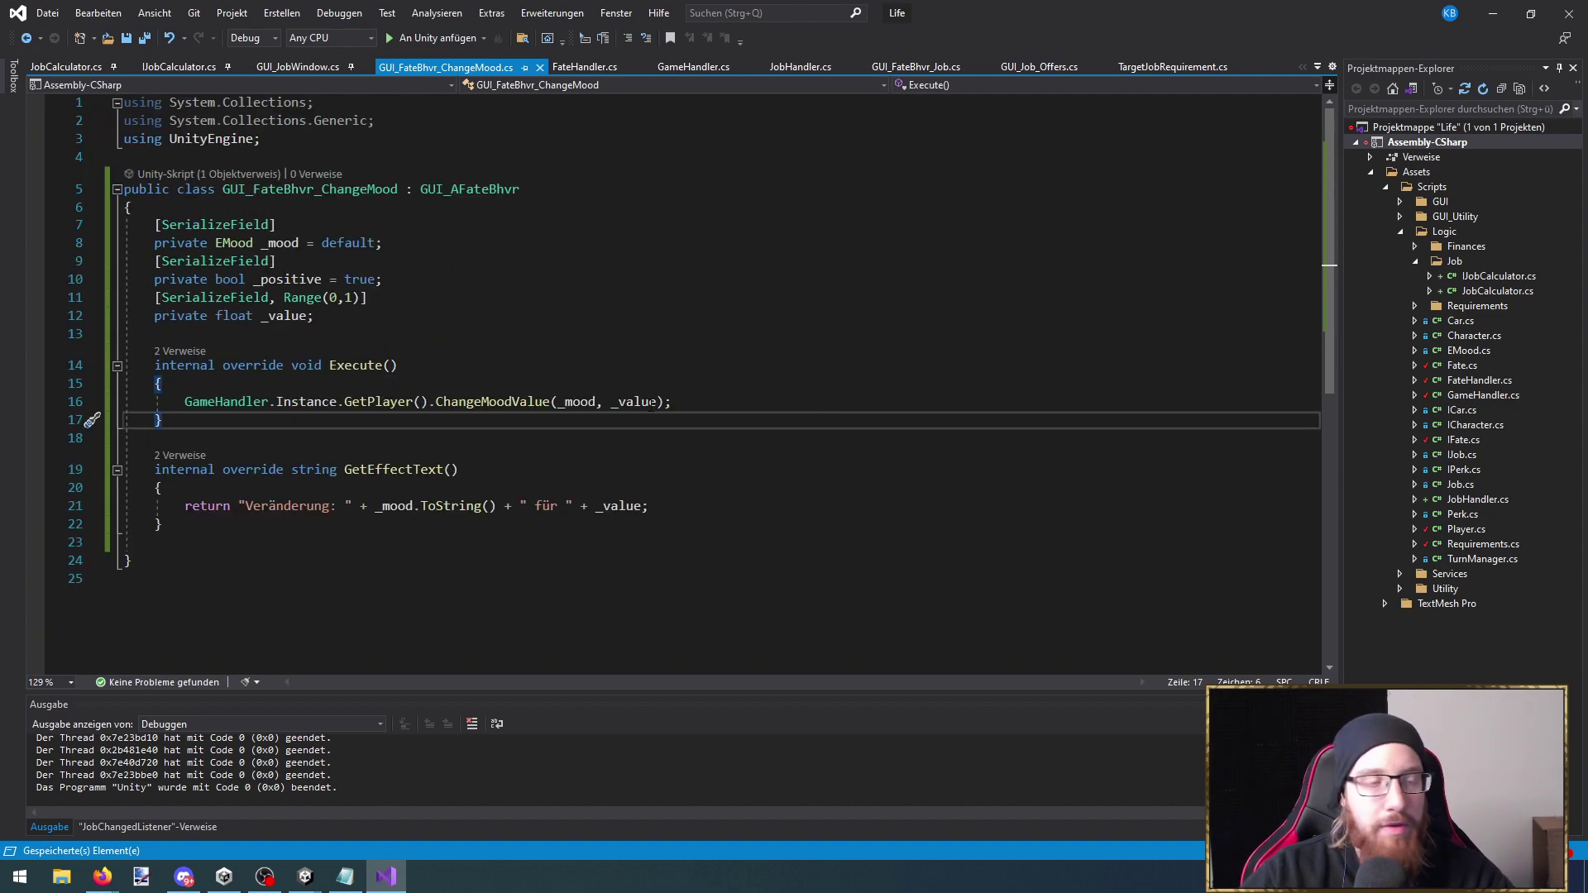
Switch to Unity and set the Change Mood component on Bhvrs to Mood Happy, Positive off and Value 0.18
{"action": "left_click", "coordinate": [1492, 13]}
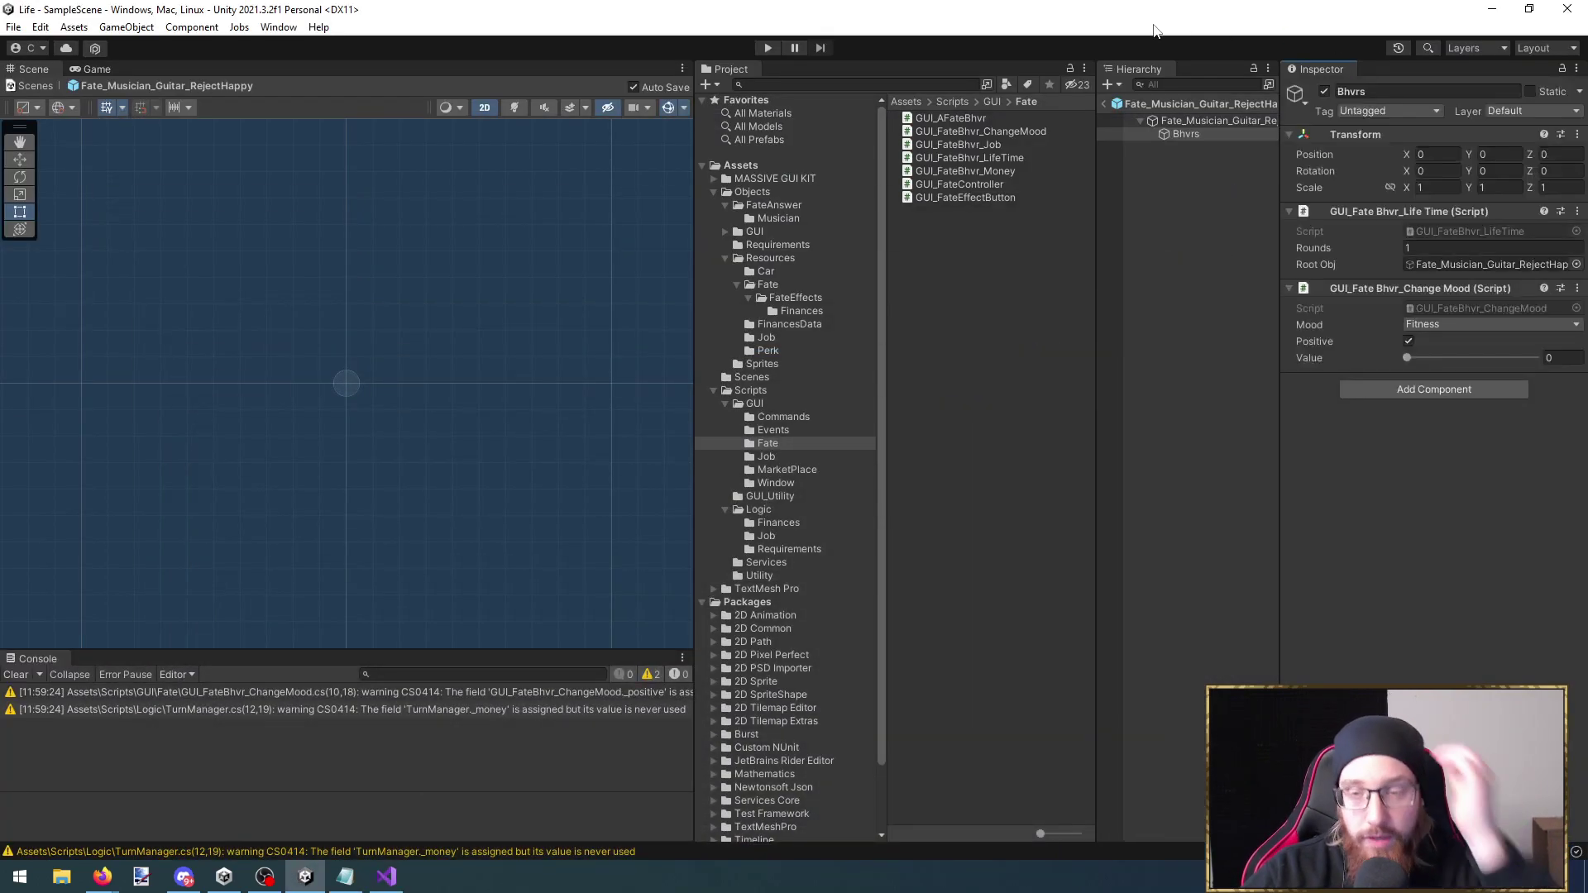
{"action": "left_click", "coordinate": [1425, 324]}
{"action": "left_click", "coordinate": [1453, 376]}
{"action": "left_click", "coordinate": [1408, 342]}
{"action": "left_click", "coordinate": [1418, 358]}
{"action": "left_click_drag", "start_coordinate": [1419, 361], "coordinate": [1430, 358]}
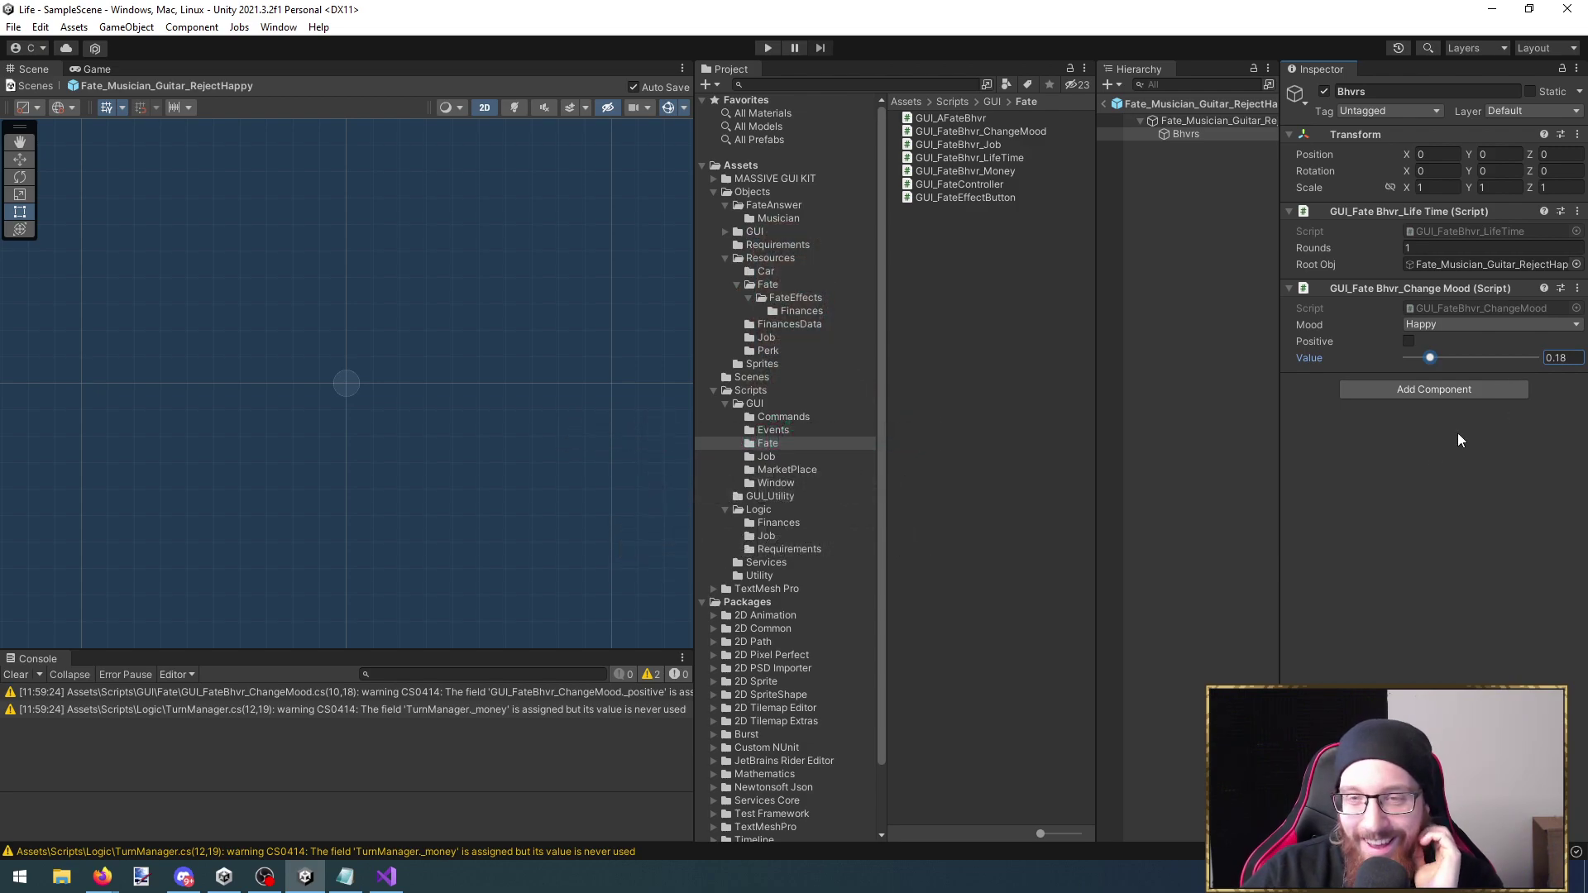
{"action": "left_click", "coordinate": [1386, 510]}
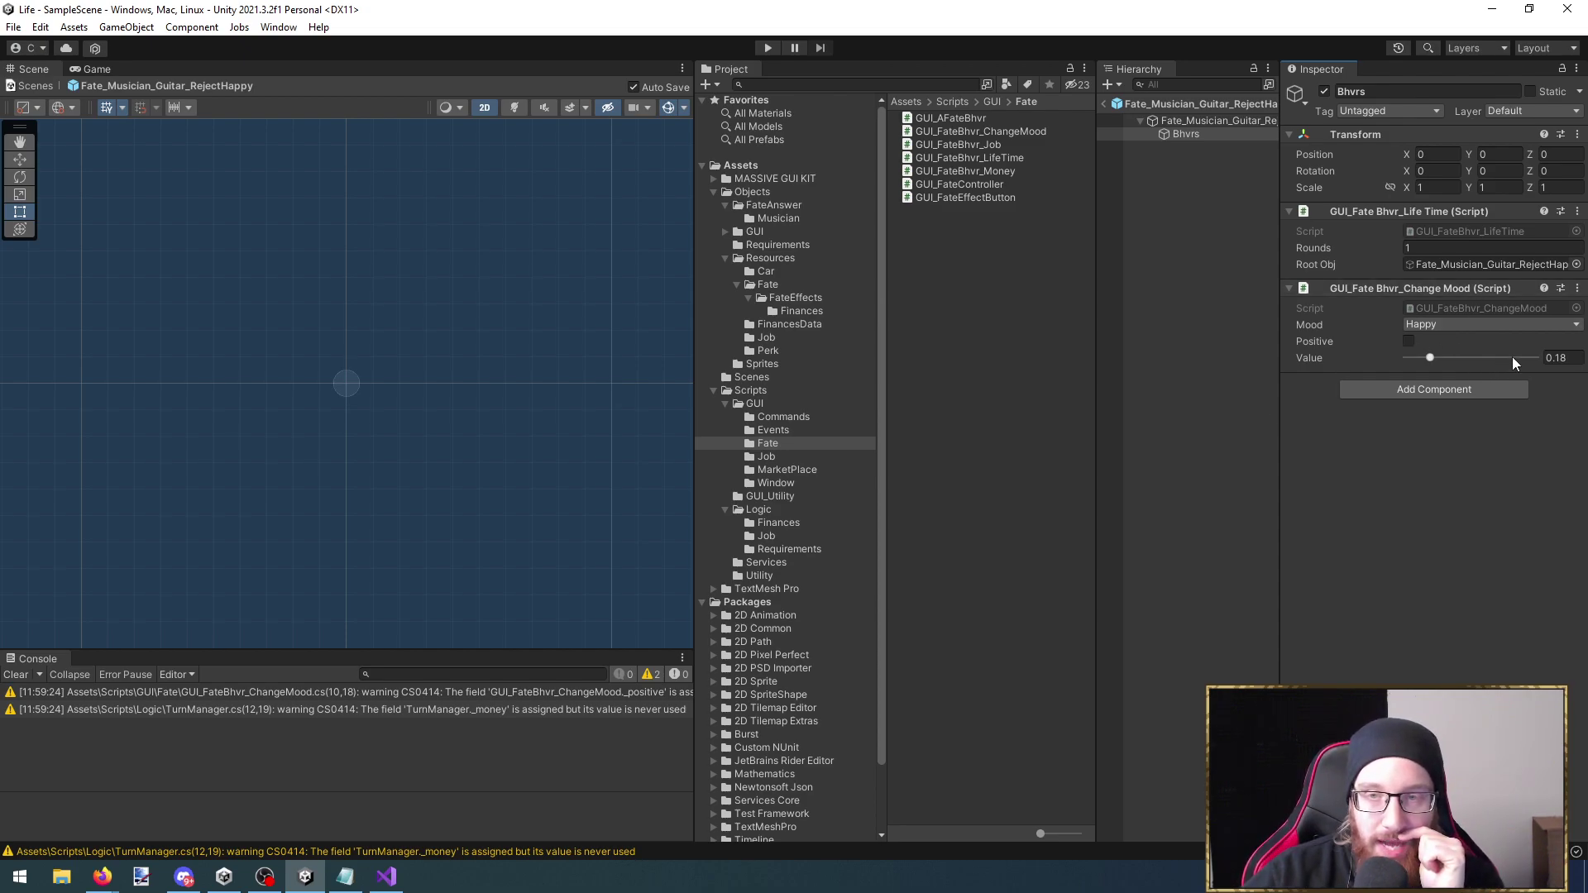
Check the Fate Controller settings on the root object of the Fate_Musician_Guitar_RejectHappy prefab
{"action": "left_click", "coordinate": [1216, 121]}
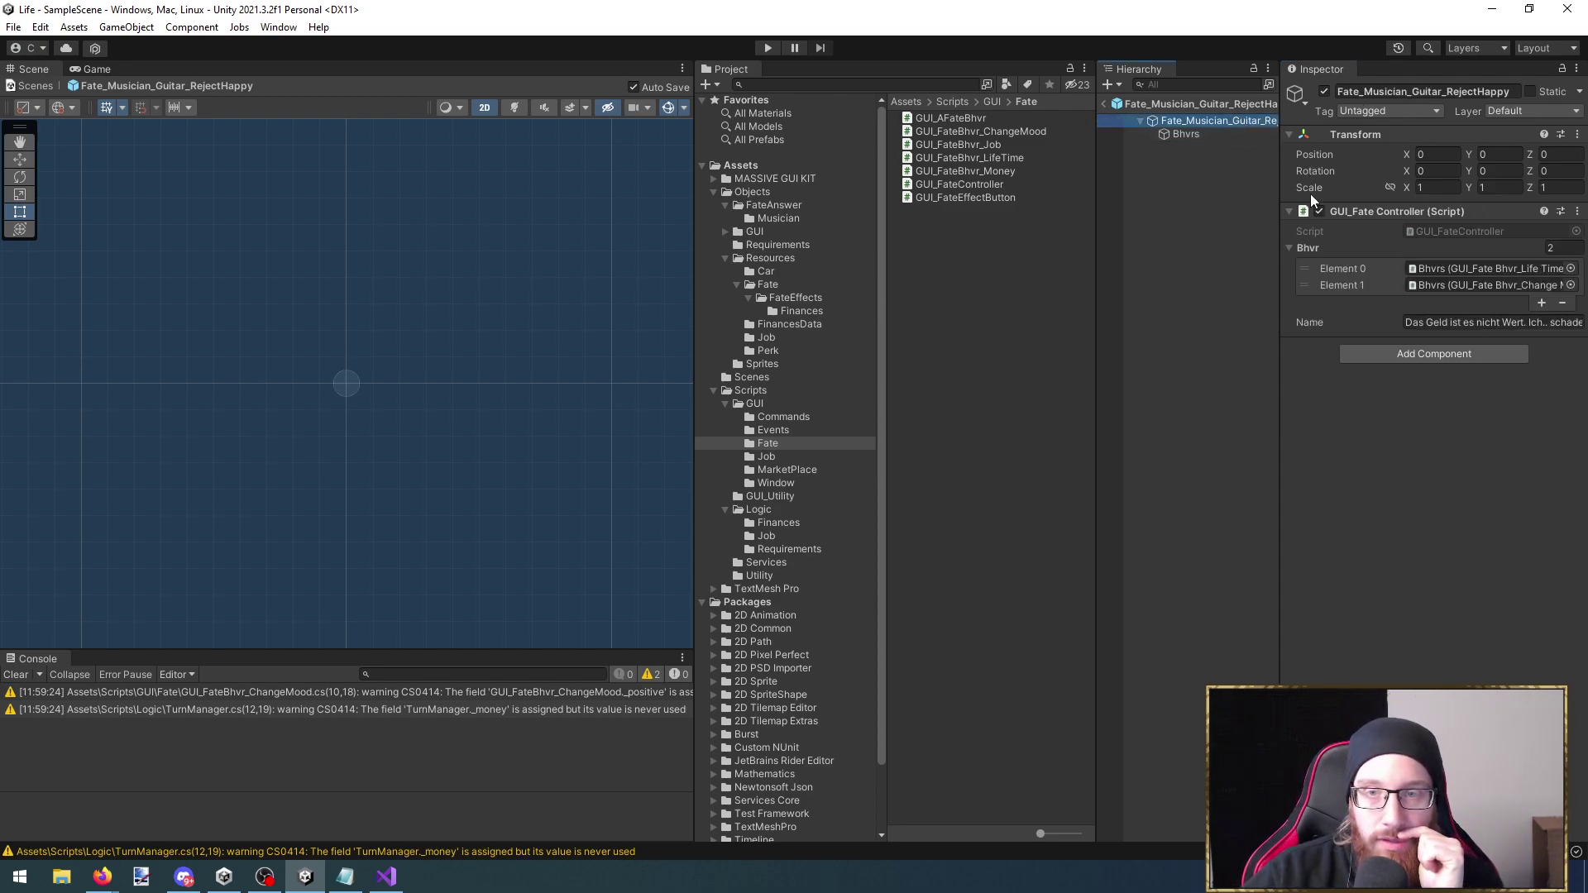
{"action": "left_click", "coordinate": [1398, 540]}
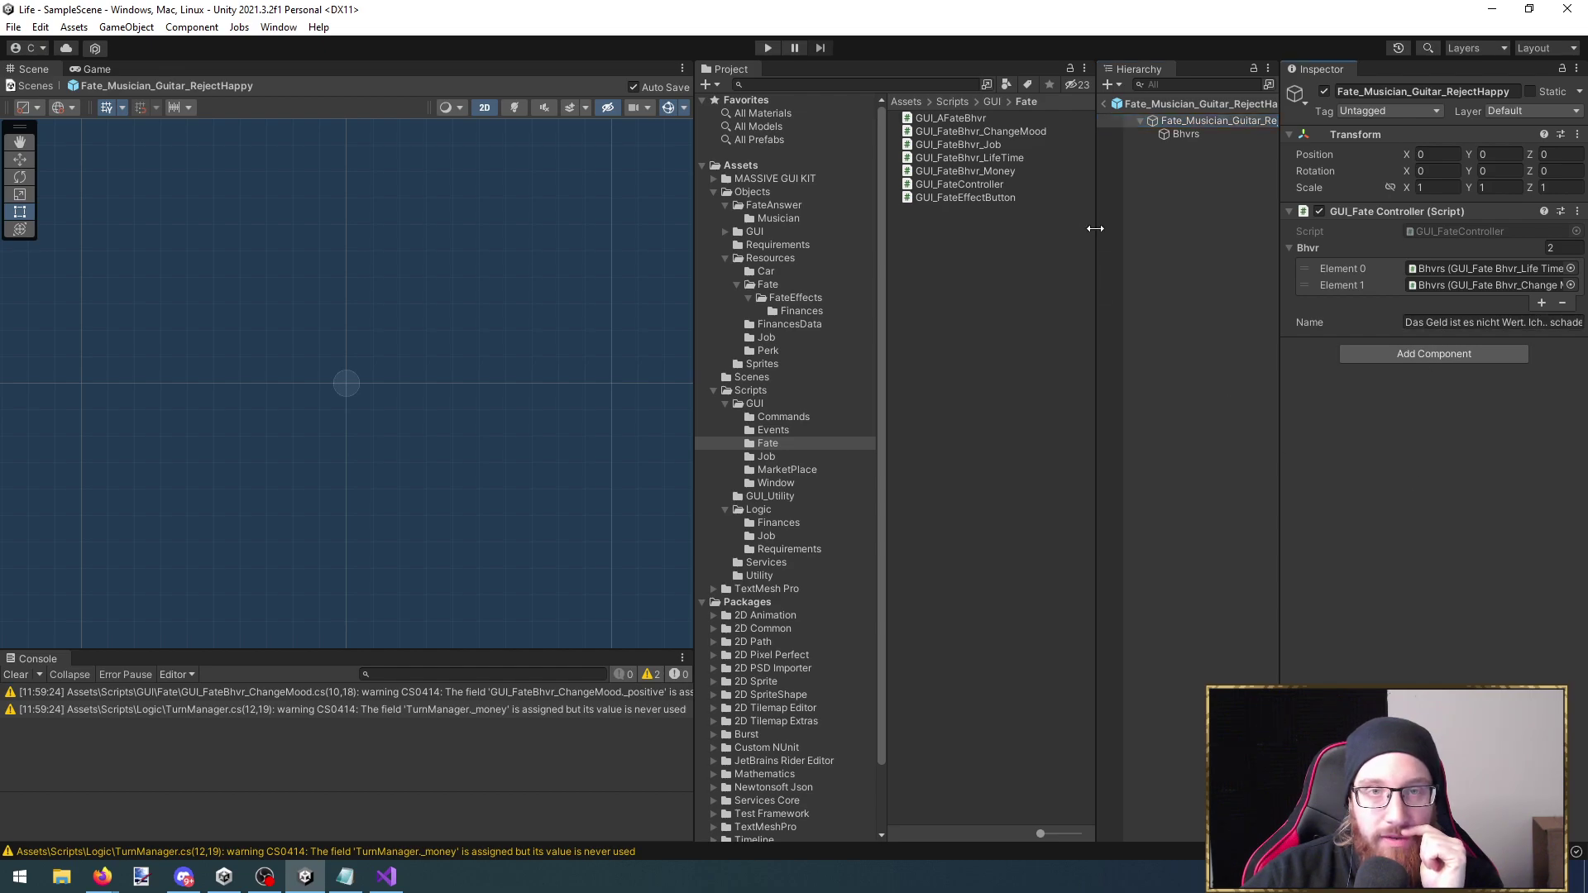
{"action": "left_click", "coordinate": [1167, 120]}
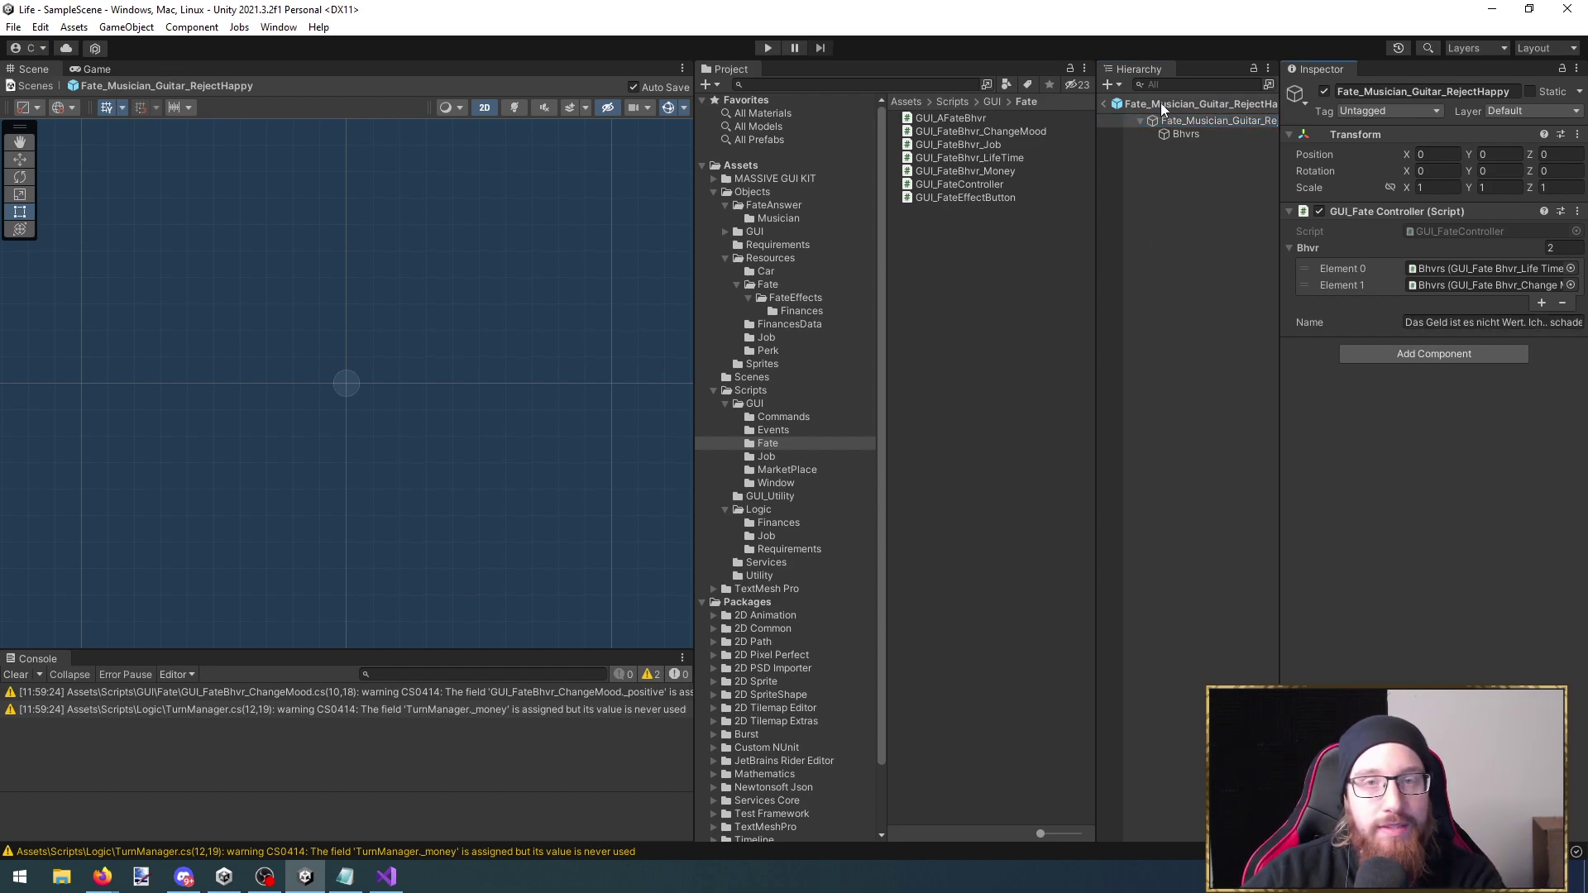
Open the Musician_Guitar fate asset in Resources/Fate and add two more elements to its Effects list
{"action": "left_click", "coordinate": [777, 258]}
{"action": "left_click", "coordinate": [794, 272]}
{"action": "key", "text": "Down"}
{"action": "key", "text": "Down"}
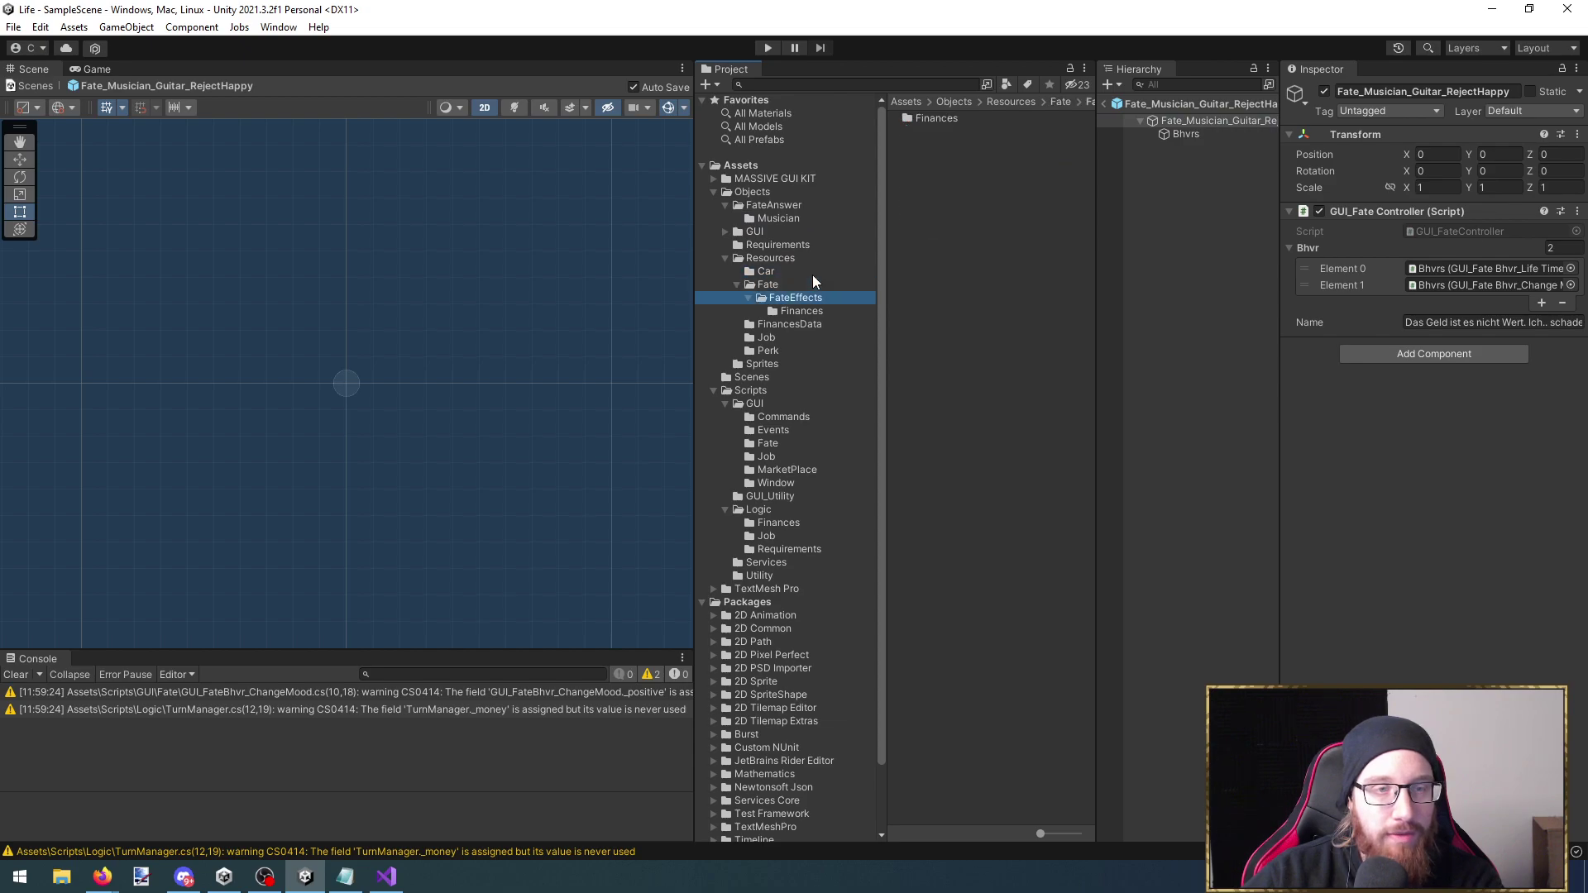
{"action": "key", "text": "Up"}
{"action": "left_click", "coordinate": [978, 198]}
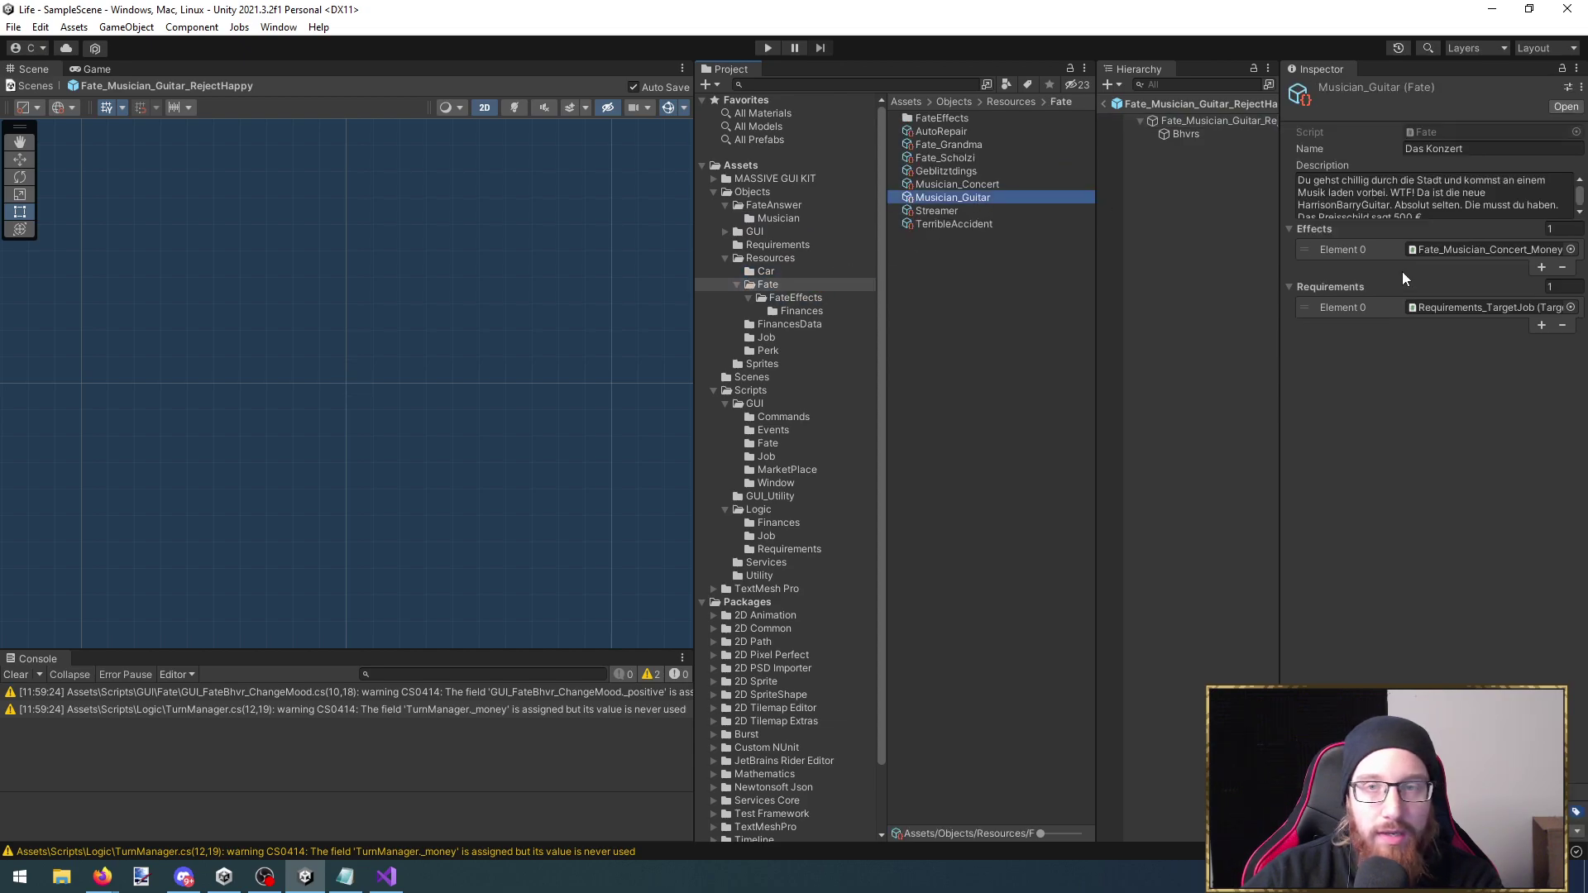
{"action": "left_click", "coordinate": [1540, 267]}
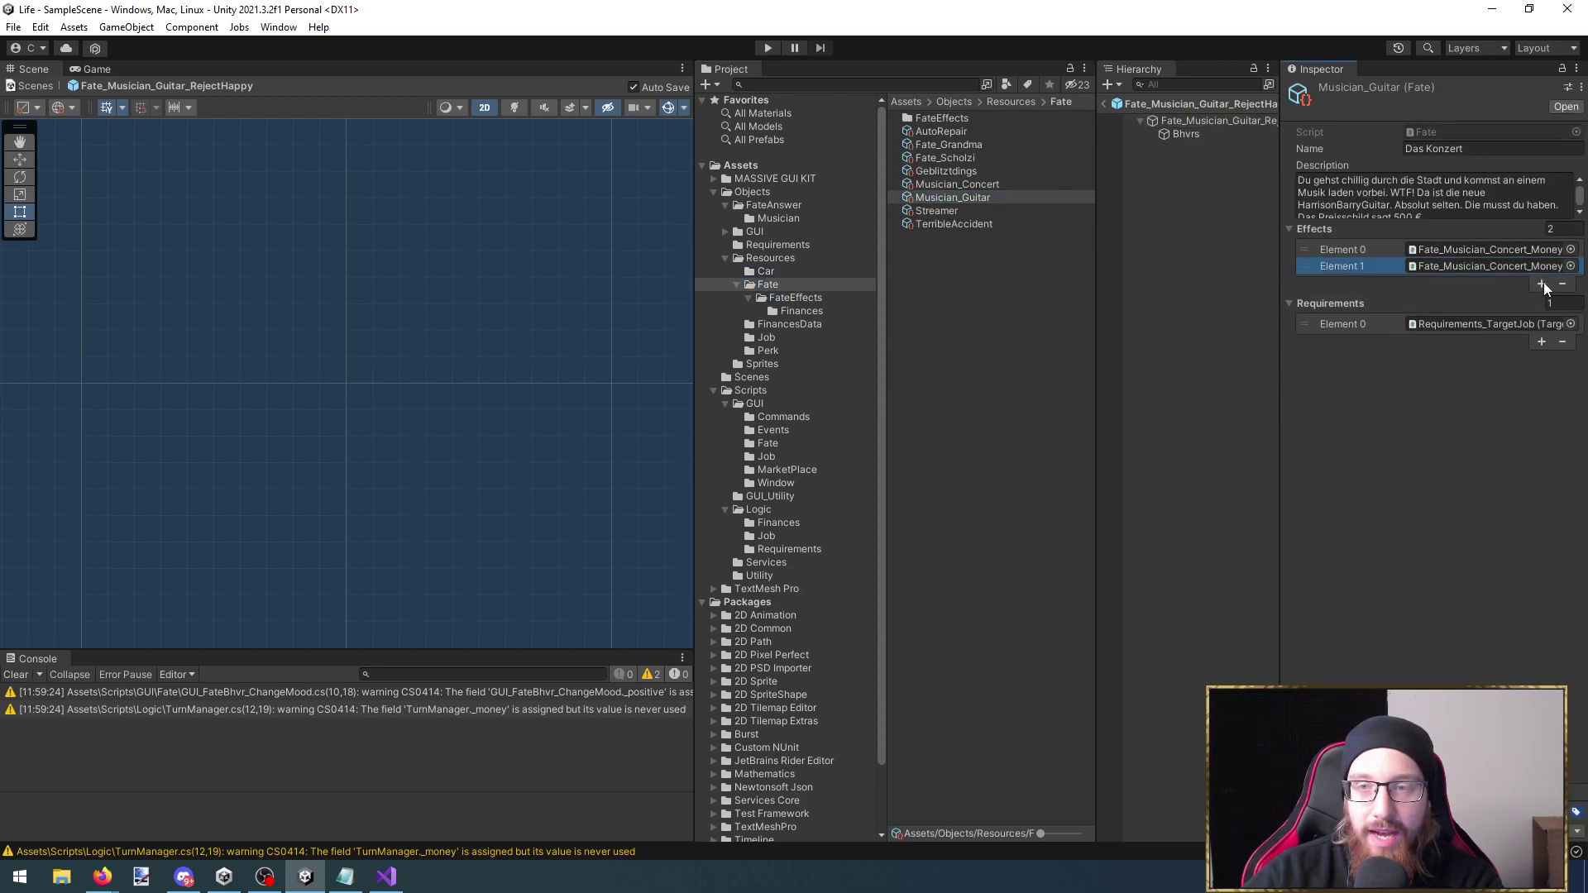
{"action": "left_click", "coordinate": [1540, 283]}
Assign the Fate_Musician_Guitar prefabs AcceptMoney, Installments and RejectHappy to Effects elements 0, 1 and 2 of Musician_Guitar
{"action": "left_click", "coordinate": [1488, 266]}
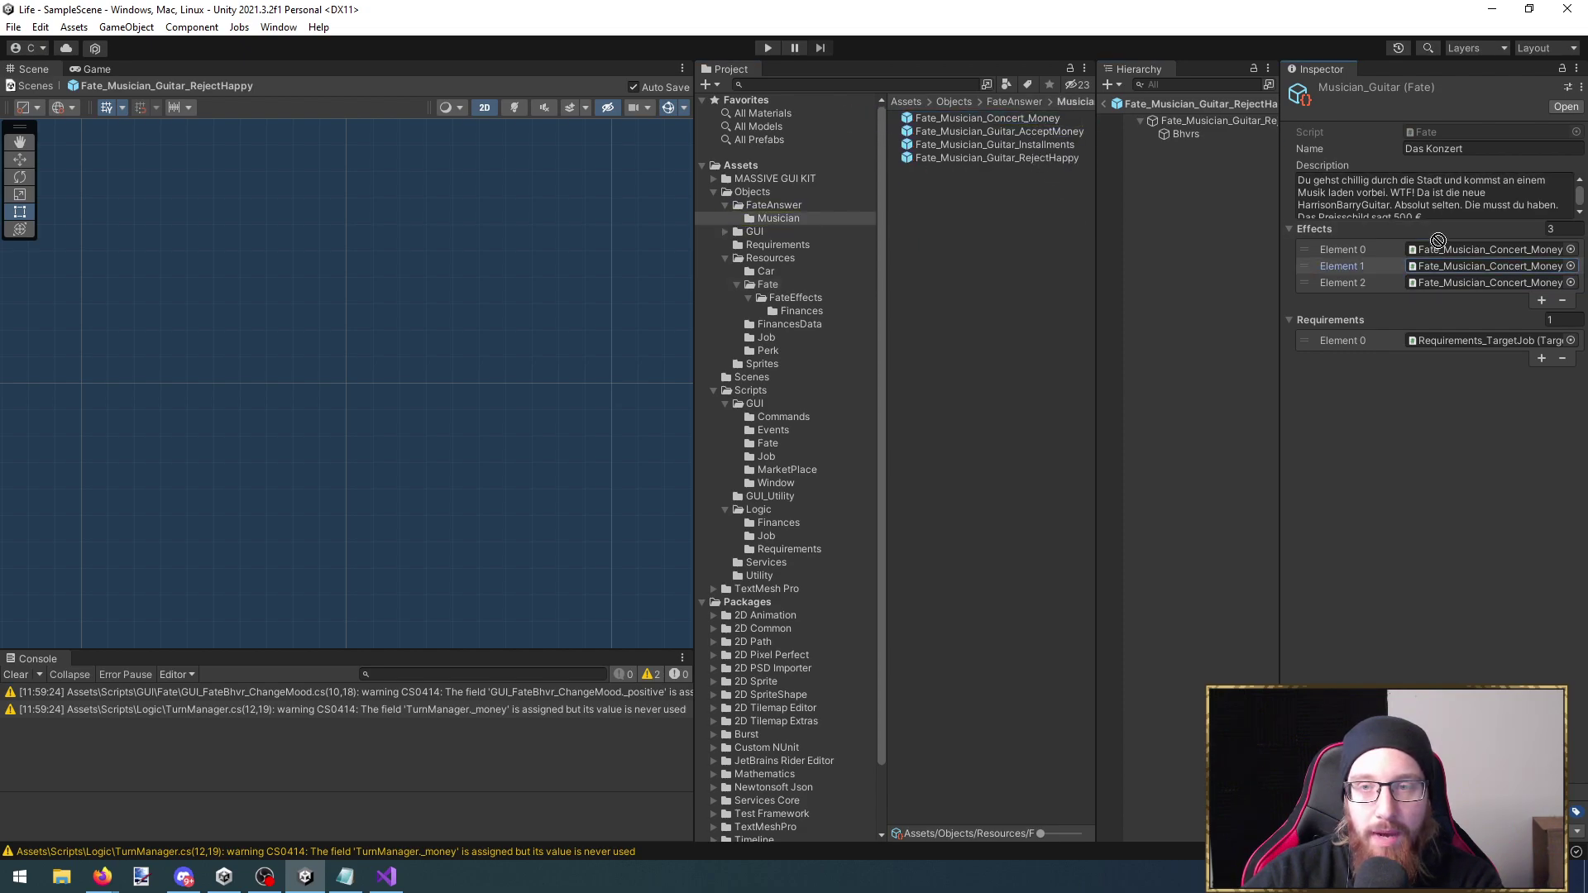
{"action": "left_click_drag", "start_coordinate": [1004, 131], "coordinate": [1482, 266]}
{"action": "left_click_drag", "start_coordinate": [994, 144], "coordinate": [1476, 276]}
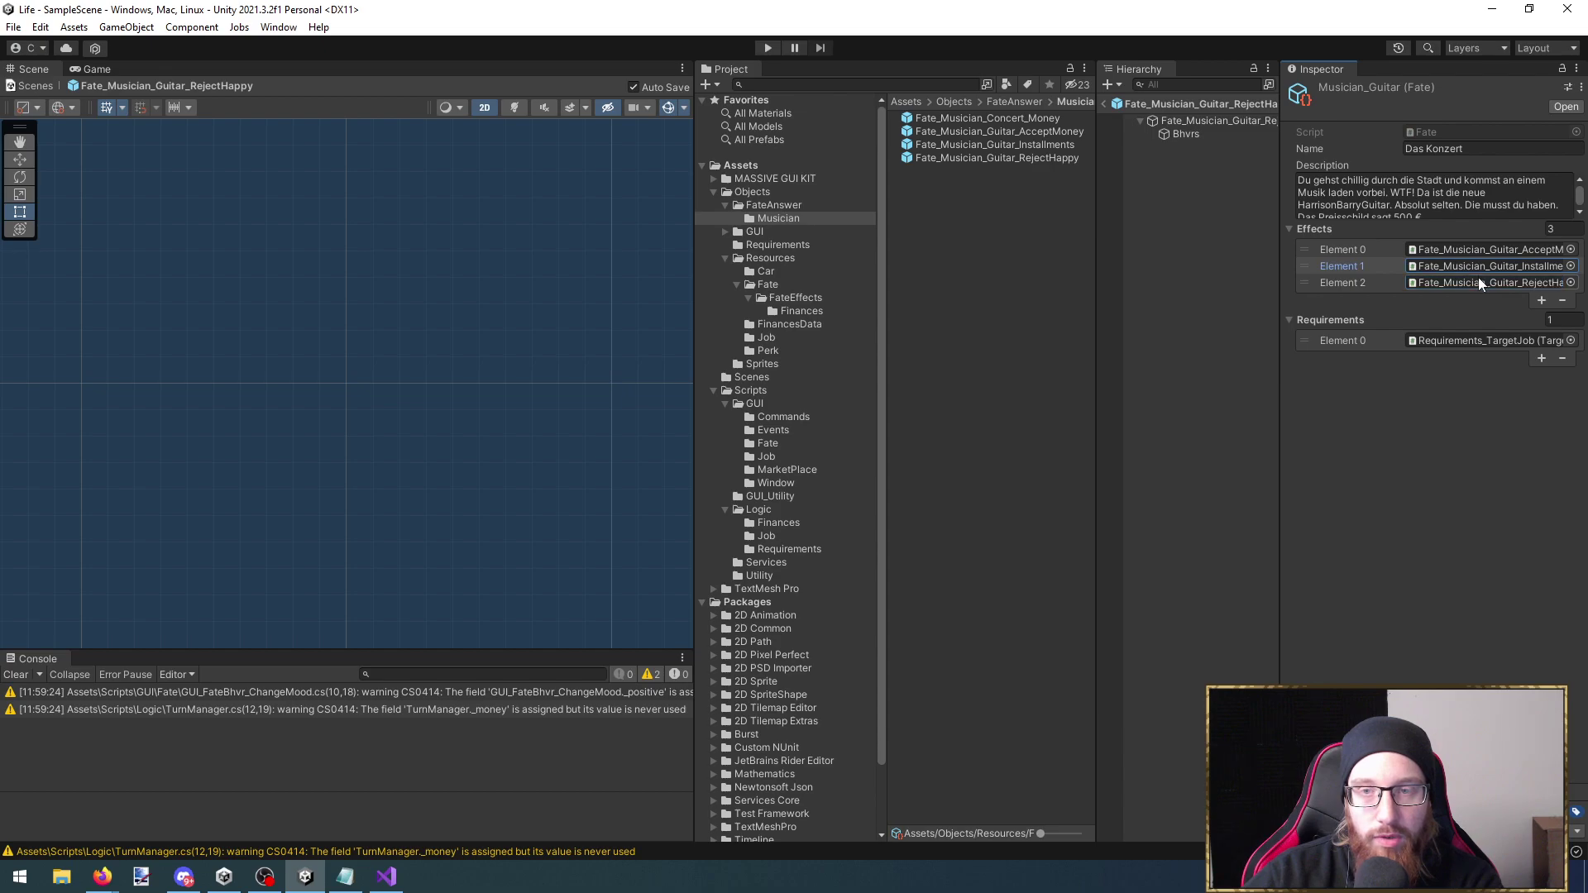
Rename the Requirements_TargetJob prefab used by Musician_Guitar's requirement to Requirements_TargetJob_Musician
{"action": "left_click", "coordinate": [1501, 340]}
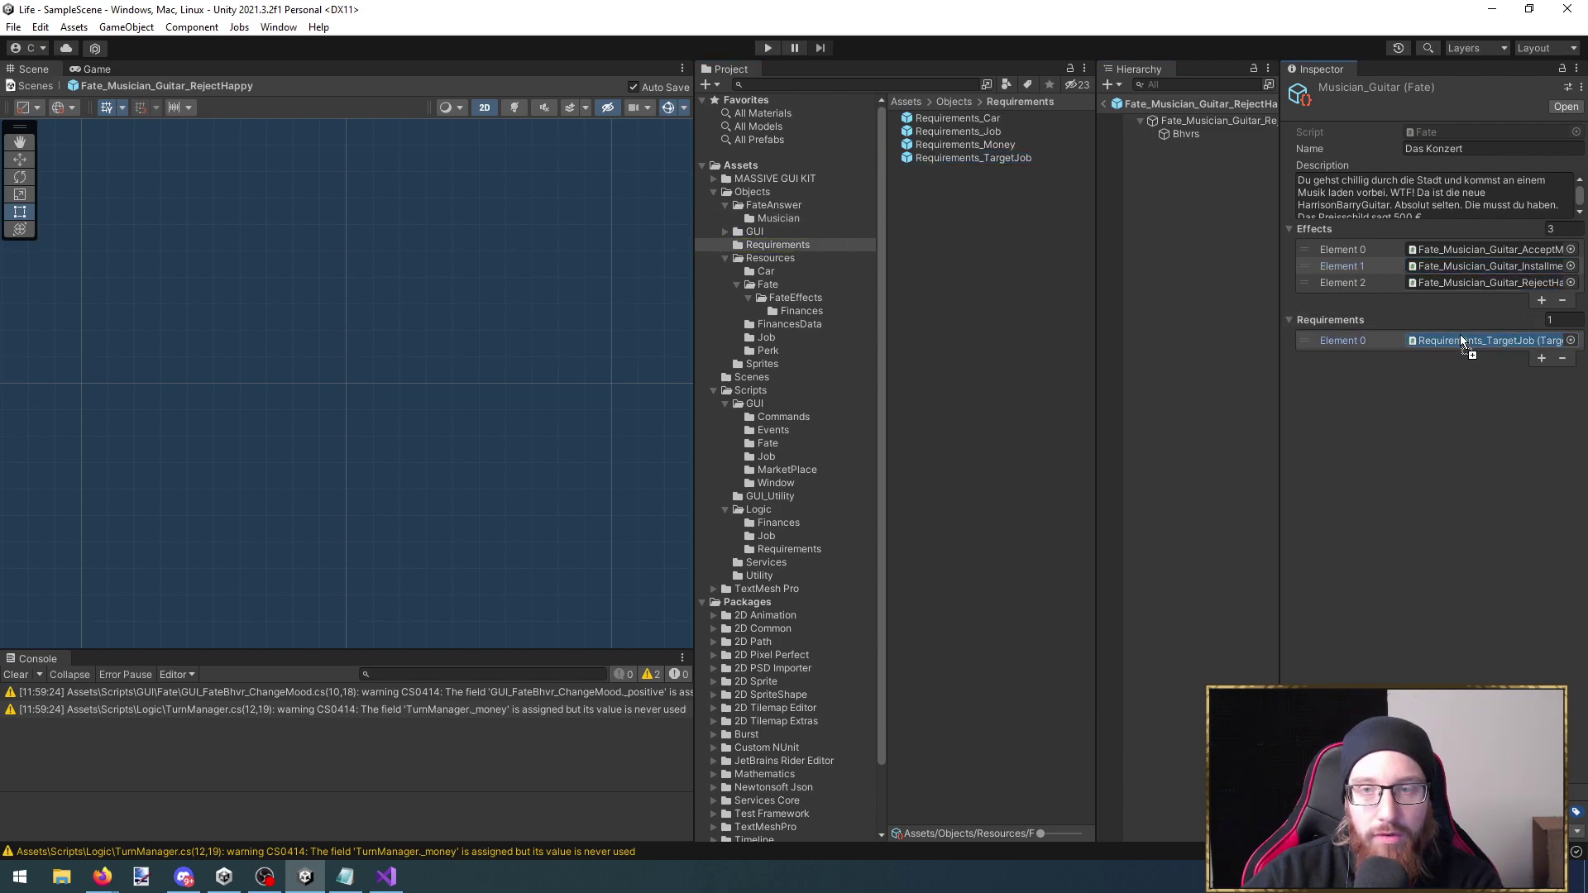
{"action": "left_click", "coordinate": [1009, 162]}
{"action": "left_click", "coordinate": [1020, 162]}
{"action": "key", "text": "End"}
{"action": "type", "text": "_Mus"}
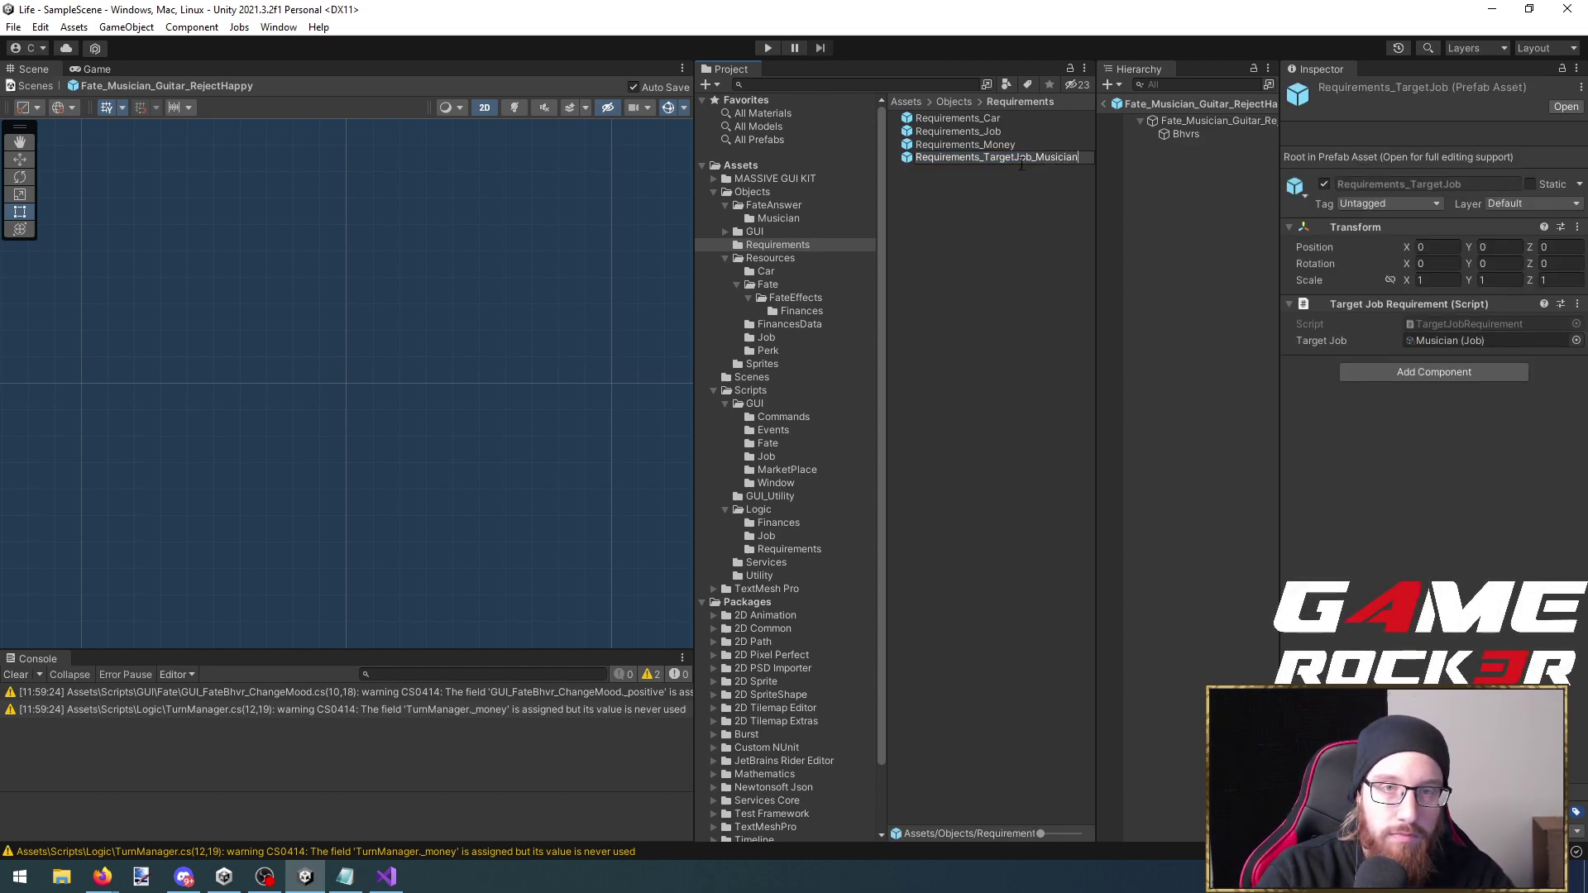
{"action": "key", "text": "Return"}
Set the Name of the Musician_Guitar fate asset in Resources/Fate to "Die neue Gitarre"
{"action": "left_click", "coordinate": [1176, 121]}
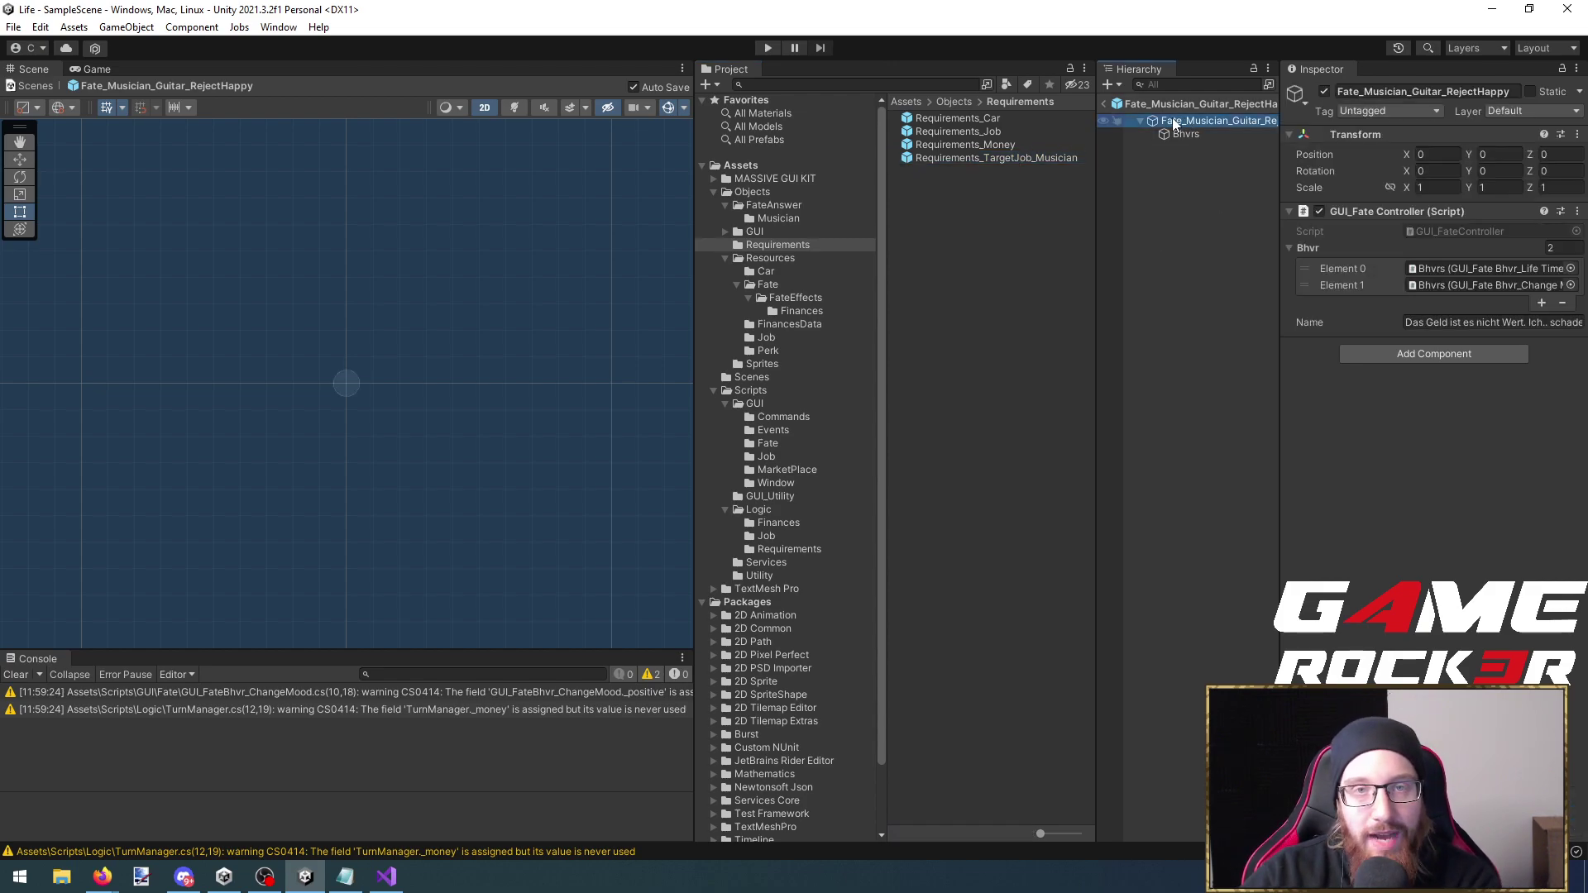
{"action": "left_click", "coordinate": [1153, 105]}
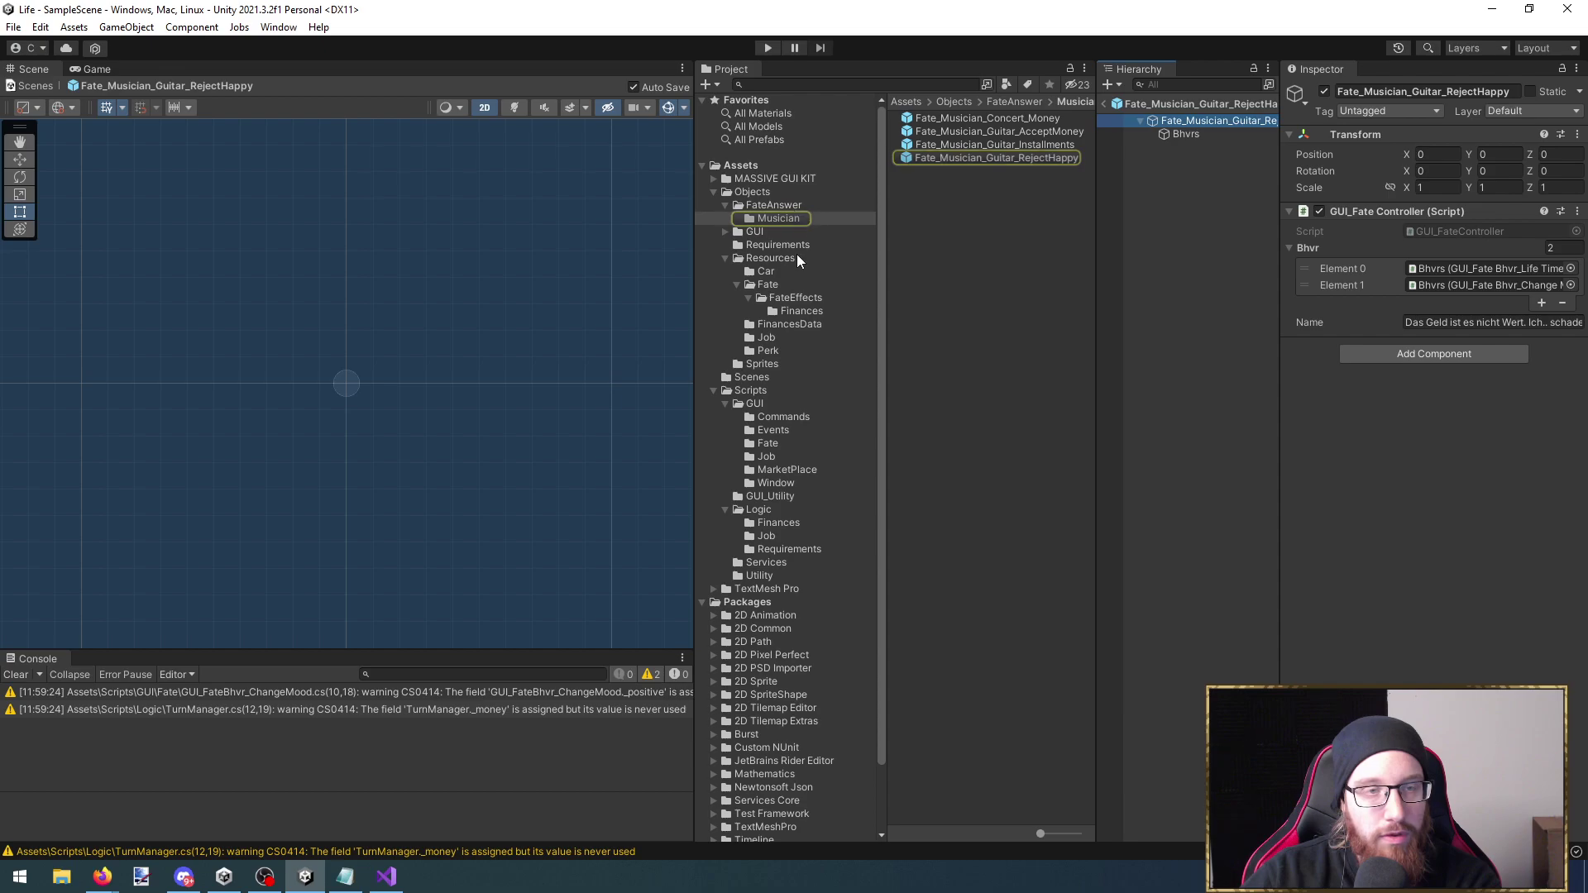
{"action": "left_click", "coordinate": [787, 284]}
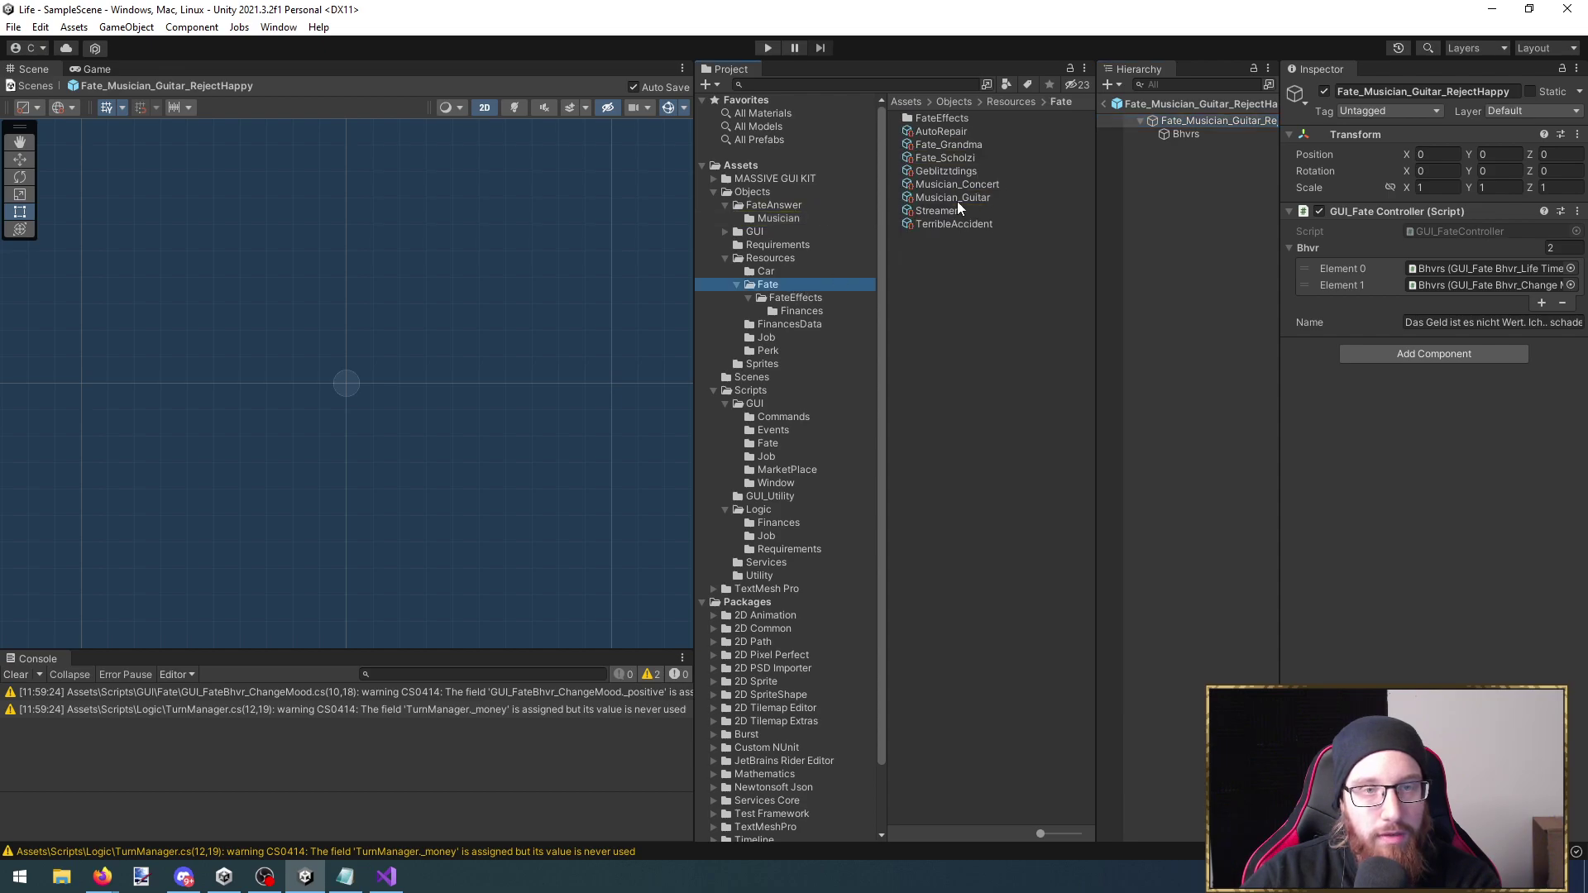
{"action": "left_click", "coordinate": [954, 199]}
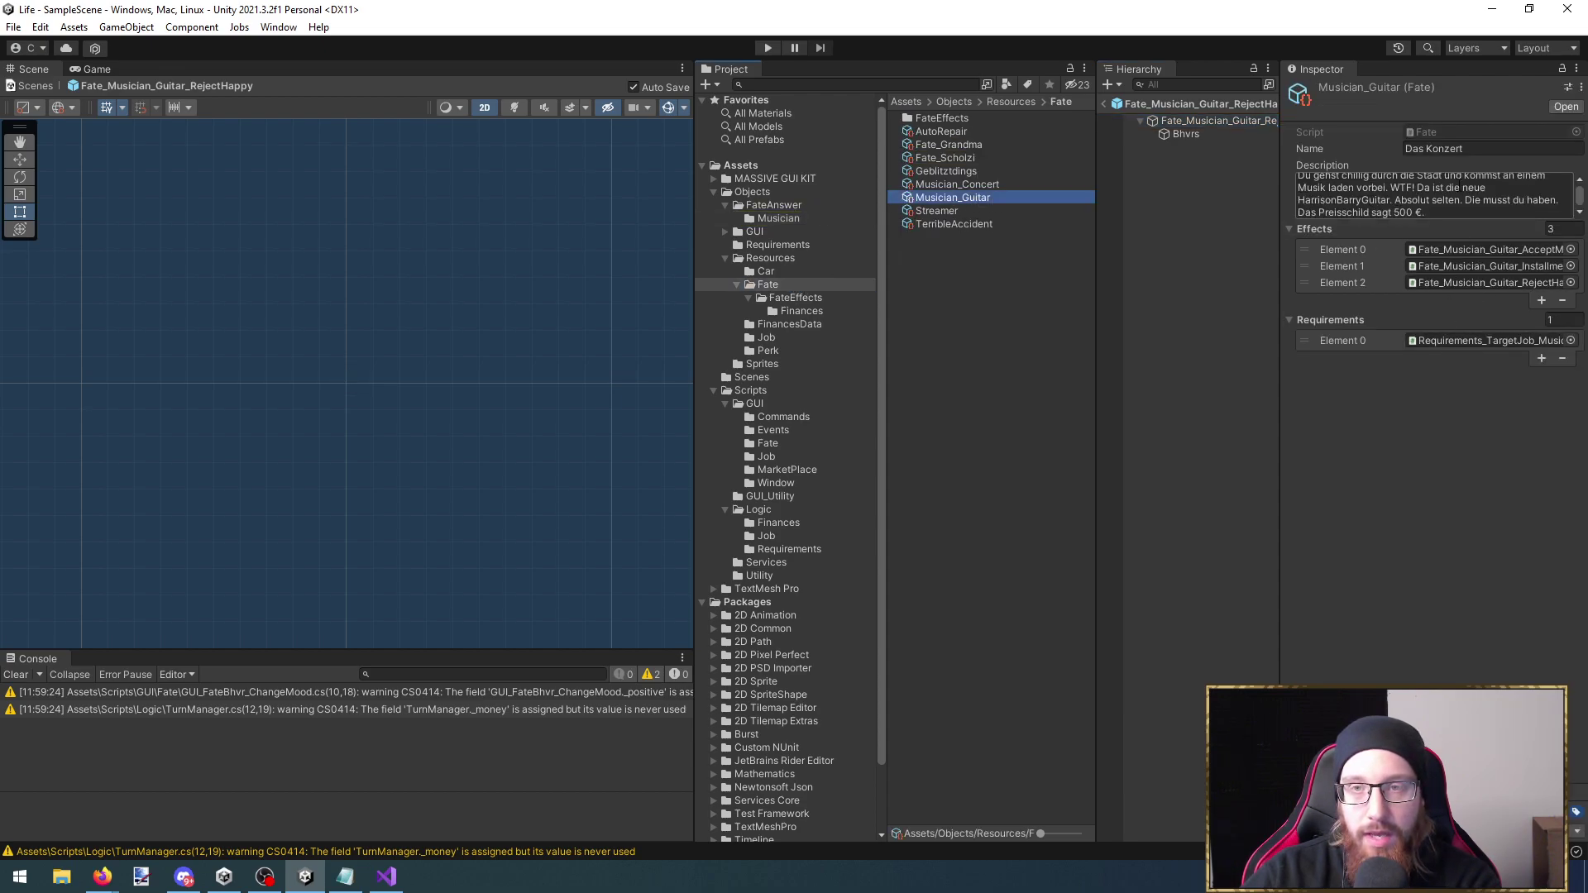
{"action": "left_click", "coordinate": [1491, 150]}
{"action": "type", "text": "Die neue Gitarre"}
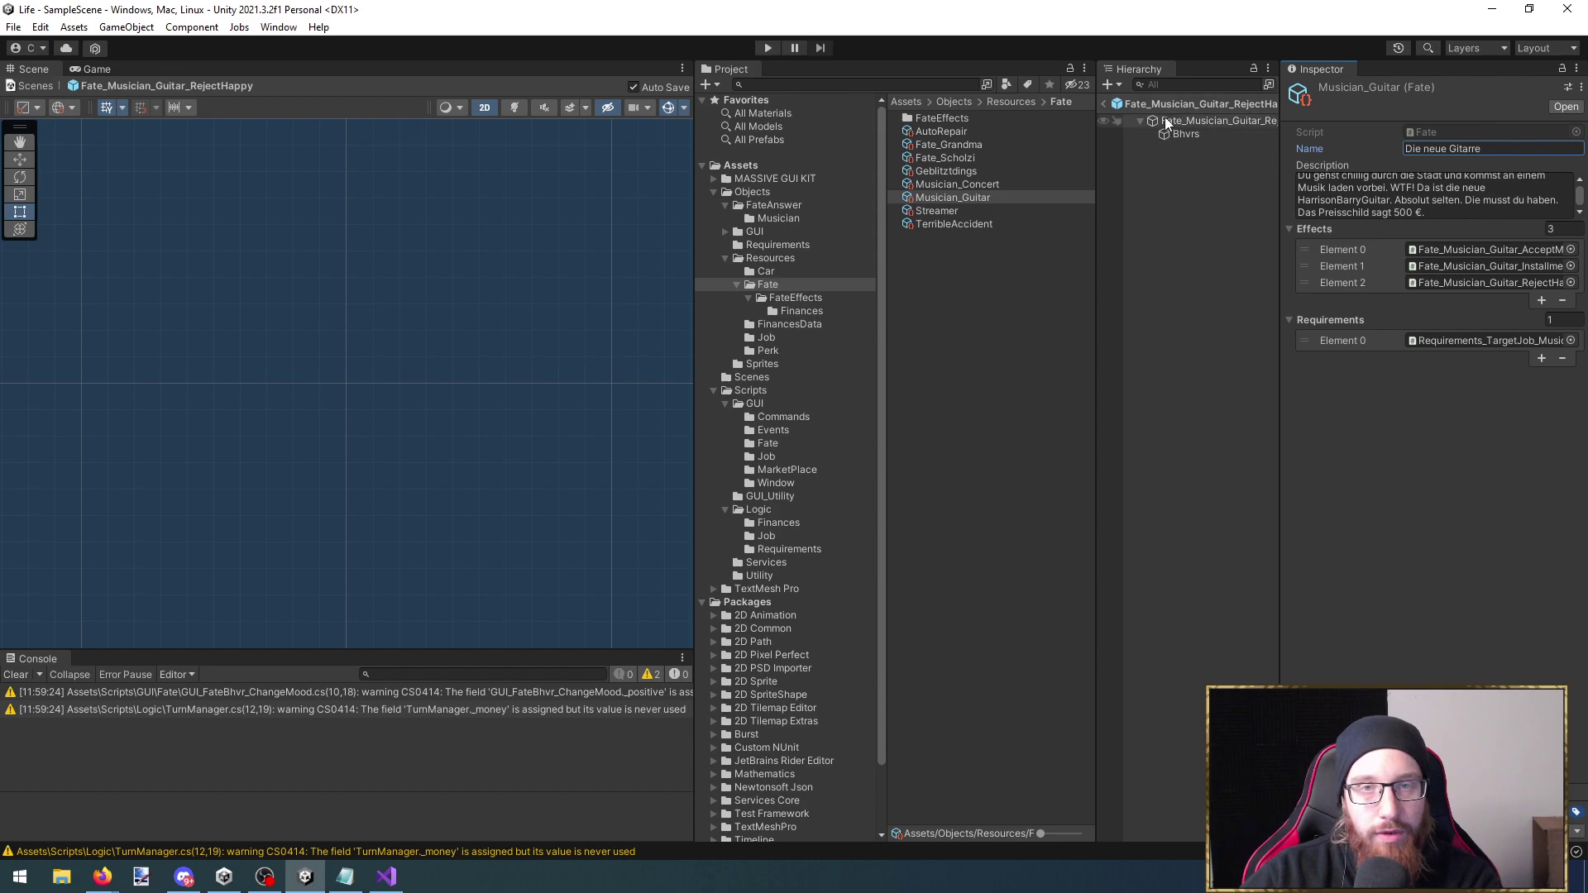
Return to SampleScene and add the Musician_Guitar fate to the Fates list of GameManager's Fate Handler
{"action": "left_click", "coordinate": [1104, 104]}
{"action": "left_click", "coordinate": [1191, 258]}
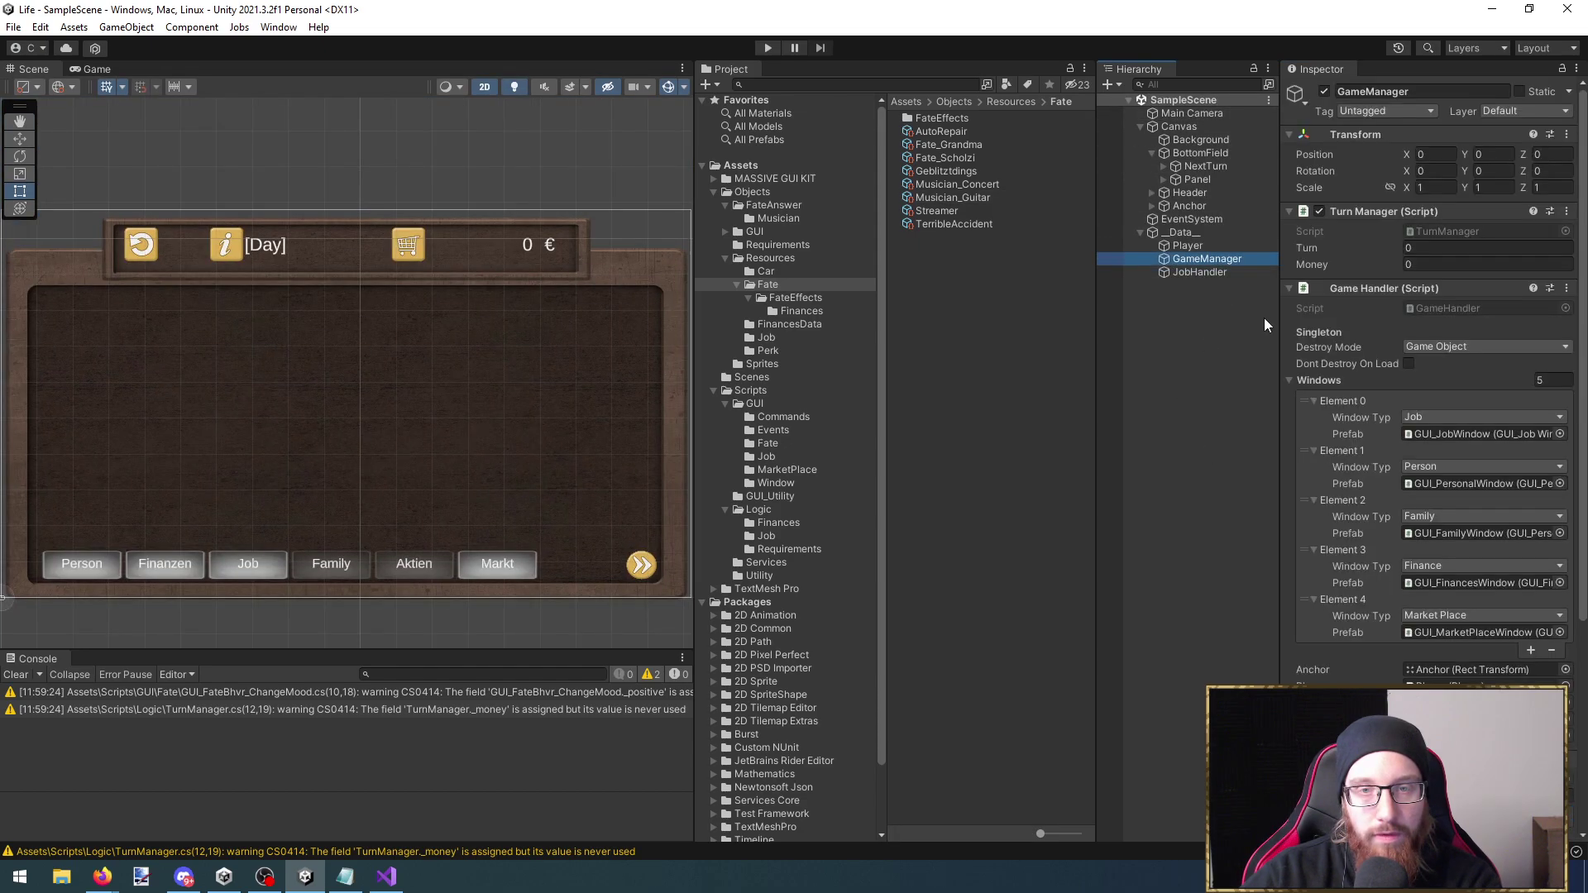
{"action": "scroll", "coordinate": [1468, 638], "scroll_direction": "down", "scroll_amount": 6}
{"action": "left_click", "coordinate": [1476, 518]}
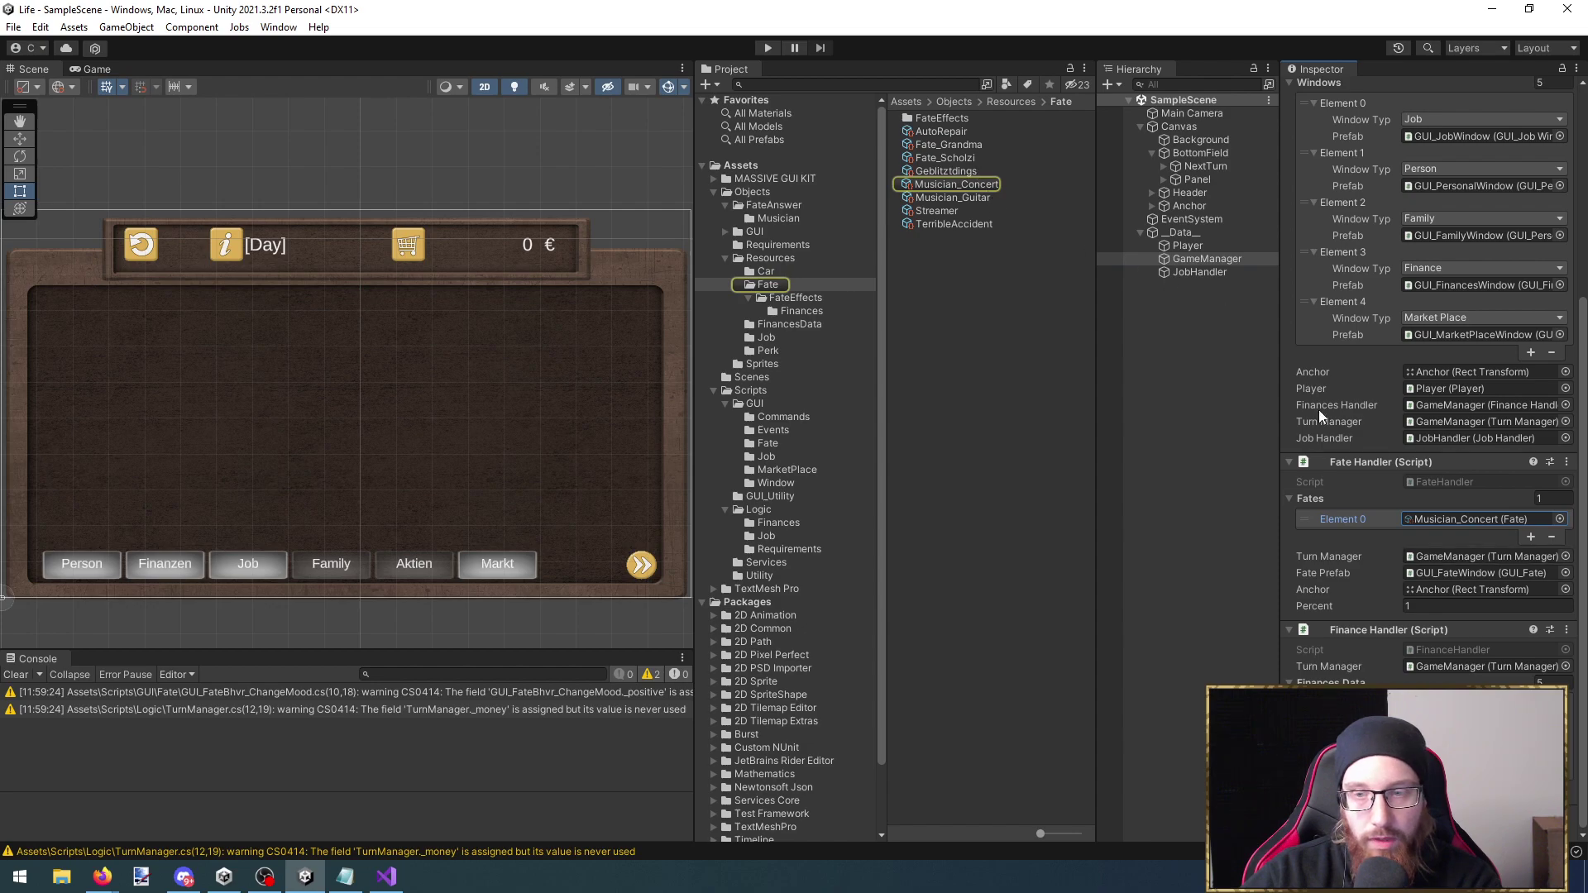
{"action": "left_click_drag", "start_coordinate": [951, 198], "coordinate": [1435, 503]}
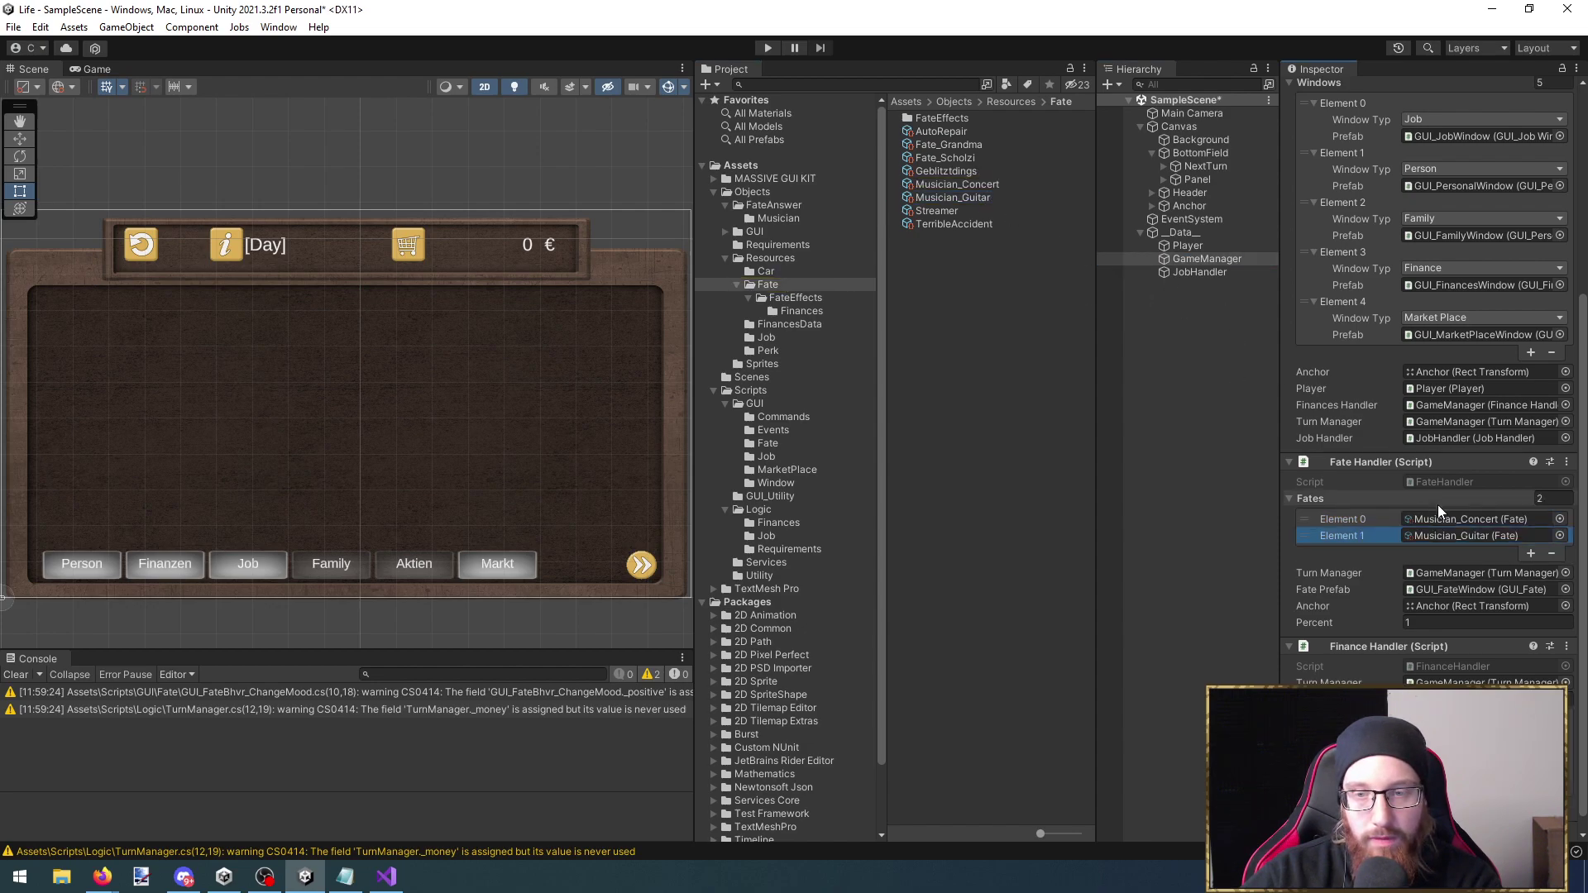
Run the game with the Game view maximized and apply for the Lehrer*in job until it is accepted
{"action": "left_click", "coordinate": [769, 47]}
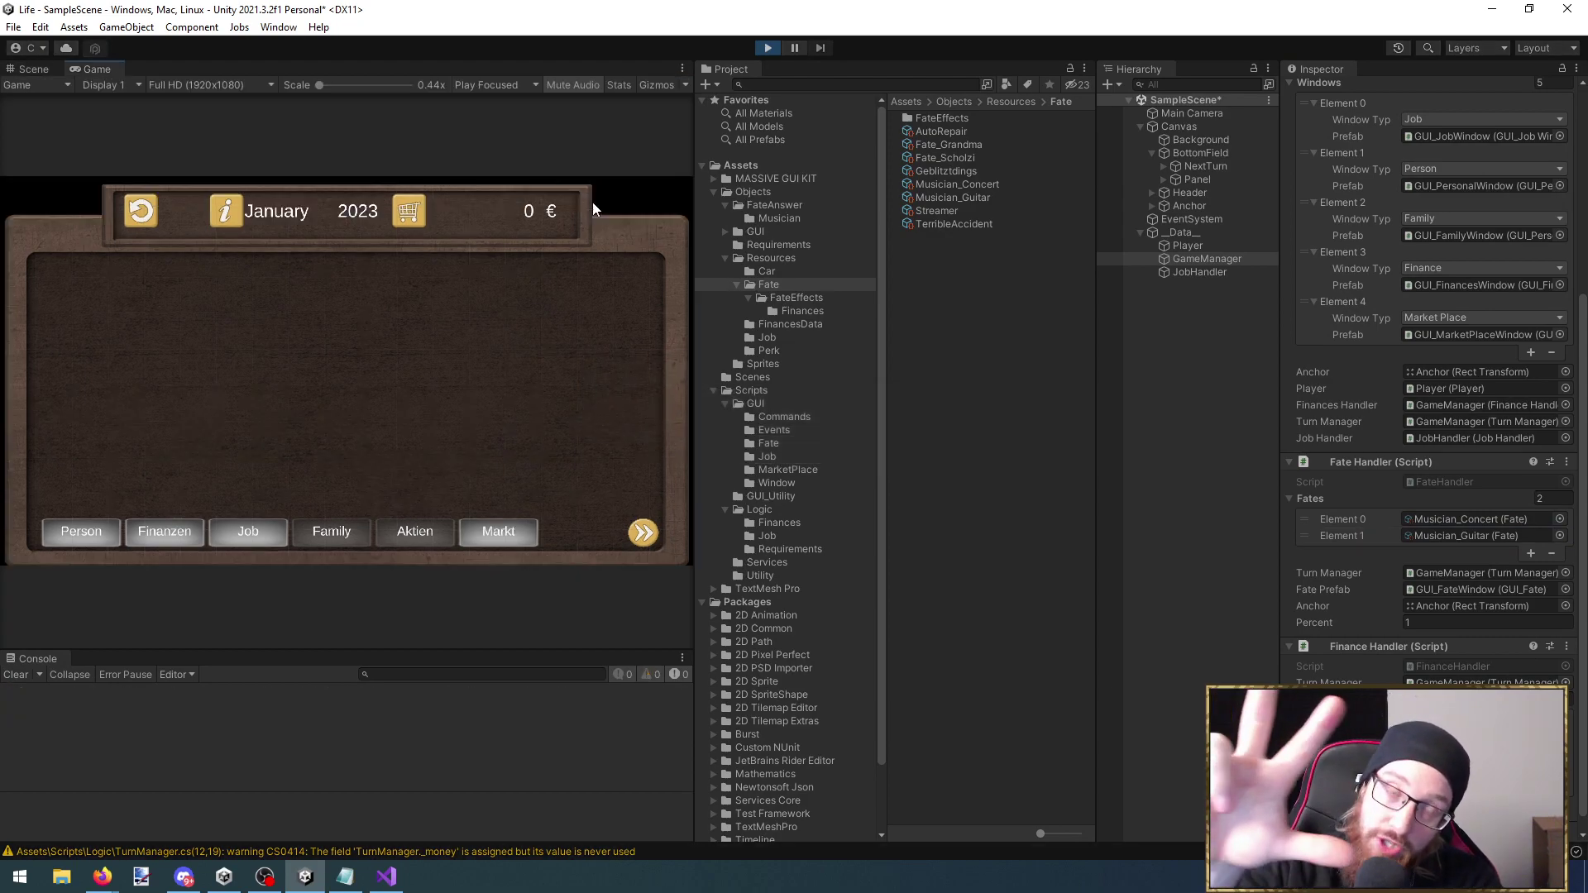
{"action": "key", "text": "shift+space"}
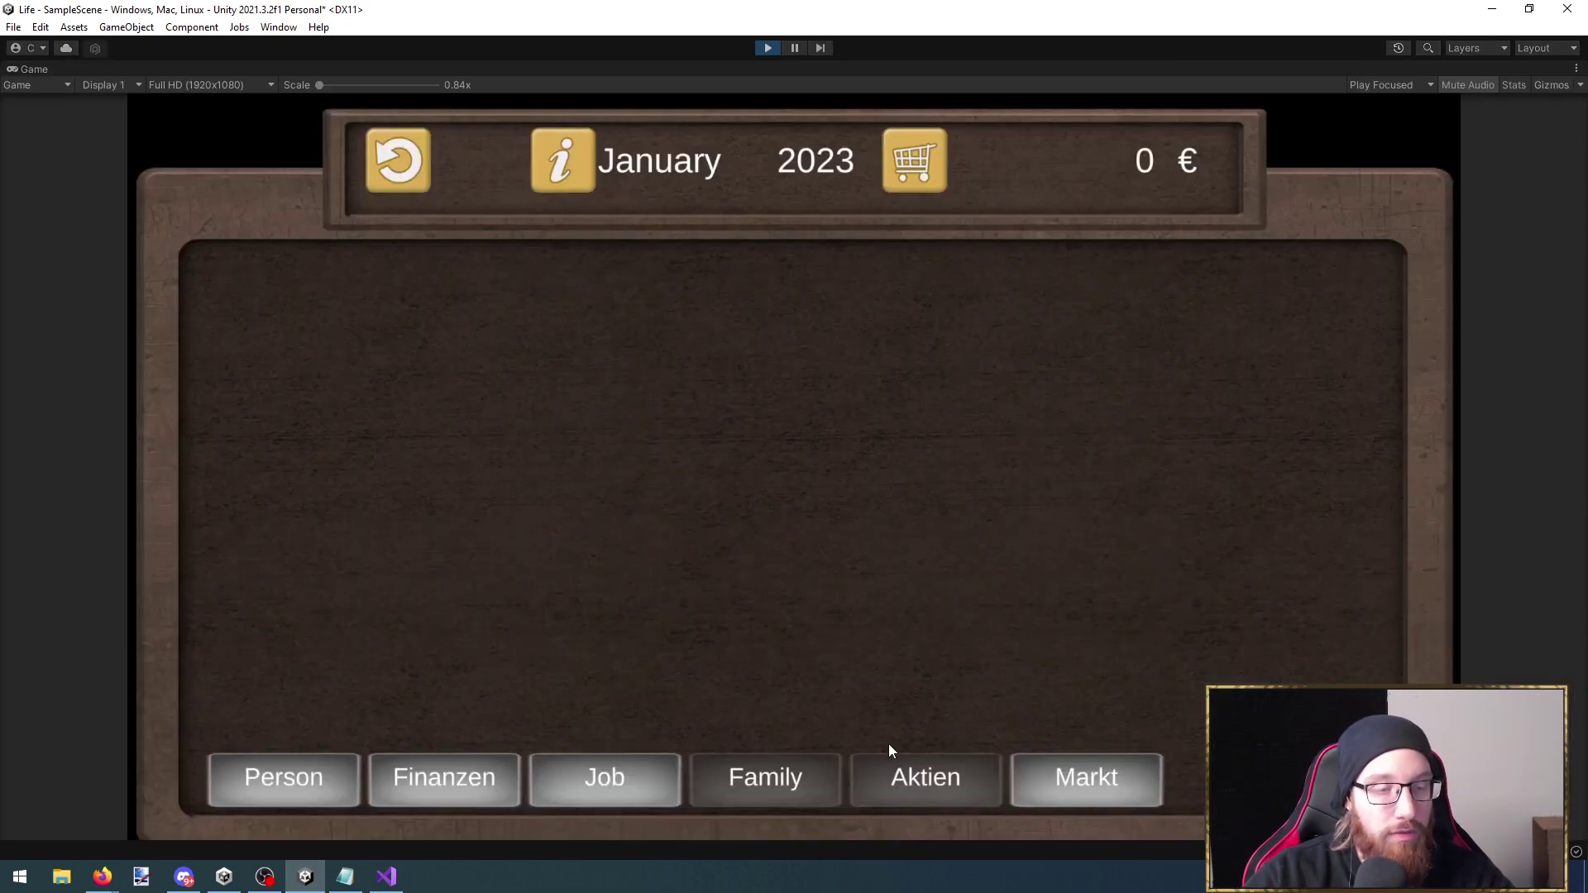
{"action": "left_click", "coordinate": [448, 777]}
{"action": "left_click", "coordinate": [575, 773]}
{"action": "left_click", "coordinate": [530, 453]}
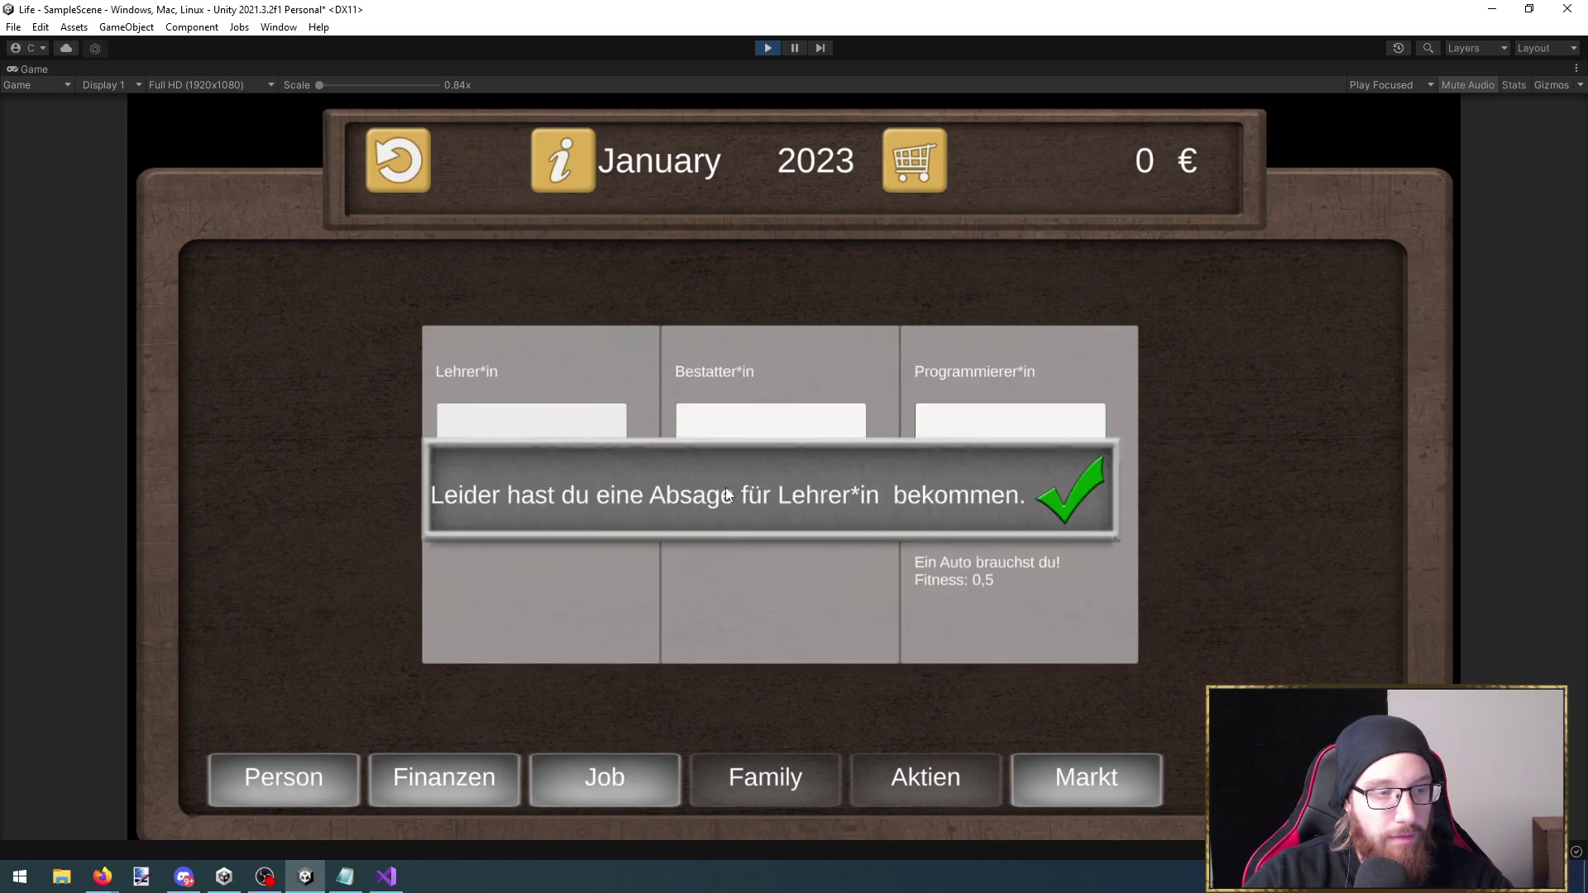
{"action": "left_click", "coordinate": [1091, 506]}
{"action": "left_click", "coordinate": [1072, 512]}
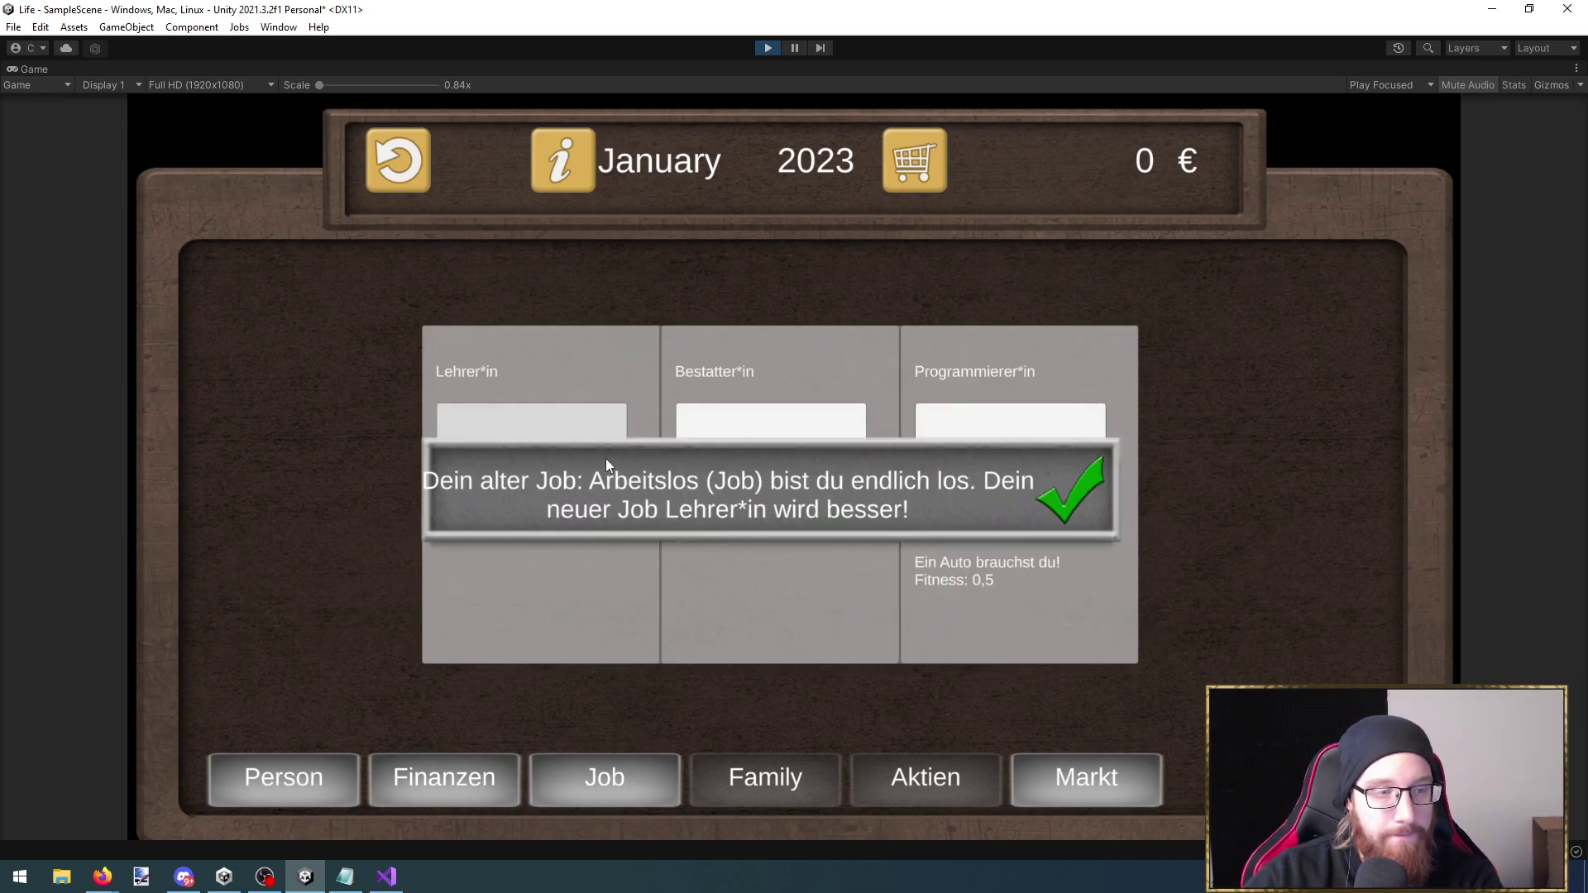
{"action": "left_click", "coordinate": [1100, 503]}
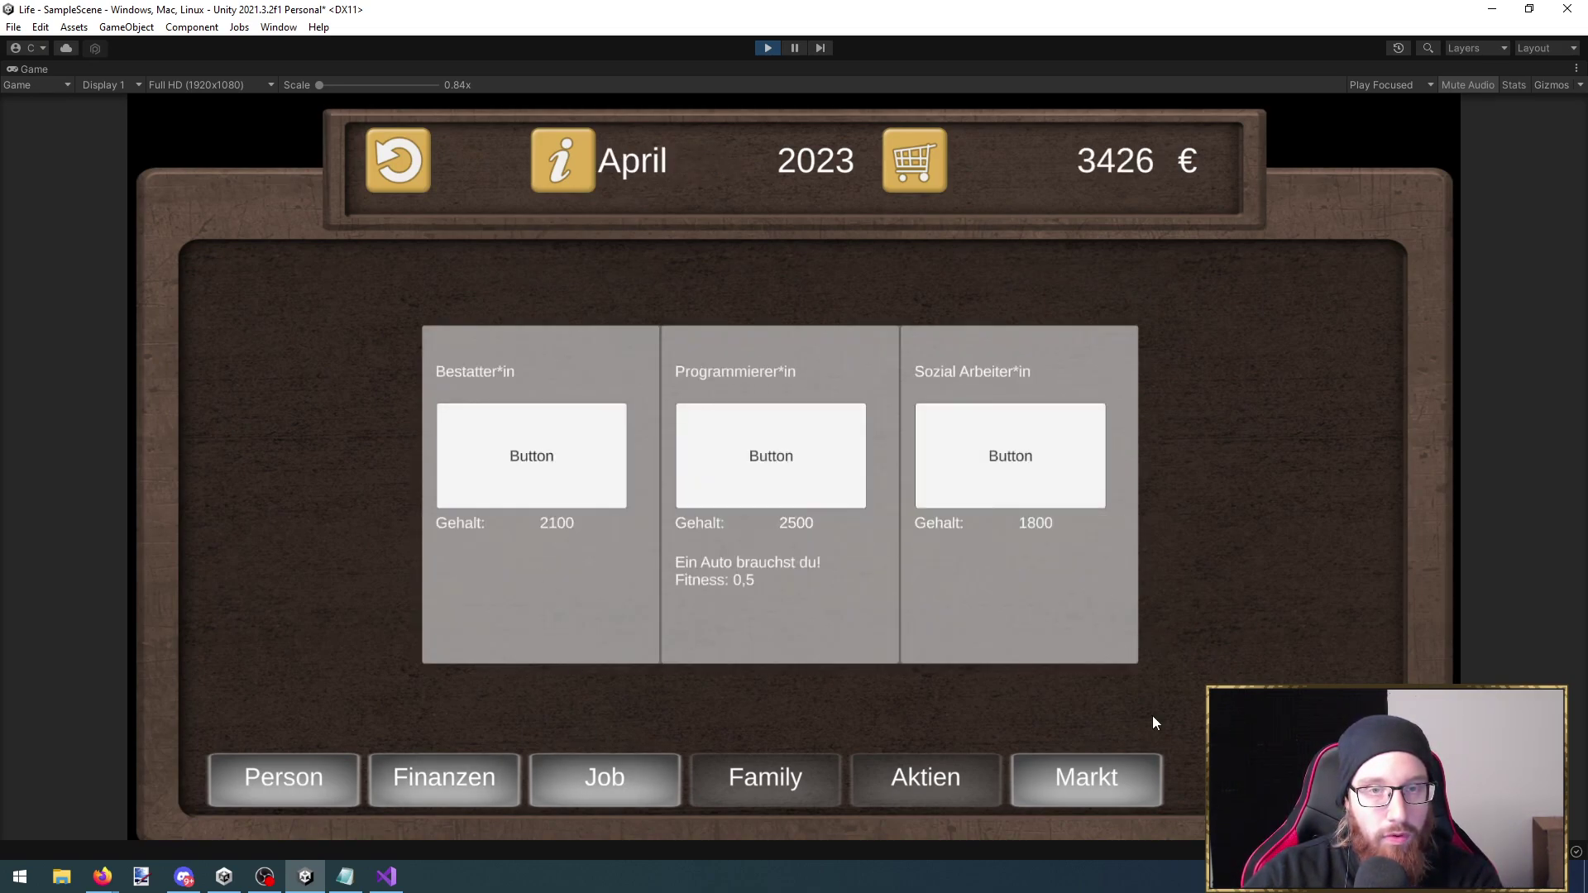
Apply for the Bestatter*in job until accepted, and switch to the Musiker*in job
{"action": "left_click", "coordinate": [533, 475]}
{"action": "left_click", "coordinate": [1100, 504]}
{"action": "left_click", "coordinate": [565, 451]}
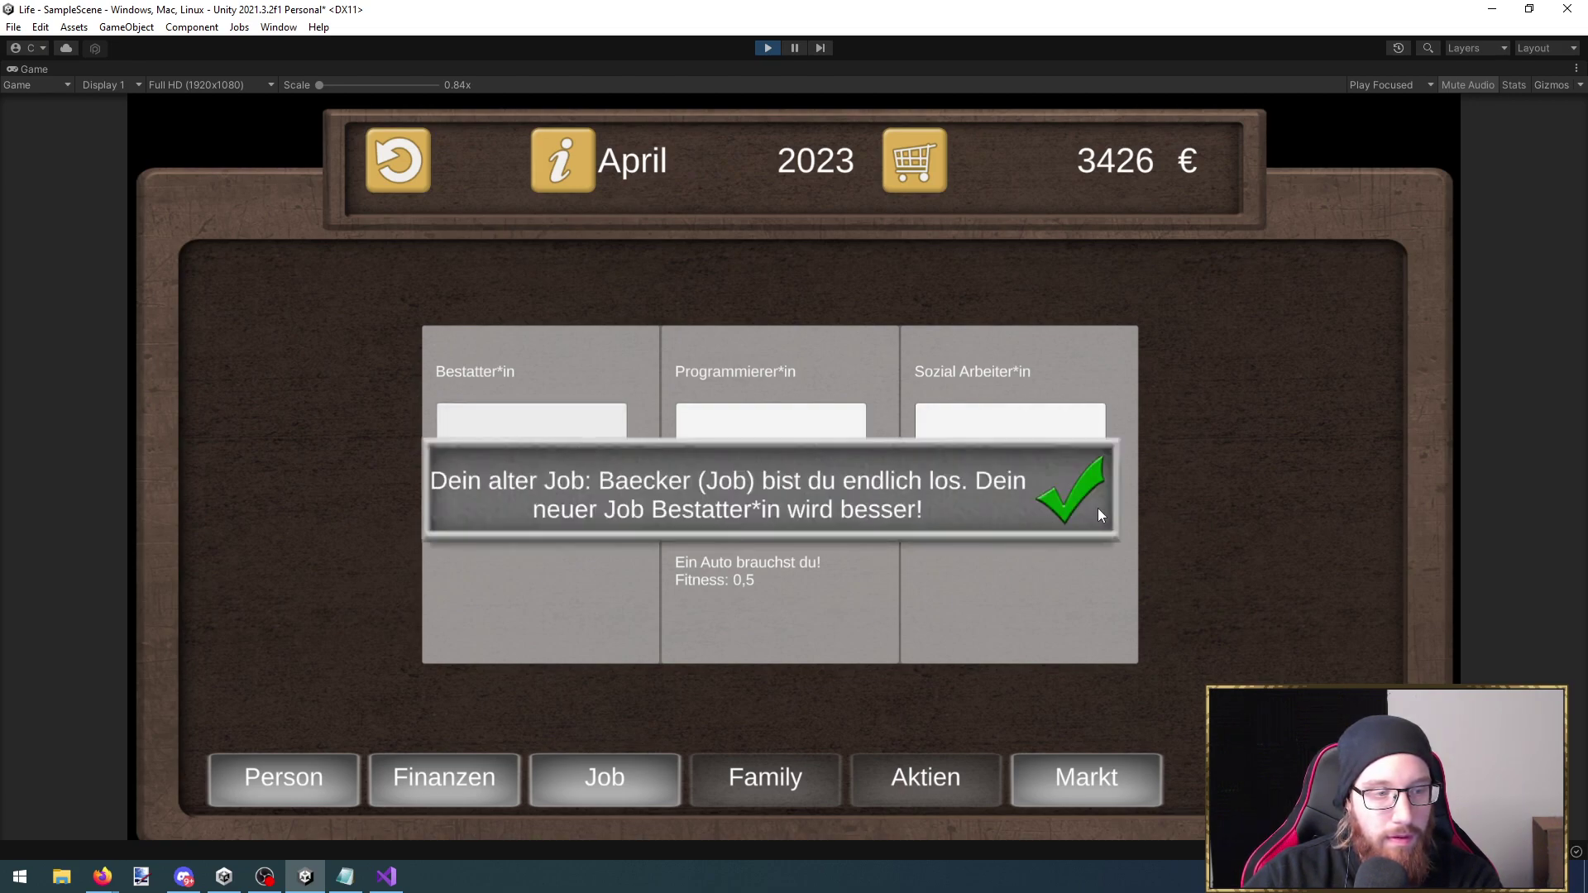
{"action": "left_click", "coordinate": [1097, 503]}
{"action": "left_click", "coordinate": [1011, 472]}
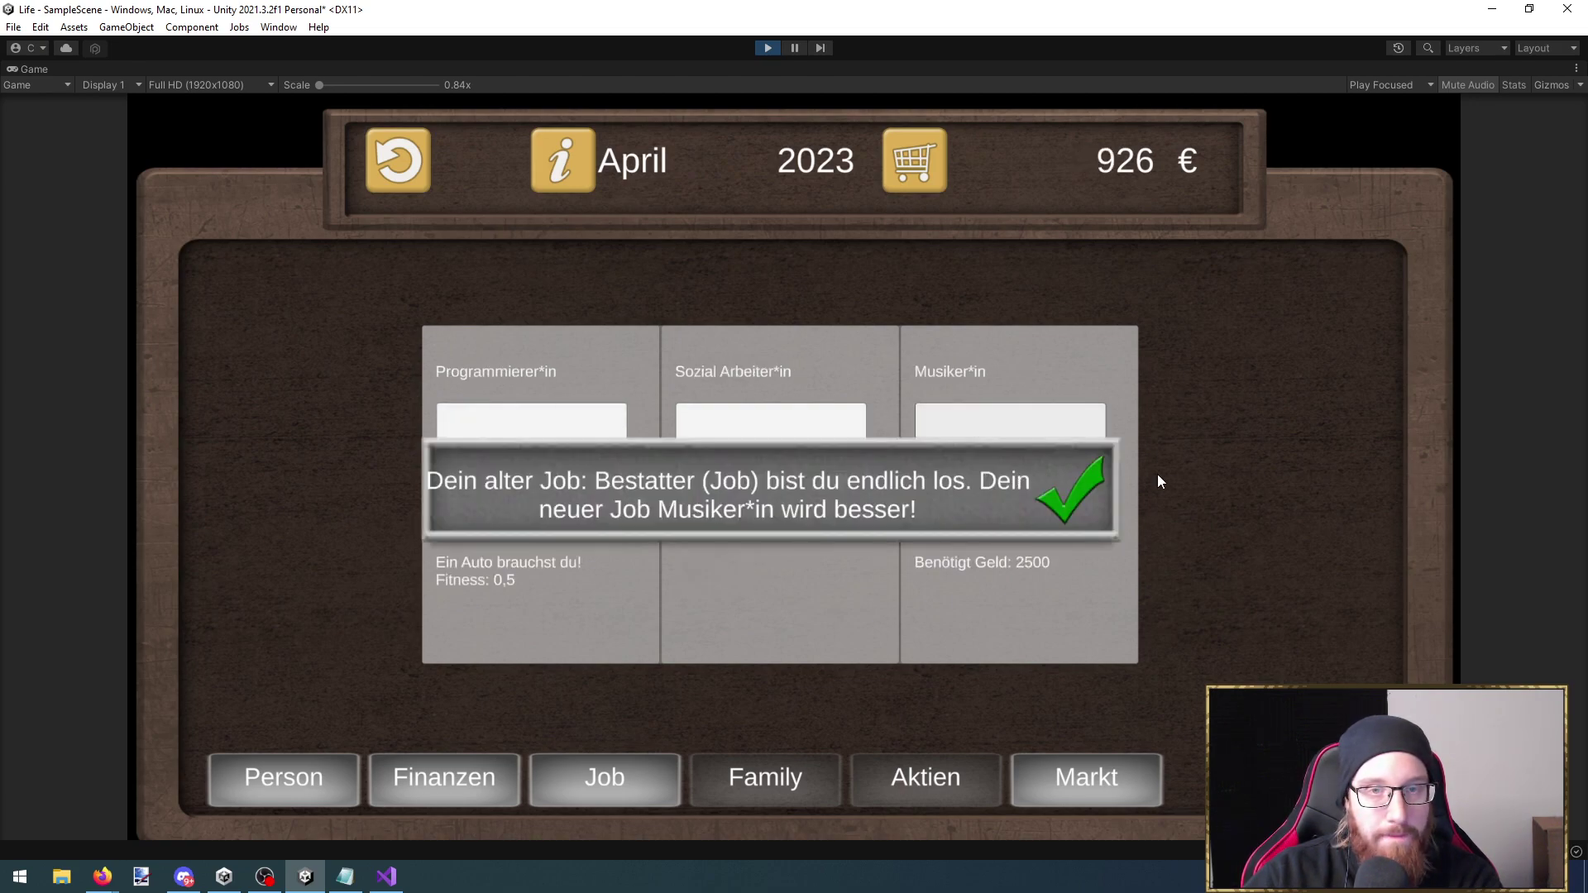
{"action": "left_click", "coordinate": [1067, 517]}
Accept the concert event, reject the guitar, and compare the character's mood before and after in the Person window
{"action": "left_click", "coordinate": [308, 774]}
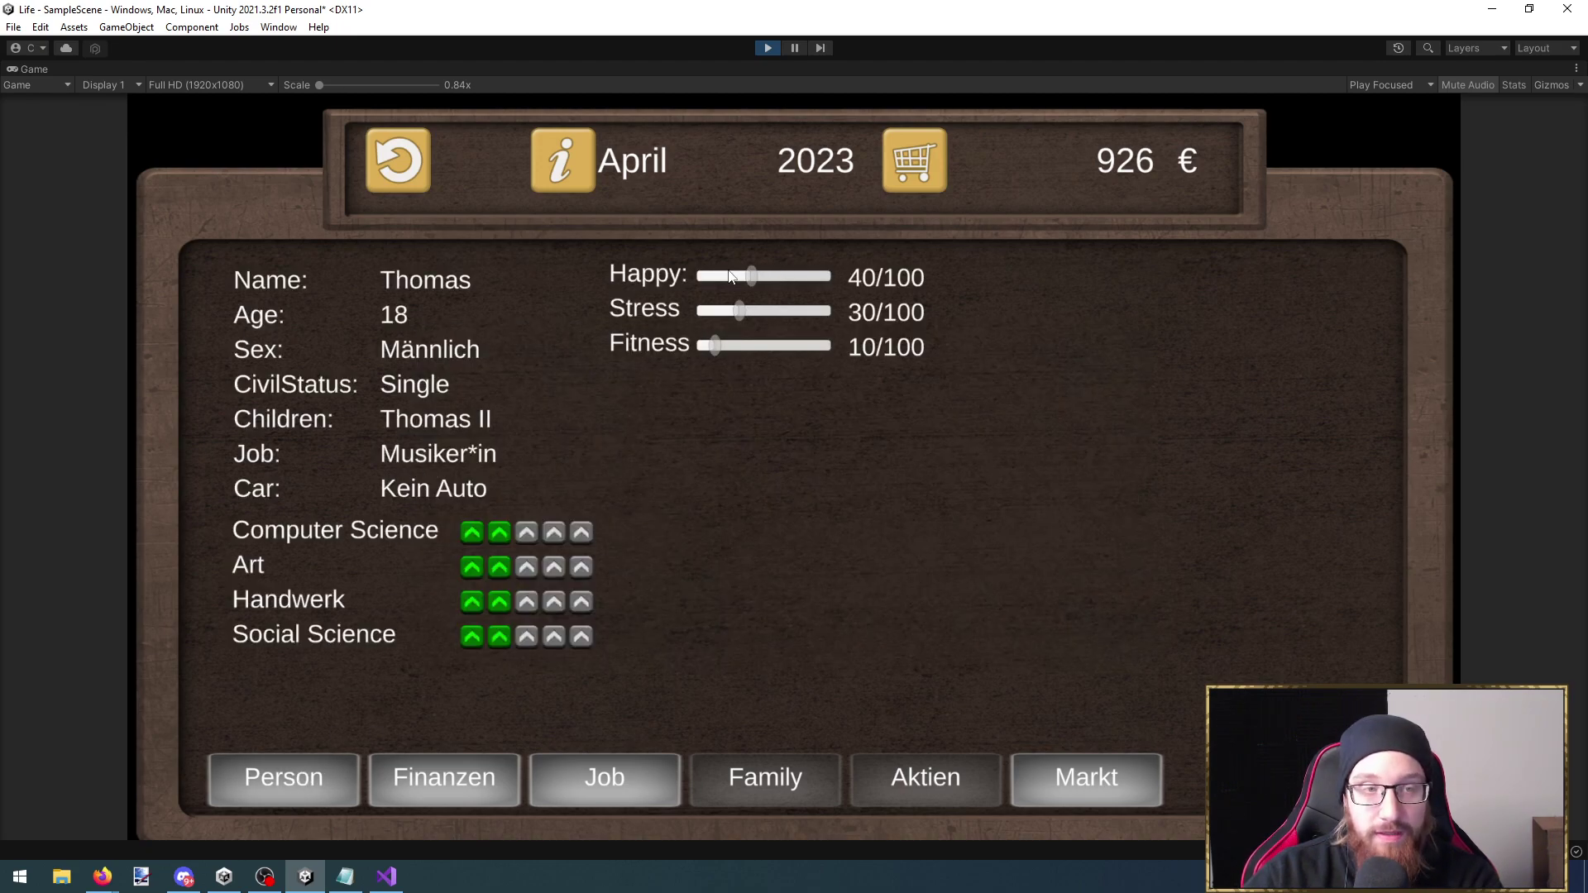
{"action": "left_click", "coordinate": [306, 785]}
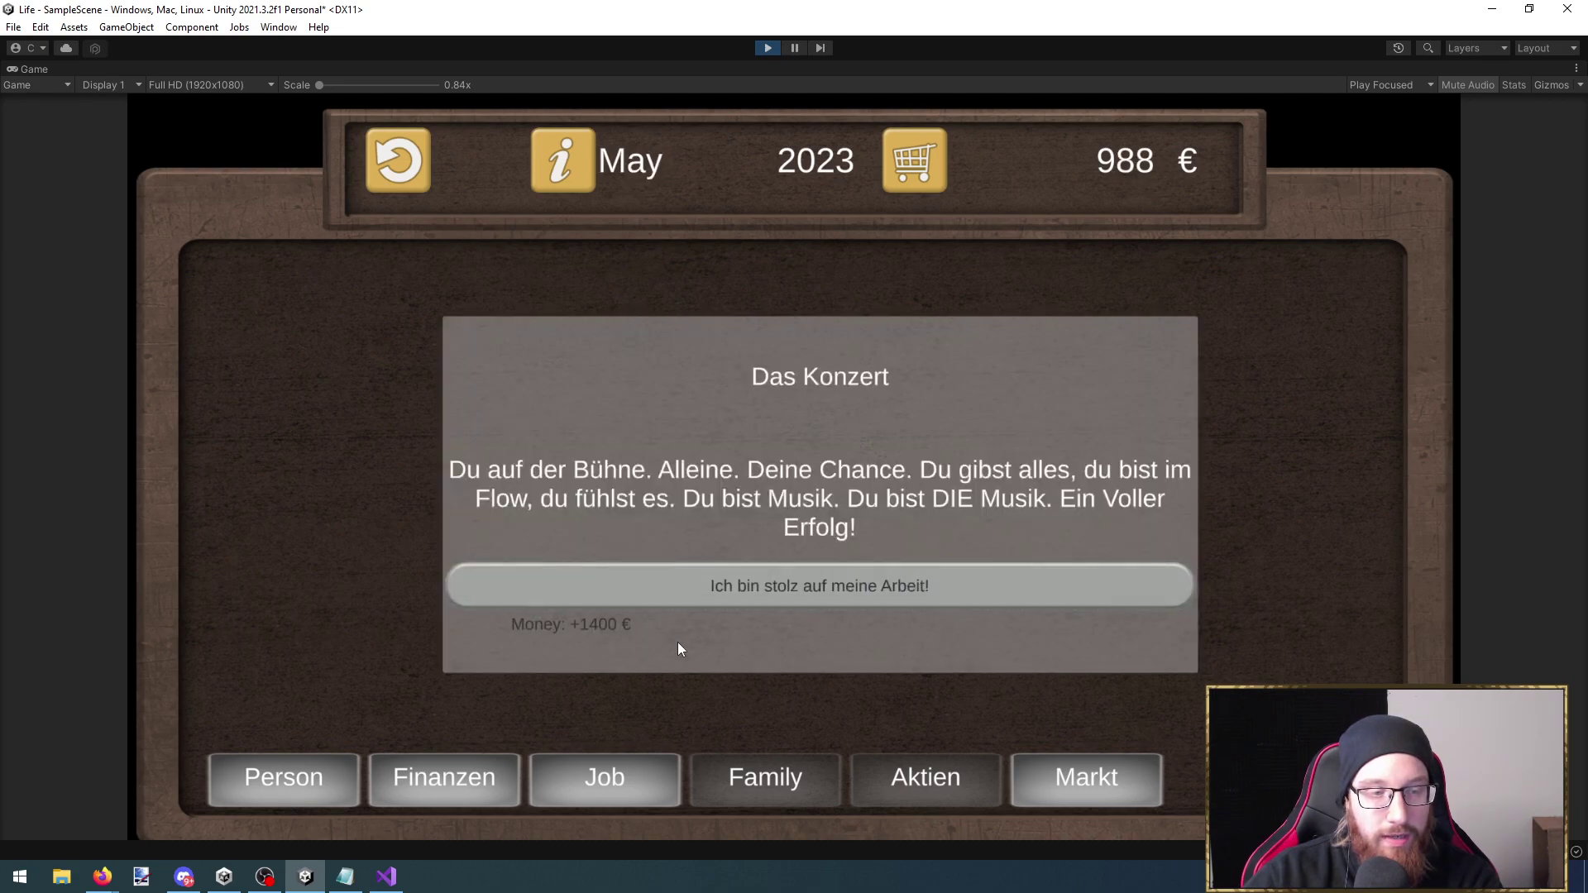
{"action": "left_click", "coordinate": [833, 579]}
{"action": "left_click", "coordinate": [945, 597]}
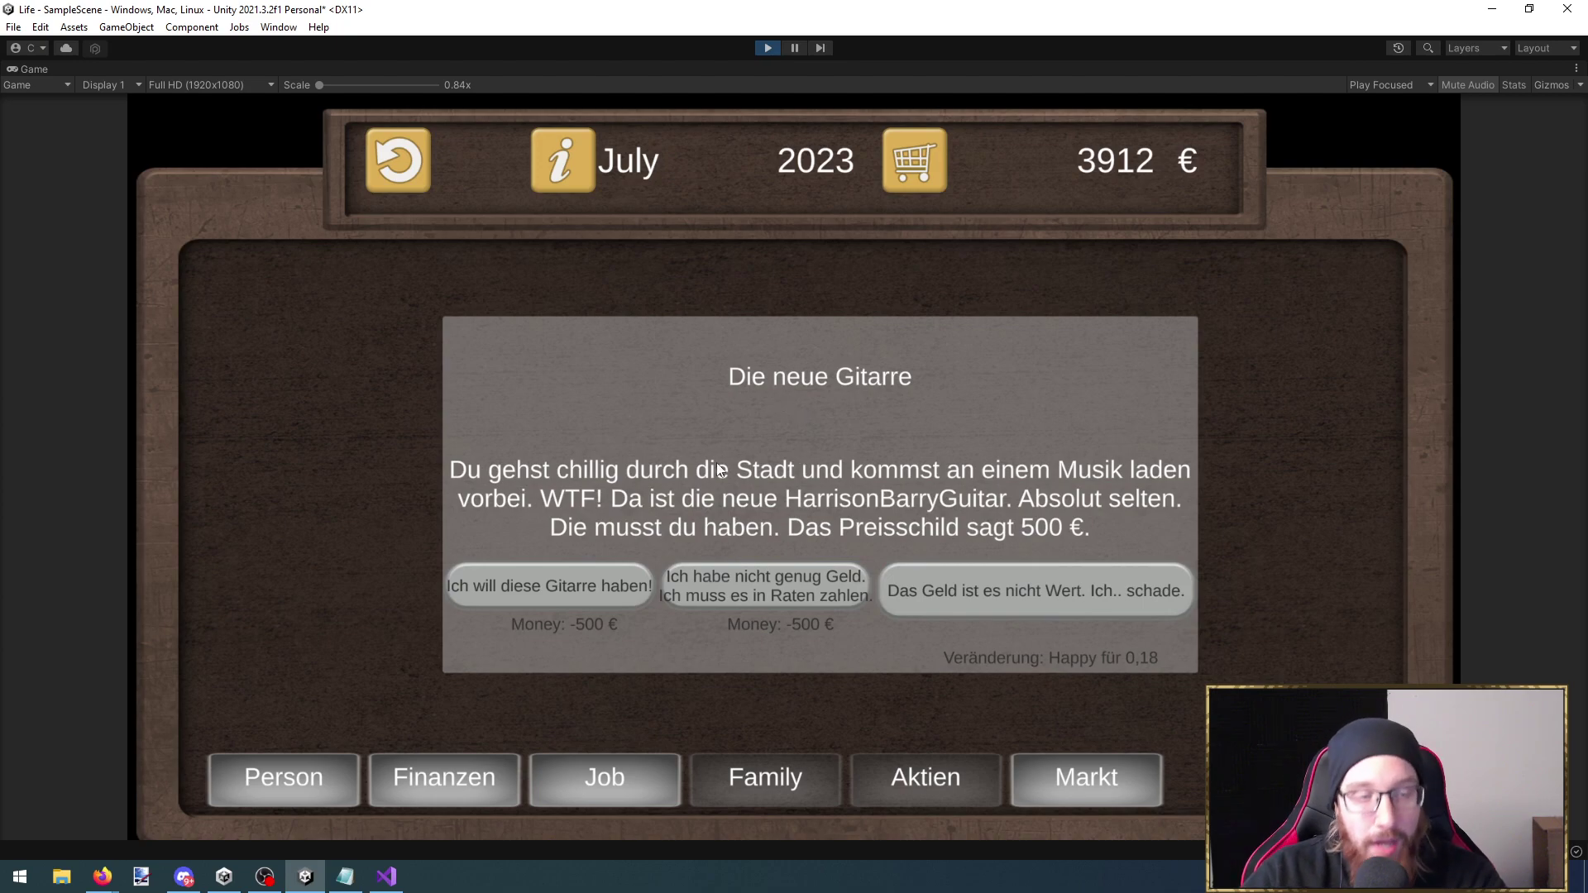
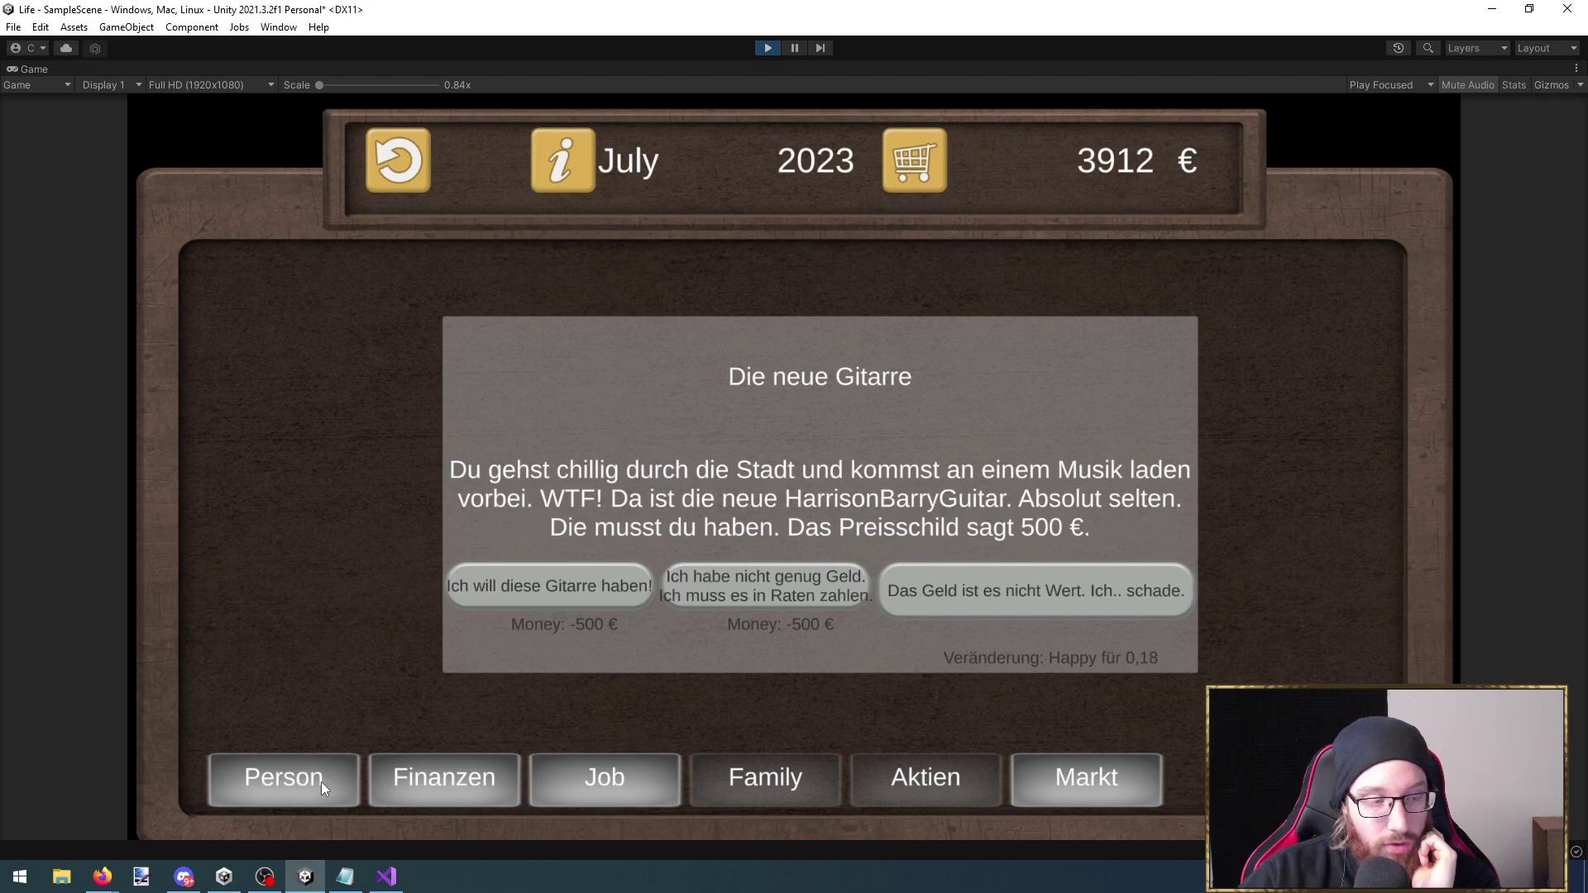
{"action": "left_click", "coordinate": [1074, 592]}
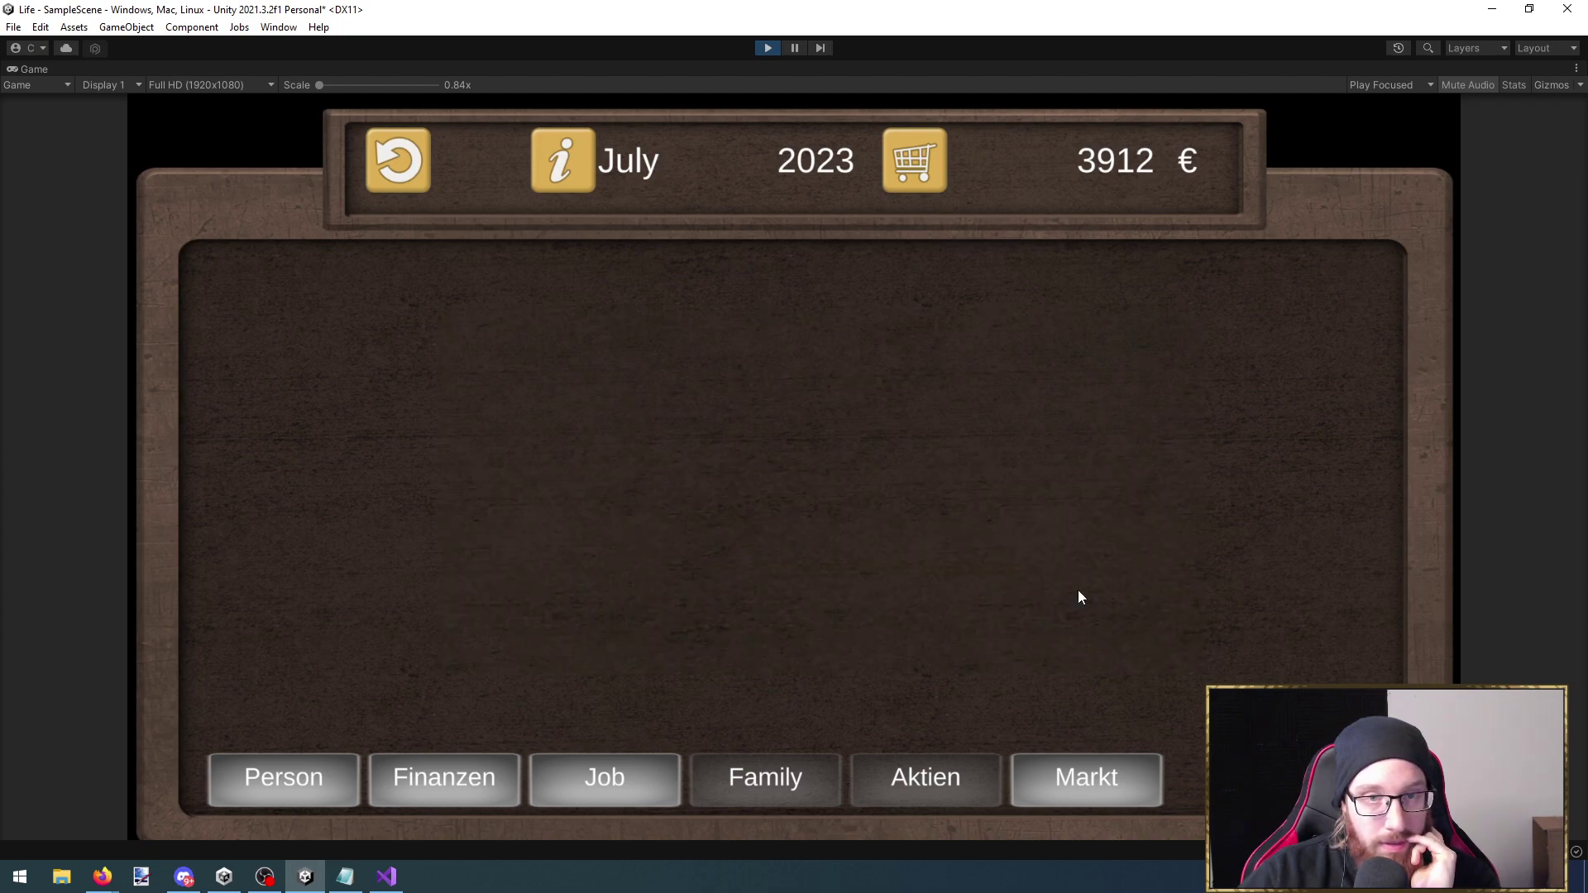
{"action": "left_click", "coordinate": [334, 769]}
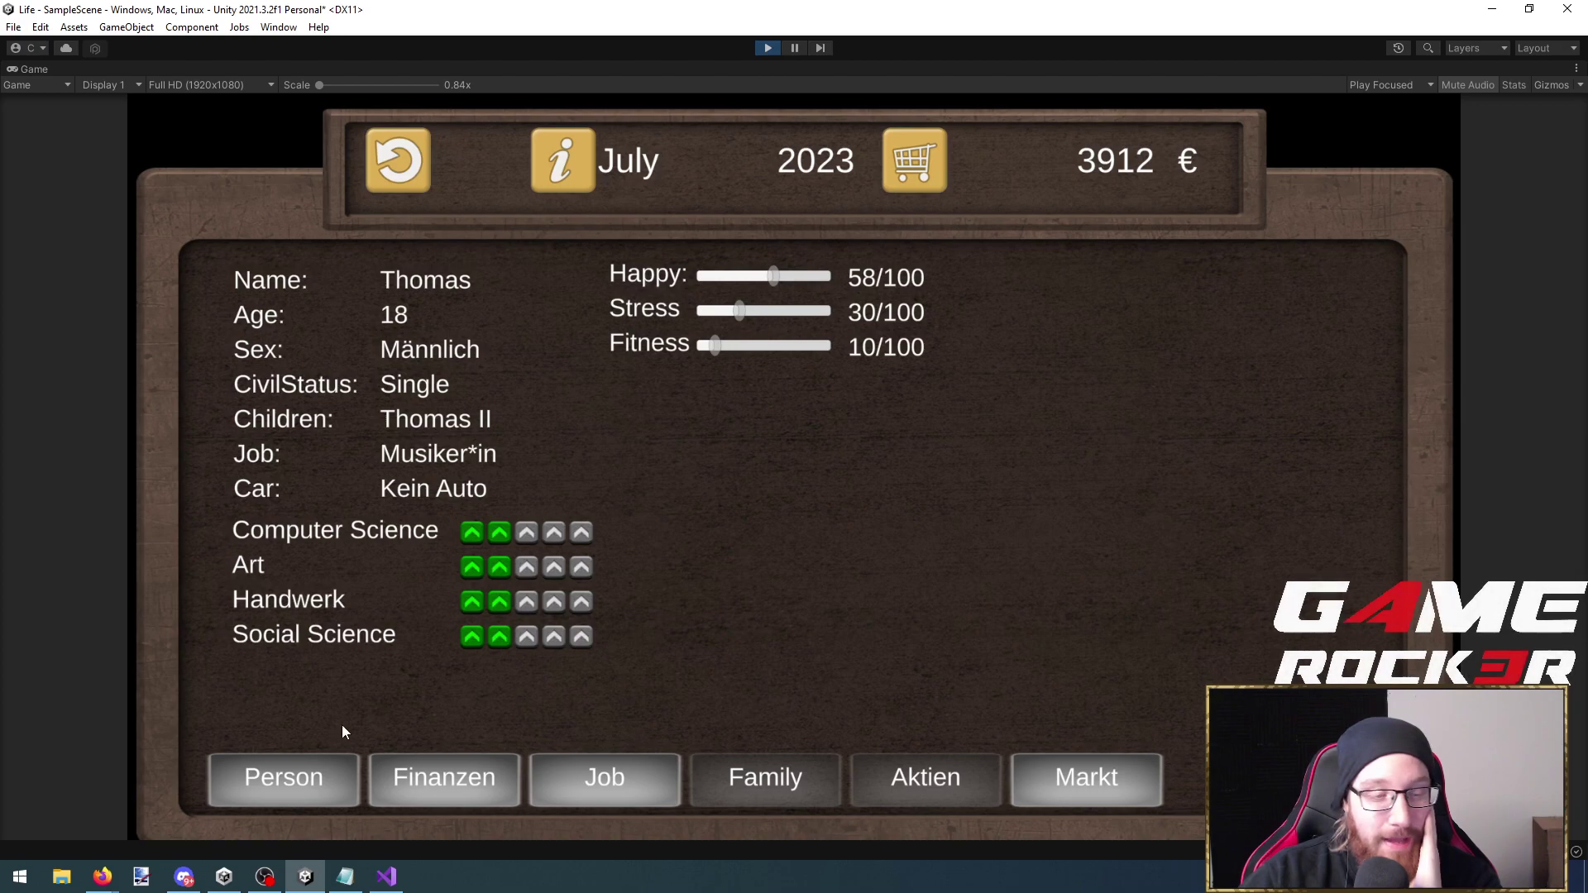
{"action": "left_click", "coordinate": [339, 761]}
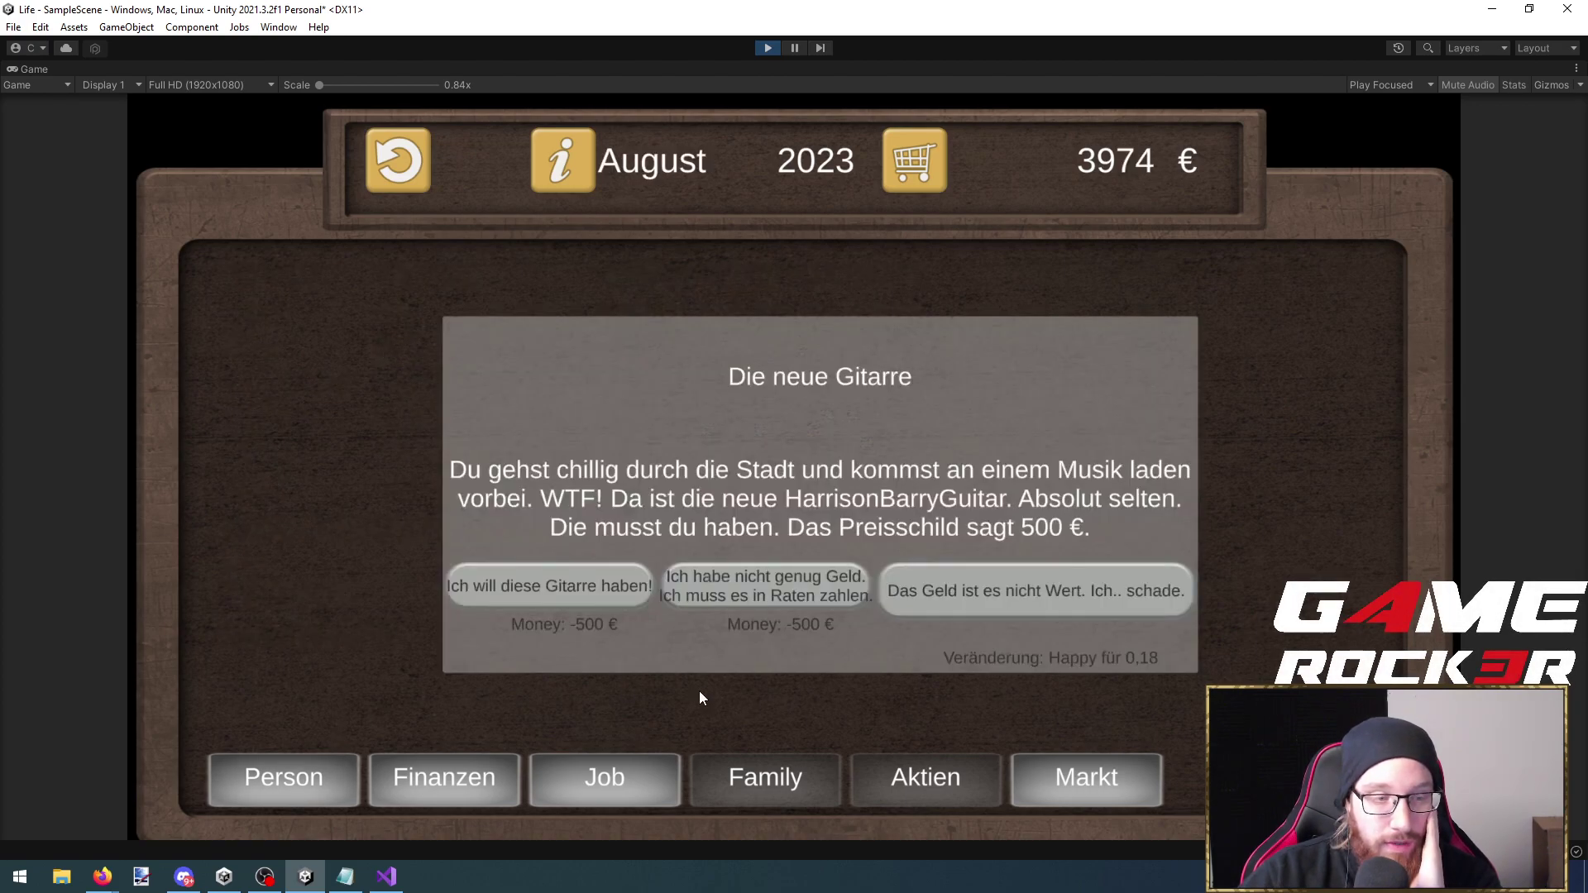
Test the guitar event's buy and installments answers, check the resulting expenses under Finanzen, and stop the game
{"action": "left_click", "coordinate": [566, 585]}
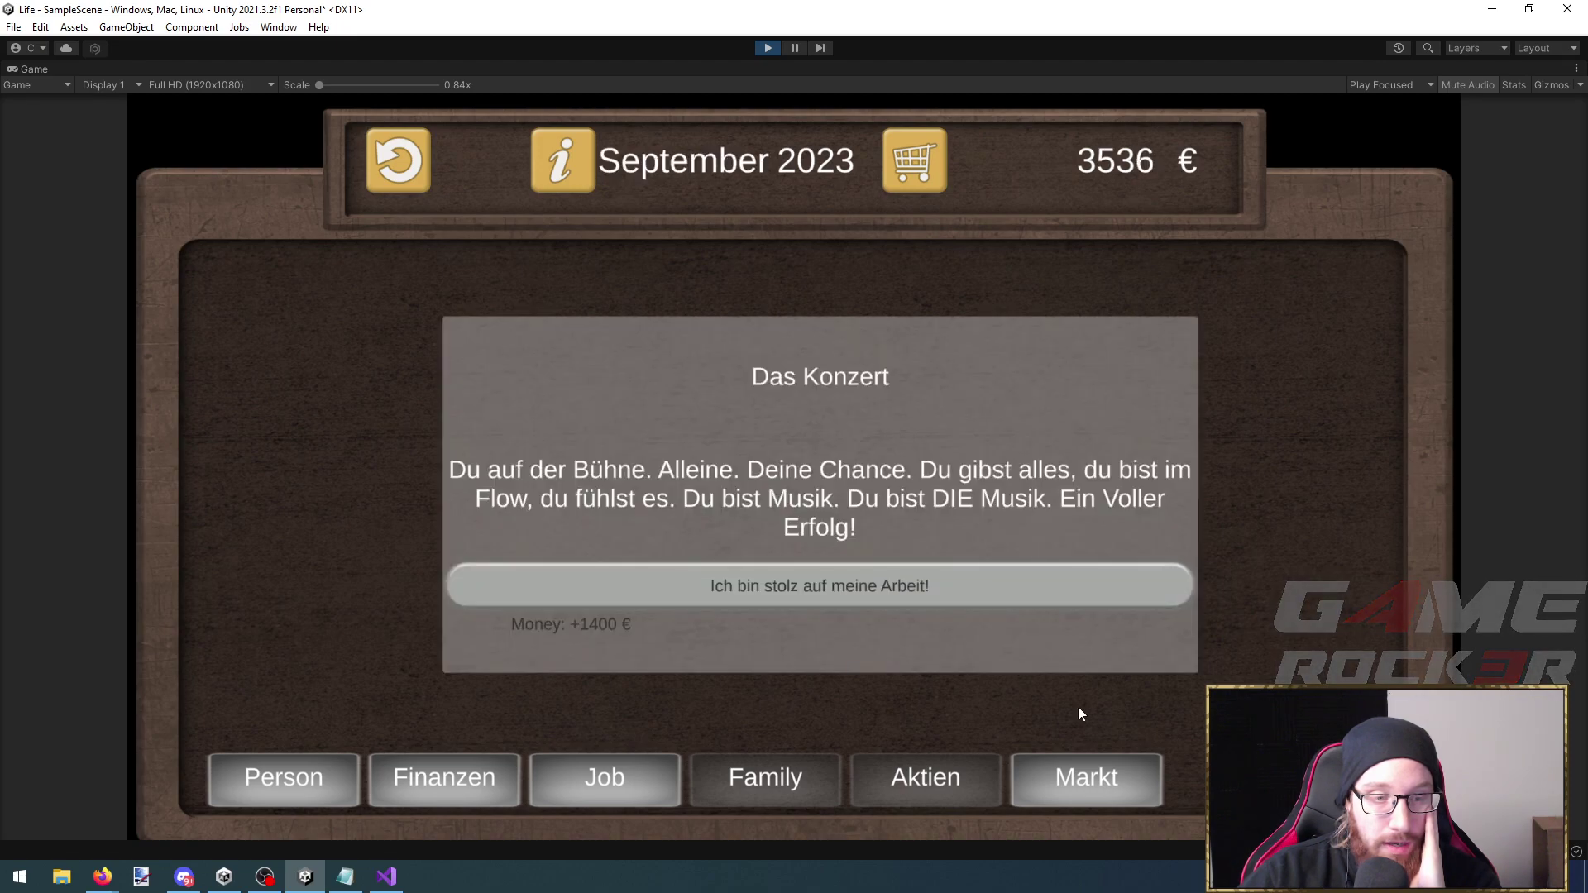
{"action": "left_click", "coordinate": [971, 591]}
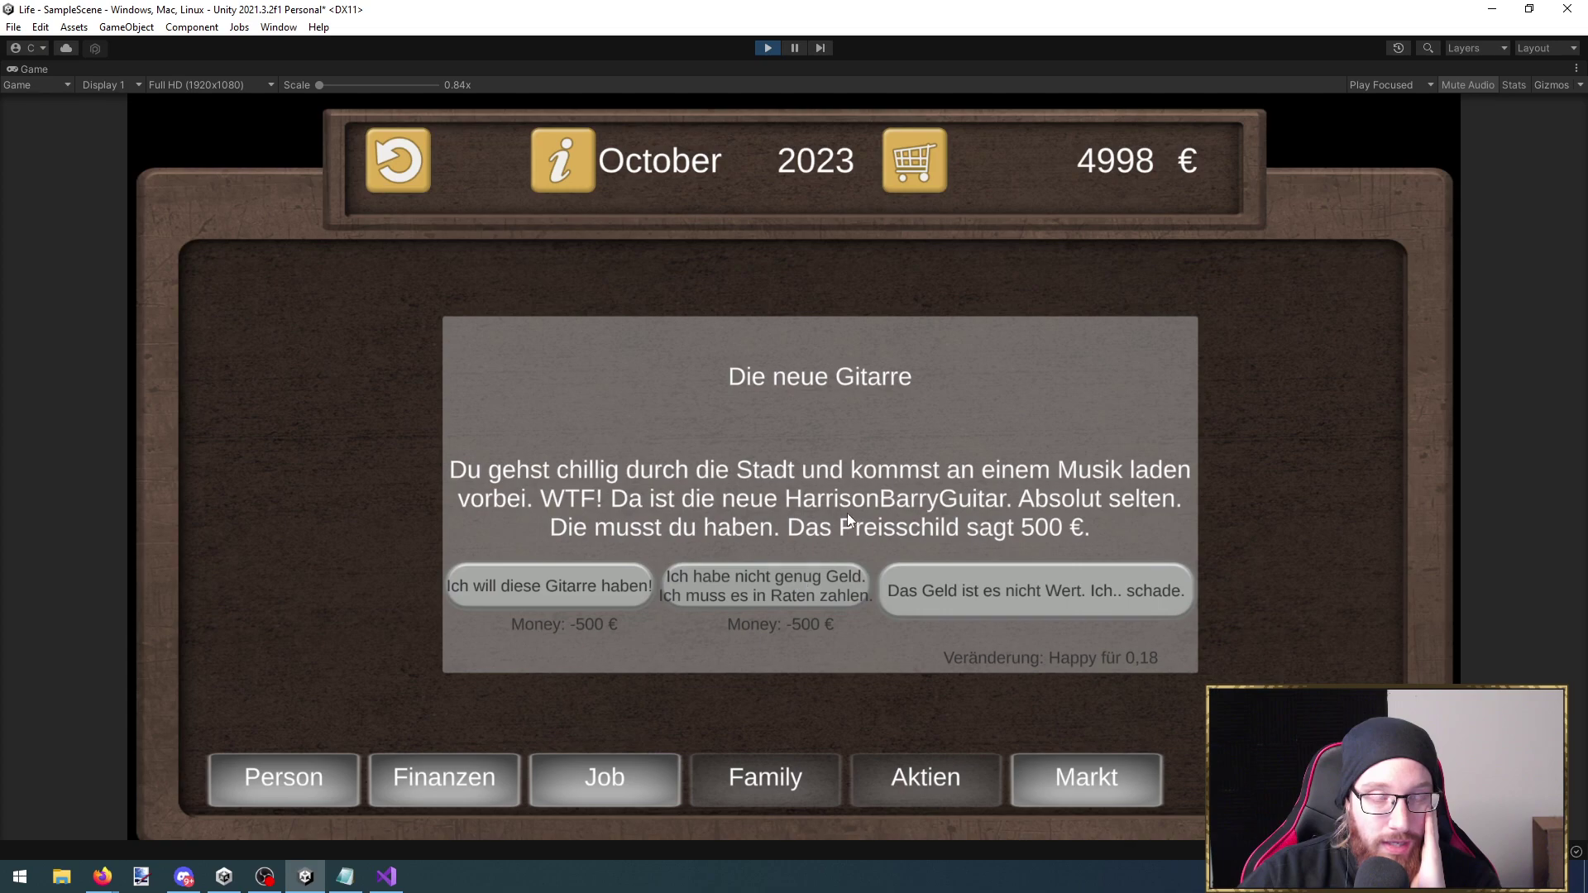
{"action": "left_click", "coordinate": [758, 587]}
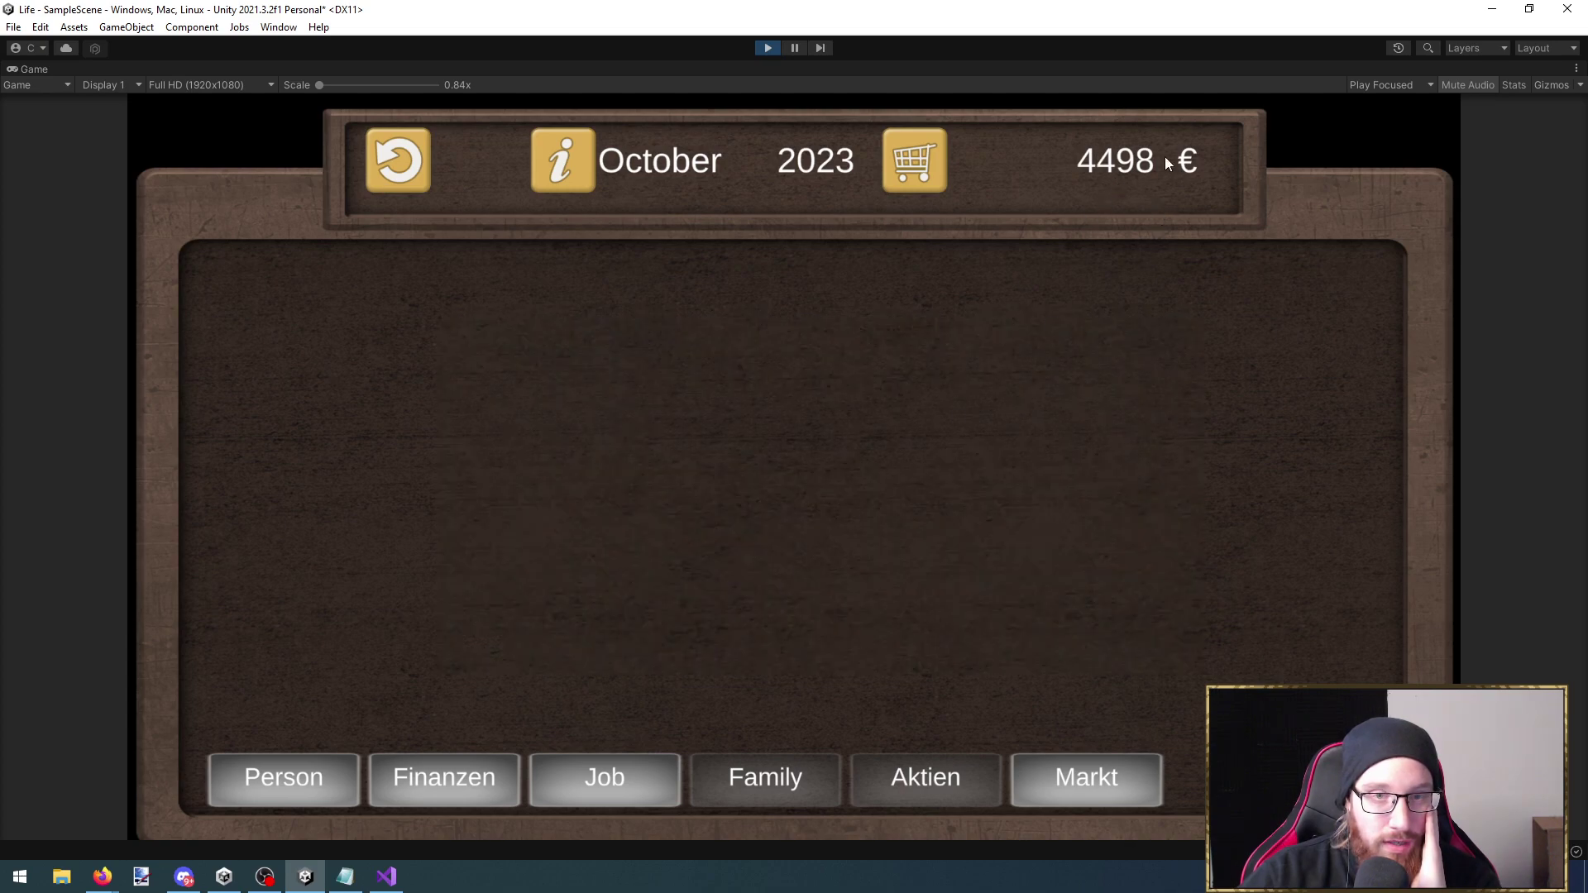
{"action": "left_click", "coordinate": [460, 781]}
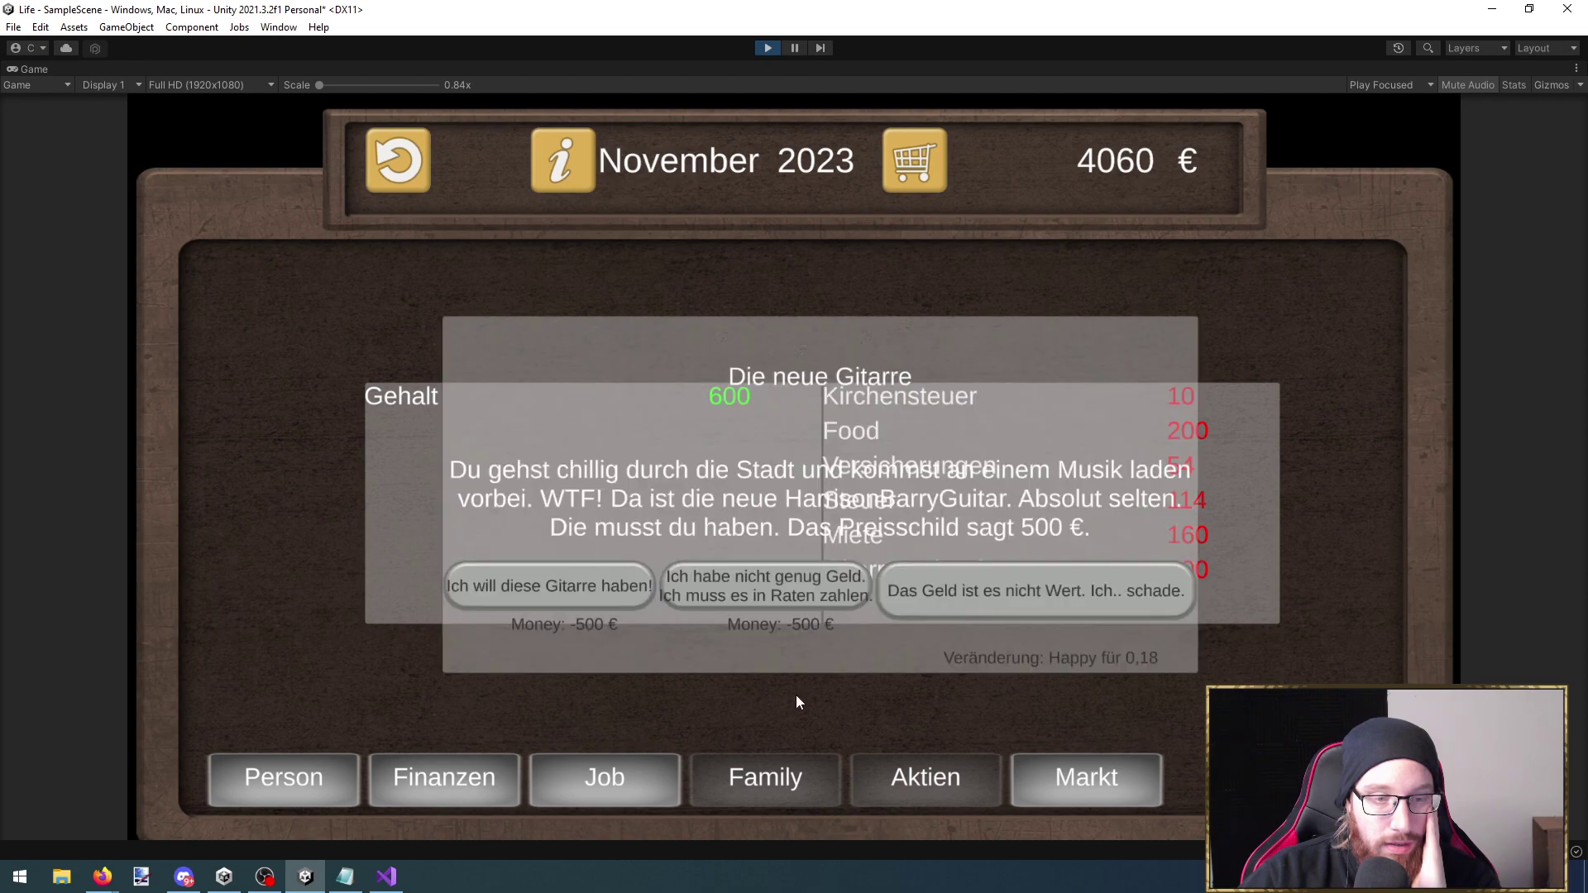
{"action": "left_click", "coordinate": [1011, 602]}
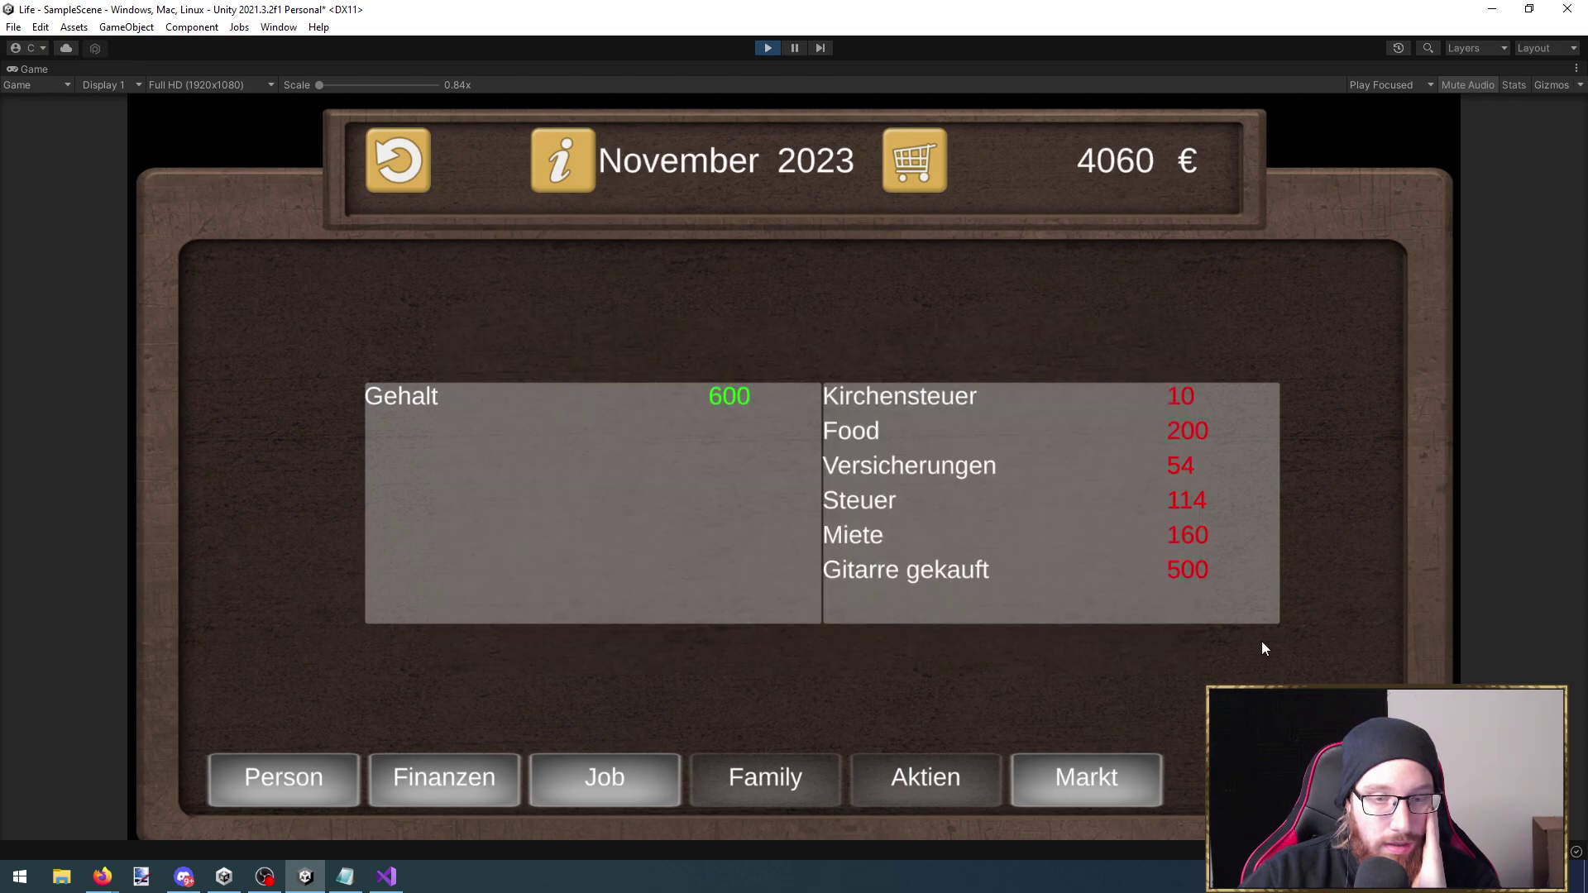
{"action": "left_click", "coordinate": [779, 48]}
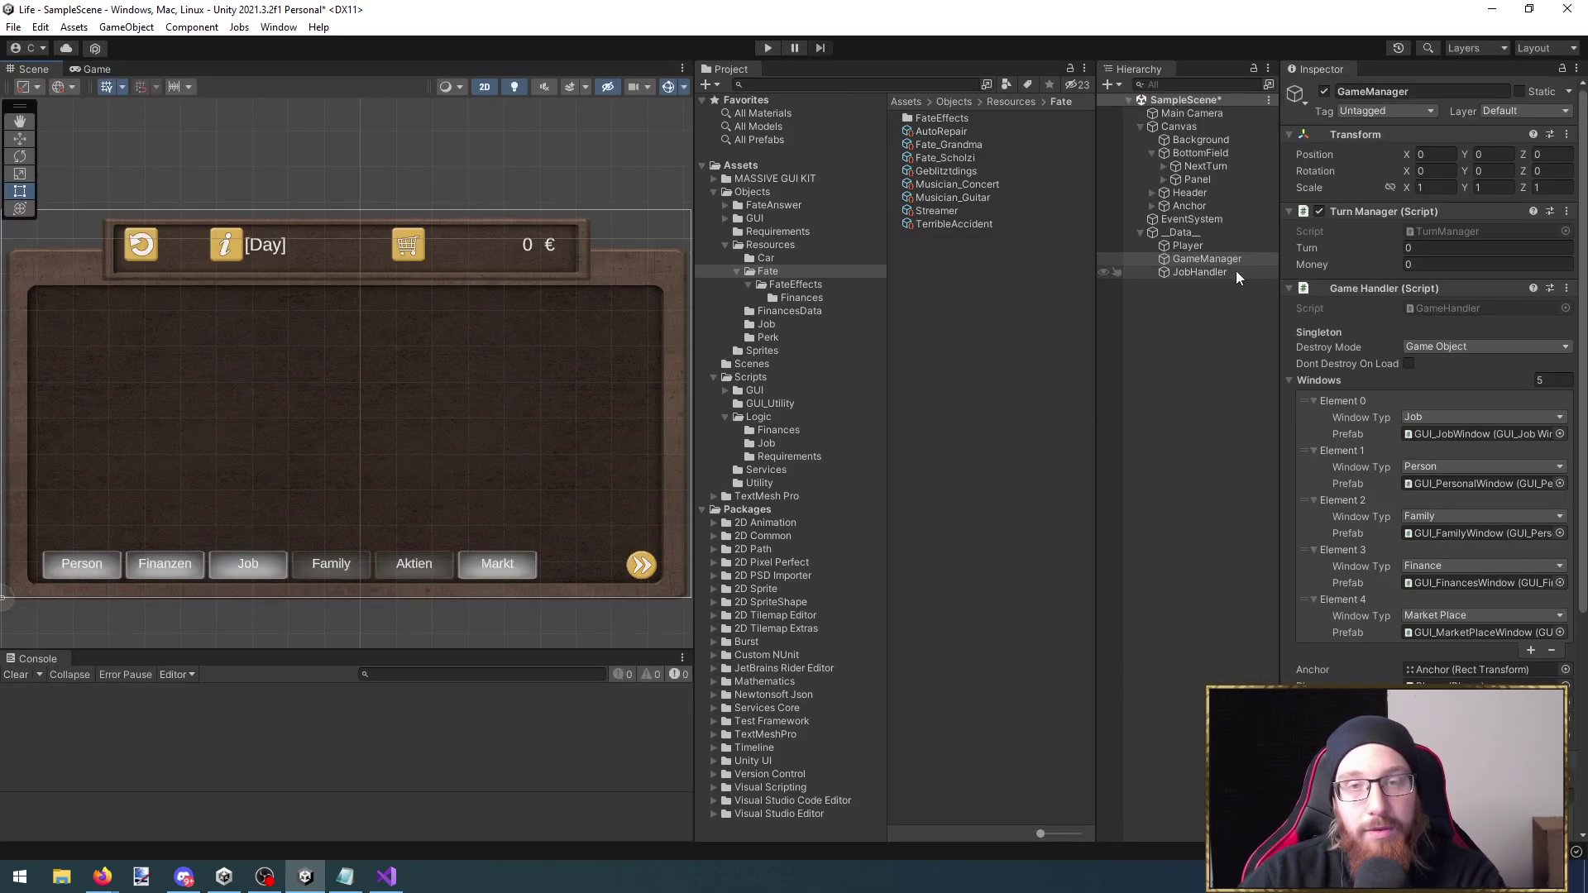
Check the finances data and rounds on the Bhvrs object of the guitar event's Installments and AcceptMoney answer prefabs
{"action": "left_click", "coordinate": [984, 187]}
{"action": "left_click", "coordinate": [991, 195]}
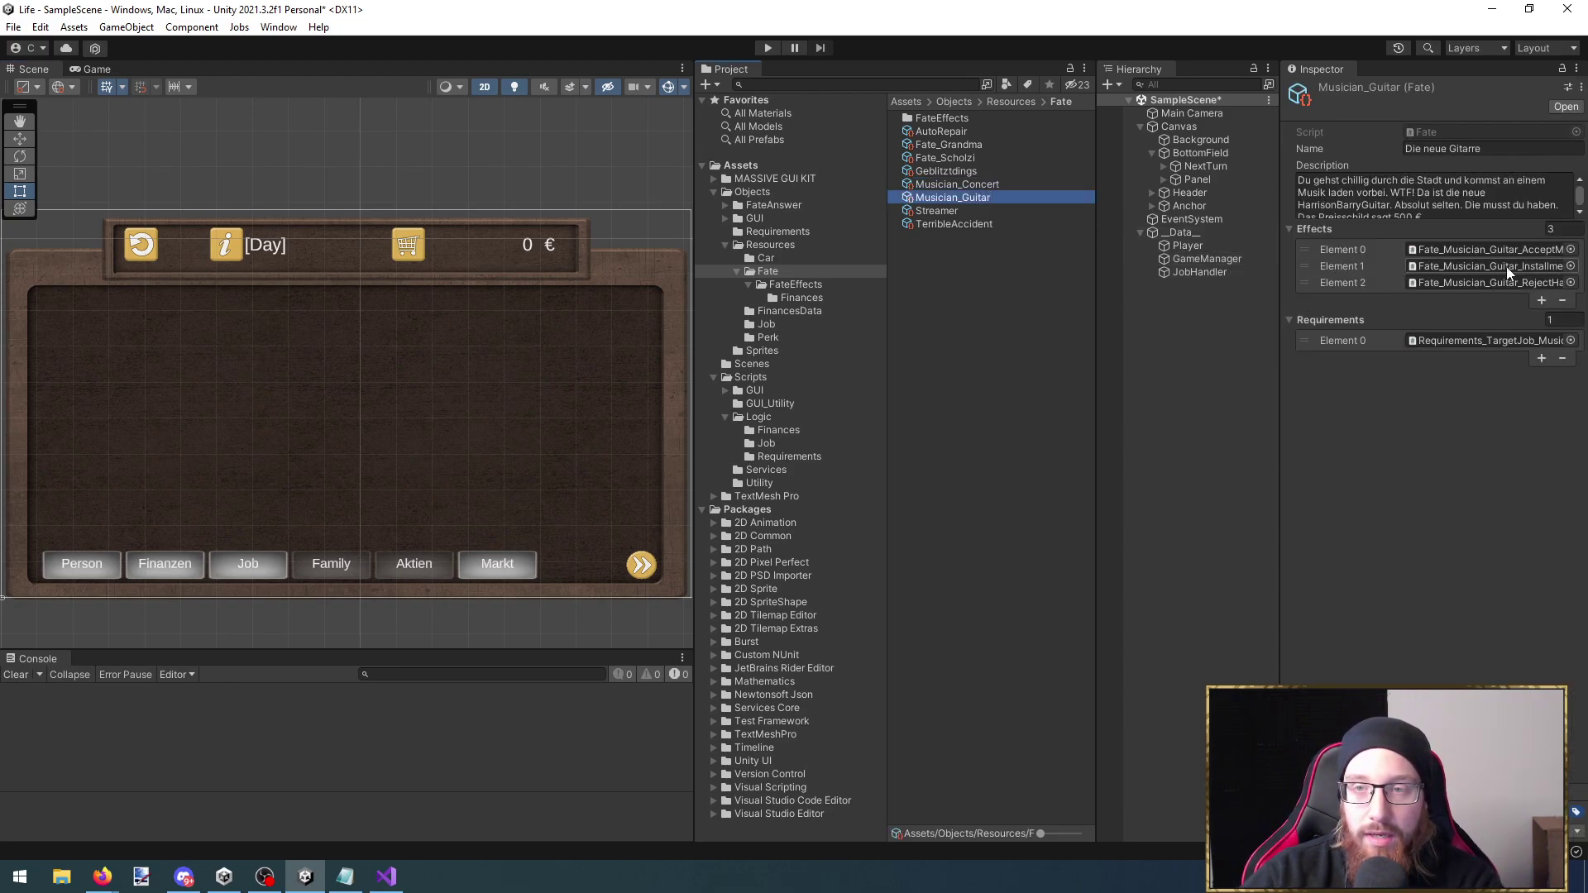
{"action": "left_click", "coordinate": [1506, 266]}
{"action": "left_click", "coordinate": [997, 143]}
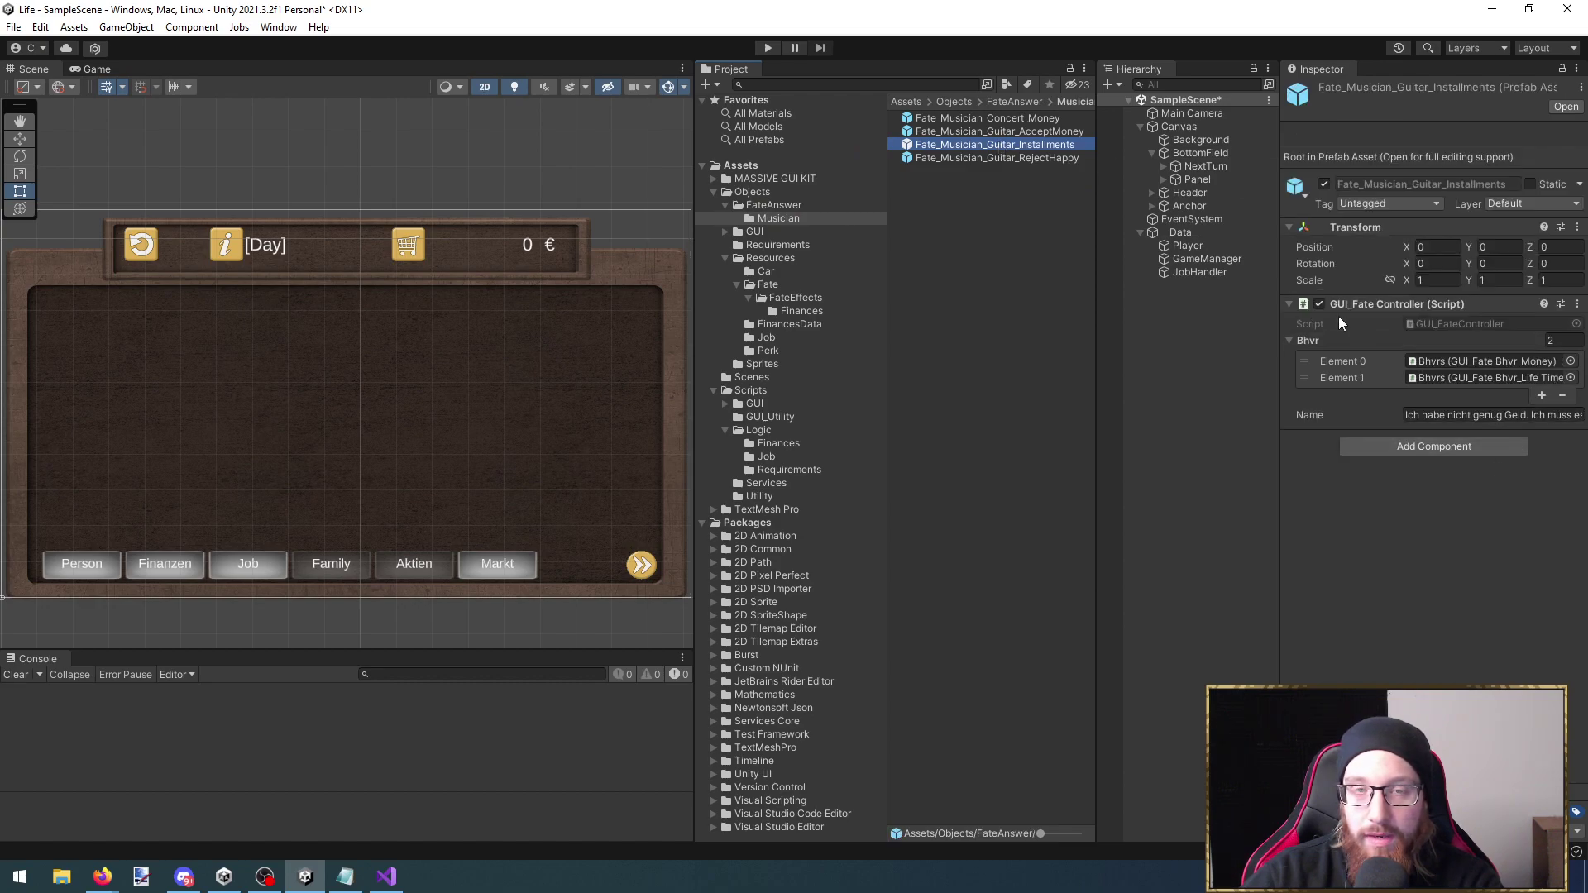
{"action": "left_click", "coordinate": [1022, 143]}
{"action": "key", "text": "Escape"}
{"action": "double_click", "coordinate": [921, 144]}
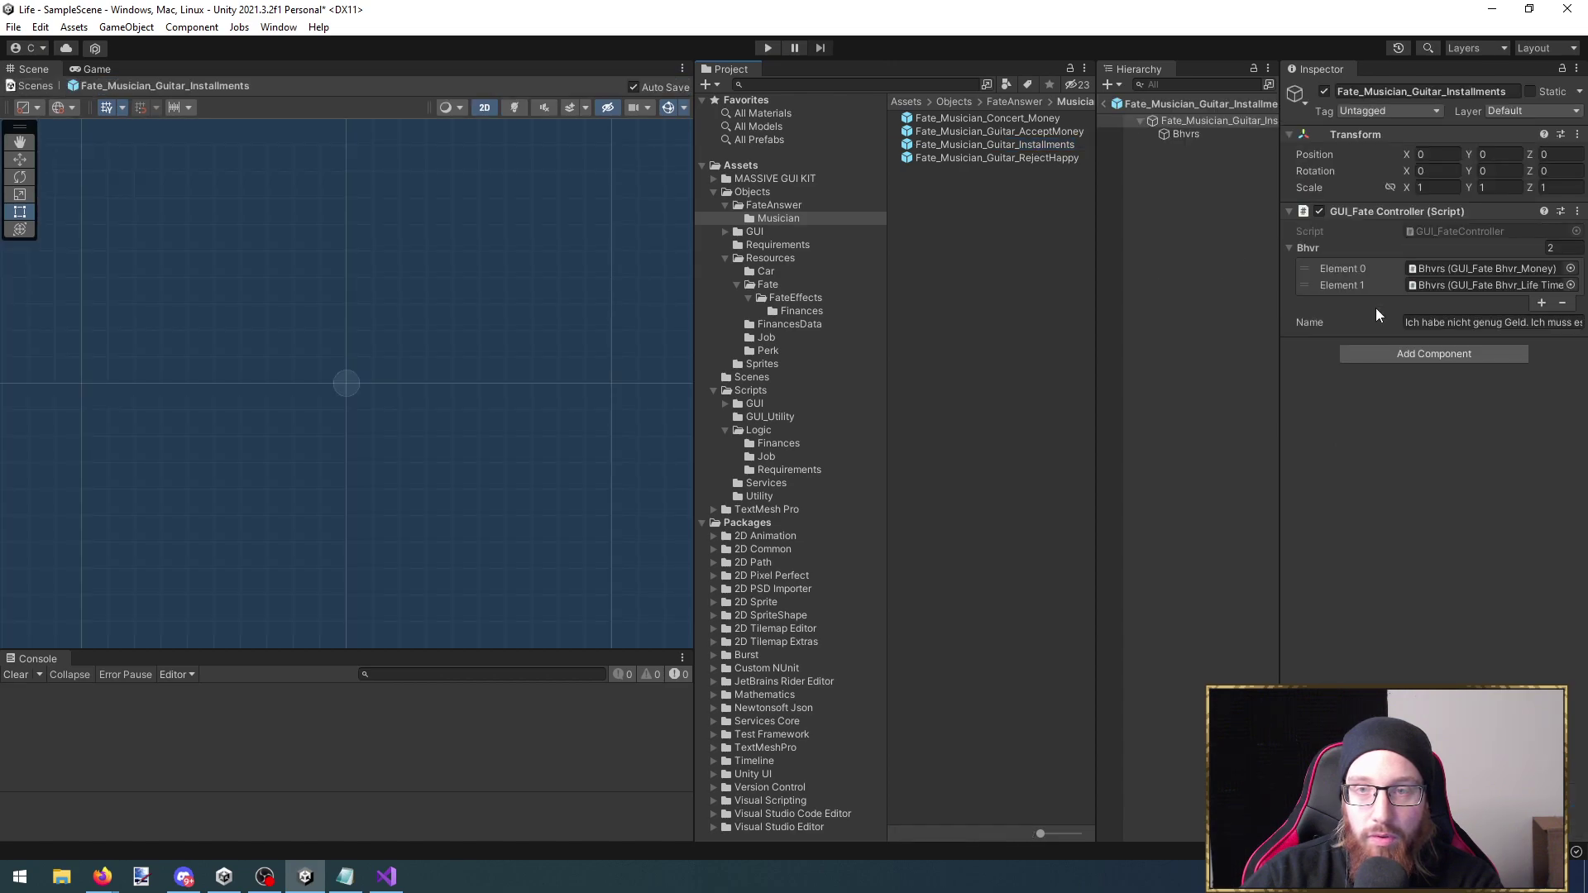
{"action": "left_click", "coordinate": [1211, 134]}
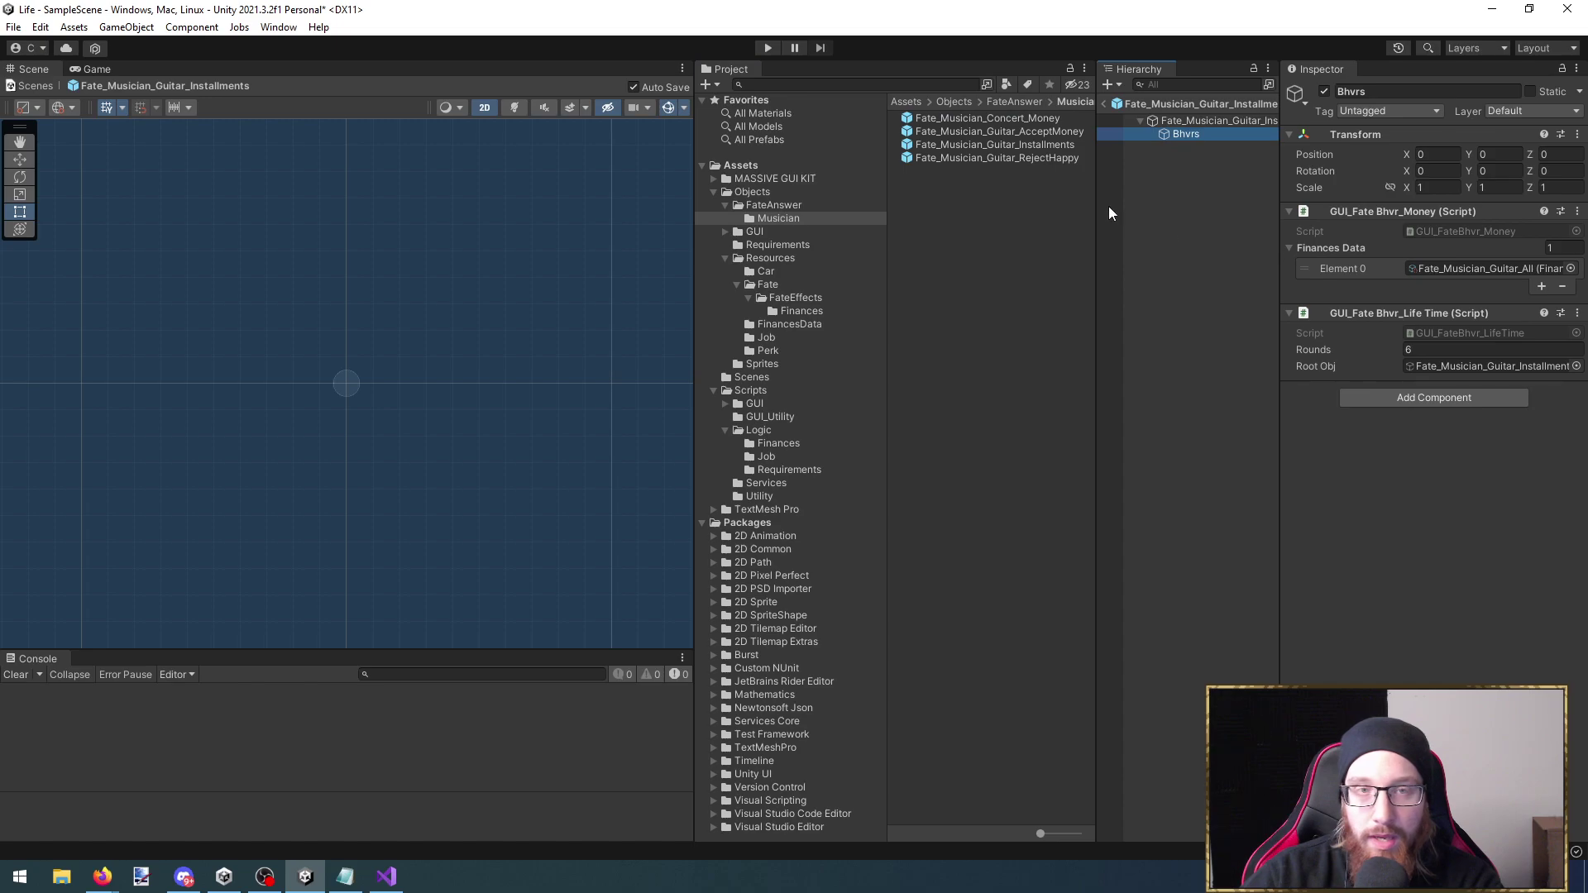
{"action": "double_click", "coordinate": [1050, 132]}
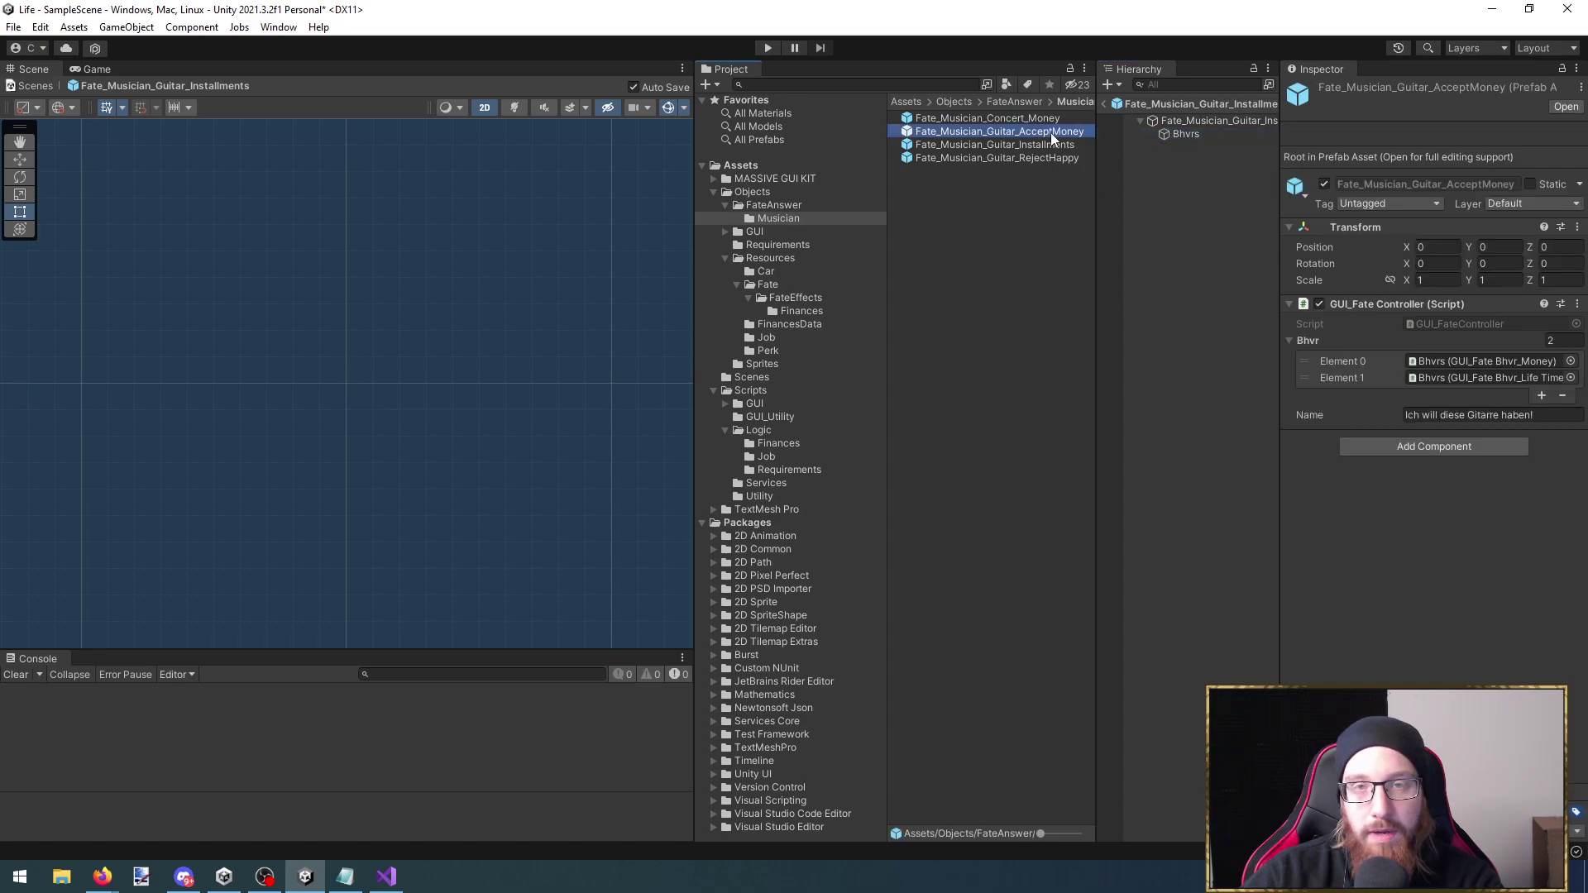
{"action": "left_click", "coordinate": [1182, 135]}
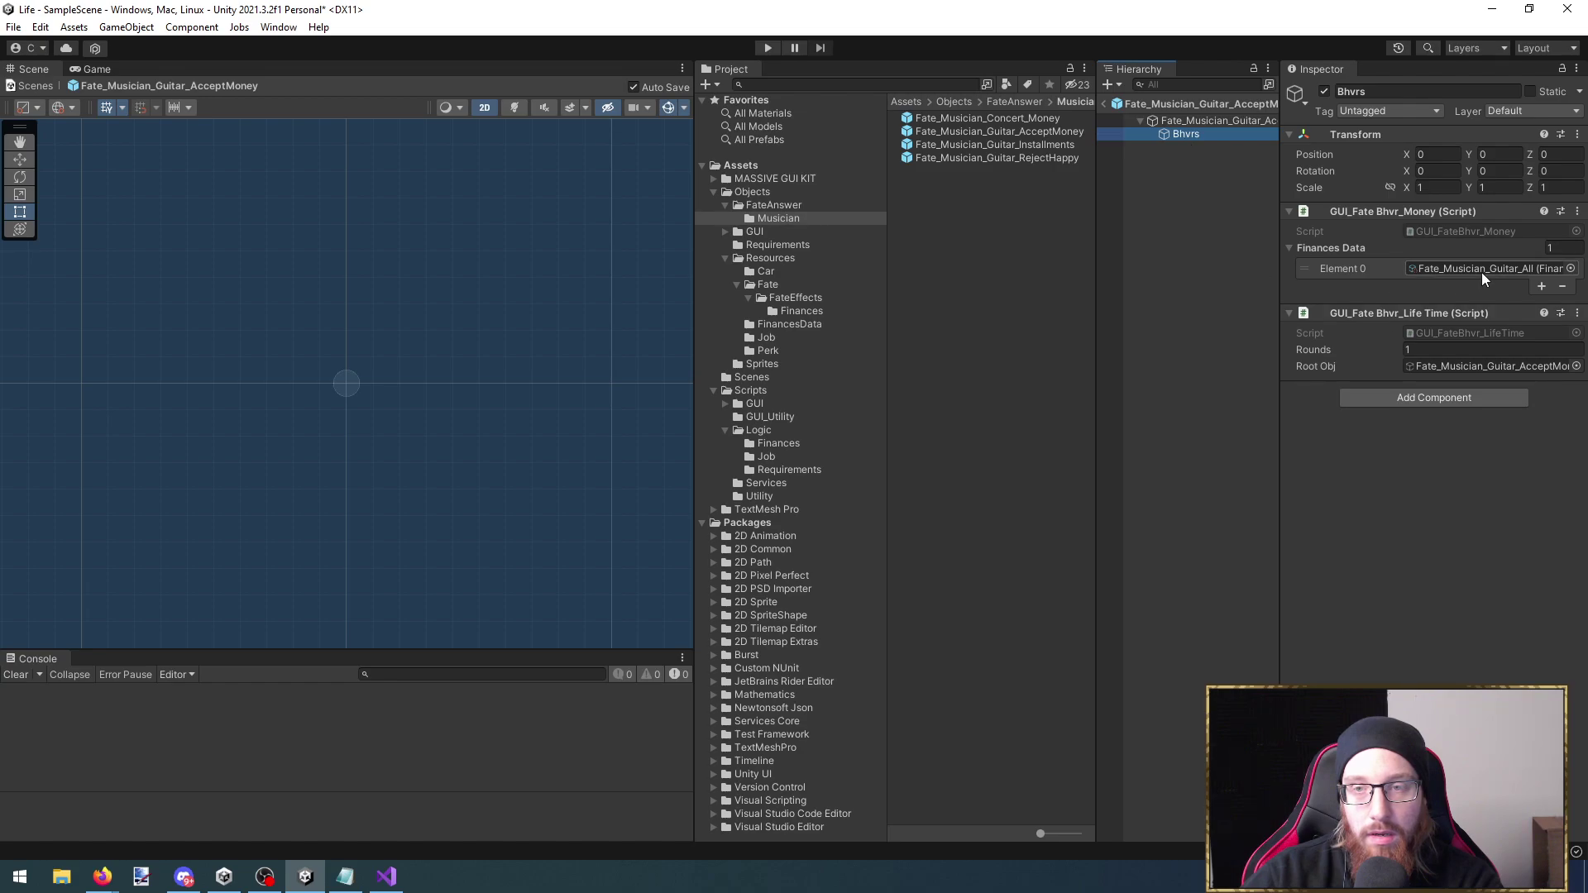
Assign Fate_Musician_Guita_Installments as the finances data of the Installments prefab's money behaviour, and return to the scene
{"action": "double_click", "coordinate": [1022, 145]}
{"action": "left_click", "coordinate": [1183, 134]}
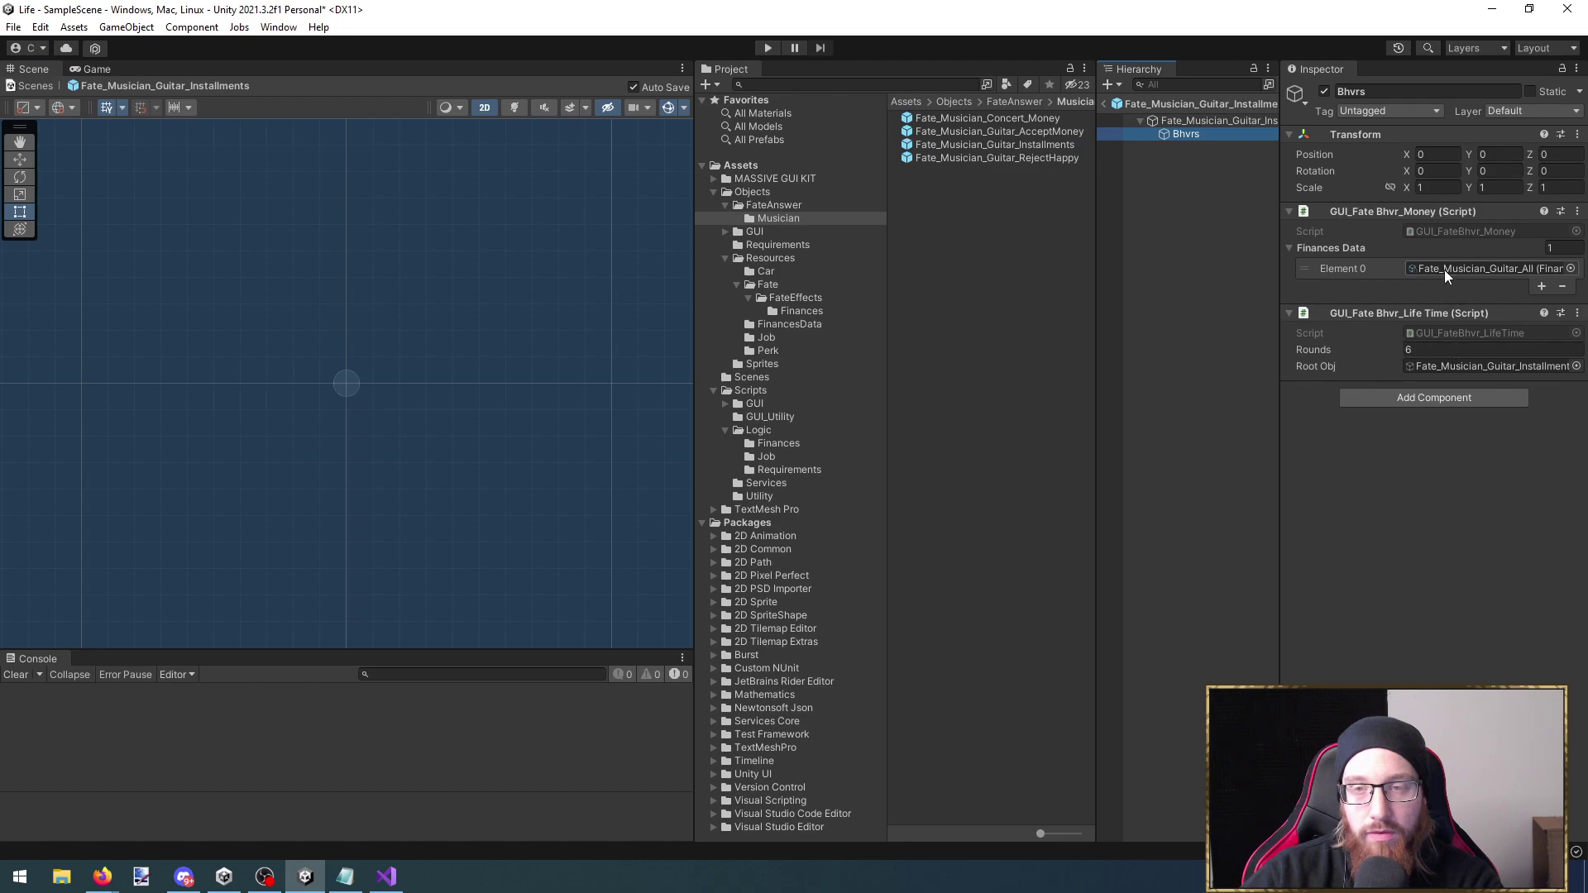
{"action": "left_click", "coordinate": [1443, 270]}
{"action": "left_click_drag", "start_coordinate": [1031, 183], "coordinate": [1398, 268]}
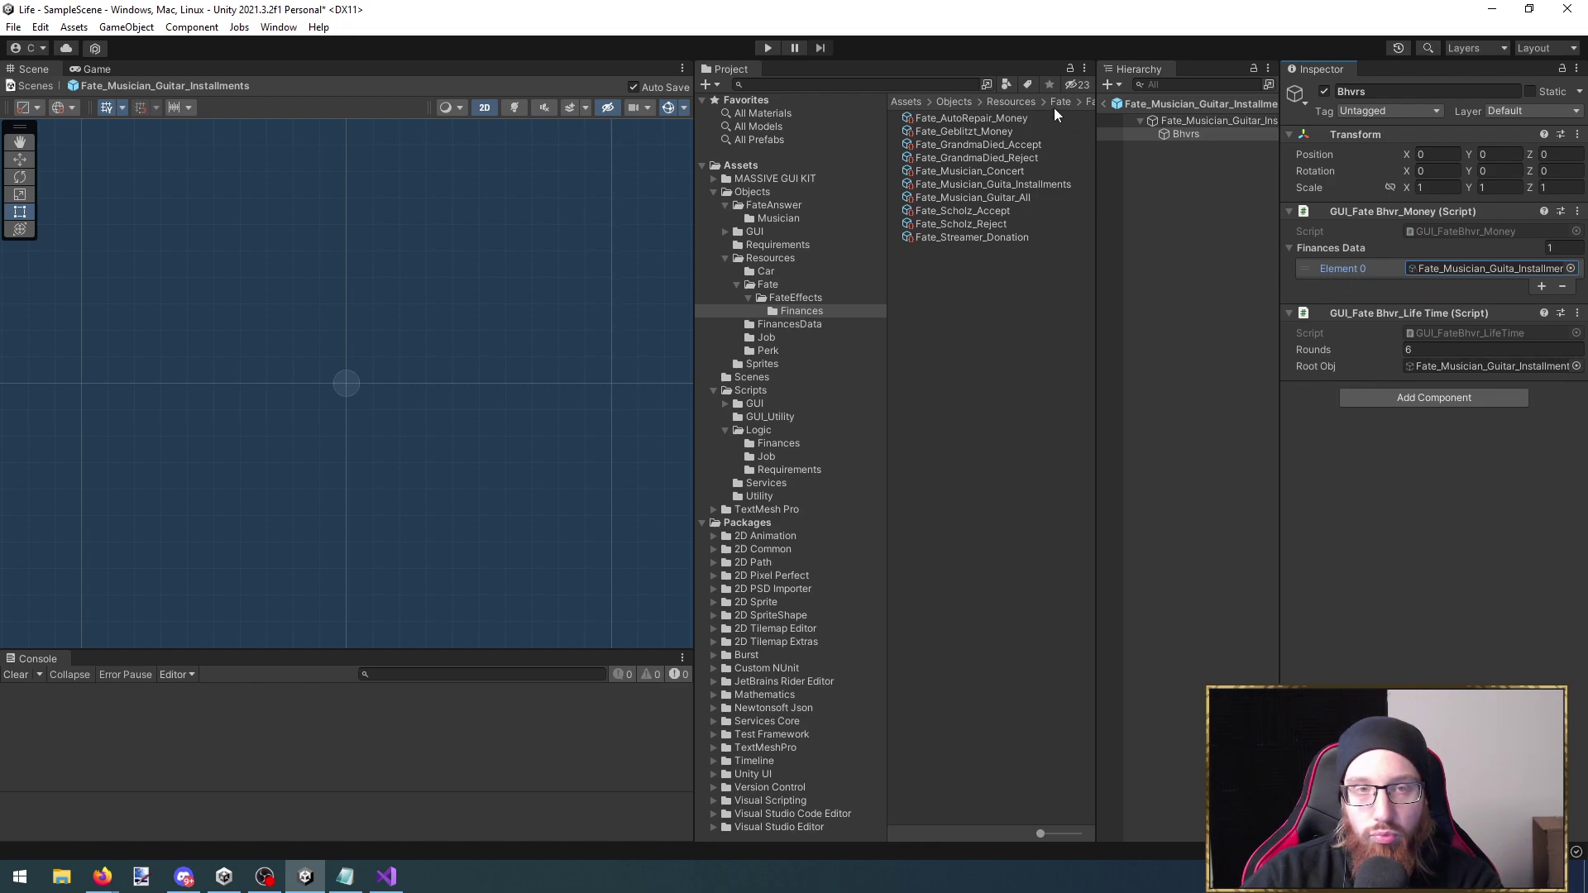
{"action": "left_click", "coordinate": [1197, 123]}
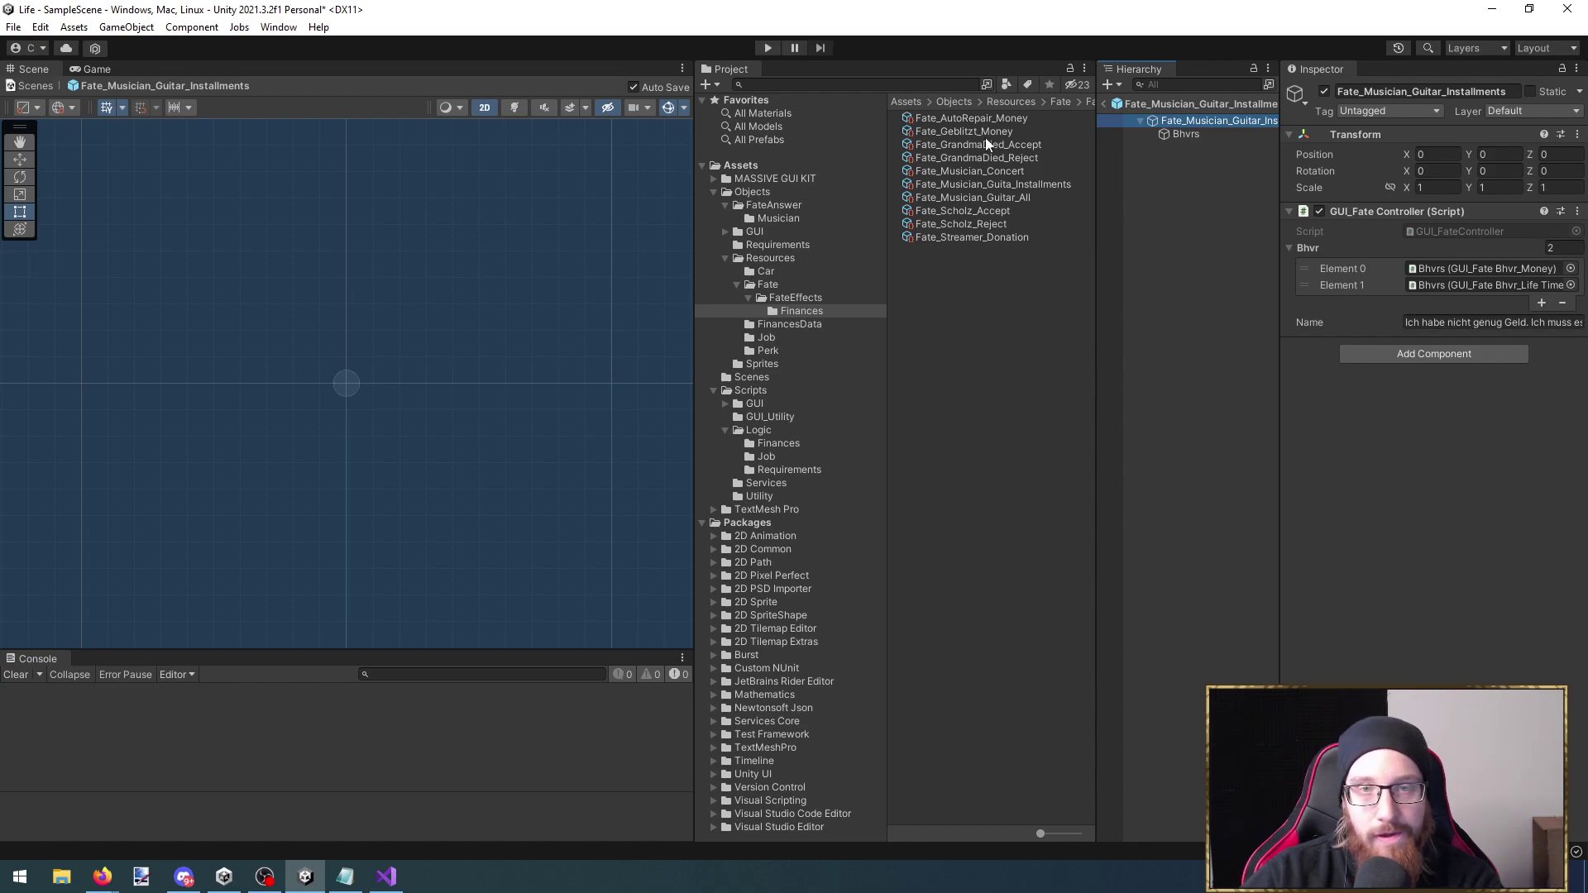
{"action": "left_click", "coordinate": [1104, 103]}
Run the game with the Game view maximized and take the Lehrer*in, Bestatter*in and Musiker*in jobs in succession
{"action": "left_click", "coordinate": [768, 48]}
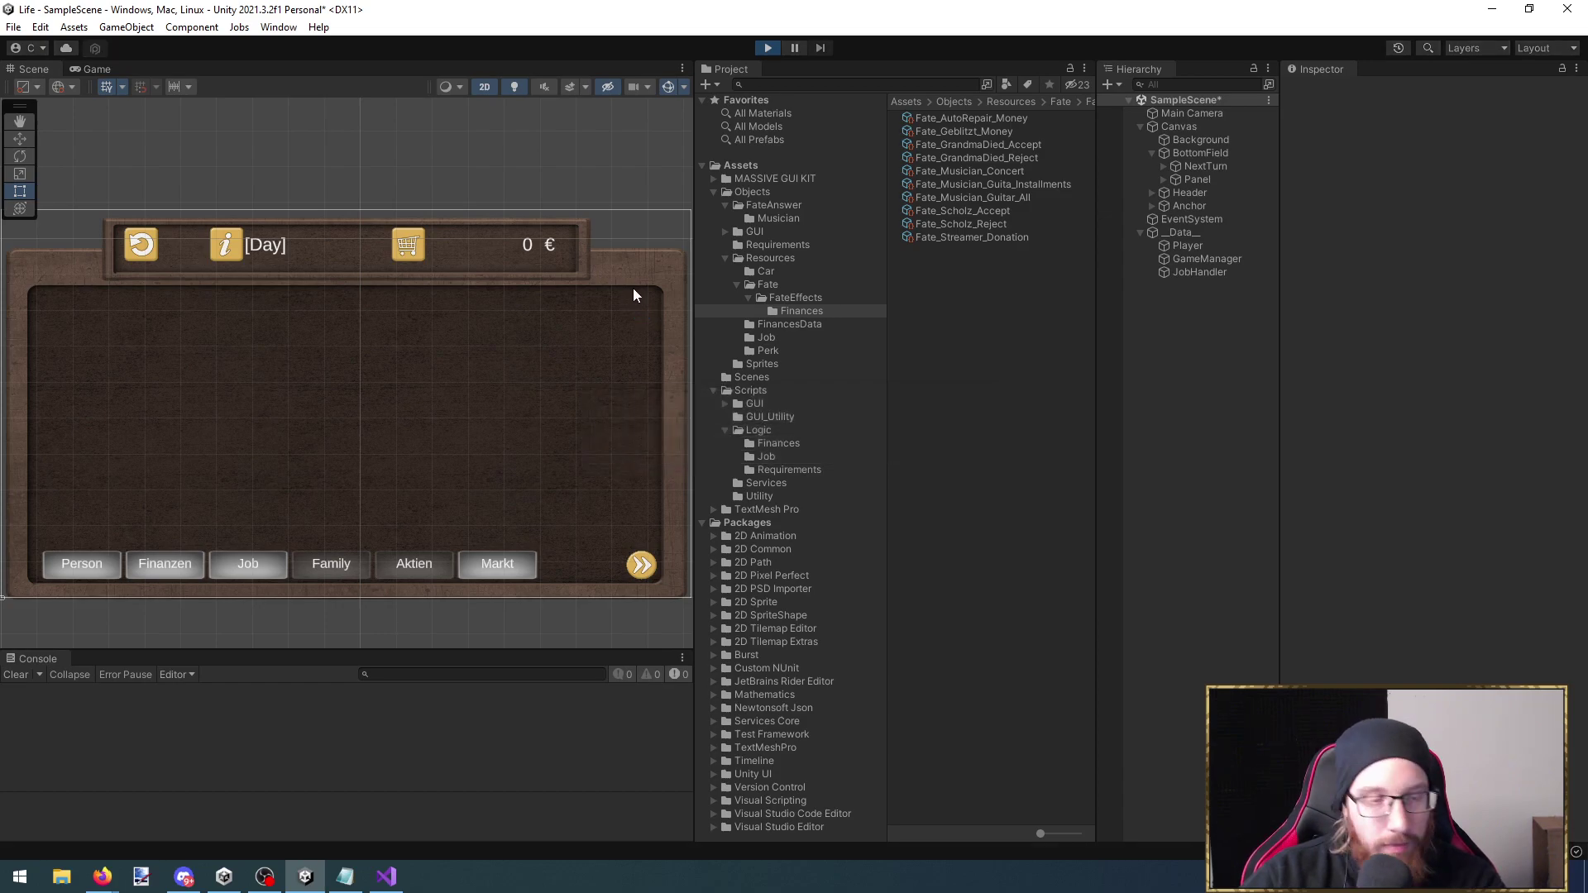
{"action": "key", "text": "shift+space"}
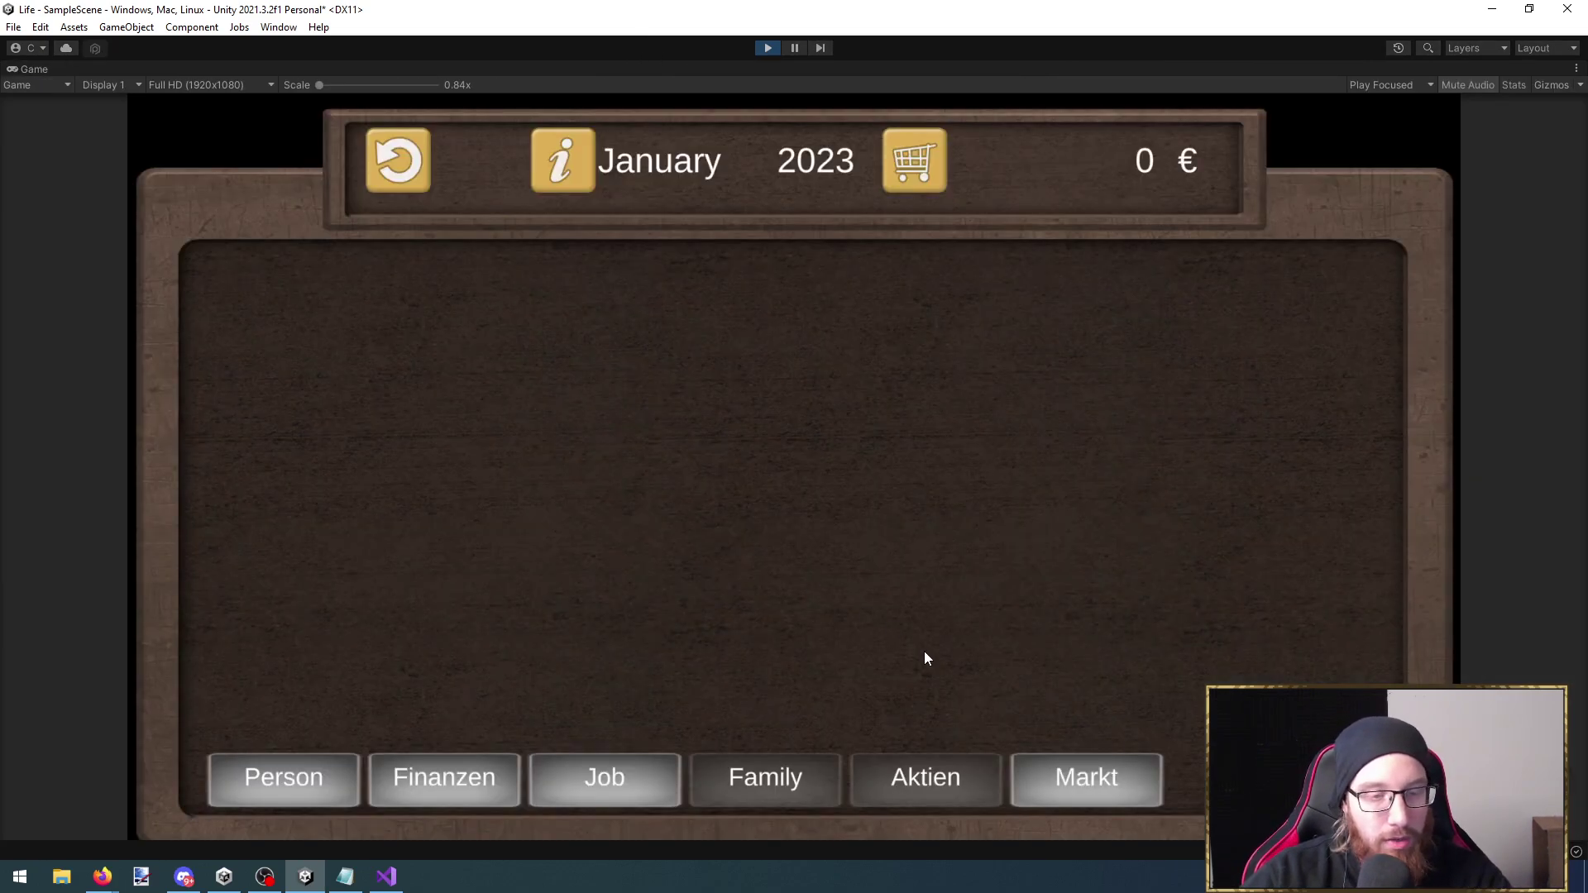
{"action": "left_click", "coordinate": [603, 772]}
{"action": "left_click", "coordinate": [574, 472]}
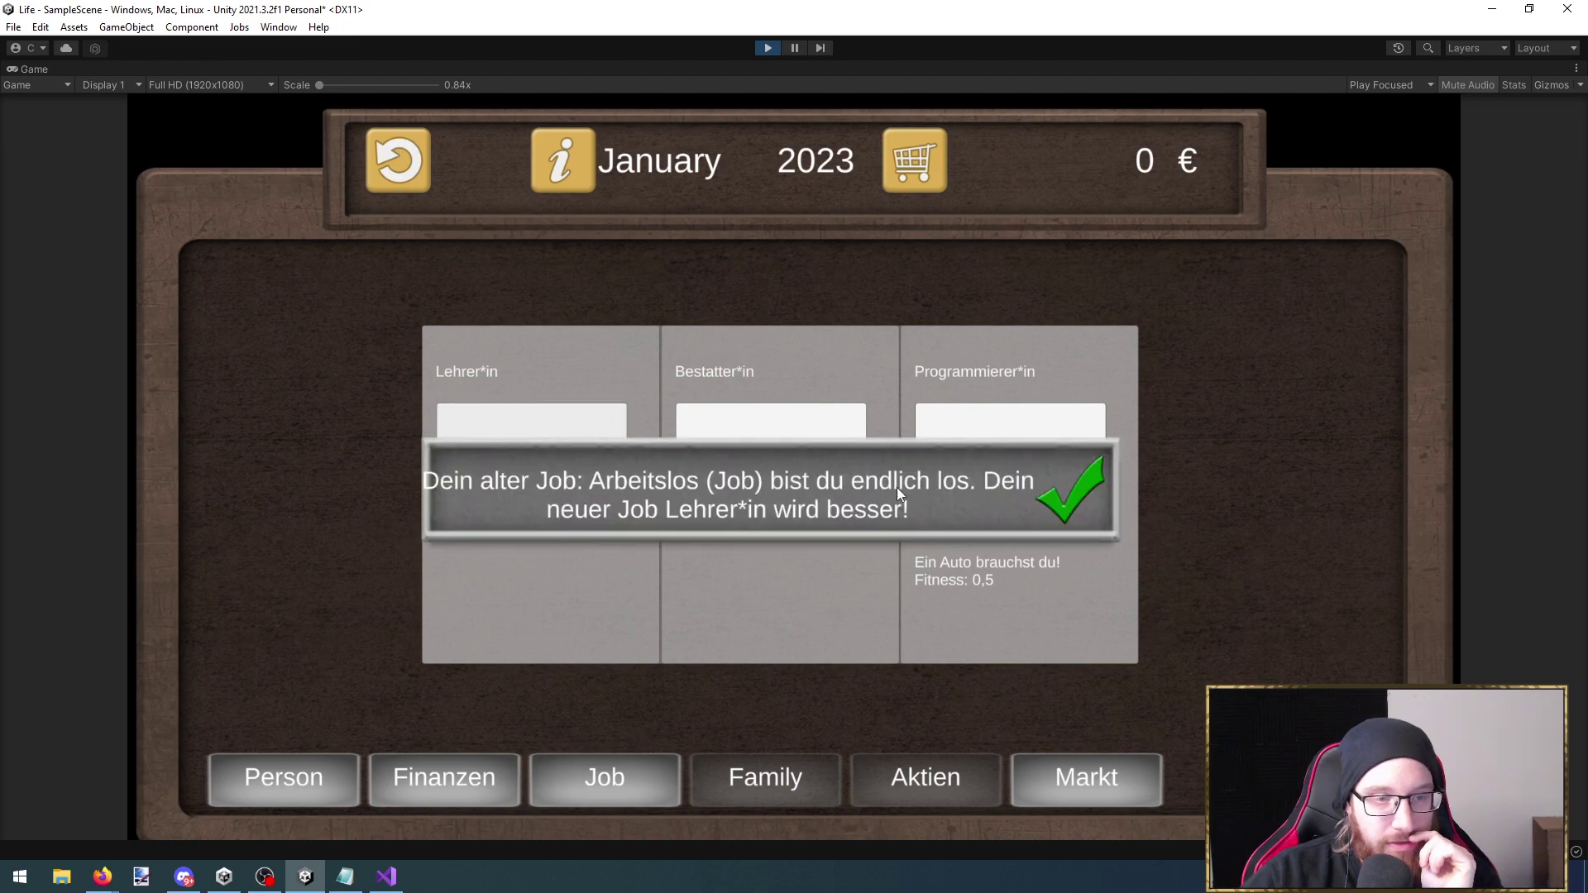
{"action": "left_click", "coordinate": [1087, 502]}
{"action": "left_click", "coordinate": [551, 455]}
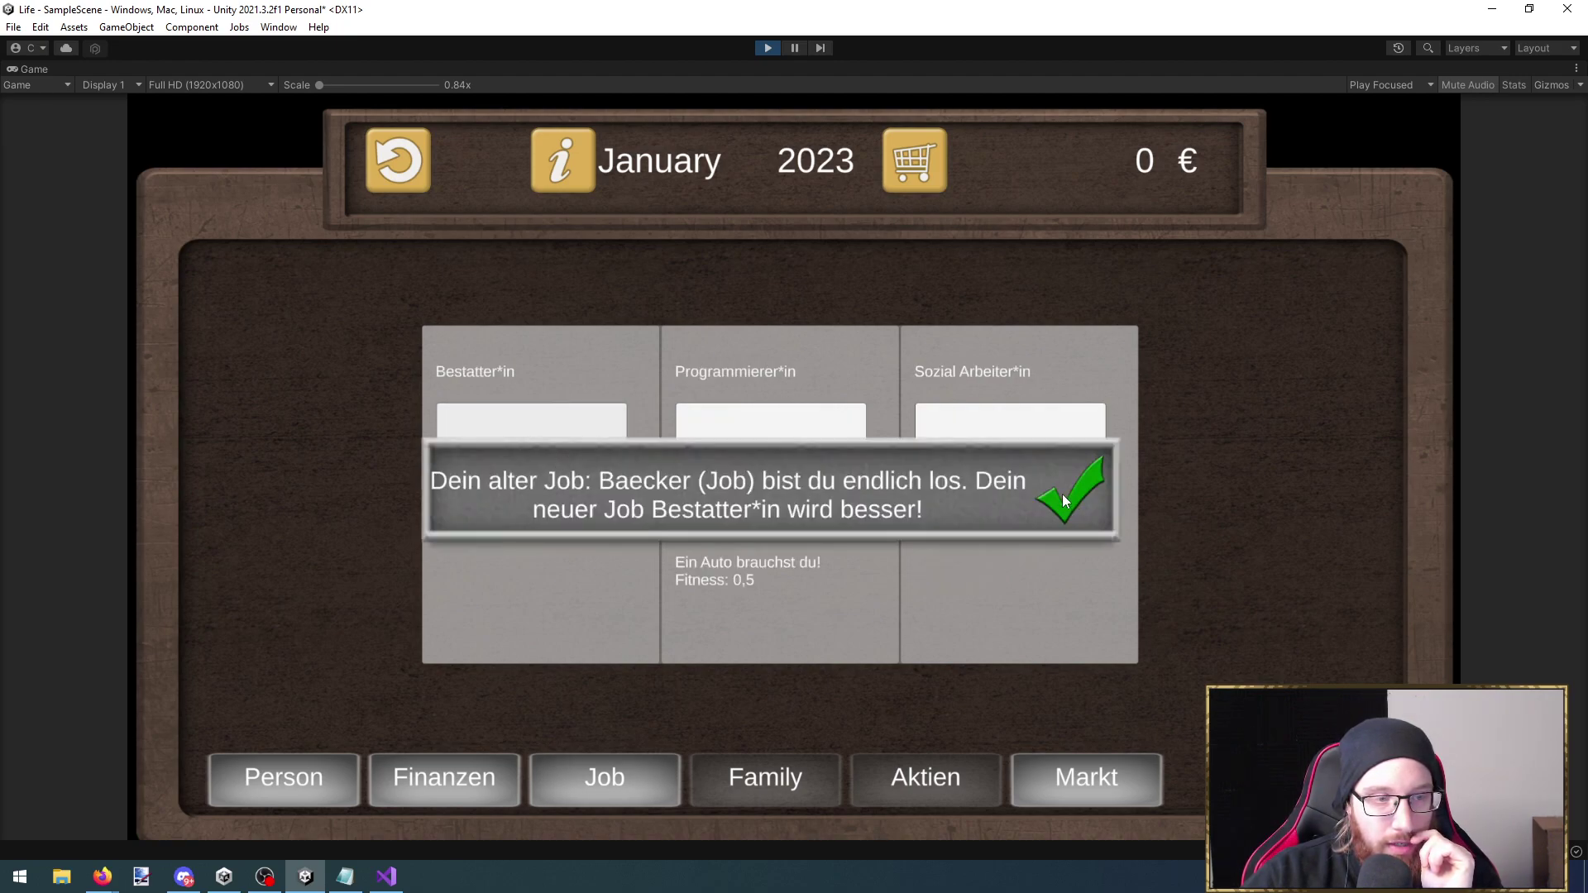
{"action": "left_click", "coordinate": [1062, 495]}
{"action": "left_click", "coordinate": [941, 505]}
{"action": "left_click", "coordinate": [1071, 494]}
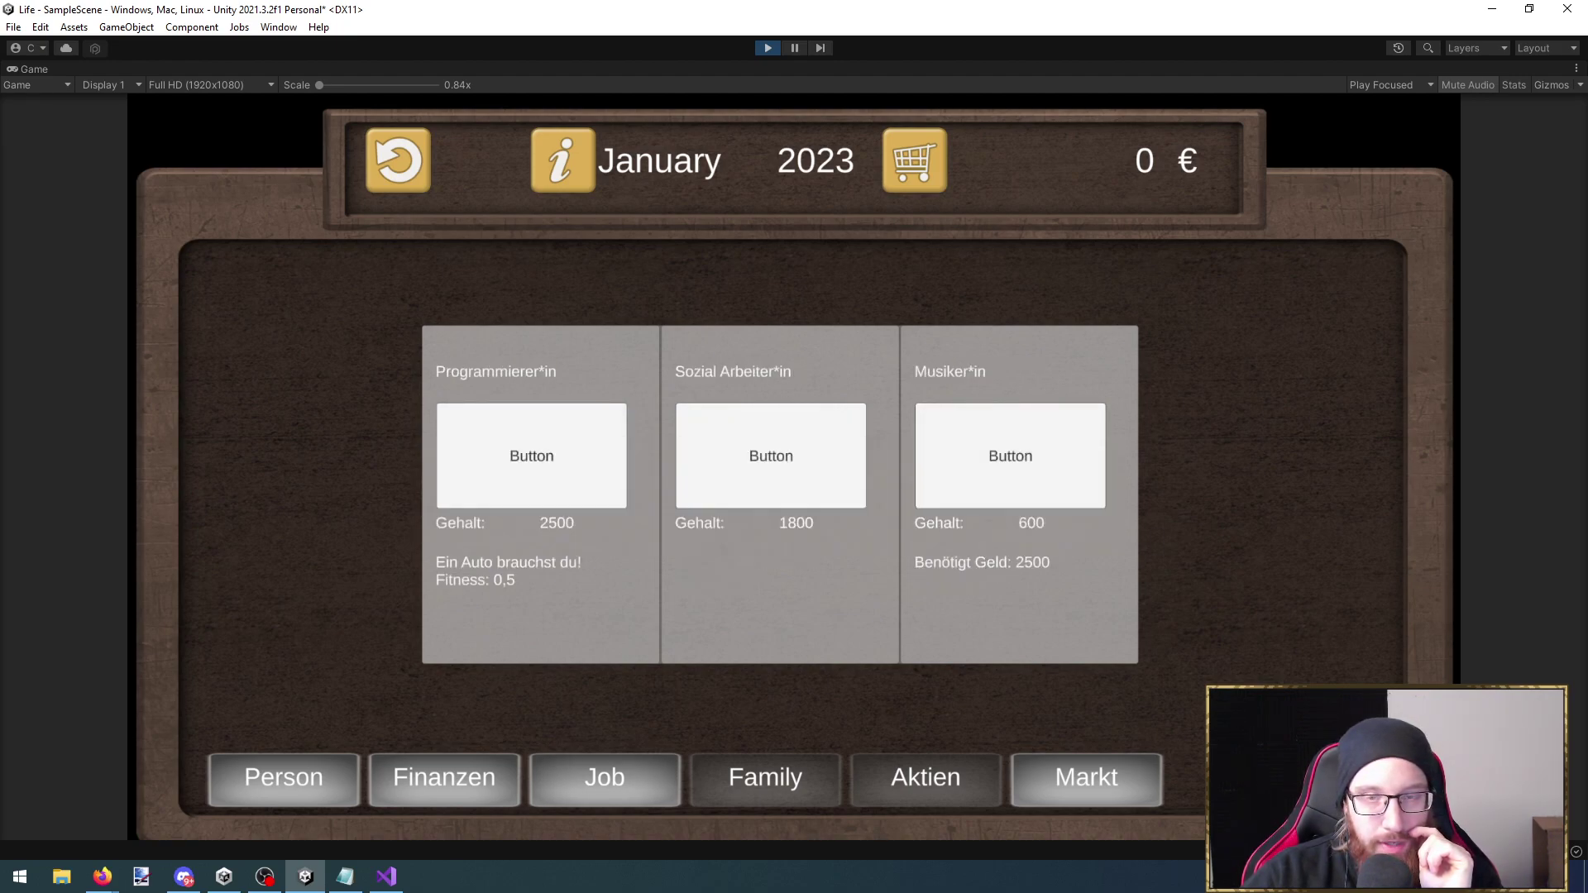
{"action": "left_click", "coordinate": [1089, 473]}
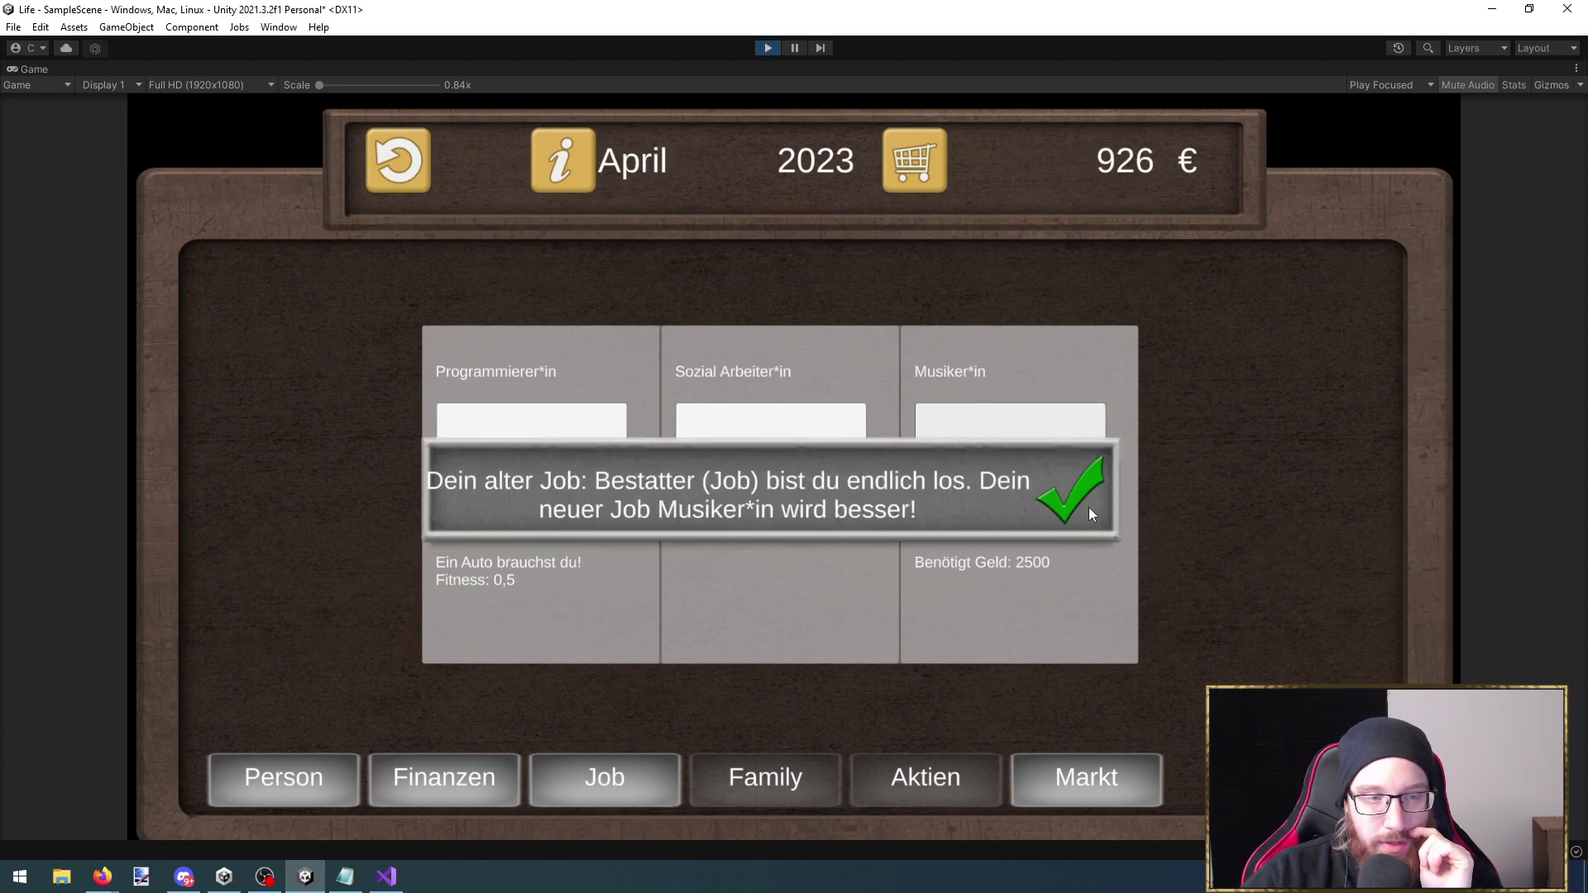
{"action": "left_click", "coordinate": [1085, 504]}
View the Person window, accept the concert events, choose to pay the guitar in installments, and check the expenses under Finanzen
{"action": "left_click", "coordinate": [306, 786]}
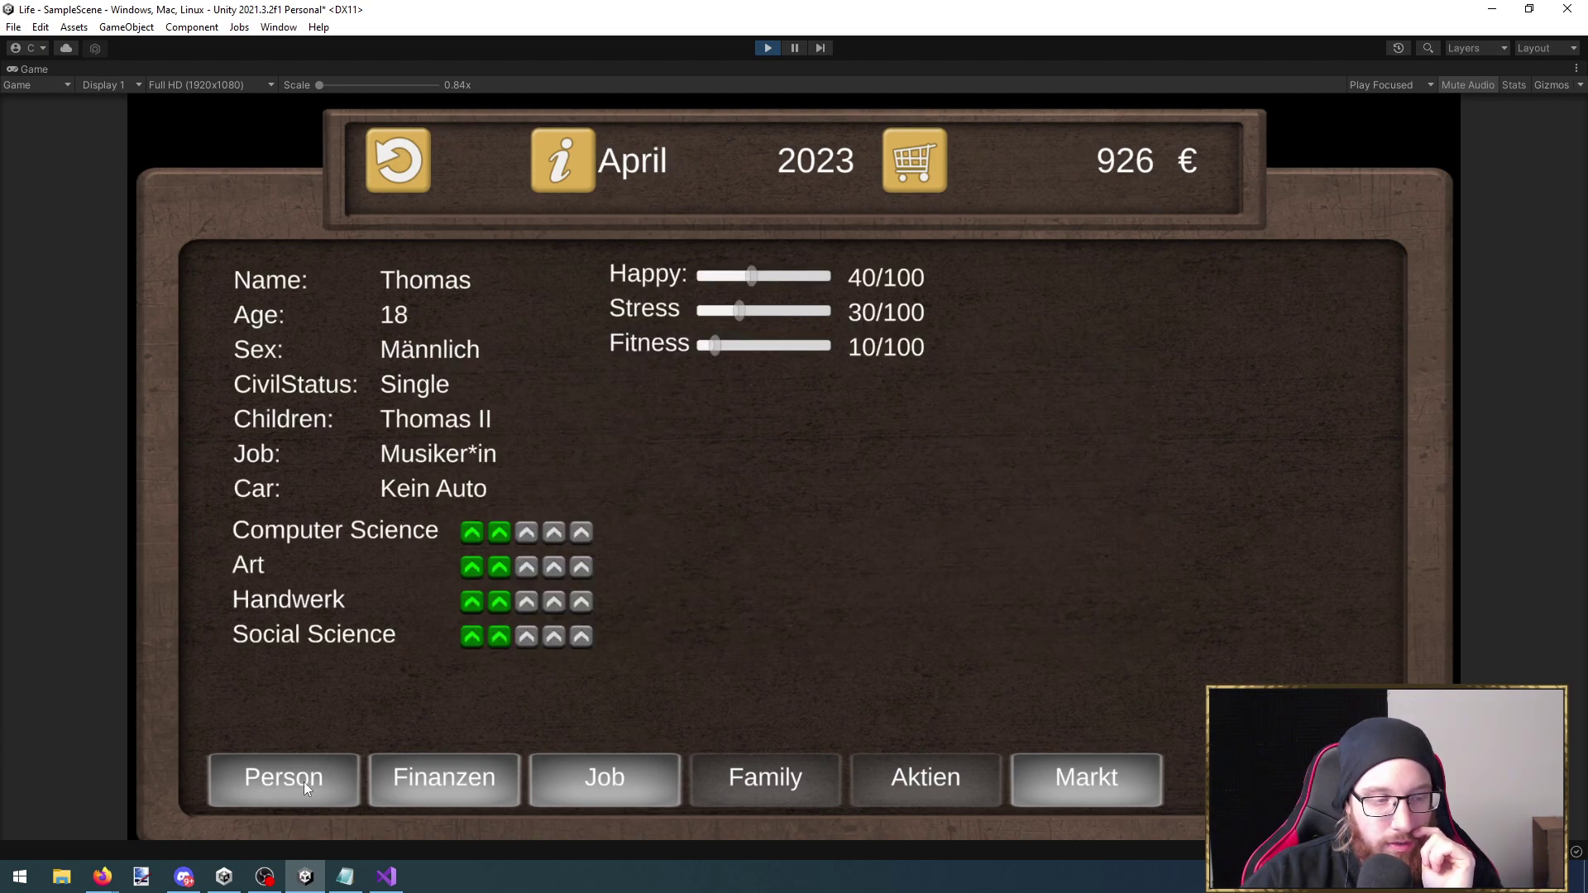
{"action": "left_click", "coordinate": [946, 579]}
{"action": "left_click", "coordinate": [772, 578]}
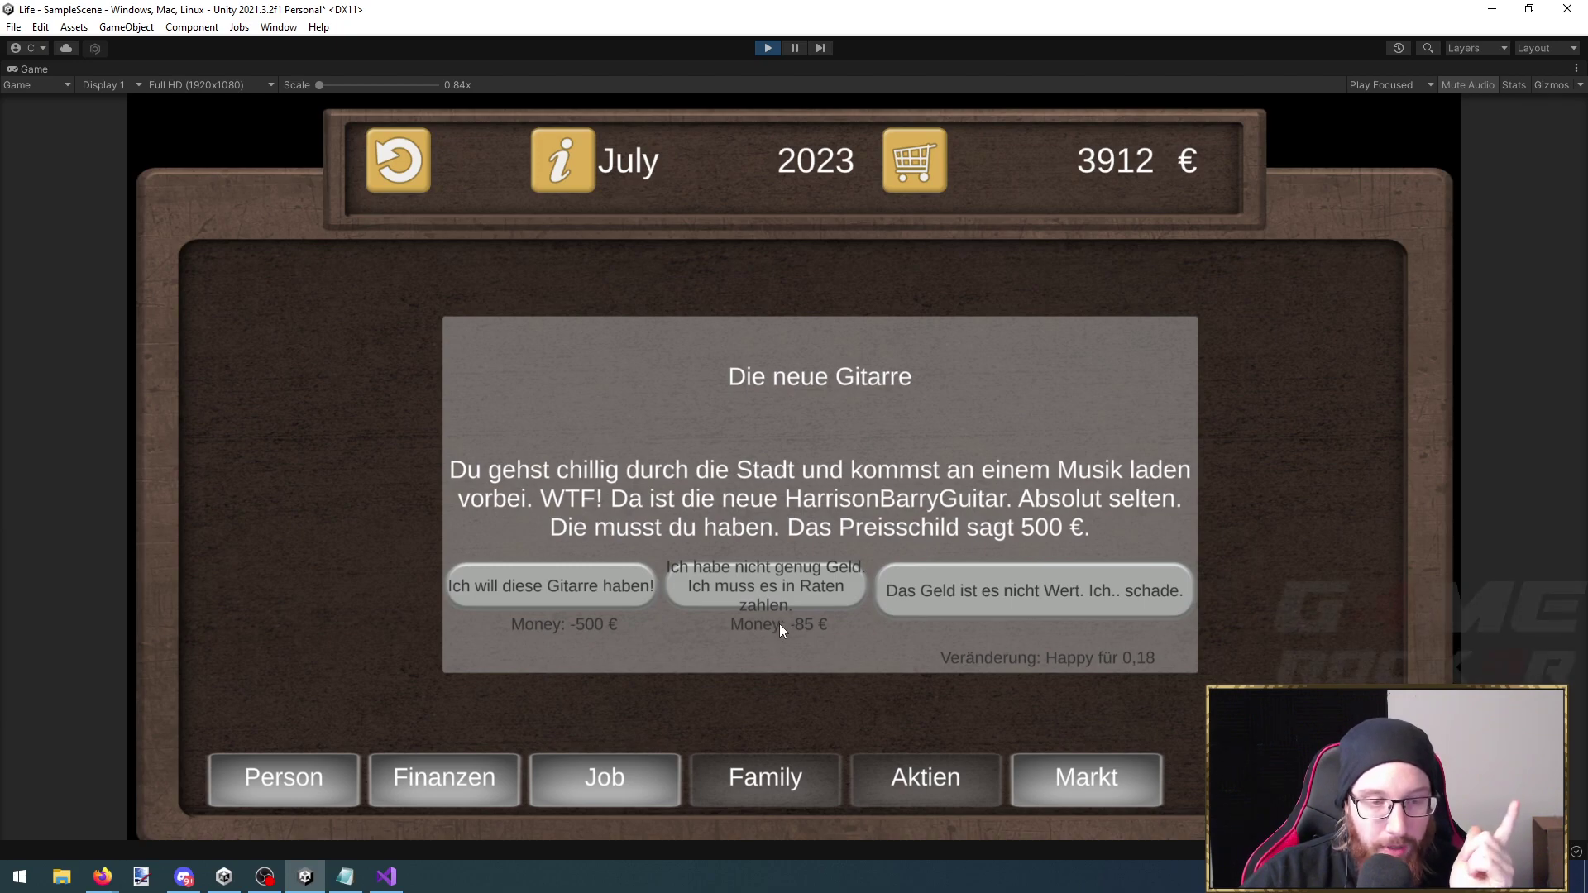
{"action": "left_click", "coordinate": [815, 574]}
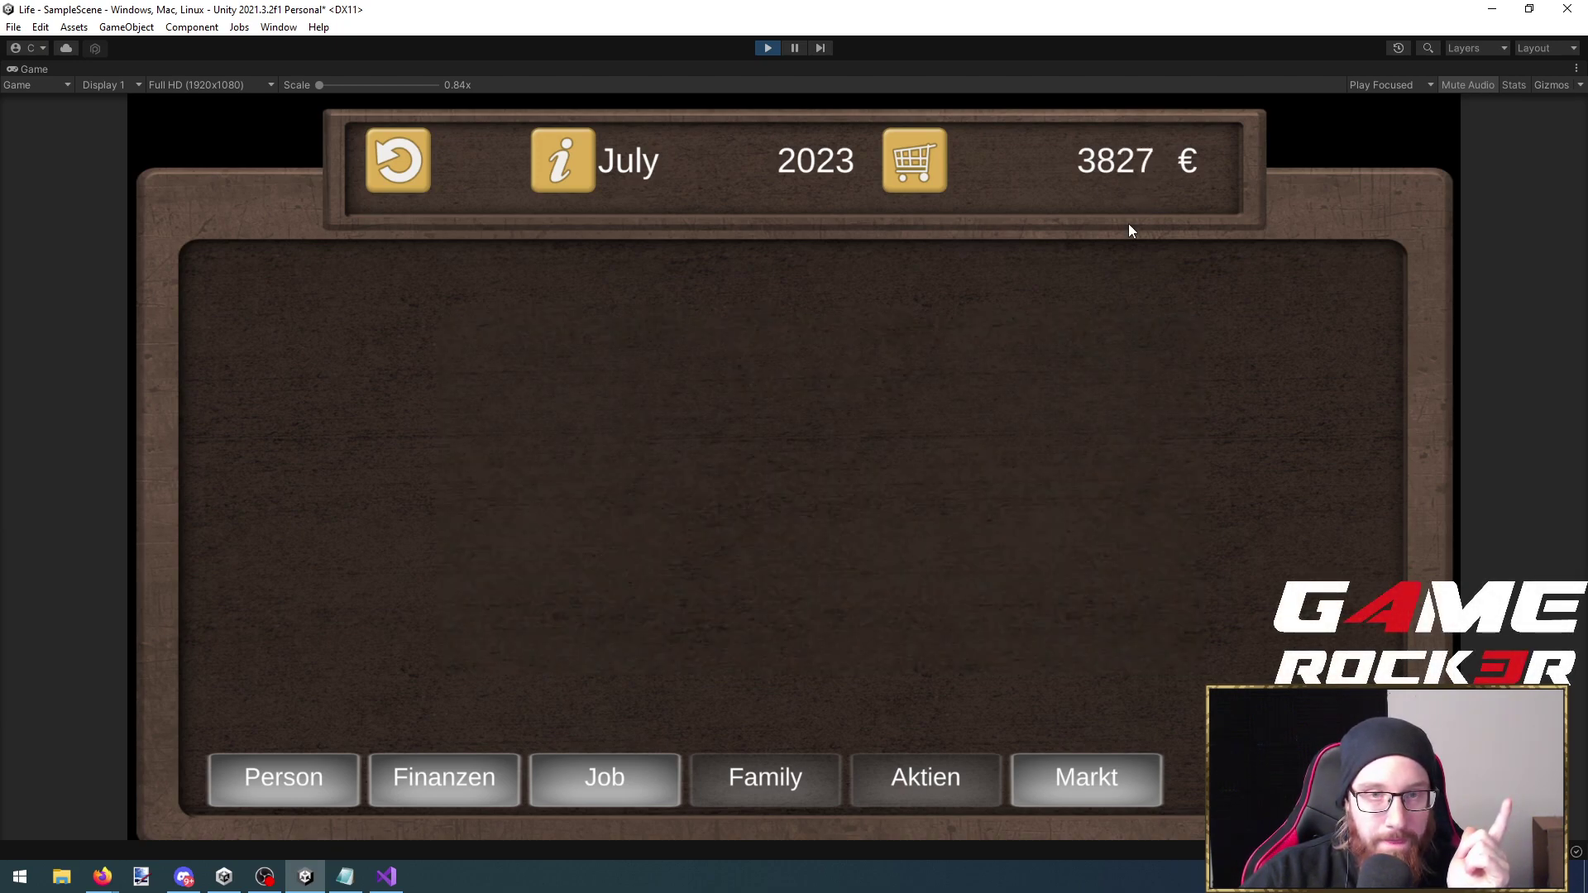
{"action": "left_click", "coordinate": [447, 781]}
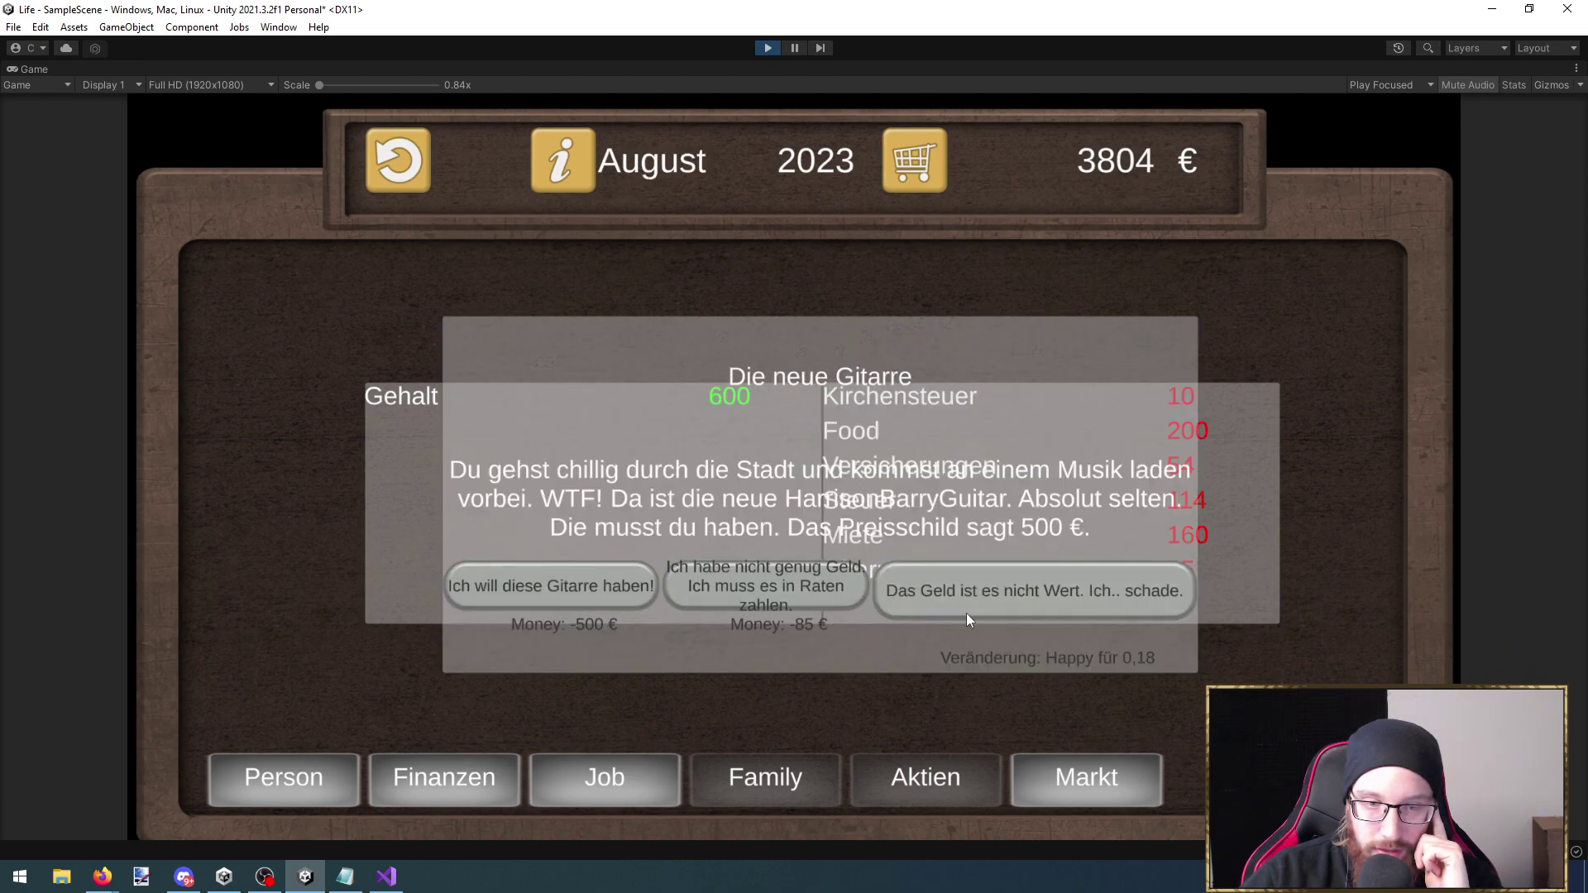
Play through the following months, rejecting the second guitar offer and watching the Gitarre Raten expense under Finanzen, and stop the game
{"action": "left_click", "coordinate": [991, 599]}
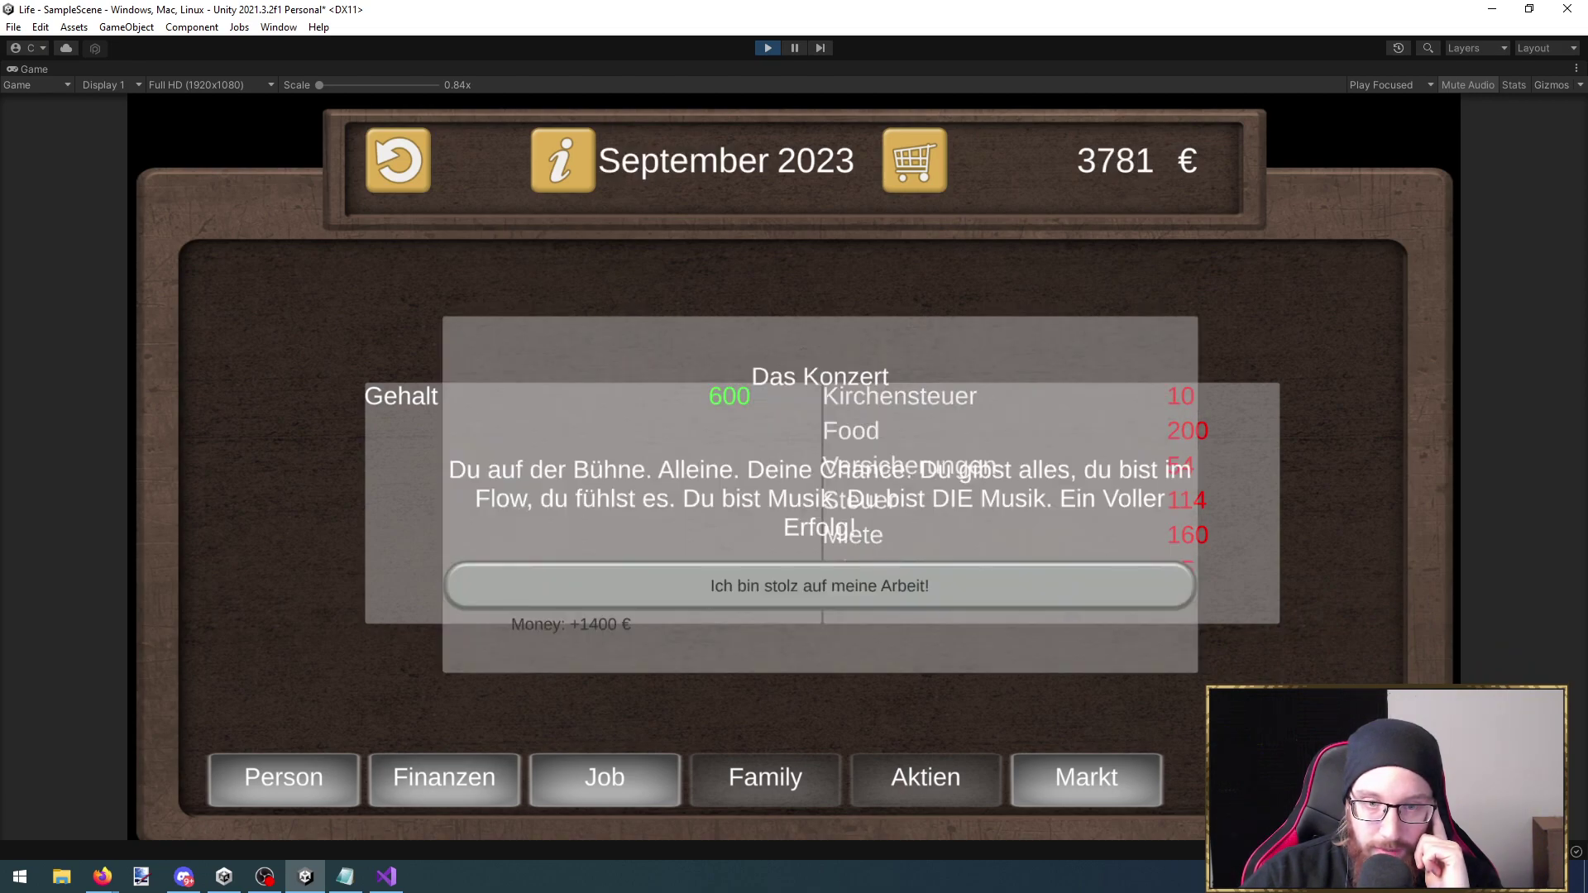
{"action": "left_click", "coordinate": [1088, 585]}
{"action": "left_click", "coordinate": [1108, 590]}
{"action": "left_click", "coordinate": [1114, 594]}
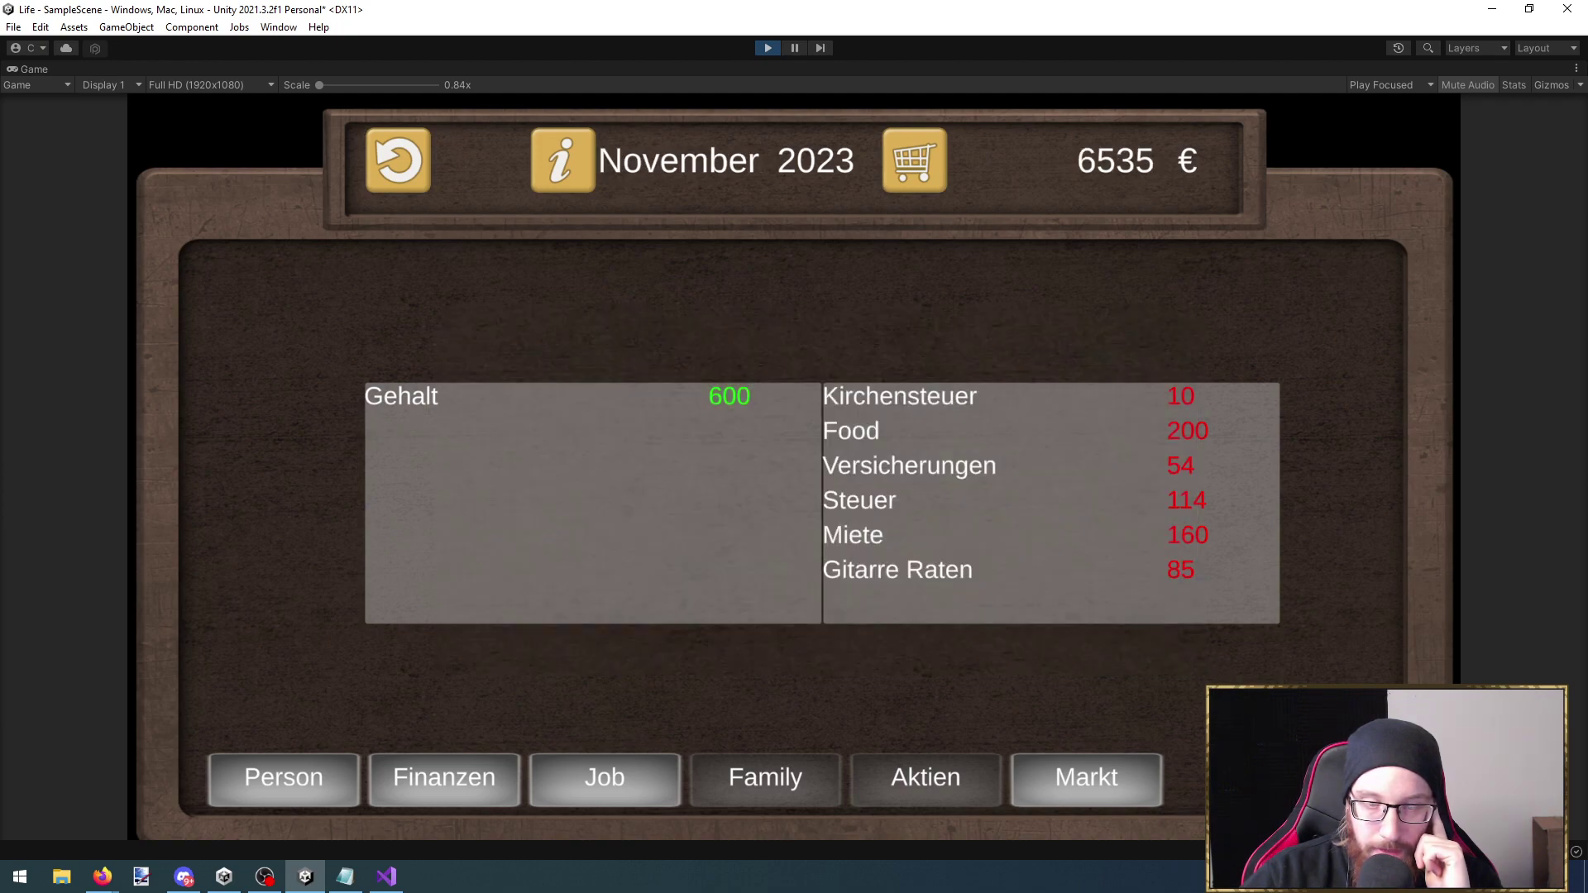
{"action": "left_click", "coordinate": [1167, 600]}
{"action": "left_click", "coordinate": [1141, 602]}
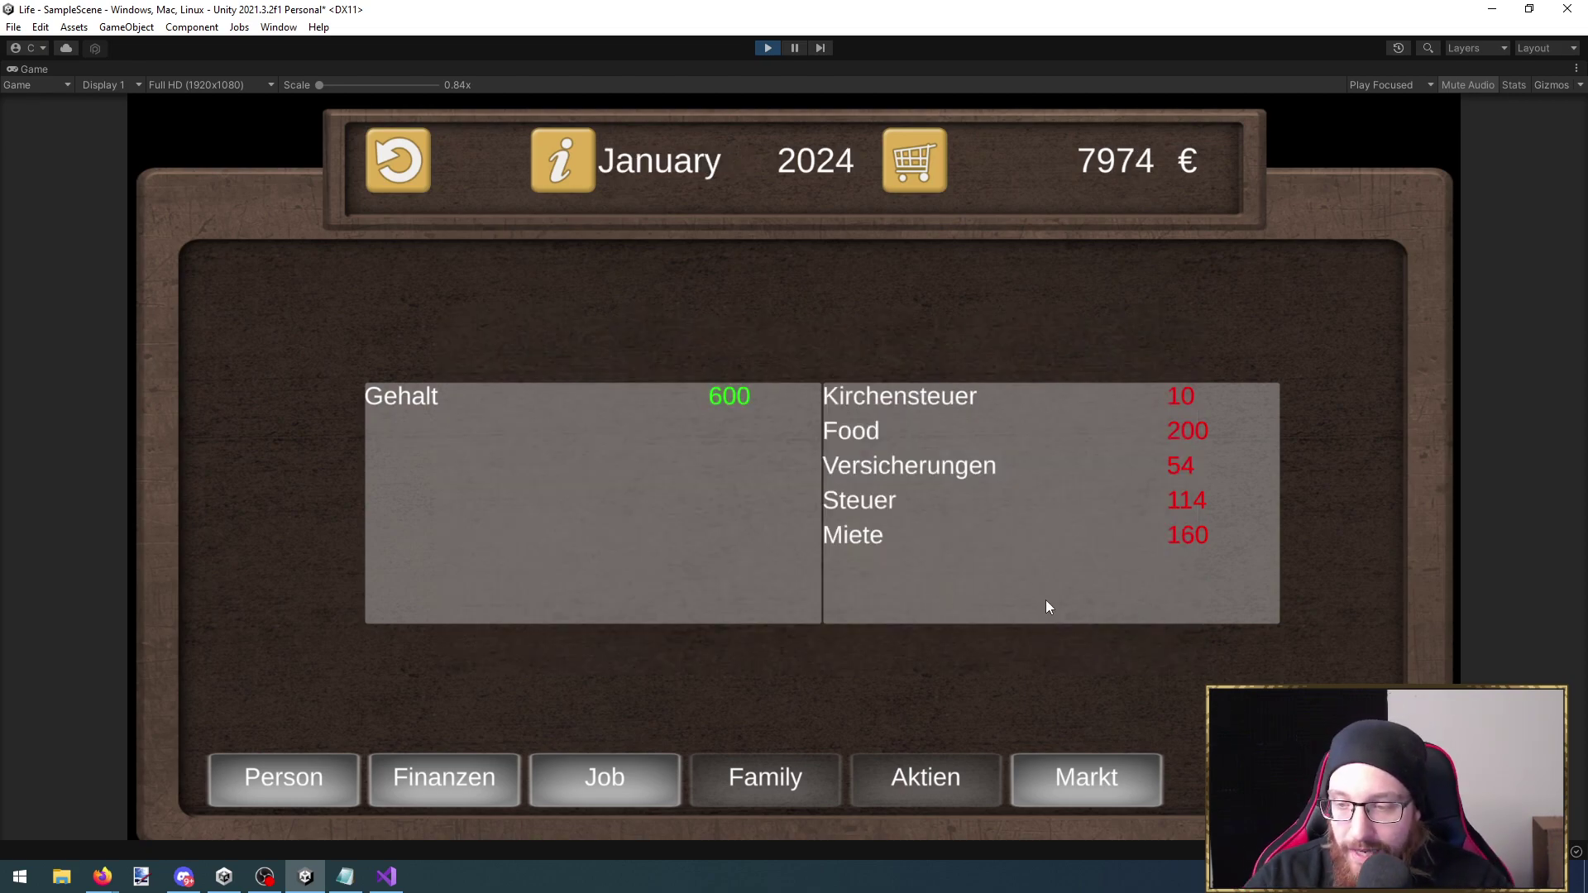
{"action": "left_click", "coordinate": [768, 47]}
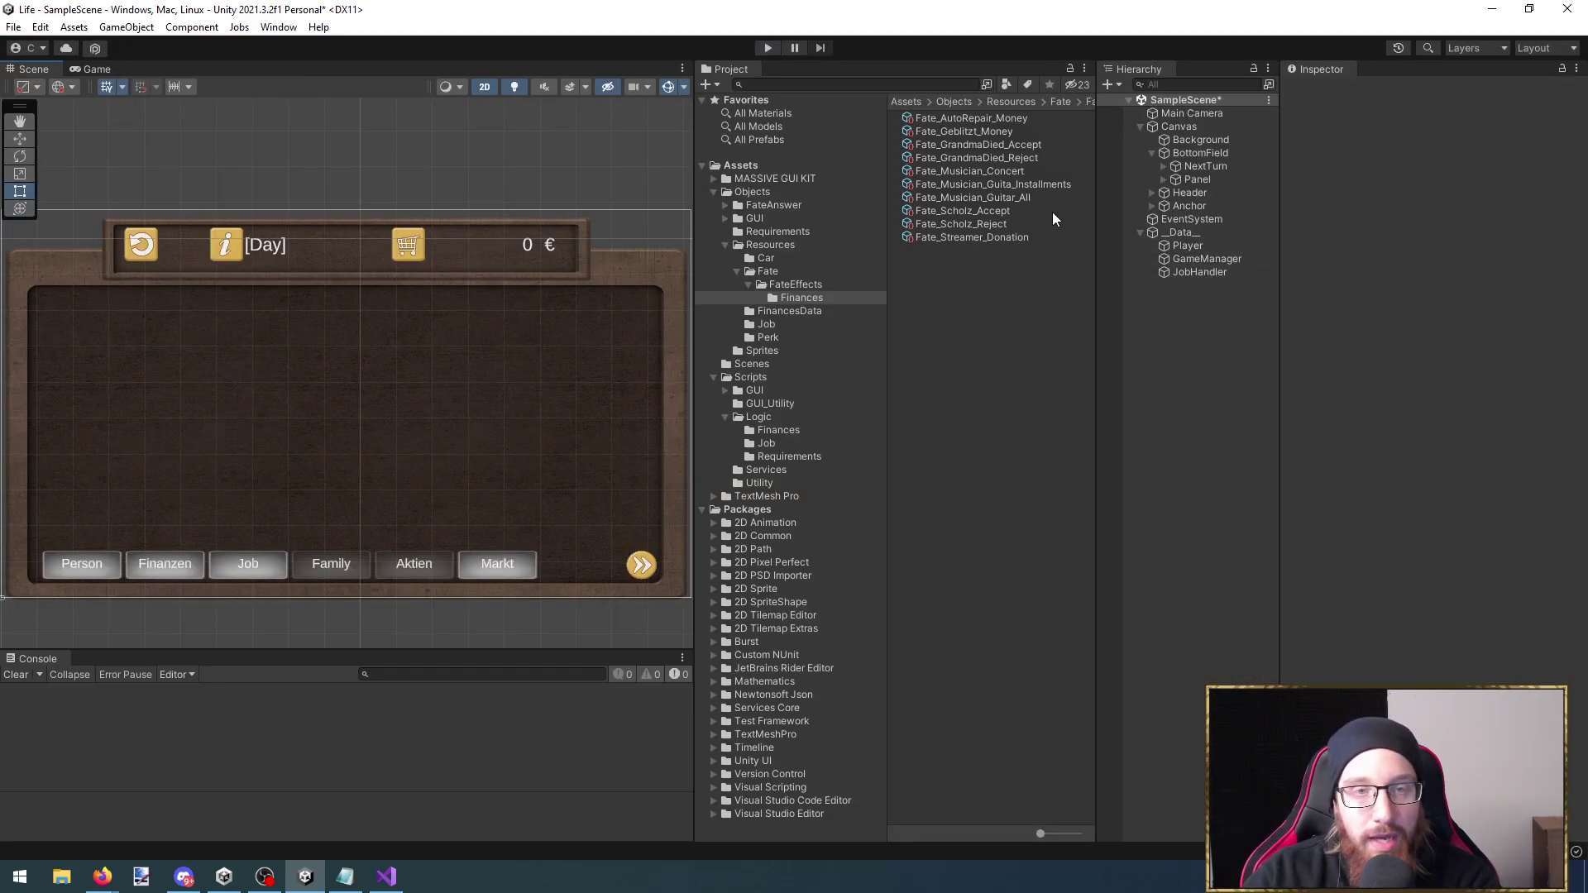
Compare the finances data assets for the guitar's installments and its full purchase
{"action": "left_click", "coordinate": [1021, 184]}
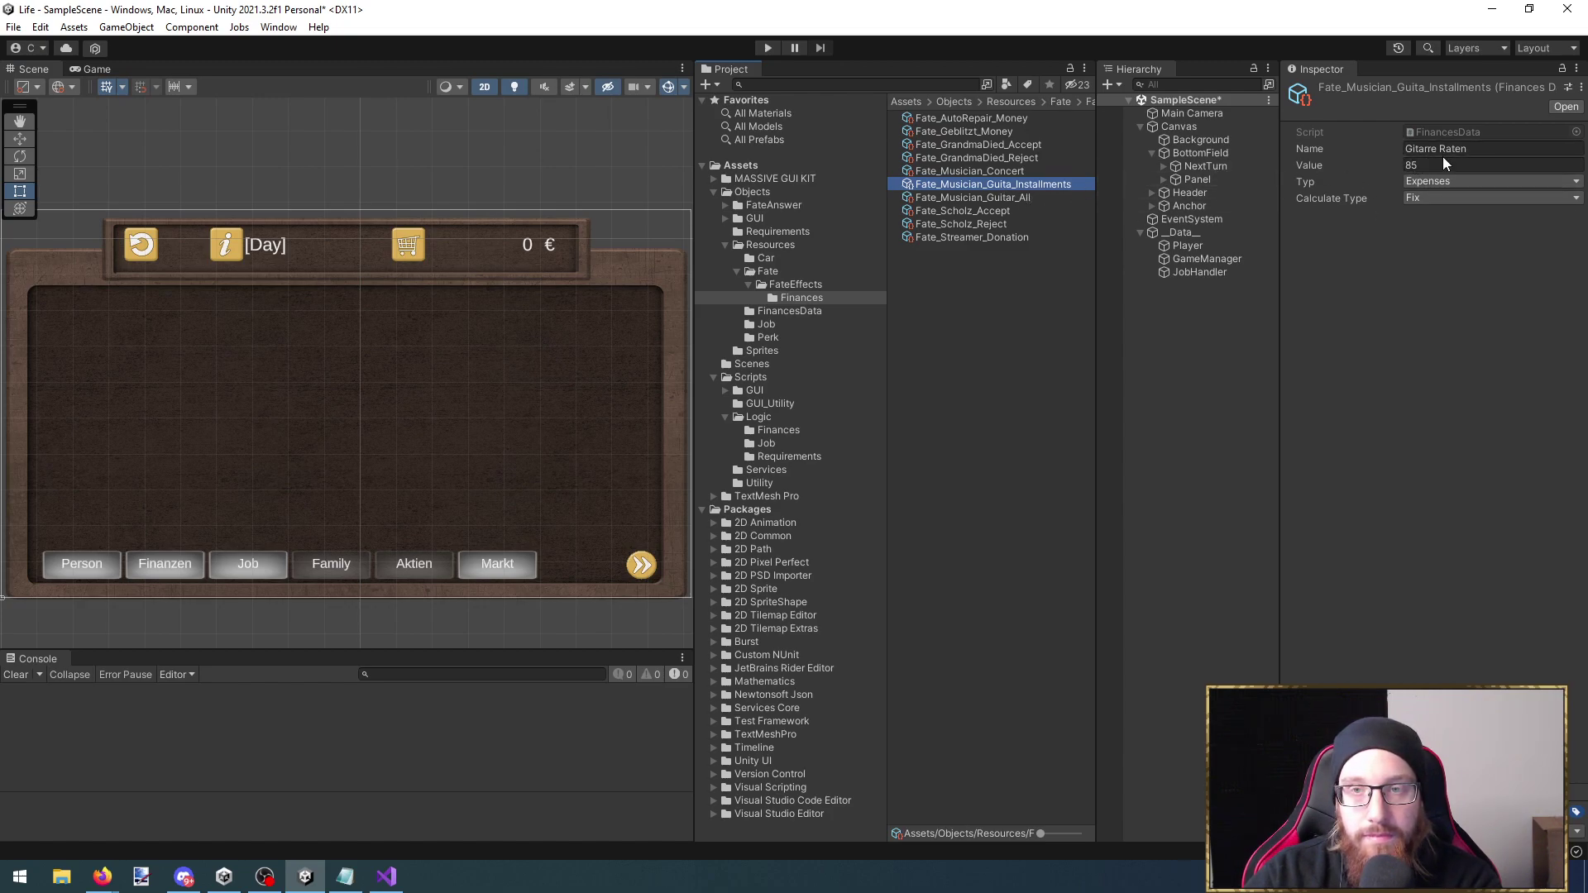
{"action": "left_click", "coordinate": [1023, 198]}
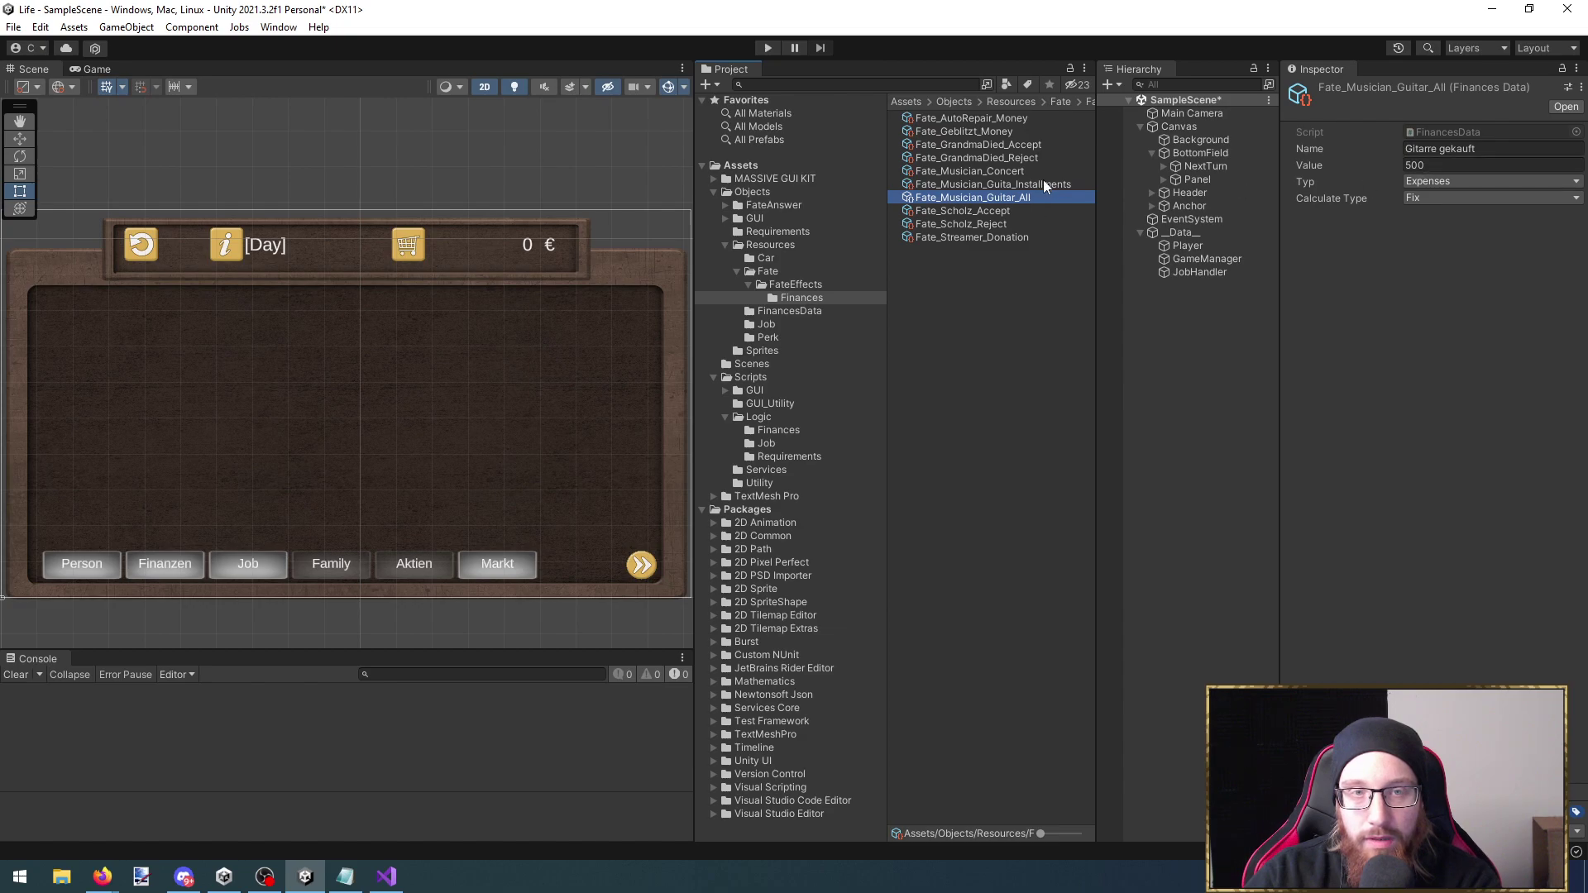
{"action": "left_click", "coordinate": [1046, 185]}
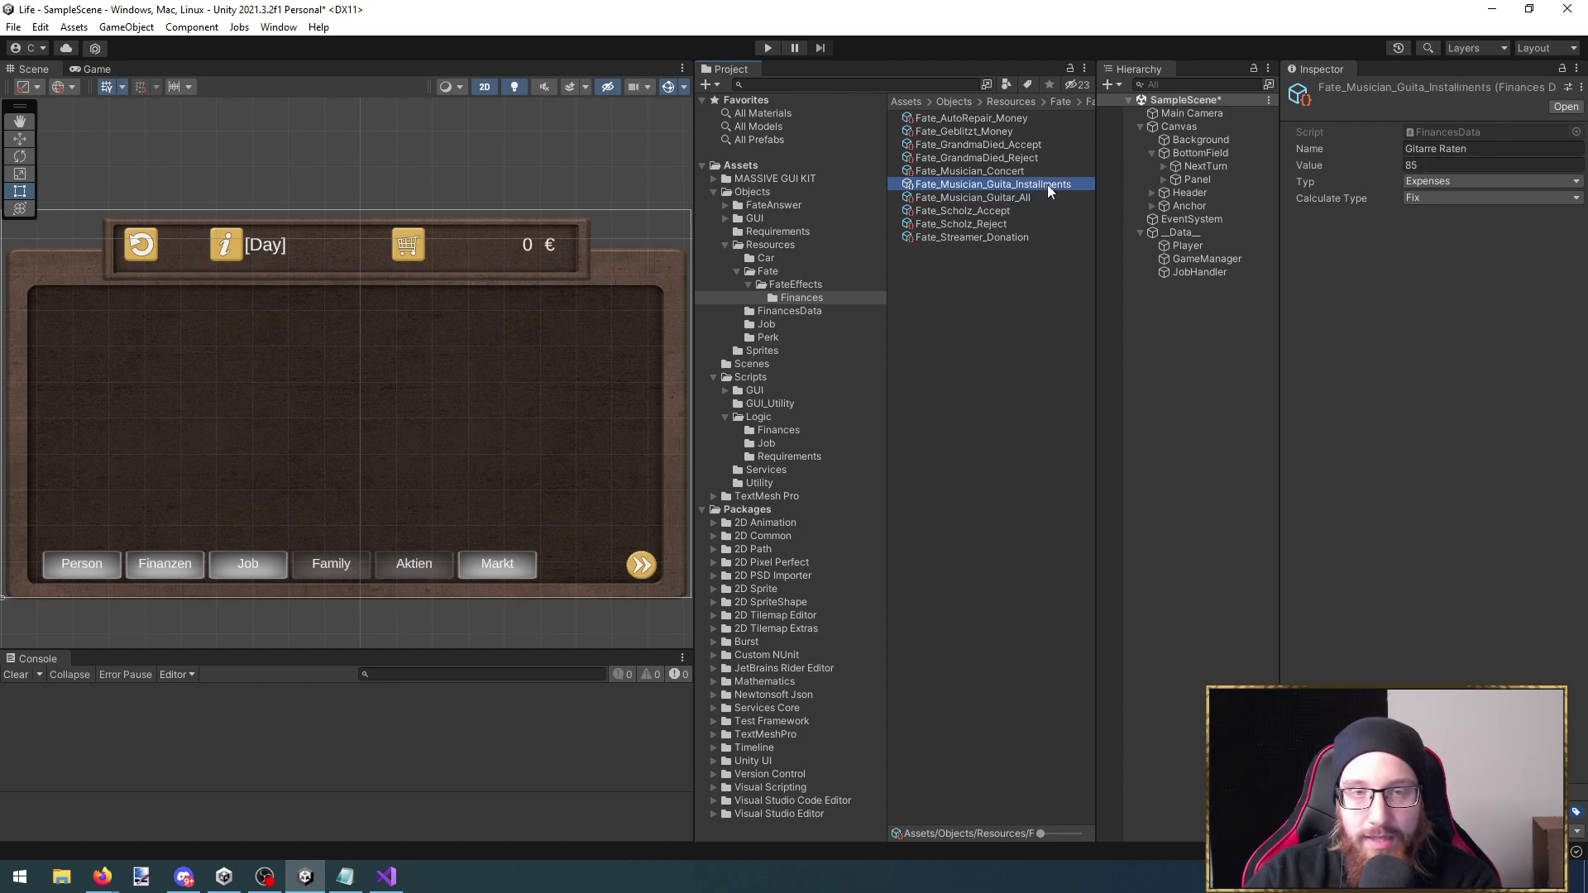
Browse the project folders to the Musician subfolder of FateAnswer
{"action": "left_click", "coordinate": [825, 285]}
{"action": "key", "text": "Up"}
{"action": "key", "text": "Up"}
{"action": "key", "text": "Up"}
{"action": "key", "text": "Up"}
{"action": "key", "text": "Up"}
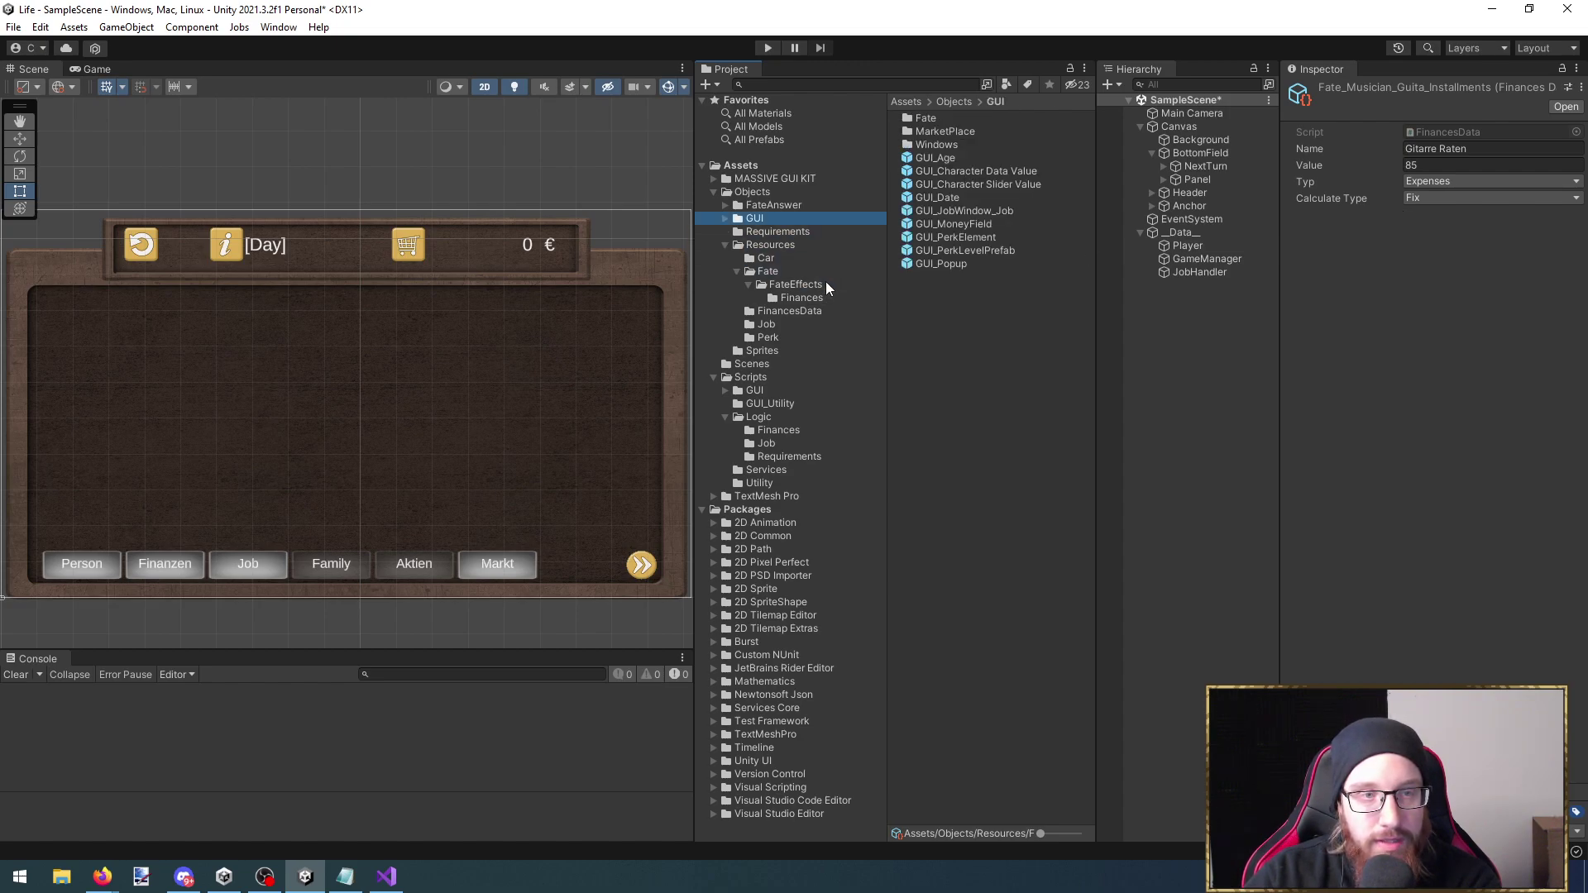
{"action": "key", "text": "Up"}
{"action": "key", "text": "Up"}
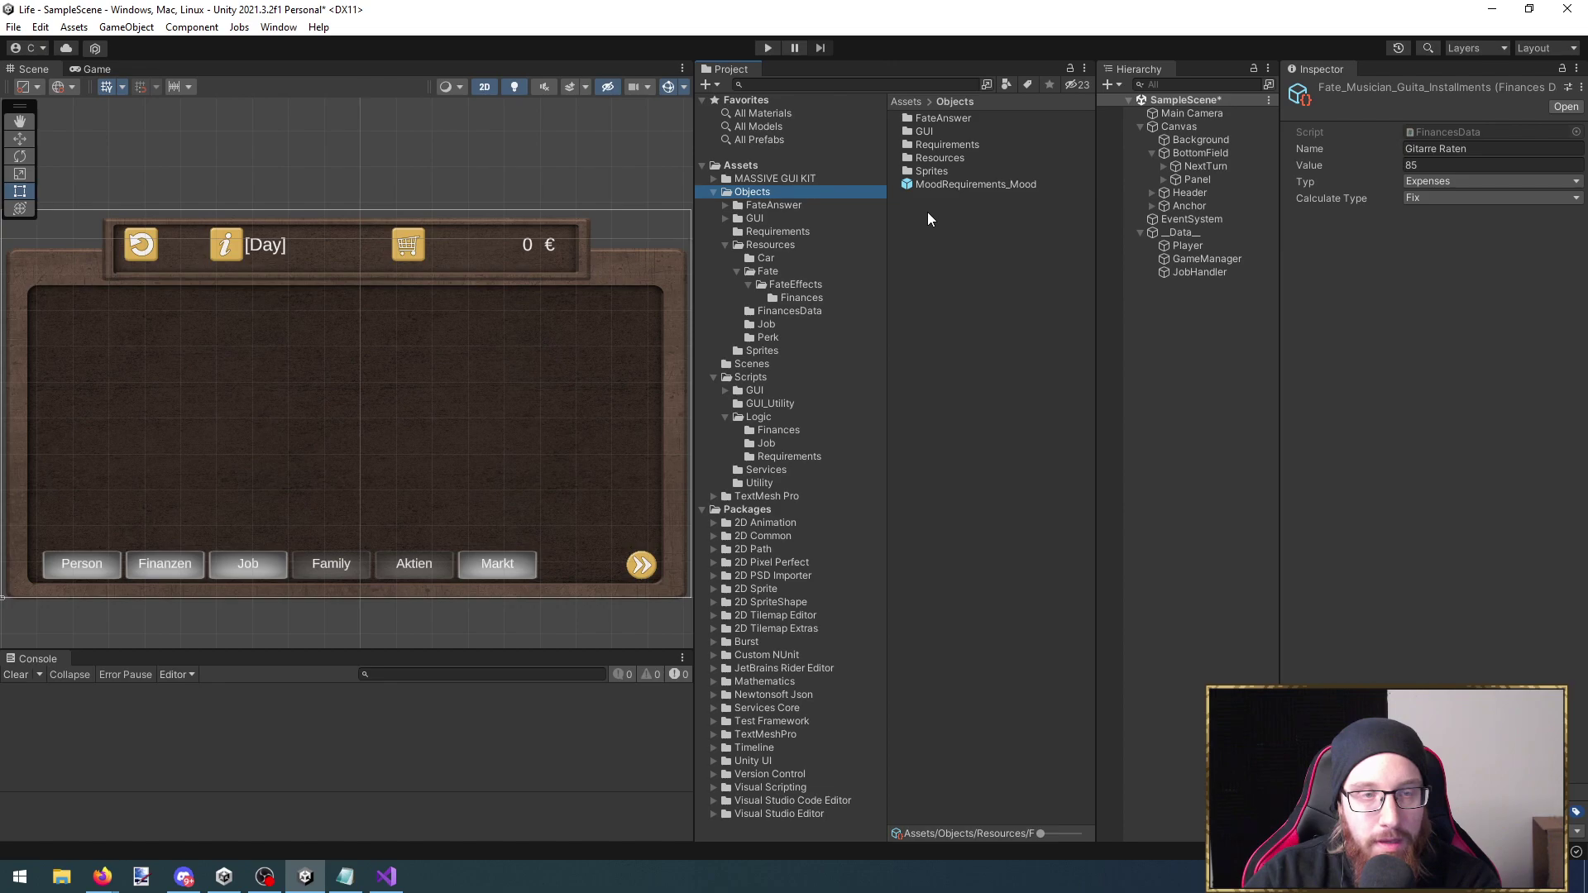
{"action": "key", "text": "Down"}
{"action": "key", "text": "Down"}
{"action": "key", "text": "Up"}
{"action": "key", "text": "Down"}
{"action": "key", "text": "Up"}
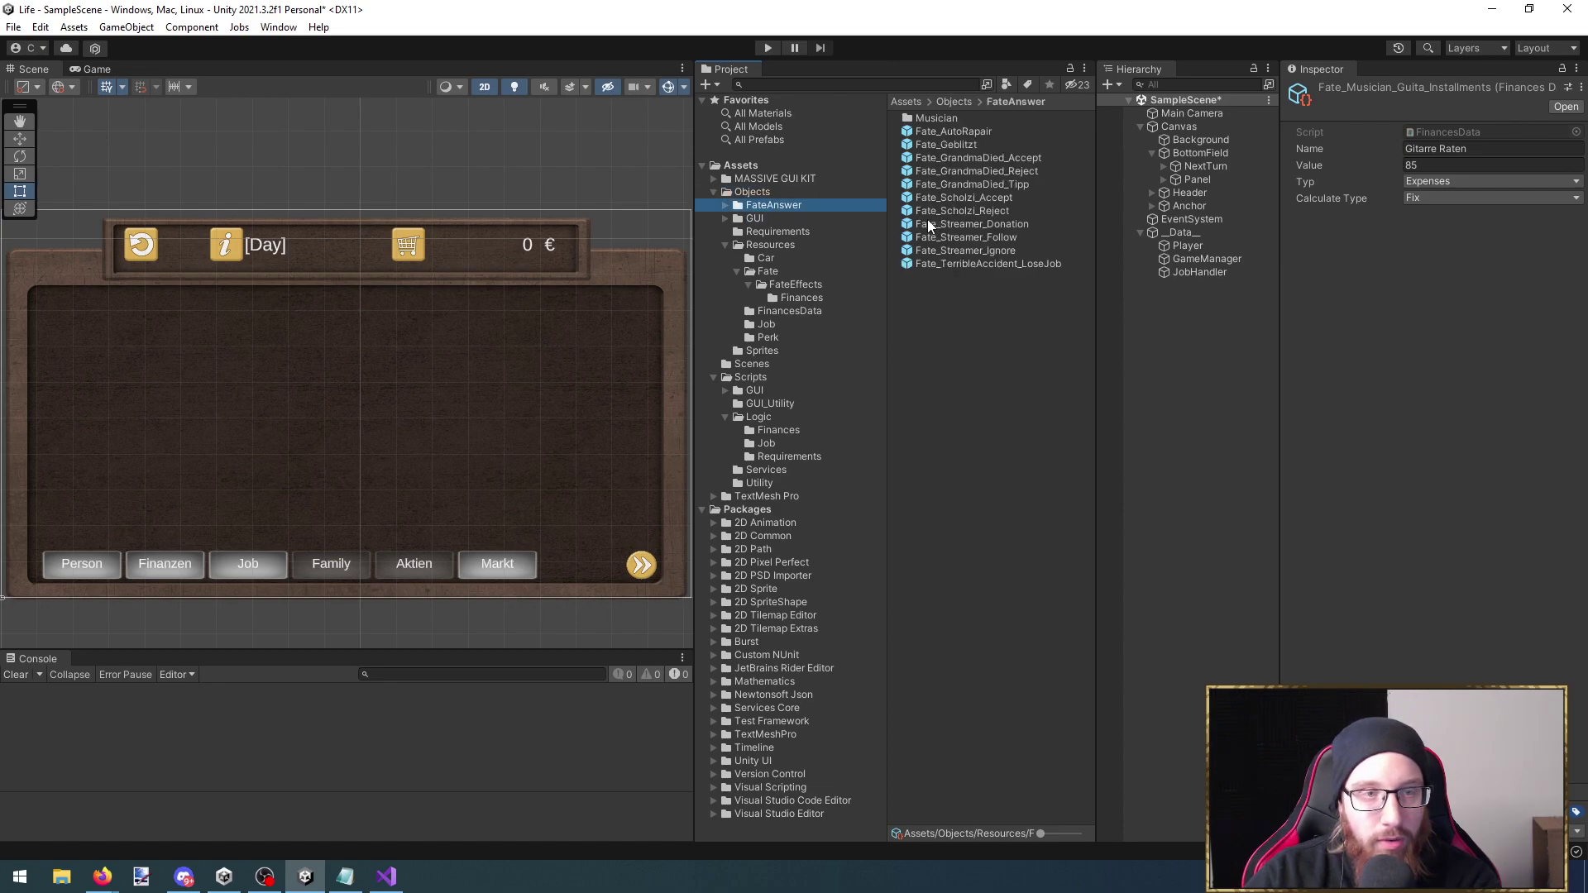
{"action": "double_click", "coordinate": [943, 120]}
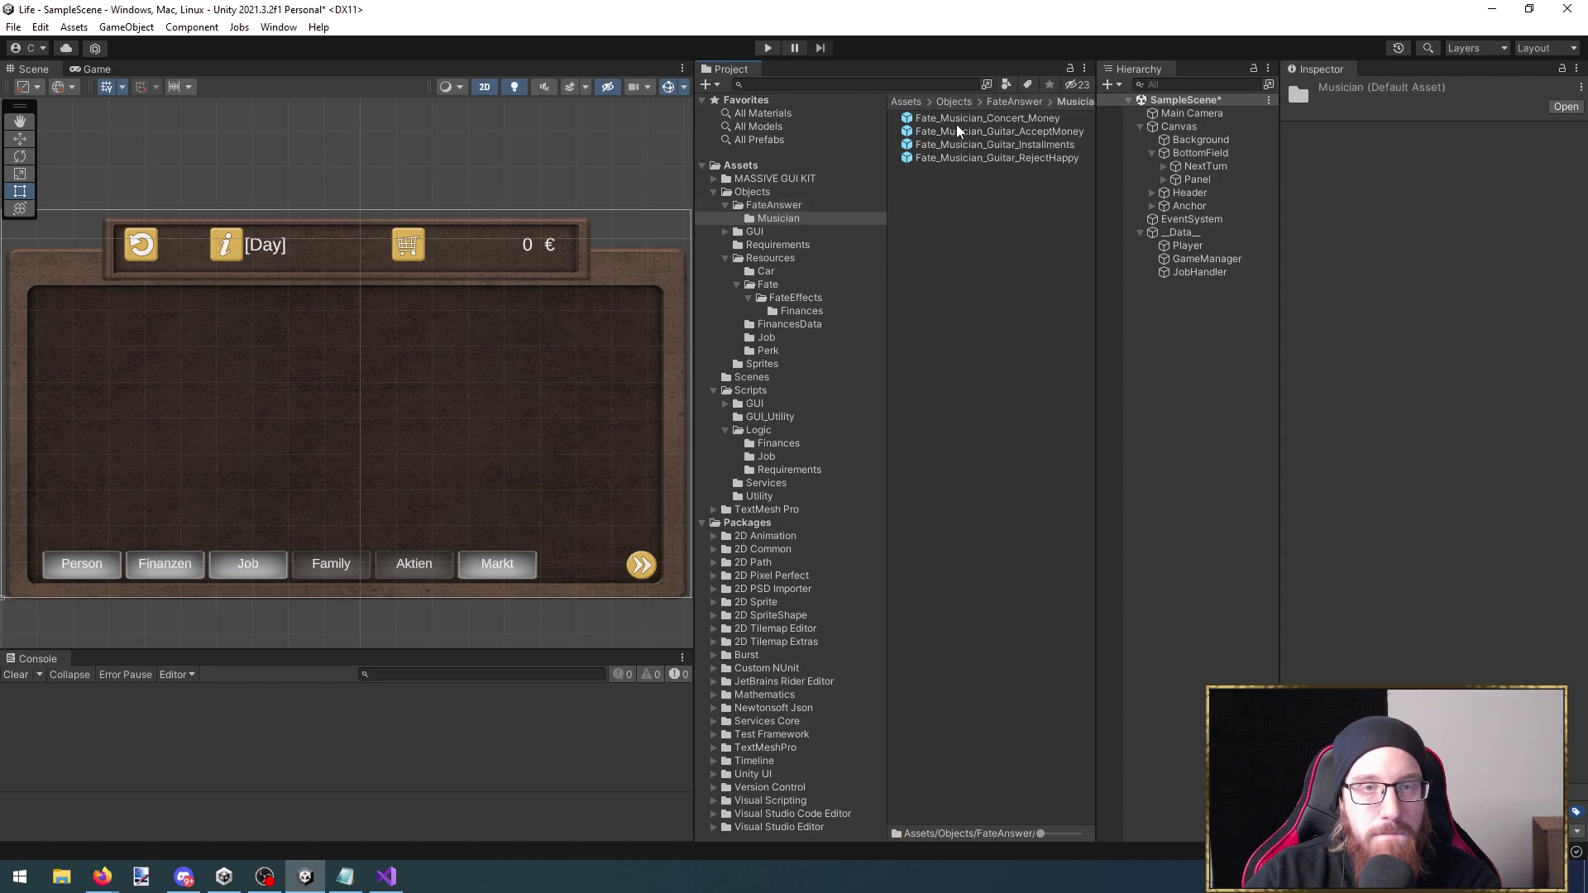
Open the guitar Installments prefab, select its Bhvrs object, and widen the Inspector and Project areas to show full field values
{"action": "left_click", "coordinate": [1022, 146]}
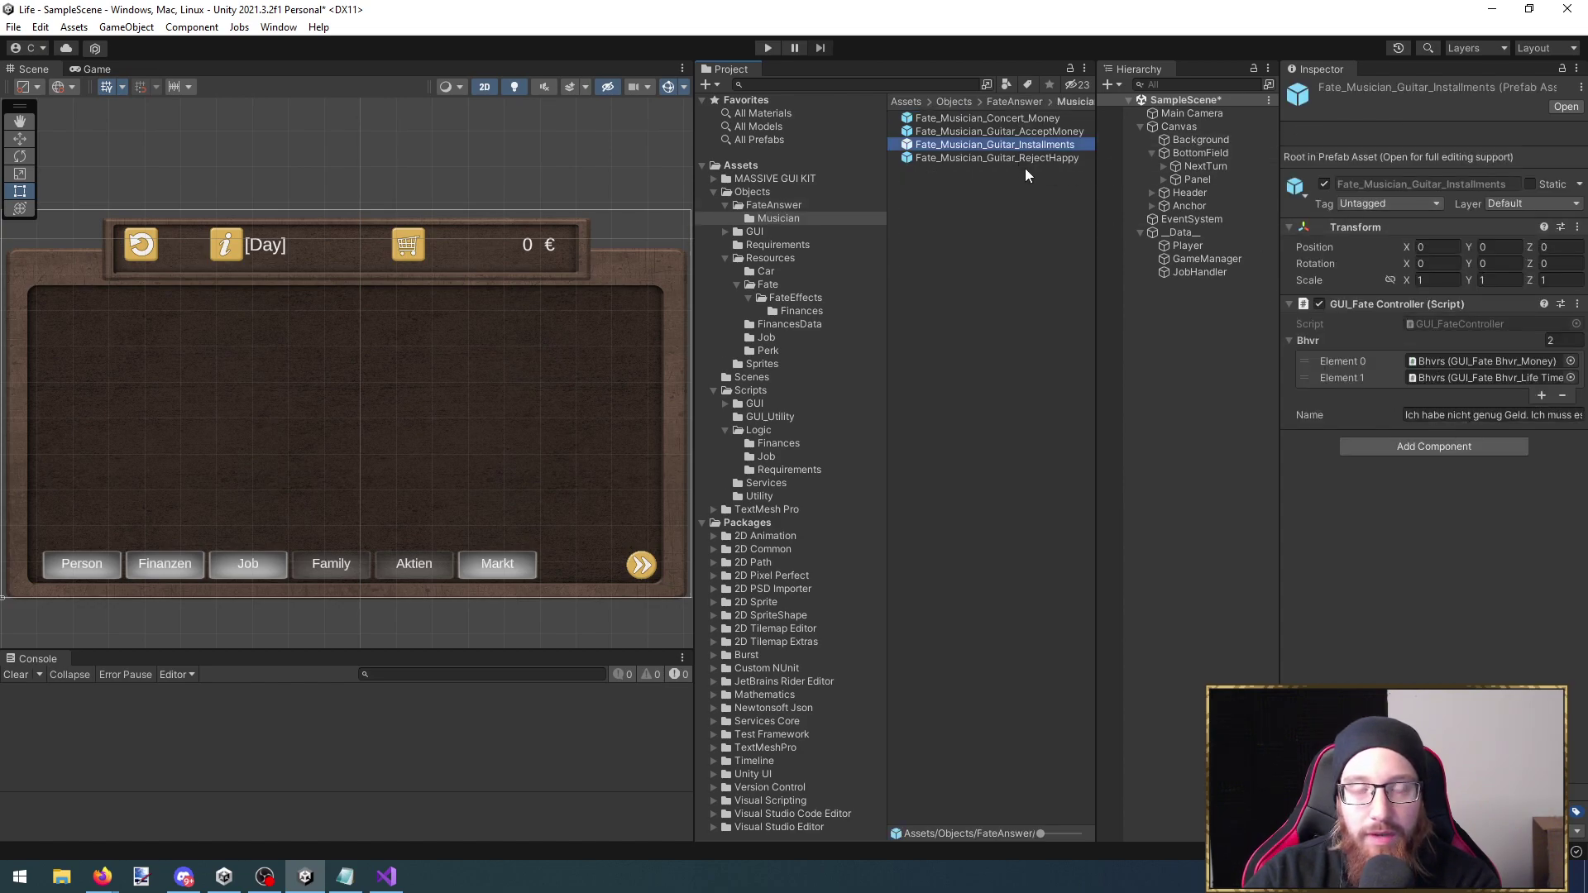
{"action": "double_click", "coordinate": [1004, 147]}
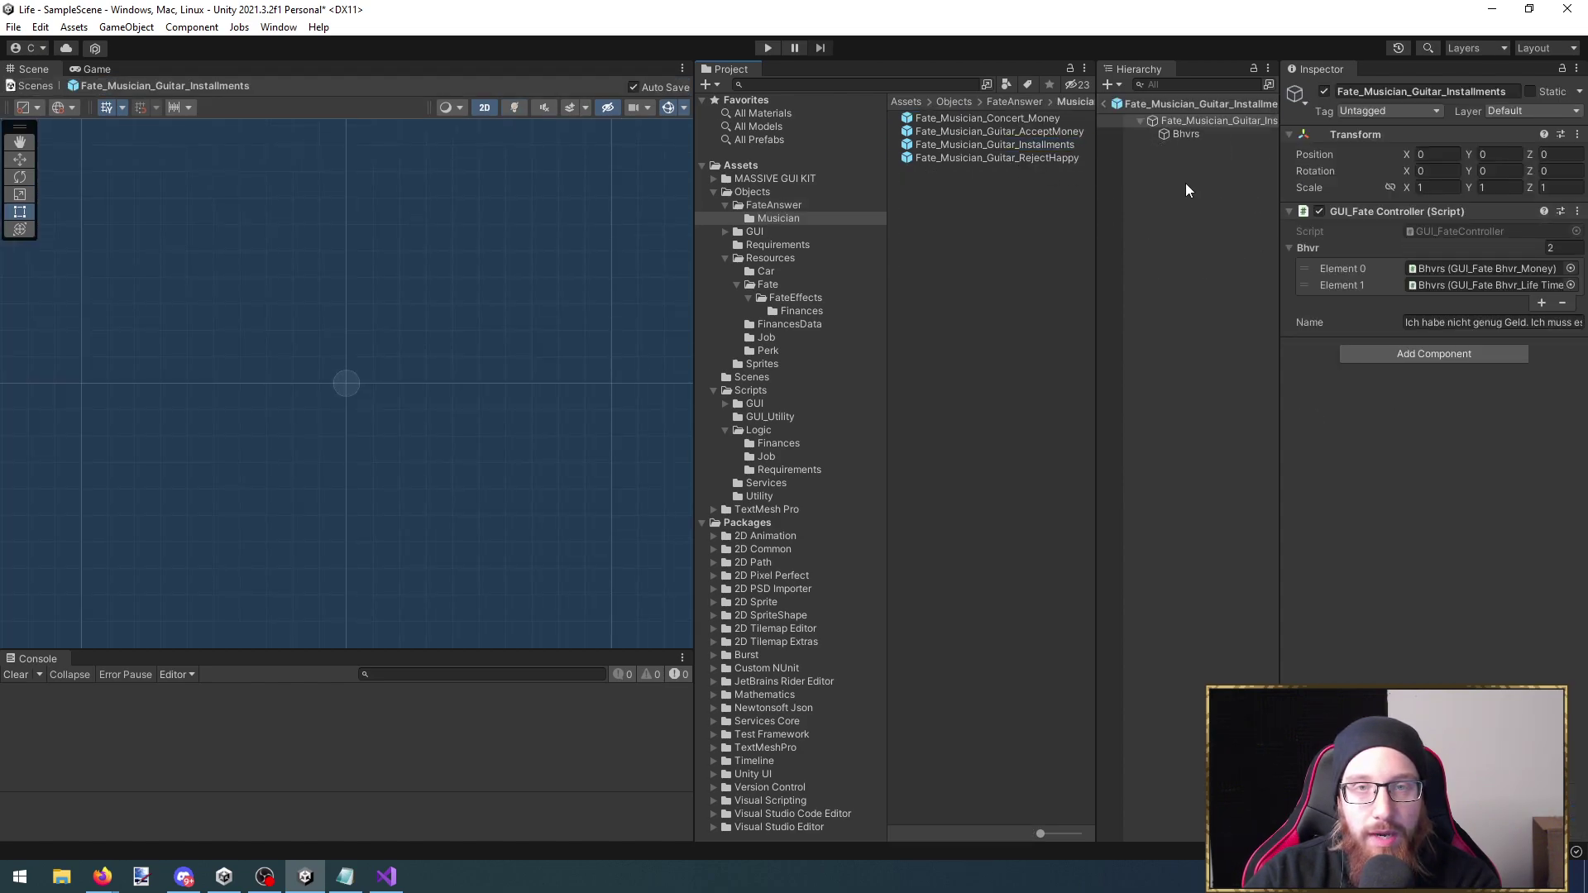
{"action": "left_click", "coordinate": [1188, 136]}
{"action": "left_click_drag", "start_coordinate": [1280, 281], "coordinate": [950, 277]}
{"action": "left_click_drag", "start_coordinate": [695, 261], "coordinate": [505, 261]}
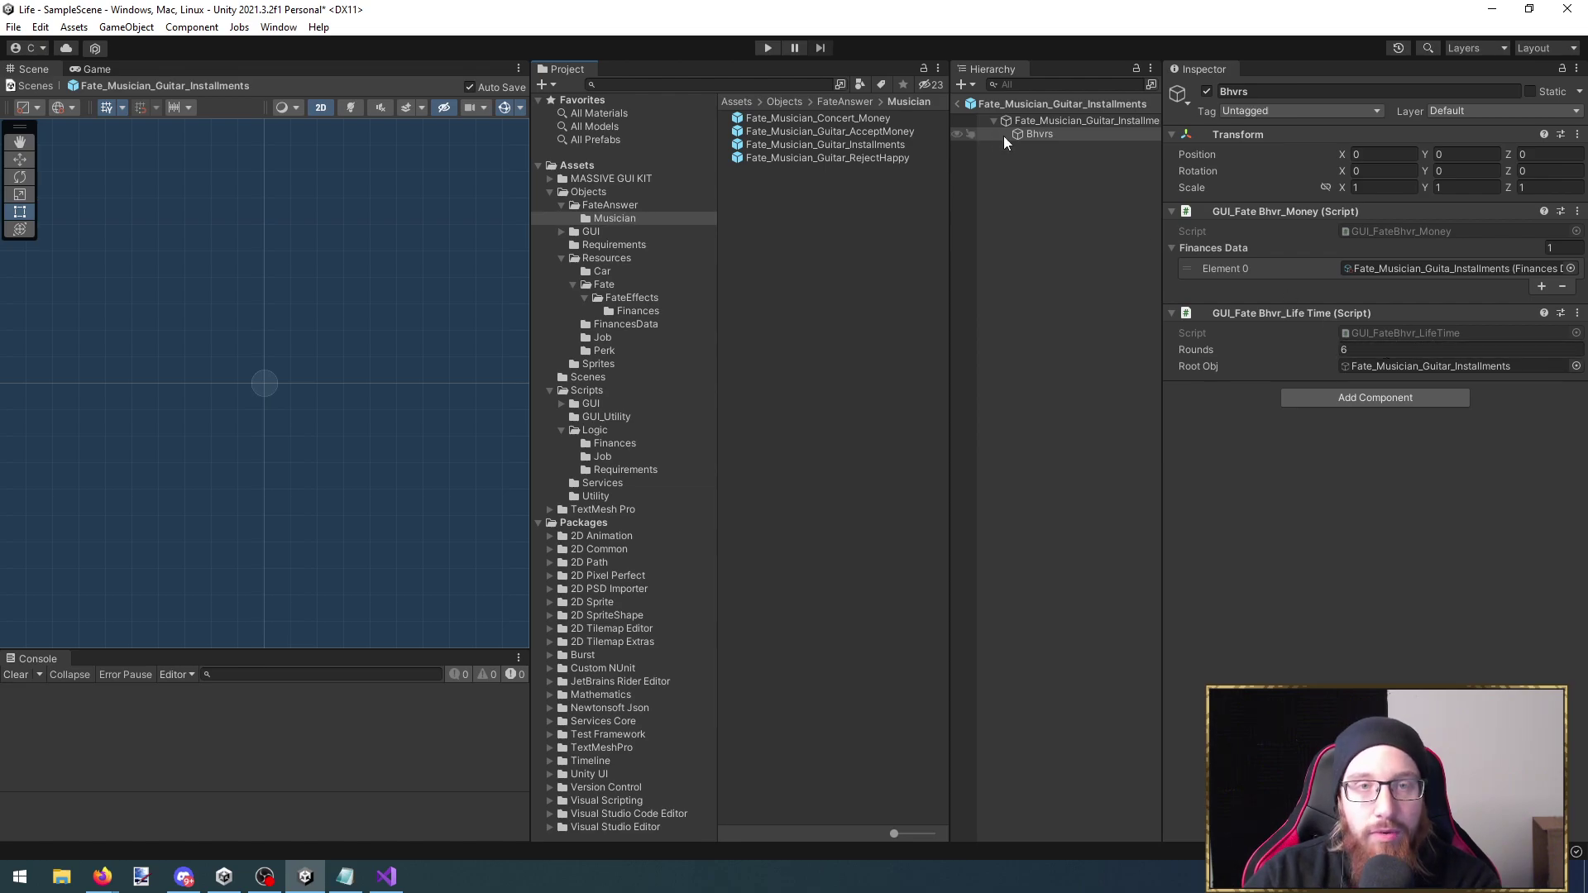
Open the GUI_FateController script from the prefab's root object in Visual Studio and review its code
{"action": "left_click", "coordinate": [1067, 121]}
{"action": "double_click", "coordinate": [1400, 234]}
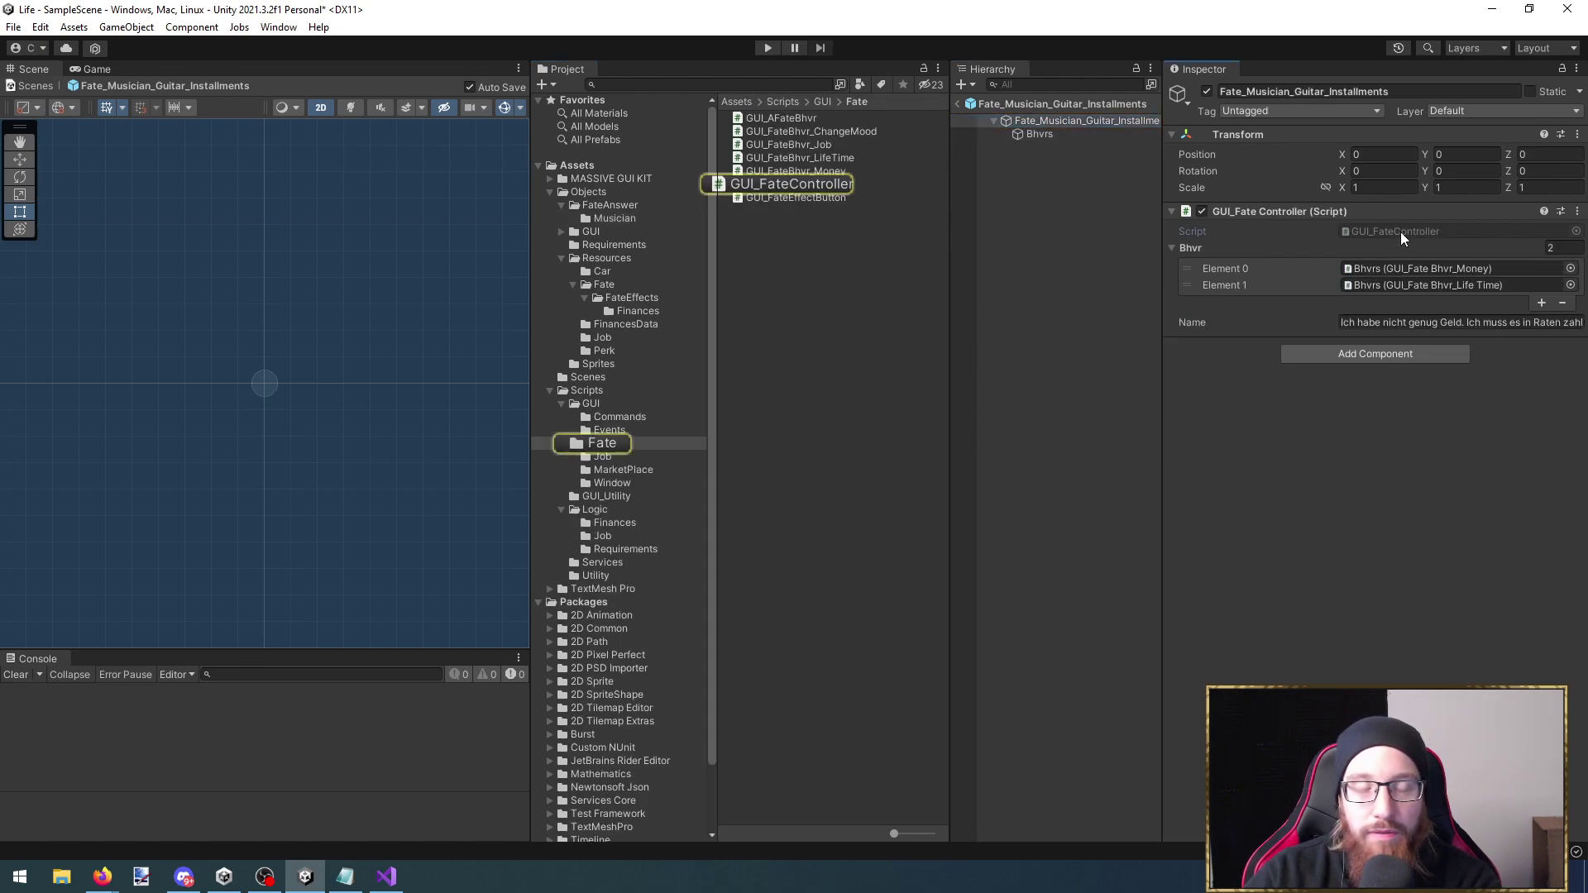
{"action": "scroll", "coordinate": [466, 442], "scroll_direction": "down", "scroll_amount": 3}
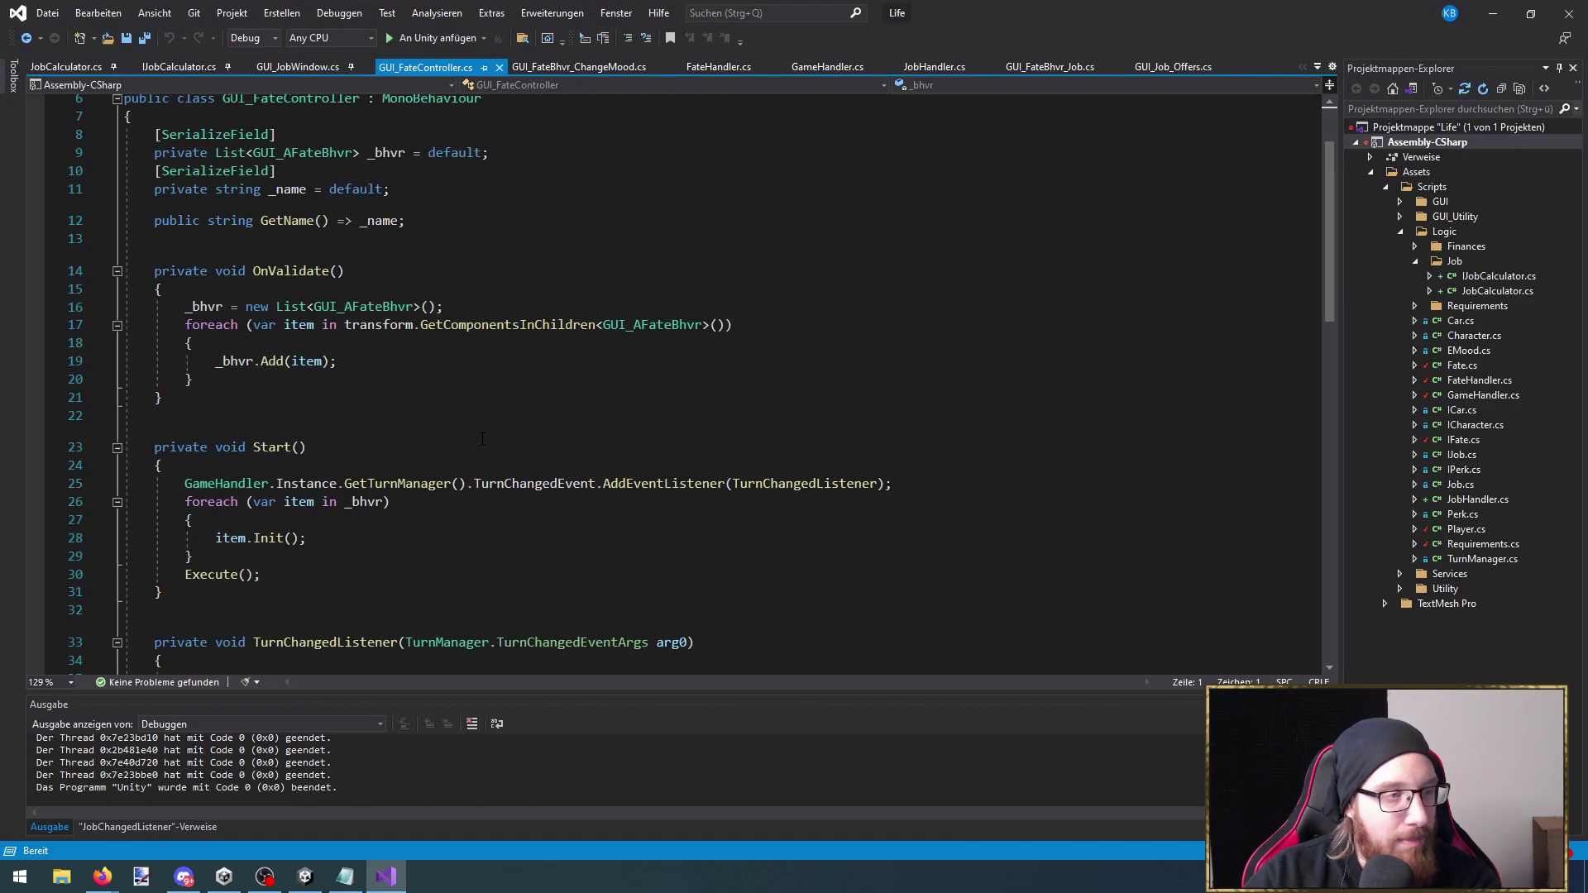
Examine the _bhvr list field and the OnValidate and Start methods in the GUI_FateController script
{"action": "scroll", "coordinate": [465, 442], "scroll_direction": "down", "scroll_amount": 2}
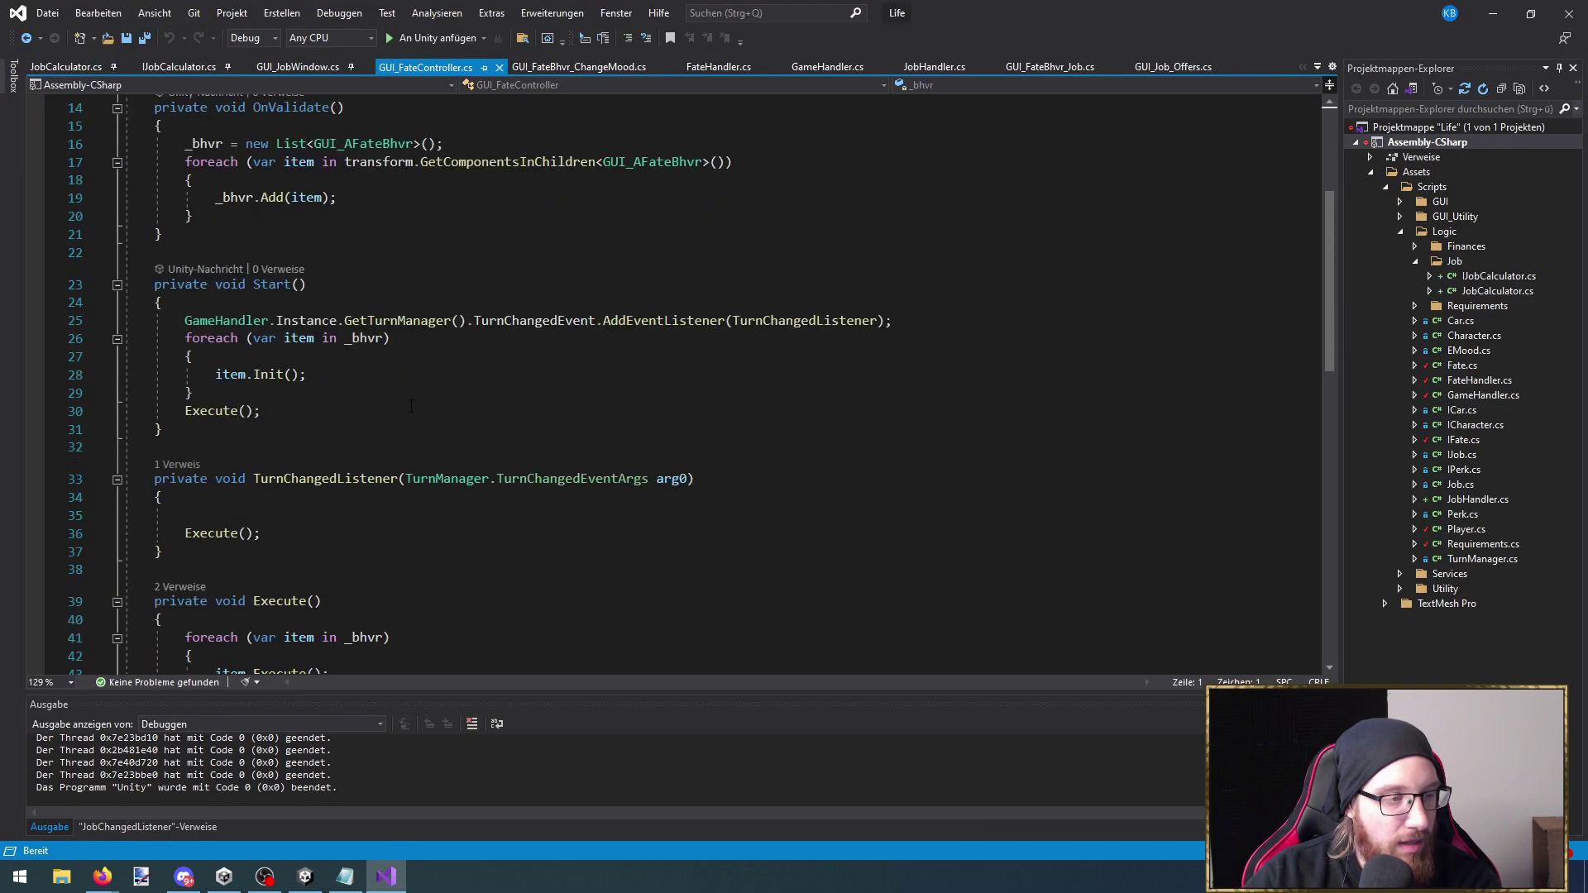
{"action": "double_click", "coordinate": [1107, 16]}
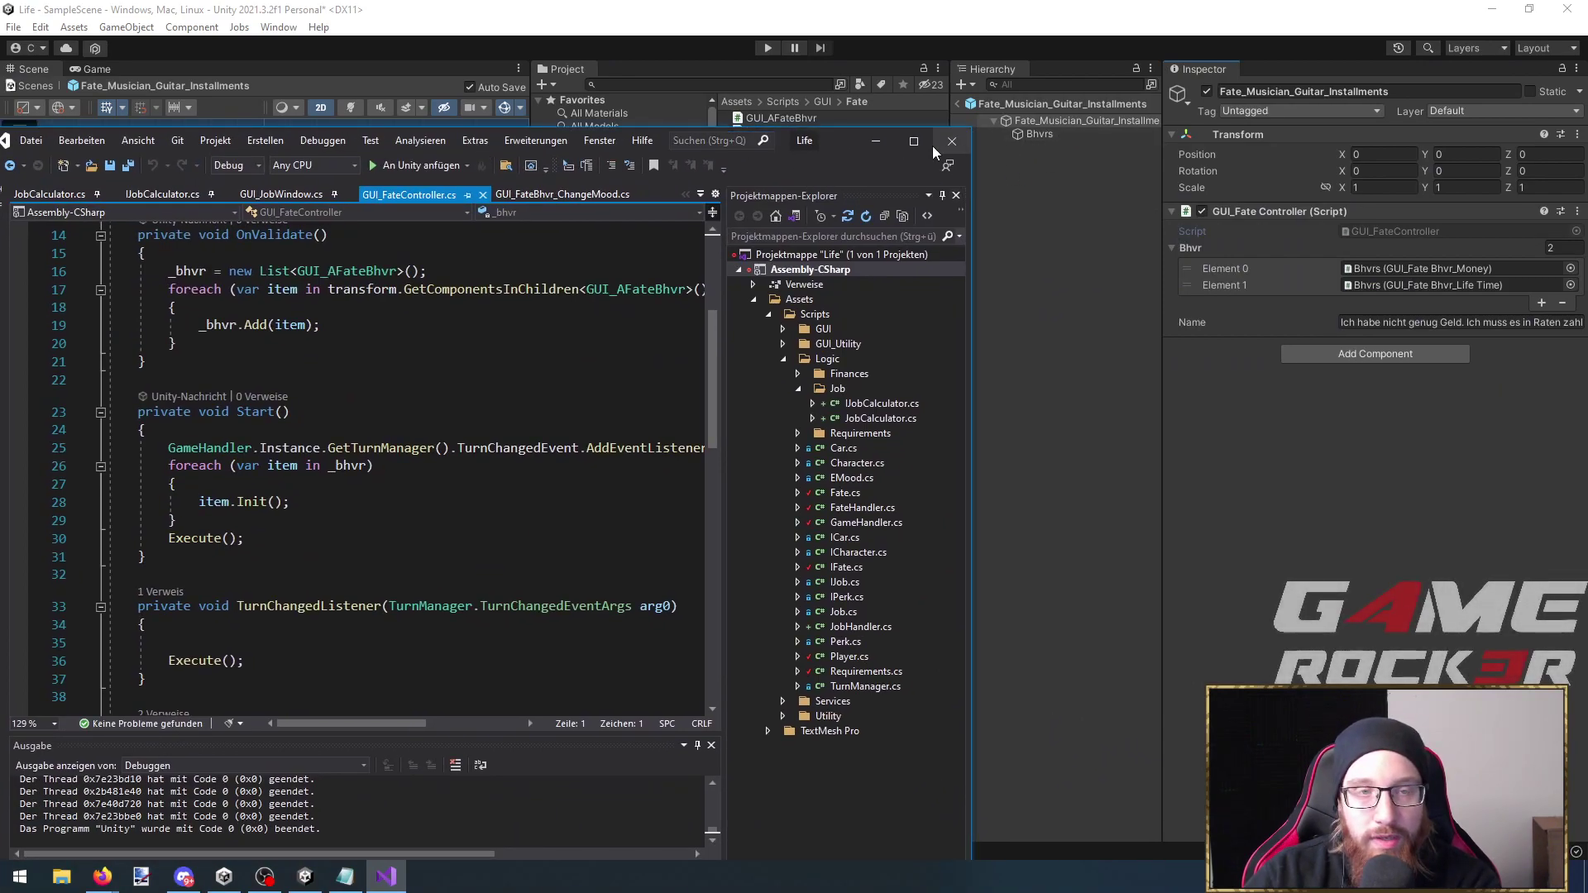
{"action": "left_click", "coordinate": [913, 143]}
{"action": "scroll", "coordinate": [291, 248], "scroll_direction": "up", "scroll_amount": 3}
{"action": "double_click", "coordinate": [291, 157]}
{"action": "left_click", "coordinate": [289, 397]}
{"action": "left_click_drag", "start_coordinate": [489, 207], "coordinate": [139, 188]}
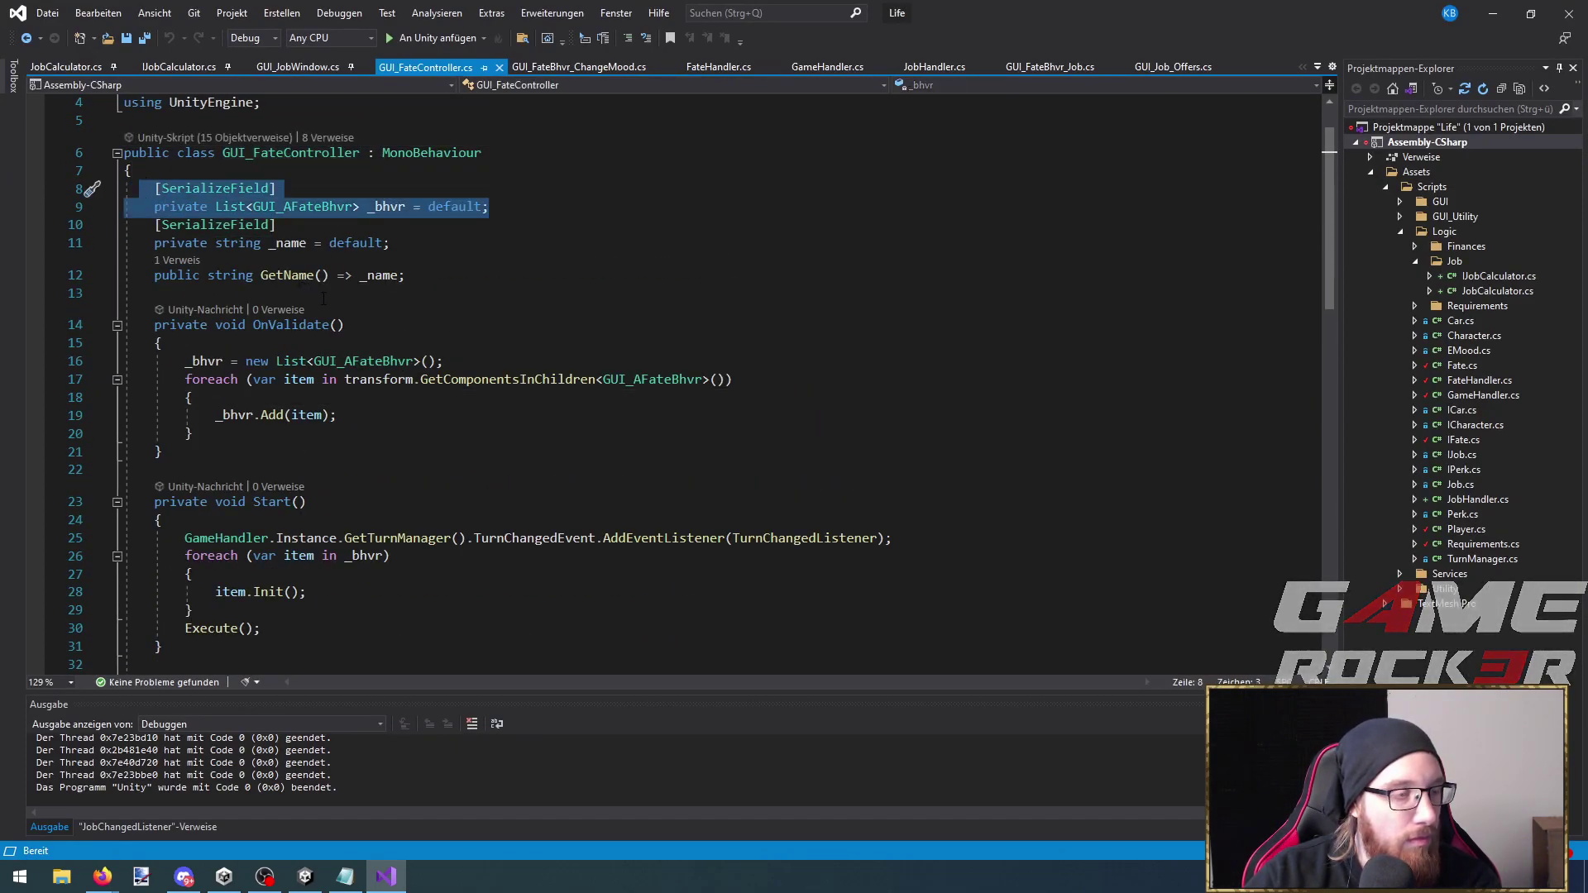
{"action": "scroll", "coordinate": [330, 300], "scroll_direction": "down", "scroll_amount": 1}
{"action": "scroll", "coordinate": [369, 387], "scroll_direction": "down", "scroll_amount": 3}
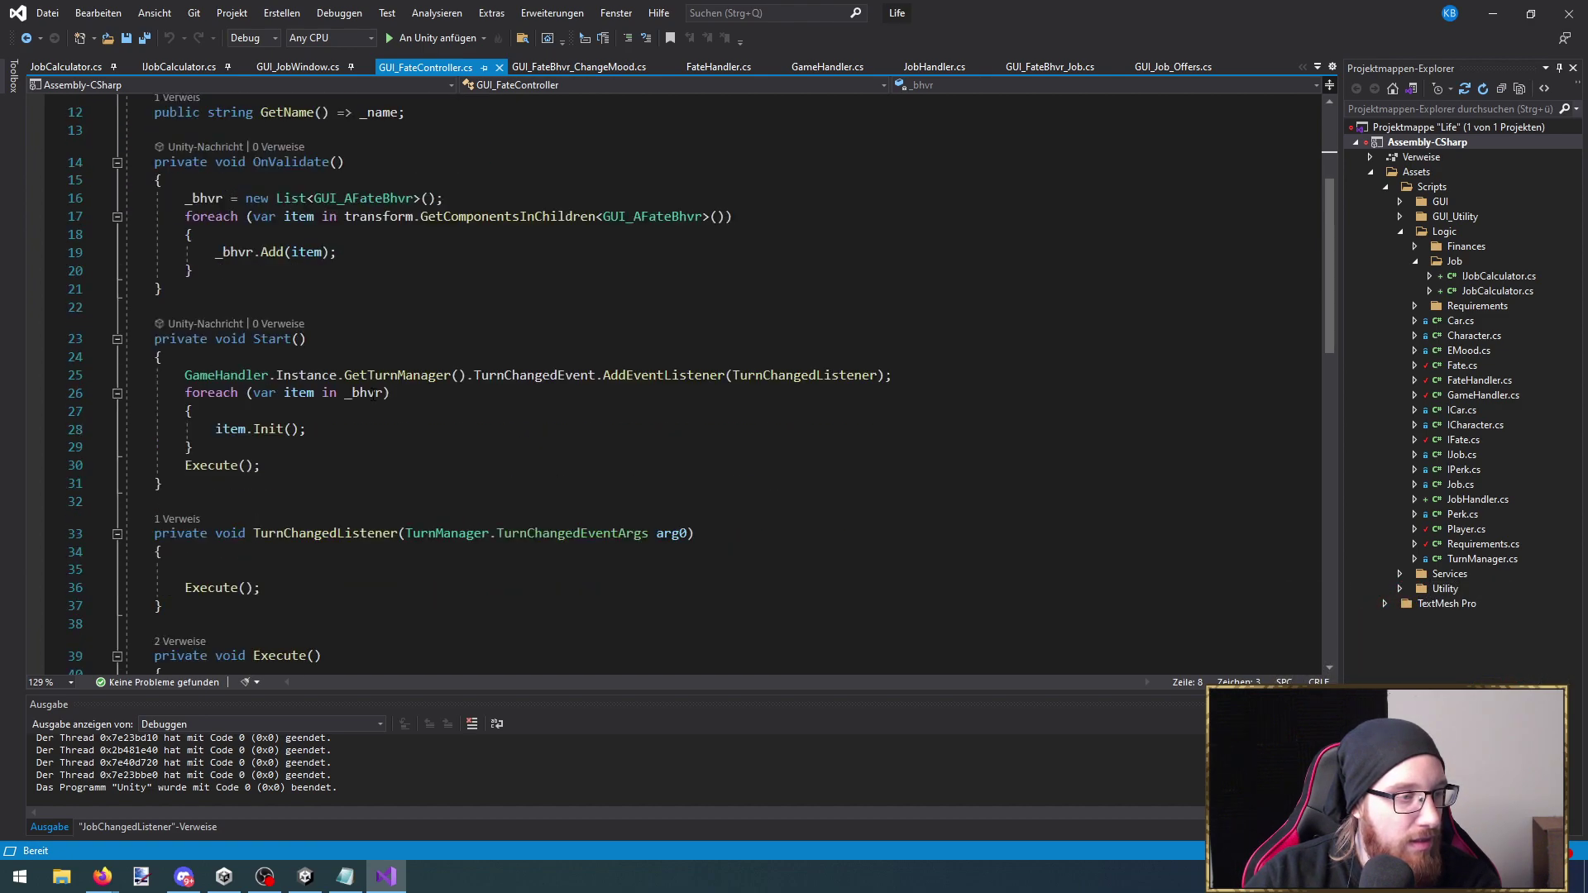
{"action": "left_click_drag", "start_coordinate": [174, 321], "coordinate": [469, 330]}
{"action": "scroll", "coordinate": [392, 491], "scroll_direction": "down", "scroll_amount": 1}
Remove the empty line in TurnChangedListener, check the foreach loop in Execute, and save the GUI_FateController script
{"action": "left_click_drag", "start_coordinate": [124, 461], "coordinate": [186, 462]}
{"action": "key", "text": "BackSpace"}
{"action": "key", "text": "BackSpace"}
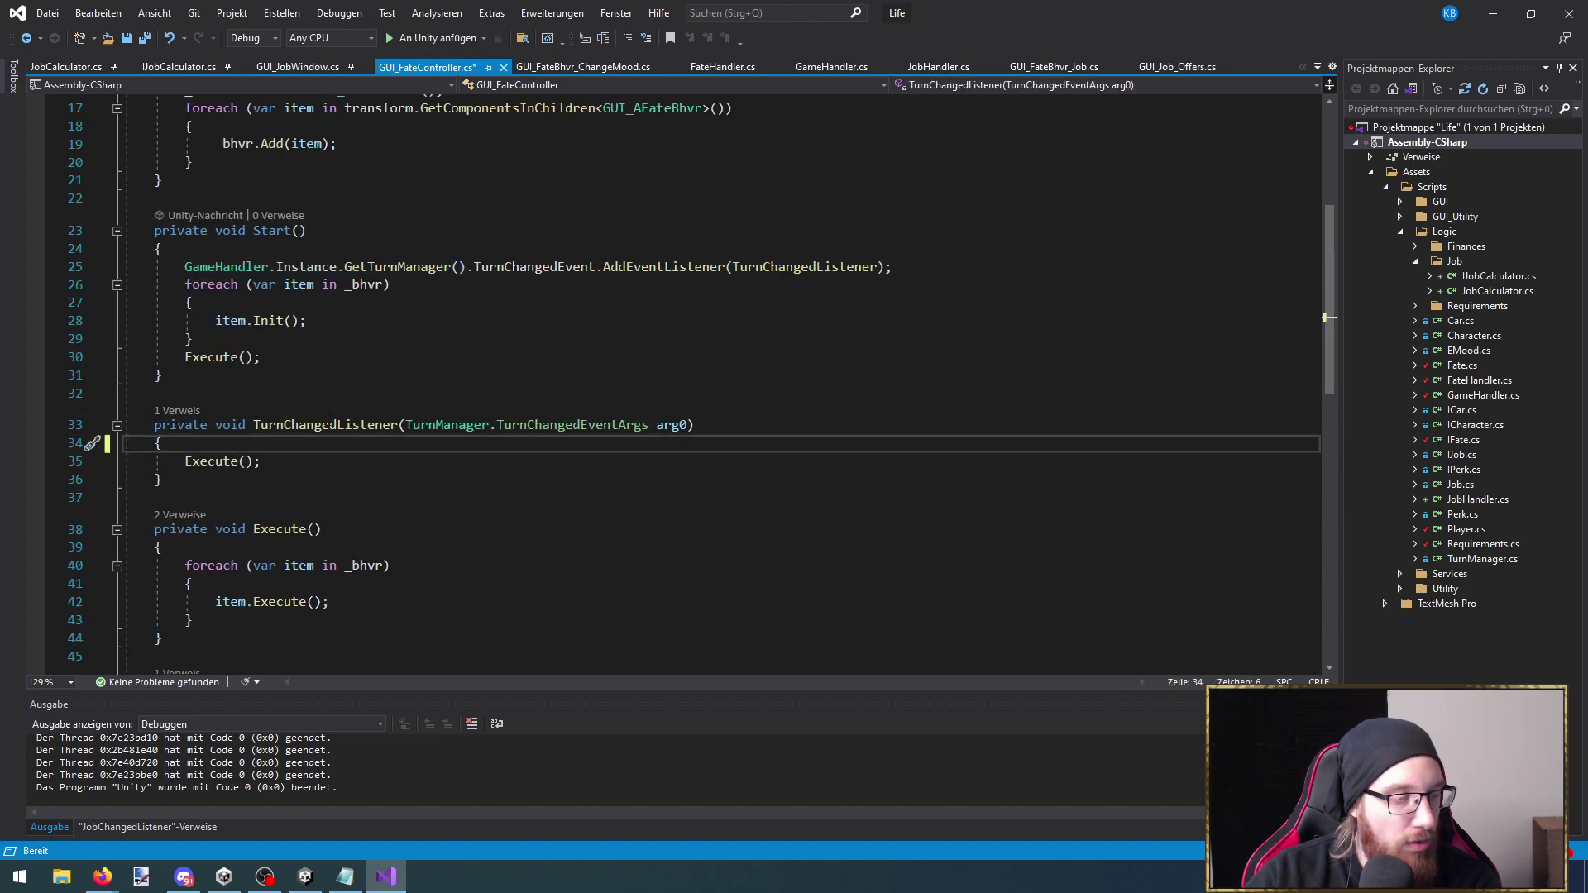
{"action": "left_click", "coordinate": [216, 461]}
{"action": "scroll", "coordinate": [216, 462], "scroll_direction": "down", "scroll_amount": 2}
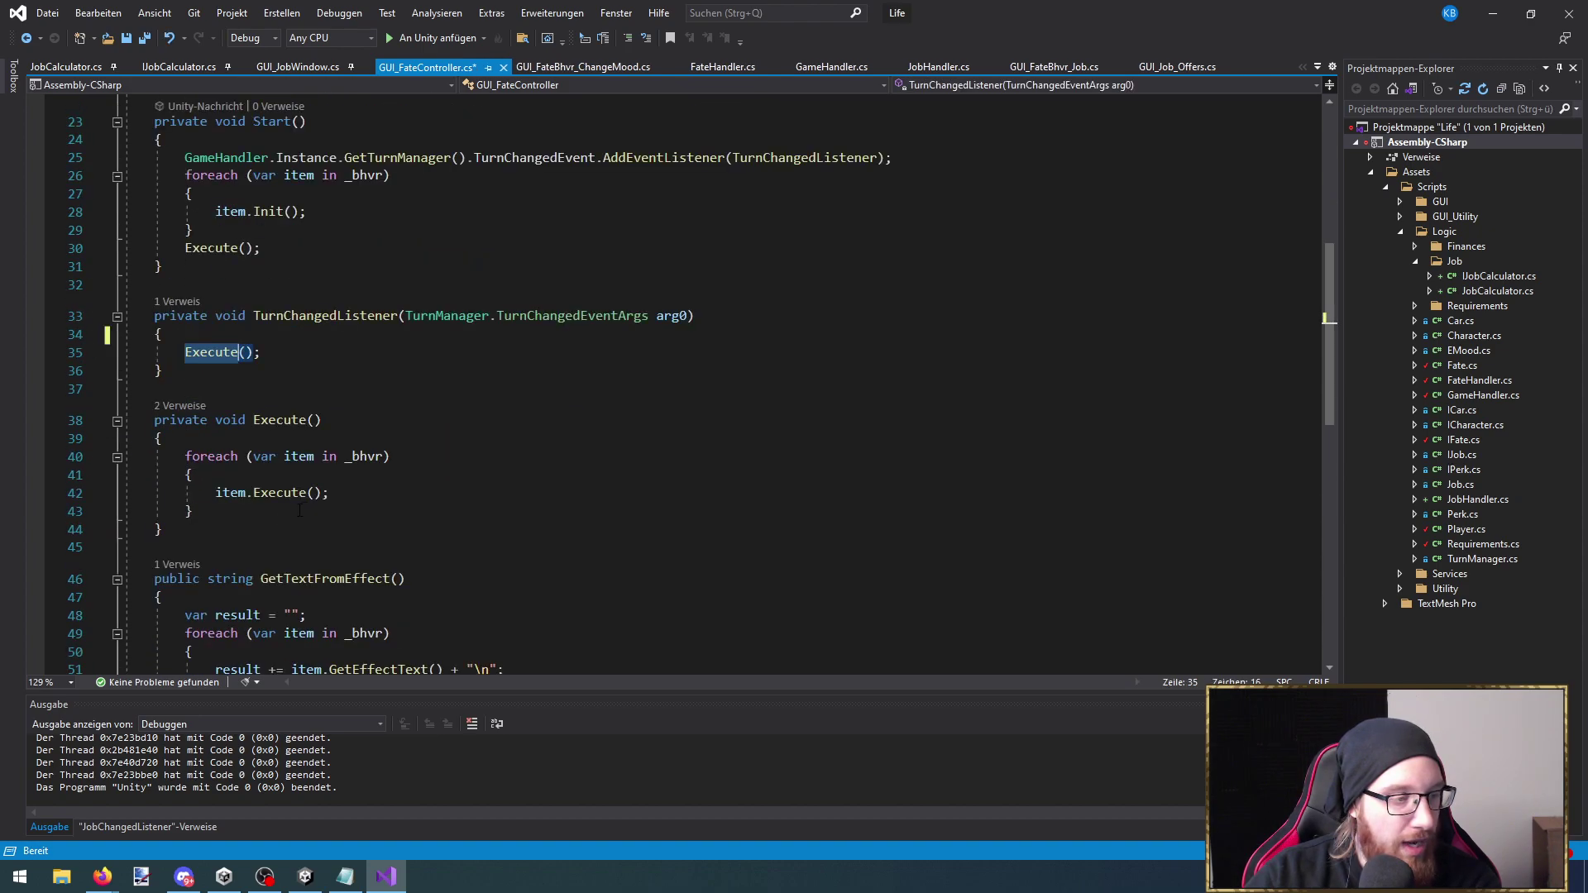
{"action": "left_click_drag", "start_coordinate": [192, 511], "coordinate": [124, 457]}
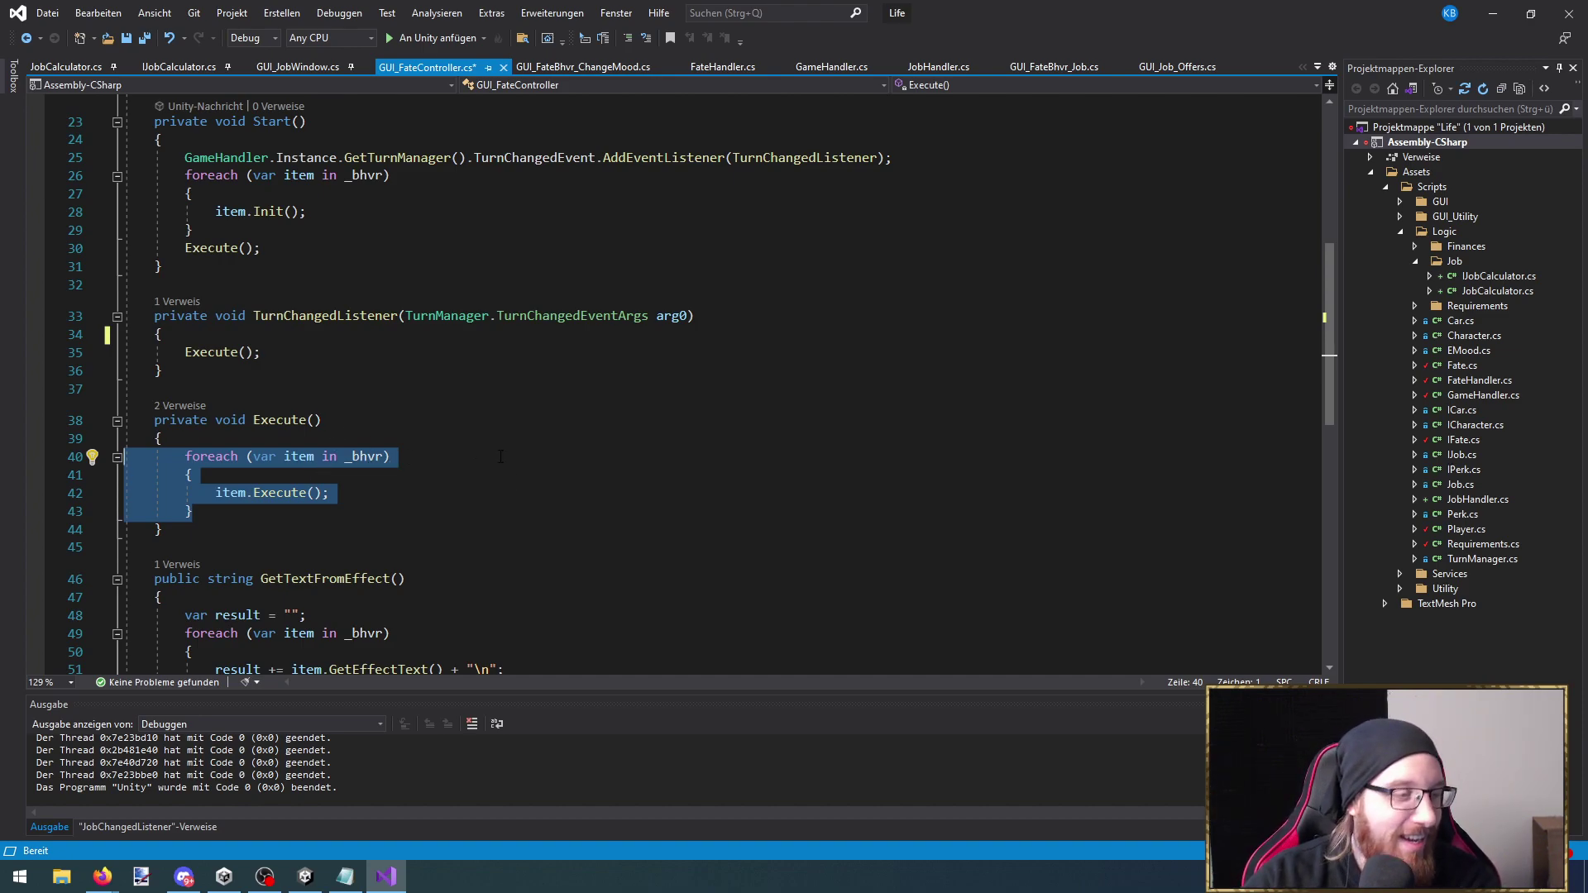
{"action": "scroll", "coordinate": [487, 448], "scroll_direction": "down", "scroll_amount": 1}
{"action": "scroll", "coordinate": [504, 443], "scroll_direction": "down", "scroll_amount": 1}
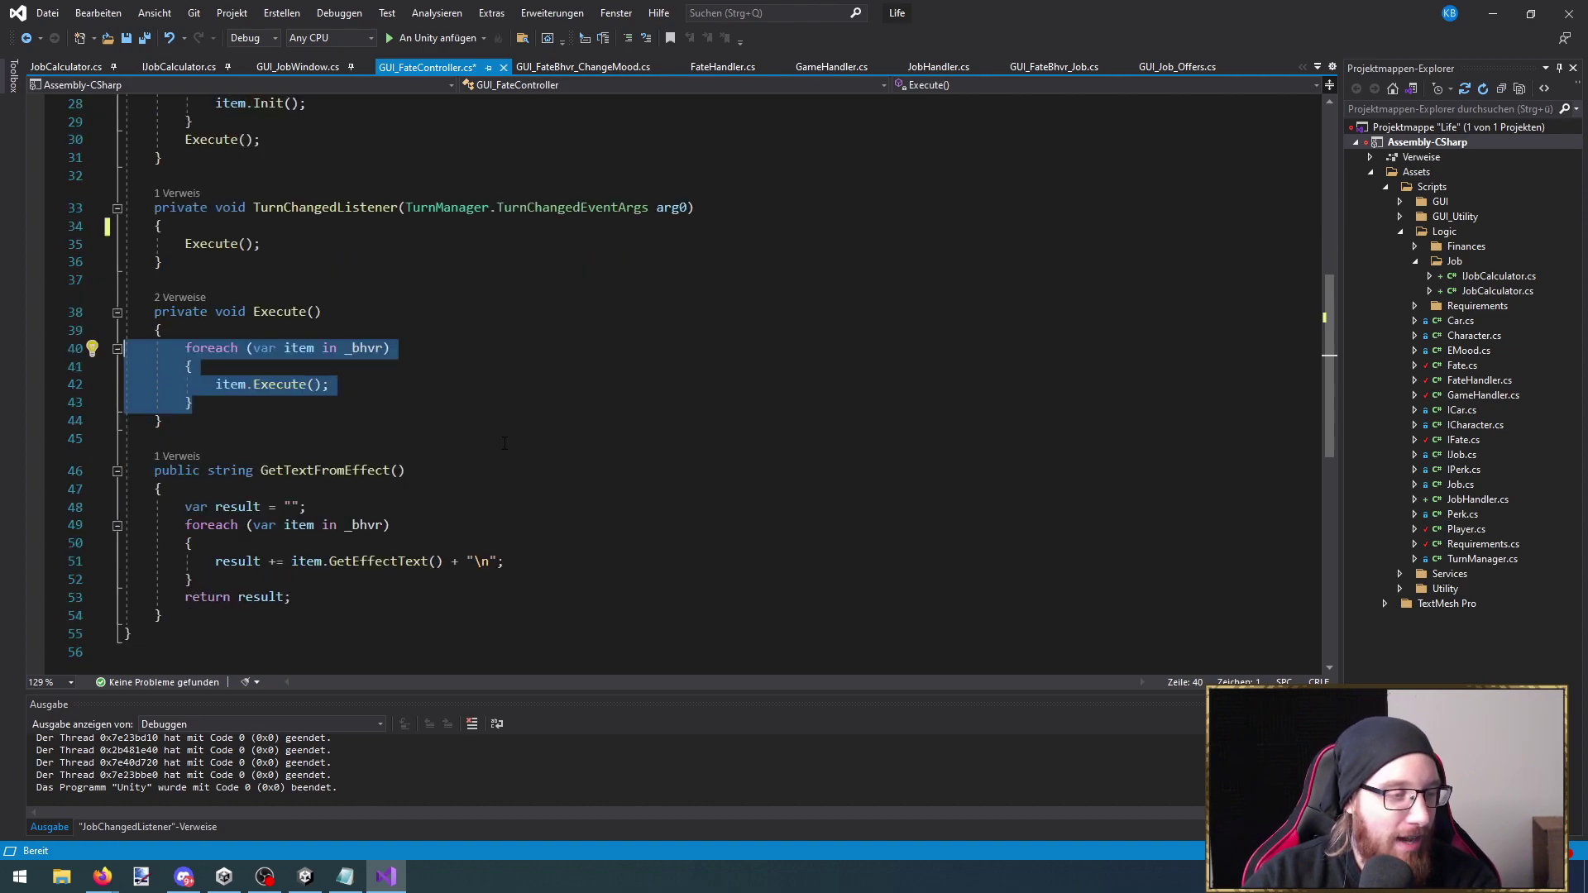
{"action": "key", "text": "Right"}
{"action": "key", "text": "ctrl+s"}
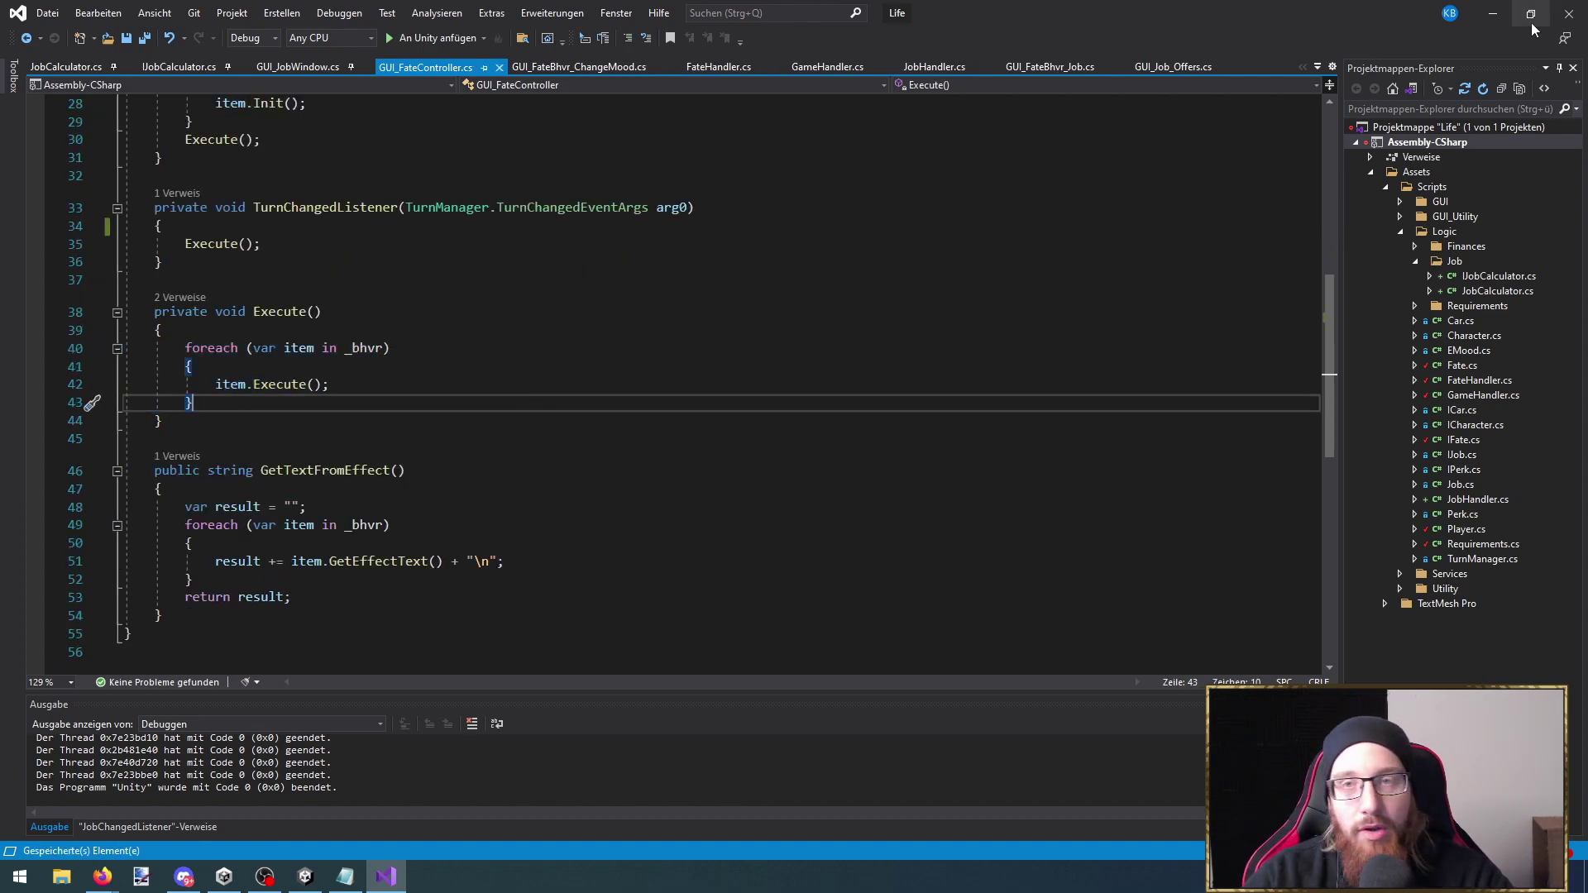
Switch to Unity, exit the prefab to SampleScene, and locate the Musician_Concert asset from GameManager's Fate Handler list
{"action": "left_click", "coordinate": [1535, 22]}
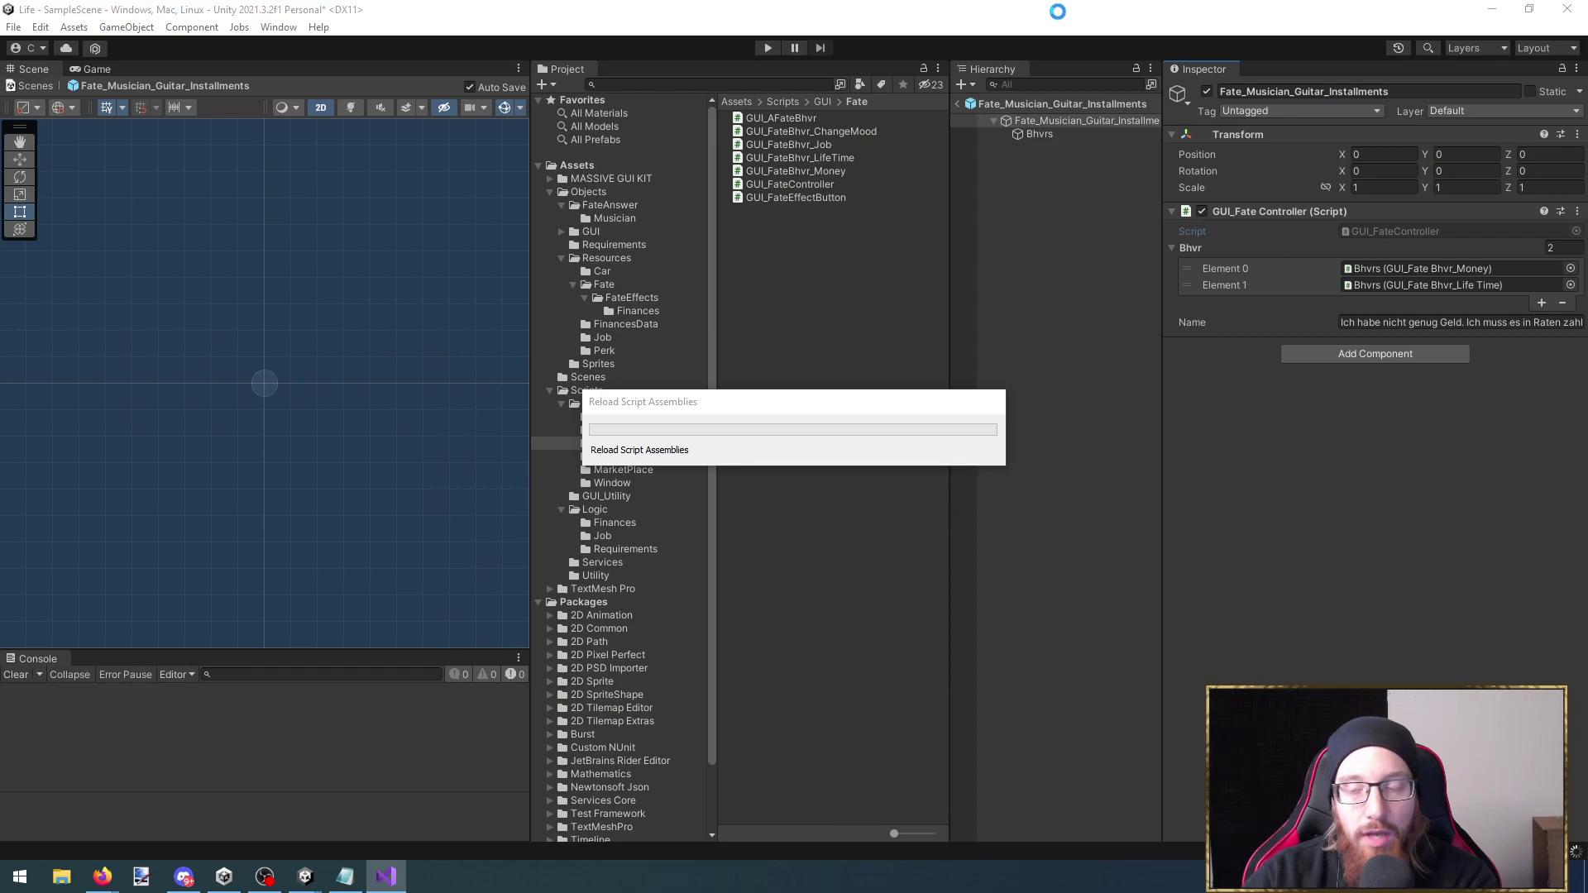
{"action": "left_click", "coordinate": [958, 104]}
{"action": "left_click", "coordinate": [1061, 259]}
{"action": "scroll", "coordinate": [1373, 414], "scroll_direction": "down", "scroll_amount": 5}
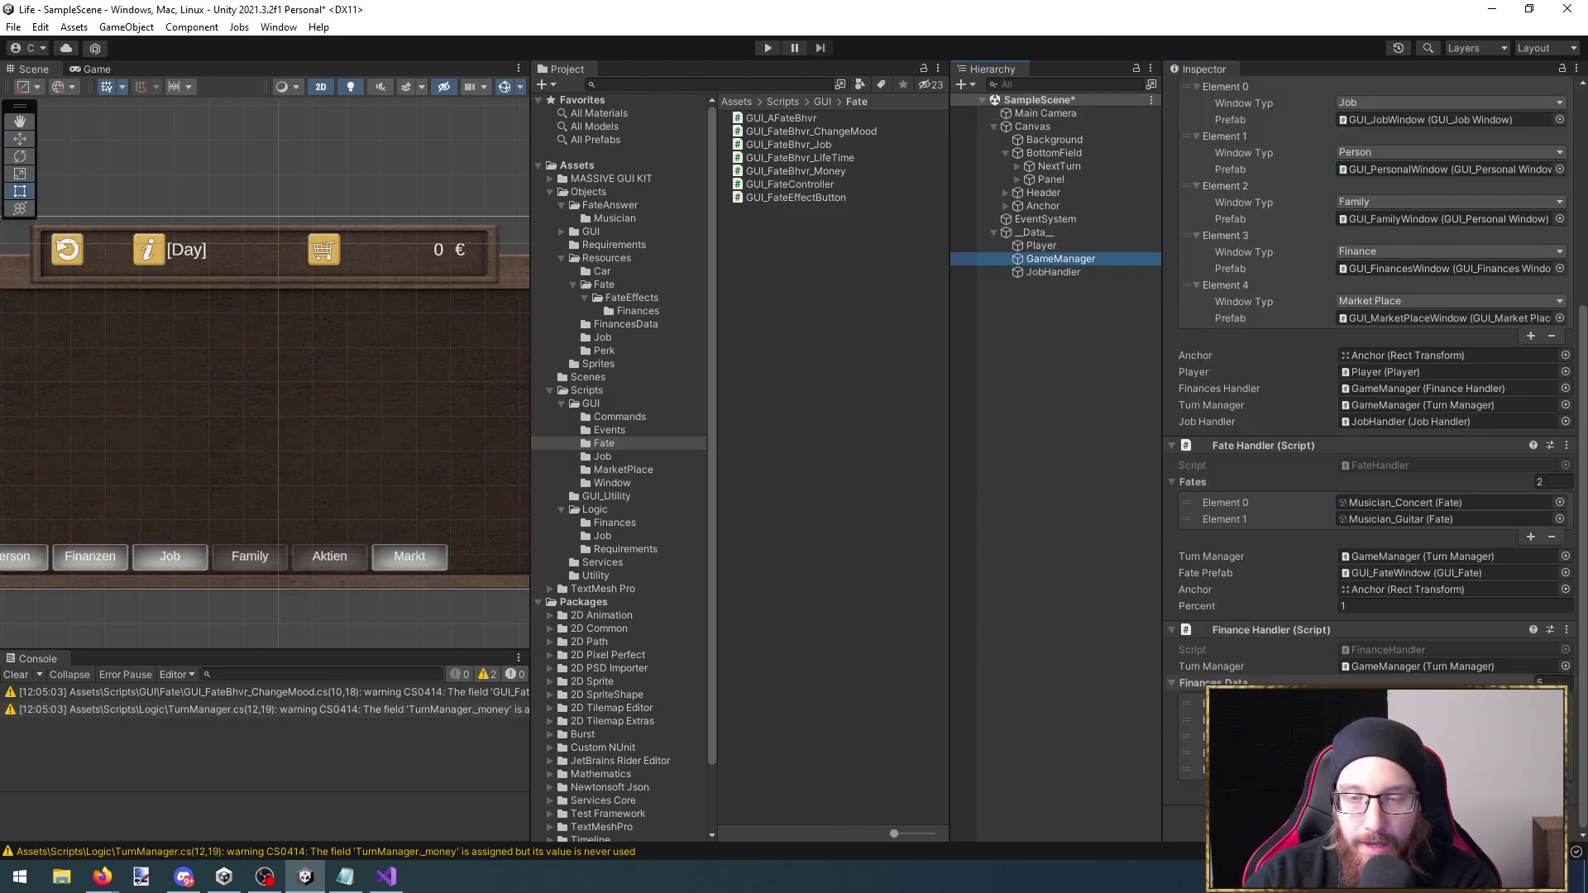
{"action": "left_click", "coordinate": [1403, 503]}
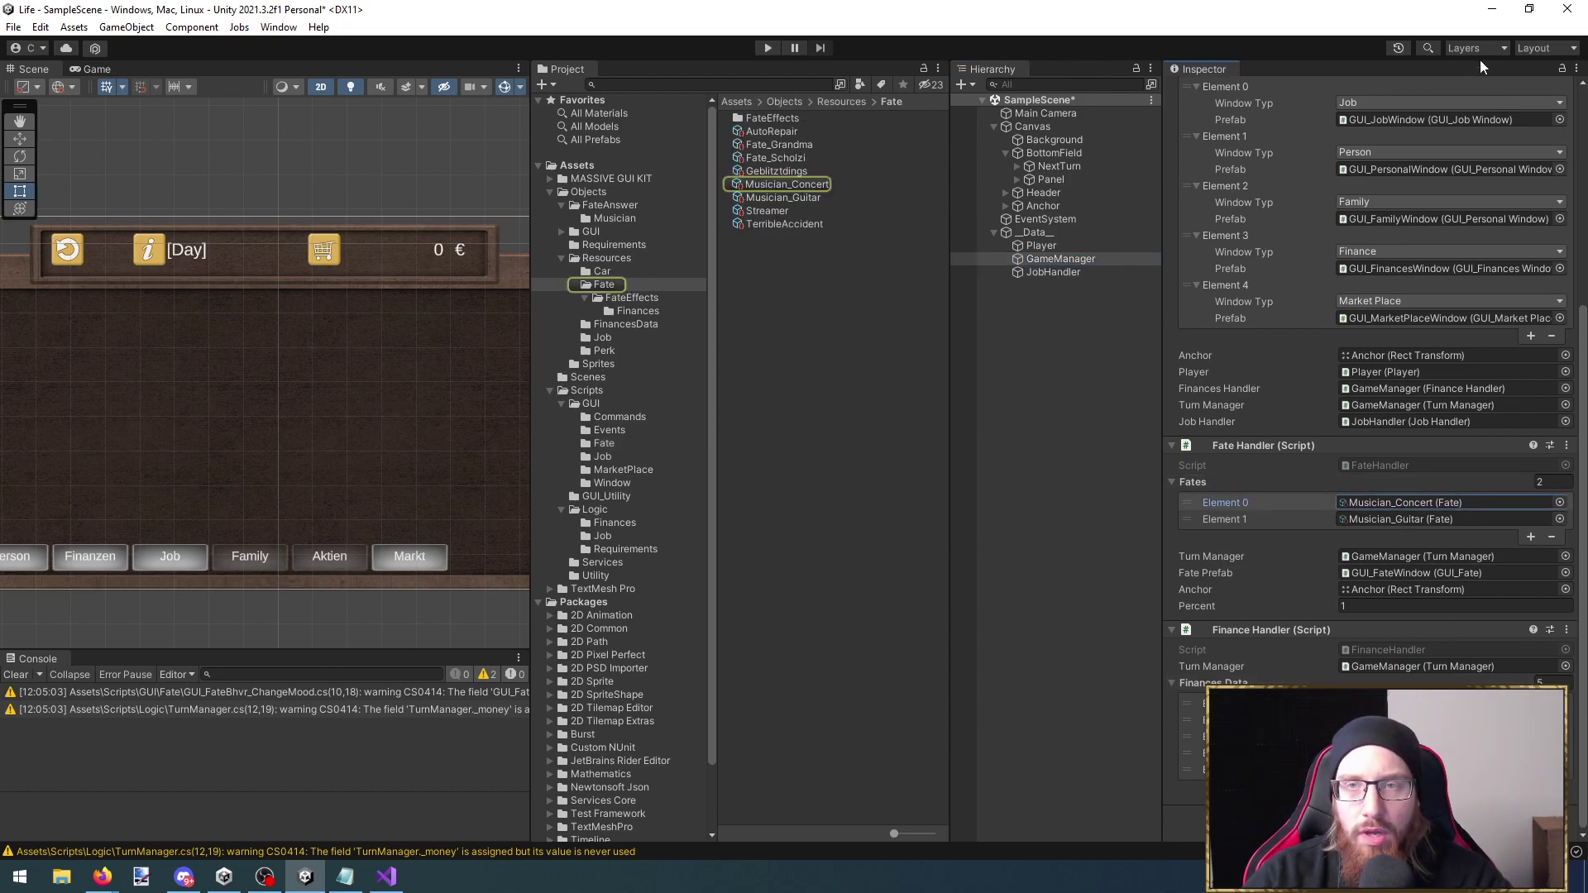
{"action": "scroll", "coordinate": [1456, 248], "scroll_direction": "up", "scroll_amount": 5}
{"action": "scroll", "coordinate": [1384, 539], "scroll_direction": "down", "scroll_amount": 5}
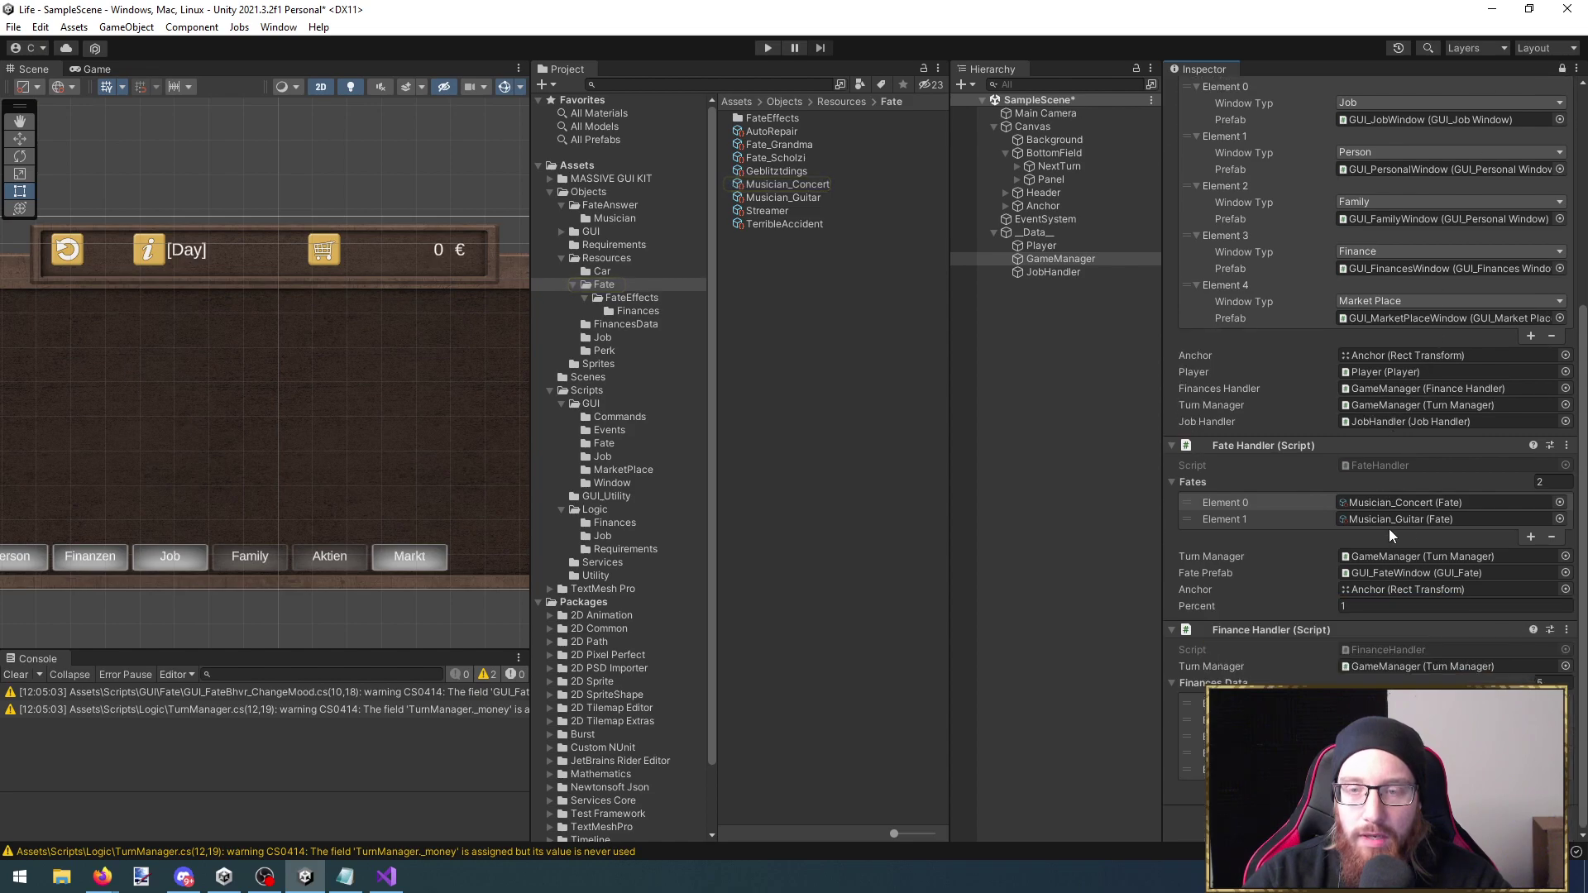
Replace the two Fates entries of the Fate Handler with all eight fate prefabs from AutoRepair to TerribleAccident
{"action": "left_click", "coordinate": [1247, 506]}
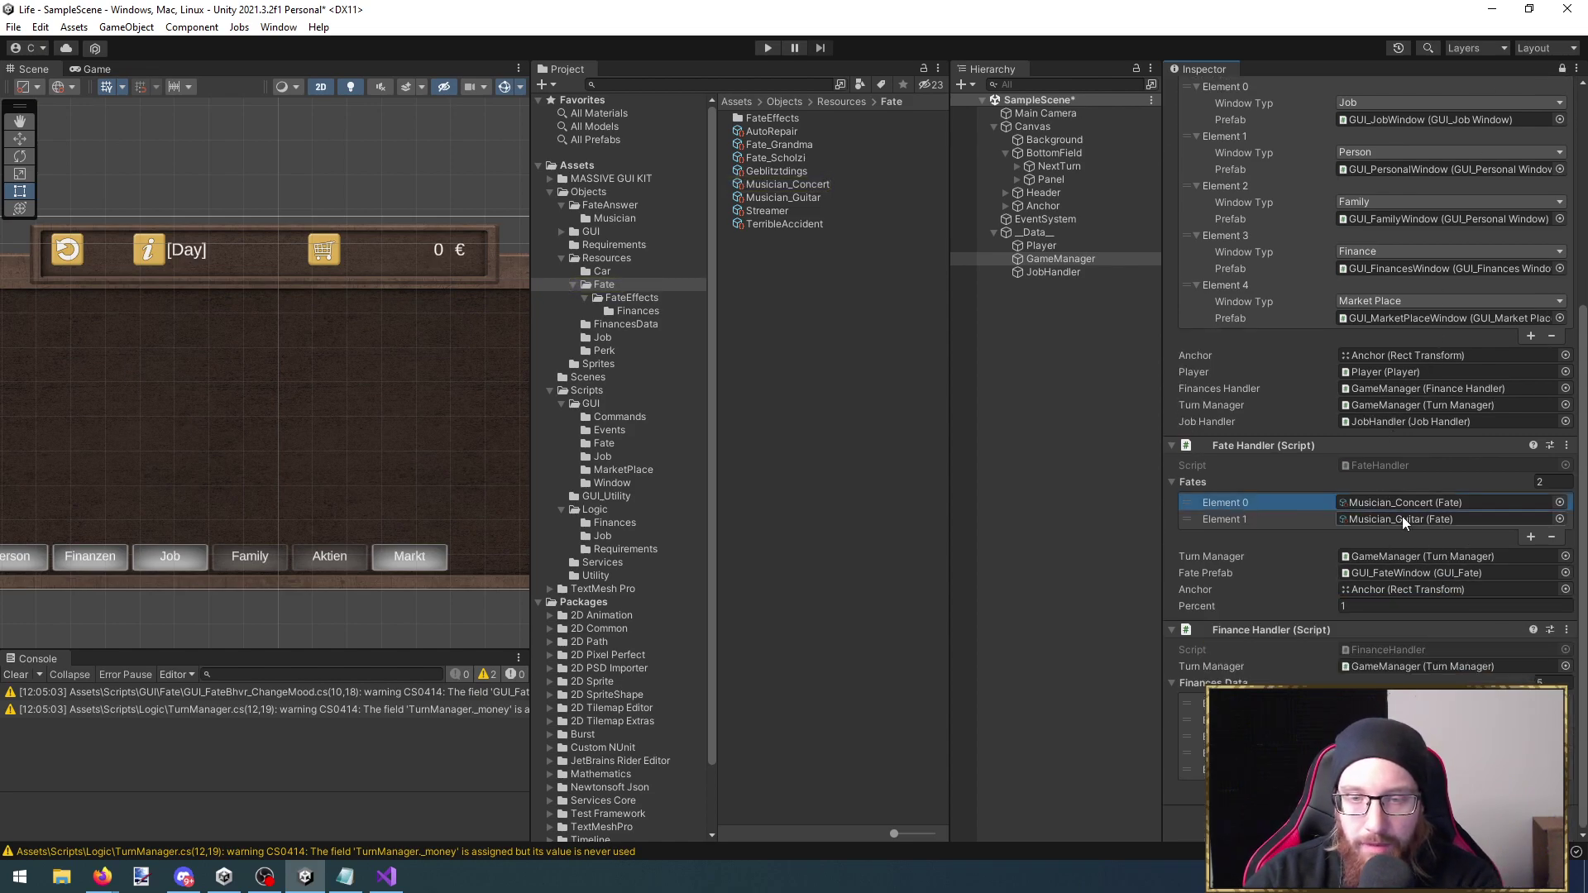
{"action": "left_click", "coordinate": [1551, 536]}
{"action": "left_click", "coordinate": [1551, 537]}
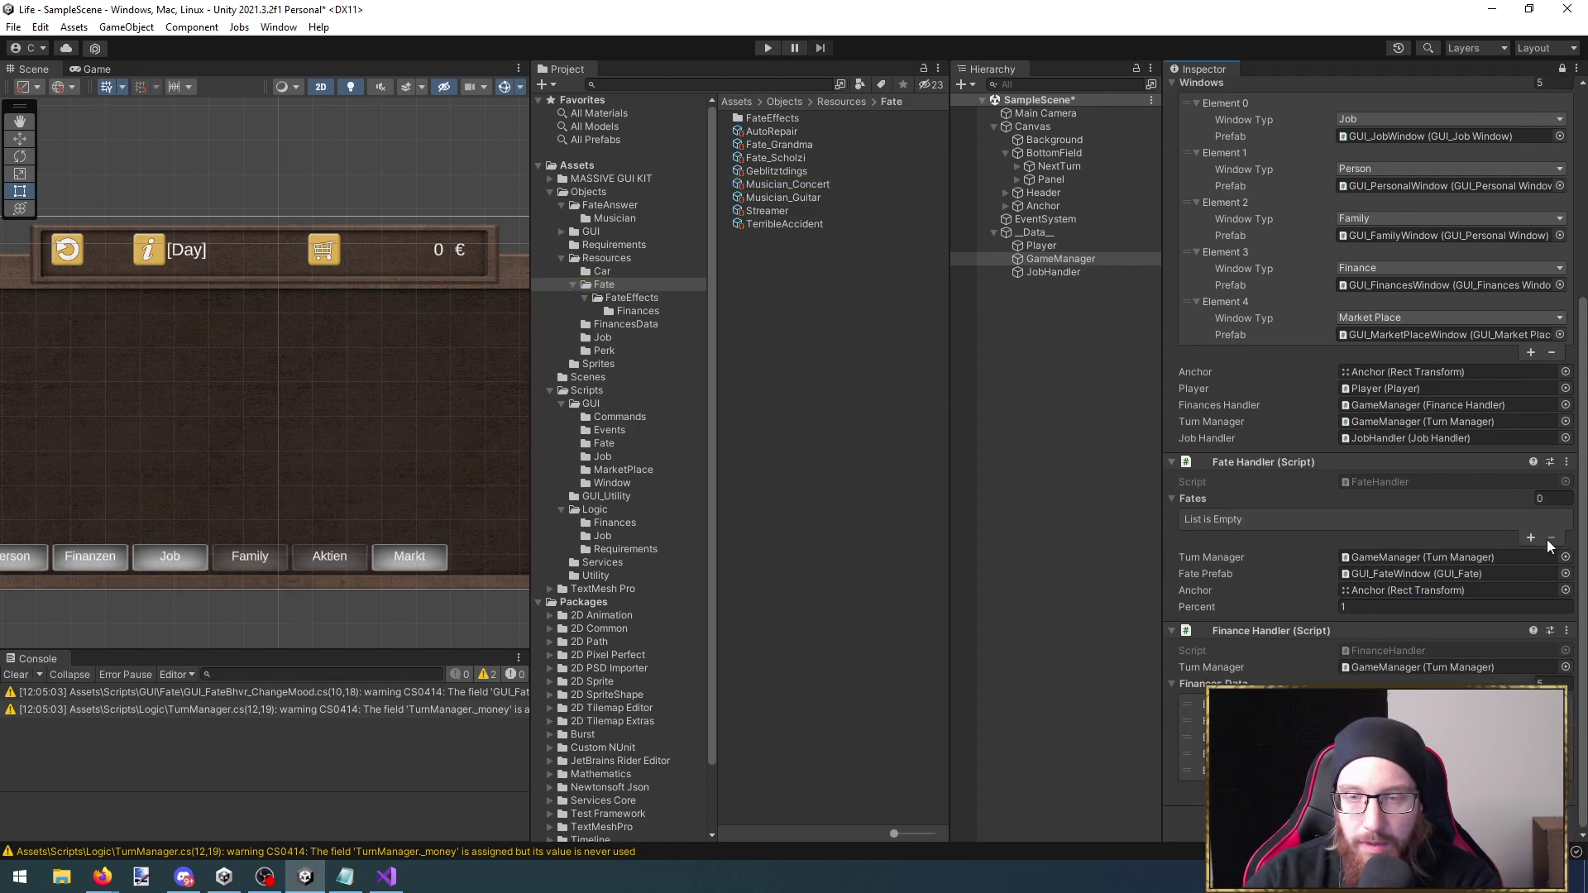
{"action": "left_click", "coordinate": [781, 221]}
{"action": "left_click", "coordinate": [771, 130], "text": "shift"}
{"action": "left_click_drag", "start_coordinate": [794, 160], "coordinate": [1192, 500]}
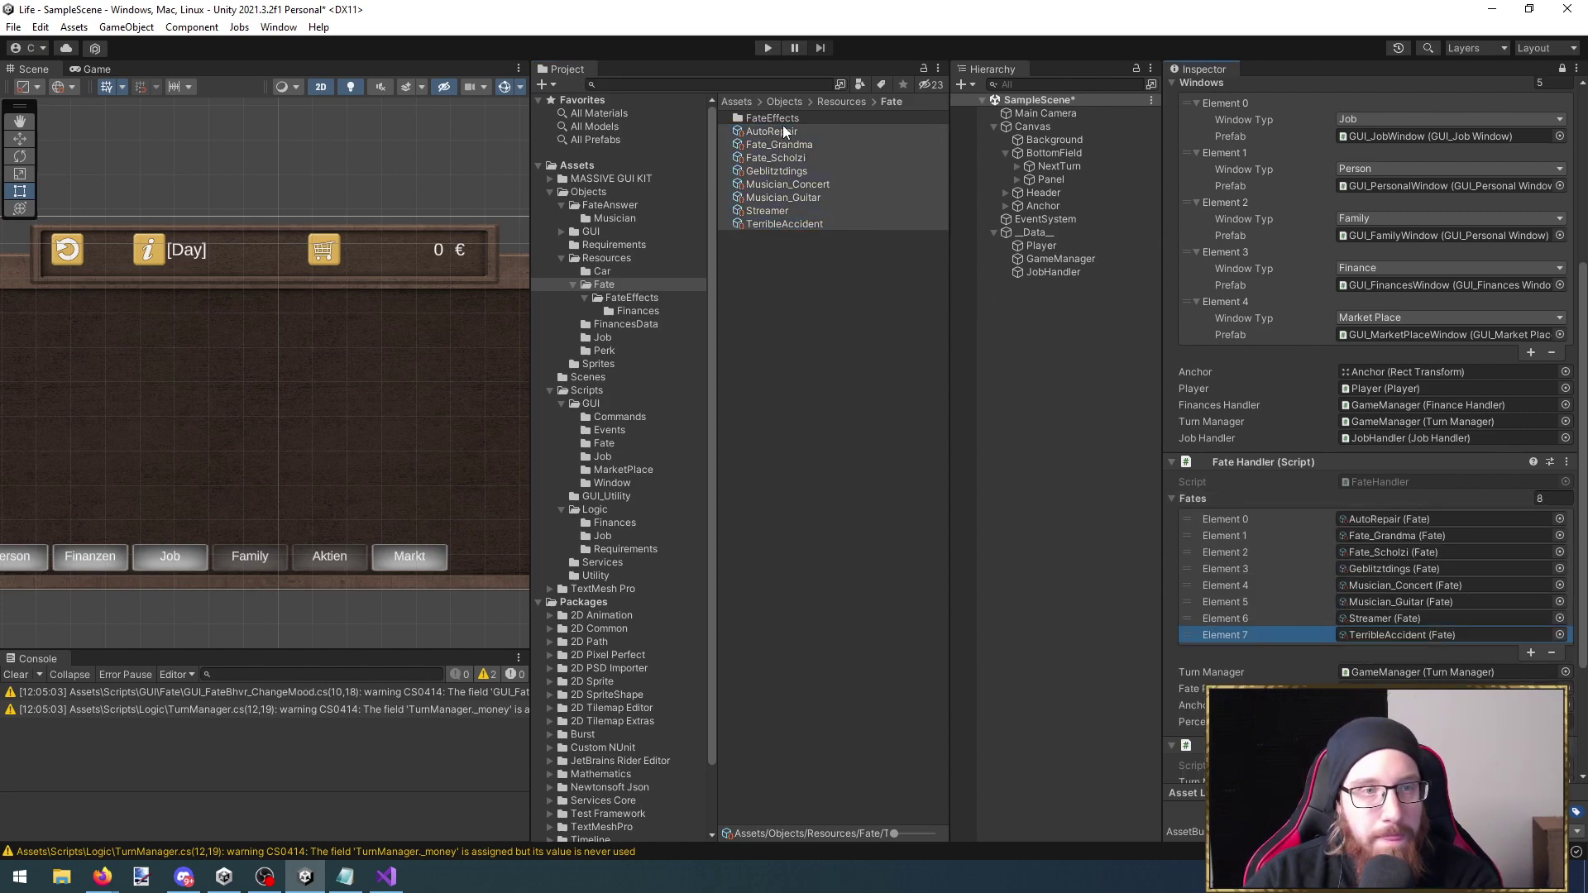
Check the Finances folder inside FateEffects and return to the Fate folder
{"action": "double_click", "coordinate": [774, 117]}
{"action": "double_click", "coordinate": [776, 117]}
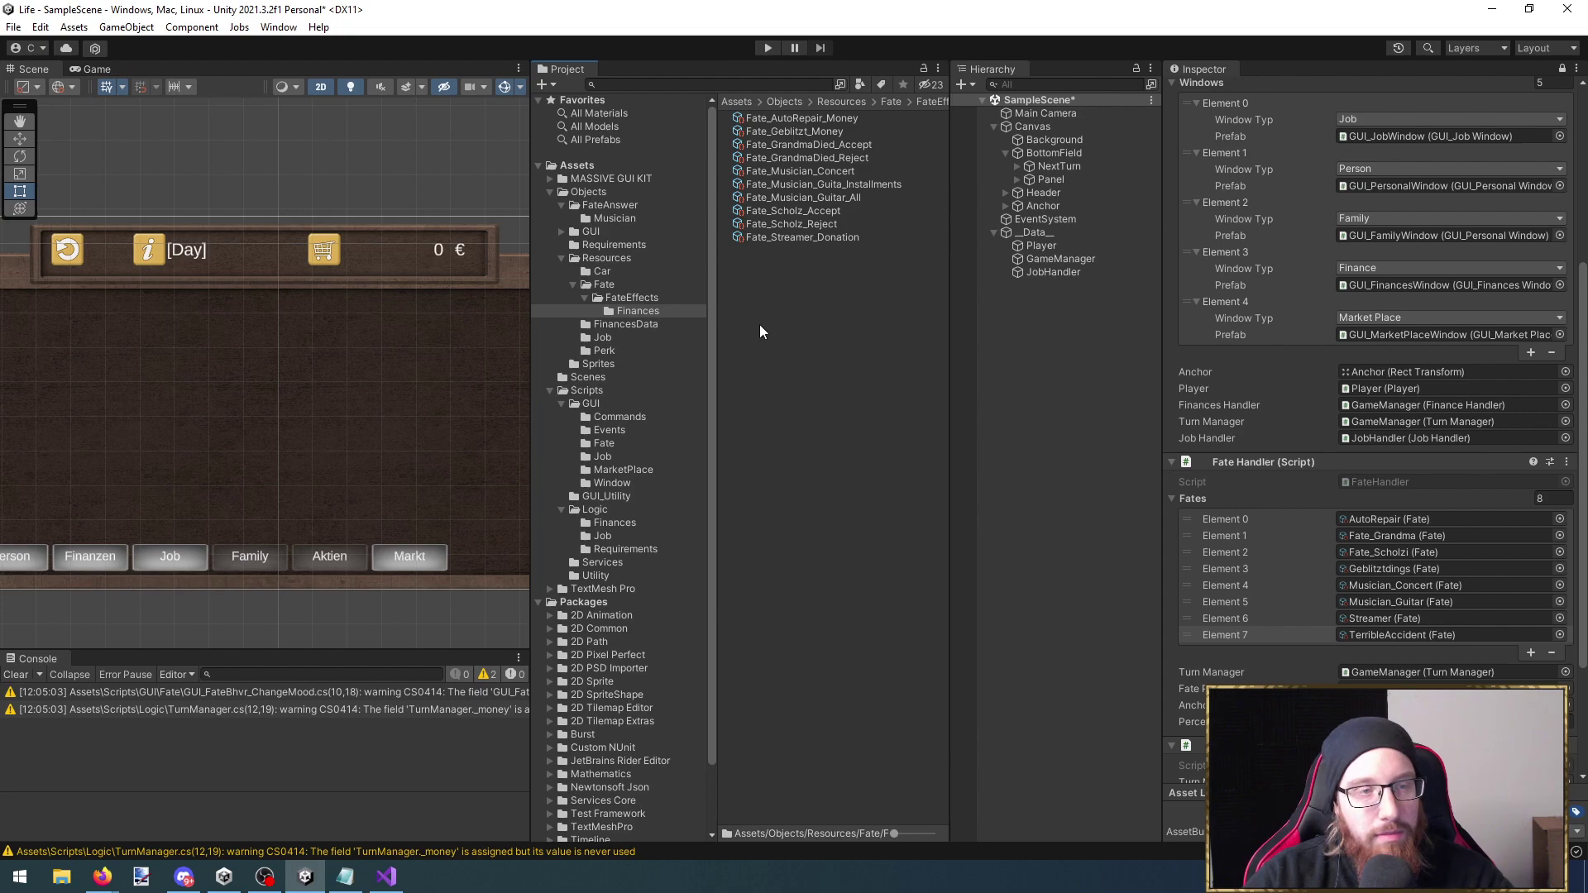
{"action": "left_click", "coordinate": [625, 285]}
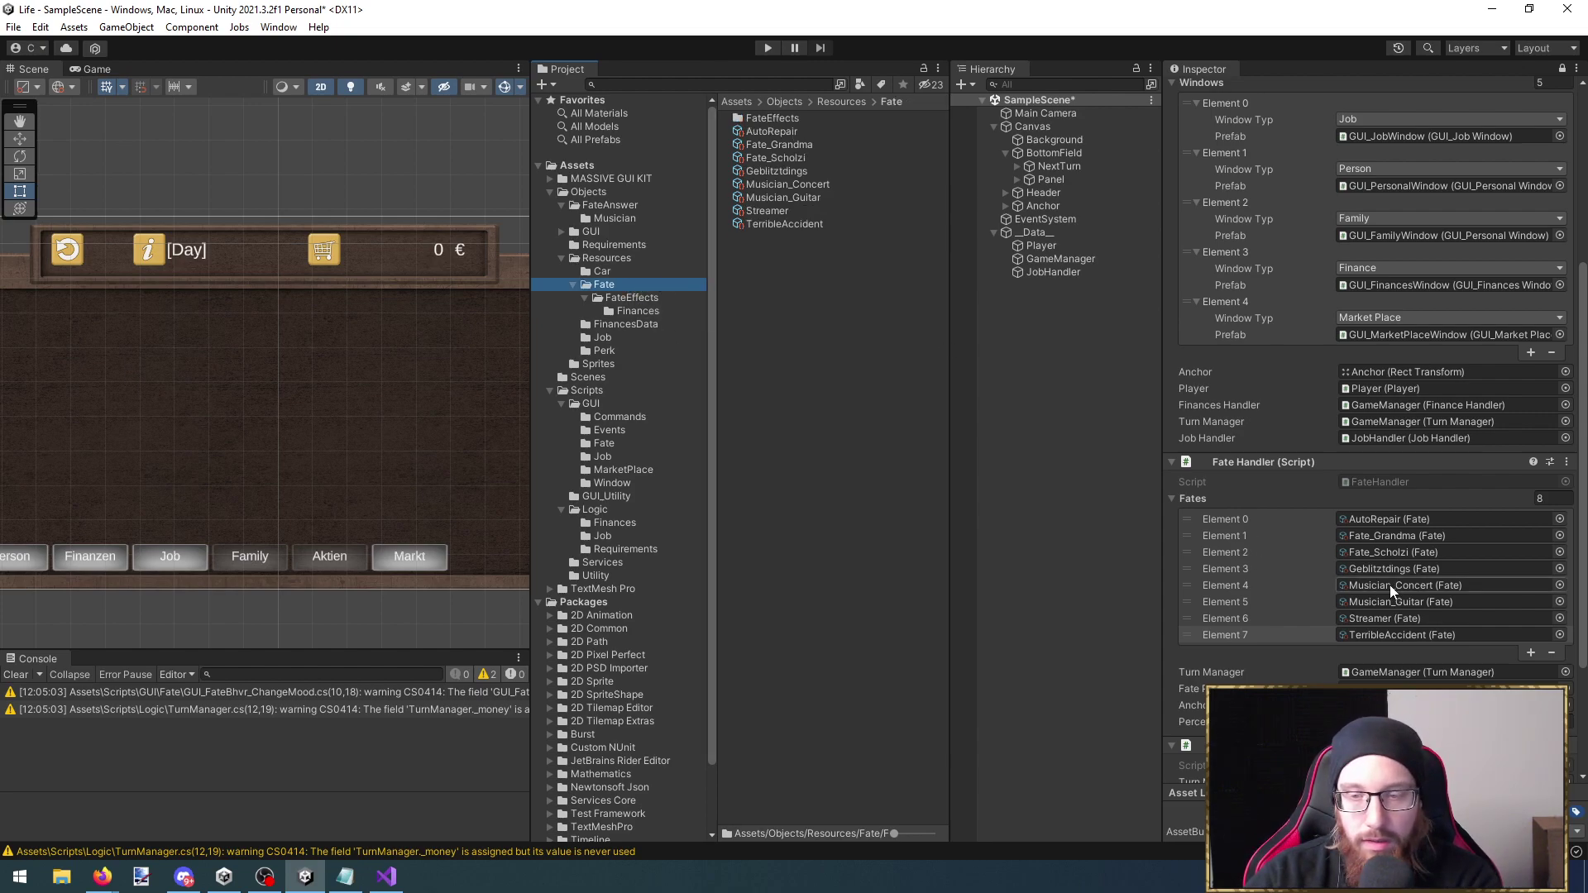
Restart play mode, maximize the Game view, and check the character's personal details
{"action": "left_click", "coordinate": [769, 48]}
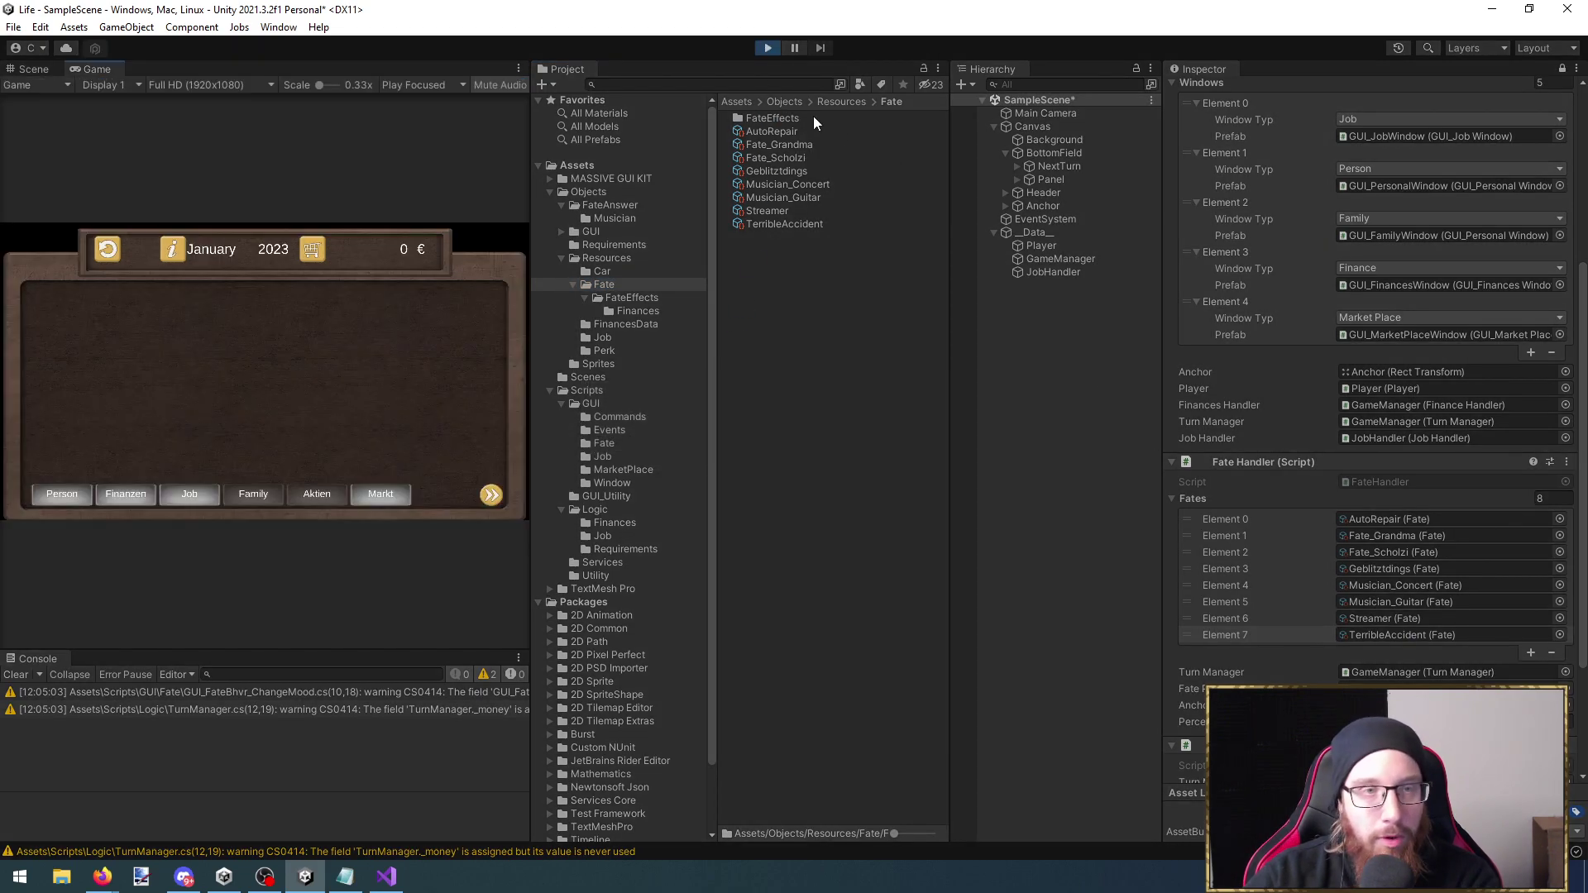
{"action": "left_click", "coordinate": [769, 48]}
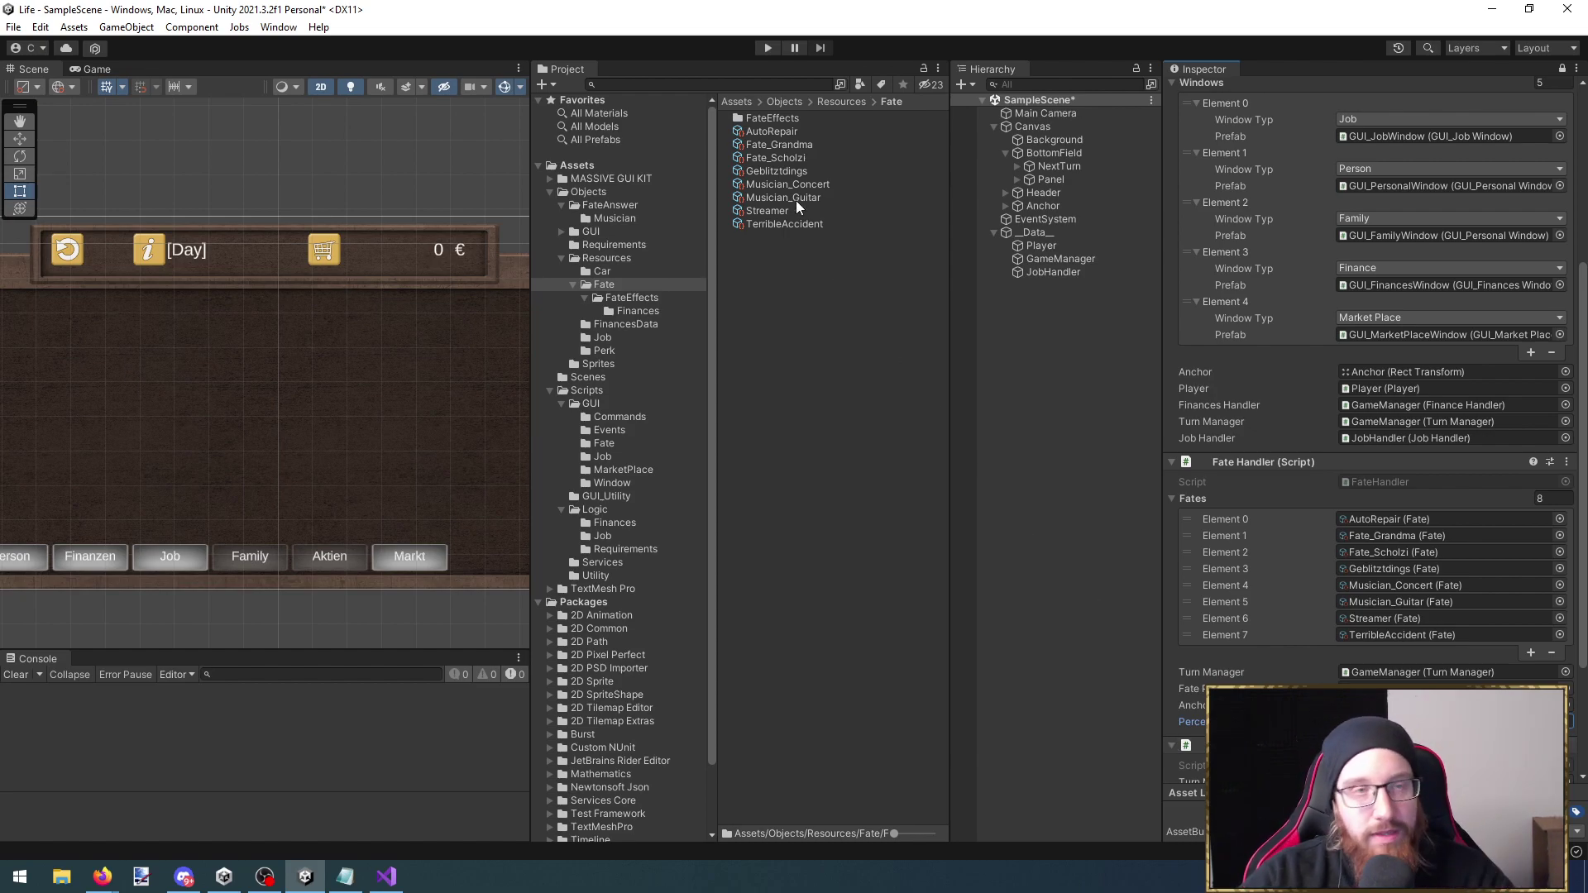
{"action": "left_click", "coordinate": [767, 48]}
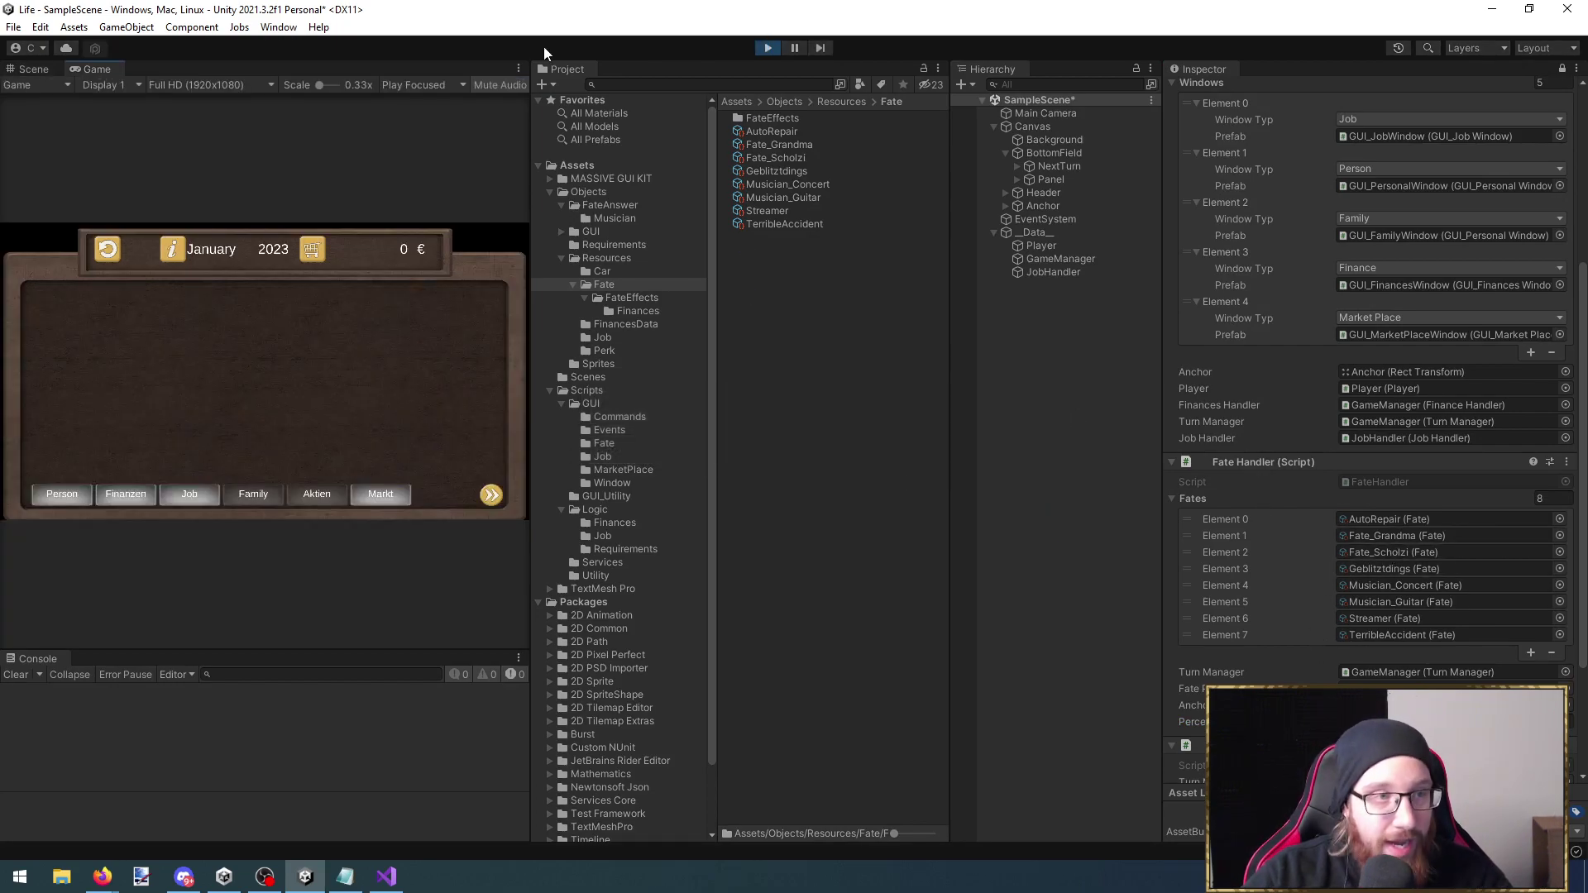
{"action": "double_click", "coordinate": [91, 69]}
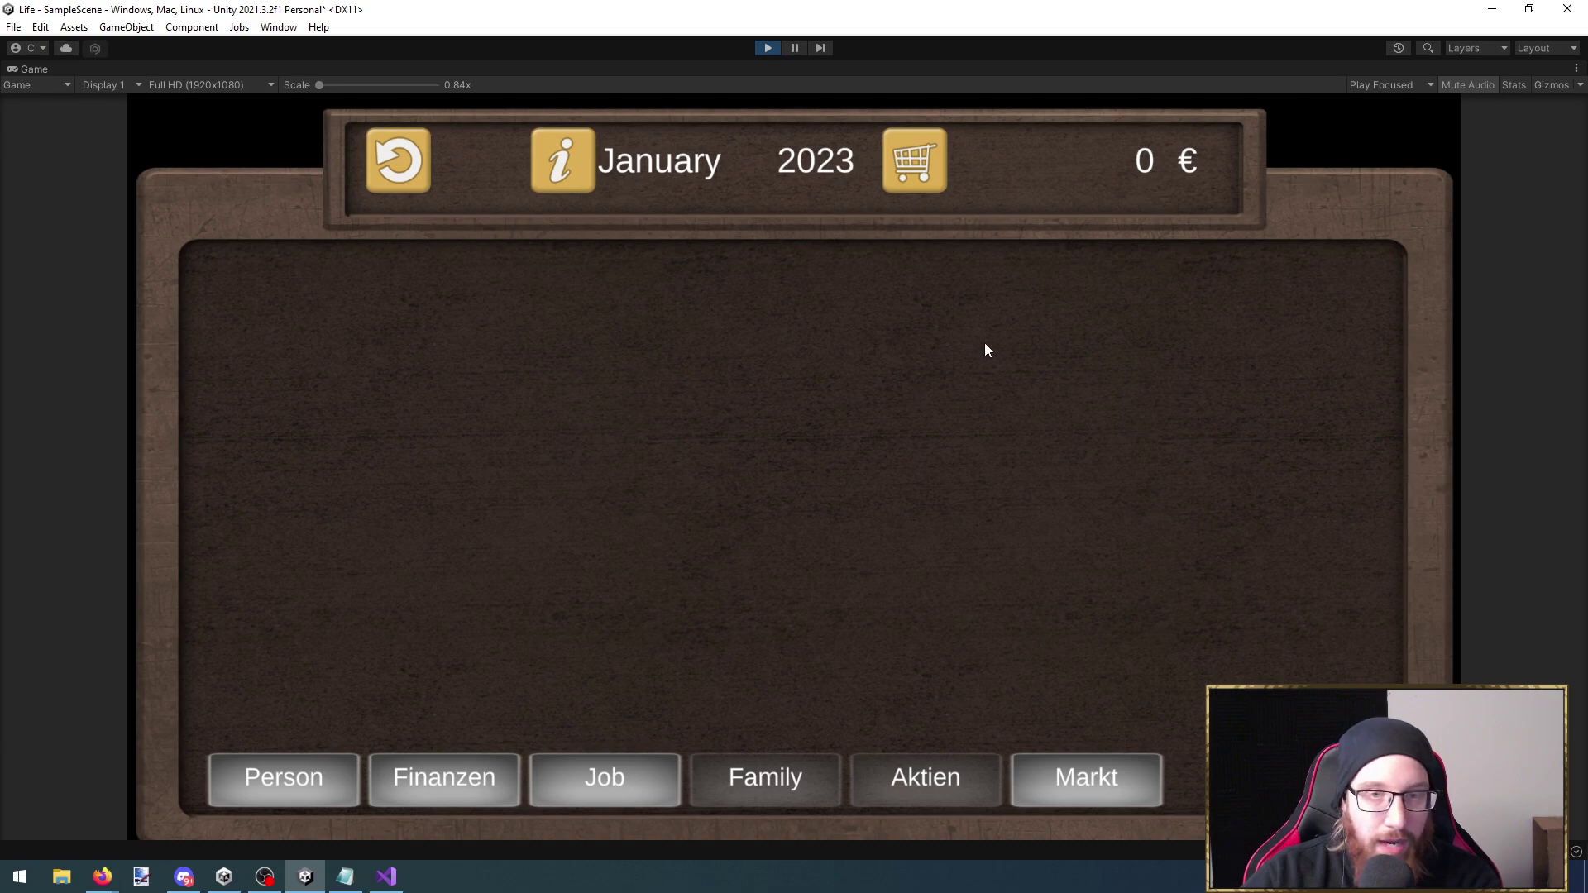
{"action": "left_click", "coordinate": [217, 779]}
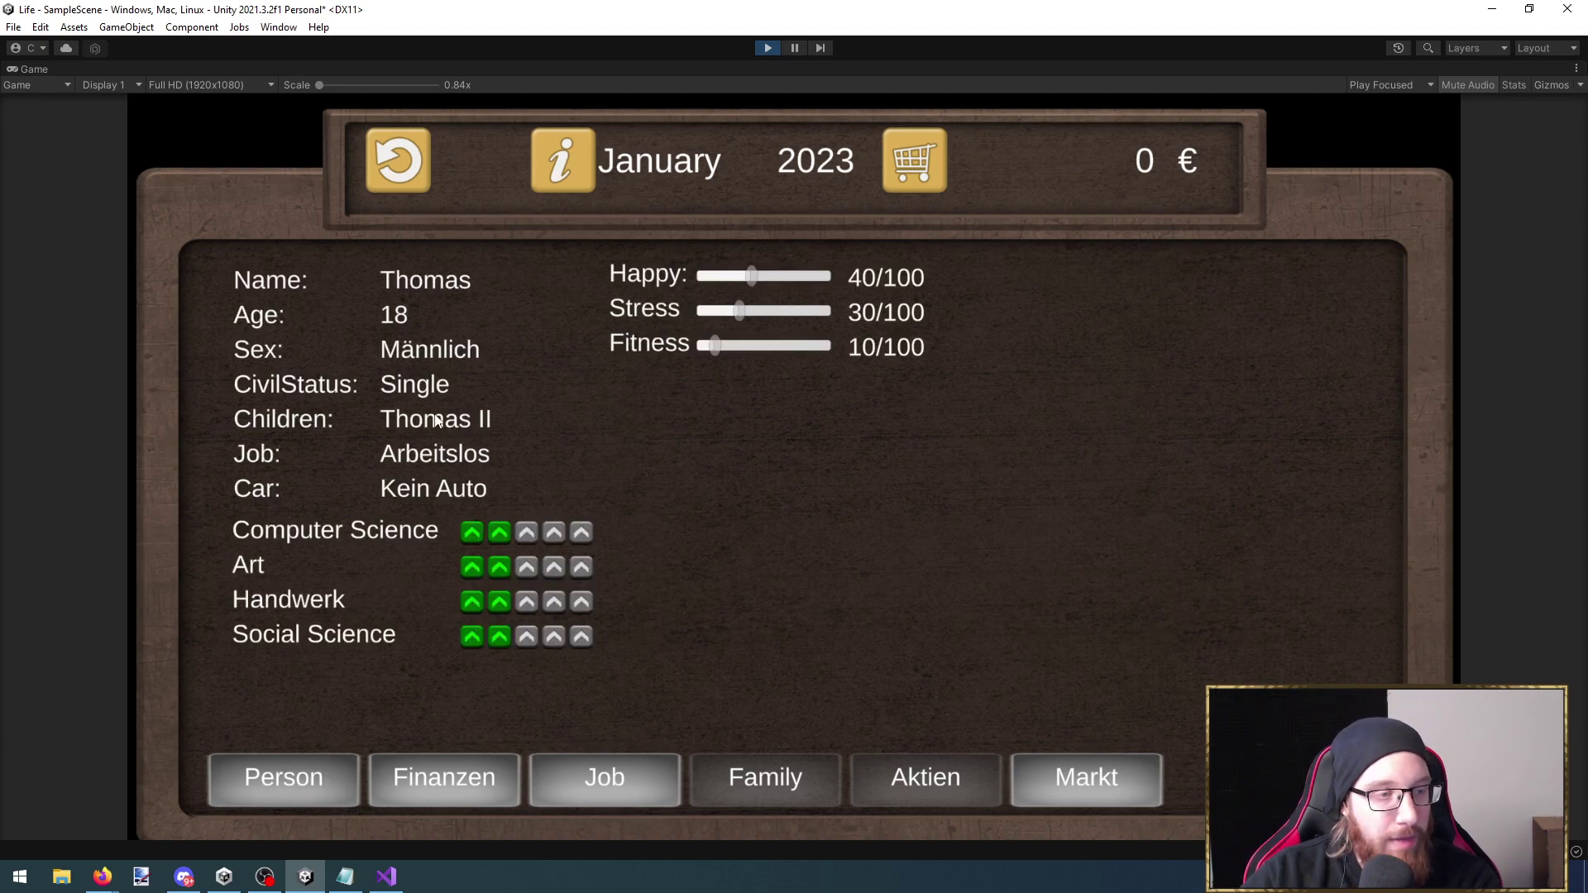
{"action": "left_click", "coordinate": [291, 779]}
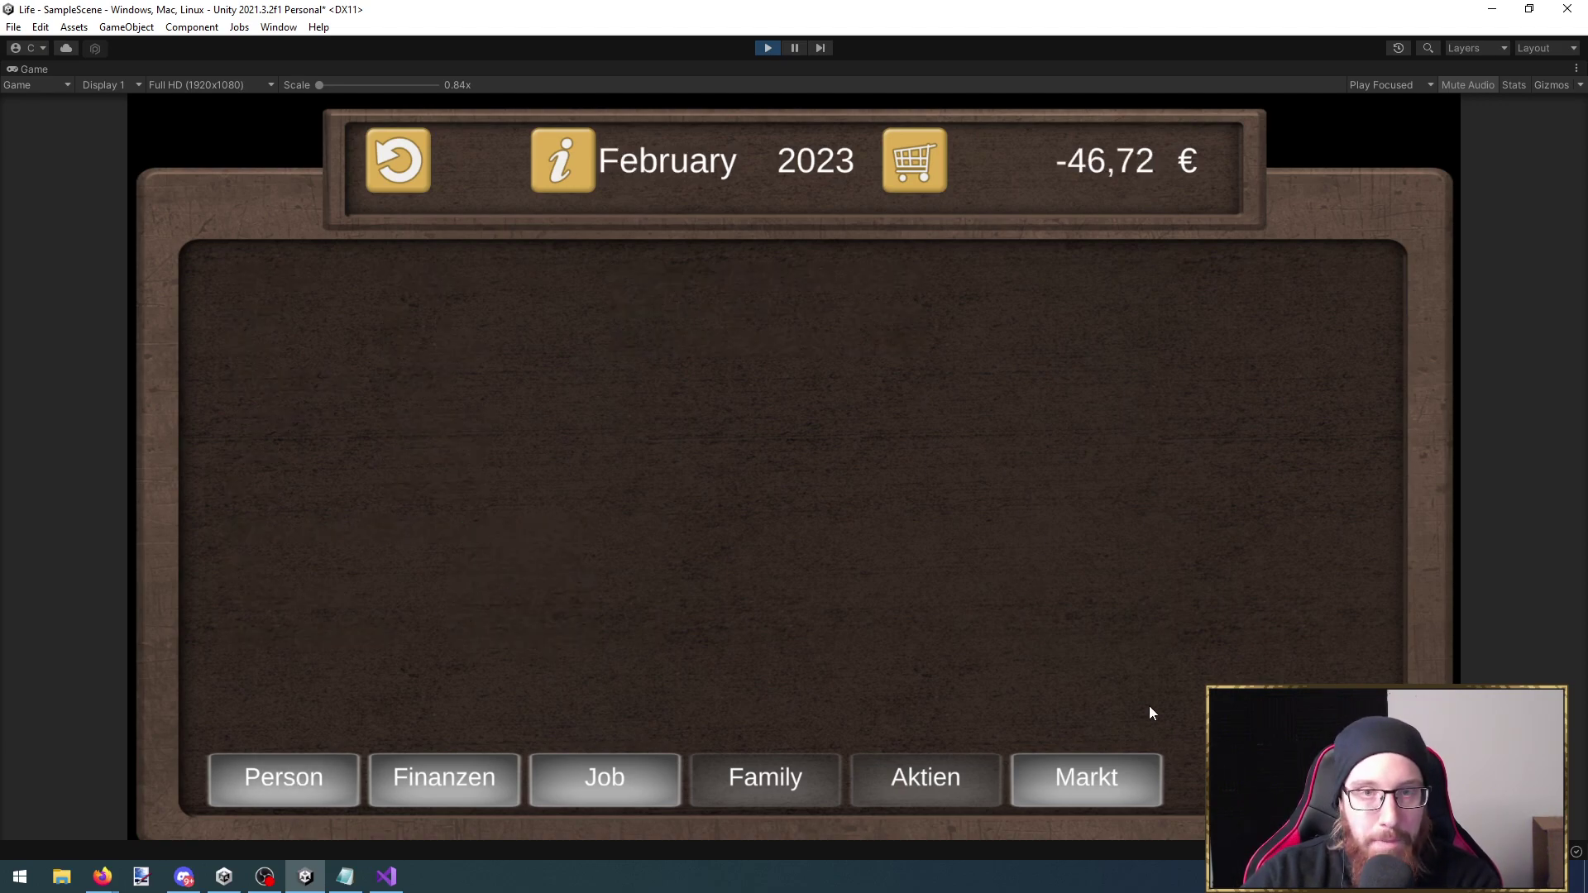
Apply for the Lehrer*in and Bestatter*in jobs in February 2023 and check the job in the character's details
{"action": "left_click", "coordinate": [568, 773]}
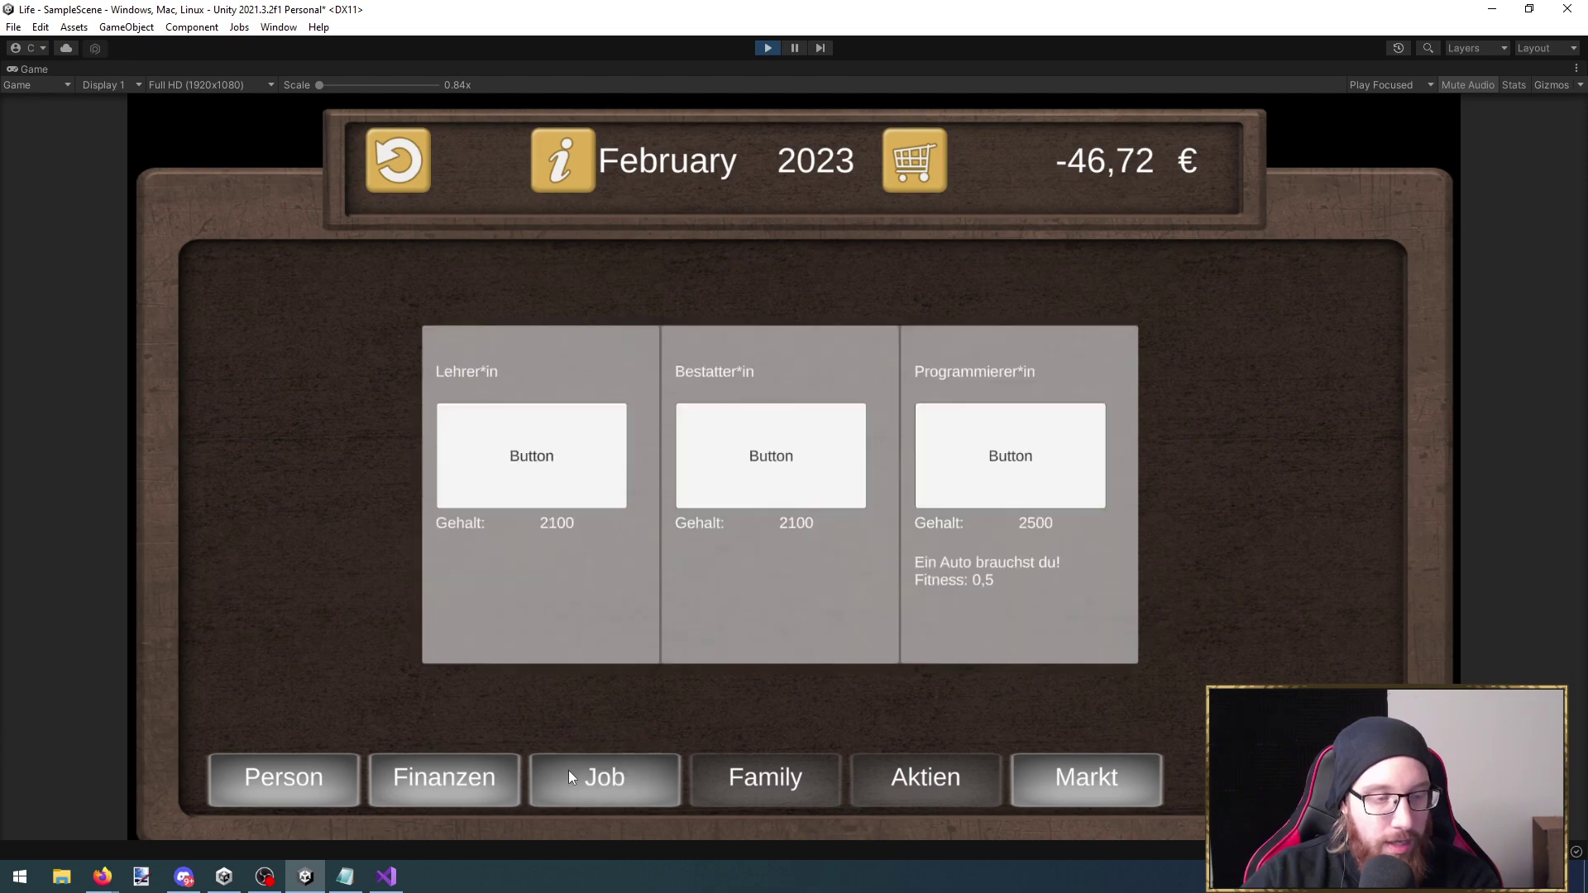
{"action": "left_click", "coordinate": [583, 496]}
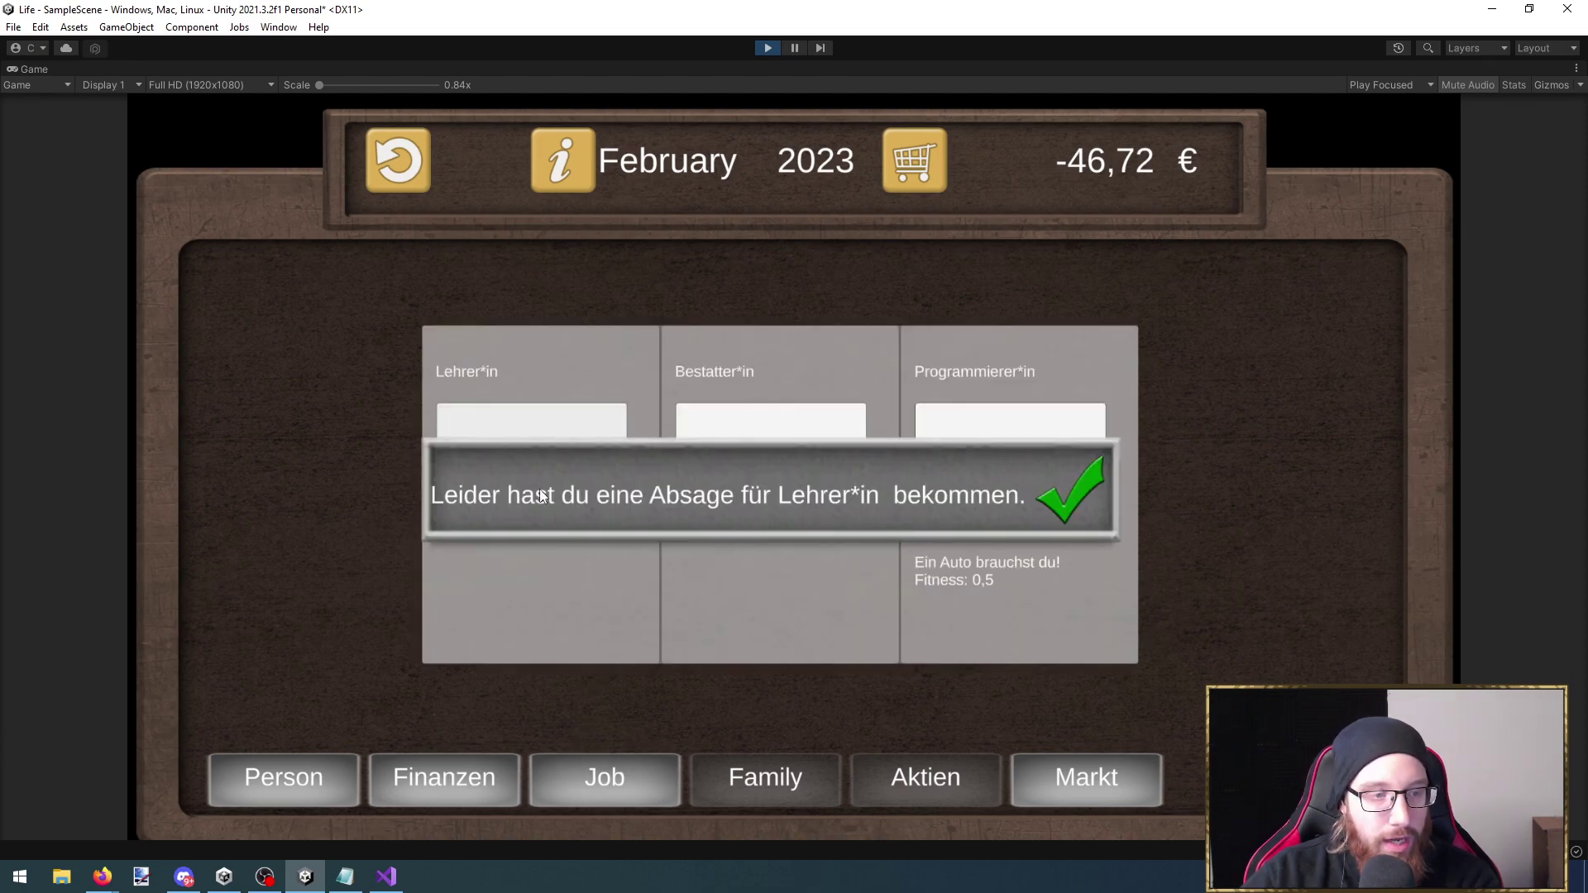
{"action": "left_click", "coordinate": [1074, 500]}
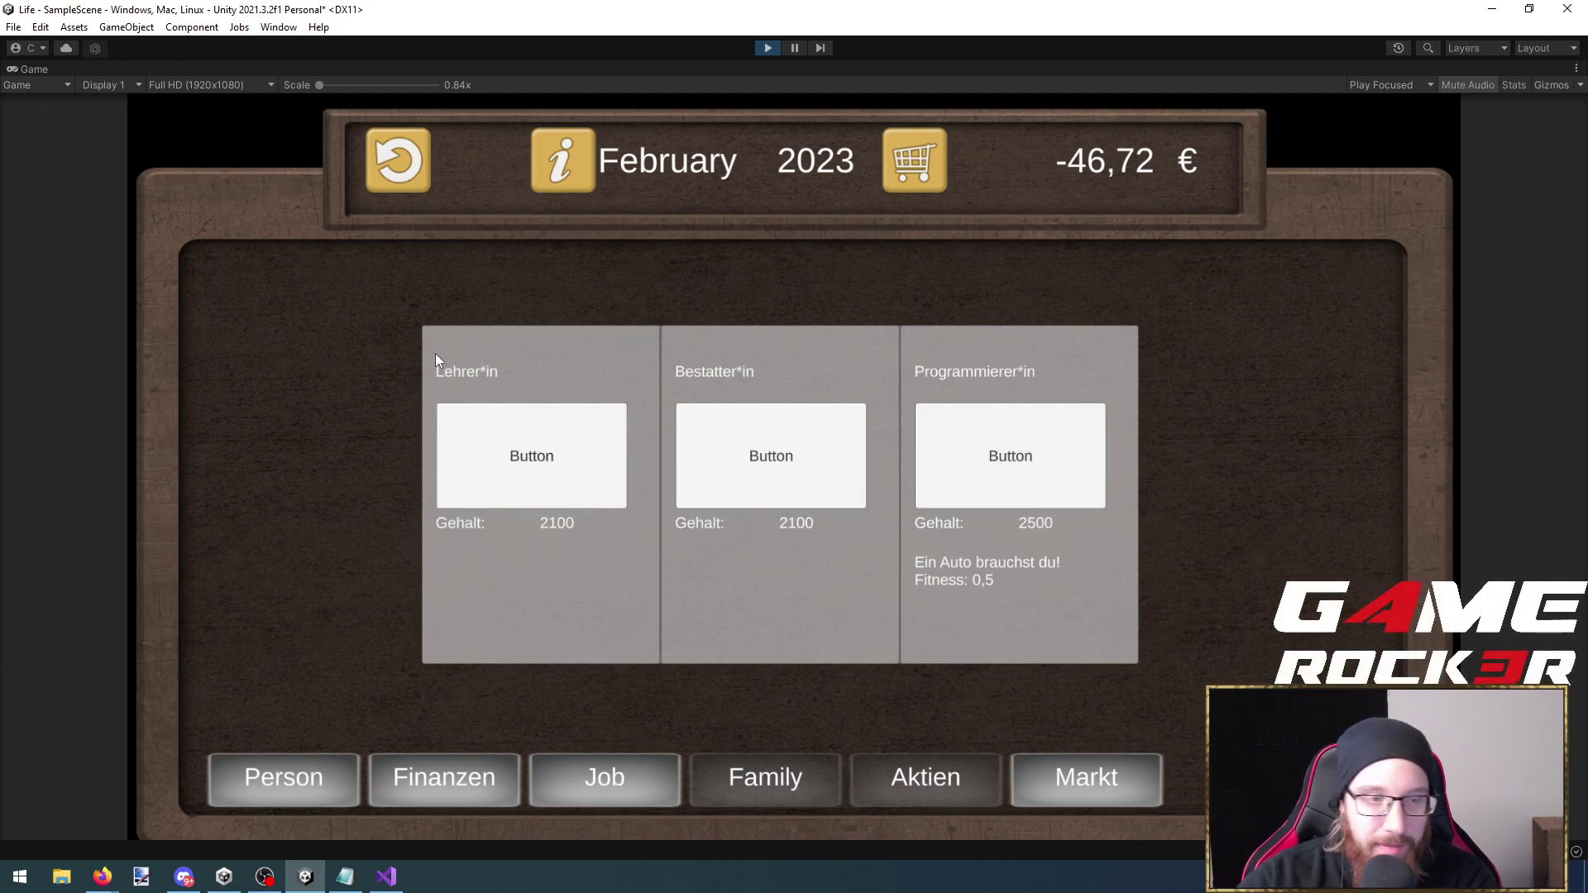
{"action": "left_click", "coordinate": [792, 484]}
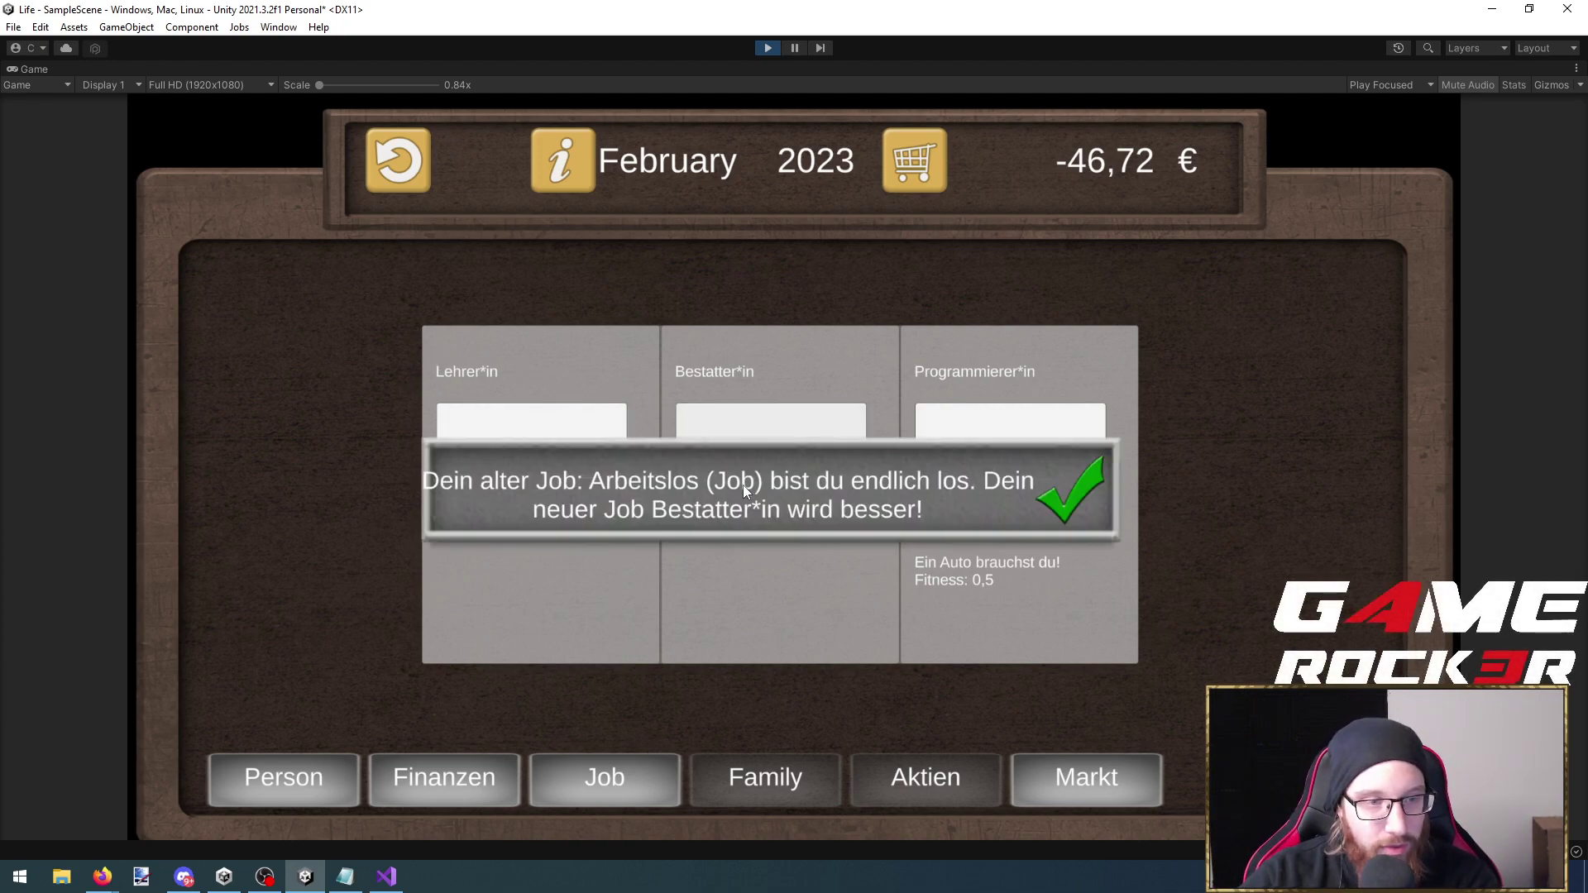
{"action": "left_click", "coordinate": [1091, 483]}
{"action": "left_click", "coordinate": [604, 784]}
{"action": "left_click", "coordinate": [295, 775]}
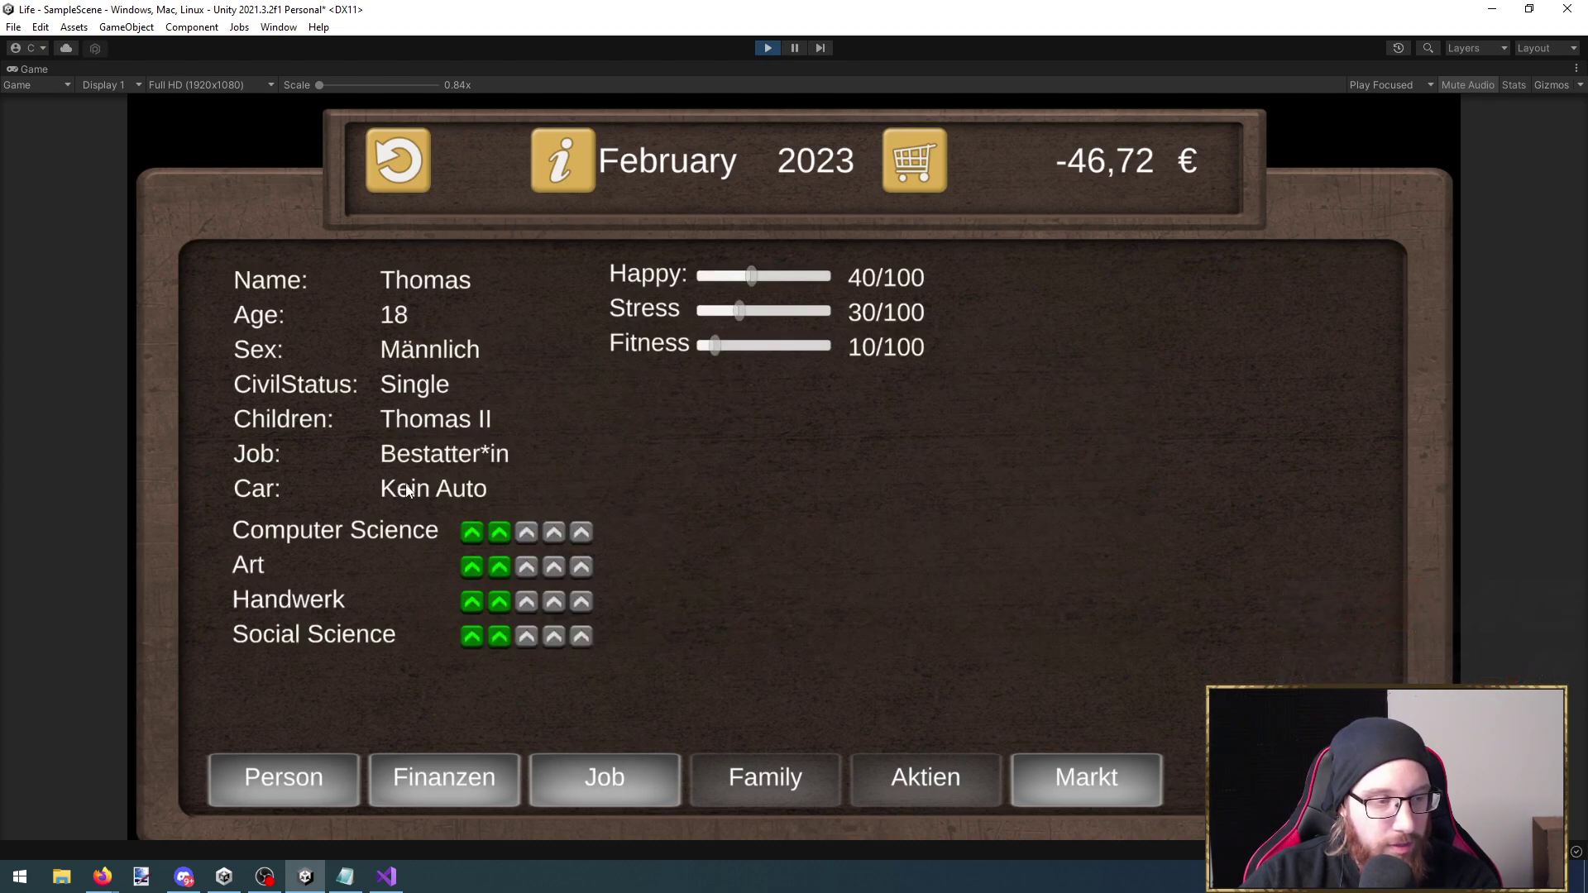
Advance the game to March 2023 and review the monthly income and expenses
{"action": "left_click", "coordinate": [1056, 765]}
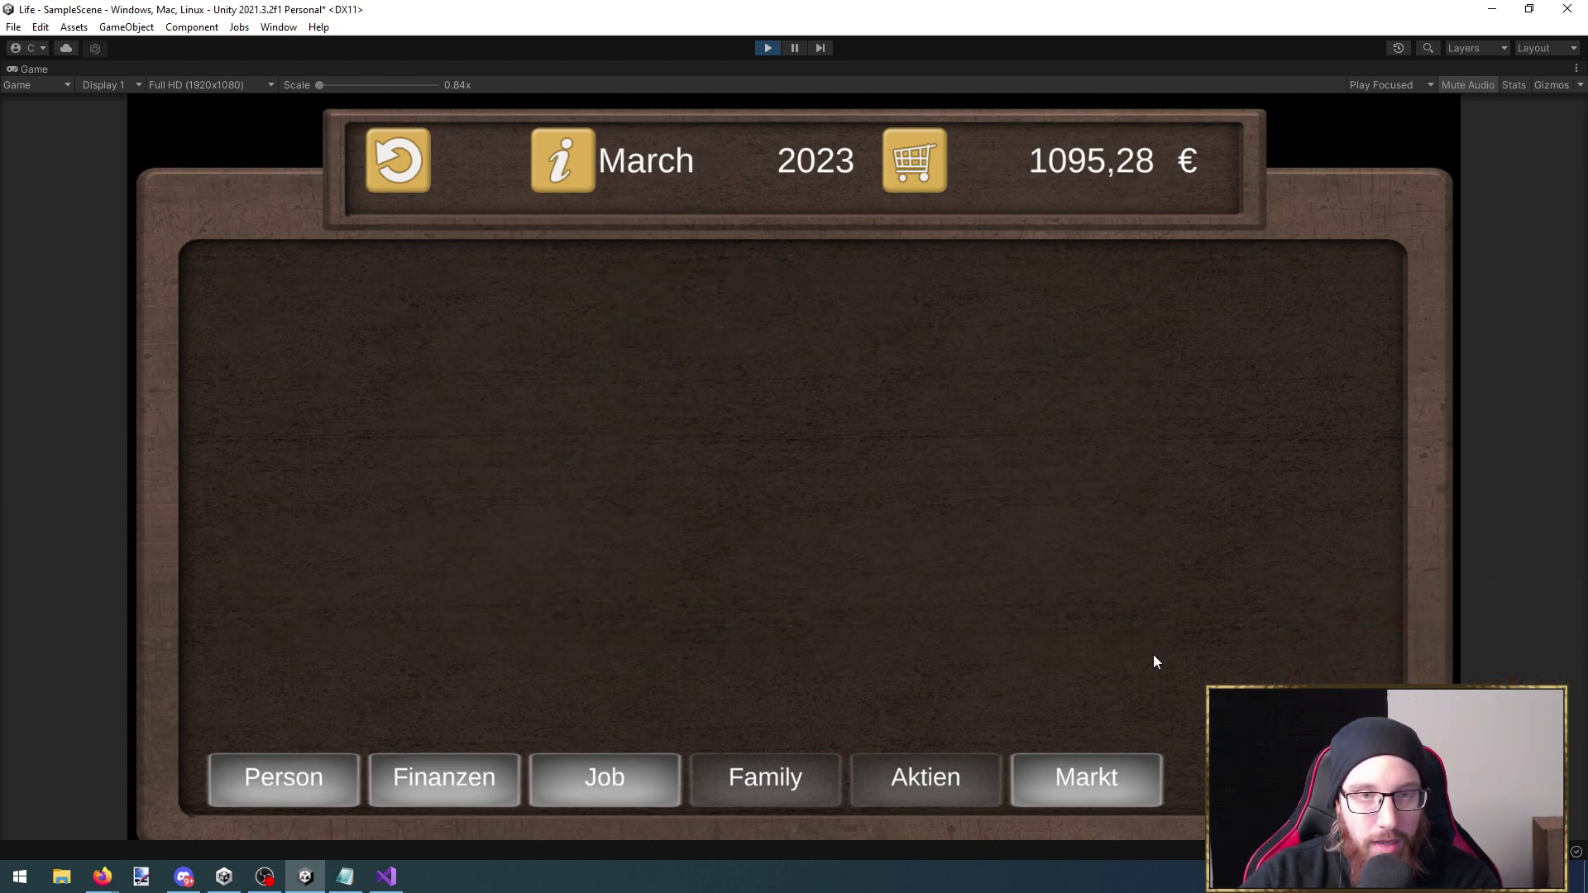
{"action": "left_click", "coordinate": [519, 769]}
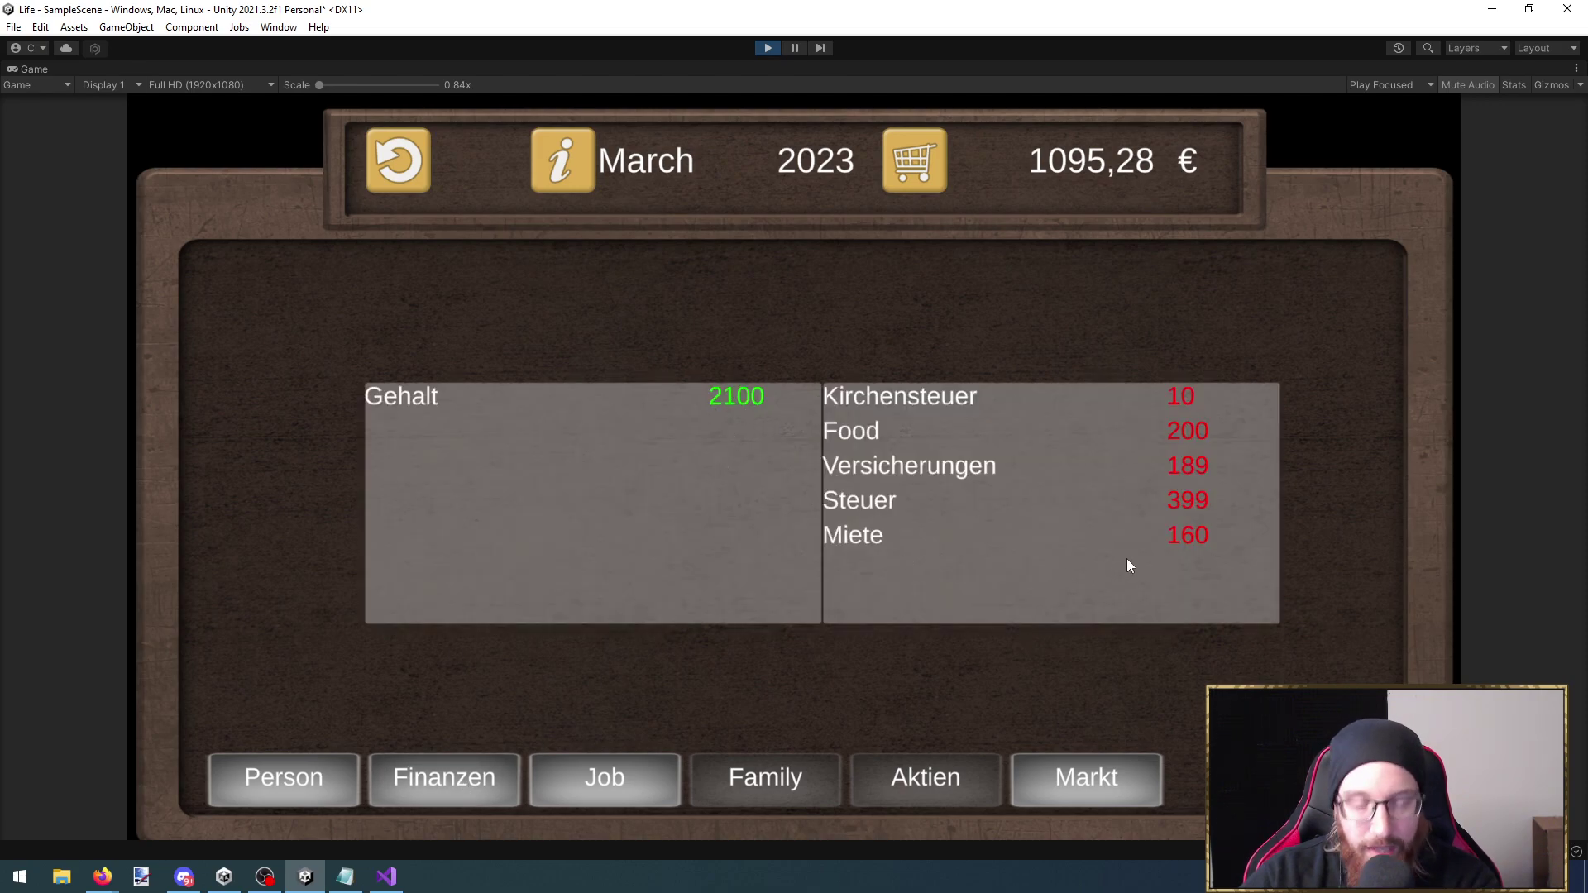
{"action": "left_click", "coordinate": [463, 775]}
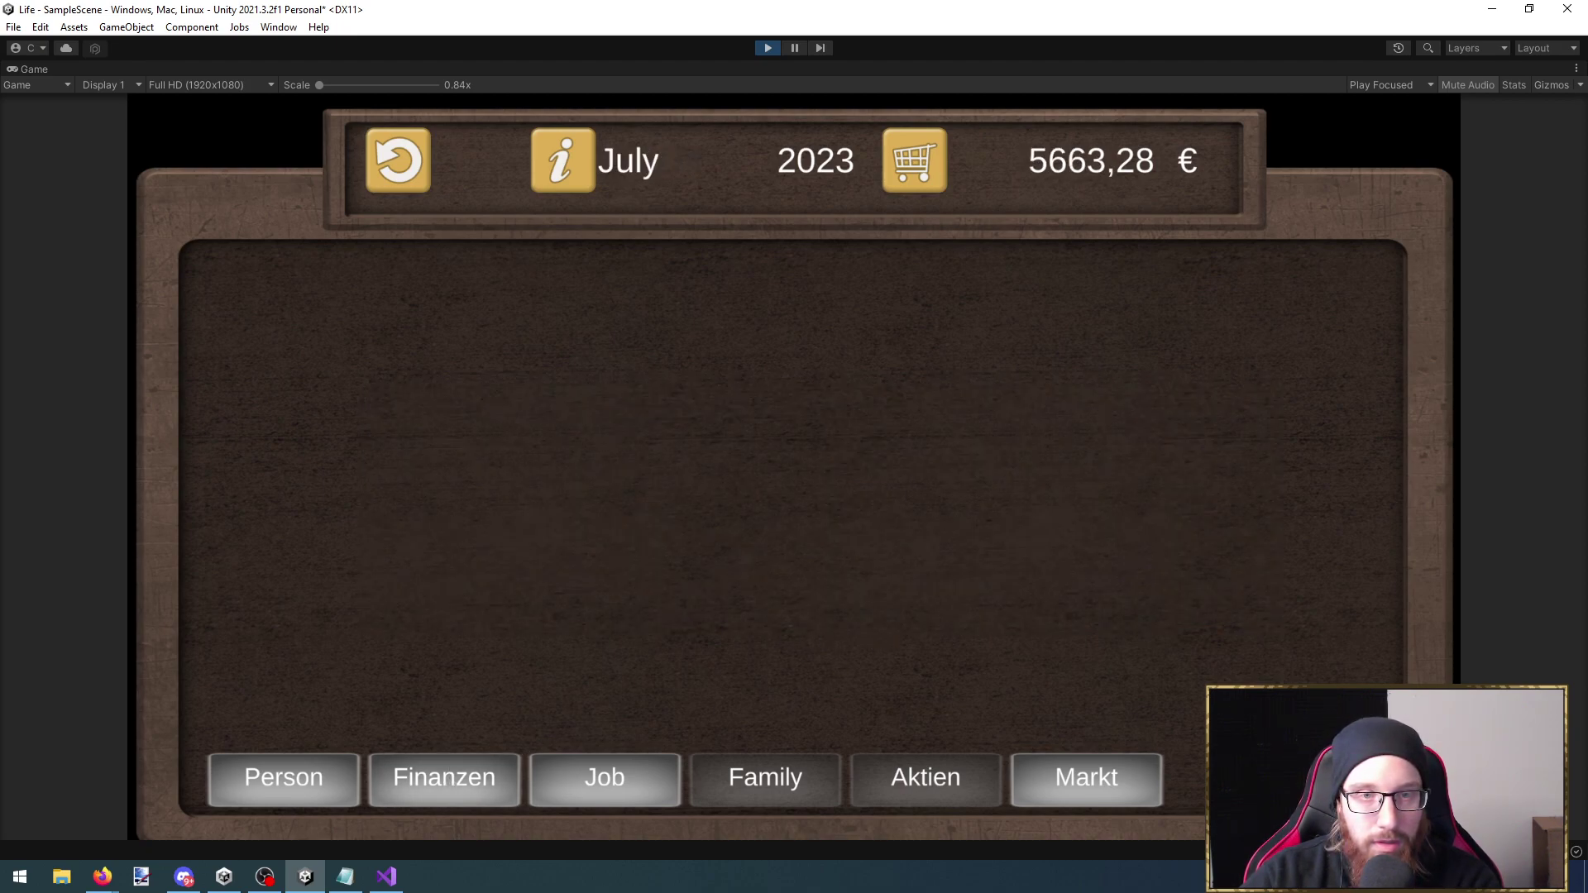
Buy the RennsemmelAuto for 2500€ in August 2023 and check the car in the character's details
{"action": "left_click", "coordinate": [1079, 775]}
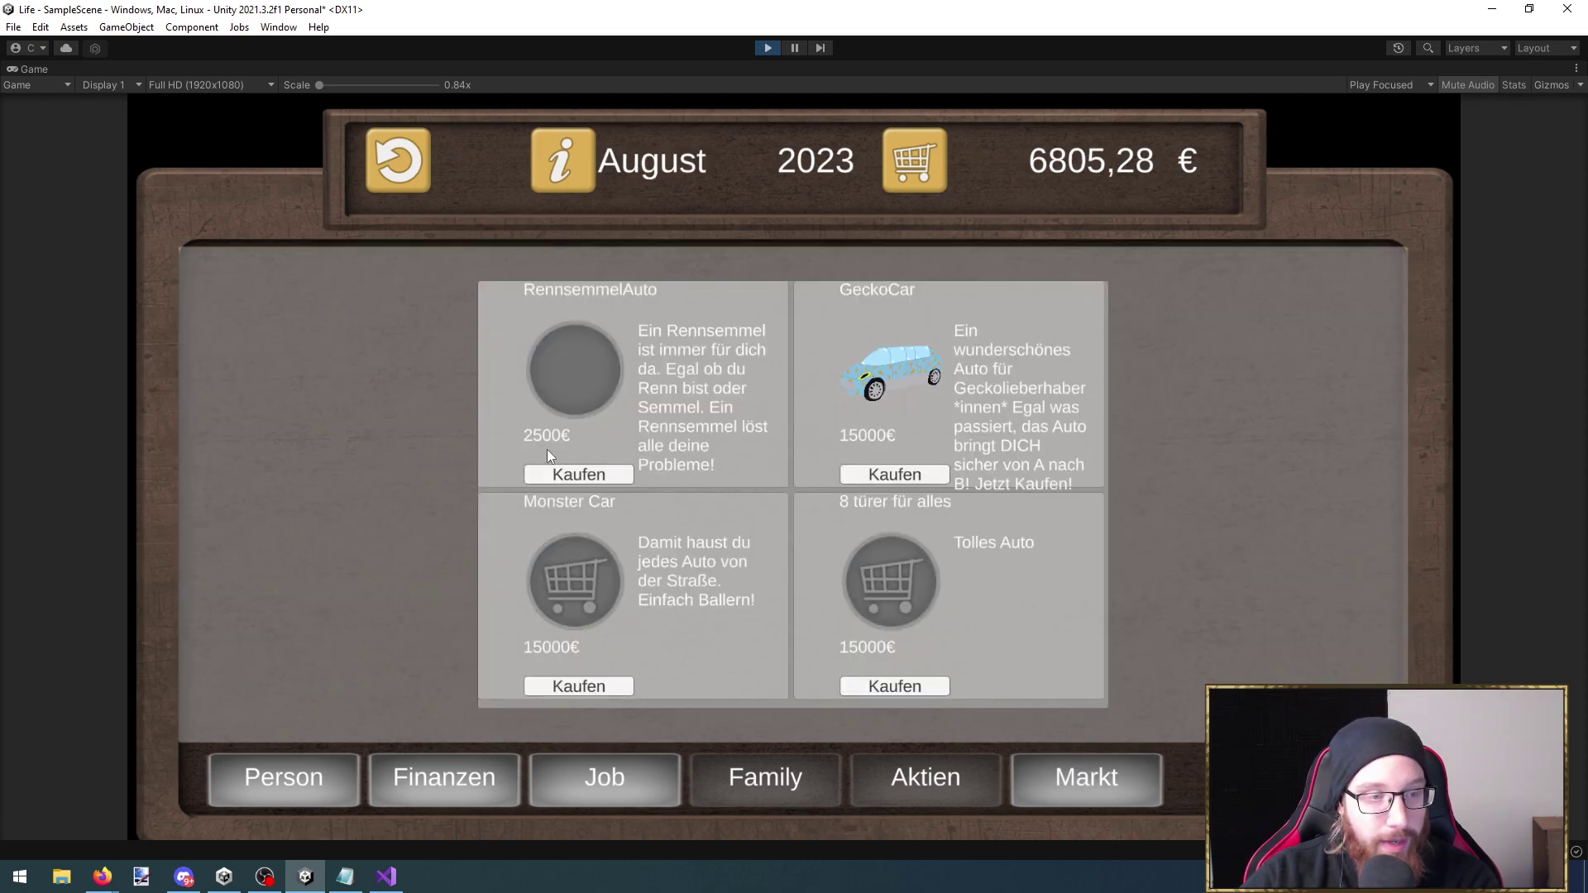
{"action": "left_click", "coordinate": [569, 474]}
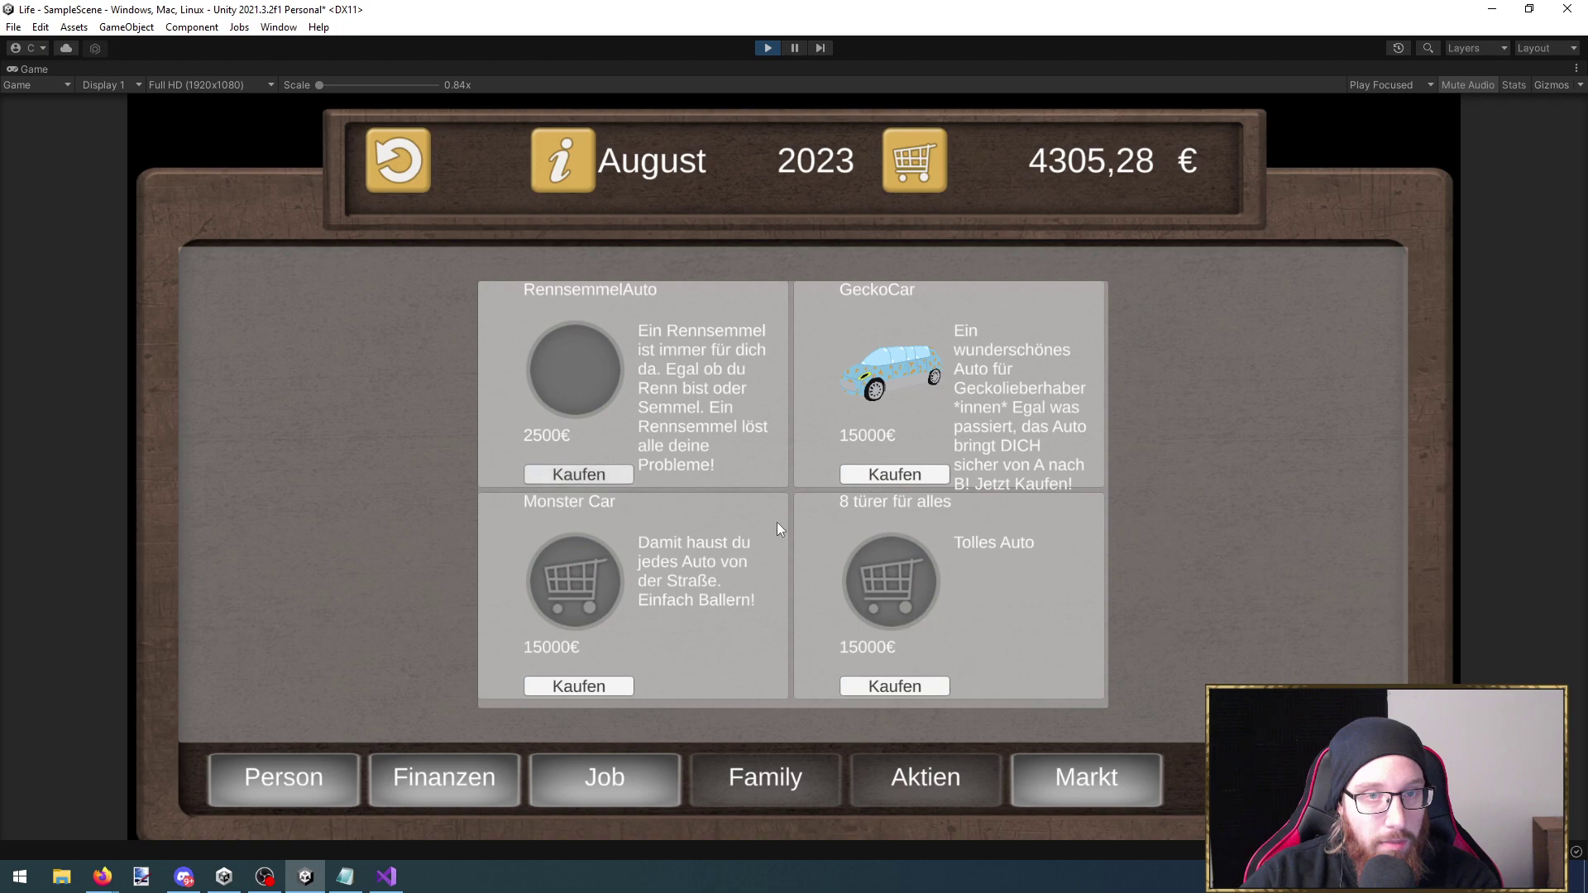
{"action": "left_click", "coordinate": [1096, 781]}
{"action": "left_click", "coordinate": [301, 769]}
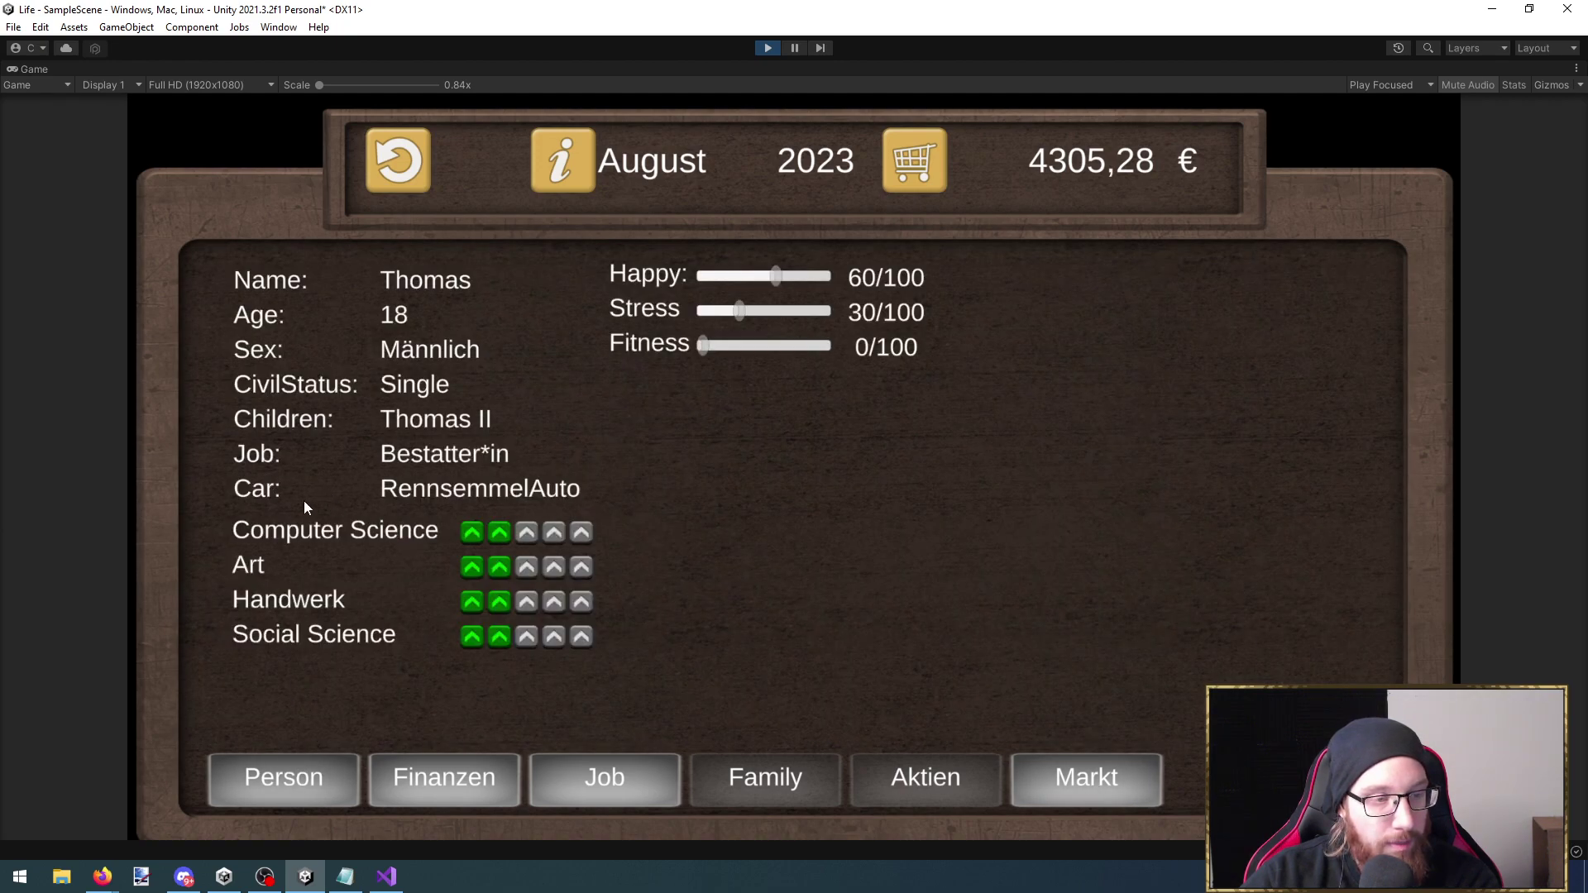
Review the finances, job offers, personal details and car market, and advance the game to September 2026
{"action": "left_click", "coordinate": [299, 804]}
{"action": "left_click", "coordinate": [453, 781]}
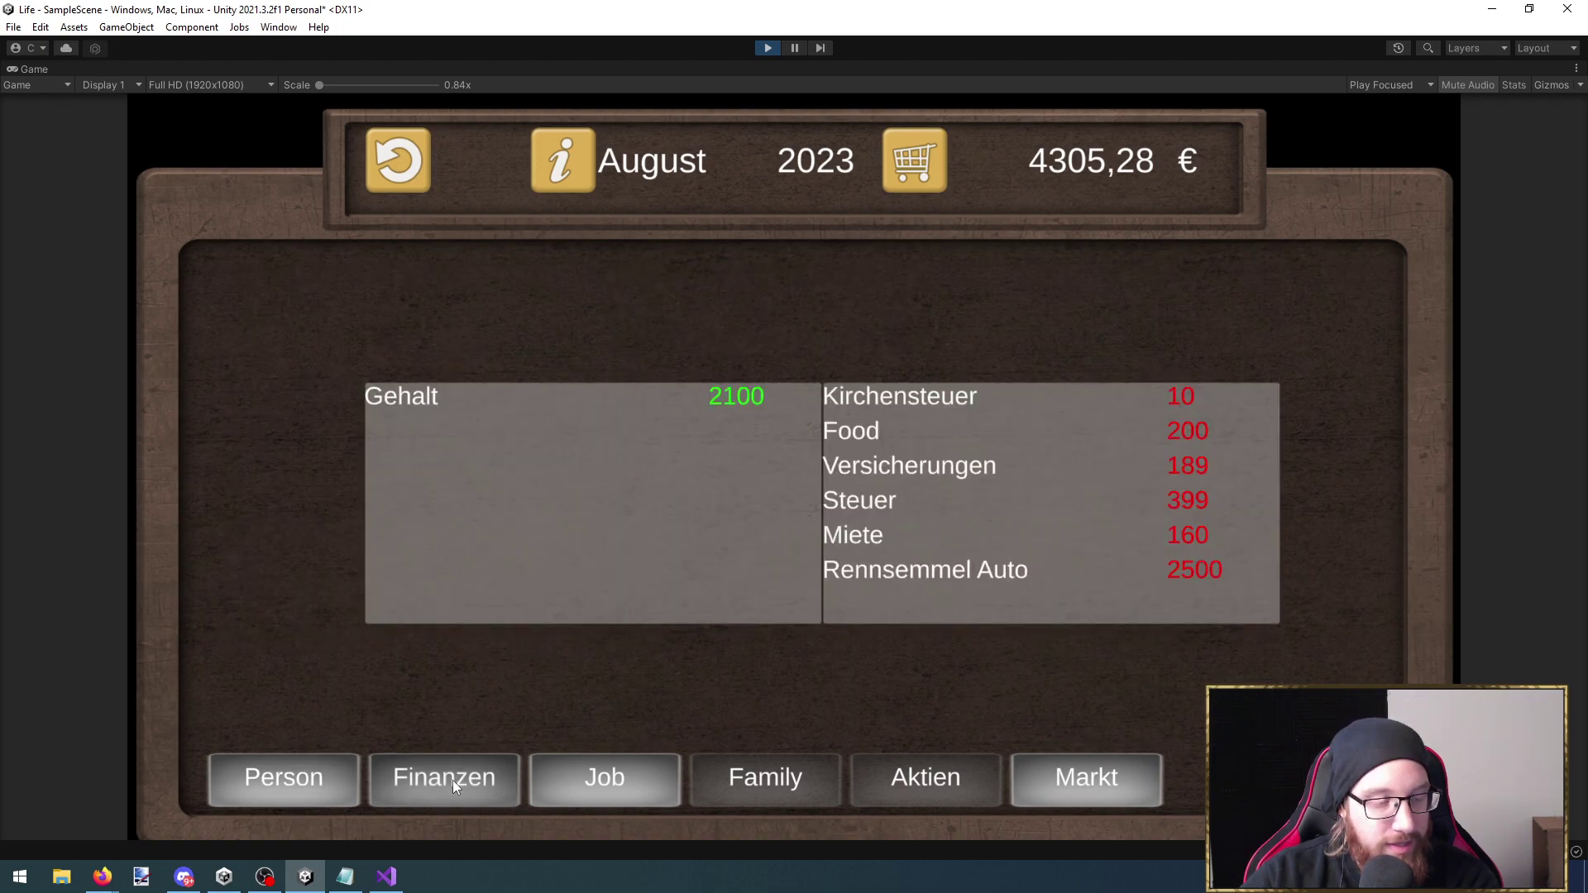
{"action": "left_click", "coordinate": [654, 788]}
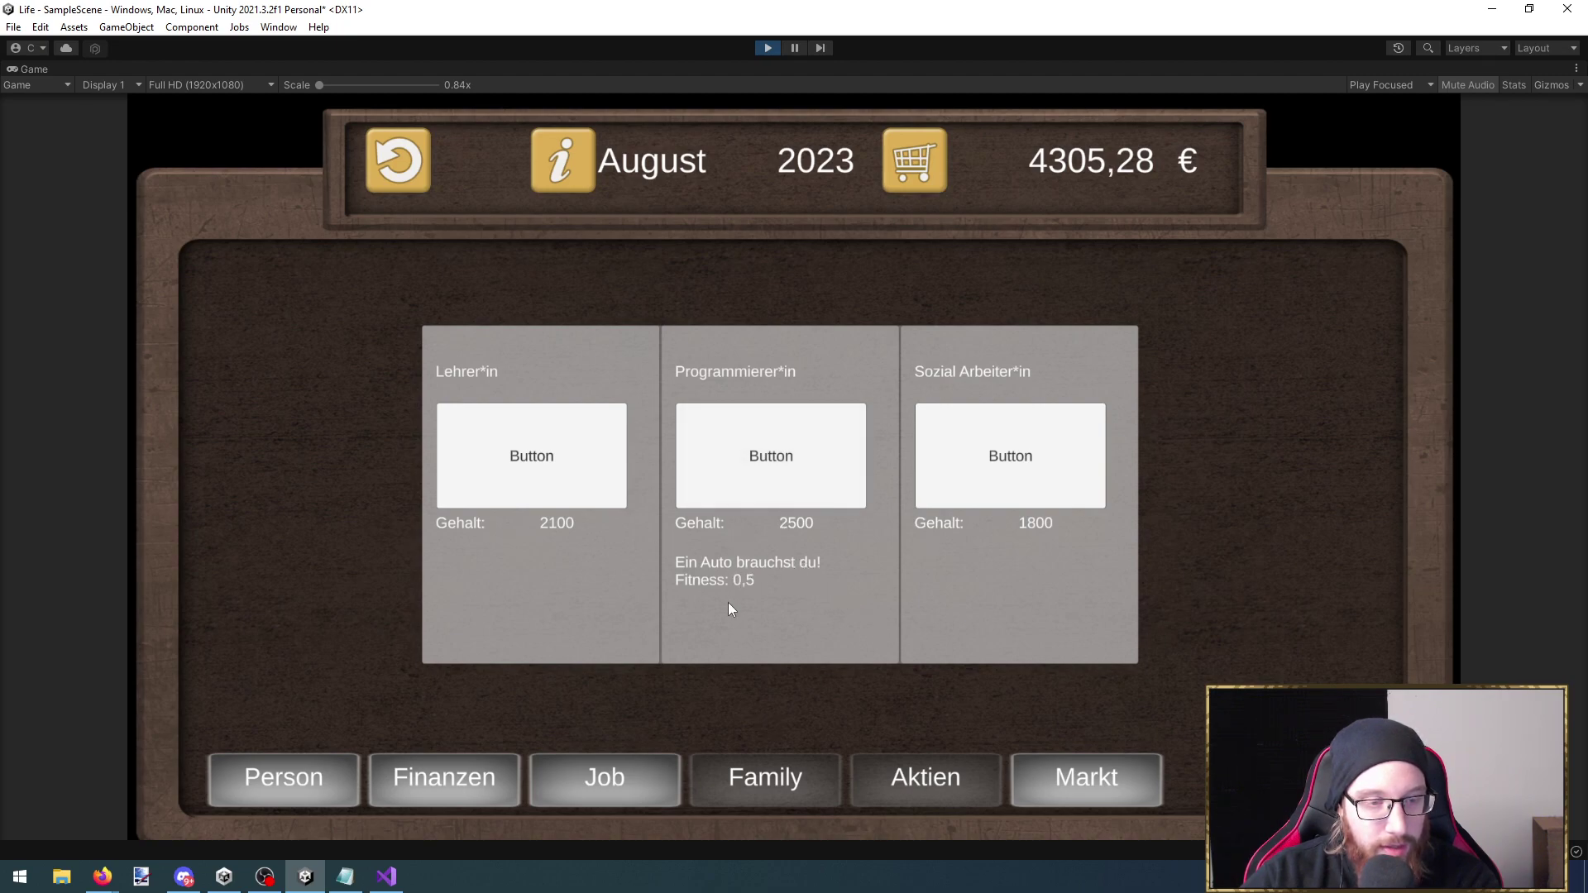
{"action": "left_click", "coordinate": [304, 775]}
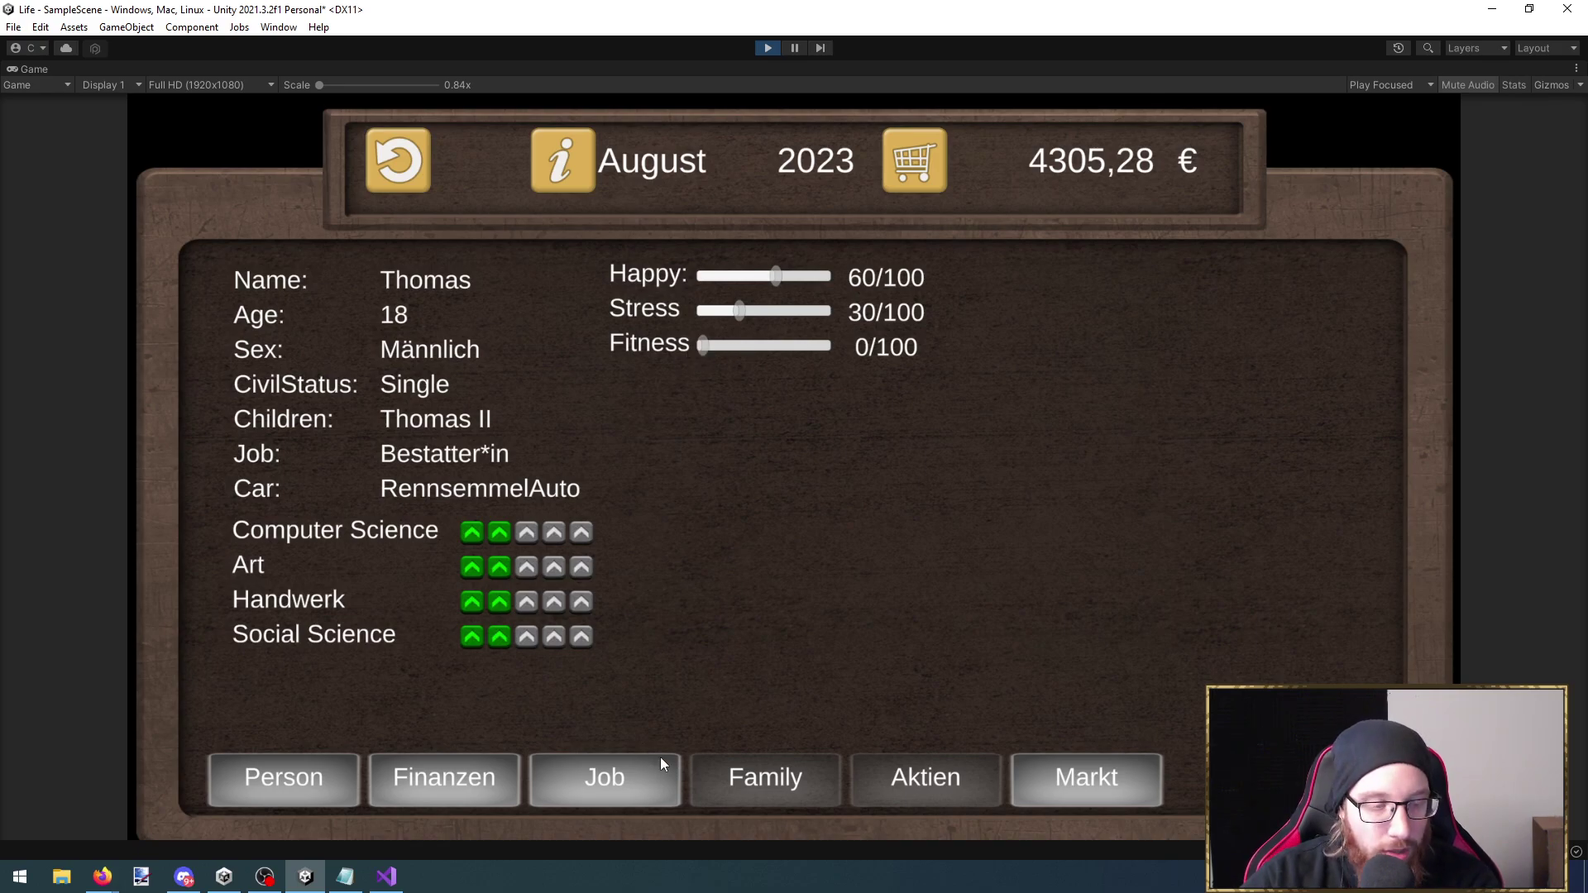
{"action": "left_click", "coordinate": [1043, 775]}
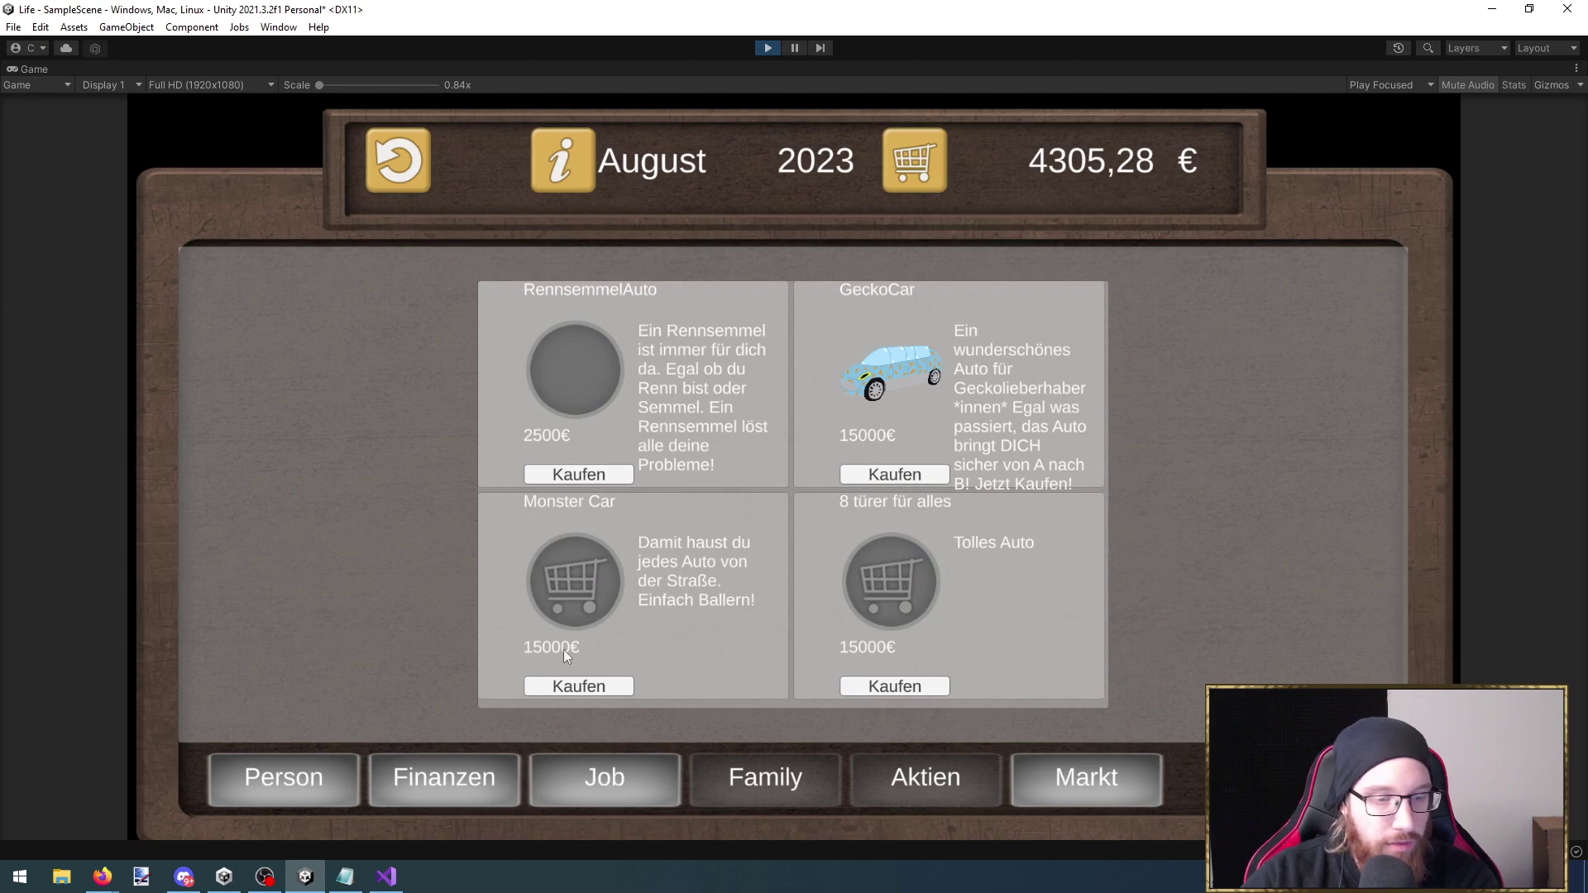
{"action": "left_click", "coordinate": [1066, 777]}
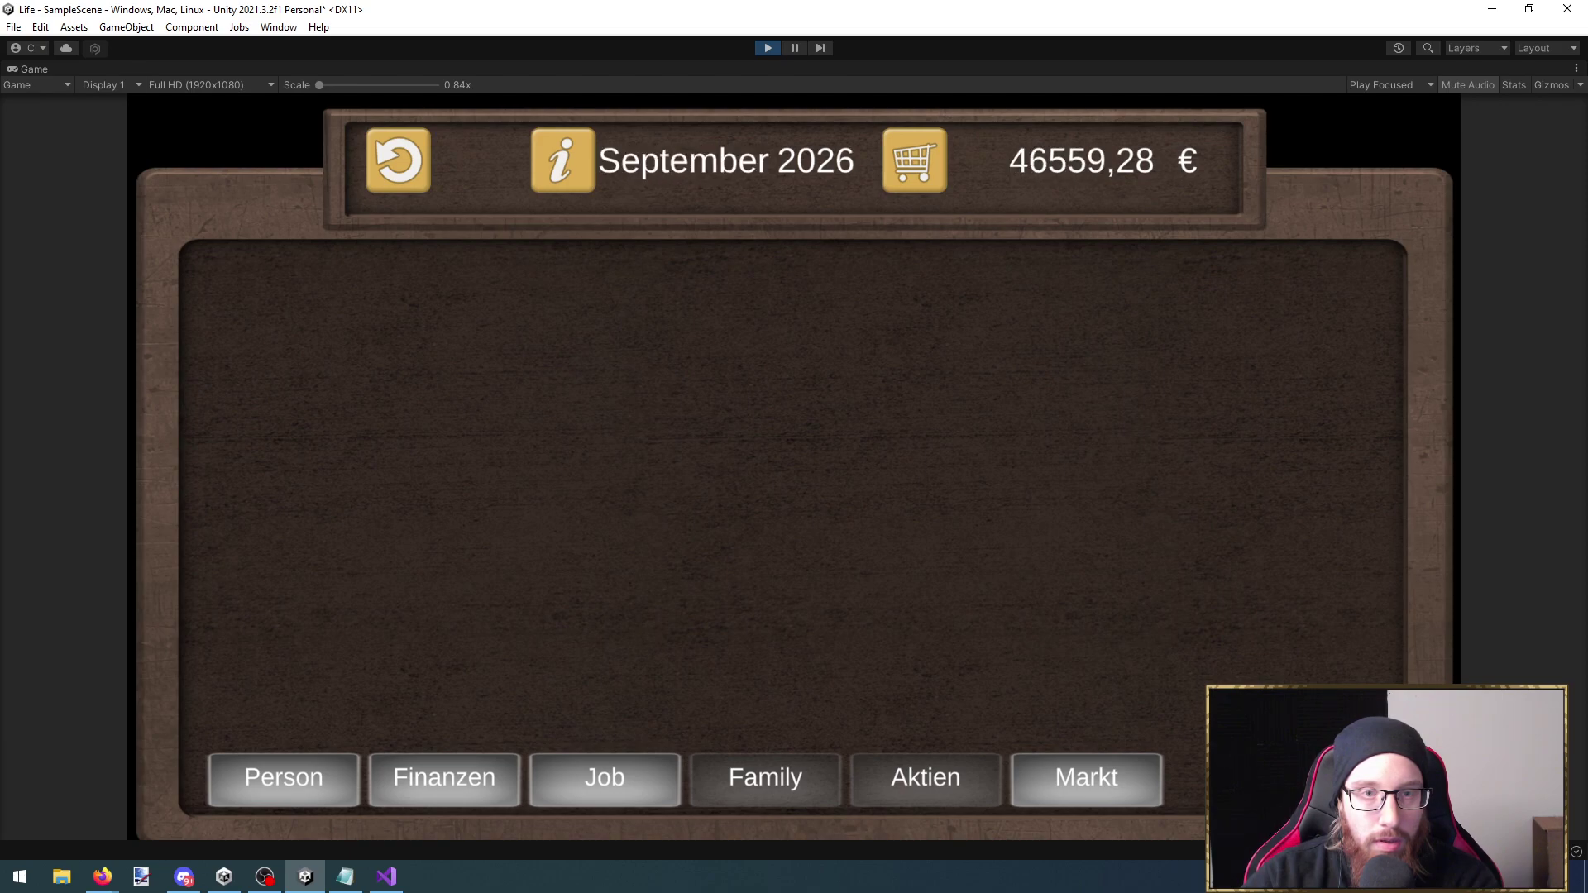
Stop the running game, examine the GameManager's Fate Handler settings, and restart play mode
{"action": "left_click", "coordinate": [775, 52]}
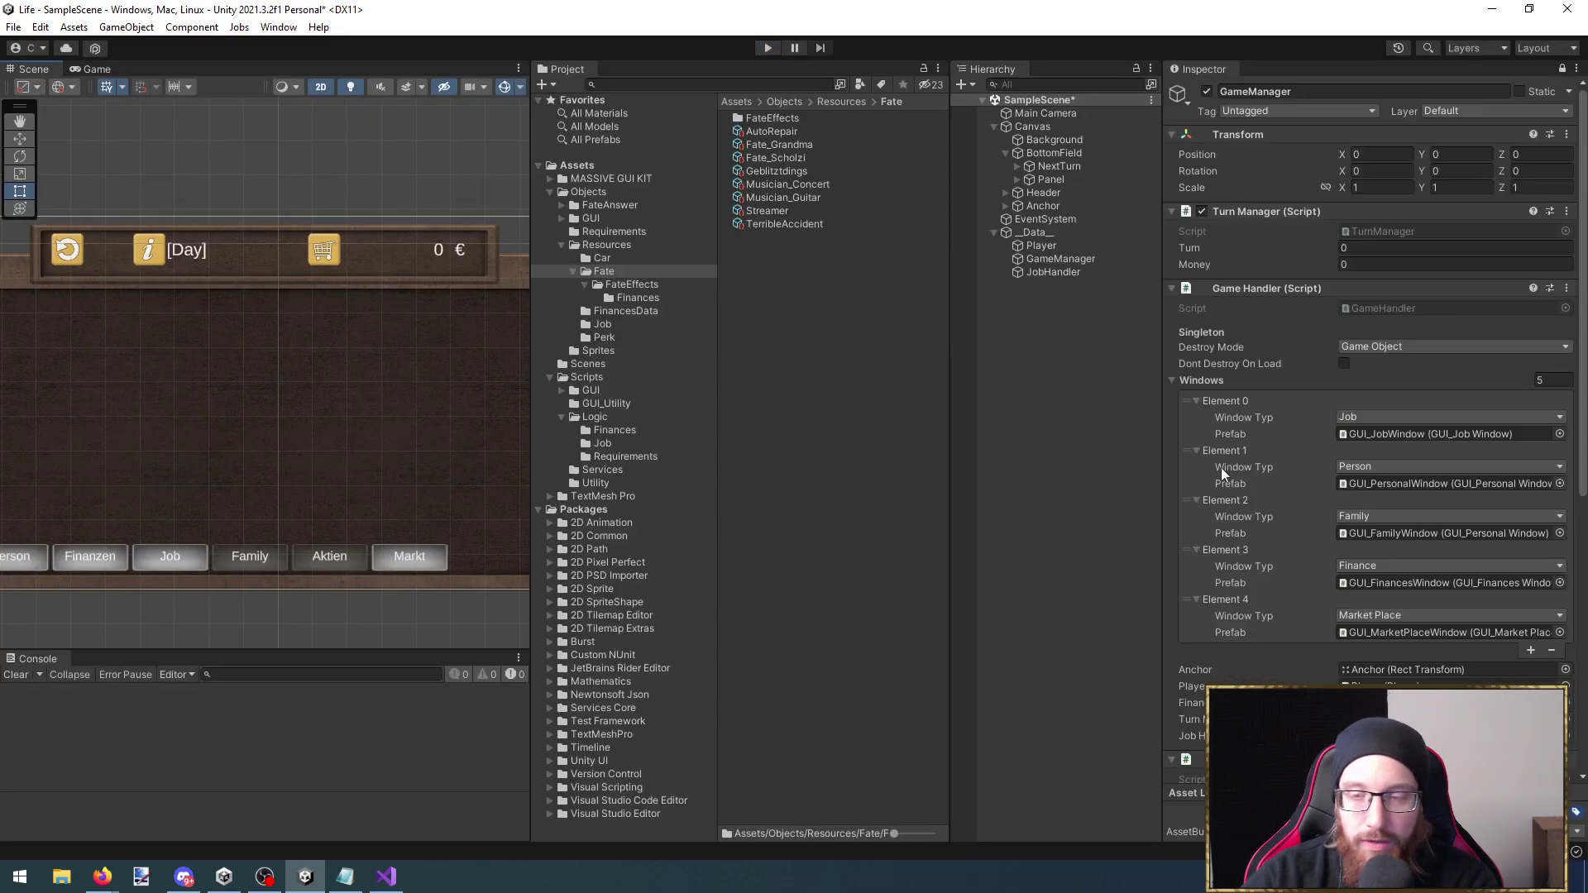
{"action": "scroll", "coordinate": [1373, 414], "scroll_direction": "down", "scroll_amount": 5}
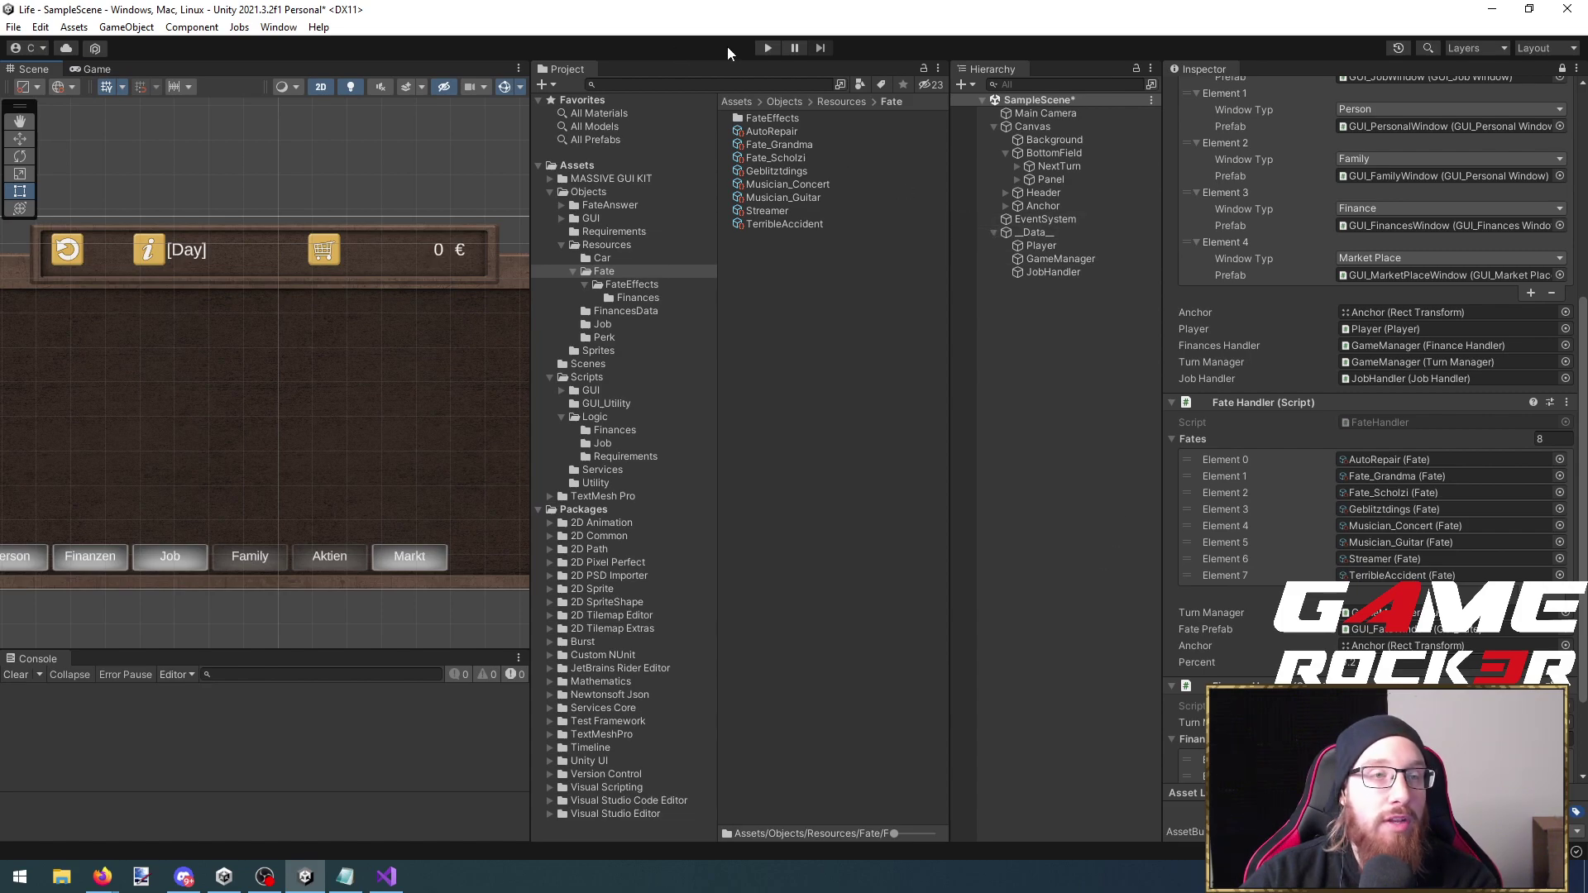
{"action": "left_click", "coordinate": [768, 47]}
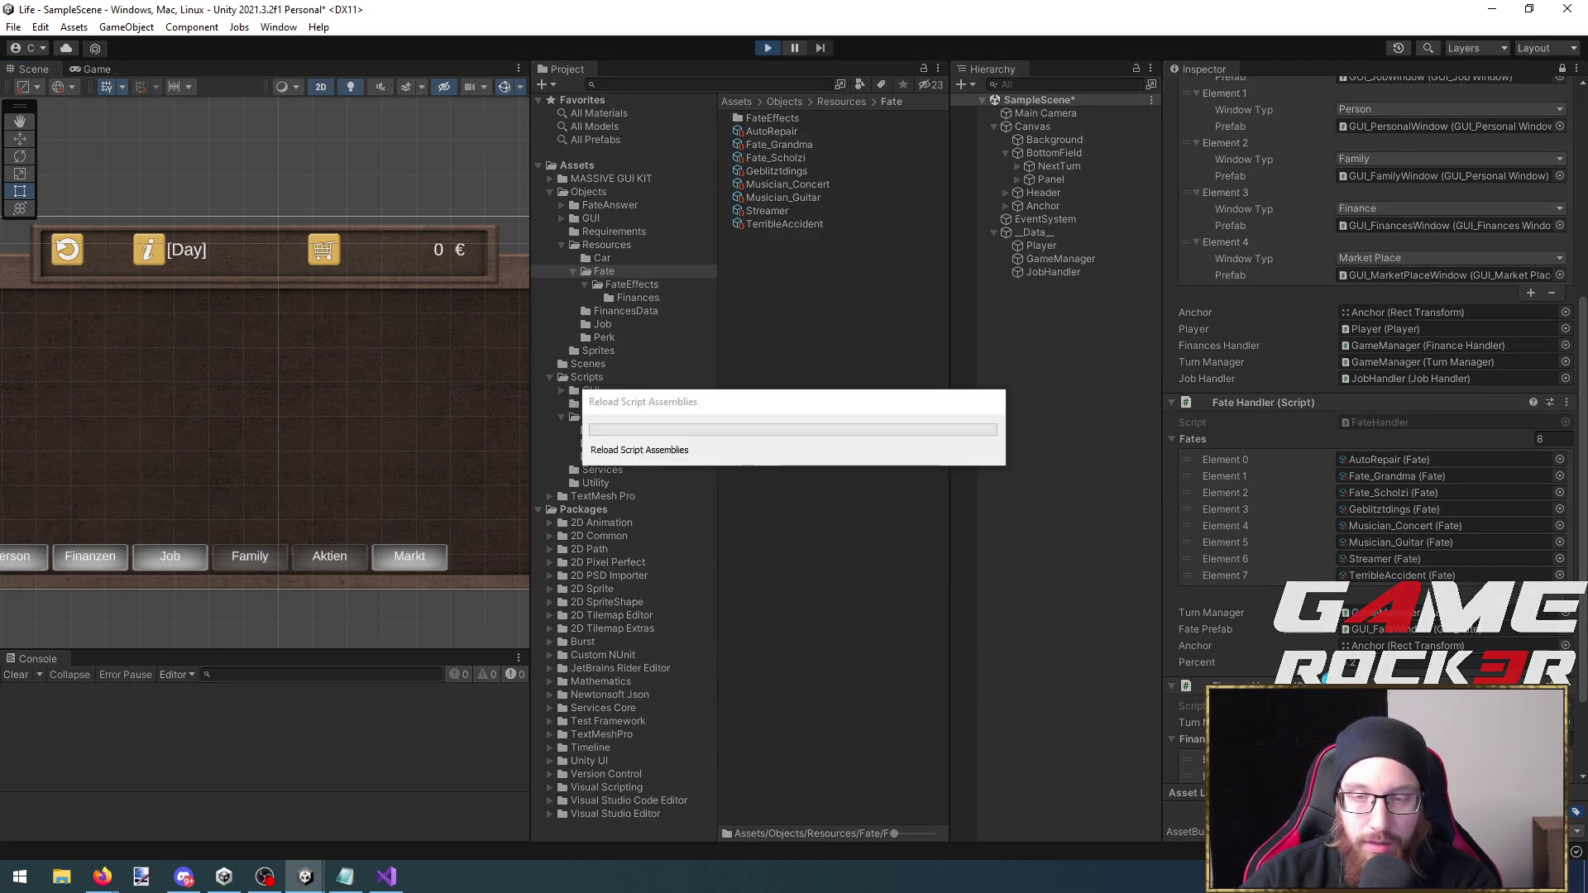
Advance the game turn by turn to February 2024, up to the "Scholz spendiert" event
{"action": "left_click", "coordinate": [492, 494]}
{"action": "left_click", "coordinate": [491, 494]}
{"action": "left_click", "coordinate": [491, 494]}
{"action": "left_click", "coordinate": [491, 493]}
{"action": "left_click", "coordinate": [491, 494]}
{"action": "left_click", "coordinate": [491, 493]}
{"action": "left_click", "coordinate": [491, 493]}
{"action": "left_click", "coordinate": [491, 493]}
{"action": "left_click", "coordinate": [491, 493]}
{"action": "left_click", "coordinate": [491, 493]}
{"action": "left_click", "coordinate": [492, 494]}
{"action": "left_click", "coordinate": [491, 494]}
{"action": "left_click", "coordinate": [491, 494]}
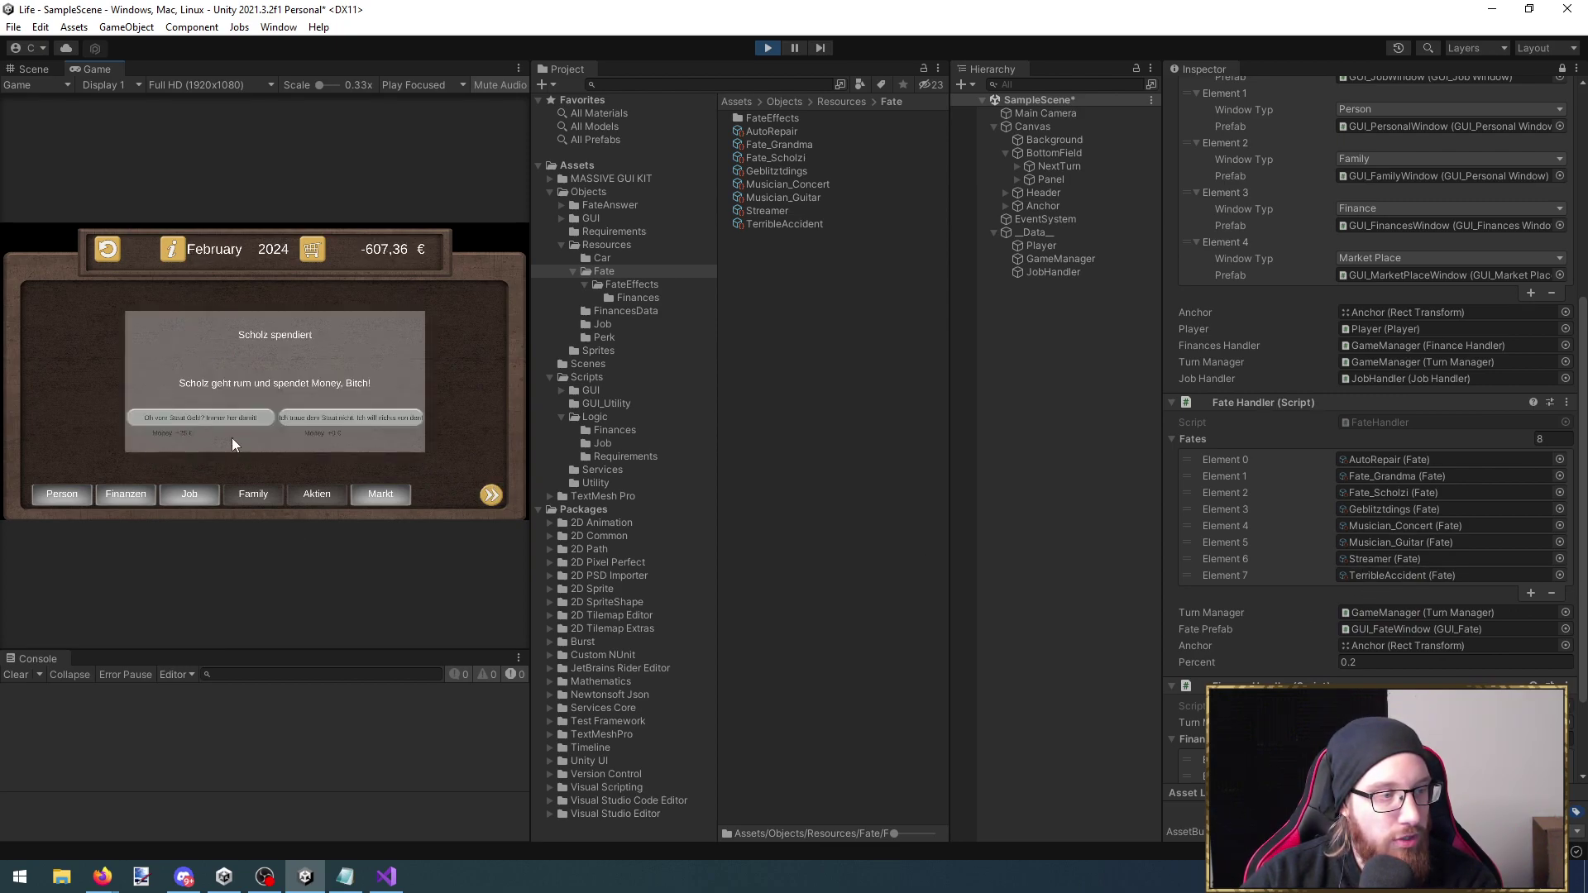
Maximize the game view, accept the state money in the "Scholz spendiert" event, and check the Finanzen overview
{"action": "key", "text": "shift+space"}
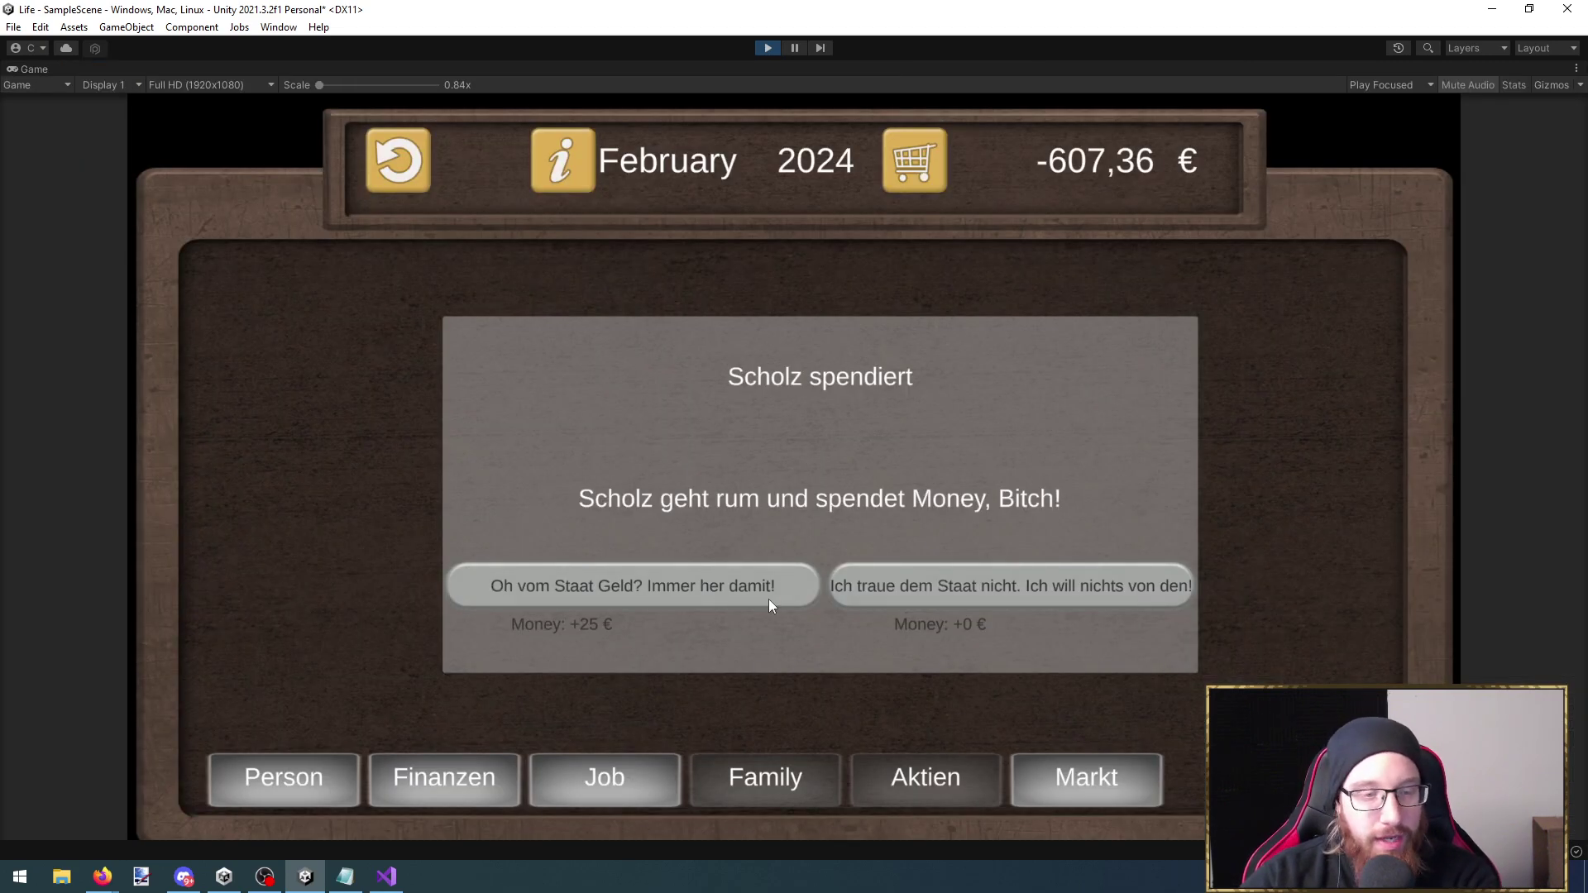
{"action": "left_click", "coordinate": [658, 580]}
{"action": "left_click", "coordinate": [425, 765]}
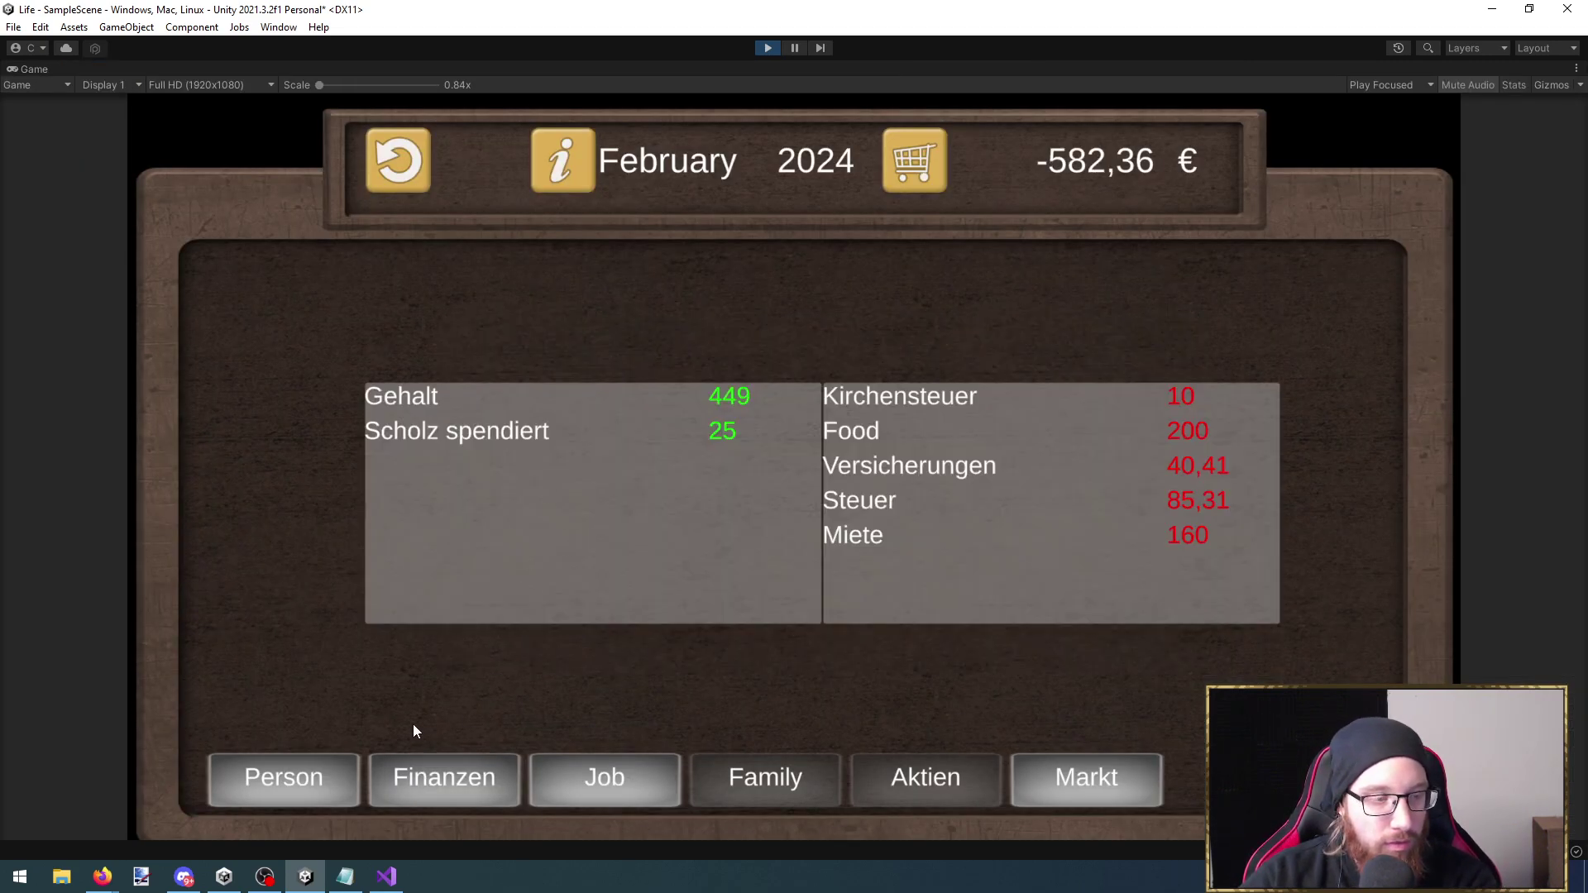
Test job applications for Lehrer*in and Bestatter*in, acknowledge each reply, and close the Job window
{"action": "left_click", "coordinate": [290, 777]}
{"action": "left_click", "coordinate": [604, 777]}
{"action": "left_click", "coordinate": [478, 445]}
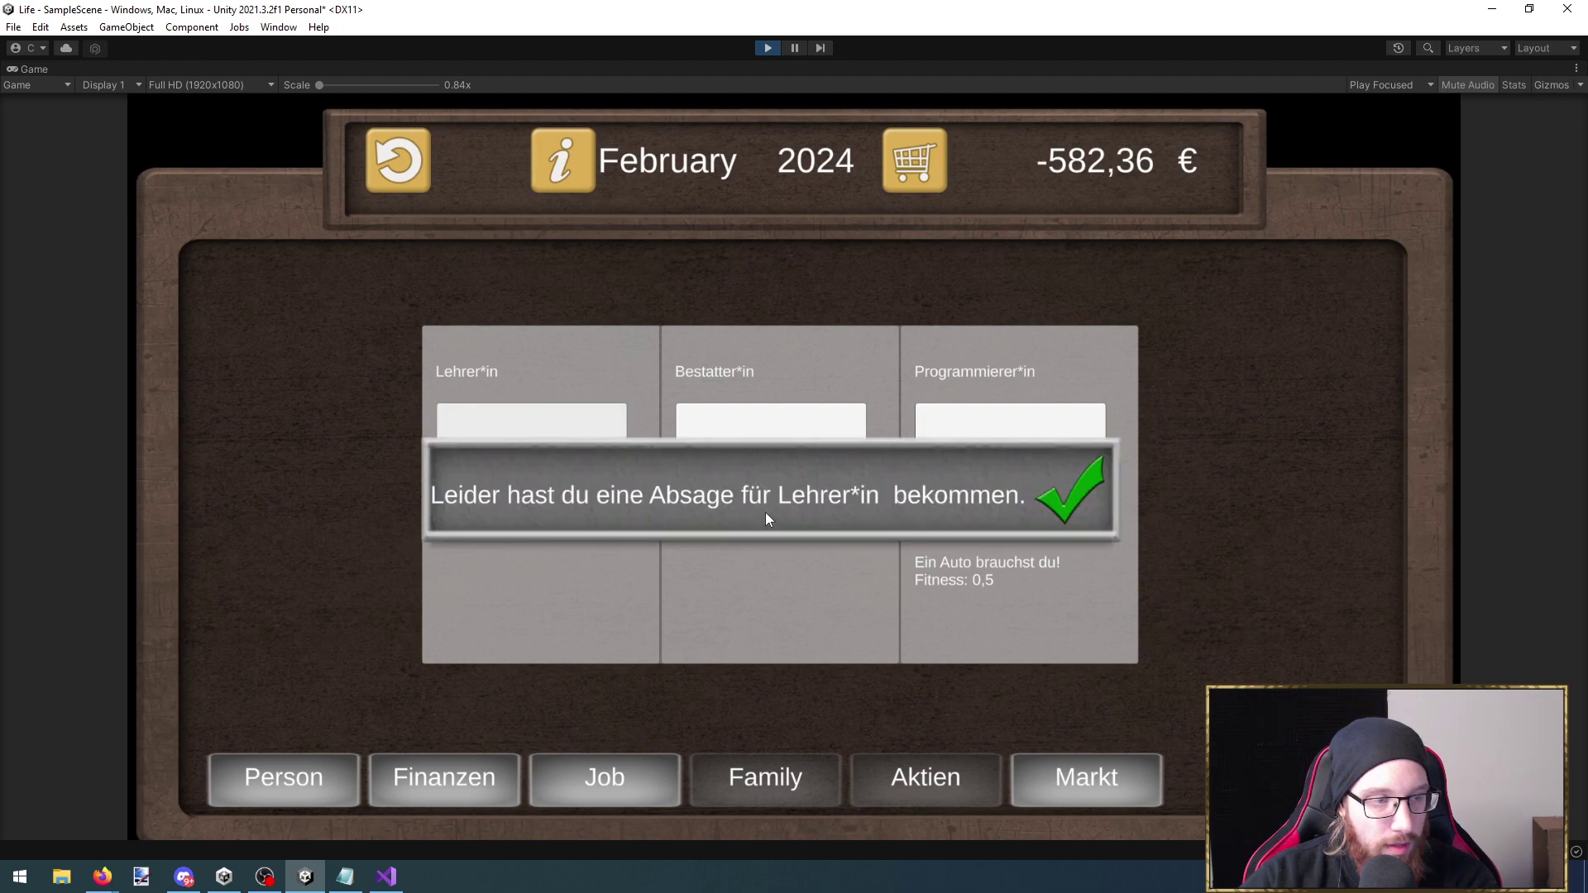
{"action": "left_click", "coordinate": [1066, 507]}
{"action": "left_click", "coordinate": [731, 473]}
{"action": "left_click", "coordinate": [1056, 501]}
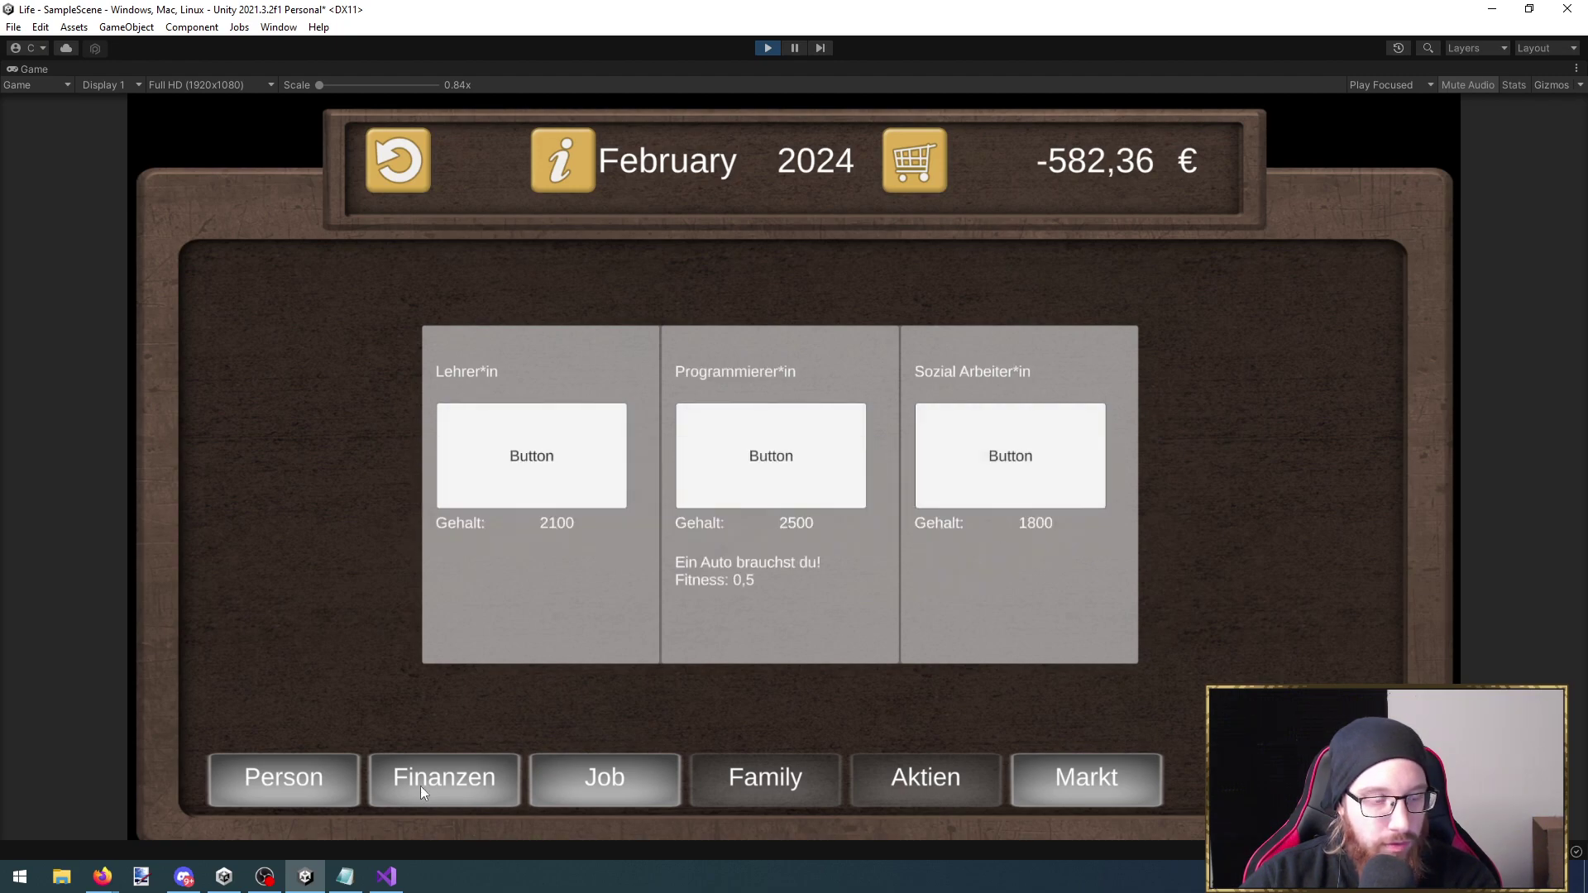
{"action": "left_click", "coordinate": [631, 787]}
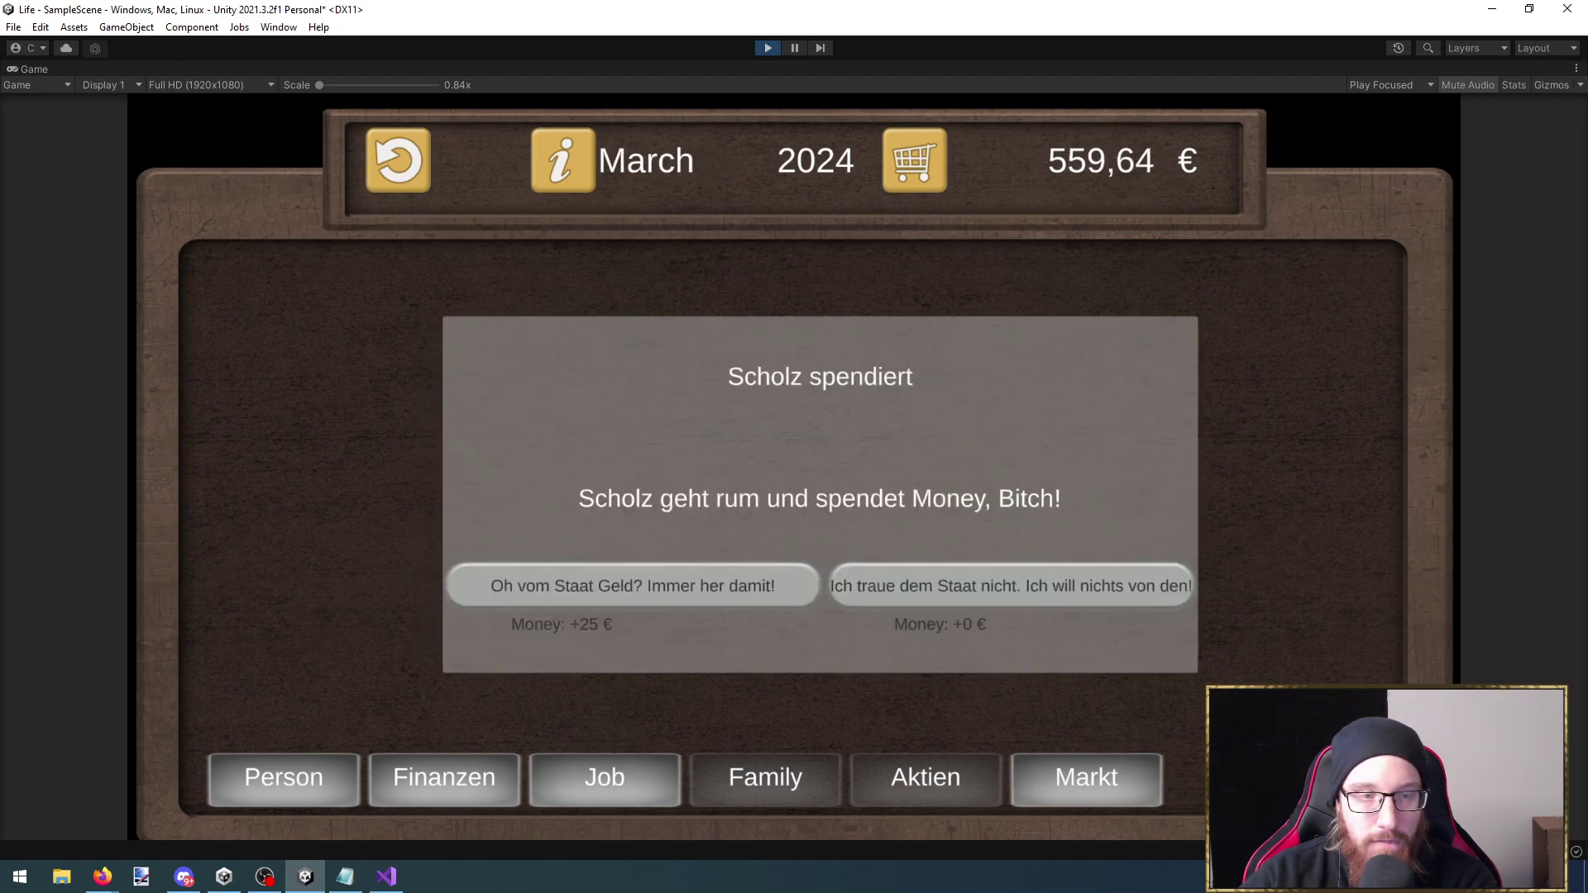
Accept the state money in March, give the "Oma gestorben" inheritance to the sister in May, and check the Finanzen overview
{"action": "left_click", "coordinate": [627, 586]}
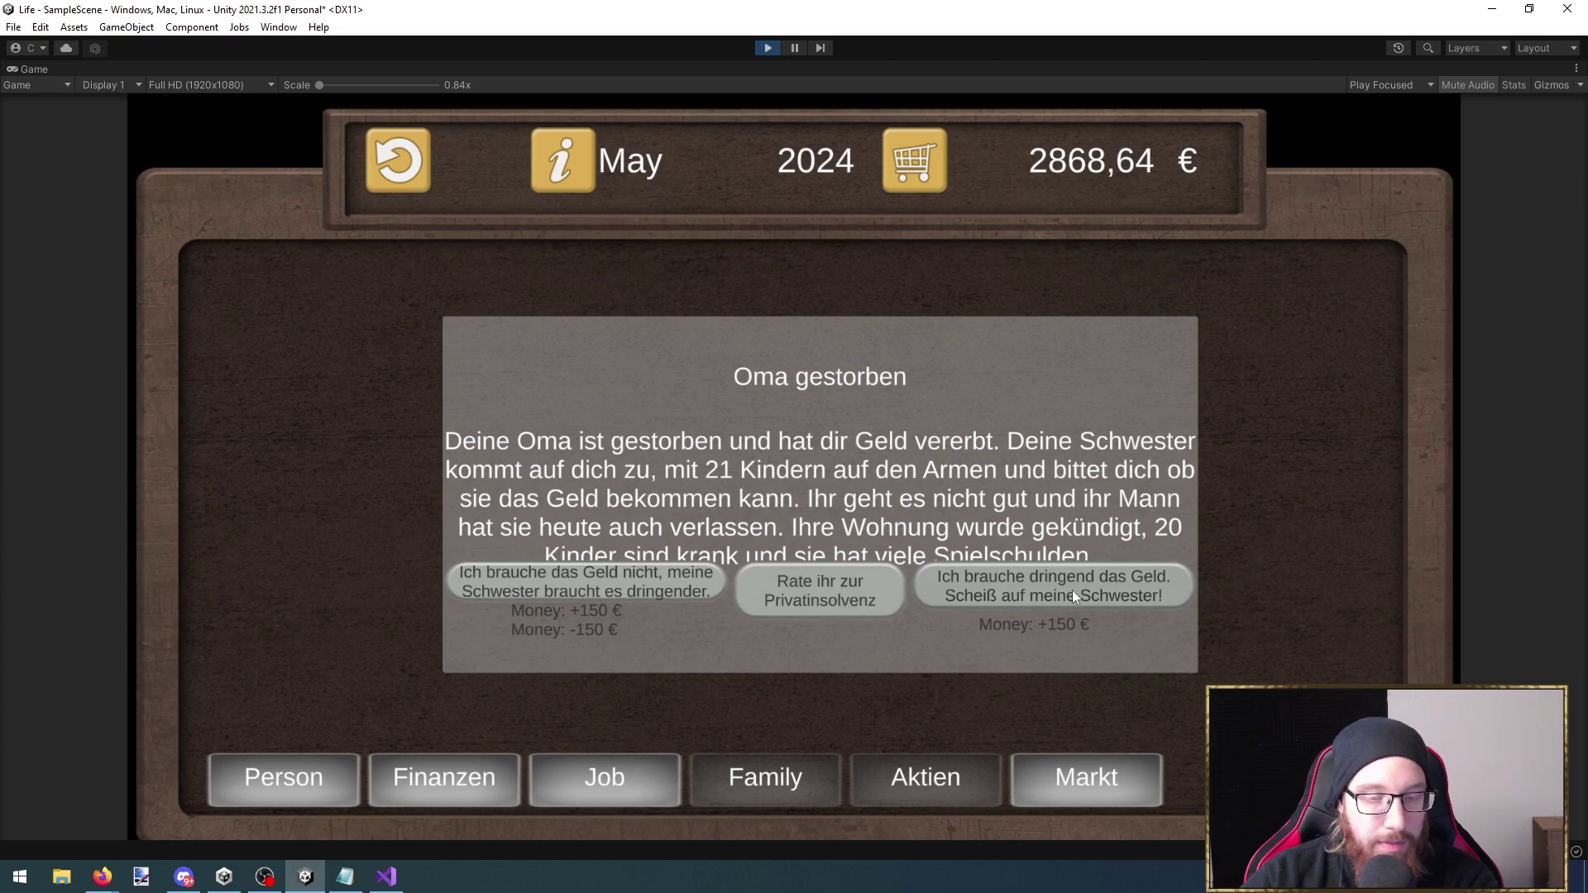
{"action": "left_click", "coordinate": [655, 581]}
{"action": "left_click", "coordinate": [474, 771]}
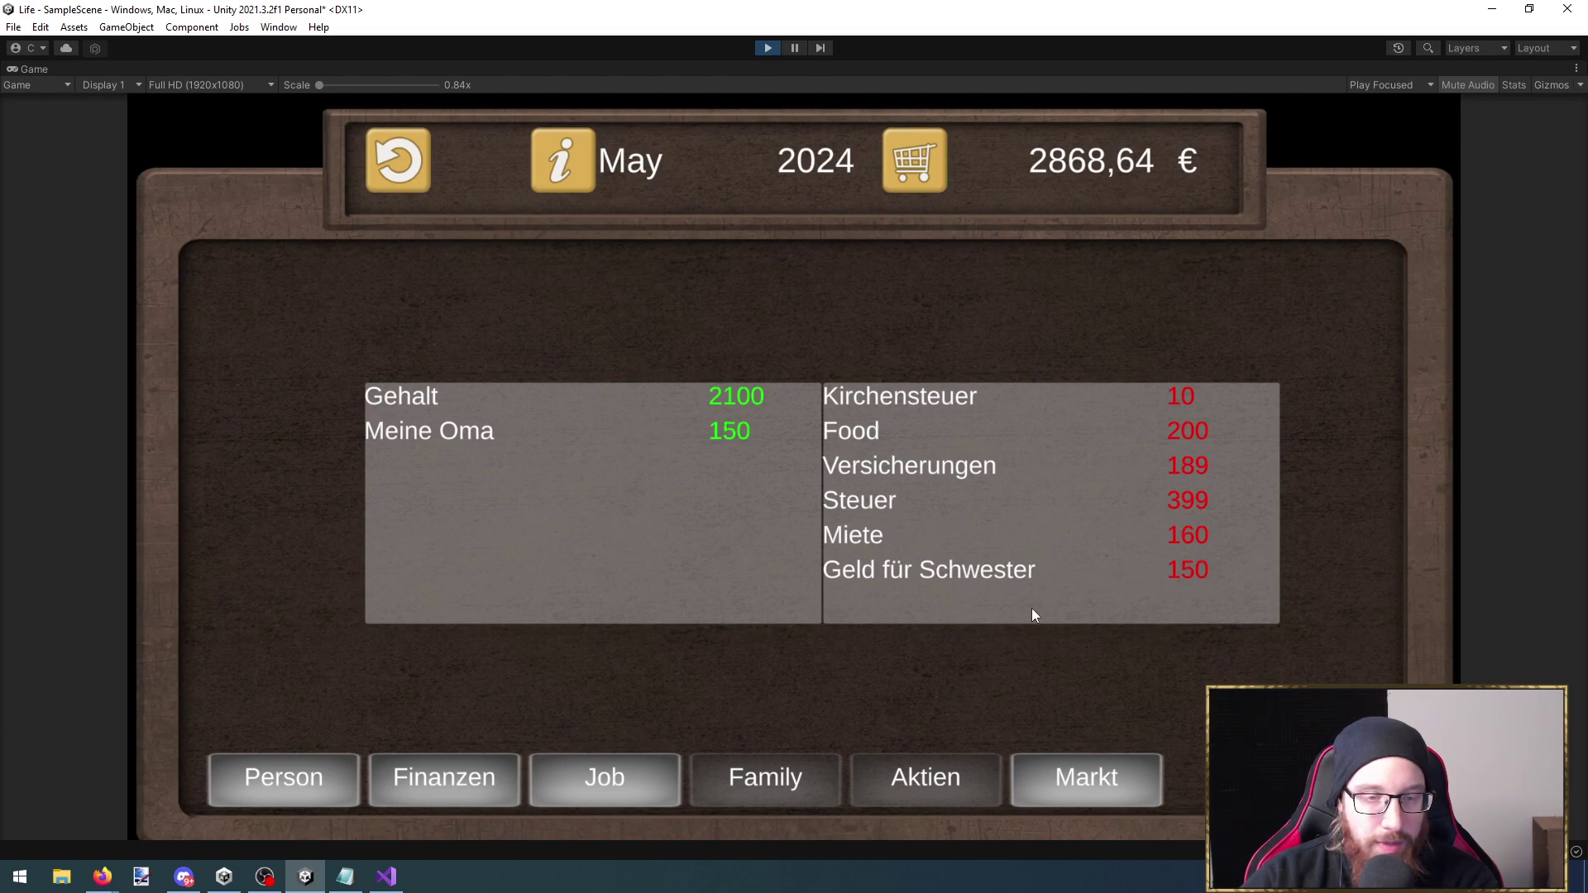
{"action": "left_click", "coordinate": [504, 769]}
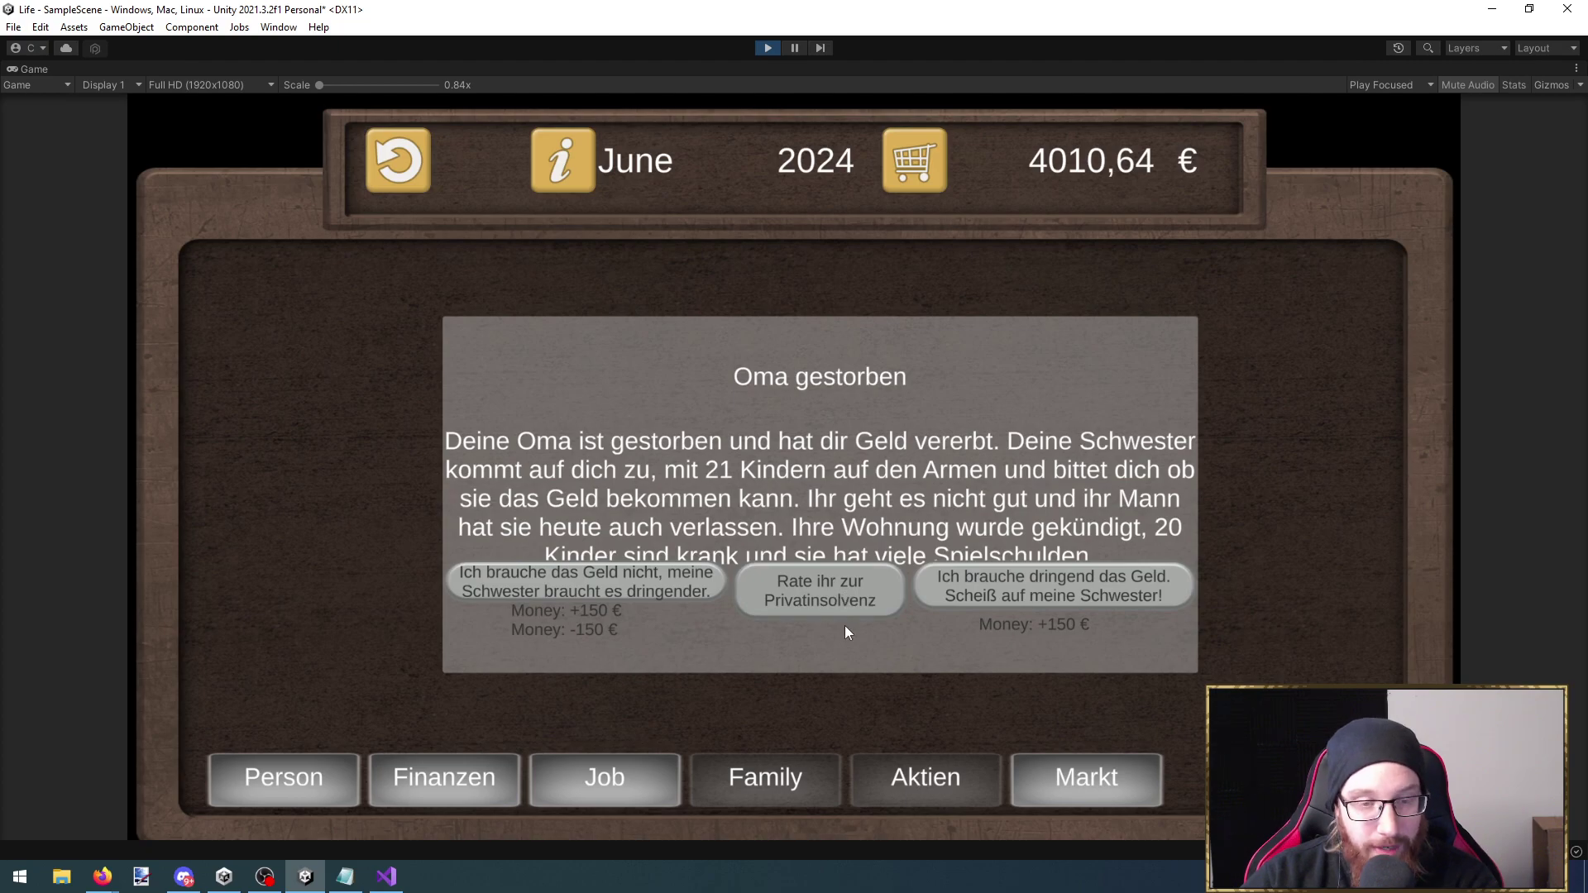
Keep grandma's money in the June event, then check the Person overview during the "Die Warnlampe leuchtet" event and dismiss that event
{"action": "left_click", "coordinate": [1013, 581]}
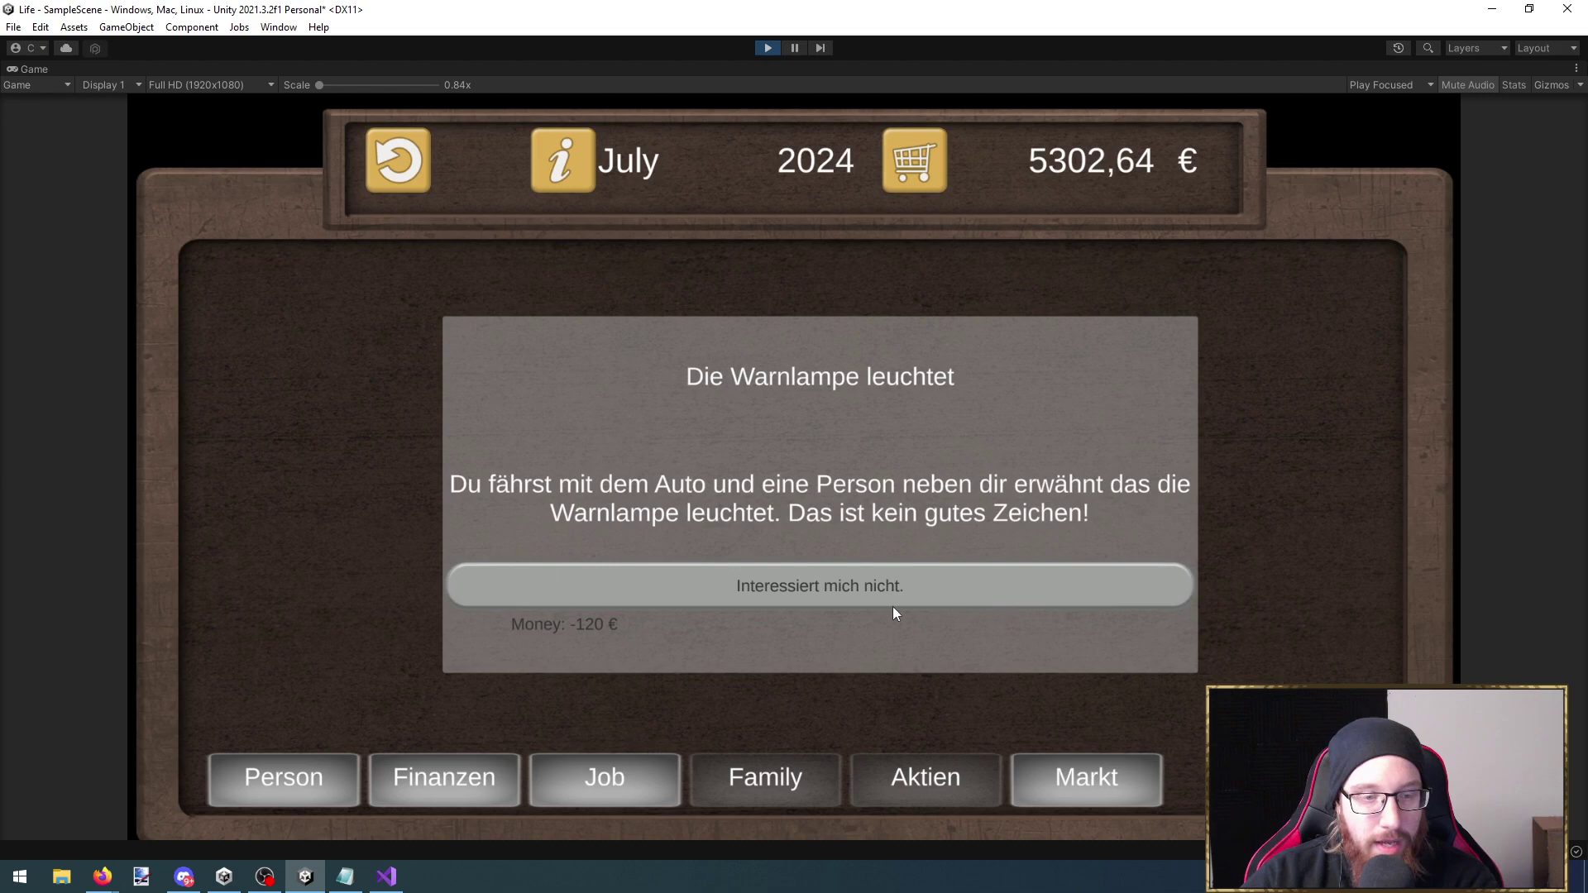
{"action": "left_click", "coordinate": [290, 788]}
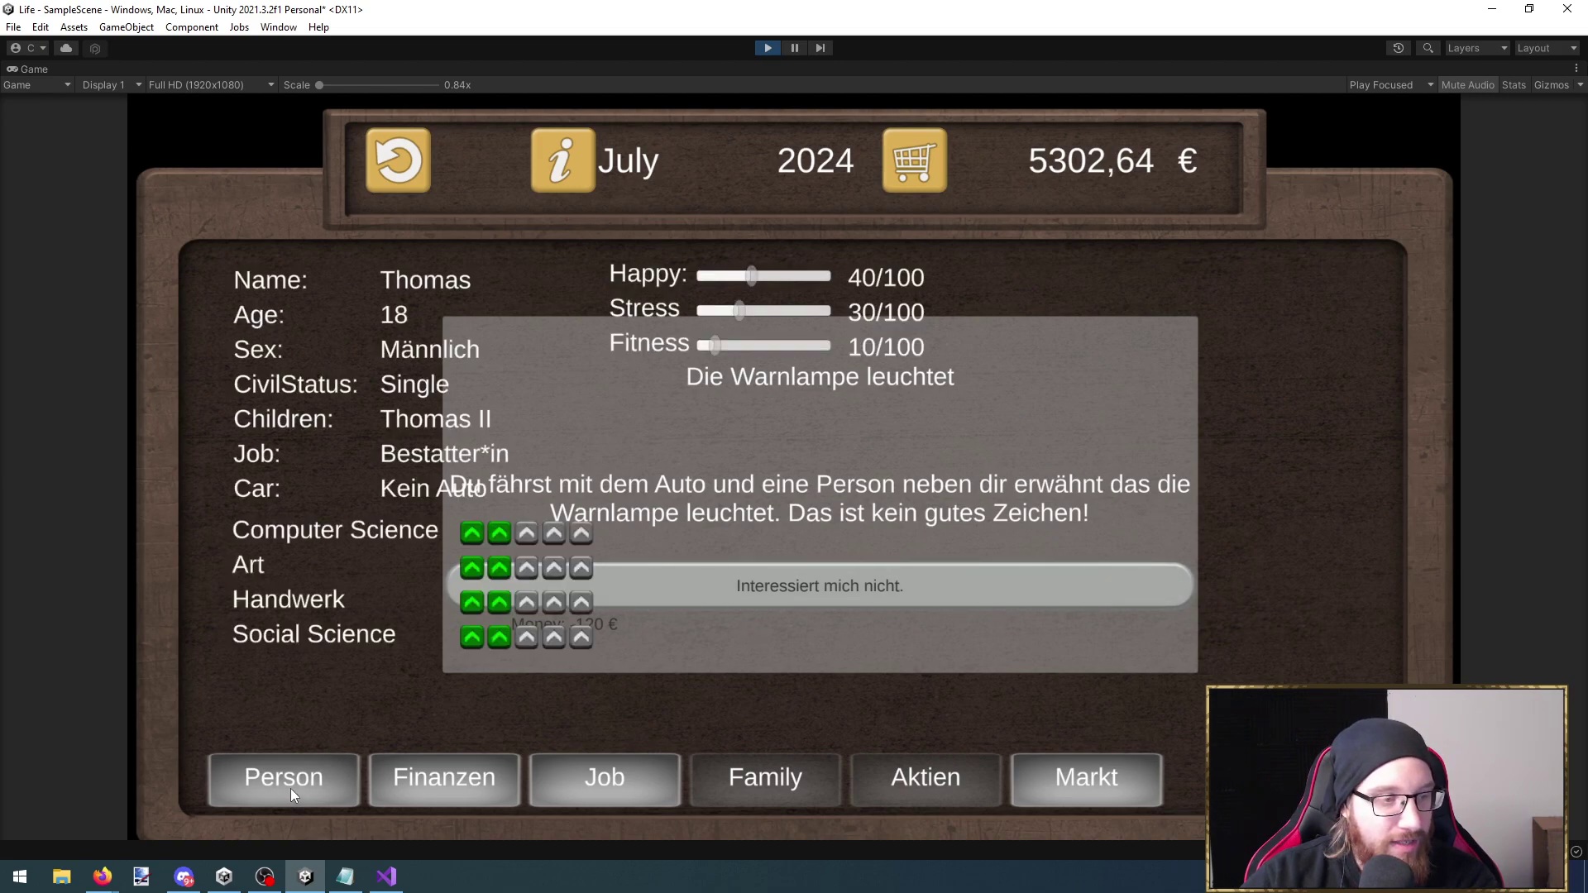
{"action": "left_click", "coordinate": [284, 796]}
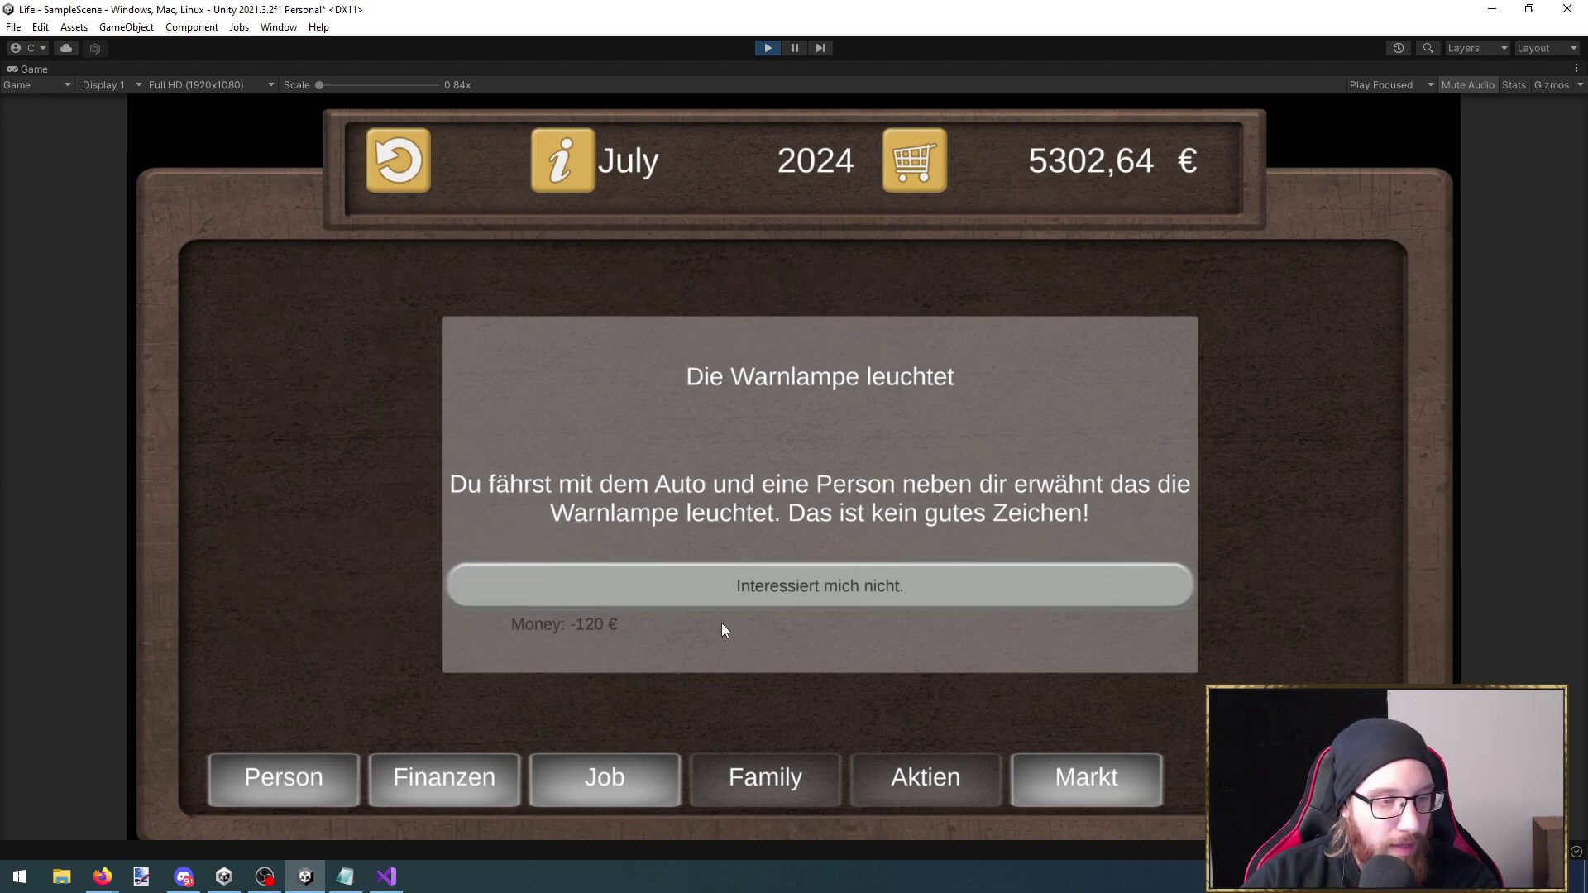
{"action": "left_click", "coordinate": [746, 588]}
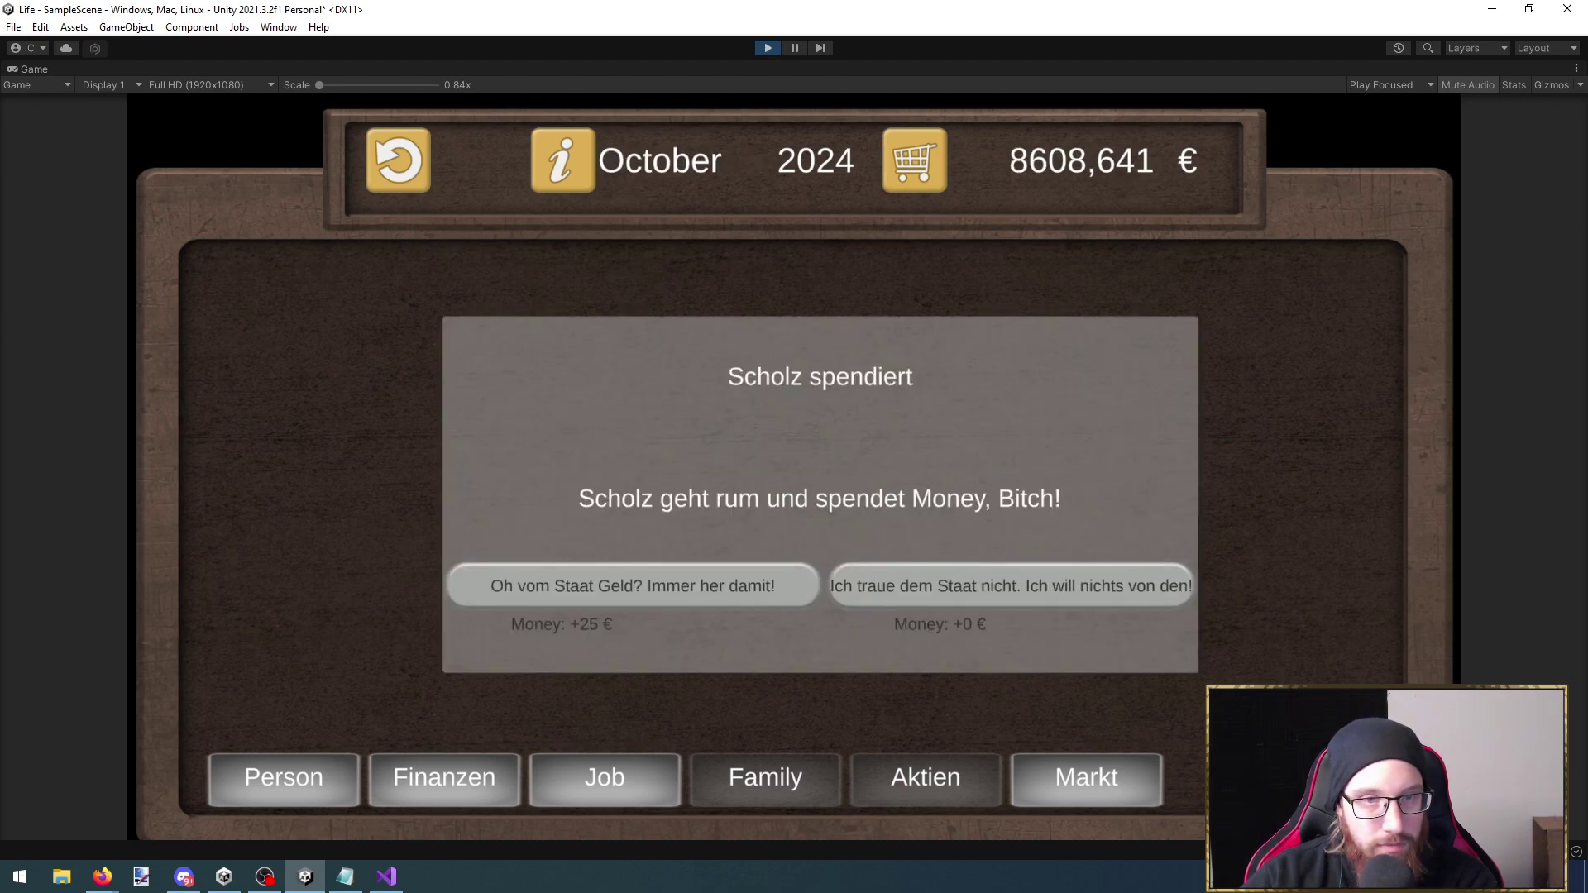
Play on to October 2026, answering fate events with state money, Privatinsolvenz advice and "Interessiert mich nicht."
{"action": "left_click", "coordinate": [727, 587]}
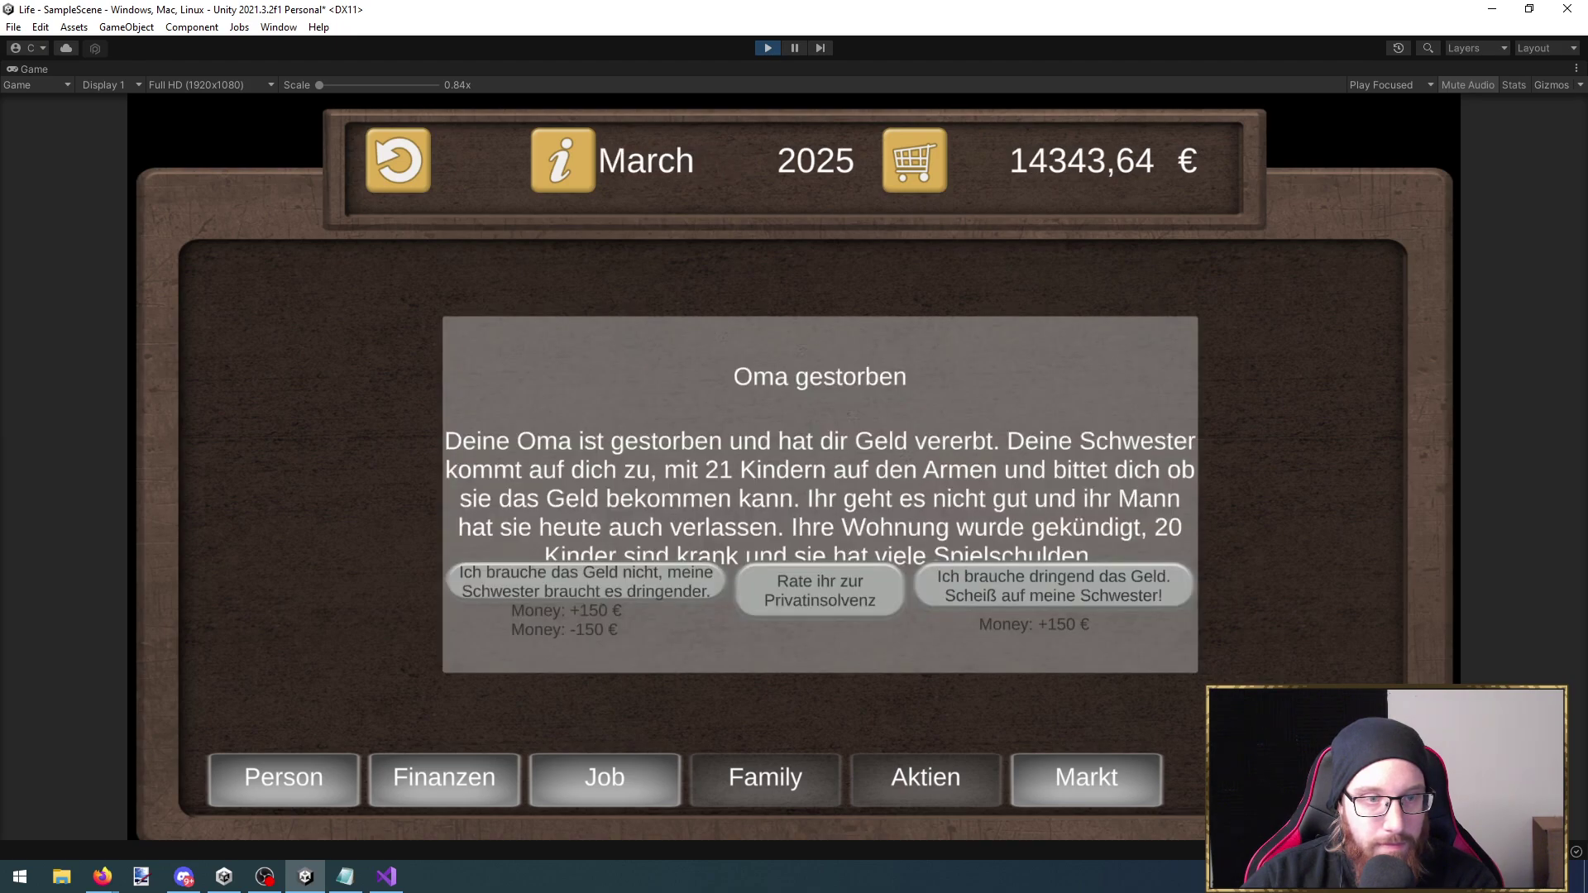
{"action": "left_click", "coordinate": [852, 608]}
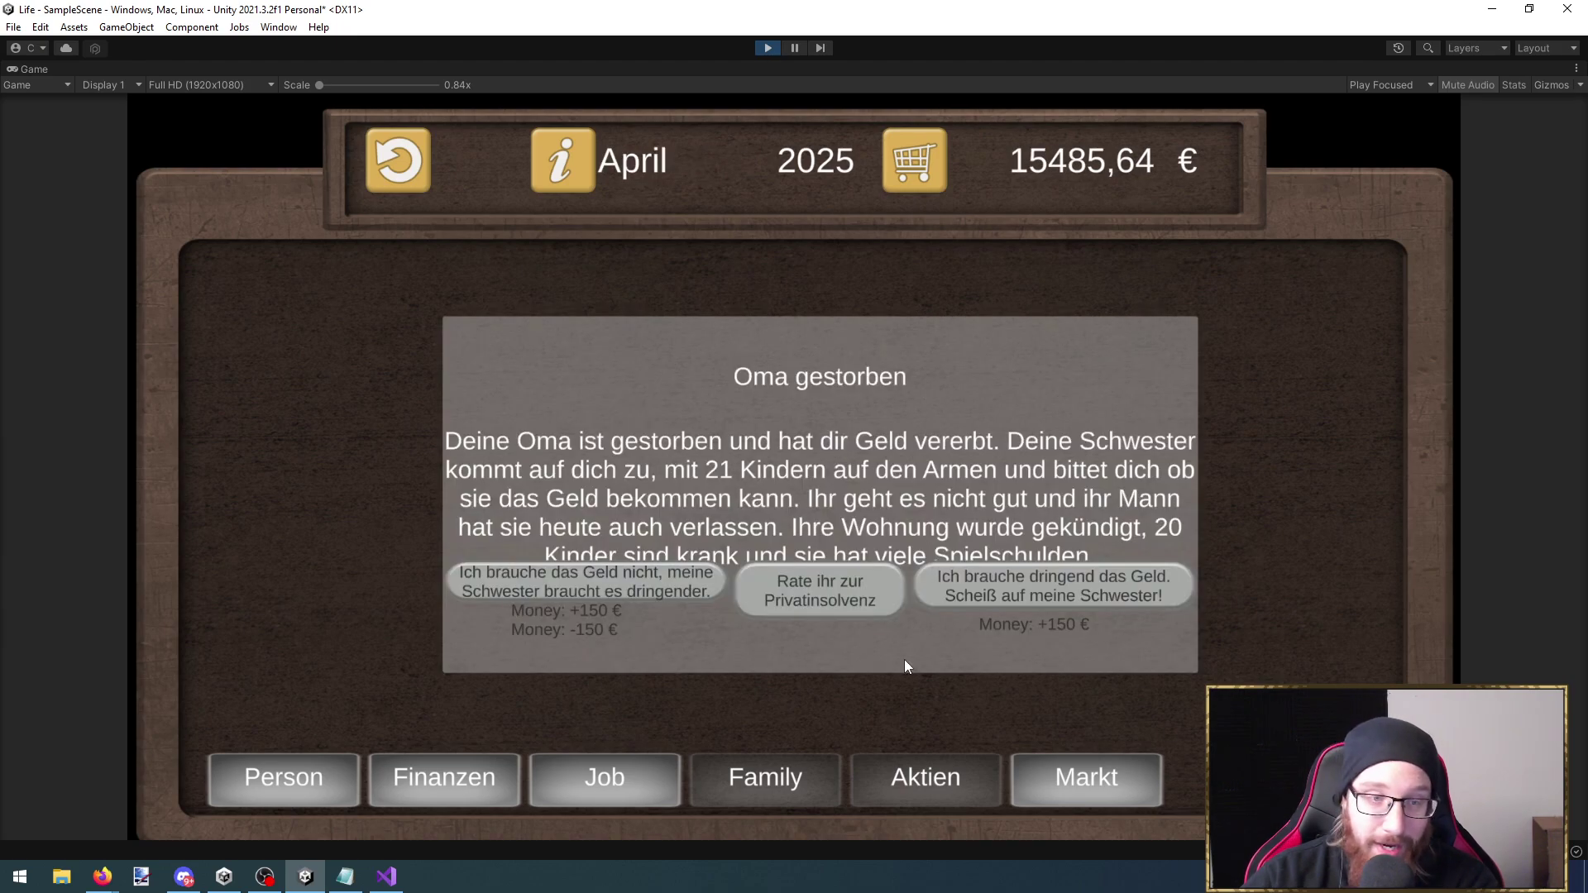
{"action": "left_click", "coordinate": [878, 610]}
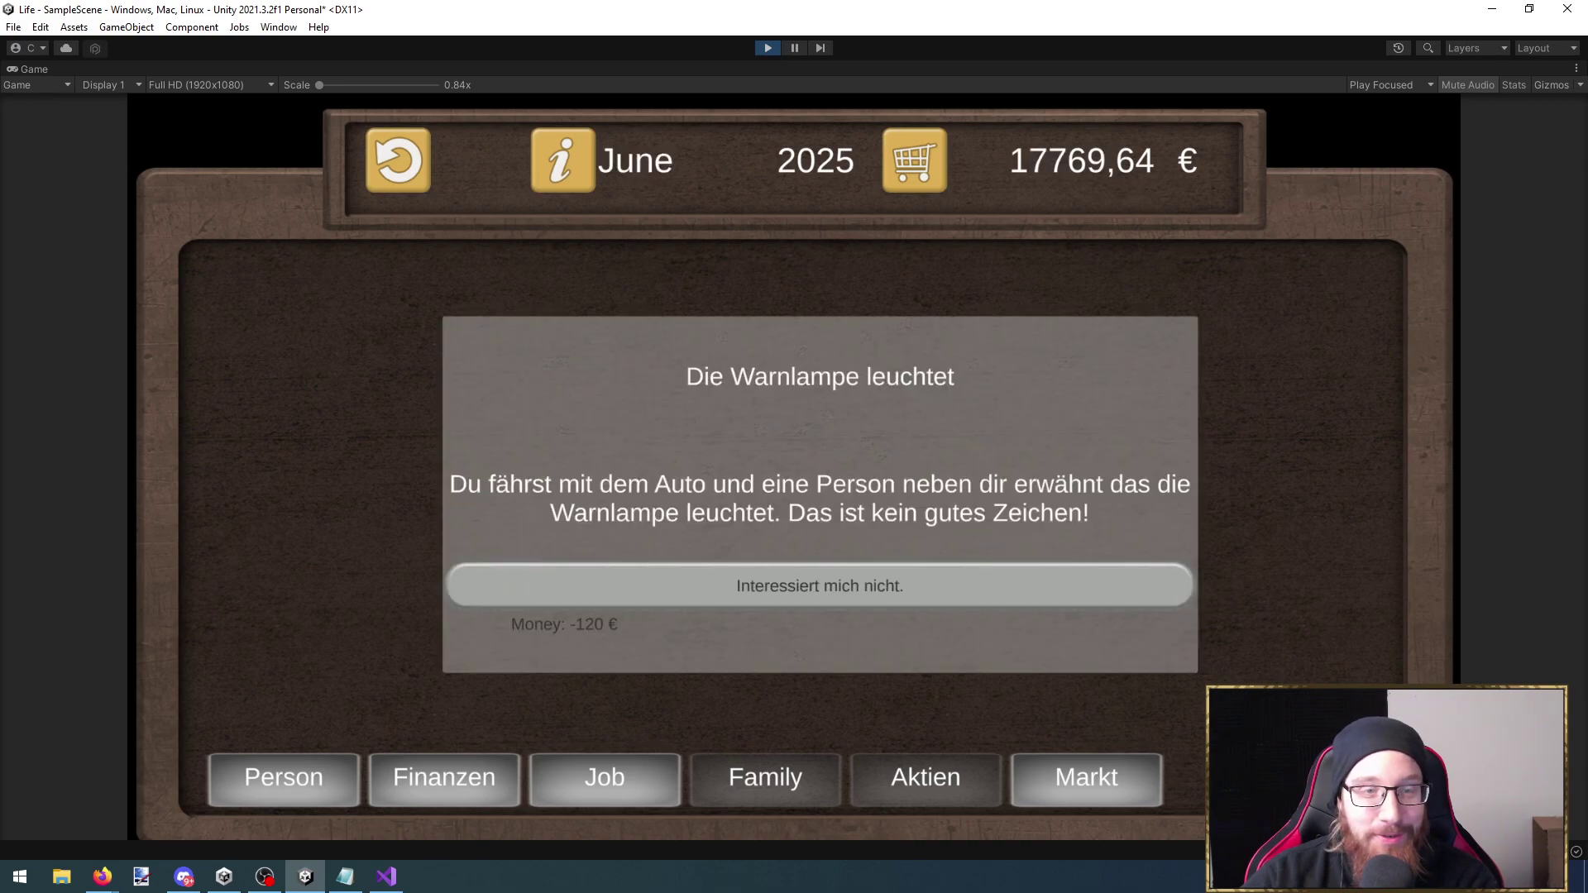
{"action": "left_click", "coordinate": [880, 584]}
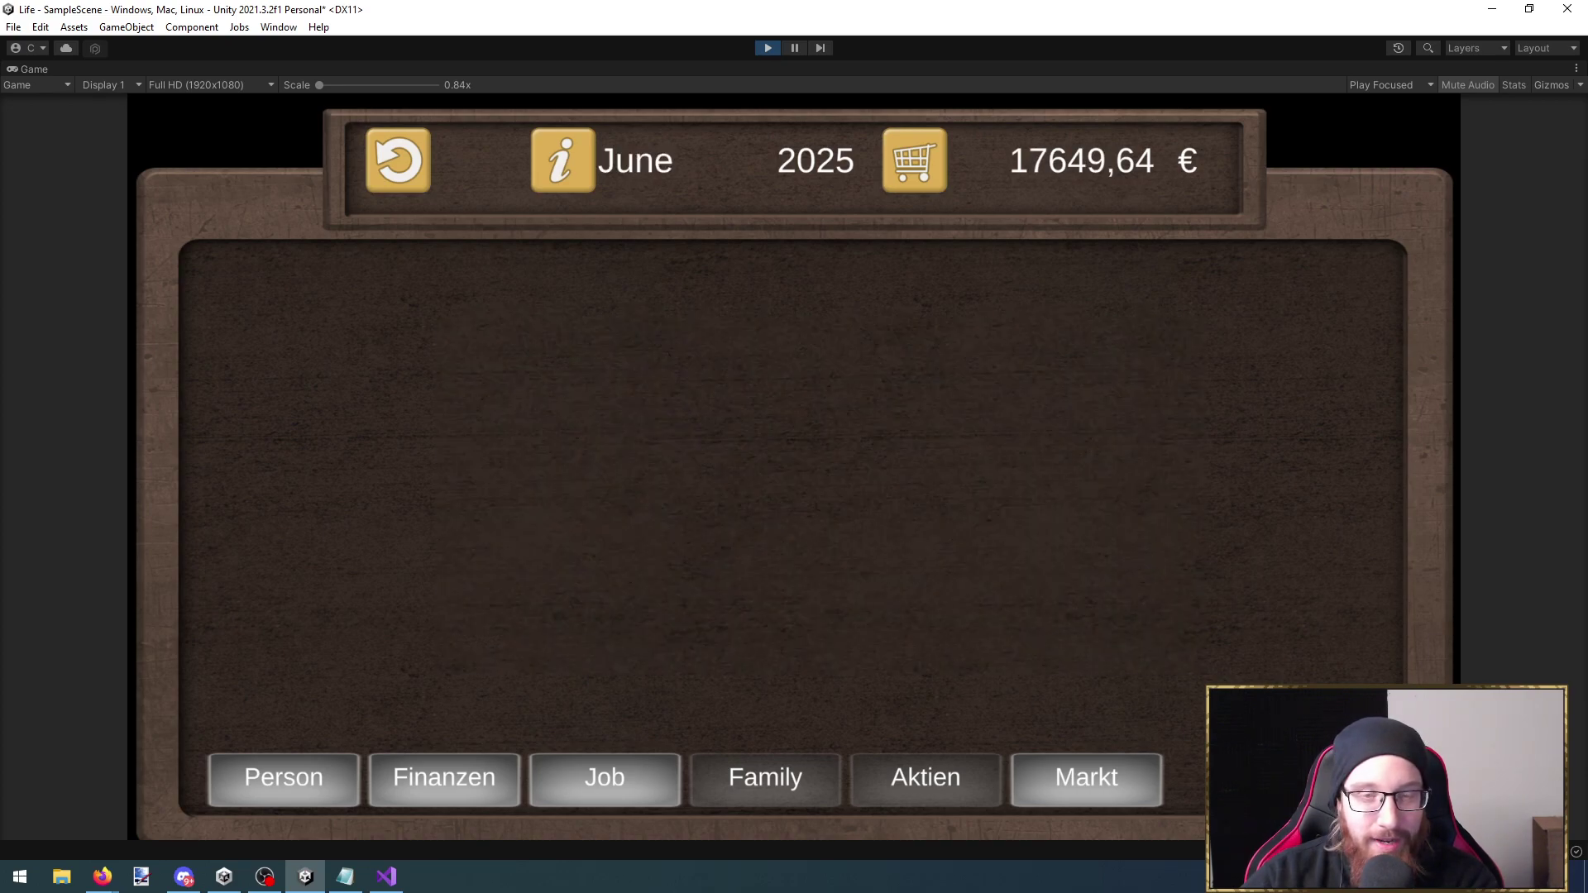
{"action": "left_click", "coordinate": [751, 606]}
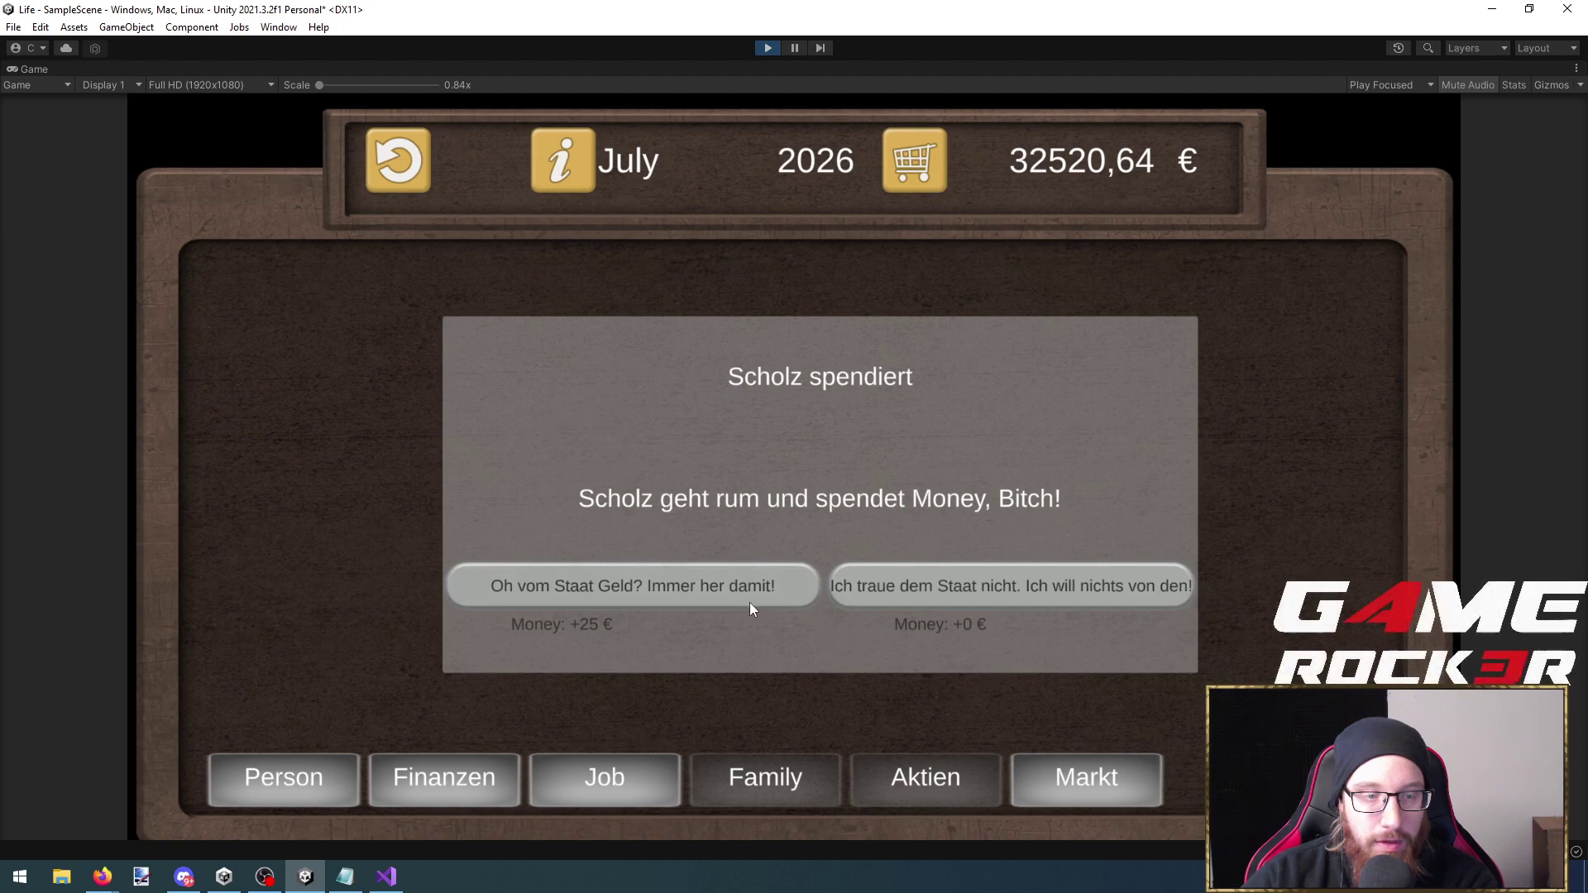
{"action": "left_click", "coordinate": [756, 606]}
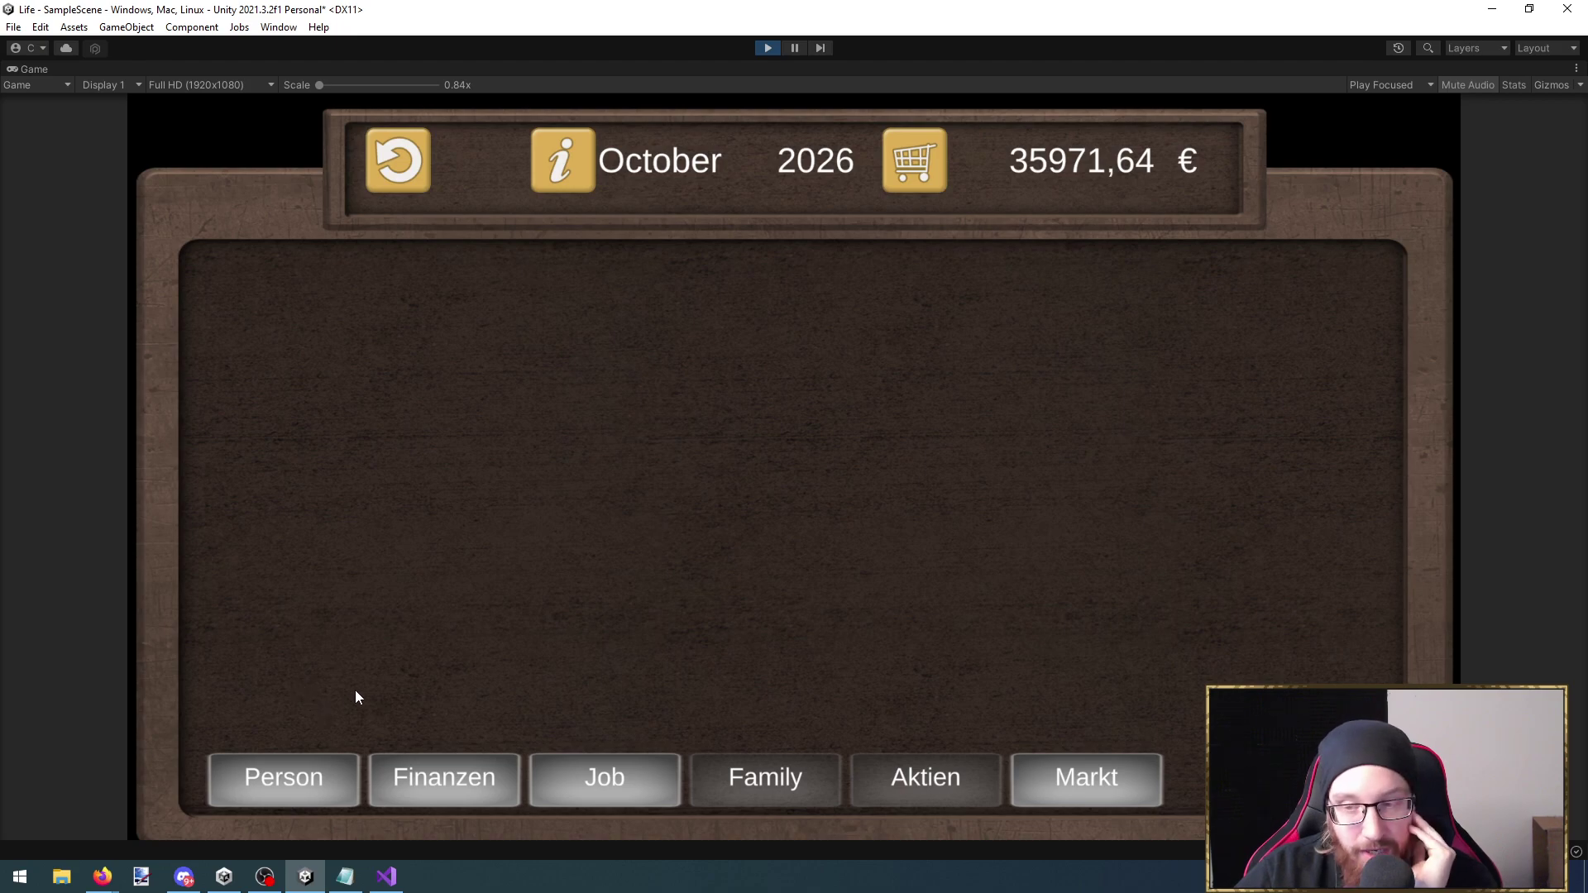
Check the character's Person overview and the job offers' requirements, then stop play mode
{"action": "left_click", "coordinate": [309, 765]}
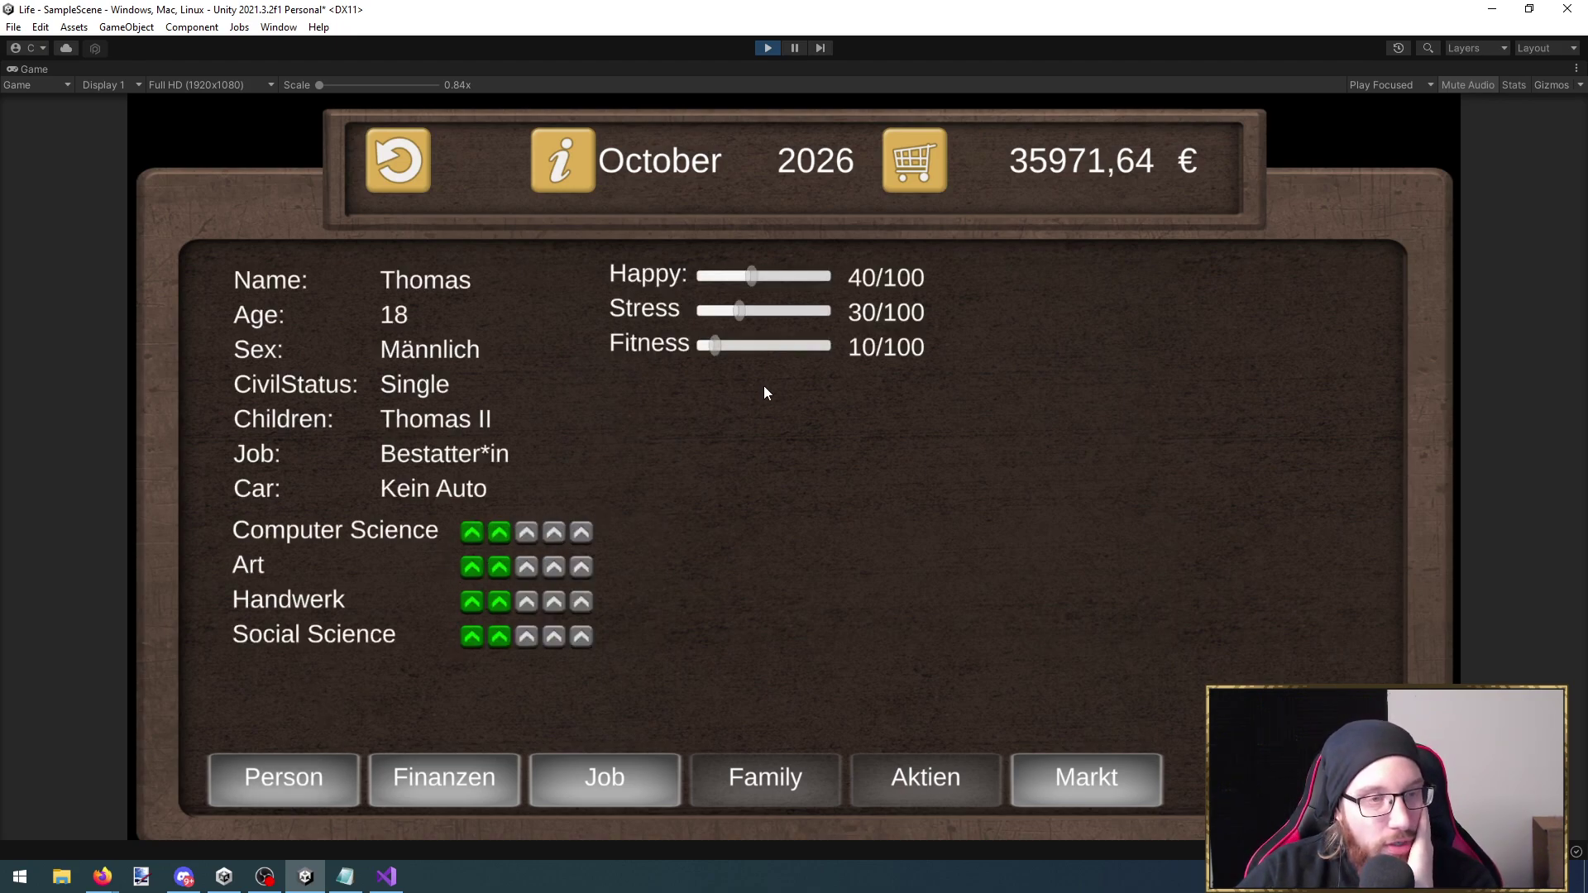
{"action": "left_click", "coordinate": [741, 777]}
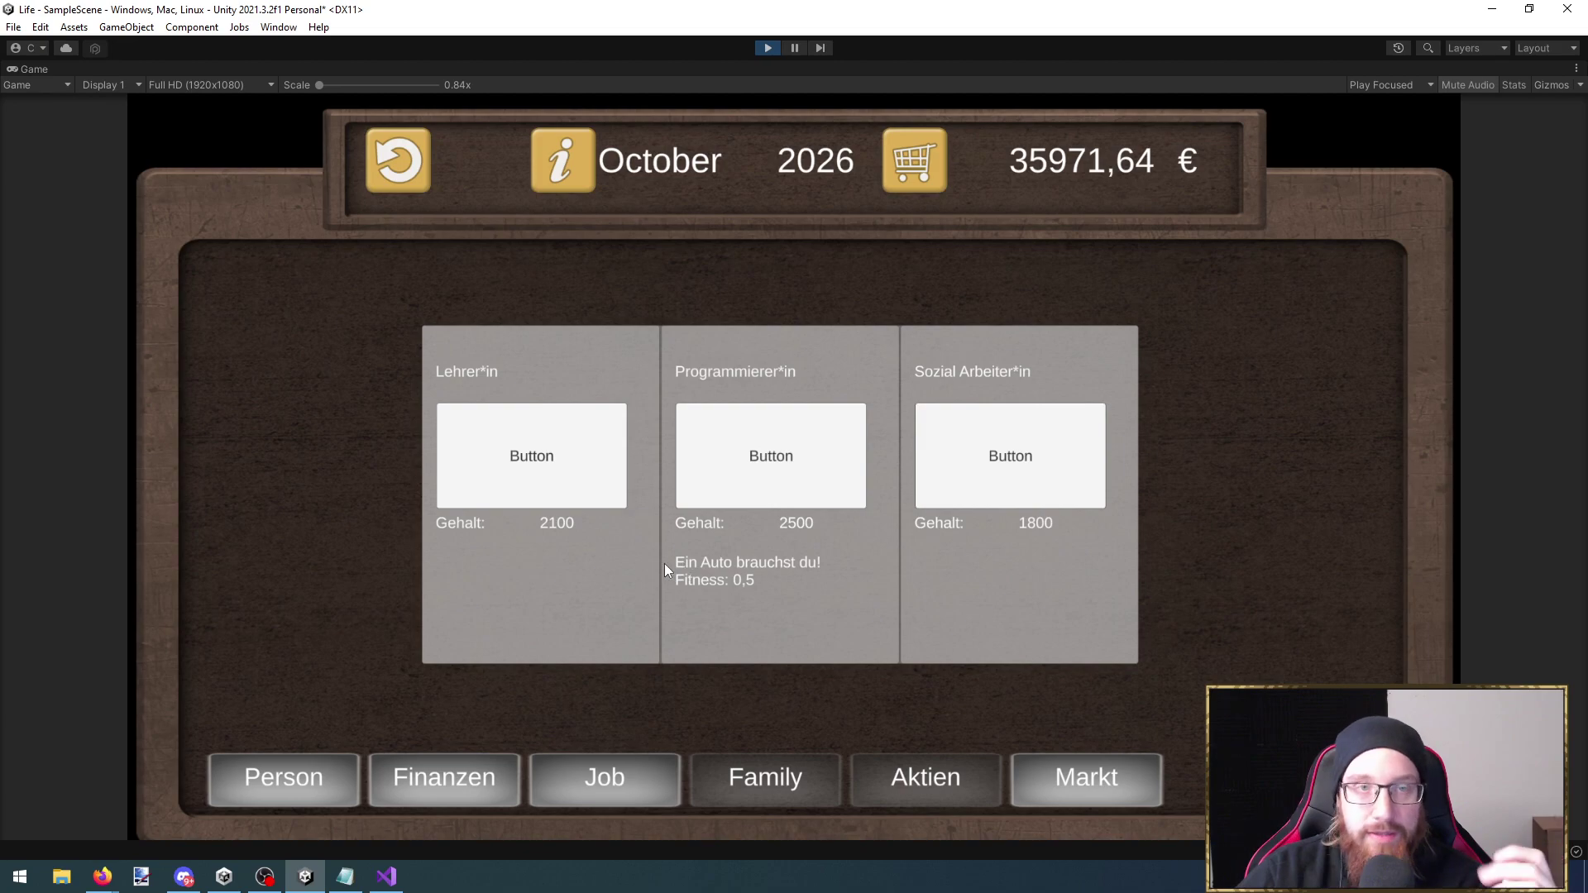
{"action": "left_click", "coordinate": [767, 48]}
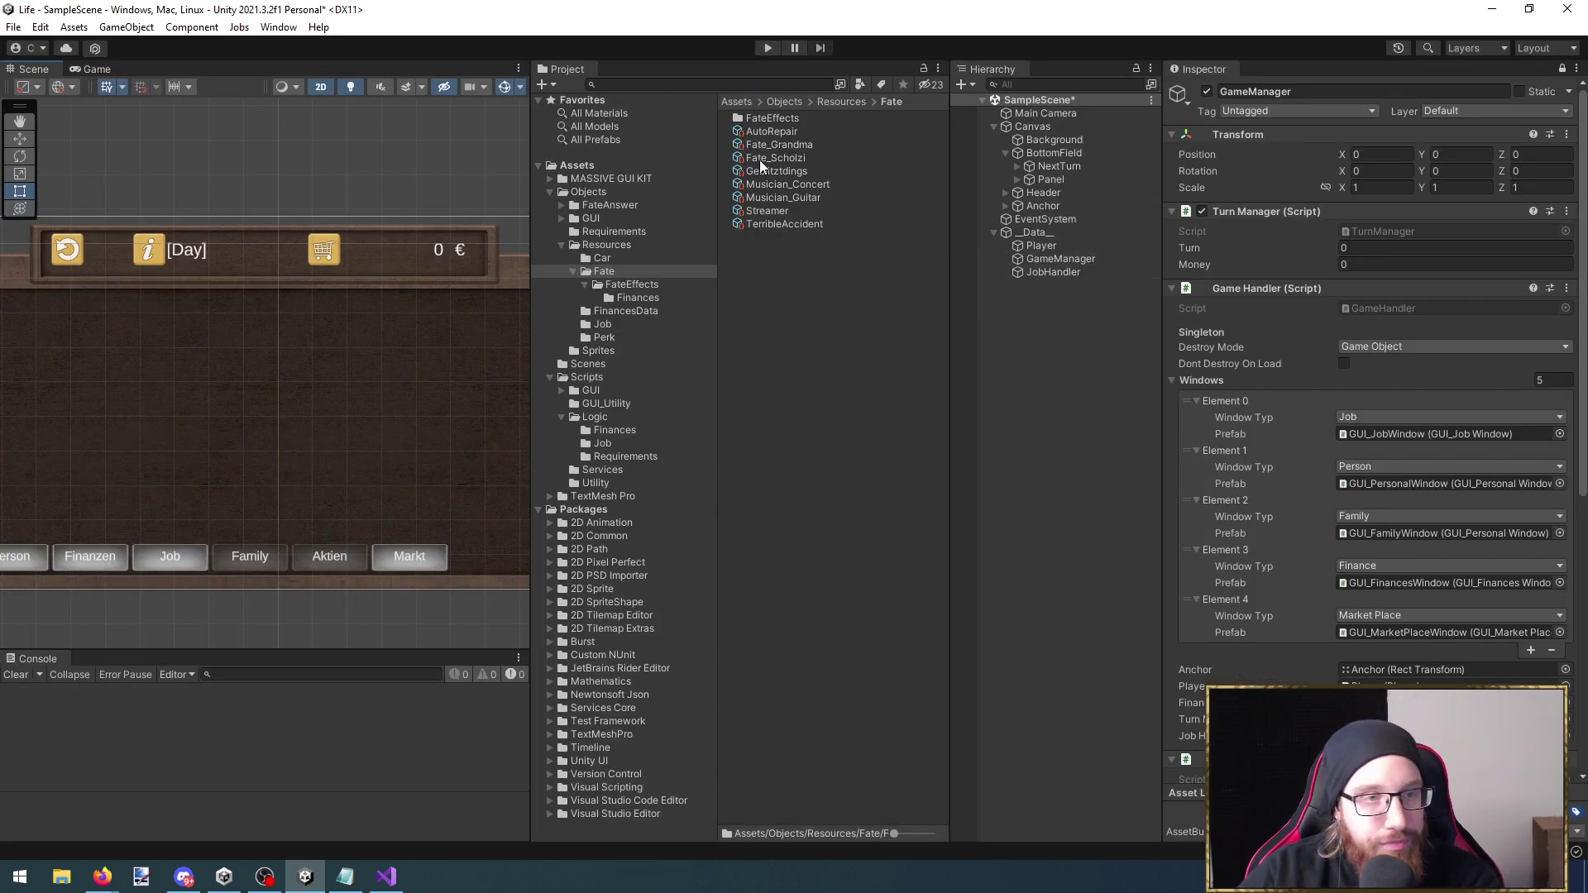
Browse the Car, Requirements and Job asset folders and select the Programmierer job asset for inspection
{"action": "left_click", "coordinate": [630, 284]}
{"action": "key", "text": "Up"}
{"action": "key", "text": "Up"}
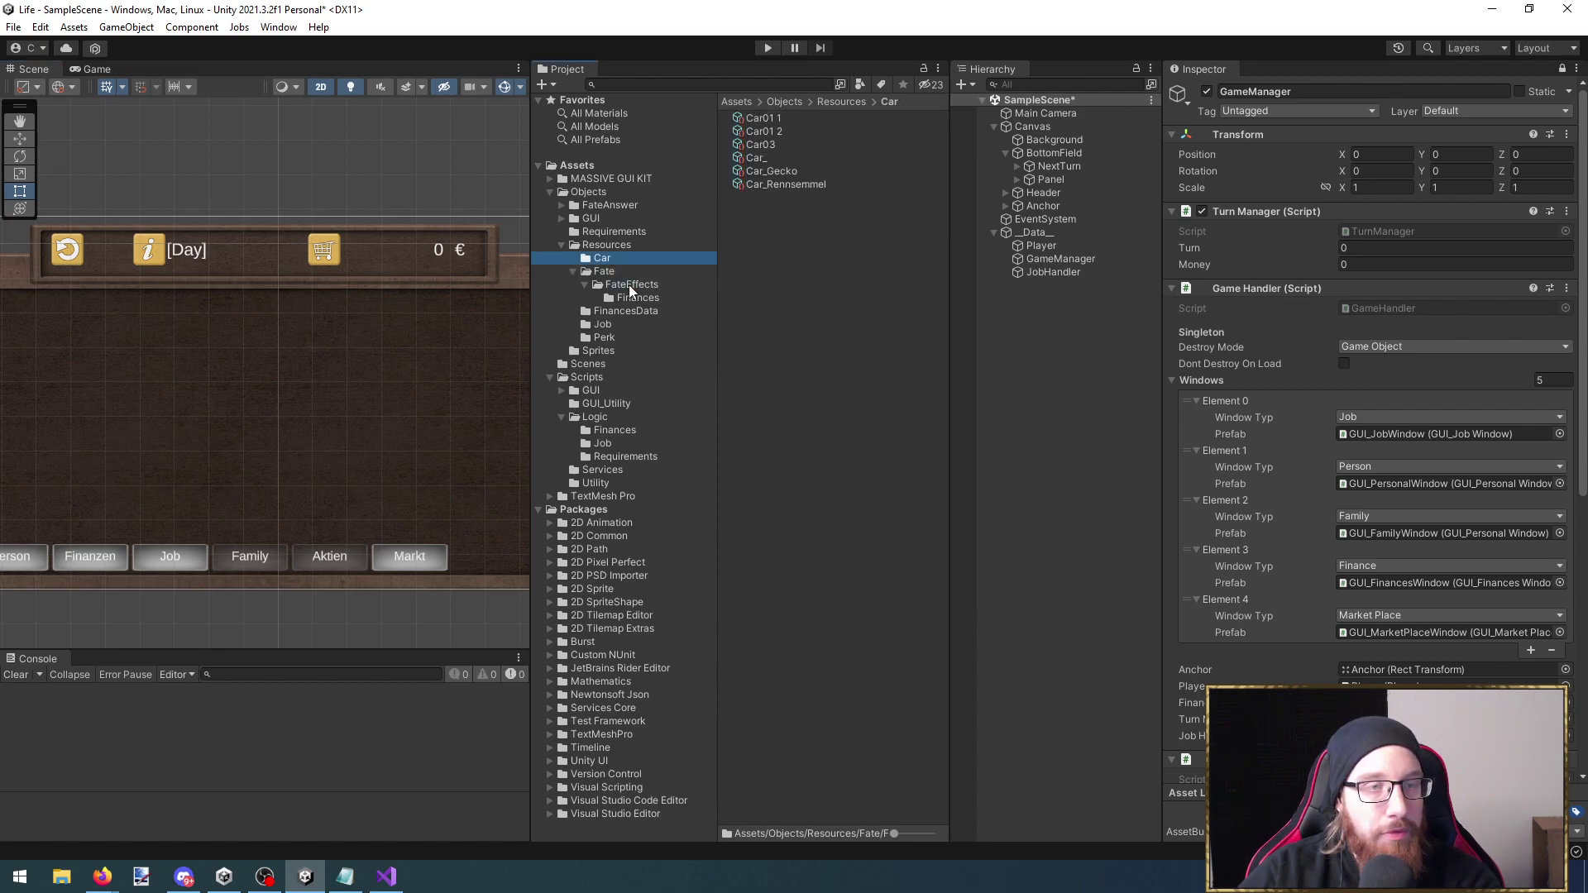
{"action": "left_click", "coordinate": [632, 235]}
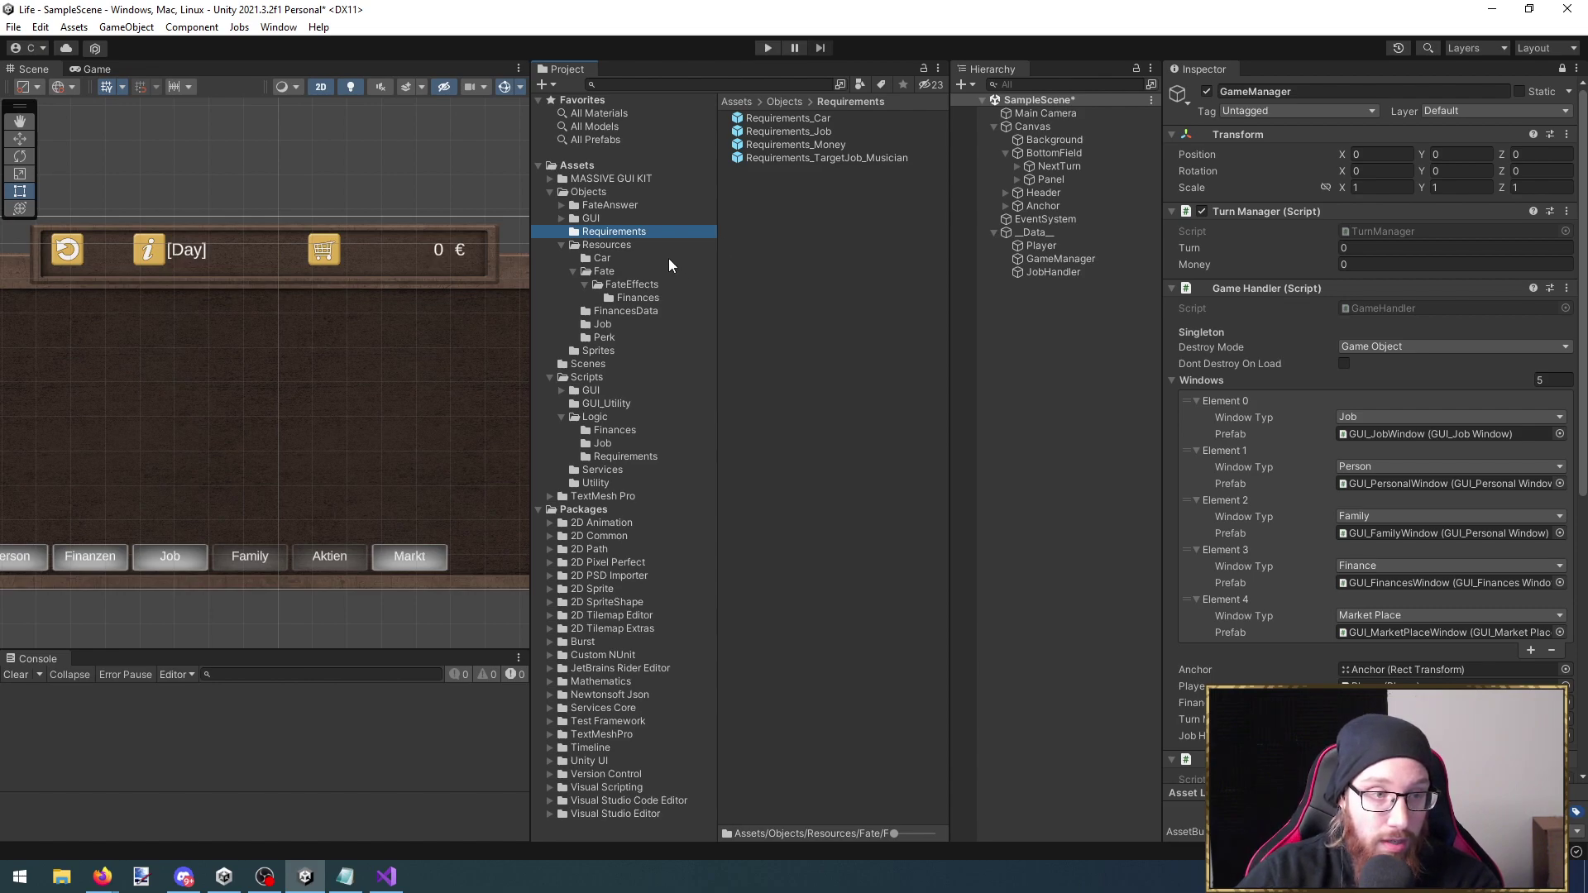
{"action": "left_click", "coordinate": [611, 325]}
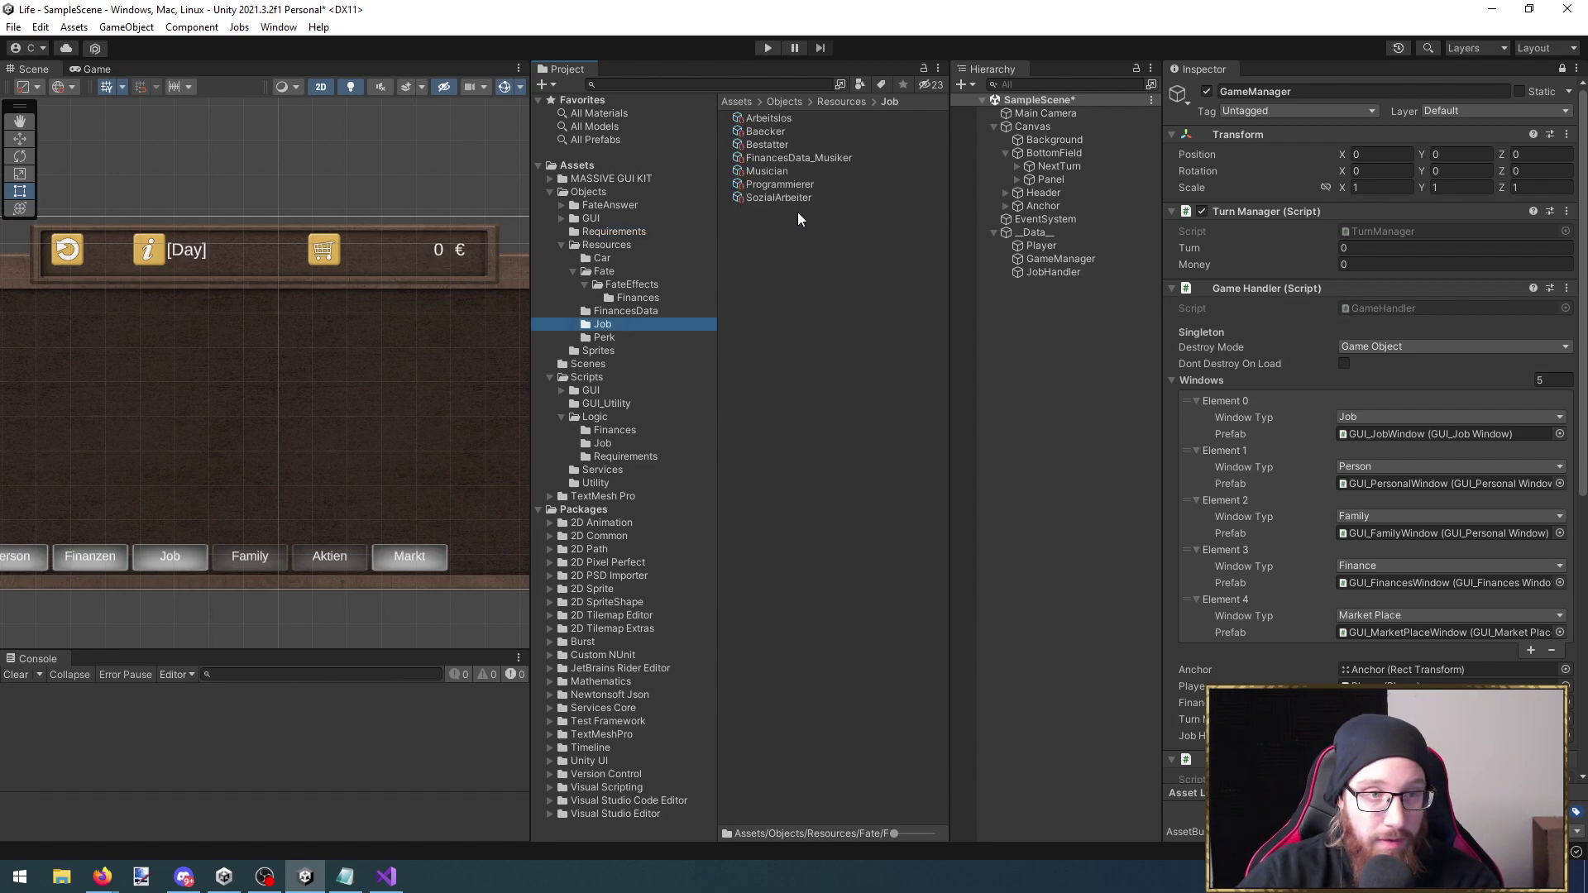
{"action": "left_click", "coordinate": [796, 185]}
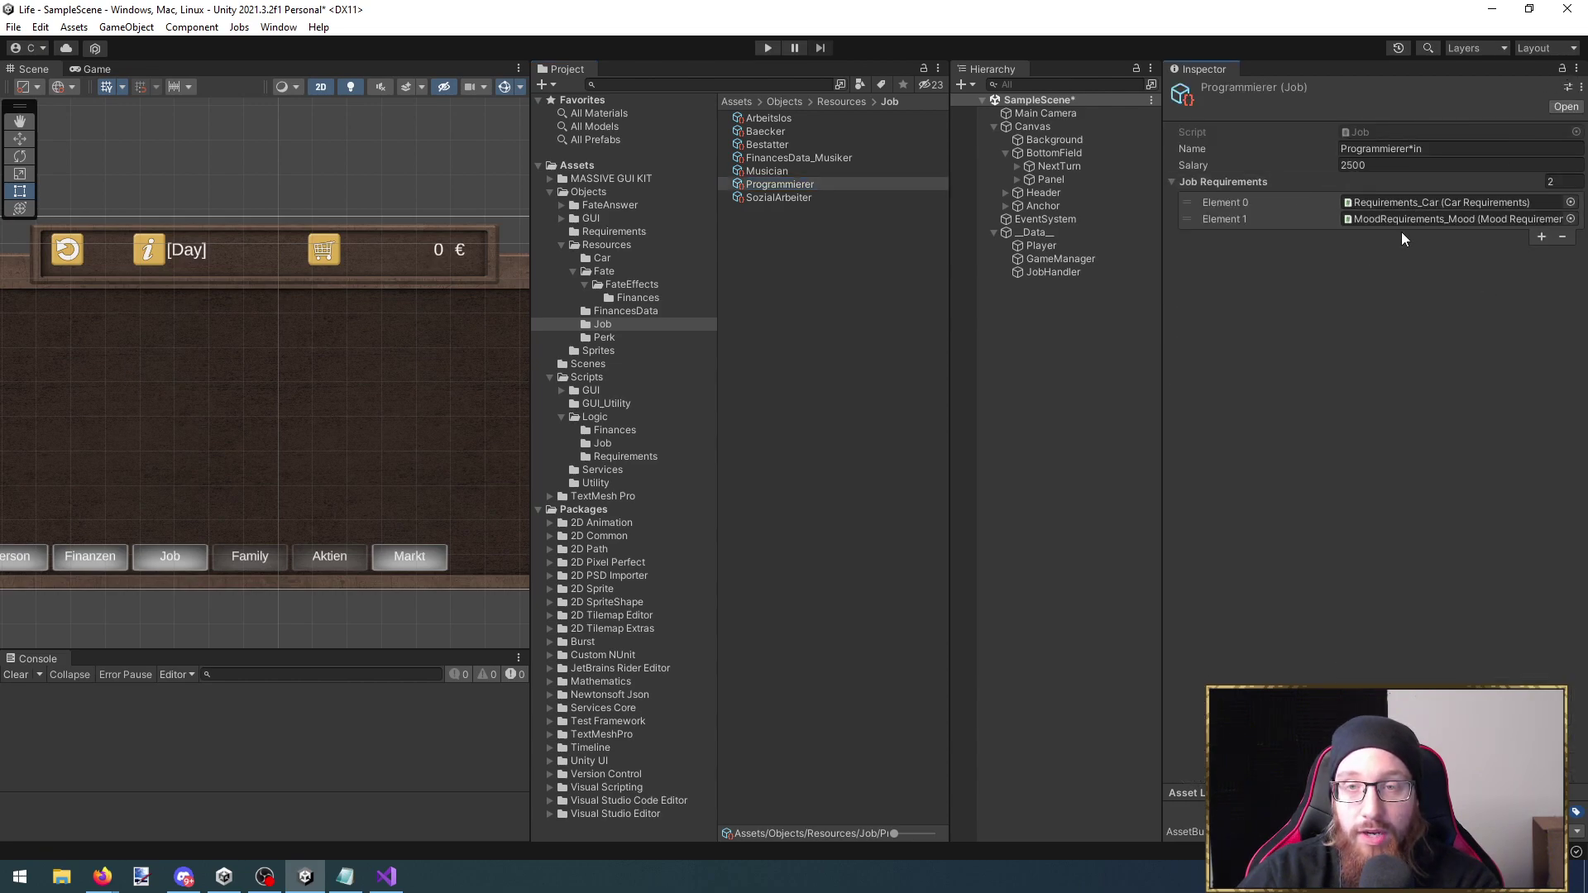
Locate the mood and car requirement prefabs referenced by the Programmierer job's Job Requirements list
{"action": "left_click", "coordinate": [1272, 207]}
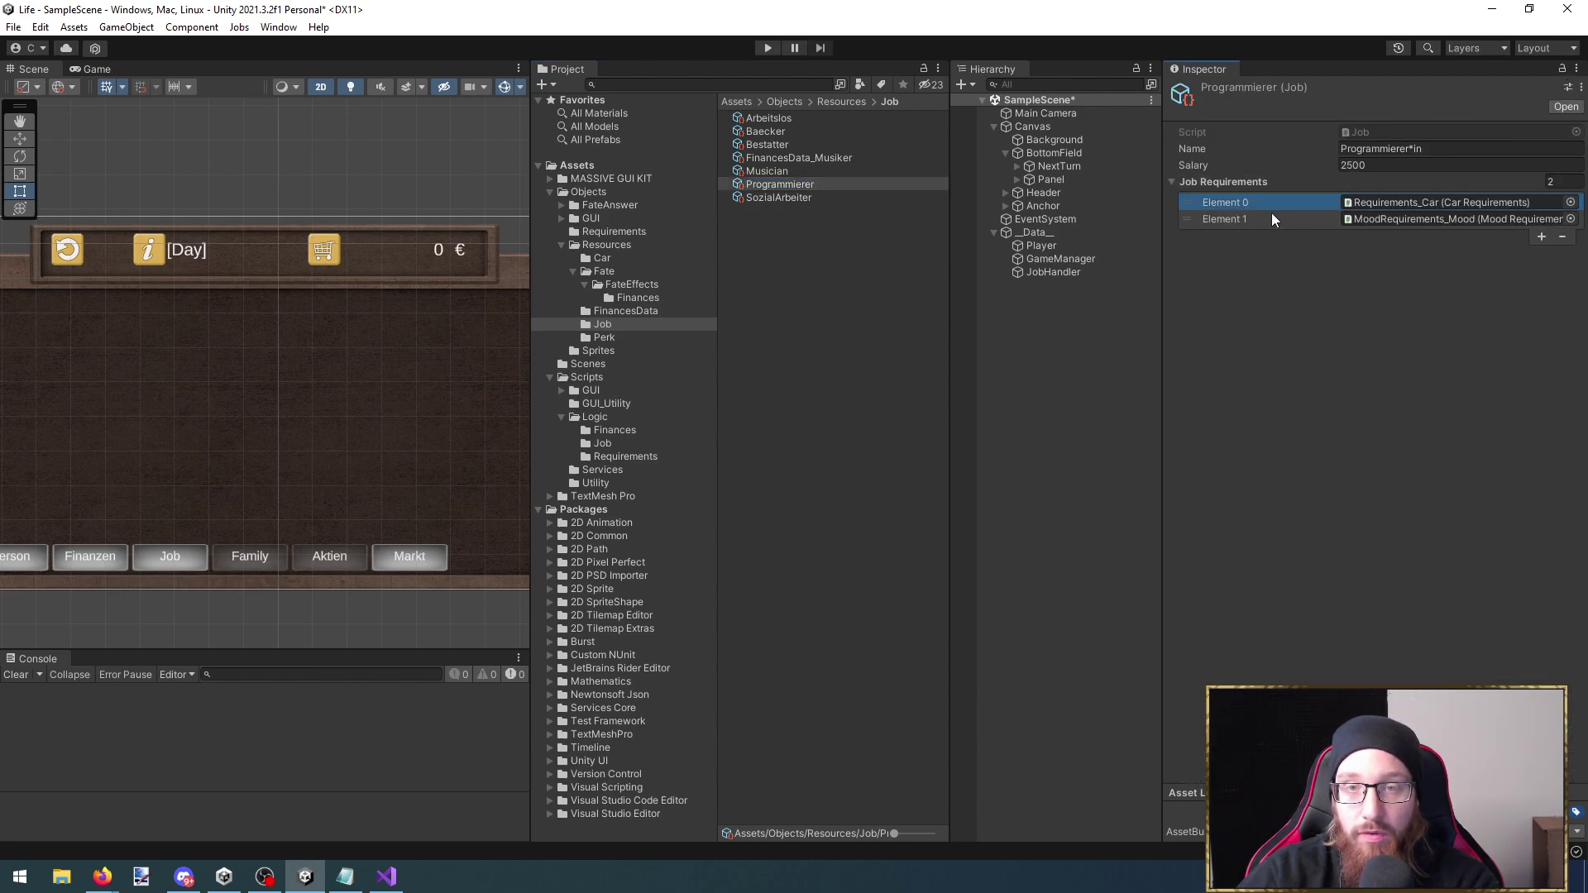
{"action": "left_click", "coordinate": [1278, 219]}
{"action": "left_click", "coordinate": [1457, 219]}
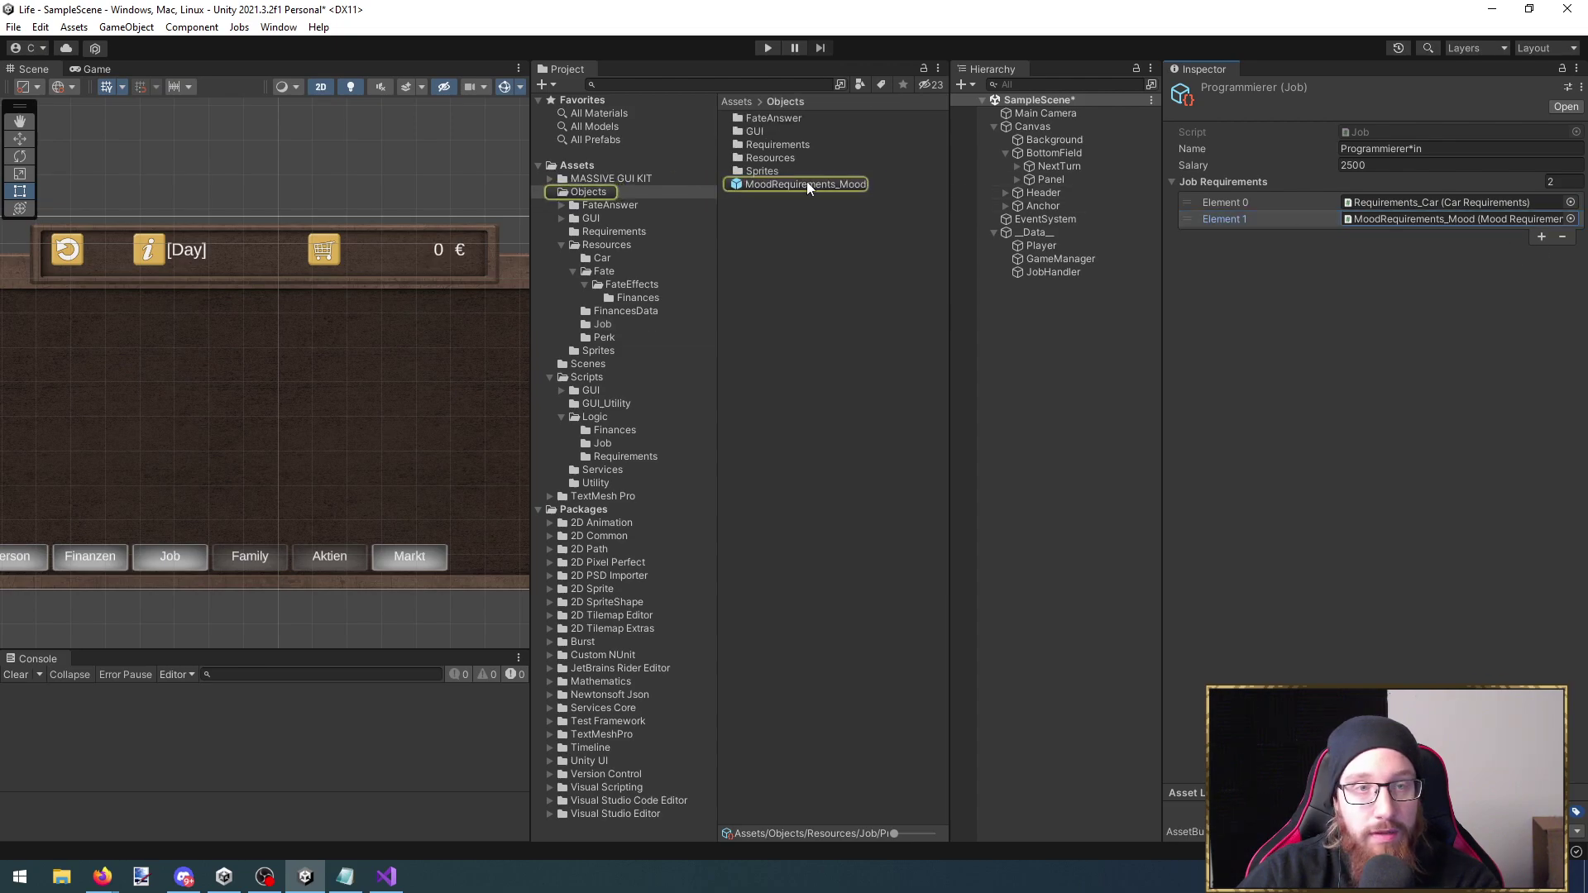
{"action": "left_click", "coordinate": [1386, 202]}
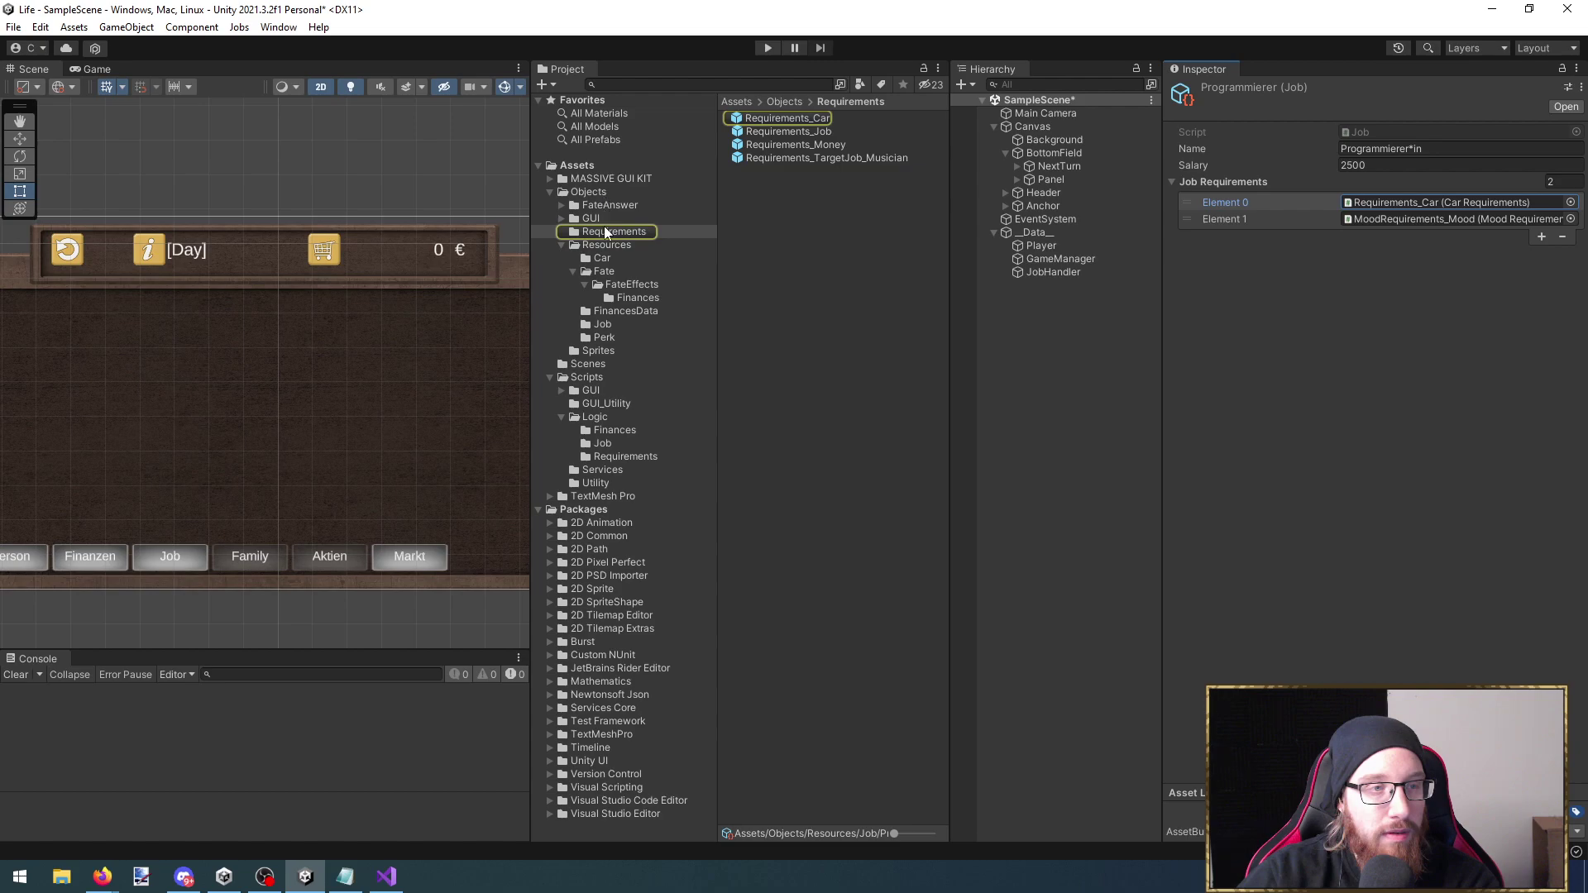
Move the MoodRequirements_Mood prefab from the Objects folder into the Requirements folder
{"action": "left_click", "coordinate": [588, 192]}
{"action": "left_click_drag", "start_coordinate": [777, 185], "coordinate": [610, 230]}
{"action": "left_click", "coordinate": [610, 231]}
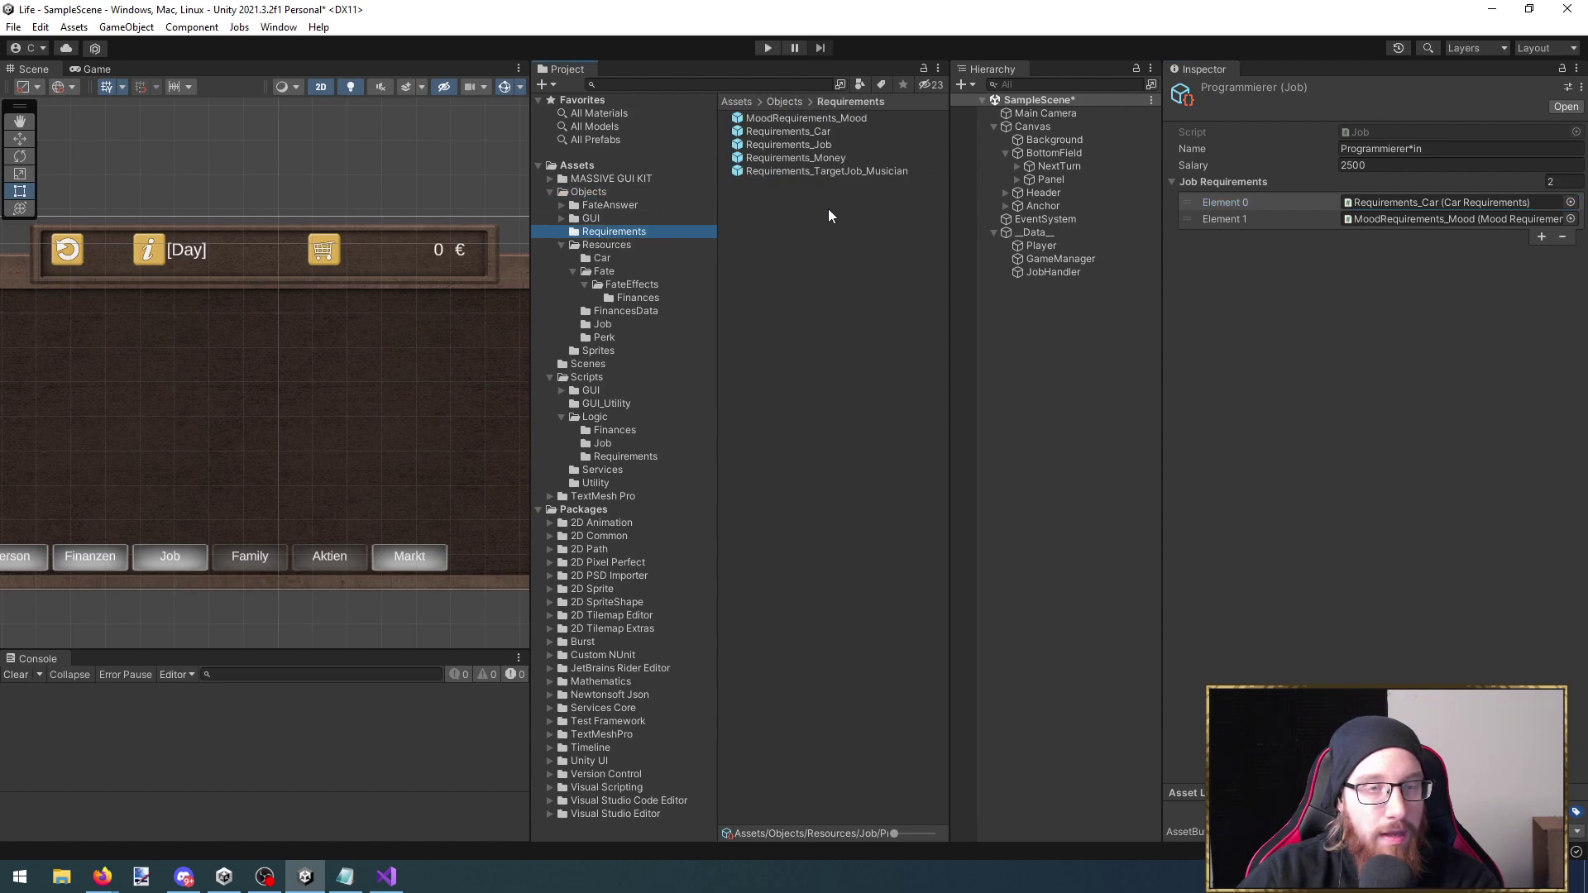
Rename the MoodRequirements_Mood prefab to Requirements_Mood
{"action": "left_click", "coordinate": [817, 120]}
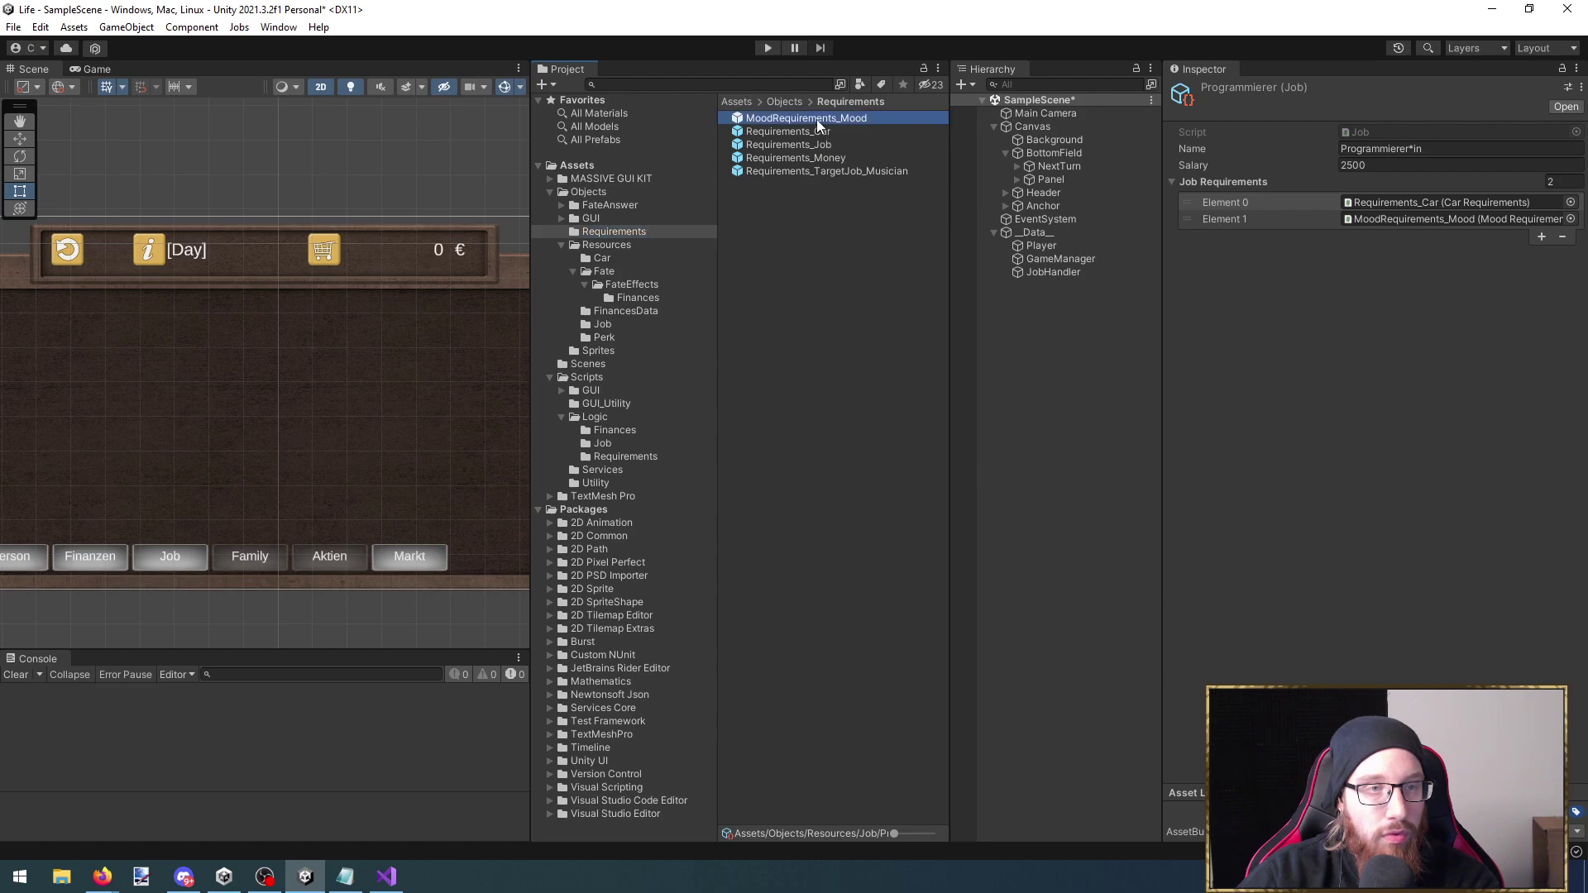
{"action": "key", "text": "F2"}
{"action": "left_click_drag", "start_coordinate": [774, 118], "coordinate": [707, 113]}
{"action": "key", "text": "Delete"}
{"action": "key", "text": "Return"}
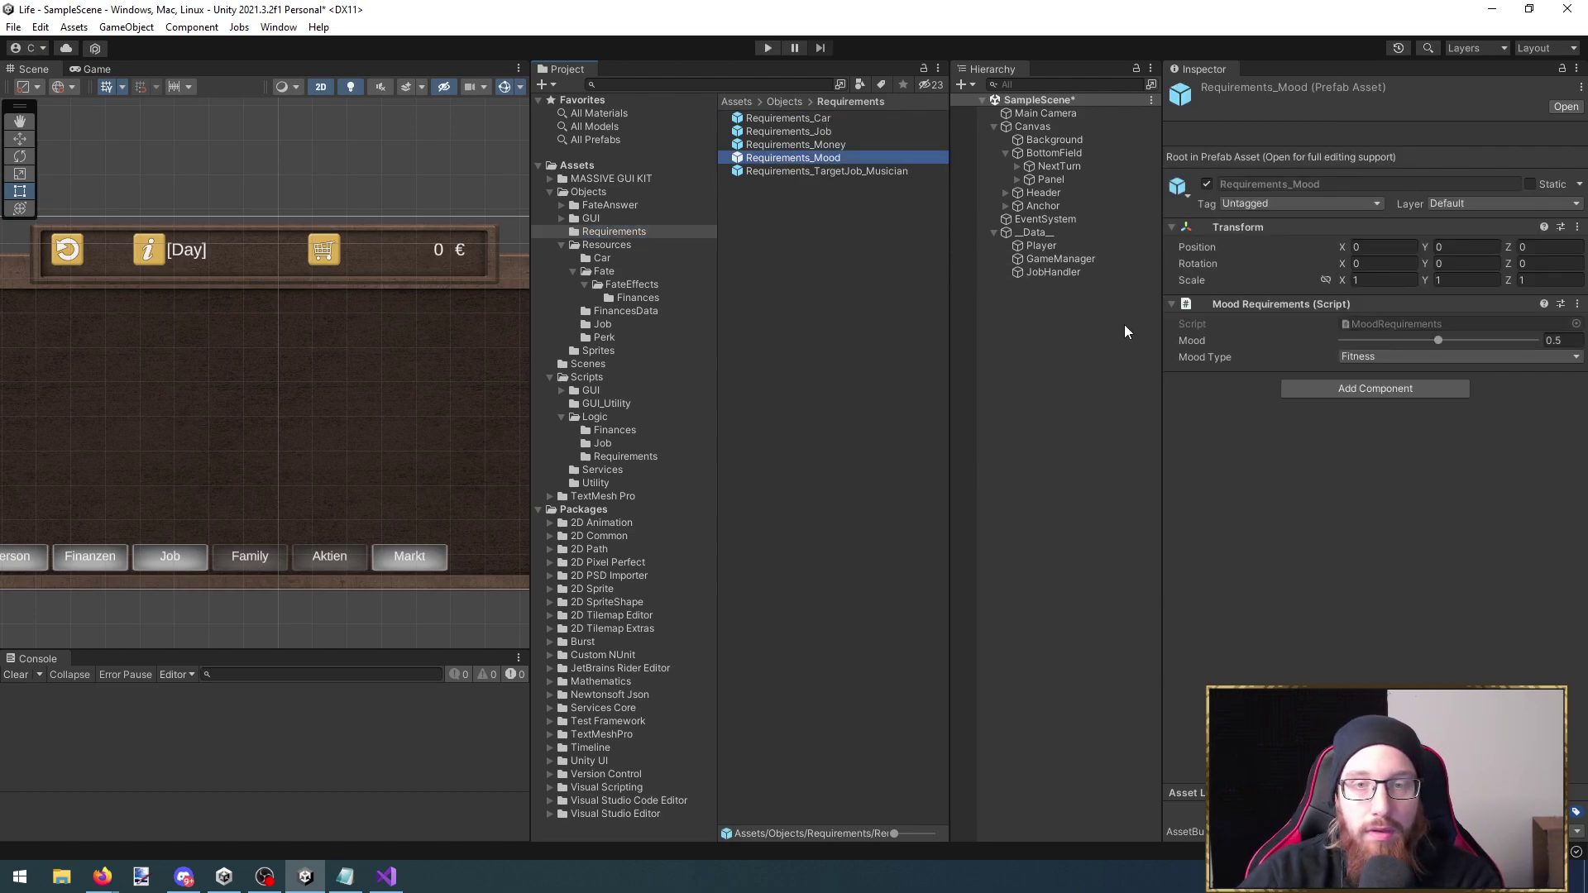
Look through the prefabs in the Requirements folder, from Requirements_Job to Requirements_TargetJob_Musician, comparing their requirement settings
{"action": "left_click", "coordinate": [869, 146]}
{"action": "key", "text": "Up"}
{"action": "key", "text": "Up"}
{"action": "key", "text": "Down"}
{"action": "key", "text": "Down"}
{"action": "key", "text": "Down"}
{"action": "key", "text": "Down"}
{"action": "key", "text": "Up"}
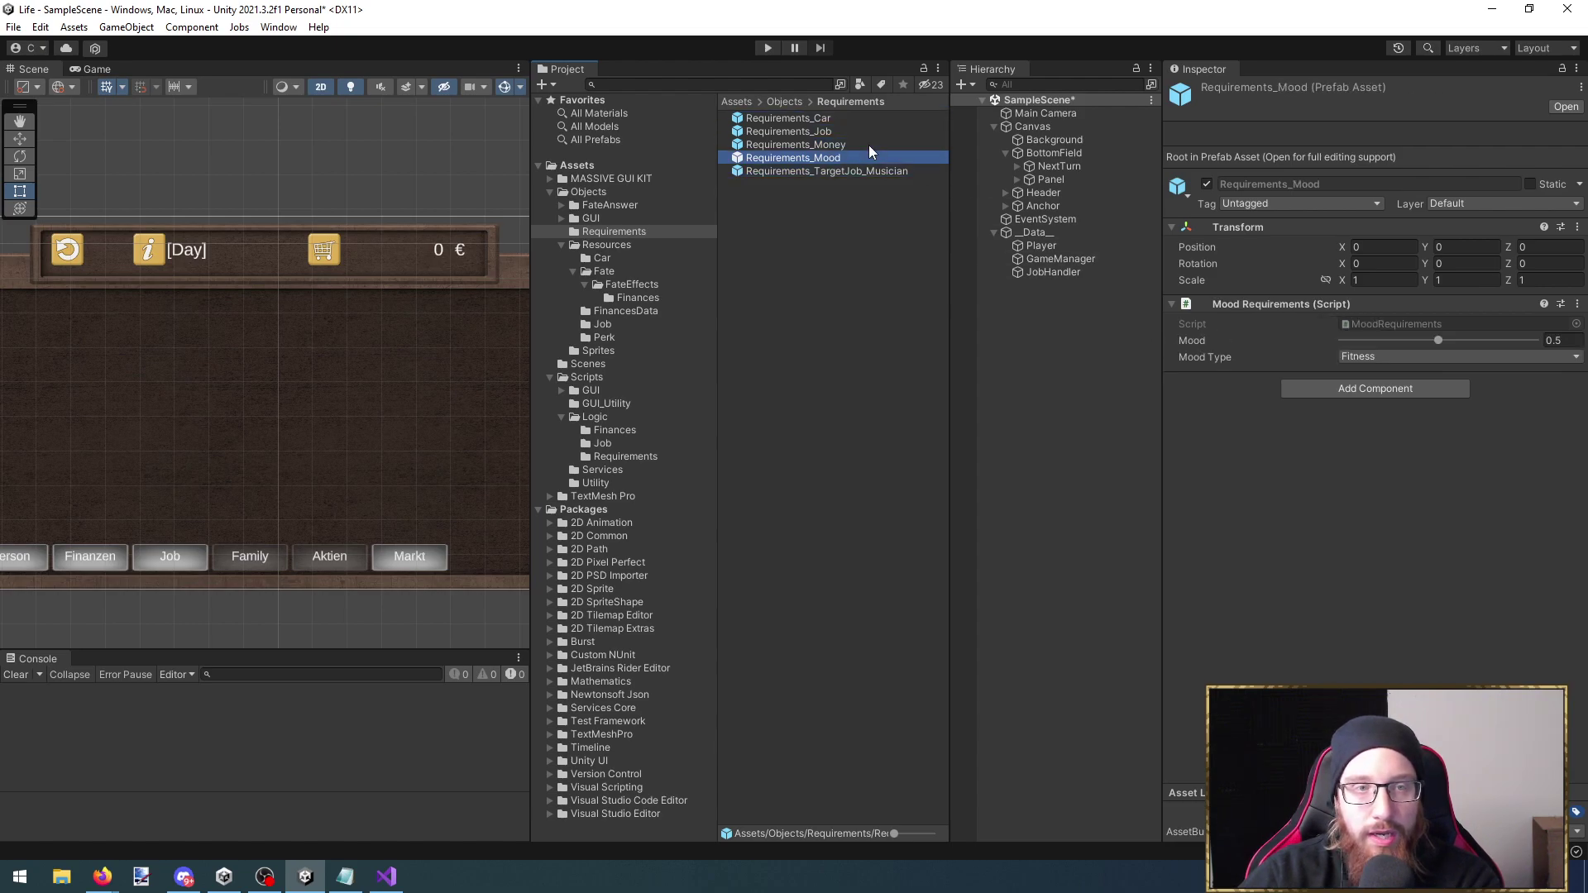
Duplicate the Requirements_TargetJob_Musician prefab, rename the copy Requirements_ComputerScience and open it
{"action": "left_click", "coordinate": [889, 168]}
{"action": "key", "text": "ctrl+d"}
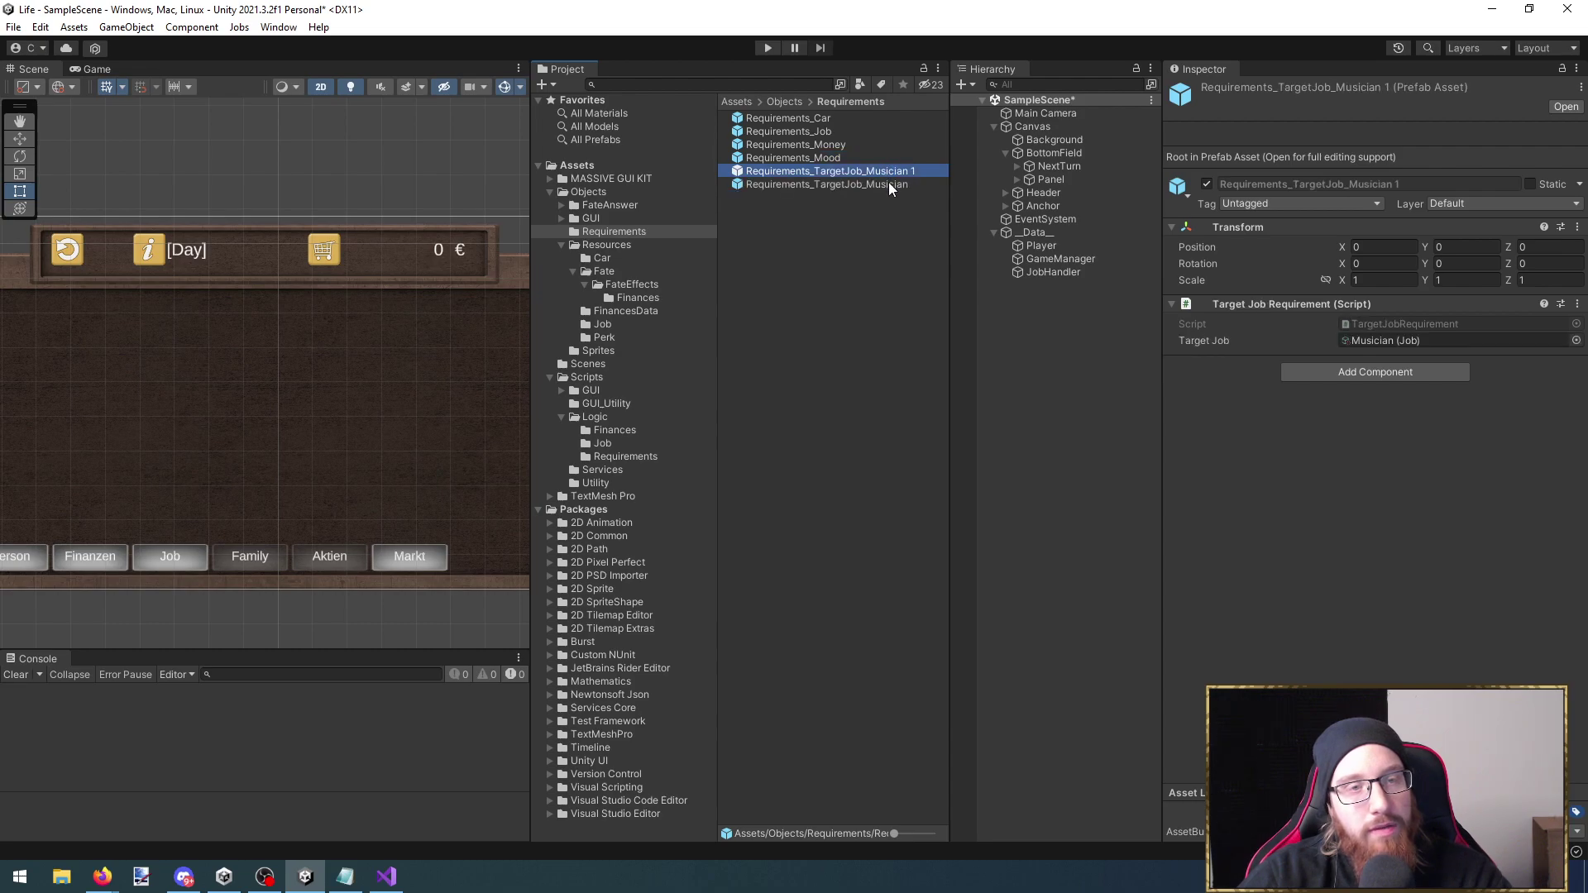
{"action": "left_click", "coordinate": [831, 173]}
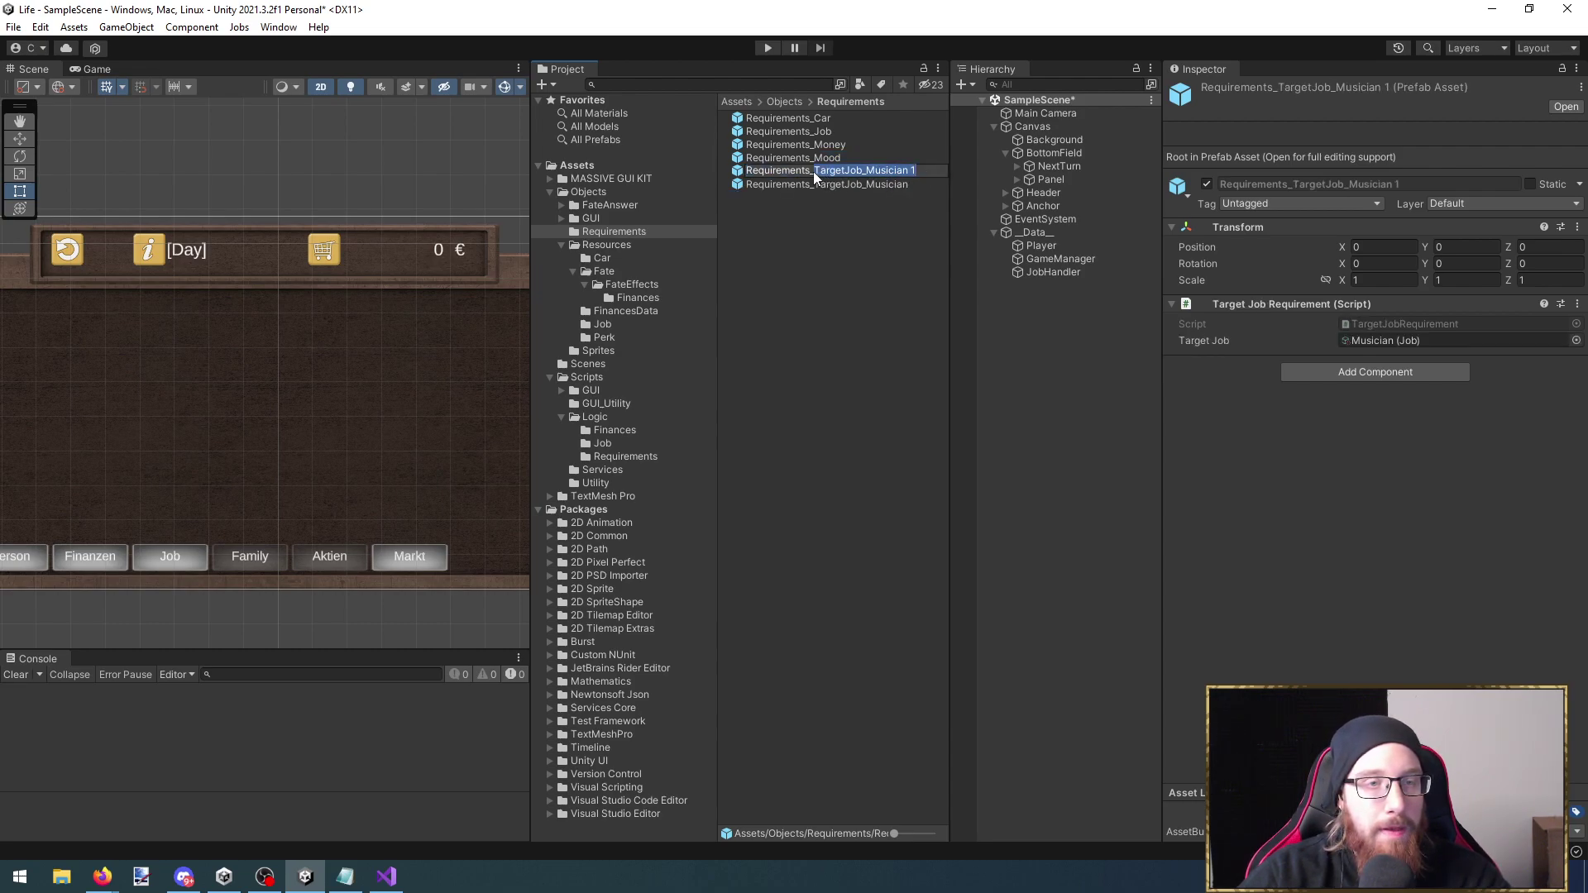
{"action": "left_click", "coordinate": [918, 171]}
{"action": "key", "text": "ctrl+a"}
{"action": "left_click", "coordinate": [925, 172]}
{"action": "left_click_drag", "start_coordinate": [925, 172], "coordinate": [812, 175]}
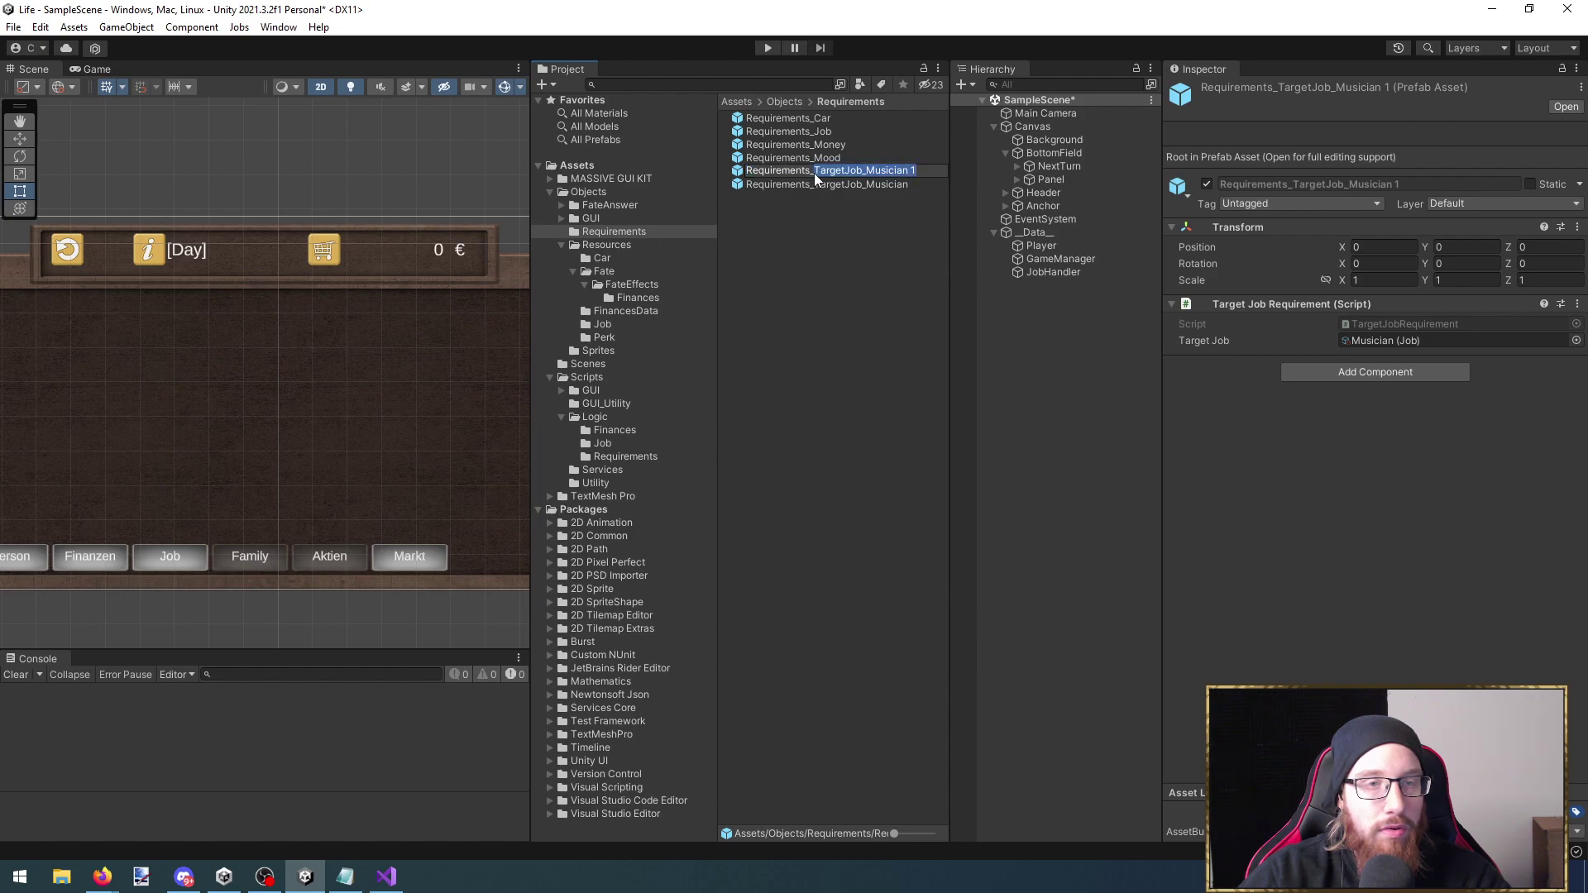
{"action": "type", "text": "Job"}
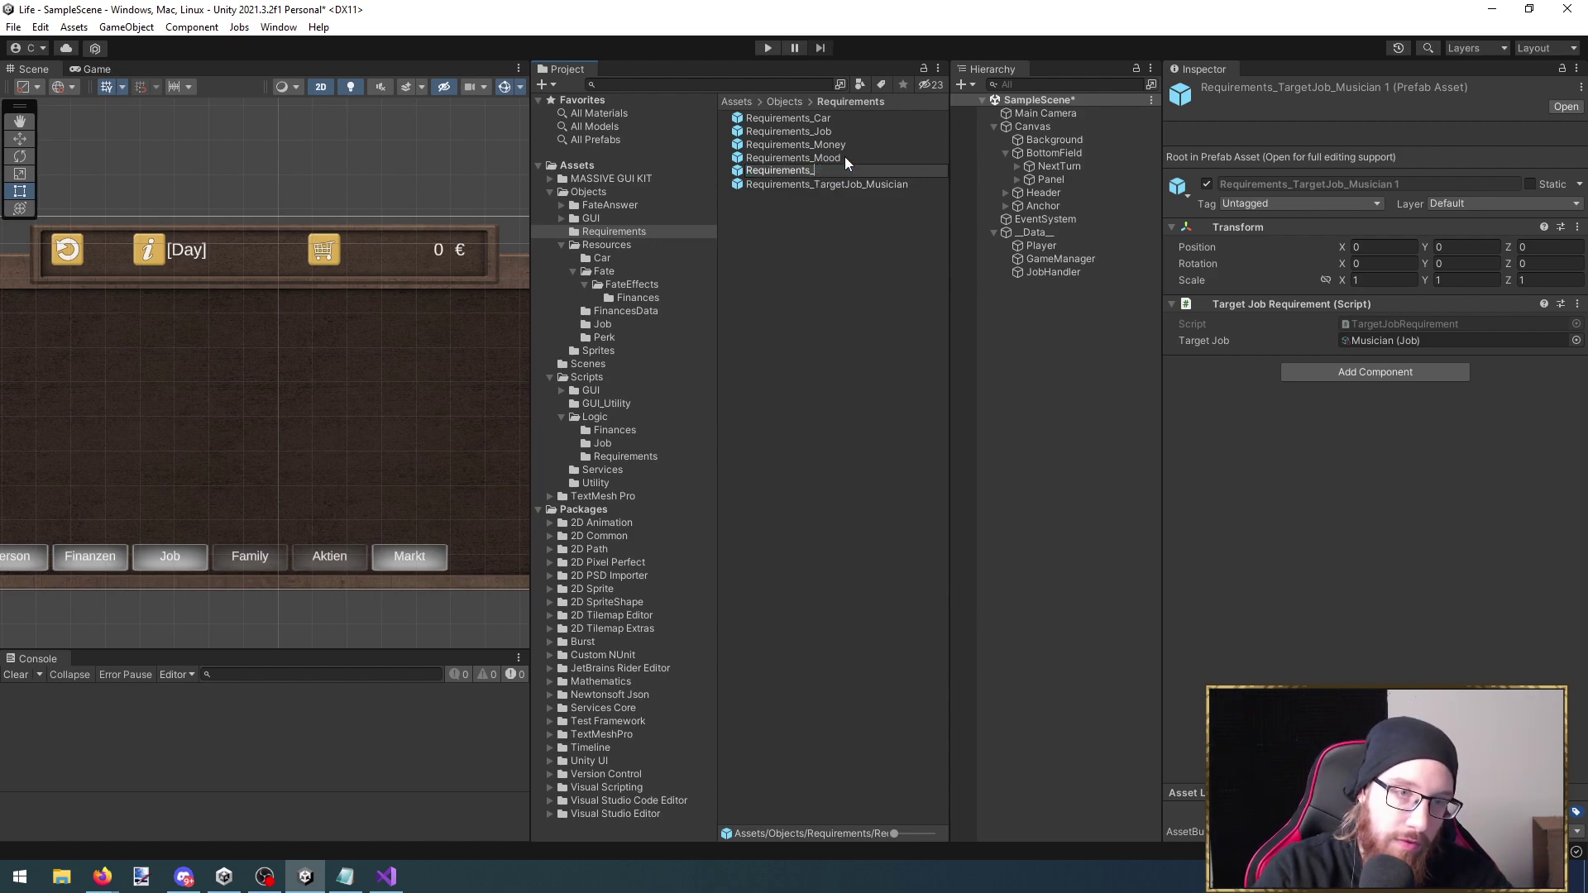
{"action": "type", "text": "Science"}
{"action": "key", "text": "Return"}
{"action": "key", "text": "Return"}
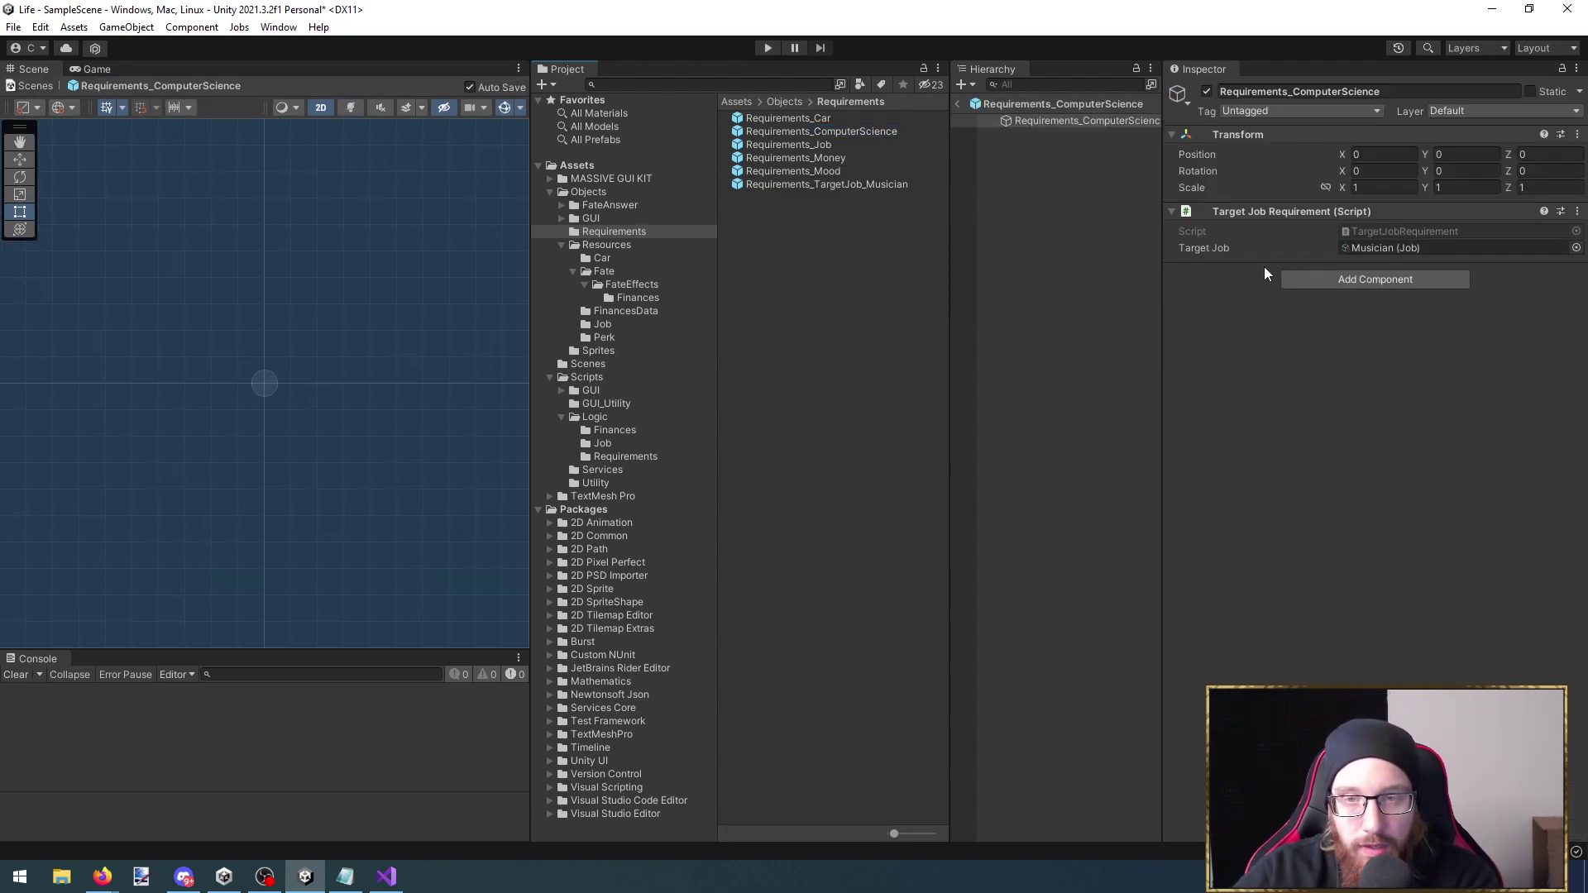
Create a C# script named PerkRequirements in the Scripts/Logic/Requirements folder beside the TargetJobRequirement script
{"action": "left_click", "coordinate": [1422, 230]}
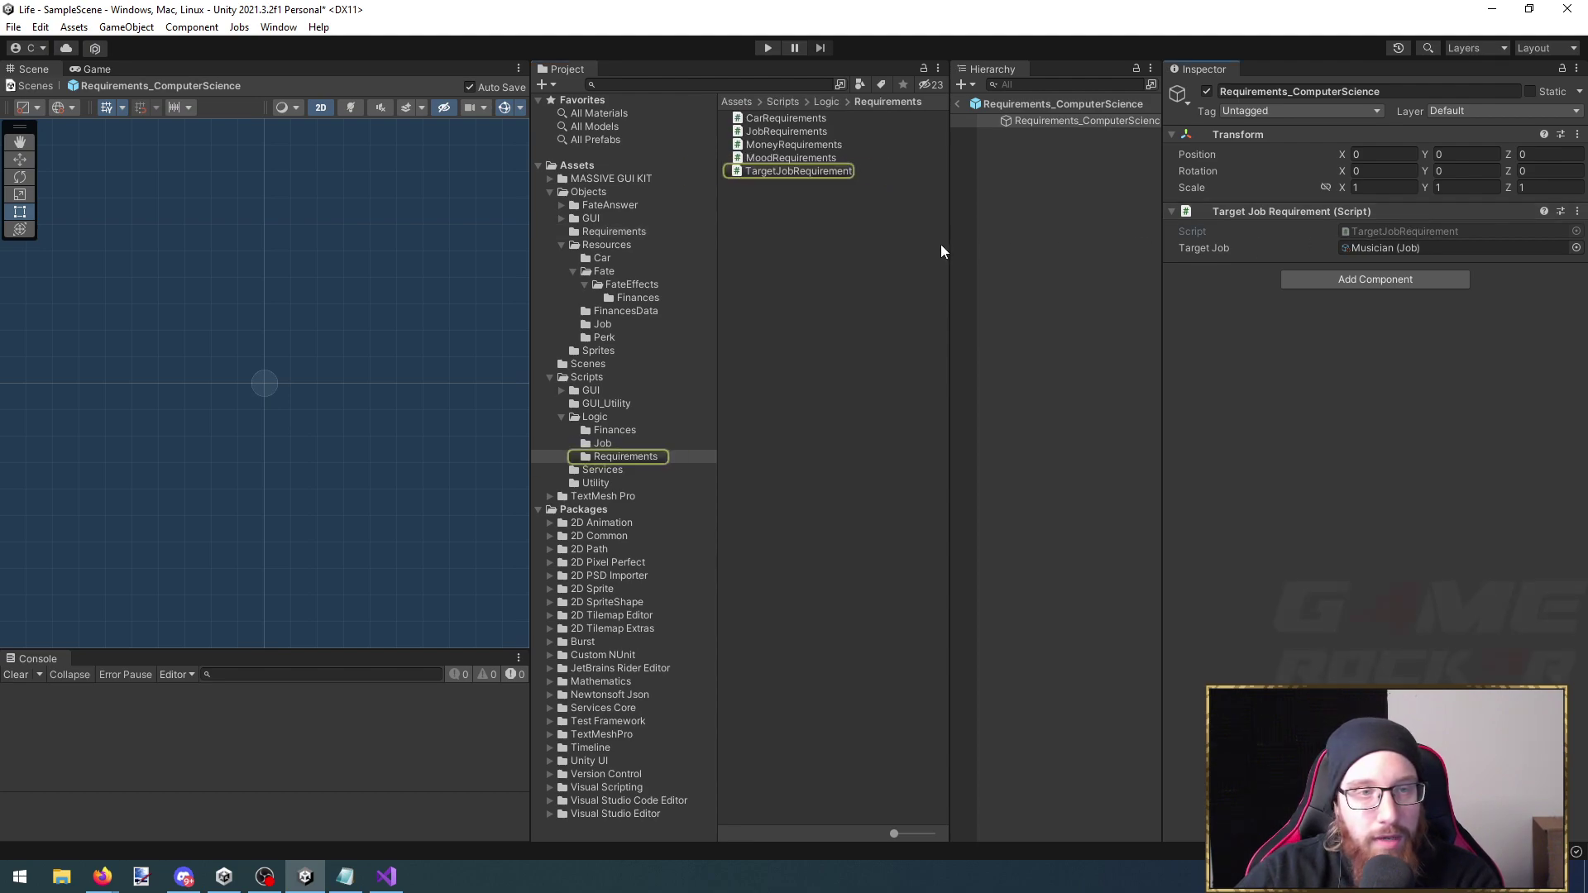
{"action": "right_click", "coordinate": [825, 237]}
{"action": "mouse_move", "coordinate": [926, 240]}
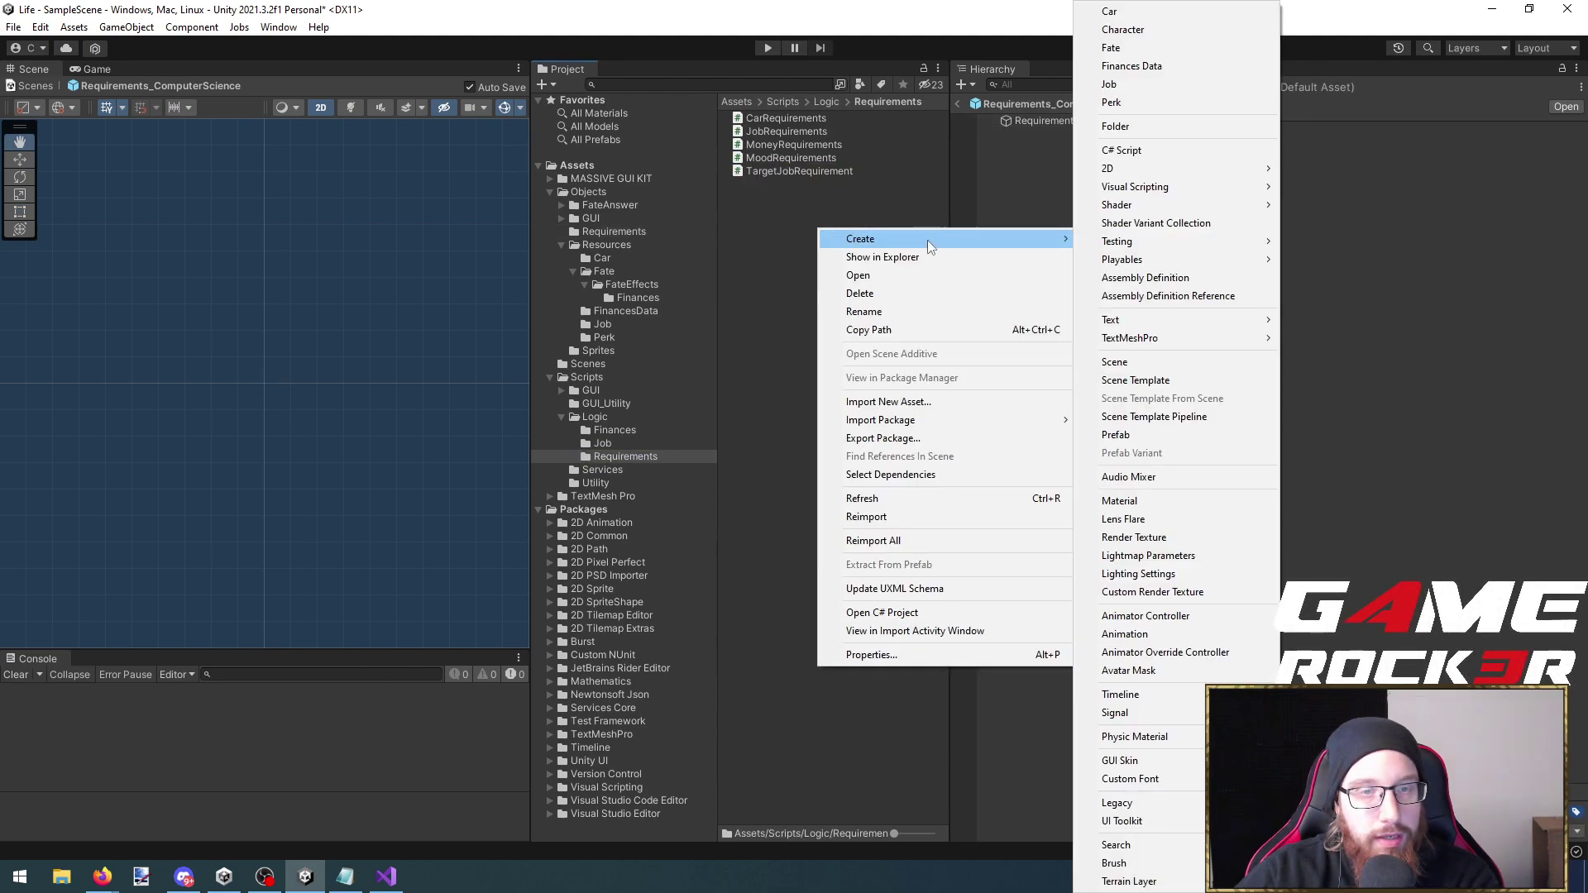
{"action": "left_click", "coordinate": [1174, 158]}
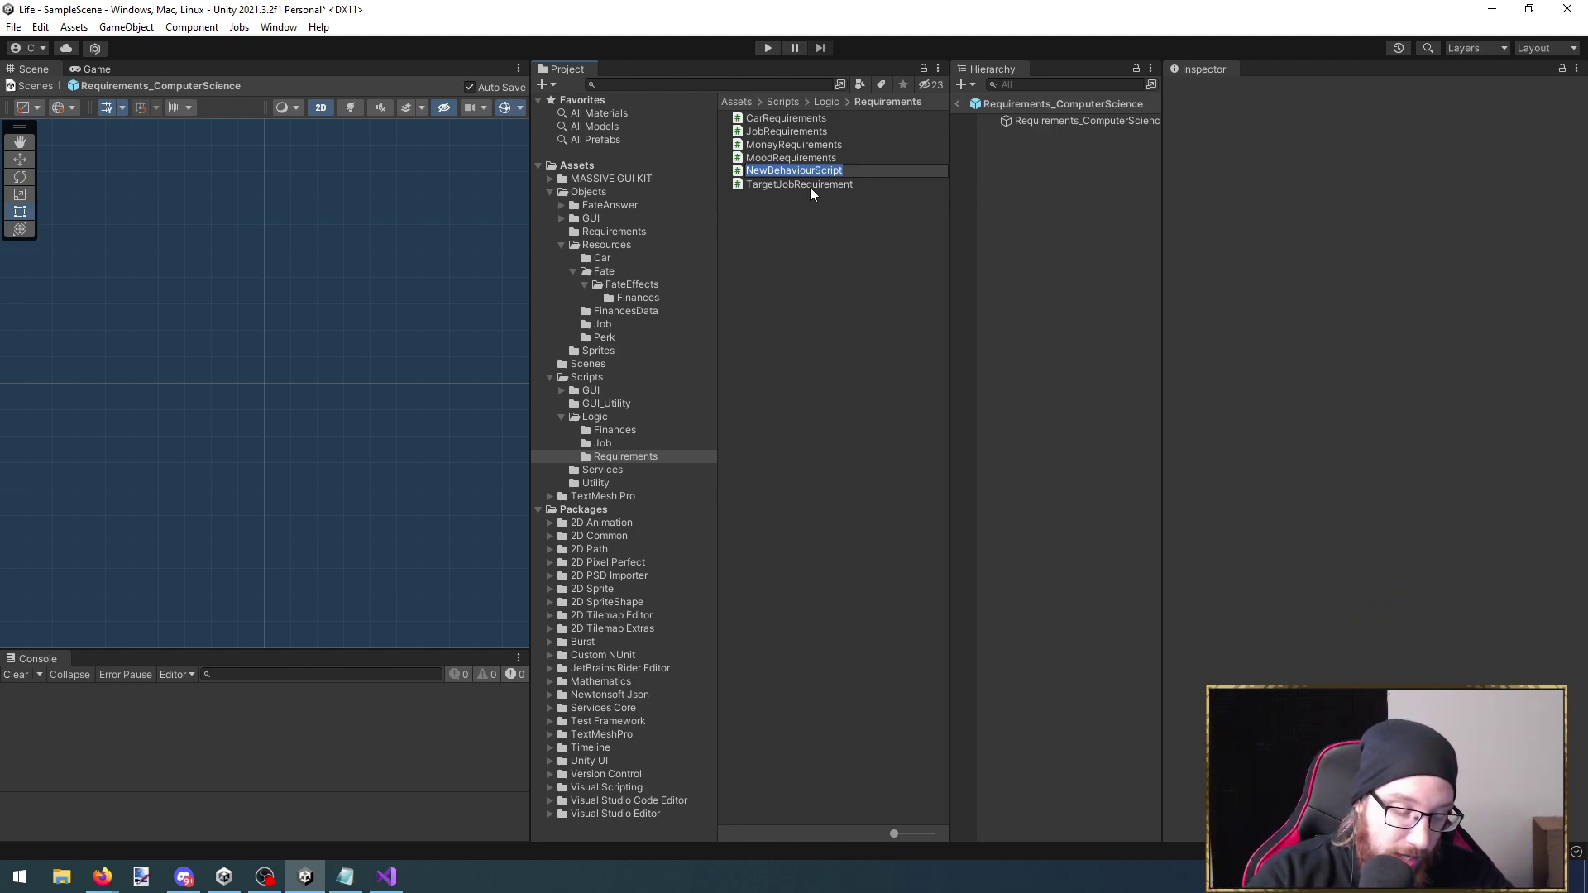
{"action": "type", "text": "PerkReq"}
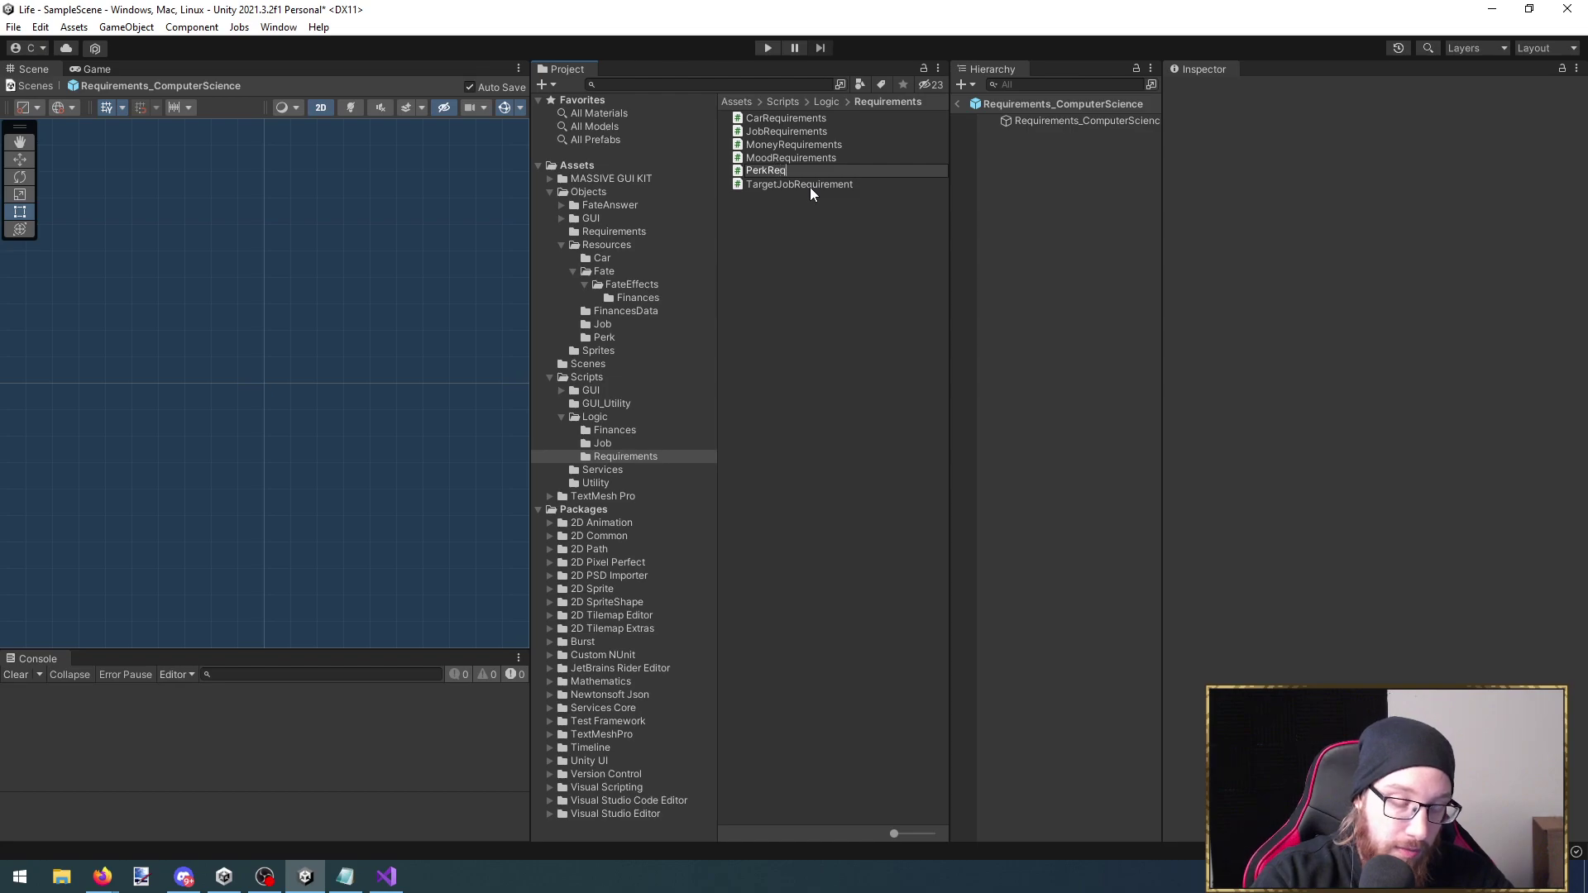
{"action": "type", "text": "uirements"}
{"action": "key", "text": "Return"}
Open the PerkRequirements script in Visual Studio and delete its default Start and Update methods
{"action": "key", "text": "alt+Tab"}
{"action": "key", "text": "BackSpace"}
{"action": "key", "text": "ctrl+s"}
{"action": "key", "text": "alt+Tab"}
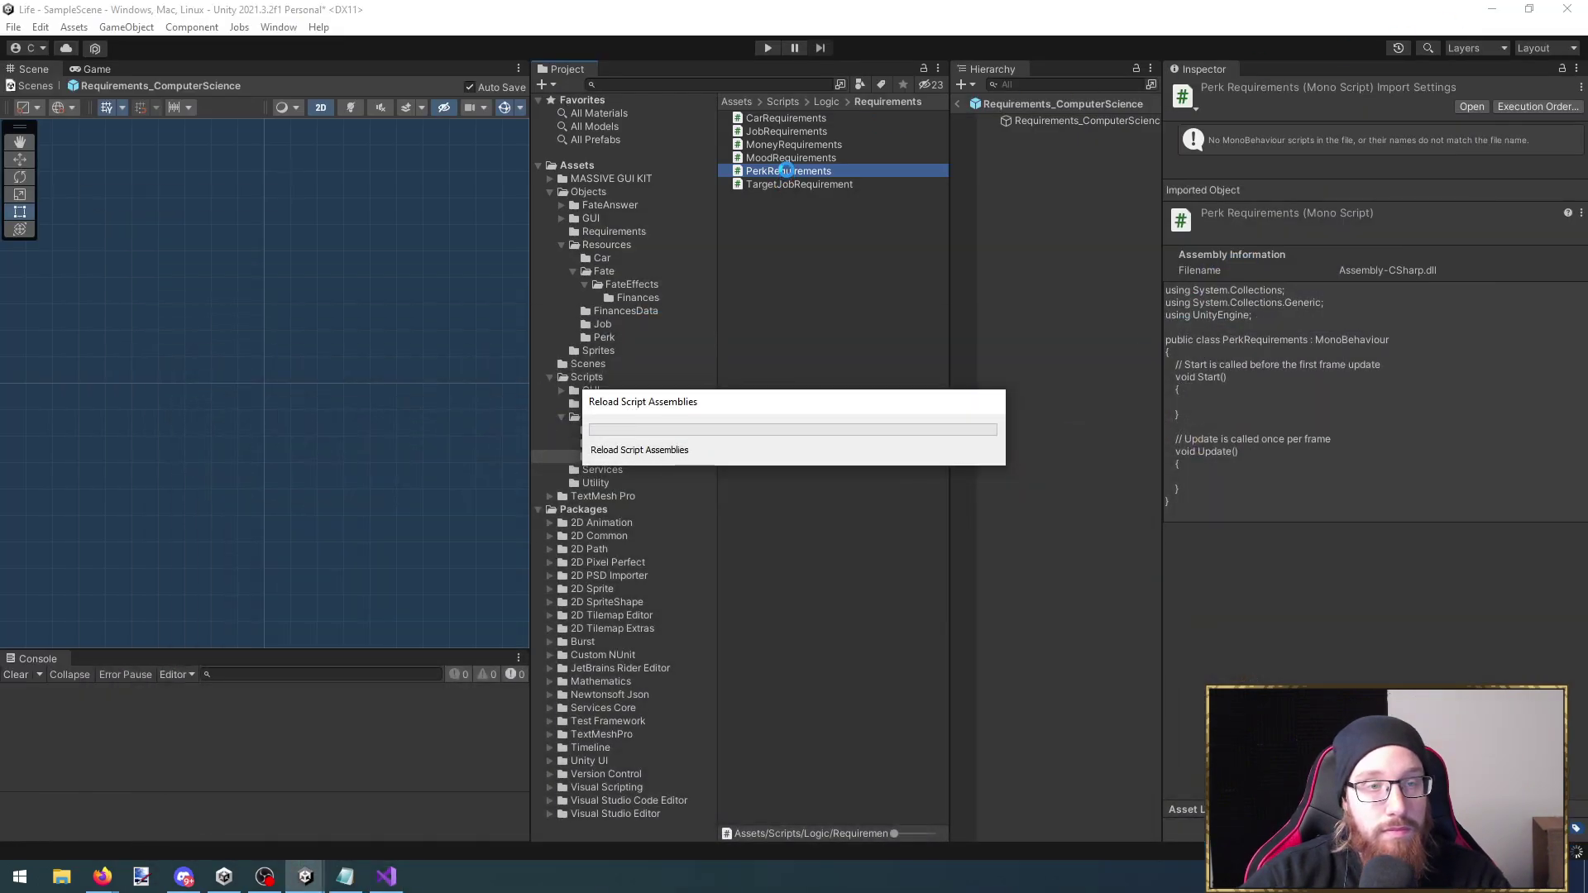
{"action": "double_click", "coordinate": [786, 171]}
{"action": "left_click_drag", "start_coordinate": [174, 435], "coordinate": [153, 224]}
{"action": "key", "text": "Delete"}
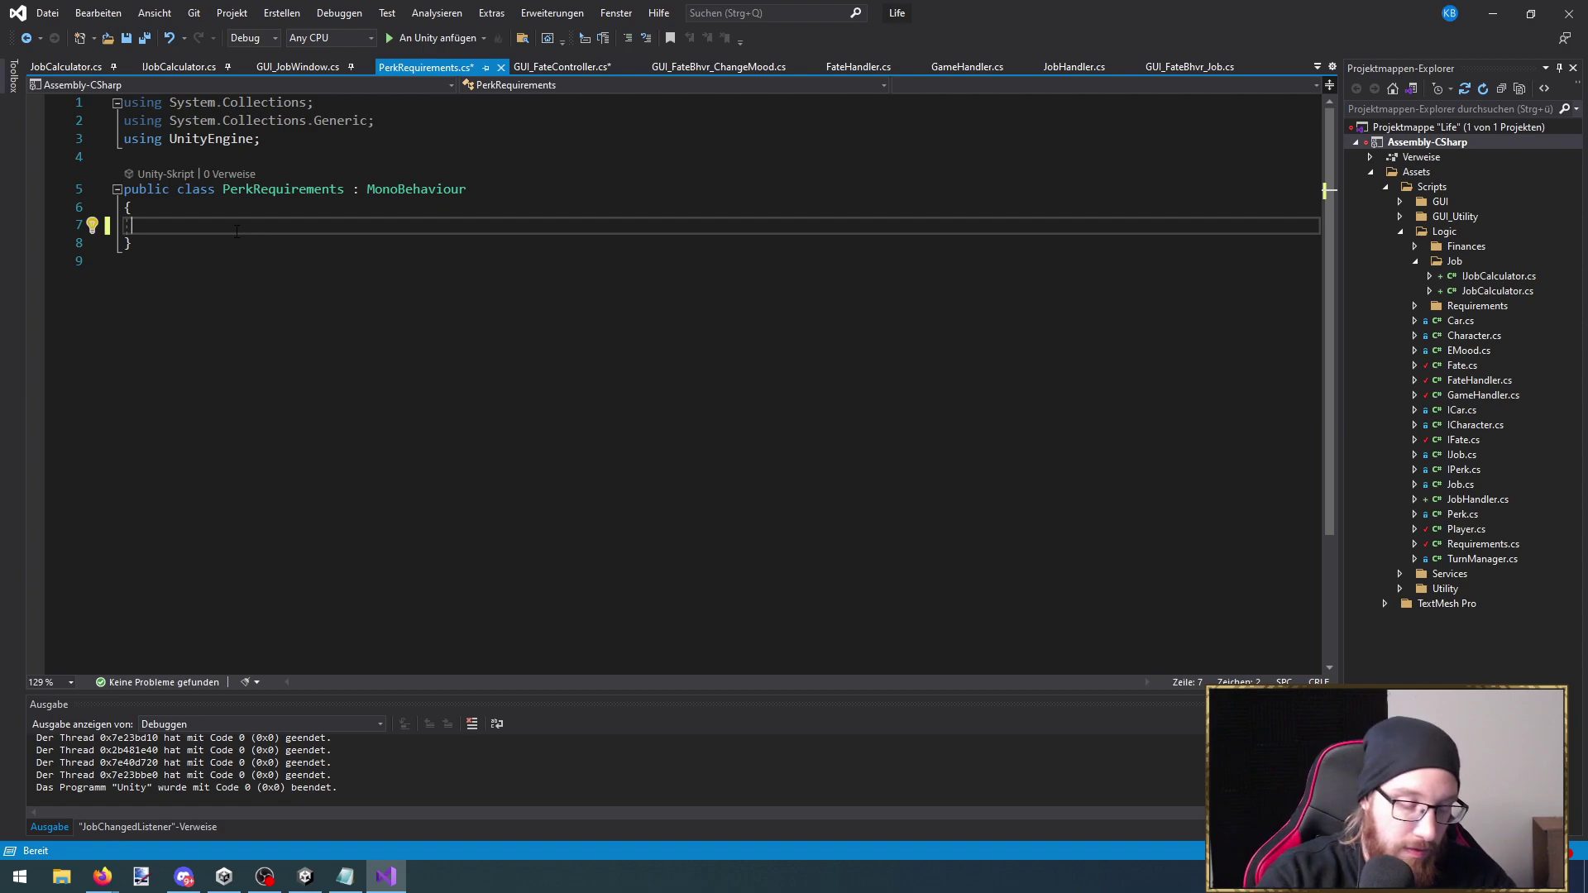
Make PerkRequirements inherit from Requirements, generate the Check and GetDescription overrides, and save all files
{"action": "double_click", "coordinate": [415, 192]}
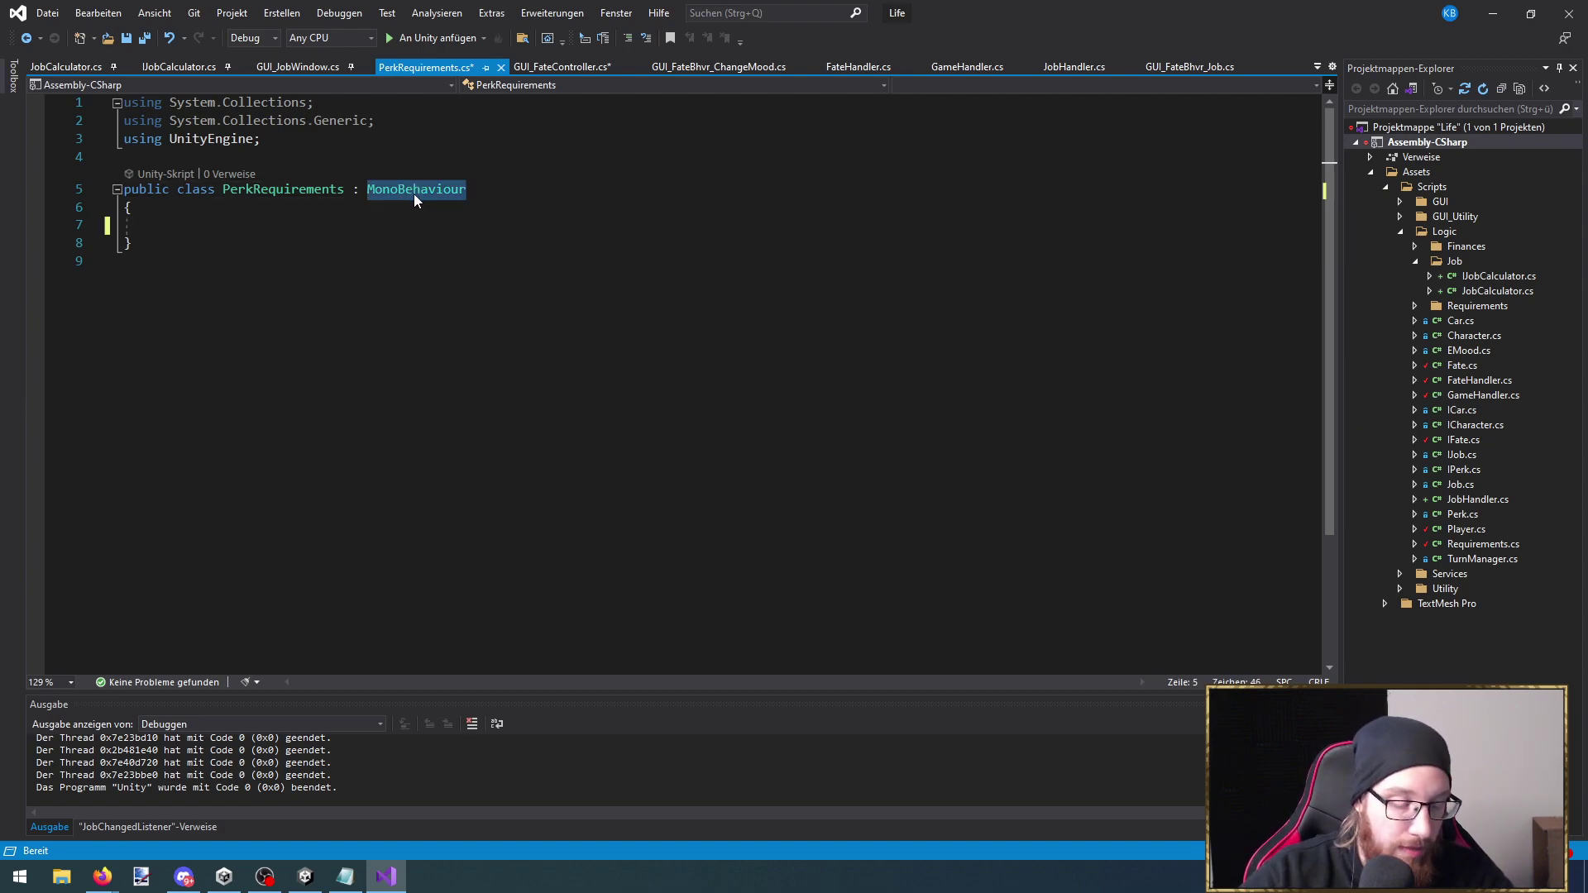
{"action": "type", "text": "Req"}
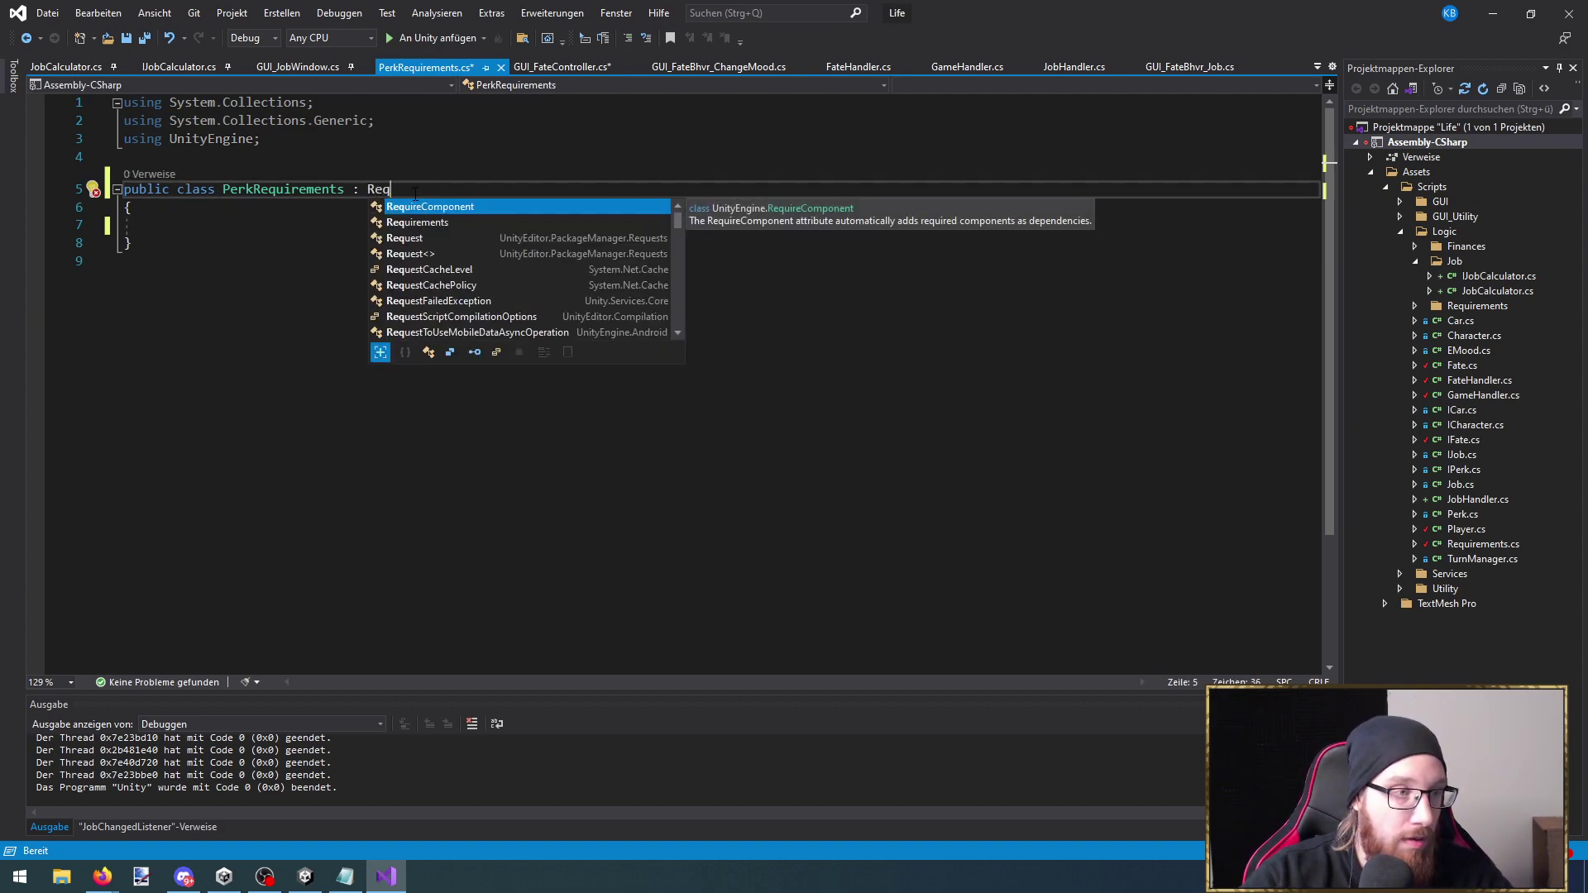
{"action": "key", "text": "Down"}
{"action": "key", "text": "Tab"}
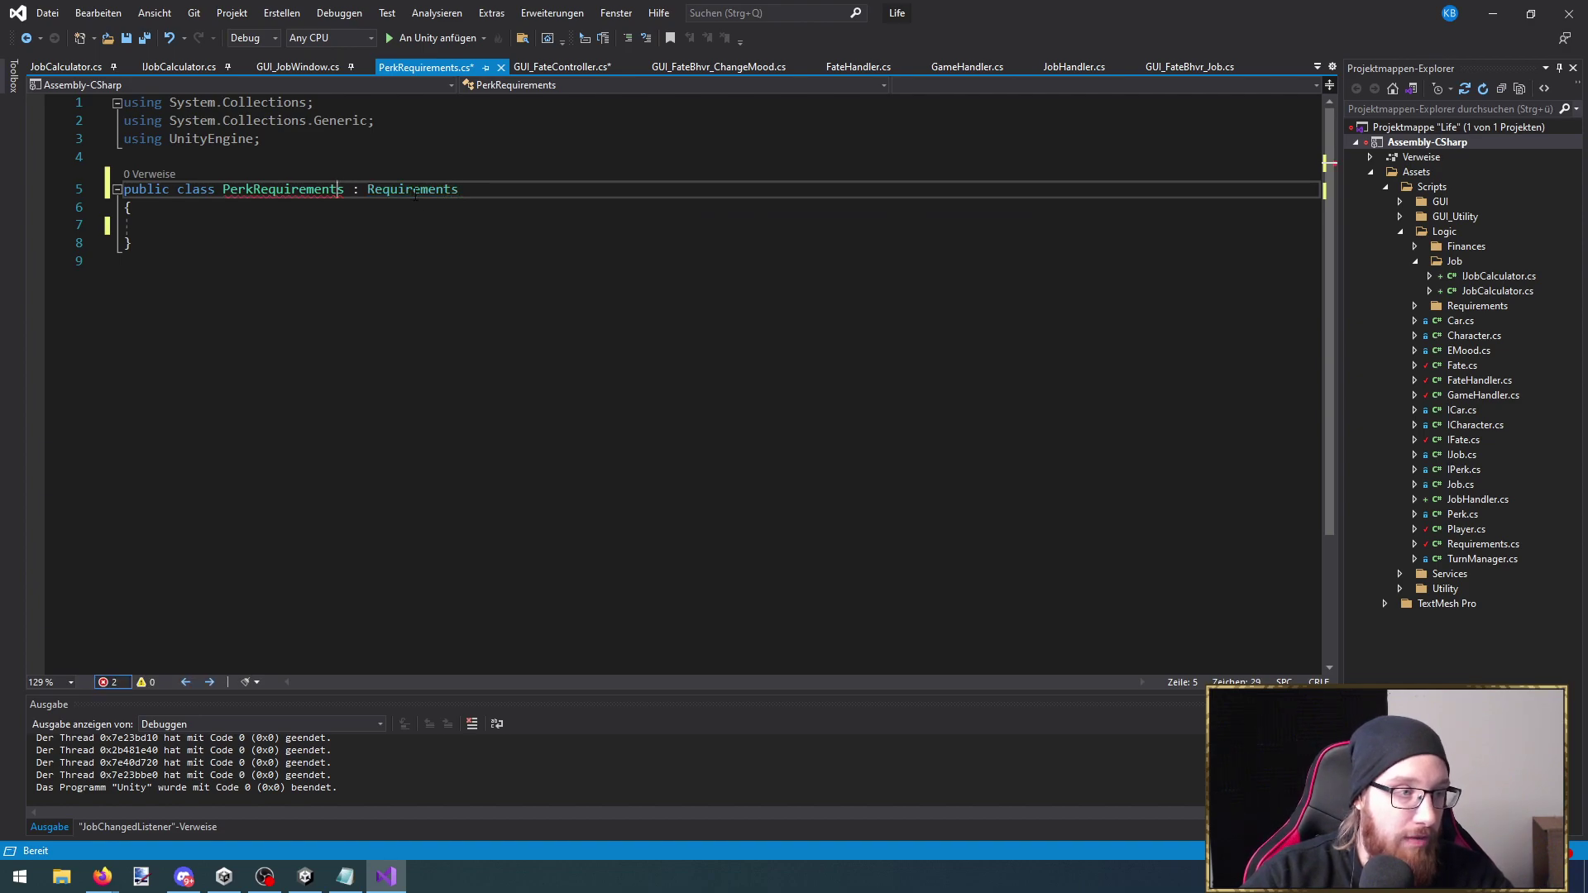
{"action": "key", "text": "ctrl+period"}
{"action": "key", "text": "Return"}
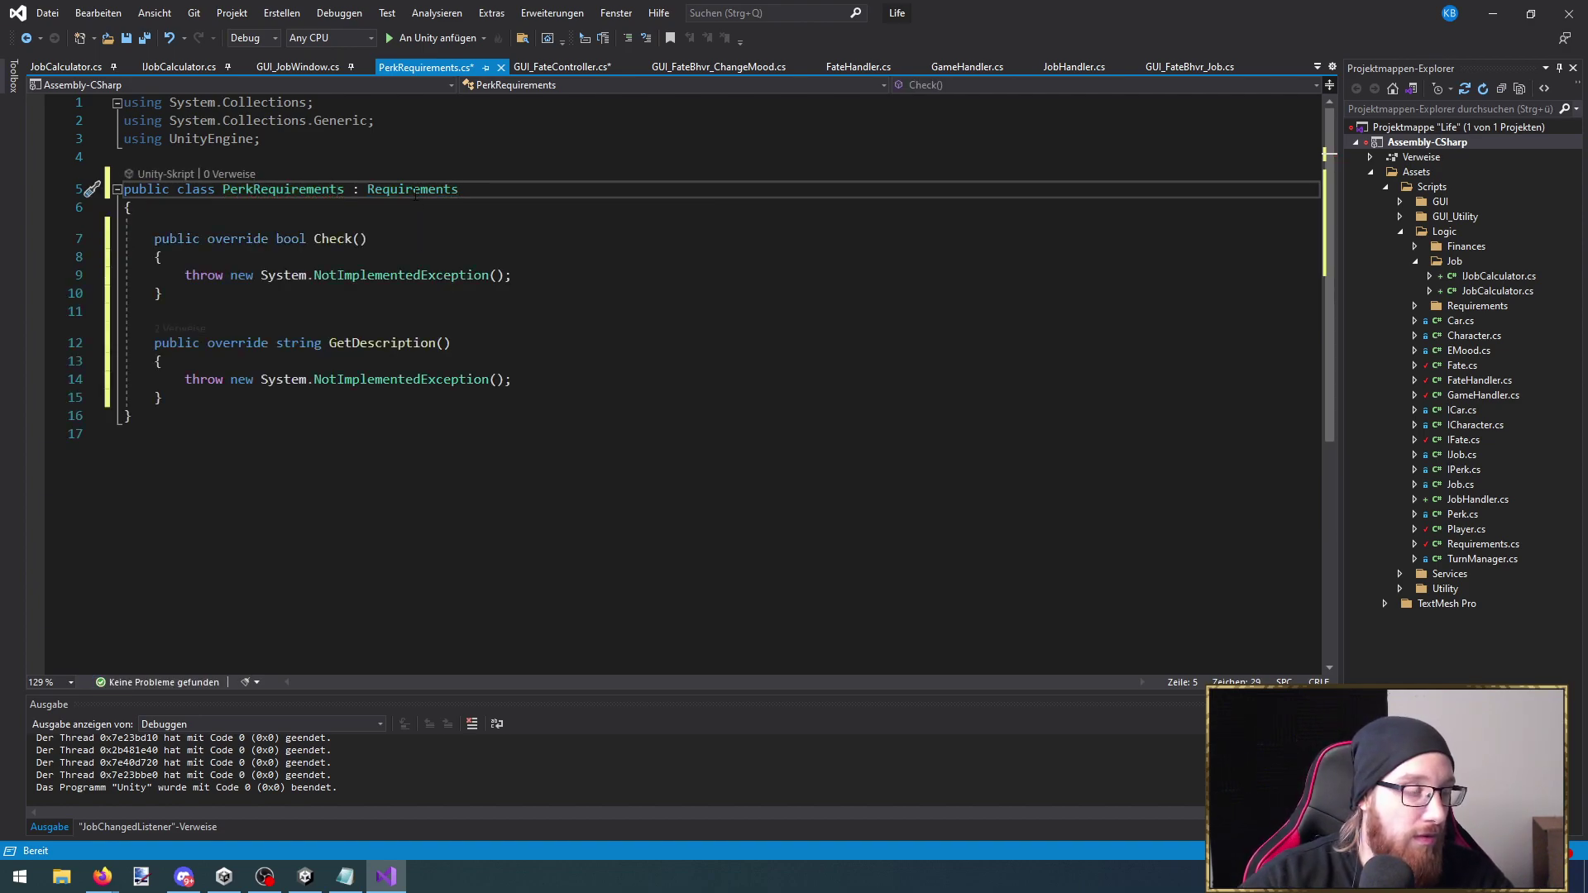
{"action": "key", "text": "ctrl+shift+s"}
Return to Unity and inspect the ComputerScience asset in the Resources/Perk folder
{"action": "left_click", "coordinate": [1493, 15]}
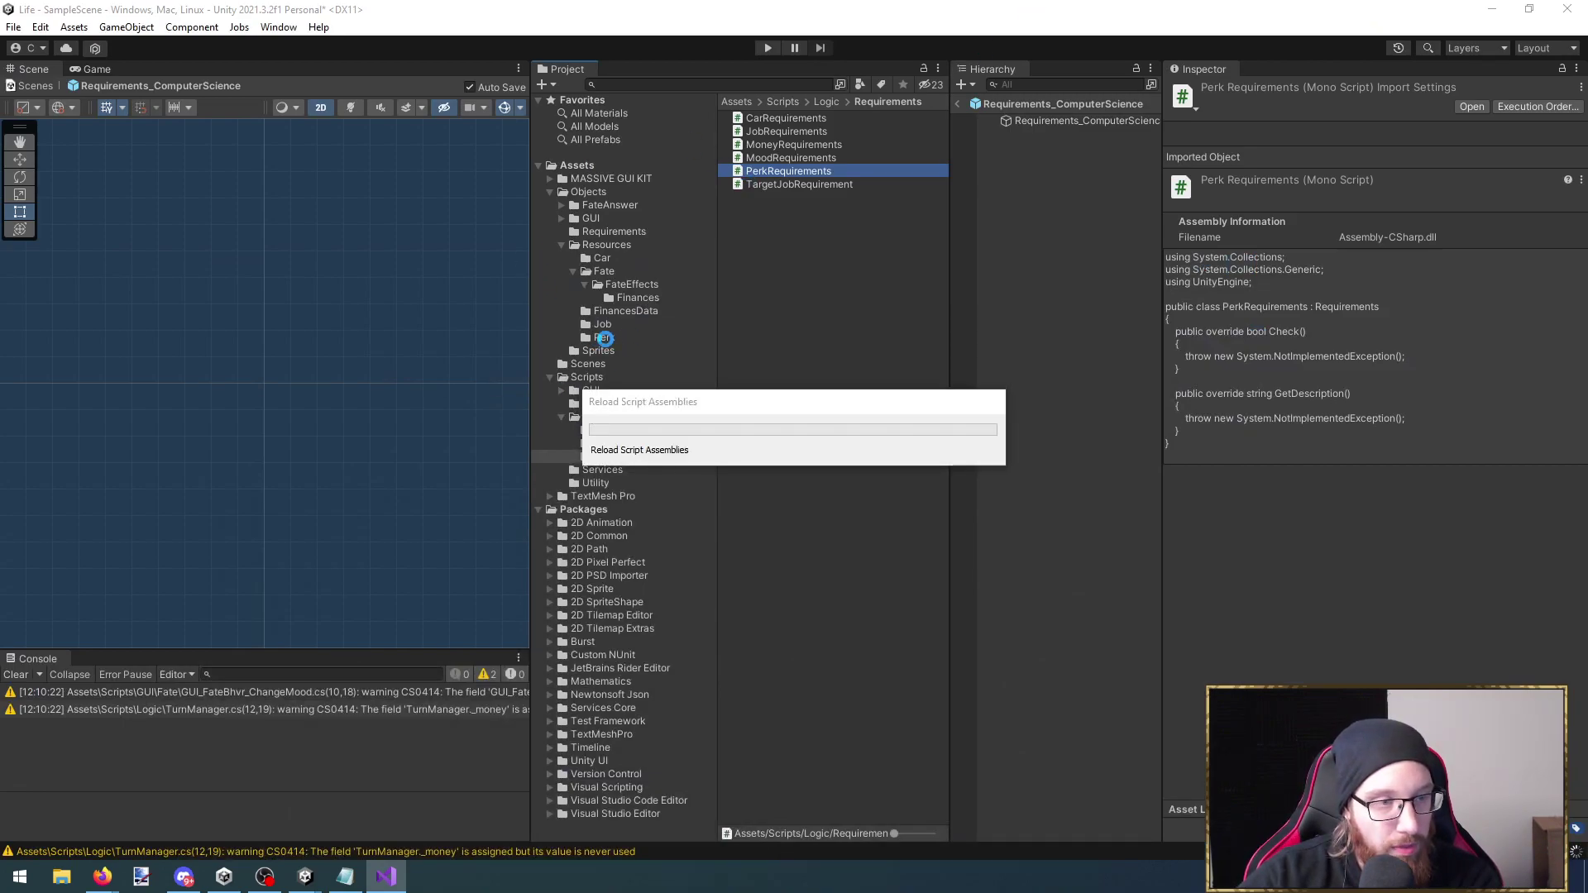
{"action": "left_click", "coordinate": [610, 337]}
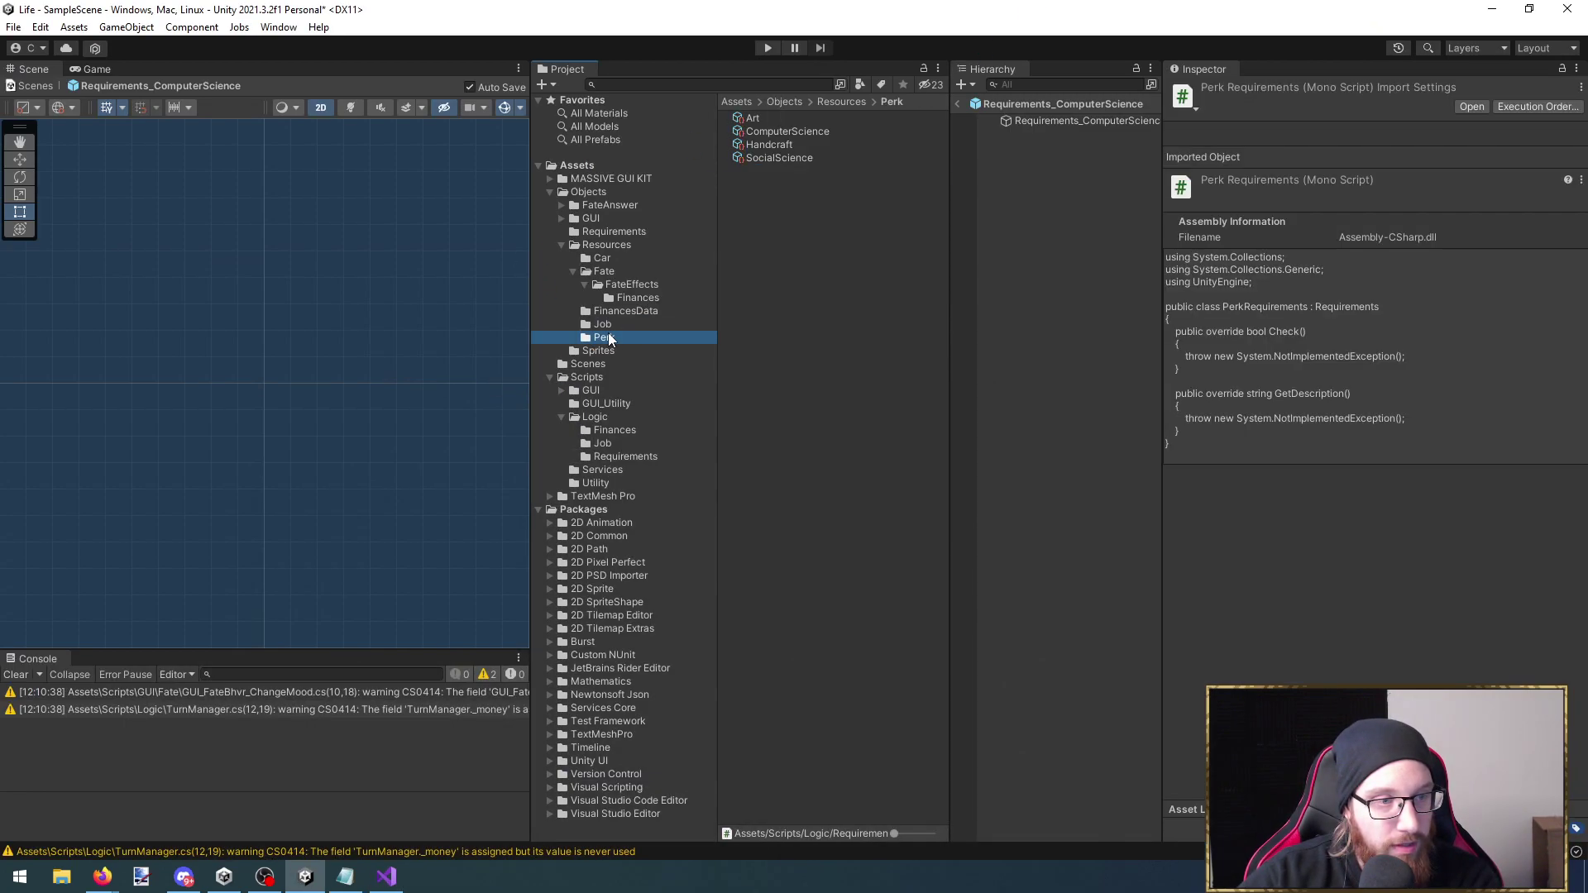
{"action": "left_click", "coordinate": [806, 133]}
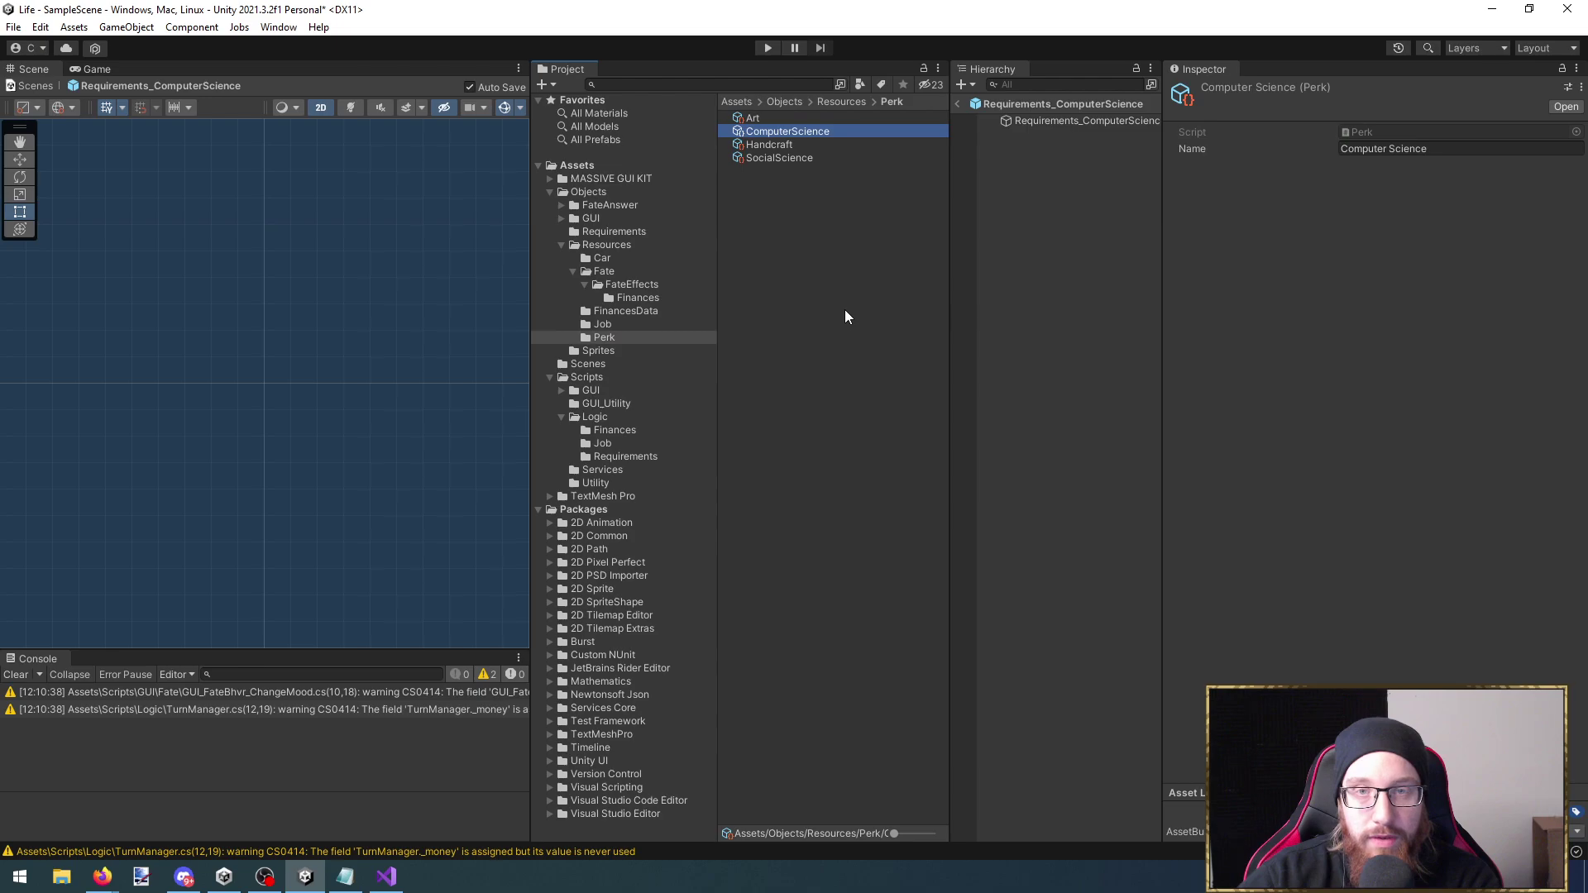
In the PerkRequirements class in Visual Studio, add a serialized private Perk field named _targetPerk with the value default
{"action": "left_click", "coordinate": [385, 877]}
{"action": "left_click", "coordinate": [229, 211]}
{"action": "key", "text": "Return"}
{"action": "type", "text": "[Ser"}
{"action": "type", "text": "]"}
{"action": "key", "text": "Return"}
{"action": "type", "text": "pri"}
{"action": "key", "text": "Tab"}
{"action": "type", "text": "Per"}
{"action": "key", "text": "Tab"}
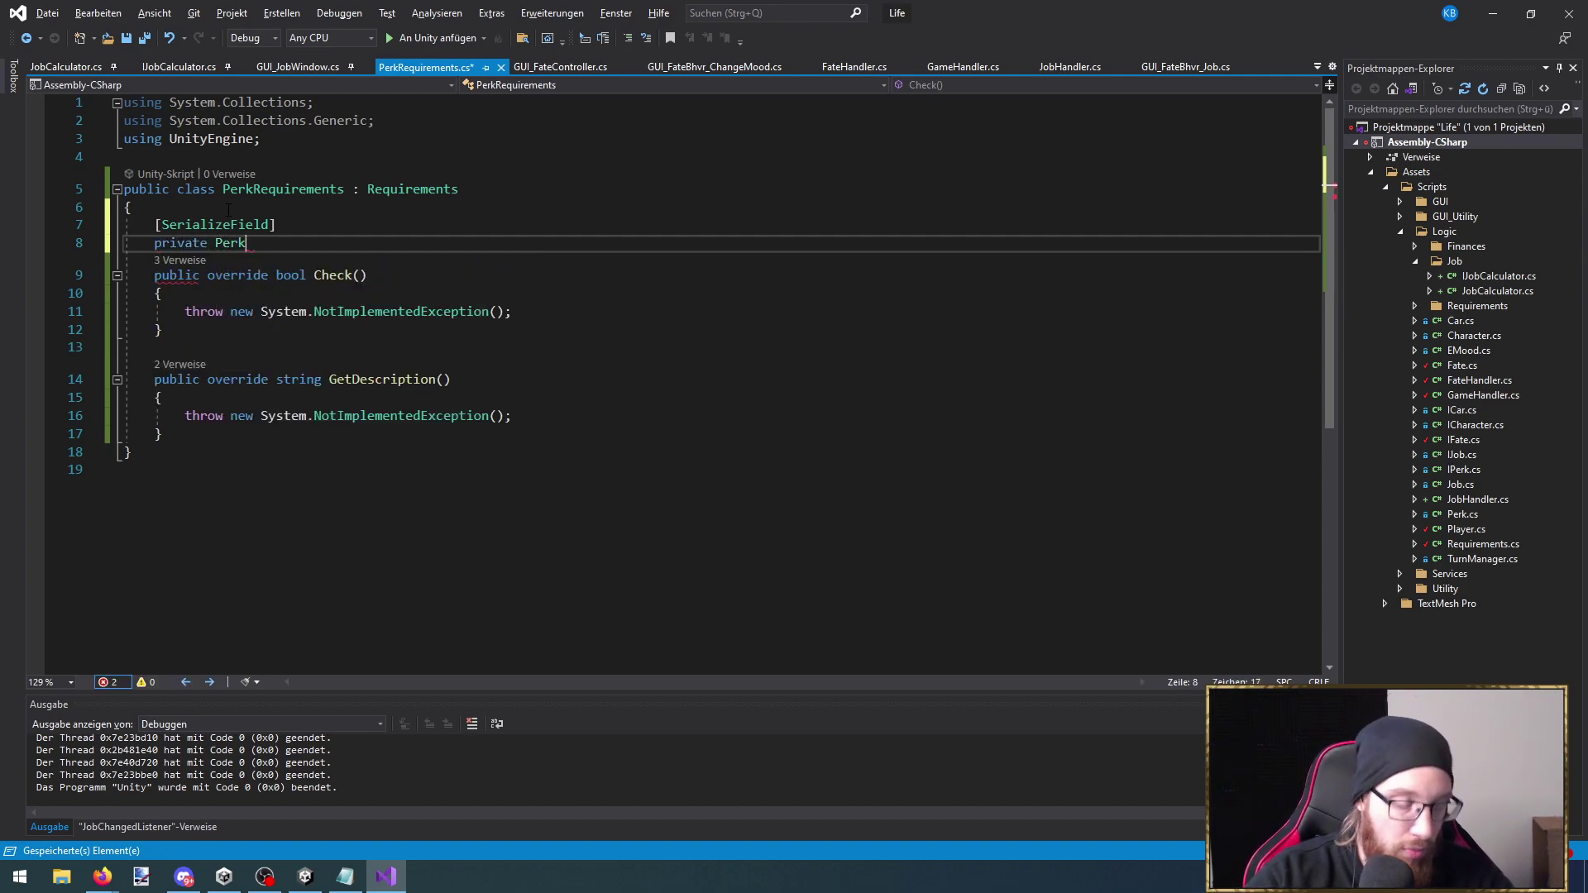
{"action": "type", "text": "_"}
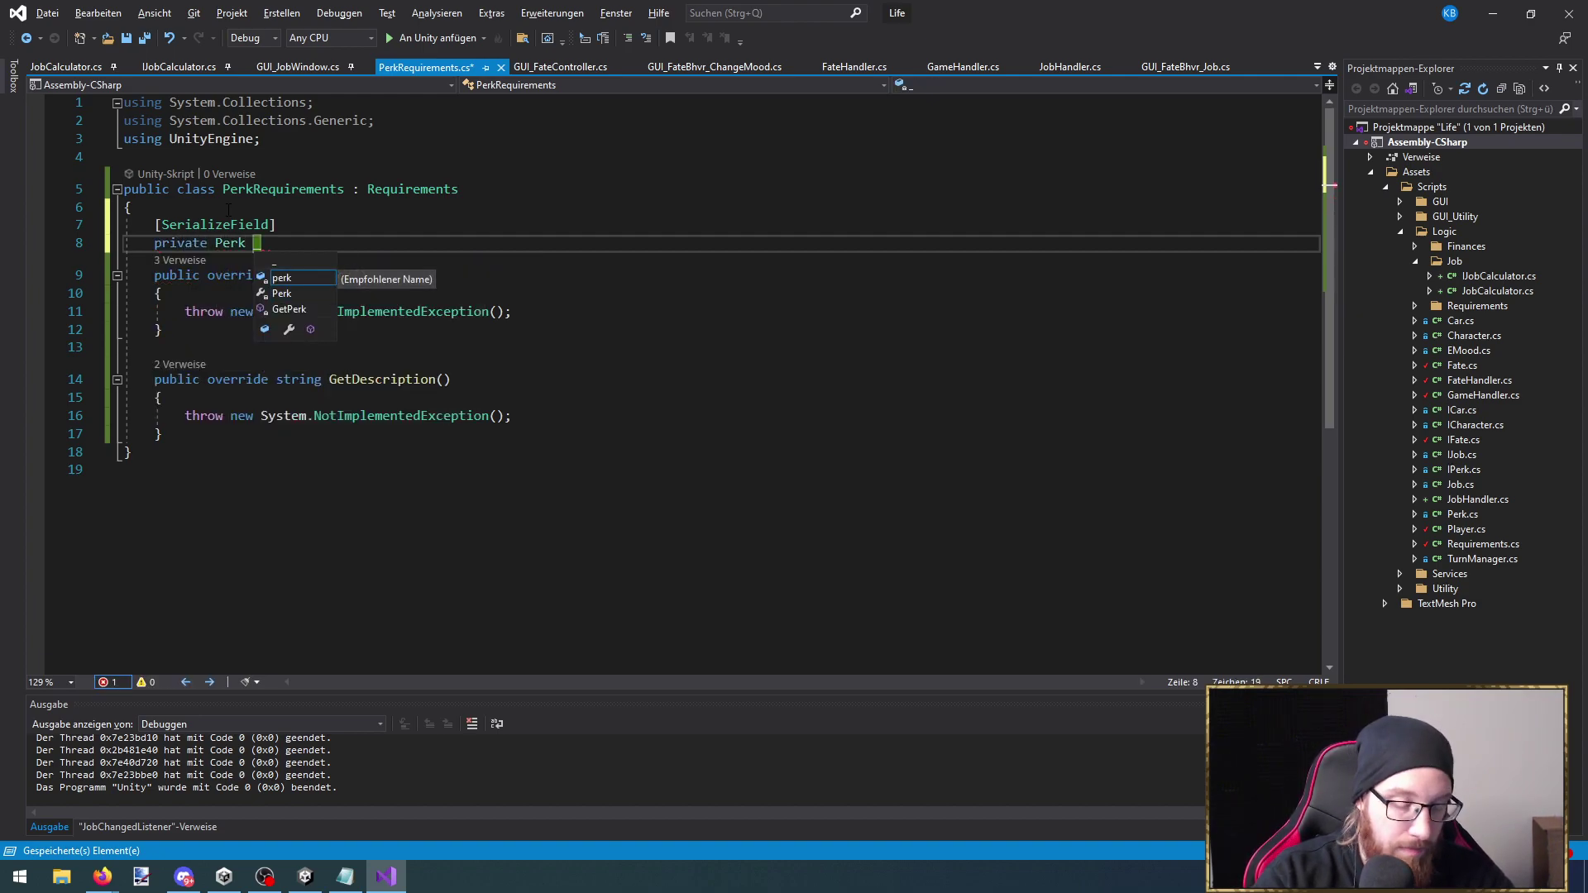
{"action": "type", "text": "targetPerk"}
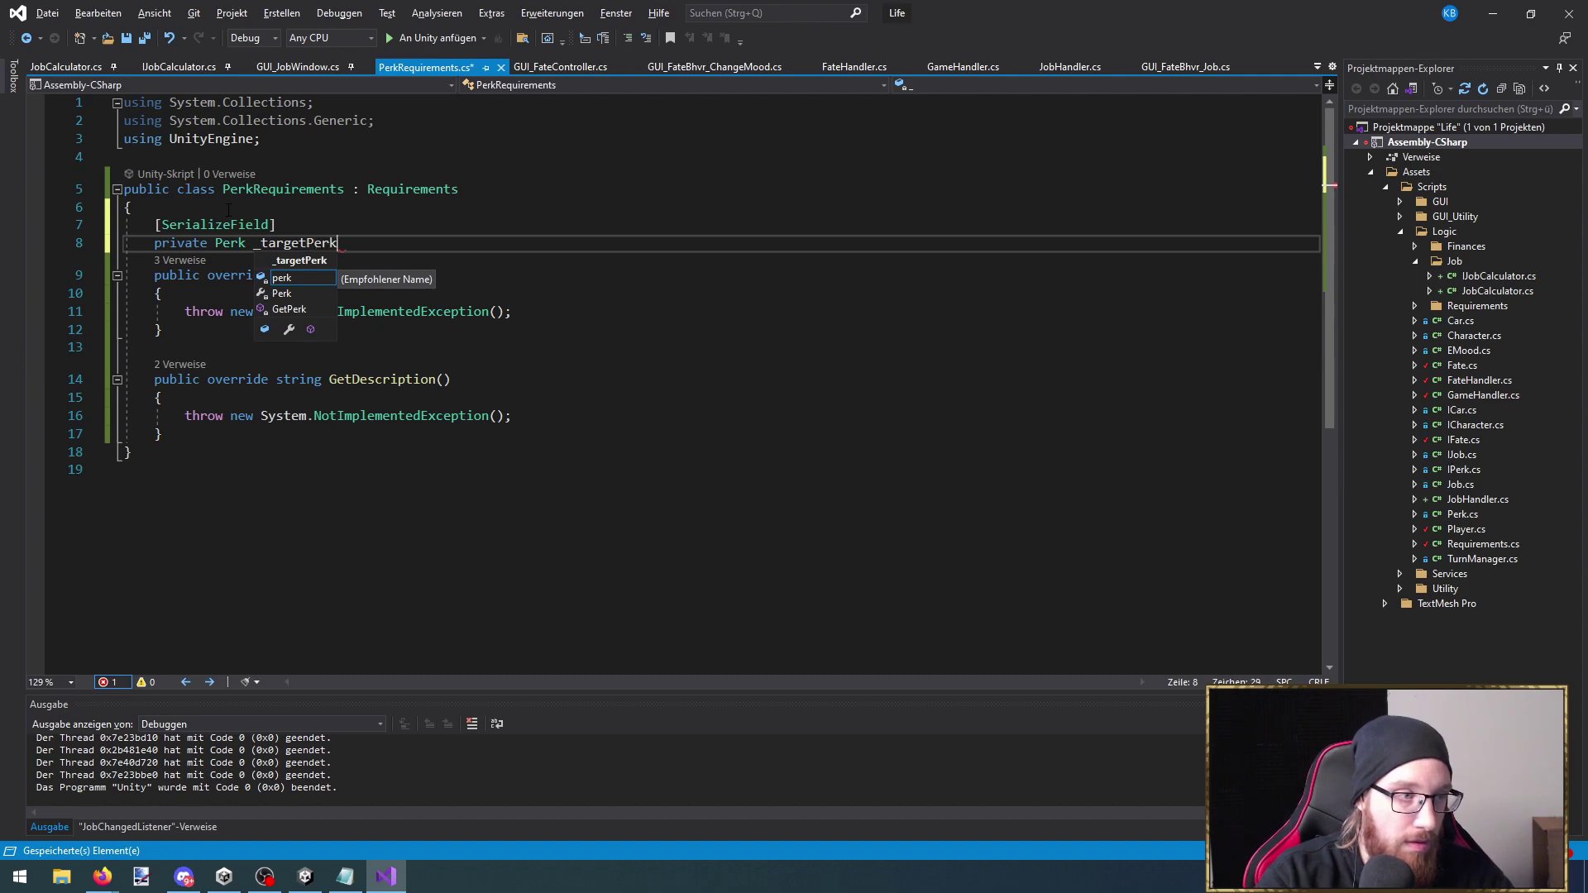
{"action": "type", "text": " = default;"}
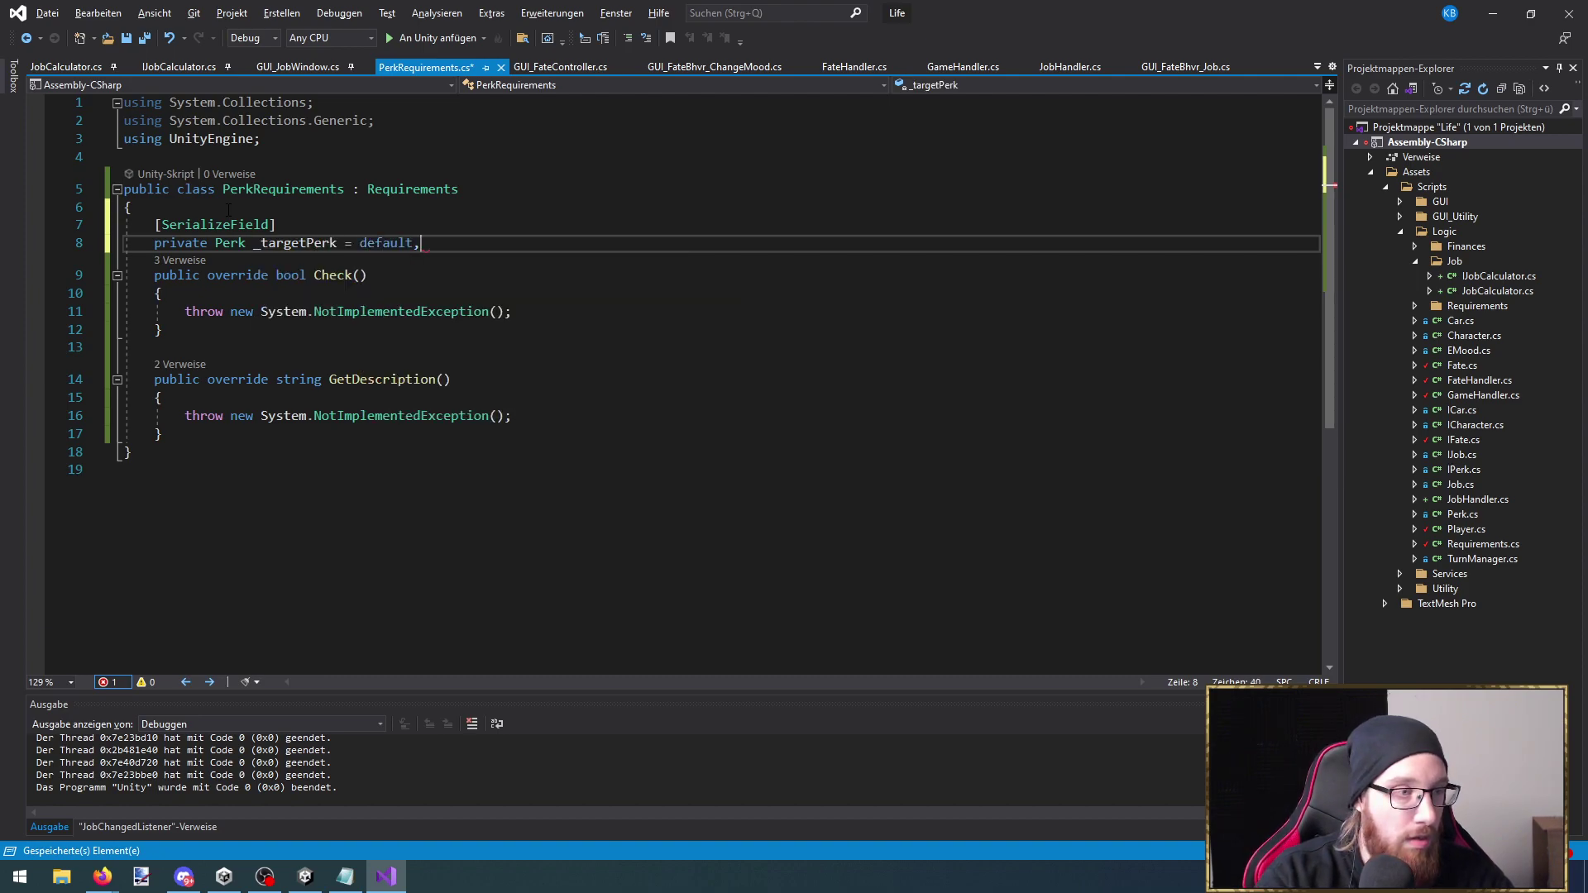
Below _targetPerk, add a serialized private int field named _level with the value 1
{"action": "key", "text": "Return"}
{"action": "type", "text": "["}
{"action": "key", "text": "Tab"}
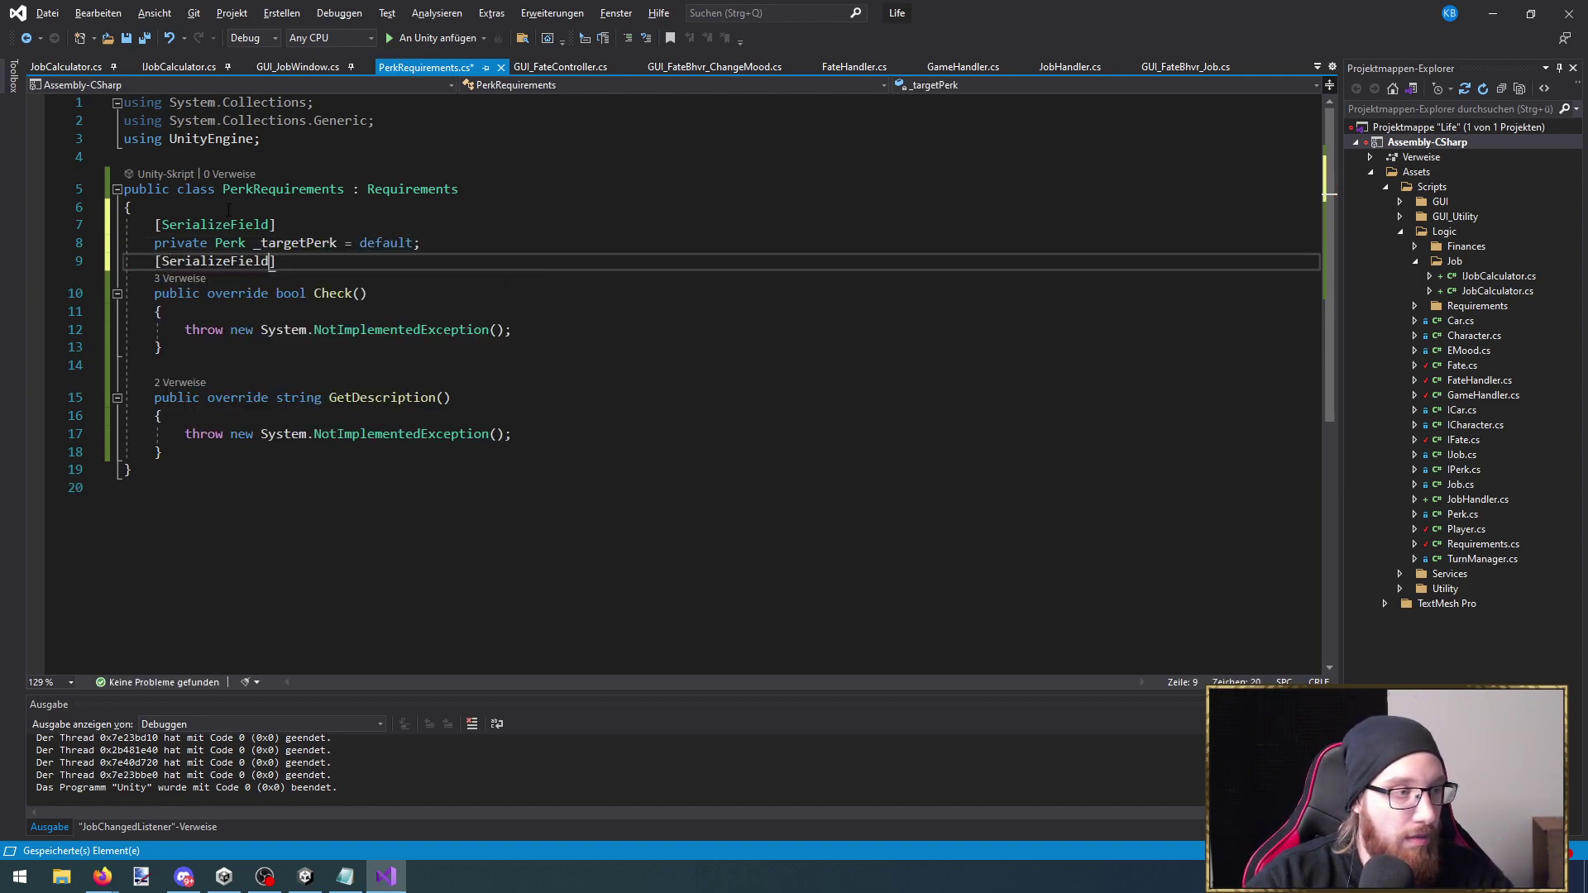
{"action": "key", "text": "Return"}
{"action": "type", "text": "pria"}
{"action": "key", "text": "BackSpace"}
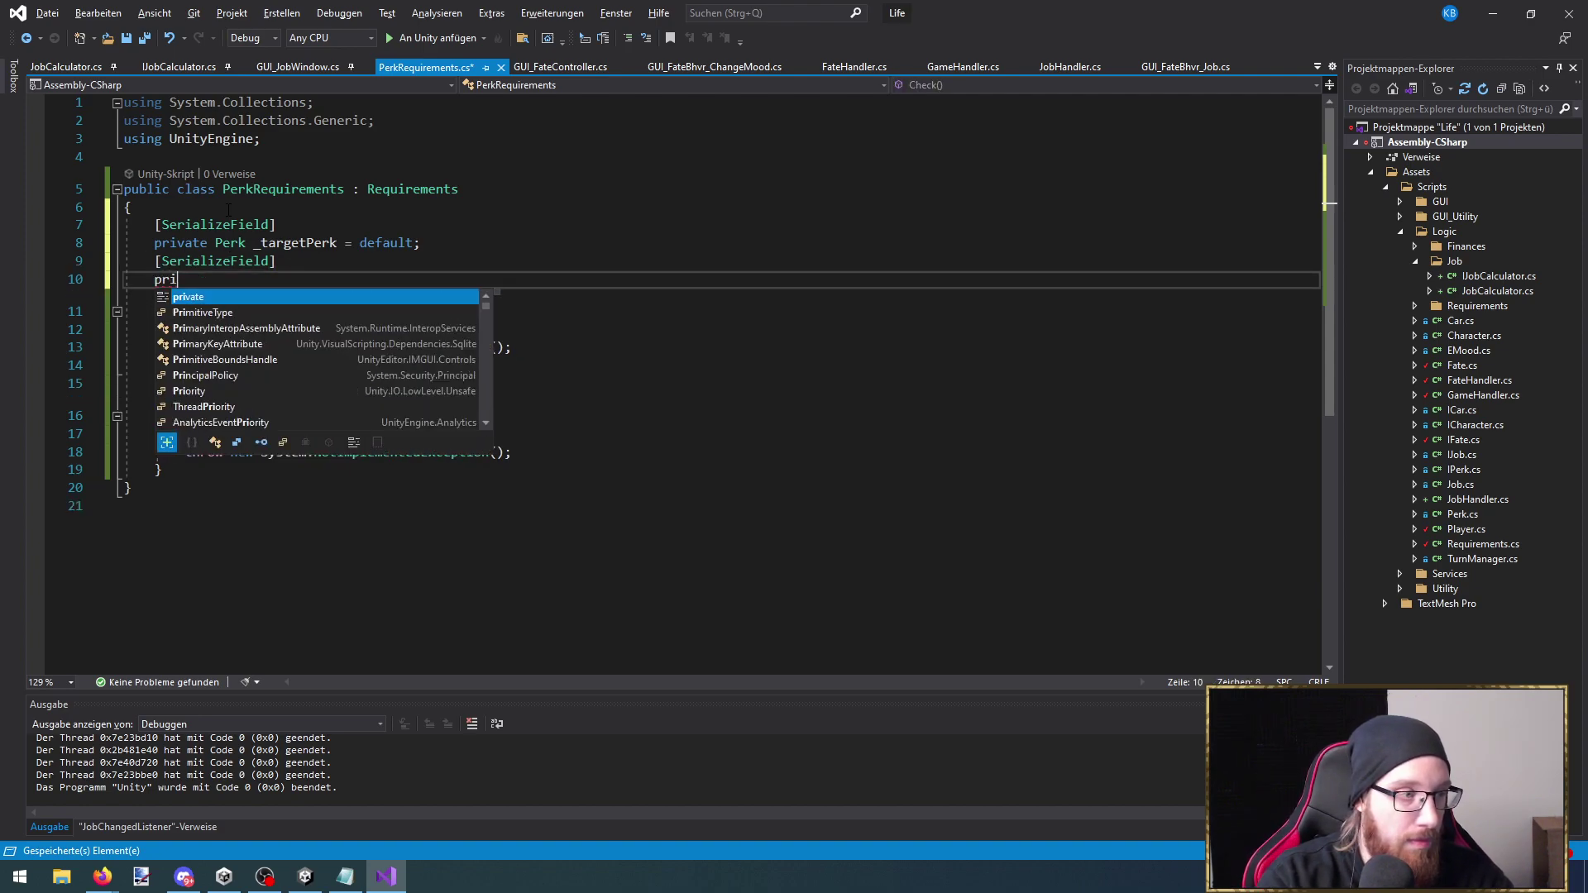
{"action": "type", "text": "vate int "}
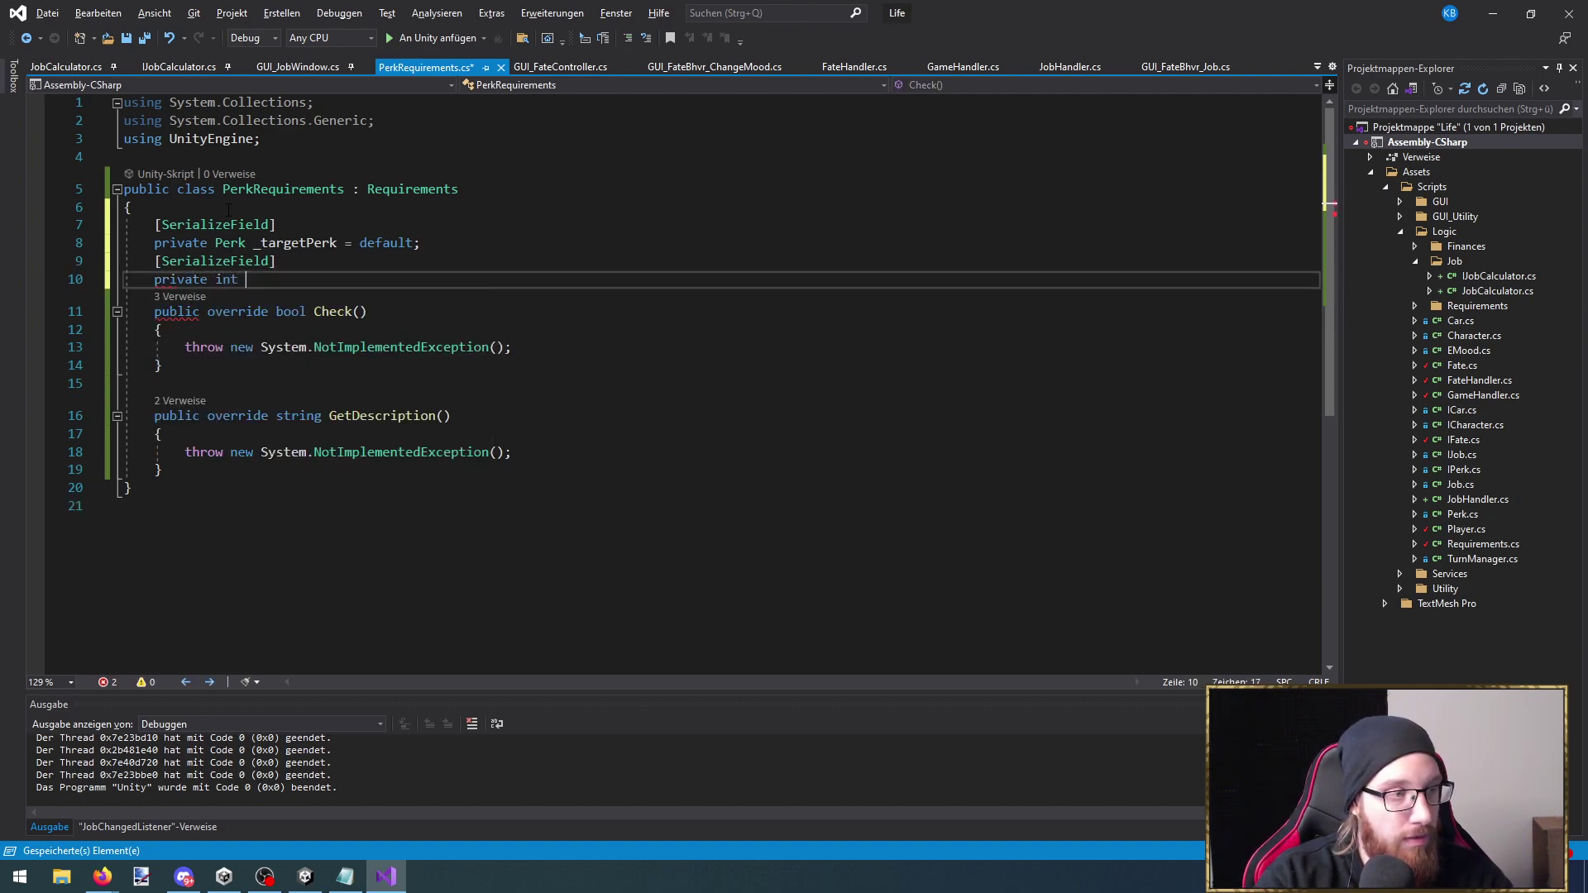
{"action": "type", "text": "_level = "}
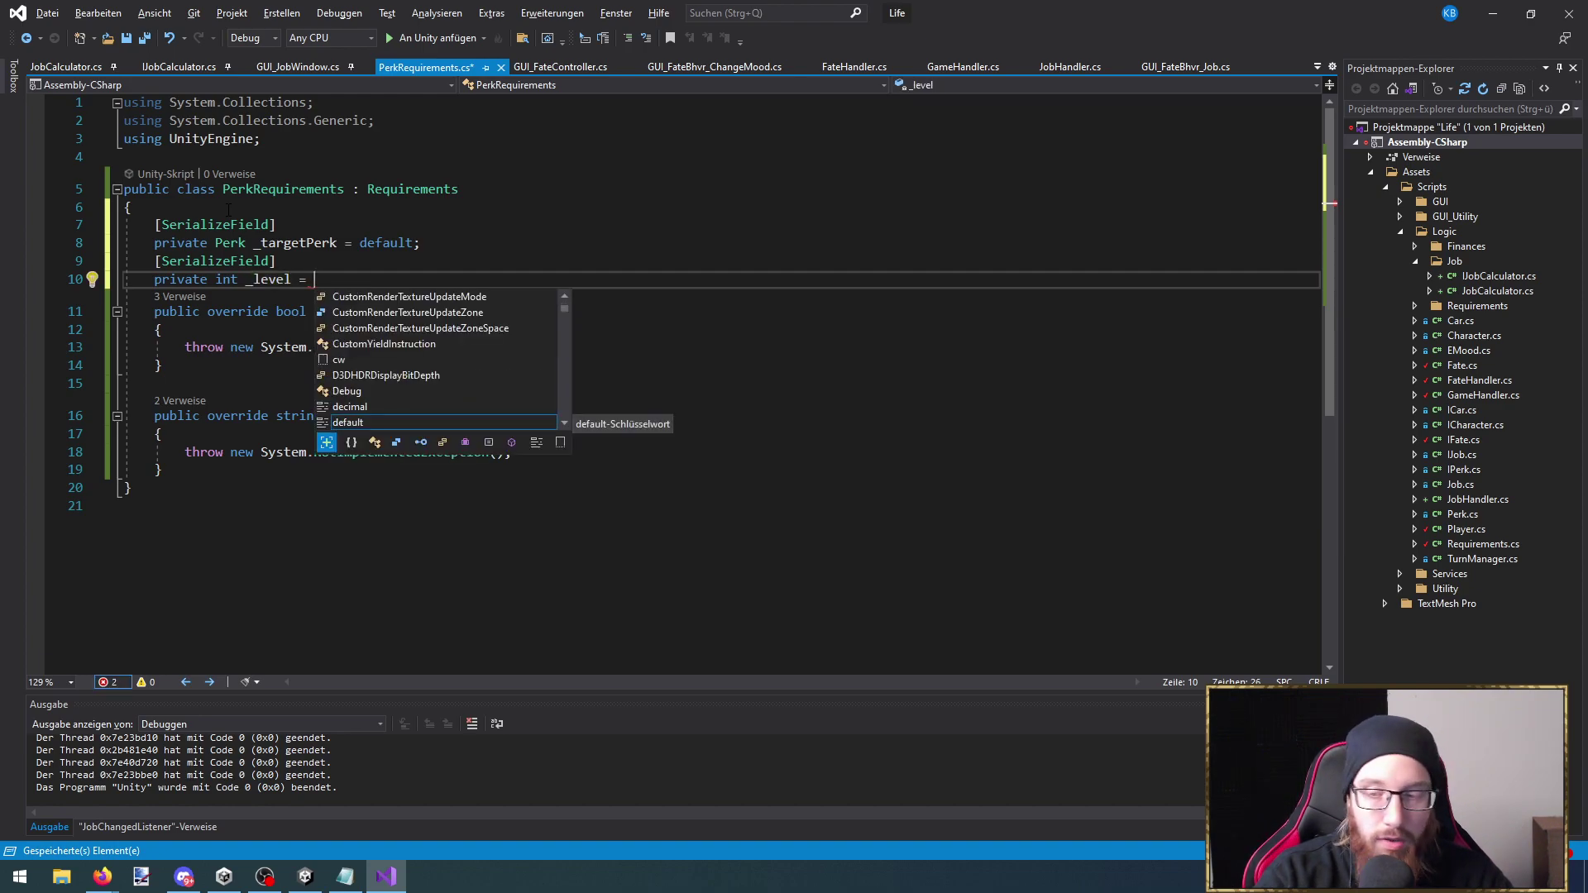
{"action": "type", "text": "1;"}
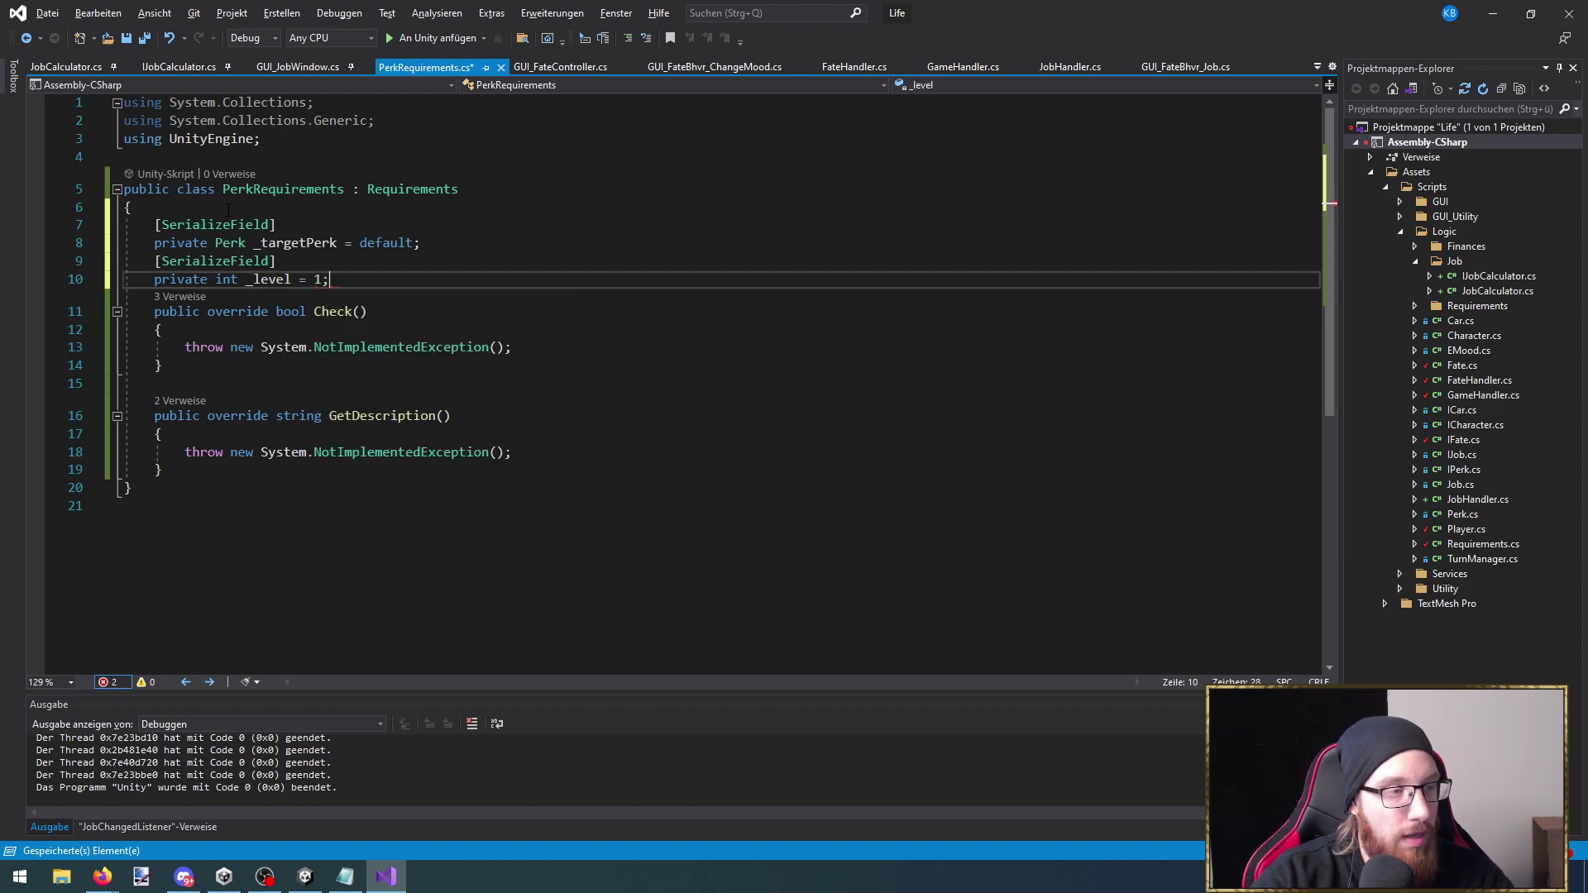
{"action": "key", "text": "Return"}
Replace the exception in Check with the start of a player perk lookup, GameHandler.Instance.GetPlayer().per
{"action": "left_click_drag", "start_coordinate": [512, 365], "coordinate": [163, 368]}
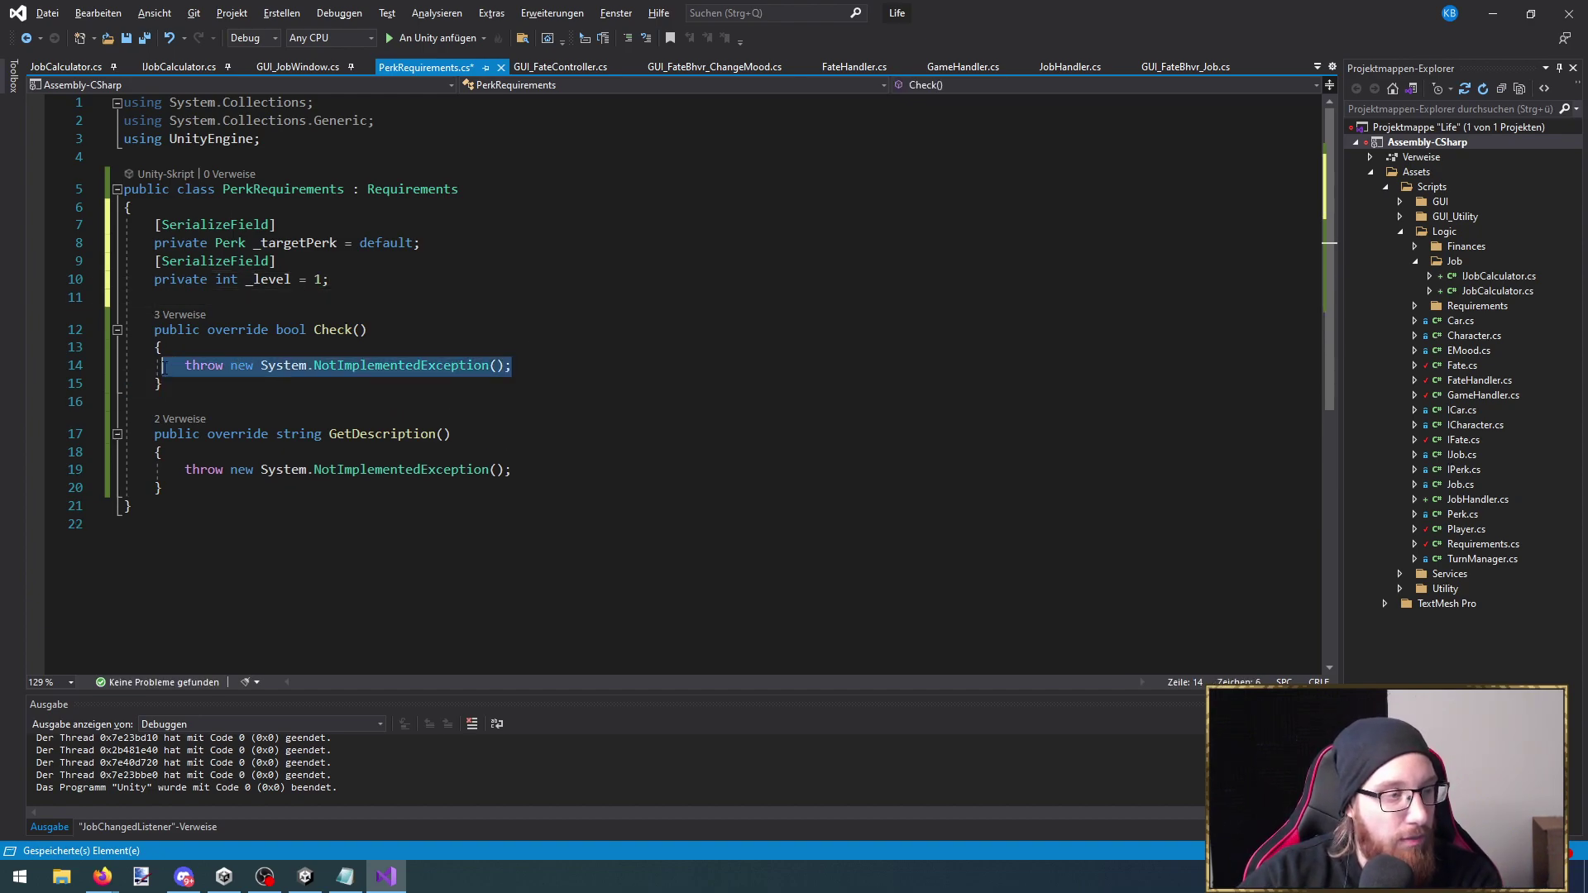
{"action": "key", "text": "BackSpace"}
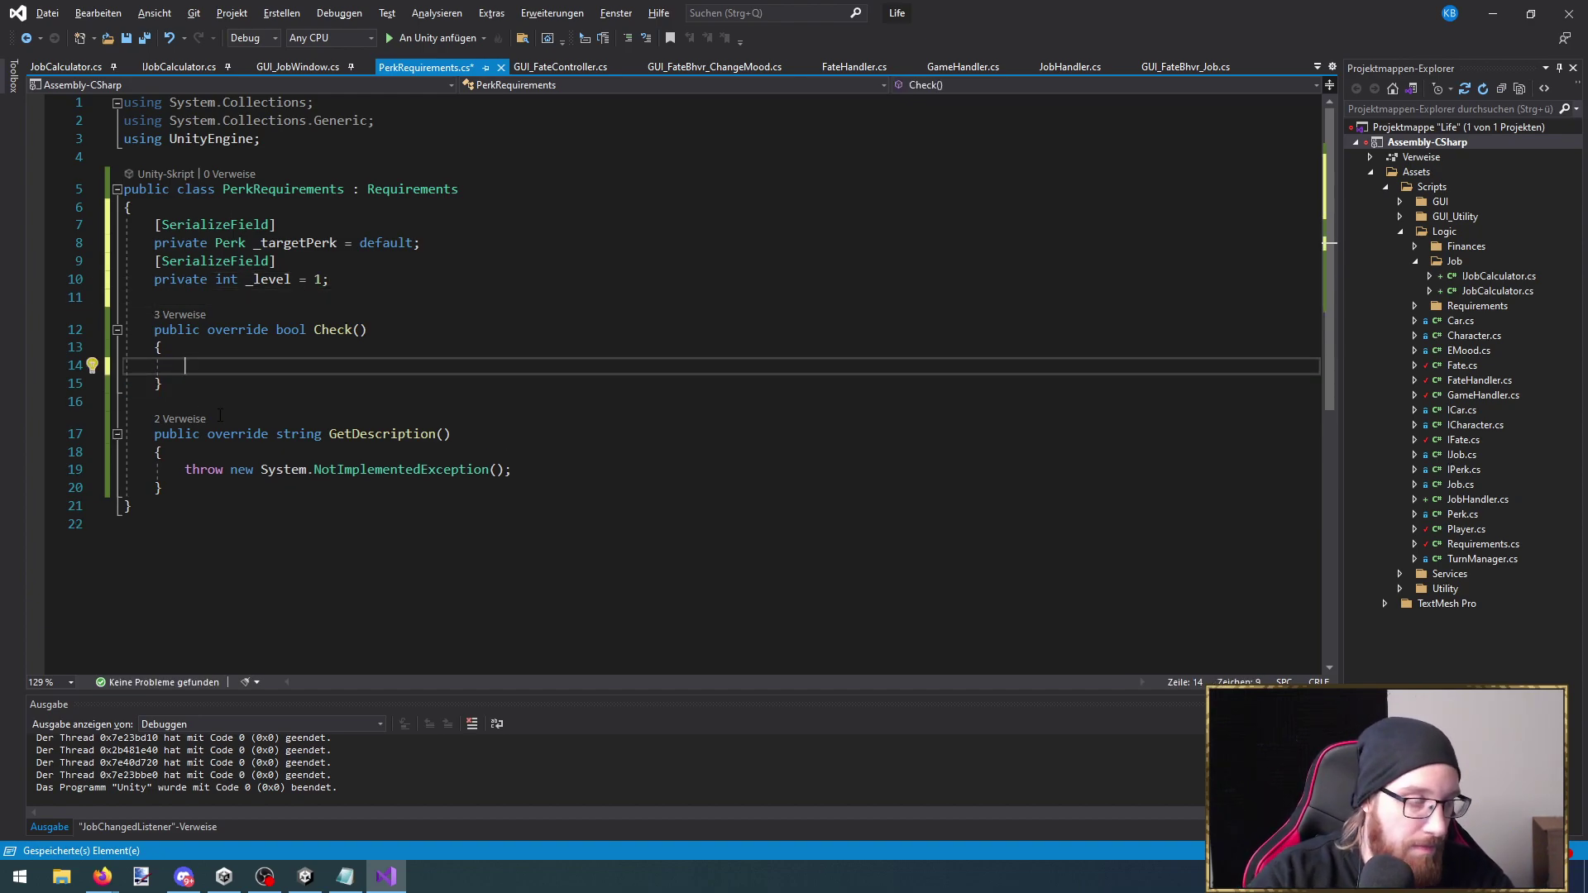
{"action": "type", "text": "GameHandler.Instance.getpla"}
{"action": "type", "text": "()."}
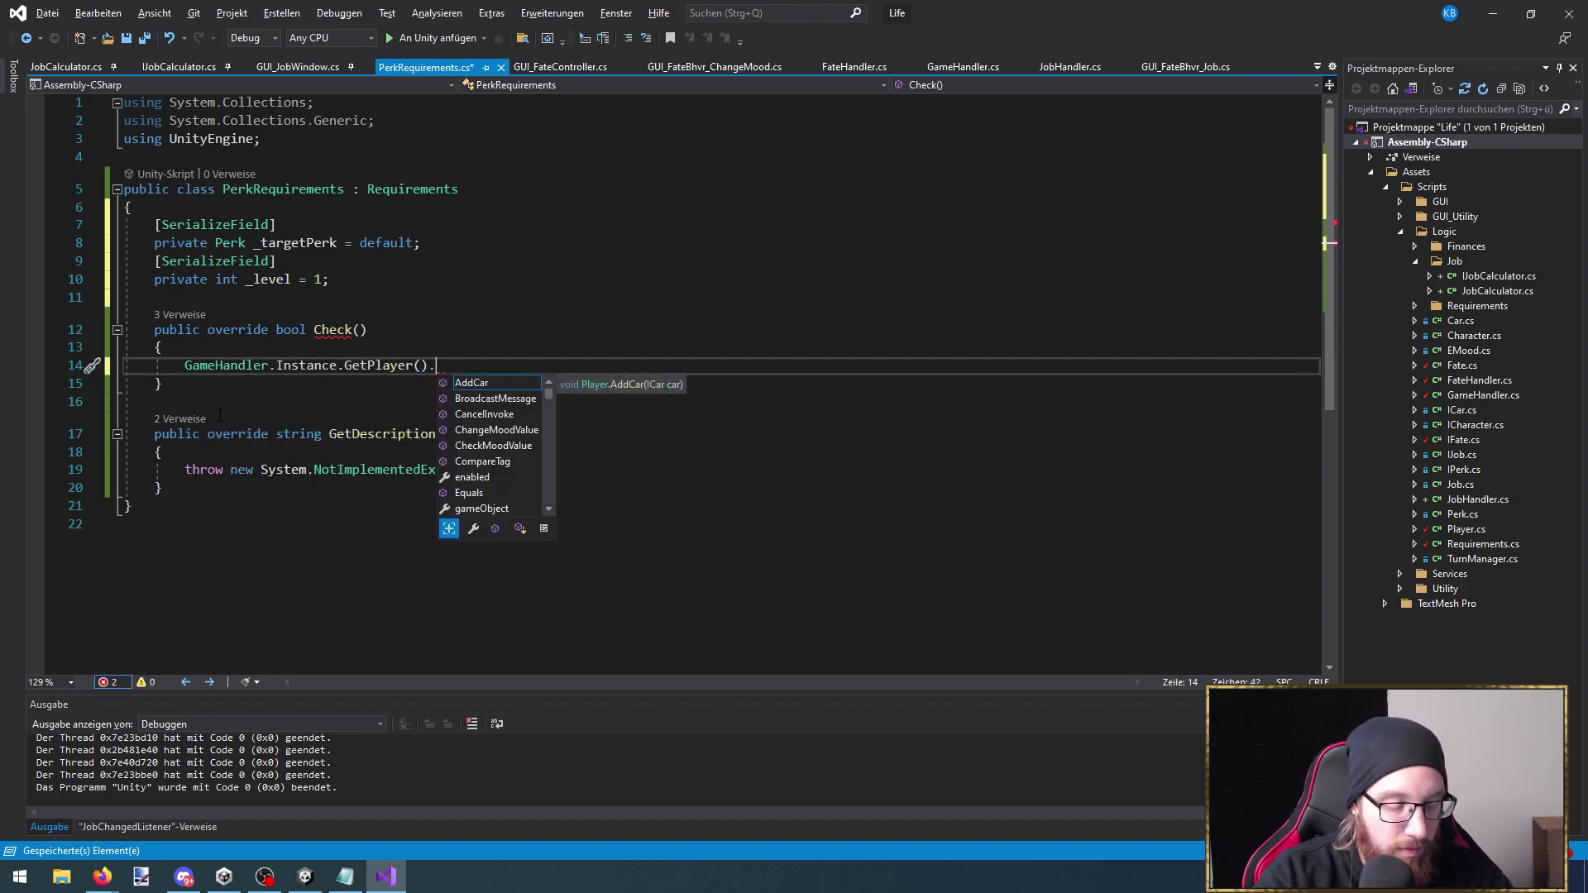
{"action": "type", "text": "per"}
Follow GetPlayer to the Player class and its ICharacter interface to examine how perks are accessed, and return to Player
{"action": "left_click", "coordinate": [374, 365]}
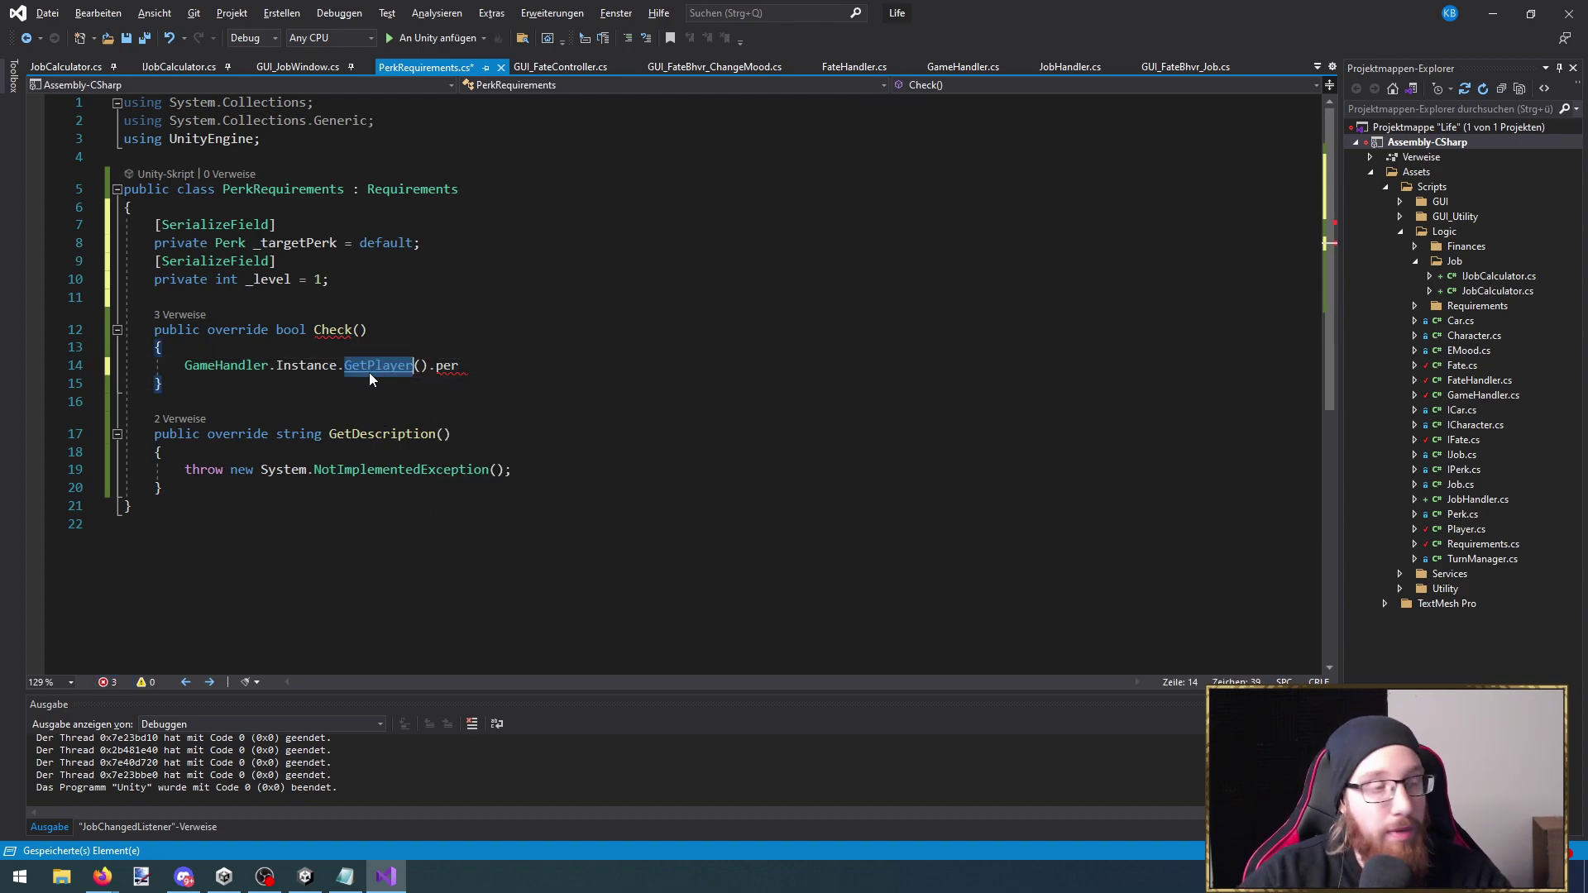
{"action": "left_click", "coordinate": [369, 365], "text": "ctrl"}
{"action": "left_click", "coordinate": [247, 454], "text": "ctrl"}
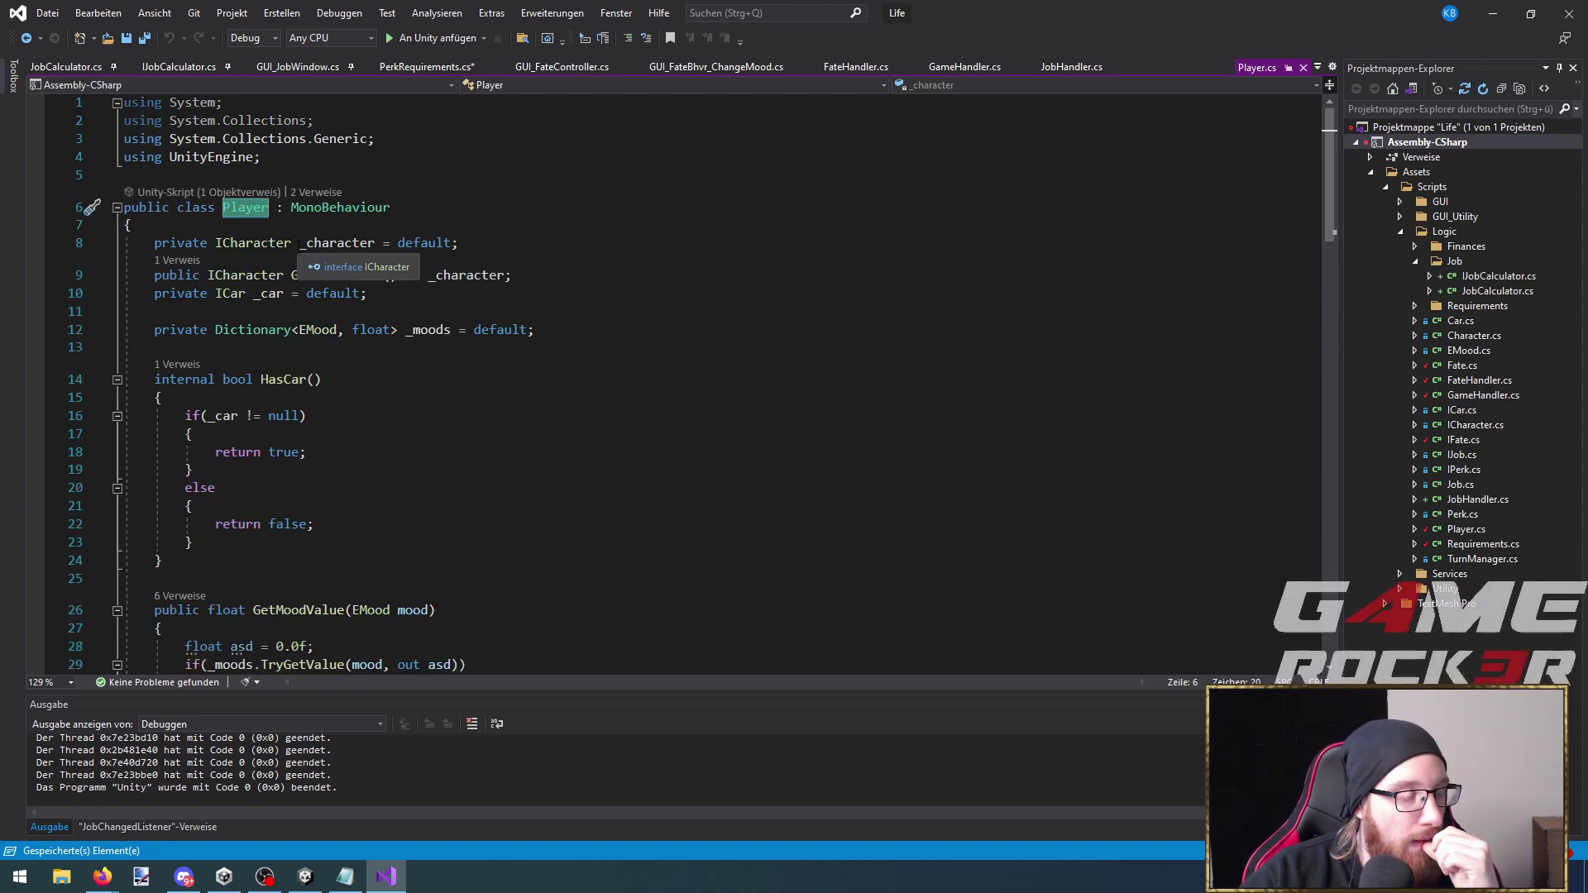
{"action": "left_click", "coordinate": [255, 248], "text": "ctrl"}
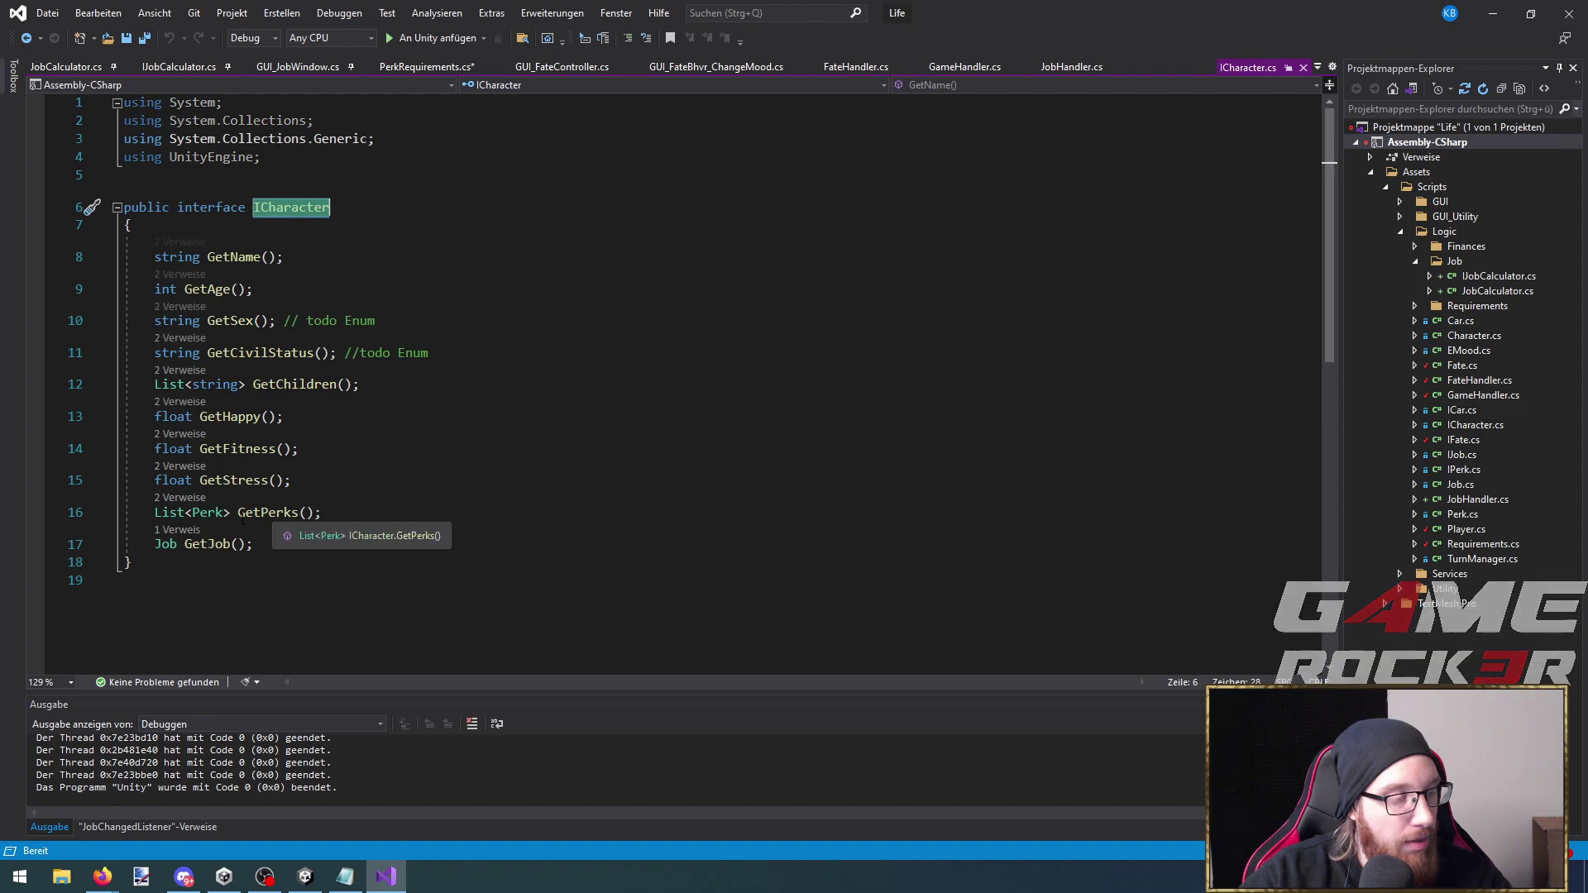
{"action": "key", "text": "ctrl+minus"}
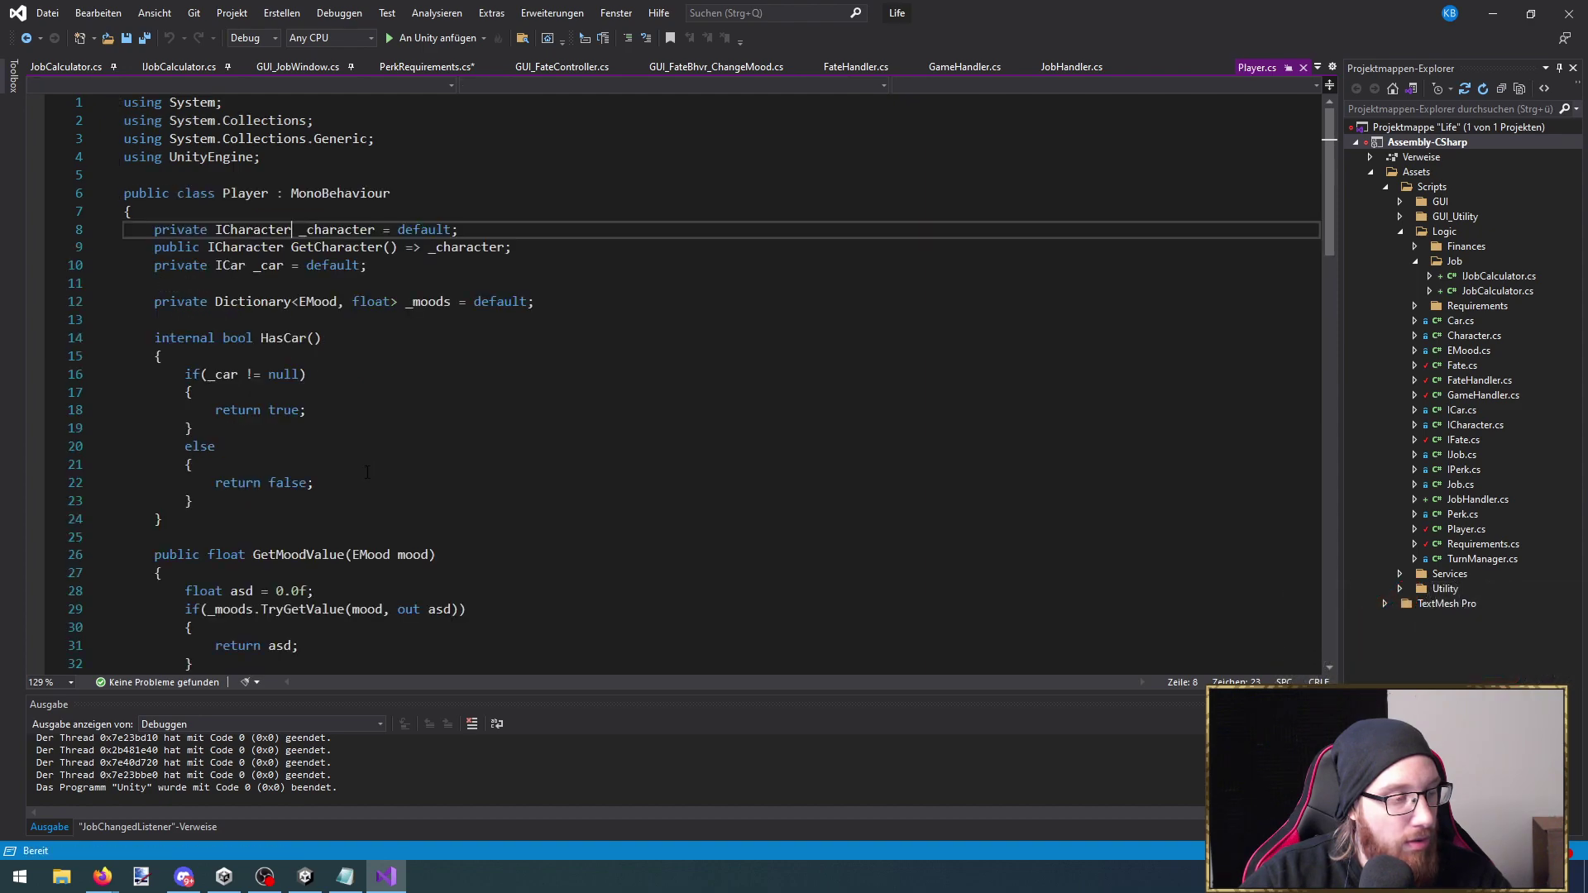
Examine the Player class from its fields through the mood and car methods for any place where perks are stored
{"action": "scroll", "coordinate": [424, 469], "scroll_direction": "down", "scroll_amount": 8}
{"action": "scroll", "coordinate": [423, 469], "scroll_direction": "up", "scroll_amount": 7}
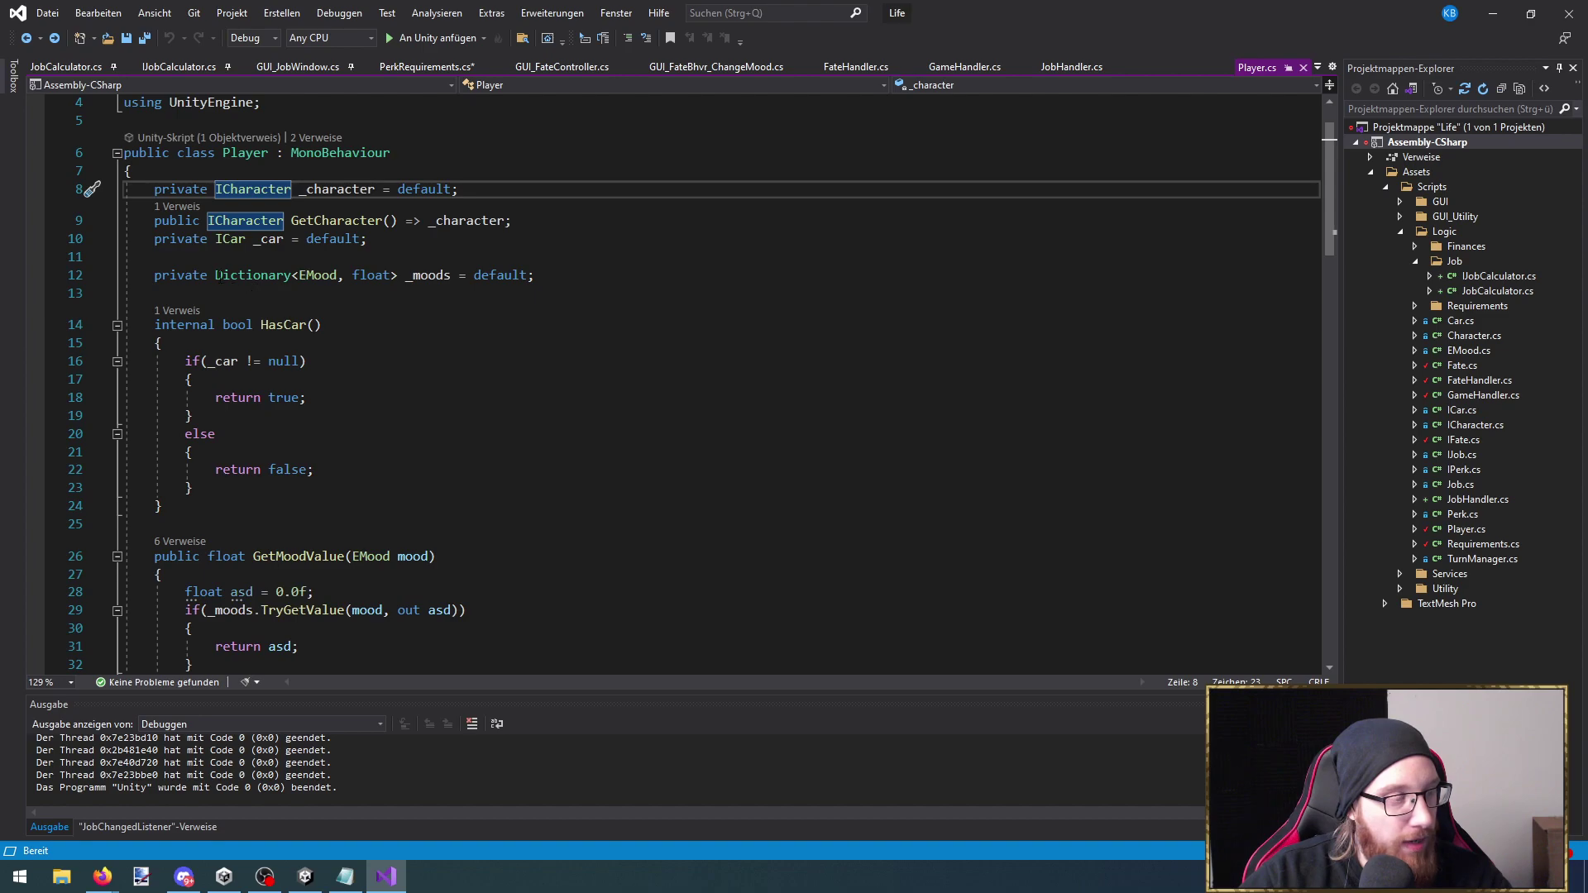
{"action": "left_click_drag", "start_coordinate": [216, 274], "coordinate": [303, 276]}
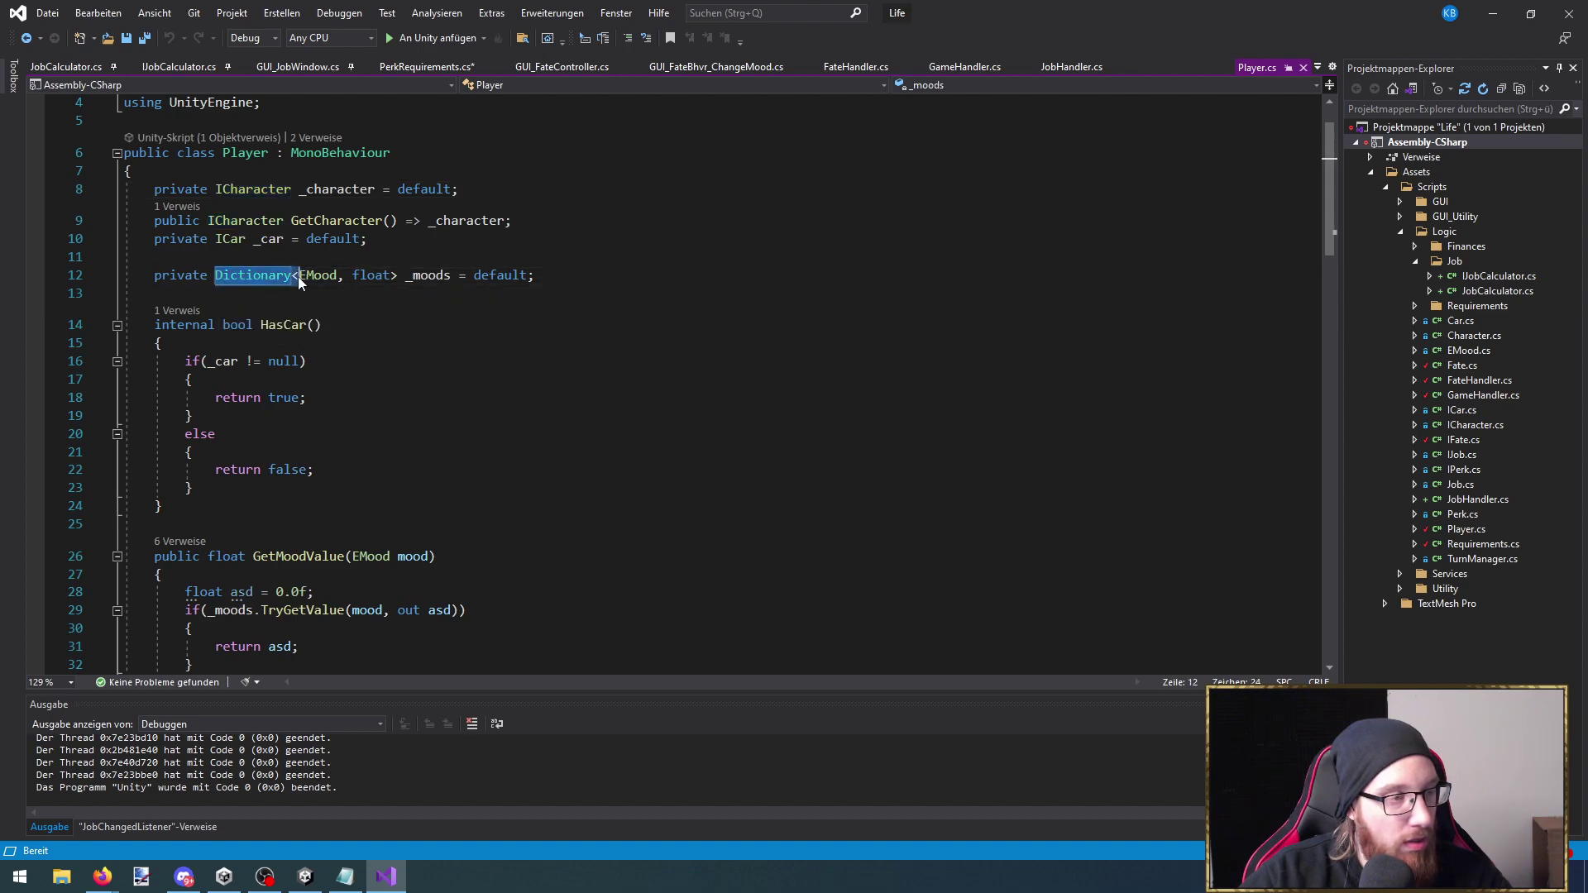
{"action": "left_click", "coordinate": [519, 275]}
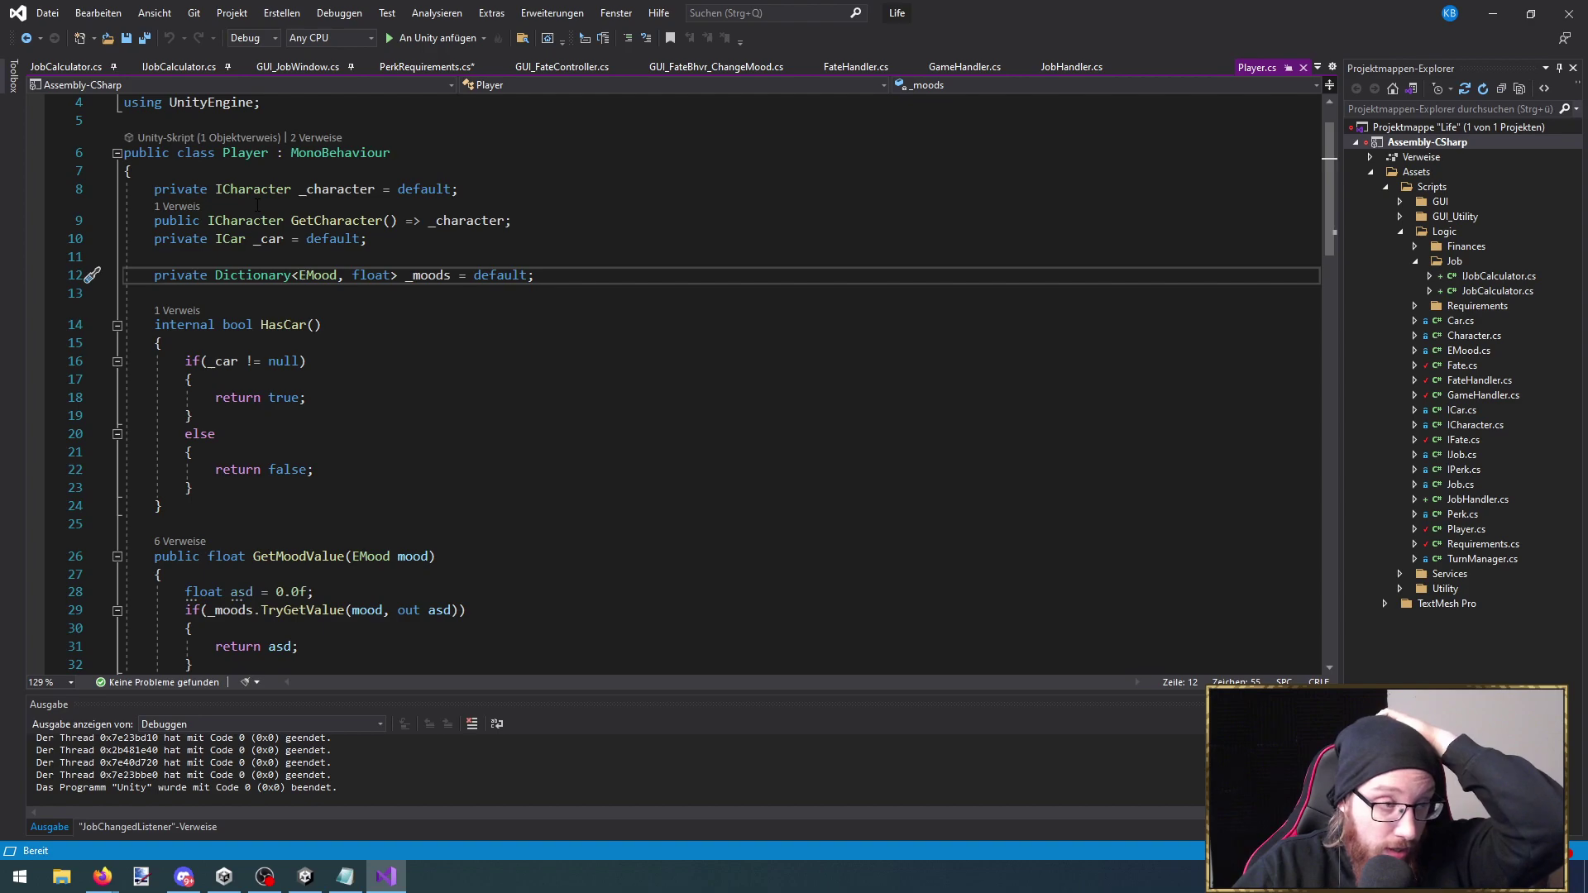
{"action": "scroll", "coordinate": [487, 320], "scroll_direction": "down", "scroll_amount": 1}
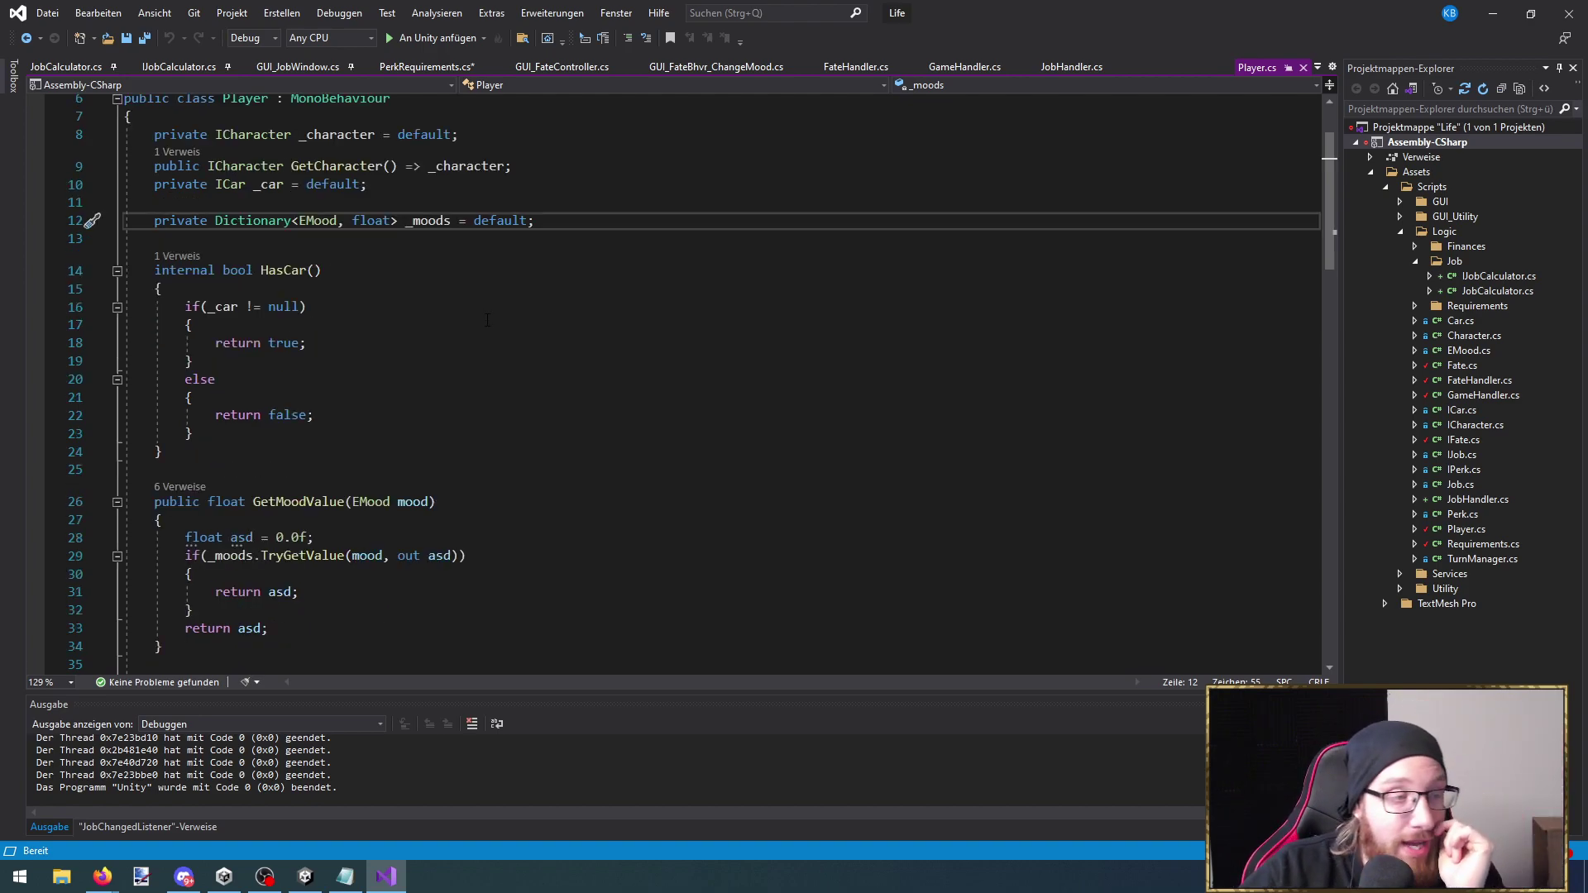
{"action": "scroll", "coordinate": [485, 321], "scroll_direction": "down", "scroll_amount": 9}
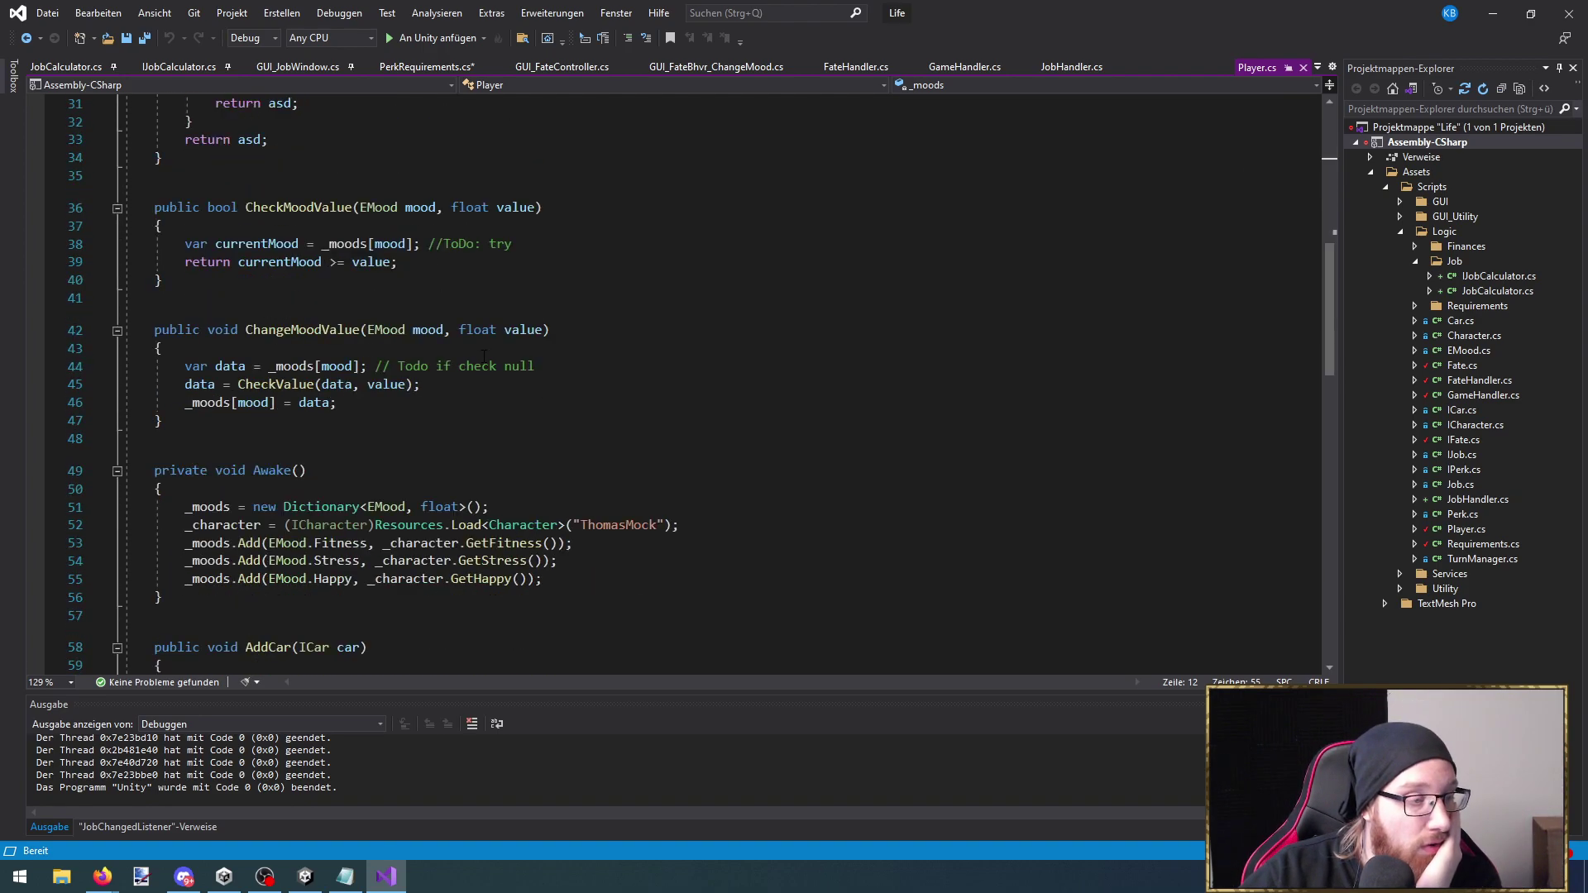
{"action": "scroll", "coordinate": [485, 357], "scroll_direction": "down", "scroll_amount": 6}
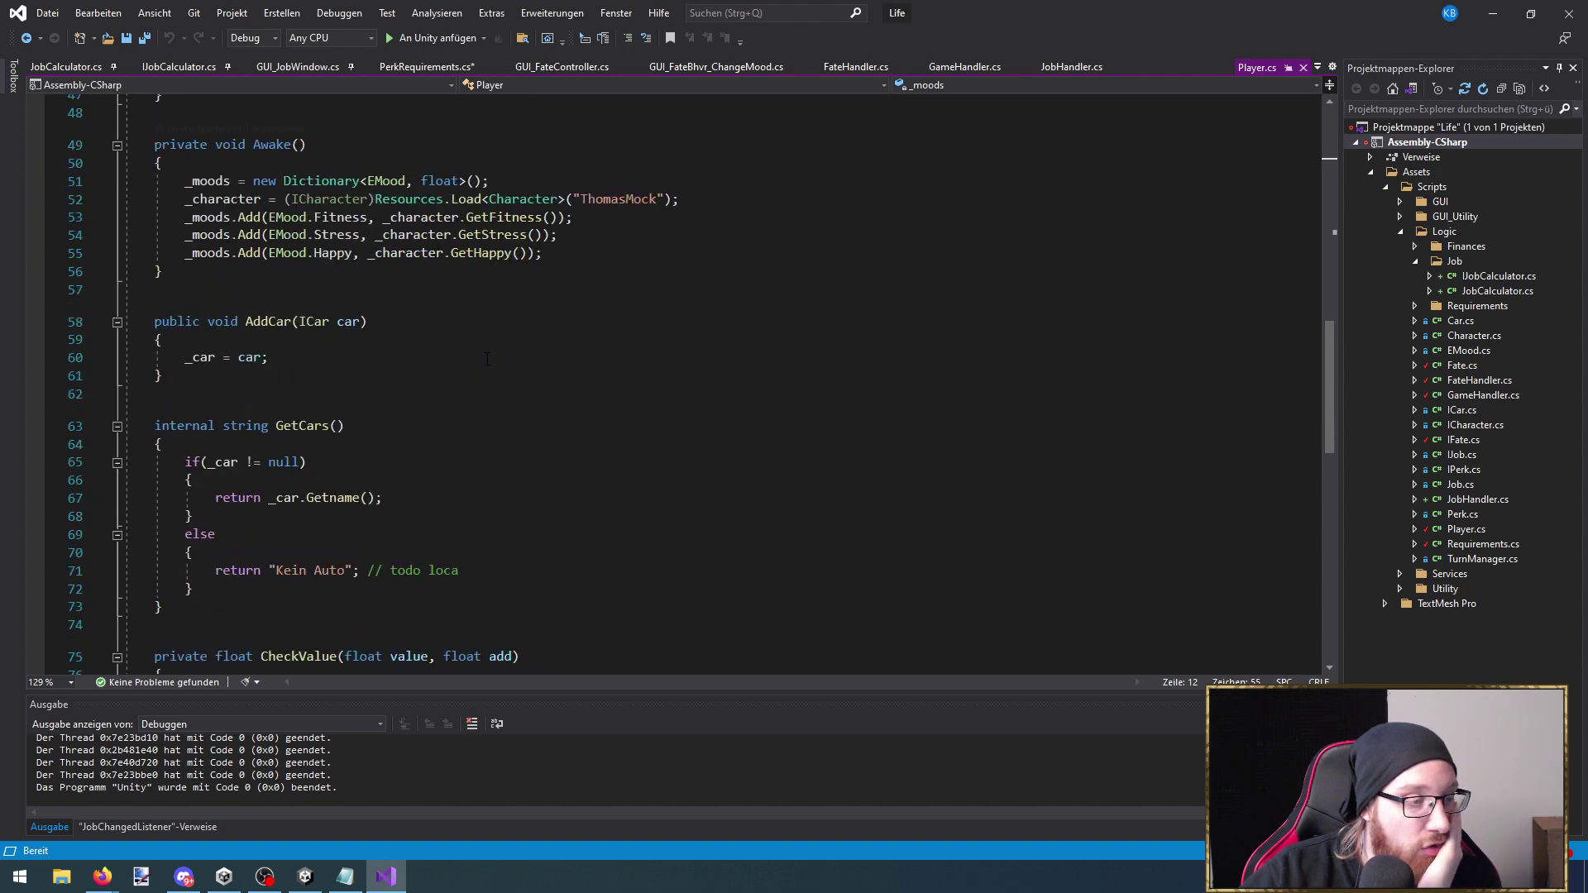
{"action": "scroll", "coordinate": [487, 361], "scroll_direction": "down", "scroll_amount": 3}
{"action": "scroll", "coordinate": [491, 364], "scroll_direction": "up", "scroll_amount": 5}
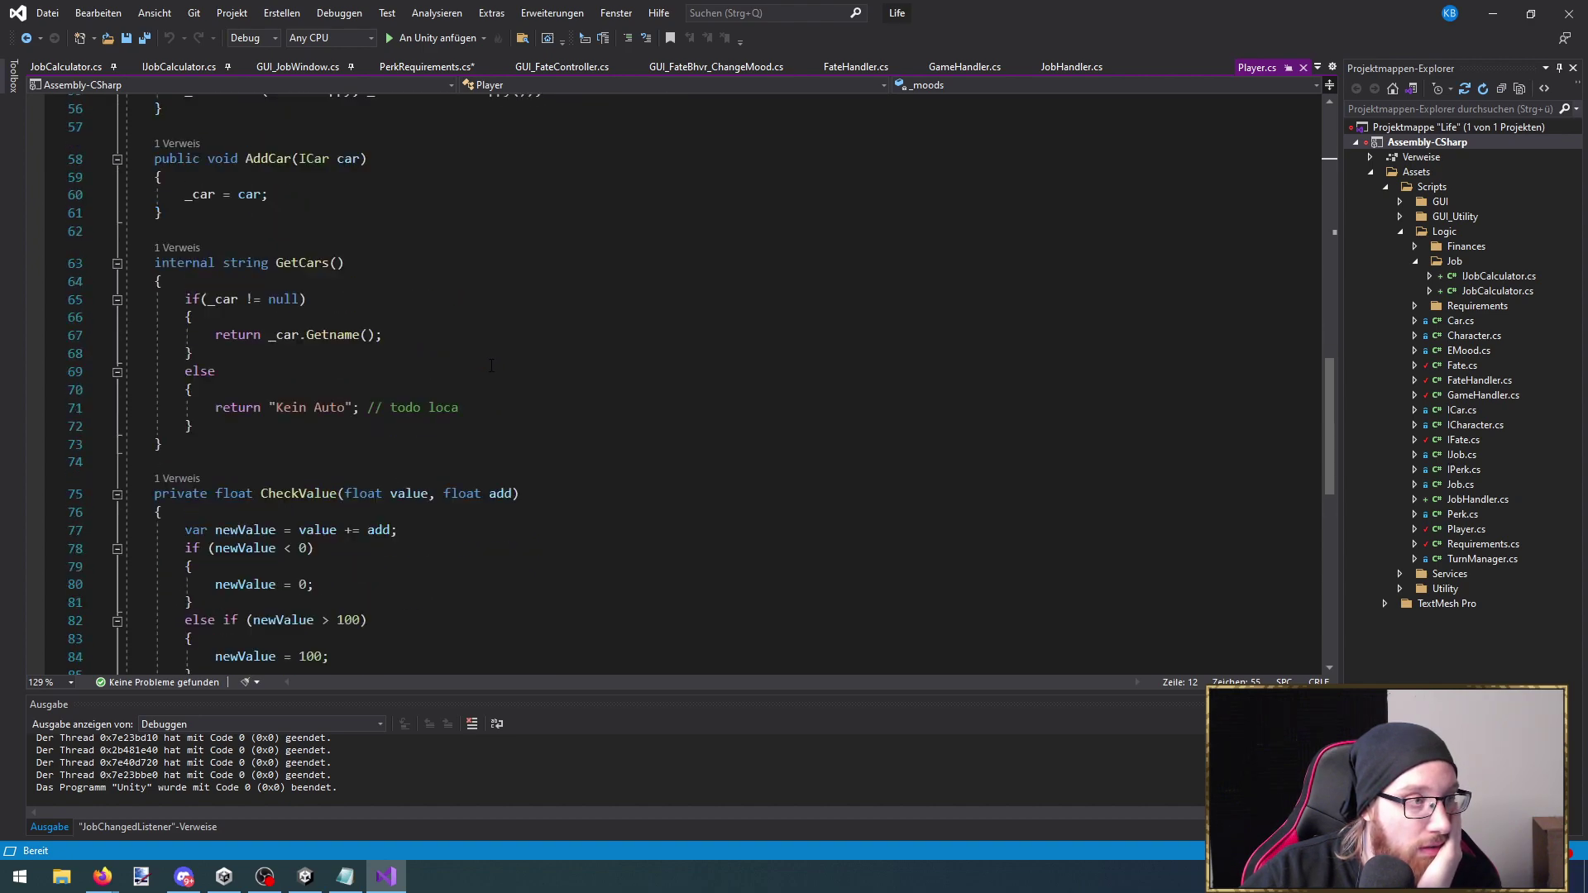
{"action": "scroll", "coordinate": [918, 240], "scroll_direction": "up", "scroll_amount": 1}
Look through the GameHandler class's window activation and instantiation methods
{"action": "left_click", "coordinate": [961, 66]}
{"action": "scroll", "coordinate": [466, 471], "scroll_direction": "down", "scroll_amount": 5}
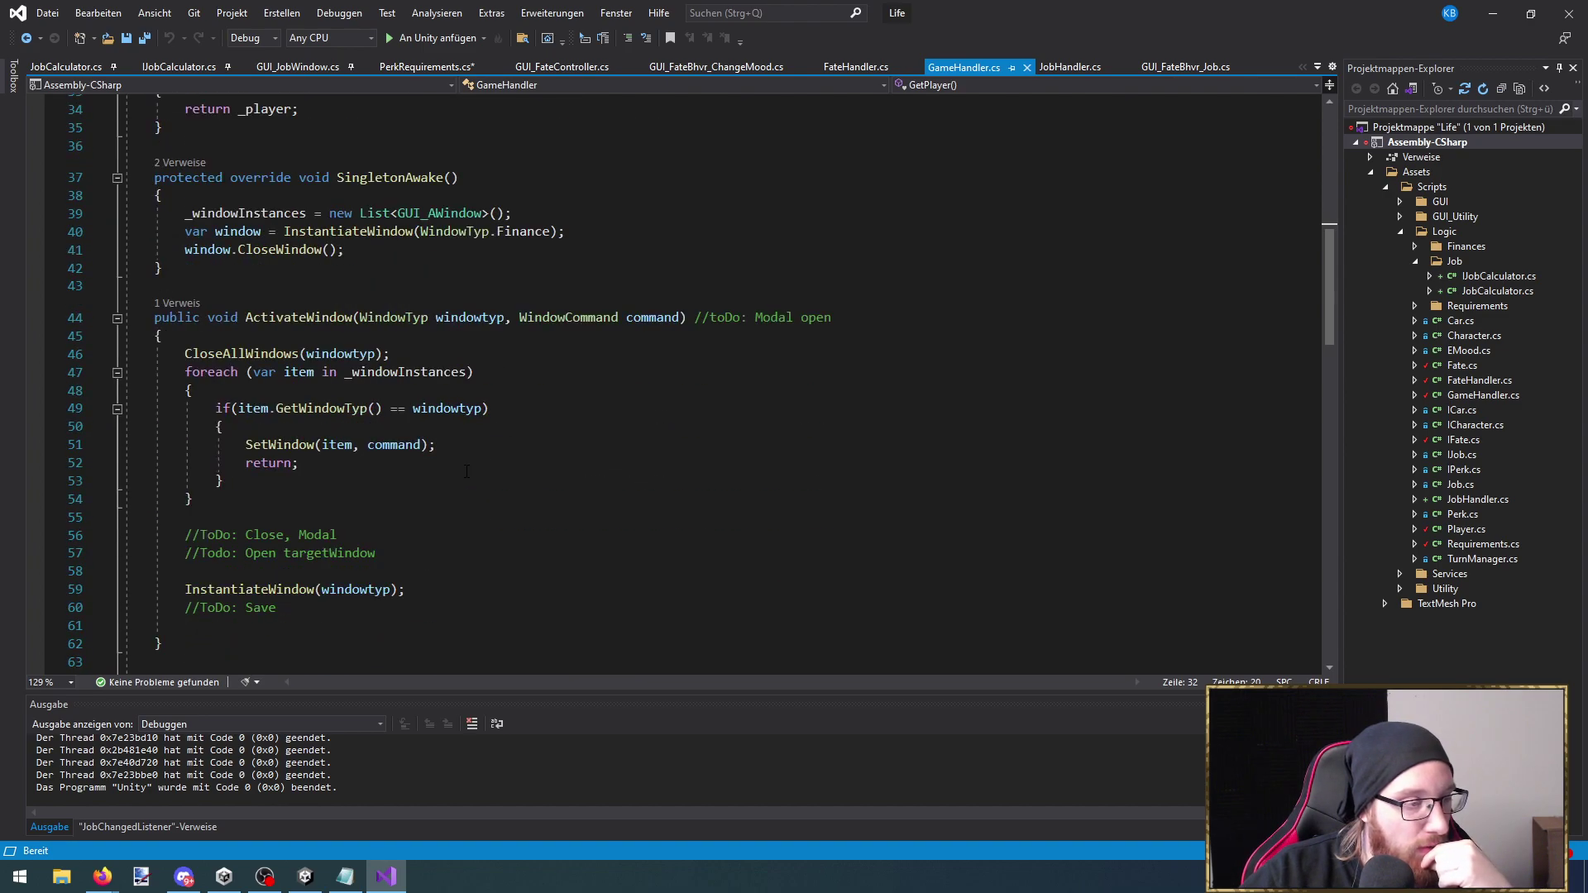
{"action": "scroll", "coordinate": [466, 472], "scroll_direction": "down", "scroll_amount": 4}
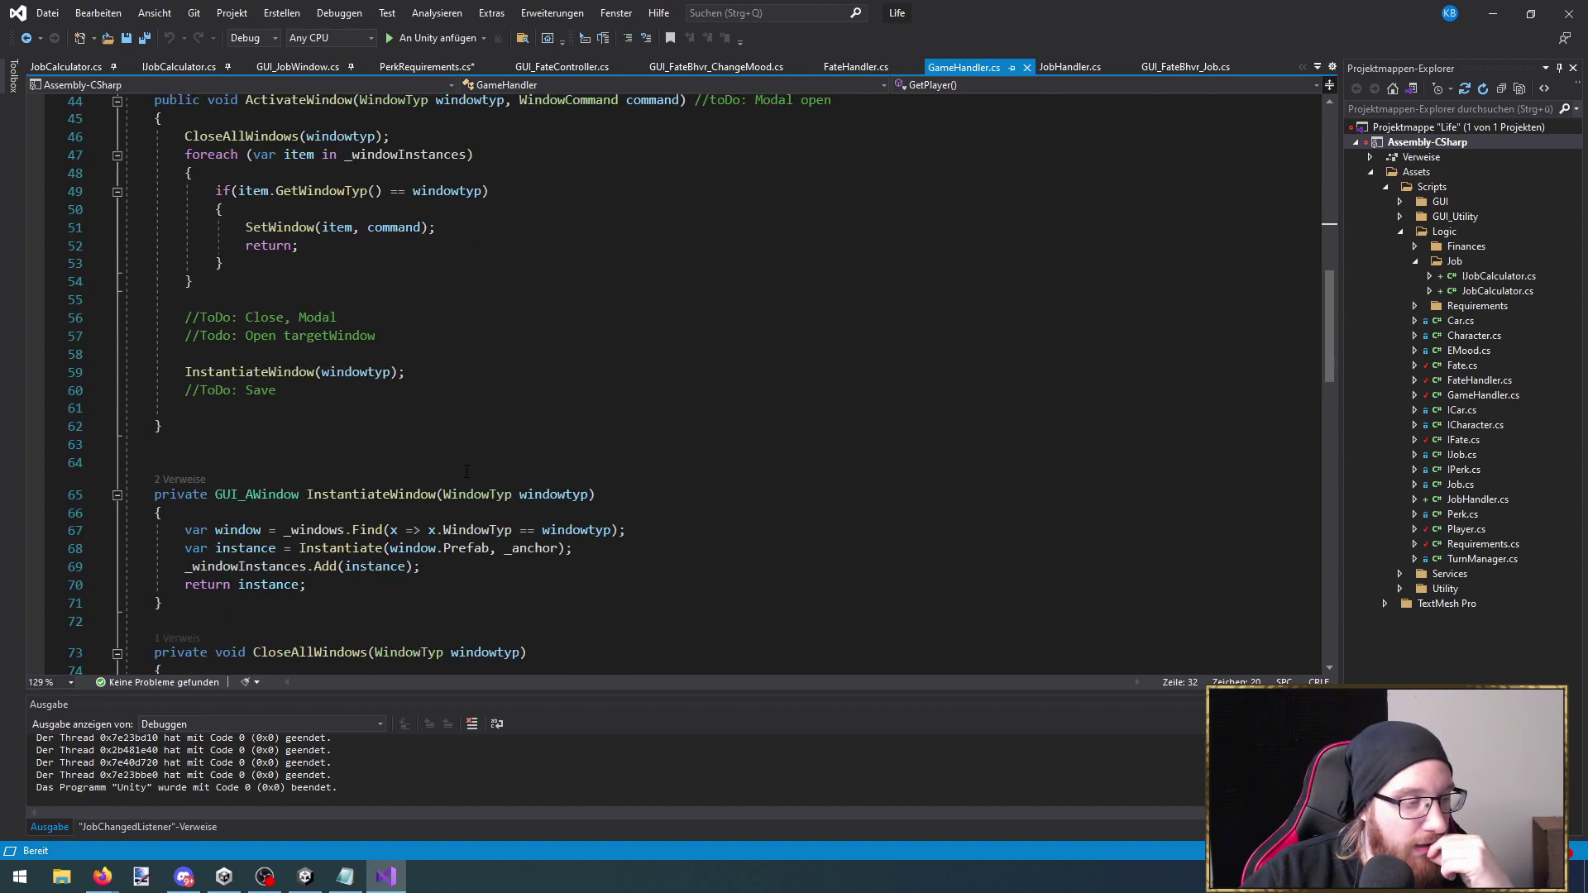
Switch to Unity, run the game, open the Person window and inspect its perk levels in an enlarged game view
{"action": "left_click", "coordinate": [1492, 13]}
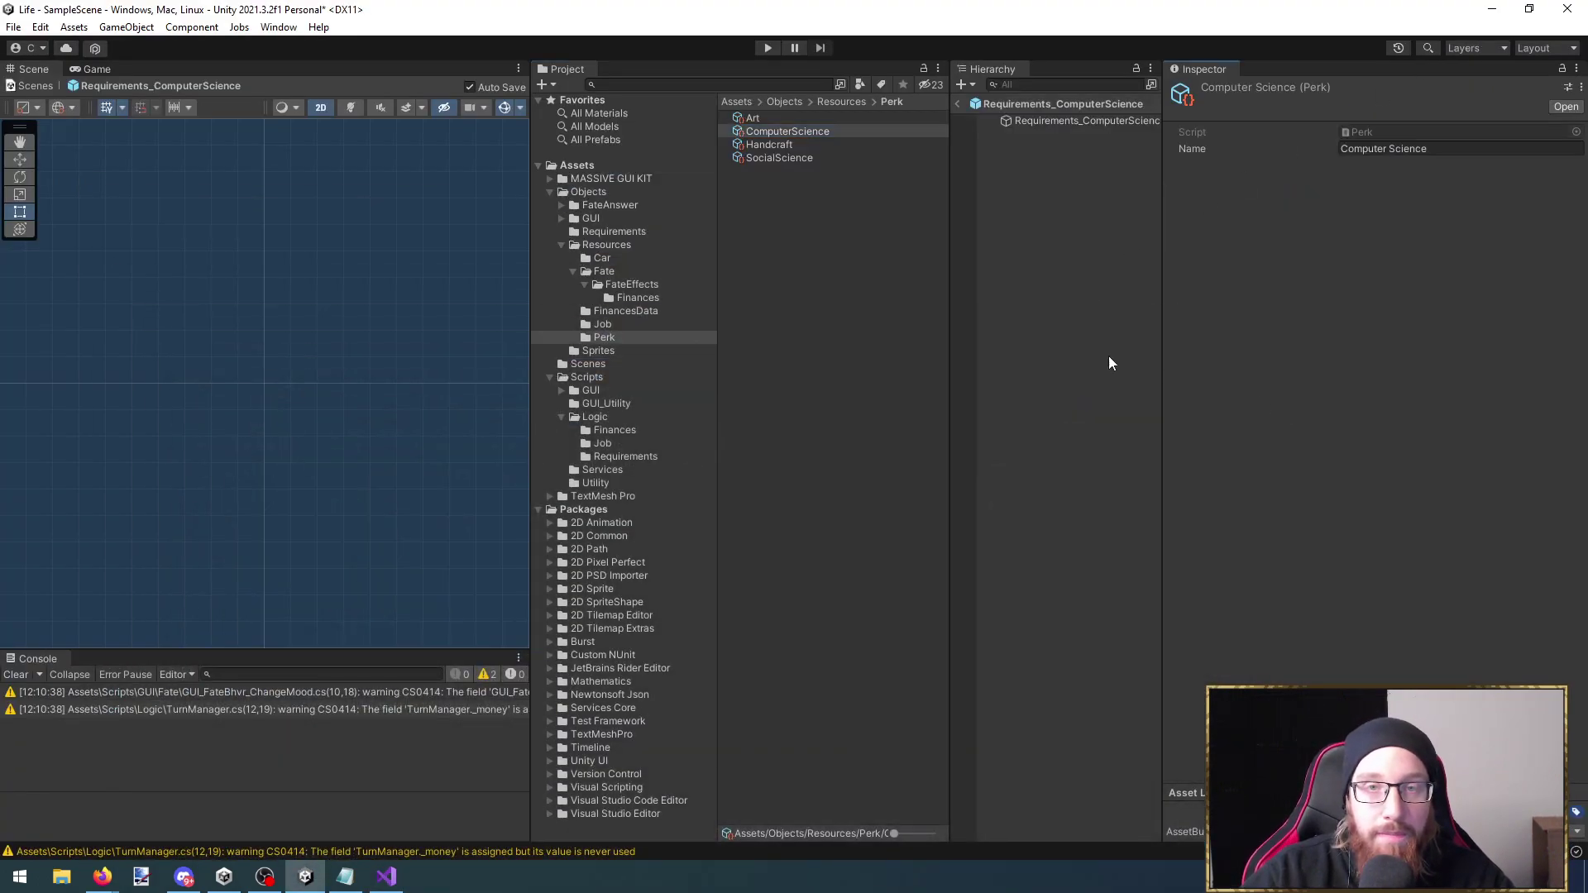
{"action": "left_click", "coordinate": [767, 47]}
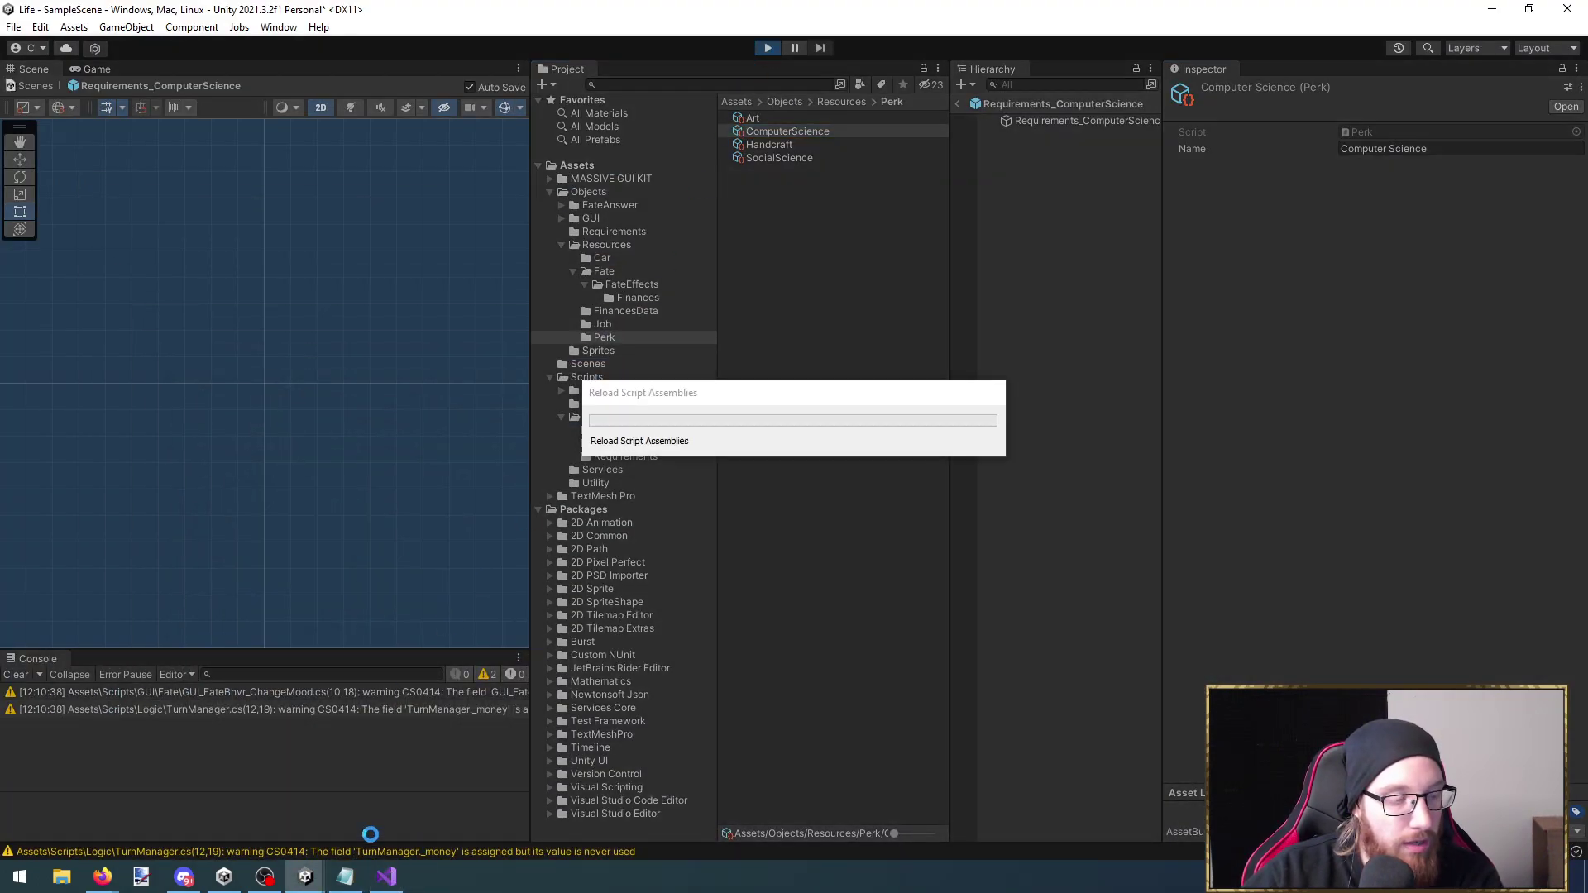
{"action": "left_click", "coordinate": [88, 495]}
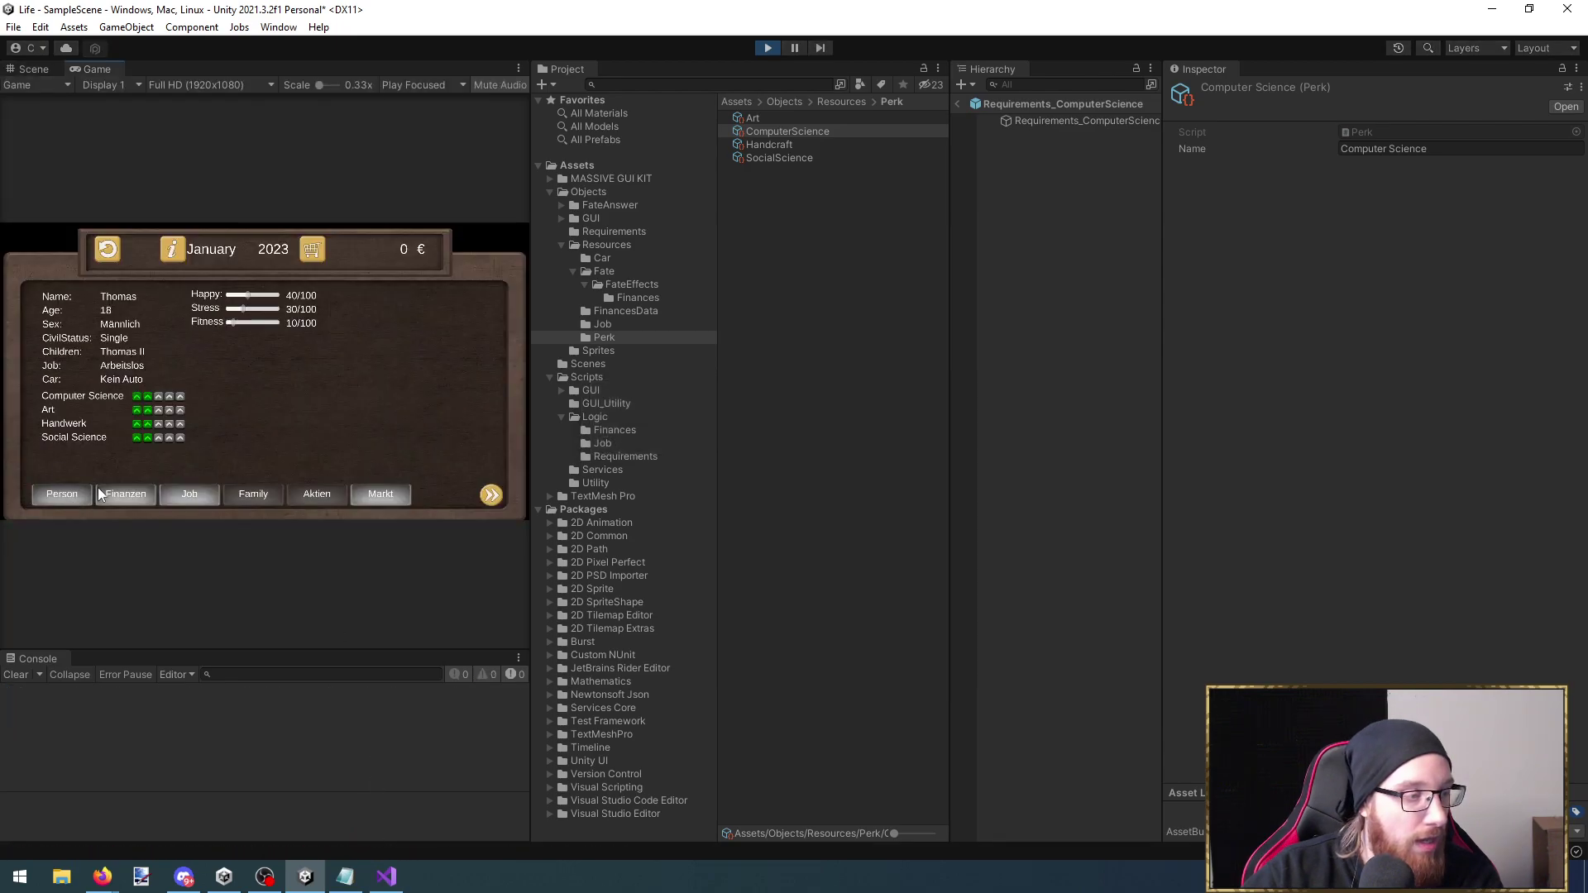
{"action": "key", "text": "shift+space"}
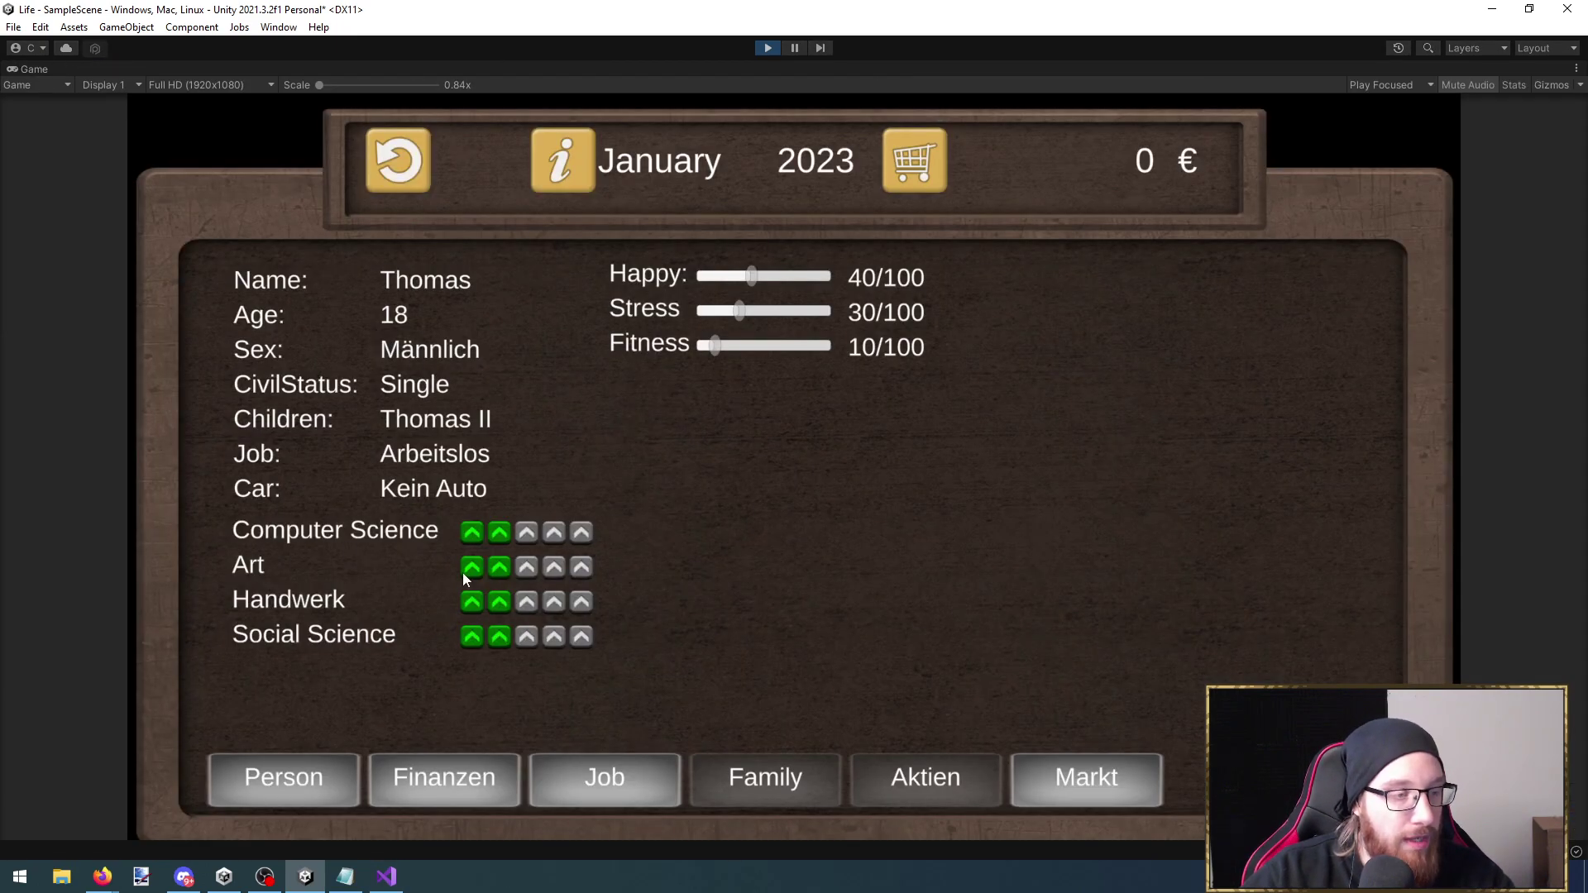
{"action": "key", "text": "shift+space"}
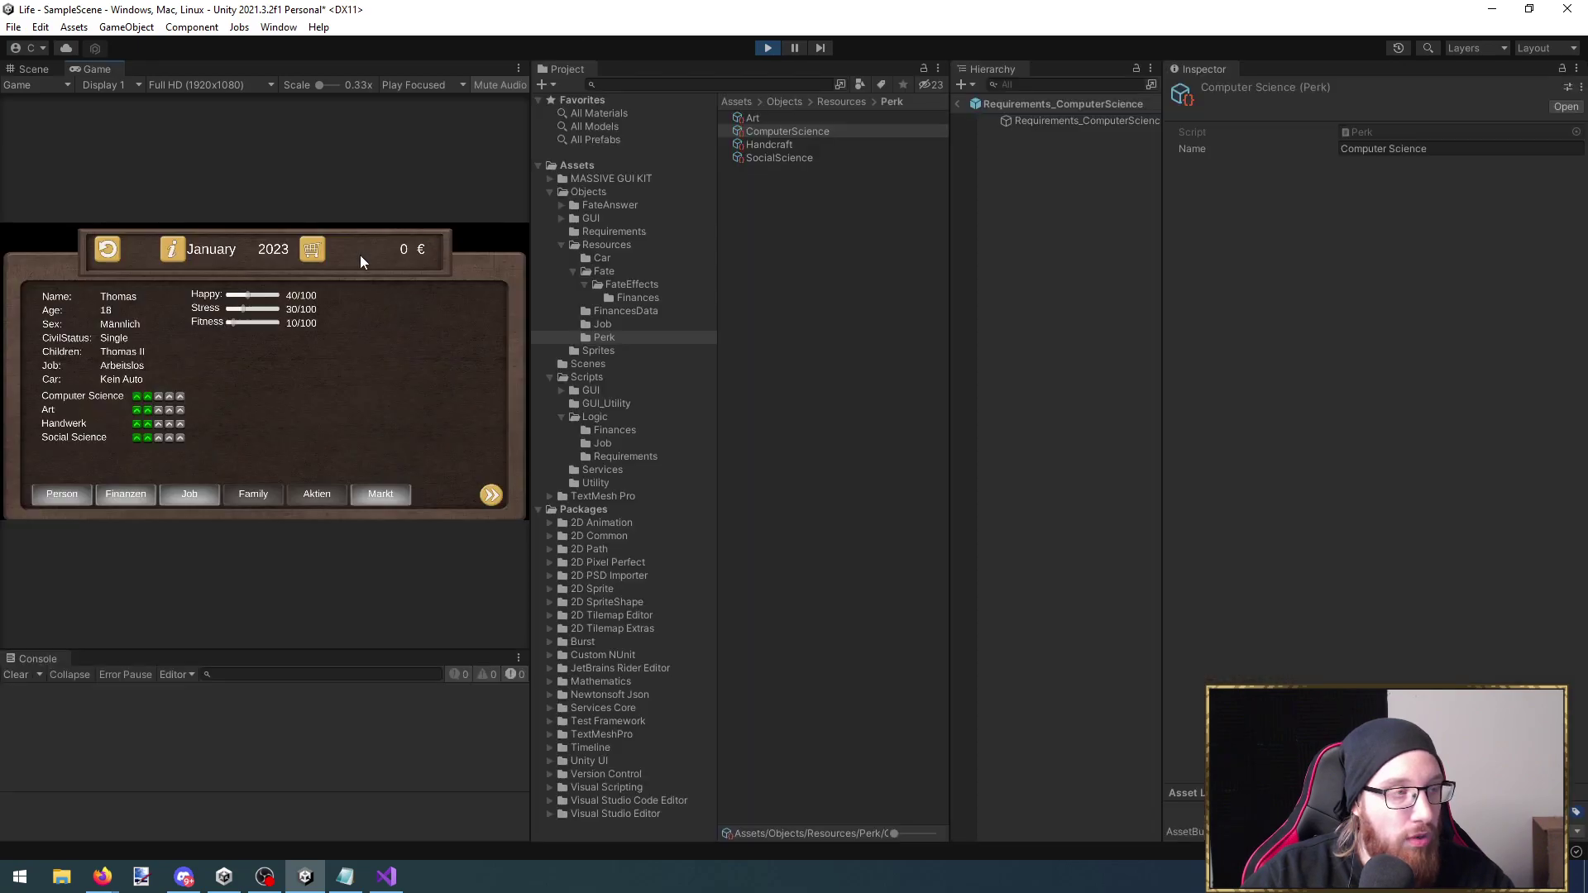
Exit prefab editing in the scene view, select the GUI_PersonalWindow clone, and open its GUI_PersonalWindow script
{"action": "left_click", "coordinate": [31, 69]}
{"action": "scroll", "coordinate": [493, 312], "scroll_direction": "down", "scroll_amount": 2}
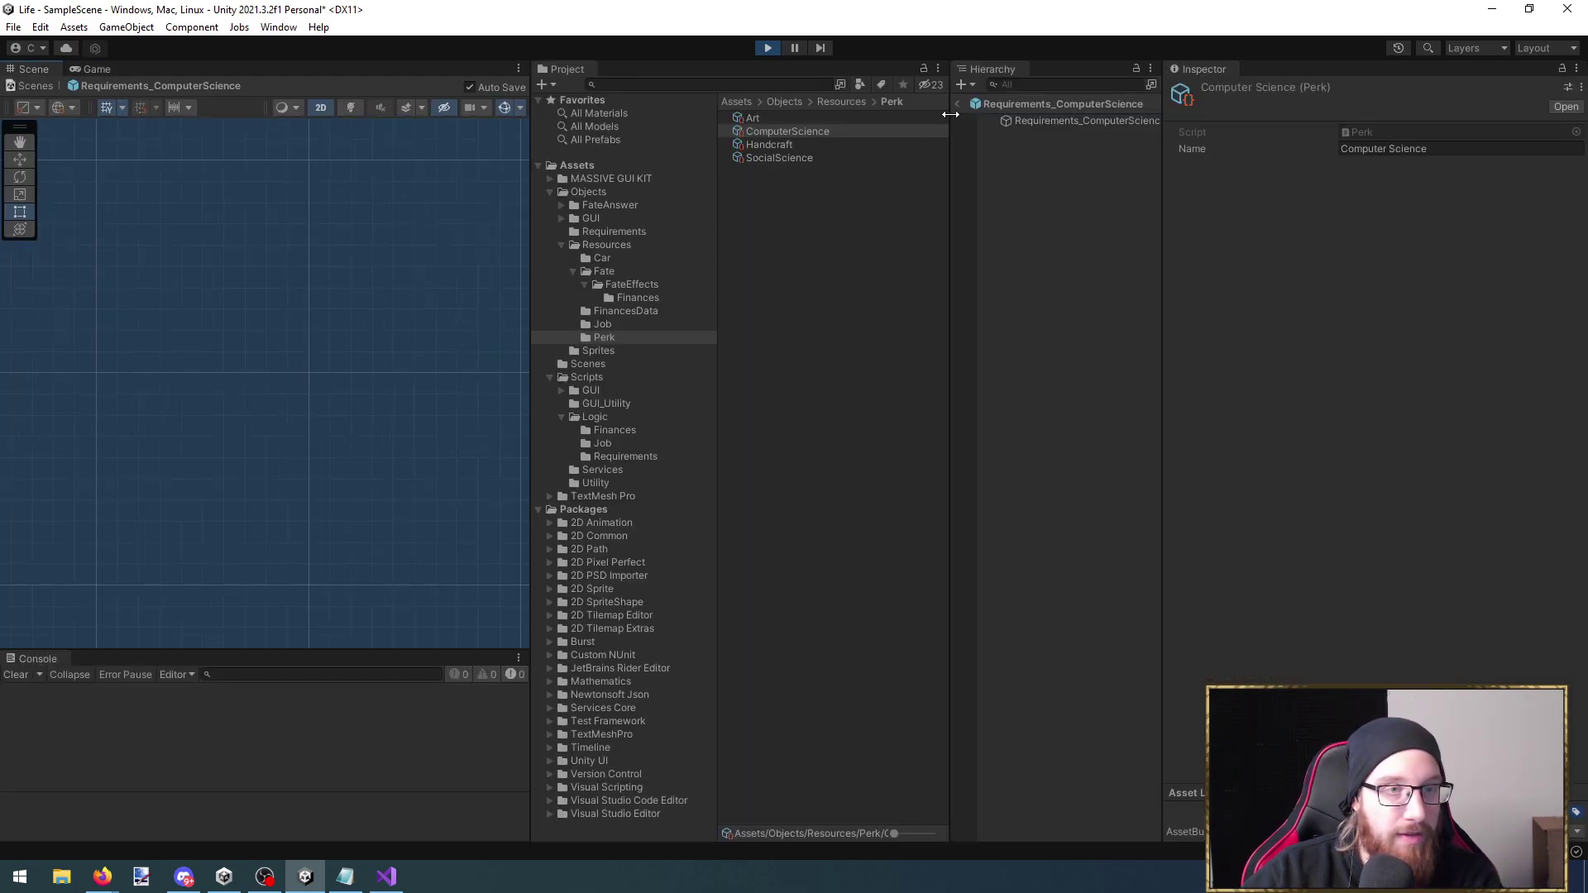
{"action": "left_click", "coordinate": [958, 104]}
{"action": "left_click", "coordinate": [195, 399]}
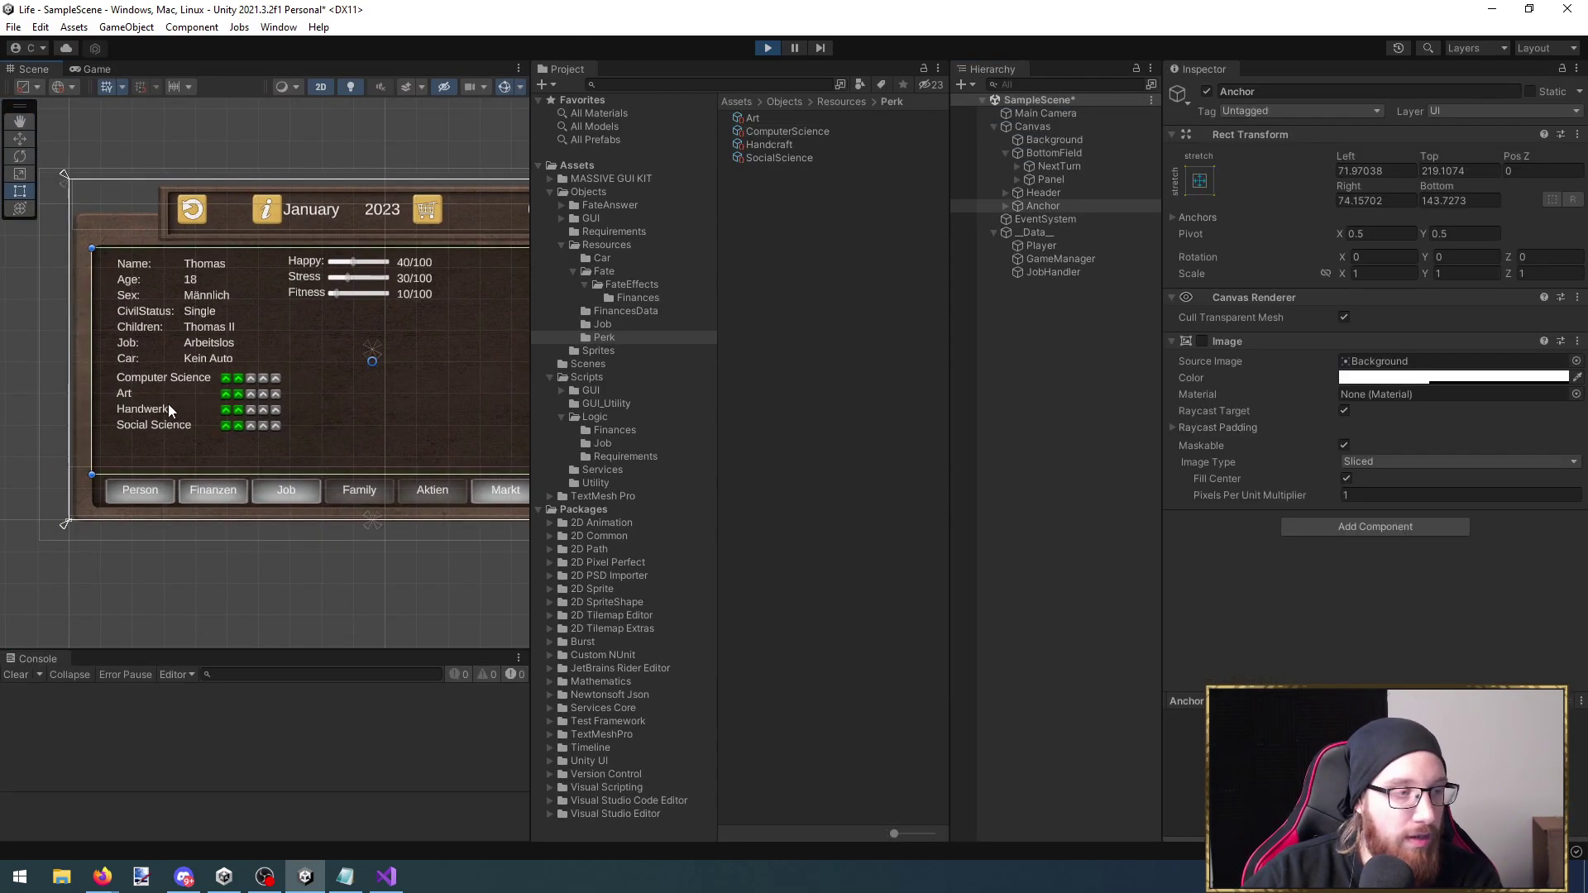
{"action": "left_click", "coordinate": [254, 418]}
{"action": "left_click", "coordinate": [255, 419]}
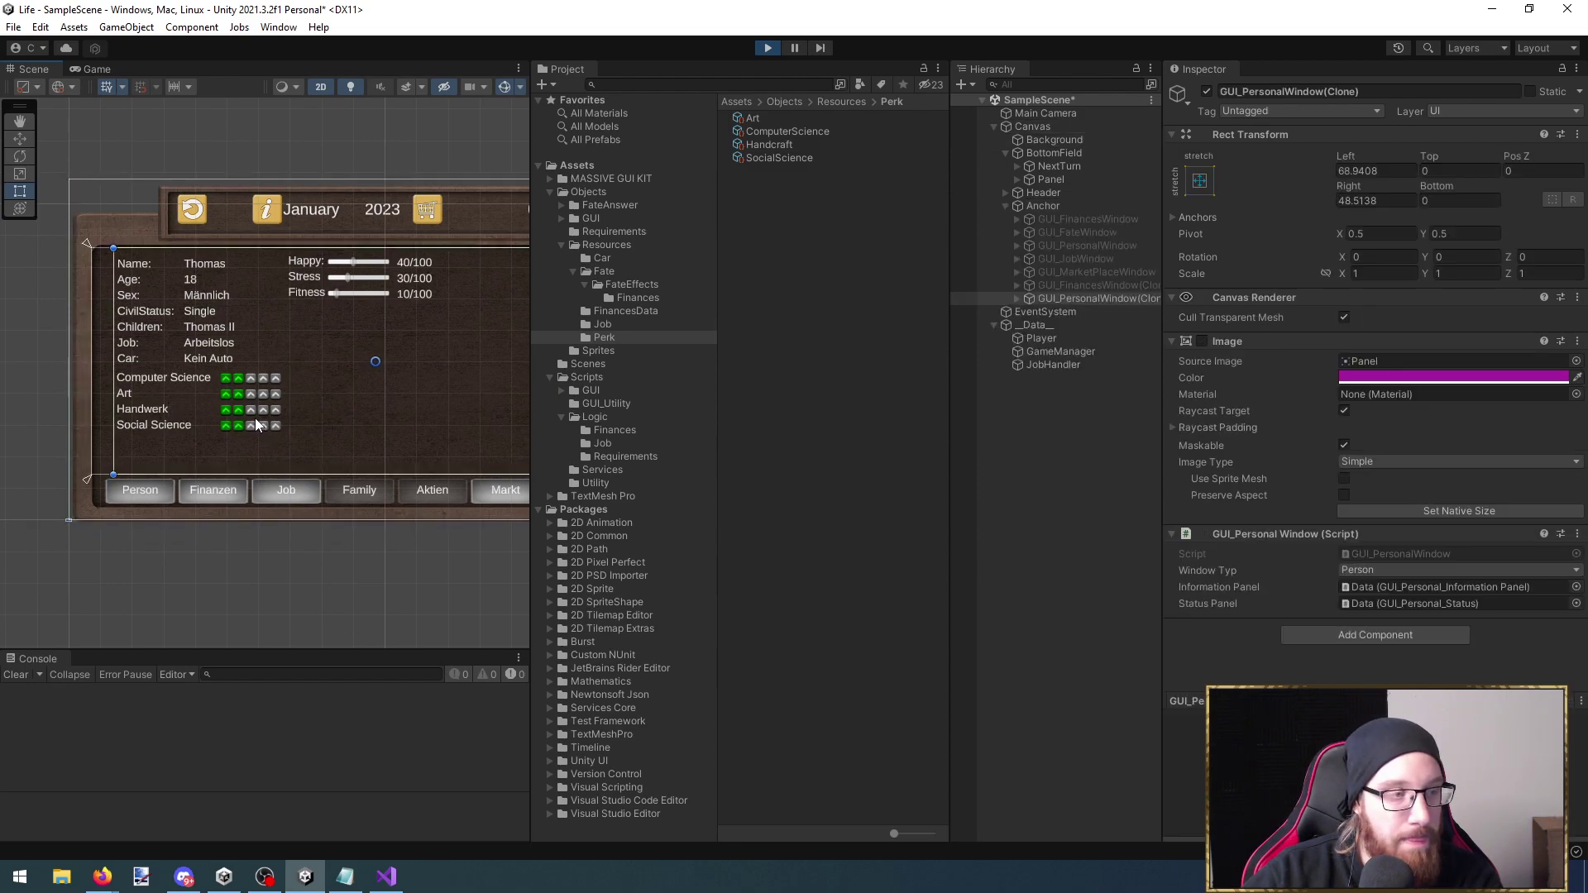
{"action": "left_click", "coordinate": [254, 418]}
{"action": "left_click", "coordinate": [1088, 311]}
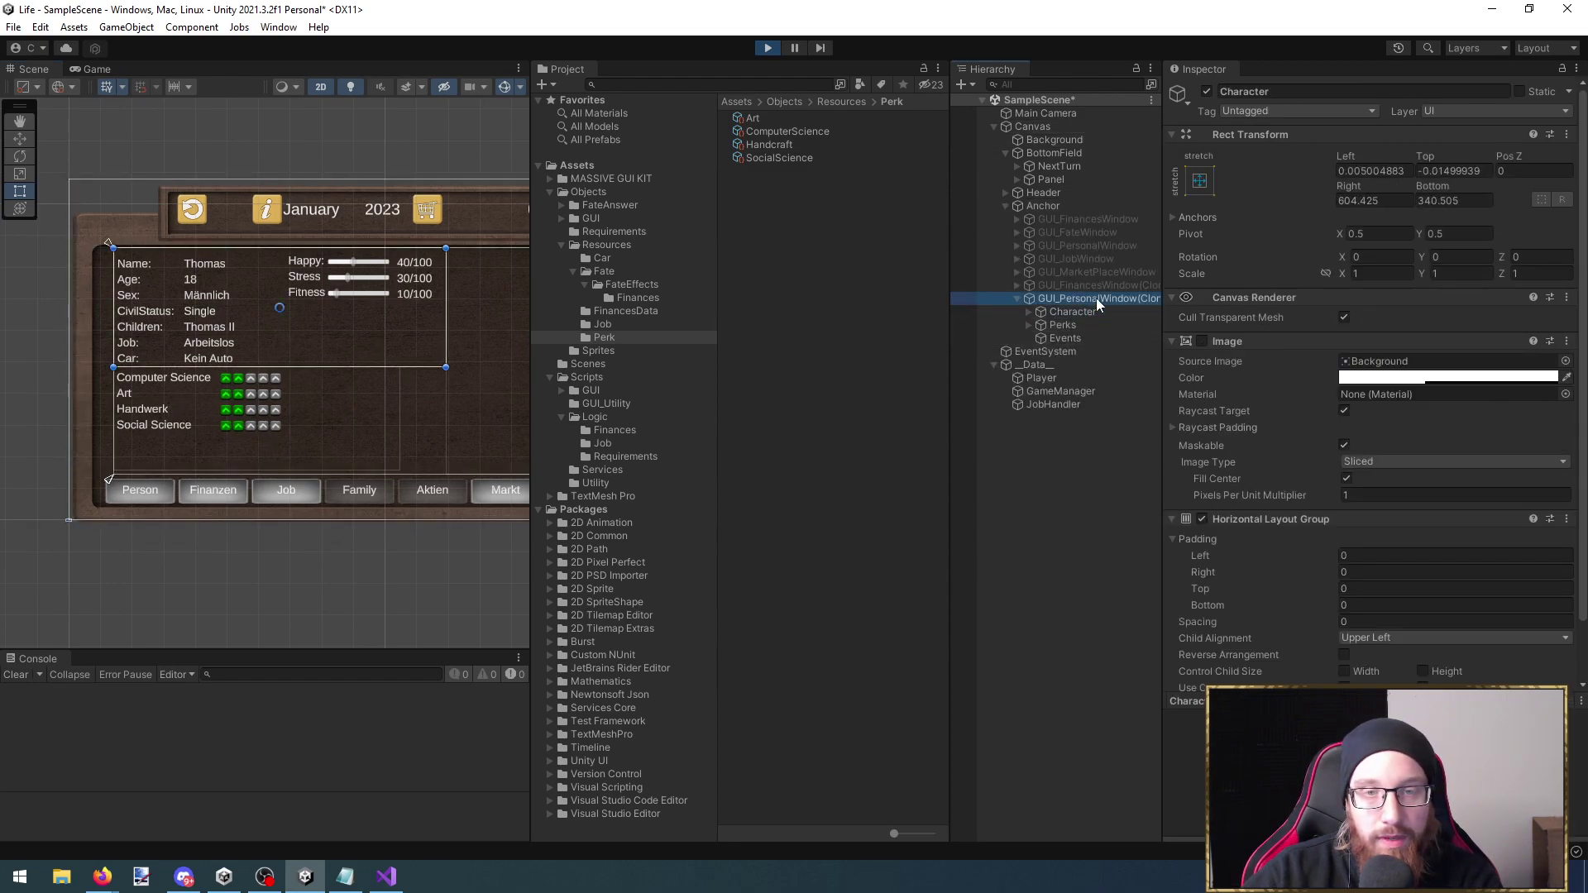
{"action": "left_click", "coordinate": [1095, 298]}
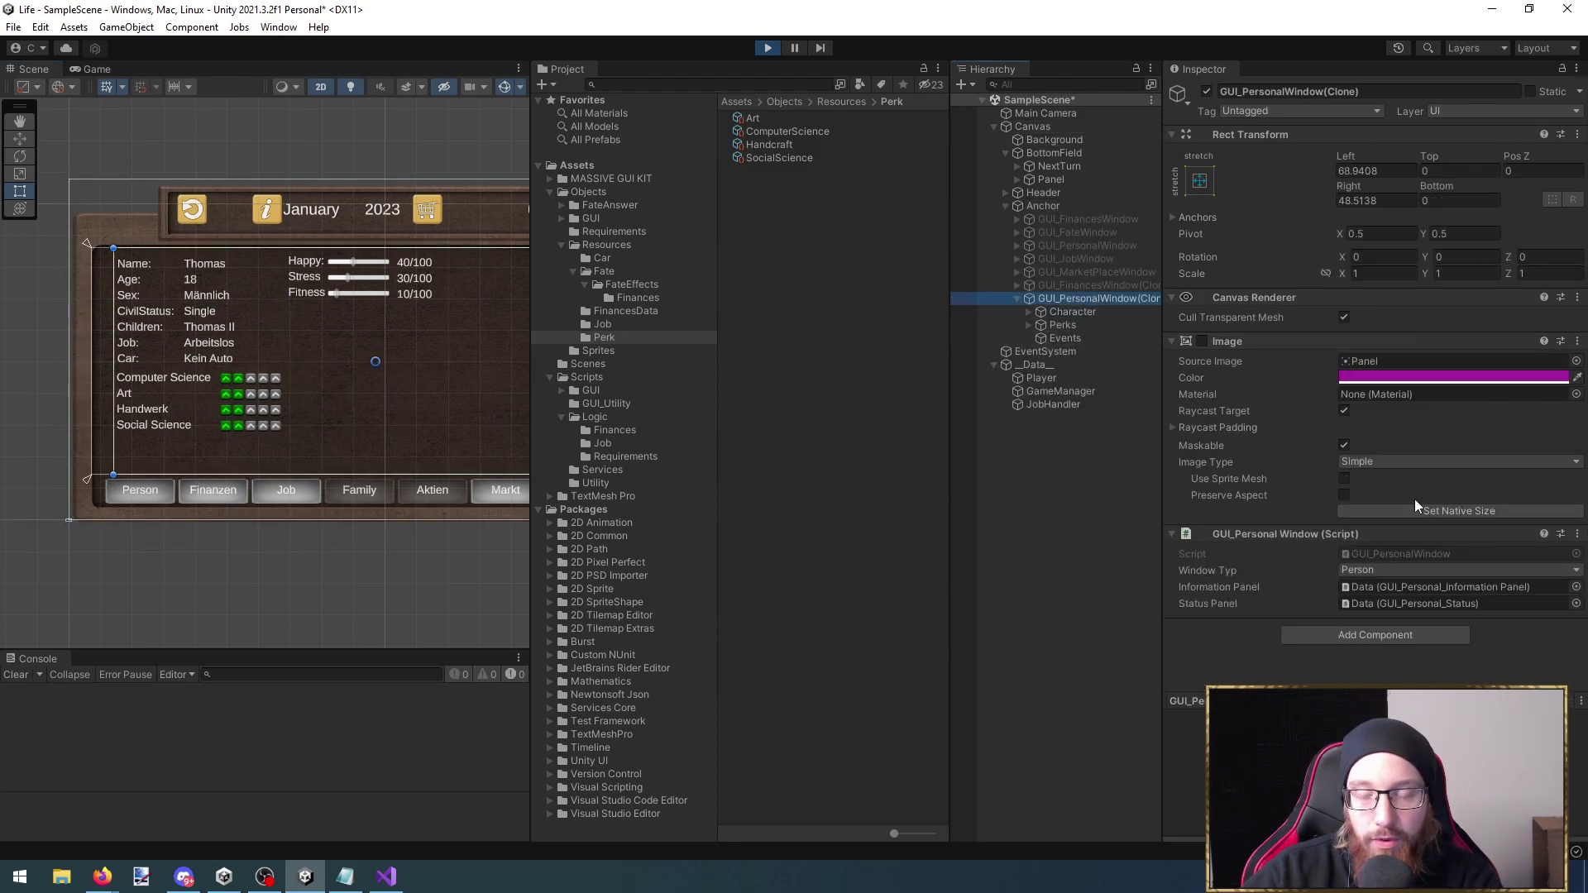
{"action": "double_click", "coordinate": [1401, 556]}
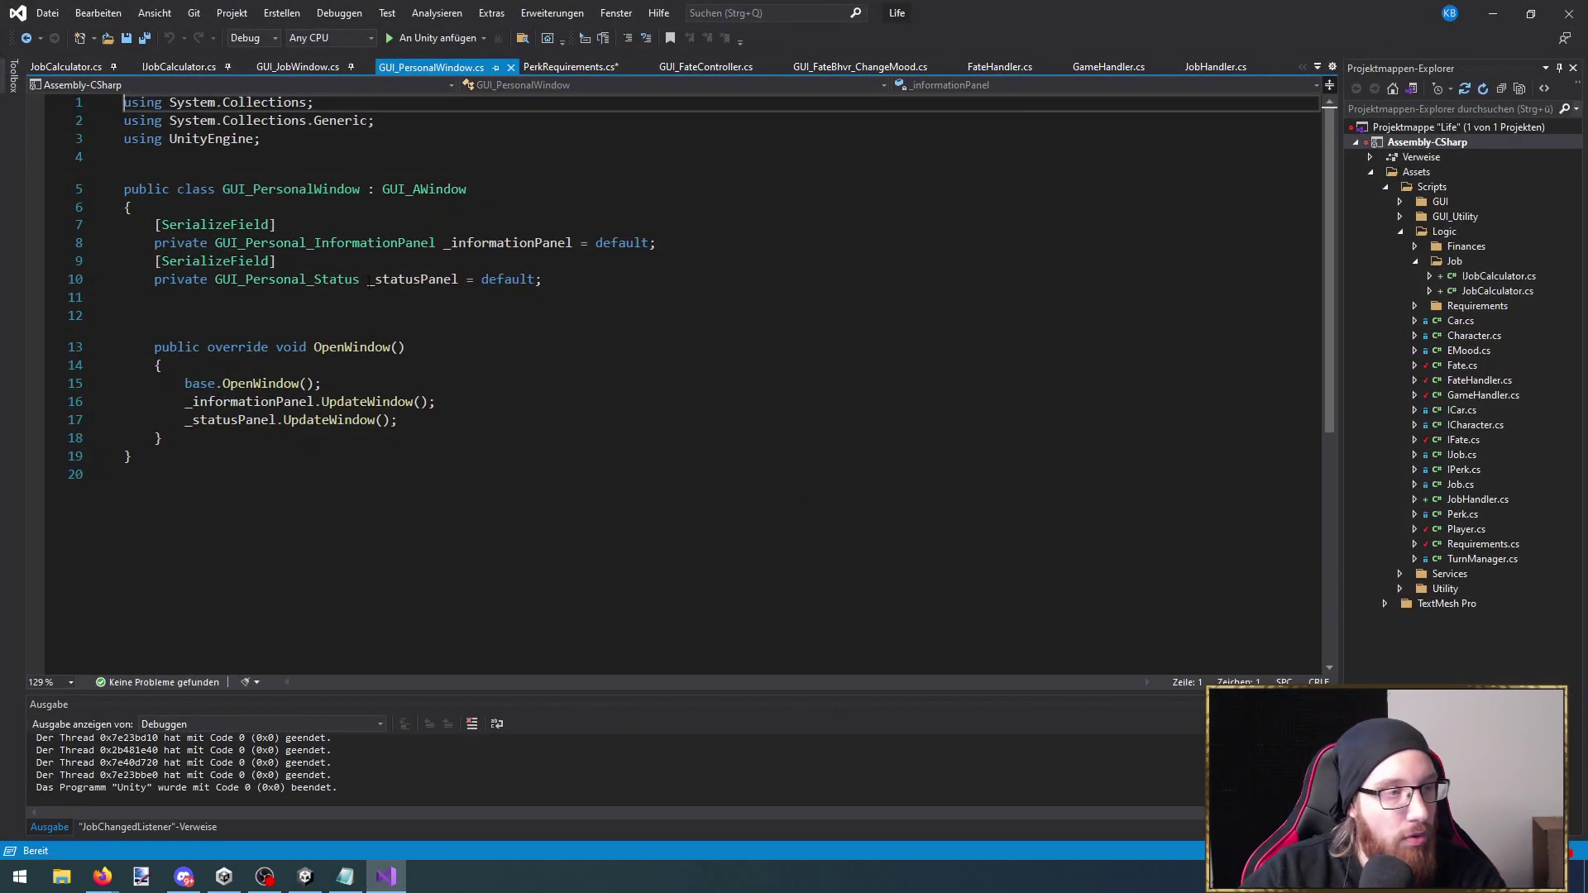
Follow GUI_Personal_InformationPanel to its class and examine its fields, UpdateWindow and JobChangedListener for perk handling
{"action": "left_click", "coordinate": [372, 243], "text": "ctrl"}
{"action": "scroll", "coordinate": [472, 459], "scroll_direction": "down", "scroll_amount": 5}
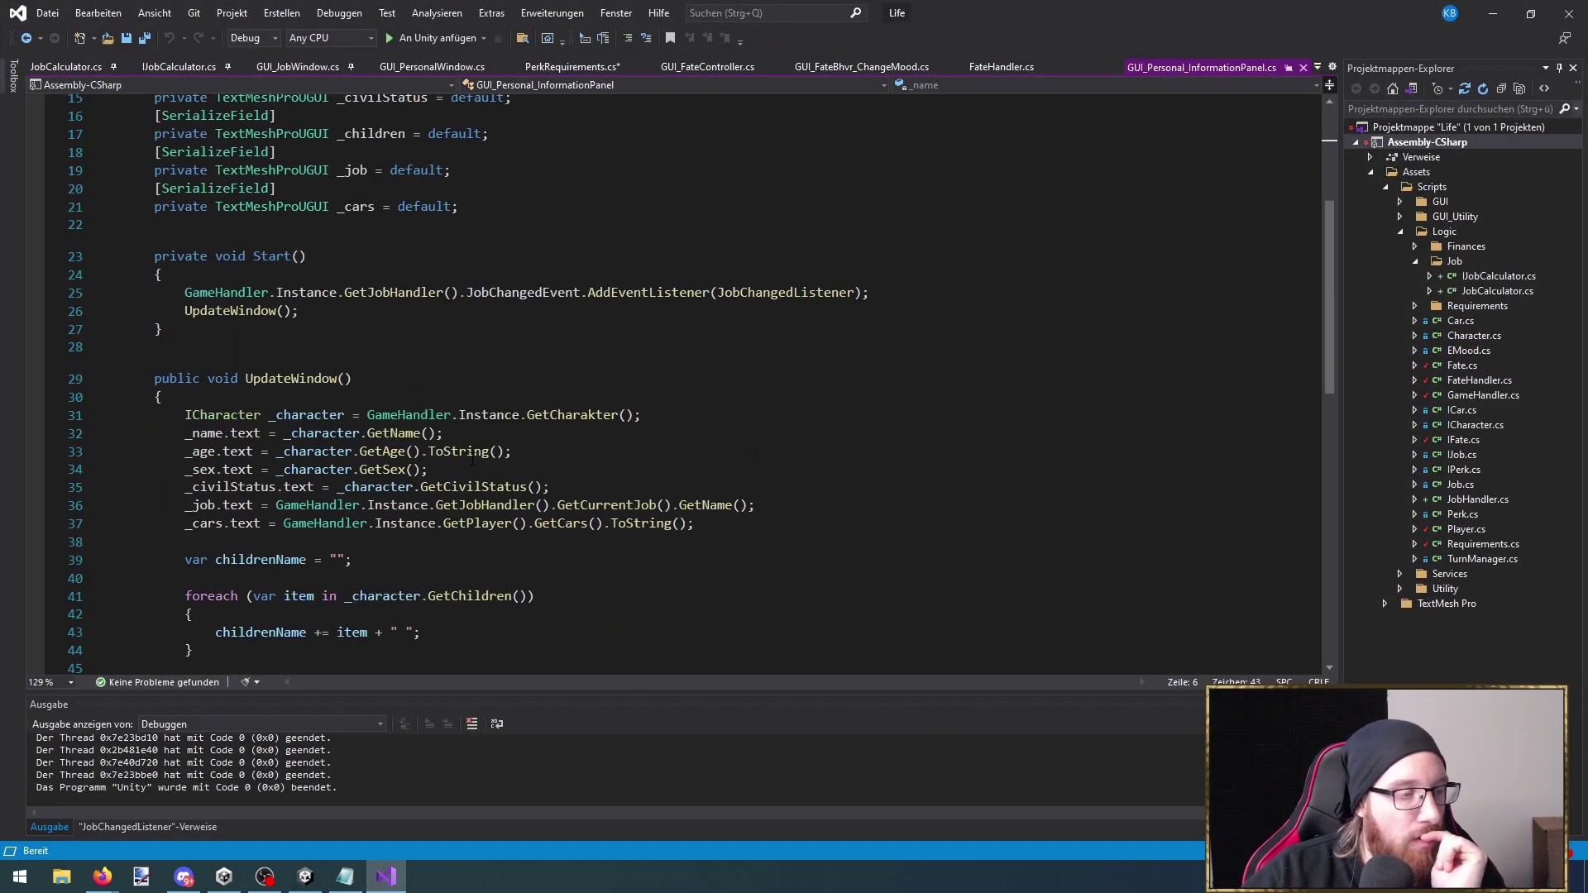
{"action": "scroll", "coordinate": [471, 459], "scroll_direction": "up", "scroll_amount": 3}
{"action": "double_click", "coordinate": [355, 152]}
{"action": "double_click", "coordinate": [356, 190]}
{"action": "key", "text": "Down"}
{"action": "key", "text": "Down"}
{"action": "key", "text": "Down"}
{"action": "key", "text": "Down"}
{"action": "key", "text": "Down"}
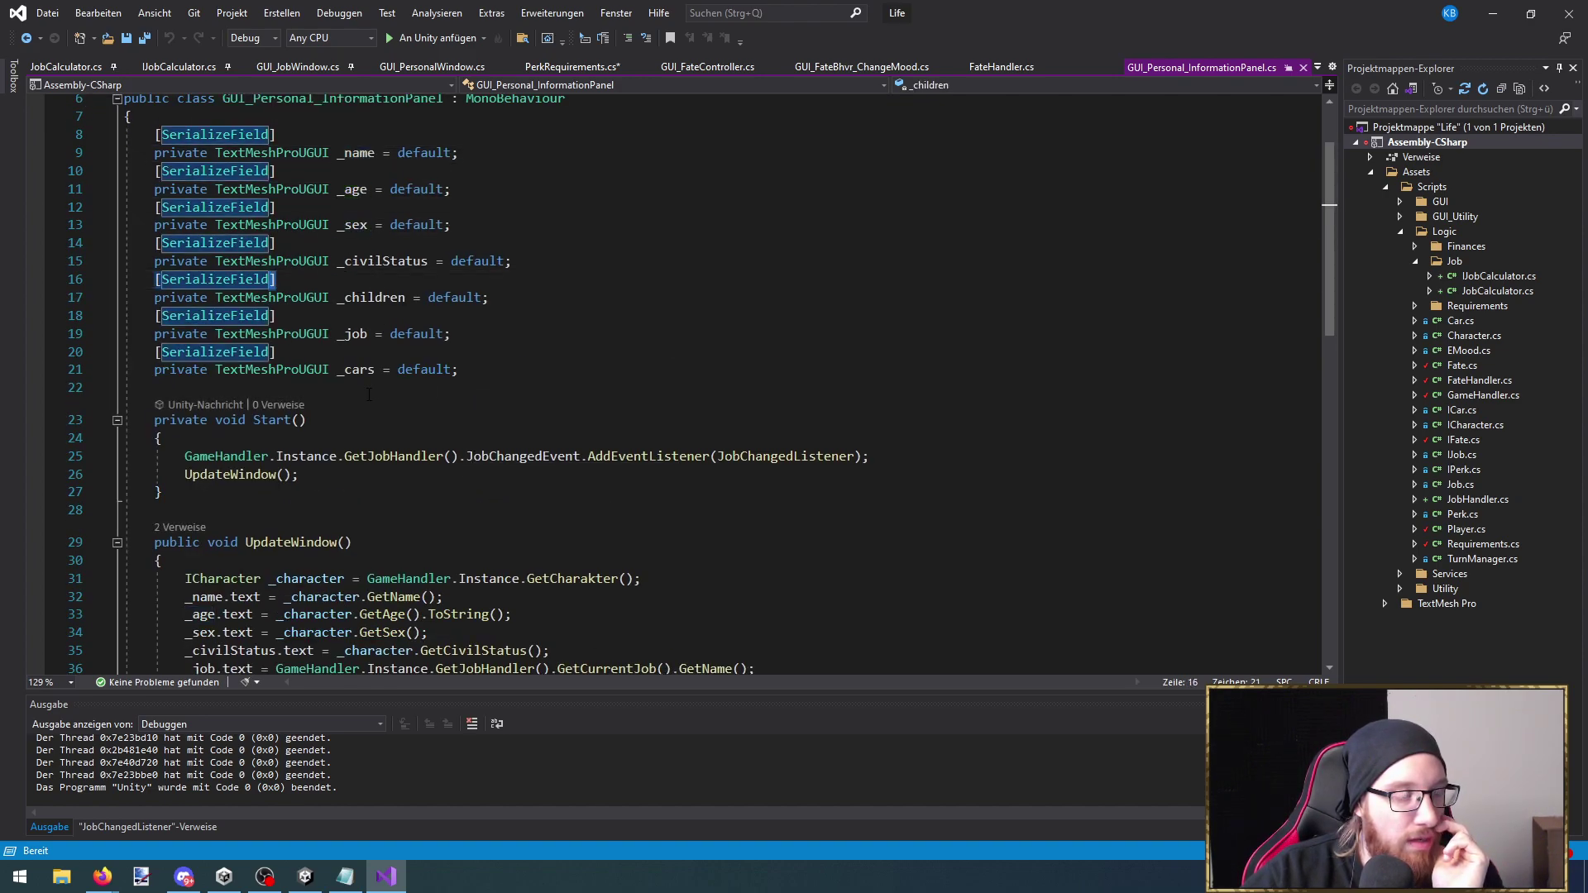
{"action": "scroll", "coordinate": [369, 392], "scroll_direction": "down", "scroll_amount": 4}
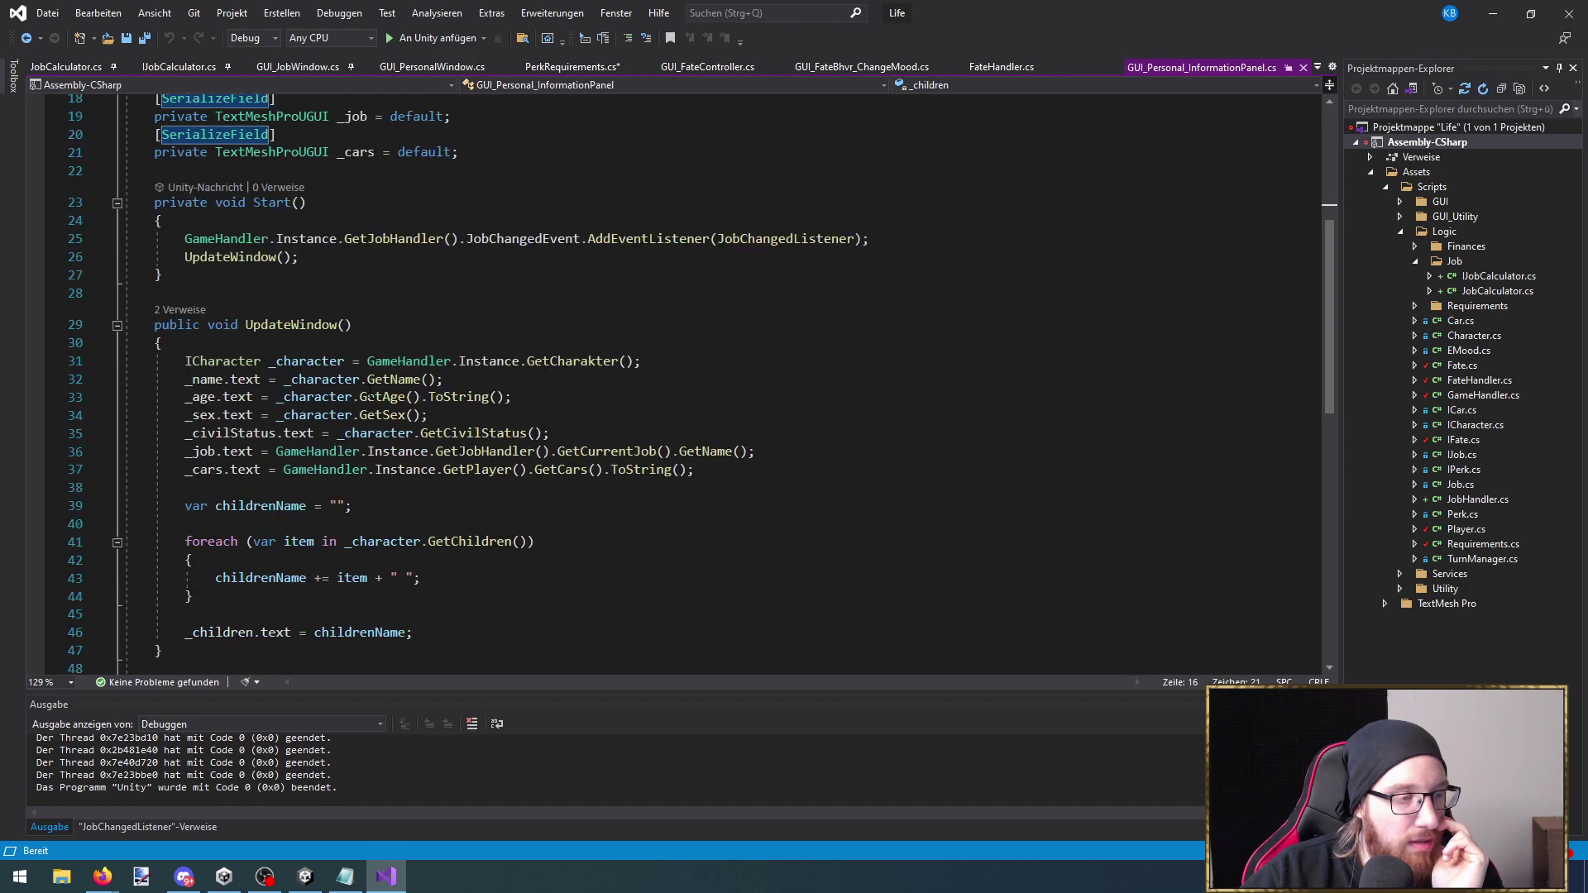
{"action": "scroll", "coordinate": [545, 319], "scroll_direction": "down", "scroll_amount": 5}
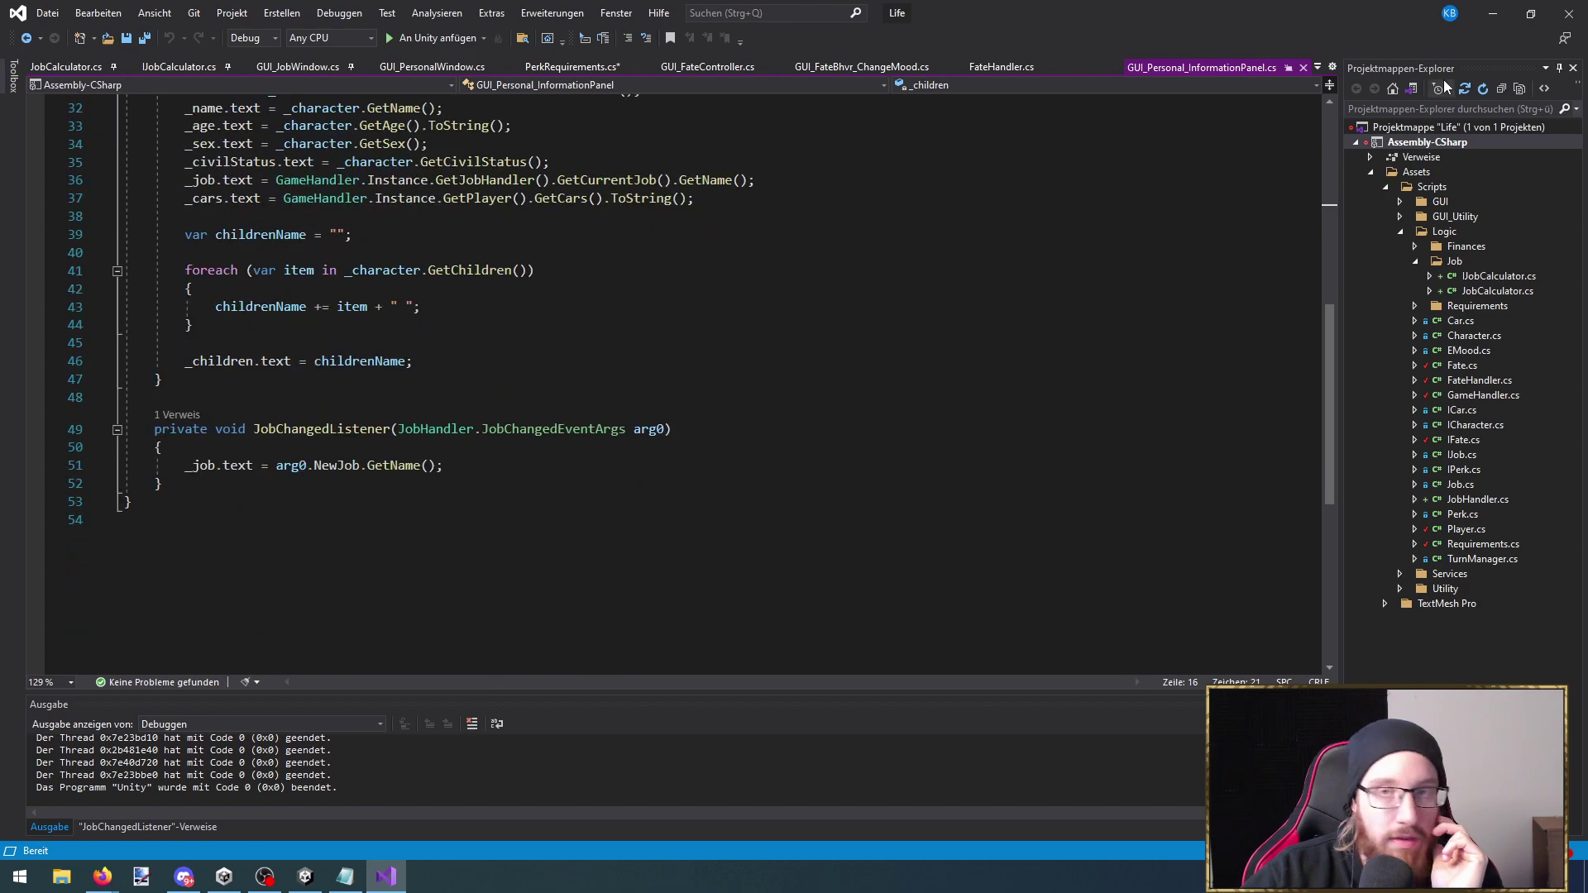
Return to GUI_PersonalWindow and open the definition of GUI_Personal_Status to inspect its fields
{"action": "key", "text": "ctrl+minus"}
{"action": "double_click", "coordinate": [321, 276]}
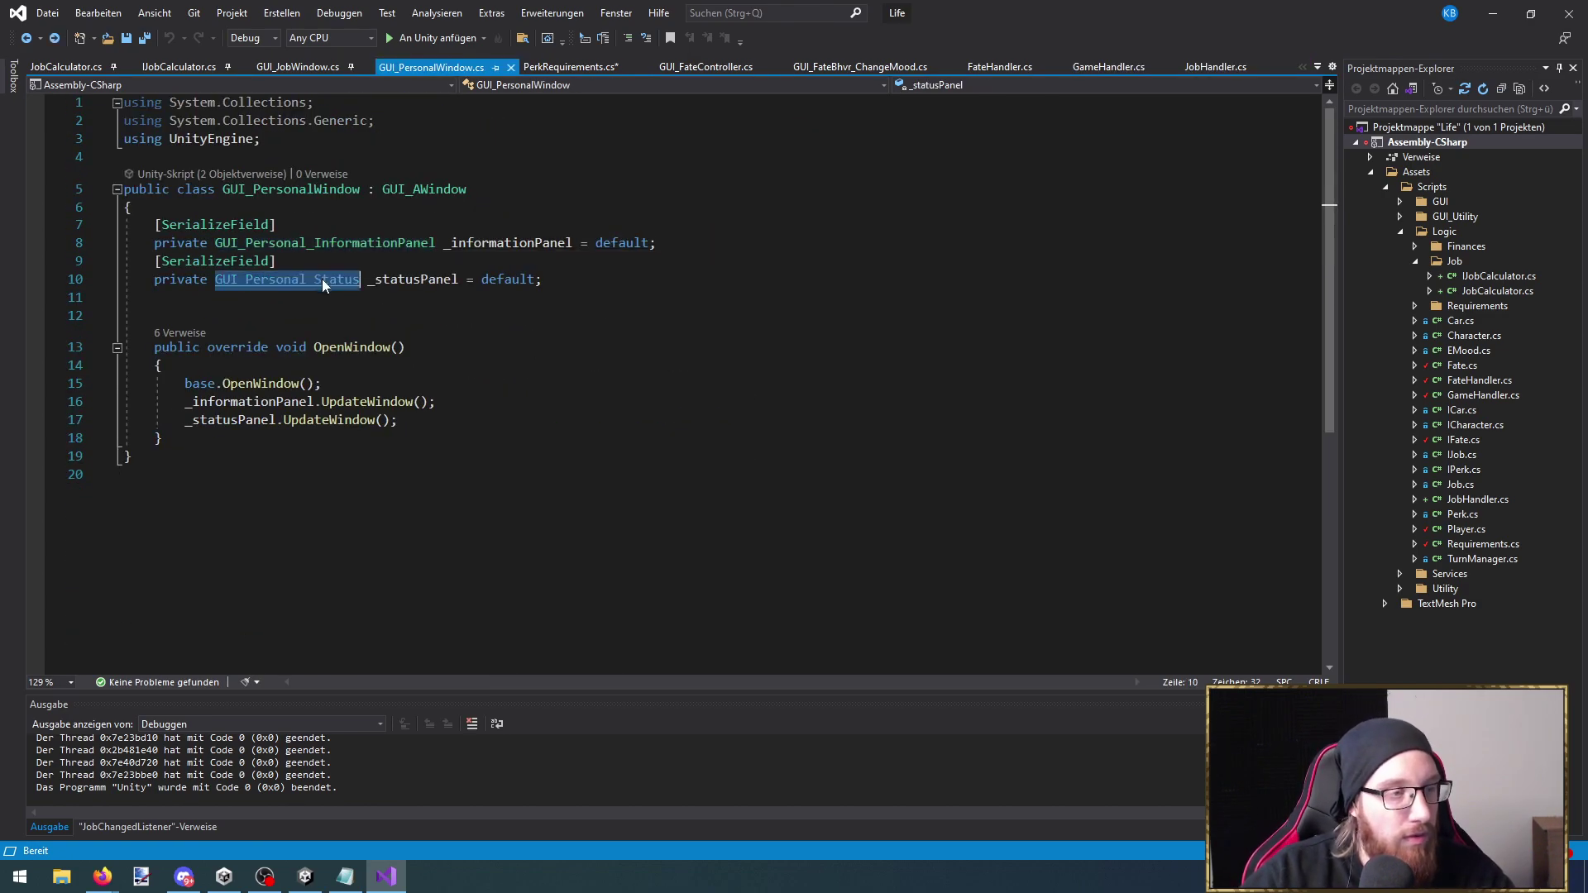
{"action": "key", "text": "F12"}
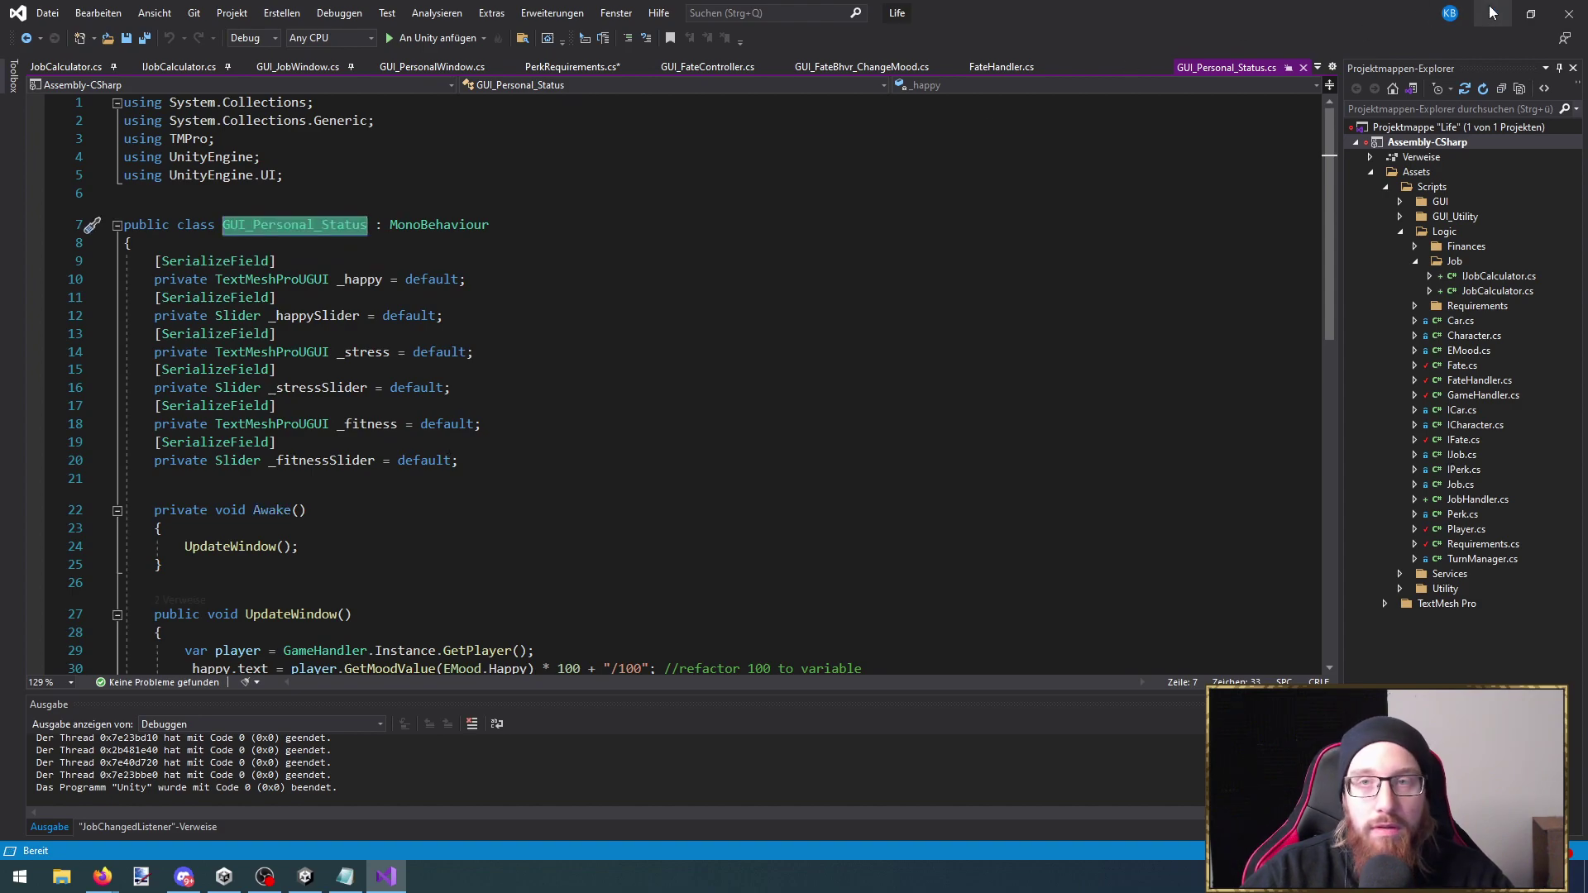
Back in Unity, select the Panel under Perks in the personal window clone and open its GUI_PerkHandler script
{"action": "key", "text": "alt+Tab"}
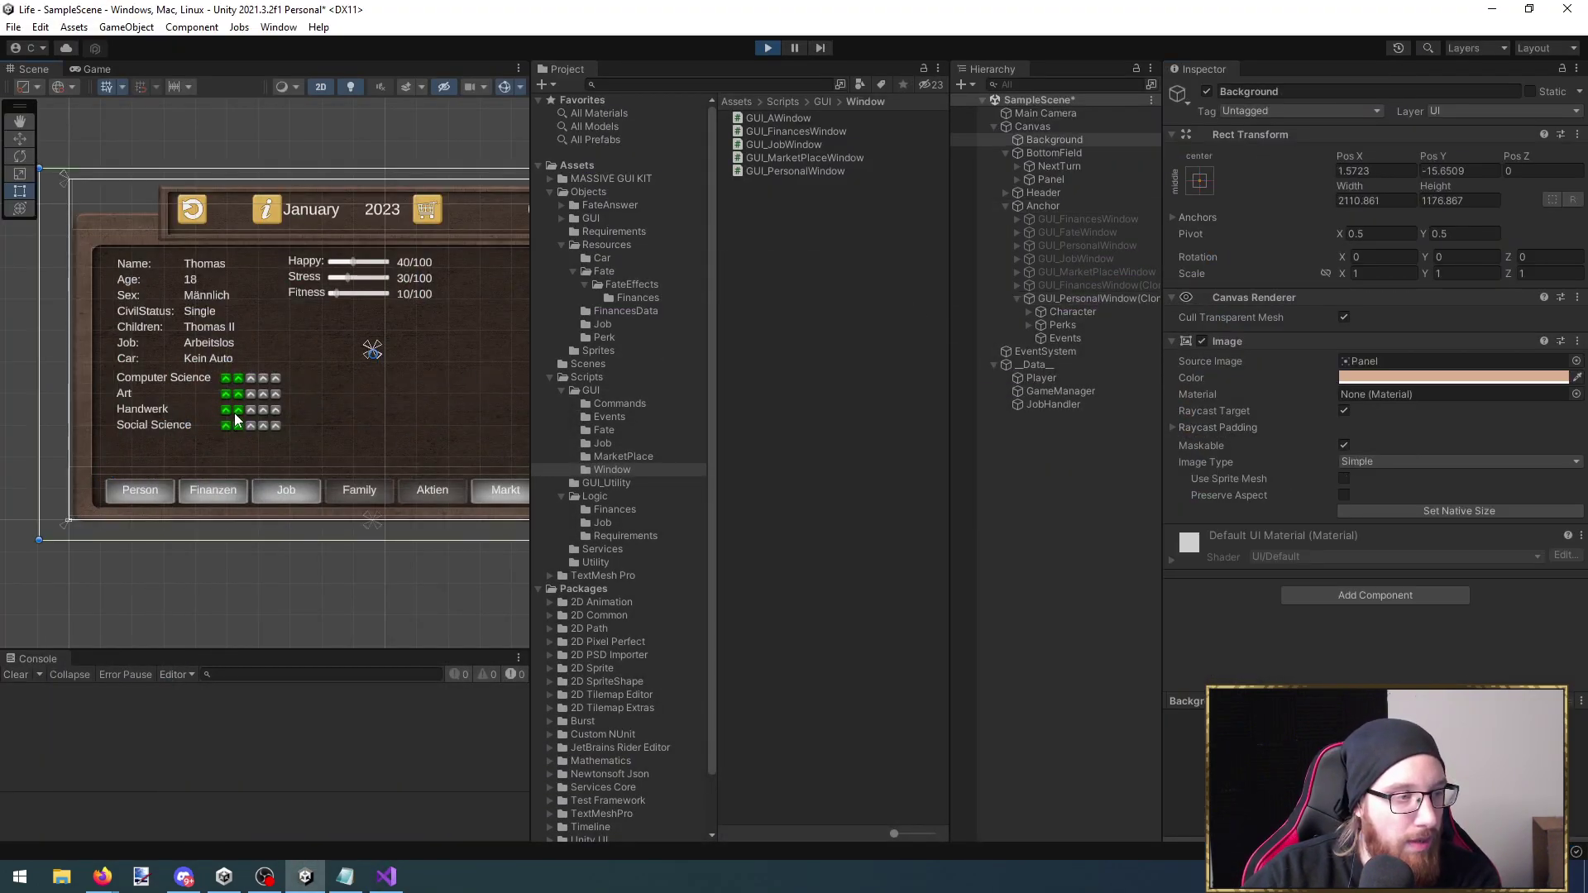
{"action": "scroll", "coordinate": [308, 394], "scroll_direction": "up", "scroll_amount": 2}
{"action": "left_click", "coordinate": [307, 377]}
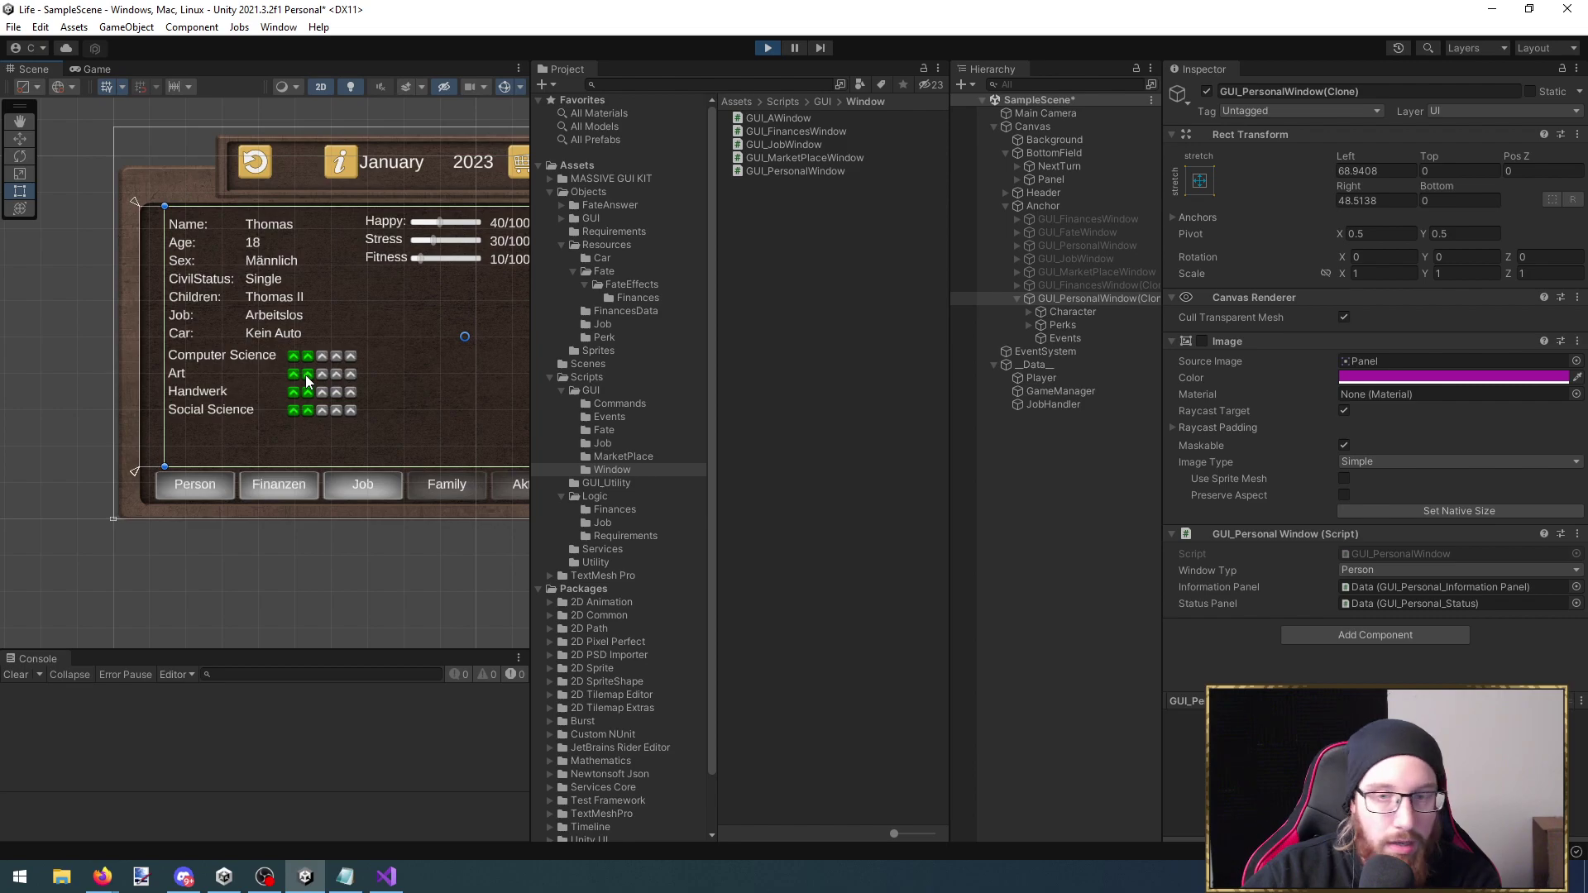
{"action": "left_click", "coordinate": [1099, 323]}
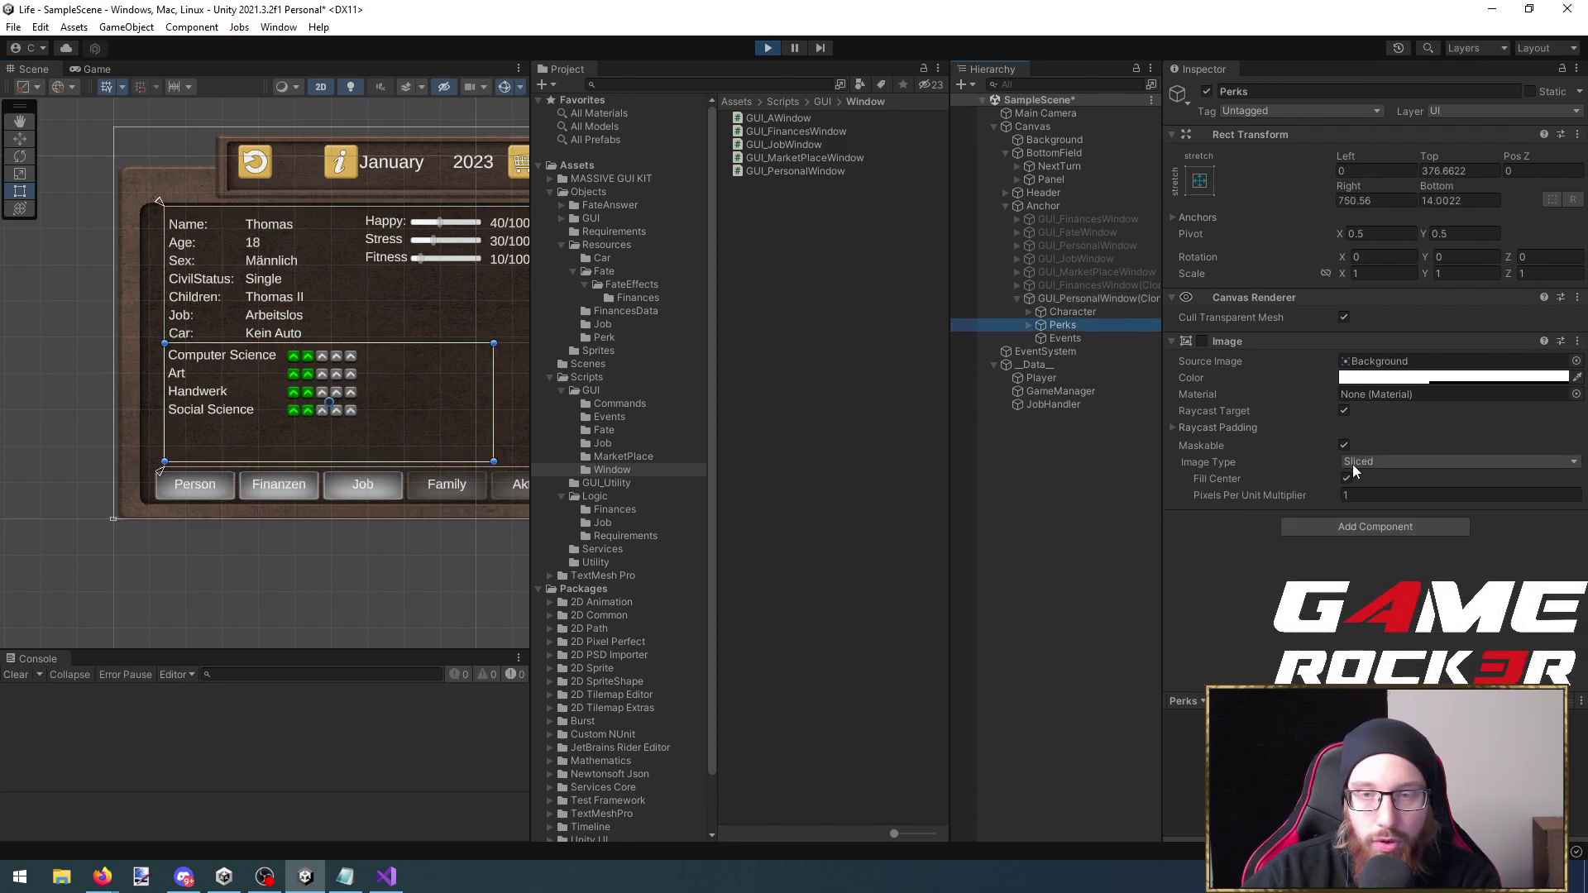
{"action": "key", "text": "Right"}
{"action": "key", "text": "Down"}
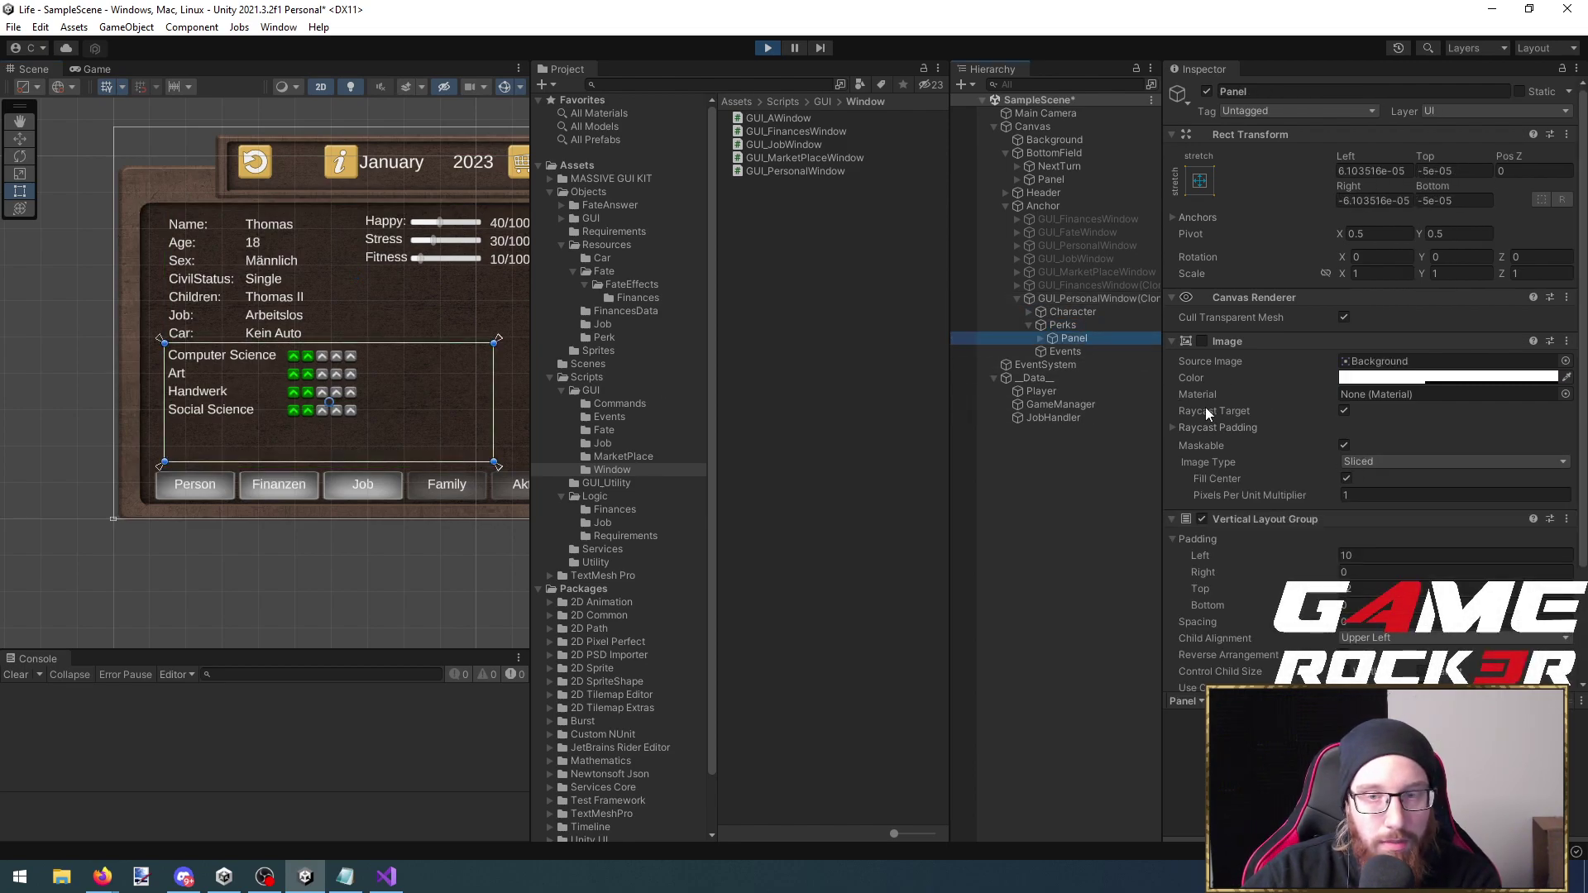
{"action": "scroll", "coordinate": [1294, 517], "scroll_direction": "down", "scroll_amount": 2}
{"action": "double_click", "coordinate": [1373, 614]}
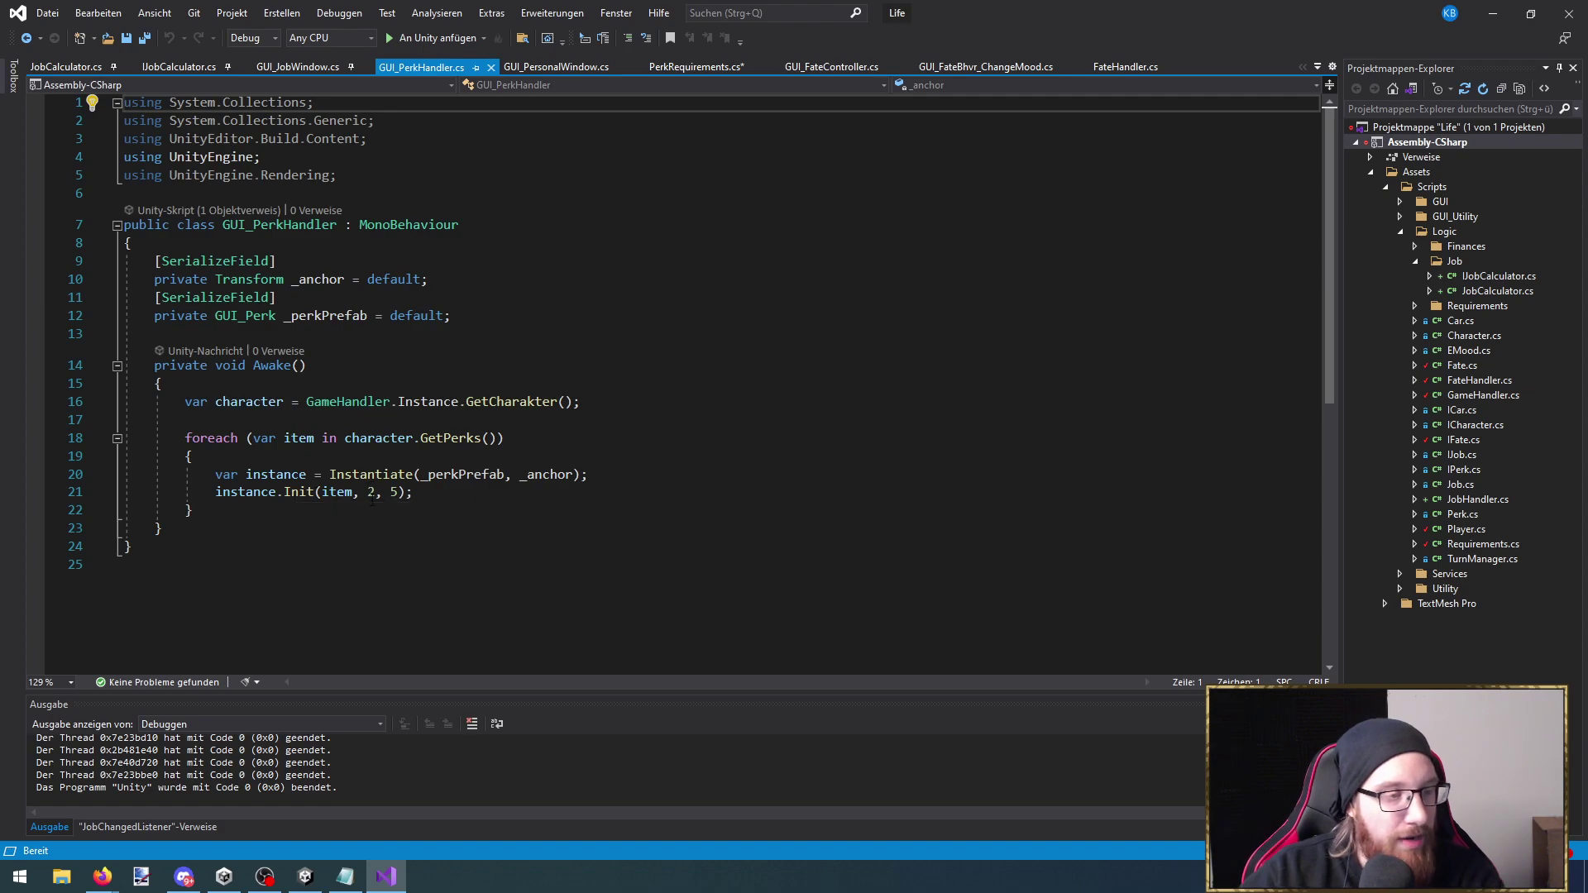
Follow the Init call to GUI_Perk and examine how its currentLevel and maxLevel parameters are used
{"action": "left_click", "coordinate": [298, 494], "text": "ctrl"}
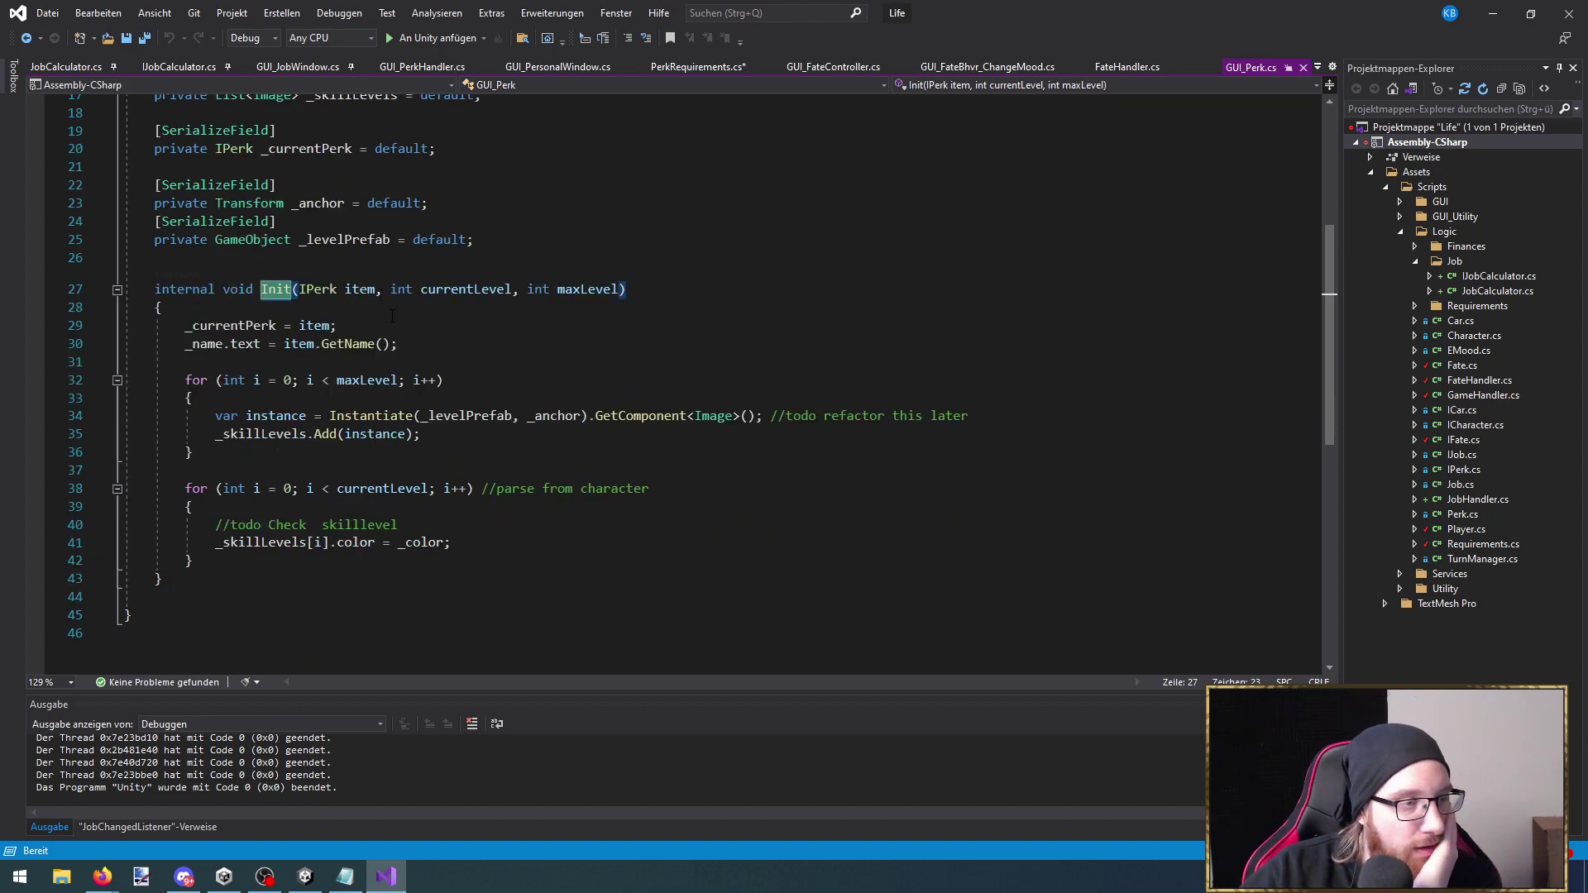
{"action": "left_click", "coordinate": [519, 289]}
{"action": "double_click", "coordinate": [509, 289]}
{"action": "double_click", "coordinate": [582, 289]}
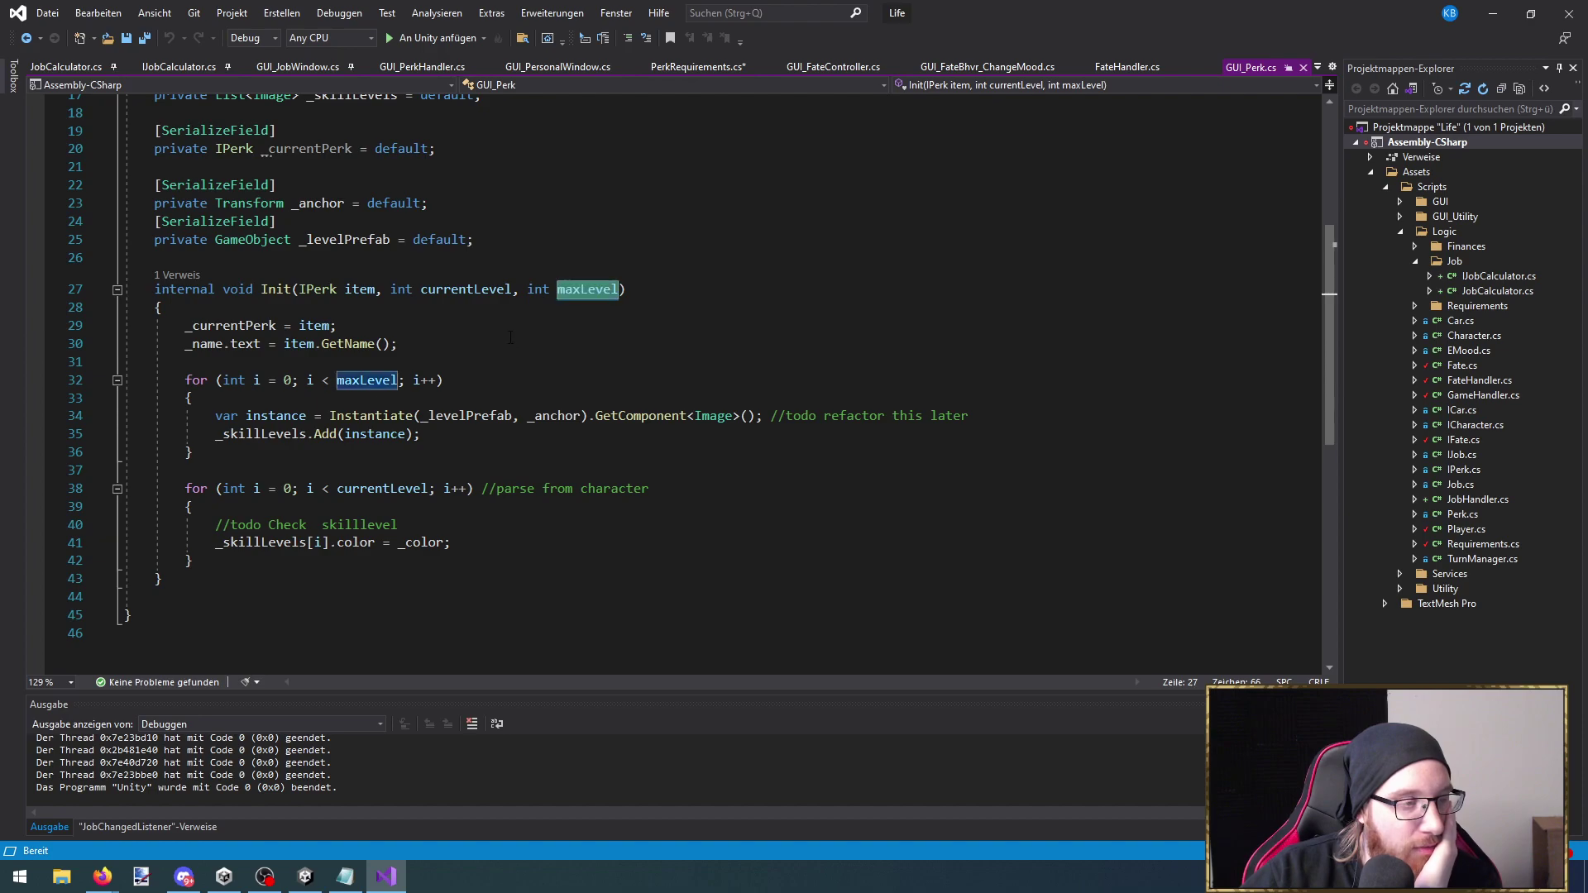
Back in GUI_PerkHandler, append the comment "//Todo refactor" to the instance.Init(item, 2, 5) line and save the script
{"action": "key", "text": "ctrl+minus"}
{"action": "type", "text": "//Todo refactor"}
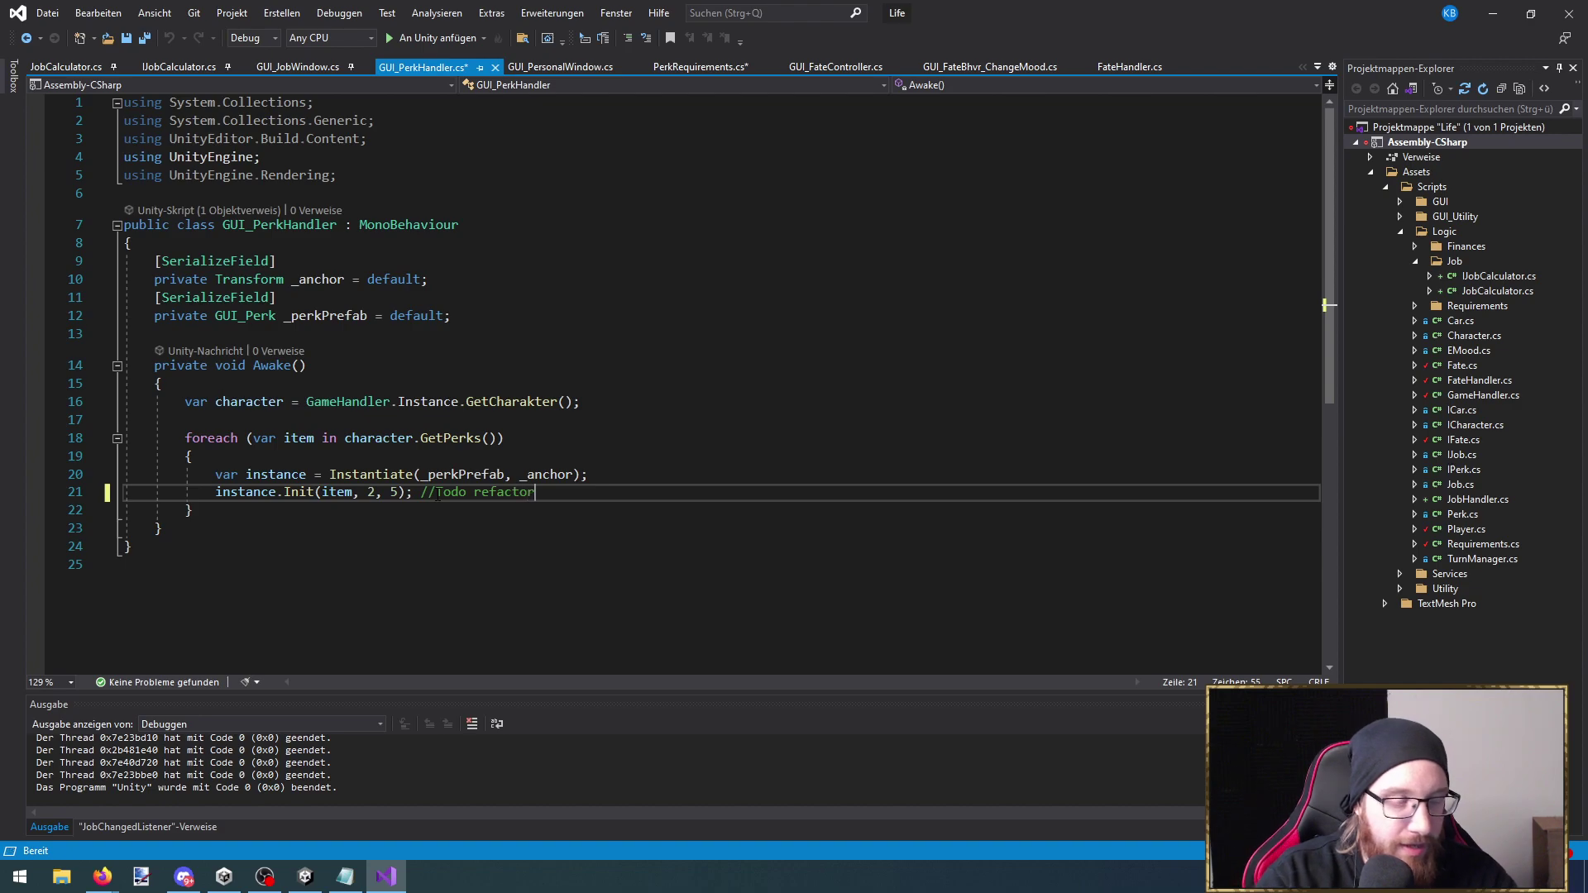
{"action": "key", "text": "ctrl+s"}
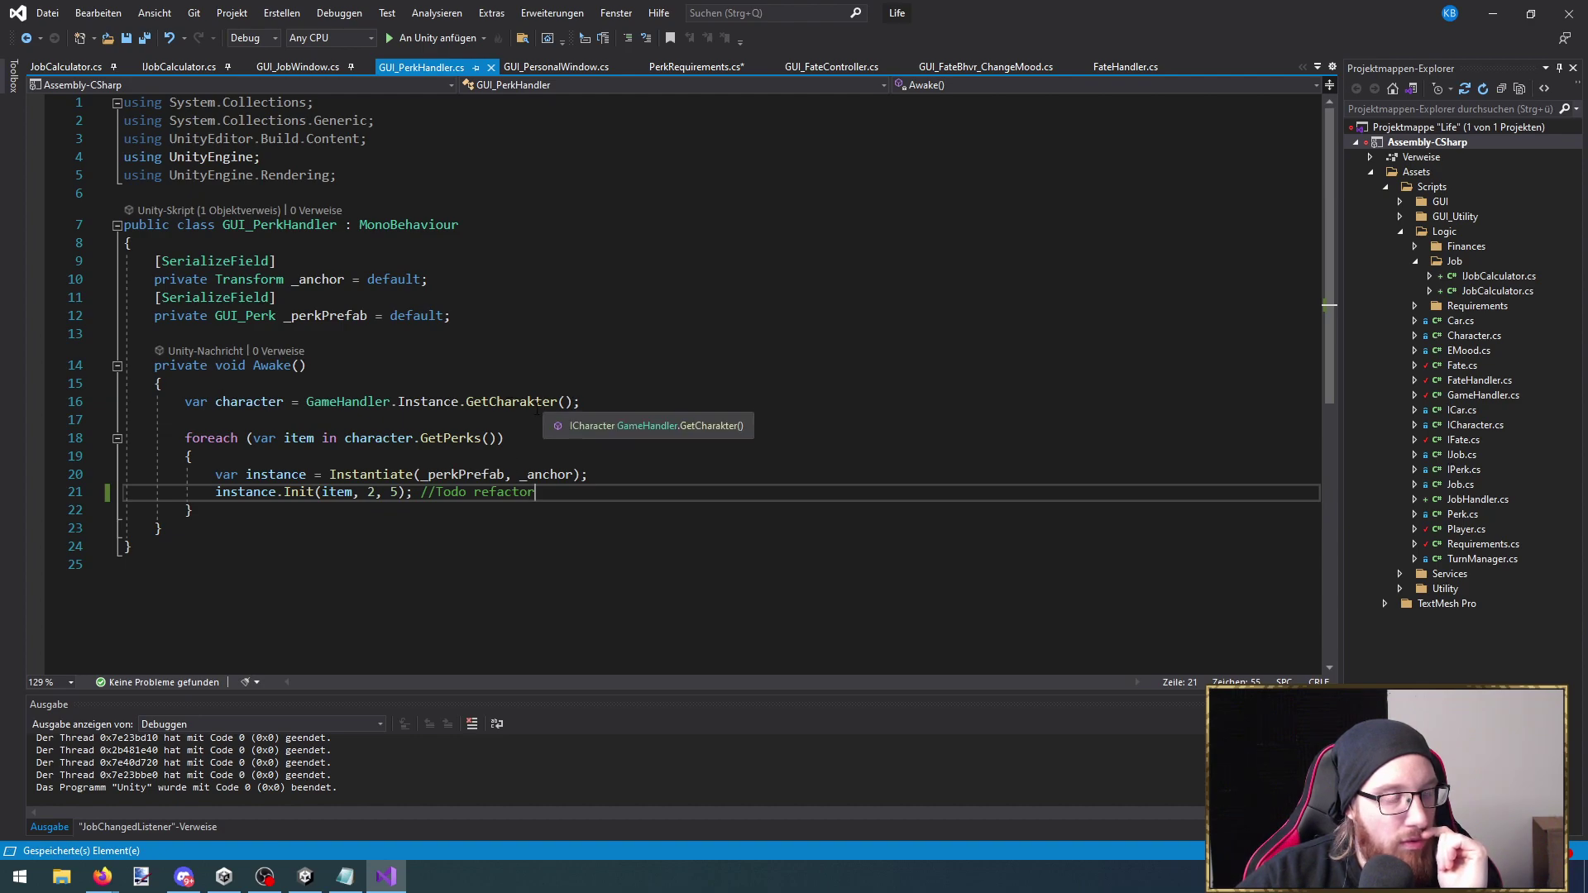
Trace the character variable in GUI_PerkHandler to the GetCharakter method in GameHandler and check where that method is referenced
{"action": "left_click", "coordinate": [246, 402]}
{"action": "double_click", "coordinate": [245, 402]}
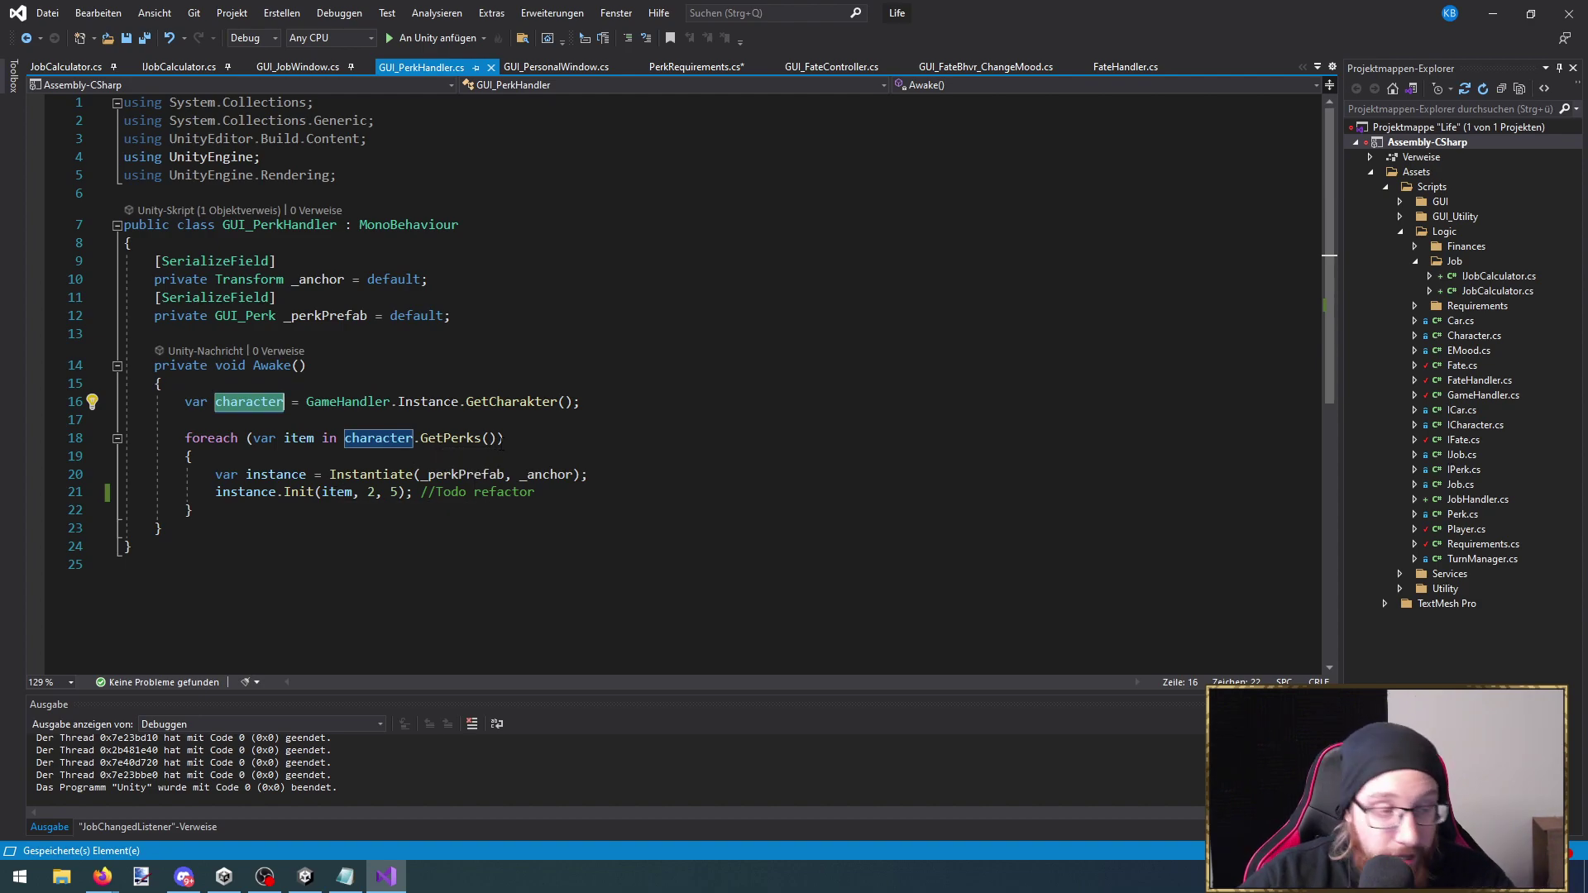
{"action": "double_click", "coordinate": [196, 401]}
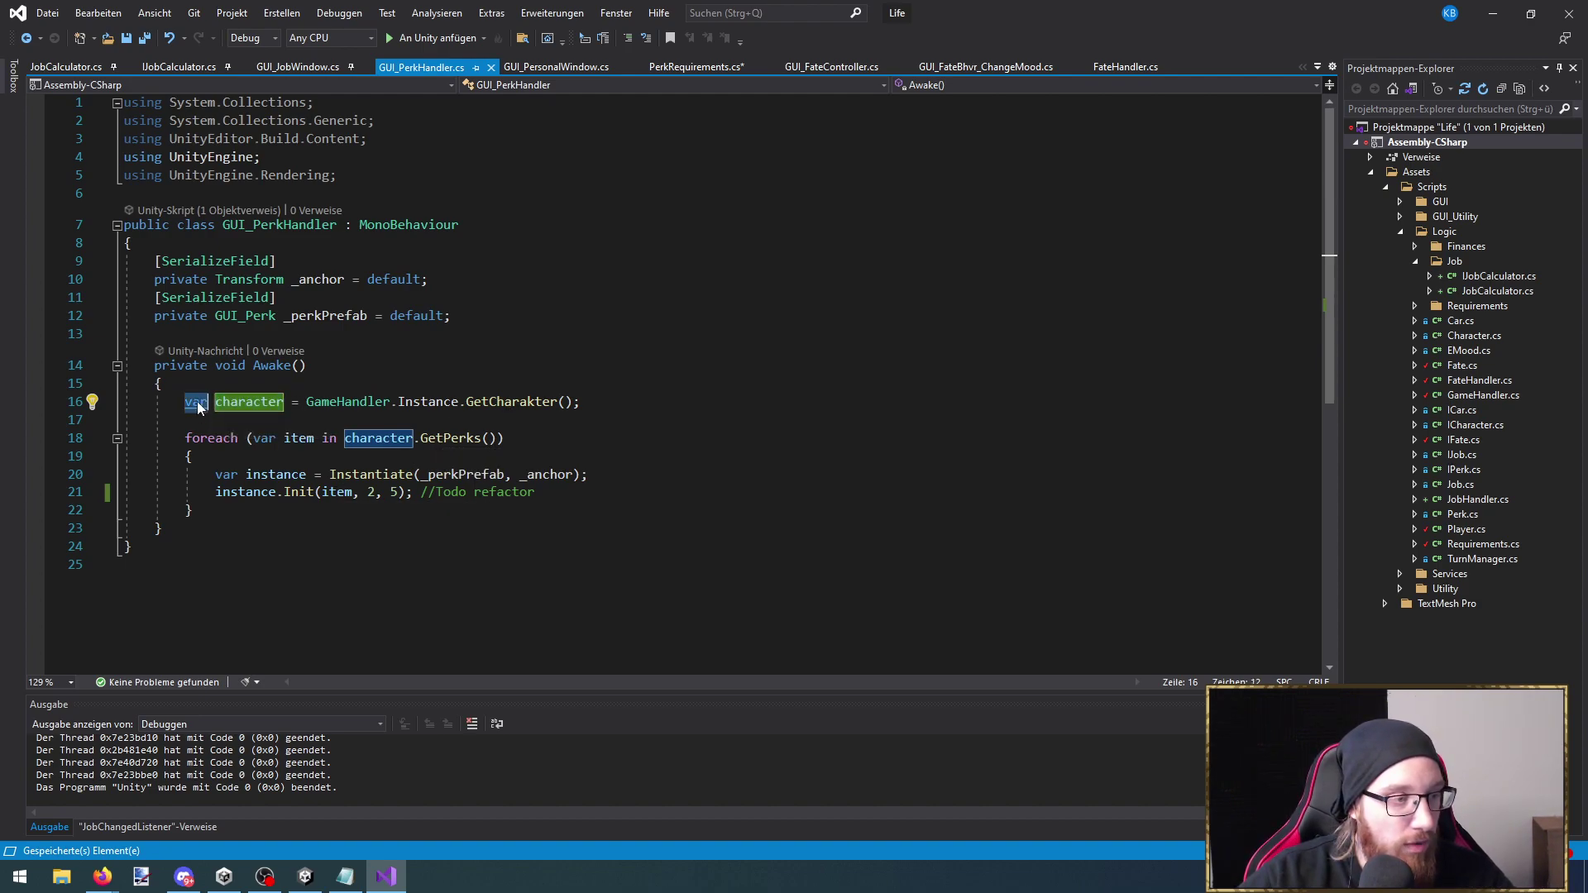
{"action": "key", "text": "F12"}
{"action": "key", "text": "ctrl+minus"}
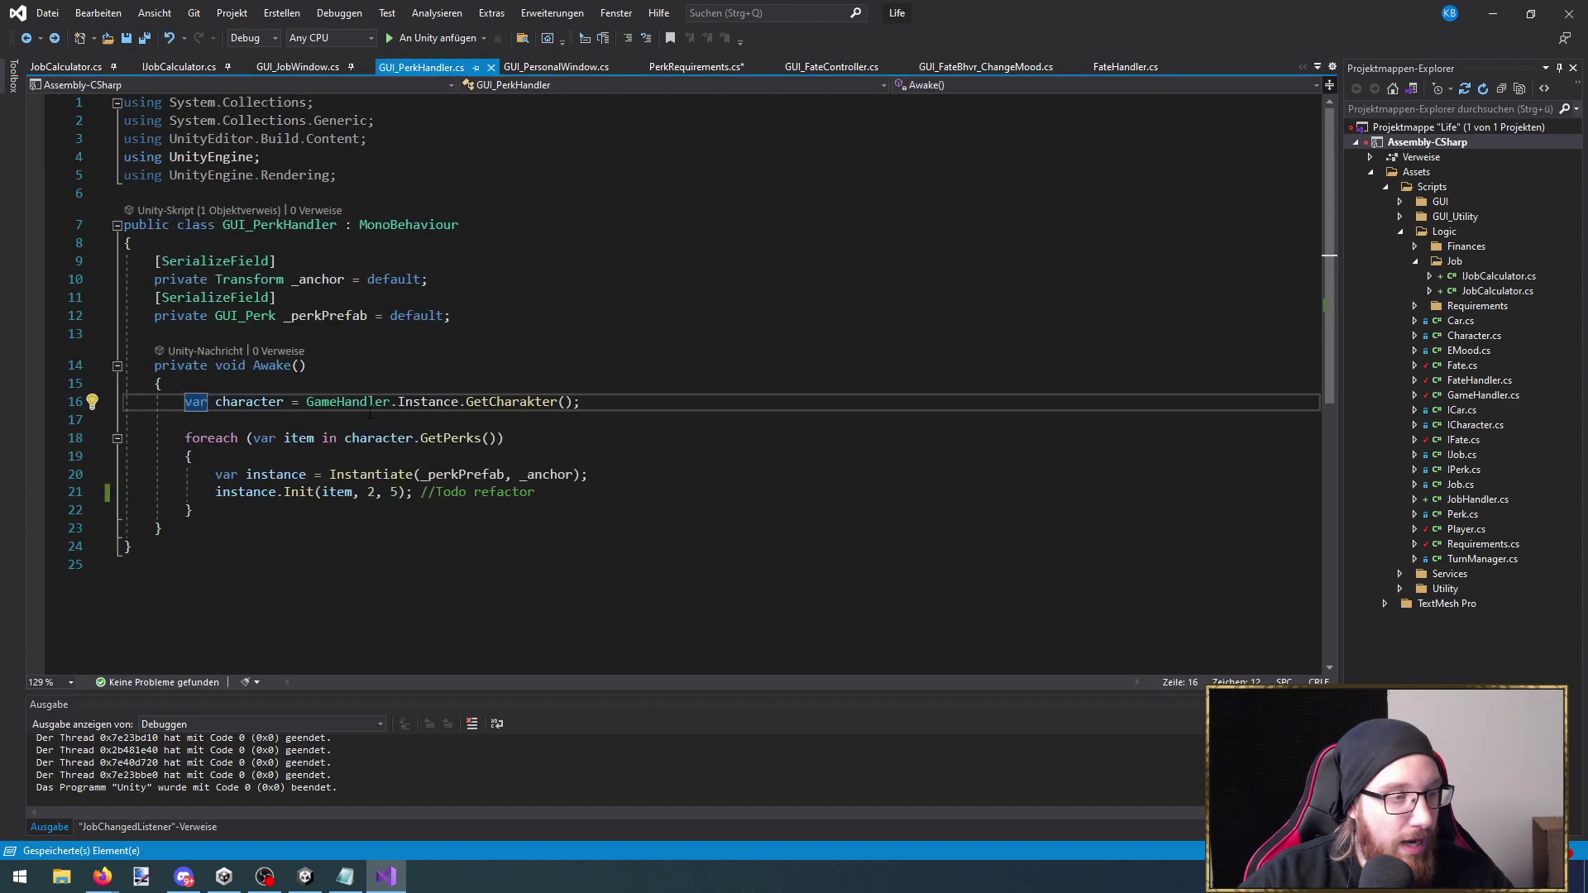
{"action": "left_click", "coordinate": [510, 402], "text": "ctrl"}
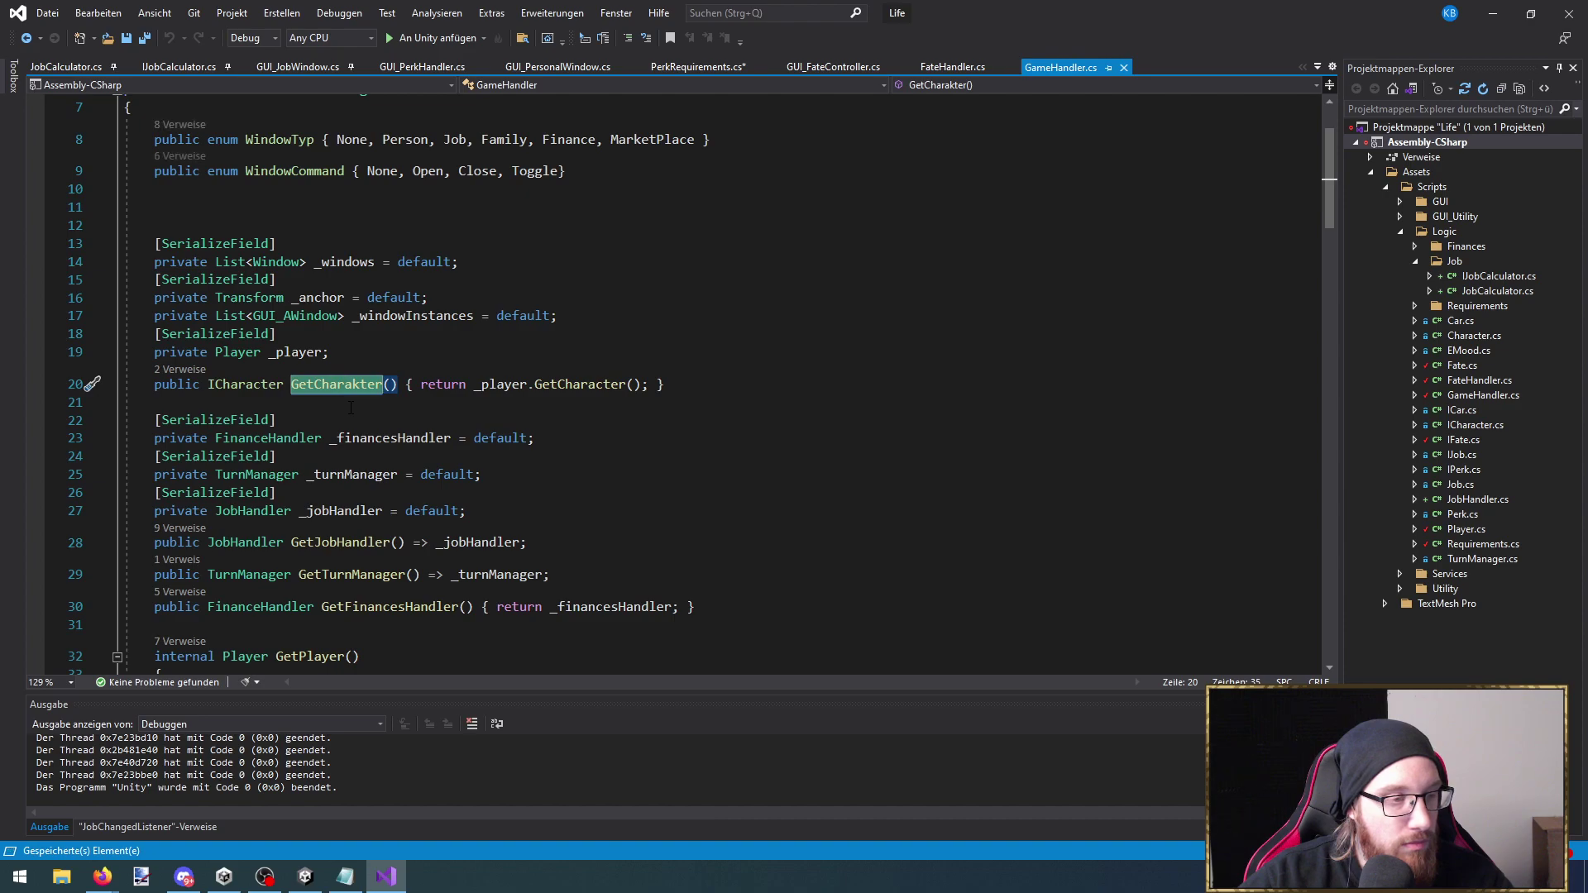
{"action": "scroll", "coordinate": [351, 408], "scroll_direction": "down", "scroll_amount": 2}
{"action": "left_click", "coordinate": [184, 260]}
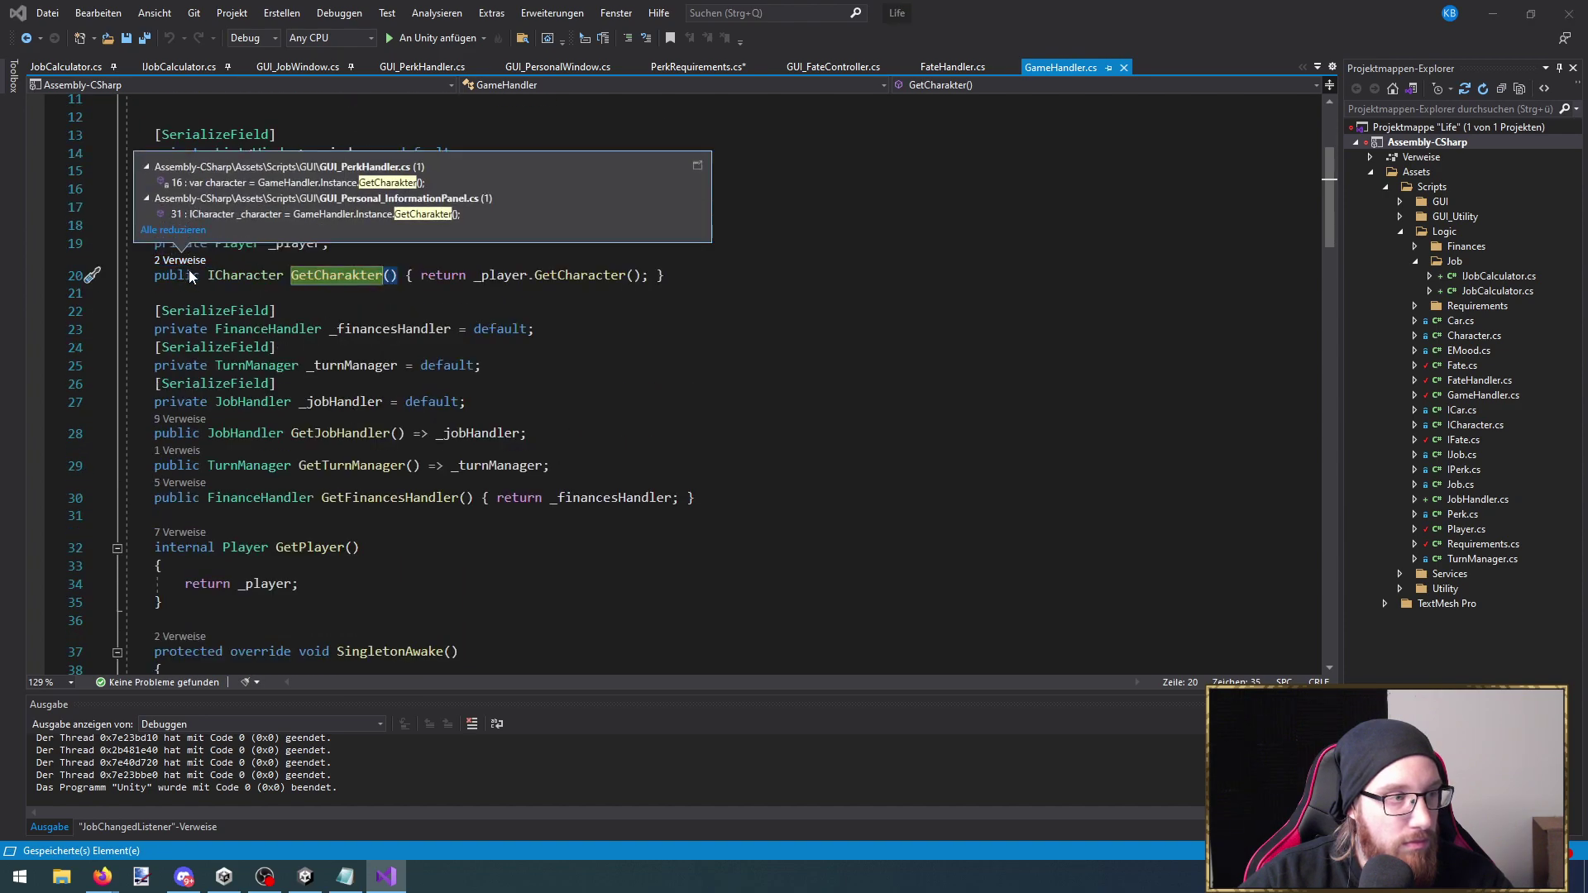
{"action": "left_click", "coordinate": [442, 383]}
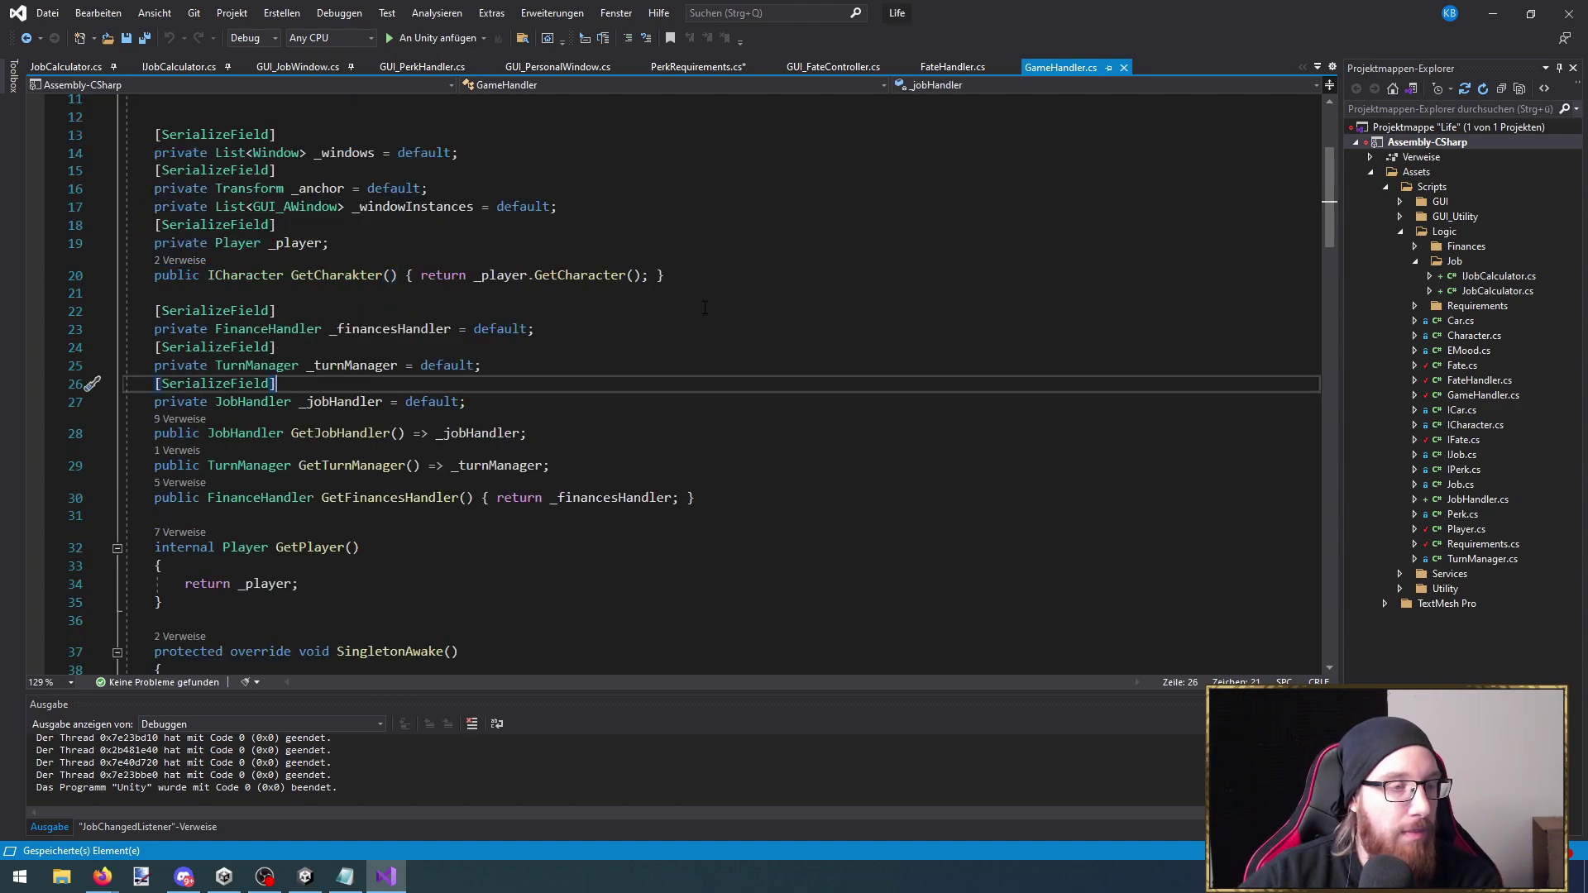
Delete the GetCharakter method below the _player field in GameHandler and save the script
{"action": "left_click_drag", "start_coordinate": [713, 272], "coordinate": [331, 243]}
{"action": "key", "text": "Delete"}
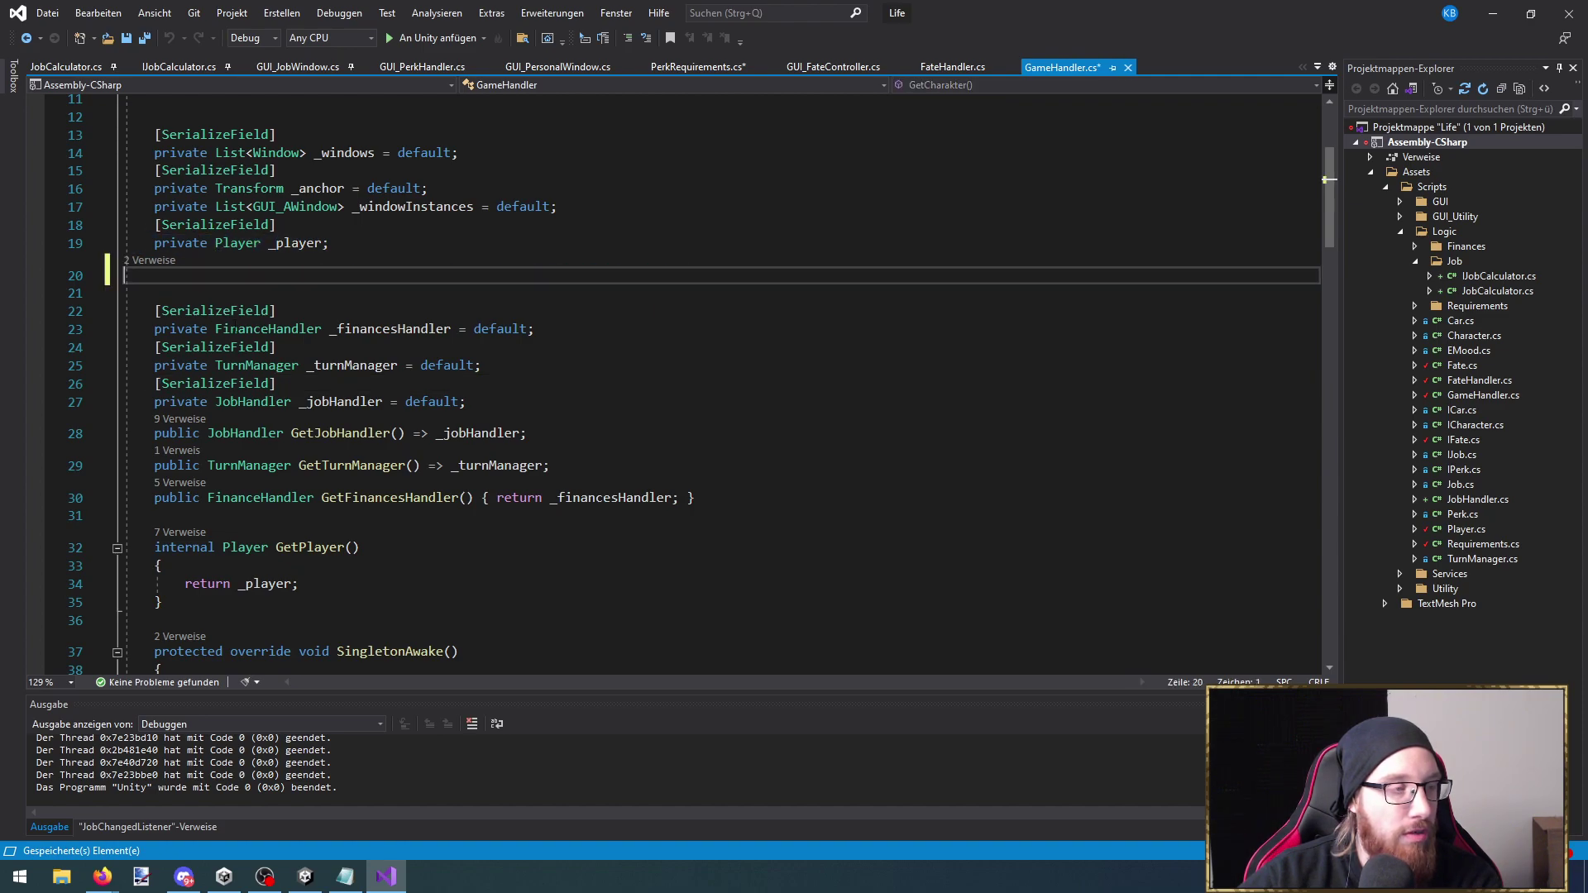
{"action": "key", "text": "ctrl+s"}
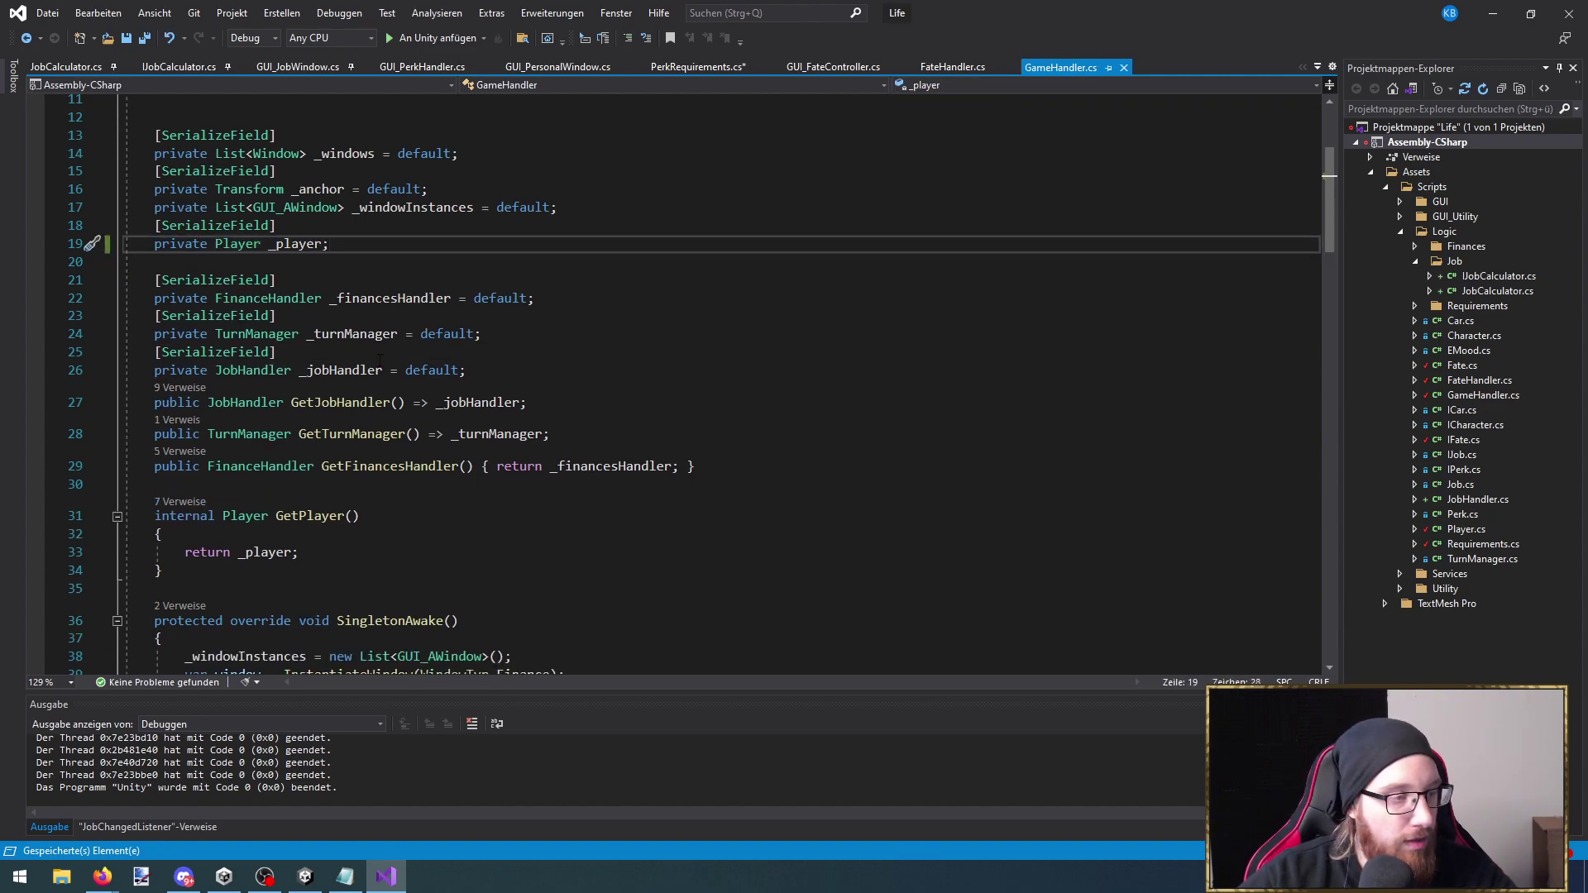
{"action": "scroll", "coordinate": [420, 395], "scroll_direction": "up", "scroll_amount": 2}
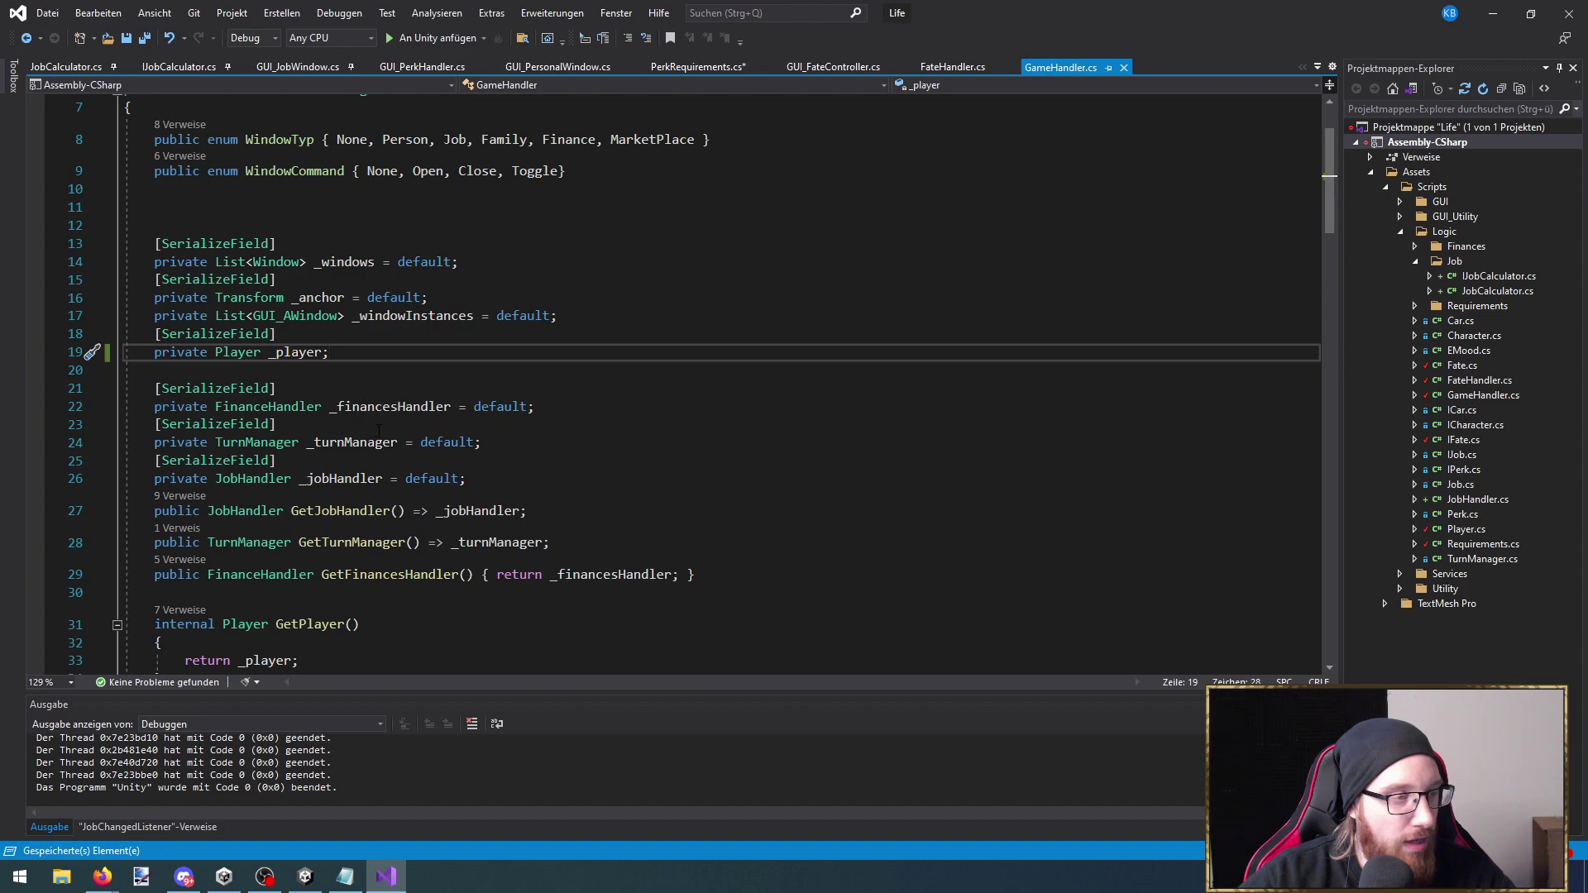
{"action": "scroll", "coordinate": [414, 455], "scroll_direction": "down", "scroll_amount": 2}
Return to GUI_PerkHandler, insert GetPlayer() before the GetCharakter() call in Awake, and save all files
{"action": "key", "text": "ctrl+minus"}
{"action": "key", "text": "ctrl+minus"}
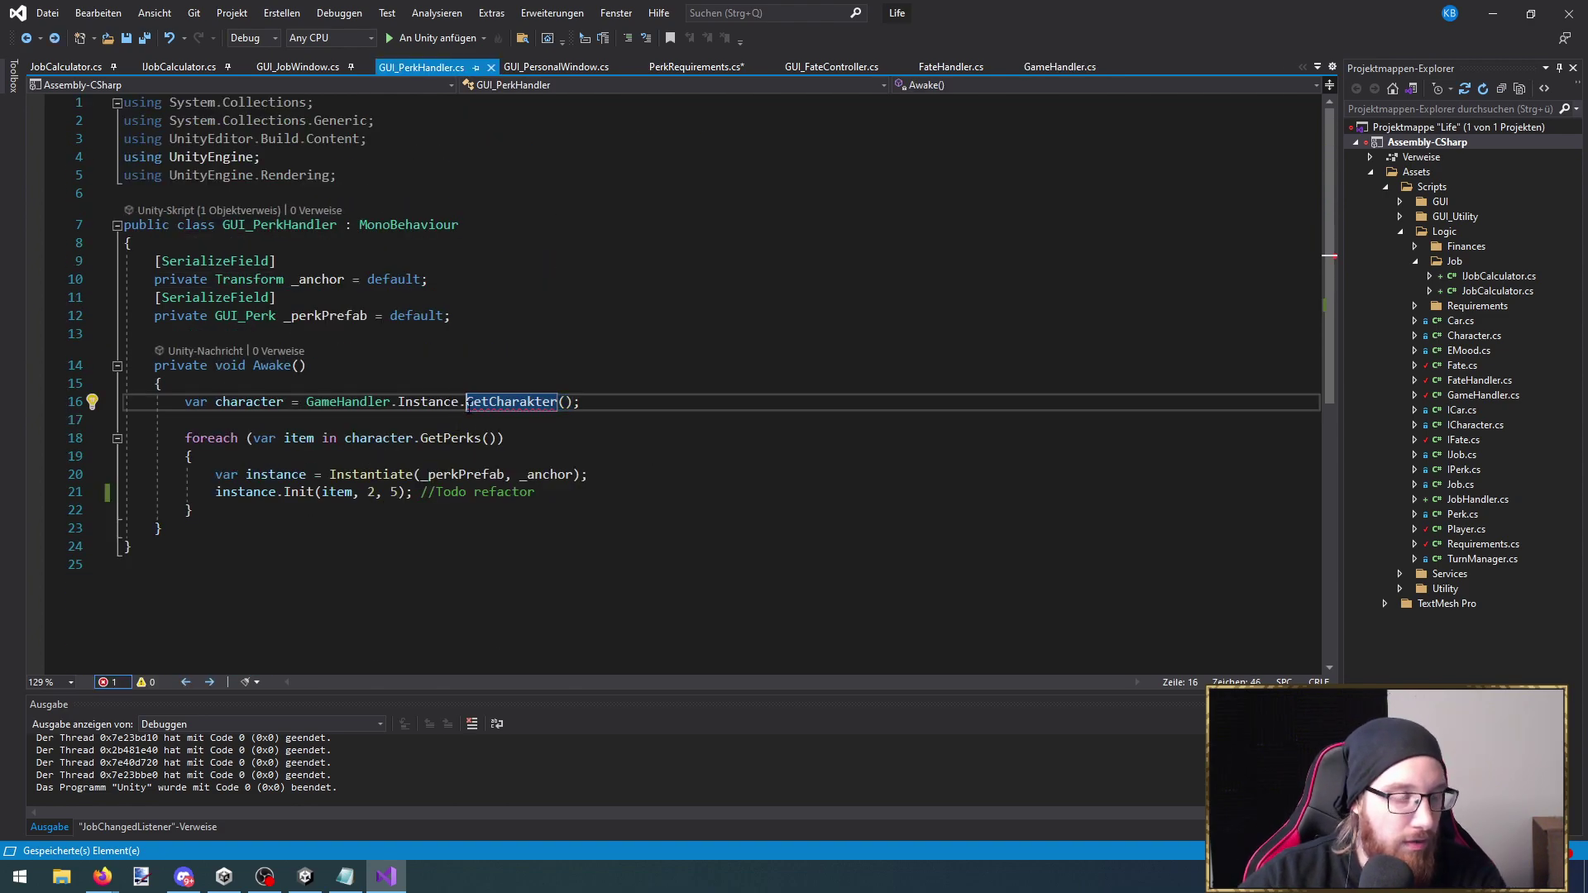
{"action": "type", "text": "."}
{"action": "key", "text": "Left"}
{"action": "type", "text": "GetPlayer()"}
{"action": "key", "text": "ctrl+shift+s"}
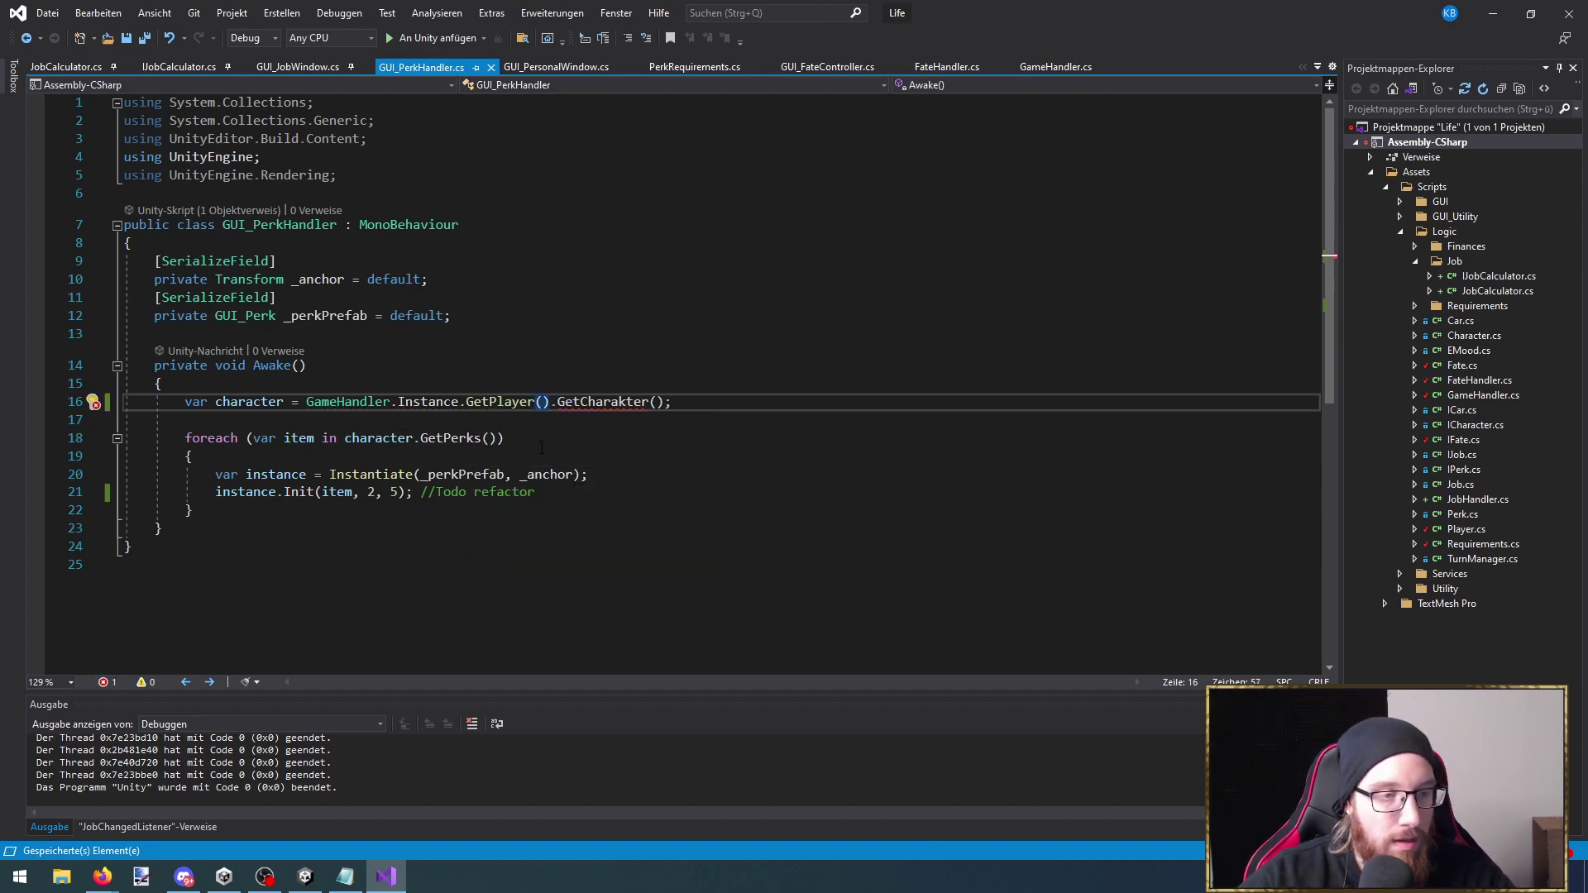
Replace the GetCharakter call after GetPlayer() with GetCharacter, checking the Player class for the method, and save the script
{"action": "double_click", "coordinate": [598, 405]}
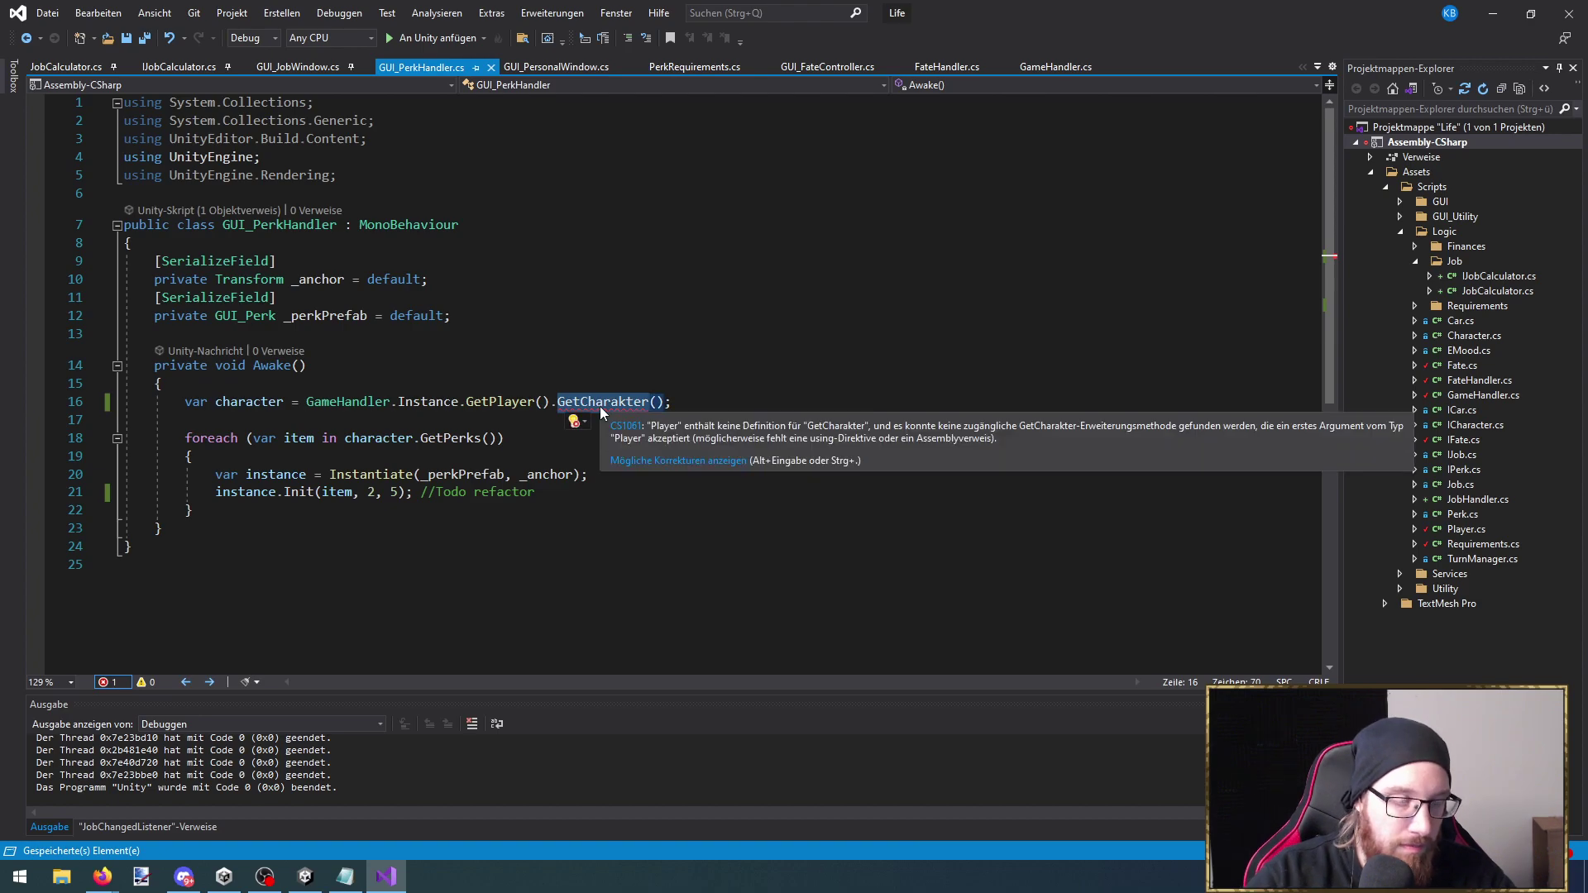
{"action": "key", "text": "BackSpace"}
{"action": "key", "text": "BackSpace"}
{"action": "type", "text": "getc"}
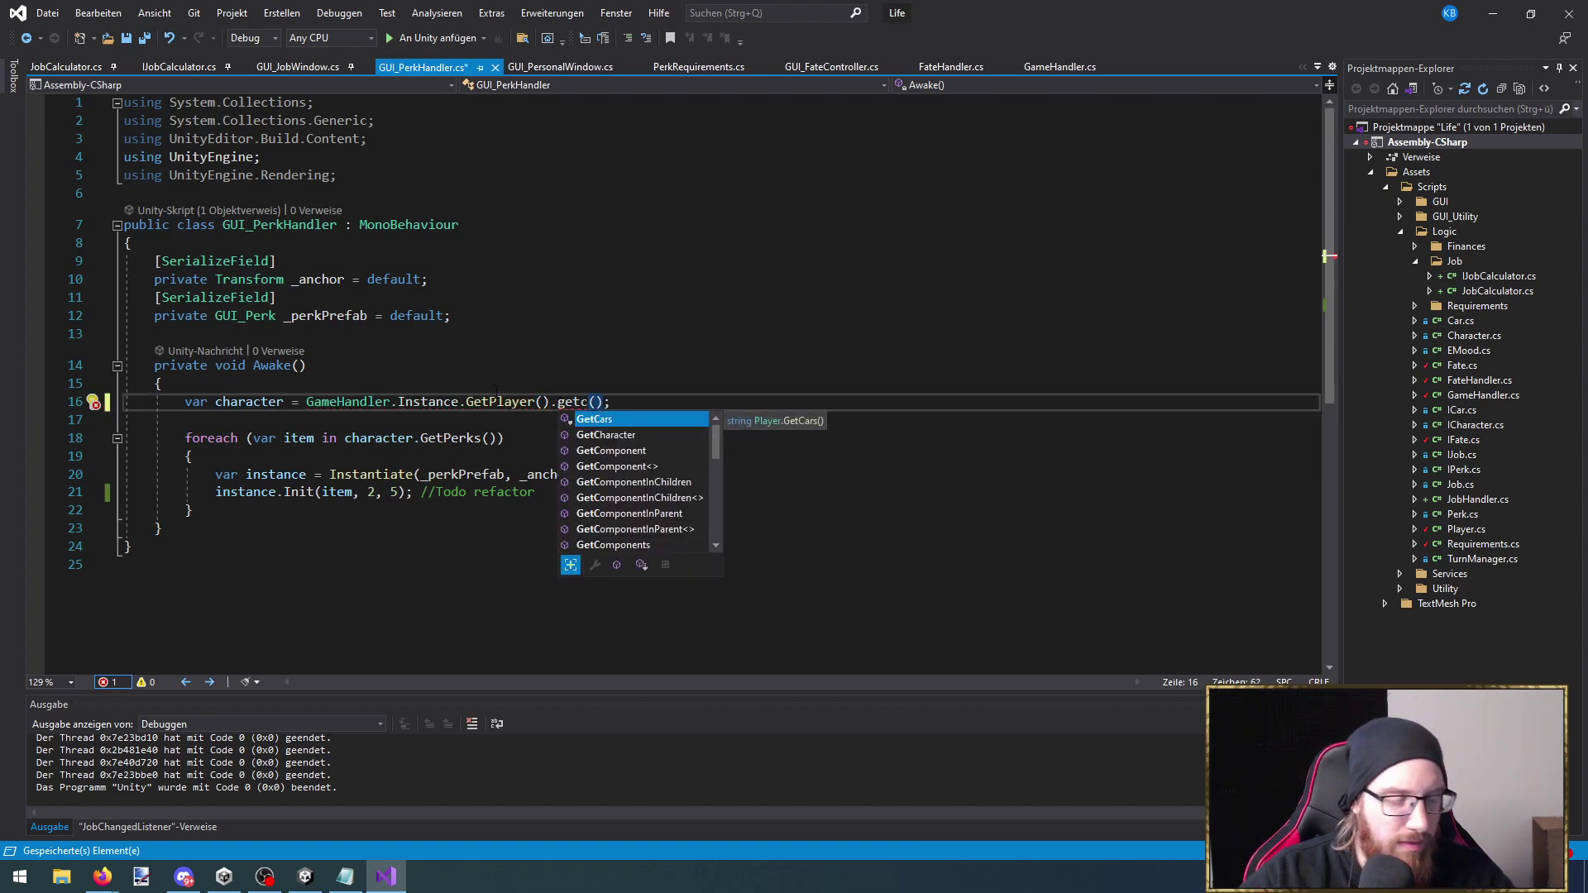
{"action": "double_click", "coordinate": [526, 401]}
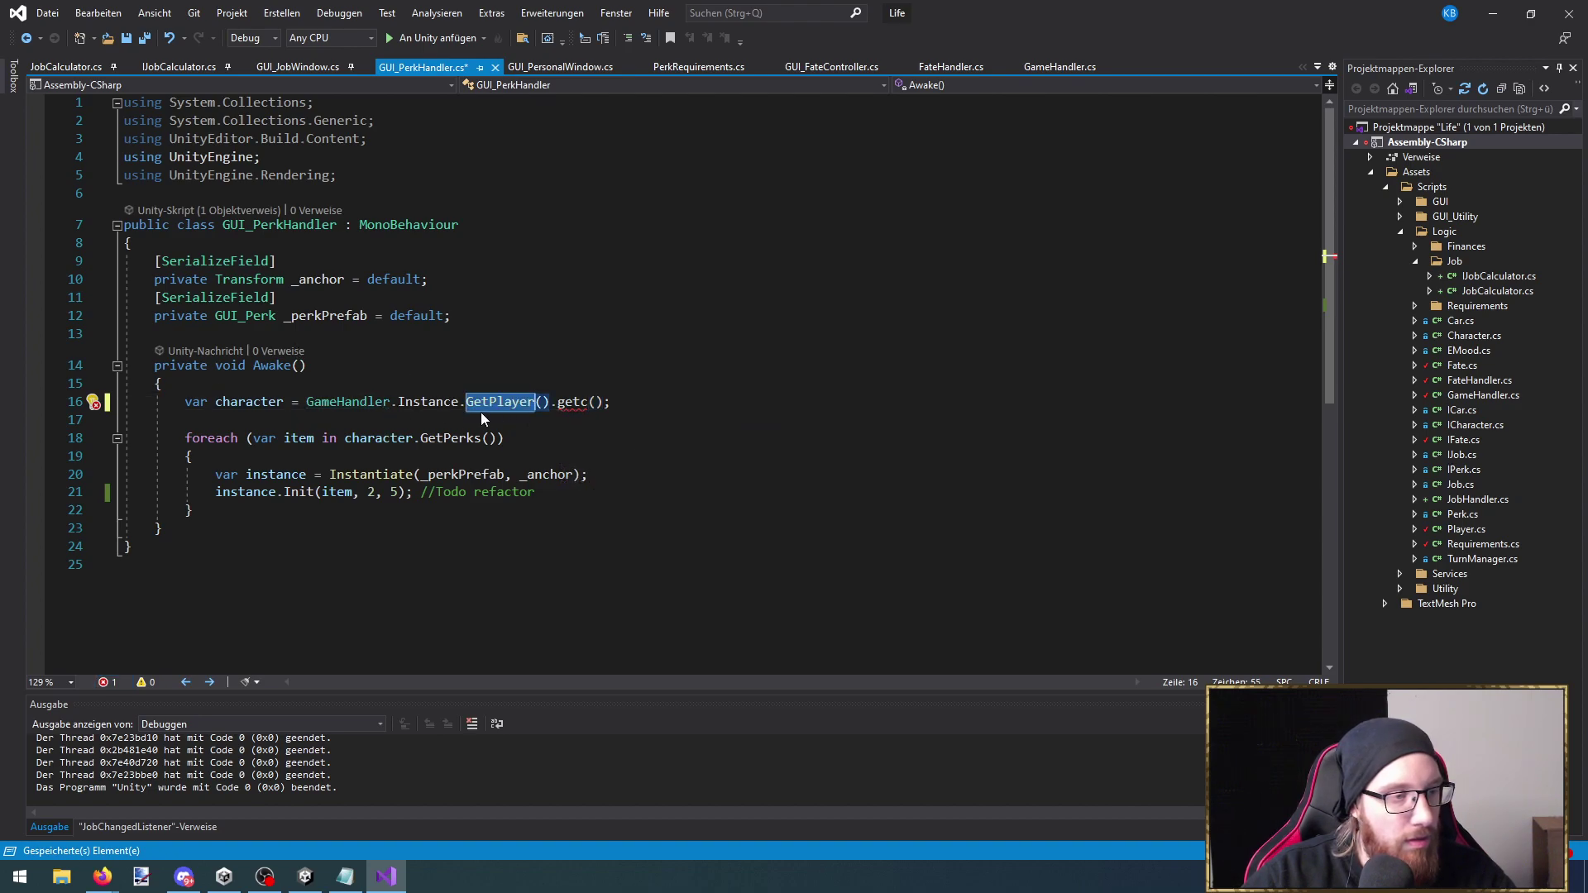
{"action": "left_click", "coordinate": [498, 409], "text": "ctrl"}
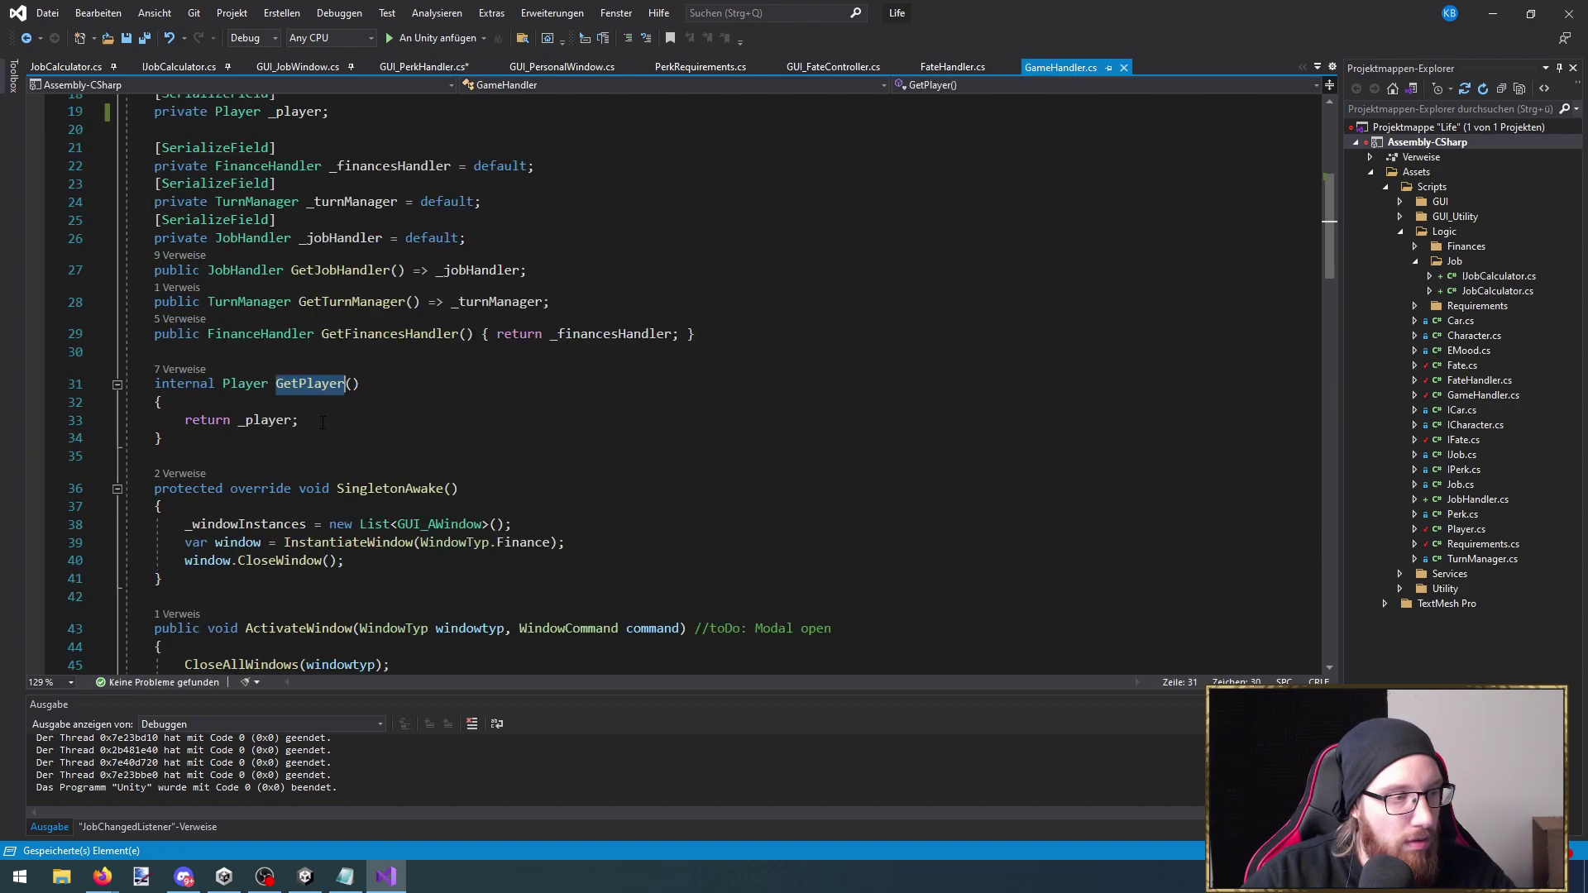
{"action": "left_click", "coordinate": [247, 385], "text": "ctrl"}
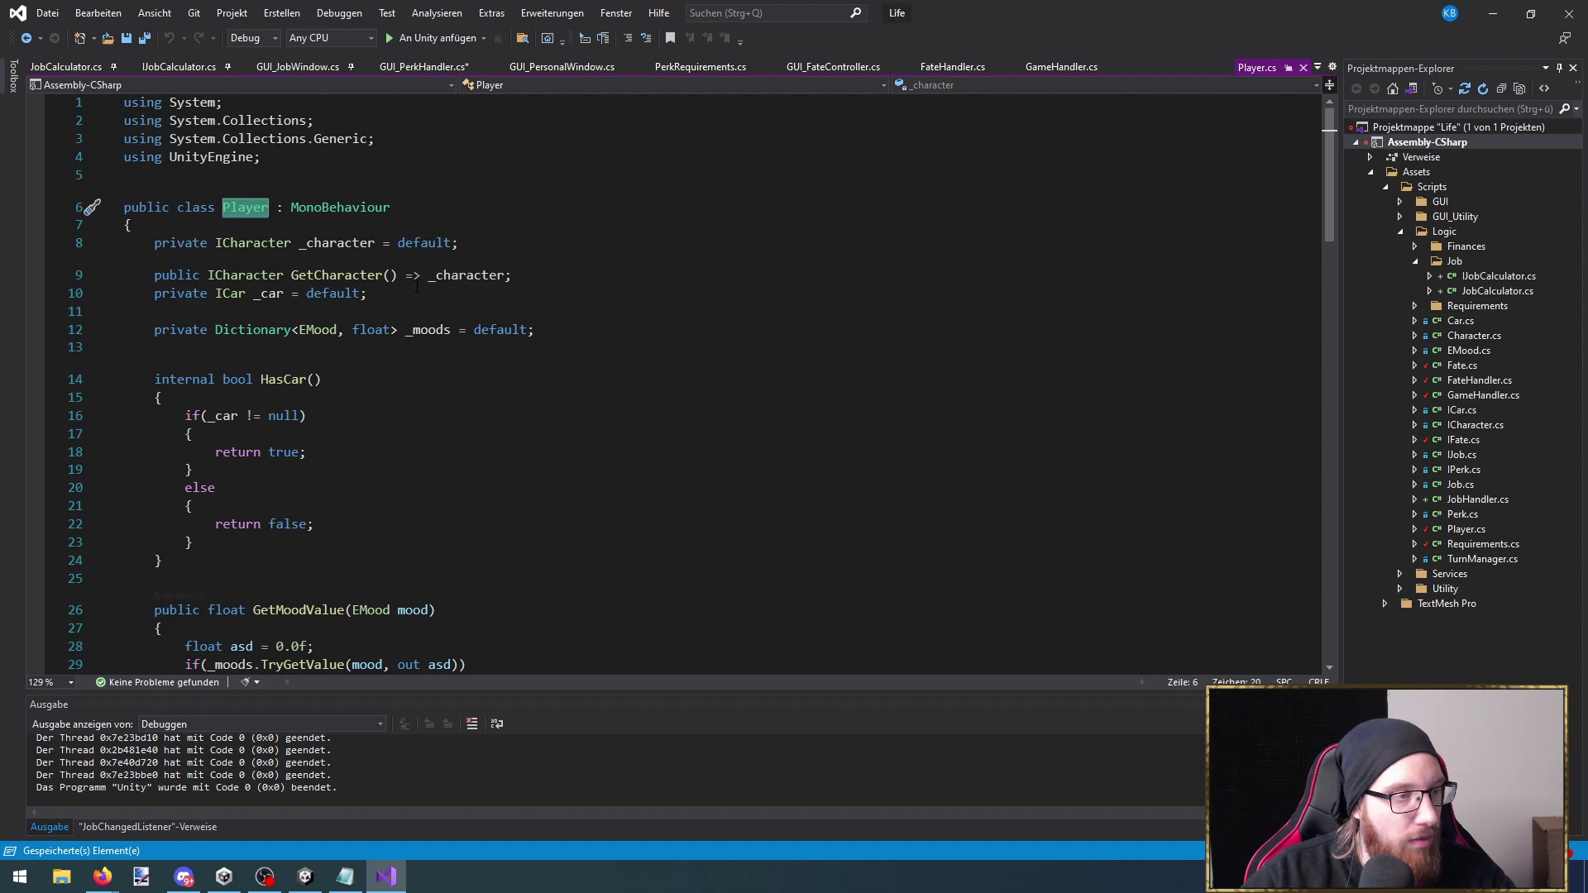
{"action": "key", "text": "ctrl+minus"}
{"action": "key", "text": "ctrl+minus"}
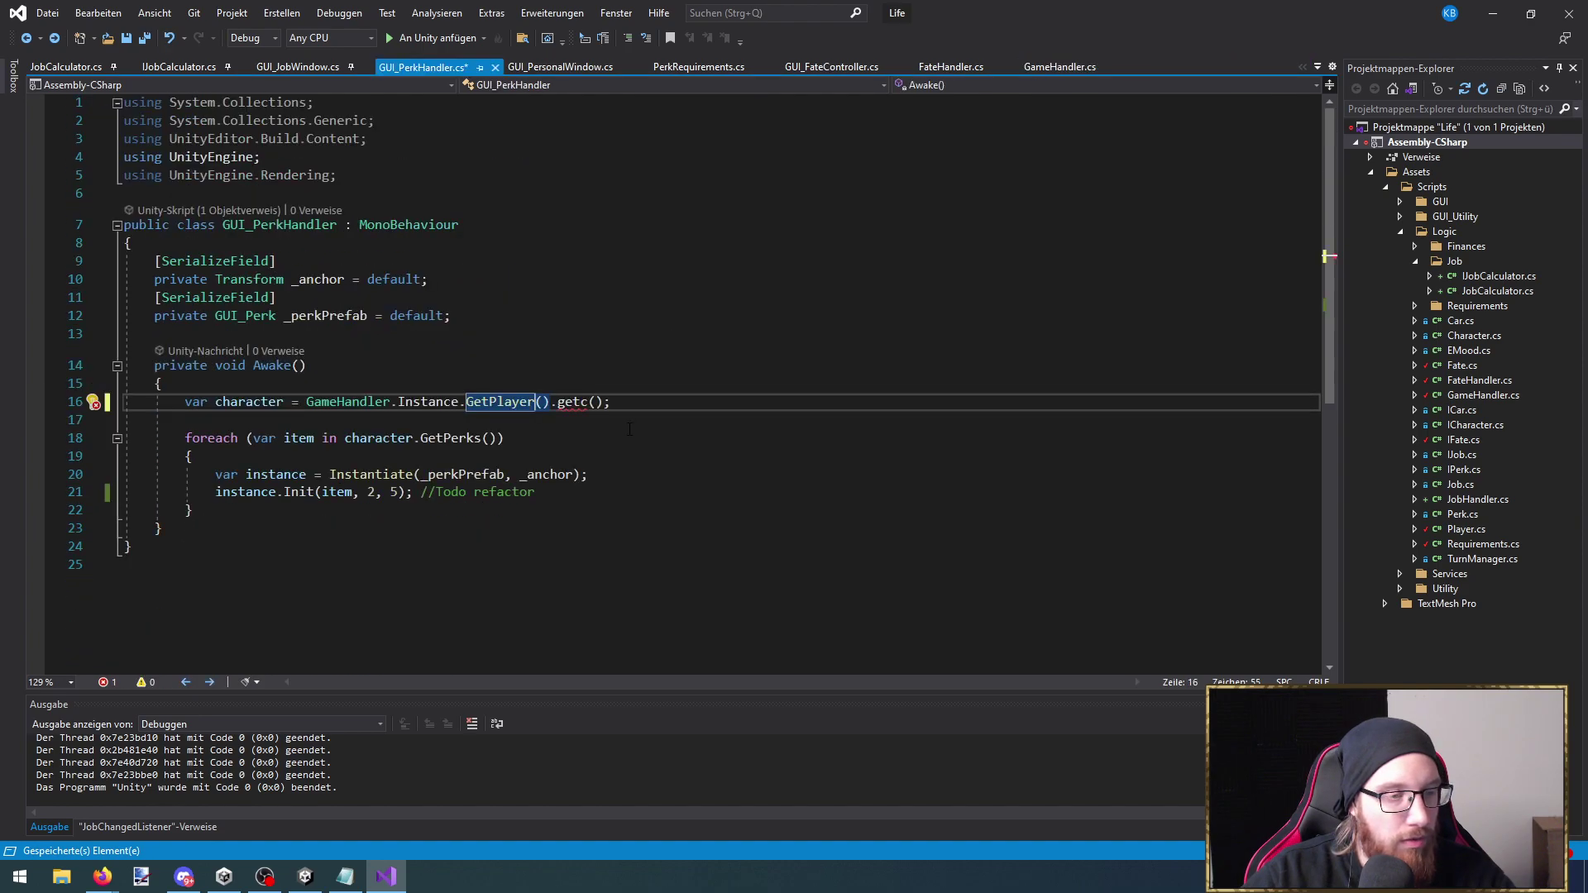
{"action": "left_click", "coordinate": [584, 403]}
{"action": "type", "text": "h"}
{"action": "key", "text": "Tab"}
{"action": "key", "text": "ctrl+s"}
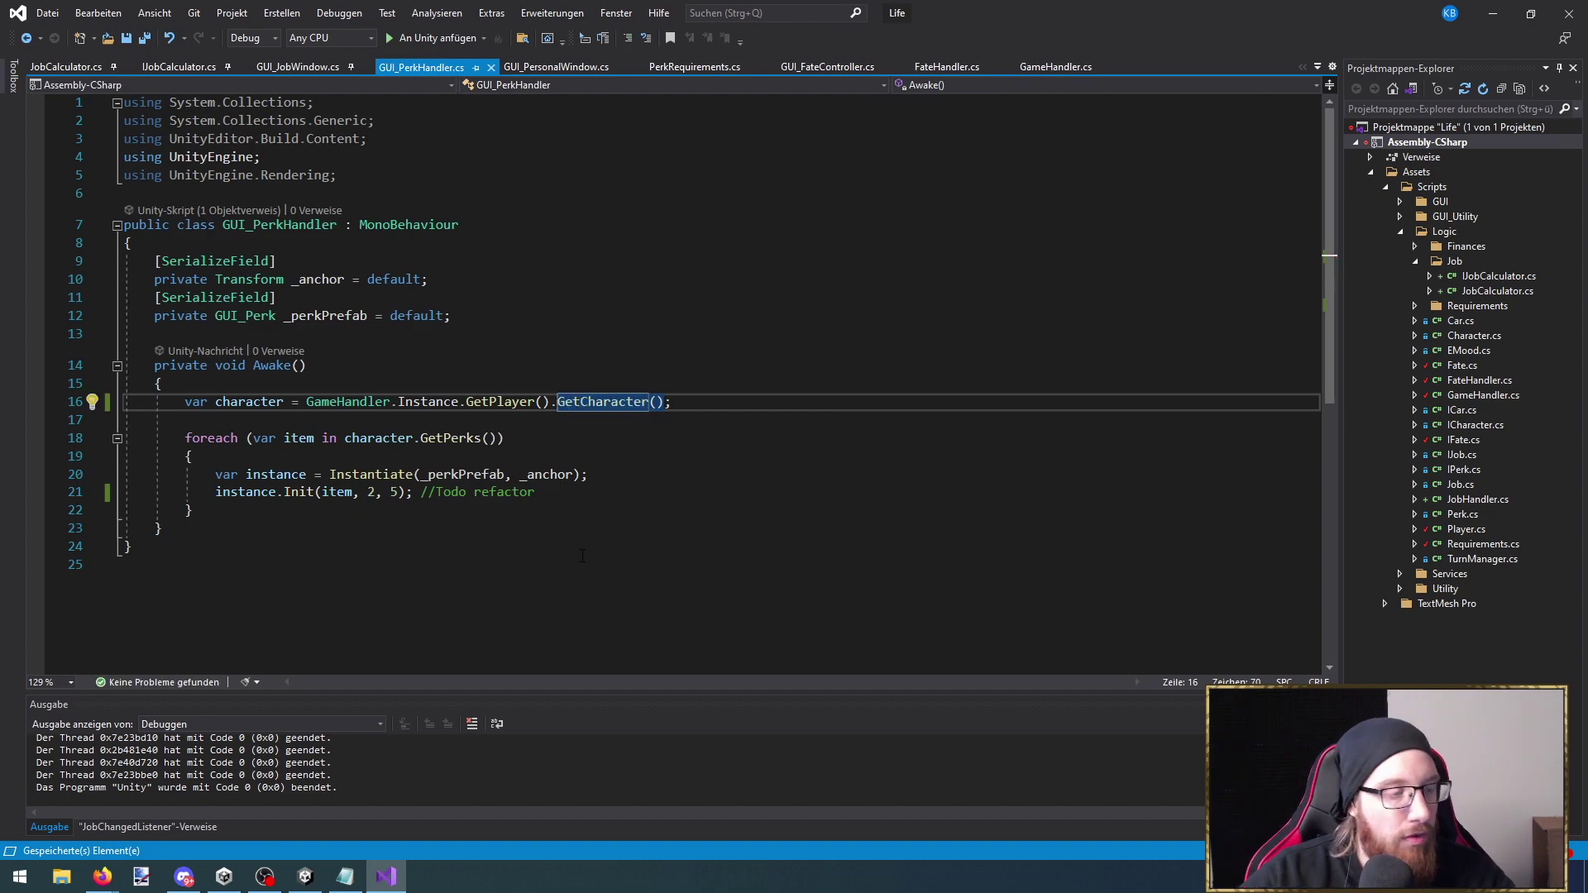
Switch to Unity, open the PerkRequirements.cs console error, and remove the incomplete ".per" after GetPlayer() in Check
{"action": "left_click", "coordinate": [1493, 14]}
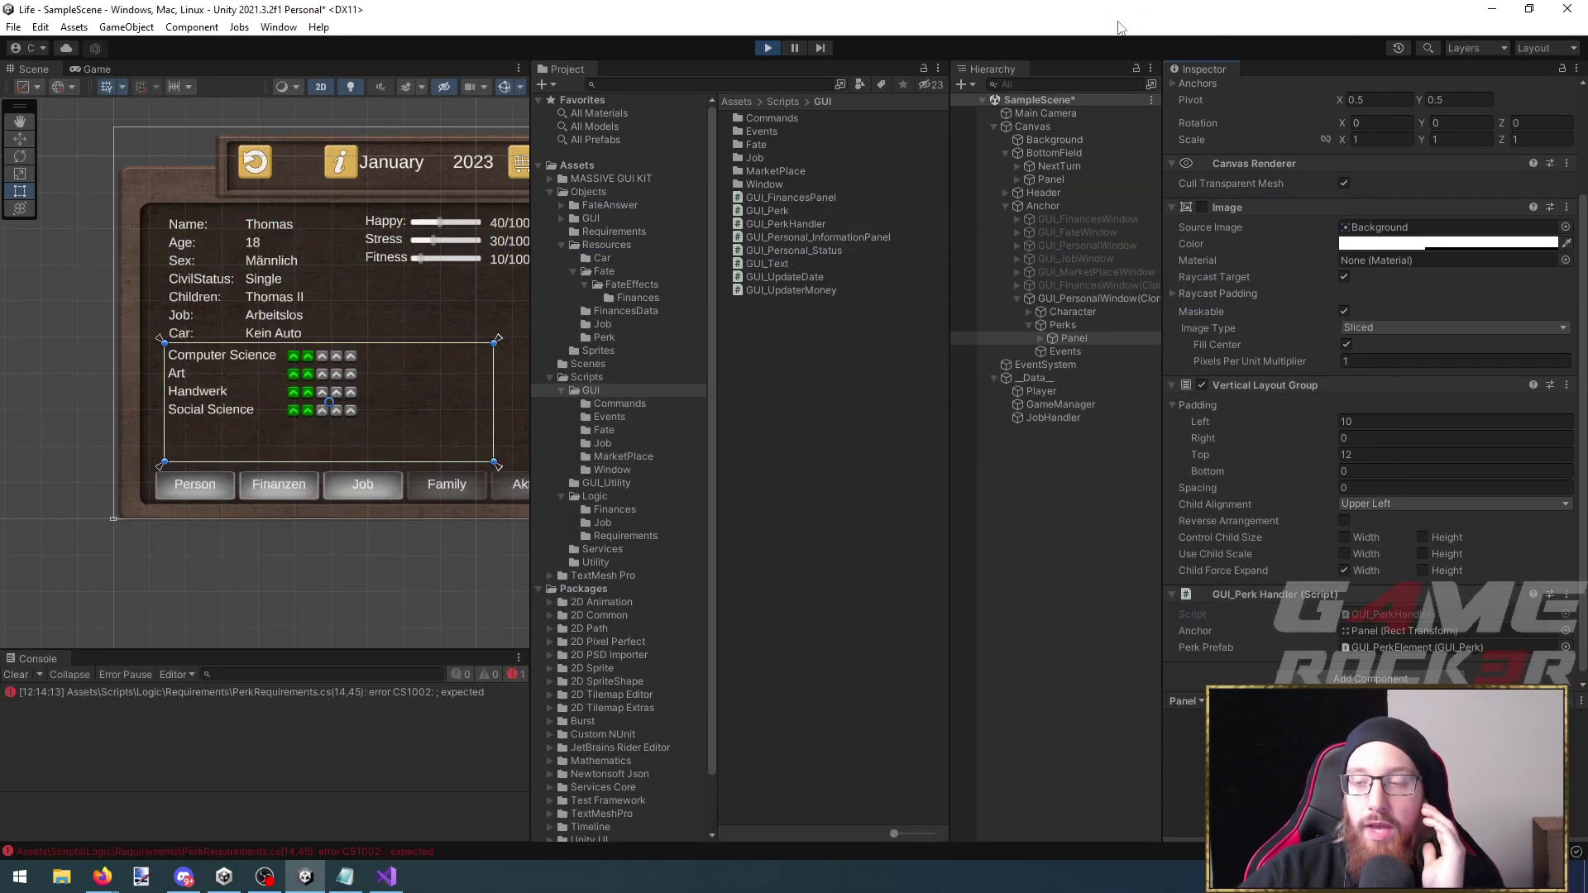
{"action": "double_click", "coordinate": [188, 693]}
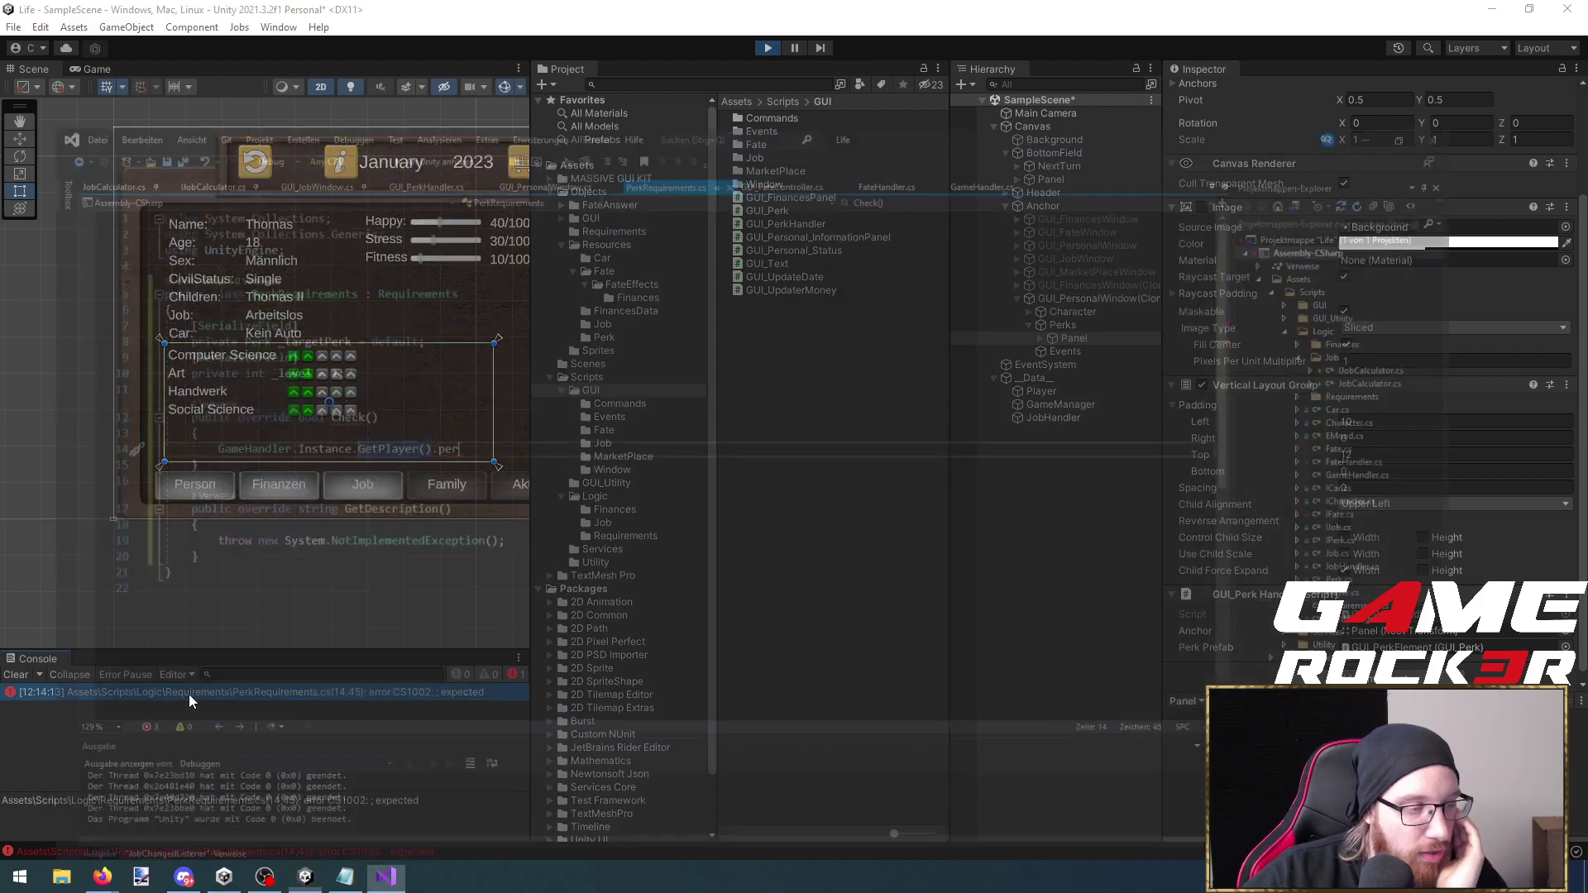
{"action": "double_click", "coordinate": [444, 365]}
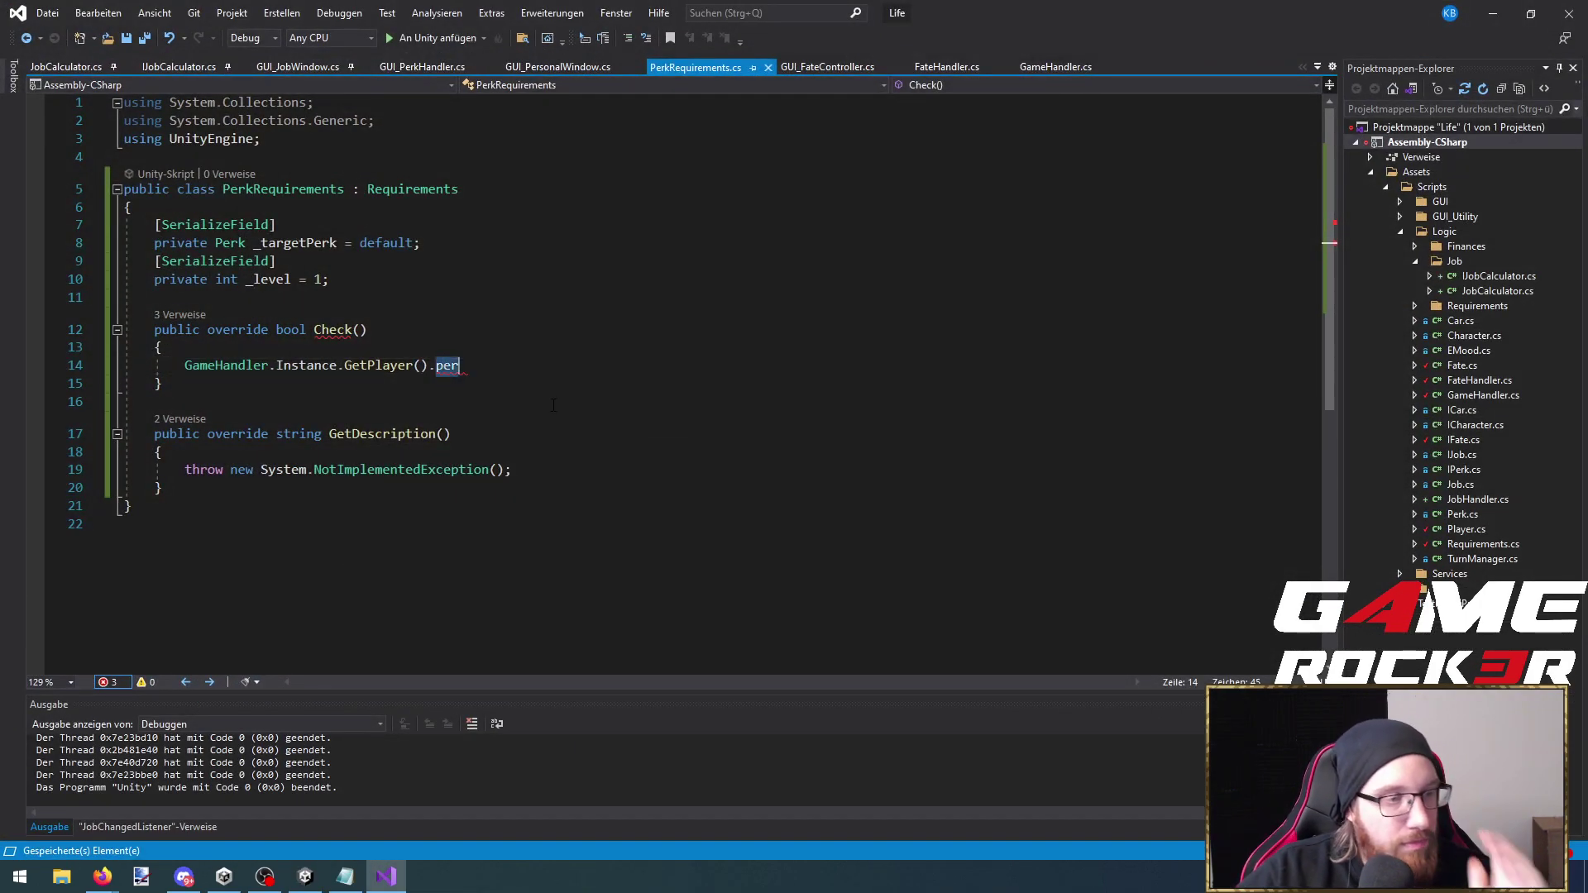
{"action": "key", "text": "BackSpace"}
{"action": "key", "text": "BackSpace"}
Comment out the GameHandler.Instance.GetPlayer() line in Check and add "return true;" above it
{"action": "left_click", "coordinate": [192, 364]}
{"action": "left_click", "coordinate": [187, 365]}
{"action": "key", "text": "ctrl+k"}
{"action": "key", "text": "ctrl+c"}
{"action": "key", "text": "ctrl+Return"}
{"action": "type", "text": "return true;"}
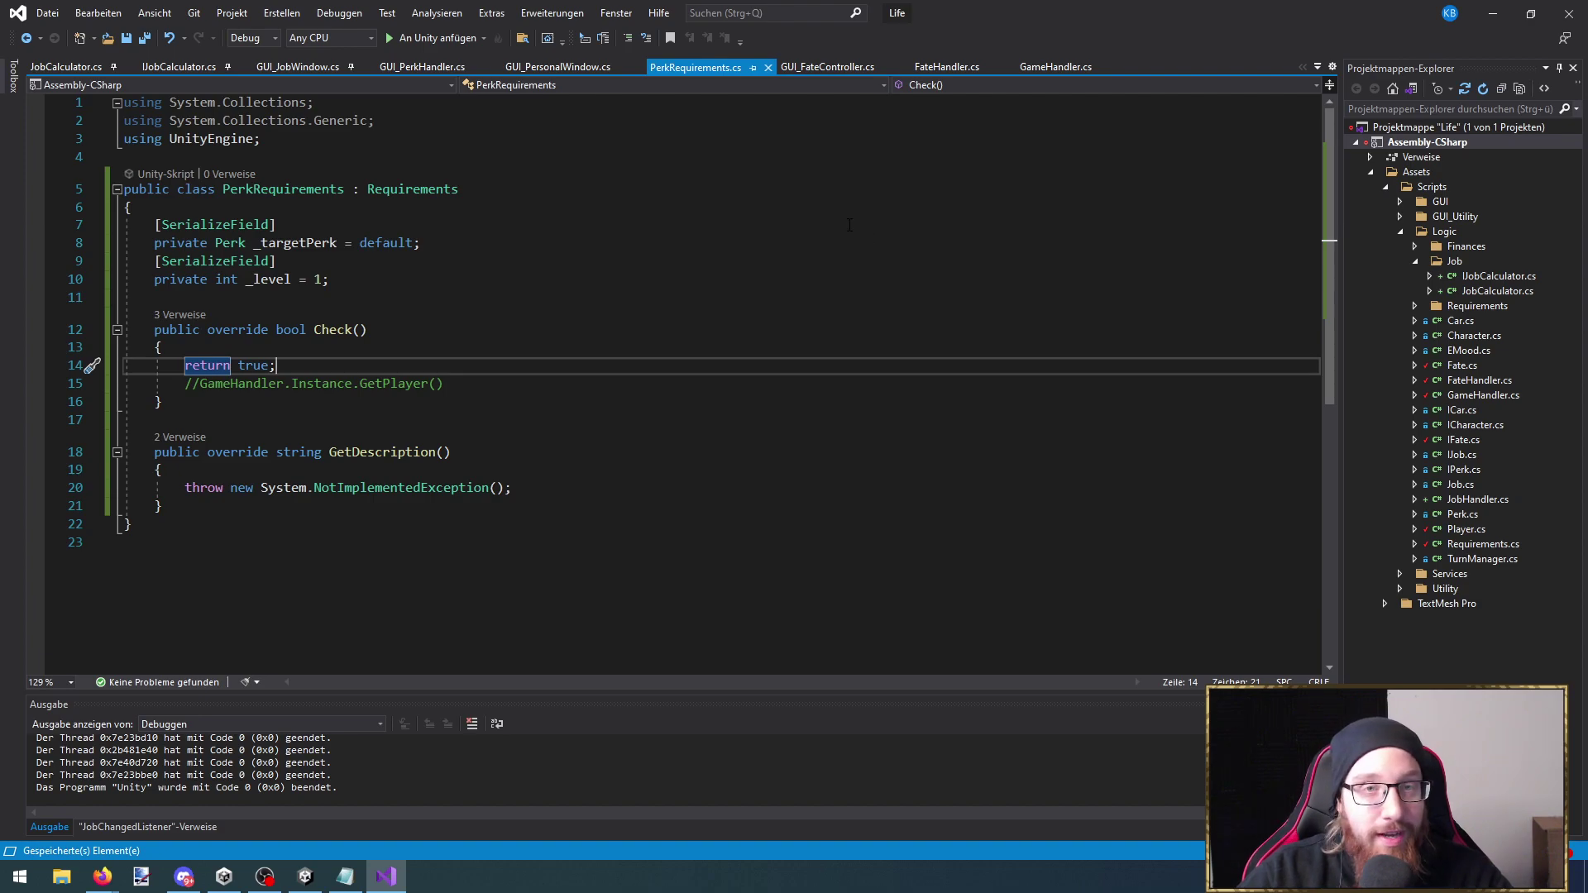
Open GameHandler and follow the return type of GetPlayer to the Player class to examine its ICharacter field
{"action": "left_click", "coordinate": [1039, 68]}
{"action": "scroll", "coordinate": [541, 428], "scroll_direction": "up", "scroll_amount": 3}
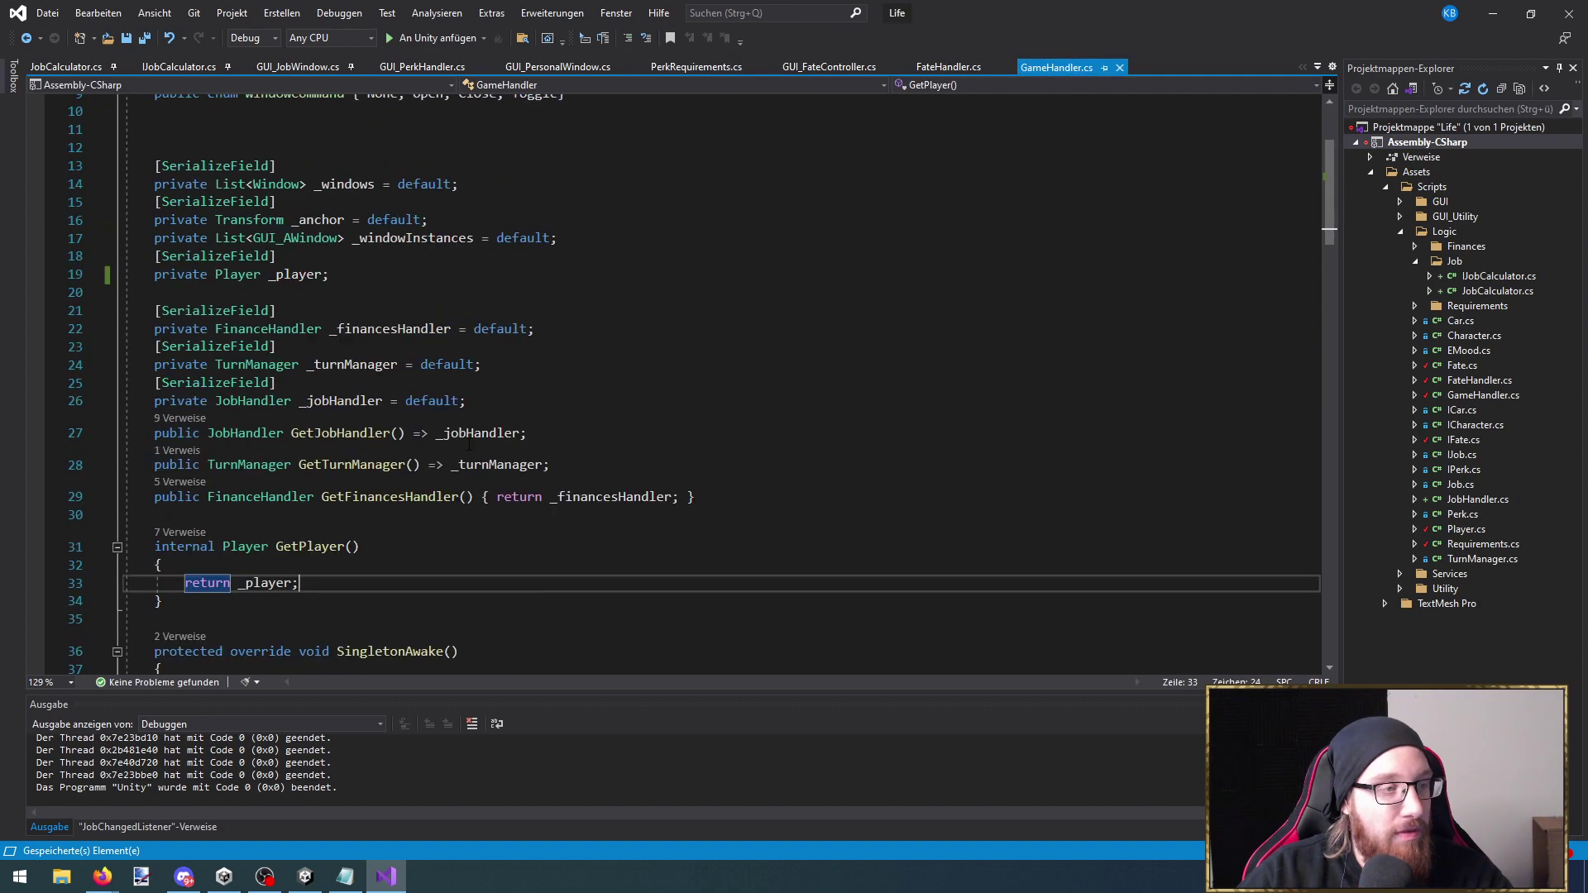
{"action": "left_click", "coordinate": [240, 550], "text": "ctrl"}
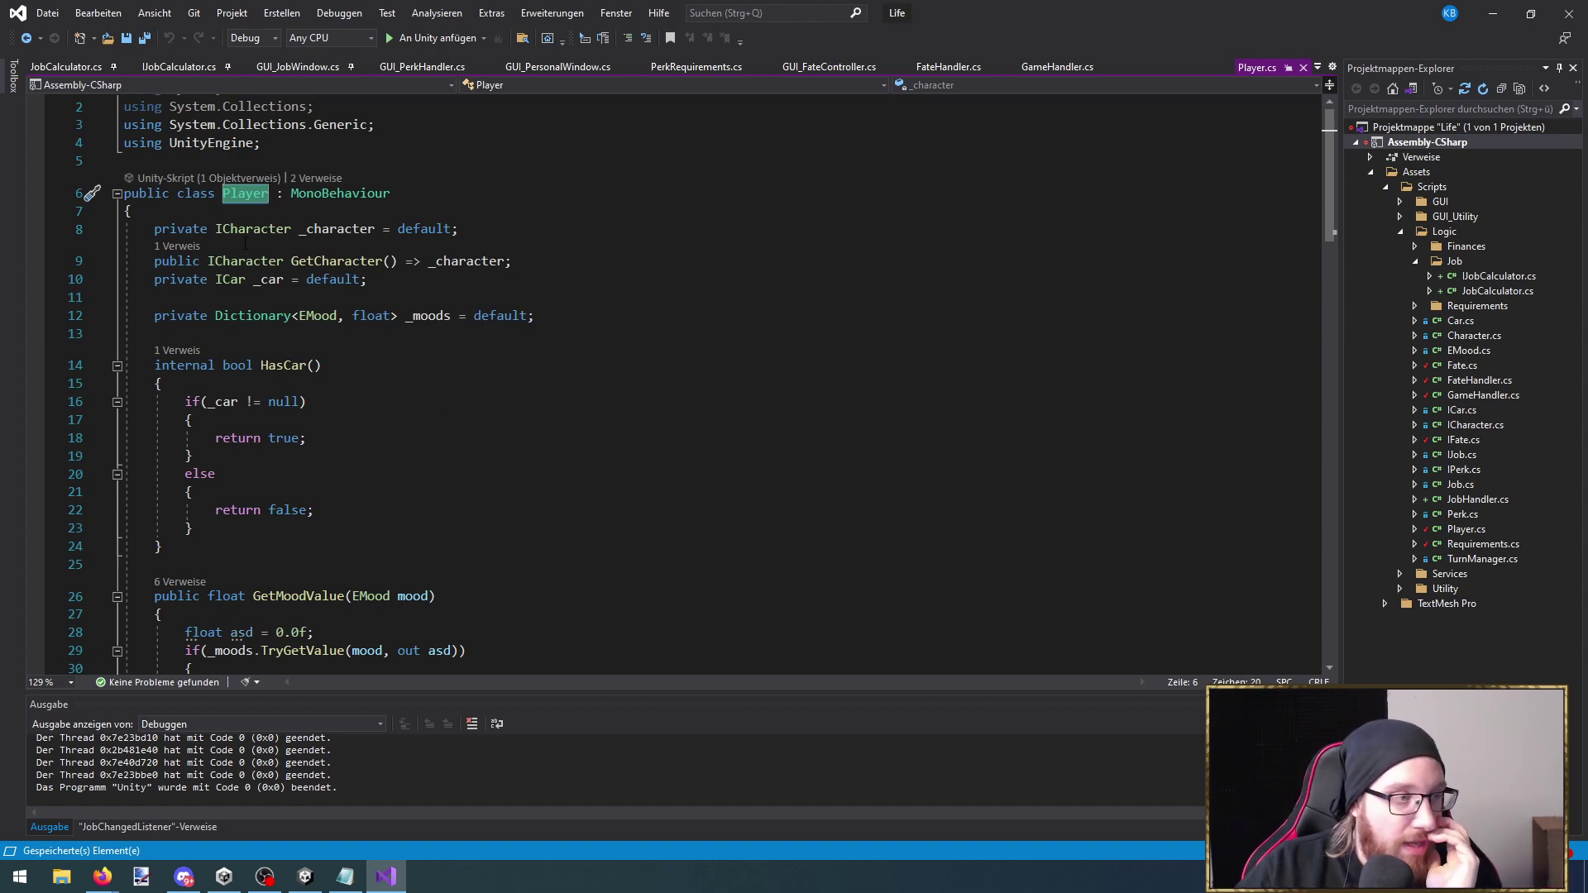
{"action": "left_click", "coordinate": [245, 229]}
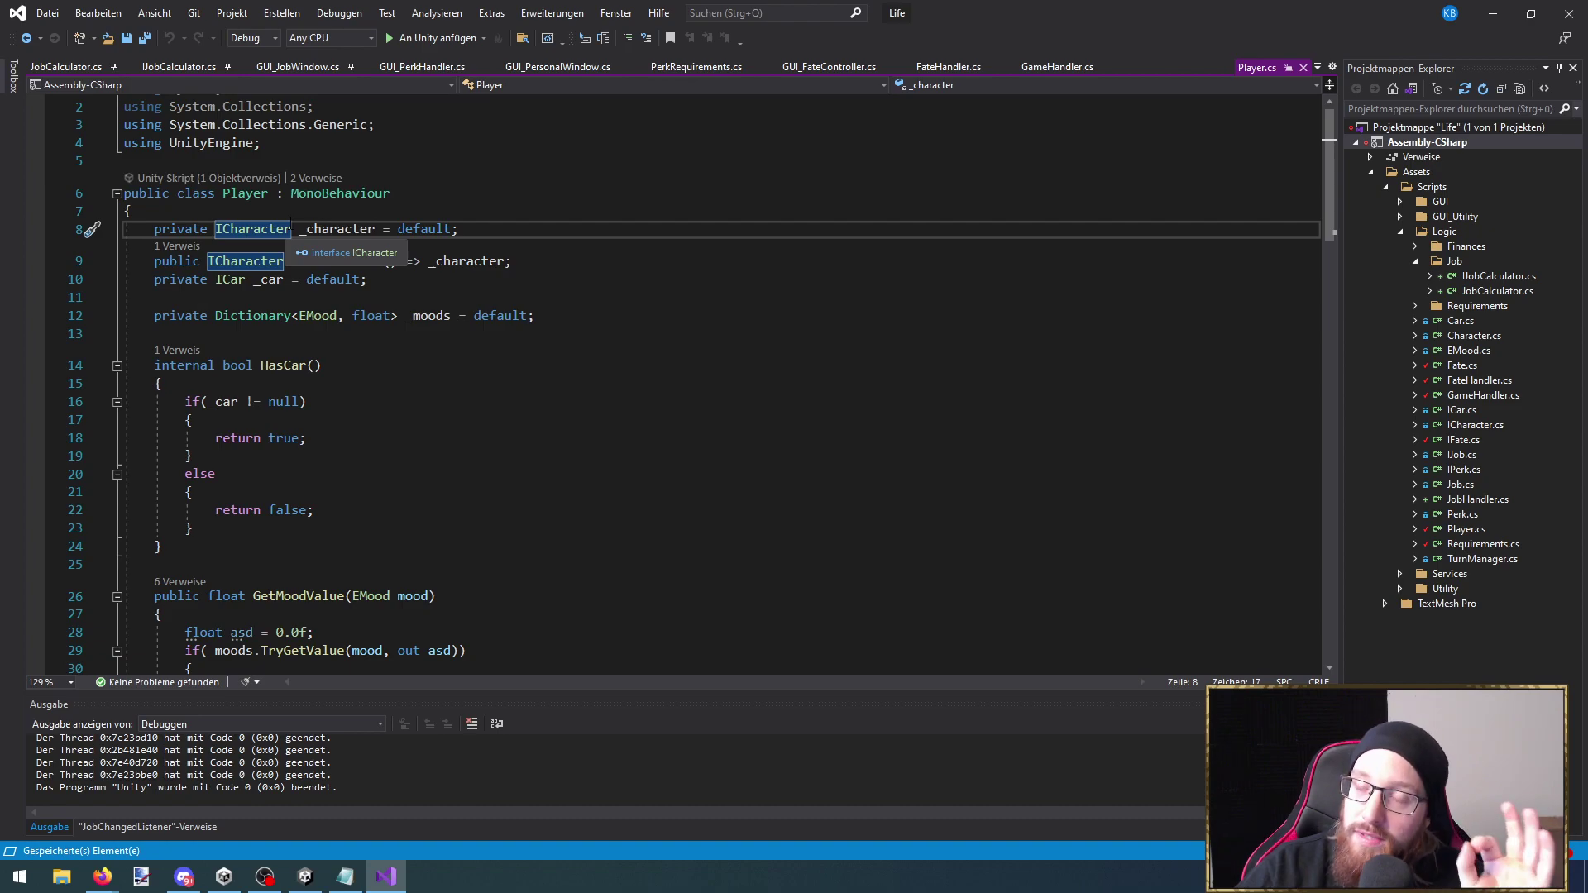
{"action": "left_click", "coordinate": [463, 366]}
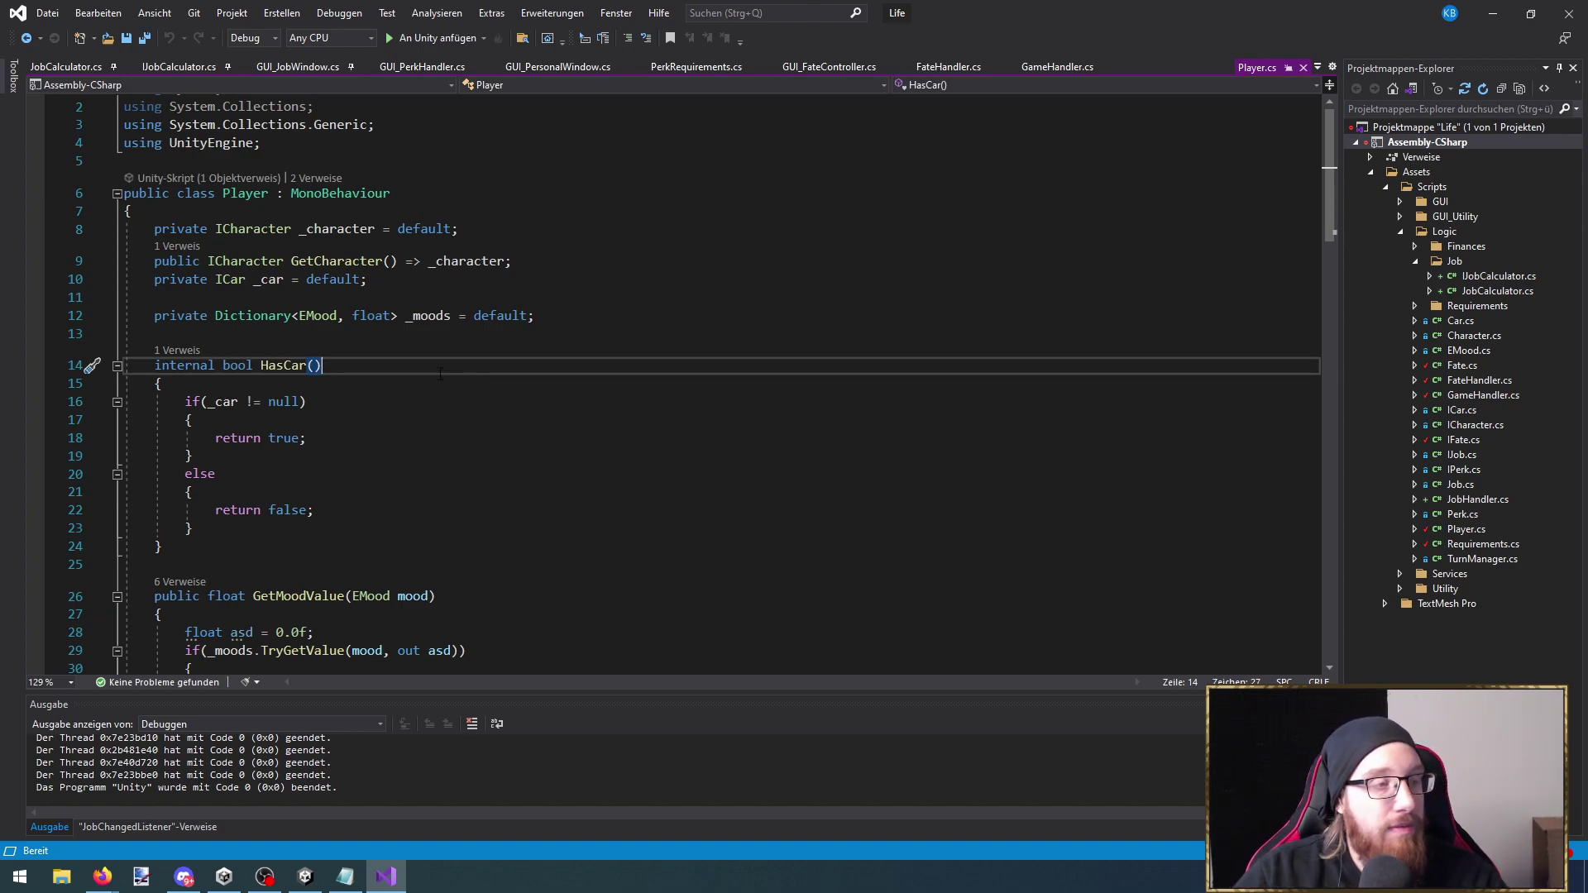
Follow the _character field's type to the ICharacter interface and examine its getter methods
{"action": "left_click", "coordinate": [248, 228], "text": "ctrl"}
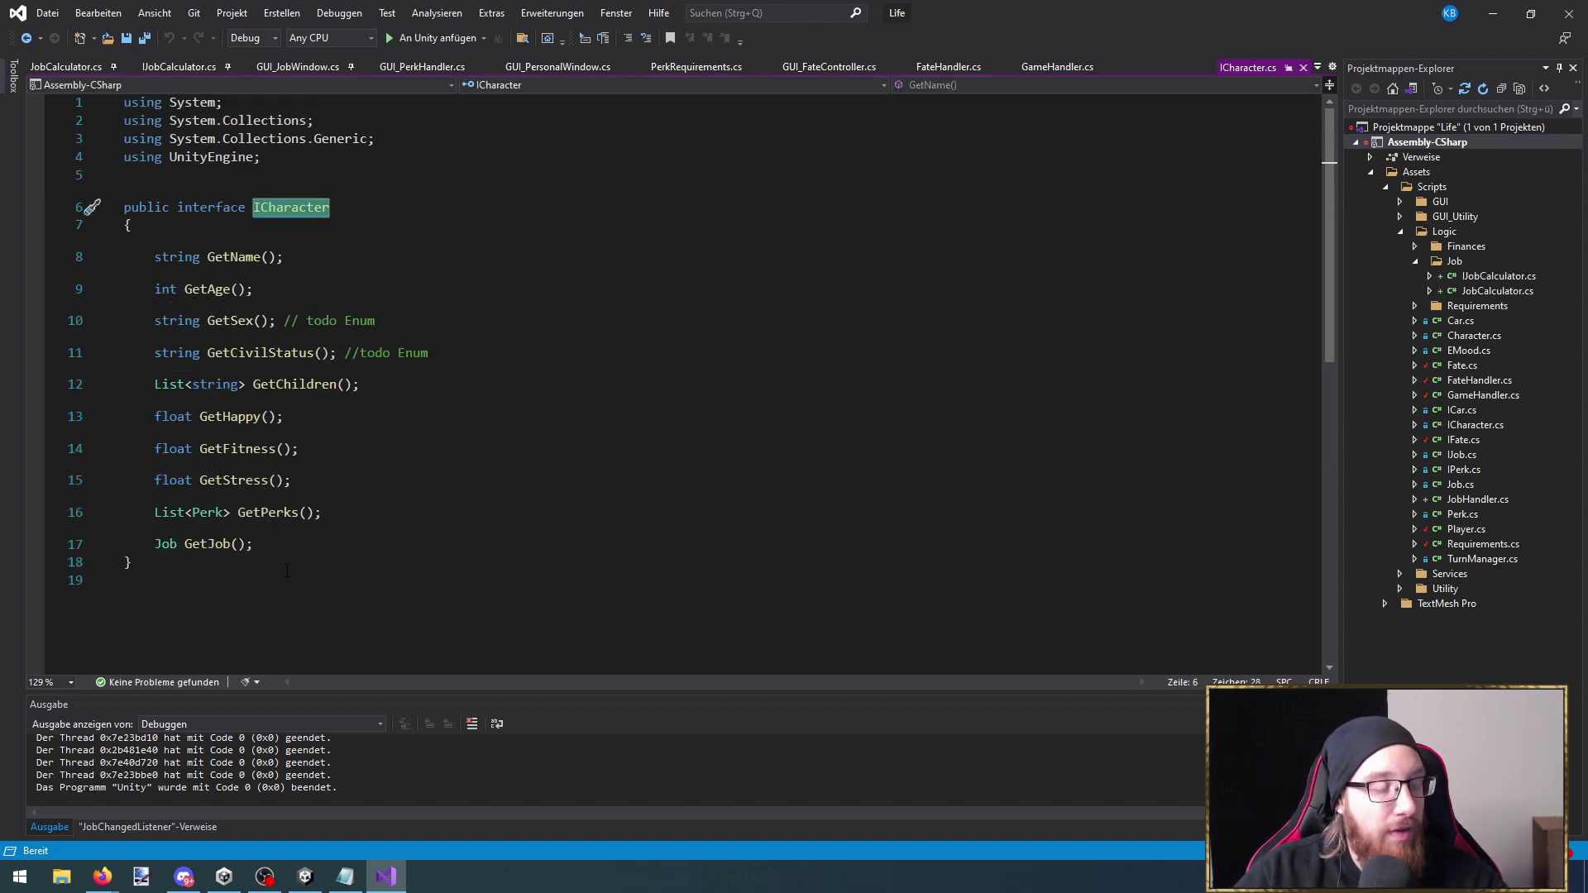
{"action": "left_click_drag", "start_coordinate": [280, 546], "coordinate": [154, 256]}
{"action": "left_click", "coordinate": [253, 288]}
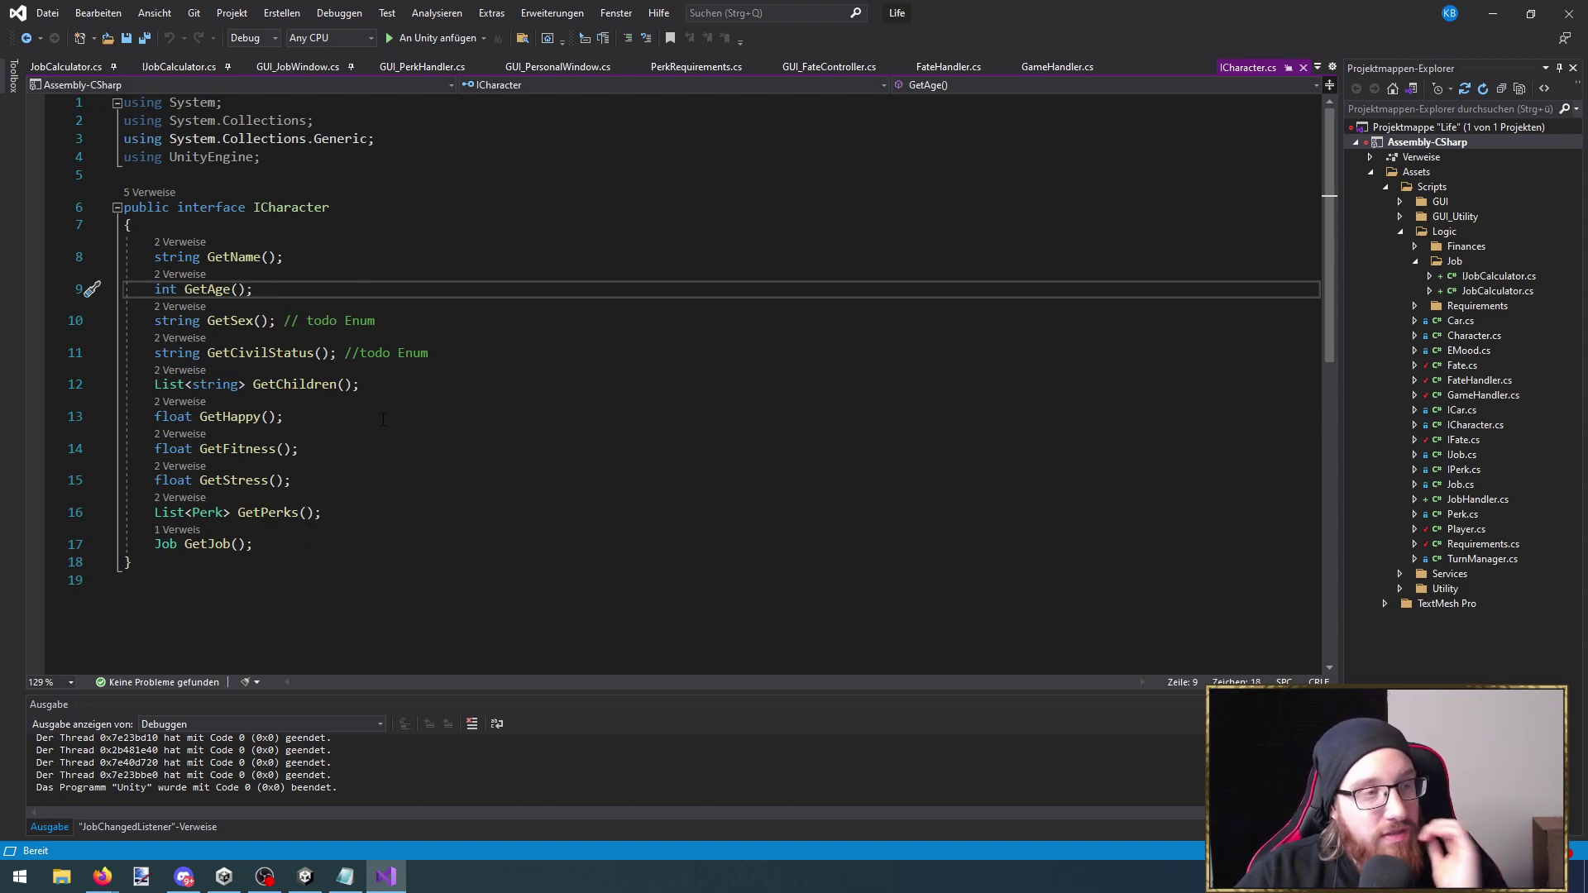
{"action": "left_click", "coordinate": [347, 207]}
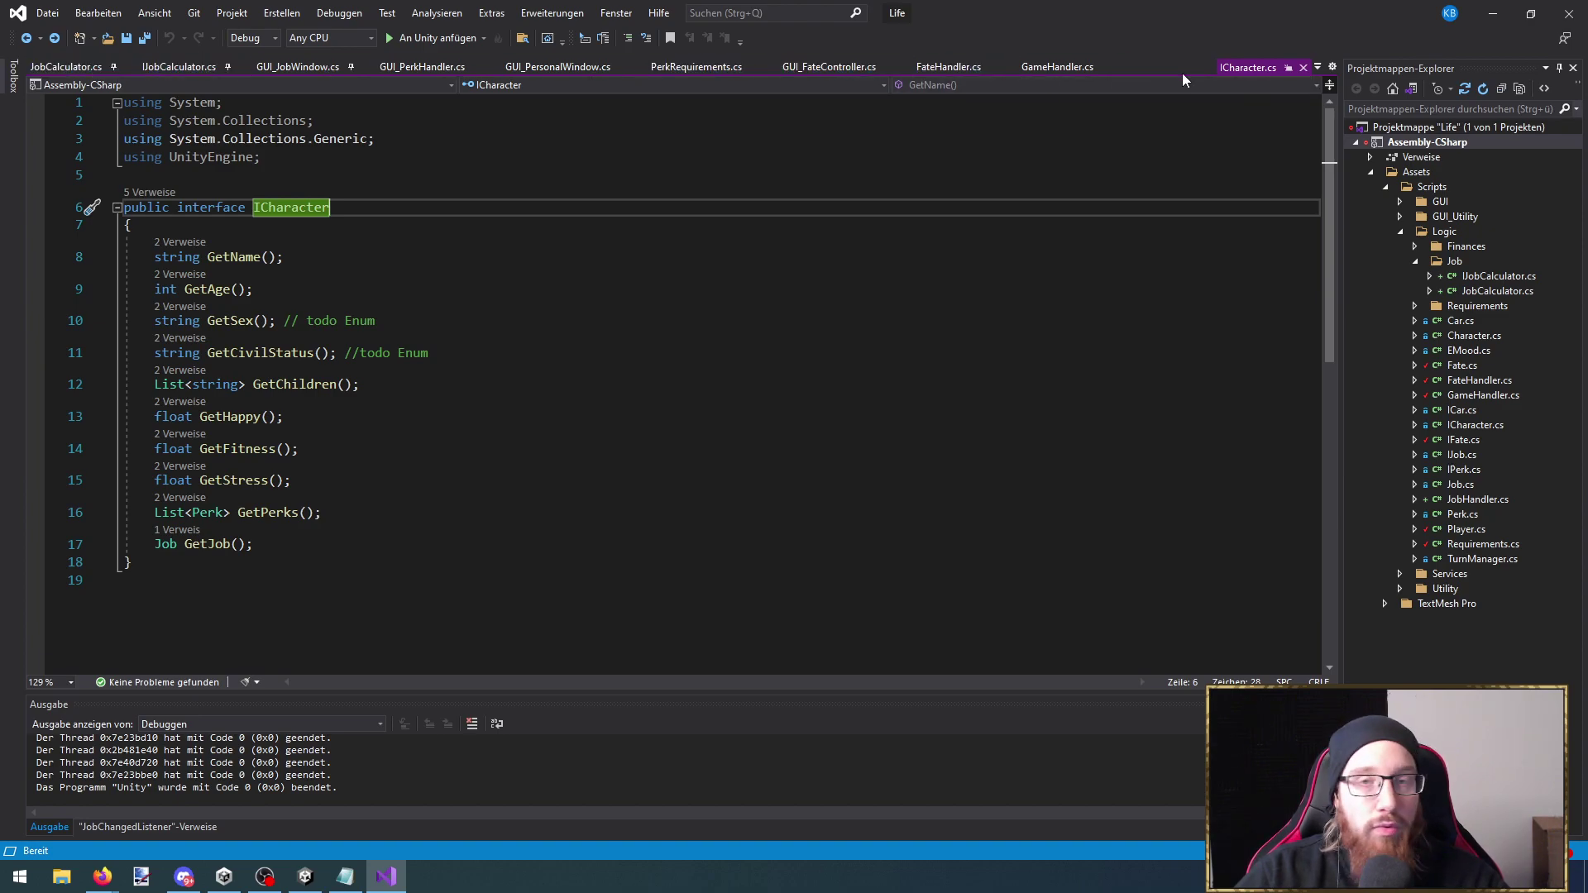
Keep ICharacter.cs open as a regular document, and close all open script documents
{"action": "left_click", "coordinate": [1287, 68]}
{"action": "right_click", "coordinate": [509, 67]}
{"action": "left_click", "coordinate": [579, 114]}
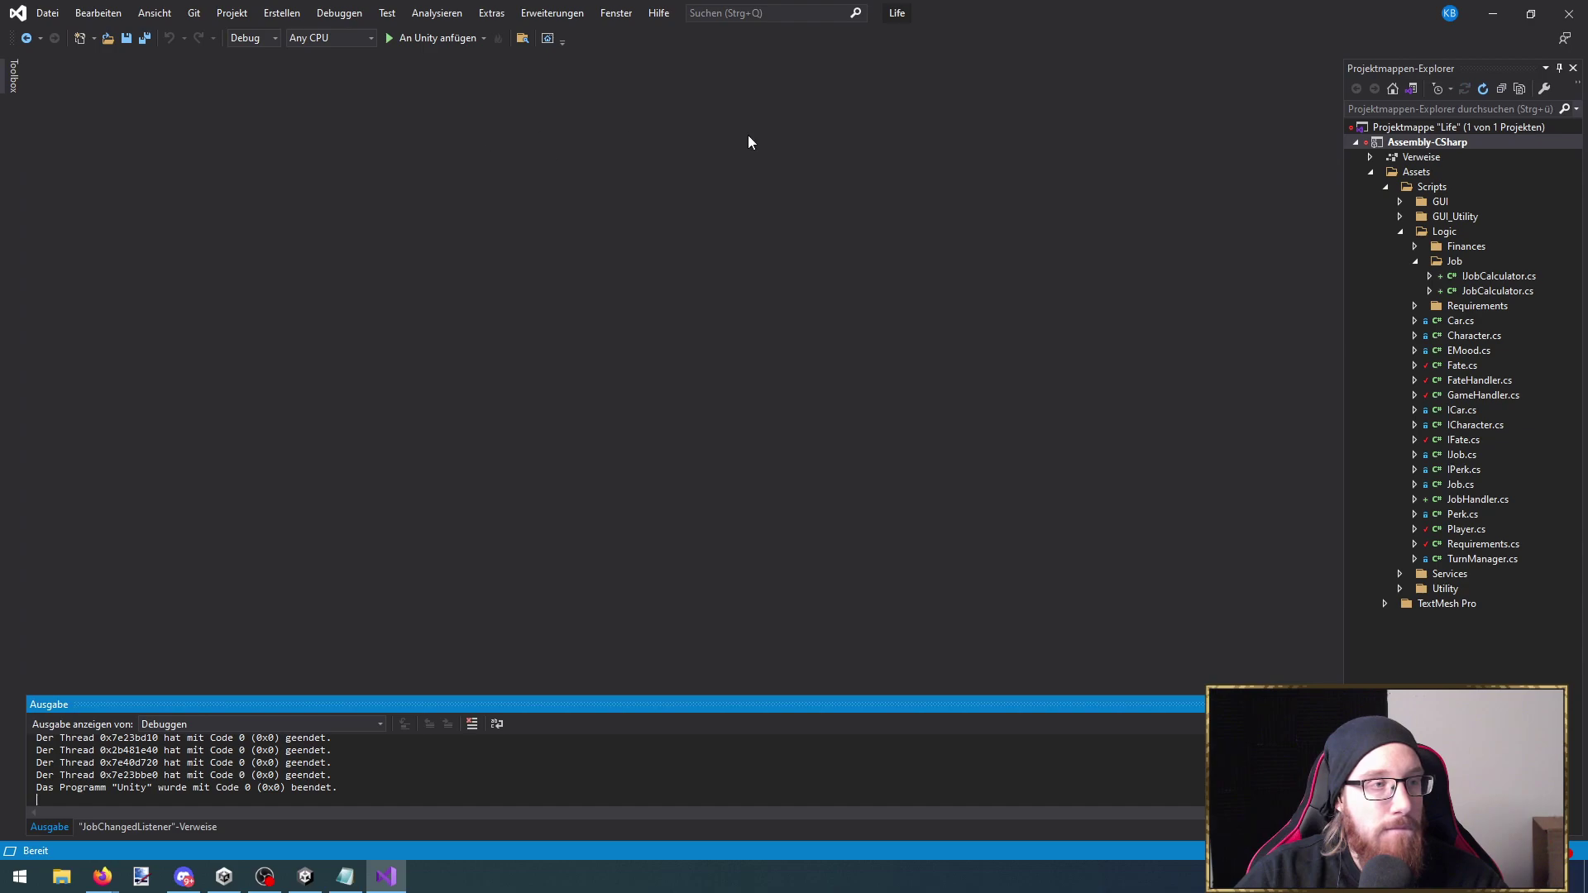
Switch to Unity, search the project for "character", and open the Character and ICharacter scripts in Visual Studio
{"action": "left_click", "coordinate": [1493, 13]}
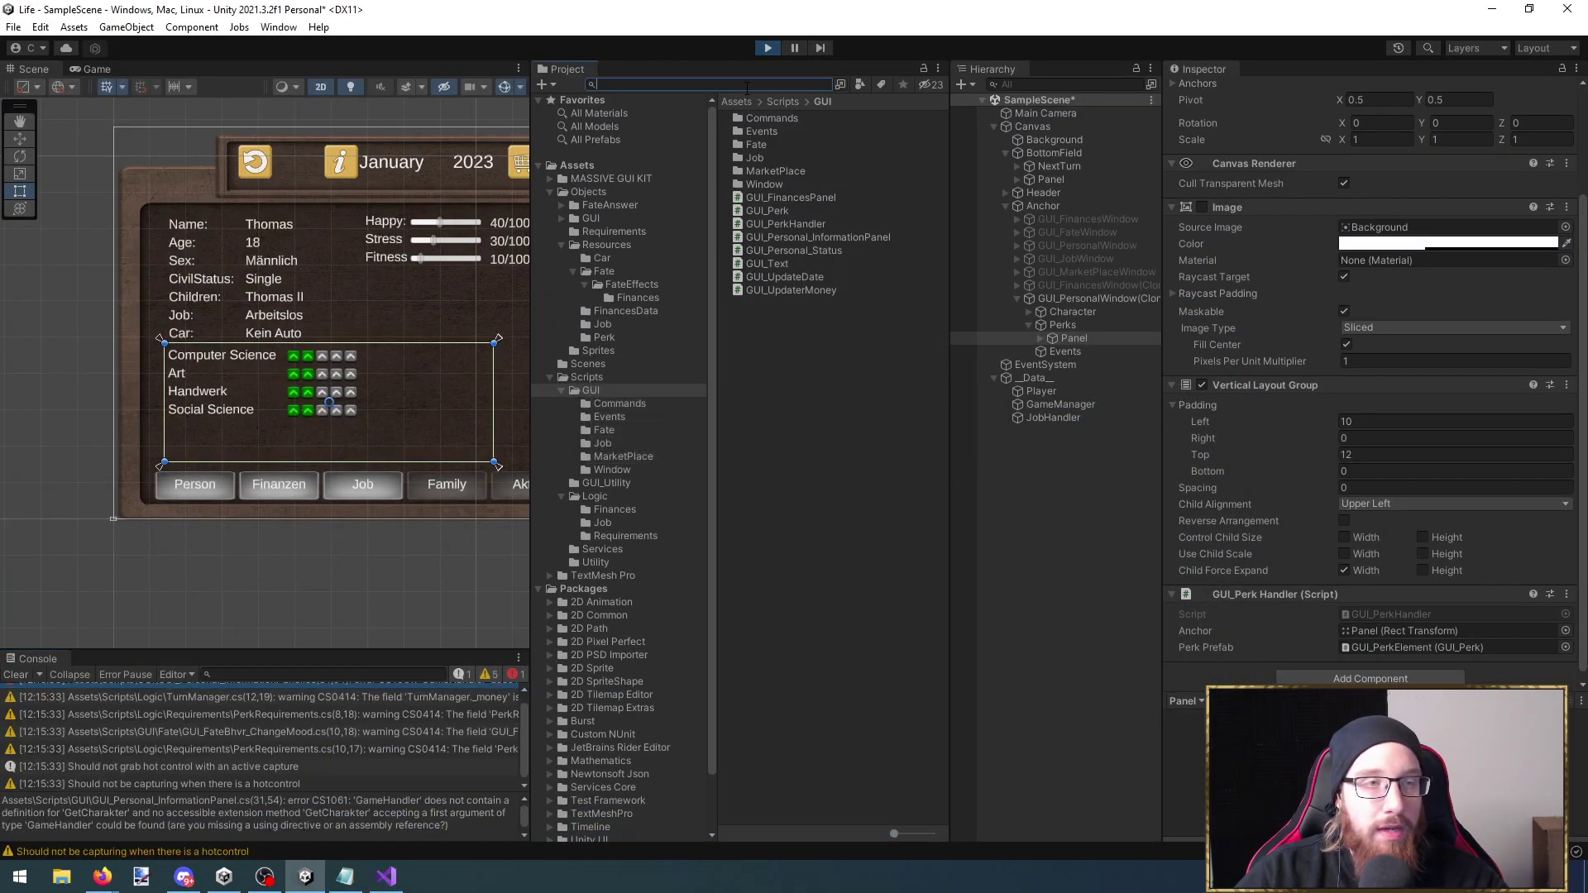
{"action": "left_click", "coordinate": [748, 84]}
{"action": "type", "text": "character"}
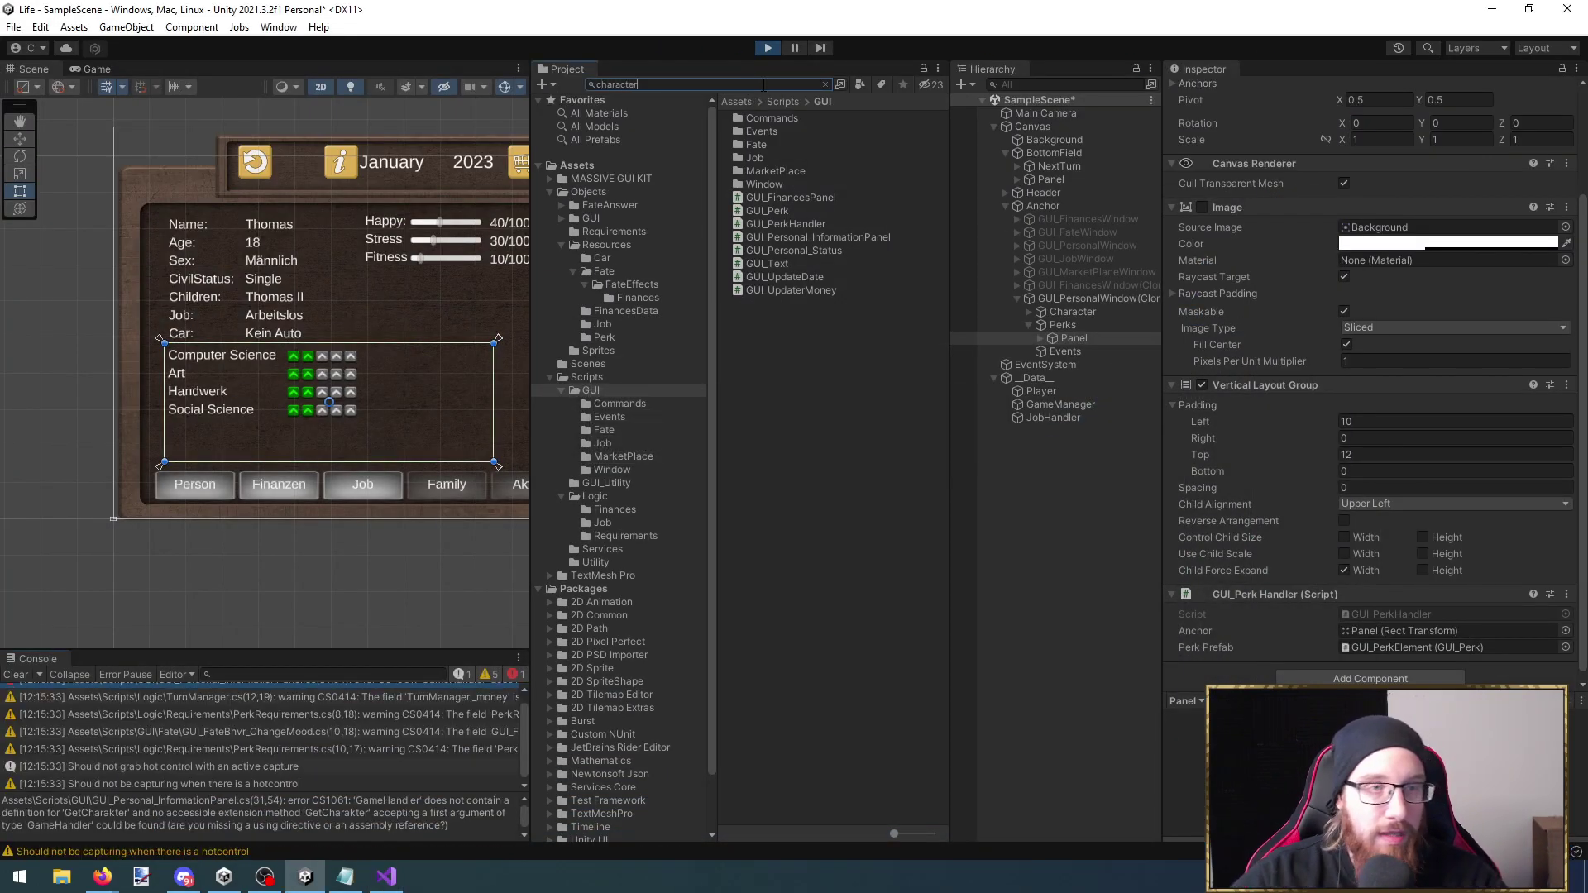
{"action": "double_click", "coordinate": [787, 118]}
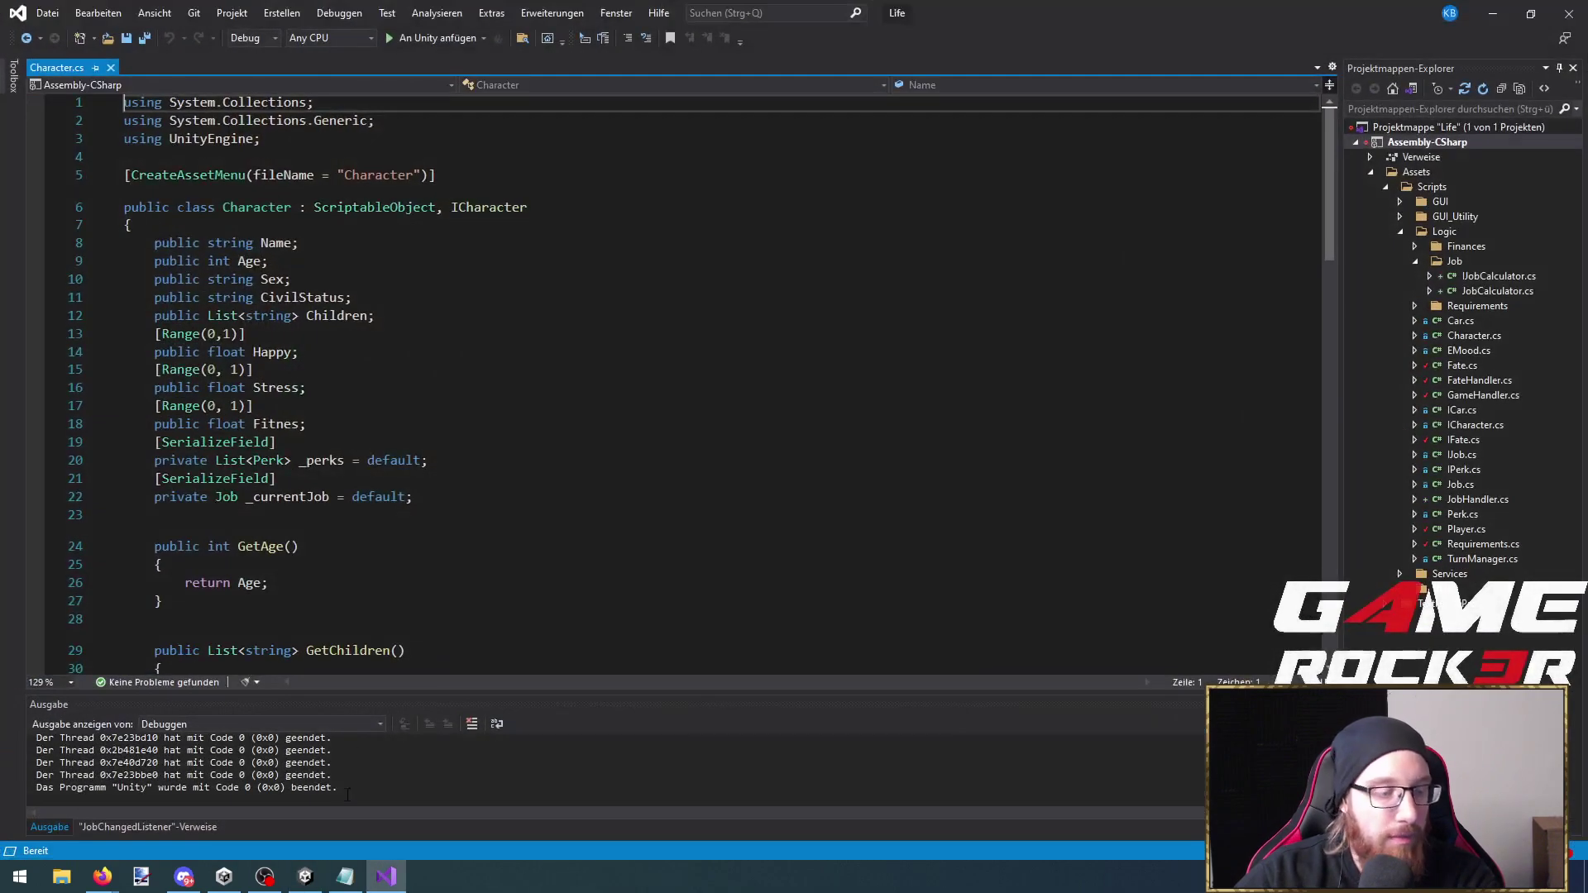
{"action": "left_click", "coordinate": [305, 878]}
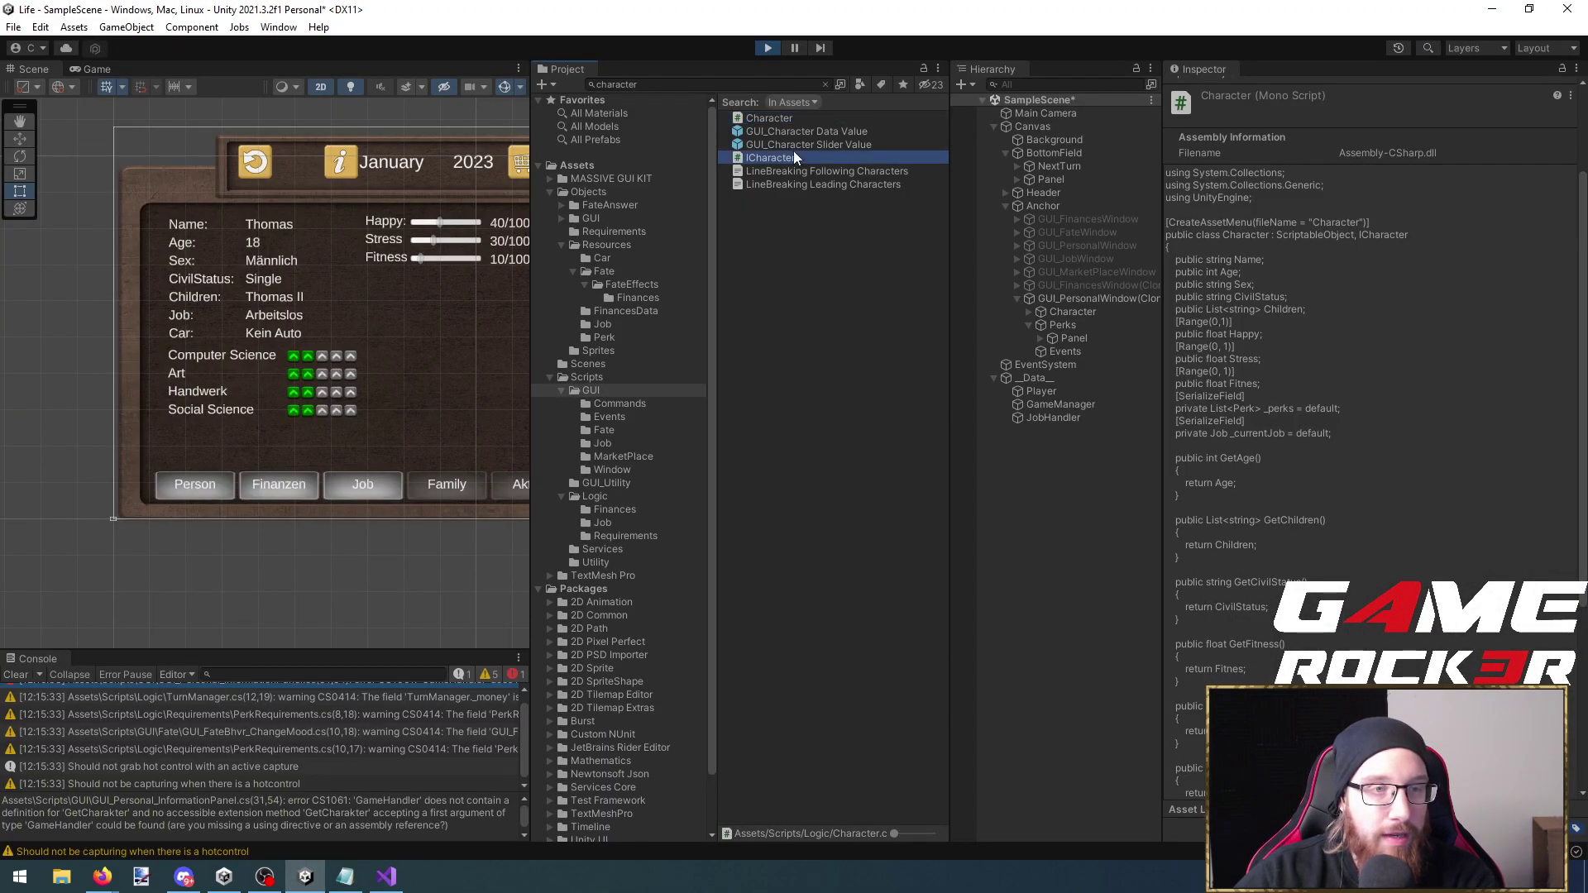
{"action": "double_click", "coordinate": [792, 152]}
{"action": "left_click", "coordinate": [642, 420]}
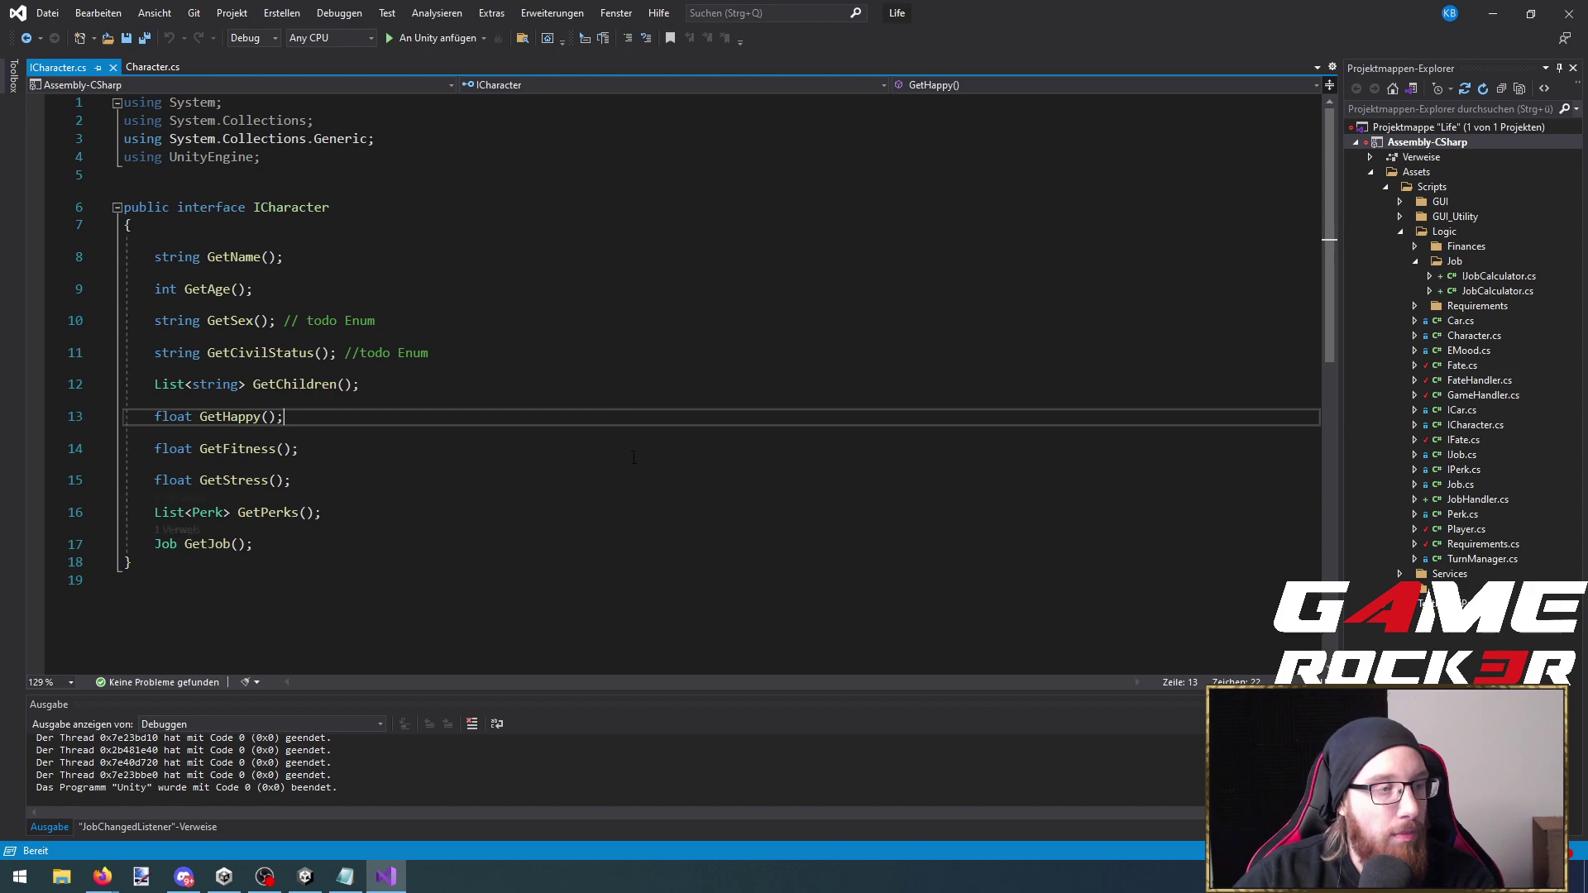
Compare the Character class with the ICharacter interface, examining the fields, getter methods and the interface the class implements
{"action": "left_click", "coordinate": [147, 67]}
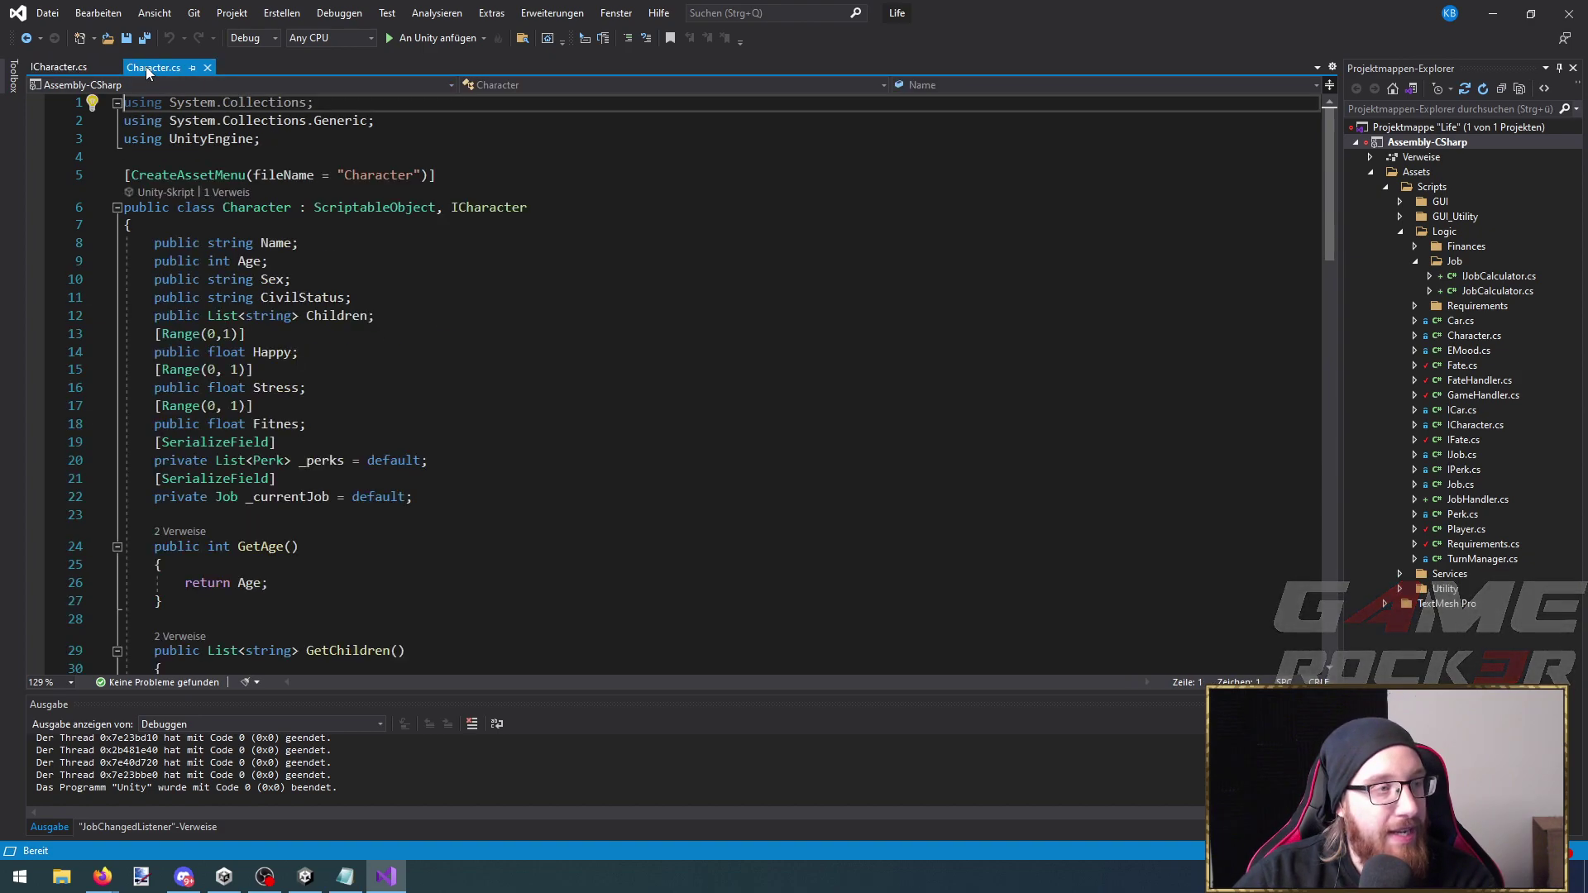
{"action": "scroll", "coordinate": [342, 397], "scroll_direction": "down", "scroll_amount": 11}
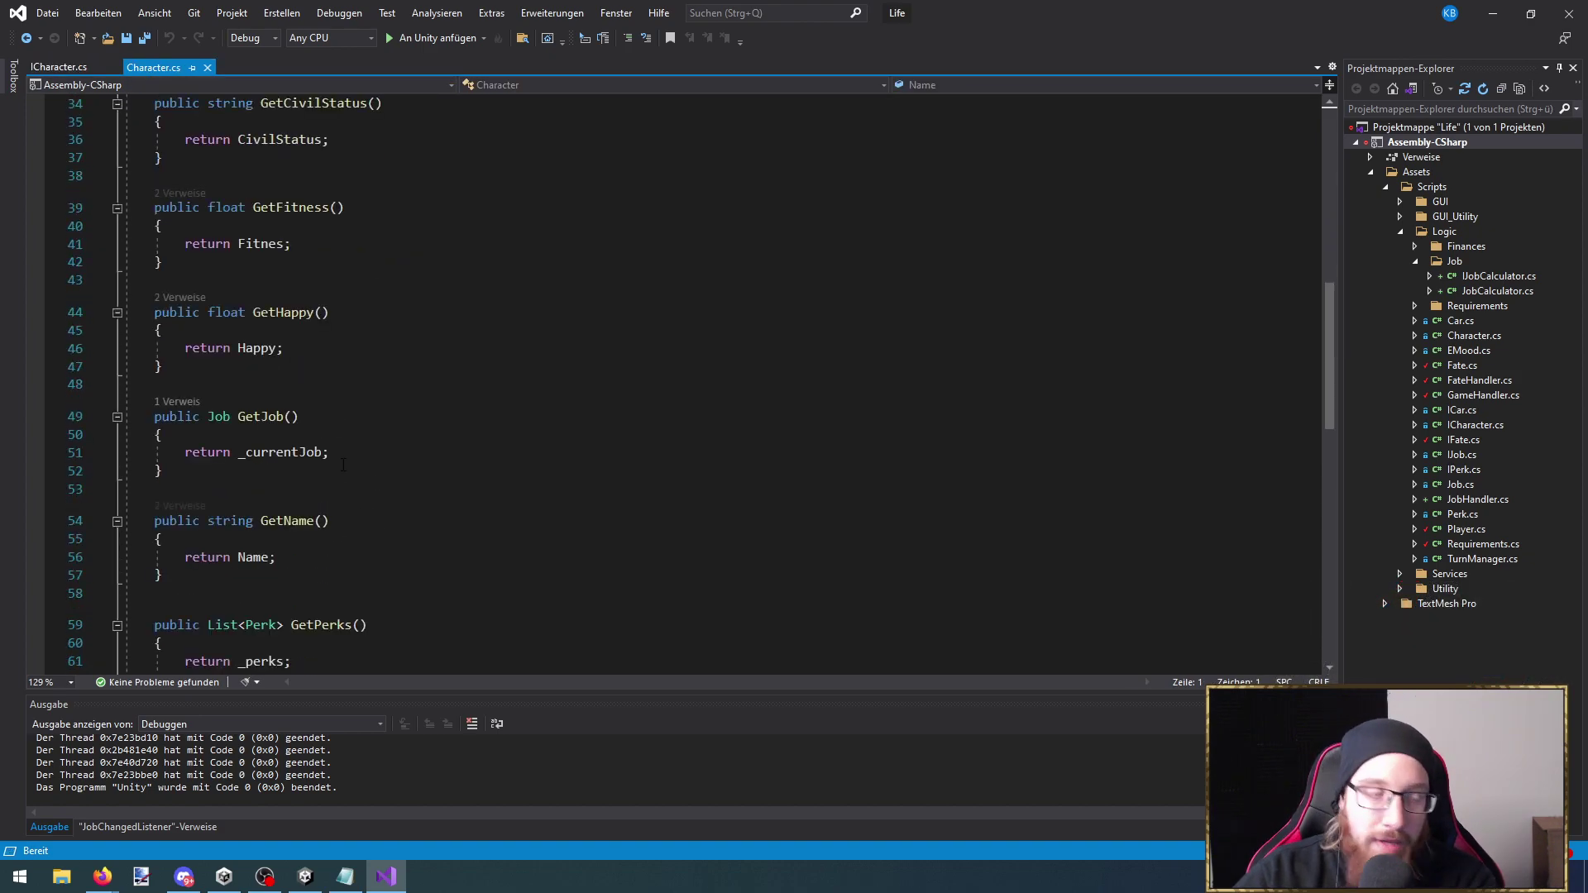
{"action": "scroll", "coordinate": [344, 473], "scroll_direction": "up", "scroll_amount": 11}
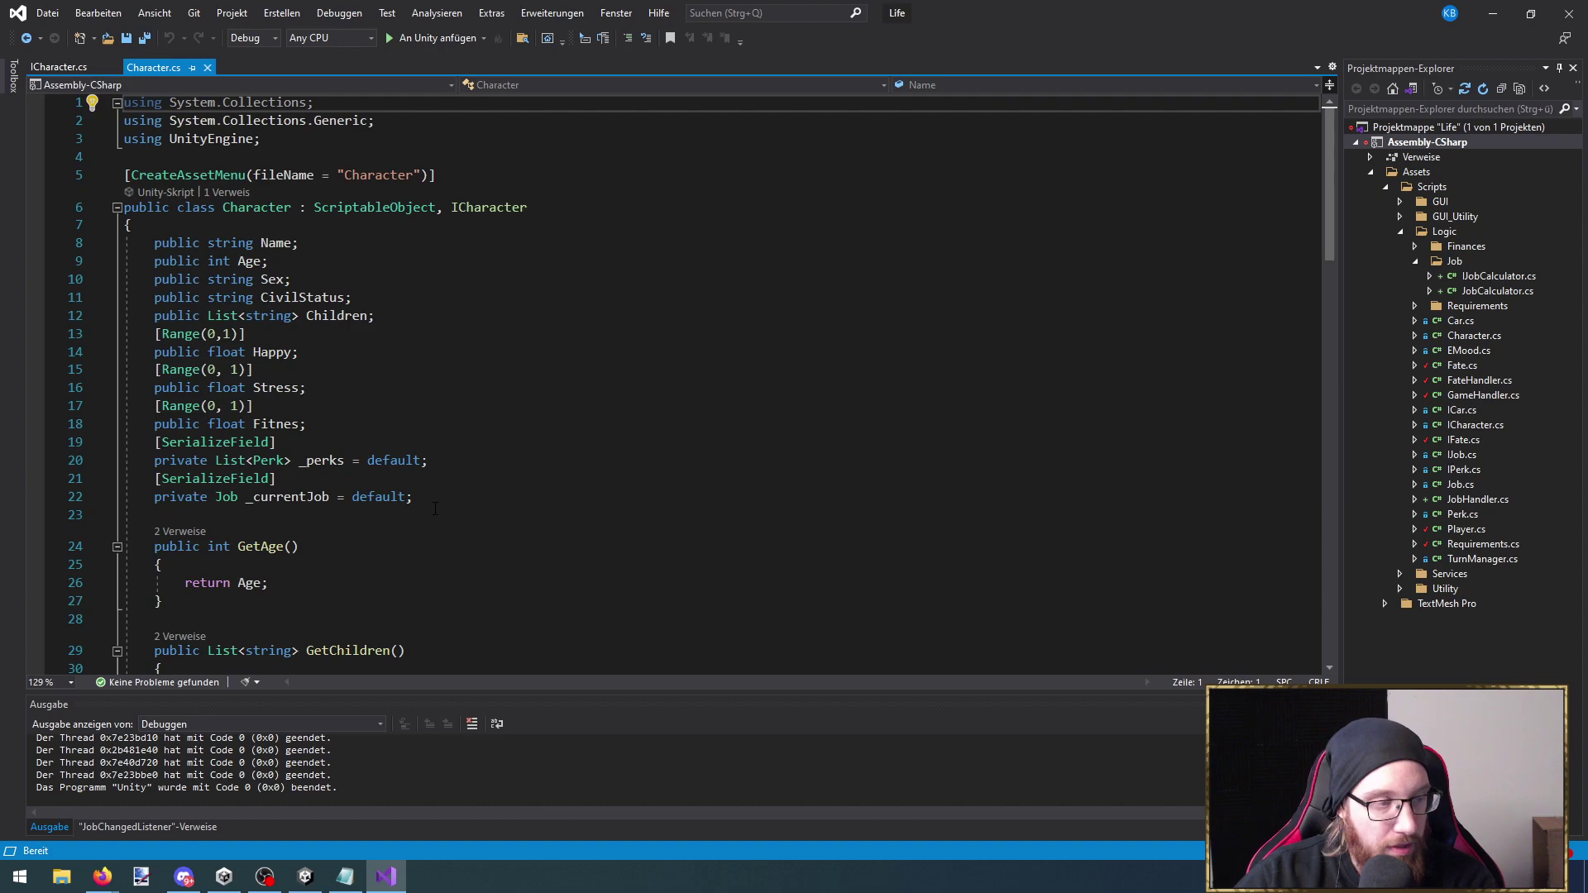
{"action": "left_click", "coordinate": [53, 66]}
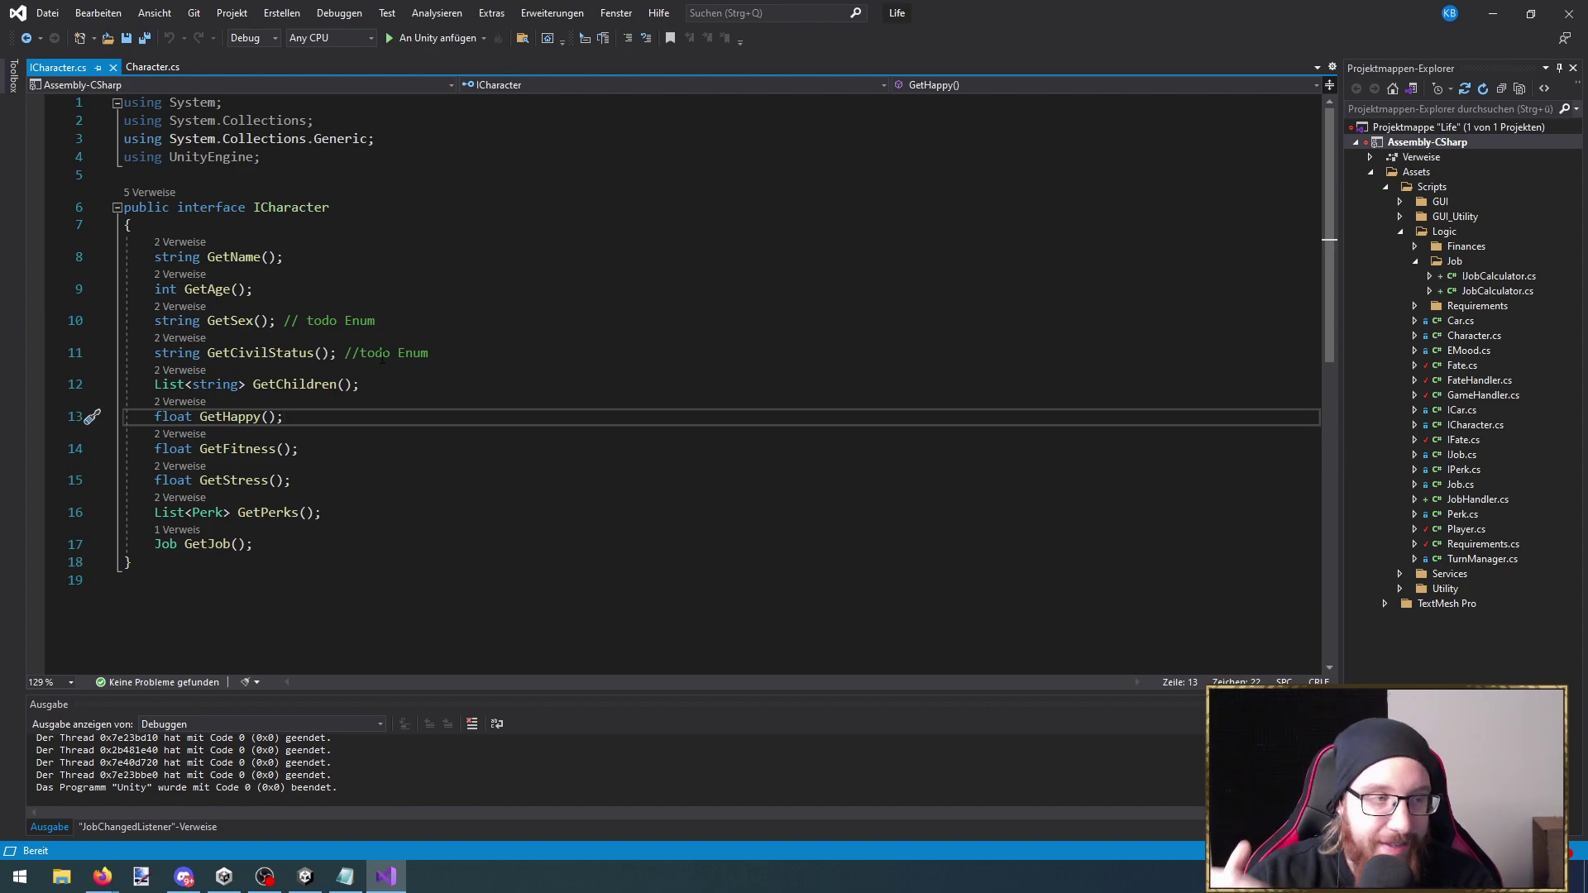
{"action": "left_click", "coordinate": [280, 207]}
{"action": "left_click", "coordinate": [143, 66]}
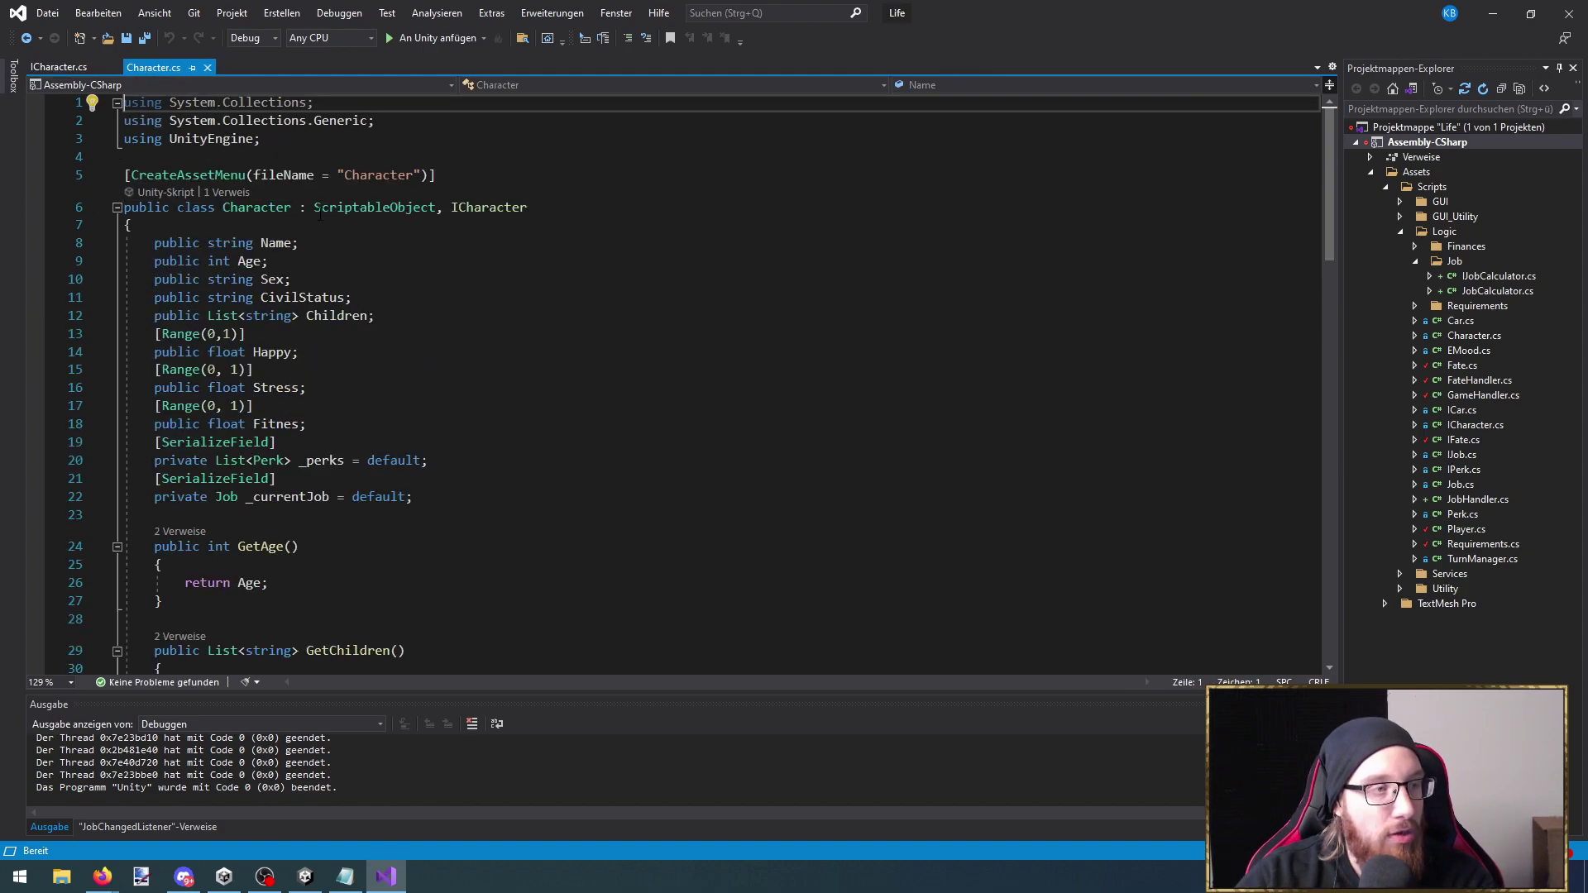
{"action": "double_click", "coordinate": [272, 207]}
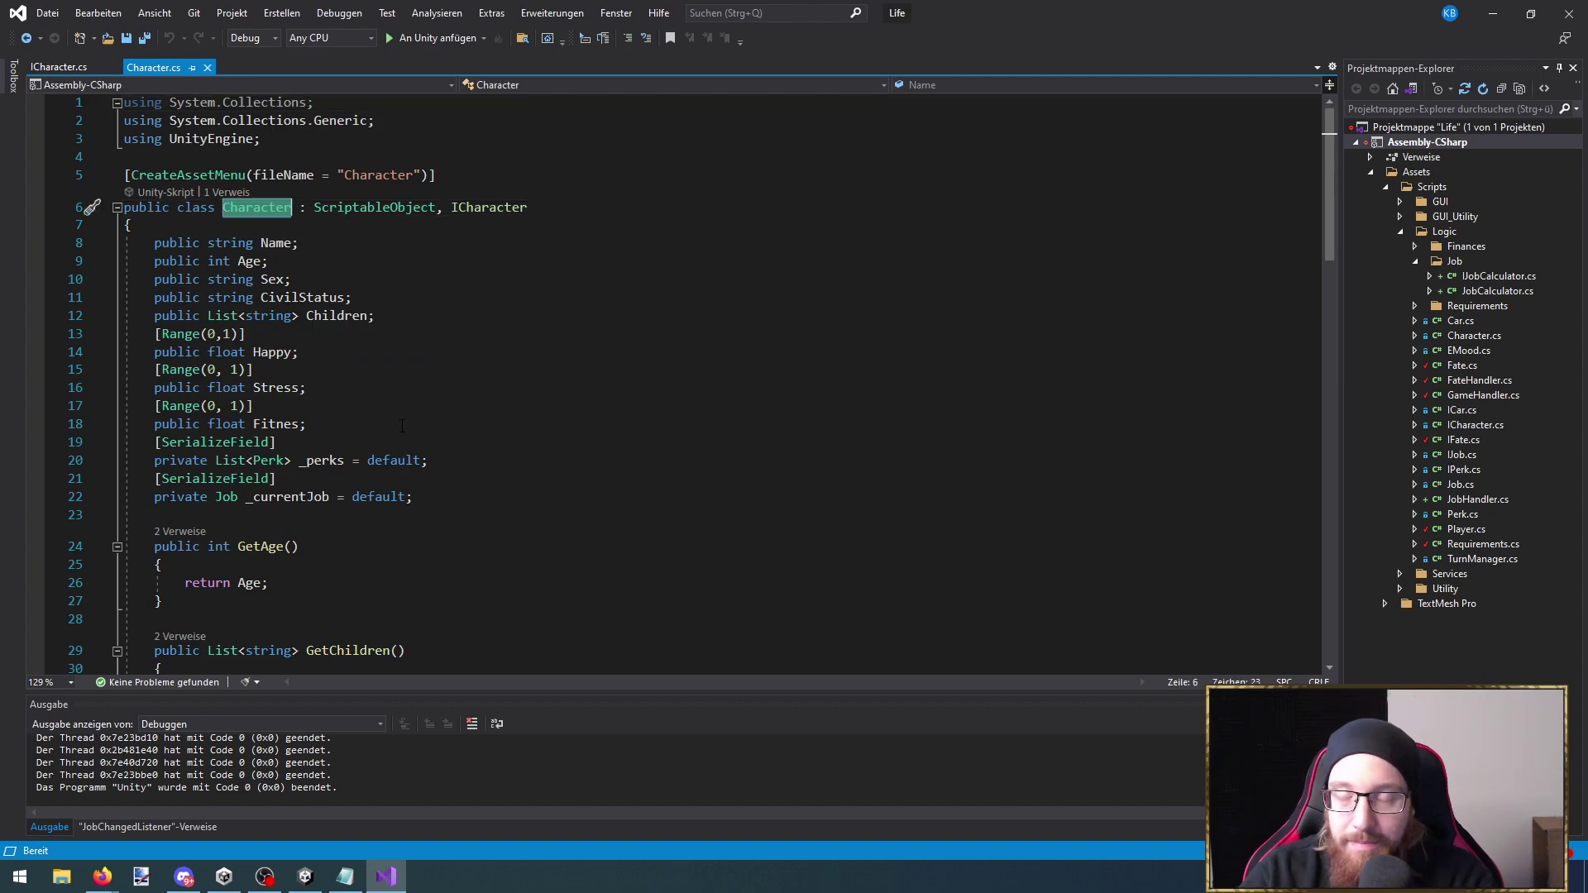
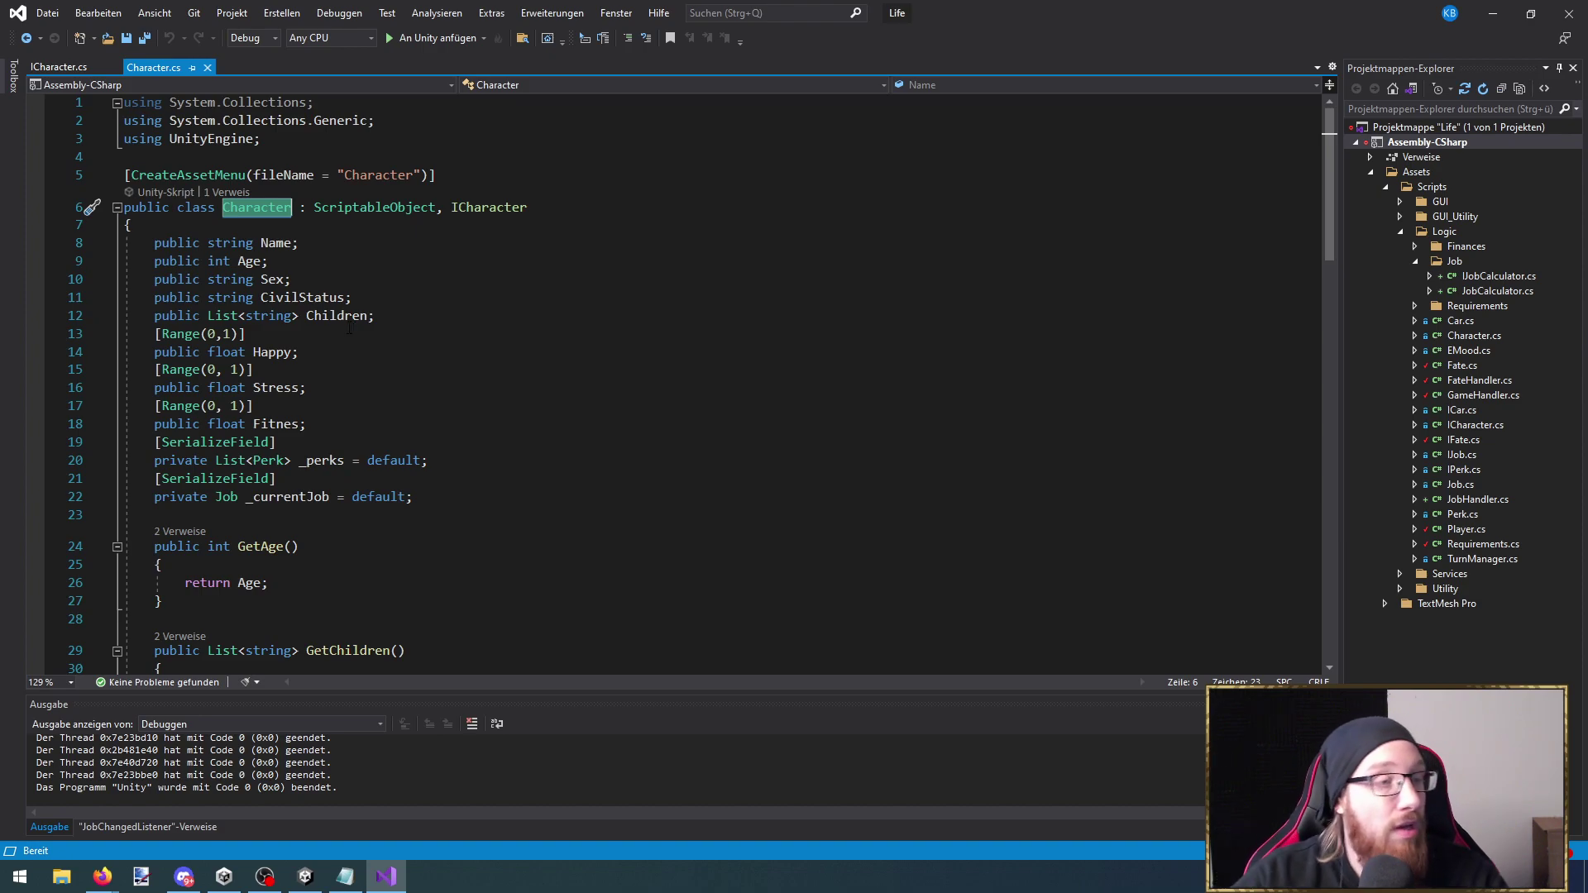
{"action": "left_click", "coordinate": [499, 208]}
{"action": "left_click", "coordinate": [437, 376]}
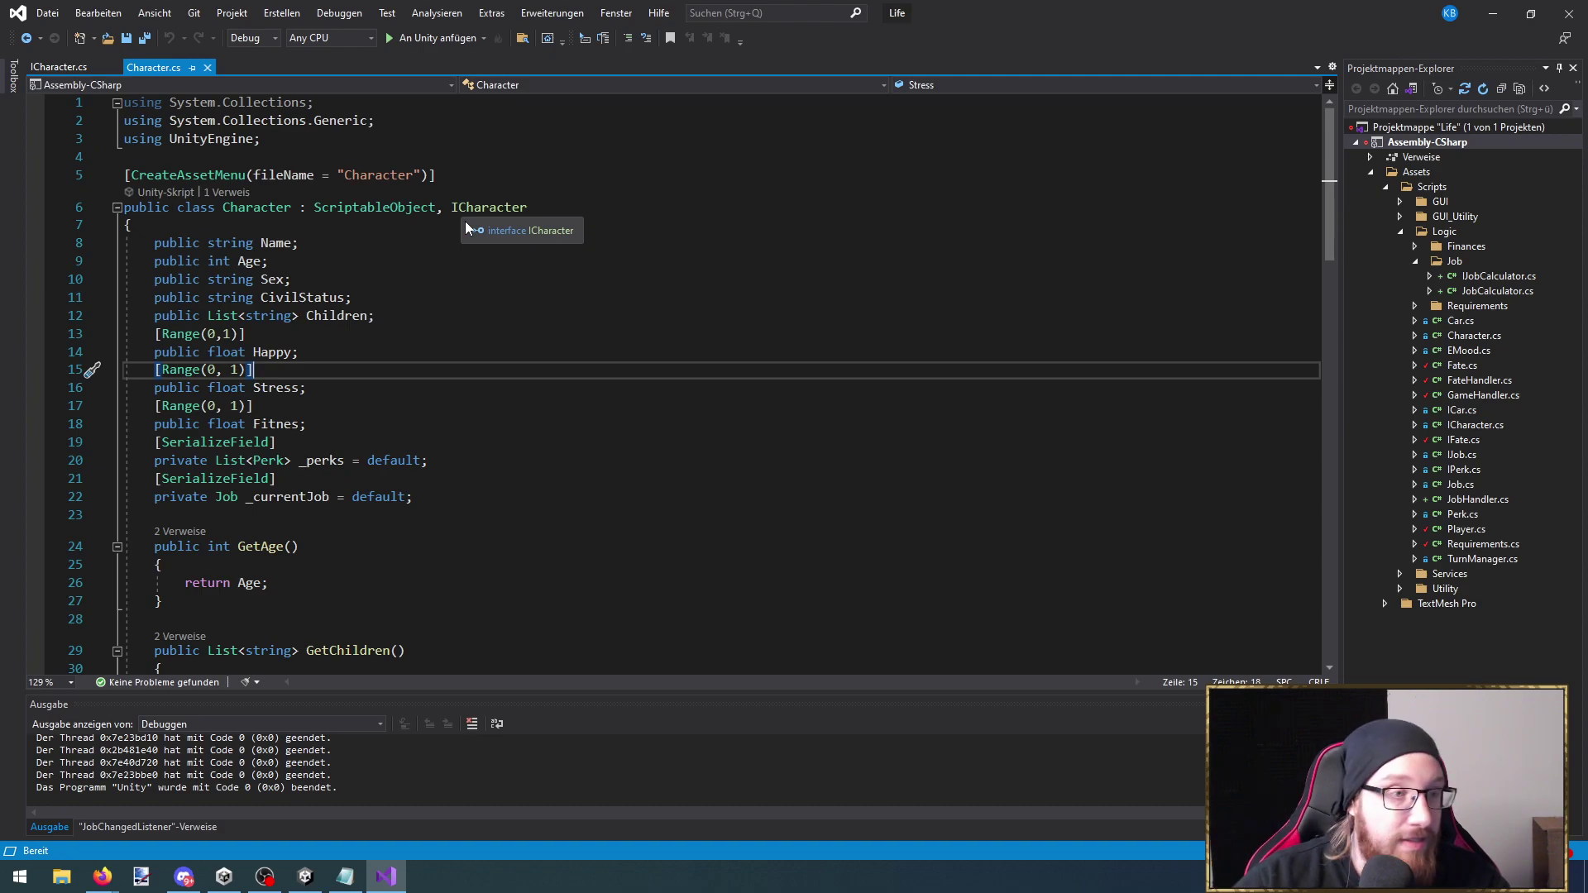
{"action": "left_click", "coordinate": [488, 208], "text": "ctrl"}
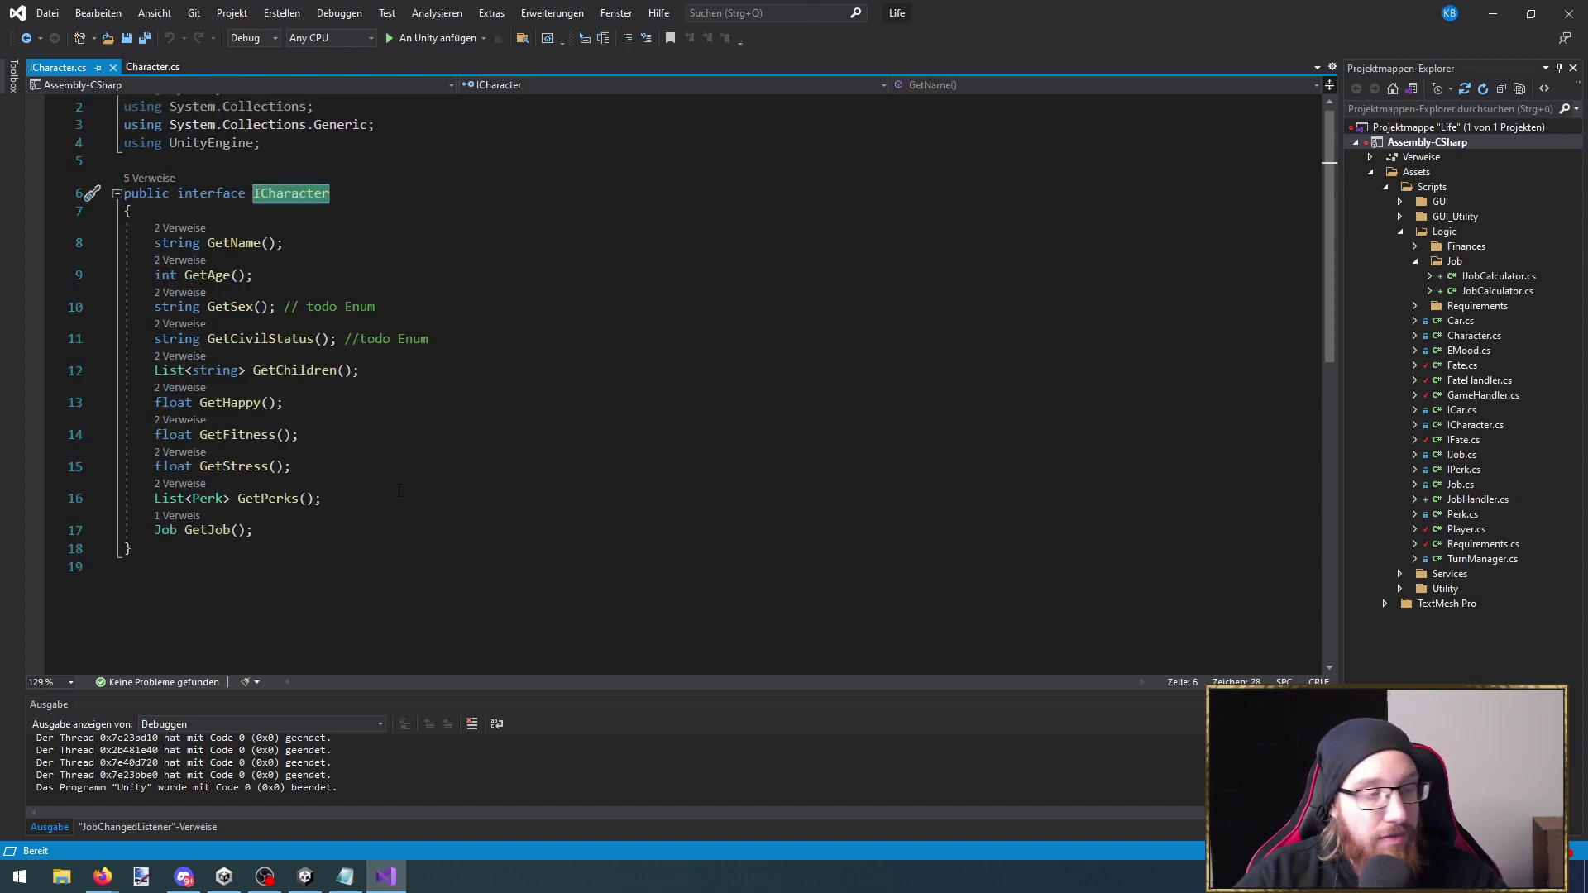
{"action": "left_click", "coordinate": [431, 315]}
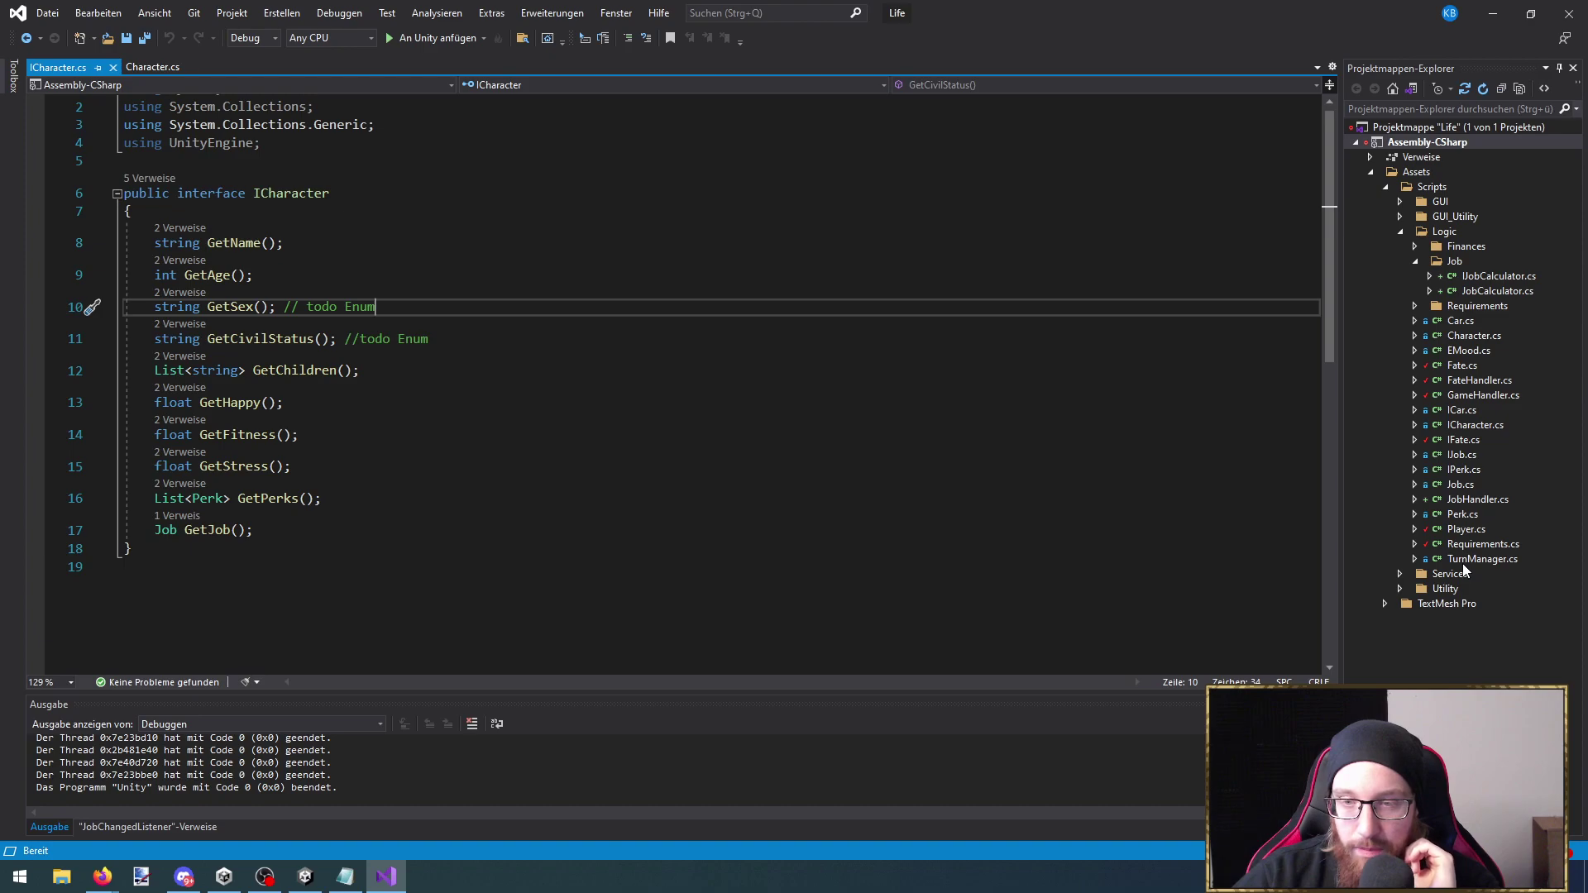
Open GameHandler.cs, follow the return type of GetPlayer to the Player class, and examine its fields and mood methods
{"action": "double_click", "coordinate": [1477, 395]}
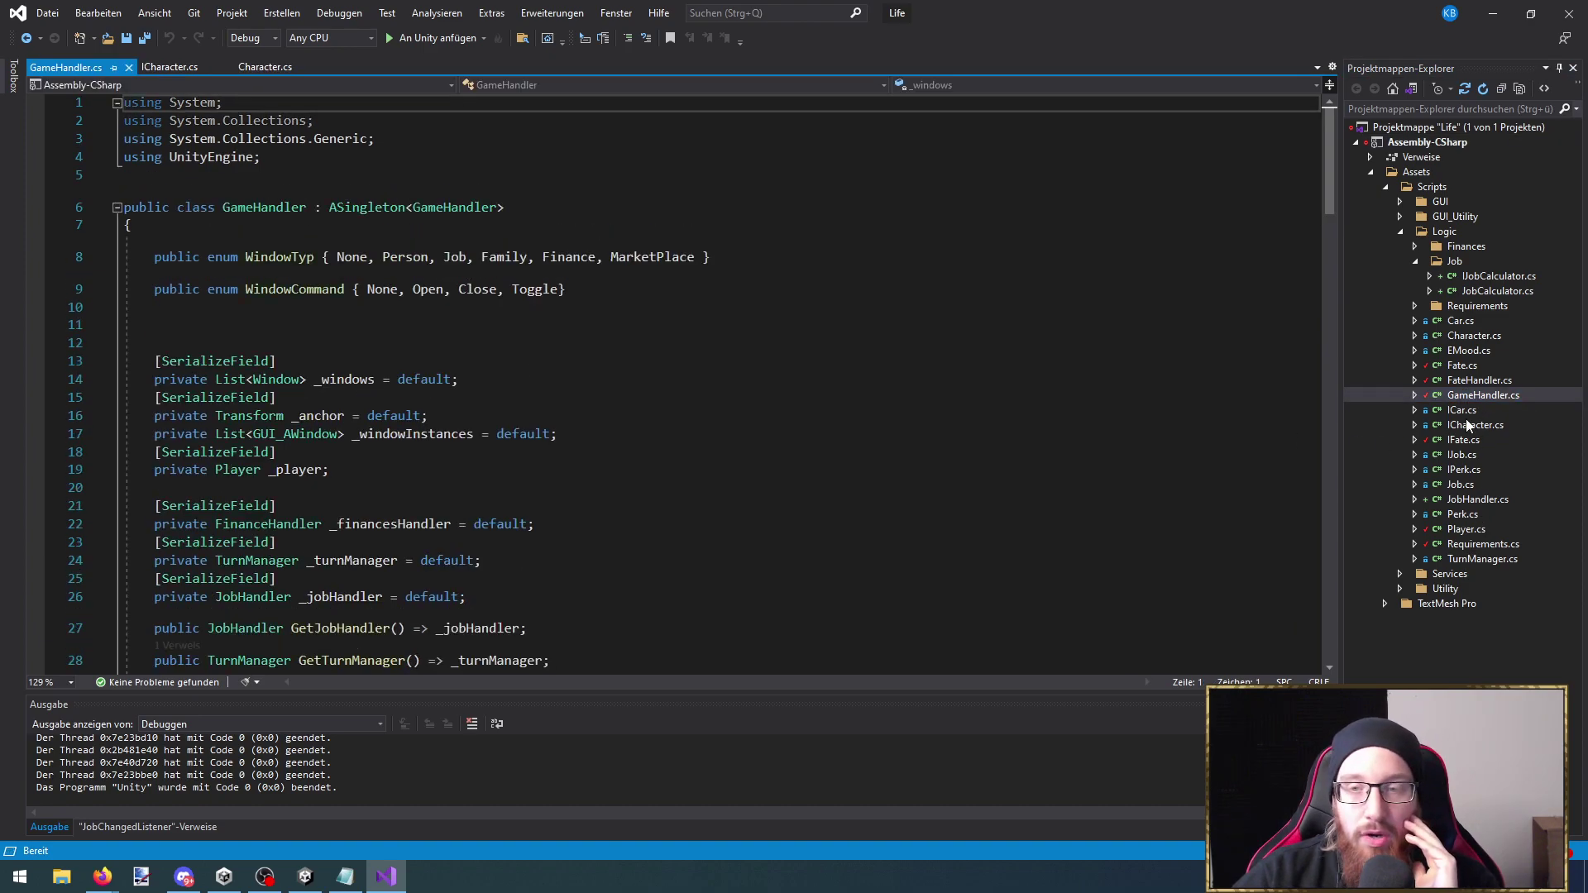
{"action": "scroll", "coordinate": [387, 478], "scroll_direction": "down", "scroll_amount": 3}
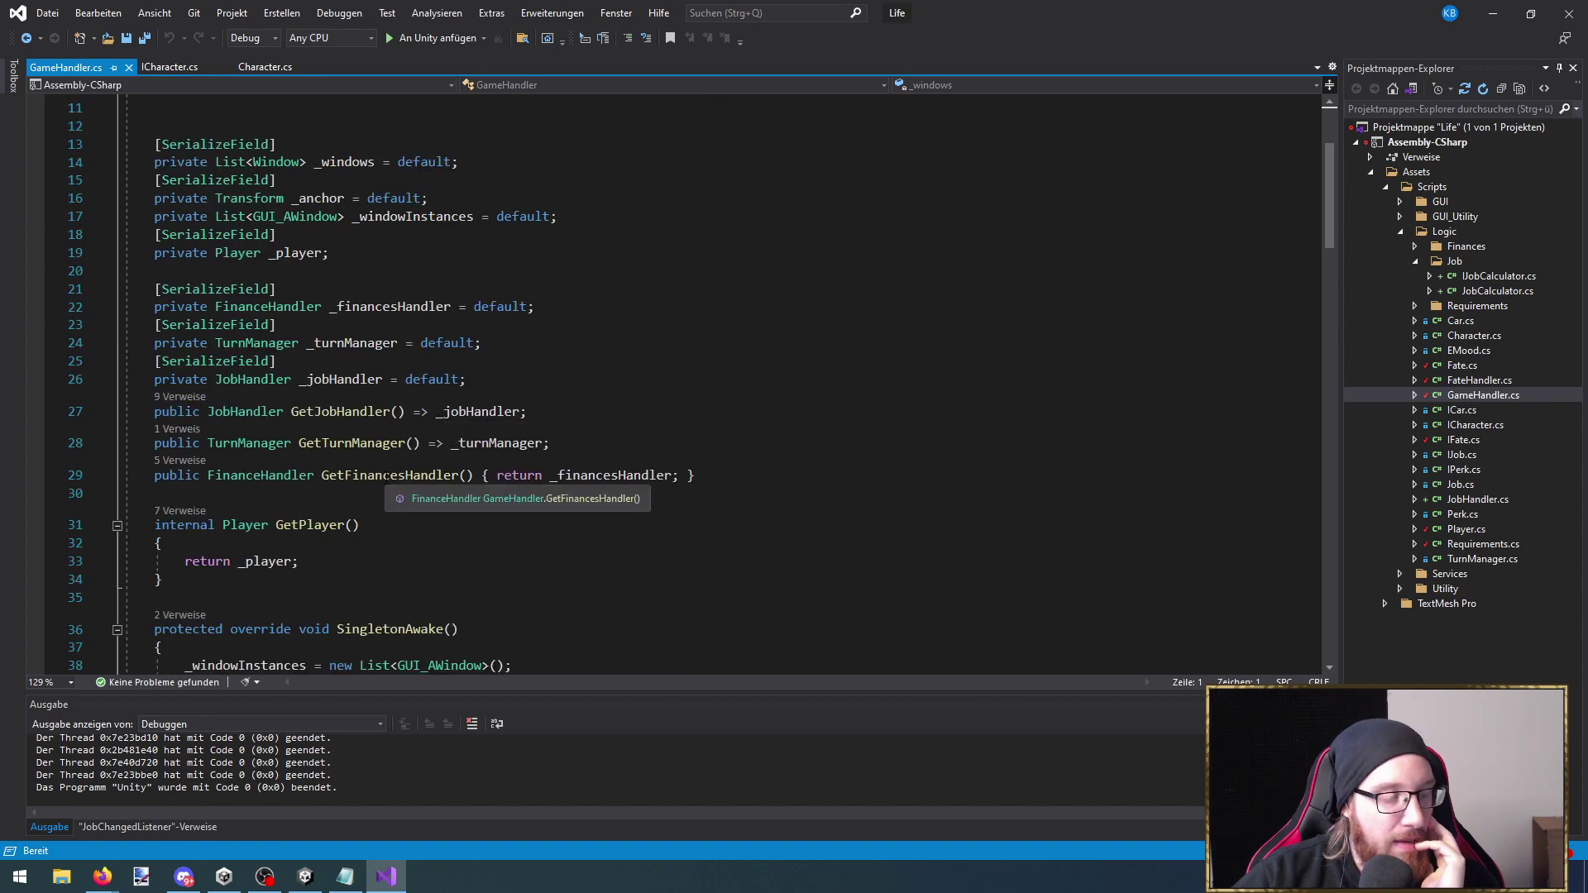
{"action": "left_click", "coordinate": [243, 529], "text": "ctrl"}
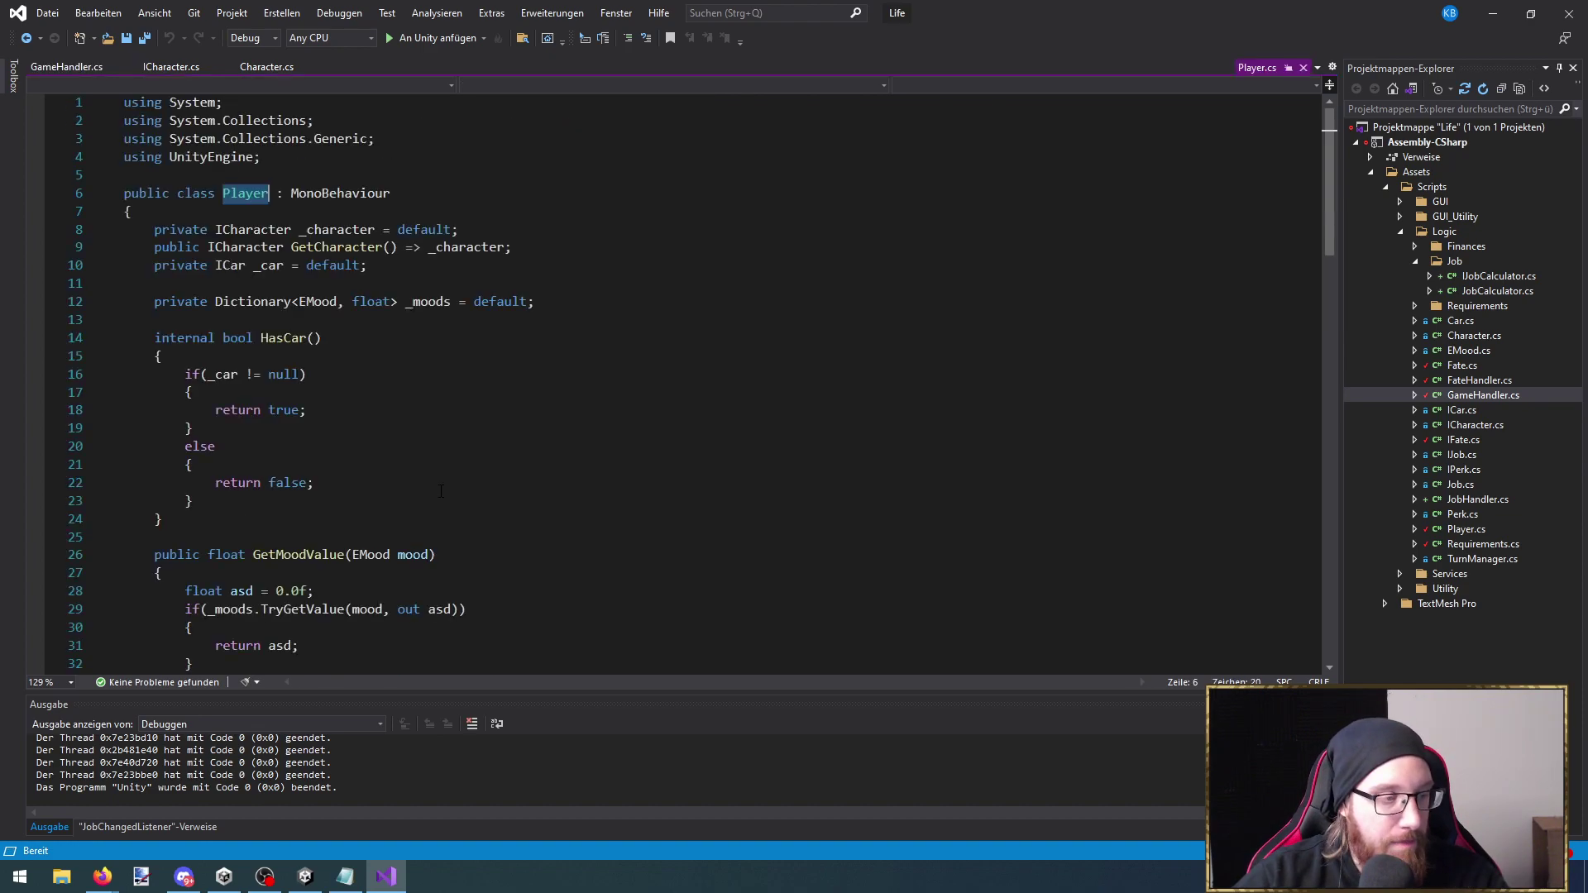
{"action": "left_click", "coordinate": [245, 274]}
{"action": "left_click", "coordinate": [426, 242]}
{"action": "scroll", "coordinate": [426, 242], "scroll_direction": "down", "scroll_amount": 3}
{"action": "scroll", "coordinate": [309, 486], "scroll_direction": "down", "scroll_amount": 7}
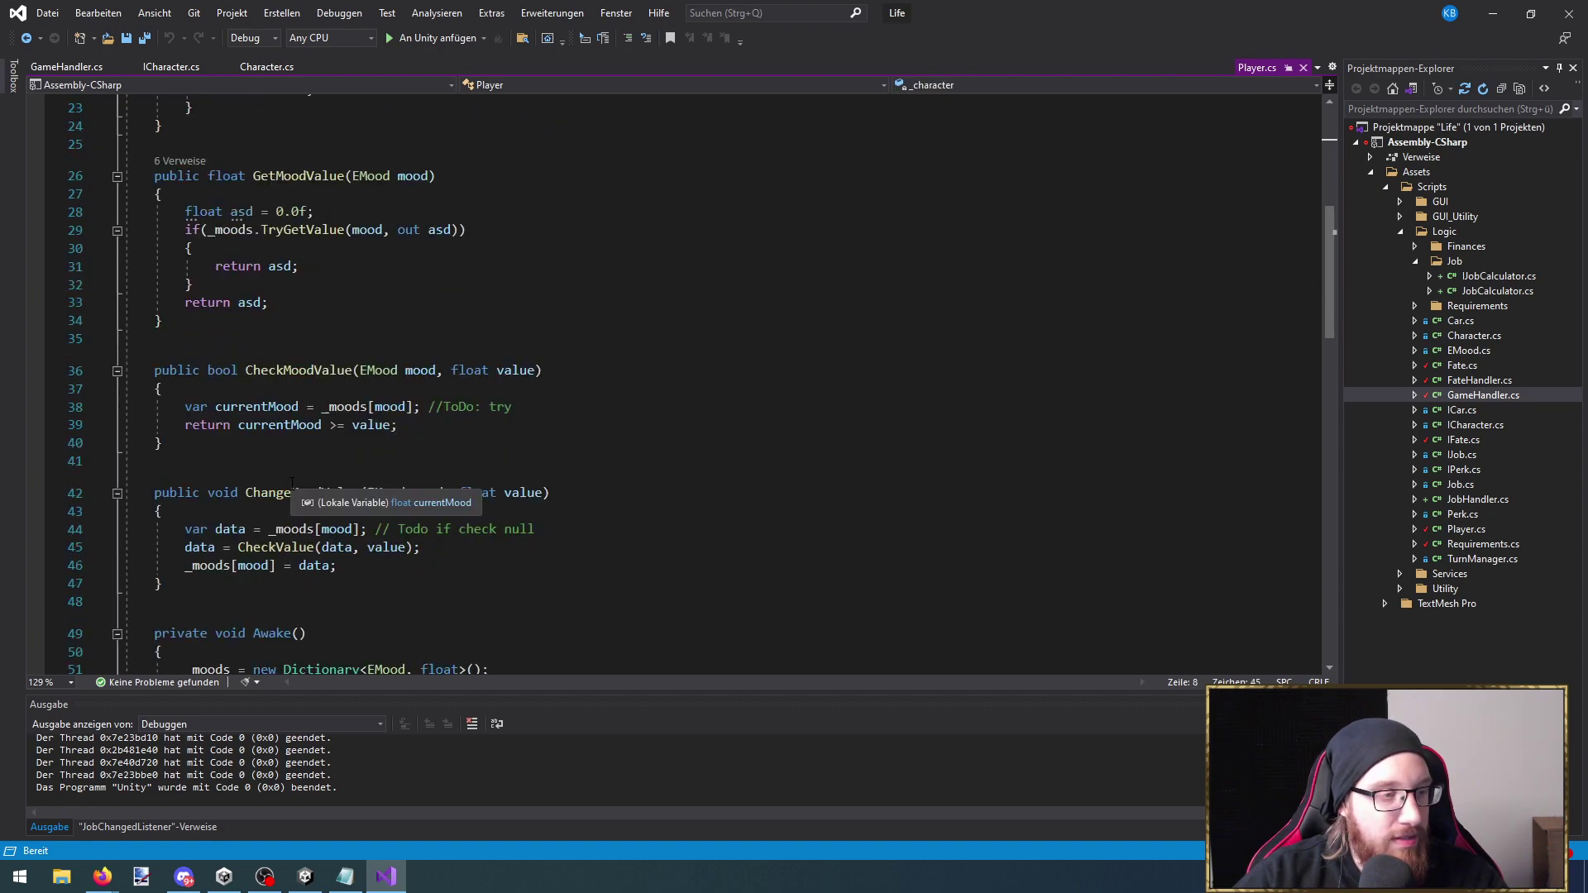
{"action": "scroll", "coordinate": [308, 486], "scroll_direction": "up", "scroll_amount": 9}
{"action": "scroll", "coordinate": [308, 486], "scroll_direction": "up", "scroll_amount": 2}
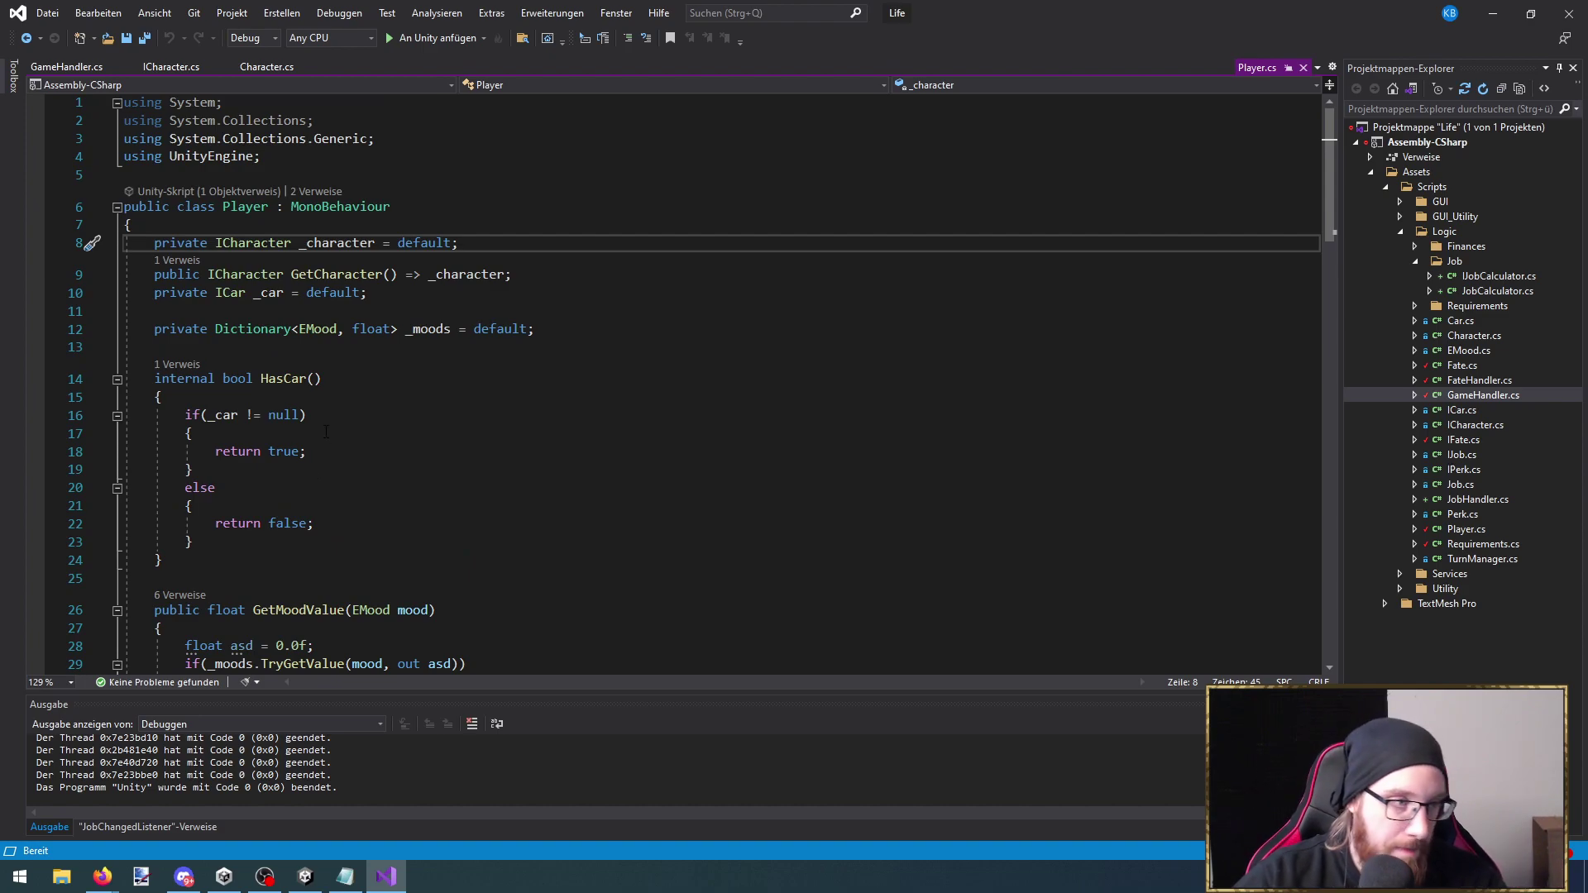
{"action": "key", "text": "ctrl+s"}
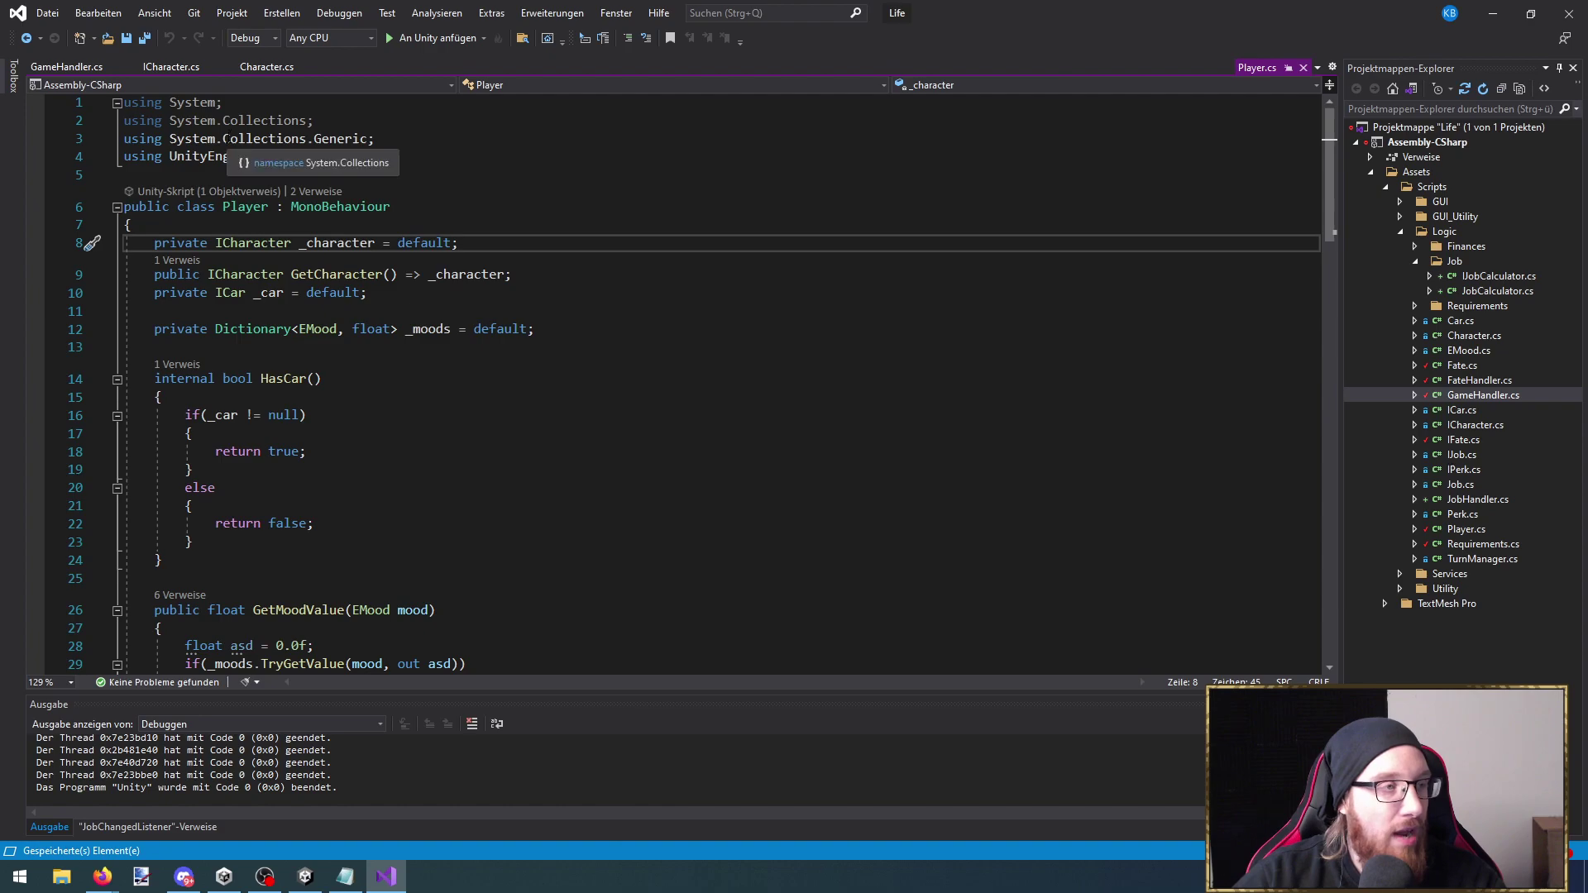
Examine the GetPerks declaration in ICharacter.cs and the fields and getters in Character.cs
{"action": "left_click", "coordinate": [171, 64]}
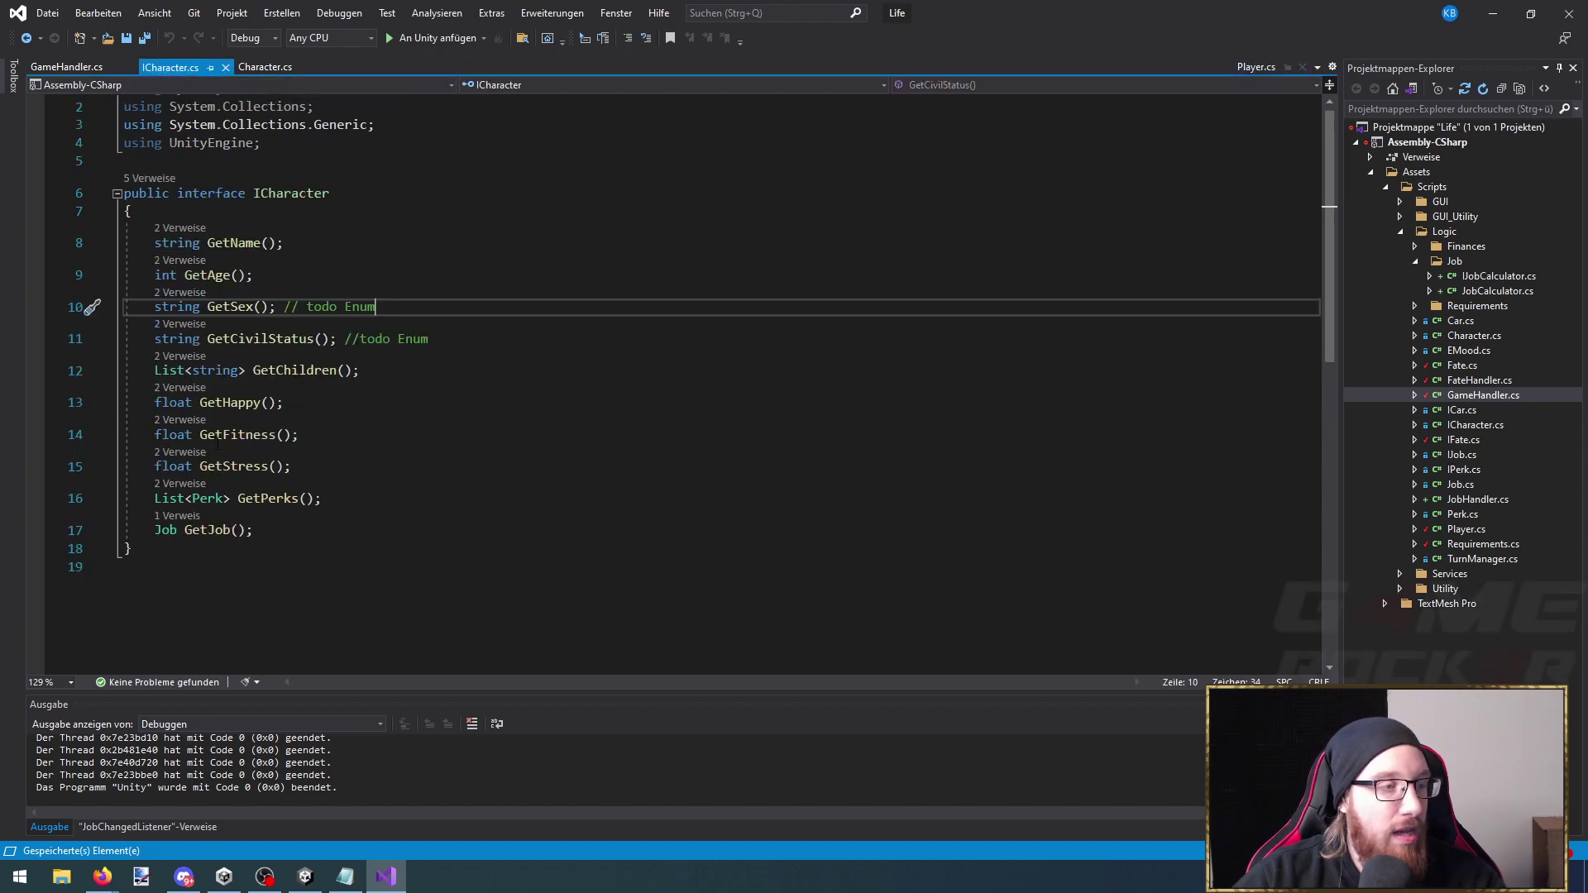
{"action": "left_click", "coordinate": [194, 498]}
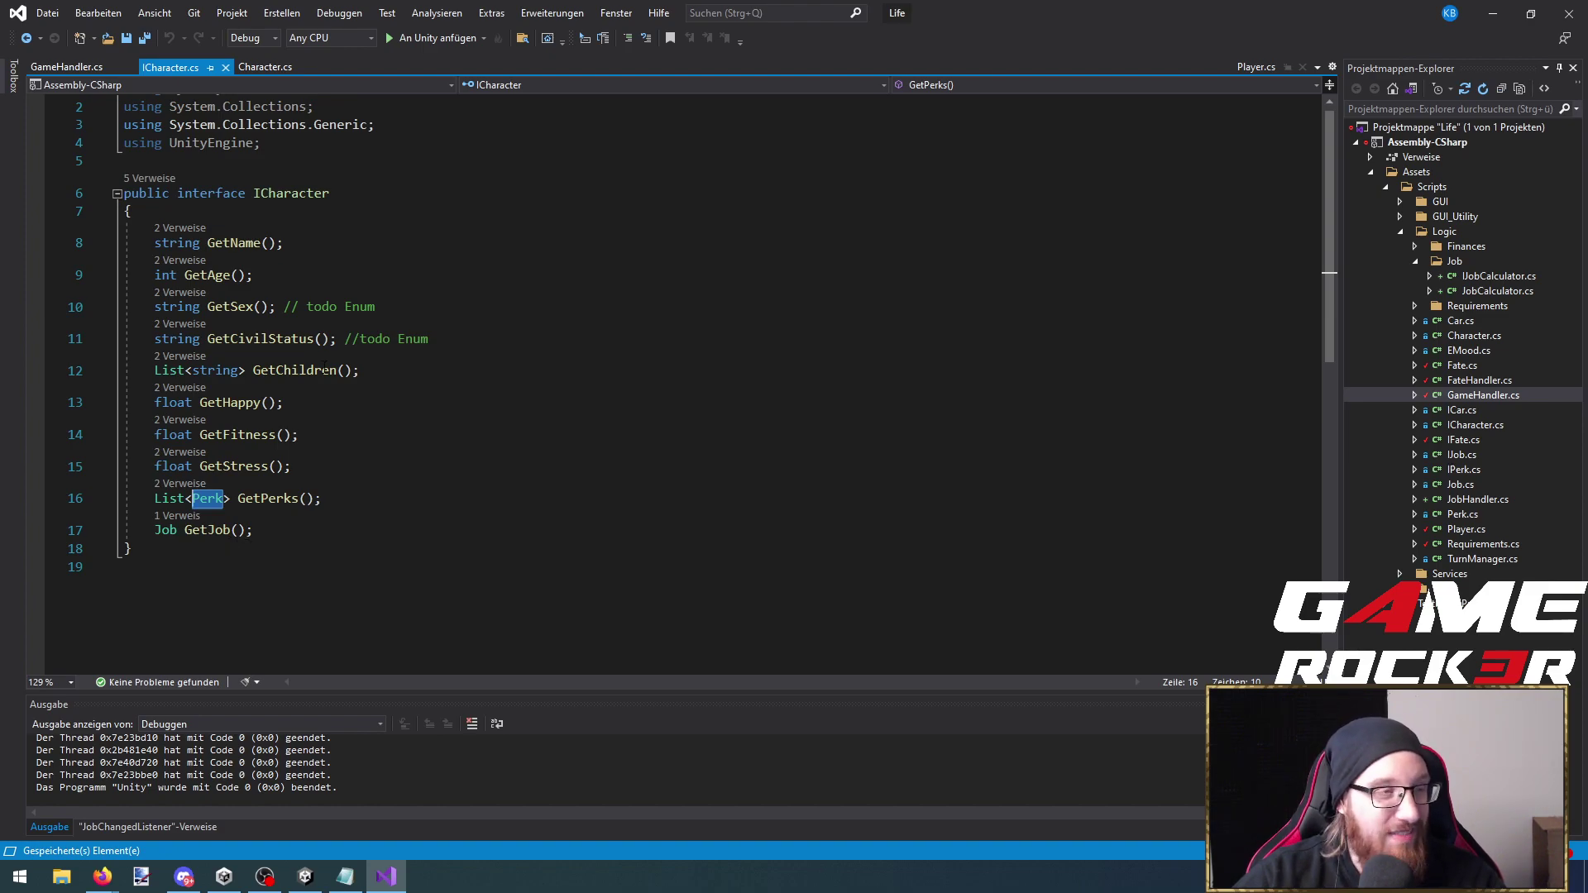
{"action": "left_click", "coordinate": [265, 66]}
{"action": "scroll", "coordinate": [432, 451], "scroll_direction": "down", "scroll_amount": 2}
{"action": "scroll", "coordinate": [432, 451], "scroll_direction": "up", "scroll_amount": 2}
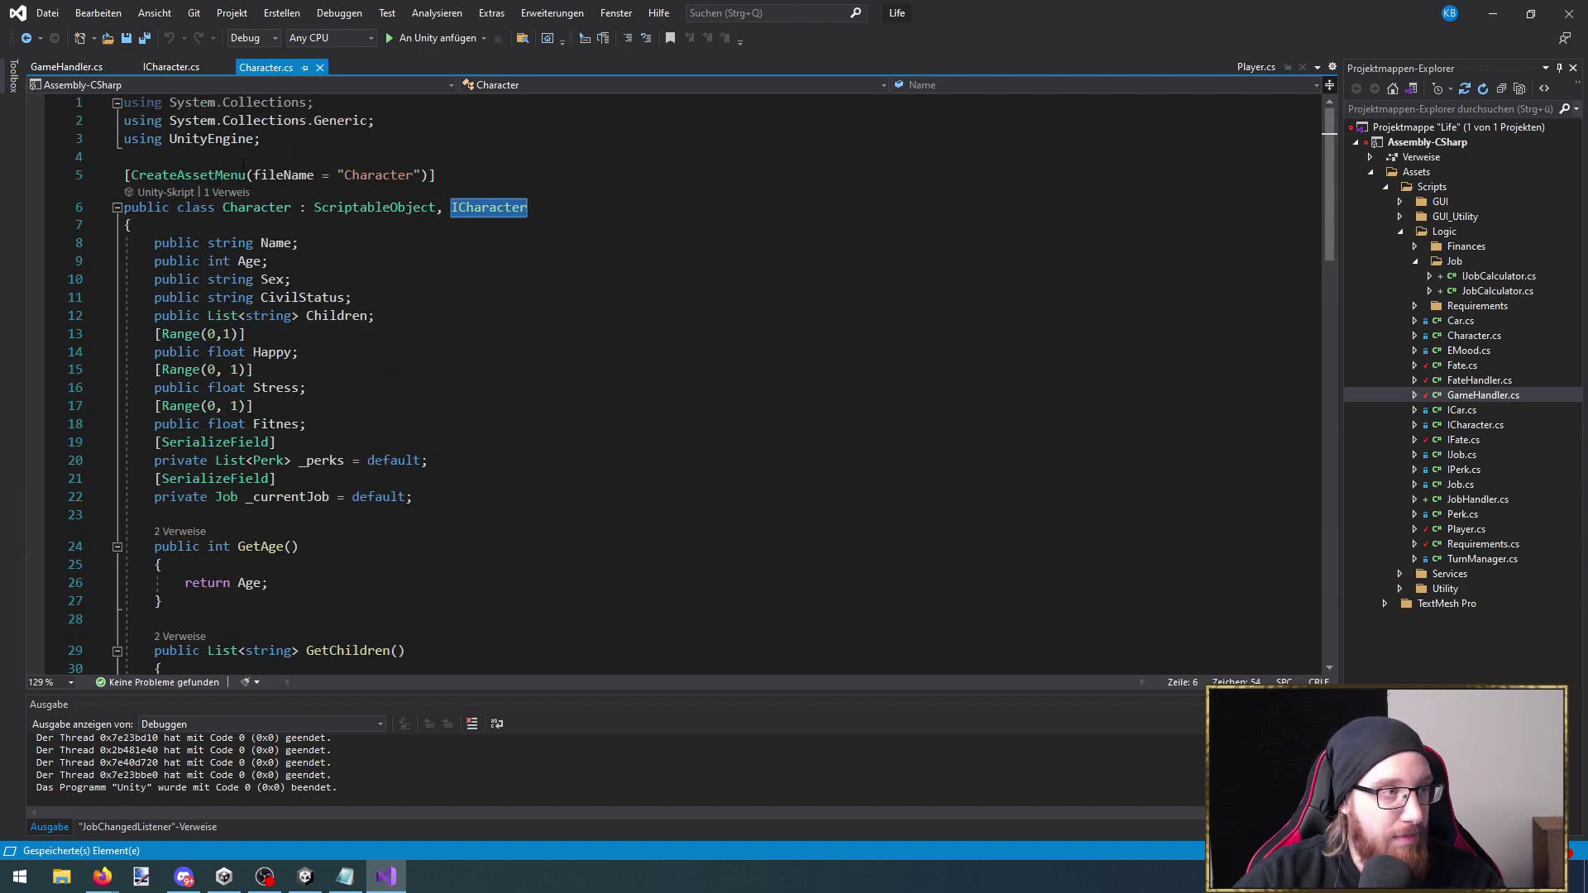
{"action": "scroll", "coordinate": [250, 166], "scroll_direction": "down", "scroll_amount": 4}
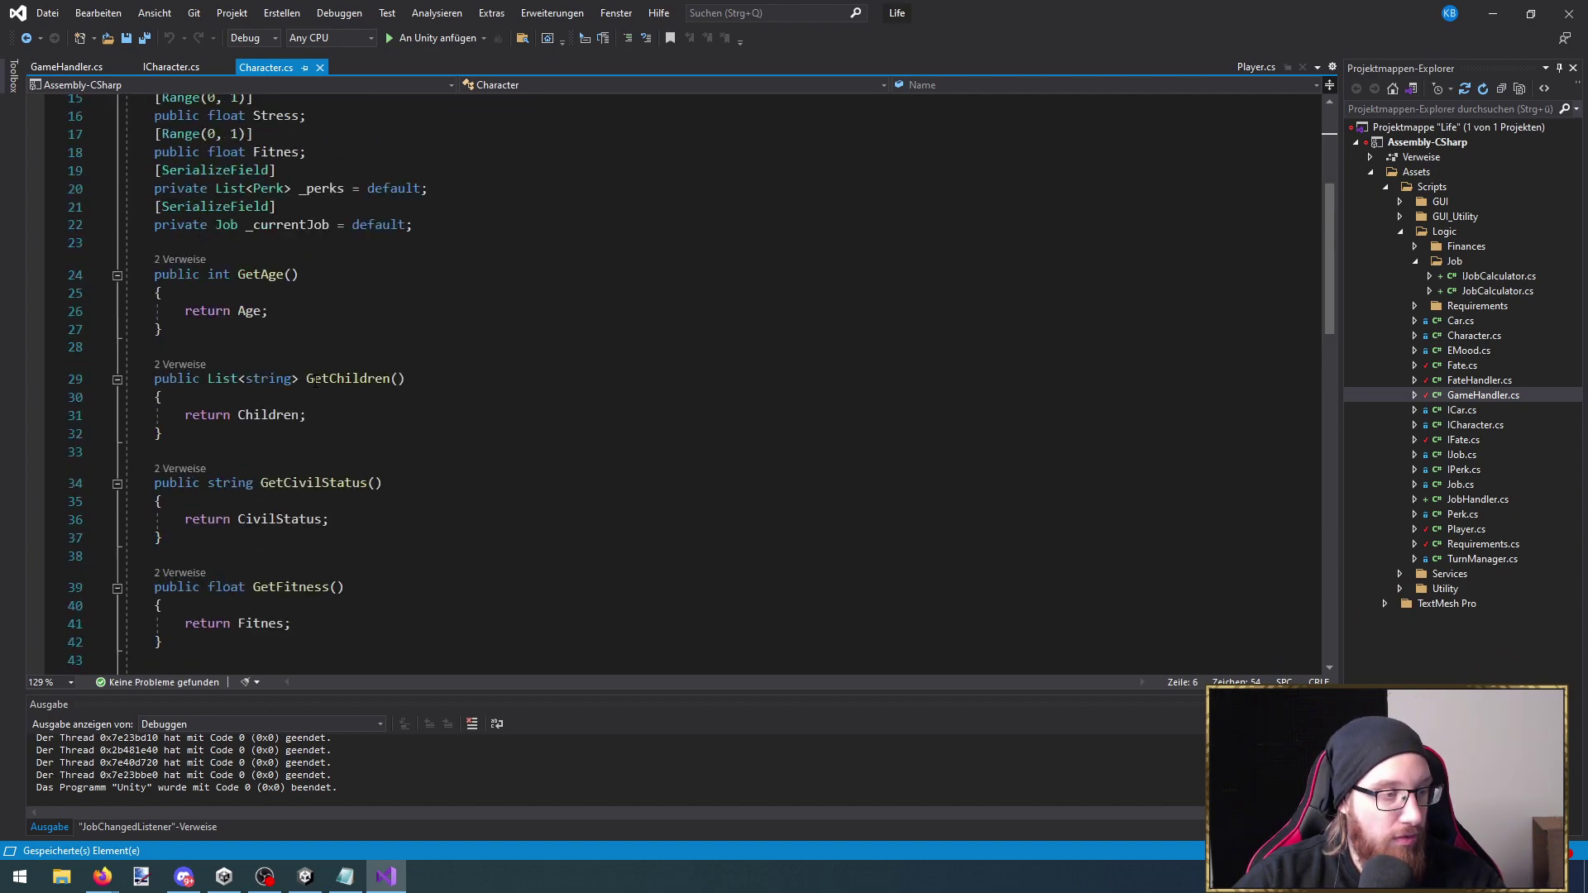
Reopen the Player class through GetPlayer's return type in GameHandler.cs and keep Player.cs open as a regular document
{"action": "left_click", "coordinate": [73, 67]}
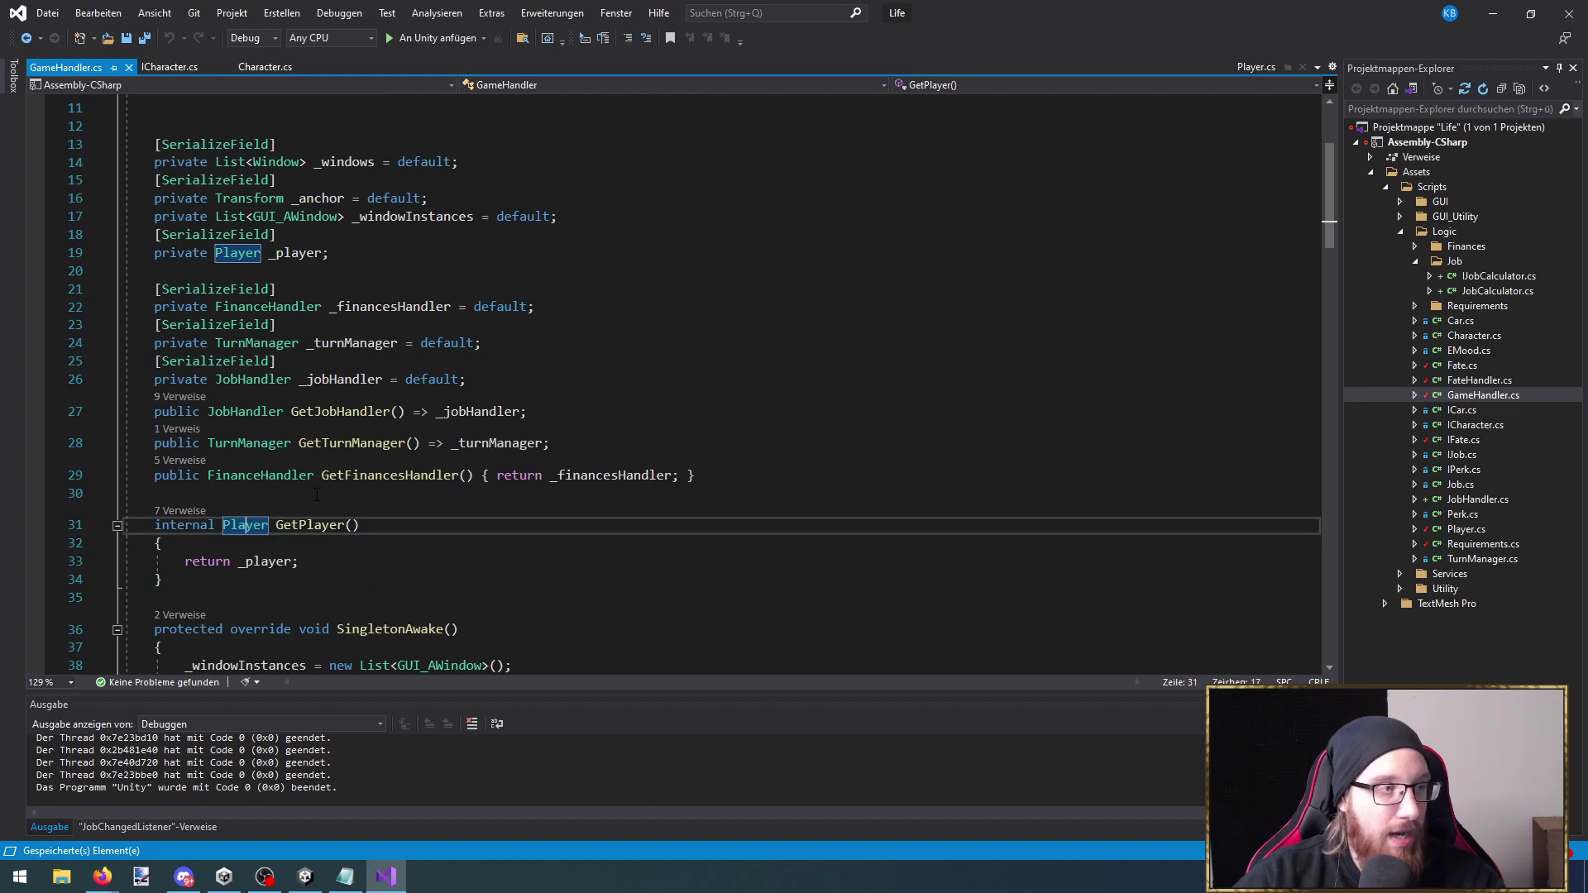
{"action": "left_click", "coordinate": [246, 529], "text": "ctrl"}
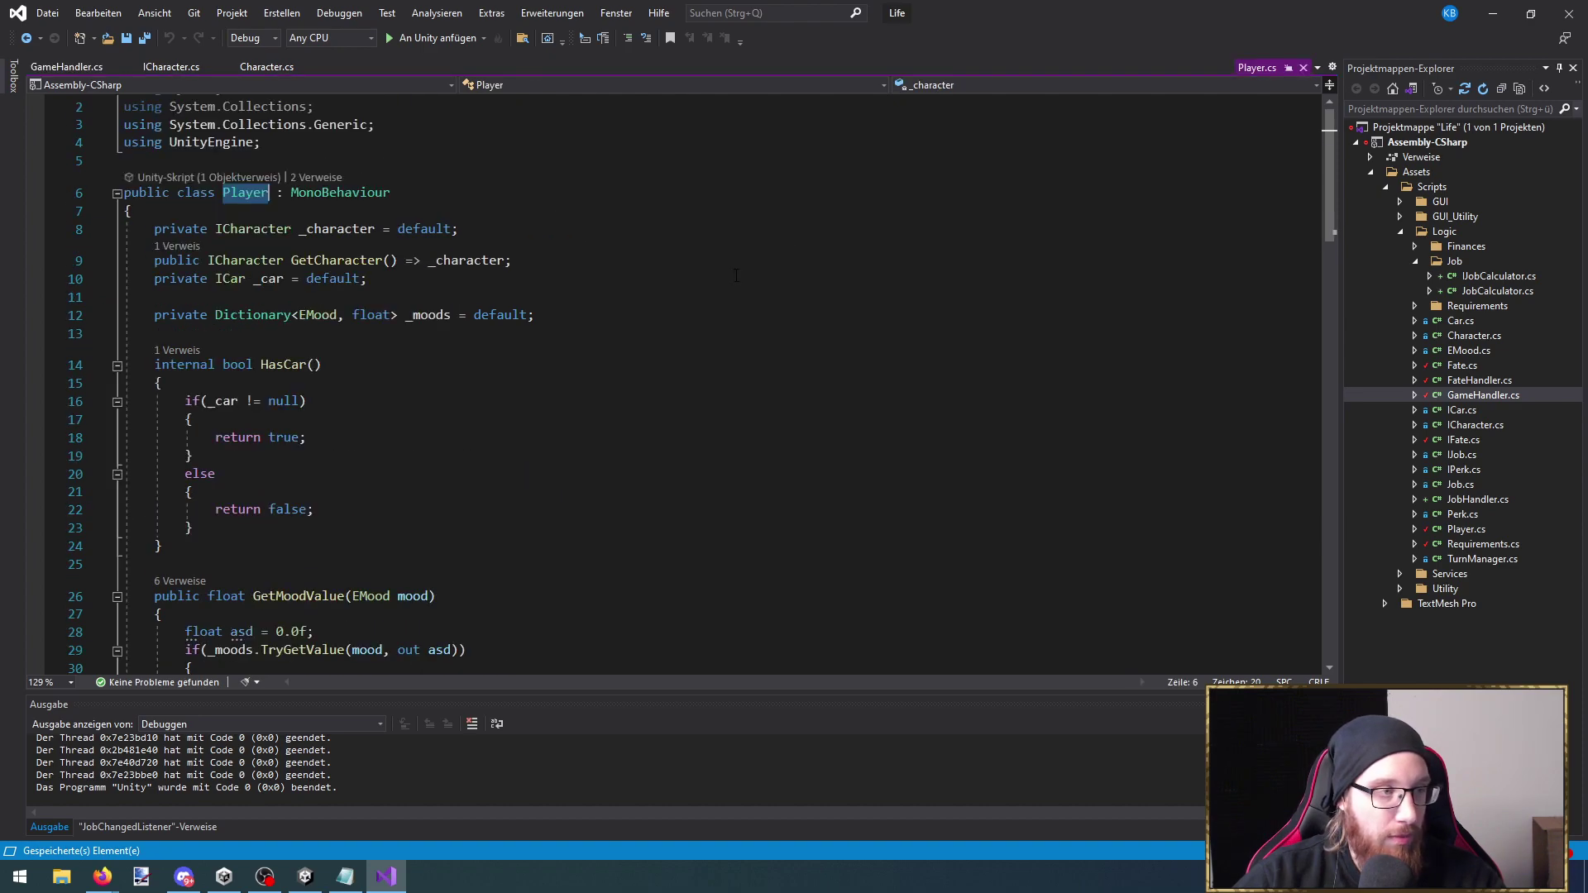
{"action": "left_click", "coordinate": [1288, 67]}
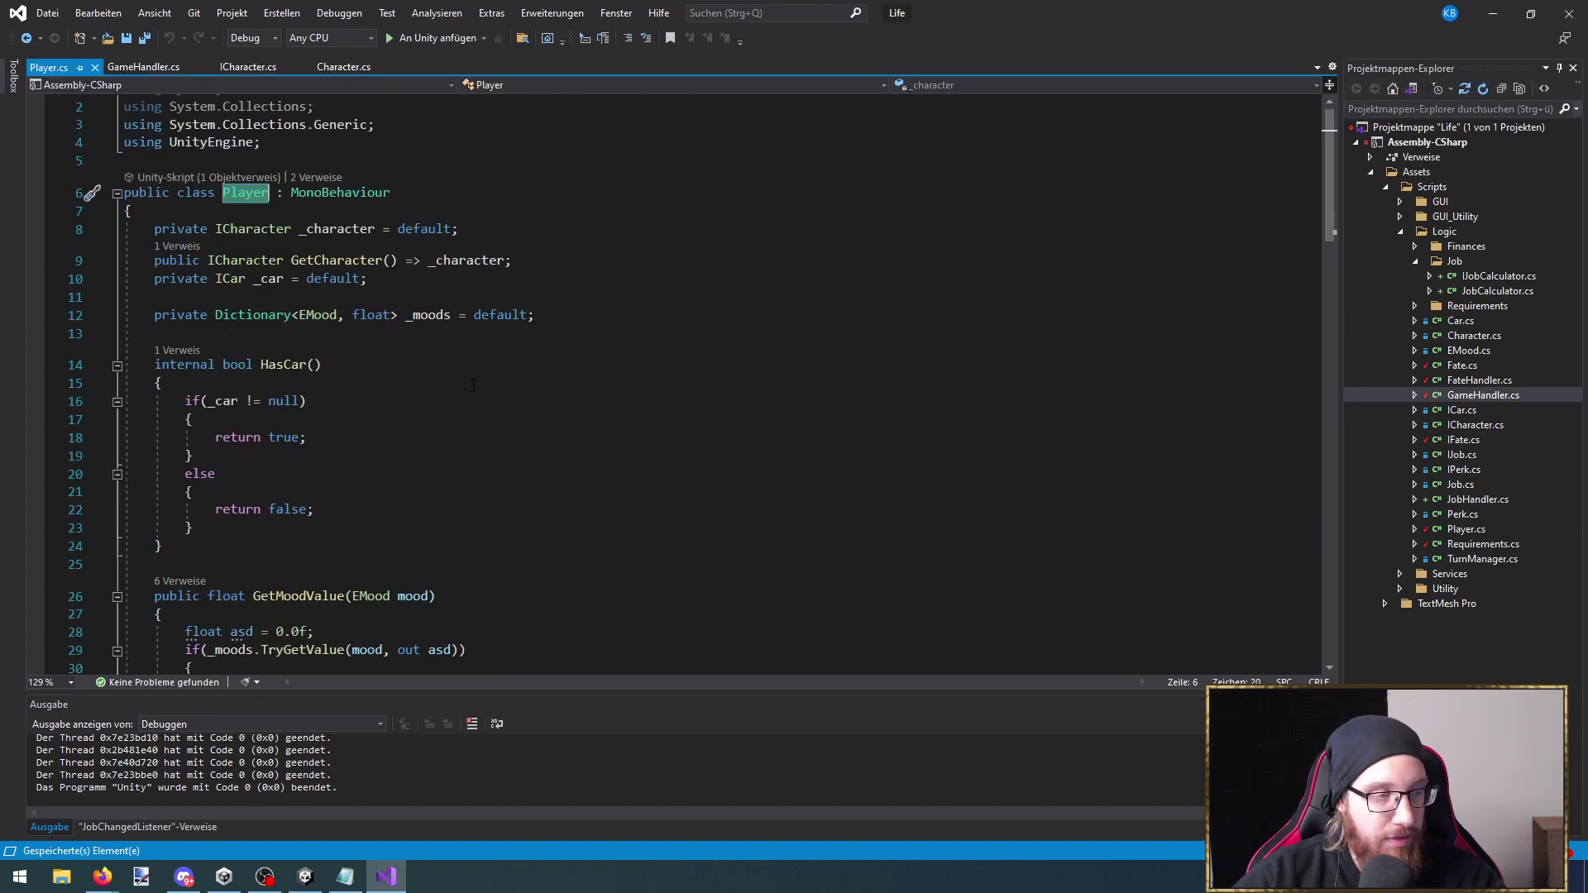
Below the _moods field in Player, declare a private Dictionary<Perk, int> field _perks initialized with new Dictionary<Perk, int>()
{"action": "left_click", "coordinate": [583, 318]}
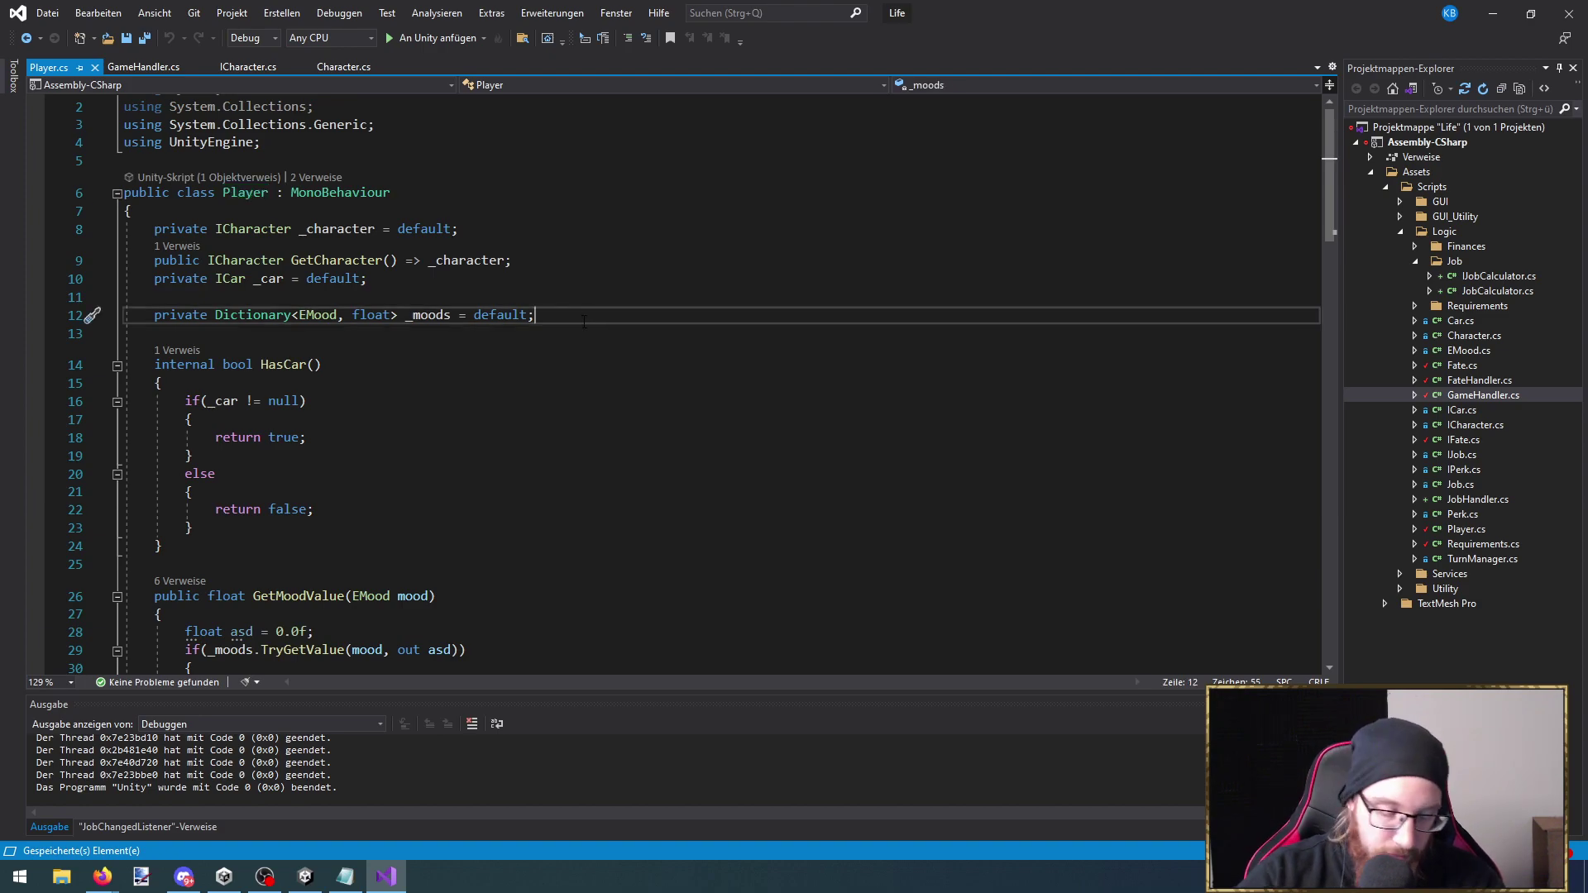
{"action": "key", "text": "Return"}
{"action": "type", "text": "private Dictionary<"}
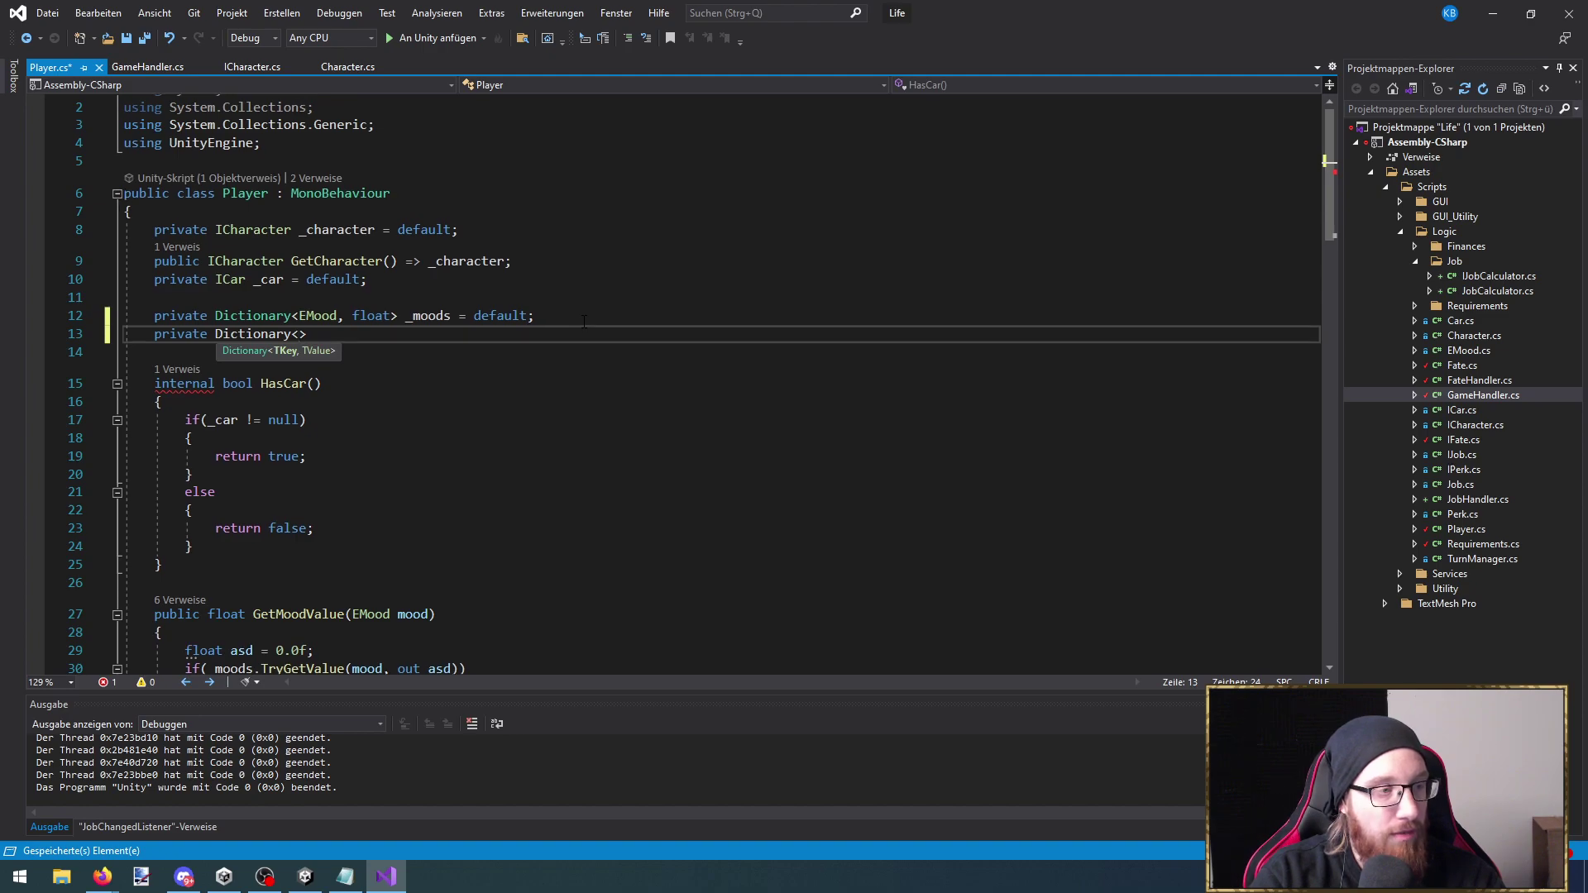
{"action": "type", "text": "Perk, "}
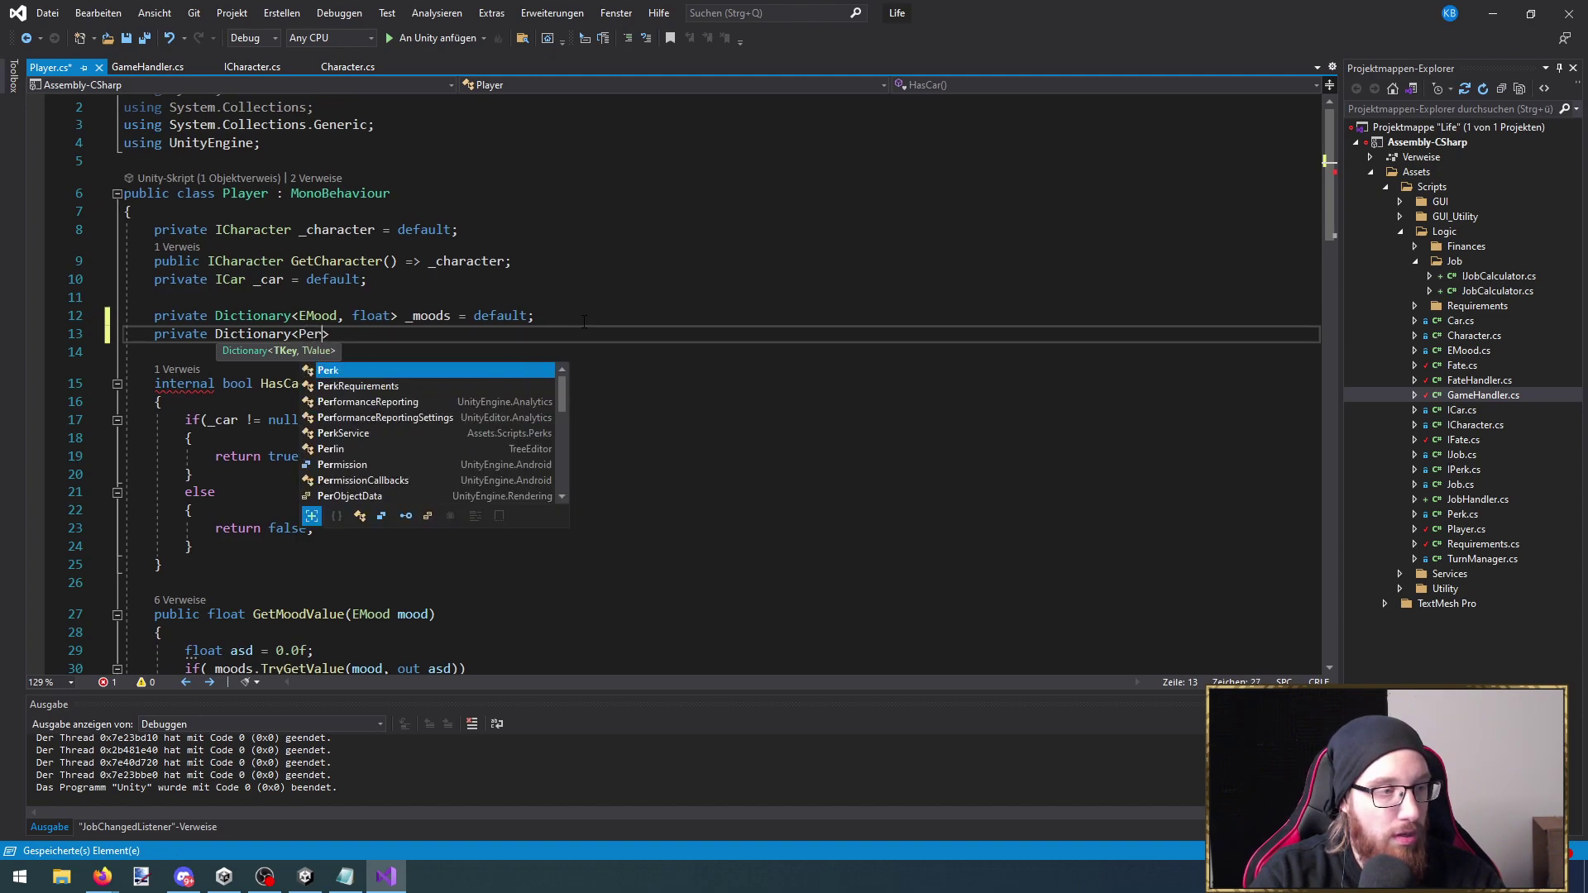
{"action": "type", "text": "int>"}
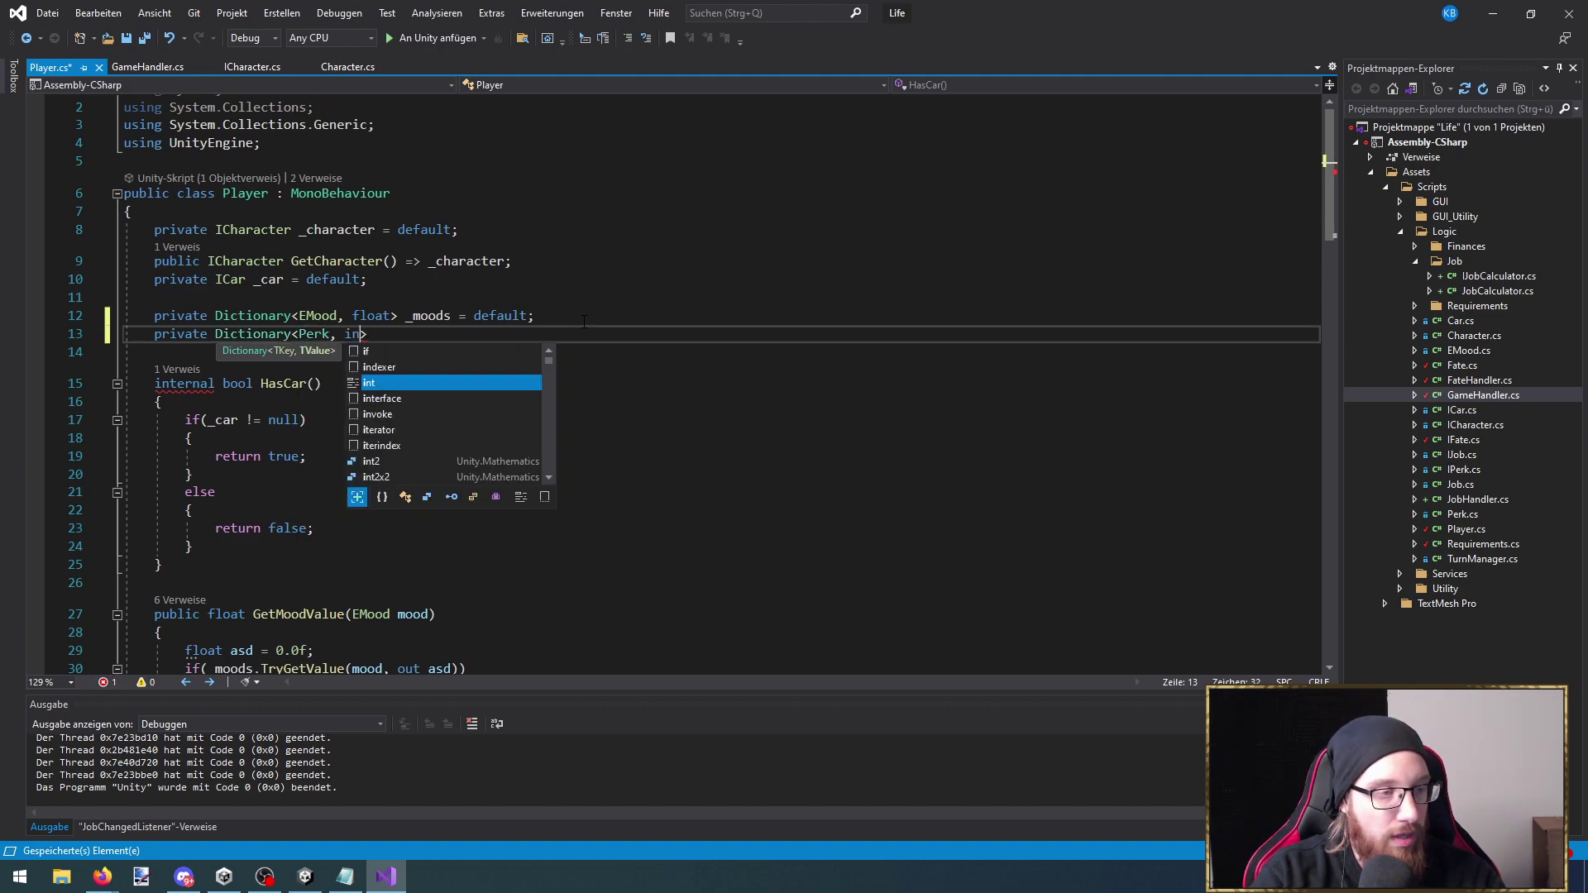
{"action": "type", "text": " _perks"}
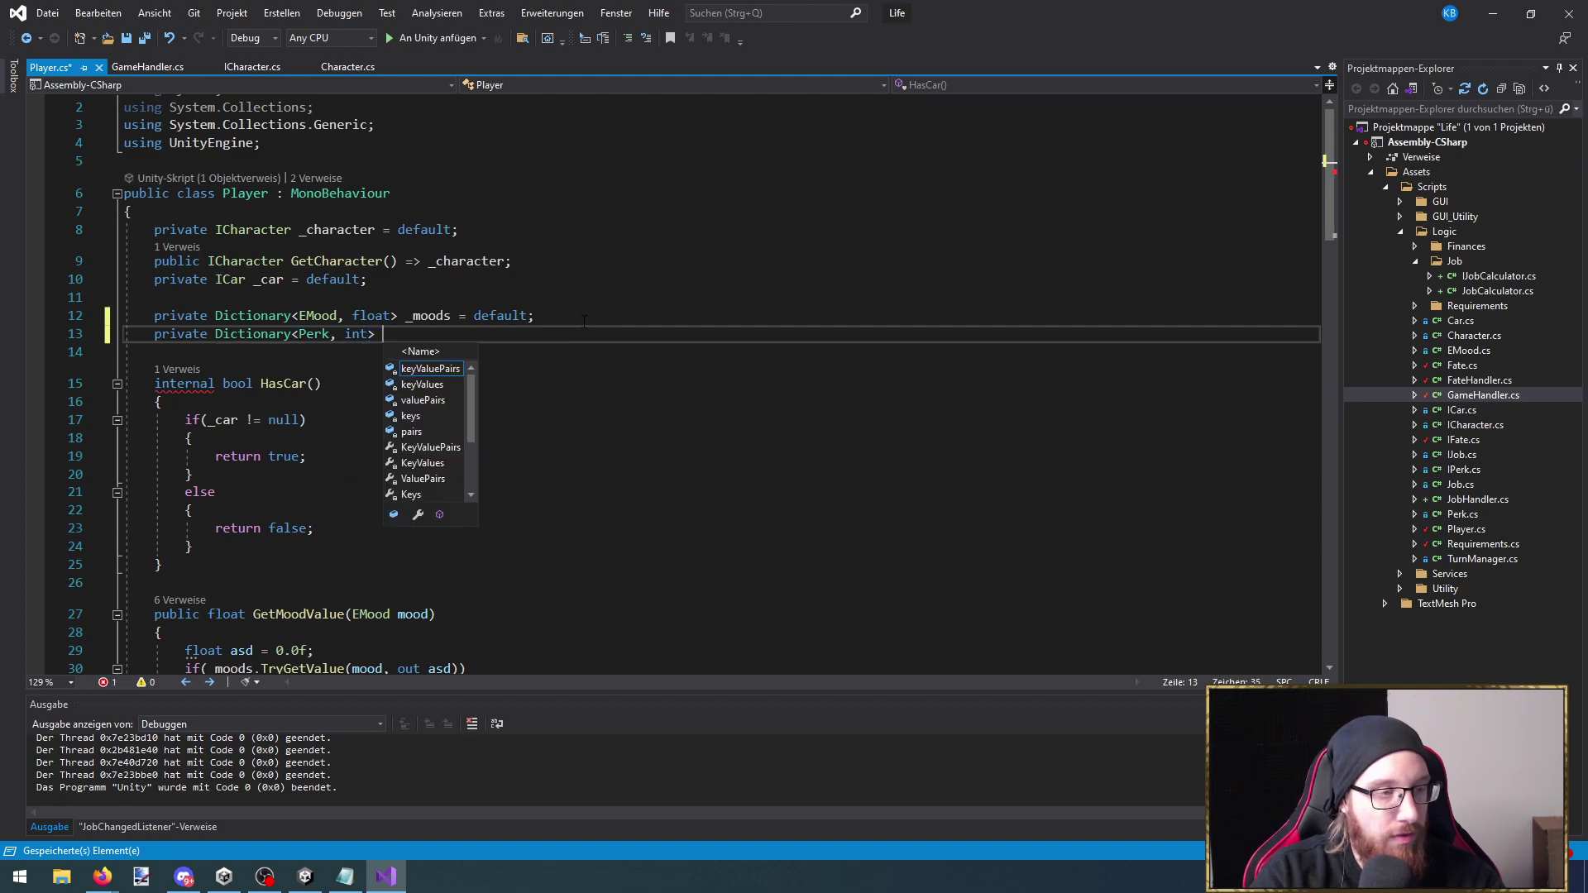
{"action": "type", "text": " = new"}
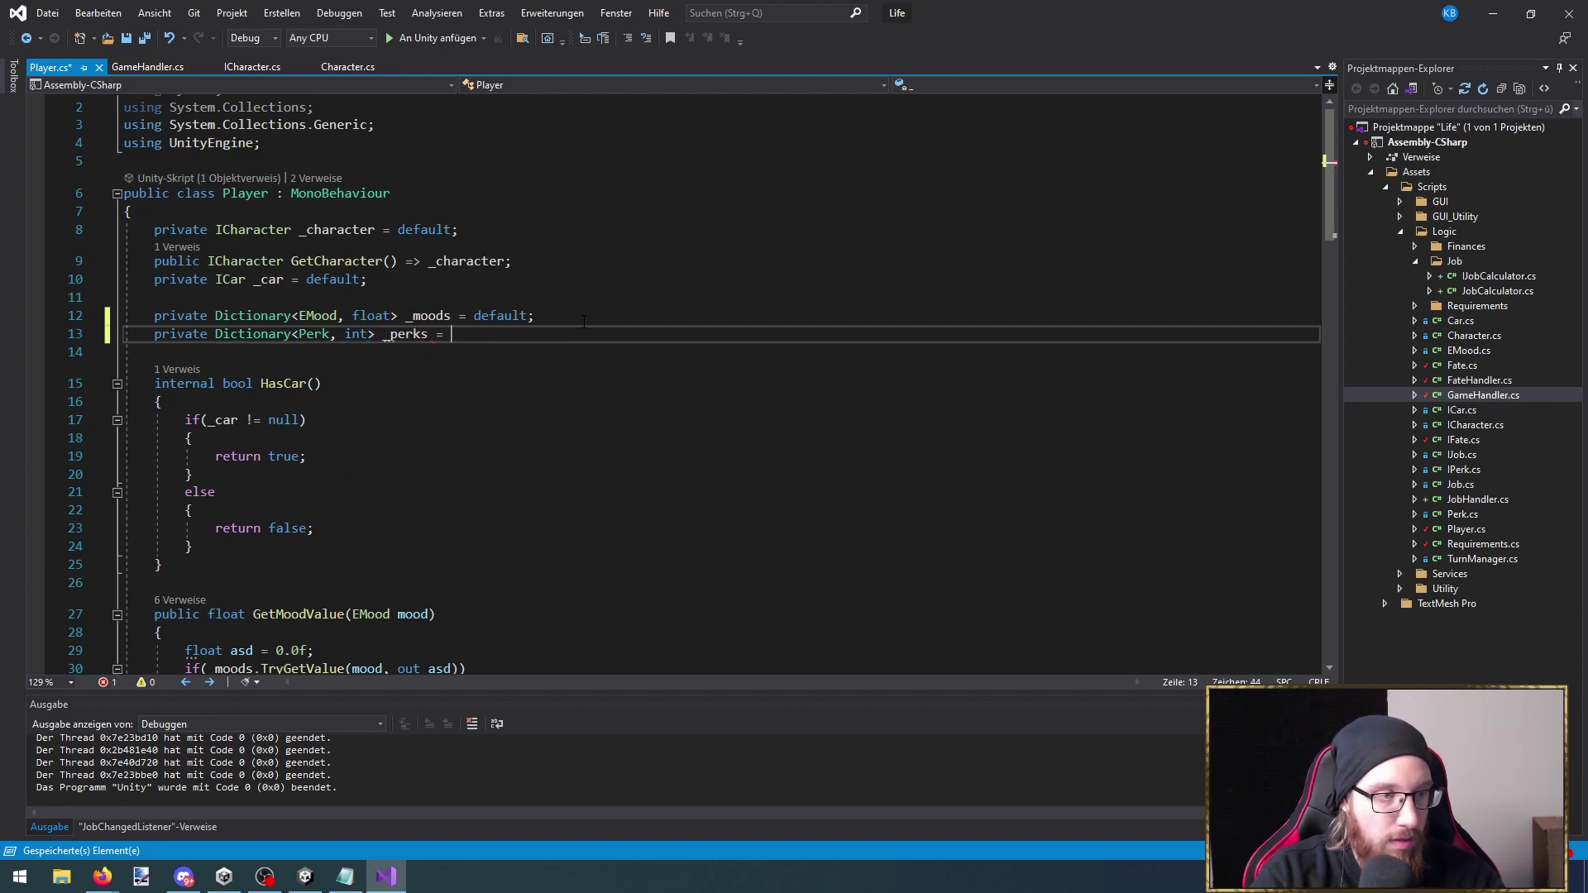
{"action": "key", "text": "Tab"}
{"action": "type", "text": "();"}
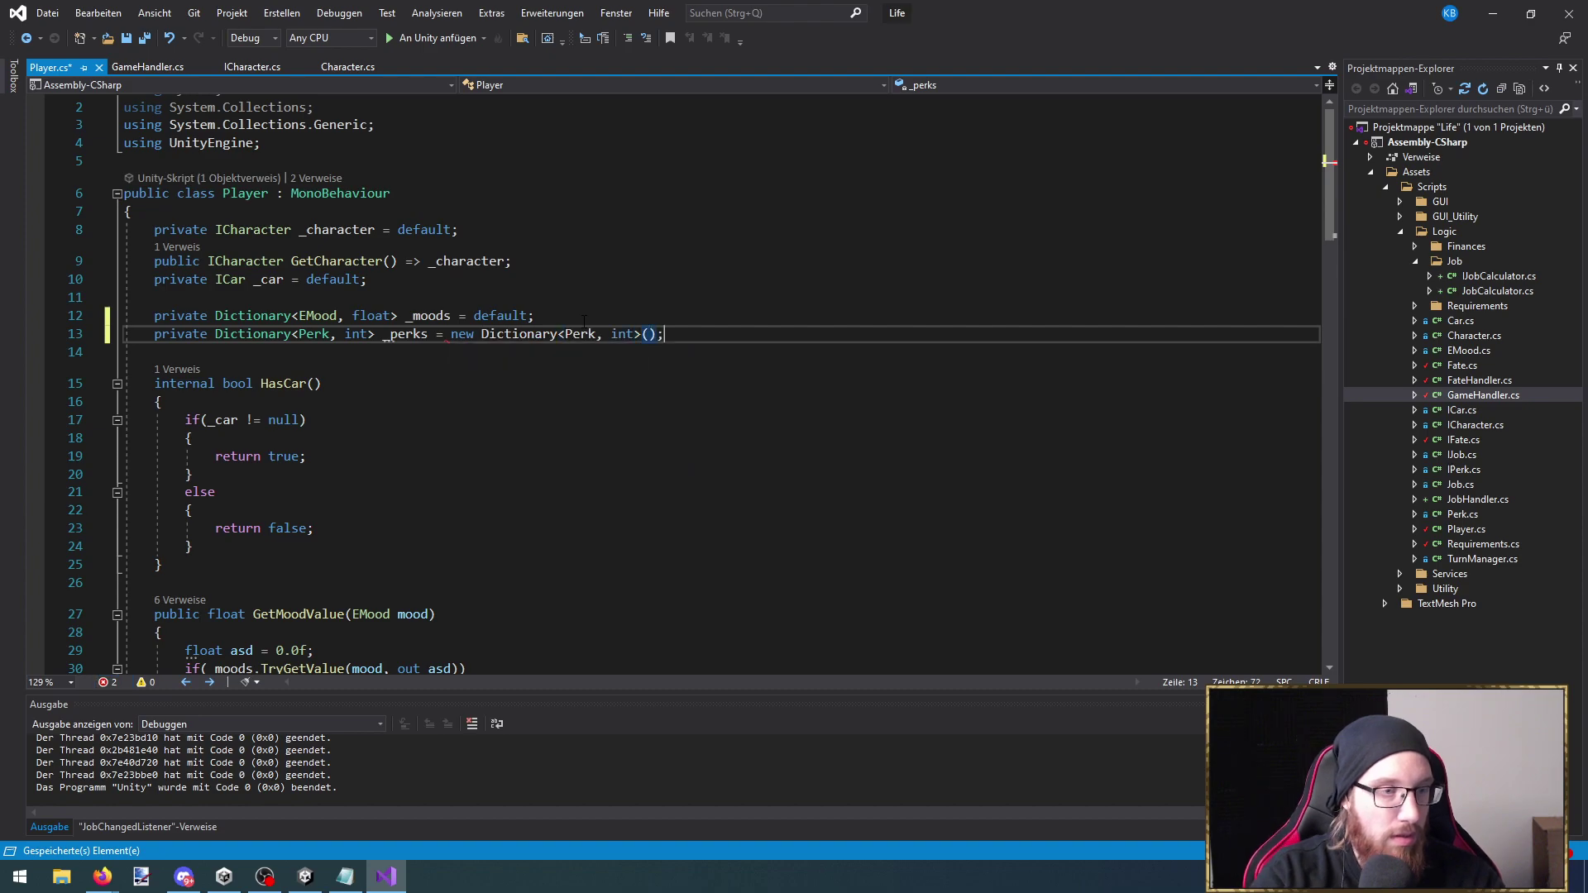
Replace the initial value of the _perks field with default and save Player.cs
{"action": "key", "text": "shift+Left"}
{"action": "key", "text": "shift+Left"}
{"action": "key", "text": "shift+Left"}
{"action": "key", "text": "ctrl+shift+Left"}
{"action": "key", "text": "ctrl+shift+Left"}
{"action": "key", "text": "ctrl+shift+Left"}
{"action": "key", "text": "ctrl+shift+Left"}
{"action": "key", "text": "ctrl+shift+Left"}
{"action": "key", "text": "ctrl+shift+Left"}
{"action": "key", "text": "ctrl+shift+Left"}
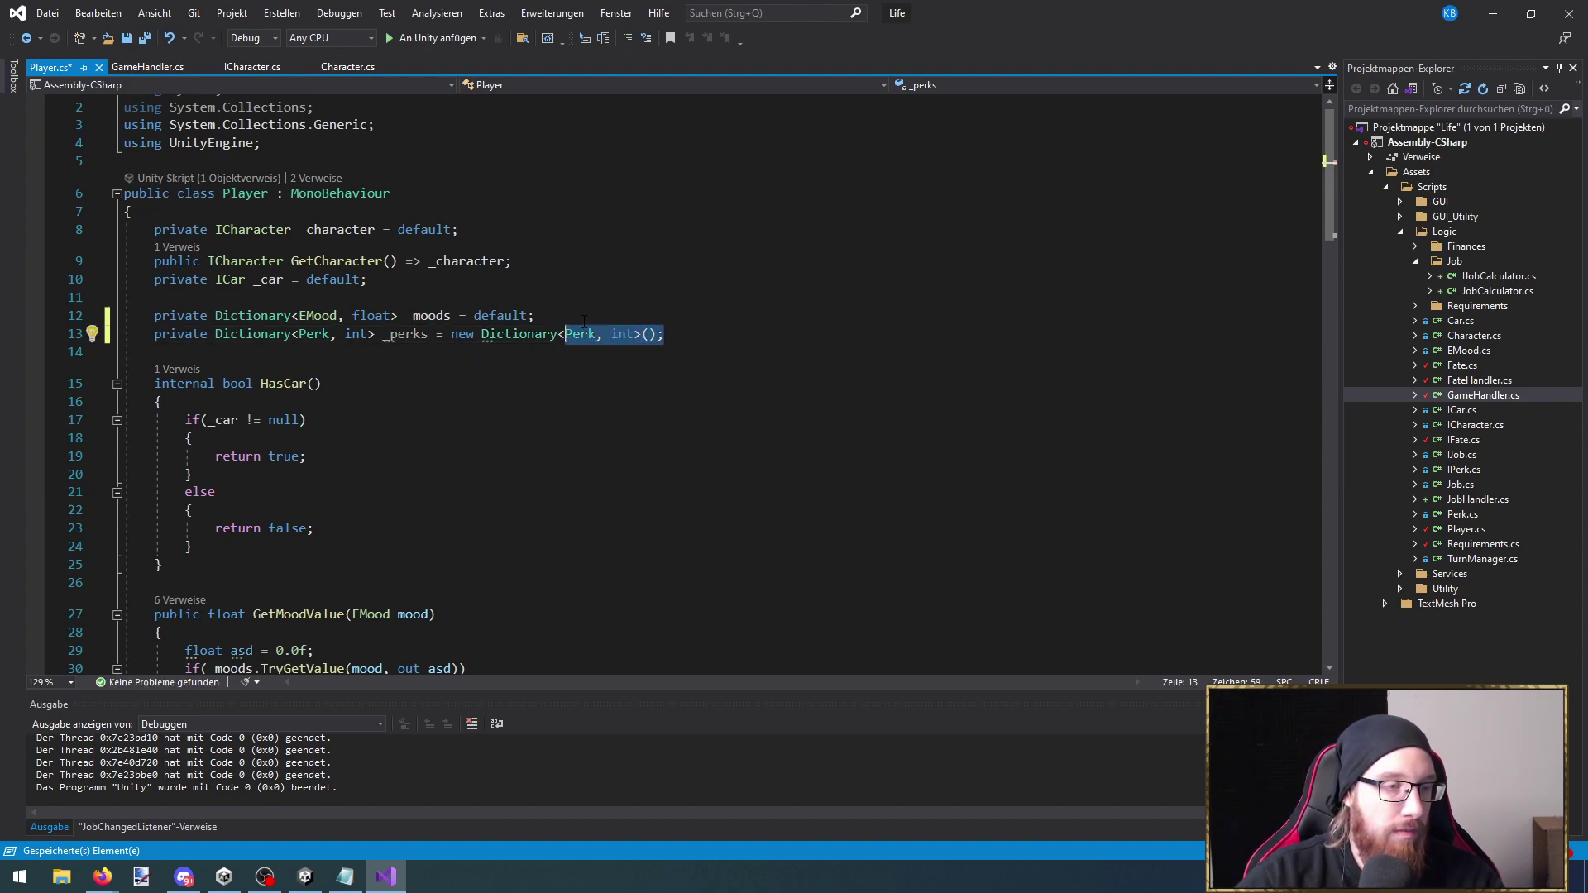
{"action": "type", "text": "d"}
{"action": "key", "text": "Tab"}
{"action": "type", "text": ";"}
{"action": "key", "text": "ctrl+s"}
At the start of Player's Awake method, assign _perks = new Dictionary<Perk, int>(); and save the file
{"action": "left_click", "coordinate": [408, 334]}
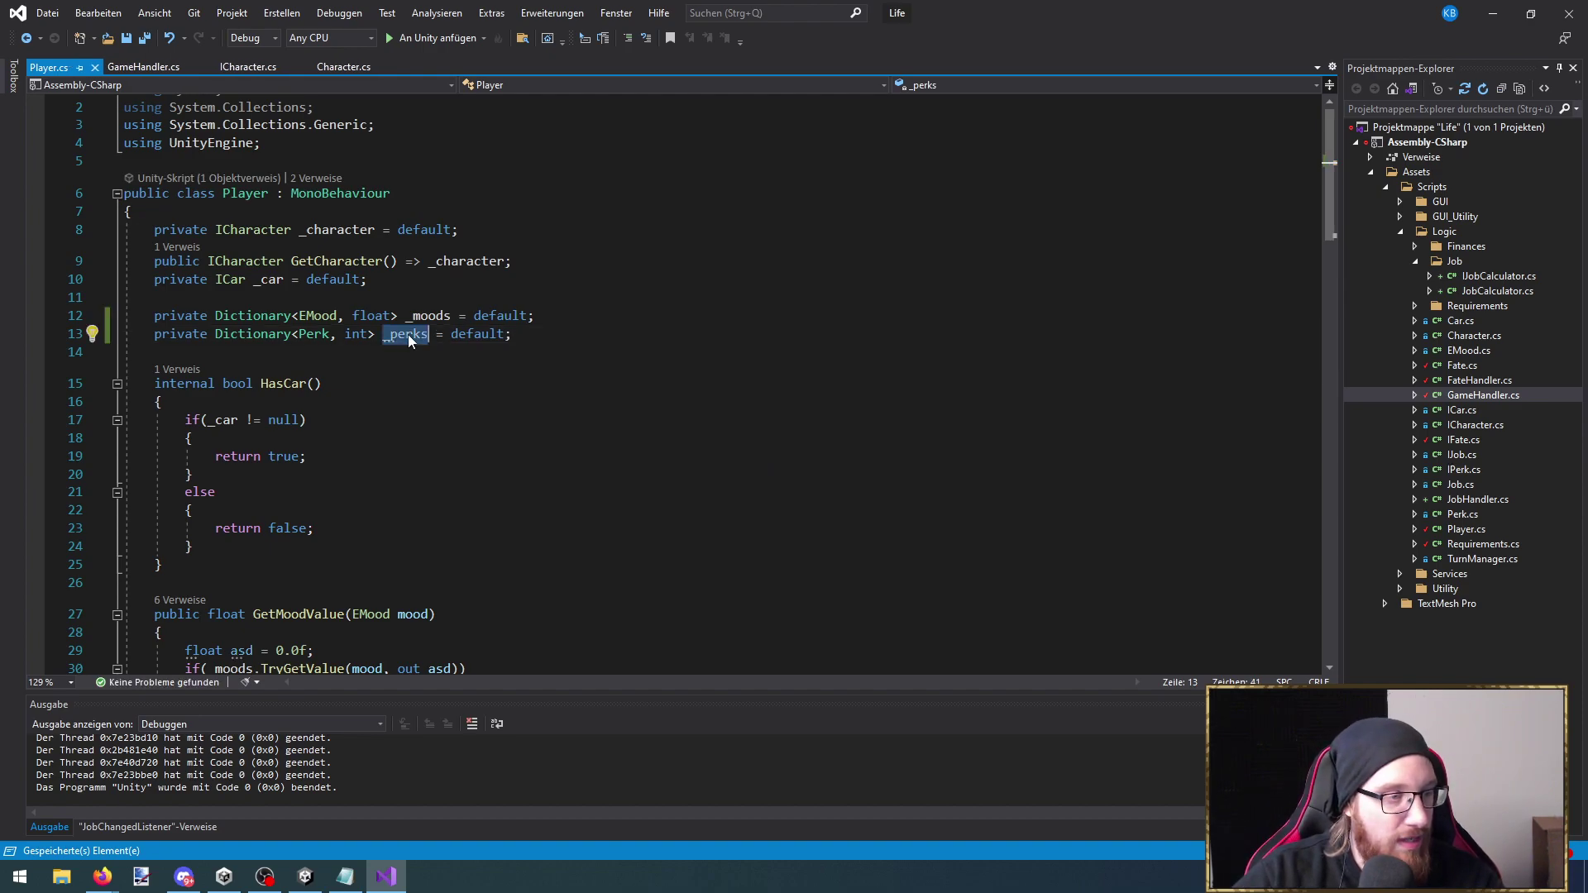
{"action": "scroll", "coordinate": [437, 530], "scroll_direction": "down", "scroll_amount": 8}
{"action": "scroll", "coordinate": [436, 529], "scroll_direction": "down", "scroll_amount": 5}
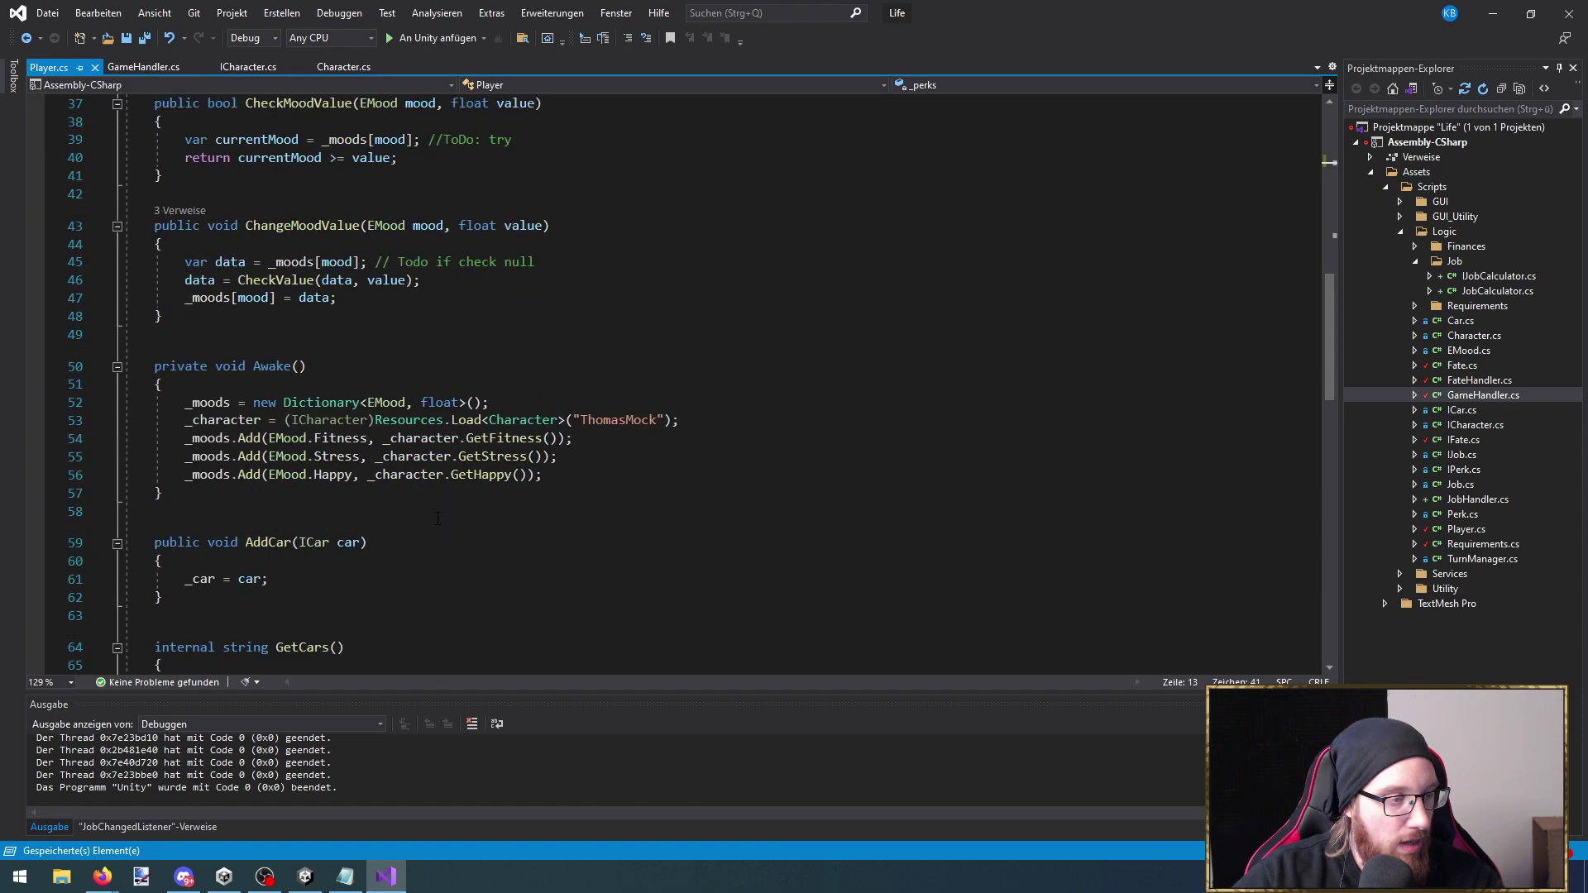
{"action": "left_click", "coordinate": [203, 327]}
{"action": "key", "text": "Return"}
{"action": "type", "text": "_perks = new Dictionary<Perk, int>();"}
{"action": "key", "text": "ctrl+s"}
Move the whole Awake method up to directly below the _perks field, above HasCar, and save Player.cs
{"action": "left_click_drag", "start_coordinate": [211, 476], "coordinate": [124, 279]}
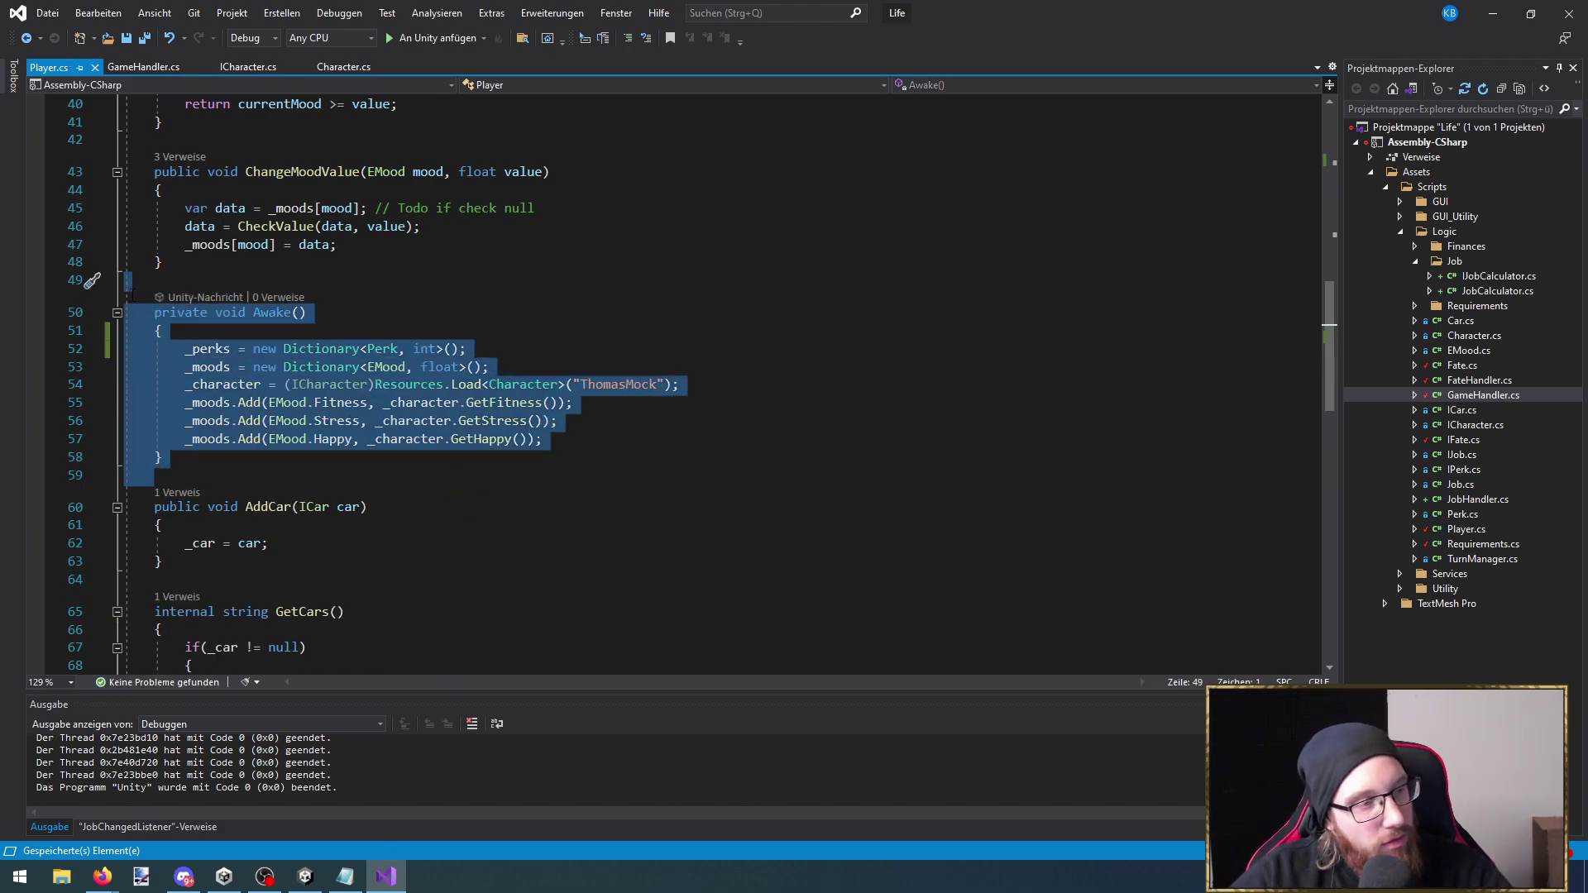
{"action": "key", "text": "ctrl+x"}
{"action": "scroll", "coordinate": [234, 350], "scroll_direction": "up", "scroll_amount": 7}
{"action": "scroll", "coordinate": [234, 350], "scroll_direction": "up", "scroll_amount": 5}
{"action": "left_click", "coordinate": [179, 298]}
{"action": "key", "text": "Return"}
{"action": "key", "text": "ctrl+v"}
{"action": "key", "text": "ctrl+s"}
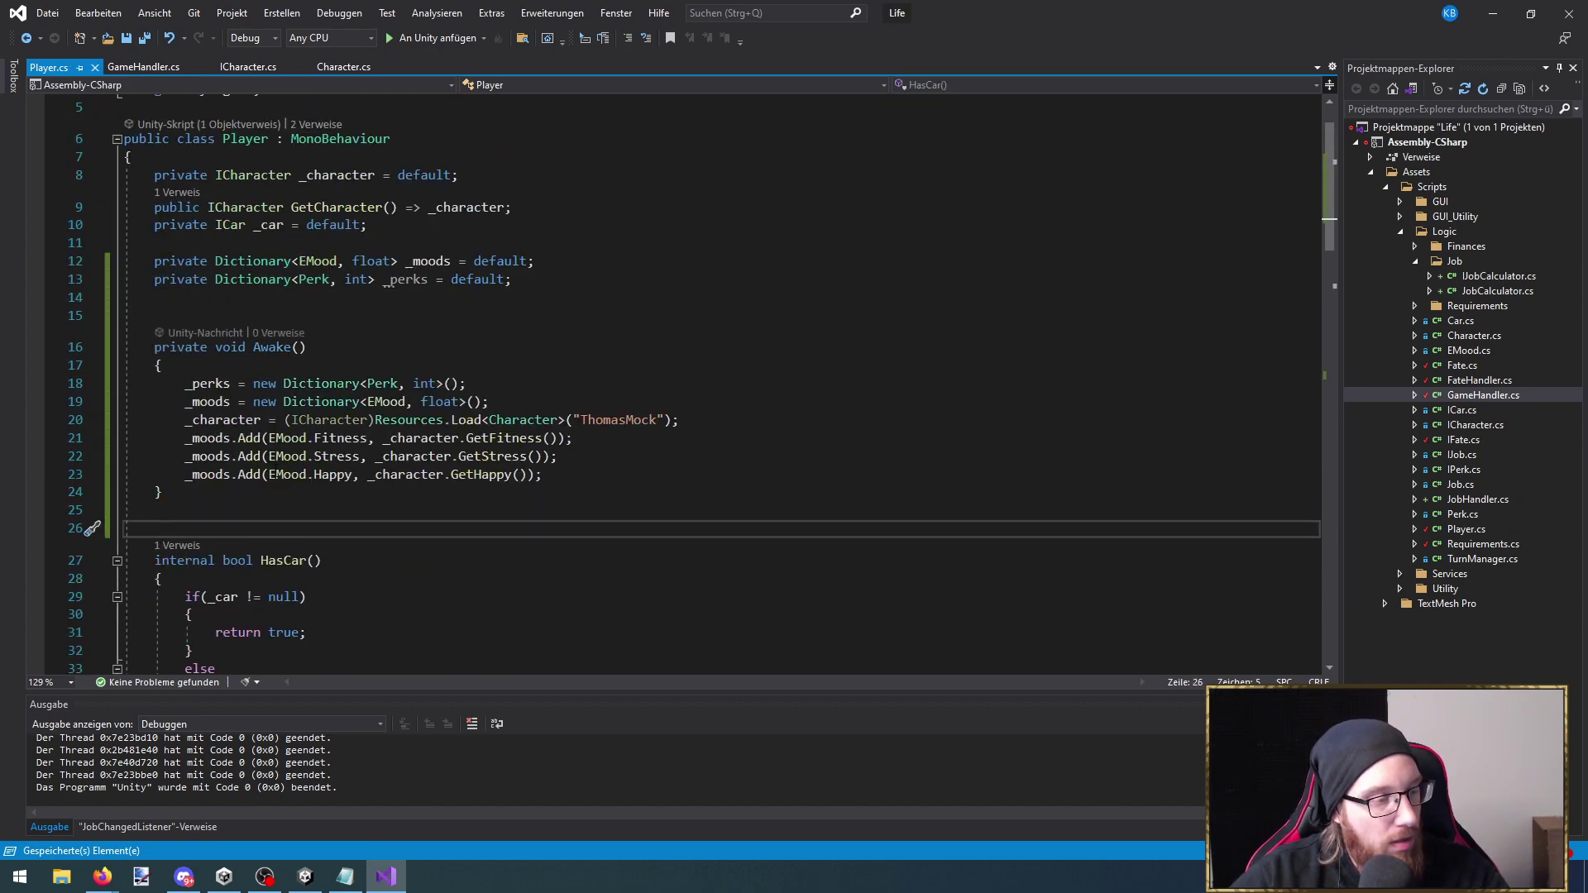
At the end of Player's Awake method, add a foreach loop iterating var item in _character.GetPerks()
{"action": "scroll", "coordinate": [314, 445], "scroll_direction": "down", "scroll_amount": 5}
{"action": "scroll", "coordinate": [314, 445], "scroll_direction": "up", "scroll_amount": 4}
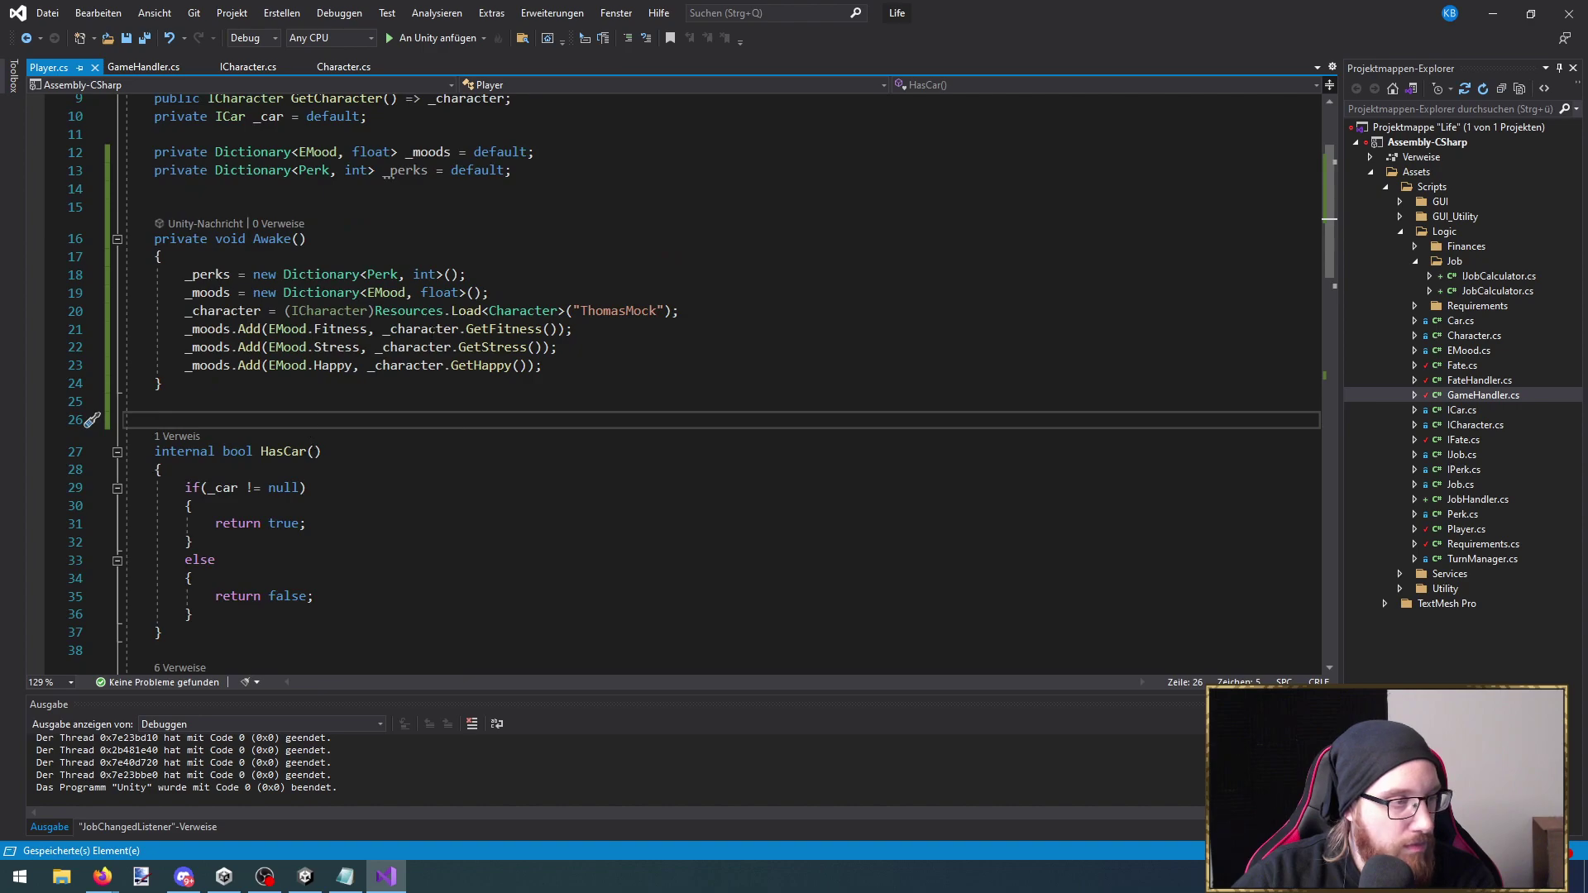
{"action": "scroll", "coordinate": [538, 402], "scroll_direction": "up", "scroll_amount": 1}
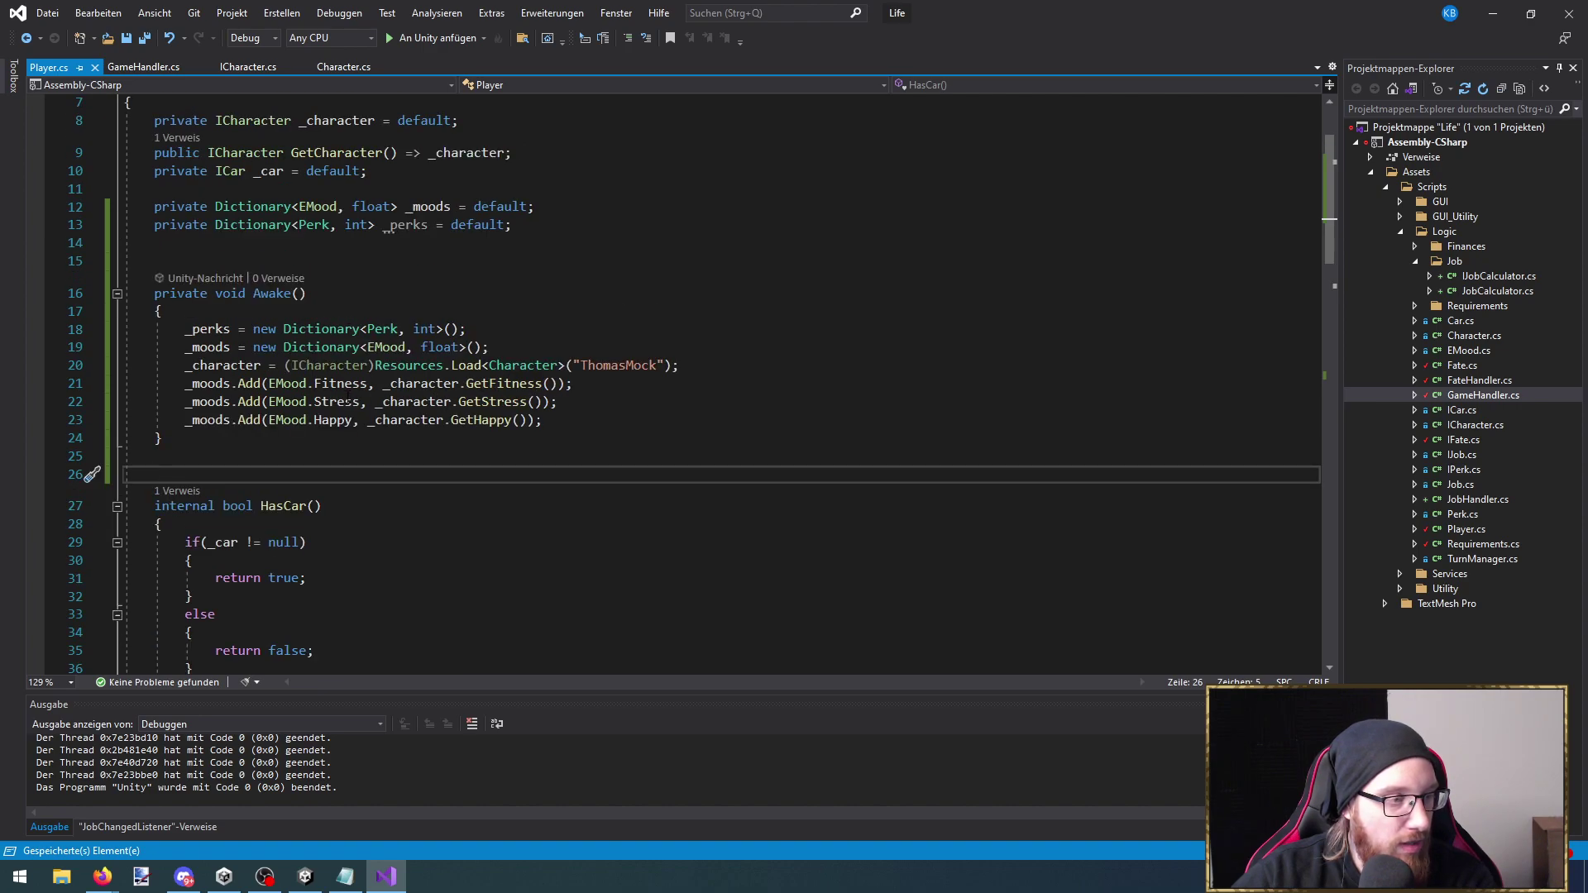
{"action": "double_click", "coordinate": [207, 329]}
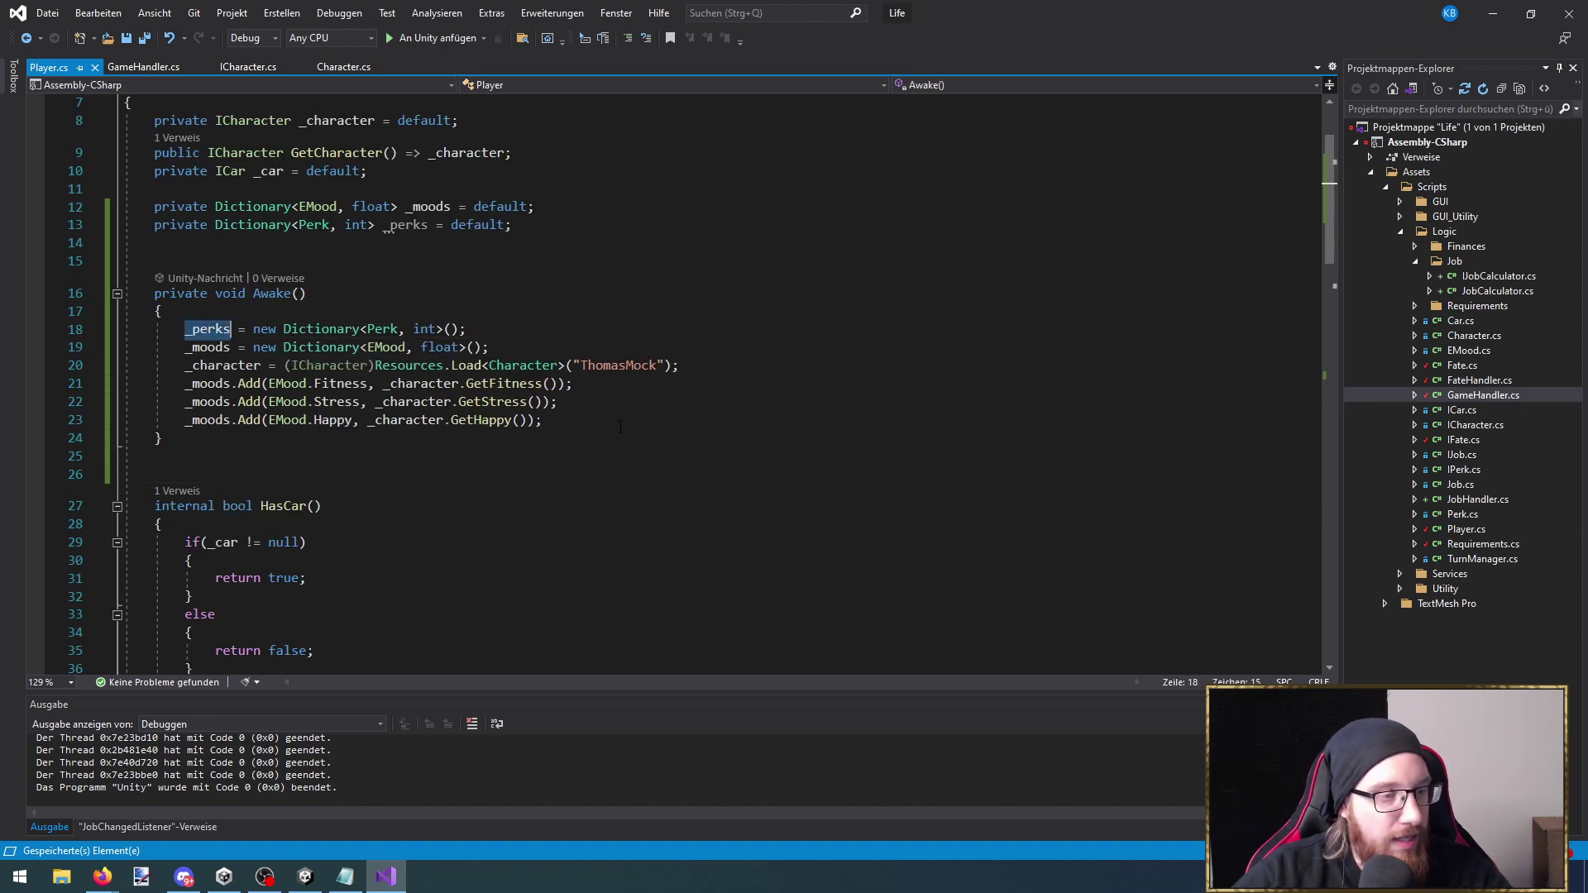
{"action": "left_click", "coordinate": [573, 426]}
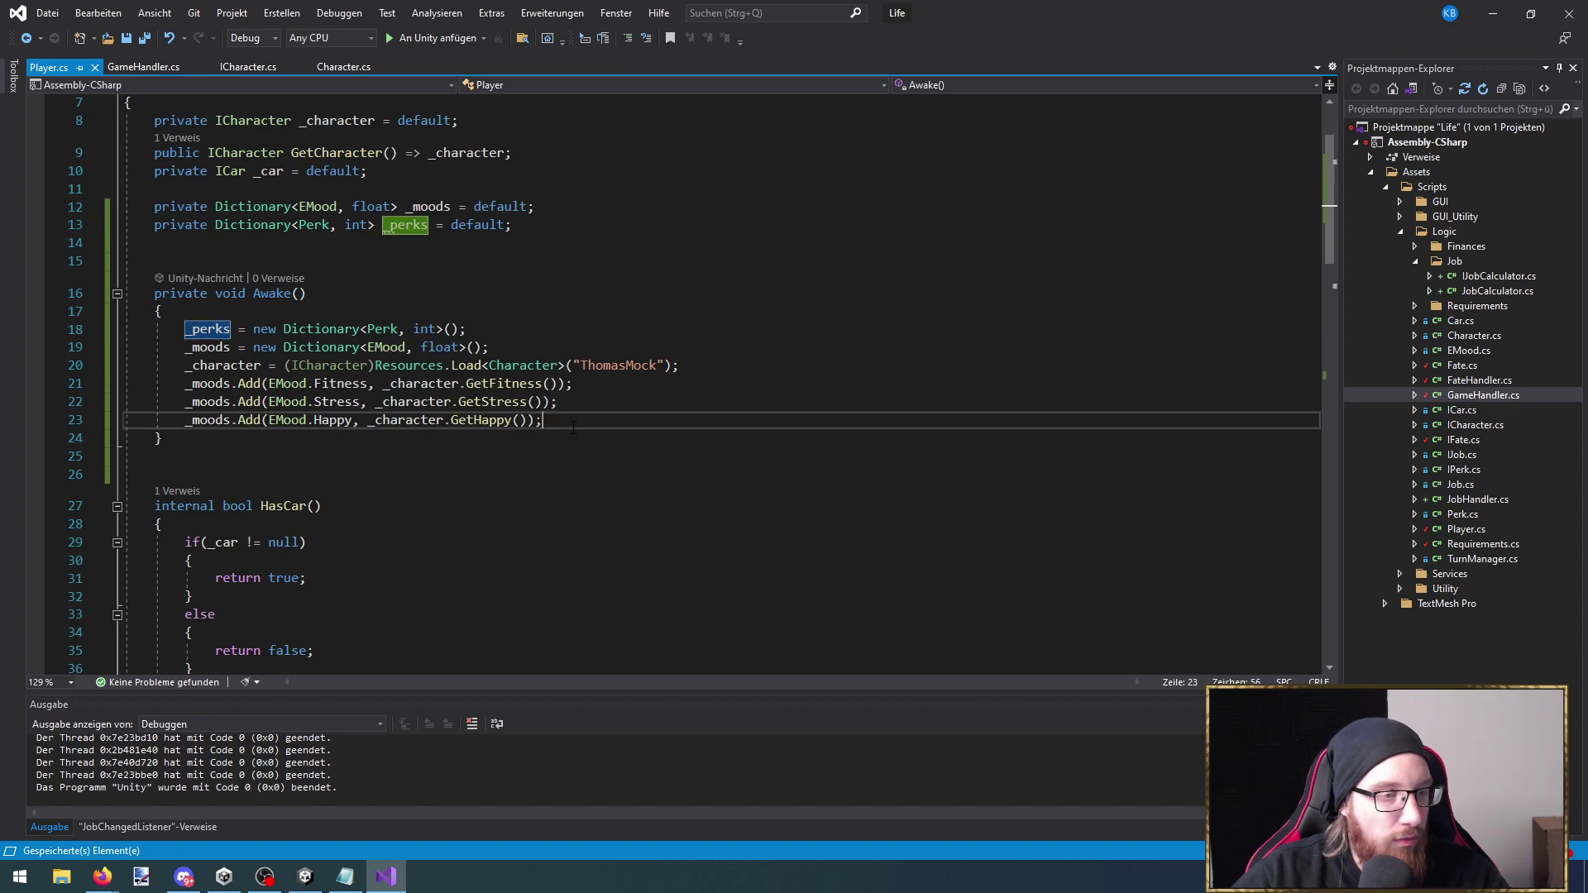
{"action": "key", "text": "Return"}
{"action": "key", "text": "Return"}
{"action": "type", "text": "foreach"}
{"action": "key", "text": "Tab"}
{"action": "key", "text": "Tab"}
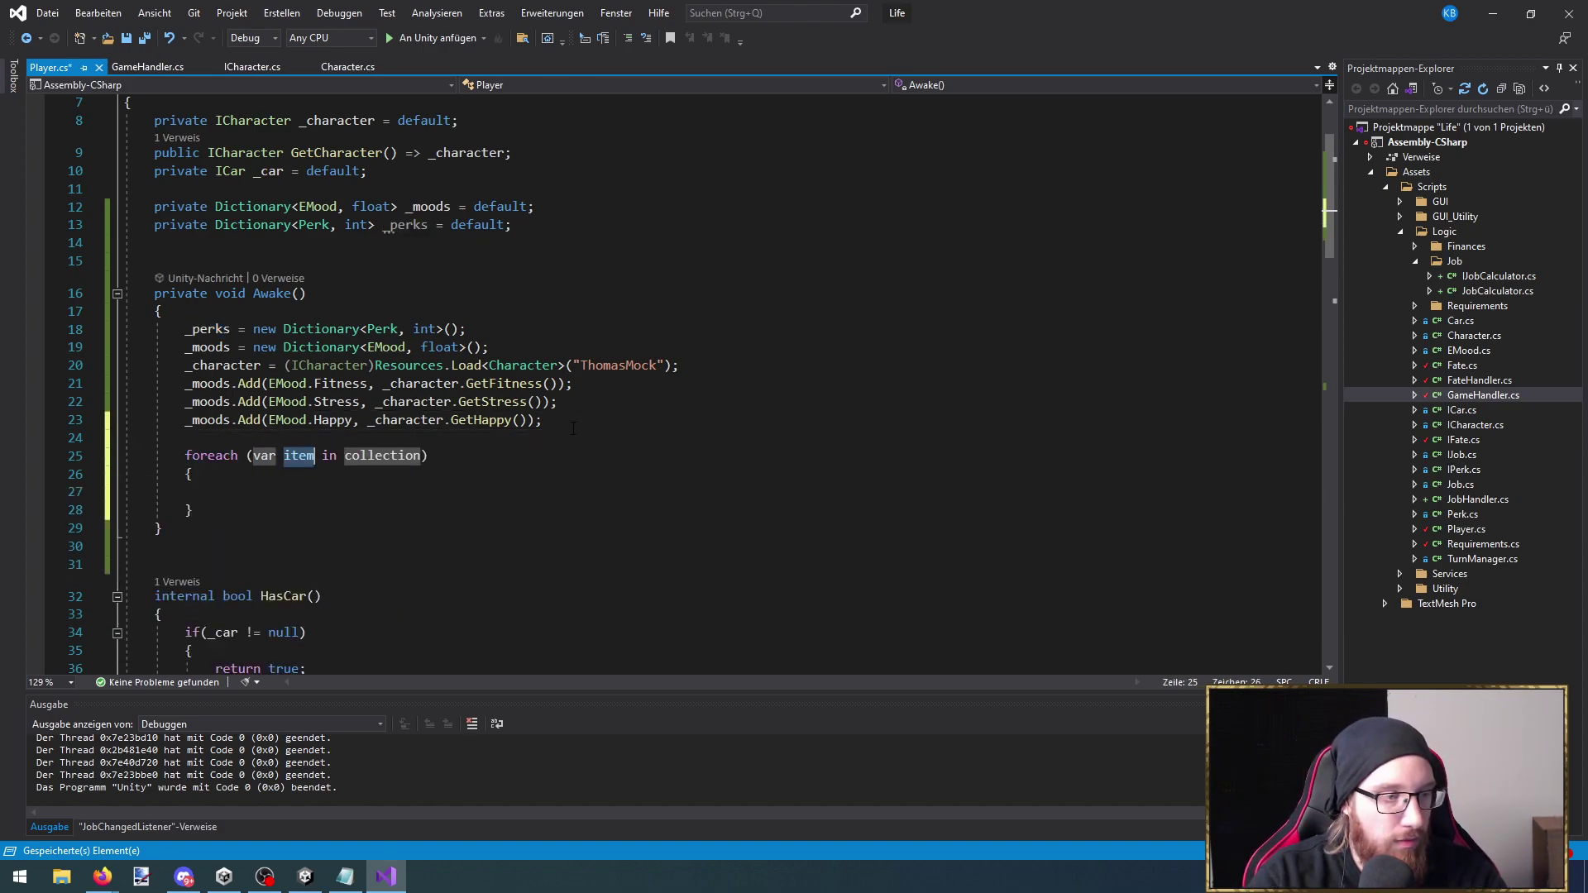
{"action": "key", "text": "Tab"}
{"action": "key", "text": "Tab"}
{"action": "scroll", "coordinate": [413, 438], "scroll_direction": "up", "scroll_amount": 2}
{"action": "type", "text": "_character."}
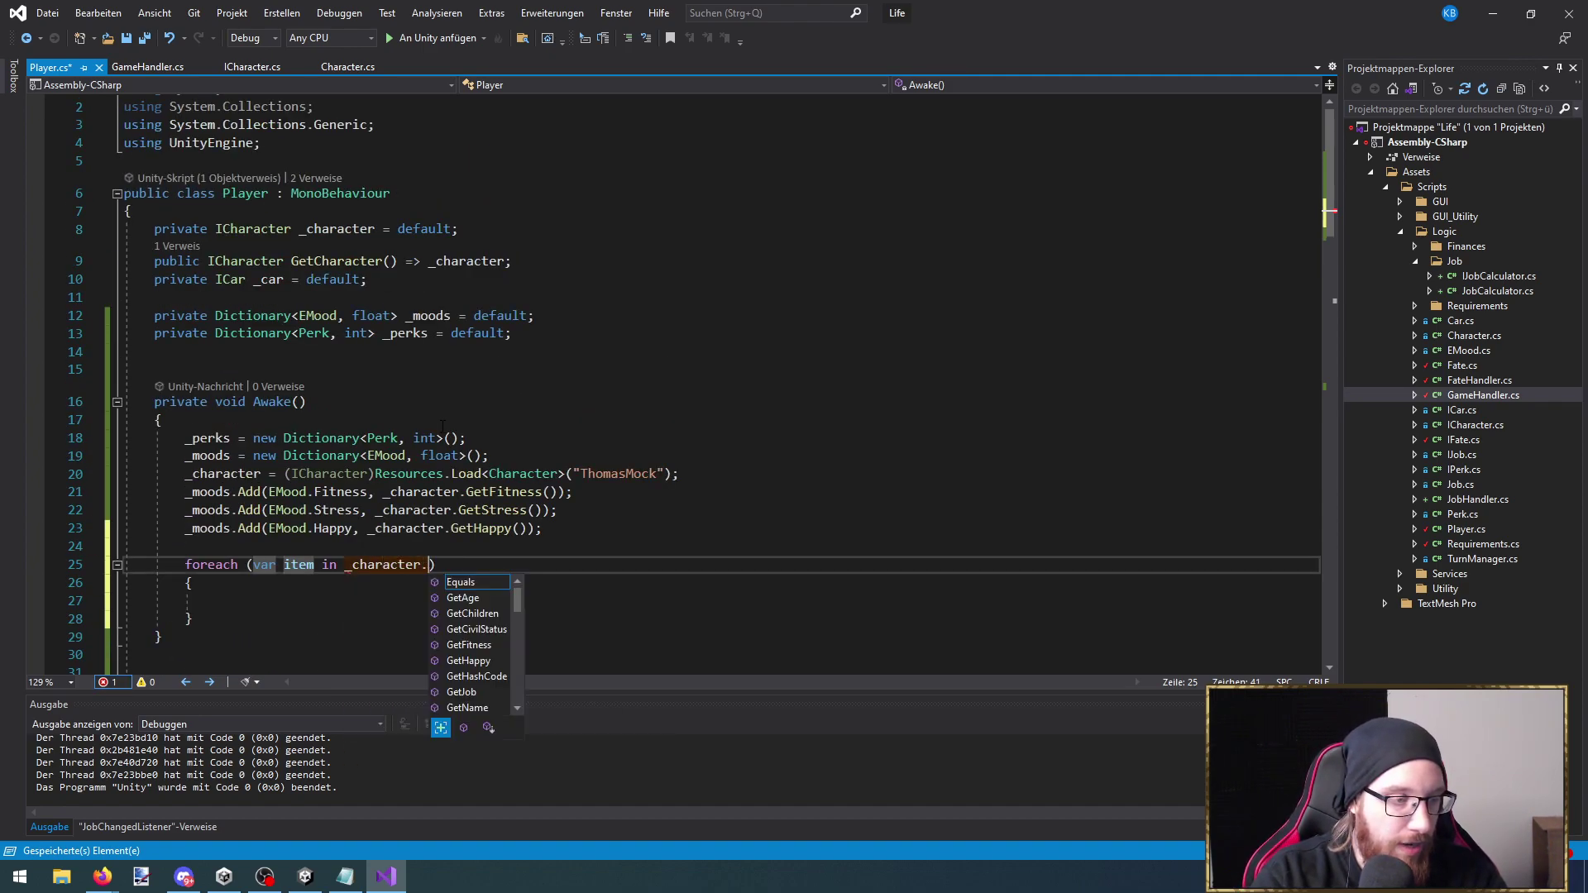
{"action": "type", "text": "GetPerks()"}
Inside the foreach loop, add the statement _perks.Add(item, 1); and save Player.cs
{"action": "key", "text": "Return"}
{"action": "type", "text": "_perks.Add"}
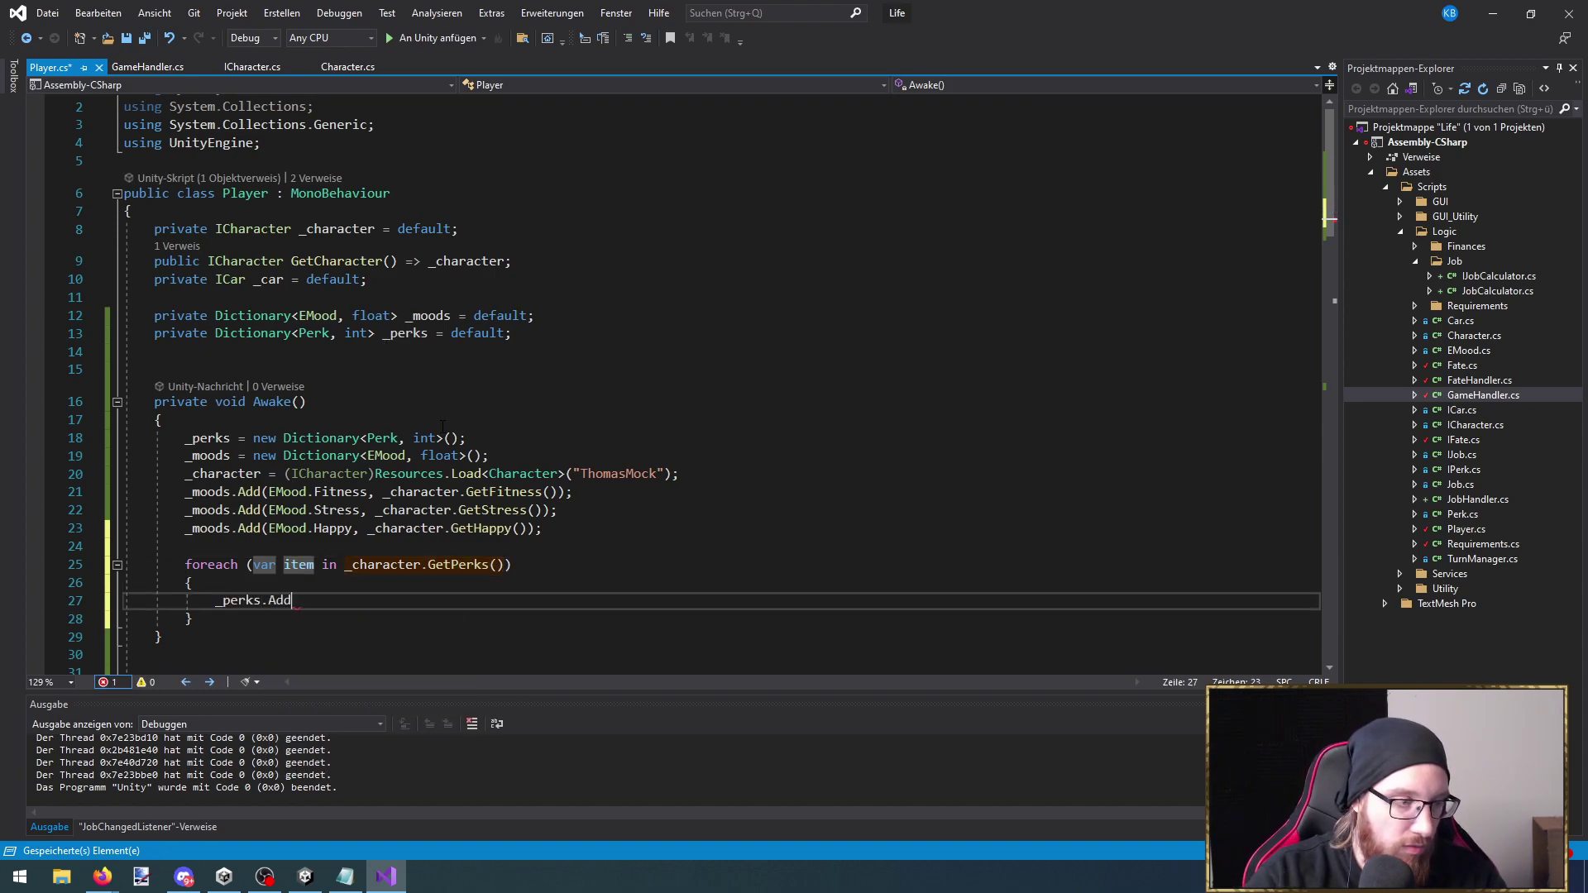
{"action": "type", "text": "(item, "}
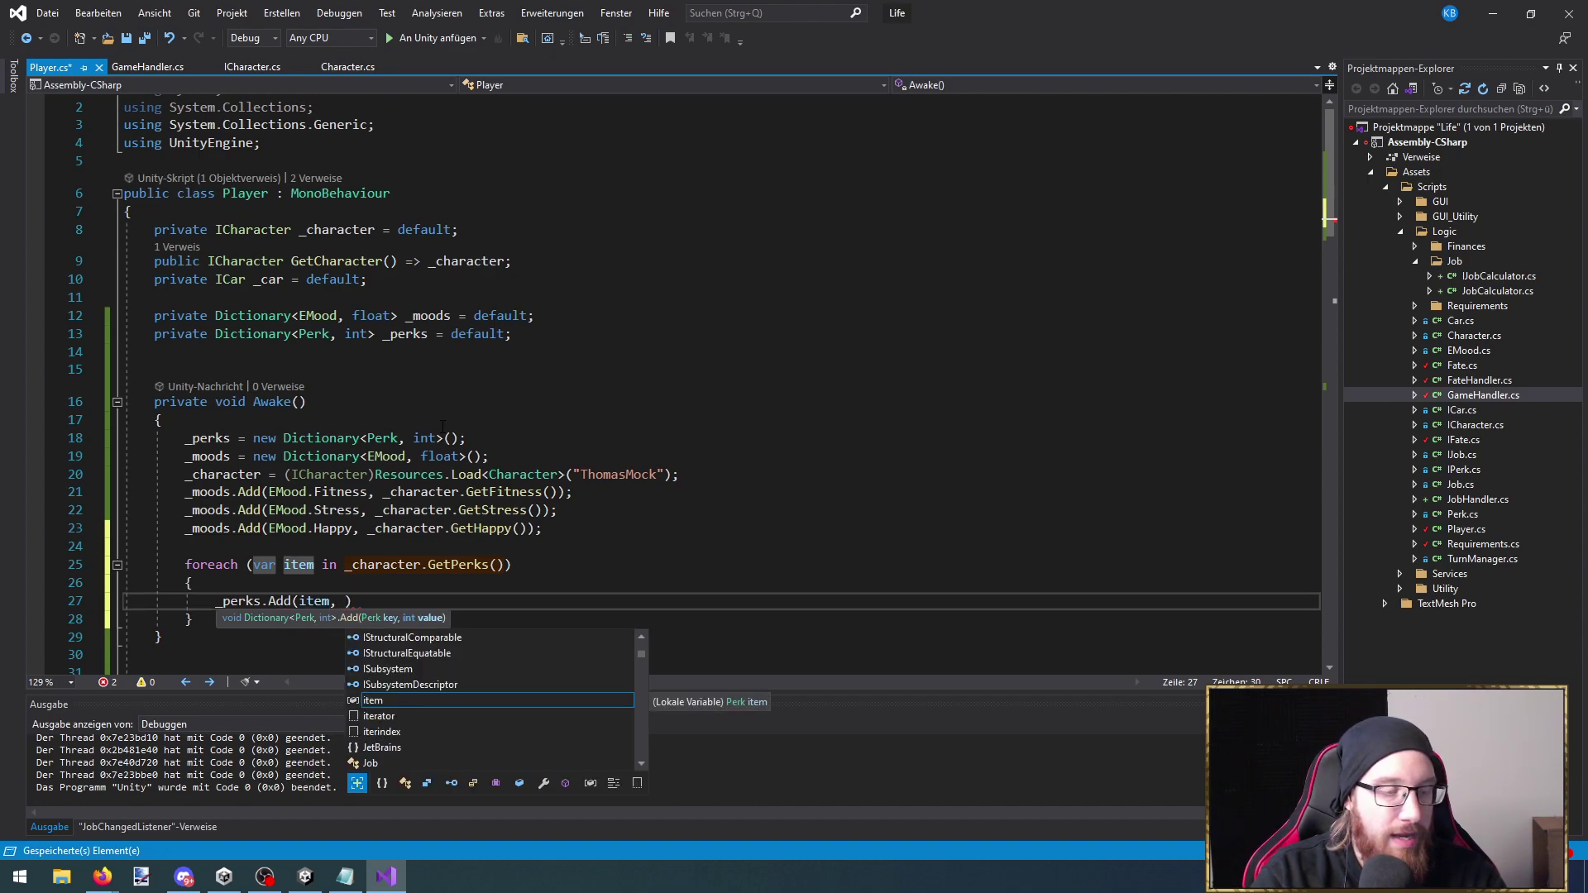
{"action": "type", "text": "1);"}
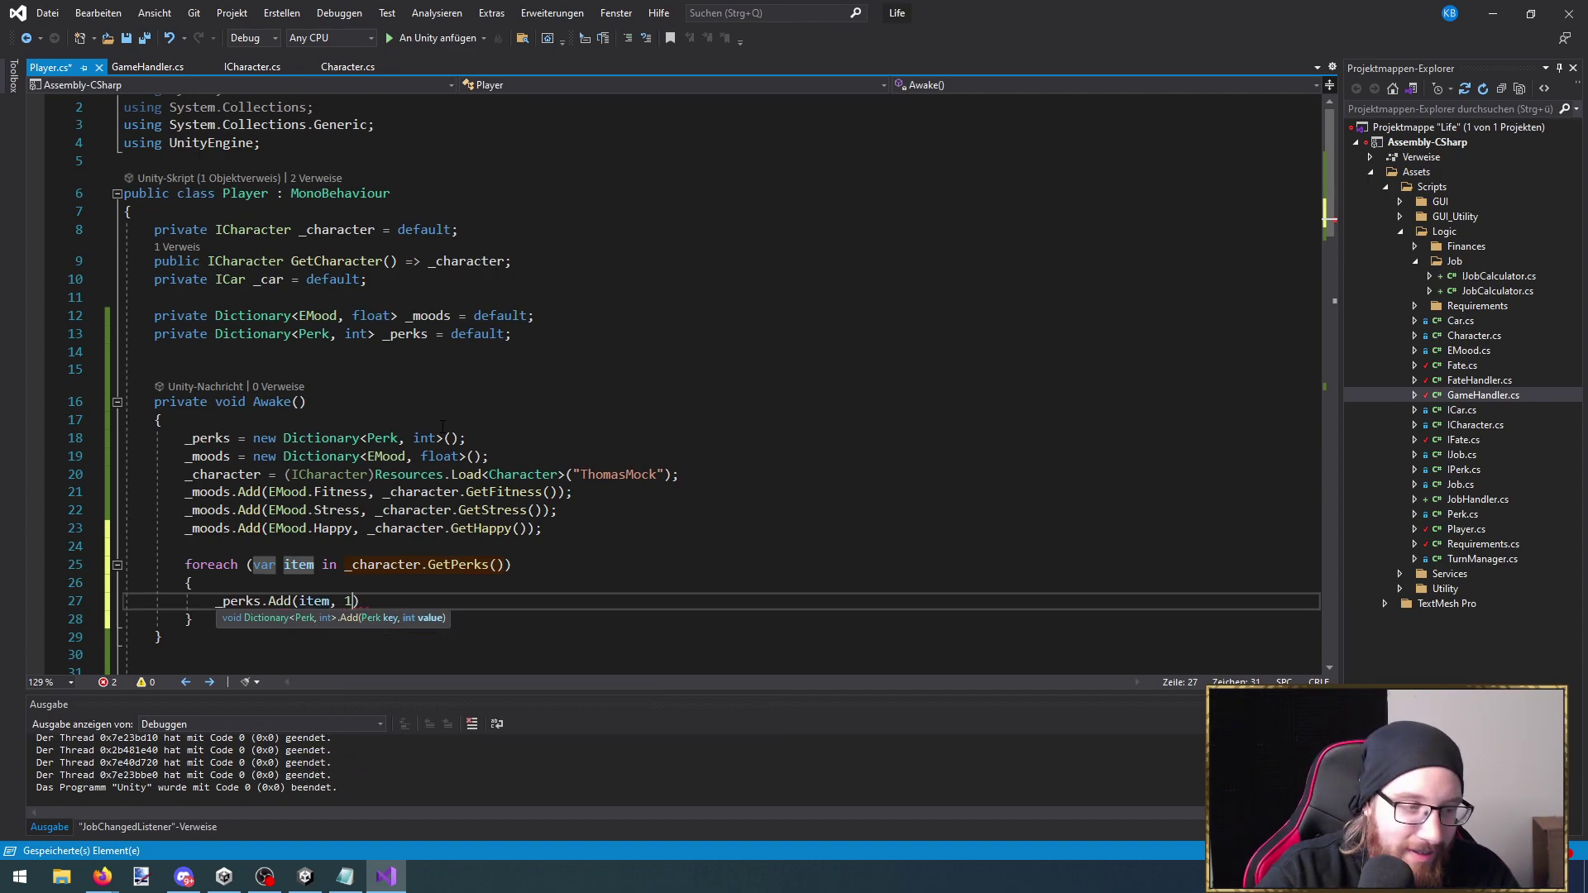
{"action": "key", "text": "ctrl+s"}
{"action": "scroll", "coordinate": [355, 491], "scroll_direction": "down", "scroll_amount": 2}
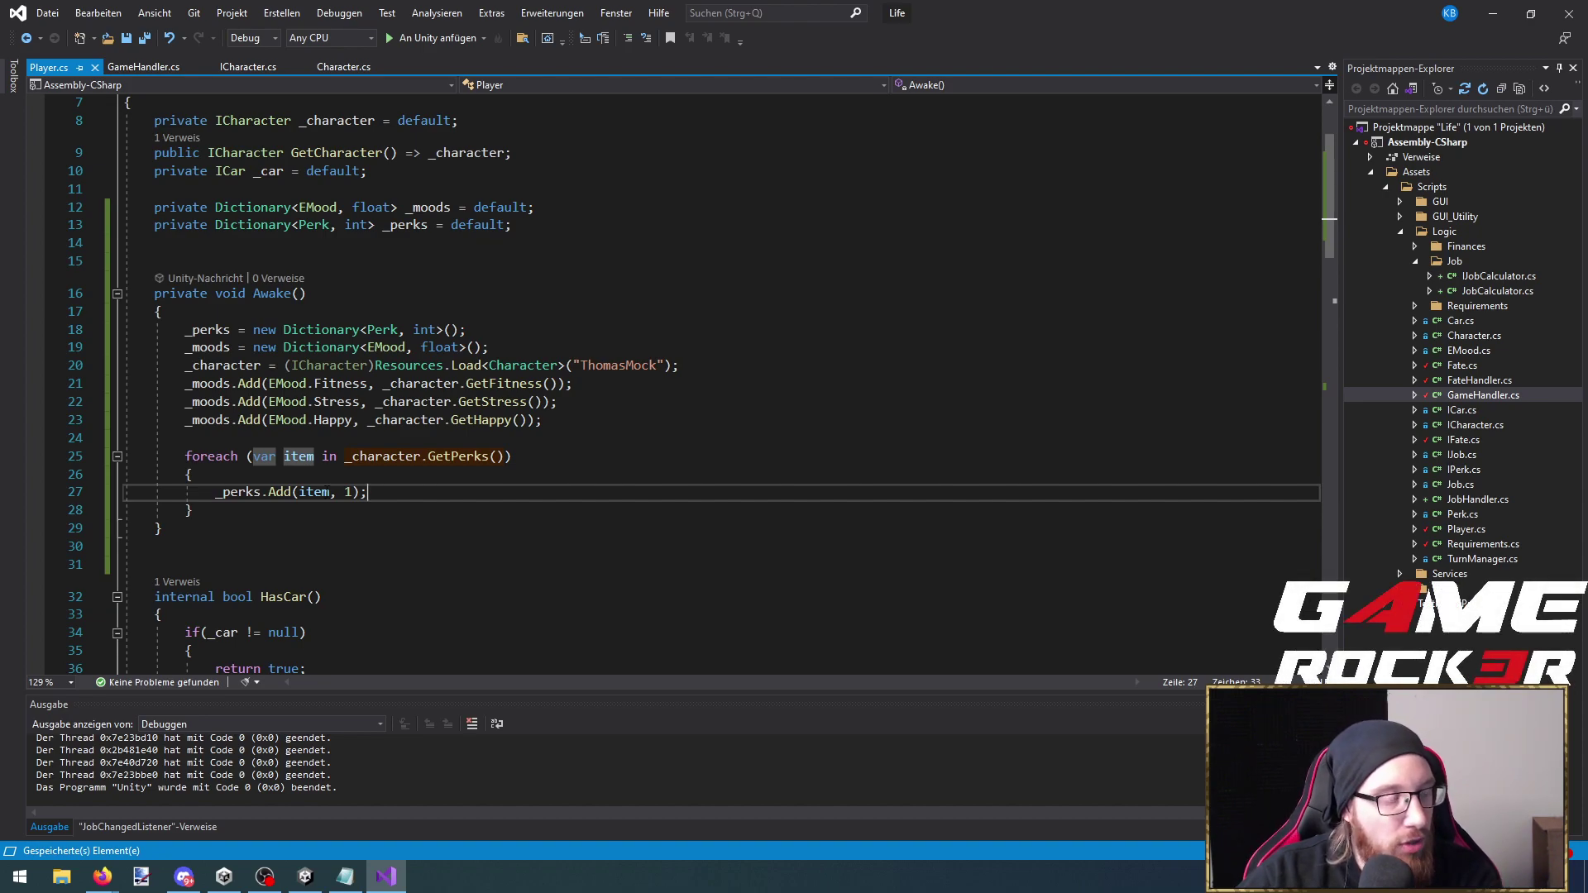
Below Awake in Player, declare a public bool method CheckPerk() with an empty body
{"action": "scroll", "coordinate": [218, 508], "scroll_direction": "down", "scroll_amount": 1}
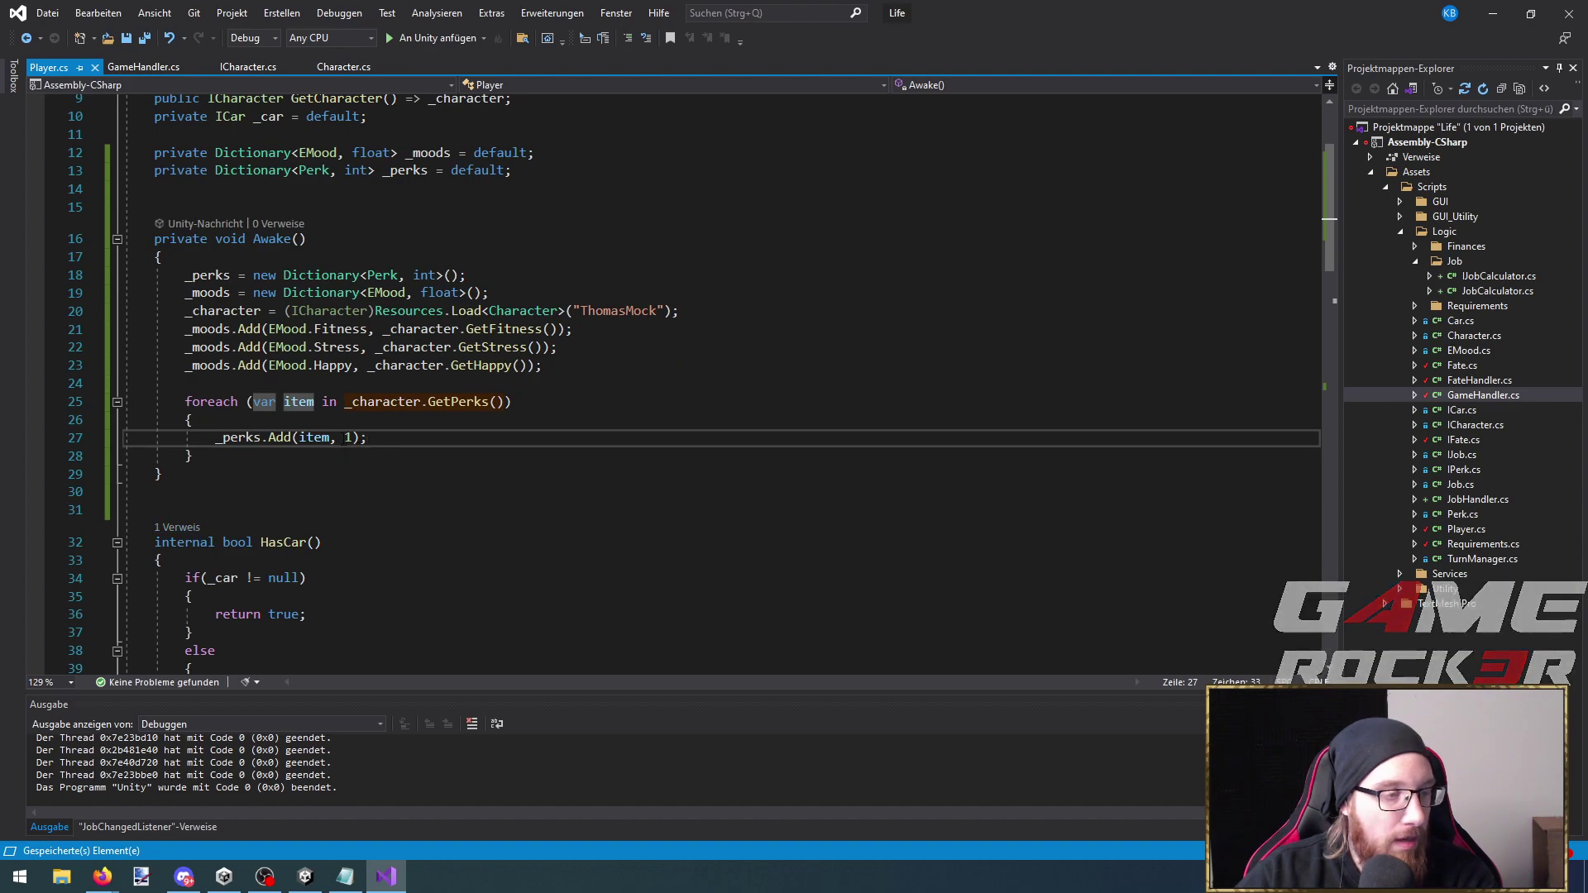
{"action": "scroll", "coordinate": [249, 471], "scroll_direction": "up", "scroll_amount": 1}
{"action": "scroll", "coordinate": [242, 496], "scroll_direction": "down", "scroll_amount": 1}
{"action": "left_click", "coordinate": [240, 474]}
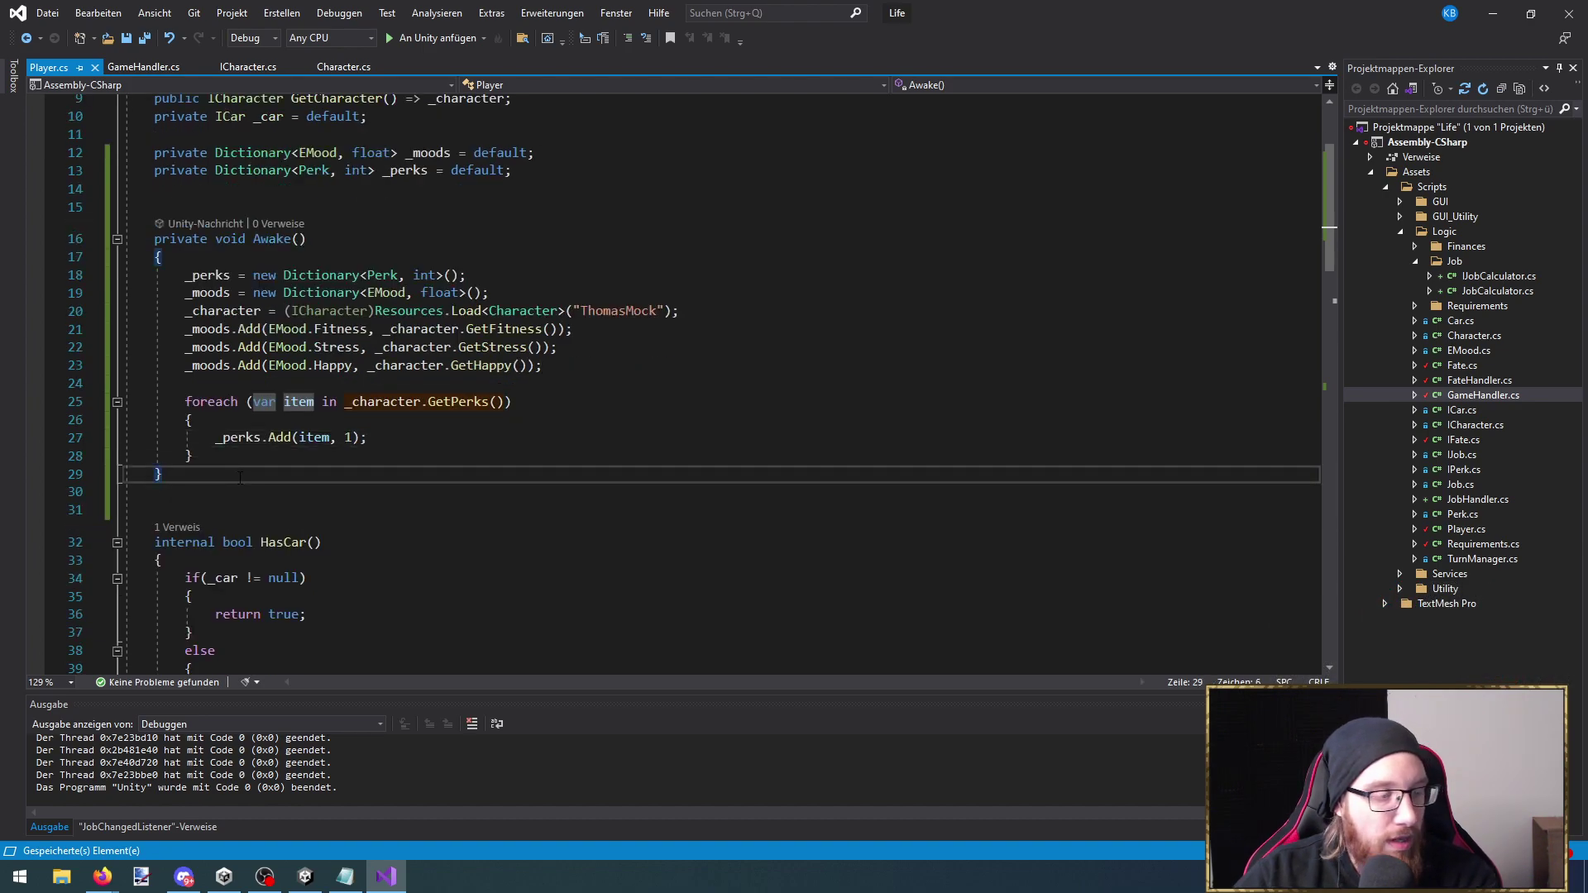
{"action": "key", "text": "Return"}
{"action": "key", "text": "Return"}
{"action": "type", "text": "public void"}
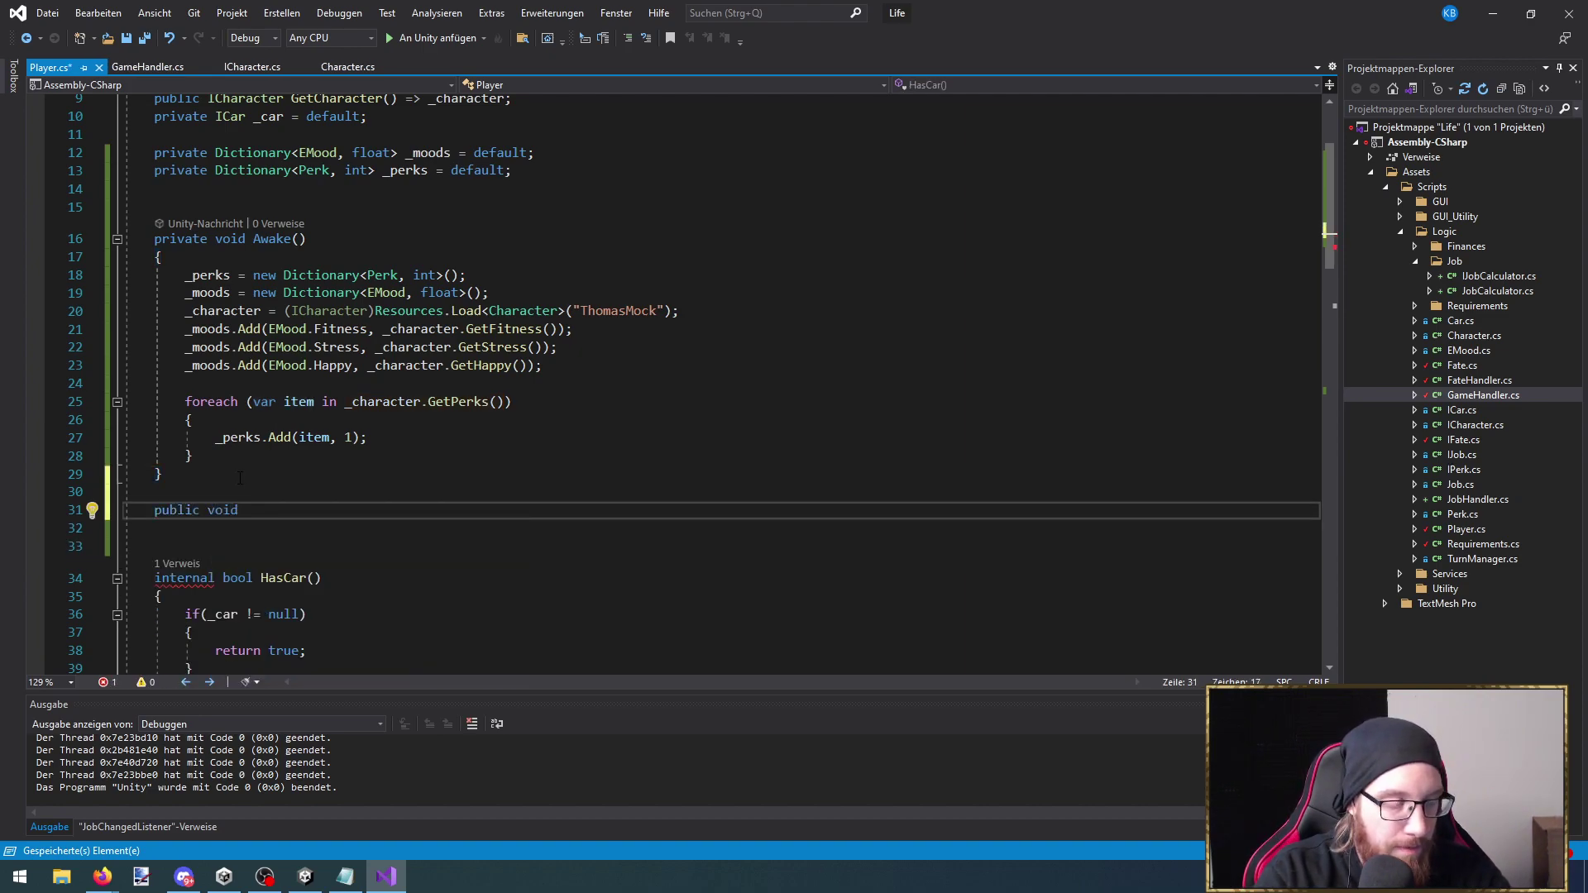
{"action": "key", "text": "BackSpace"}
{"action": "key", "text": "BackSpace"}
{"action": "key", "text": "BackSpace"}
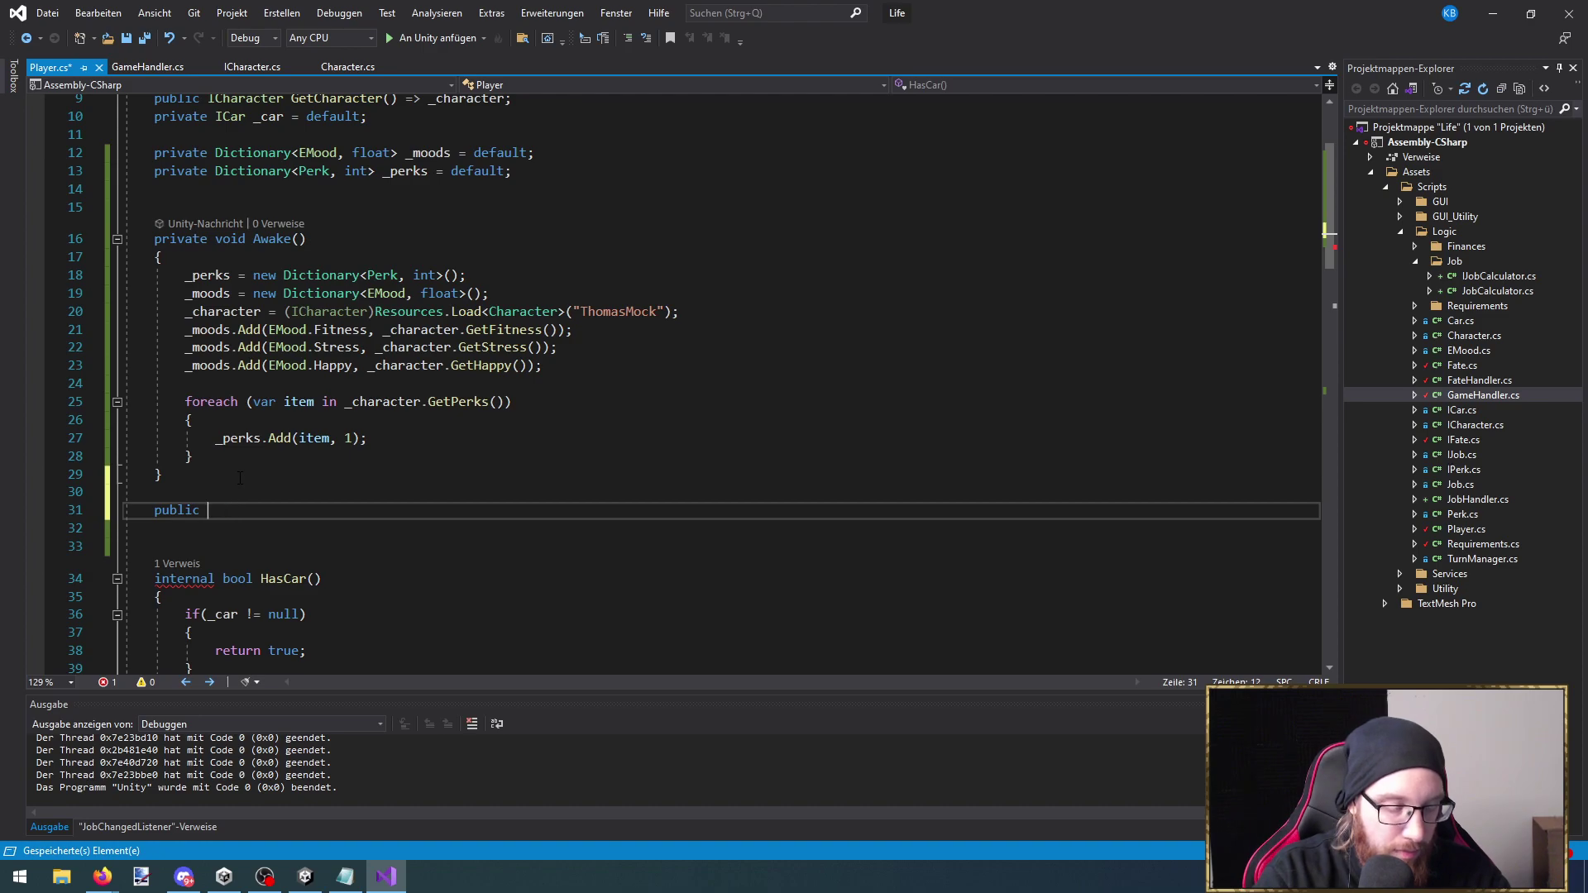
{"action": "type", "text": "bool CheckPerk()"}
{"action": "key", "text": "Return"}
{"action": "type", "text": "{"}
{"action": "key", "text": "Return"}
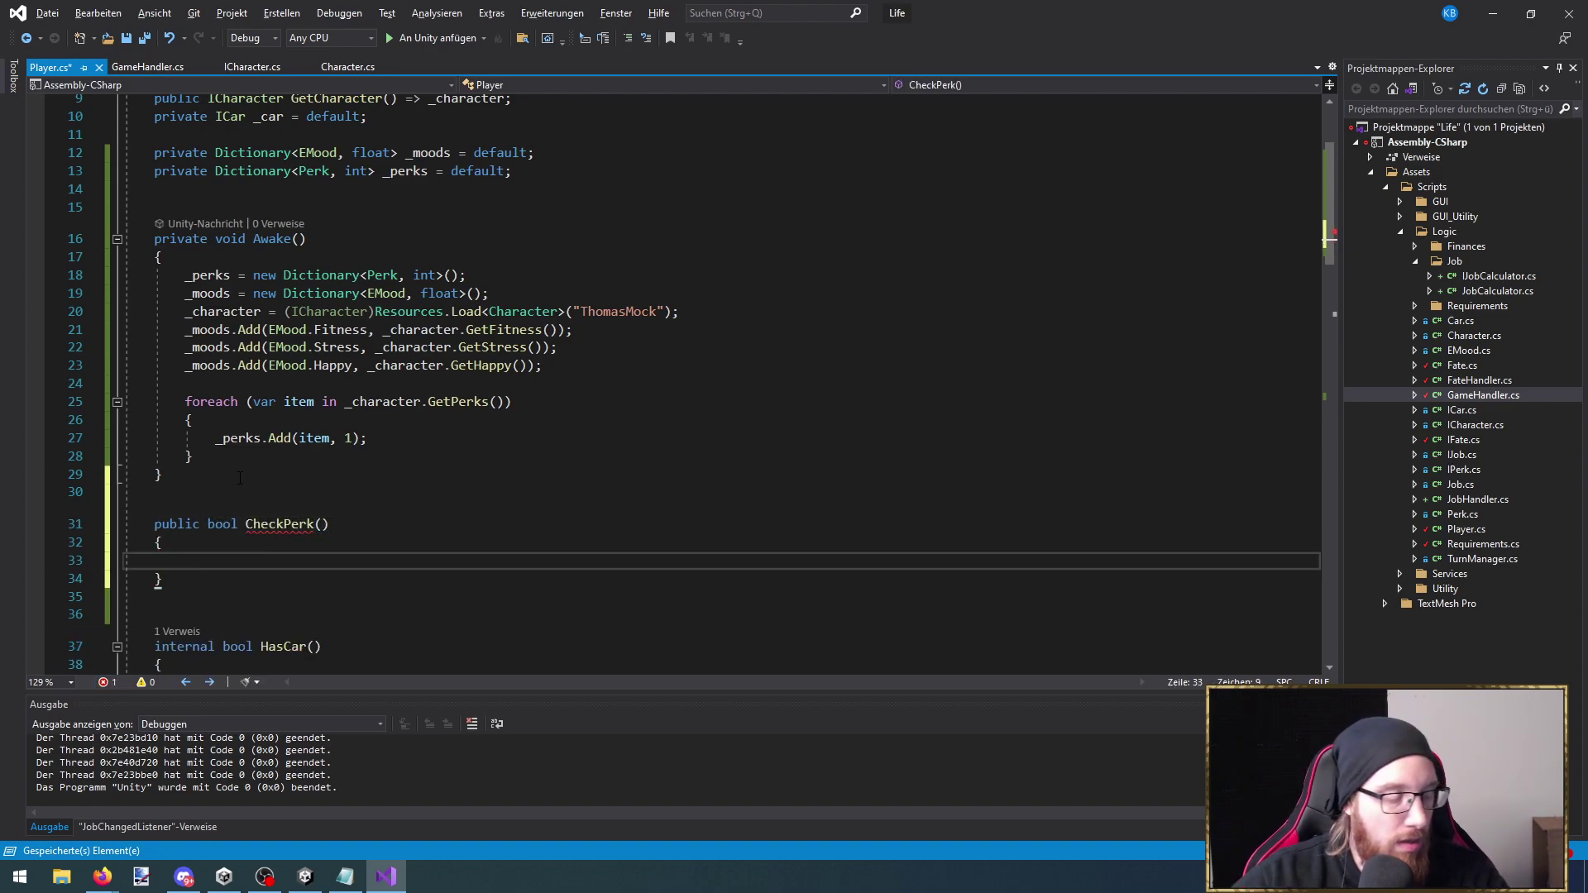
Give the CheckPerk method the parameters IPerk perk and int value
{"action": "left_click", "coordinate": [322, 524]}
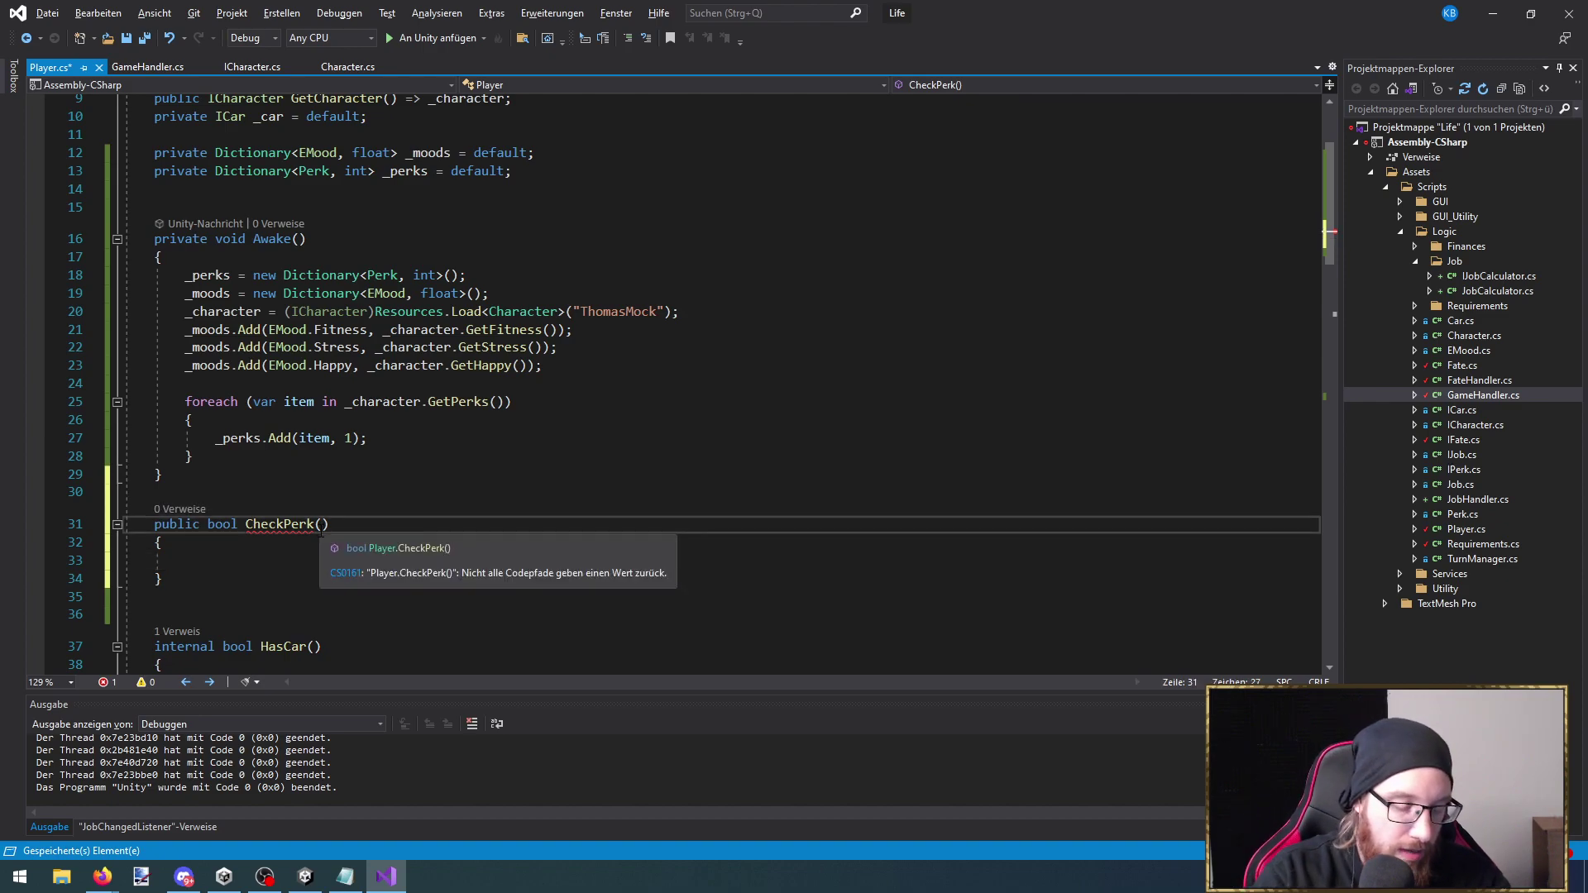
{"action": "type", "text": "Iper perk"}
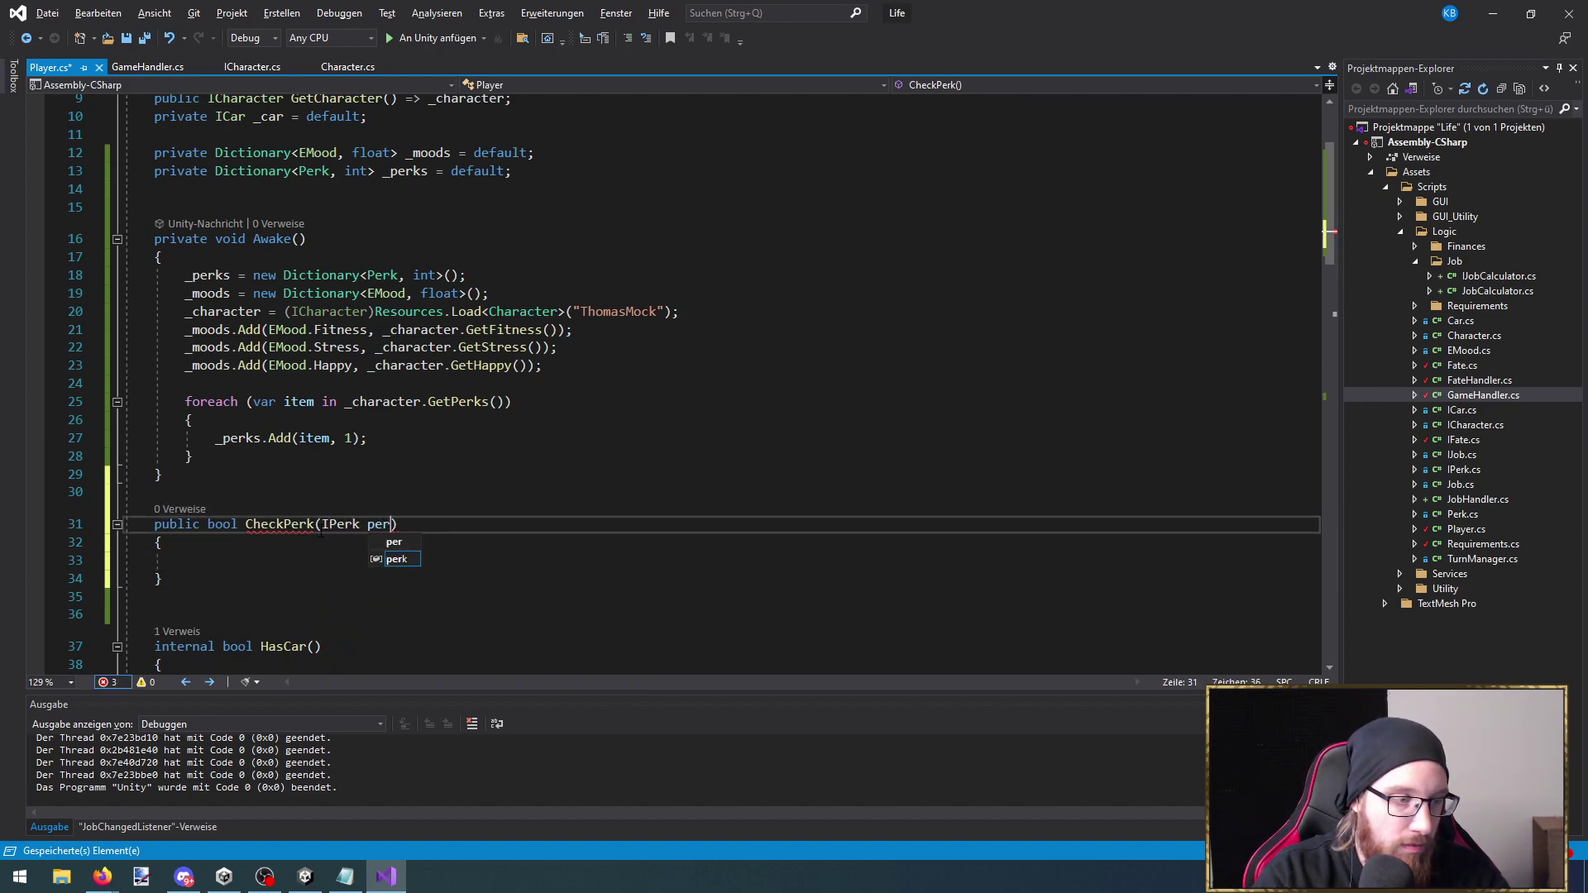
{"action": "key", "text": "Escape"}
{"action": "key", "text": "Down"}
{"action": "key", "text": "Down"}
{"action": "left_click", "coordinate": [322, 529]}
{"action": "key", "text": "End"}
{"action": "key", "text": "Left"}
{"action": "type", "text": ", int value"}
{"action": "key", "text": "Down"}
{"action": "key", "text": "Down"}
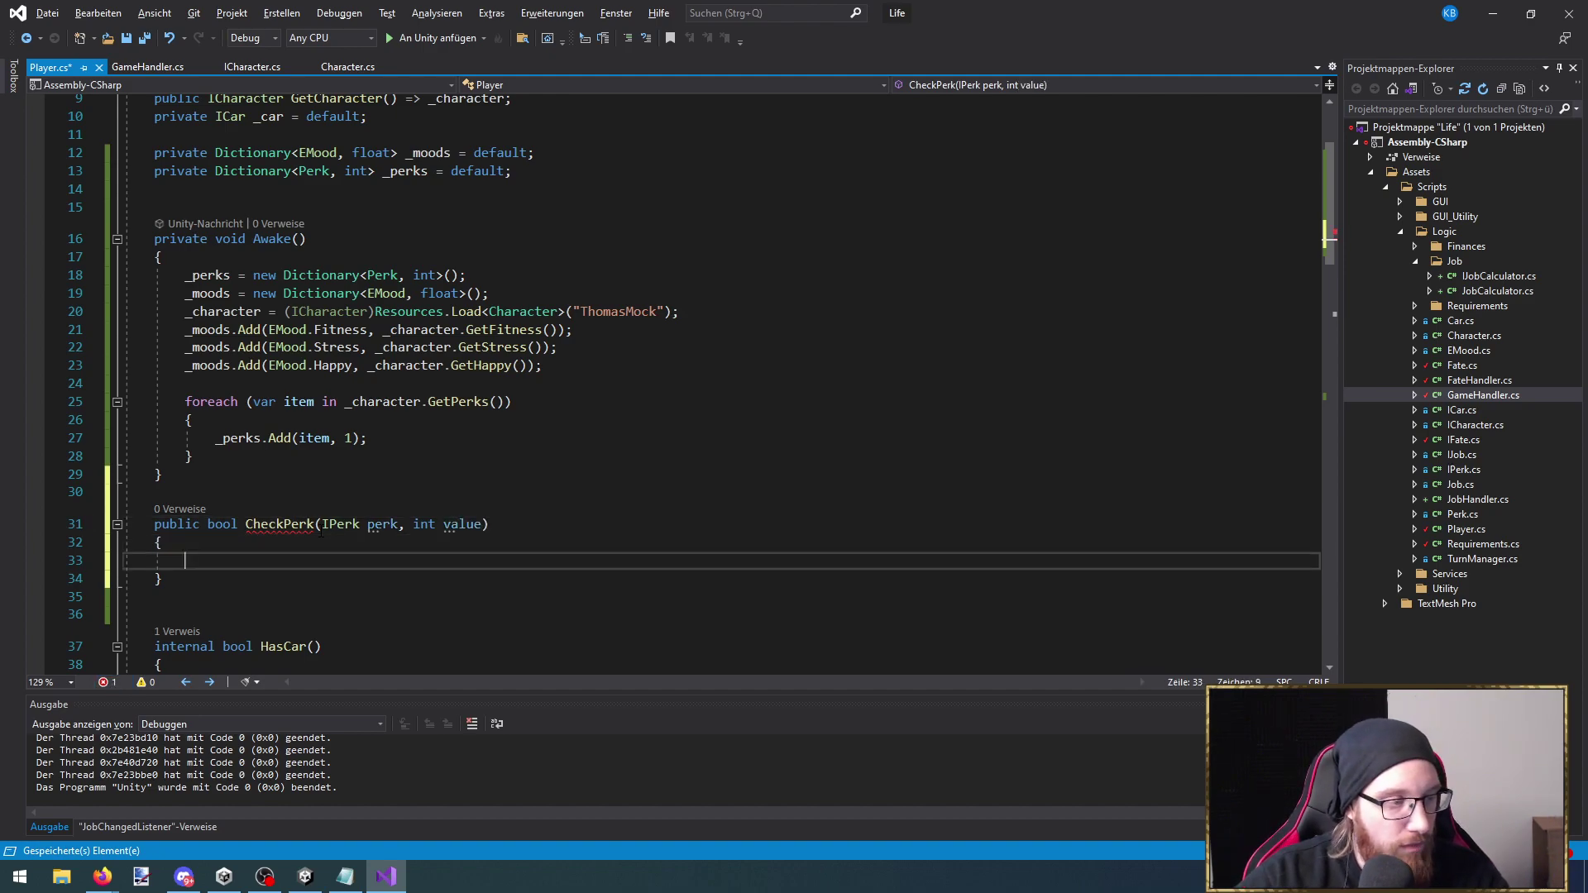
{"action": "type", "text": "_perks"}
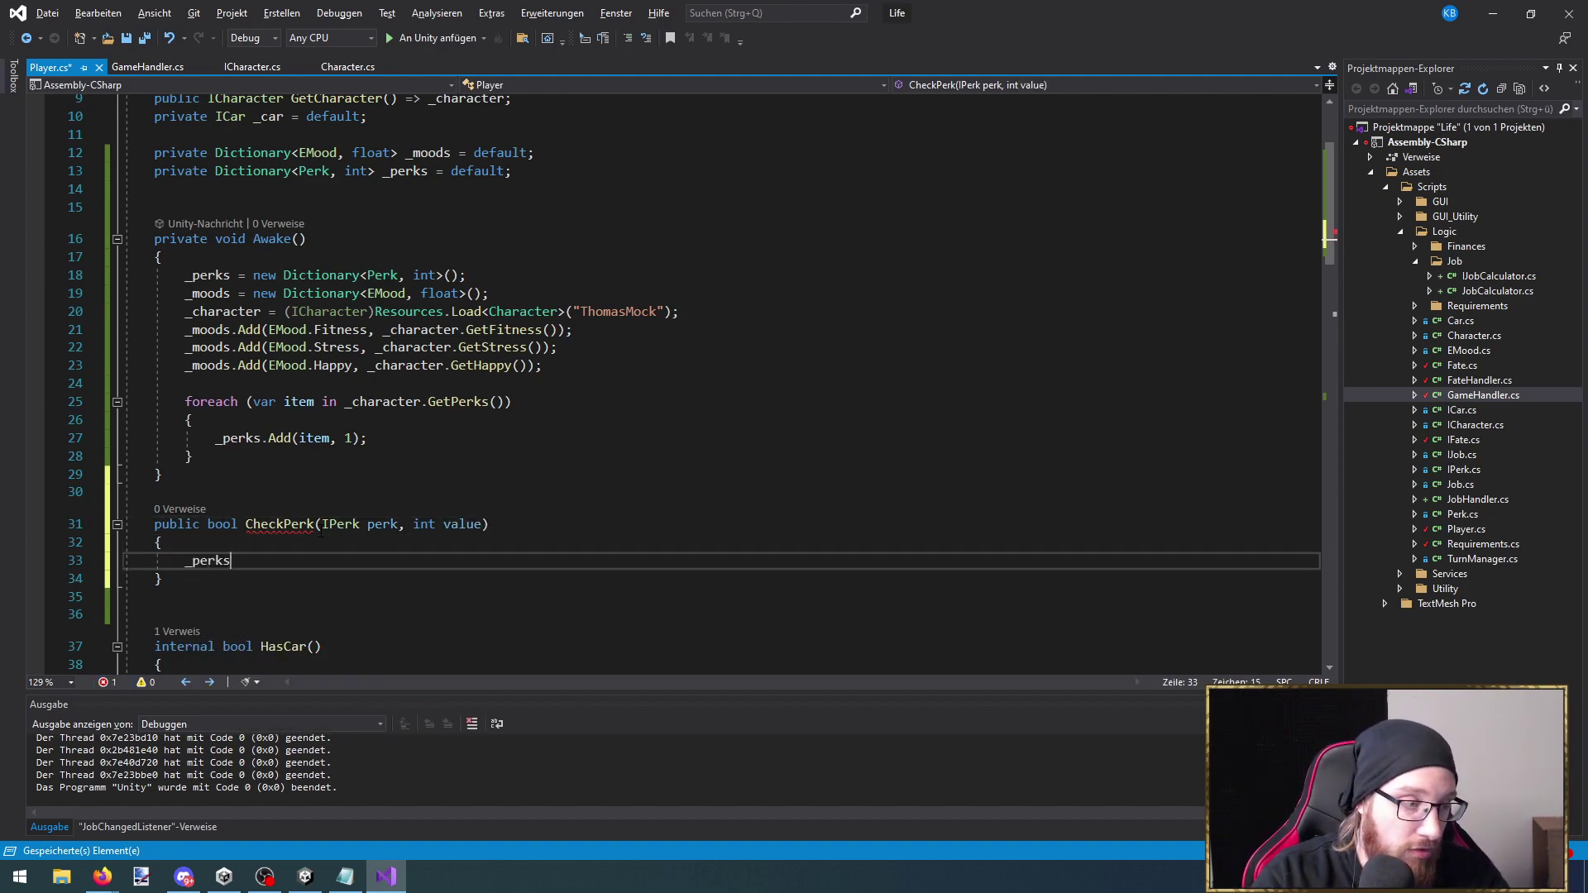
{"action": "type", "text": ".,"}
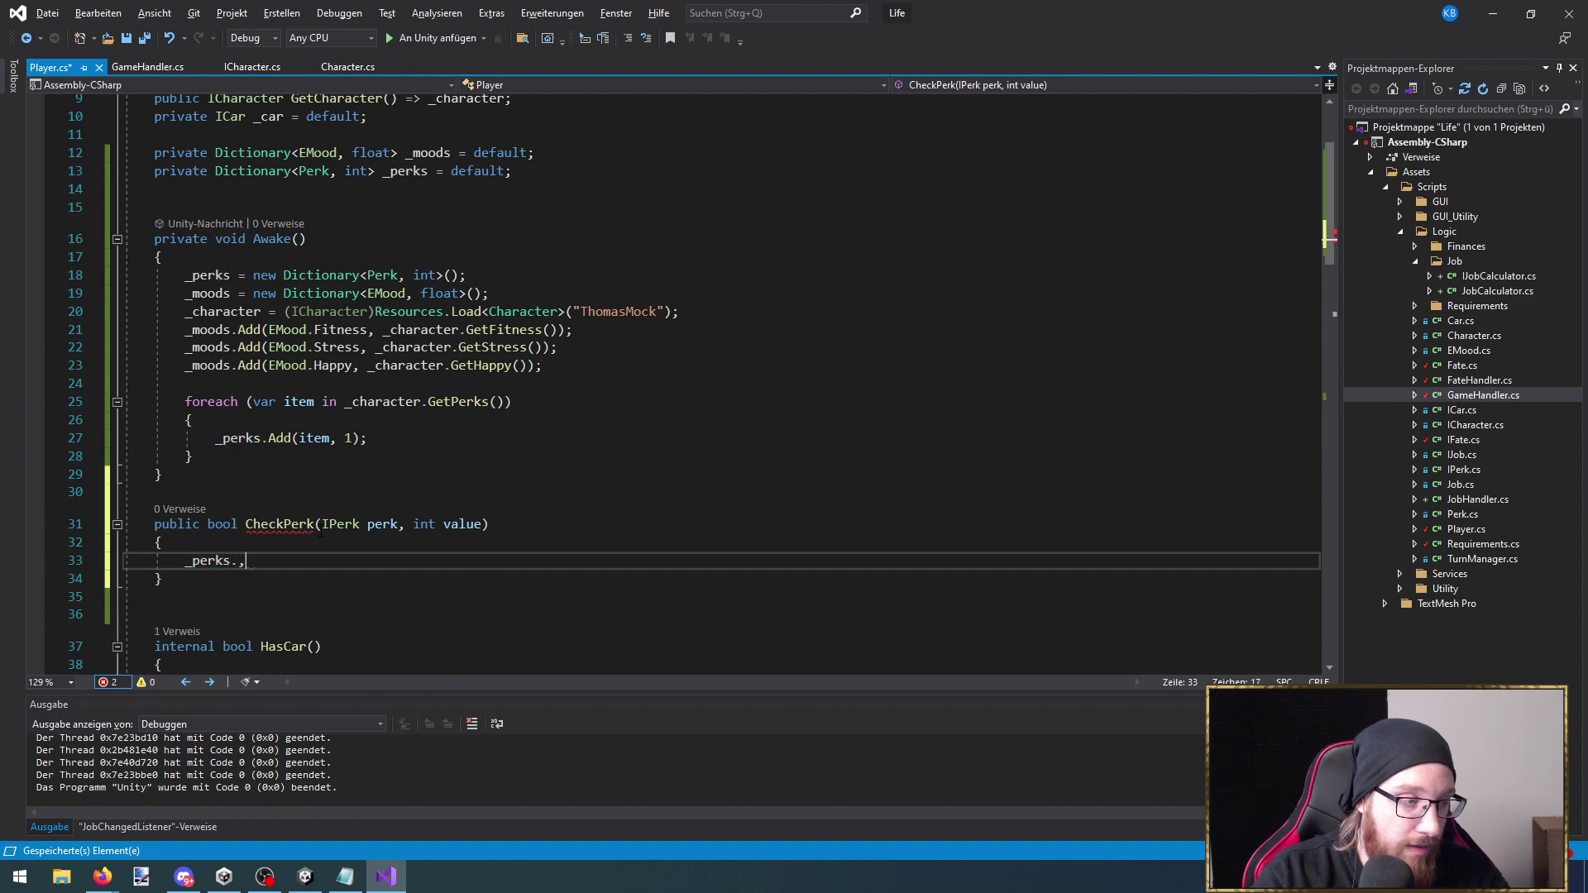
{"action": "type", "text": "r"}
{"action": "key", "text": "ctrl+shift+Left"}
{"action": "key", "text": "shift+Home"}
{"action": "key", "text": "shift+Home"}
{"action": "key", "text": "shift+Home"}
In the CheckPerk body, write an if statement with the condition _perks.TryGetValue(perk)
{"action": "type", "text": "iuf"}
{"action": "key", "text": "BackSpace"}
{"action": "key", "text": "BackSpace"}
{"action": "type", "text": "f("}
{"action": "type", "text": "_pe"}
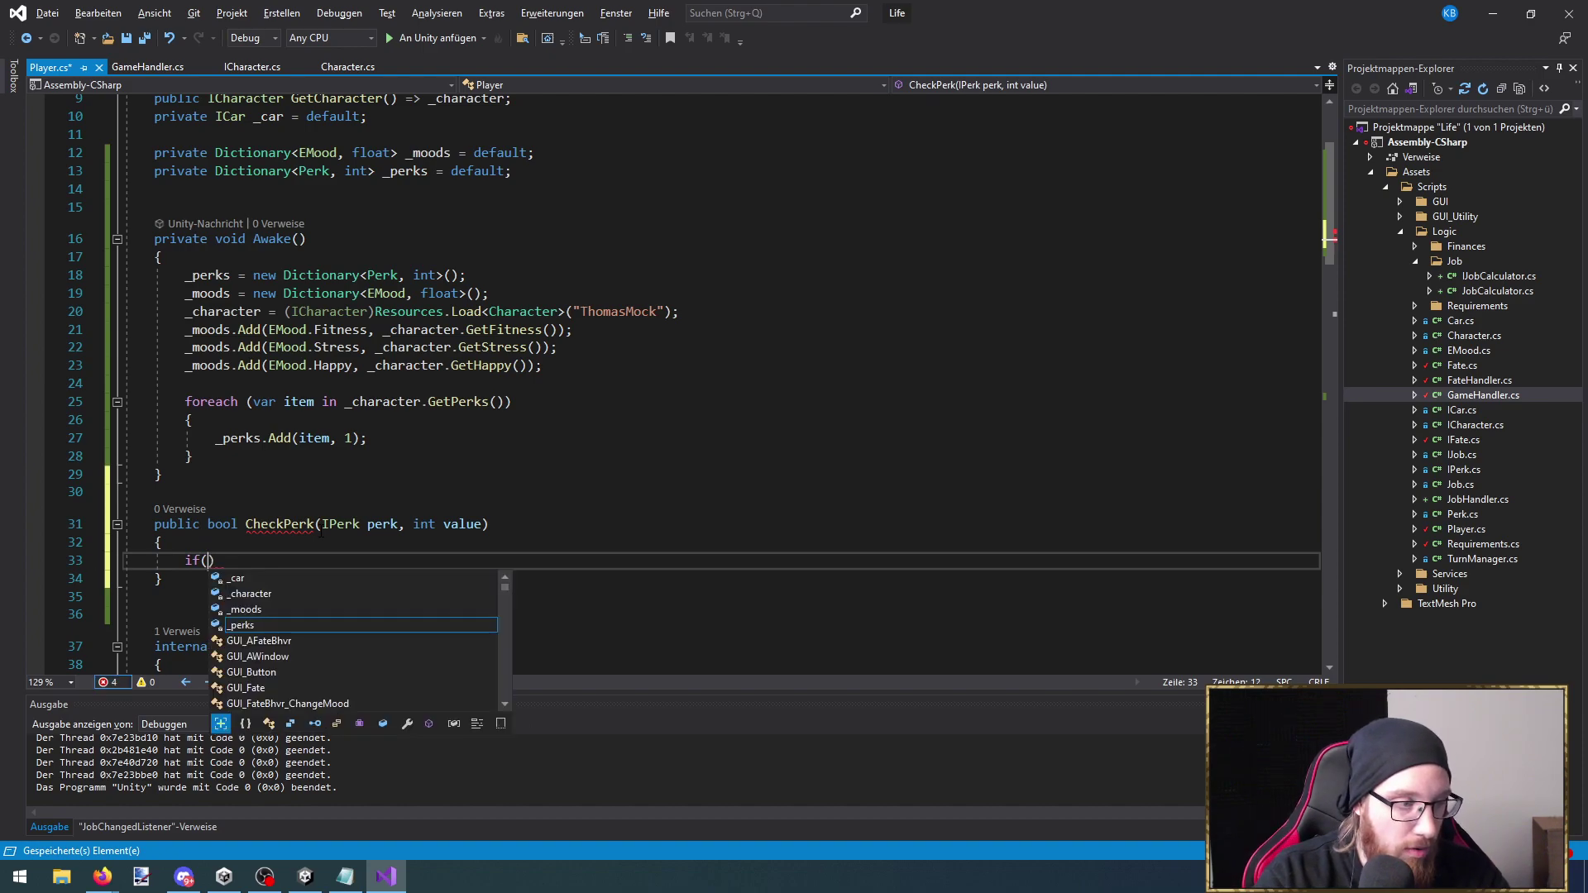
{"action": "type", "text": "rks.try"}
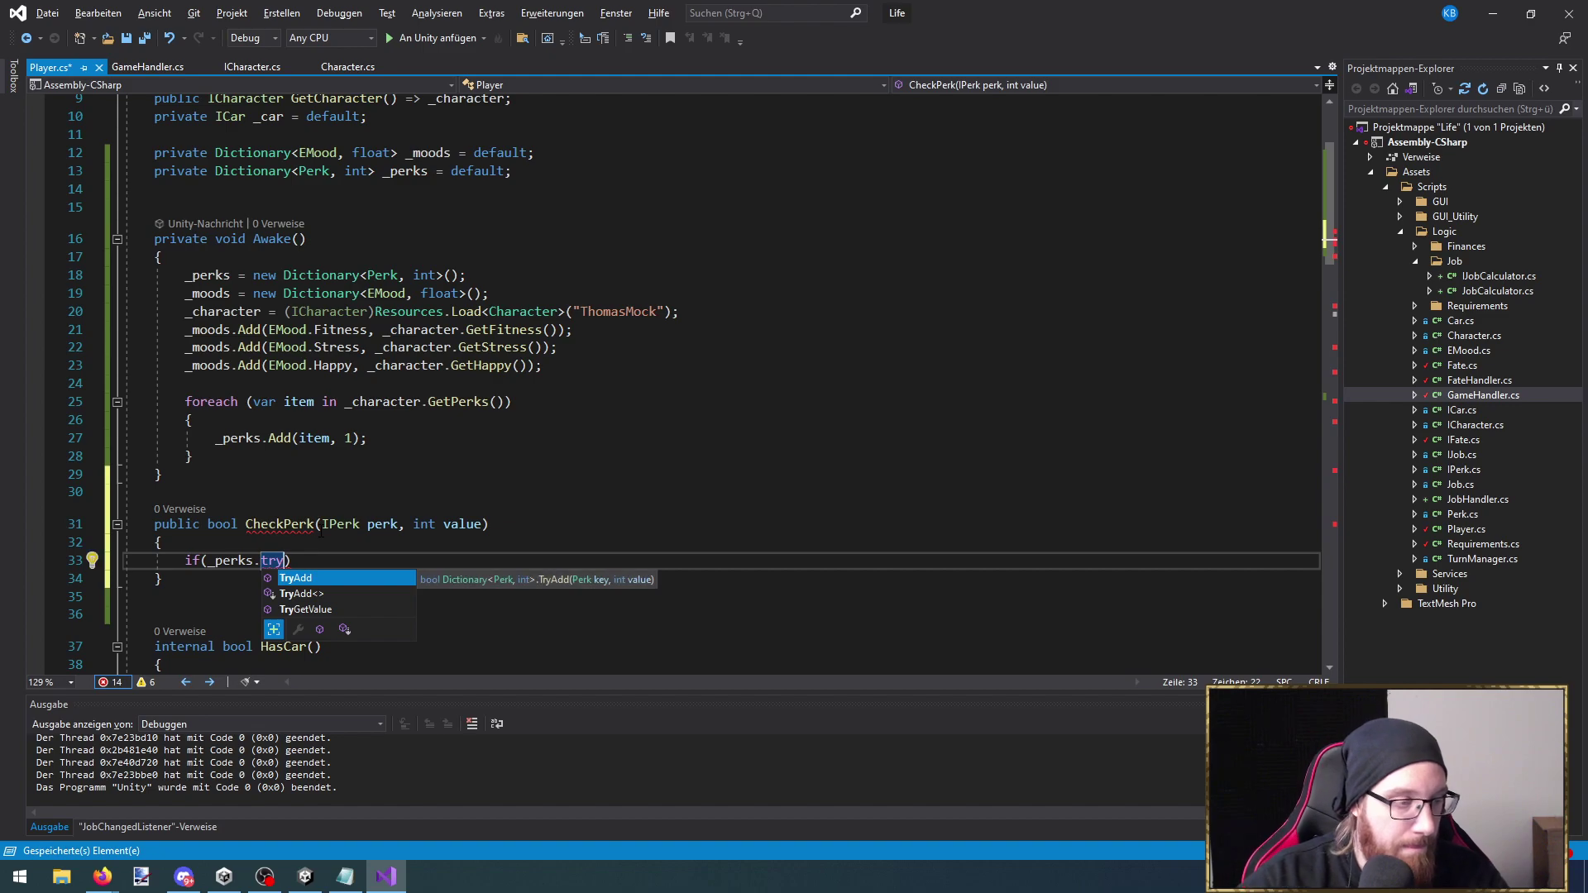
{"action": "key", "text": "Down"}
{"action": "key", "text": "Down"}
{"action": "key", "text": "Tab"}
{"action": "type", "text": "("}
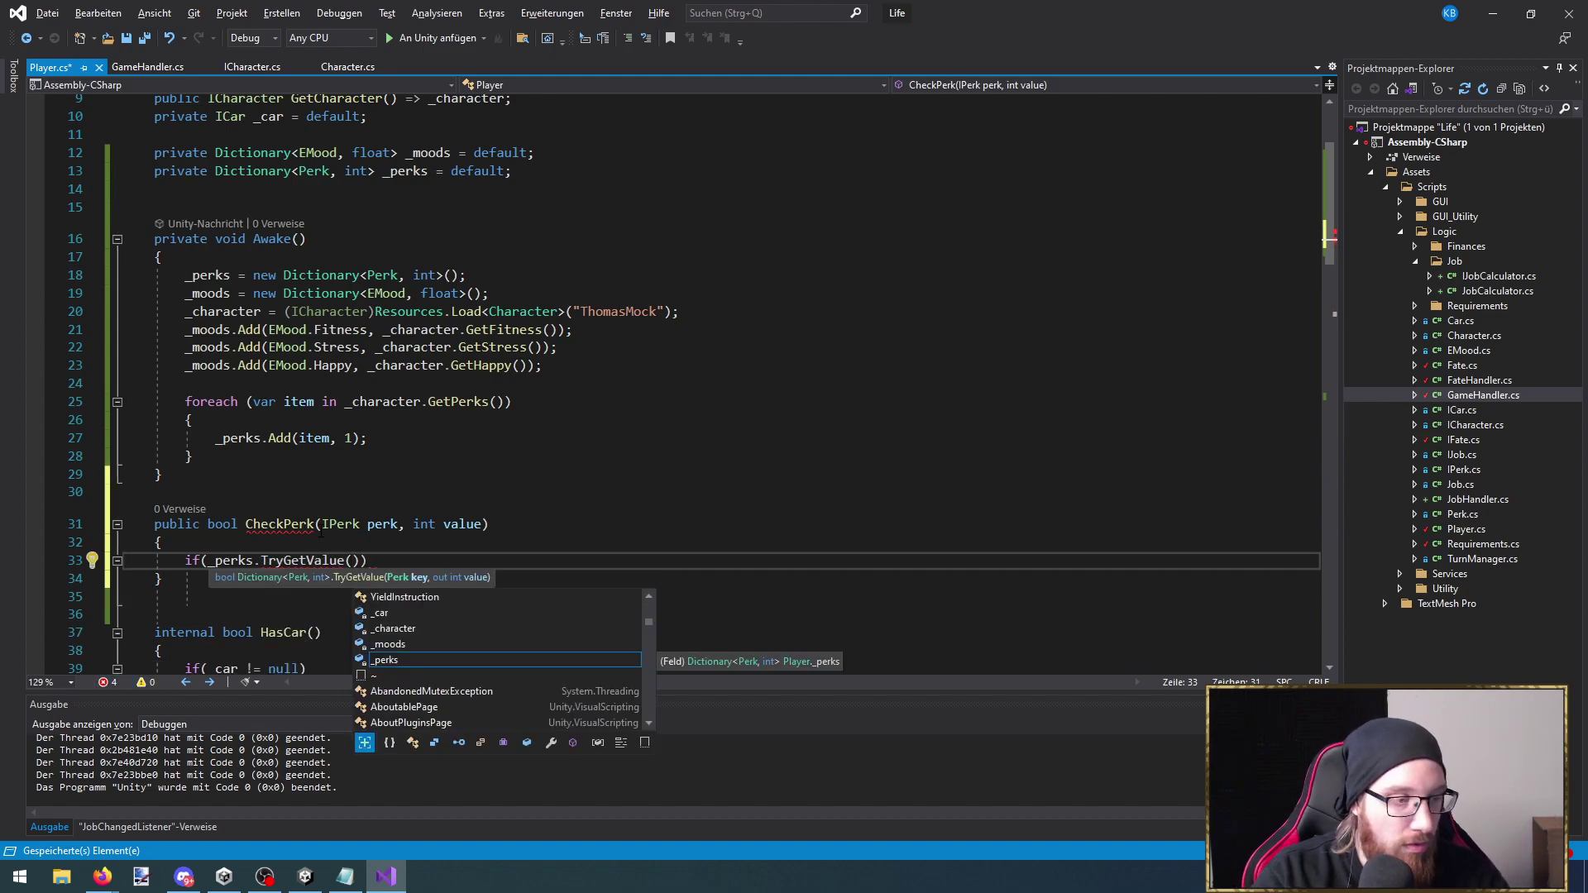
{"action": "type", "text": "perk"}
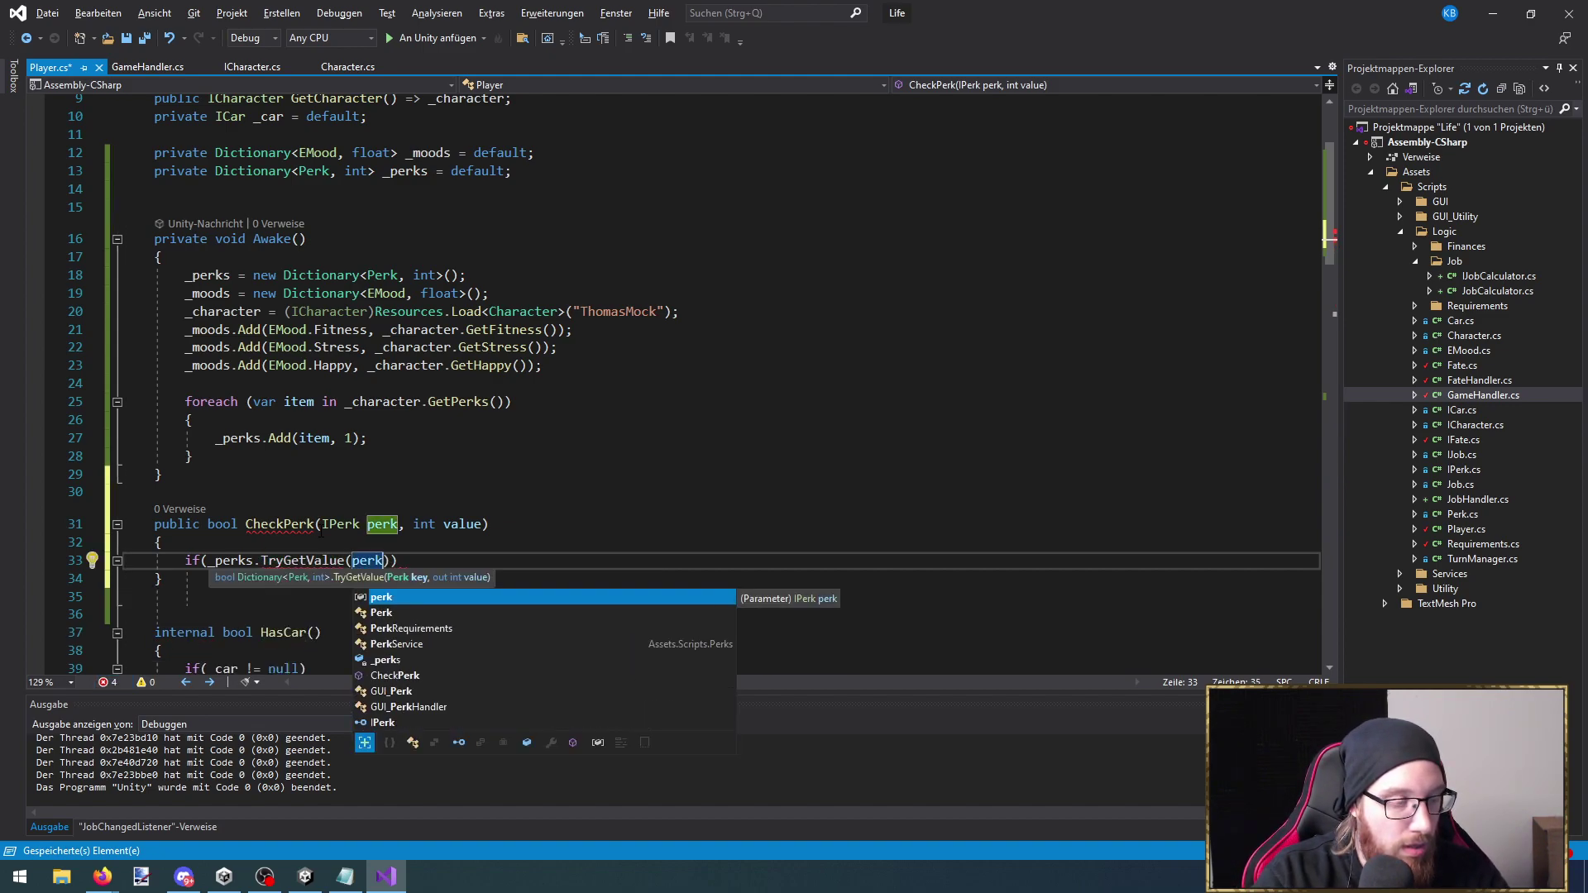
{"action": "key", "text": "Escape"}
{"action": "key", "text": "Right"}
{"action": "key", "text": "Right"}
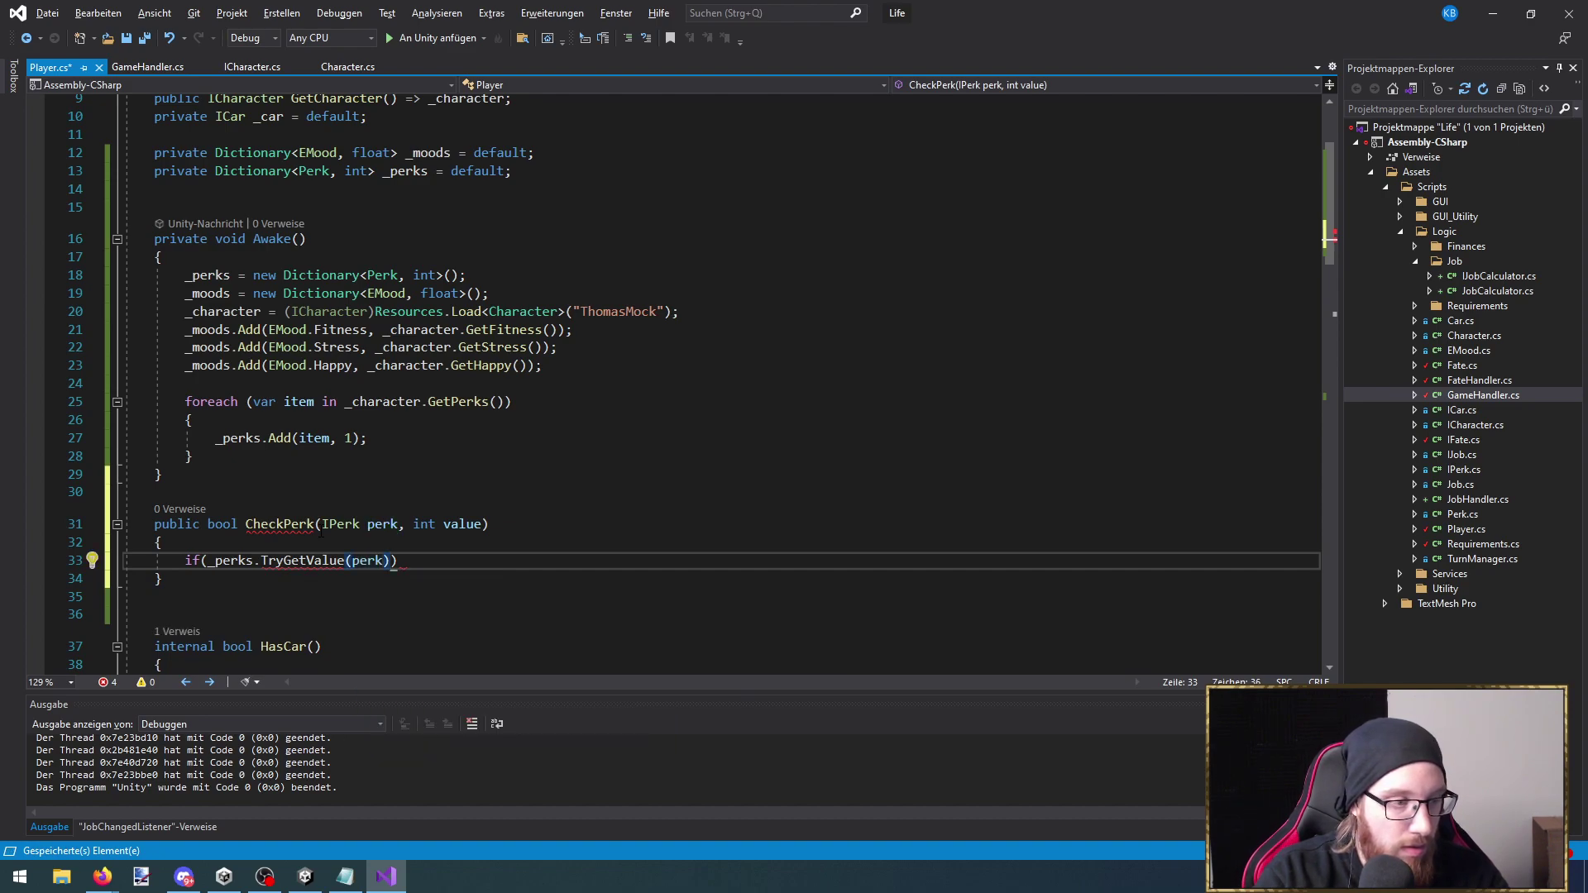
Add an empty braced block to the TryGetValue if statement and insert a blank line above the if
{"action": "key", "text": "Return"}
{"action": "type", "text": "{"}
{"action": "key", "text": "Return"}
{"action": "key", "text": "Up"}
{"action": "key", "text": "Up"}
{"action": "key", "text": "ctrl+Return"}
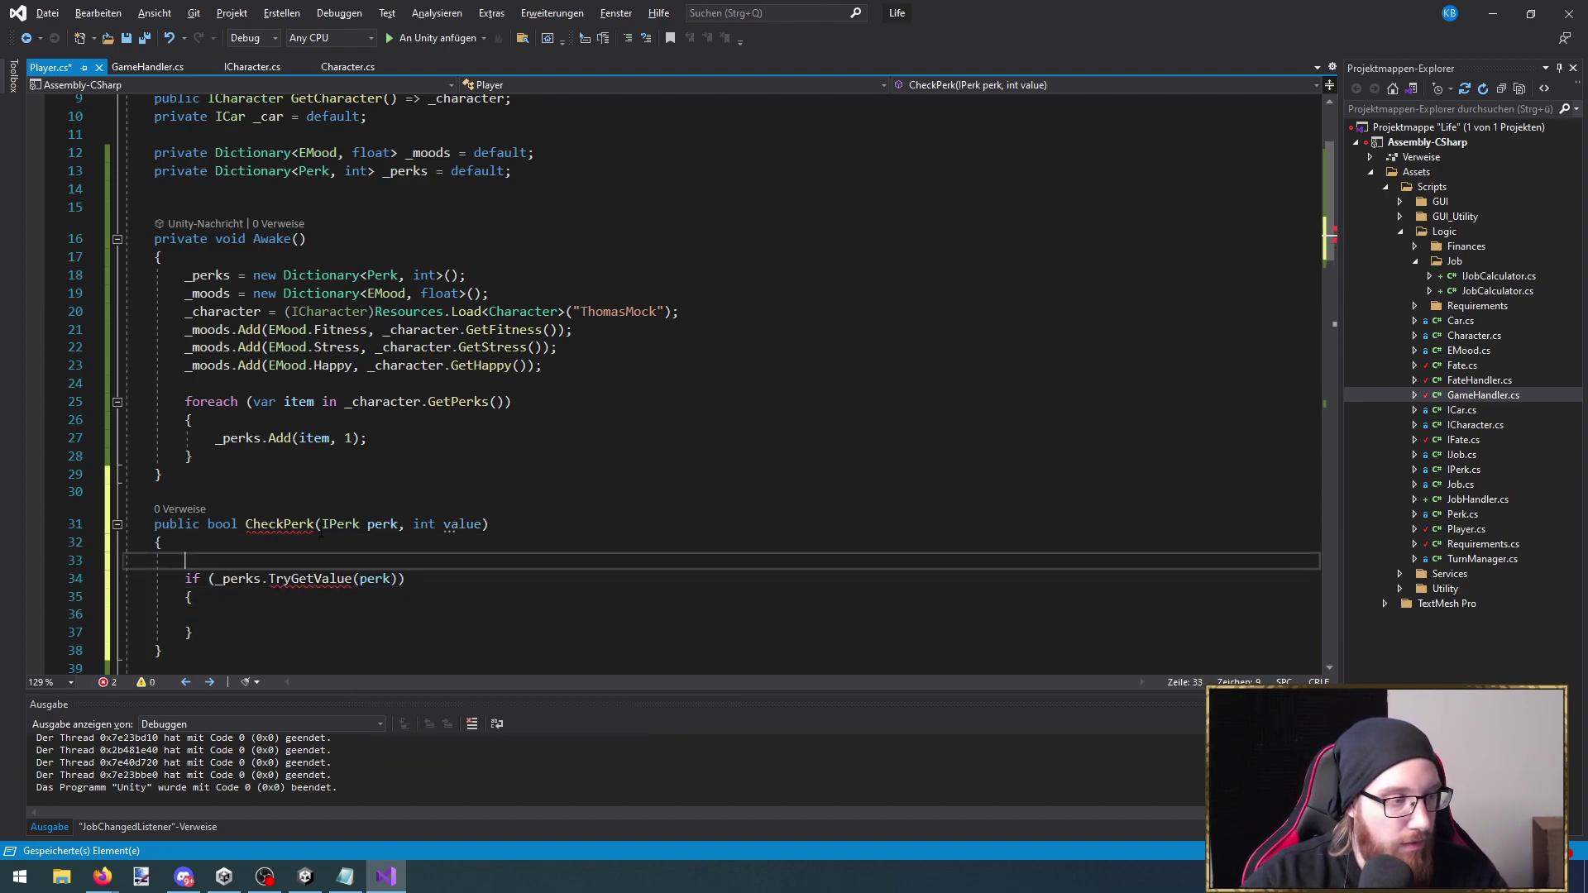
{"action": "type", "text": "bool res"}
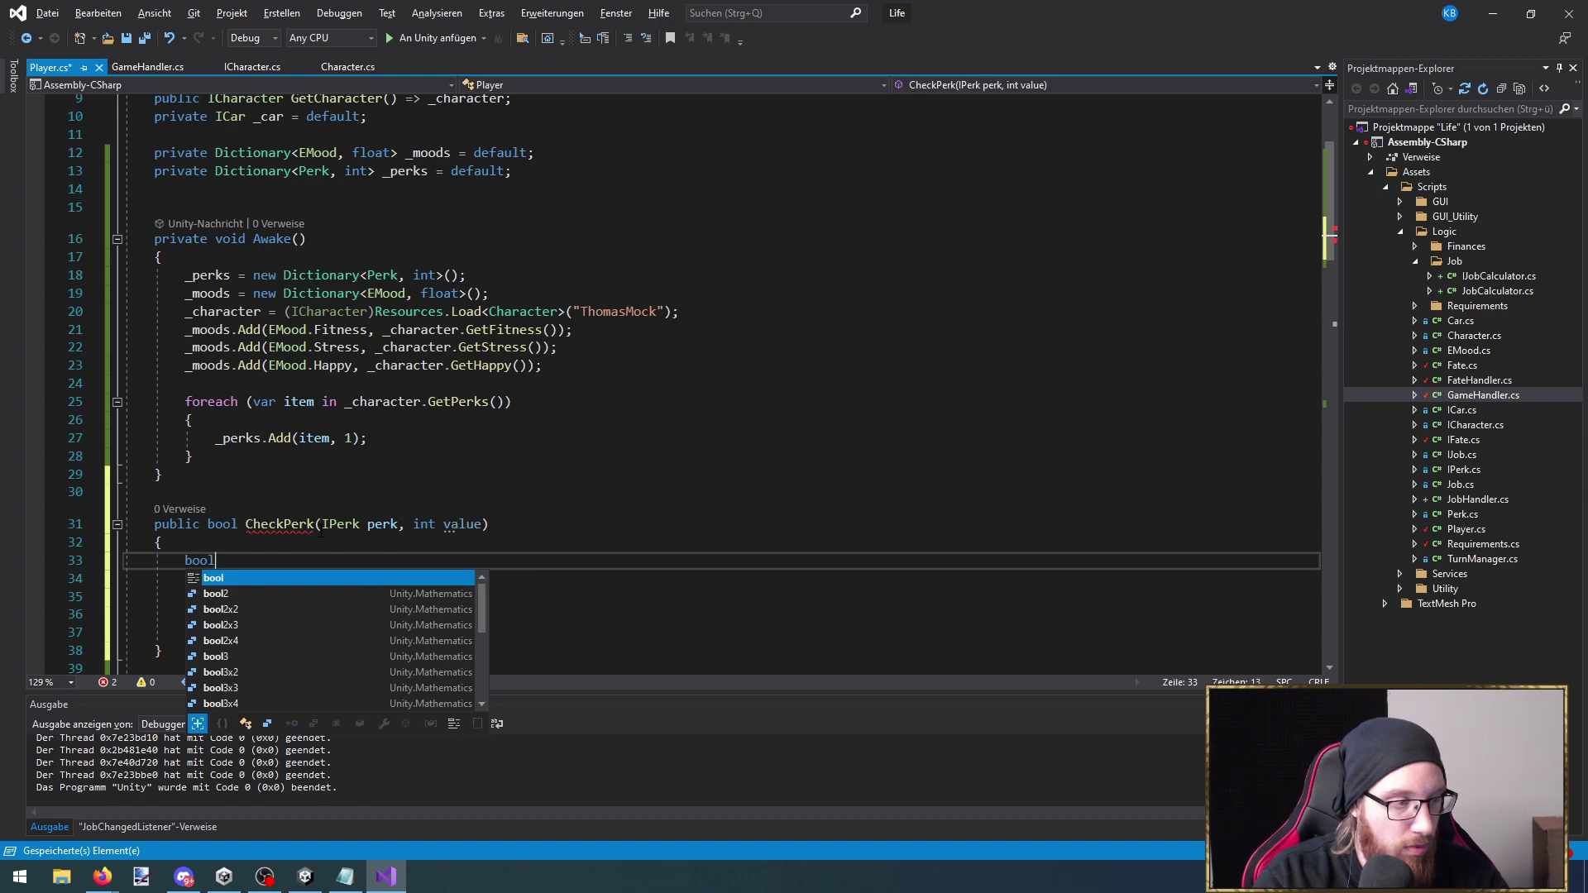
{"action": "key", "text": "BackSpace"}
{"action": "key", "text": "BackSpace"}
{"action": "key", "text": "BackSpace"}
{"action": "key", "text": "BackSpace"}
{"action": "key", "text": "BackSpace"}
{"action": "key", "text": "BackSpace"}
{"action": "key", "text": "BackSpace"}
{"action": "key", "text": "BackSpace"}
{"action": "key", "text": "BackSpace"}
{"action": "type", "text": "void"}
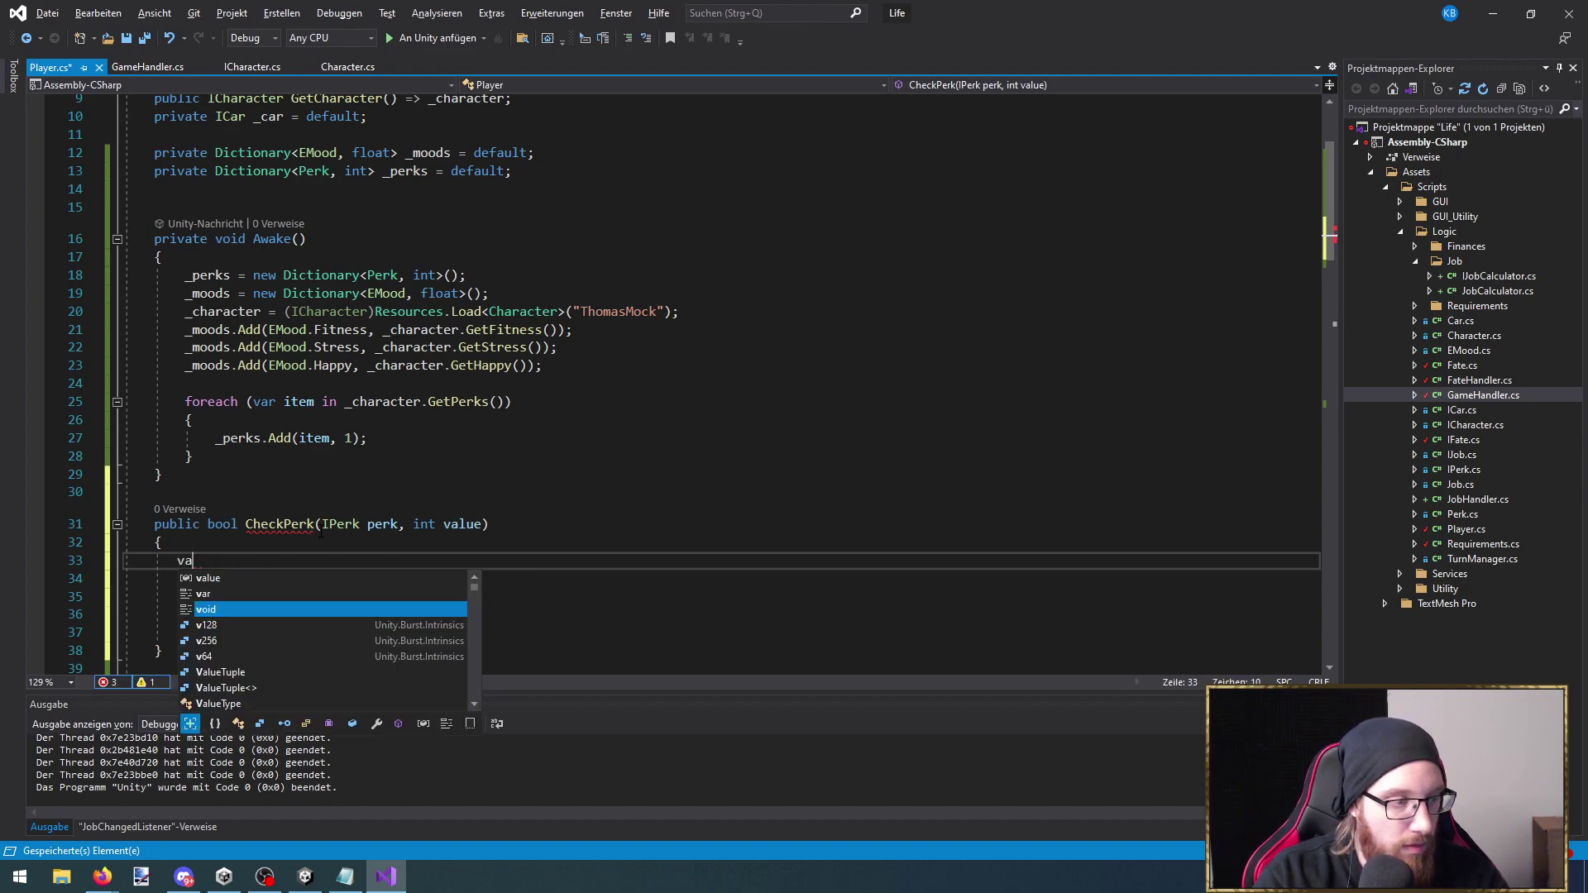
{"action": "key", "text": "Escape"}
{"action": "key", "text": "BackSpace"}
{"action": "key", "text": "BackSpace"}
{"action": "key", "text": "BackSpace"}
{"action": "key", "text": "BackSpace"}
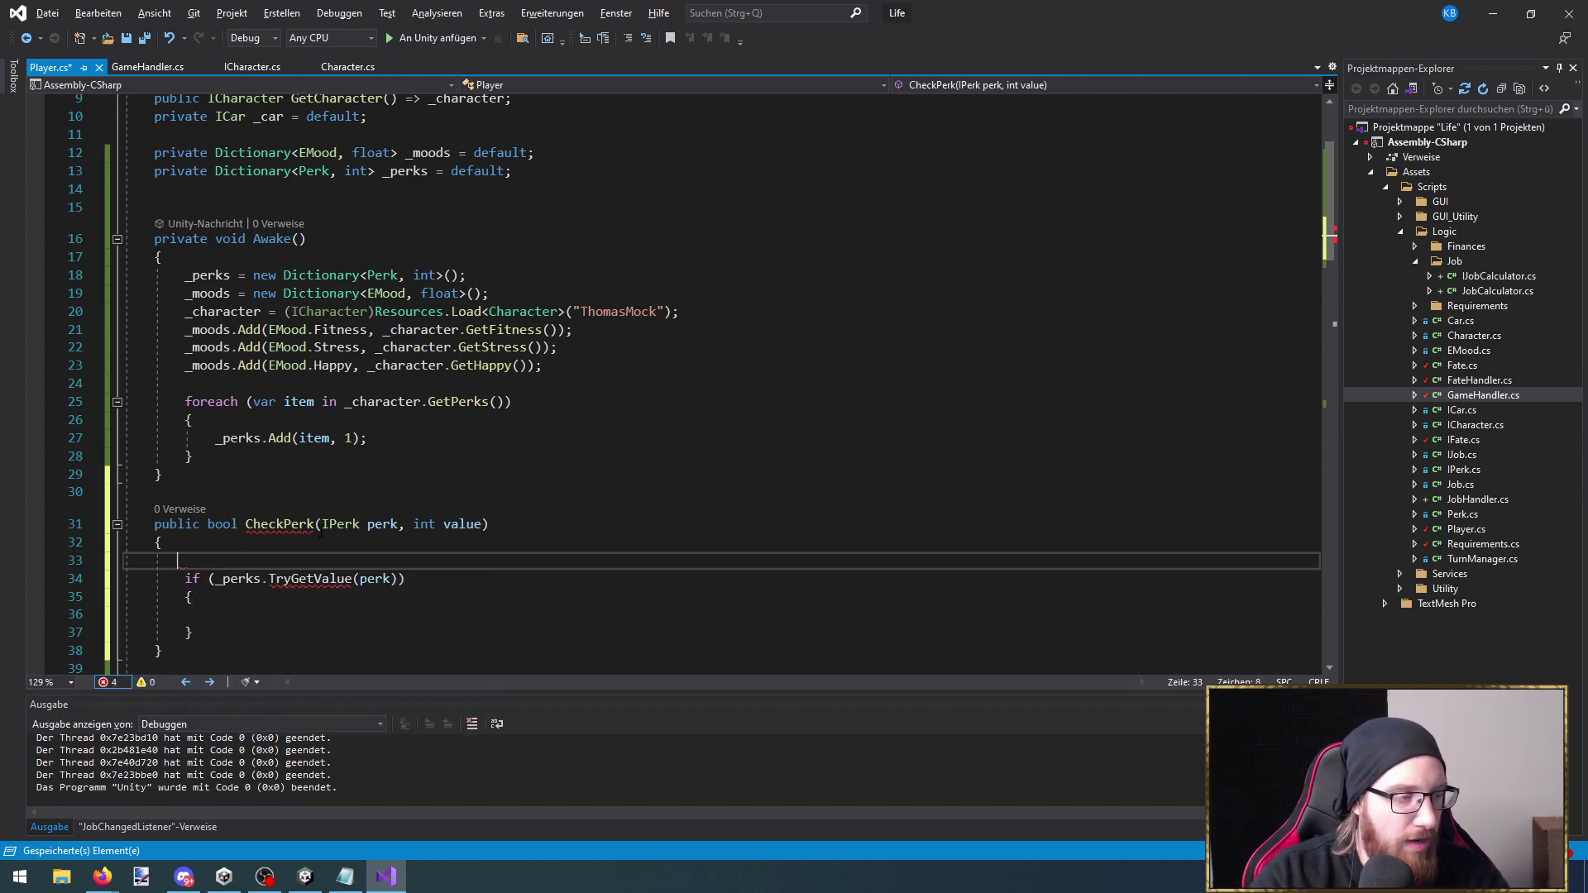
On the blank line above the if statement in CheckPerk, declare int result = 0;
{"action": "scroll", "coordinate": [299, 513], "scroll_direction": "down", "scroll_amount": 1}
{"action": "mouse_move", "coordinate": [300, 526]}
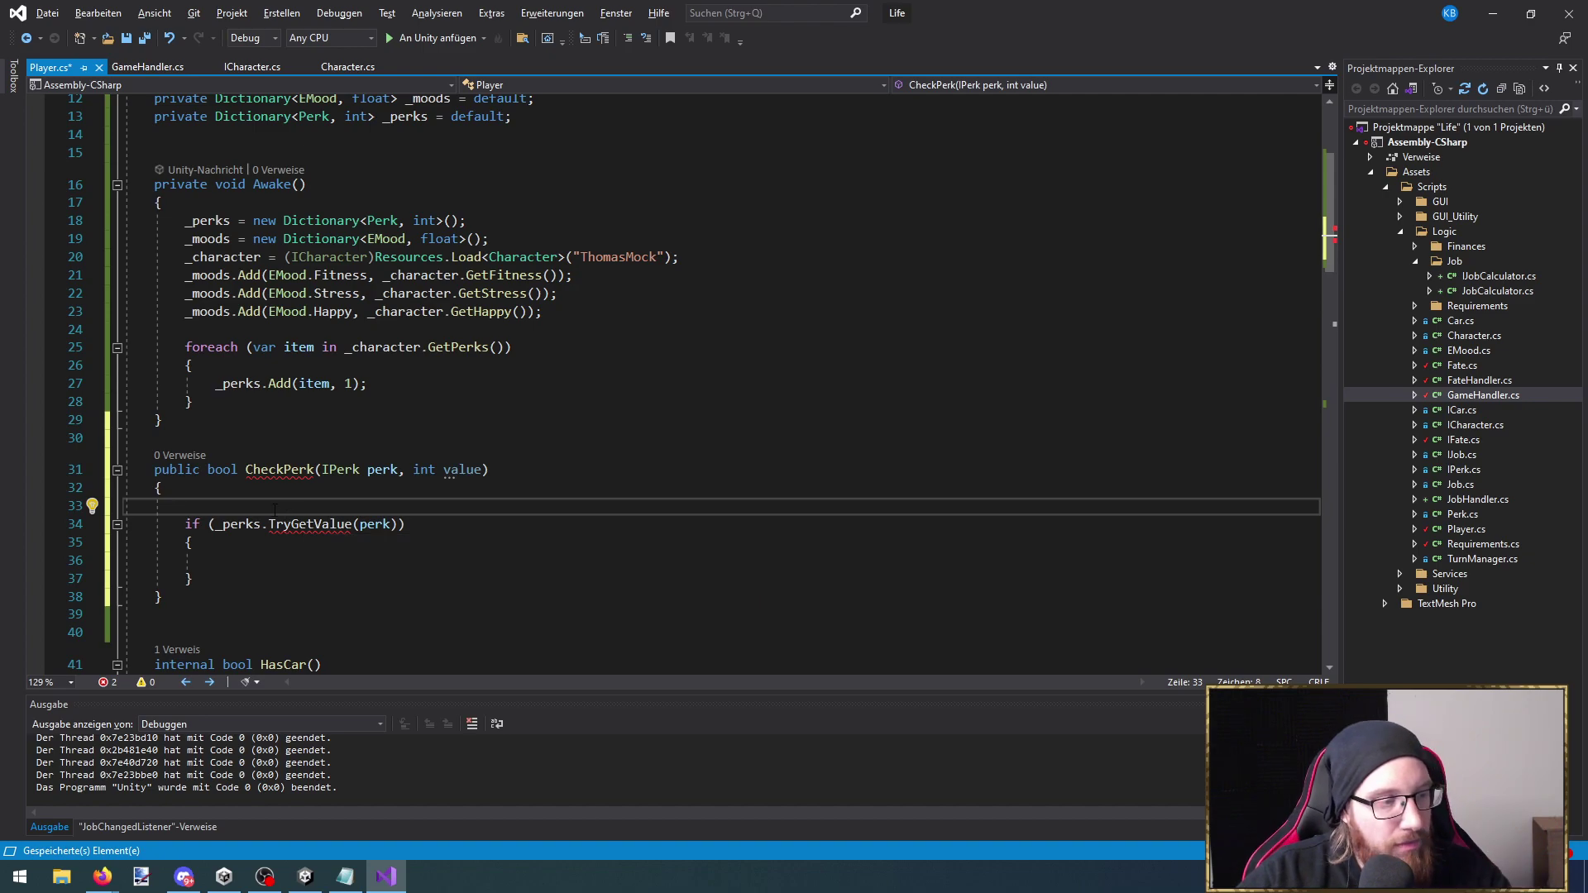
{"action": "type", "text": "int result"}
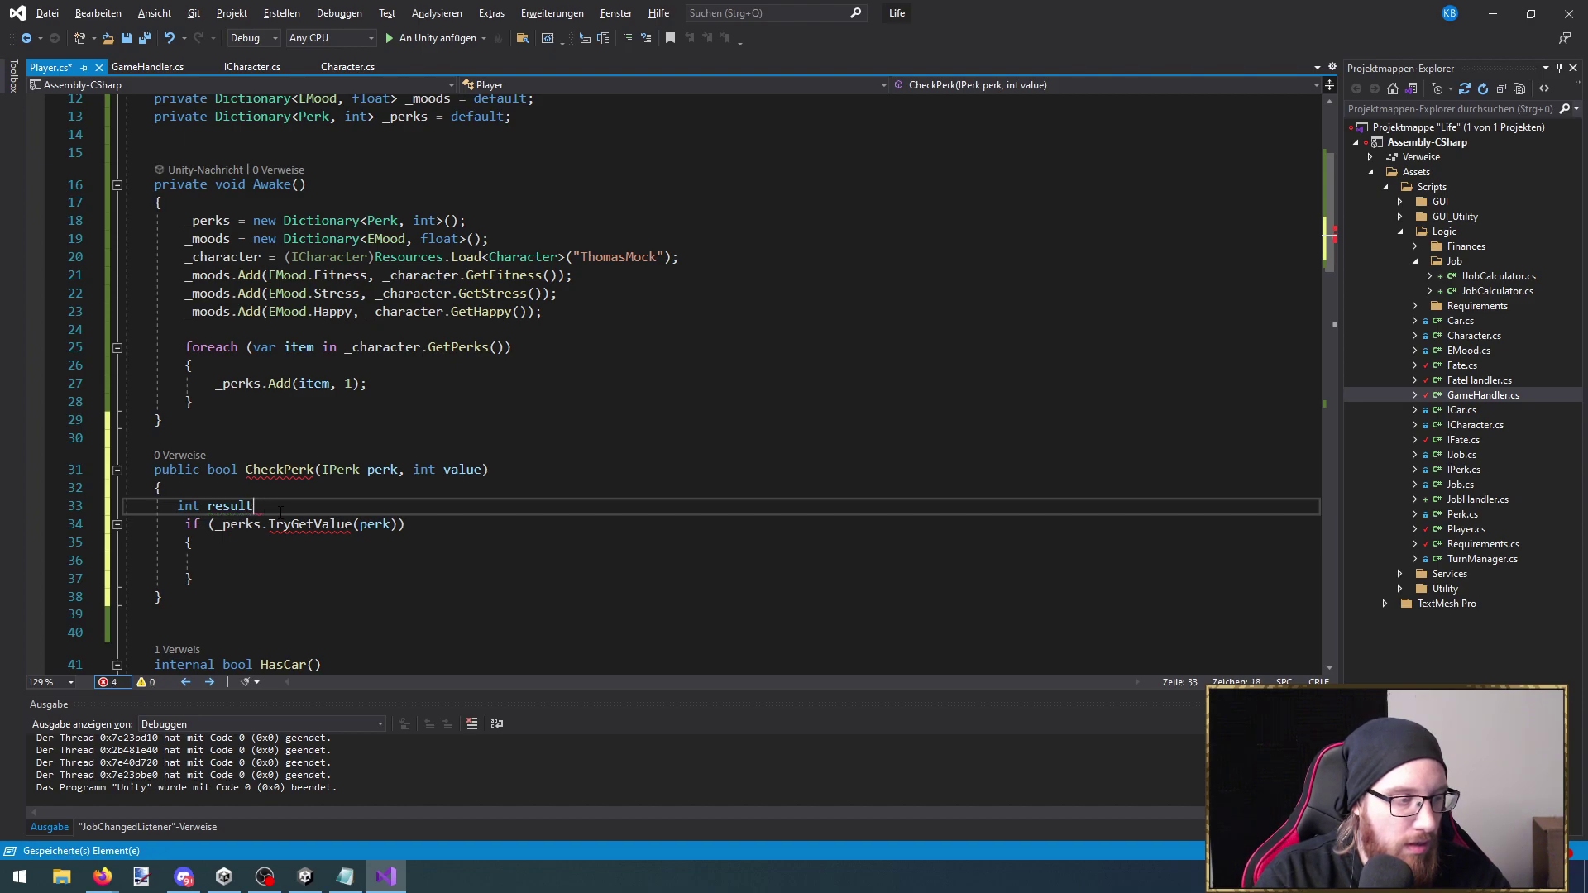
{"action": "type", "text": " = 0;"}
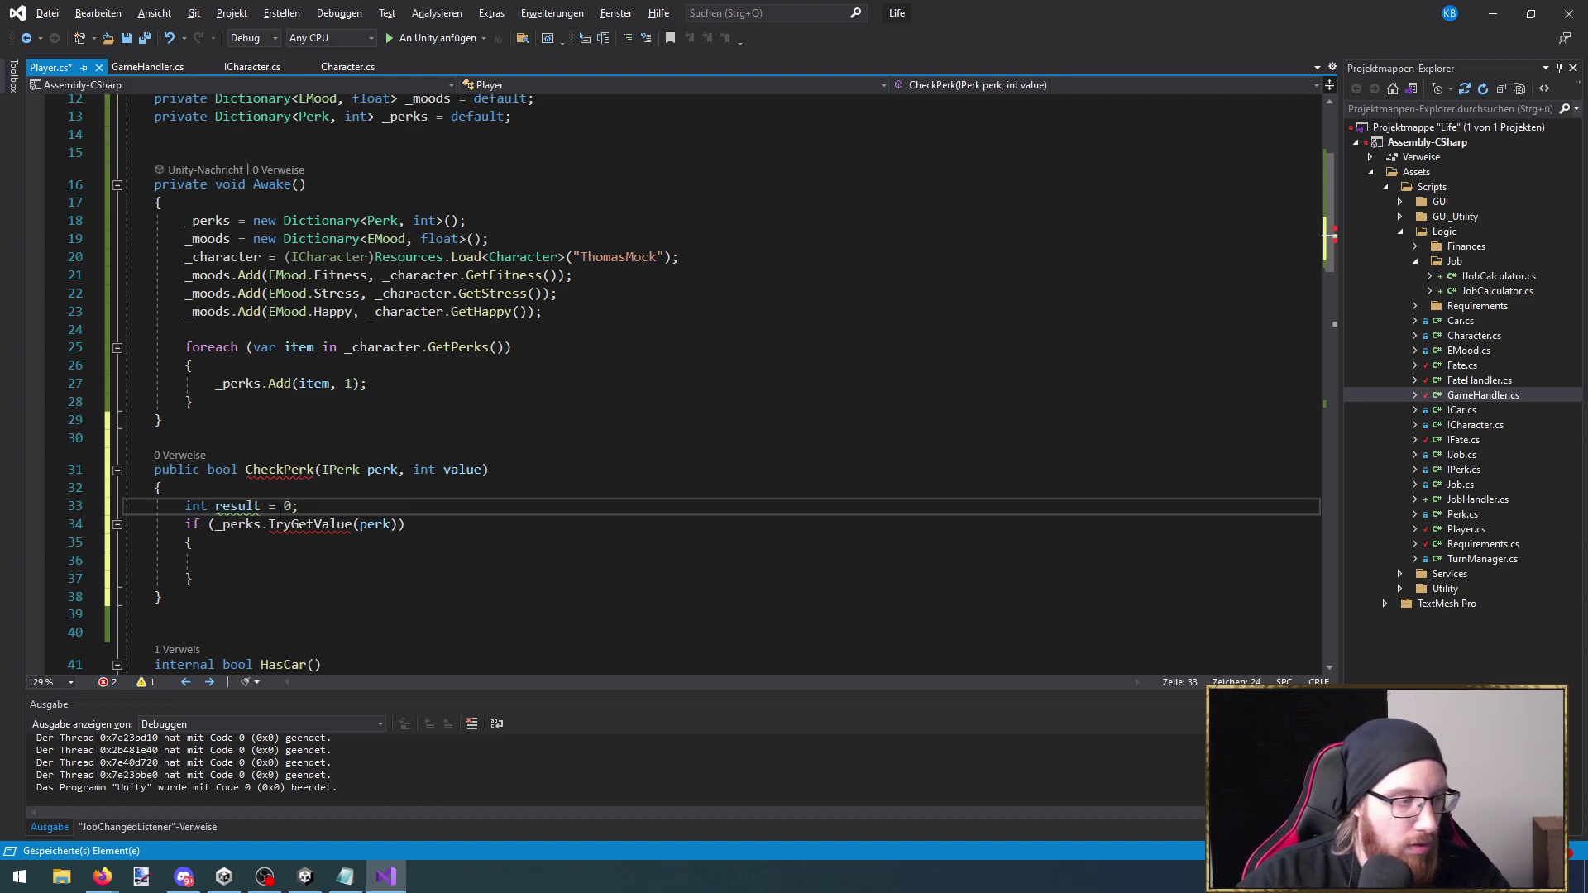
{"action": "left_click", "coordinate": [262, 507]}
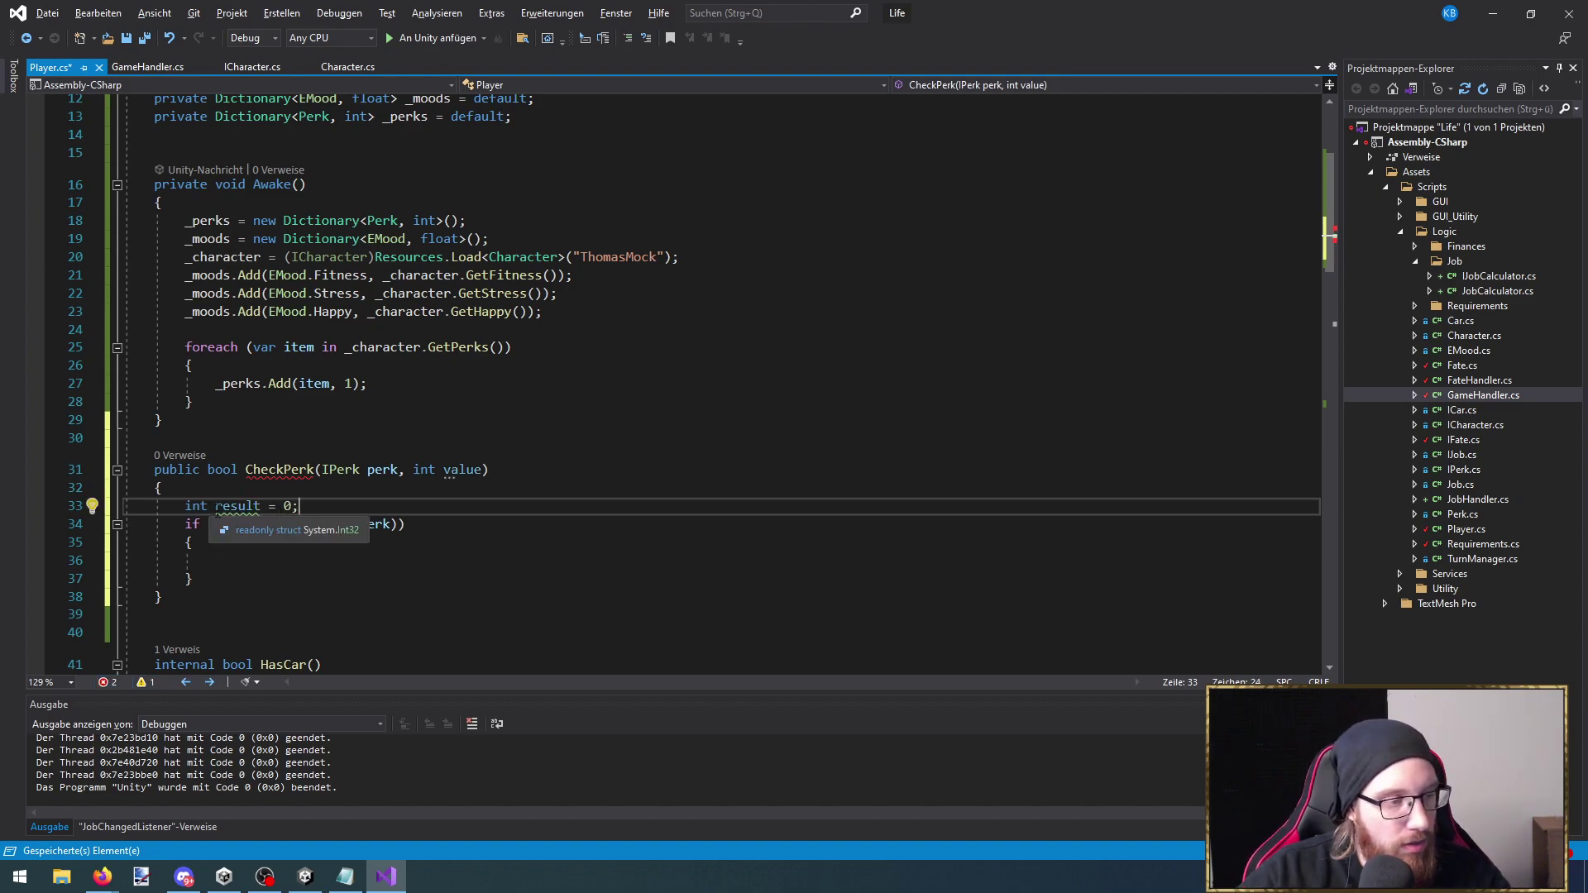
Add out result as the second argument of the TryGetValue call in CheckPerk
{"action": "left_click", "coordinate": [392, 530]}
{"action": "type", "text": ", out result"}
{"action": "key", "text": "Up"}
{"action": "key", "text": "Up"}
{"action": "key", "text": "Up"}
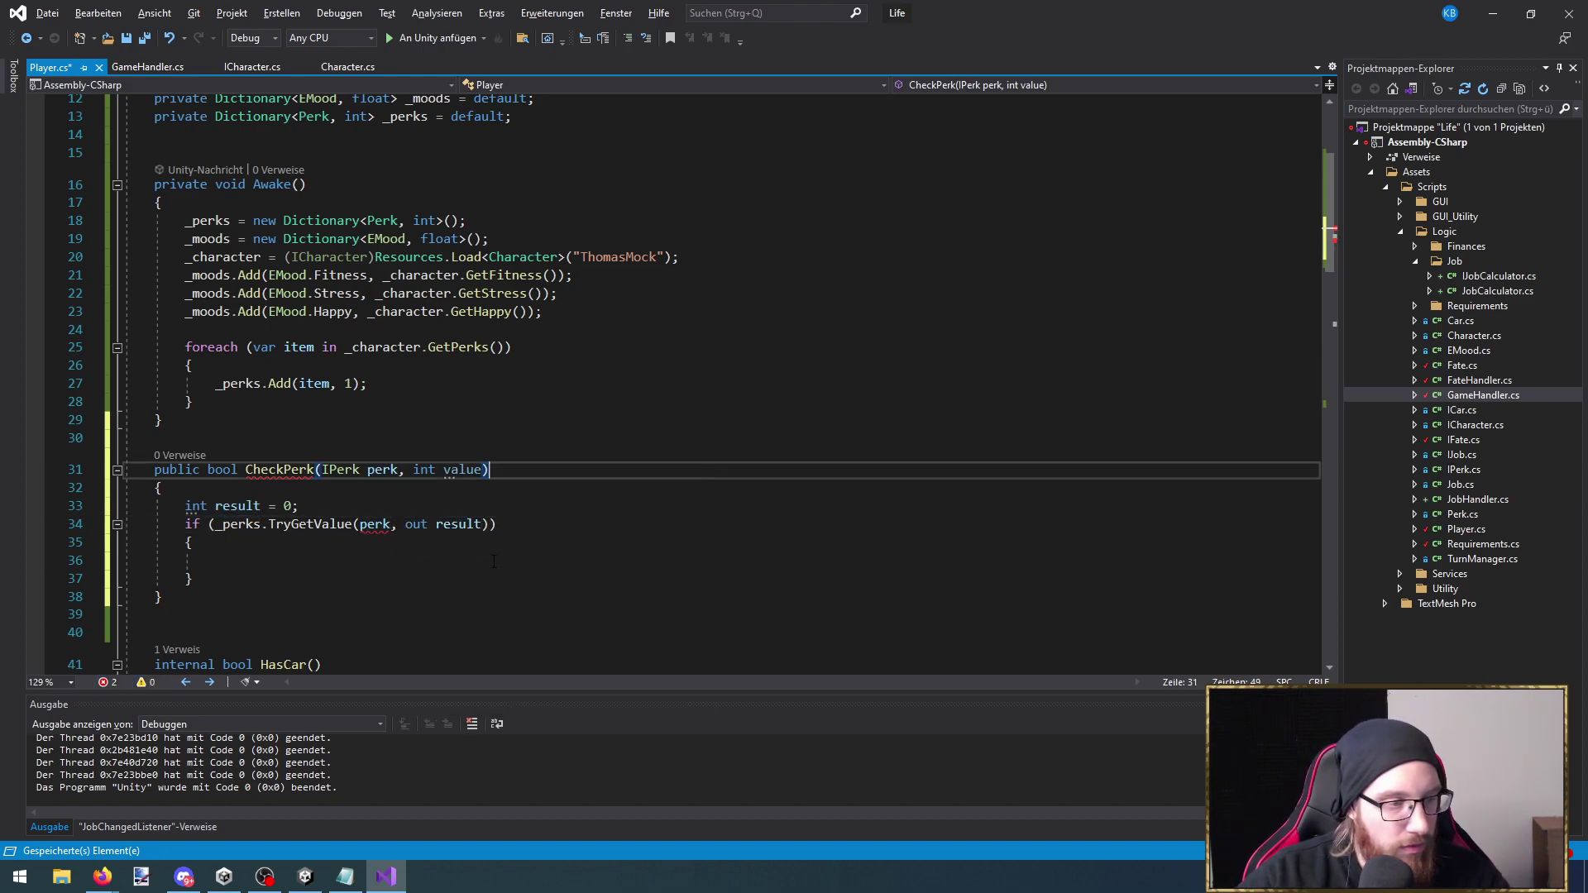
{"action": "mouse_move", "coordinate": [370, 526]}
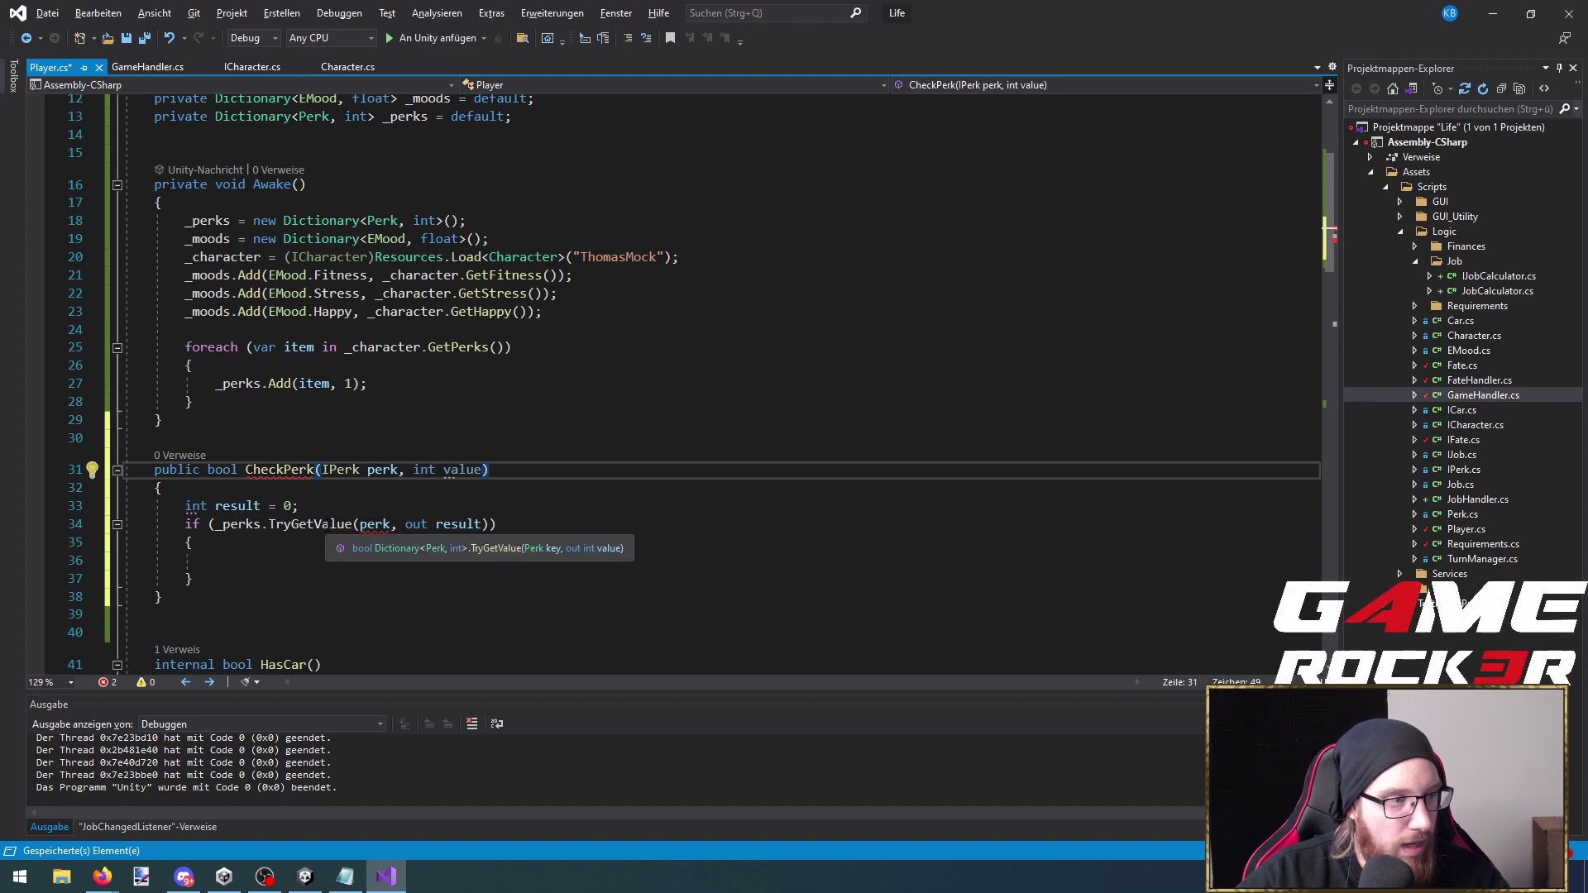
Change the key type of the _perks dictionary field declaration from Perk to IPerk
{"action": "scroll", "coordinate": [315, 308], "scroll_direction": "up", "scroll_amount": 3}
{"action": "left_click", "coordinate": [298, 279]}
{"action": "type", "text": "I"}
{"action": "scroll", "coordinate": [321, 531], "scroll_direction": "down", "scroll_amount": 3}
Inside the TryGetValue block of CheckPerk, write return result == value;
{"action": "left_click", "coordinate": [356, 563]}
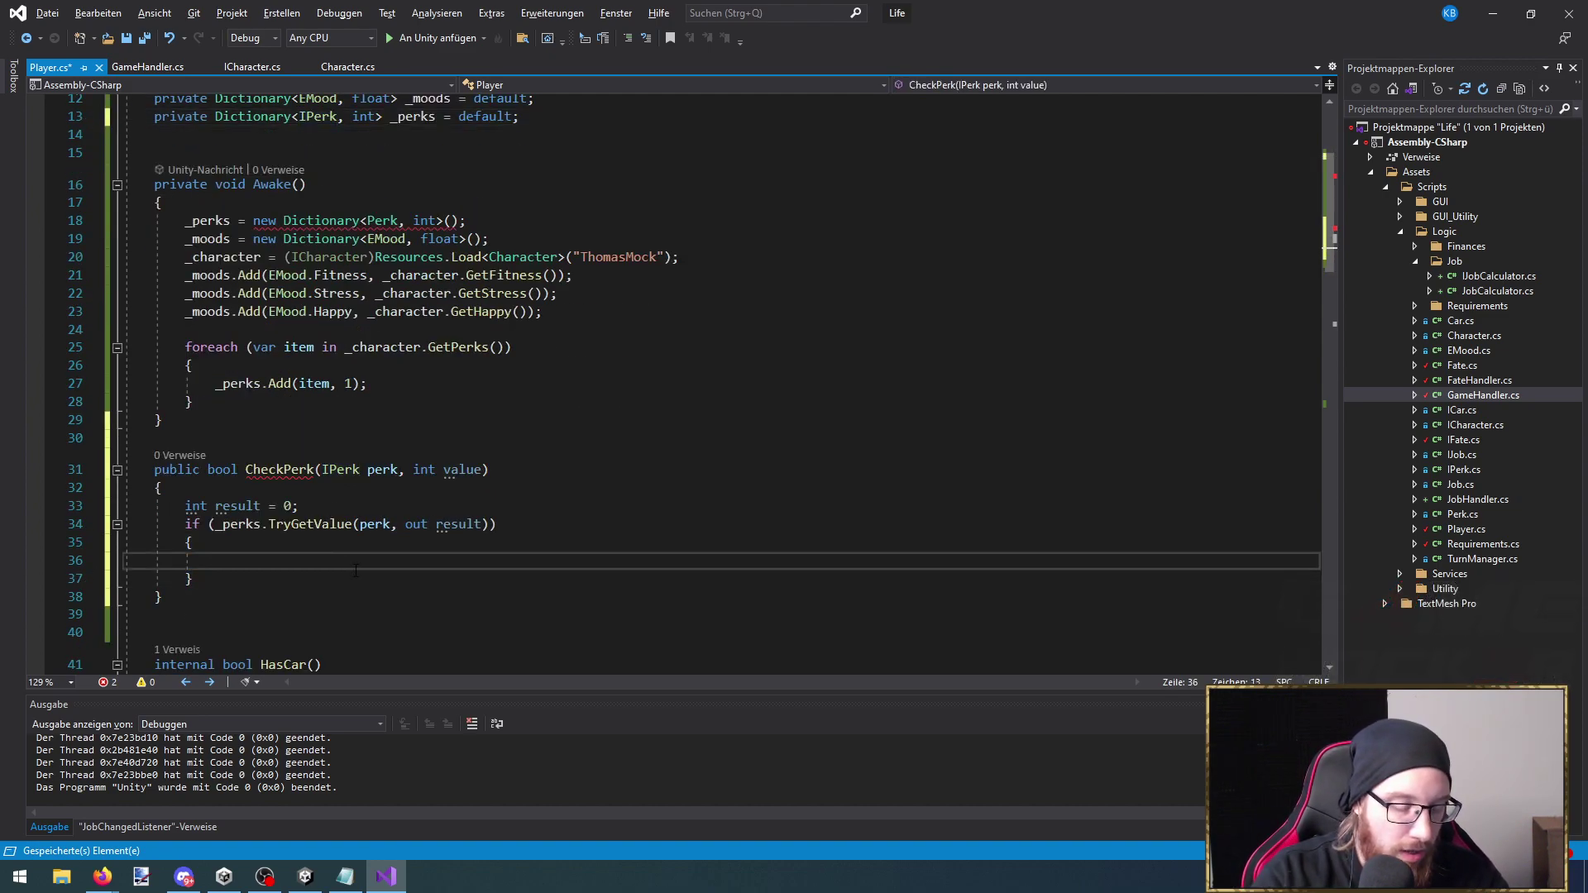
{"action": "type", "text": "ref"}
{"action": "type", "text": "turn resu"}
{"action": "type", "text": "lt "}
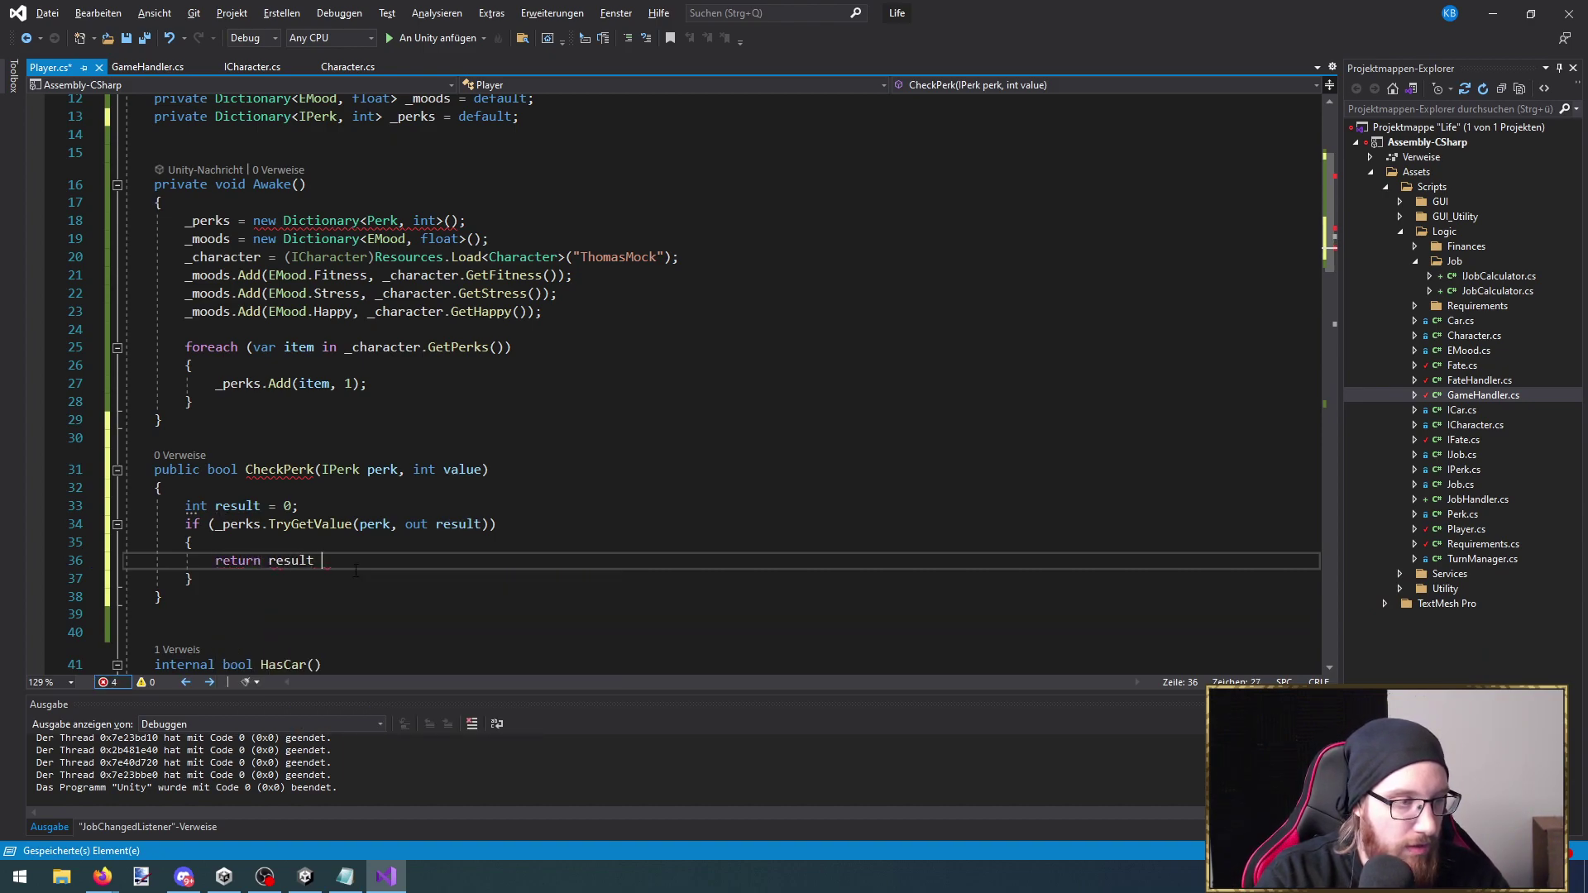
{"action": "type", "text": "== value;"}
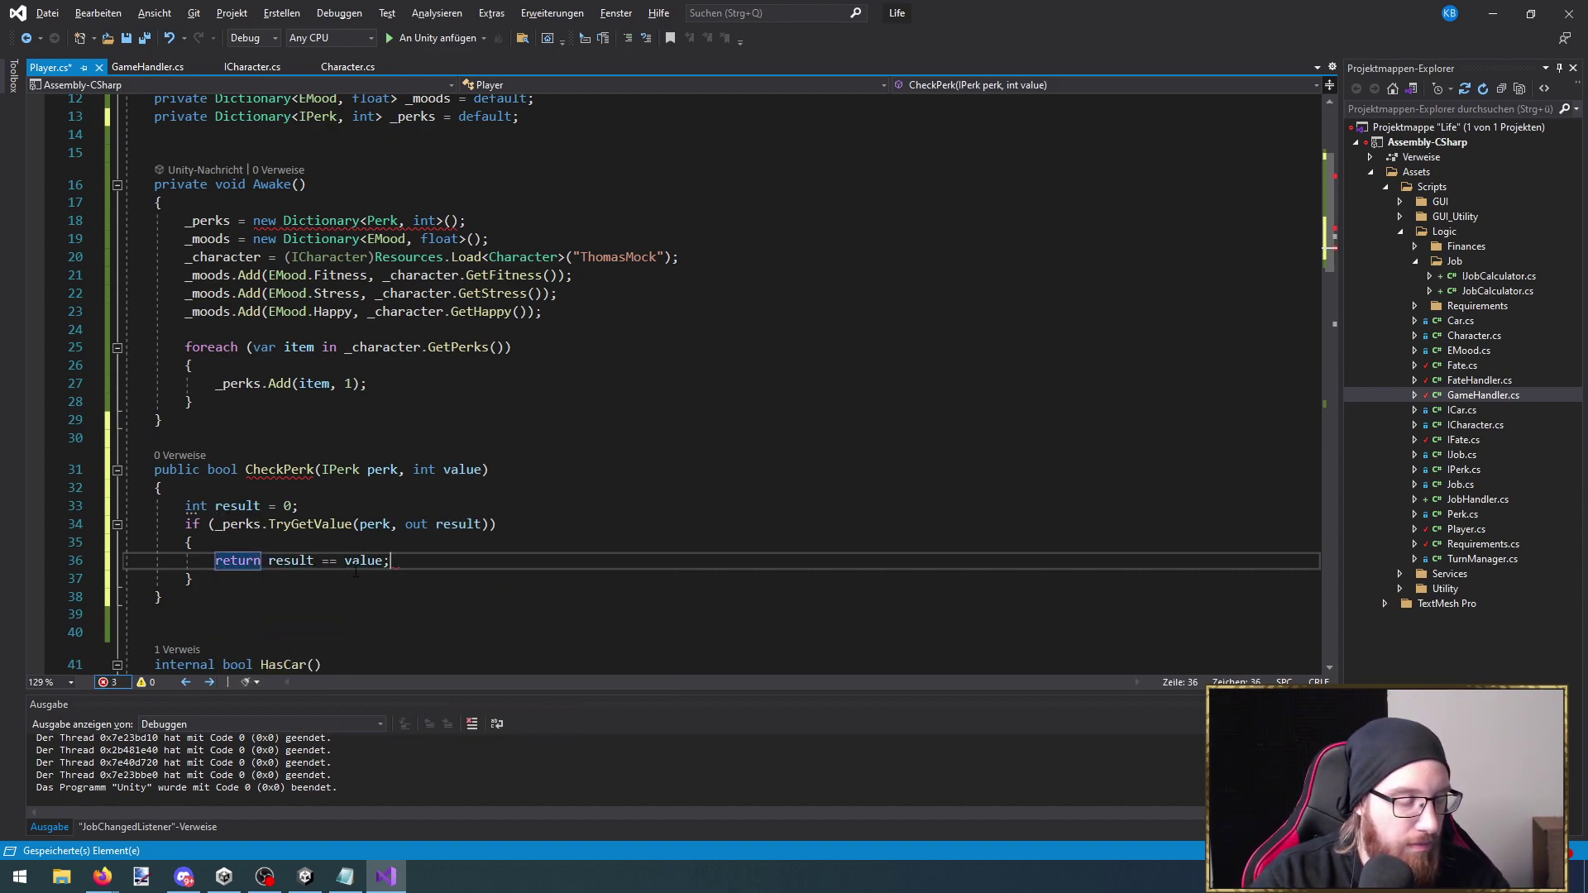
Replace the return statement in the TryGetValue block with the start of an if statement that tests result
{"action": "left_click_drag", "start_coordinate": [390, 560], "coordinate": [224, 560]}
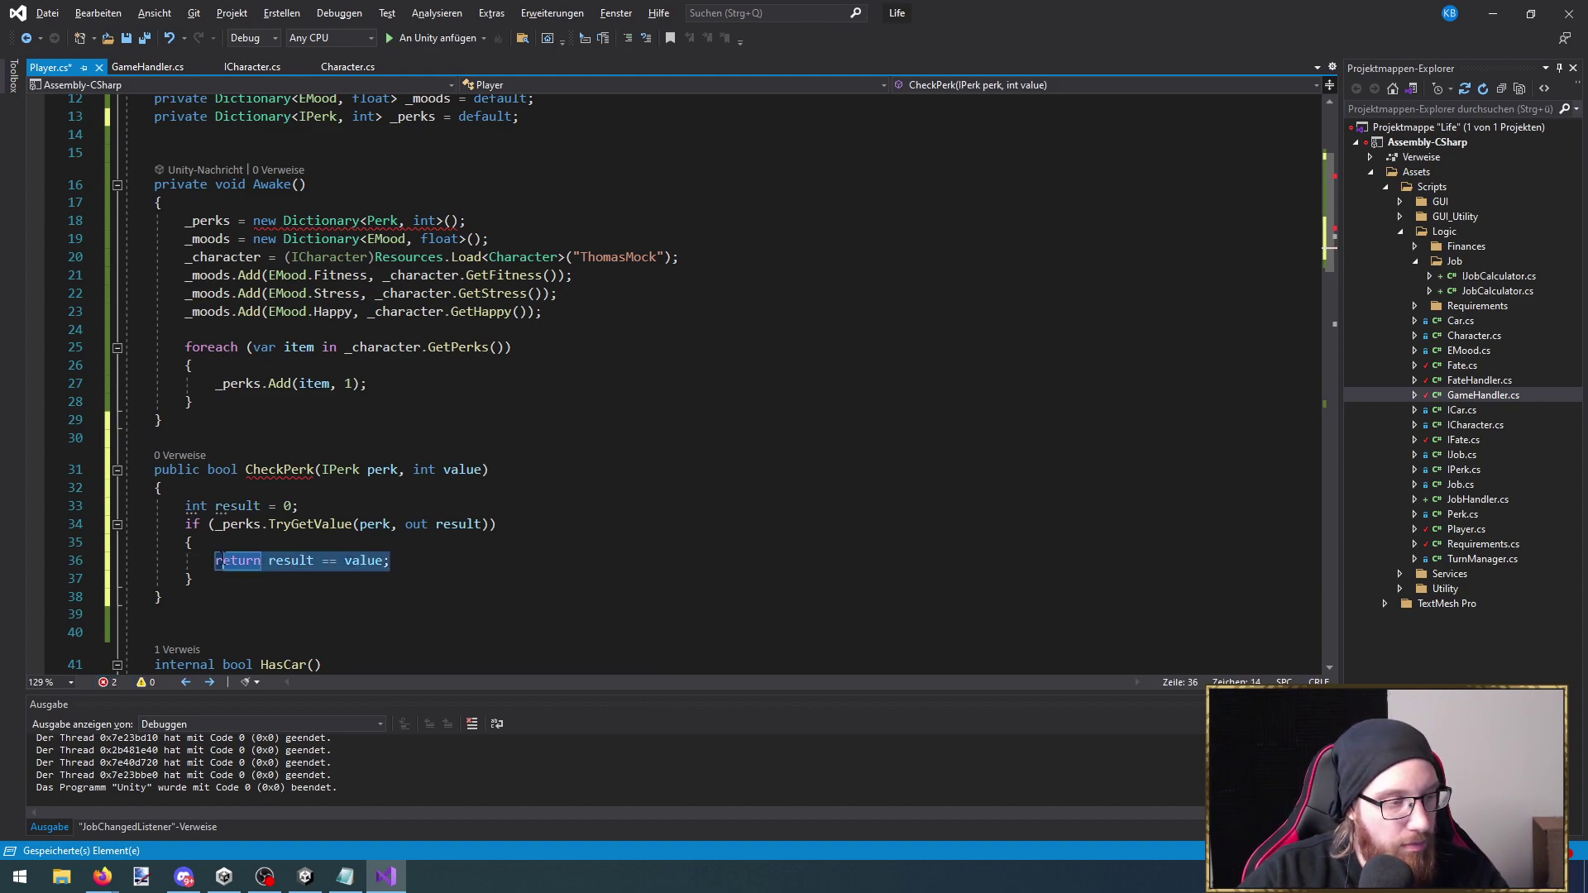
{"action": "type", "text": "if("}
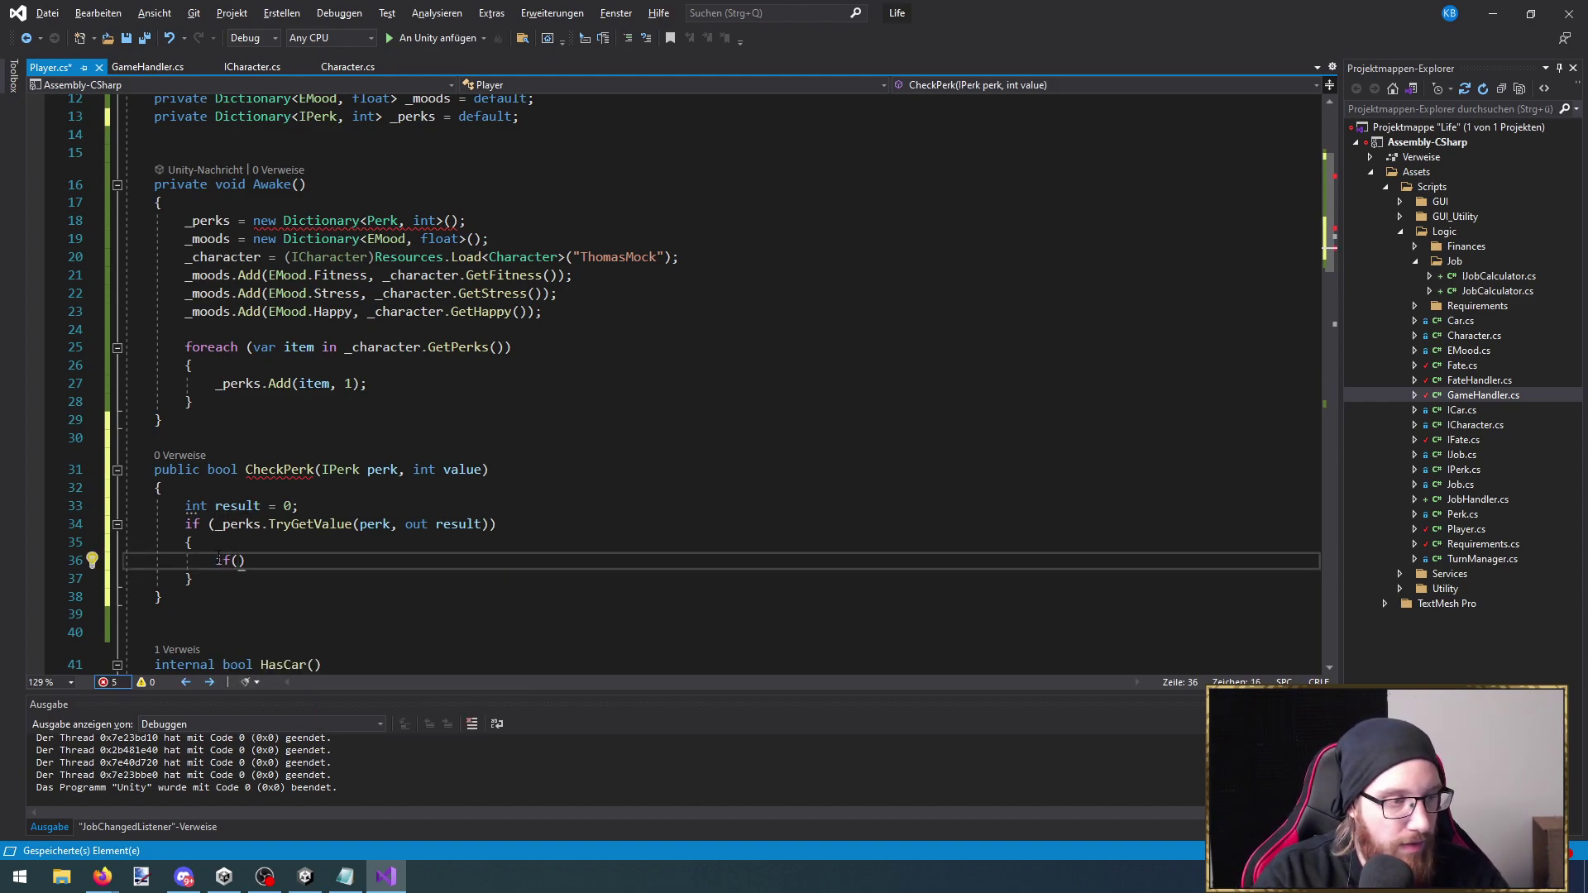
{"action": "type", "text": "result"}
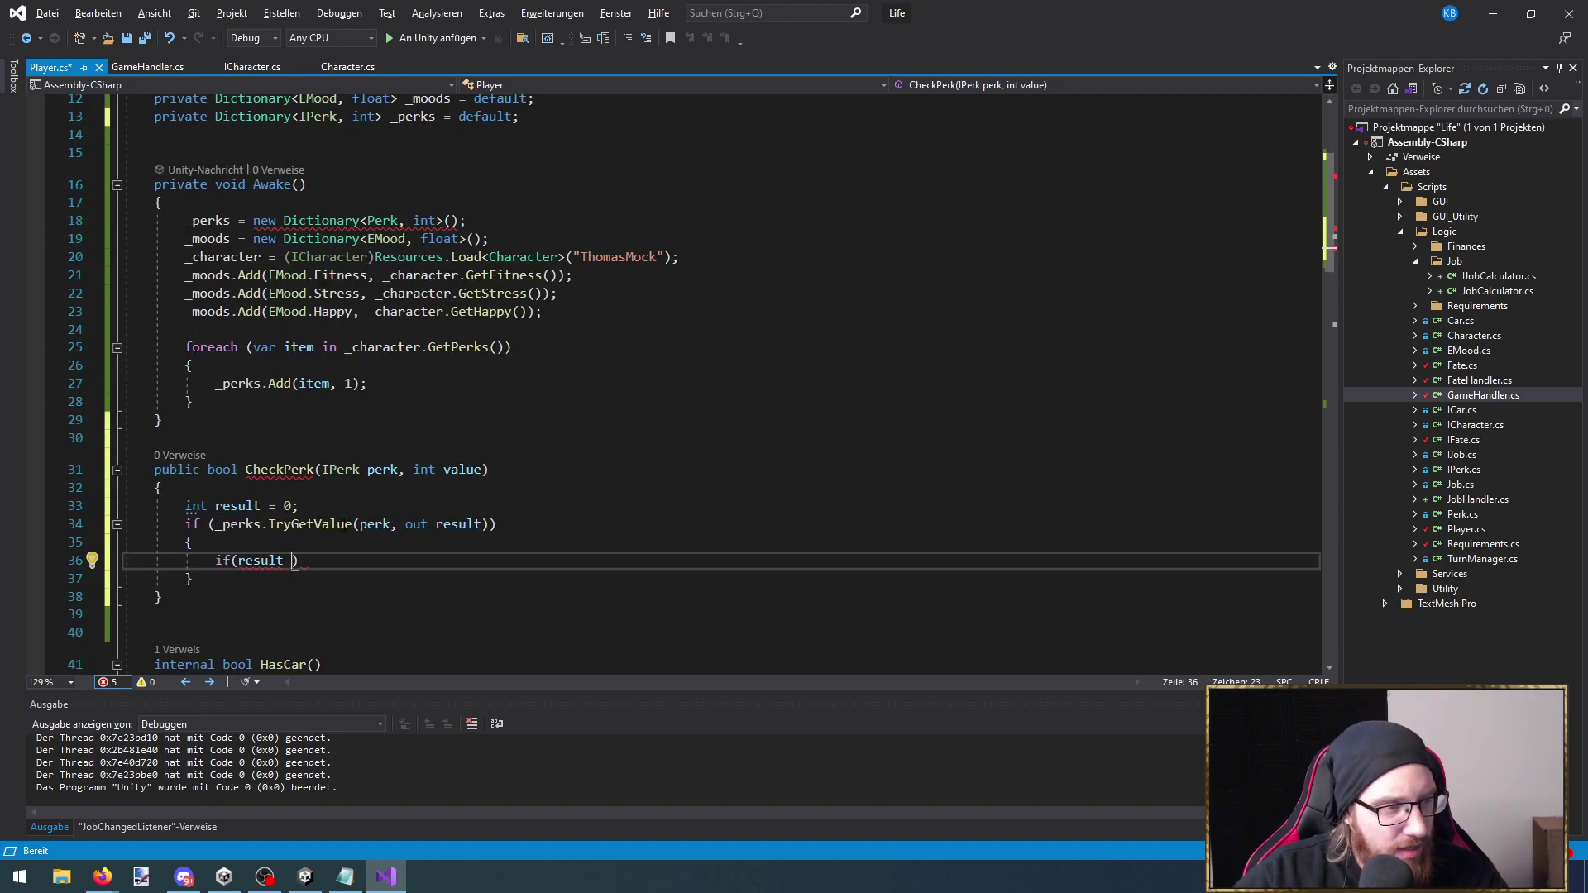
Look up the definition of TryGetValue in the Dictionary metadata and go back to Player.cs
{"action": "mouse_move", "coordinate": [347, 524]}
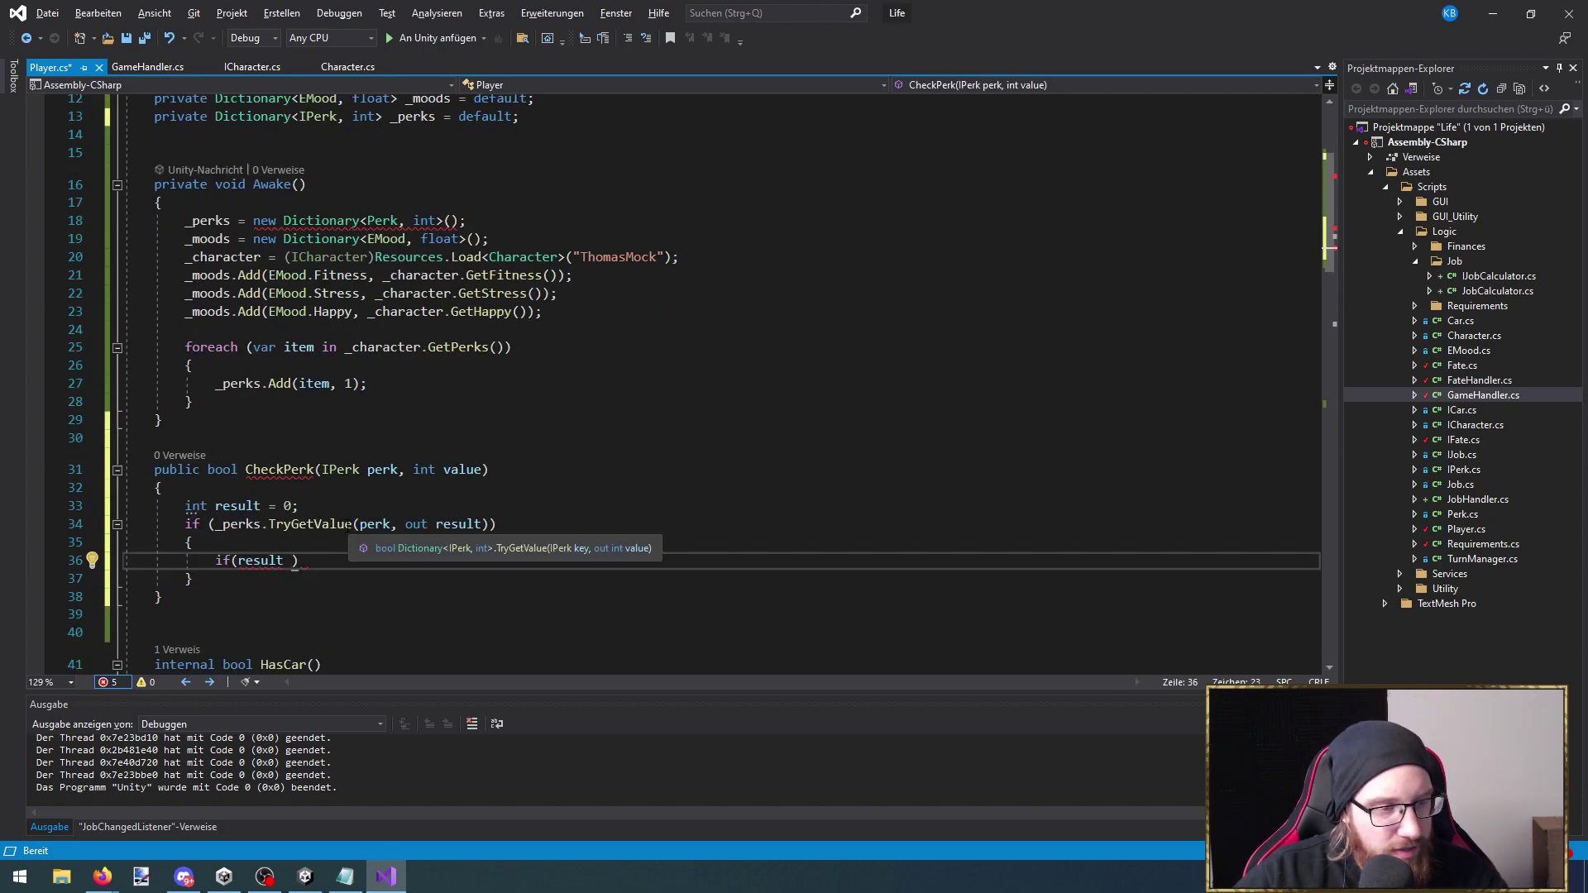
{"action": "left_click", "coordinate": [329, 525], "text": "ctrl"}
{"action": "scroll", "coordinate": [283, 376], "scroll_direction": "down", "scroll_amount": 1}
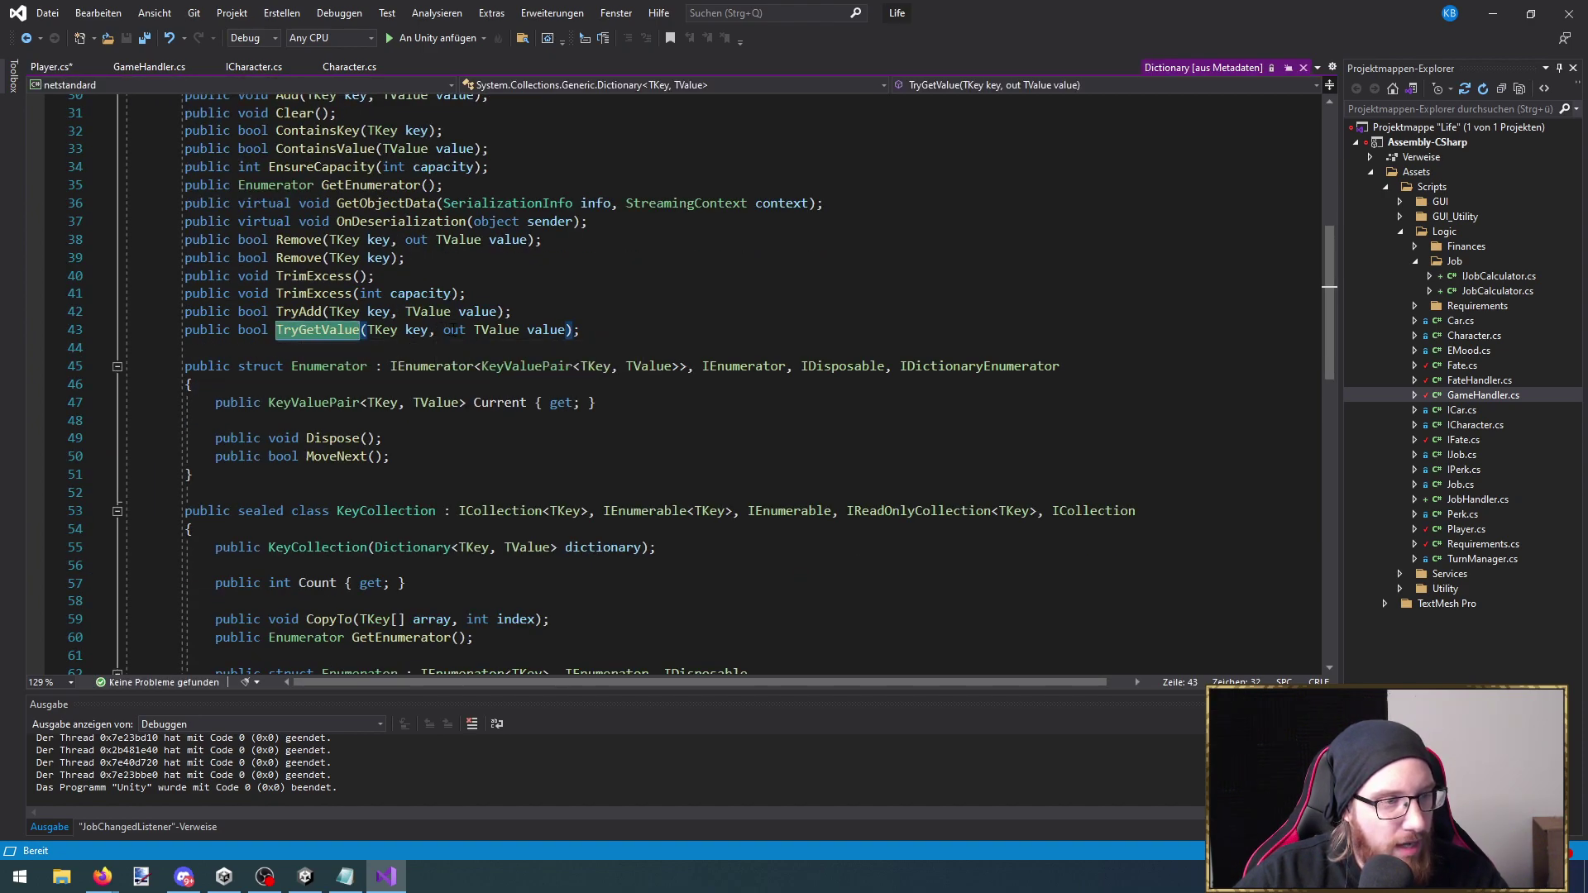
{"action": "key", "text": "ctrl+minus"}
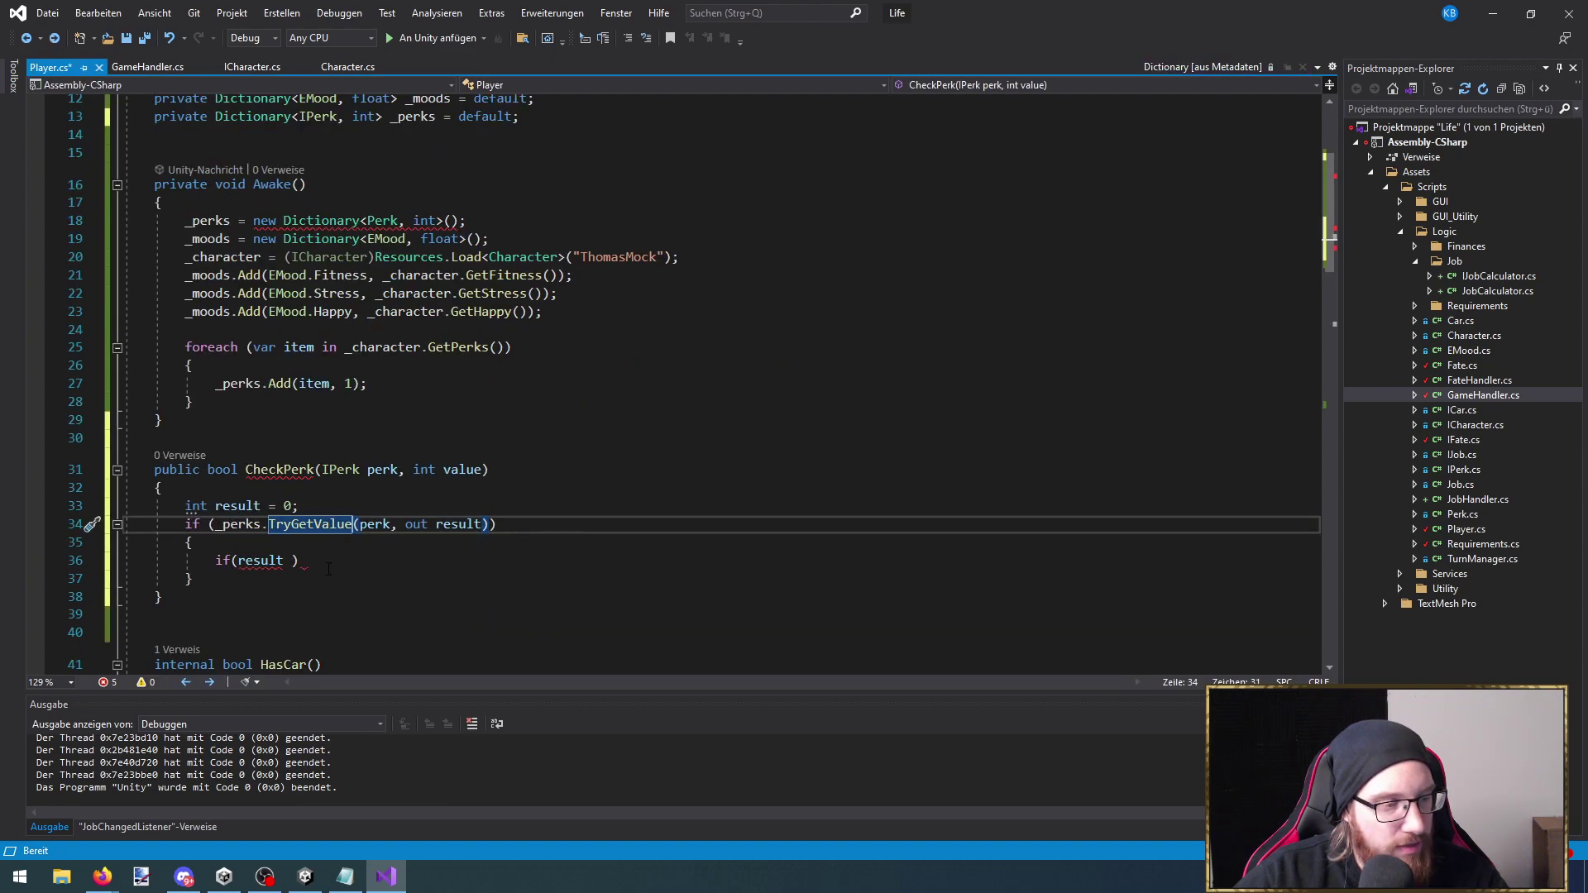
After the TryGetValue block in CheckPerk, add return false; and save Player.cs
{"action": "left_click", "coordinate": [269, 573]}
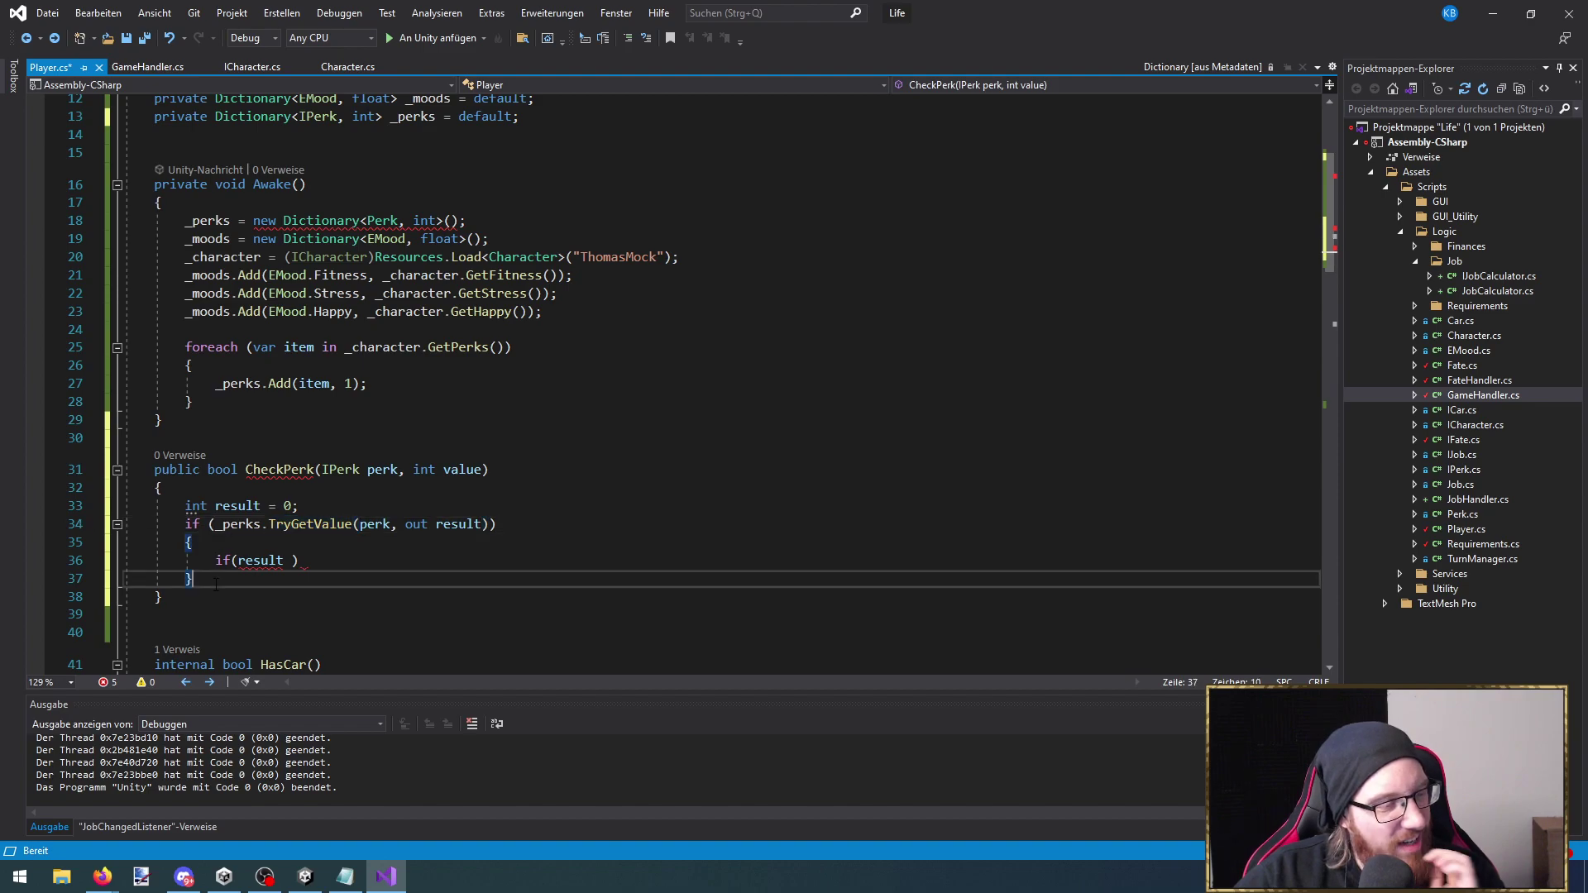
{"action": "key", "text": "Return"}
{"action": "type", "text": "re"}
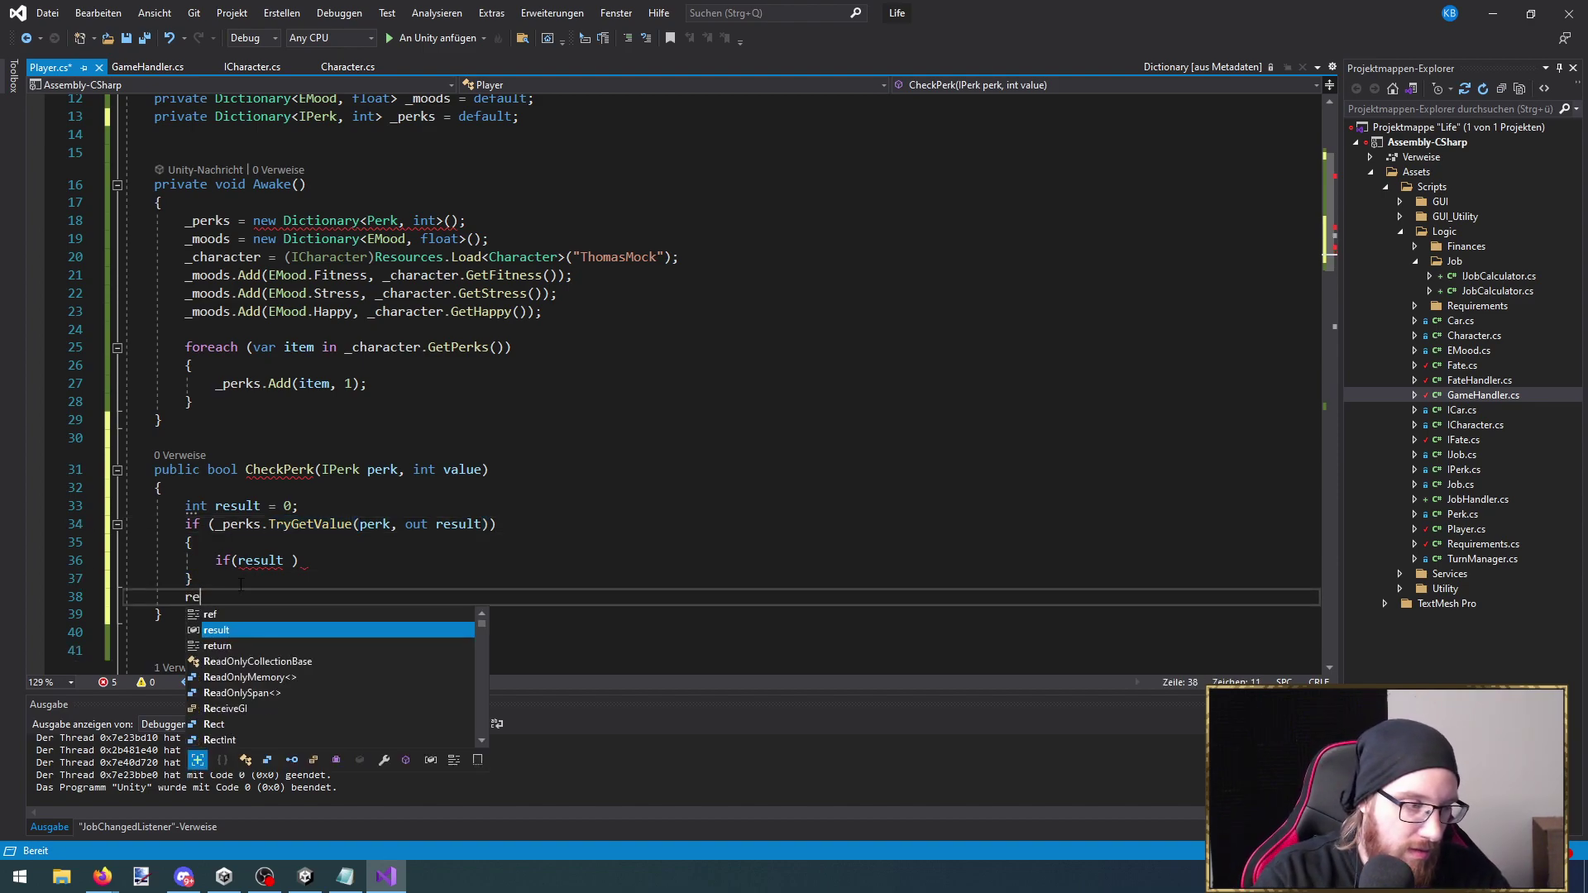
{"action": "type", "text": "turn false;"}
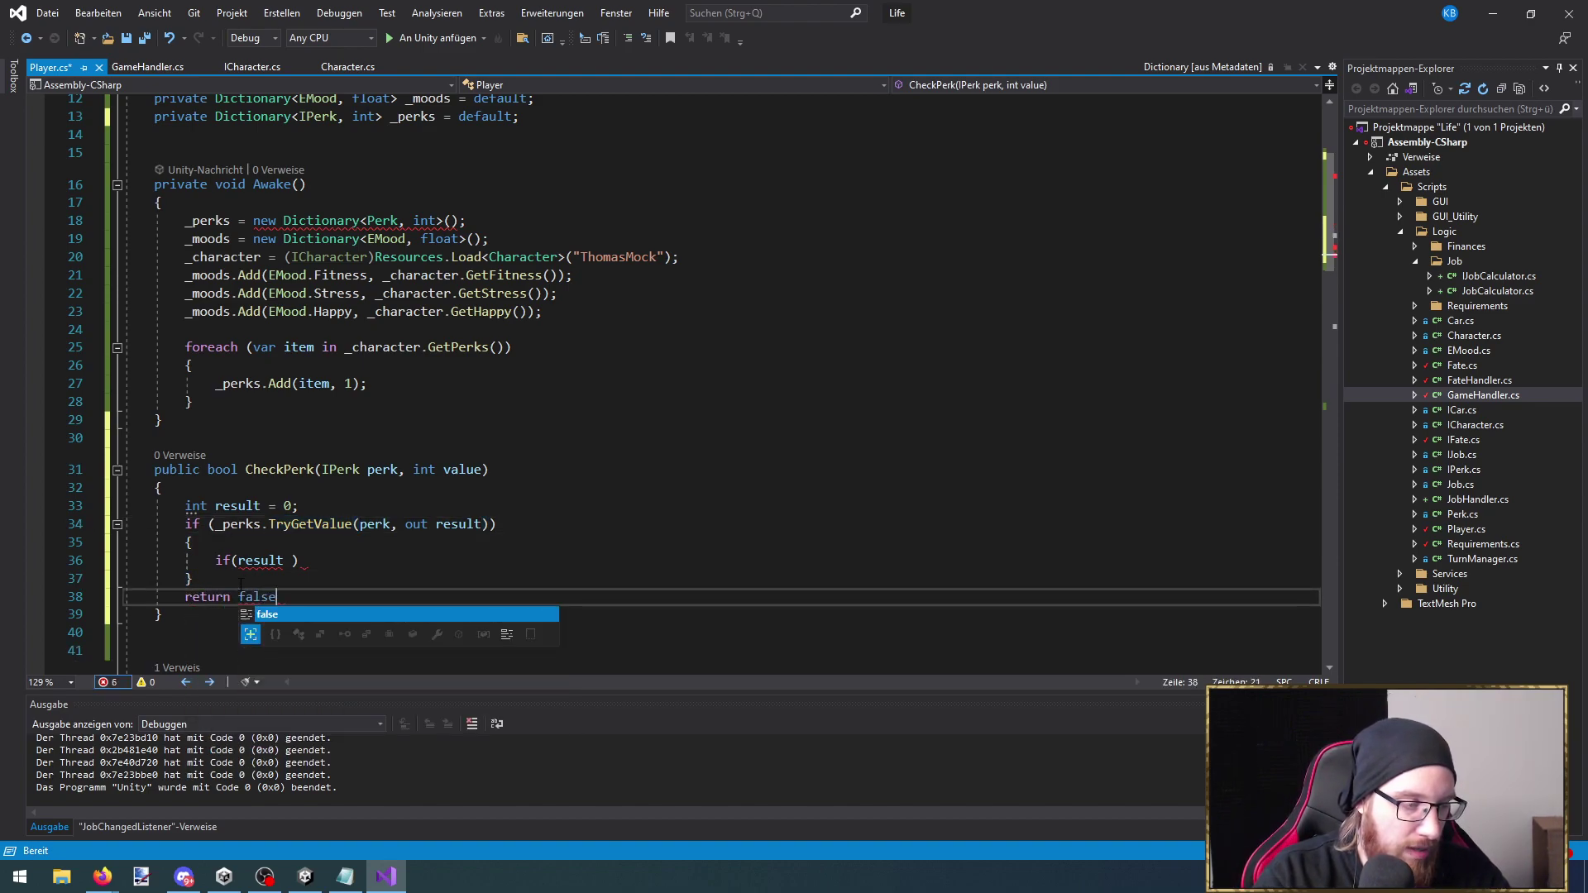
{"action": "key", "text": "ctrl+s"}
Complete the inner if condition in CheckPerk as result >= value
{"action": "key", "text": "Up"}
{"action": "key", "text": "Up"}
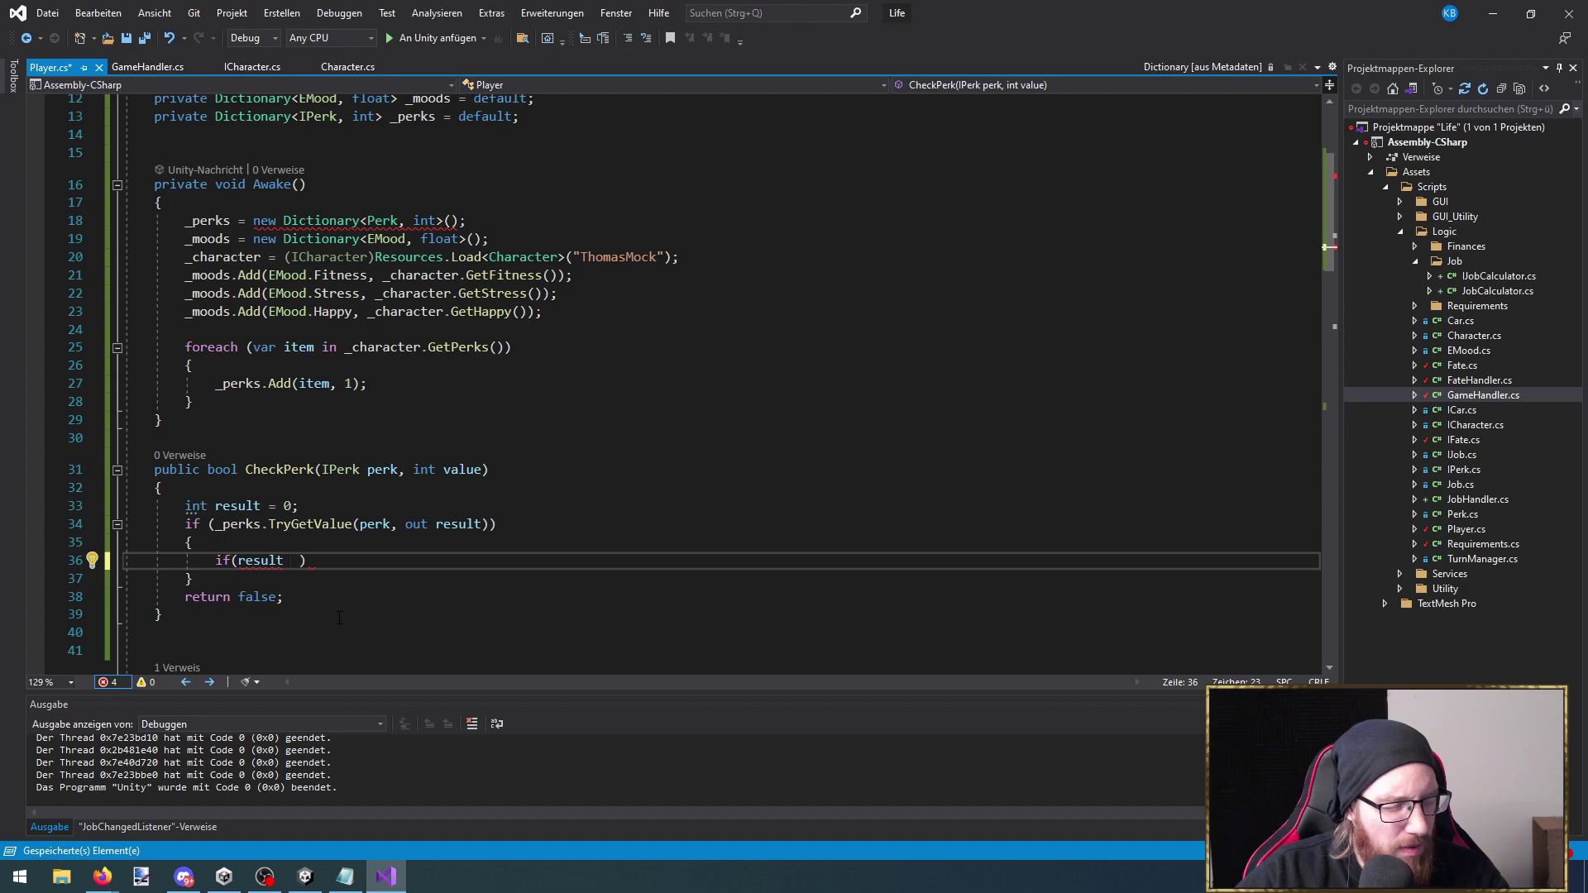
{"action": "type", "text": ">"}
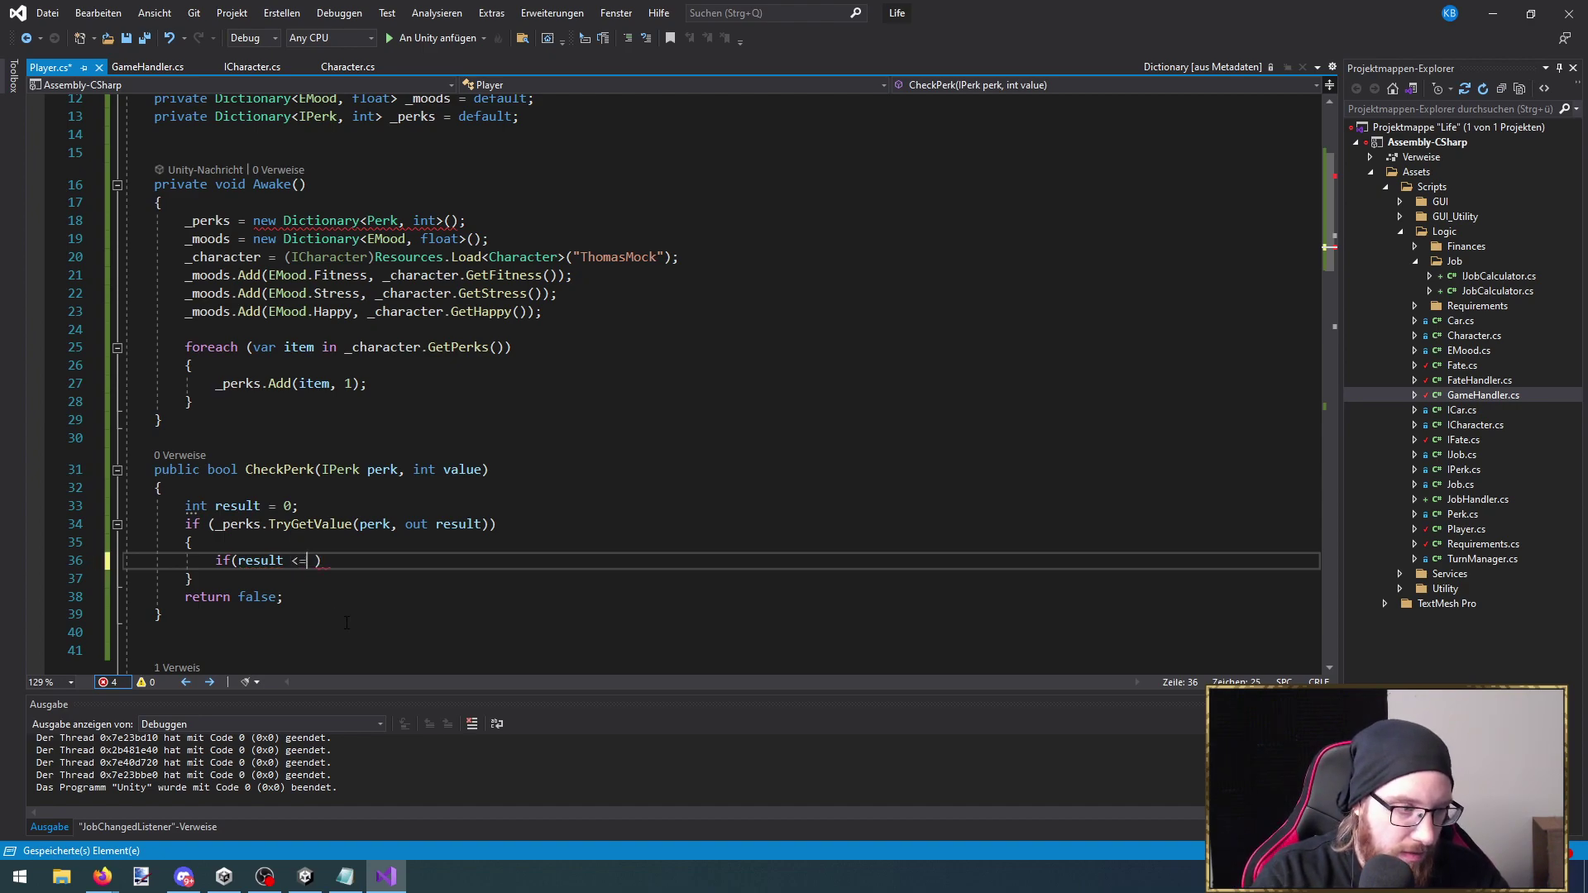
{"action": "key", "text": "BackSpace"}
{"action": "key", "text": "BackSpace"}
{"action": "type", "text": ">= value"}
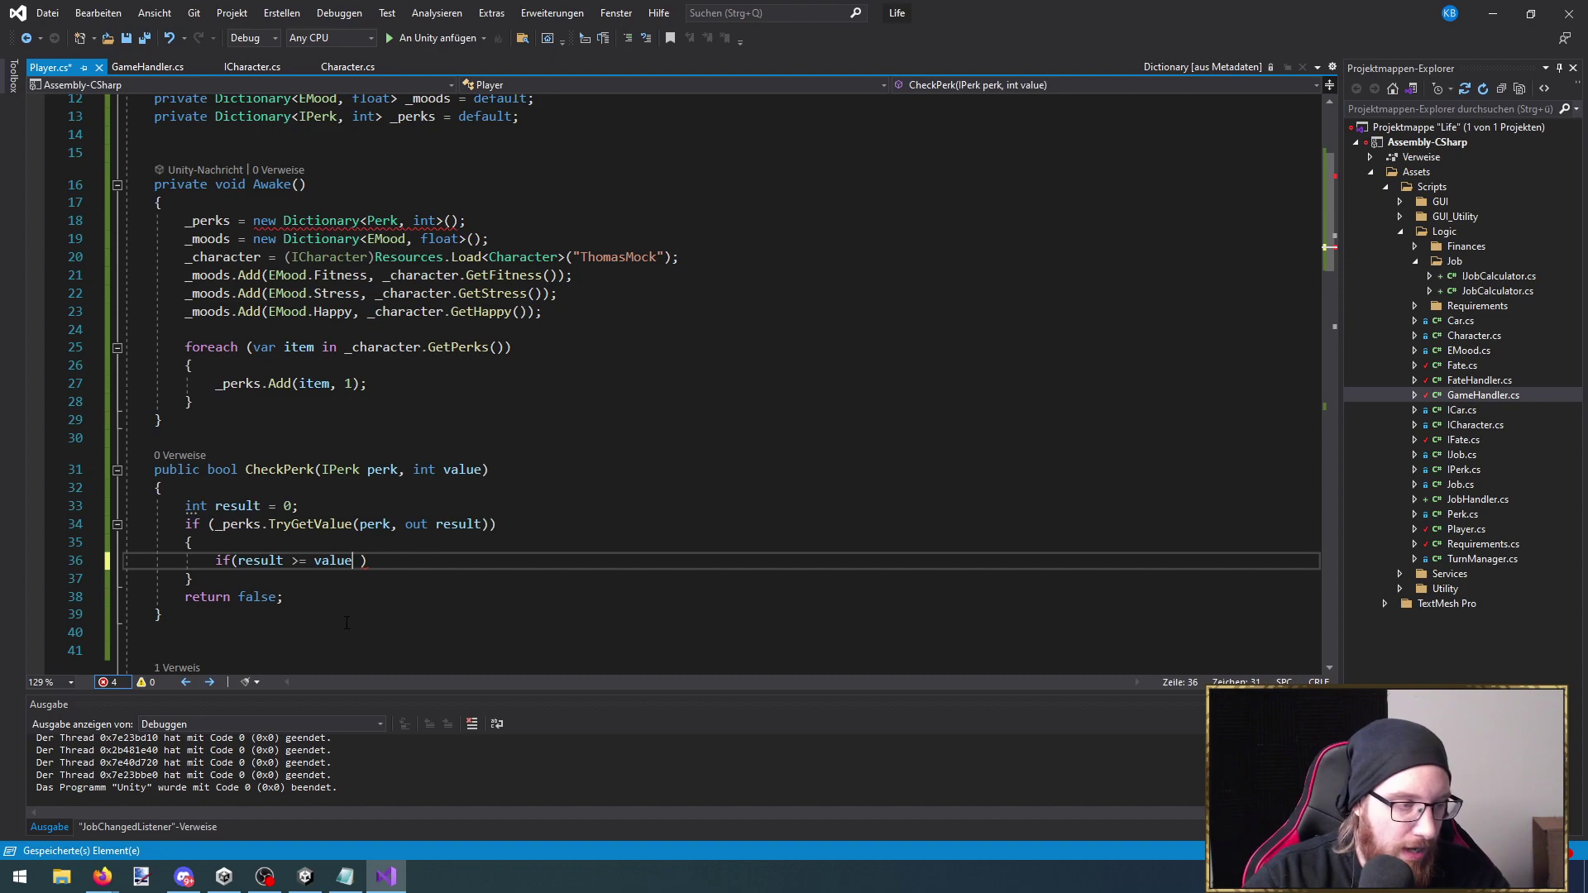
{"action": "key", "text": "Delete"}
Give the inner if statement a braced block containing return true;
{"action": "key", "text": "End"}
{"action": "key", "text": "Return"}
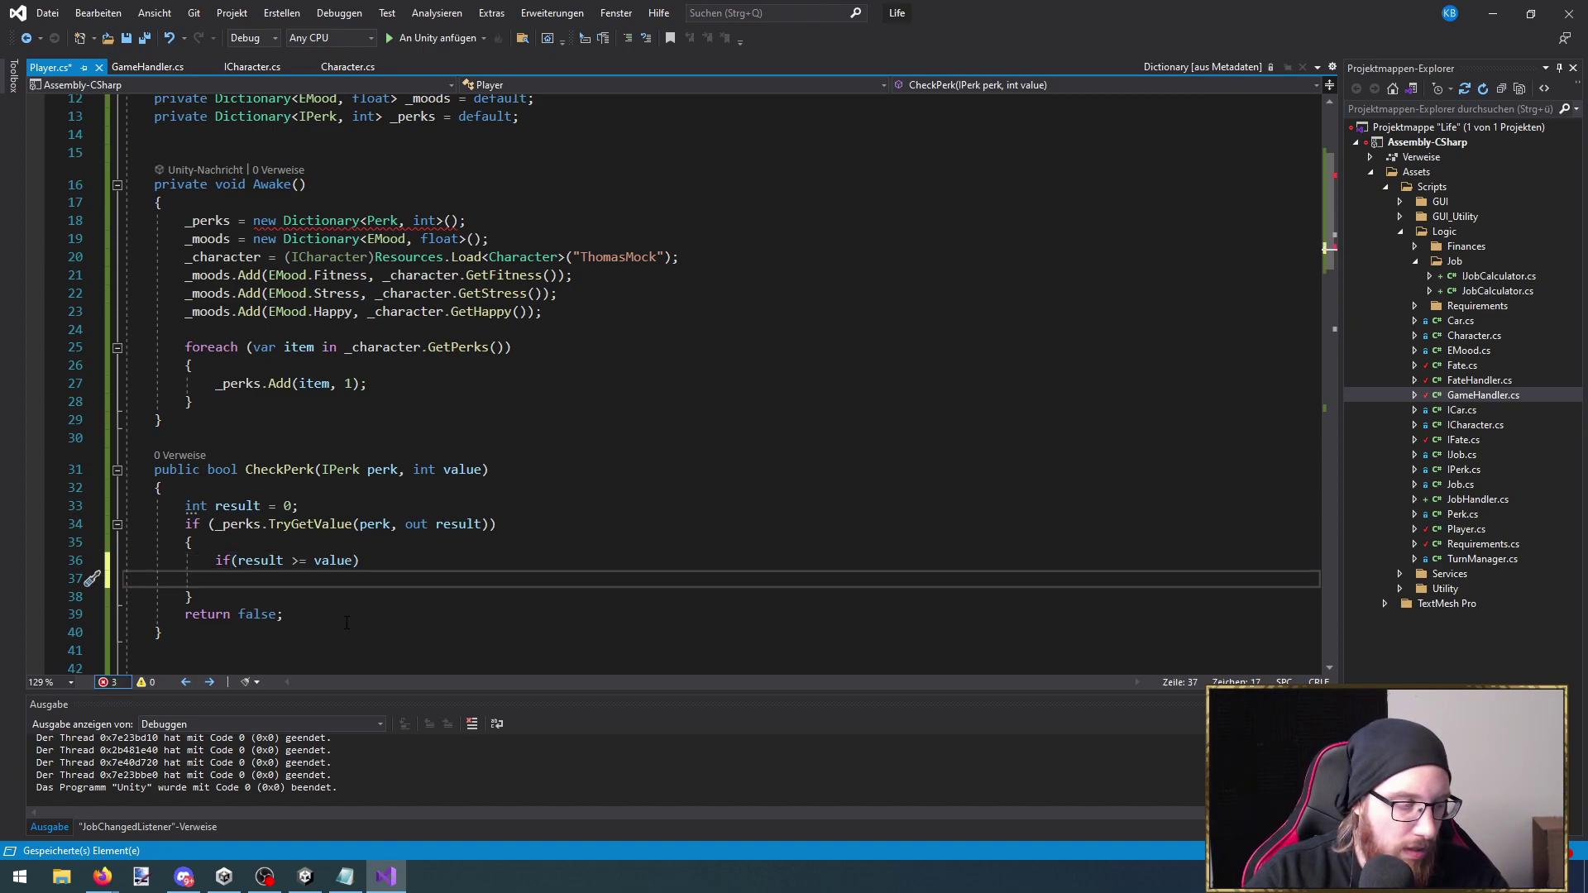
{"action": "type", "text": "{"}
{"action": "key", "text": "Return"}
{"action": "type", "text": "return "}
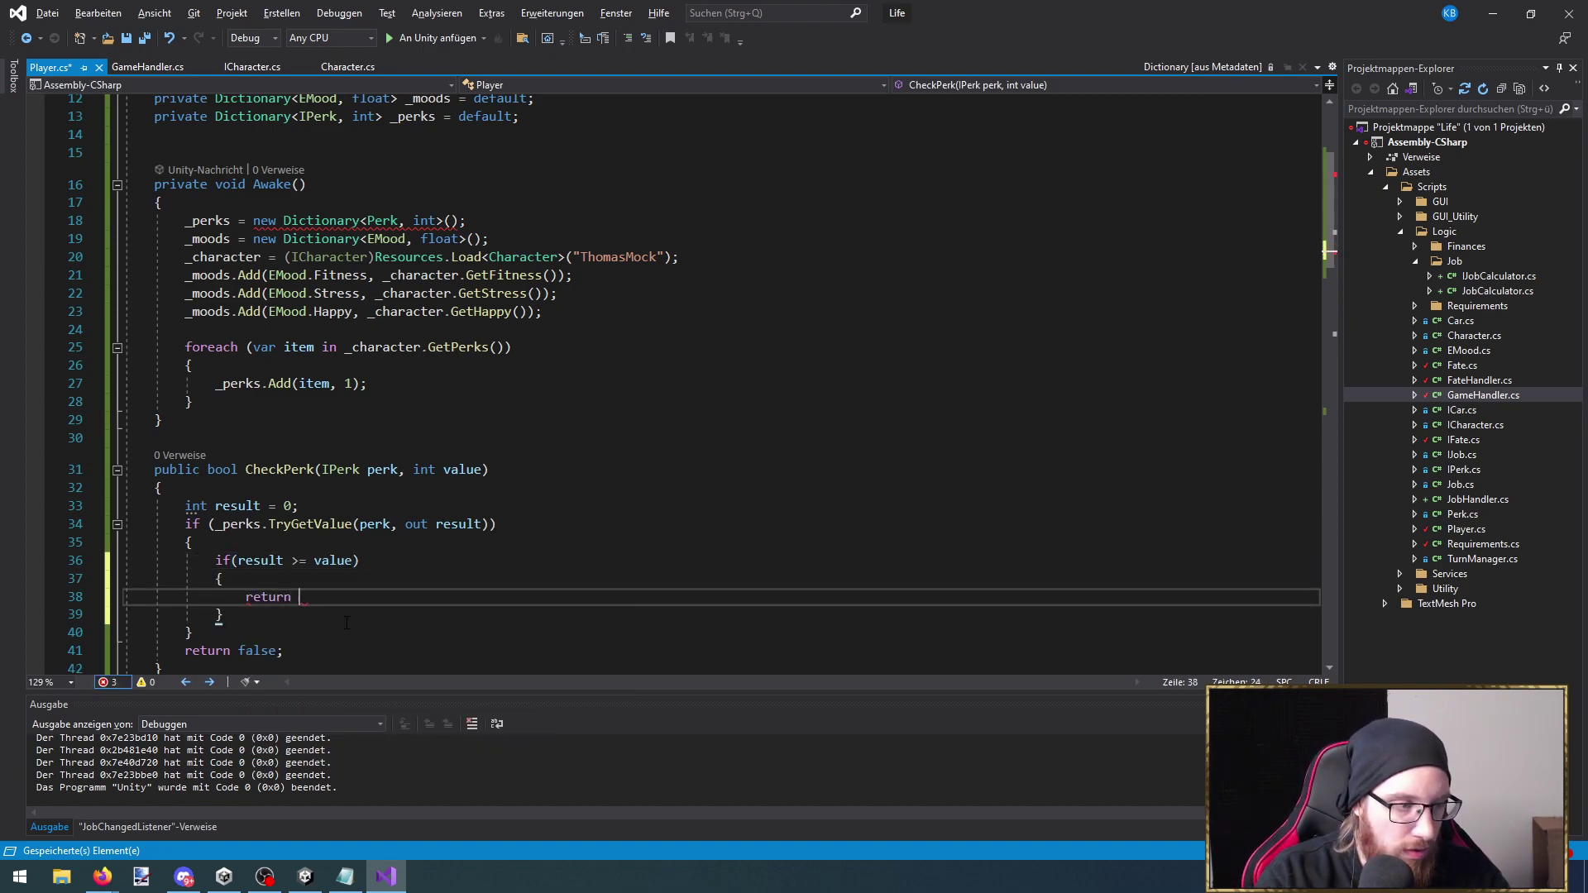
{"action": "type", "text": "true;"}
{"action": "key", "text": "Down"}
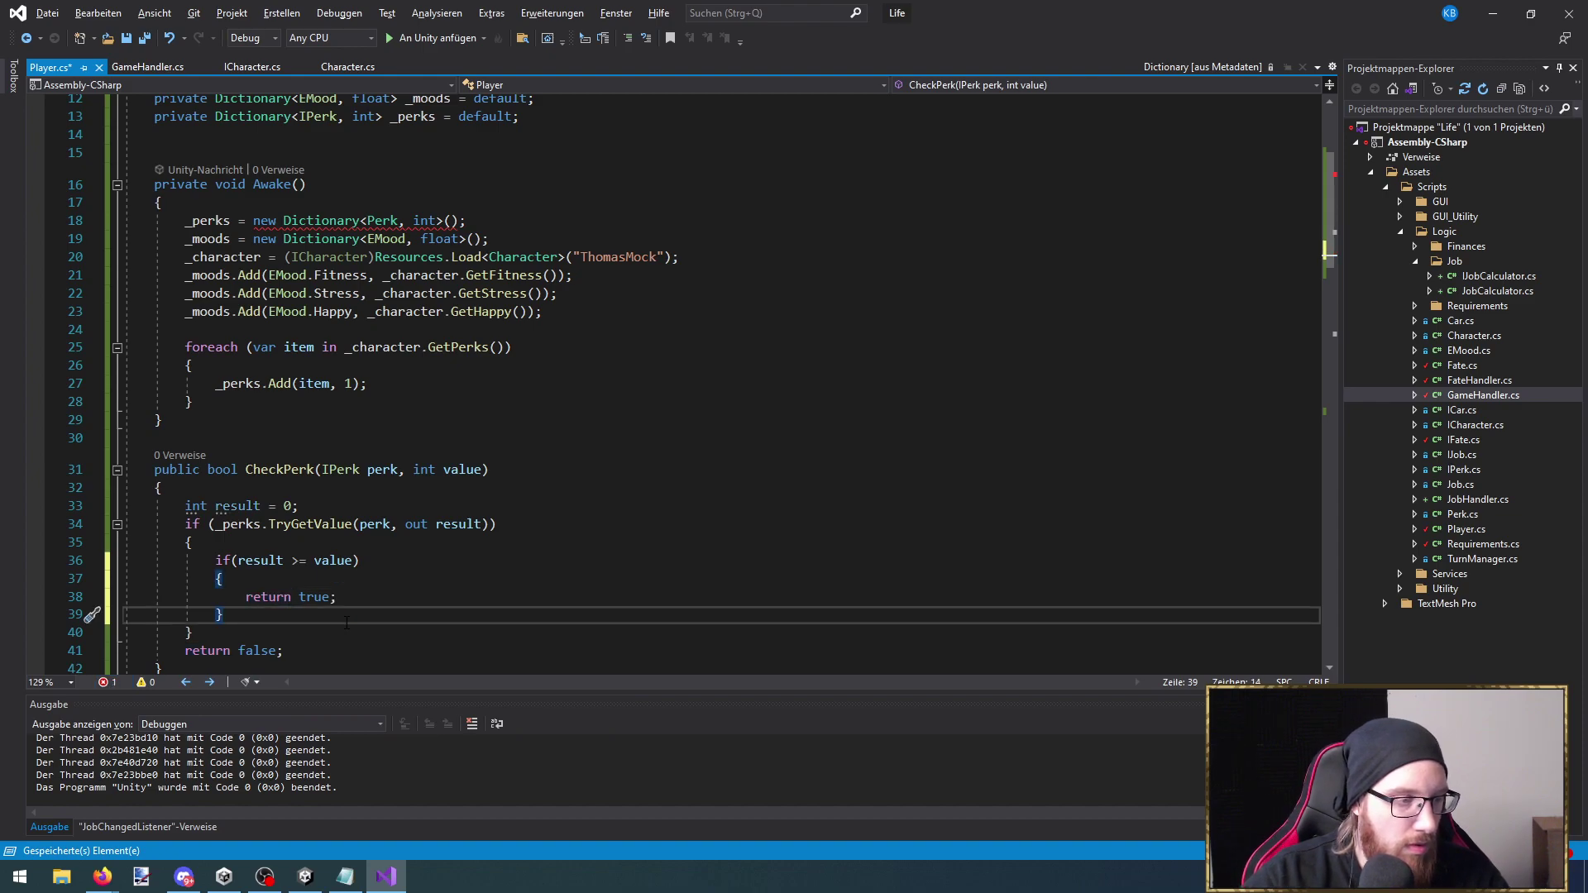
{"action": "key", "text": "Return"}
{"action": "type", "text": "e"}
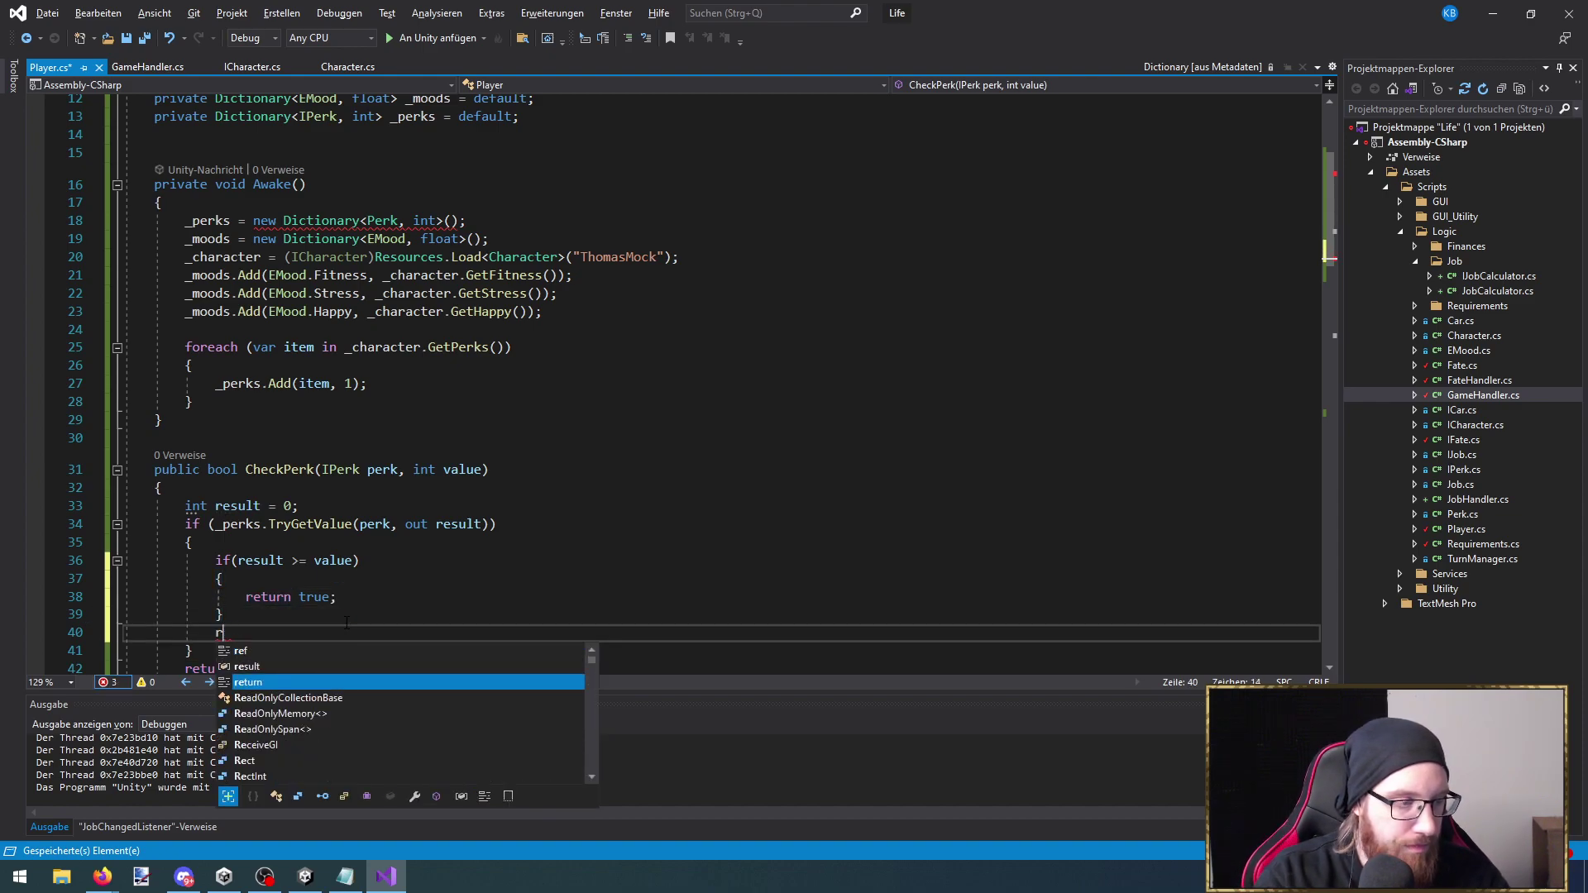
{"action": "key", "text": "BackSpace"}
{"action": "key", "text": "BackSpace"}
{"action": "key", "text": "BackSpace"}
{"action": "key", "text": "BackSpace"}
{"action": "key", "text": "BackSpace"}
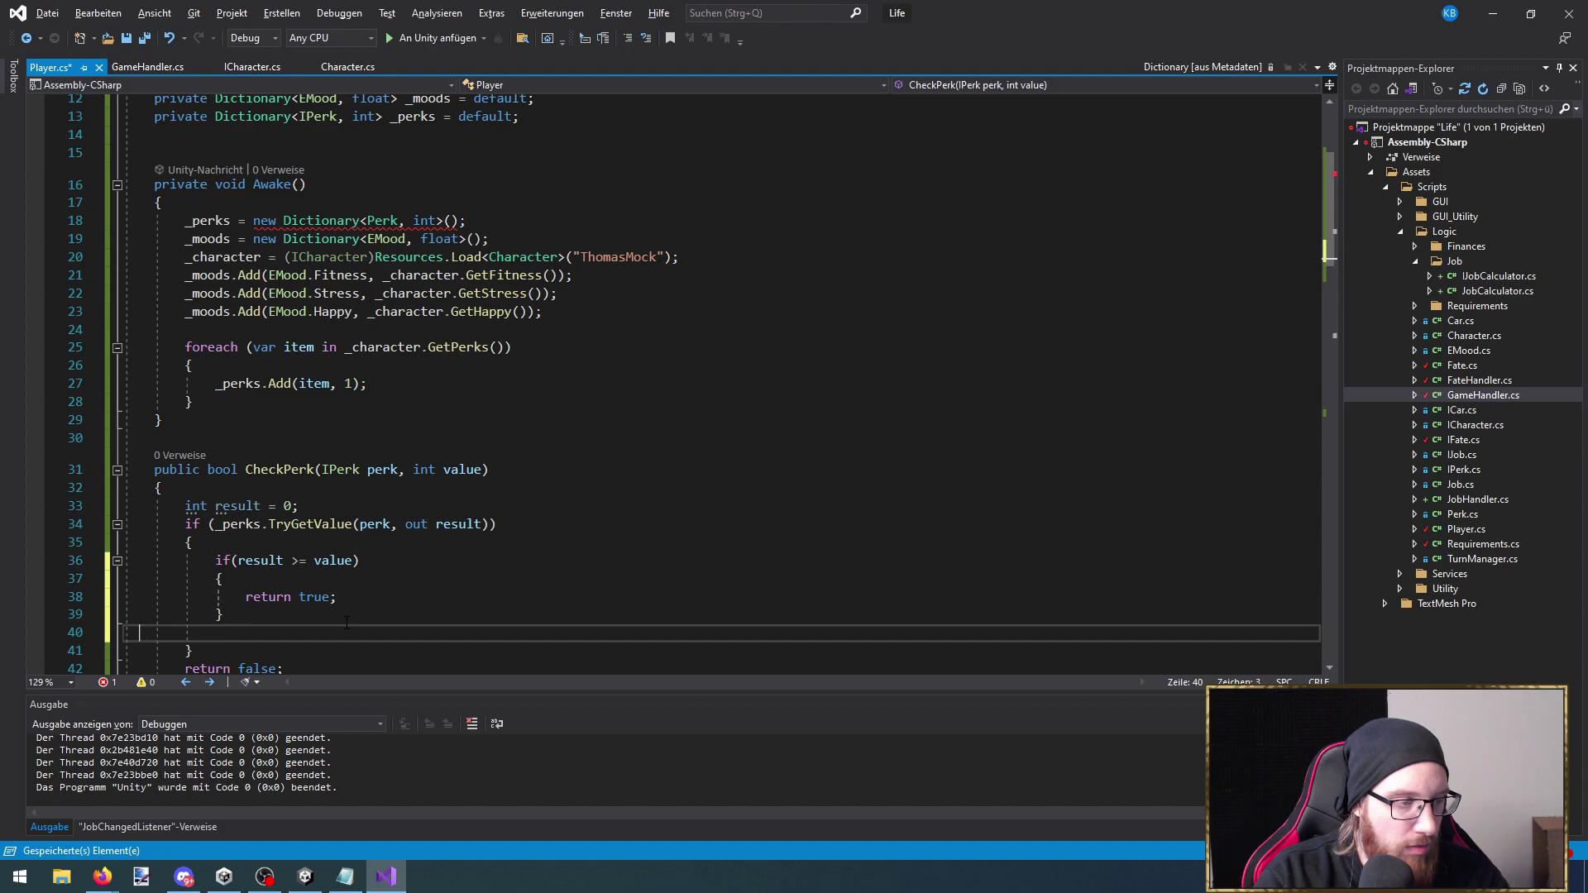
{"action": "key", "text": "BackSpace"}
Rename the int variable declared at the start of CheckPerk to playerLevel
{"action": "scroll", "coordinate": [321, 604], "scroll_direction": "down", "scroll_amount": 1}
{"action": "double_click", "coordinate": [246, 455]}
{"action": "type", "text": "playe"}
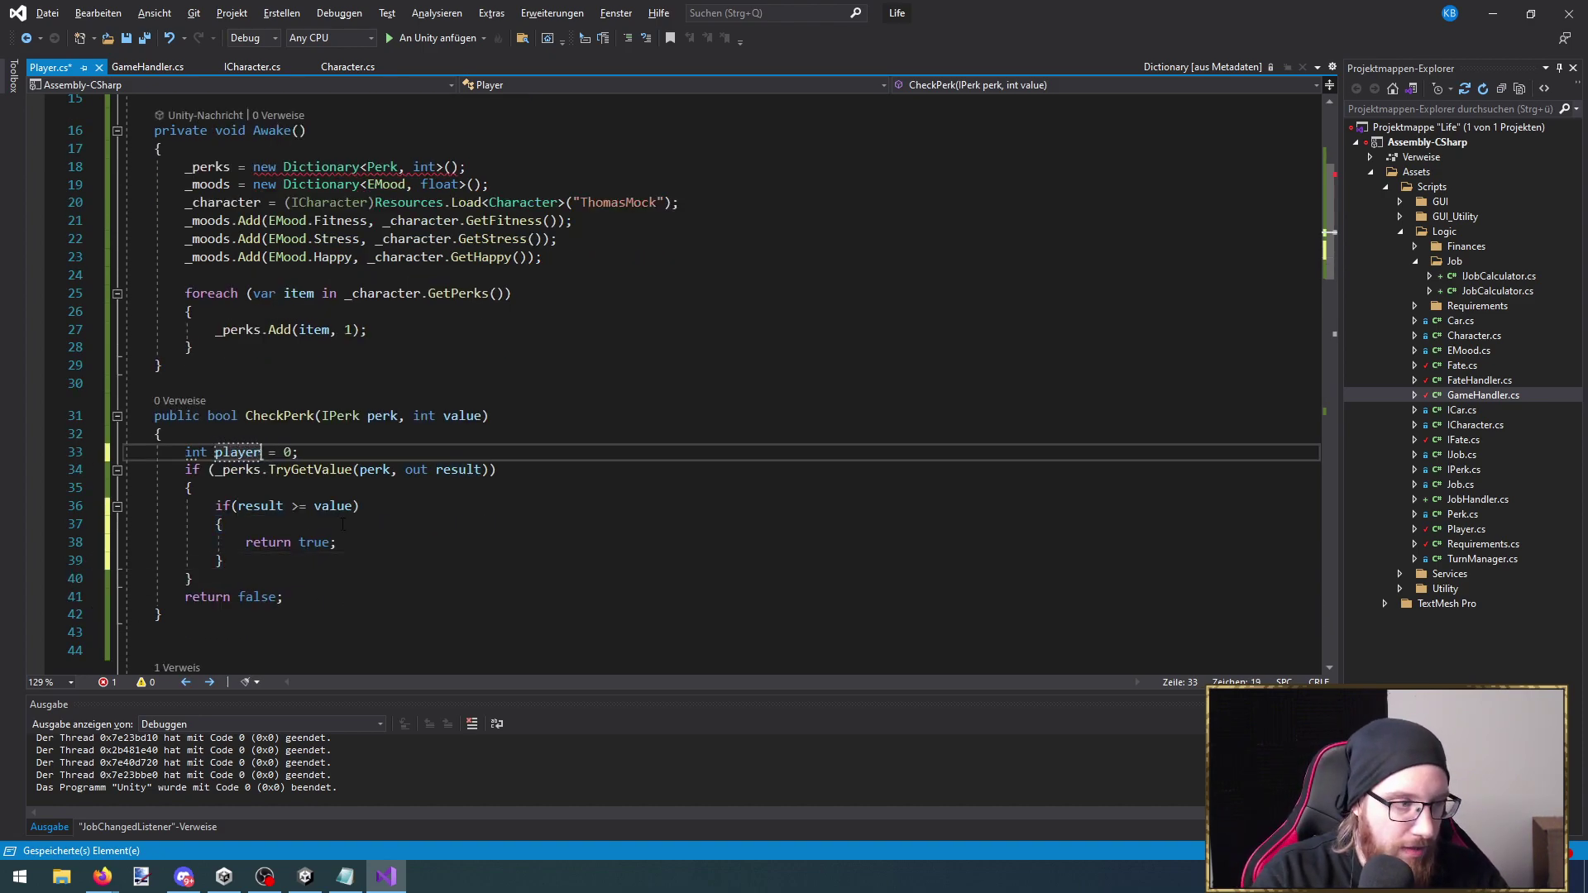
{"action": "type", "text": "r"}
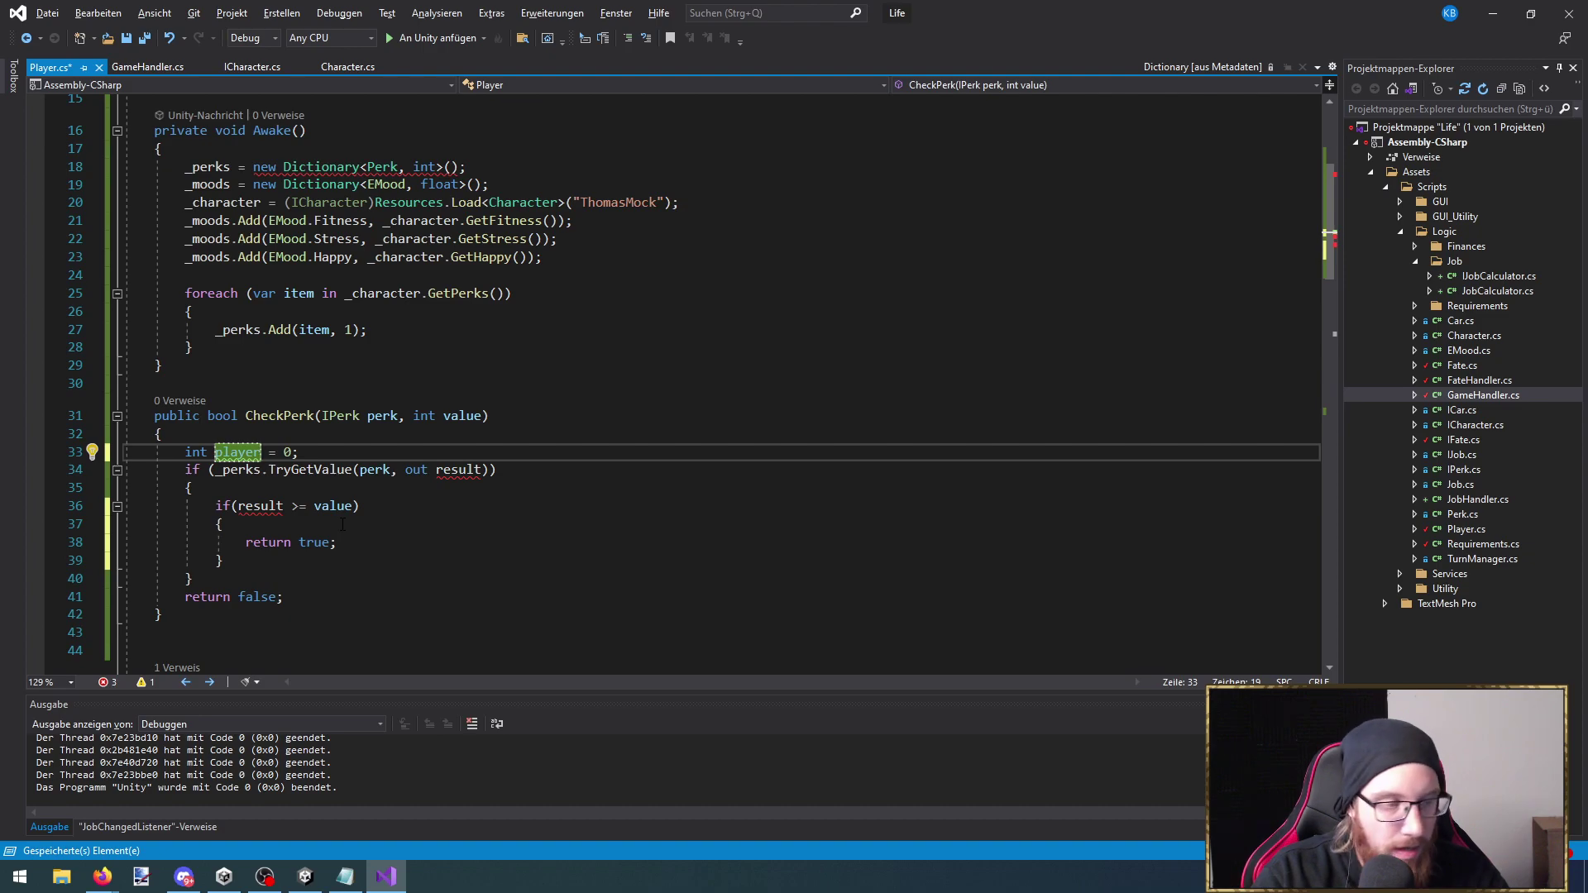
{"action": "type", "text": "Level"}
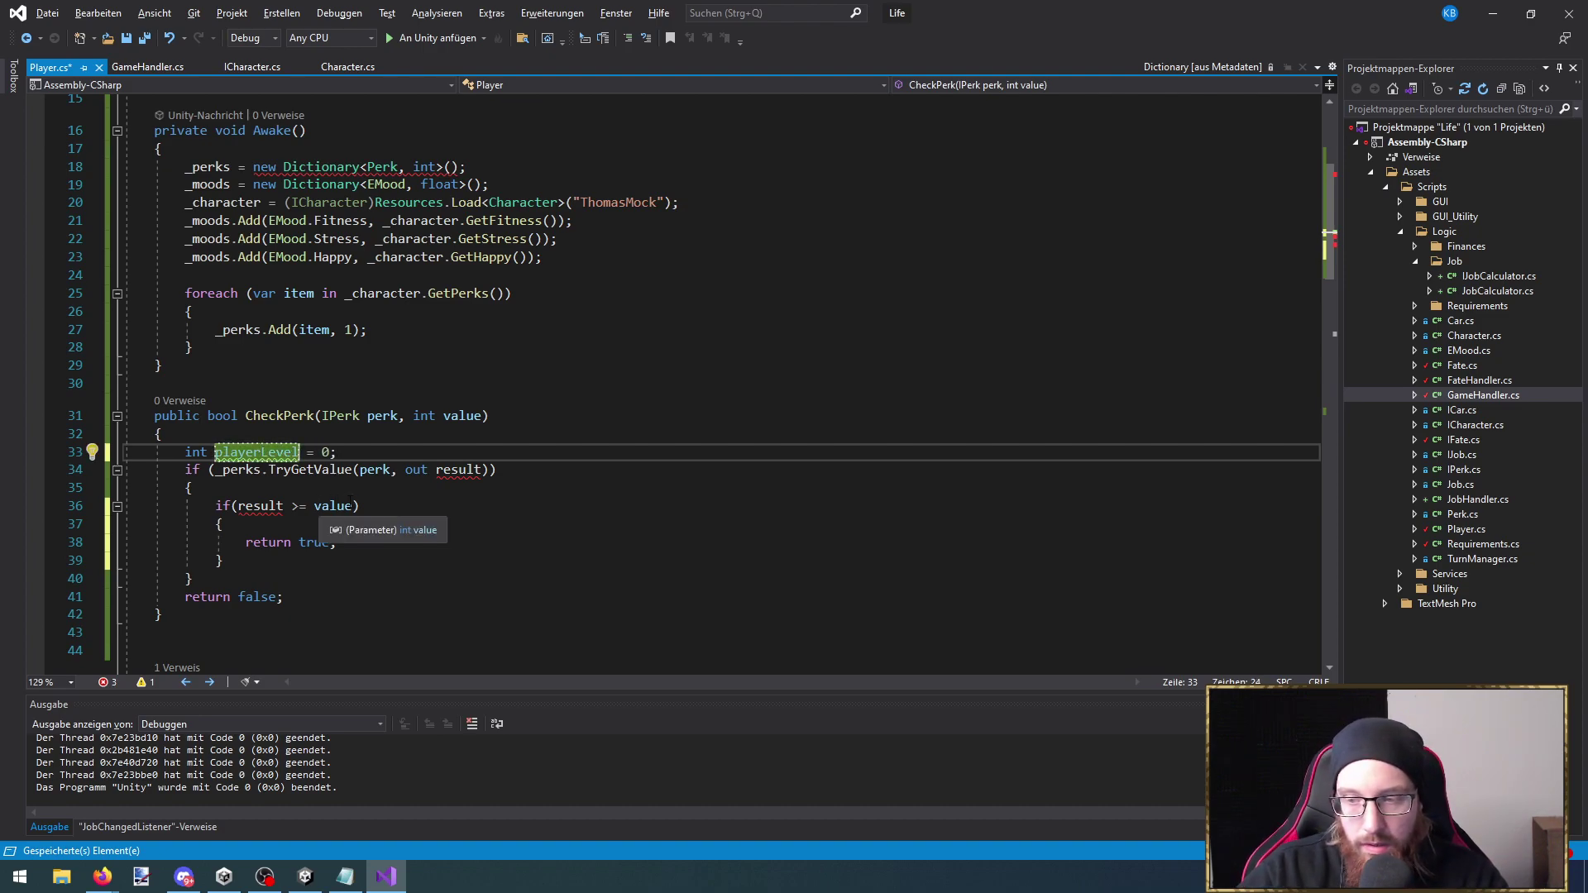
Replace result with playerLevel in the TryGetValue out argument and the inner if condition, and save the file
{"action": "double_click", "coordinate": [275, 453]}
{"action": "key", "text": "ctrl+c"}
{"action": "double_click", "coordinate": [446, 470]}
{"action": "key", "text": "ctrl+v"}
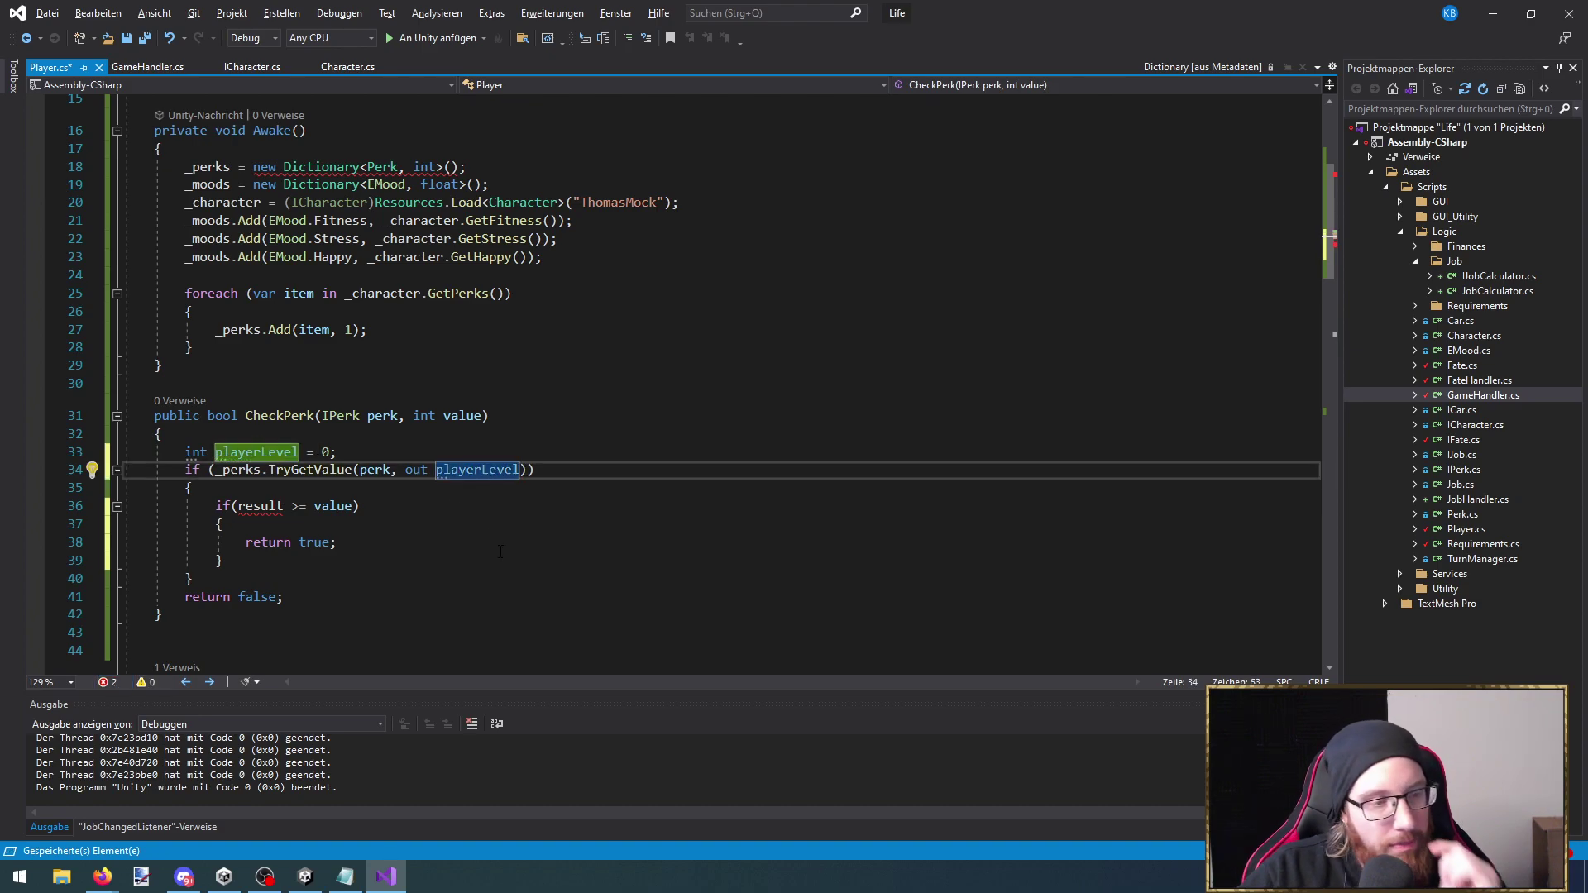
{"action": "left_click", "coordinate": [488, 541]}
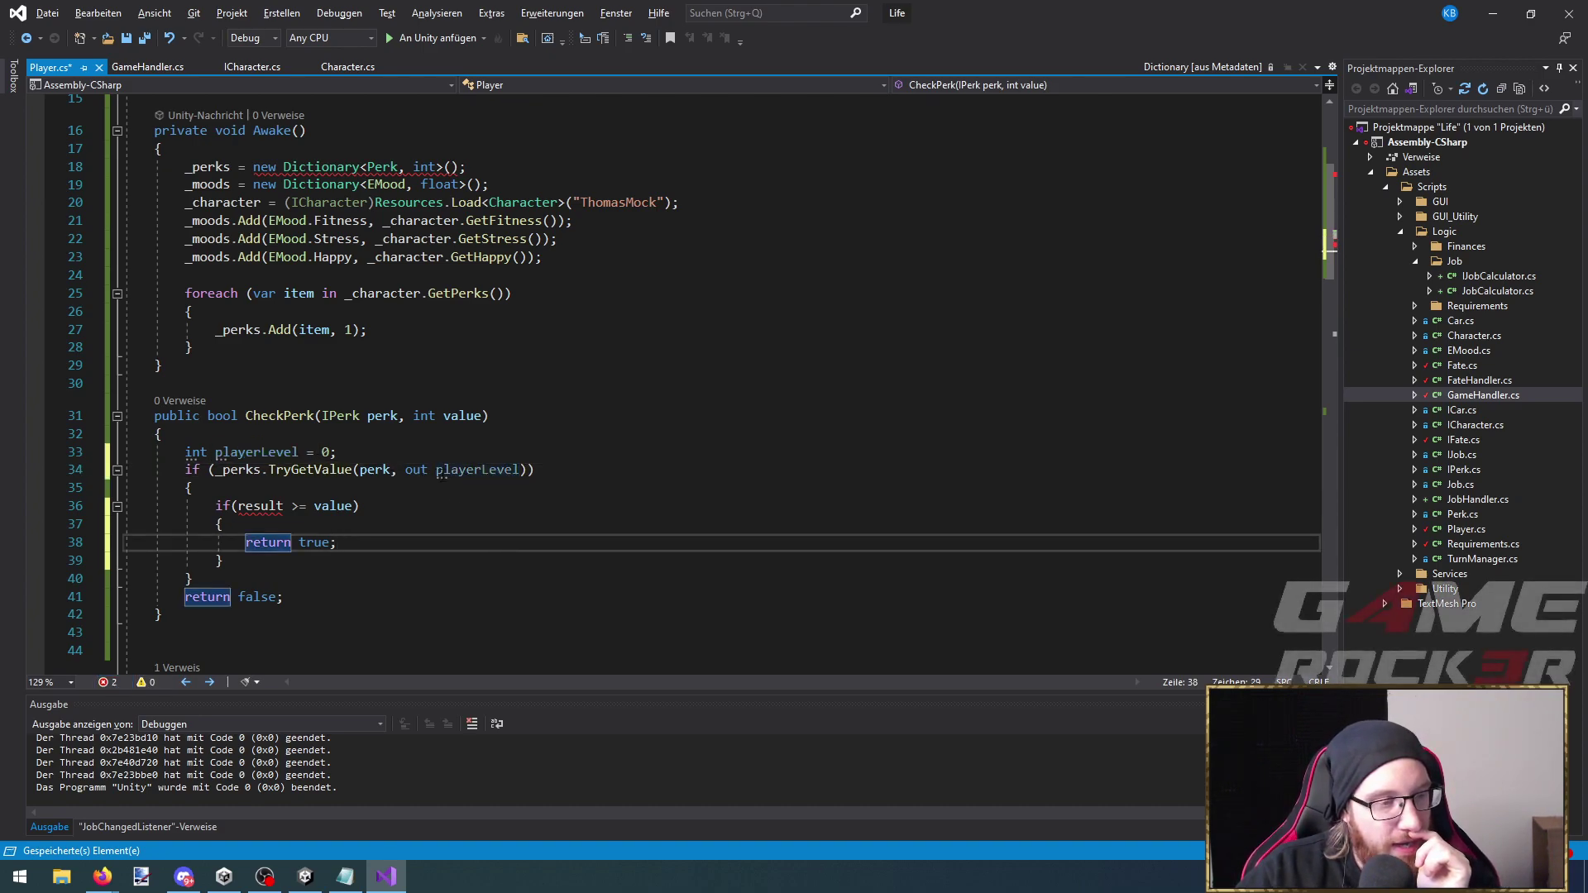
{"action": "double_click", "coordinate": [477, 470]}
{"action": "key", "text": "ctrl+c"}
{"action": "double_click", "coordinate": [260, 505]}
{"action": "key", "text": "ctrl+v"}
{"action": "left_click", "coordinate": [459, 550]}
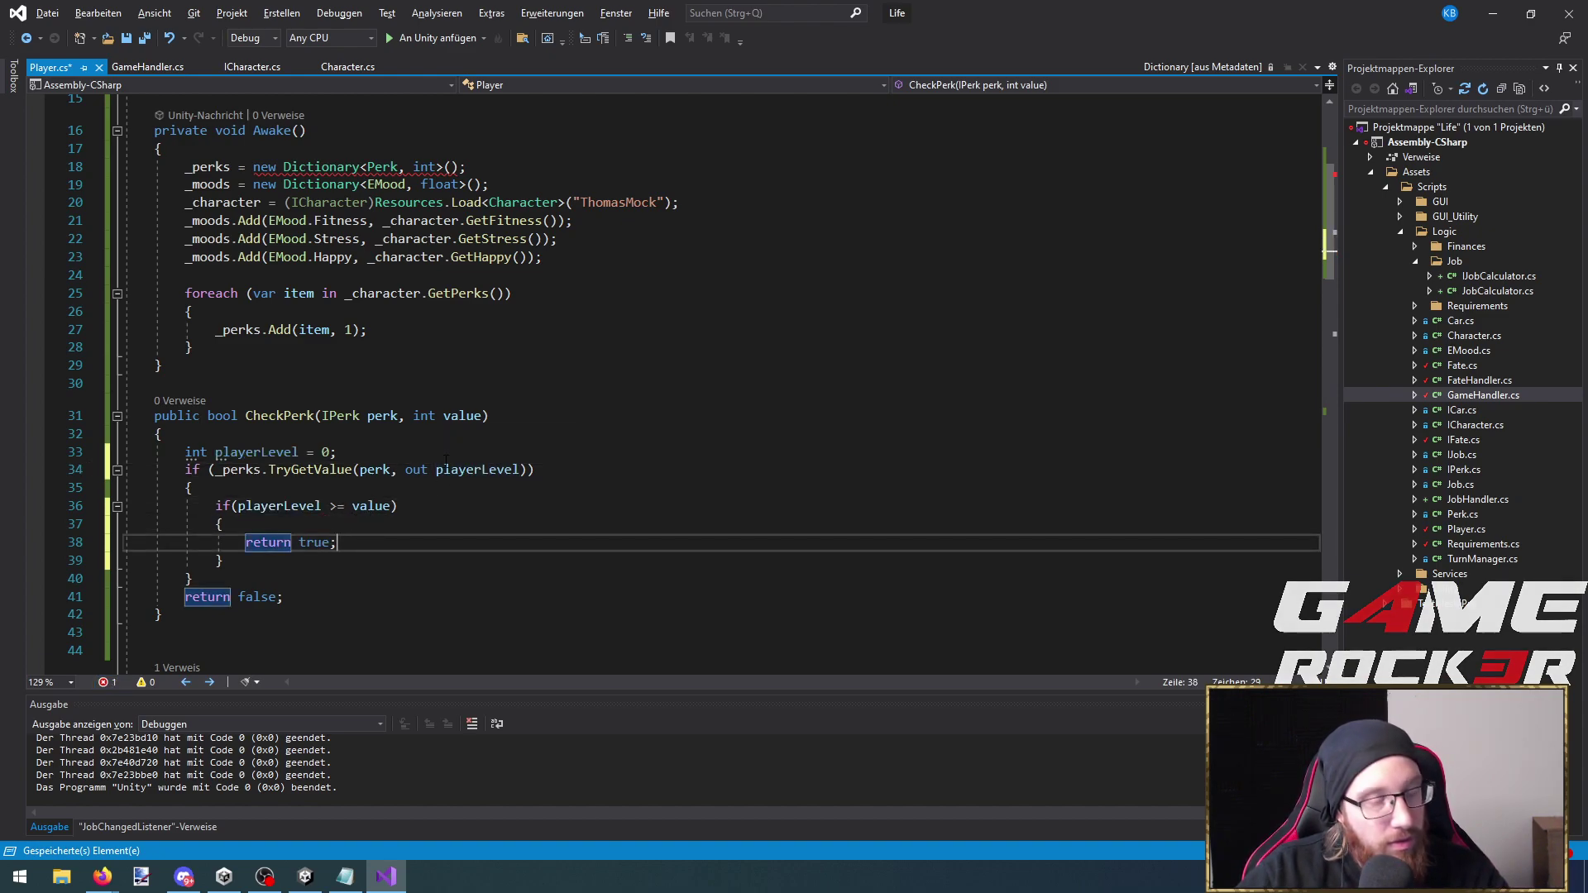
{"action": "key", "text": "ctrl+s"}
In Awake, change the key type of the new _perks dictionary to IPerk and save Player.cs
{"action": "scroll", "coordinate": [376, 559], "scroll_direction": "up", "scroll_amount": 1}
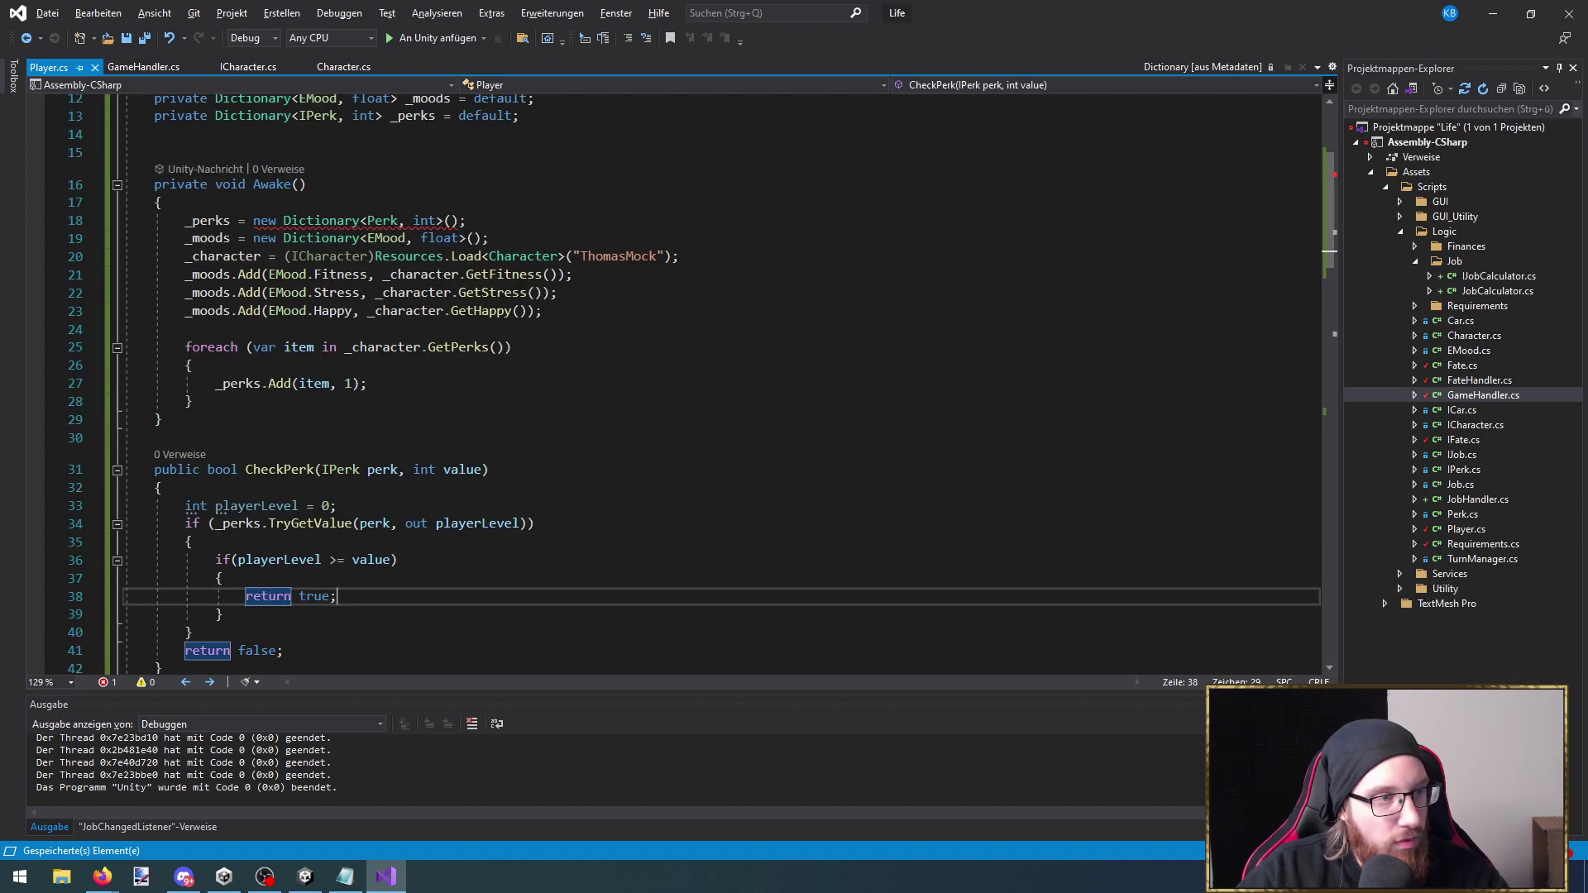
{"action": "scroll", "coordinate": [375, 558], "scroll_direction": "up", "scroll_amount": 1}
{"action": "left_click", "coordinate": [368, 274]}
{"action": "type", "text": "I"}
{"action": "key", "text": "ctrl+s"}
{"action": "left_click", "coordinate": [447, 524]}
{"action": "scroll", "coordinate": [239, 518], "scroll_direction": "down", "scroll_amount": 2}
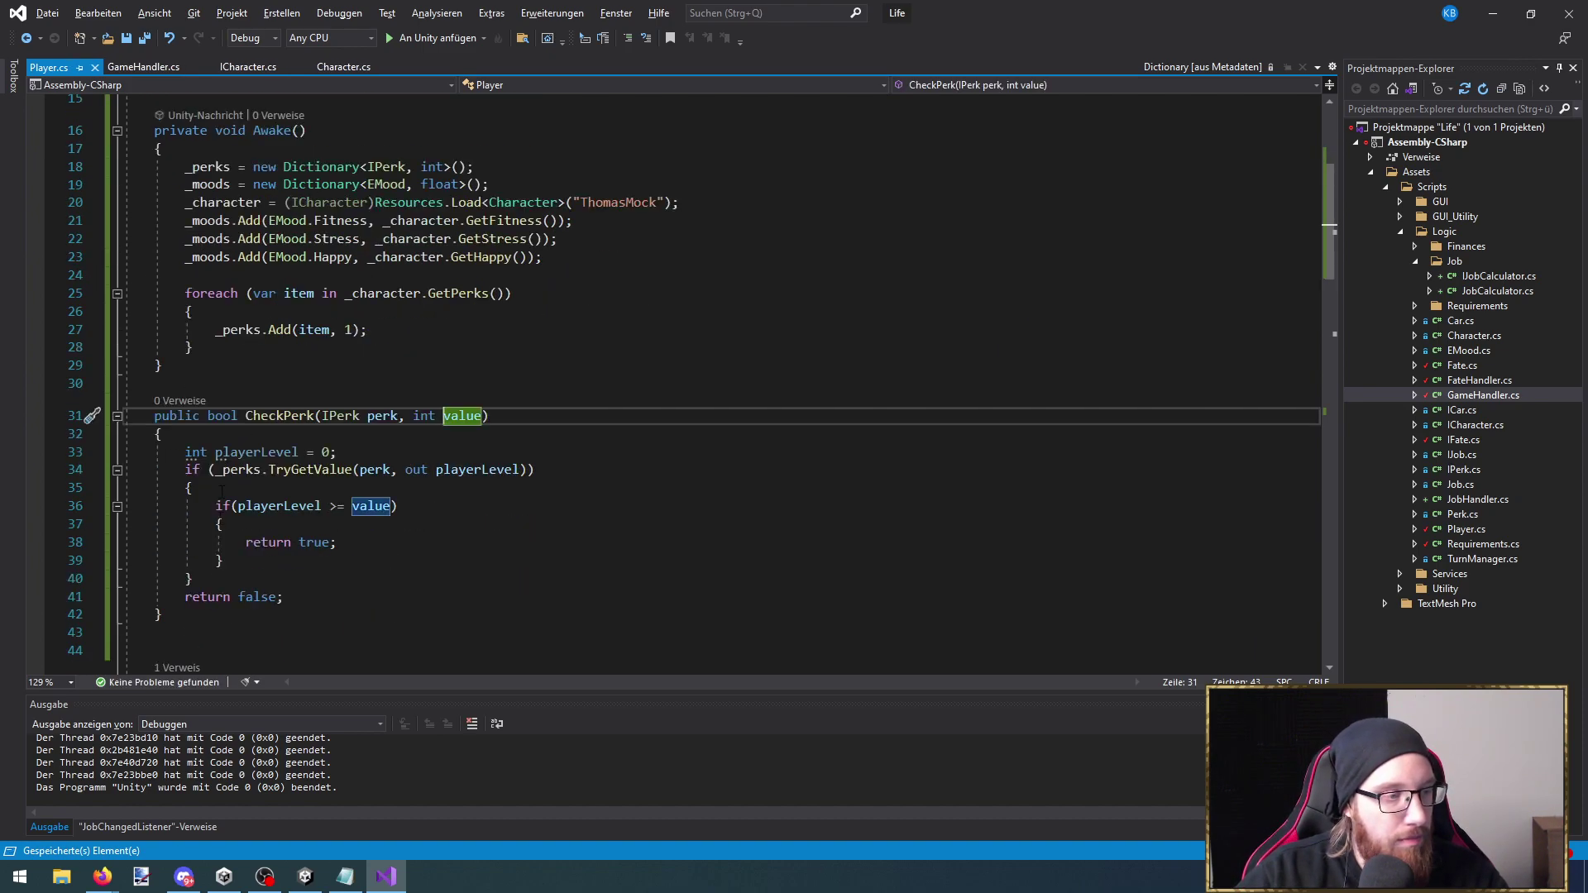
{"action": "left_click", "coordinate": [281, 416]}
{"action": "left_click", "coordinate": [371, 370]}
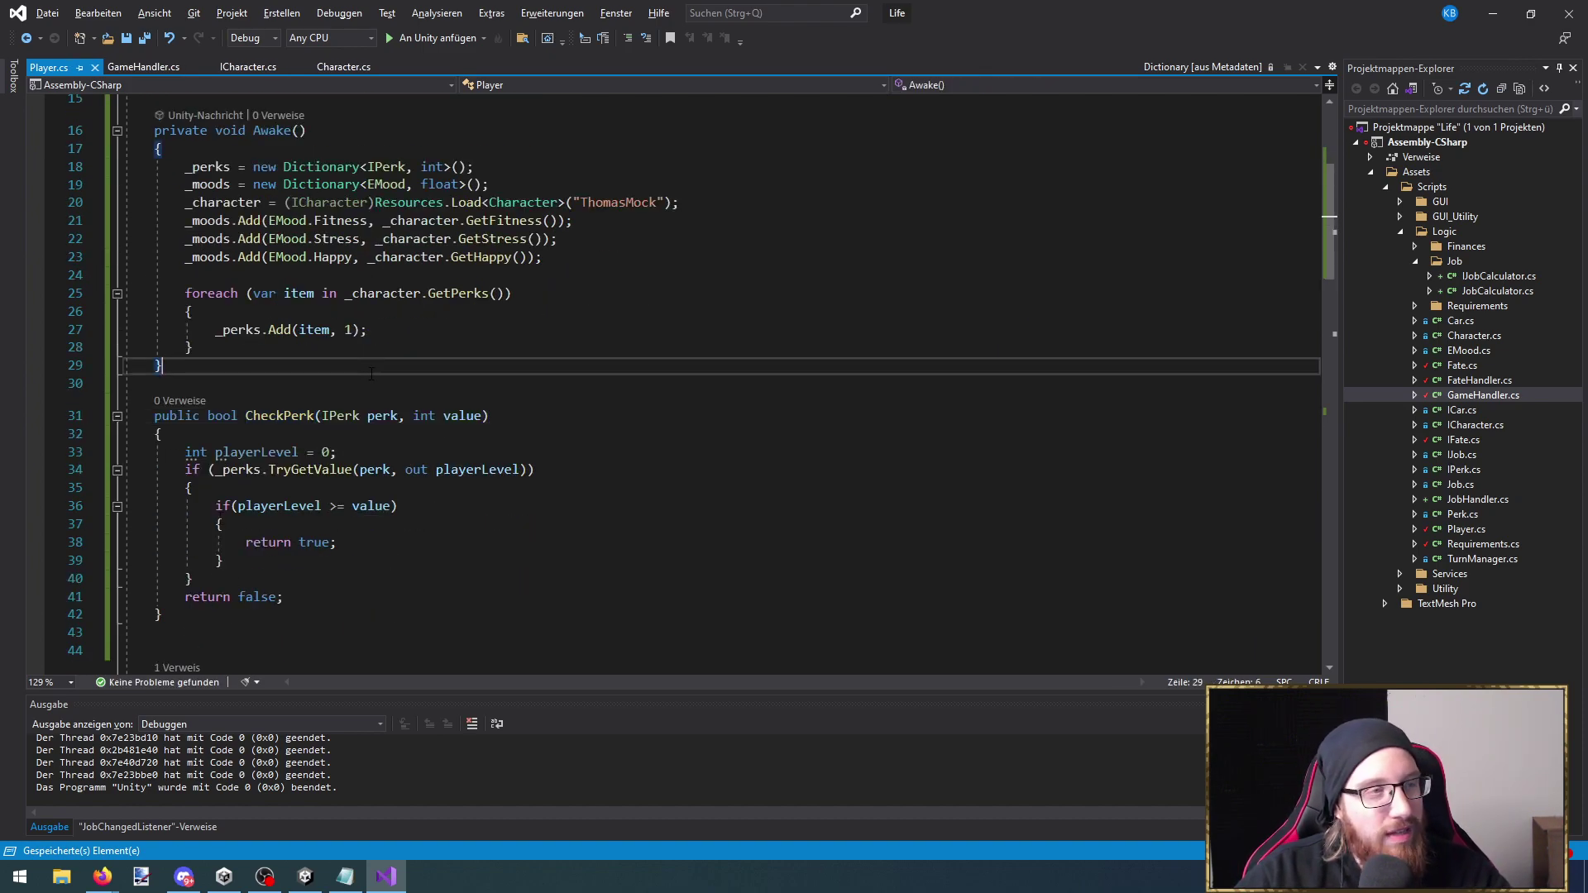
Switch to the Unity editor and stop play mode
{"action": "left_click", "coordinate": [1492, 13]}
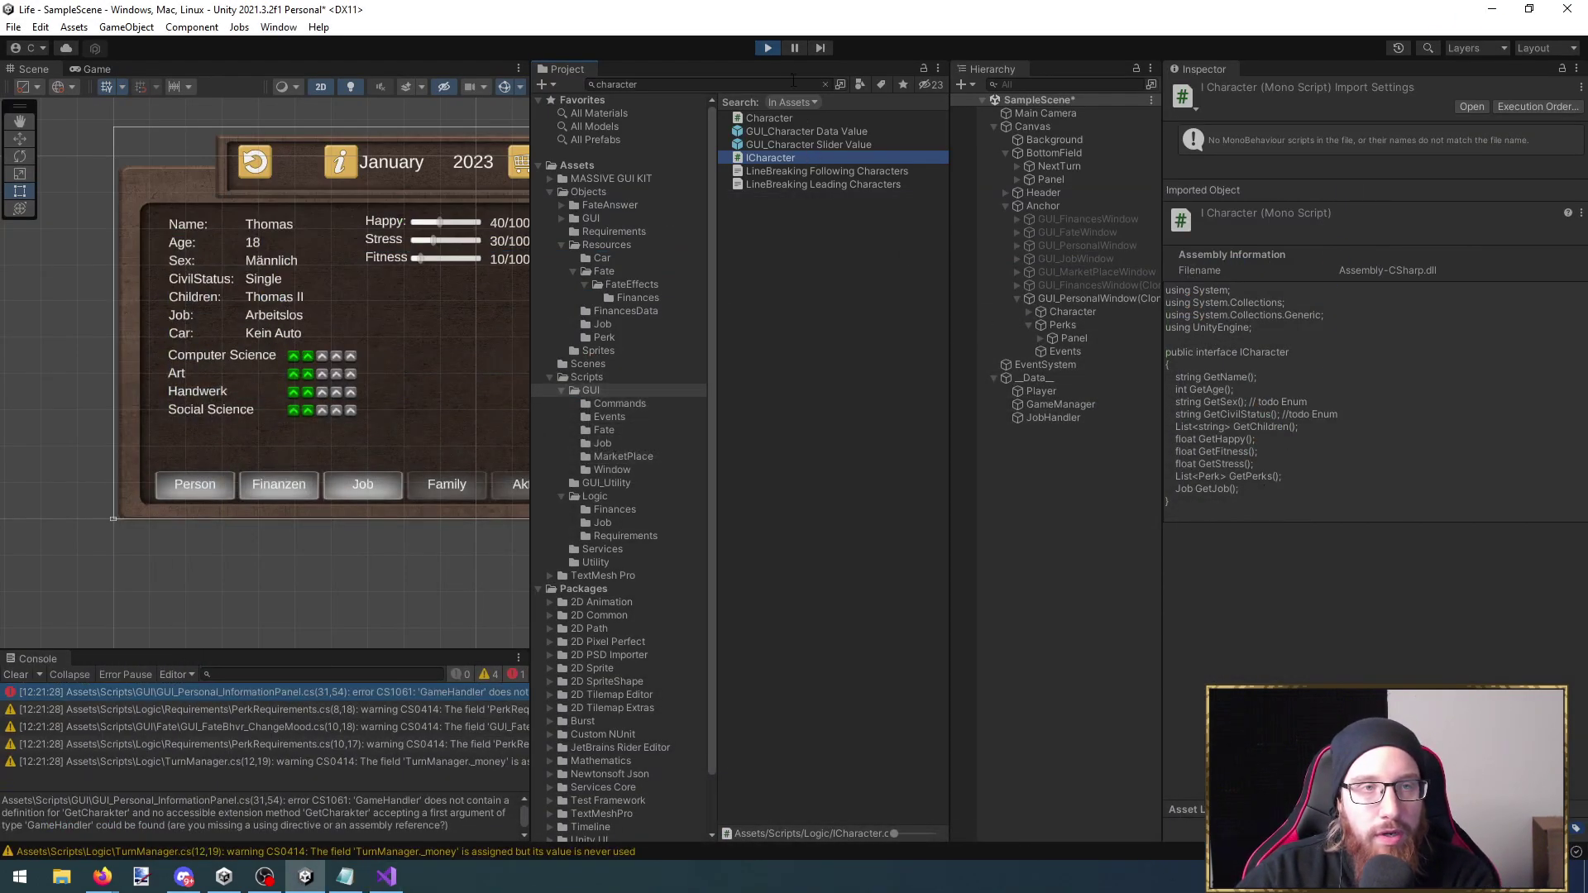
{"action": "left_click", "coordinate": [767, 47]}
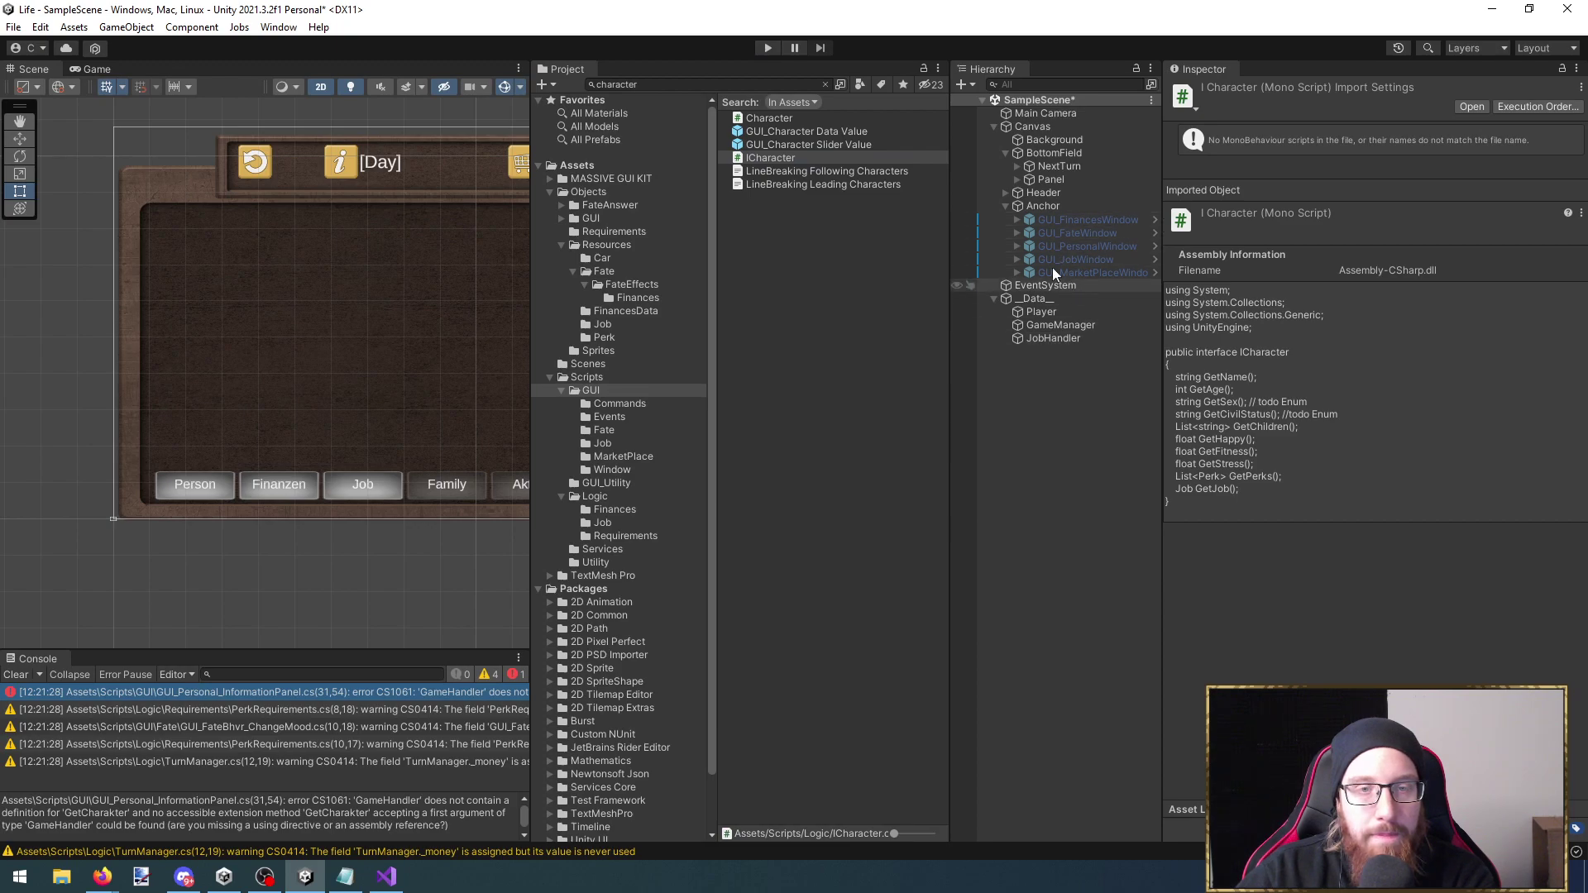
Open the Requirements_ComputerScience prefab from the Objects/Requirements folder for editing
{"action": "left_click", "coordinate": [614, 242]}
{"action": "key", "text": "Up"}
{"action": "key", "text": "Up"}
{"action": "key", "text": "Up"}
{"action": "key", "text": "Up"}
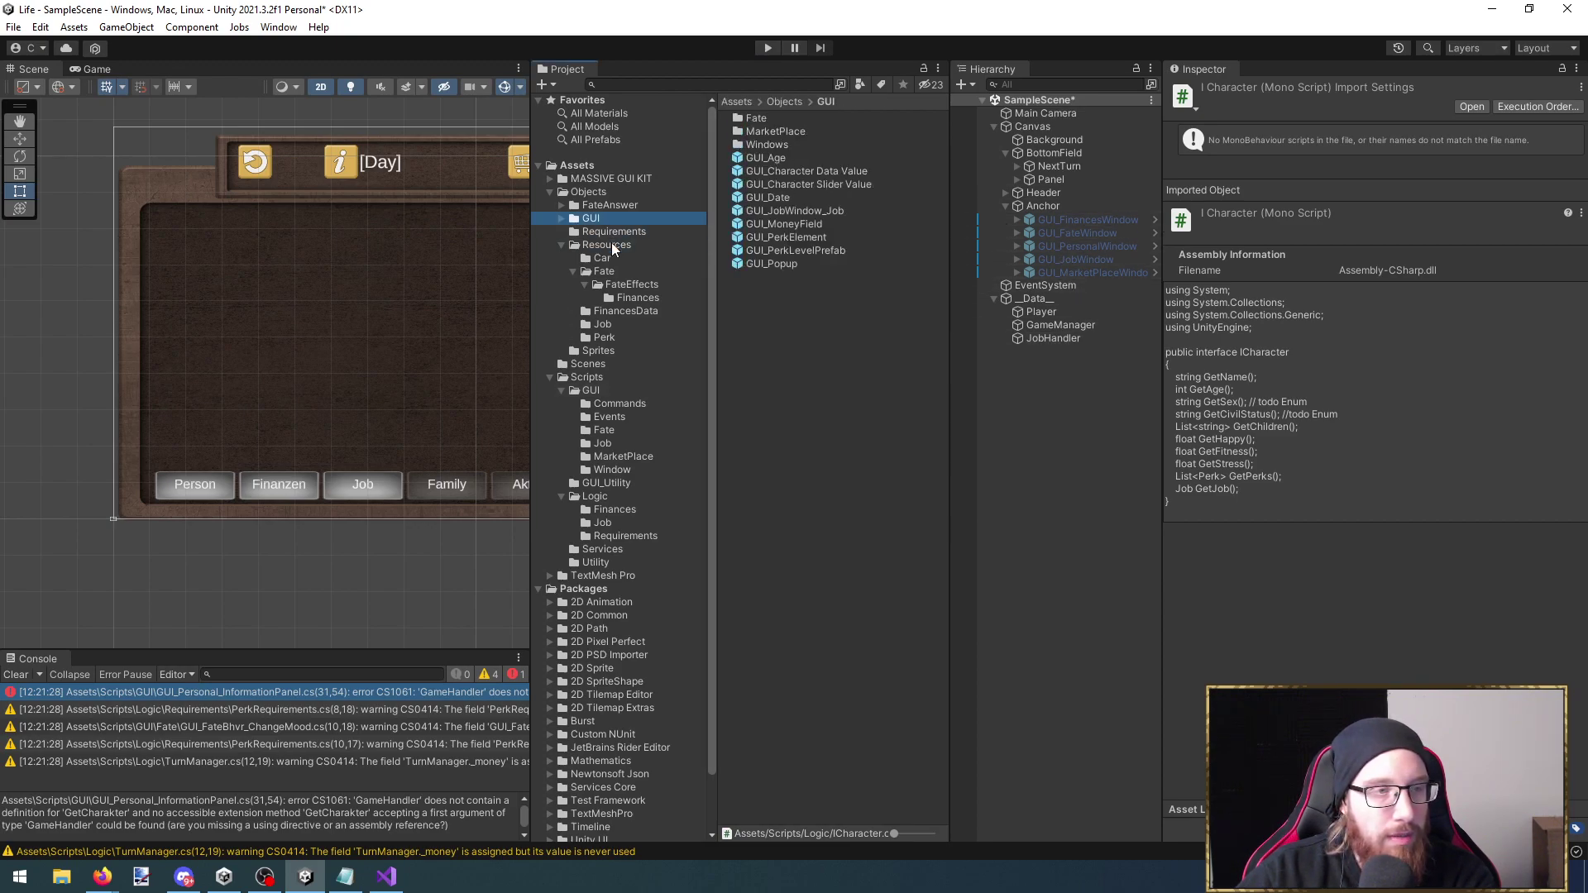
{"action": "key", "text": "Down"}
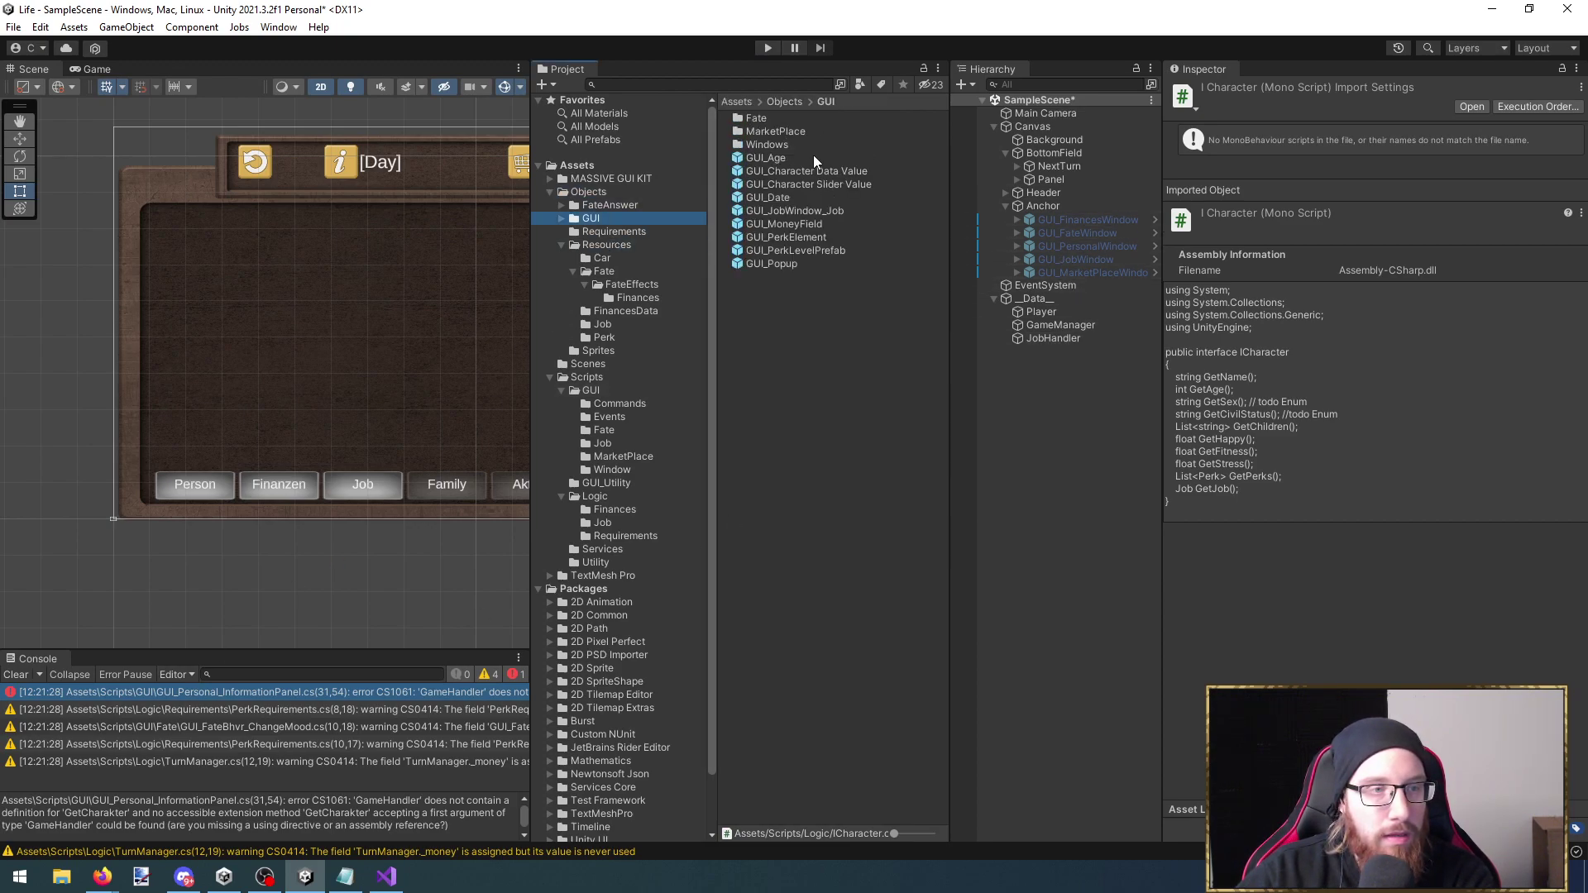
{"action": "key", "text": "Down"}
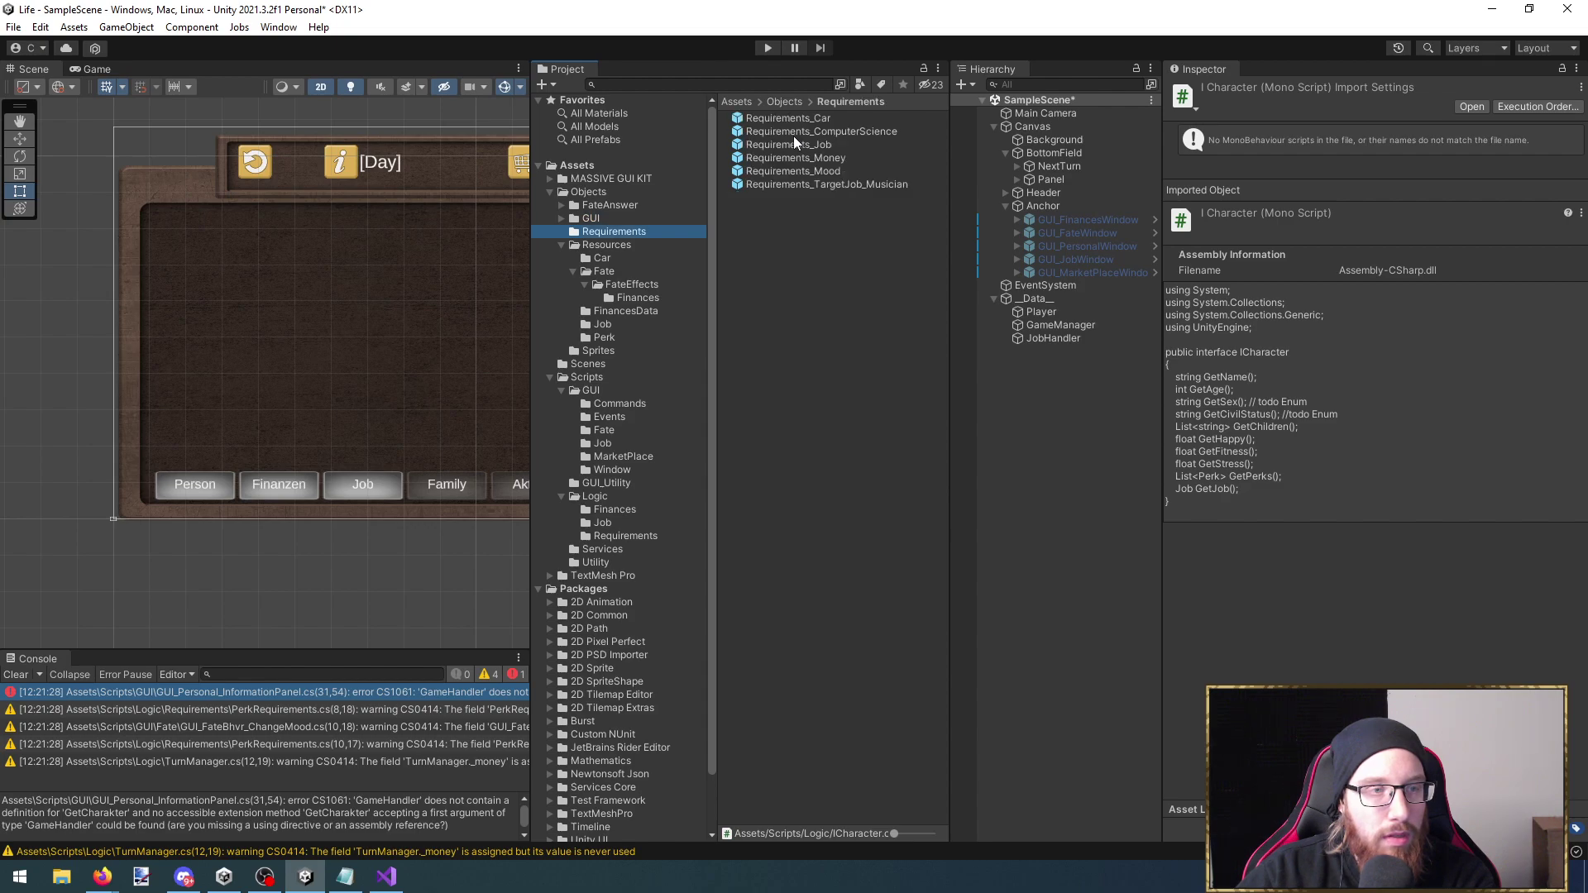
{"action": "double_click", "coordinate": [835, 130]}
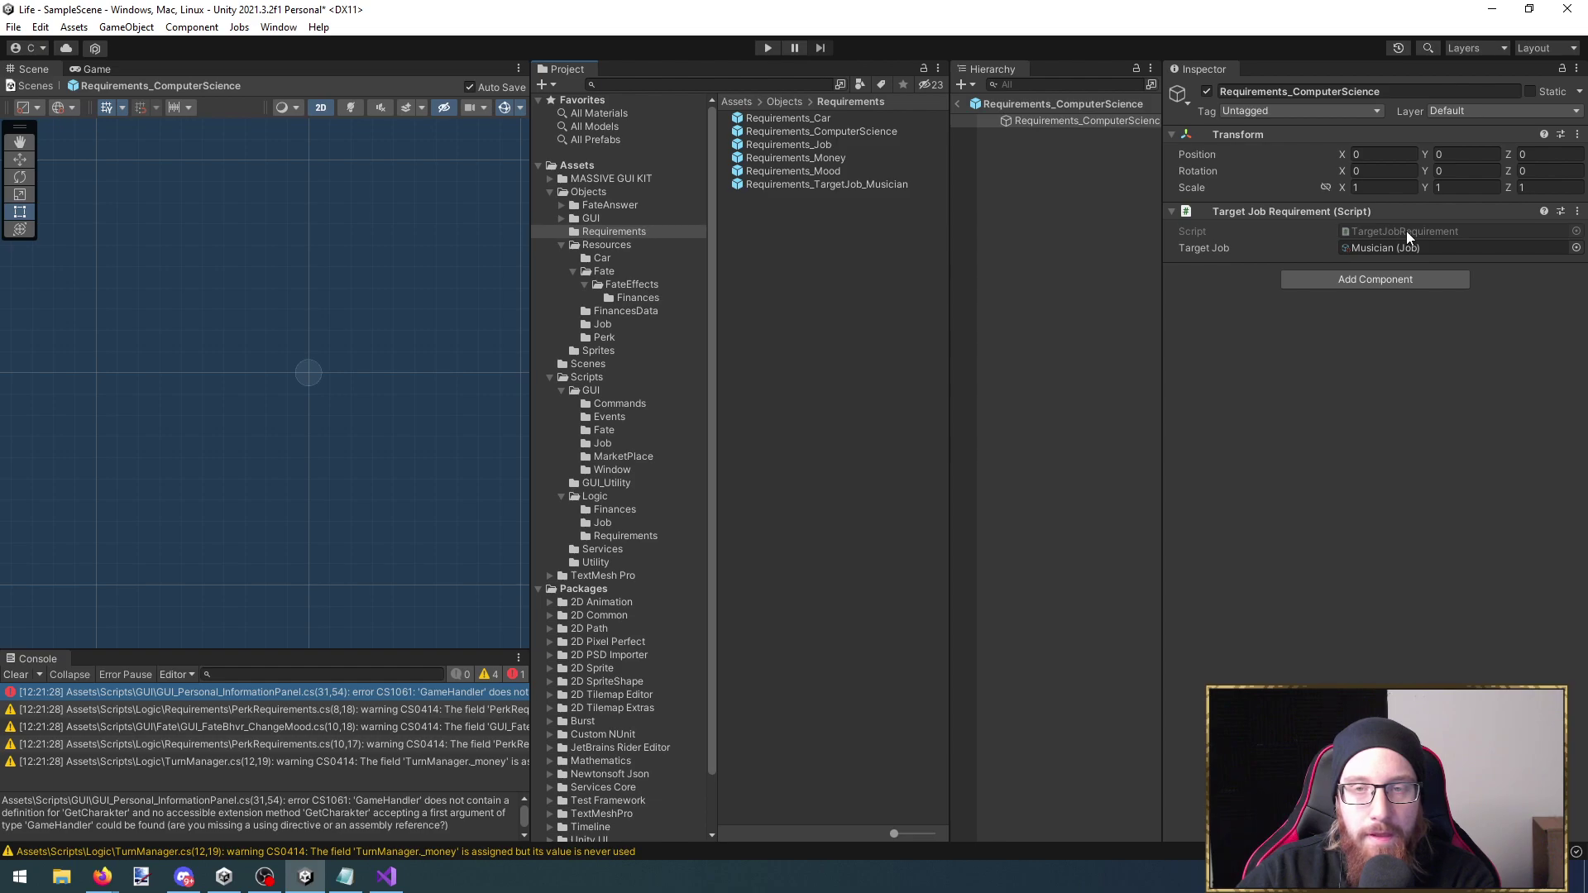
Add the Perk Requirements script to the Requirements_ComputerScience prefab and remove its Target Job Requirement component
{"action": "left_click", "coordinate": [1376, 281]}
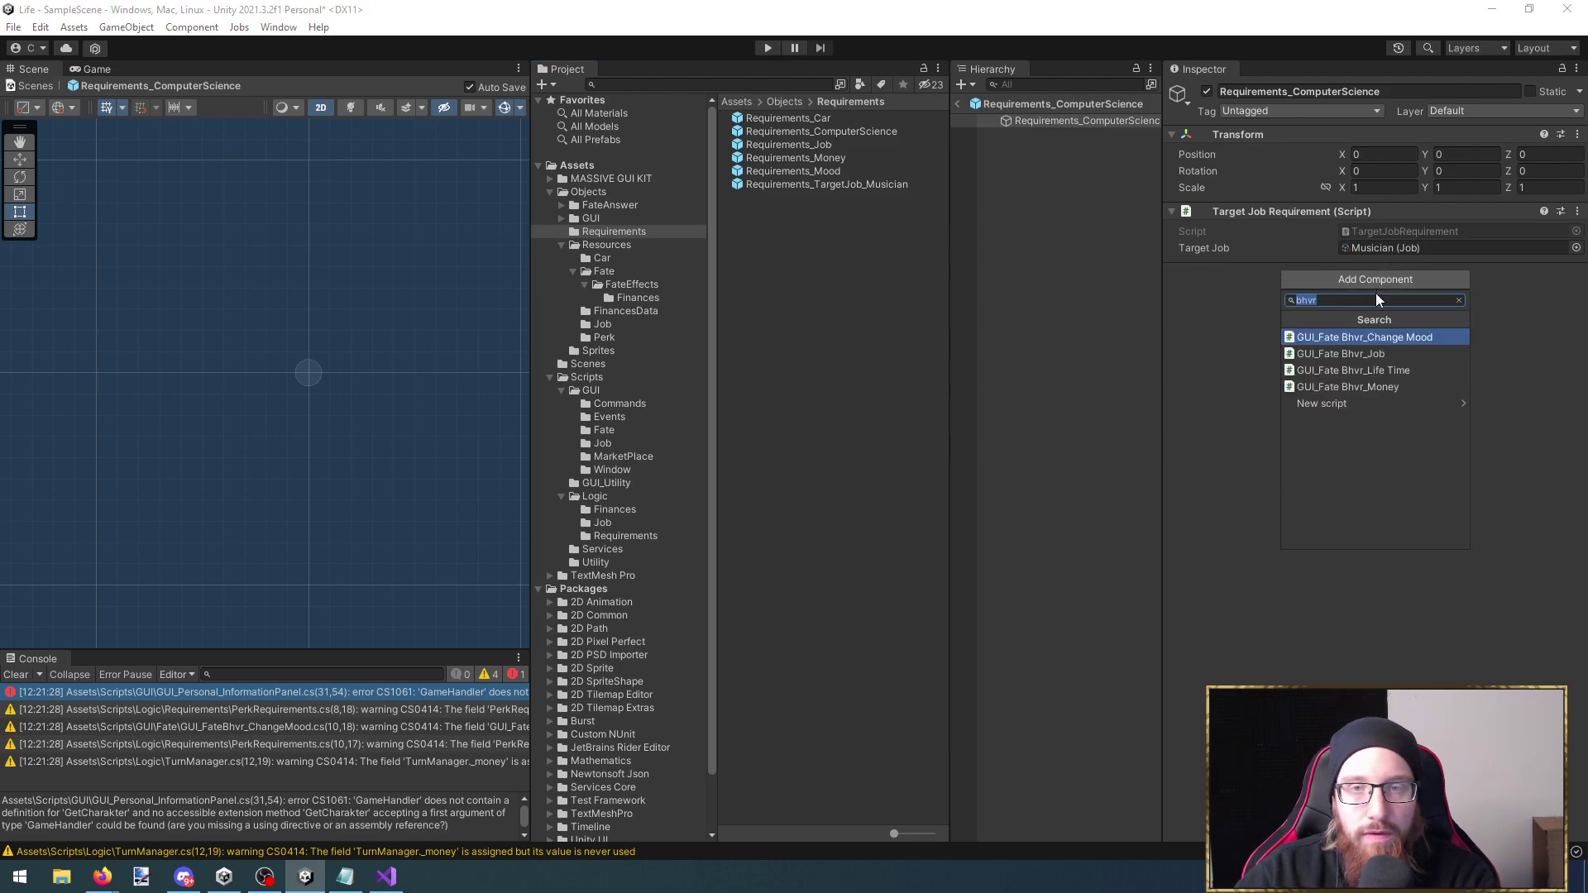
{"action": "type", "text": "requ"}
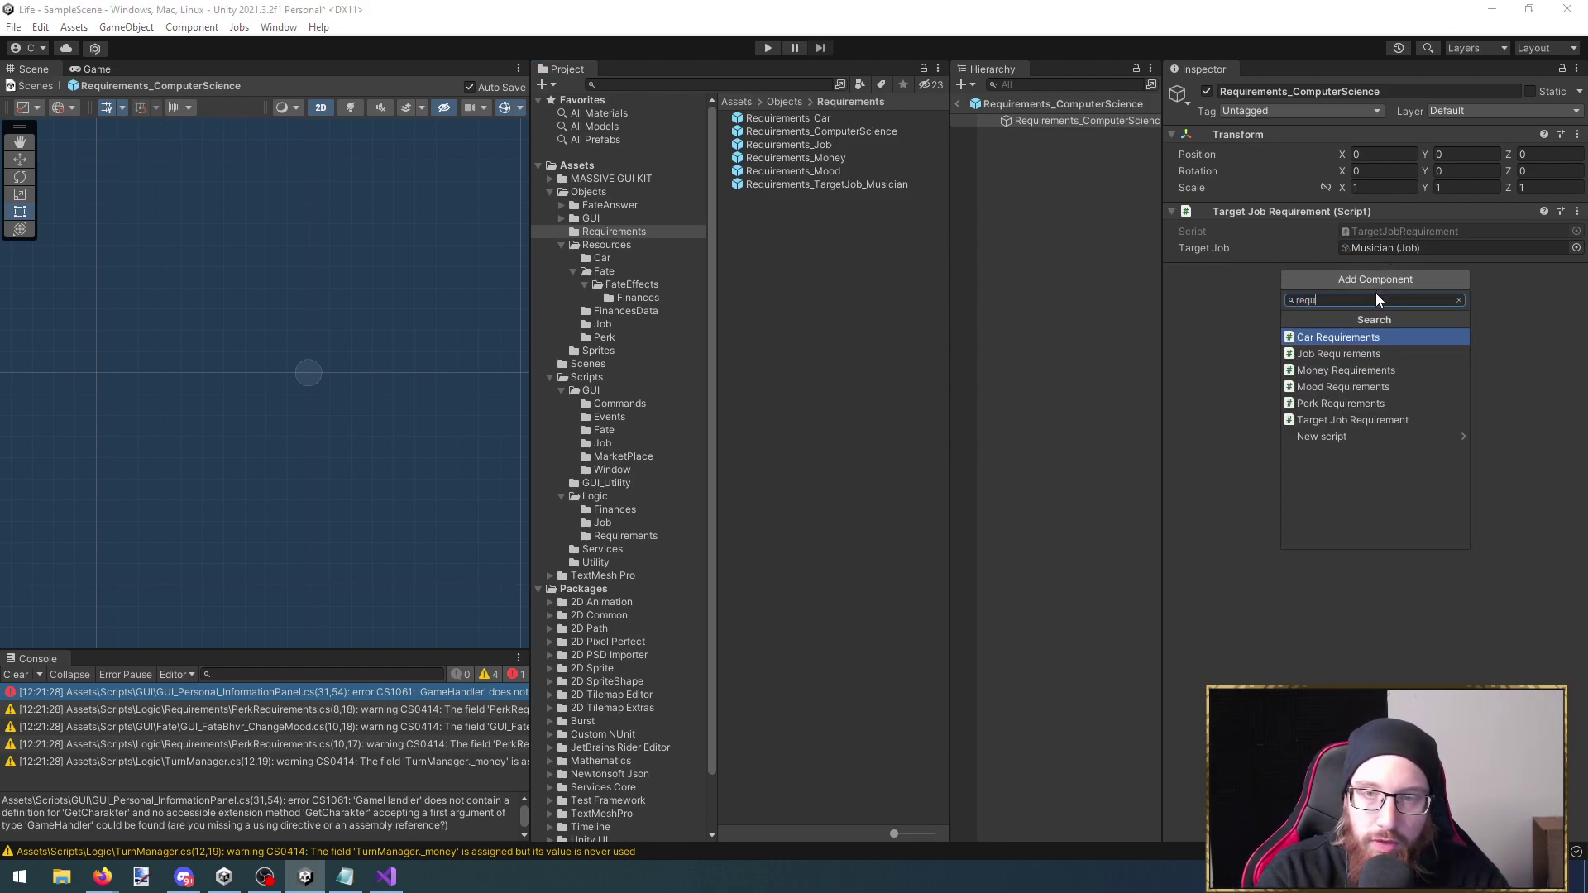
{"action": "key", "text": "Down"}
{"action": "key", "text": "Down"}
{"action": "key", "text": "Down"}
{"action": "key", "text": "Down"}
{"action": "key", "text": "Down"}
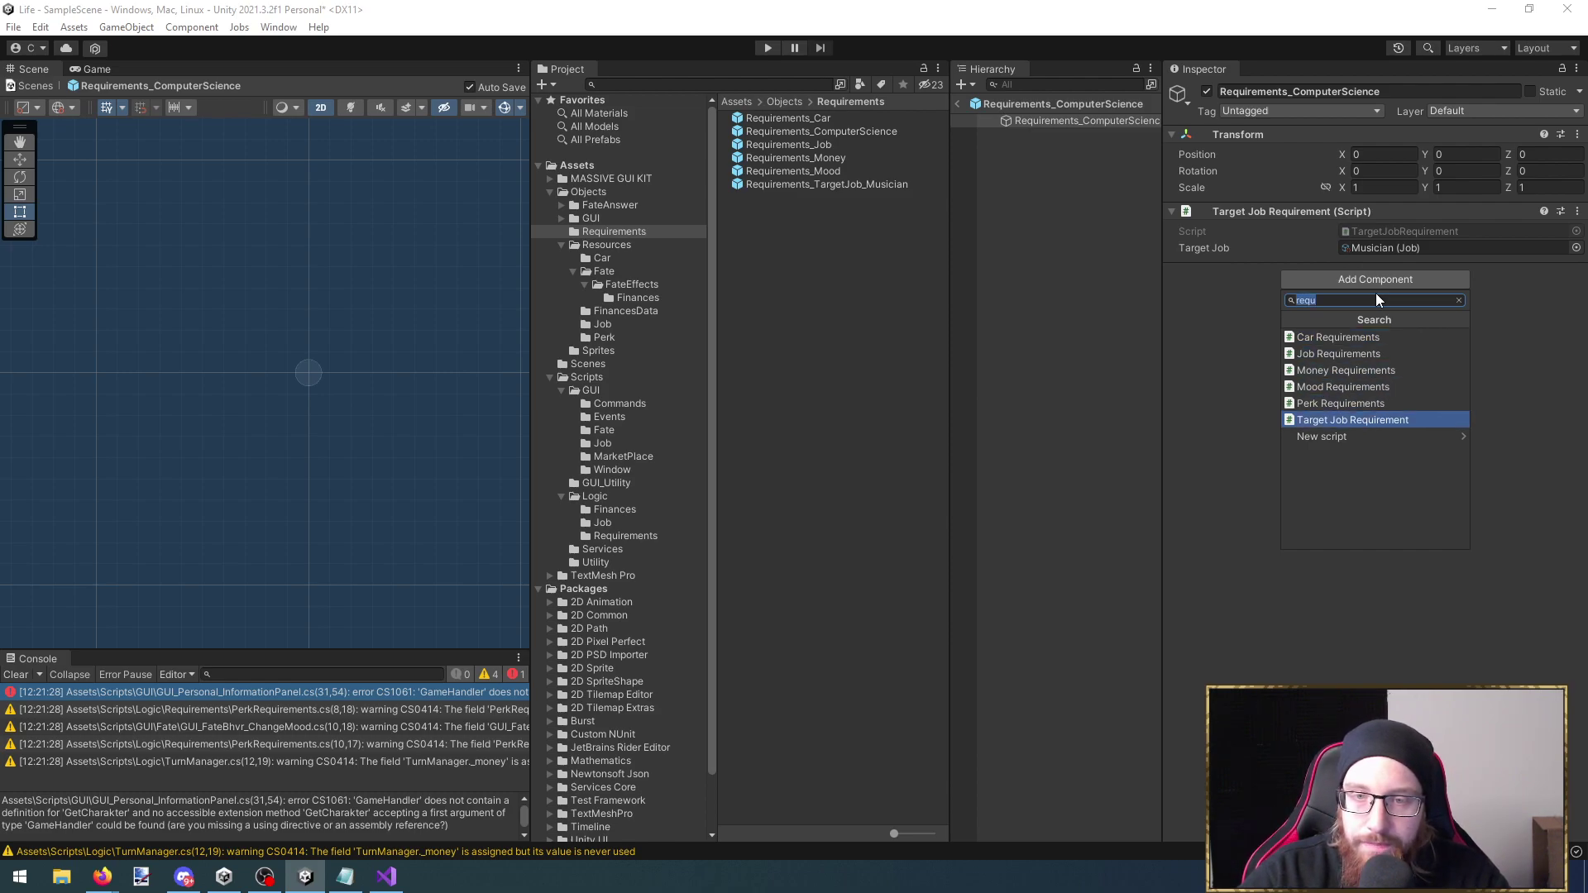
{"action": "key", "text": "Up"}
{"action": "key", "text": "Return"}
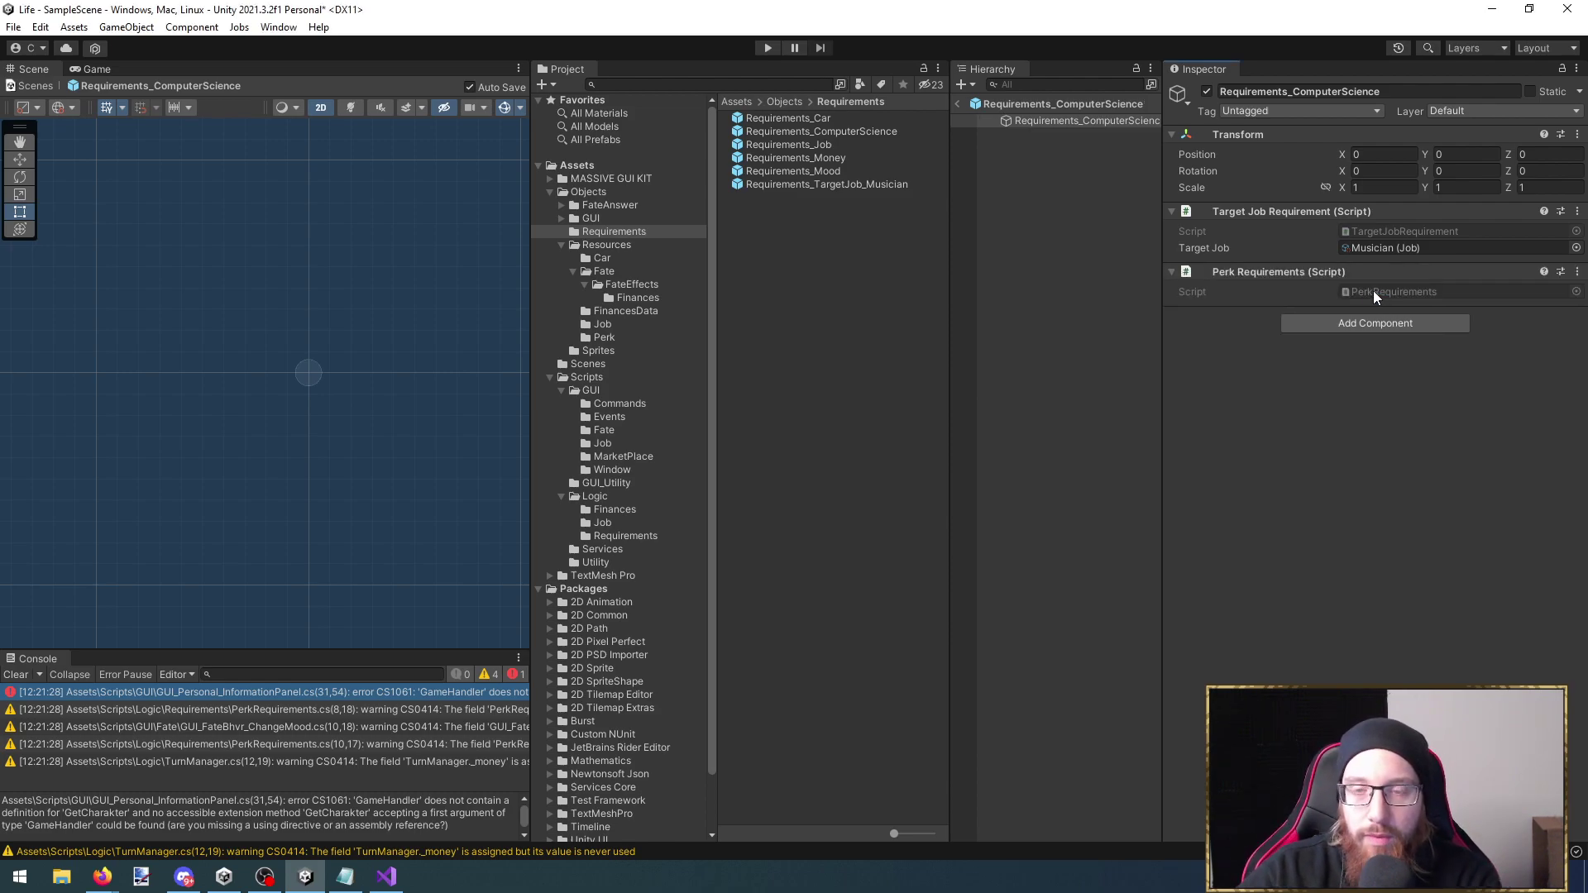
{"action": "left_click", "coordinate": [1576, 212]}
{"action": "left_click", "coordinate": [1431, 250]}
Open the PerkRequirements script in Visual Studio and delete the placeholder body of the Check method
{"action": "left_click", "coordinate": [1415, 234]}
{"action": "double_click", "coordinate": [1415, 234]}
{"action": "left_click_drag", "start_coordinate": [455, 383], "coordinate": [94, 372]}
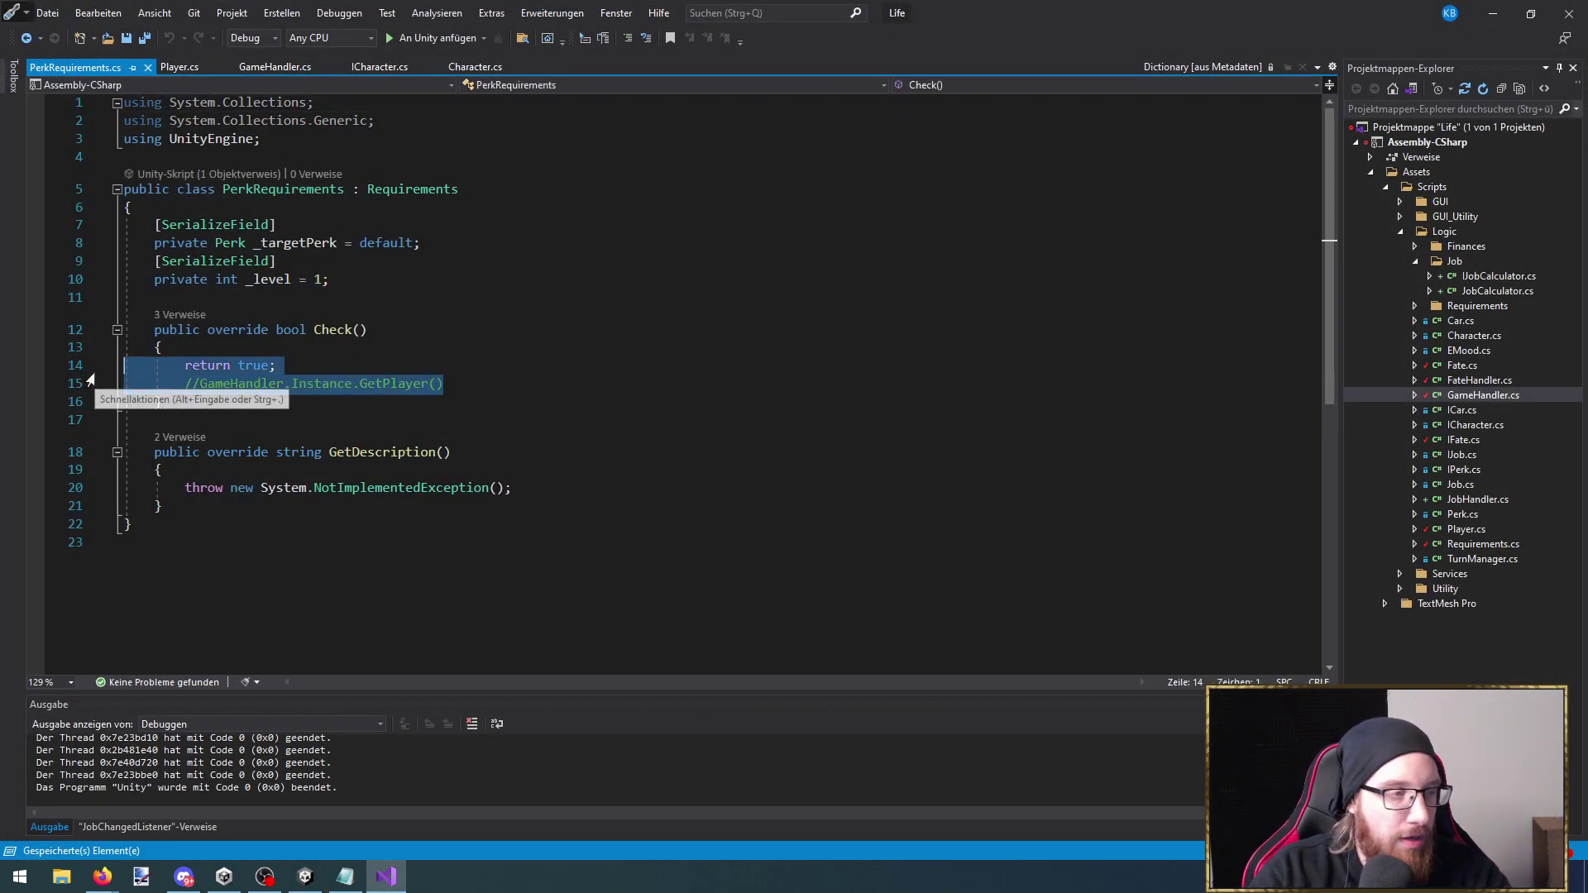
{"action": "key", "text": "BackSpace"}
Make Check return GameHandler.Instance.GetPlayer().CheckPerk(_targetPerk, _level) and save the file
{"action": "type", "text": "return"}
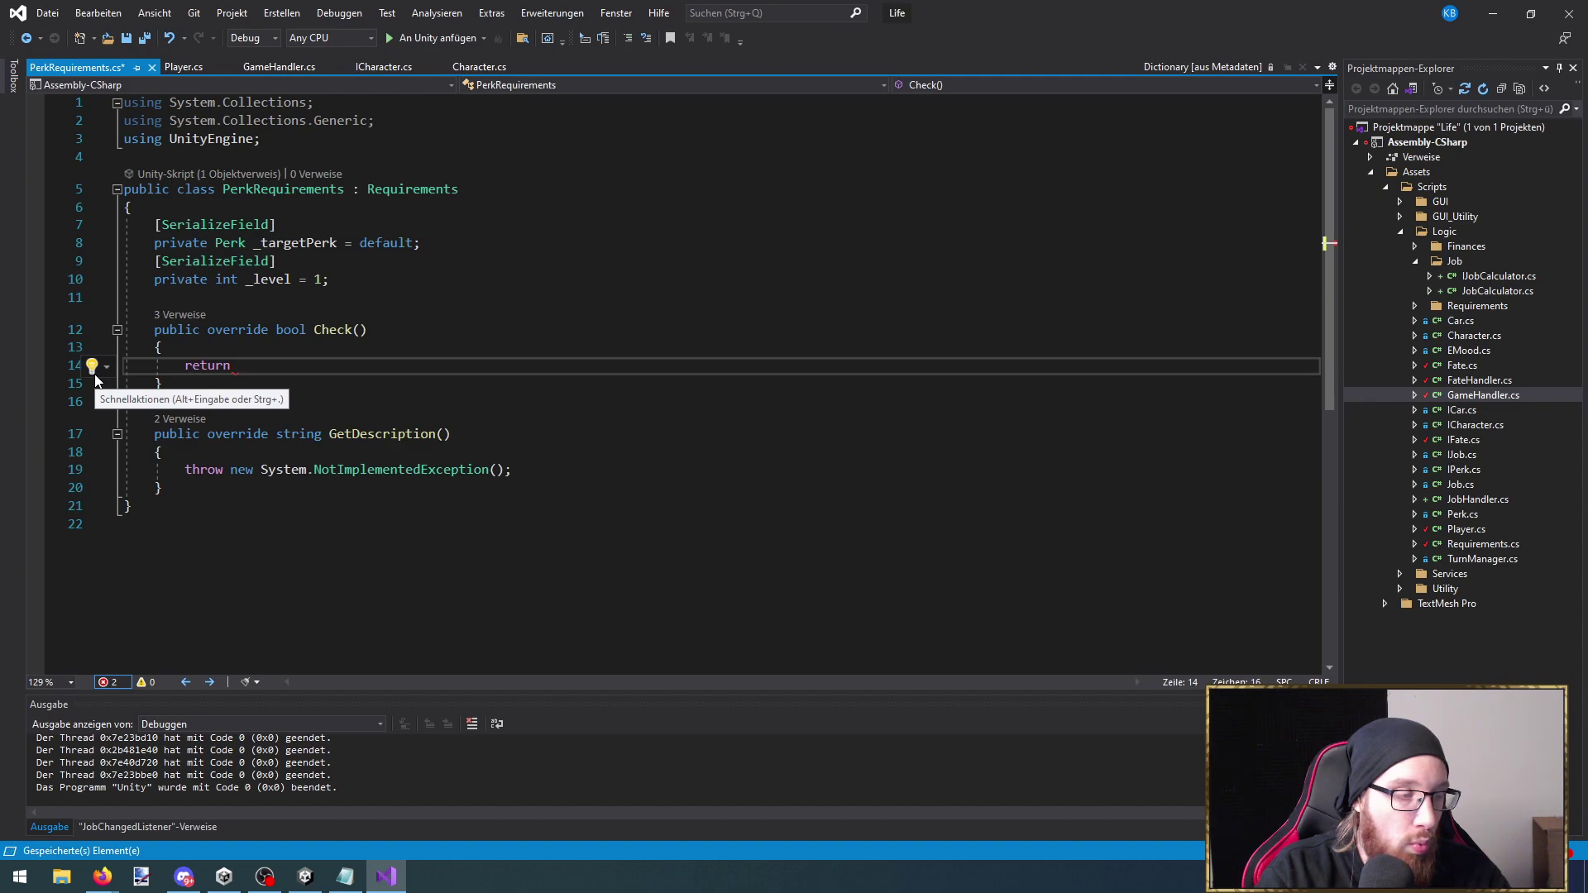
{"action": "type", "text": "Gameha"}
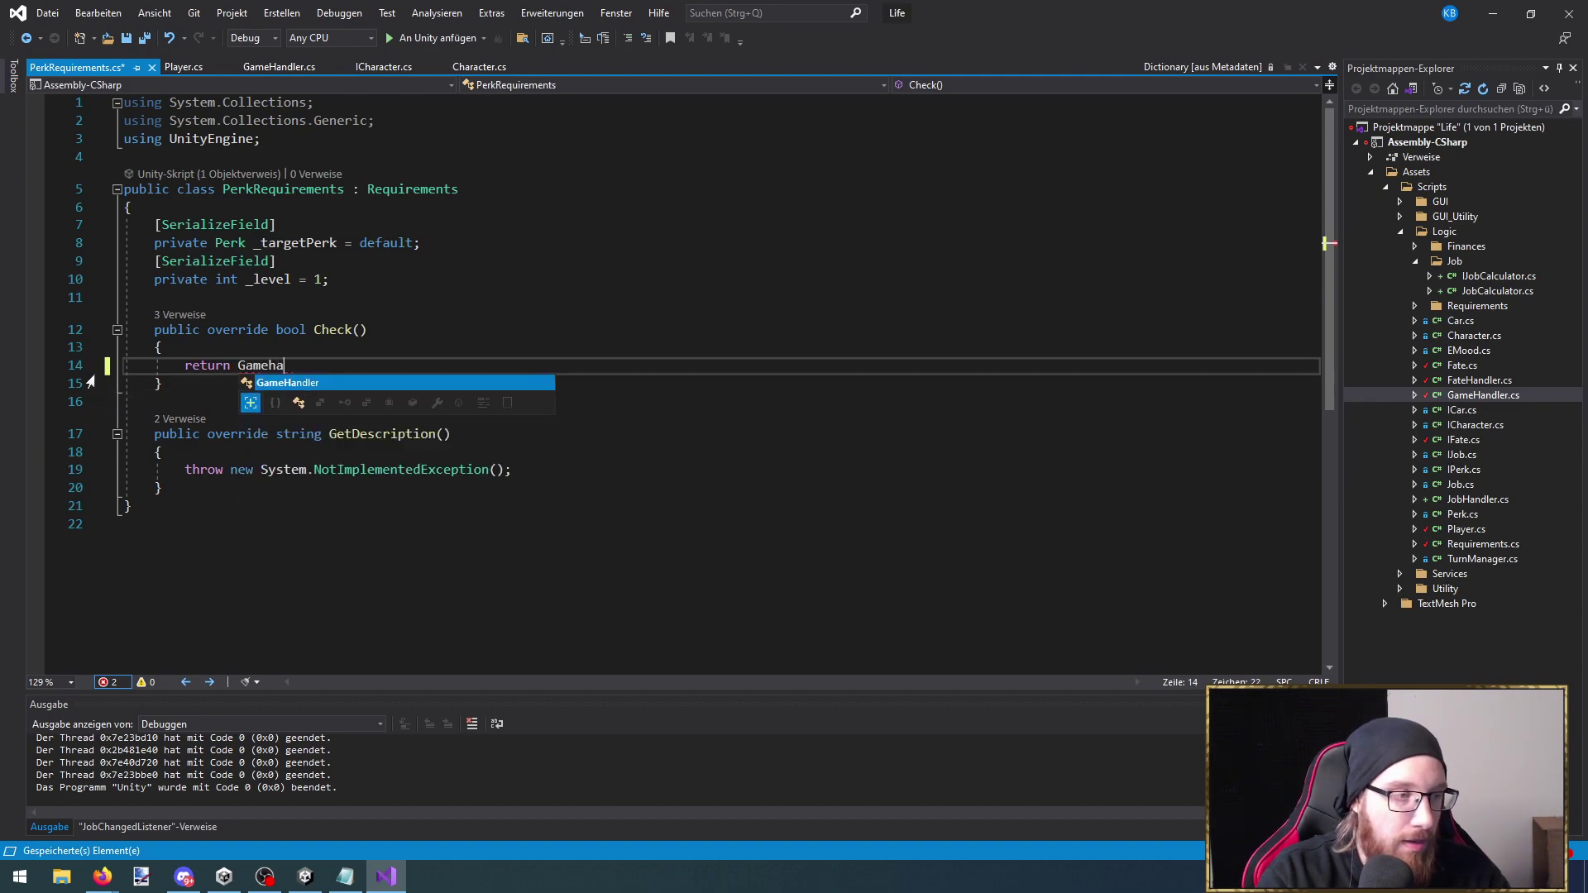
{"action": "type", "text": "ndler.Instance.GetPlayer().che"}
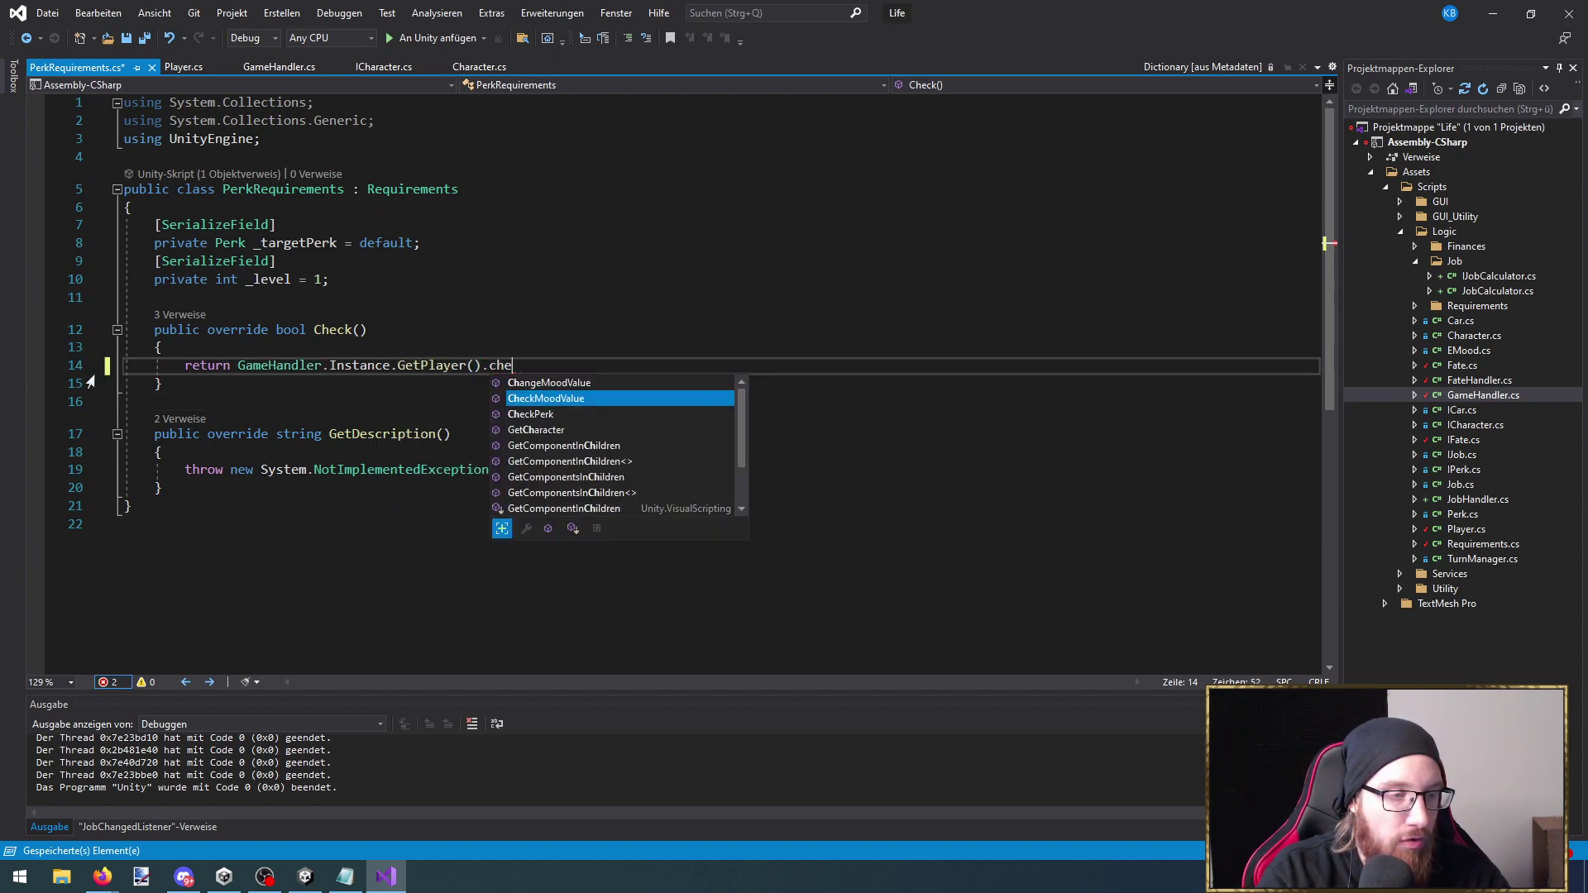
{"action": "type", "text": "ckPerk("}
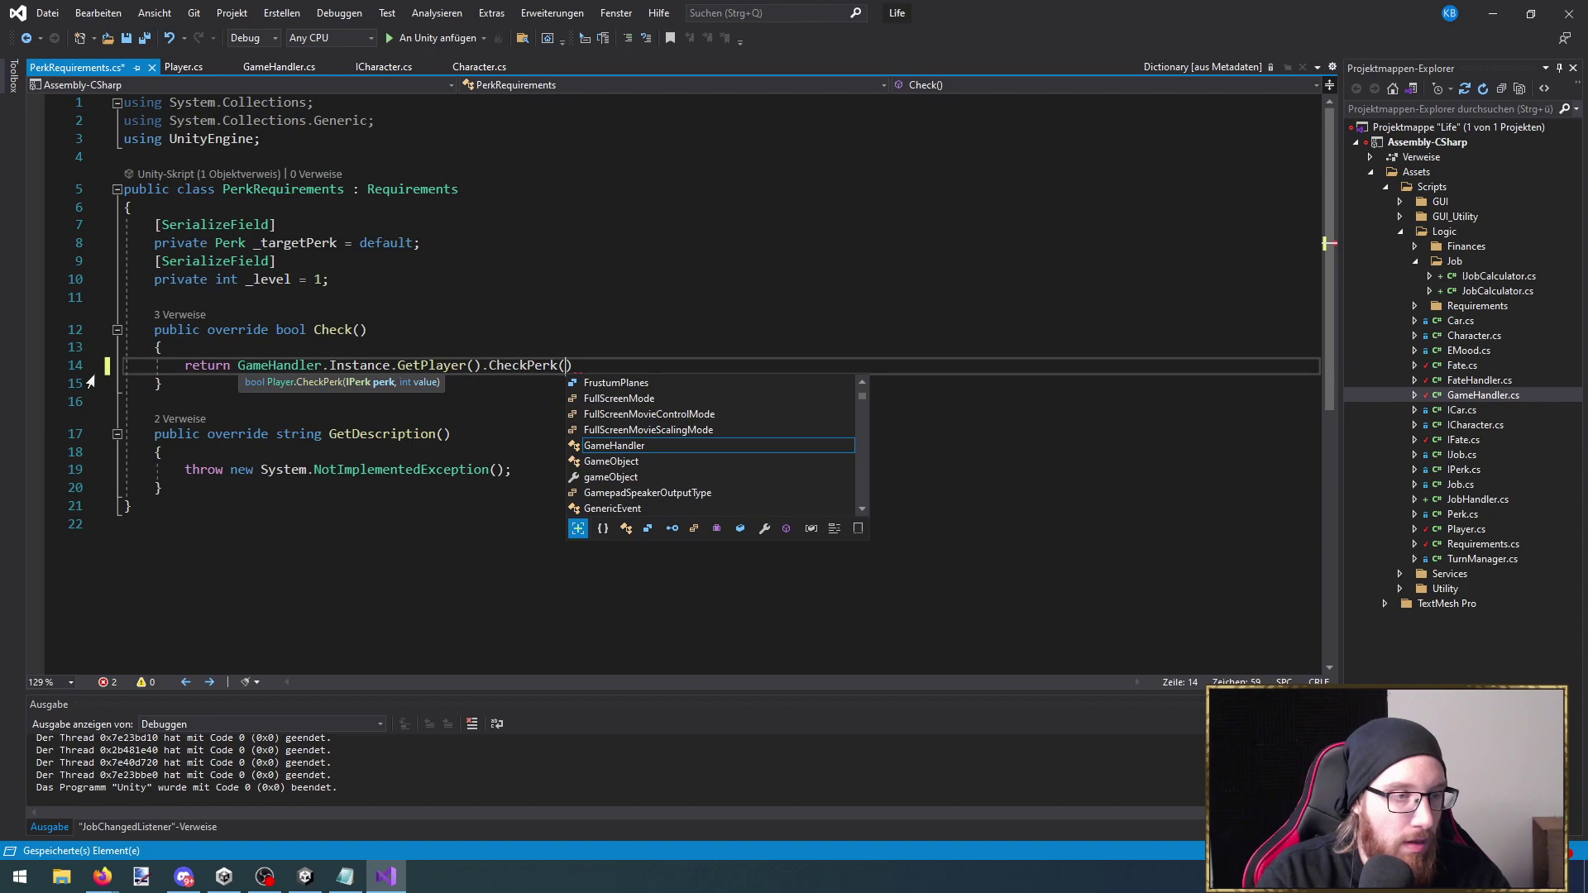
{"action": "type", "text": "_ta"}
{"action": "key", "text": "Tab"}
{"action": "type", "text": ", "}
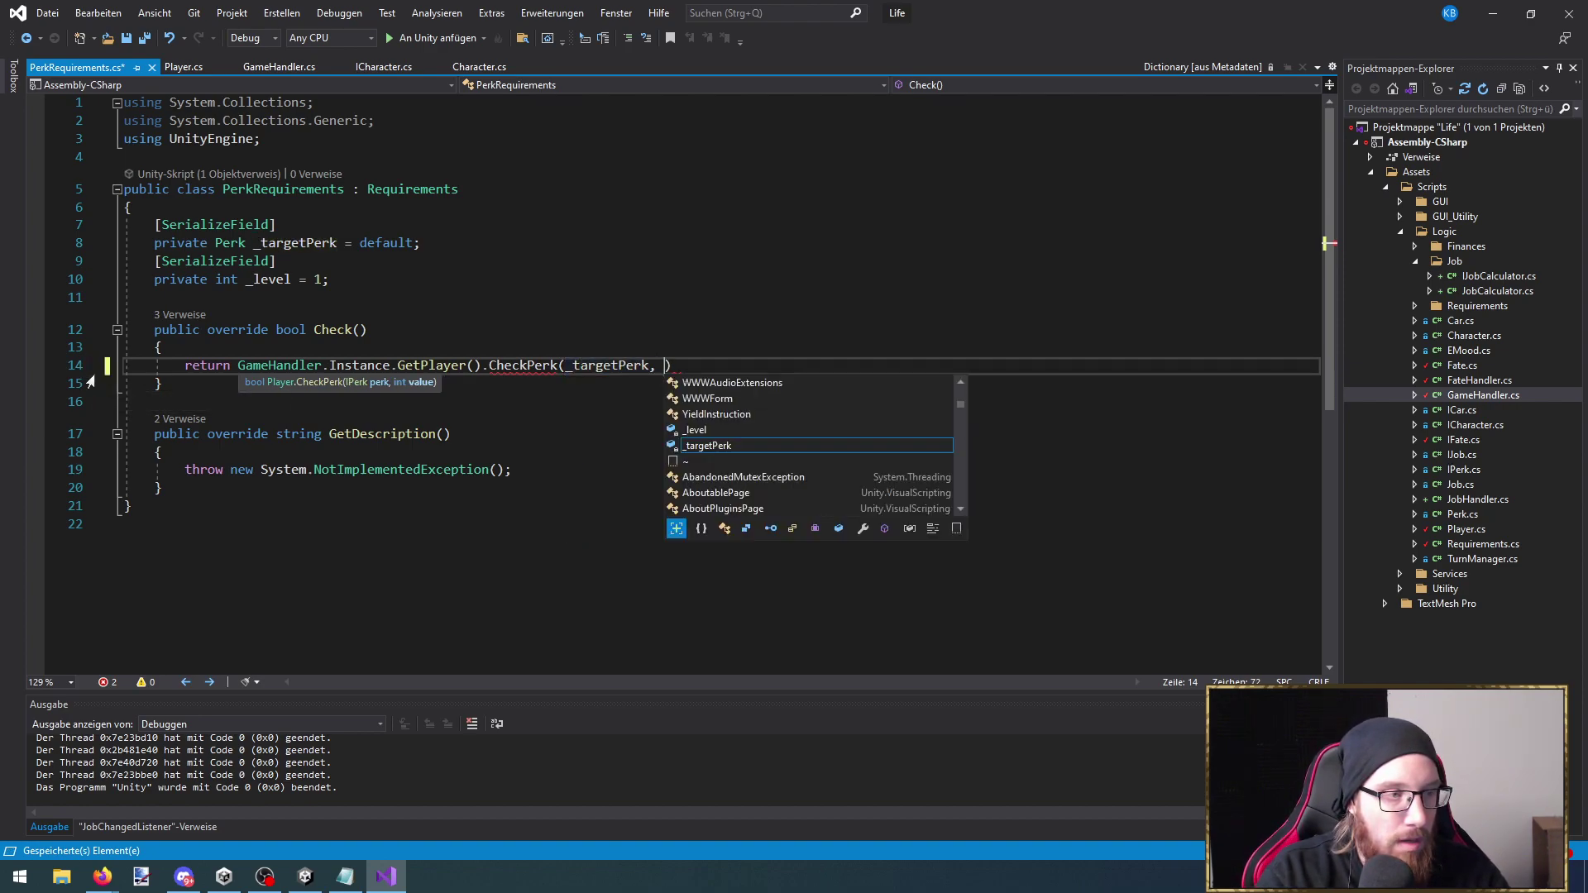
{"action": "type", "text": "_lev"}
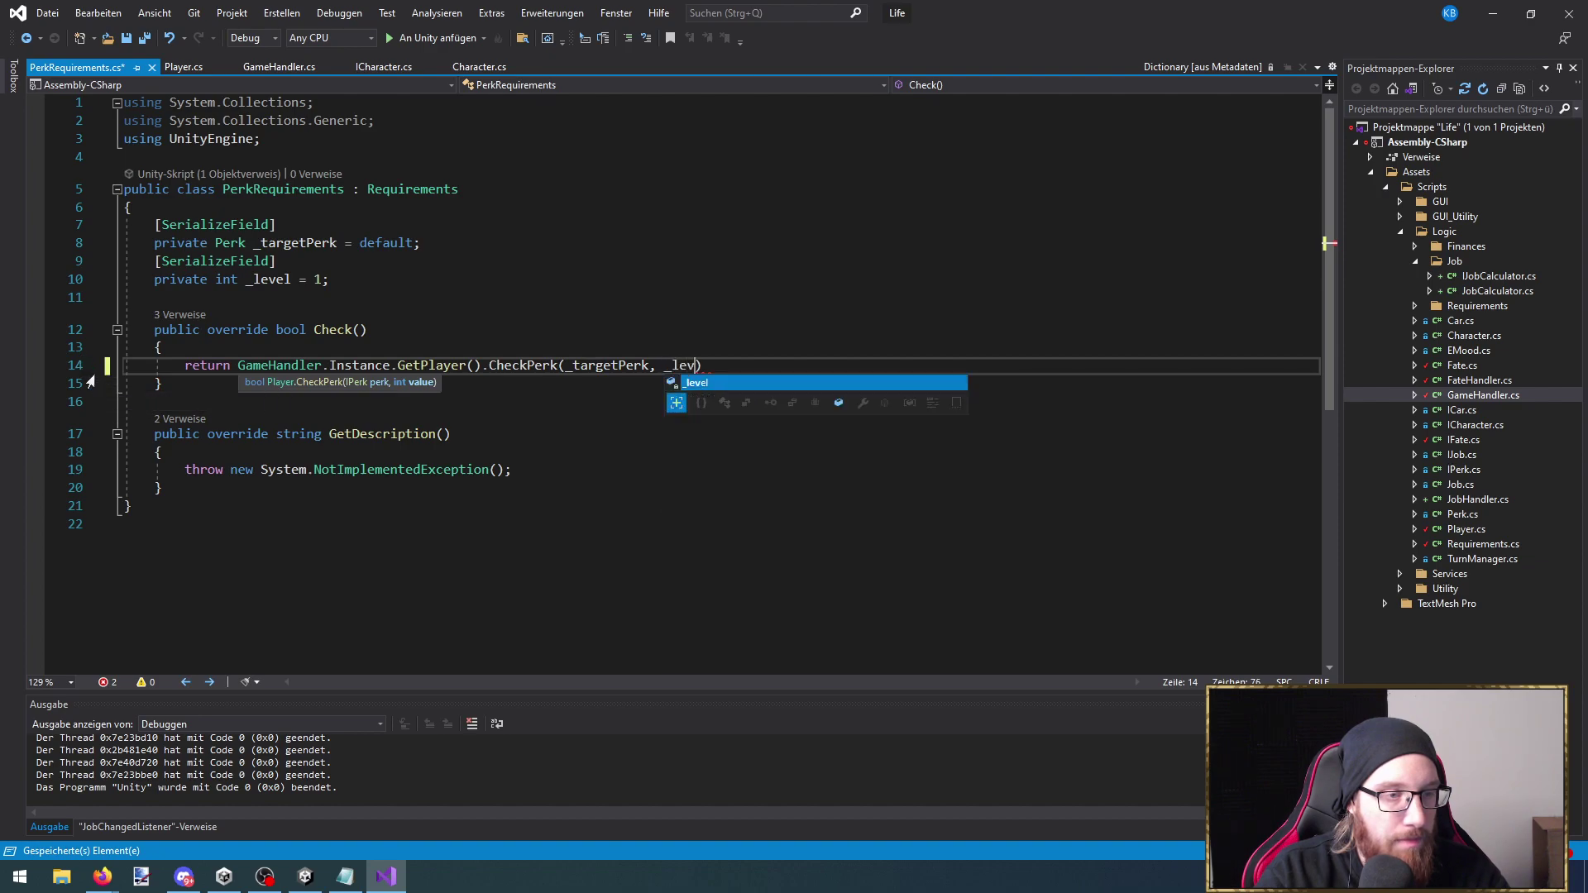
{"action": "key", "text": "Tab"}
{"action": "type", "text": ");"}
{"action": "key", "text": "ctrl+s"}
Add a private Awake method above Check that runs Debug.Log(Check()), and save PerkRequirements.cs
{"action": "left_click", "coordinate": [529, 449]}
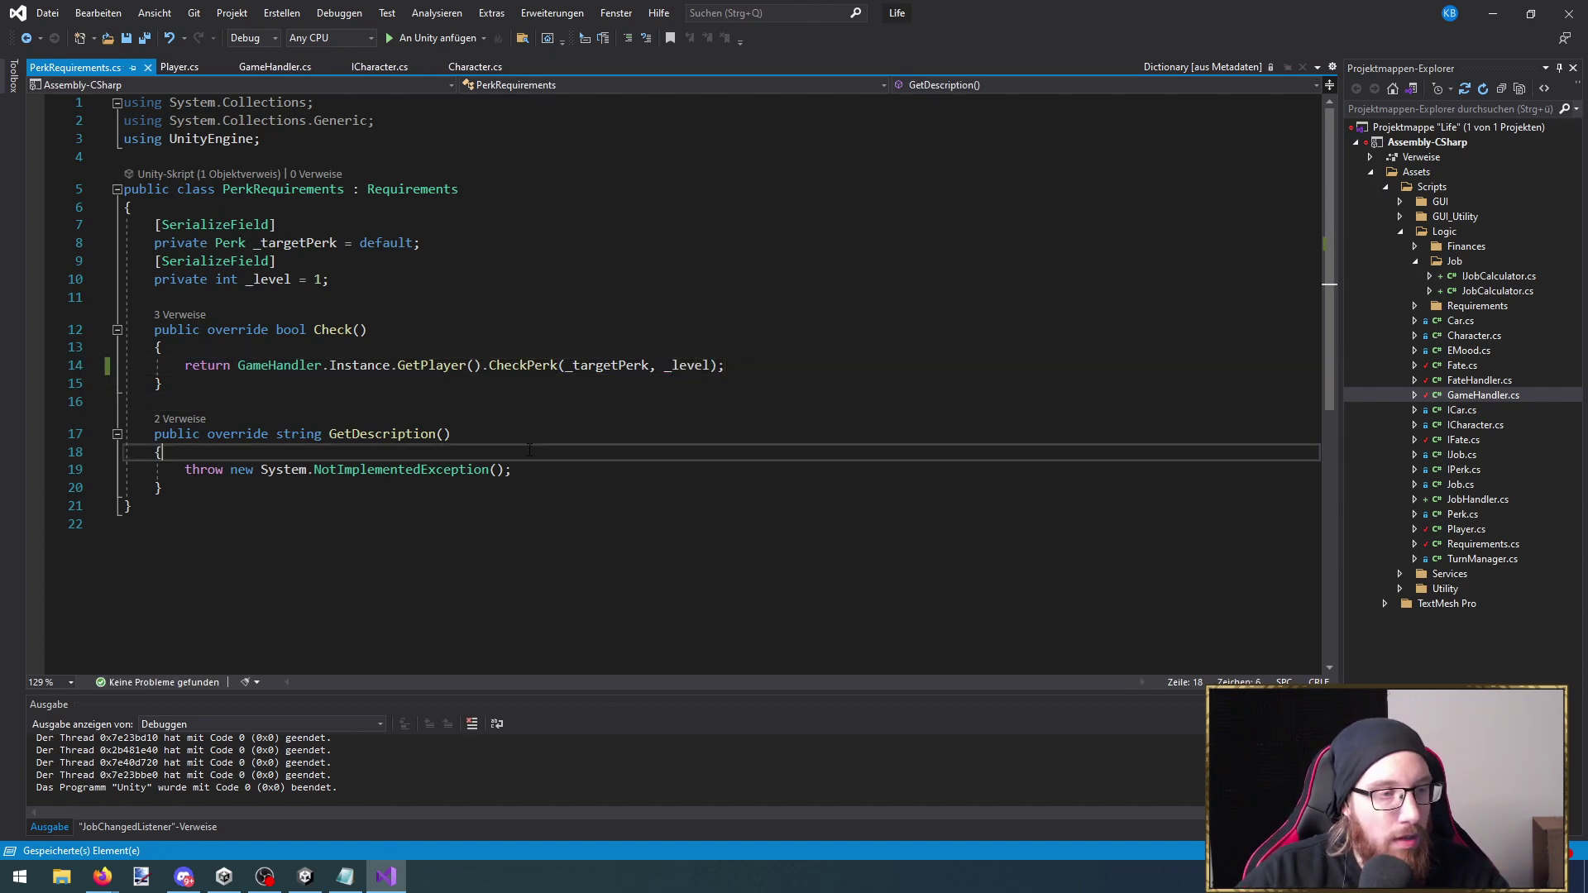
{"action": "left_click", "coordinate": [180, 298]}
{"action": "key", "text": "Return"}
{"action": "type", "text": "awa"}
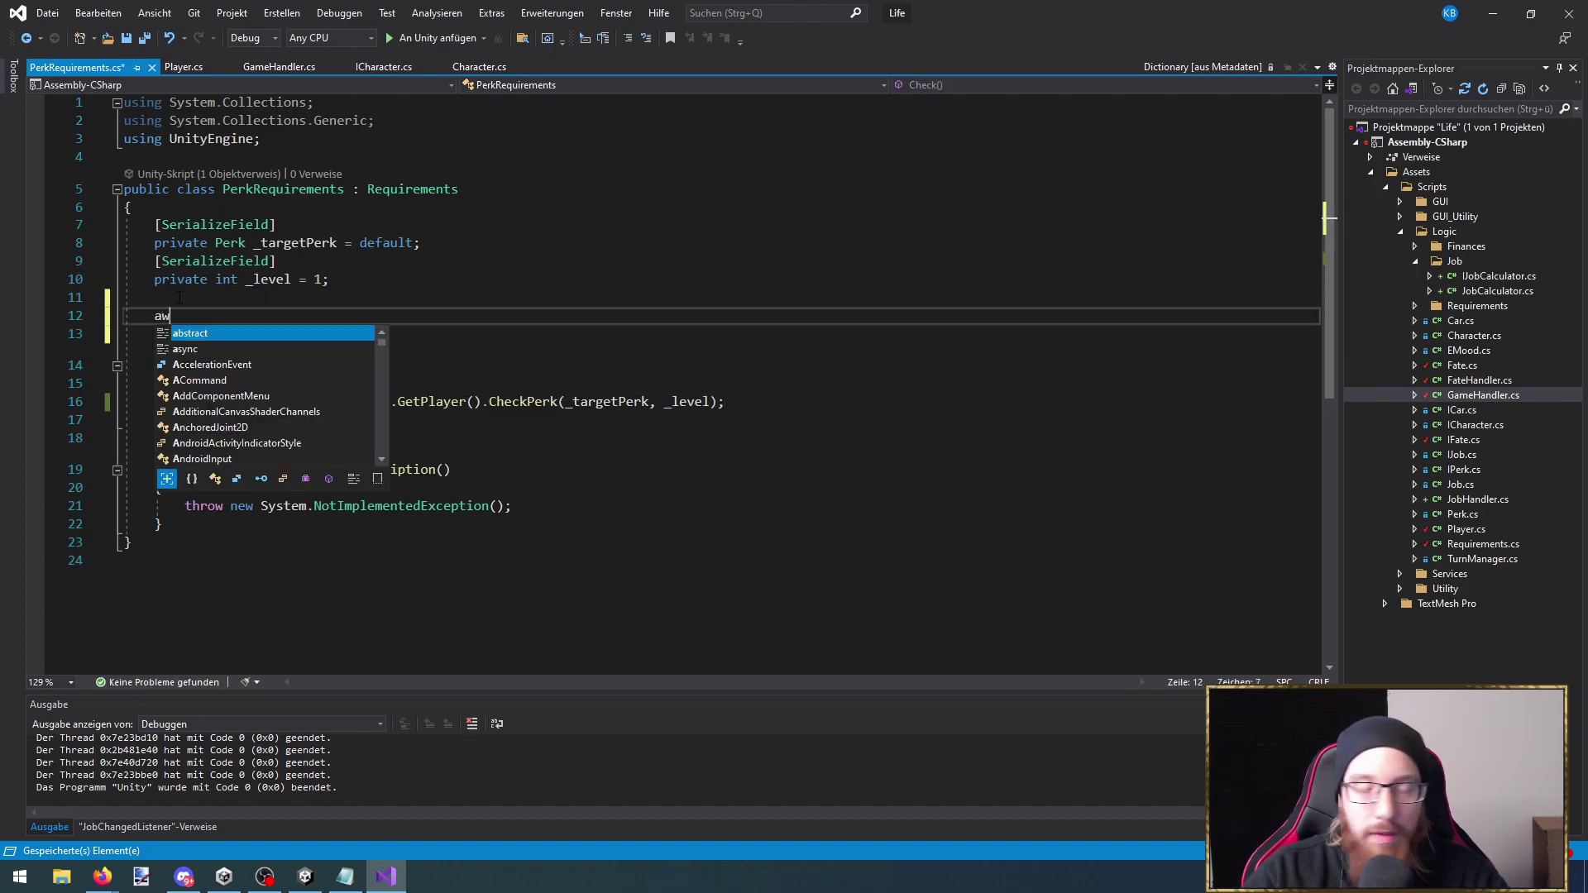
{"action": "key", "text": "Tab"}
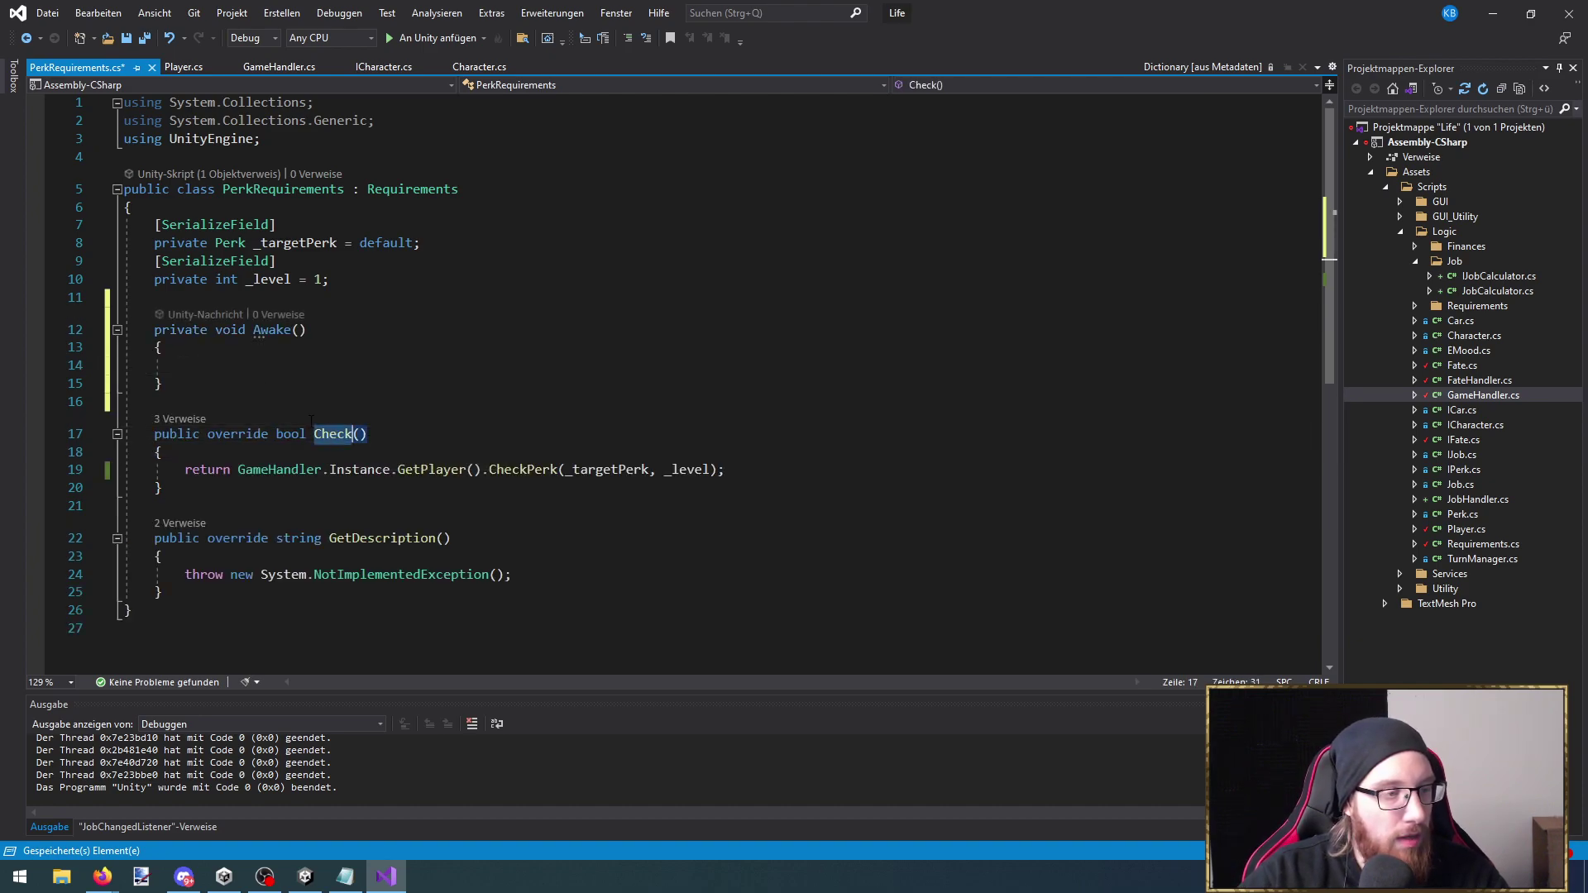
{"action": "type", "text": "Debug.Log(Check("}
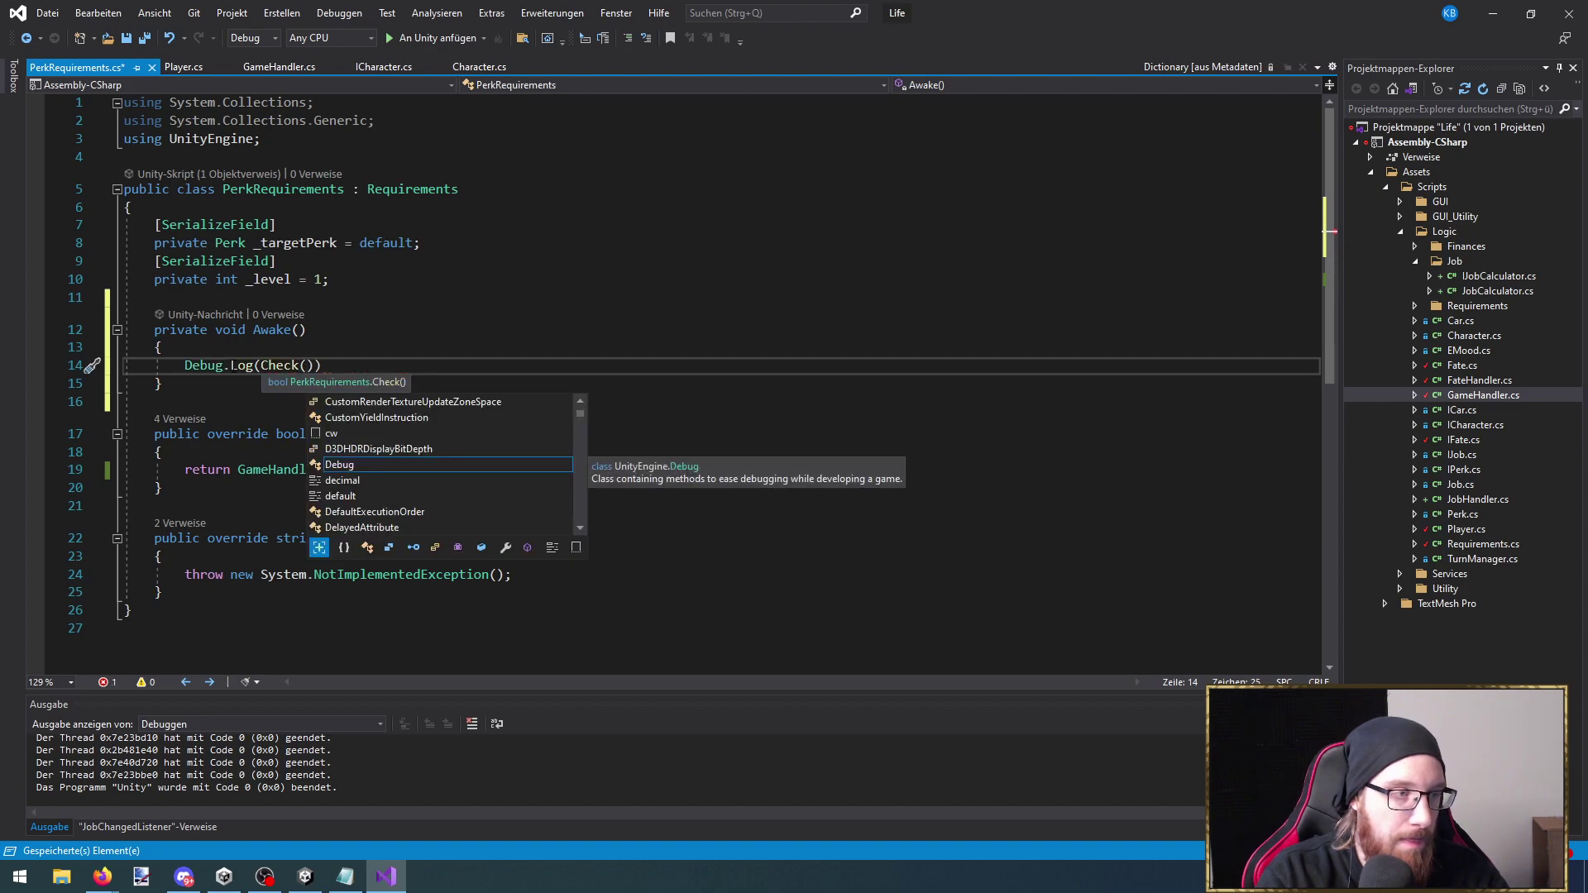
{"action": "type", "text": "))"}
{"action": "key", "text": "ctrl+s"}
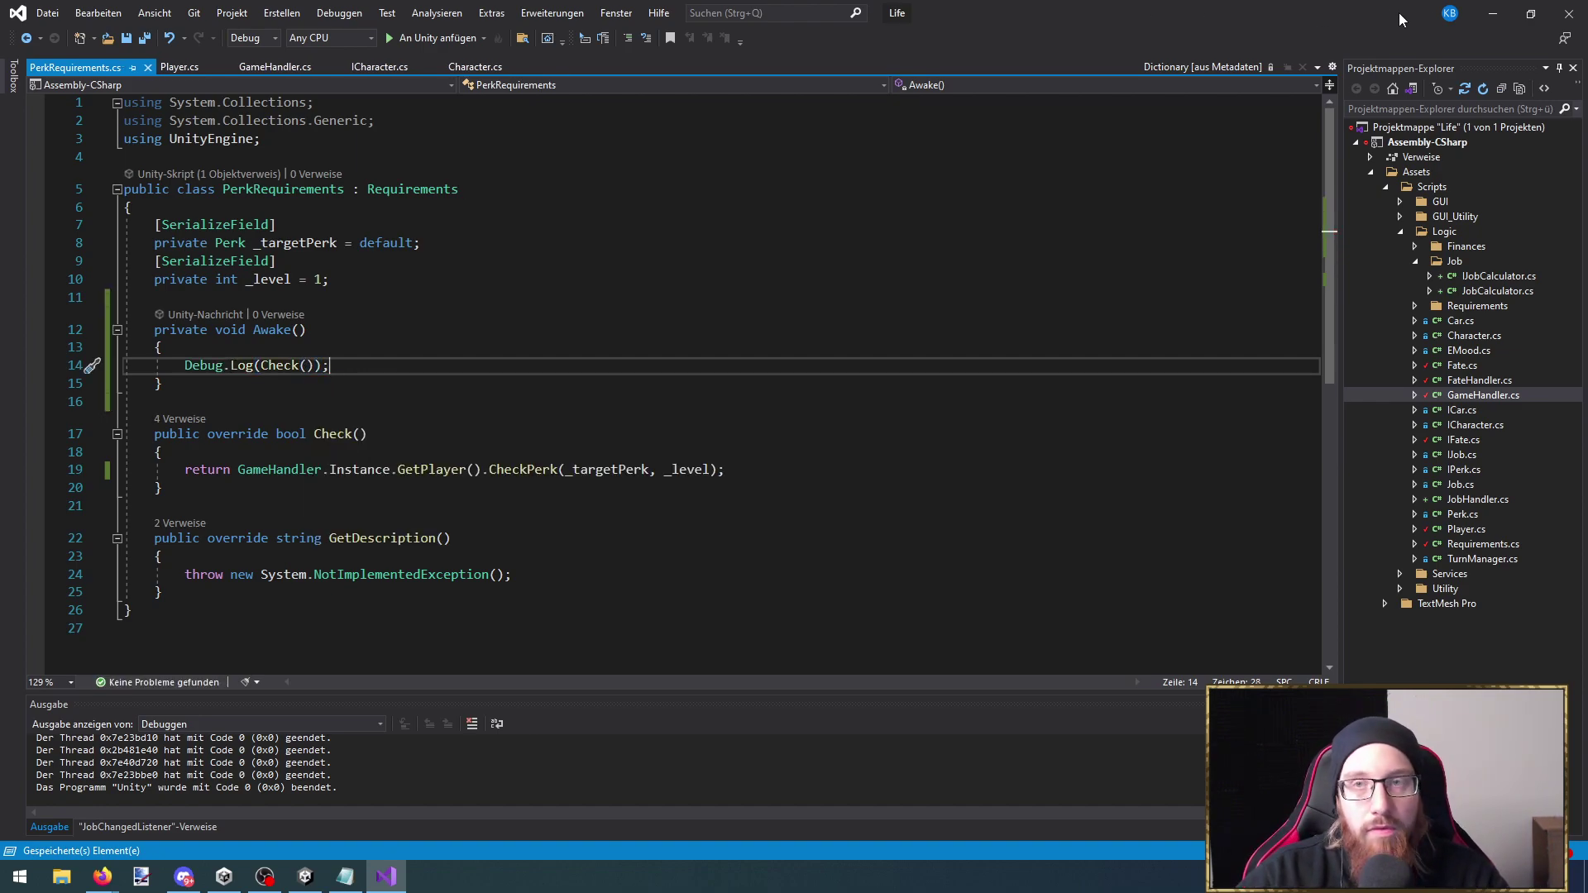
Switch to Unity, place the Requirements_ComputerScience prefab in SampleScene and try to start play mode
{"action": "left_click", "coordinate": [1493, 13]}
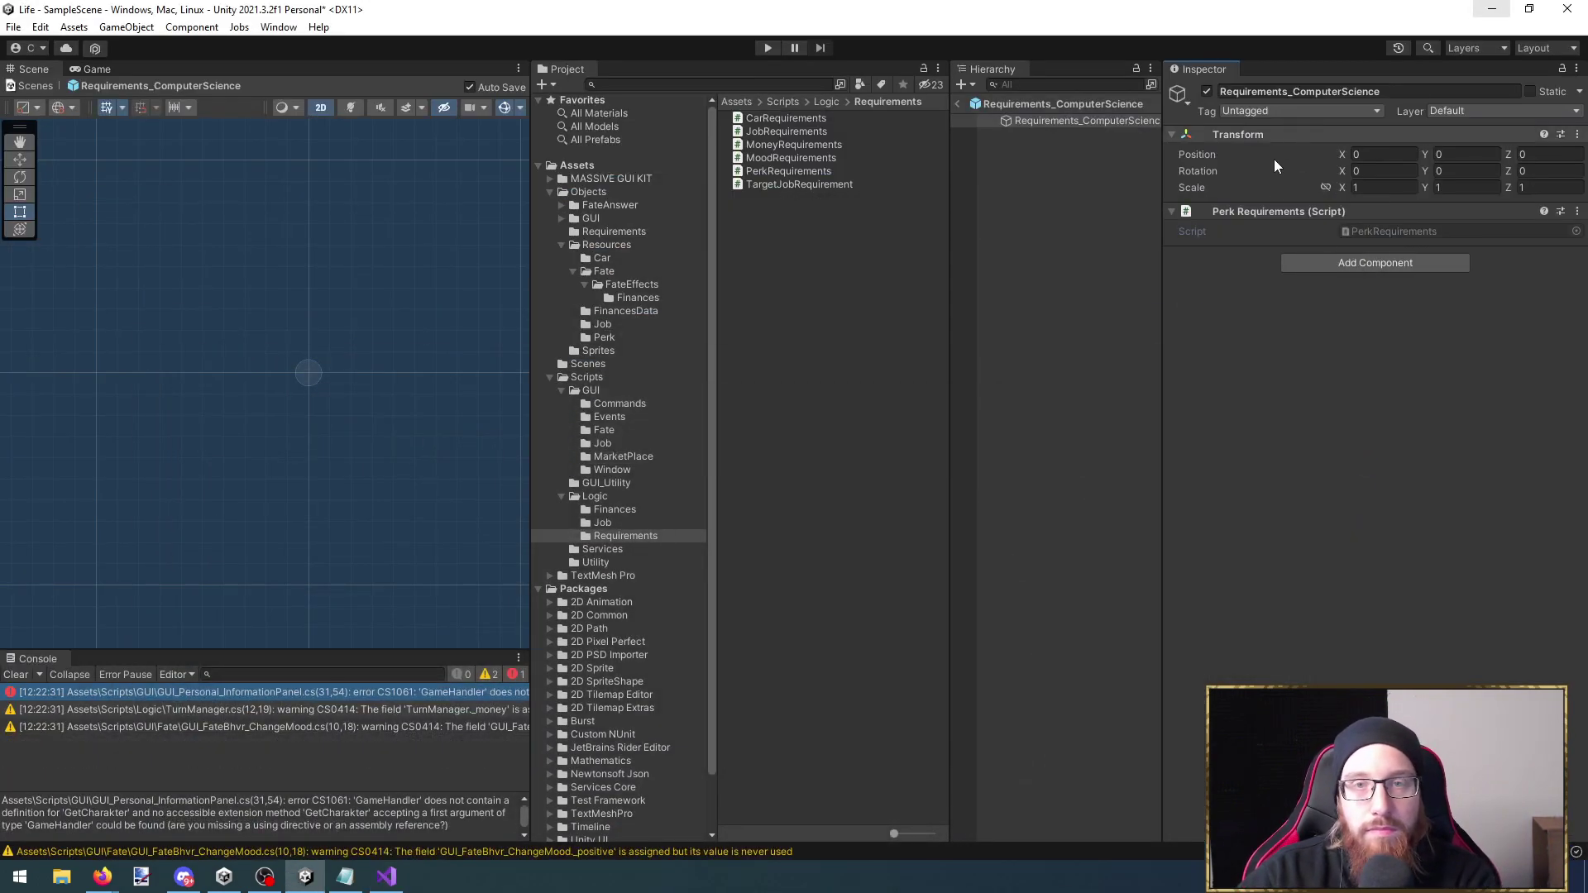
{"action": "left_click", "coordinate": [958, 104]}
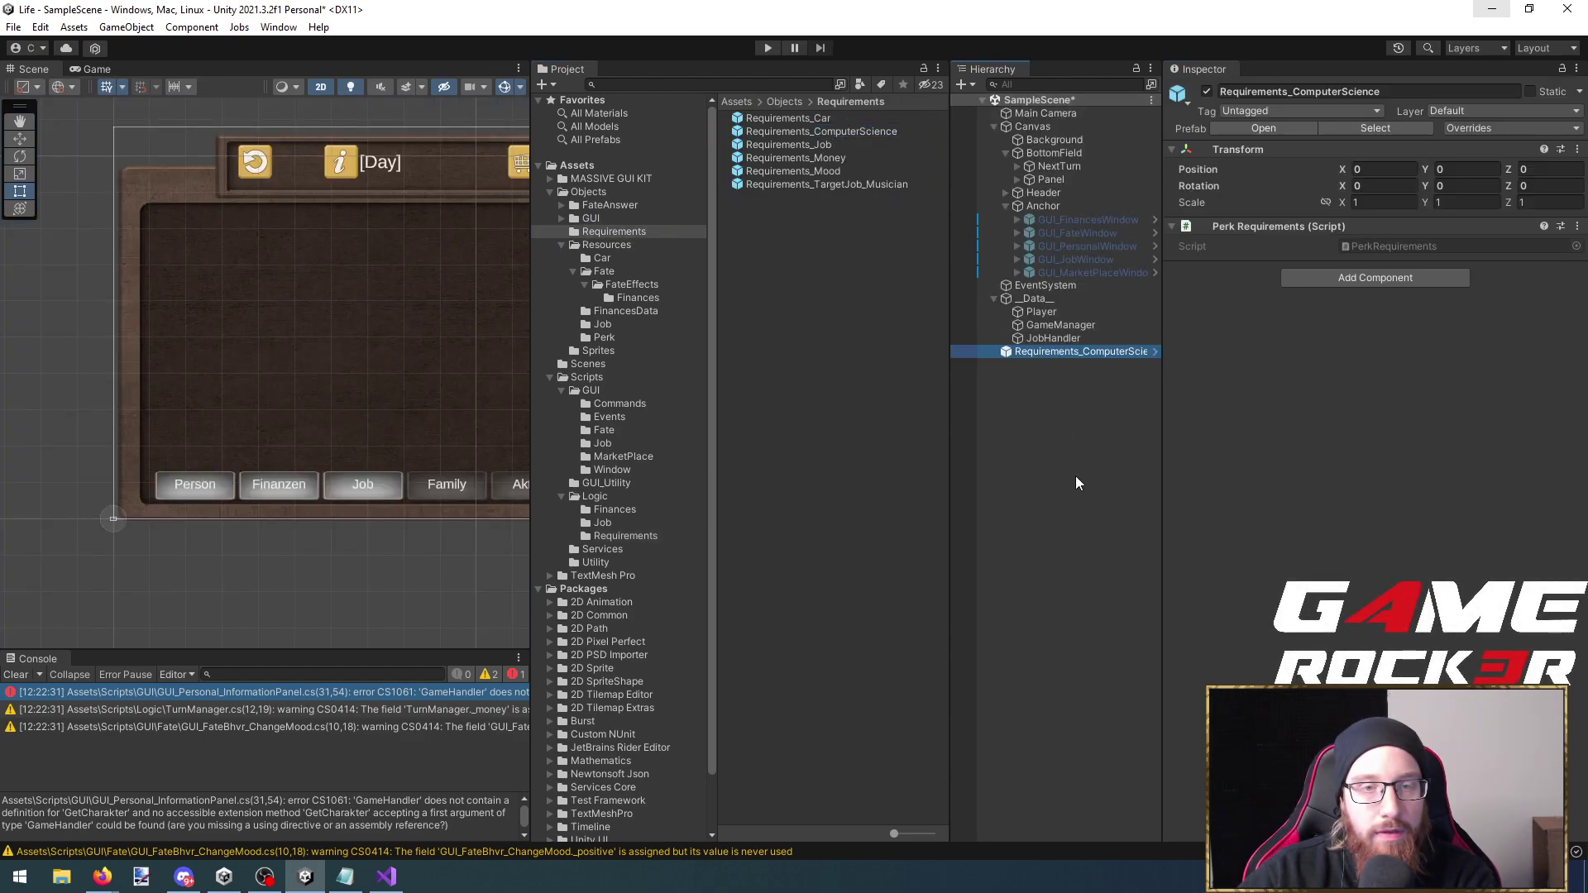
{"action": "left_click", "coordinate": [764, 49]}
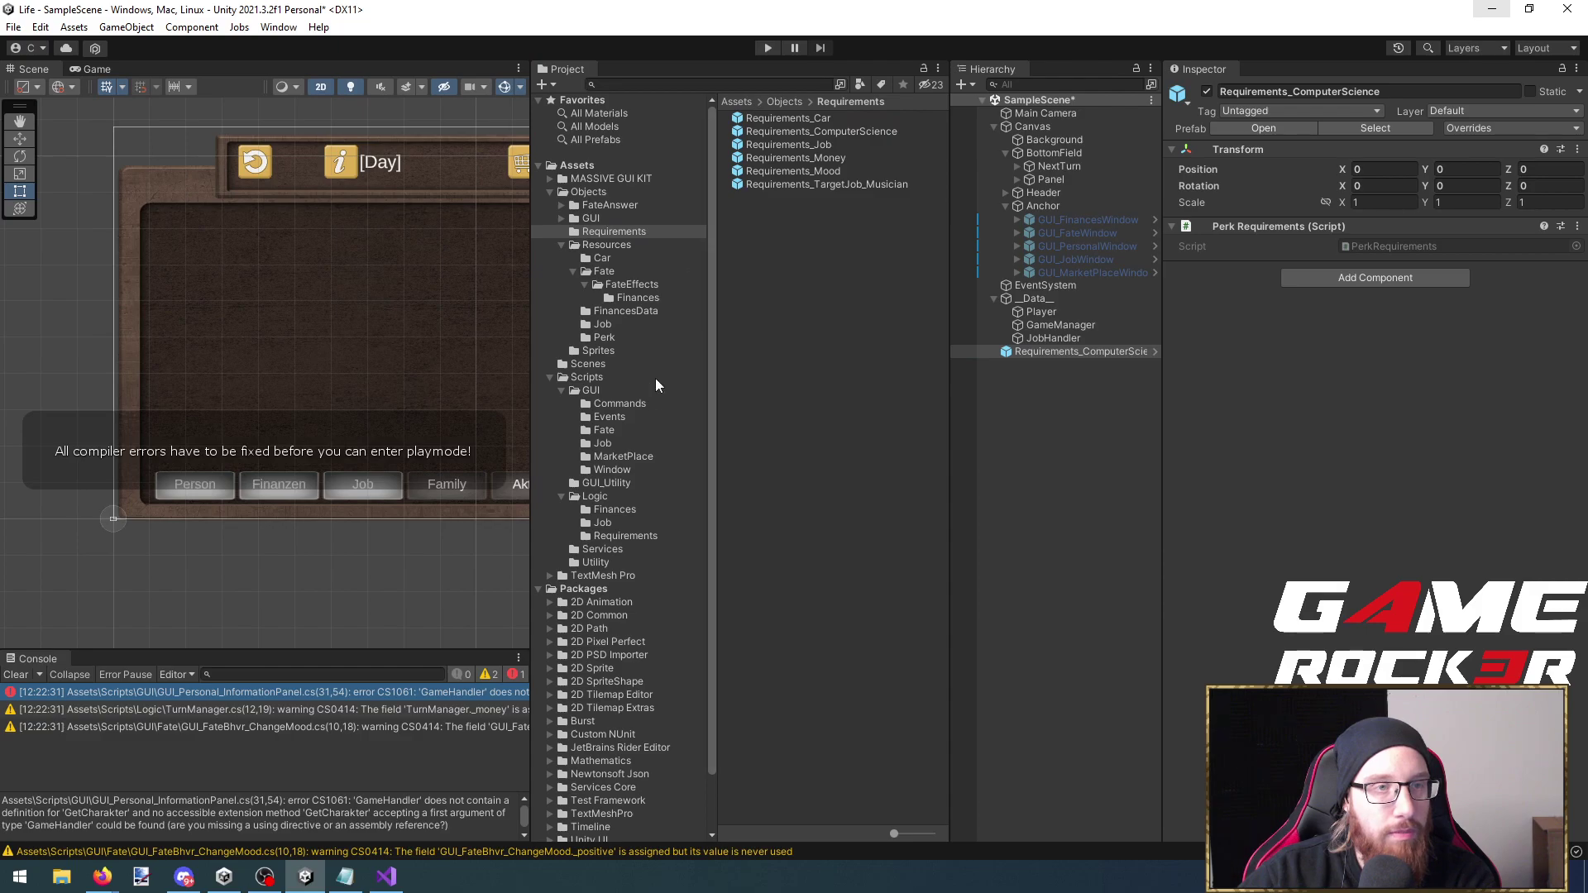
Open the GetCharakter compiler error, change the call in UpdateWindow to GameHandler.Instance.GetPlayer().GetCharacter(), and save GUI_Personal_InformationPanel.cs
{"action": "double_click", "coordinate": [218, 699]}
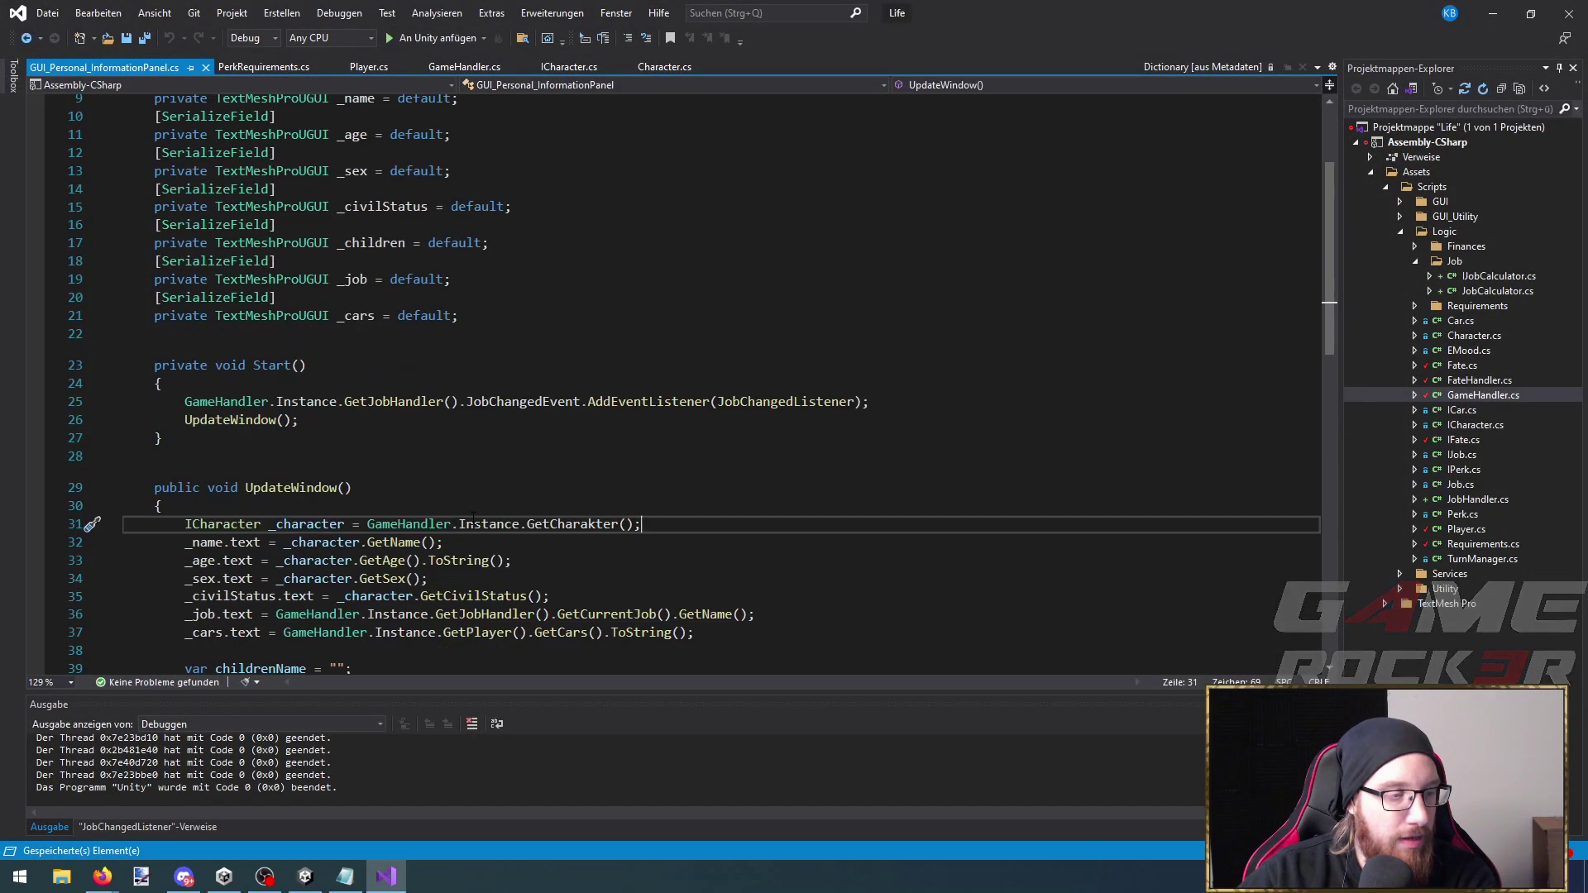
{"action": "scroll", "coordinate": [488, 533], "scroll_direction": "up", "scroll_amount": 3}
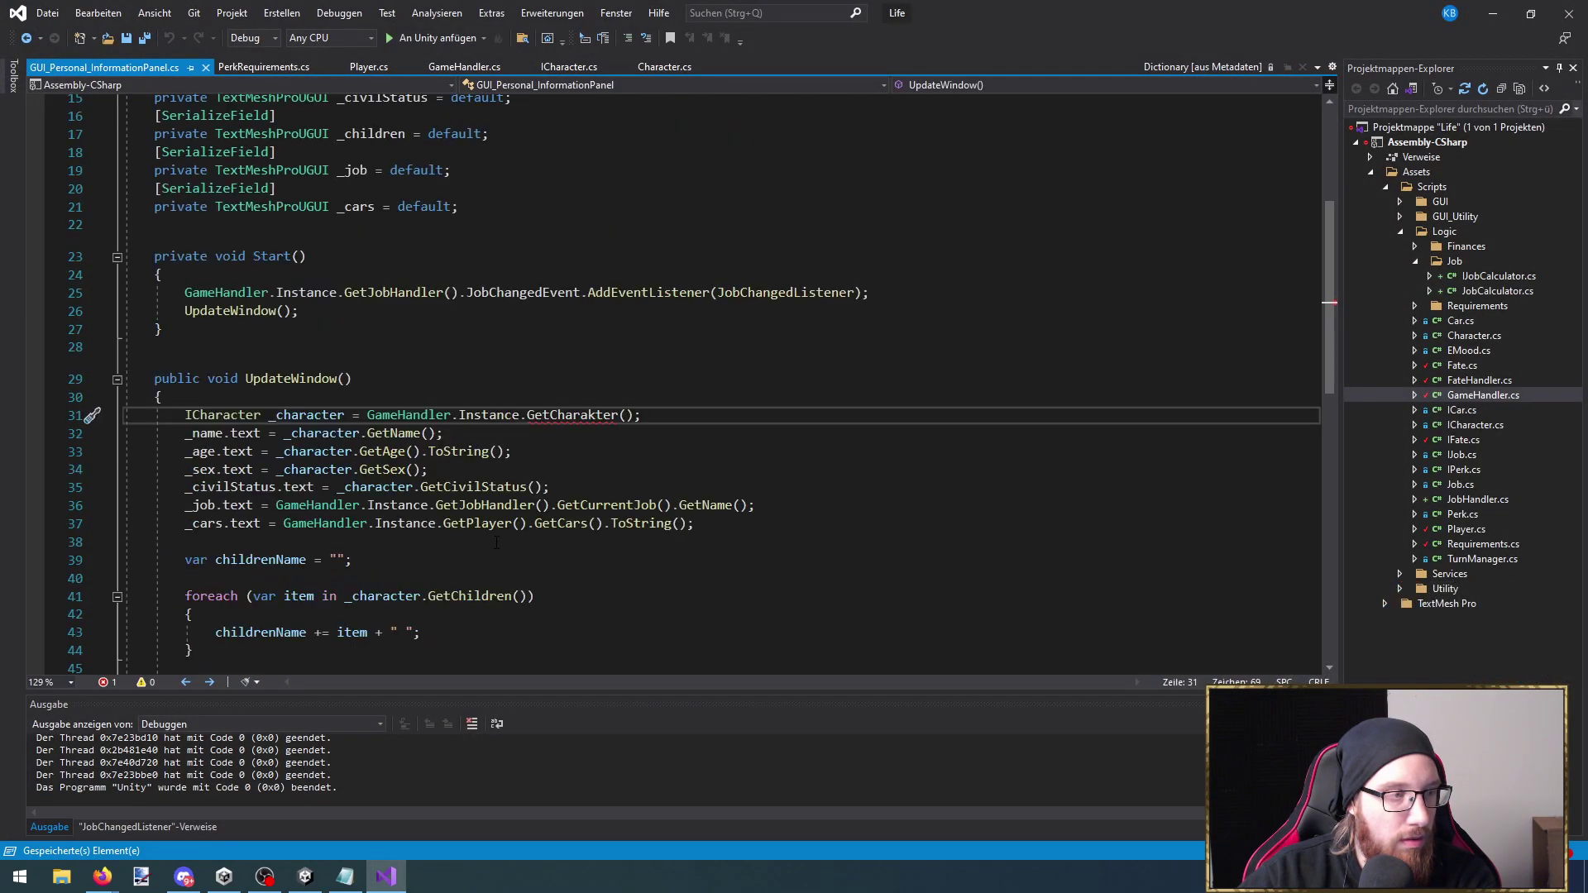
{"action": "scroll", "coordinate": [496, 541], "scroll_direction": "up", "scroll_amount": 2}
{"action": "scroll", "coordinate": [566, 586], "scroll_direction": "down", "scroll_amount": 3}
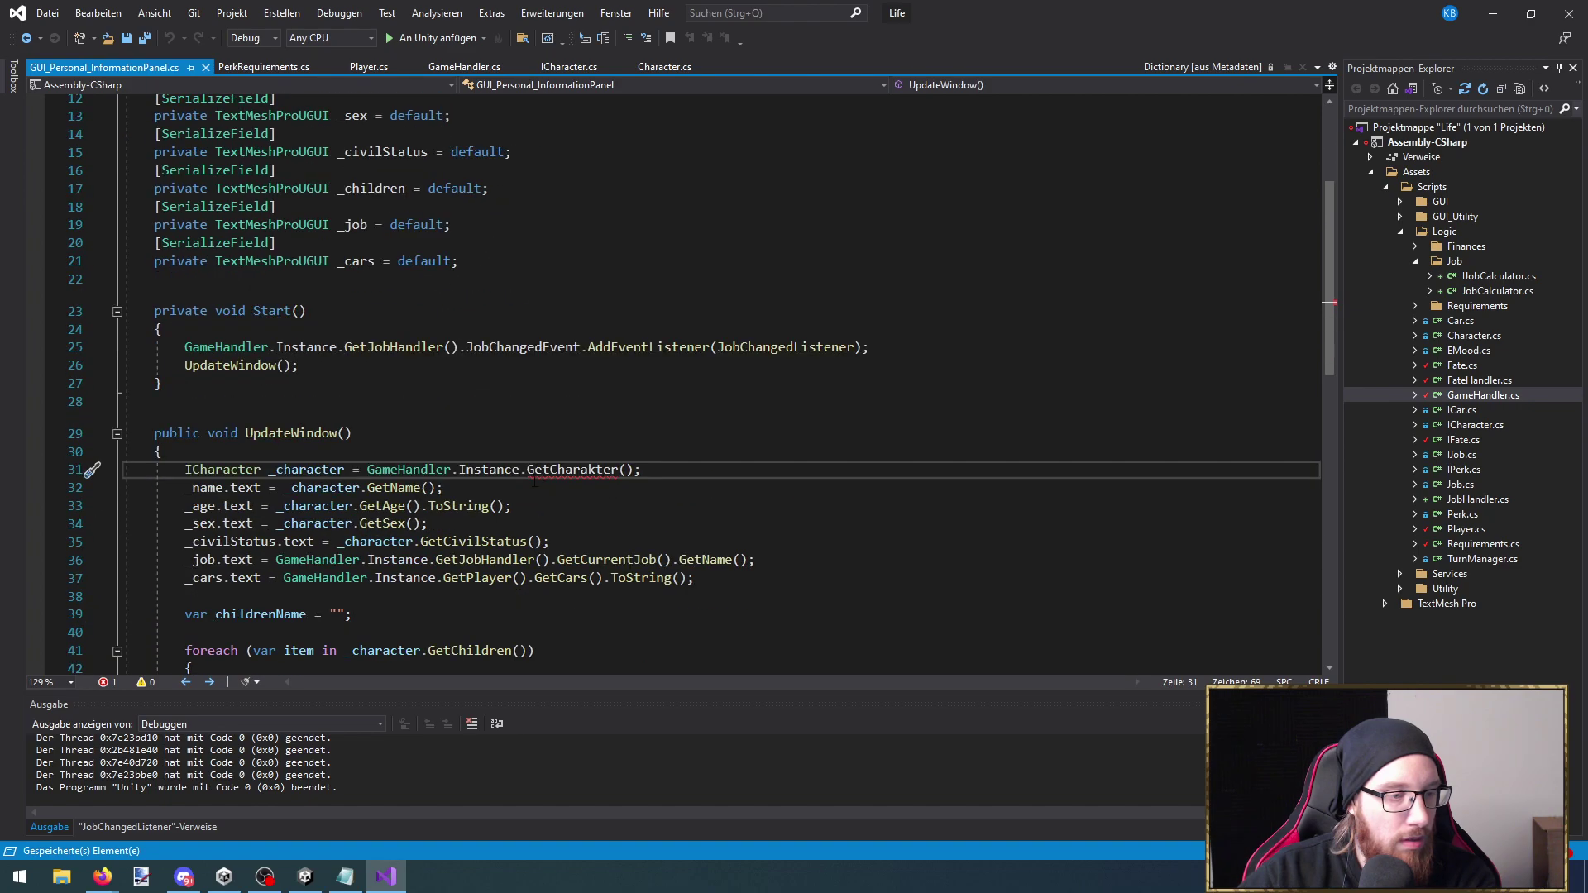
{"action": "type", "text": ".getpla"}
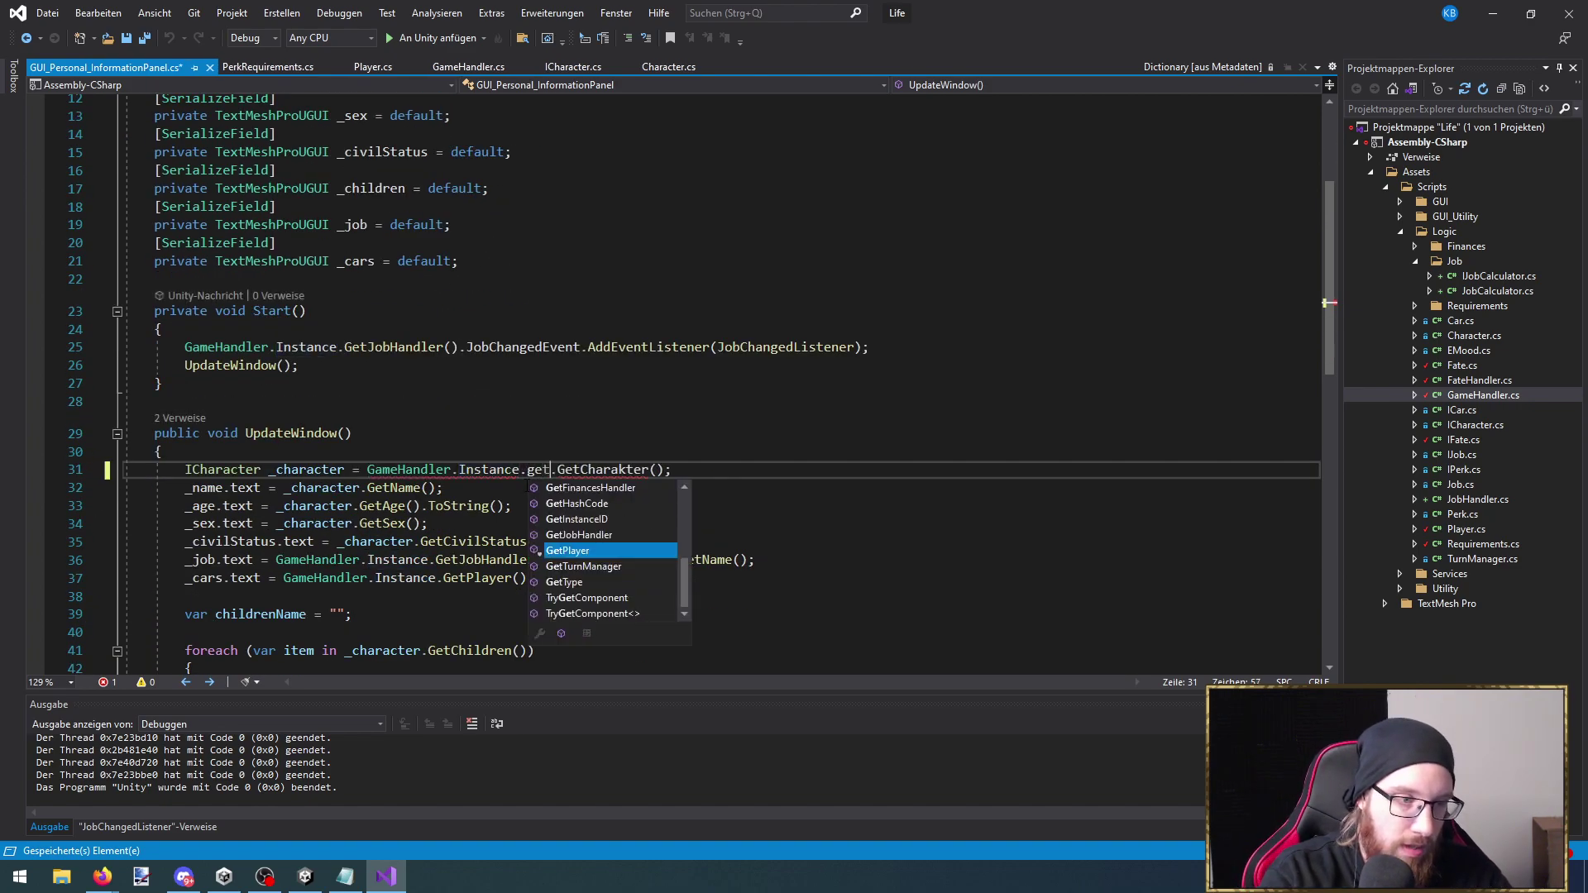
{"action": "type", "text": "()"}
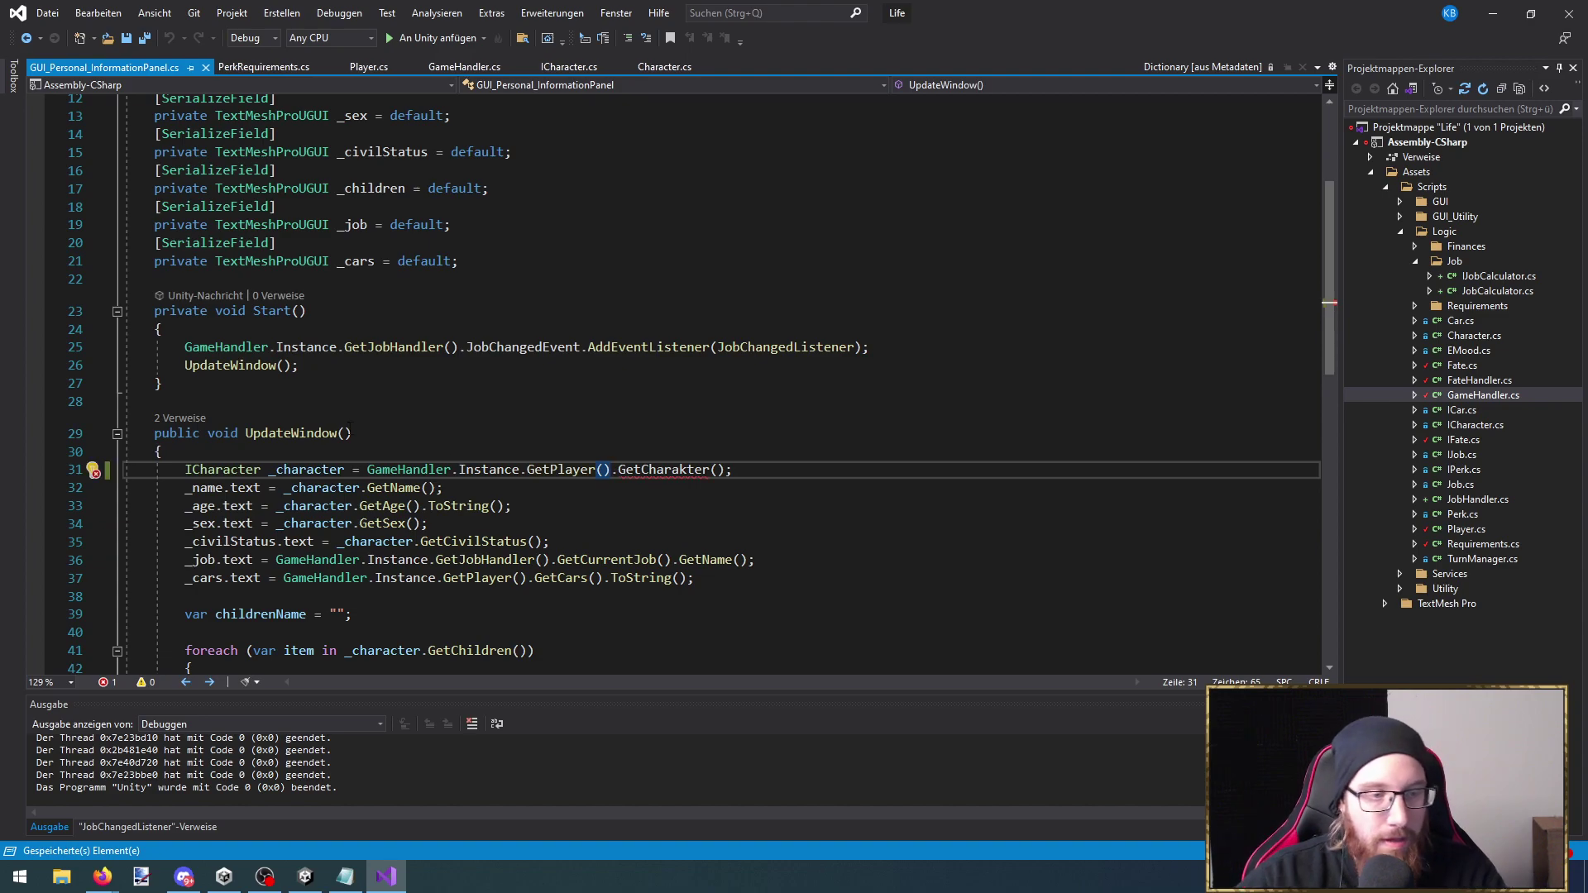
{"action": "double_click", "coordinate": [665, 473]}
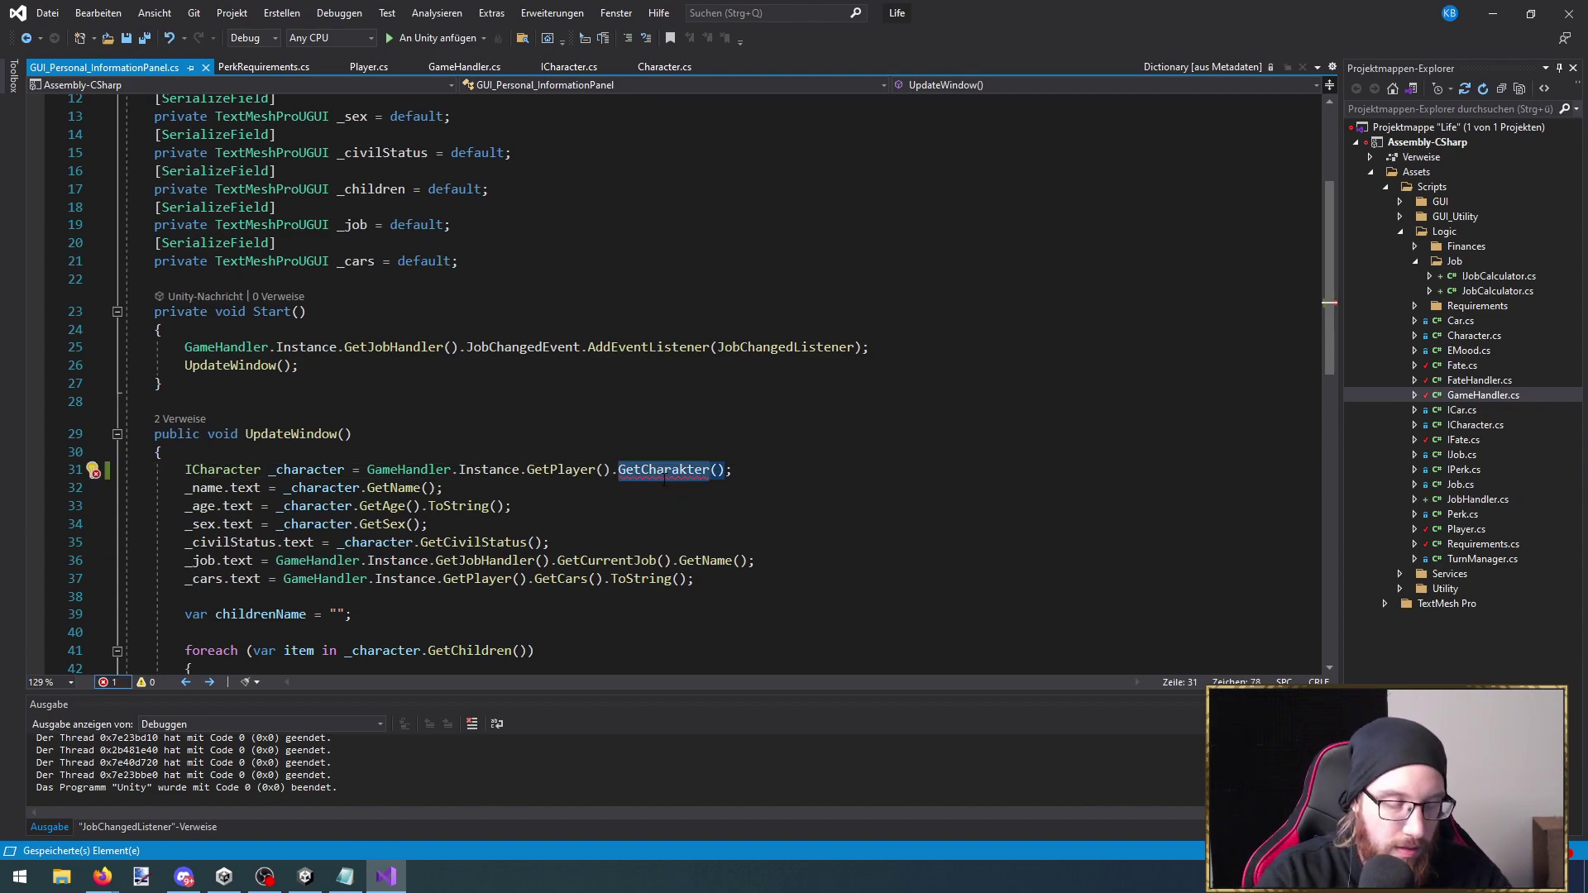
{"action": "type", "text": "getchar"}
{"action": "key", "text": "Tab"}
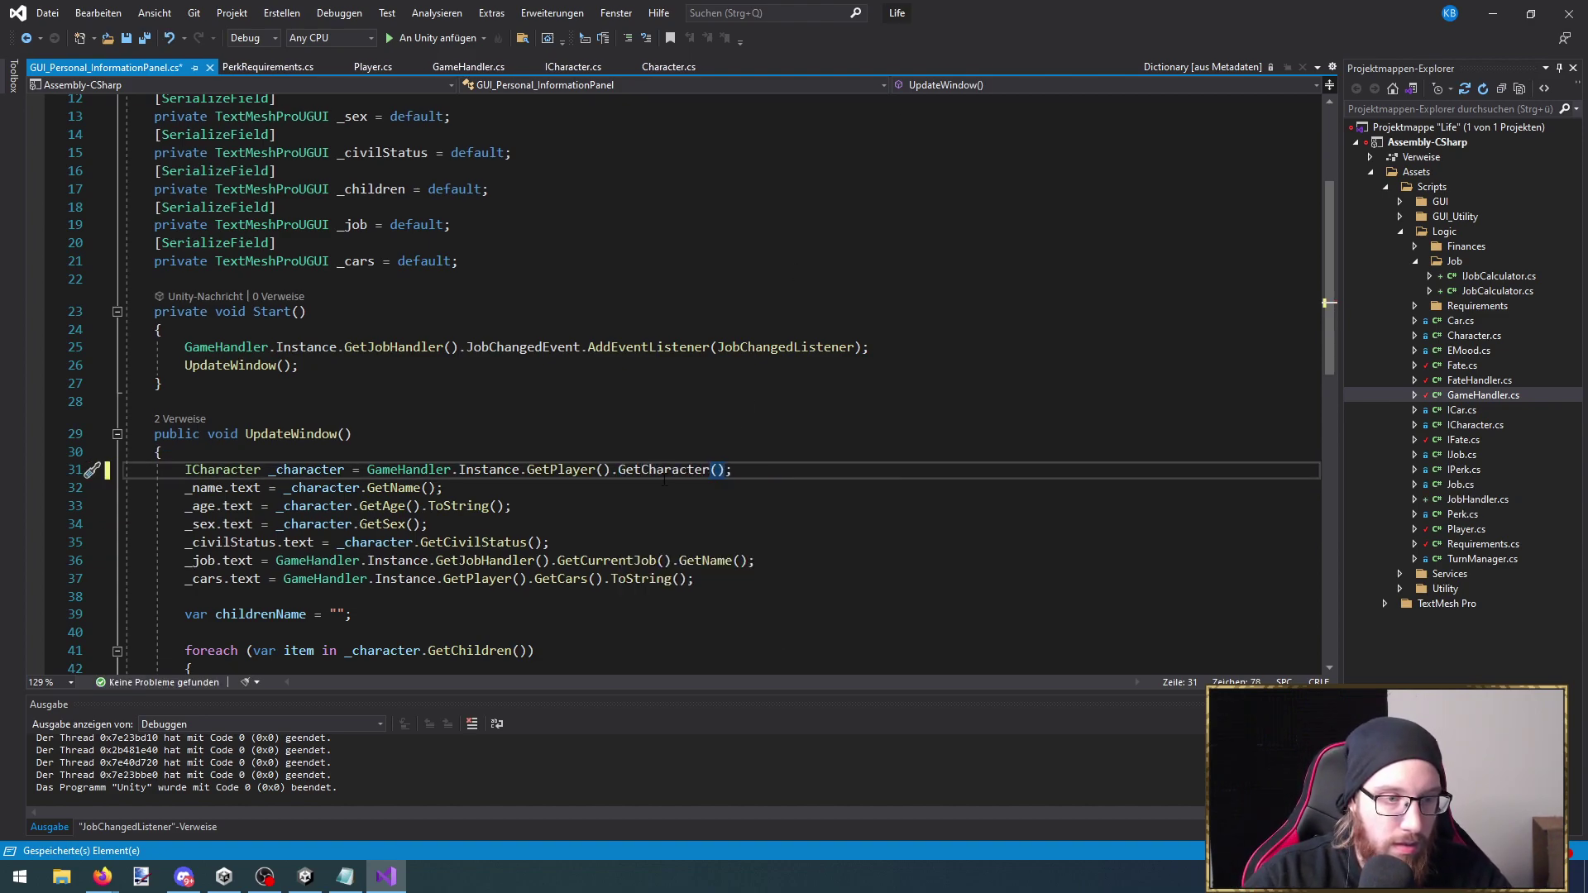
{"action": "key", "text": "ctrl+s"}
Return to Unity, run the scene and check the console for errors from the perk requirement
{"action": "left_click", "coordinate": [1492, 12]}
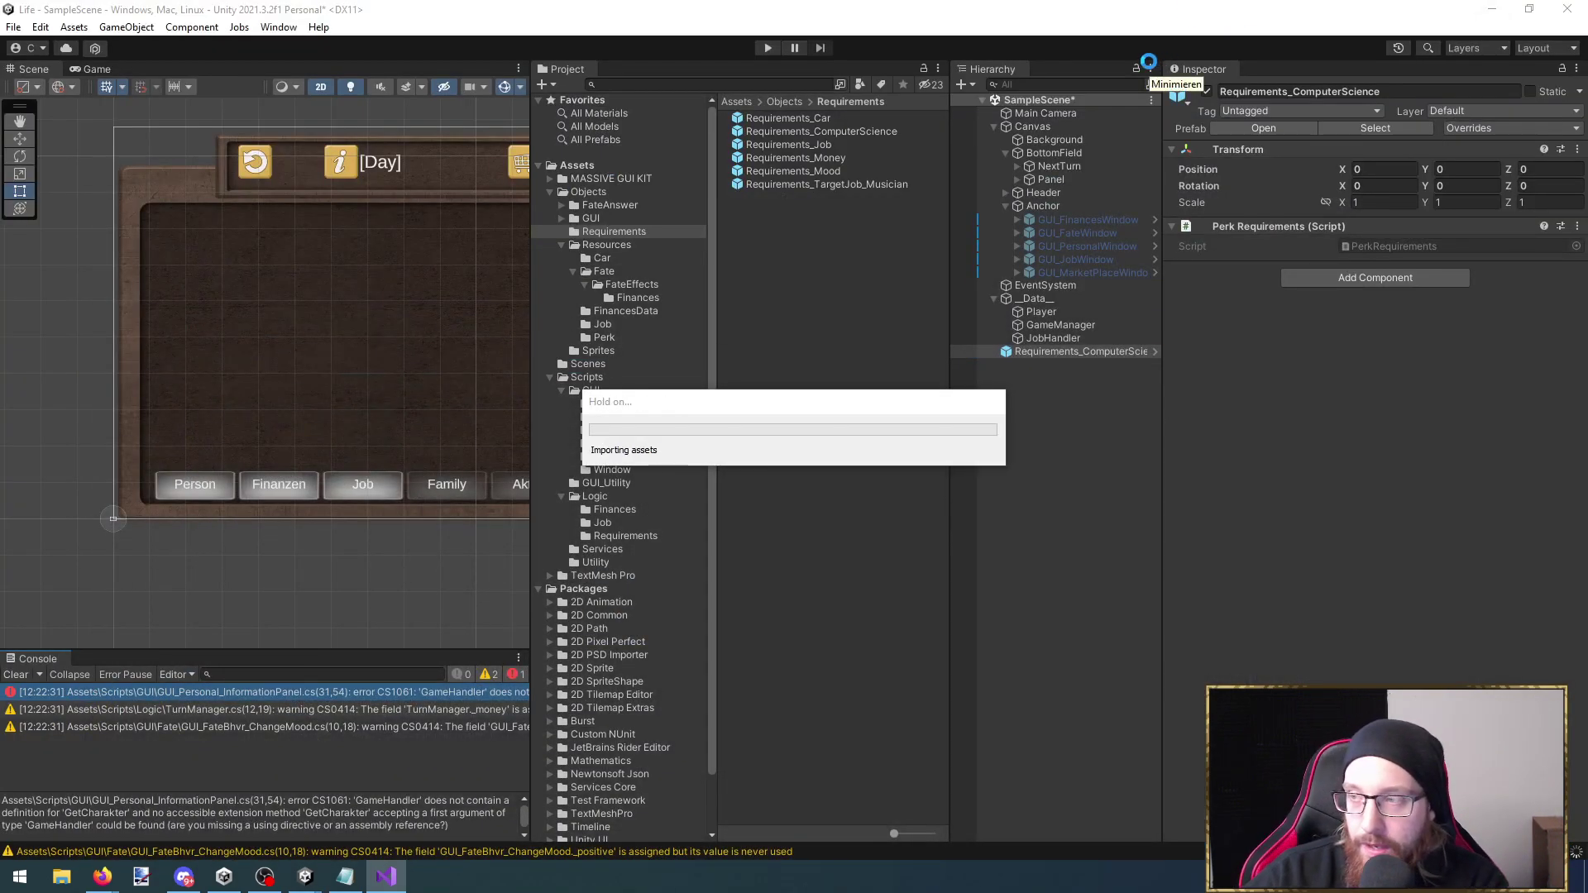
{"action": "left_click", "coordinate": [761, 50]}
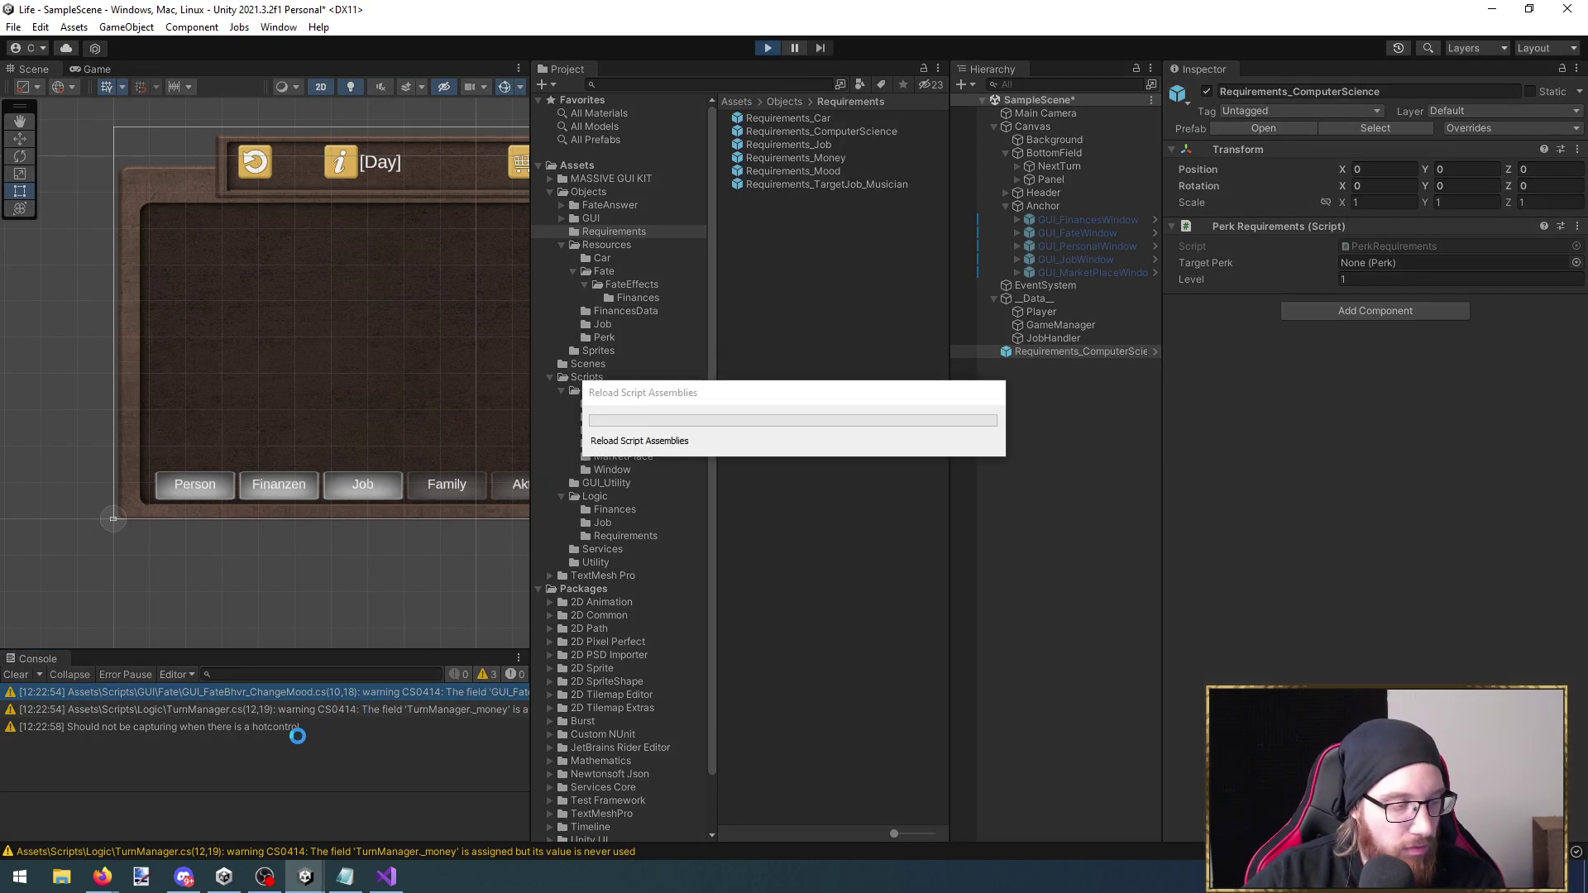
{"action": "double_click", "coordinate": [238, 691]}
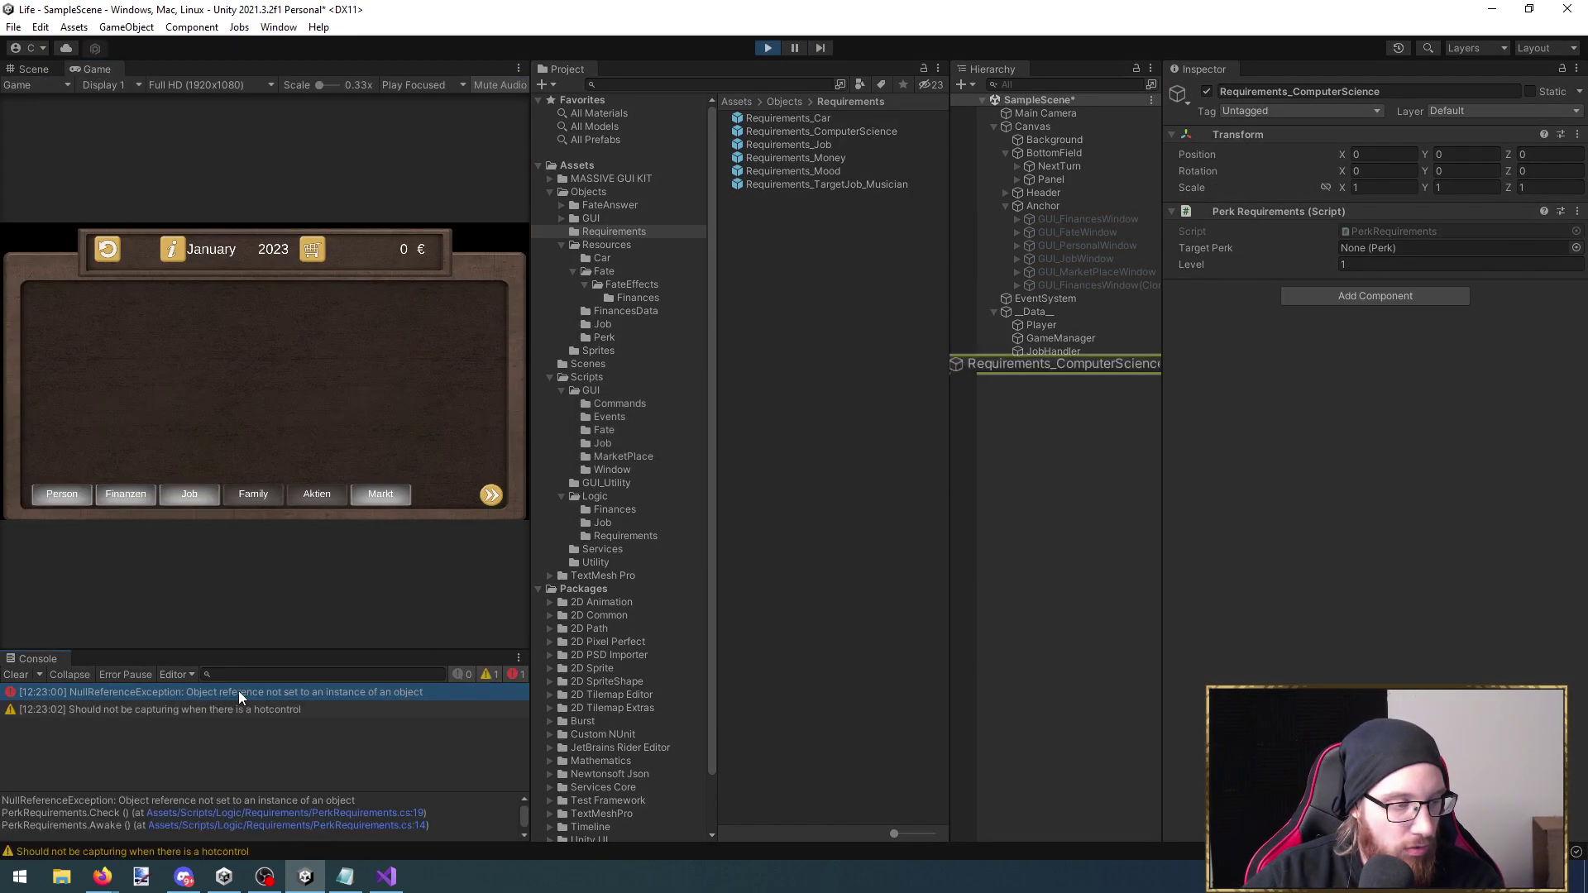
{"action": "key", "text": "alt+Tab"}
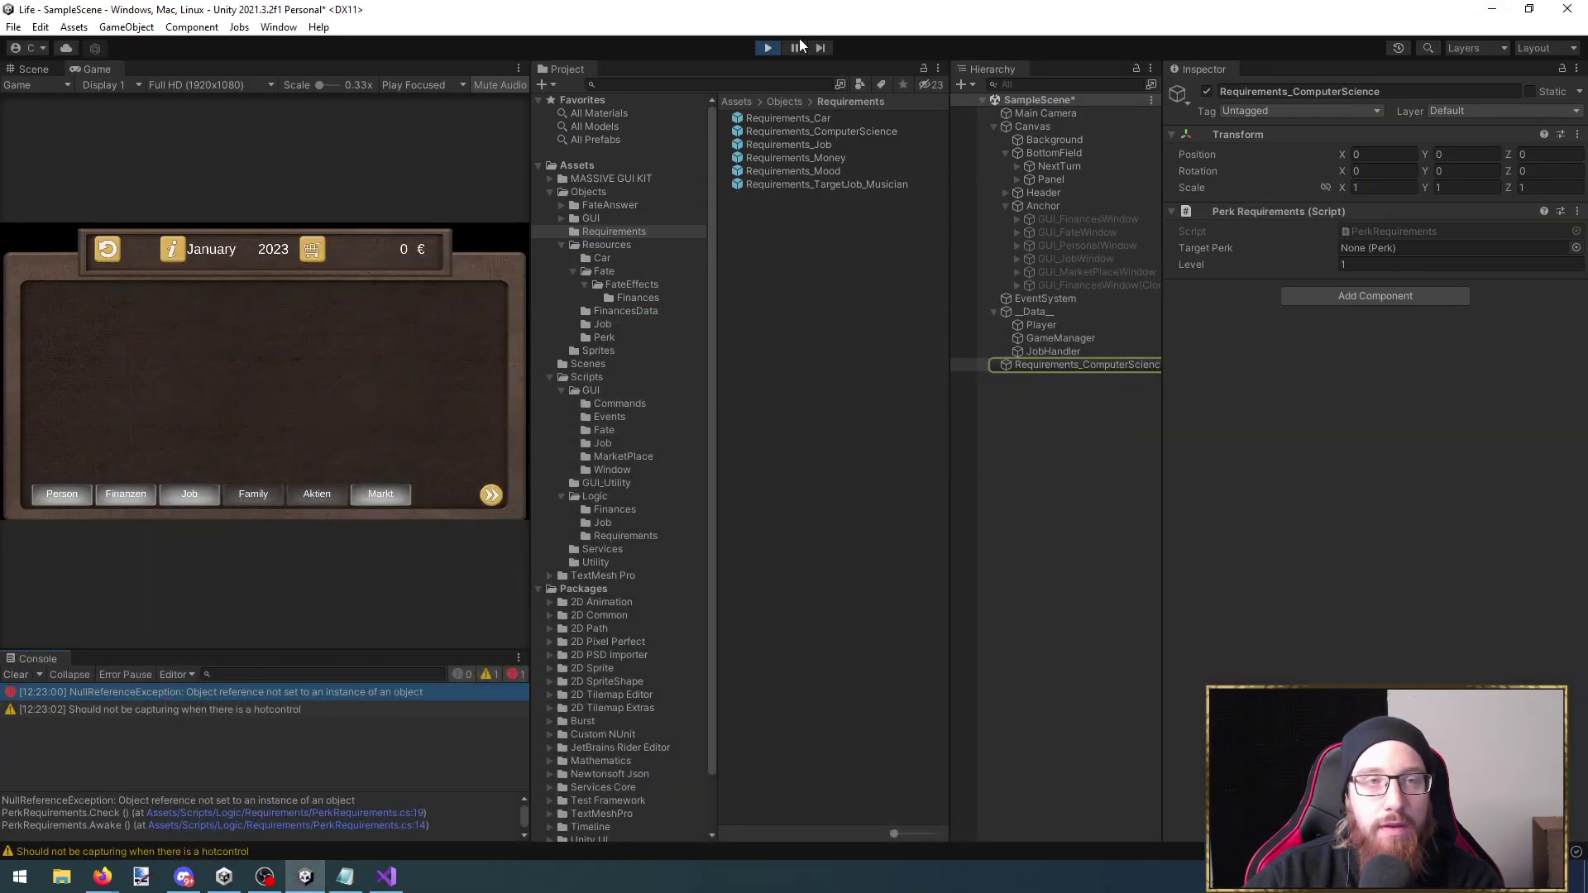
Stop play mode, set the Target Perk of Requirements_ComputerScience to ComputerScience and apply the override to the prefab
{"action": "left_click", "coordinate": [768, 47]}
{"action": "left_click", "coordinate": [1575, 262]}
{"action": "double_click", "coordinate": [1248, 328]}
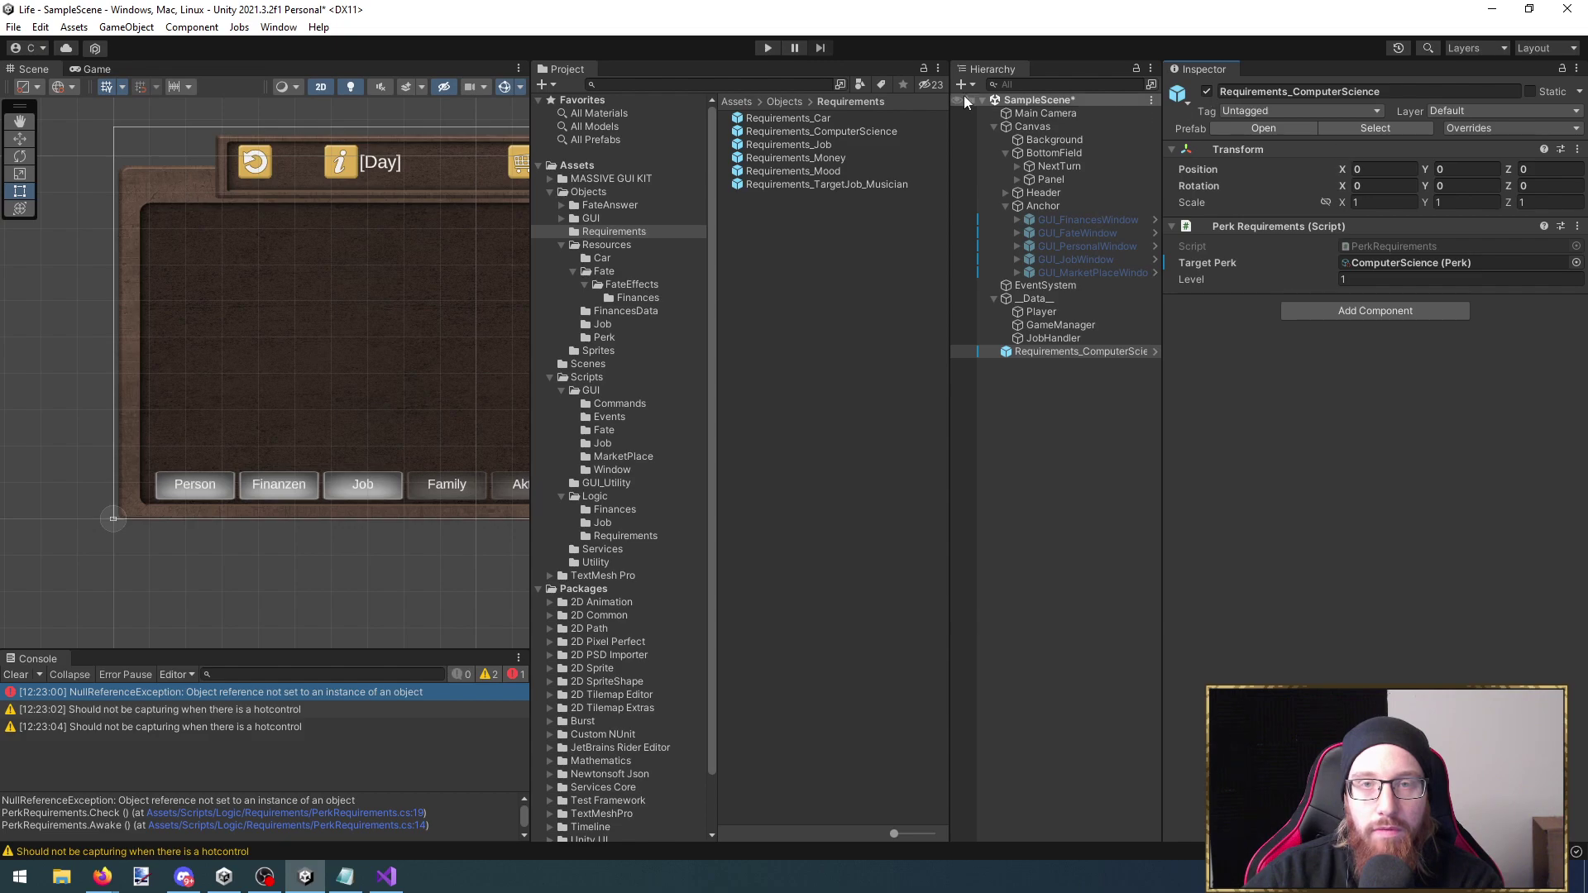
{"action": "left_click", "coordinate": [1476, 127]}
{"action": "left_click", "coordinate": [1536, 258]}
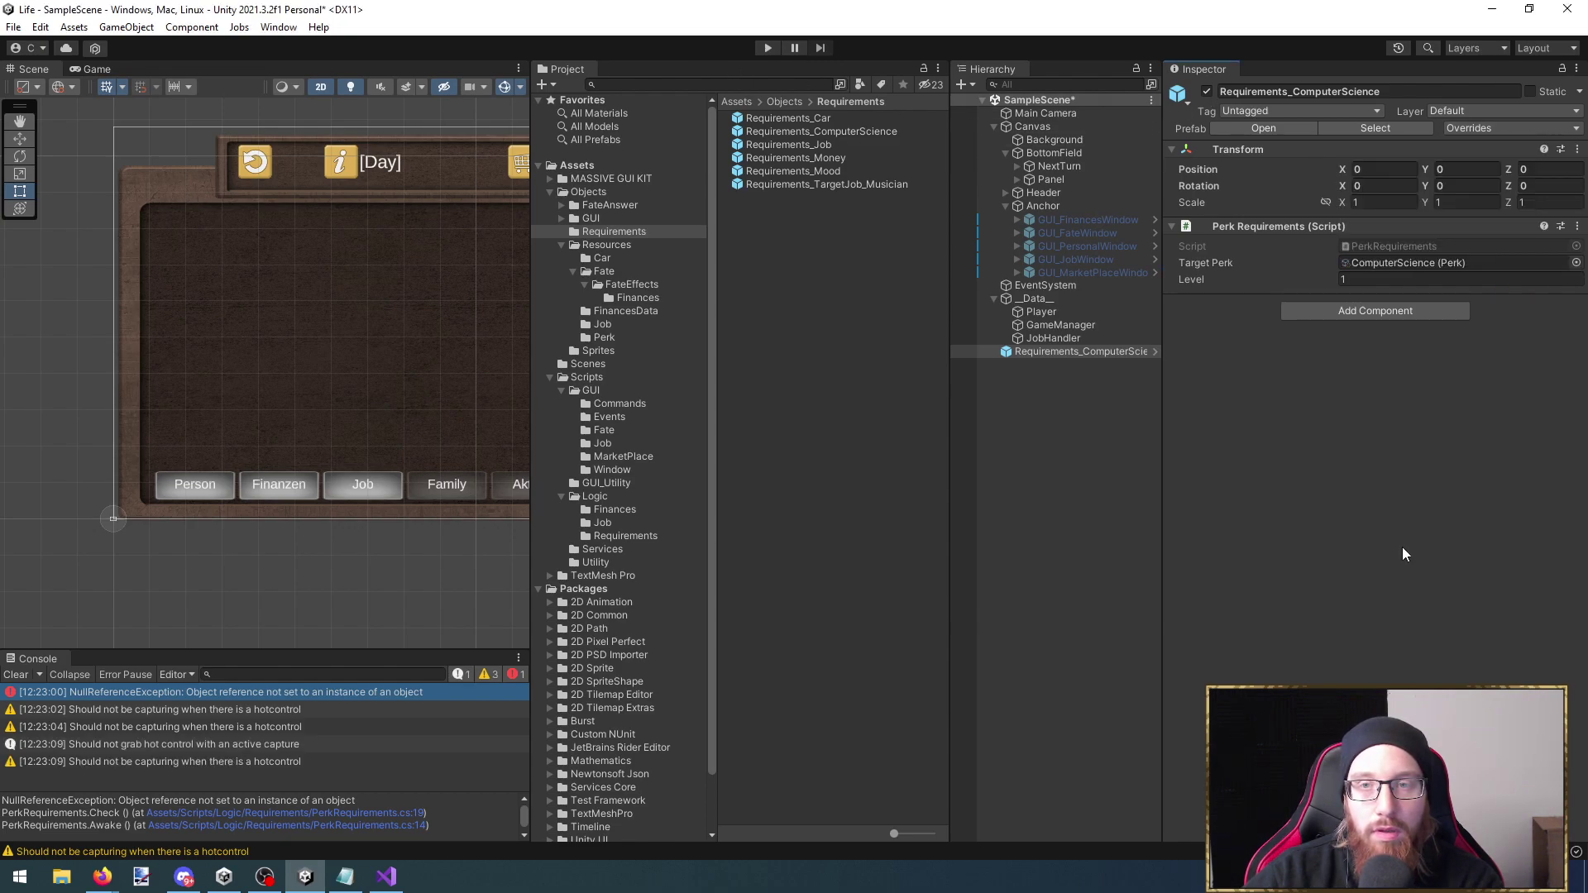
Run the scene, open the NullReferenceException from the console, rename Awake() to Start() in PerkRequirements.cs and save the script
{"action": "left_click", "coordinate": [765, 47]}
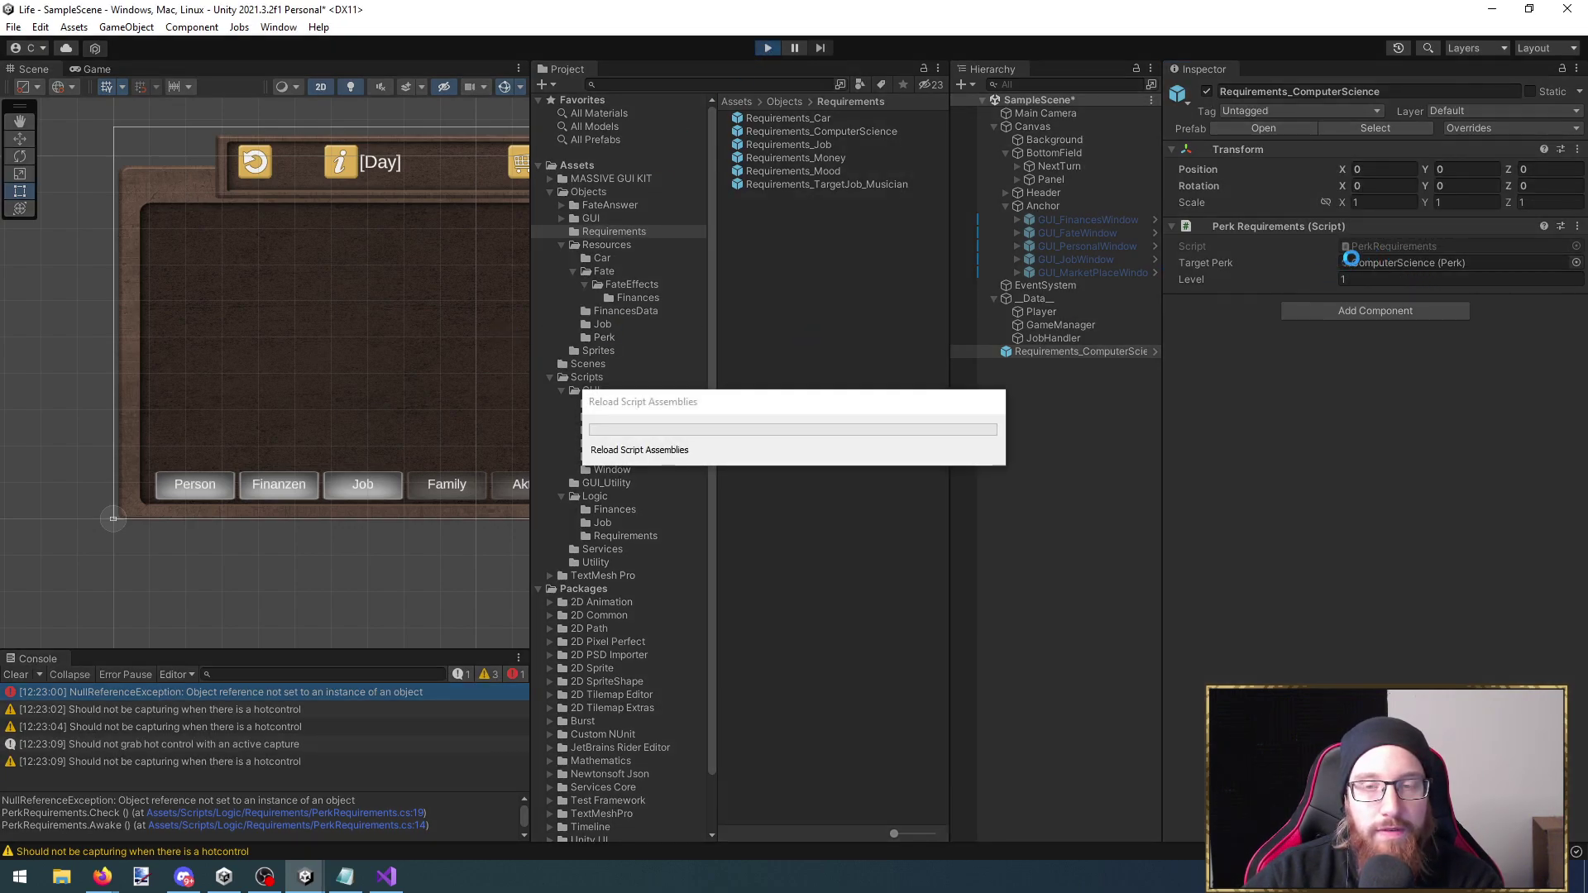
{"action": "double_click", "coordinate": [147, 696]}
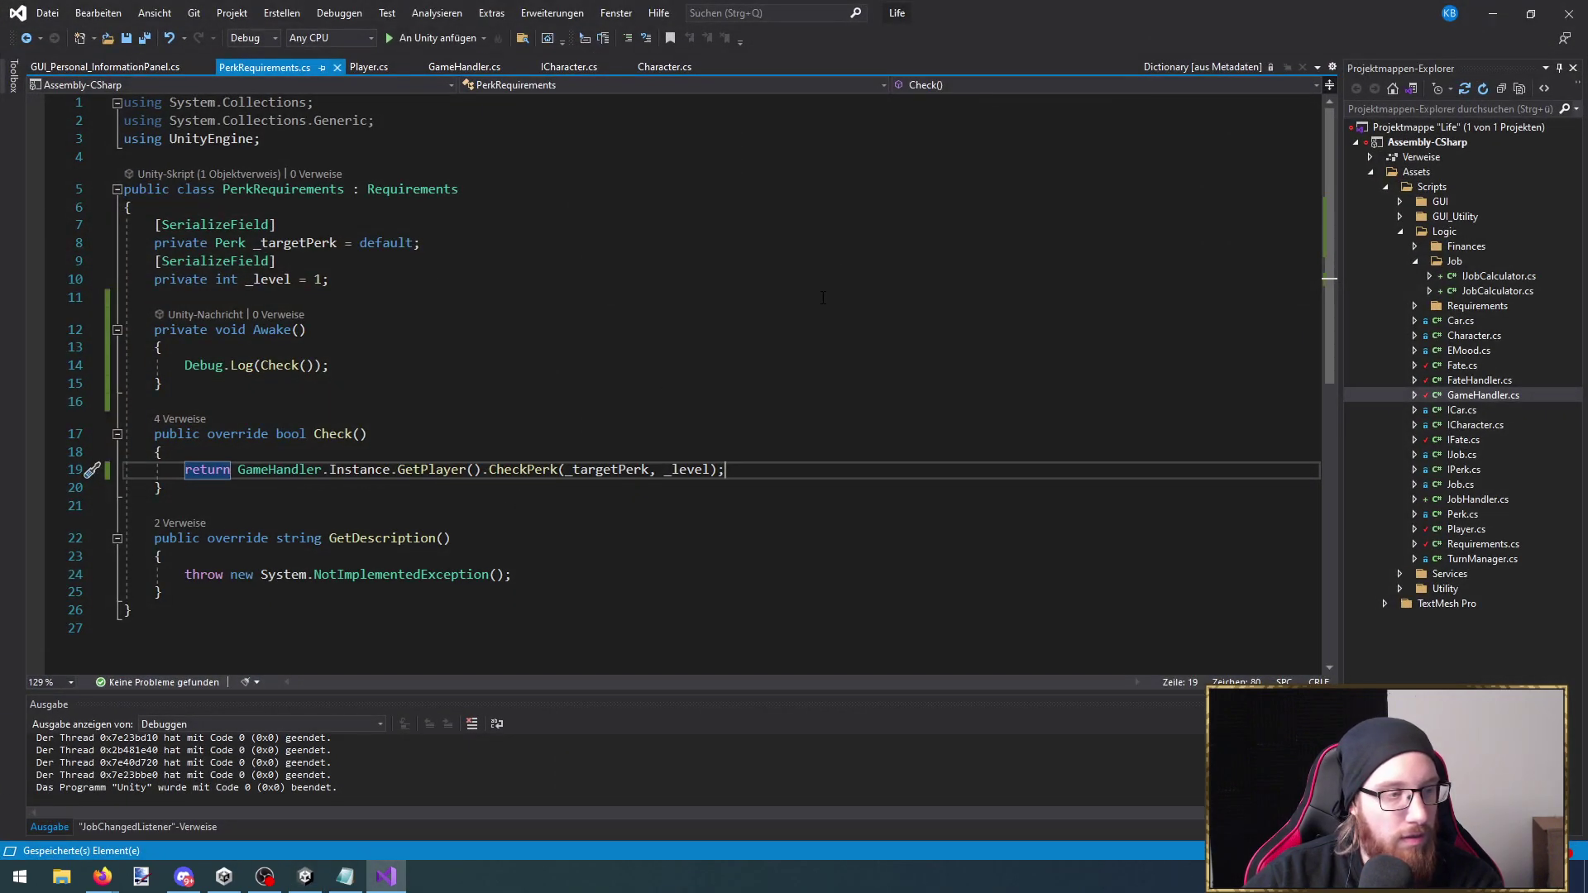
{"action": "left_click", "coordinate": [269, 331]}
{"action": "double_click", "coordinate": [269, 331]}
{"action": "type", "text": "Star"}
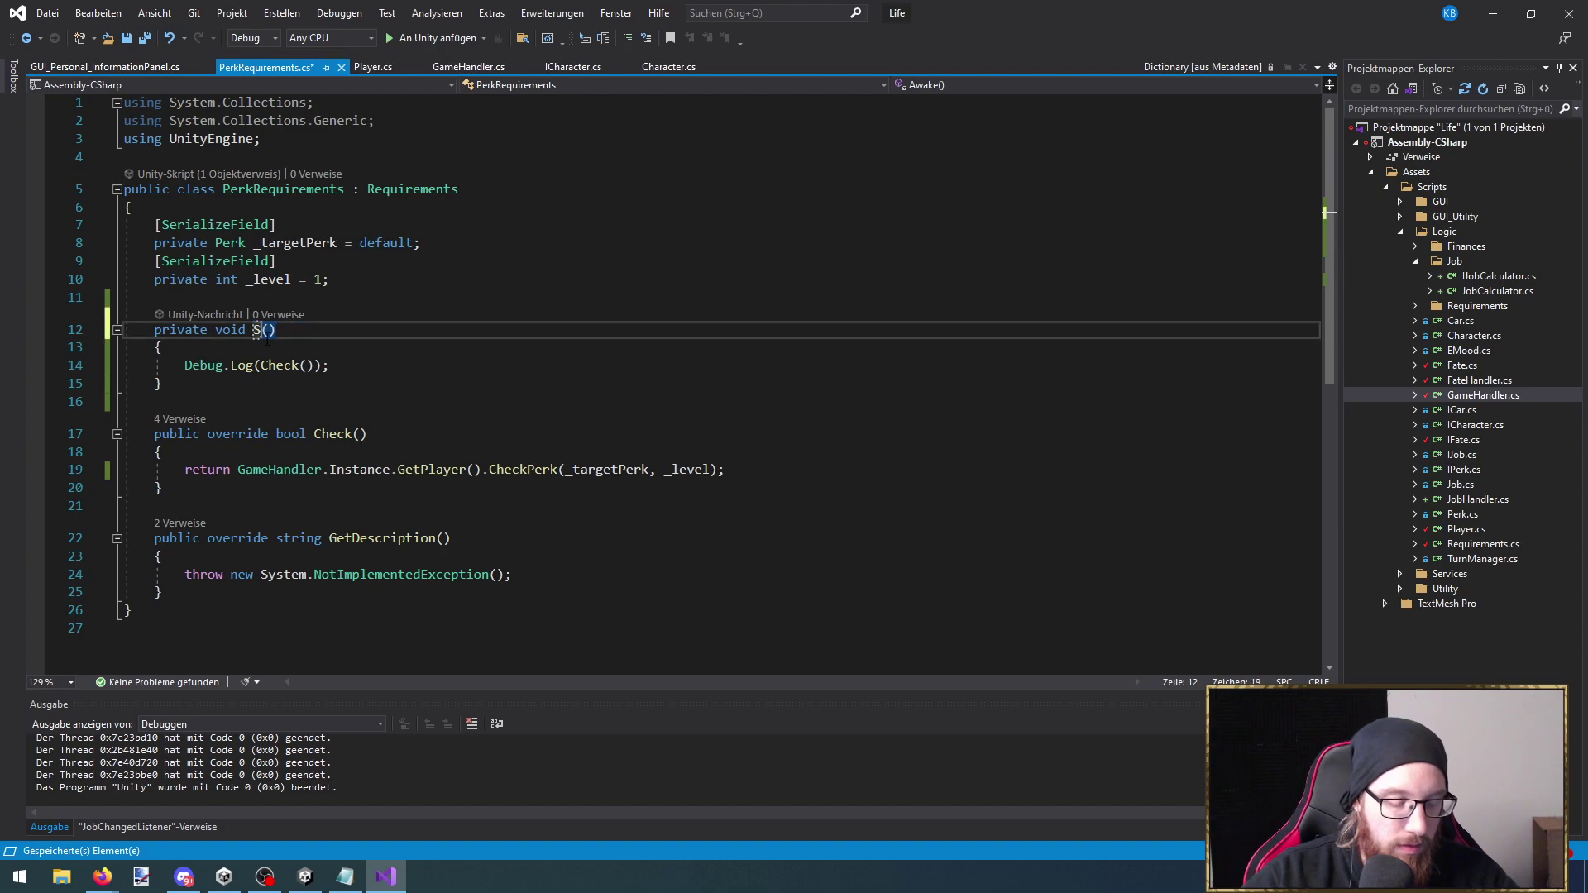
{"action": "key", "text": "ctrl+s"}
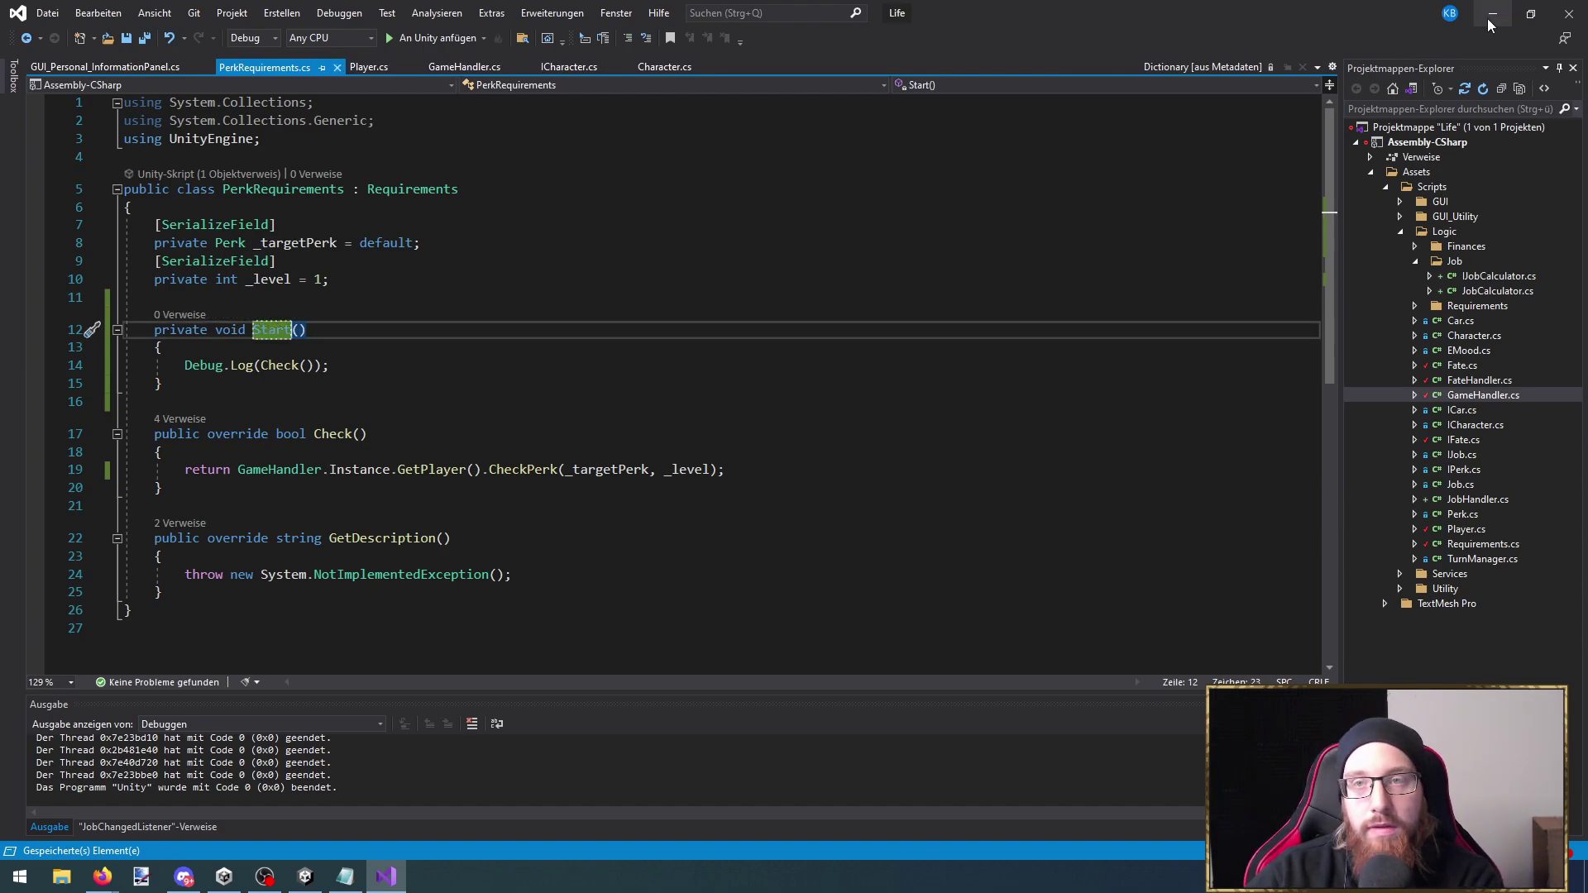
Return to Unity, stop play mode and run the scene again to check the perk requirement's console output
{"action": "left_click", "coordinate": [1493, 13]}
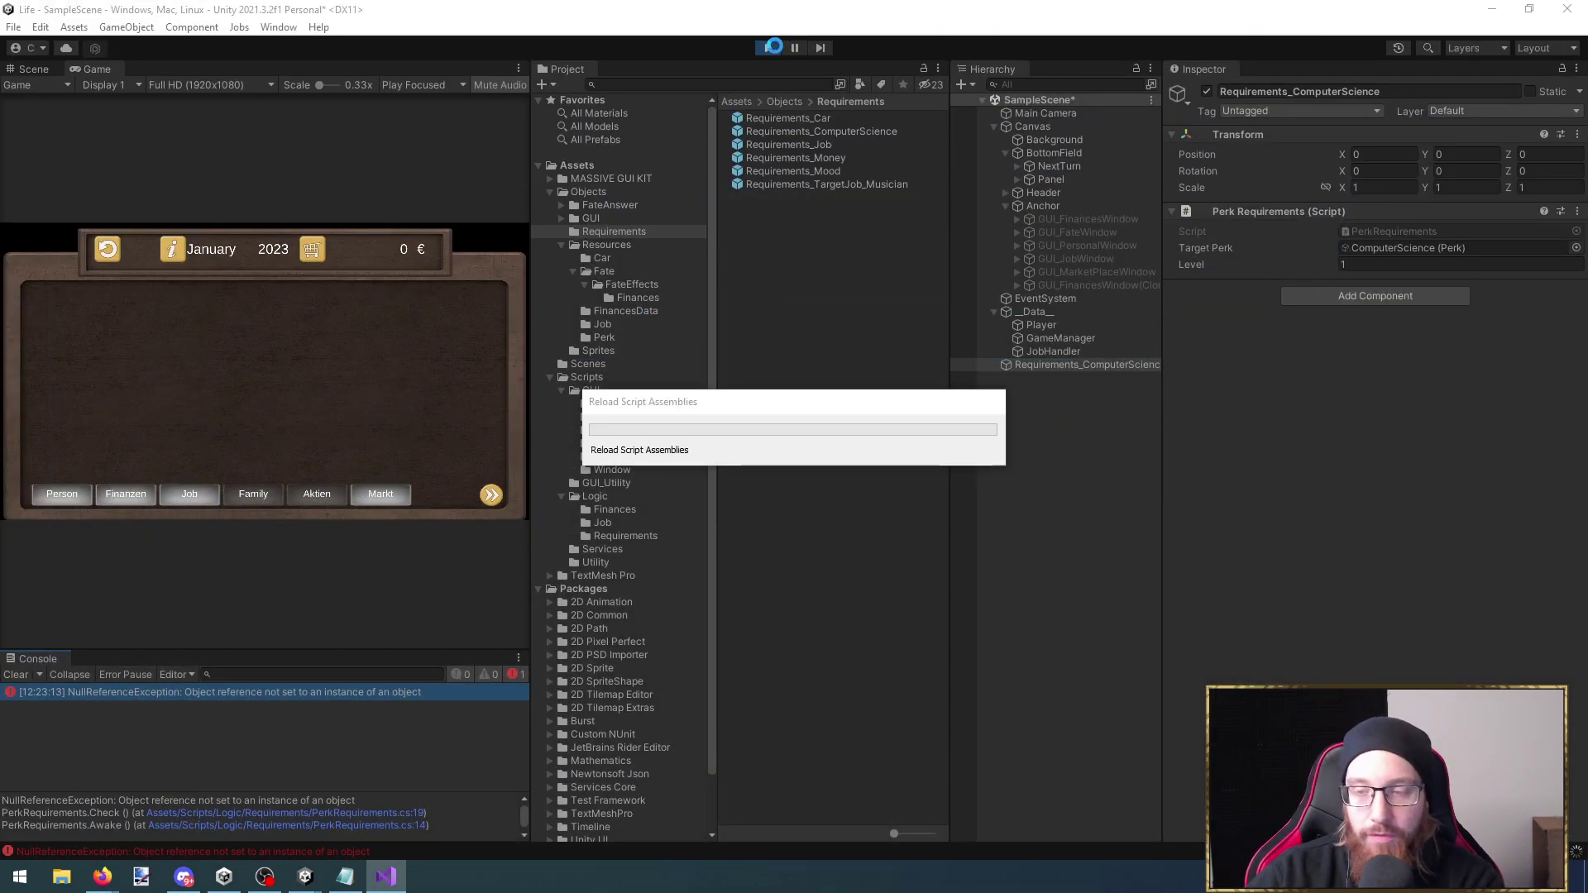
{"action": "left_click", "coordinate": [768, 48]}
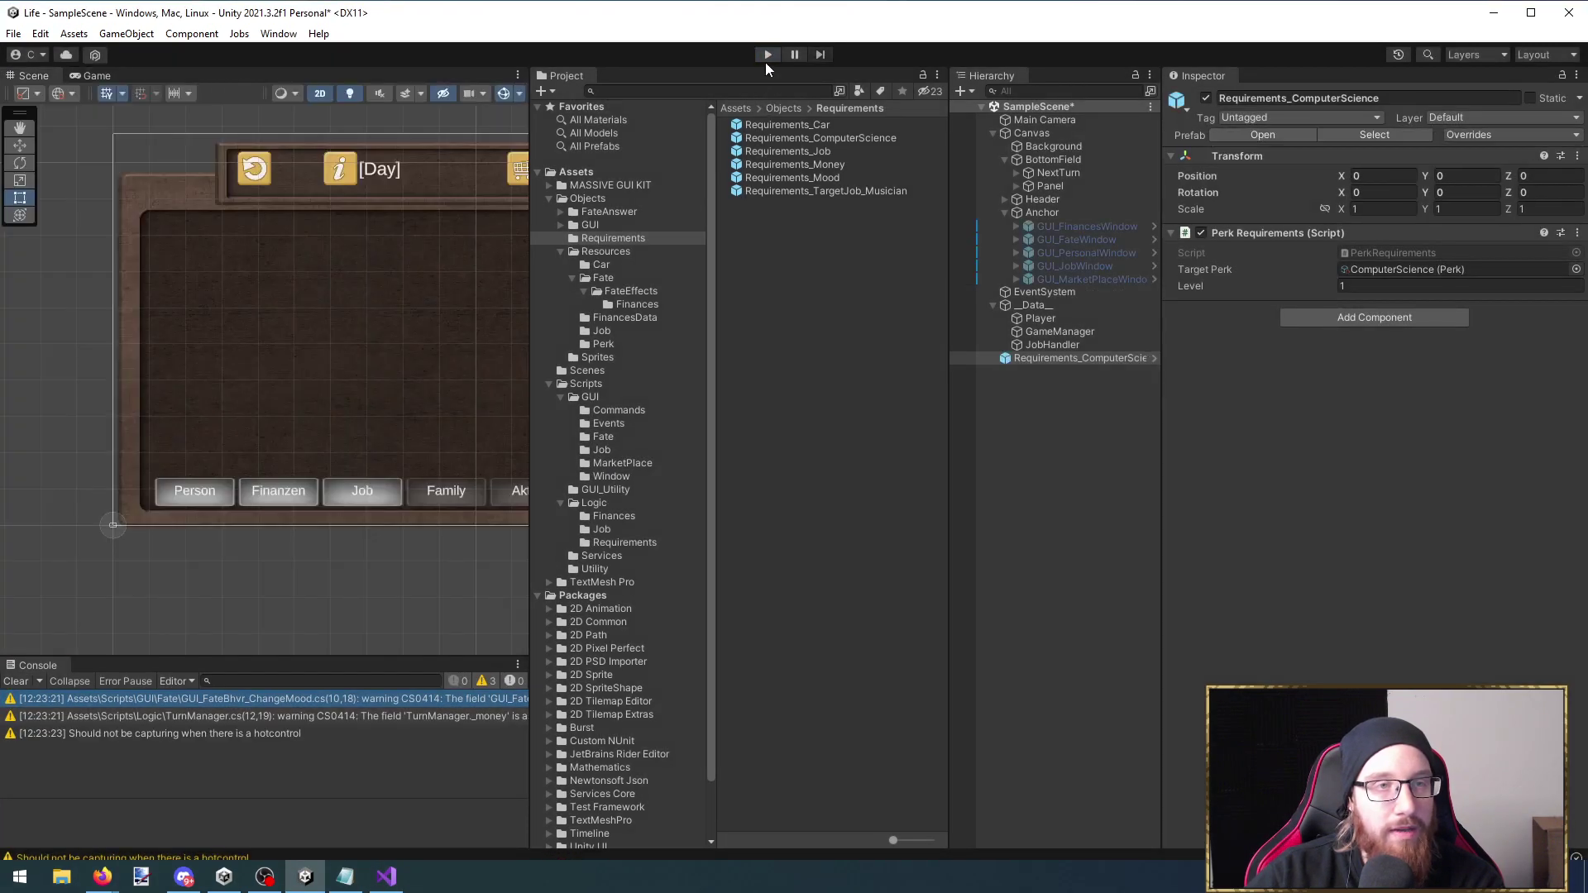
{"action": "left_click", "coordinate": [769, 51]}
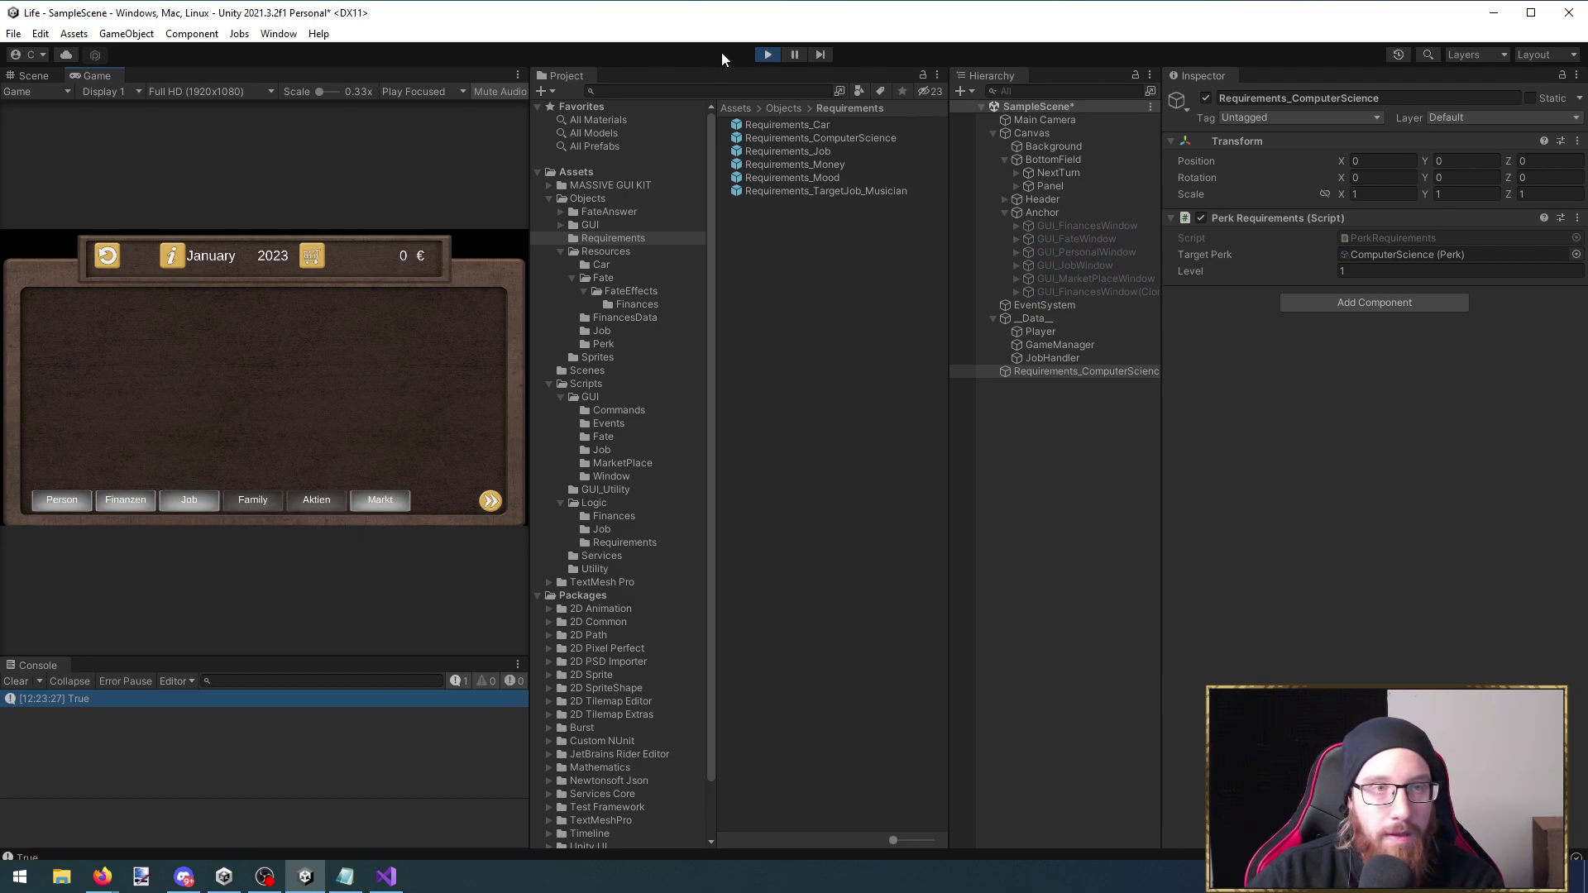
Set the Level of the scene's Requirements_ComputerScience object to 3, rerun the scene to check the logged result and stop play mode
{"action": "left_click", "coordinate": [769, 55]}
{"action": "left_click", "coordinate": [1434, 281]}
{"action": "type", "text": "3"}
{"action": "left_click", "coordinate": [767, 54]}
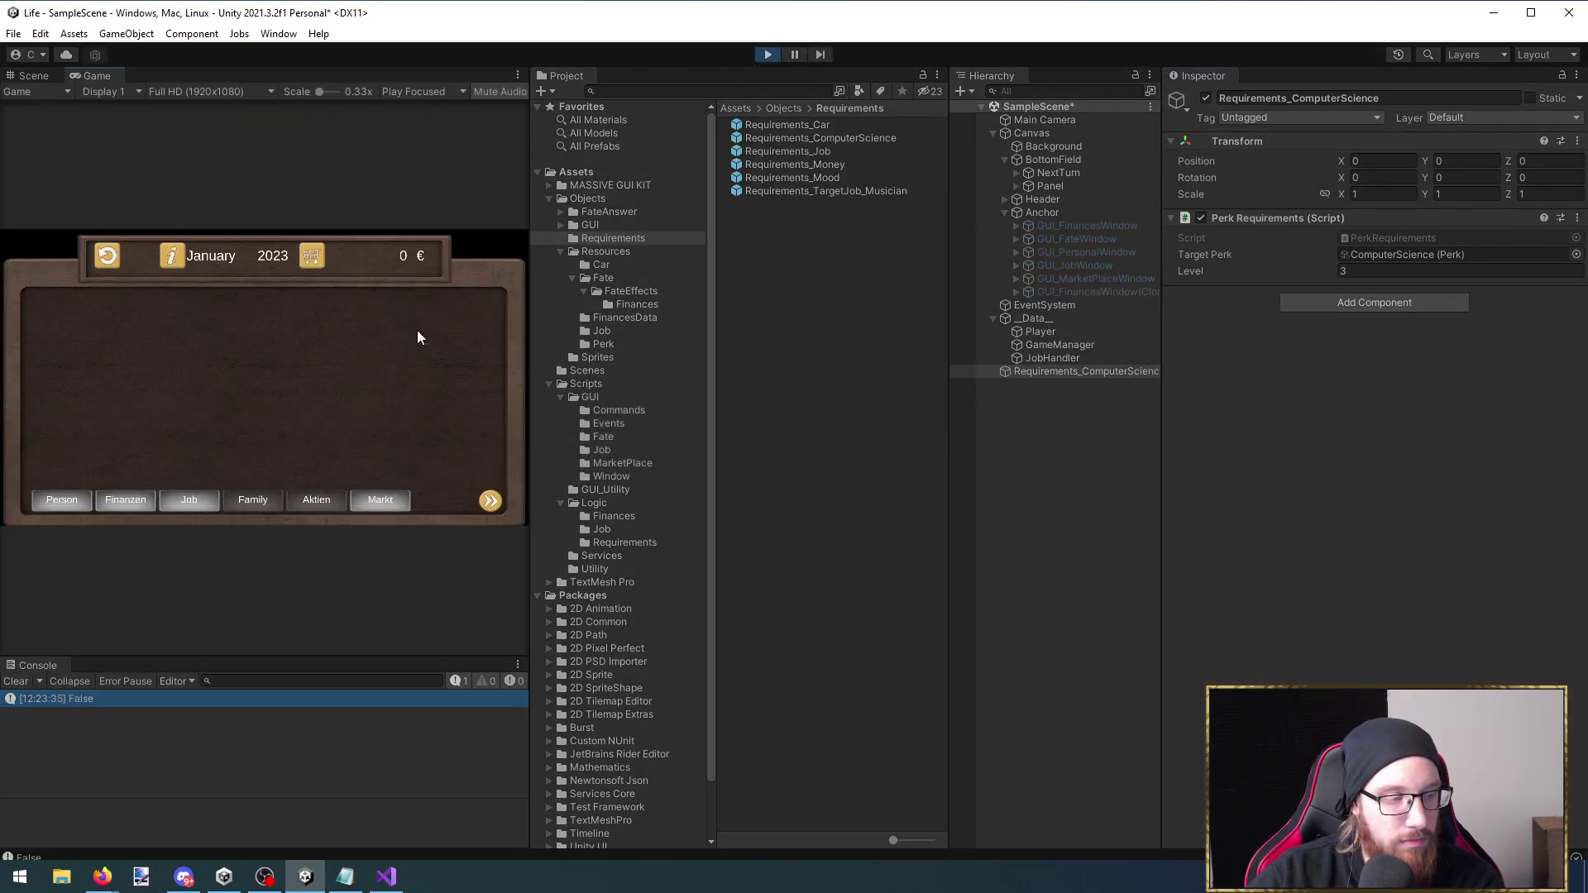
{"action": "left_click", "coordinate": [768, 55]}
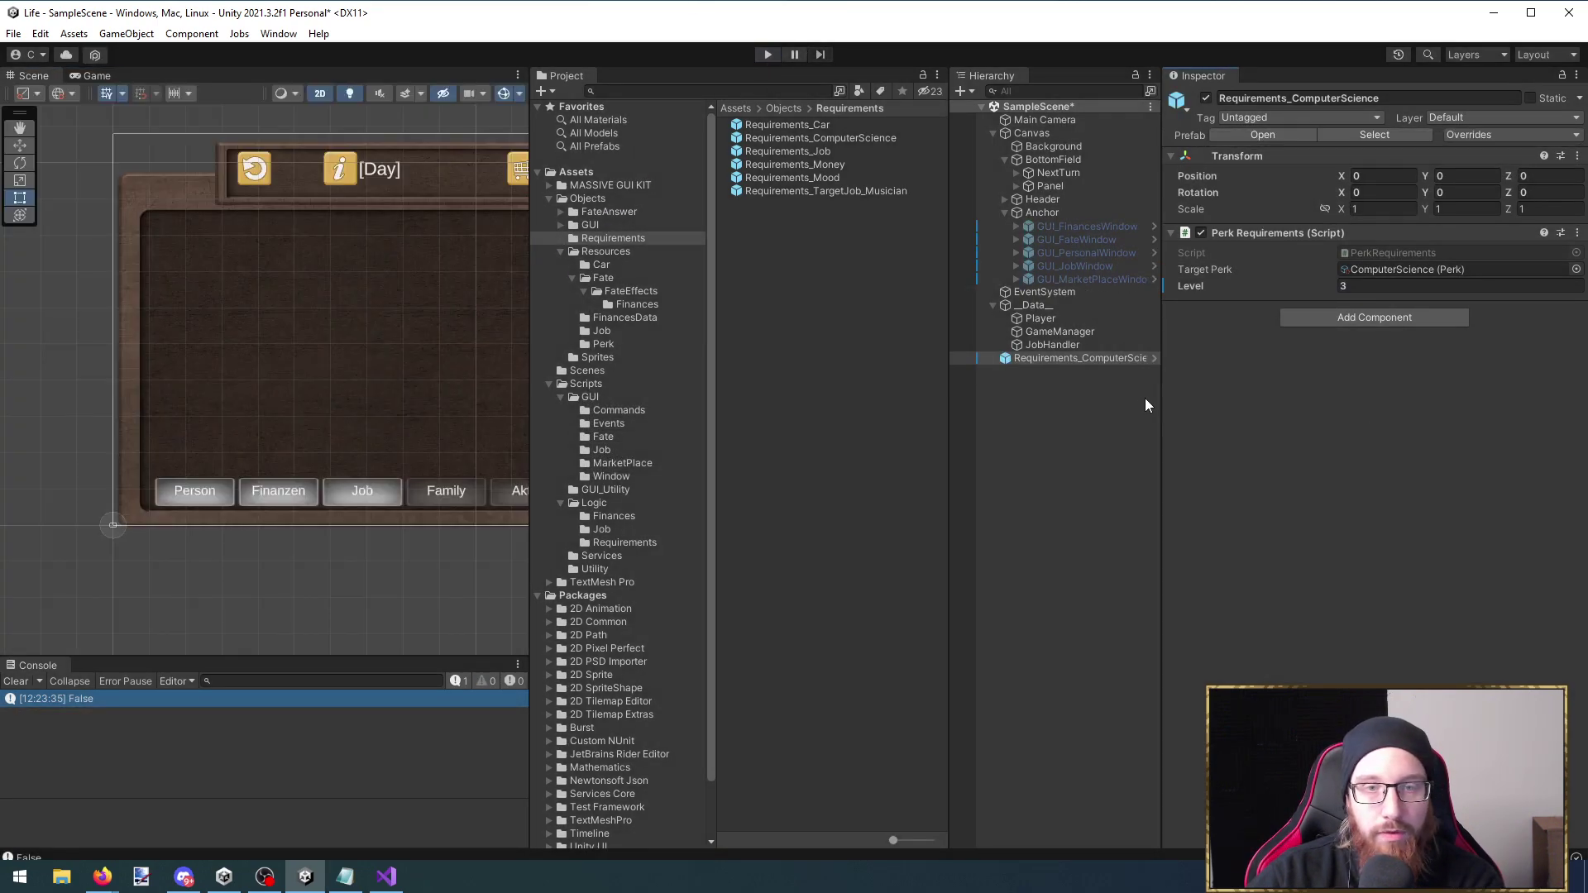
Open the PerkRequirements script, delete the Start() test method with its Debug.Log call and return to Unity
{"action": "left_click", "coordinate": [1389, 253]}
{"action": "double_click", "coordinate": [1393, 250]}
{"action": "left_click_drag", "start_coordinate": [230, 395], "coordinate": [124, 327]}
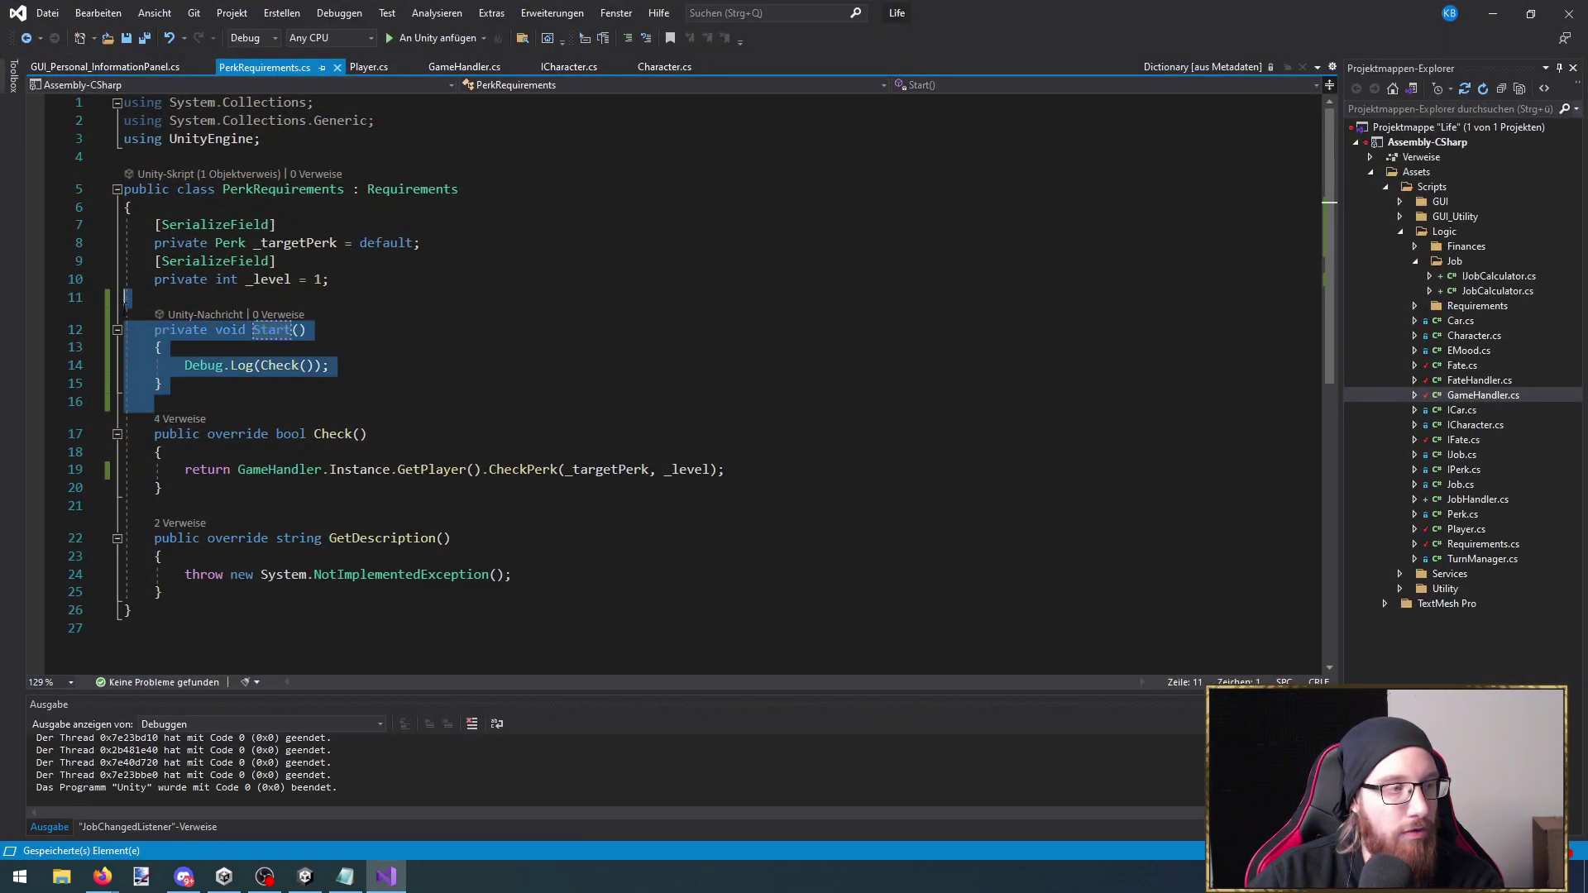
{"action": "key", "text": "Delete"}
{"action": "left_click", "coordinate": [463, 433]}
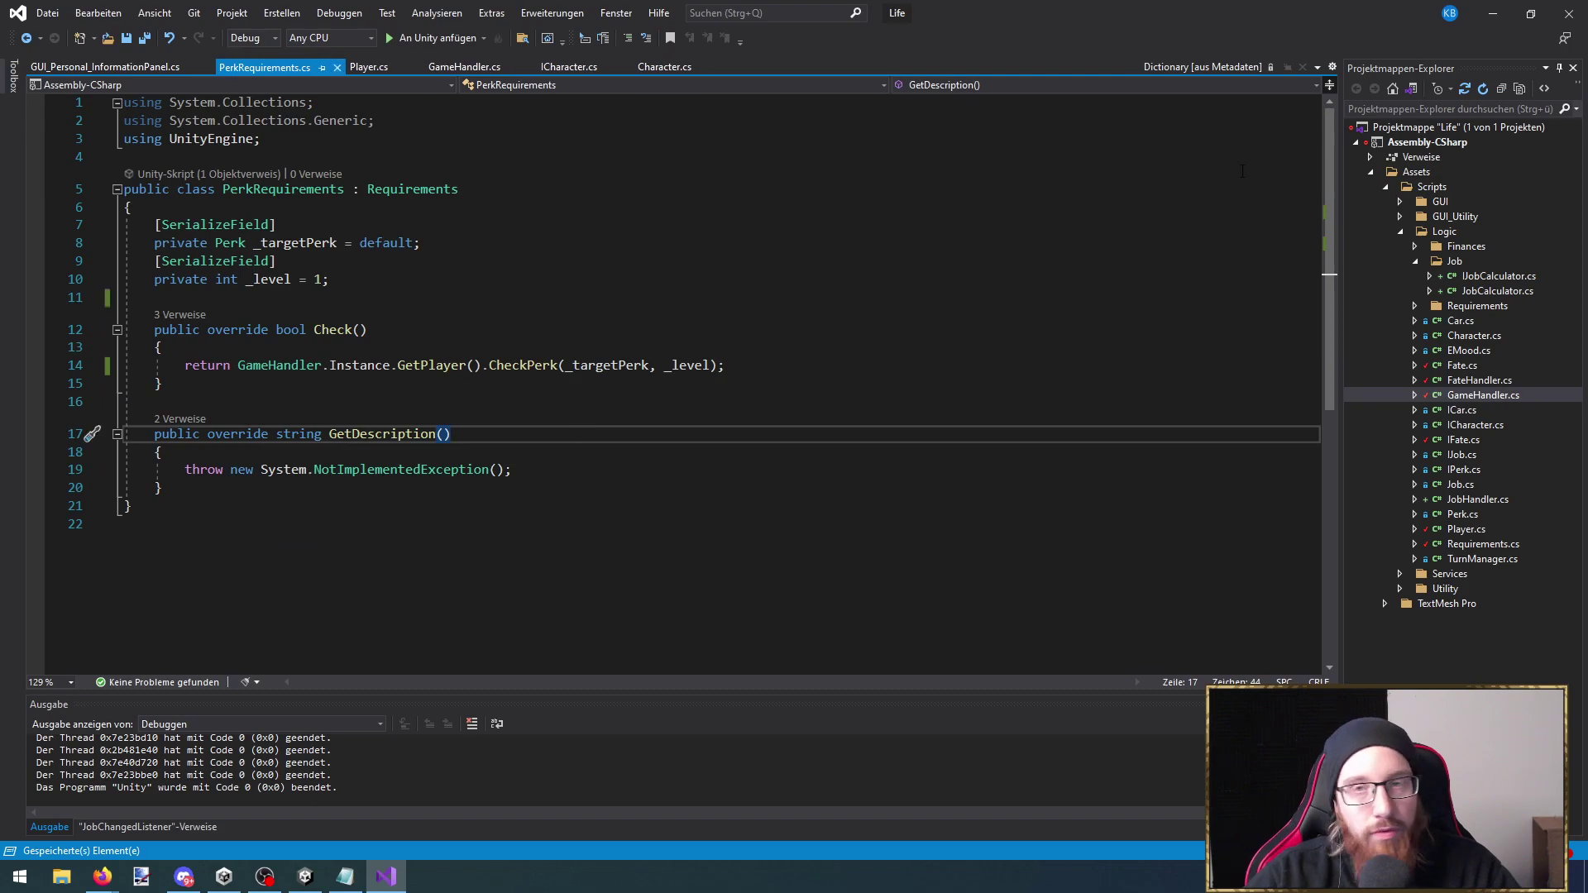
{"action": "left_click", "coordinate": [1488, 20]}
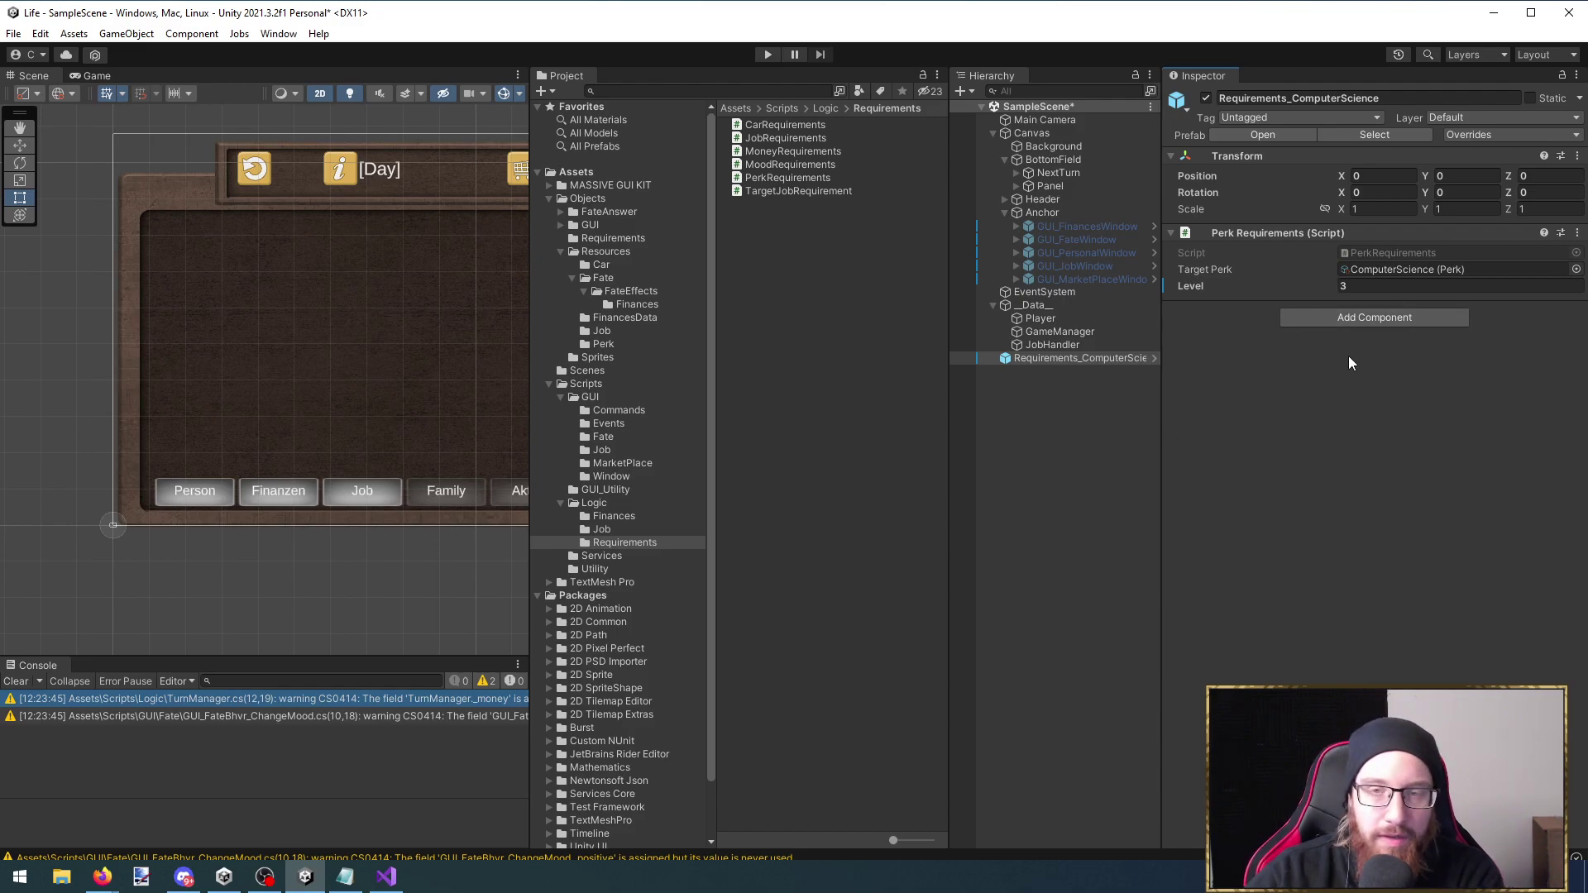
In PerkRequirements.cs, make GetDescription() return "Du brauchst " + _targetPerk.ToString() + " Stufe " + _level instead of throwing an exception, and save
{"action": "double_click", "coordinate": [1387, 253]}
{"action": "left_click_drag", "start_coordinate": [416, 473], "coordinate": [190, 470]}
{"action": "type", "text": "en"}
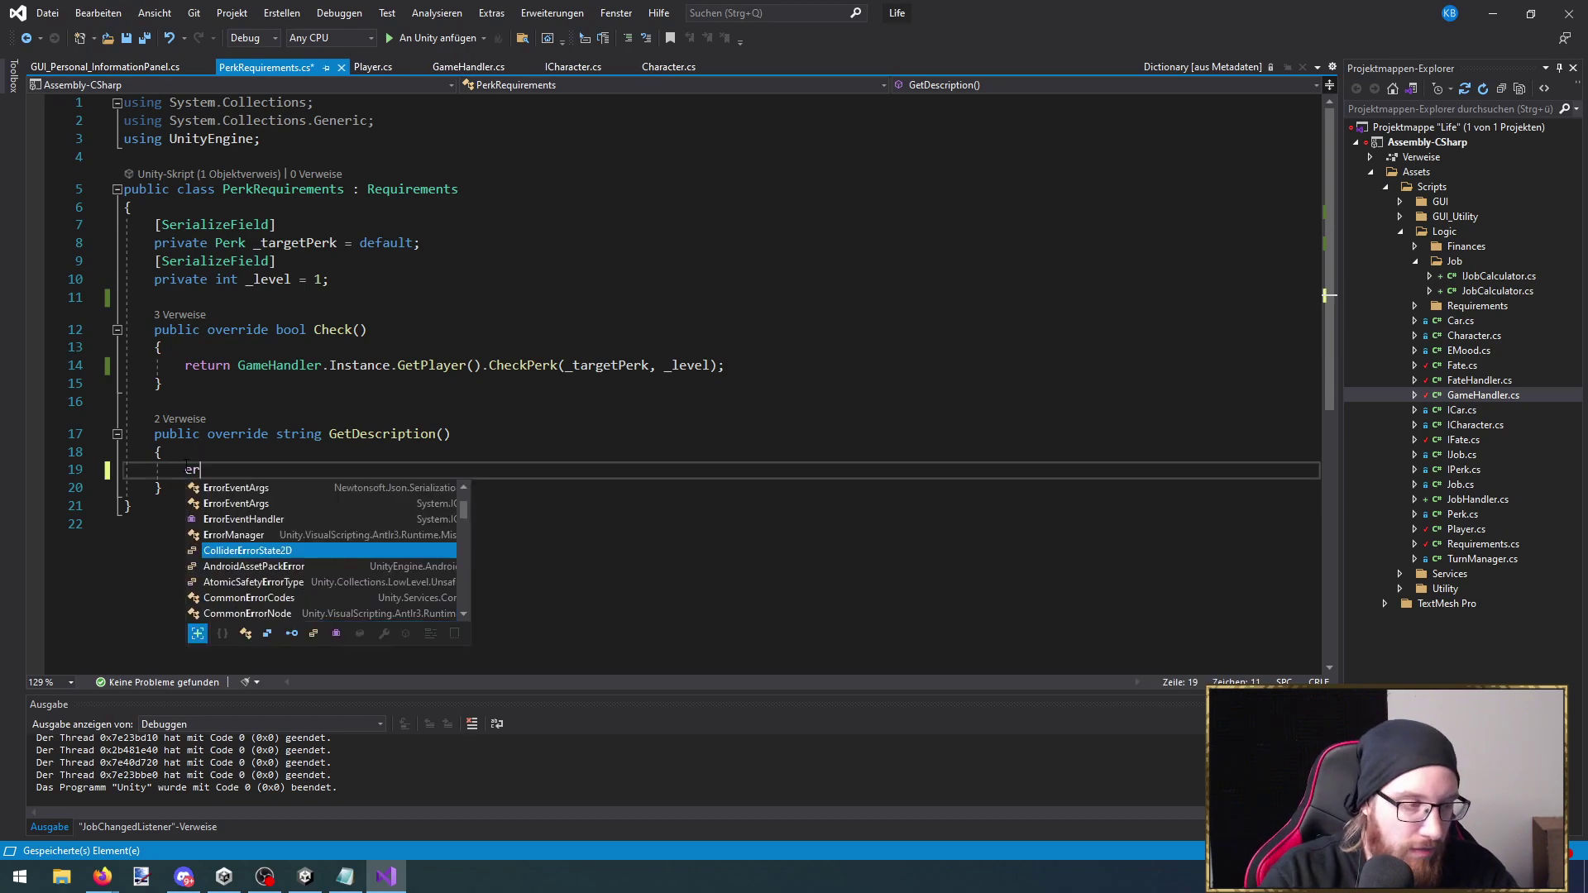
{"action": "key", "text": "BackSpace"}
{"action": "key", "text": "BackSpace"}
{"action": "type", "text": "retur"}
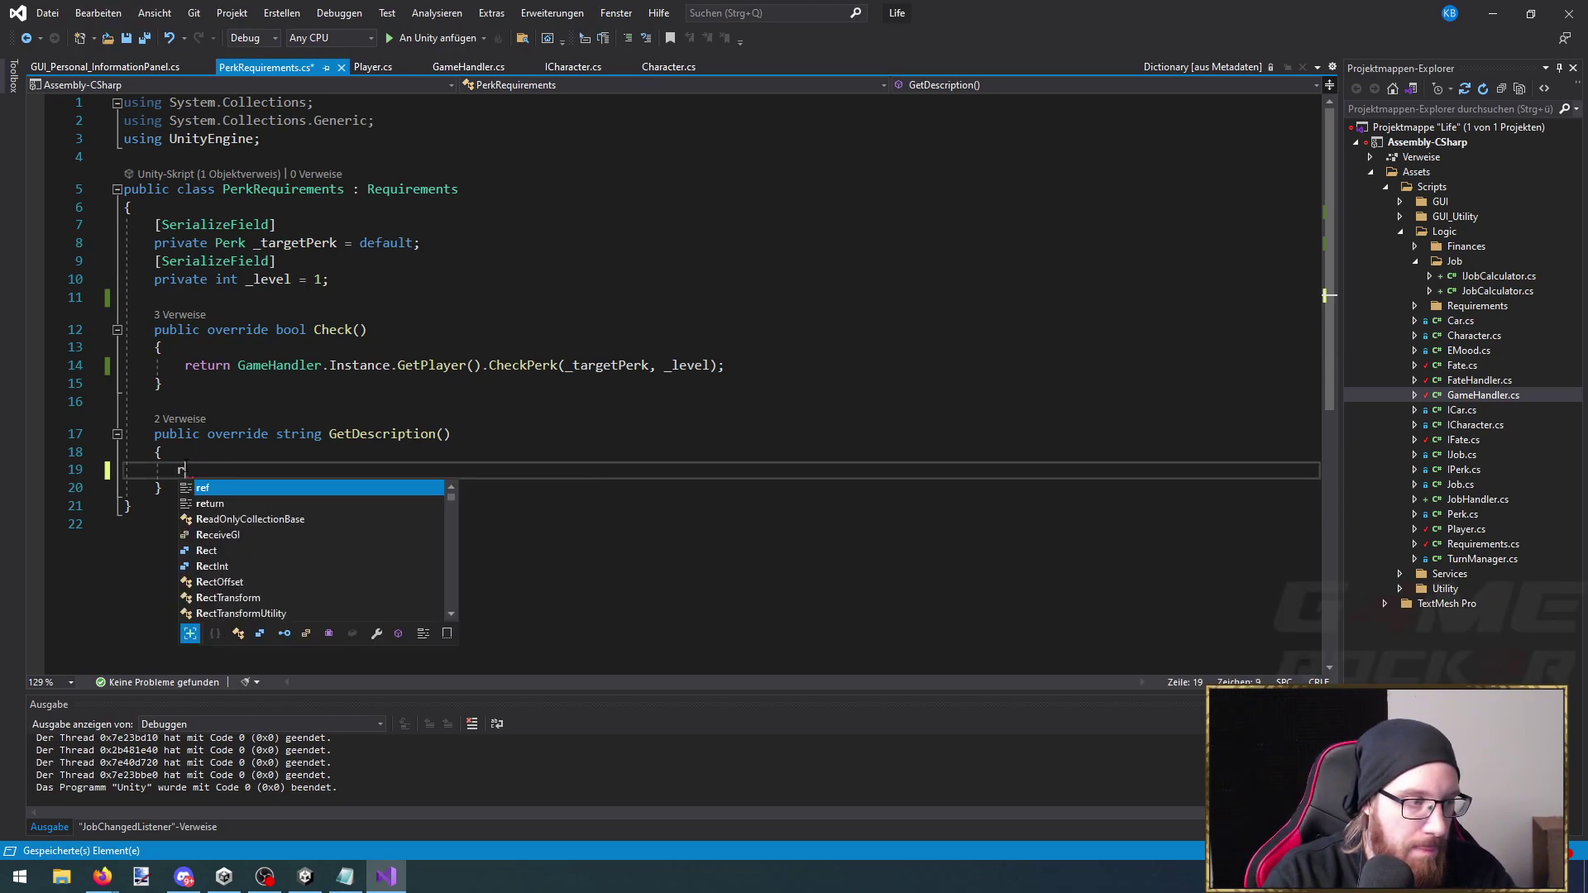
{"action": "type", "text": "n \""}
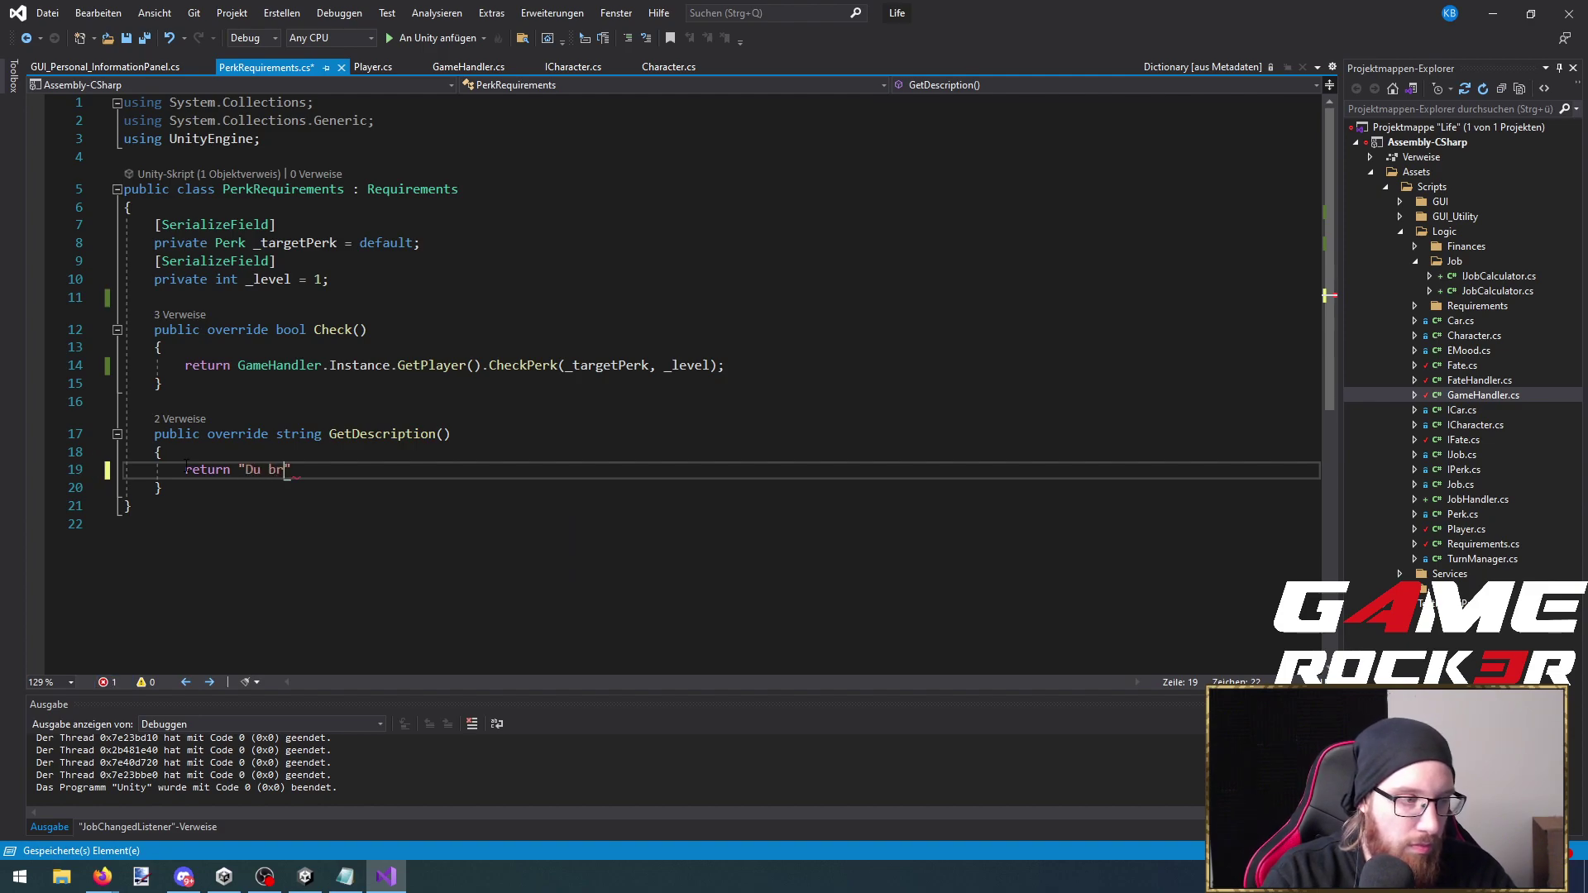
{"action": "type", "text": "Du brauchst \" + _"}
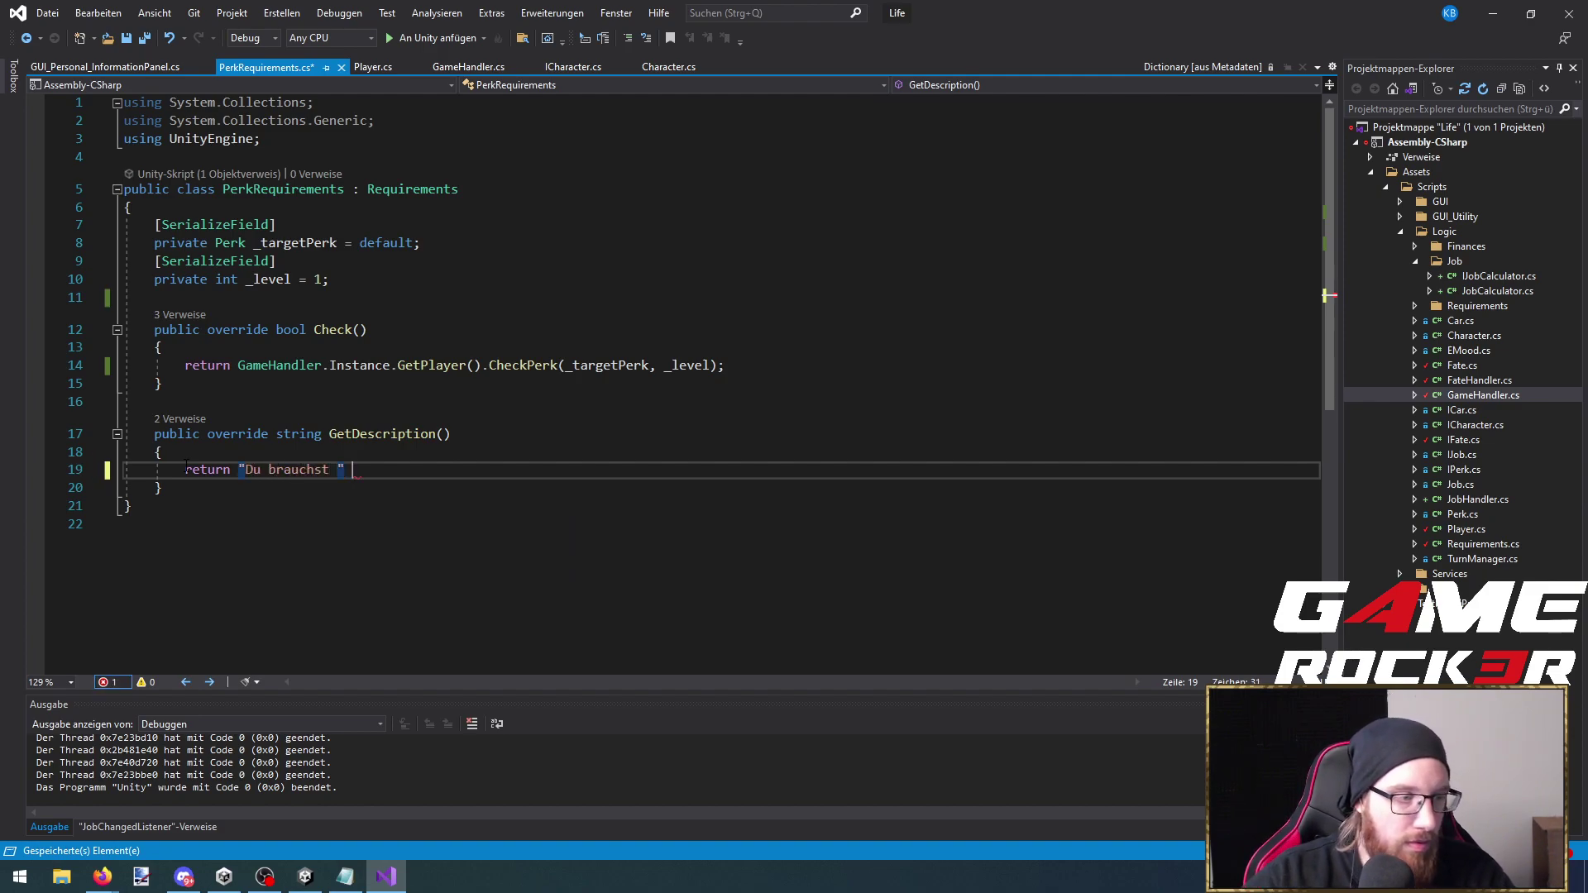
{"action": "type", "text": "targetPerk.t"}
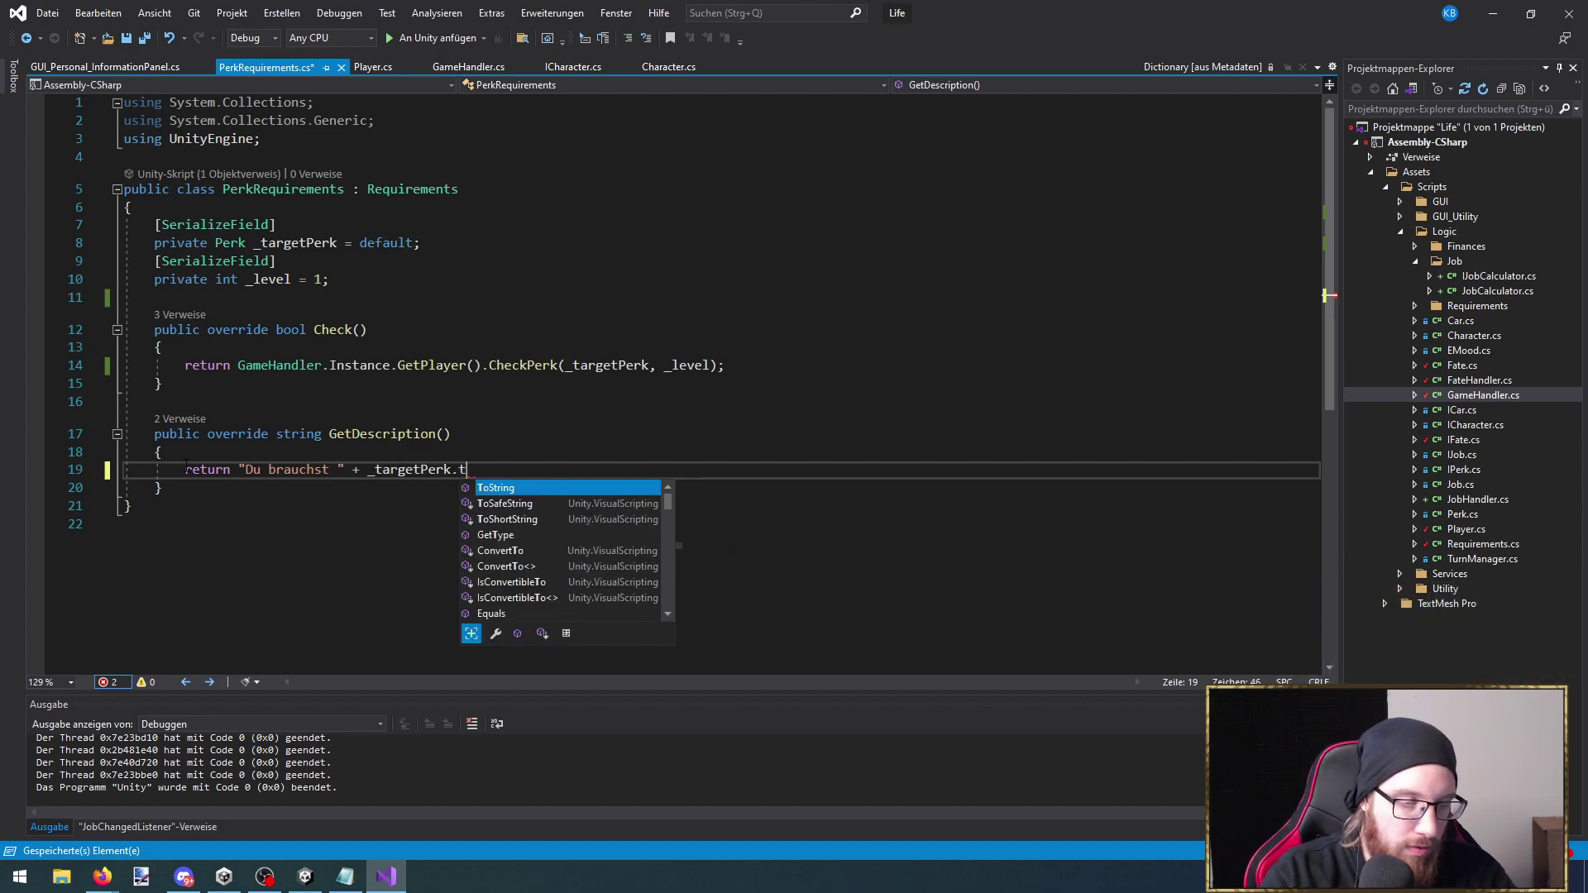
{"action": "key", "text": "Tab"}
{"action": "type", "text": "()"}
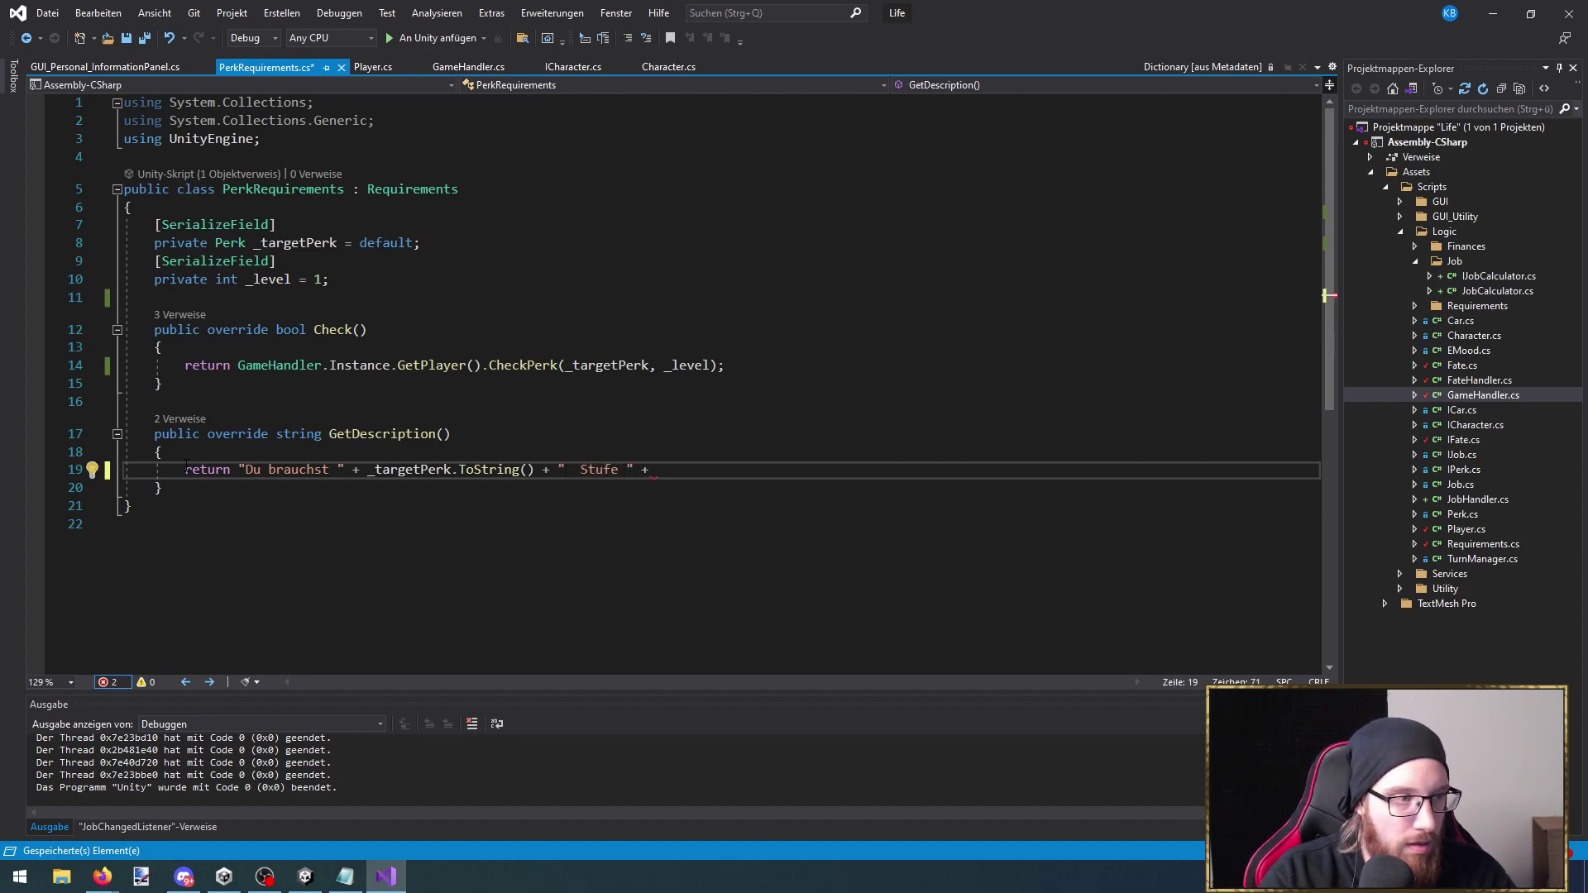
{"action": "type", "text": "_level"}
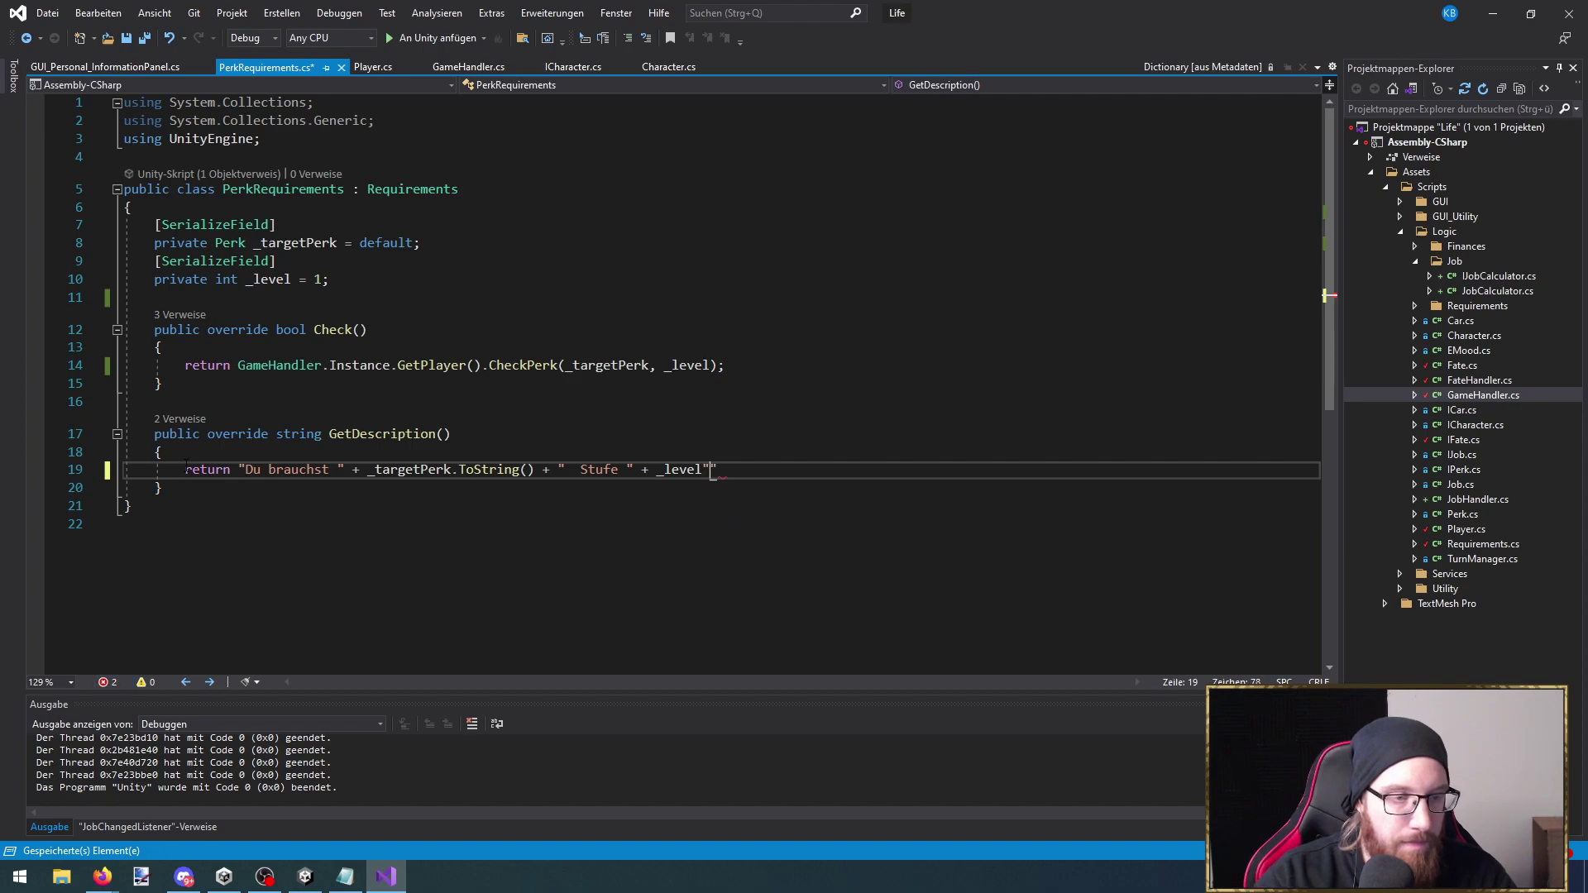
{"action": "type", "text": ";"}
{"action": "key", "text": "ctrl+s"}
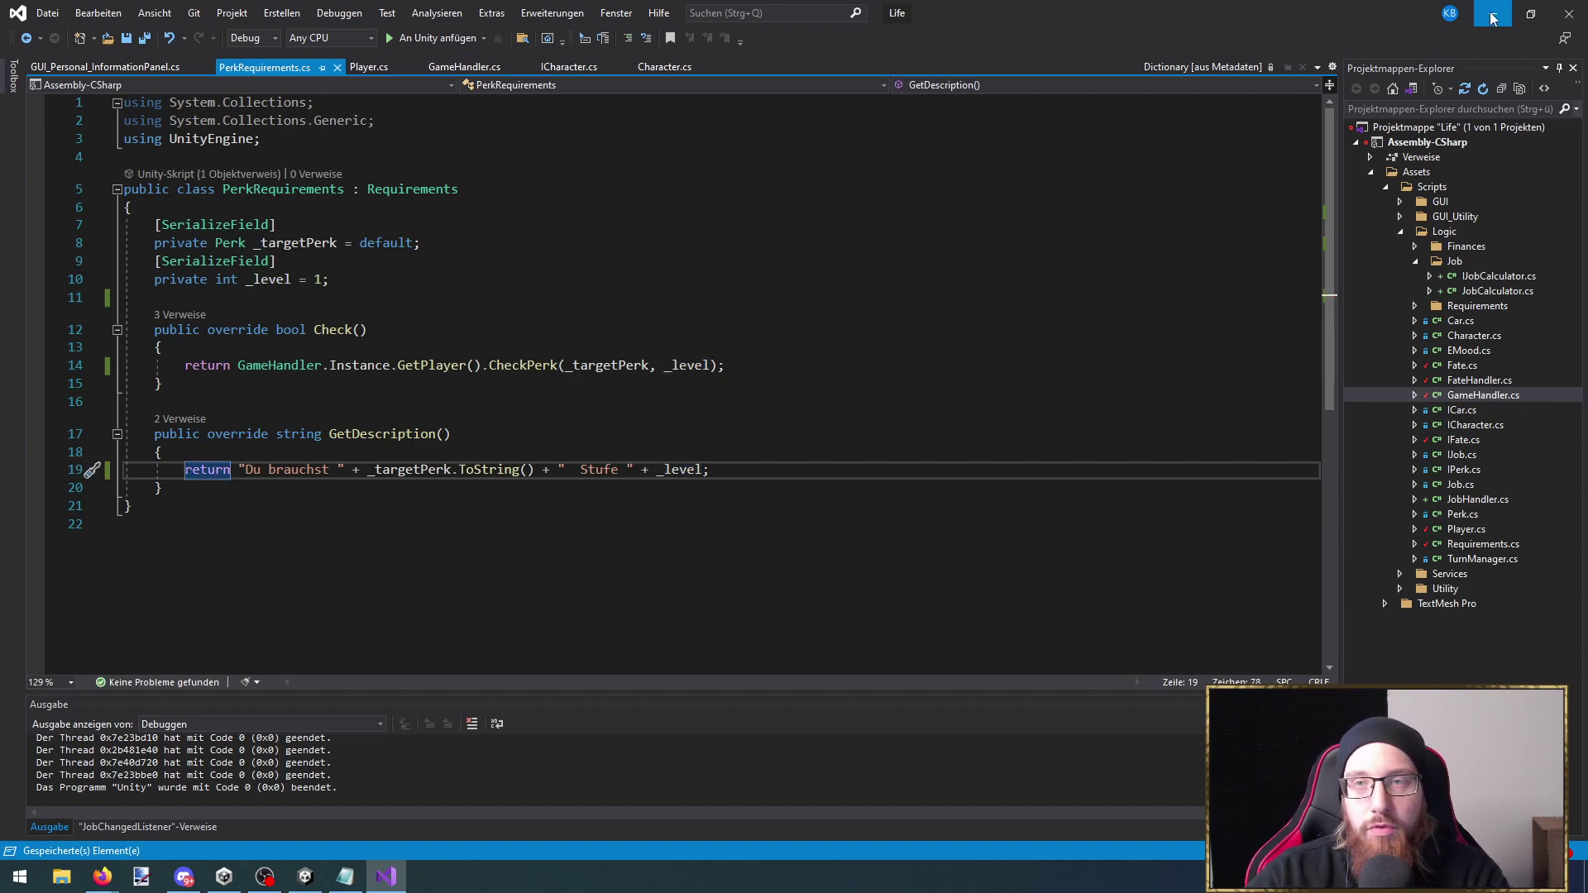
Switch to Unity, look through the Player and GameManager objects, and open the Programmierer job asset from the Resources/Job folder
{"action": "key", "text": "alt+Tab"}
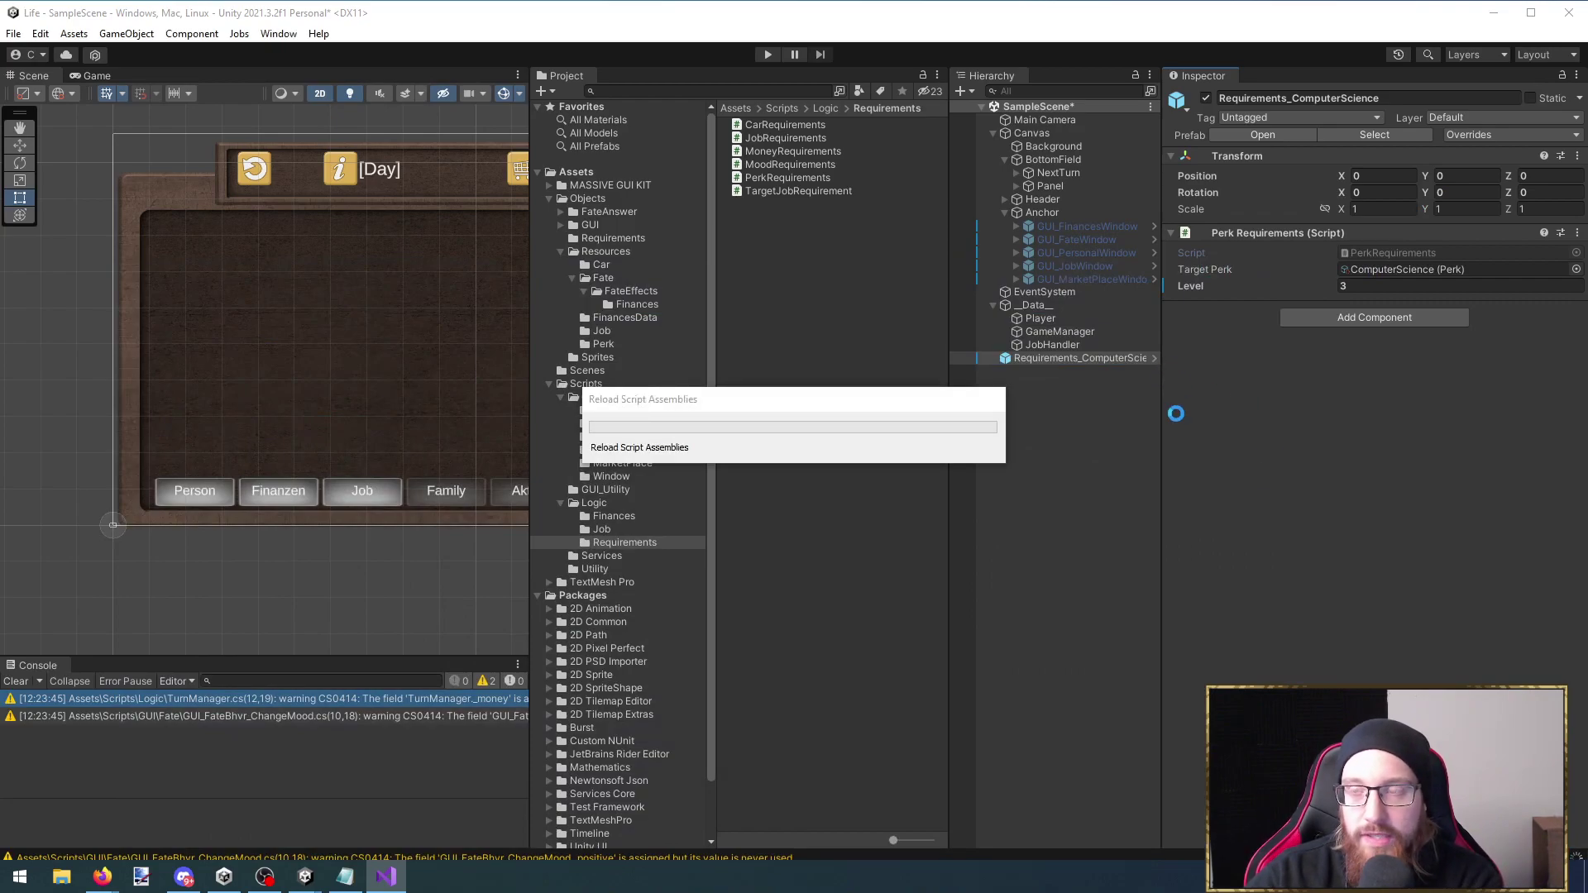
{"action": "left_click", "coordinate": [1103, 316]}
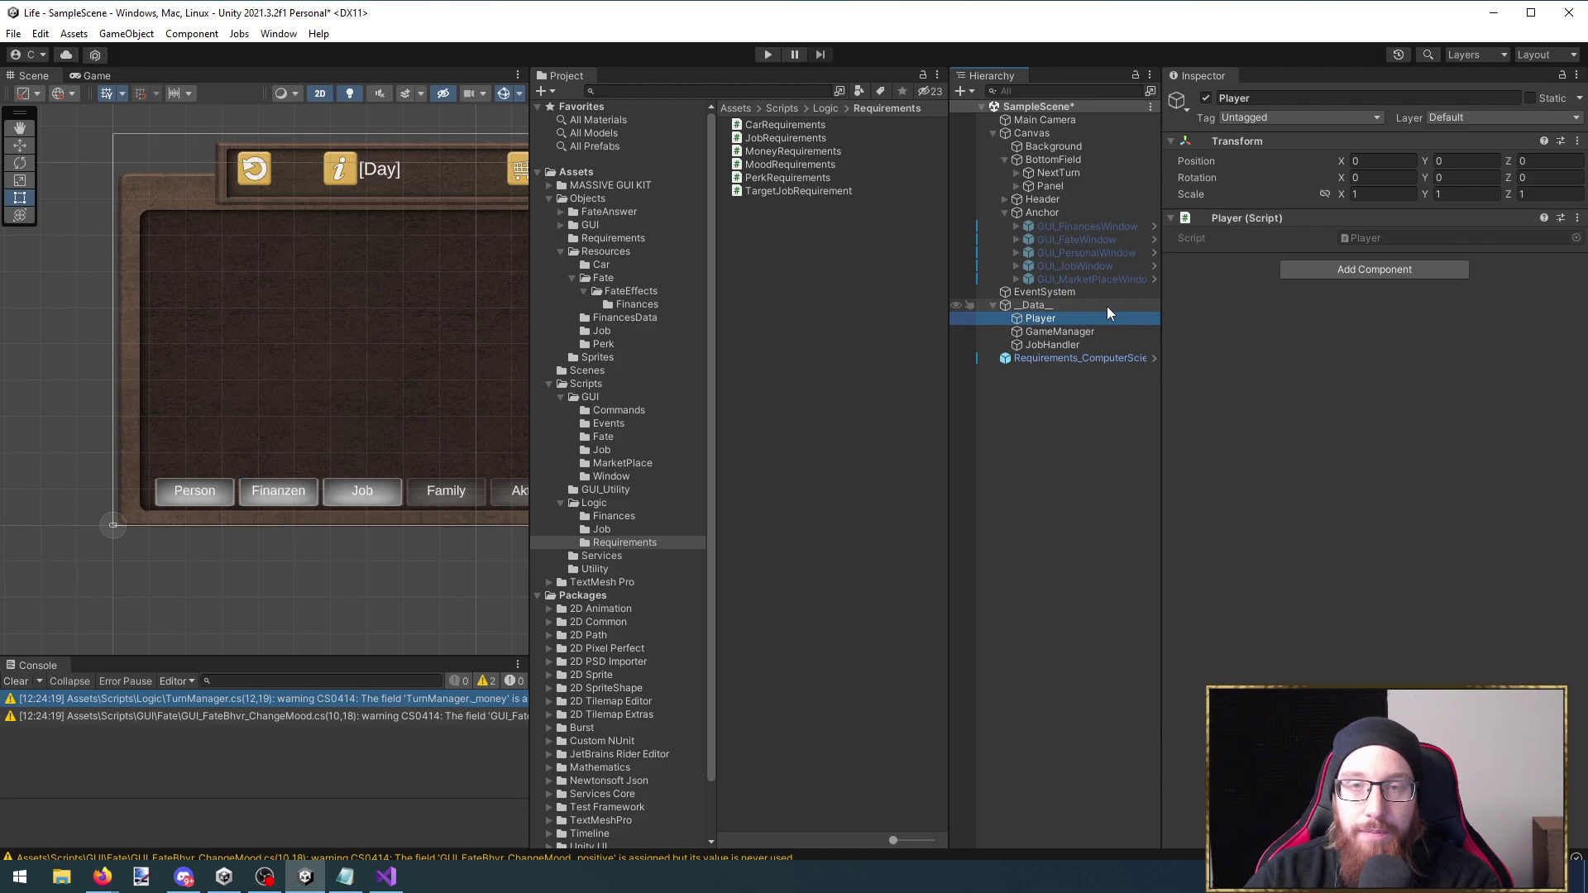
{"action": "key", "text": "Down"}
{"action": "scroll", "coordinate": [1382, 643], "scroll_direction": "down", "scroll_amount": 5}
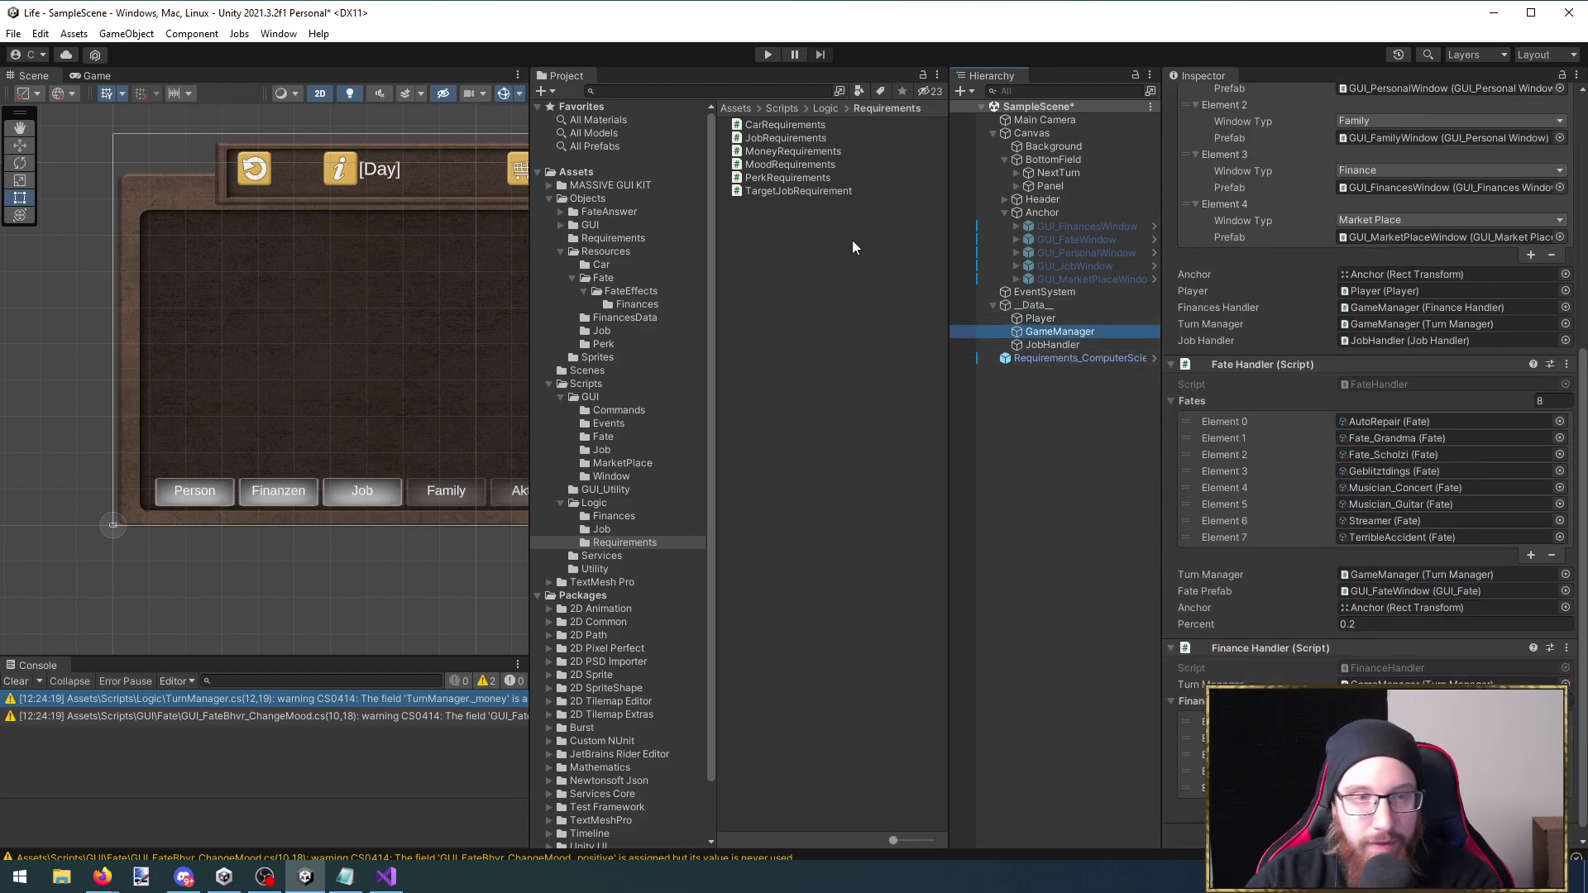
{"action": "left_click", "coordinate": [602, 331]}
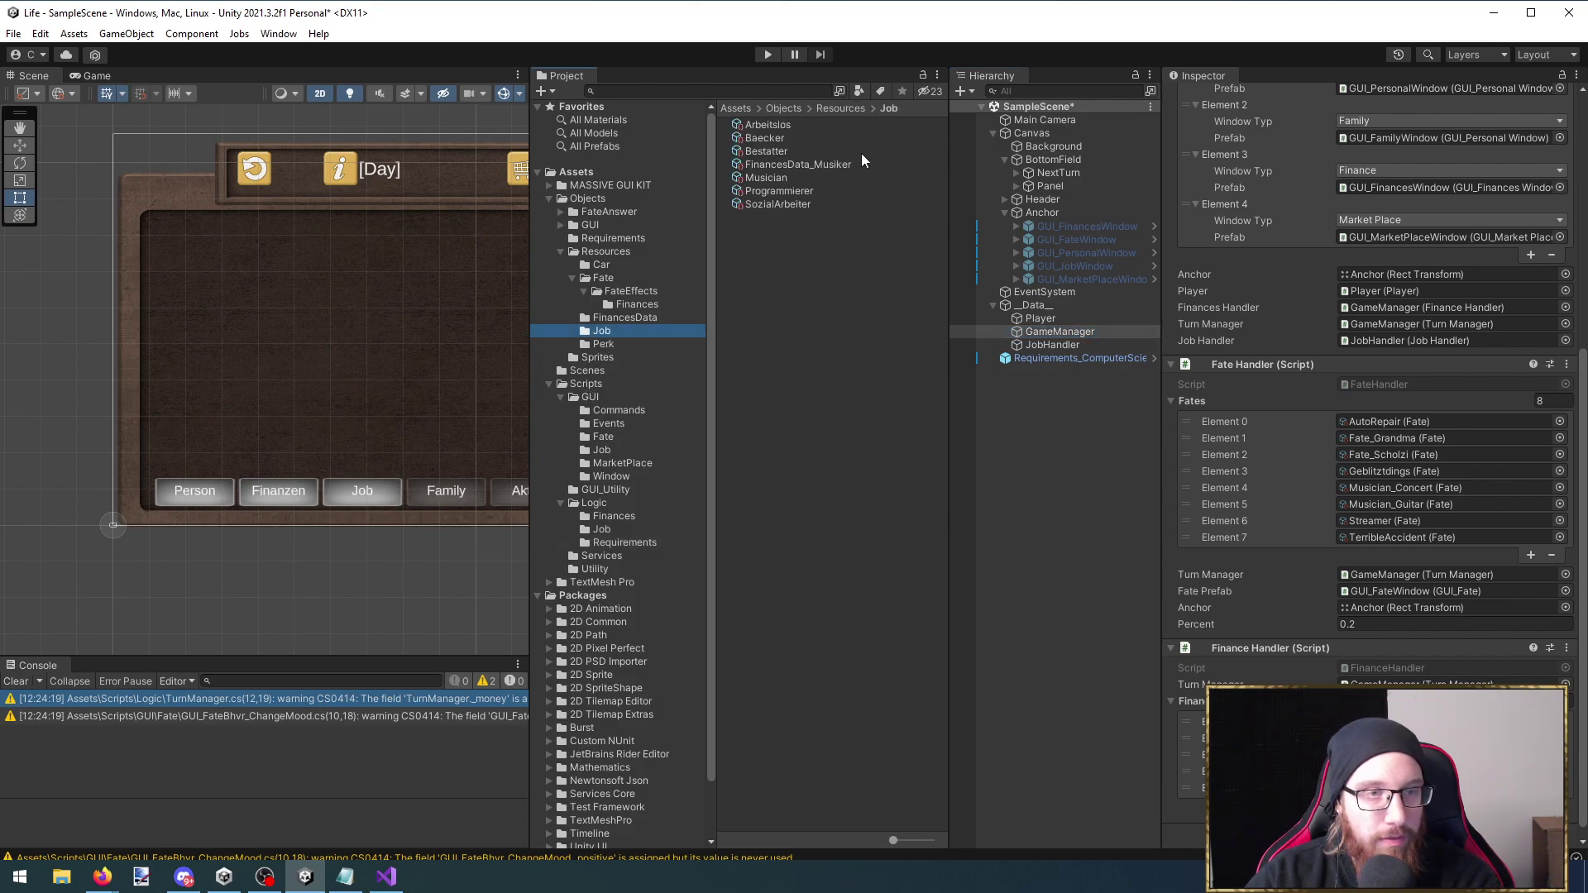
{"action": "left_click", "coordinate": [785, 192]}
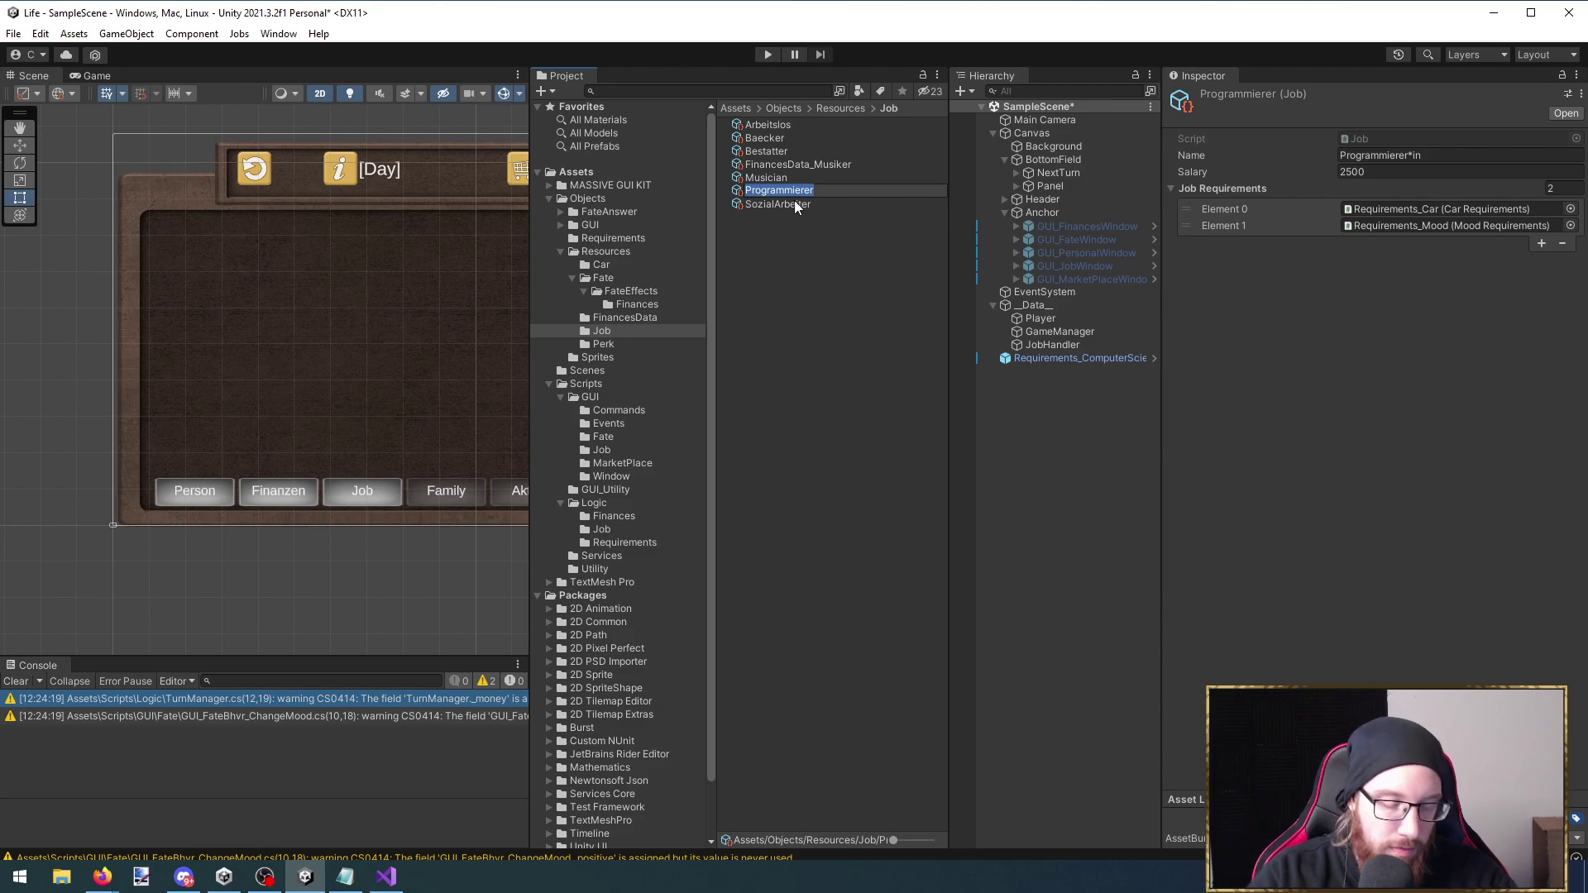
{"action": "key", "text": "Escape"}
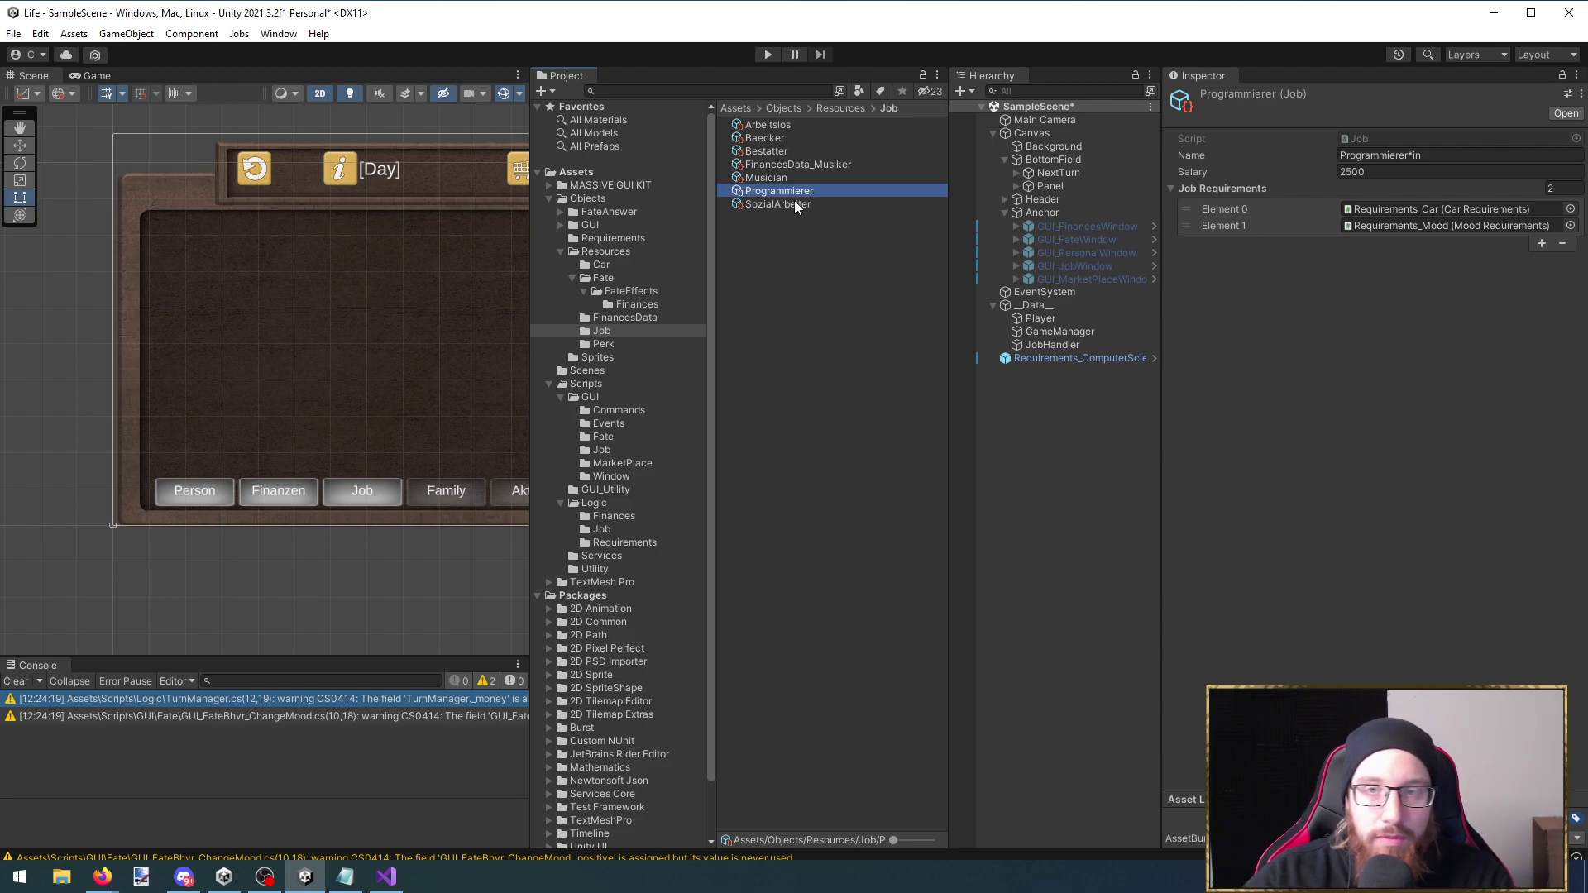
Replace Requirements_Mood with the Requirements_ComputerScience prefab in the Programmierer job's Job Requirements list
{"action": "left_click", "coordinate": [1470, 226]}
{"action": "left_click", "coordinate": [1307, 220]}
{"action": "left_click", "coordinate": [1563, 243]}
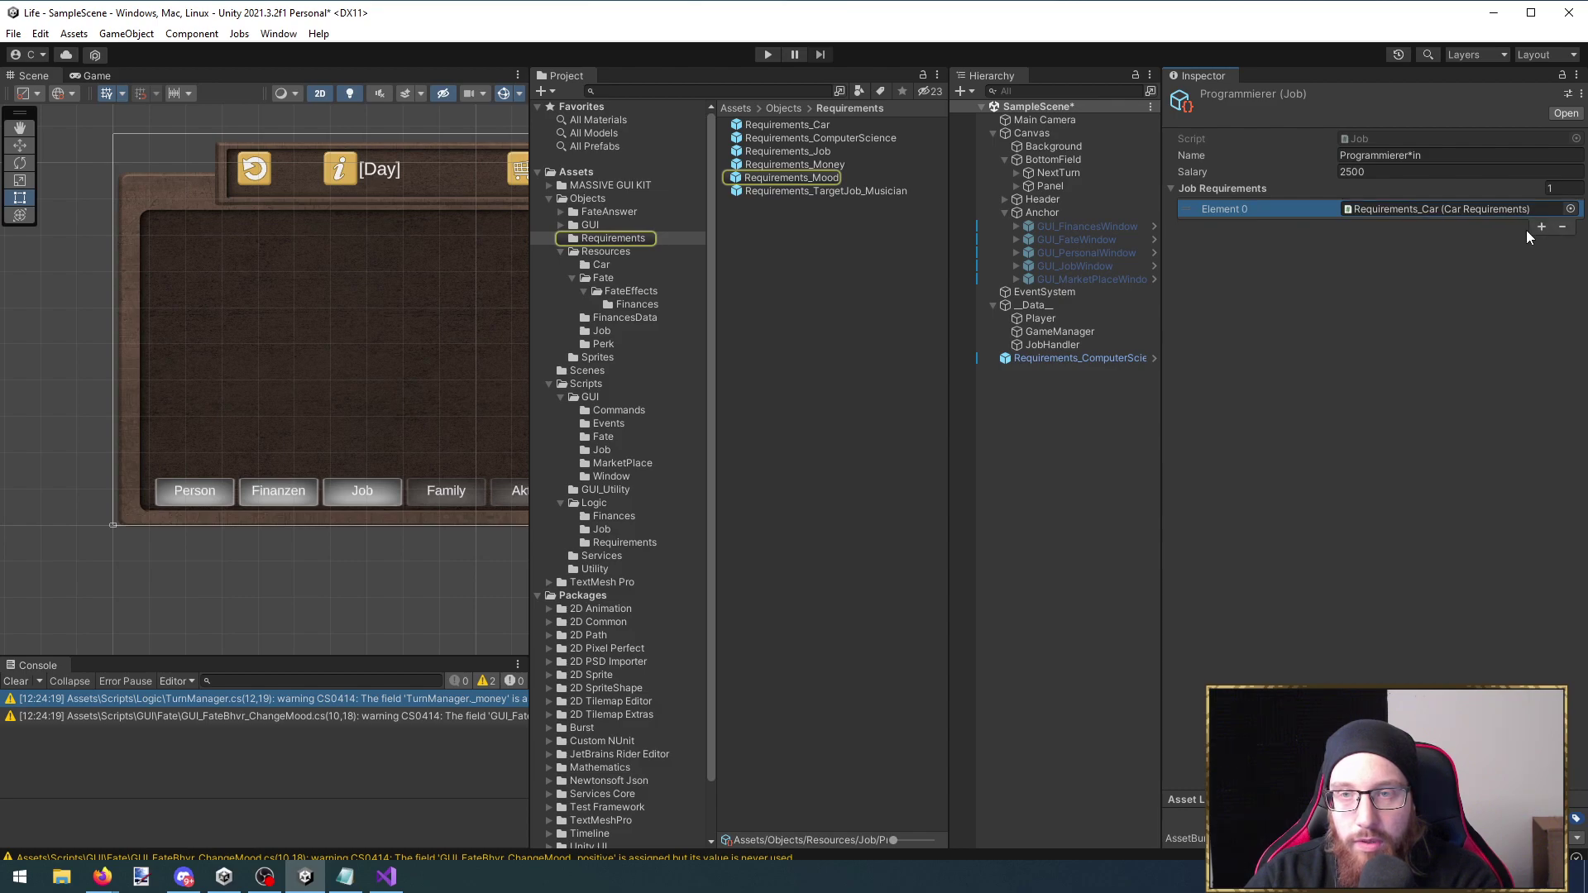
{"action": "left_click", "coordinate": [1541, 227]}
{"action": "left_click", "coordinate": [1456, 212]}
{"action": "left_click_drag", "start_coordinate": [855, 142], "coordinate": [1435, 228]}
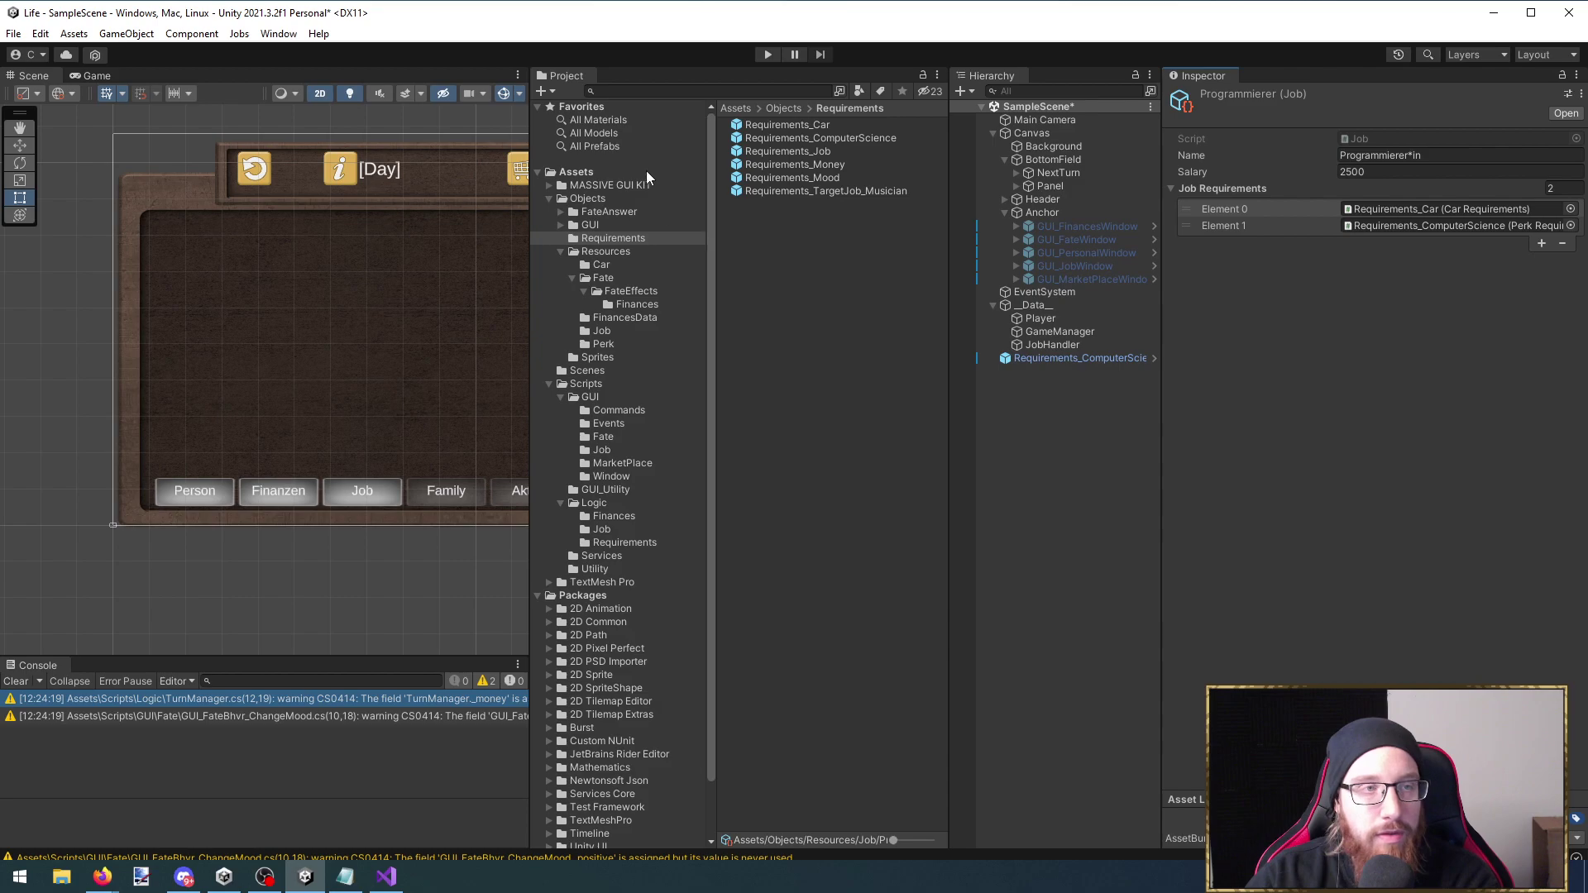
Run the scene and maximize the Game view
{"action": "left_click", "coordinate": [765, 54]}
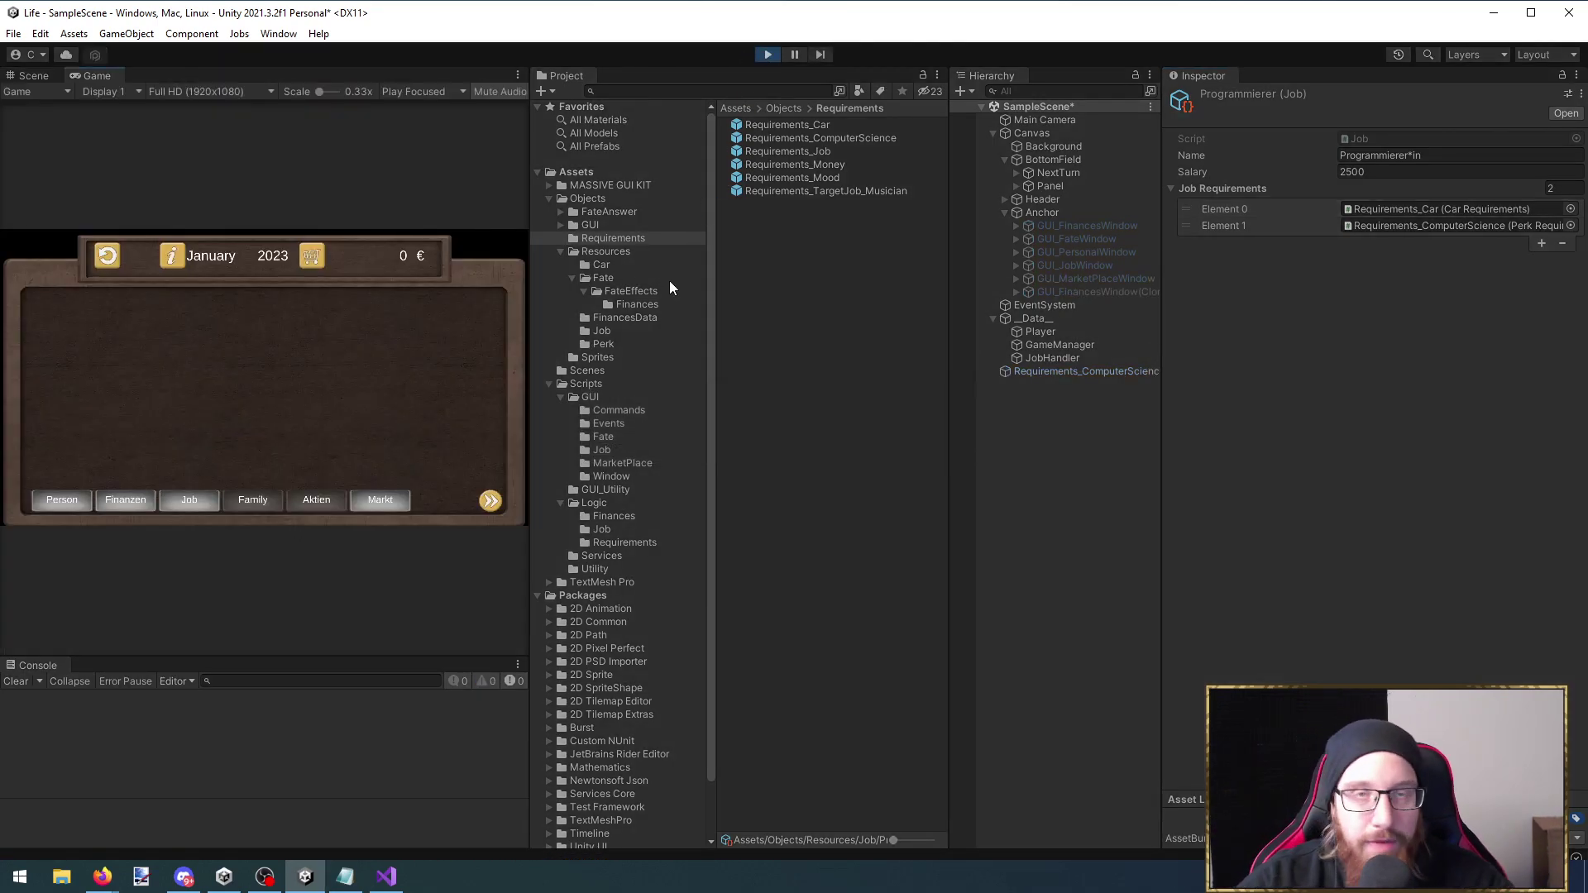
{"action": "key", "text": "shift+space"}
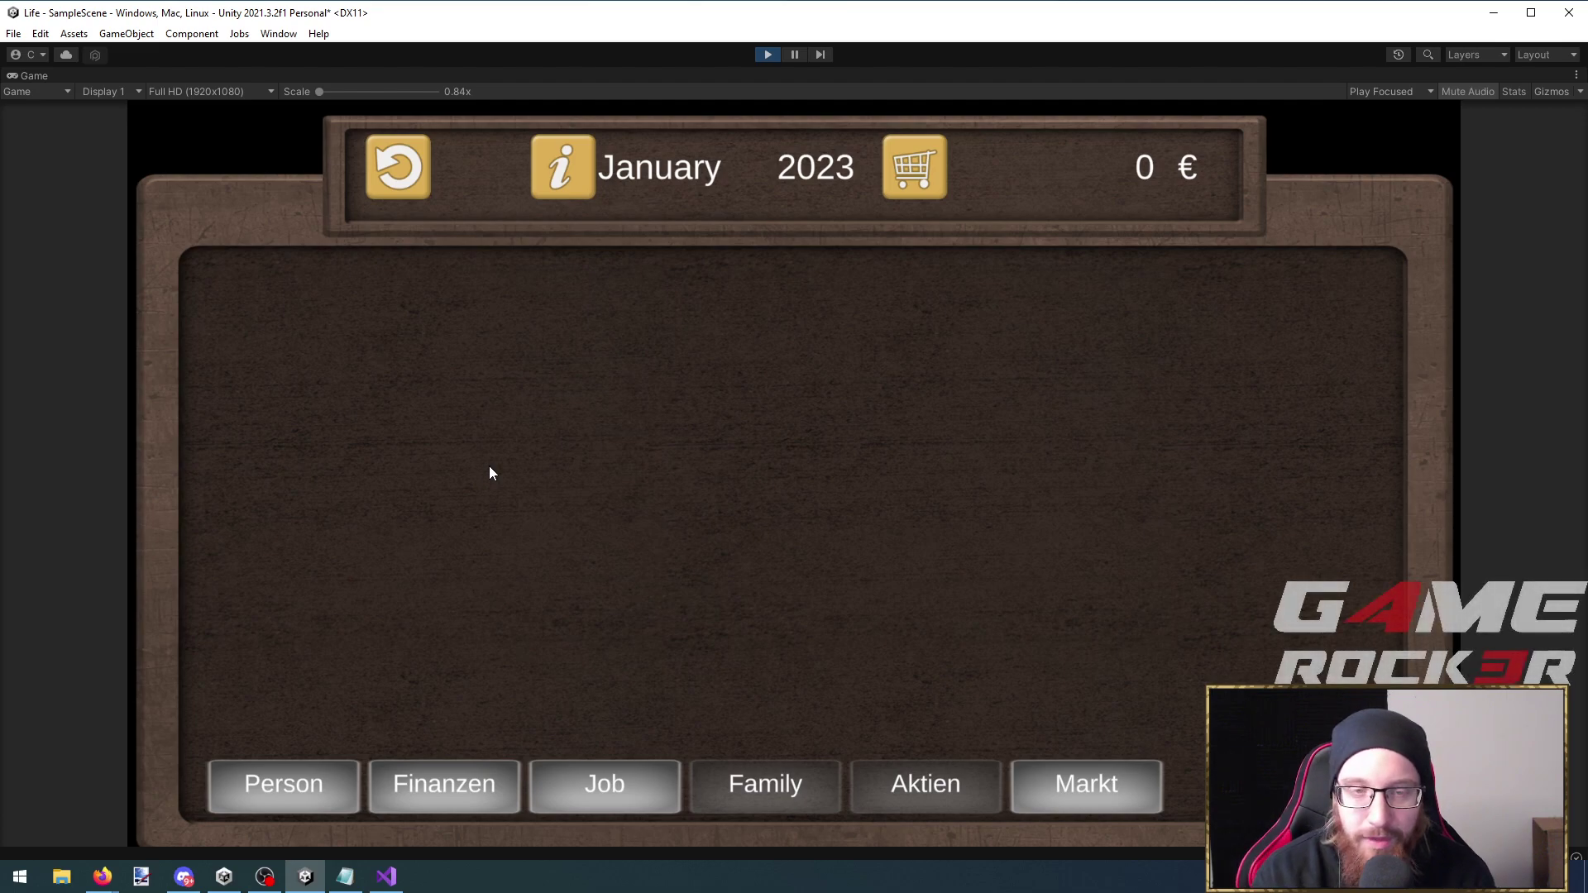
Switch to Firefox, view a screenshot on the Drova - Teaser Steam page and go back to Unity
{"action": "left_click", "coordinate": [106, 872]}
{"action": "left_click", "coordinate": [271, 845]}
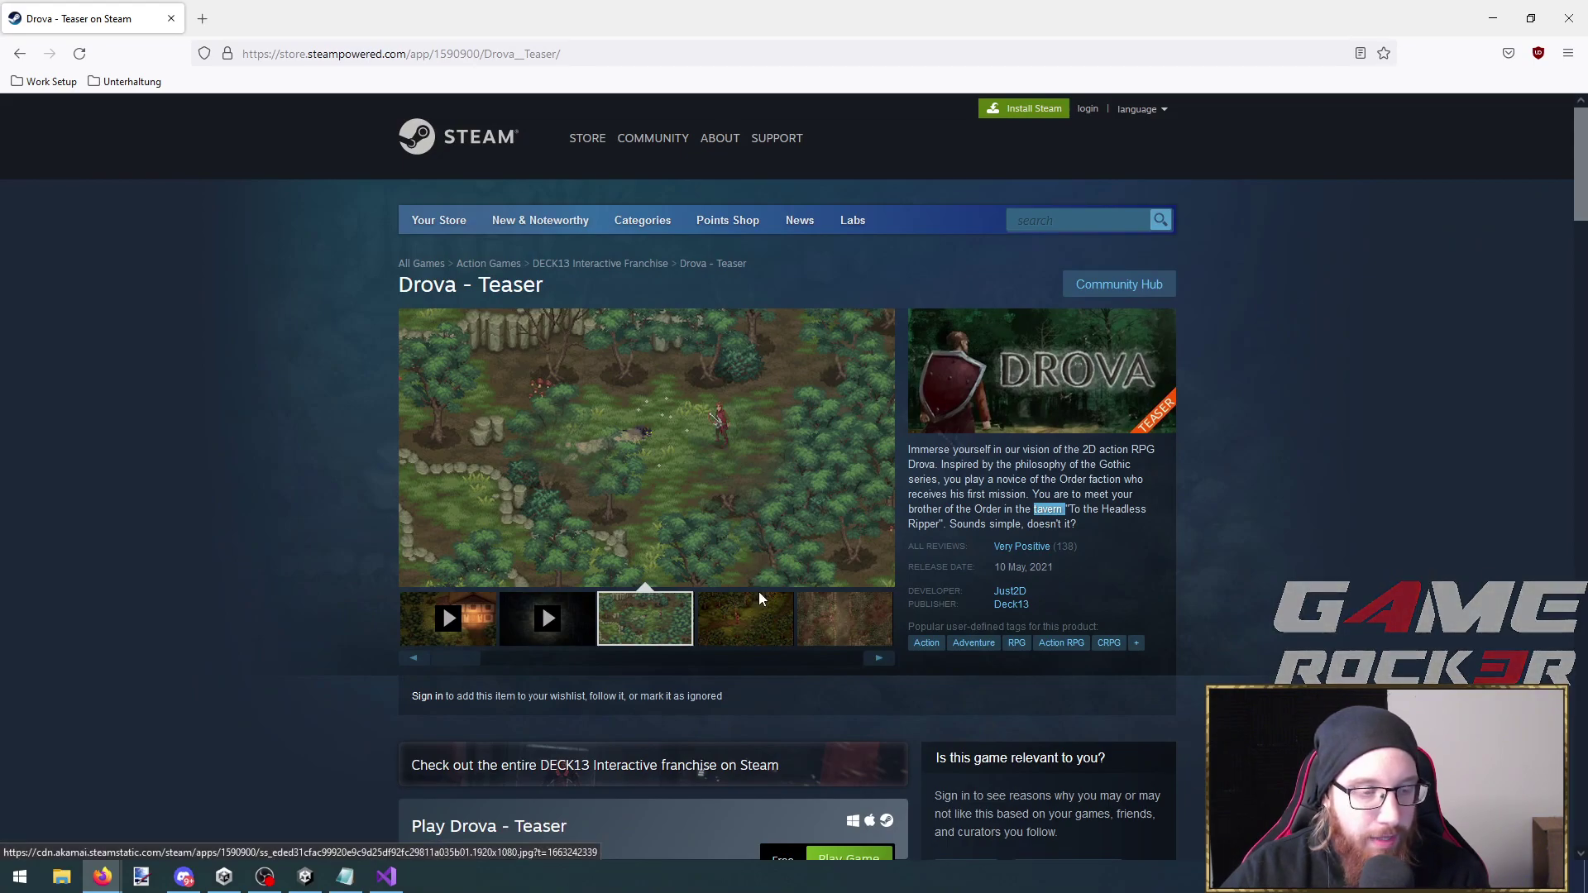
{"action": "left_click", "coordinate": [745, 636]}
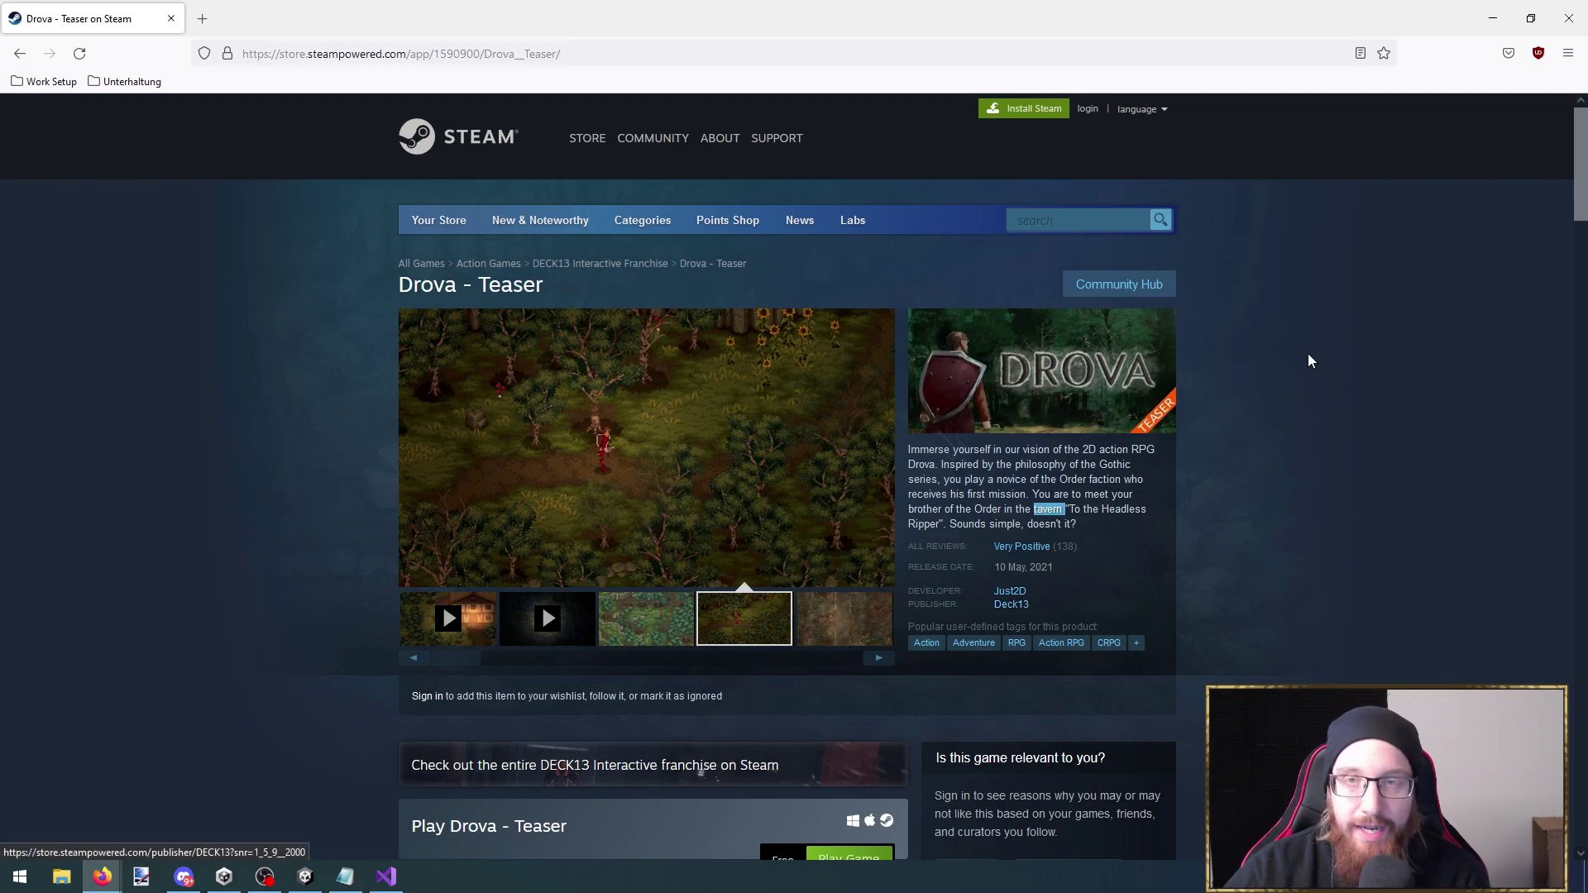
{"action": "left_click", "coordinate": [1493, 18]}
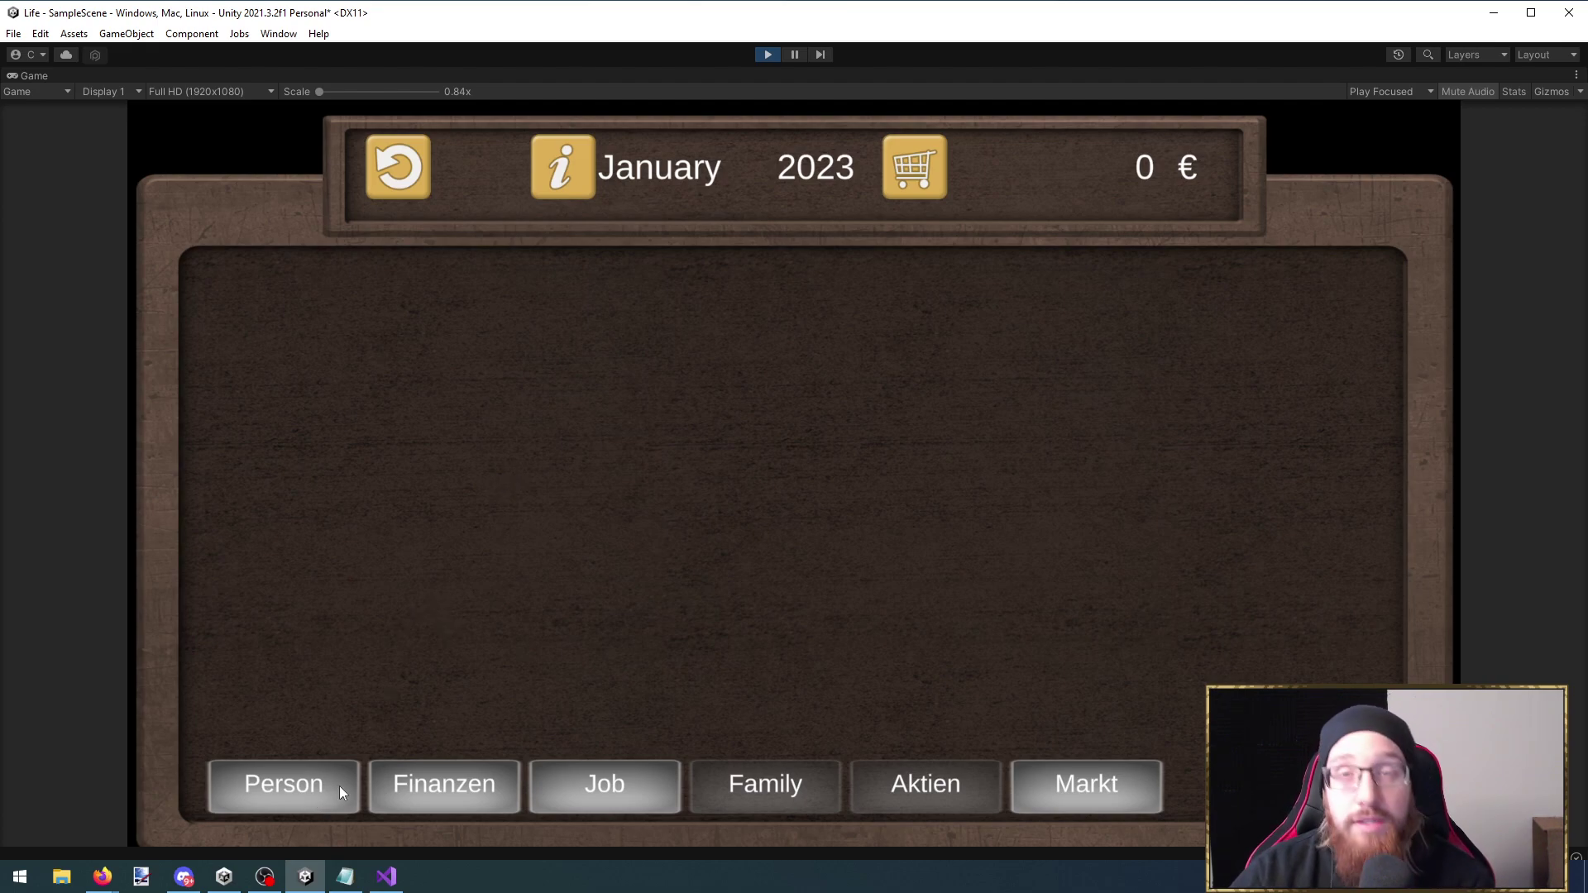
Check the character's Person window and the Finanzen window in the running game
{"action": "left_click", "coordinate": [311, 802]}
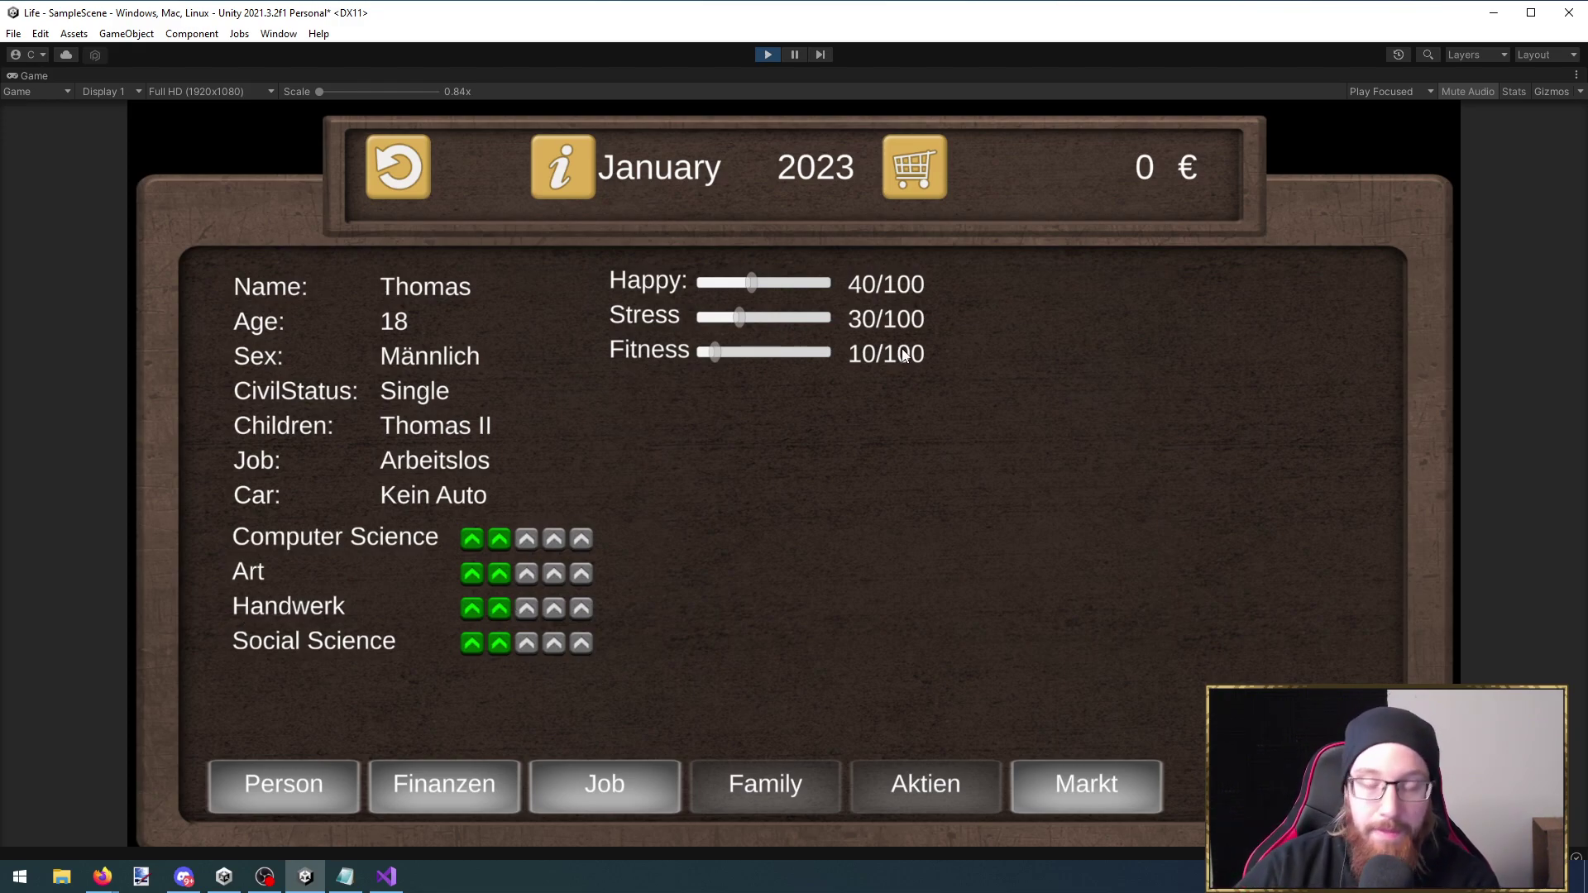
{"action": "left_click", "coordinate": [470, 783]}
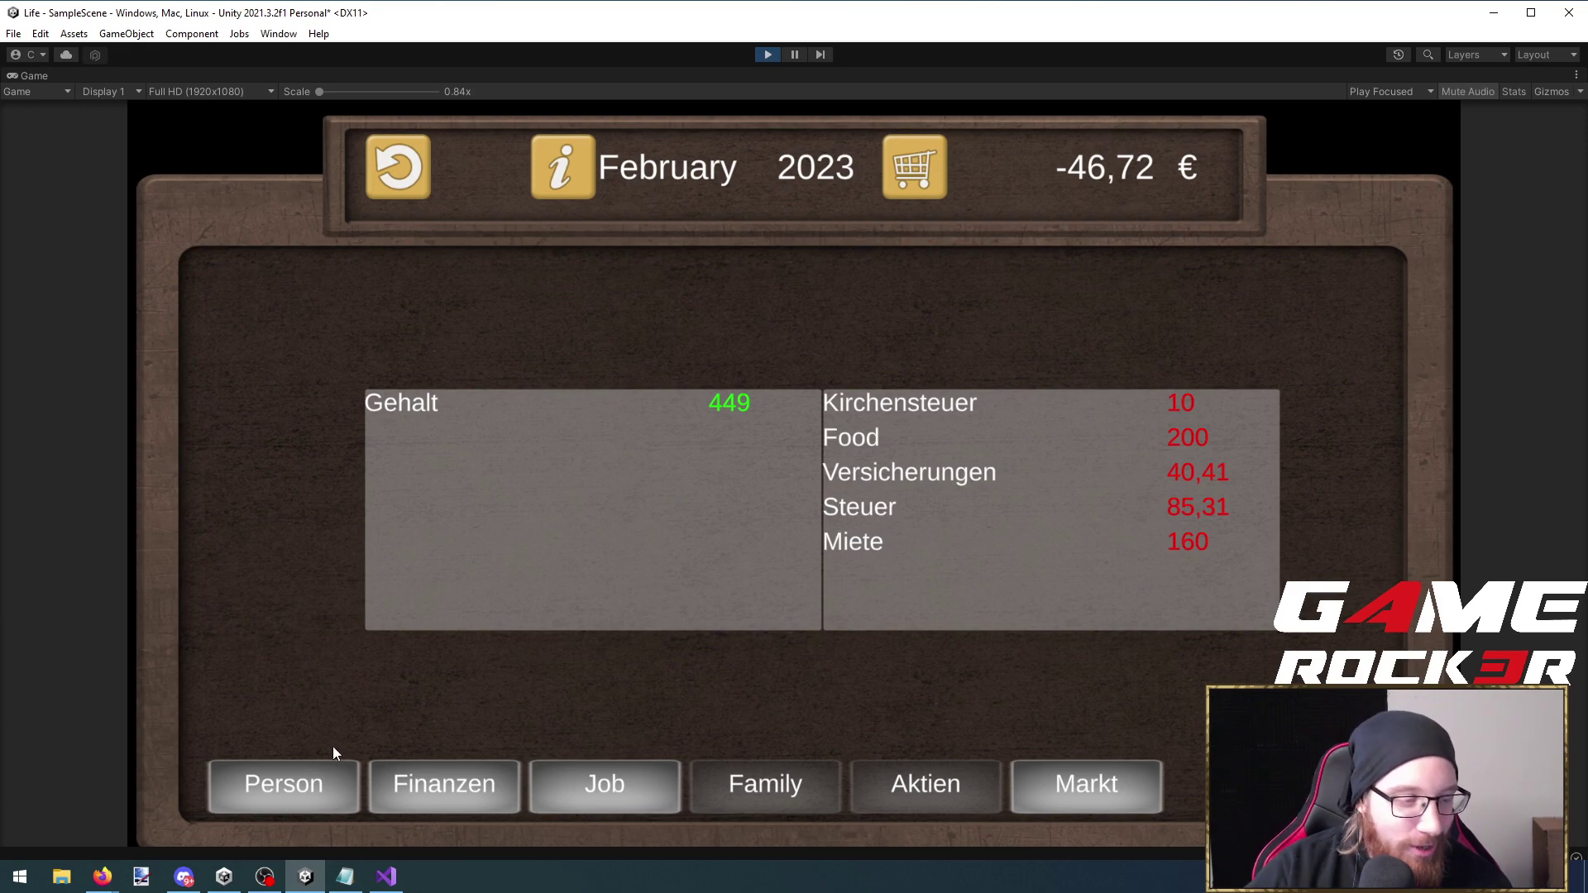
Compare the Computer Science perk in the Person window with the Programmierer*in requirements in the Job window, and view the Markt window
{"action": "left_click", "coordinate": [335, 773]}
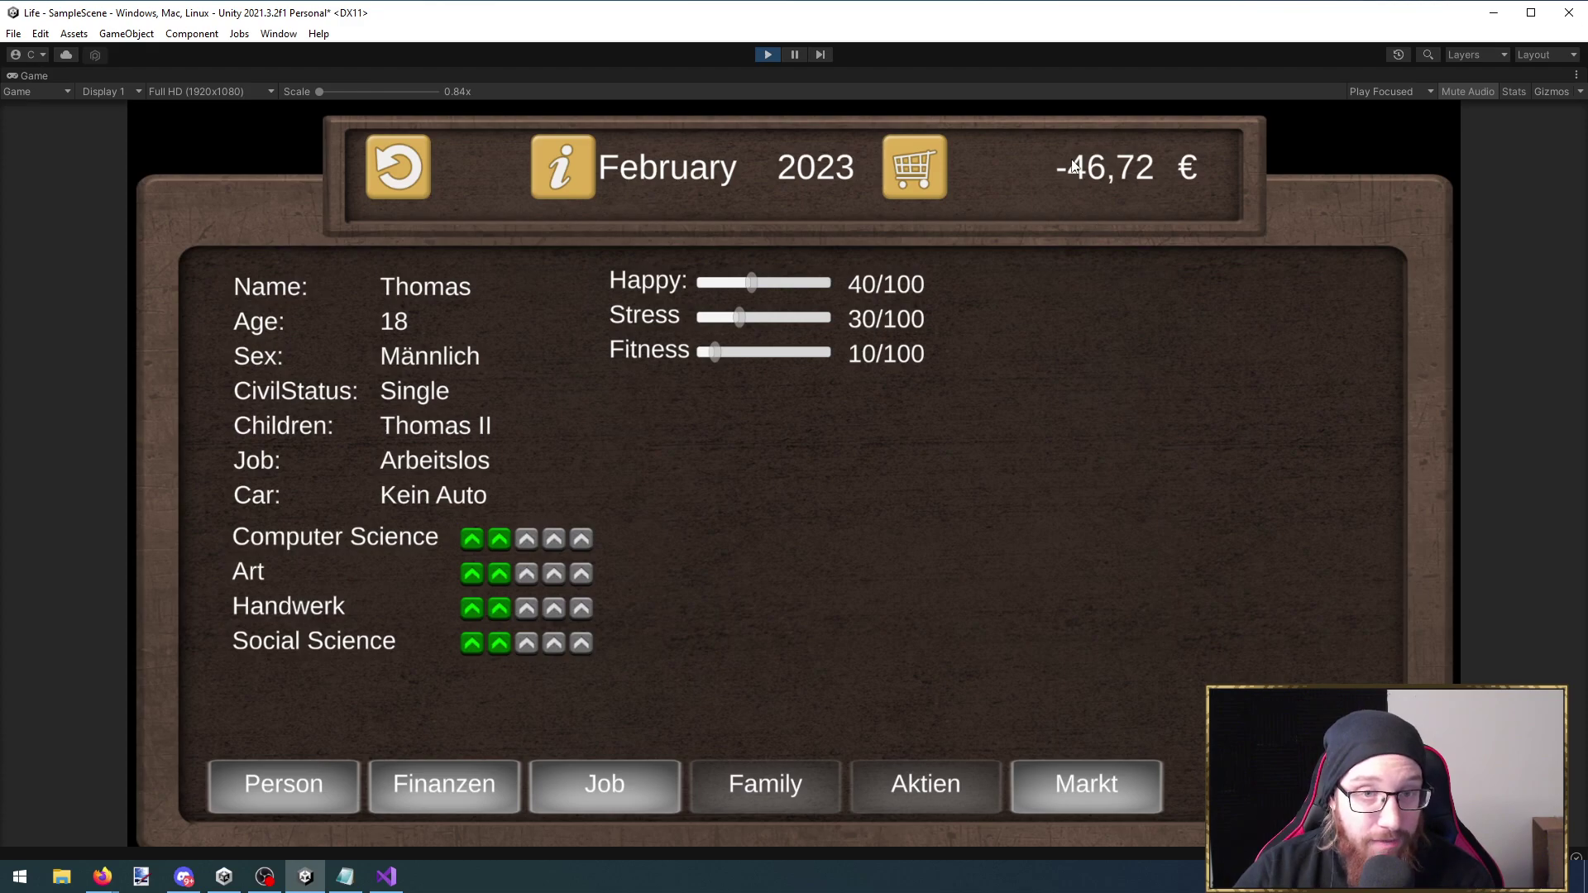
{"action": "left_click", "coordinate": [592, 807]}
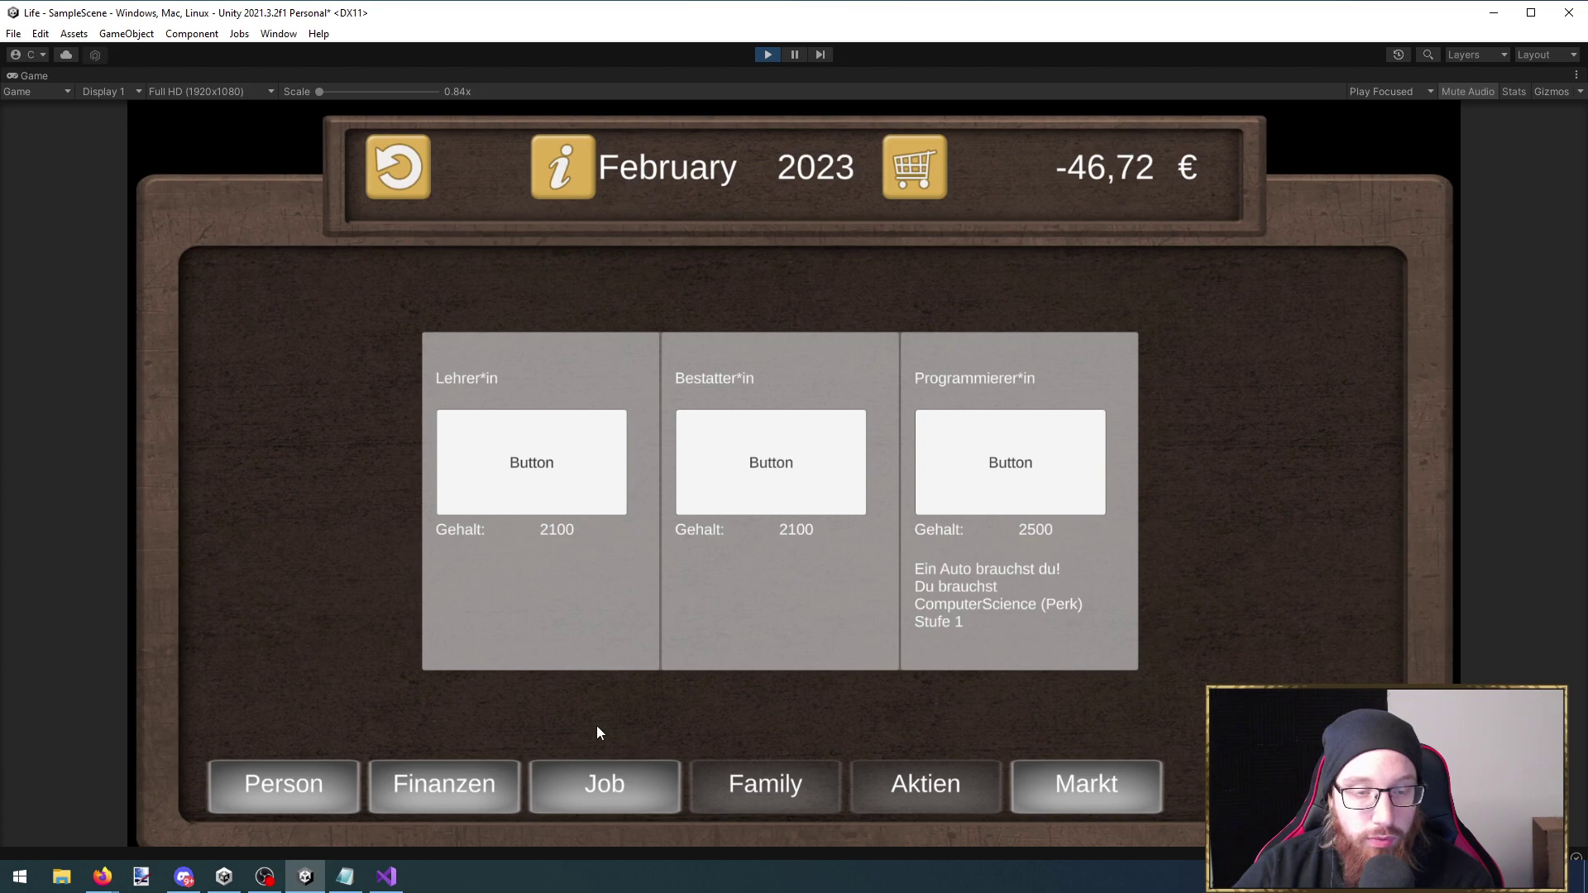
{"action": "left_click", "coordinate": [291, 792]}
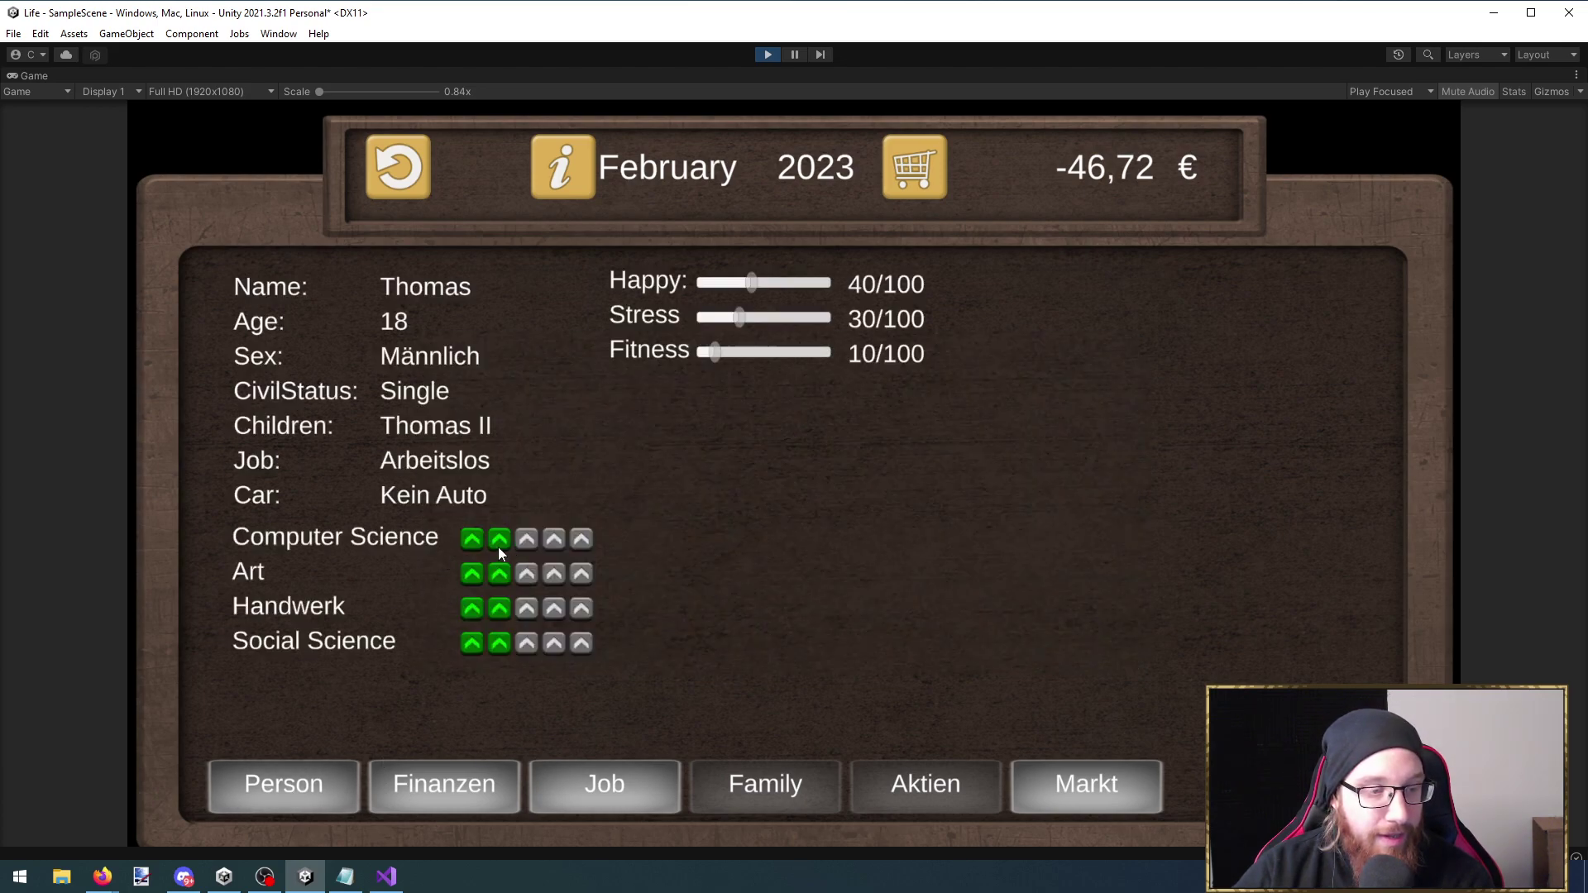
{"action": "left_click", "coordinate": [627, 806]}
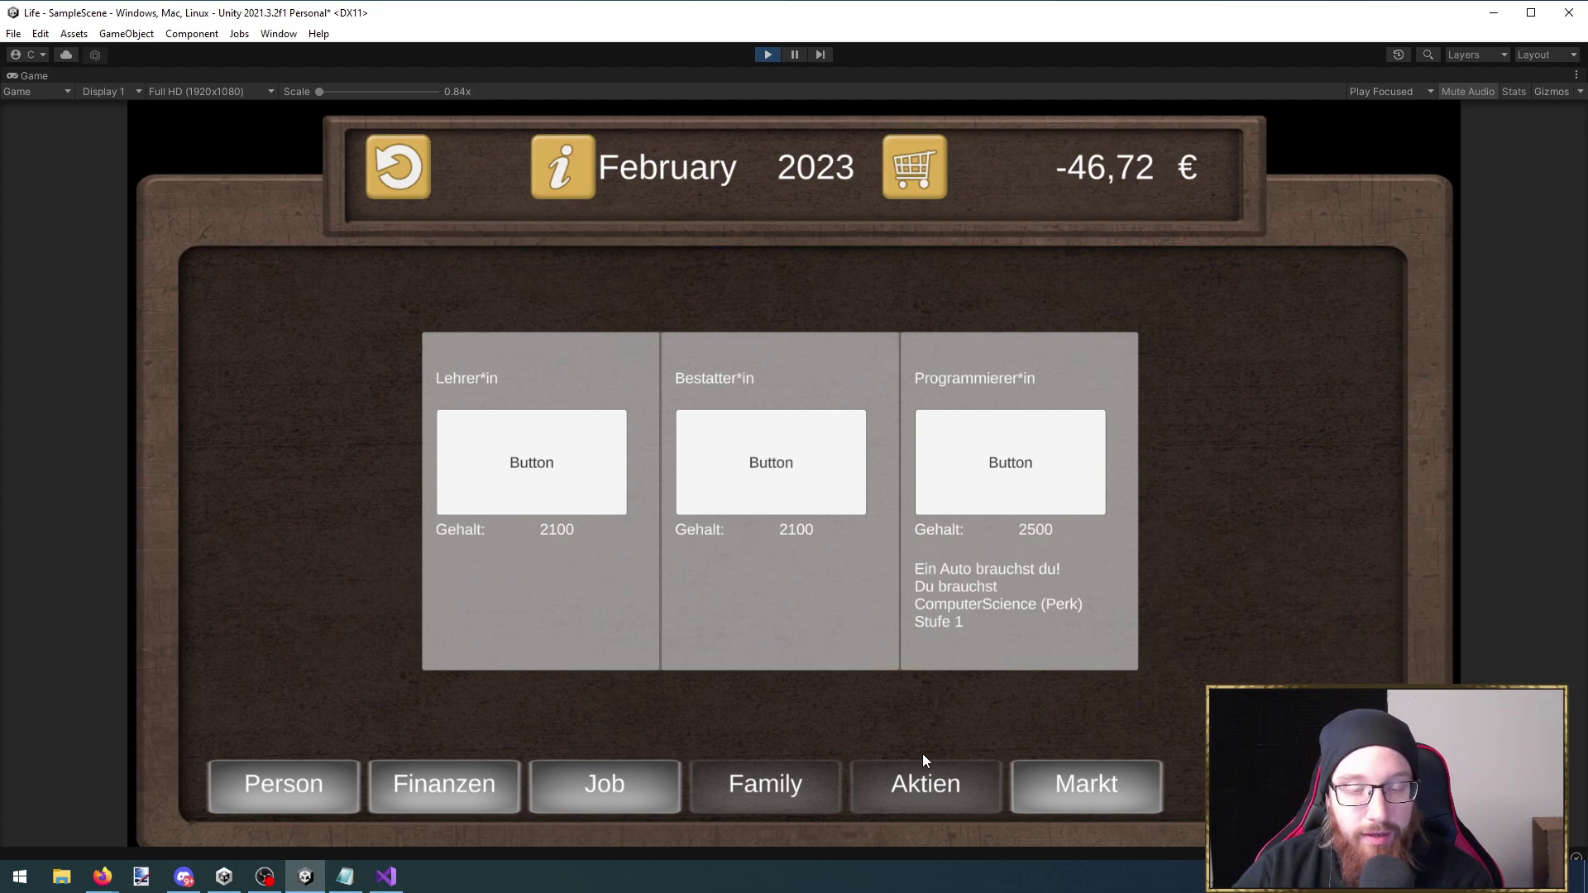
{"action": "left_click", "coordinate": [1042, 770]}
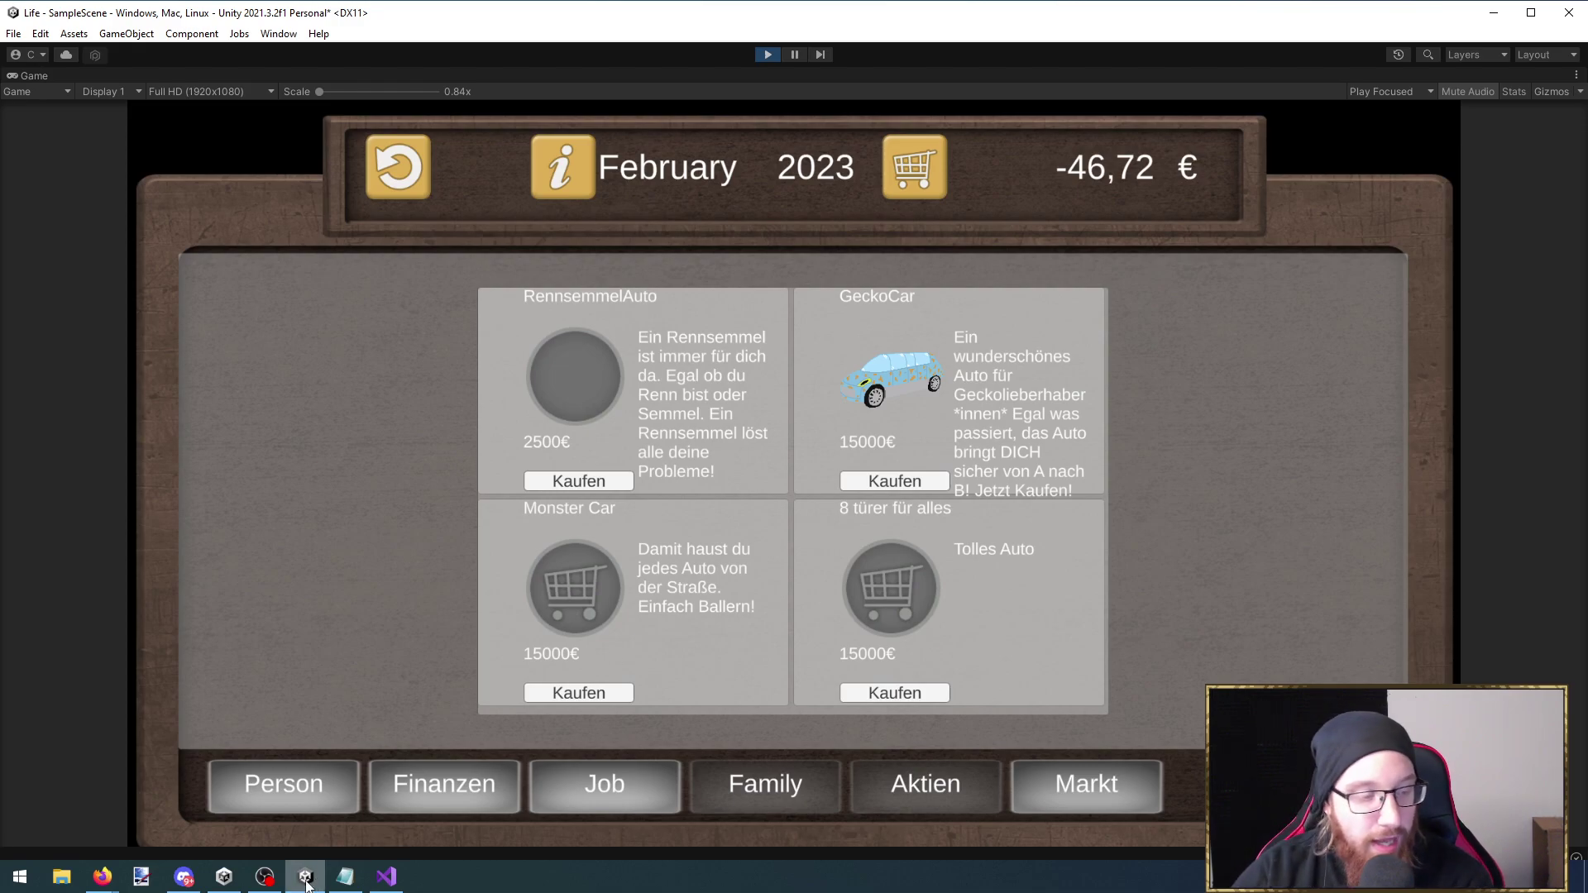
Switch to Discord, review the Musiker job suggestion in the medien-teilen channel and return to the running game
{"action": "left_click", "coordinate": [184, 876]}
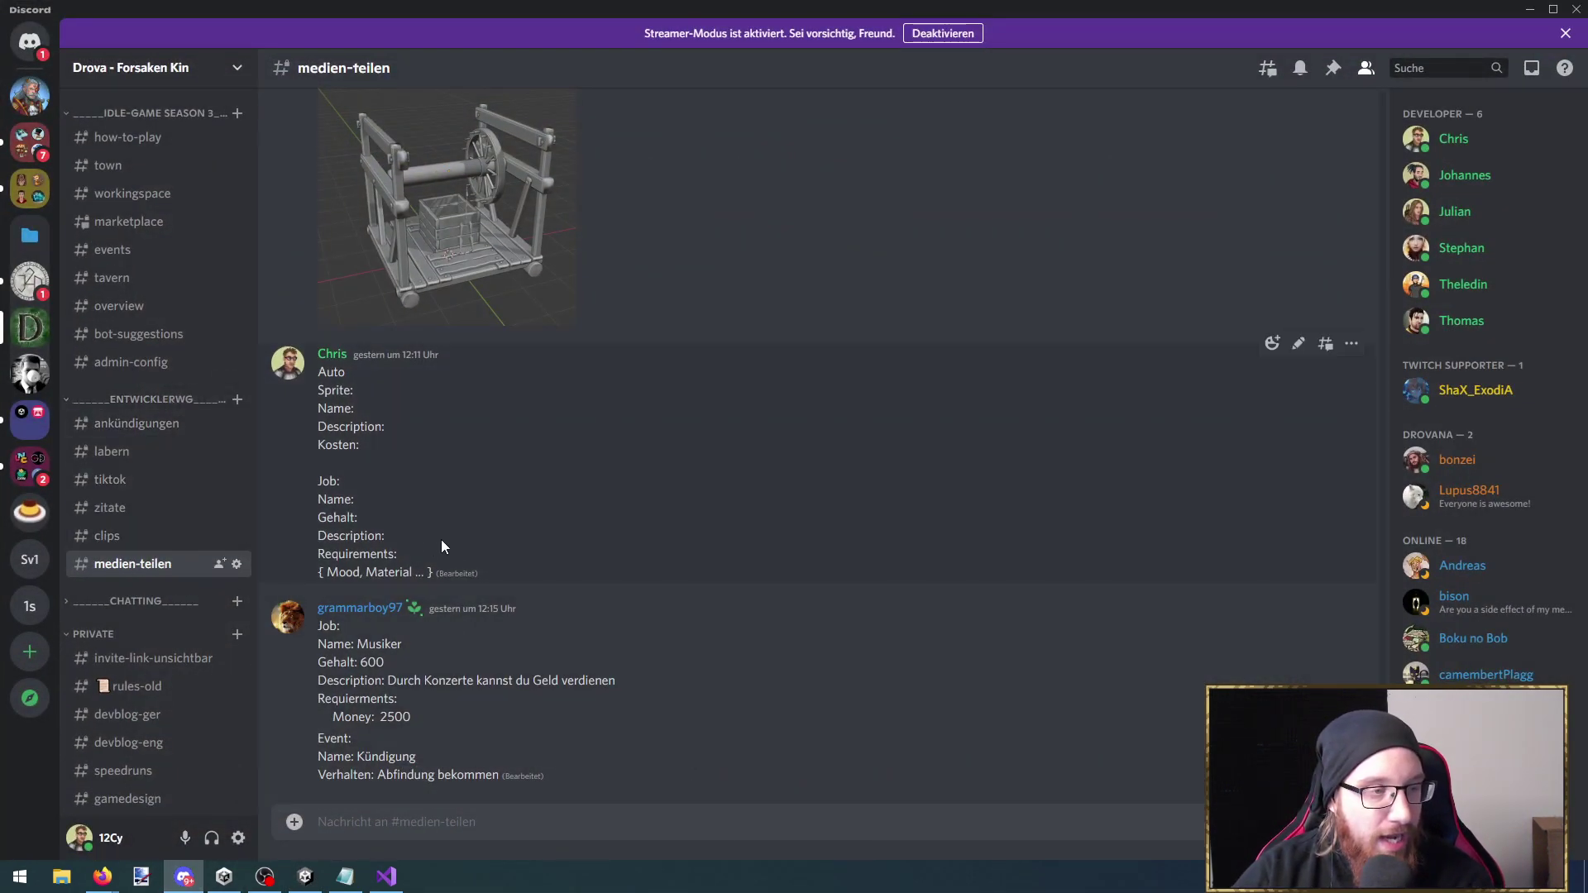
{"action": "scroll", "coordinate": [431, 539], "scroll_direction": "up", "scroll_amount": 8}
{"action": "scroll", "coordinate": [507, 577], "scroll_direction": "down", "scroll_amount": 8}
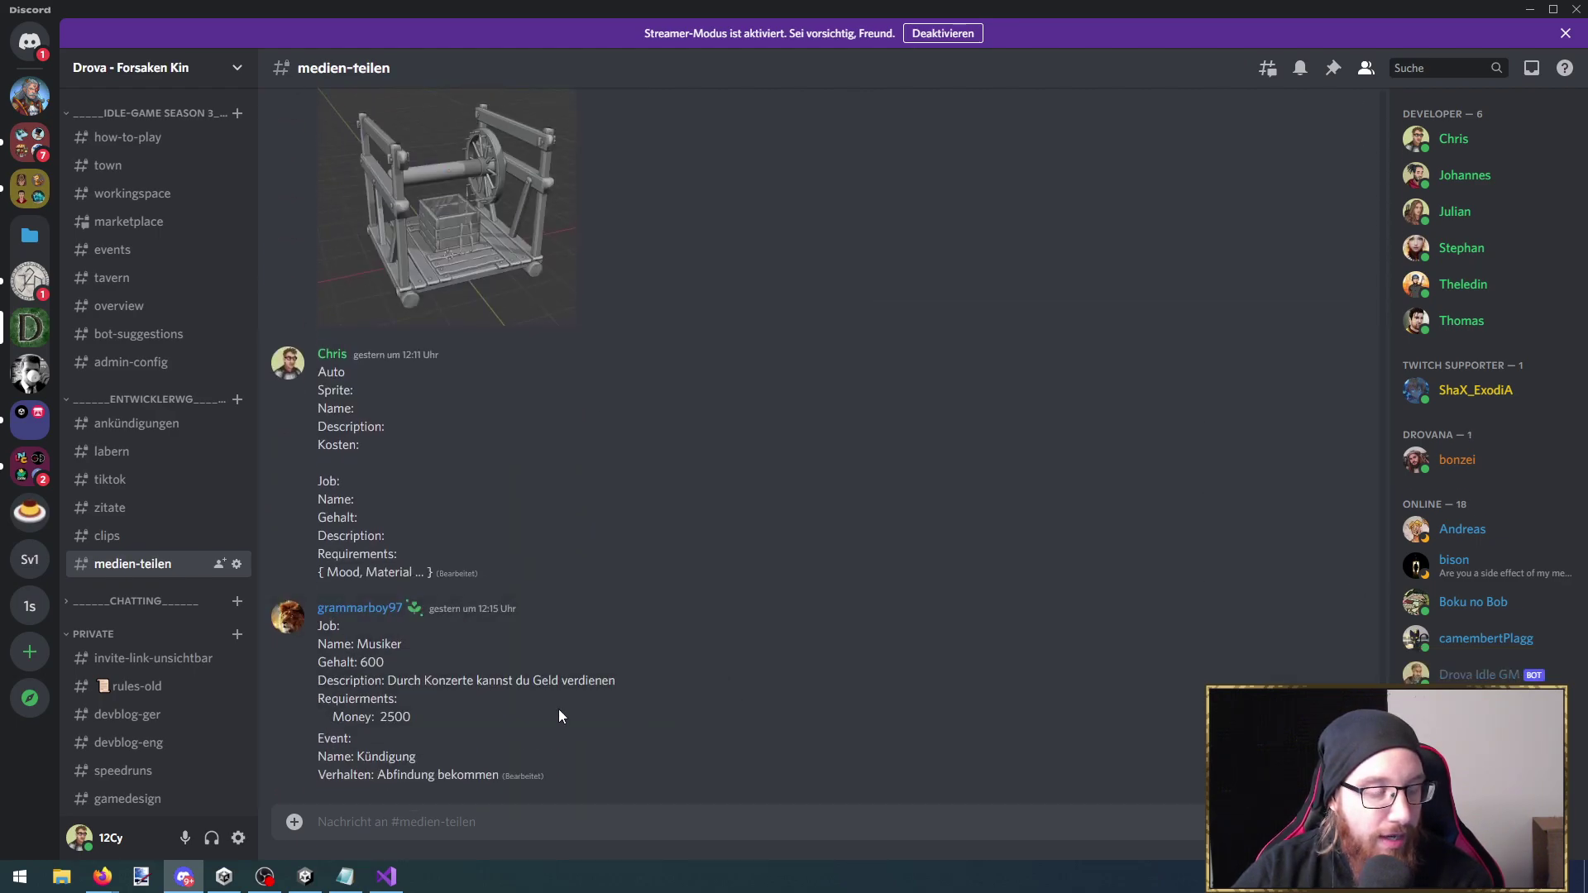
{"action": "left_click_drag", "start_coordinate": [501, 774], "coordinate": [340, 616]}
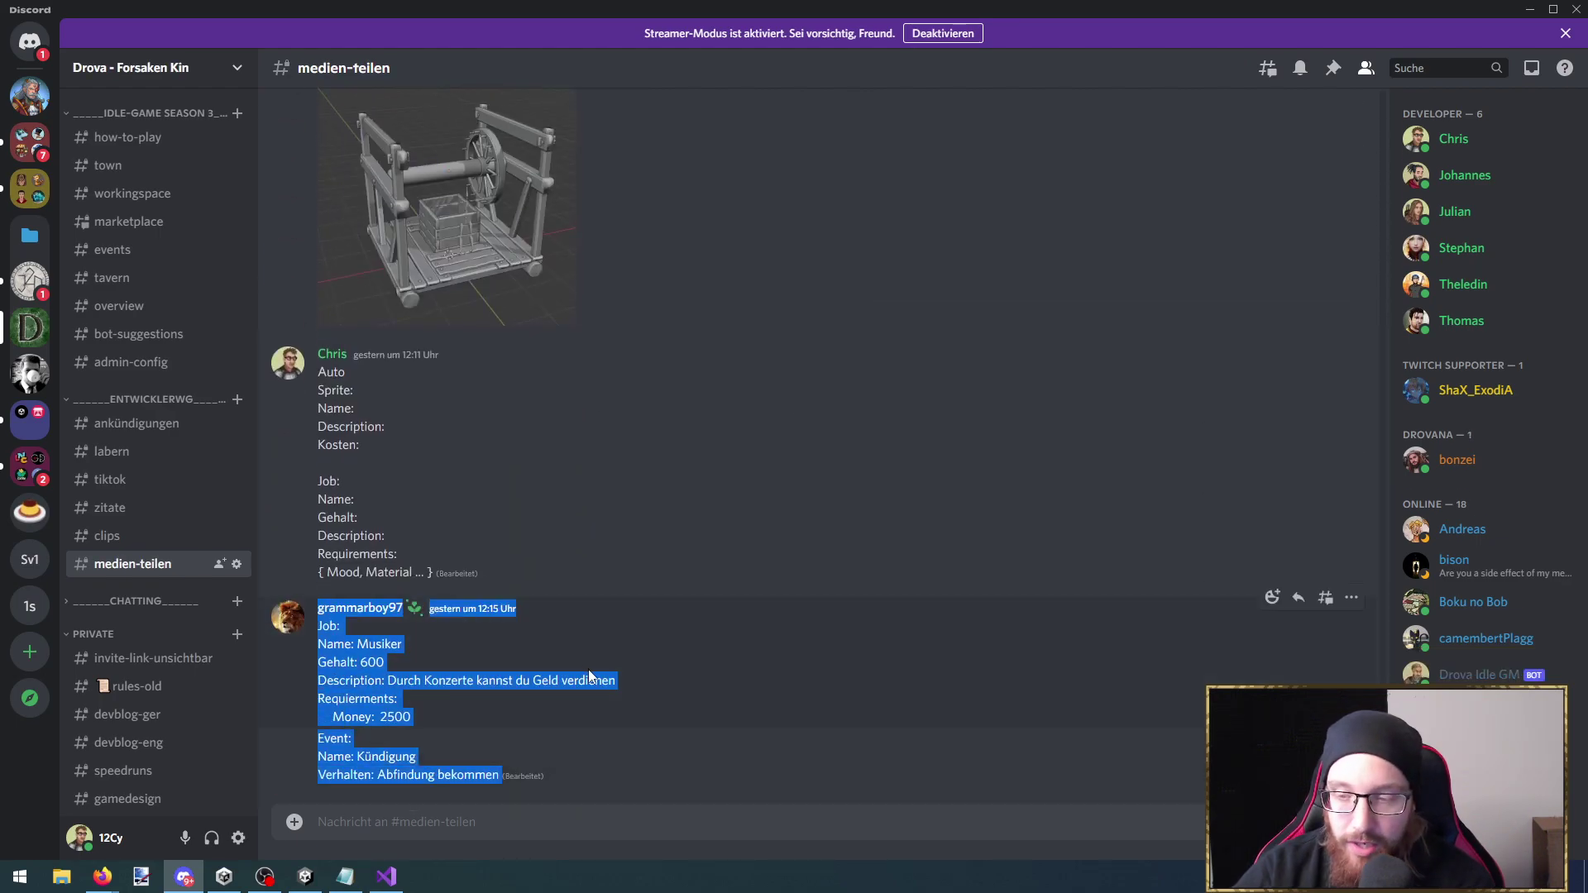
{"action": "left_click", "coordinate": [1529, 9]}
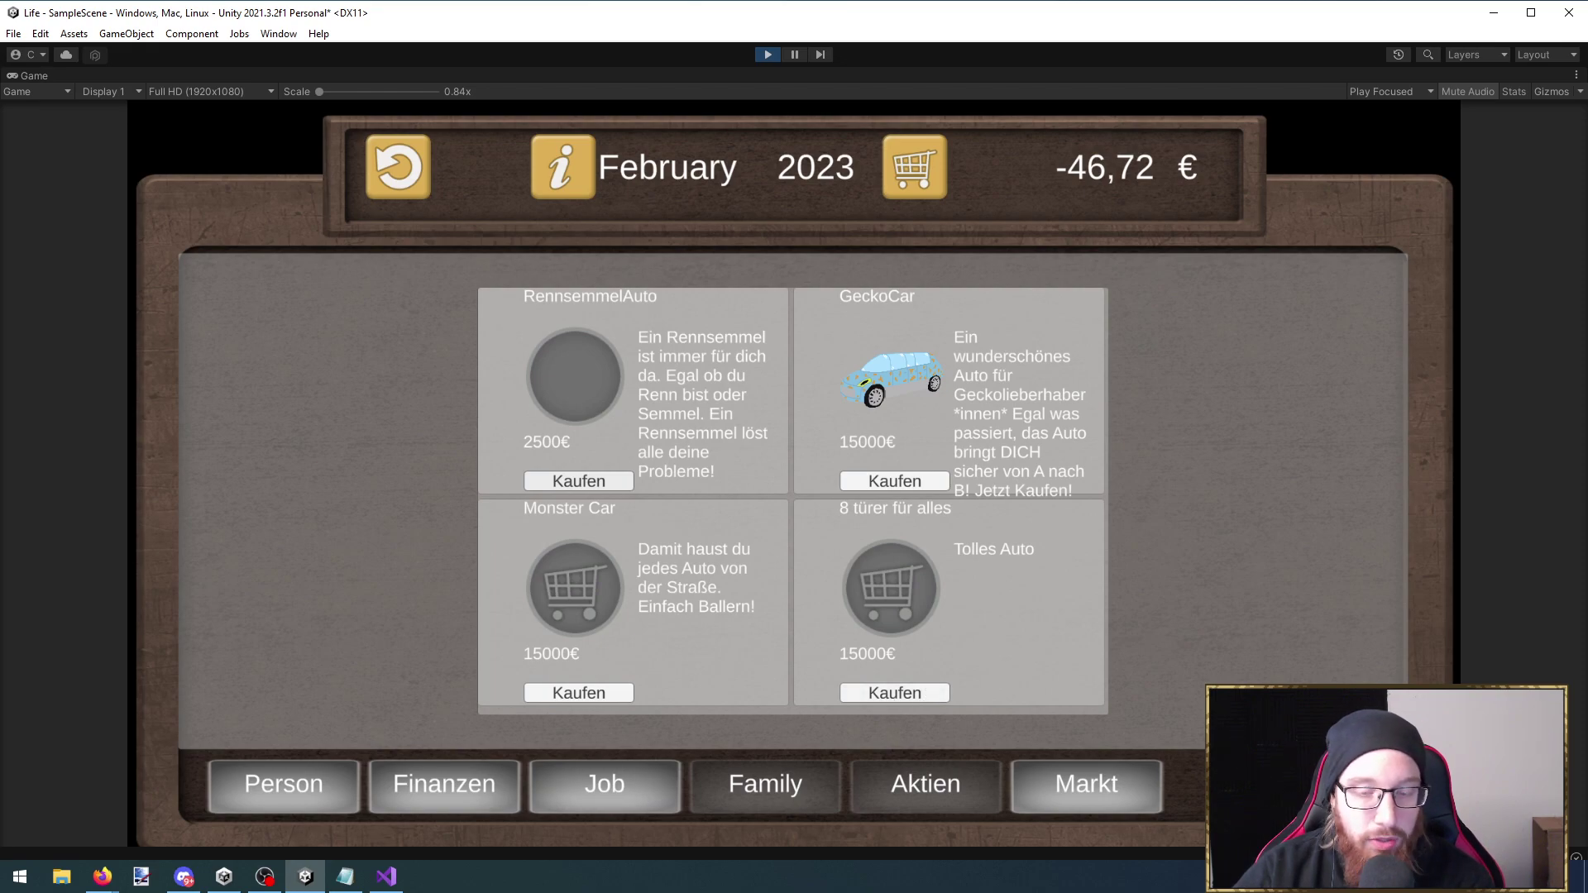
Close the Markt window, apply for the Lehrer*in and Bestatter*in jobs and acknowledge each reply
{"action": "left_click", "coordinate": [1091, 802]}
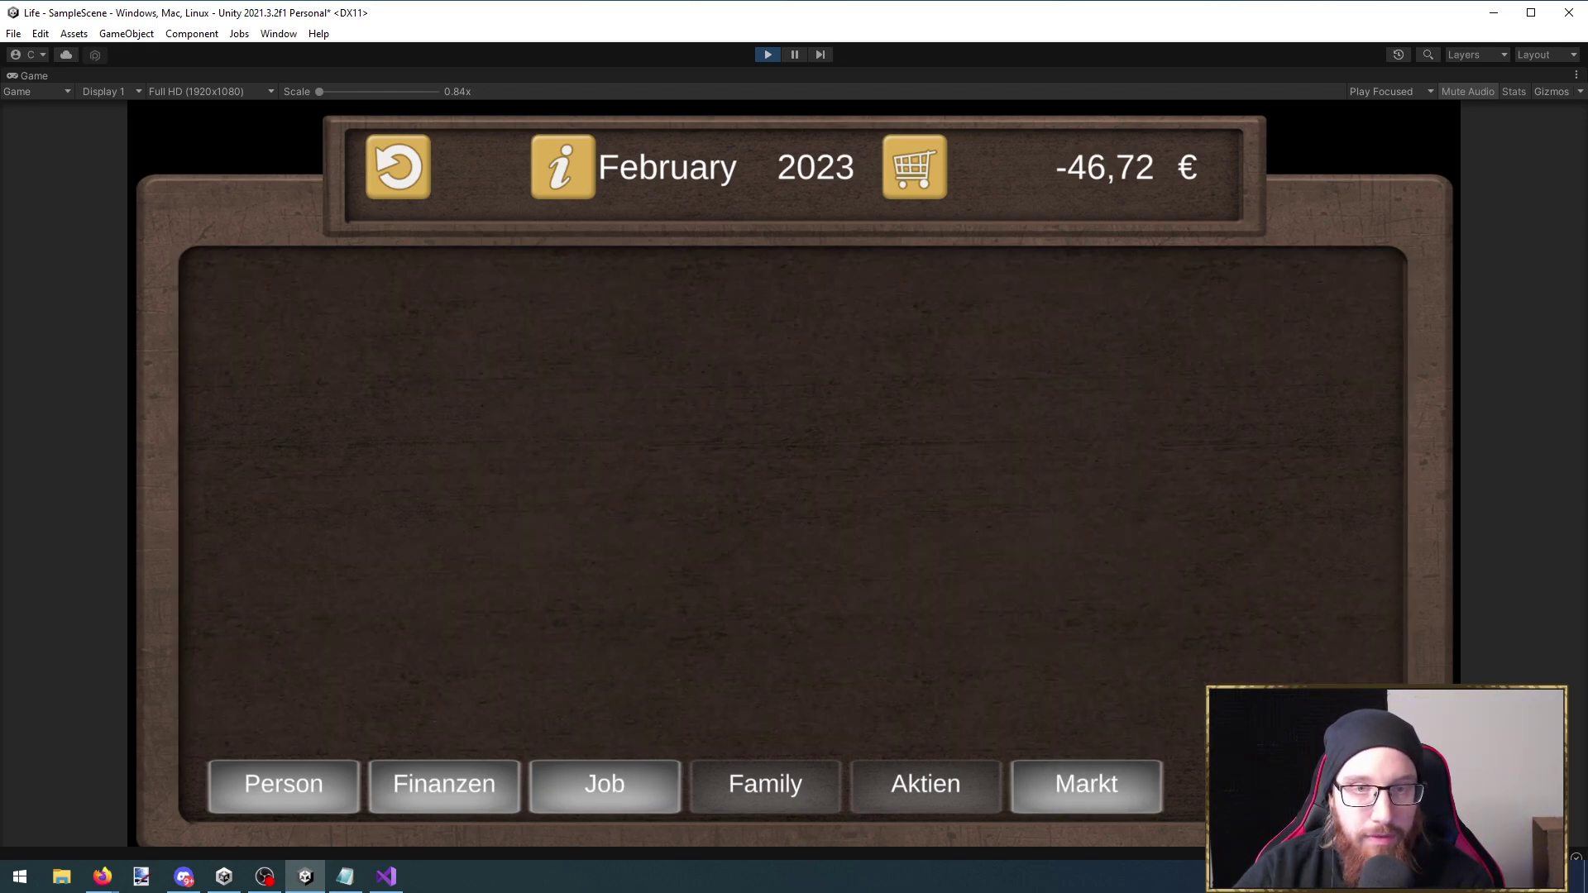
{"action": "left_click", "coordinate": [605, 786]}
{"action": "left_click", "coordinate": [531, 470]}
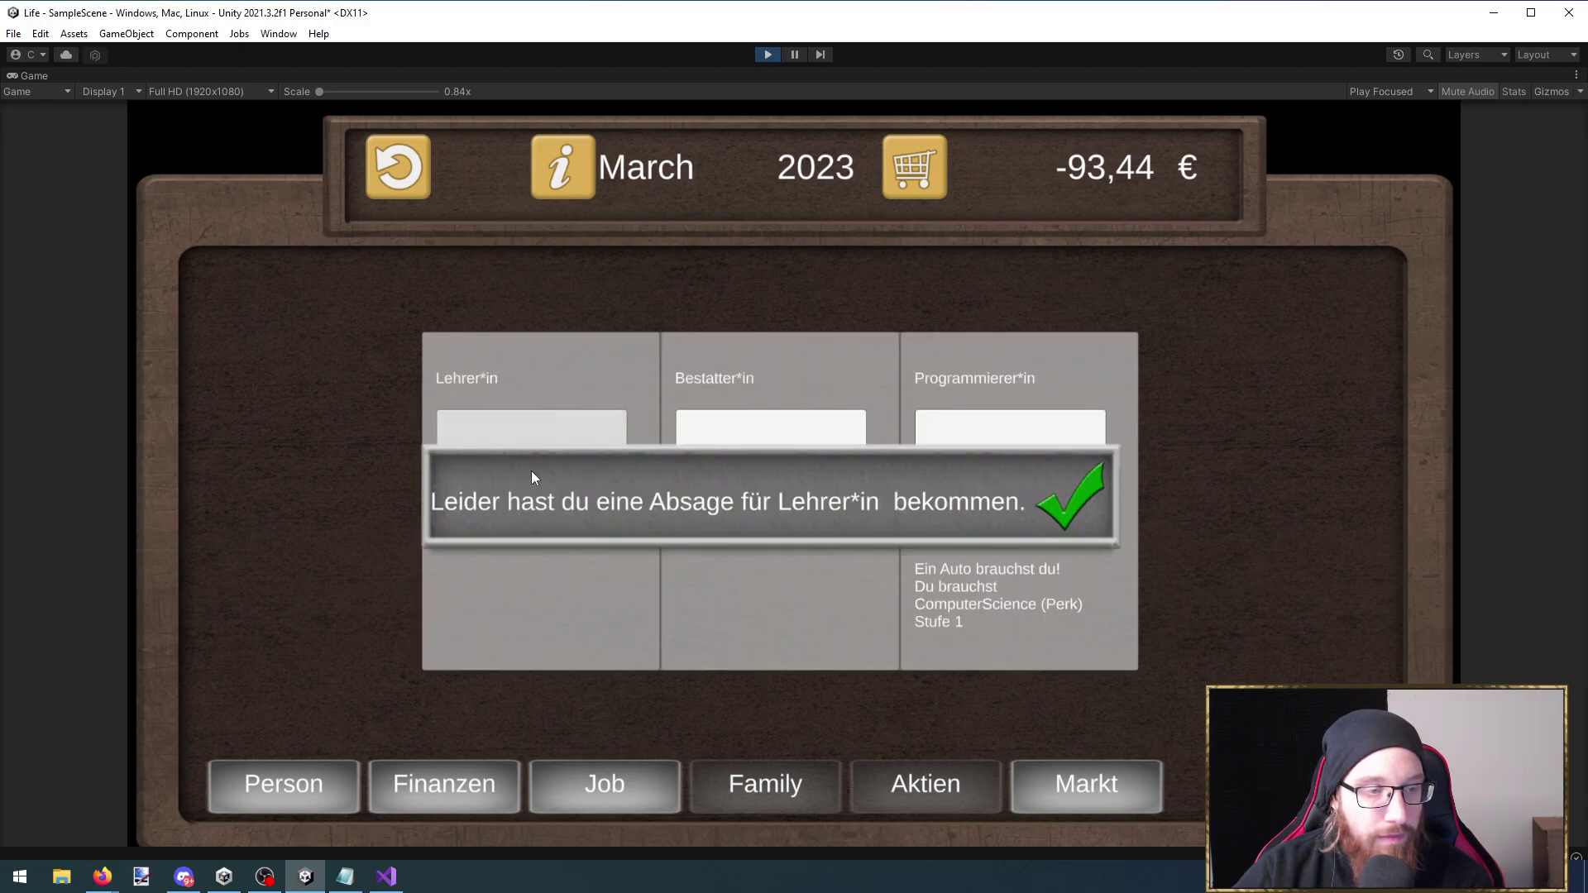
{"action": "left_click", "coordinate": [1078, 502]}
{"action": "left_click", "coordinate": [738, 459]}
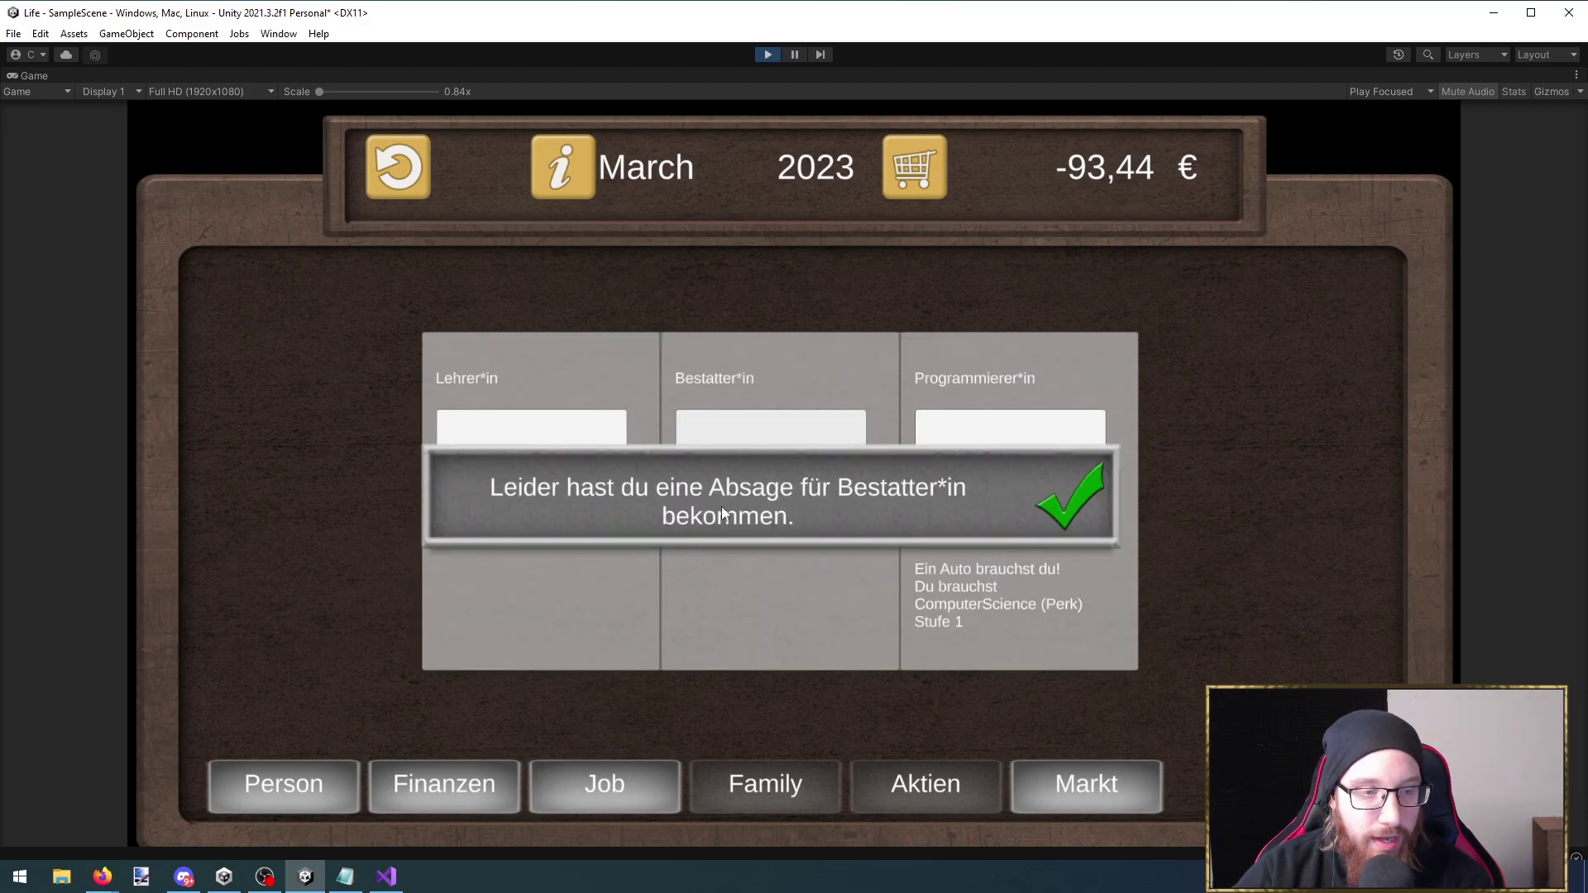
{"action": "left_click", "coordinate": [1067, 506]}
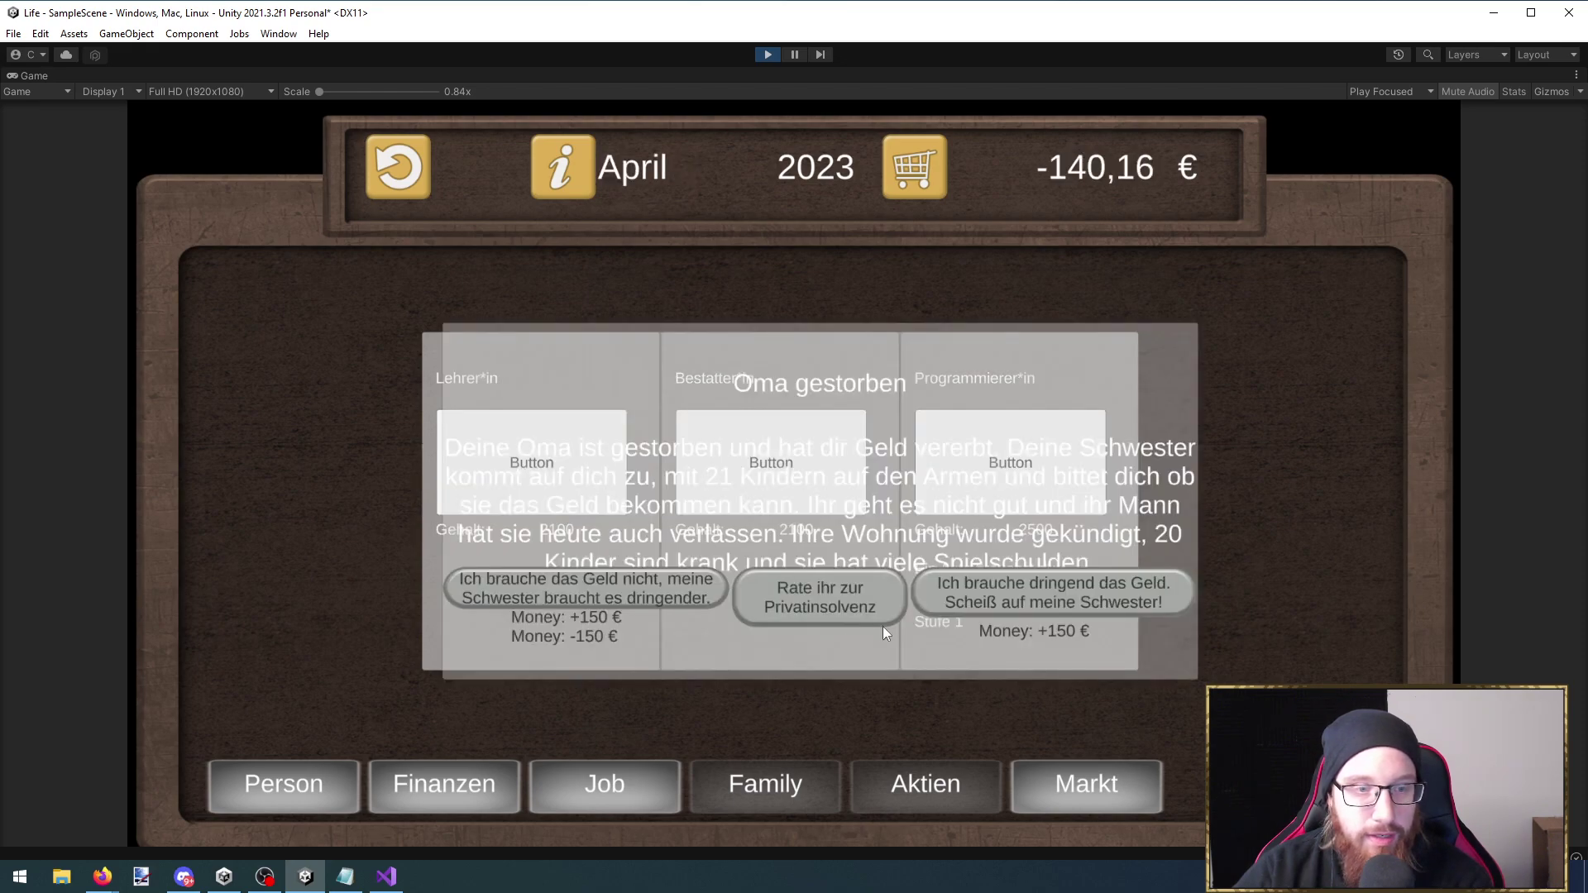
Keep the inherited money in the Oma gestorben event and accept the 25 € in the Scholz spendiert event
{"action": "left_click", "coordinate": [308, 788]}
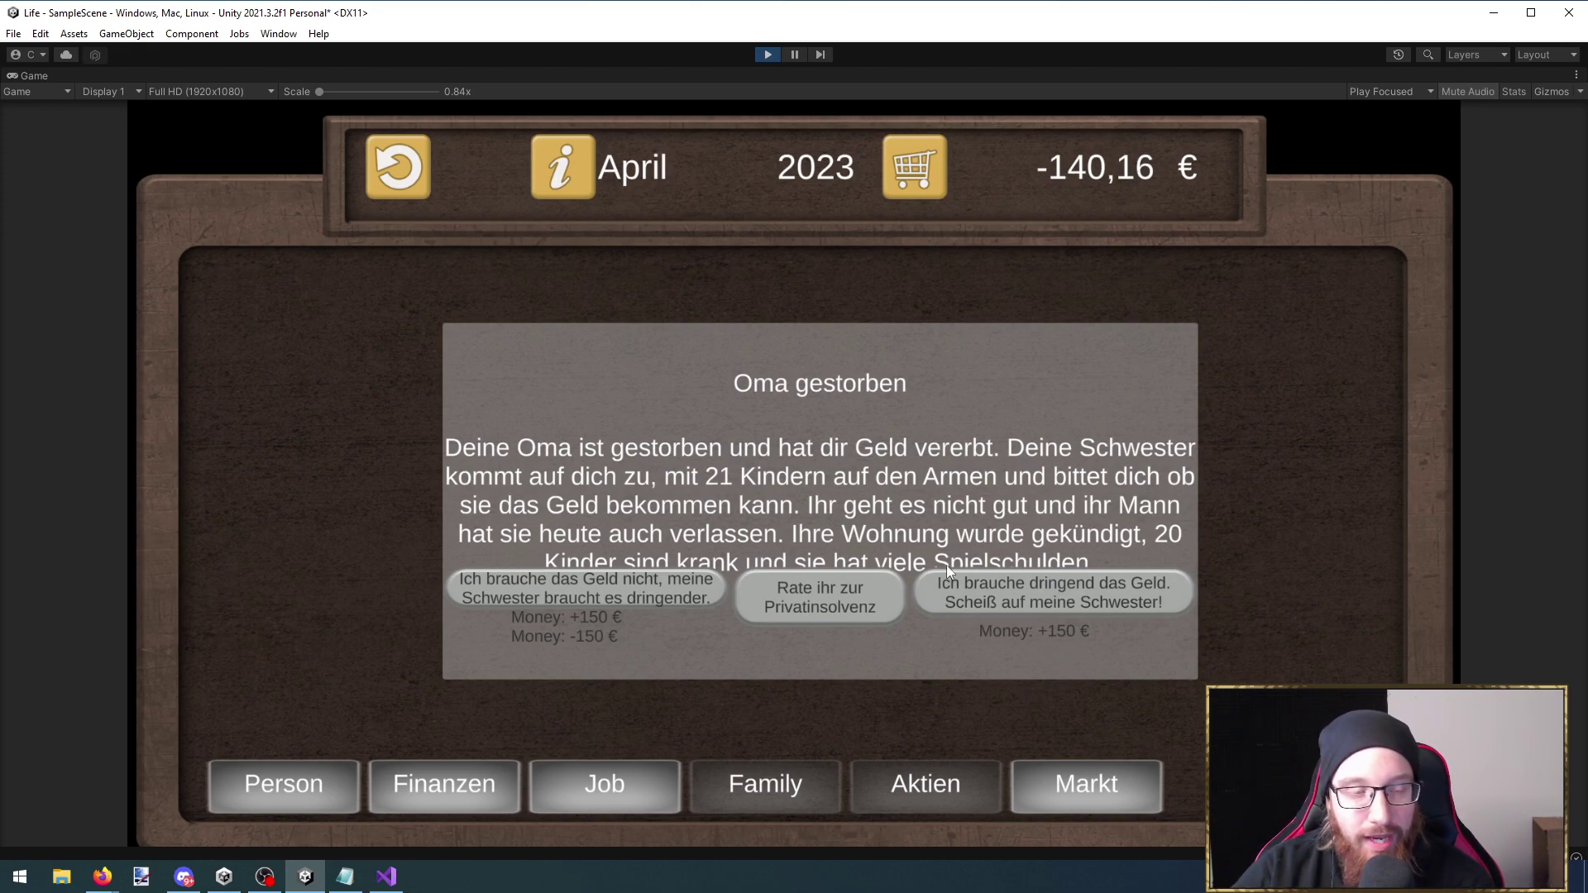
{"action": "left_click", "coordinate": [1073, 592]}
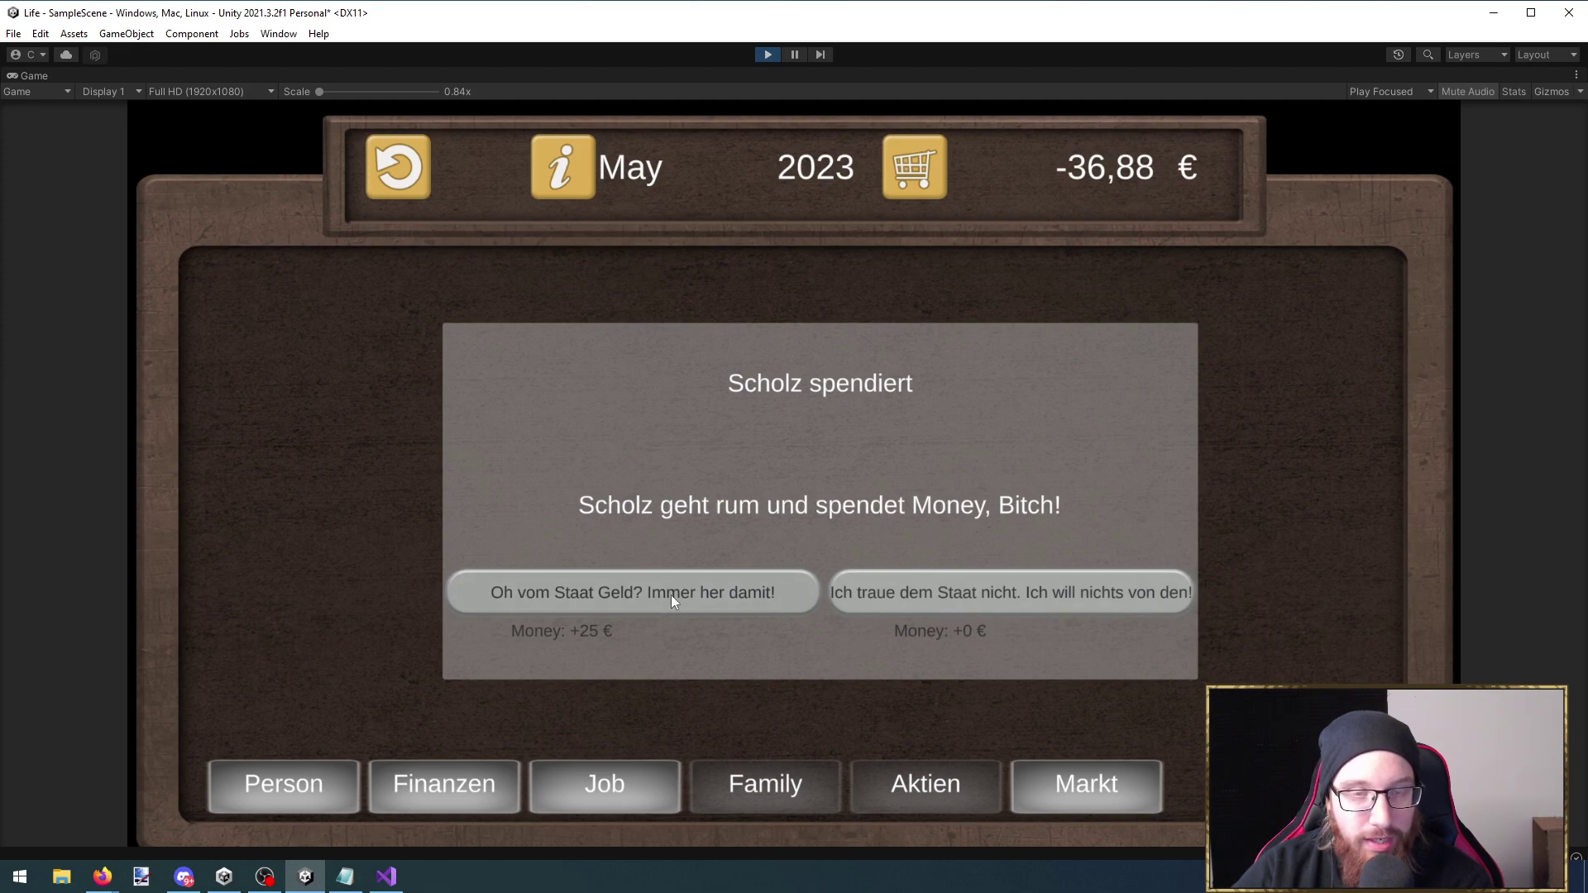
{"action": "left_click", "coordinate": [736, 608]}
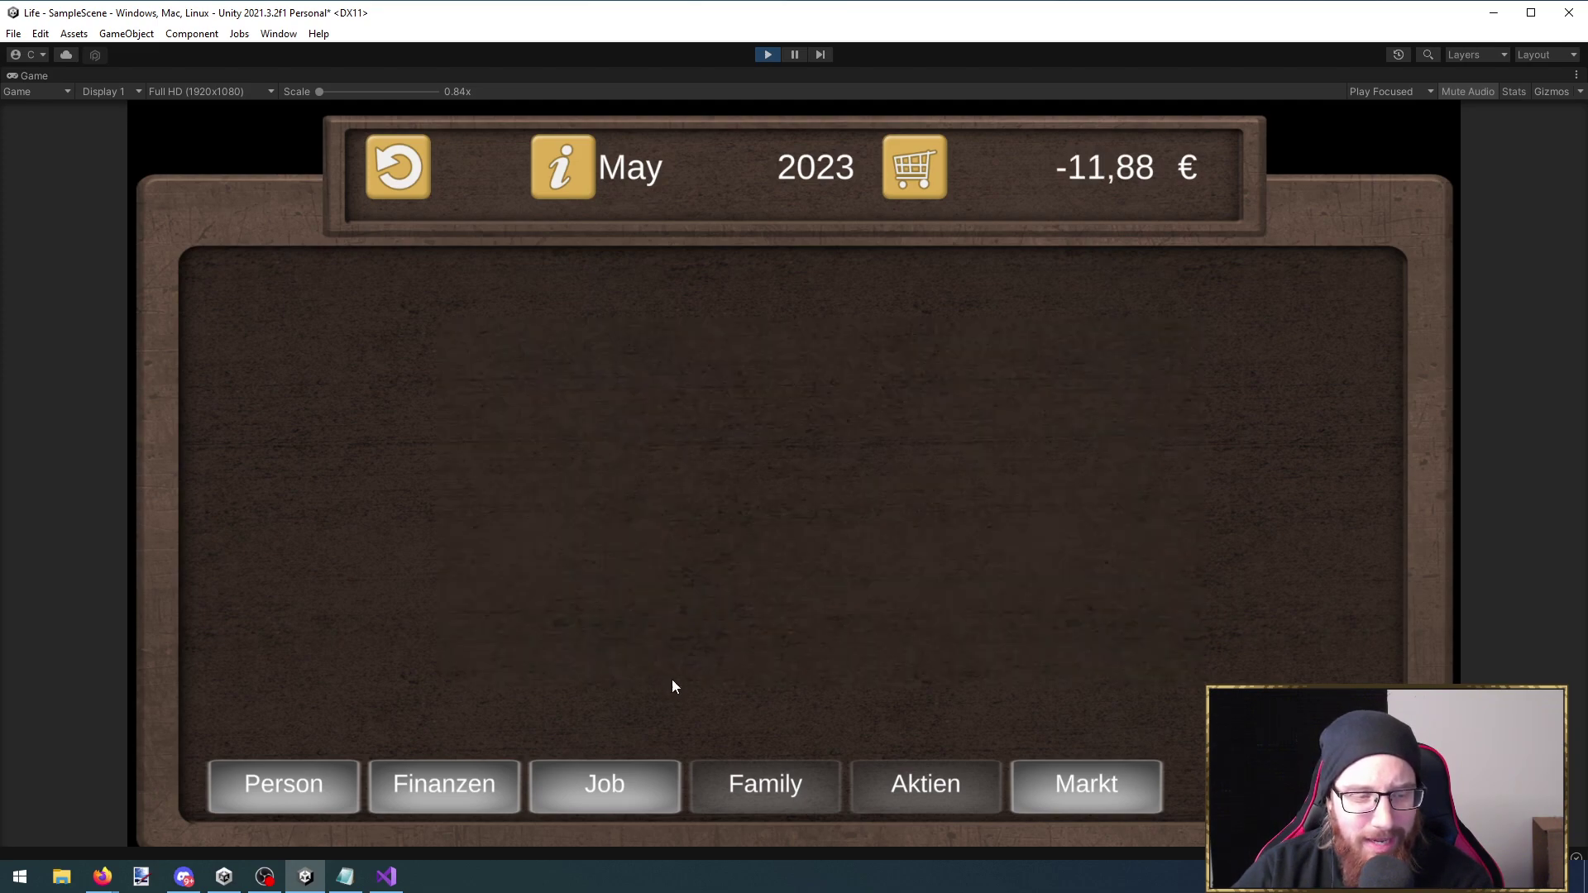
Reapply for the Lehrer*in and Bestatter*in jobs, then close the Job window
{"action": "left_click", "coordinate": [613, 785]}
{"action": "left_click", "coordinate": [501, 477]}
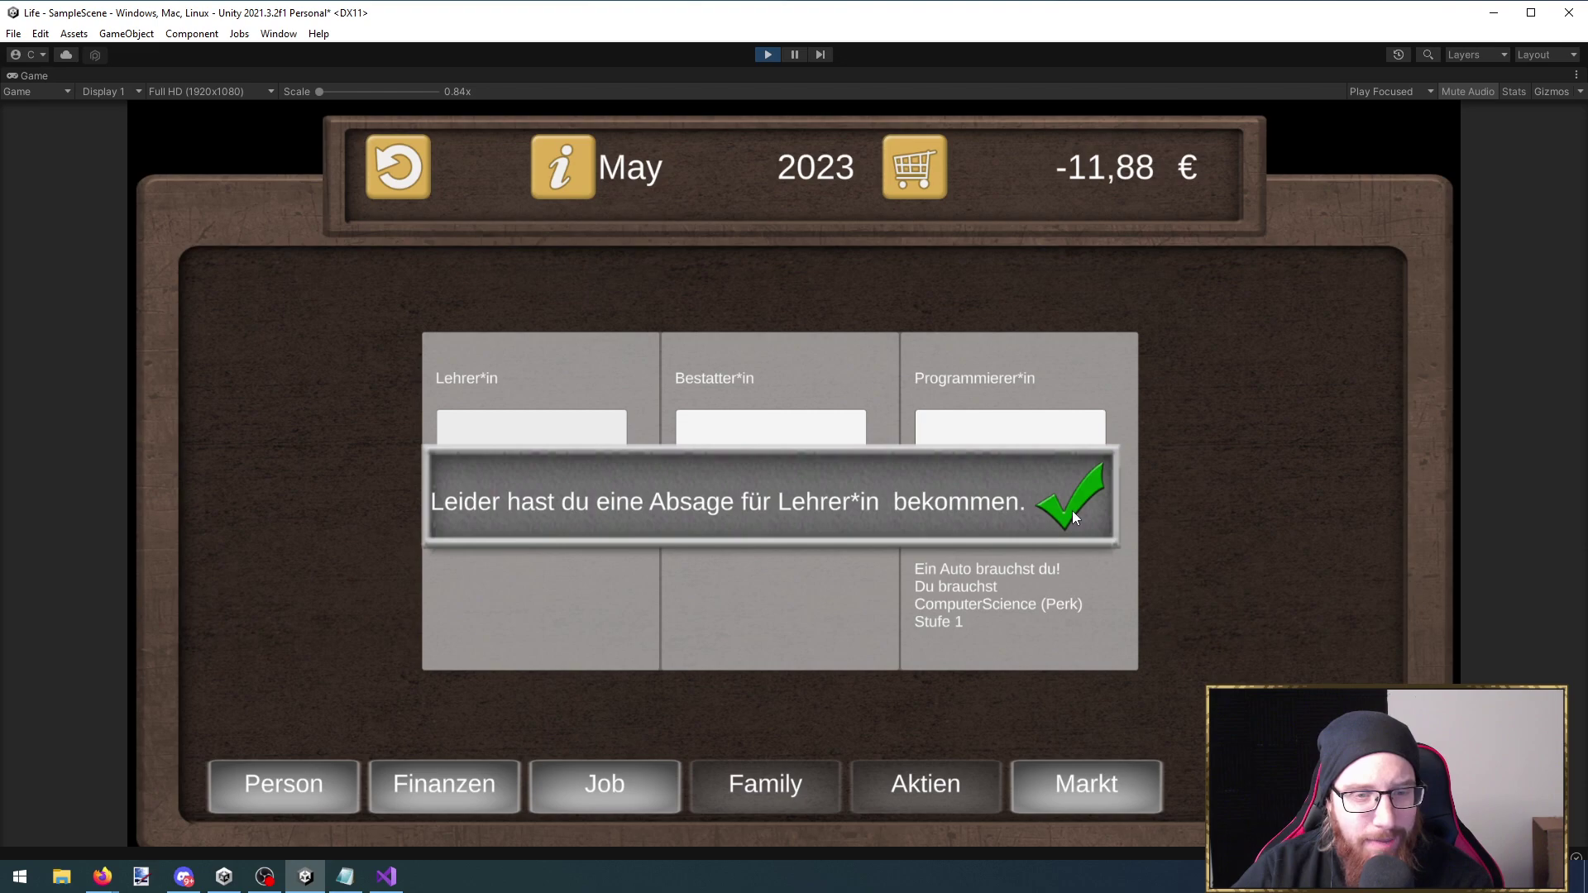
{"action": "left_click", "coordinate": [763, 430]}
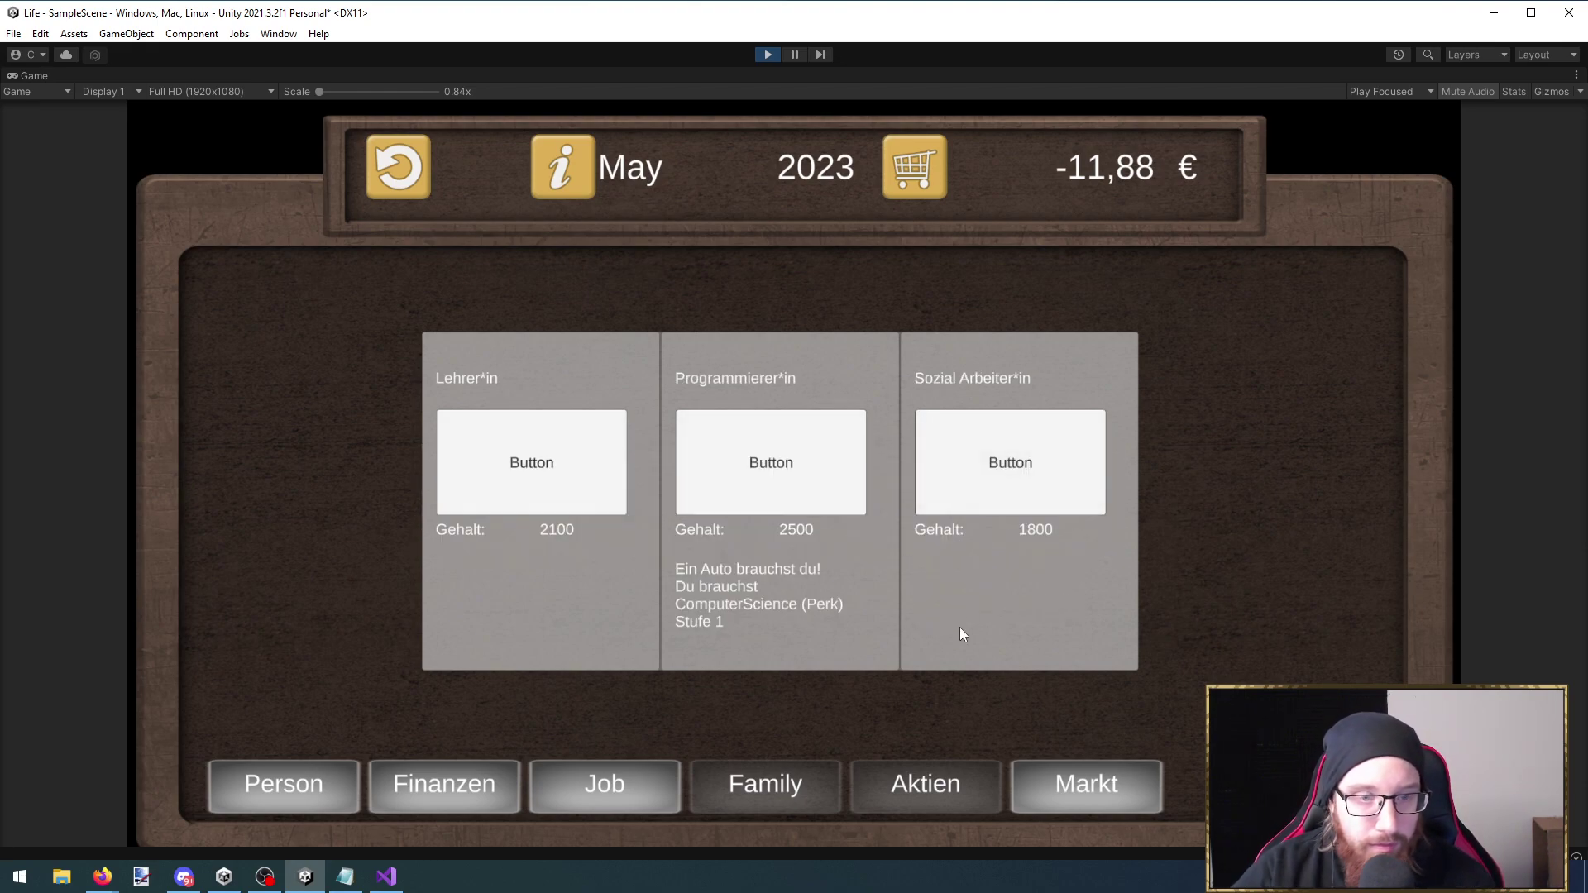
{"action": "left_click", "coordinate": [620, 765]}
Check the Person, Finanzen and Job windows after the successful application
{"action": "left_click", "coordinate": [306, 781]}
{"action": "left_click", "coordinate": [309, 782]}
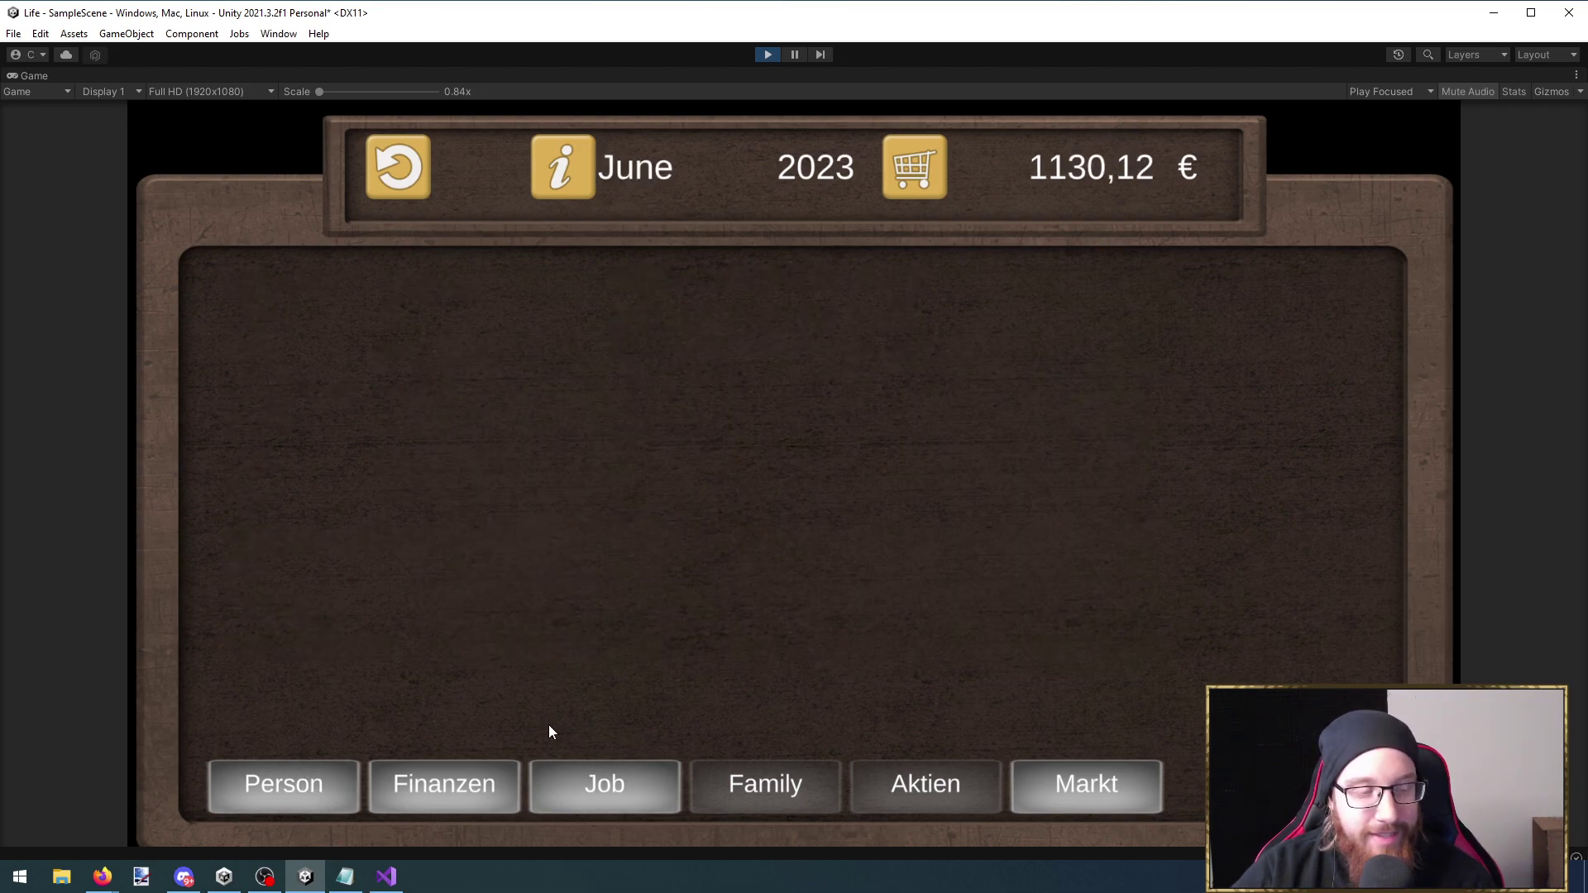
{"action": "left_click", "coordinate": [447, 783]}
{"action": "left_click", "coordinate": [447, 783]}
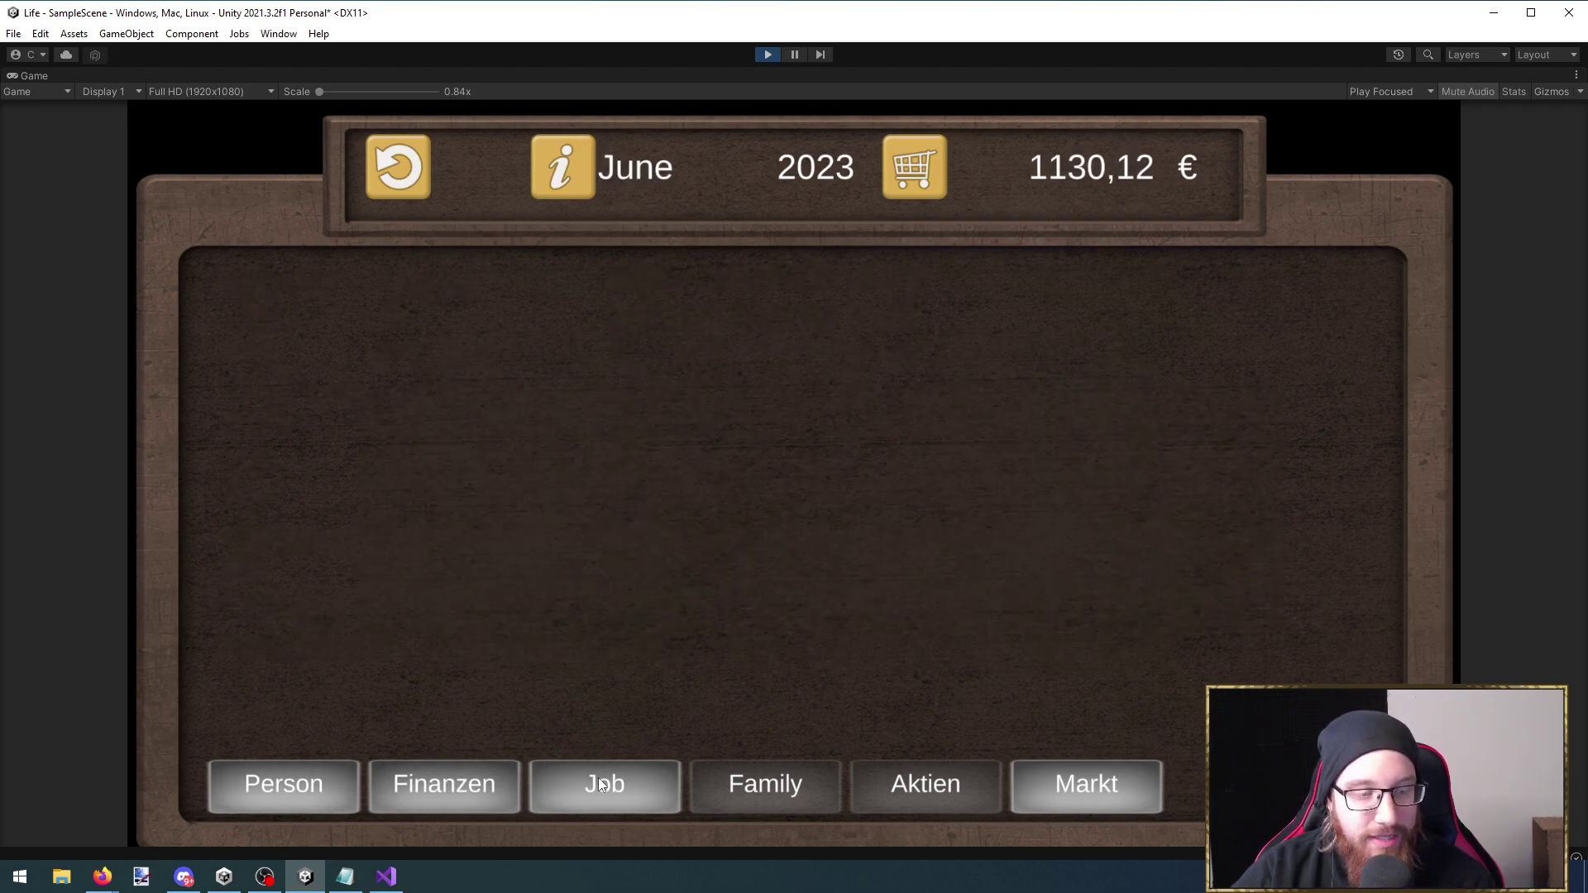
{"action": "left_click", "coordinate": [604, 783]}
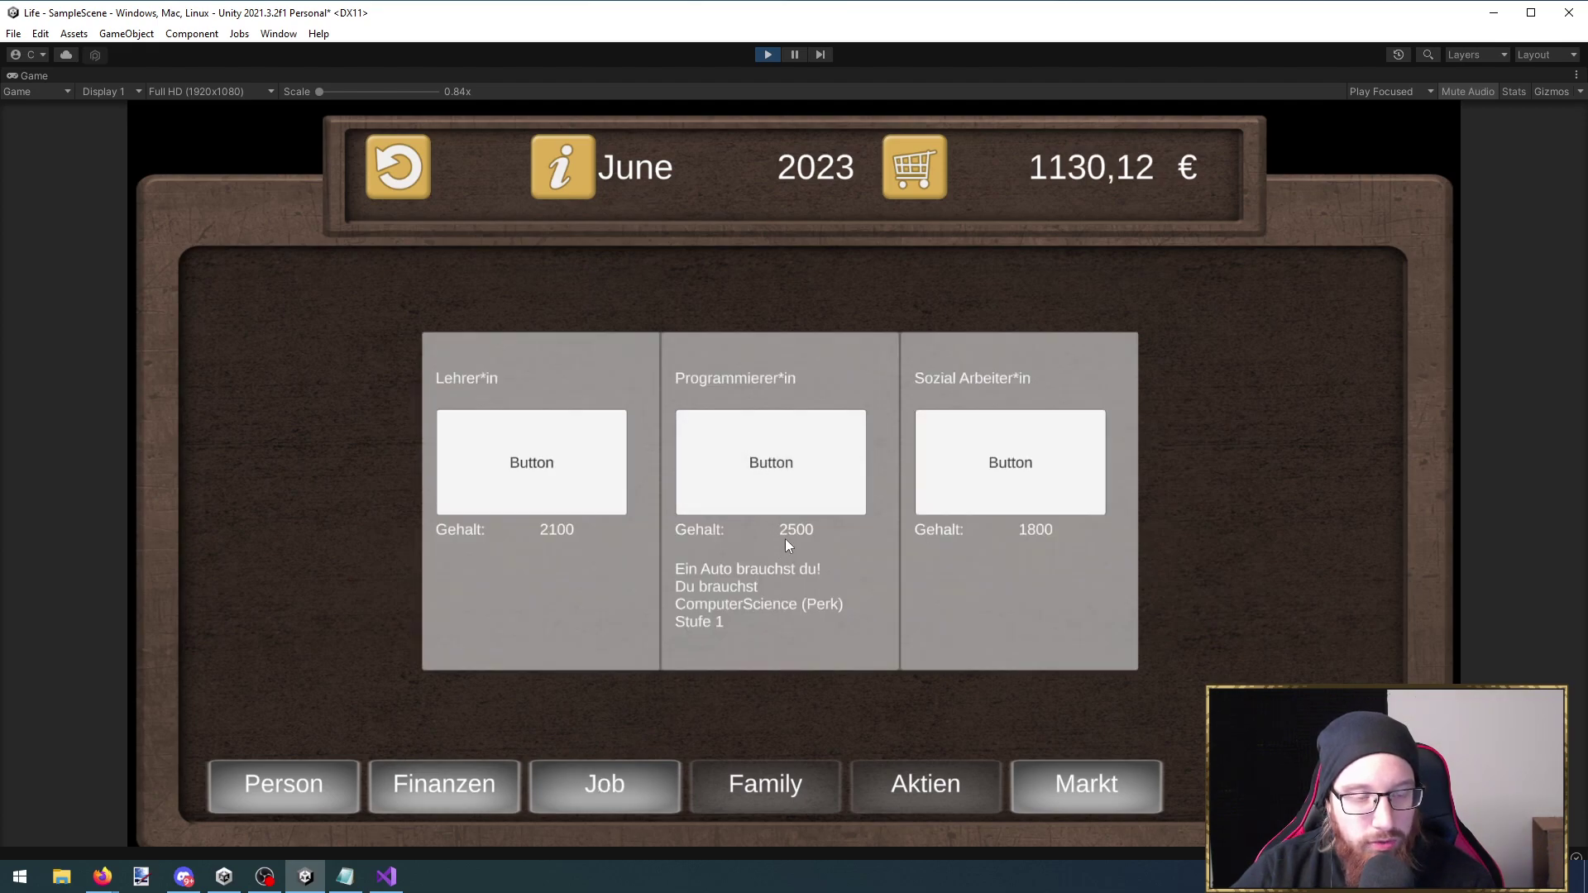
{"action": "left_click", "coordinate": [344, 765]}
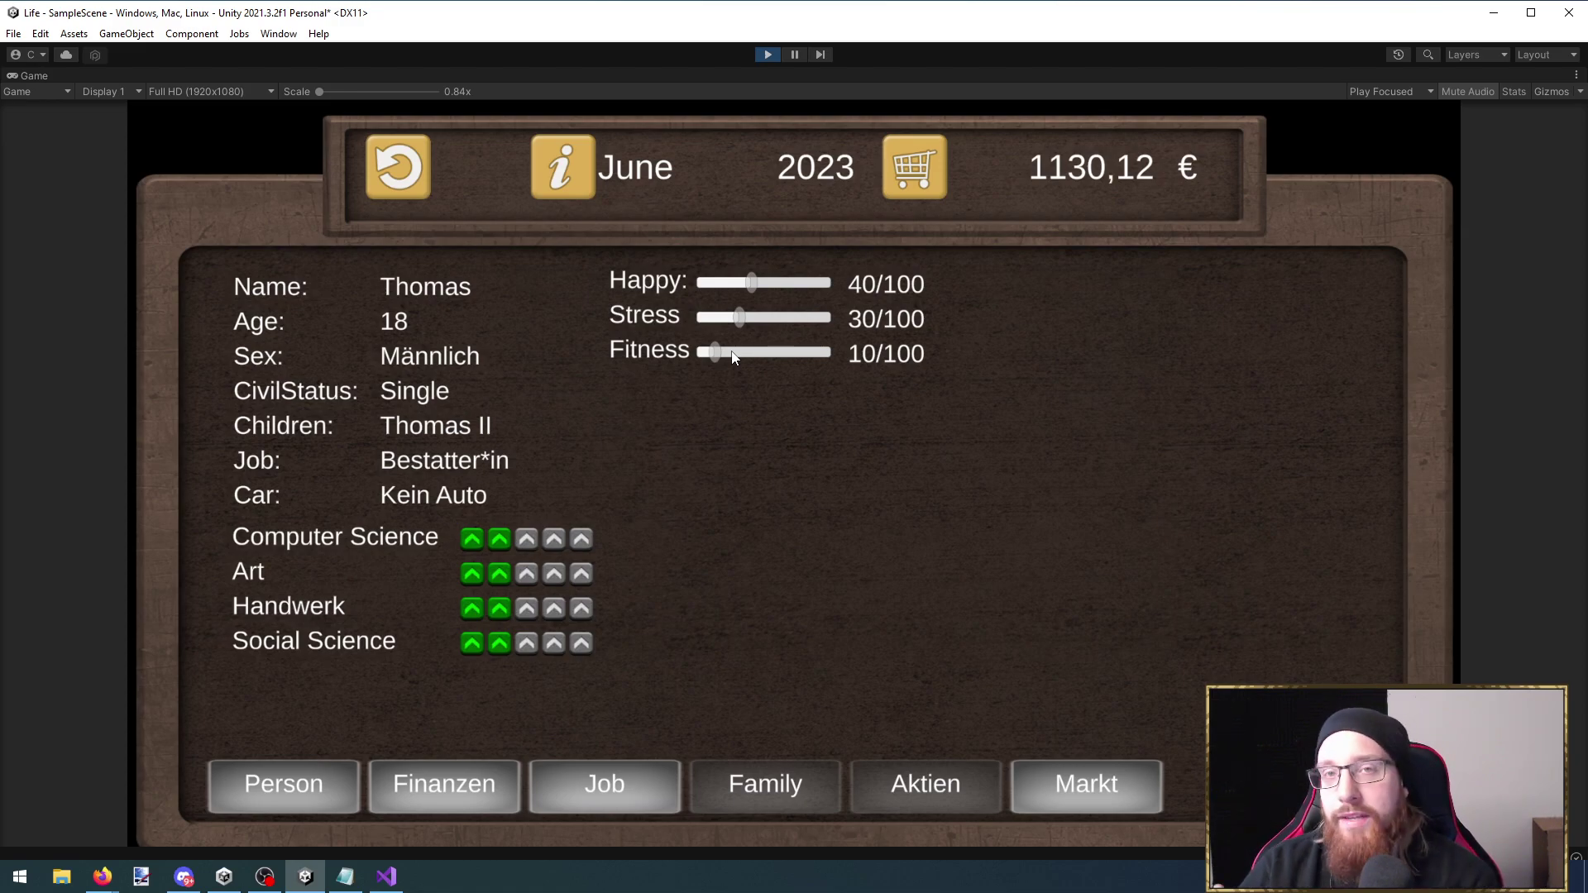
Buy the RennsemmelAuto for 2500 € in the market and close the Markt window
{"action": "left_click", "coordinate": [632, 779]}
{"action": "left_click", "coordinate": [580, 780]}
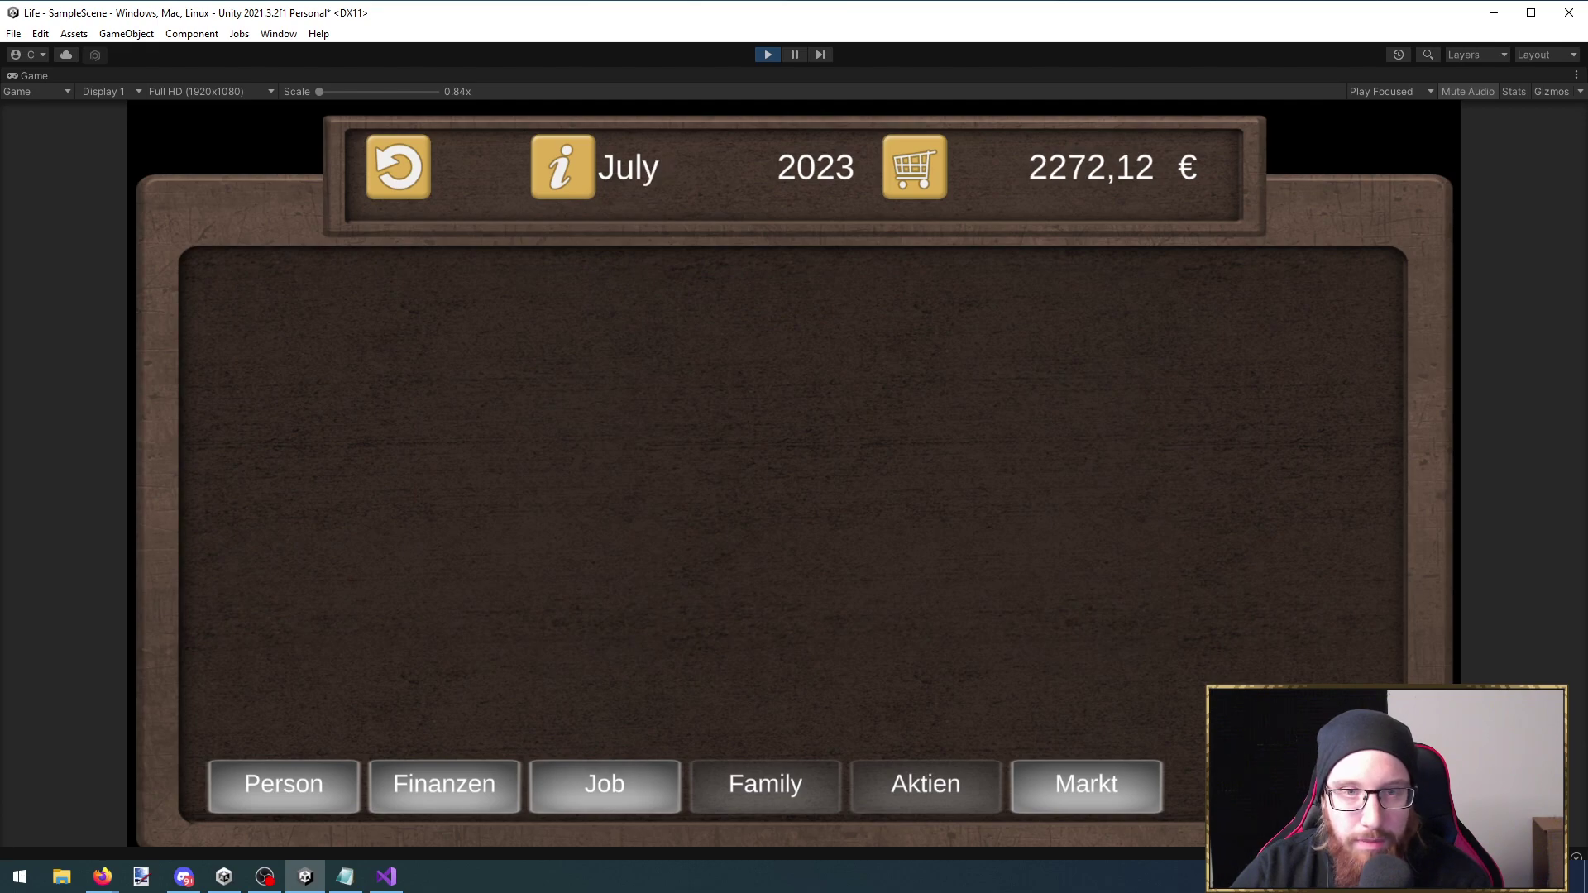
{"action": "left_click", "coordinate": [1104, 787]}
{"action": "left_click", "coordinate": [578, 484]}
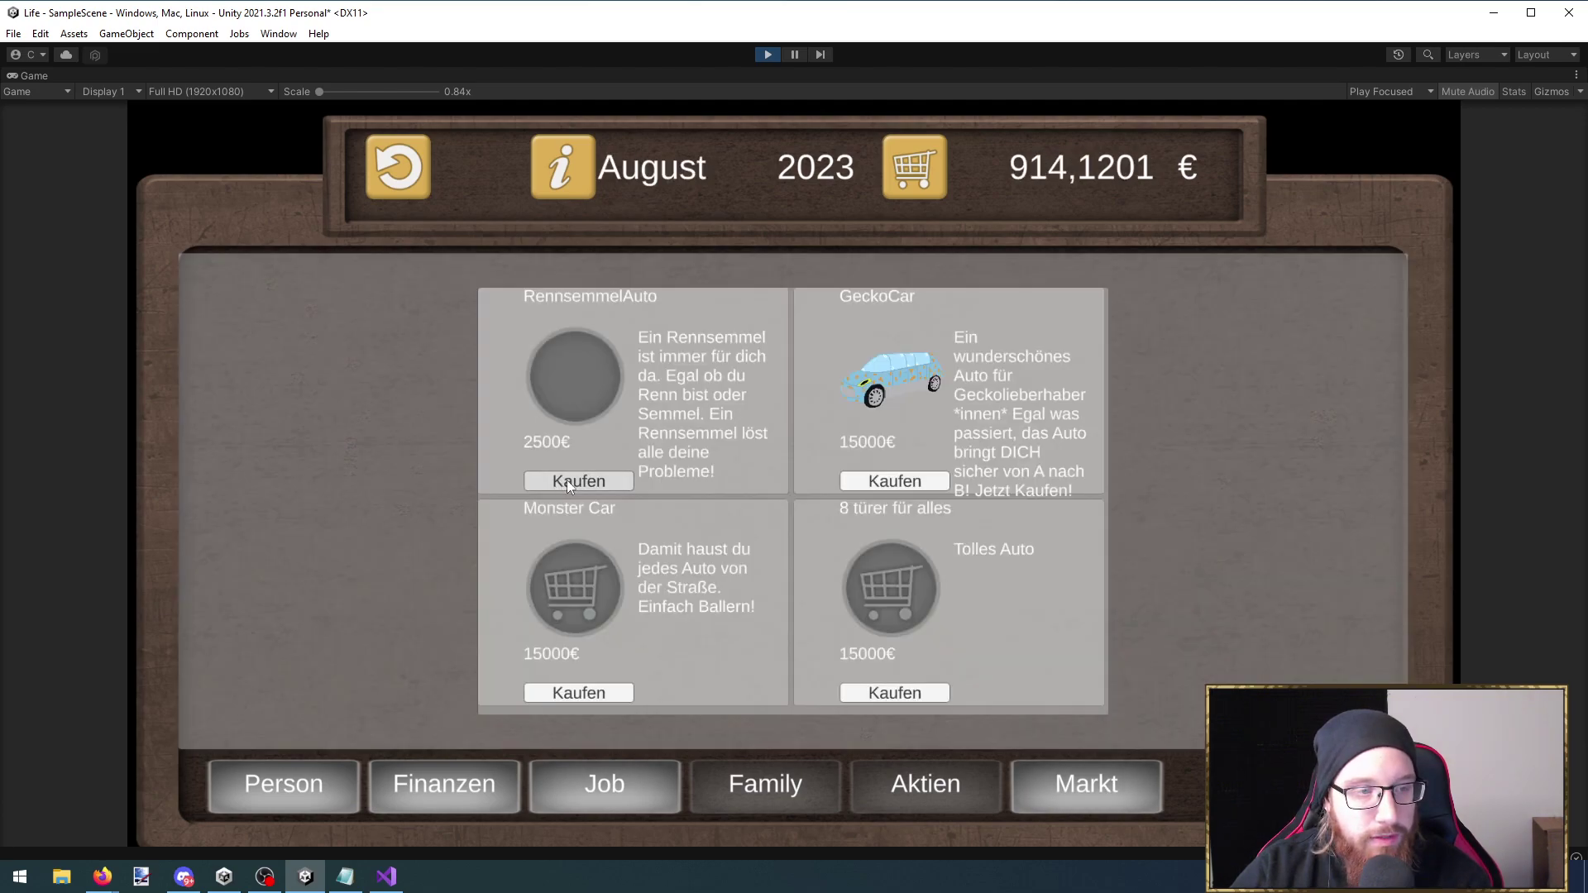
{"action": "left_click", "coordinate": [1077, 762]}
Check the purchased car in the Person window, then open and close the Job window
{"action": "left_click", "coordinate": [286, 790]}
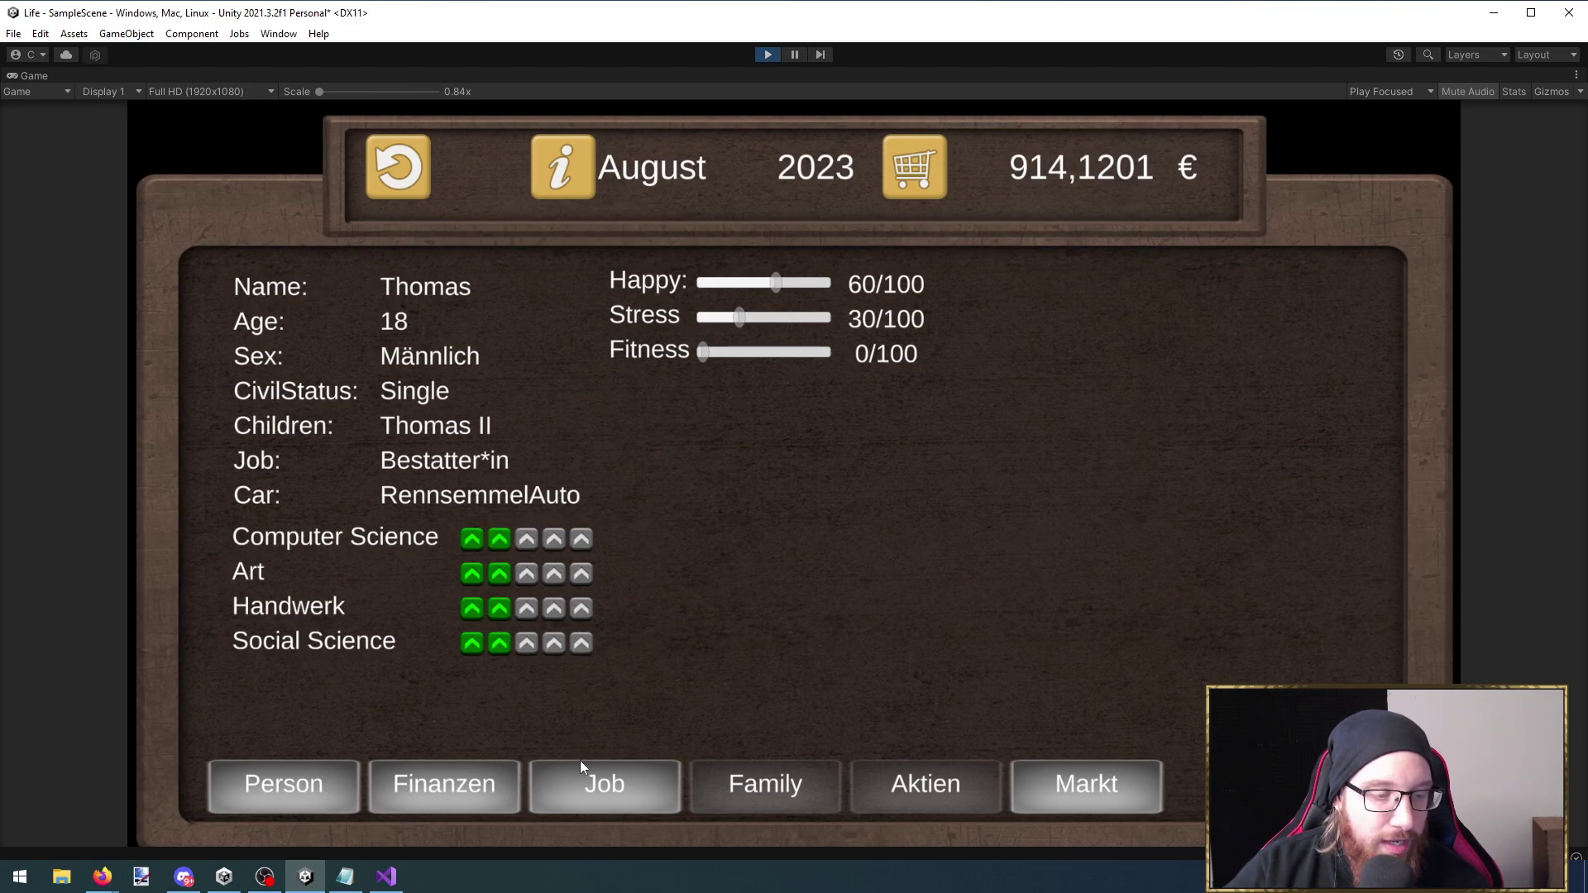
{"action": "left_click", "coordinate": [652, 785]}
{"action": "left_click", "coordinate": [652, 785]}
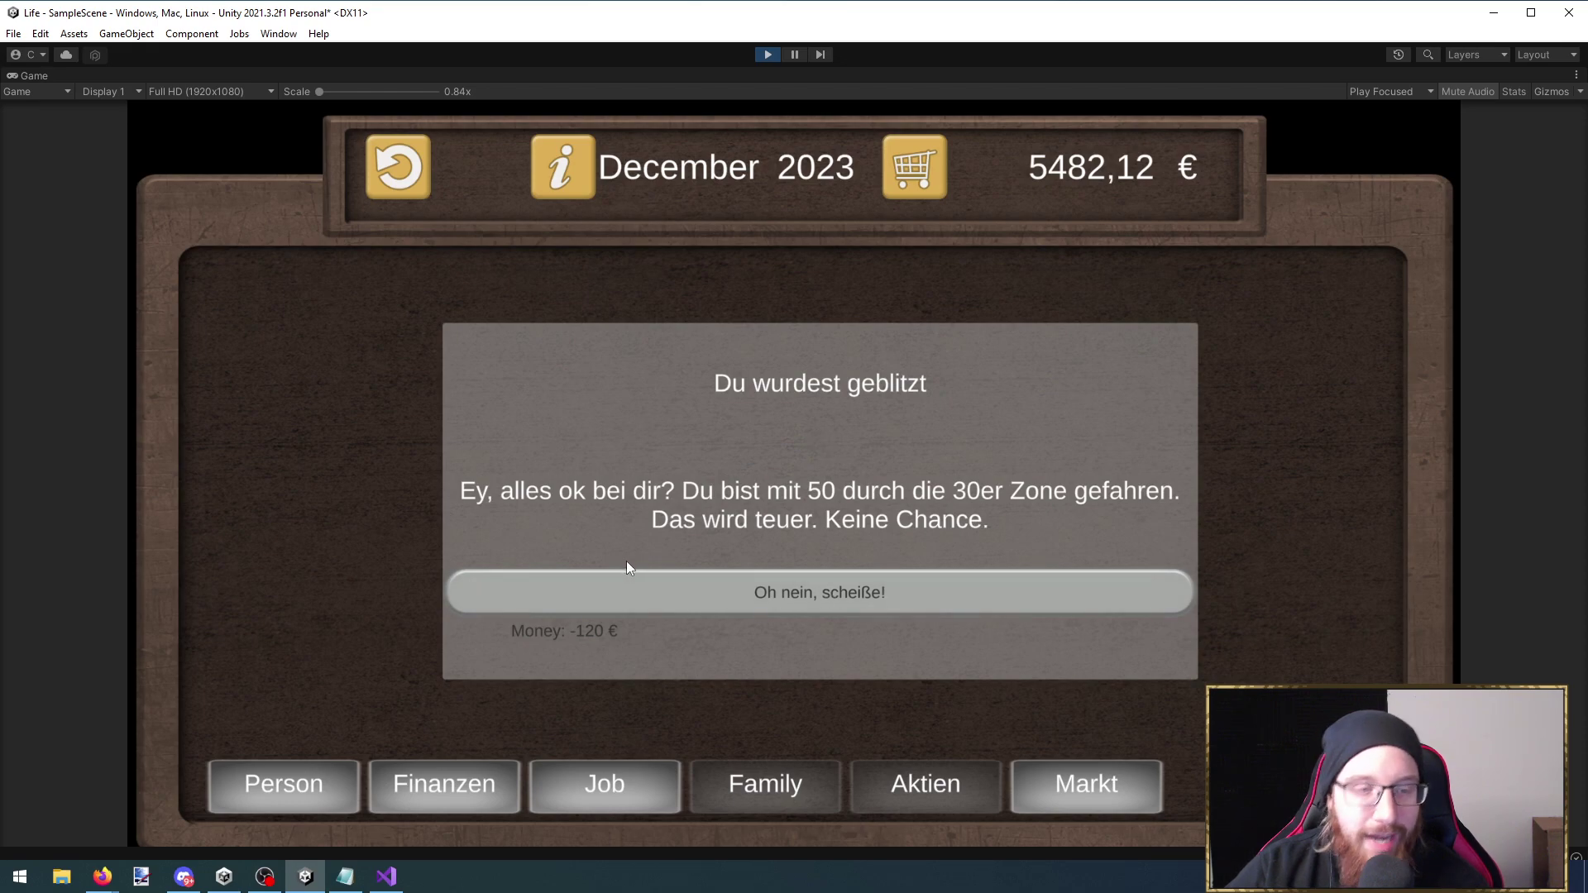
Accept the 120 € fine in the Du wurdest geblitzt event and check the Finanzen window
{"action": "left_click", "coordinate": [765, 603]}
{"action": "left_click", "coordinate": [464, 771]}
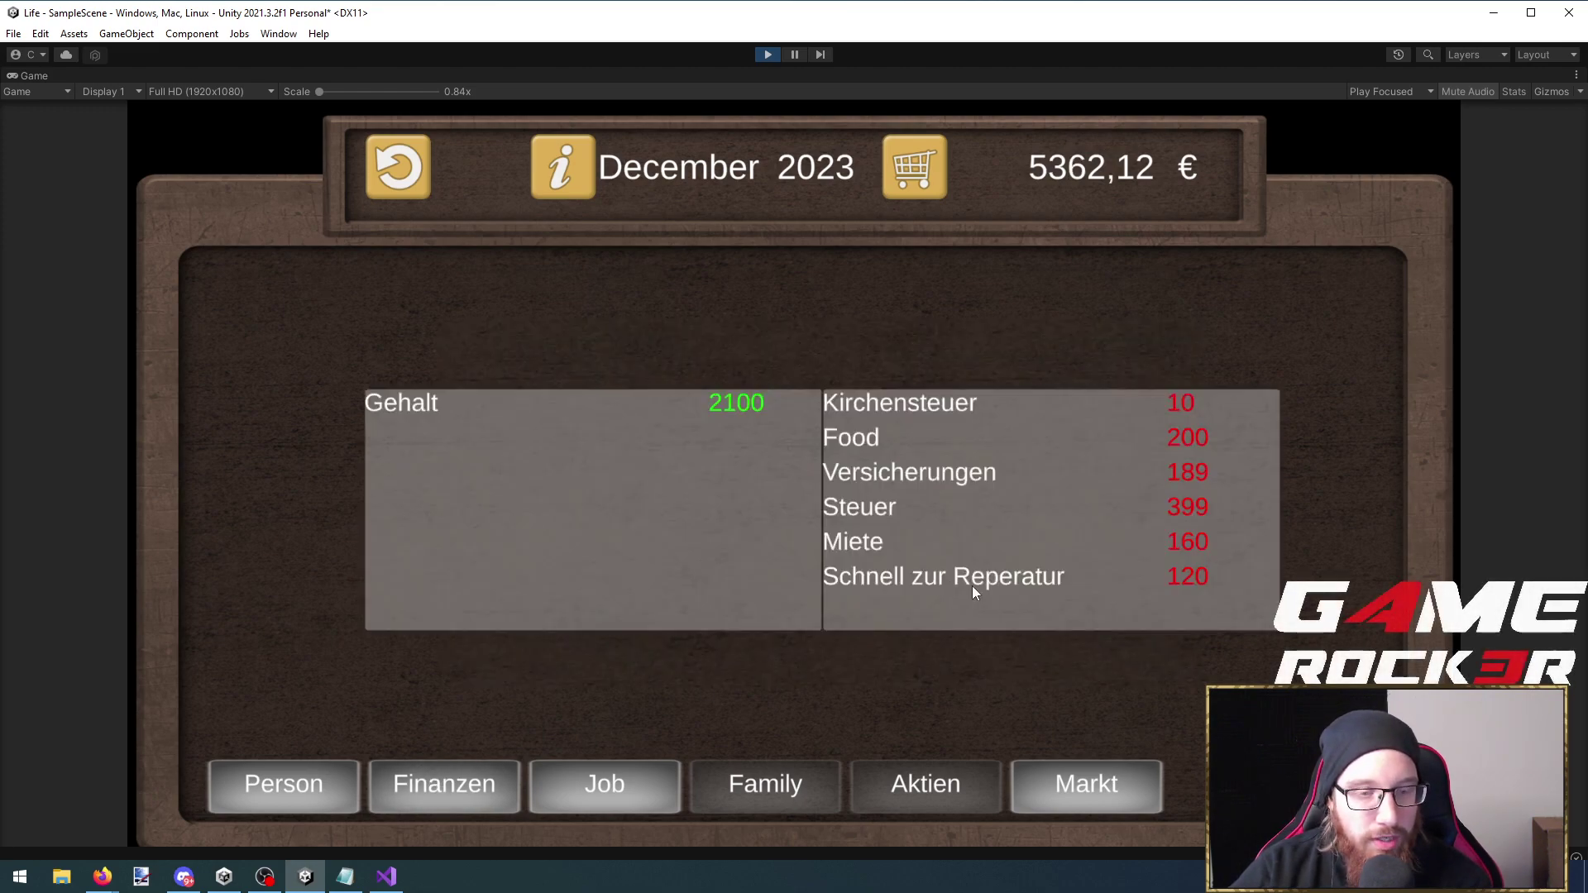
{"action": "left_click", "coordinate": [464, 780]}
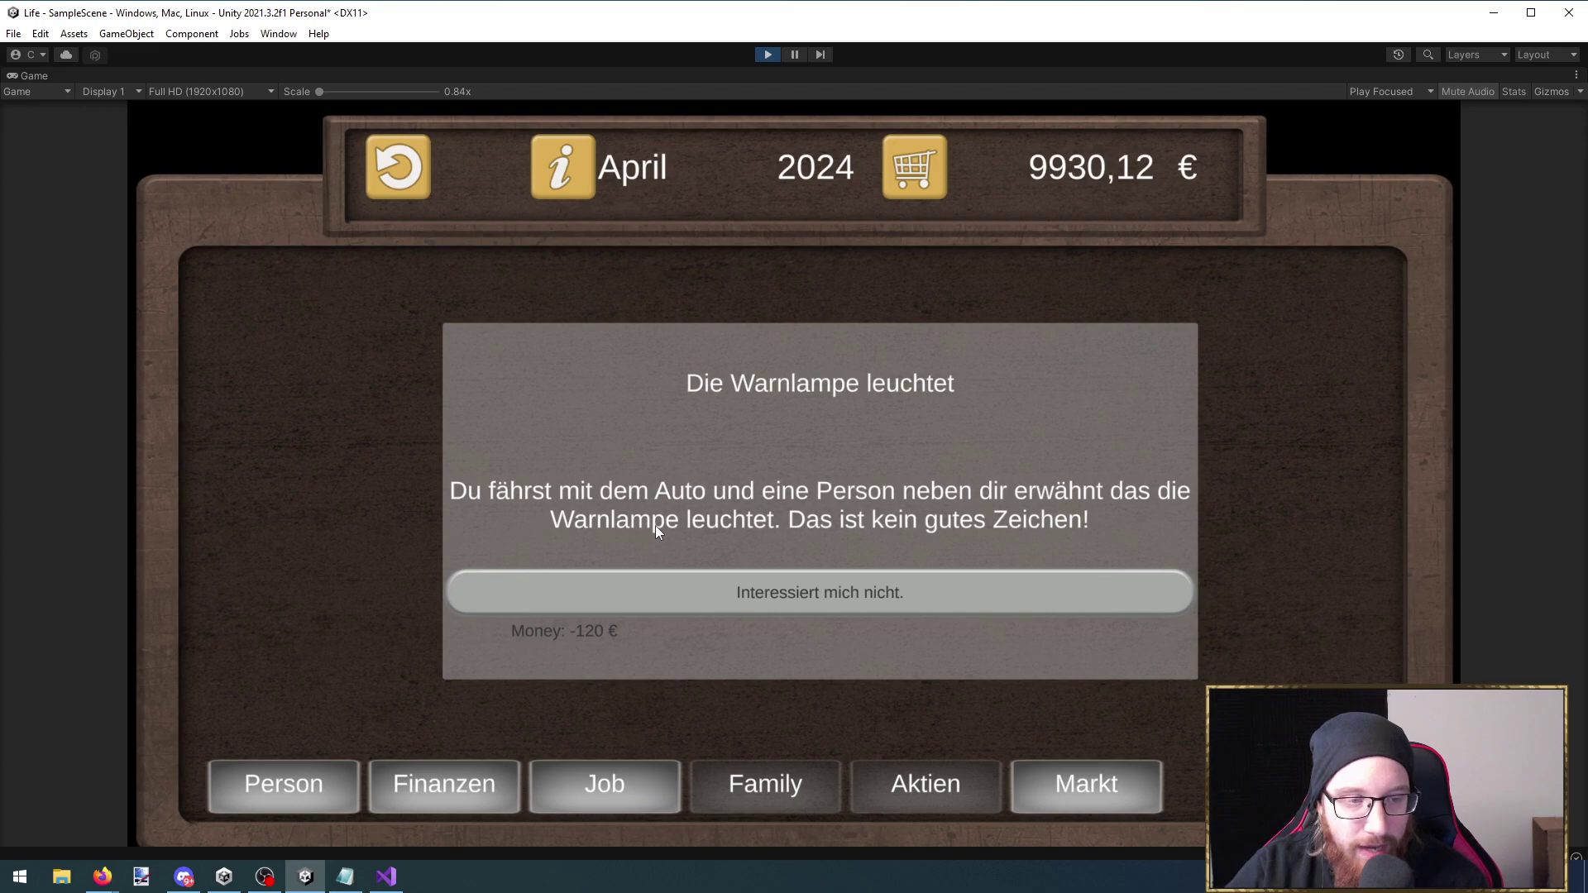
Answer the Die Warnlampe leuchtet event with "Interessiert mich nicht." and accept the 25 € in the Scholz spendiert event
{"action": "left_click", "coordinate": [699, 602]}
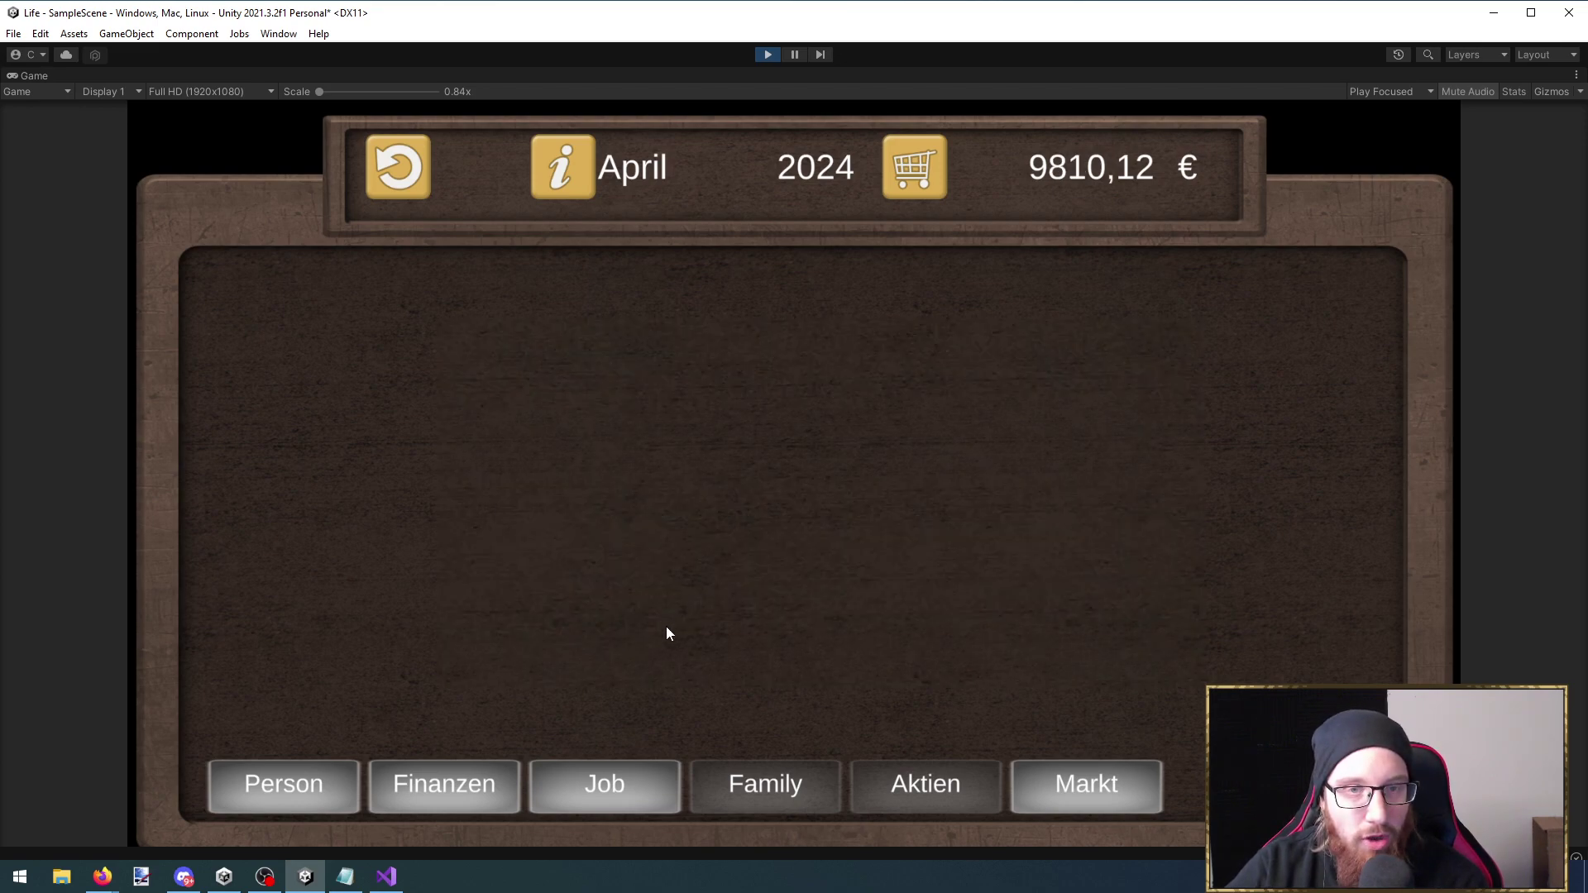
{"action": "left_click", "coordinate": [450, 786]}
{"action": "left_click", "coordinate": [473, 782]}
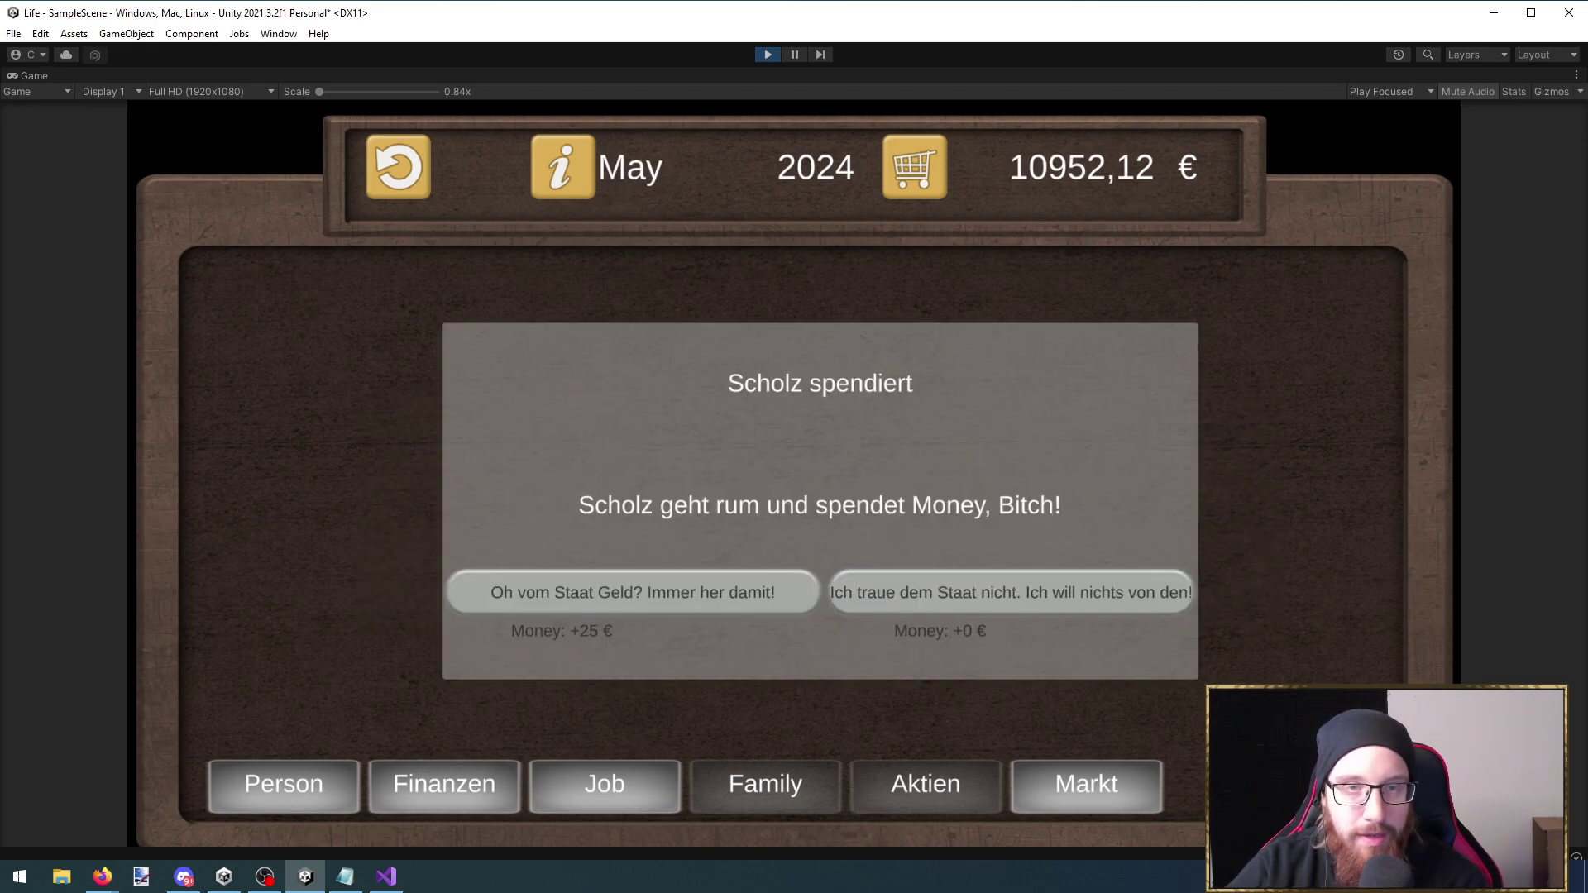
{"action": "left_click", "coordinate": [716, 594]}
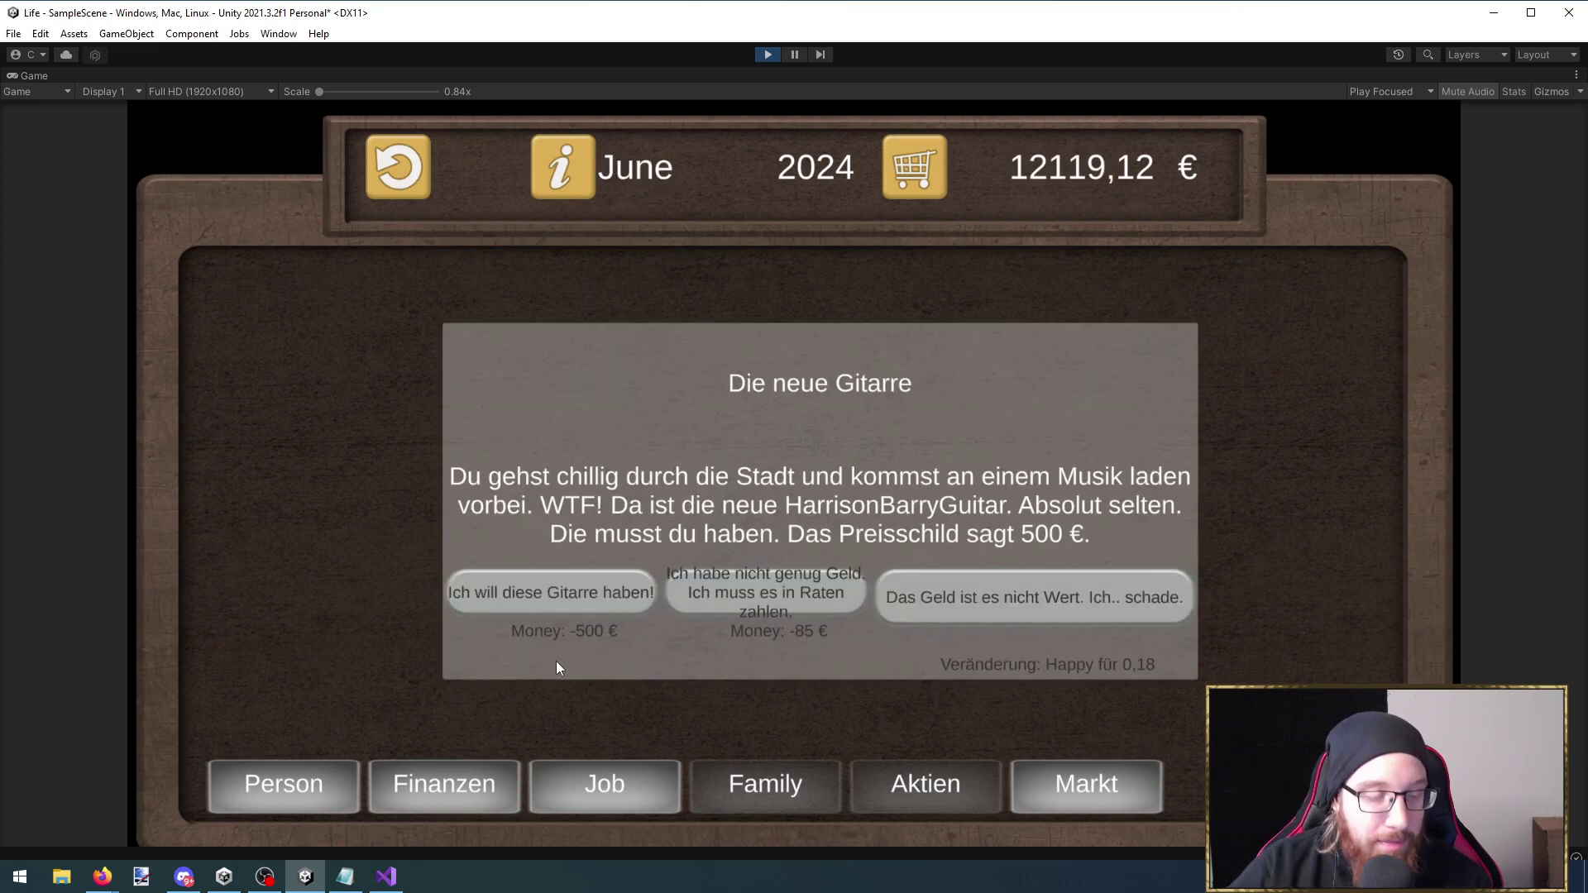
Decline the guitar in the Die neue Gitarre event and check the character's mood values in the Person window
{"action": "left_click", "coordinate": [313, 772]}
{"action": "left_click", "coordinate": [312, 772]}
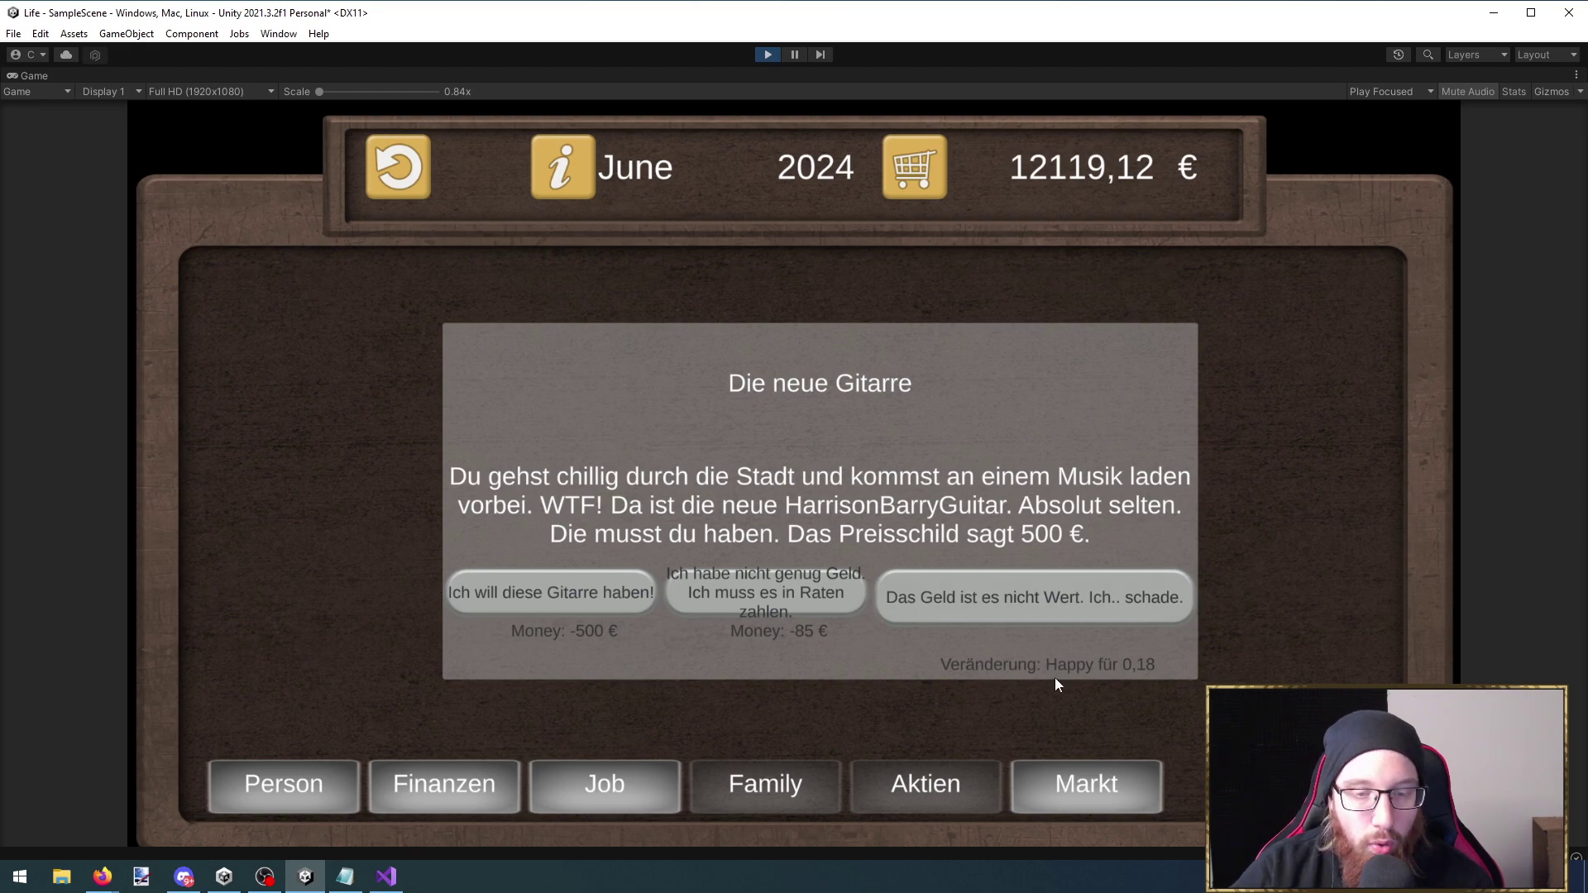
{"action": "left_click", "coordinate": [1084, 601]}
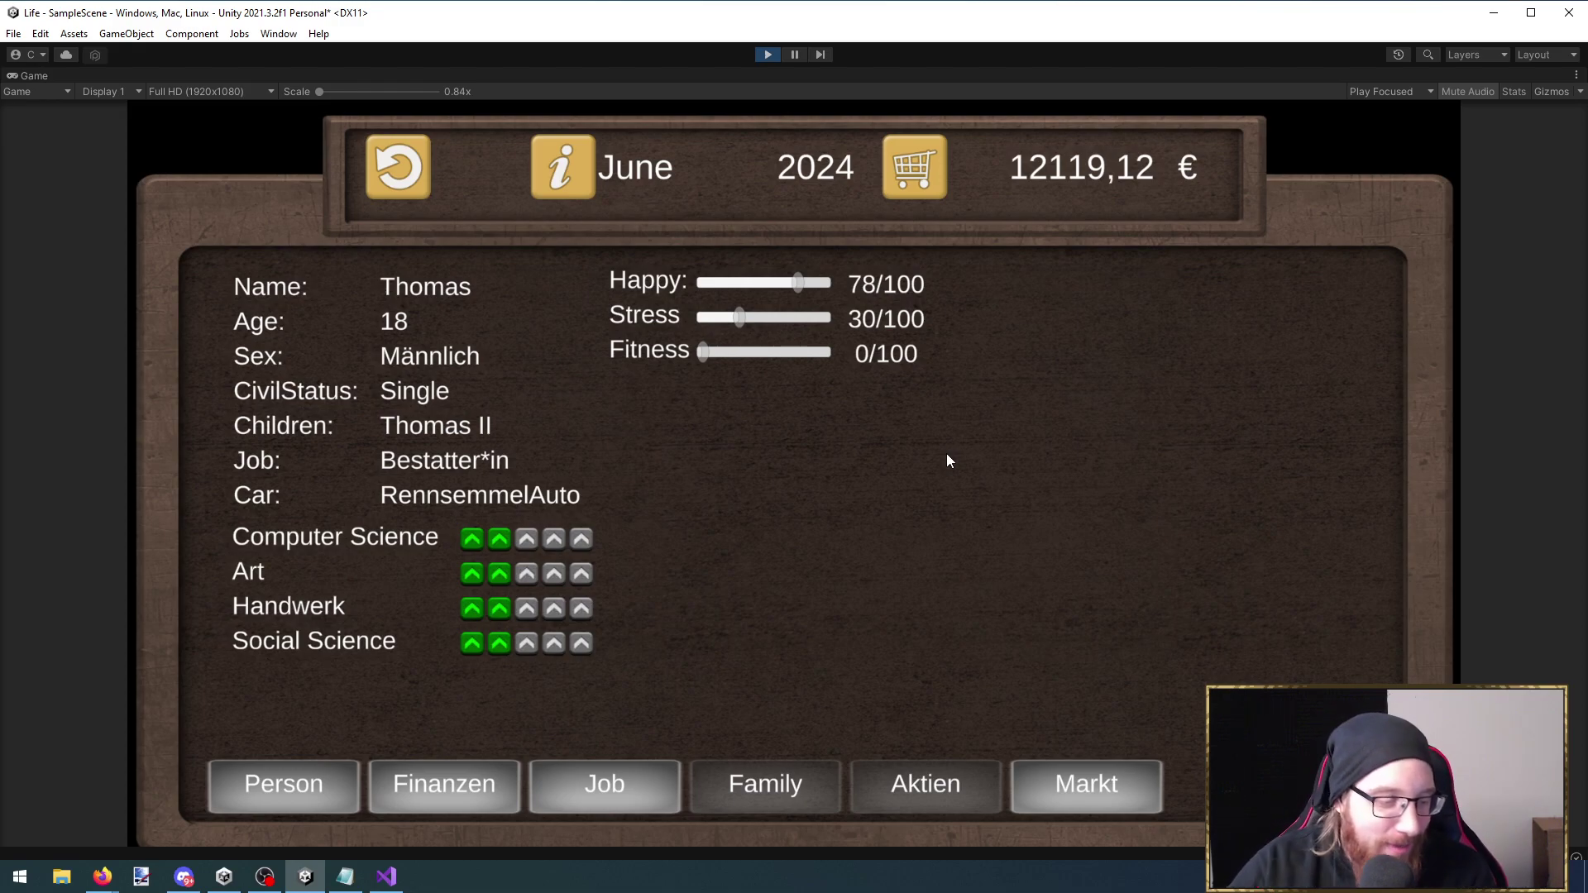
Switch to the Editor with Neues Textdokument.txt and highlight the word Steuersatz in the ideas list
{"action": "left_click", "coordinate": [348, 873]}
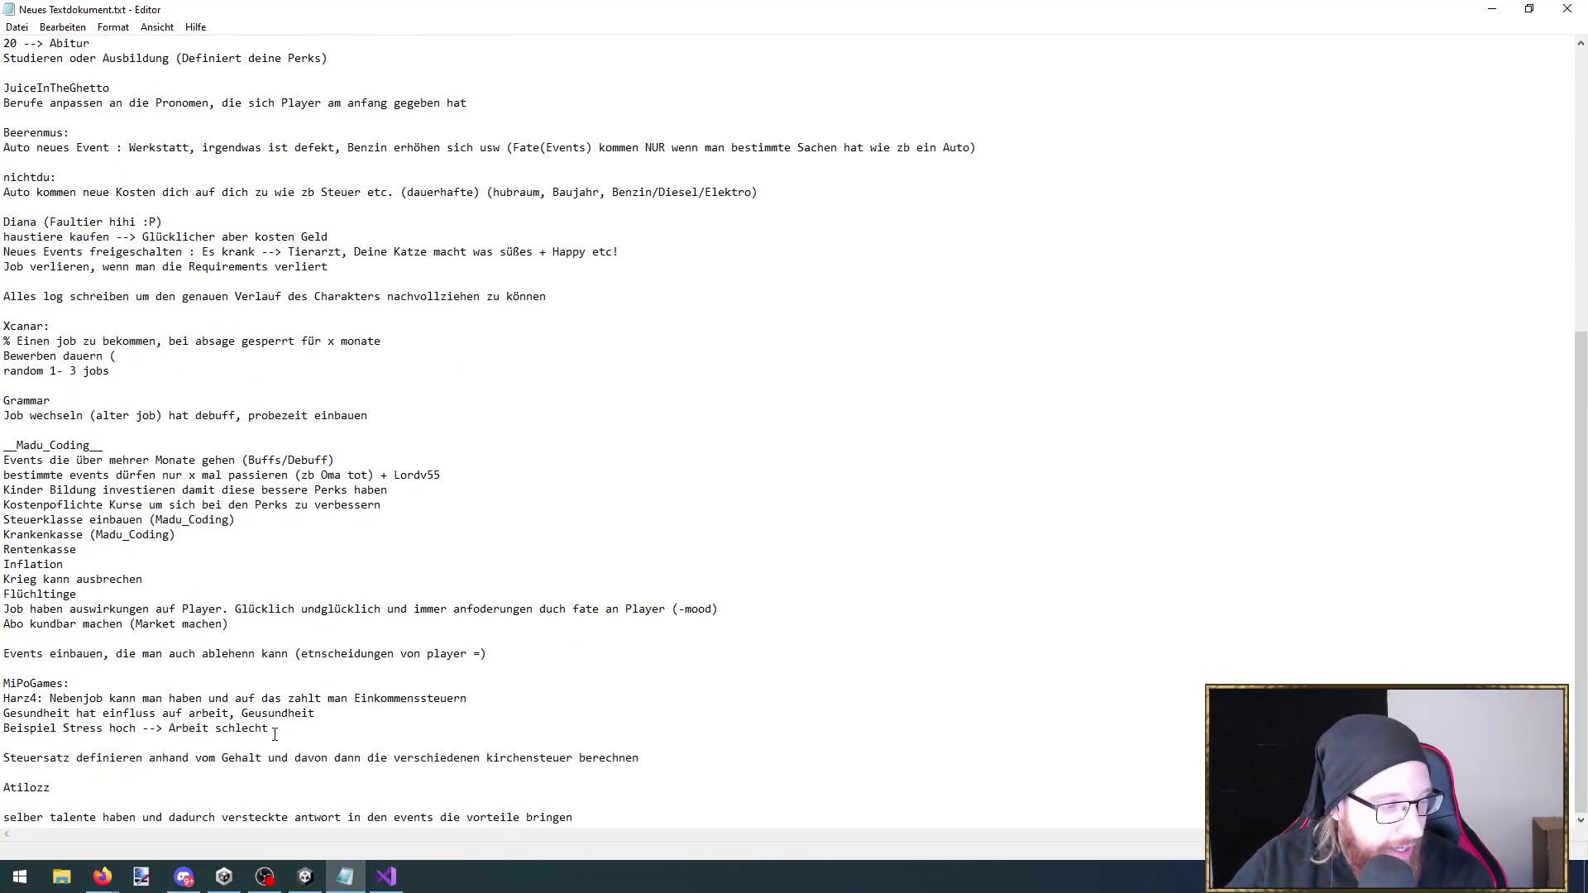
{"action": "double_click", "coordinate": [43, 763]}
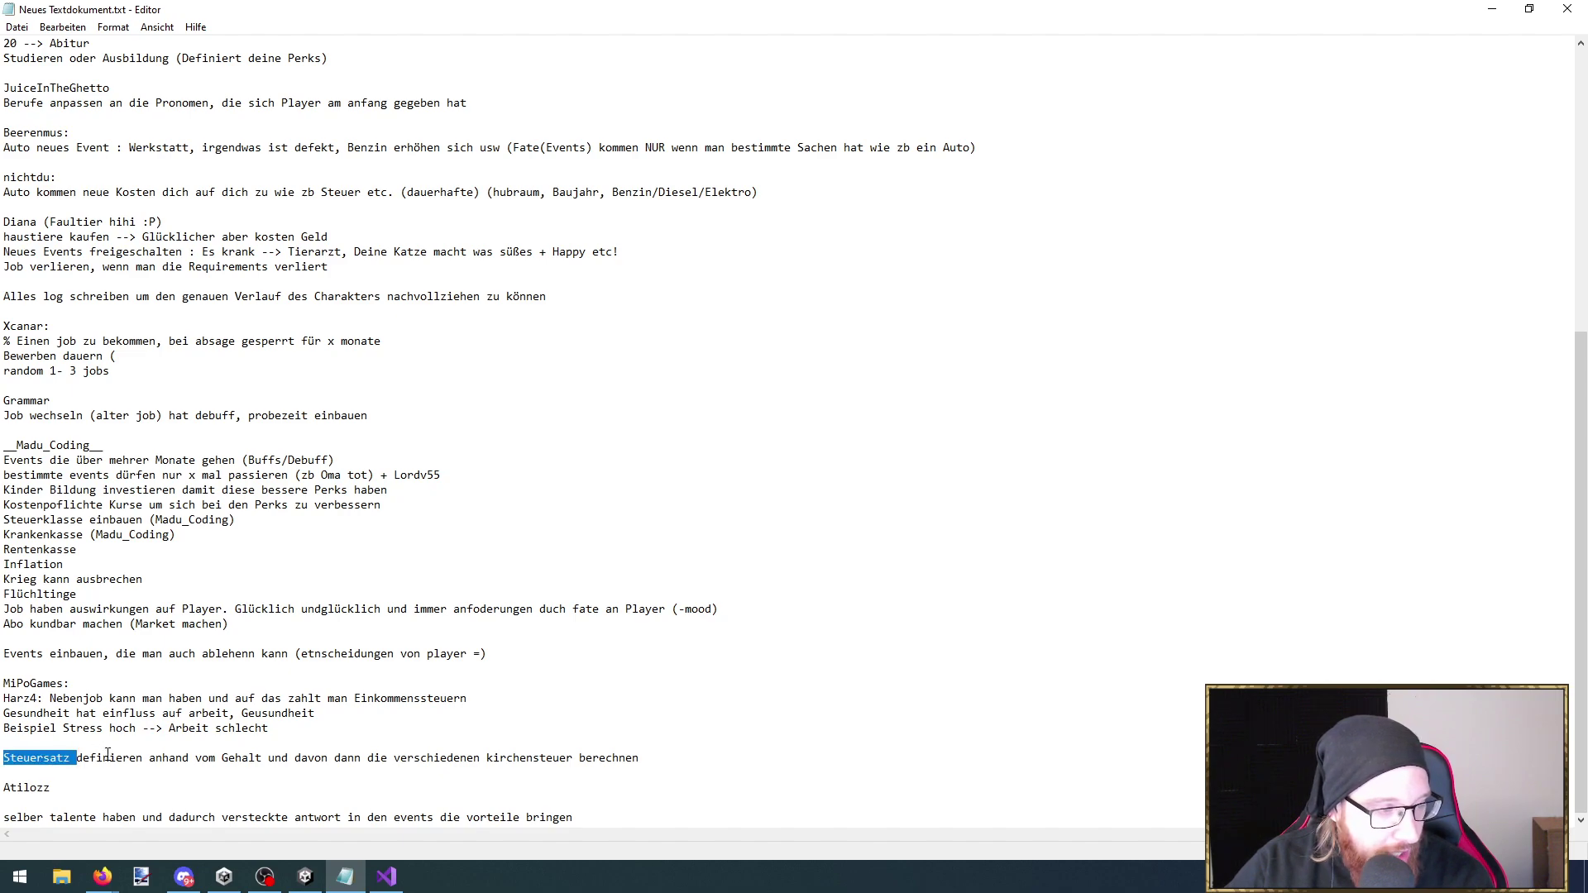
Extend the Steuersatz idea with "und Arbeitslosengeld zahlt keine Steuern" plus the contributor's username in parentheses, and save the file
{"action": "left_click", "coordinate": [688, 762]}
{"action": "type", "text": "und Arbeitslosengeld a"}
{"action": "key", "text": "BackSpace"}
{"action": "type", "text": "zahlt keine Steuern (Squitoense)"}
{"action": "key", "text": "ctrl+s"}
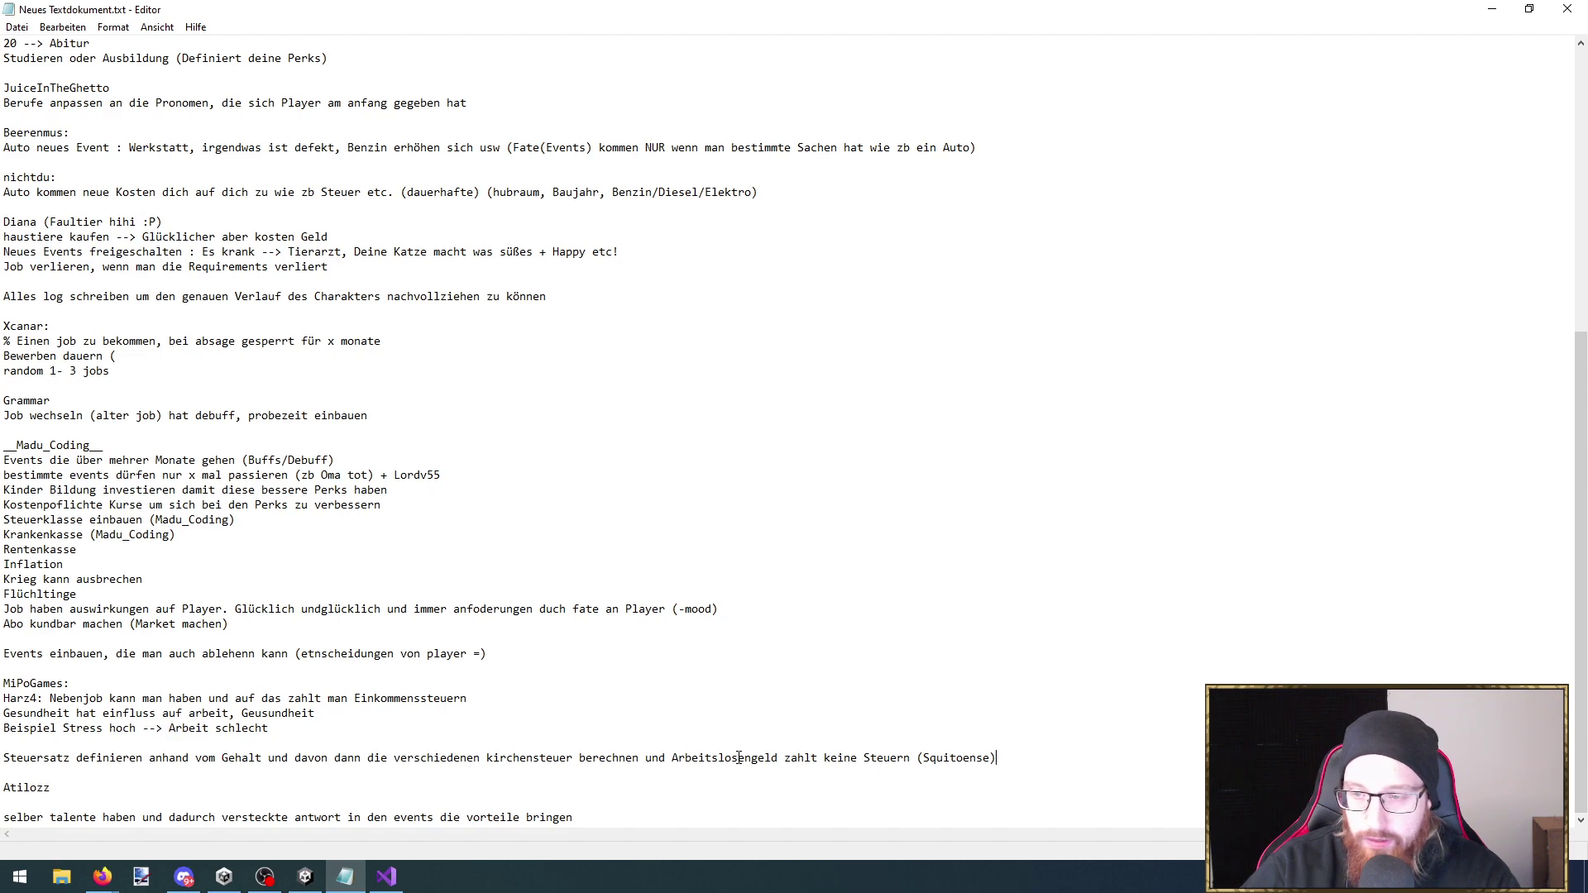
Switch to Unity, stop the running game and glance back at the ideas list in the Editor
{"action": "left_click", "coordinate": [1492, 9]}
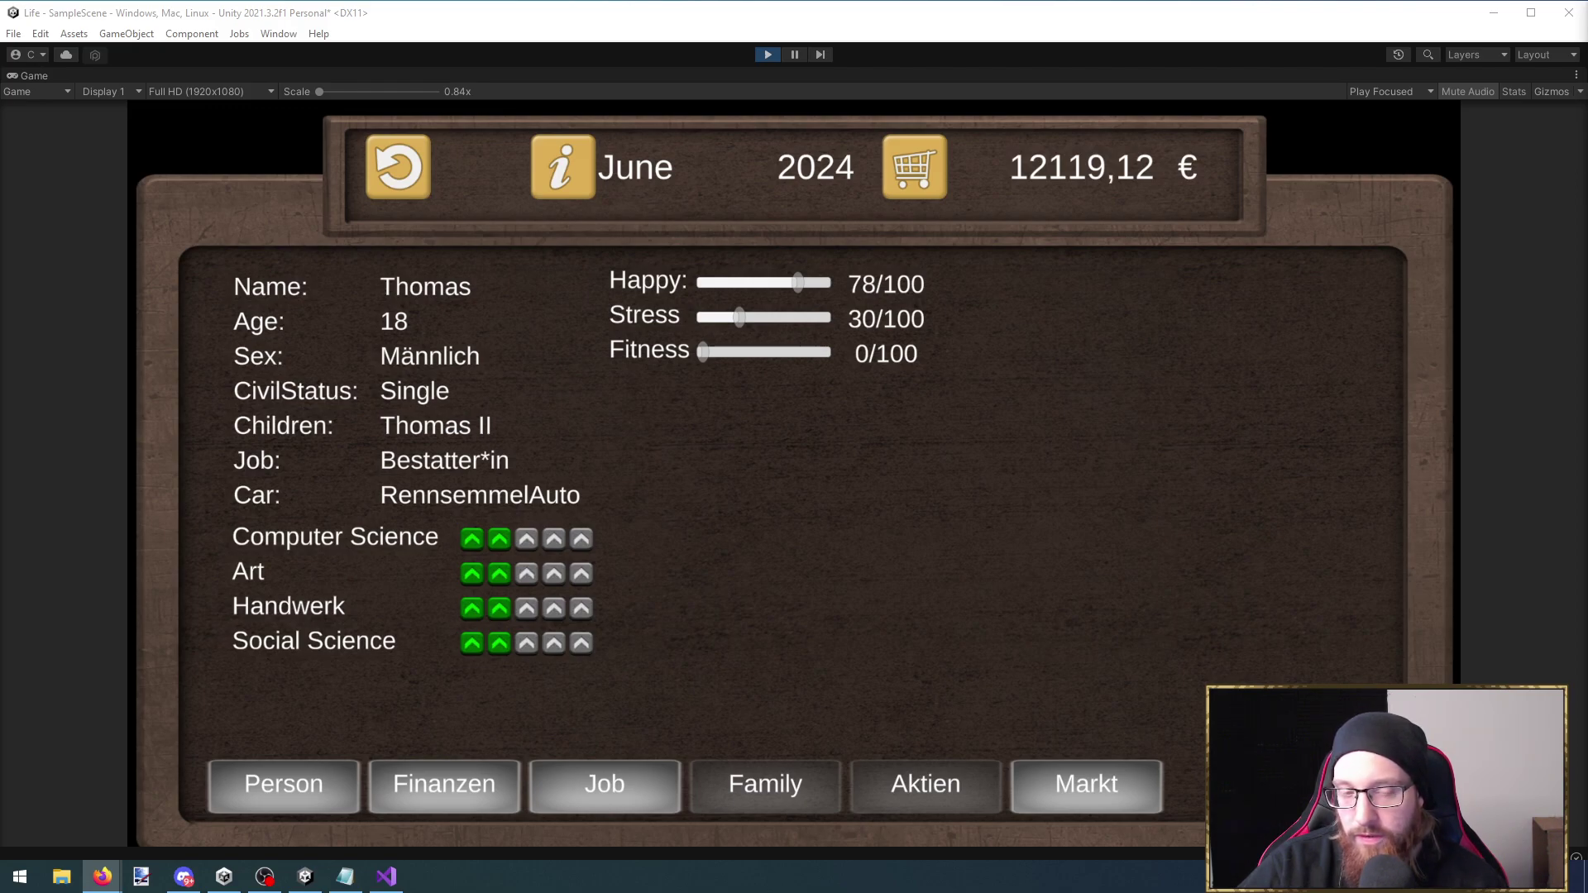
{"action": "left_click", "coordinate": [768, 55]}
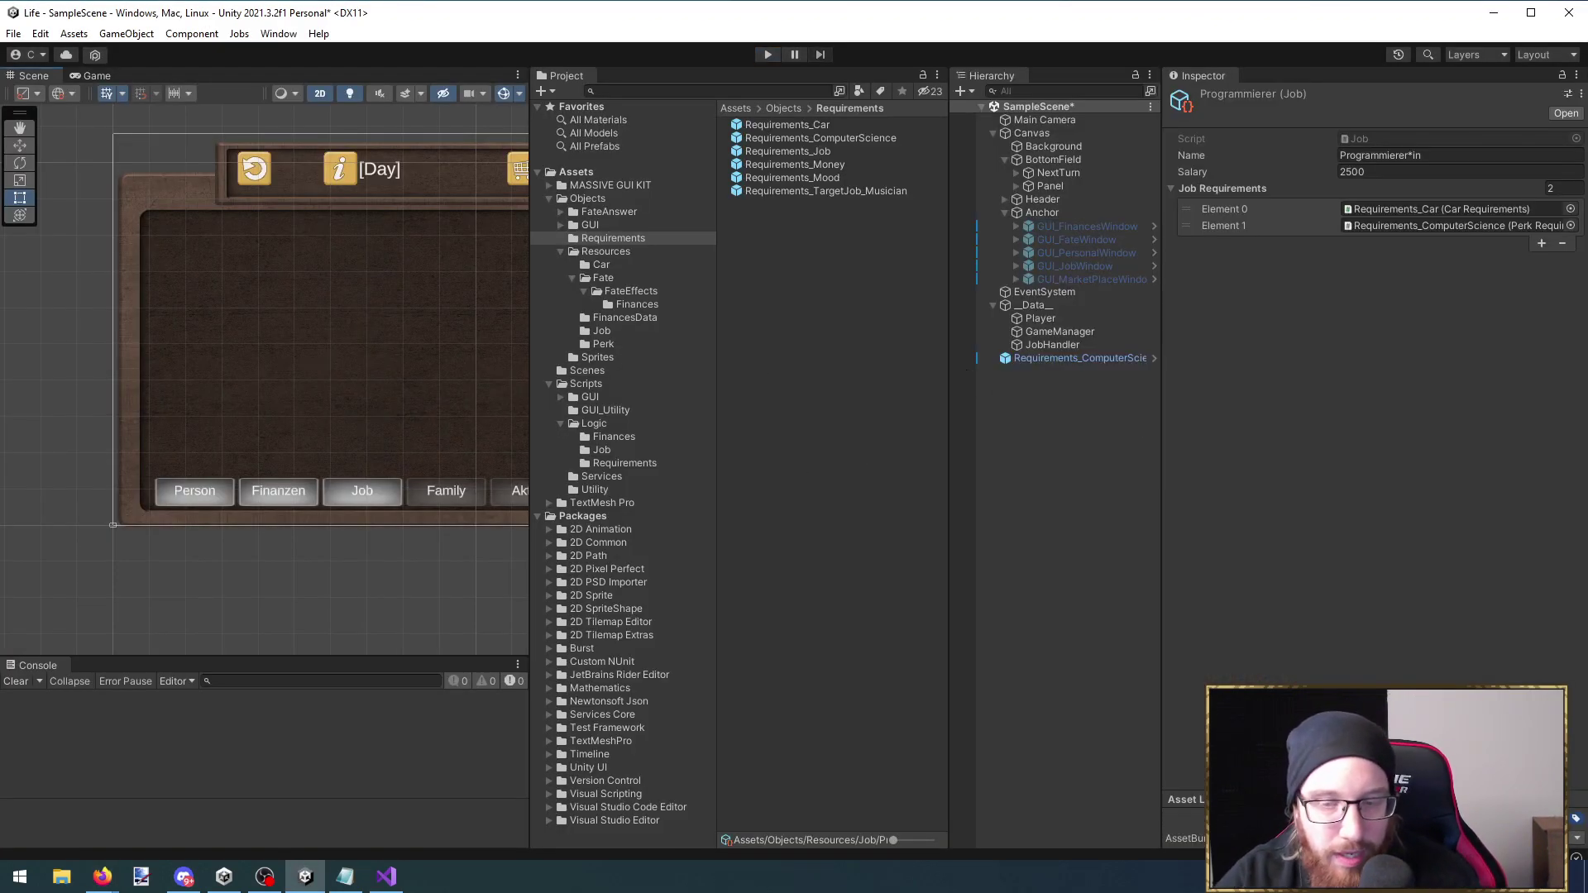
{"action": "key", "text": "alt+Tab"}
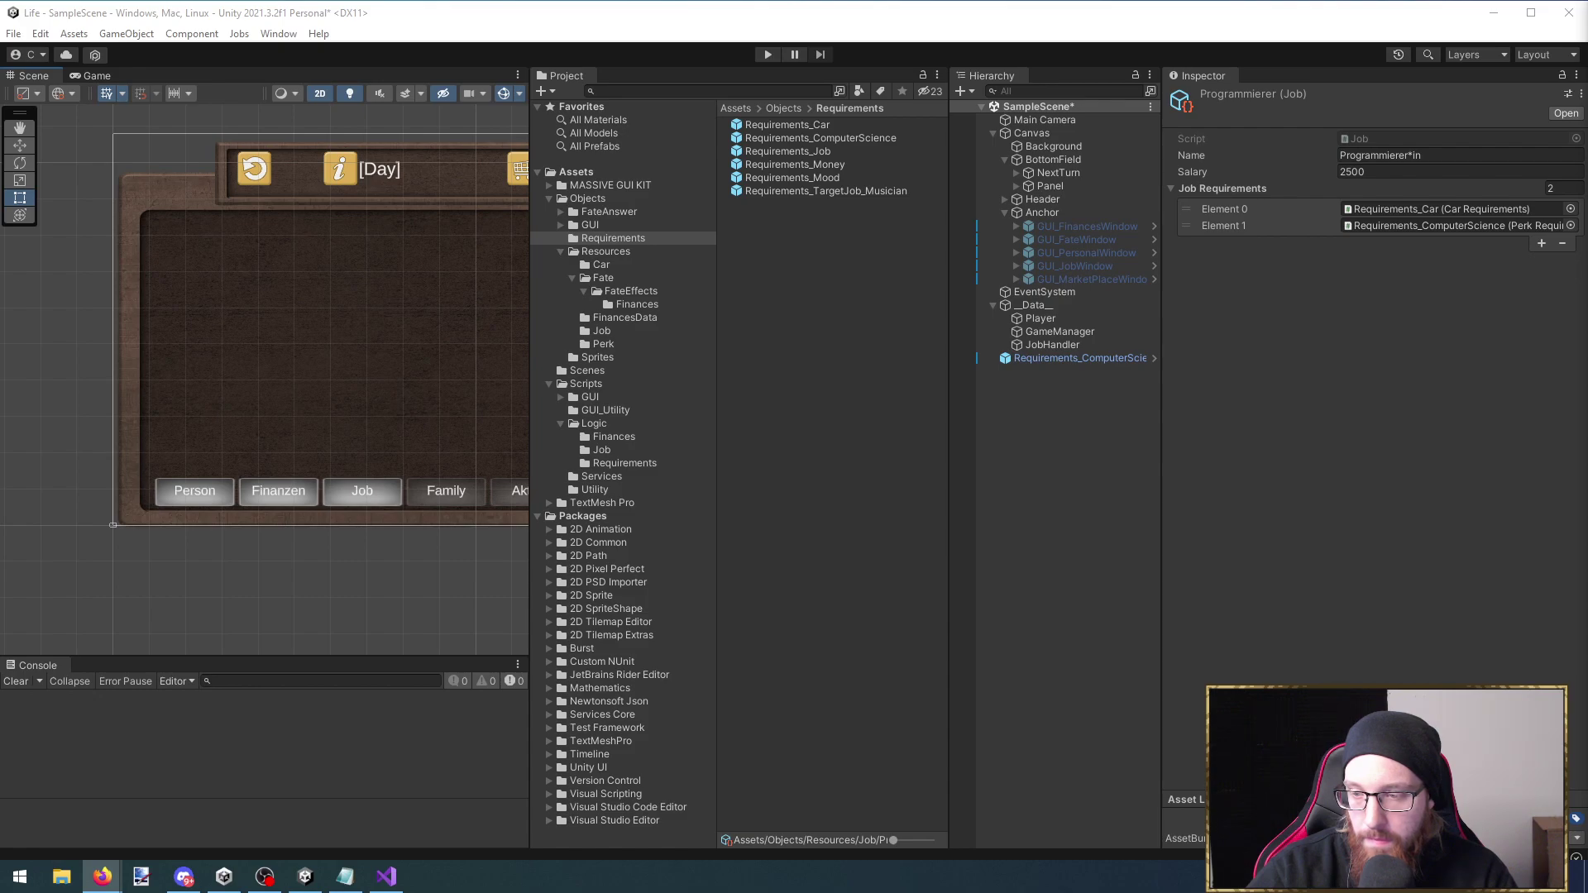
{"action": "left_click", "coordinate": [345, 876]}
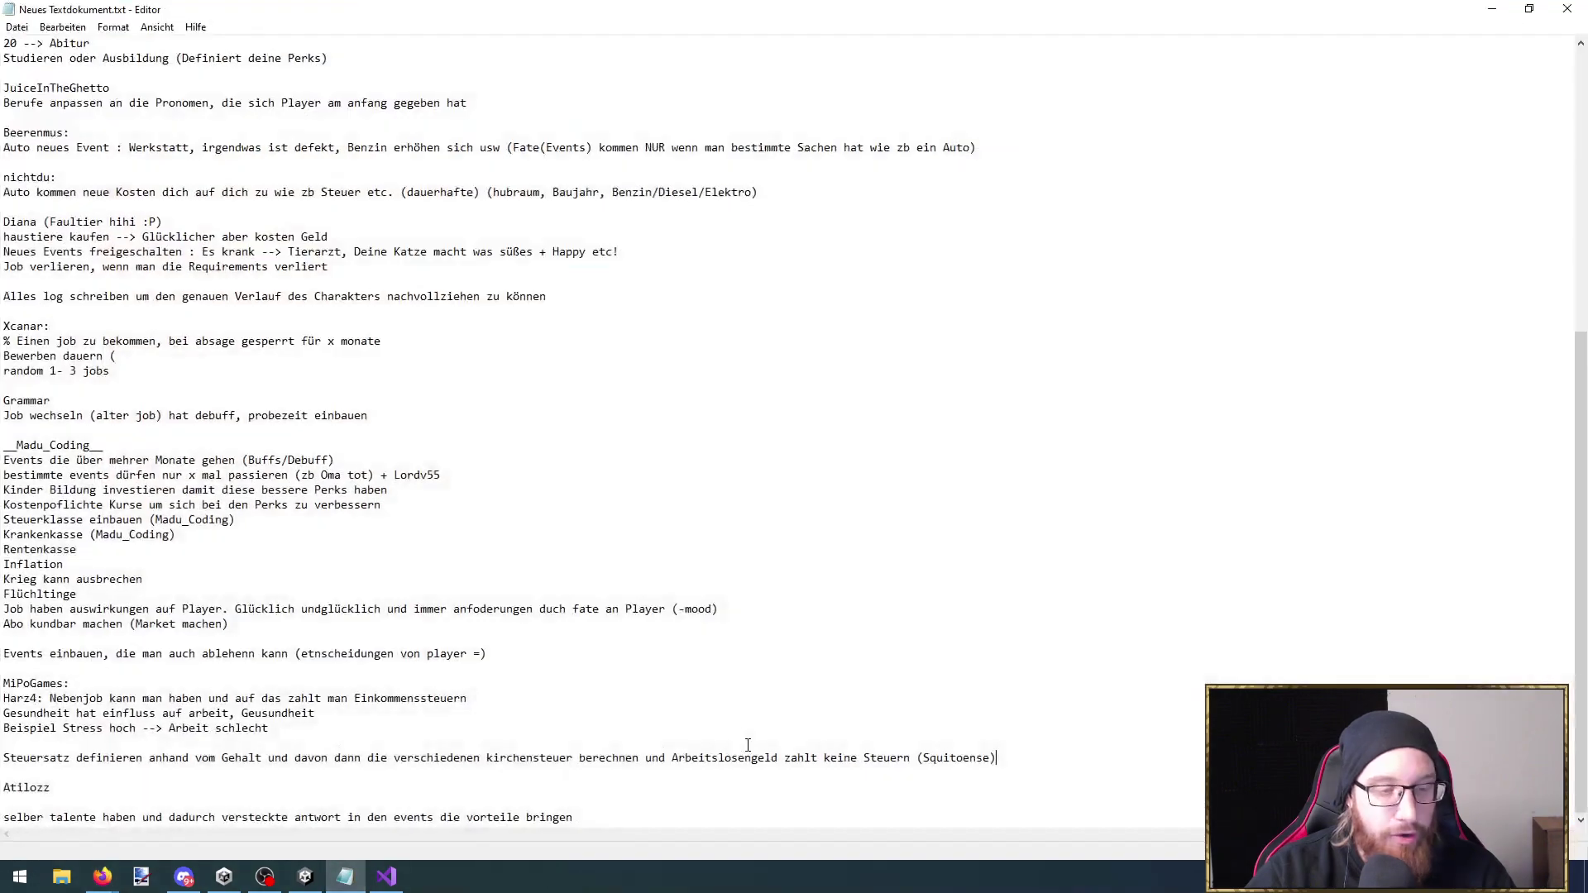
{"action": "left_click", "coordinate": [1491, 9]}
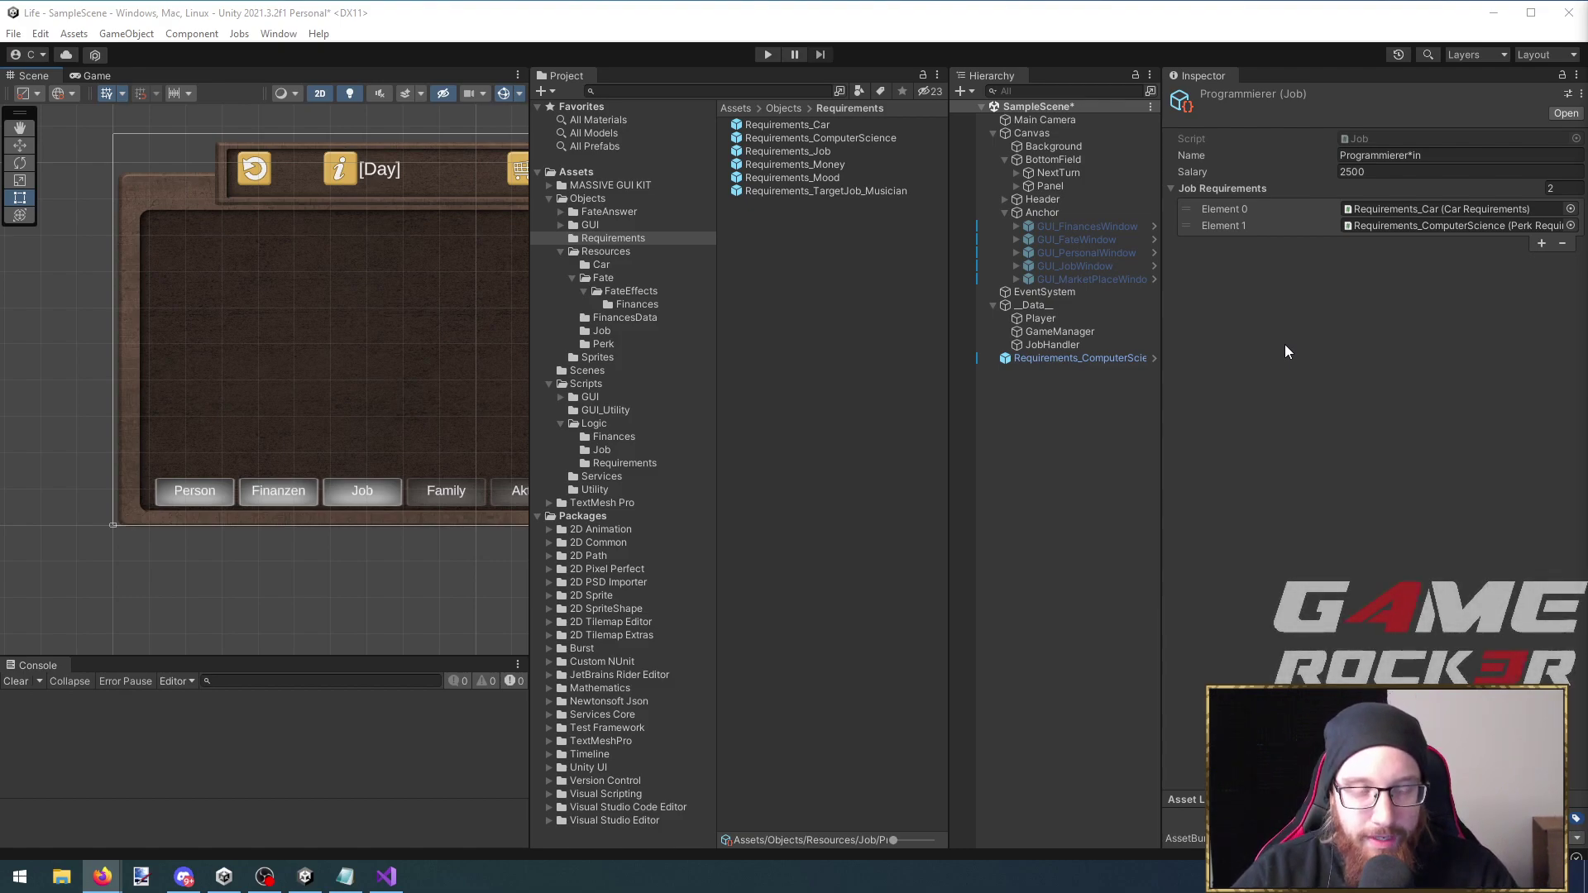
Apply all overrides of the Requirements_ComputerScience instance in the scene to its prefab
{"action": "left_click", "coordinate": [1095, 363]}
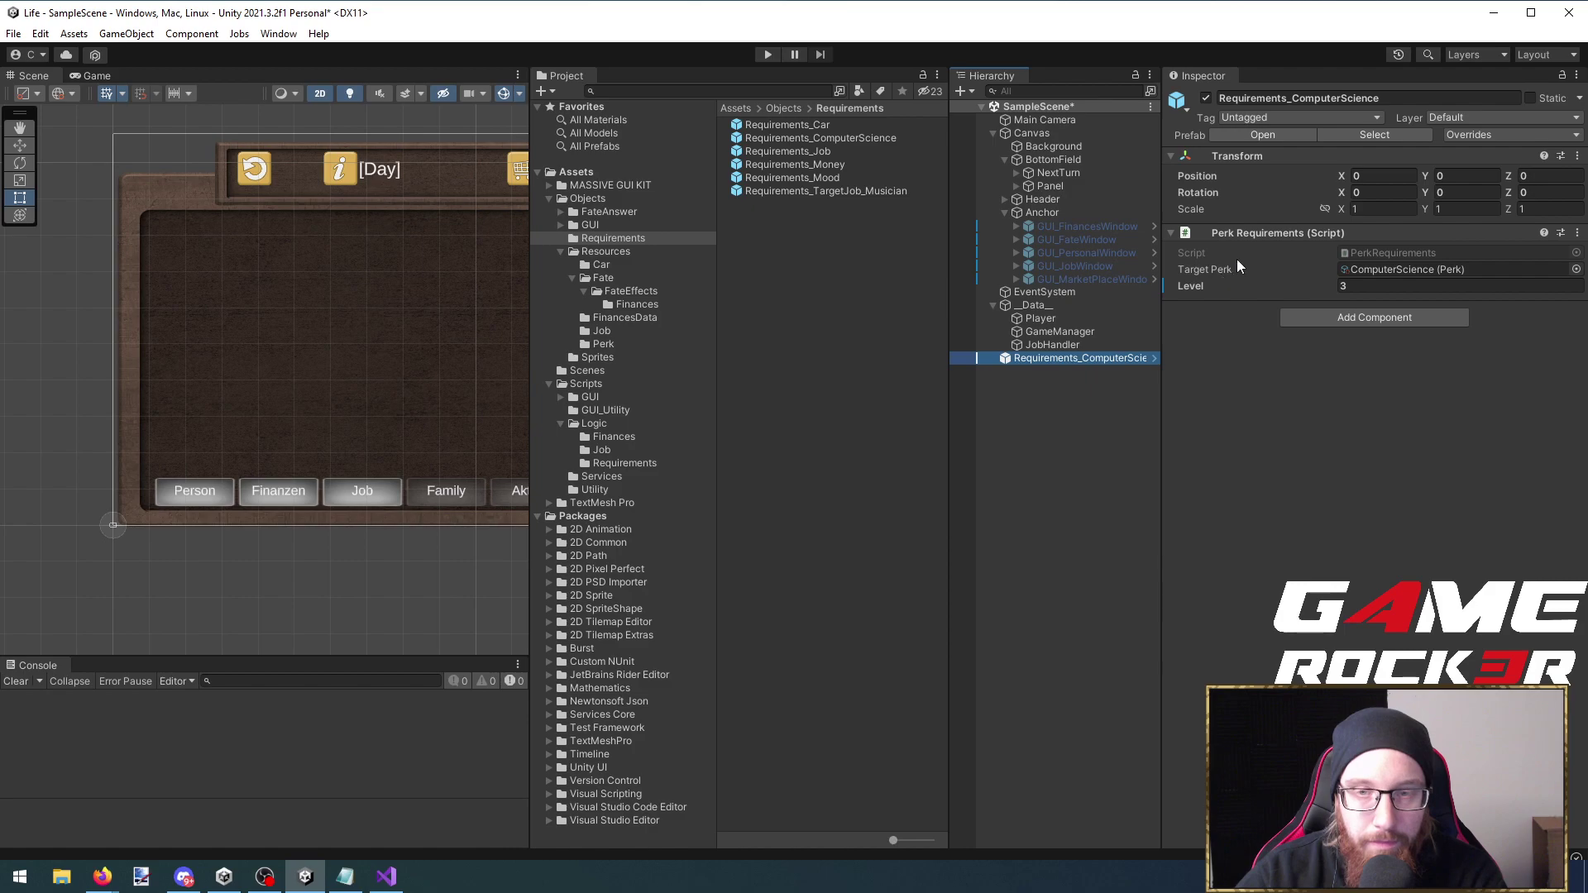
{"action": "left_click", "coordinate": [1474, 137]}
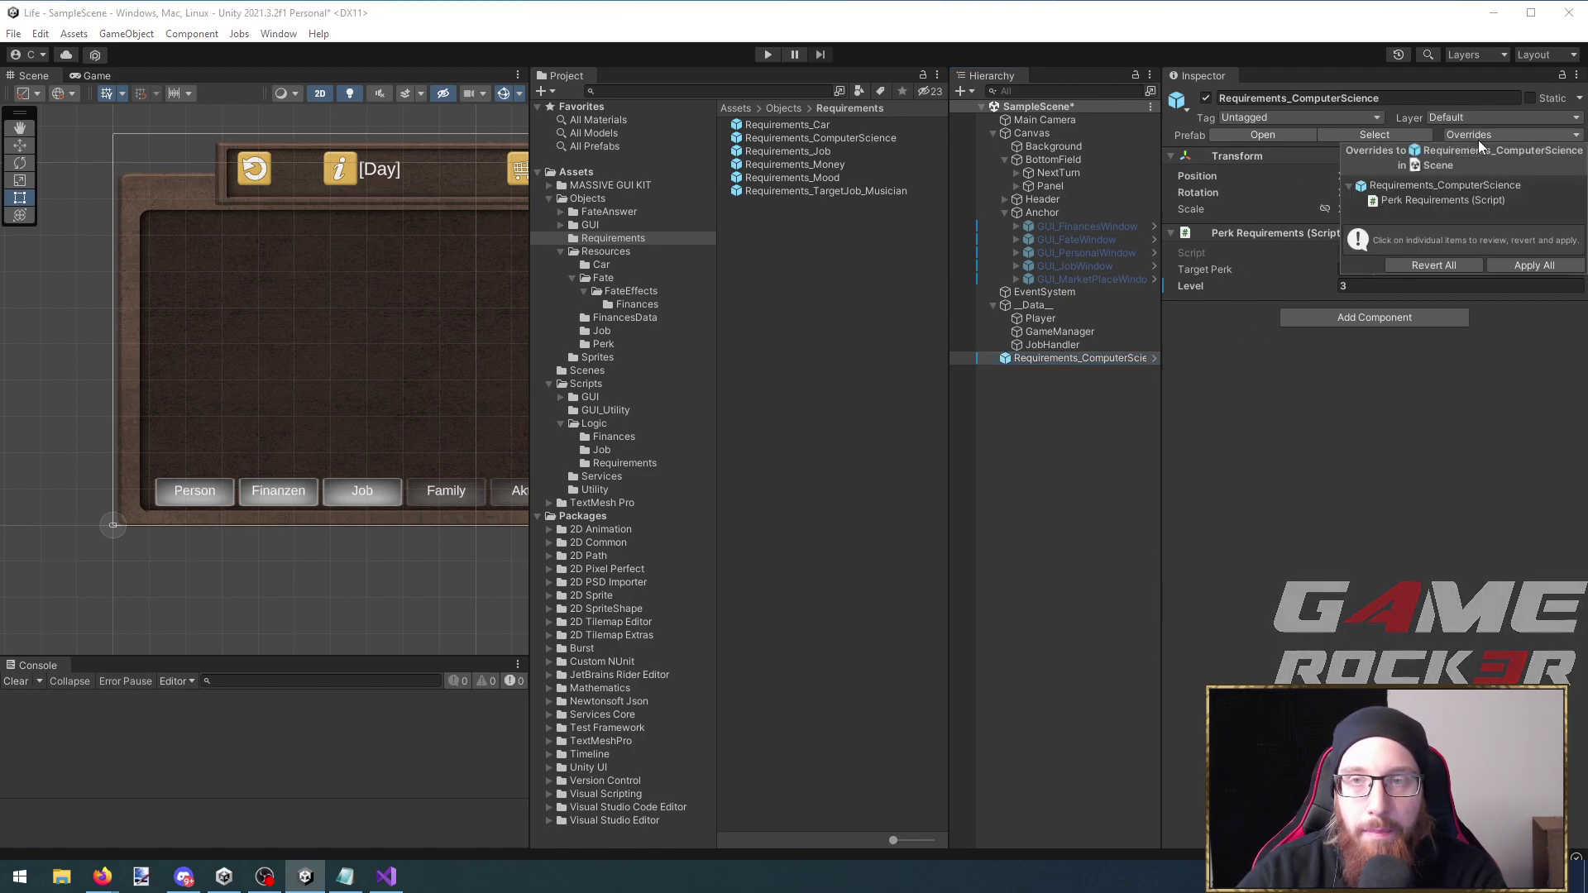
{"action": "left_click", "coordinate": [1518, 262]}
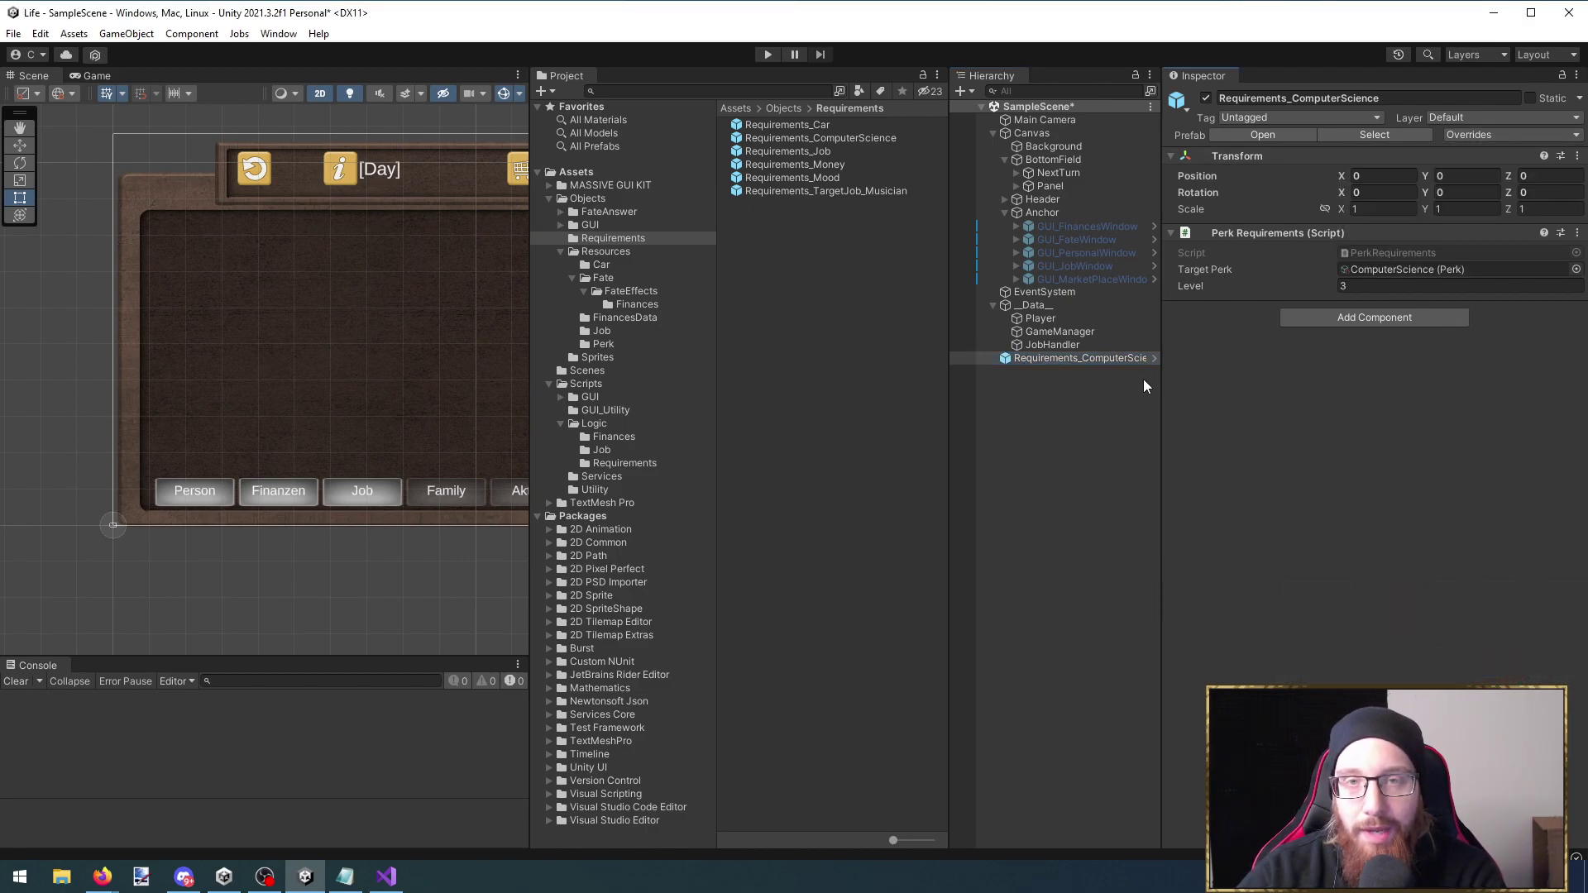
{"action": "left_click", "coordinate": [1048, 346]}
{"action": "left_click", "coordinate": [1051, 360]}
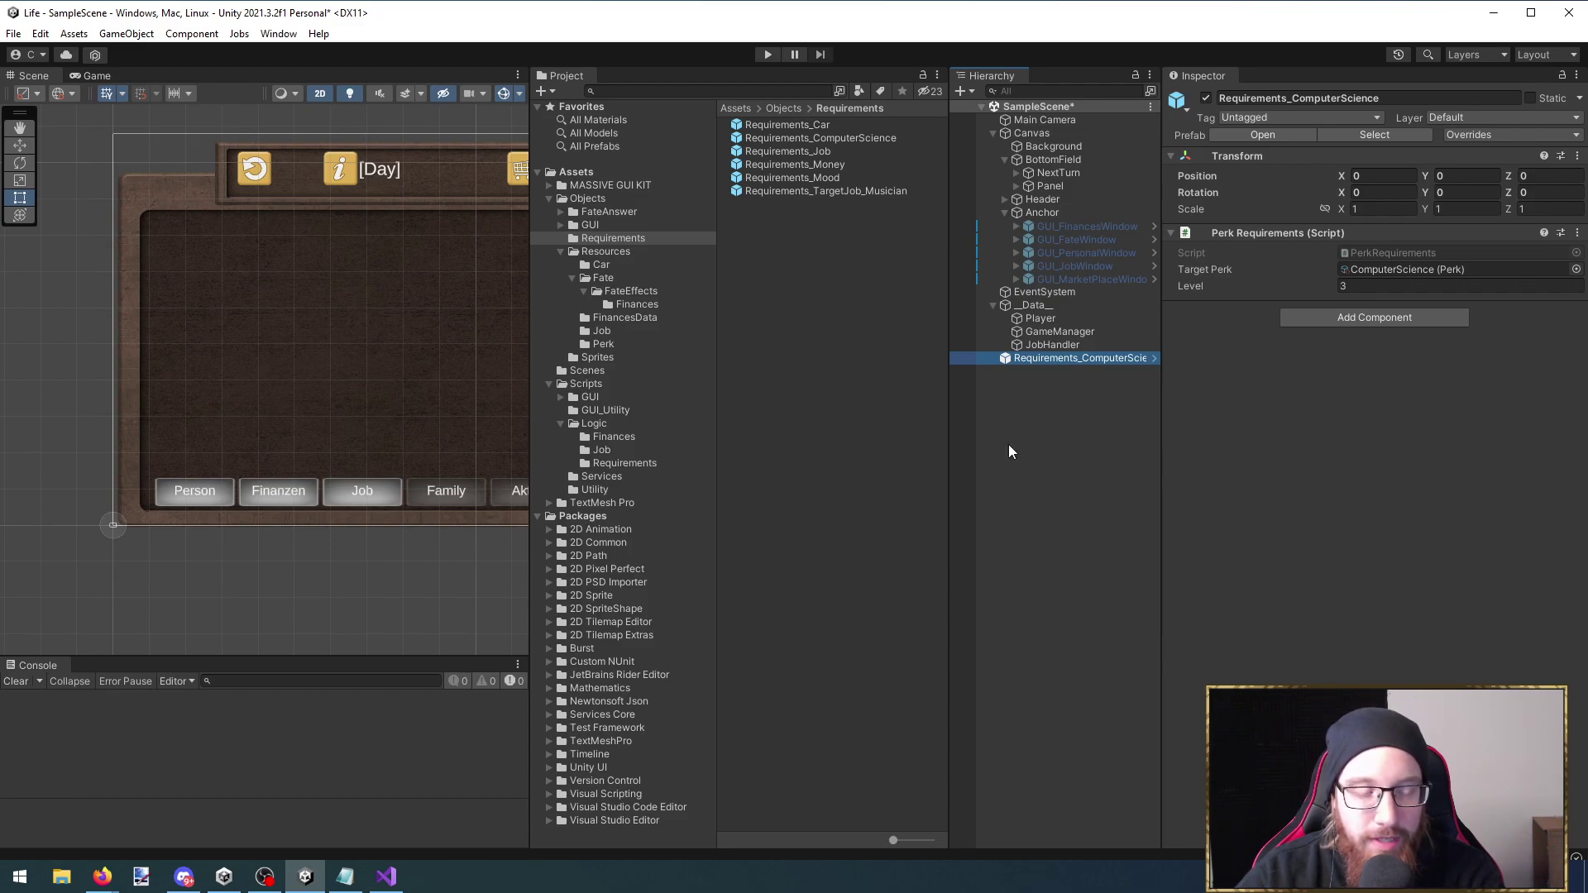
Switch to the Editor and look through the earlier feature ideas in the list
{"action": "left_click", "coordinate": [347, 875]}
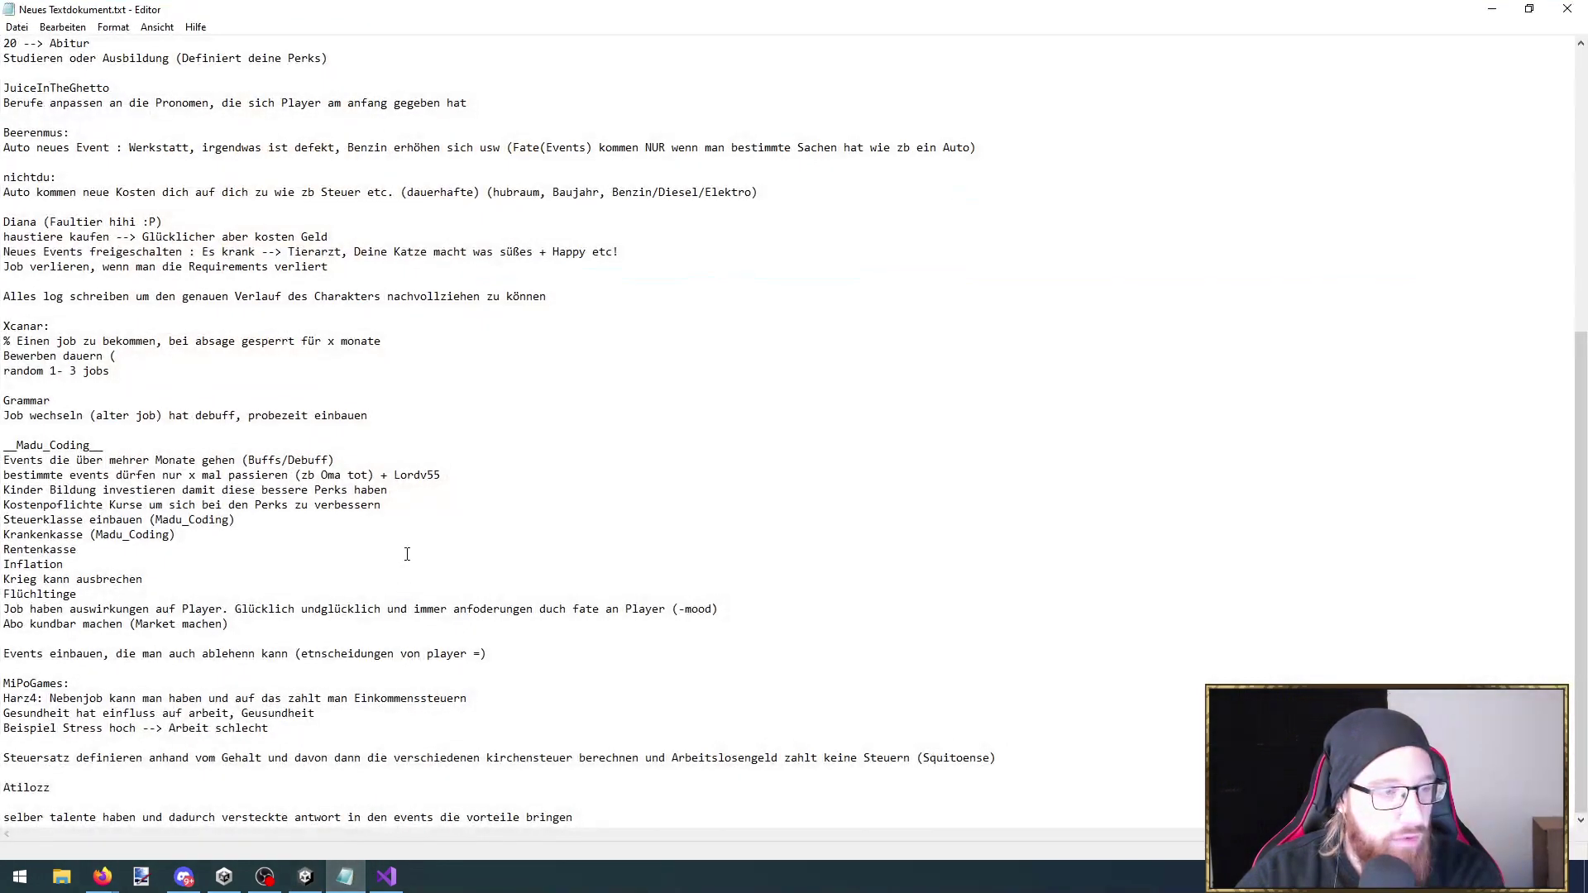
{"action": "scroll", "coordinate": [334, 612], "scroll_direction": "up", "scroll_amount": 4}
{"action": "scroll", "coordinate": [340, 615], "scroll_direction": "up", "scroll_amount": 3}
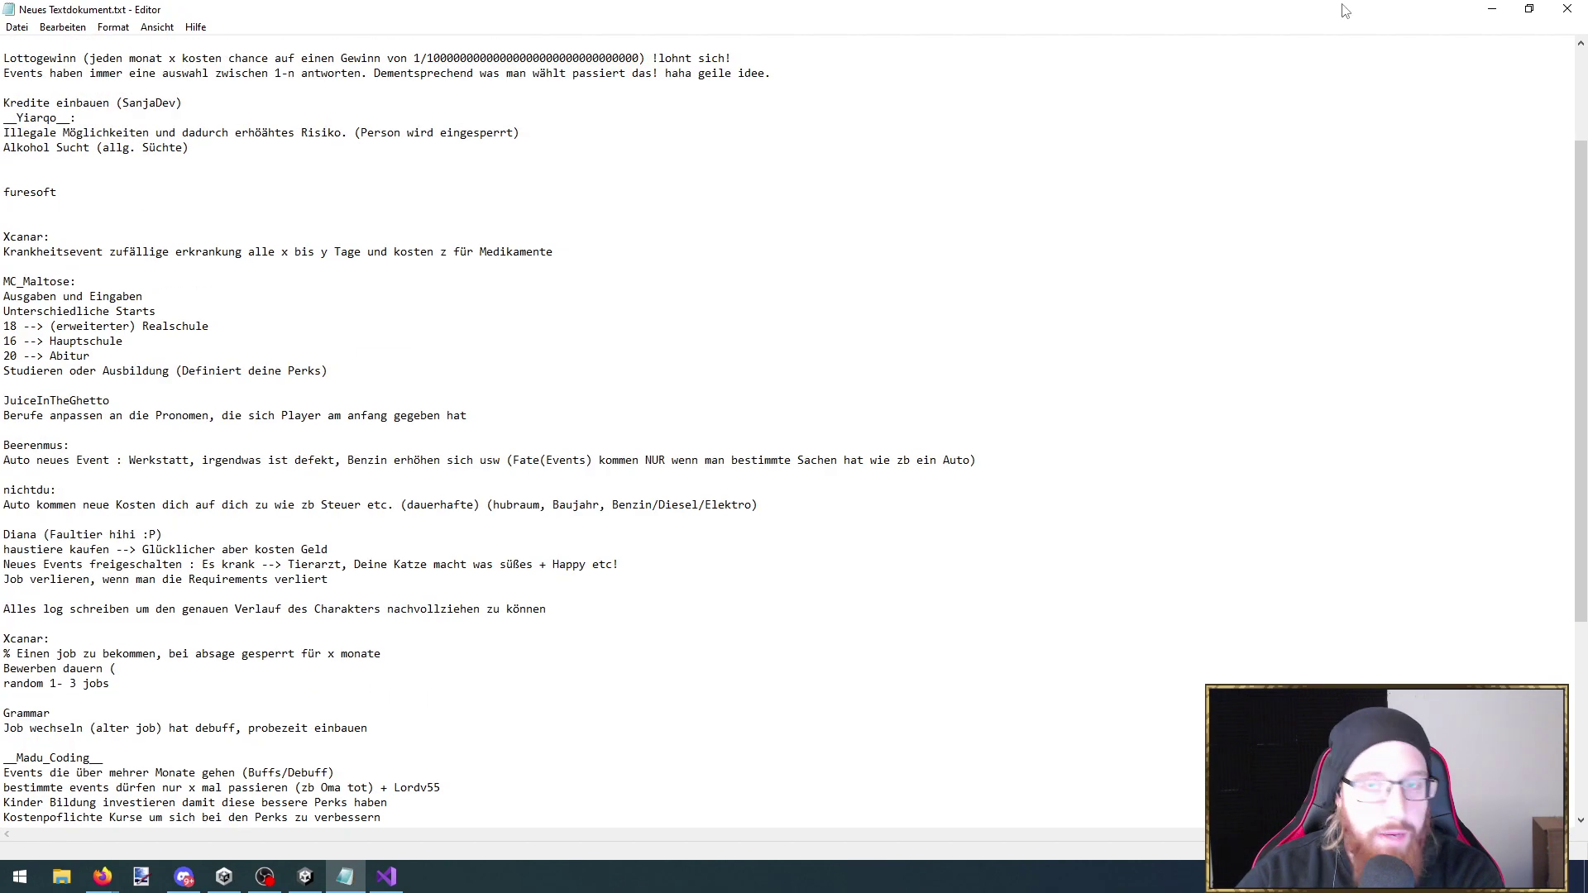
{"action": "left_click", "coordinate": [1492, 9]}
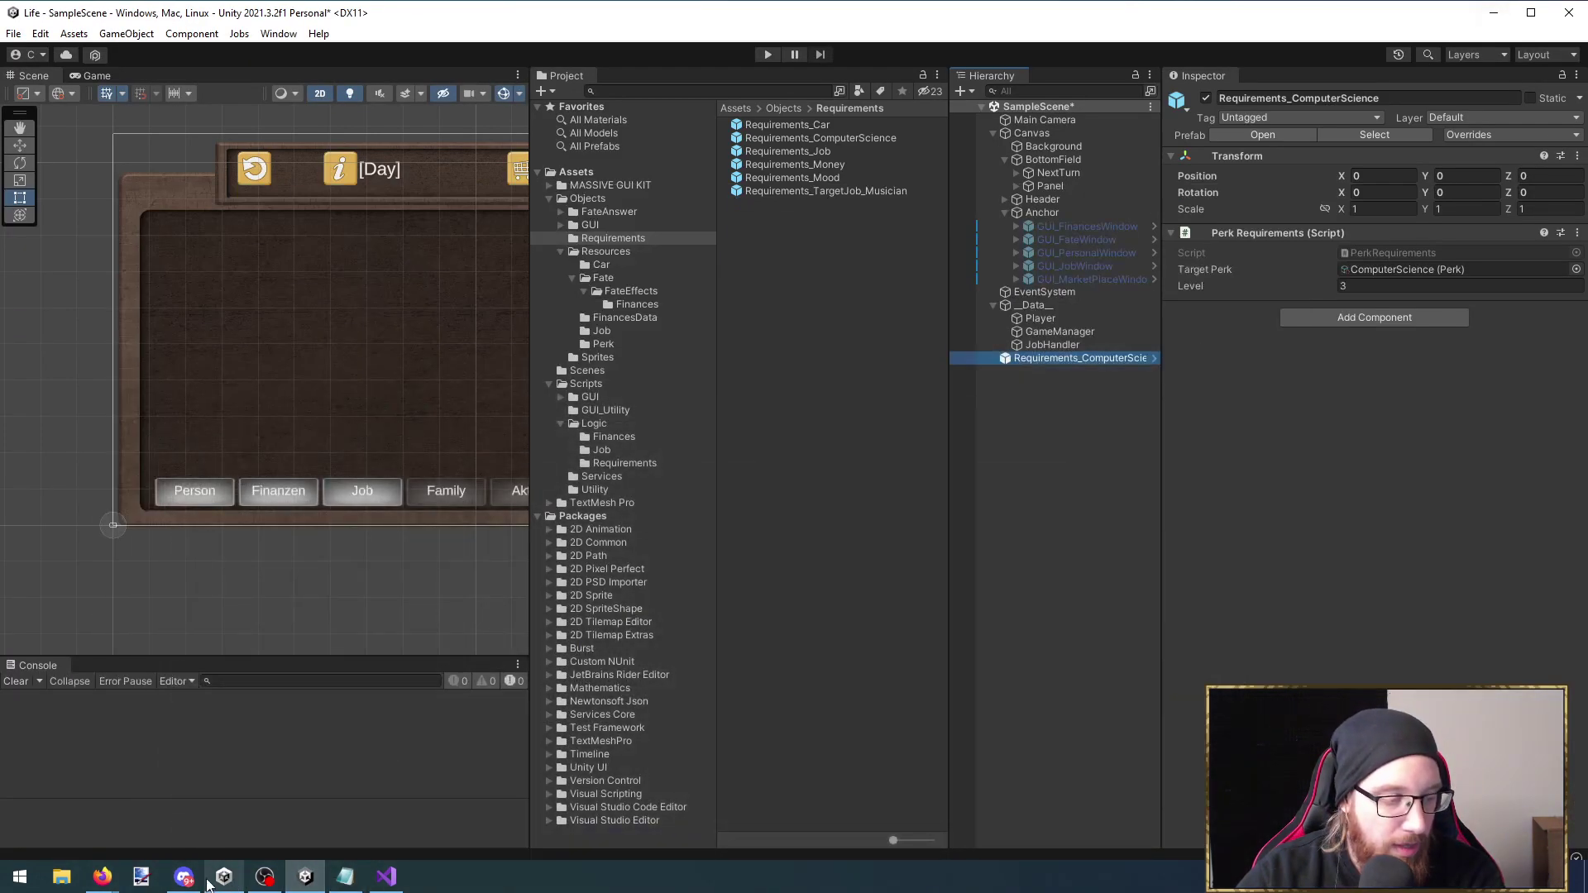
Switch to Discord and read the Musiker job and Kündigung event suggestions in the medien-teilen channel
{"action": "left_click", "coordinate": [185, 878]}
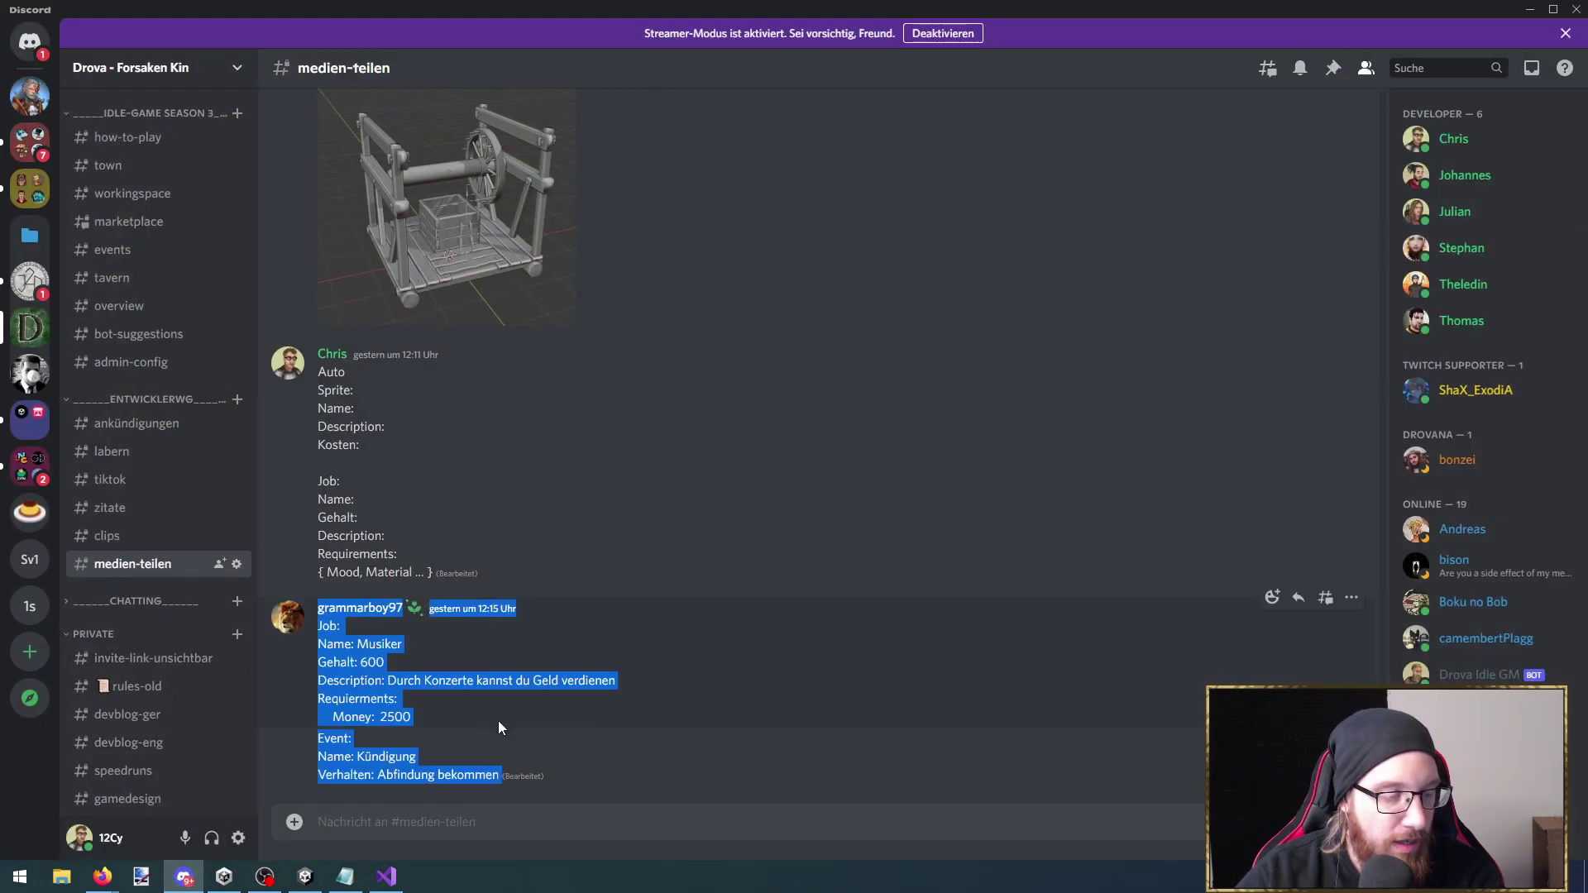
{"action": "left_click", "coordinate": [414, 725]}
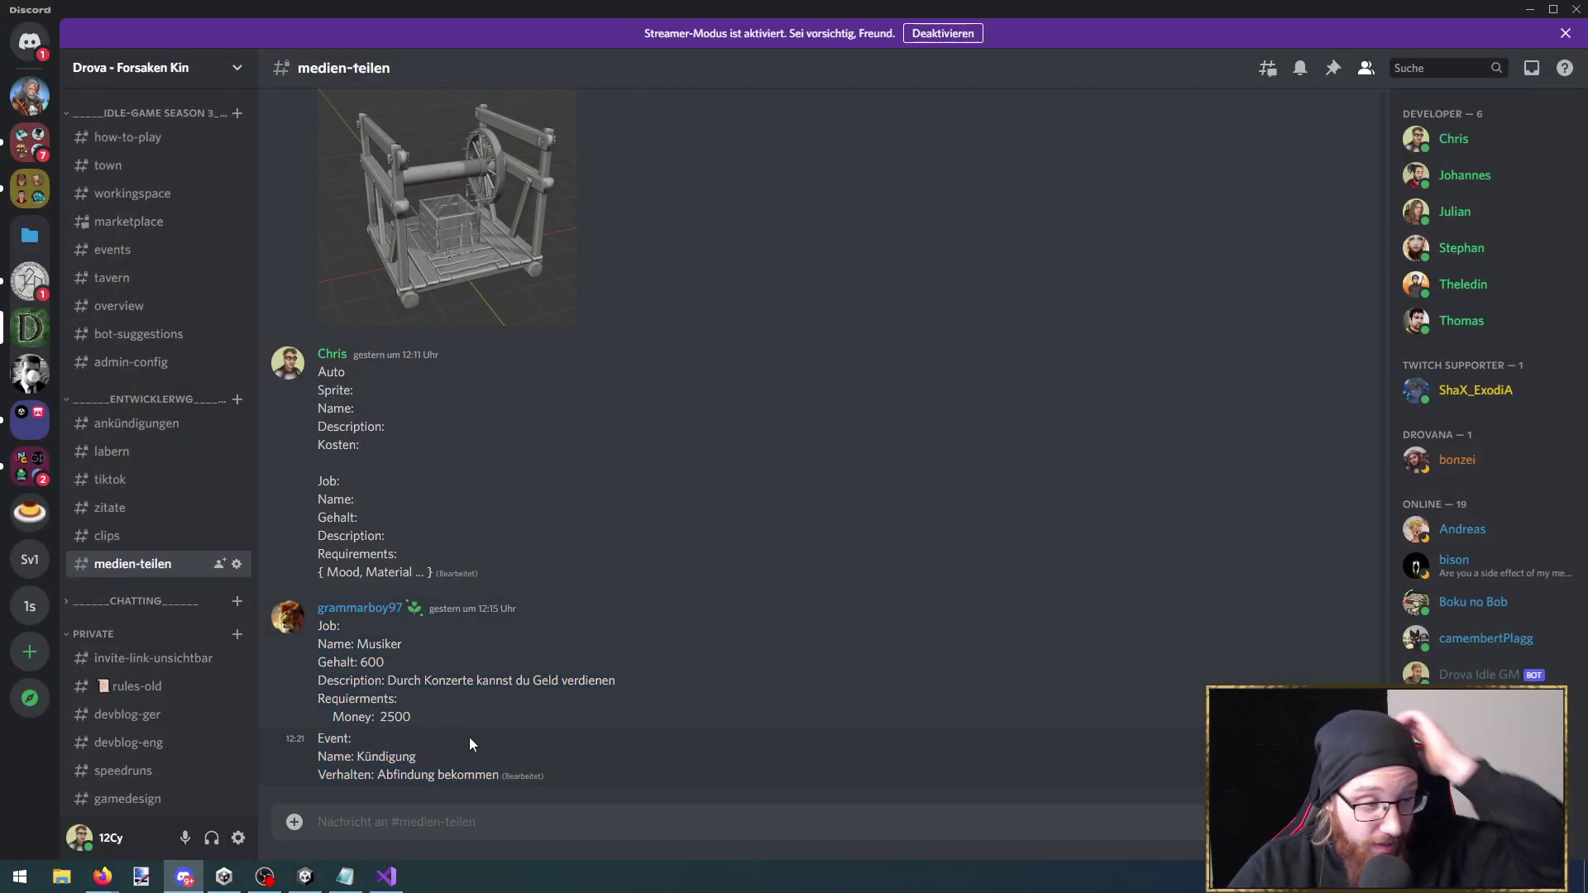
{"action": "double_click", "coordinate": [391, 644]}
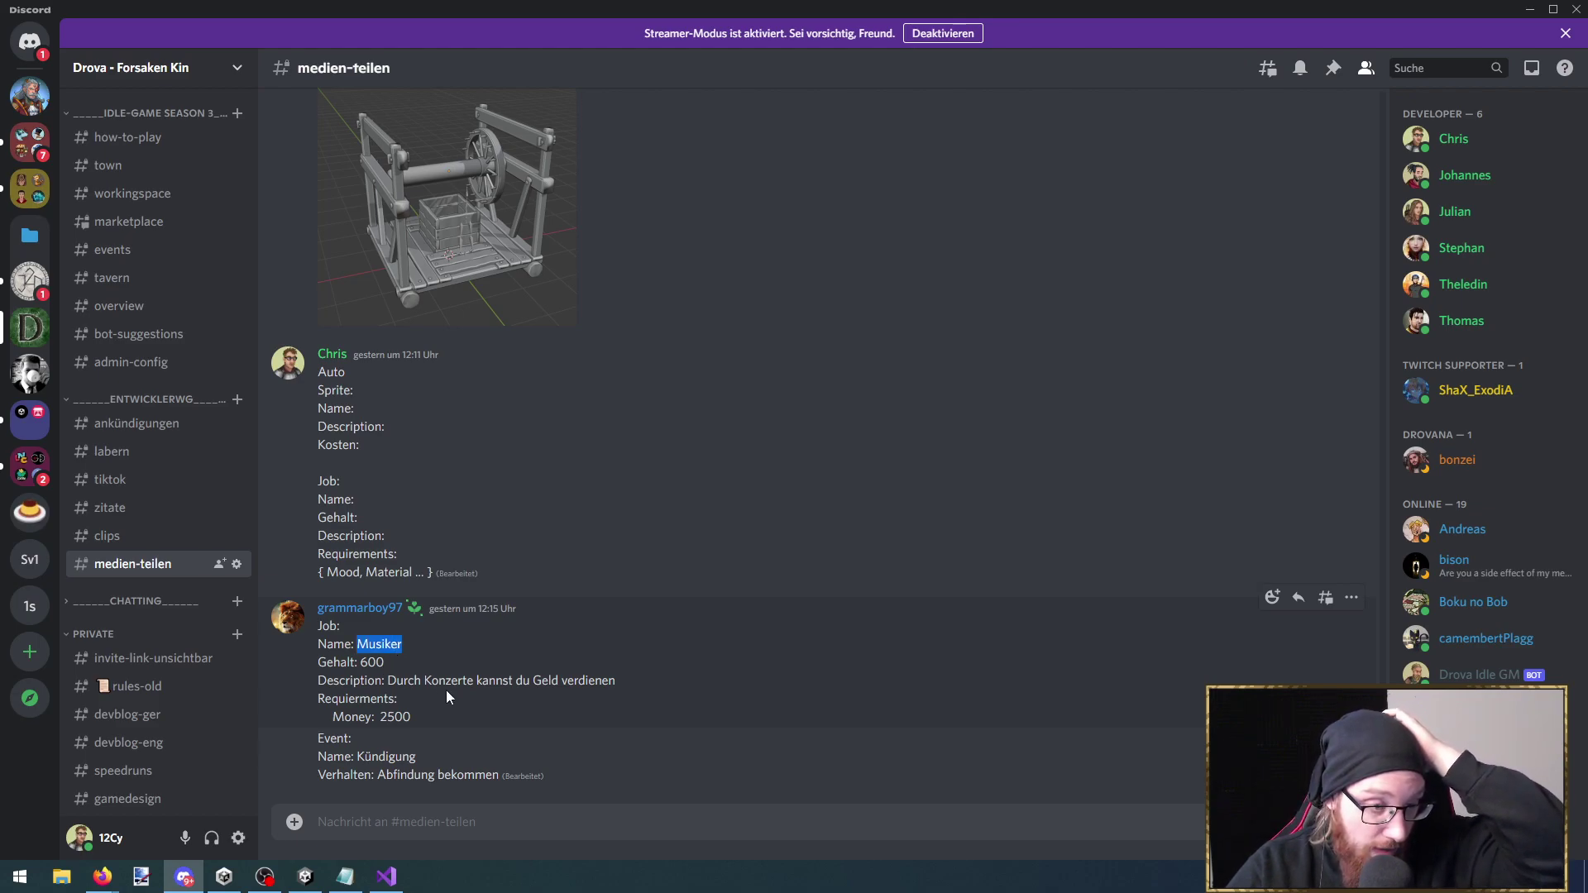
{"action": "left_click_drag", "start_coordinate": [395, 679], "coordinate": [651, 689]}
{"action": "left_click_drag", "start_coordinate": [453, 718], "coordinate": [324, 697]}
{"action": "left_click", "coordinate": [382, 755]}
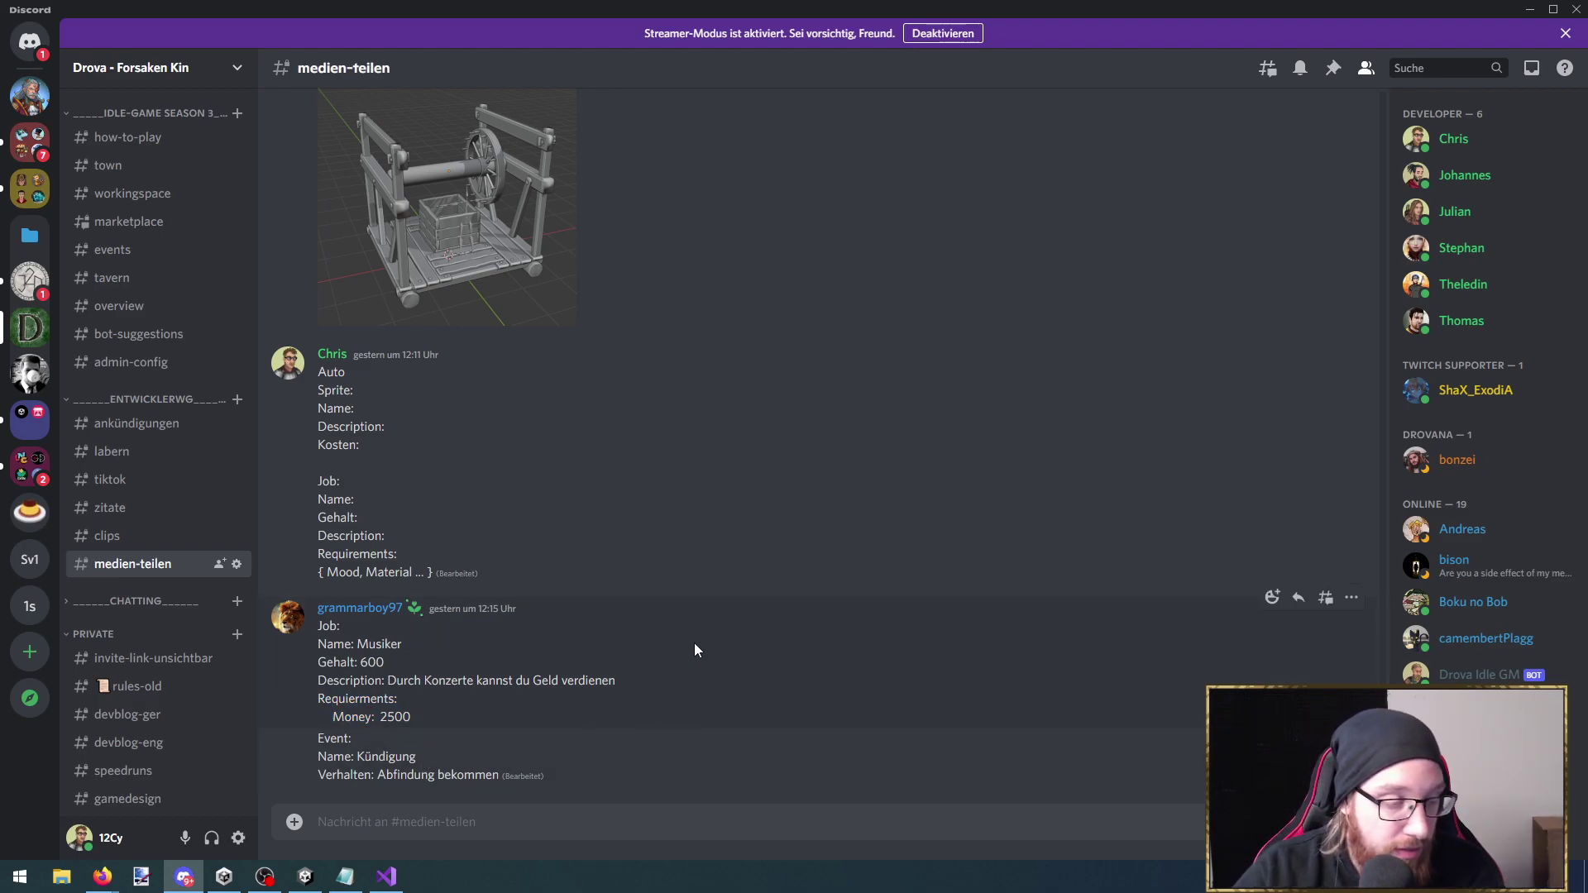
{"action": "left_click_drag", "start_coordinate": [321, 745], "coordinate": [521, 797]}
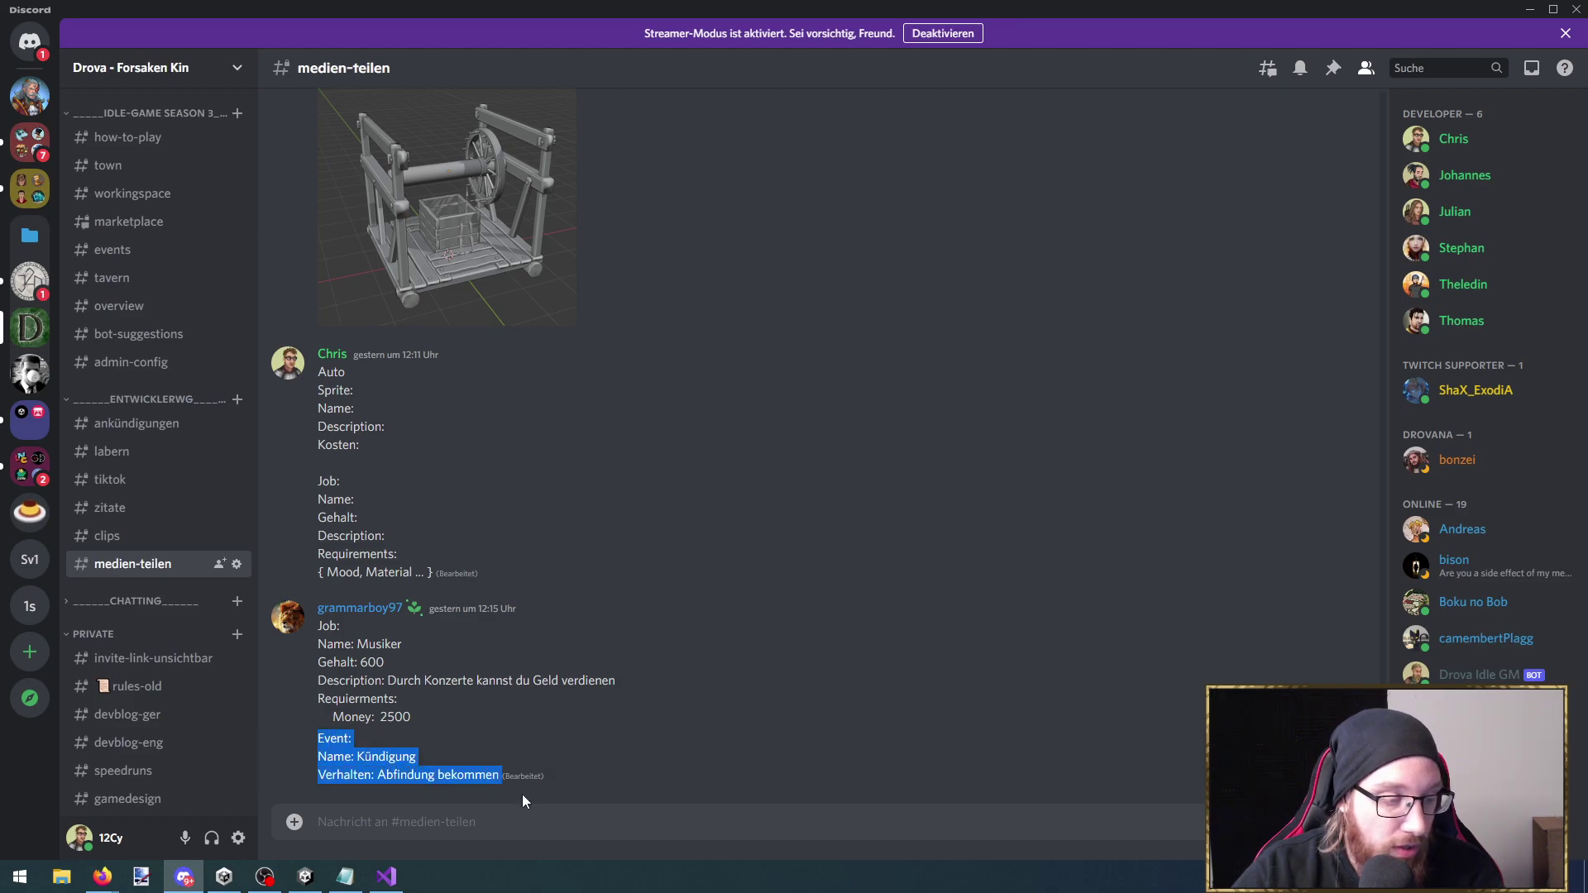
{"action": "double_click", "coordinate": [387, 755]}
{"action": "left_click_drag", "start_coordinate": [325, 777], "coordinate": [391, 792]}
{"action": "left_click", "coordinate": [390, 792]}
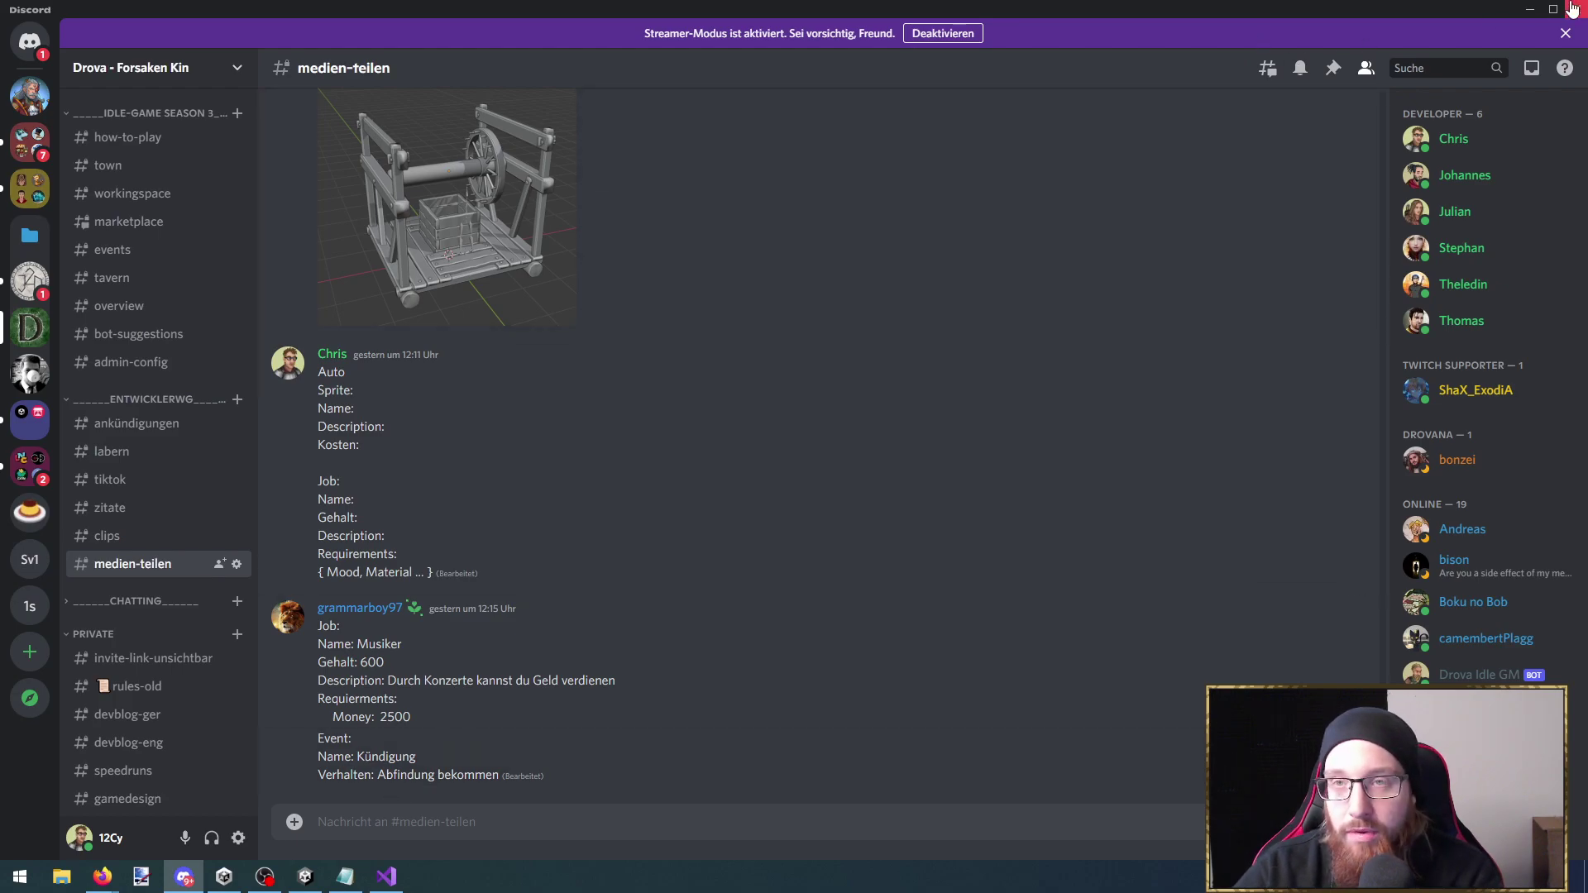
{"action": "left_click", "coordinate": [1529, 9]}
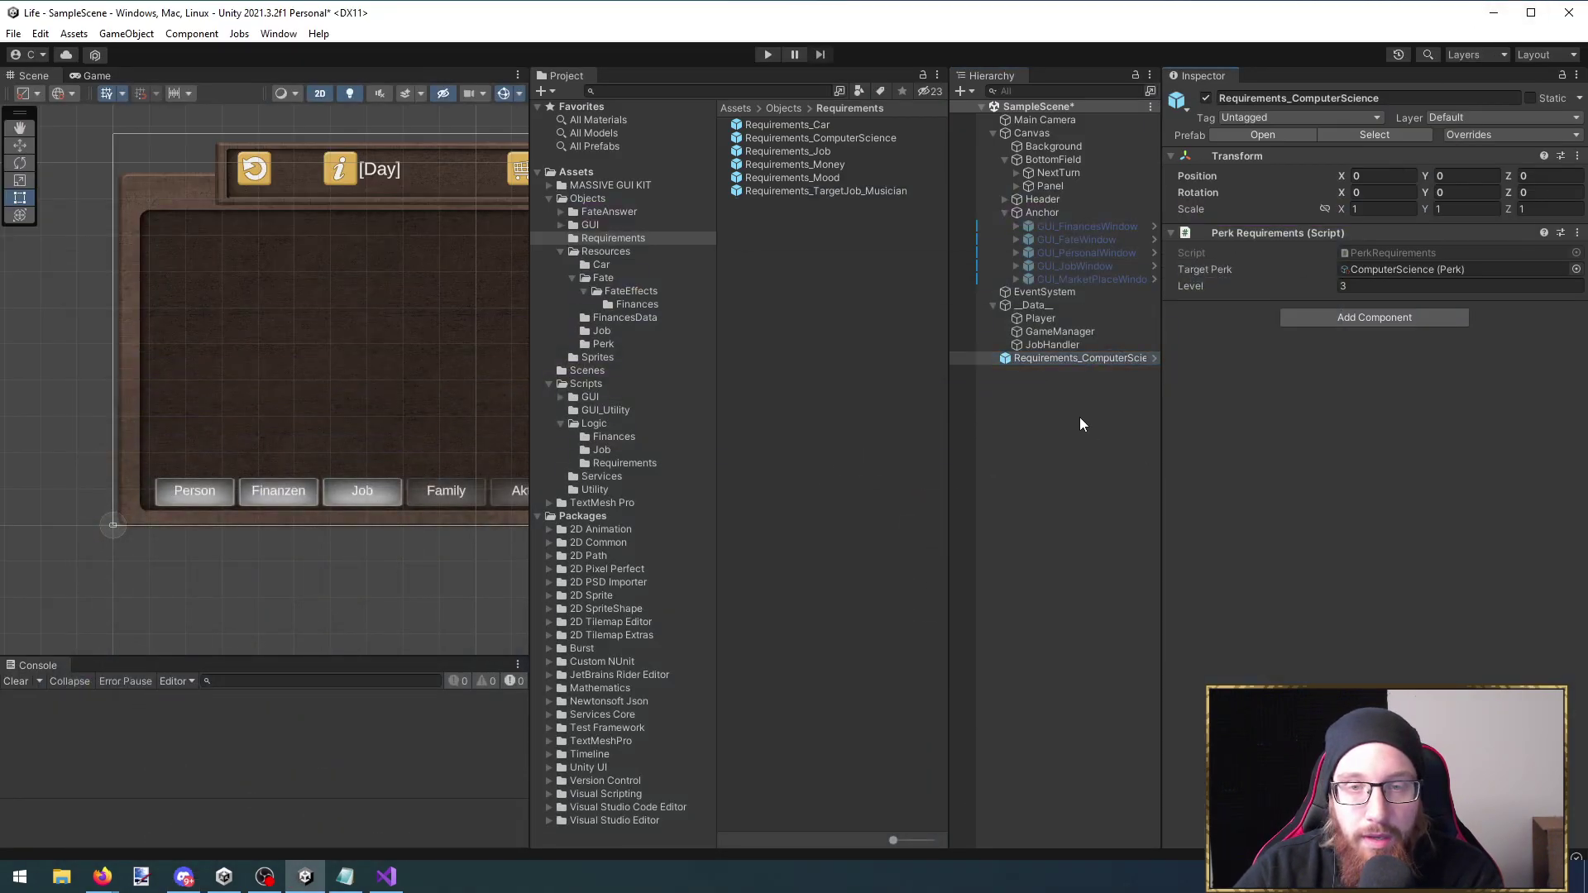
Delete the Requirements_ComputerScience instance from SampleScene
{"action": "left_click", "coordinate": [1072, 364]}
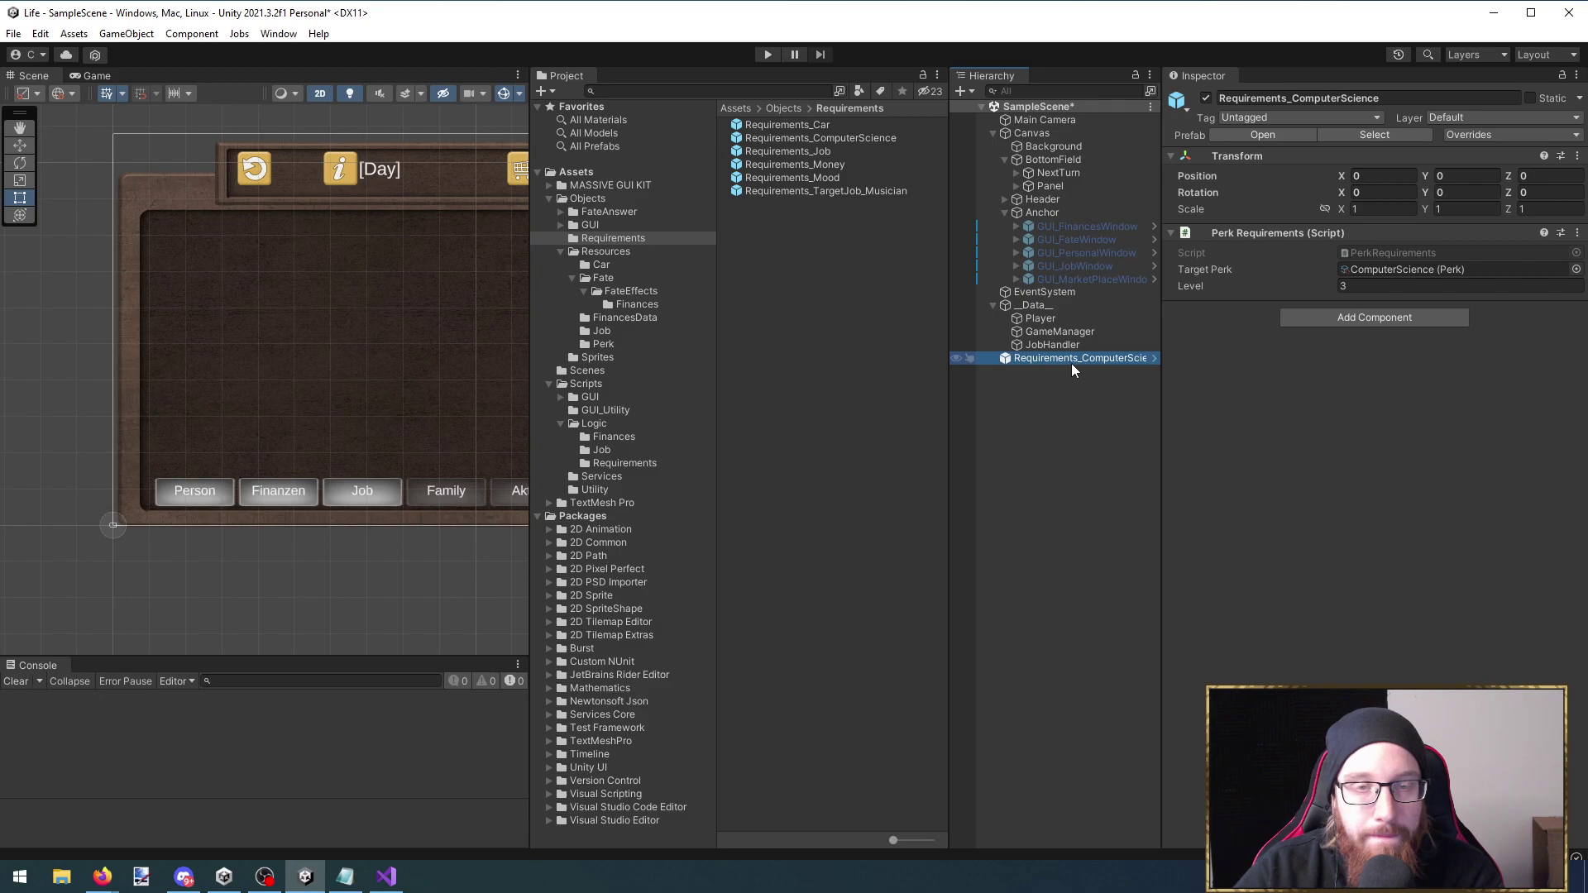
{"action": "key", "text": "Delete"}
Switch to Visual Studio and examine the UpdateWindow code in GUI_Personal_InformationPanel.cs, then GameHandler.cs and PerkRequirements.cs
{"action": "left_click", "coordinate": [388, 875]}
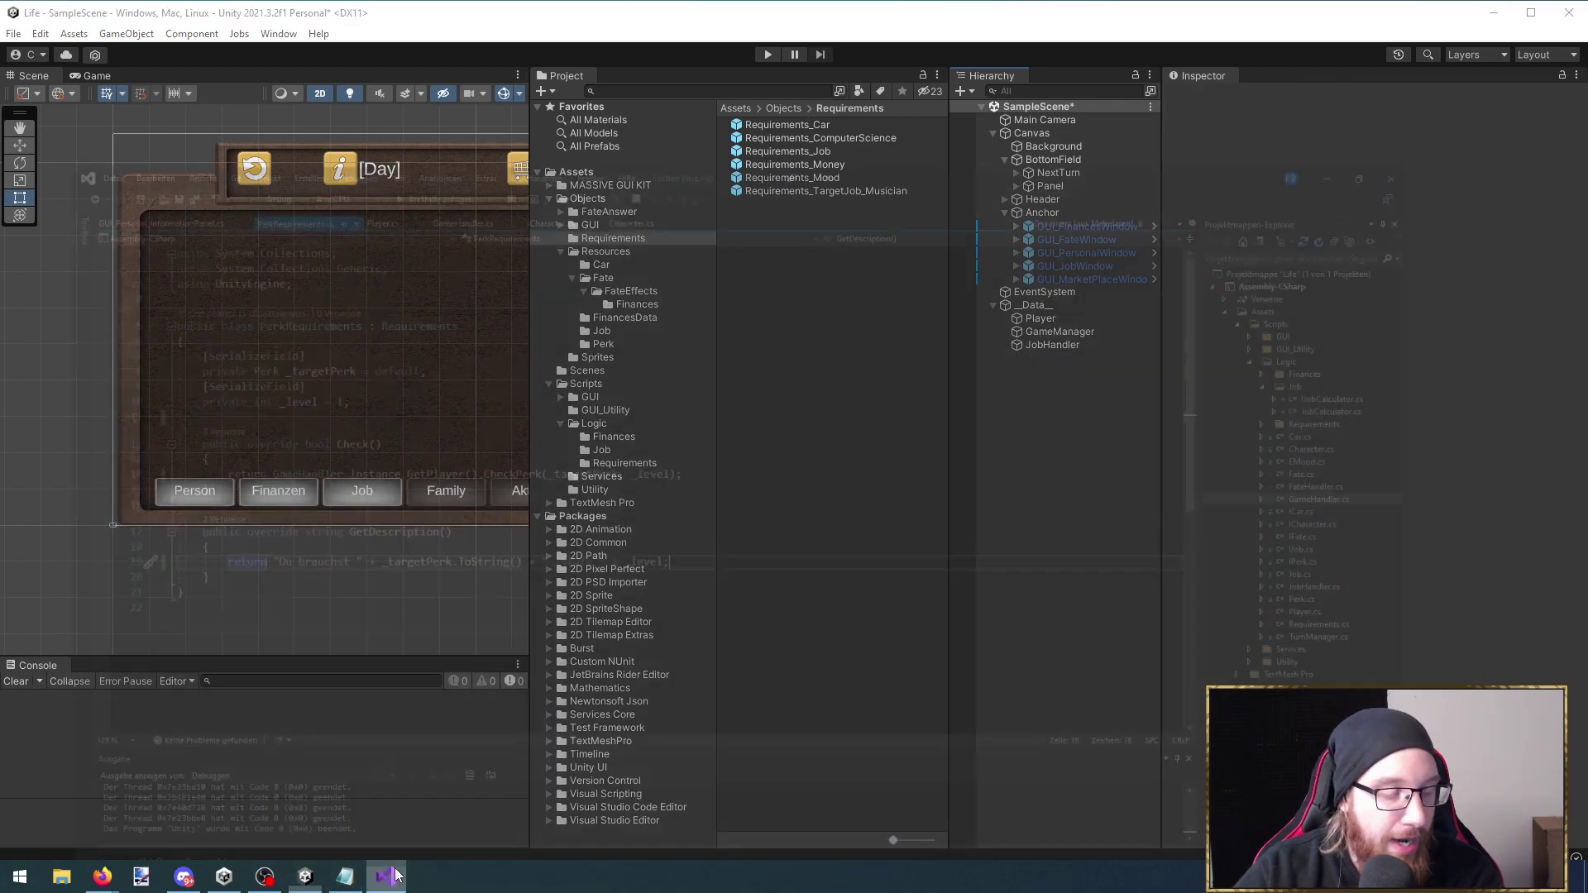
{"action": "mouse_move", "coordinate": [388, 126]}
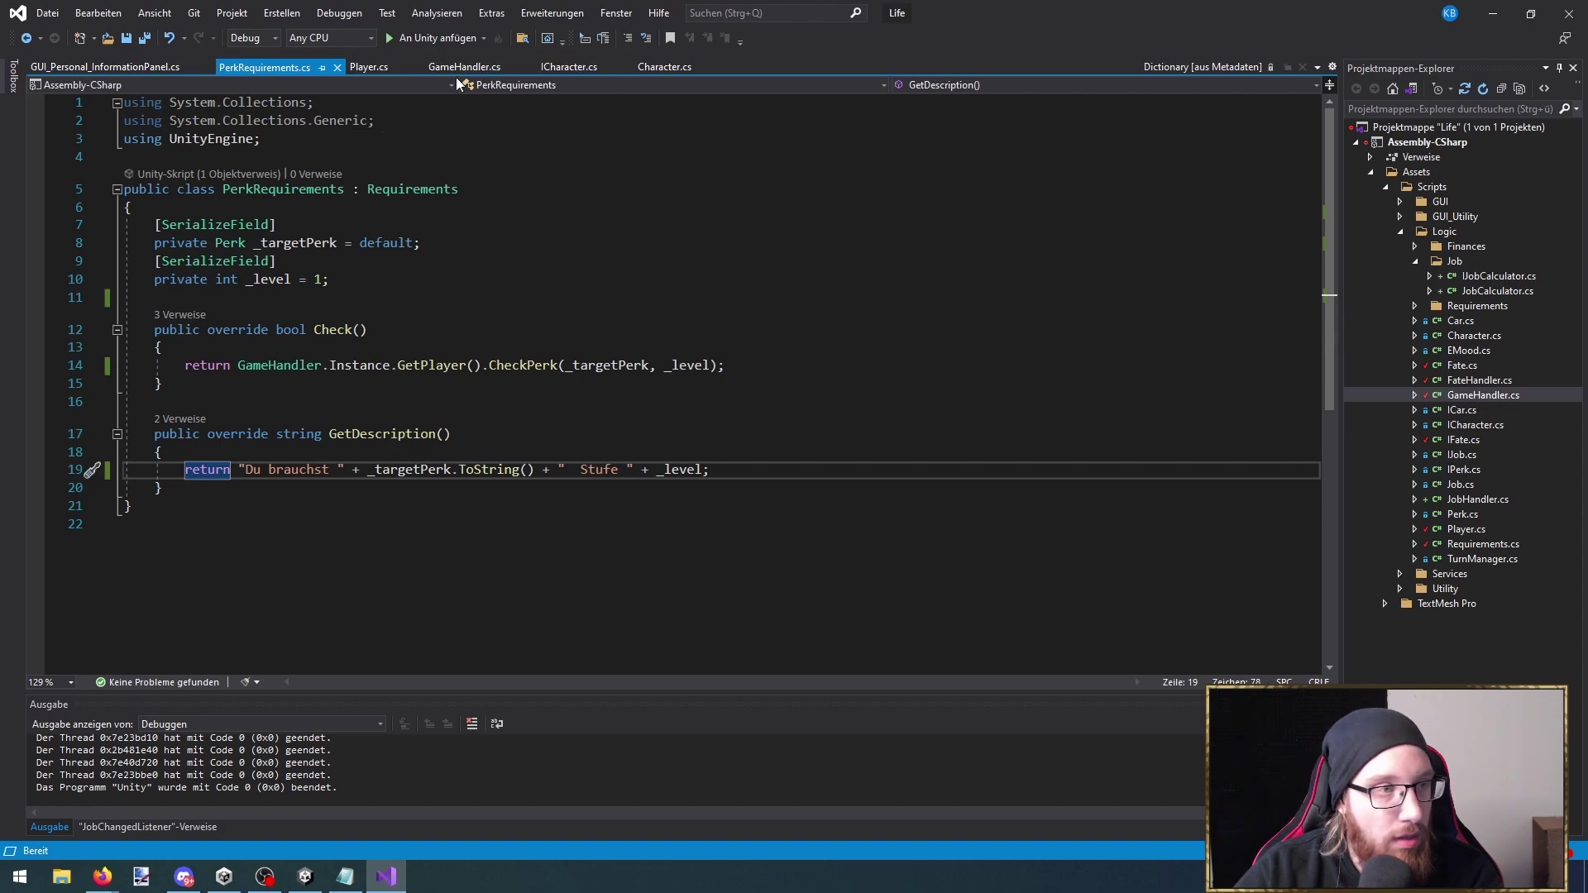
{"action": "left_click", "coordinate": [86, 72]}
{"action": "scroll", "coordinate": [289, 441], "scroll_direction": "down", "scroll_amount": 5}
{"action": "scroll", "coordinate": [440, 575], "scroll_direction": "up", "scroll_amount": 2}
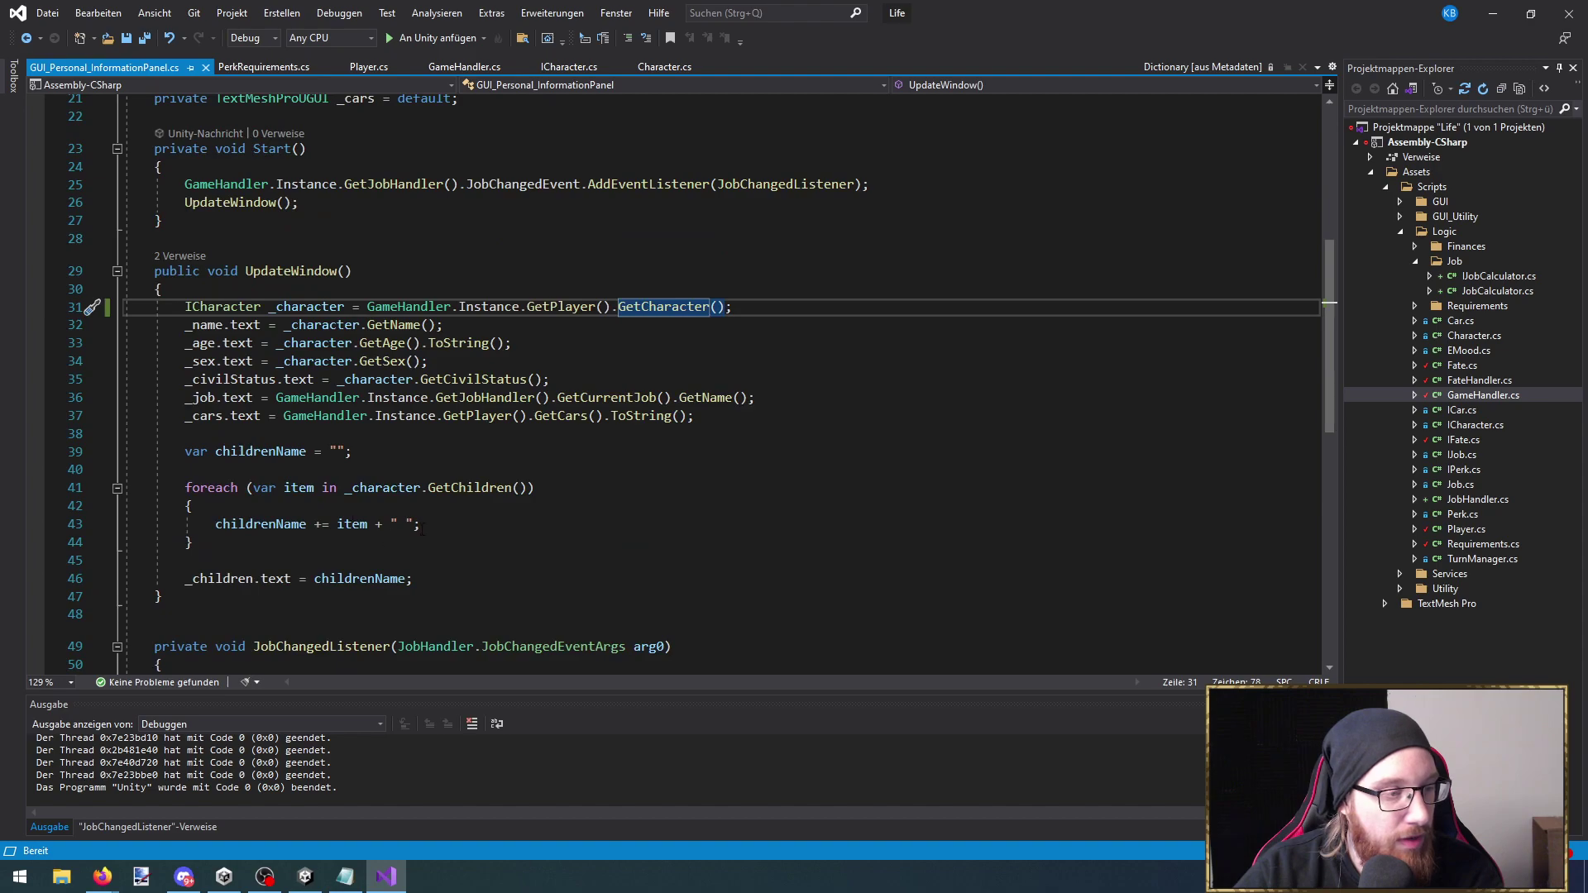
{"action": "scroll", "coordinate": [441, 574], "scroll_direction": "up", "scroll_amount": 2}
{"action": "scroll", "coordinate": [310, 122], "scroll_direction": "down", "scroll_amount": 5}
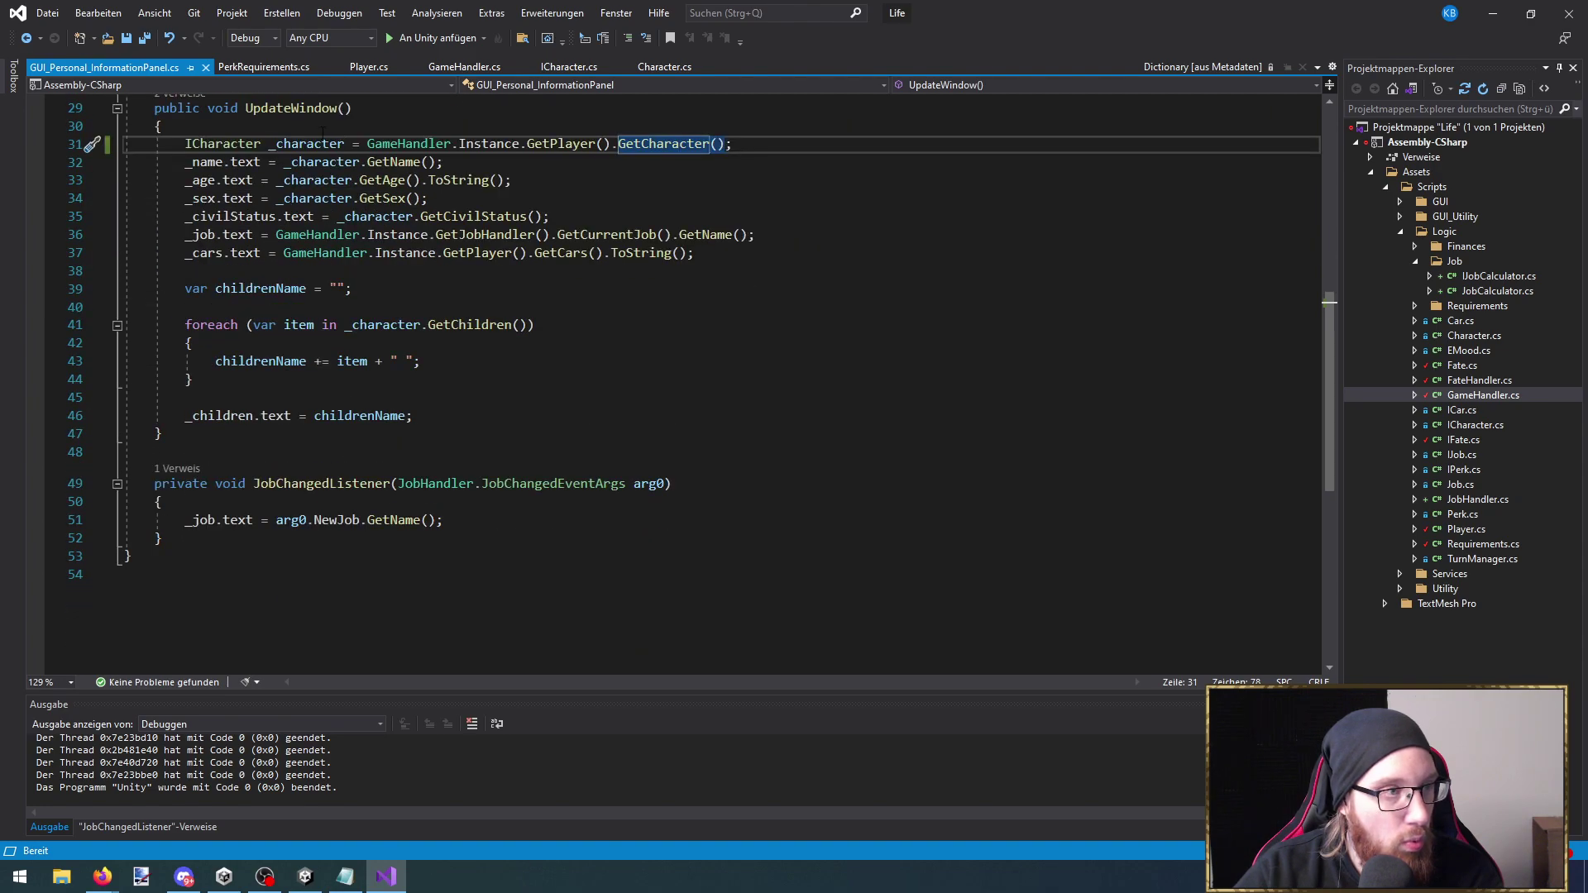
{"action": "left_click", "coordinate": [463, 67]}
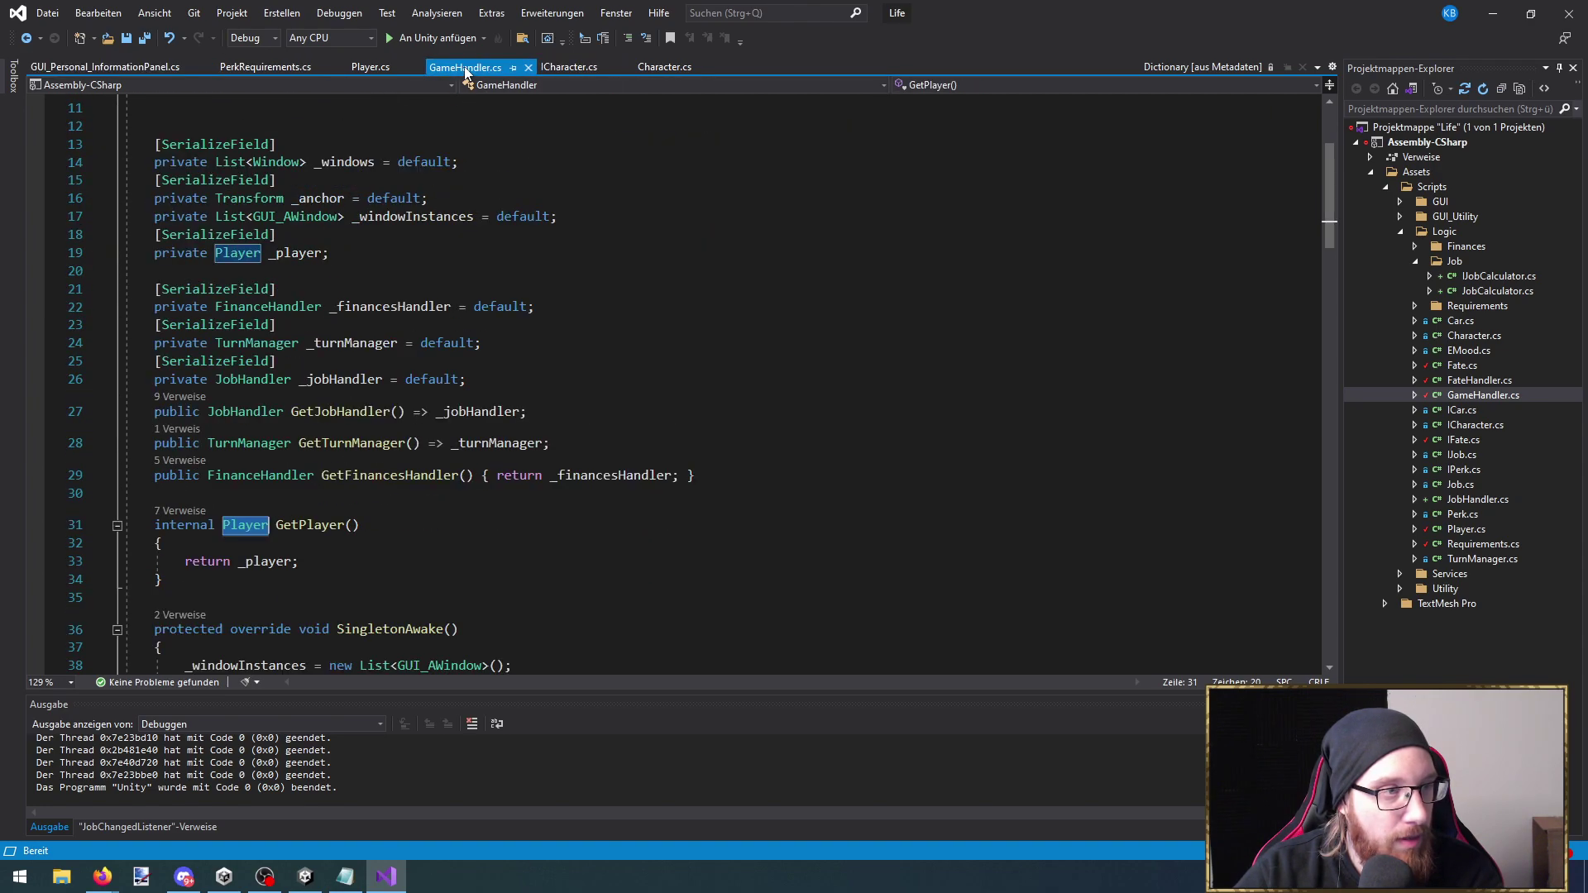
{"action": "left_click", "coordinate": [263, 68]}
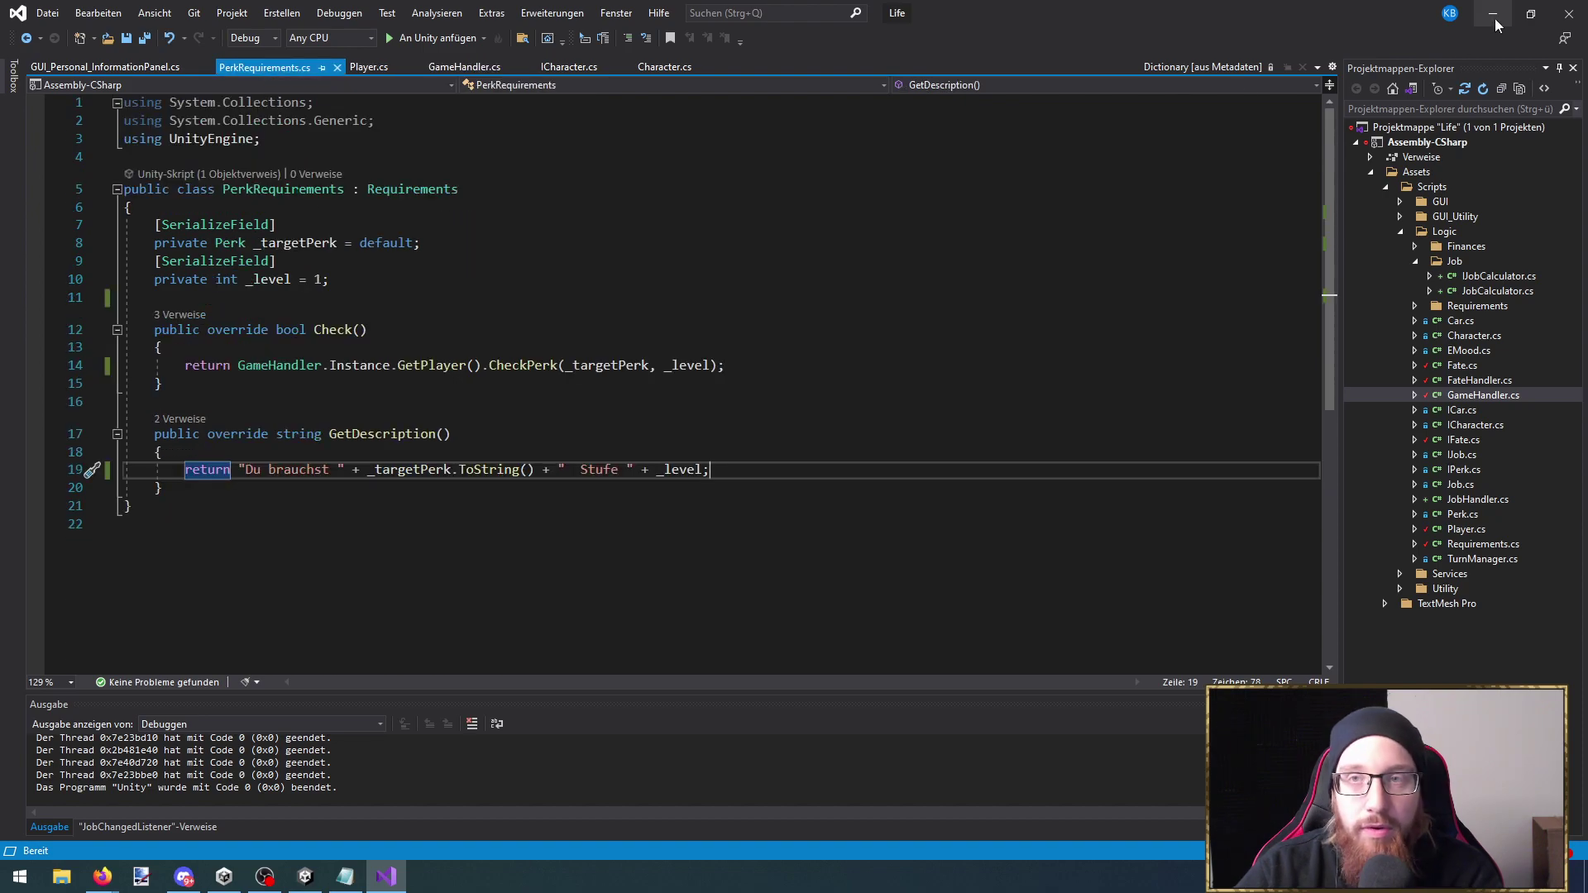
In Unity, open the GUI_PersonalWindow prefab and open the GUI_PerkHandler script of the Panel under Perks for editing
{"action": "left_click", "coordinate": [1493, 13]}
{"action": "left_click", "coordinate": [1090, 253]}
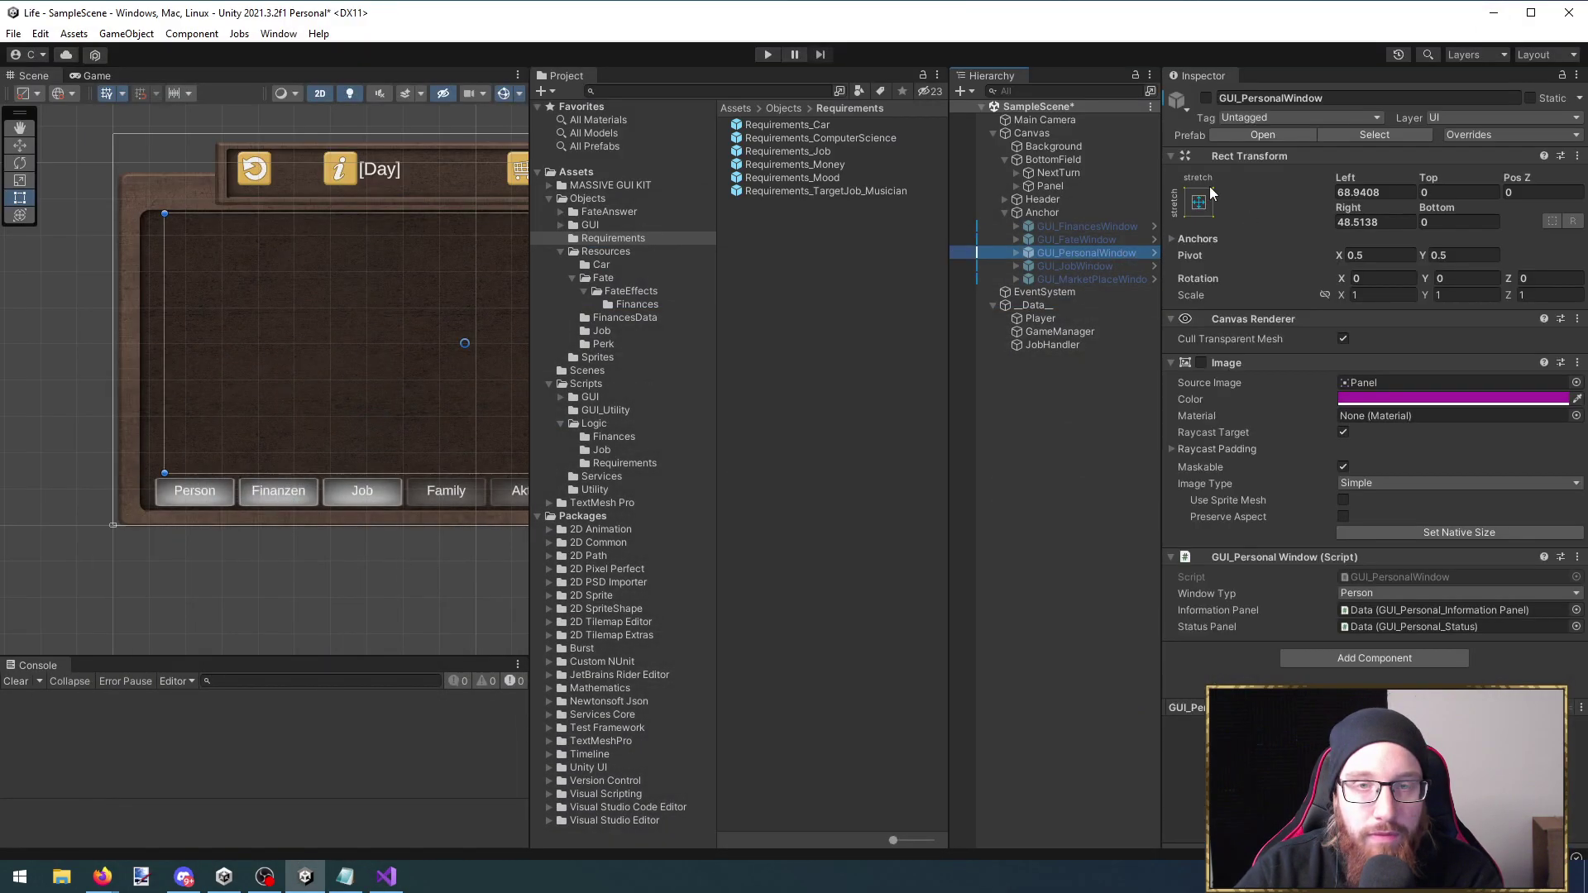
{"action": "left_click", "coordinate": [1239, 135]}
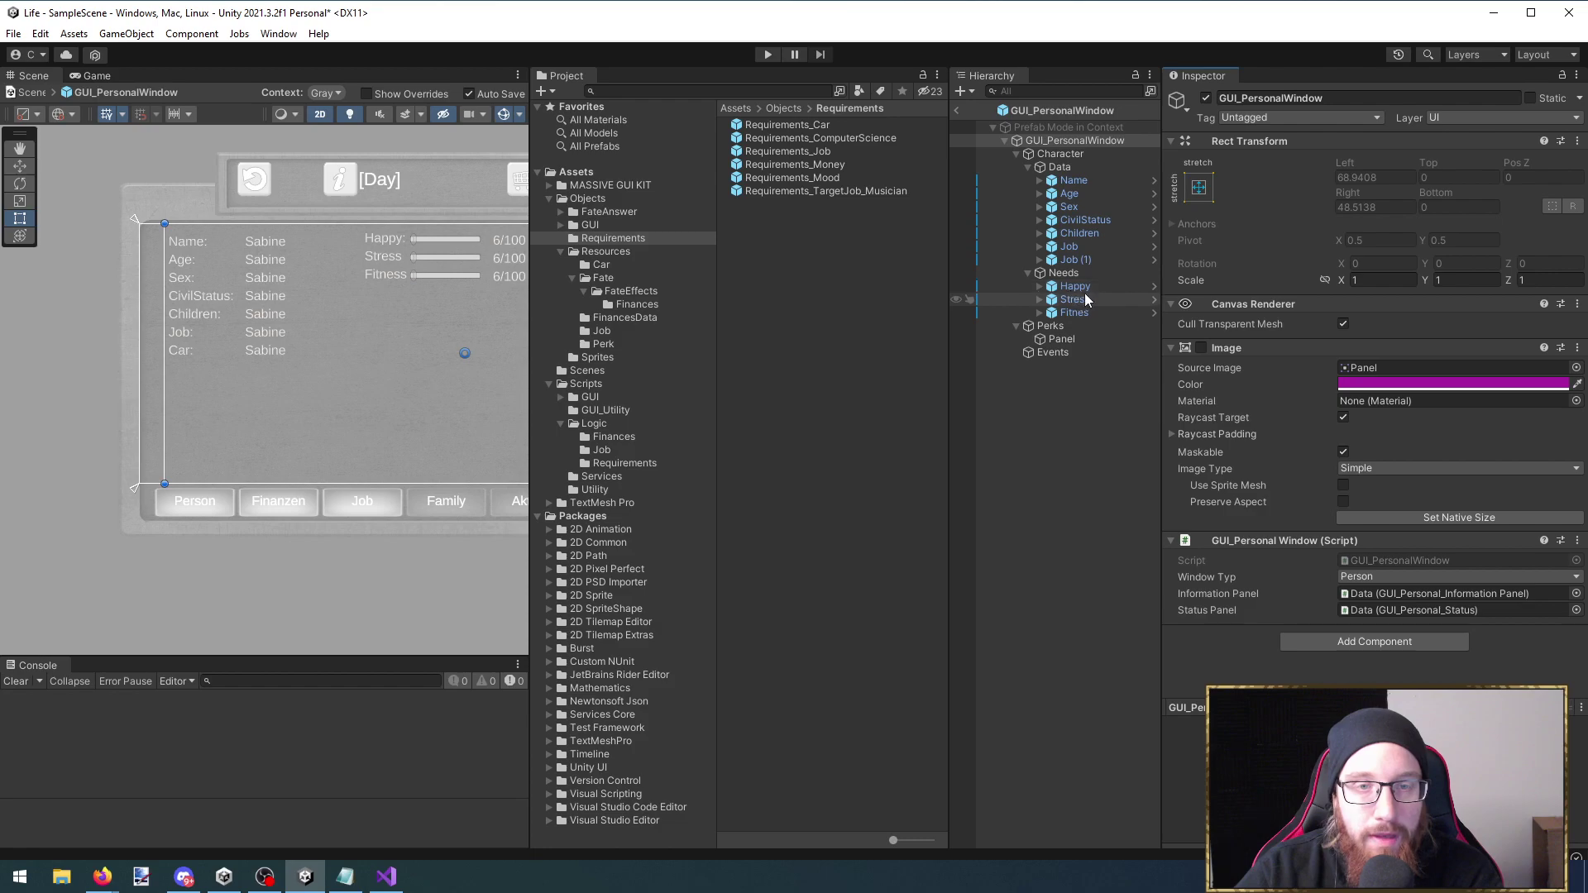
{"action": "left_click", "coordinate": [1068, 338]}
{"action": "scroll", "coordinate": [1331, 614], "scroll_direction": "down", "scroll_amount": 3}
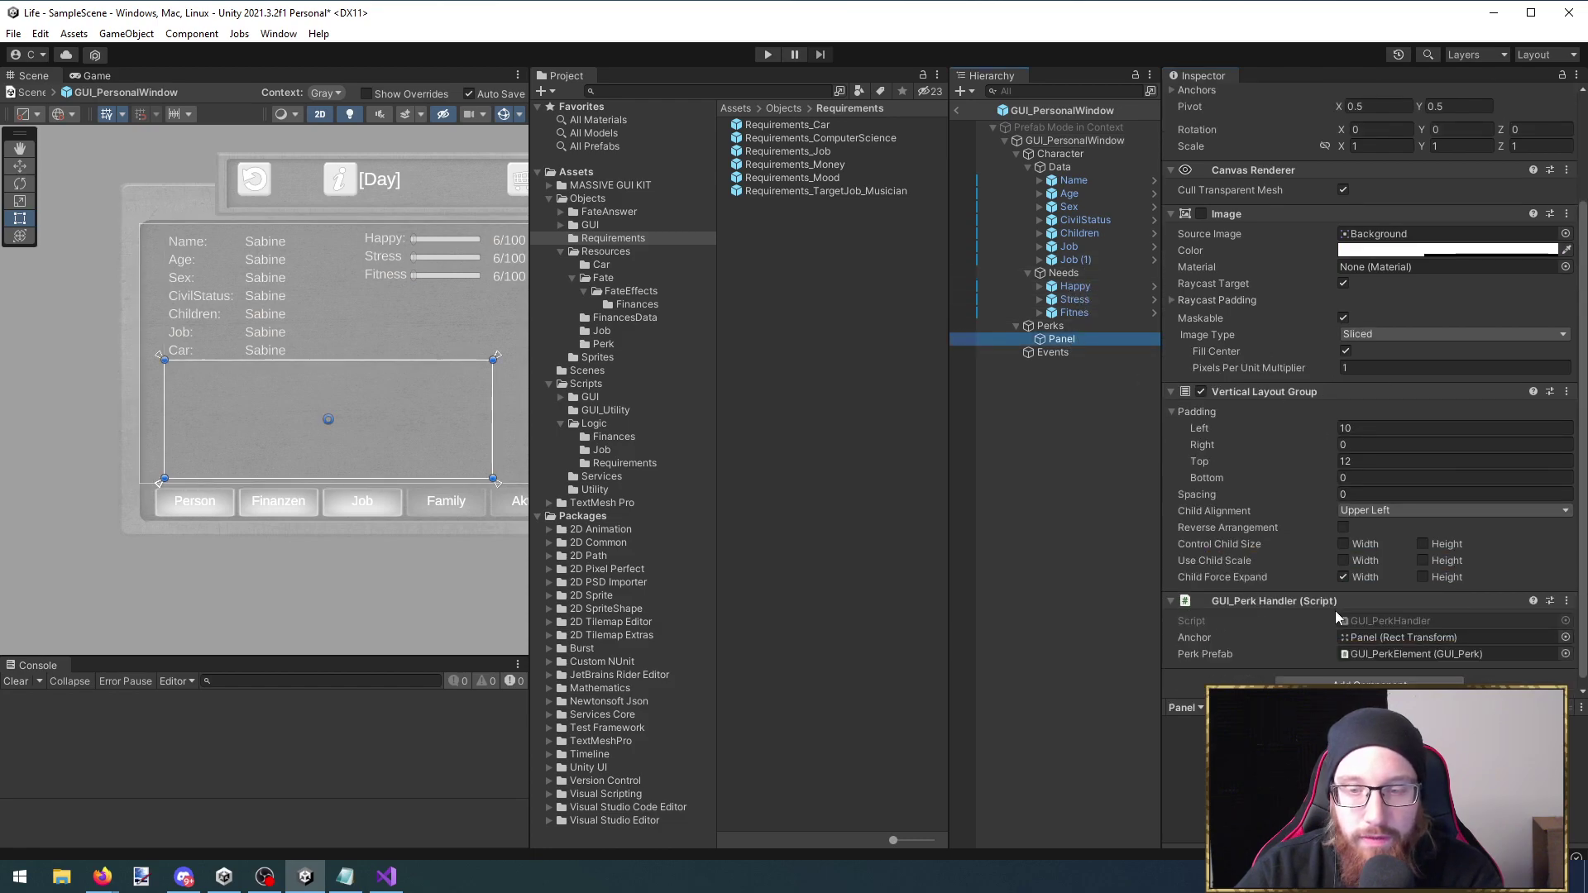
{"action": "double_click", "coordinate": [1381, 621]}
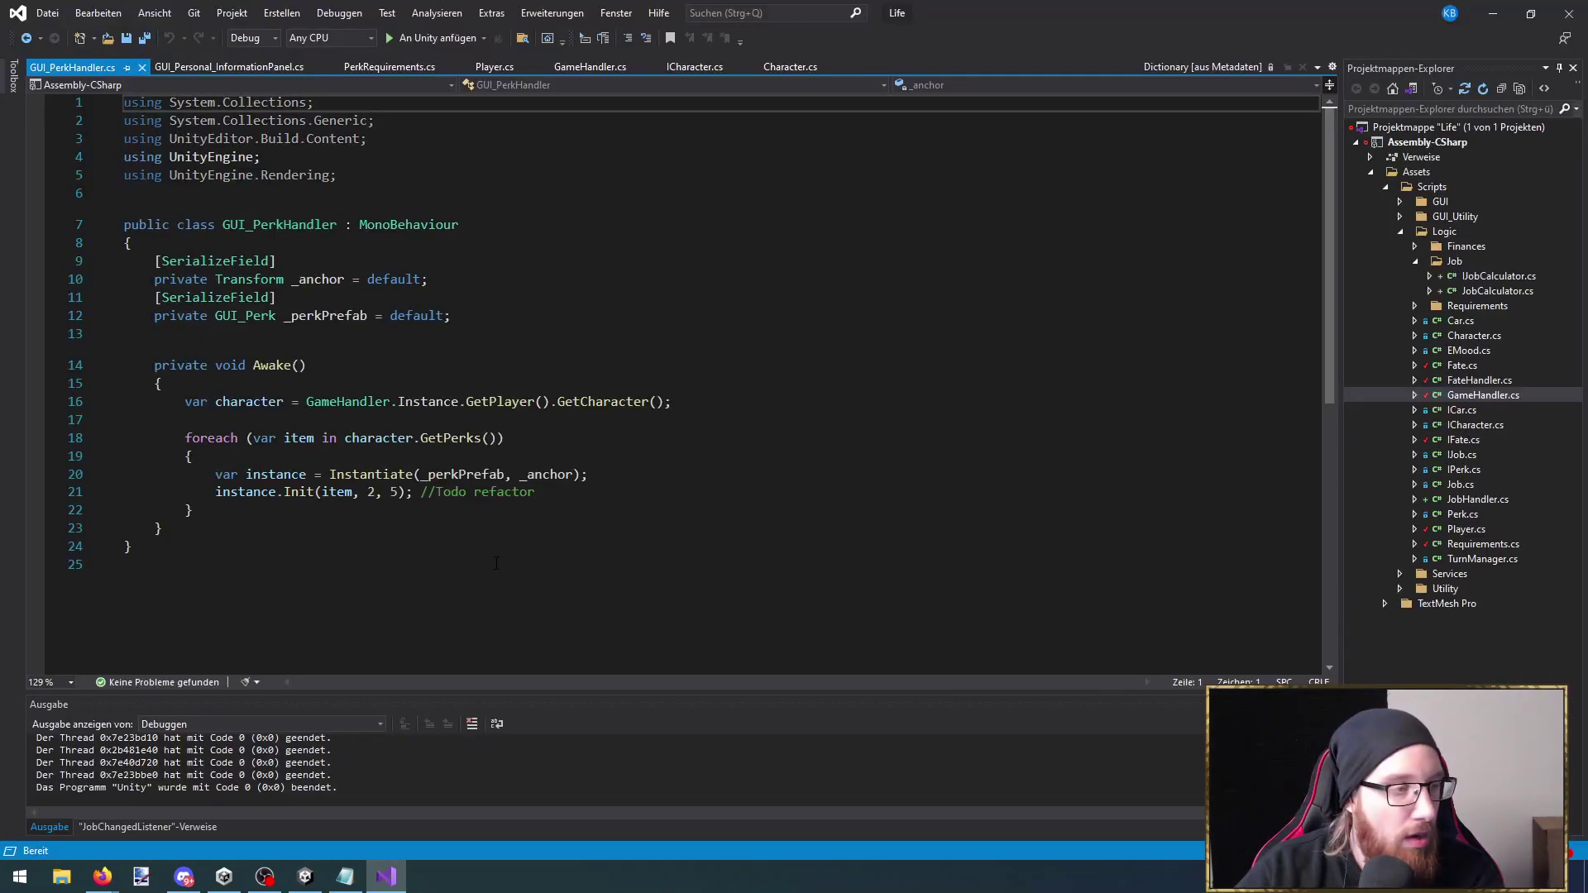
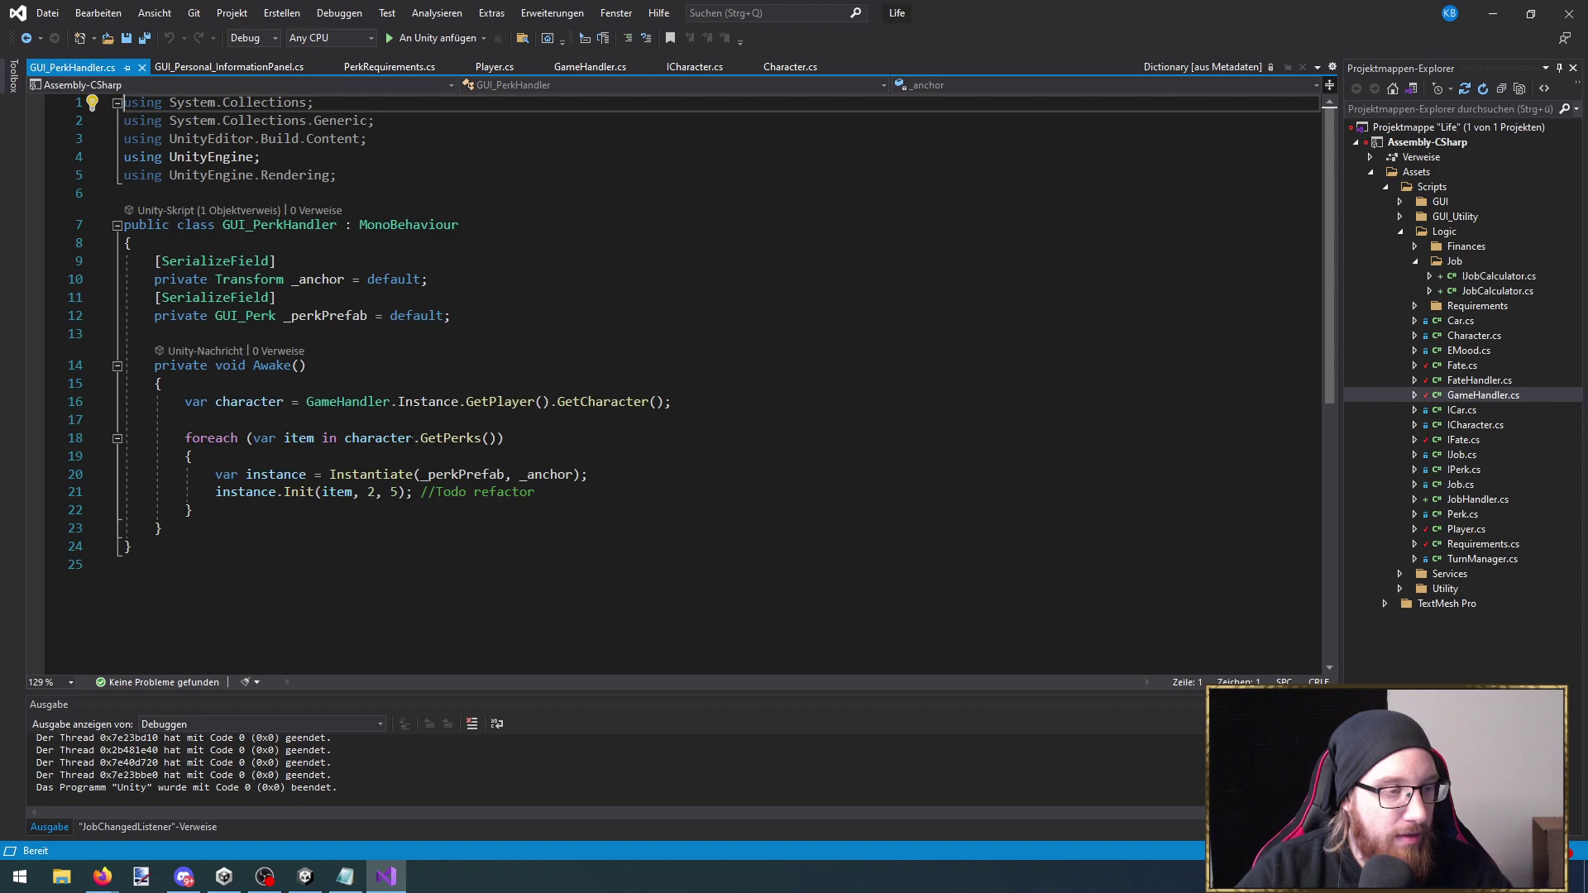
Replace the GetPerks call in the foreach loop of GUI_PerkHandler's Awake method
{"action": "double_click", "coordinate": [452, 439]}
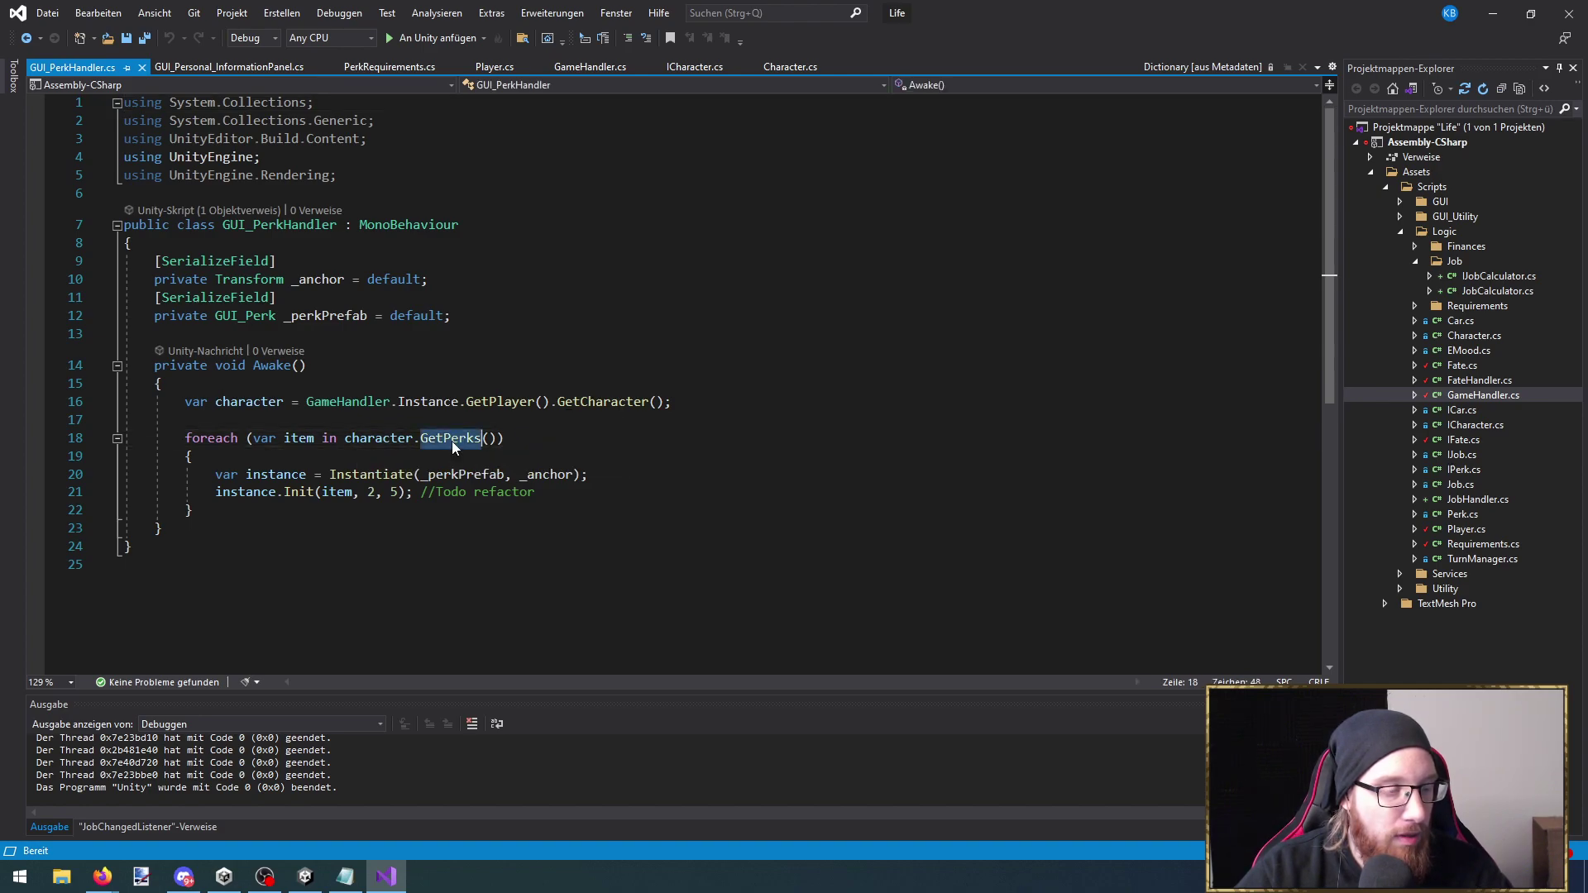
{"action": "type", "text": "ge"}
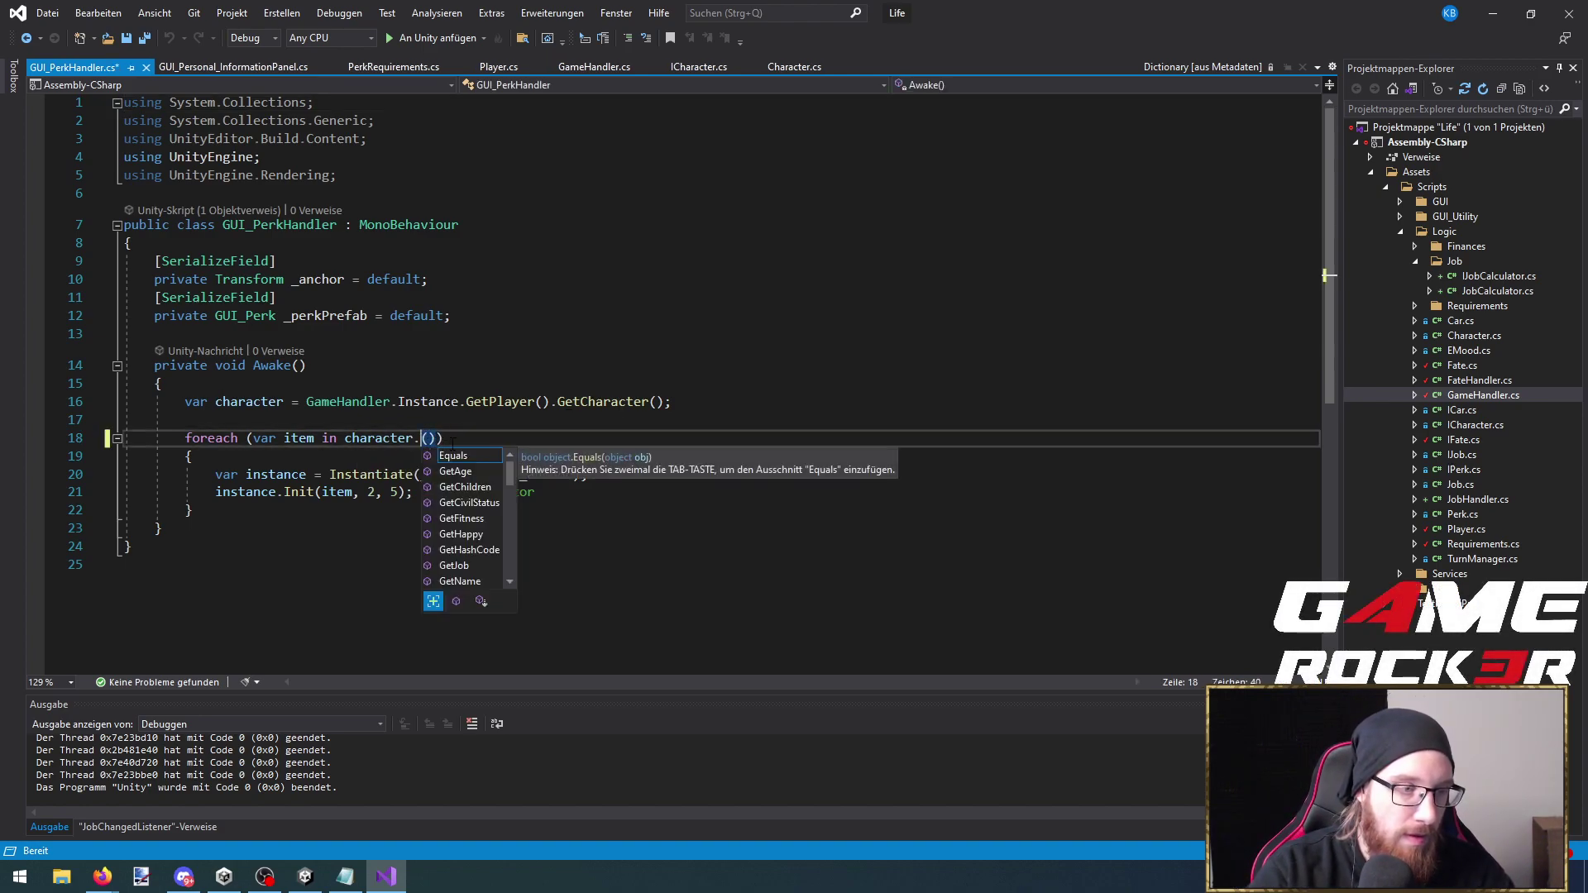
Go to the definition of GetCharacter in the Player class and start a public member on a new line below the _perks field
{"action": "key", "text": "ctrl+z"}
{"action": "key", "text": "F12"}
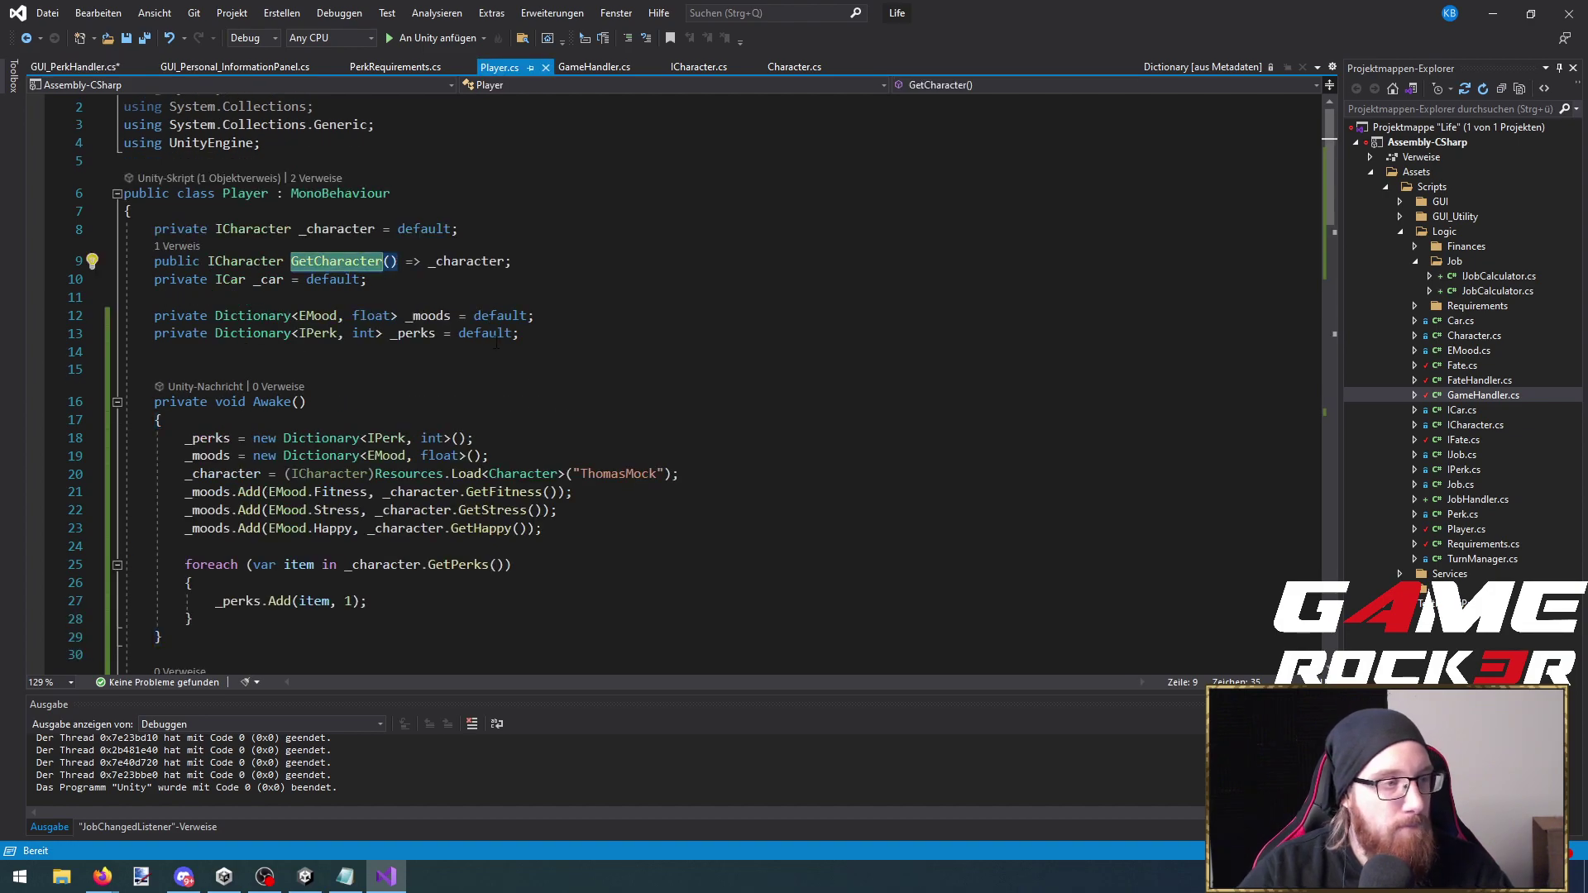
{"action": "left_click", "coordinate": [554, 337]}
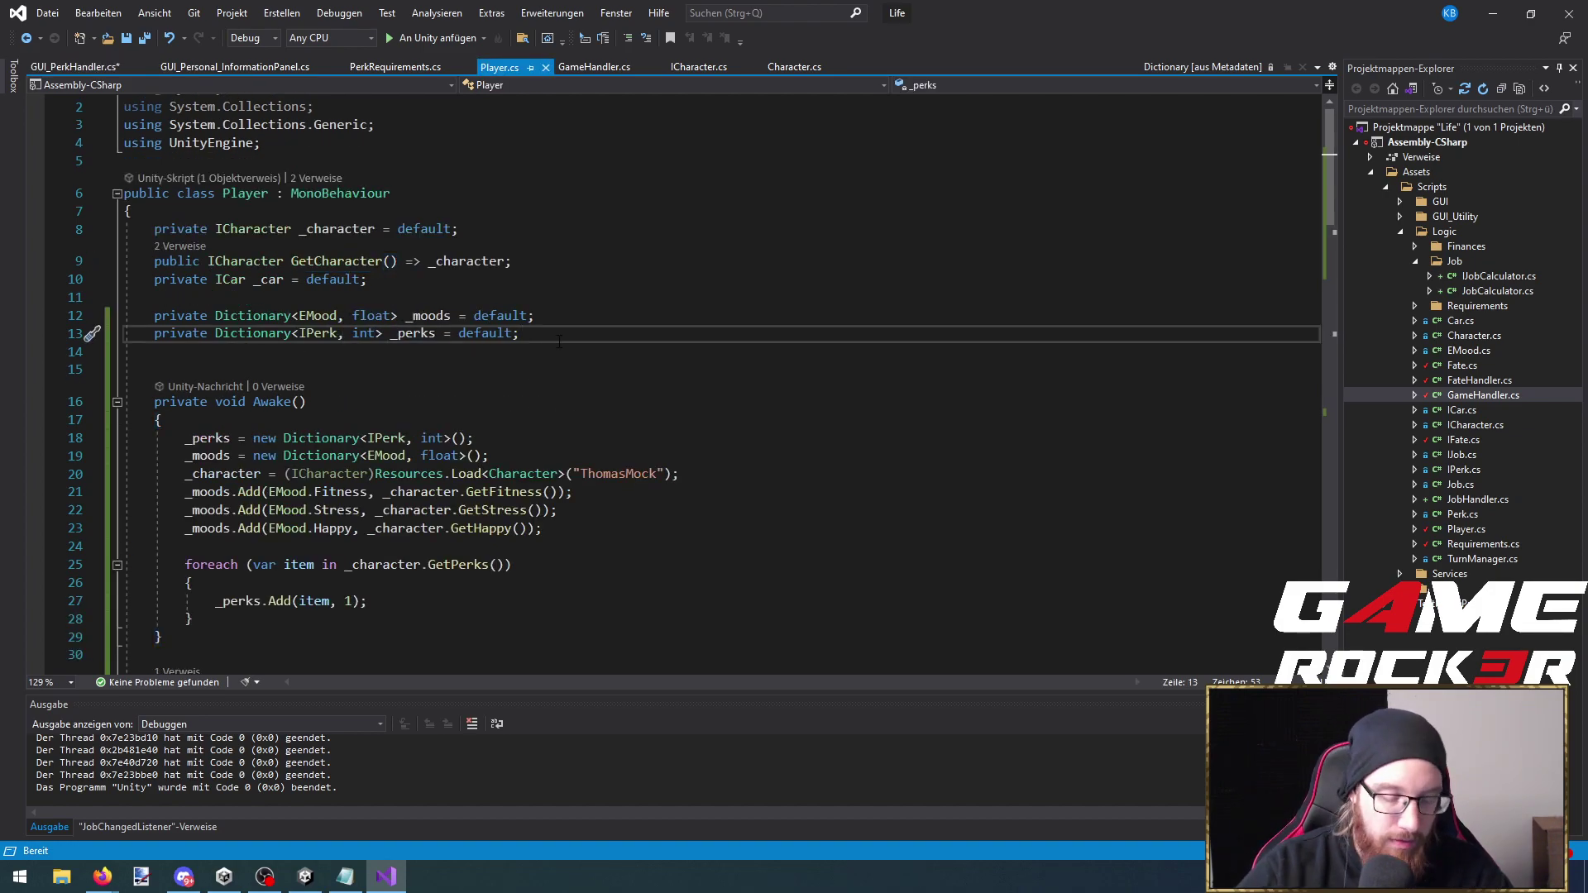
{"action": "key", "text": "Return"}
{"action": "type", "text": "public void "}
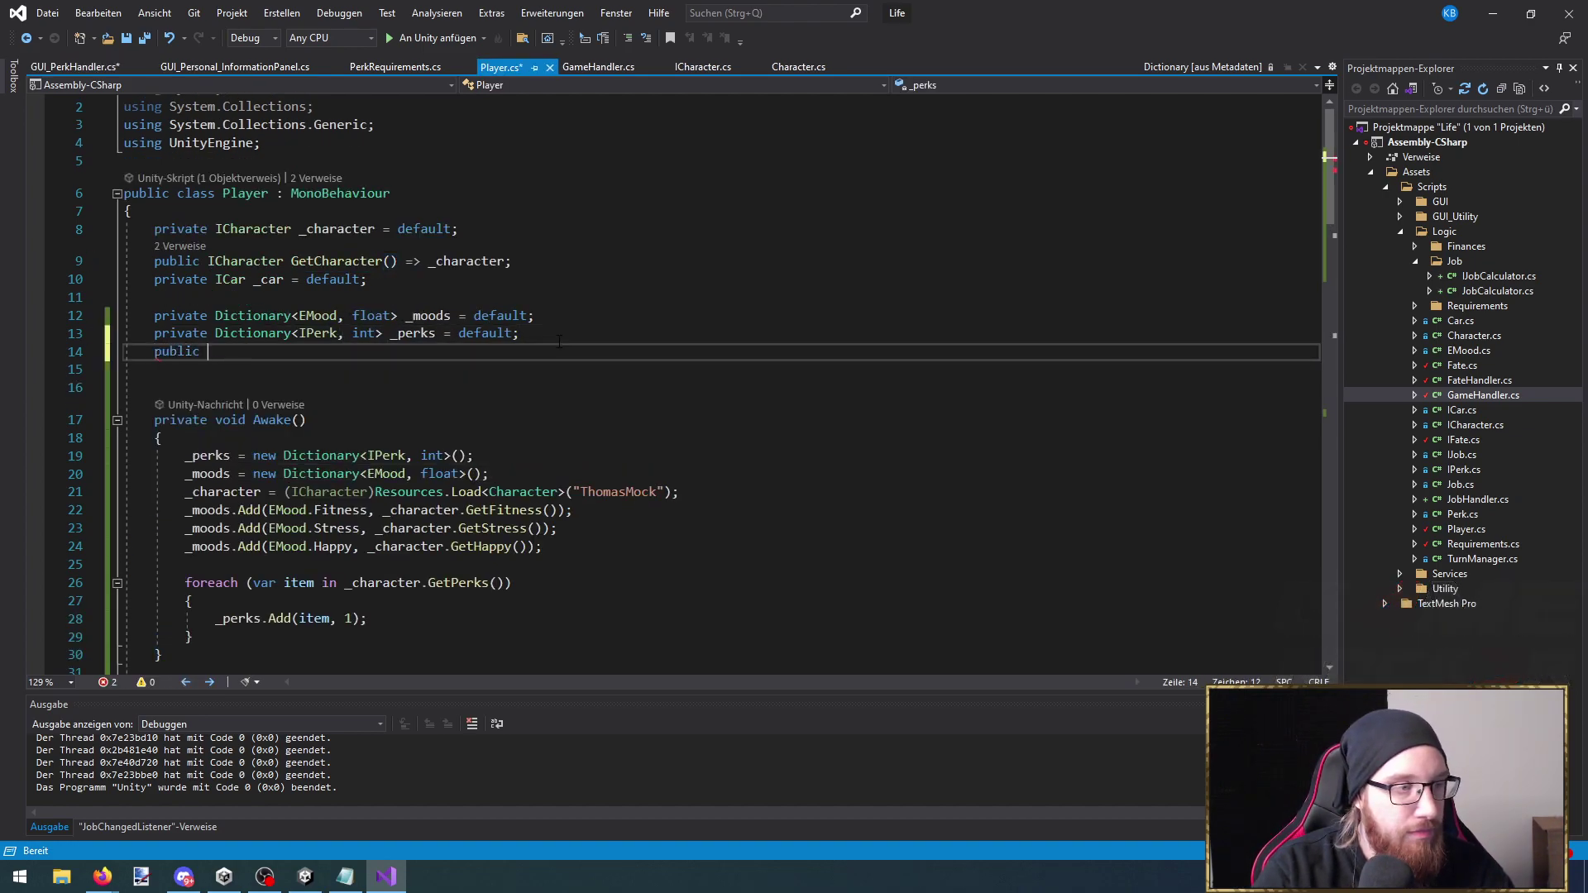
Give the new public member in Player the return type Dictionary<IPerk, int>
{"action": "type", "text": "OnD"}
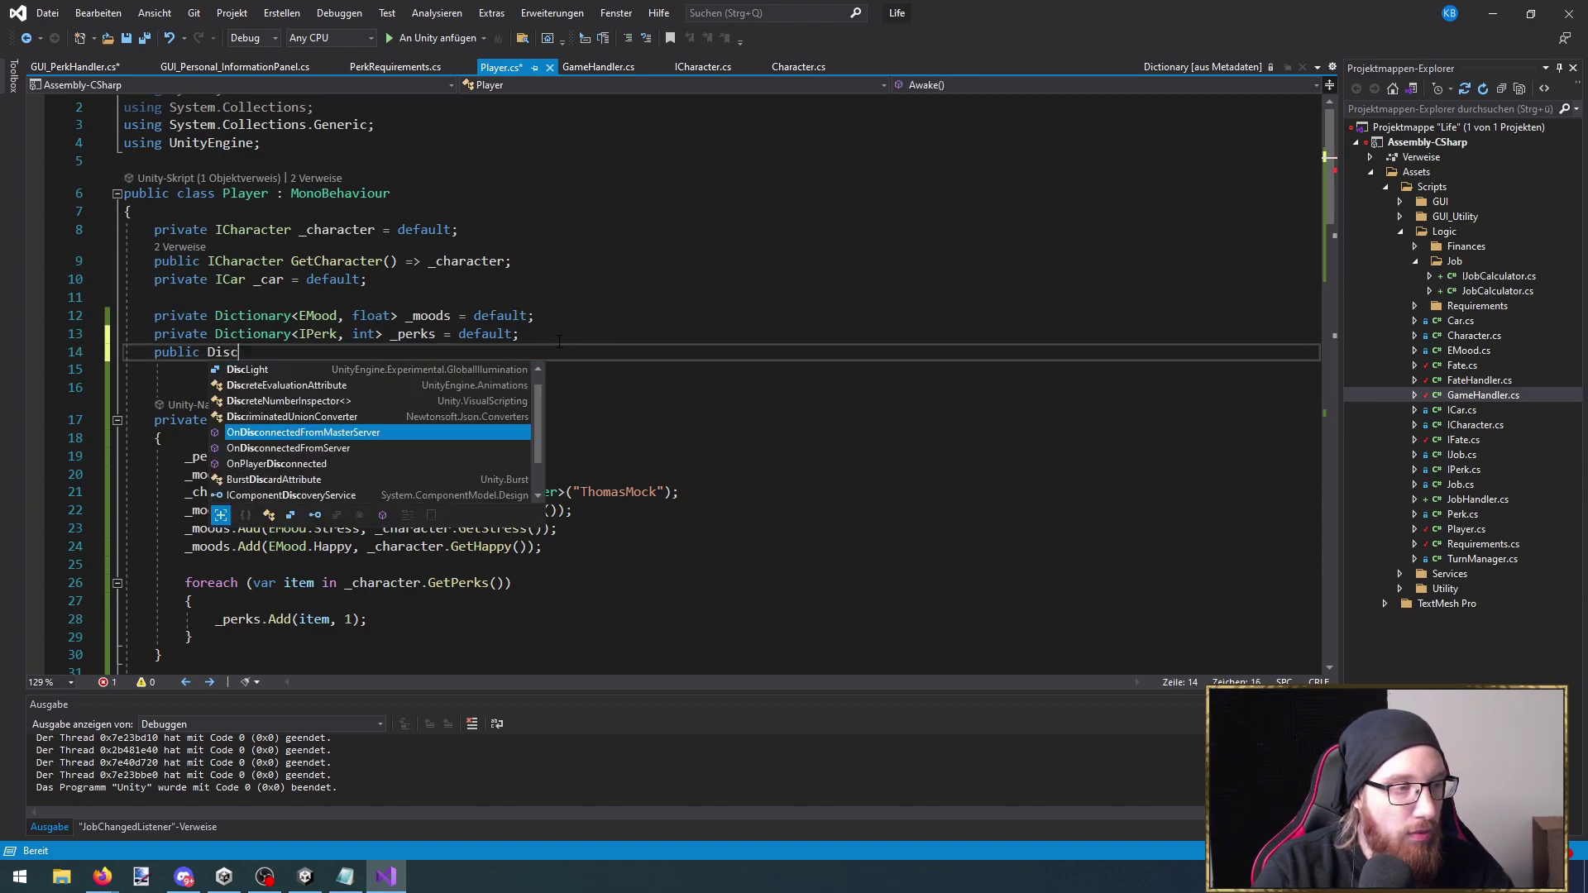
{"action": "key", "text": "Tab"}
{"action": "key", "text": "ctrl+z"}
{"action": "key", "text": "BackSpace"}
{"action": "key", "text": "BackSpace"}
{"action": "key", "text": "BackSpace"}
{"action": "type", "text": "Dic"}
{"action": "key", "text": "Tab"}
{"action": "type", "text": ">IPe"}
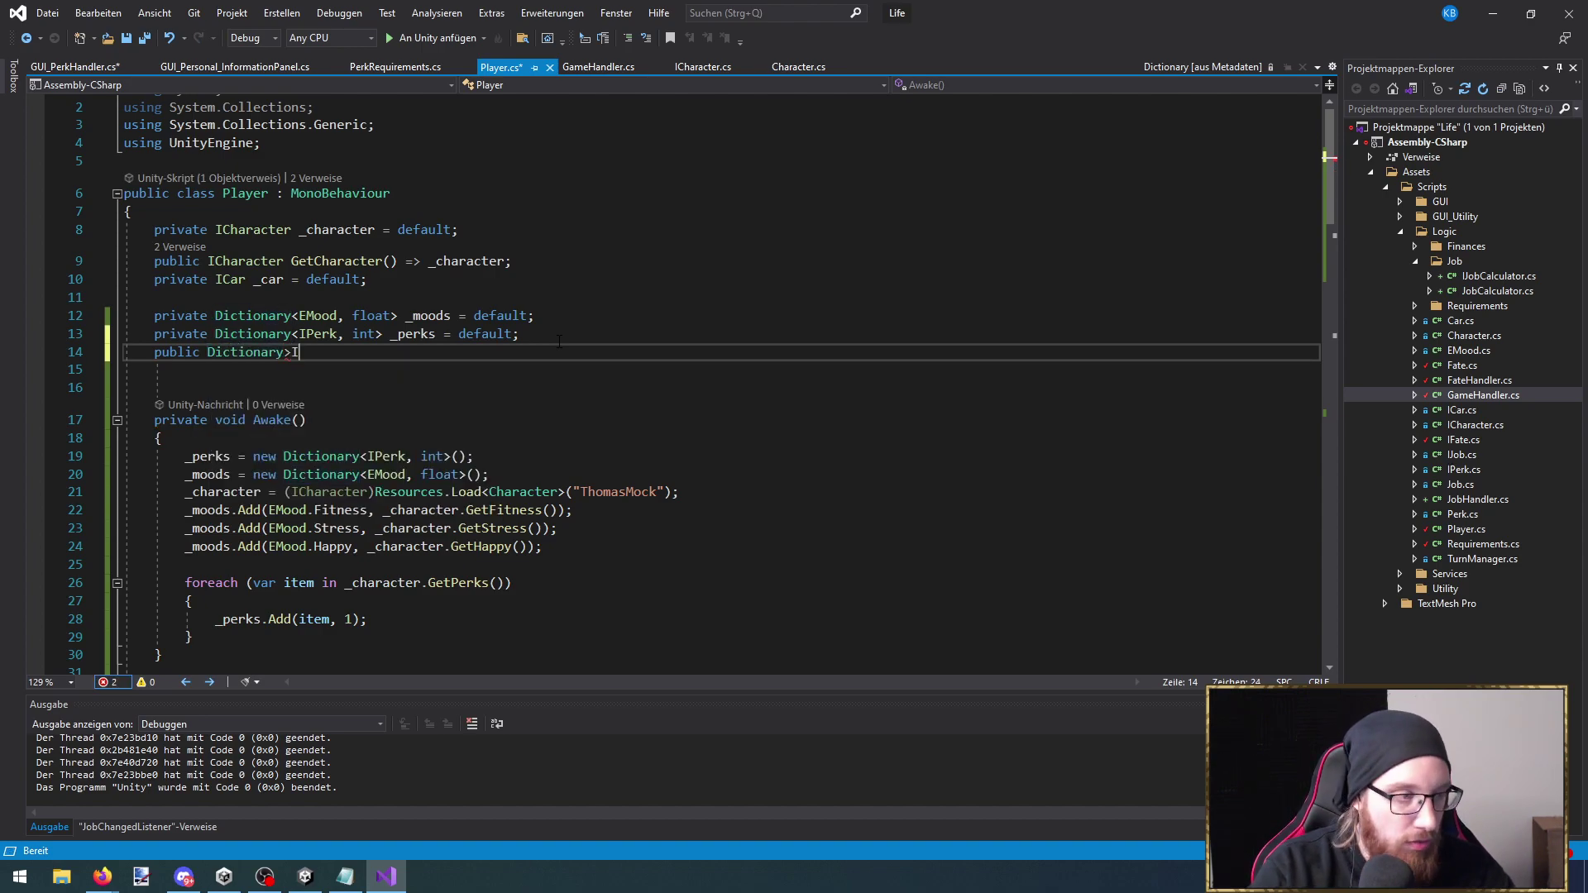
{"action": "key", "text": "BackSpace"}
{"action": "key", "text": "BackSpace"}
{"action": "key", "text": "BackSpace"}
{"action": "key", "text": "Left"}
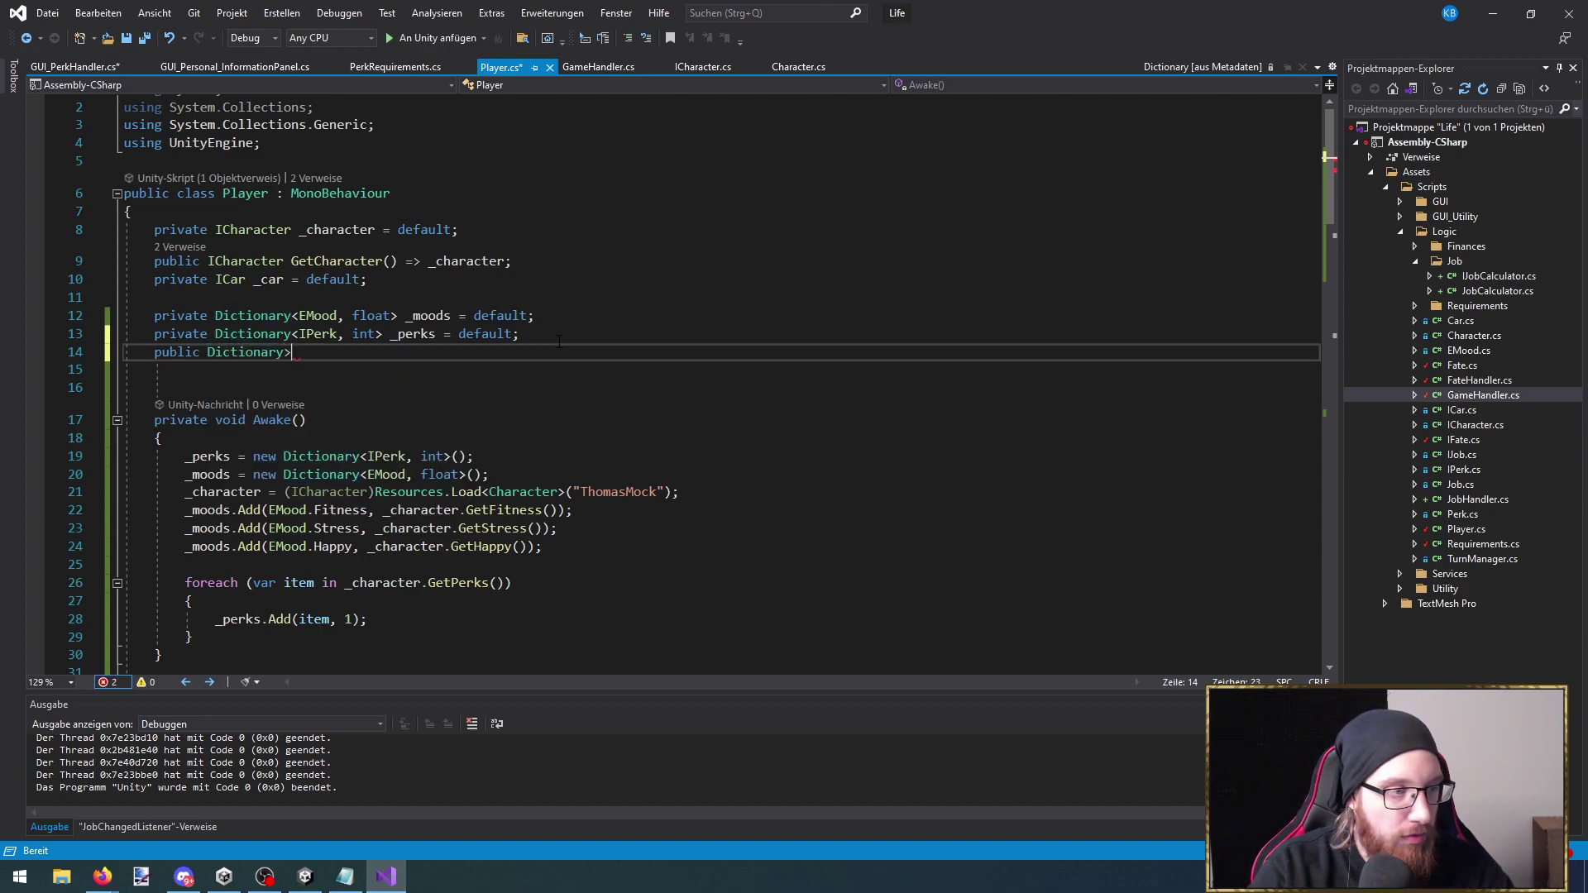
{"action": "type", "text": "<IPerk, "}
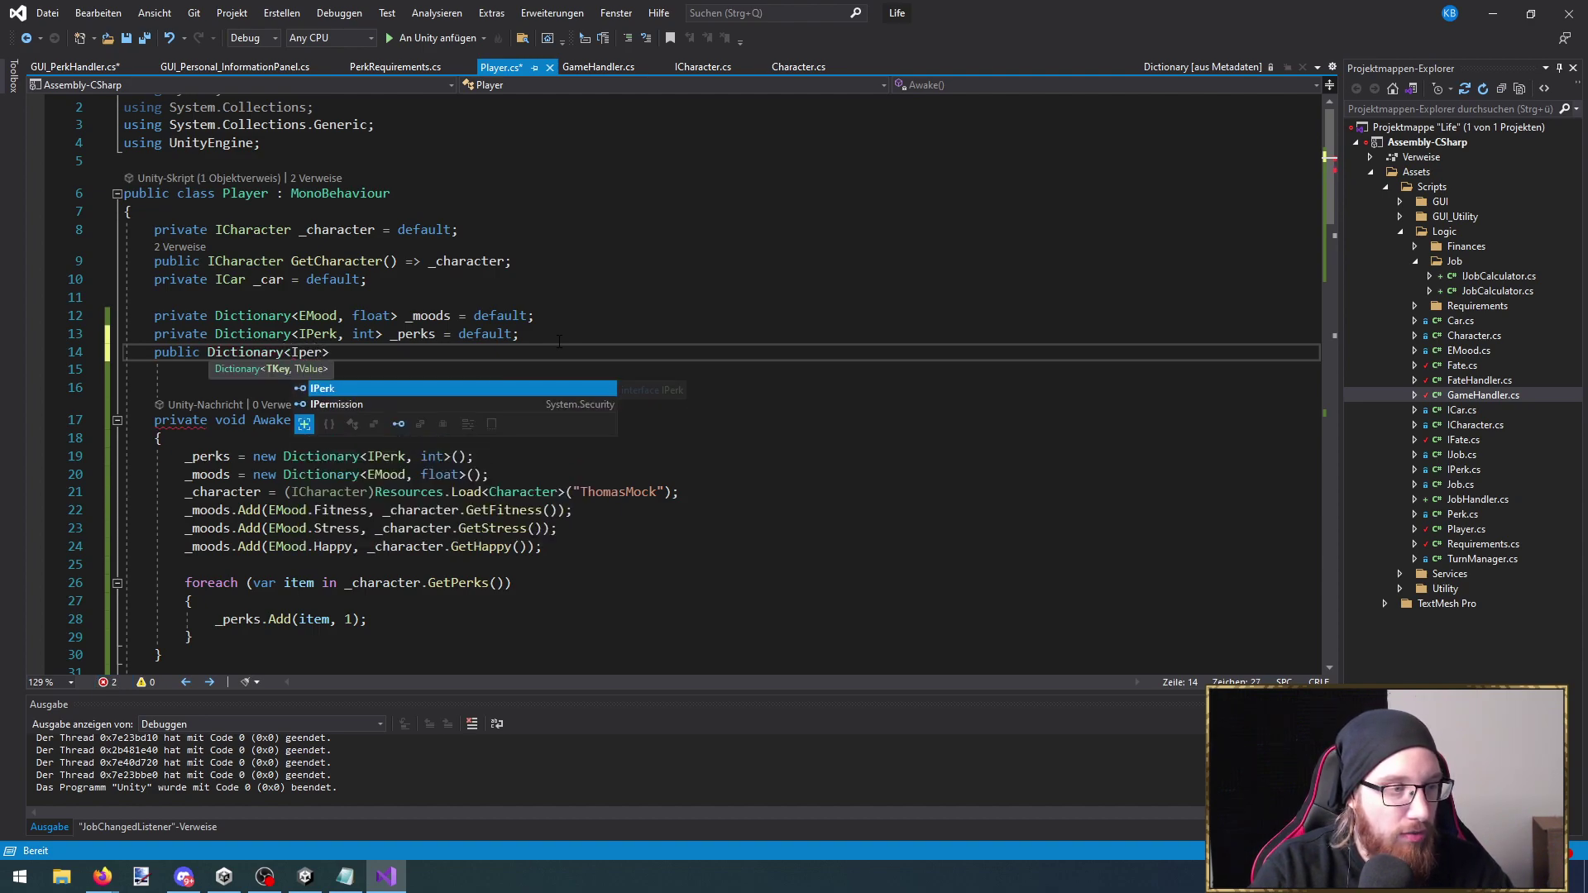
{"action": "type", "text": "int"}
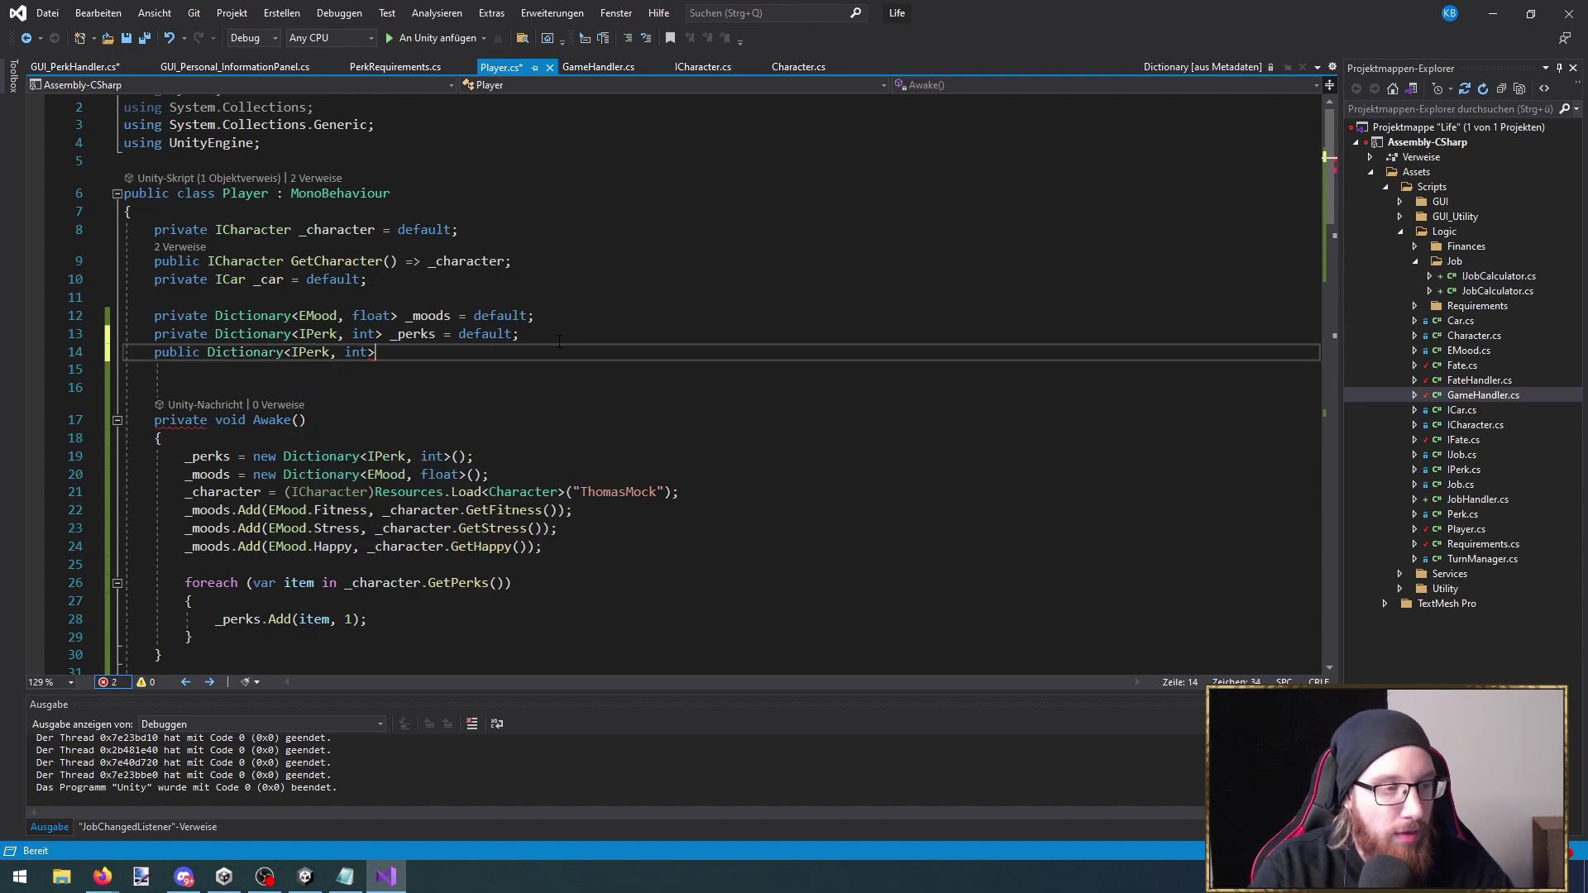
{"action": "key", "text": "Right"}
Switch to Discord and examine the village map image in the town channel of Idle-Game Season 3
{"action": "left_click", "coordinate": [183, 877]}
{"action": "scroll", "coordinate": [164, 488], "scroll_direction": "up", "scroll_amount": 5}
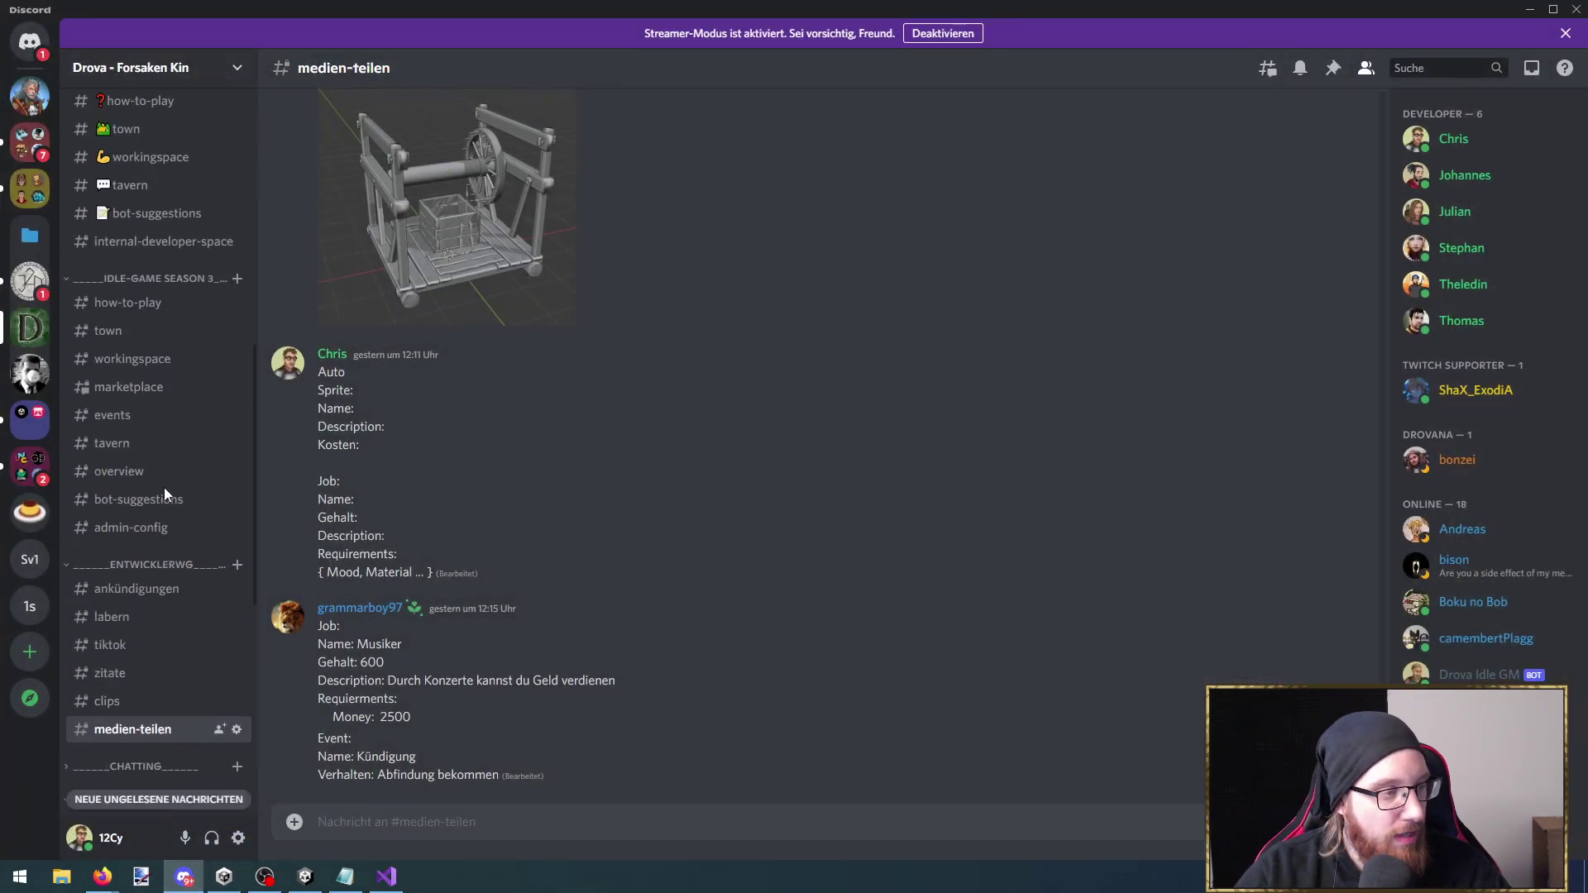
{"action": "left_click", "coordinate": [135, 416]}
{"action": "scroll", "coordinate": [440, 513], "scroll_direction": "up", "scroll_amount": 10}
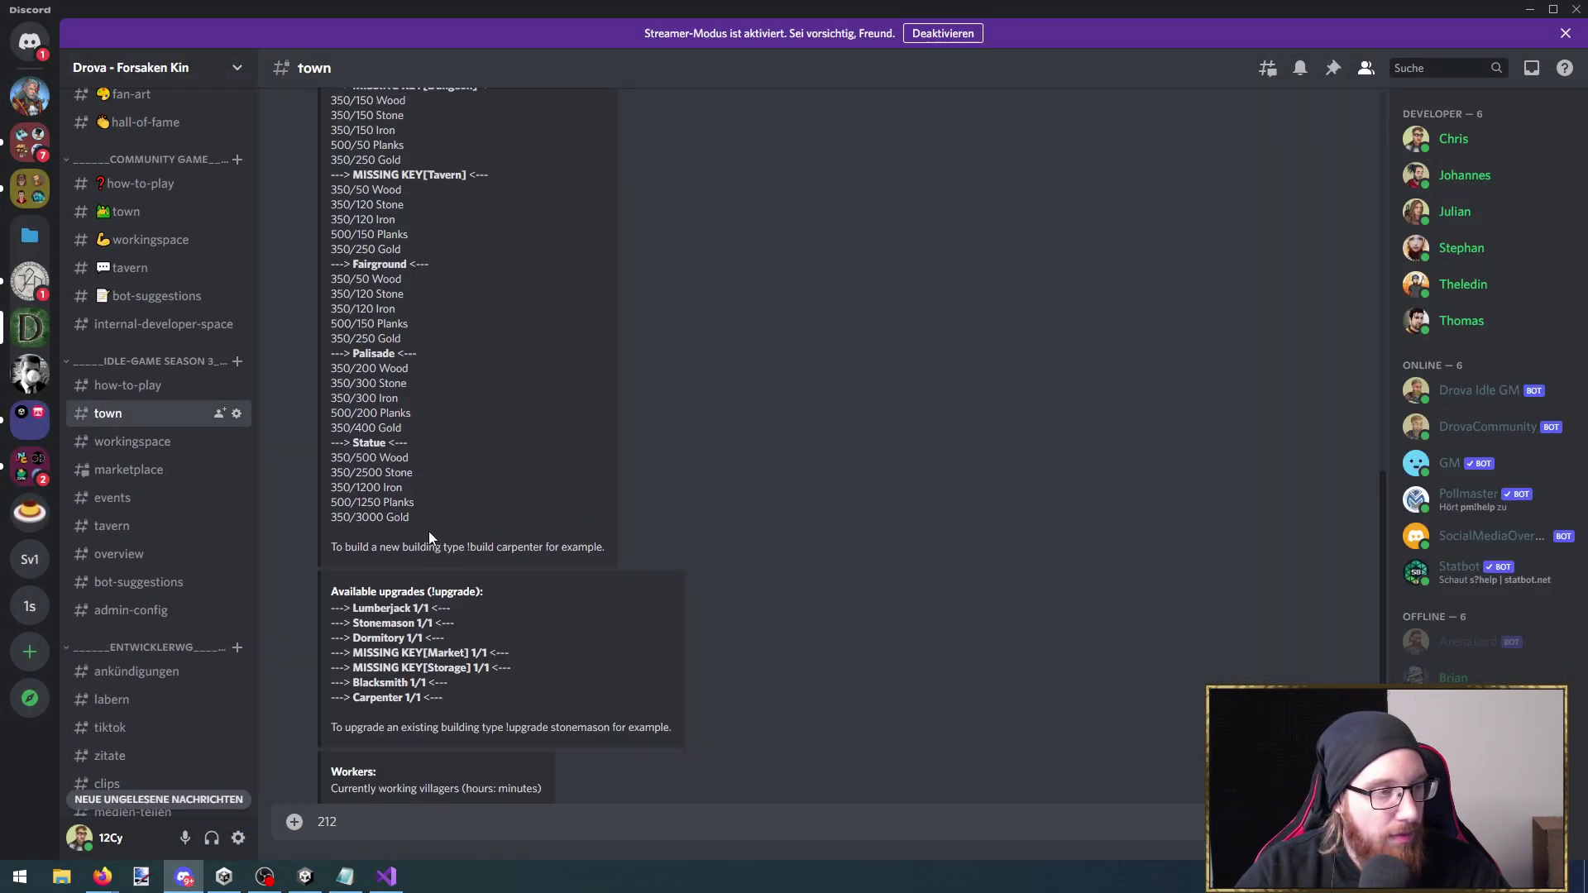
{"action": "left_click", "coordinate": [531, 495]}
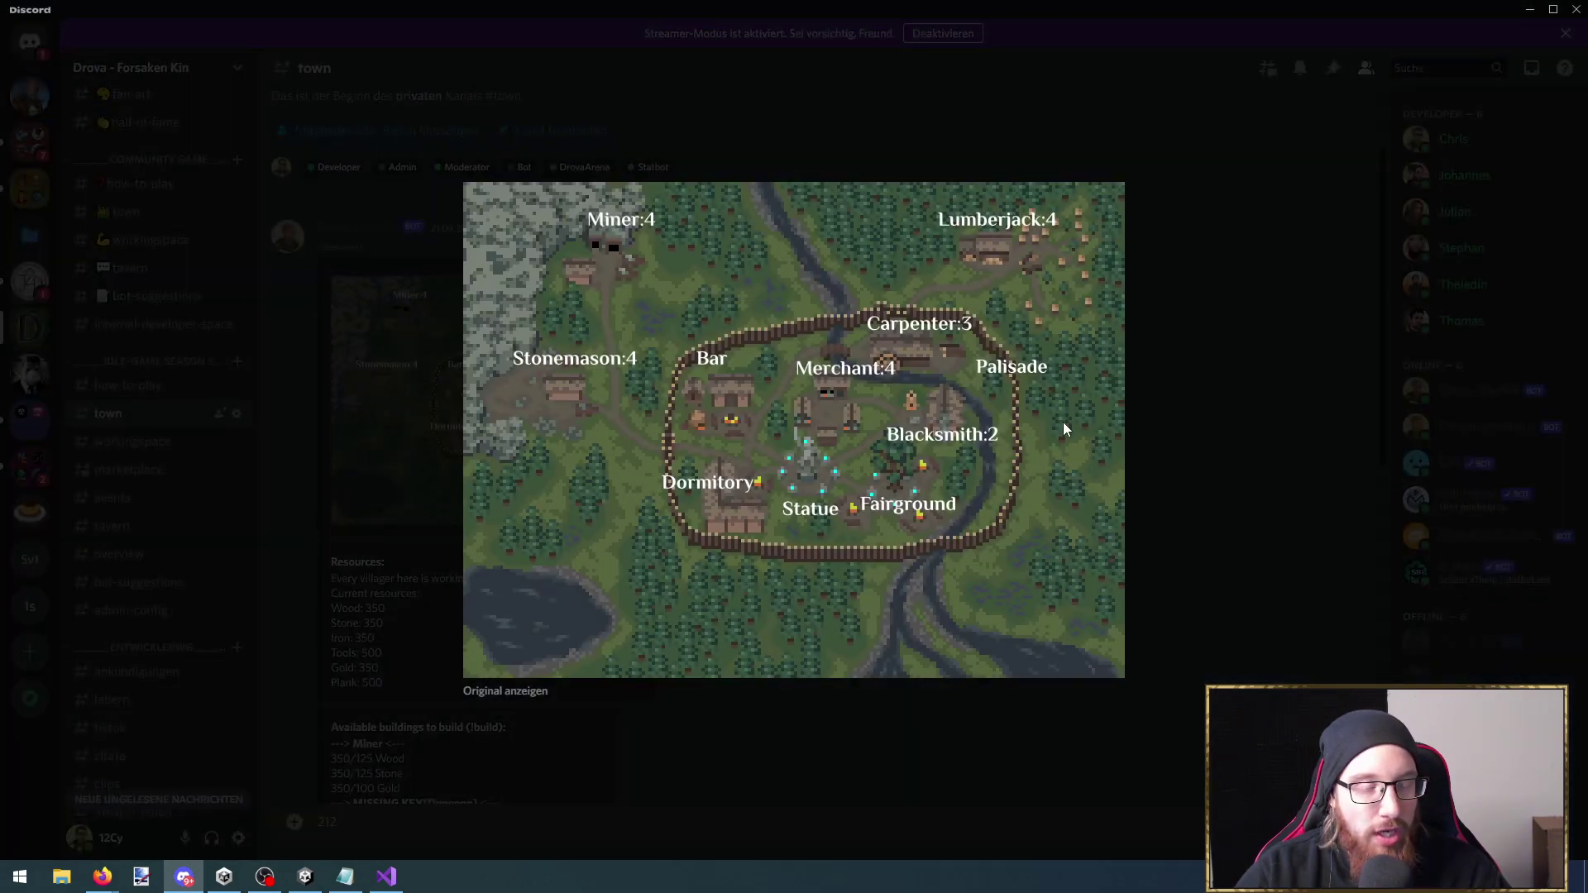
{"action": "left_click", "coordinate": [1183, 439]}
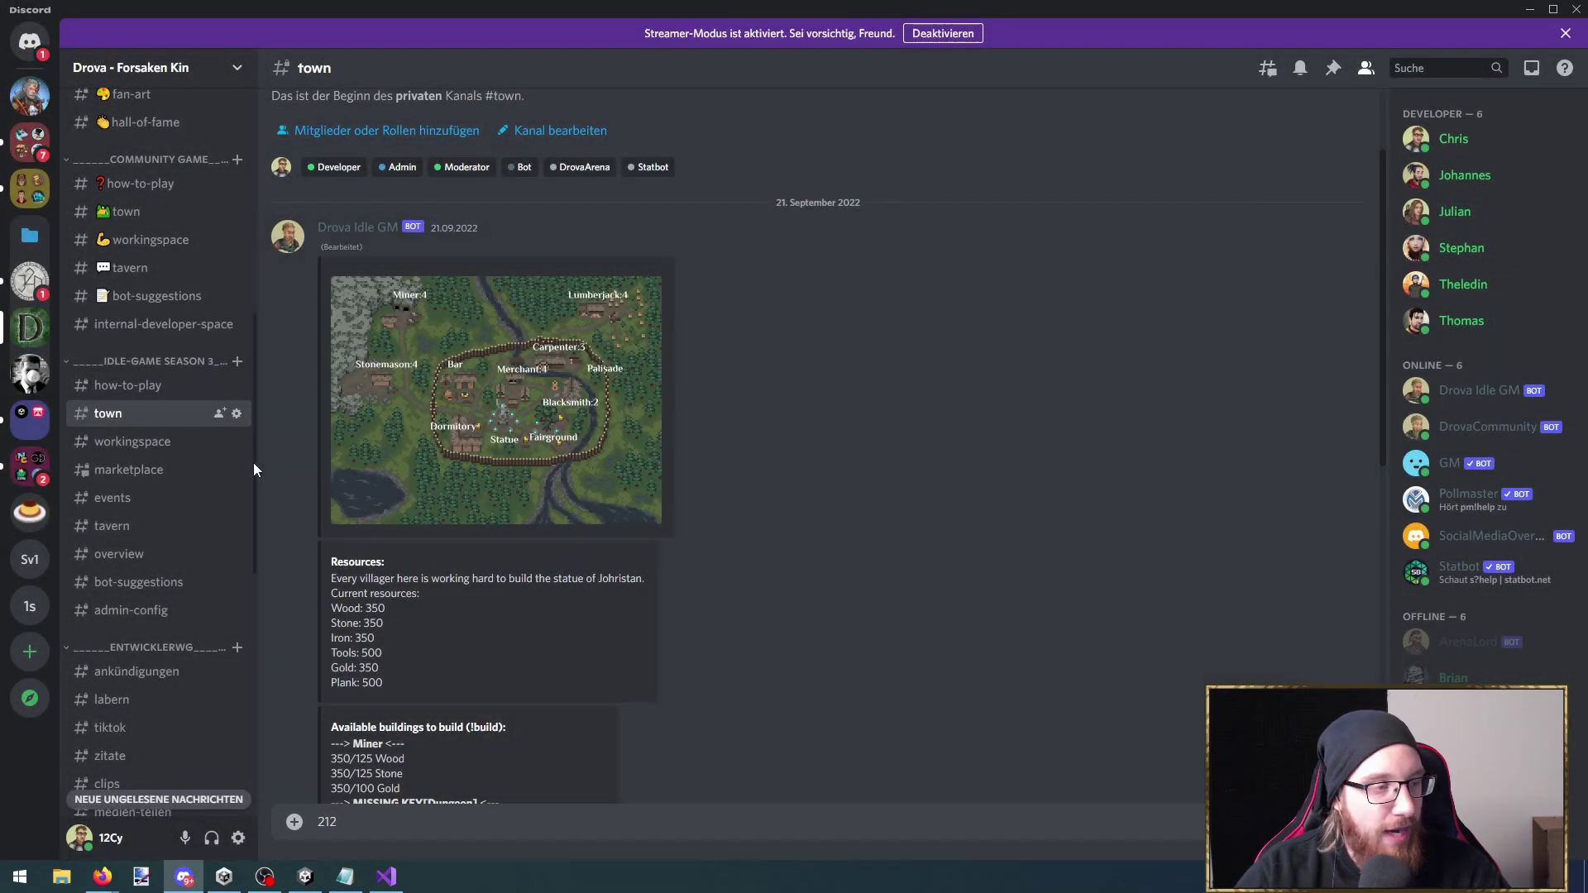
{"action": "left_click", "coordinate": [555, 453]}
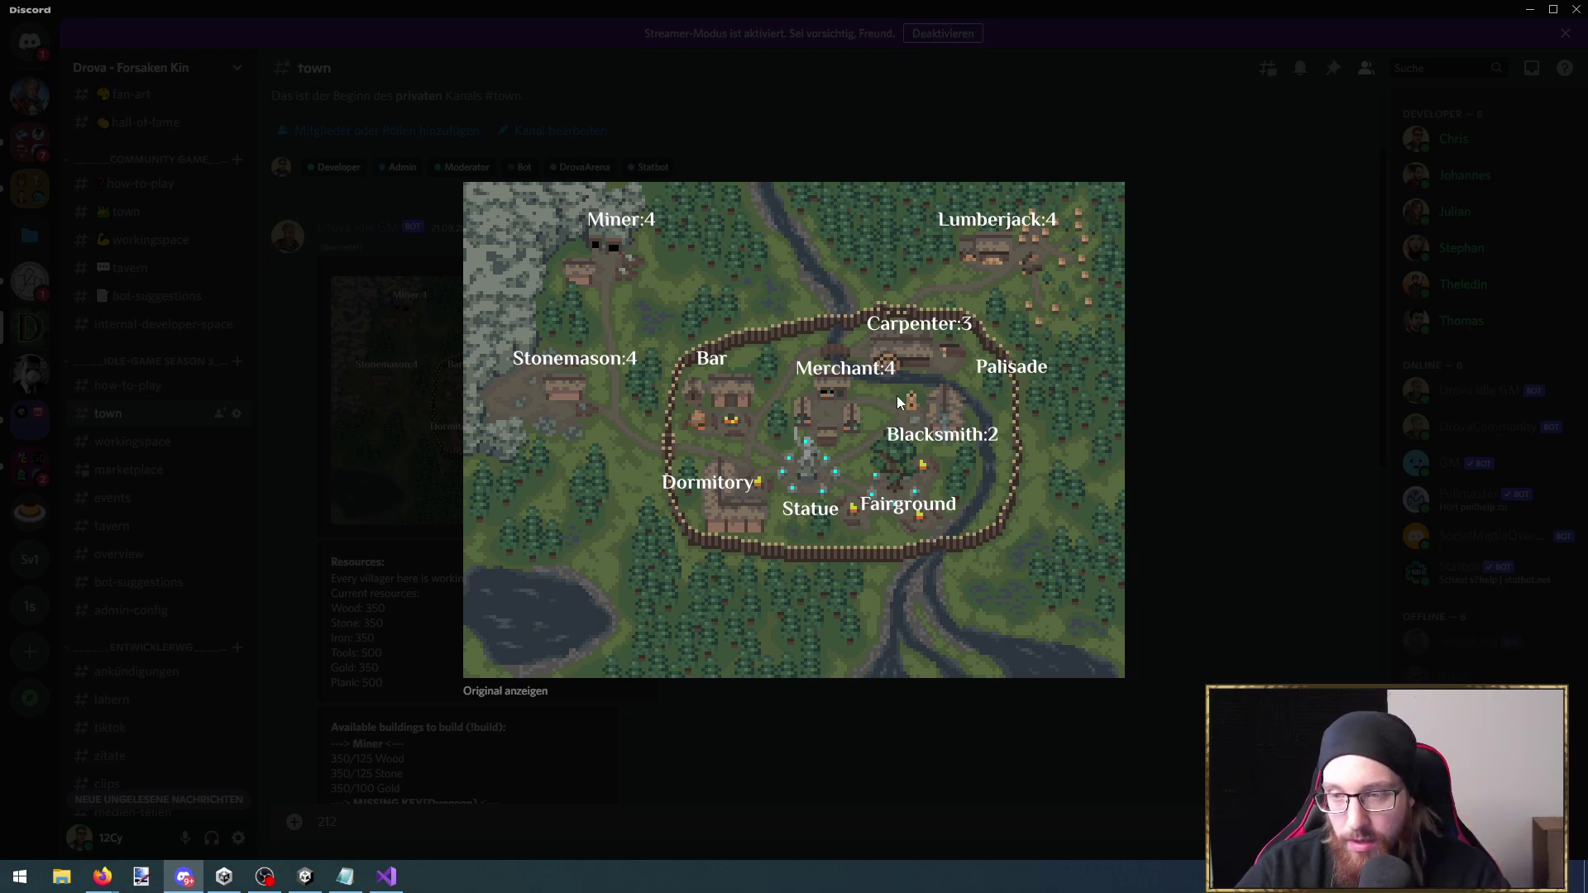
{"action": "left_click", "coordinate": [1254, 477]}
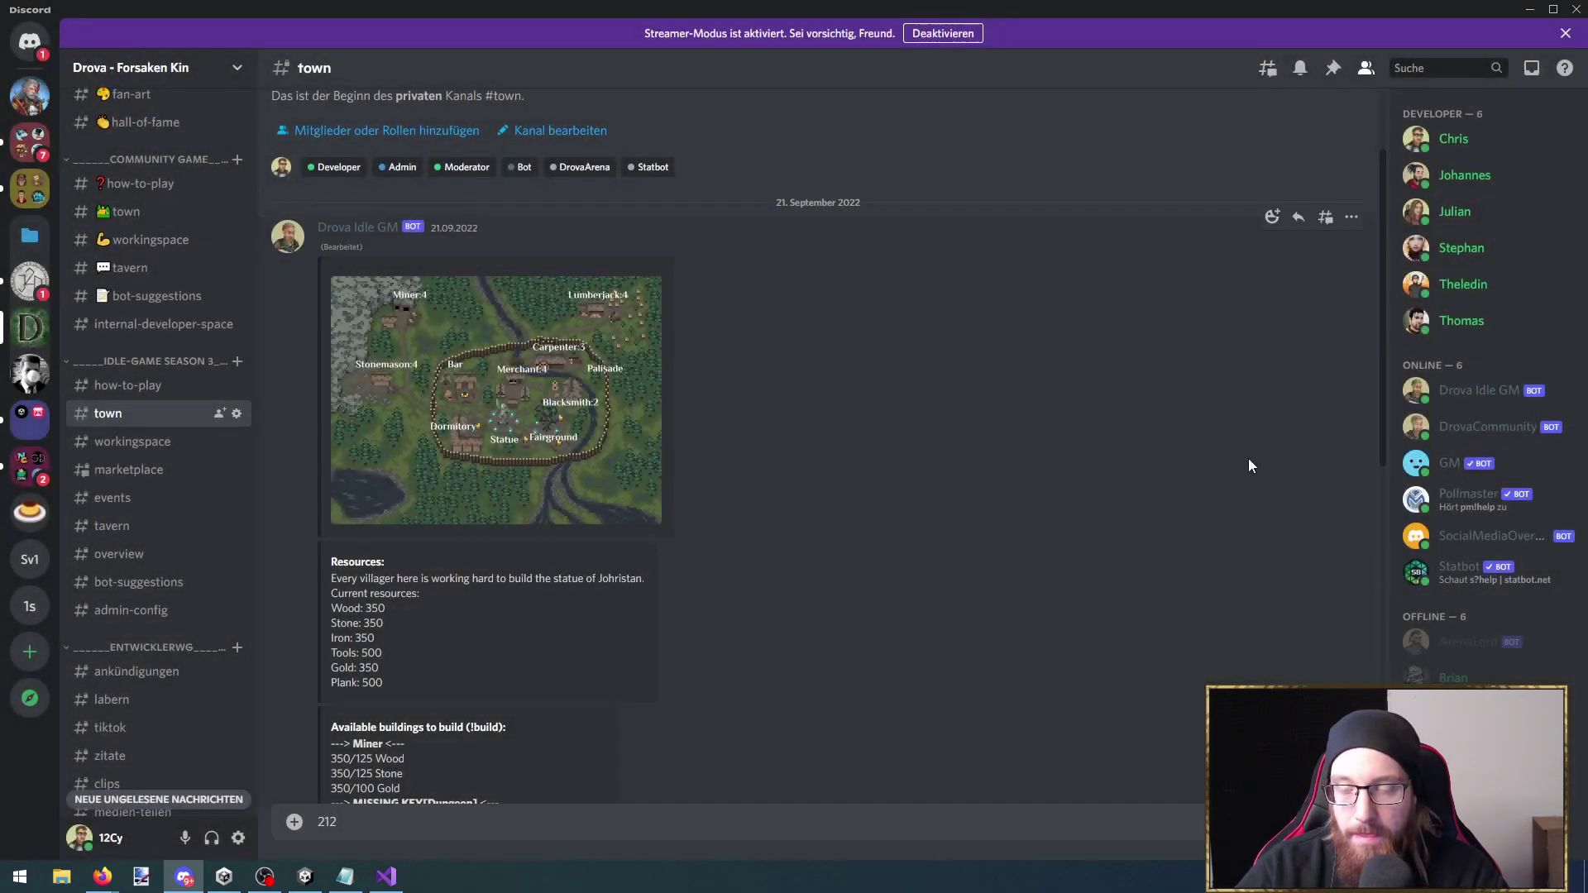
{"action": "left_click", "coordinate": [1529, 9]}
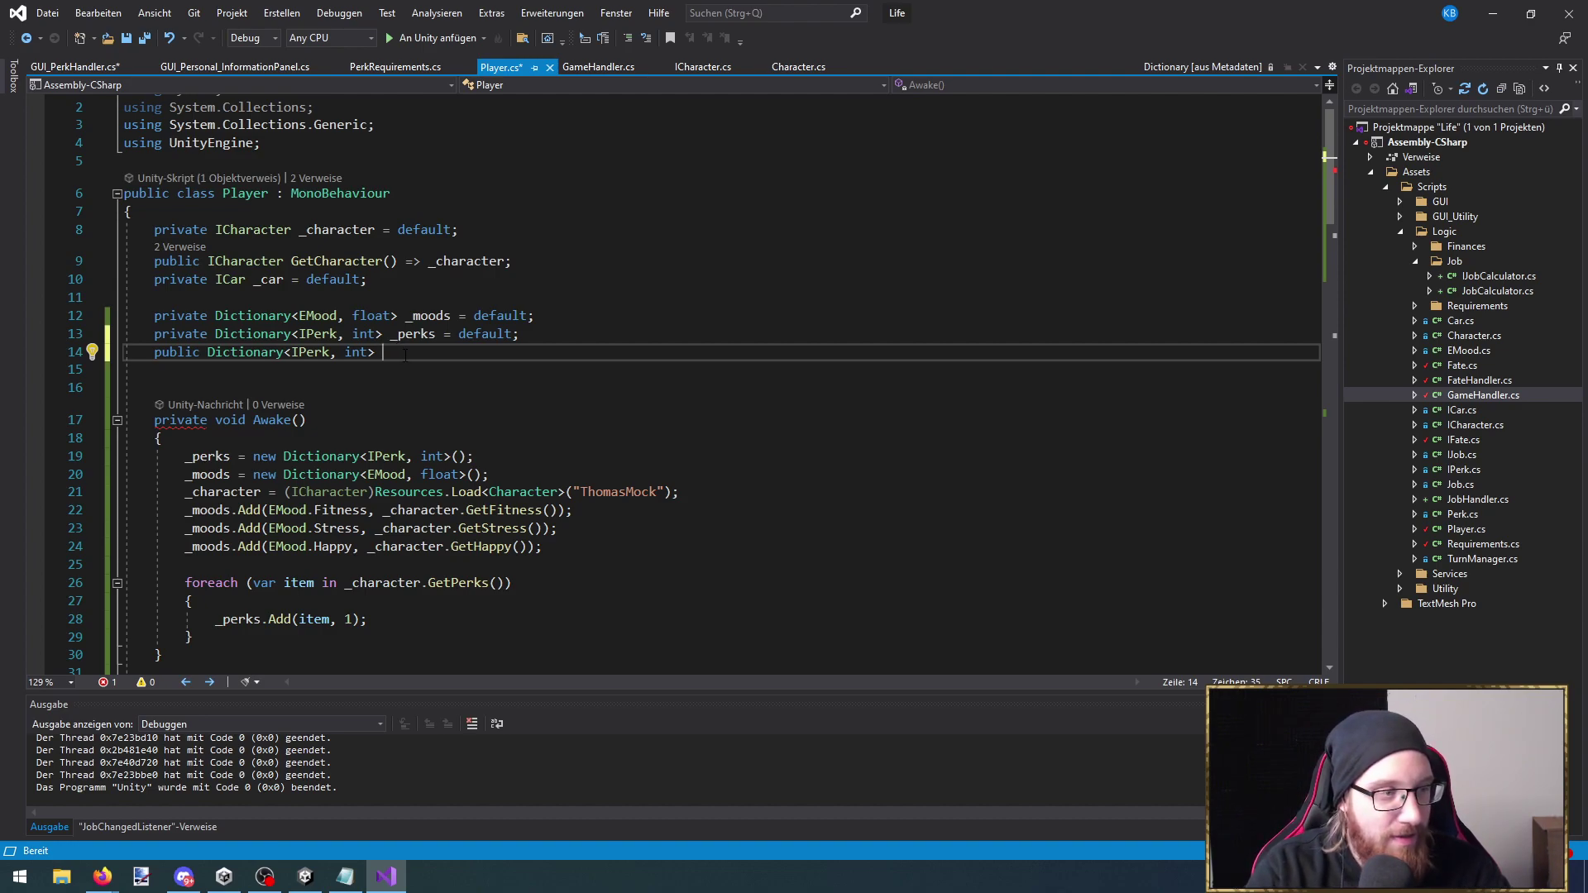
Complete the public dictionary member as GetPerks() => _perks; and save all files
{"action": "type", "text": "GetPerks"}
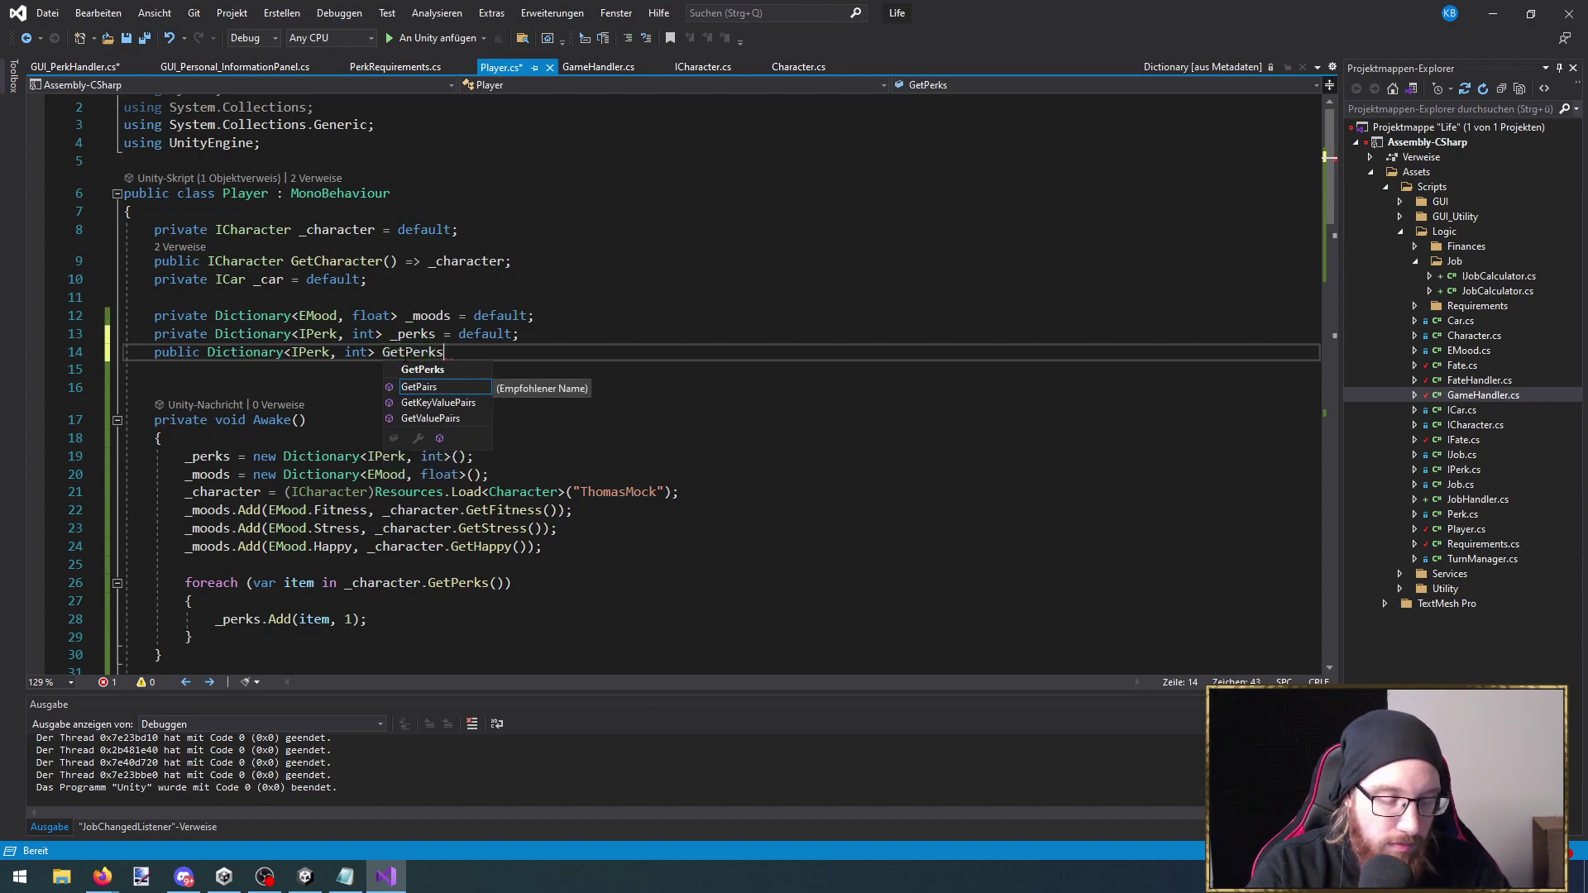
{"action": "type", "text": "() => _perks;"}
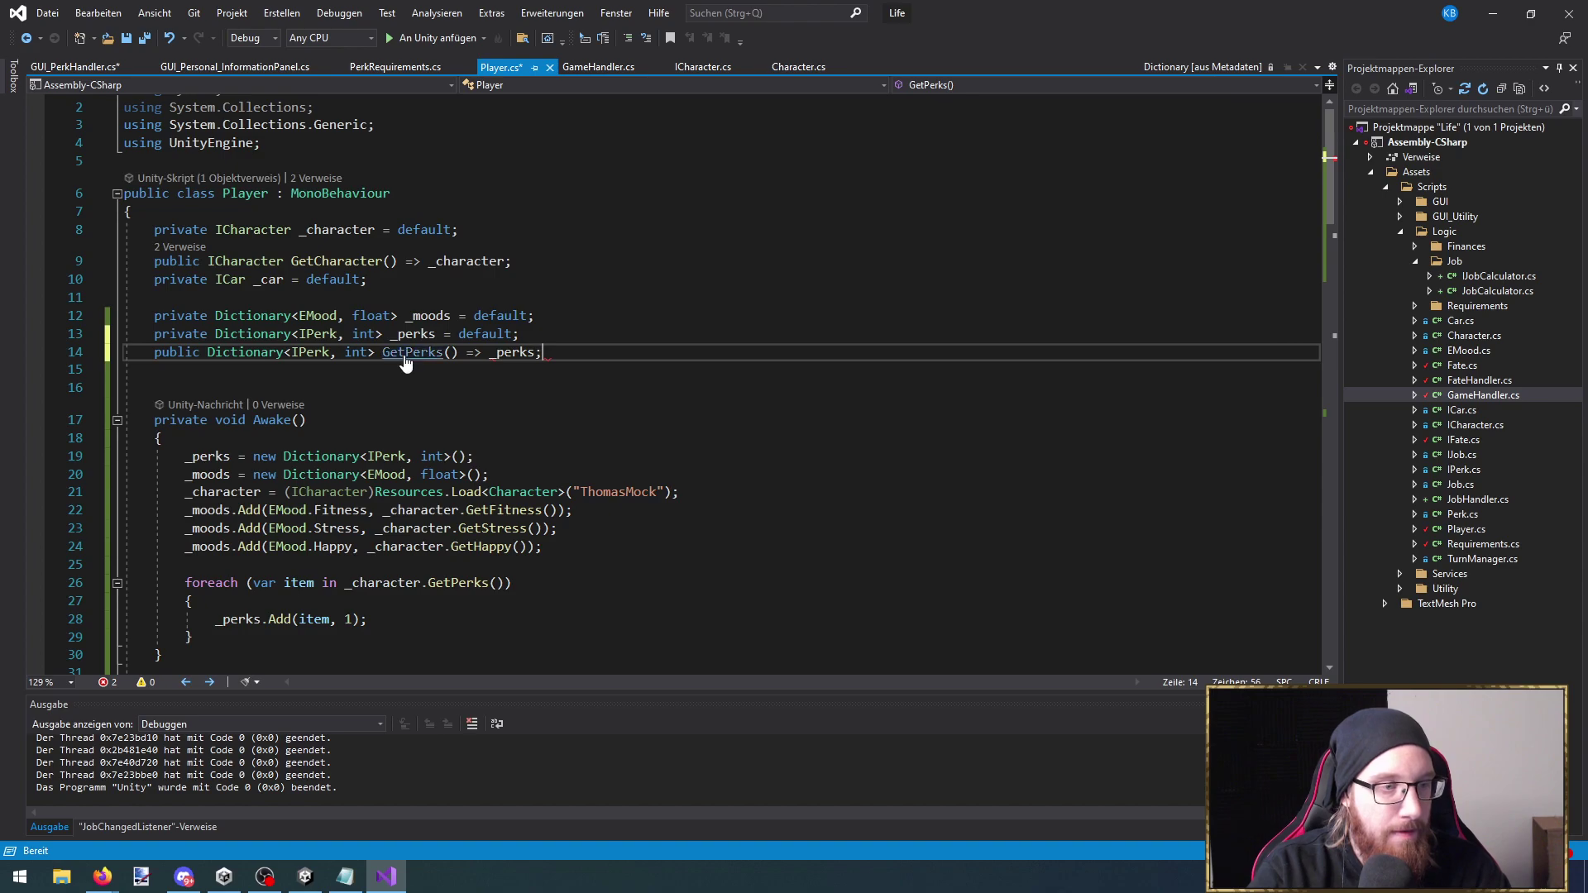
{"action": "key", "text": "ctrl+shift+s"}
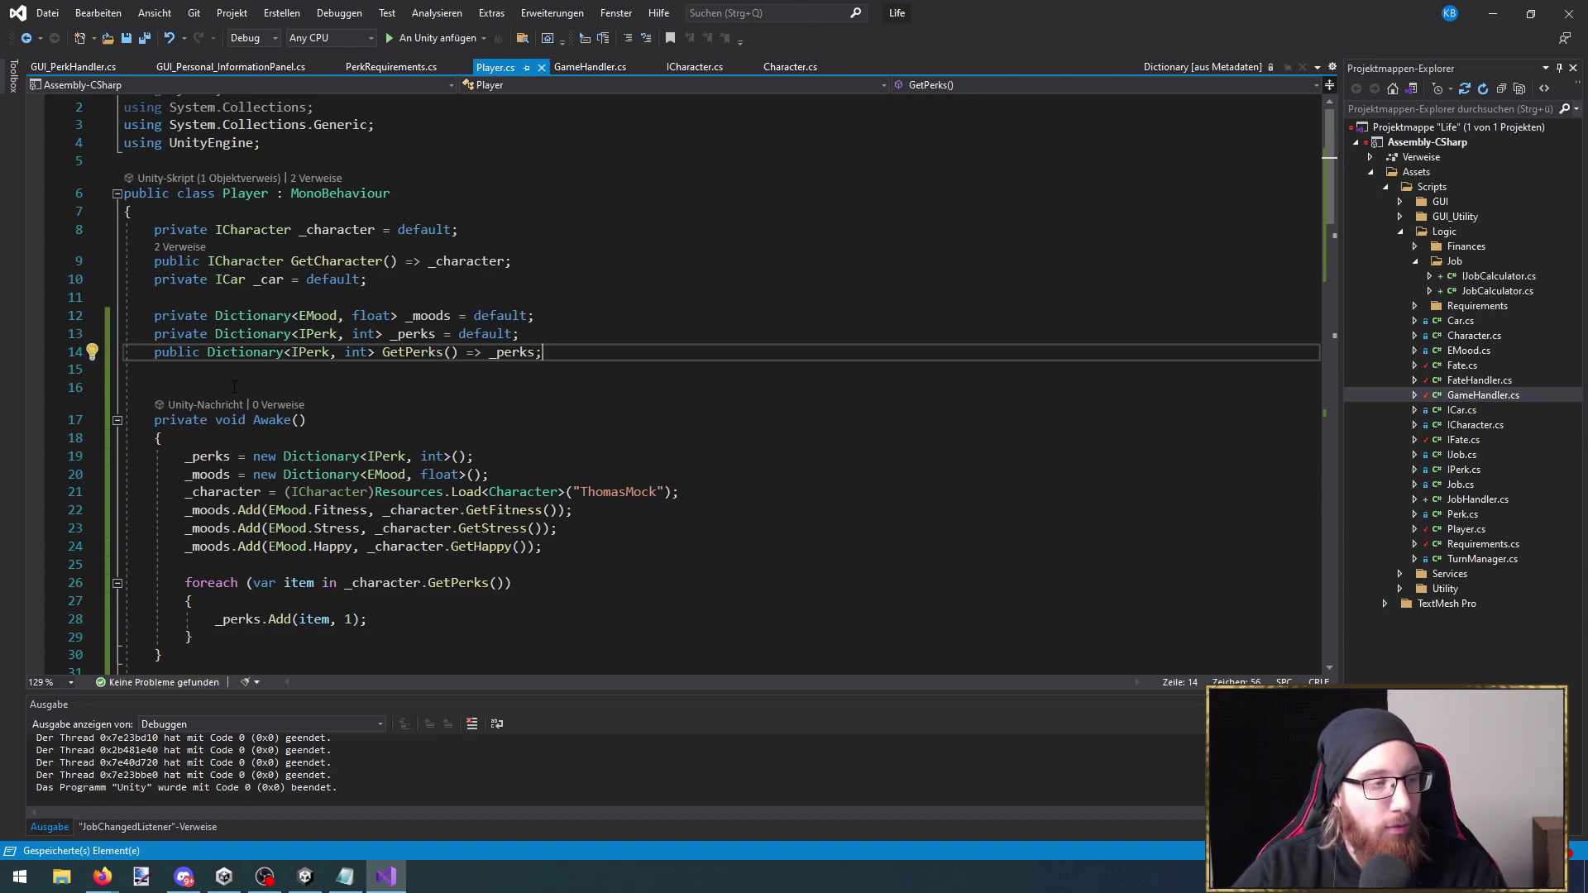
Review the Player class, examining how _perks is used in GetPerks, Awake and CheckPerk
{"action": "left_click", "coordinate": [534, 365]}
{"action": "scroll", "coordinate": [512, 430], "scroll_direction": "down", "scroll_amount": 3}
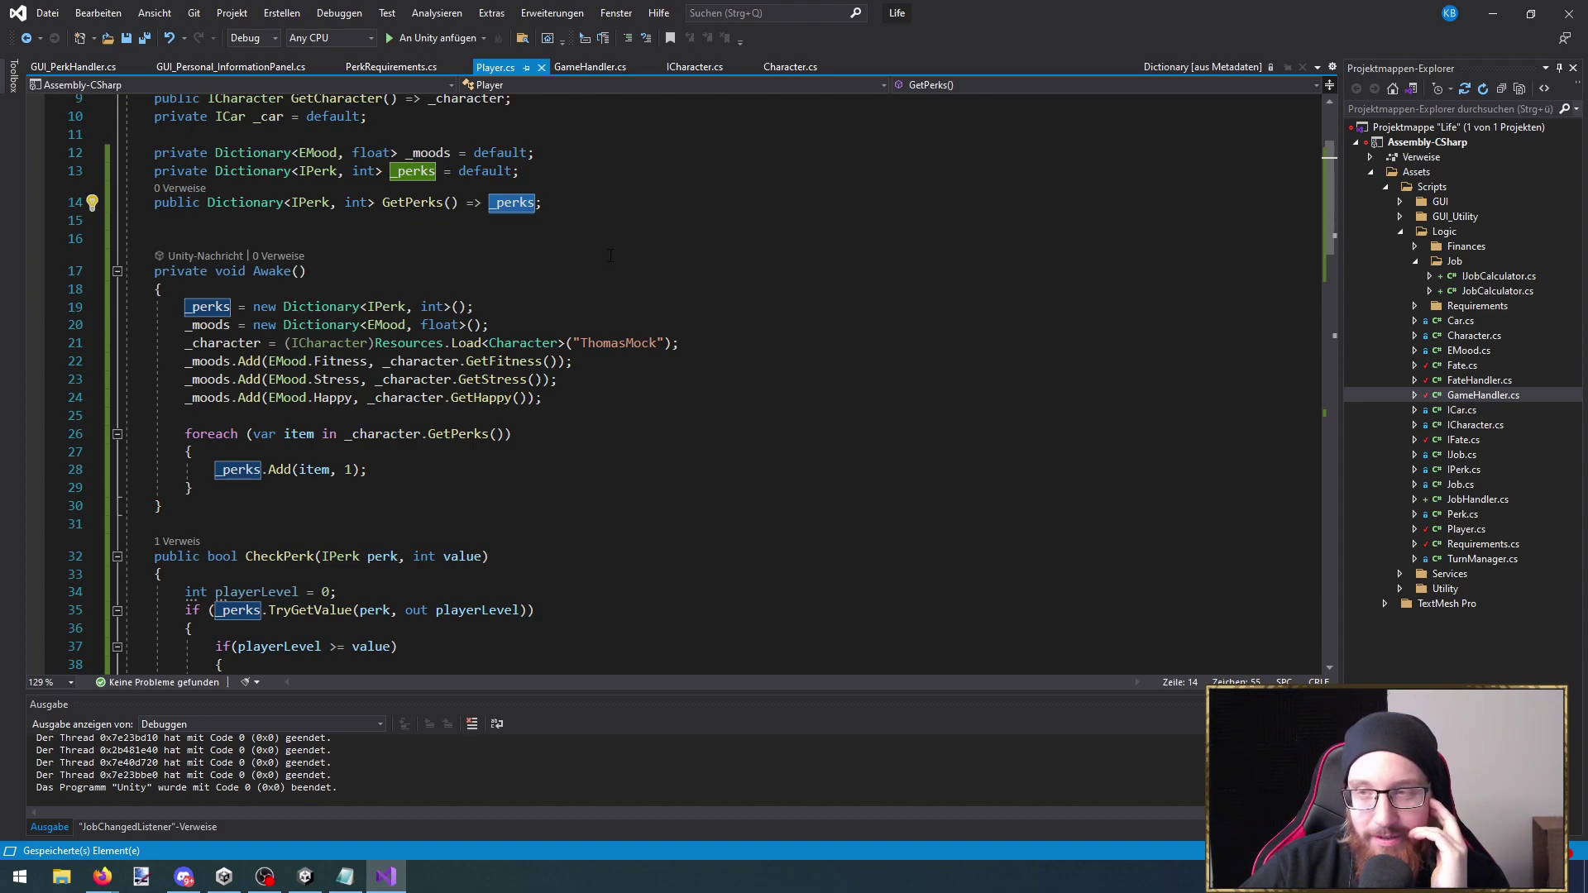
{"action": "left_click", "coordinate": [605, 212]}
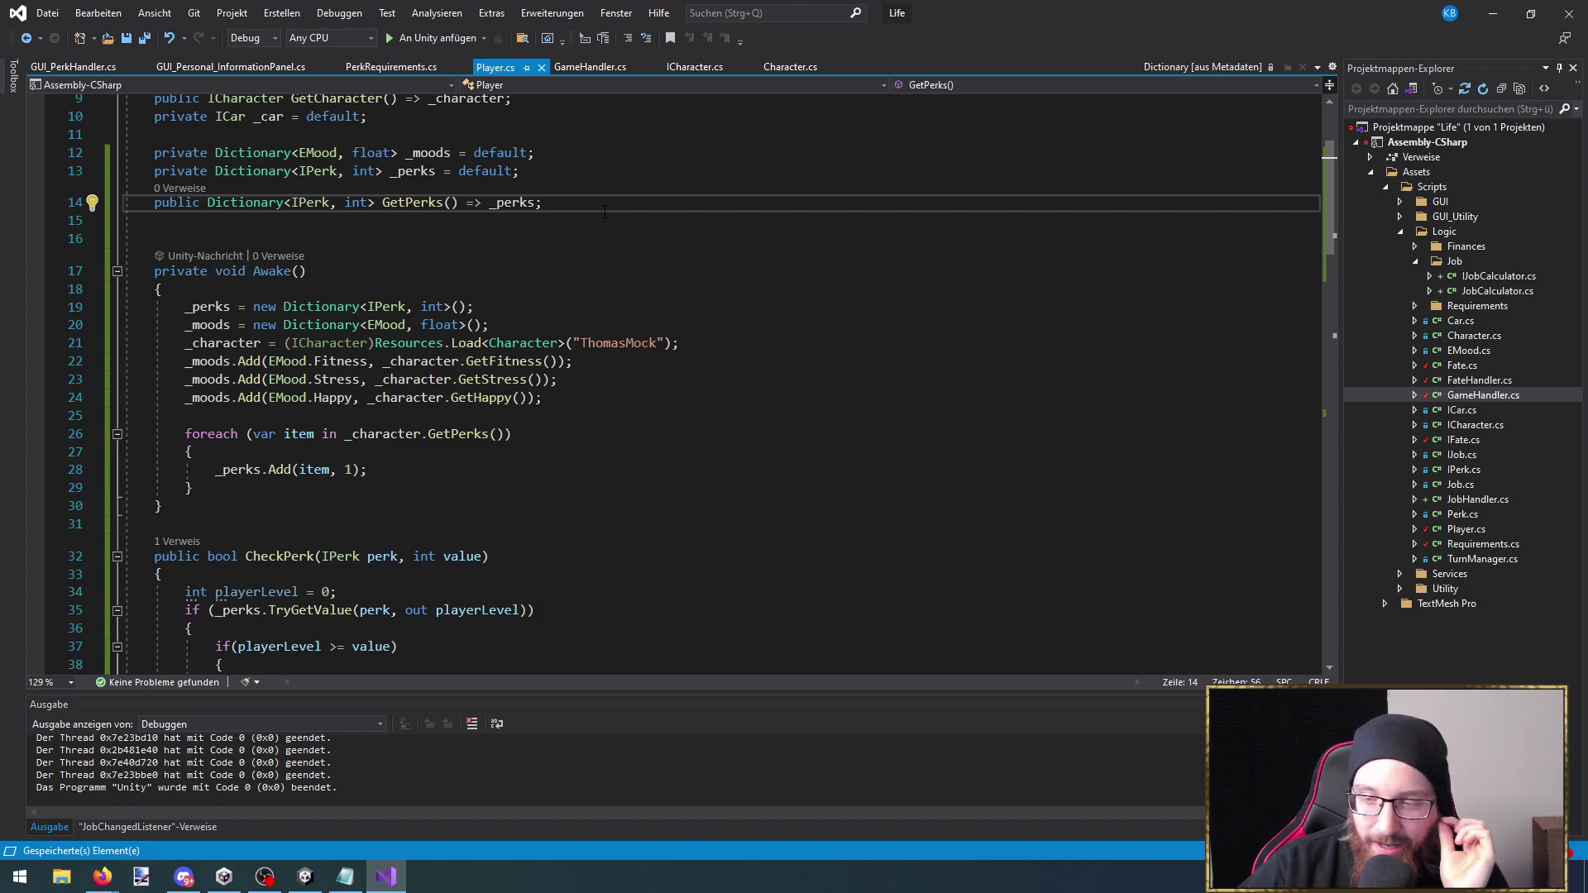
{"action": "scroll", "coordinate": [551, 247], "scroll_direction": "down", "scroll_amount": 3}
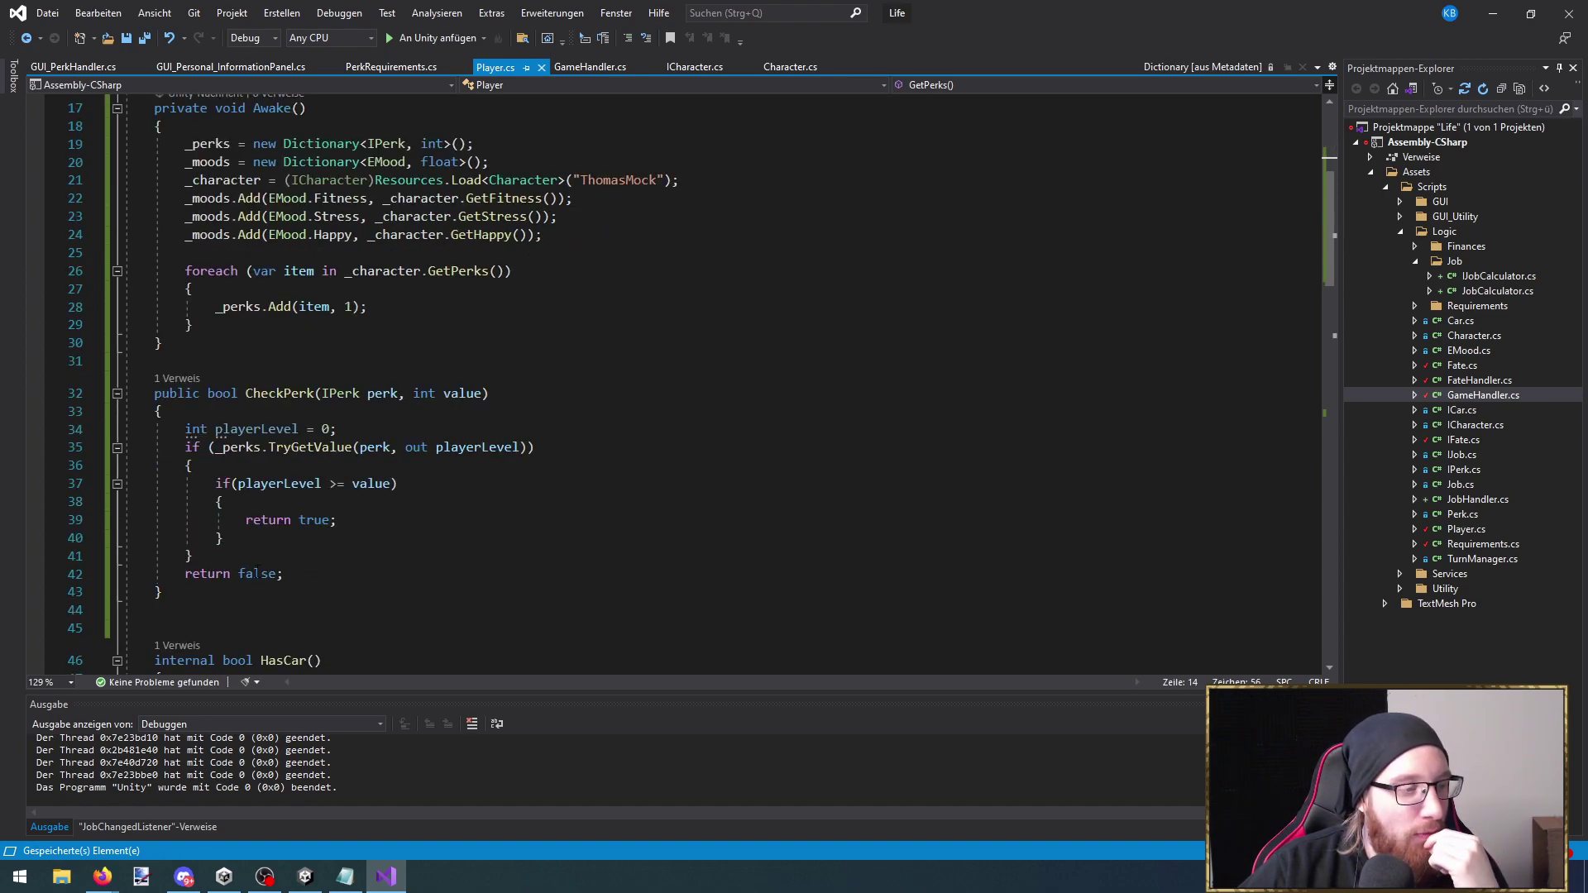
{"action": "scroll", "coordinate": [216, 369], "scroll_direction": "down", "scroll_amount": 8}
{"action": "scroll", "coordinate": [241, 453], "scroll_direction": "up", "scroll_amount": 3}
{"action": "scroll", "coordinate": [241, 453], "scroll_direction": "up", "scroll_amount": 10}
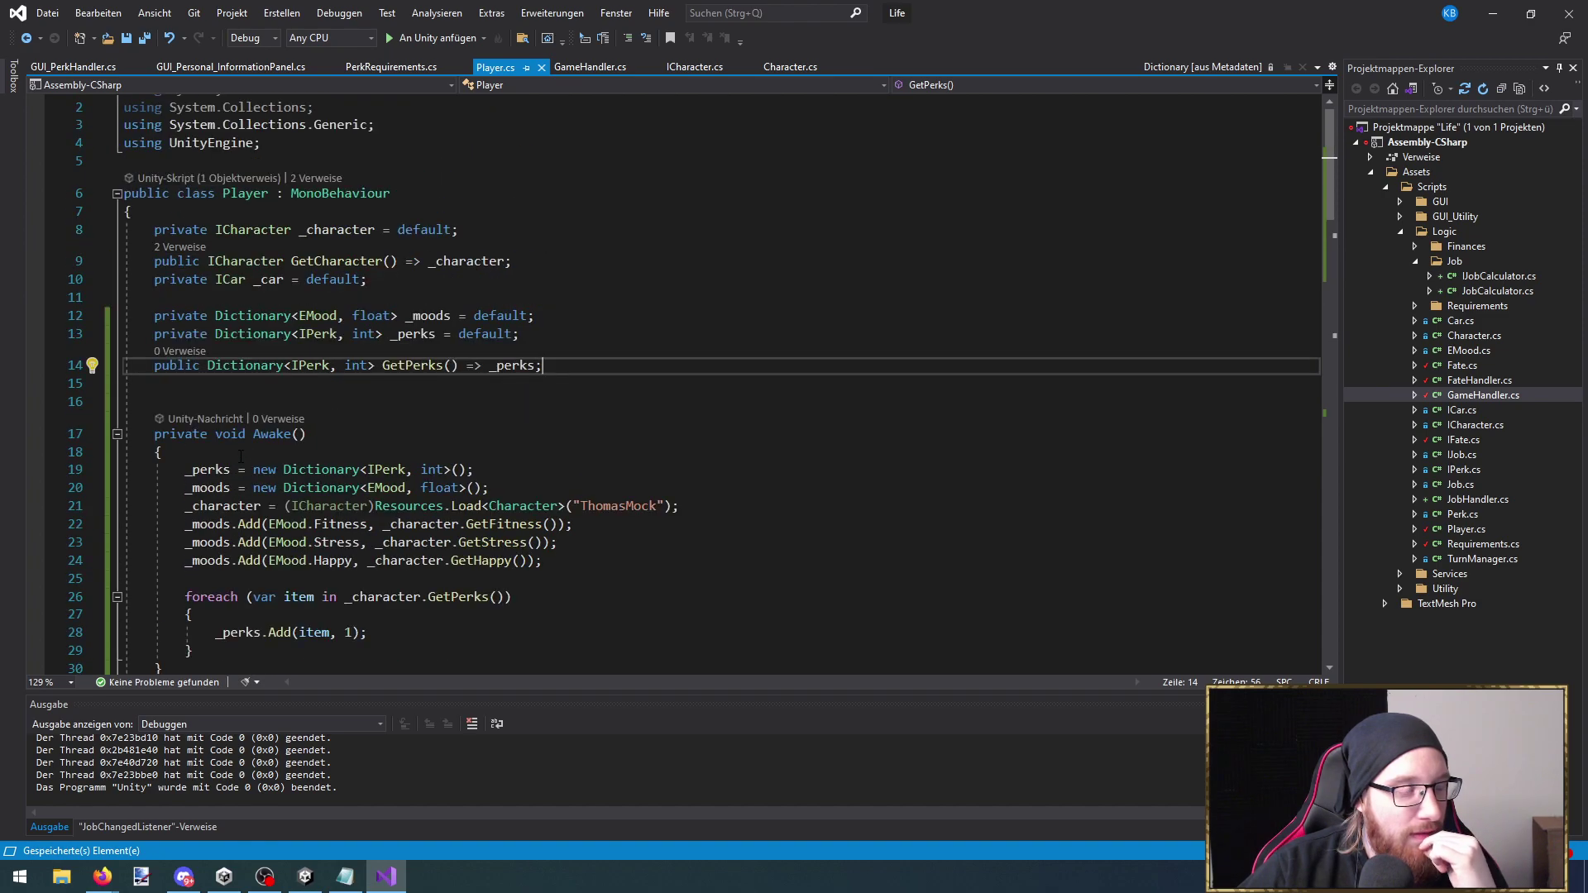
{"action": "left_click", "coordinate": [416, 402]}
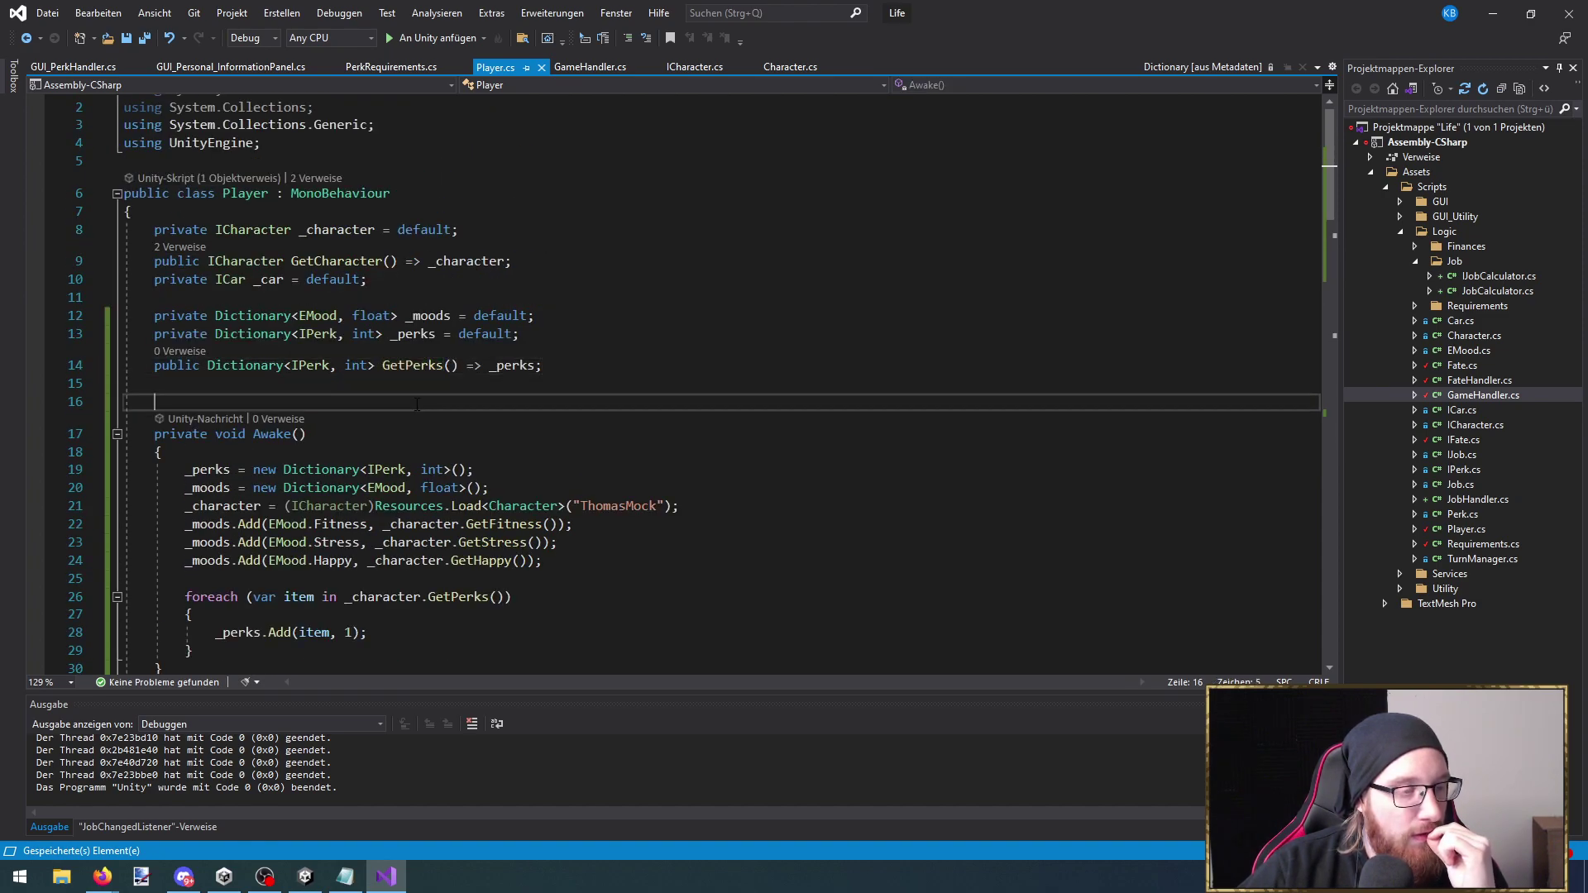
{"action": "left_click", "coordinate": [497, 366]}
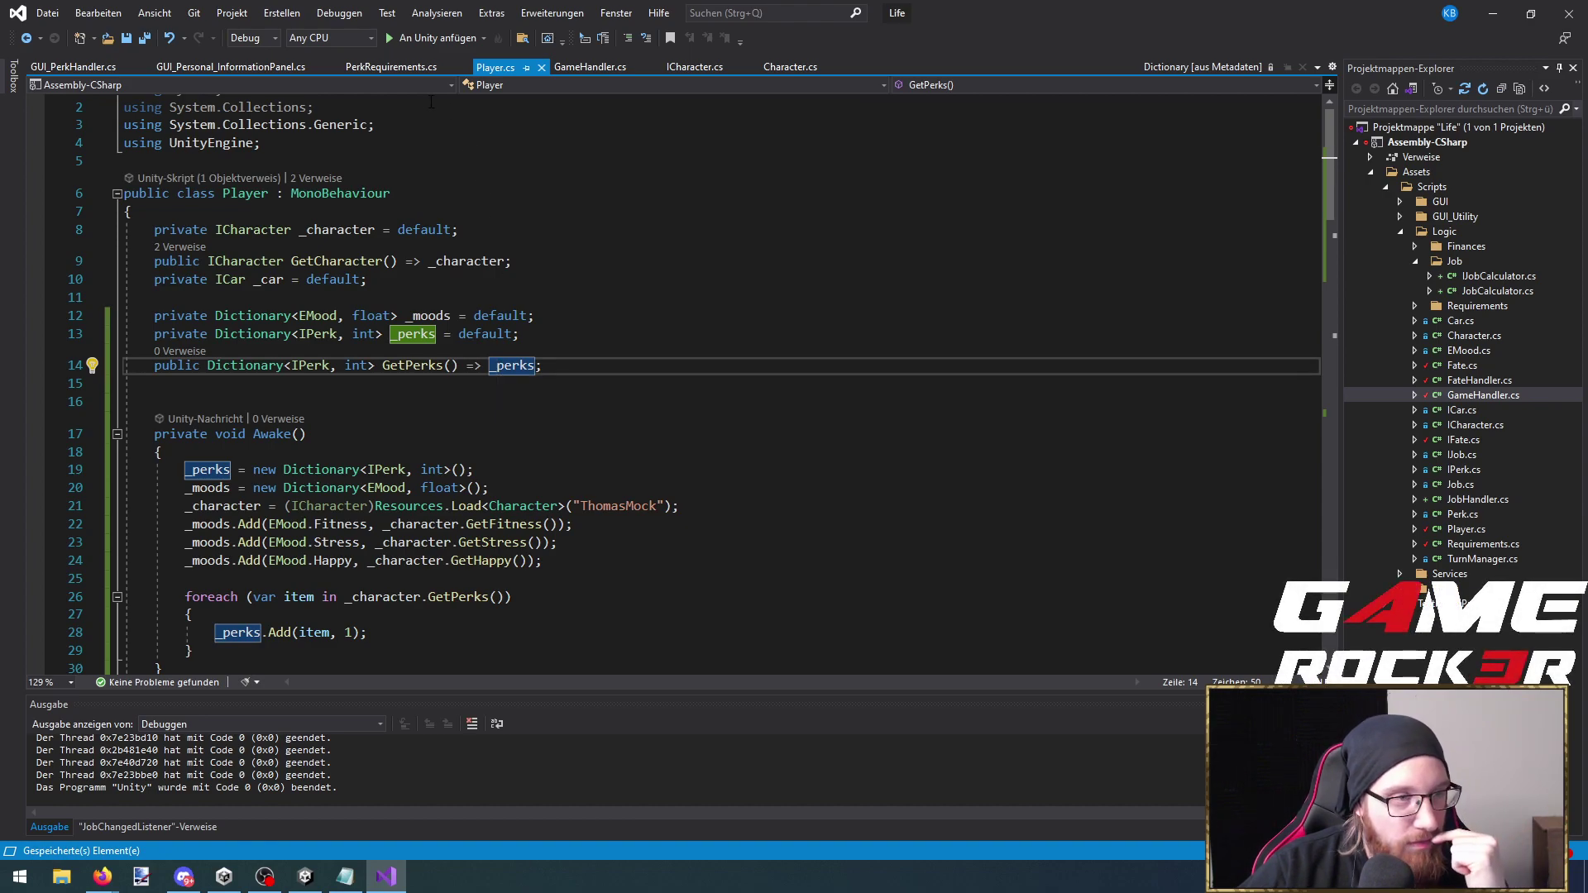
Look for the perk handler among the open scripts and open GUI_PerkHandler from the Panel's script component in Unity
{"action": "left_click", "coordinate": [380, 69]}
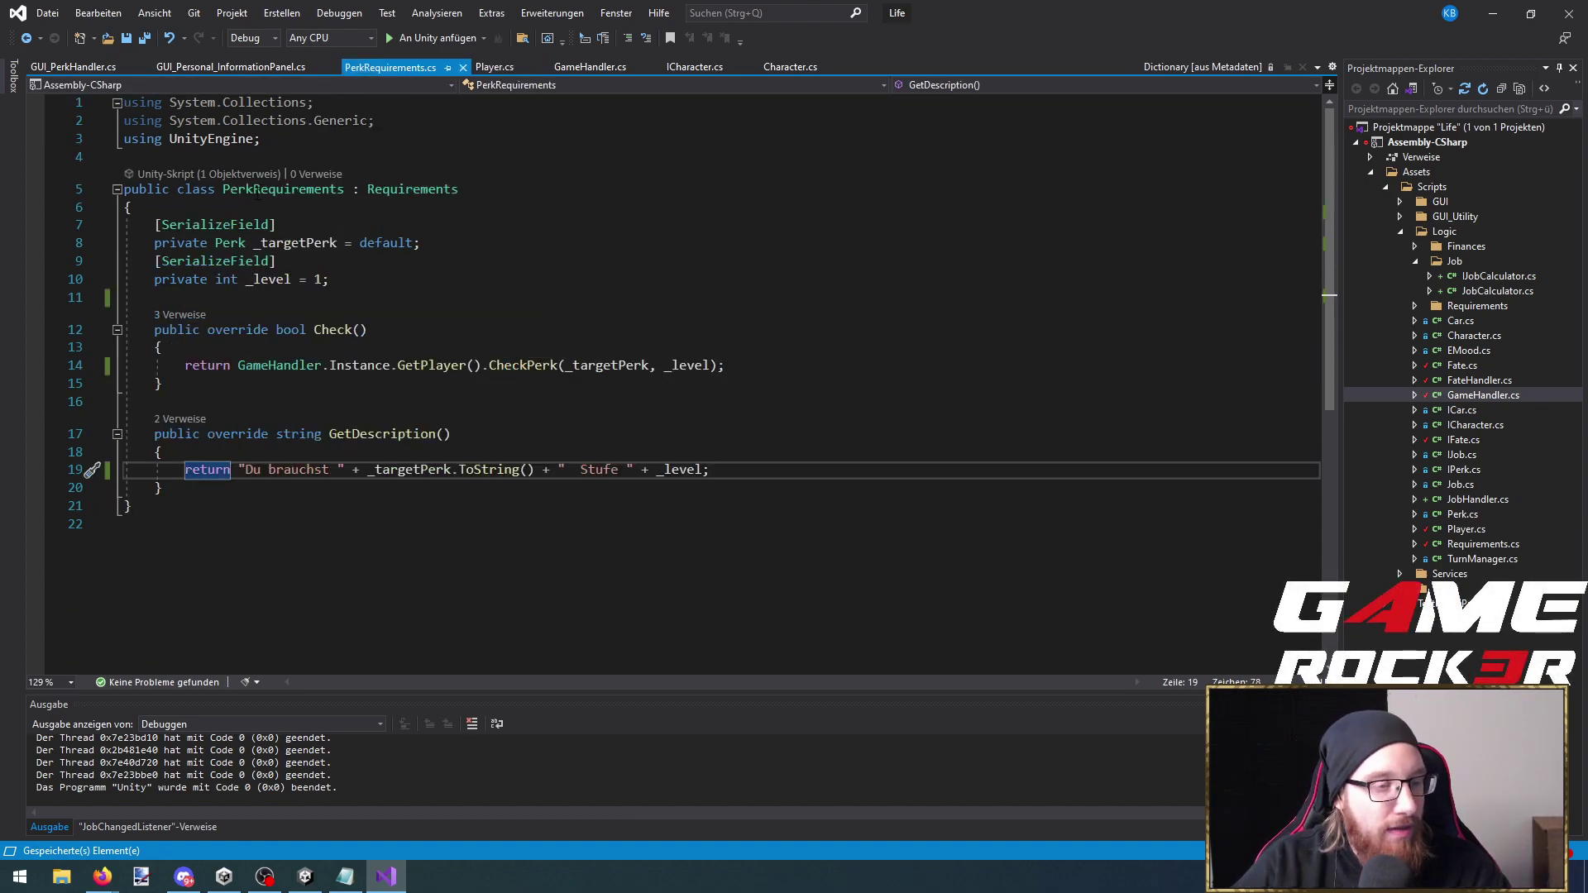
{"action": "left_click", "coordinate": [200, 68]}
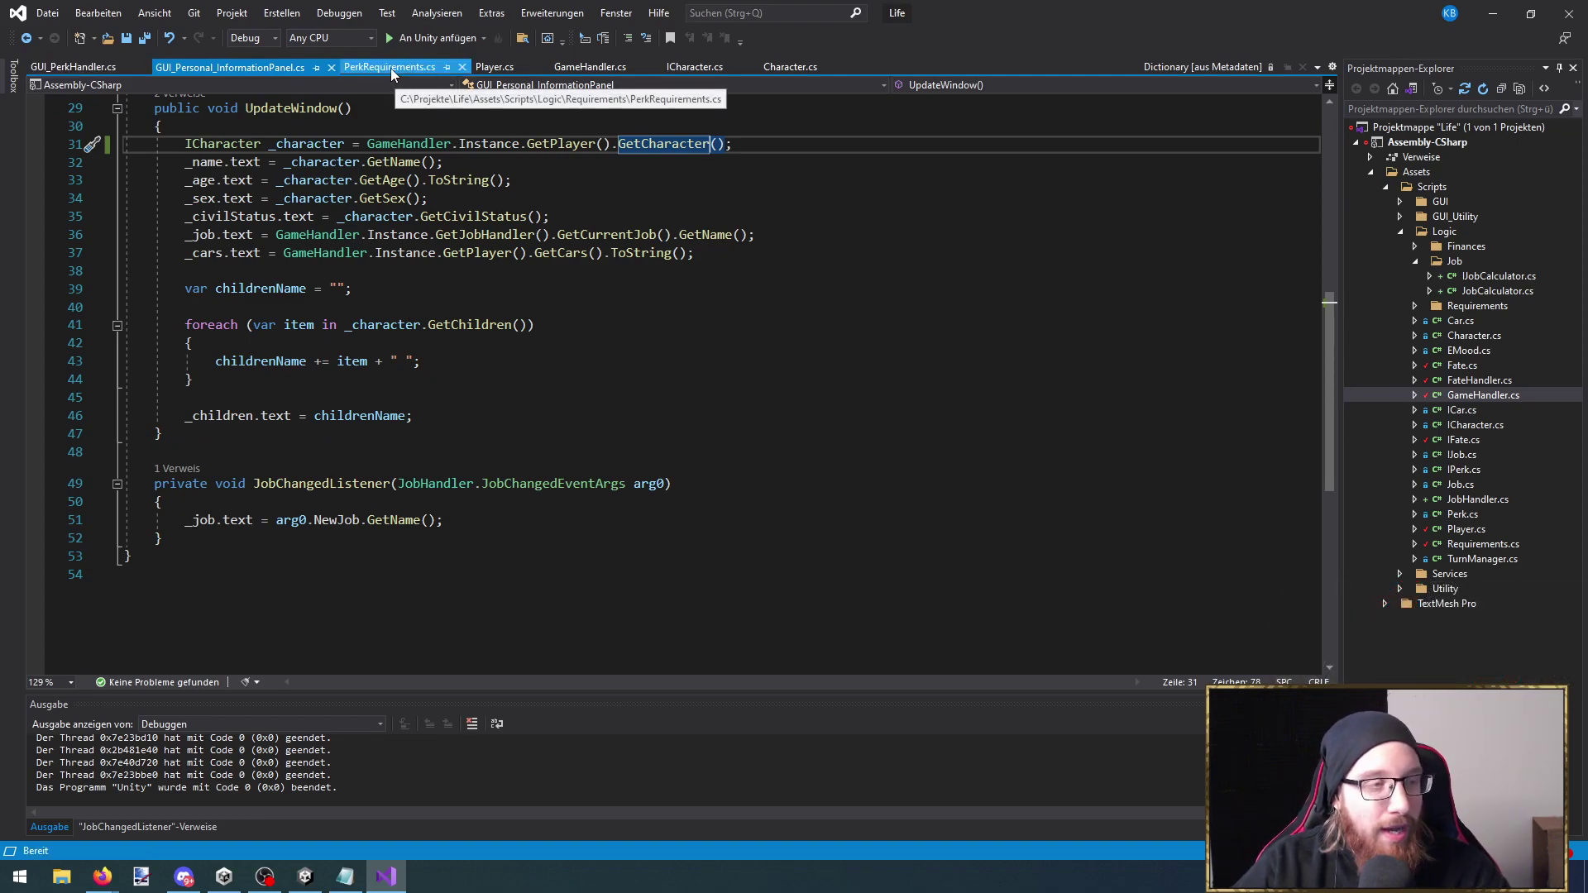
{"action": "left_click", "coordinate": [581, 68]}
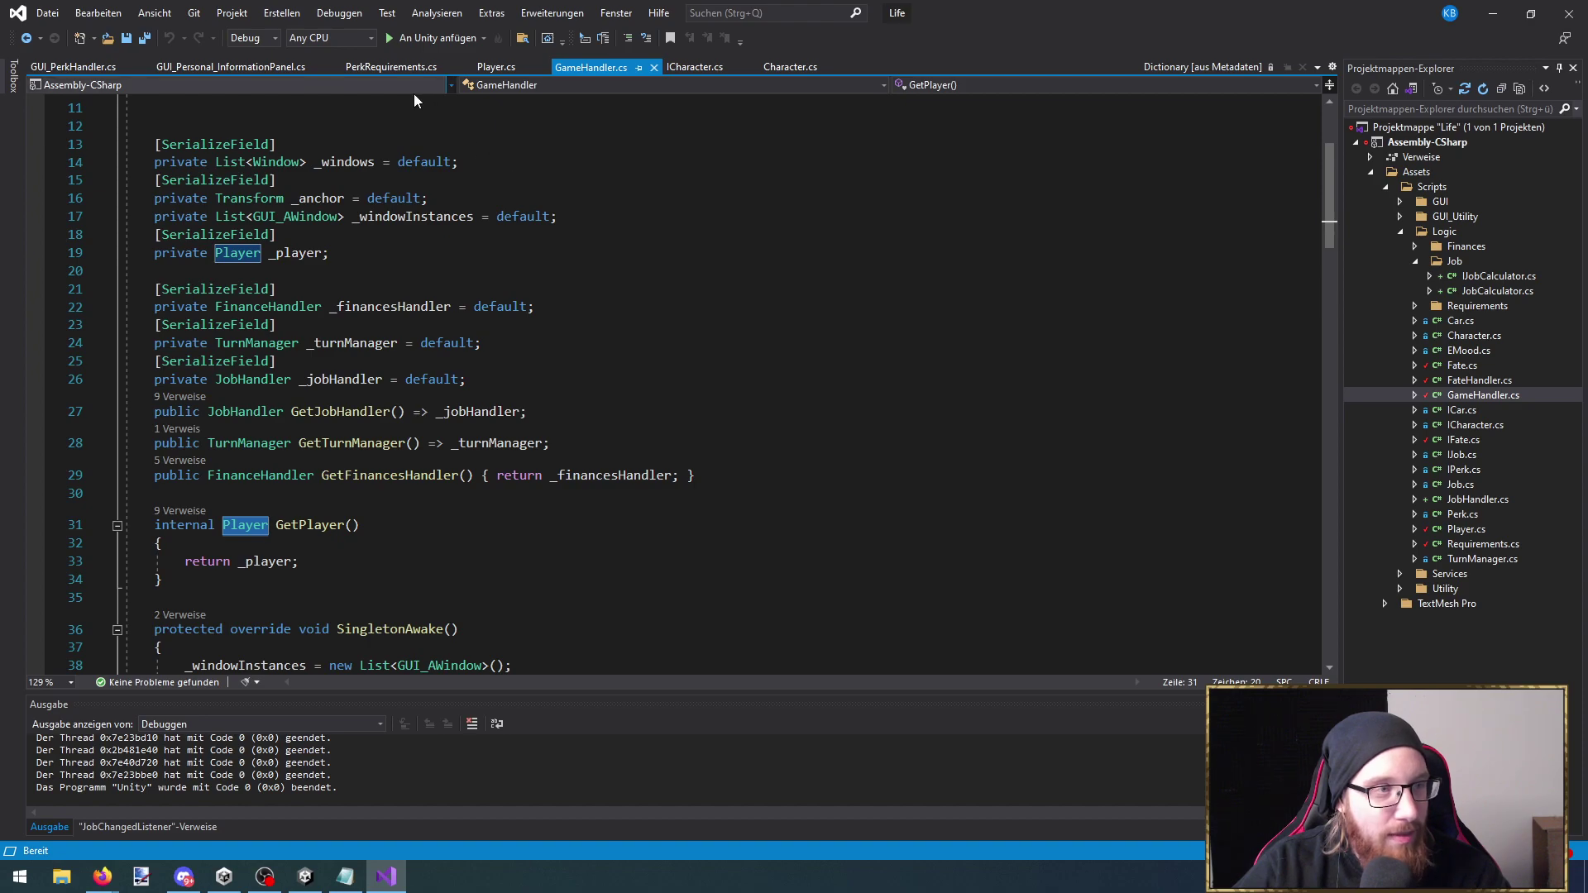
{"action": "left_click", "coordinate": [1493, 13]}
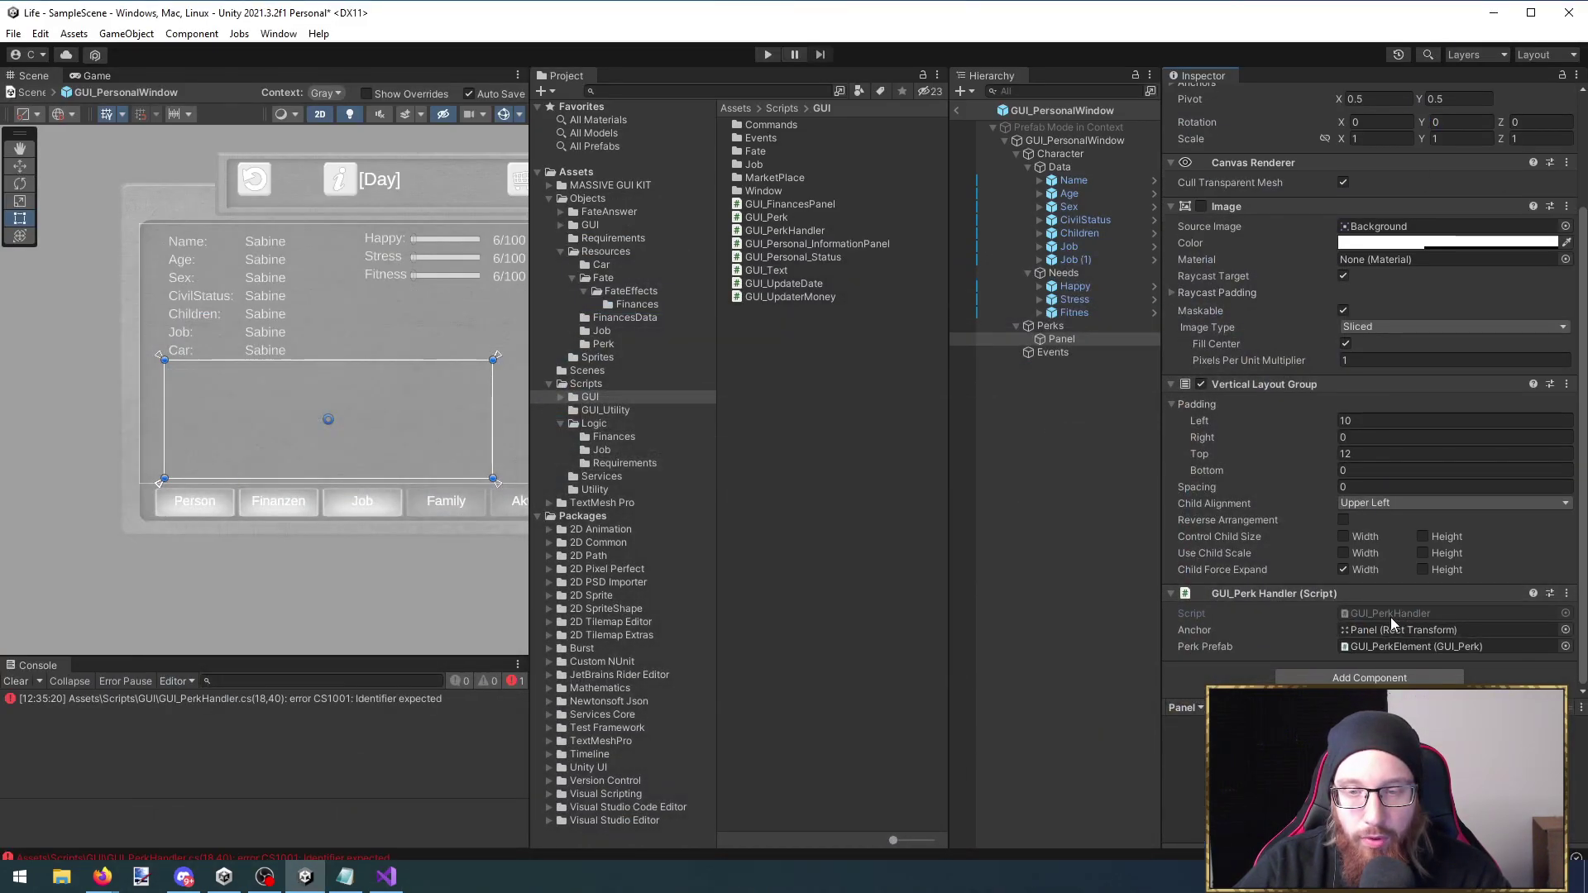
{"action": "double_click", "coordinate": [1391, 613]}
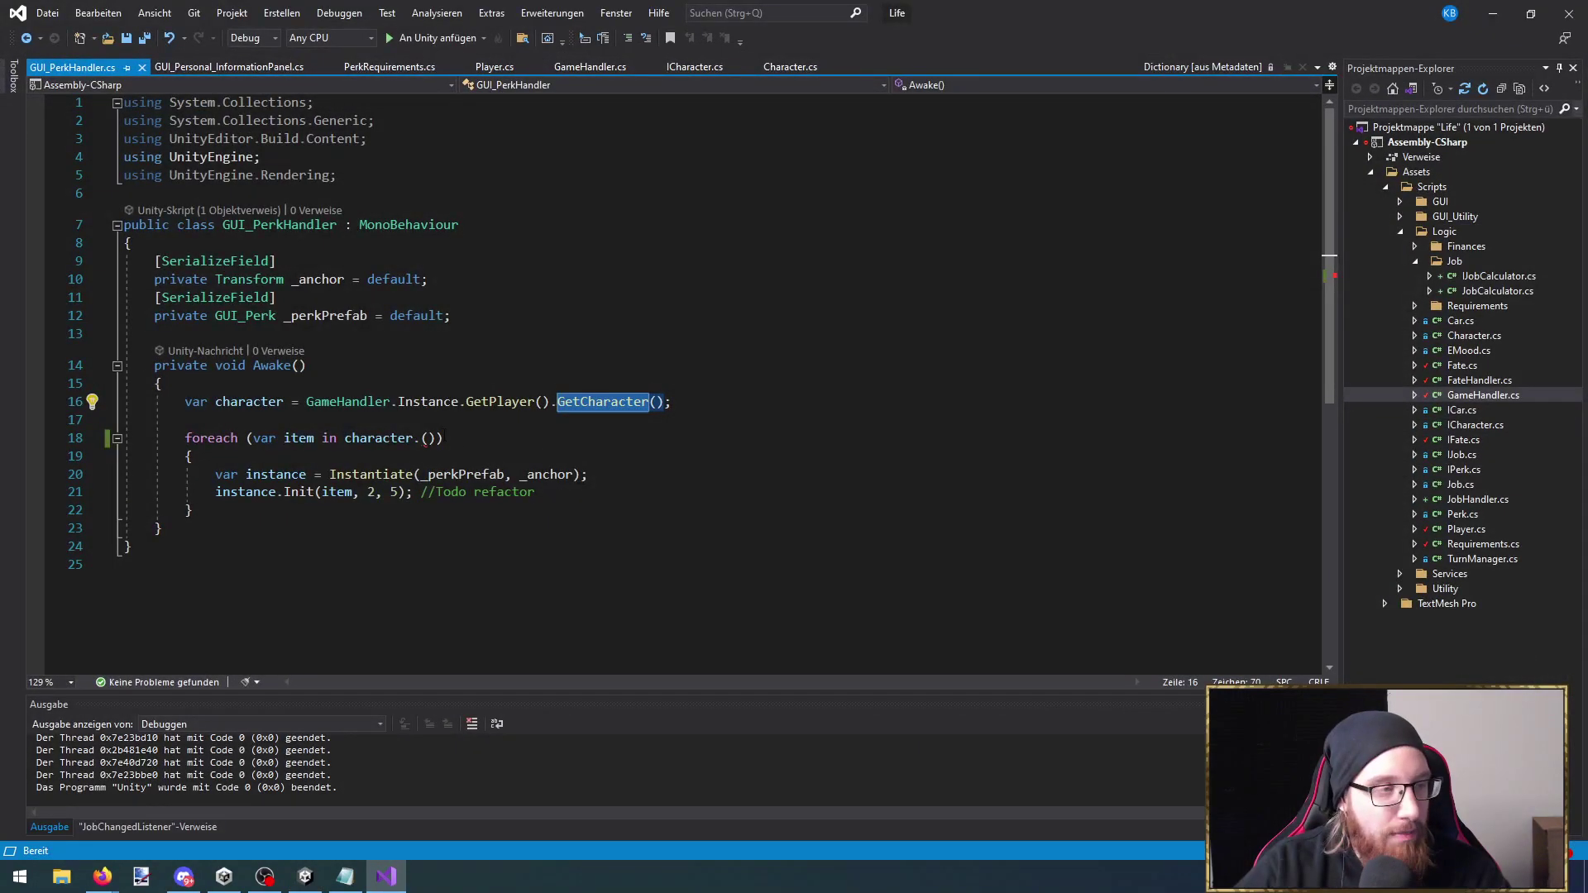
Find GUI_PerkHandler in the solution by its class name and rename the file to GUI_PerkPanel.cs
{"action": "double_click", "coordinate": [278, 225]}
{"action": "key", "text": "ctrl+c"}
{"action": "left_click", "coordinate": [1444, 108]}
{"action": "key", "text": "ctrl+v"}
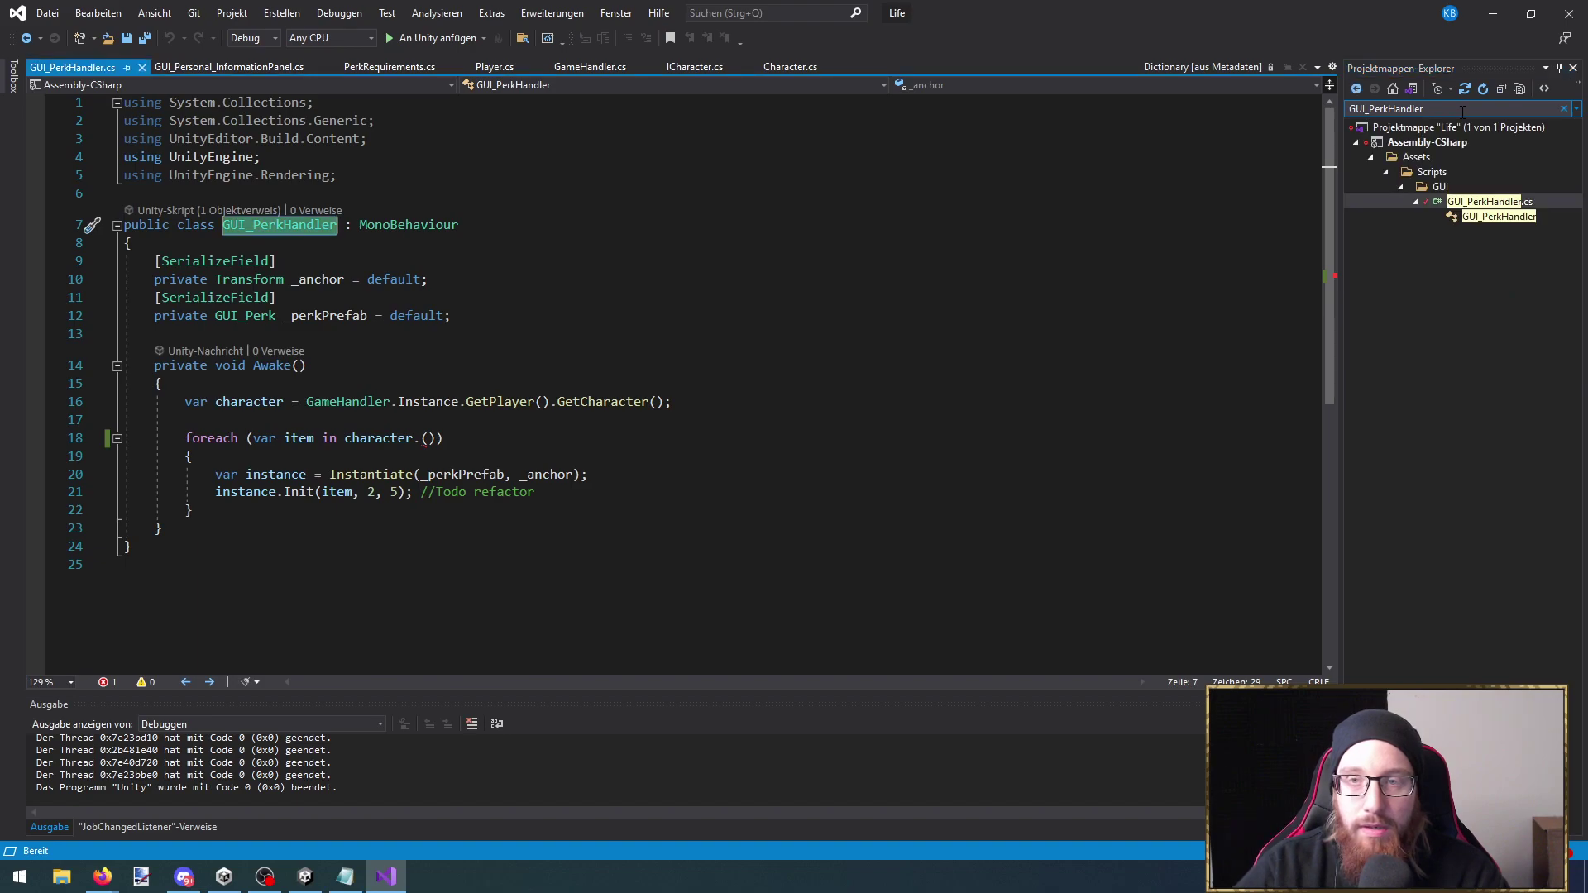
{"action": "left_click", "coordinate": [1498, 203]}
{"action": "left_click", "coordinate": [1498, 203]}
{"action": "left_click", "coordinate": [1498, 201]}
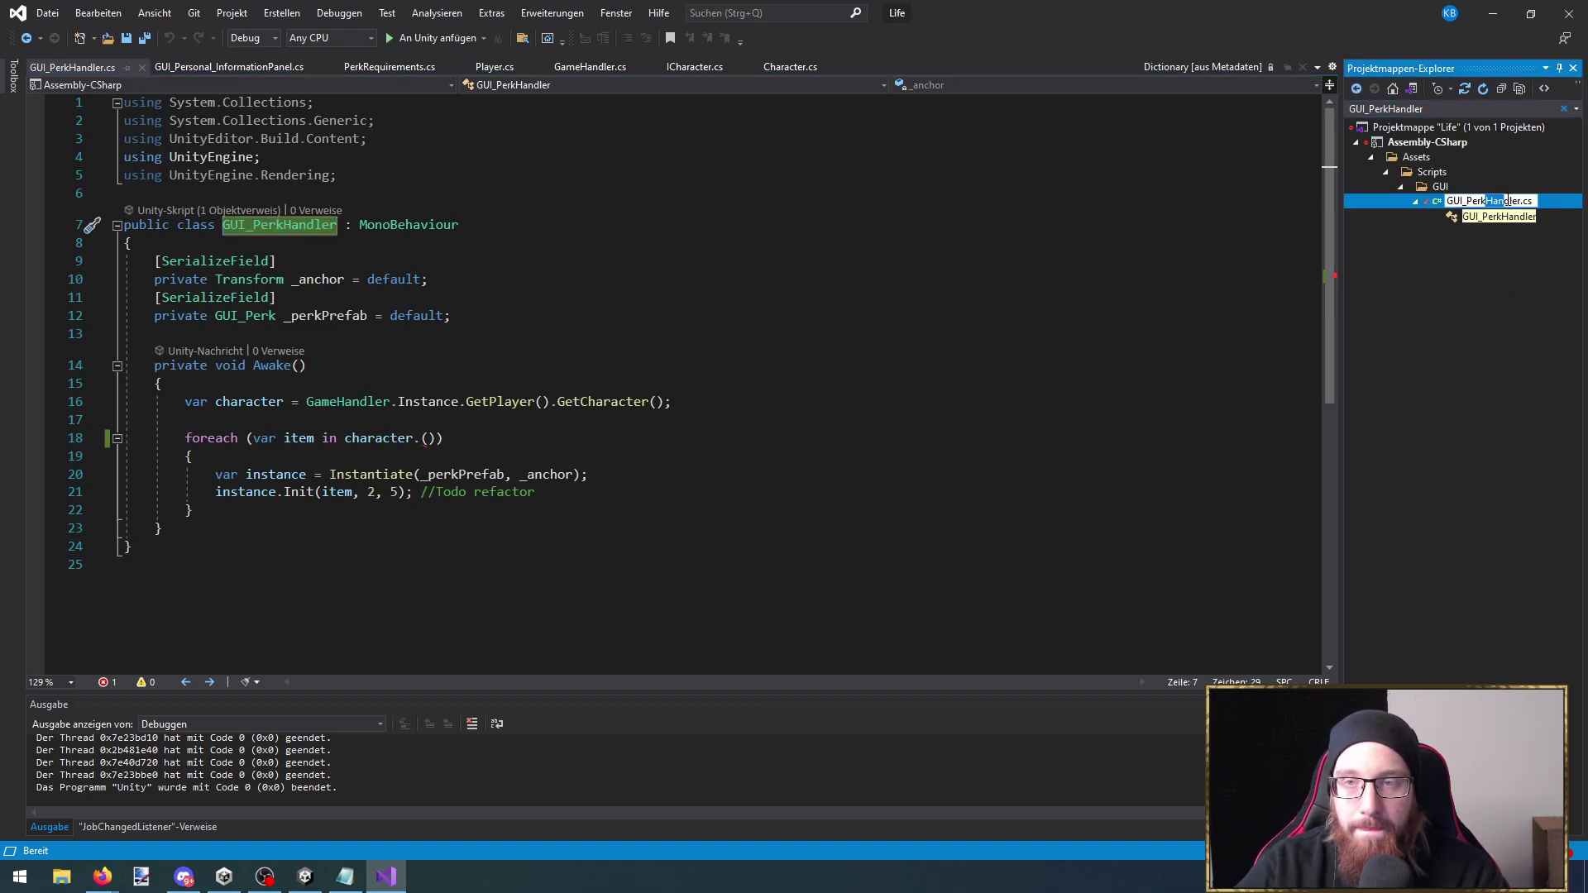
{"action": "type", "text": "Panel"}
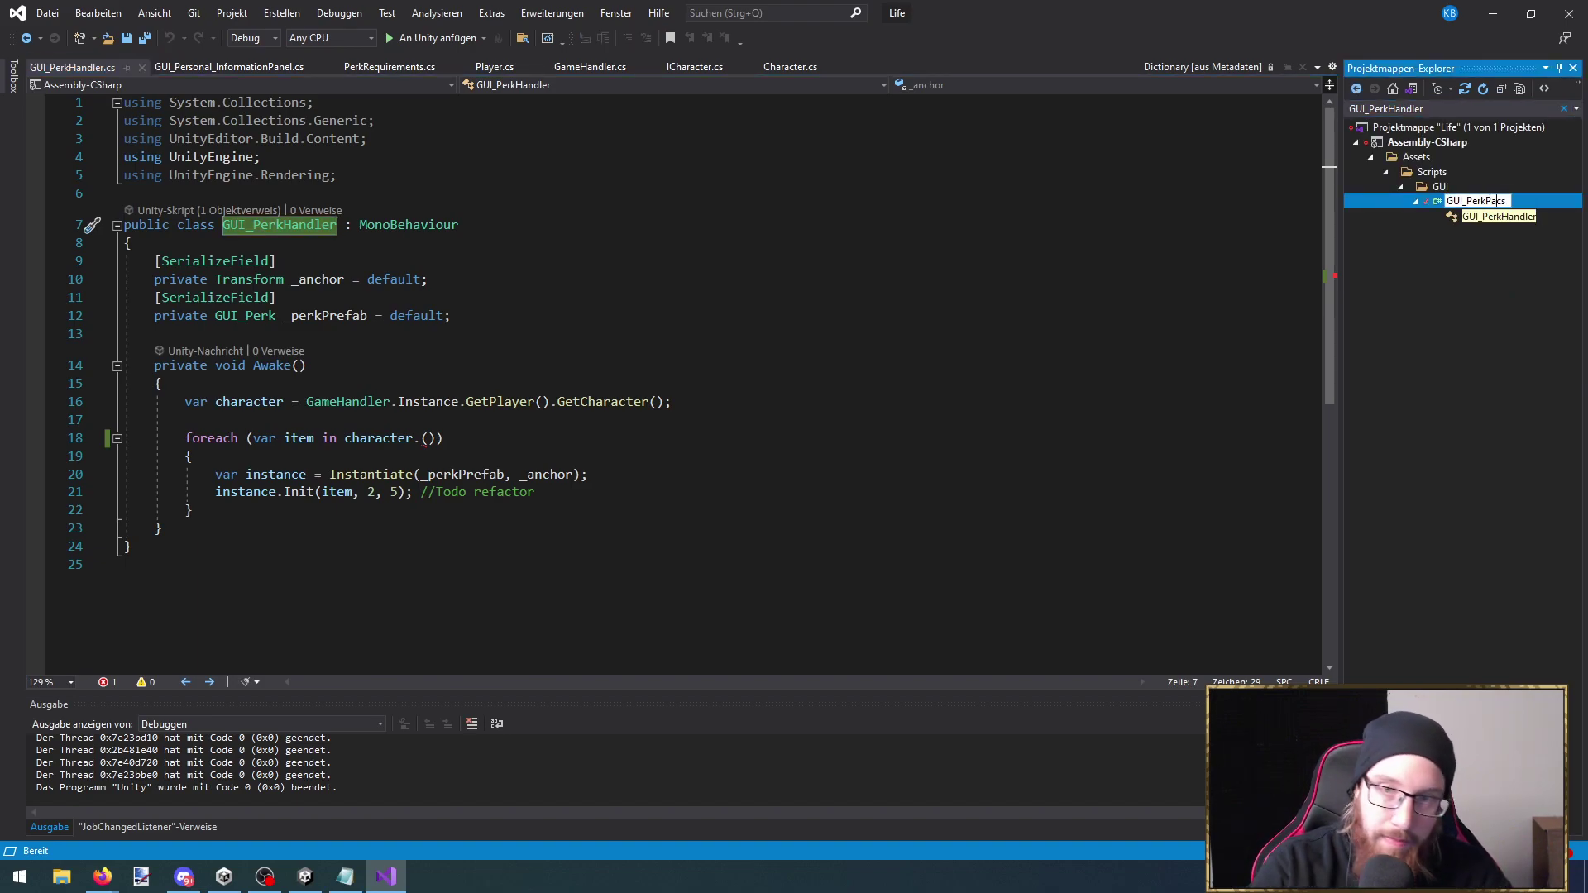
{"action": "key", "text": "Return"}
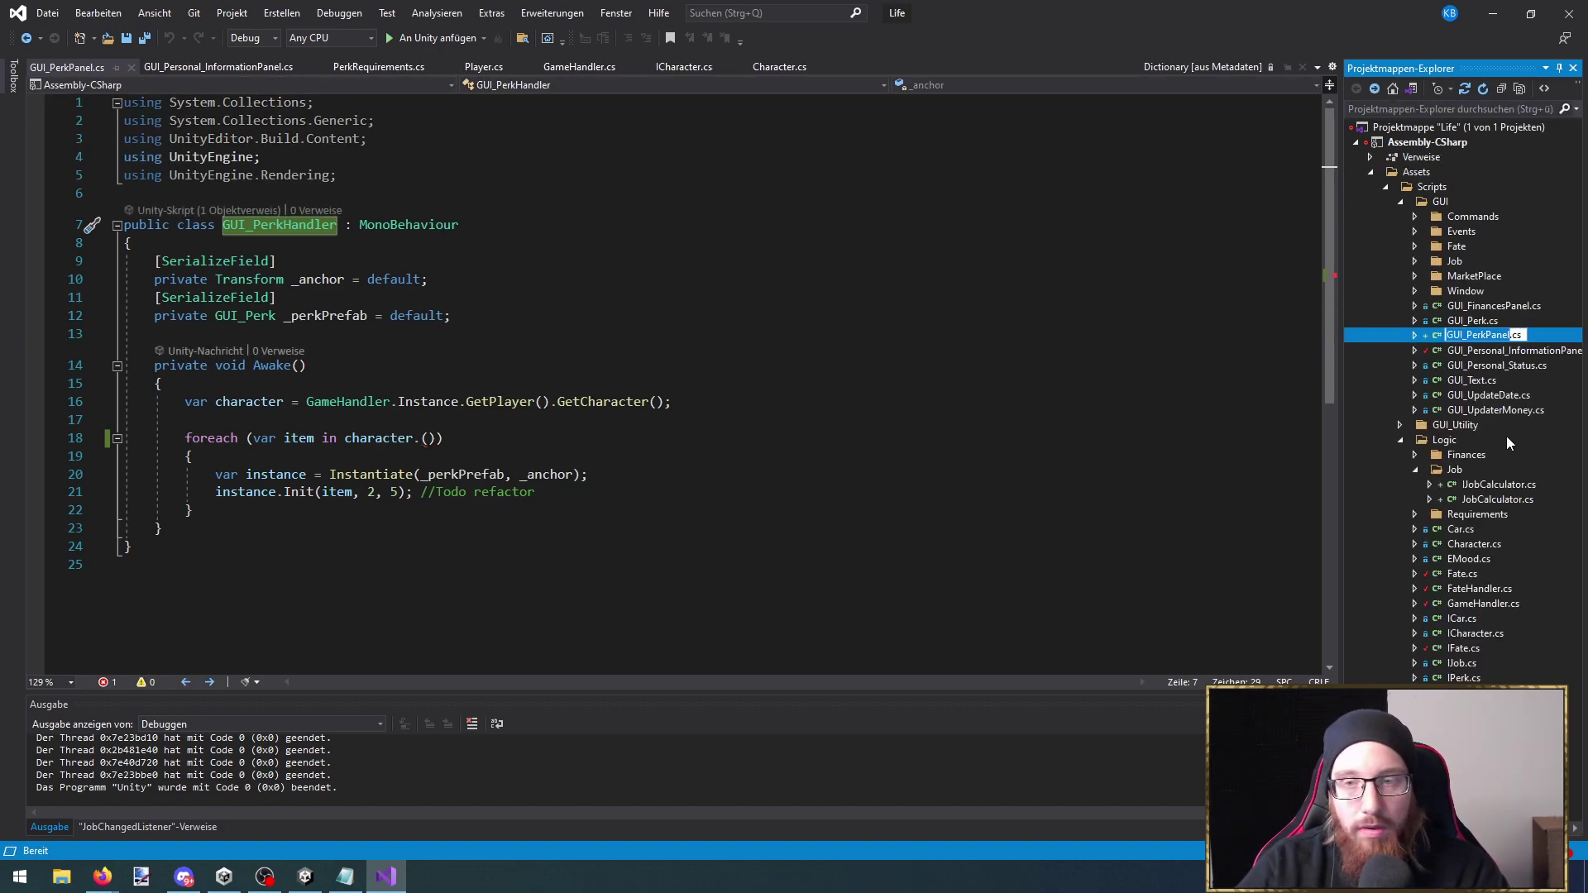
Rename the GUI_PerkHandler class to GUI_PerkPanel to match its file name and save the script
{"action": "left_click", "coordinate": [306, 364]}
{"action": "double_click", "coordinate": [261, 224]}
{"action": "key", "text": "ctrl+v"}
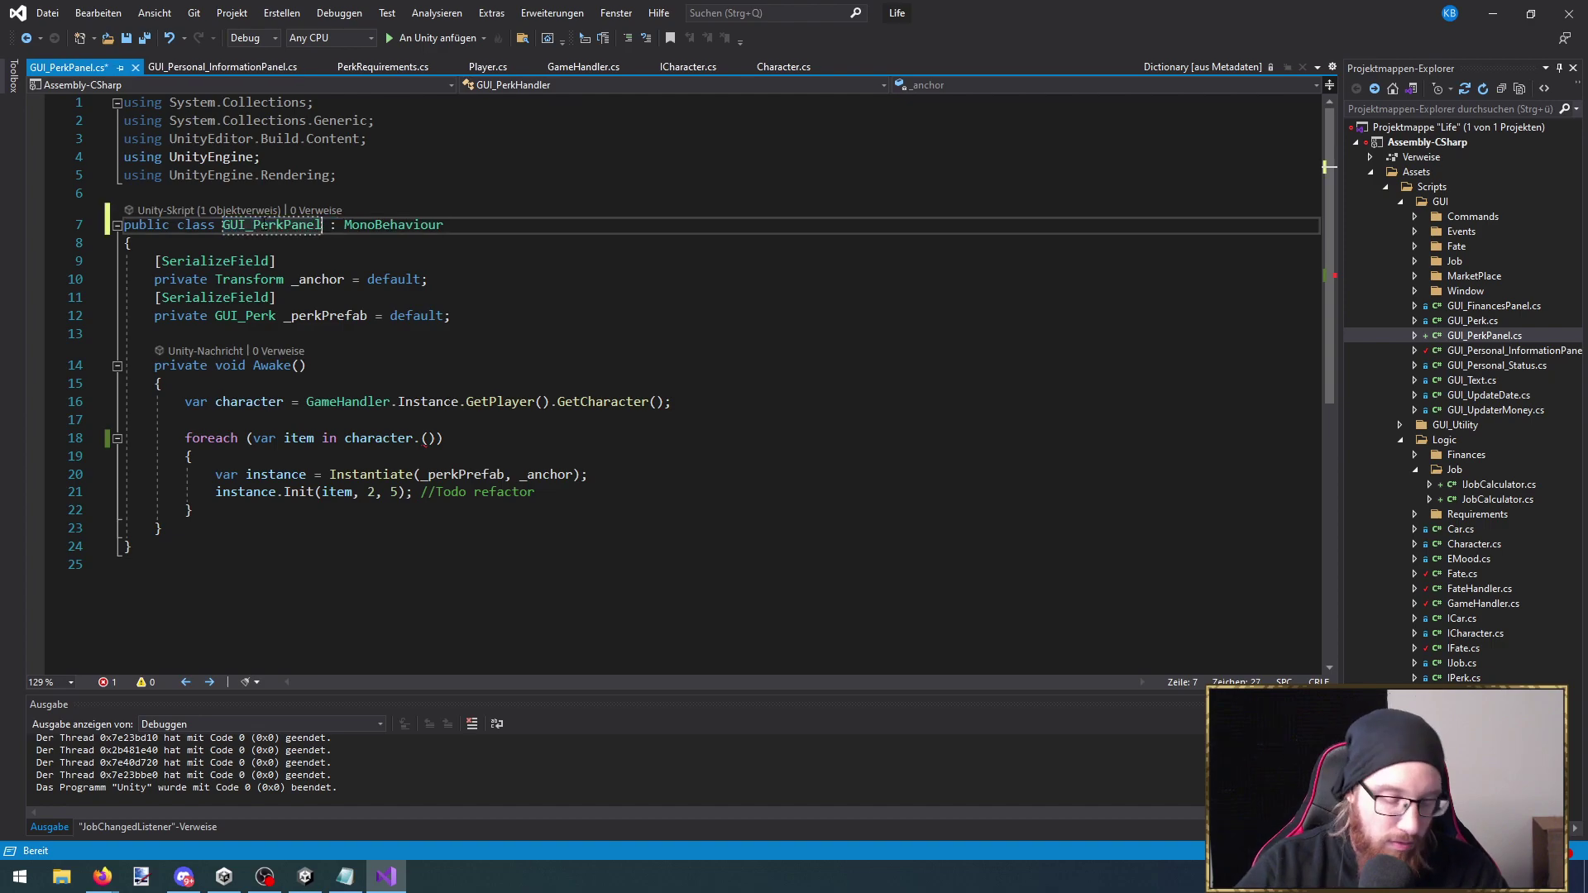
{"action": "key", "text": "ctrl+period"}
{"action": "key", "text": "Return"}
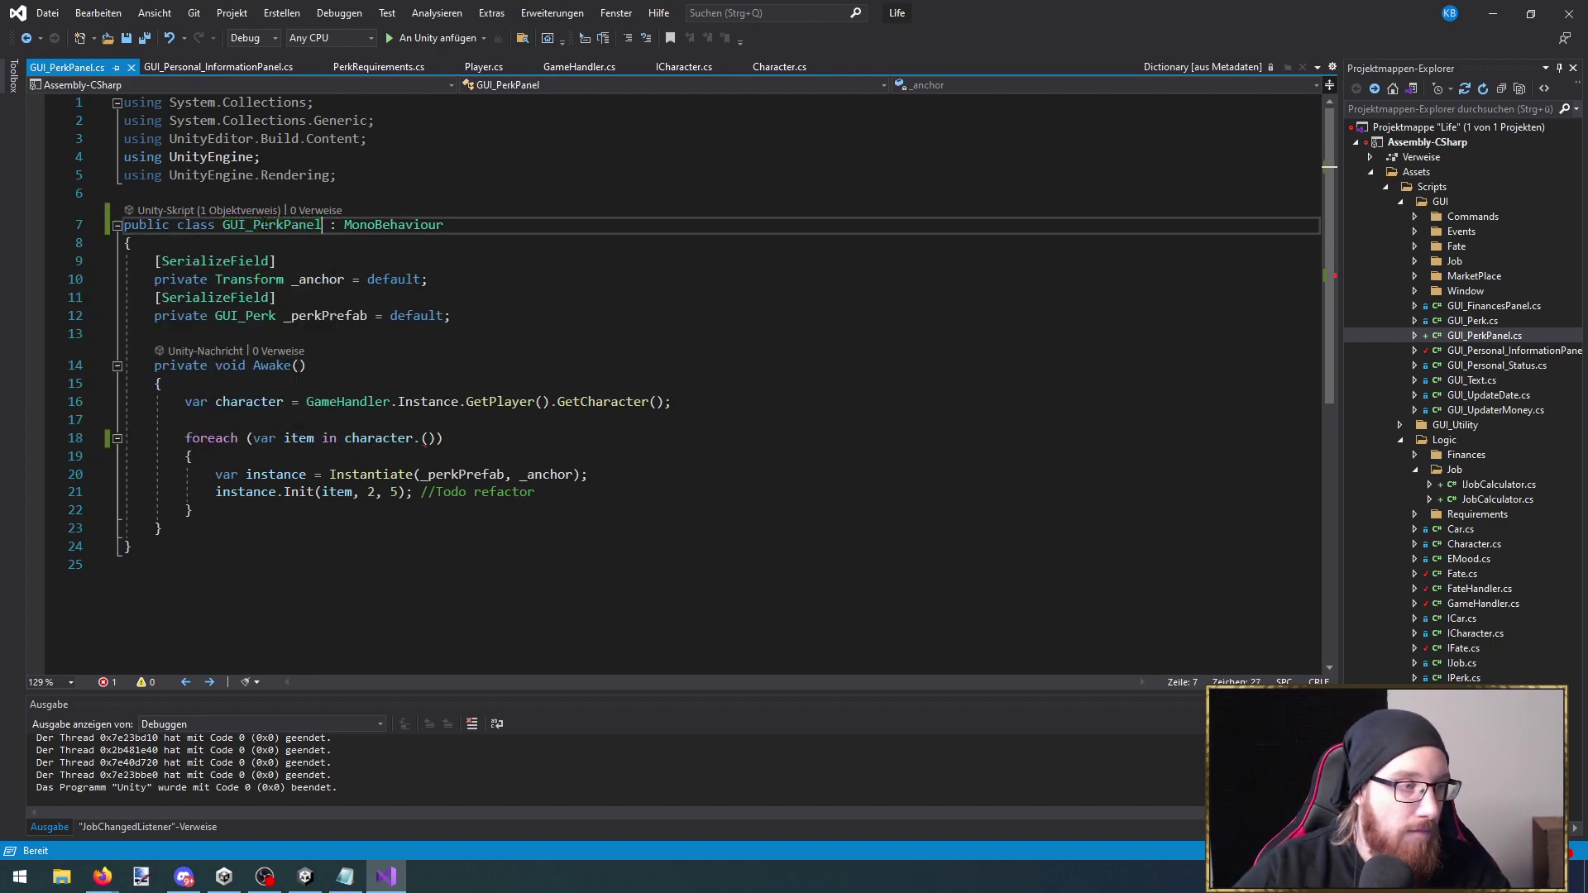
Clear the incomplete call after character in the foreach loop and look through the members that character offers
{"action": "left_click", "coordinate": [450, 457]}
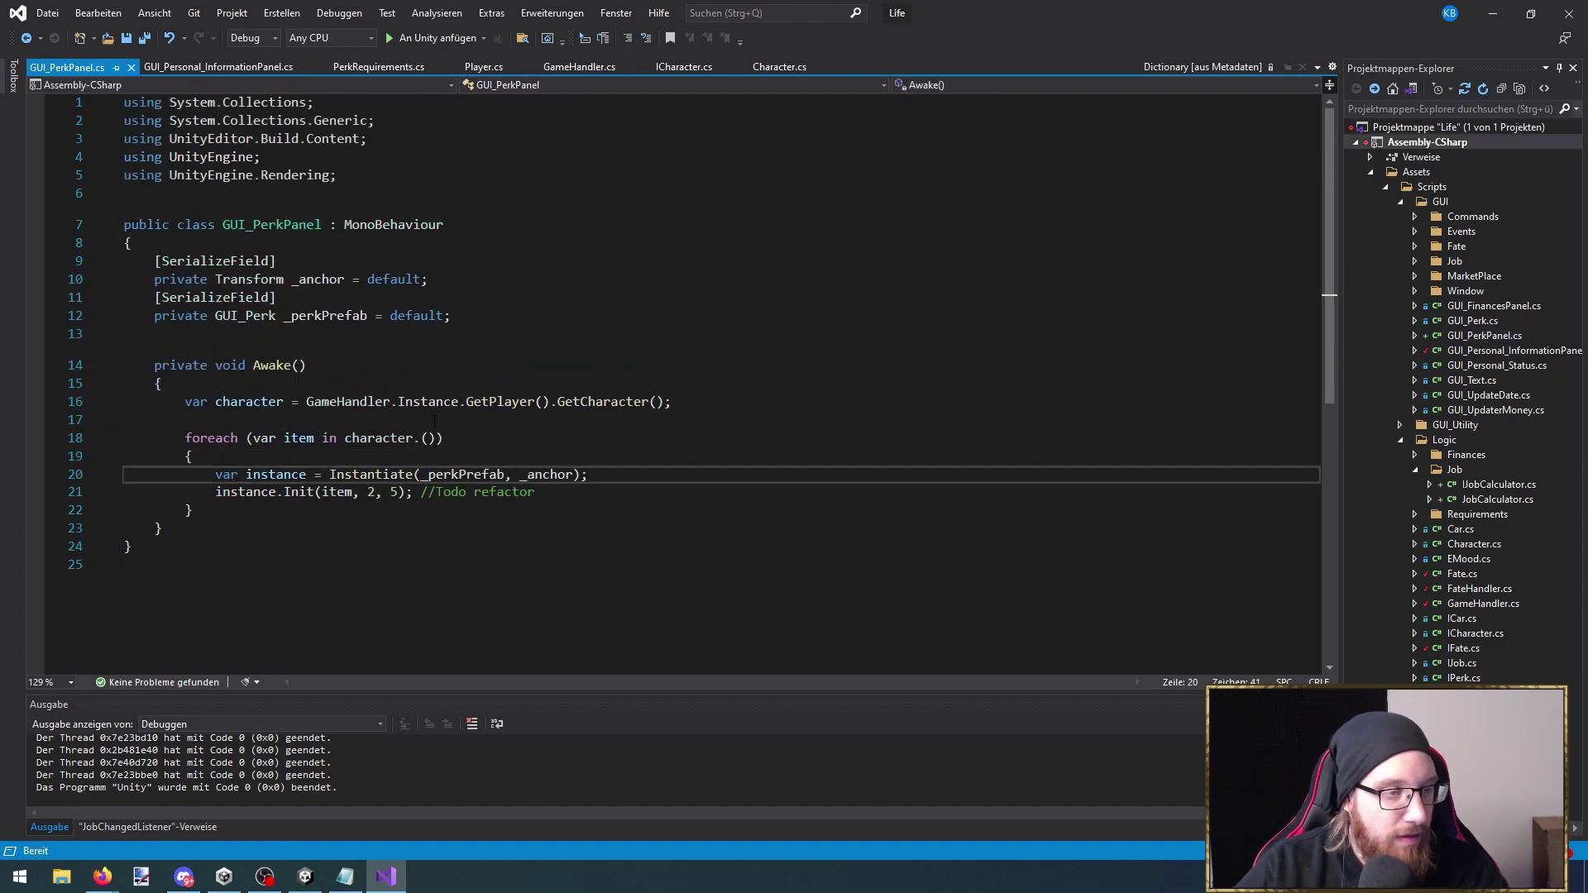
{"action": "left_click", "coordinate": [438, 439]}
{"action": "key", "text": "BackSpace"}
{"action": "key", "text": "BackSpace"}
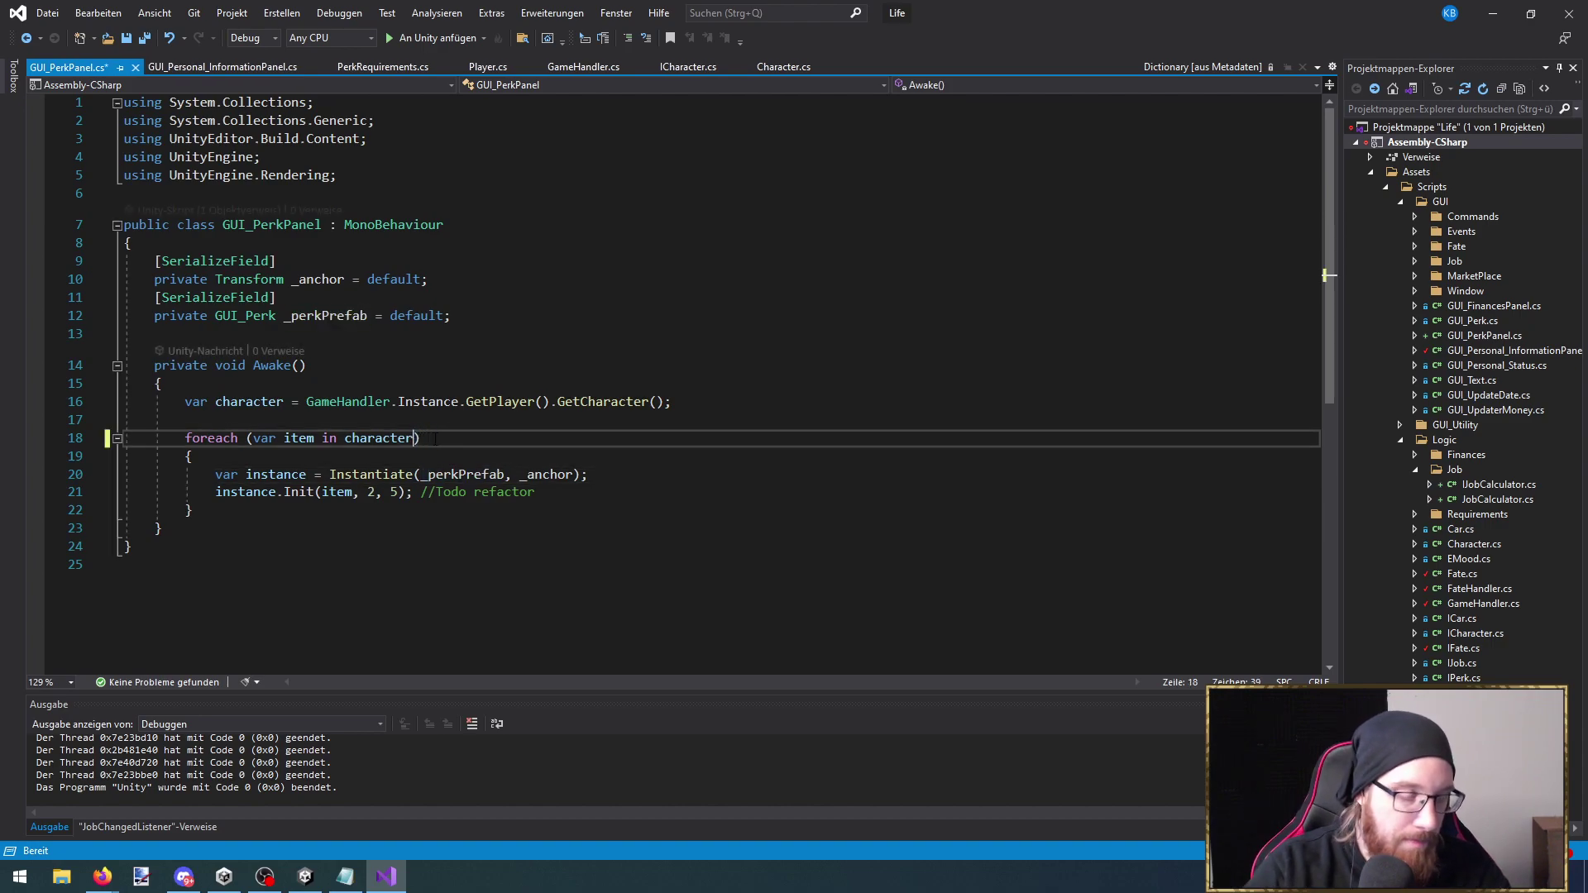
{"action": "type", "text": "get"}
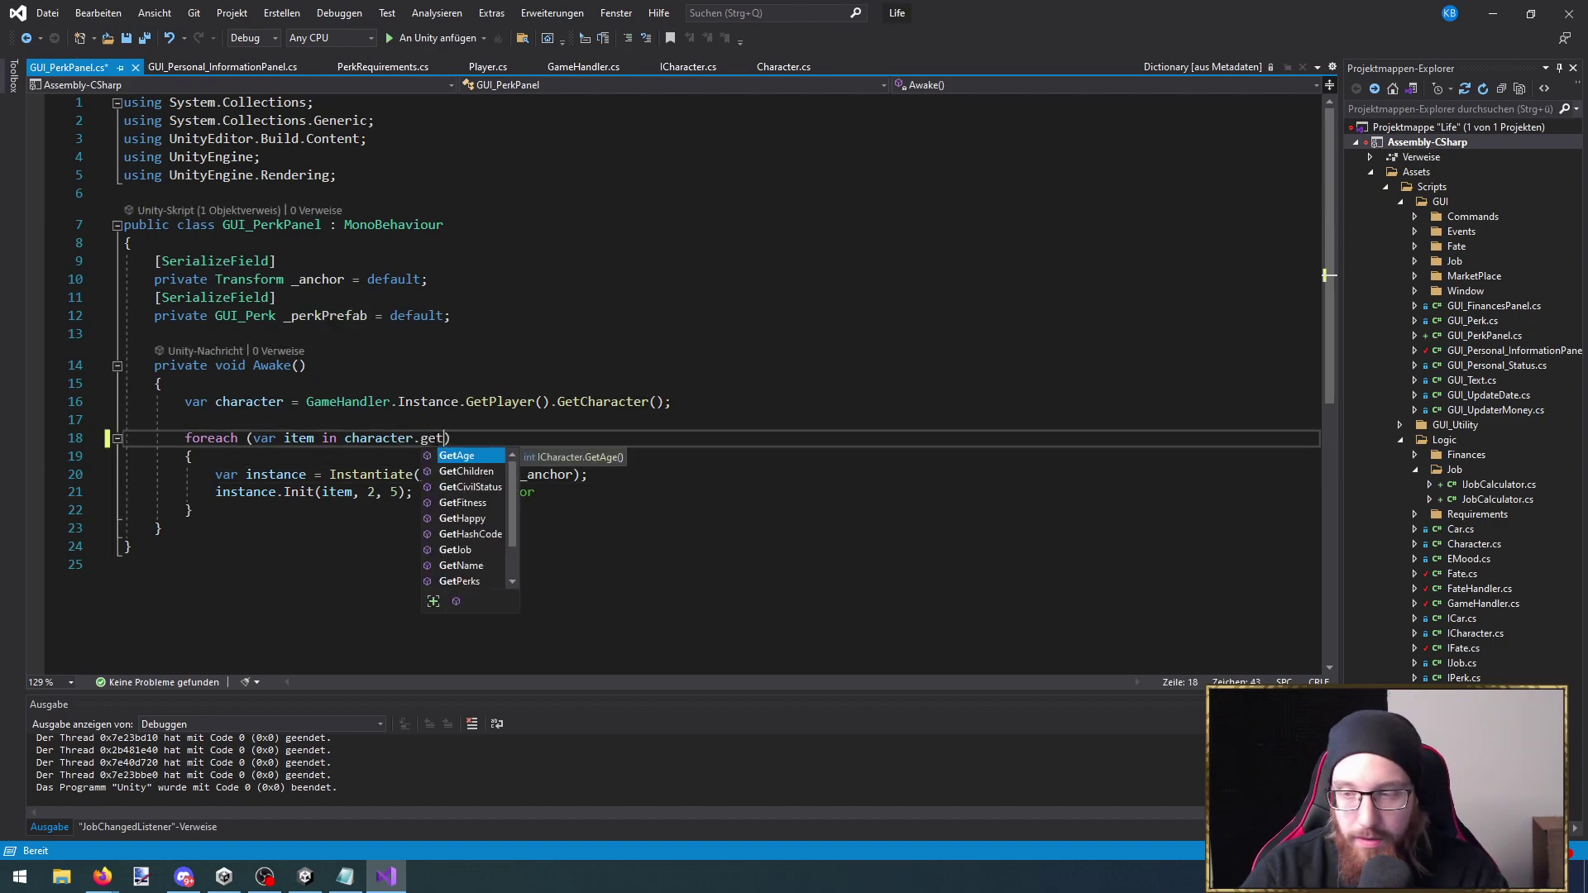
{"action": "key", "text": "BackSpace"}
{"action": "key", "text": "BackSpace"}
{"action": "key", "text": "BackSpace"}
{"action": "key", "text": "BackSpace"}
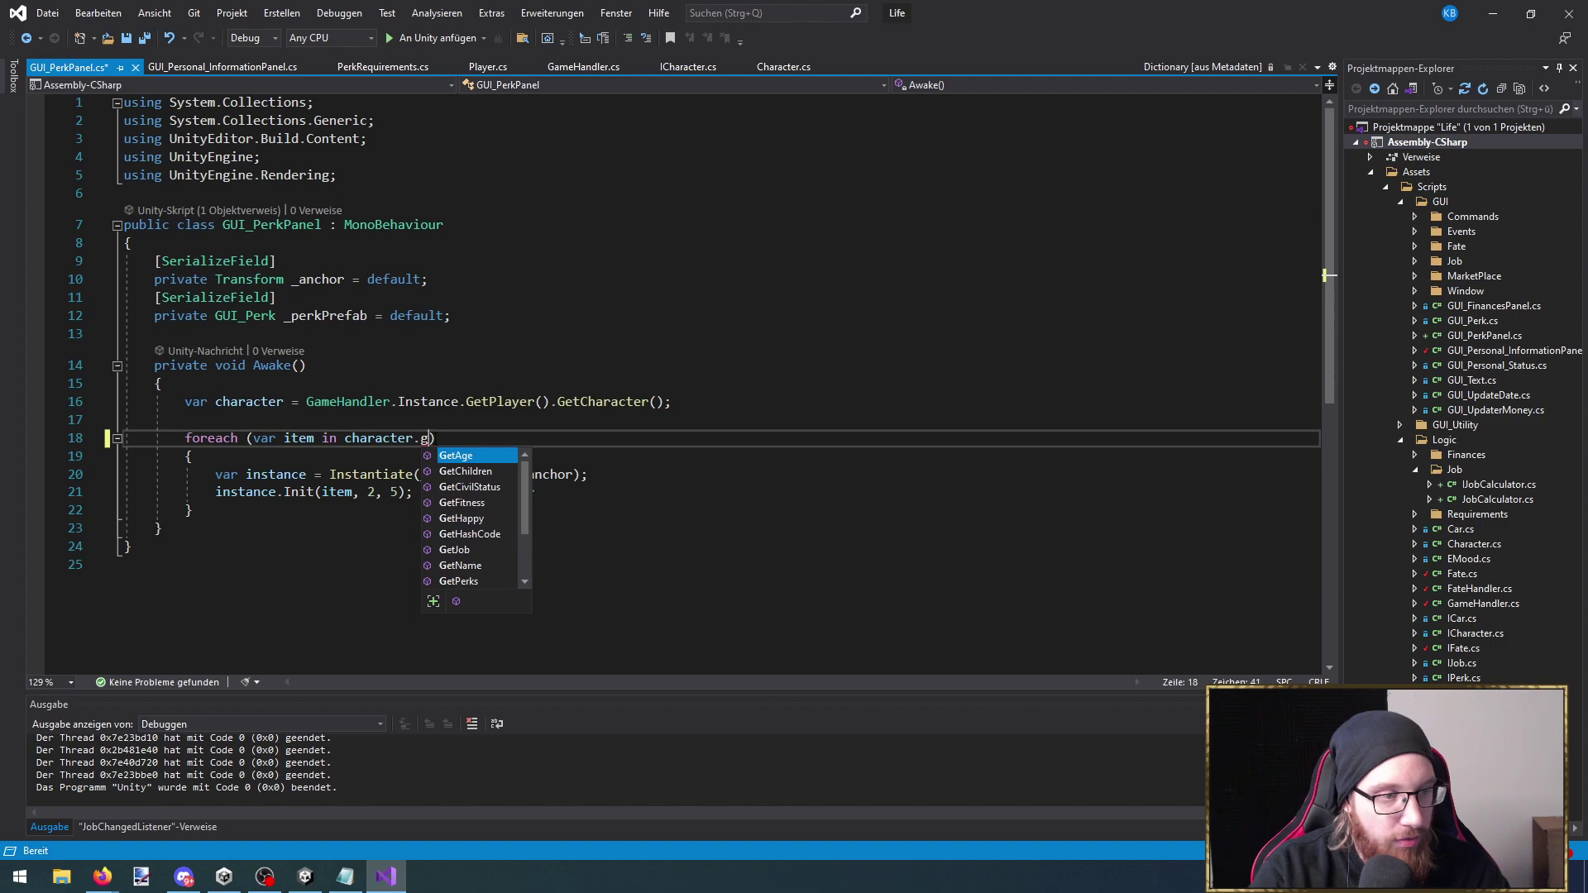
{"action": "type", "text": "."}
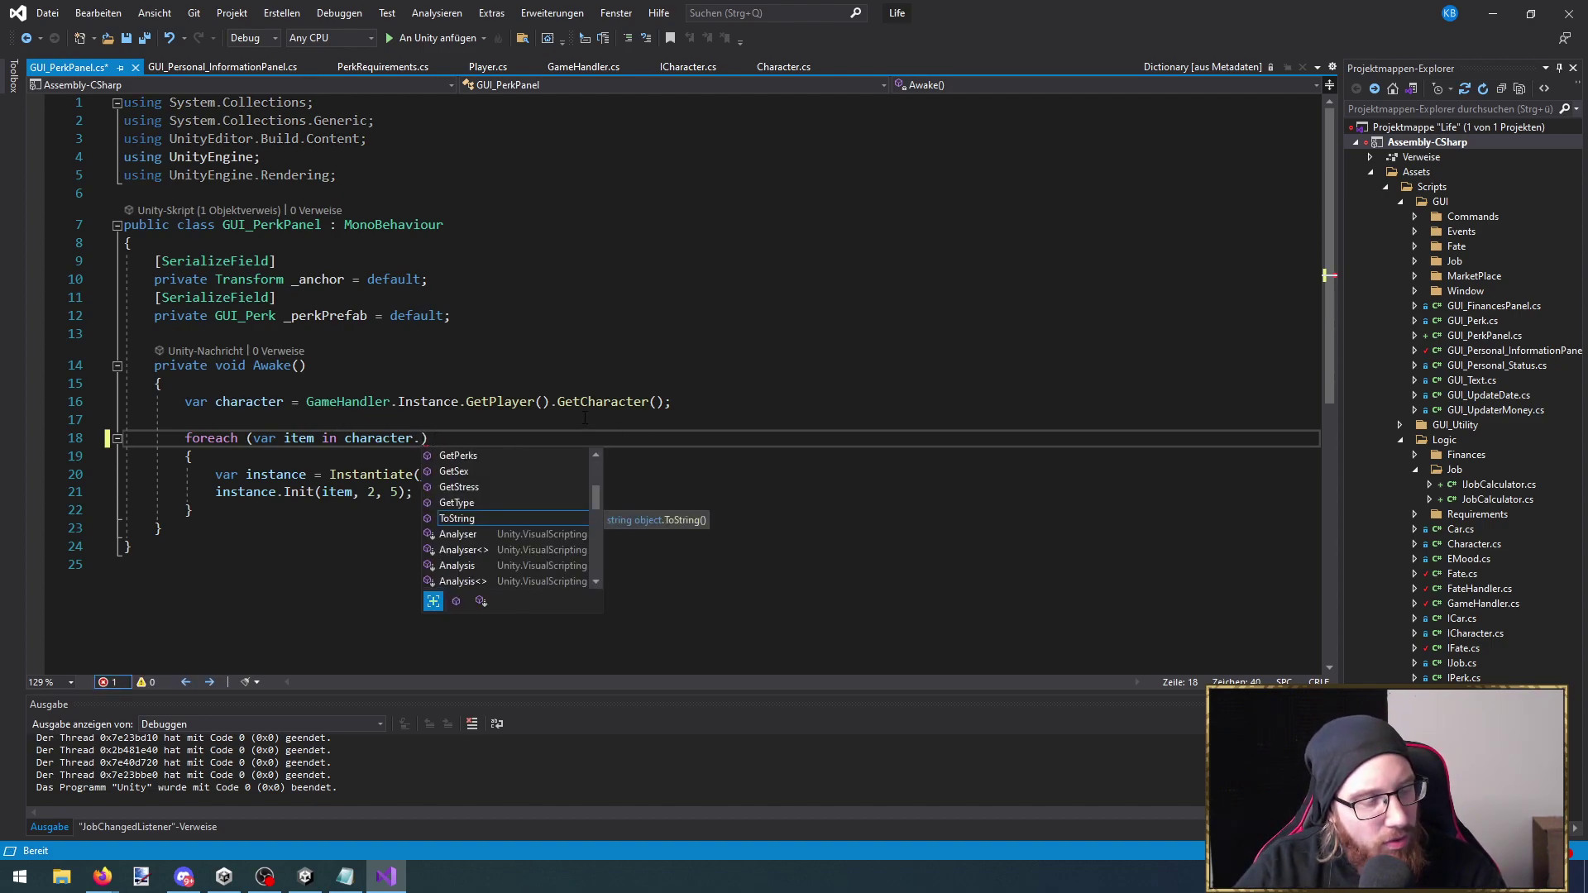
Remove GetCharacter() from the character assignment and make the foreach loop iterate over character.GetPerks()
{"action": "left_click_drag", "start_coordinate": [664, 401], "coordinate": [558, 401]}
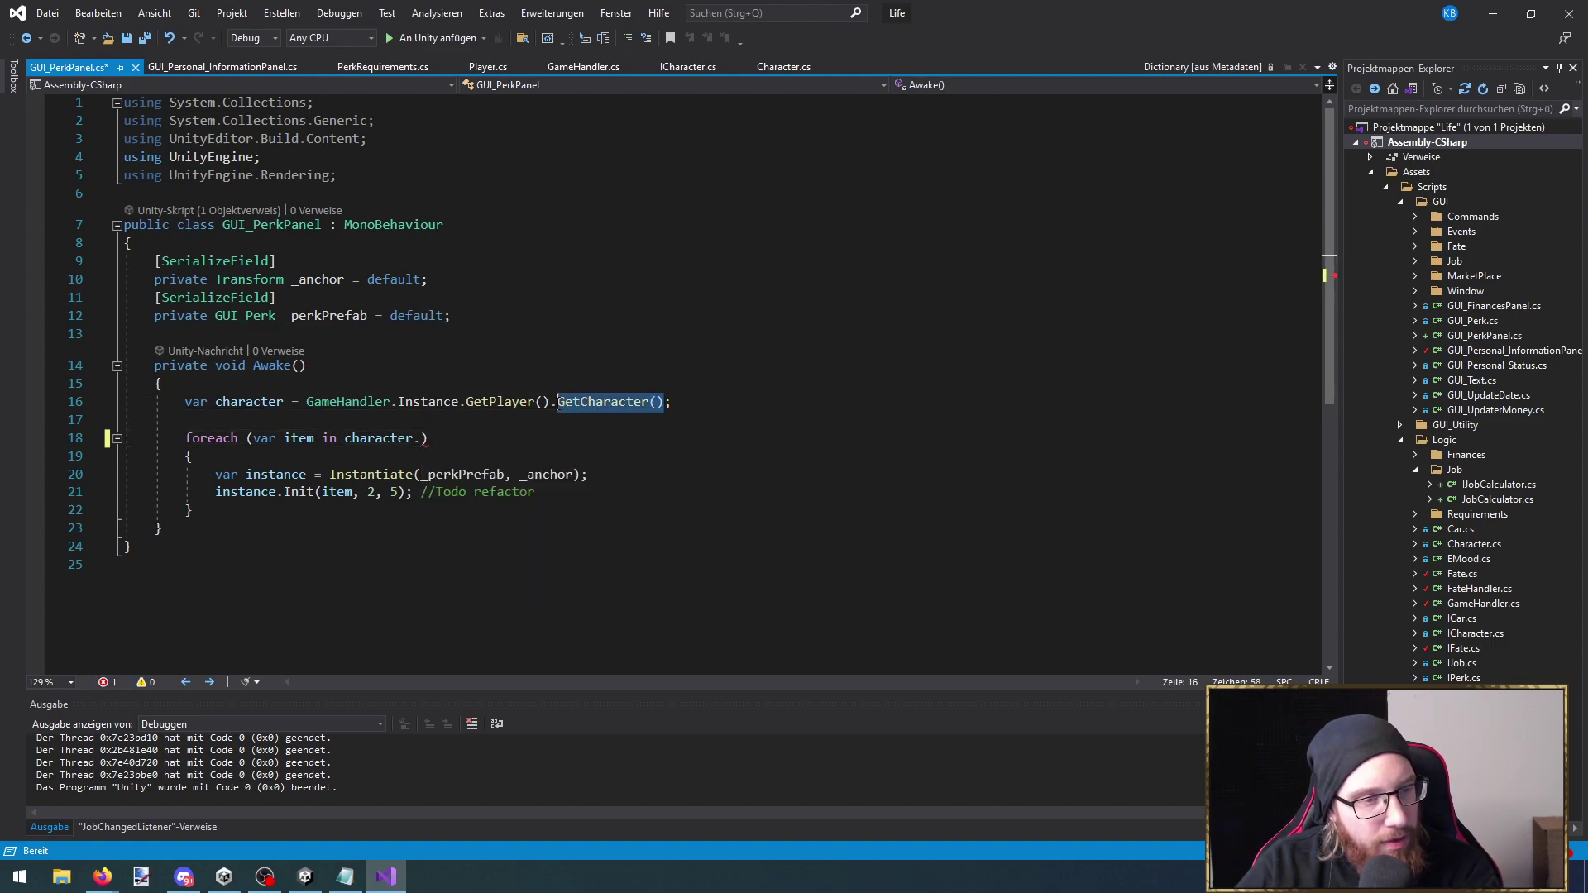
{"action": "key", "text": "ctrl+x"}
{"action": "left_click", "coordinate": [531, 448]}
{"action": "key", "text": "Left"}
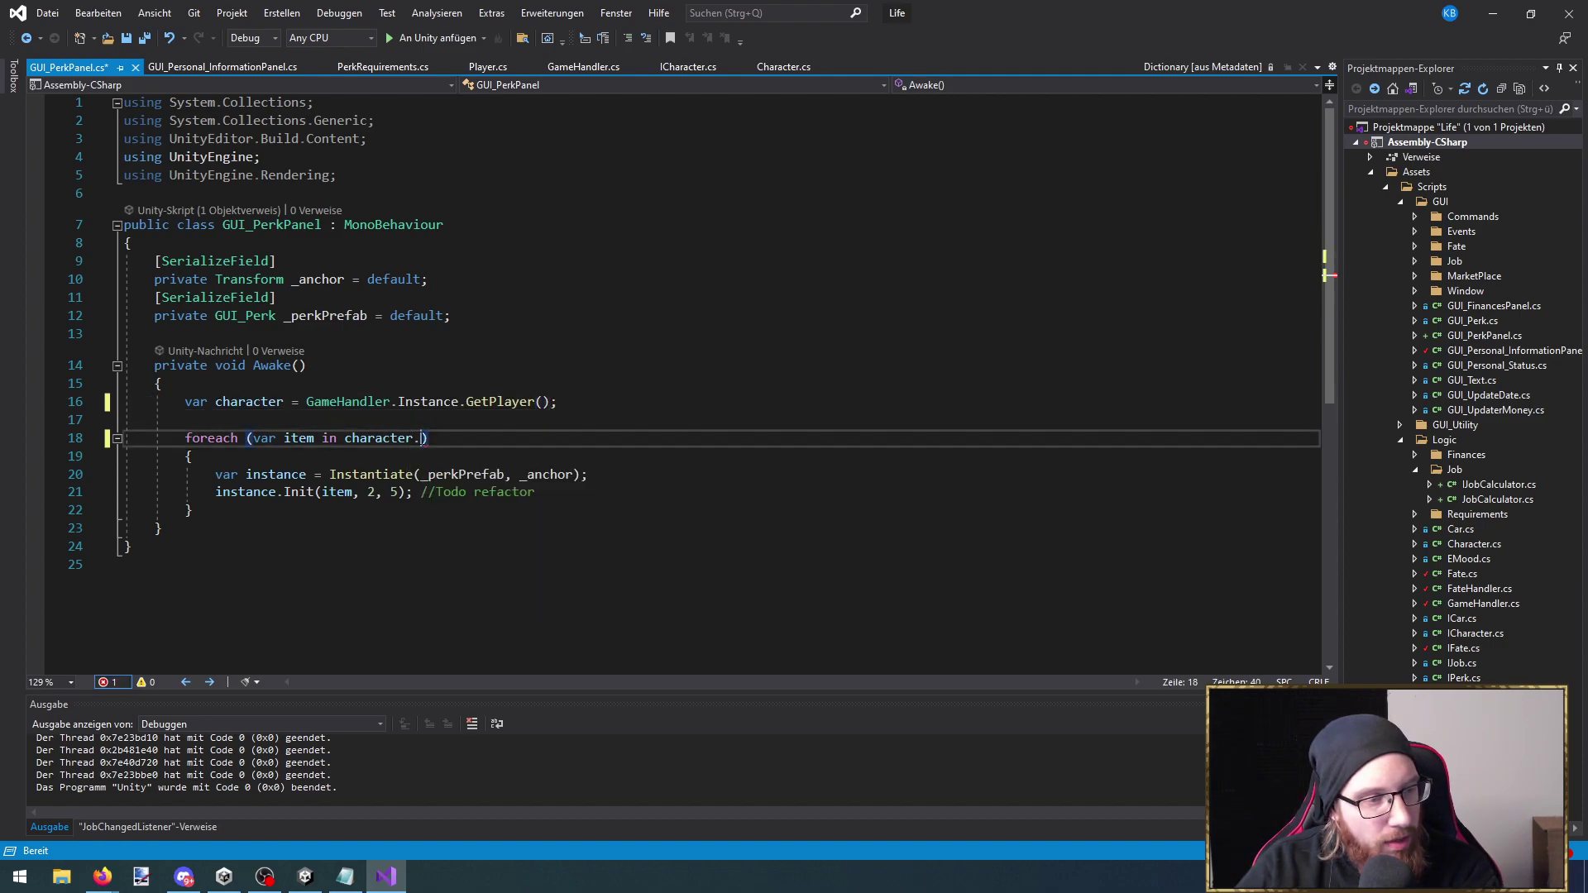
{"action": "type", "text": "per"}
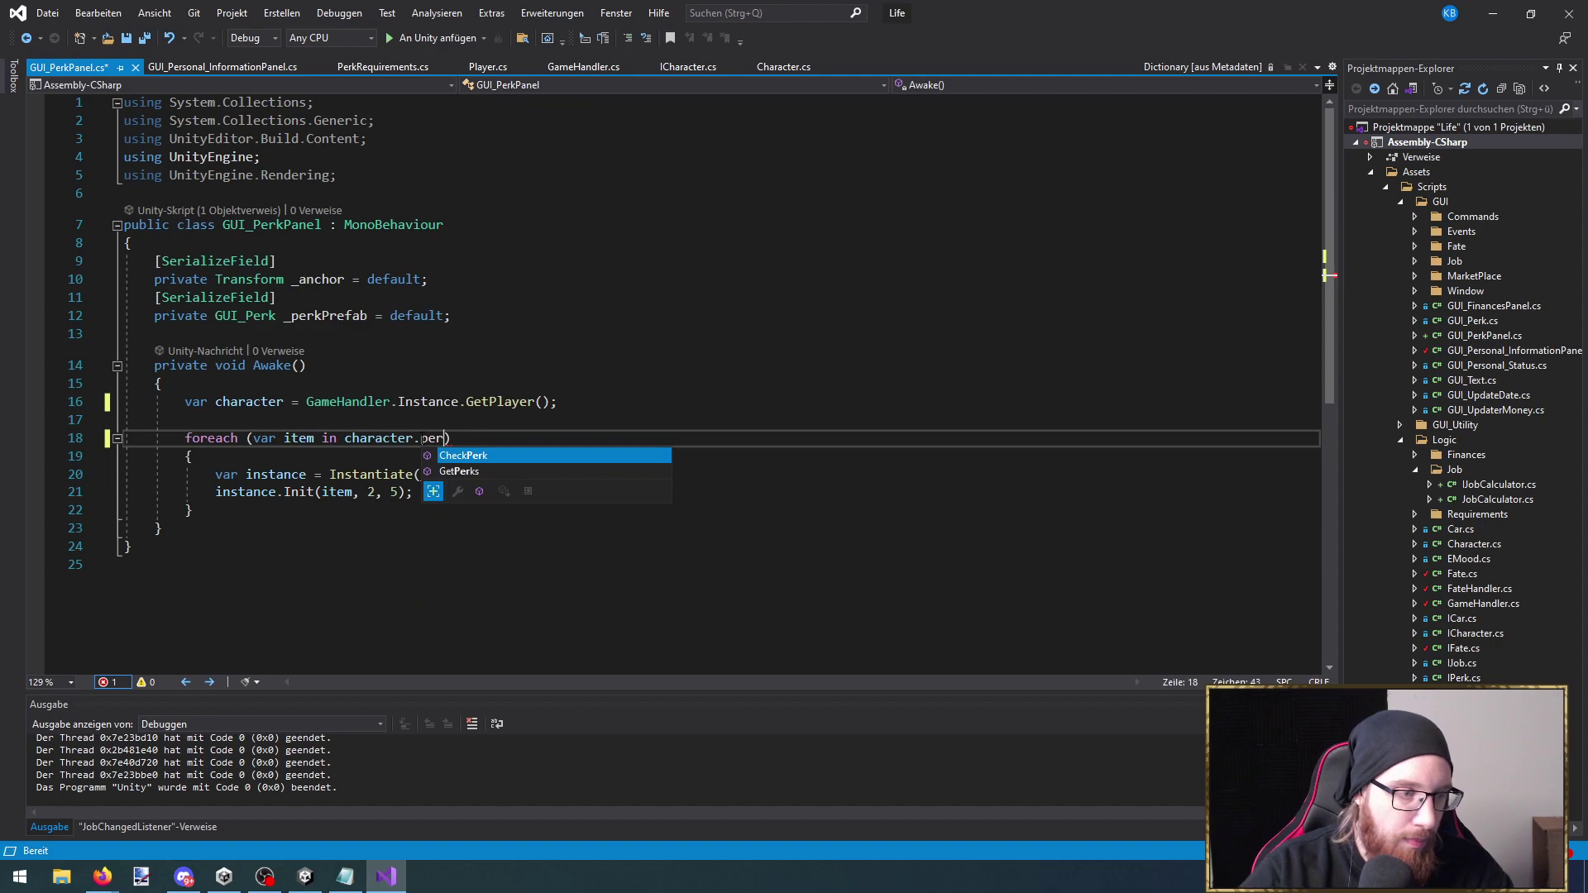
{"action": "key", "text": "Down"}
{"action": "key", "text": "Tab"}
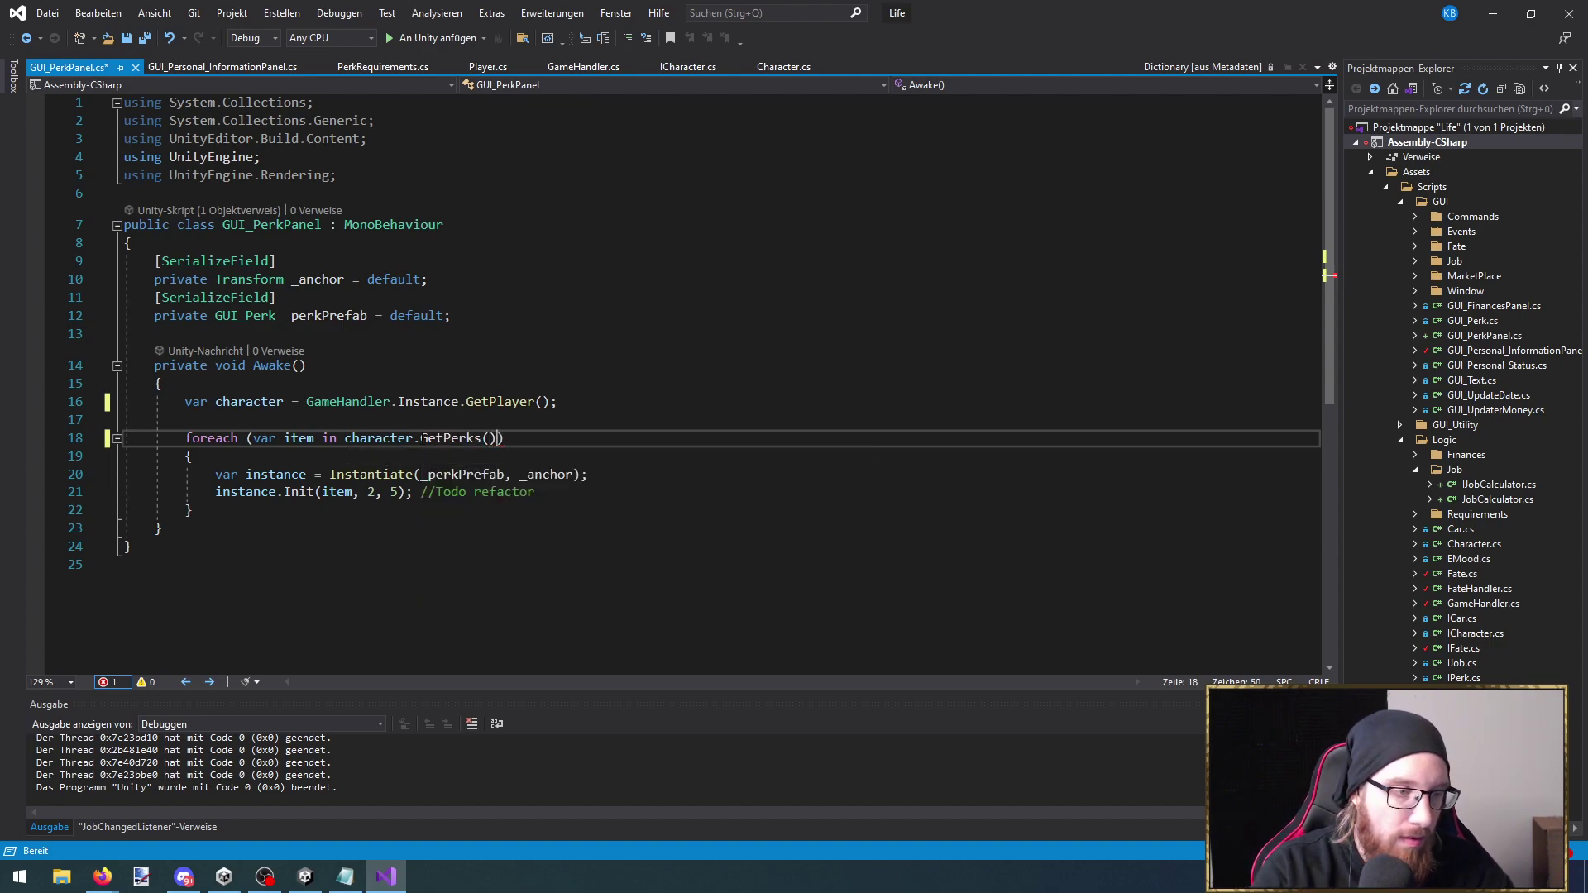
{"action": "left_click", "coordinate": [770, 512]}
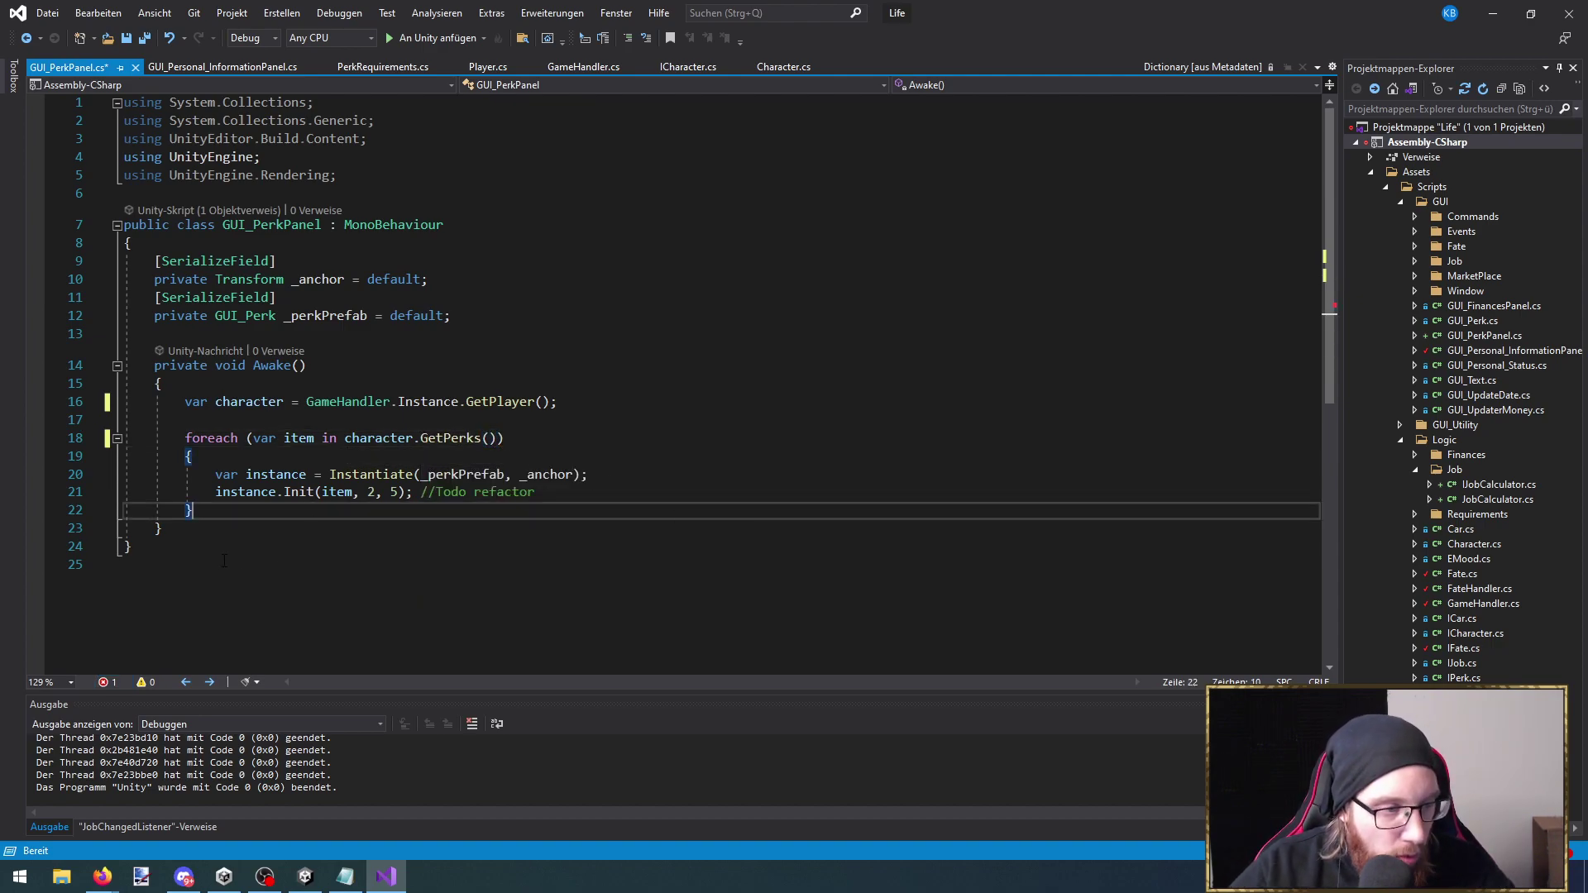
Pass item.Key and item.Value as the first two arguments of instance.Init and save the script
{"action": "left_click", "coordinate": [349, 494]}
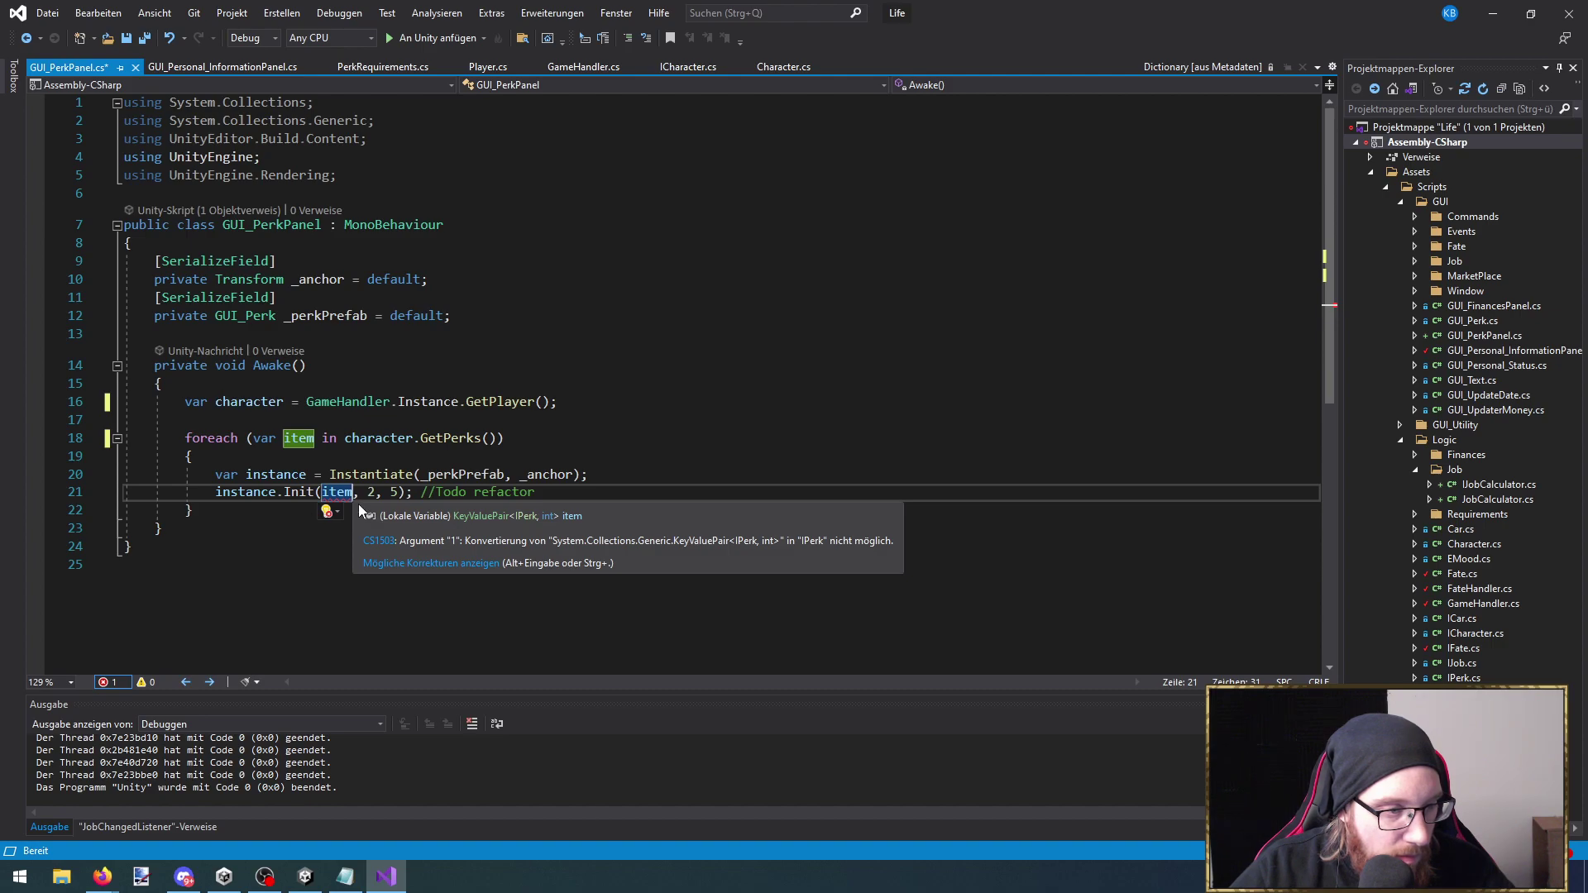
{"action": "type", "text": ".Key"}
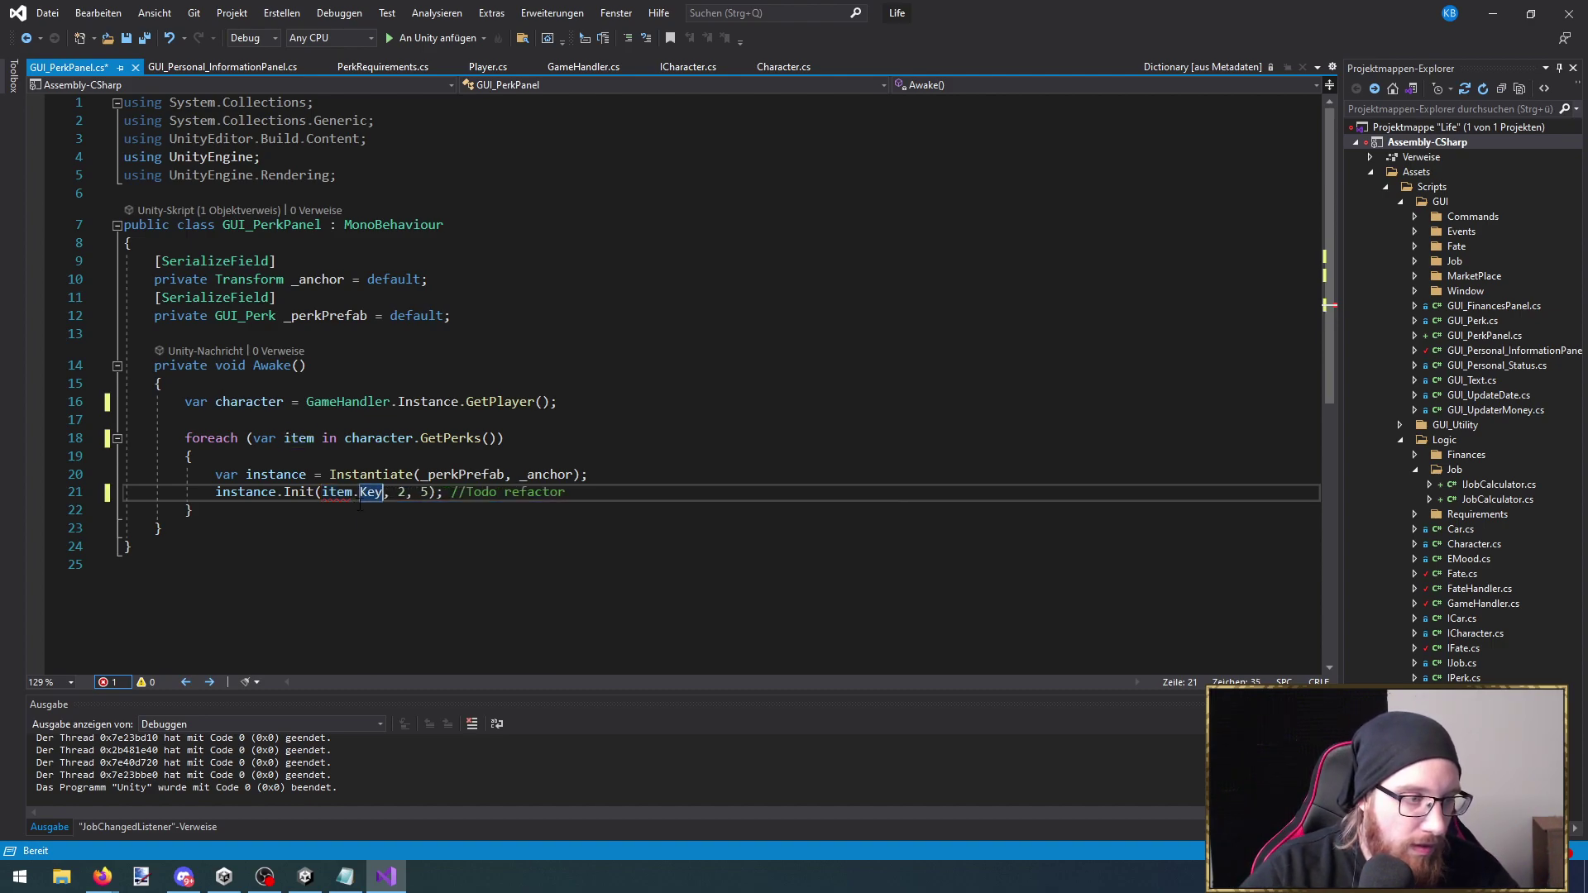
{"action": "key", "text": "Right"}
{"action": "key", "text": "Right"}
{"action": "key", "text": "shift+Right"}
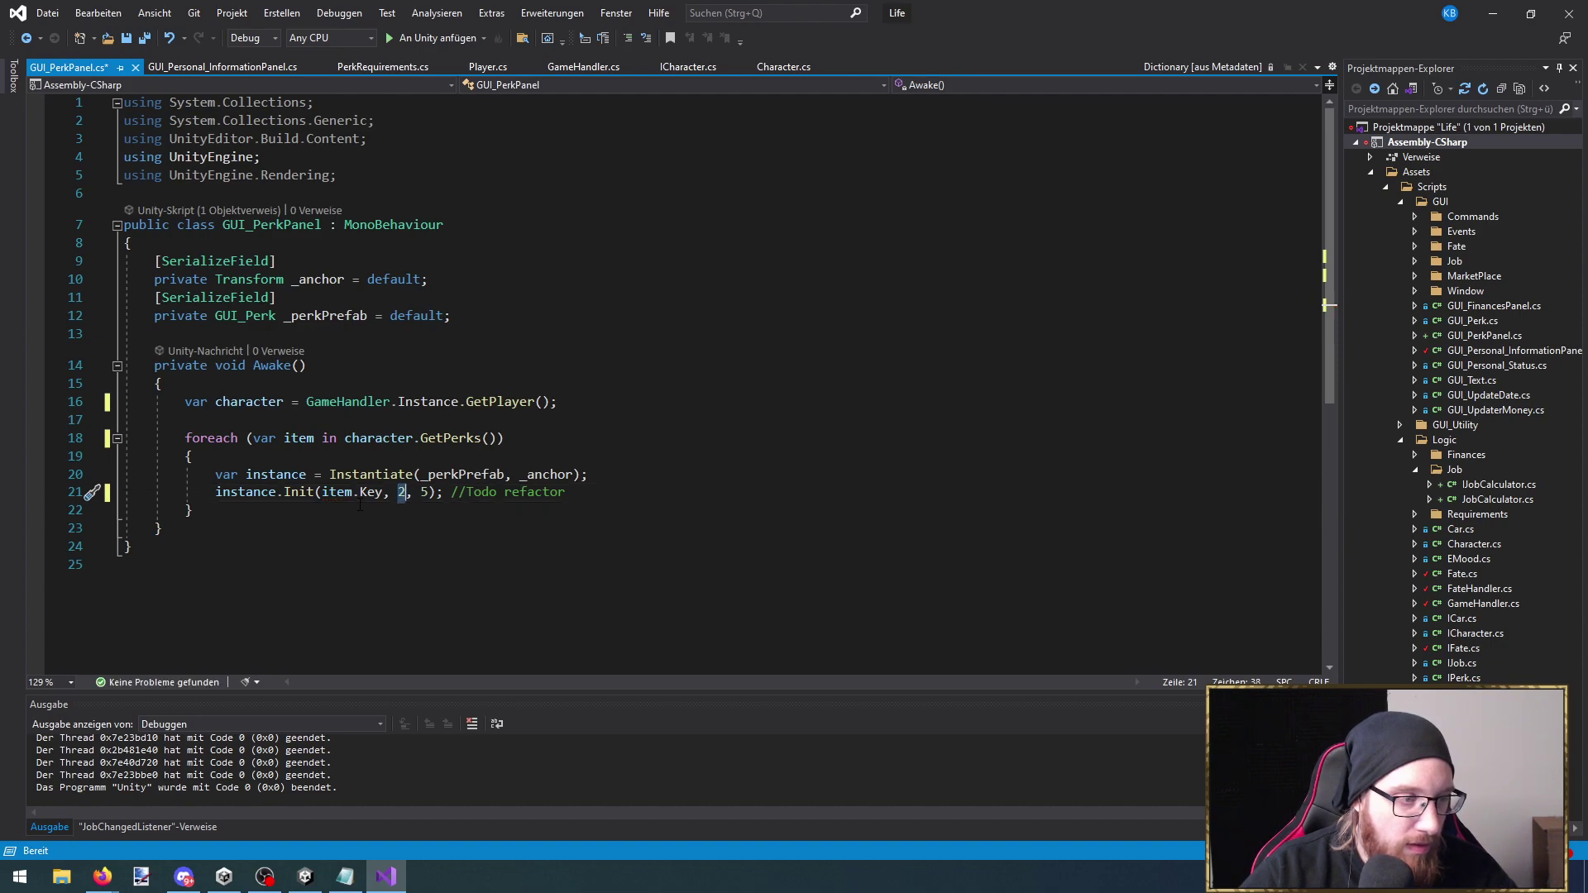
{"action": "type", "text": "item.va"}
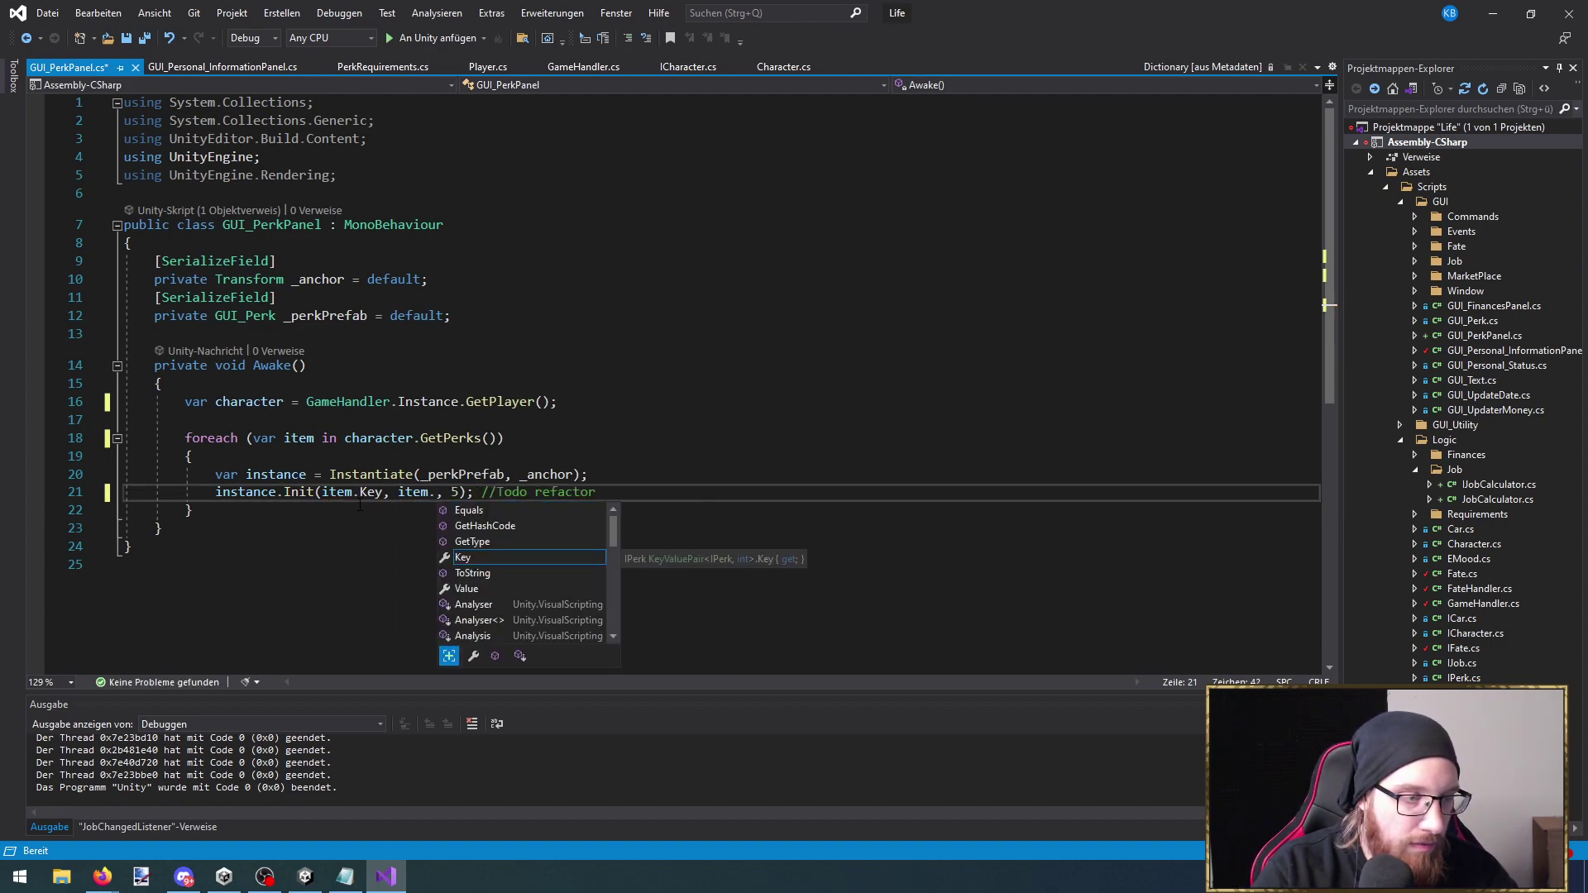
{"action": "key", "text": "Tab"}
{"action": "key", "text": "Right"}
{"action": "key", "text": "Right"}
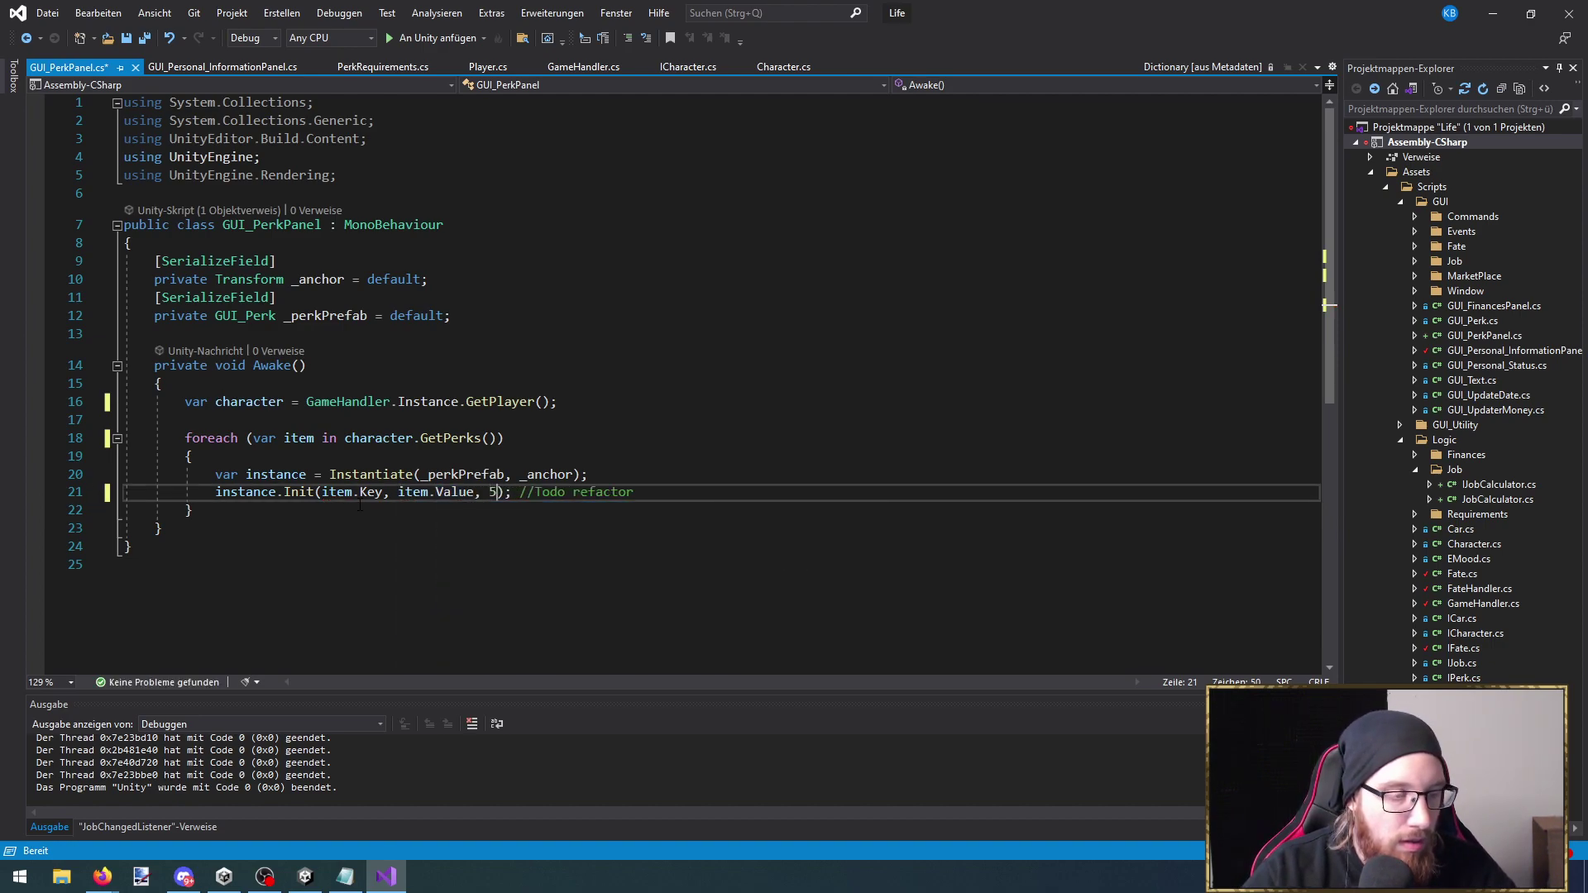
{"action": "key", "text": "ctrl+s"}
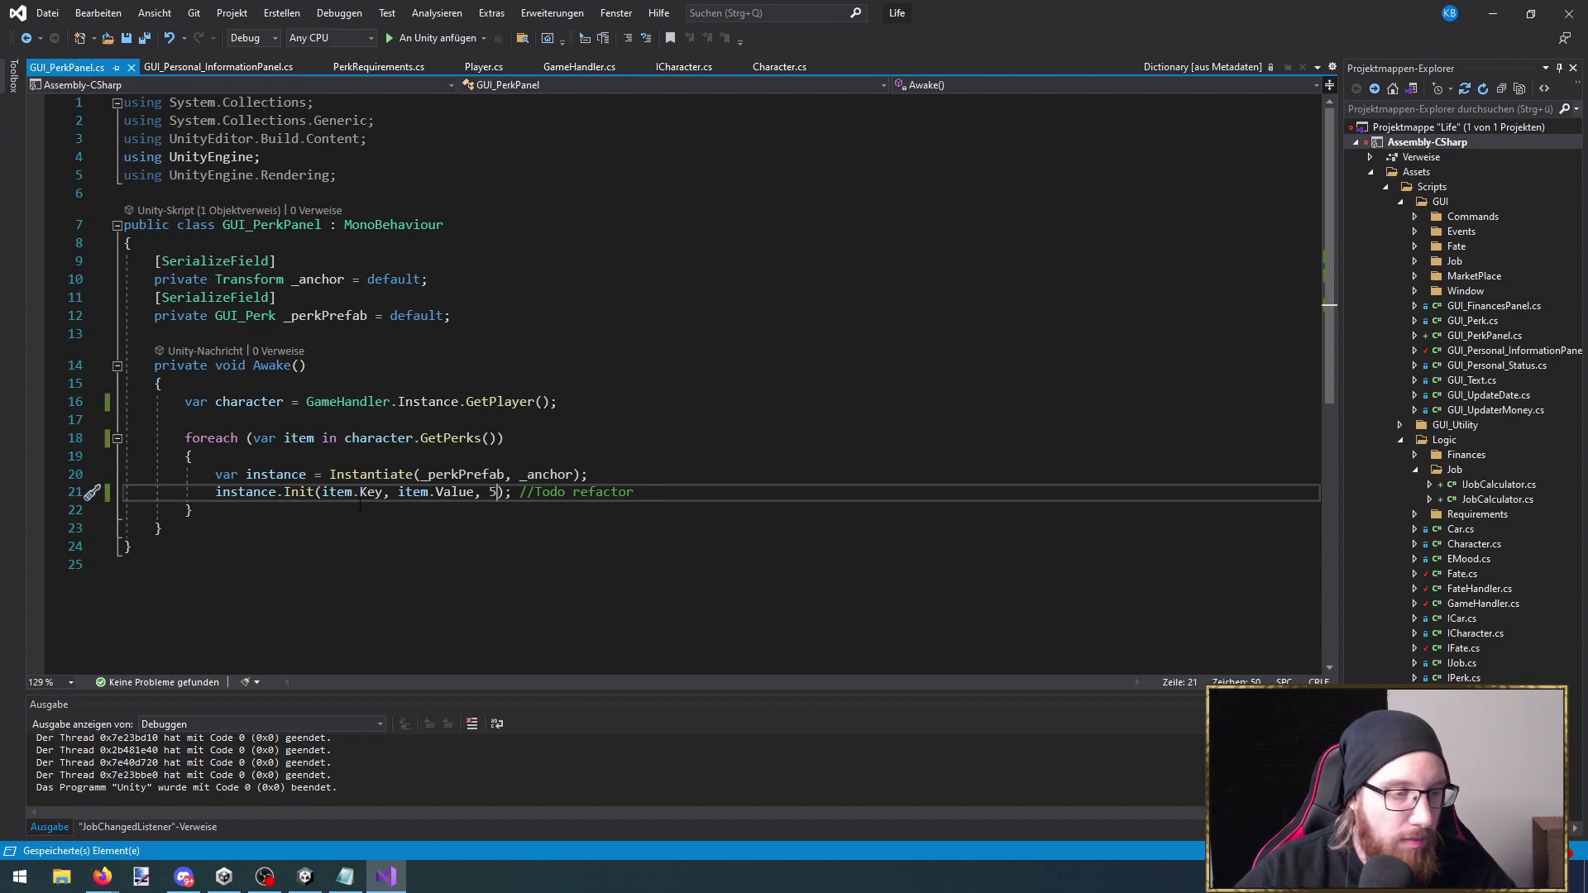
Switch to Unity and play-test the scene in a maximized game view, checking the perk levels in the person window and the job requirements
{"action": "left_click", "coordinate": [1494, 13]}
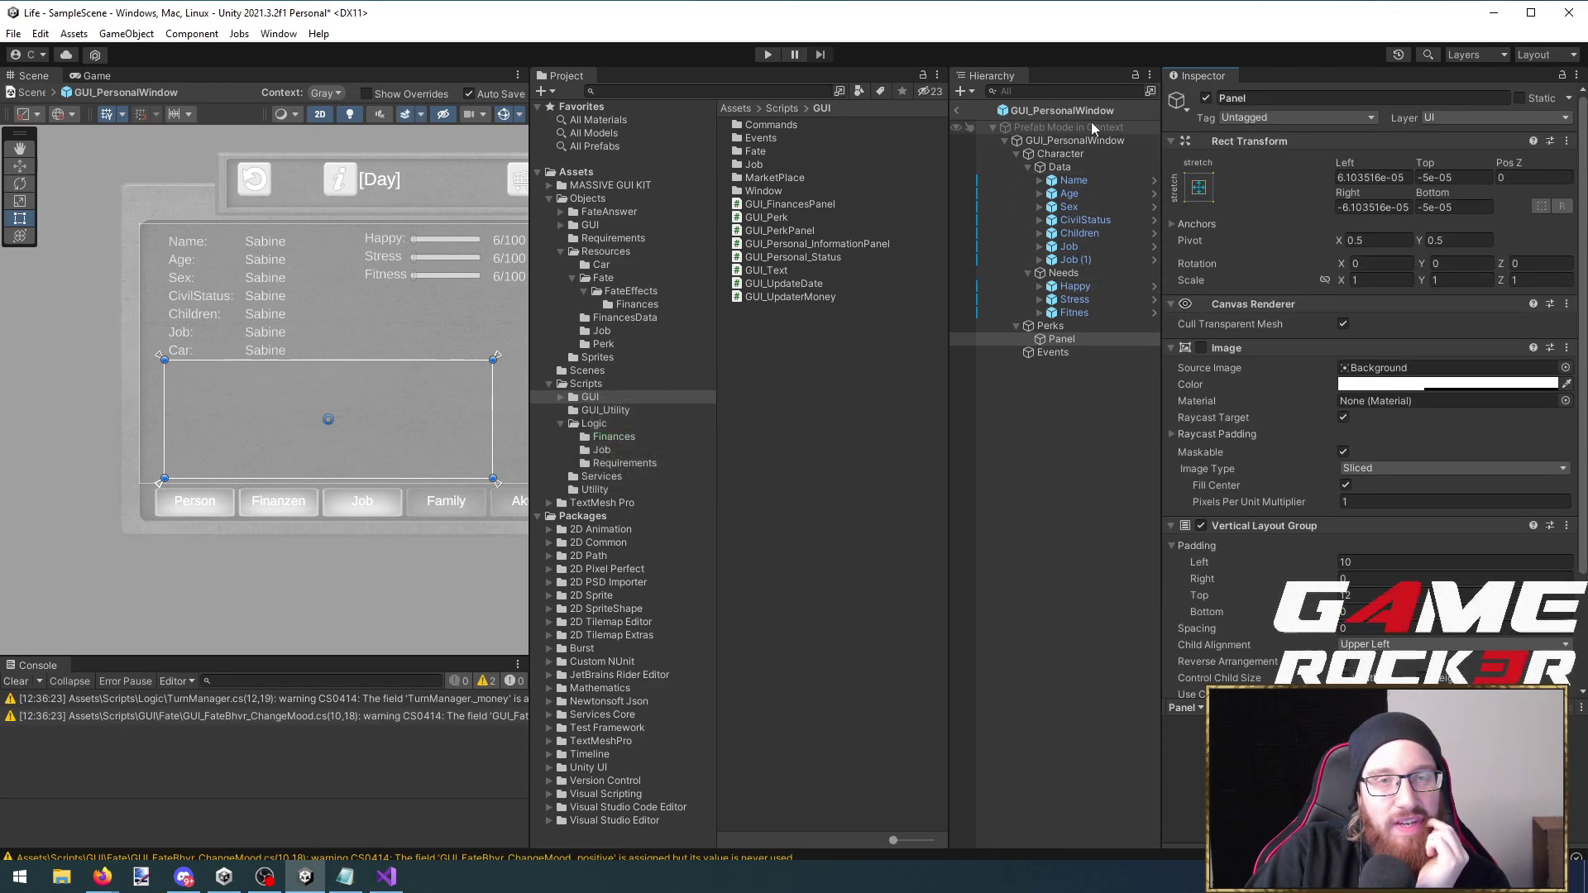
{"action": "left_click", "coordinate": [957, 110]}
{"action": "left_click", "coordinate": [766, 54]}
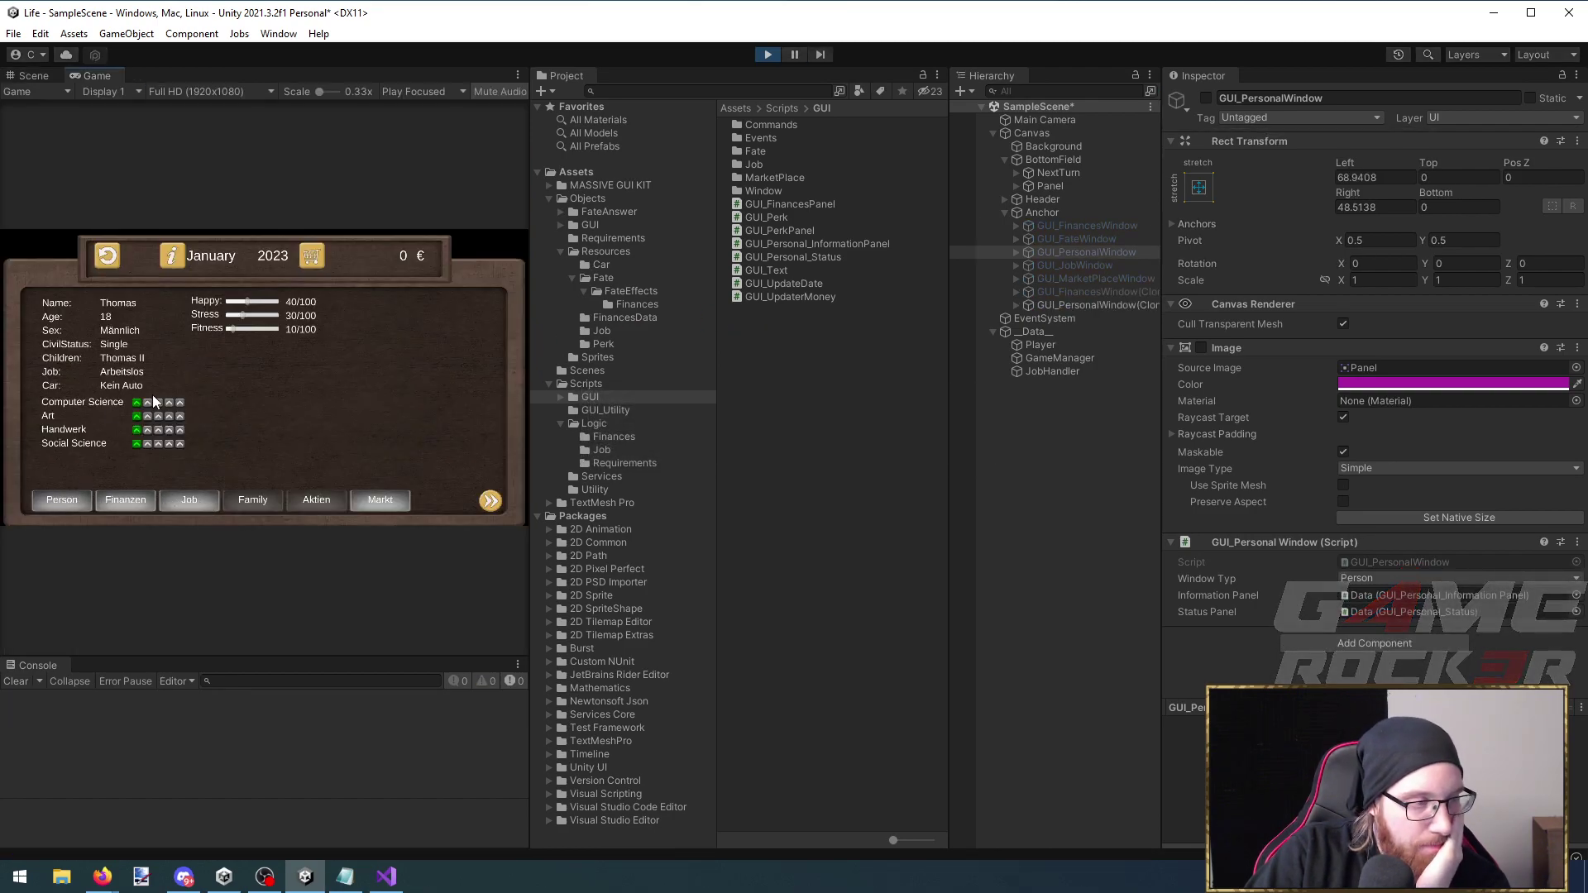
{"action": "key", "text": "shift+space"}
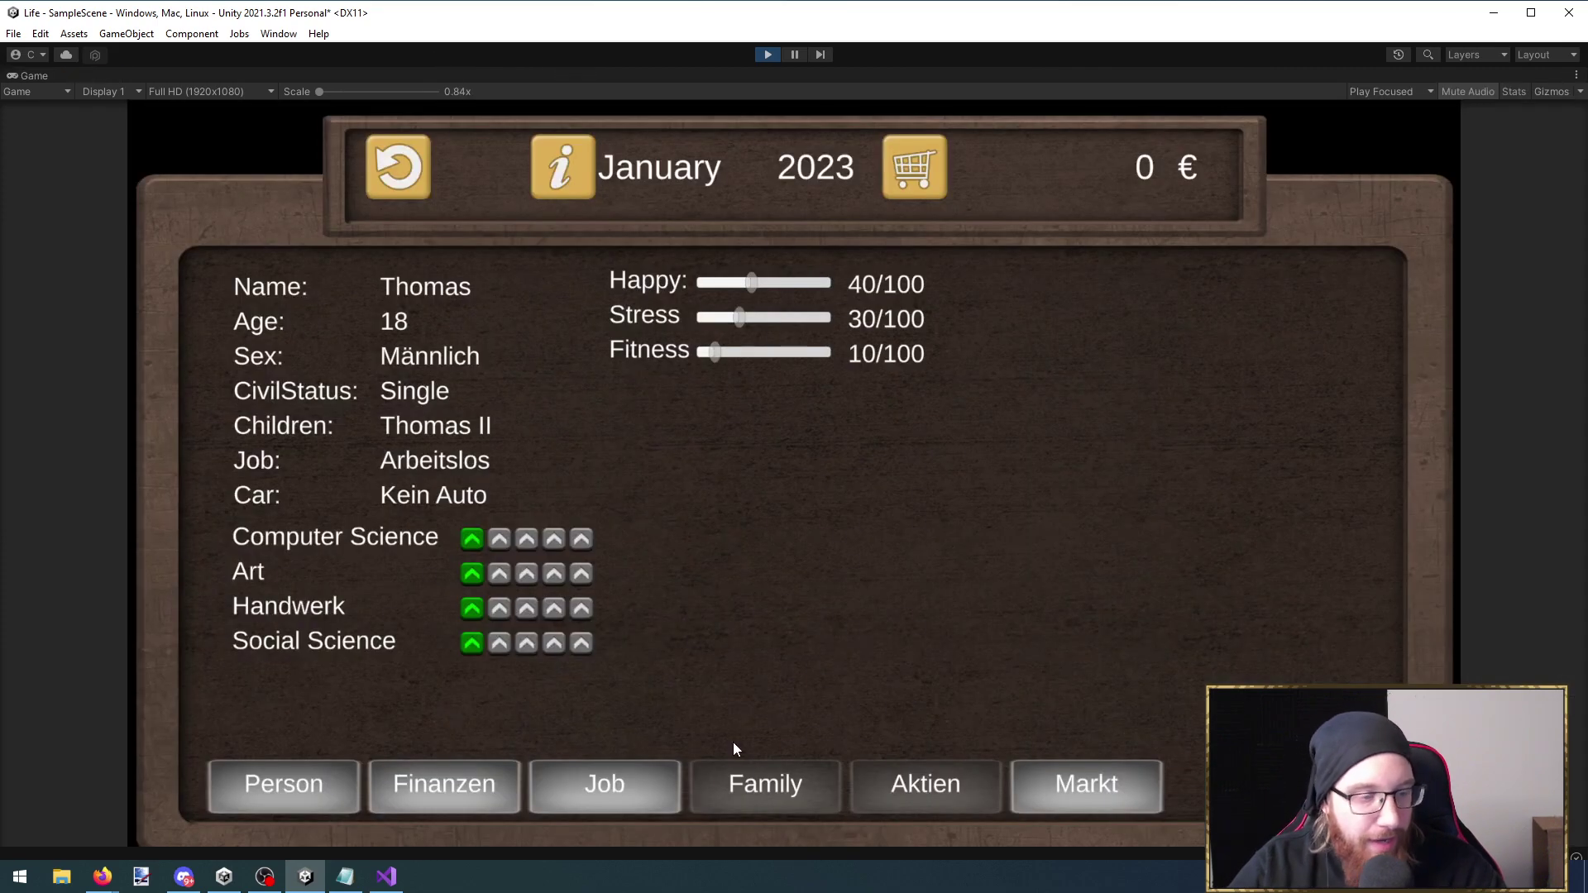
{"action": "left_click", "coordinate": [638, 786]}
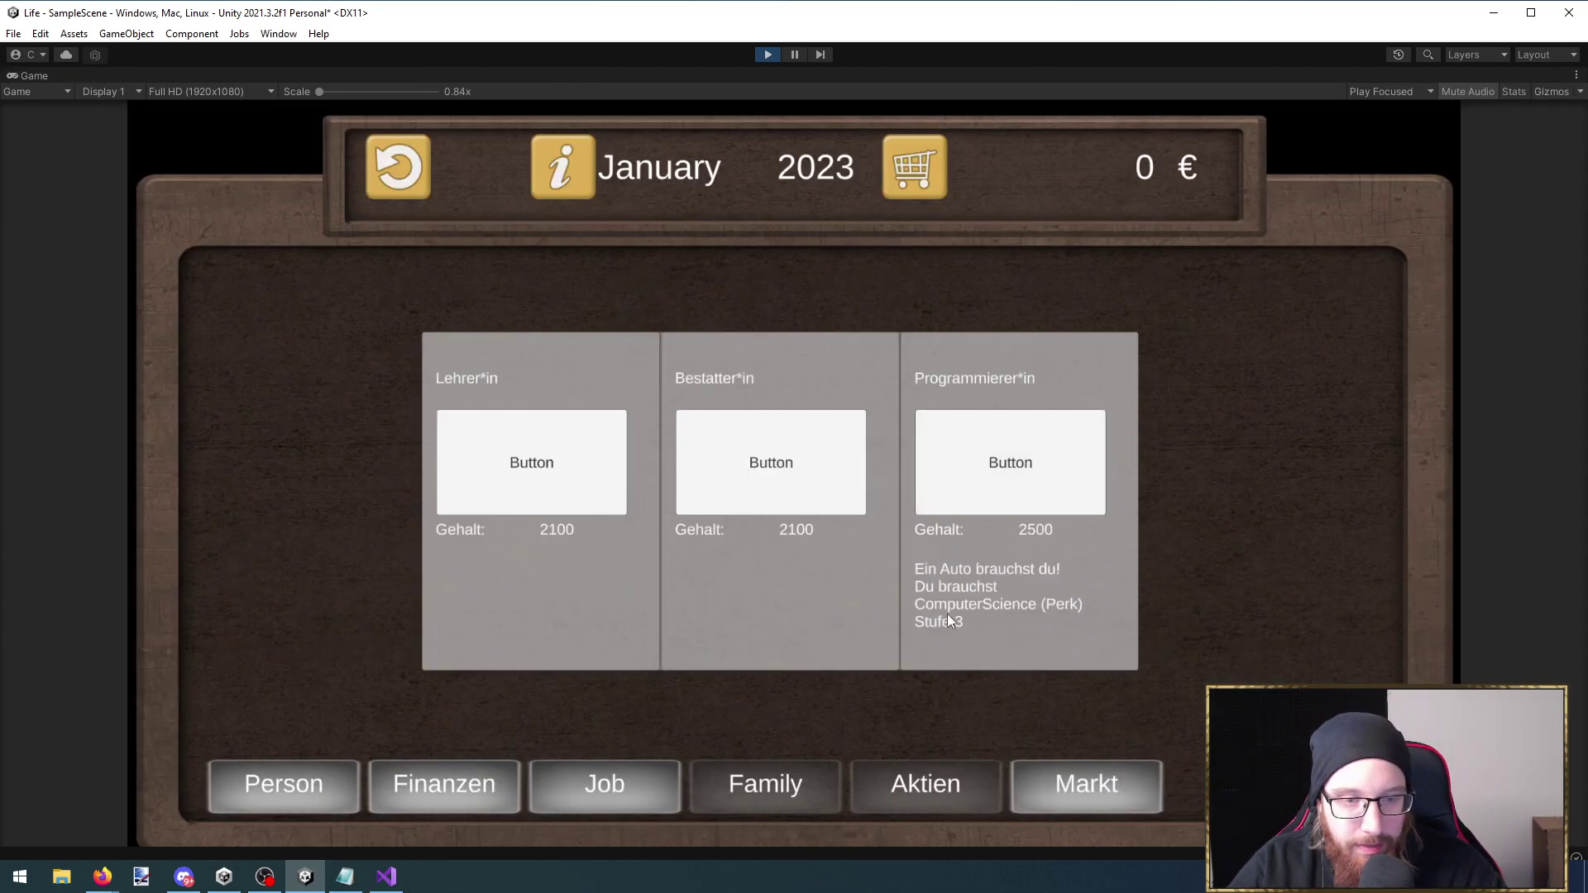
{"action": "left_click", "coordinate": [258, 801]}
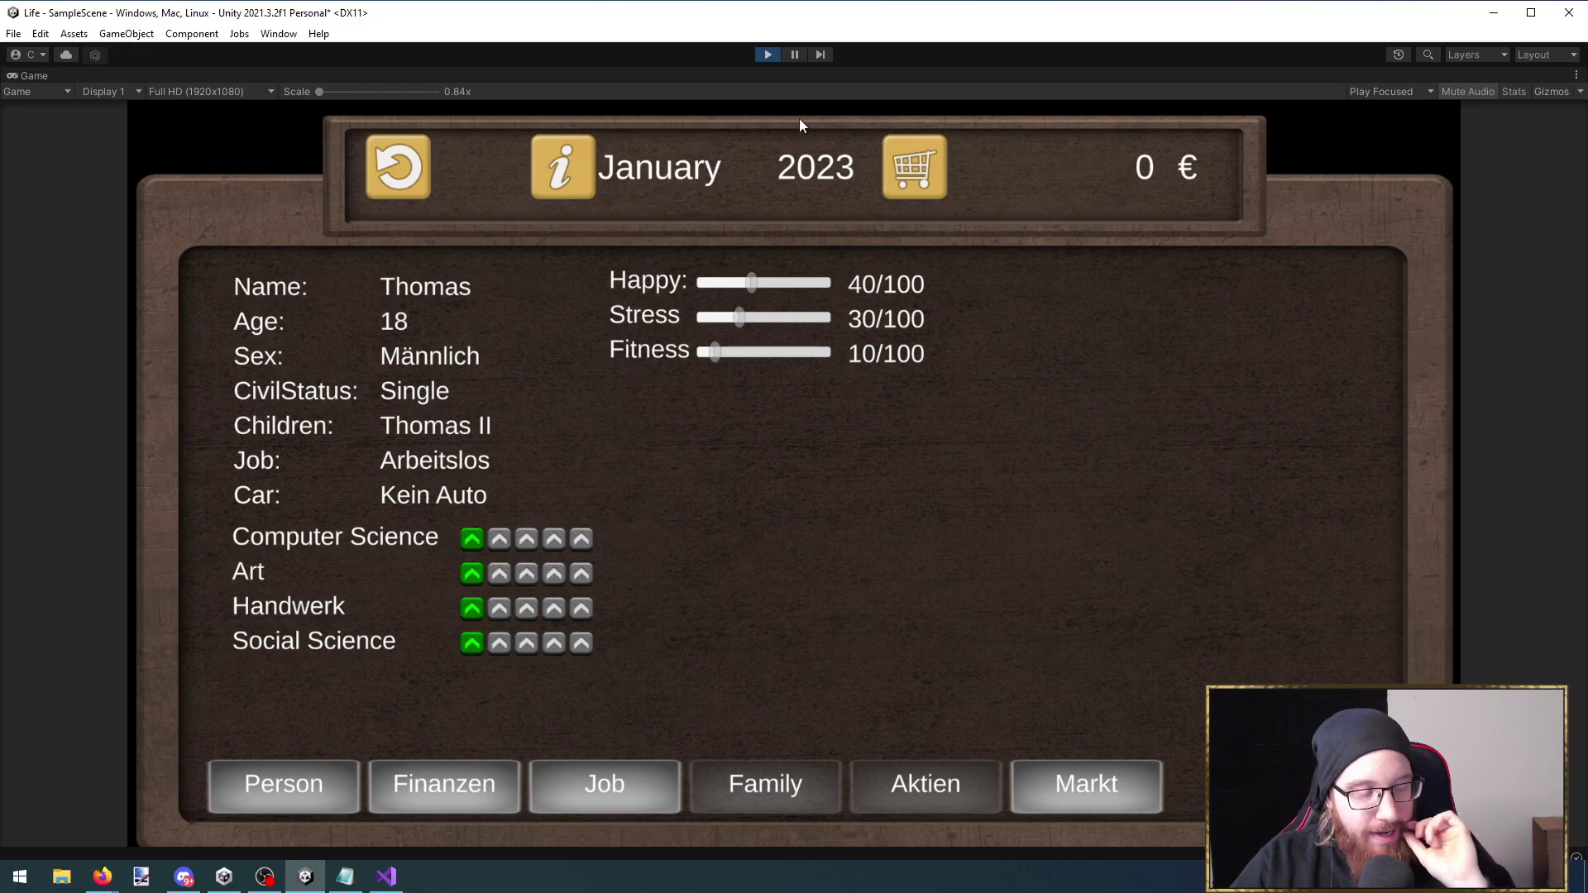
{"action": "left_click", "coordinate": [767, 54]}
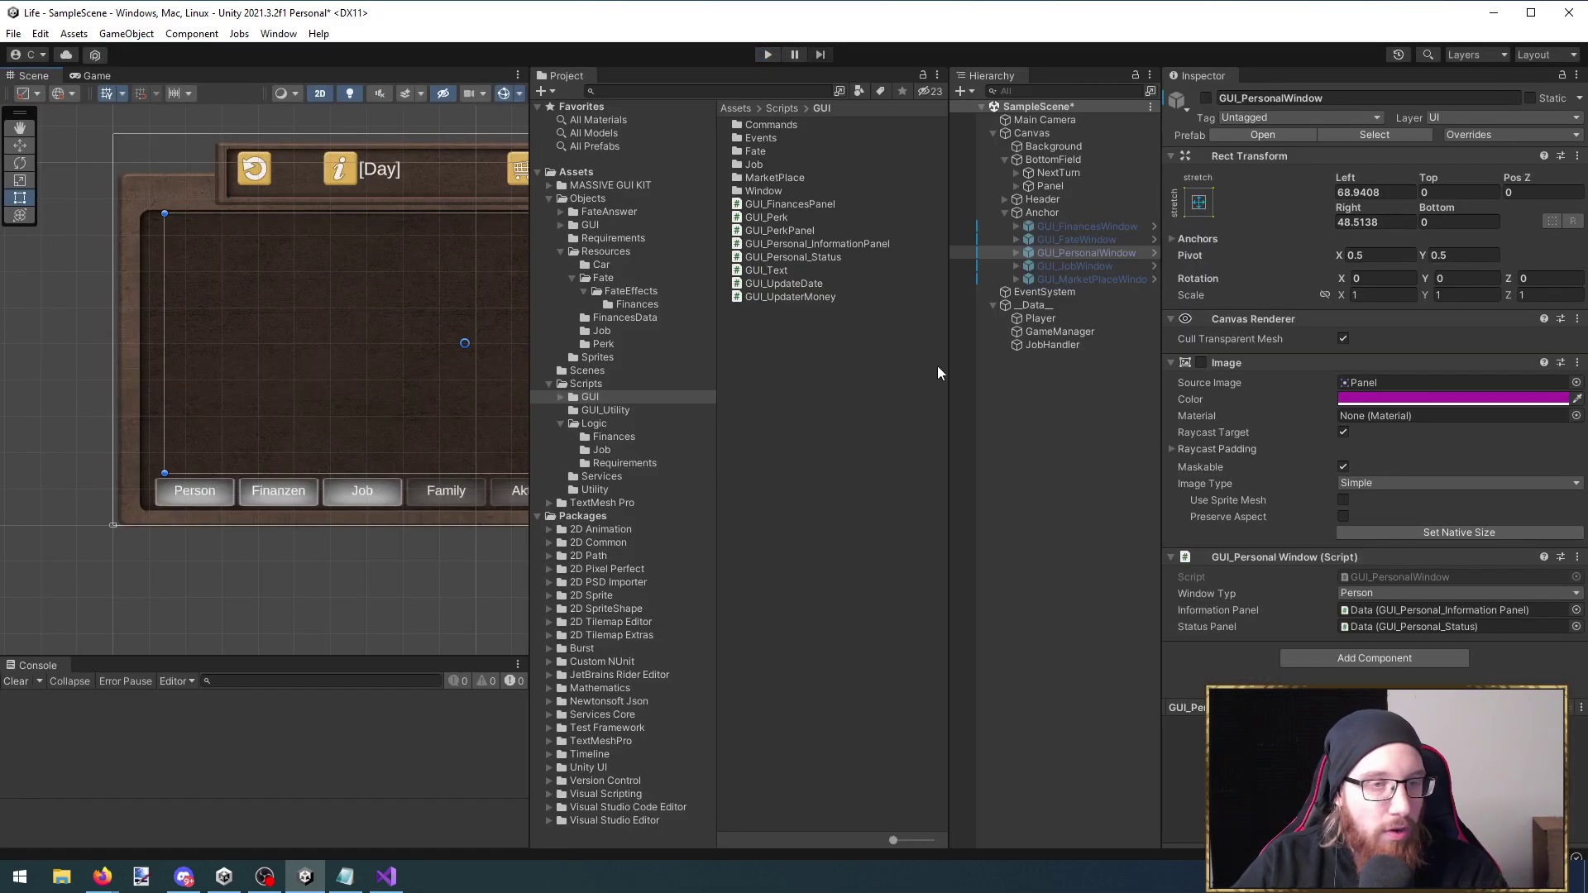
Open the GUI_PersonalWindow prefab for editing and locate the asset assigned as Perk Prefab on the Panel under Perks
{"action": "left_click", "coordinate": [1109, 253]}
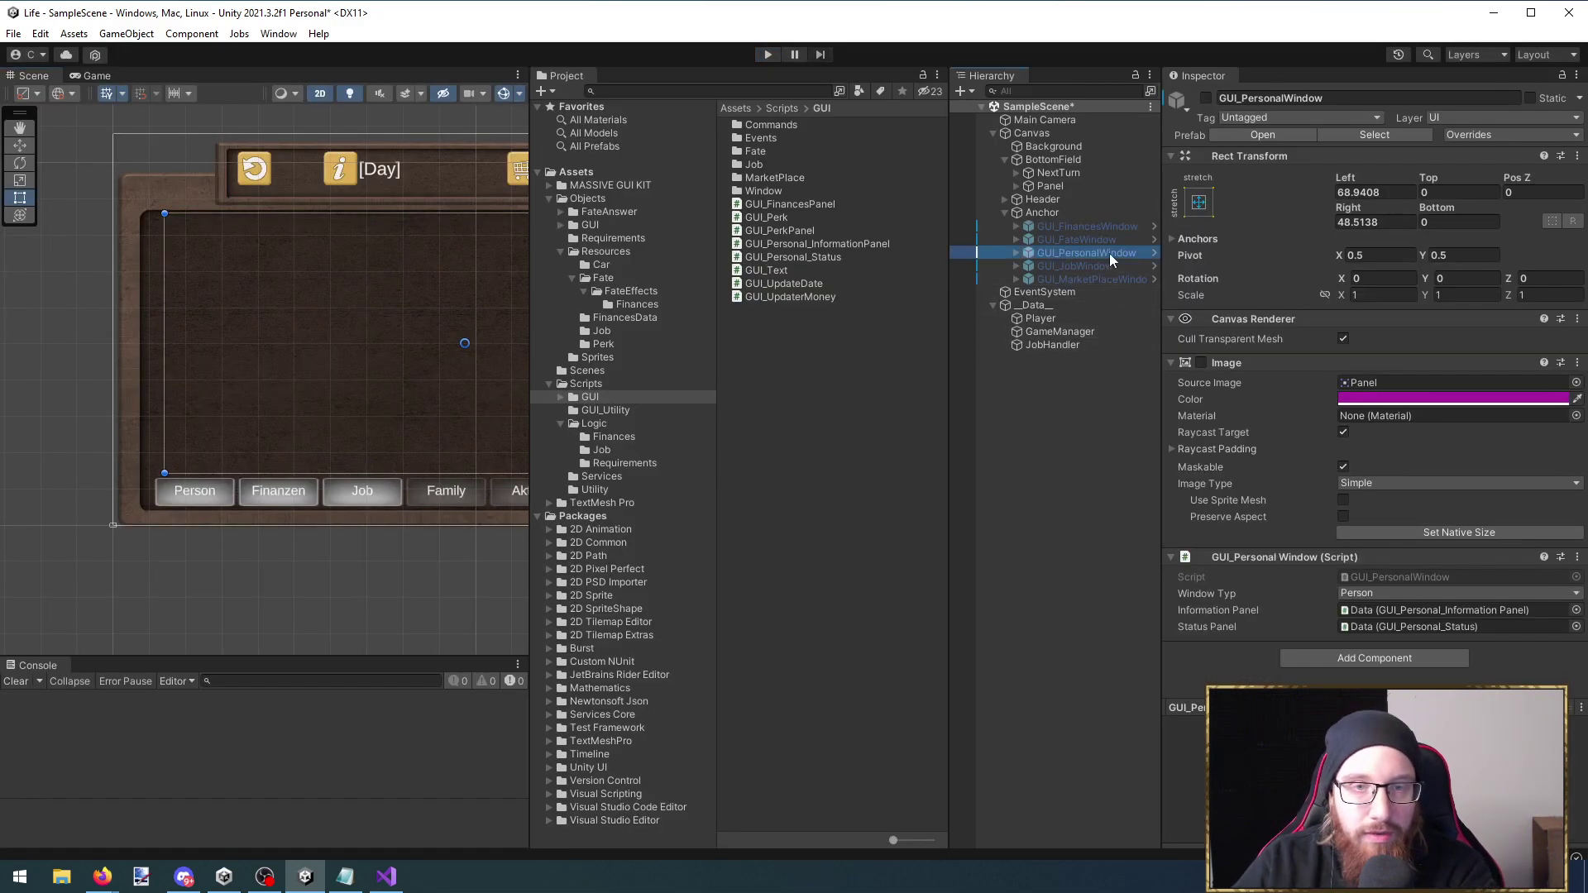
{"action": "left_click", "coordinate": [1255, 135]}
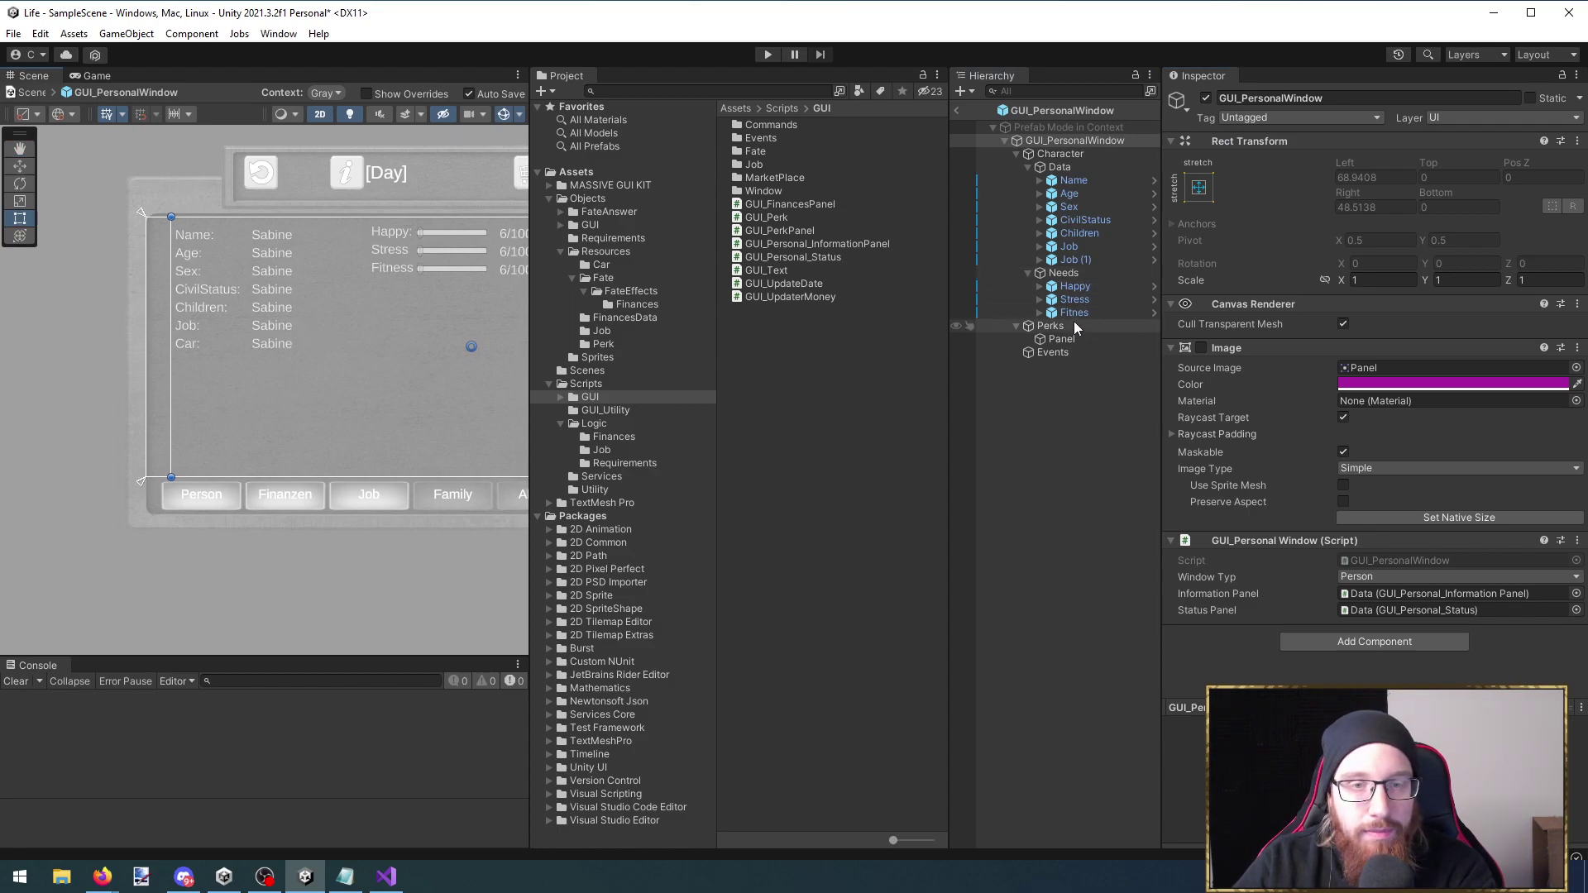
{"action": "left_click", "coordinate": [1088, 286]}
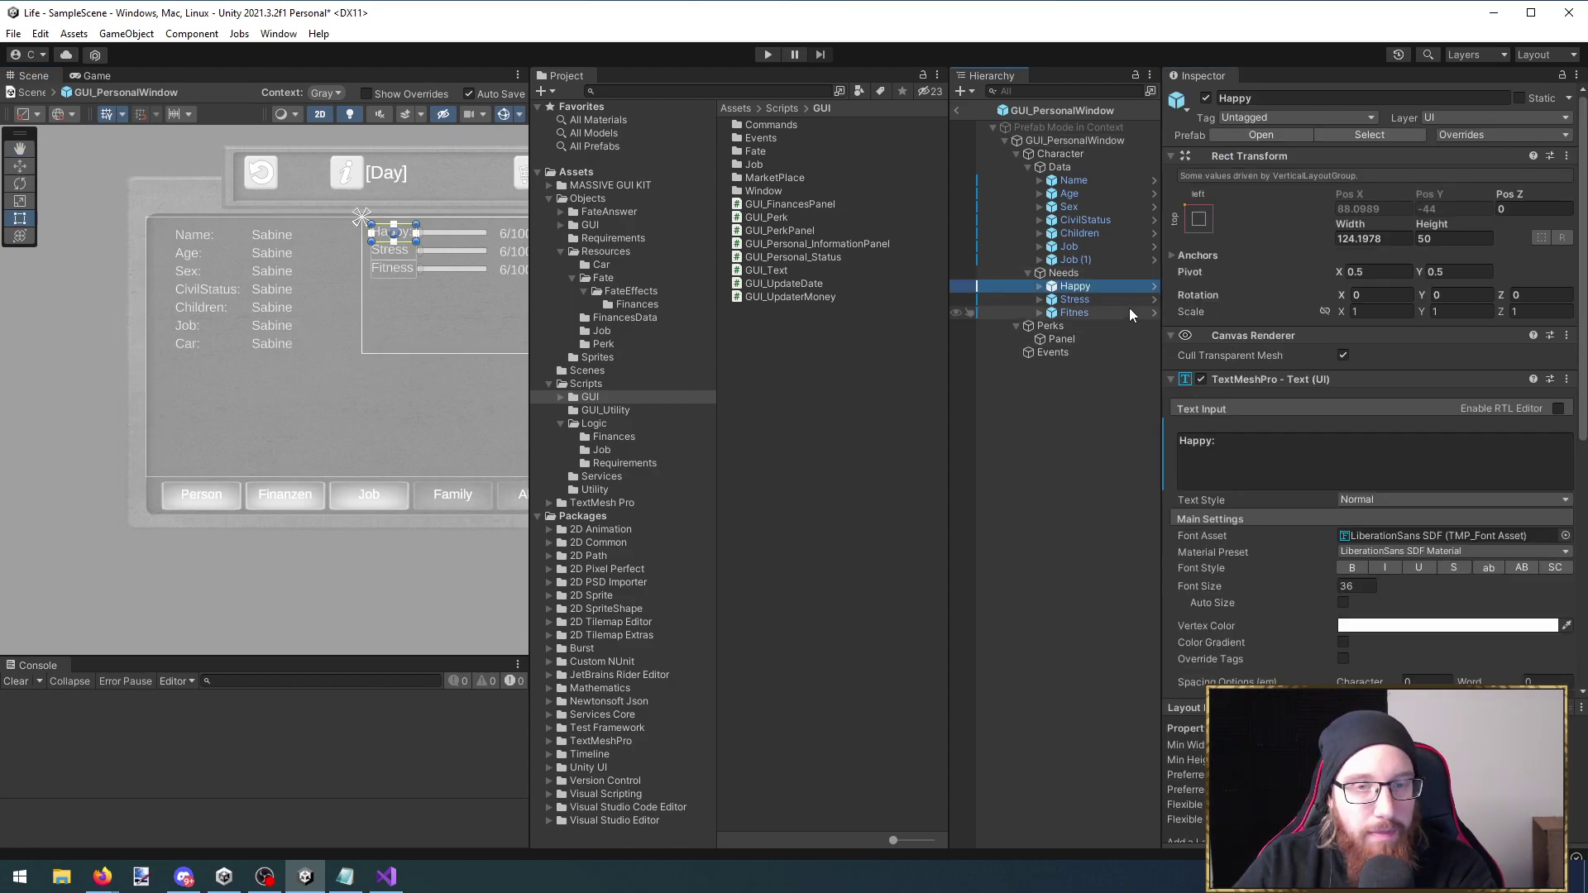
{"action": "left_click", "coordinate": [1064, 338]}
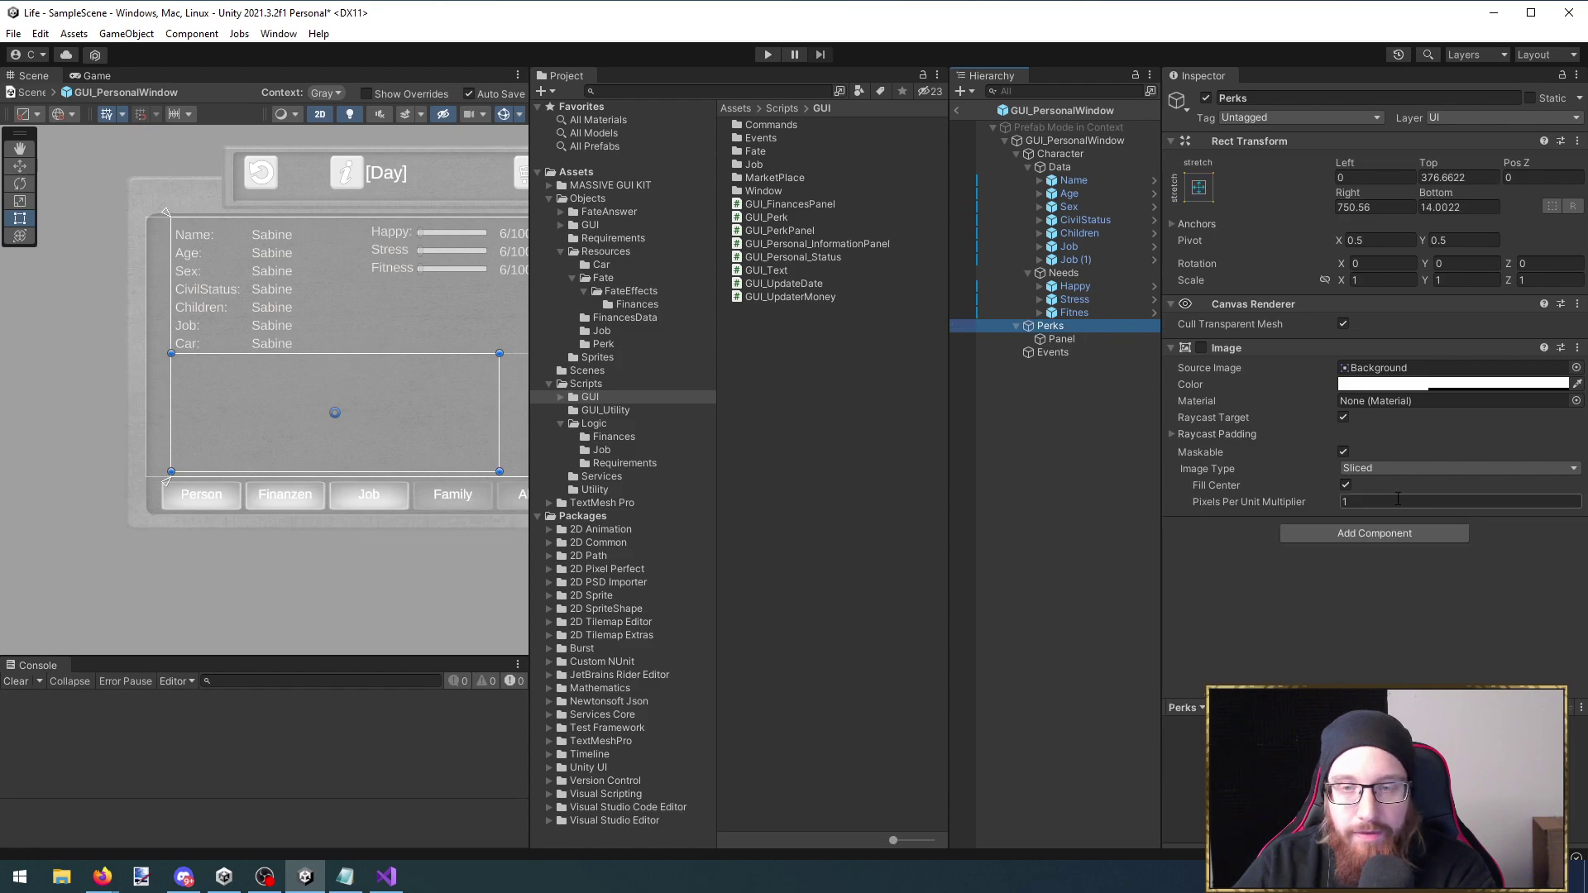
{"action": "scroll", "coordinate": [1422, 563], "scroll_direction": "down", "scroll_amount": 3}
{"action": "left_click", "coordinate": [1415, 633]}
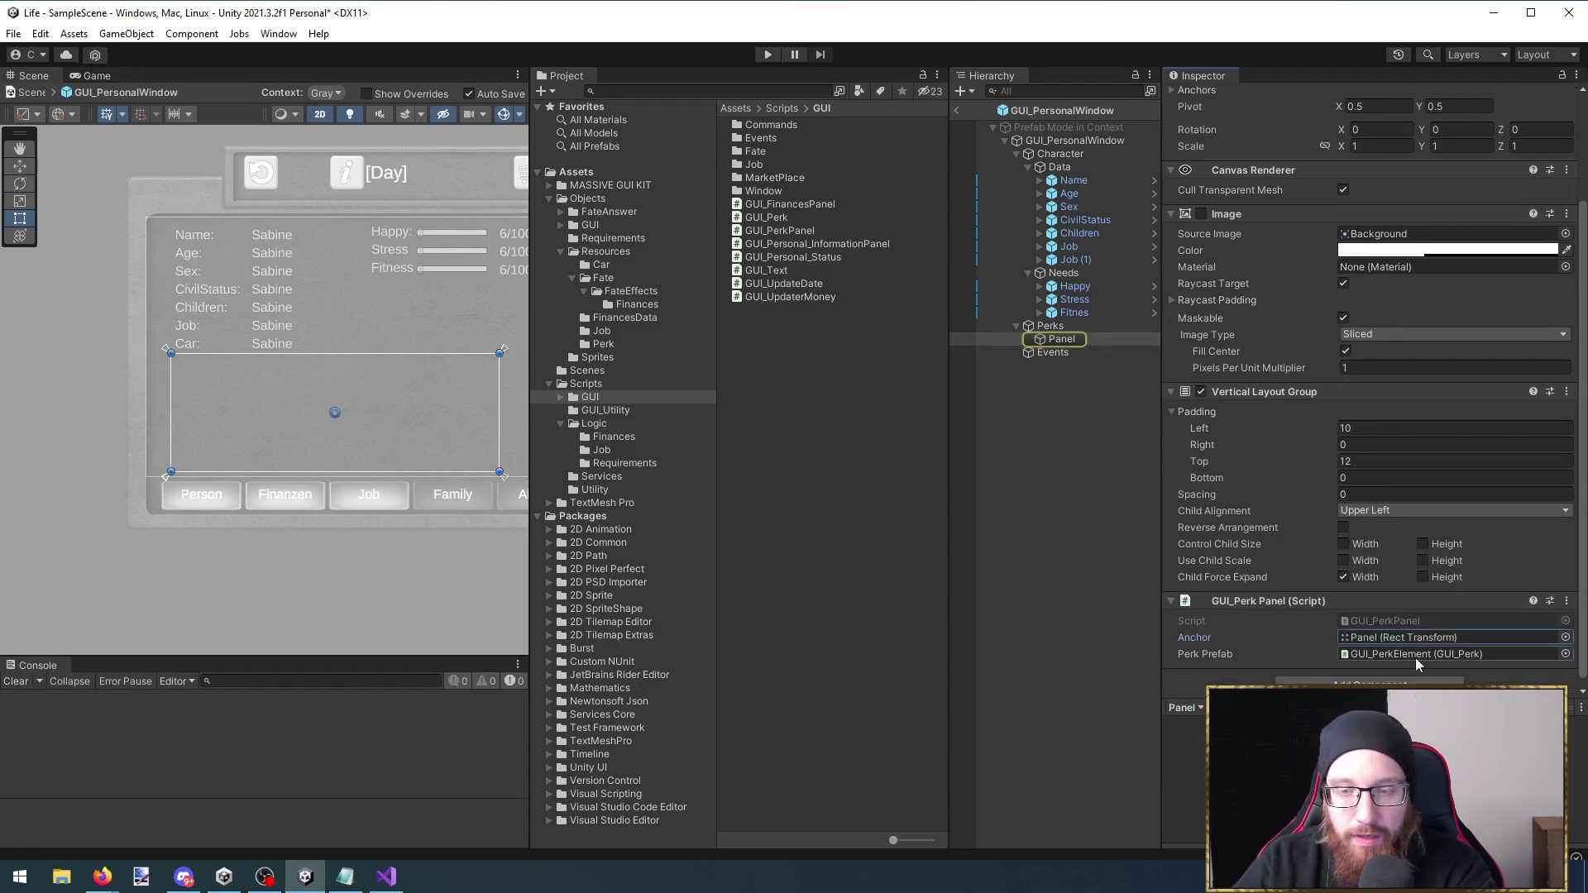
{"action": "left_click", "coordinate": [1416, 655]}
Place a GUI_PerkElement instance under the Panel of Perks and select its SkillArea_Anchor child
{"action": "left_click_drag", "start_coordinate": [794, 244], "coordinate": [1077, 340]}
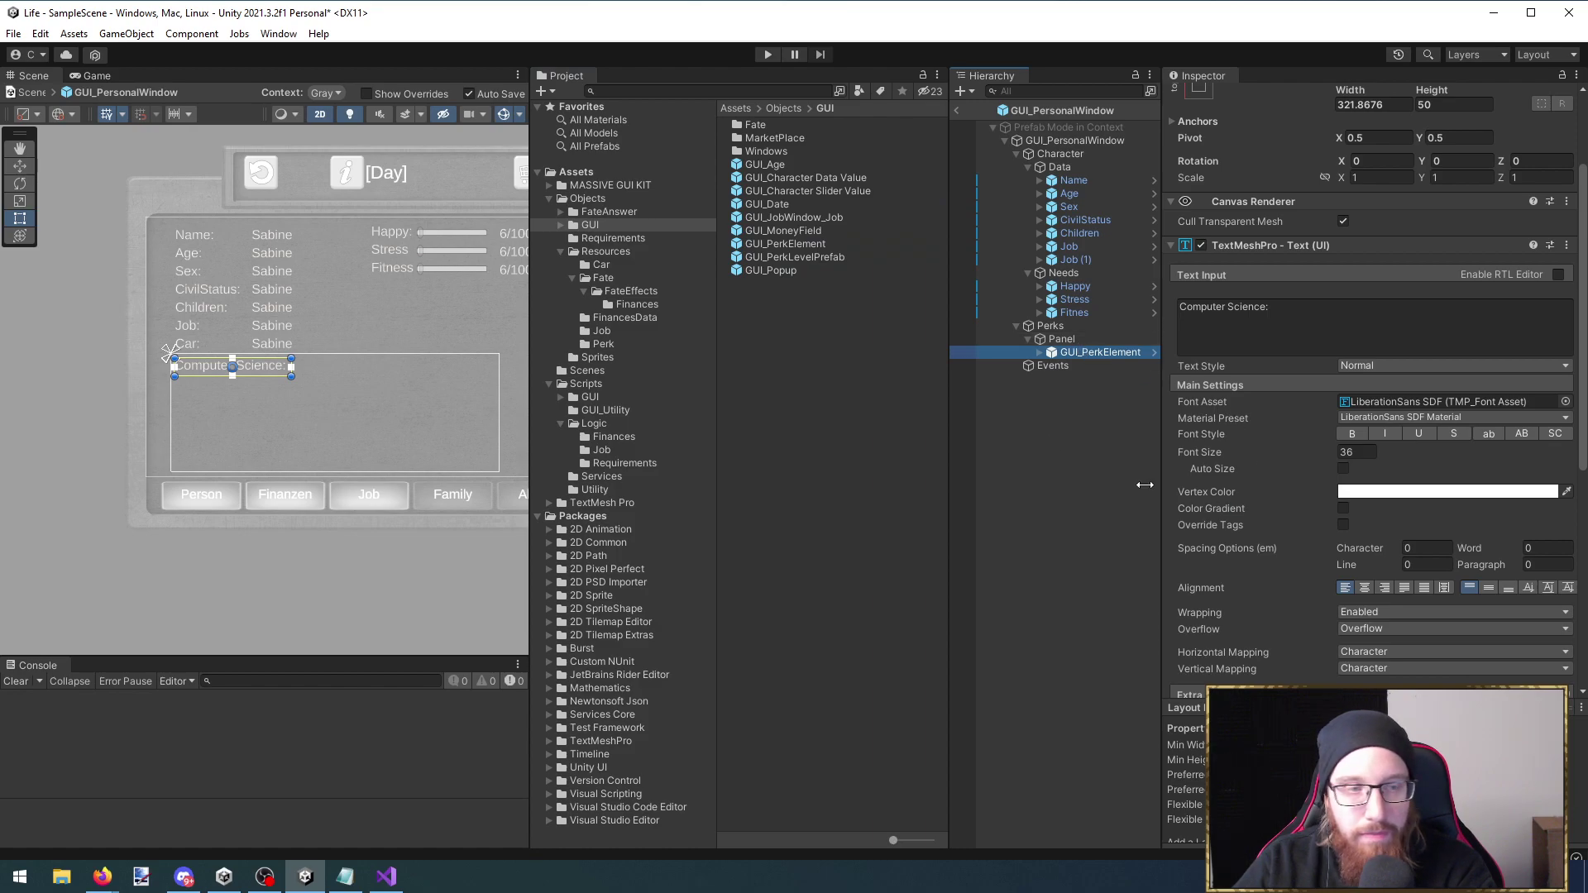
{"action": "key", "text": "Right"}
{"action": "scroll", "coordinate": [324, 396], "scroll_direction": "up", "scroll_amount": 5}
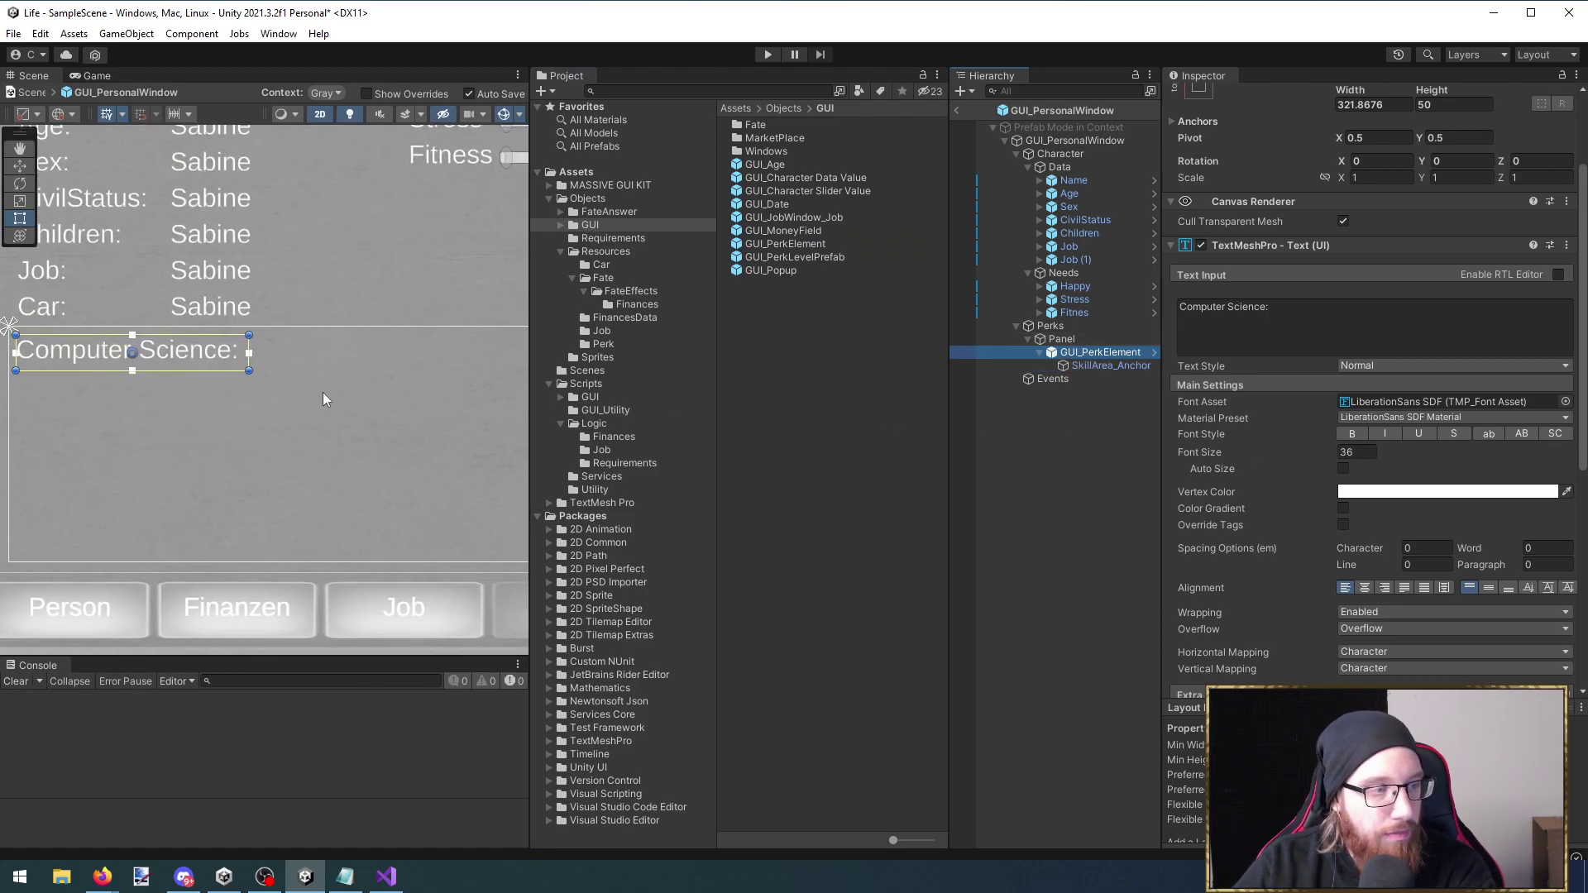
{"action": "key", "text": "Down"}
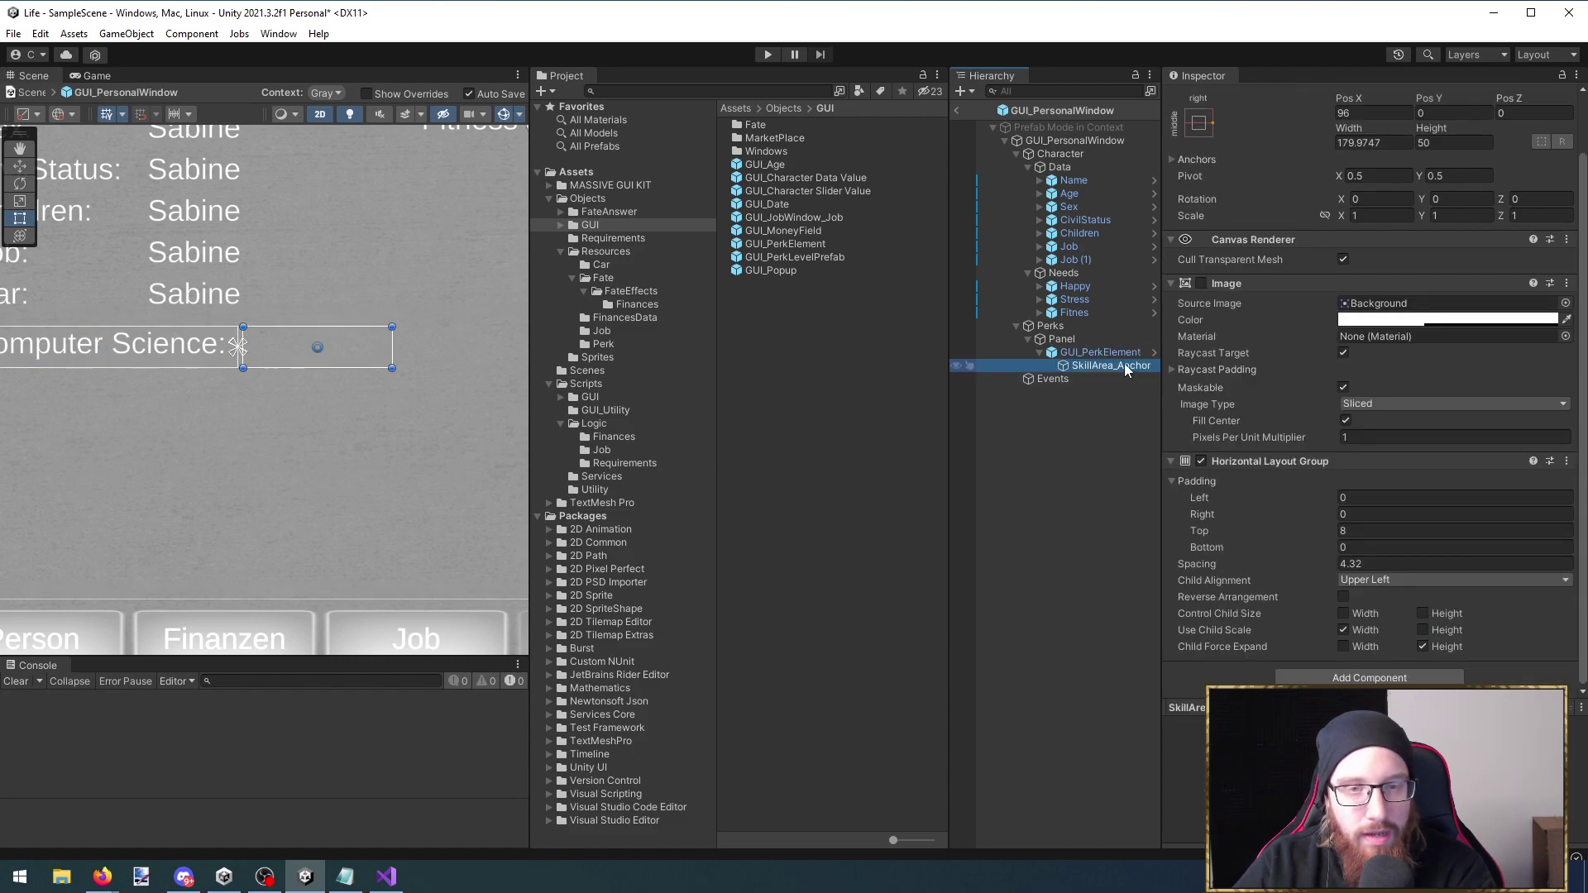
Open the GUI_PerkElement prefab for editing from its instance under Panel
{"action": "right_click", "coordinate": [1118, 354]}
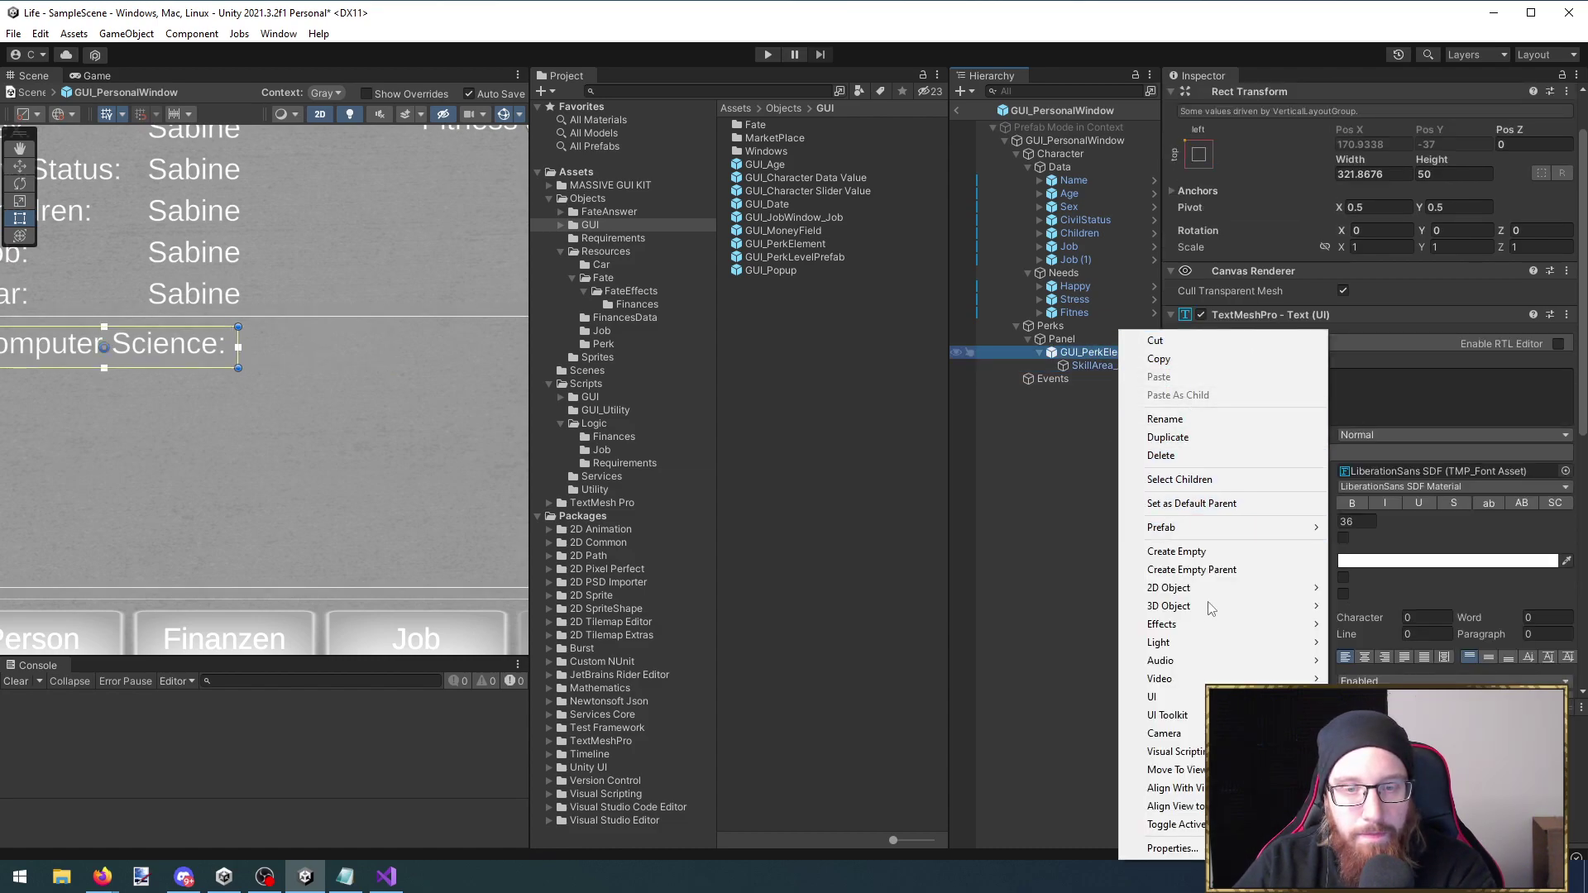
{"action": "left_click", "coordinate": [1093, 354]}
{"action": "double_click", "coordinate": [1088, 354]}
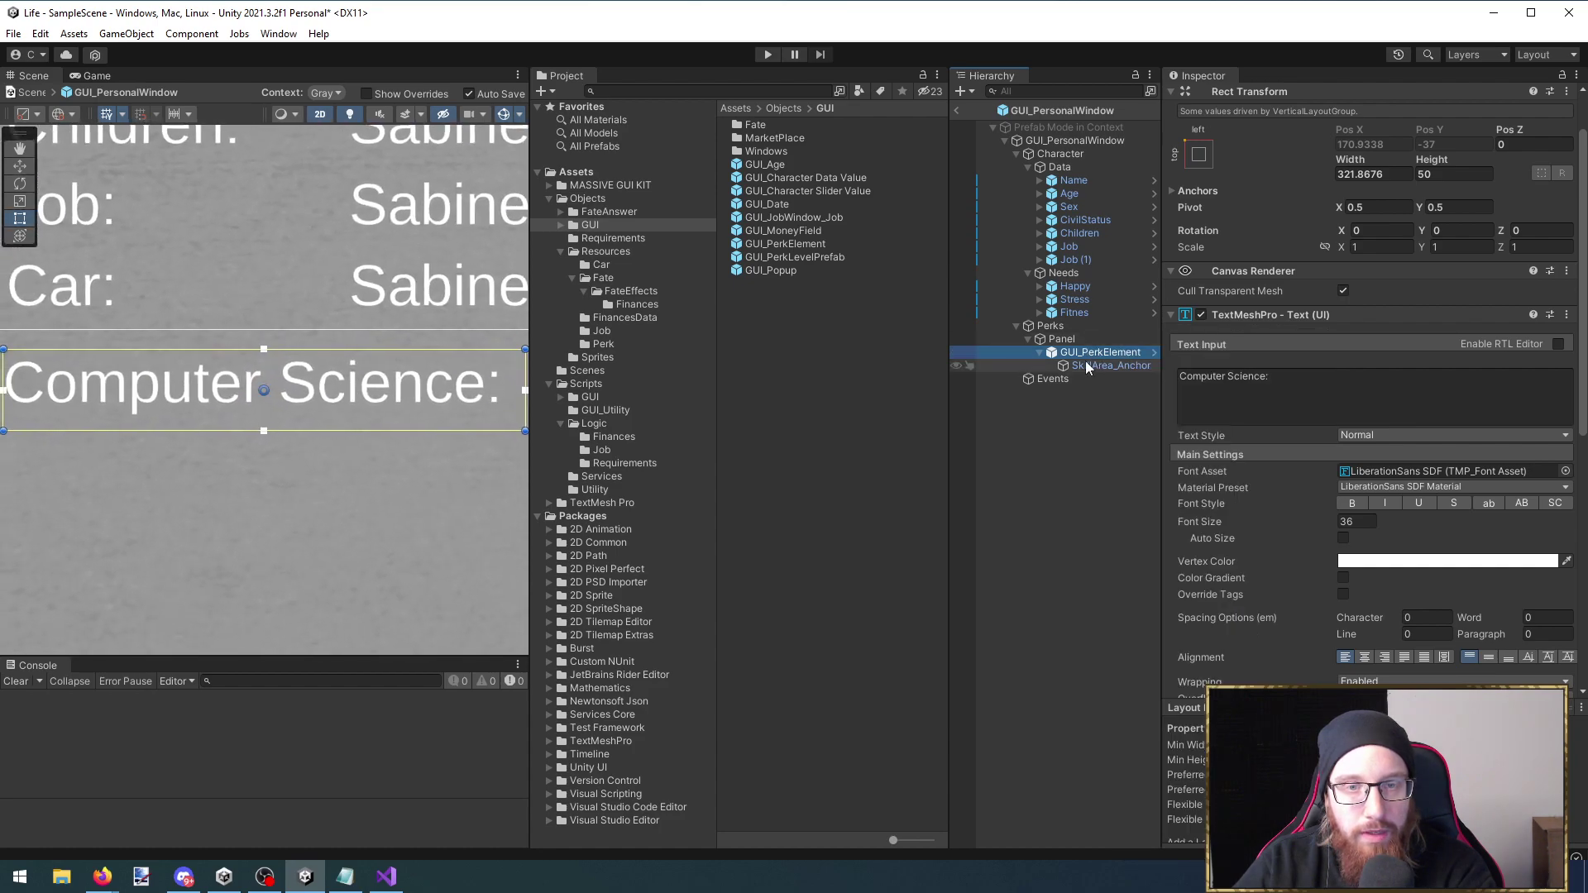
{"action": "scroll", "coordinate": [1258, 223], "scroll_direction": "up", "scroll_amount": 2}
{"action": "left_click", "coordinate": [1261, 135]}
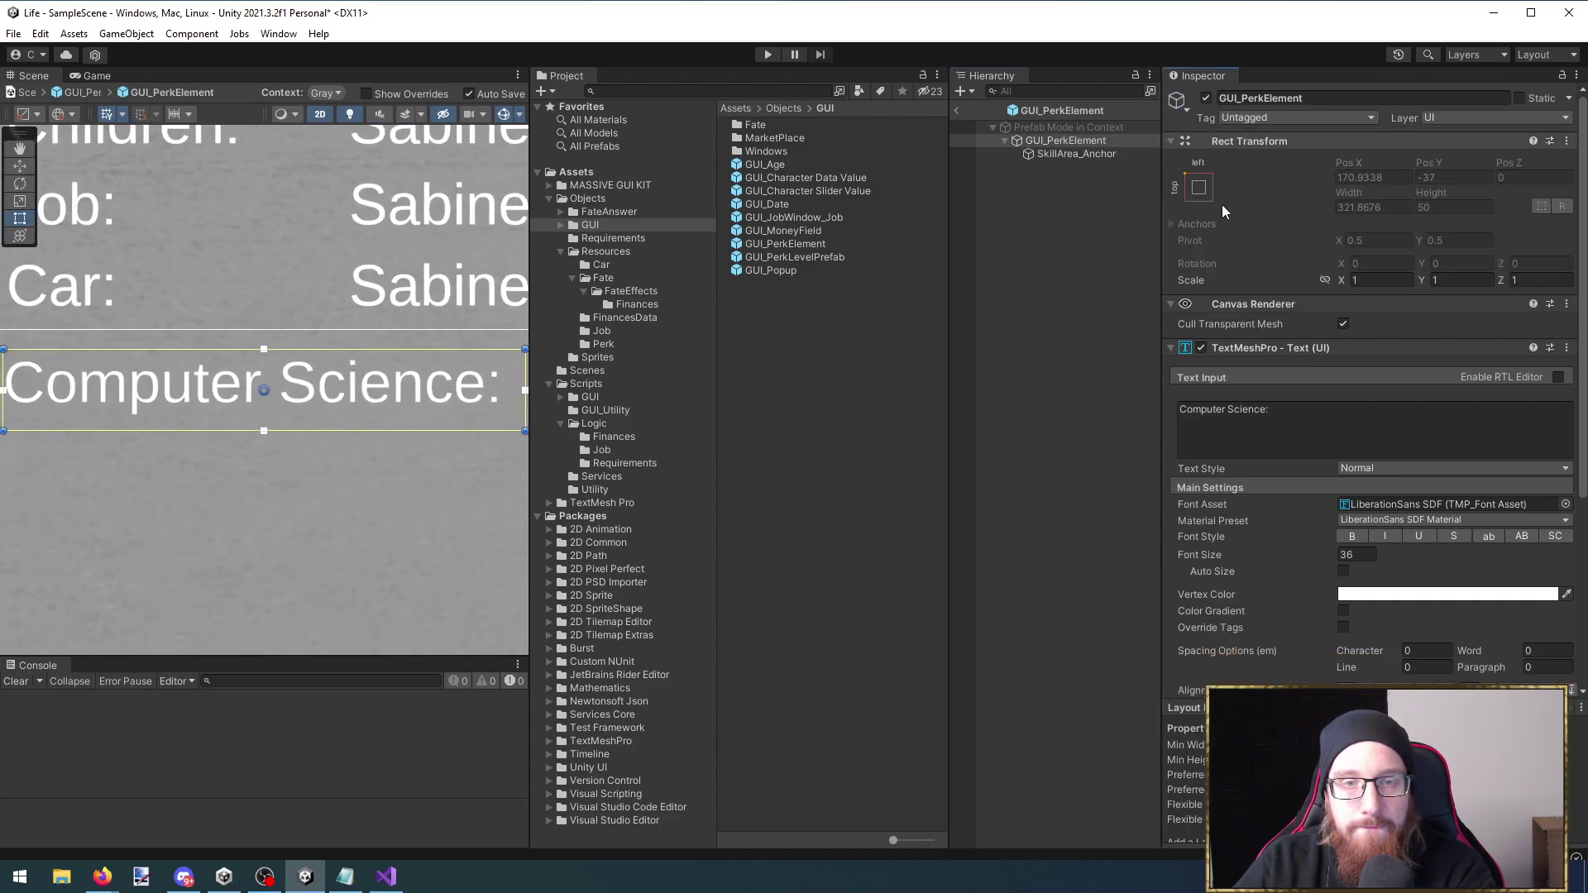
Add a TextMeshPro button as a child of GUI_PerkElement
{"action": "right_click", "coordinate": [1045, 142]}
{"action": "mouse_move", "coordinate": [1111, 460]}
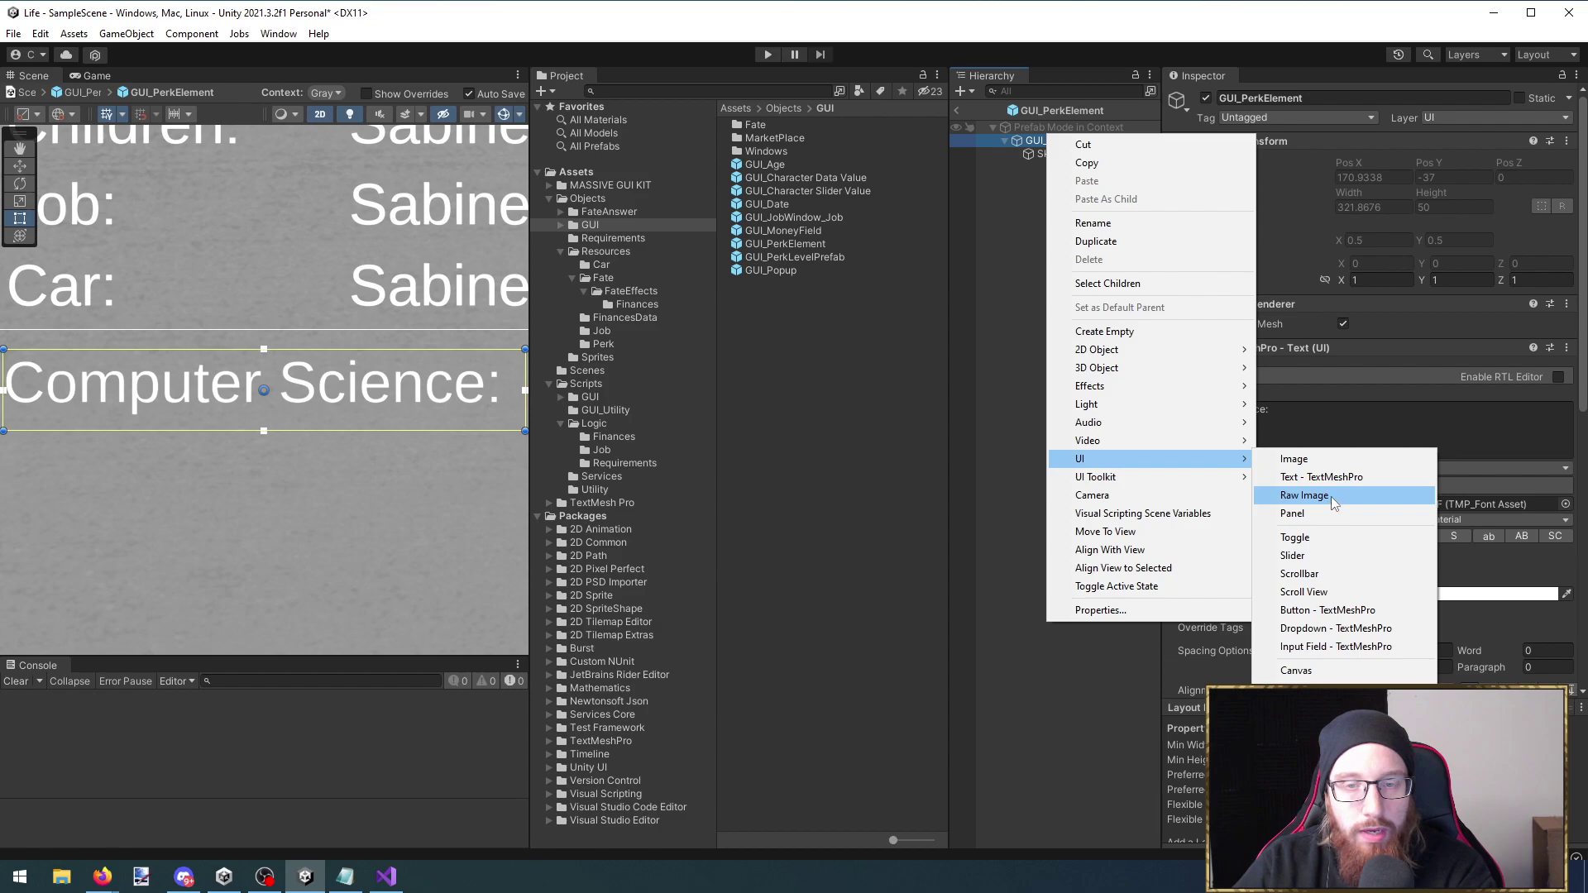
{"action": "left_click", "coordinate": [1348, 610]}
{"action": "scroll", "coordinate": [413, 504], "scroll_direction": "down", "scroll_amount": 3}
{"action": "middle_click_drag", "start_coordinate": [428, 537], "coordinate": [193, 416]}
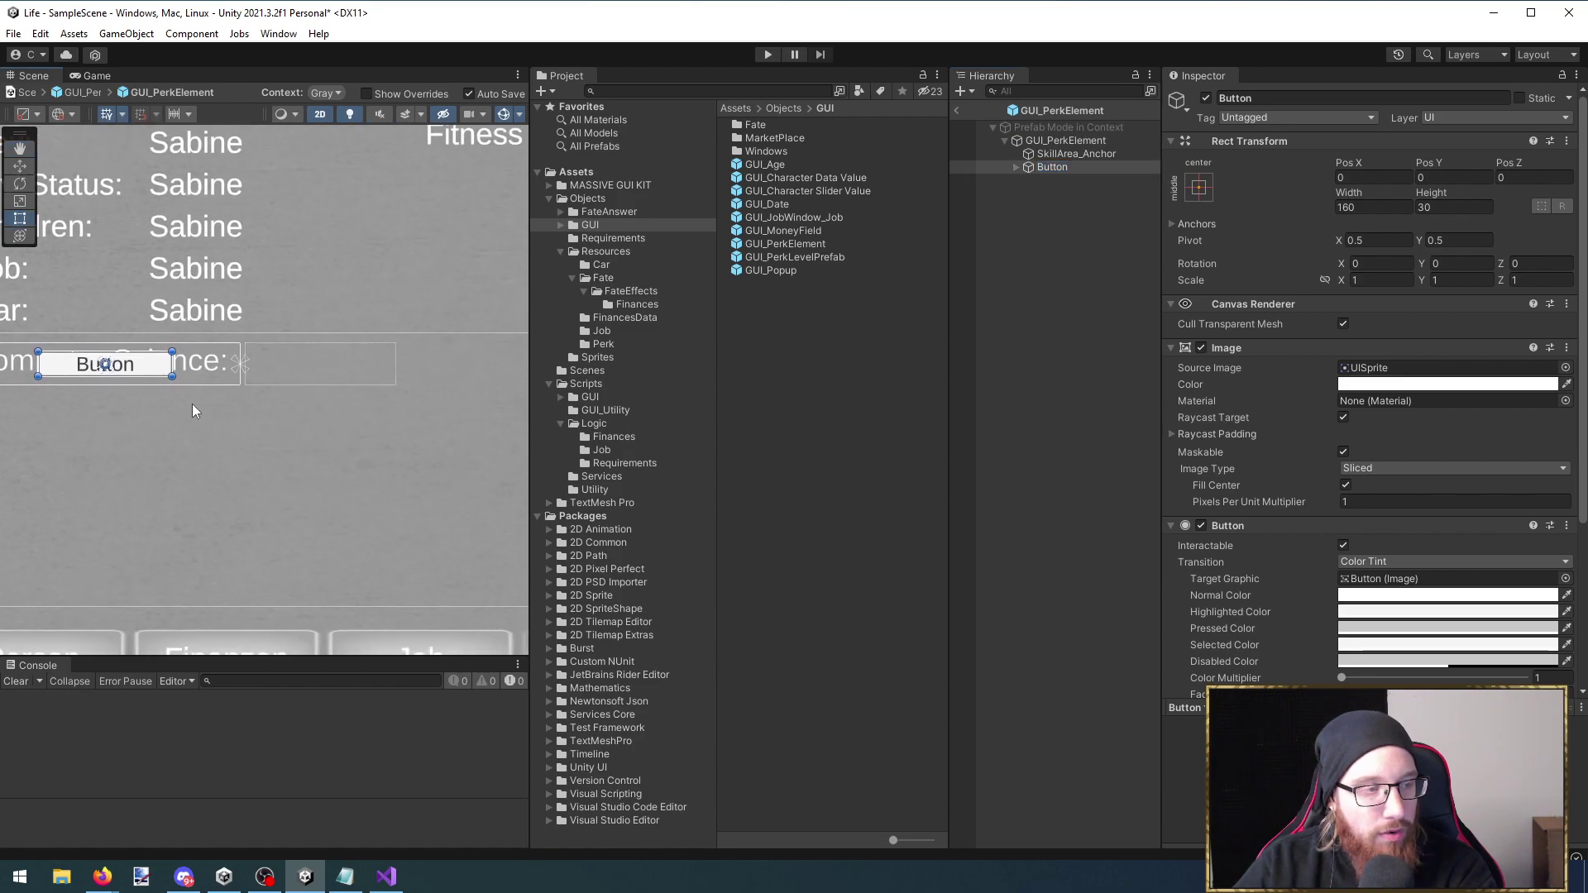
Shrink the Button to about 39 by 29 and place it beyond the perk text, at about X 367, Y 0.5
{"action": "left_click_drag", "start_coordinate": [162, 372], "coordinate": [529, 372]}
{"action": "middle_click_drag", "start_coordinate": [529, 372], "coordinate": [277, 397]}
{"action": "key", "text": "t"}
{"action": "left_click_drag", "start_coordinate": [384, 386], "coordinate": [289, 383]}
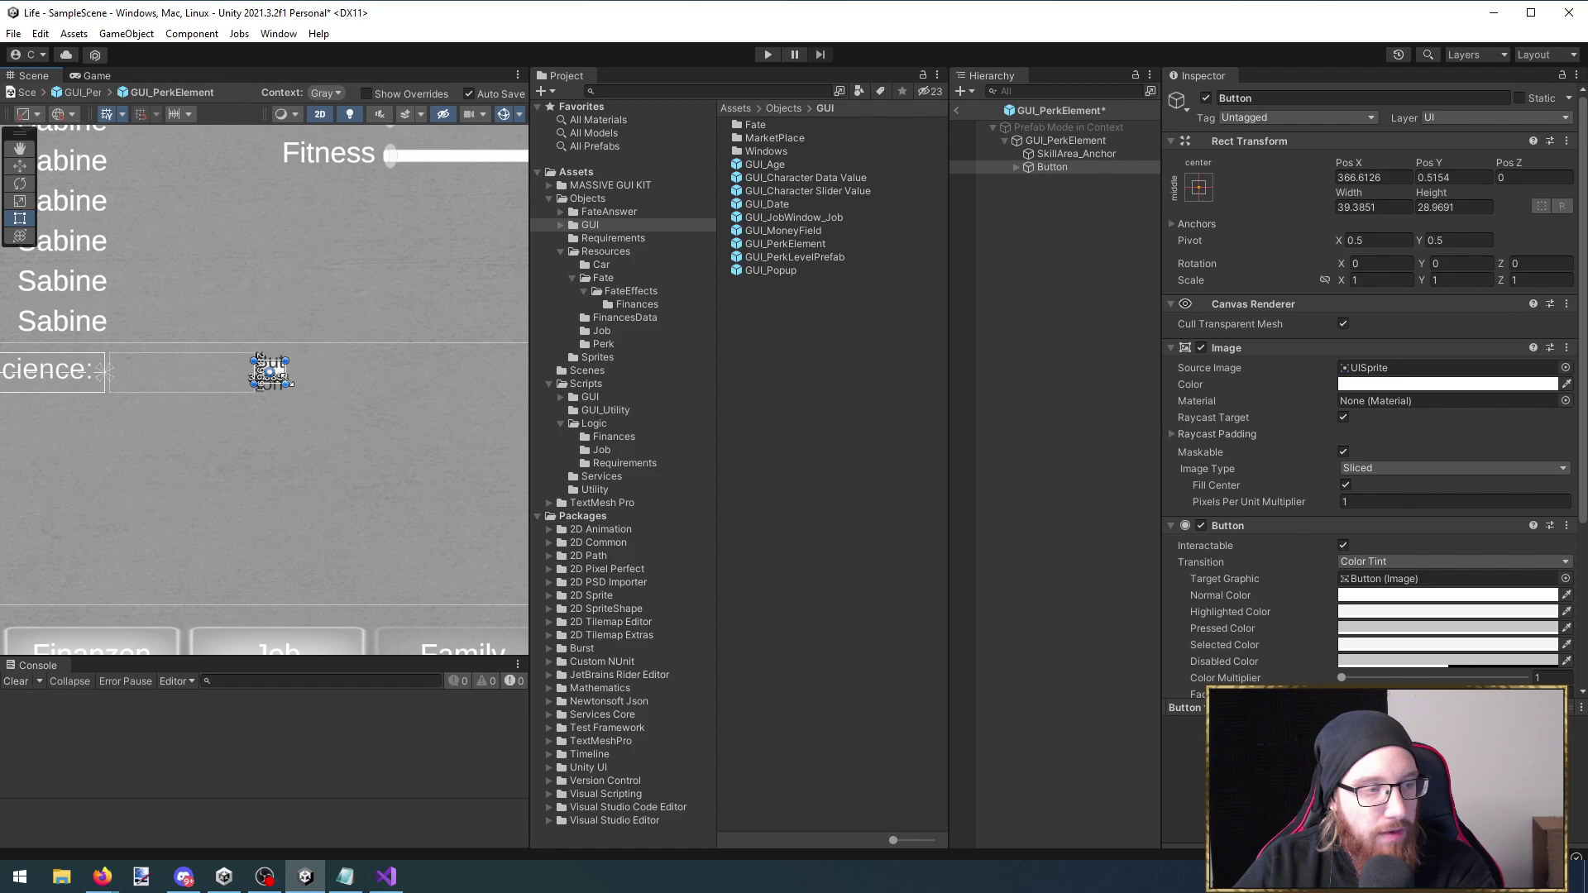
Delete the Text (TMP) child of the Button in the GUI_PerkElement prefab
{"action": "left_click", "coordinate": [1078, 167]}
{"action": "key", "text": "Right"}
{"action": "key", "text": "Down"}
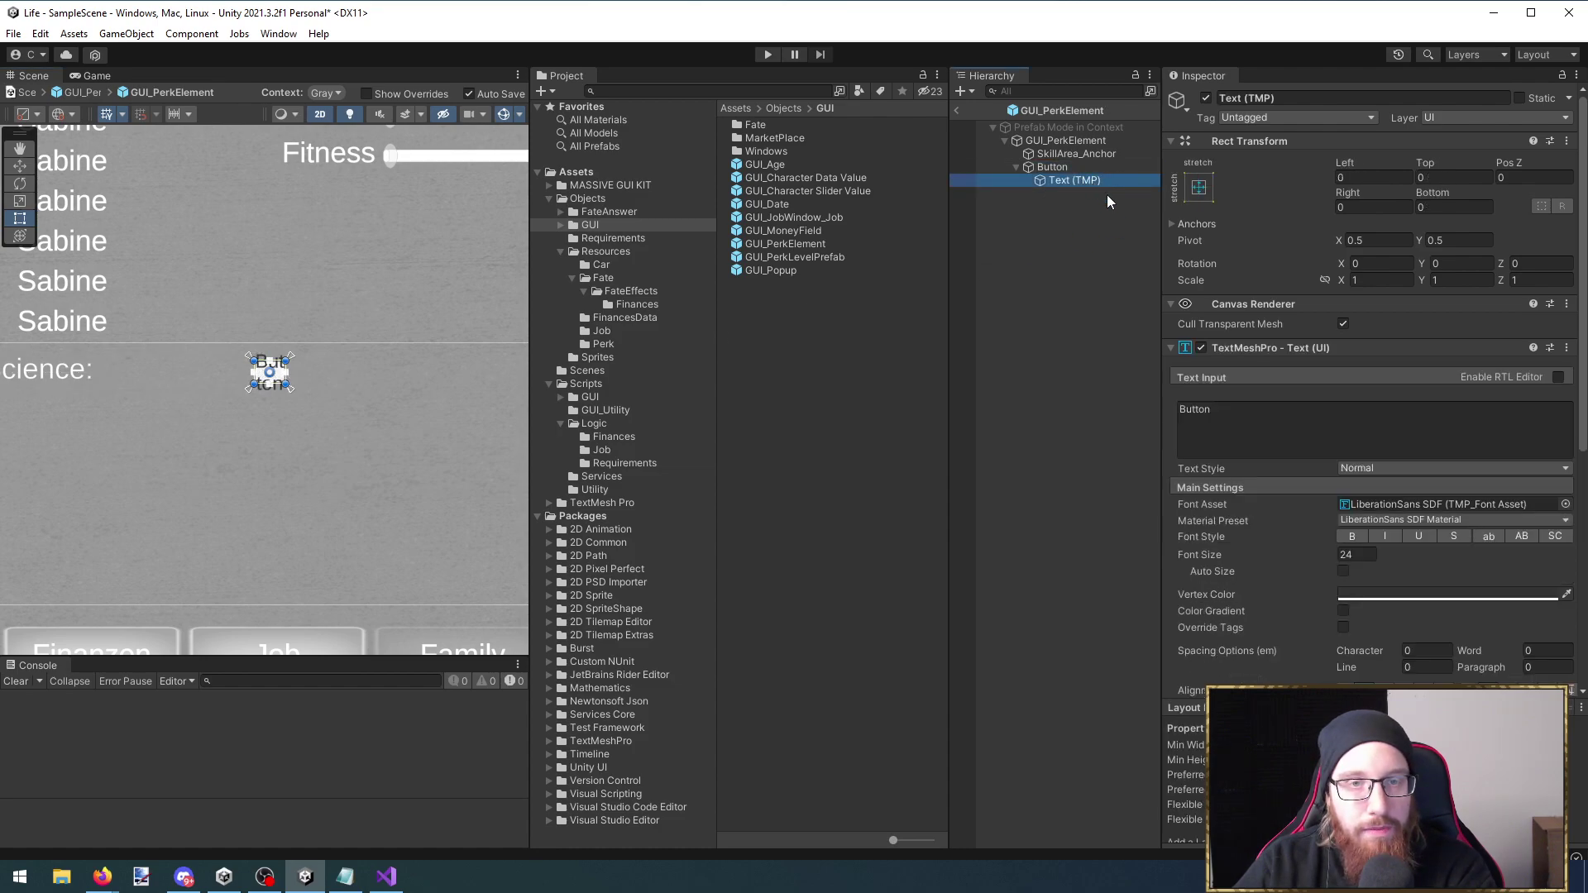
{"action": "key", "text": "Delete"}
{"action": "left_click", "coordinate": [1067, 168]}
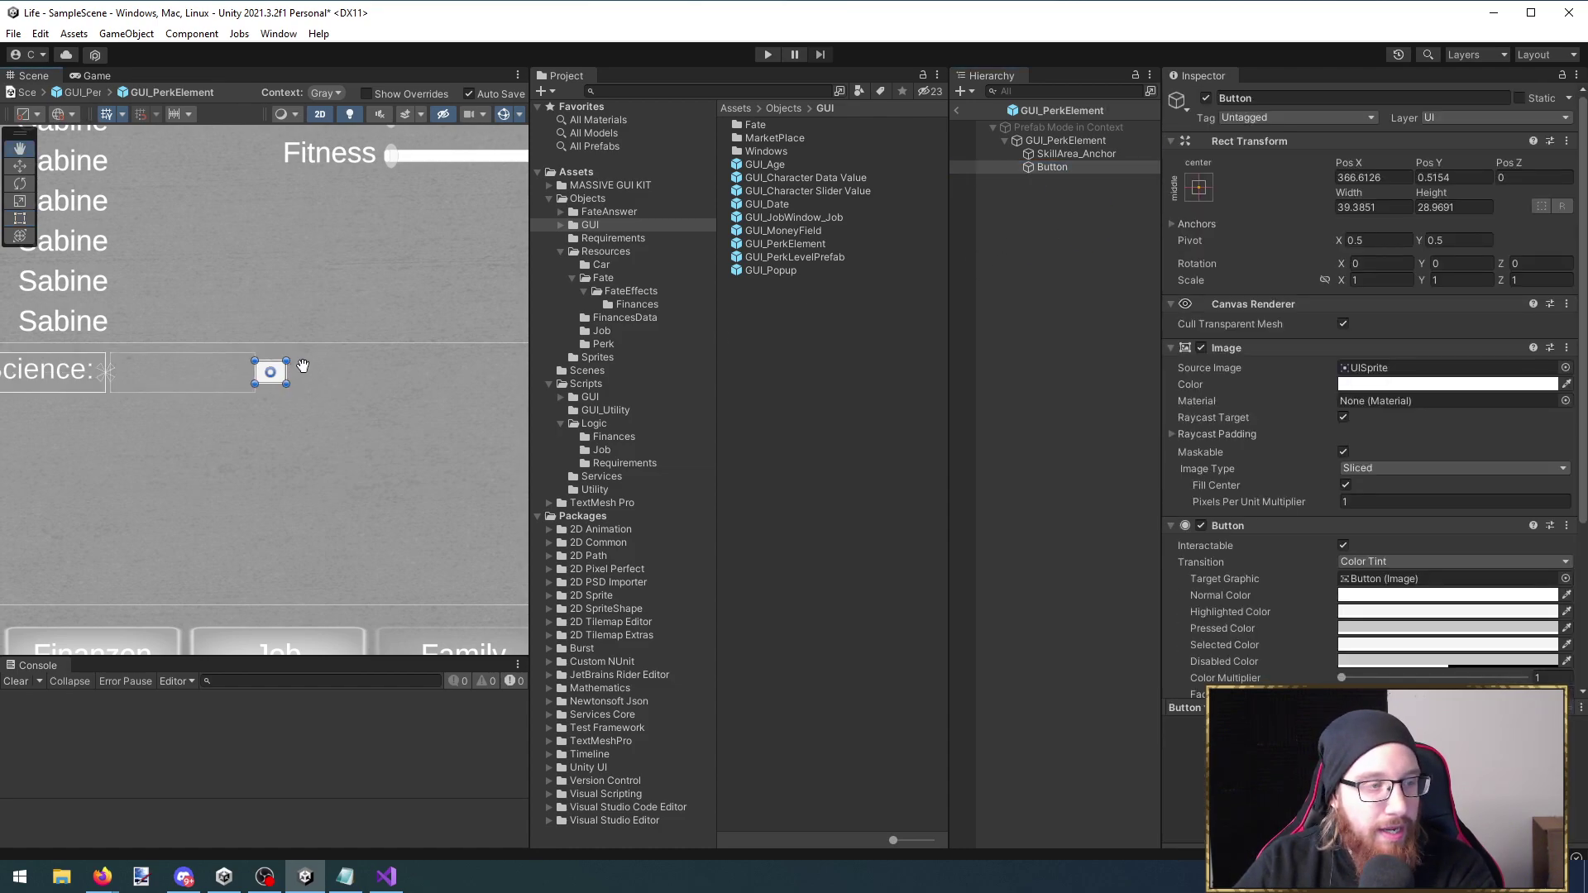
{"action": "middle_click_drag", "start_coordinate": [294, 365], "coordinate": [370, 372]}
Open the GUI_Perk script attached to GUI_PerkElement in Visual Studio
{"action": "left_click", "coordinate": [1067, 141]}
{"action": "scroll", "coordinate": [1406, 414], "scroll_direction": "down", "scroll_amount": 6}
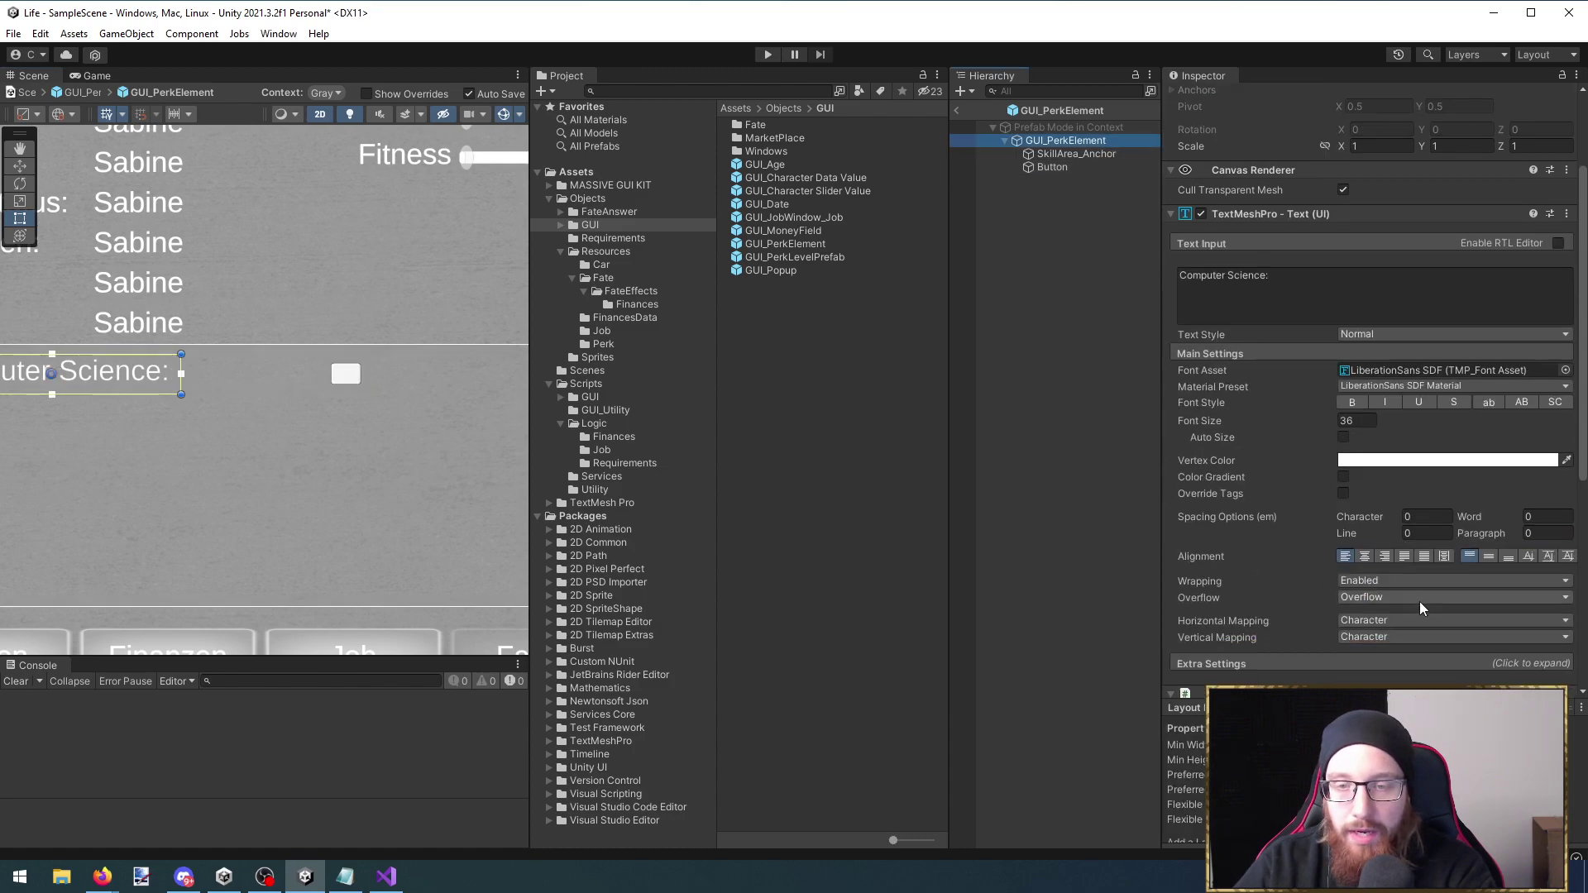
{"action": "double_click", "coordinate": [1363, 446]}
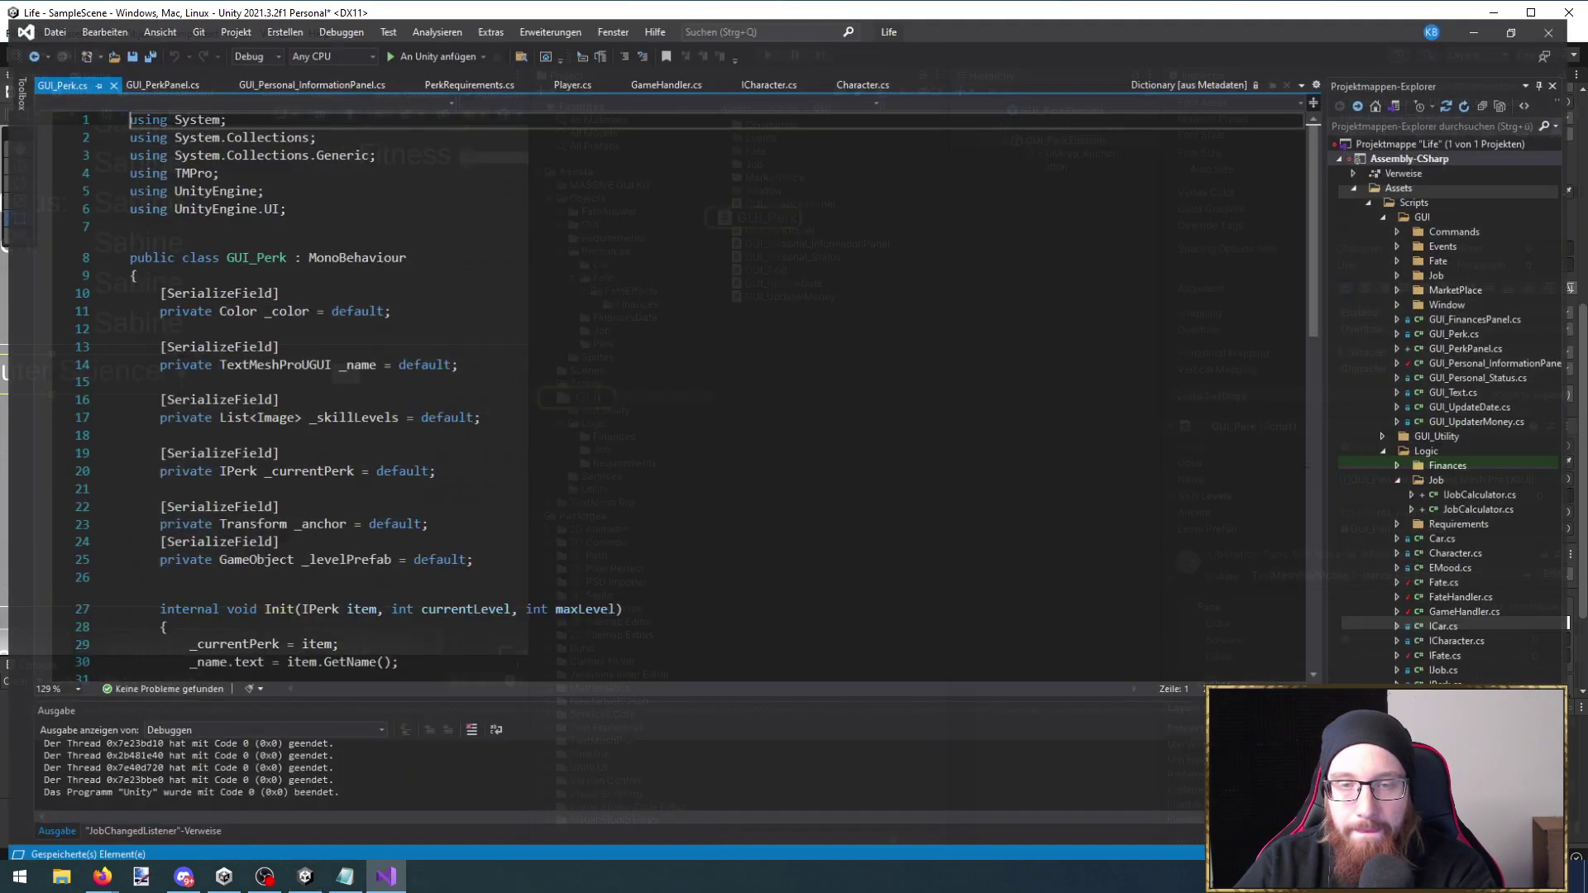
Remove the blank lines between the serialized fields from _color to _currentPerk in GUI_Perk.cs
{"action": "left_click", "coordinate": [207, 424]}
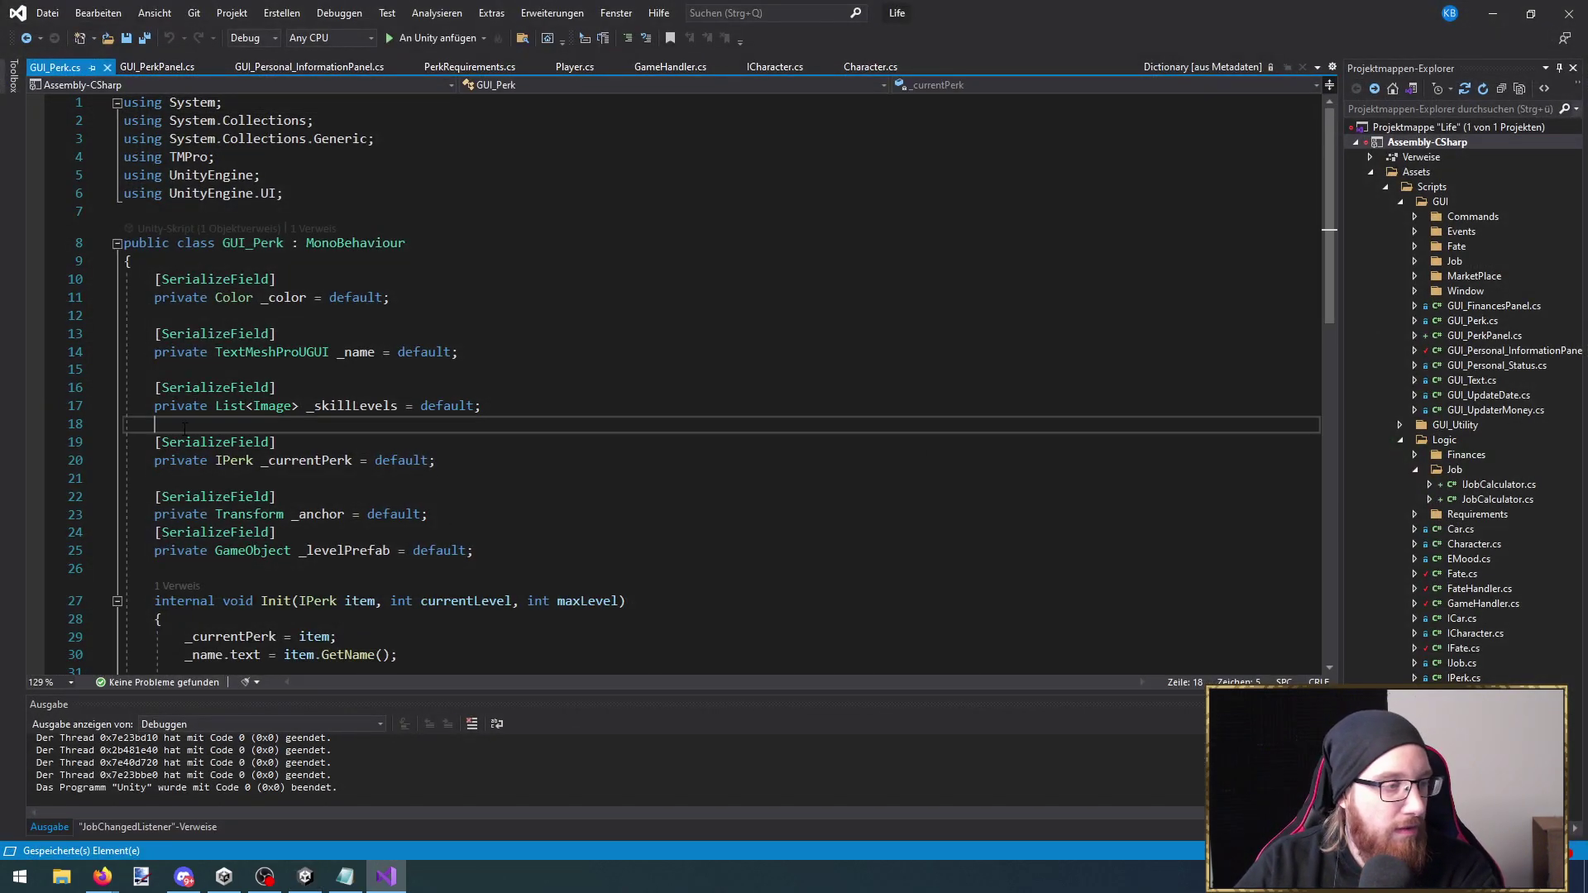
{"action": "key", "text": "BackSpace"}
{"action": "left_click", "coordinate": [207, 369]}
{"action": "key", "text": "BackSpace"}
{"action": "left_click", "coordinate": [207, 314]}
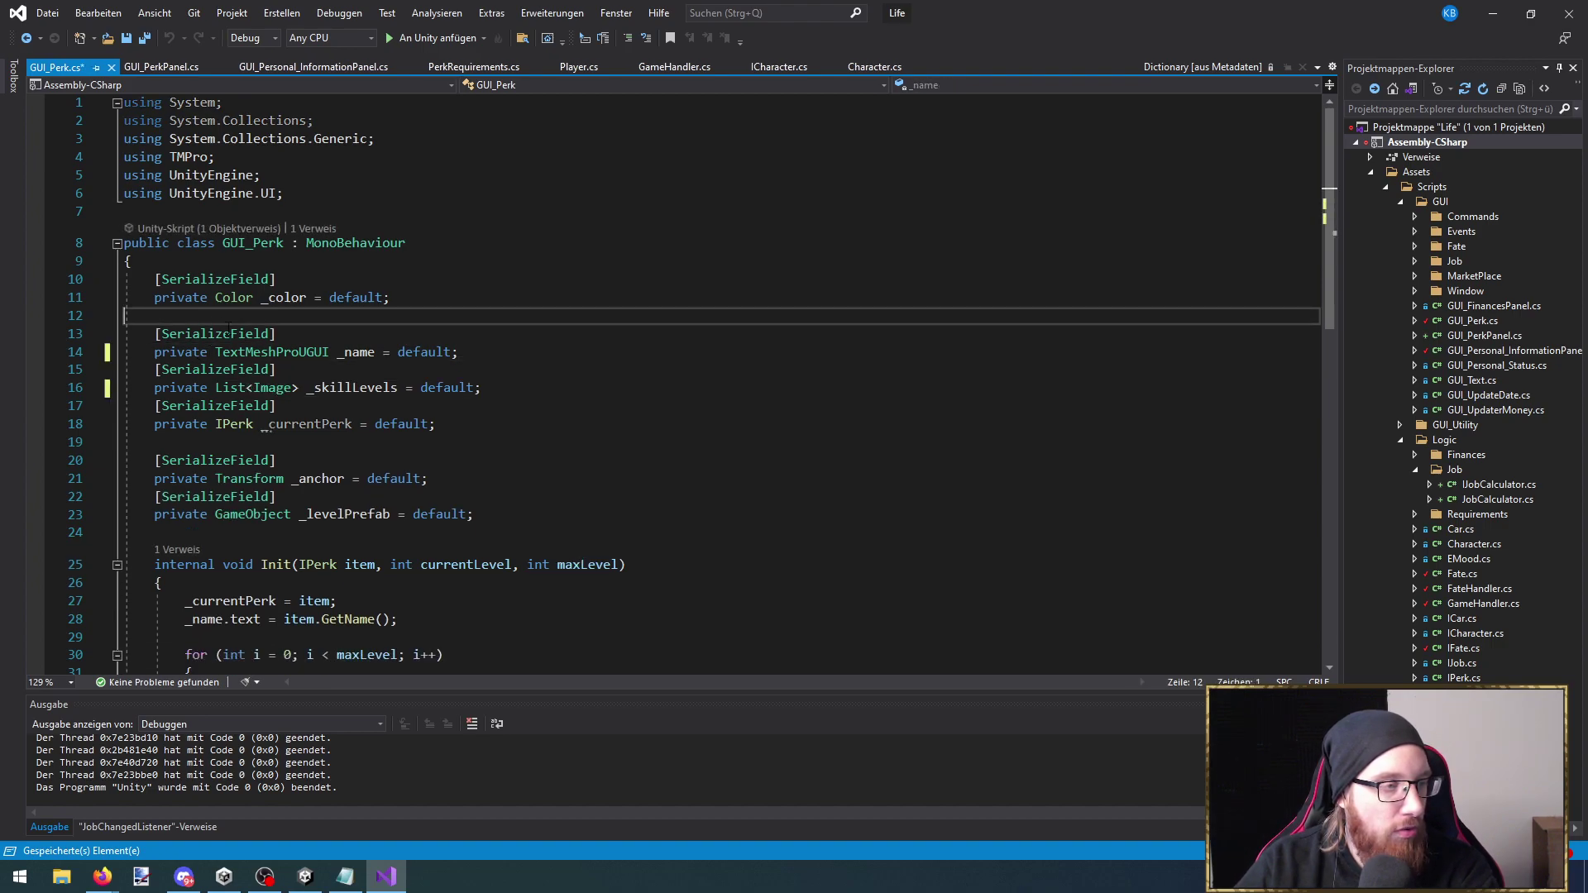
{"action": "key", "text": "BackSpace"}
{"action": "left_click", "coordinate": [482, 406]}
{"action": "key", "text": "BackSpace"}
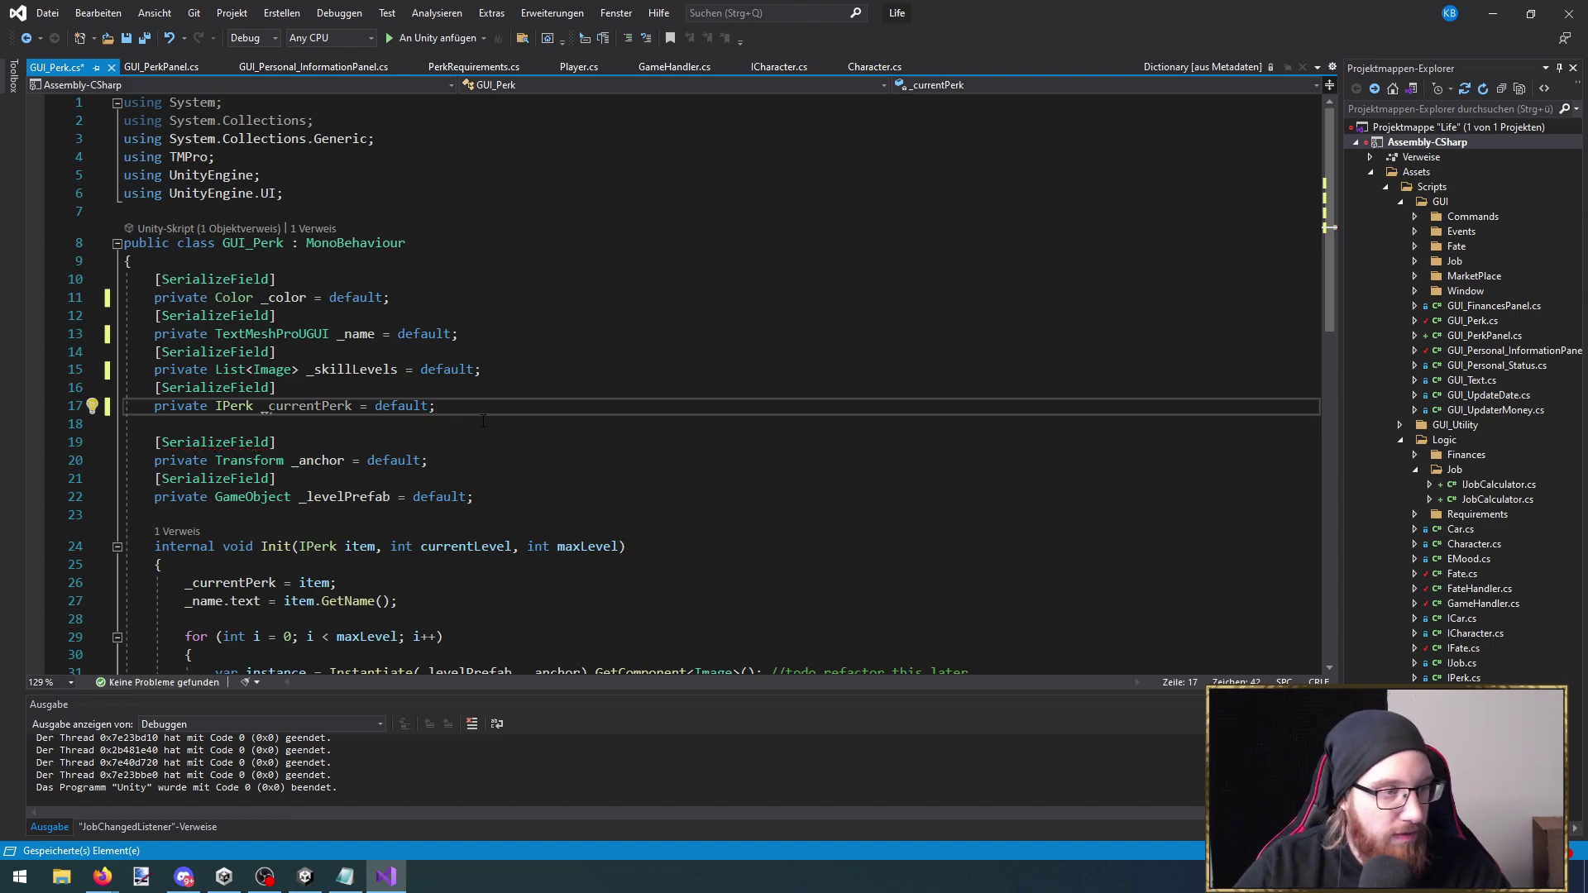
Remove the SerializeField attribute from the _currentPerk field
{"action": "key", "text": "Up"}
{"action": "key", "text": "shift+Home"}
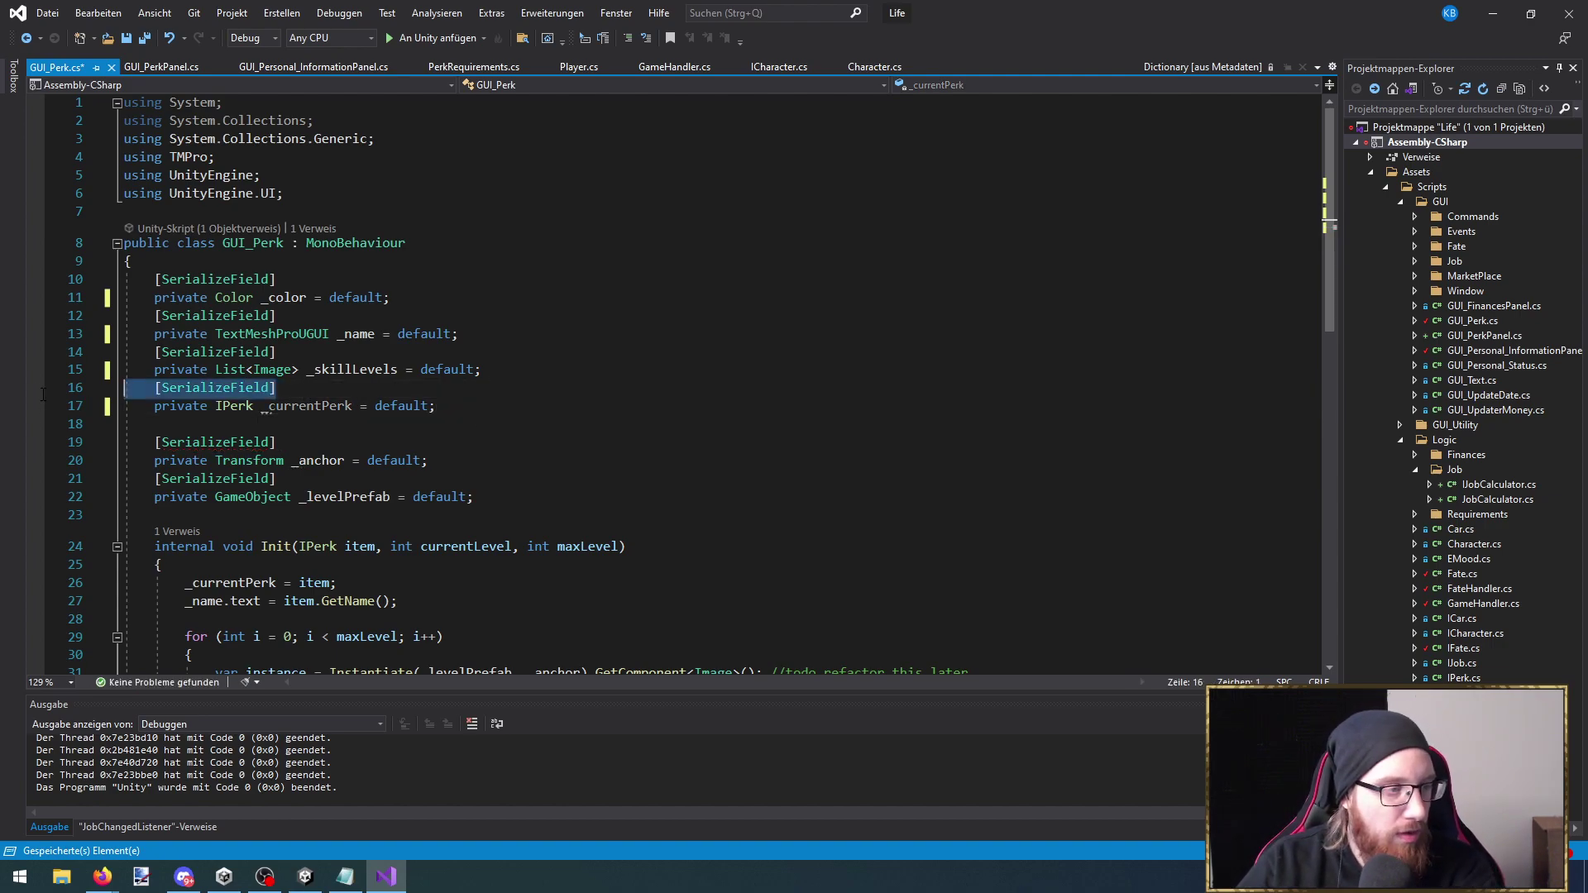
{"action": "key", "text": "BackSpace"}
{"action": "key", "text": "BackSpace"}
{"action": "key", "text": "BackSpace"}
Delete the _currentPerk field and its assignment in Init, and close the gap above the _anchor field
{"action": "double_click", "coordinate": [310, 388]}
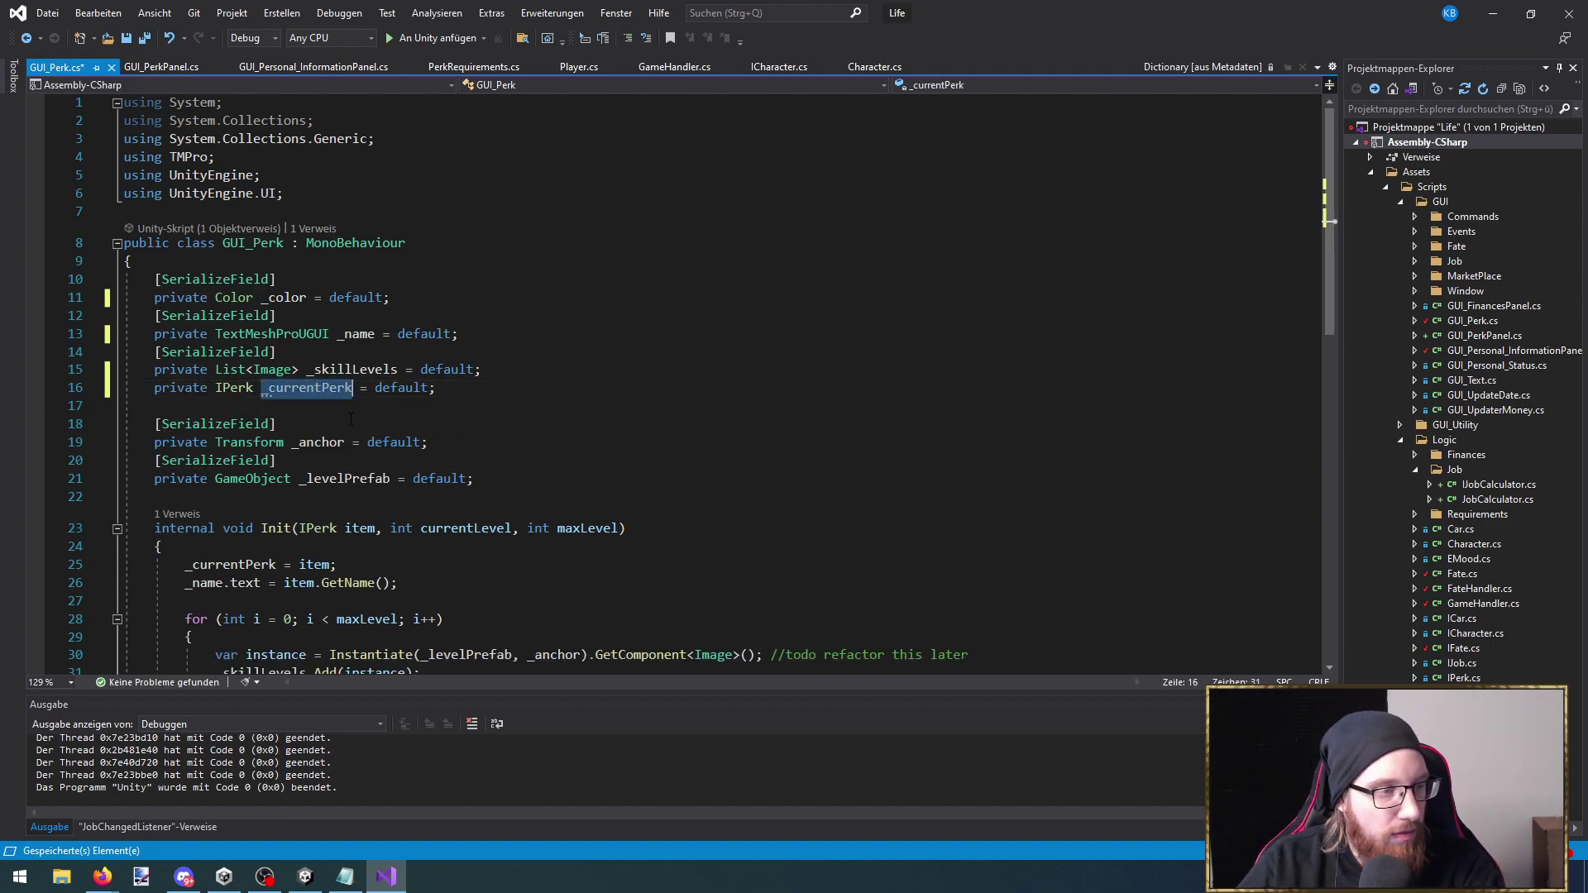
{"action": "scroll", "coordinate": [387, 496], "scroll_direction": "down", "scroll_amount": 3}
{"action": "scroll", "coordinate": [387, 528], "scroll_direction": "up", "scroll_amount": 2}
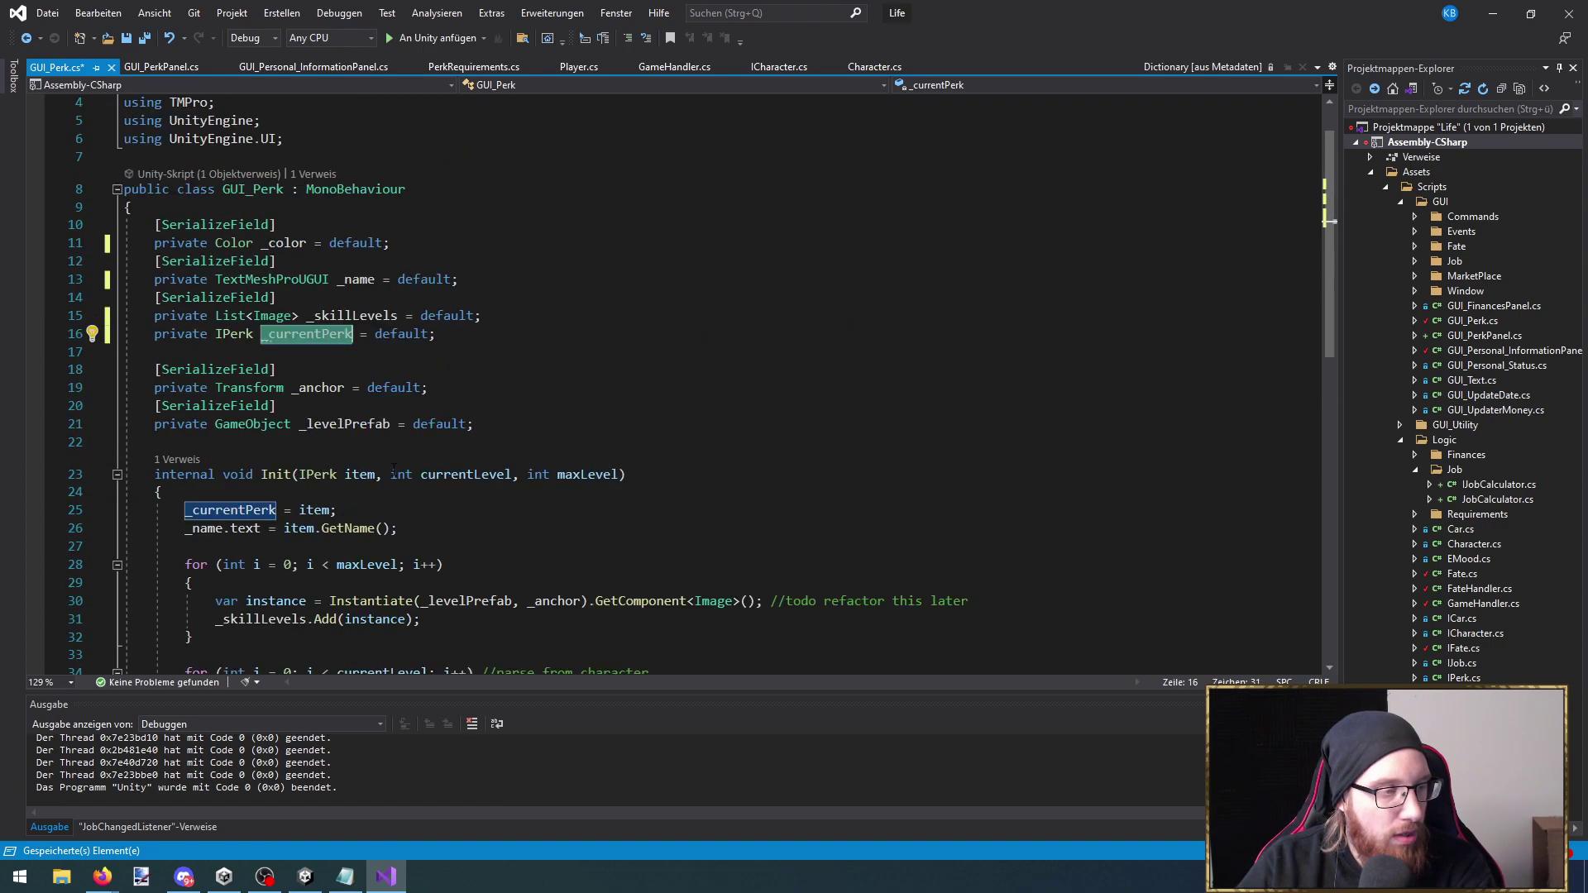
{"action": "key", "text": "End"}
{"action": "key", "text": "shift+Home"}
{"action": "key", "text": "shift+Home"}
{"action": "key", "text": "BackSpace"}
{"action": "left_click", "coordinate": [235, 506]}
{"action": "key", "text": "End"}
{"action": "key", "text": "shift+Home"}
{"action": "key", "text": "shift+Home"}
{"action": "key", "text": "BackSpace"}
{"action": "key", "text": "Delete"}
{"action": "key", "text": "ctrl+minus"}
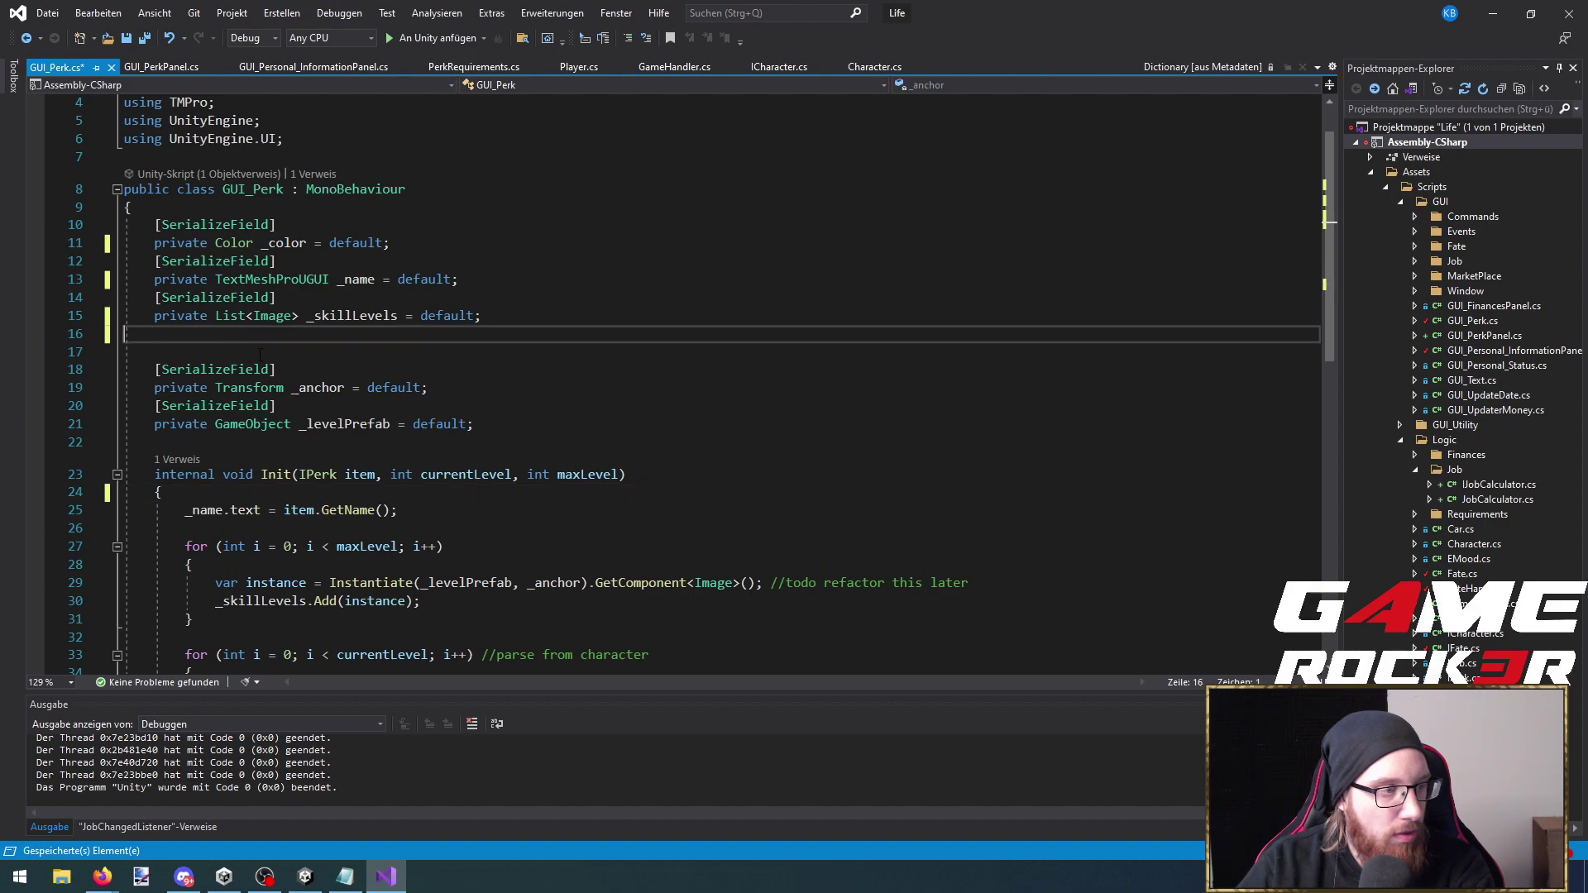
{"action": "key", "text": "Delete"}
{"action": "key", "text": "Delete"}
Declare a private Button field _levelupButton = default with a Serializable attribute below _levelPrefab, and save the script
{"action": "left_click", "coordinate": [489, 387]}
{"action": "key", "text": "Return"}
{"action": "key", "text": "Return"}
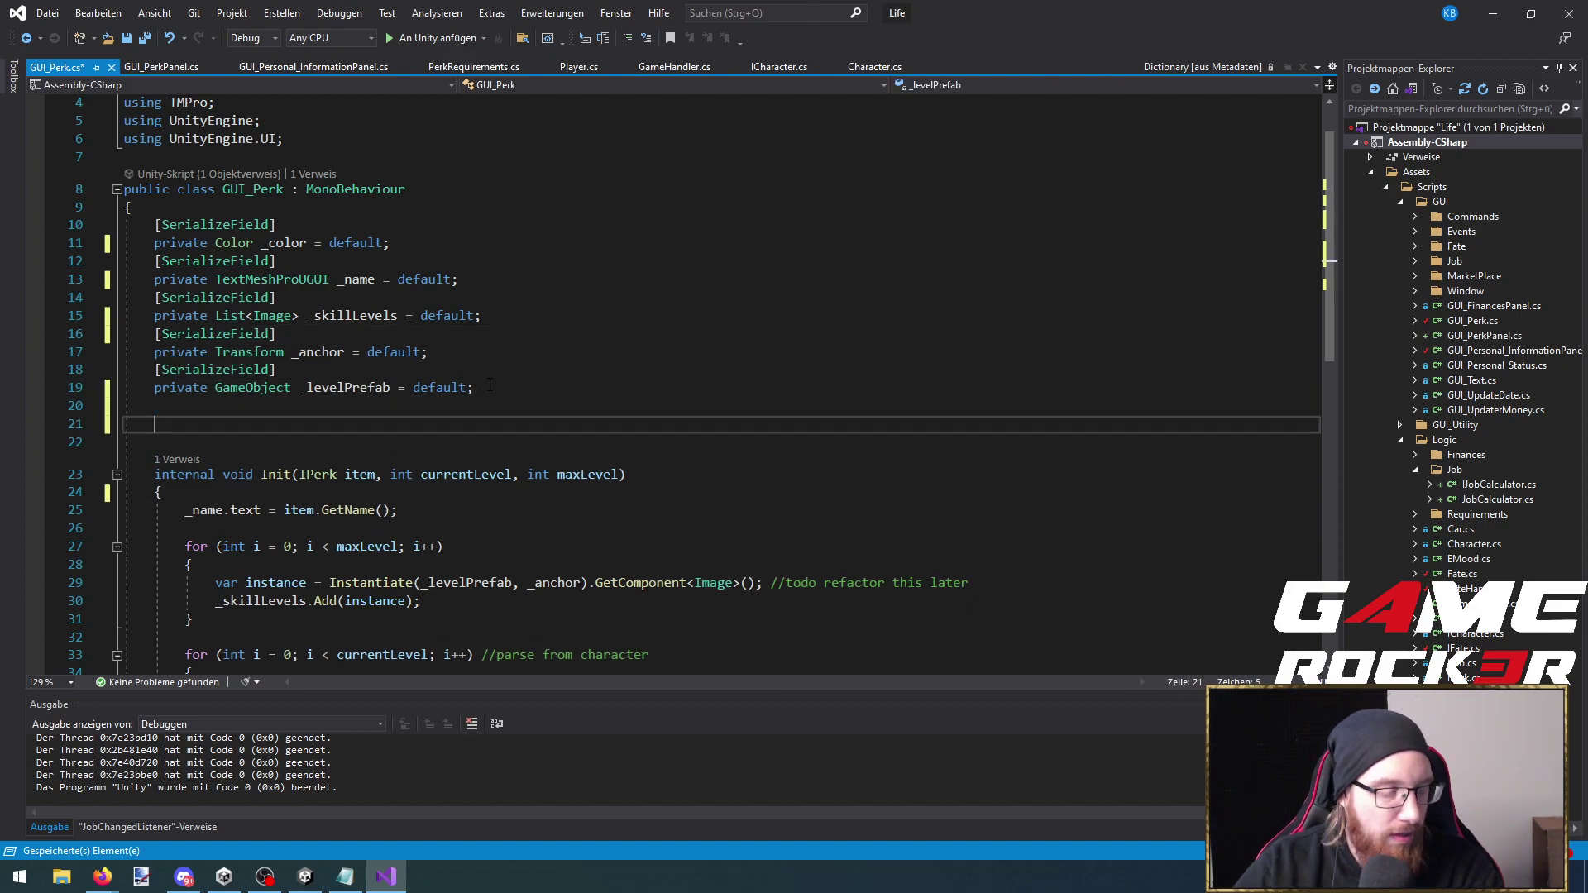
{"action": "key", "text": "Up"}
{"action": "type", "text": "[Serializable"}
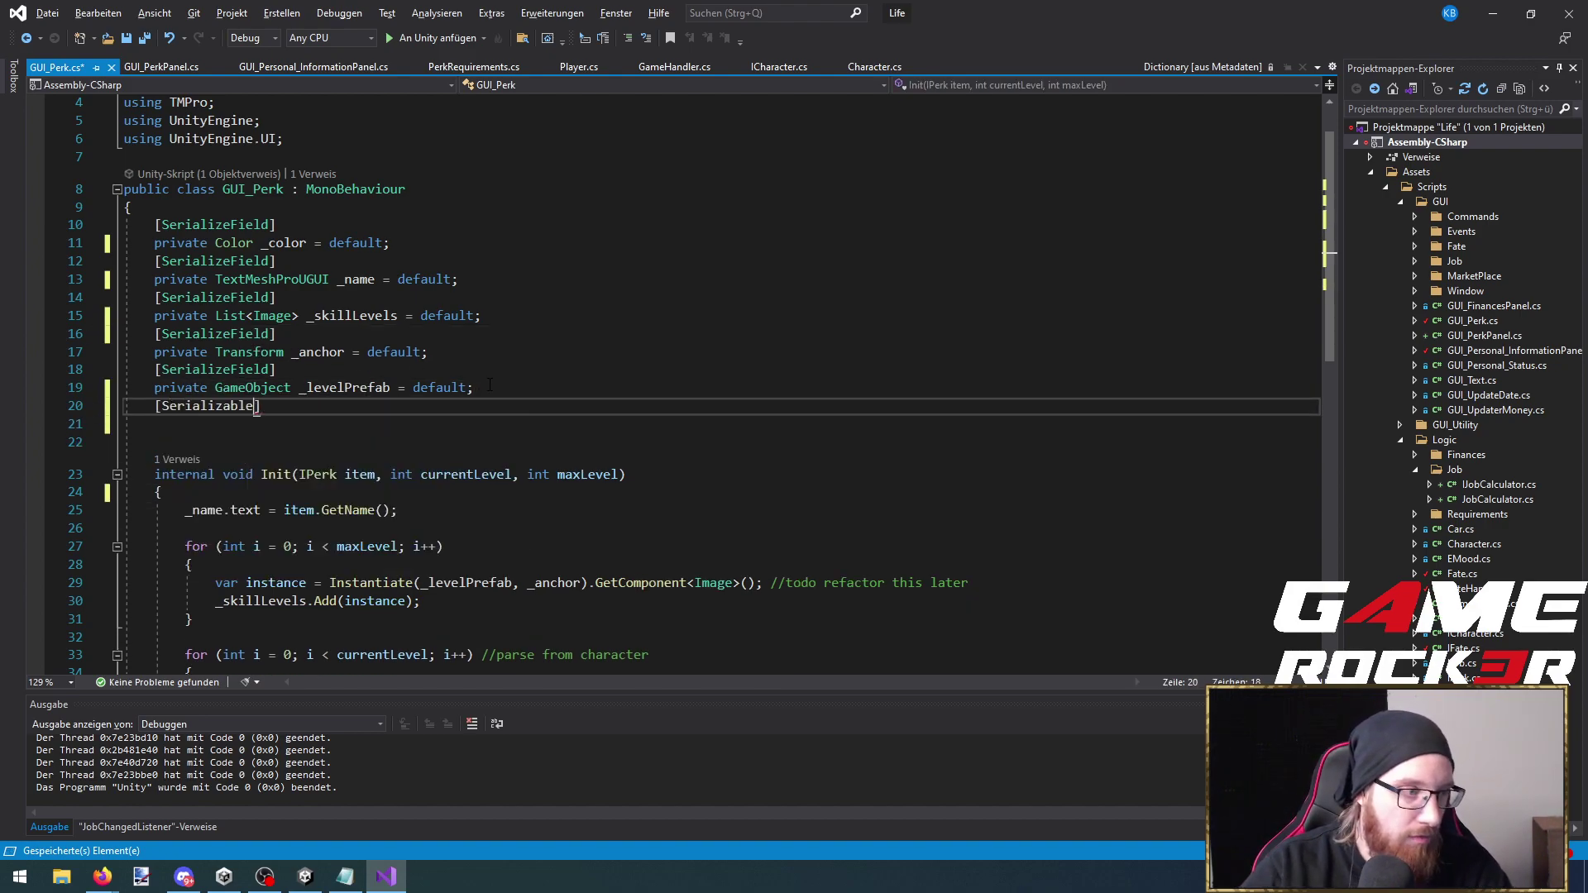
{"action": "key", "text": "Return"}
{"action": "type", "text": "ürovaz"}
{"action": "key", "text": "BackSpace"}
{"action": "key", "text": "BackSpace"}
{"action": "key", "text": "BackSpace"}
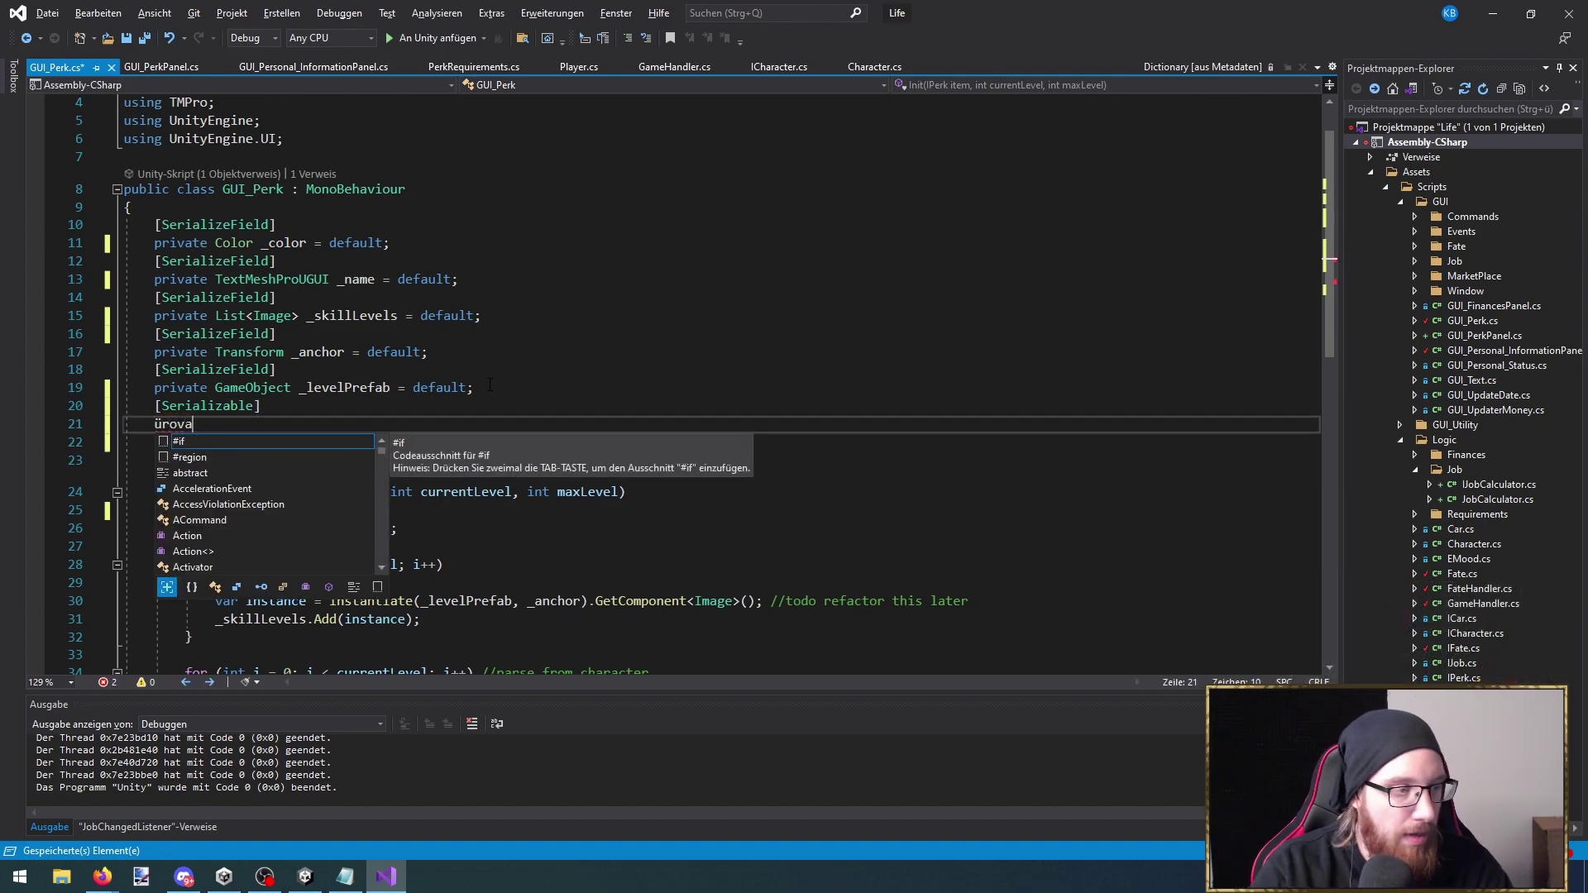
{"action": "type", "text": "private But"}
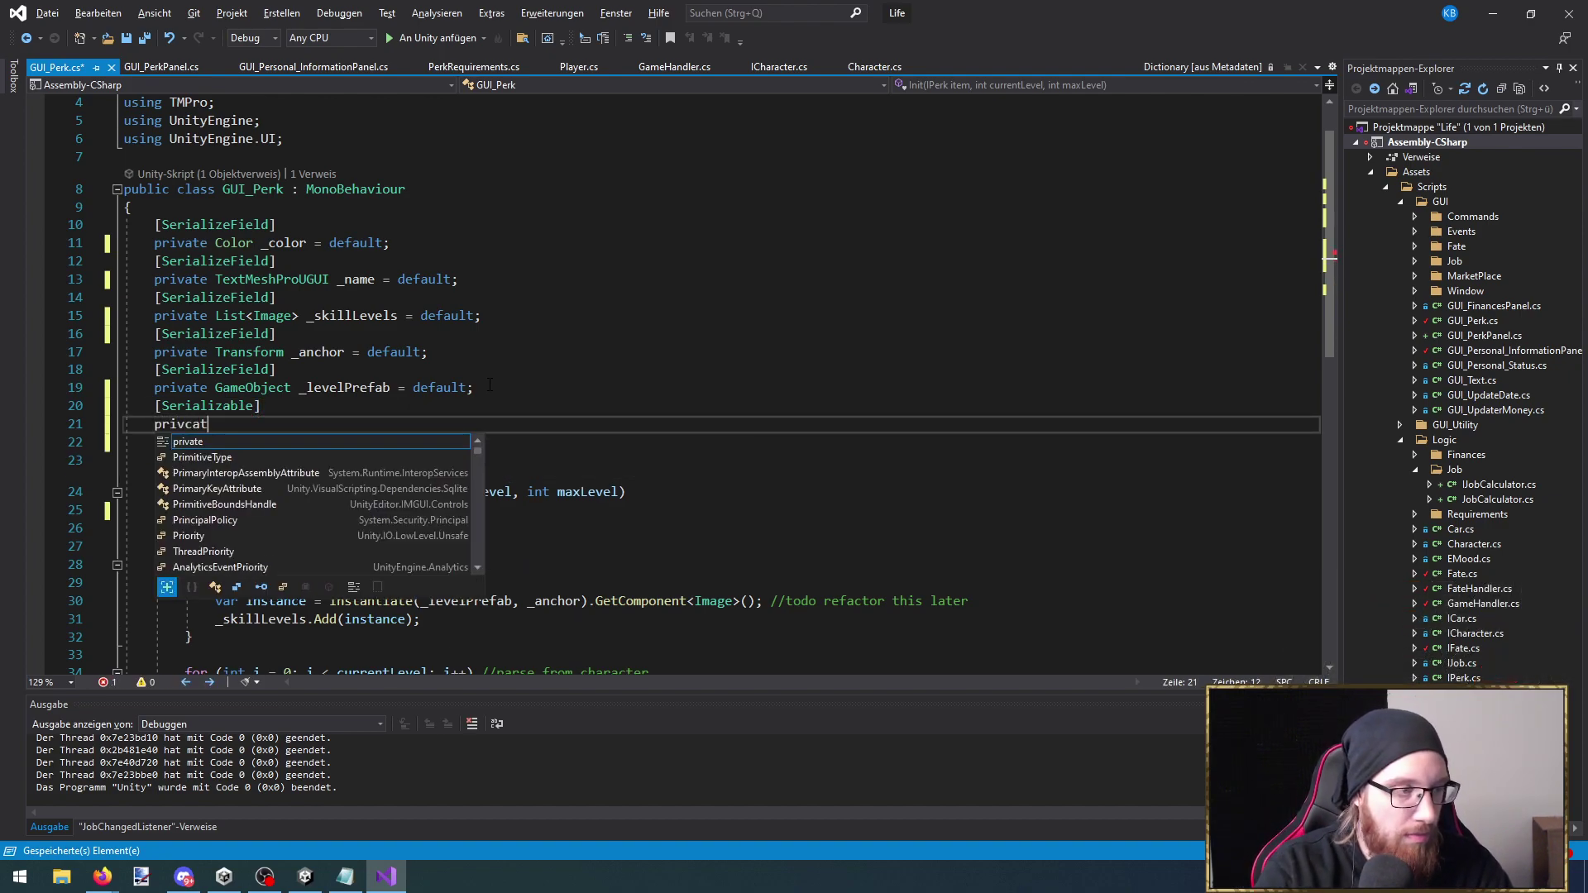
{"action": "type", "text": "ton "}
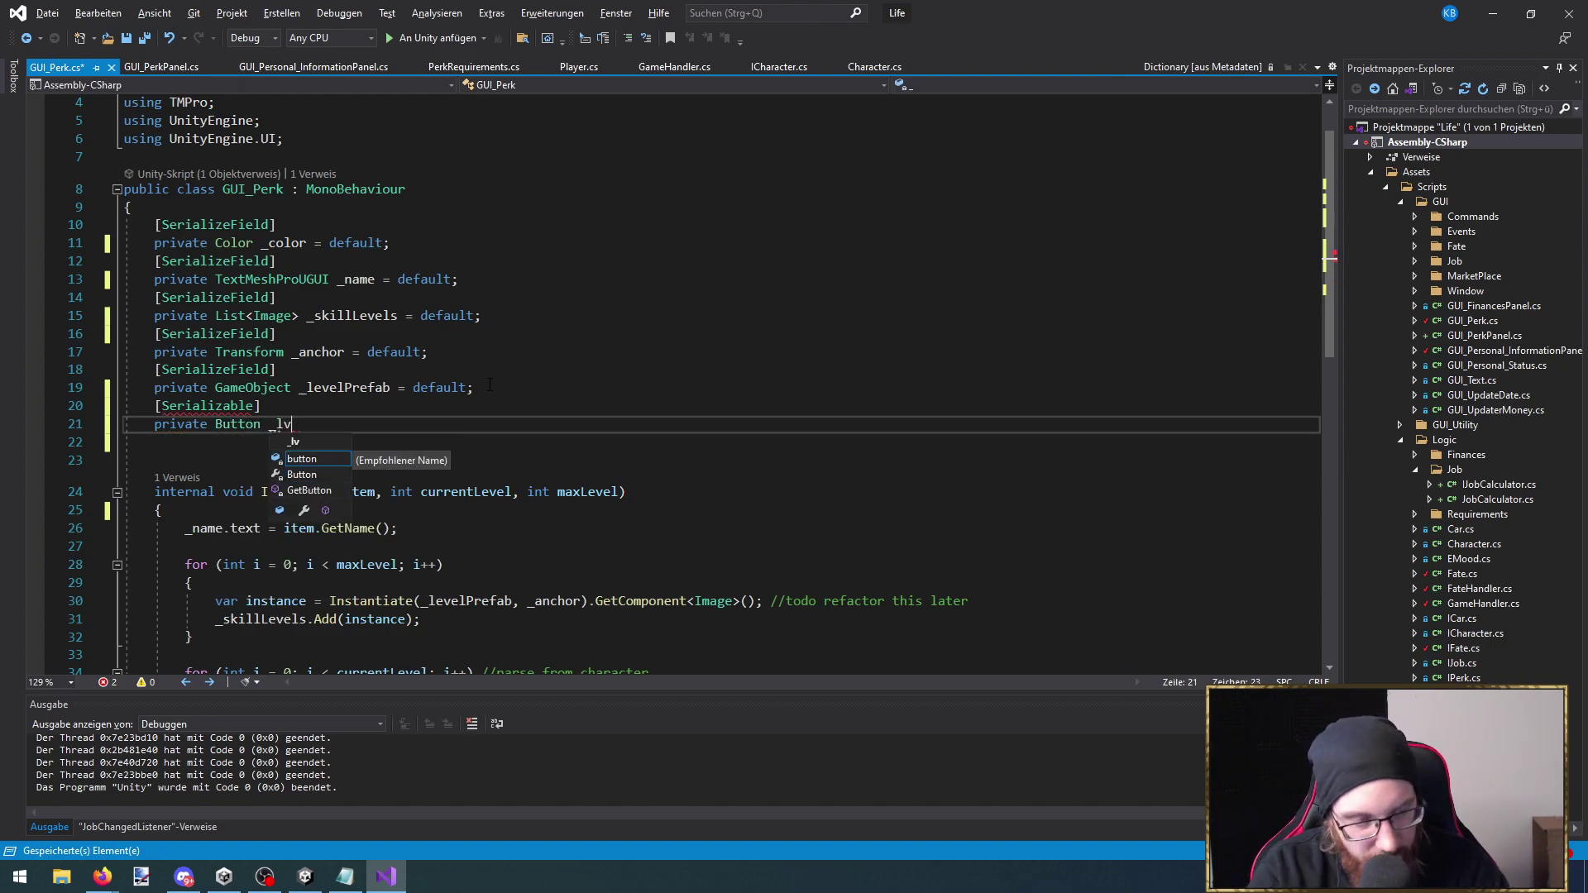
{"action": "type", "text": "_levelupButton = default;"}
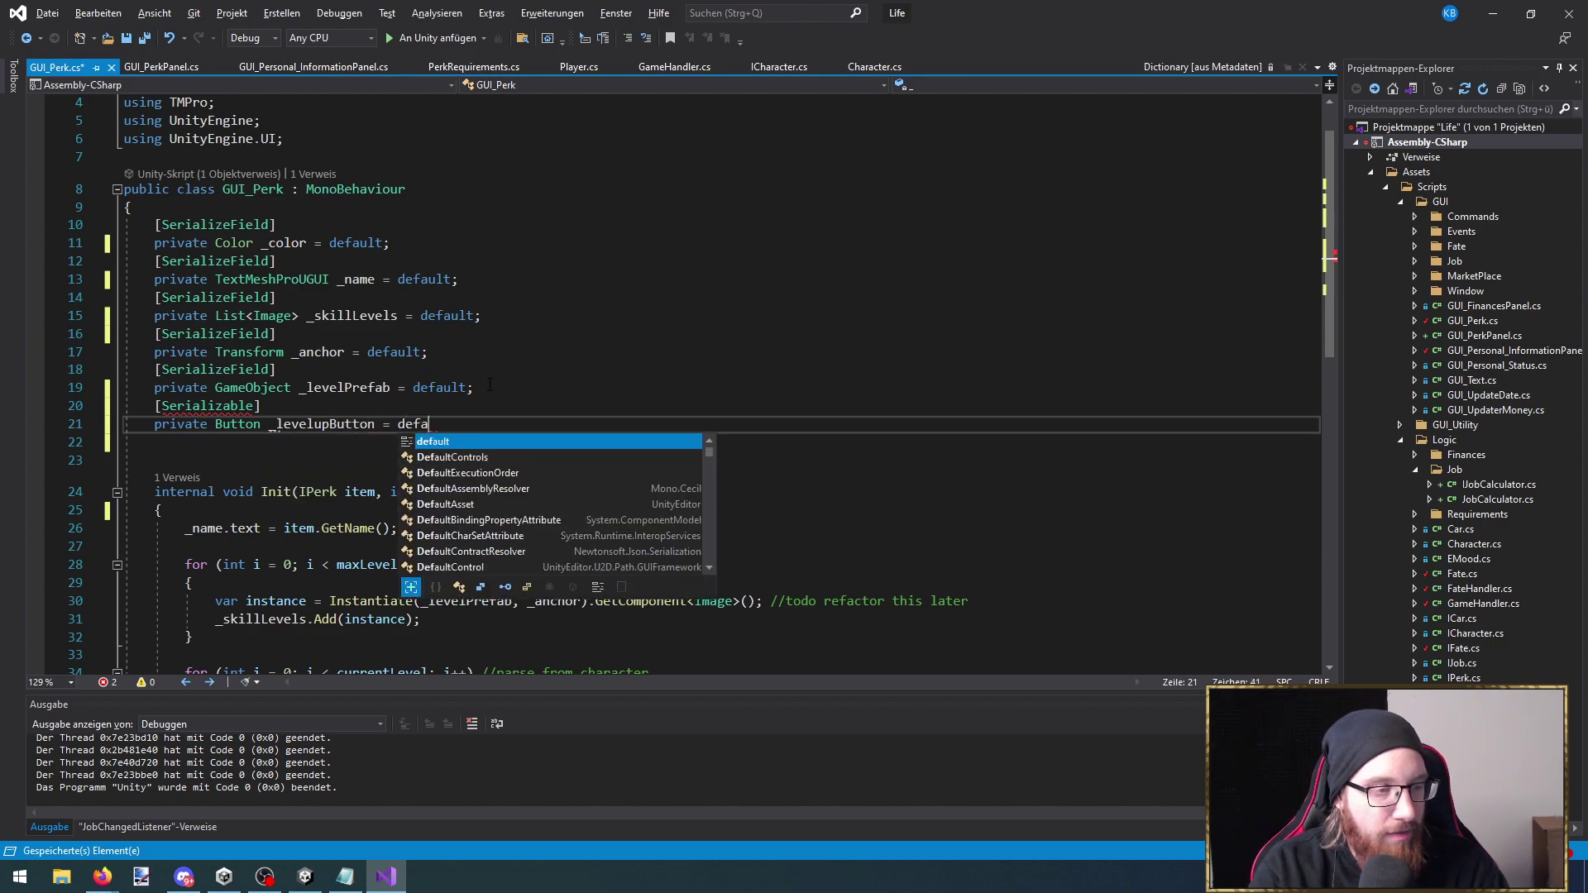
{"action": "key", "text": "ctrl+s"}
Replace the Serializable attribute on _levelupButton with SerializeField
{"action": "scroll", "coordinate": [490, 385], "scroll_direction": "down", "scroll_amount": 1}
{"action": "left_click", "coordinate": [236, 320]}
{"action": "key", "text": "ctrl+c"}
{"action": "double_click", "coordinate": [207, 352]}
{"action": "key", "text": "ctrl+v"}
In Init, add LevelupButtonClickedListener as an onClick listener of _levelupButton after the name assignment, and save
{"action": "double_click", "coordinate": [315, 372]}
{"action": "scroll", "coordinate": [315, 383], "scroll_direction": "down", "scroll_amount": 1, "text": "ctrl"}
{"action": "scroll", "coordinate": [361, 435], "scroll_direction": "down", "scroll_amount": 1}
{"action": "key", "text": "ctrl+c"}
{"action": "left_click", "coordinate": [167, 354]}
{"action": "key", "text": "ctrl+v"}
{"action": "type", "text": ".onClick."}
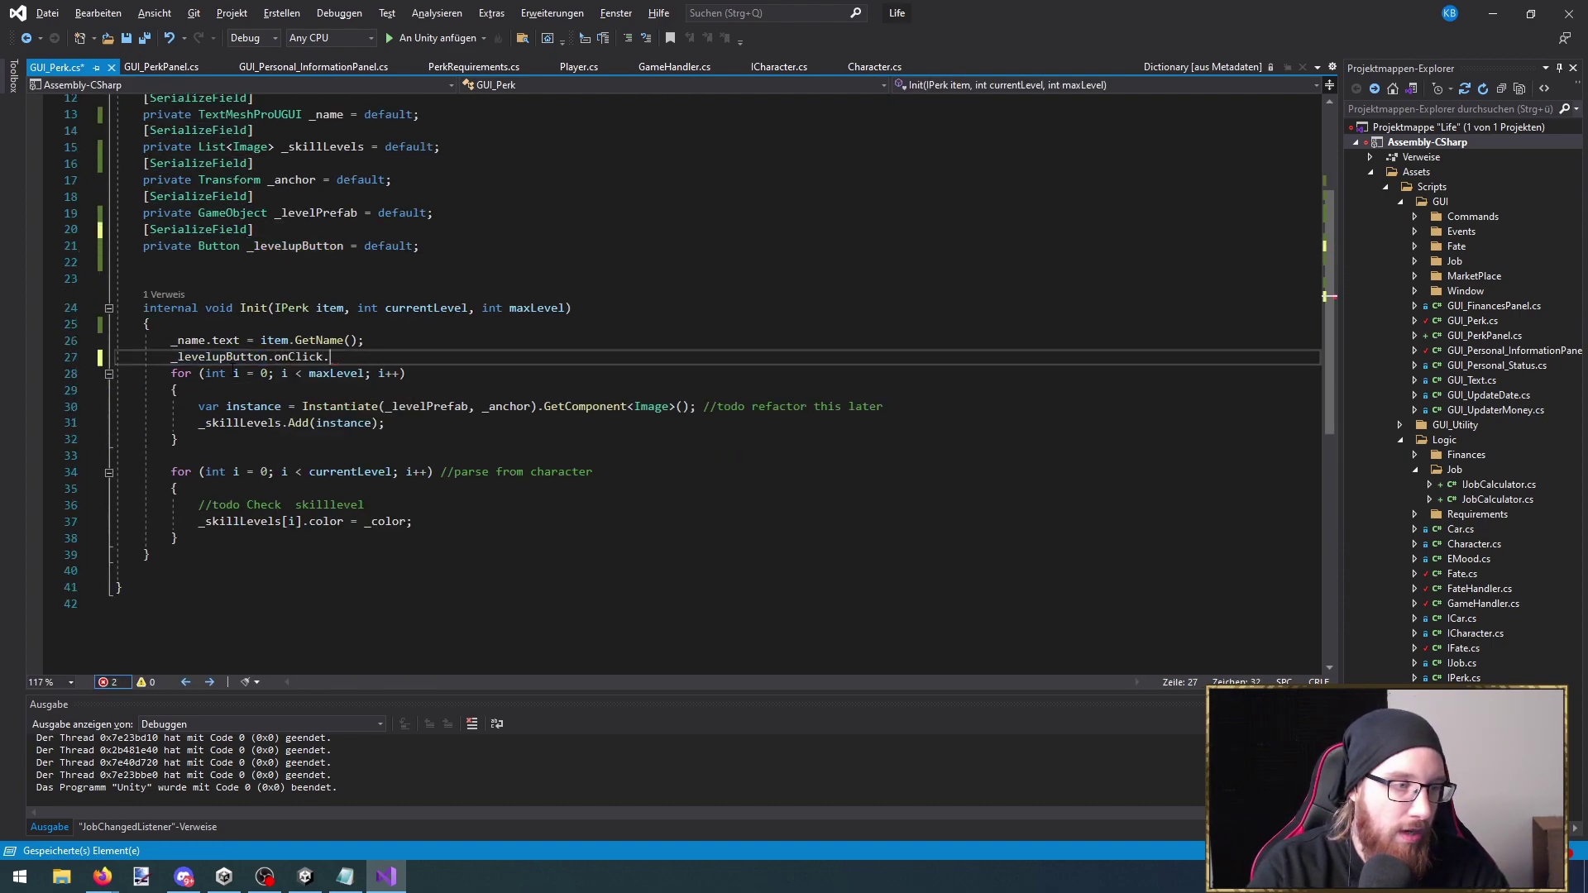
{"action": "type", "text": "AddListener(LevelupButto"}
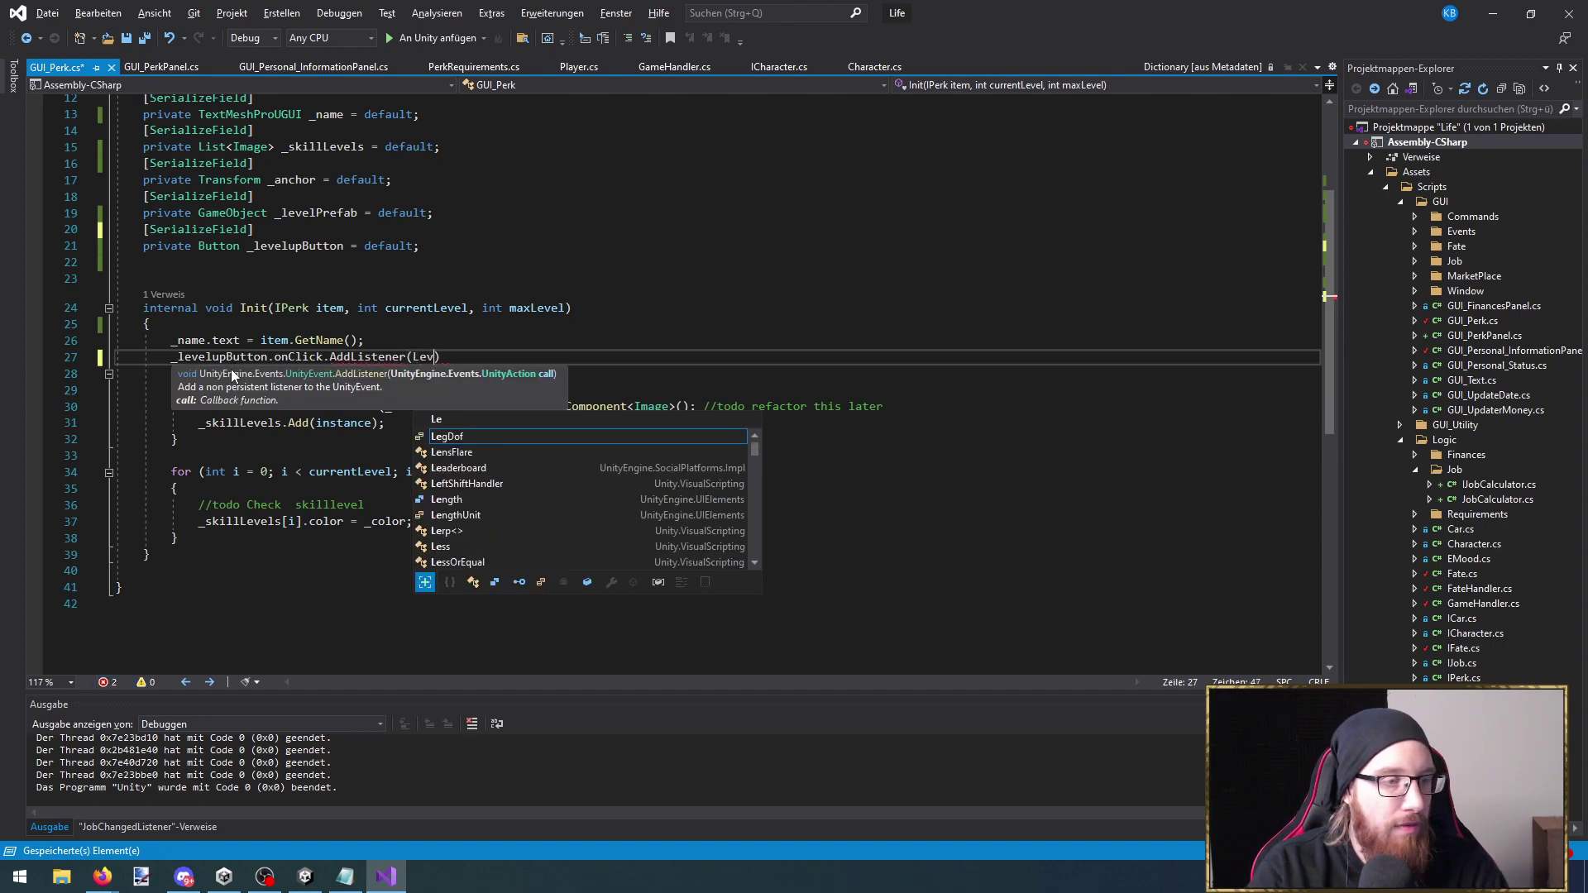
{"action": "type", "text": "nClickedListener);"}
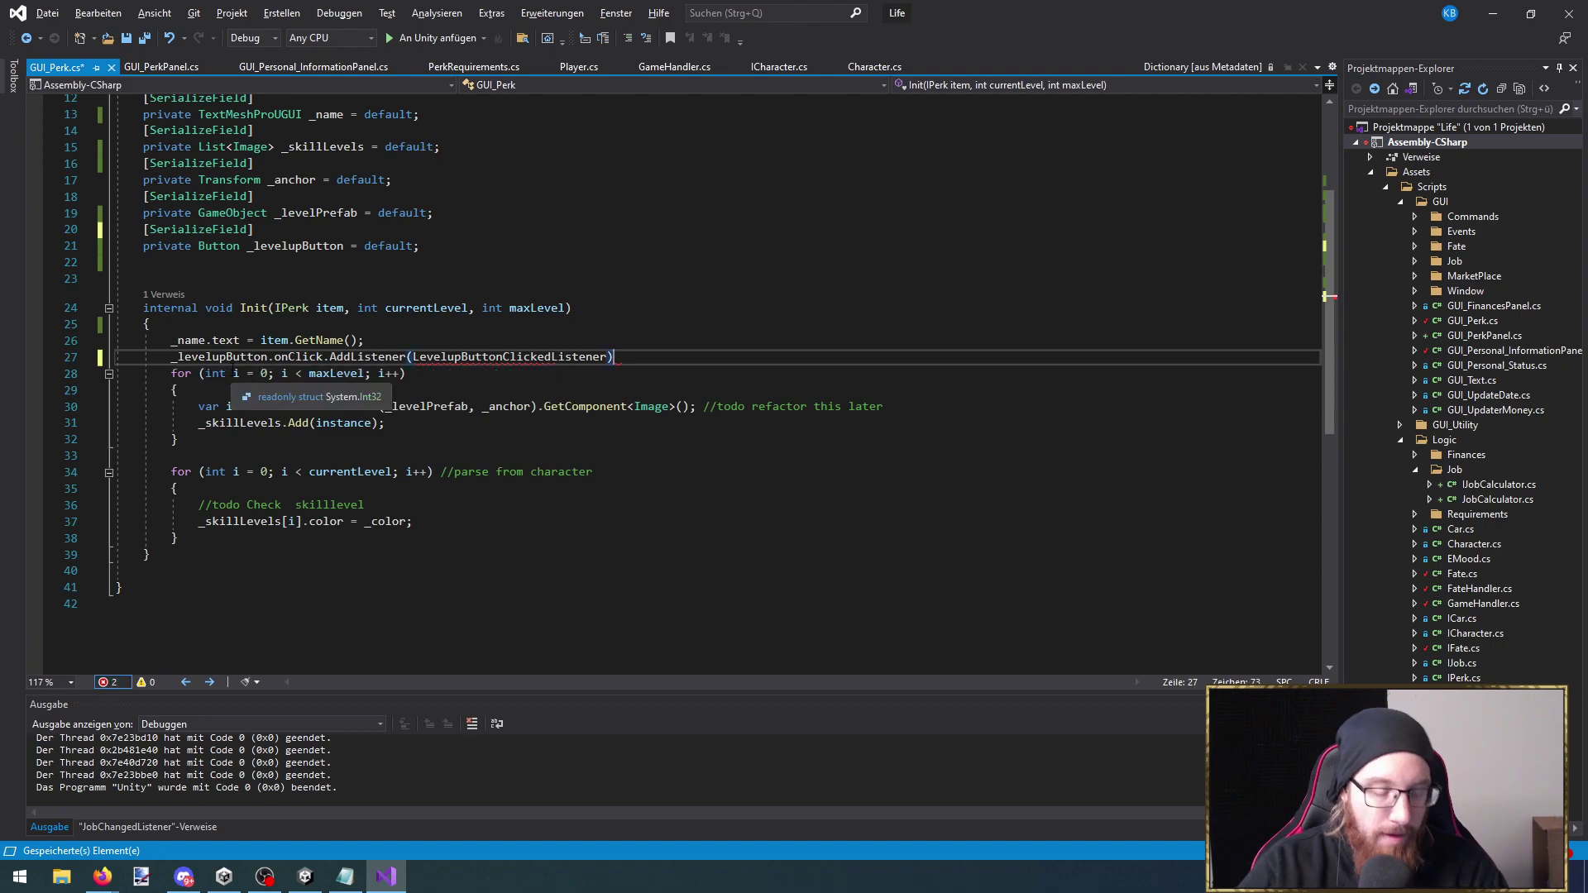
{"action": "key", "text": "ctrl+s"}
Generate the LevelupButtonClickedListener method, clear its NotImplementedException body, and save
{"action": "left_click", "coordinate": [599, 357]}
{"action": "key", "text": "ctrl+period"}
{"action": "key", "text": "Return"}
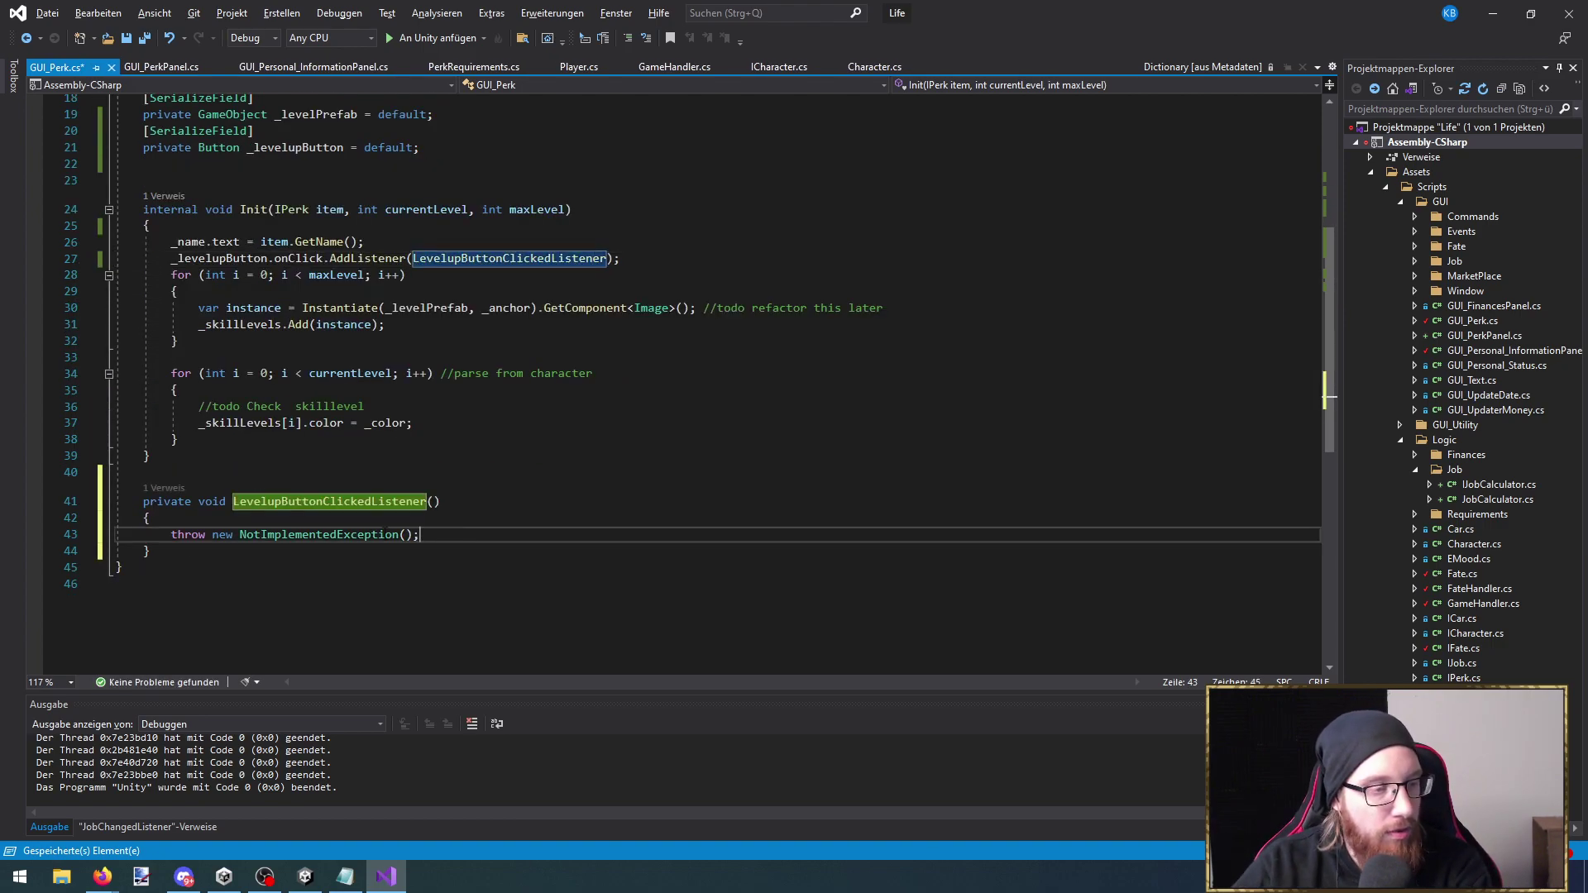
{"action": "key", "text": "shift+Home"}
{"action": "key", "text": "BackSpace"}
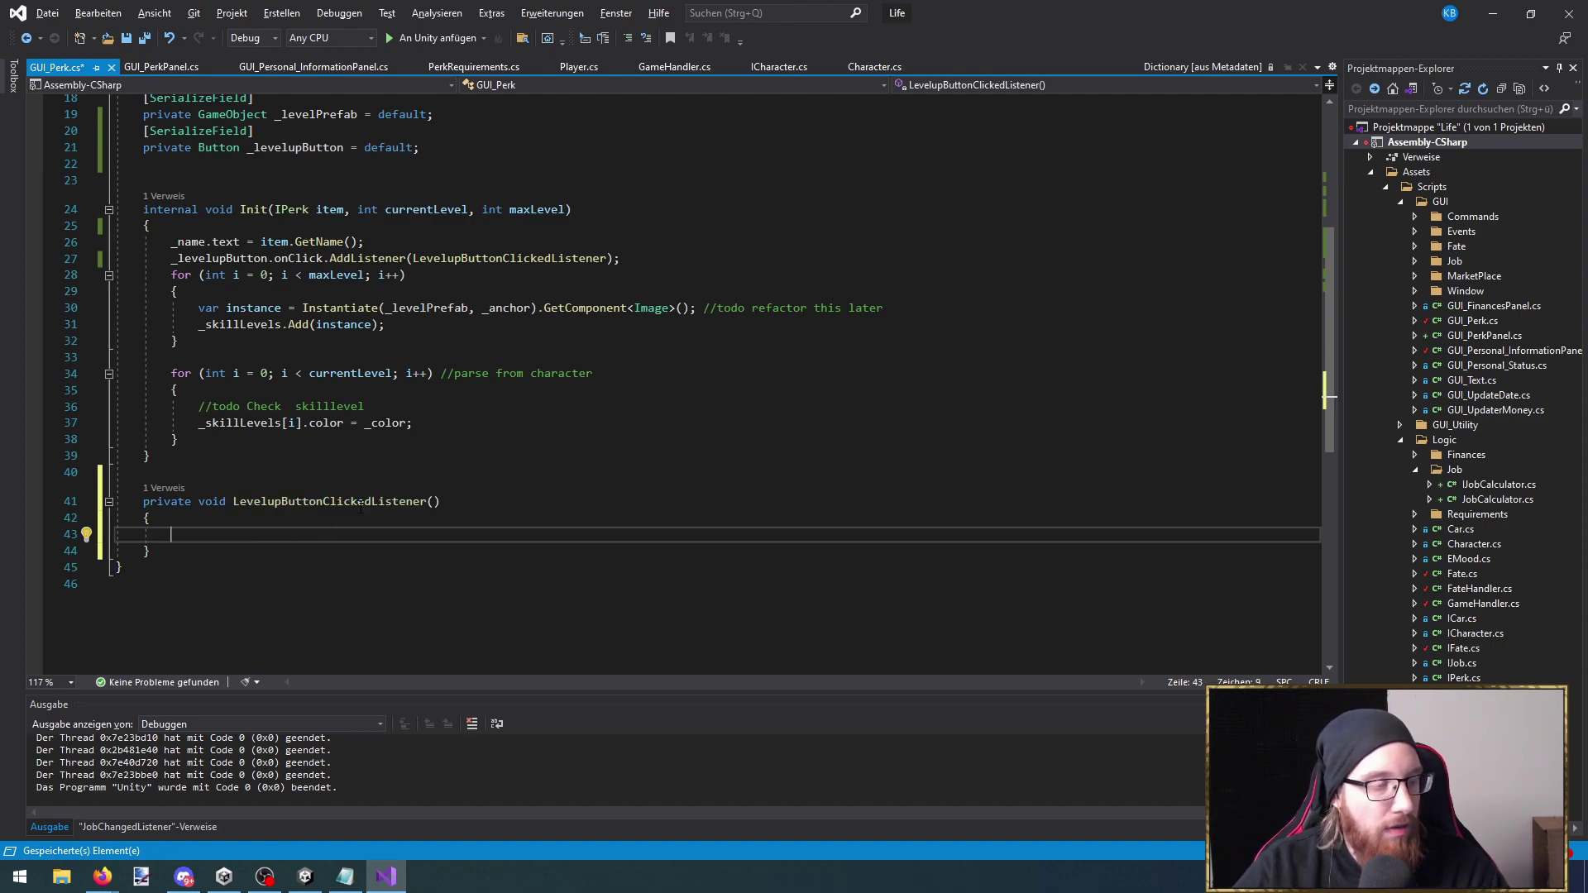
{"action": "key", "text": "ctrl+s"}
{"action": "scroll", "coordinate": [367, 486], "scroll_direction": "up", "scroll_amount": 1}
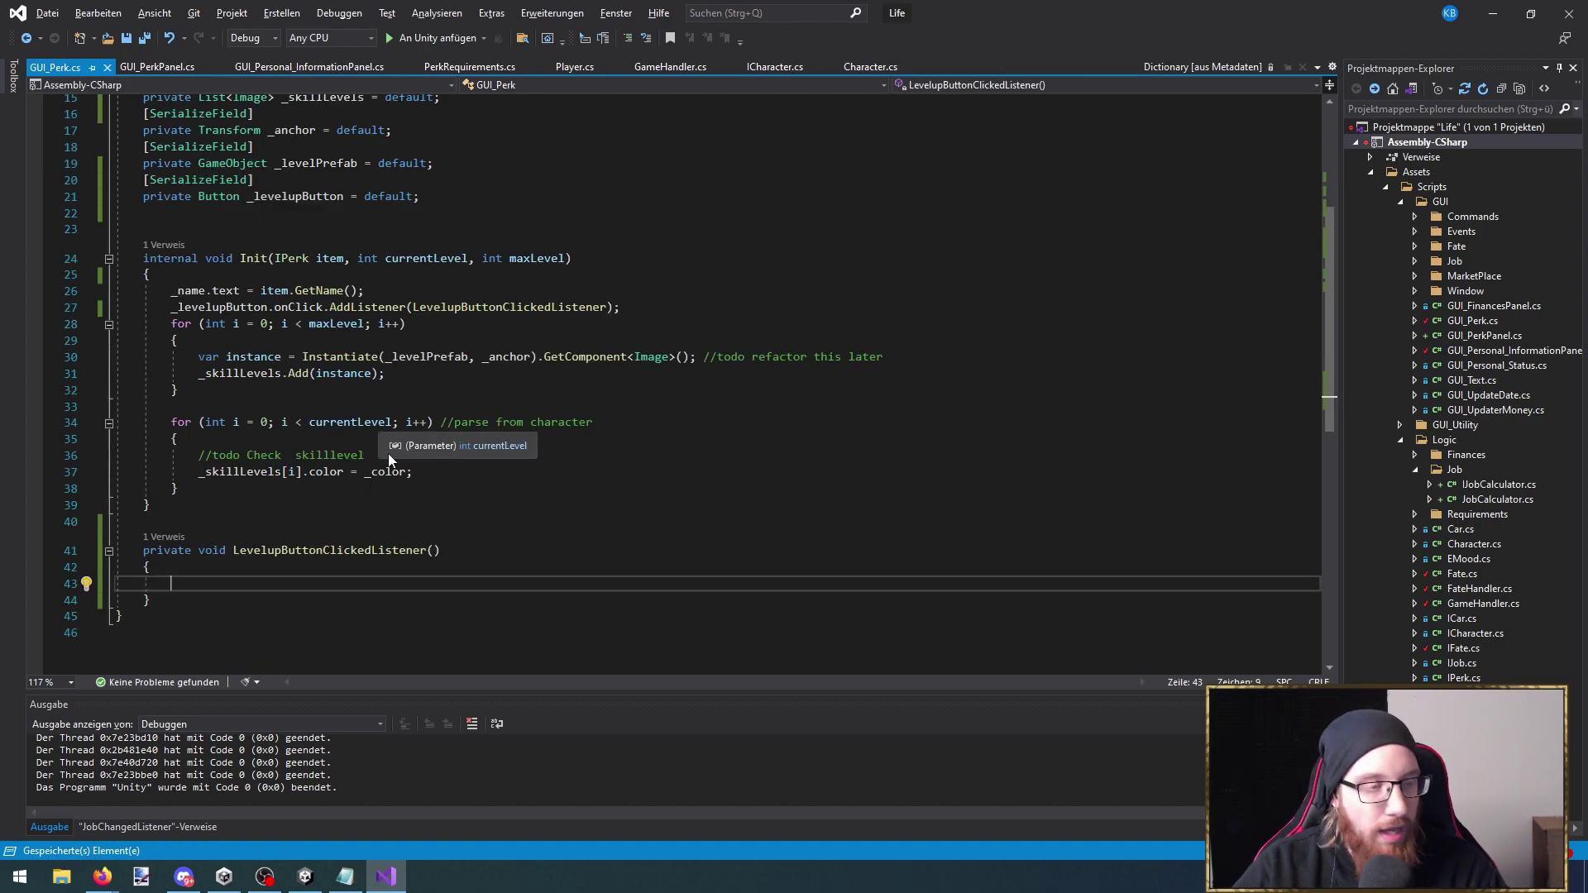
Add a blank line after the AddListener call and create an empty private void InstantiateImages() method below Init
{"action": "left_click", "coordinate": [633, 309]}
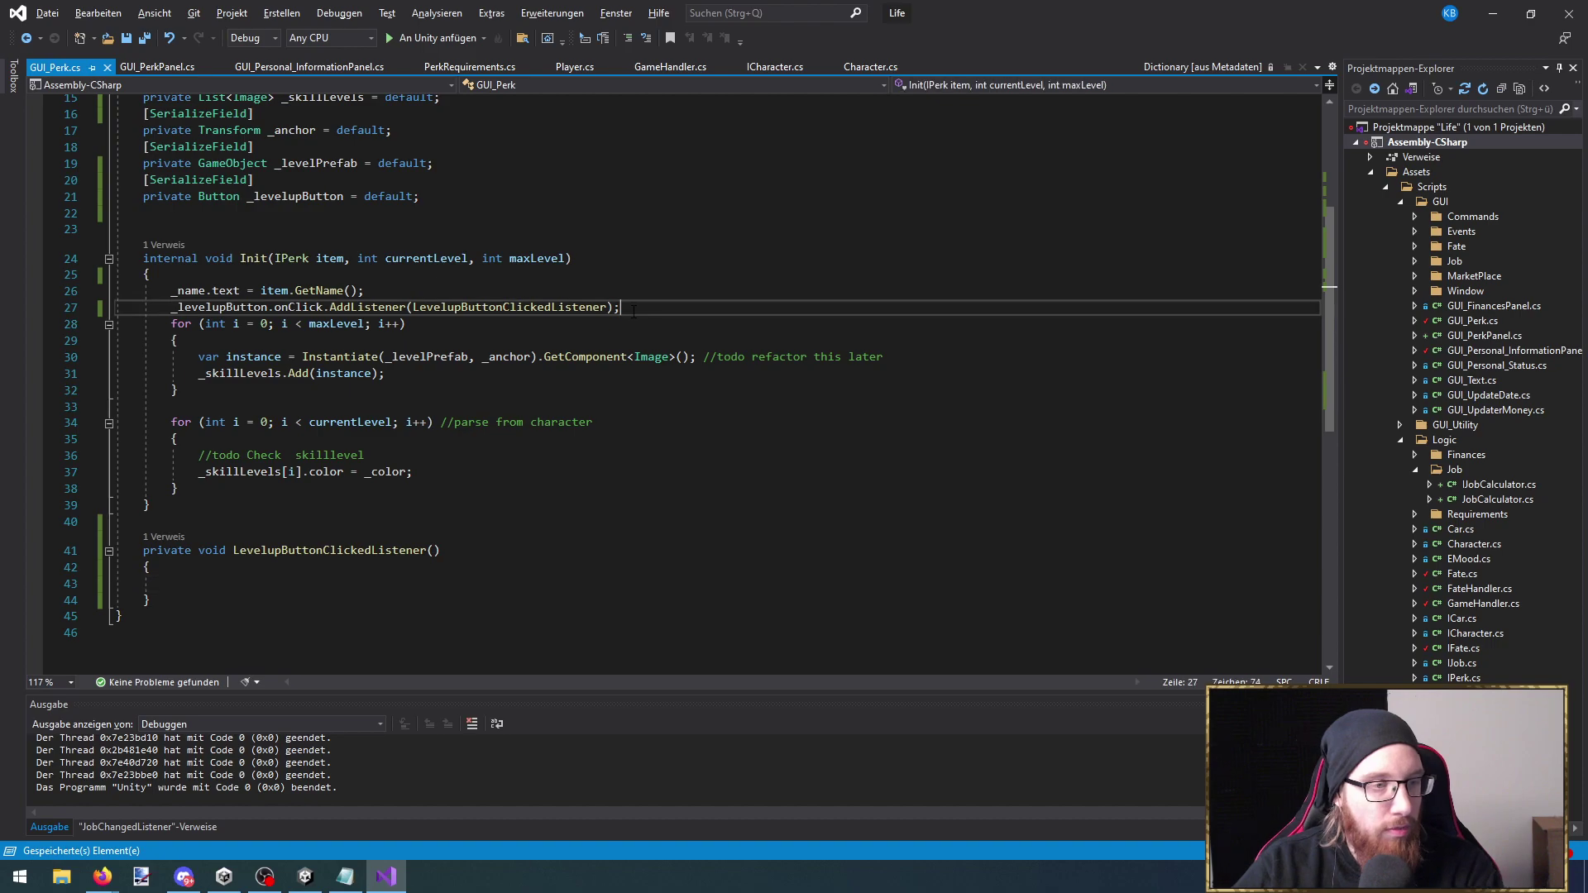
{"action": "key", "text": "Return"}
{"action": "left_click", "coordinate": [206, 526]}
{"action": "key", "text": "Return"}
{"action": "key", "text": "Return"}
{"action": "type", "text": "private void "}
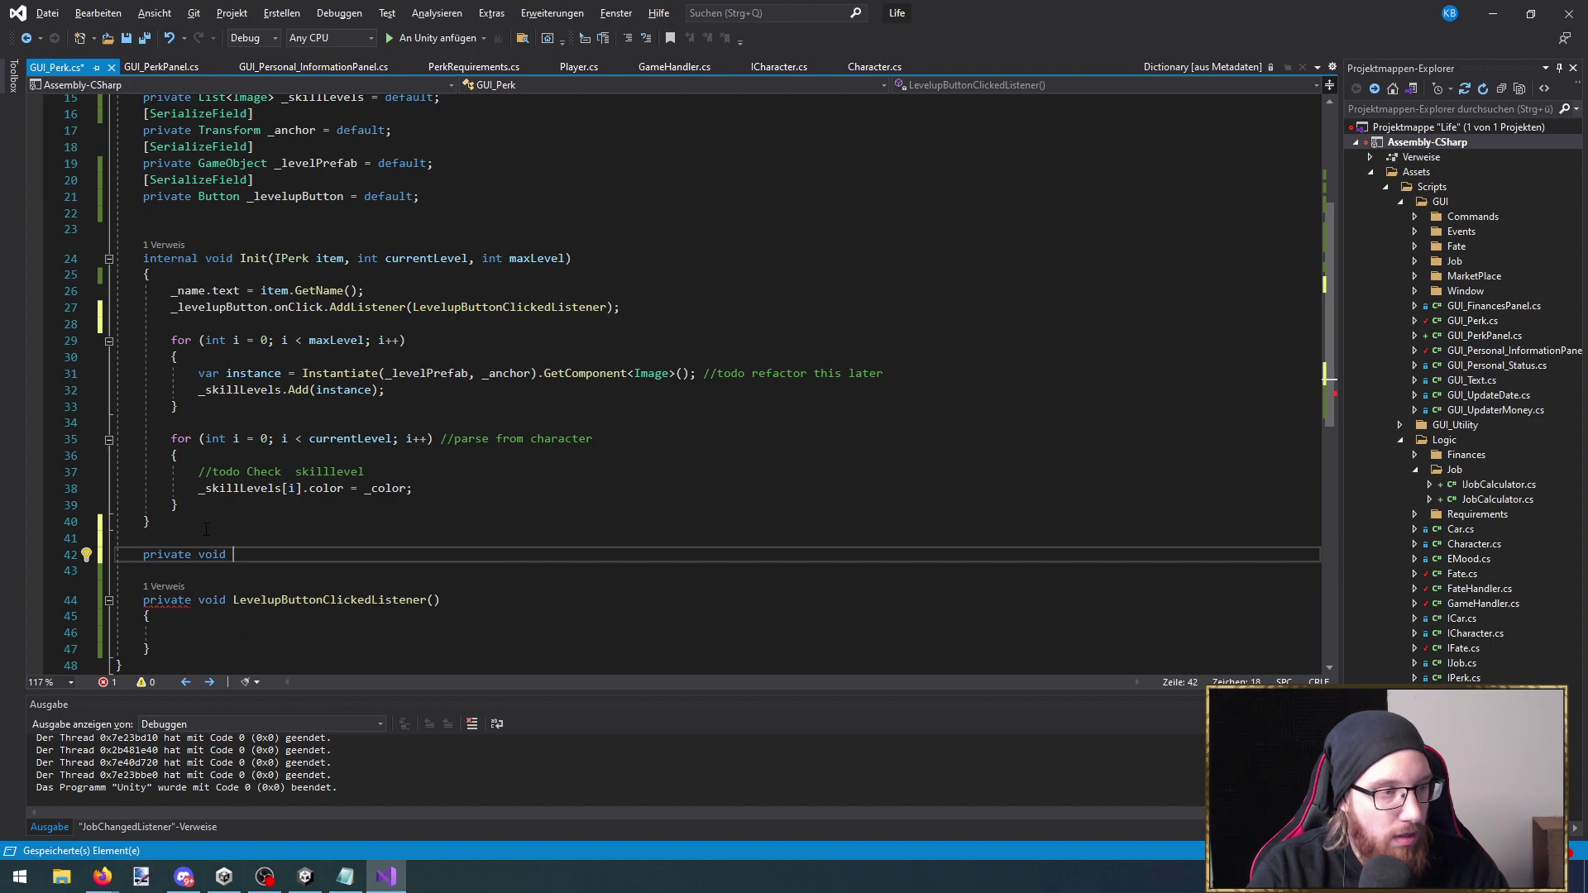
{"action": "type", "text": "Ins"}
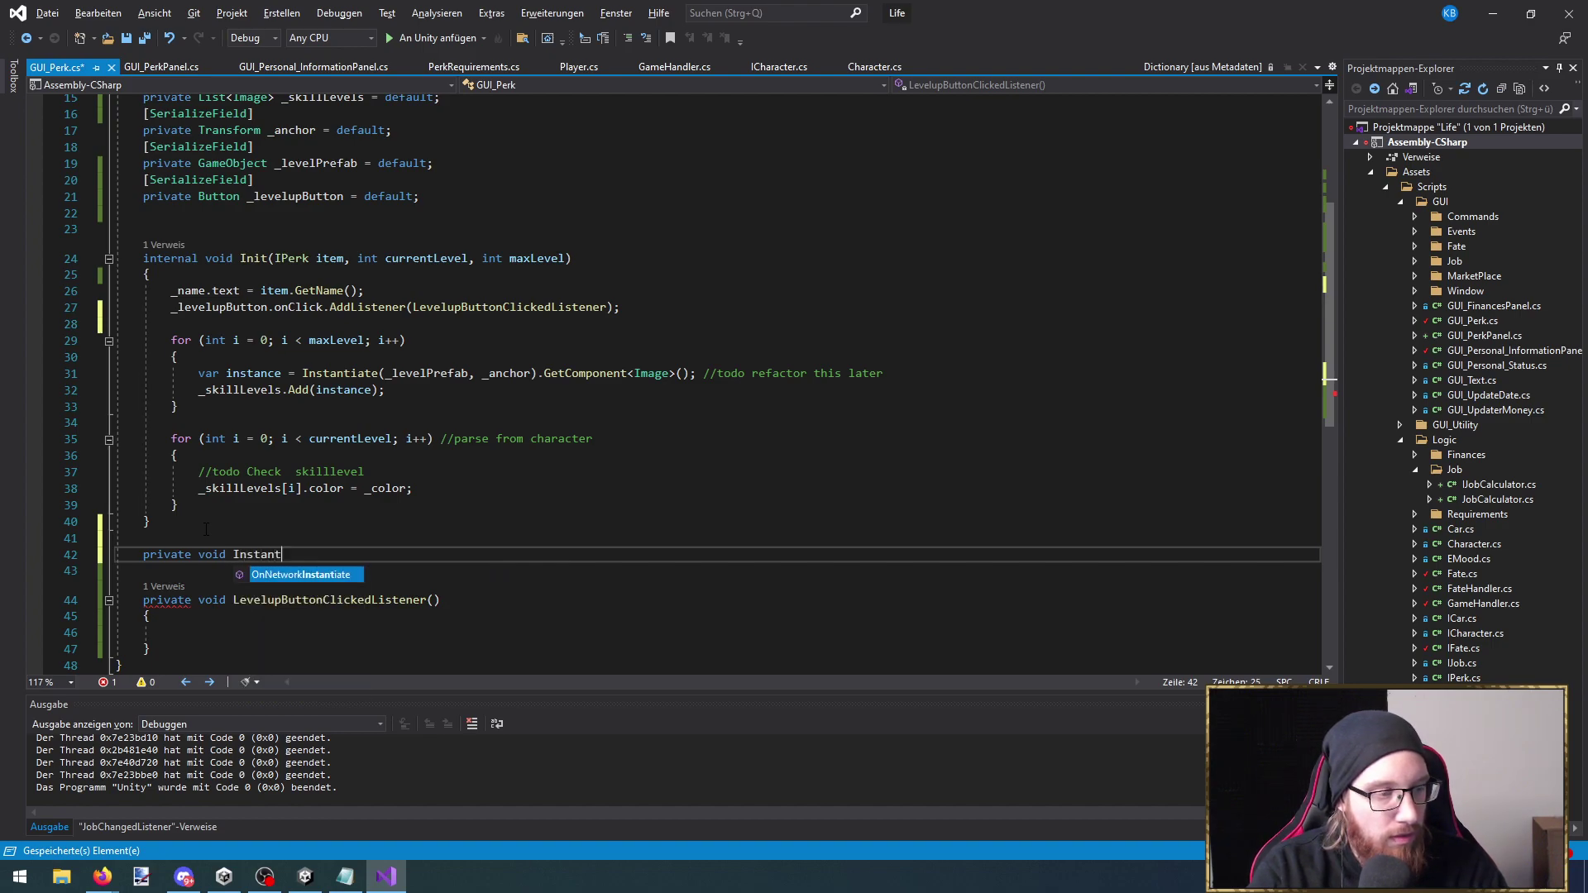
{"action": "type", "text": "tant"}
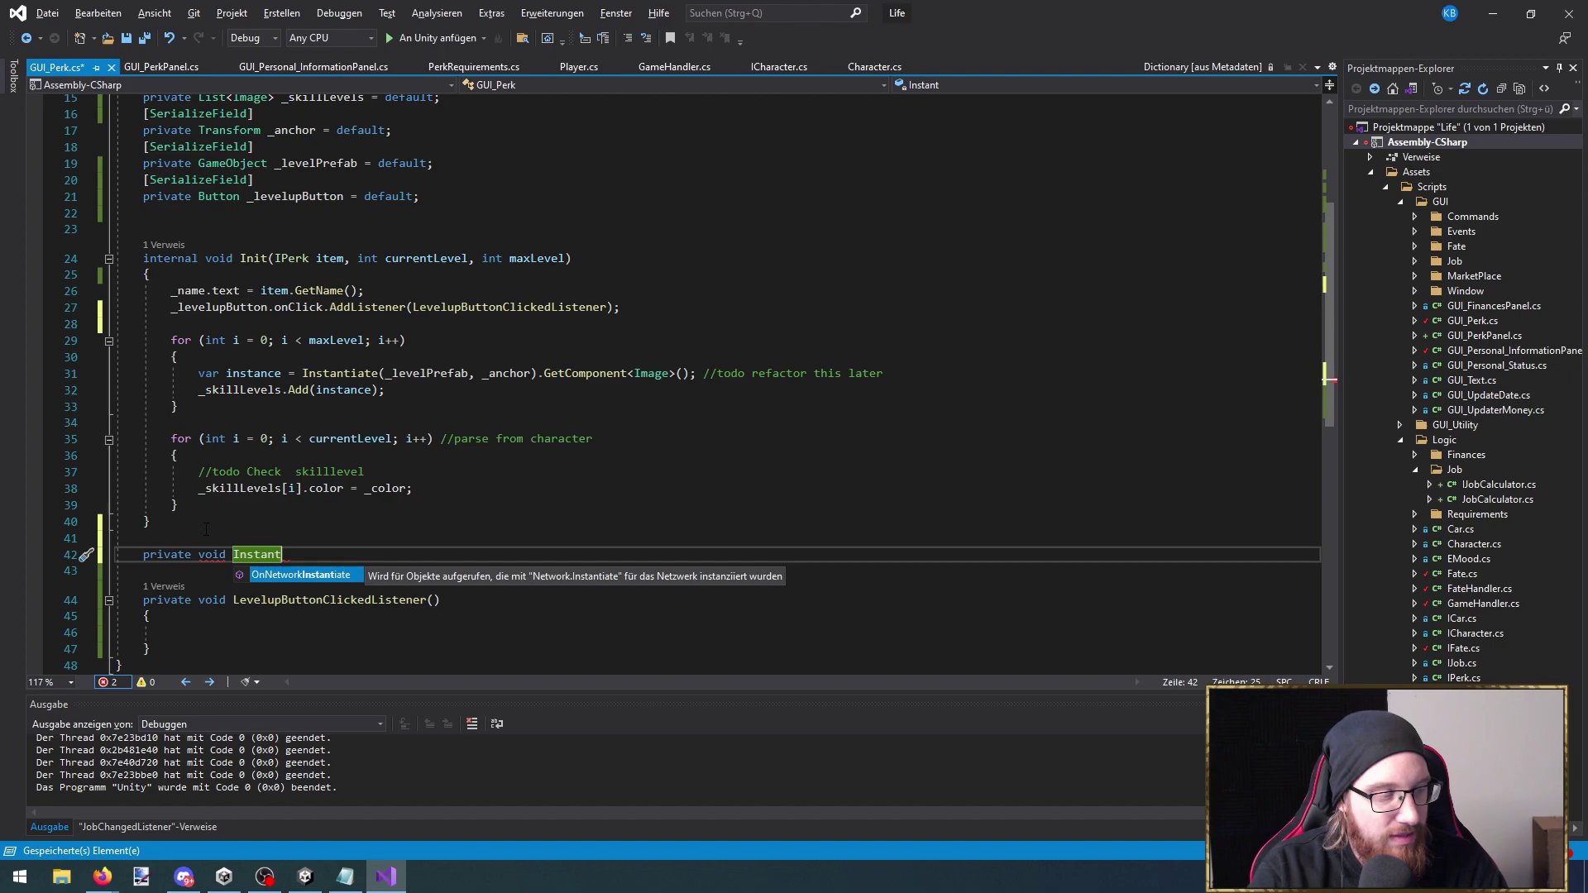
{"action": "type", "text": "iate"}
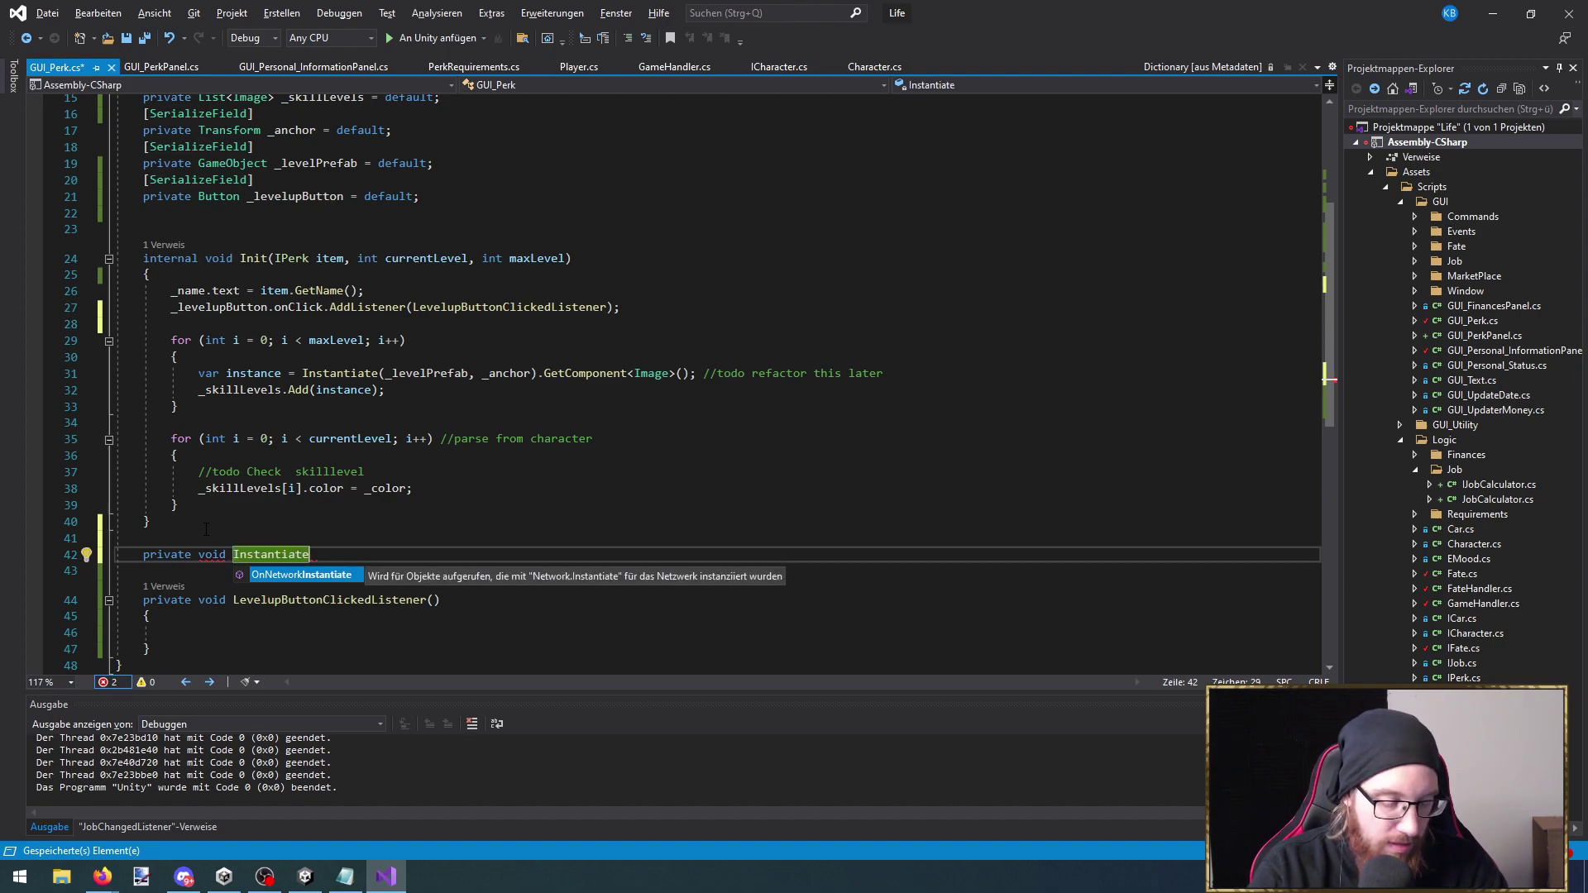
{"action": "type", "text": "Images()"}
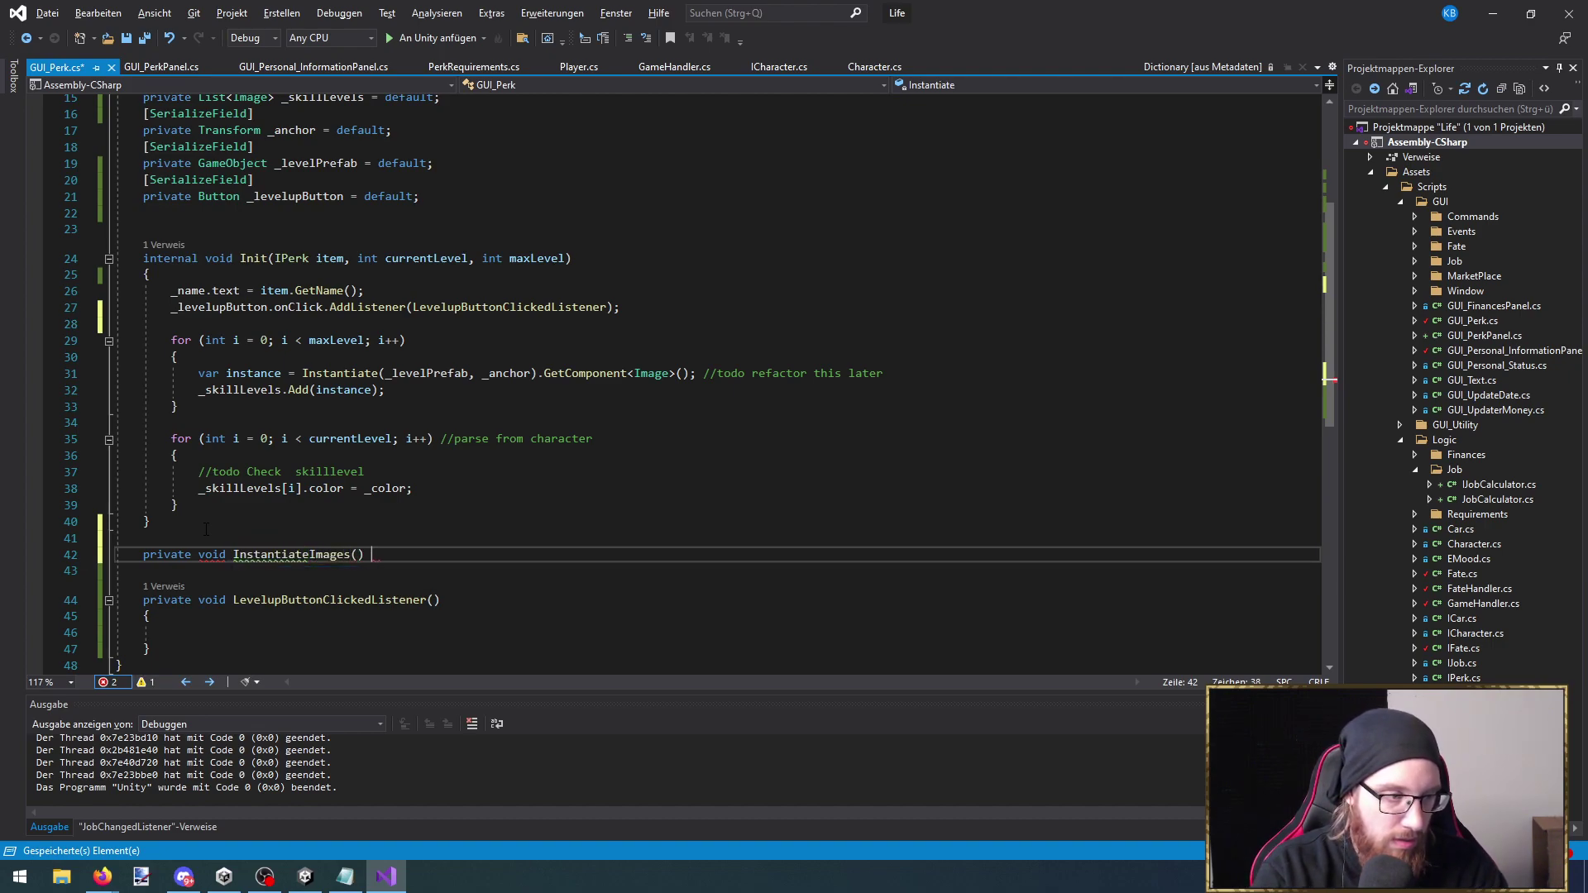
{"action": "key", "text": "Return"}
{"action": "type", "text": "{"}
{"action": "key", "text": "Return"}
Move the maxLevel loop from Init into InstantiateImages, call InstantiateImages() in Init, and save
{"action": "left_click_drag", "start_coordinate": [179, 406], "coordinate": [116, 340]}
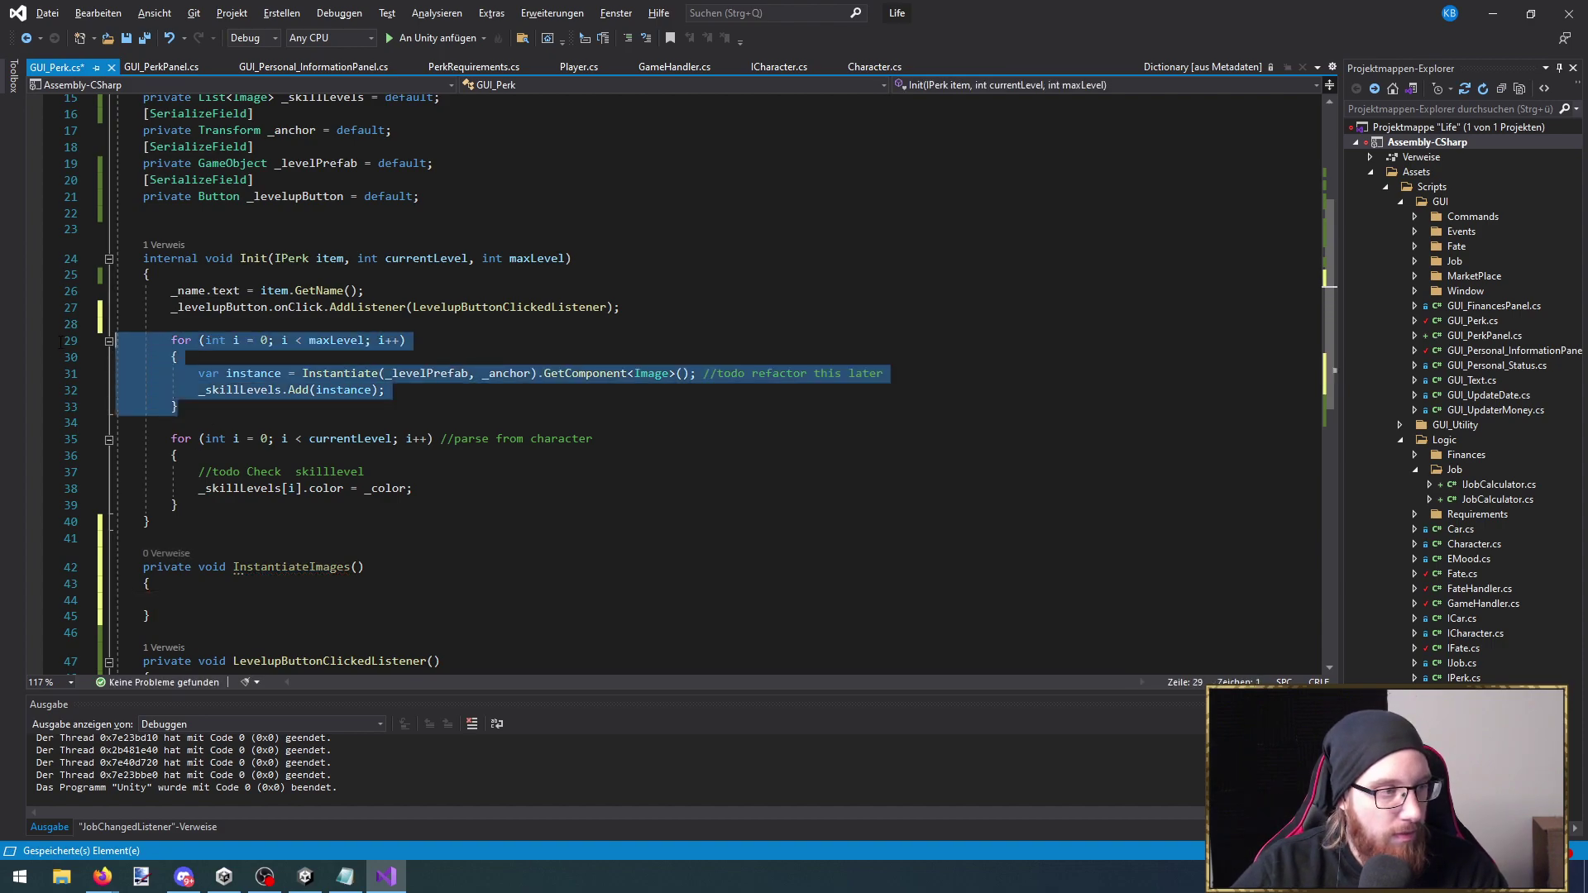
{"action": "key", "text": "ctrl+x"}
{"action": "left_click", "coordinate": [293, 533]}
{"action": "key", "text": "ctrl+v"}
{"action": "double_click", "coordinate": [307, 507]}
{"action": "key", "text": "ctrl+c"}
{"action": "left_click", "coordinate": [240, 326]}
{"action": "key", "text": "ctrl+v"}
{"action": "type", "text": "();"}
{"action": "key", "text": "ctrl+s"}
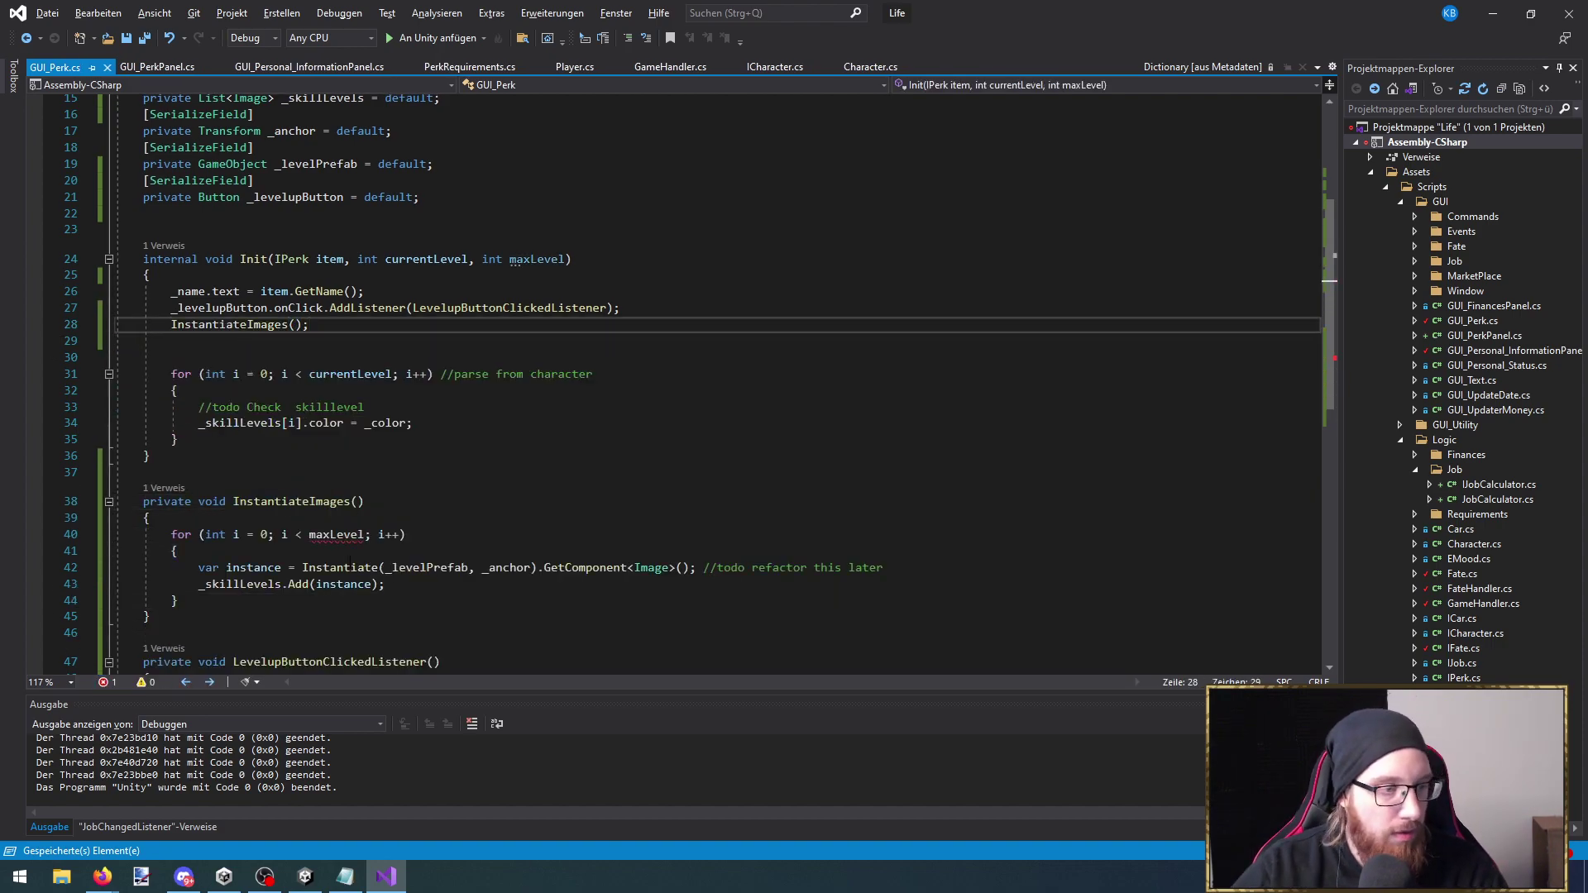
Add an int maxLevel parameter to InstantiateImages and pass maxLevel to its call in Init
{"action": "mouse_move", "coordinate": [335, 541]}
{"action": "left_click", "coordinate": [359, 291]}
{"action": "double_click", "coordinate": [343, 535]}
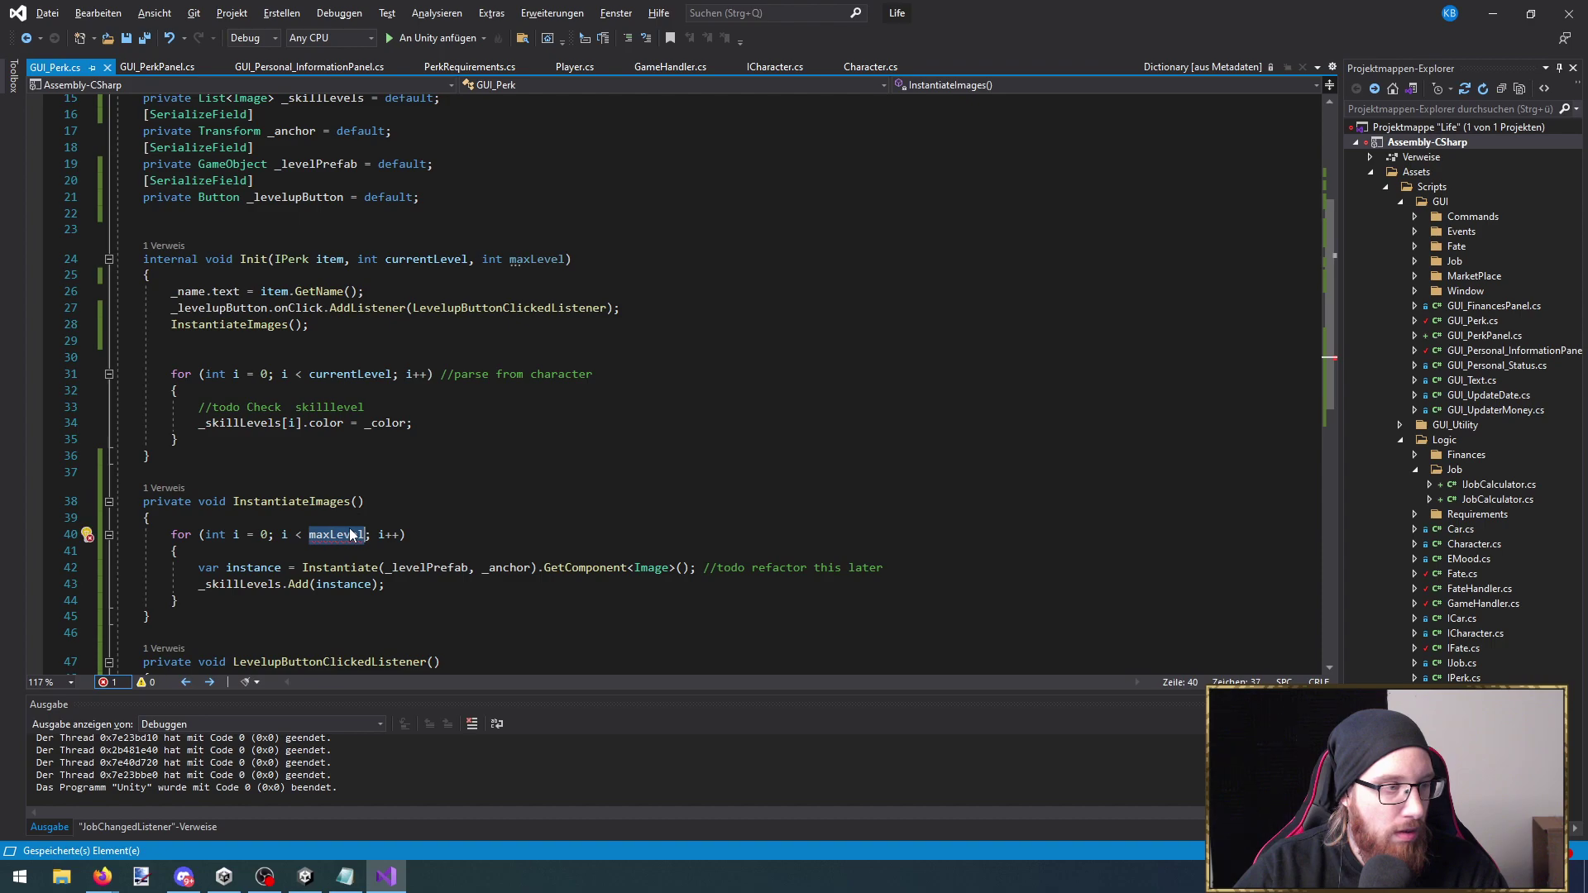
{"action": "double_click", "coordinate": [534, 260]}
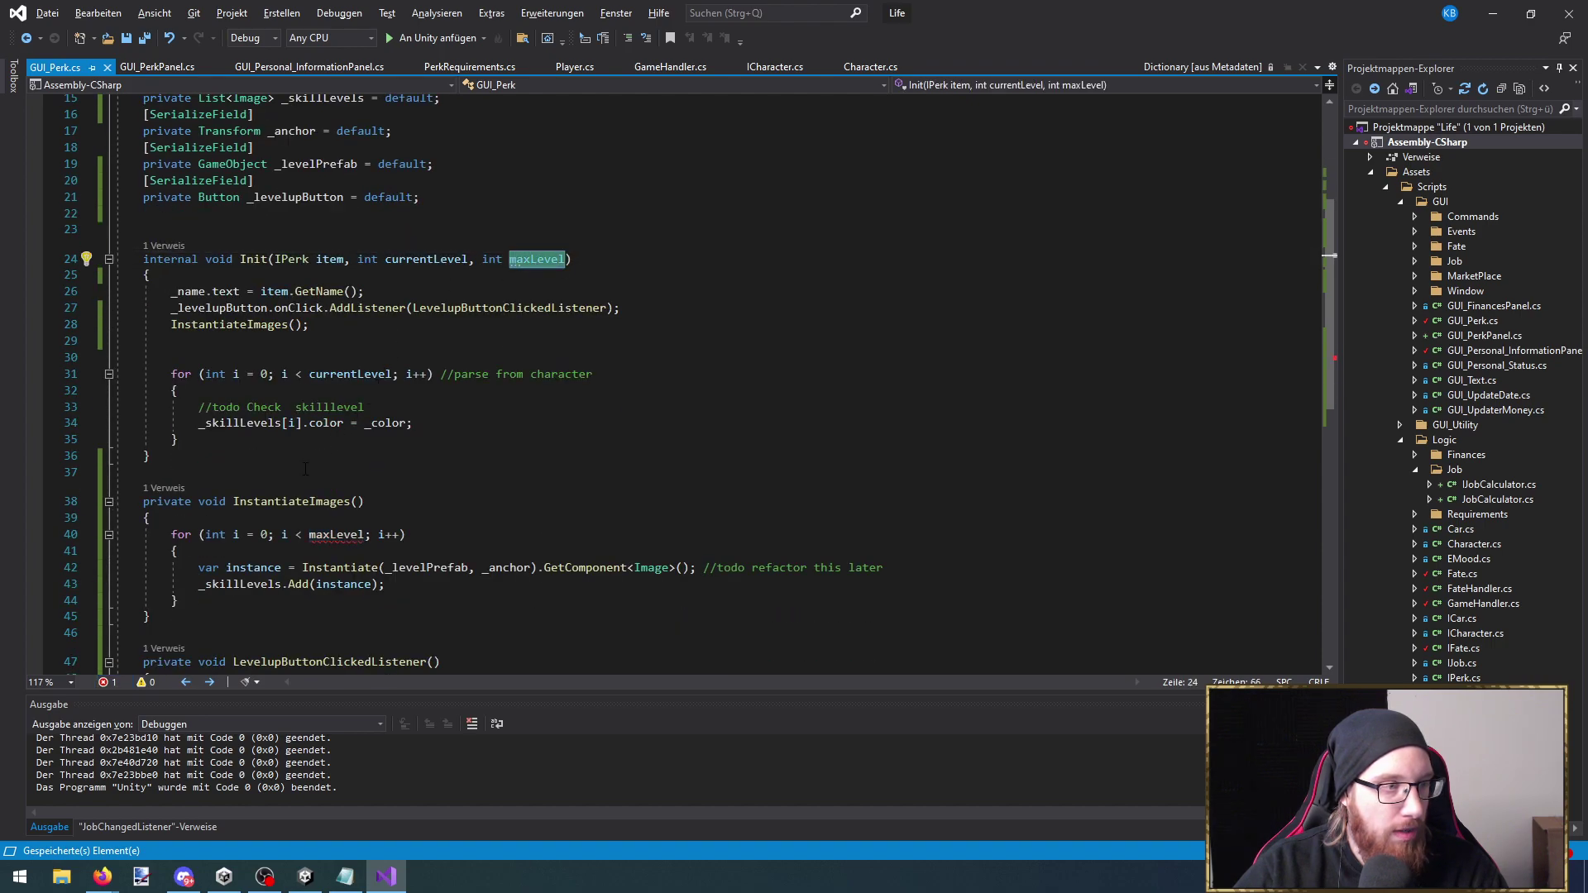
{"action": "left_click", "coordinate": [360, 501]}
{"action": "type", "text": "int max"}
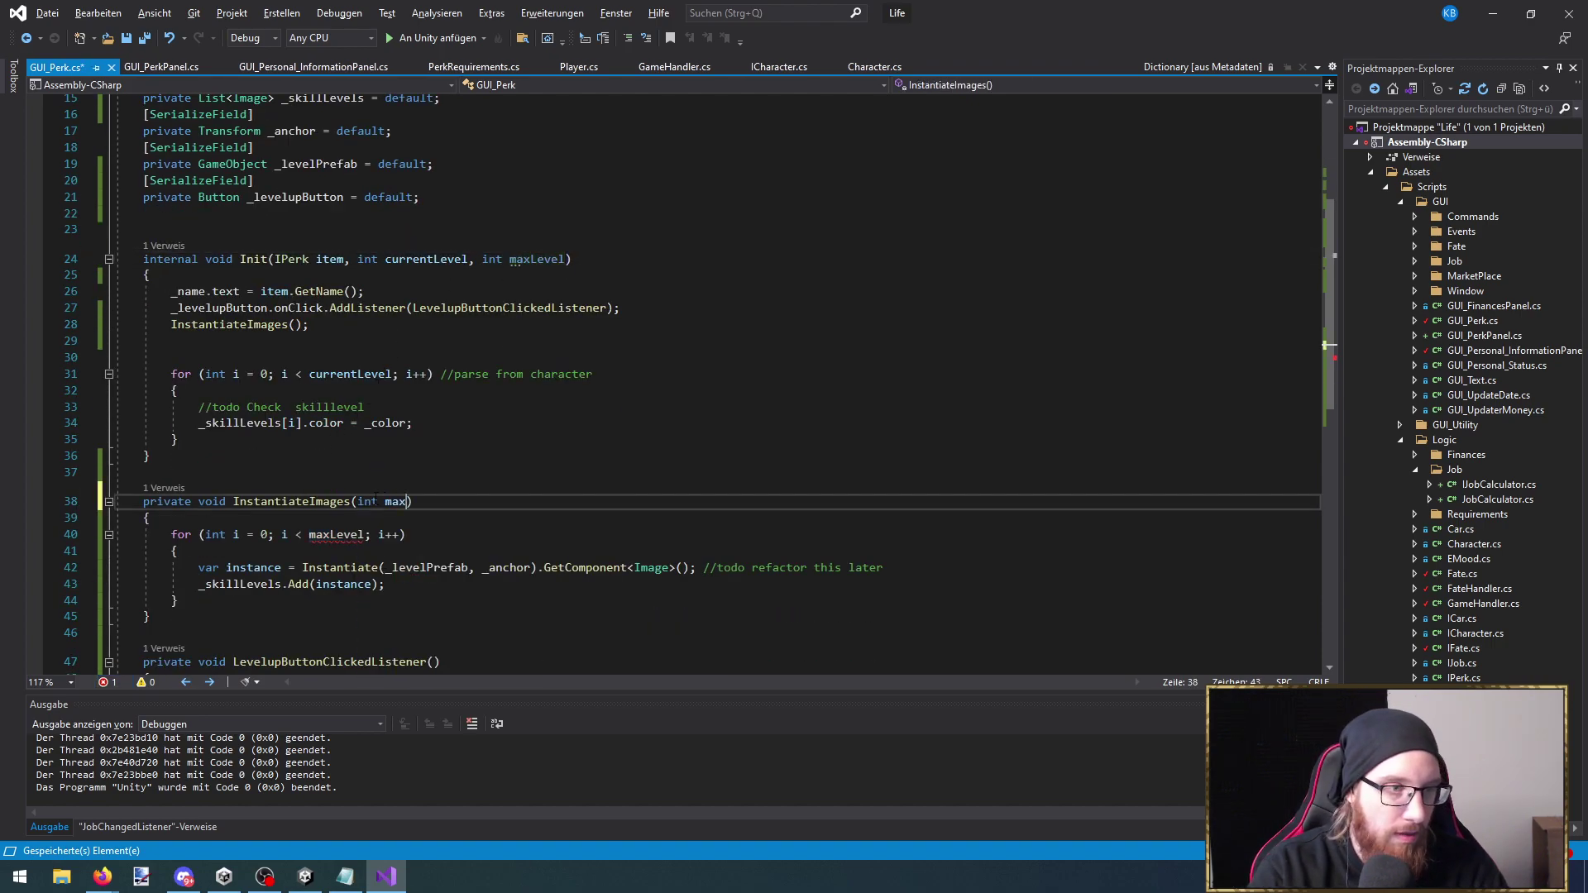
{"action": "type", "text": "Level"}
{"action": "double_click", "coordinate": [527, 263]}
{"action": "key", "text": "ctrl+c"}
{"action": "left_click", "coordinate": [297, 325]}
{"action": "key", "text": "ctrl+v"}
Create an empty private void SetImages() method below InstantiateImages
{"action": "left_click", "coordinate": [188, 626]}
{"action": "key", "text": "Return"}
{"action": "type", "text": "pri"}
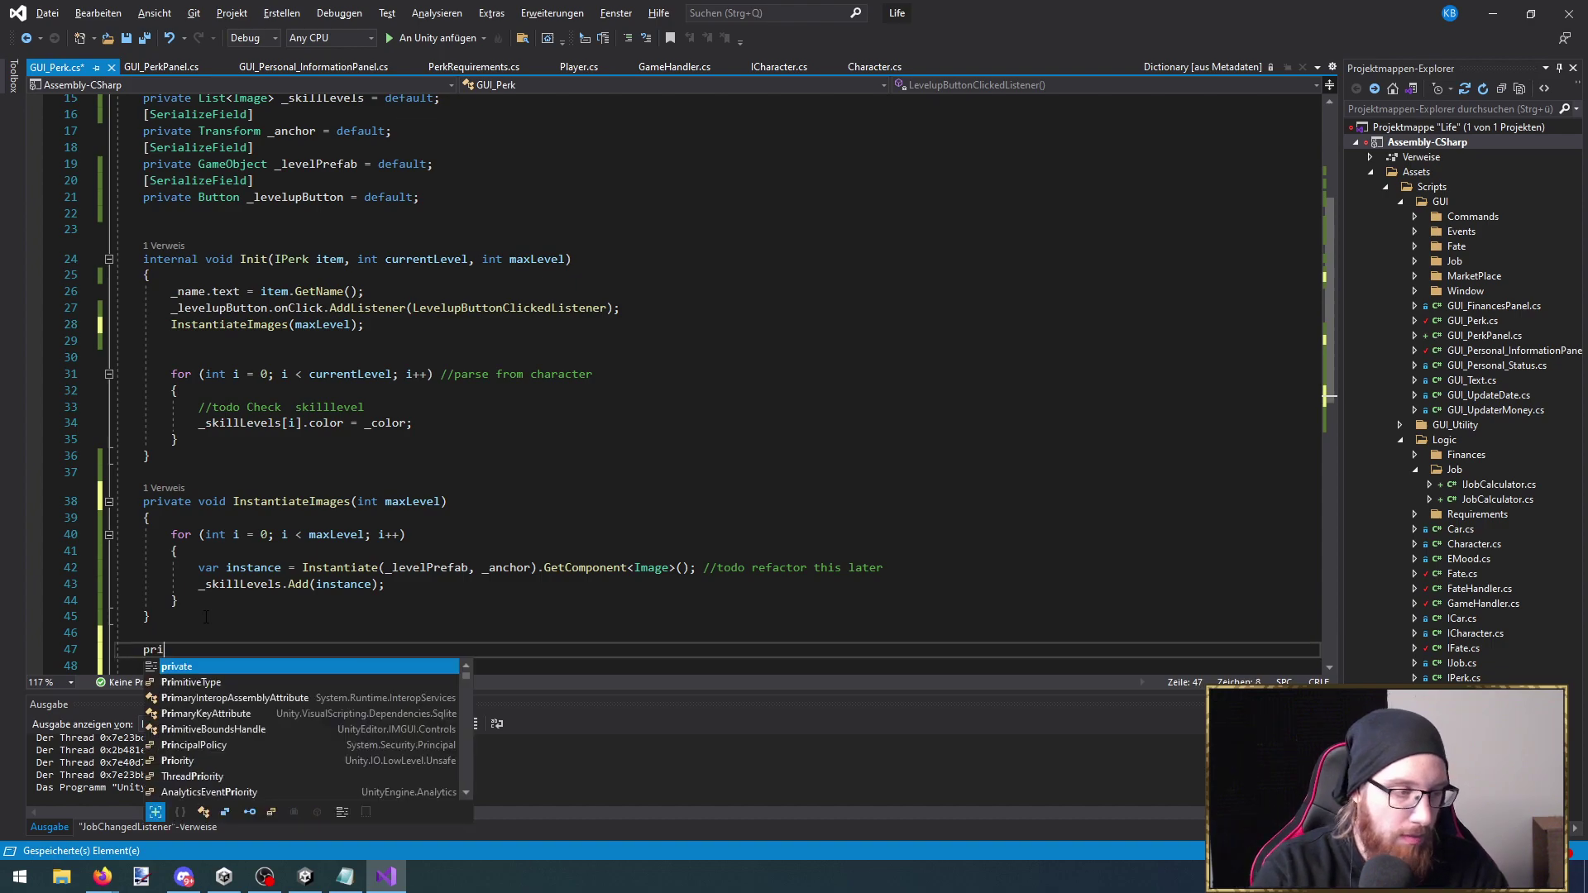
{"action": "type", "text": "vate void "}
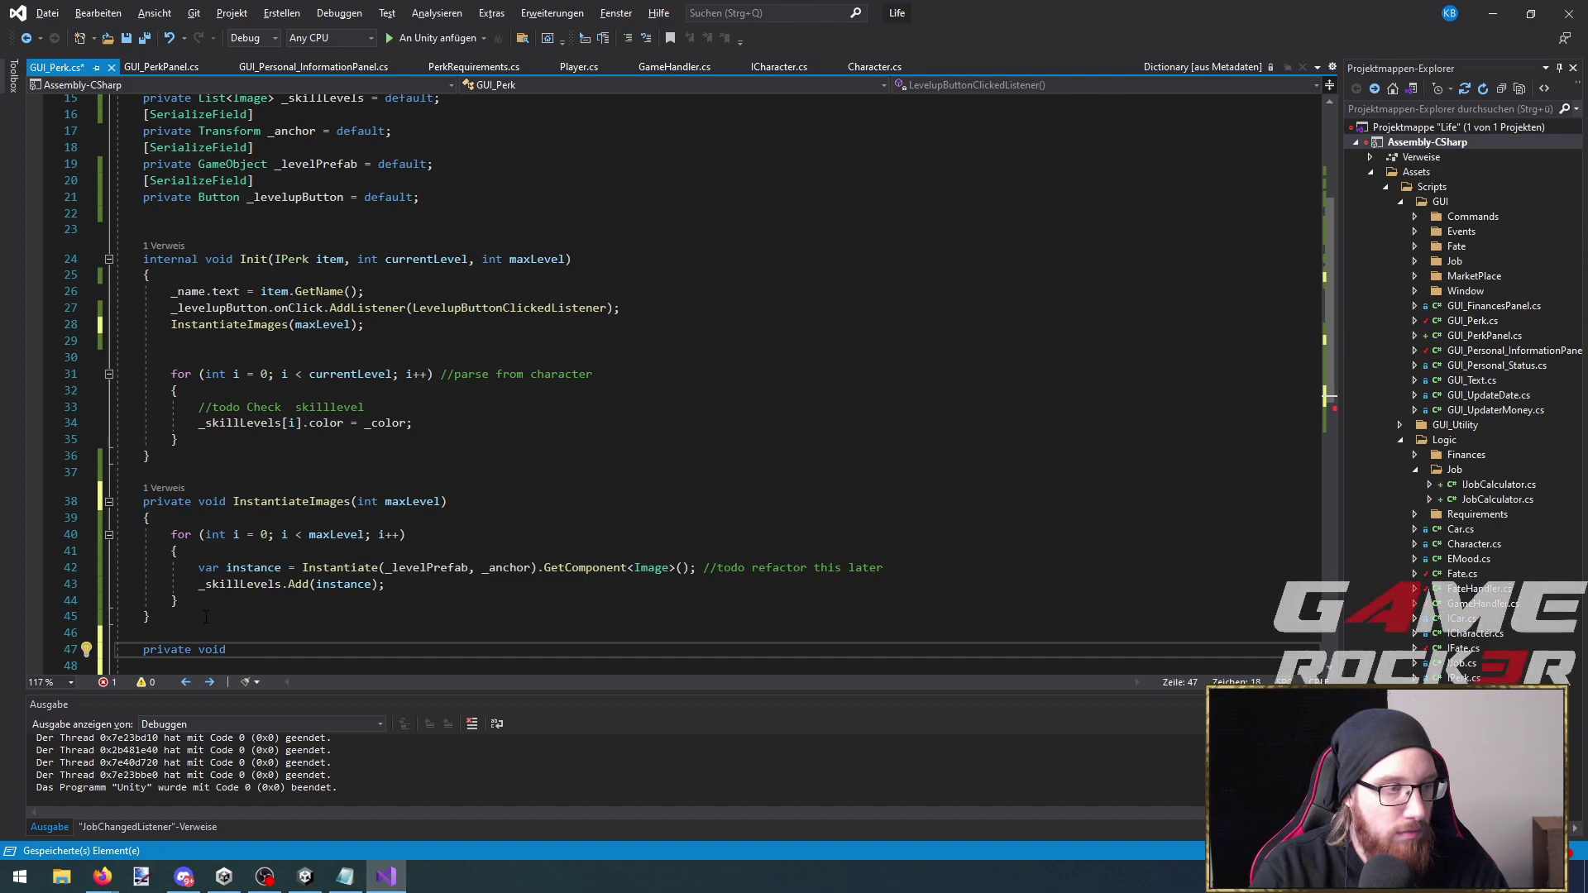
{"action": "type", "text": "Set"}
{"action": "type", "text": "I"}
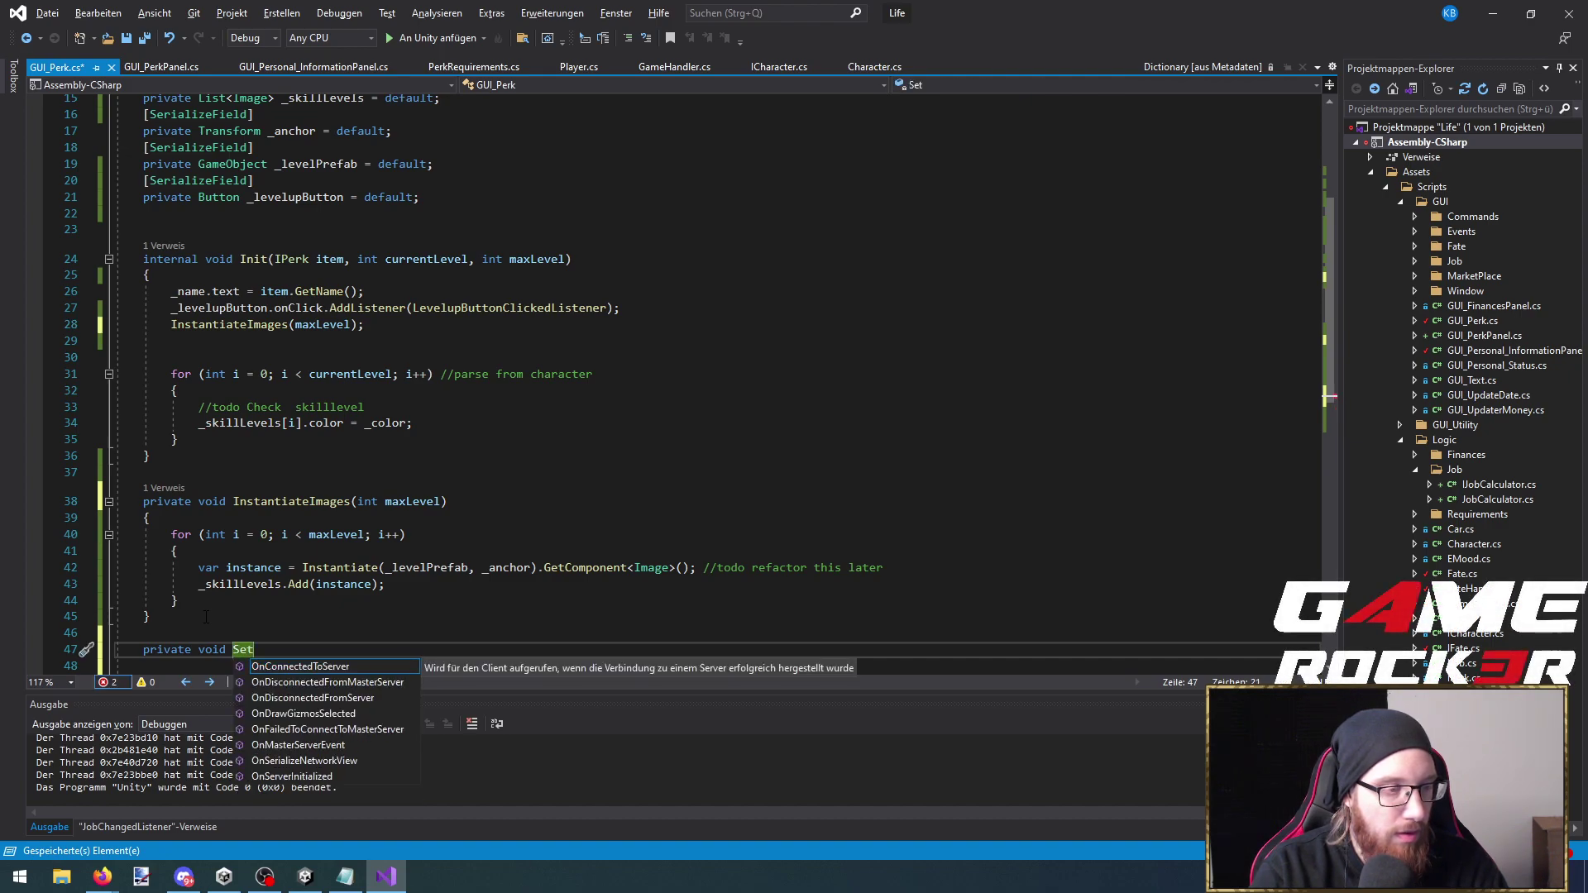
{"action": "type", "text": "mages(){"}
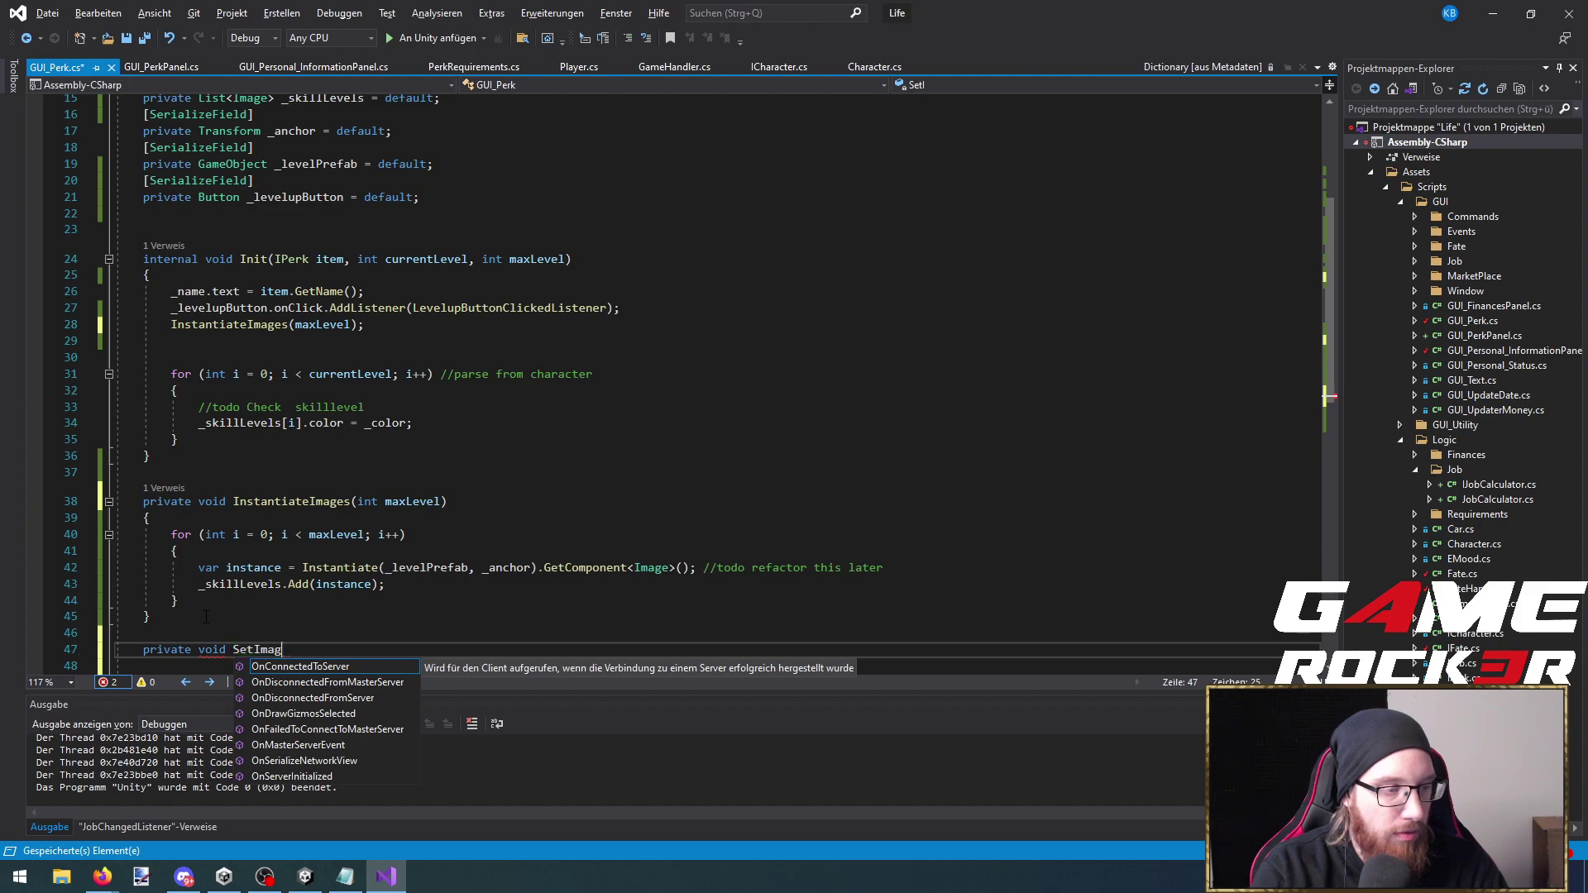
{"action": "key", "text": "Return"}
Move the currentLevel loop from Init into SetImages and call SetImages() in its place
{"action": "scroll", "coordinate": [206, 616], "scroll_direction": "up", "scroll_amount": 4}
{"action": "left_click_drag", "start_coordinate": [177, 337], "coordinate": [115, 273]}
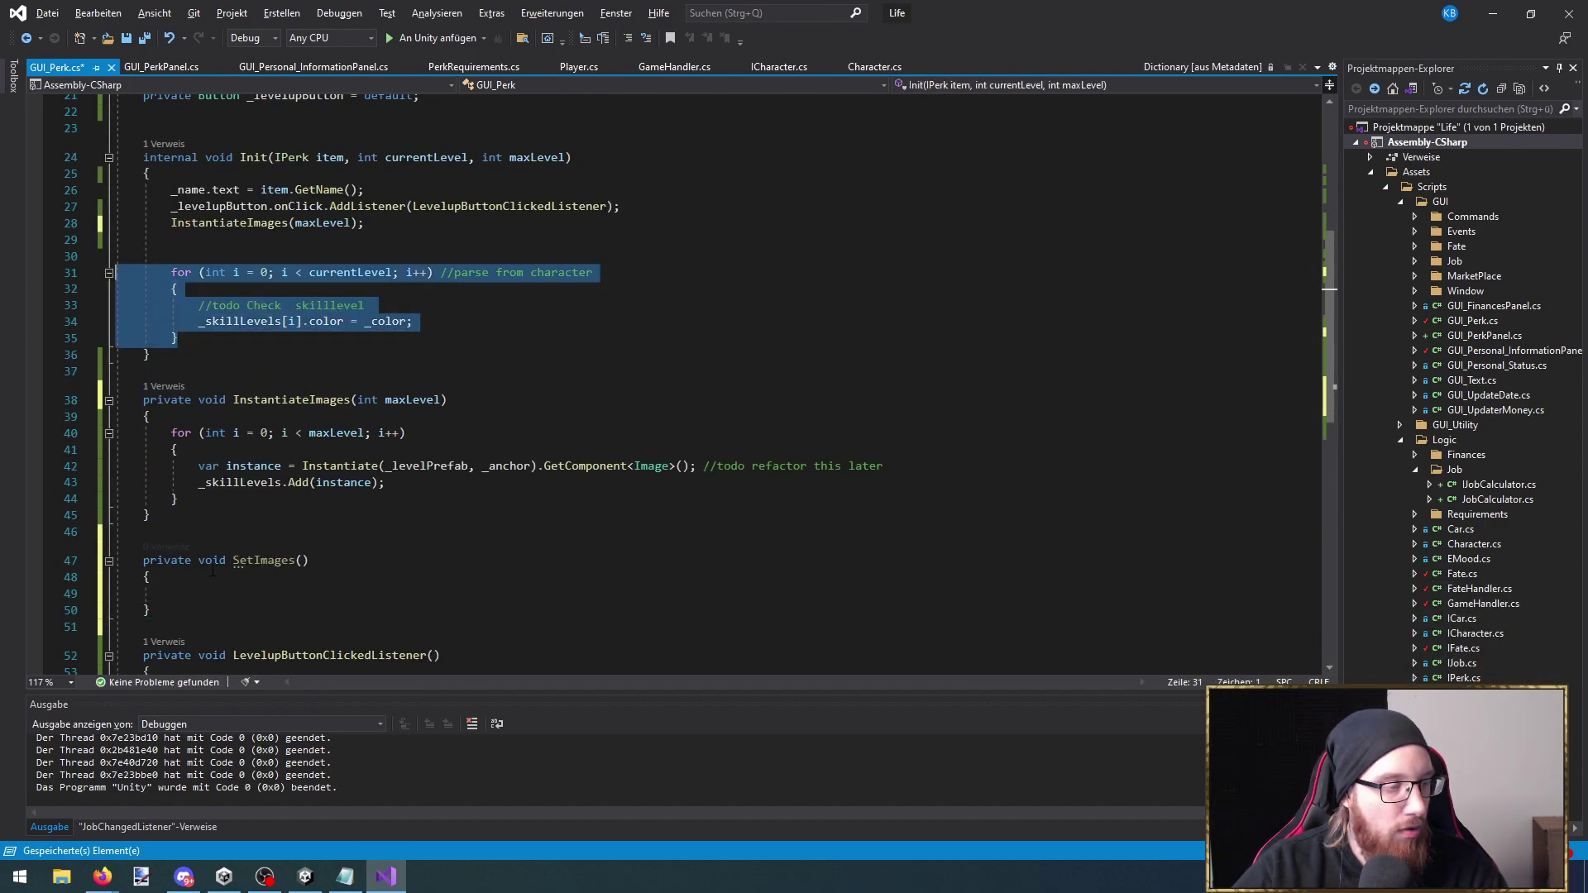
{"action": "key", "text": "ctrl+x"}
{"action": "left_click", "coordinate": [174, 528]}
{"action": "key", "text": "ctrl+v"}
{"action": "double_click", "coordinate": [258, 495]}
{"action": "key", "text": "ctrl+c"}
{"action": "left_click", "coordinate": [229, 256]}
{"action": "key", "text": "ctrl+v"}
{"action": "type", "text": "("}
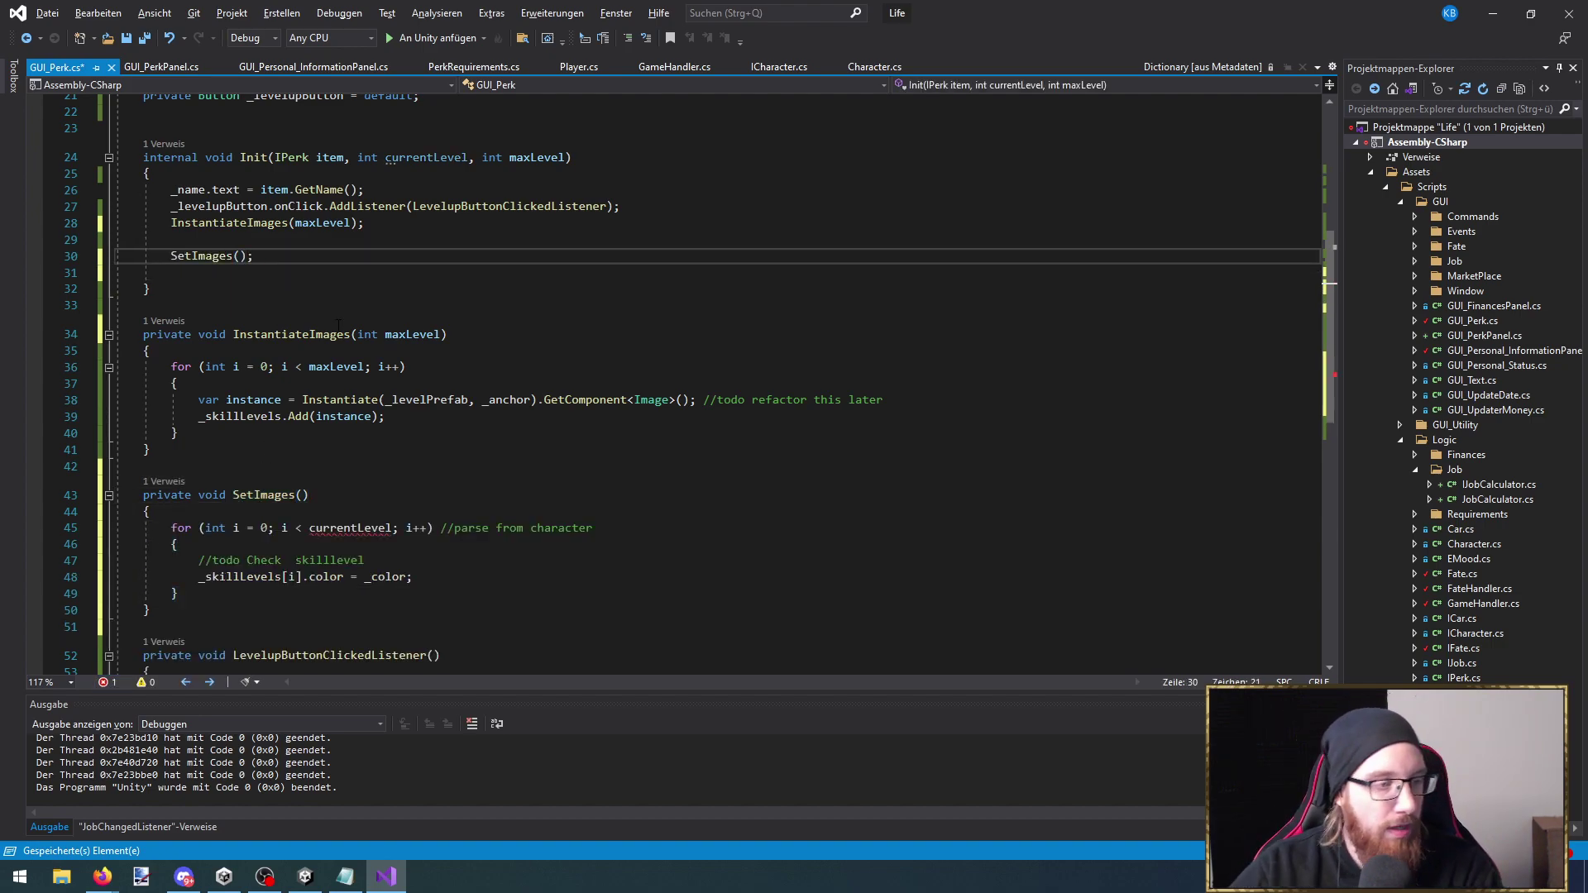
Pass currentLevel to the SetImages call in Init and add an int currentLevel parameter to the SetImages method
{"action": "double_click", "coordinate": [427, 157]}
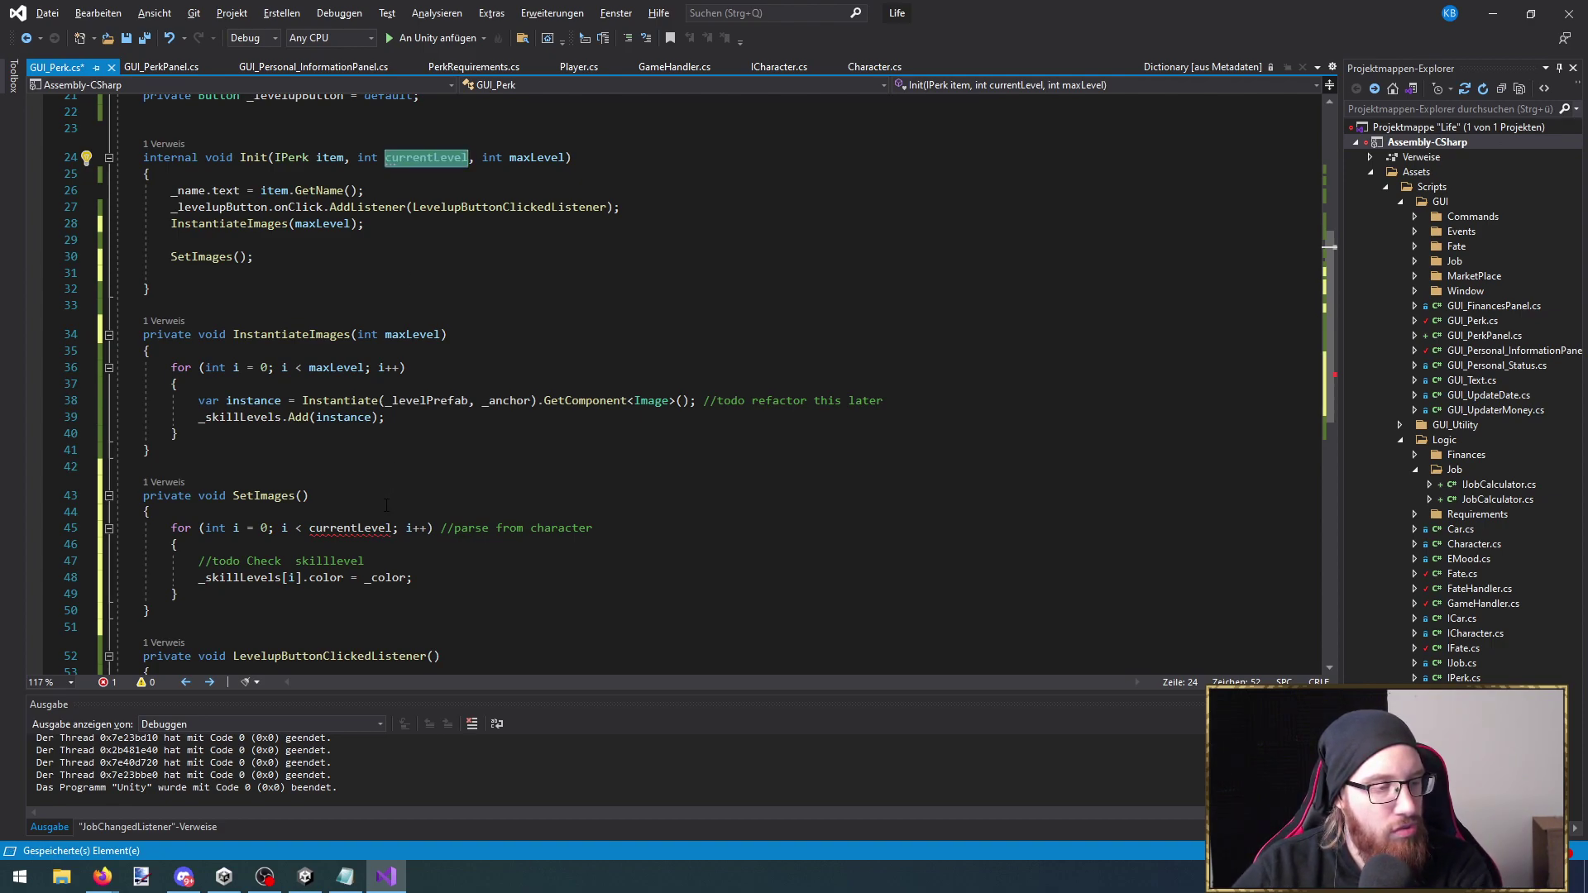
{"action": "scroll", "coordinate": [386, 505], "scroll_direction": "up", "scroll_amount": 2}
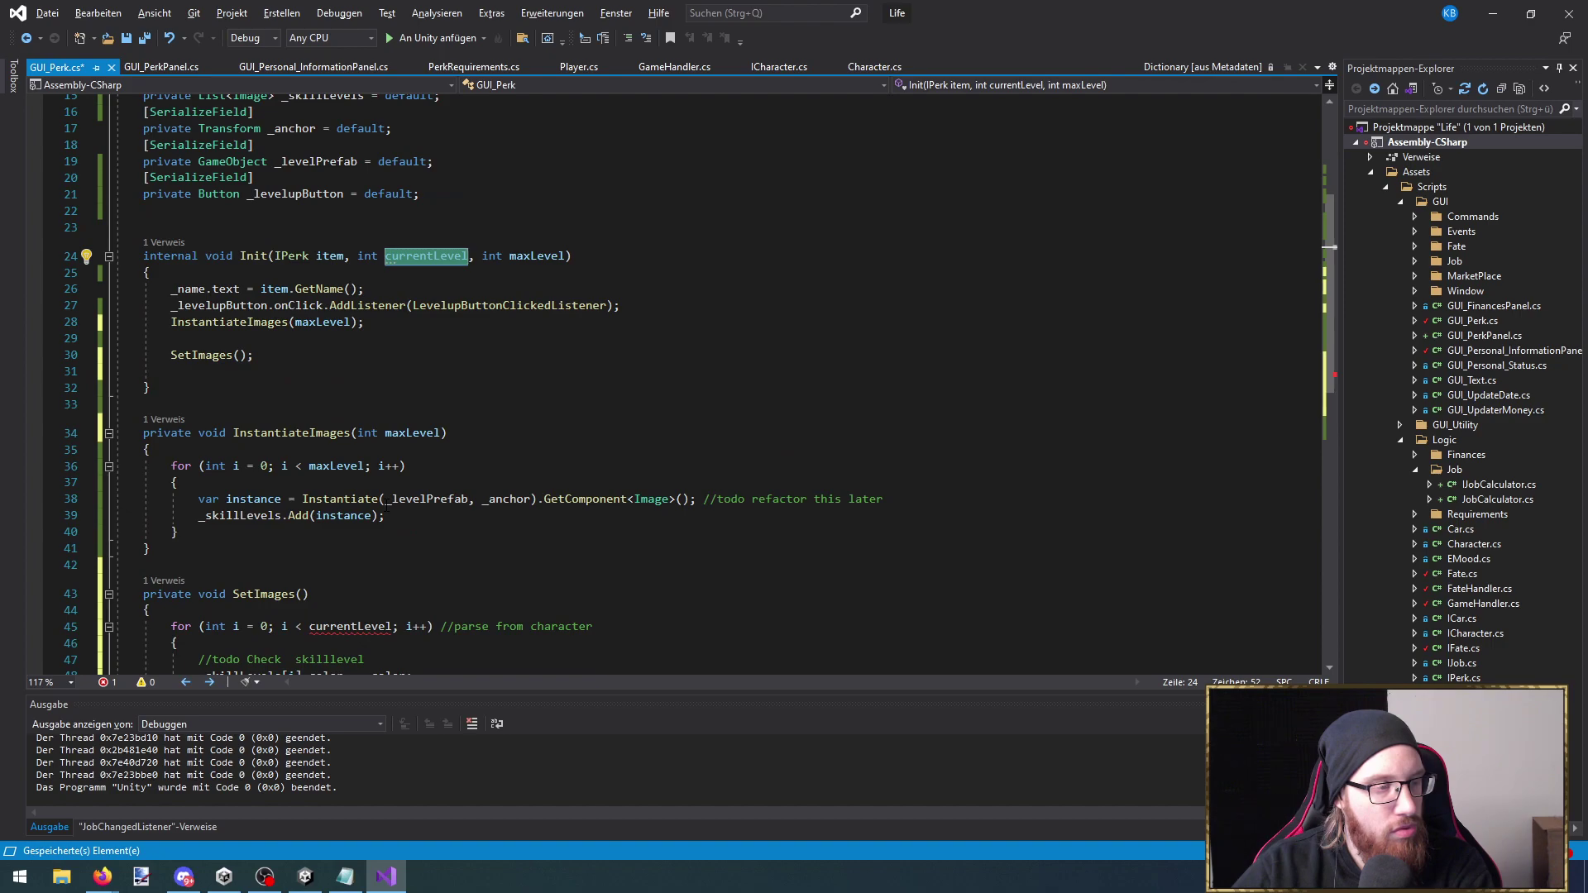
{"action": "mouse_move", "coordinate": [392, 310]}
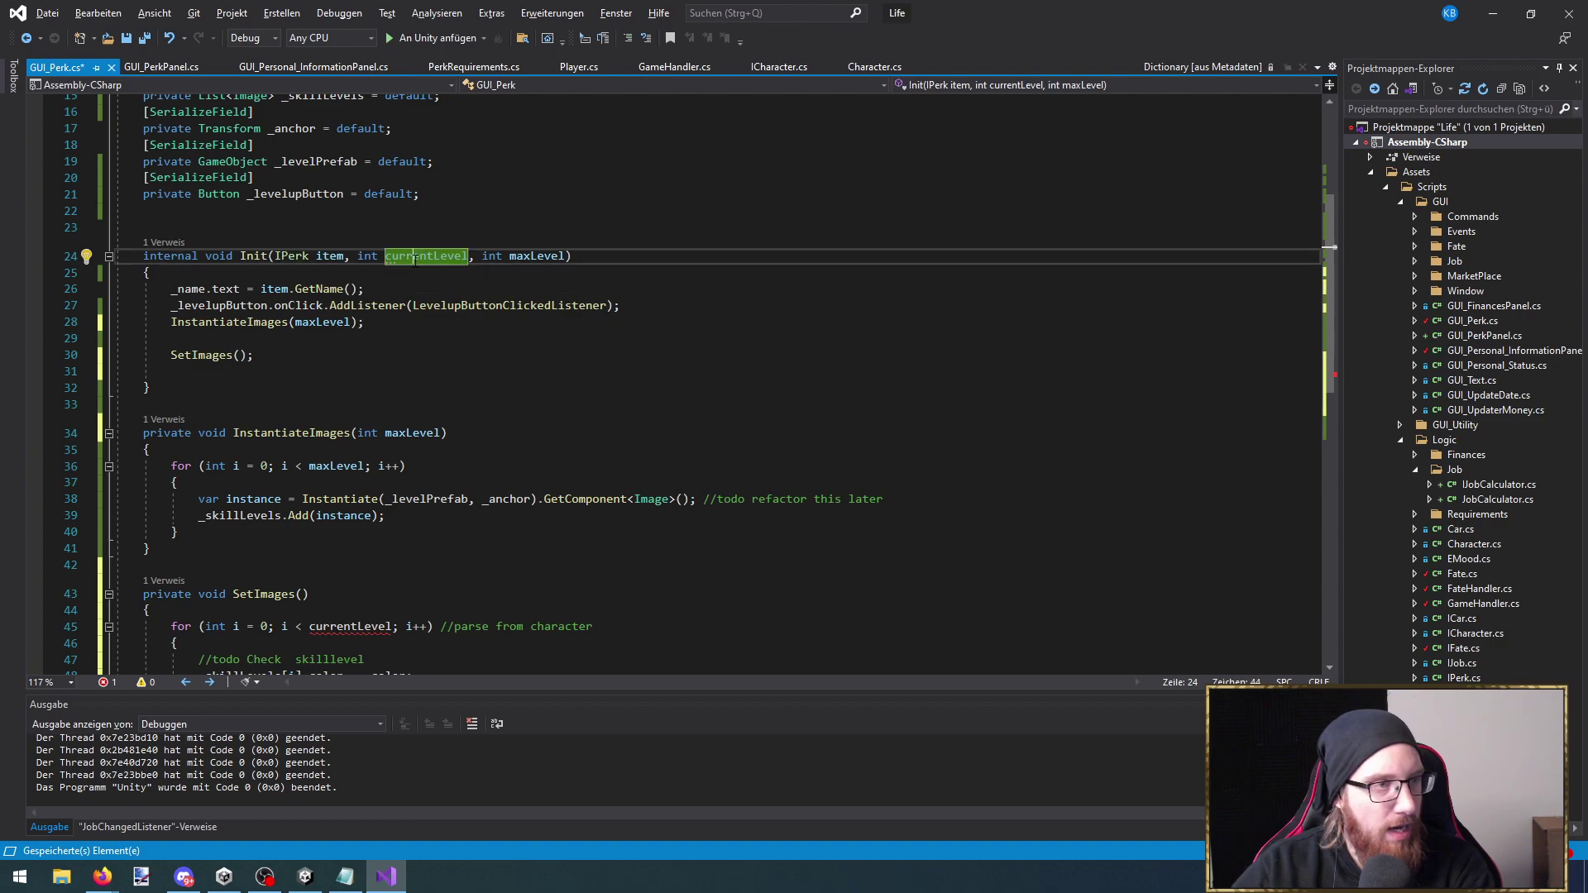
{"action": "left_click", "coordinate": [236, 354]}
{"action": "key", "text": "ctrl+v"}
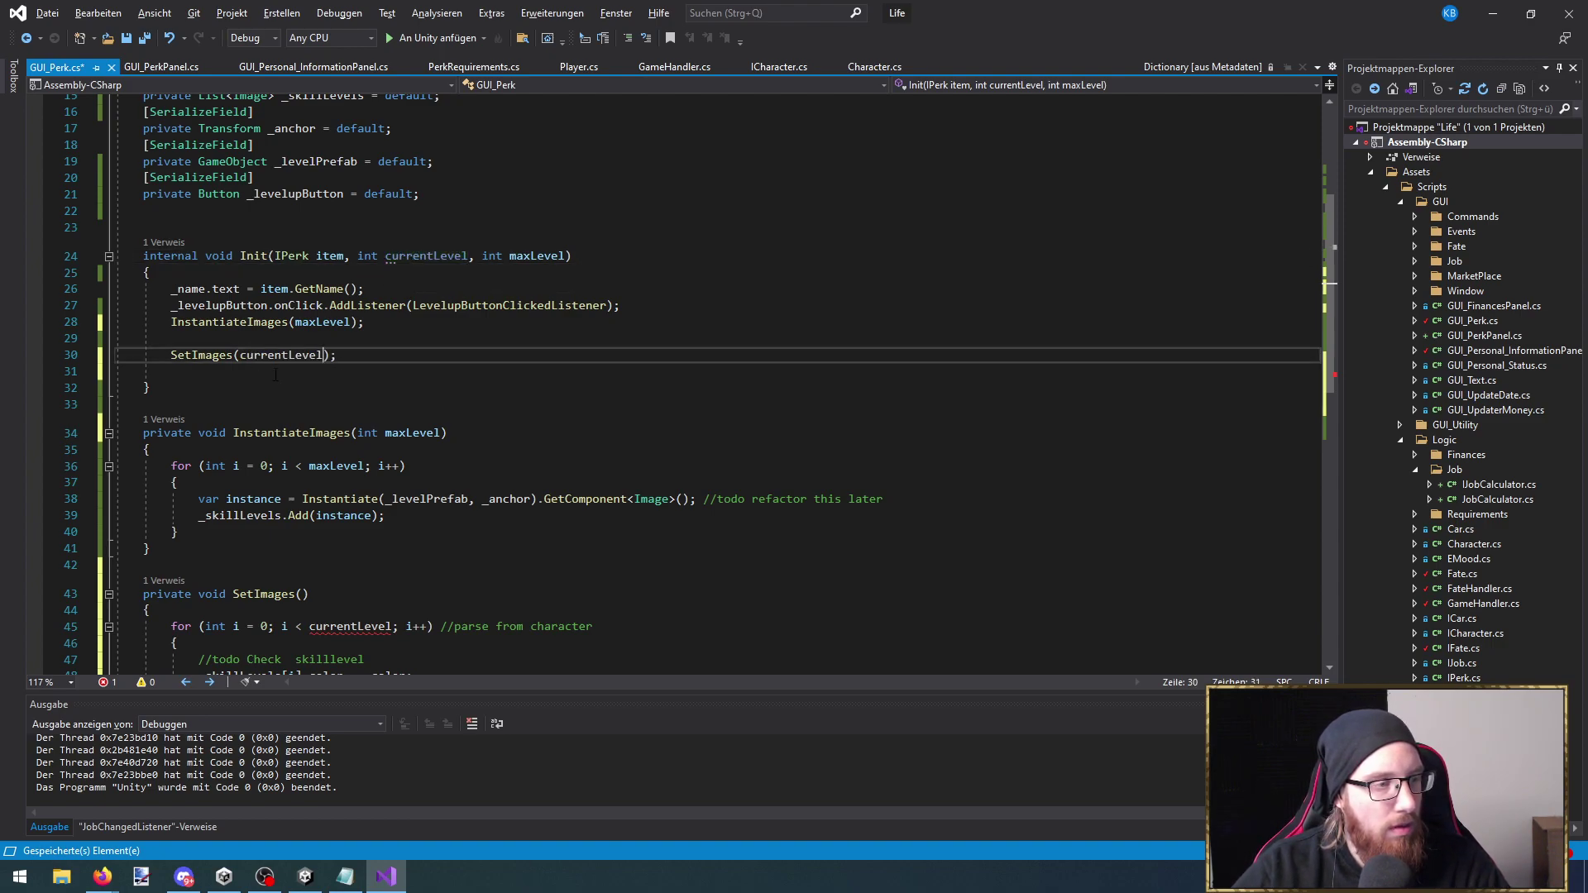
{"action": "left_click", "coordinate": [310, 594]}
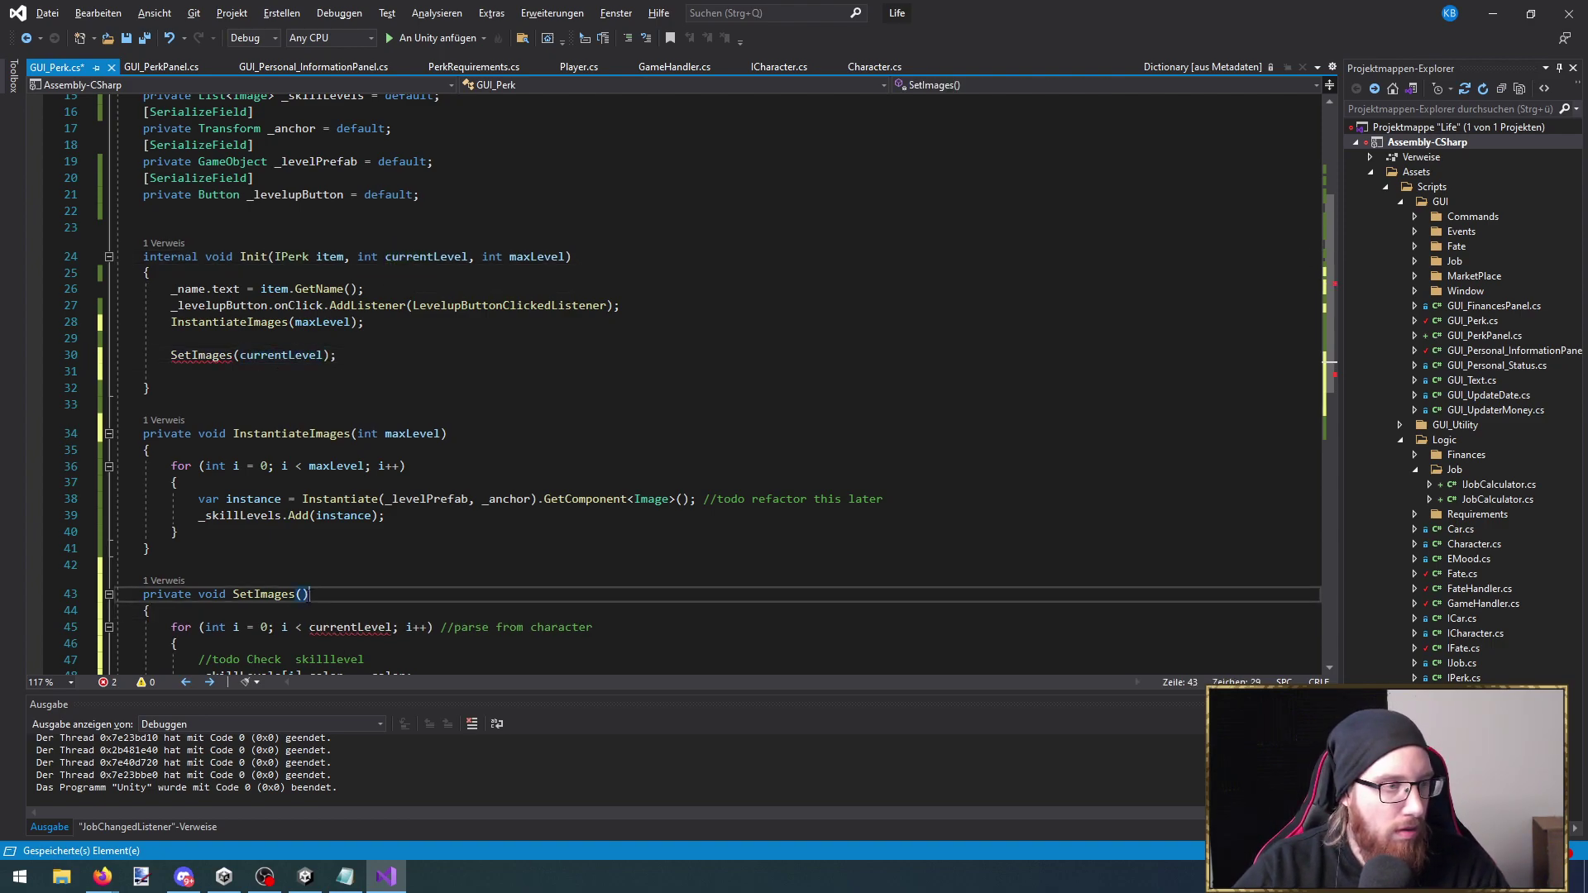
{"action": "type", "text": "int curr"}
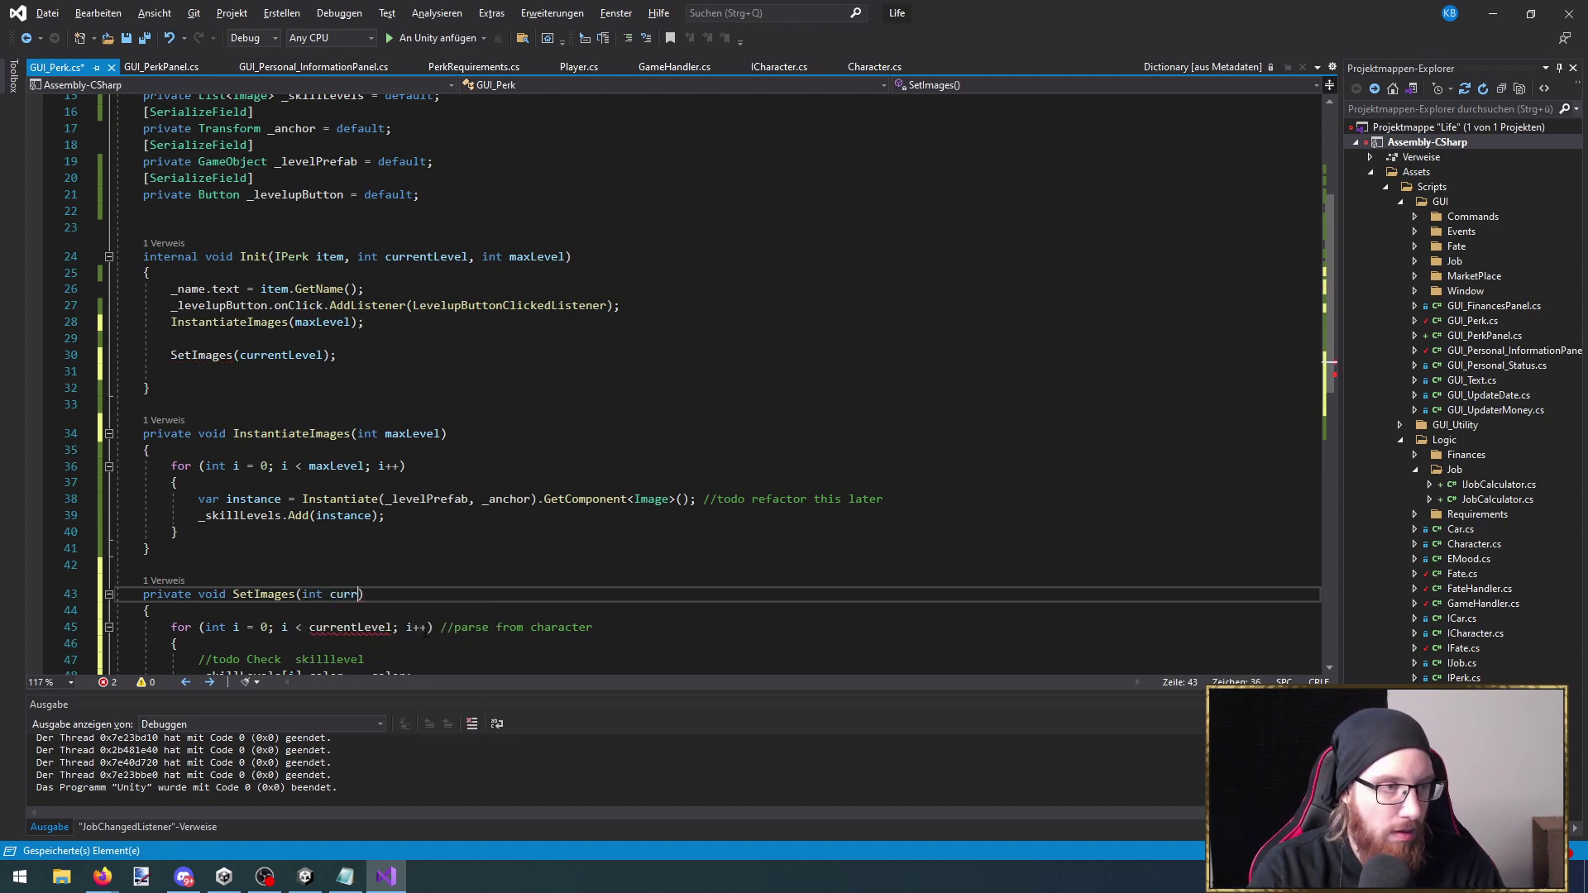
Remove the blank lines before and after the SetImages call in Init, and save
{"action": "scroll", "coordinate": [144, 413], "scroll_direction": "up", "scroll_amount": 1}
{"action": "left_click_drag", "start_coordinate": [145, 422], "coordinate": [144, 408]}
{"action": "left_click", "coordinate": [144, 421]}
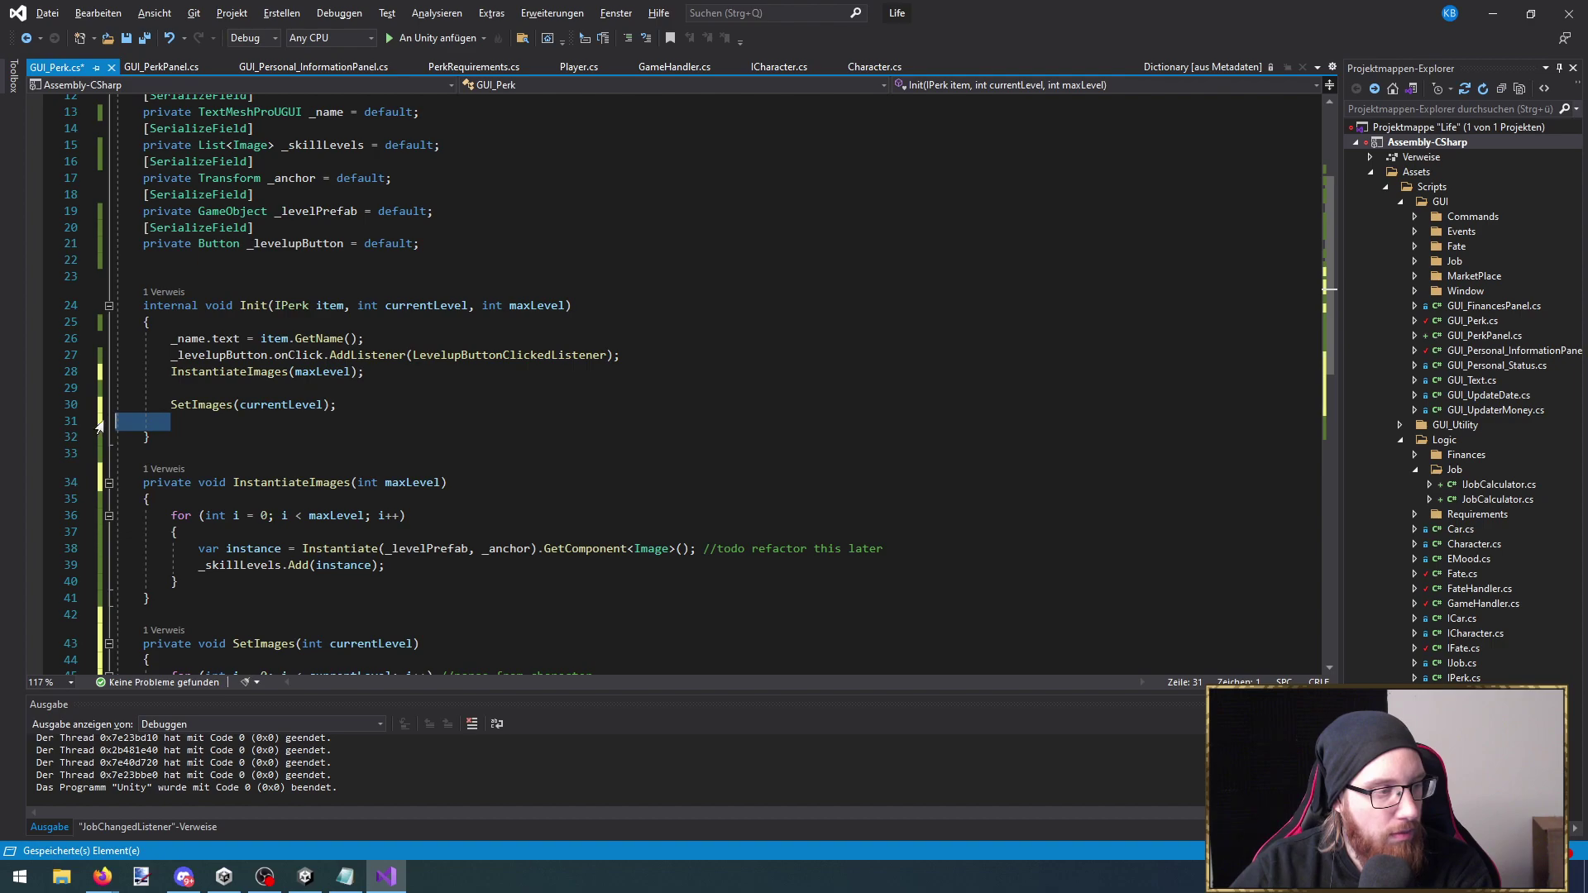
{"action": "key", "text": "ctrl+shift+l"}
{"action": "key", "text": "Up"}
{"action": "key", "text": "Up"}
{"action": "key", "text": "BackSpace"}
{"action": "key", "text": "ctrl+s"}
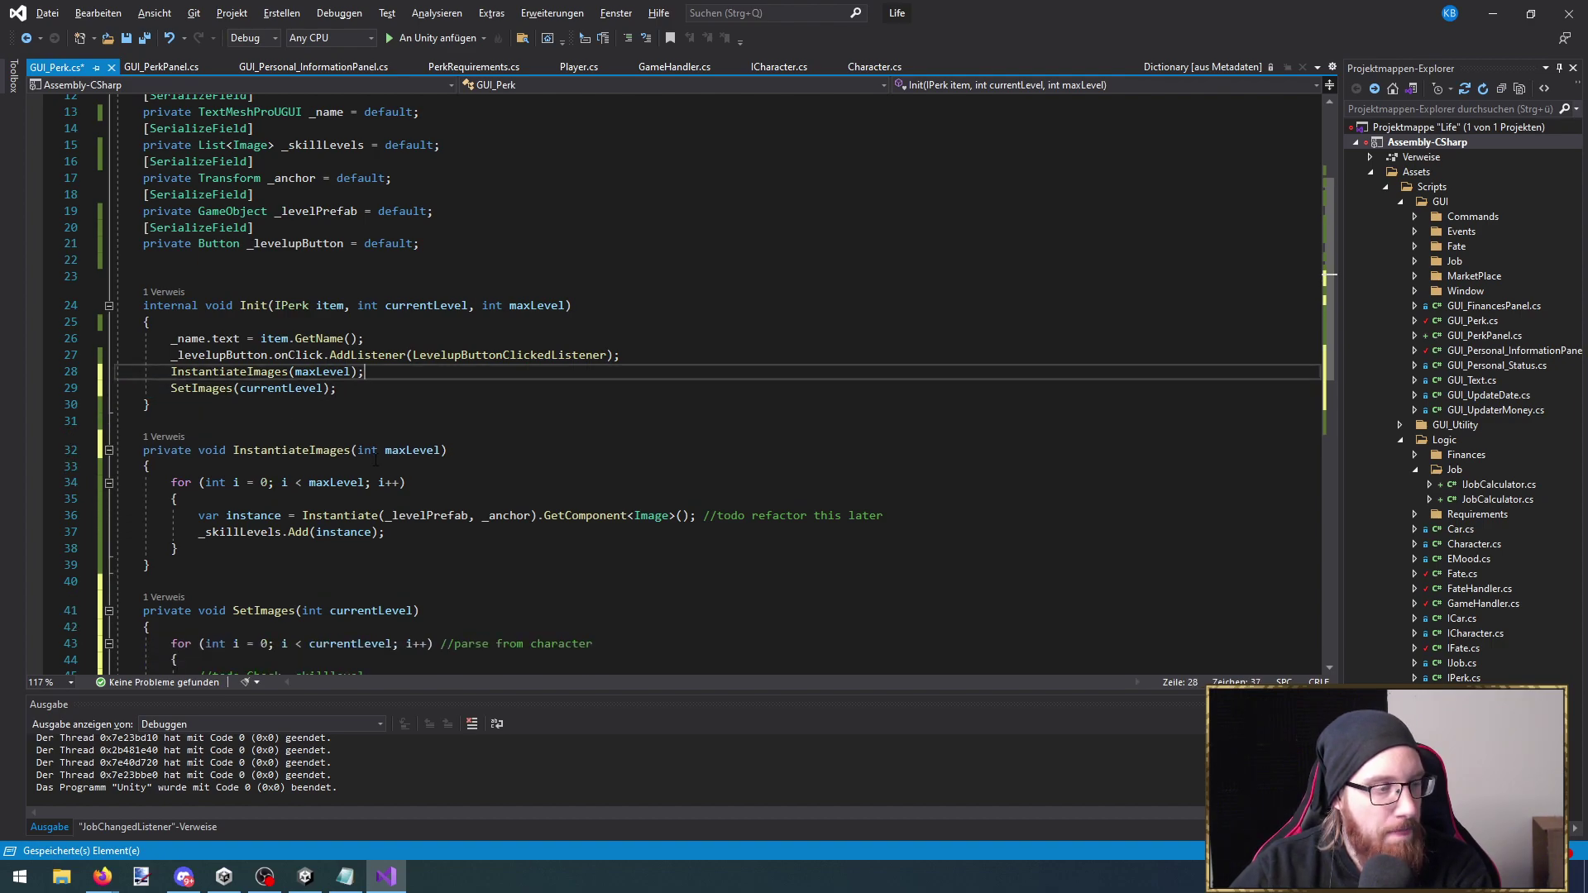
Review the refactored GUI_Perk methods and examine how GUI_PerkPanel instantiates the perk prefab and calls Init
{"action": "scroll", "coordinate": [422, 474], "scroll_direction": "down", "scroll_amount": 6}
{"action": "scroll", "coordinate": [423, 474], "scroll_direction": "up", "scroll_amount": 7}
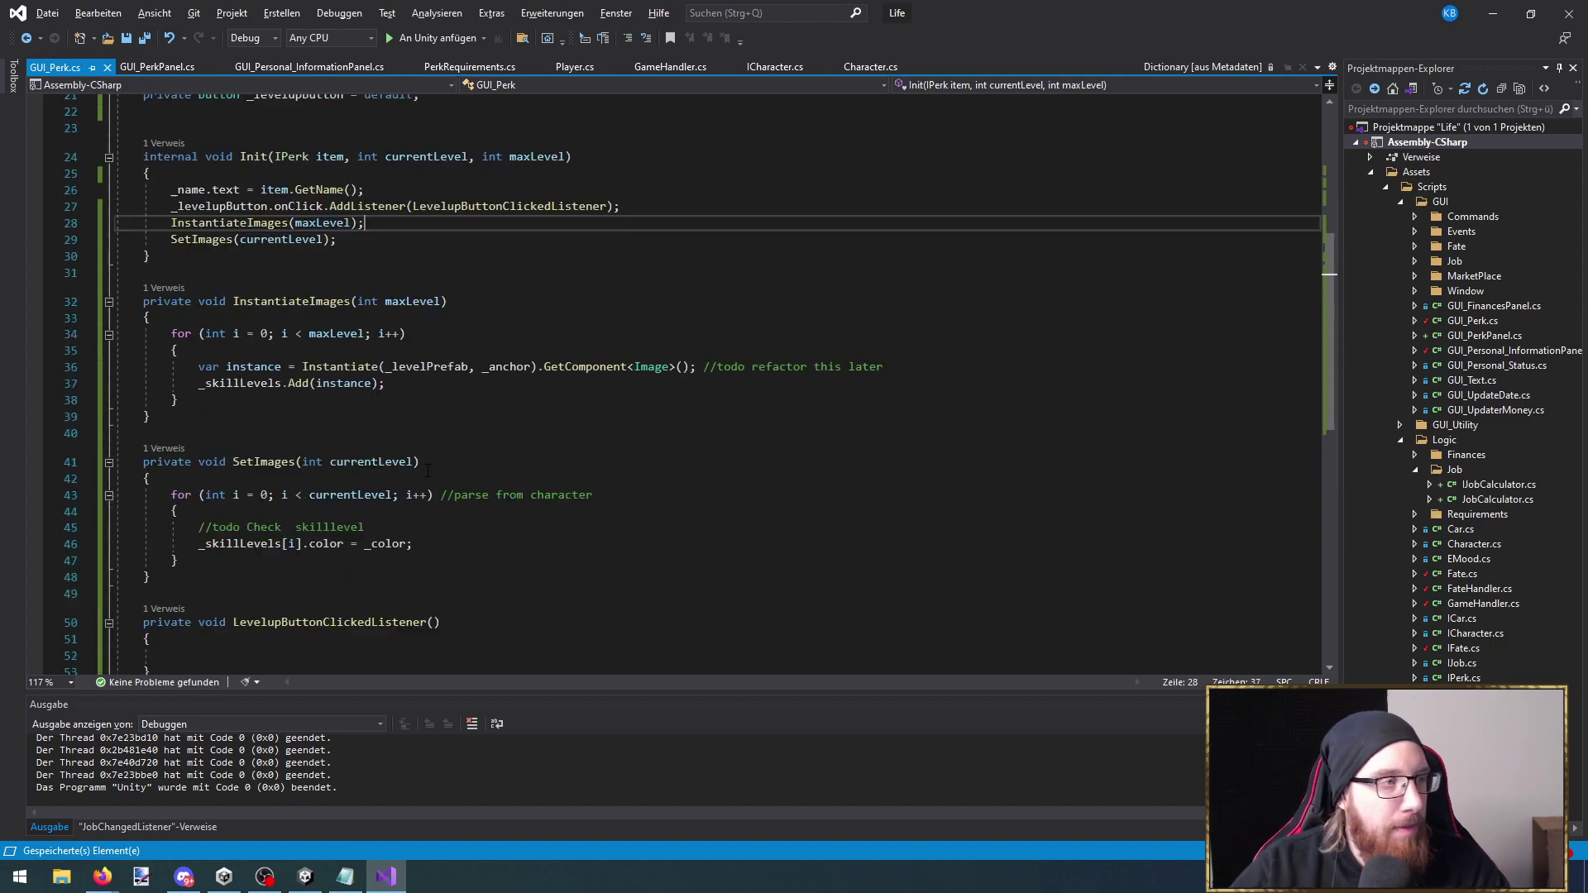
{"action": "scroll", "coordinate": [415, 425], "scroll_direction": "up", "scroll_amount": 2}
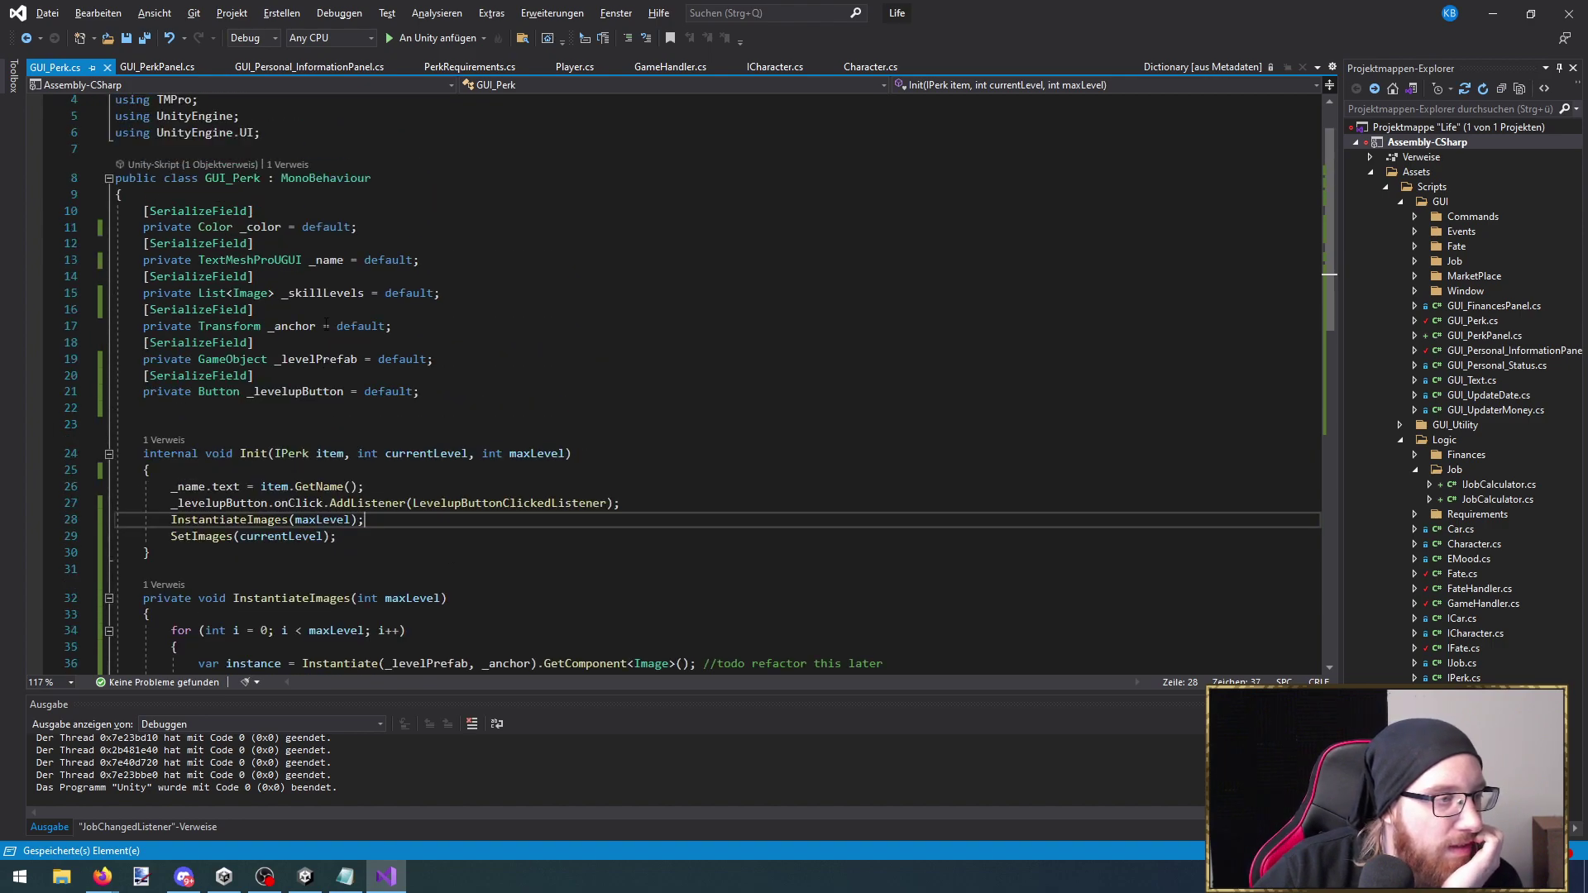
{"action": "scroll", "coordinate": [413, 561], "scroll_direction": "down", "scroll_amount": 3}
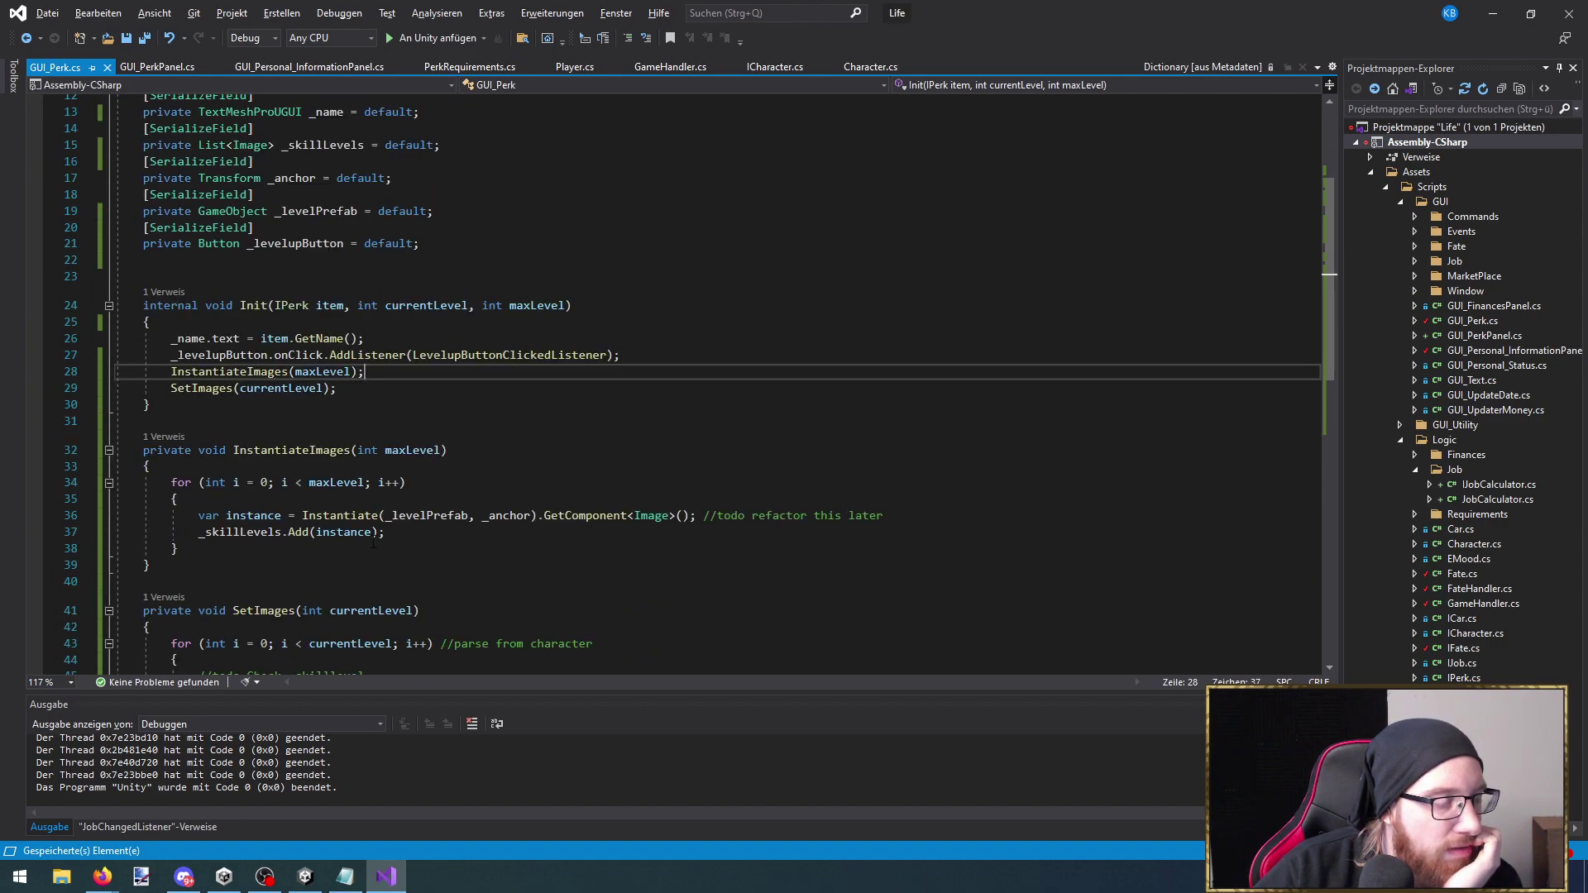
{"action": "scroll", "coordinate": [446, 533], "scroll_direction": "up", "scroll_amount": 2}
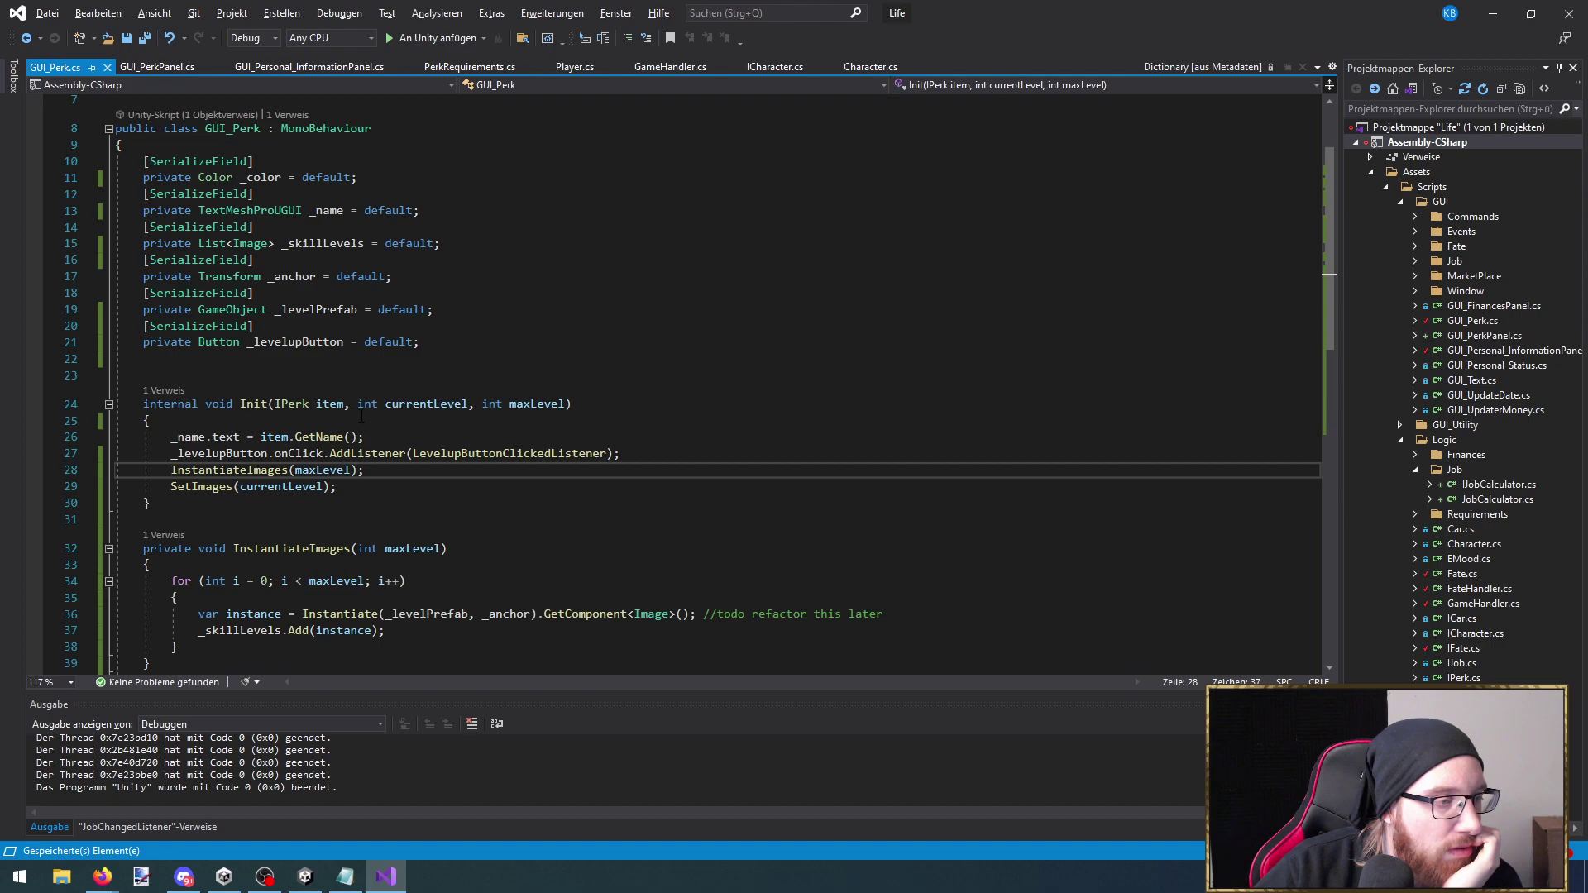
{"action": "scroll", "coordinate": [348, 413], "scroll_direction": "down", "scroll_amount": 3}
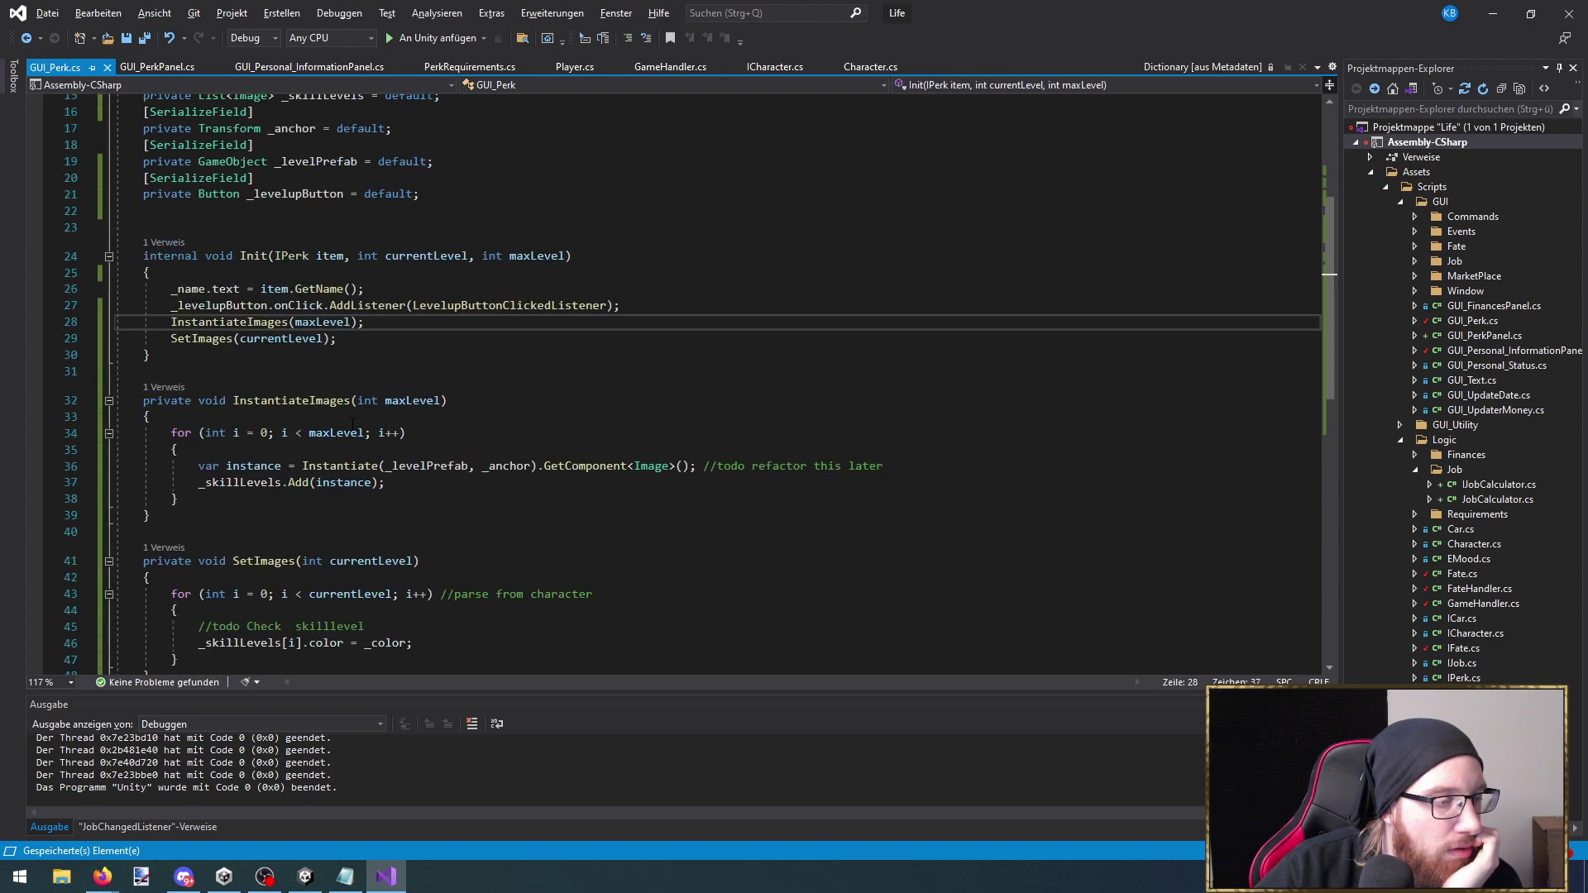
{"action": "scroll", "coordinate": [443, 438], "scroll_direction": "down", "scroll_amount": 2}
{"action": "scroll", "coordinate": [452, 454], "scroll_direction": "up", "scroll_amount": 2}
{"action": "left_click", "coordinate": [154, 244]}
{"action": "double_click", "coordinate": [265, 197]}
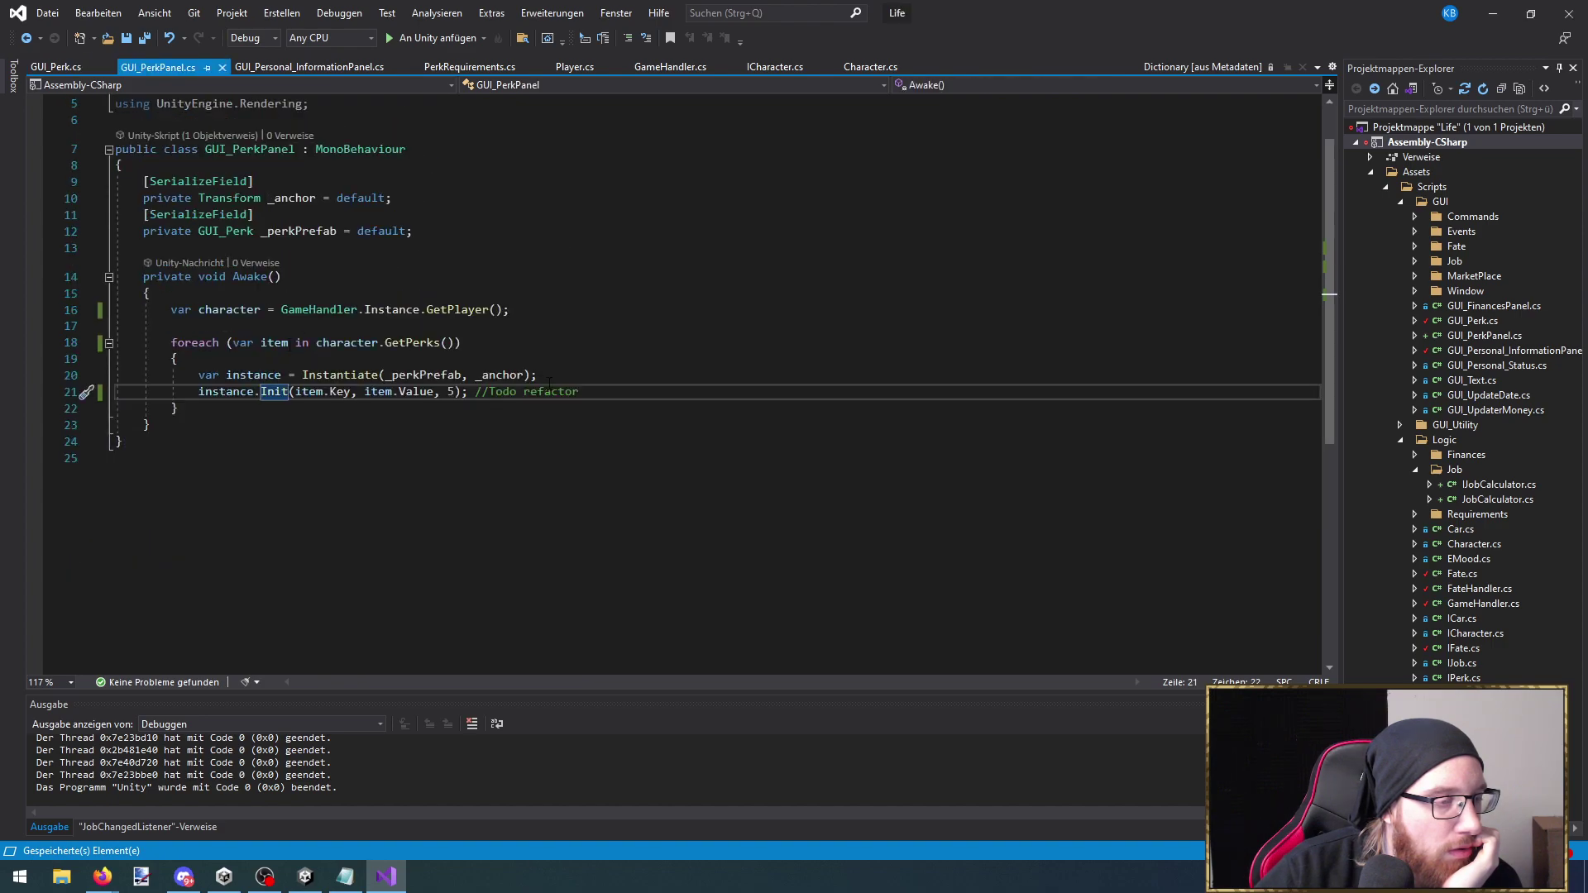
{"action": "left_click_drag", "start_coordinate": [609, 396], "coordinate": [185, 376]}
{"action": "left_click", "coordinate": [183, 377]}
{"action": "key", "text": "ctrl+minus"}
{"action": "scroll", "coordinate": [362, 459], "scroll_direction": "down", "scroll_amount": 3}
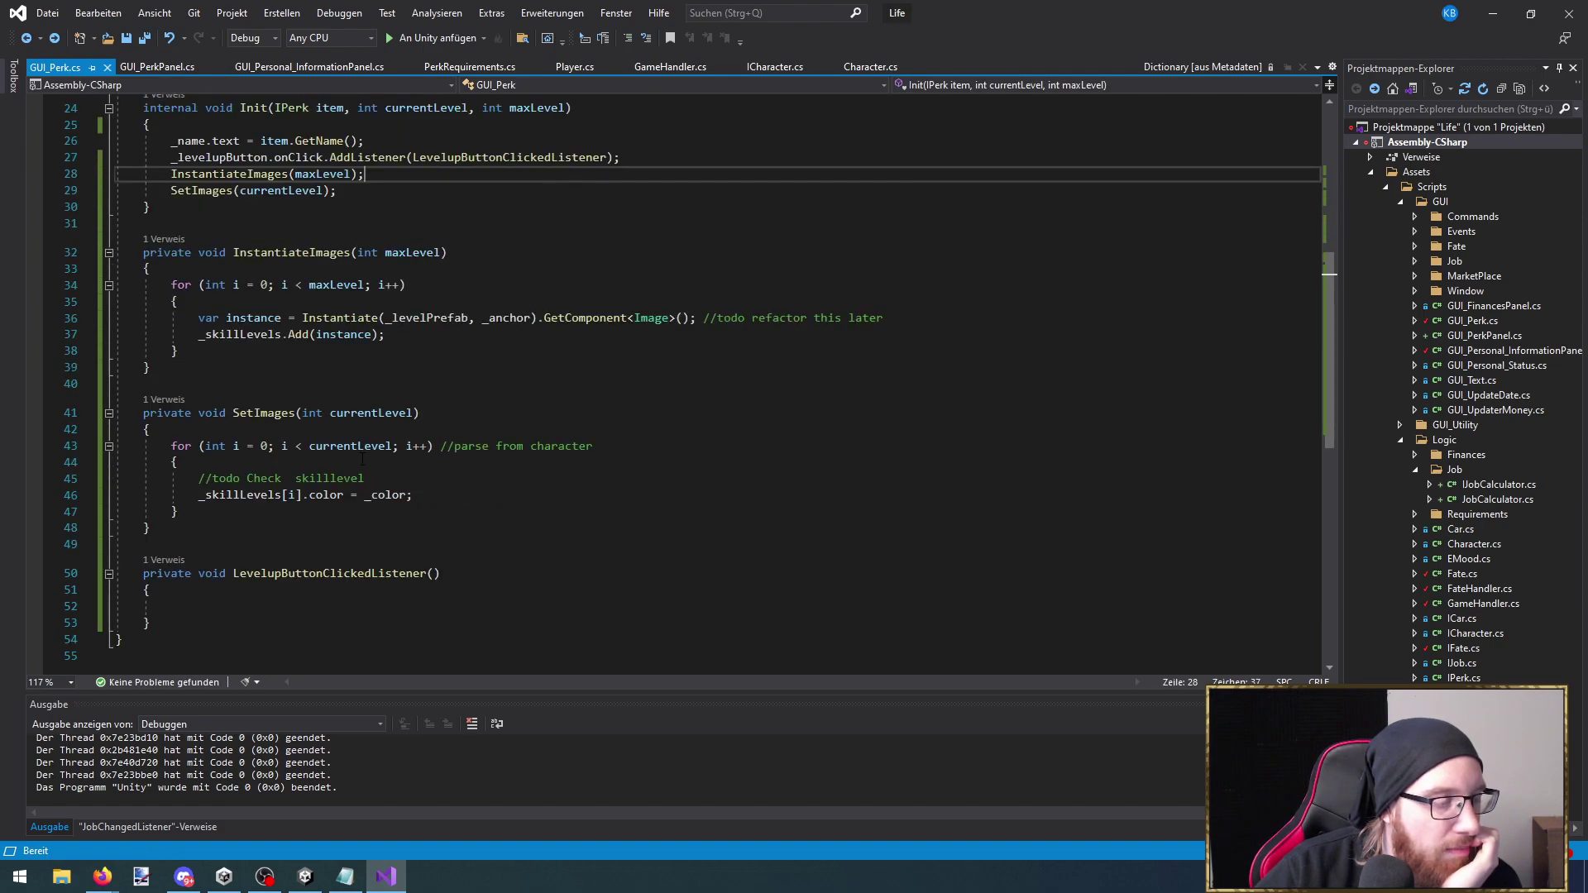
{"action": "key", "text": "ctrl+s"}
Declare a private IPerk _targetPerk field with the value default below _levelupButton, and save
{"action": "scroll", "coordinate": [290, 592], "scroll_direction": "up", "scroll_amount": 3}
{"action": "left_click", "coordinate": [261, 217]}
{"action": "type", "text": "pr"}
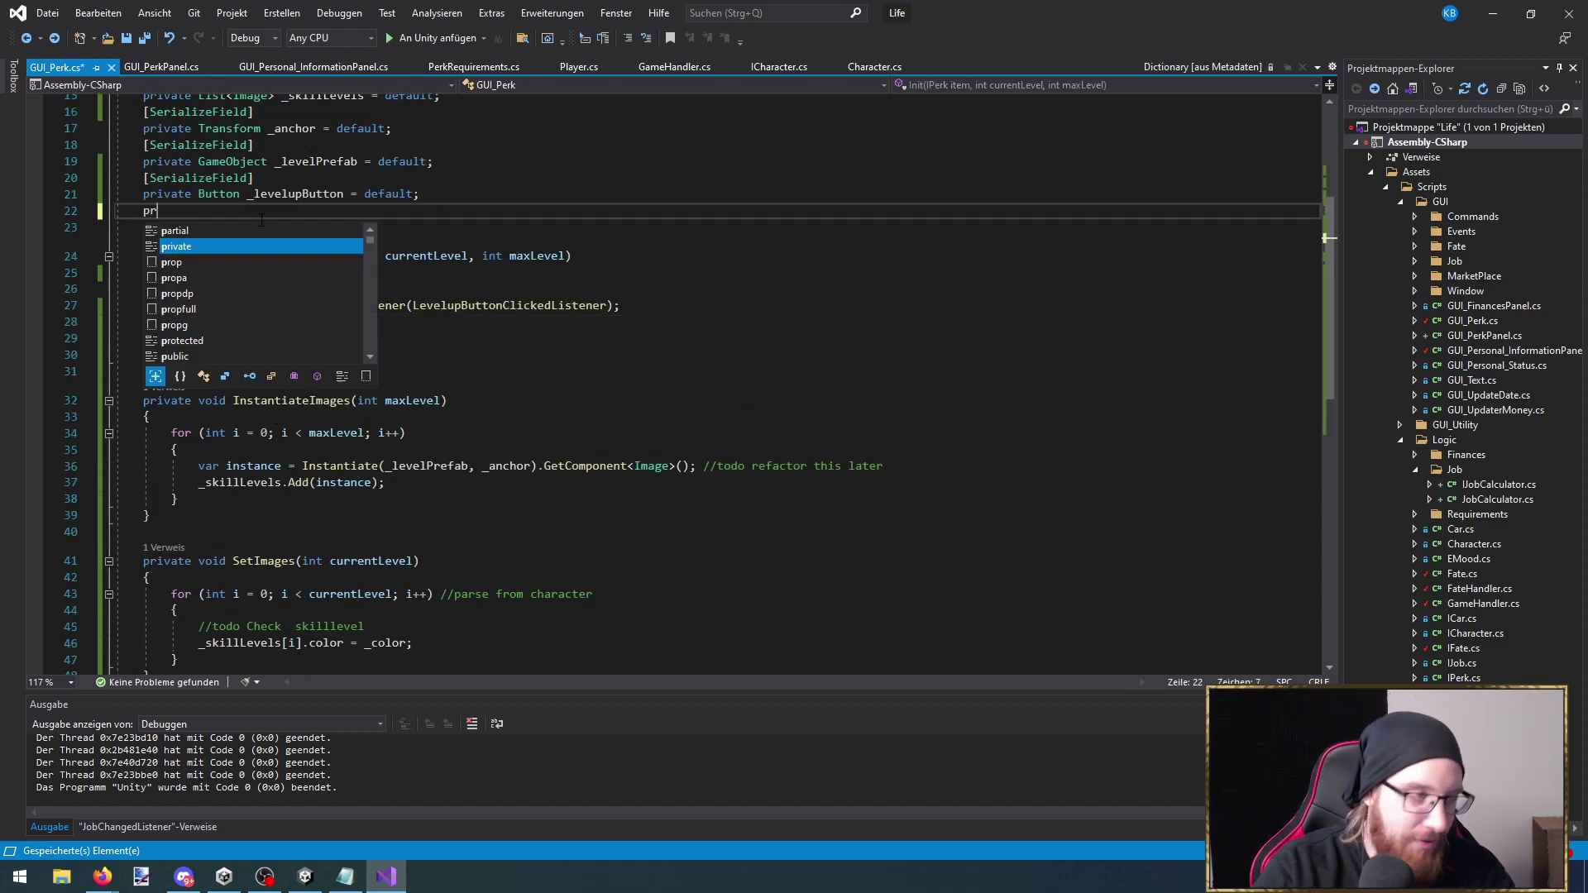
{"action": "type", "text": "ivate IPerk _"}
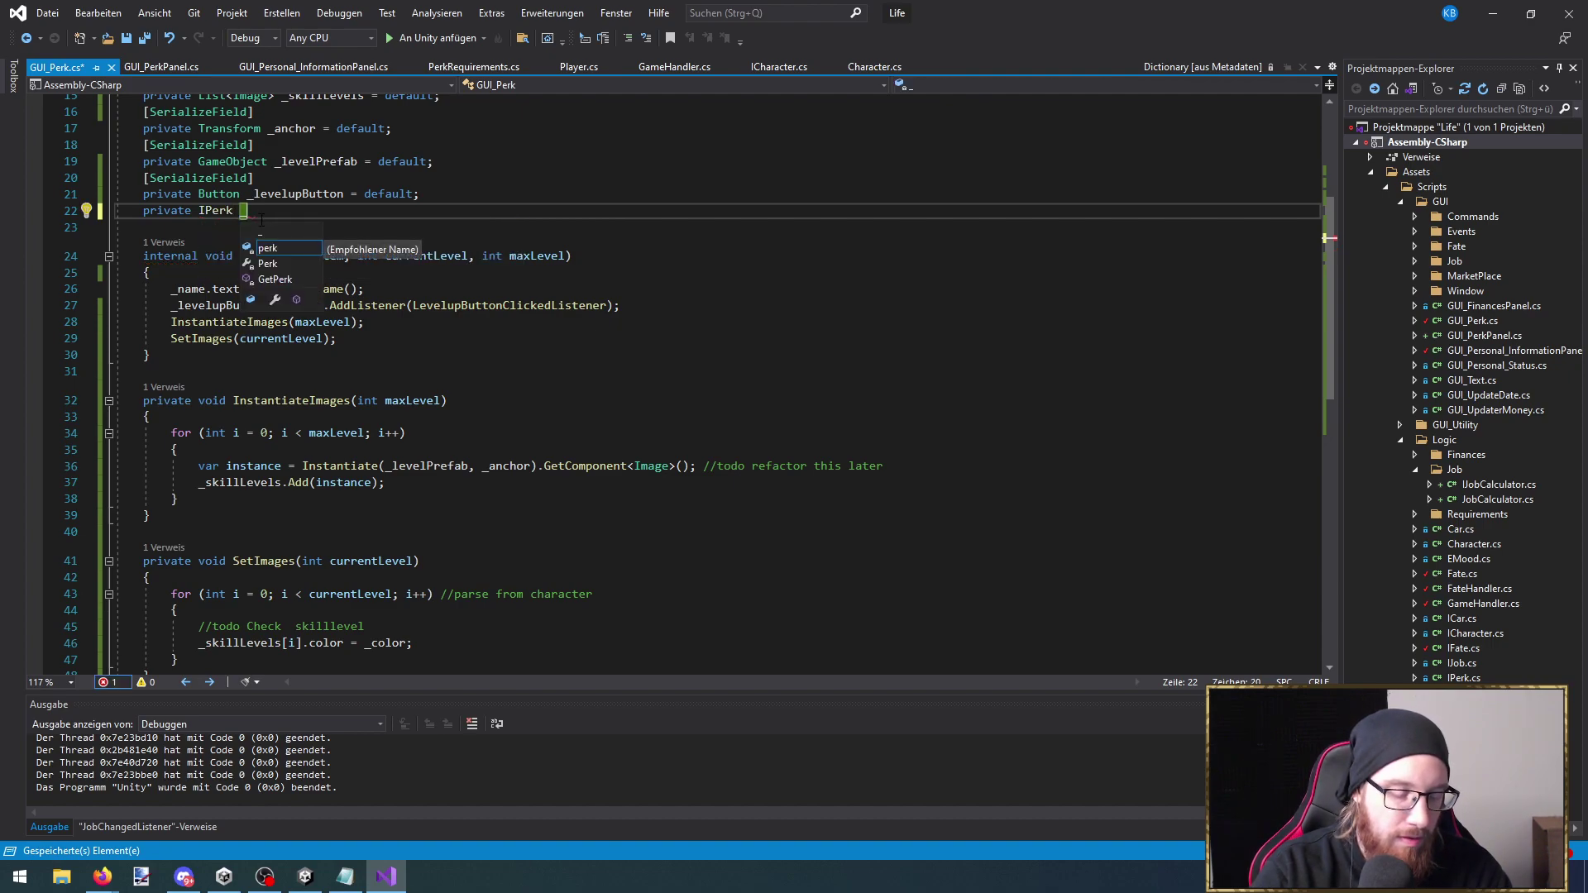
{"action": "type", "text": "targetPerk = default,"}
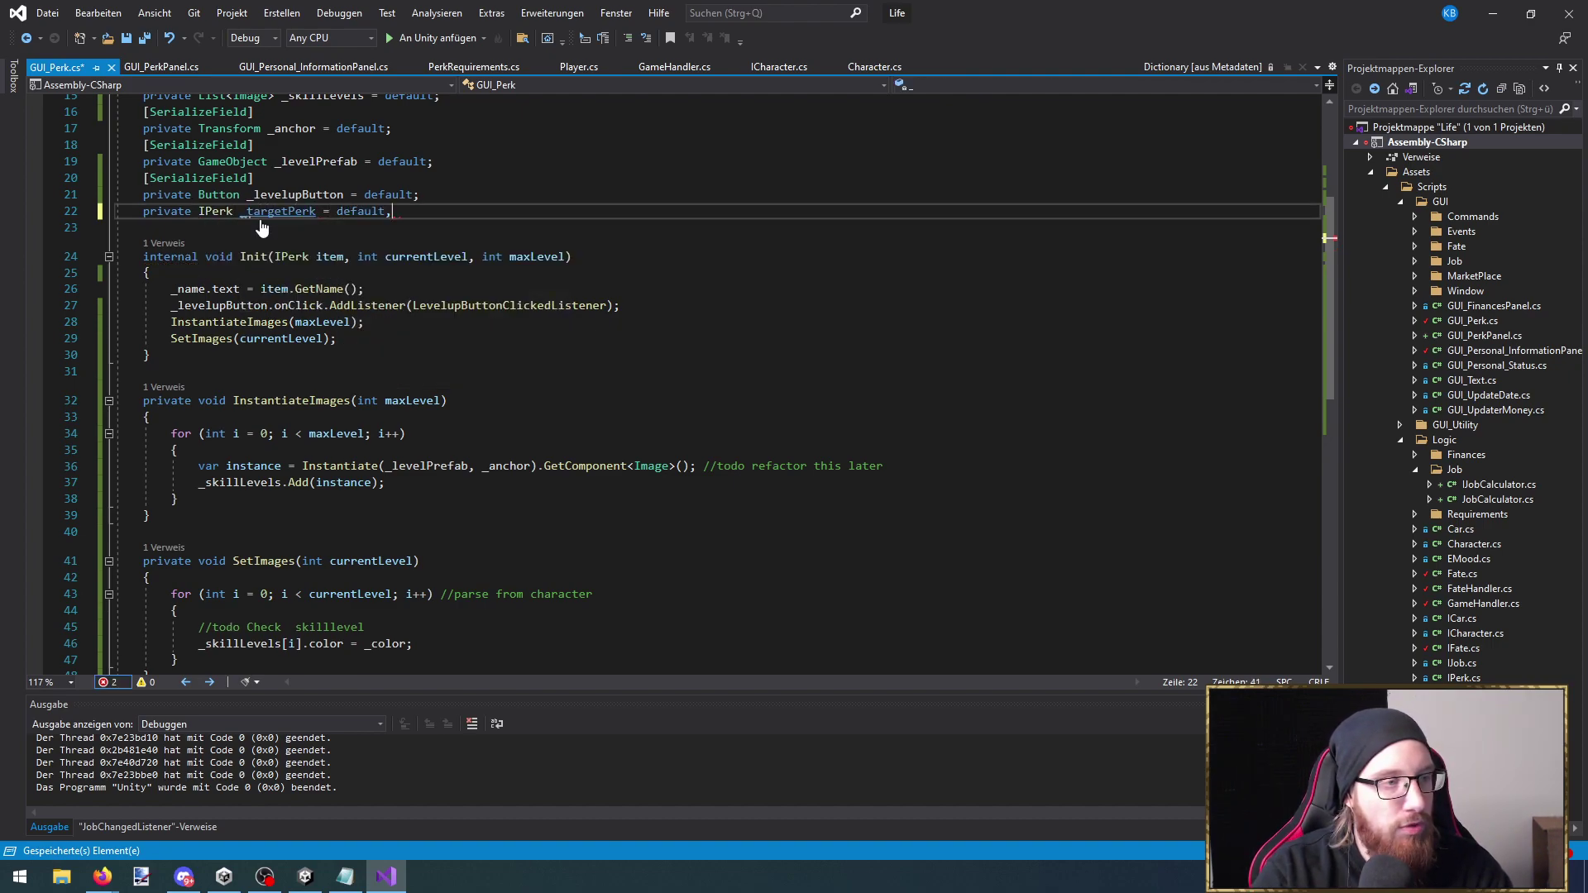
{"action": "key", "text": "ctrl+s"}
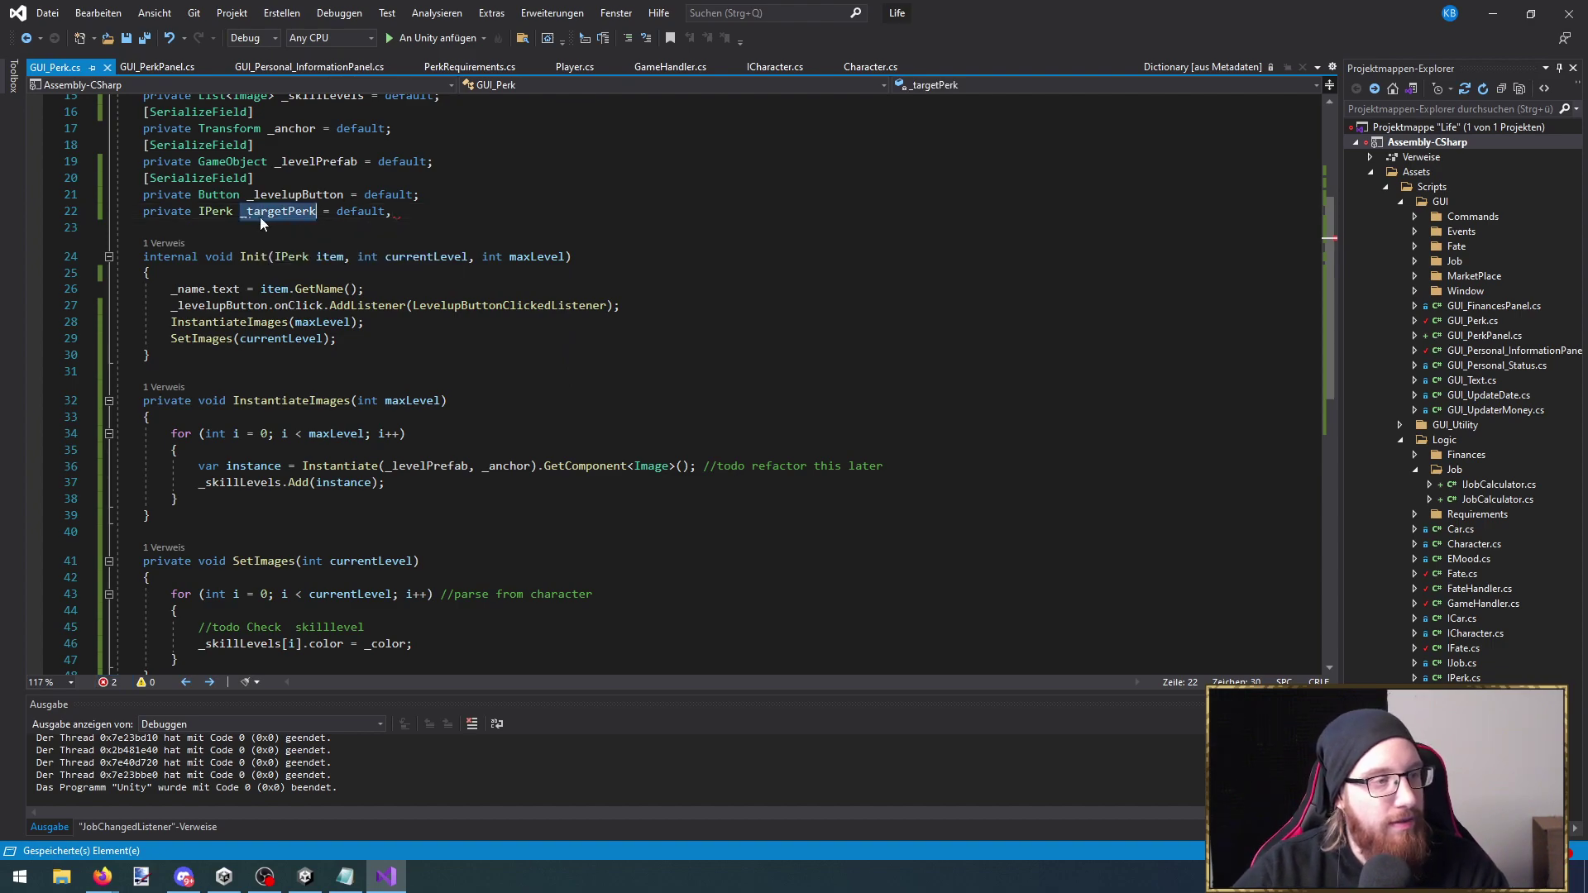
Assign item to _targetPerk as the first statement in Init and end the _targetPerk field declaration with a semicolon
{"action": "left_click", "coordinate": [204, 273]}
{"action": "key", "text": "Return"}
{"action": "type", "text": "_targetPerk = "}
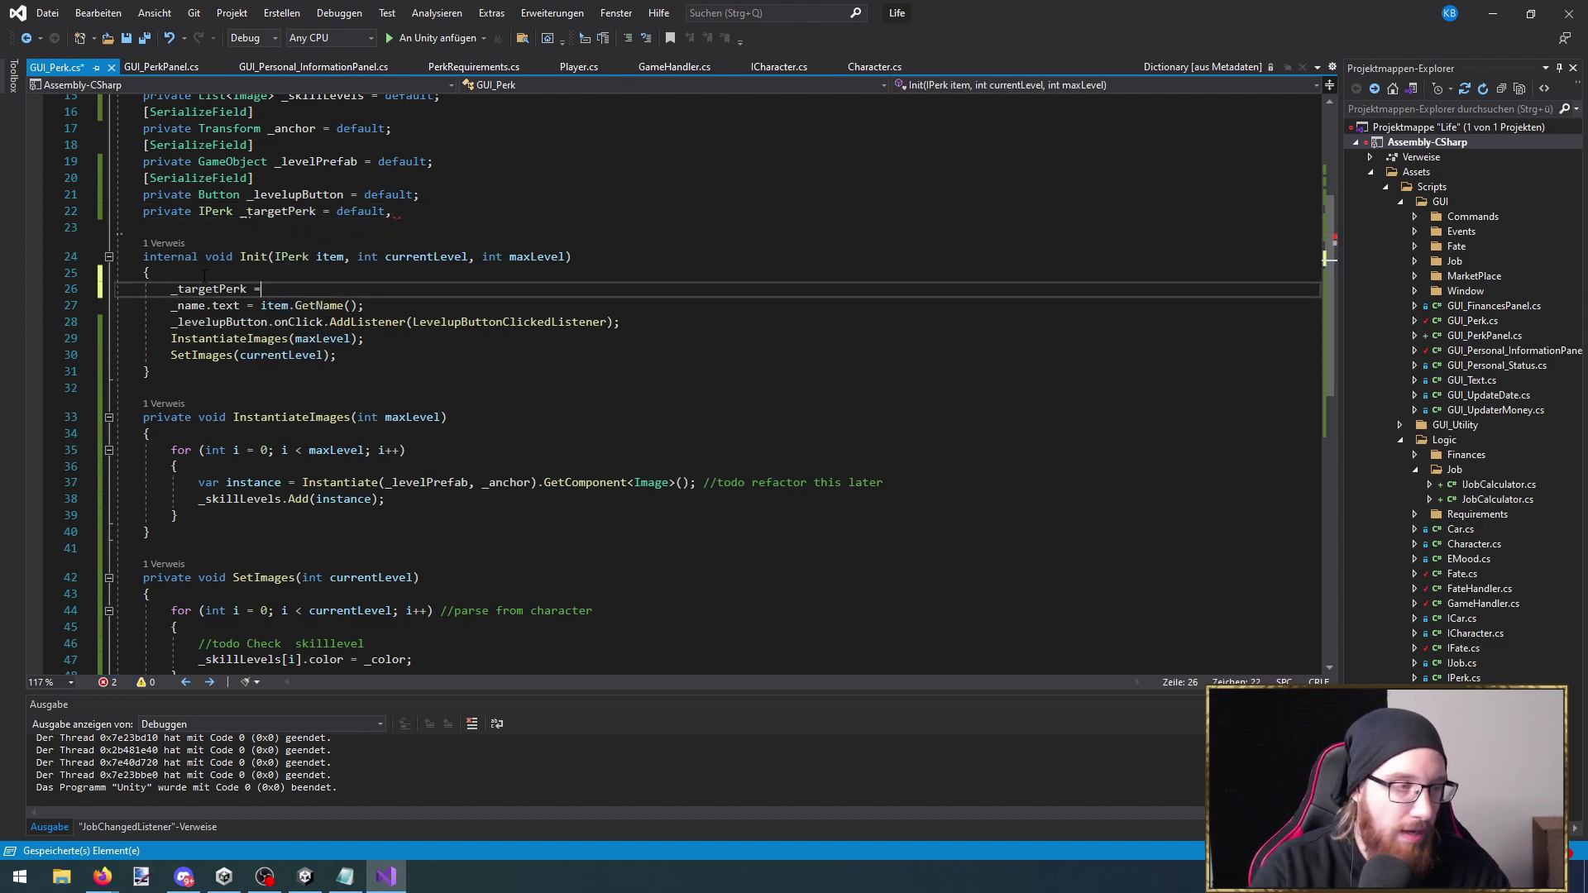
{"action": "type", "text": "item;"}
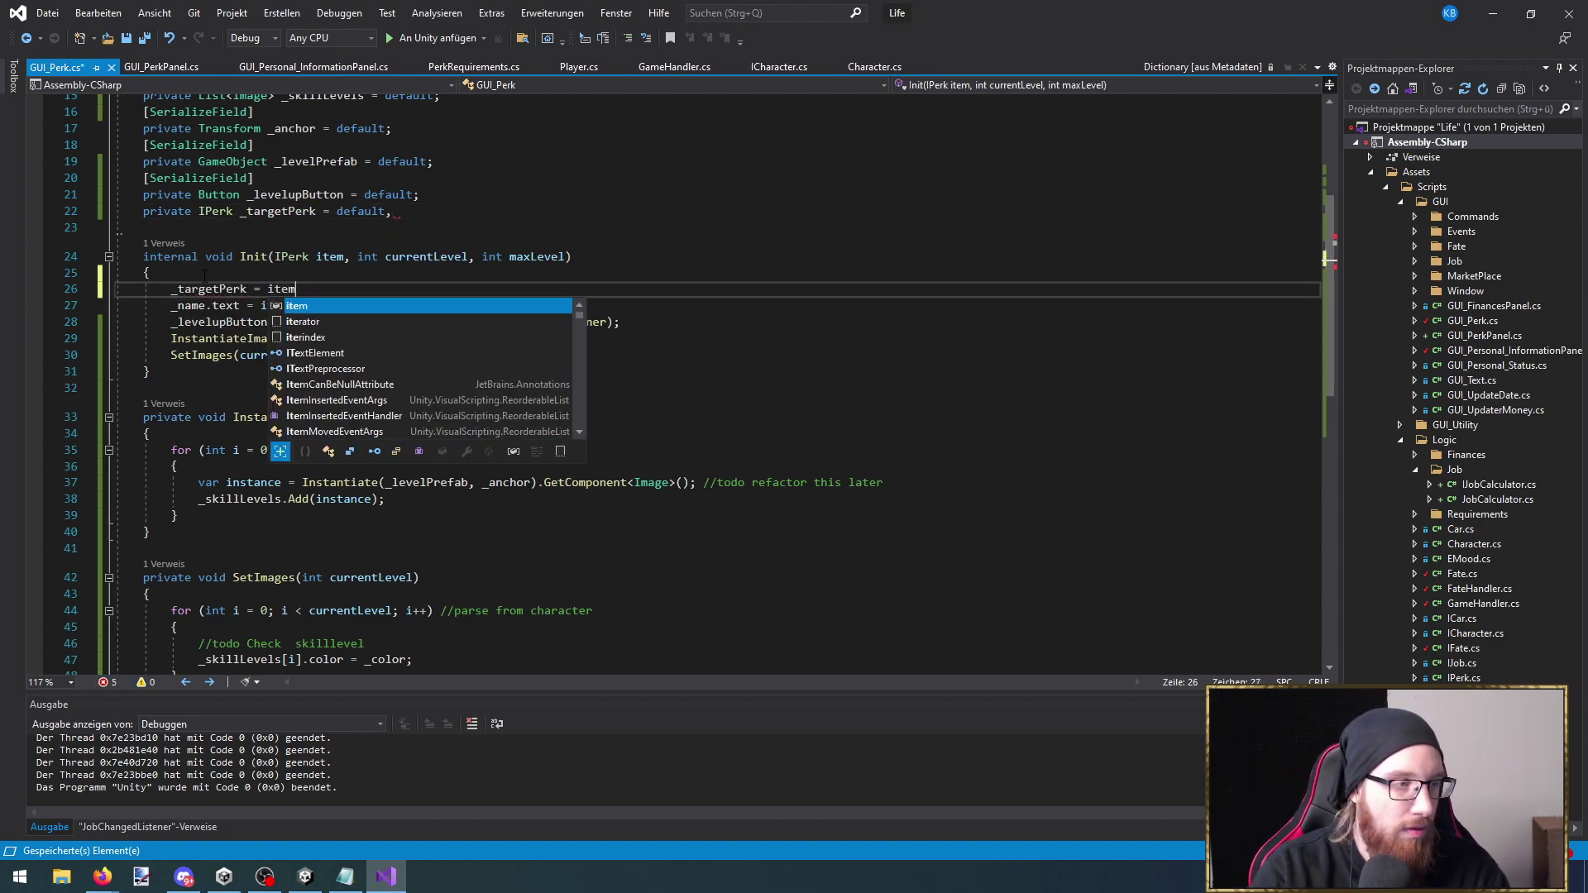
{"action": "left_click", "coordinate": [405, 212]}
{"action": "key", "text": "BackSpace"}
{"action": "type", "text": ";"}
Rename Init's IPerk parameter to perk, update its uses in the _targetPerk and _name.text assignments, and save
{"action": "double_click", "coordinate": [329, 256]}
{"action": "type", "text": "perk"}
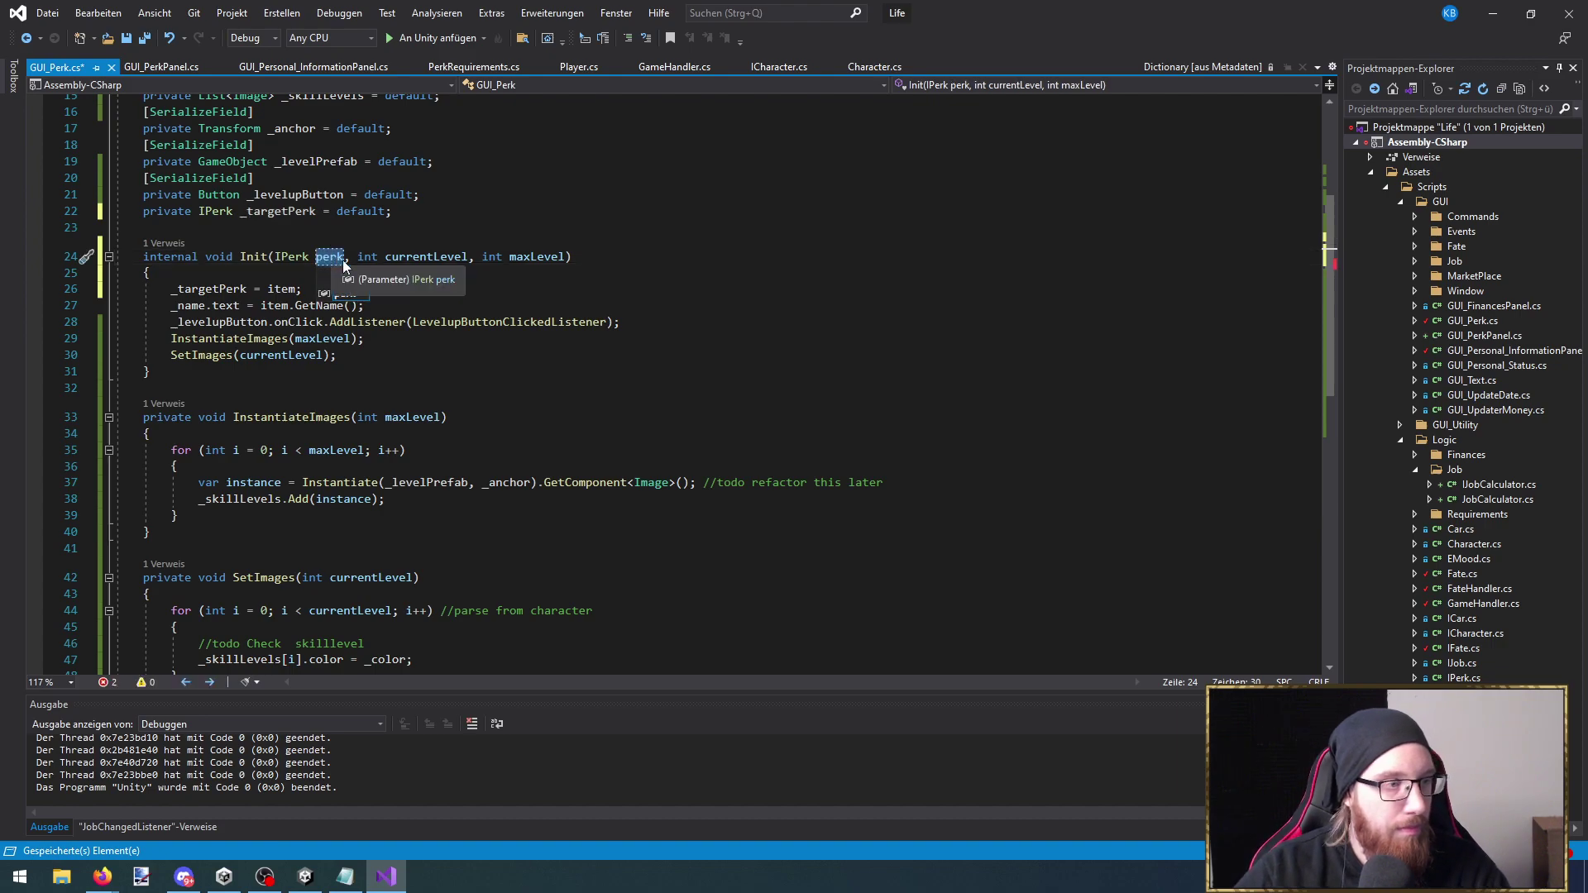
{"action": "double_click", "coordinate": [281, 289]}
{"action": "type", "text": "perk"}
{"action": "left_click", "coordinate": [411, 417]}
{"action": "double_click", "coordinate": [274, 306]}
{"action": "type", "text": "perk"}
{"action": "key", "text": "Down"}
{"action": "key", "text": "Down"}
{"action": "key", "text": "Down"}
{"action": "key", "text": "Down"}
{"action": "key", "text": "Down"}
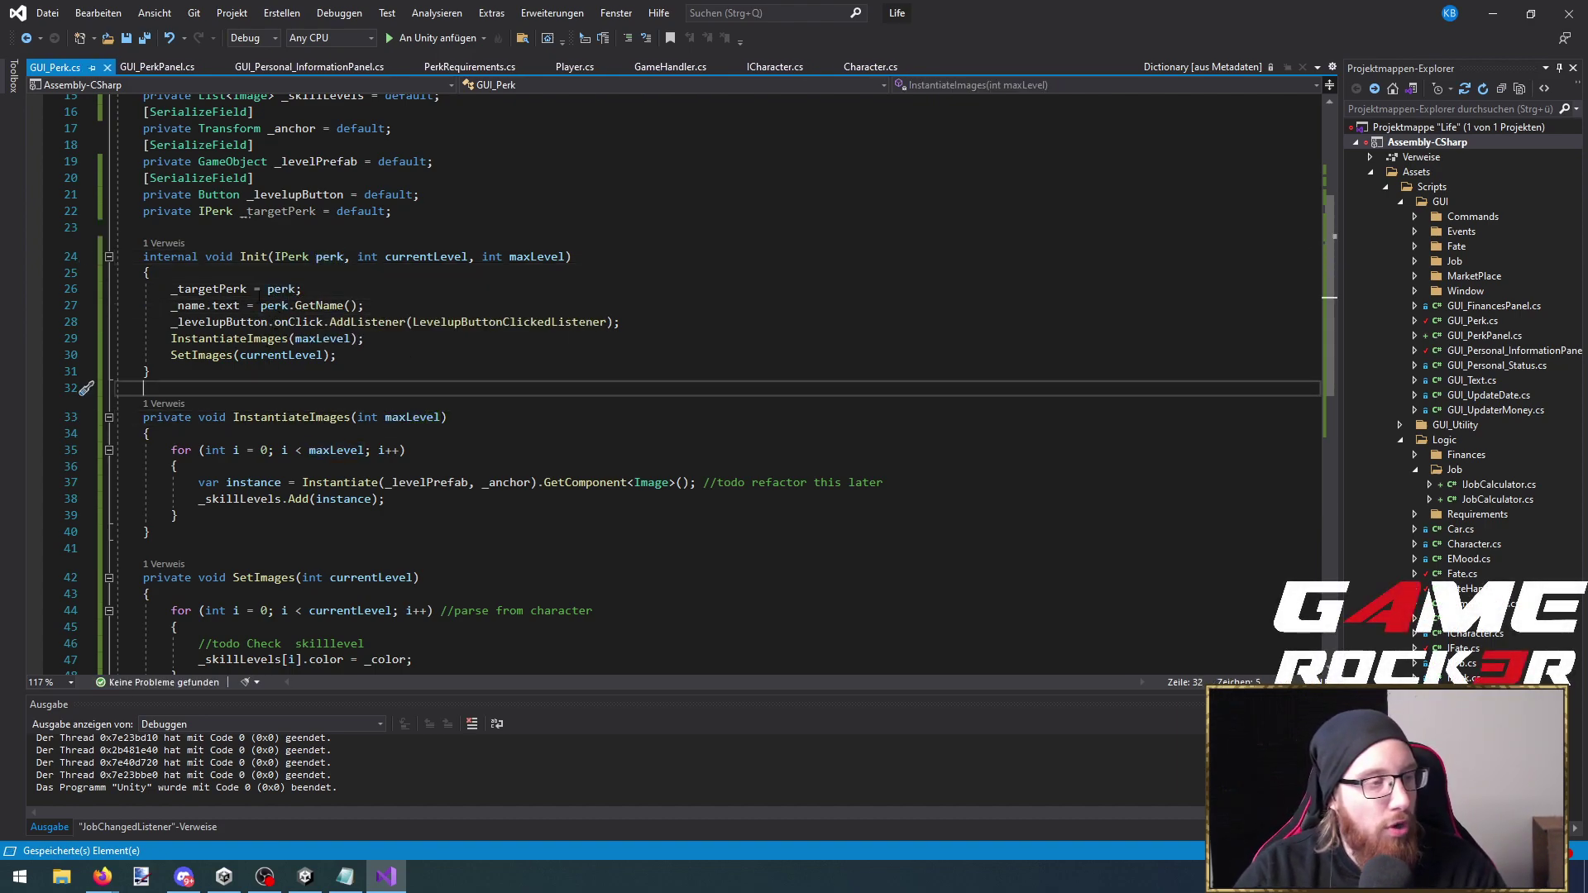
{"action": "left_click", "coordinate": [292, 195]}
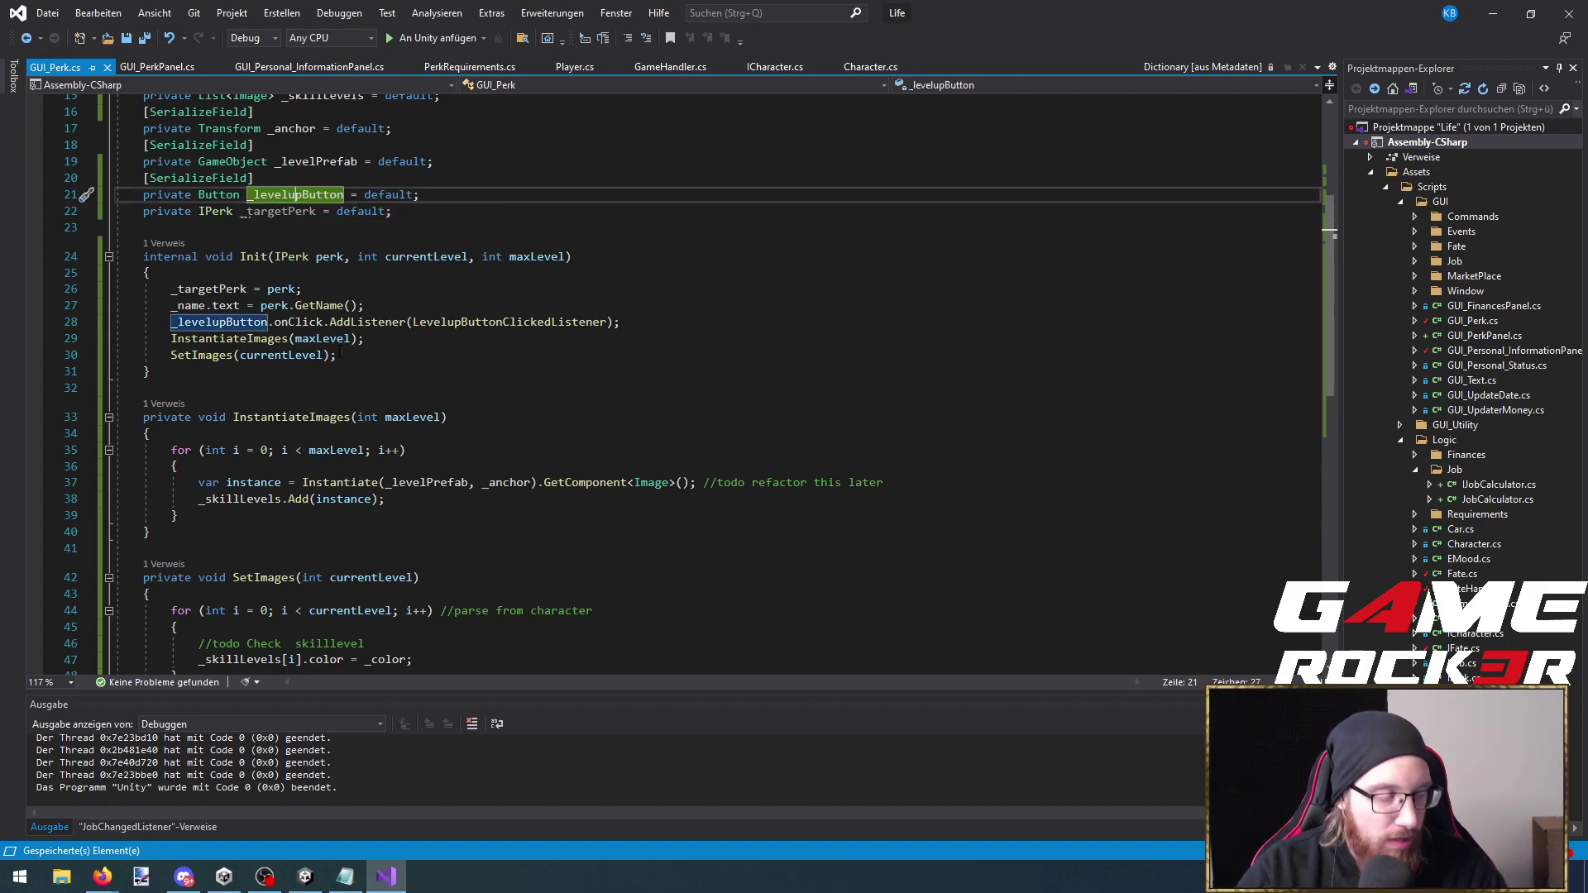
{"action": "left_click", "coordinate": [367, 357]}
{"action": "double_click", "coordinate": [280, 212]}
{"action": "scroll", "coordinate": [391, 466], "scroll_direction": "down", "scroll_amount": 1}
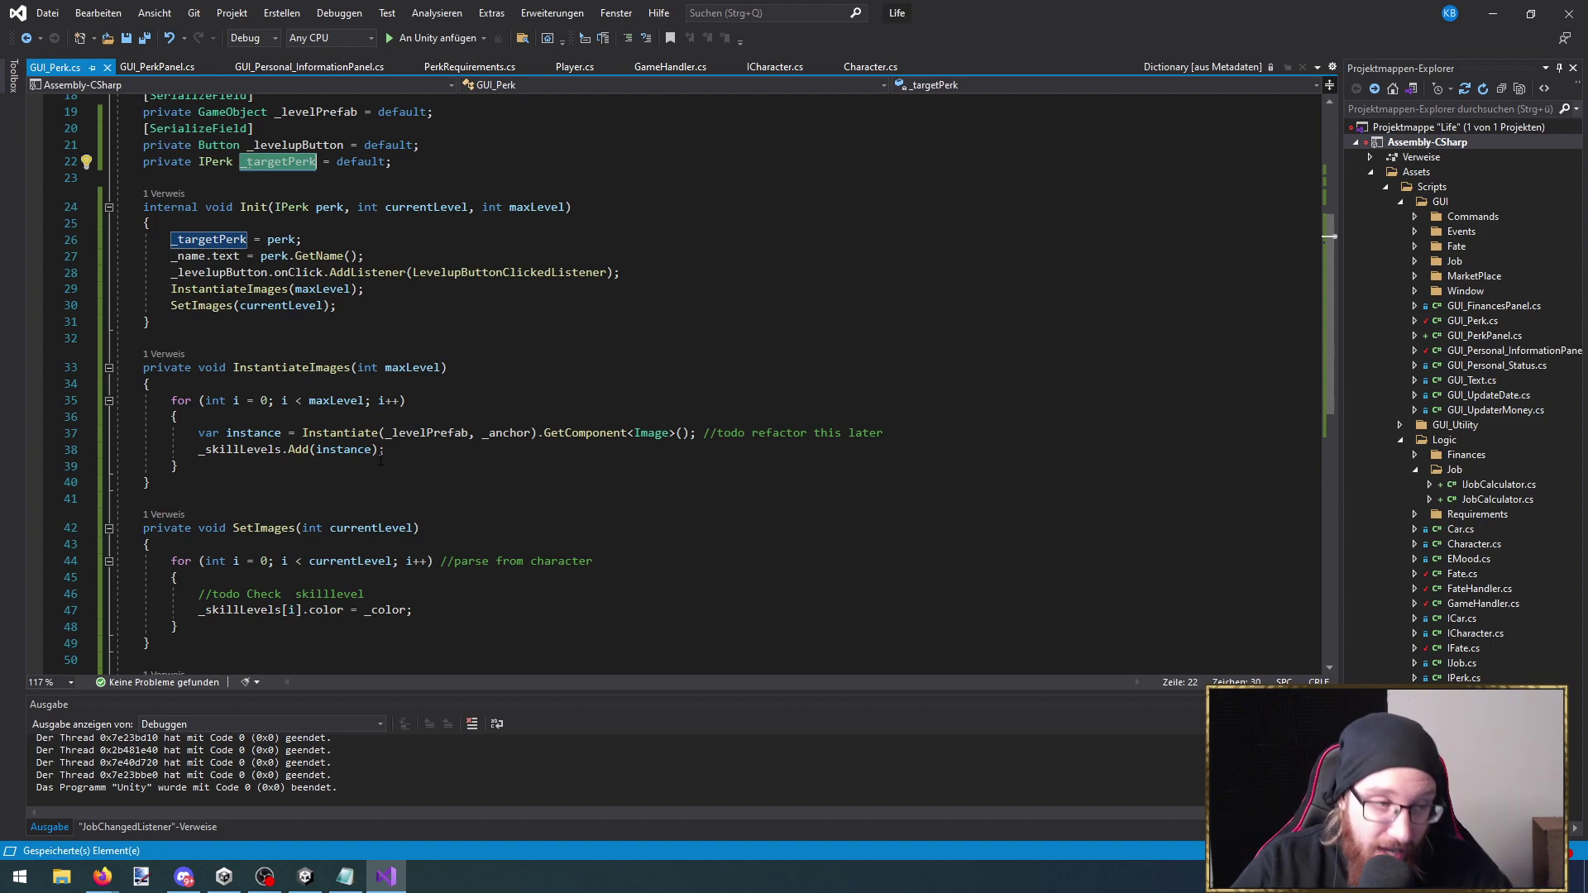
{"action": "left_click", "coordinate": [444, 328]}
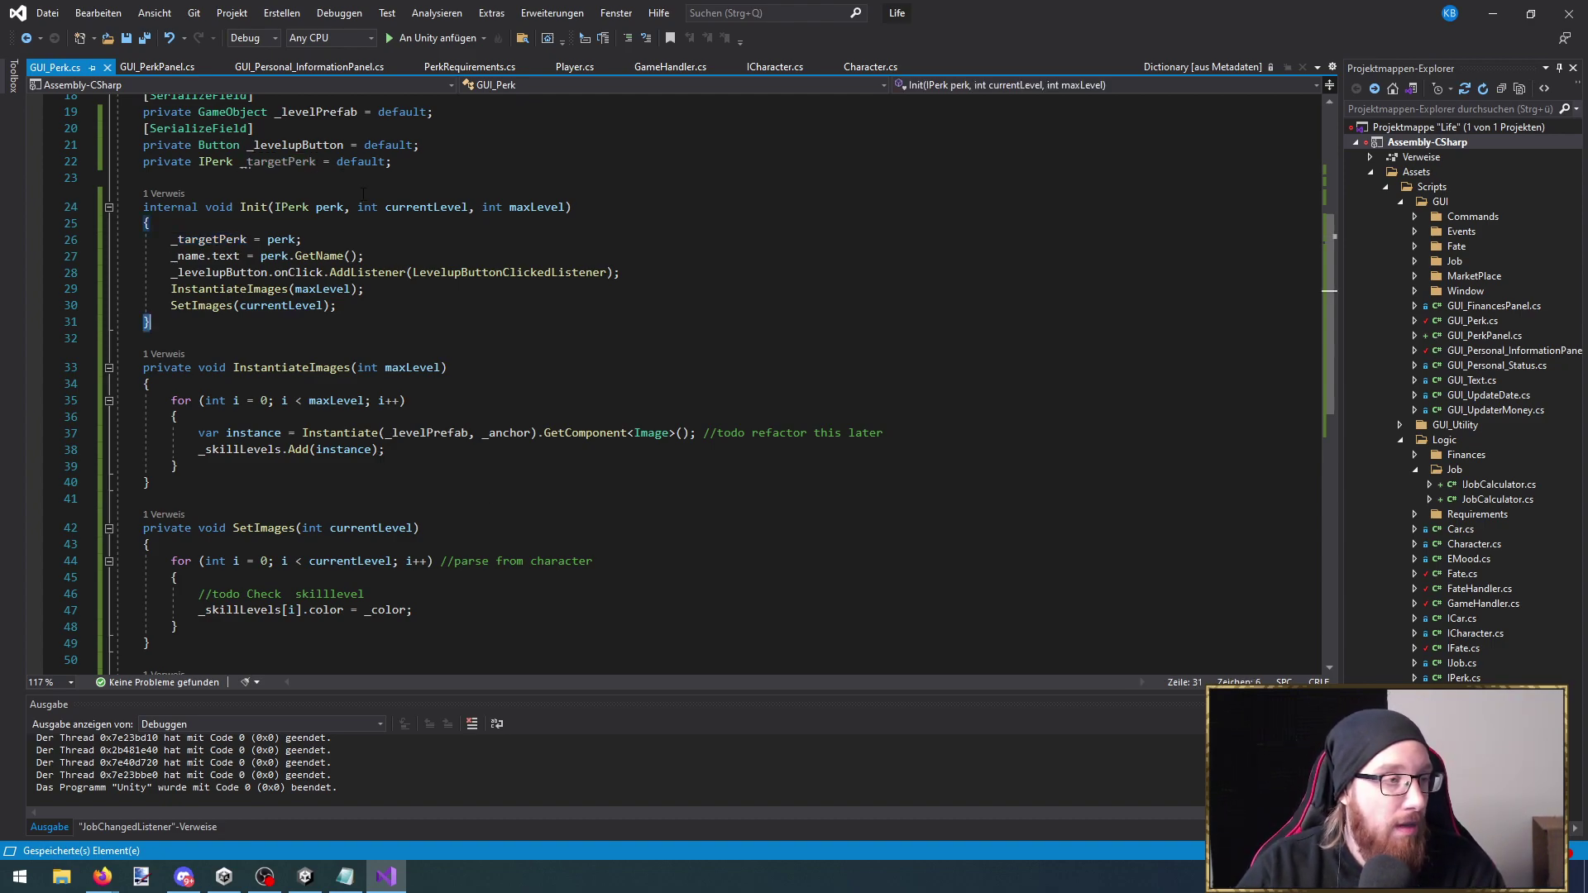
{"action": "left_click", "coordinate": [291, 162]}
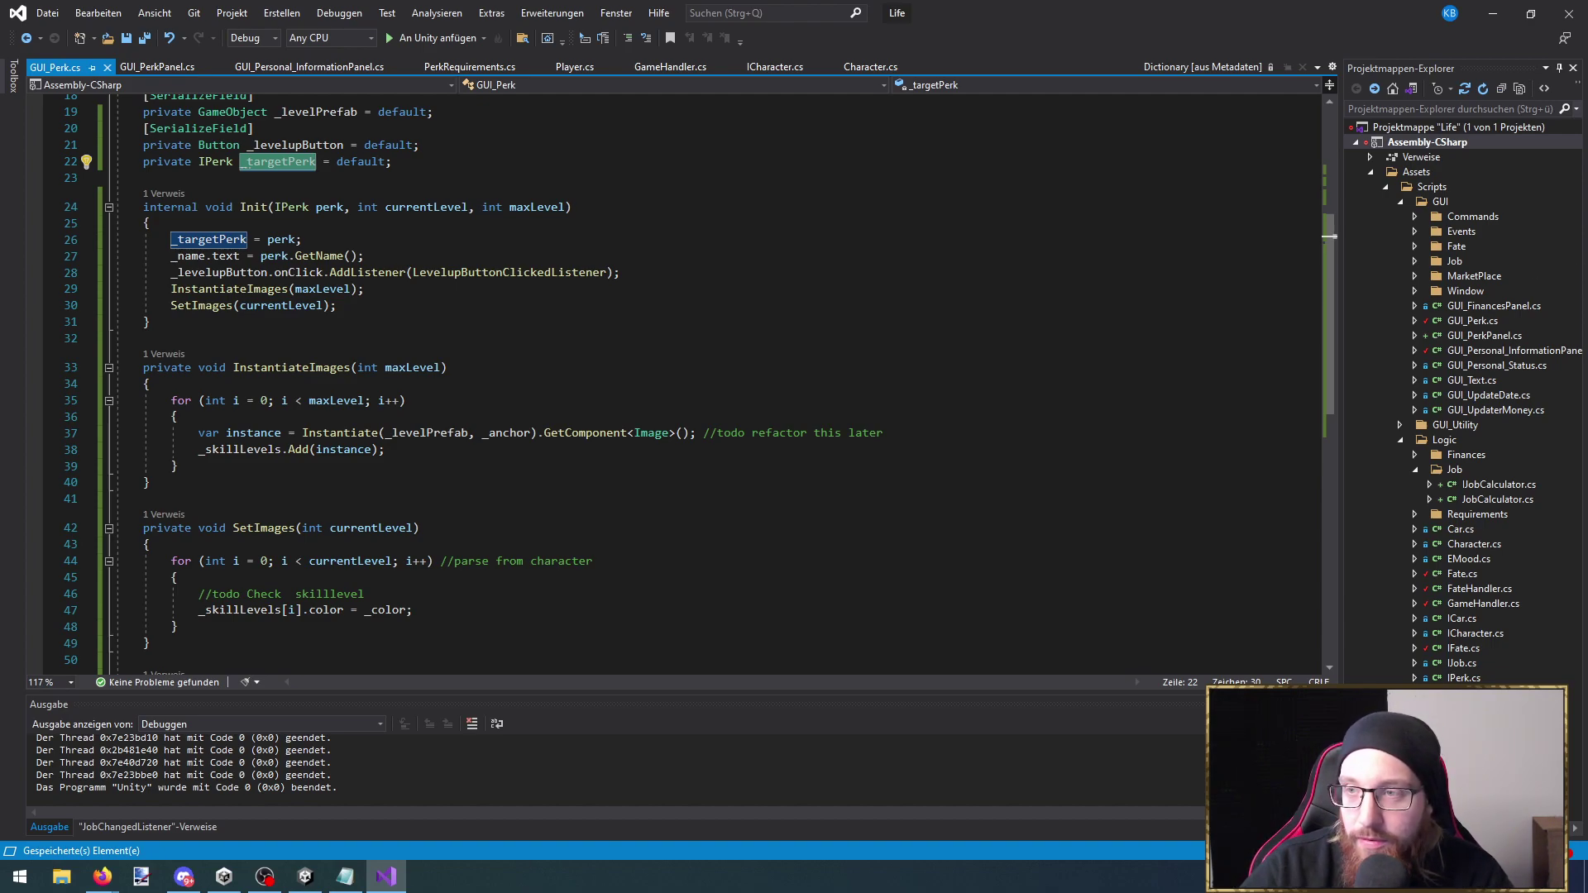
{"action": "key", "text": "alt+Tab"}
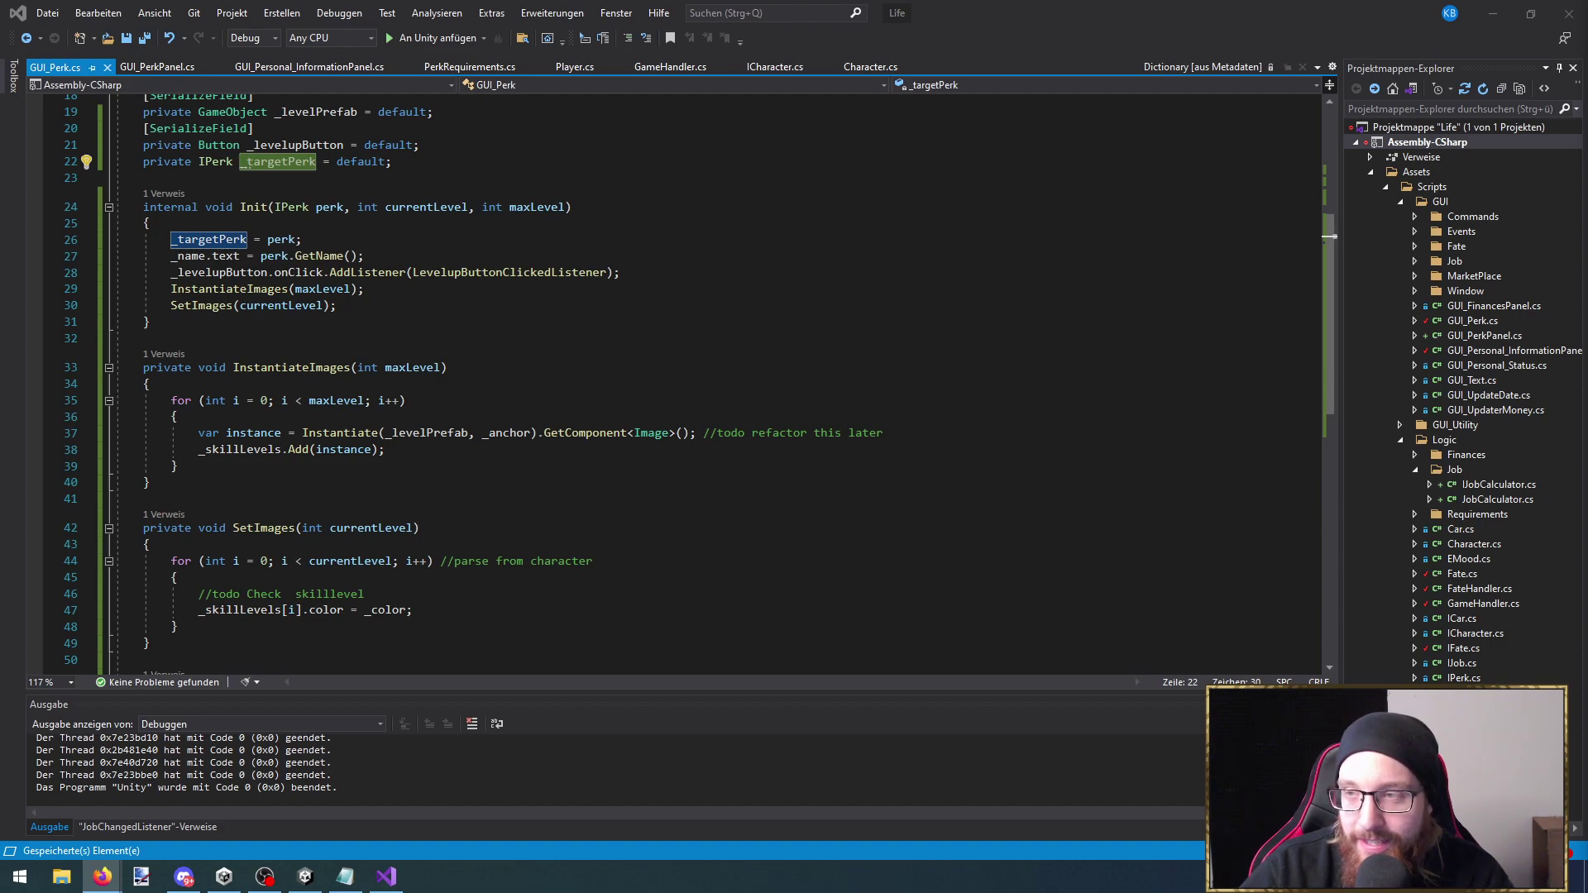
{"action": "left_click", "coordinate": [381, 325]}
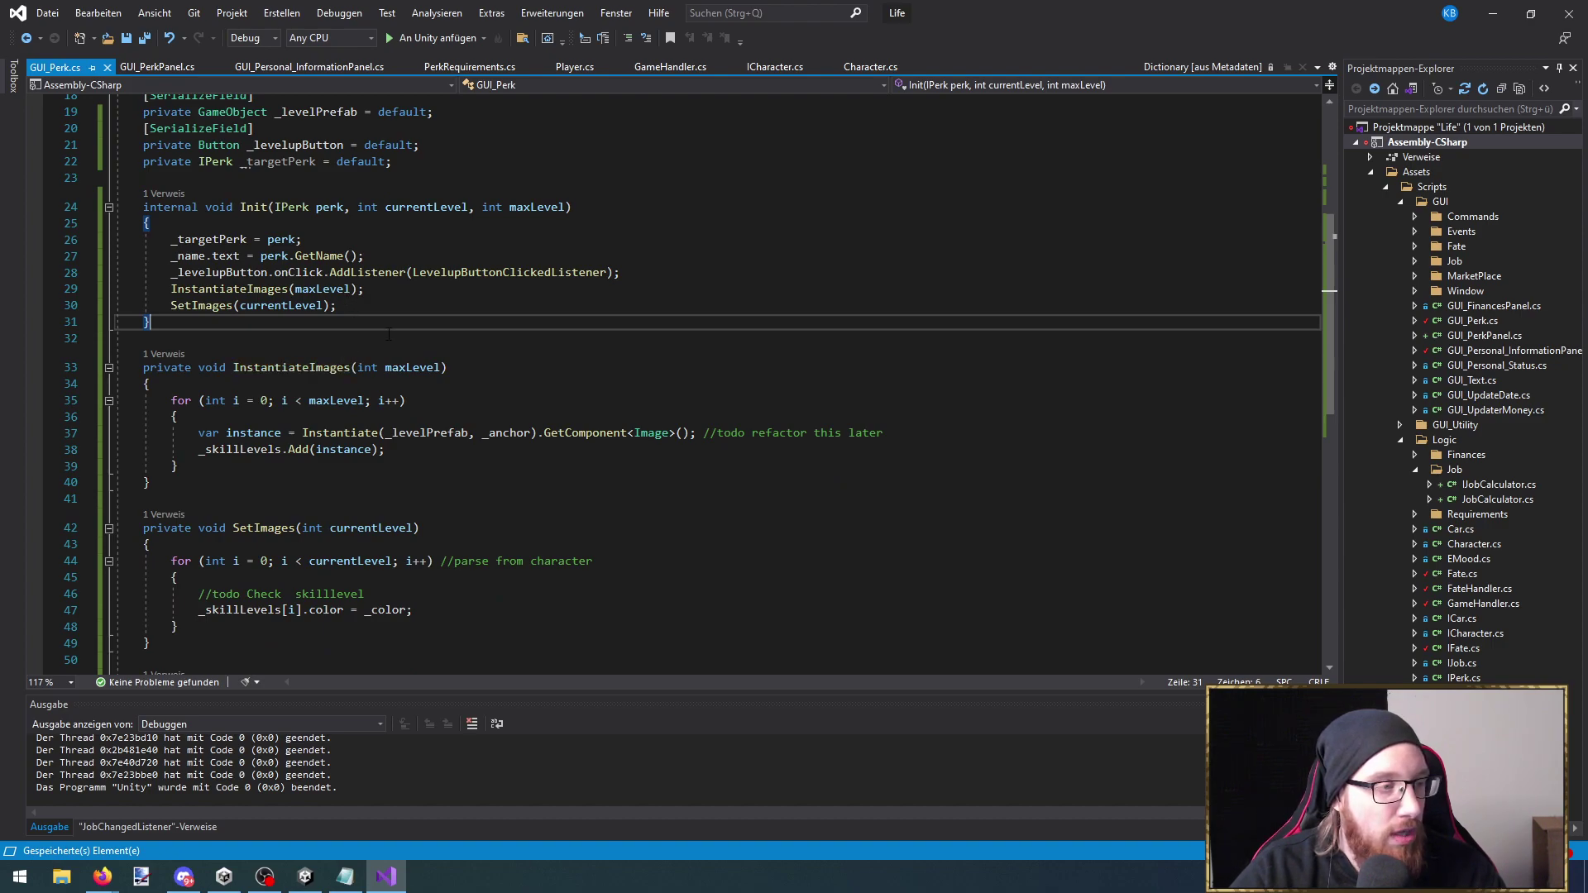
{"action": "left_click", "coordinate": [286, 162]}
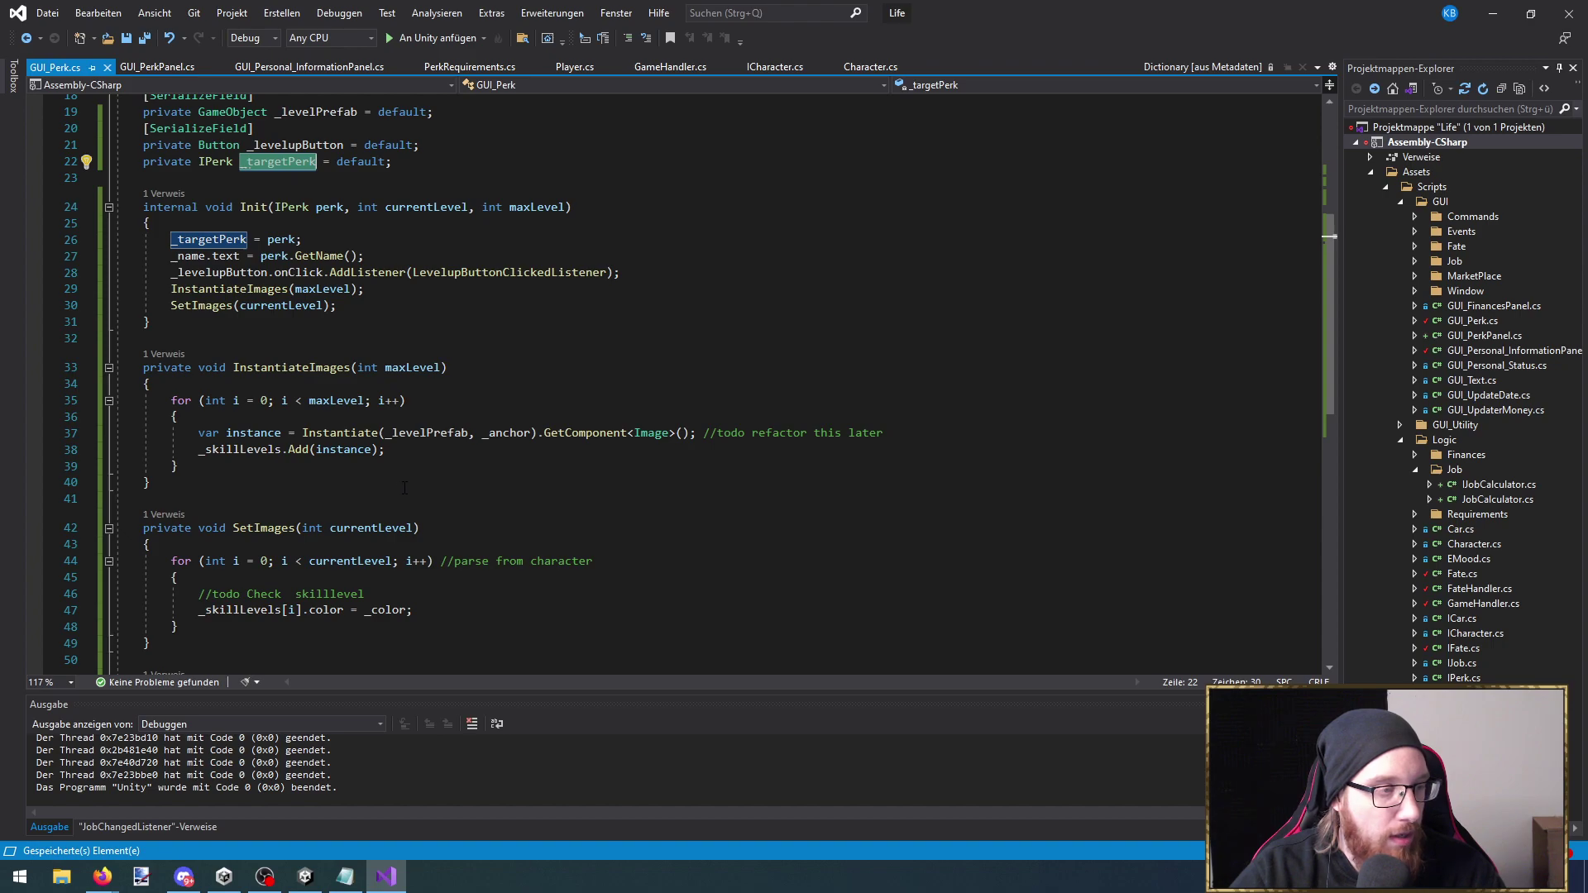
Start a statement with GameHandler.Instance. in the body of LevelupButtonClickedListener
{"action": "left_click", "coordinate": [517, 275]}
{"action": "key", "text": "ctrl+period"}
{"action": "key", "text": "Return"}
{"action": "left_click", "coordinate": [294, 574]}
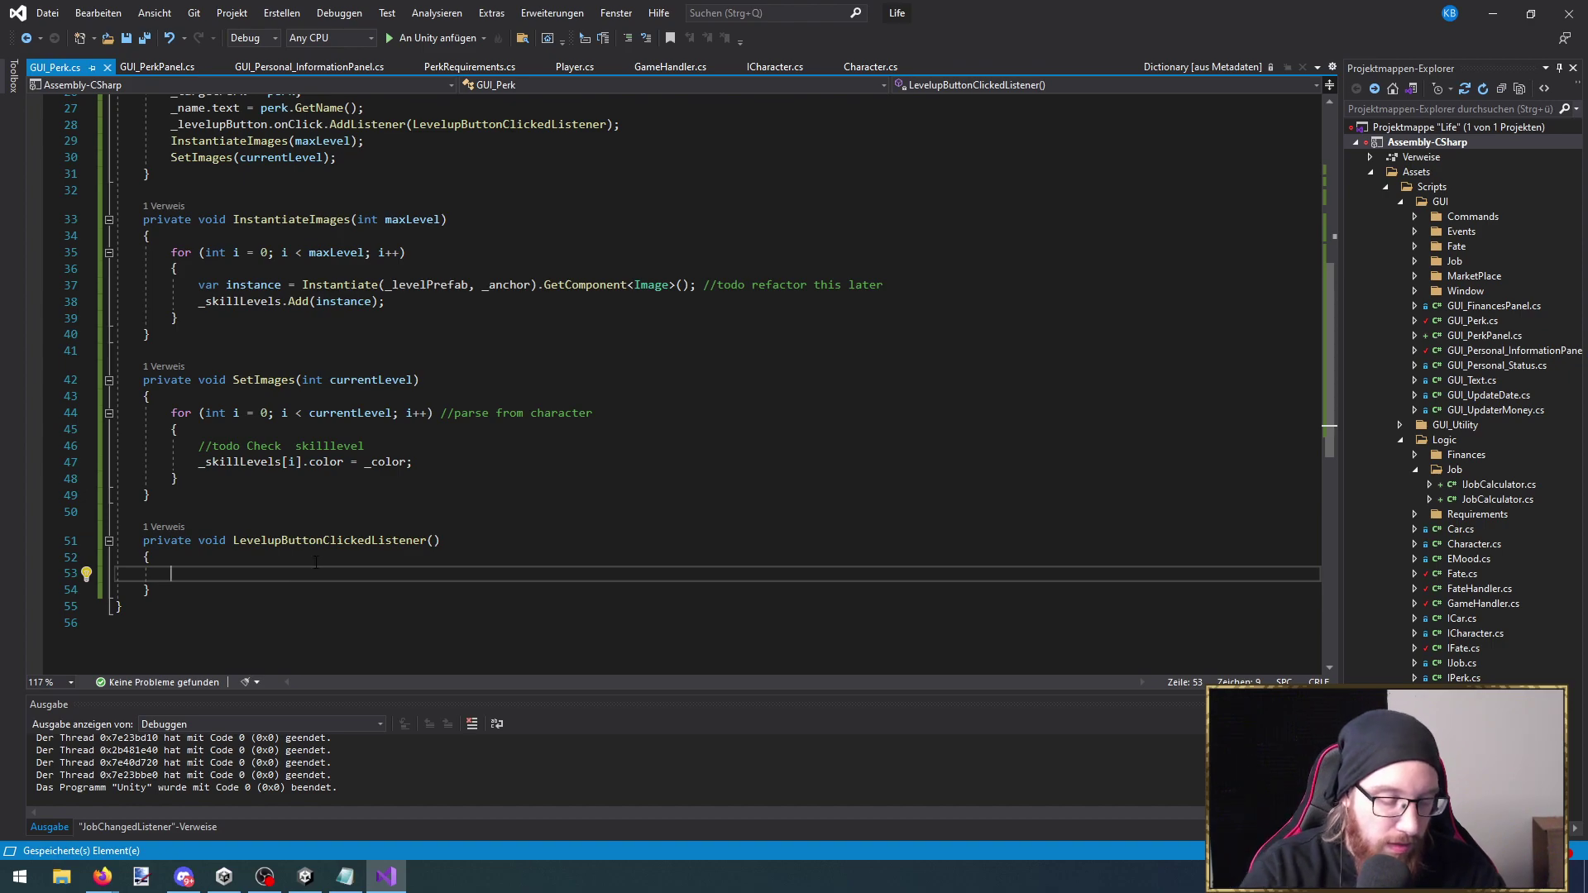
{"action": "type", "text": "GameHandler.Instance."}
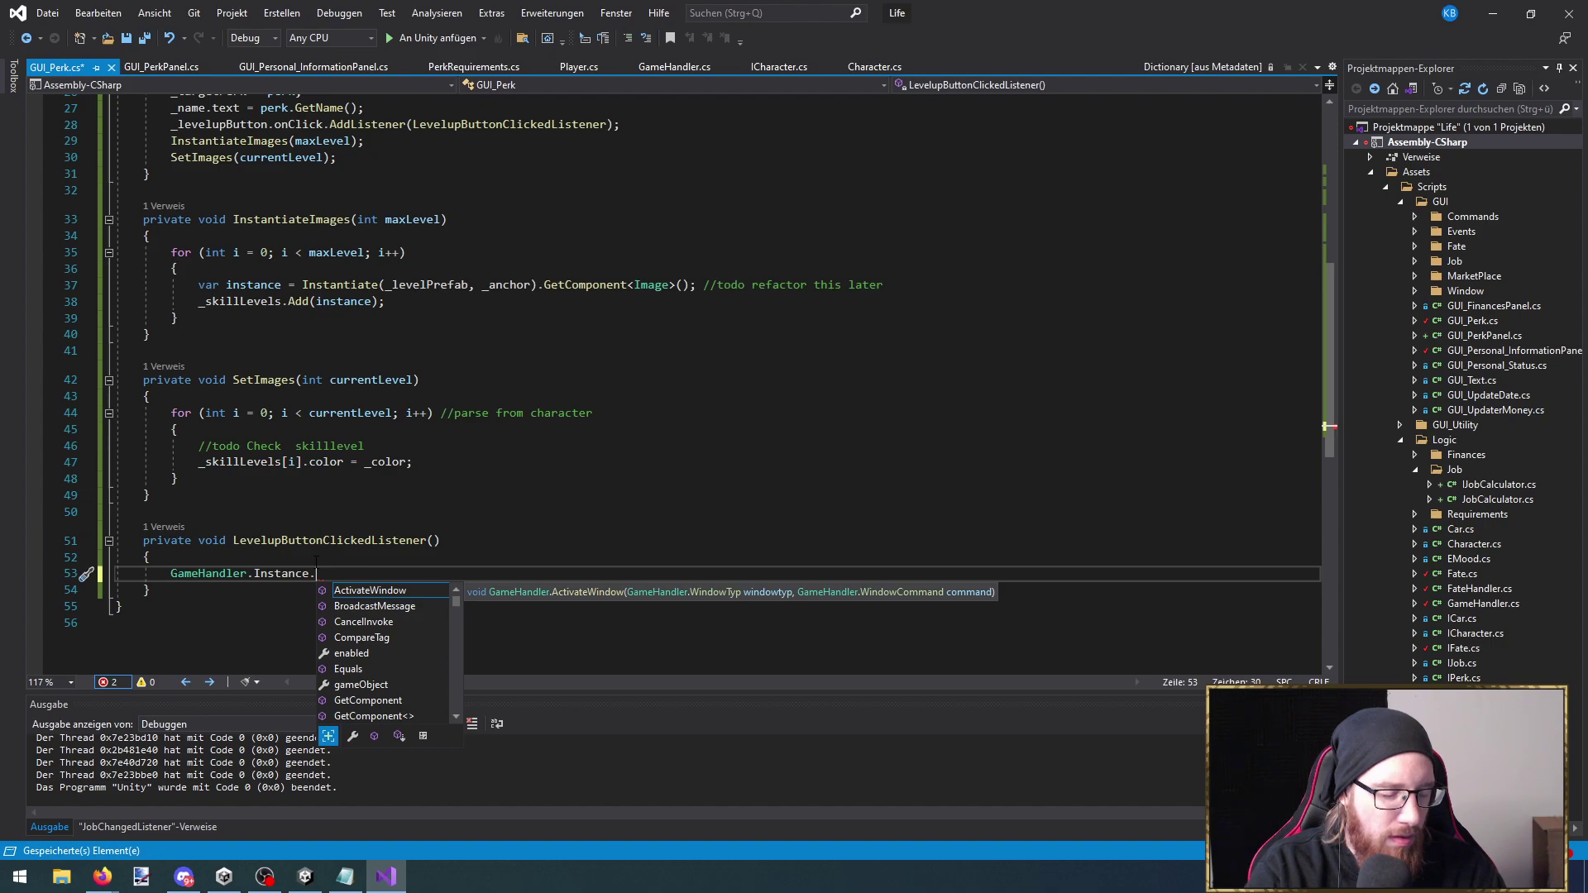
Search the suggested members of GameHandler.Instance for a suitable getter
{"action": "type", "text": "get"}
{"action": "key", "text": "BackSpace"}
{"action": "key", "text": "BackSpace"}
{"action": "key", "text": "BackSpace"}
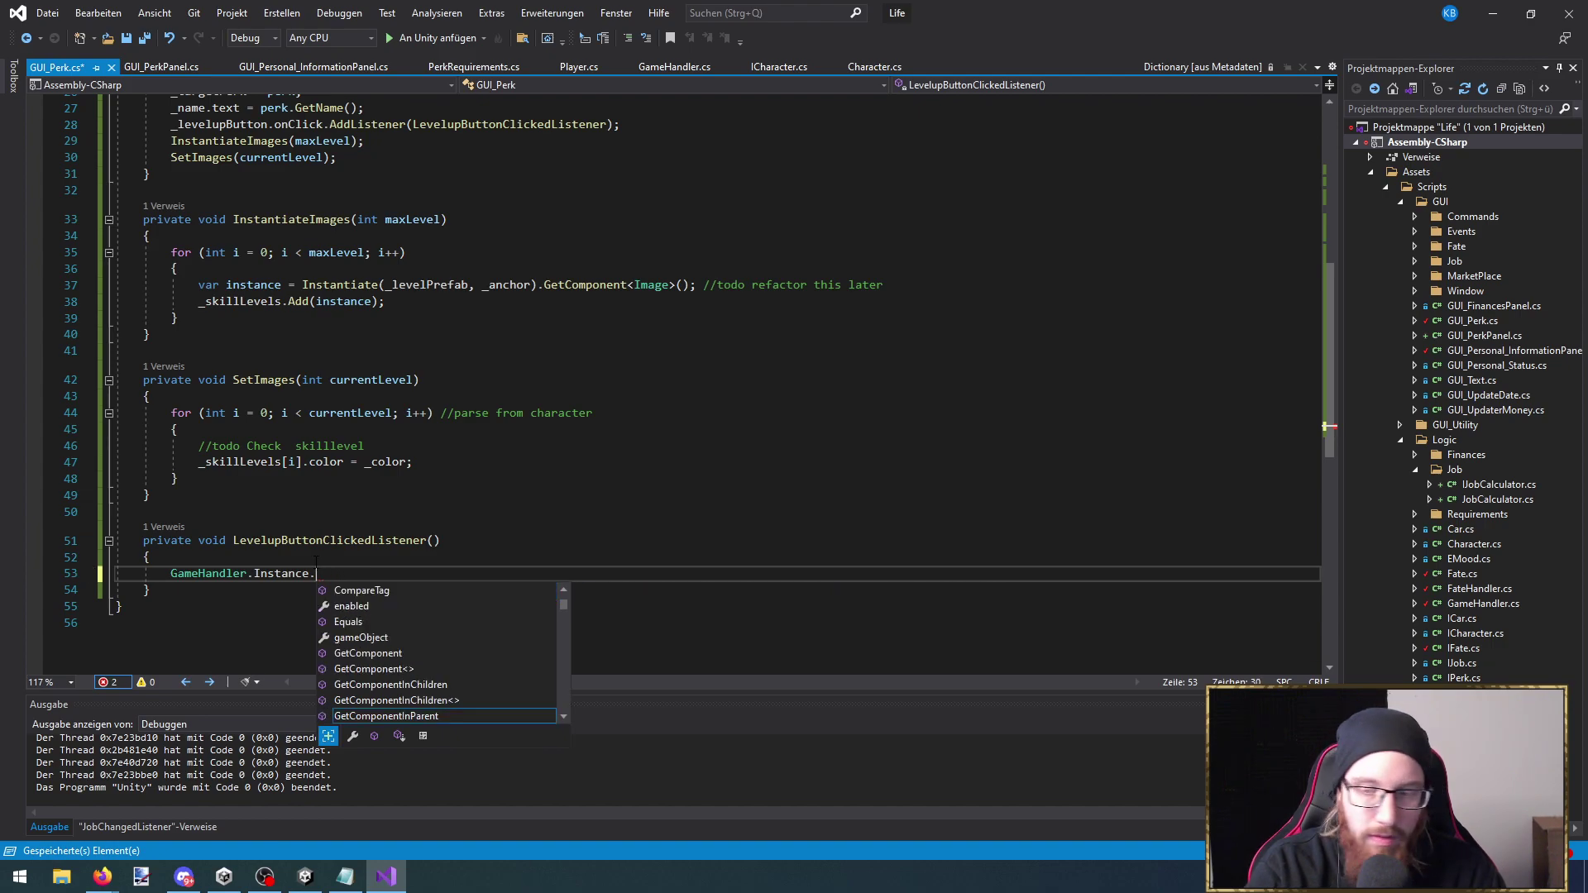
{"action": "type", "text": "get"}
{"action": "key", "text": "BackSpace"}
{"action": "key", "text": "BackSpace"}
{"action": "key", "text": "BackSpace"}
{"action": "key", "text": "BackSpace"}
{"action": "type", "text": "."}
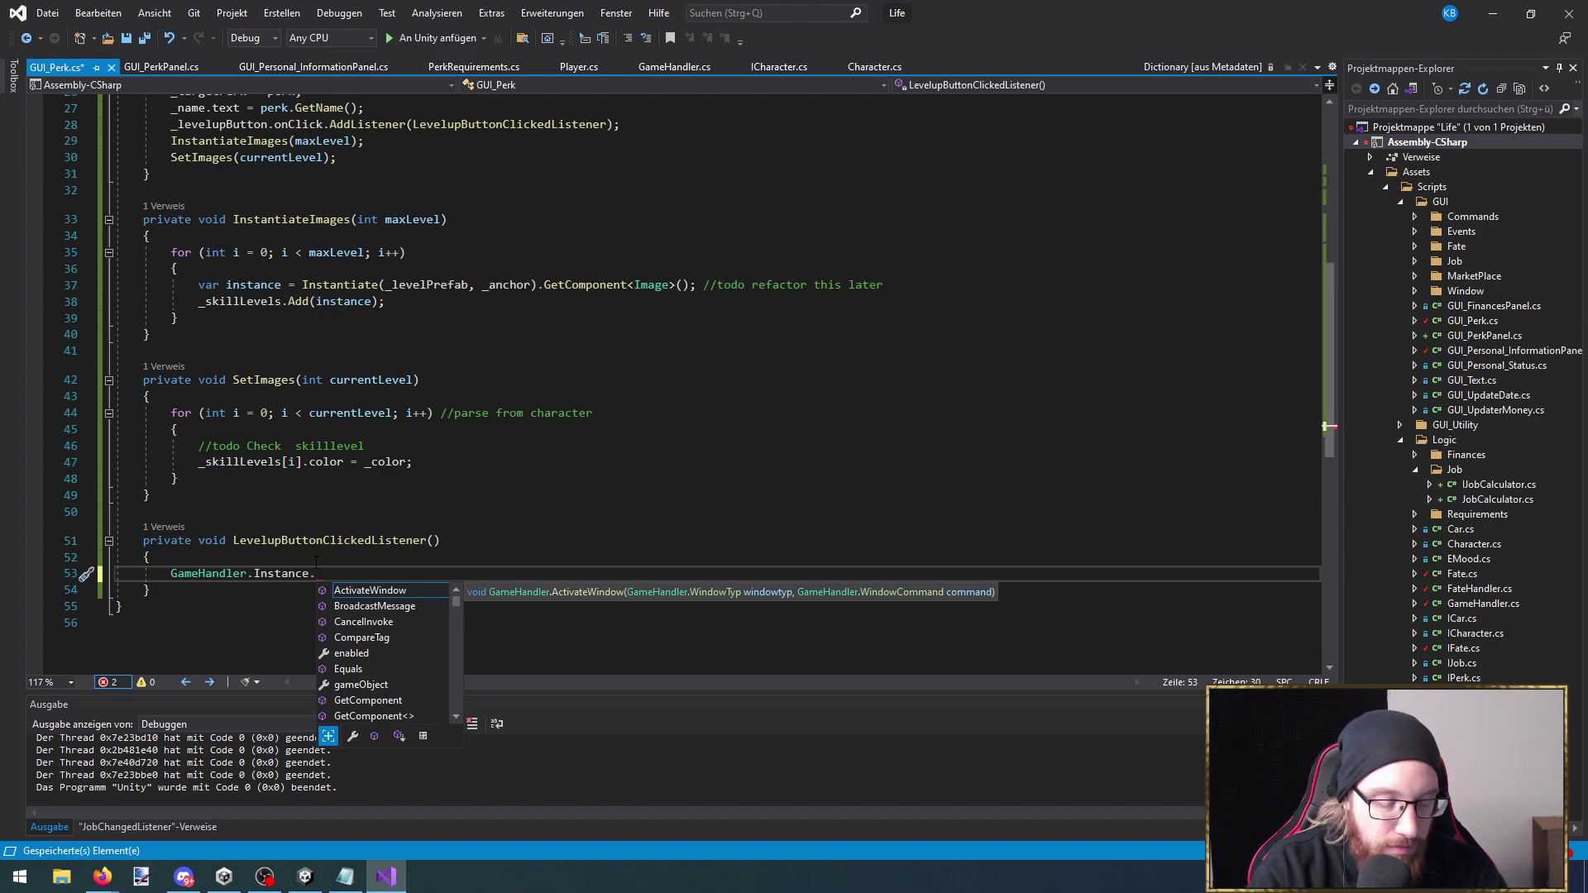
{"action": "type", "text": "u"}
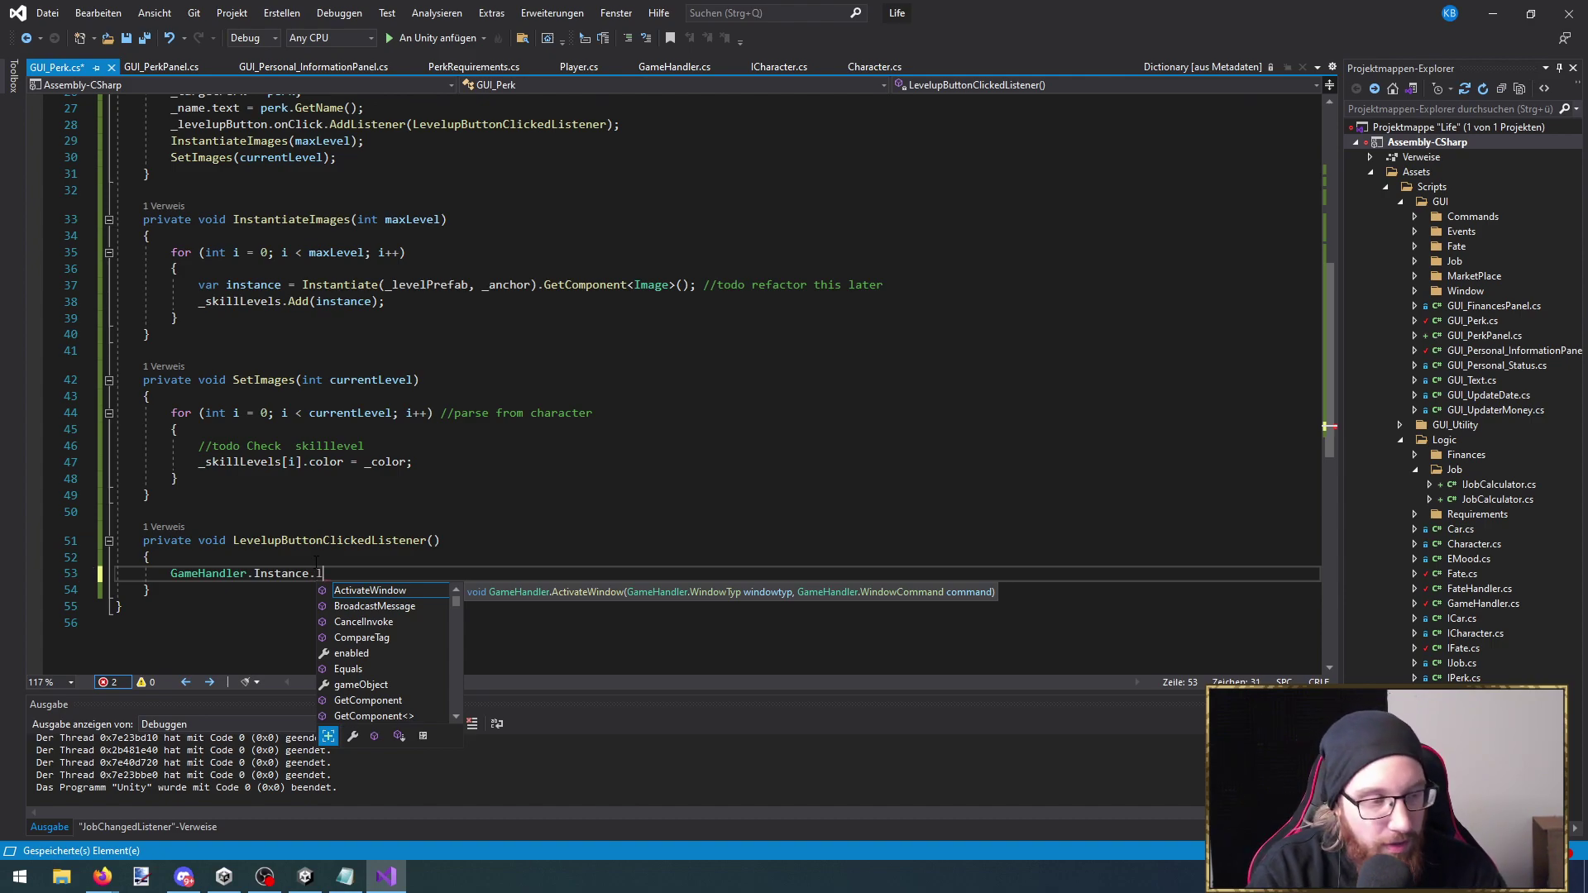
{"action": "key", "text": "BackSpace"}
{"action": "key", "text": "BackSpace"}
{"action": "type", "text": "."}
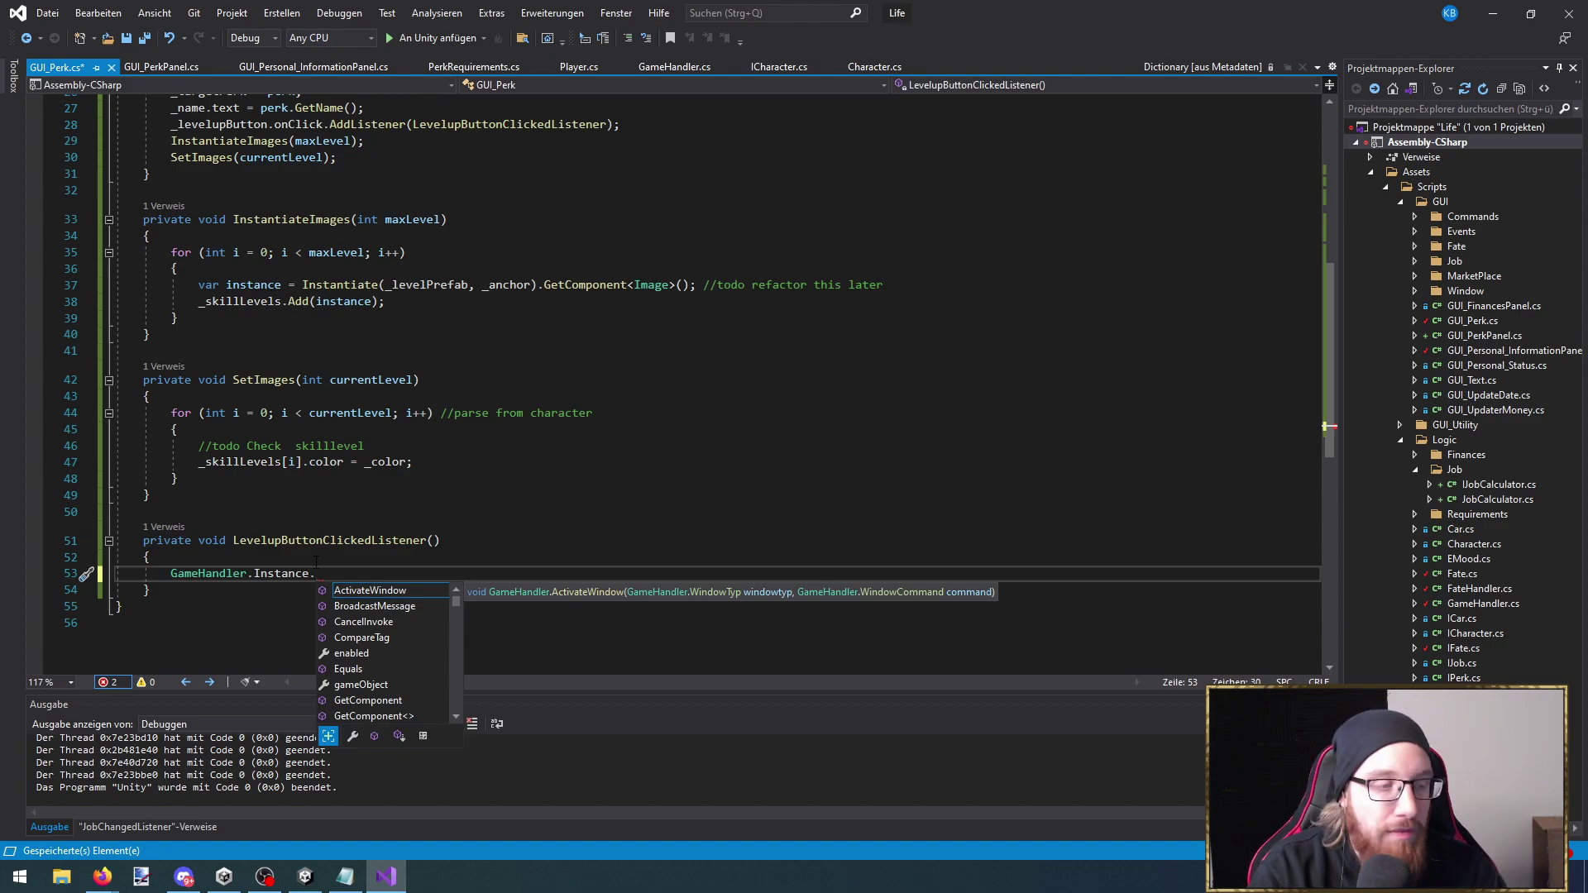
{"action": "key", "text": "BackSpace"}
{"action": "type", "text": "."}
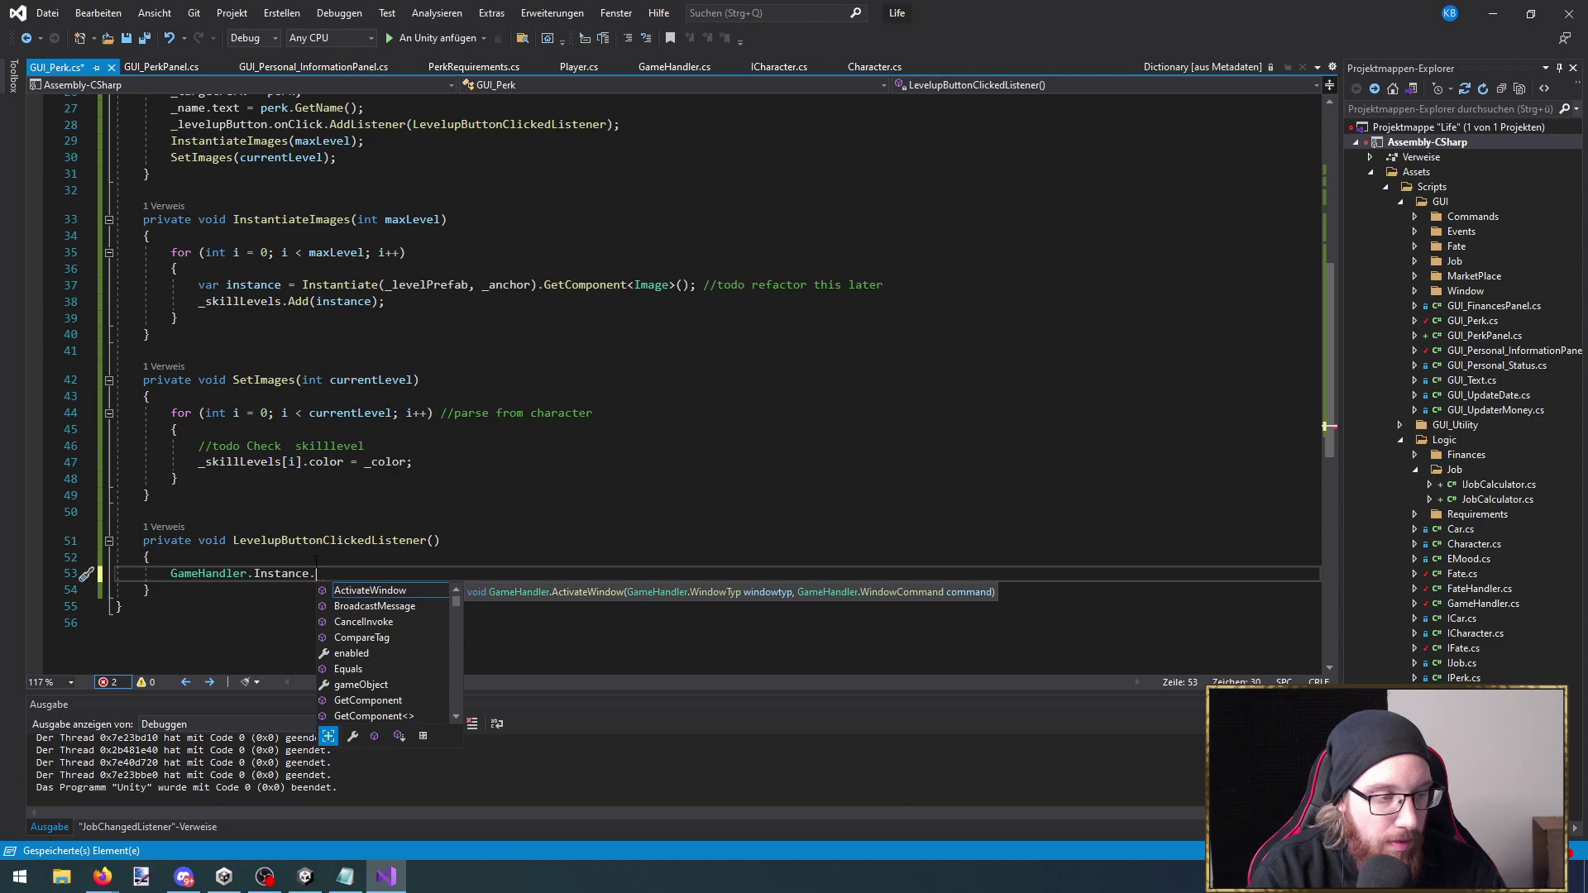
Examine the getters around GameHandler's ActivateWindow definition, and discard the temporary ActivateWindow reference in LevelupButtonClickedListener
{"action": "key", "text": "Tab"}
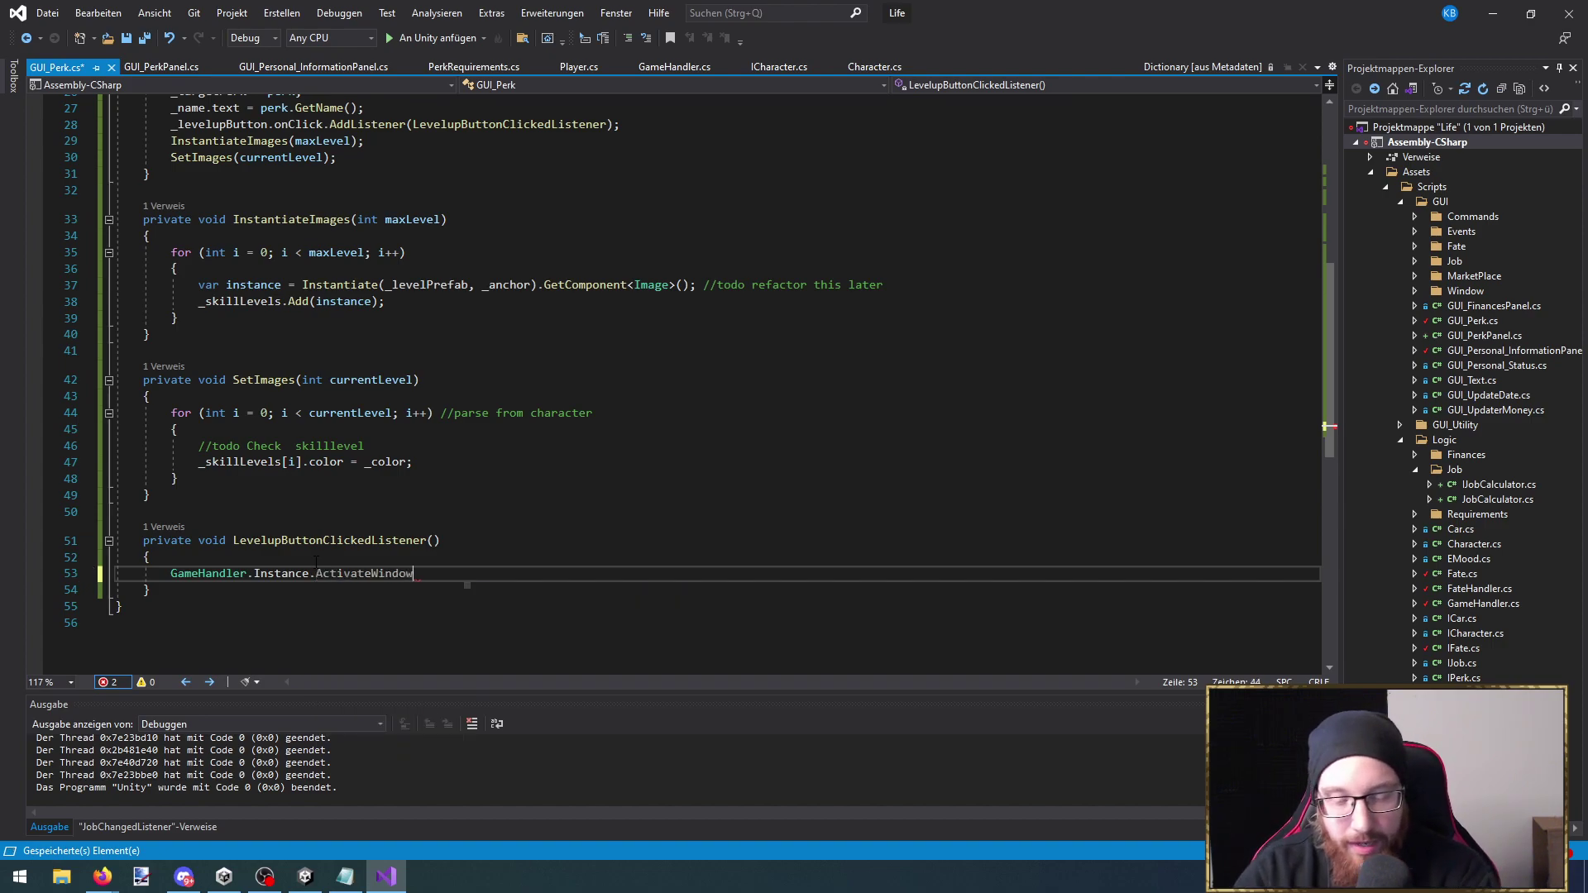
{"action": "key", "text": "F12"}
{"action": "scroll", "coordinate": [316, 562], "scroll_direction": "up", "scroll_amount": 8}
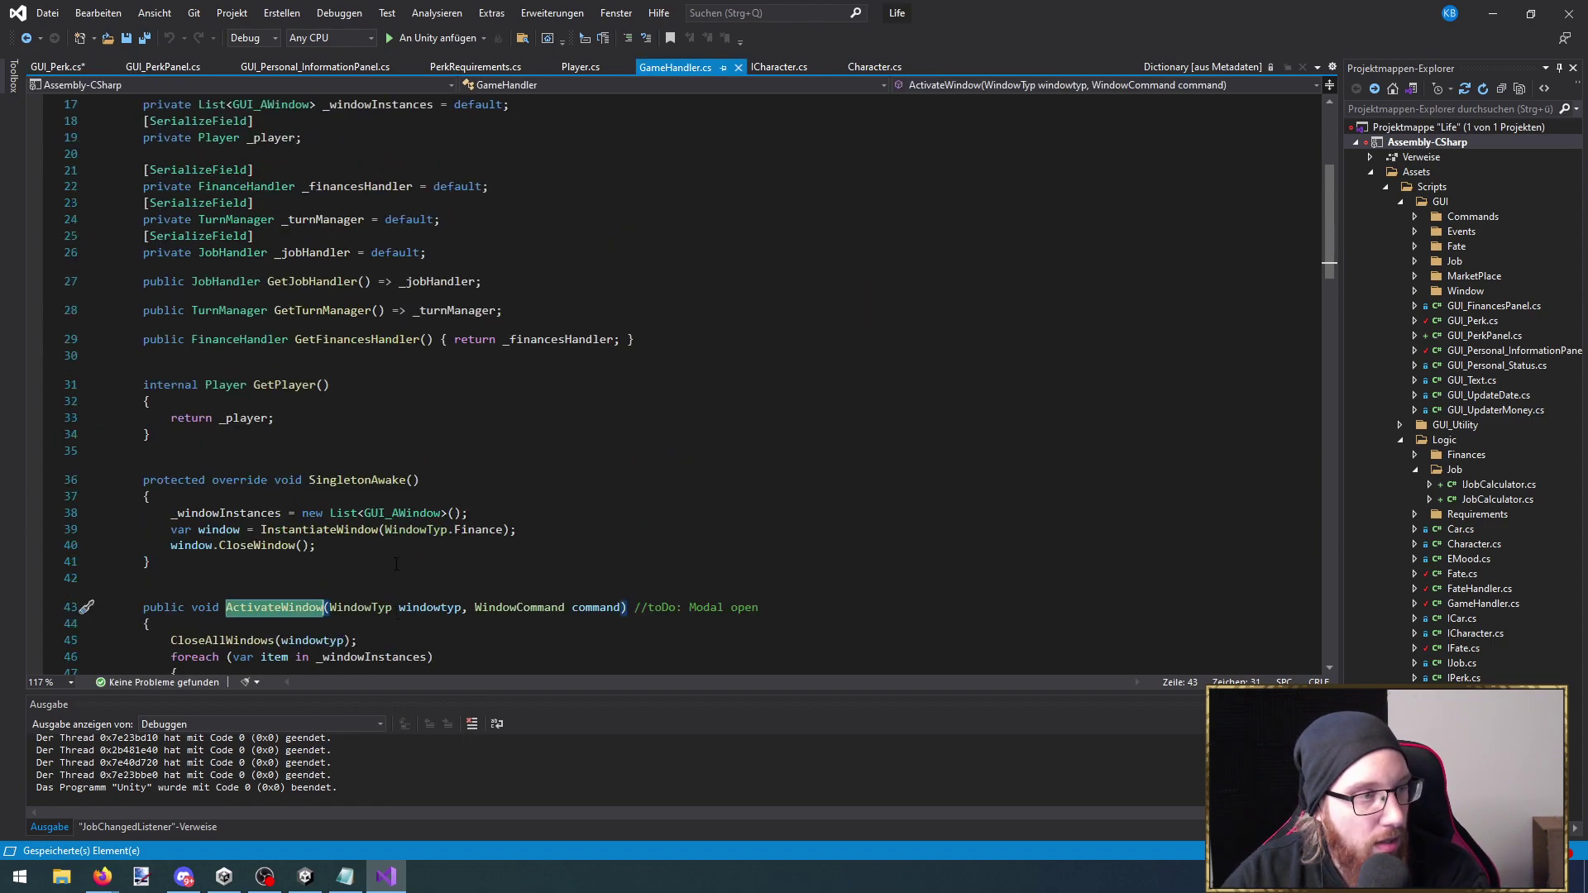
{"action": "scroll", "coordinate": [482, 517], "scroll_direction": "down", "scroll_amount": 7}
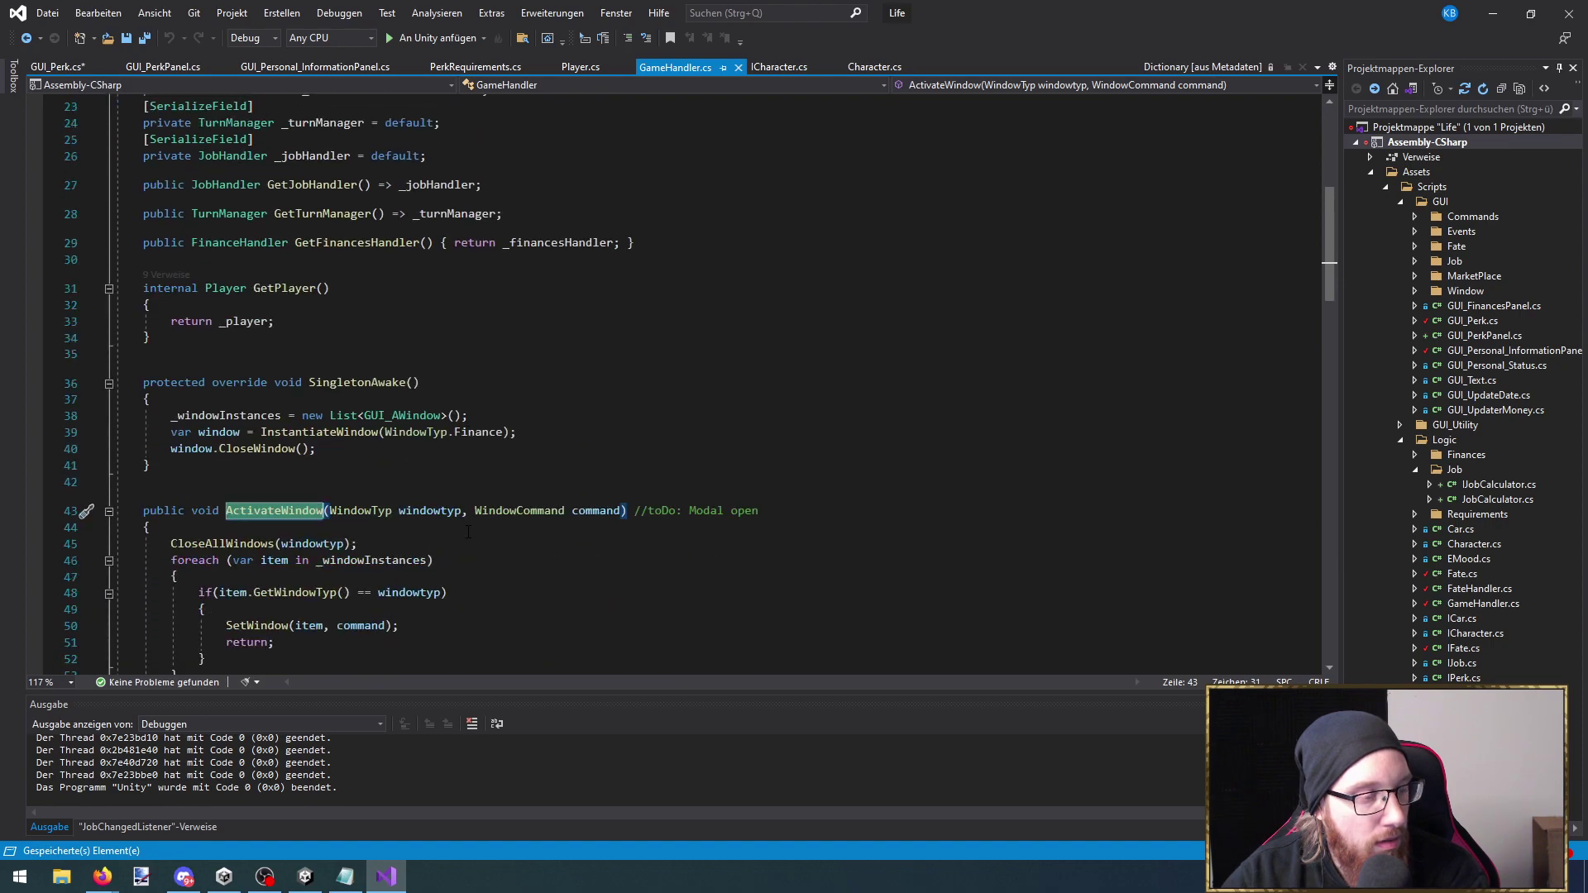
{"action": "scroll", "coordinate": [456, 550], "scroll_direction": "down", "scroll_amount": 1}
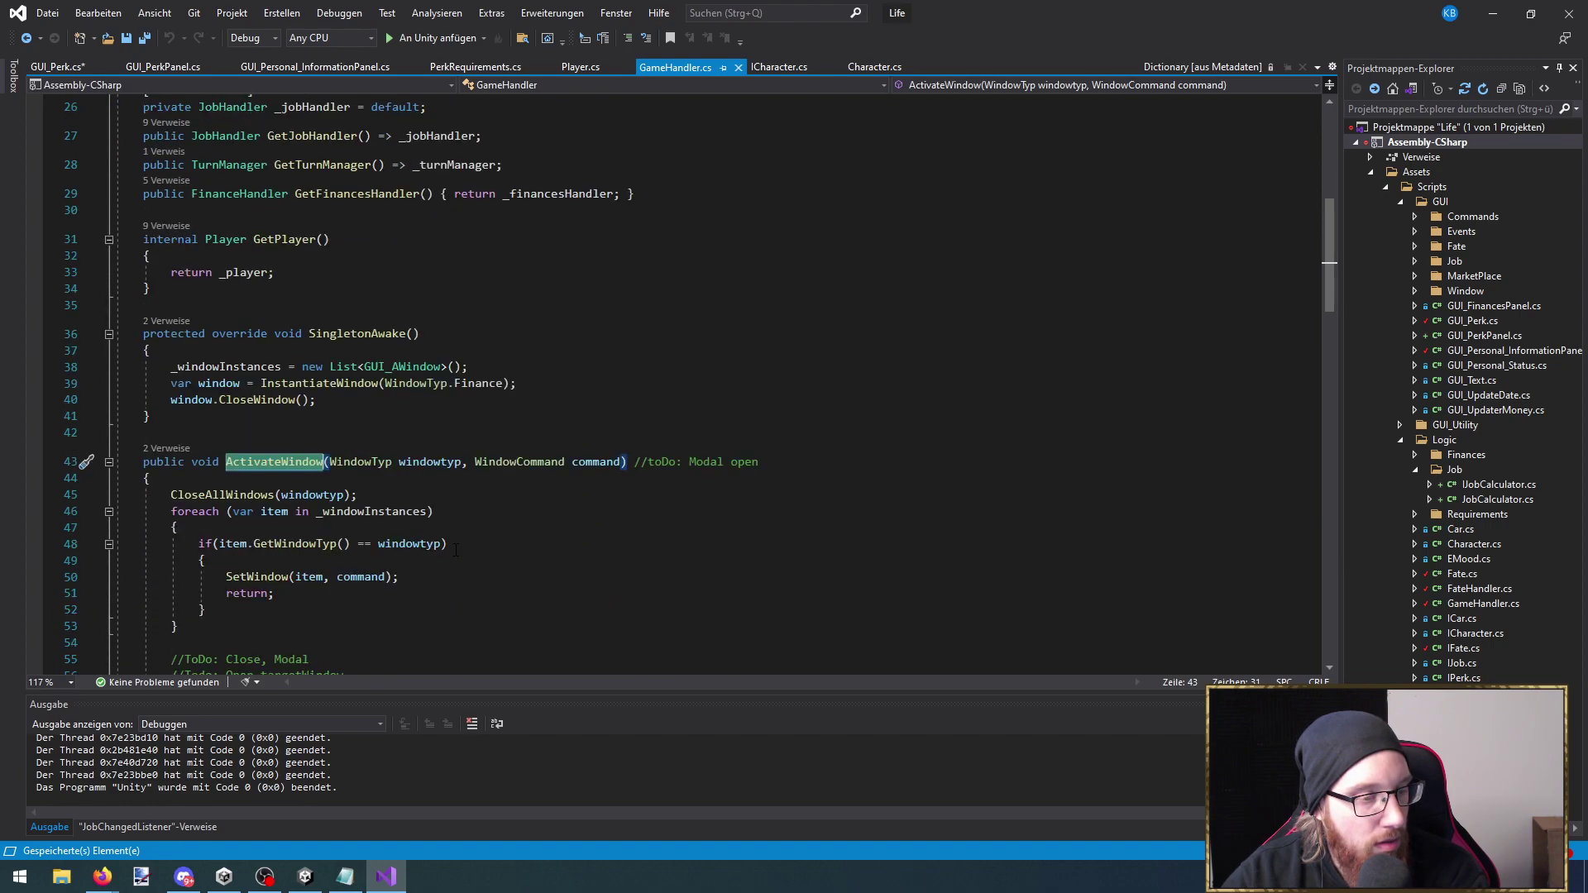
{"action": "key", "text": "ctrl+Tab"}
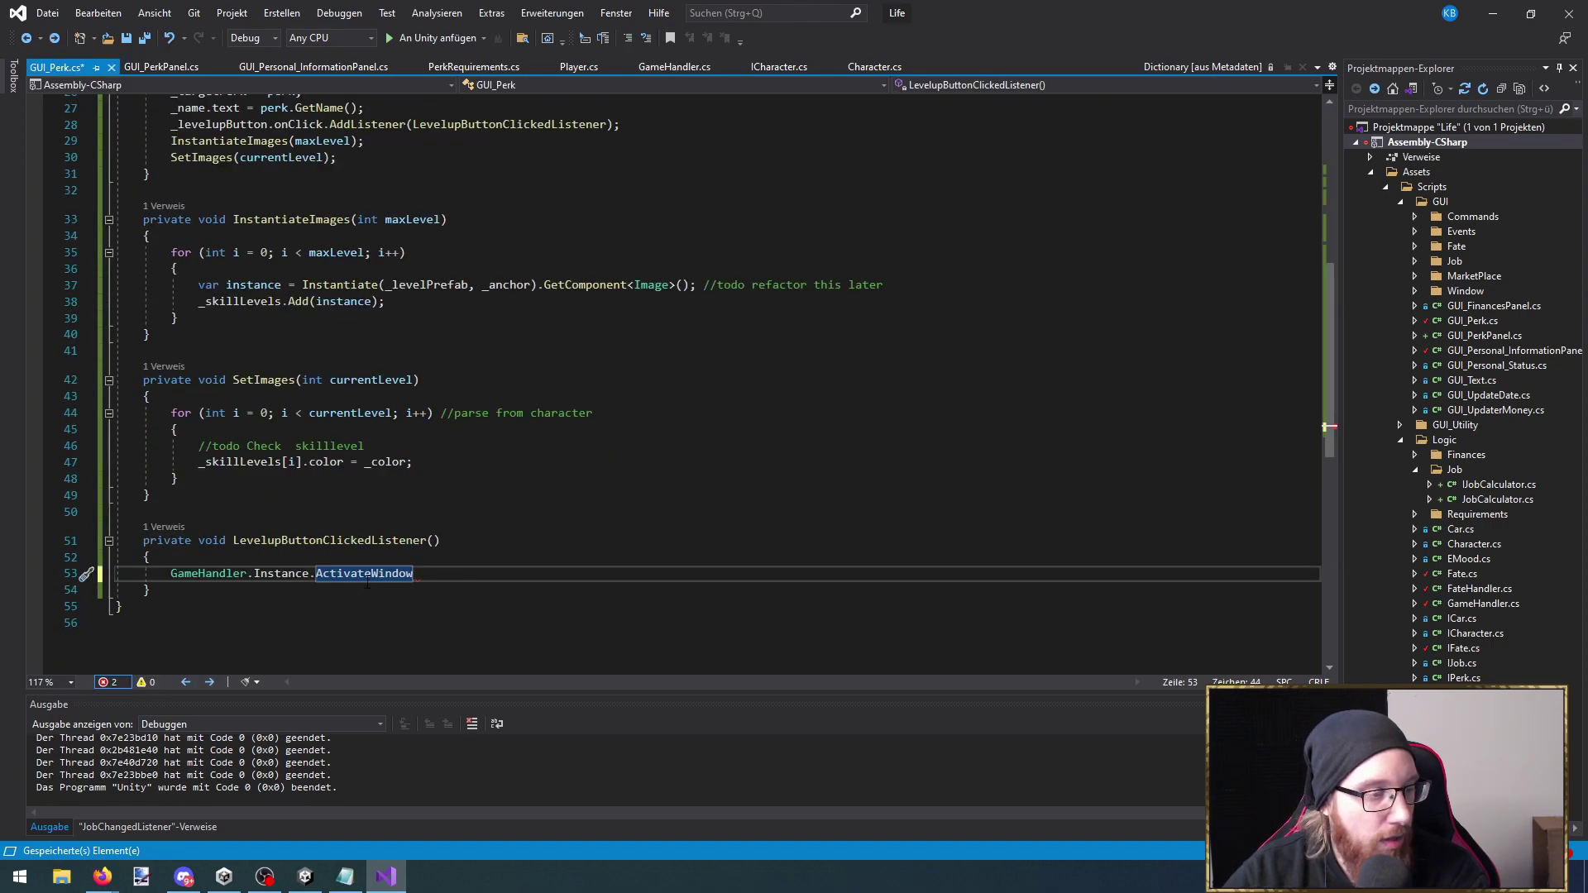
{"action": "key", "text": "BackSpace"}
{"action": "key", "text": "BackSpace"}
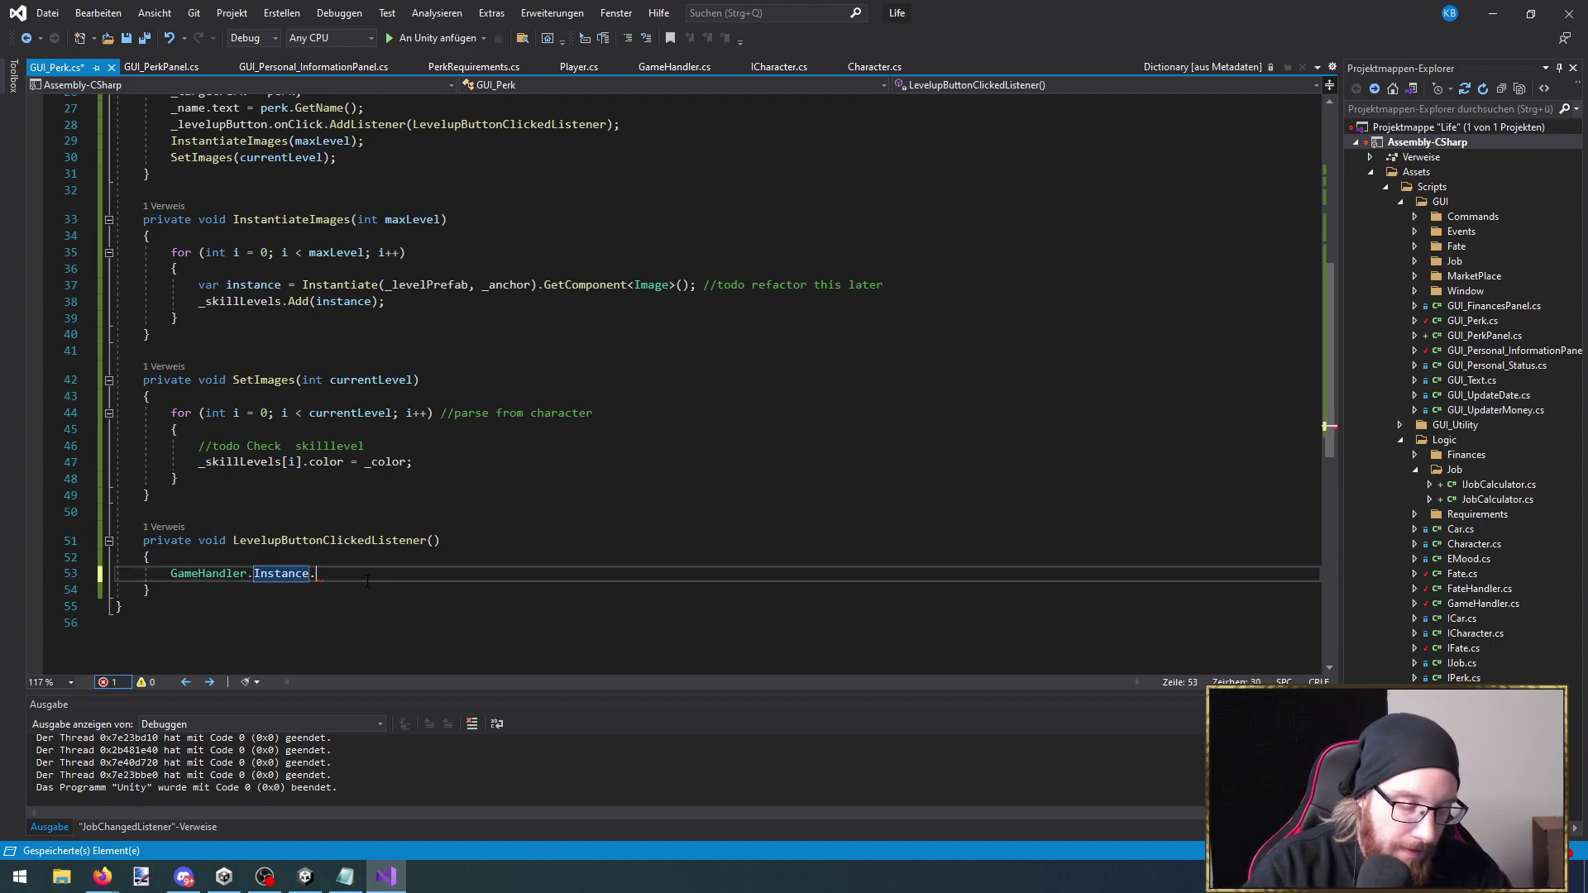
Check the suggested members of GameHandler.Instance again for names starting with getc
{"action": "type", "text": "."}
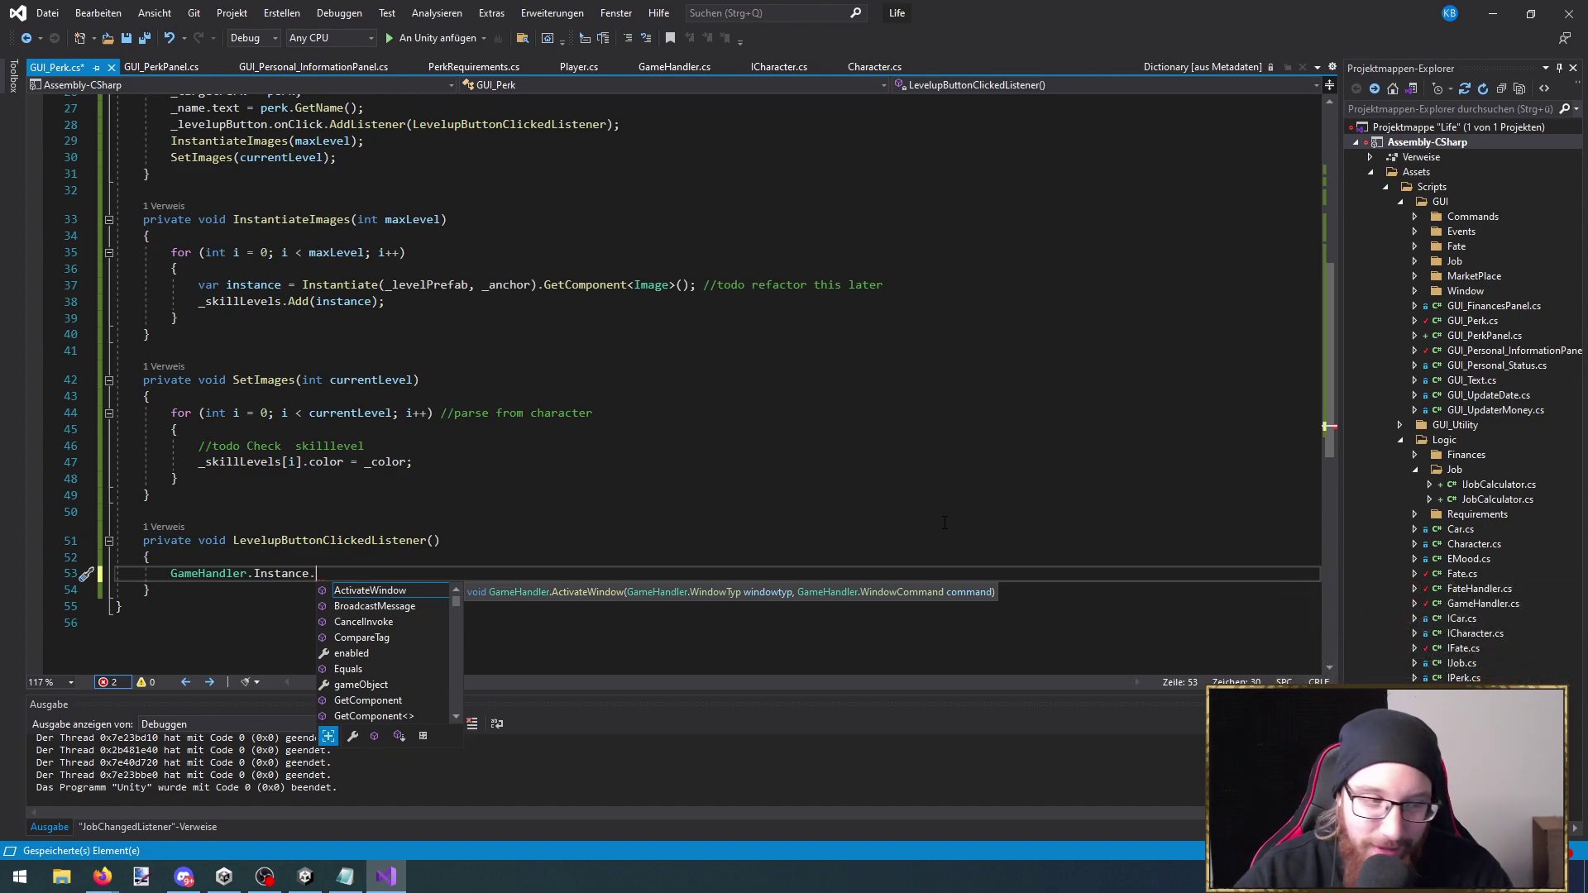
{"action": "scroll", "coordinate": [466, 509], "scroll_direction": "down", "scroll_amount": 1}
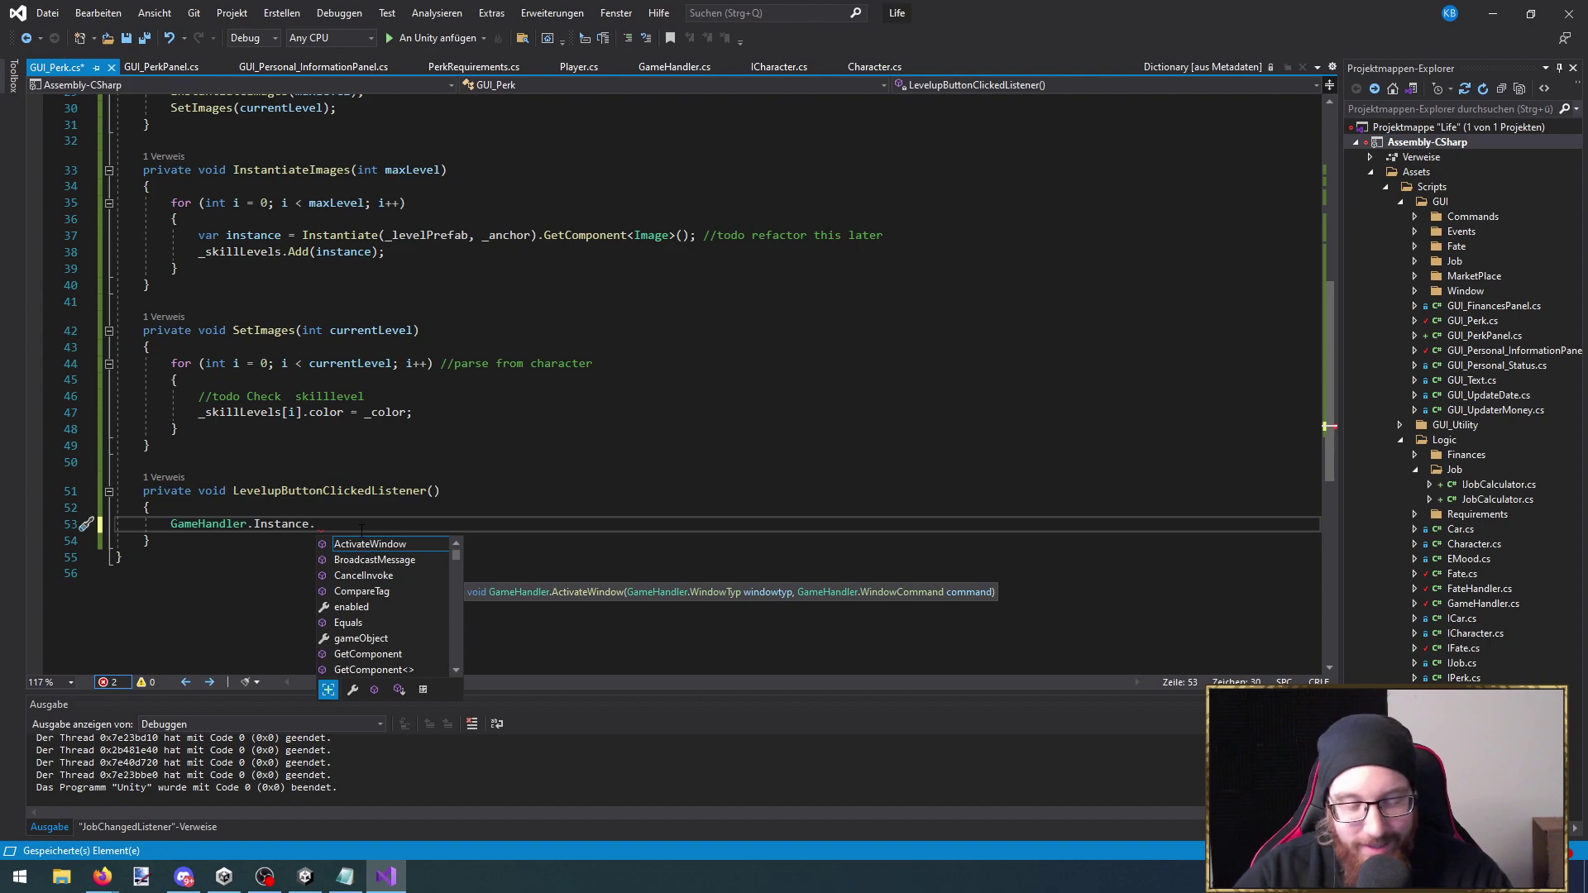
{"action": "key", "text": "BackSpace"}
{"action": "type", "text": "."}
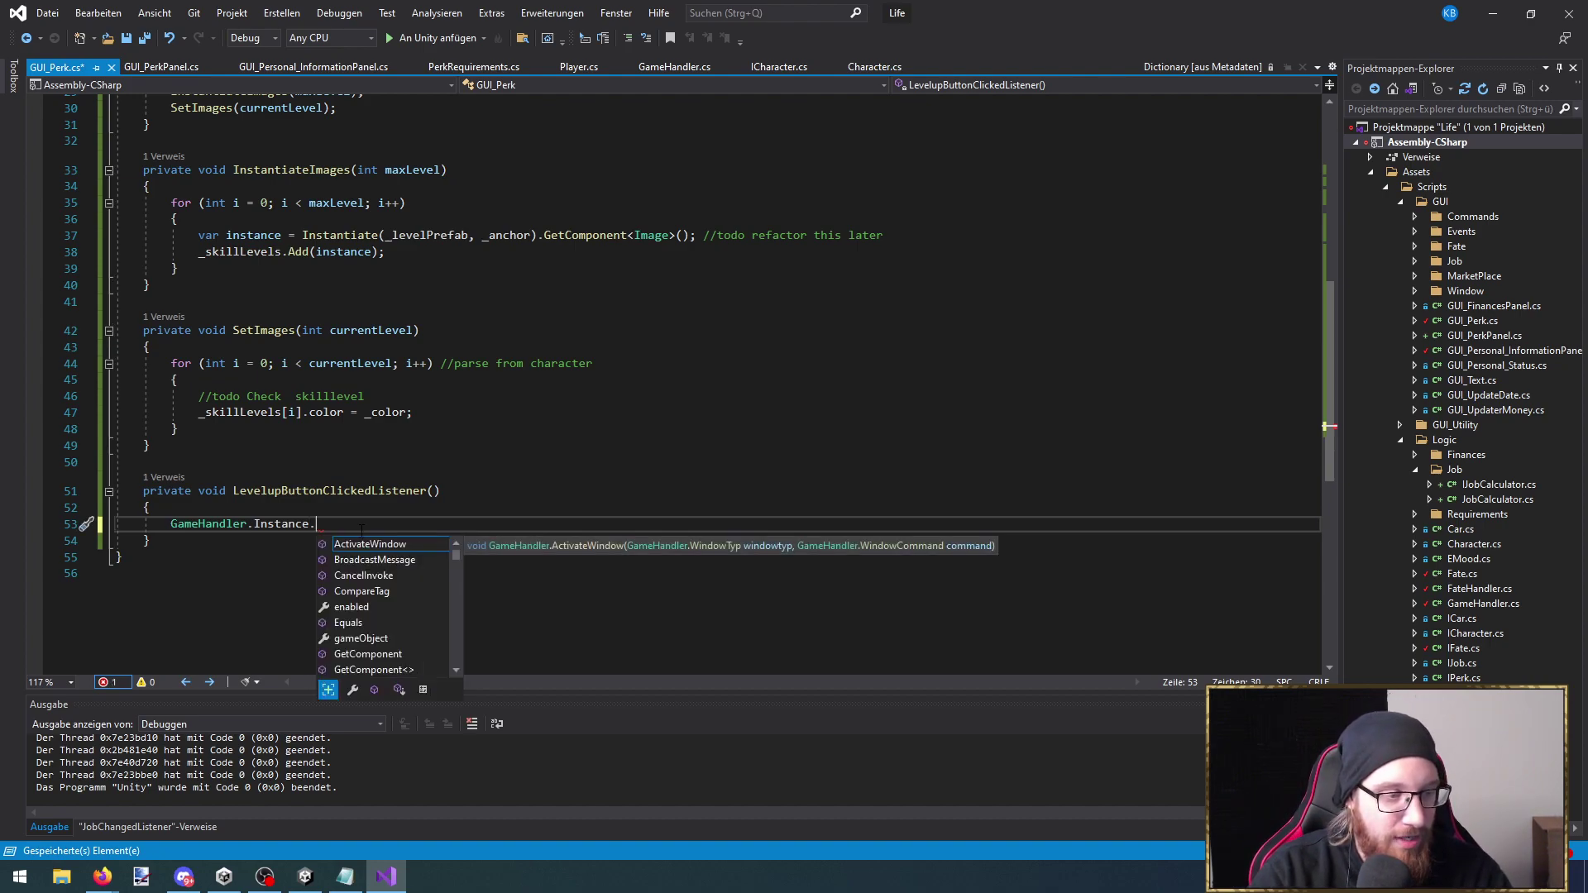
{"action": "type", "text": "getc"}
{"action": "key", "text": "BackSpace"}
{"action": "key", "text": "BackSpace"}
{"action": "key", "text": "BackSpace"}
{"action": "key", "text": "BackSpace"}
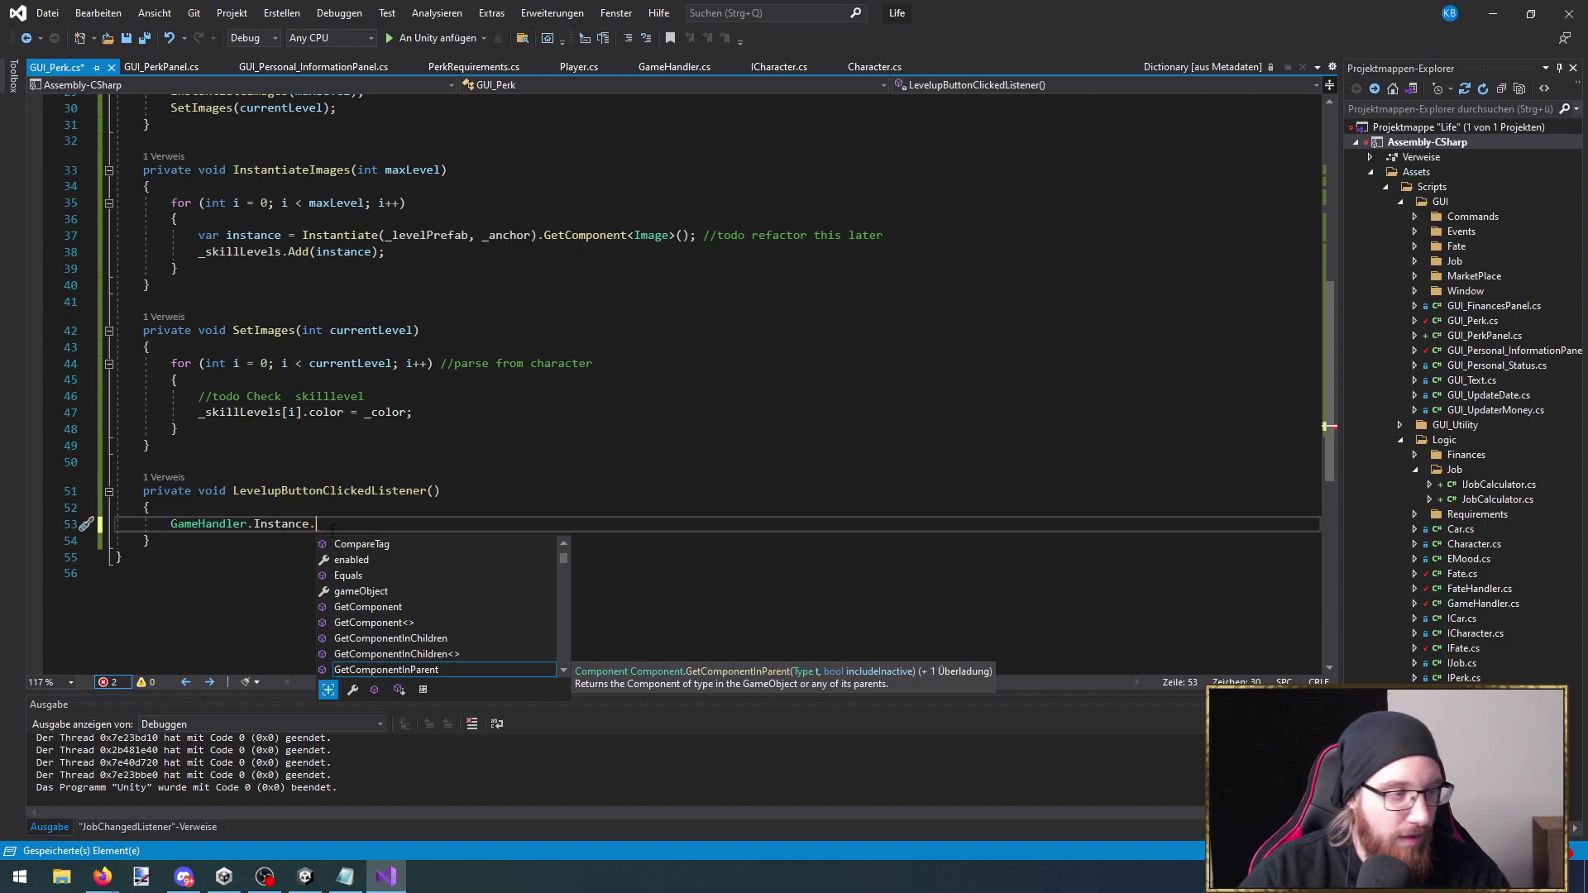
Open the GameHandler class definition and delete the surplus blank lines below the WindowCommand enum
{"action": "key", "text": "Escape"}
{"action": "key", "text": "Home"}
{"action": "key", "text": "F12"}
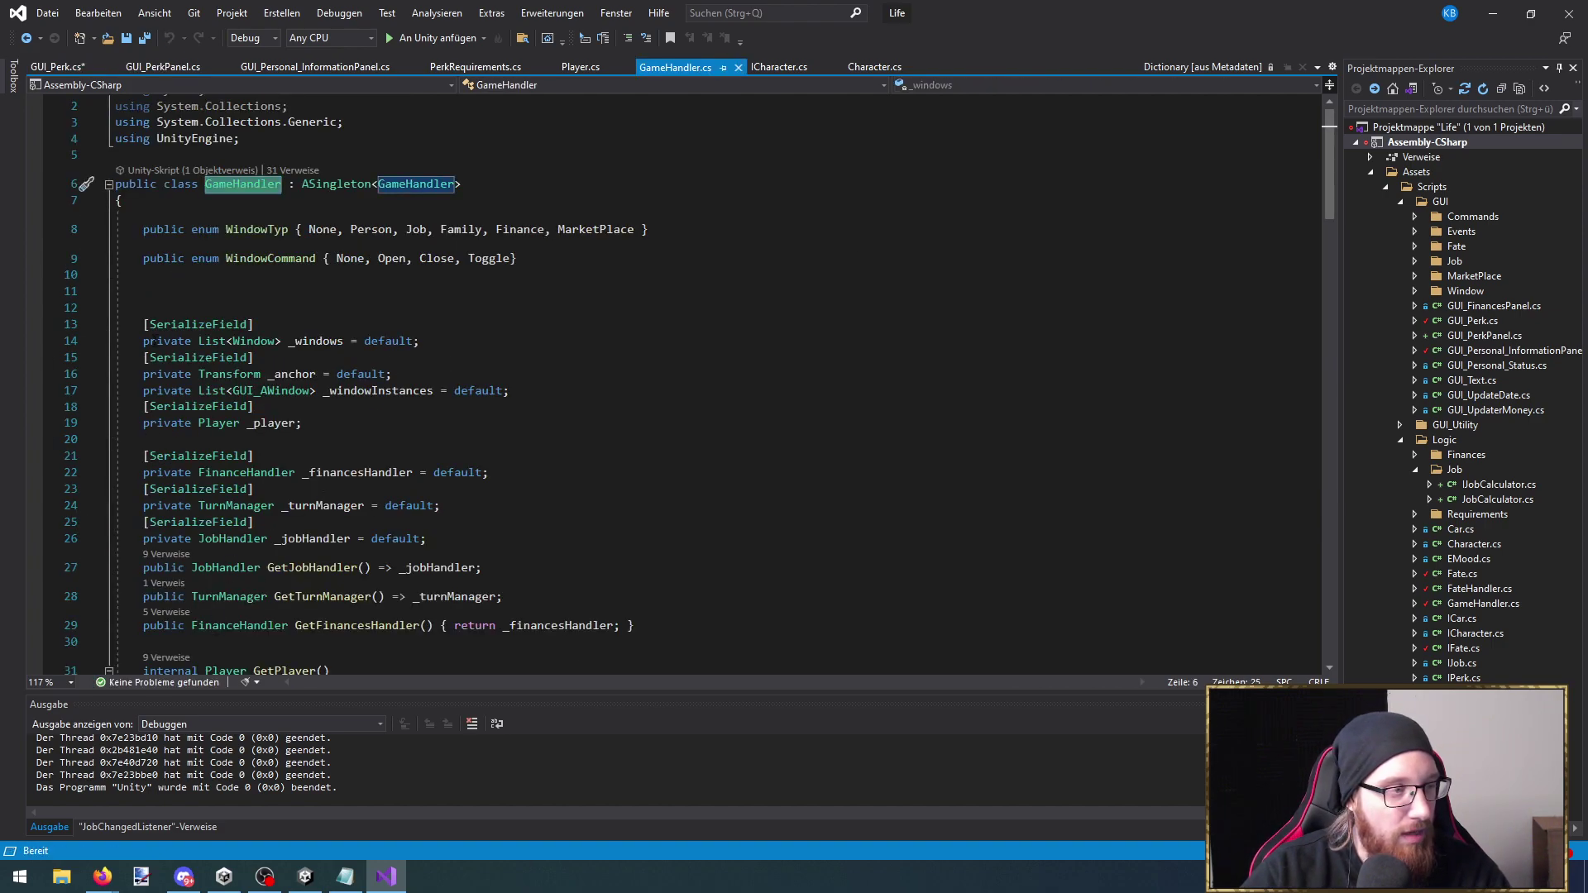
{"action": "left_click_drag", "start_coordinate": [146, 308], "coordinate": [95, 276]}
{"action": "key", "text": "BackSpace"}
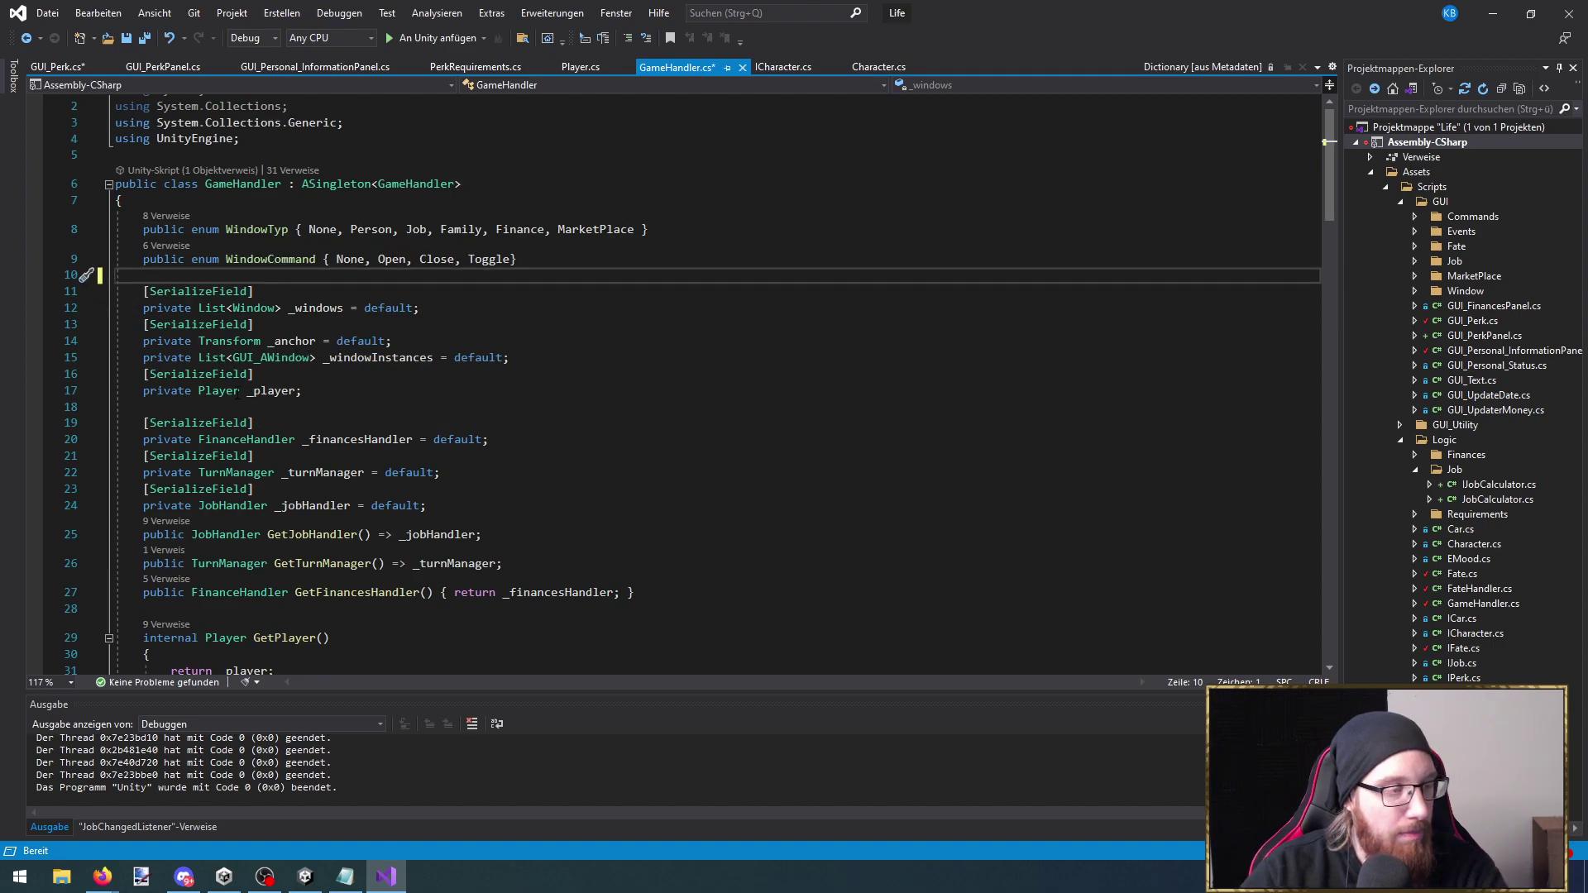
Check the Player class, and extend the GameHandler.Instance statement in LevelupButtonClickedListener with GetPlayer().SetPerks();
{"action": "left_click", "coordinate": [219, 390], "text": "ctrl"}
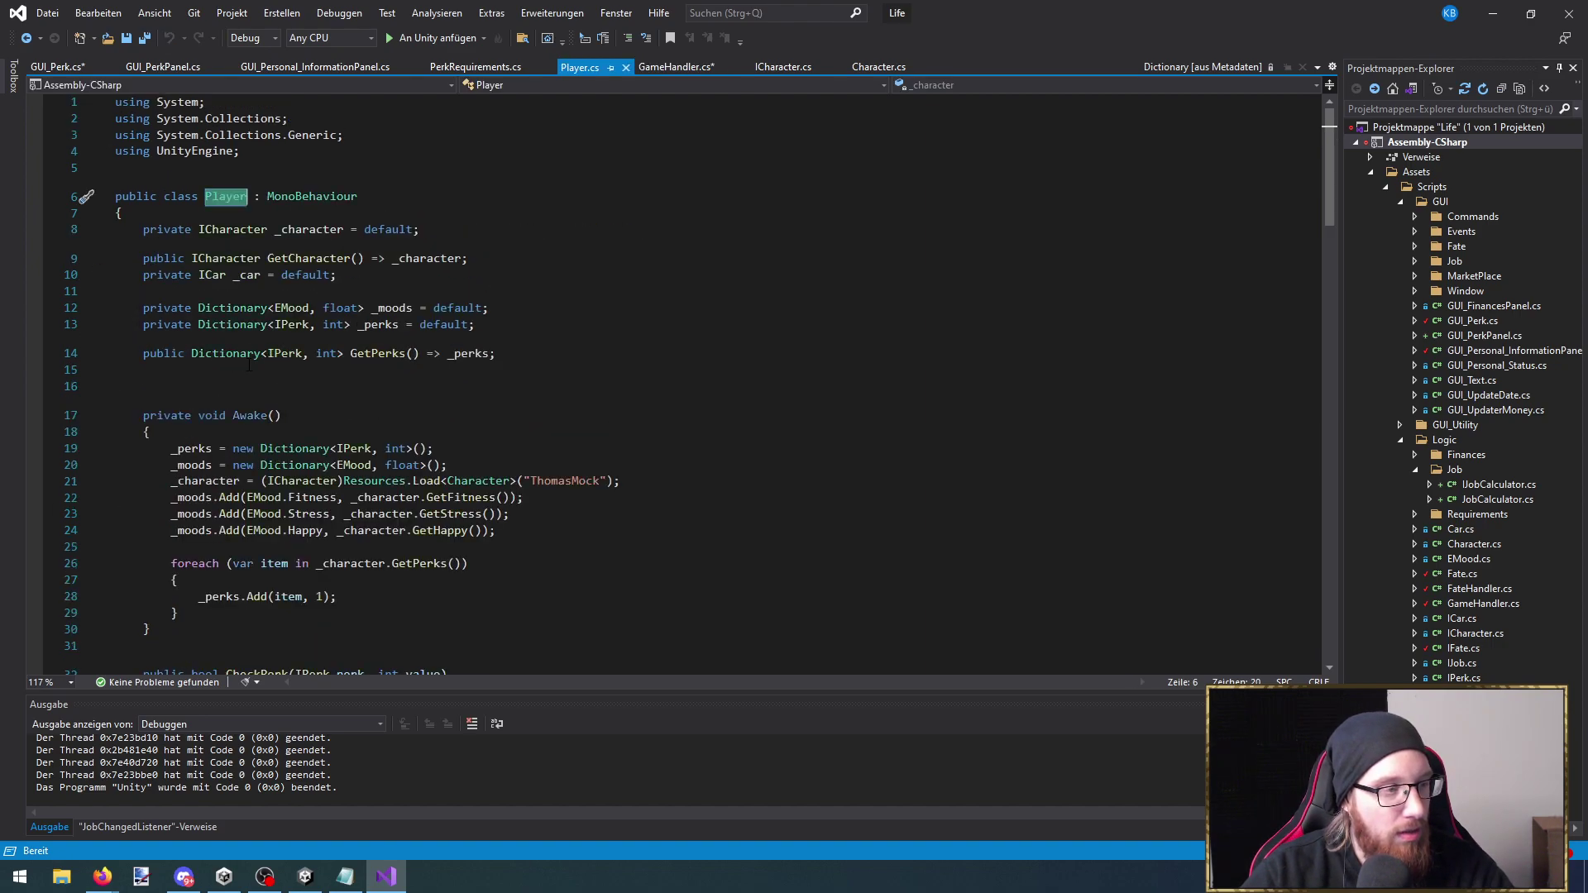
{"action": "key", "text": "ctrl+minus"}
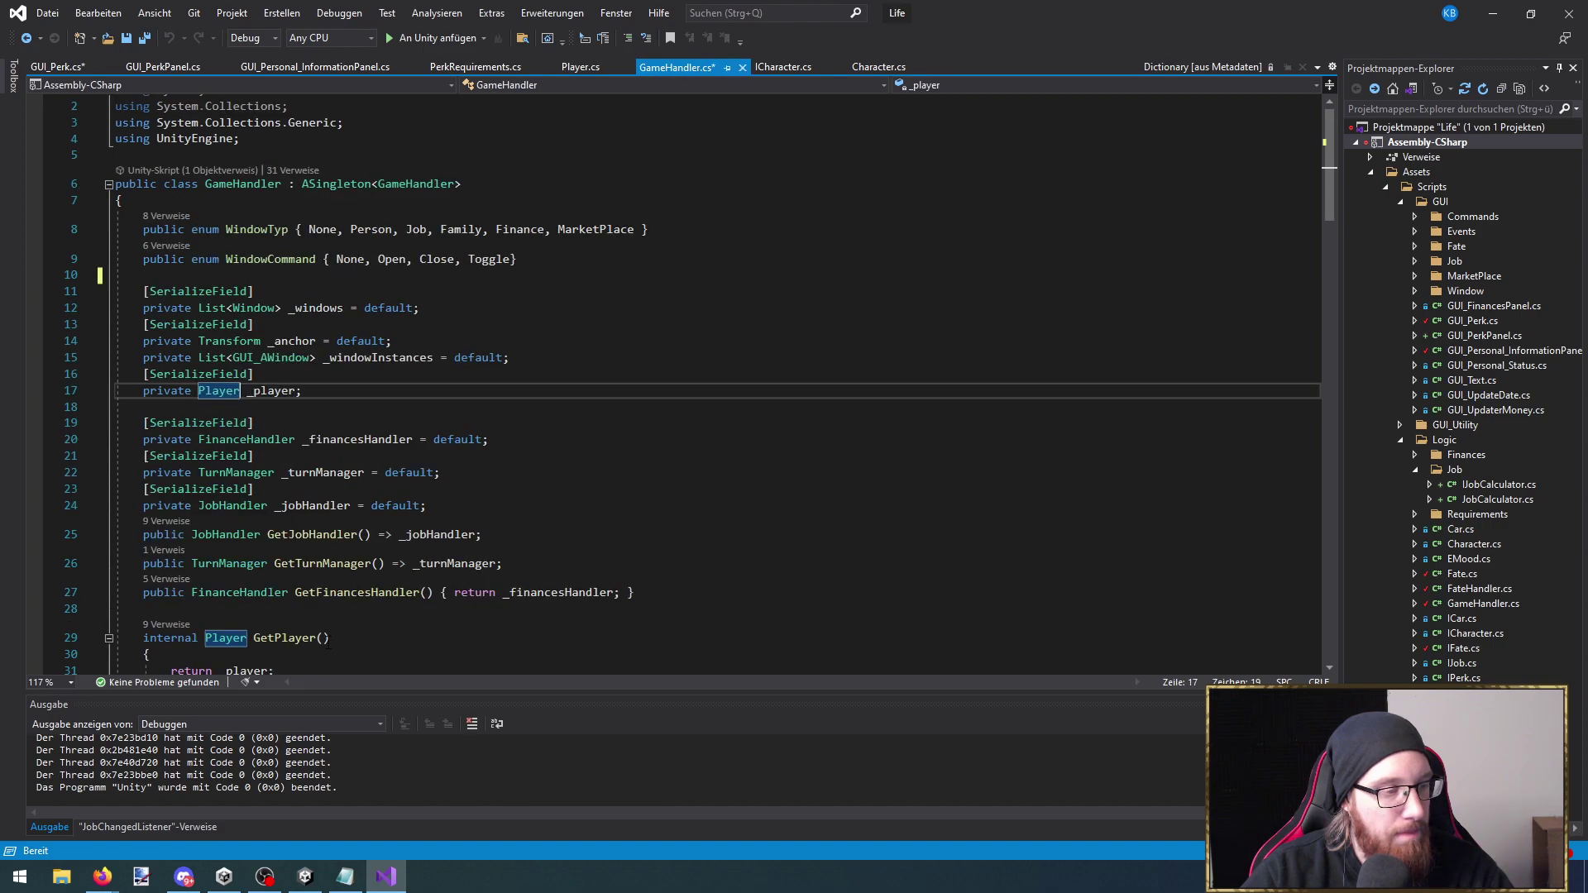
{"action": "key", "text": "ctrl+minus"}
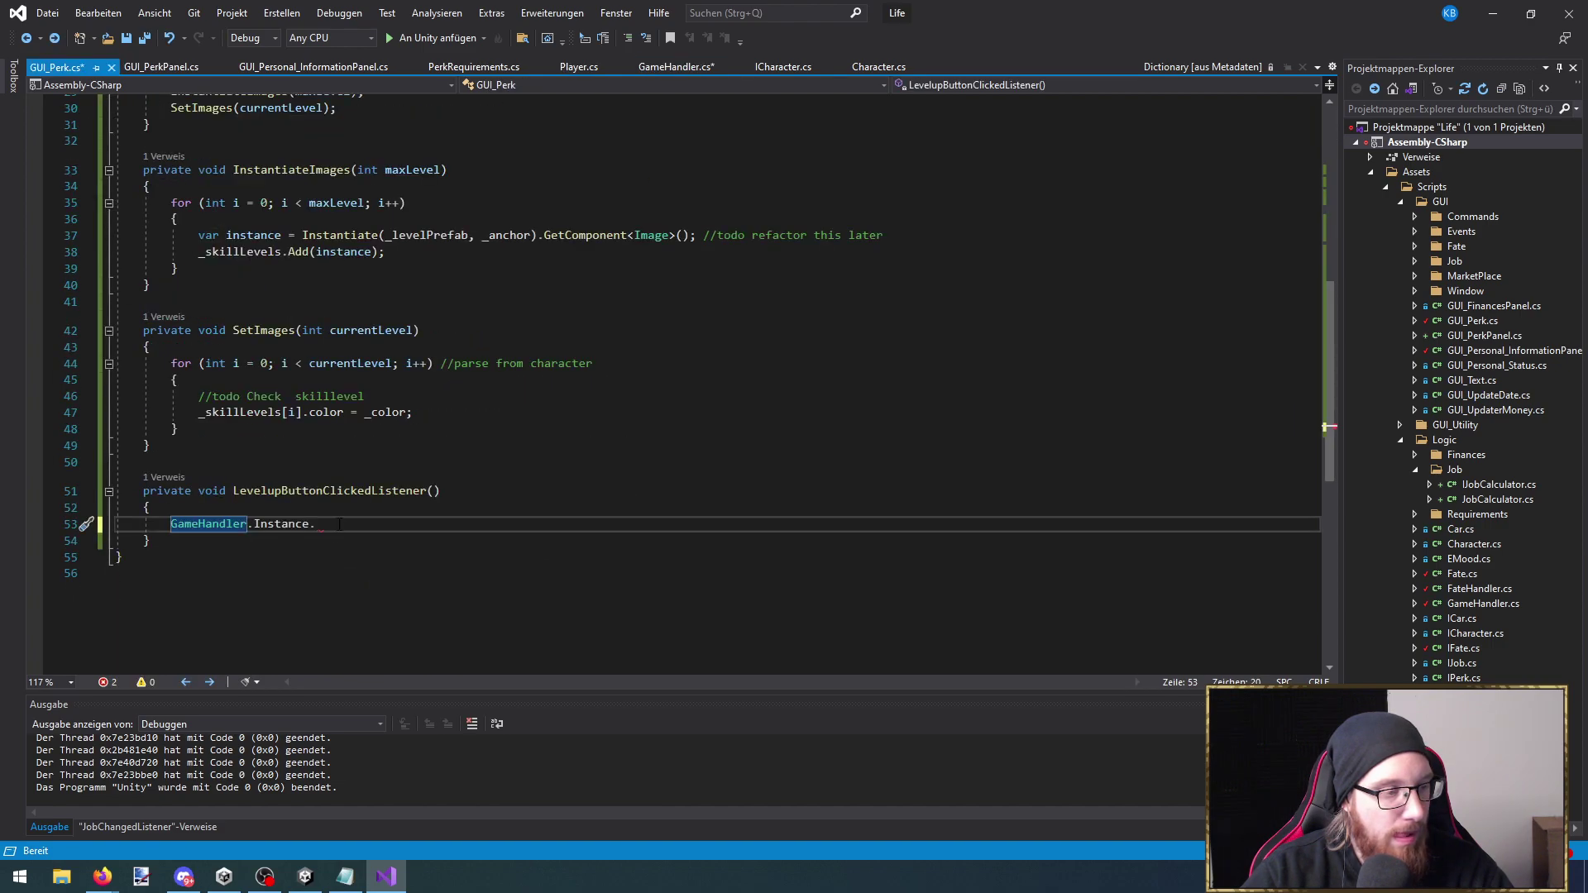
{"action": "type", "text": "pla"}
{"action": "key", "text": "Tab"}
{"action": "type", "text": "().per"}
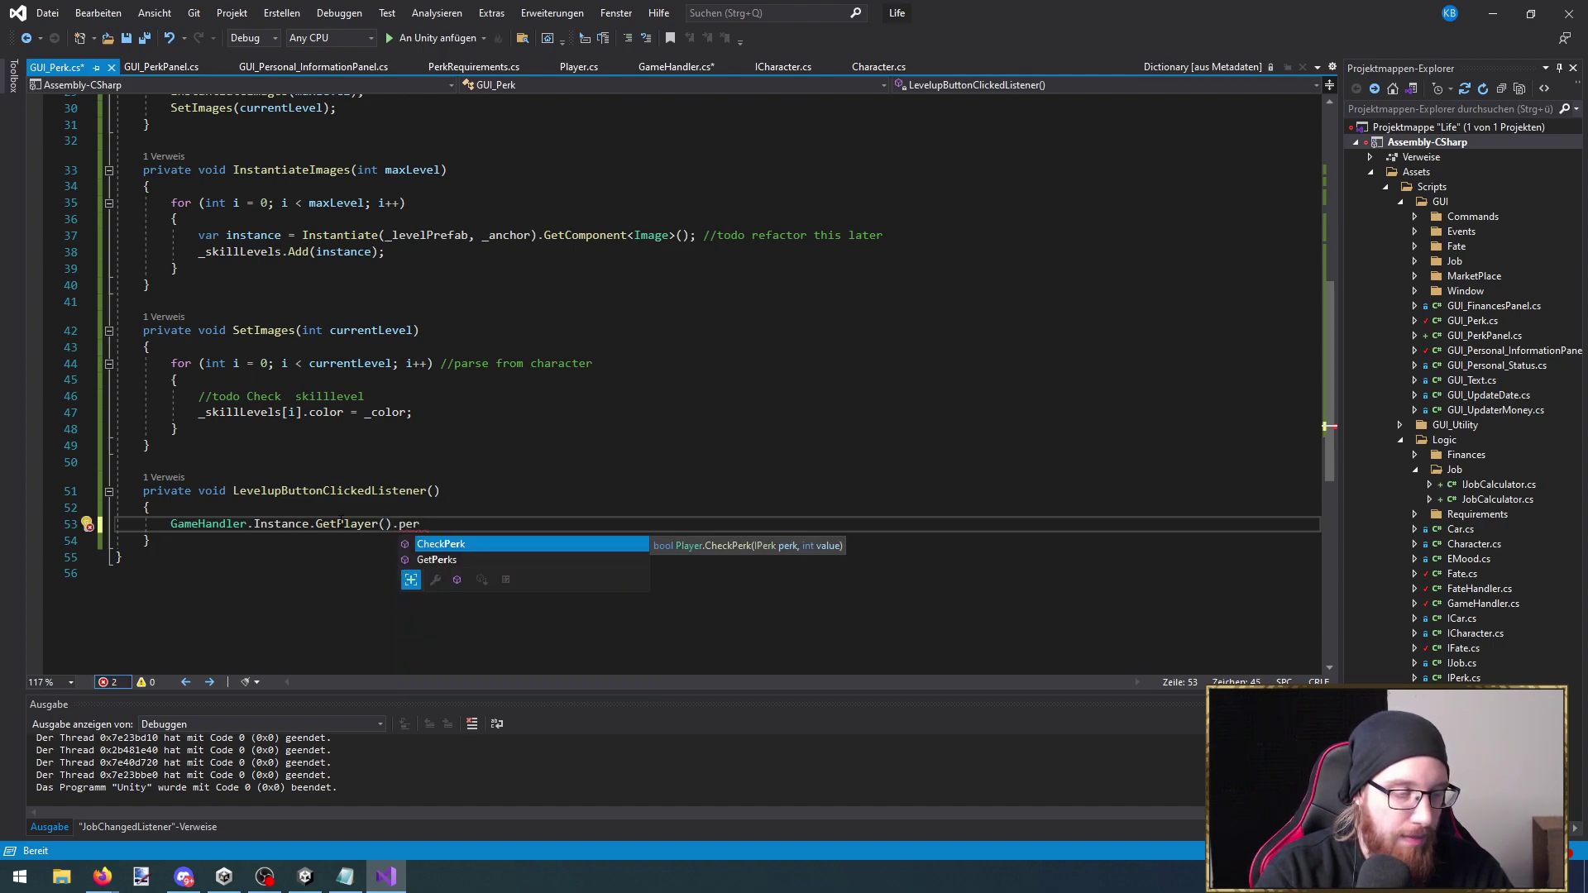
{"action": "key", "text": "BackSpace"}
{"action": "key", "text": "BackSpace"}
{"action": "key", "text": "BackSpace"}
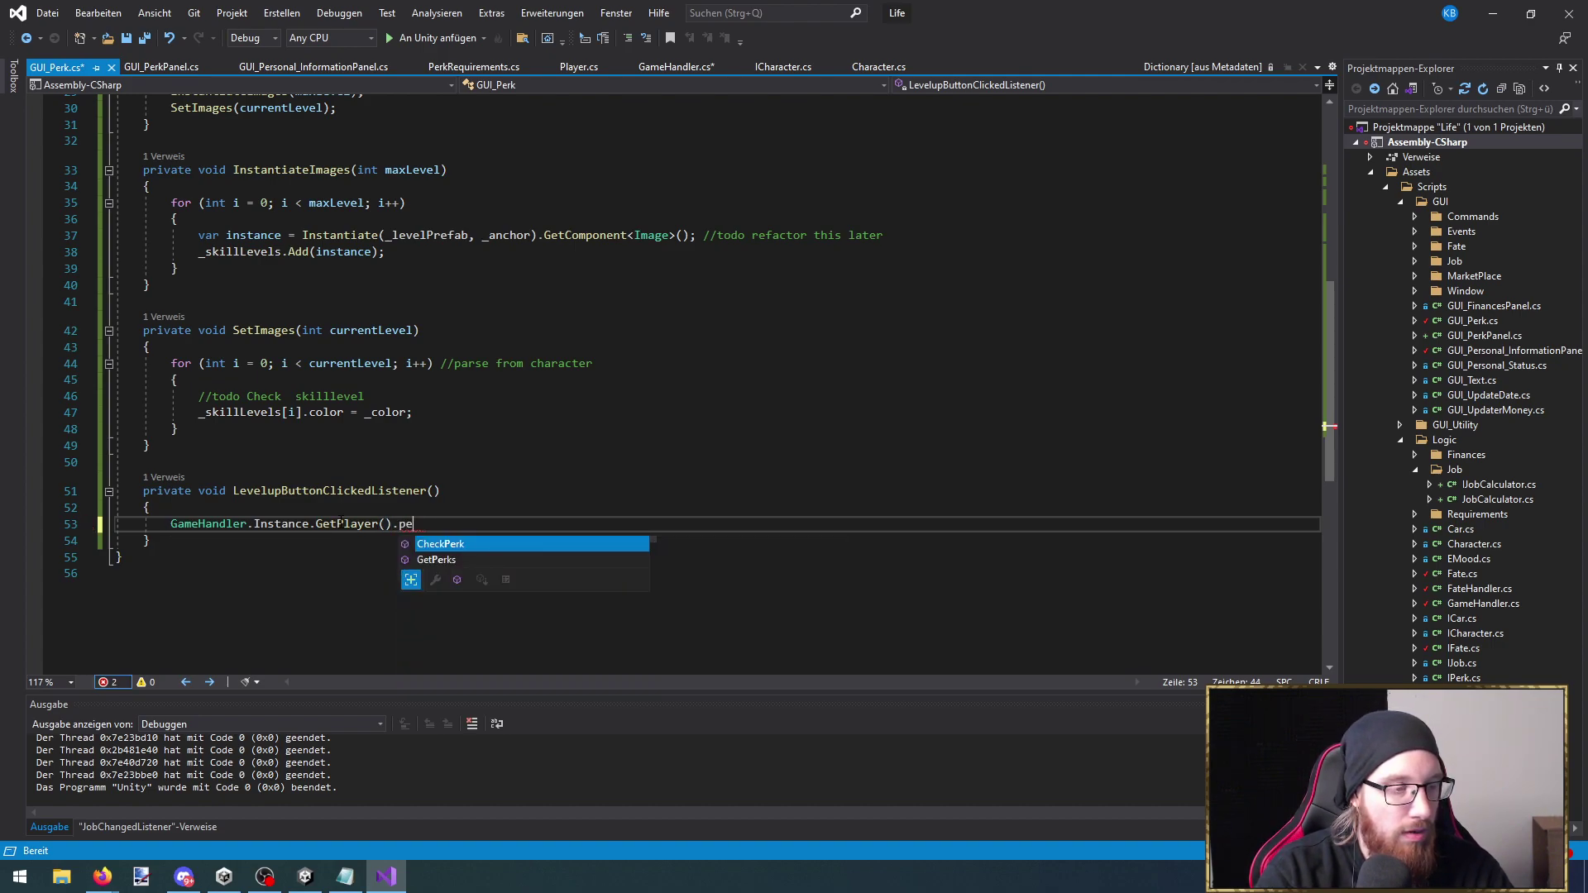
{"action": "type", "text": "S"}
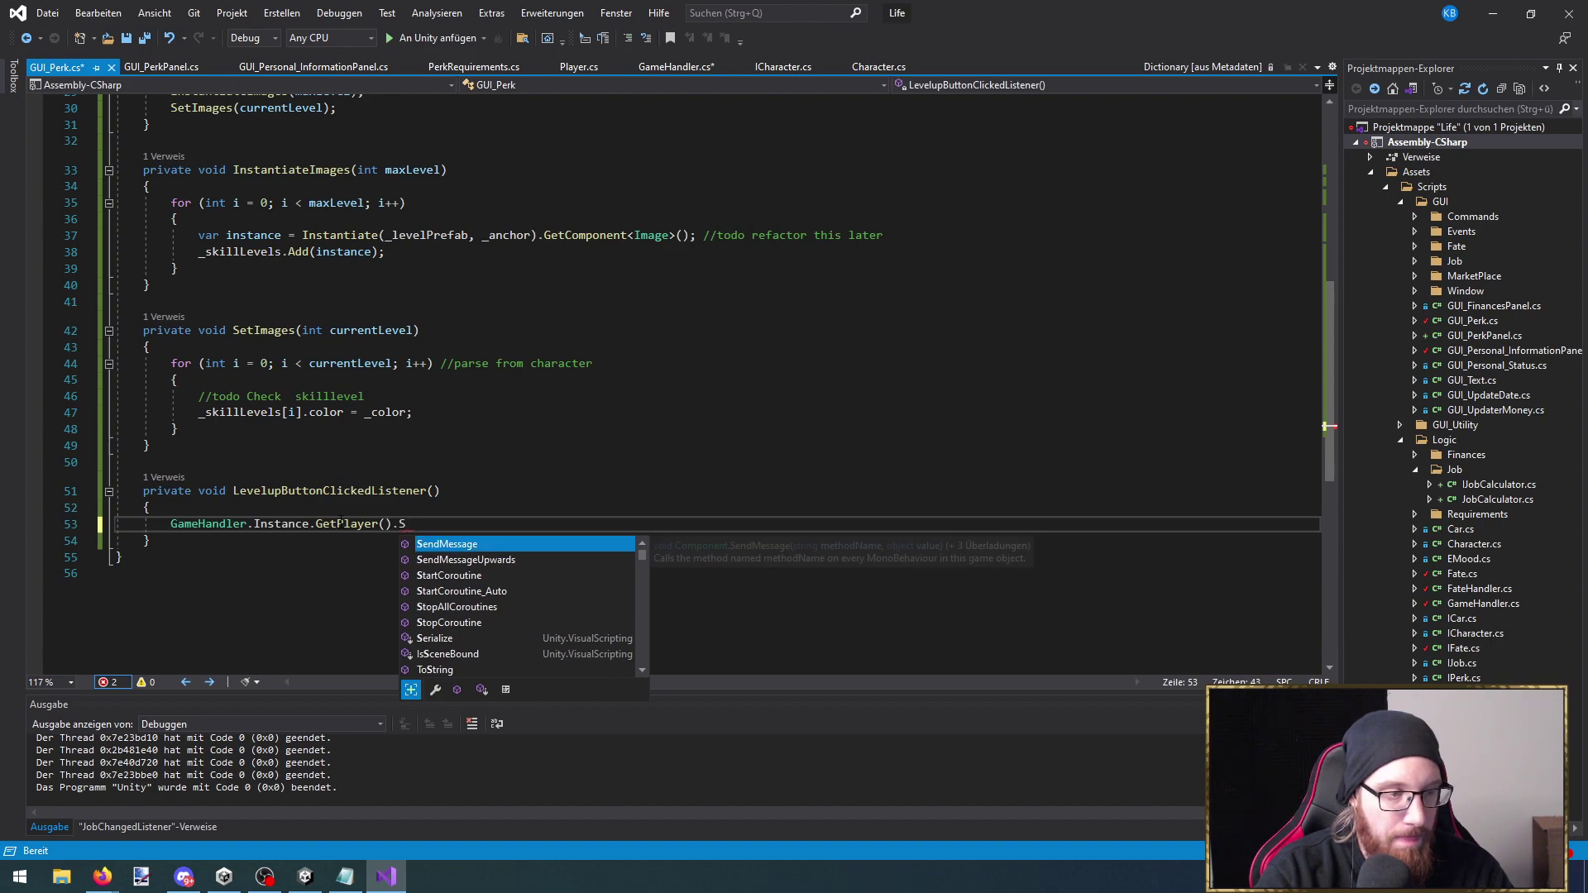
{"action": "type", "text": "etP"}
{"action": "type", "text": "erks();"}
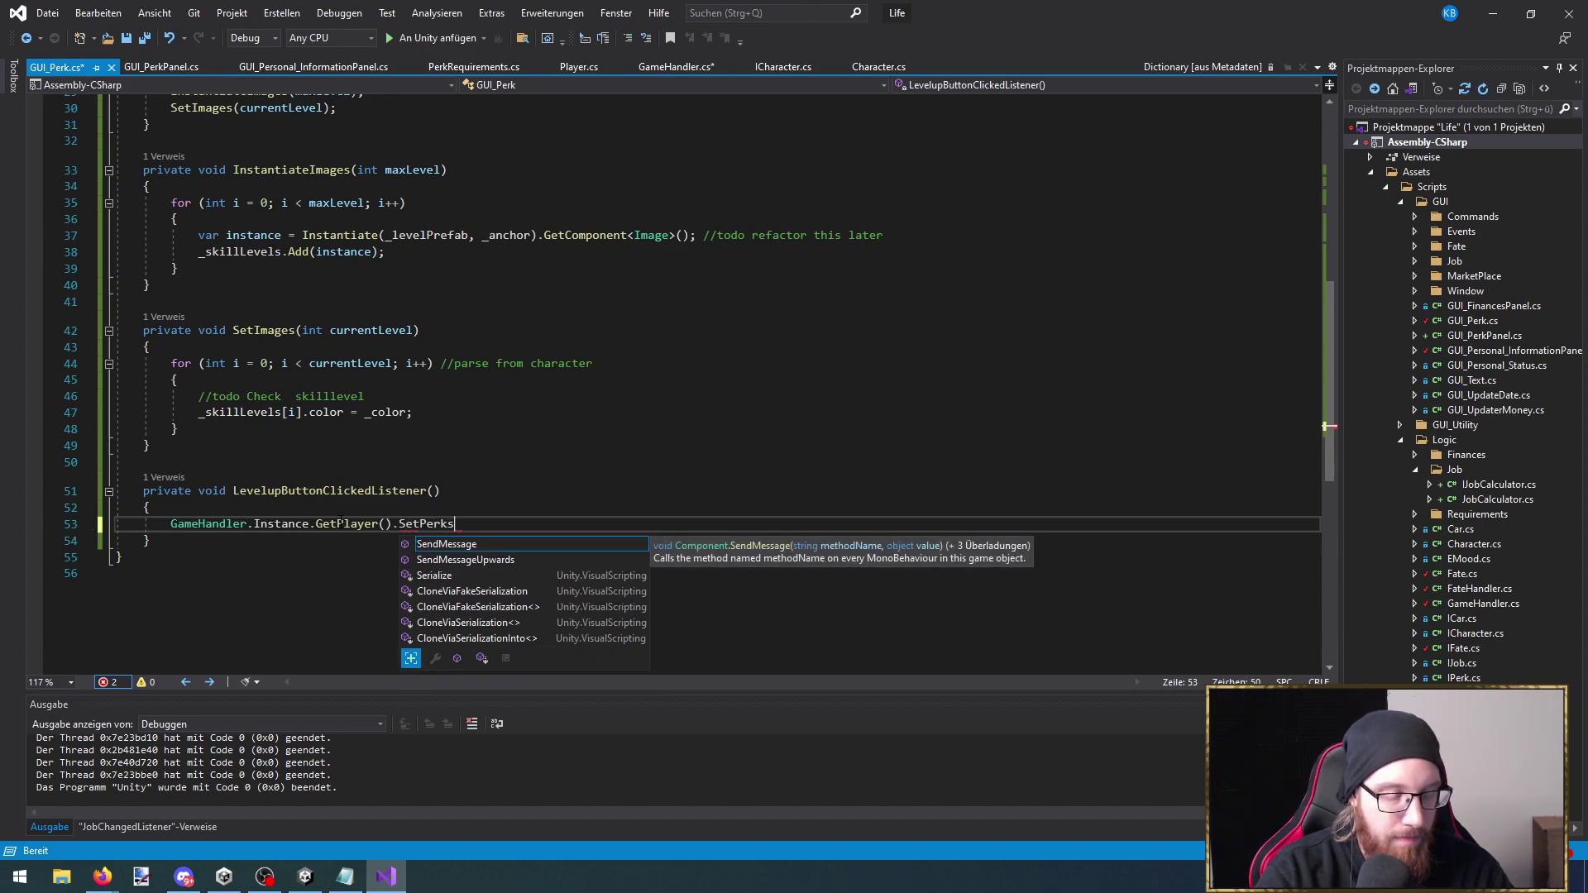
Pass _targetPerk as the argument of the SetPerks call in LevelupButtonClickedListener
{"action": "key", "text": "Left"}
{"action": "key", "text": "Left"}
{"action": "scroll", "coordinate": [323, 511], "scroll_direction": "up", "scroll_amount": 4}
{"action": "scroll", "coordinate": [331, 510], "scroll_direction": "down", "scroll_amount": 3}
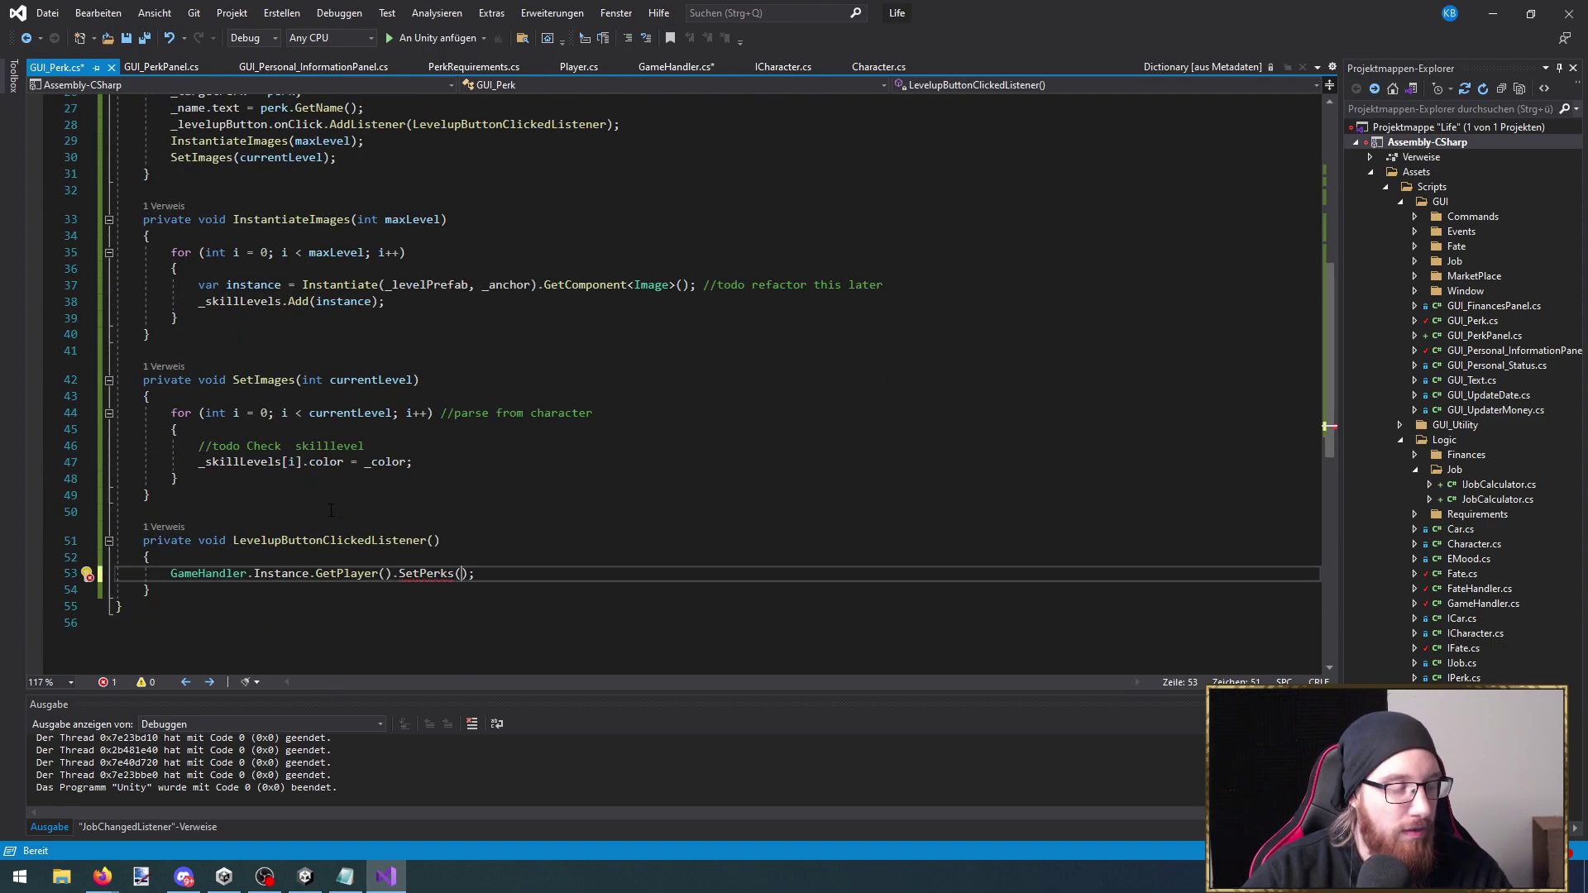
{"action": "type", "text": "_targ"}
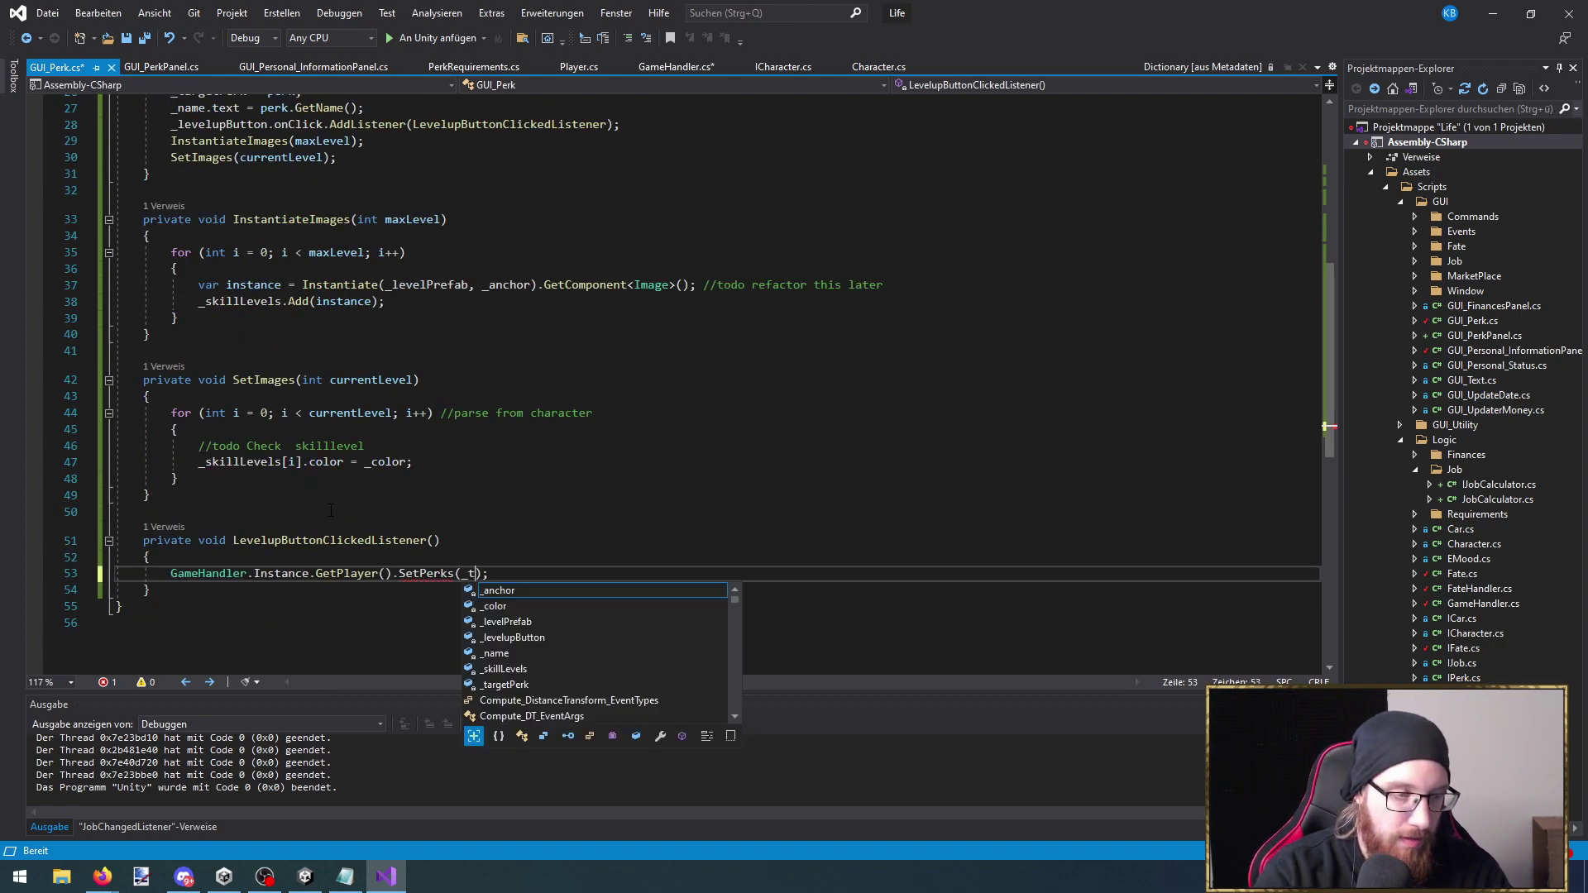
{"action": "key", "text": "Tab"}
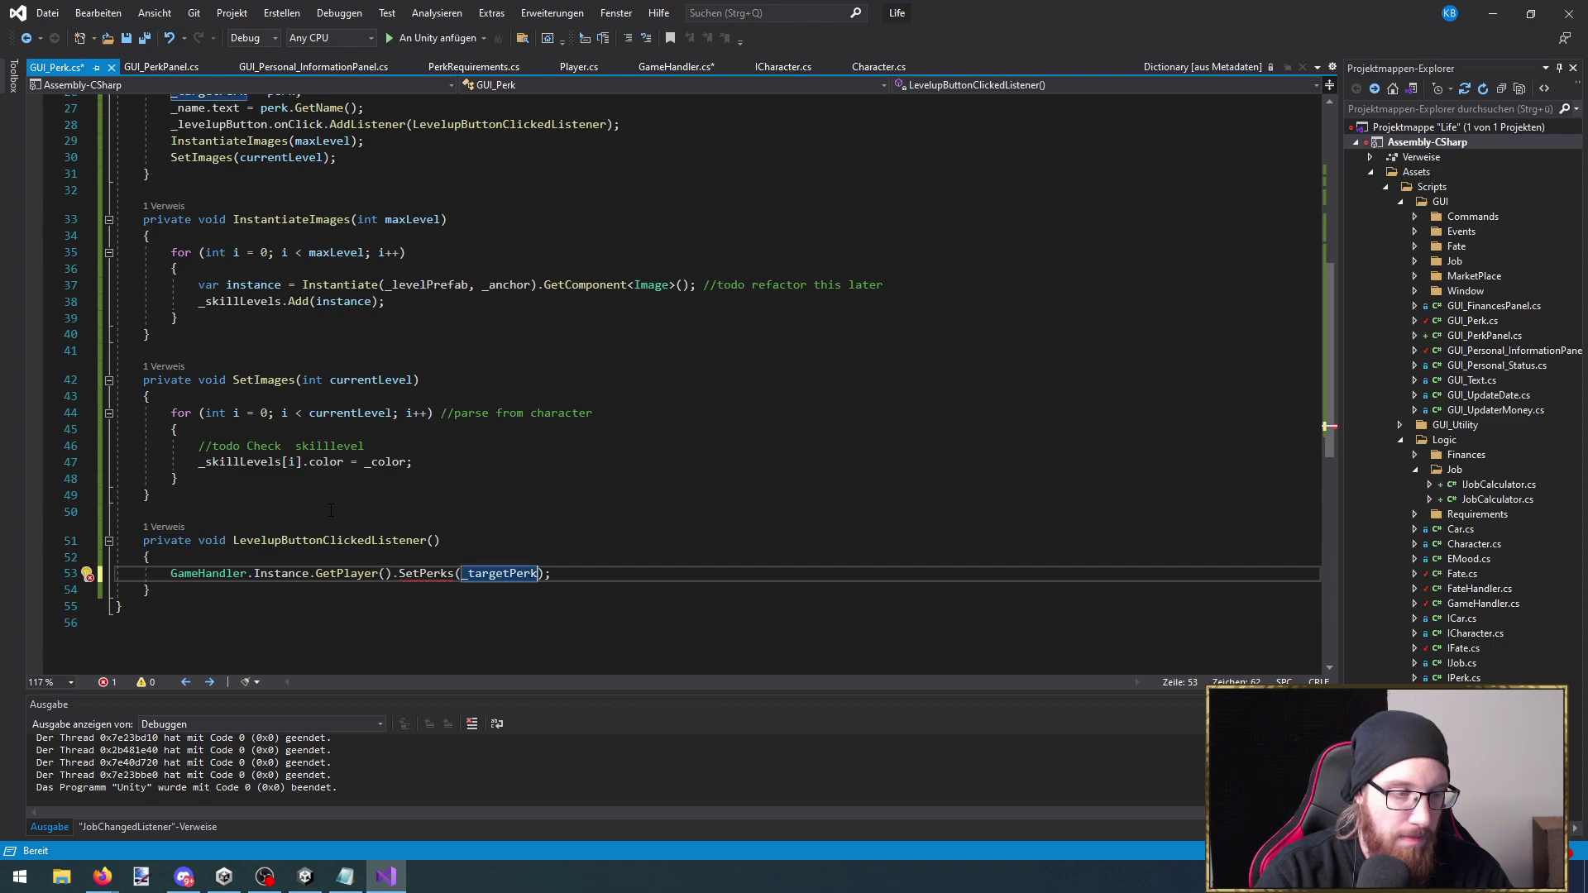
Rename the SetPerks call in LevelupButtonClickedListener to IncrementPerks
{"action": "key", "text": "ctrl+Left"}
{"action": "key", "text": "ctrl+Left"}
{"action": "key", "text": "ctrl+Left"}
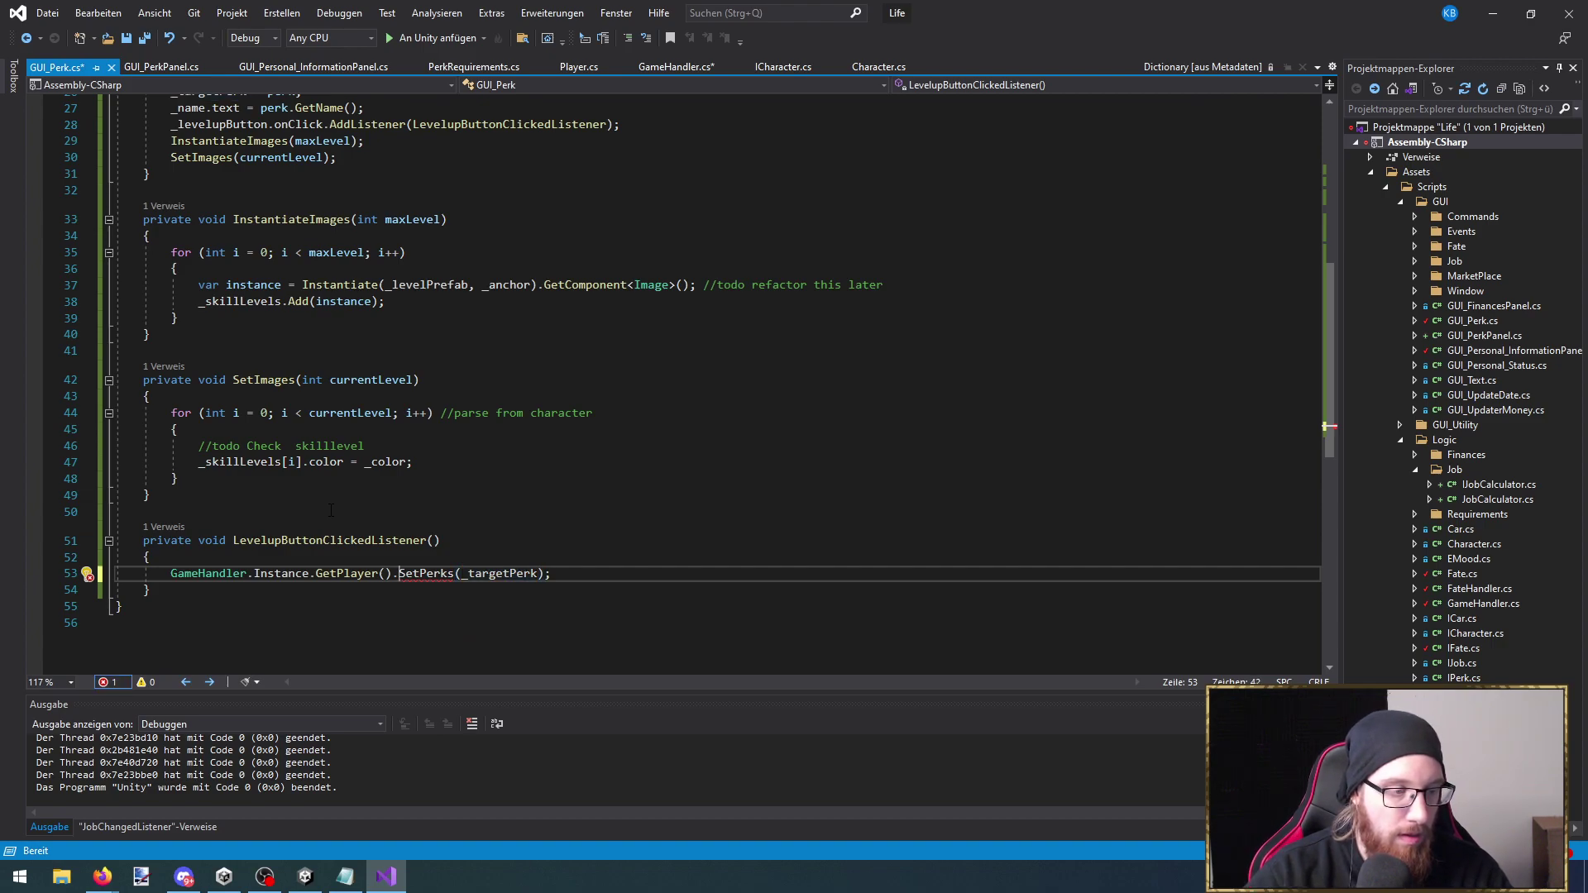
{"action": "key", "text": "Left"}
{"action": "key", "text": "Left"}
{"action": "key", "text": "Left"}
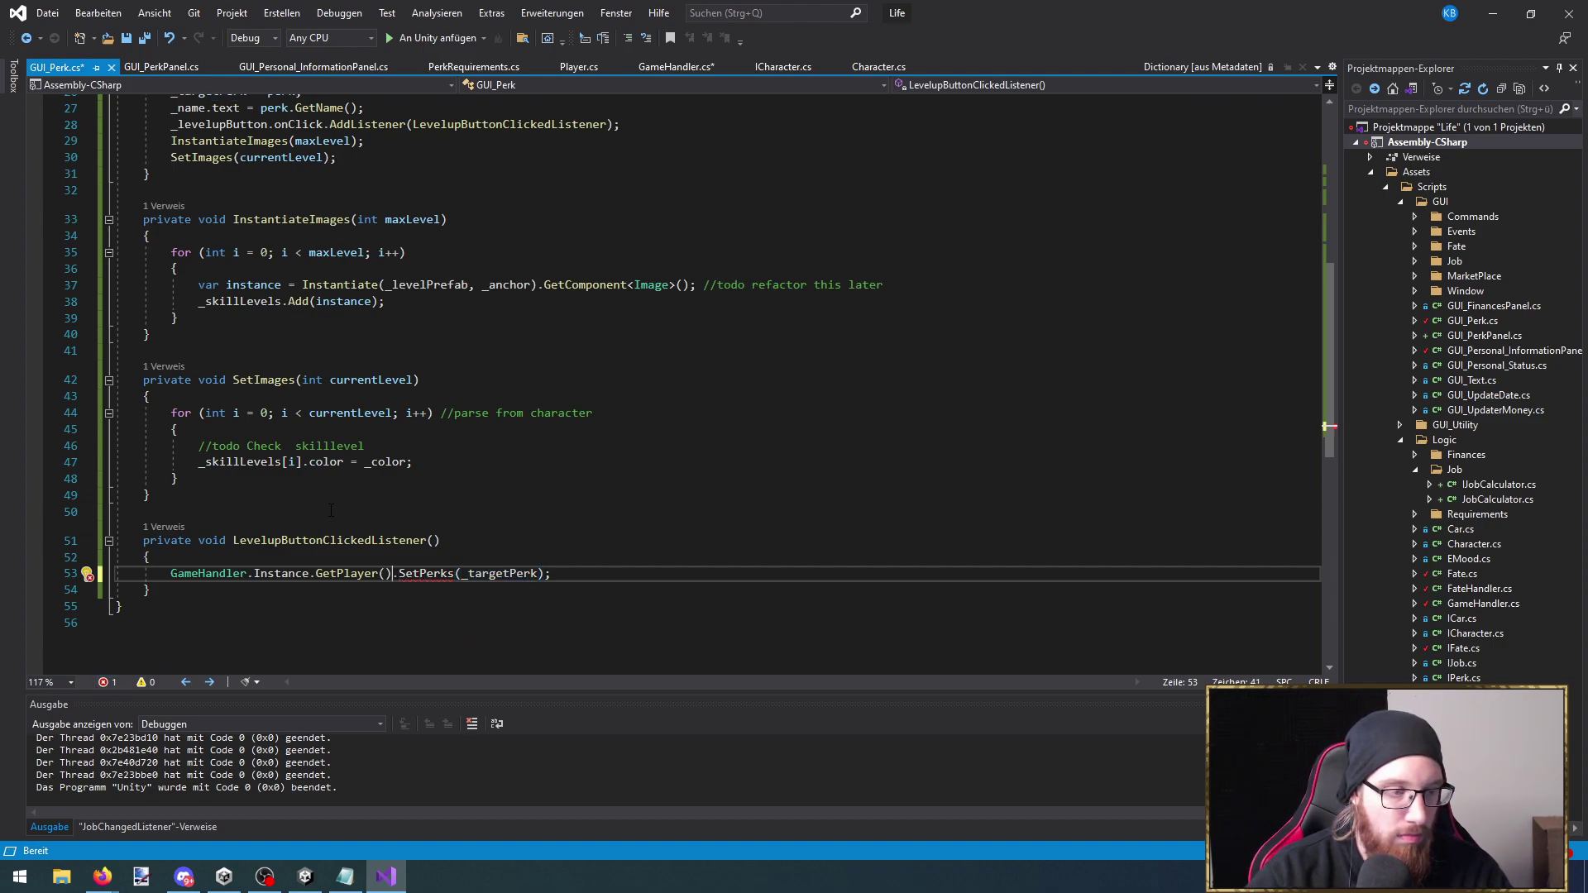
{"action": "key", "text": "Right"}
{"action": "key", "text": "Right"}
{"action": "key", "text": "Right"}
{"action": "key", "text": "BackSpace"}
{"action": "key", "text": "BackSpace"}
{"action": "key", "text": "BackSpace"}
{"action": "type", "text": "Increment"}
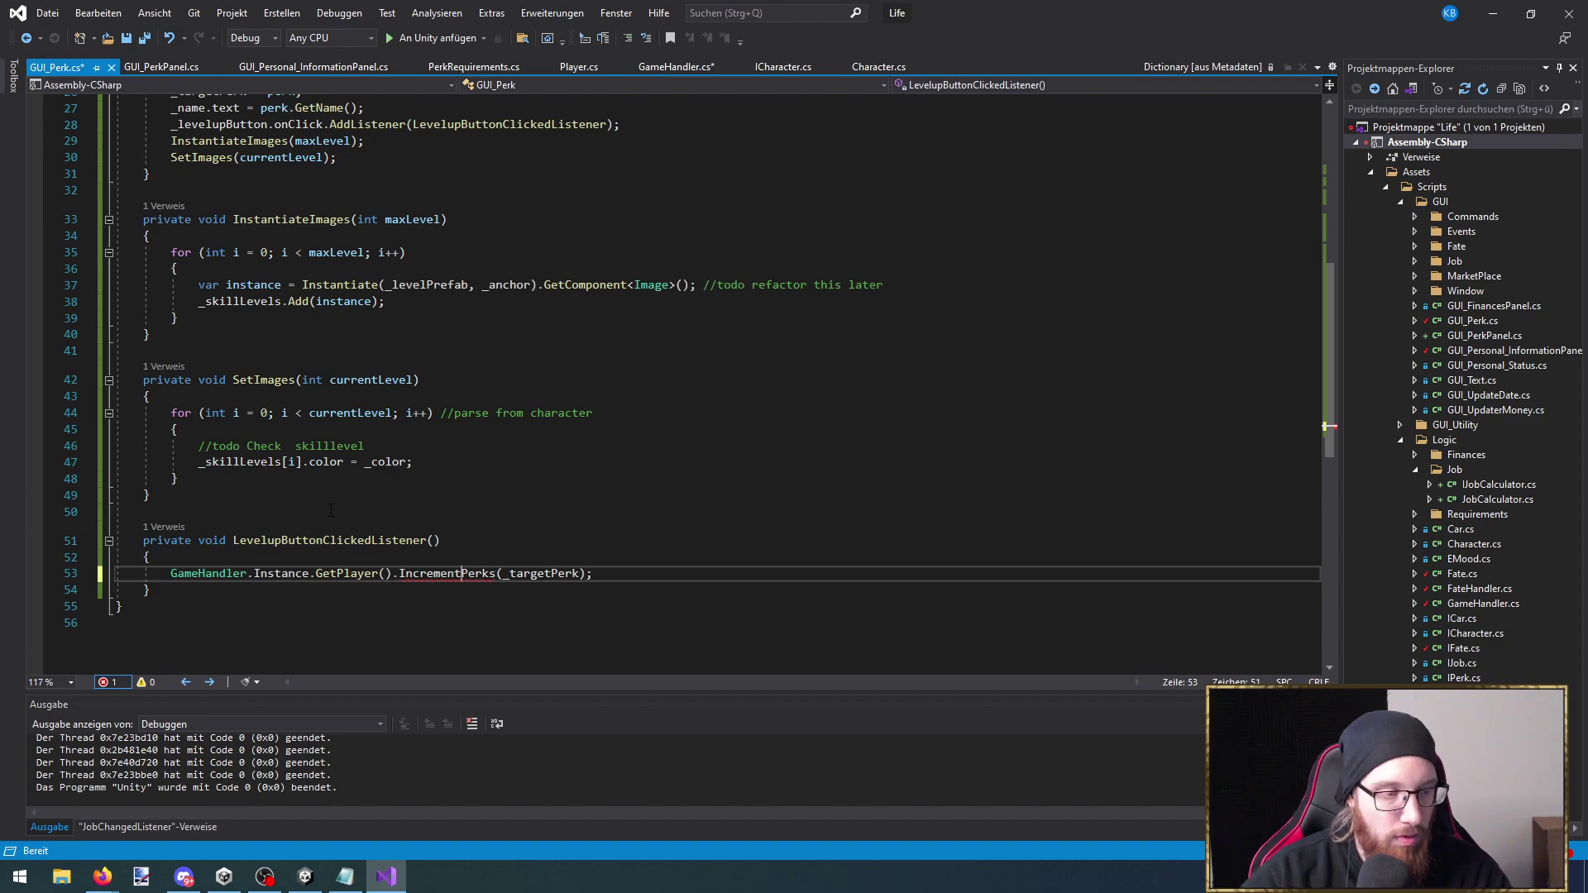
Generate the missing IncrementPerks method in the Player class and open its definition
{"action": "key", "text": "ctrl+period"}
{"action": "key", "text": "Return"}
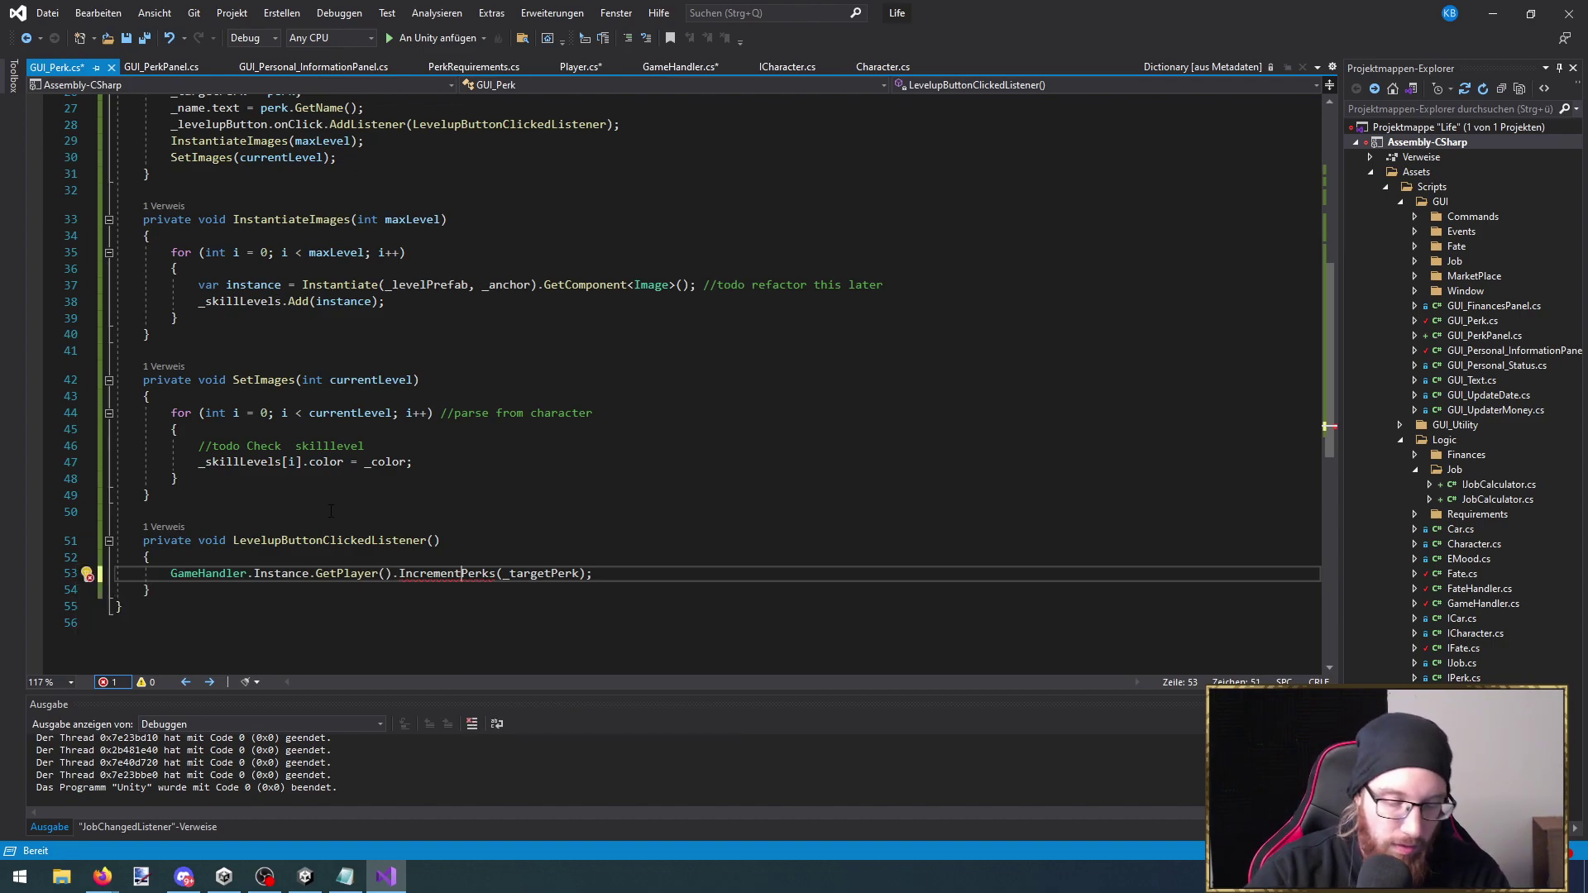
{"action": "key", "text": "F12"}
Replace the placeholder exception in IncrementPerks with a copy of GetMoodValue's body, leaving out its final return line
{"action": "left_click_drag", "start_coordinate": [419, 417], "coordinate": [172, 416]}
{"action": "scroll", "coordinate": [290, 405], "scroll_direction": "up", "scroll_amount": 1}
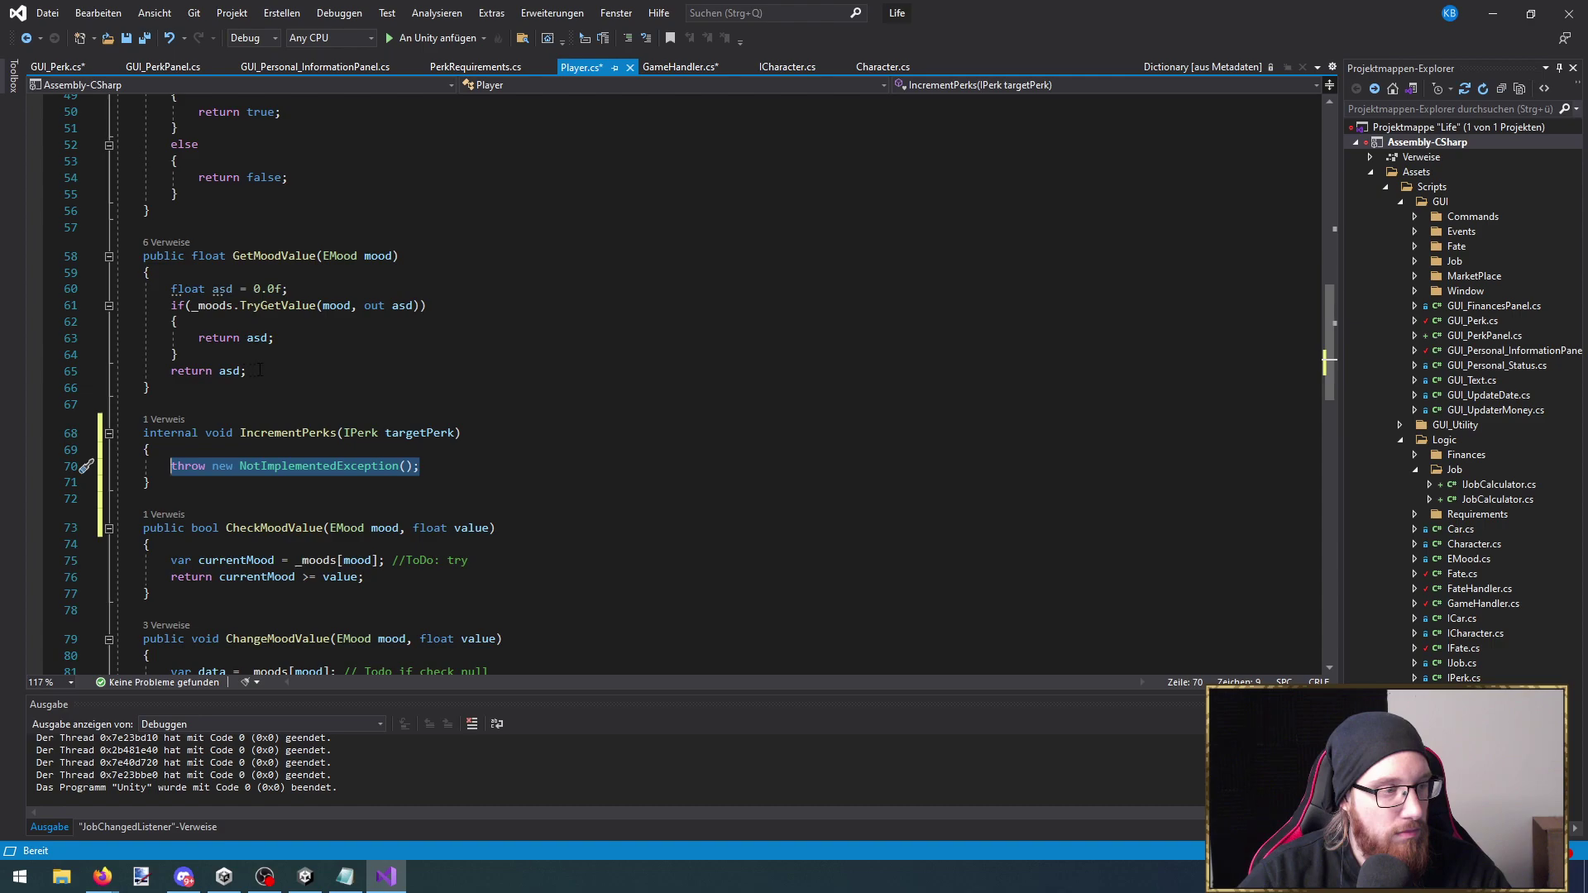
{"action": "left_click_drag", "start_coordinate": [259, 370], "coordinate": [116, 289]}
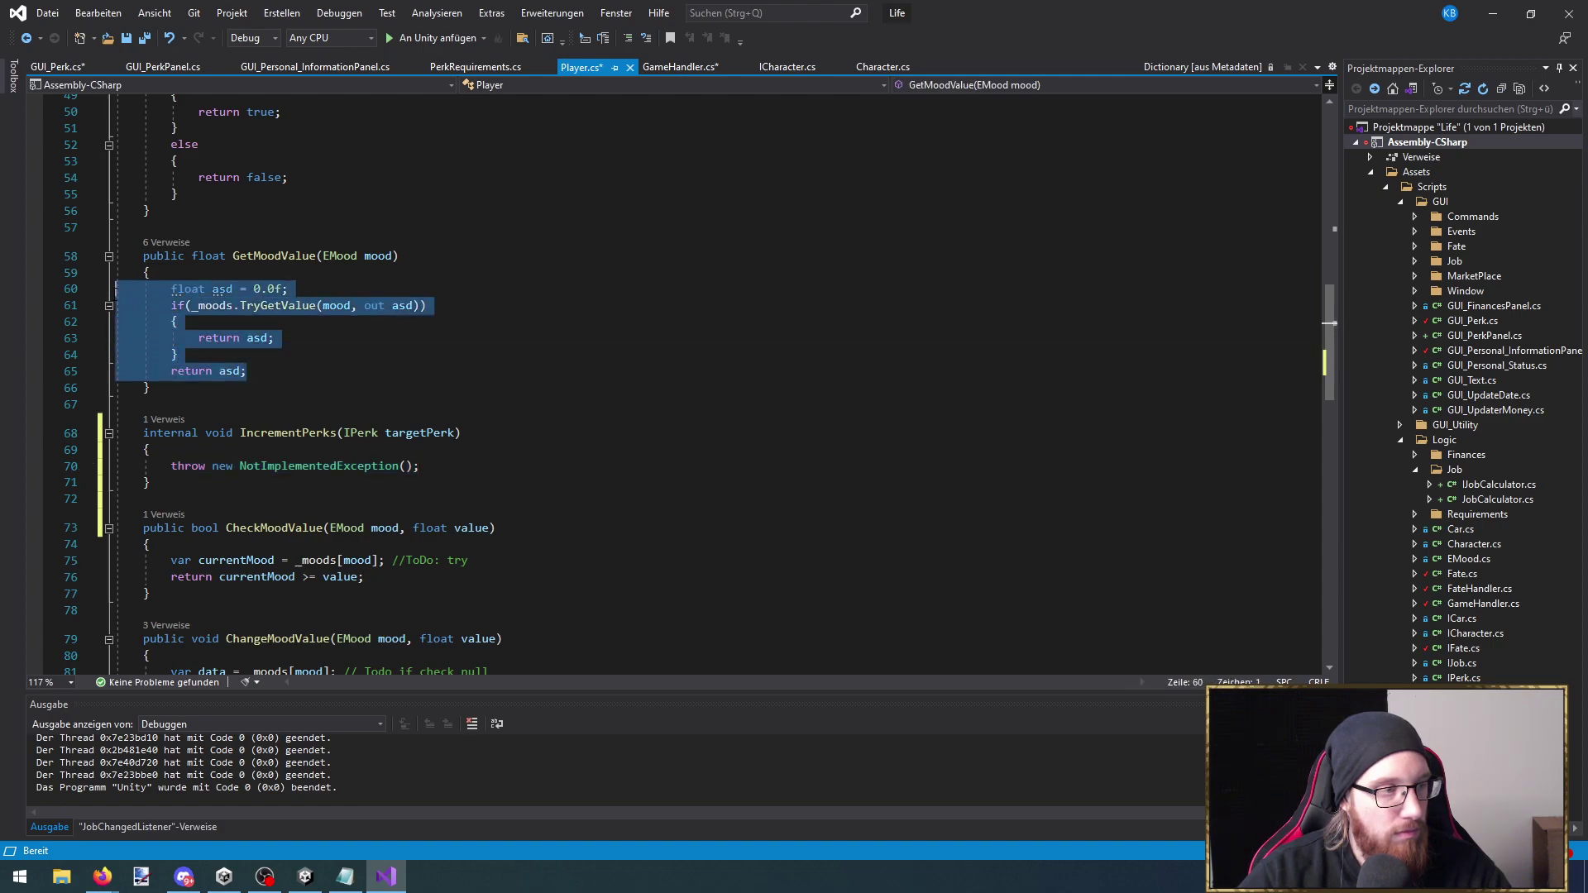
{"action": "key", "text": "ctrl+c"}
{"action": "left_click_drag", "start_coordinate": [423, 467], "coordinate": [116, 467]}
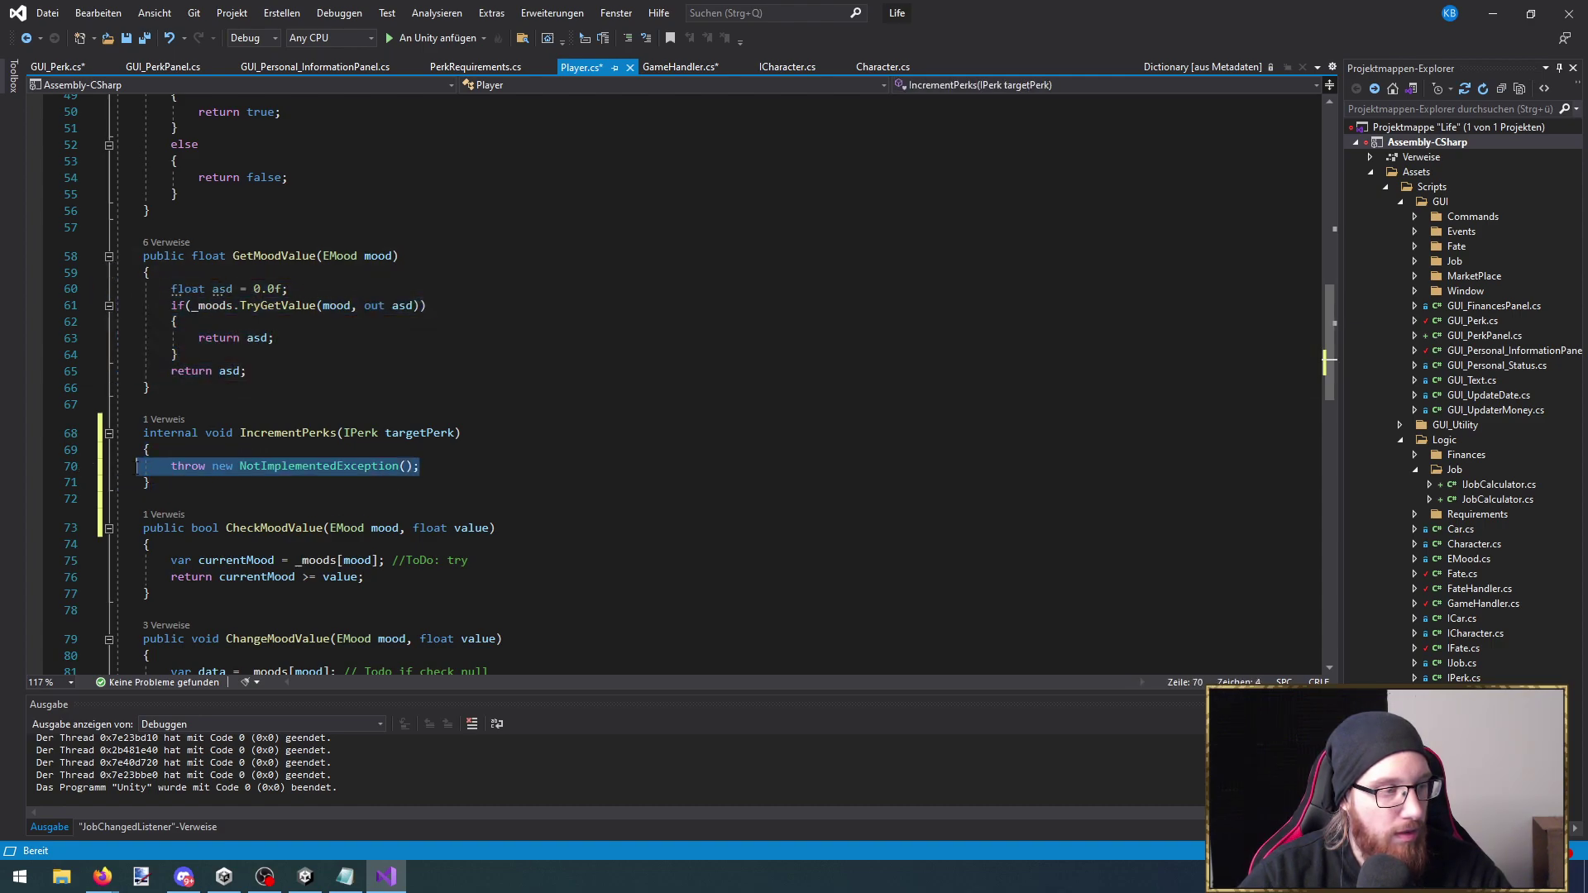
{"action": "key", "text": "ctrl+v"}
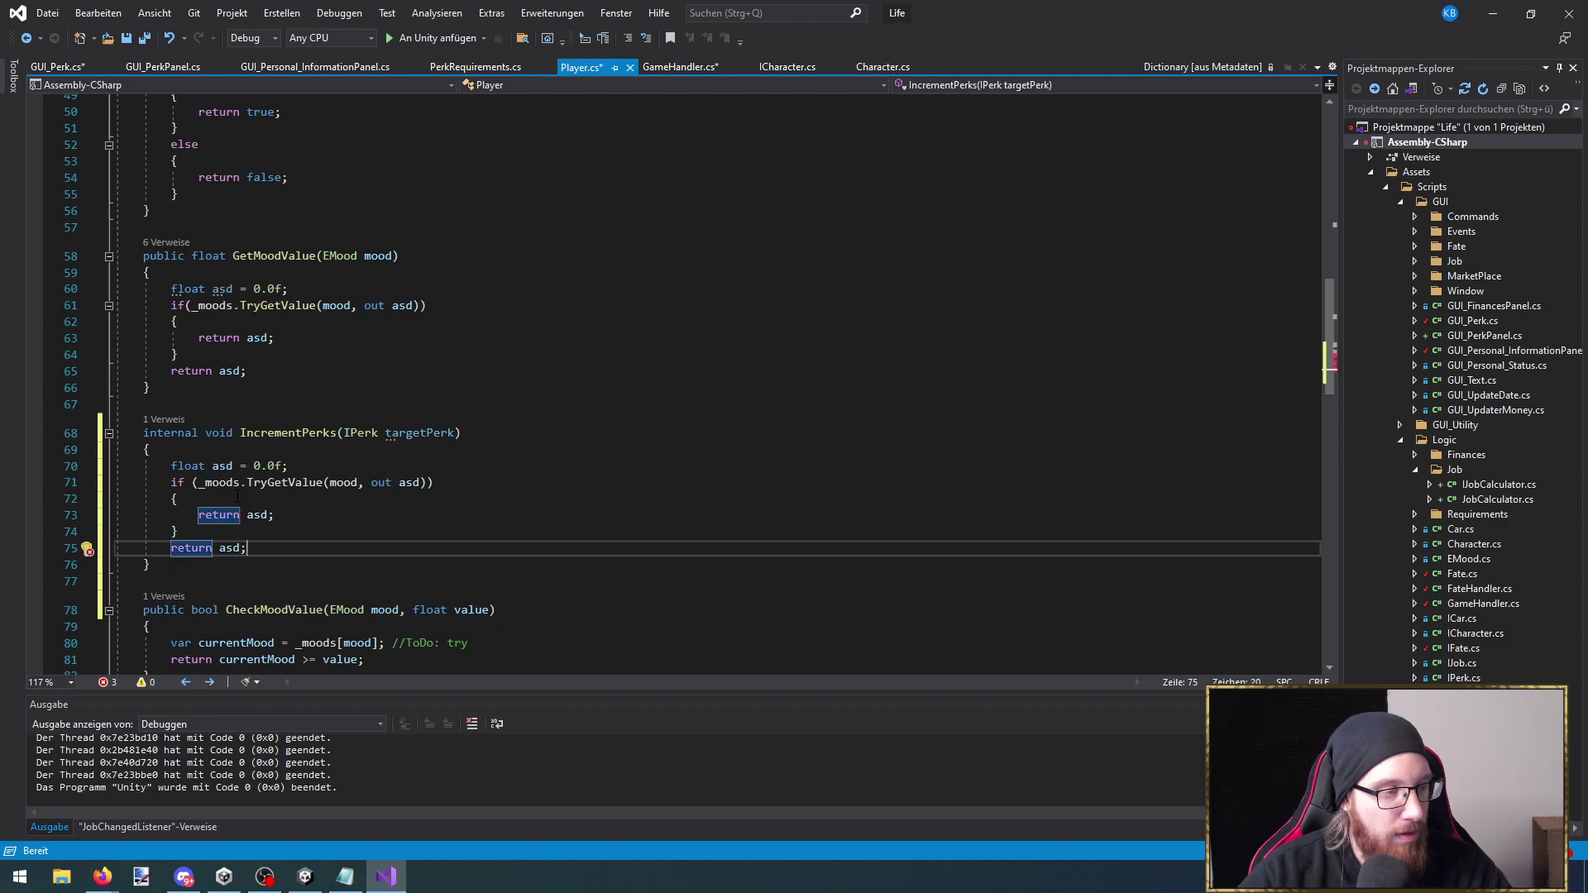
{"action": "key", "text": "shift+Home"}
{"action": "key", "text": "shift+Home"}
{"action": "key", "text": "BackSpace"}
{"action": "key", "text": "BackSpace"}
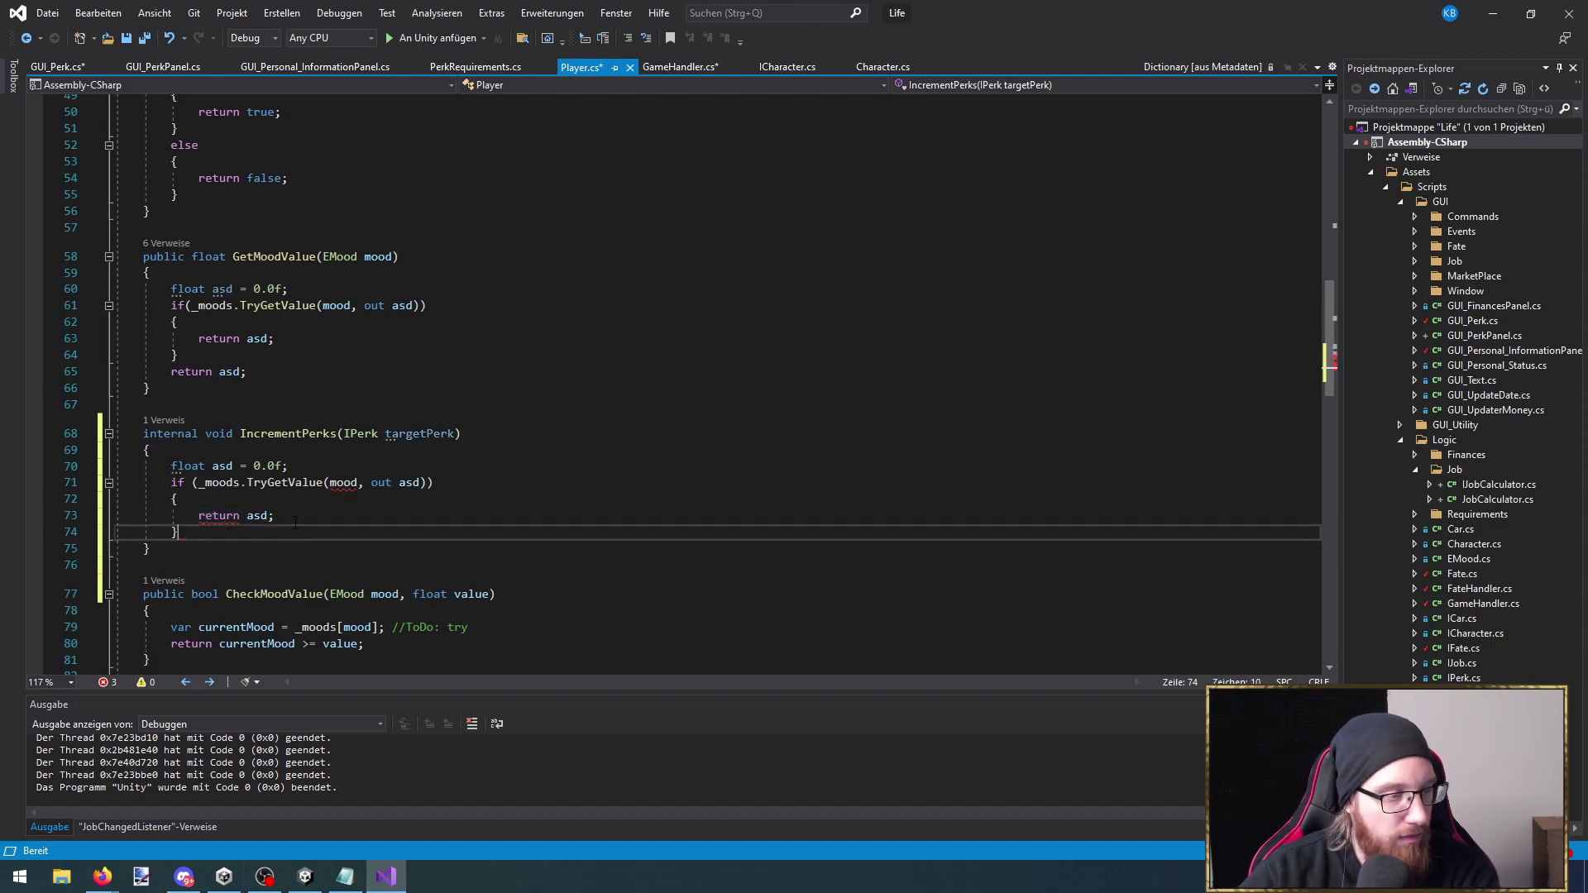
Change the copied TryGetValue lookup in IncrementPerks to query _perks with targetPerk as the key
{"action": "left_click", "coordinate": [351, 434]}
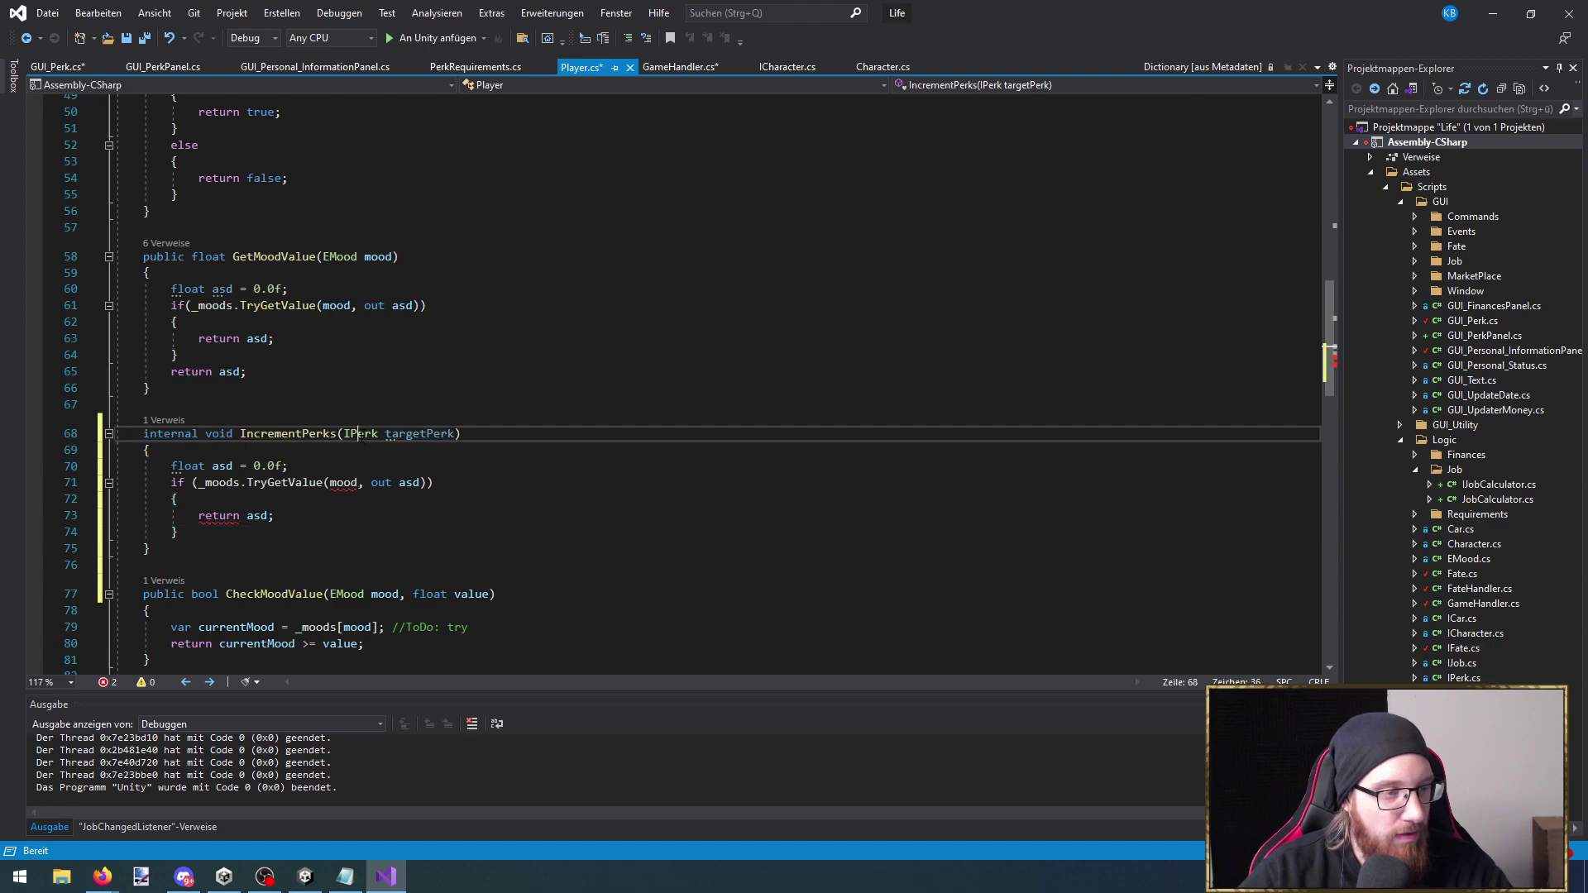
{"action": "scroll", "coordinate": [367, 500], "scroll_direction": "up", "scroll_amount": 7}
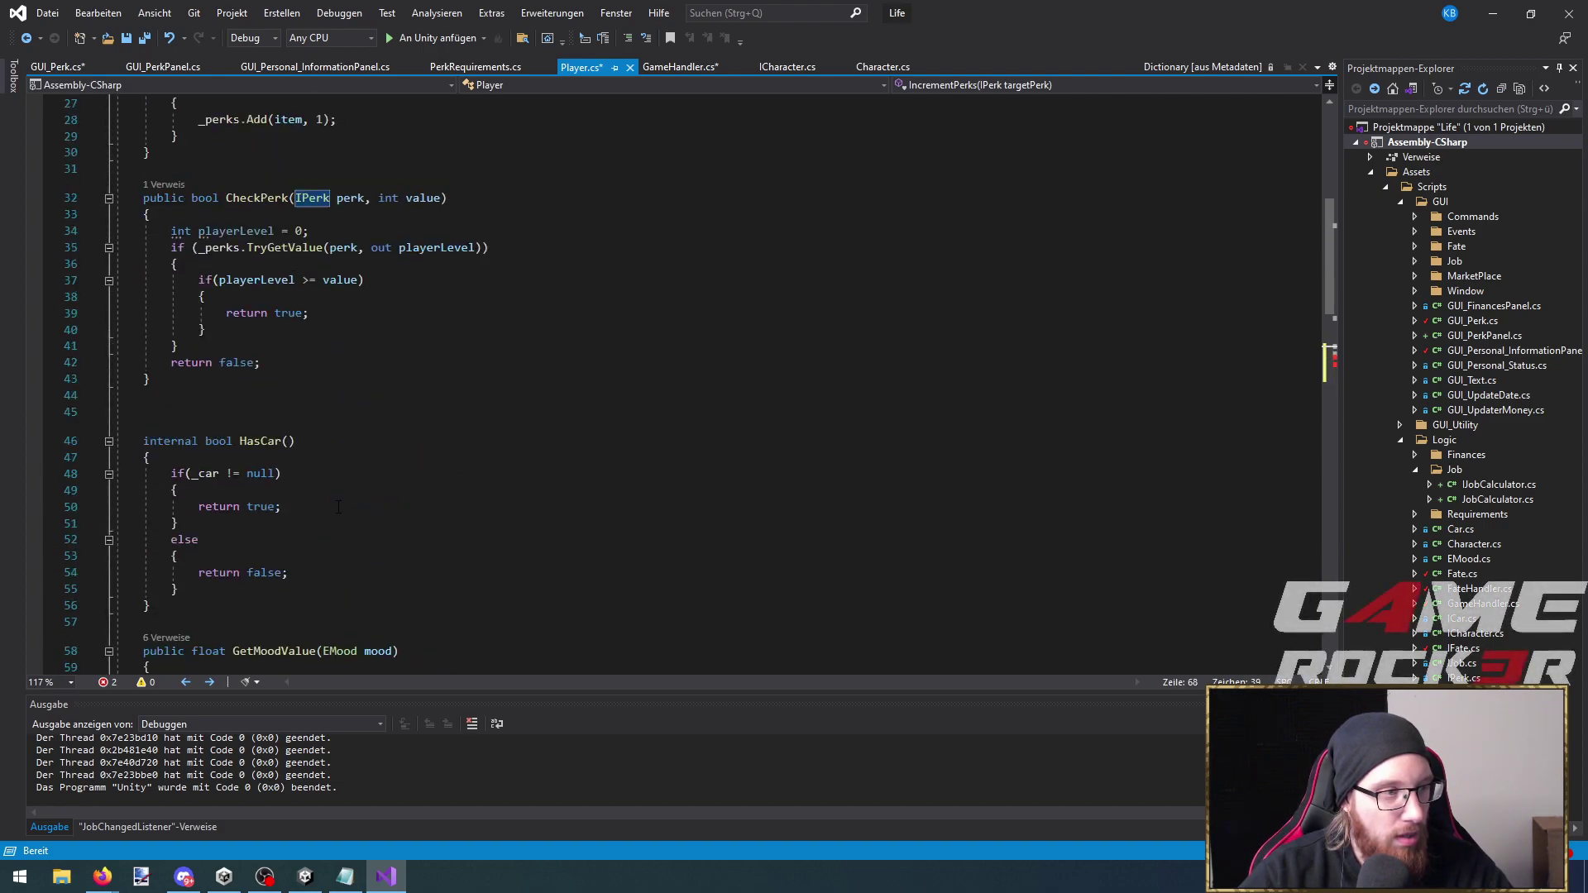
{"action": "scroll", "coordinate": [339, 489], "scroll_direction": "down", "scroll_amount": 7}
{"action": "double_click", "coordinate": [290, 482]}
{"action": "type", "text": "try"}
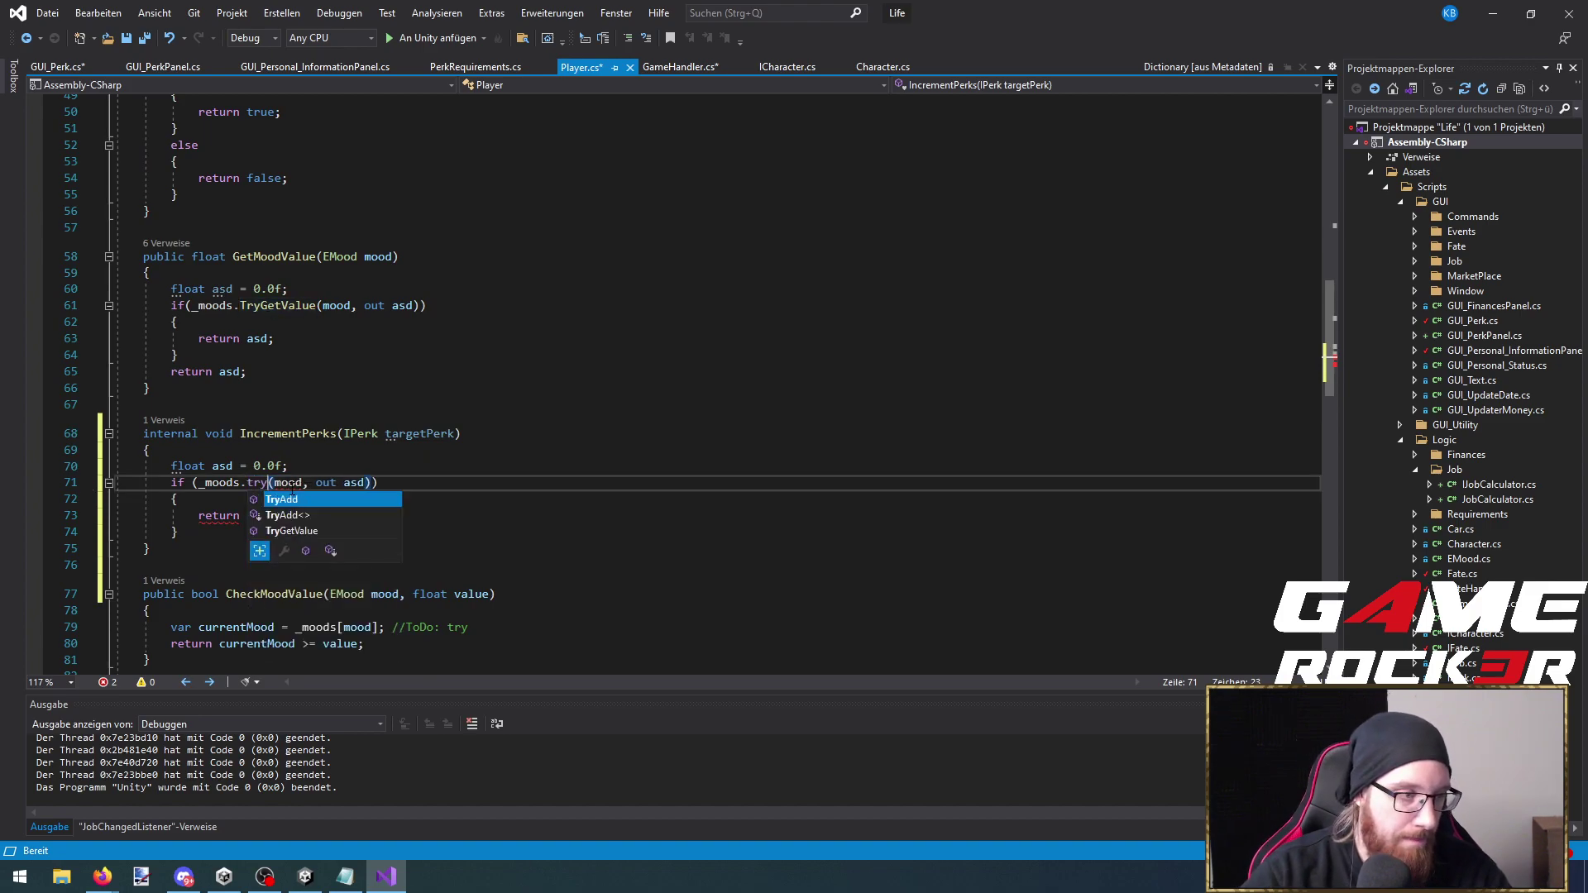
{"action": "key", "text": "Tab"}
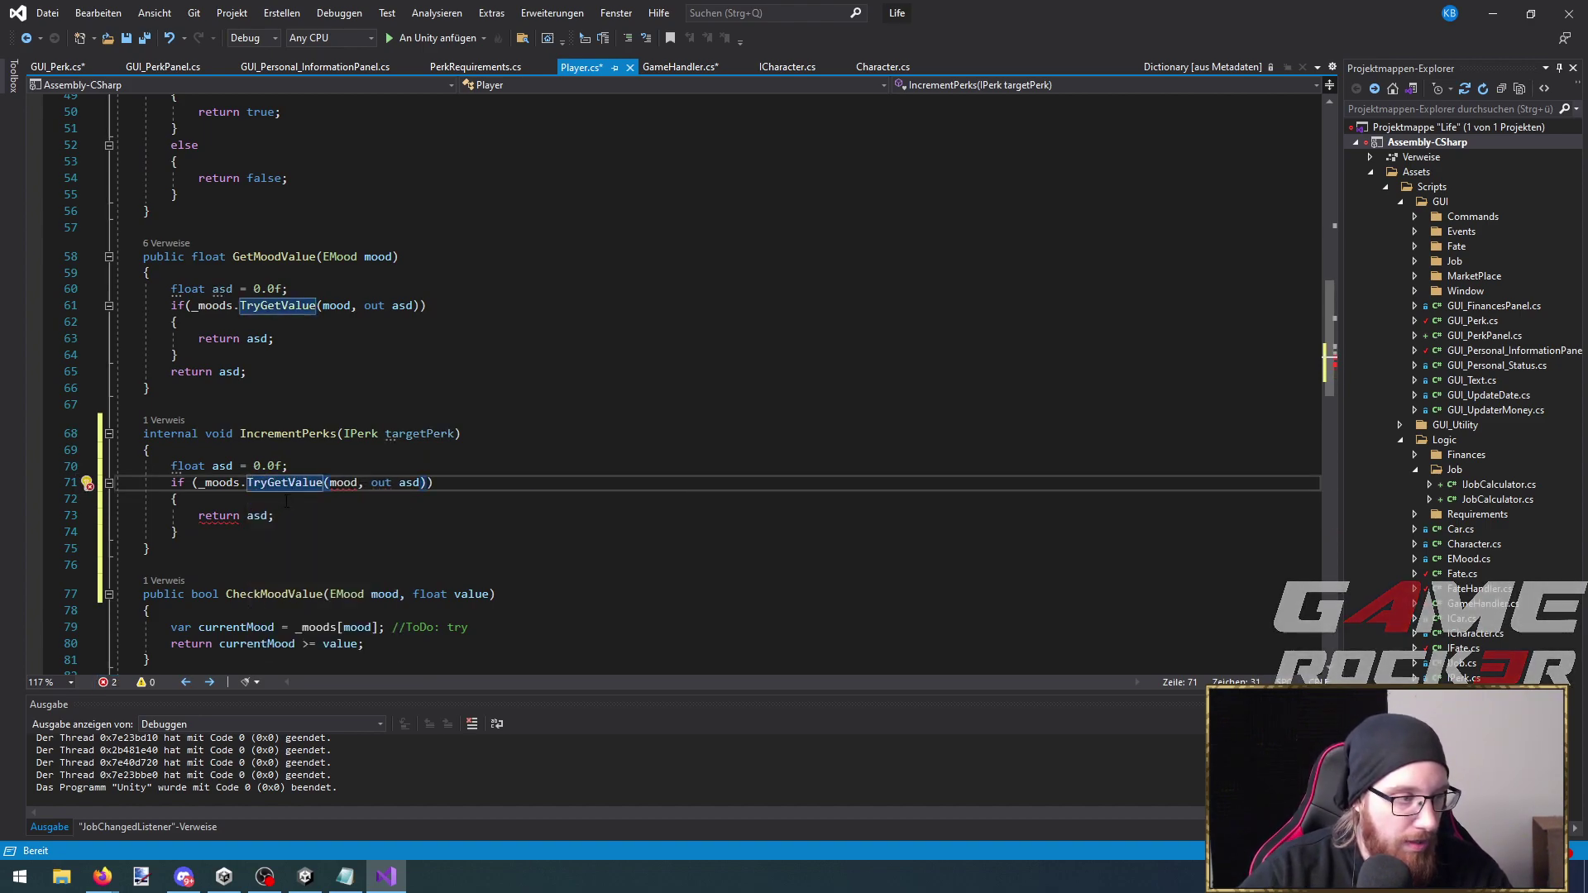
{"action": "left_click", "coordinate": [225, 483]}
{"action": "type", "text": "_per"}
{"action": "key", "text": "Tab"}
{"action": "double_click", "coordinate": [419, 433]}
{"action": "key", "text": "ctrl+c"}
{"action": "double_click", "coordinate": [344, 482]}
{"action": "key", "text": "ctrl+v"}
{"action": "left_click", "coordinate": [391, 514]}
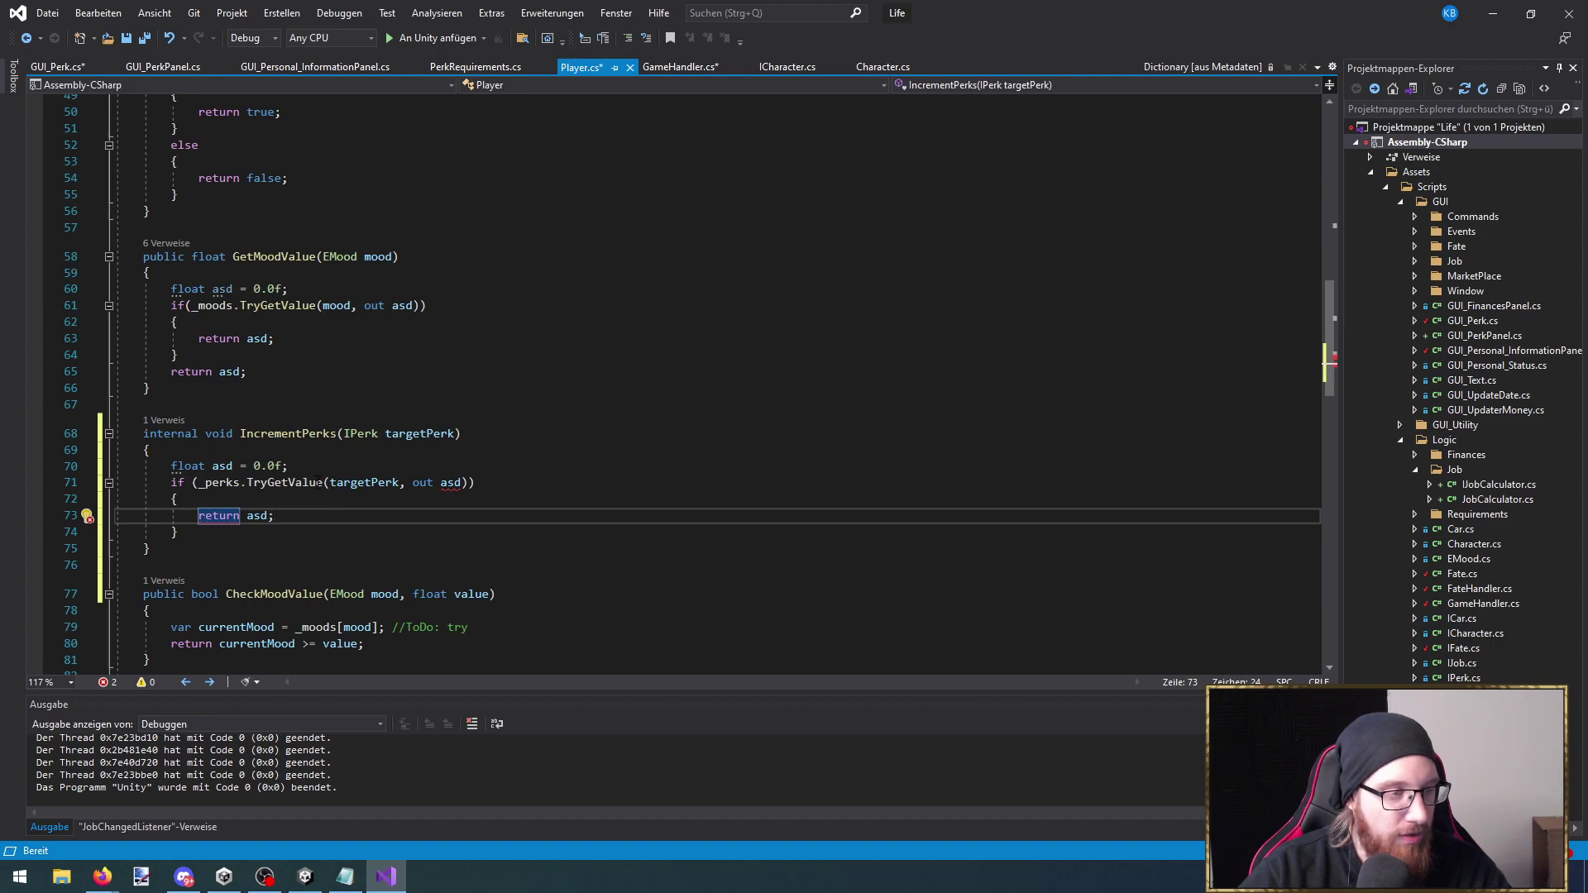
Declare asd in IncrementPerks as an int initialised to 0
{"action": "double_click", "coordinate": [186, 467]}
{"action": "type", "text": "int"}
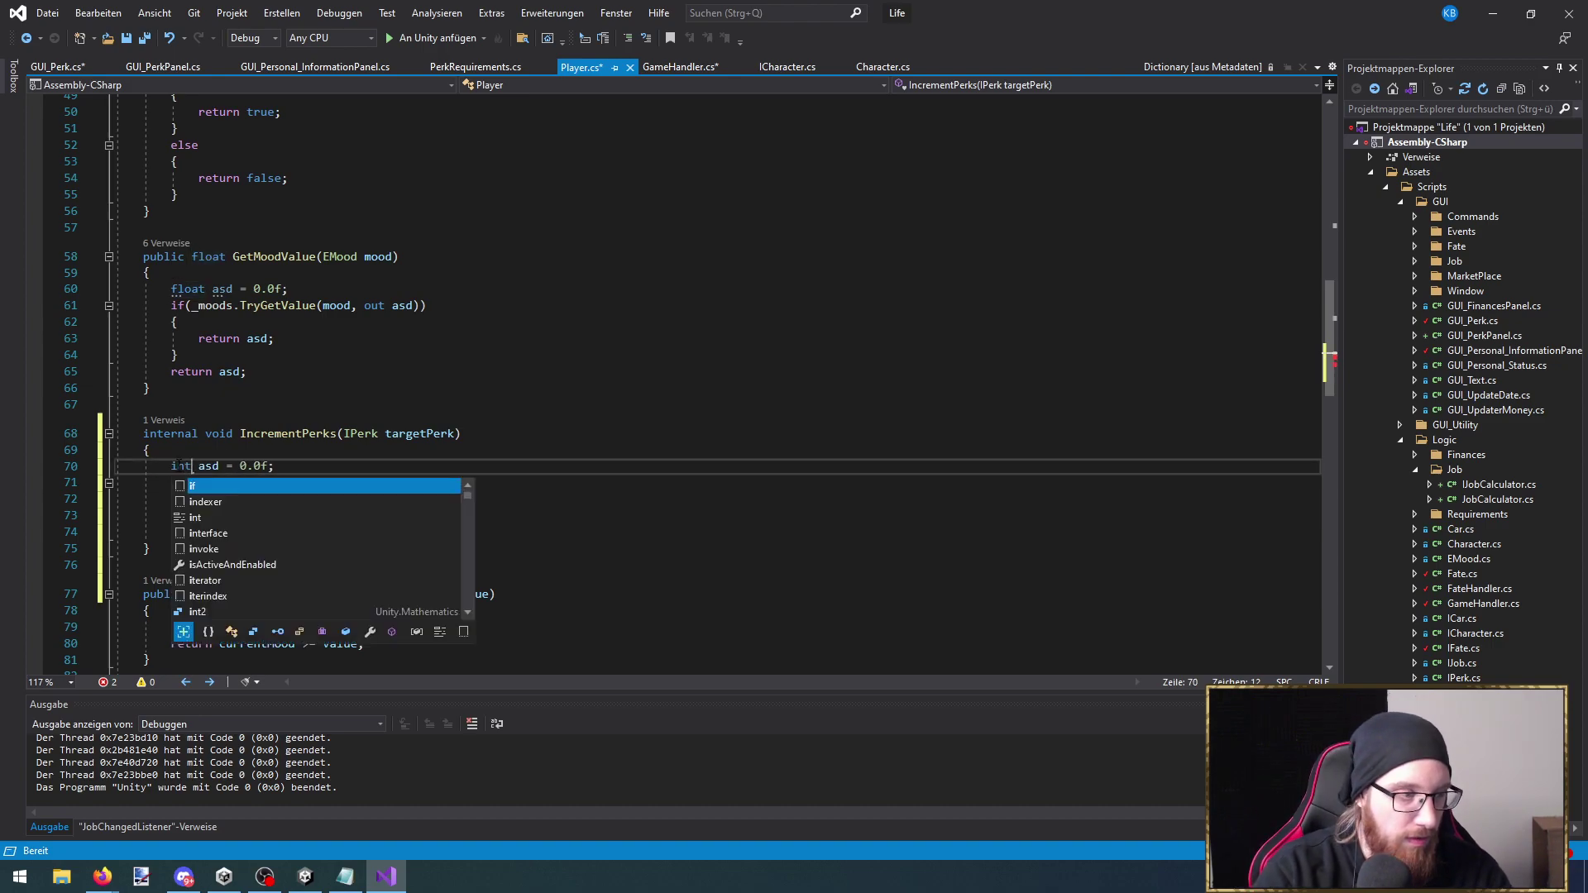
{"action": "left_click", "coordinate": [260, 466]}
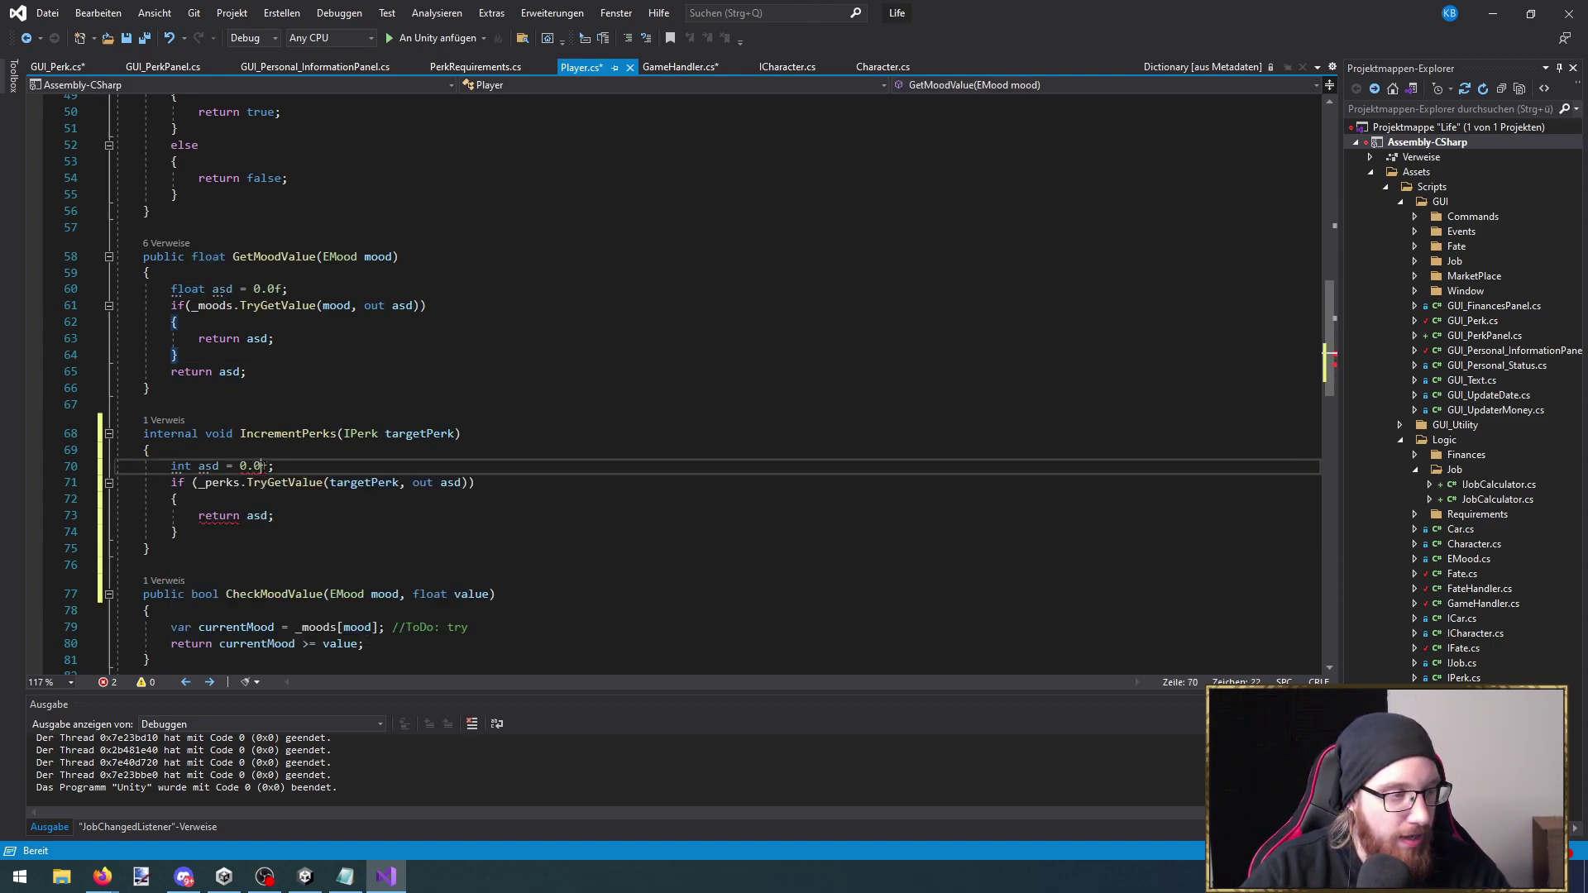
{"action": "key", "text": "Delete"}
{"action": "key", "text": "BackSpace"}
{"action": "key", "text": "BackSpace"}
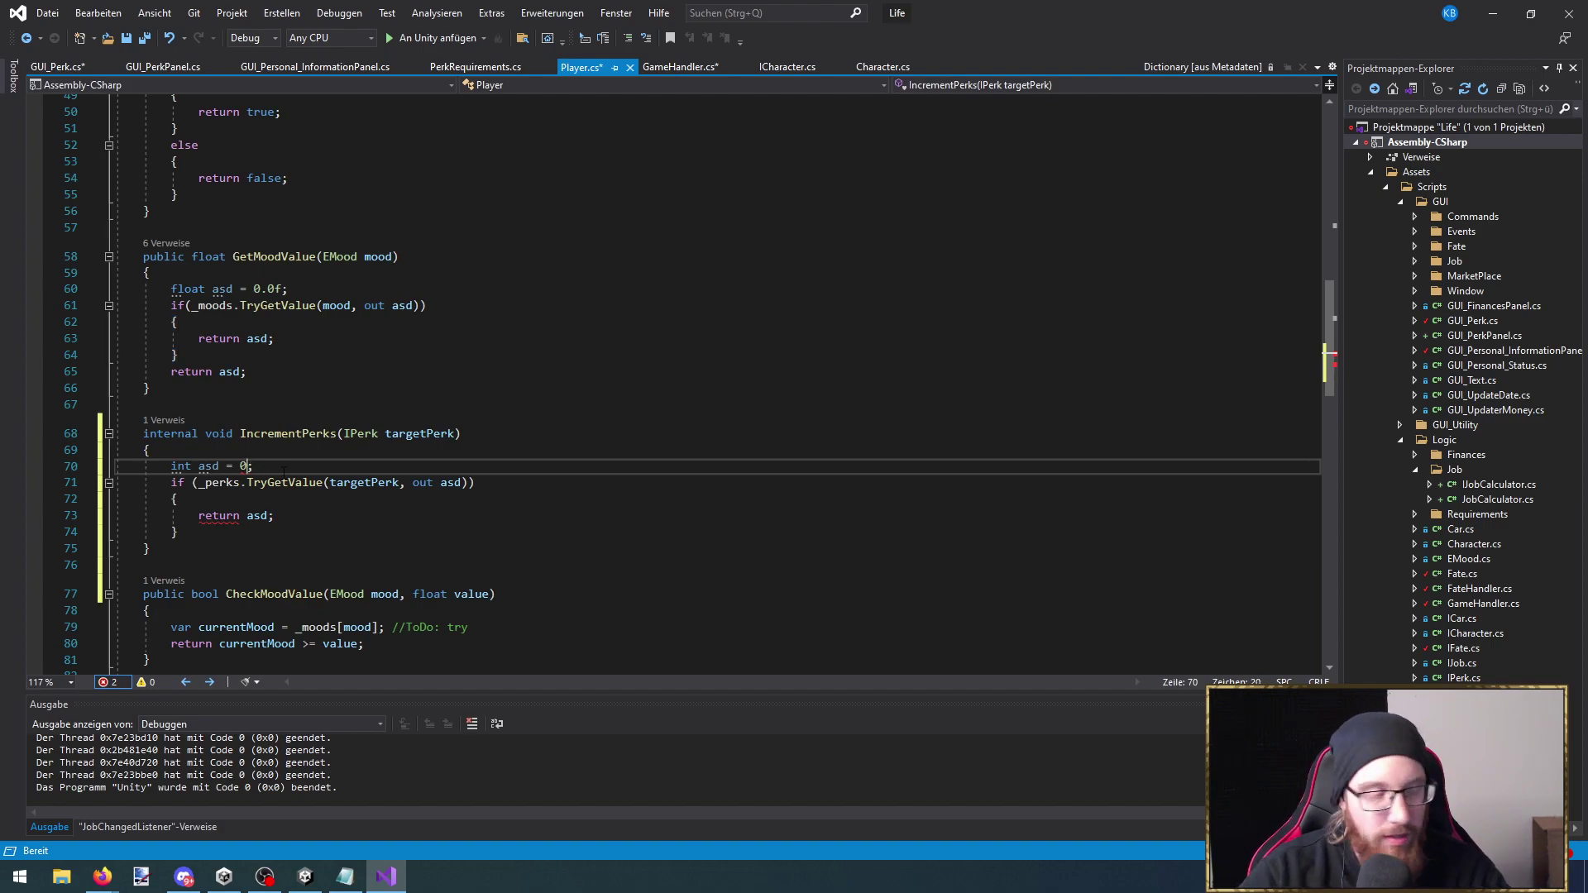
Replace the return statement inside the if block of IncrementPerks with _perks[targetPerk] = asd;
{"action": "left_click_drag", "start_coordinate": [324, 523], "coordinate": [198, 516]}
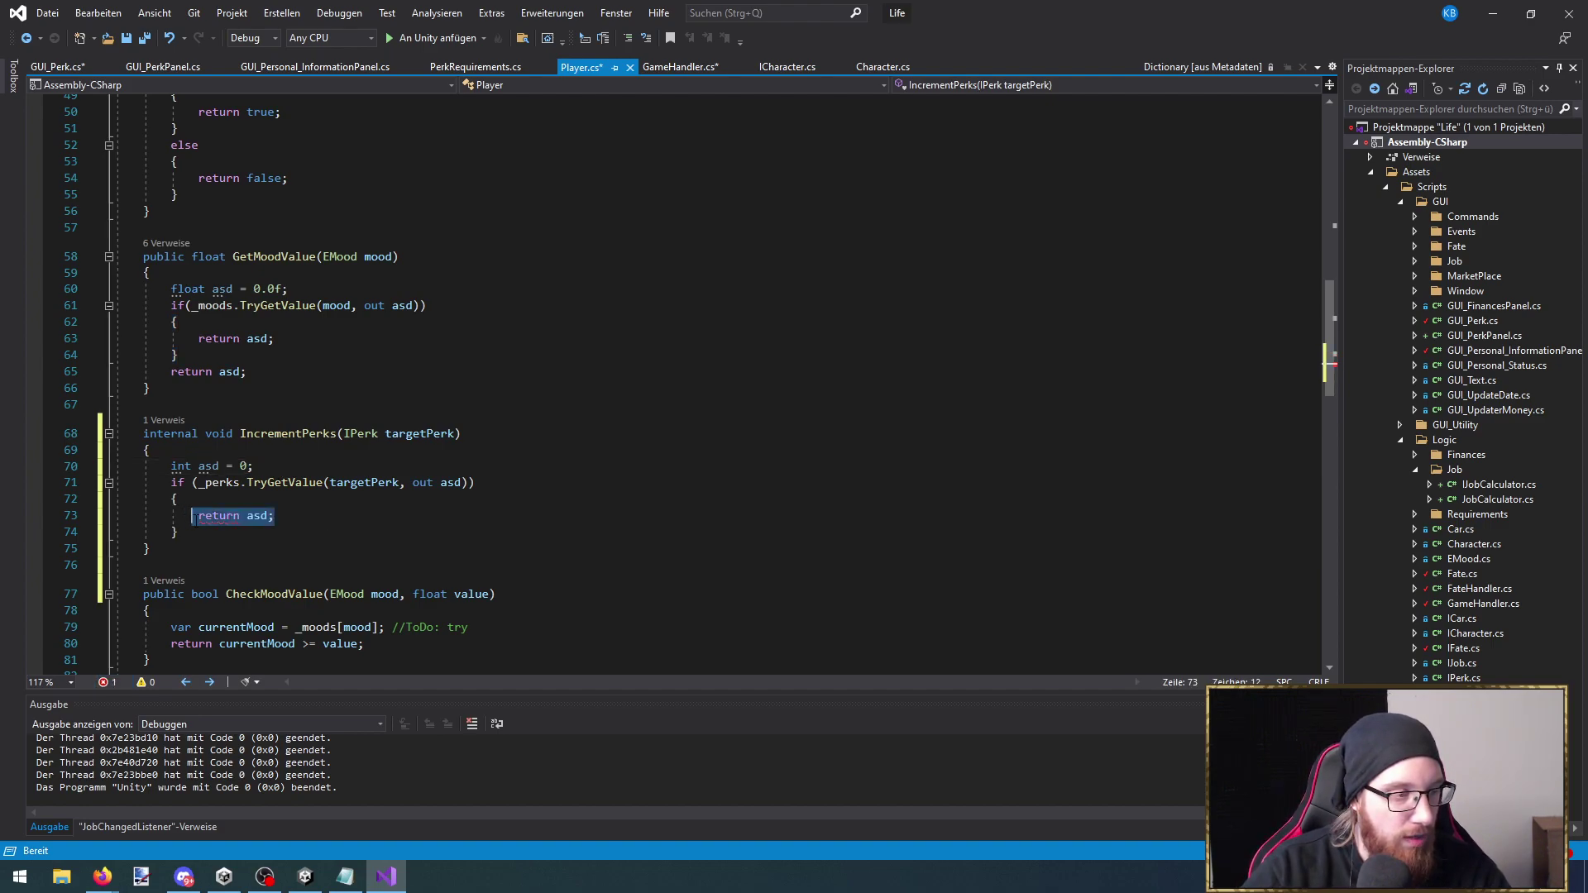
{"action": "left_click_drag", "start_coordinate": [293, 519], "coordinate": [197, 516]}
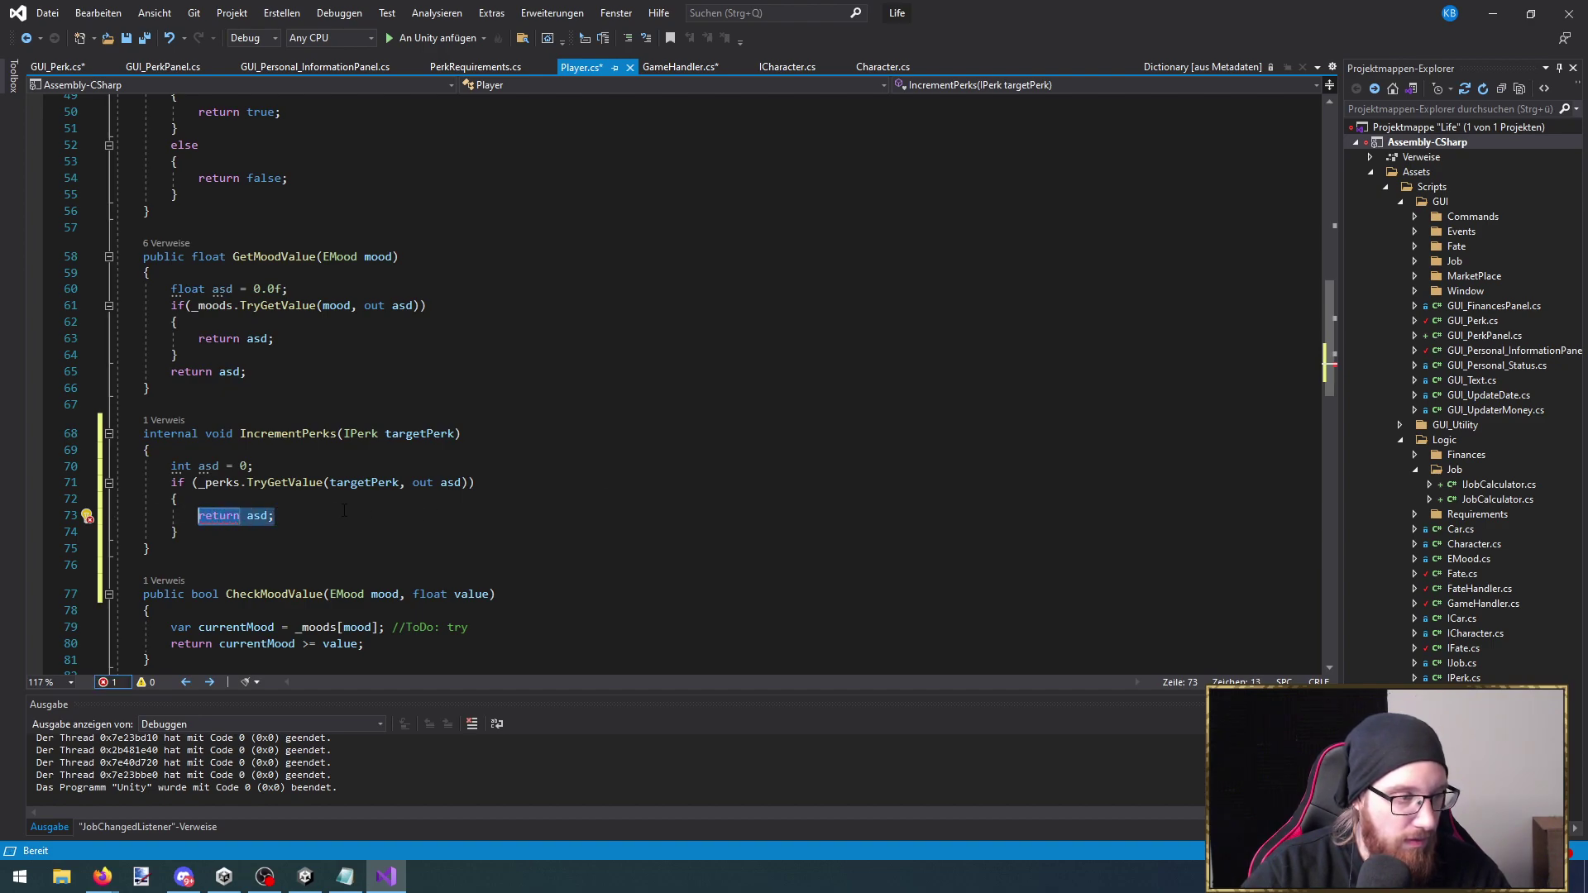
{"action": "type", "text": "_perks"}
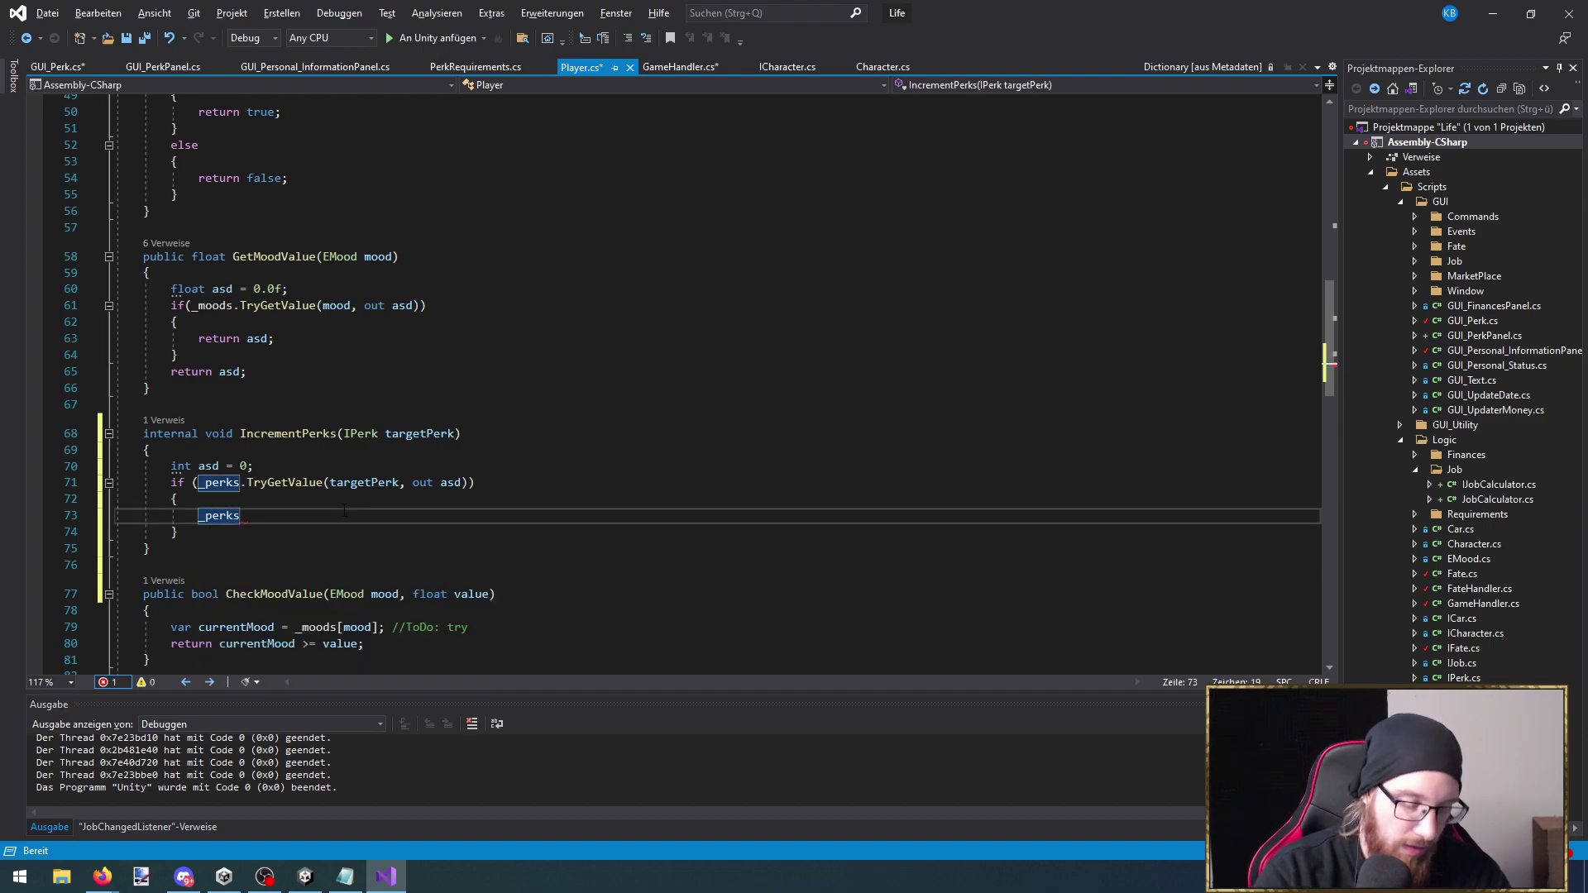
{"action": "type", "text": "["}
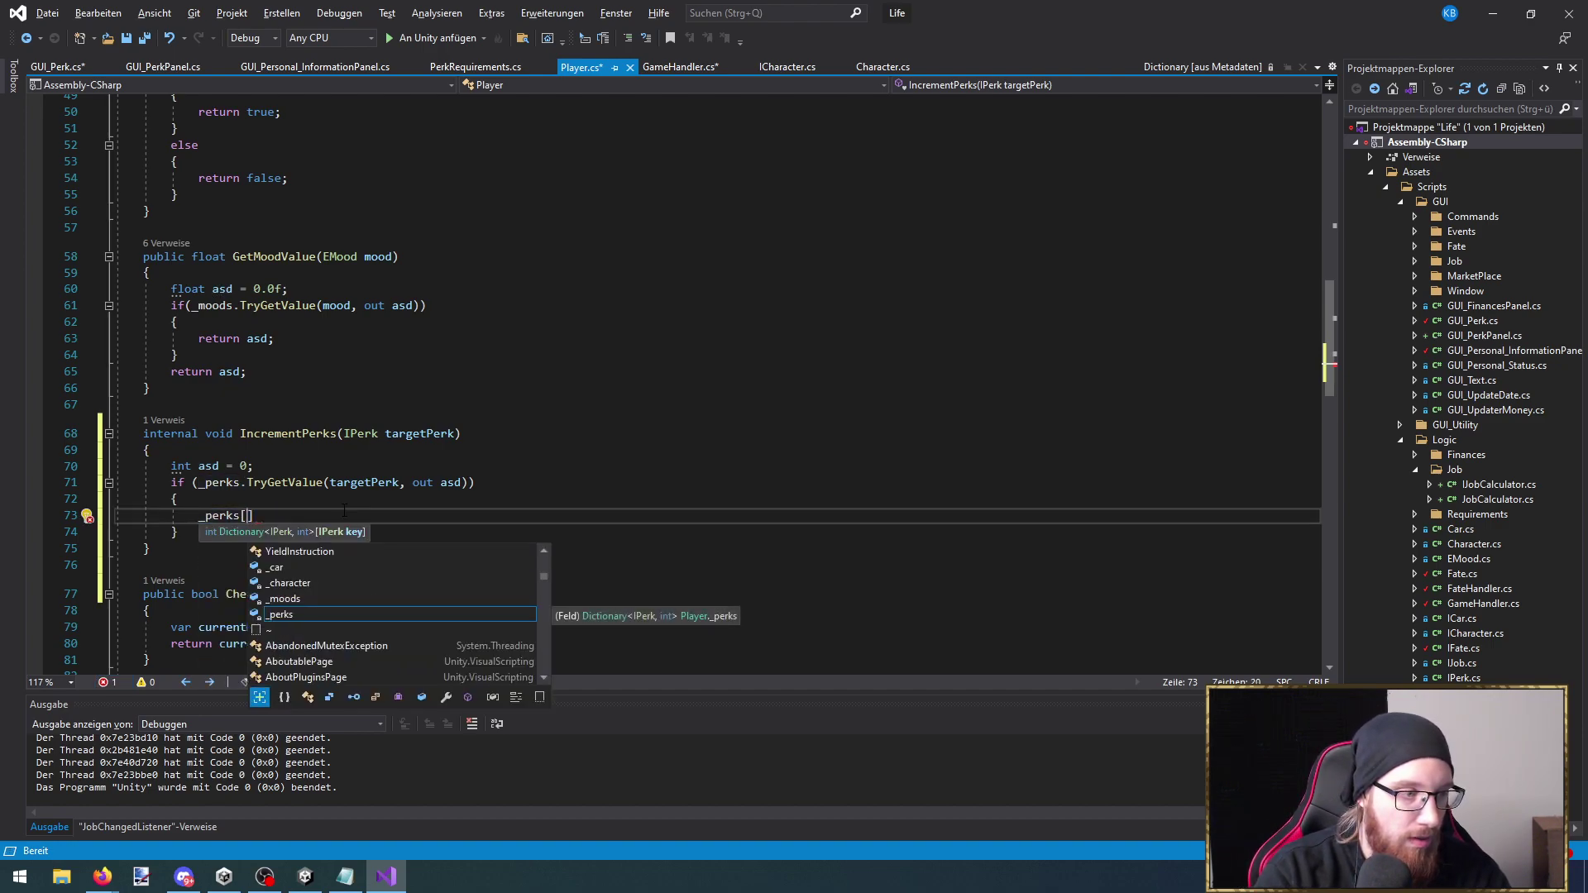
{"action": "type", "text": "targetPerk] = "}
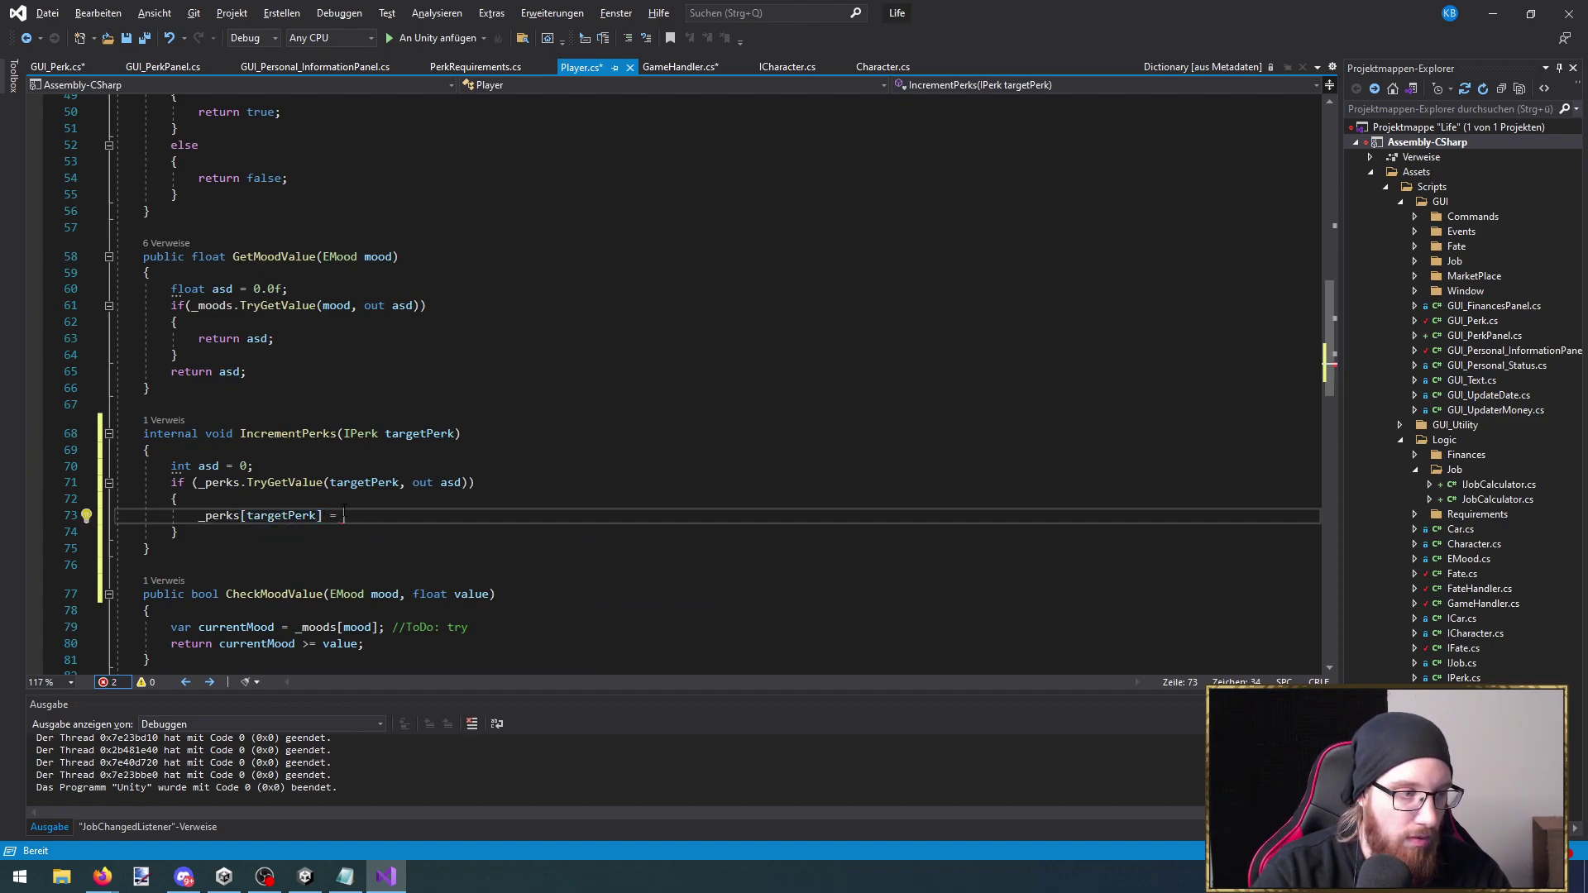
{"action": "type", "text": "asd"}
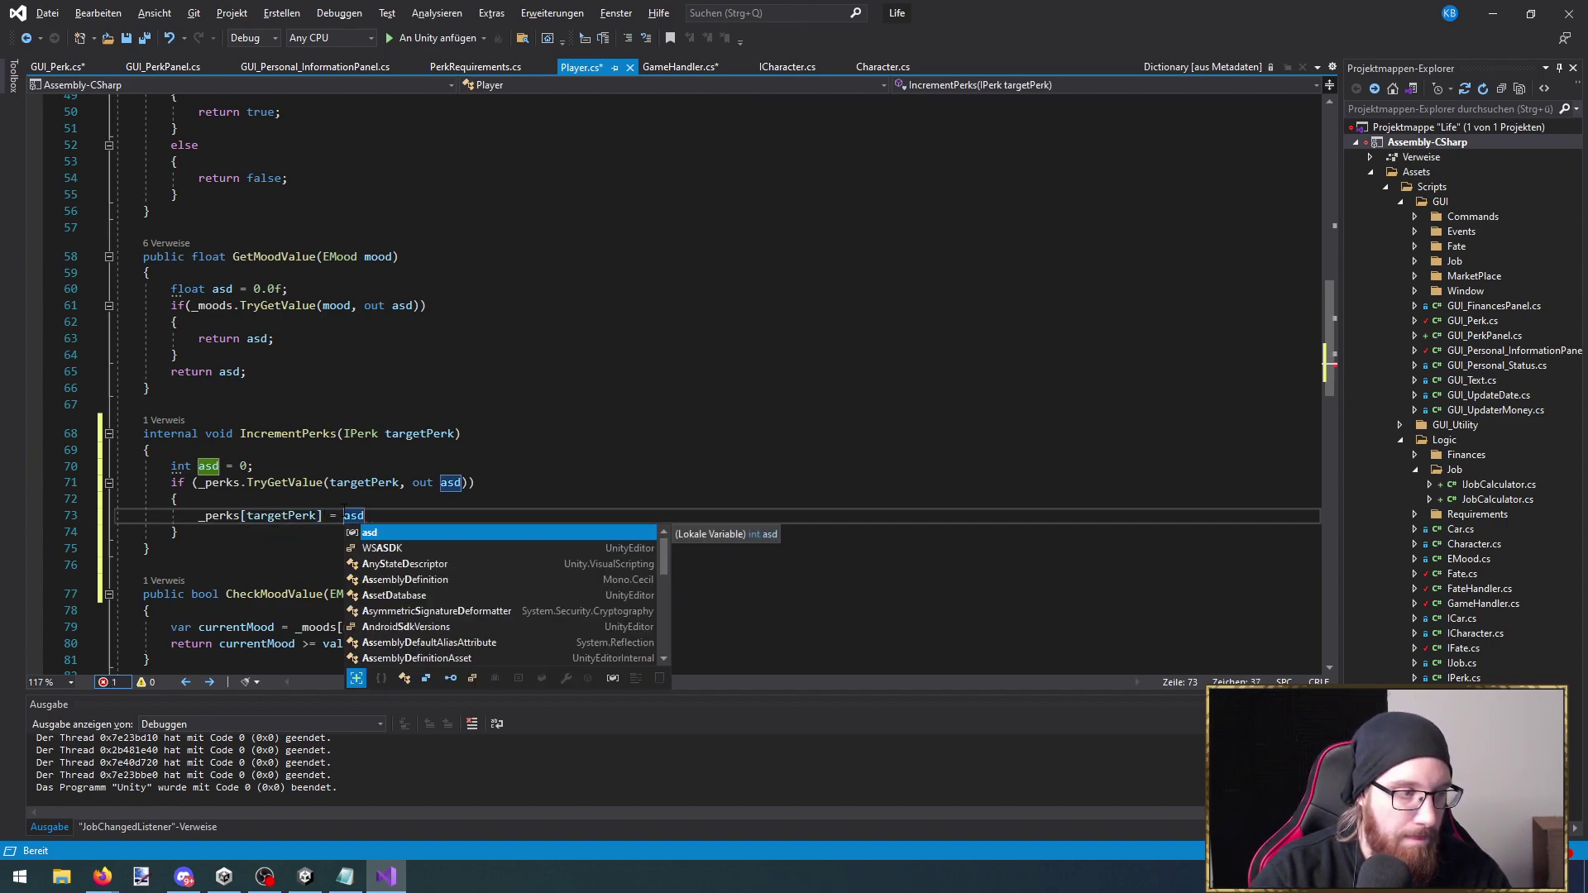
{"action": "type", "text": ";"}
Insert asd += 1; above the _perks assignment in IncrementPerks and save all files
{"action": "key", "text": "ctrl+Return"}
{"action": "type", "text": "asd "}
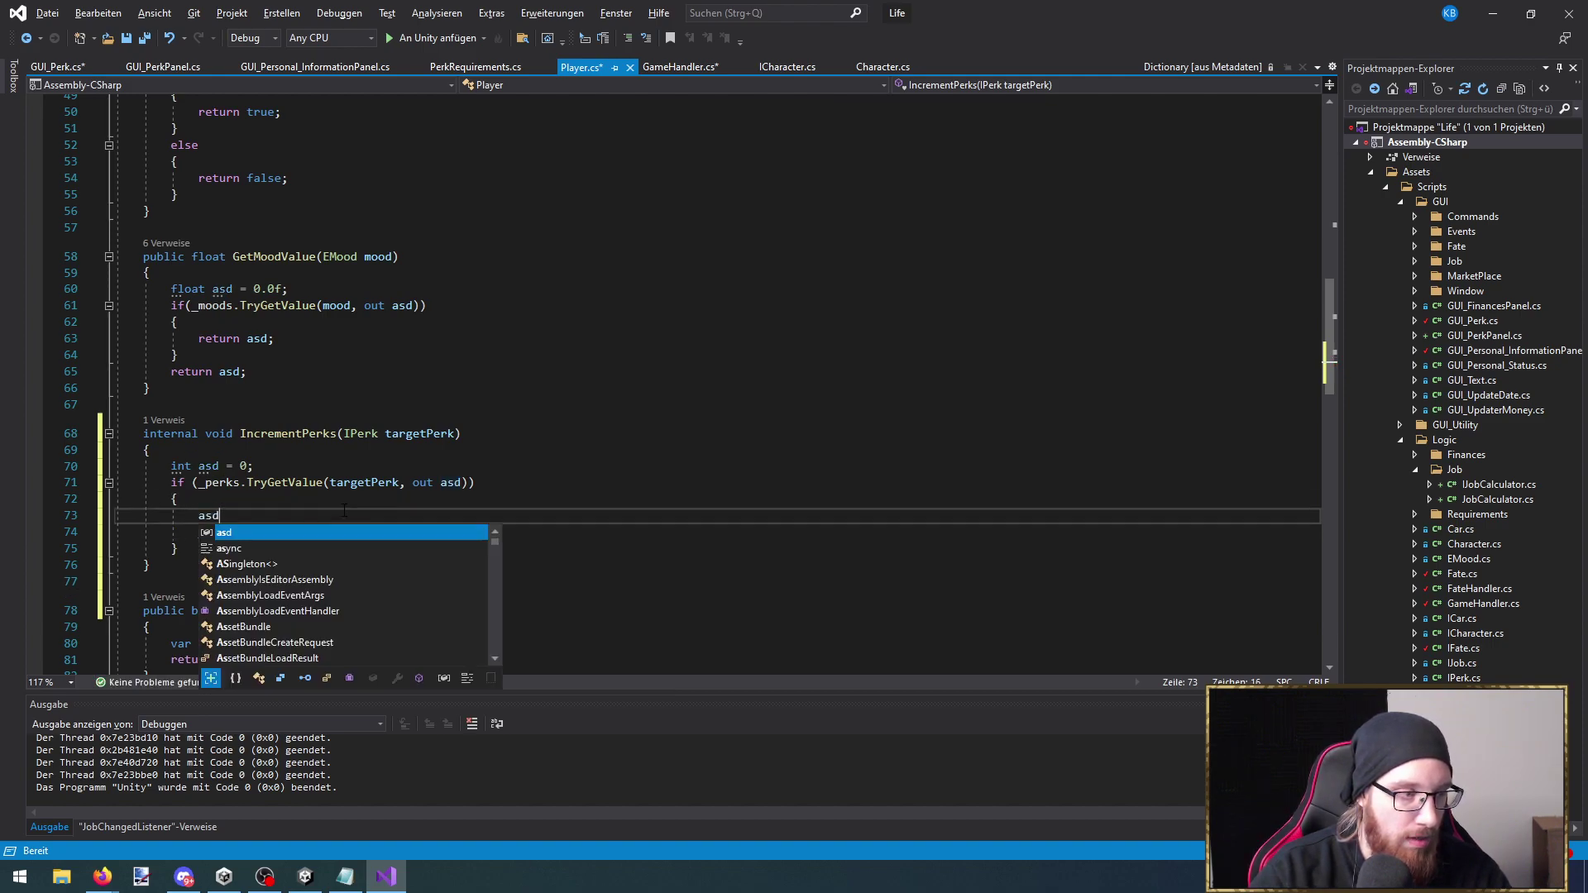
{"action": "type", "text": "+= 1;"}
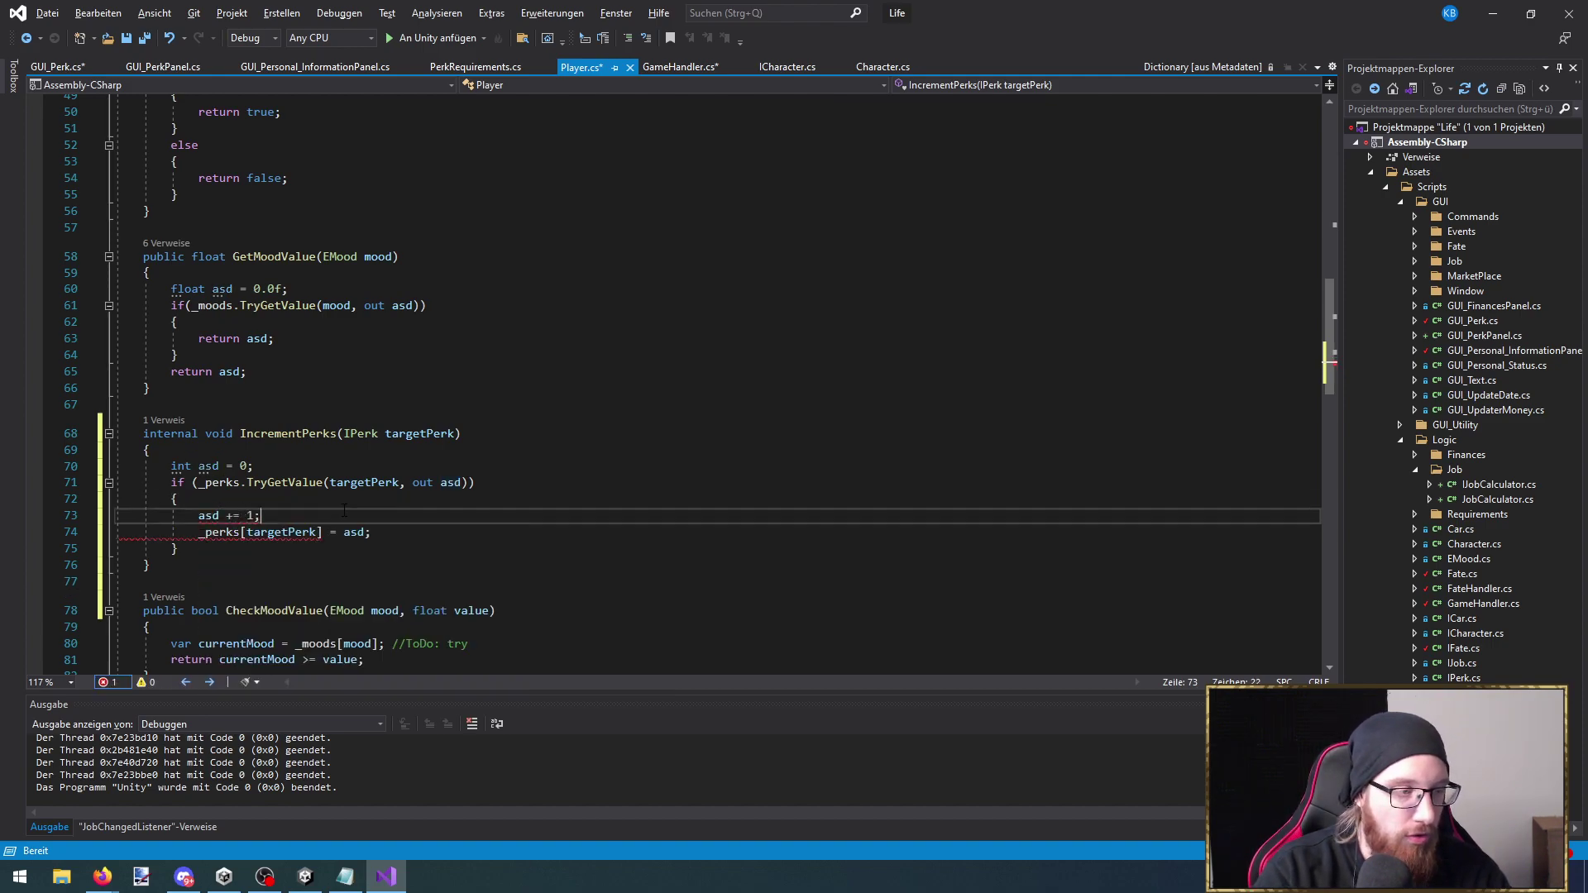
{"action": "key", "text": "ctrl+shift+s"}
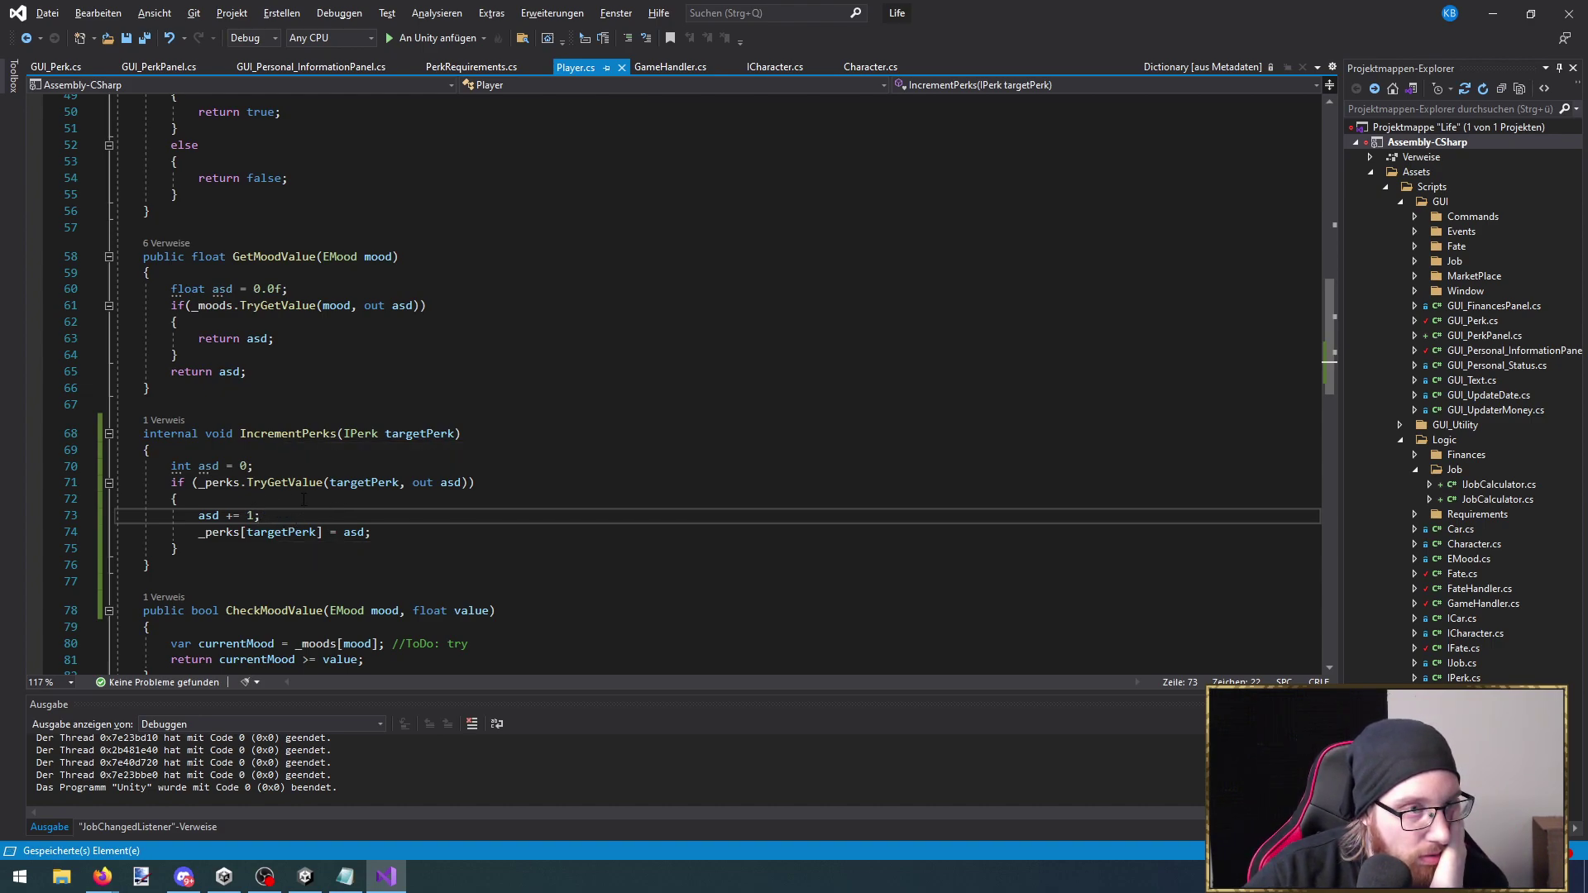
Add the comment "//todo interface and Calculator" as the first line of IncrementPerks and save Player.cs
{"action": "left_click", "coordinate": [239, 458]}
{"action": "key", "text": "Return"}
{"action": "type", "text": "//"}
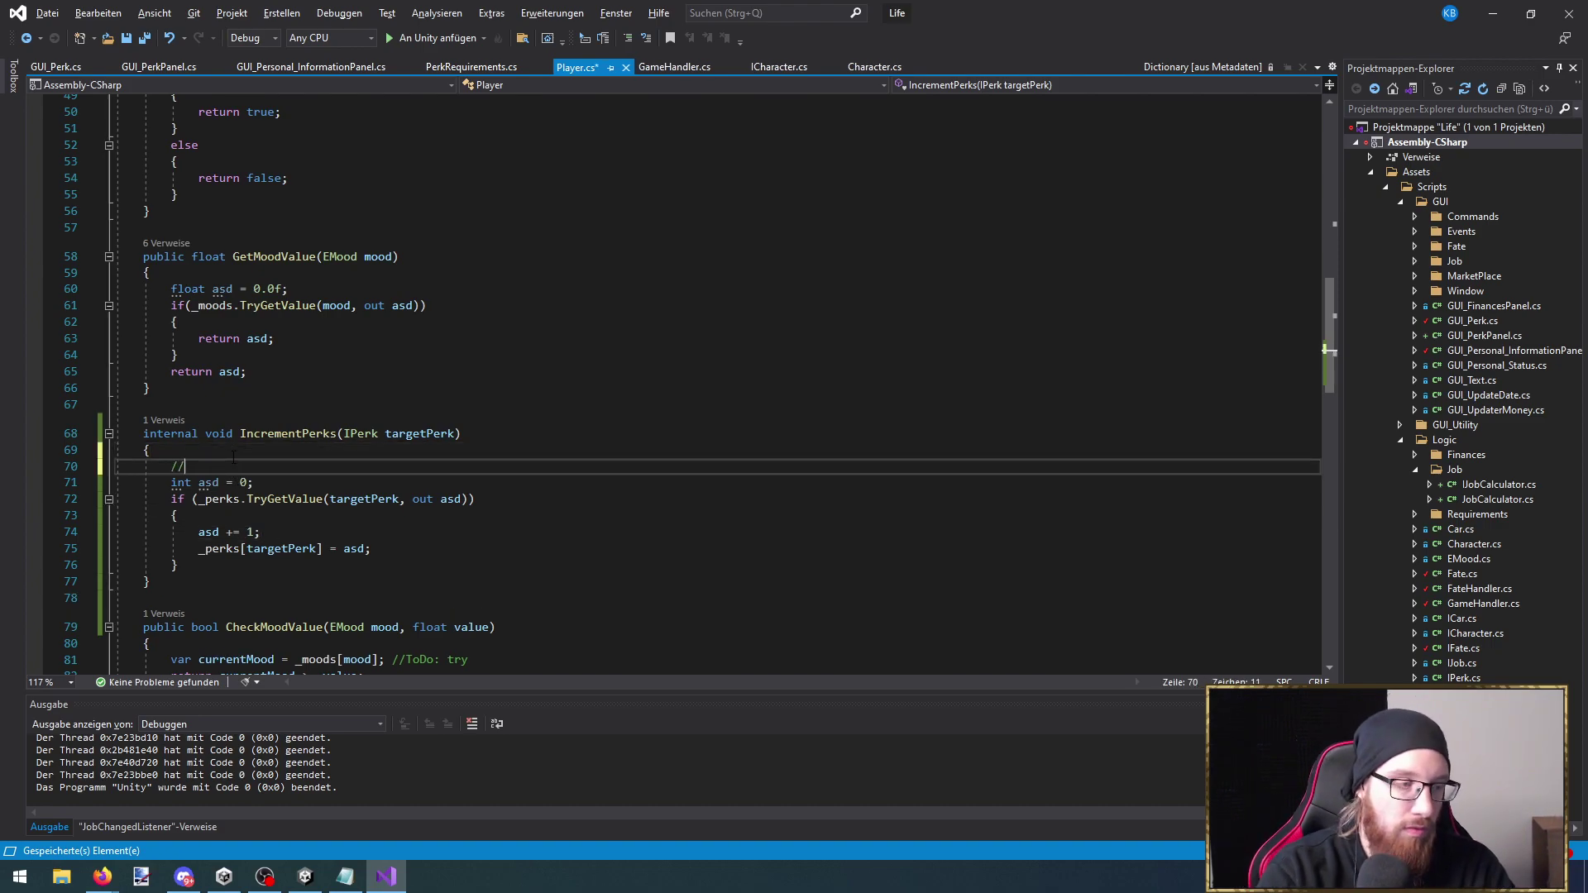
{"action": "type", "text": "todo interface and"}
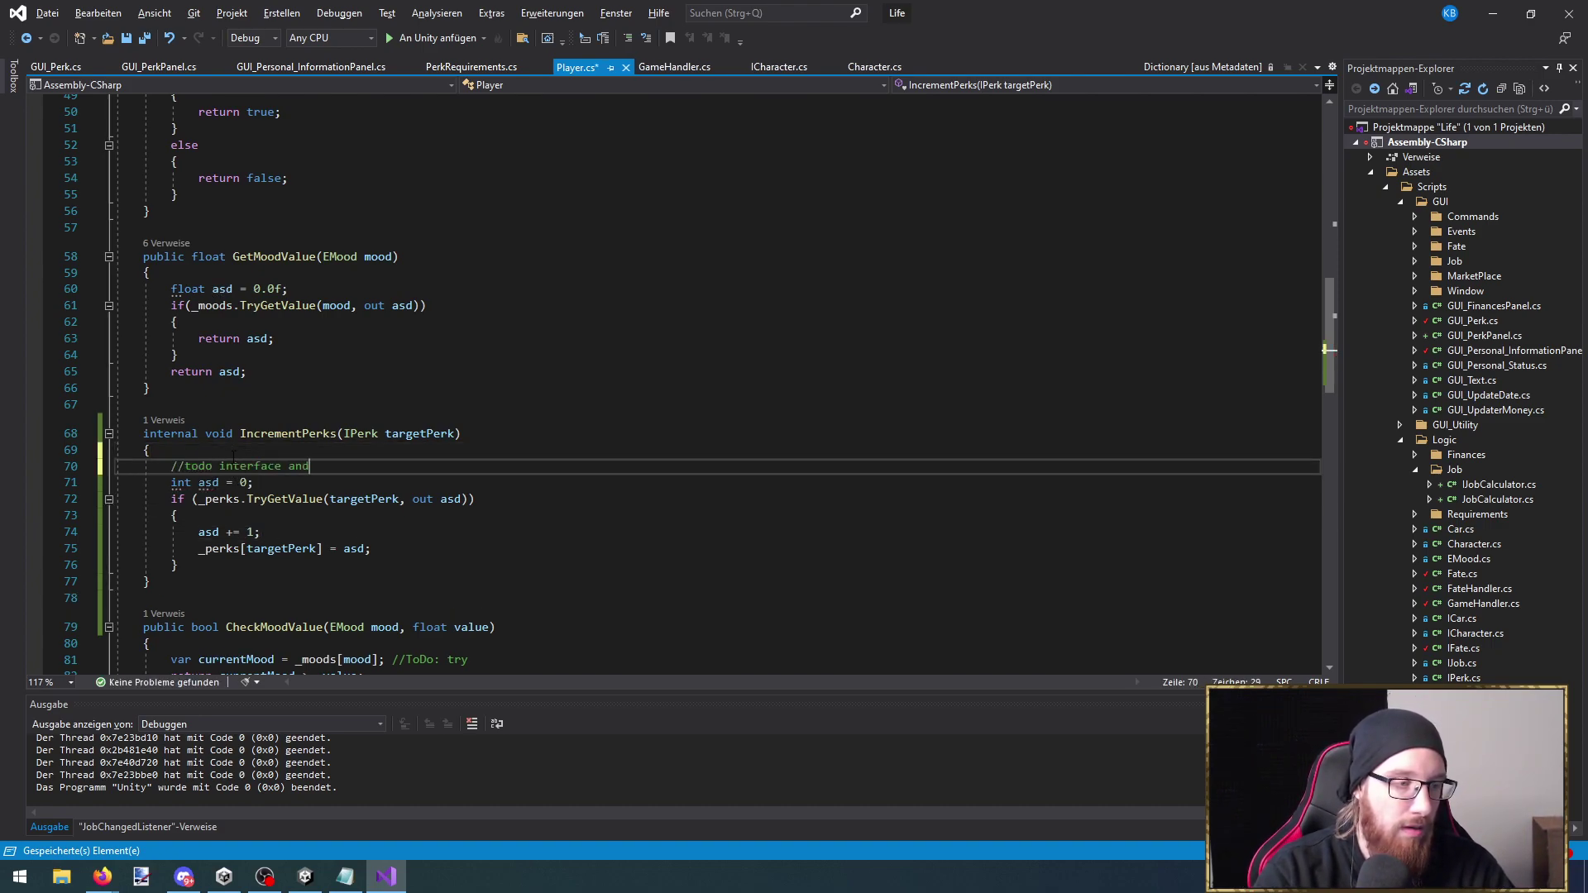
{"action": "type", "text": " Calculator"}
{"action": "key", "text": "ctrl+s"}
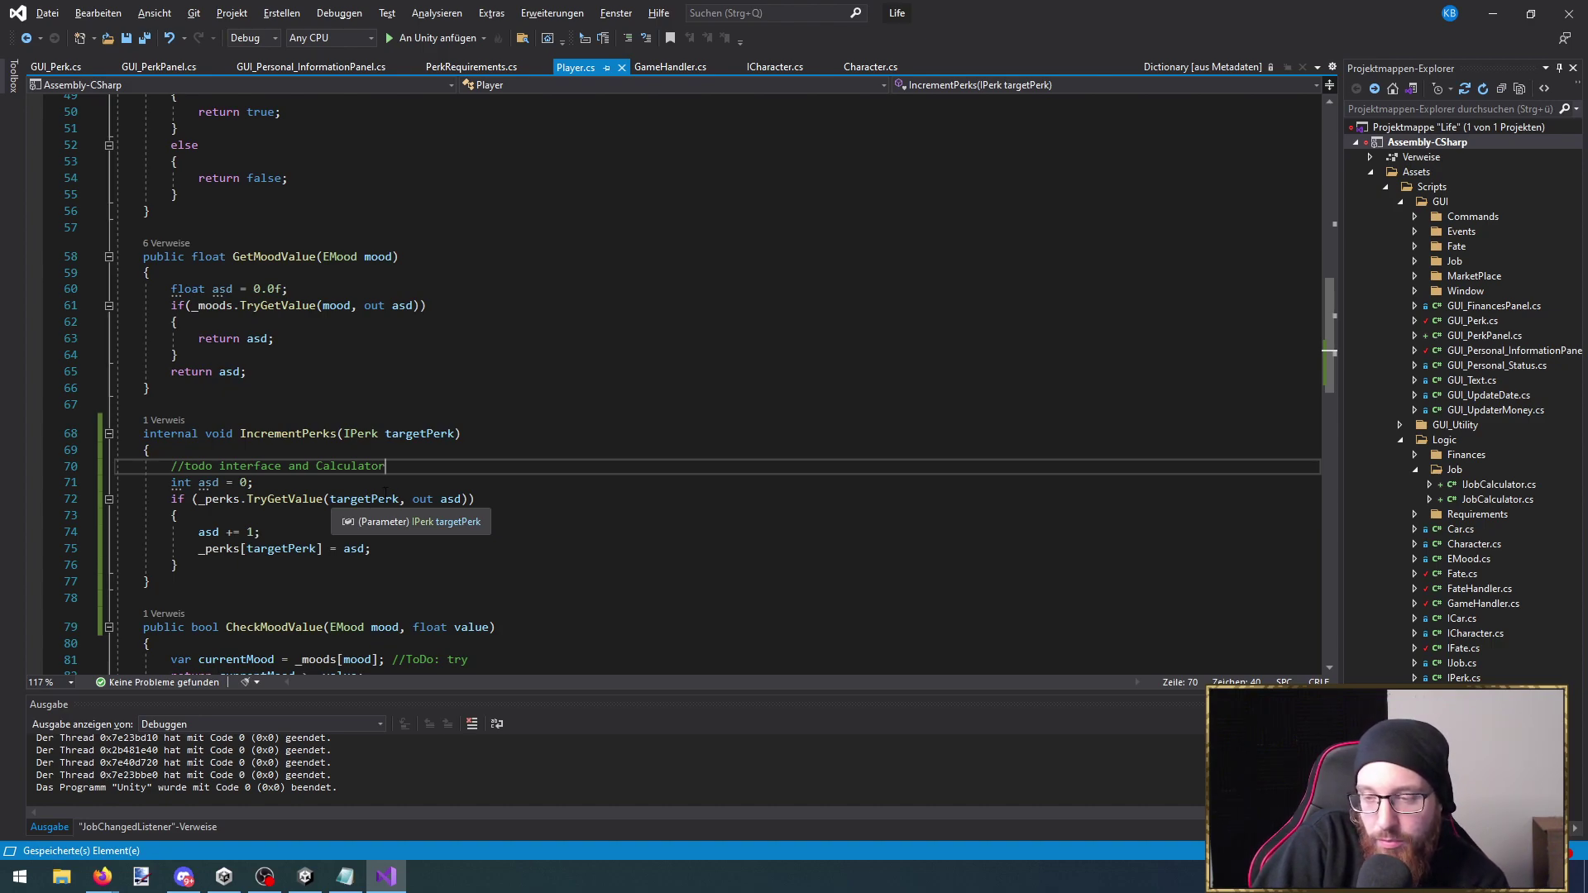
{"action": "right_click", "coordinate": [384, 494]}
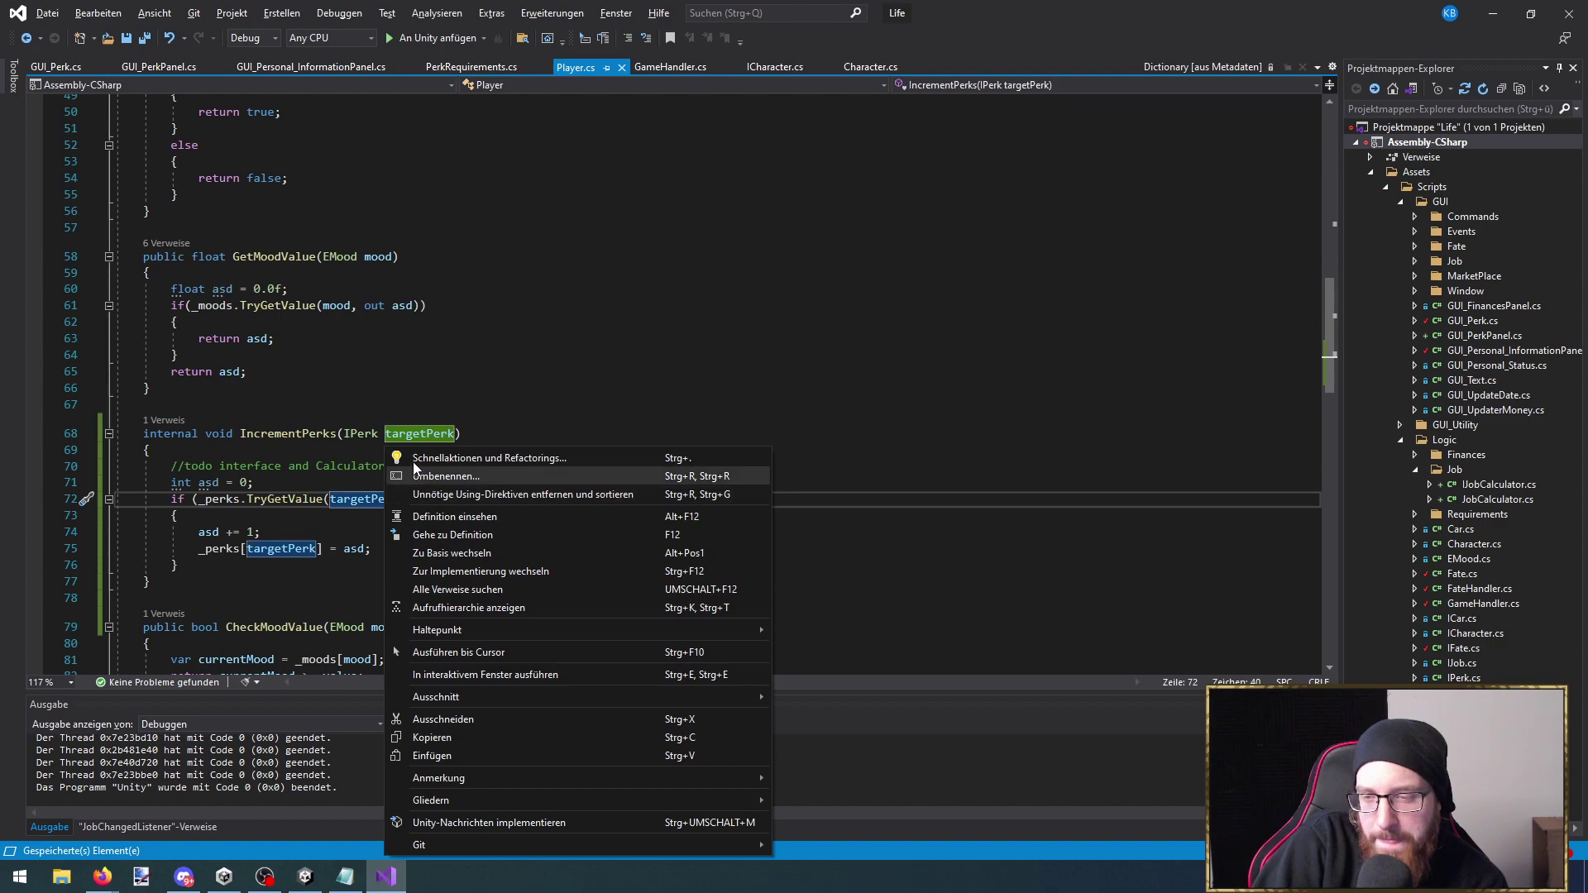
{"action": "left_click", "coordinate": [570, 370]}
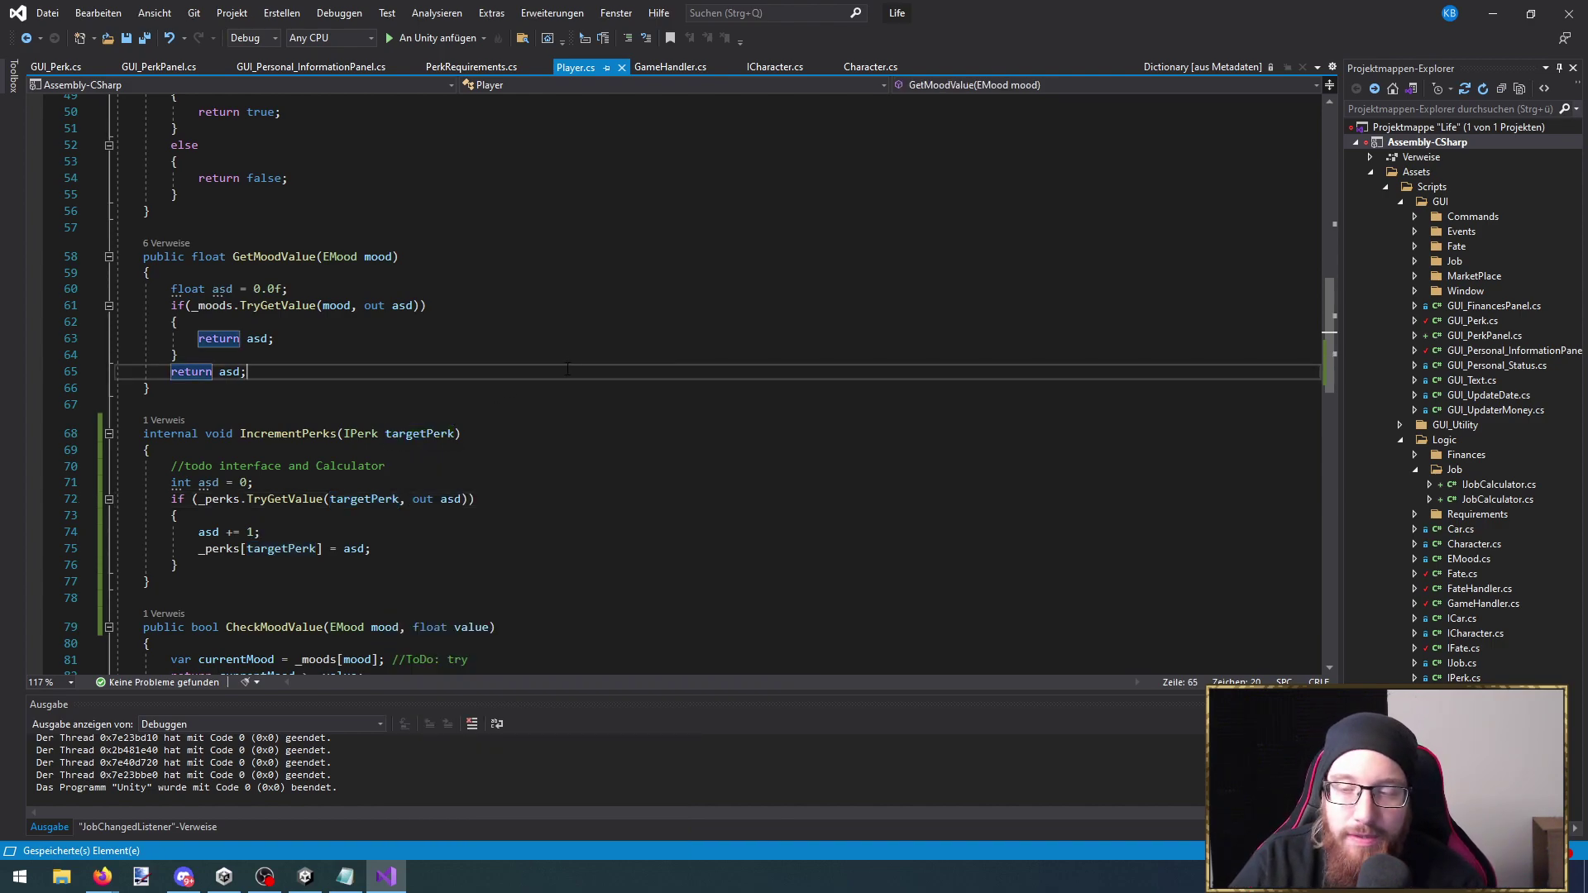
{"action": "left_click", "coordinate": [483, 466]}
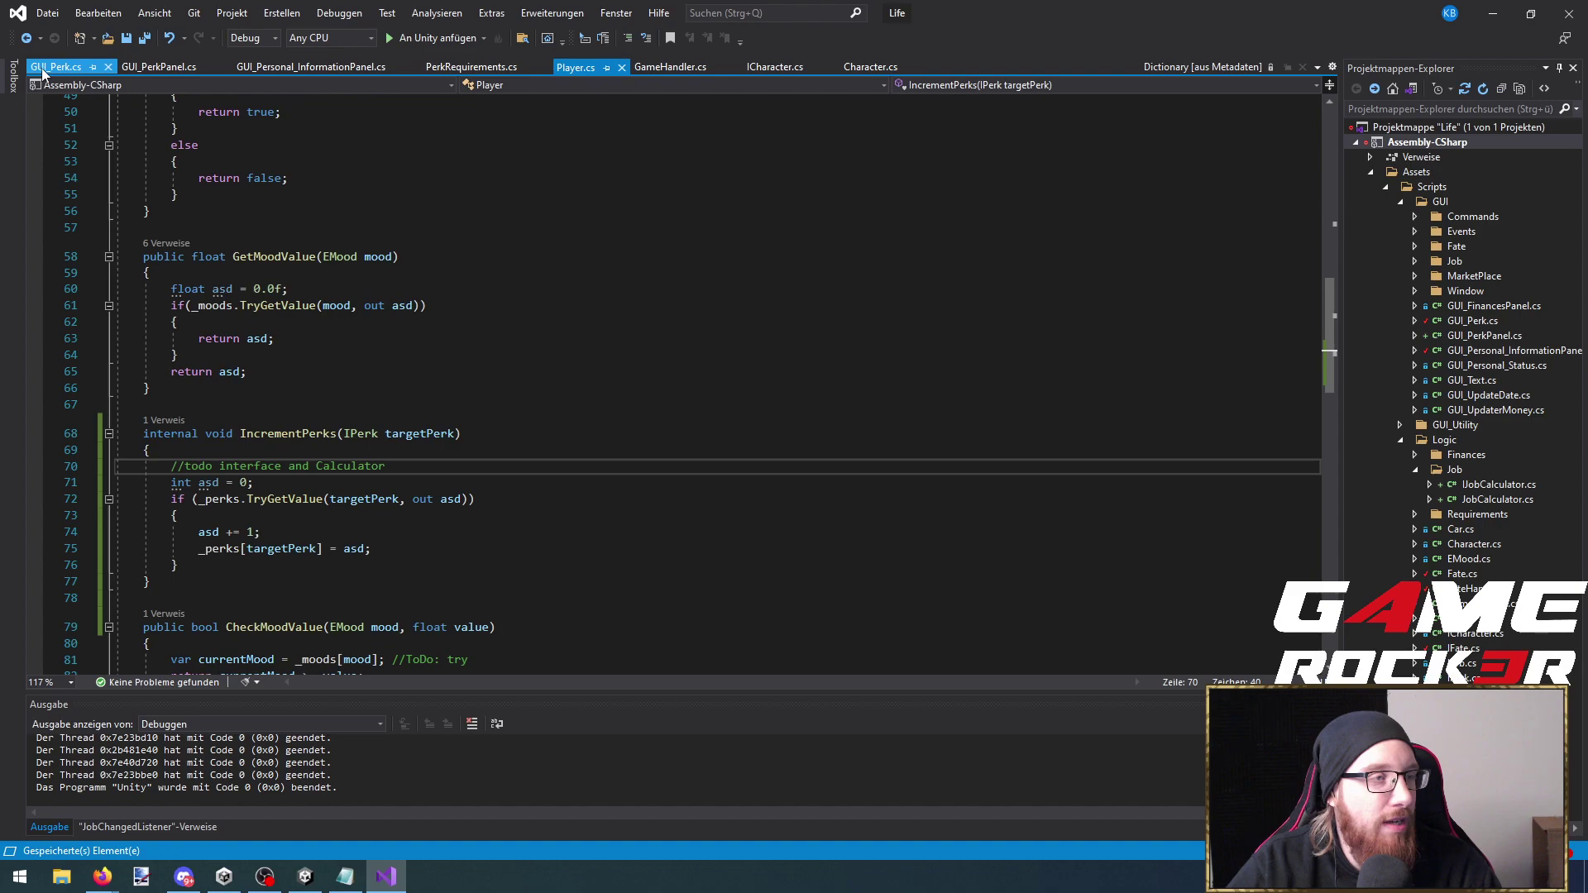
Compare the GUI_Perk component's fields on GUI_PerkElement in Unity with the serialized fields declared in GUI_Perk.cs
{"action": "key", "text": "ctrl+minus"}
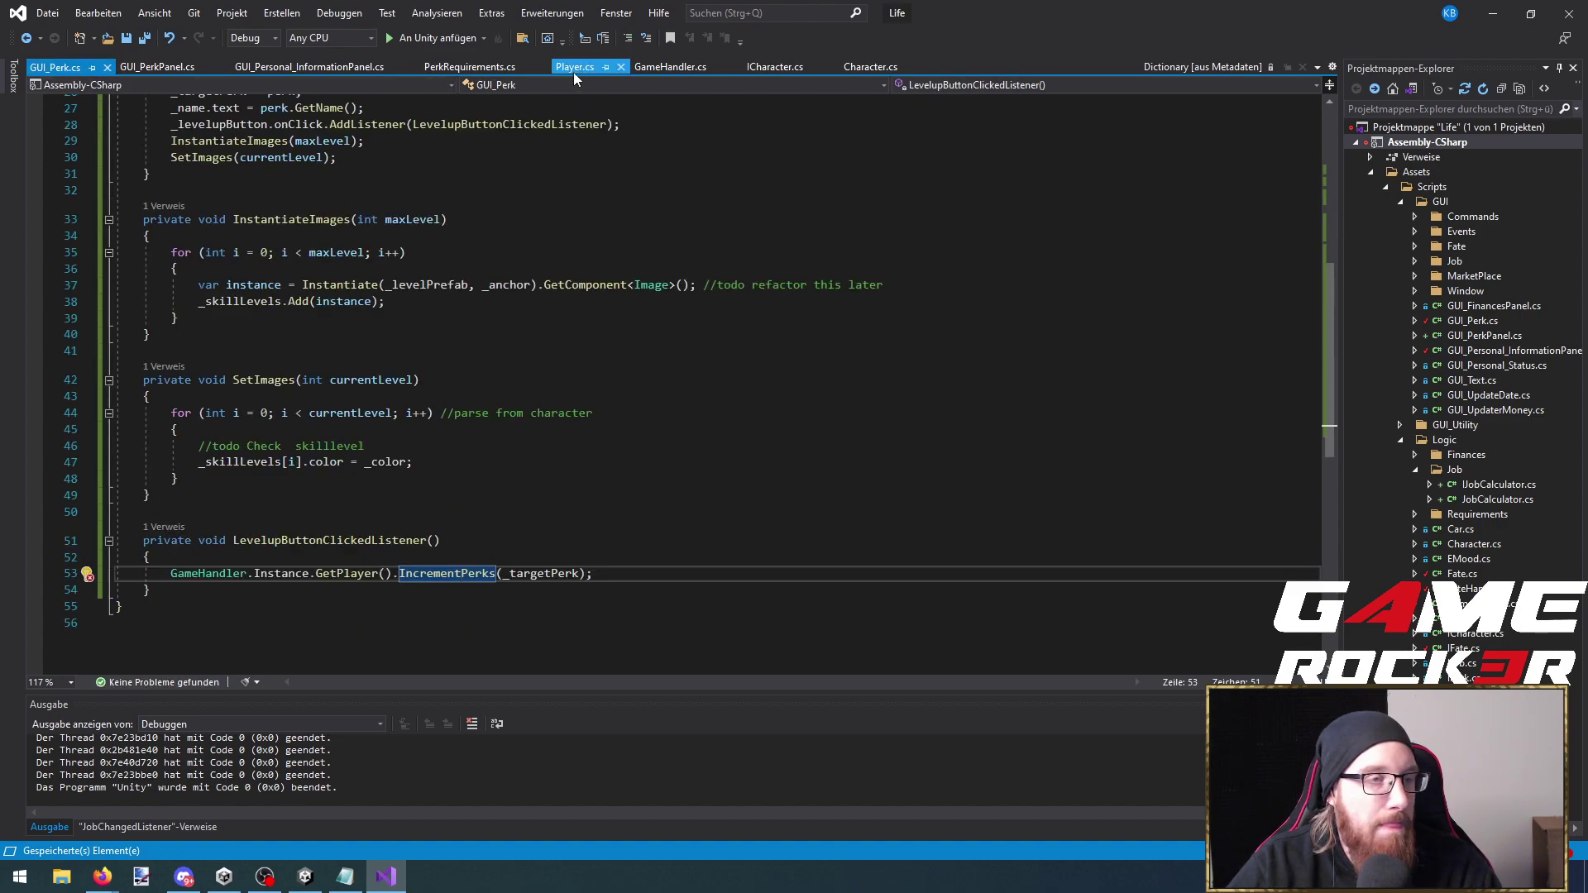
{"action": "key", "text": "alt+Tab"}
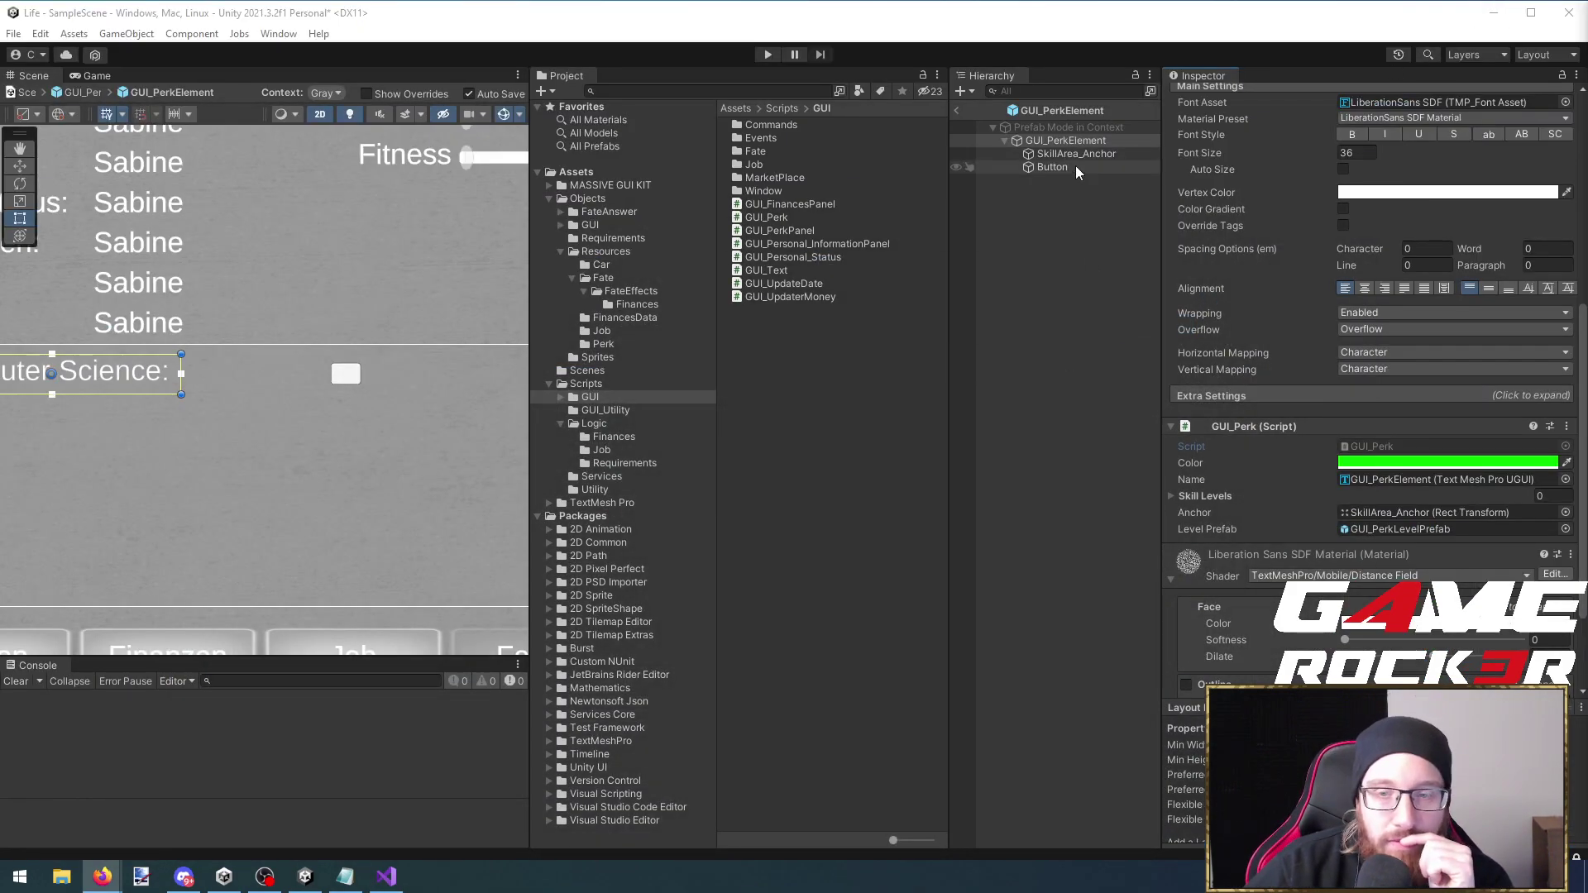
{"action": "scroll", "coordinate": [1311, 563], "scroll_direction": "down", "scroll_amount": 3}
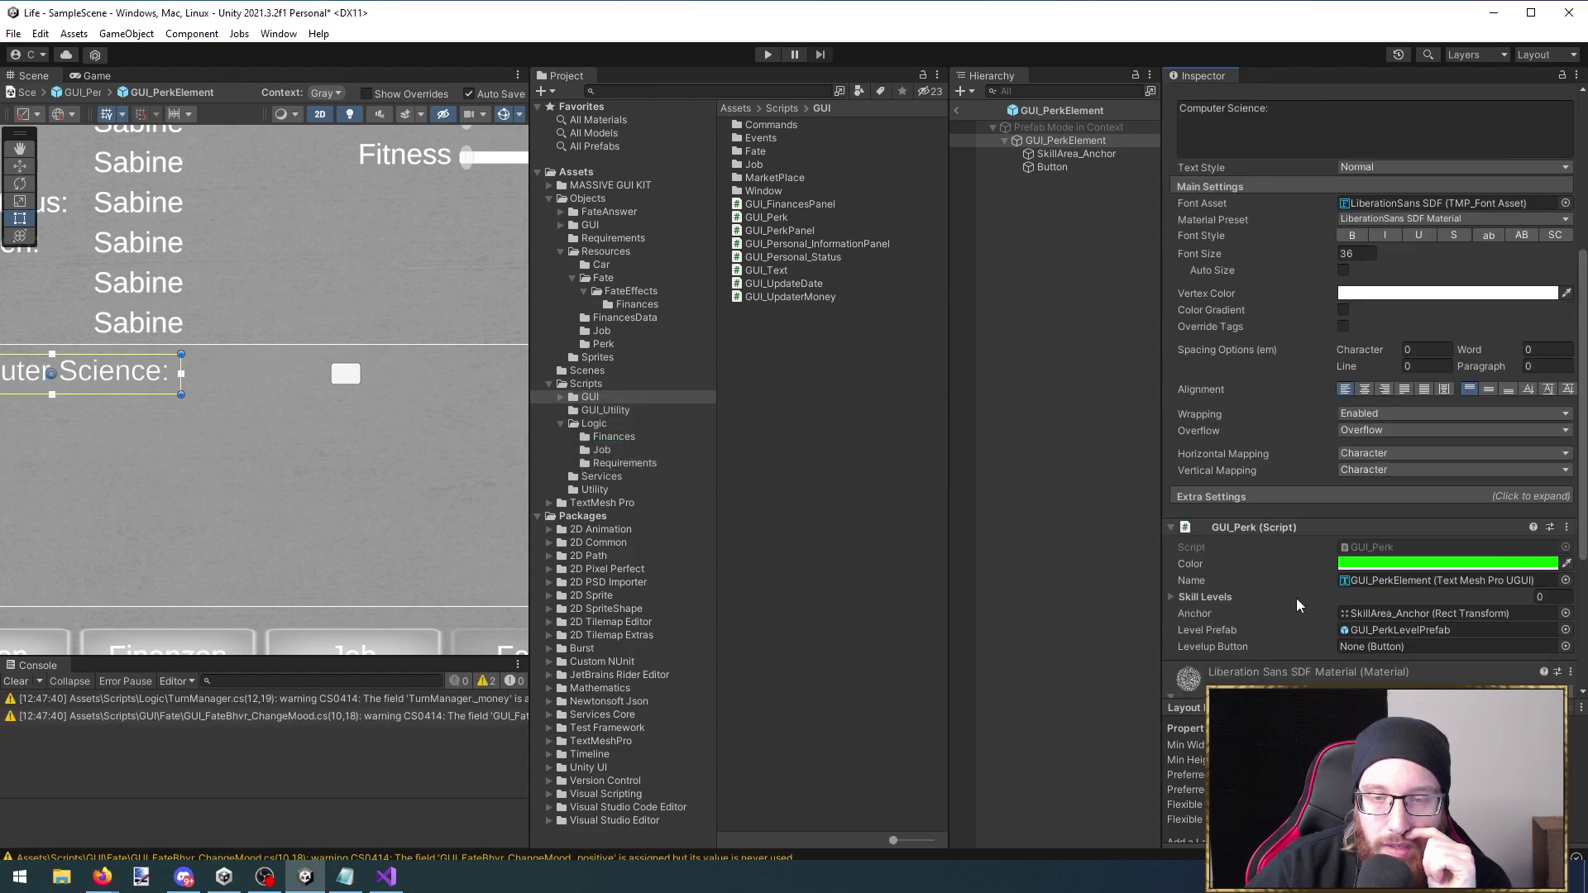
{"action": "scroll", "coordinate": [1298, 600], "scroll_direction": "down", "scroll_amount": 3}
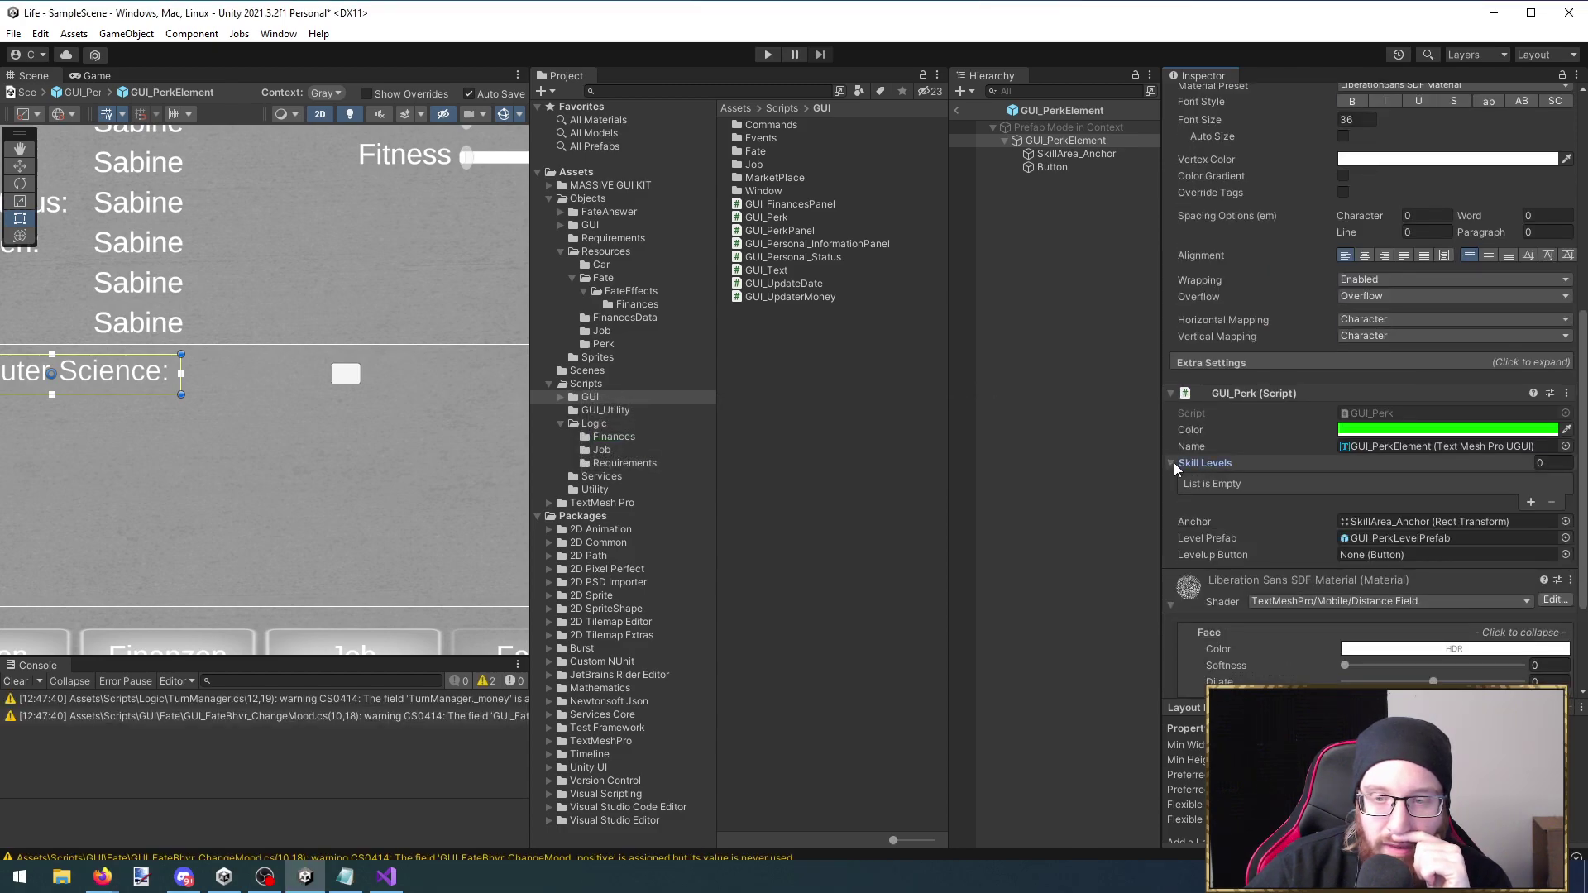
{"action": "left_click", "coordinate": [387, 877]}
{"action": "scroll", "coordinate": [303, 471], "scroll_direction": "up", "scroll_amount": 10}
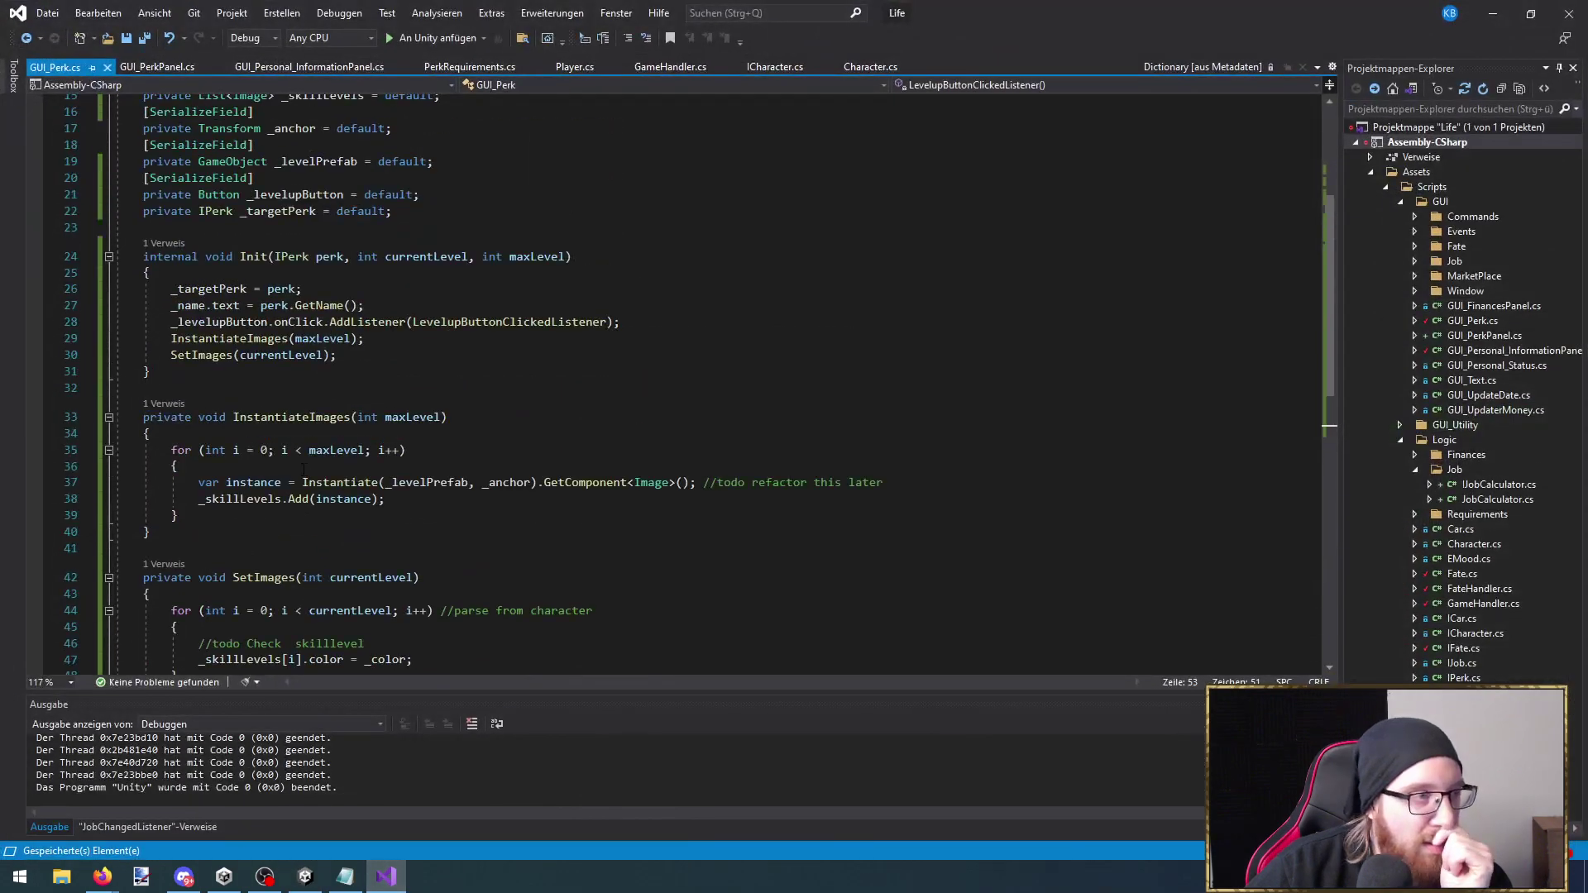
{"action": "left_click", "coordinate": [164, 66]}
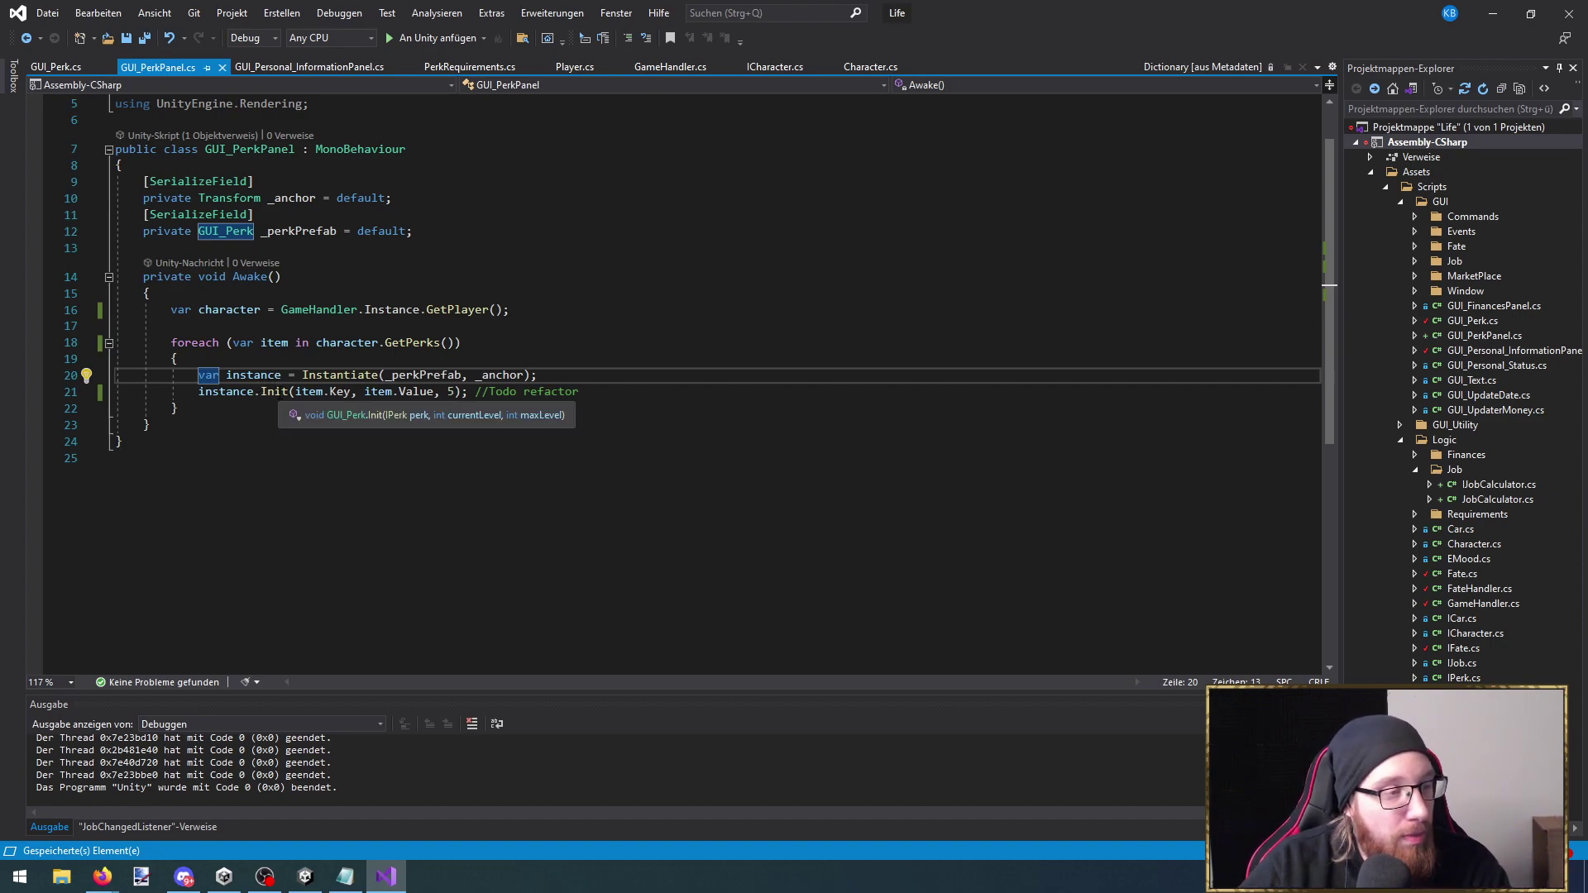
{"action": "left_click", "coordinate": [207, 375], "text": "ctrl"}
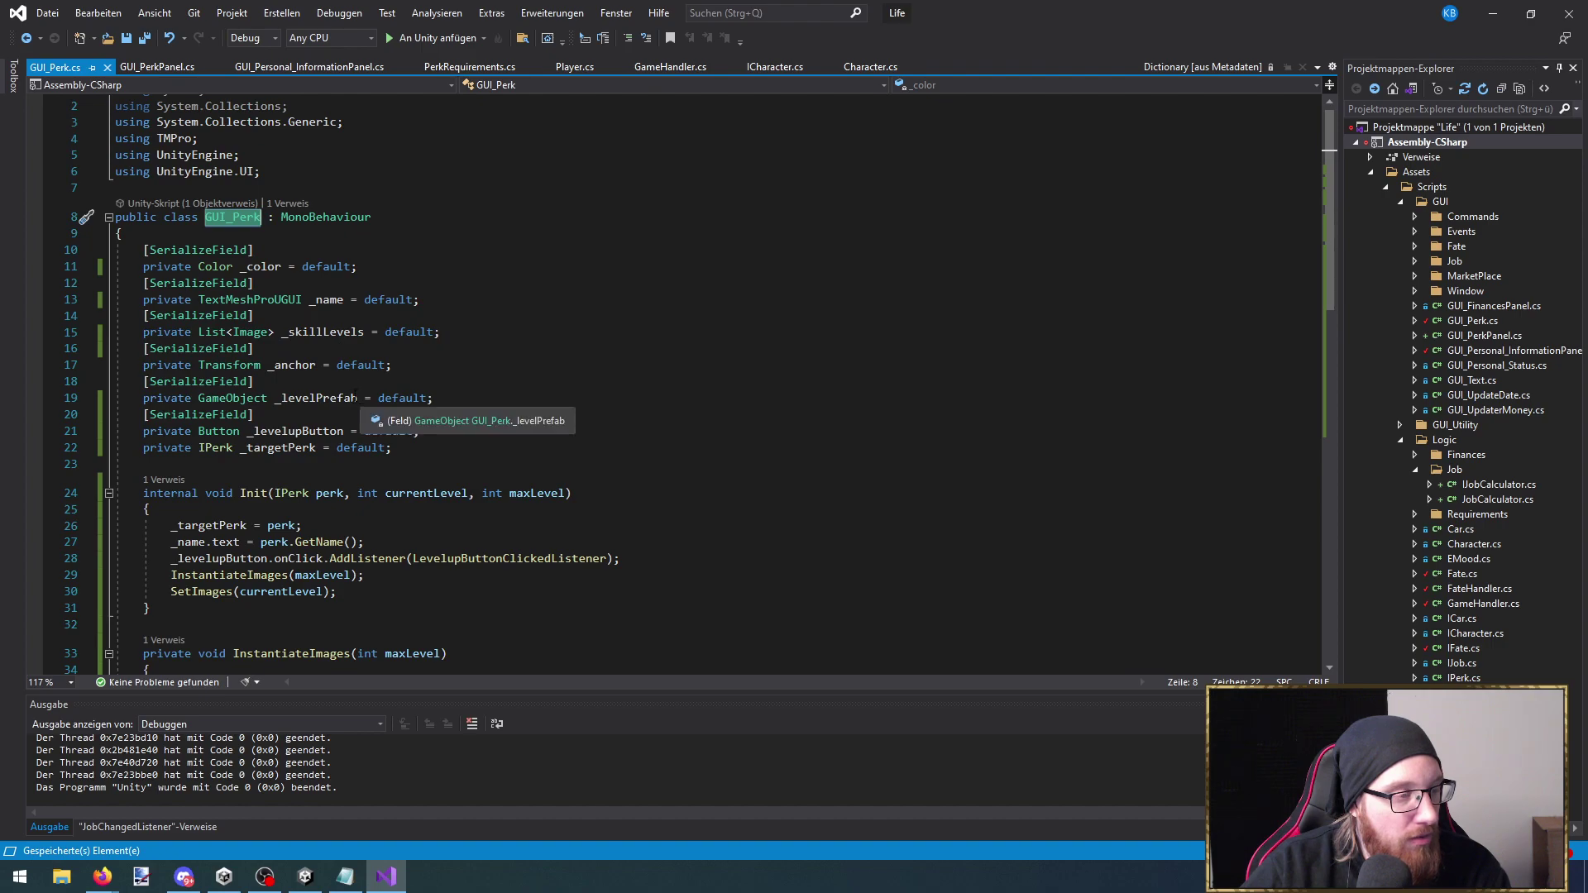
{"action": "left_click", "coordinate": [266, 331]}
{"action": "scroll", "coordinate": [360, 421], "scroll_direction": "down", "scroll_amount": 1}
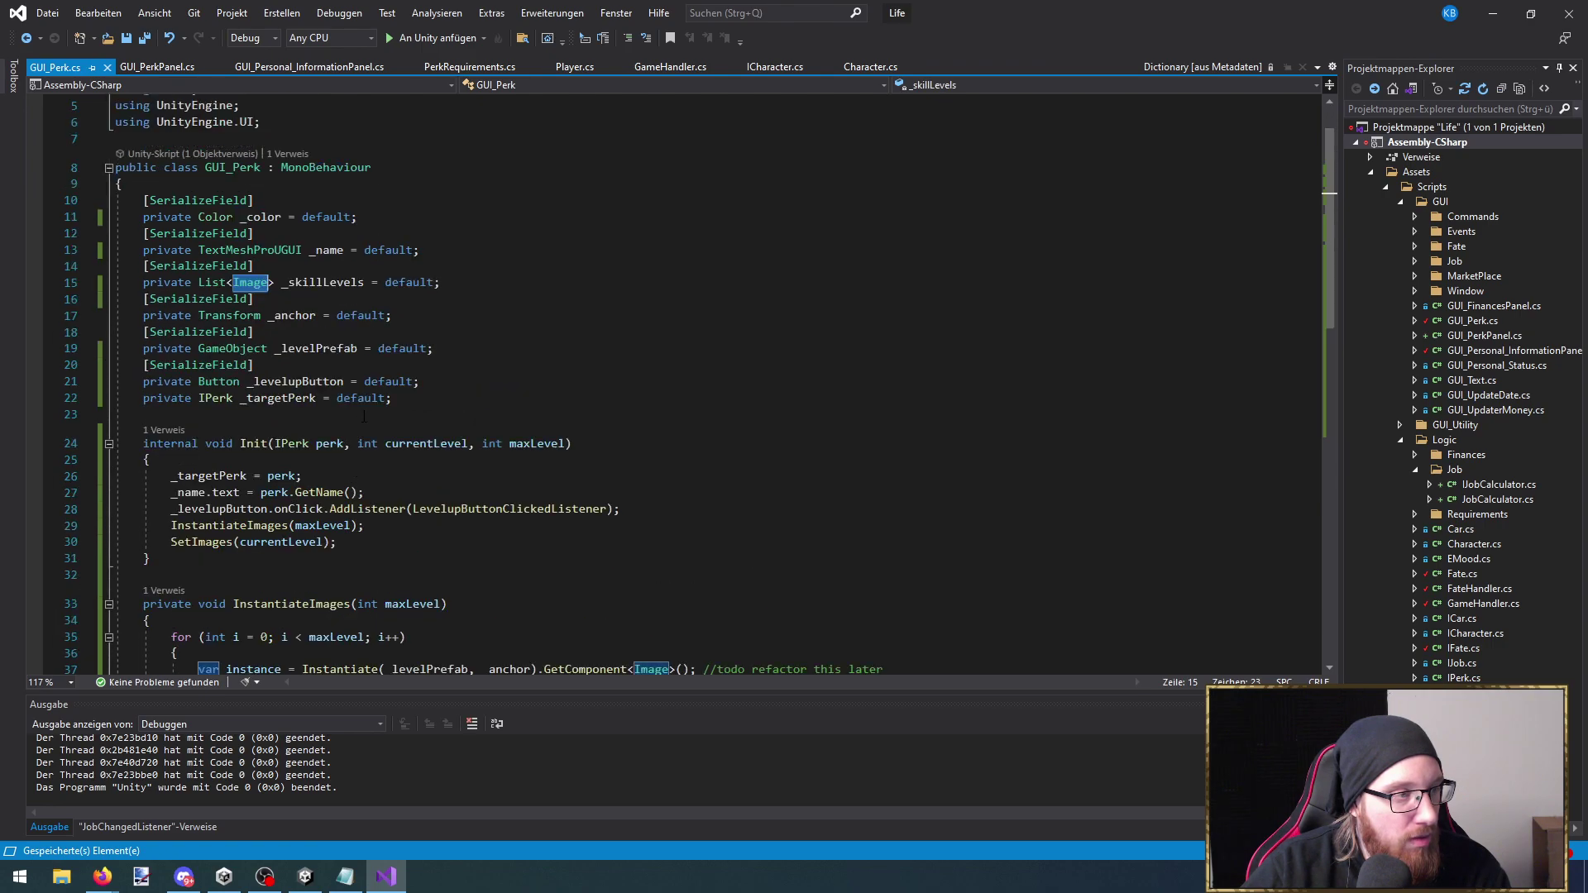
{"action": "left_click", "coordinate": [330, 282]}
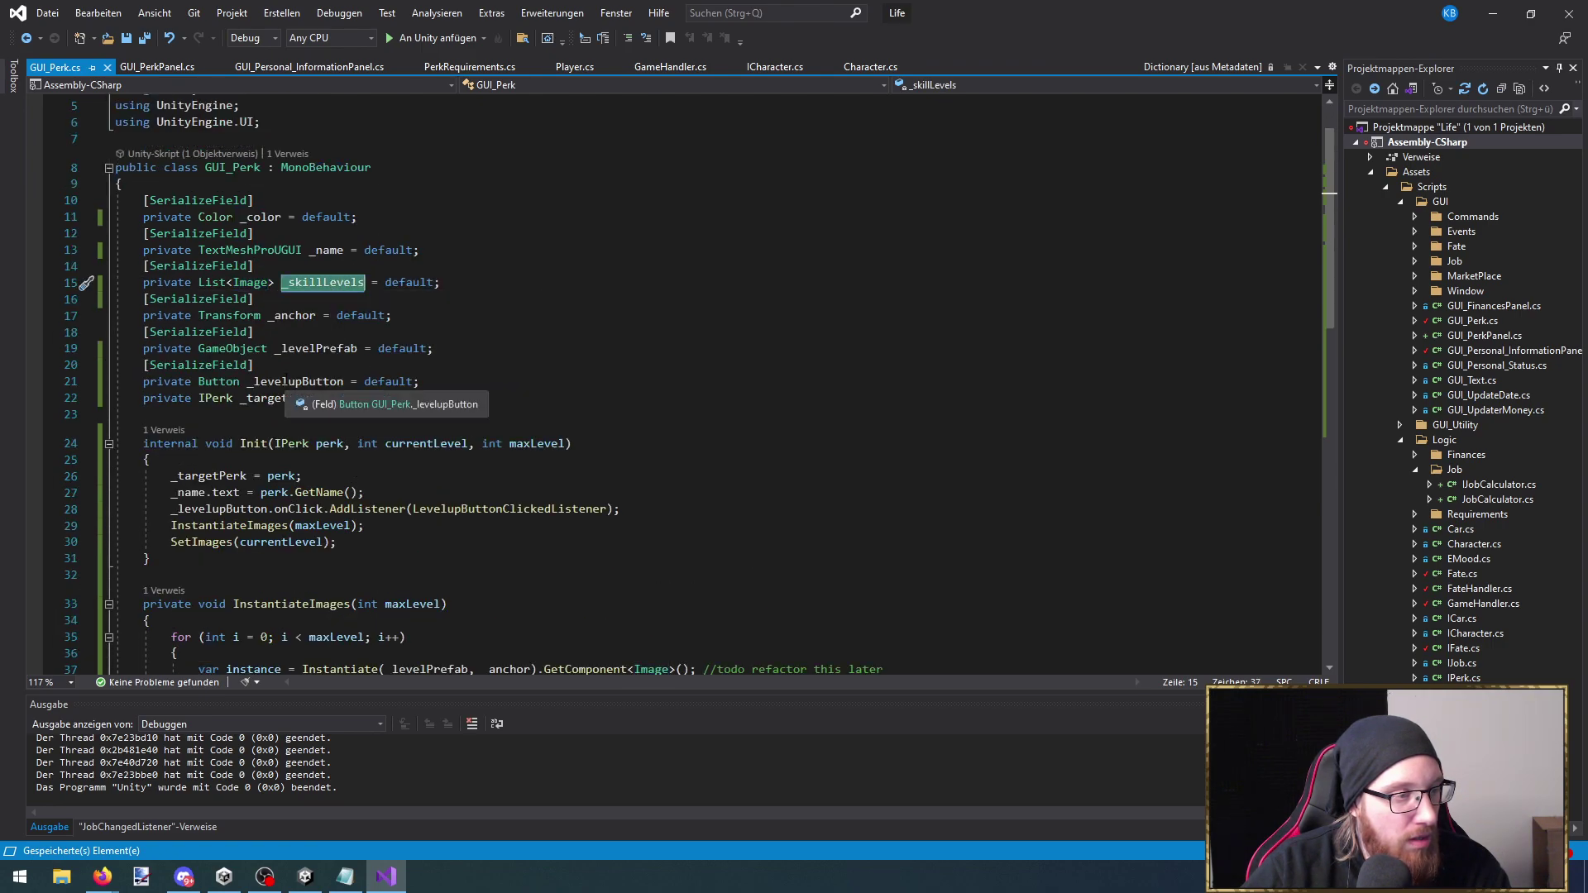
{"action": "left_click", "coordinate": [316, 381]}
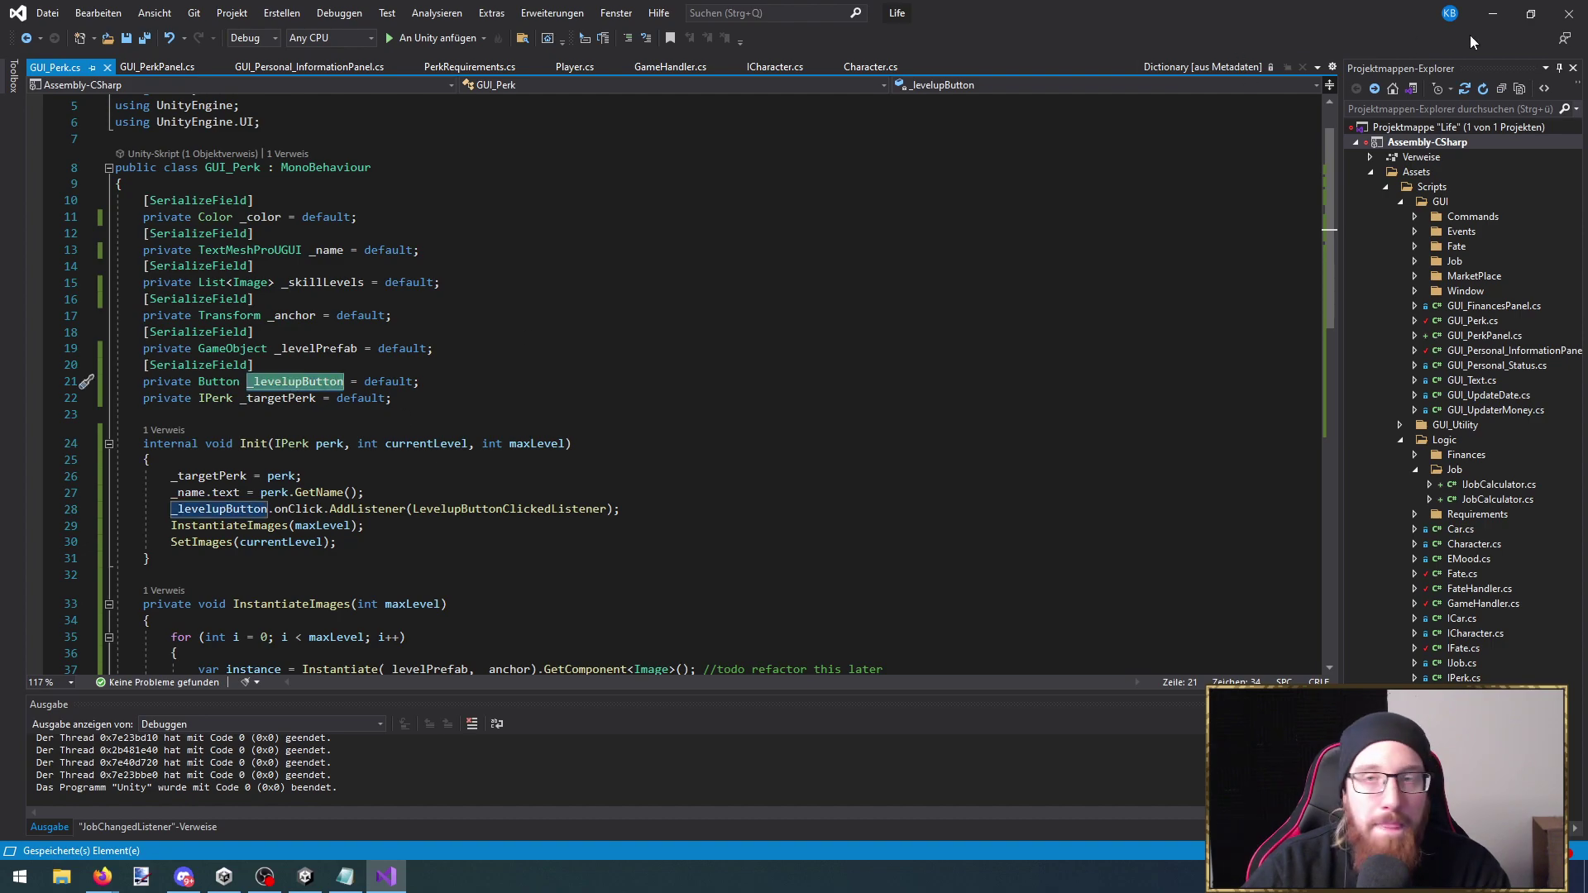
In Unity, assign GUI_PerkElement's Button child to the Levelup Button field of its GUI_Perk script
{"action": "key", "text": "alt+Tab"}
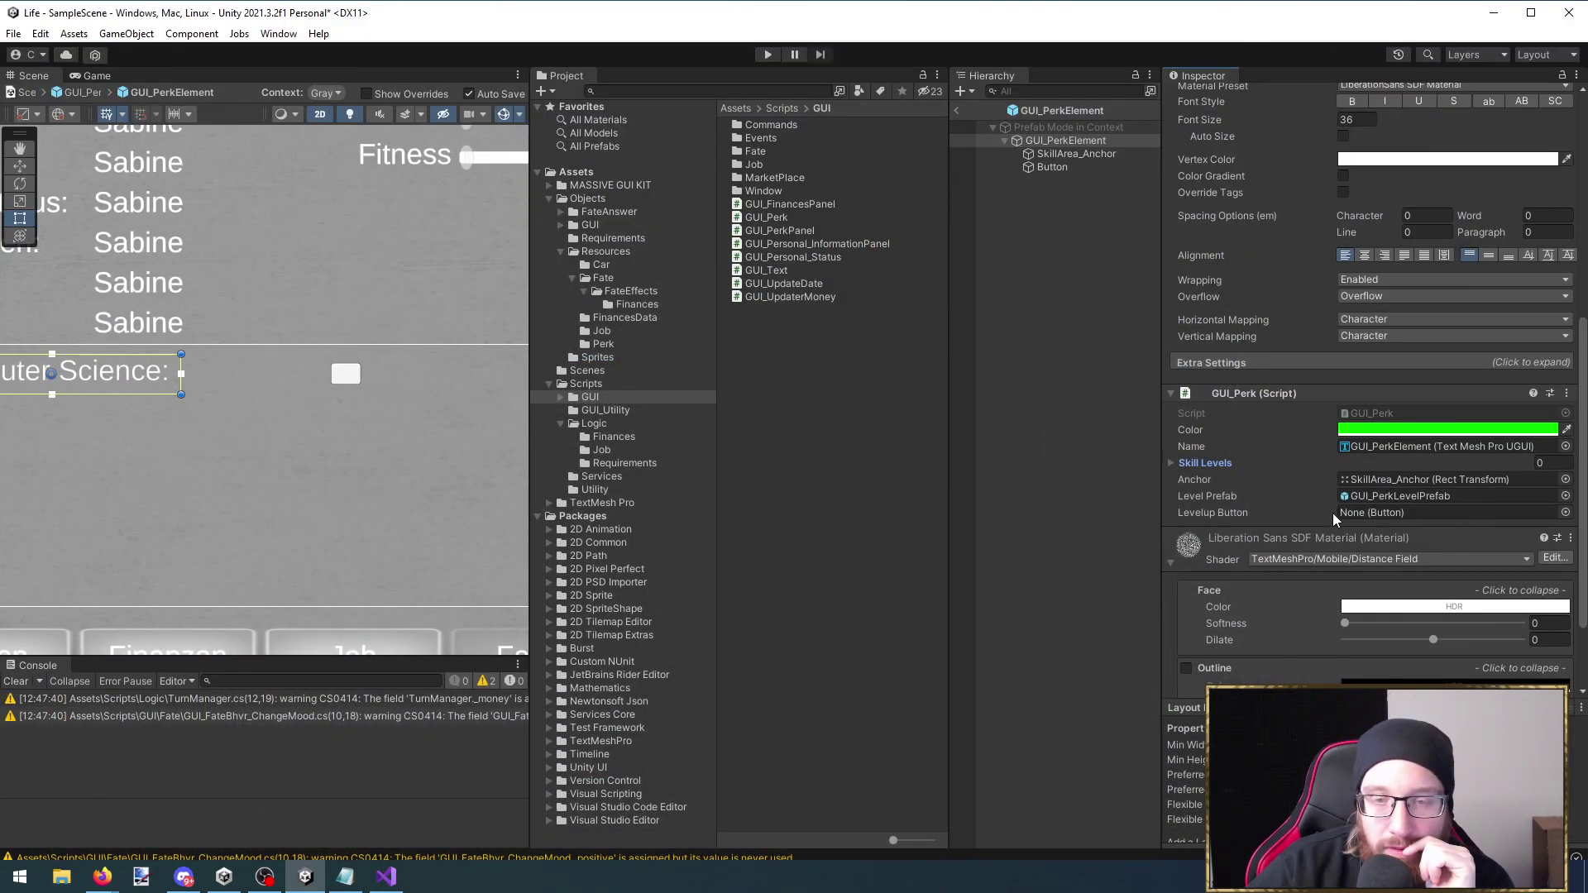
{"action": "left_click", "coordinate": [1075, 154]}
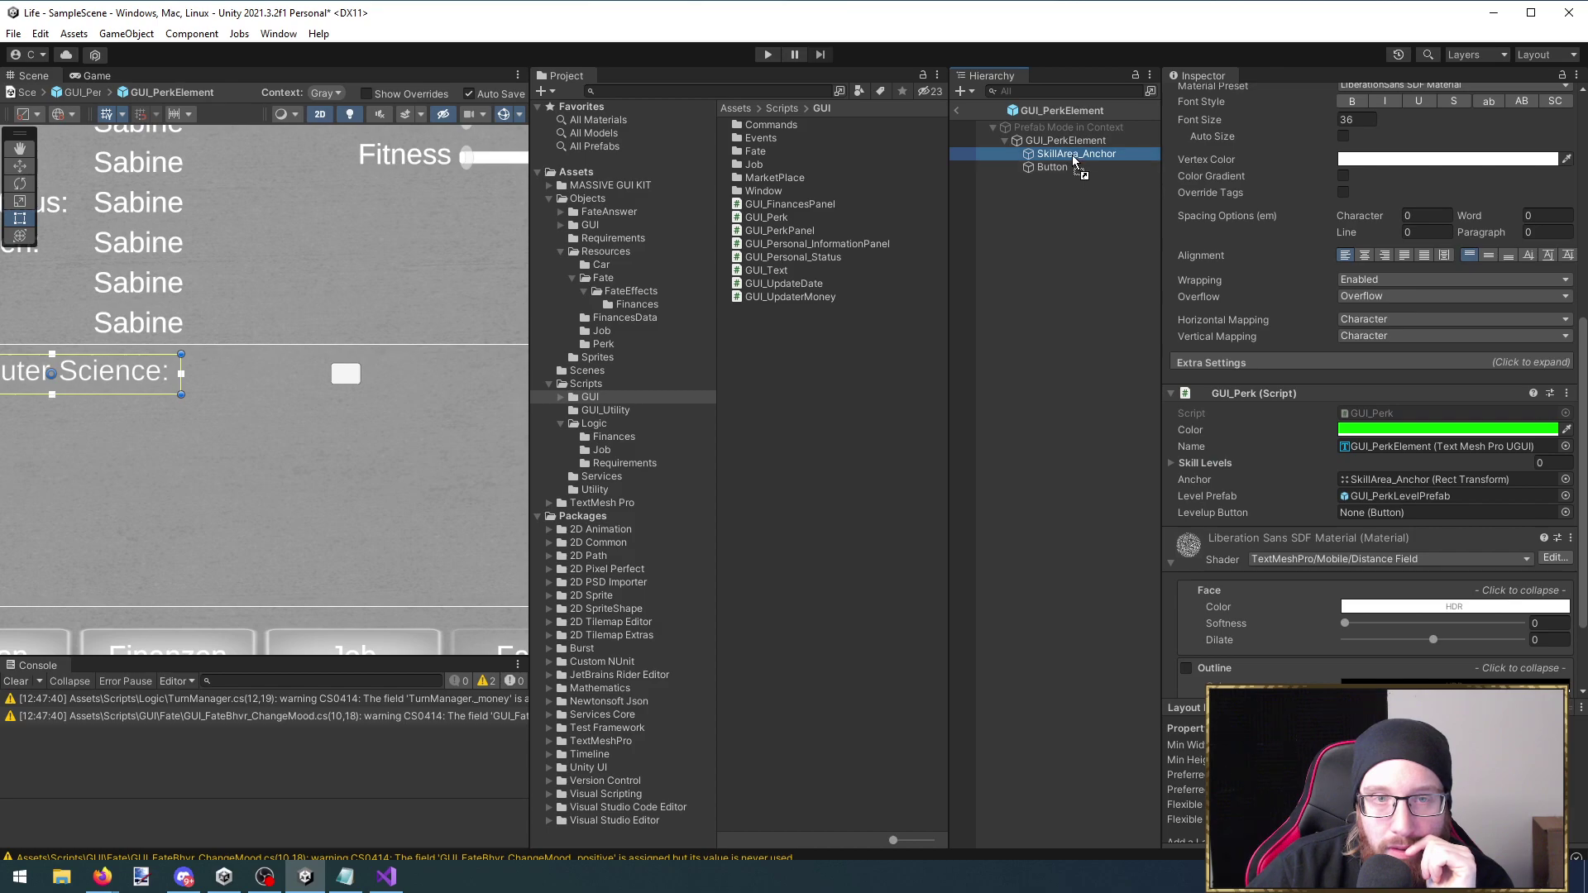
{"action": "left_click", "coordinate": [1069, 141]}
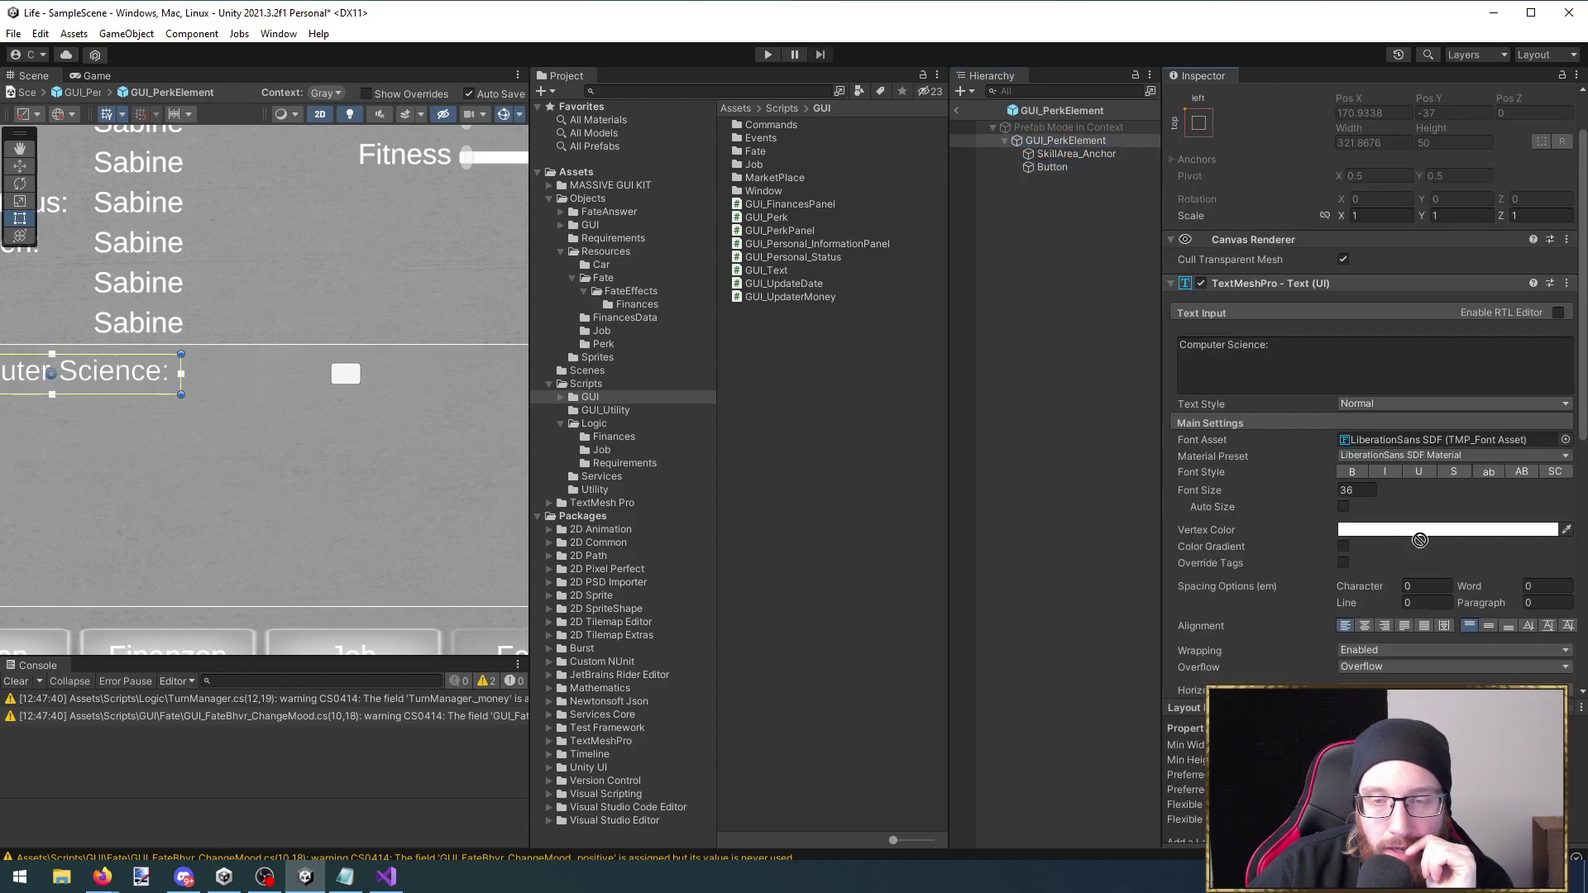
{"action": "key", "text": "Down"}
{"action": "key", "text": "Down"}
{"action": "scroll", "coordinate": [1286, 496], "scroll_direction": "down", "scroll_amount": 3}
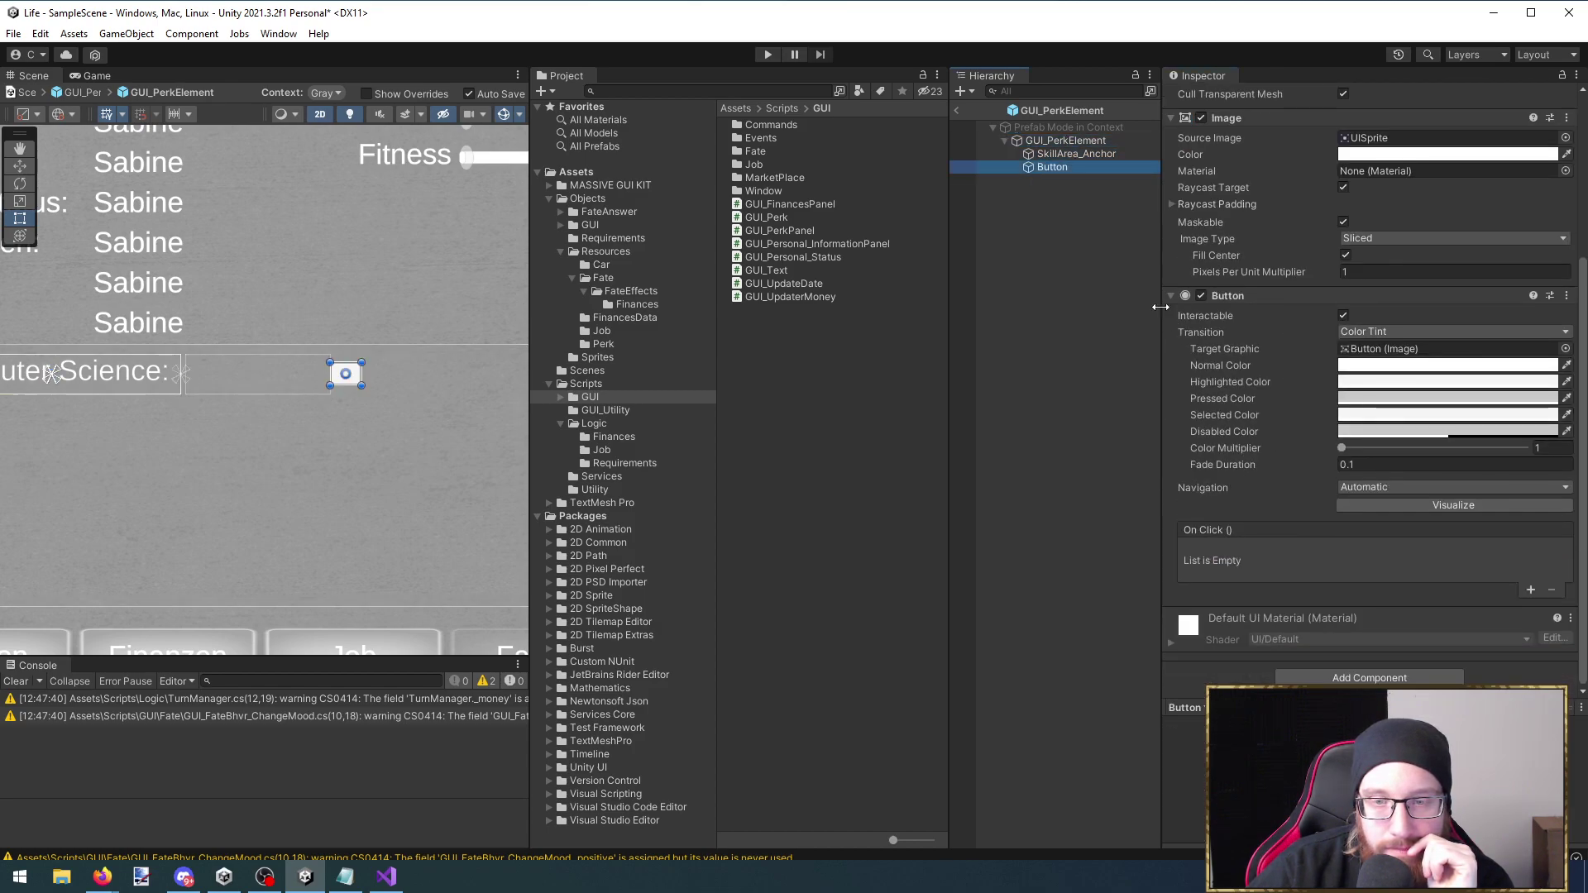
{"action": "left_click", "coordinate": [1062, 142]}
{"action": "left_click_drag", "start_coordinate": [1066, 168], "coordinate": [1364, 539]}
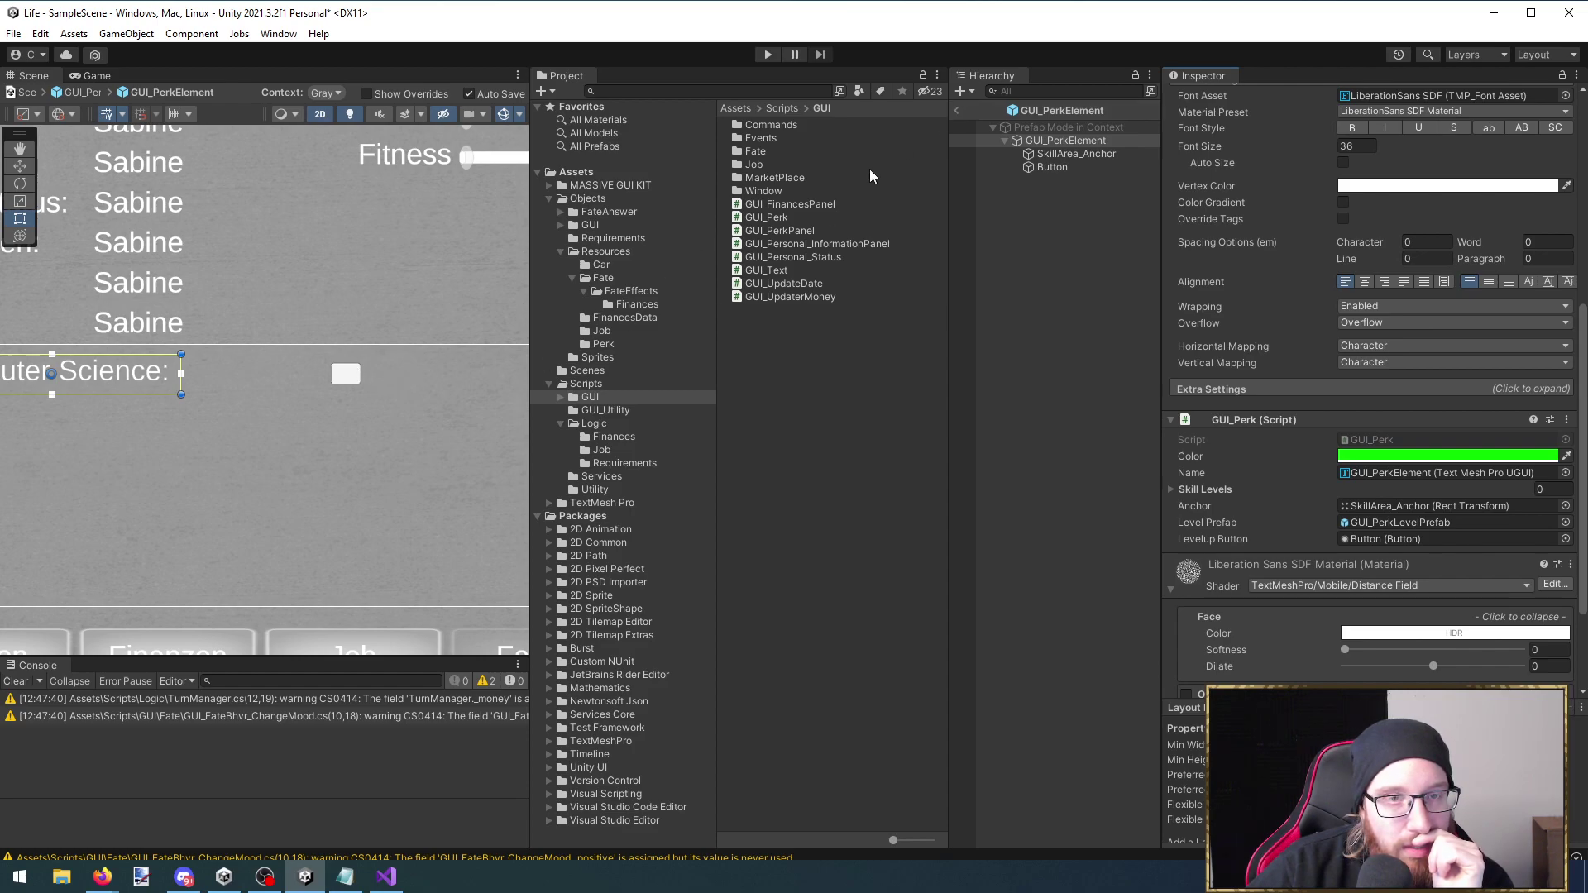
In Visual Studio, set a breakpoint on the closing brace of the if block in Player.cs's IncrementPerks and attach the debugger to Unity
{"action": "left_click", "coordinate": [386, 876]}
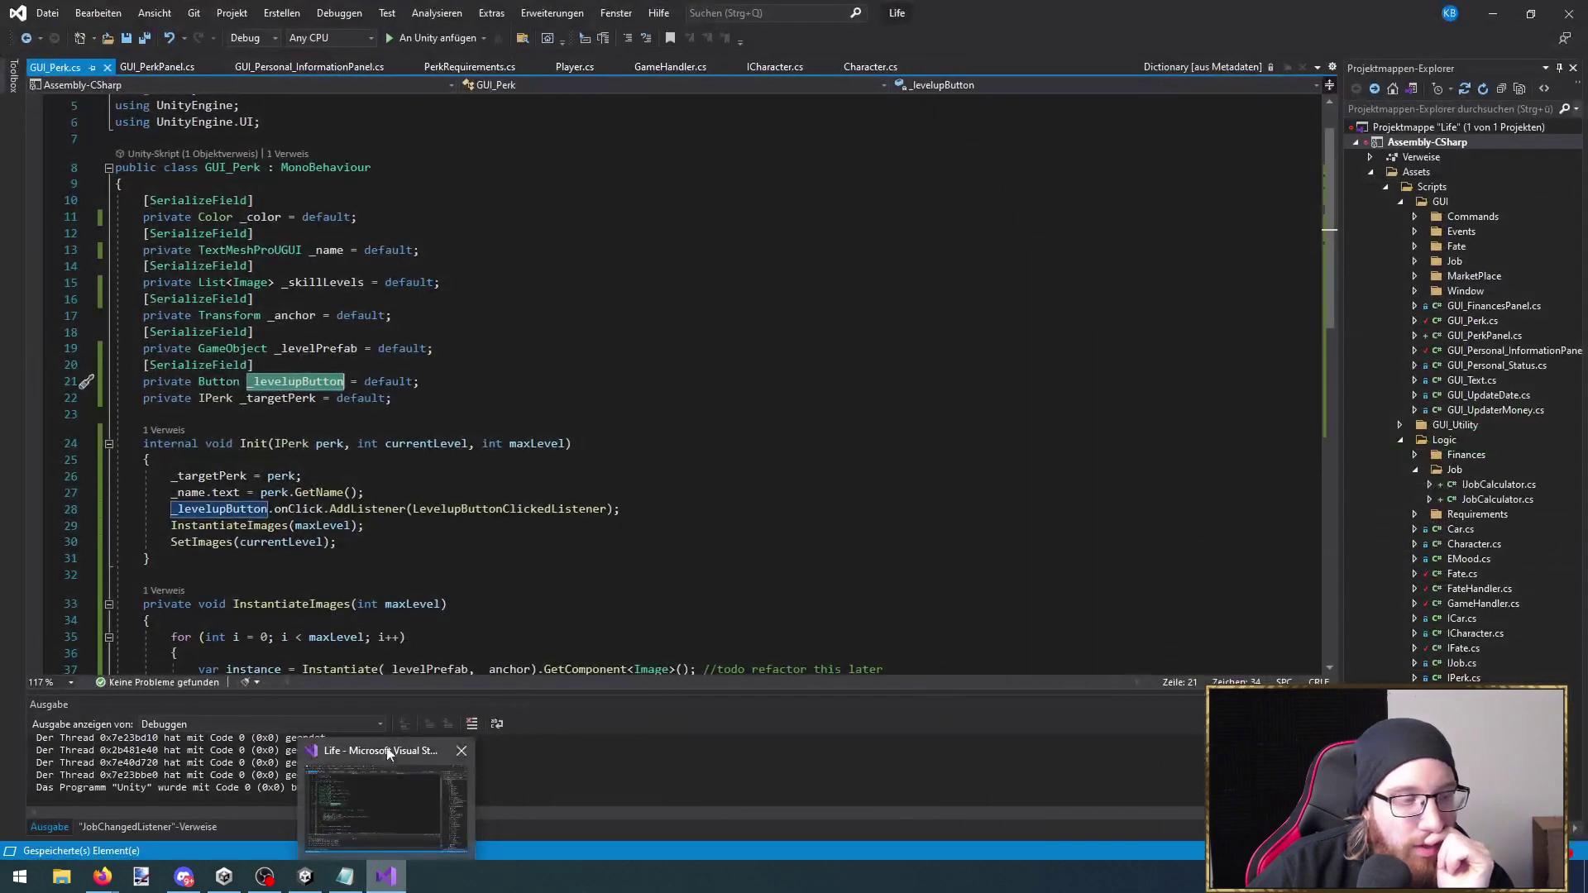
{"action": "left_click", "coordinate": [309, 69]}
{"action": "left_click", "coordinate": [468, 67]}
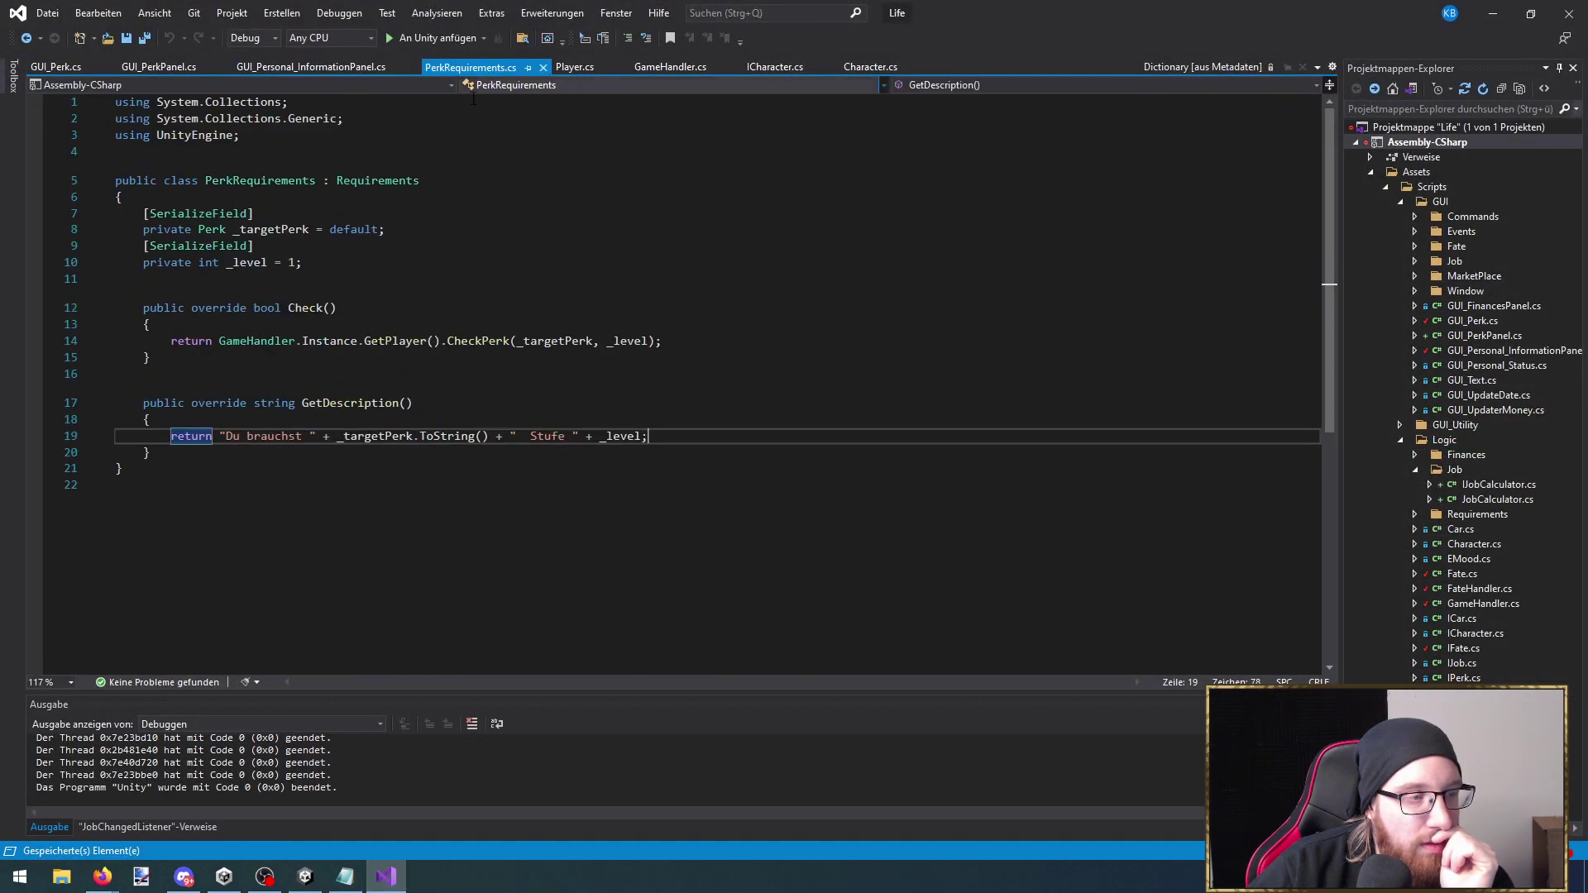
{"action": "left_click", "coordinate": [574, 71]}
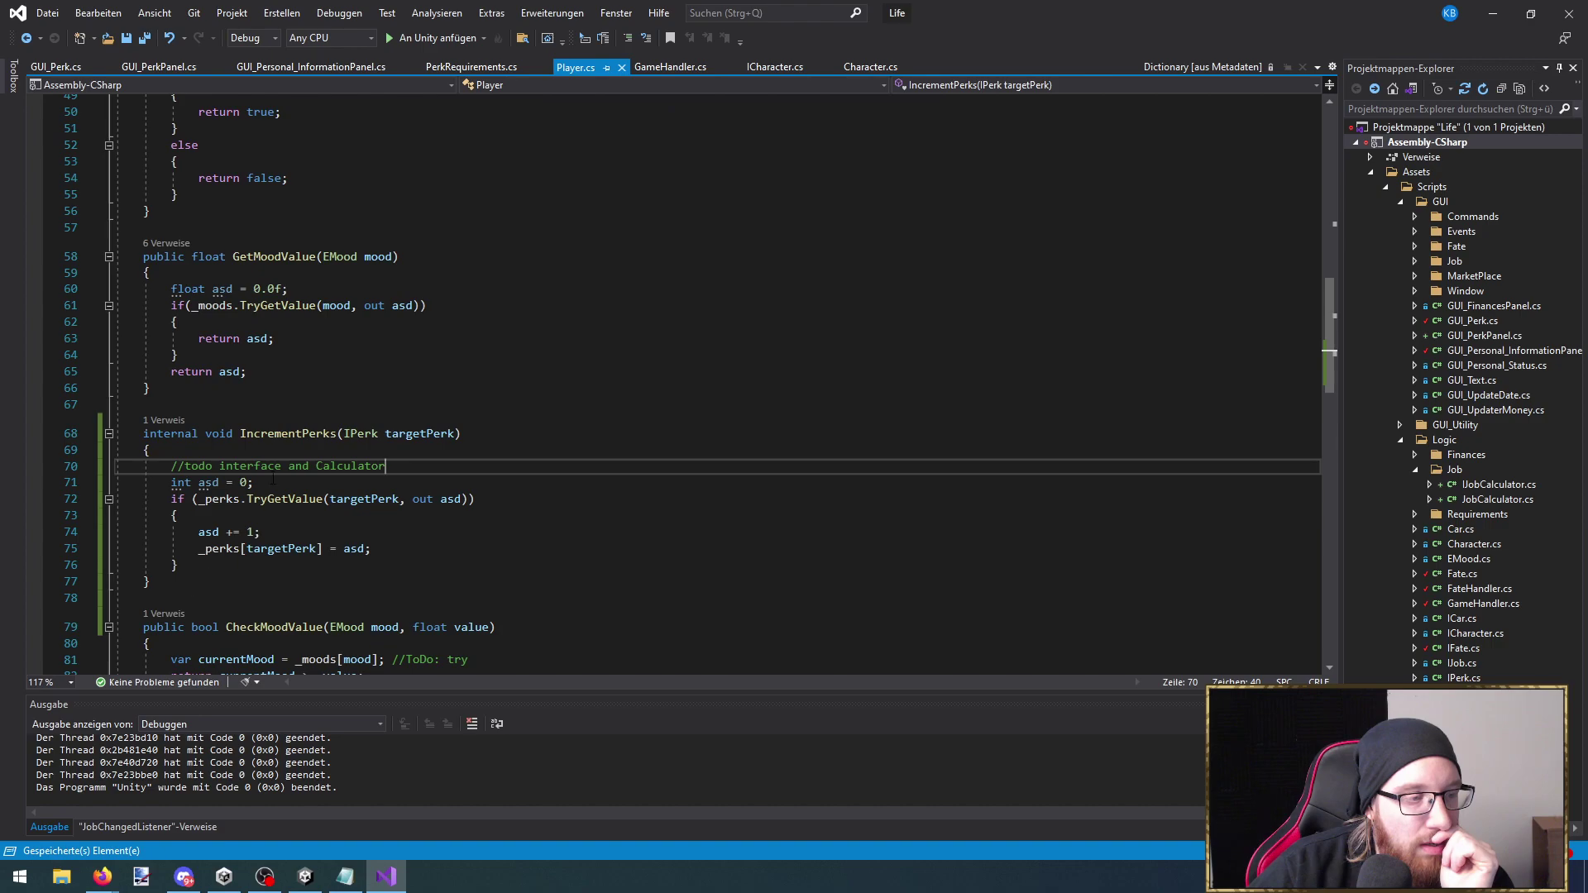
{"action": "left_click", "coordinate": [86, 575]}
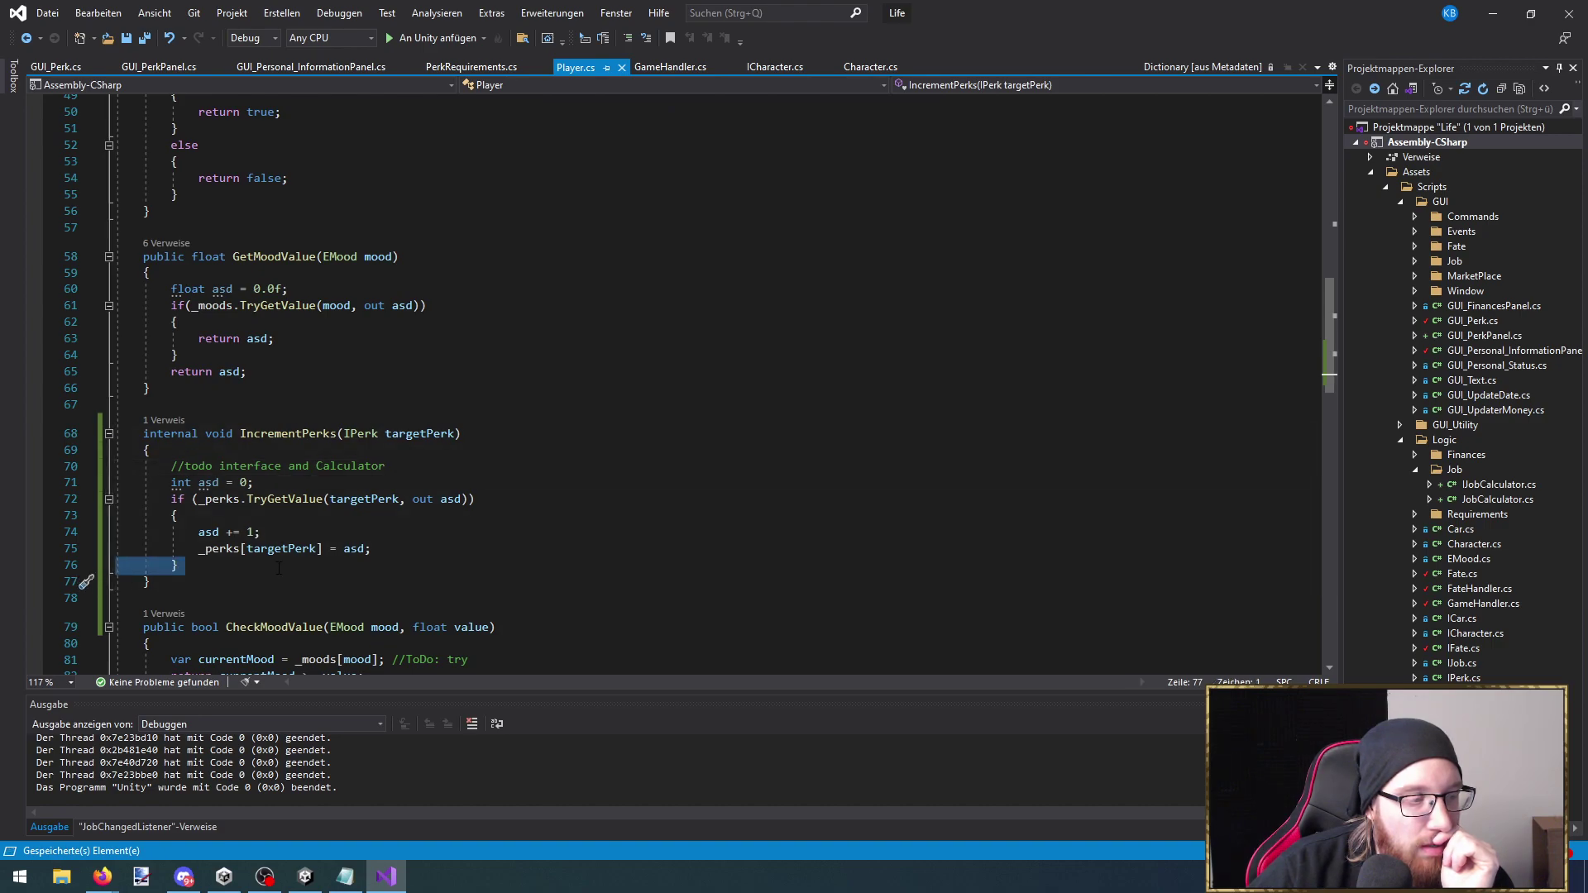
{"action": "left_click", "coordinate": [278, 567]}
{"action": "left_click", "coordinate": [37, 566]}
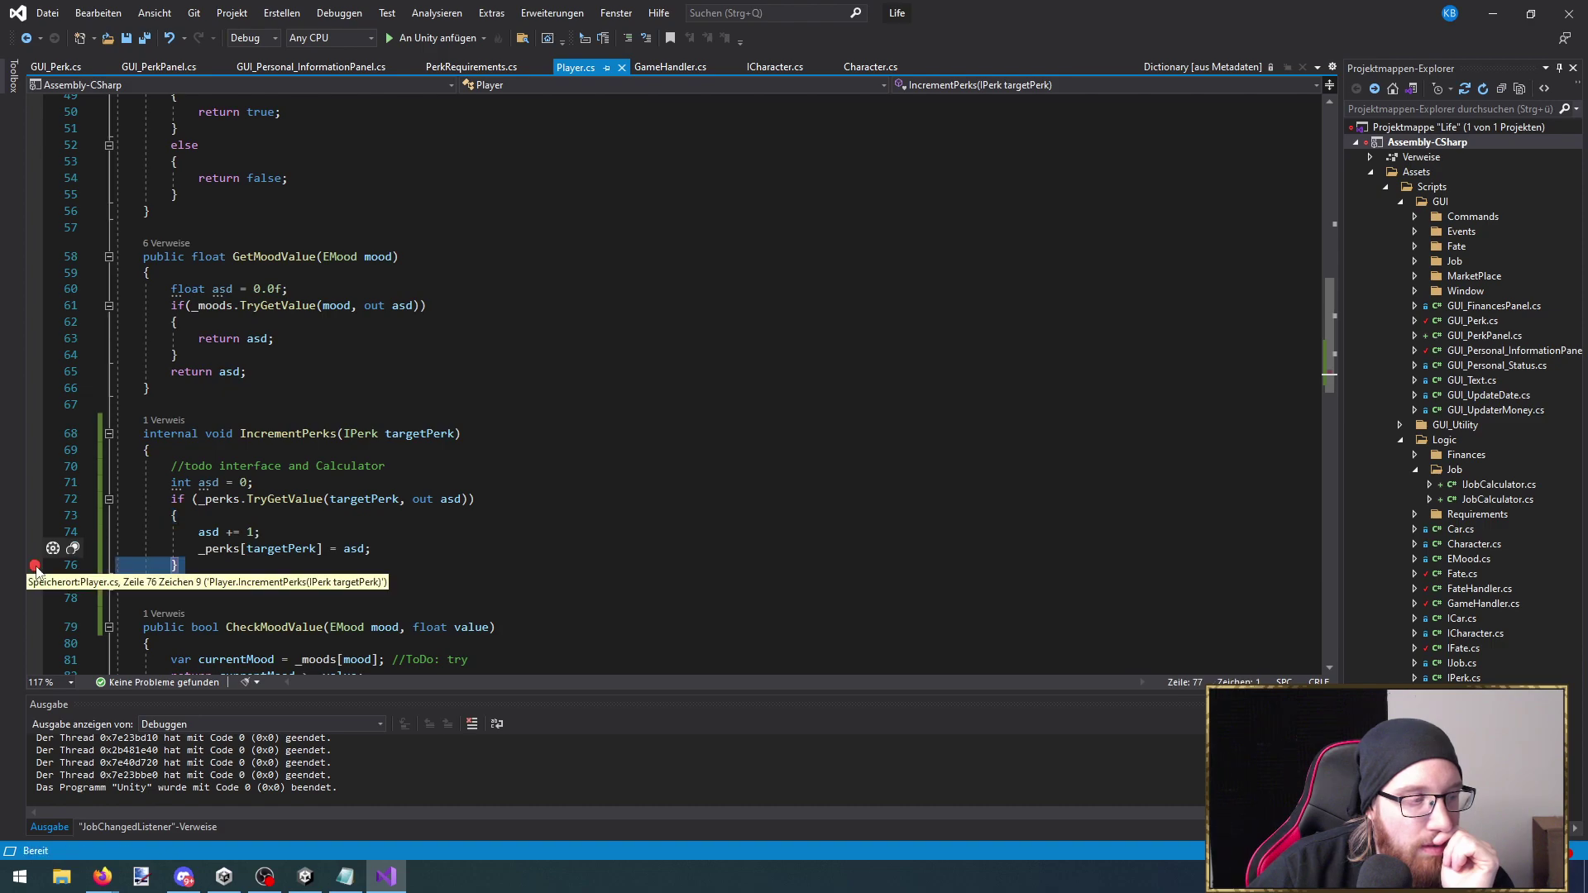
{"action": "left_click", "coordinate": [434, 39]}
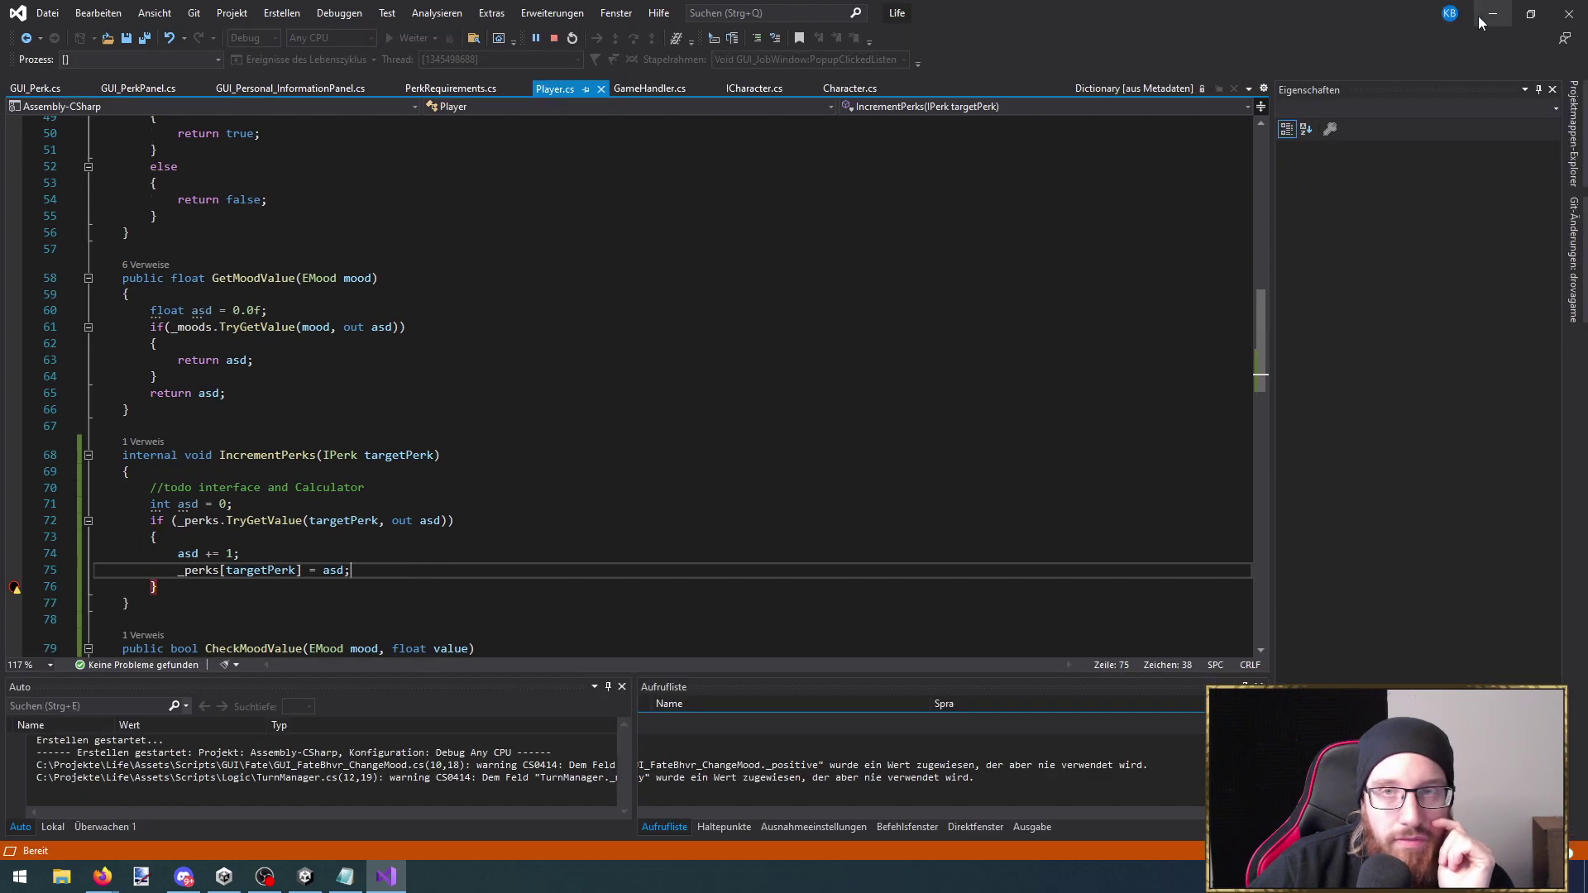
Switch to Unity, leave prefab editing to get back to SampleScene, and start Play mode
{"action": "key", "text": "alt+Tab"}
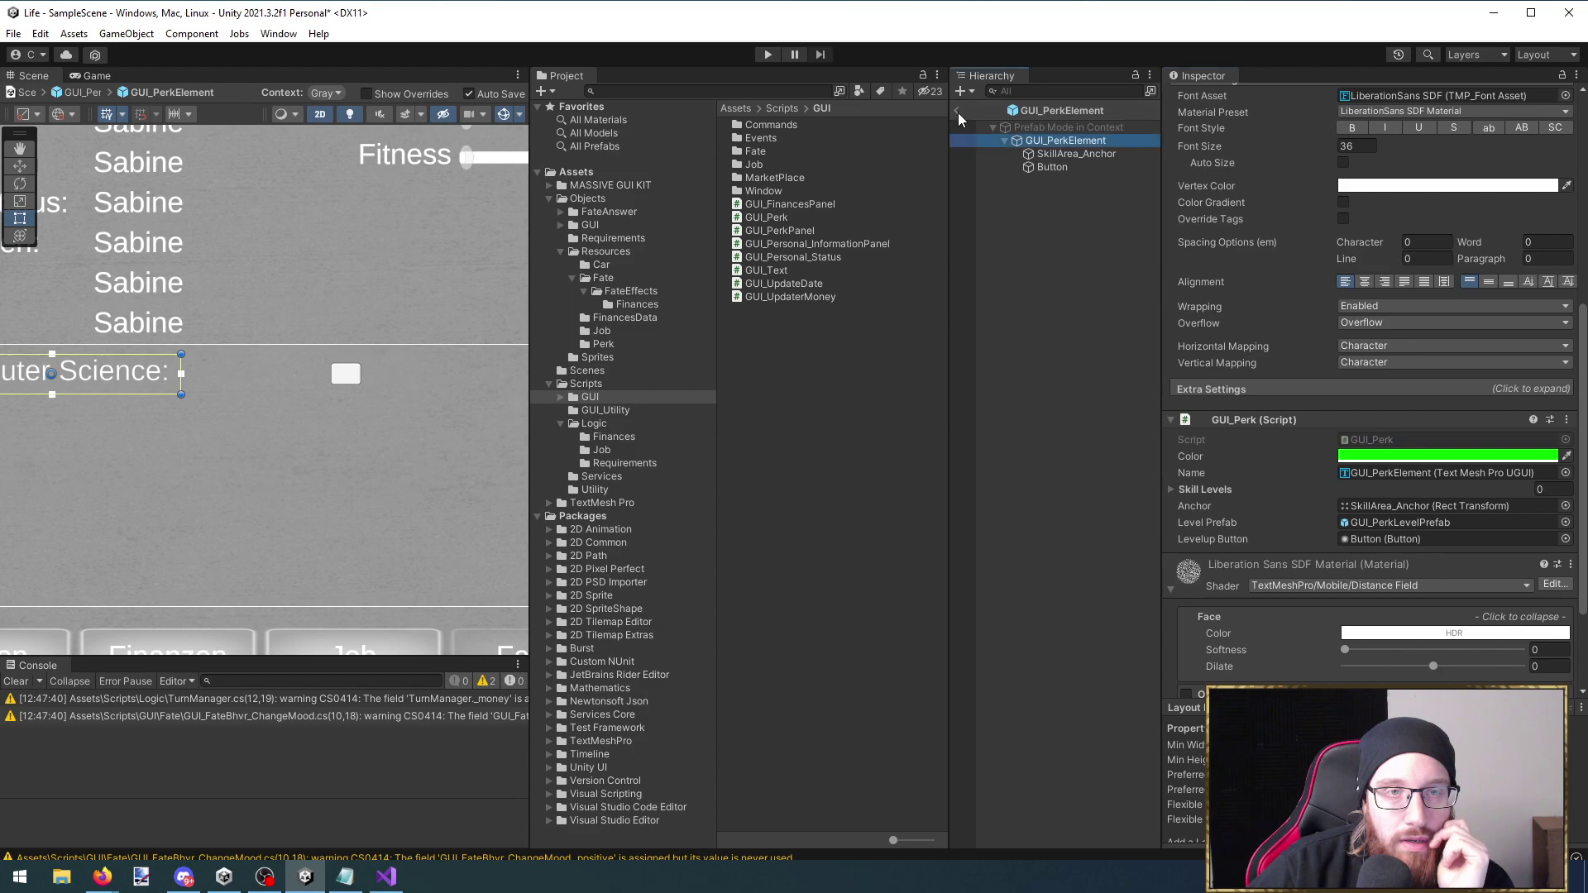
{"action": "left_click", "coordinate": [956, 110]}
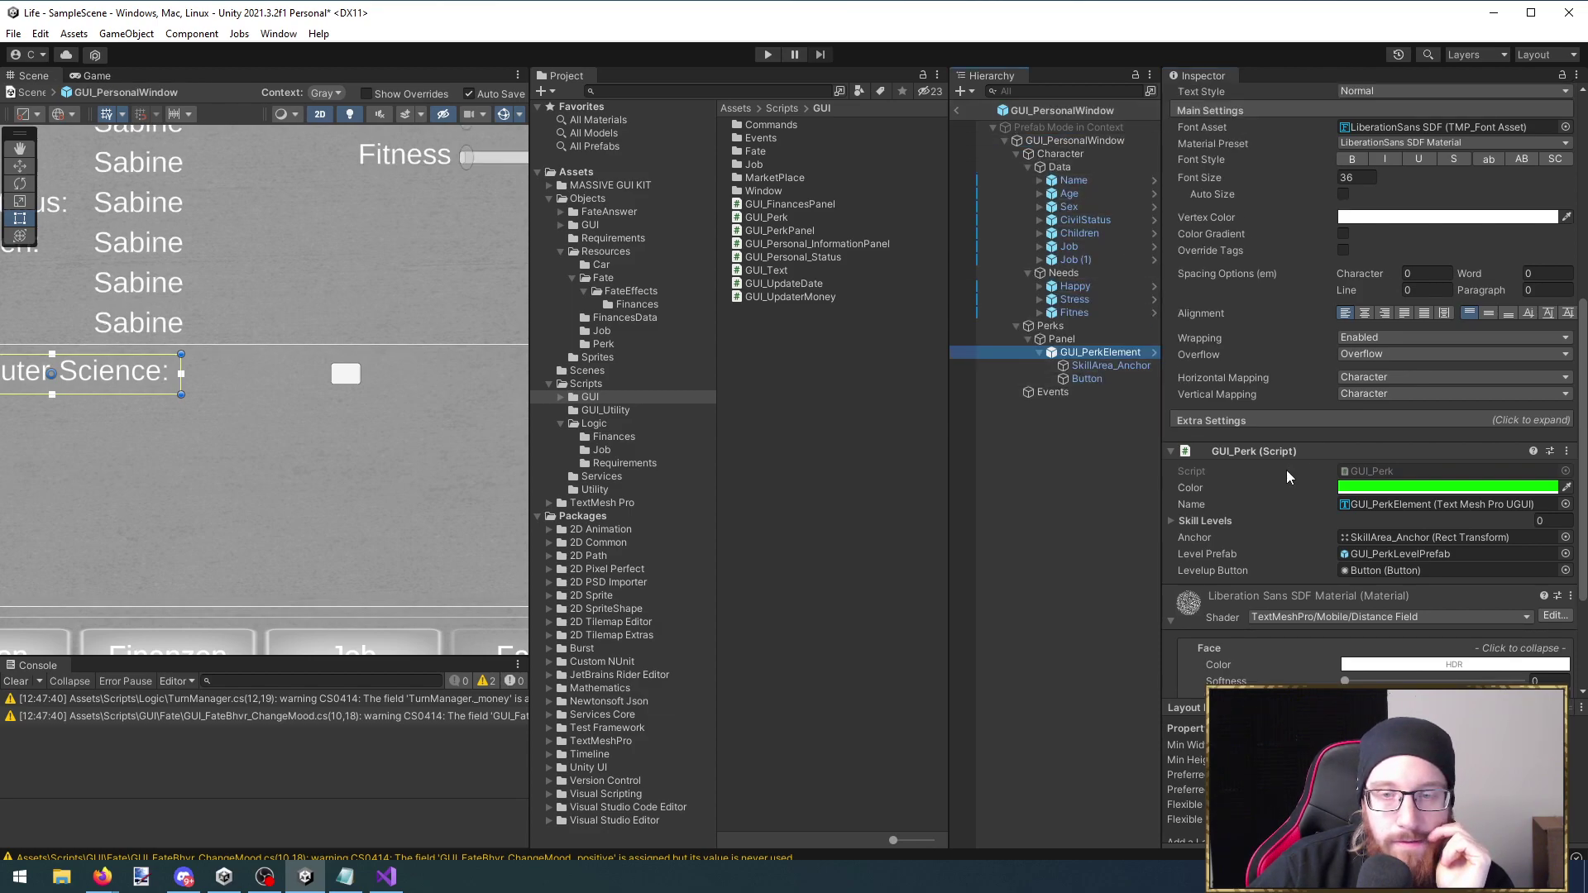
{"action": "scroll", "coordinate": [1450, 155], "scroll_direction": "up", "scroll_amount": 1}
{"action": "scroll", "coordinate": [1450, 156], "scroll_direction": "up", "scroll_amount": 3}
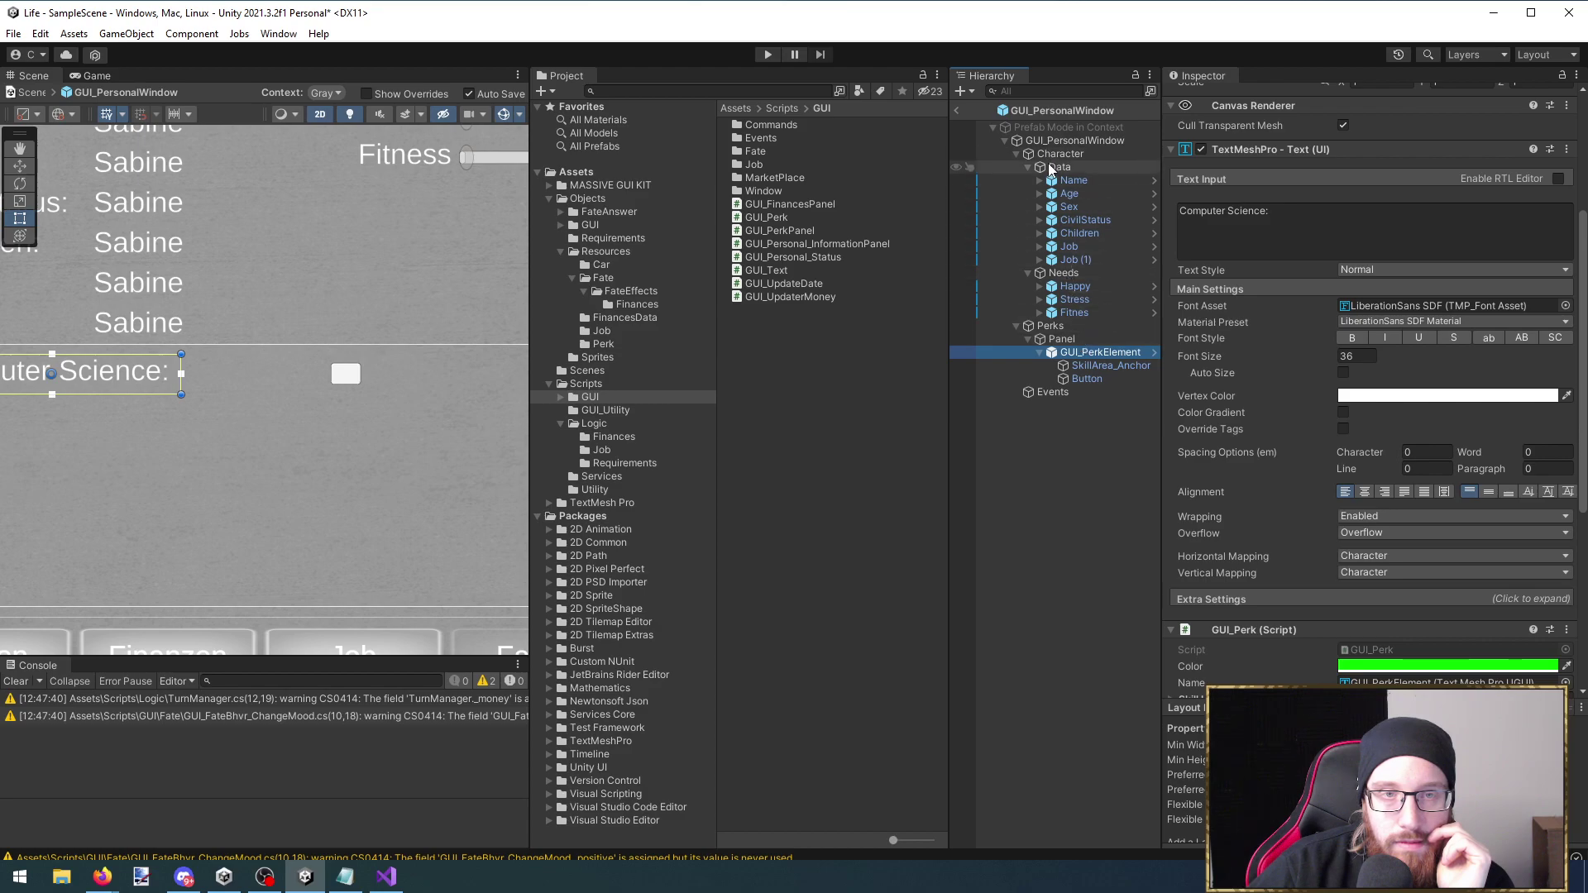
{"action": "left_click", "coordinate": [962, 117]}
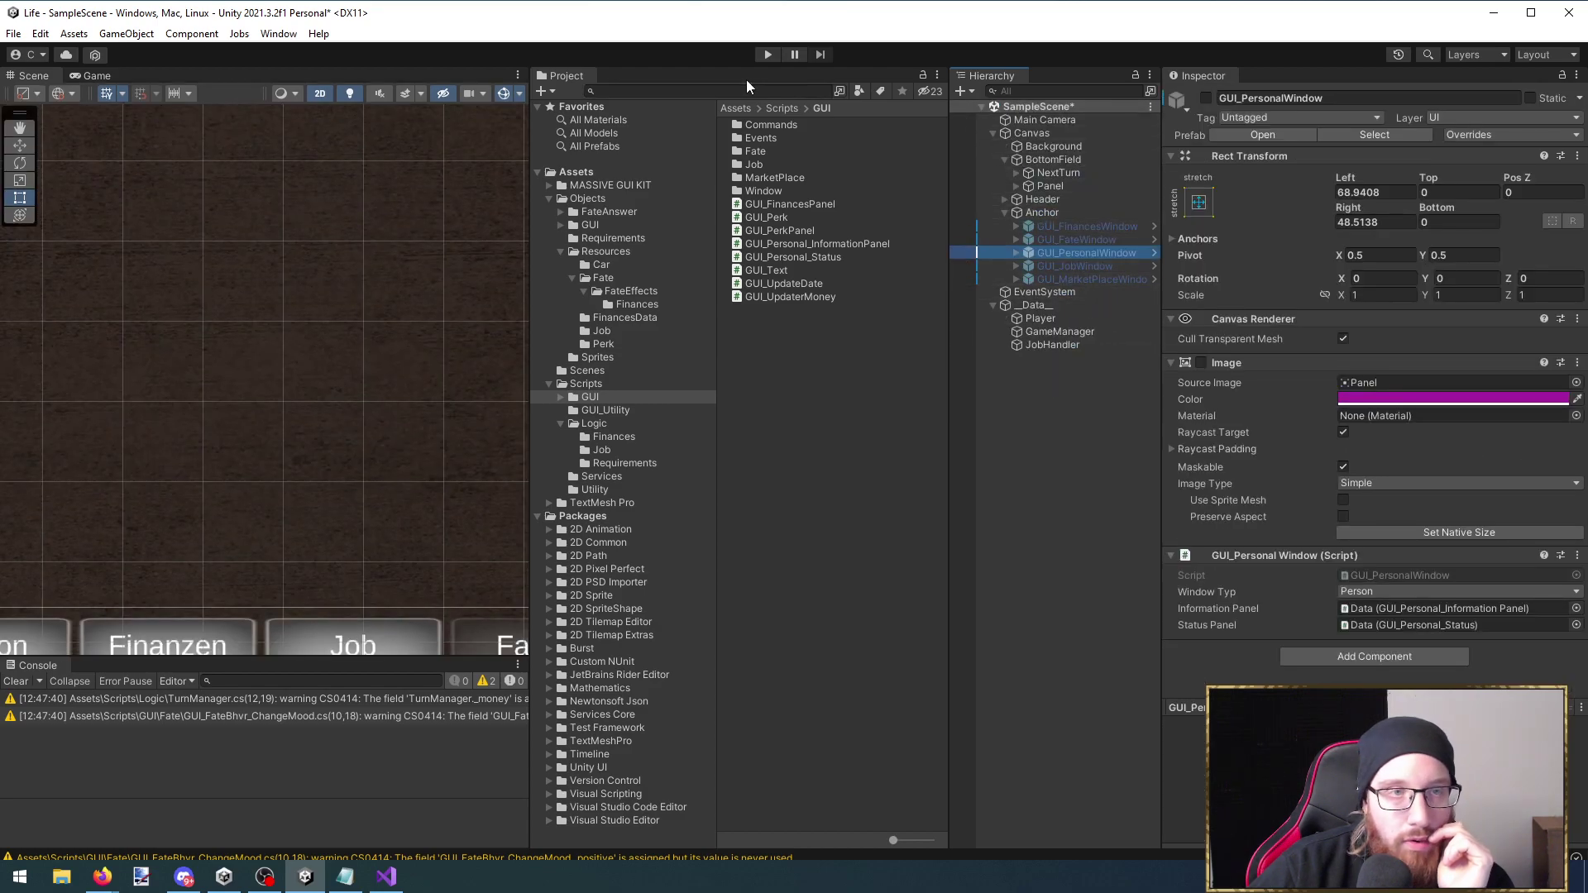
{"action": "left_click", "coordinate": [769, 54]}
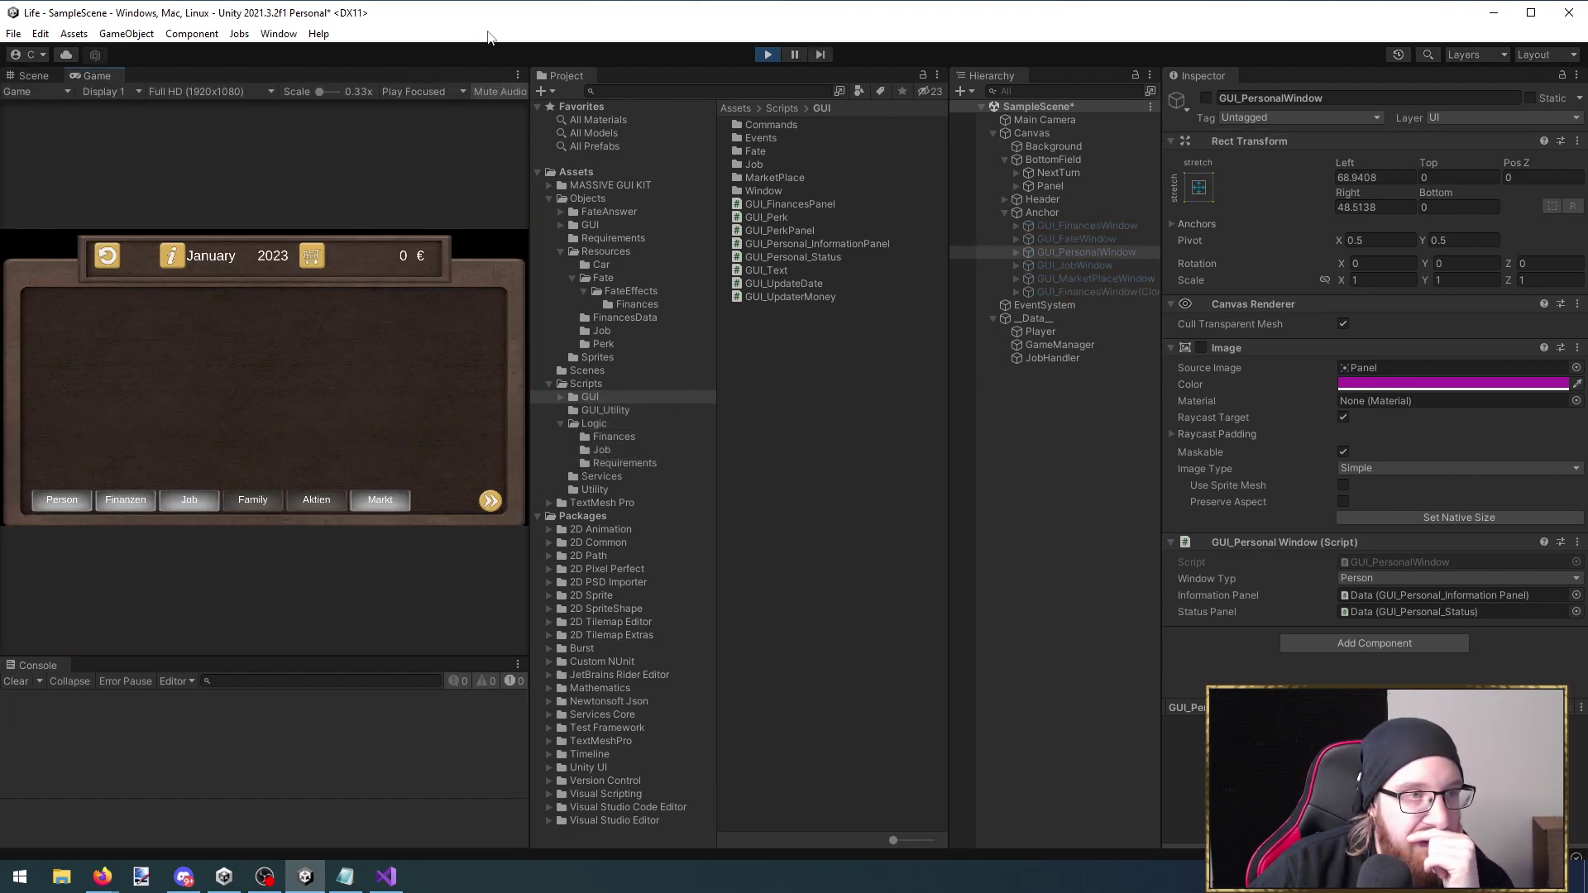
Maximize the running game, open the Person window and level up the Computer Science perk that has level icons
{"action": "key", "text": "shift+space"}
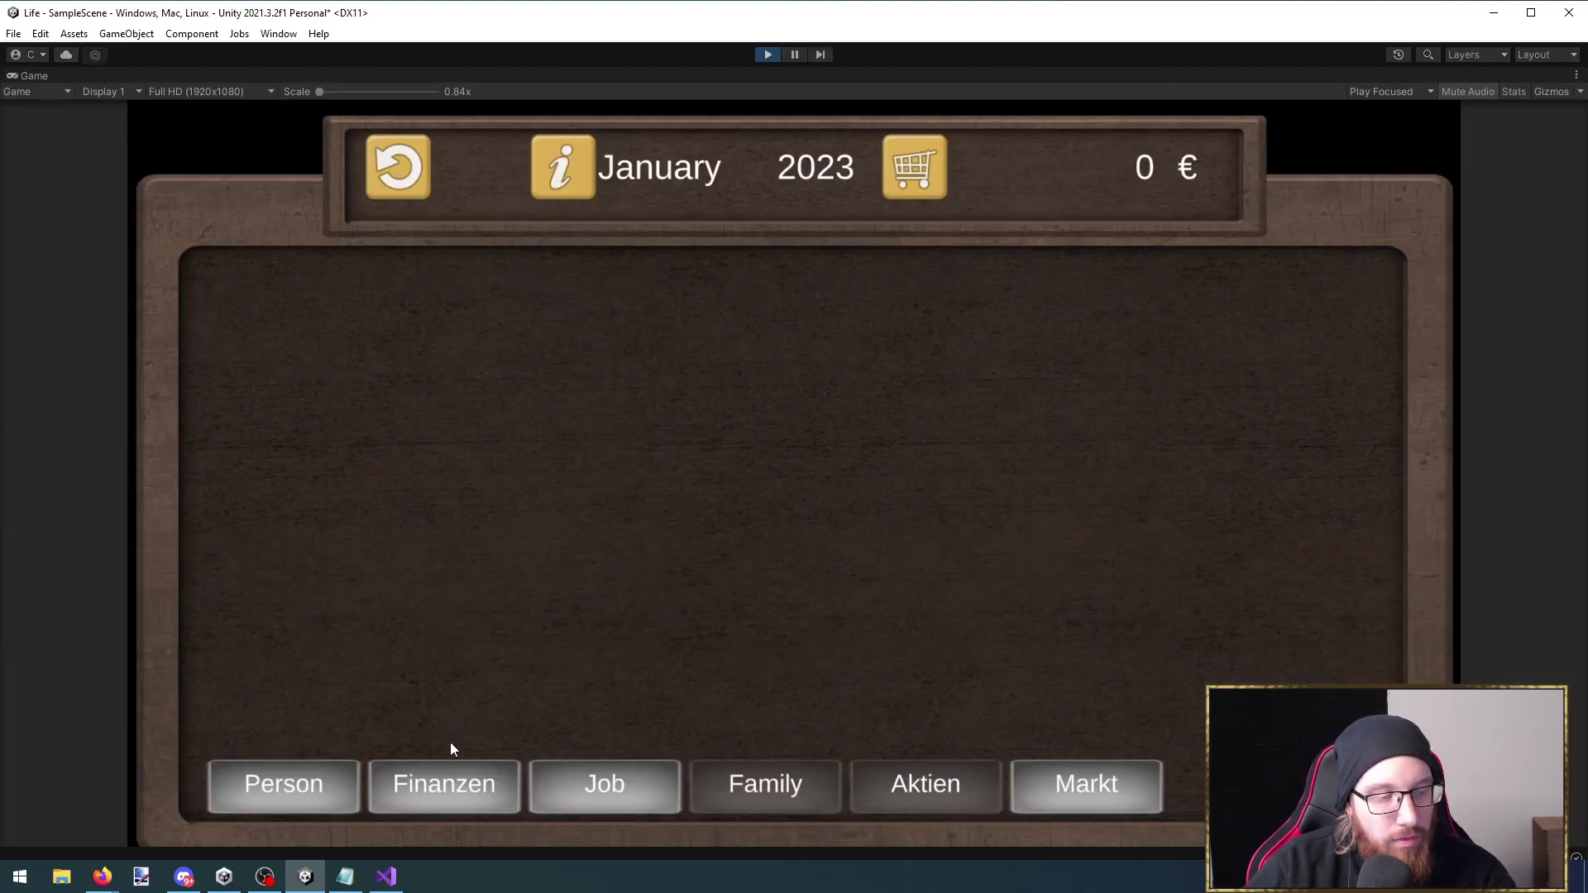
{"action": "left_click", "coordinate": [333, 779]}
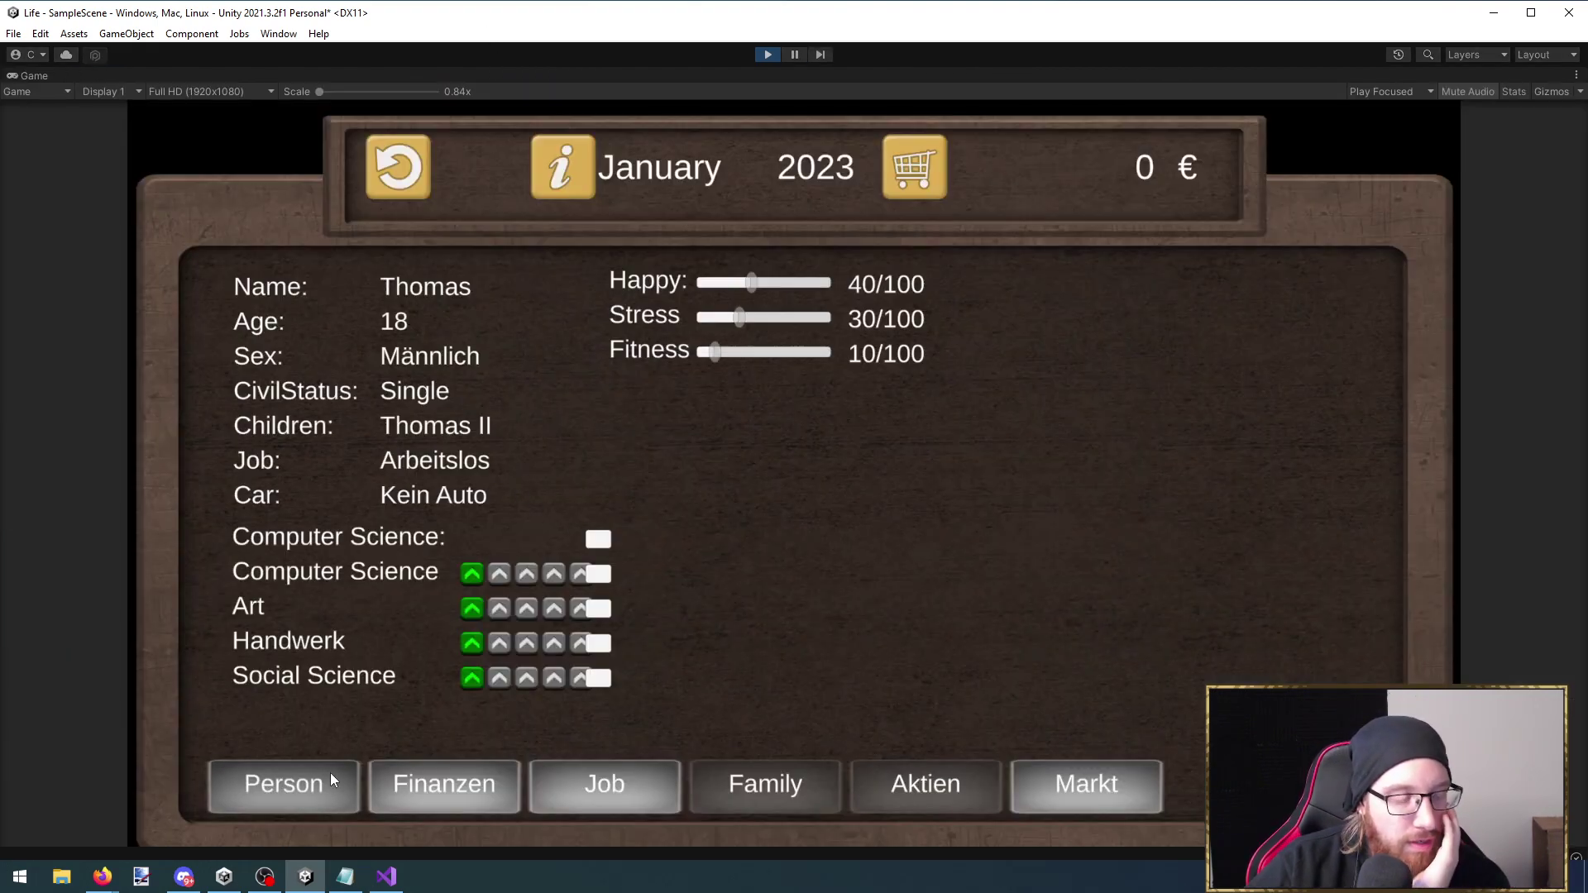
{"action": "left_click", "coordinate": [595, 582]}
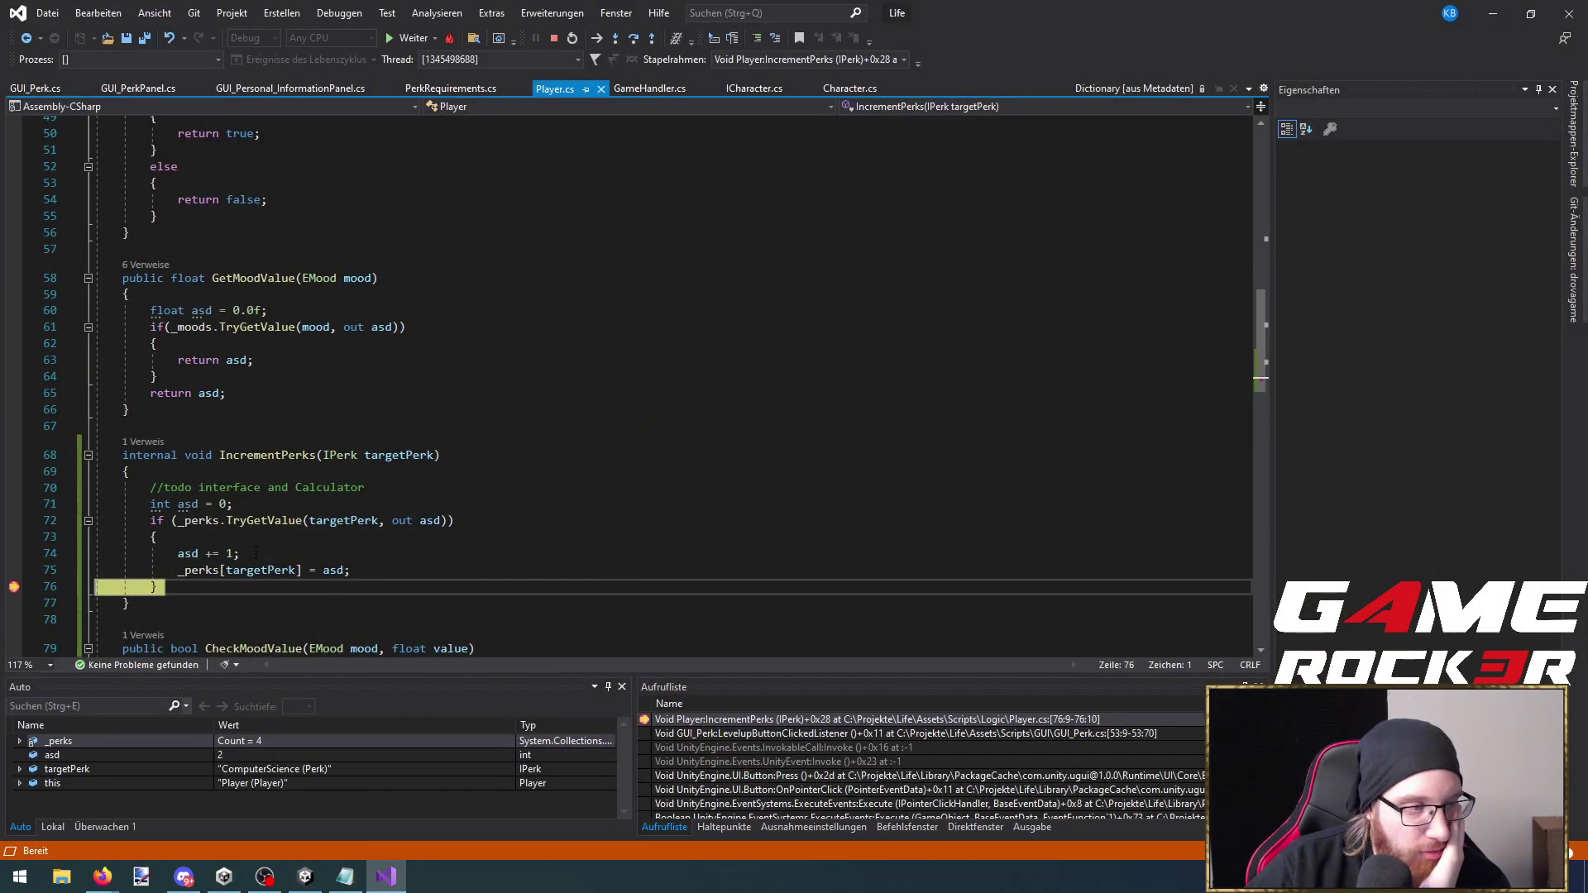
Inspect _perks and targetPerk at the IncrementPerks breakpoint, review the perk dictionary declarations in Player.cs, and stop debugging
{"action": "mouse_move", "coordinate": [396, 456]}
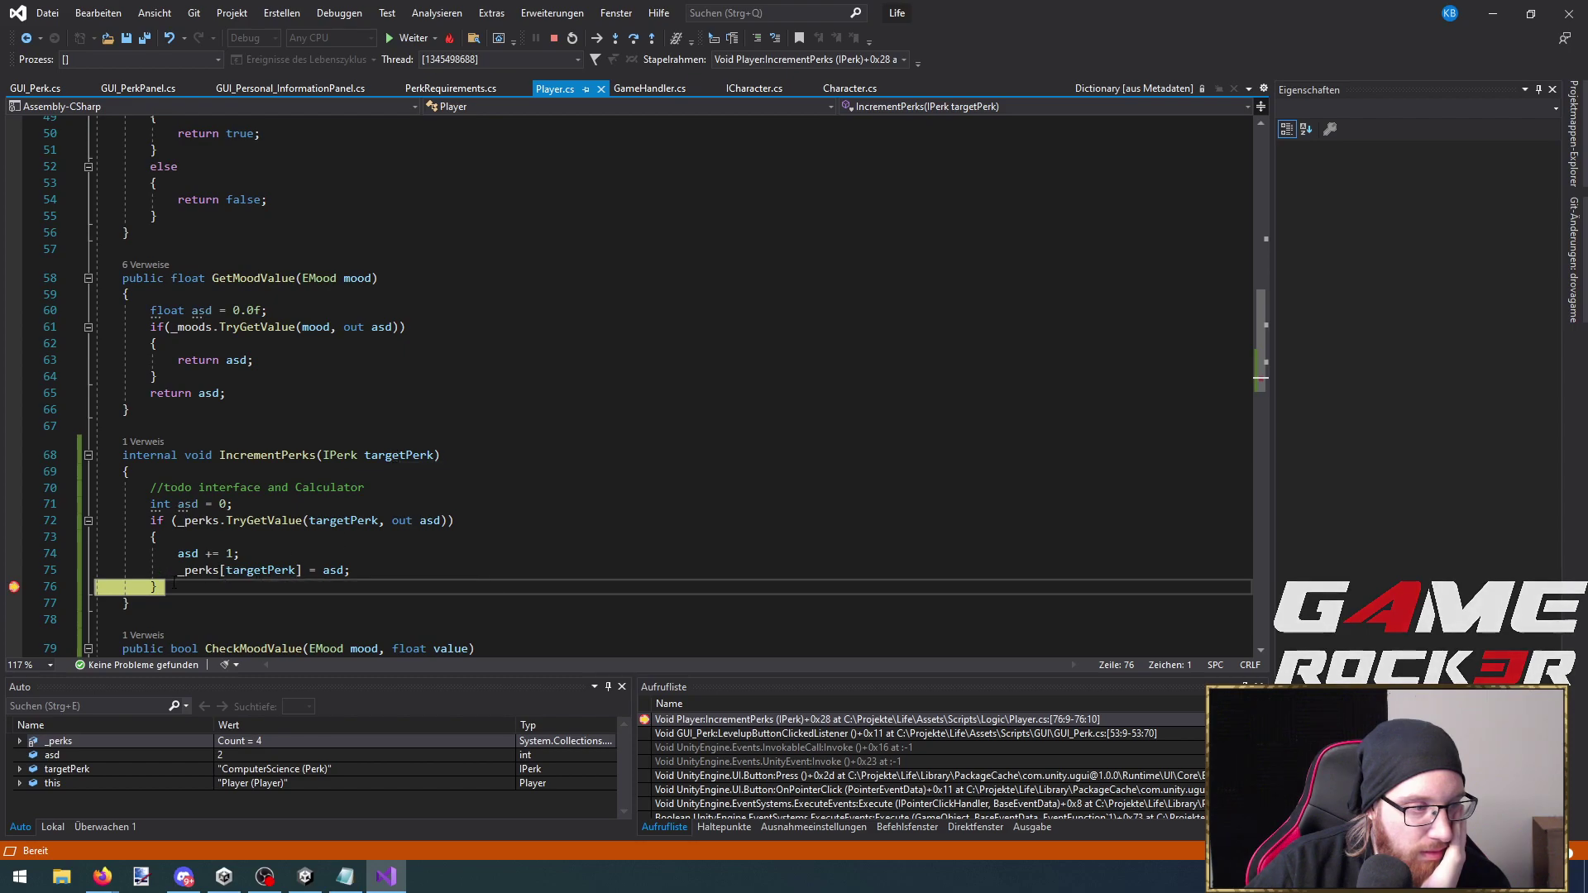
{"action": "mouse_move", "coordinate": [202, 572]}
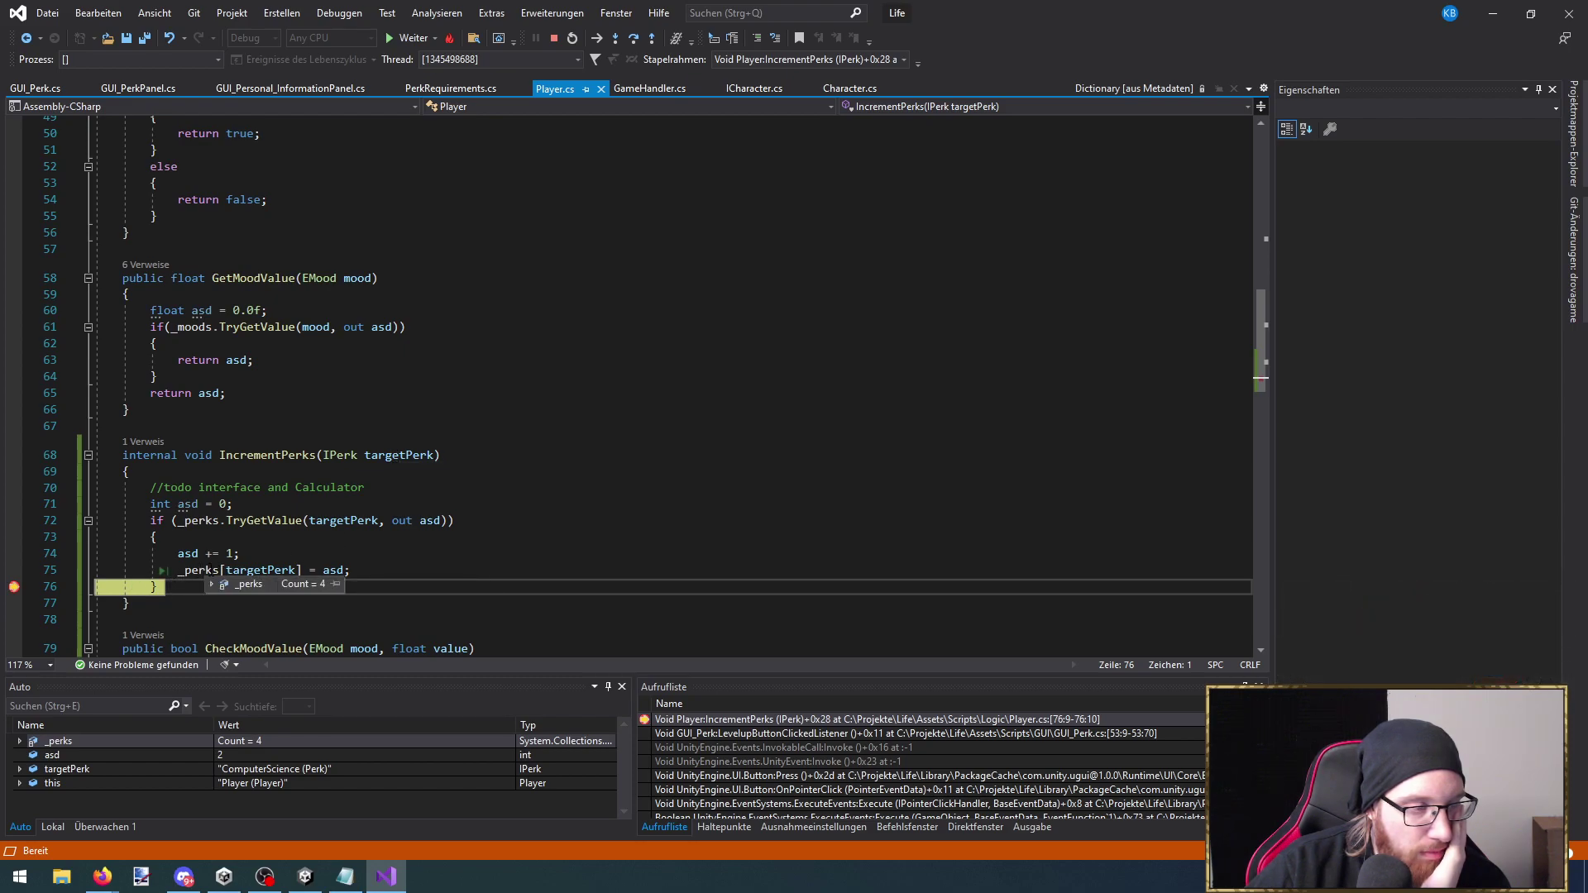
{"action": "mouse_move", "coordinate": [261, 571]}
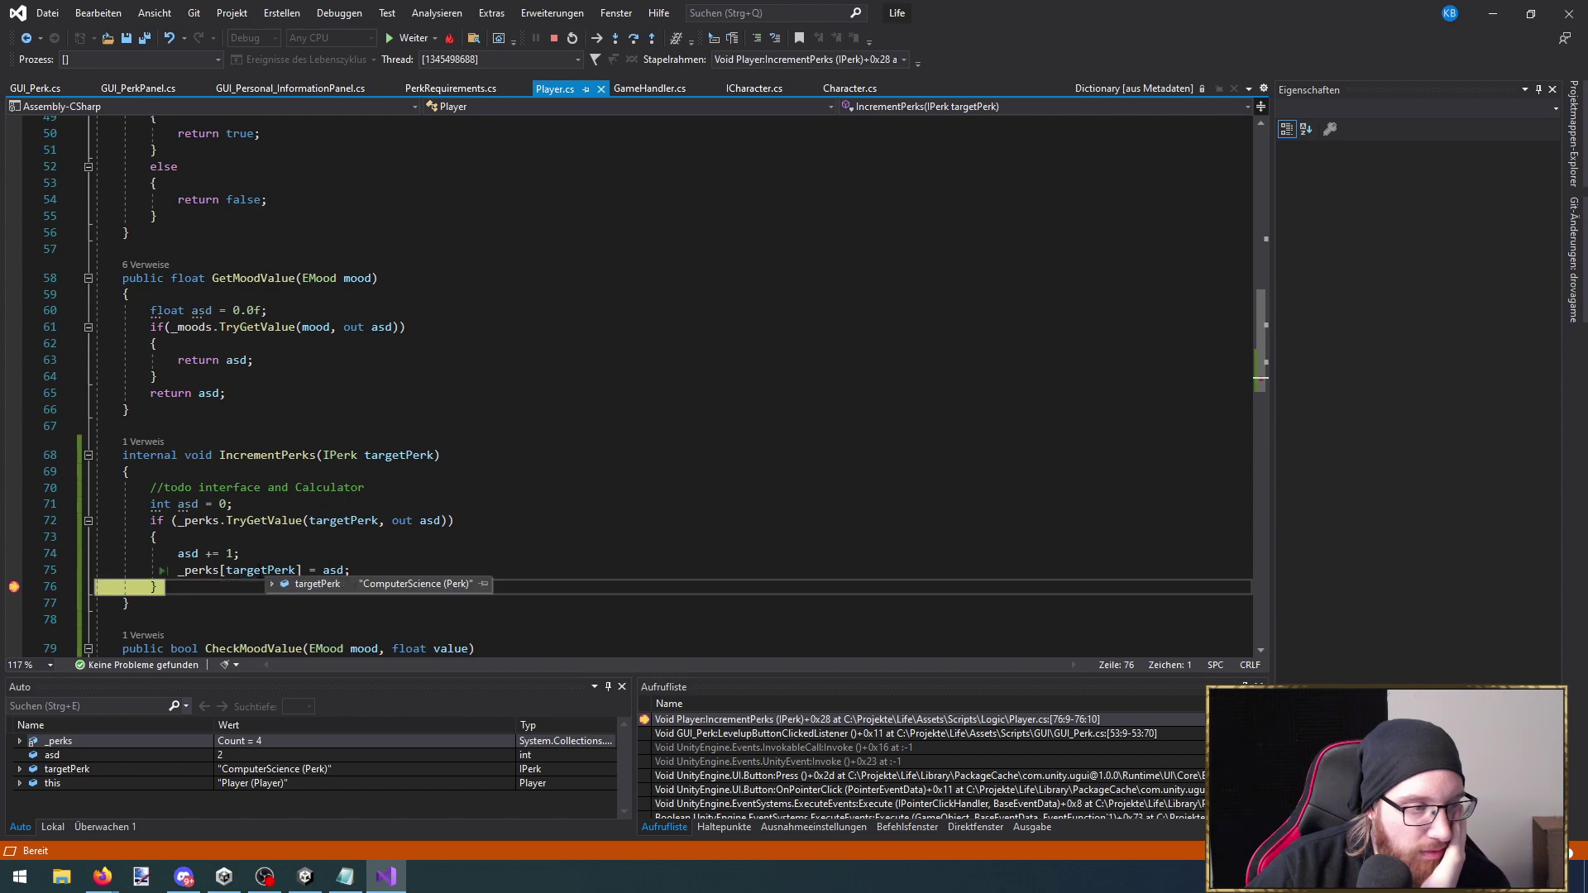
{"action": "mouse_move", "coordinate": [335, 570]}
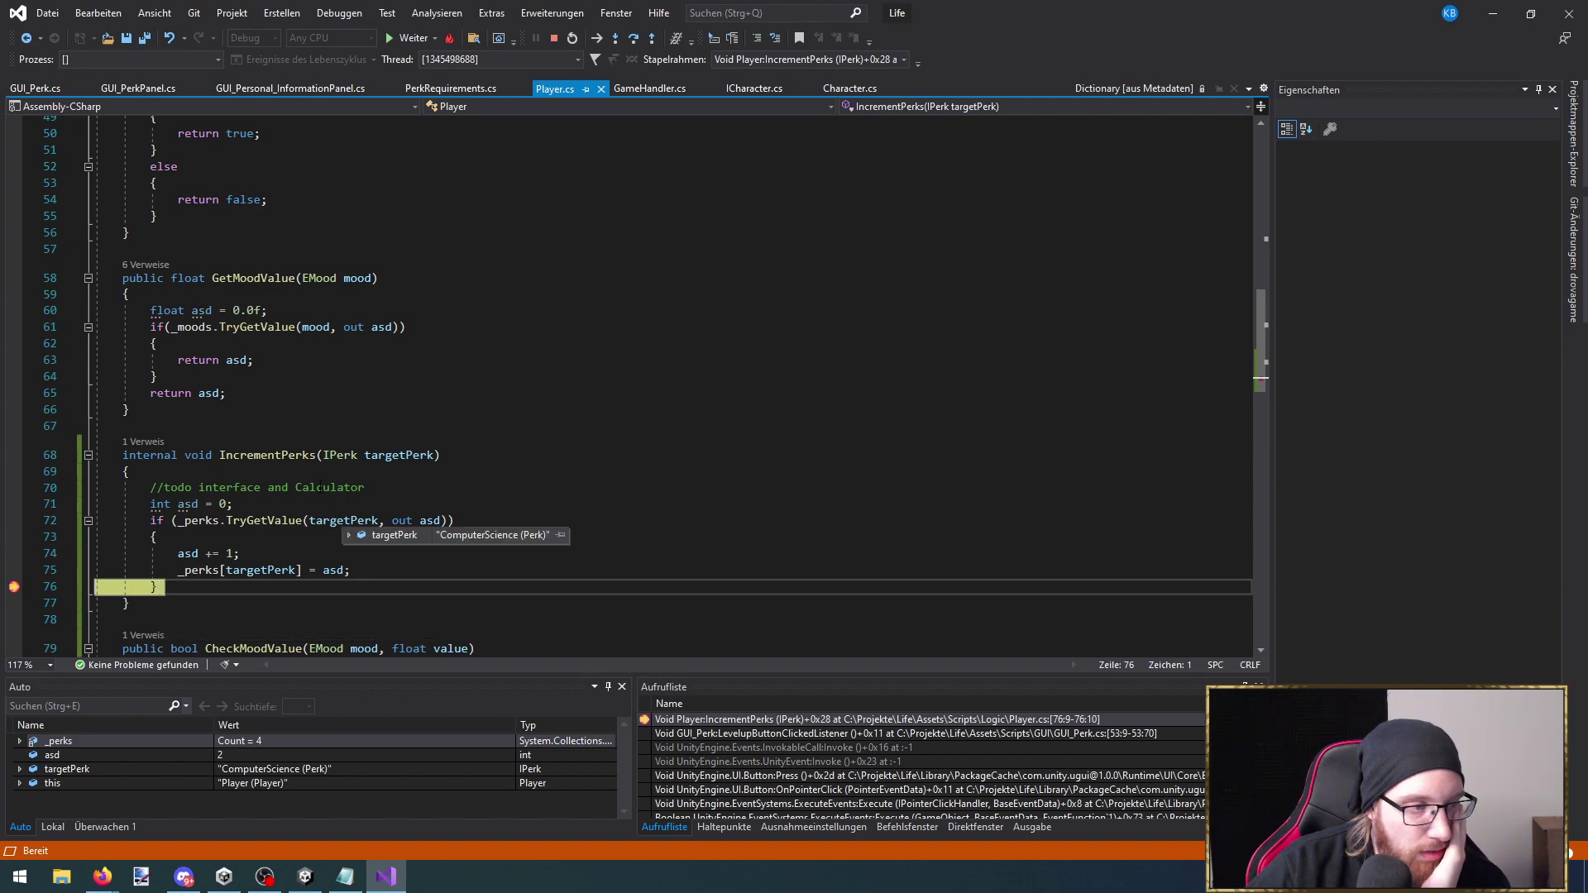
{"action": "scroll", "coordinate": [346, 415], "scroll_direction": "up", "scroll_amount": 4}
{"action": "scroll", "coordinate": [347, 415], "scroll_direction": "up", "scroll_amount": 12}
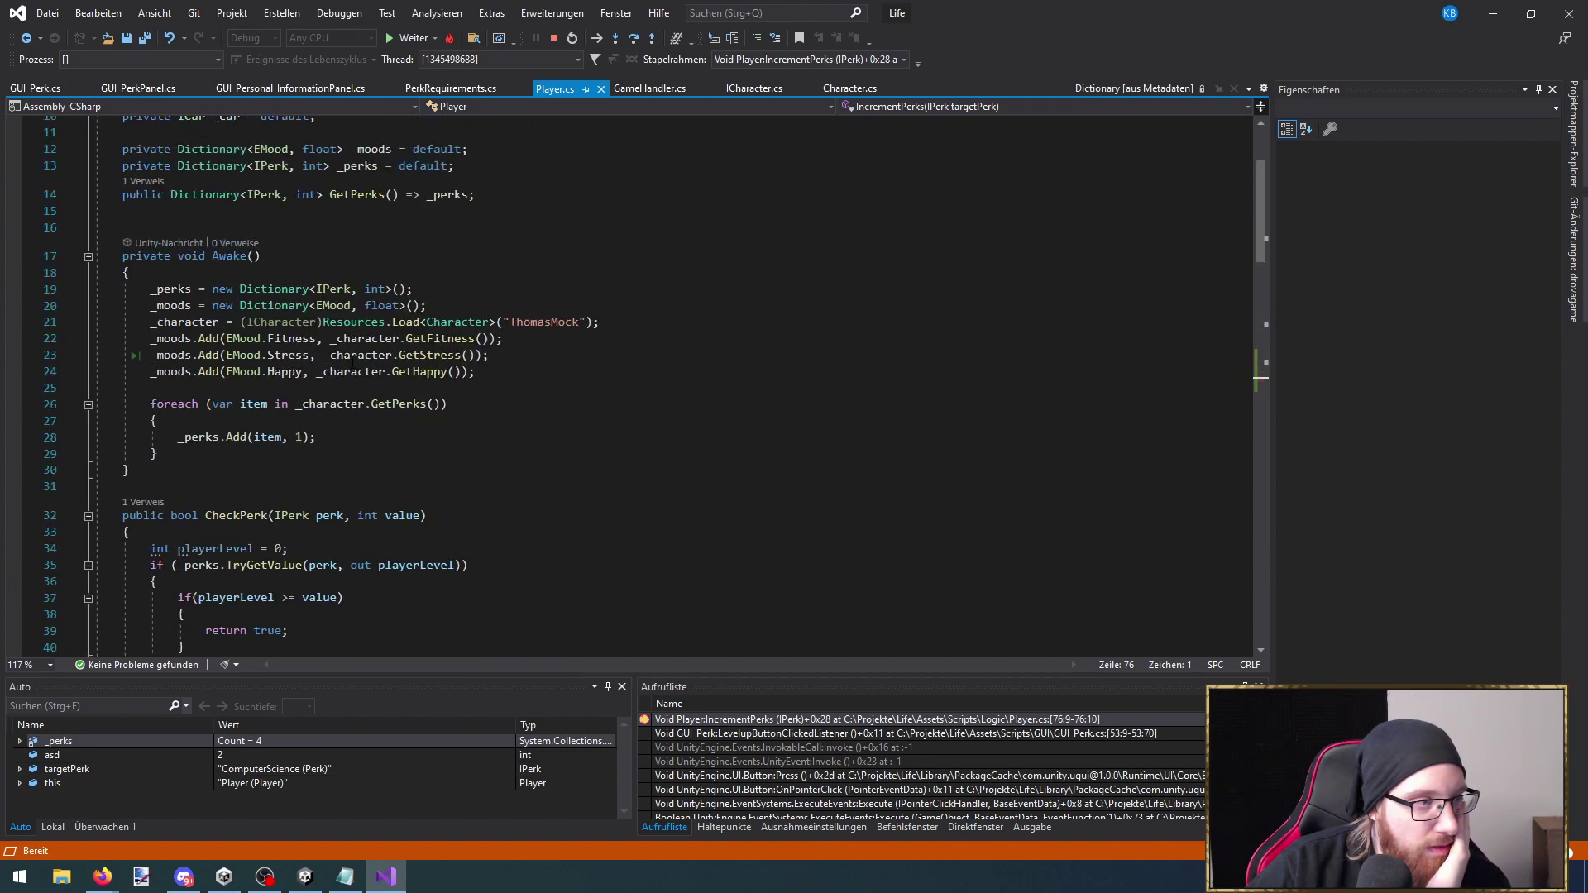
{"action": "mouse_move", "coordinate": [238, 344]}
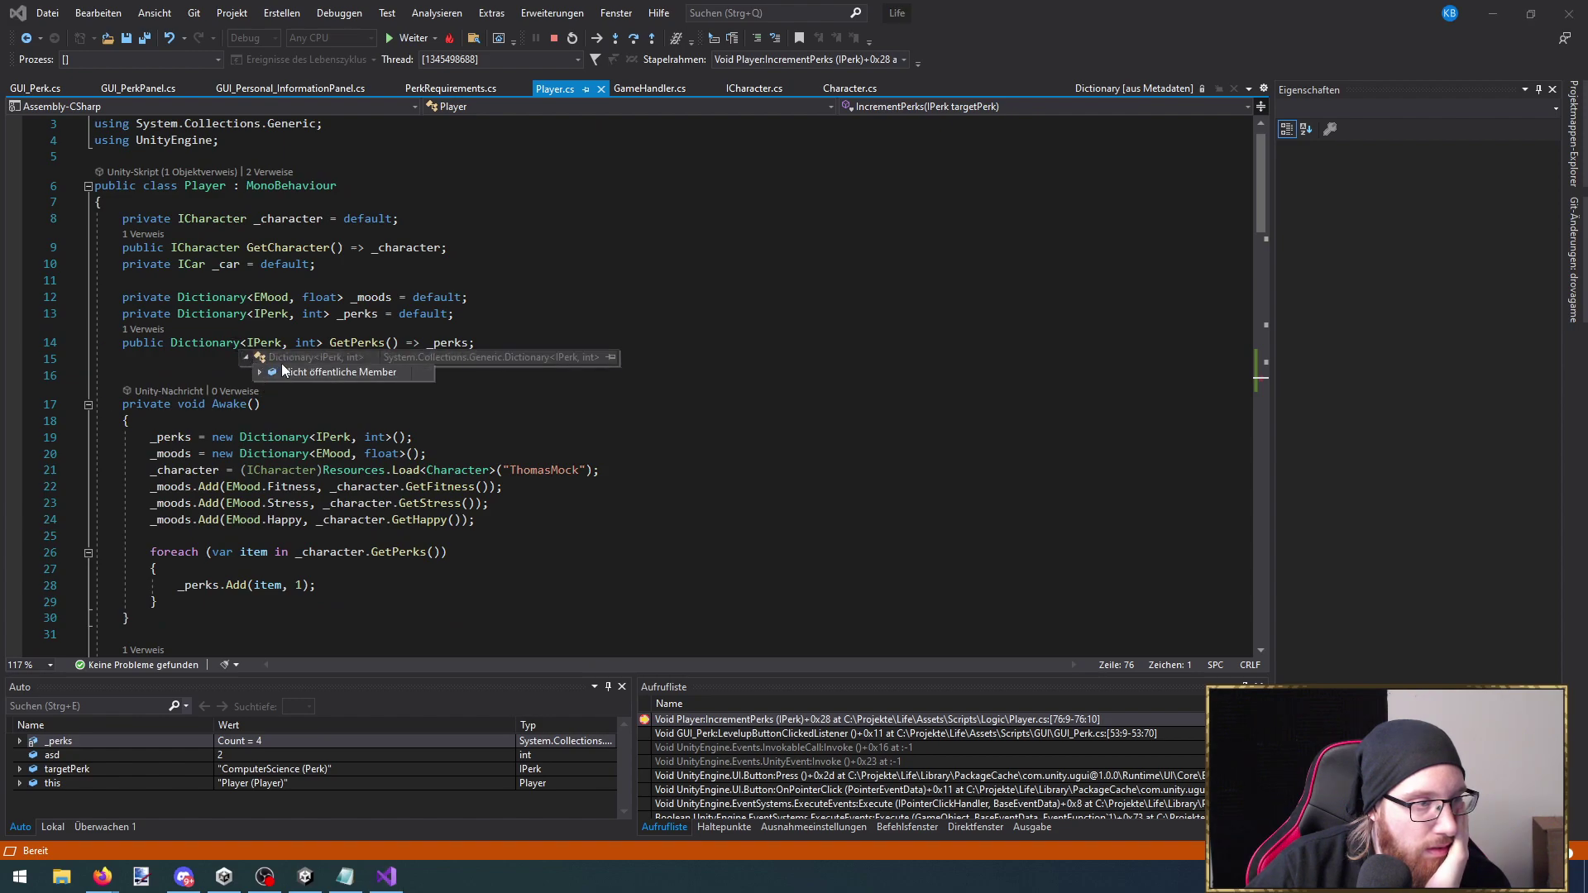
{"action": "left_click", "coordinate": [334, 314]}
{"action": "left_click", "coordinate": [283, 343]}
{"action": "scroll", "coordinate": [381, 353], "scroll_direction": "down", "scroll_amount": 4}
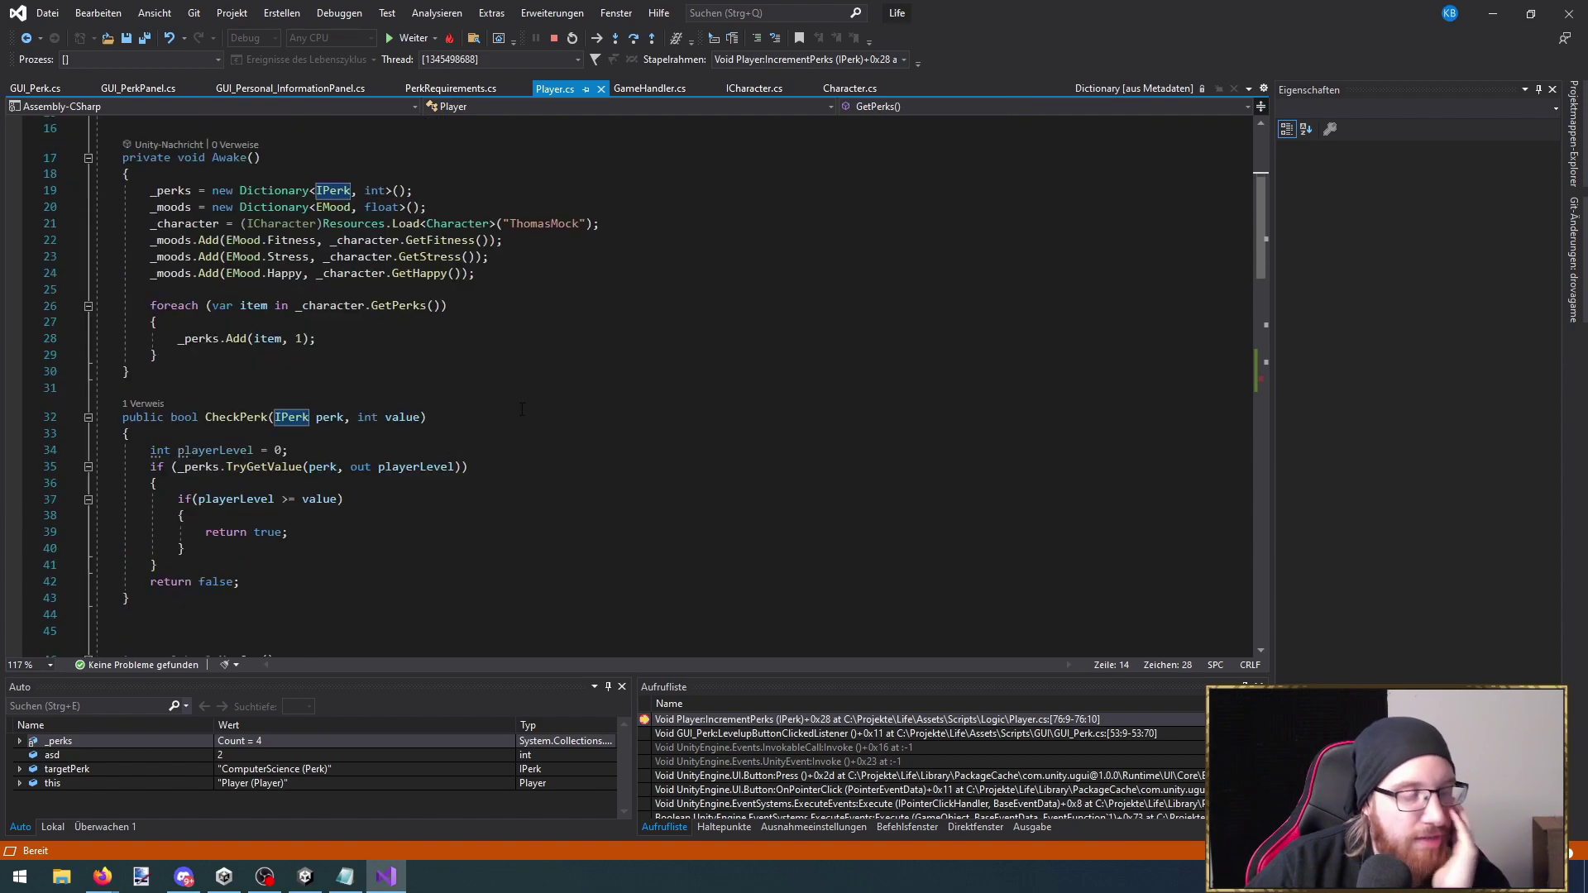
{"action": "scroll", "coordinate": [552, 42], "scroll_direction": "down", "scroll_amount": 12}
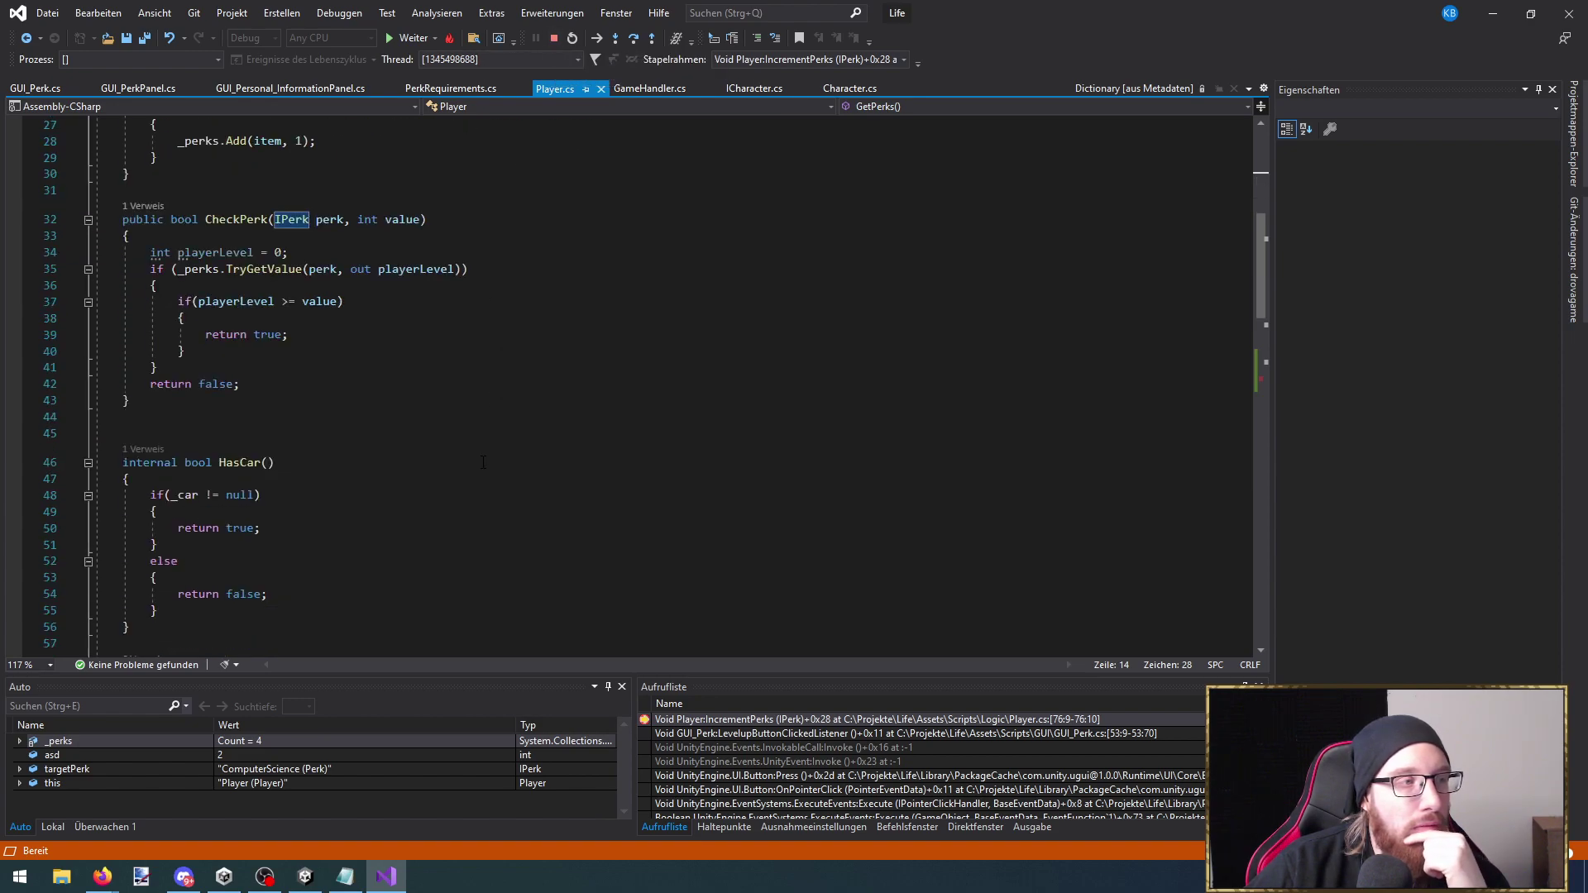
{"action": "left_click", "coordinate": [554, 39]}
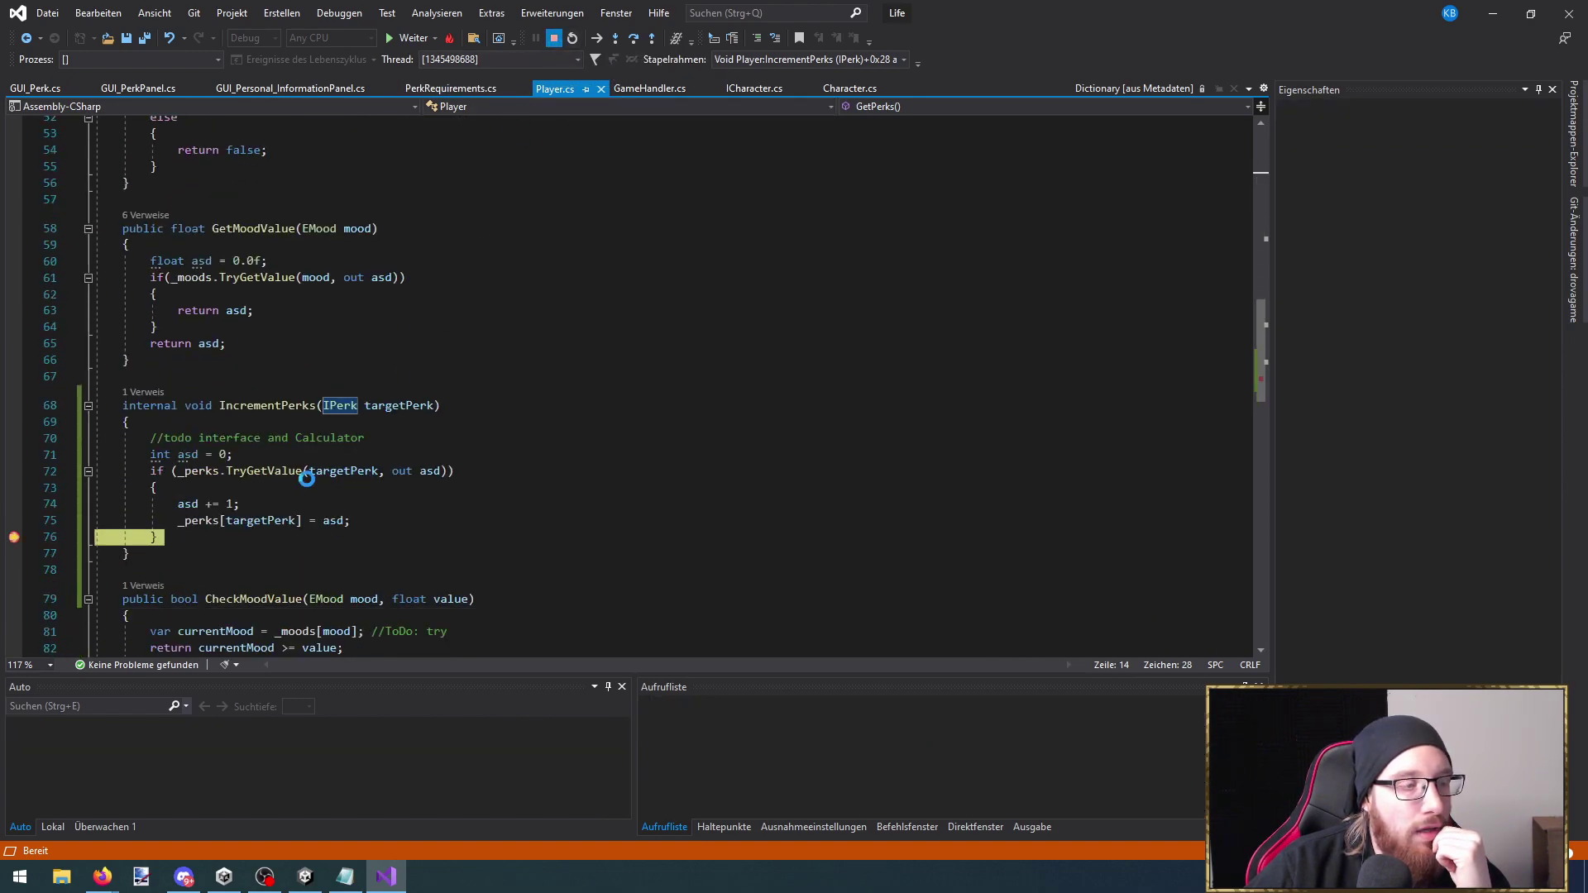
Below GetPerks in the Player class, declare a public GenericEvent<> named PerkLevelChangedEvent and begin its initialization with new
{"action": "scroll", "coordinate": [506, 374], "scroll_direction": "up", "scroll_amount": 17}
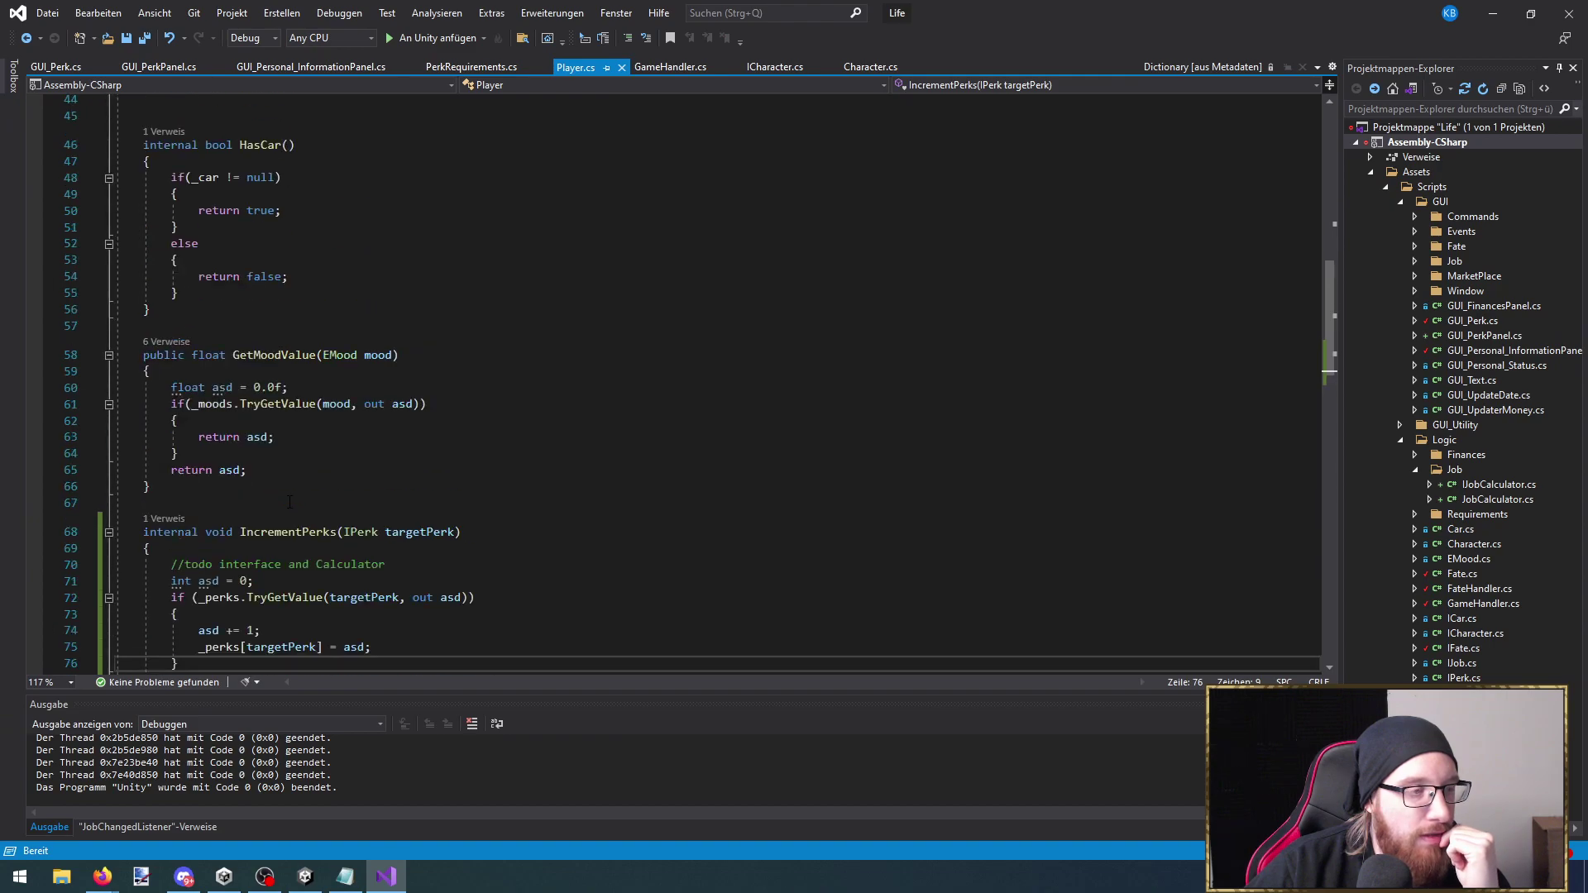
{"action": "left_click", "coordinate": [518, 363]}
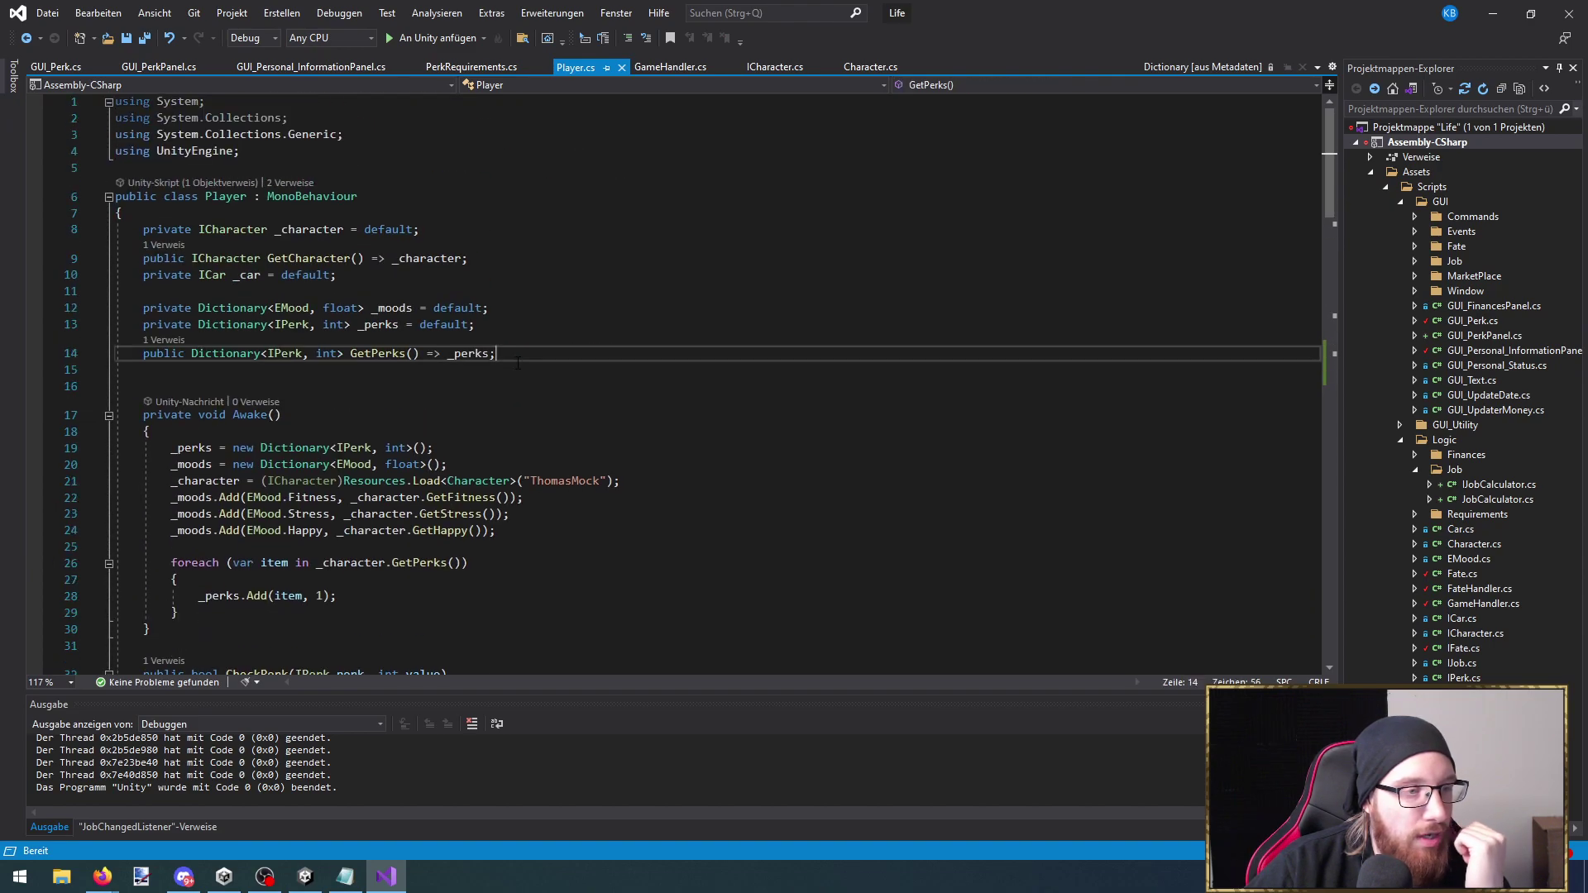
{"action": "key", "text": "Return"}
{"action": "type", "text": "public GenericEvent<"}
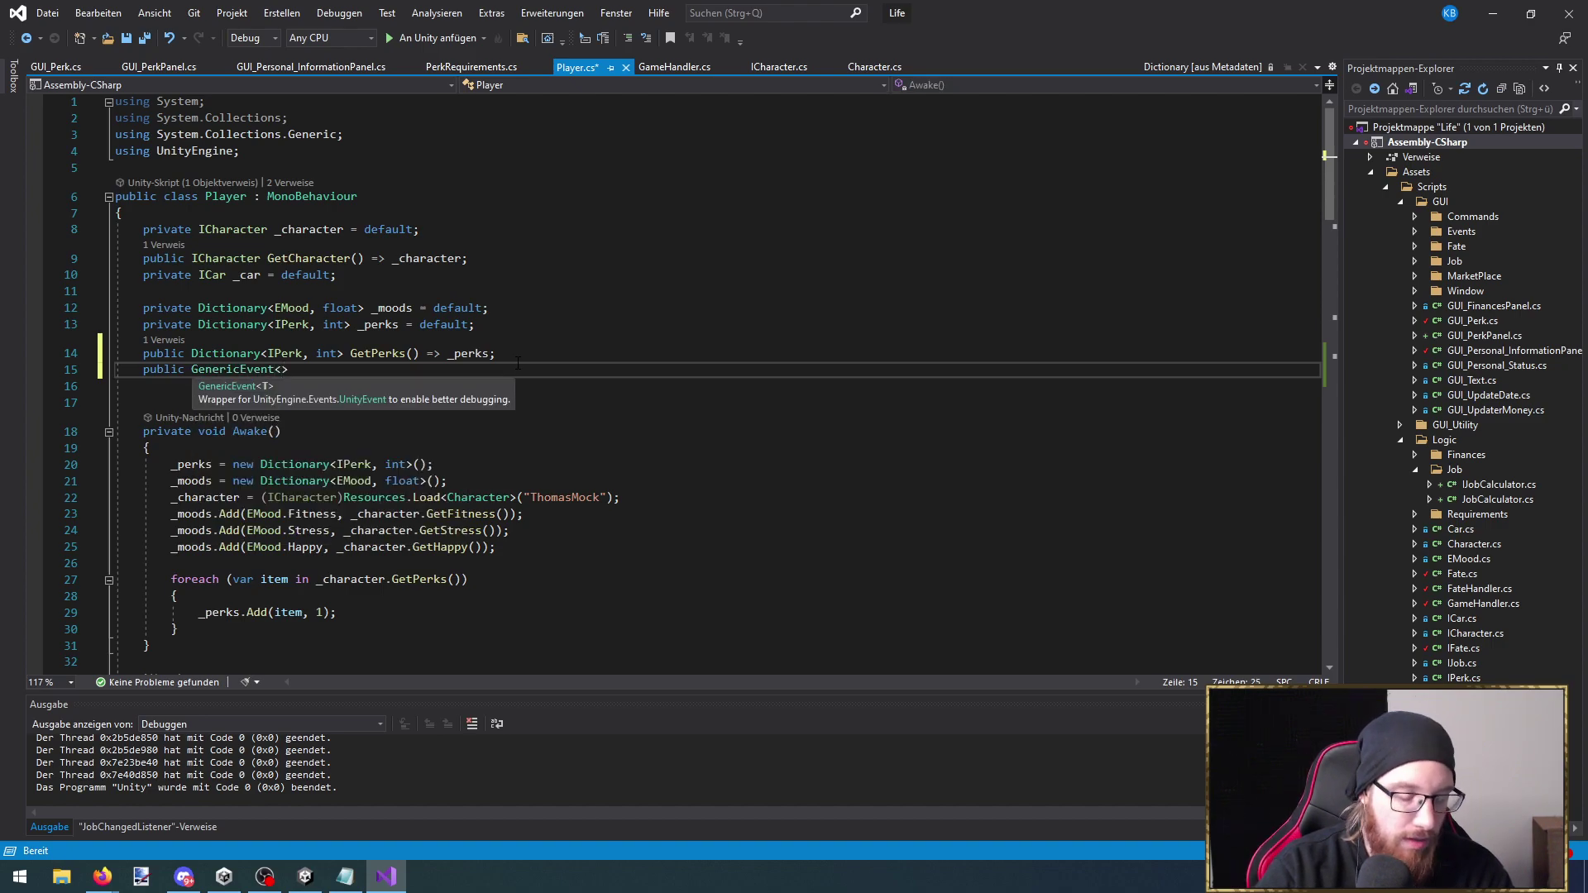
{"action": "type", "text": "> "}
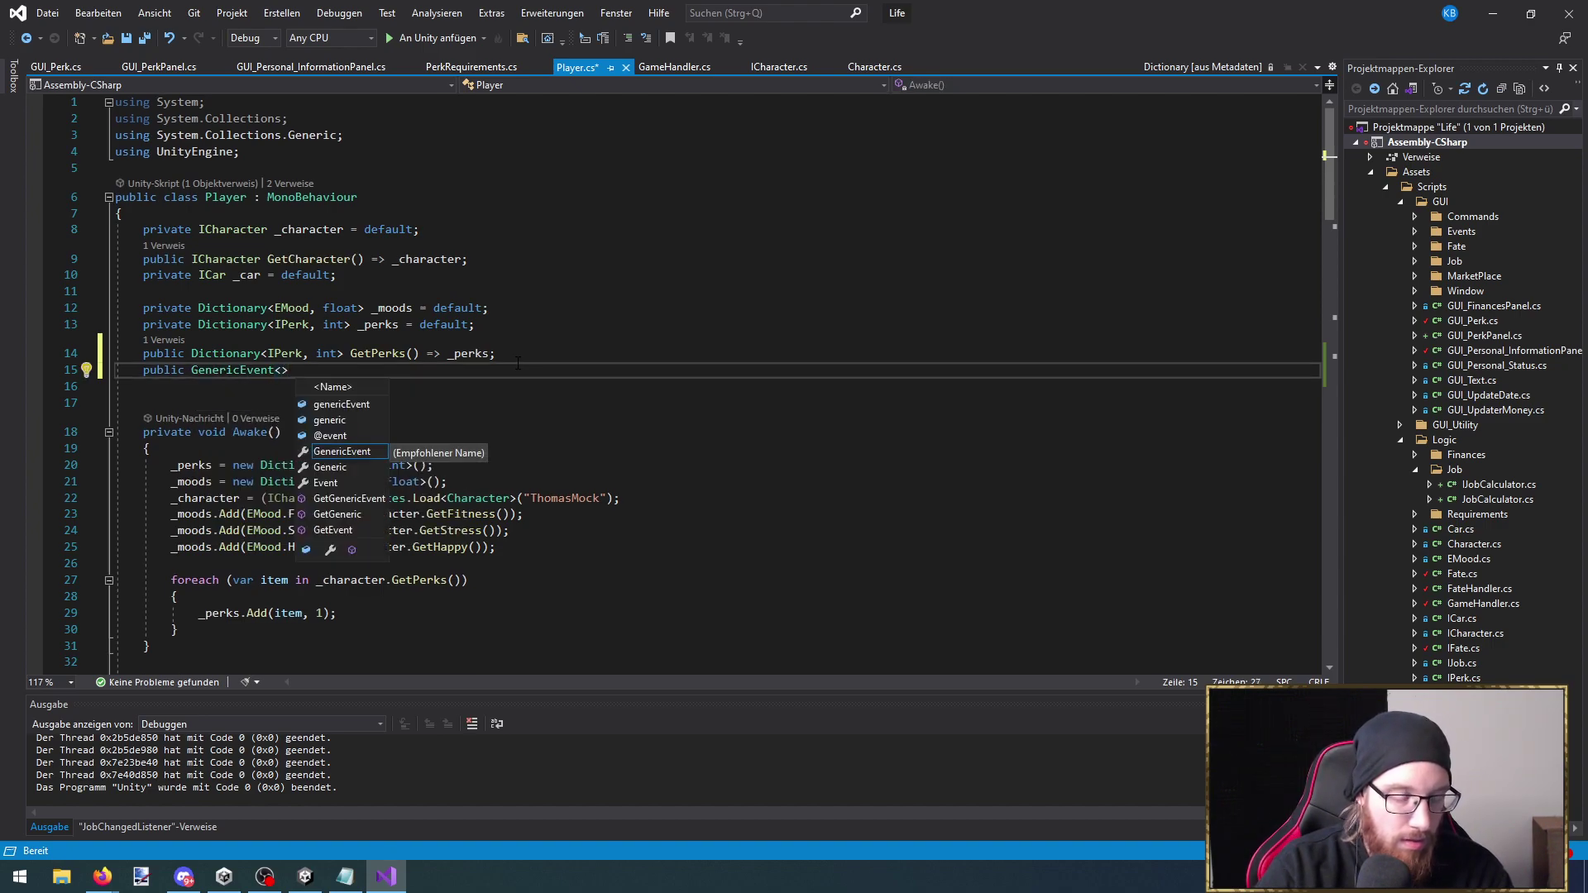
{"action": "type", "text": "Pe"}
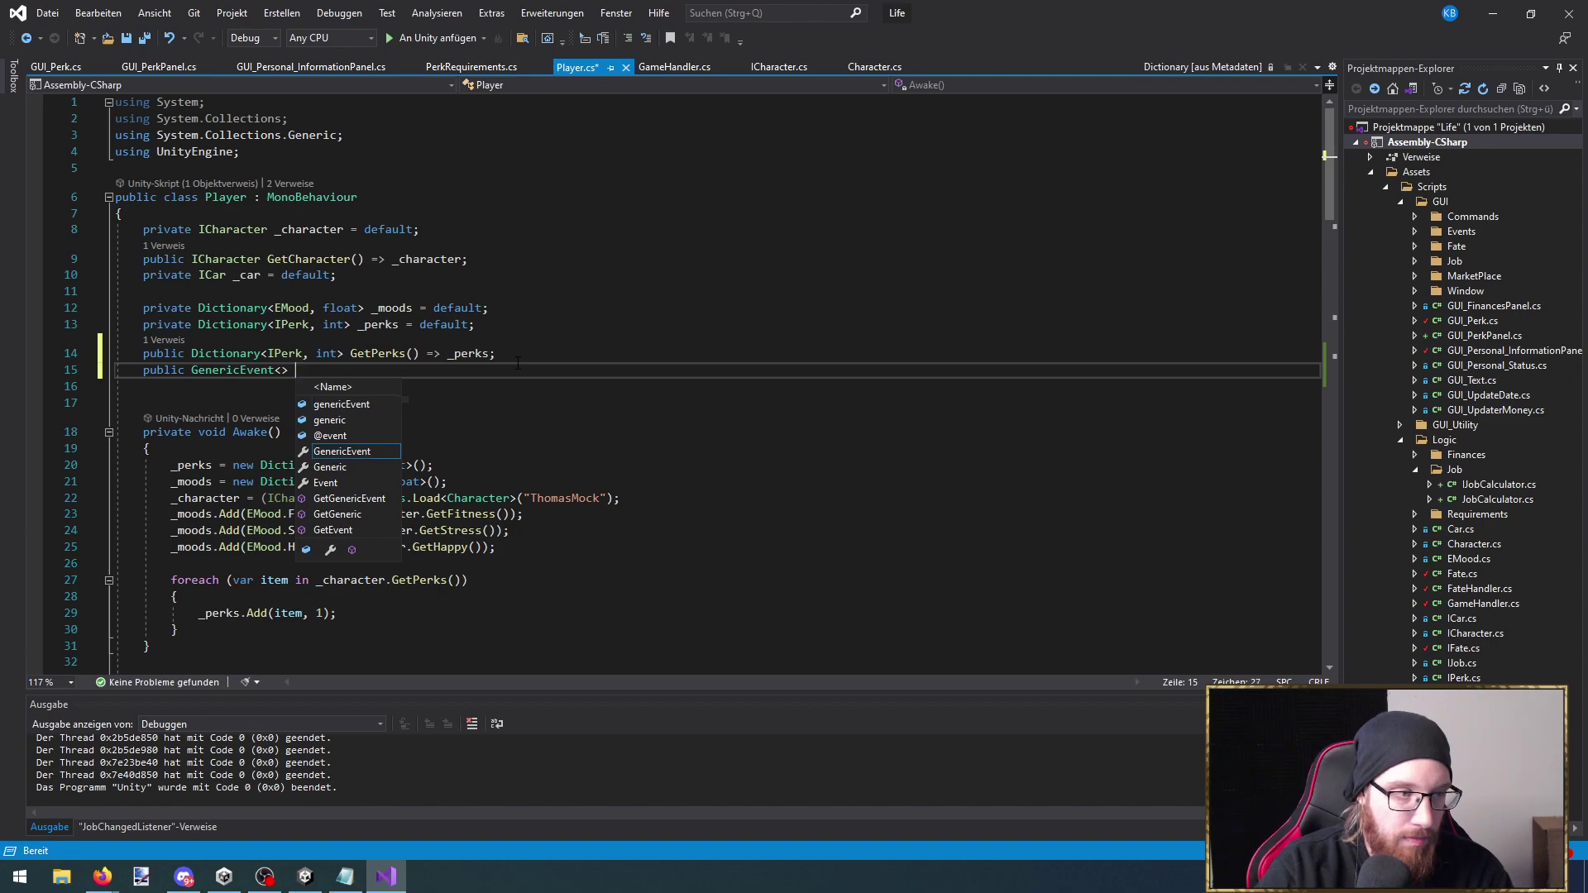
{"action": "type", "text": "rkLevelCha"}
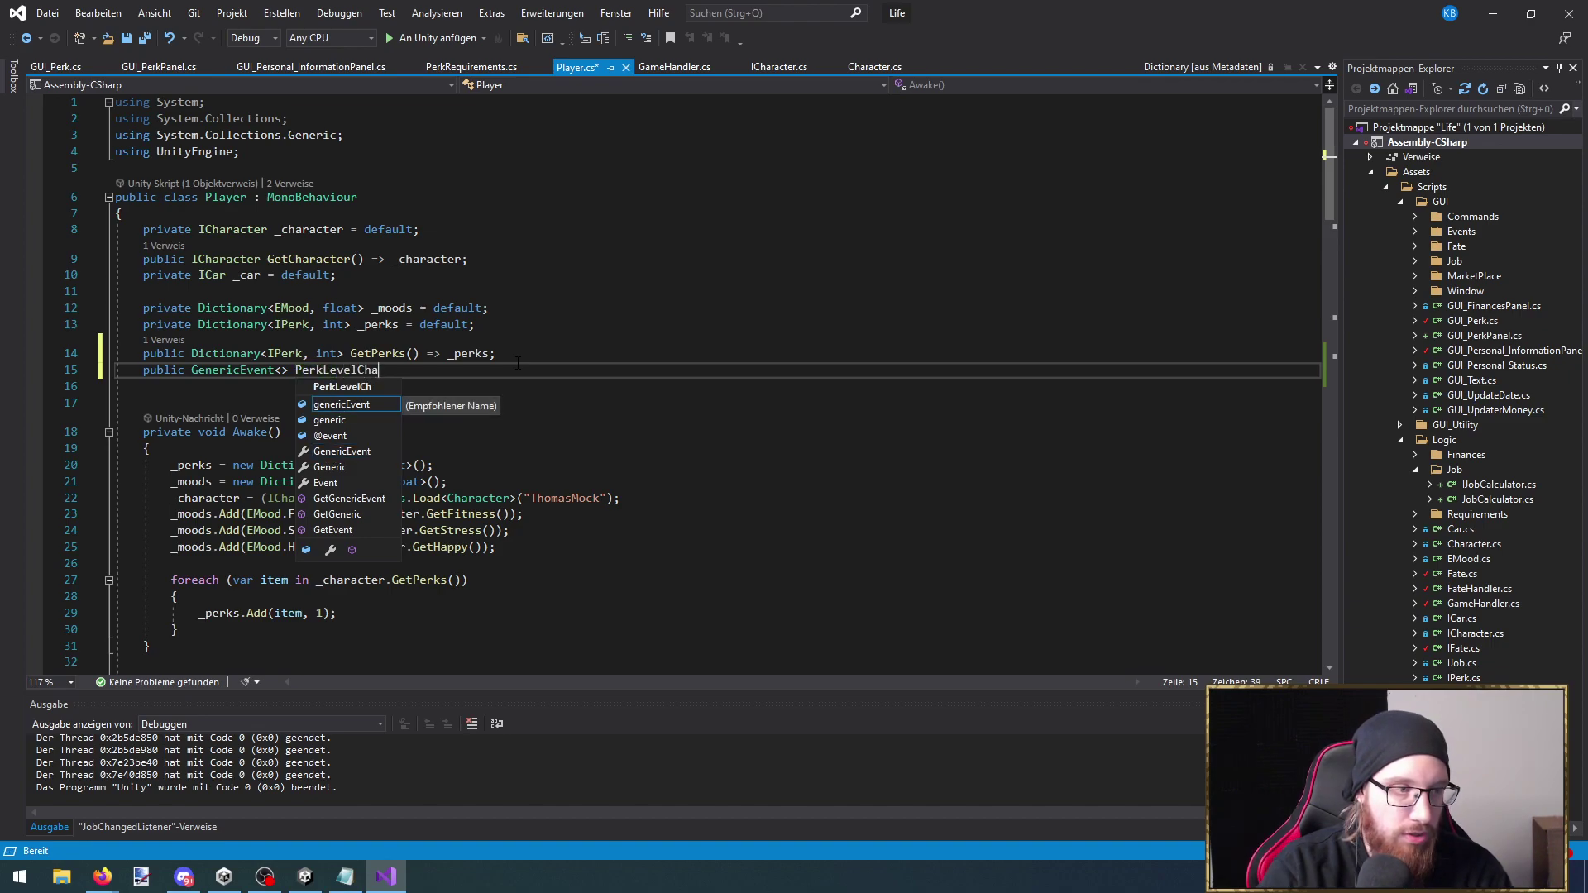
{"action": "type", "text": "ngedeve"}
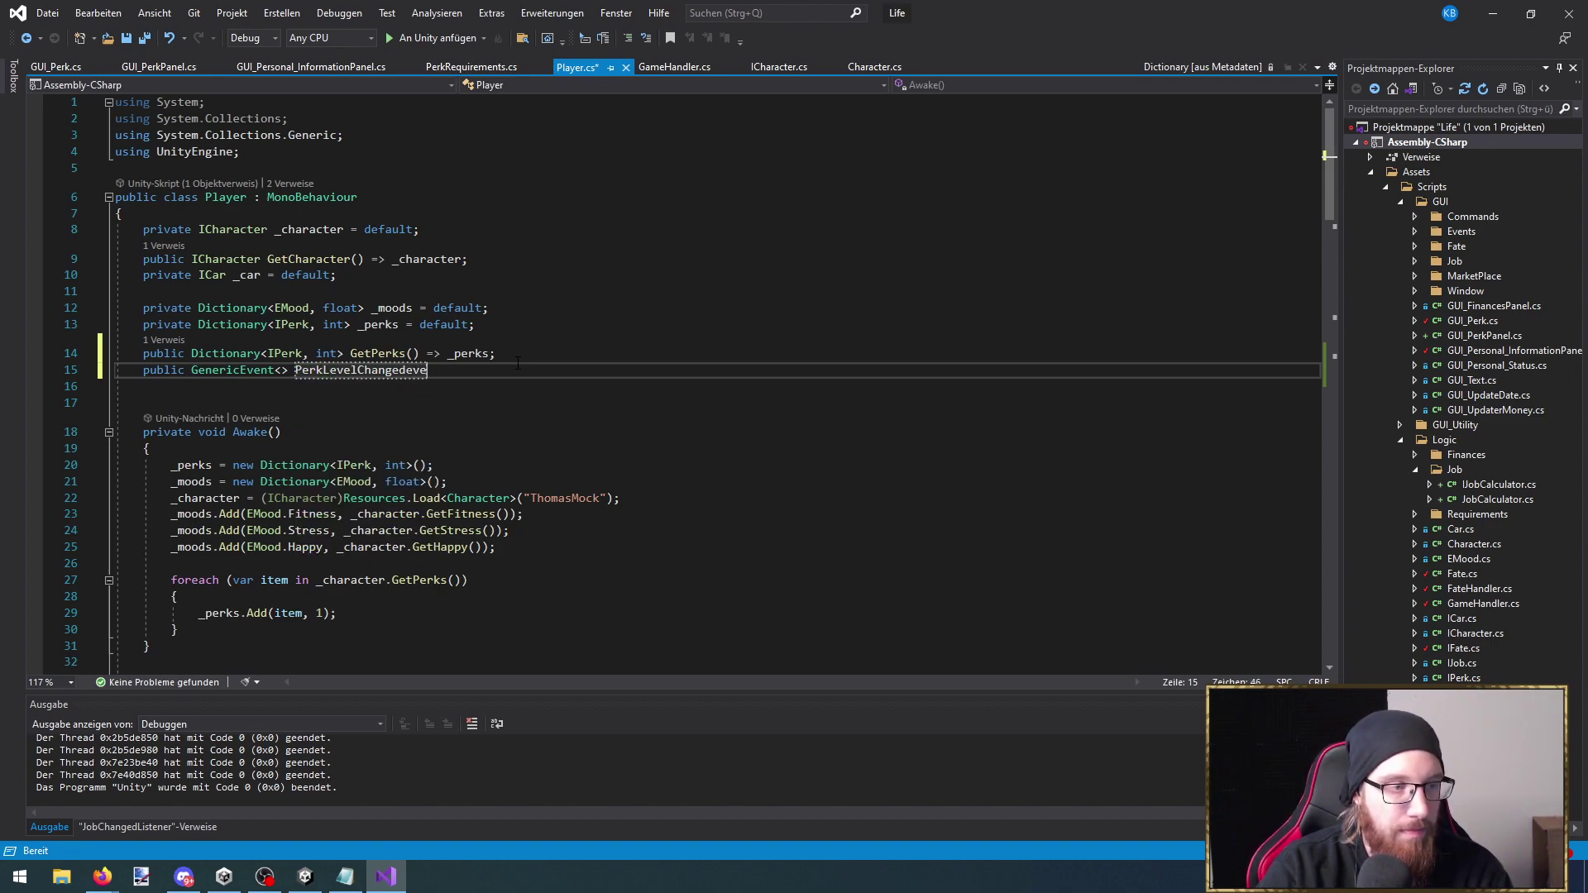
{"action": "type", "text": "nt = "}
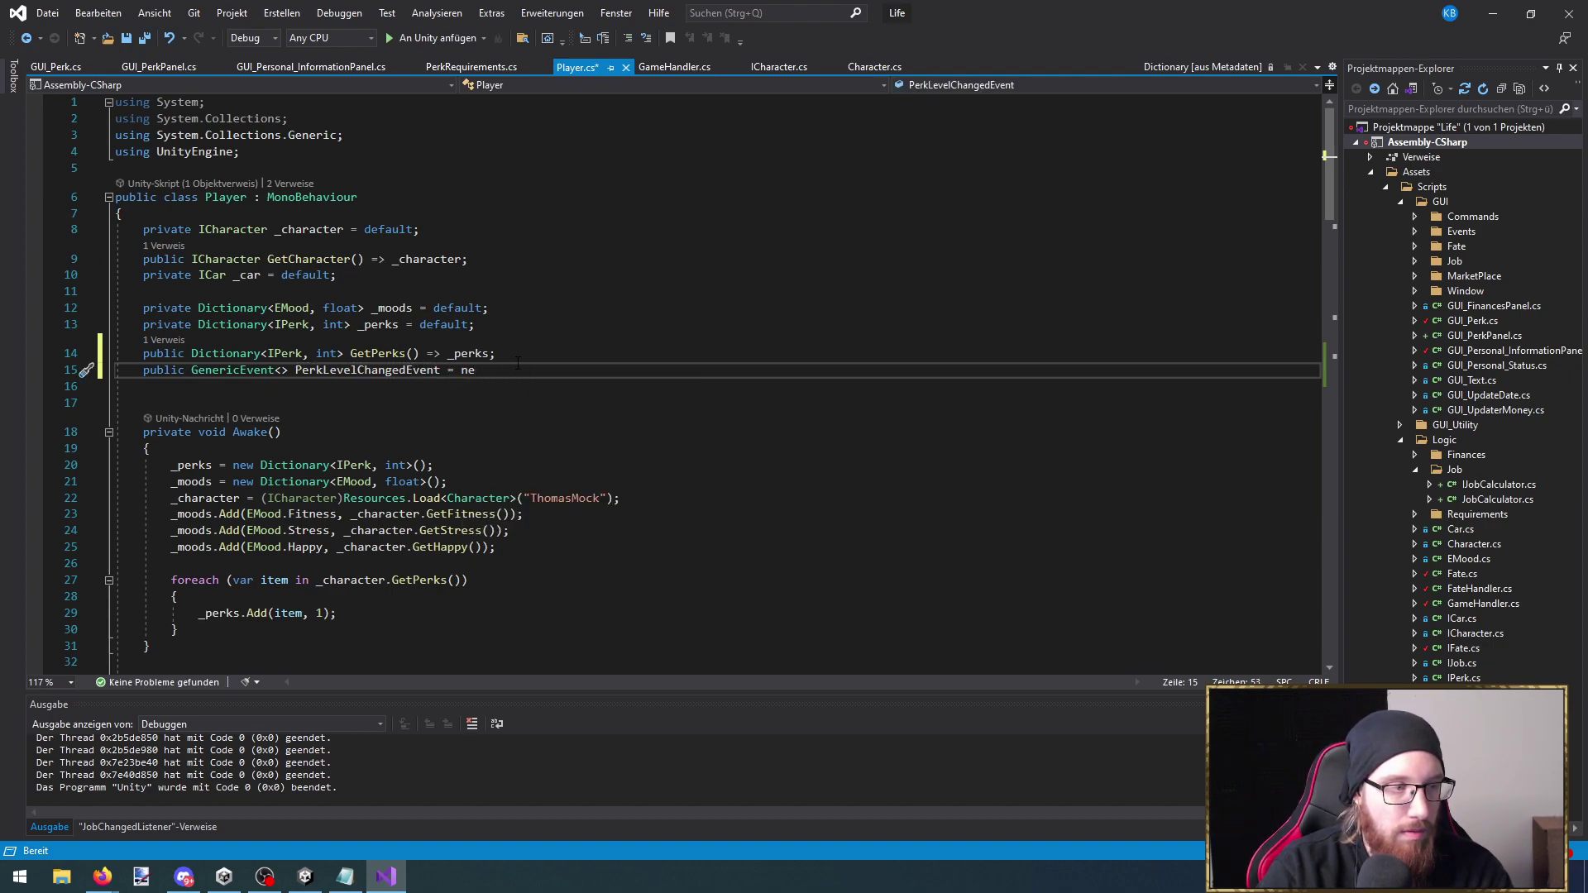
{"action": "type", "text": "new"}
Give PerkLevelChangedEvent the type argument PerkChangedArgs, initialize it with new GenericEvent<PerkChangedArgs>(), and save Player.cs
{"action": "key", "text": "ctrl+Left"}
{"action": "key", "text": "ctrl+Left"}
{"action": "key", "text": "ctrl+Left"}
{"action": "key", "text": "ctrl+Left"}
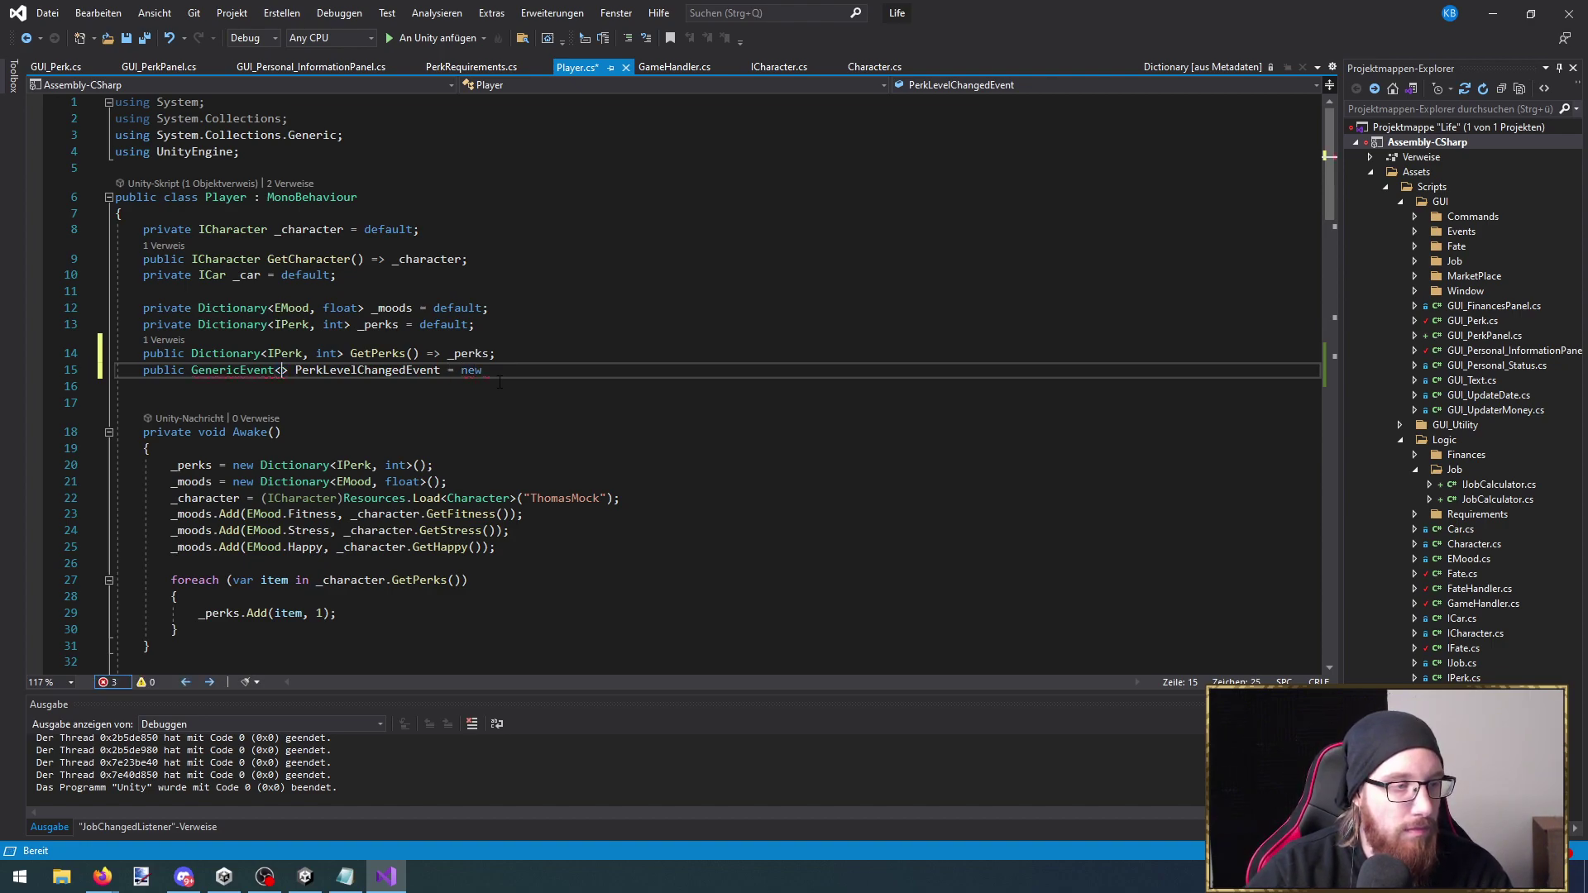
{"action": "type", "text": "<PerkChanged"}
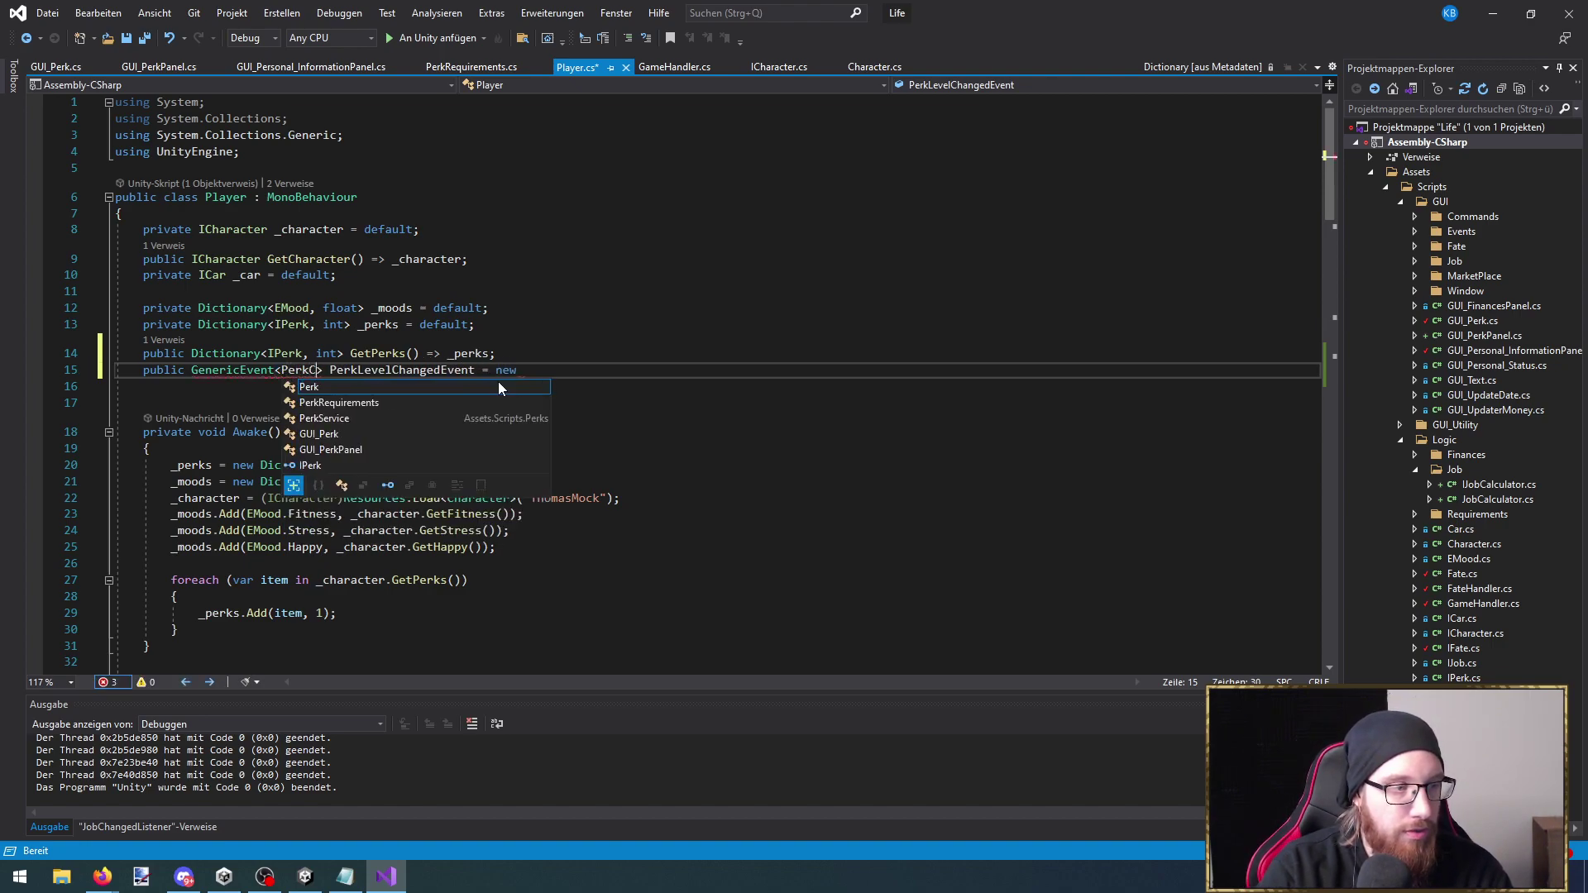
{"action": "type", "text": "Args"}
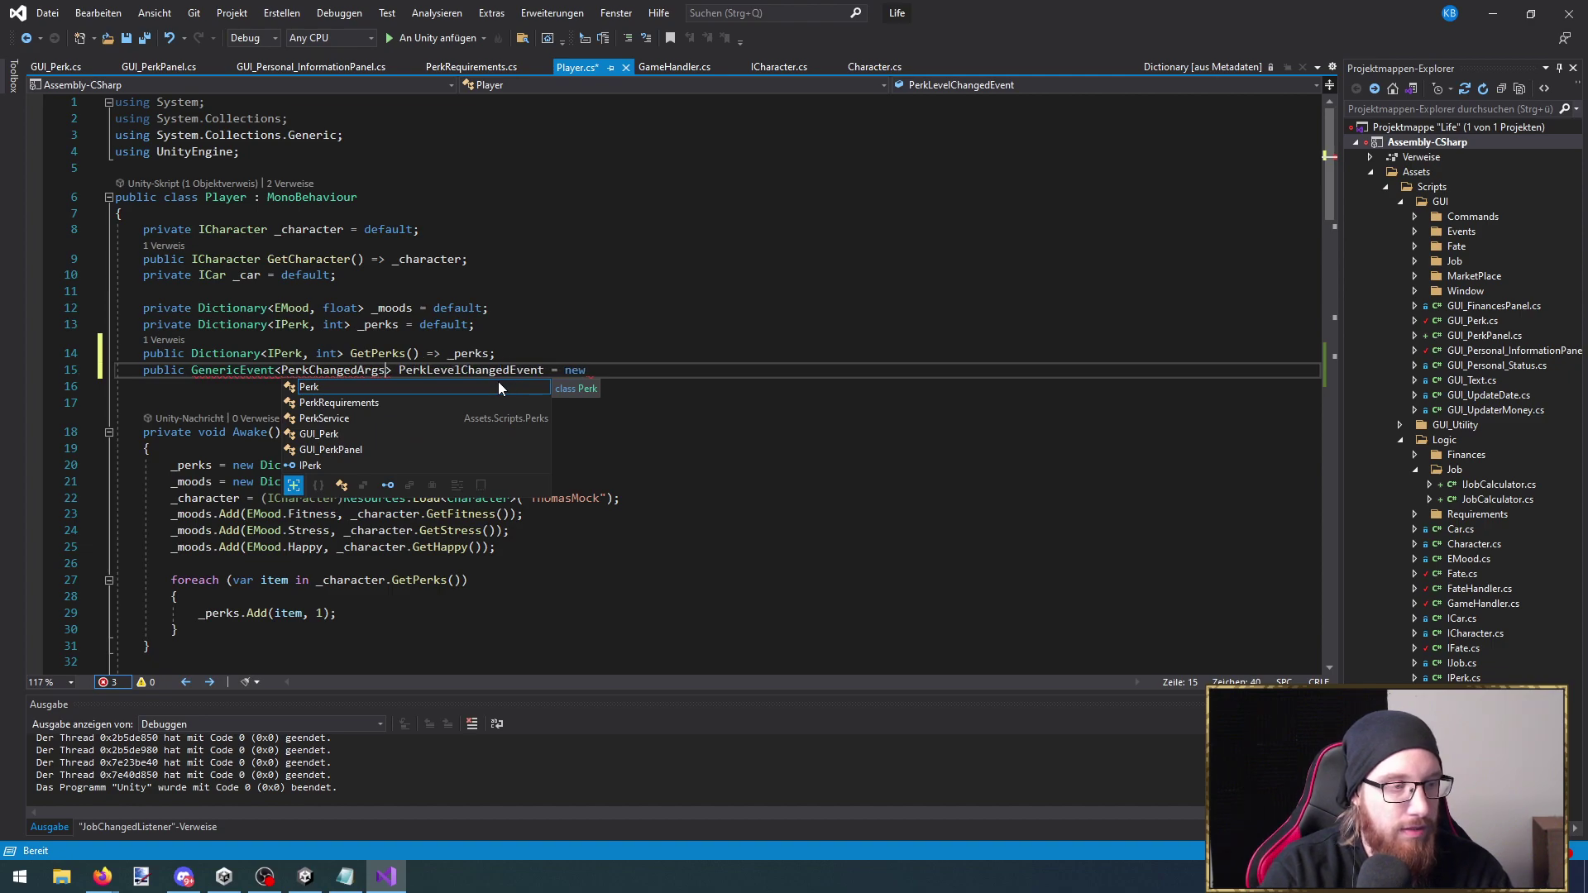
{"action": "key", "text": "ctrl+shift+Left"}
{"action": "key", "text": "End"}
{"action": "key", "text": "ctrl+Left"}
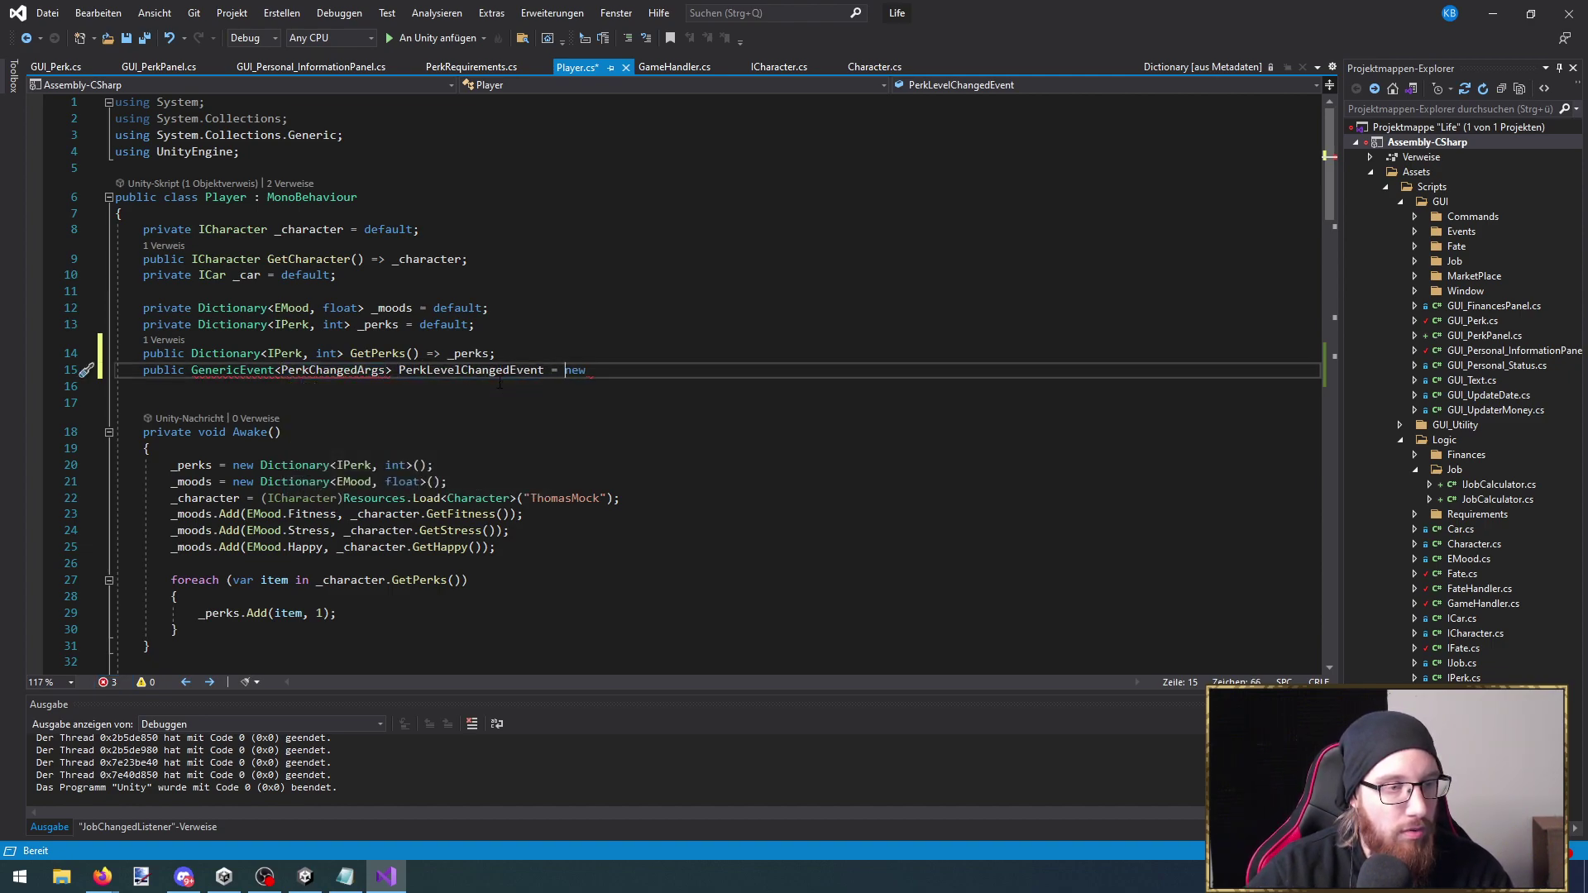
{"action": "type", "text": "new"}
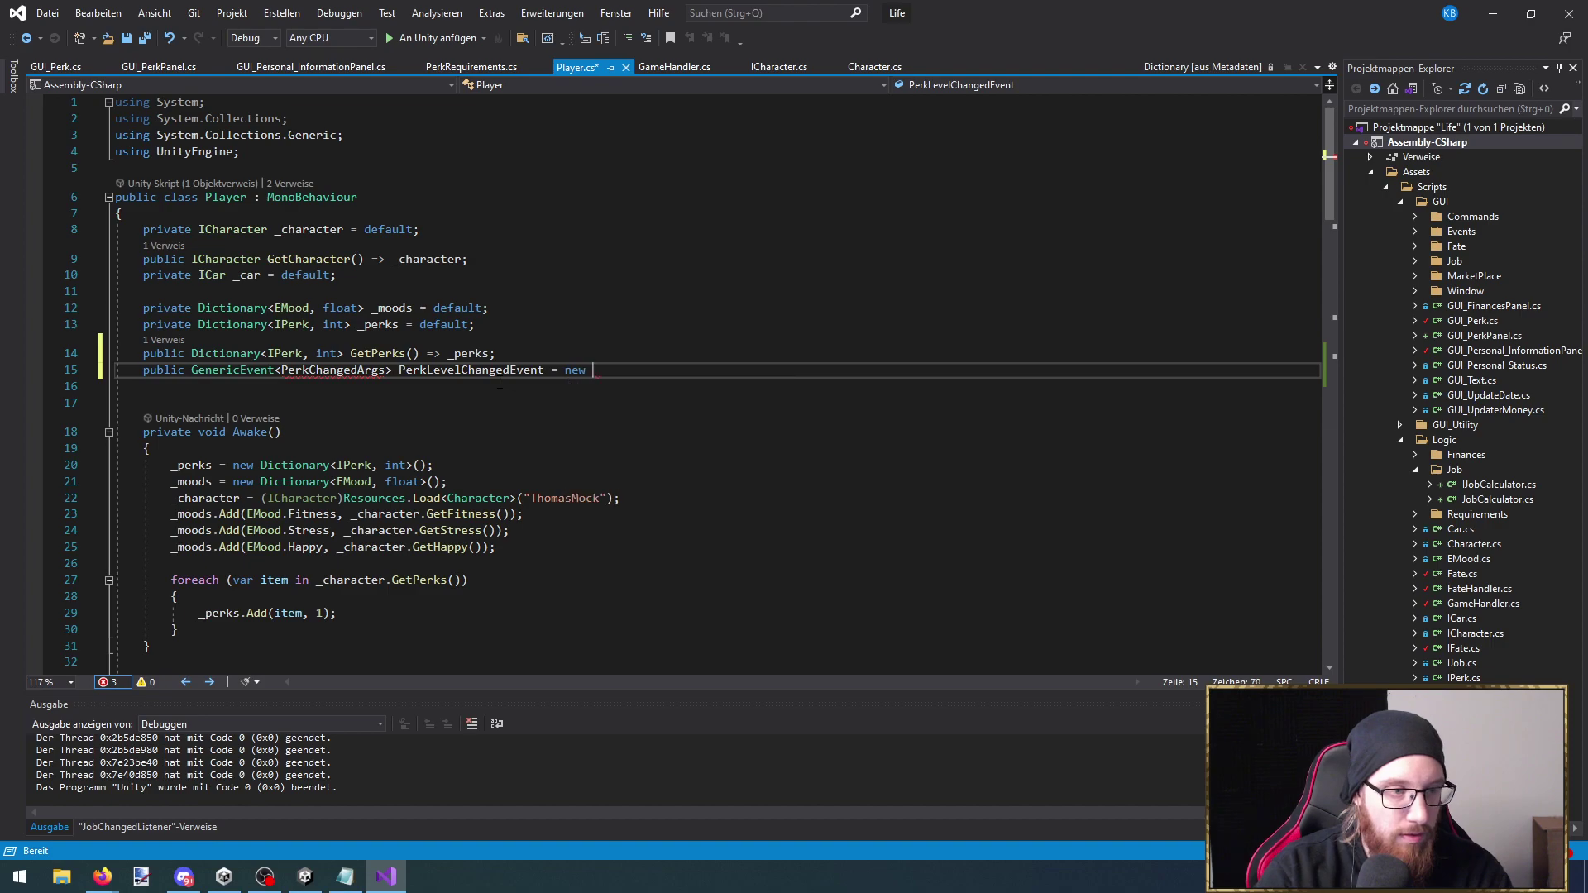
{"action": "key", "text": "Tab"}
{"action": "type", "text": "();"}
{"action": "key", "text": "ctrl+s"}
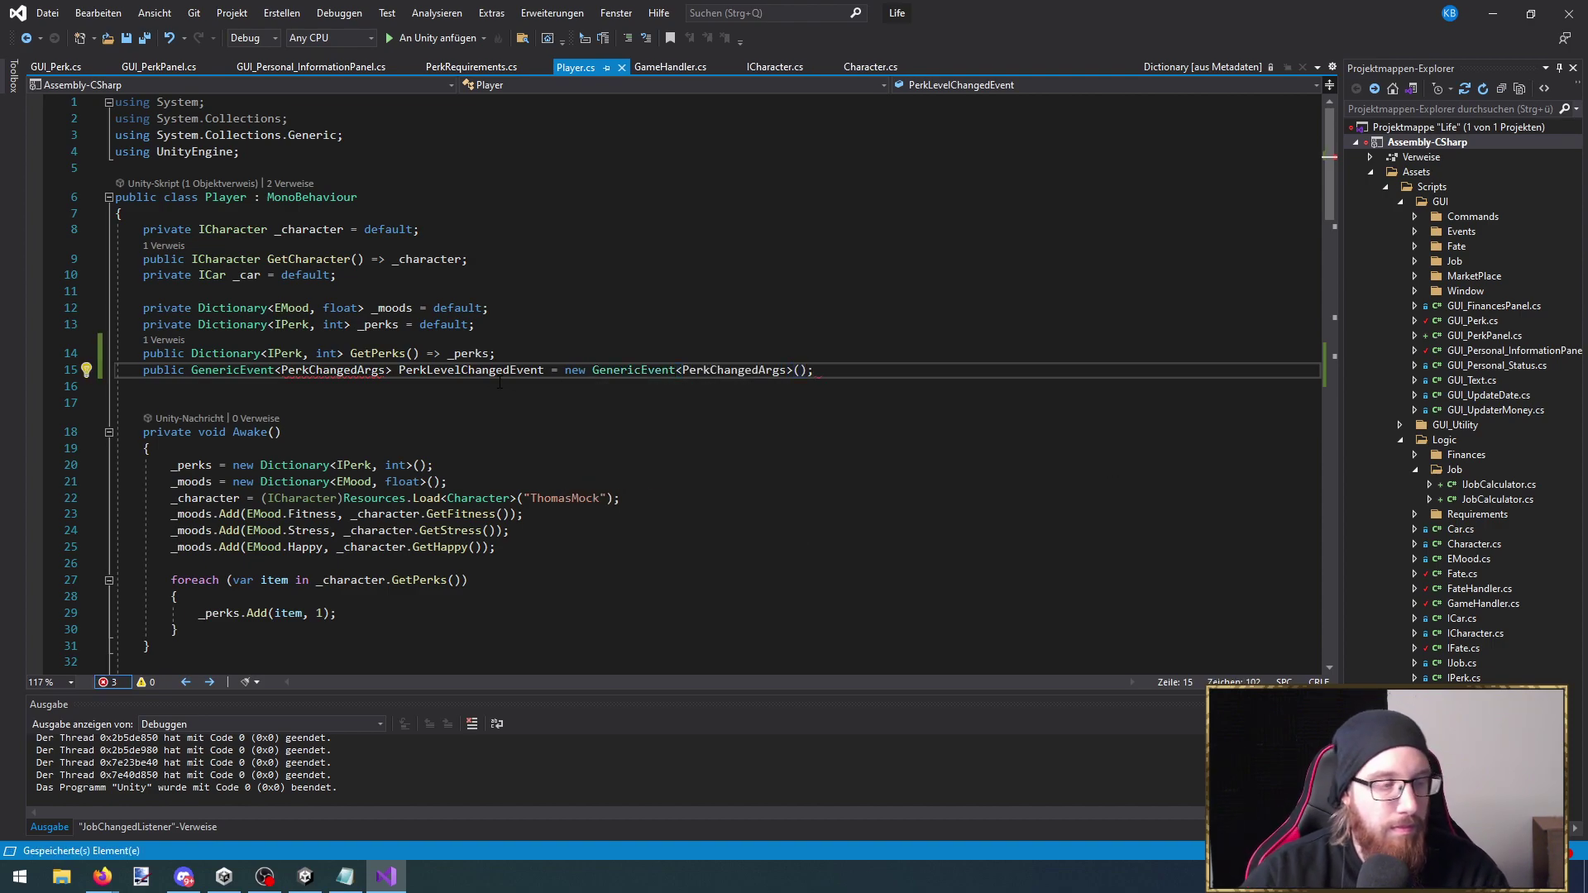
Add an empty public struct PerkChangedArgs after the CheckValue method at the end of the Player class
{"action": "scroll", "coordinate": [321, 441], "scroll_direction": "down", "scroll_amount": 20}
{"action": "scroll", "coordinate": [320, 441], "scroll_direction": "down", "scroll_amount": 7}
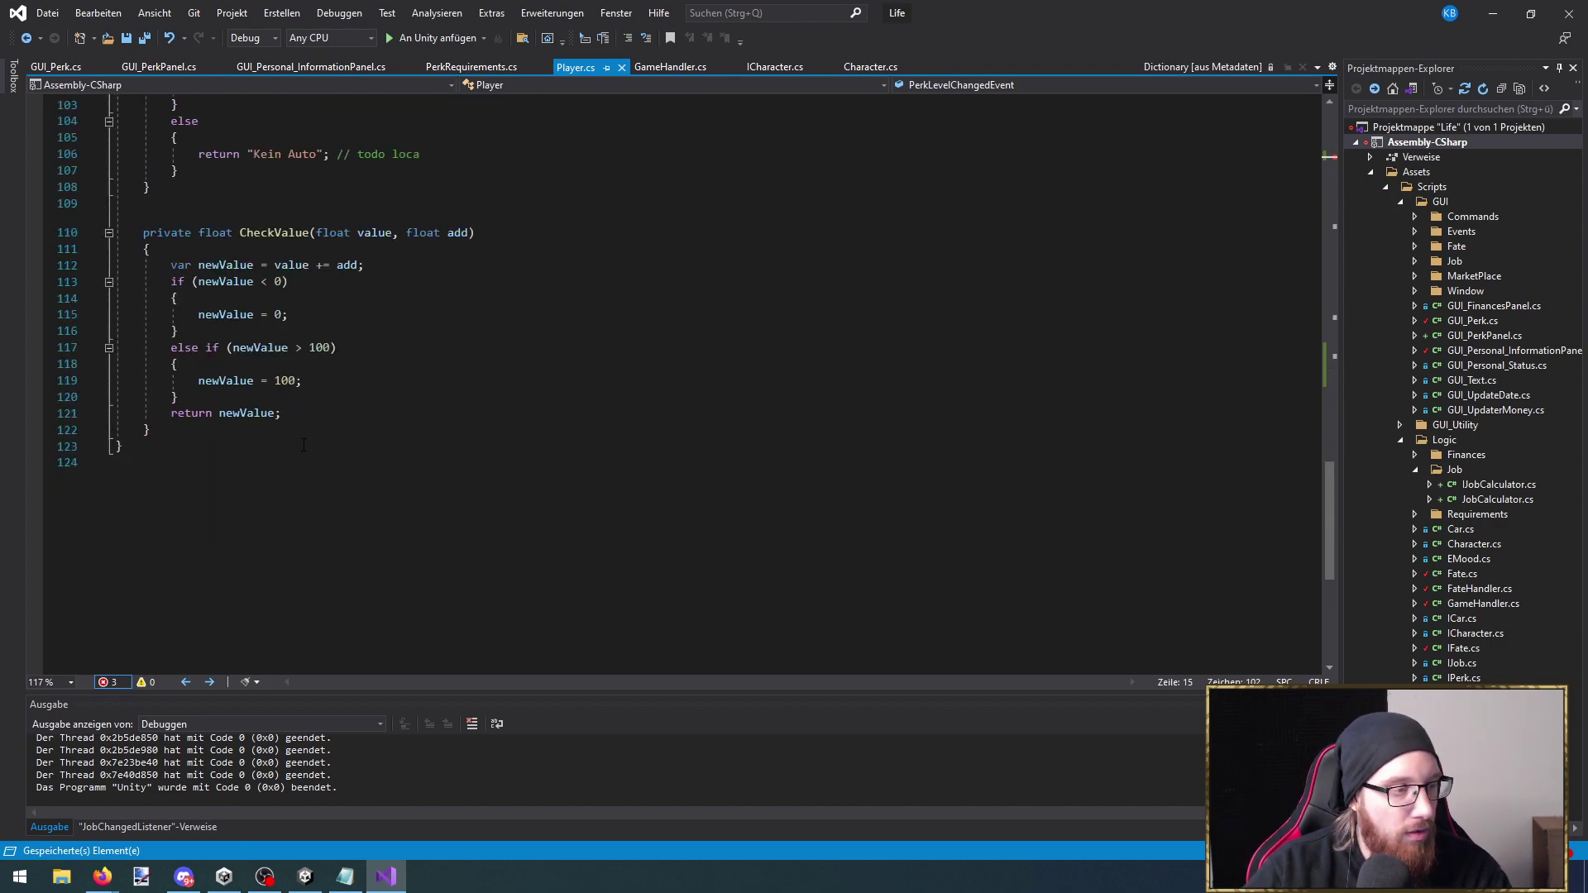
{"action": "left_click", "coordinate": [189, 535]}
{"action": "key", "text": "Return"}
{"action": "key", "text": "Return"}
{"action": "type", "text": "public struct PerkChangedArgs"}
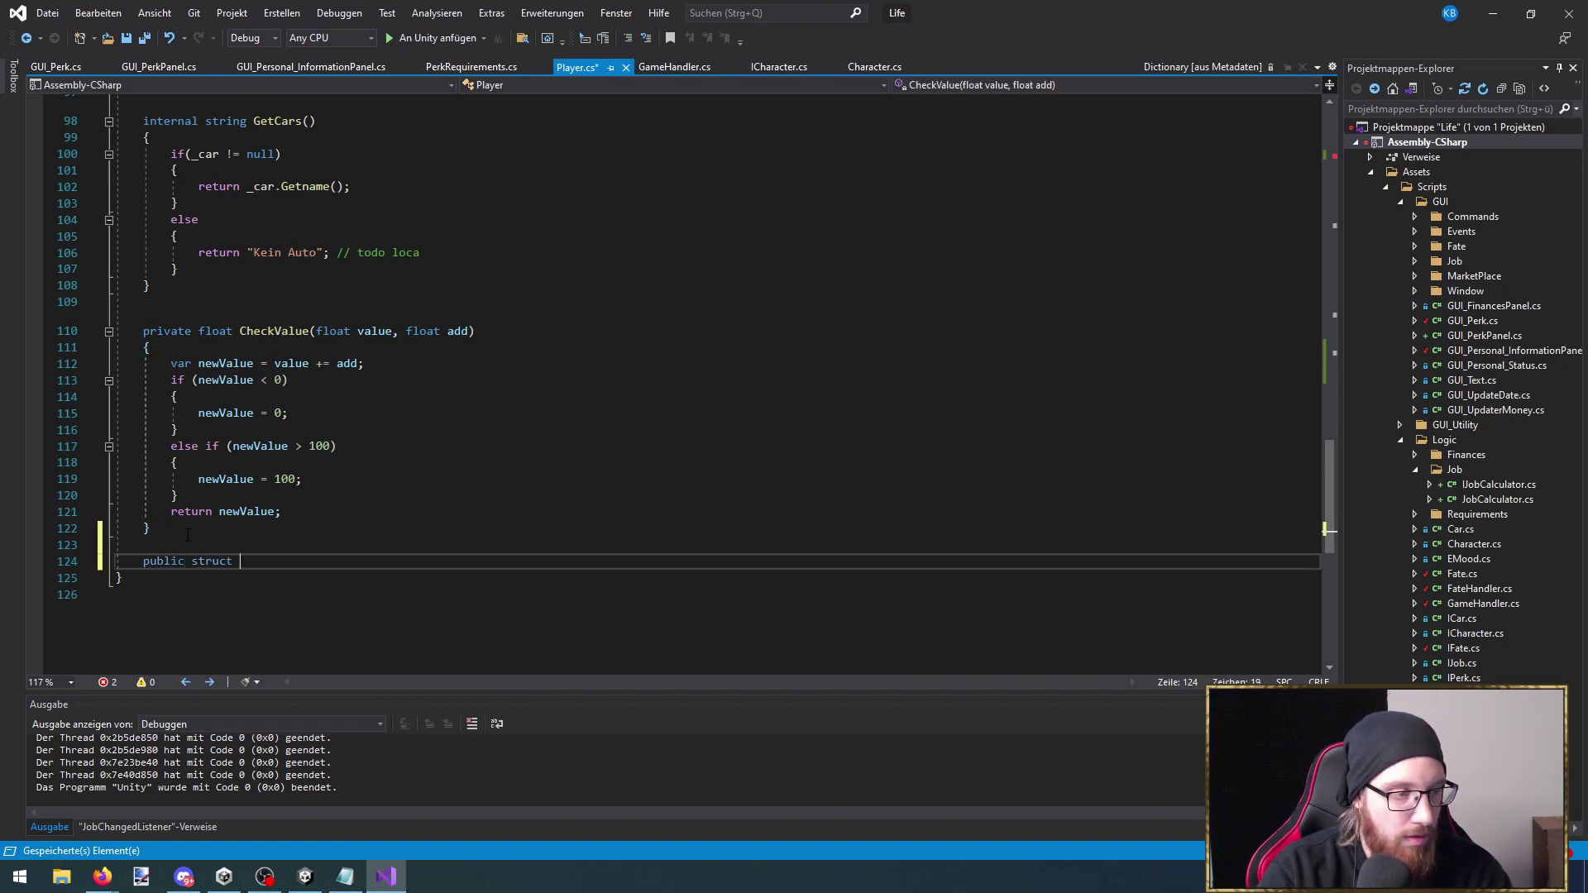
{"action": "key", "text": "Return"}
{"action": "type", "text": "{"}
{"action": "key", "text": "Return"}
Declare the public fields IPerk Perk and int Level in the PerkChangedArgs struct
{"action": "type", "text": "public"}
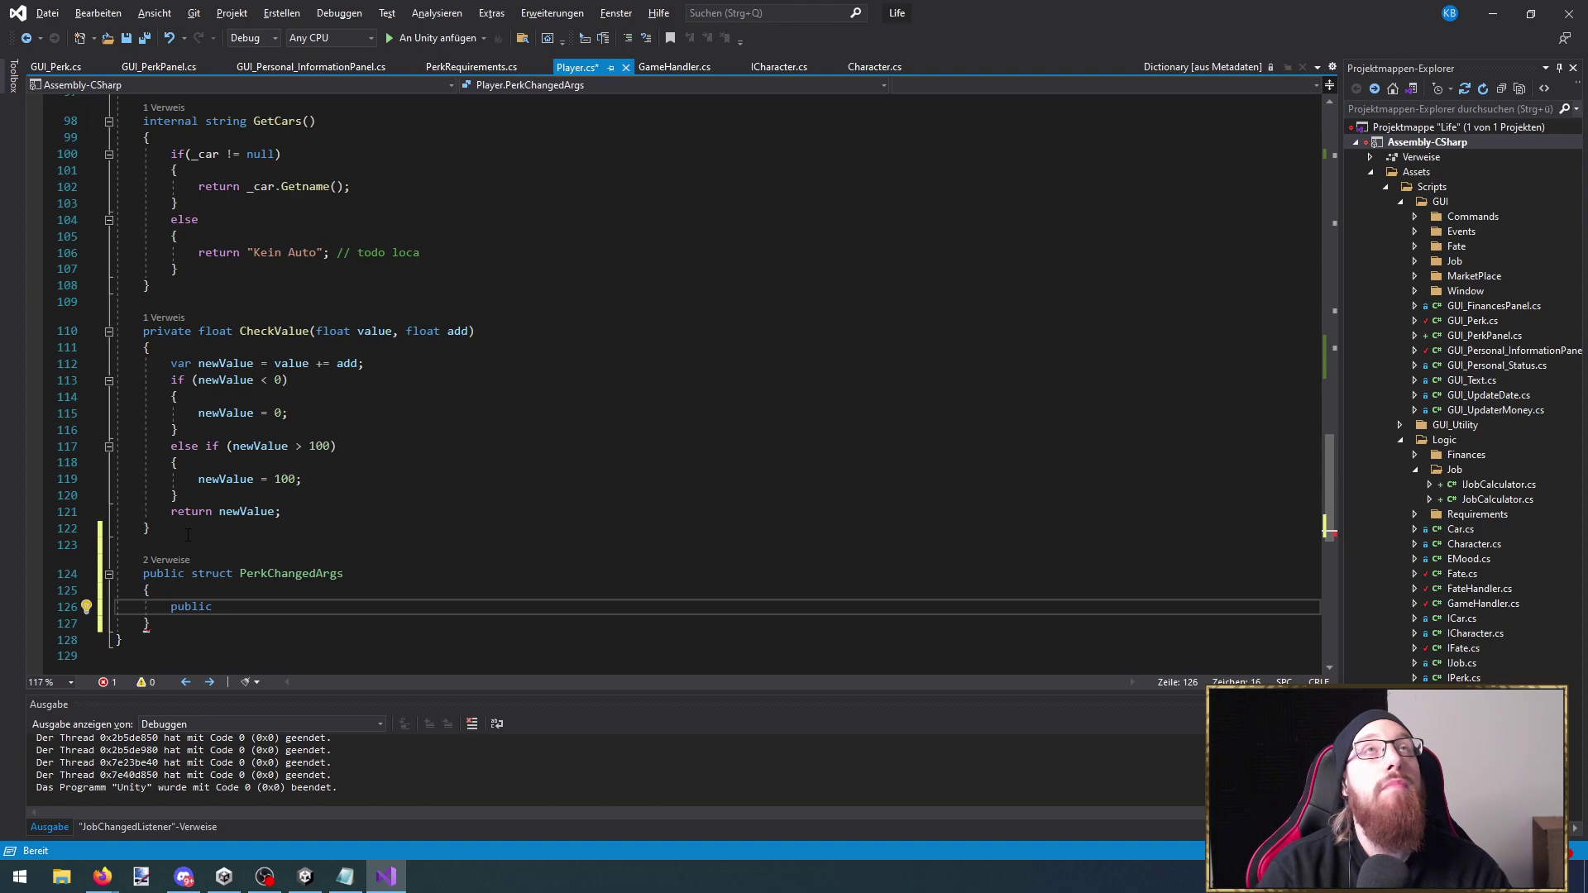
{"action": "key", "text": "ctrl+space"}
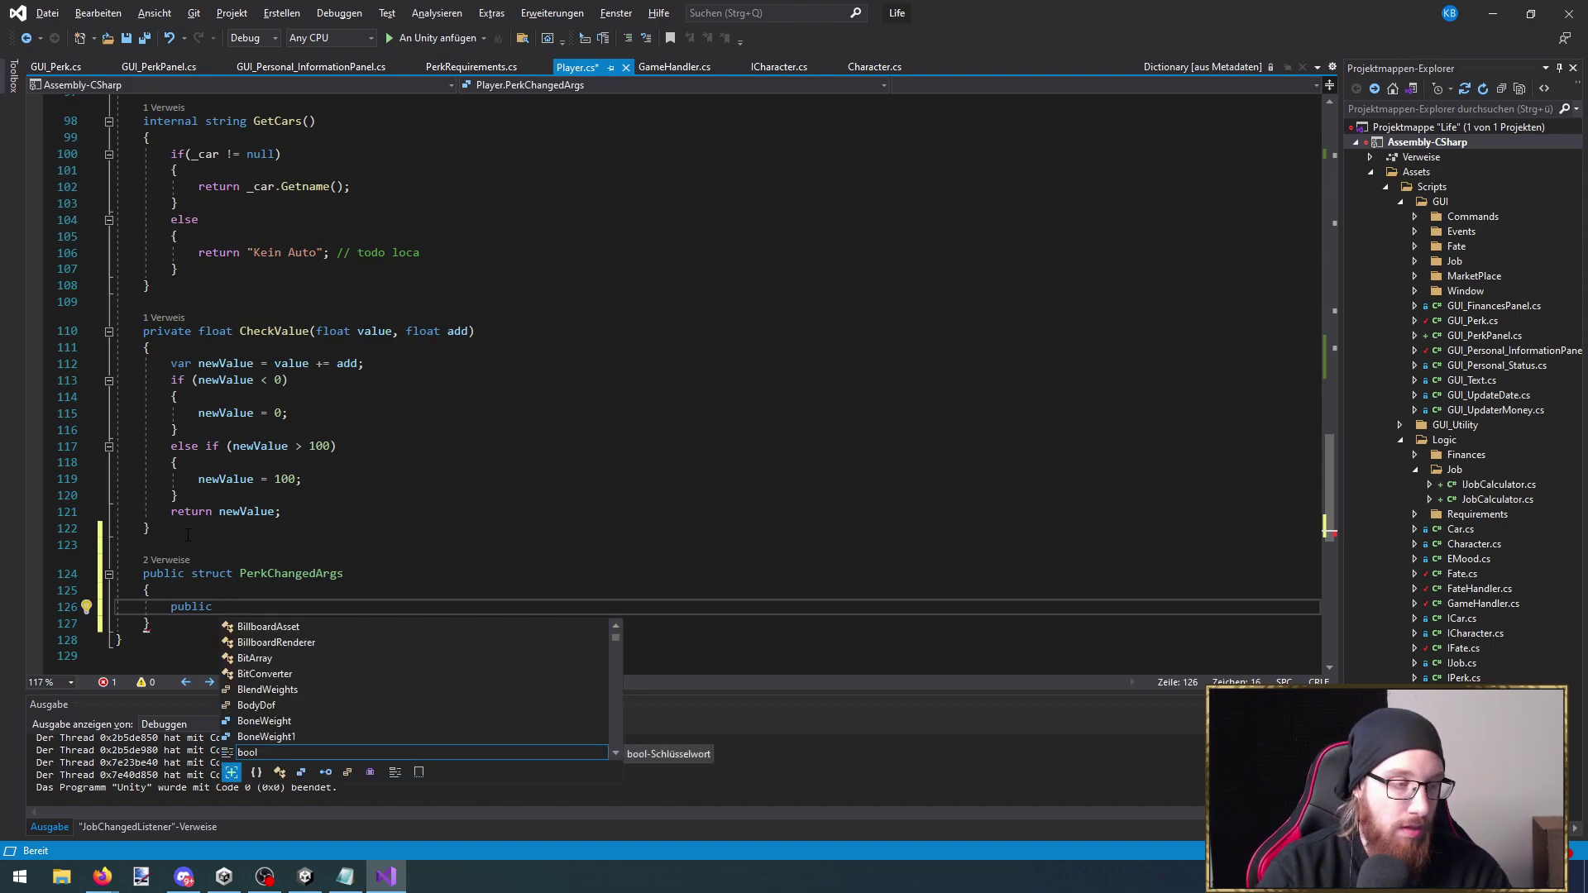
{"action": "type", "text": "IPerk"}
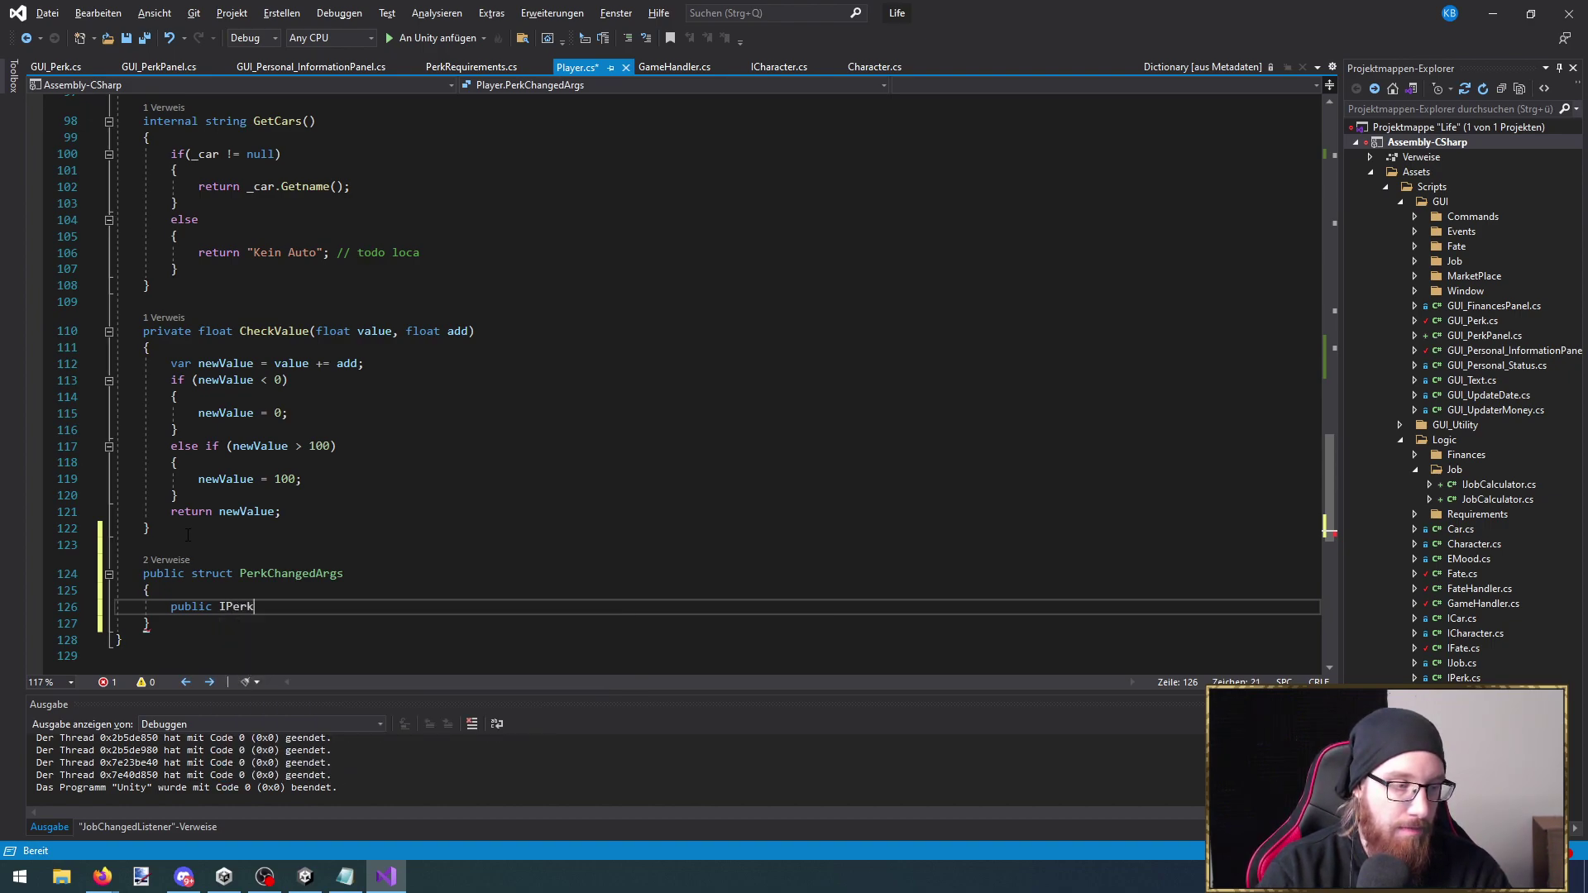
{"action": "type", "text": " Perk;"}
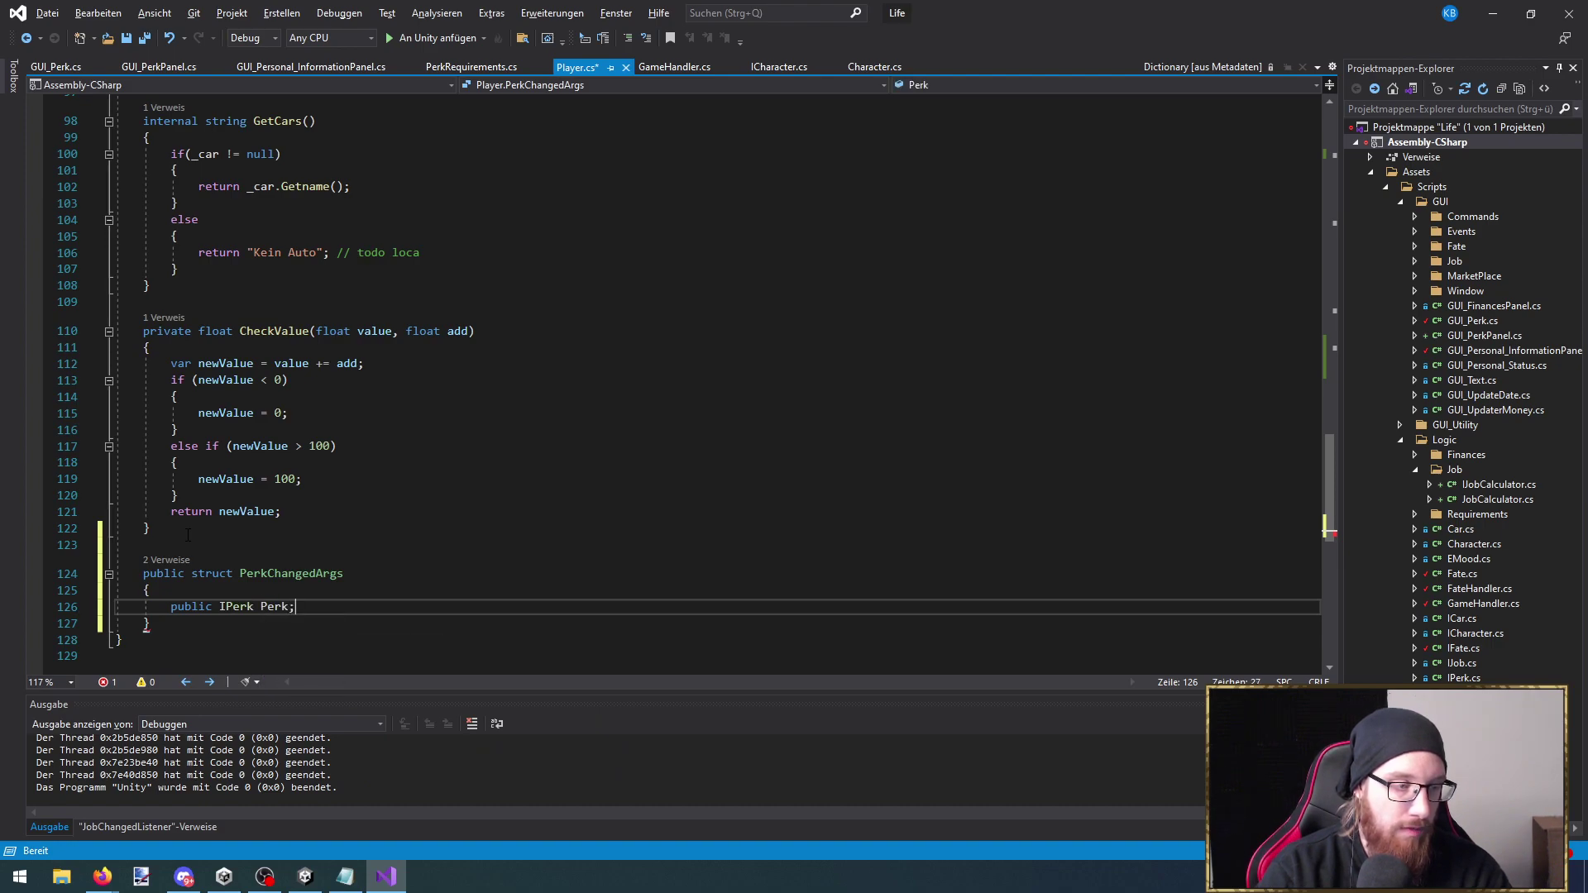
{"action": "key", "text": "Return"}
{"action": "type", "text": "public int Le"}
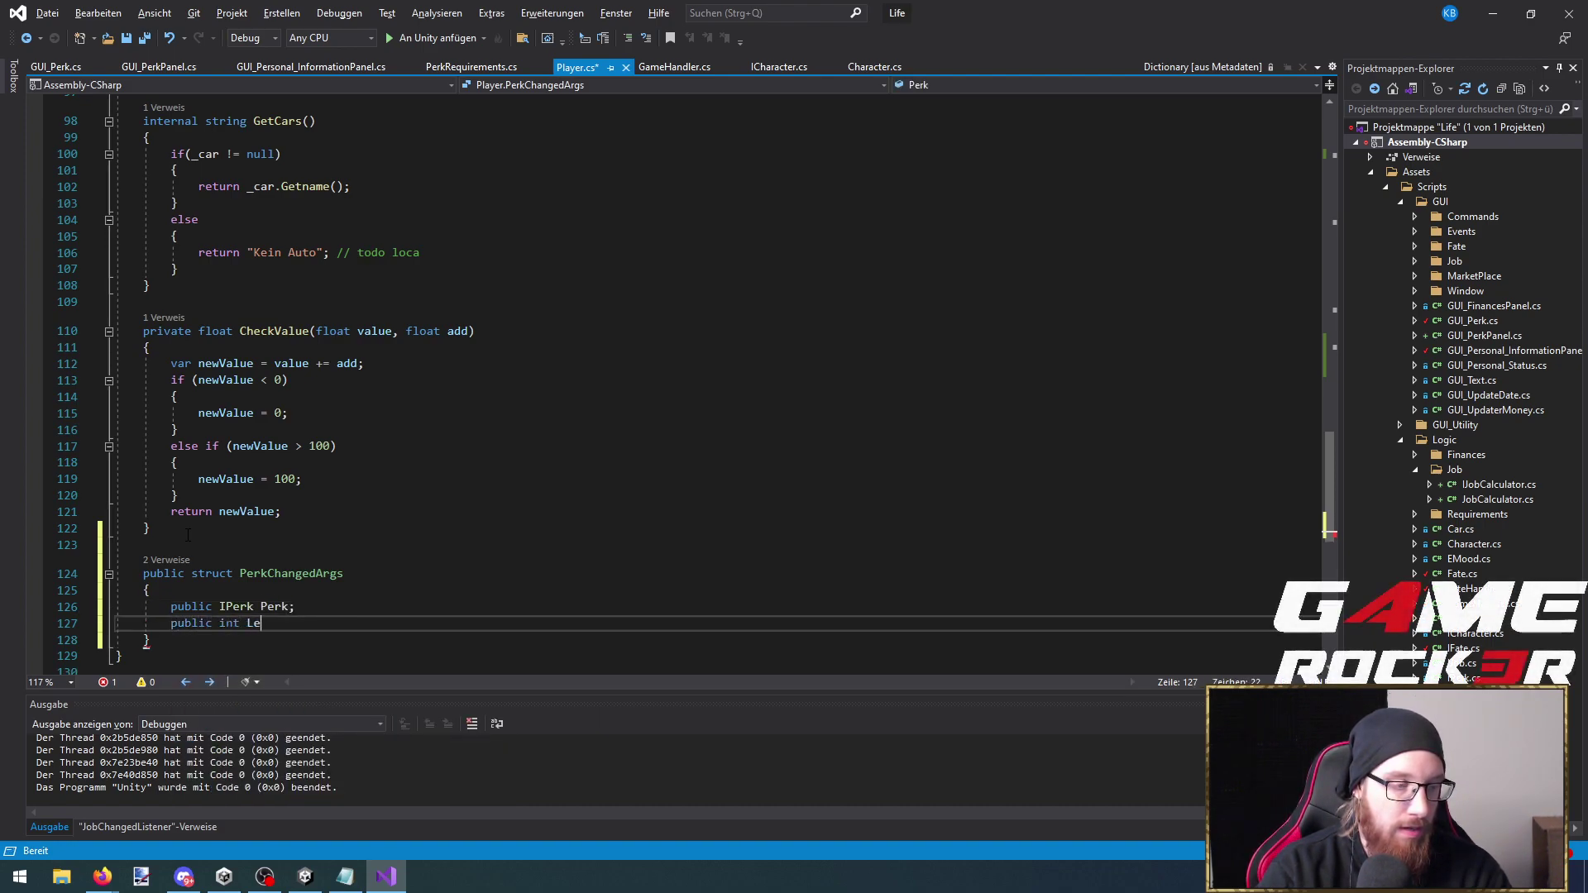
{"action": "type", "text": "vel;"}
{"action": "key", "text": "Return"}
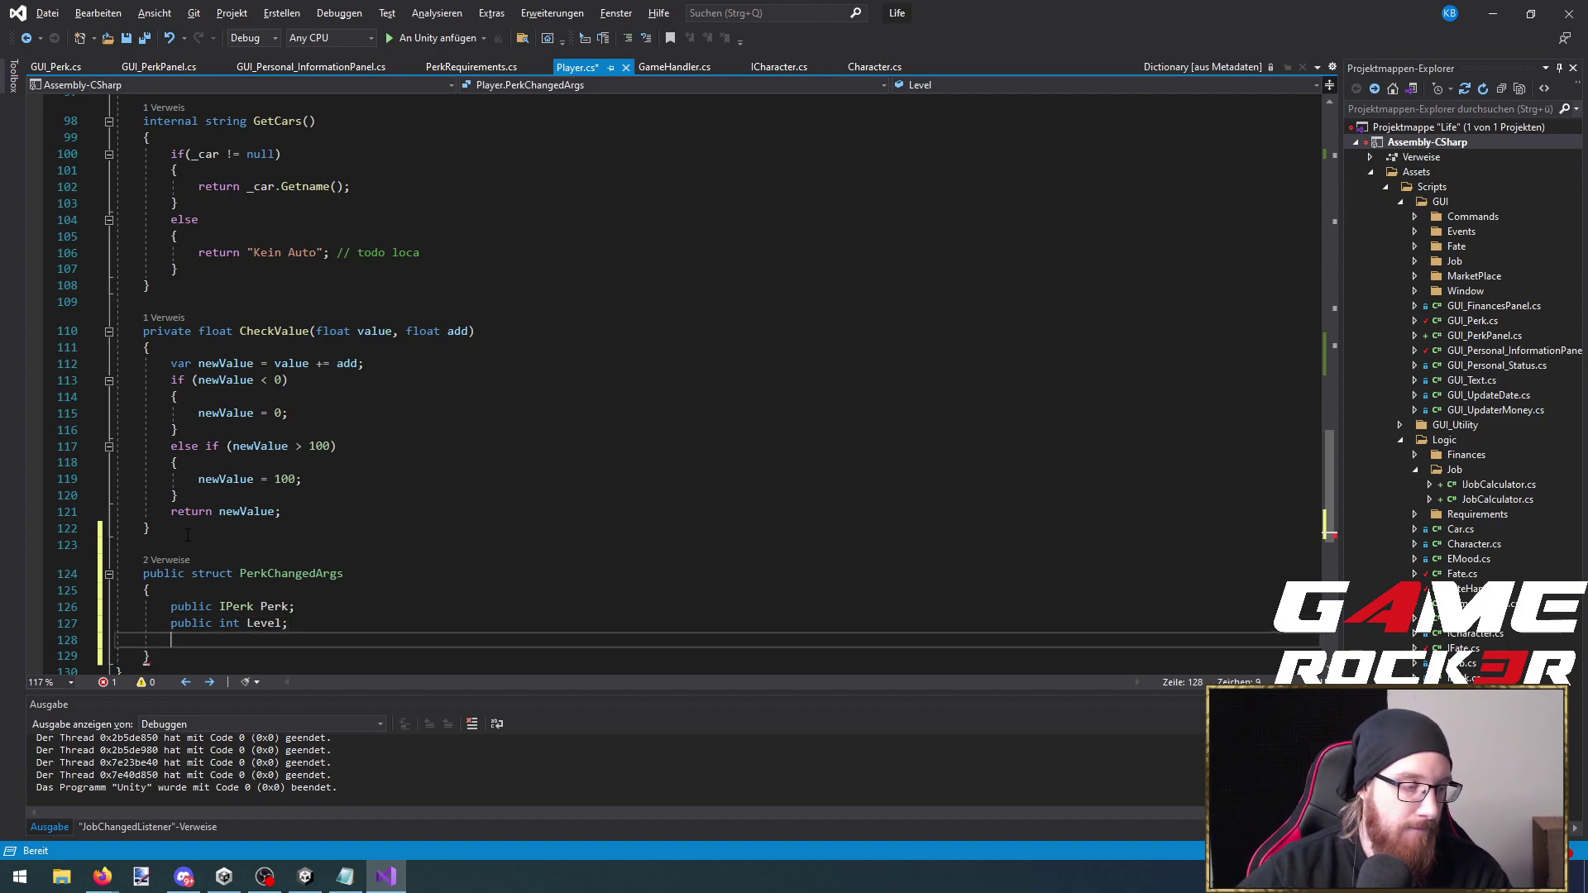
Generate a PerkChangedArgs constructor from the Perk and Level fields that takes IPerk perk and int level
{"action": "scroll", "coordinate": [234, 533], "scroll_direction": "down", "scroll_amount": 2}
{"action": "left_click_drag", "start_coordinate": [304, 529], "coordinate": [116, 507]}
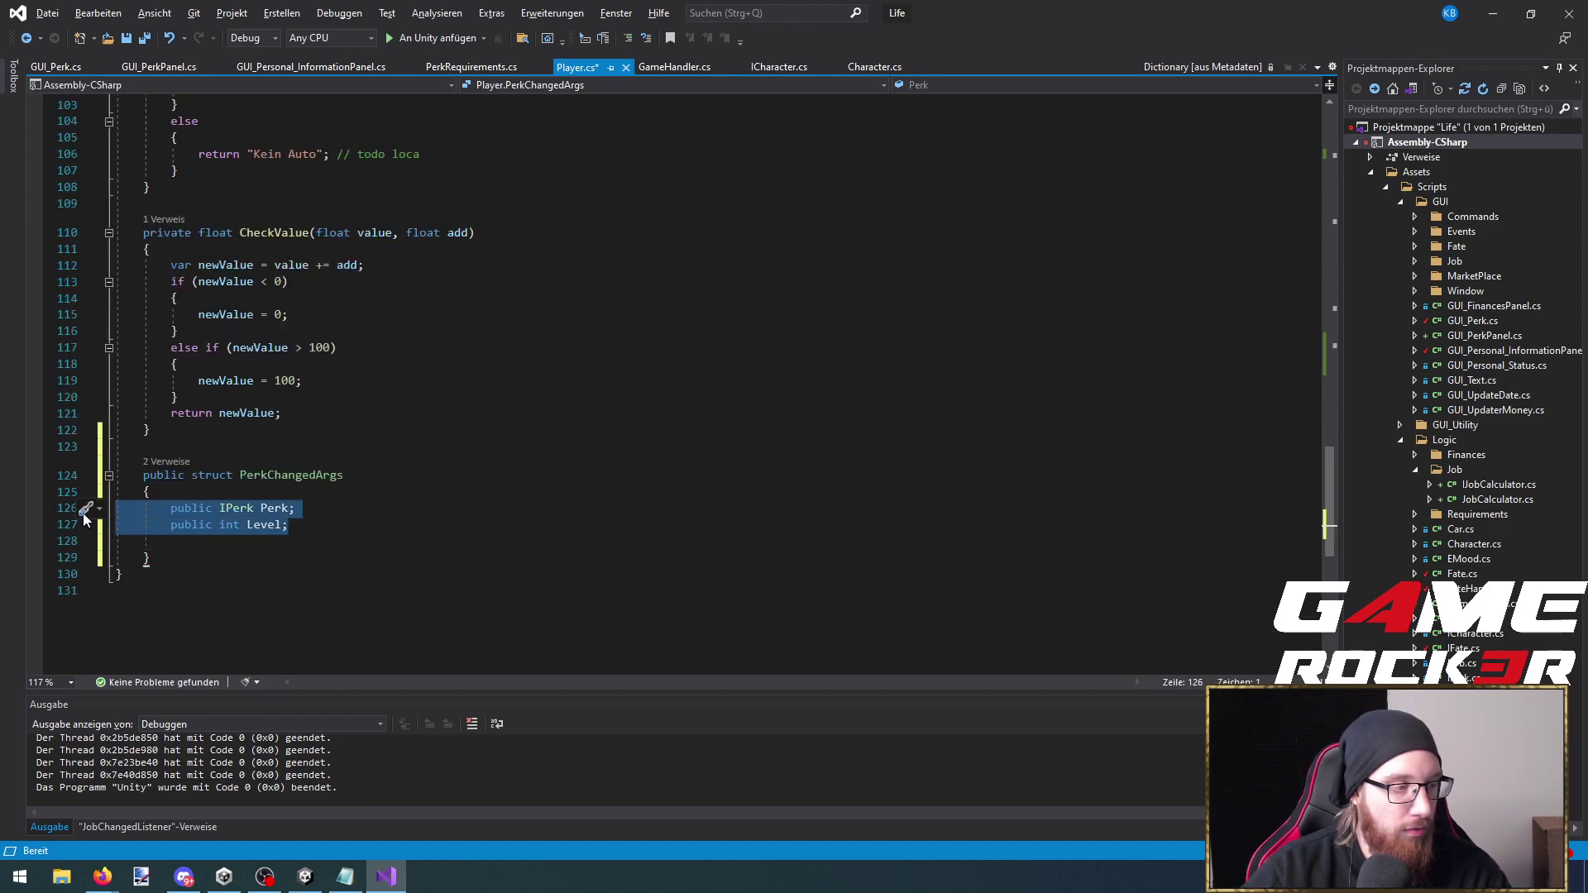
{"action": "left_click", "coordinate": [85, 511]}
{"action": "left_click", "coordinate": [205, 571]}
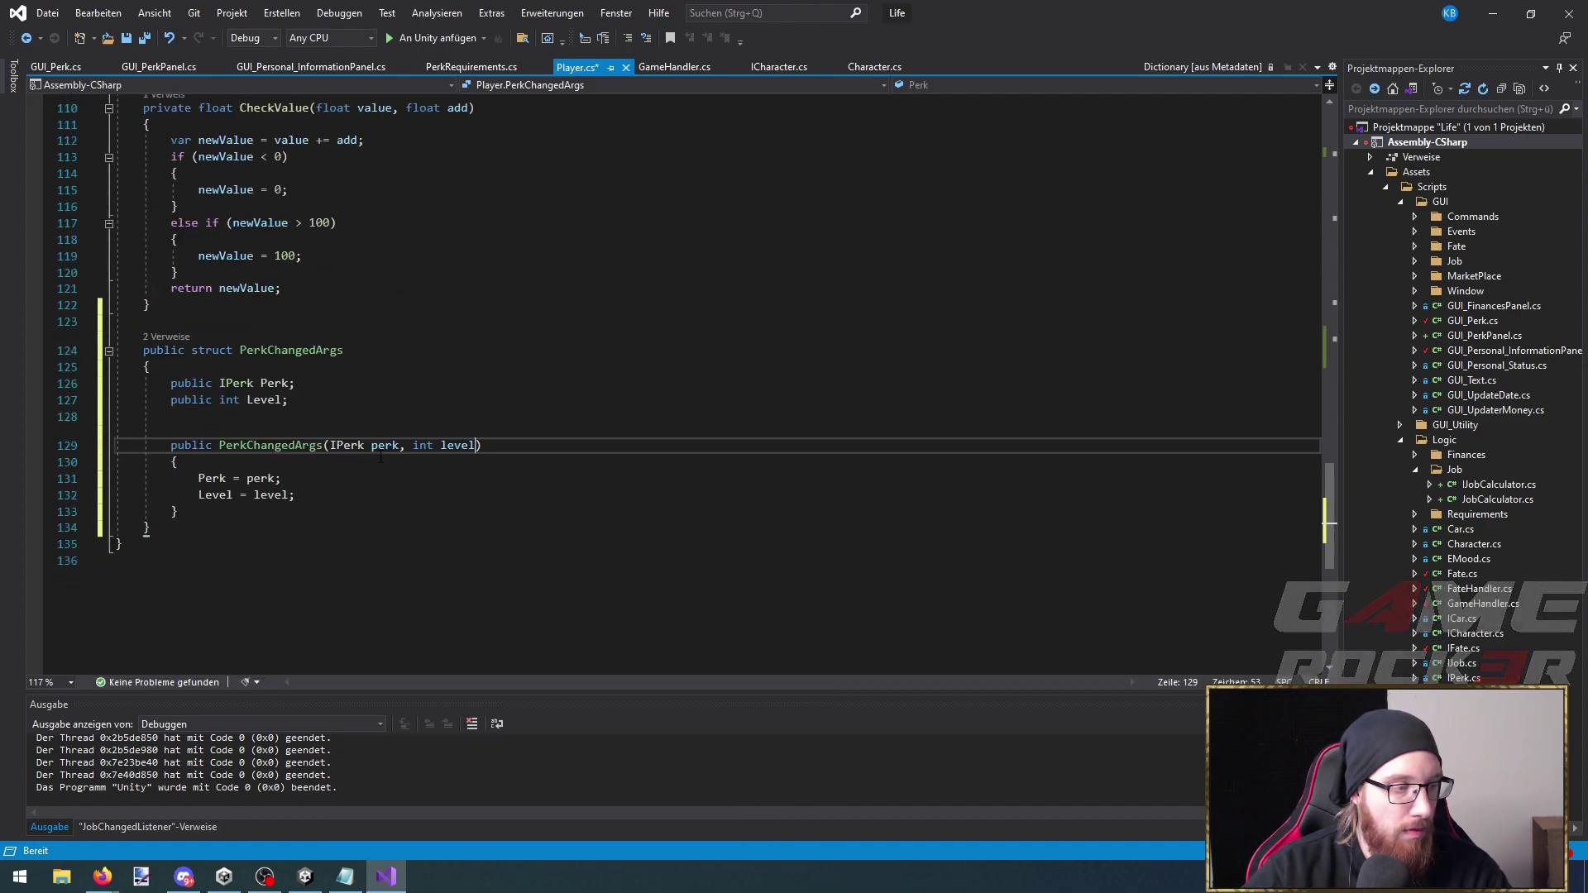
{"action": "scroll", "coordinate": [380, 469], "scroll_direction": "up", "scroll_amount": 8}
{"action": "scroll", "coordinate": [380, 468], "scroll_direction": "up", "scroll_amount": 20}
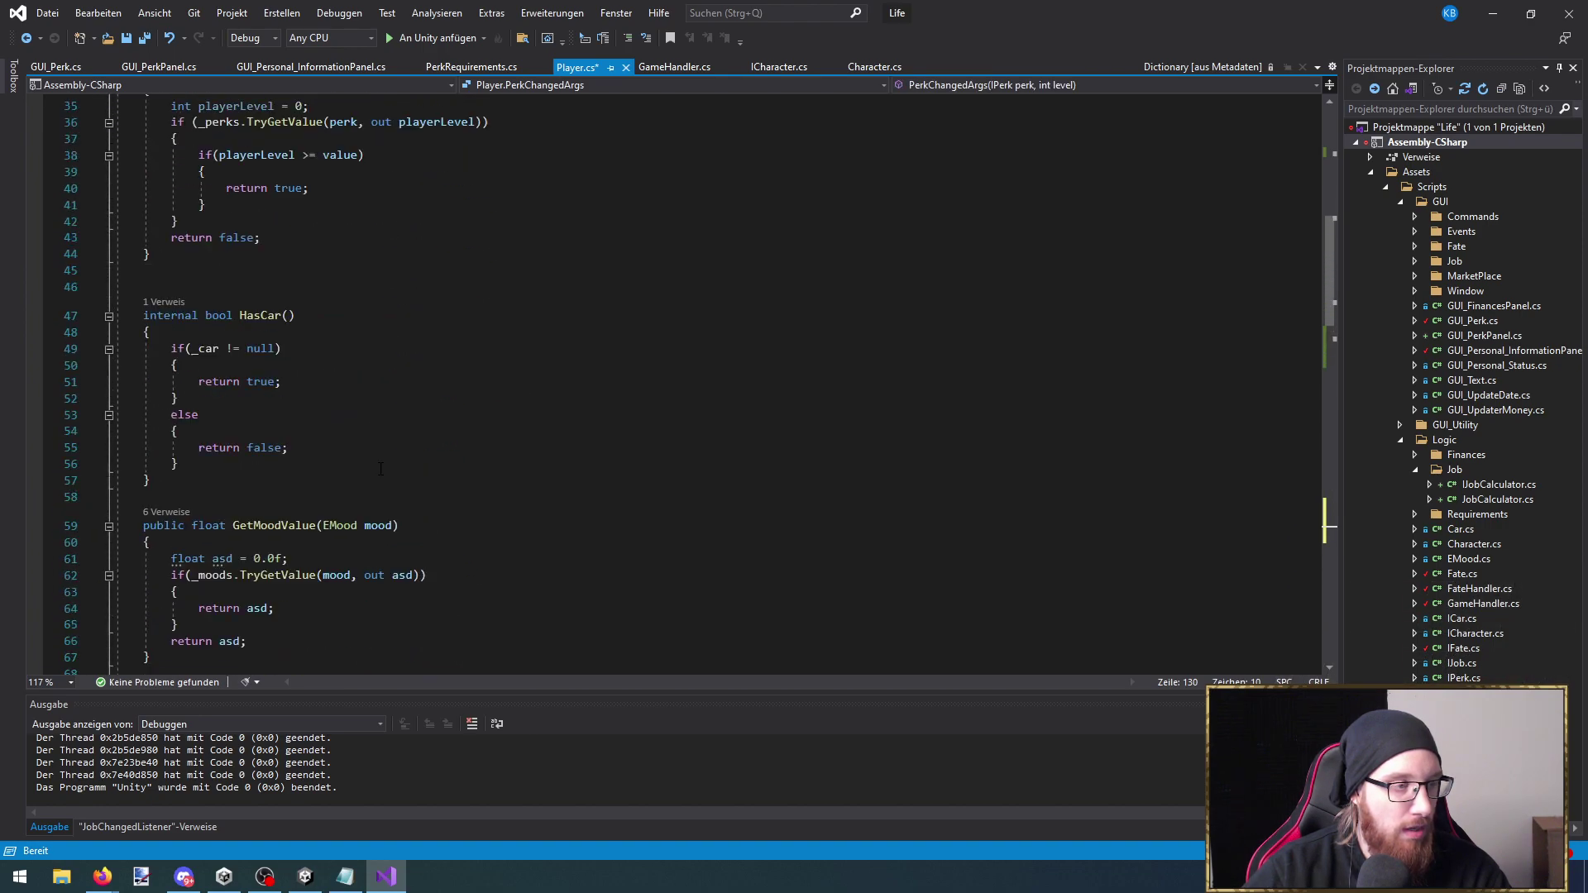
{"action": "scroll", "coordinate": [379, 482], "scroll_direction": "up", "scroll_amount": 3}
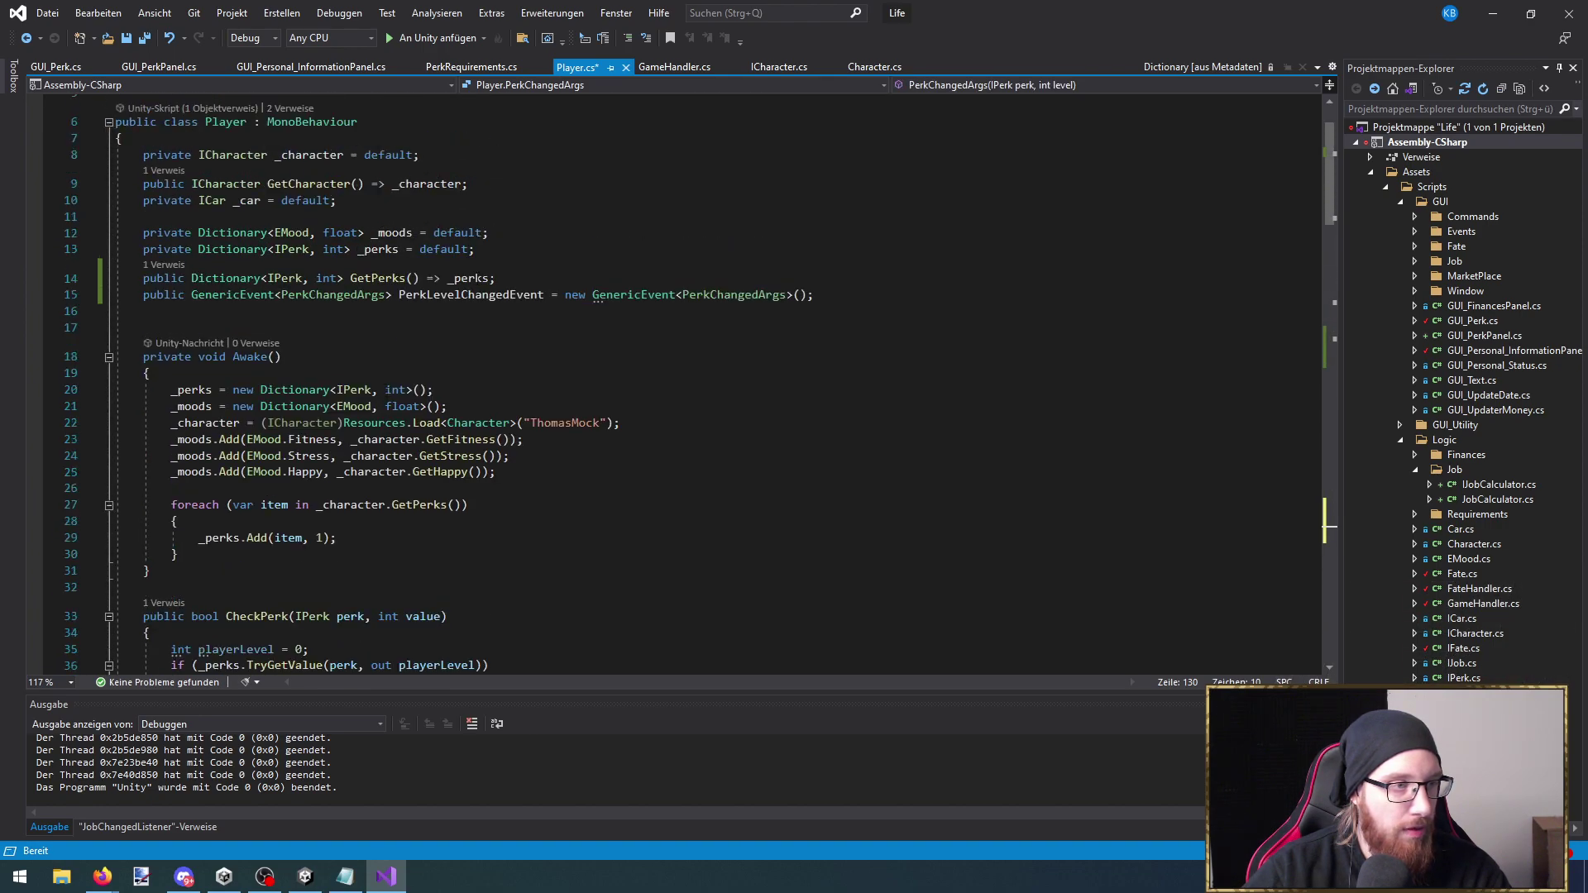
Start a PerkLevelChangedEvent.InvokeEvent call below the _perks[targetPerk] assignment in the IncrementPerks method of Player.cs
{"action": "double_click", "coordinate": [477, 296]}
{"action": "scroll", "coordinate": [418, 550], "scroll_direction": "down", "scroll_amount": 15}
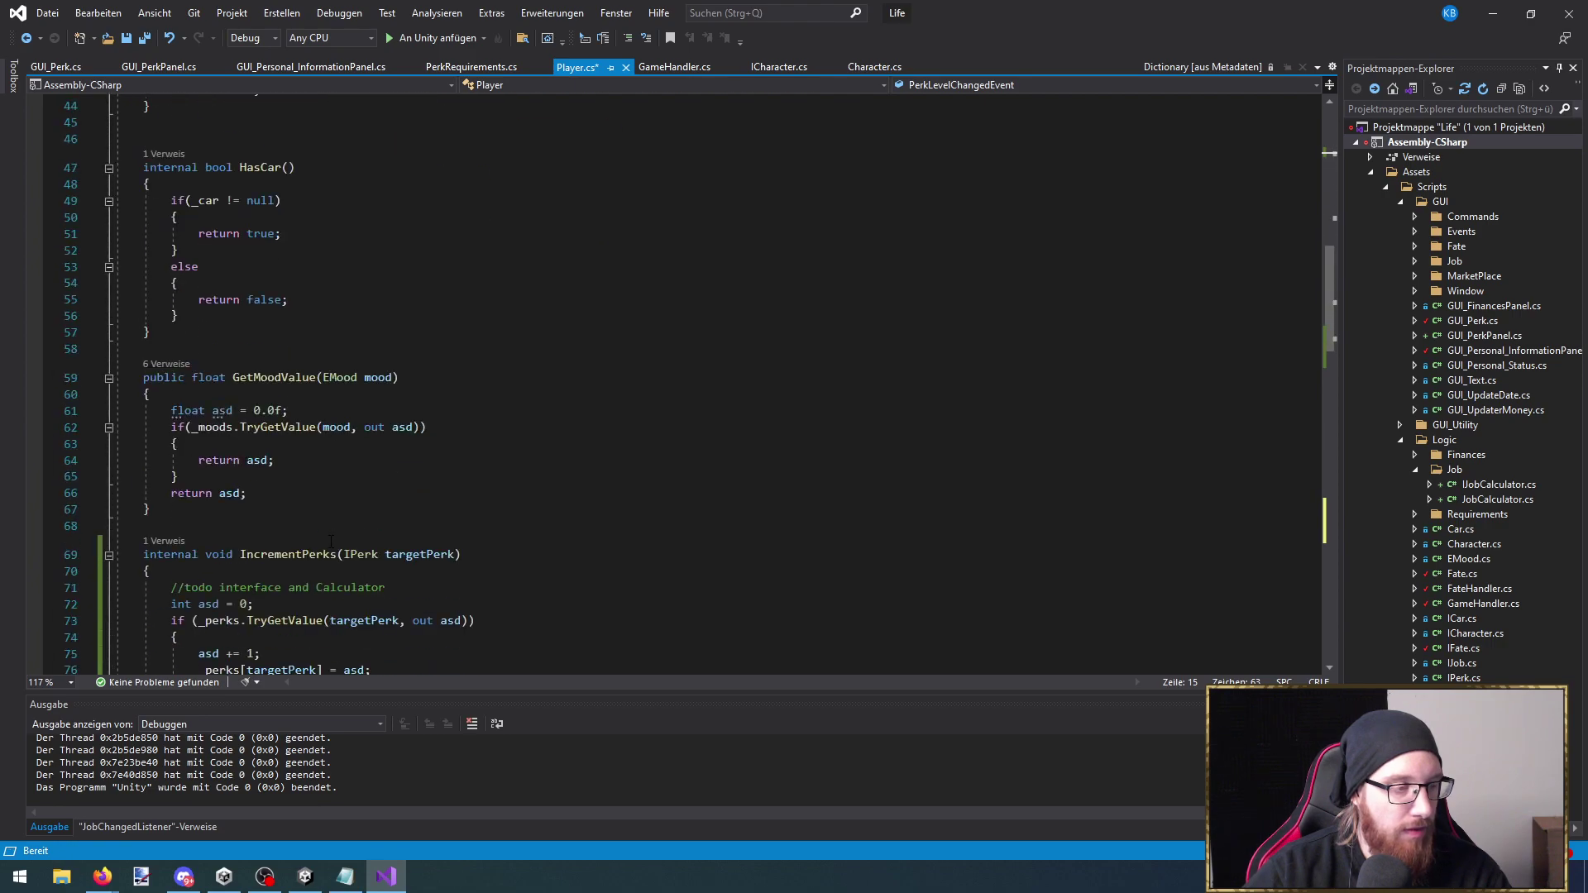
{"action": "scroll", "coordinate": [347, 530], "scroll_direction": "down", "scroll_amount": 1}
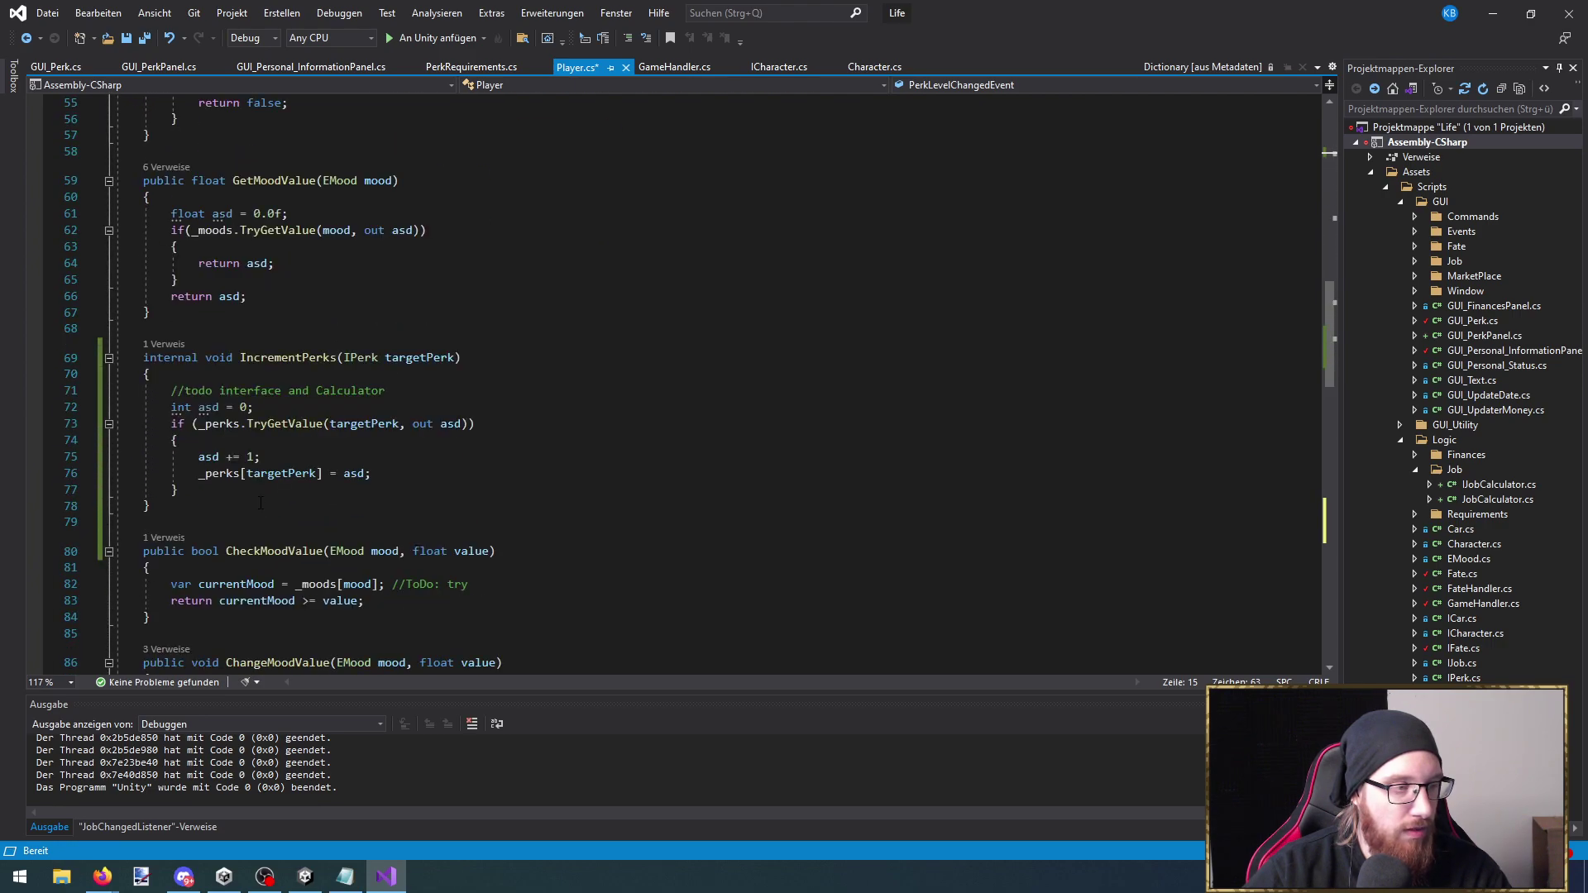
{"action": "left_click", "coordinate": [217, 496]}
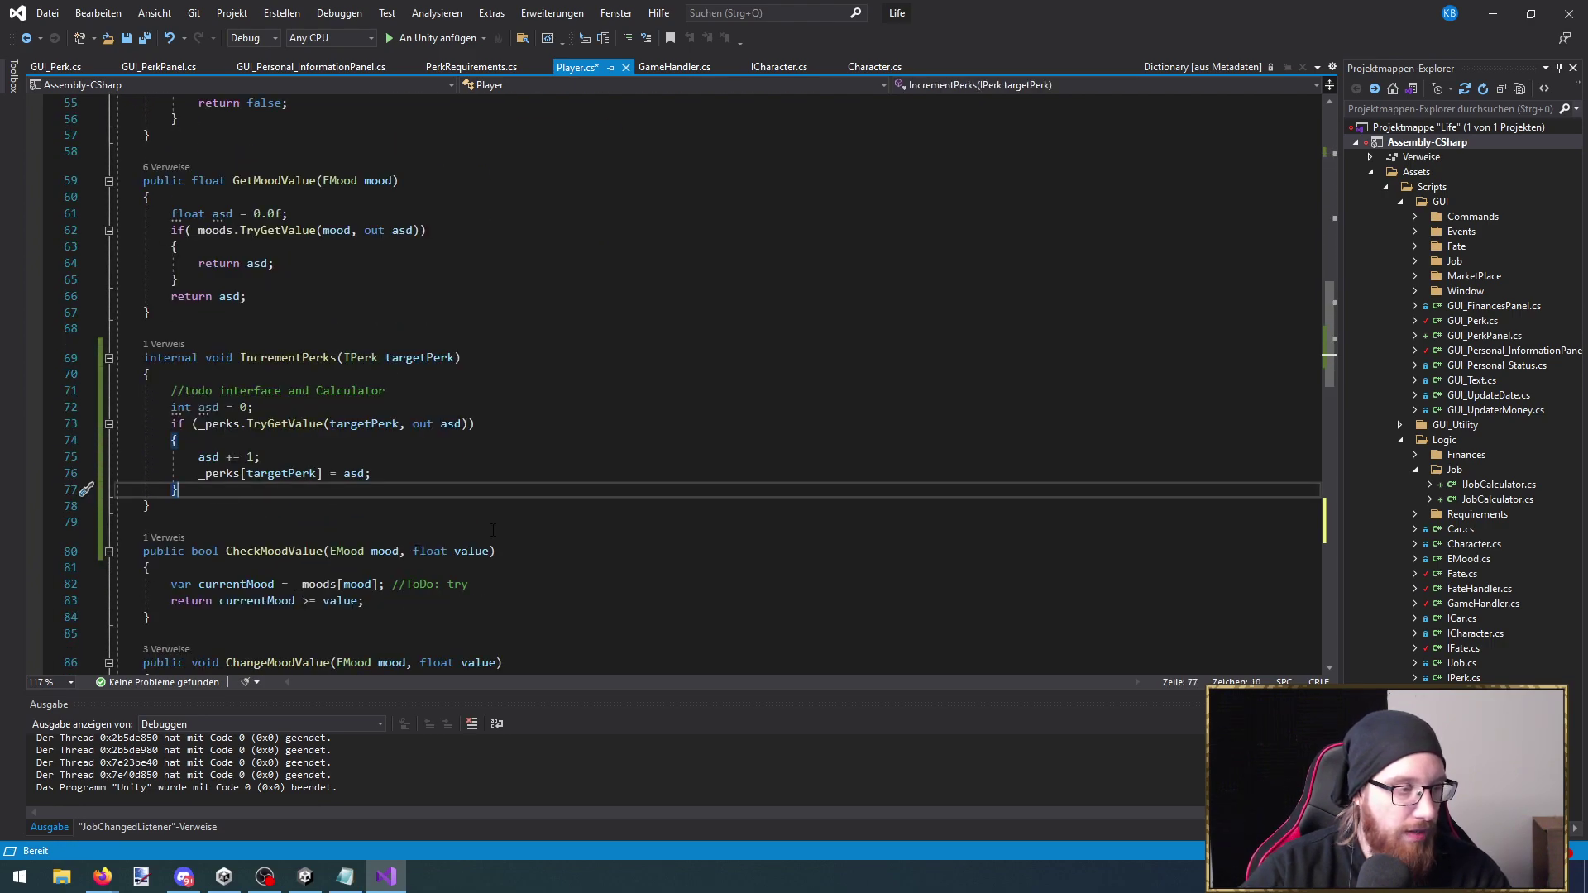
{"action": "left_click", "coordinate": [422, 477]}
{"action": "key", "text": "Return"}
{"action": "type", "text": "PerkLevelChangedEvent.inv"}
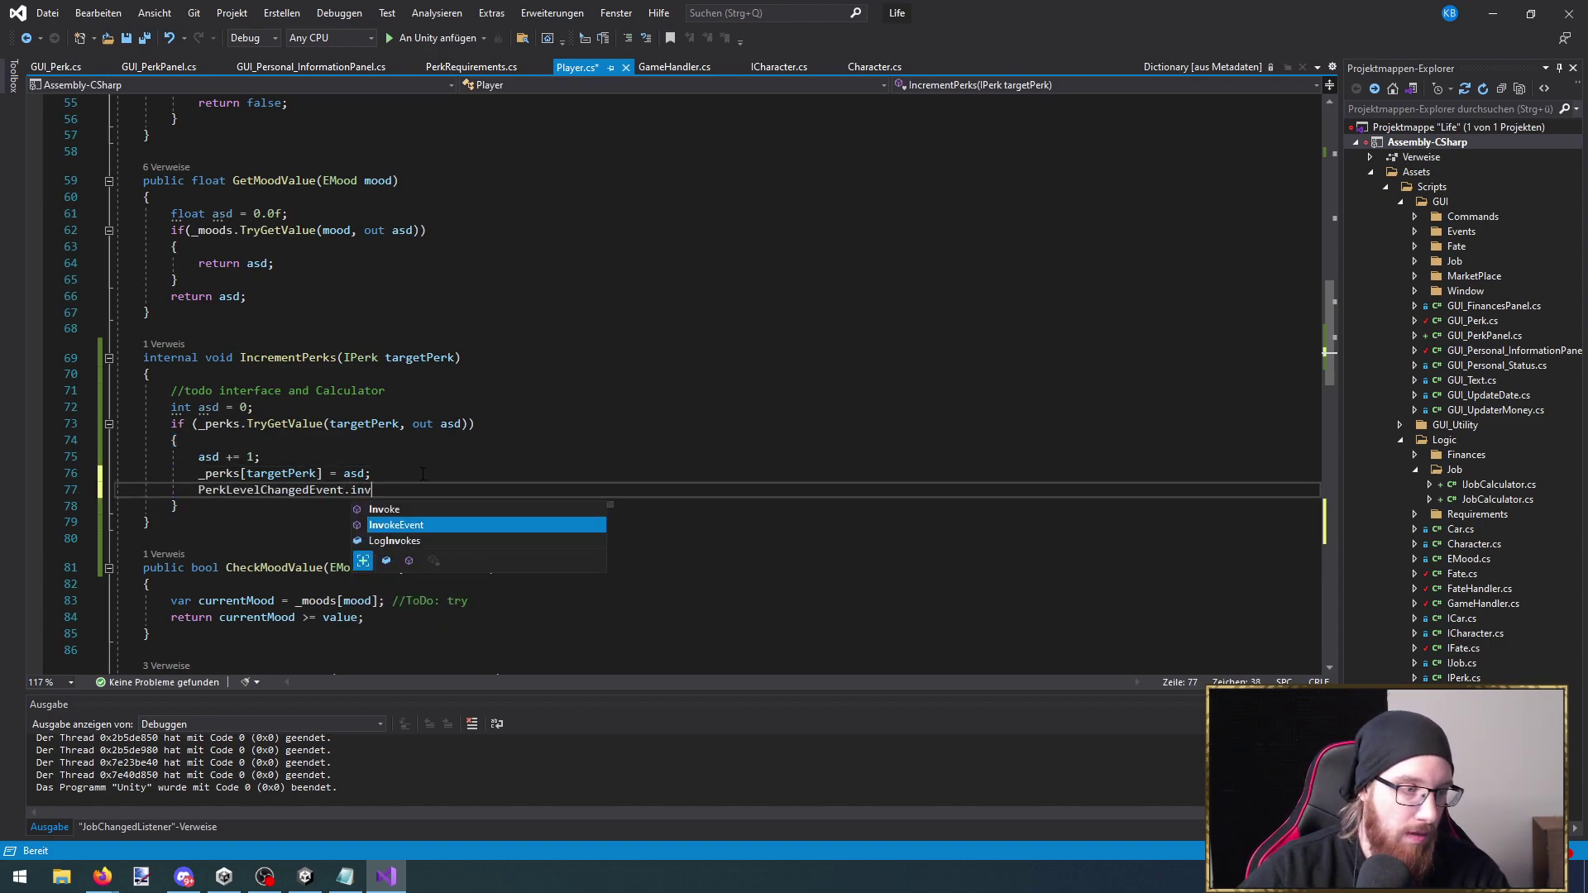
{"action": "key", "text": "Tab"}
{"action": "type", "text": "("}
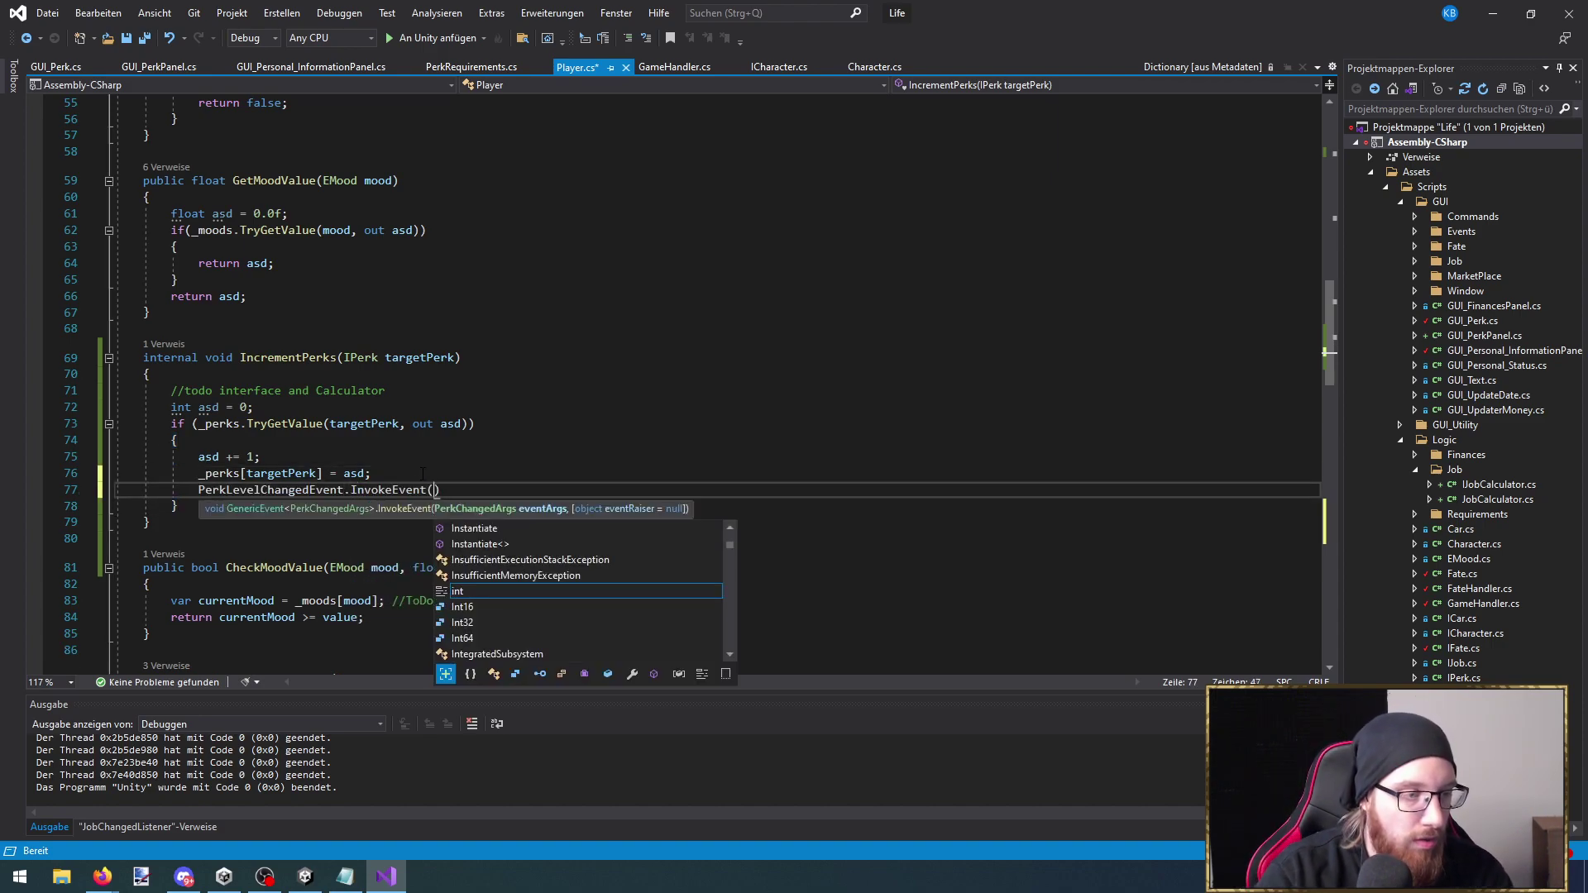
Enter _perks[targetPerk] as both the first and the second argument of the InvokeEvent call
{"action": "type", "text": "_"}
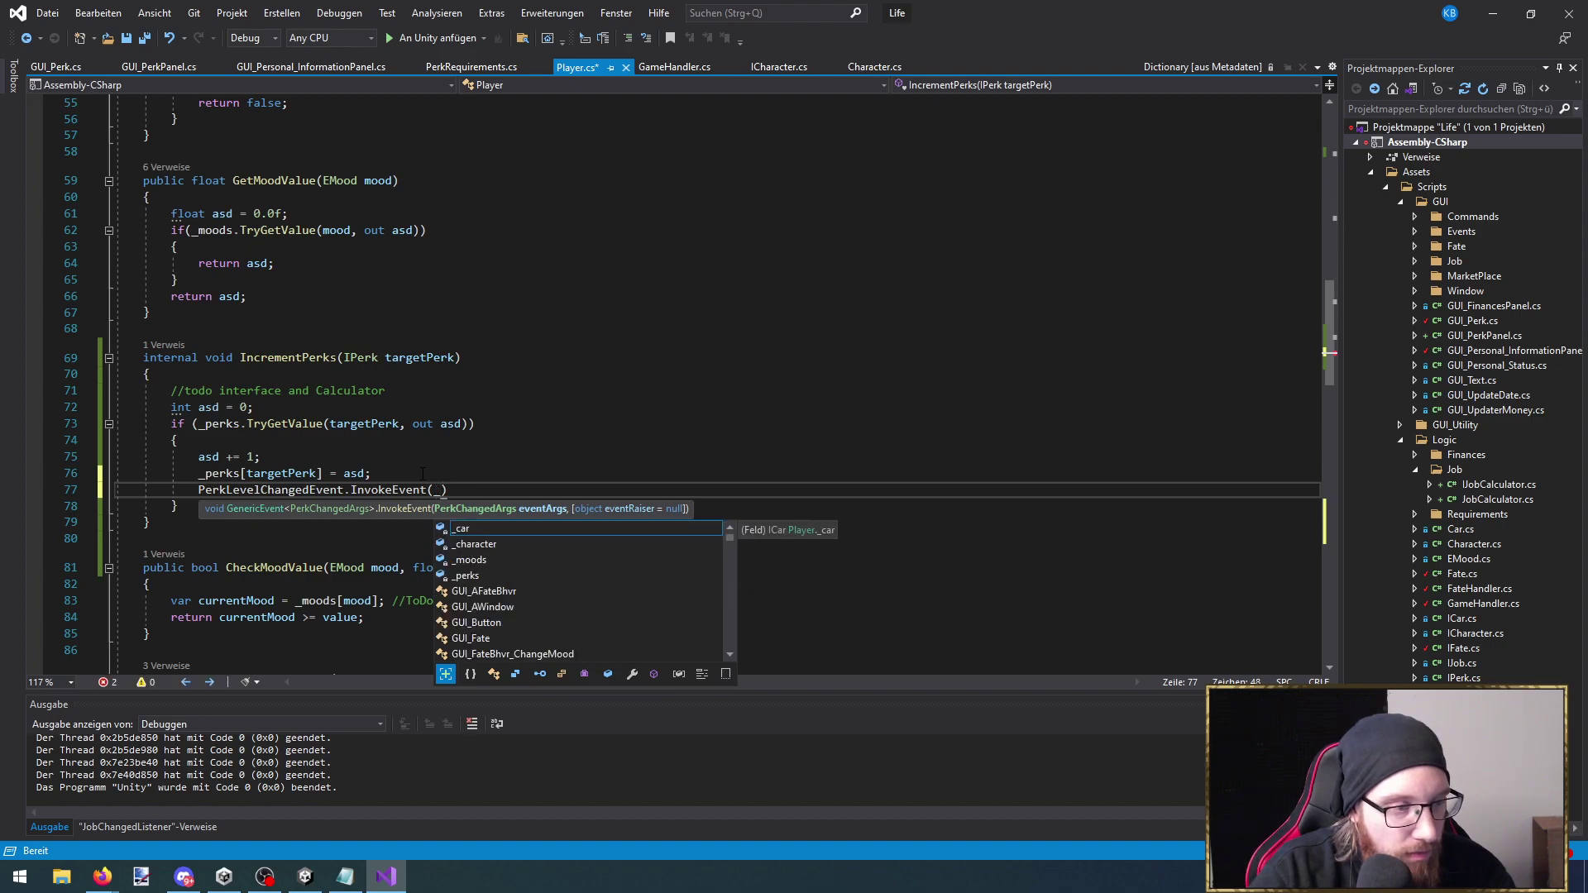
{"action": "type", "text": "perks[targetPerk], "}
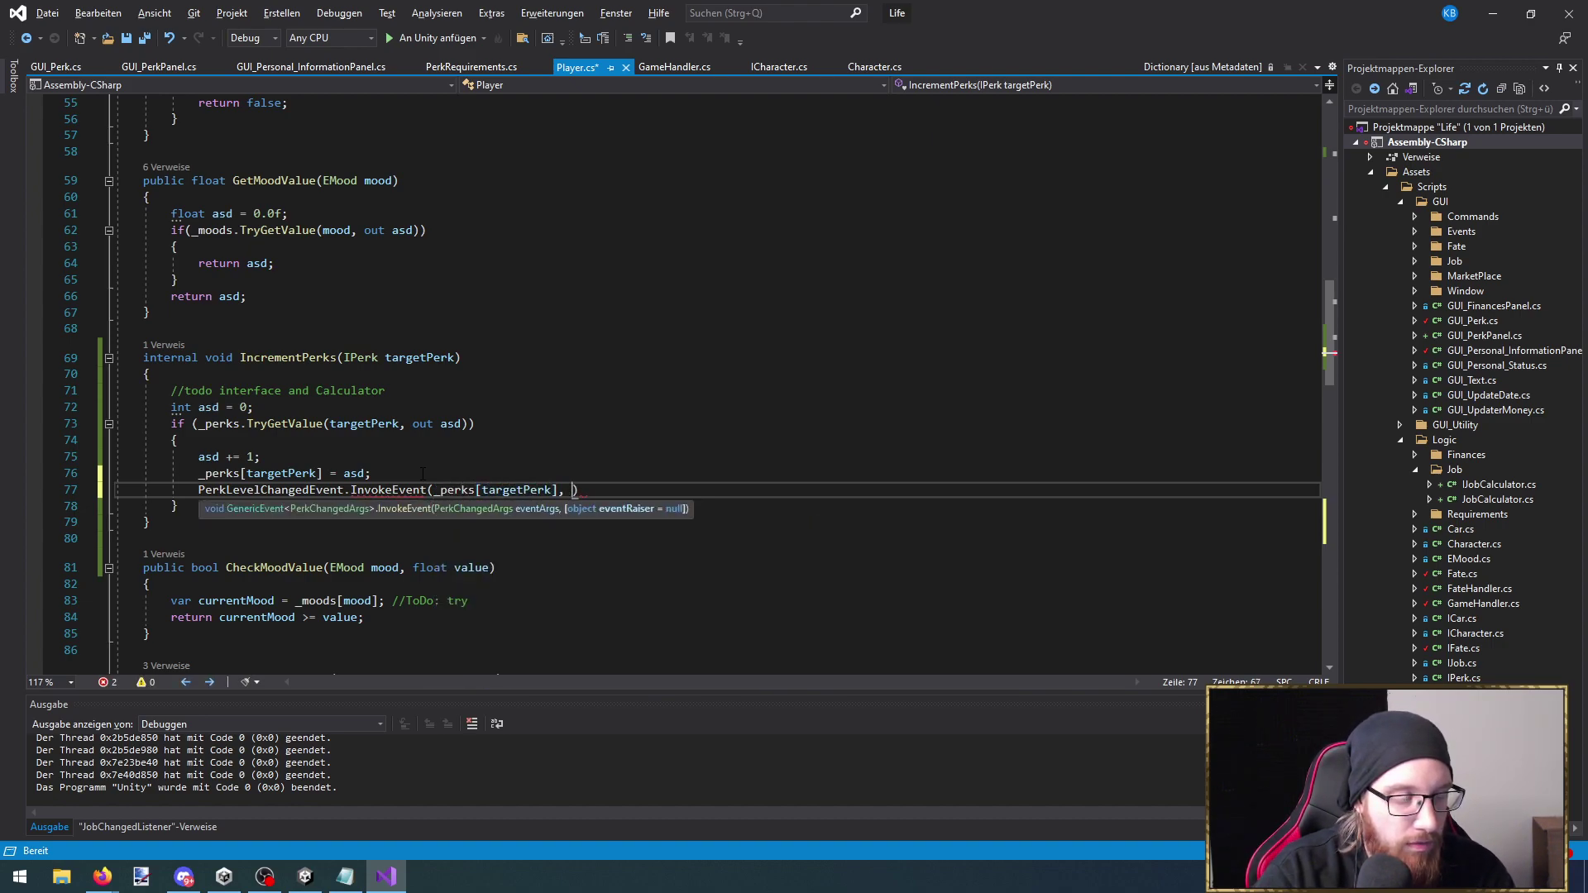
{"action": "type", "text": "_perks"}
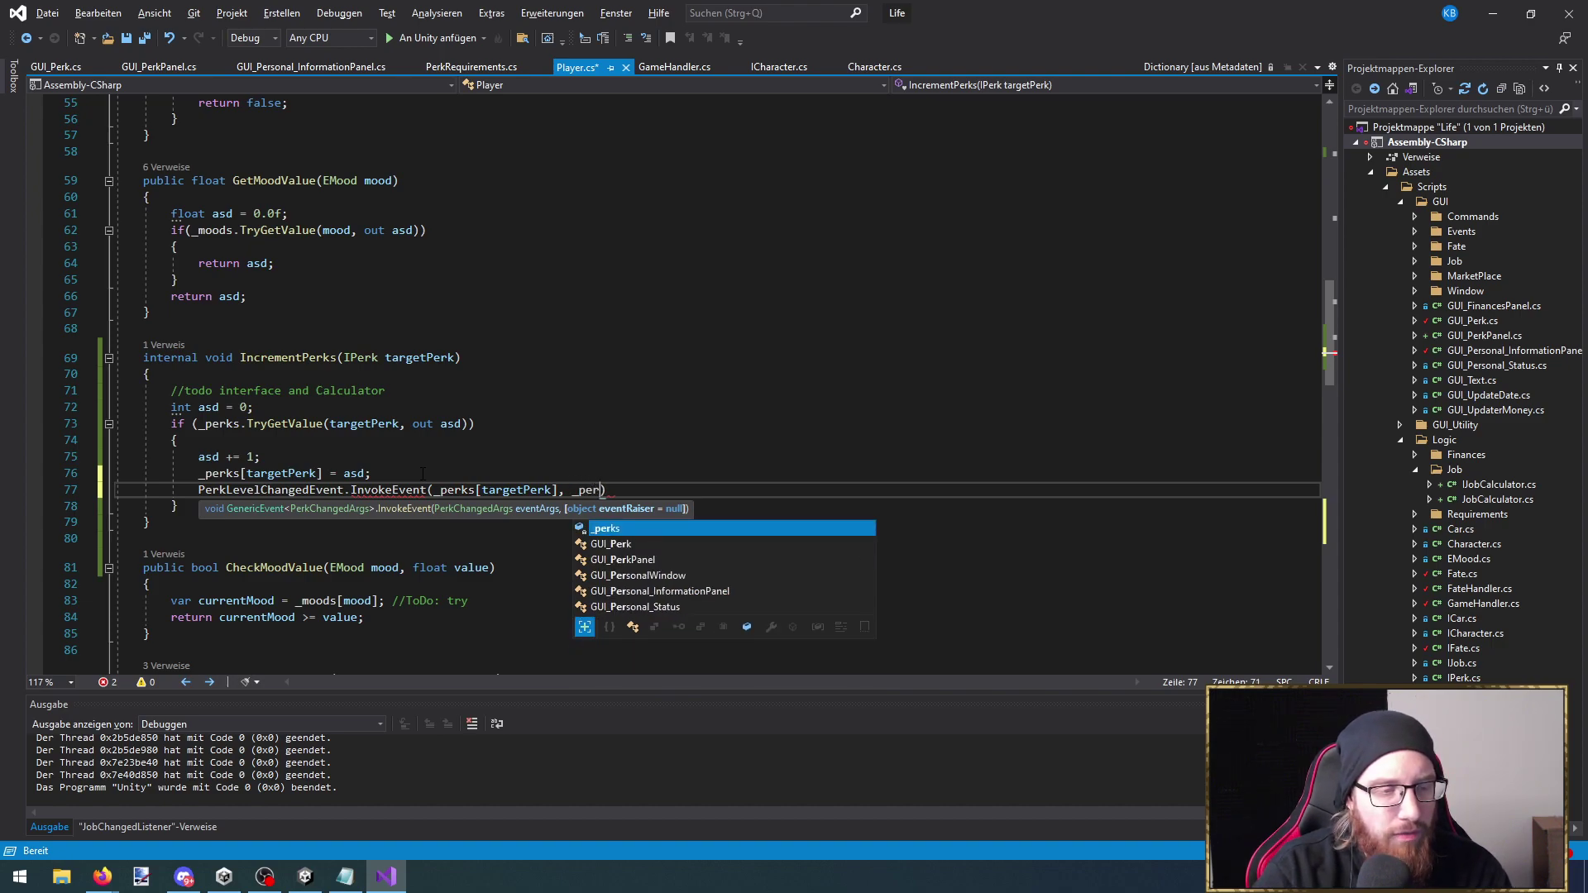
{"action": "type", "text": "["}
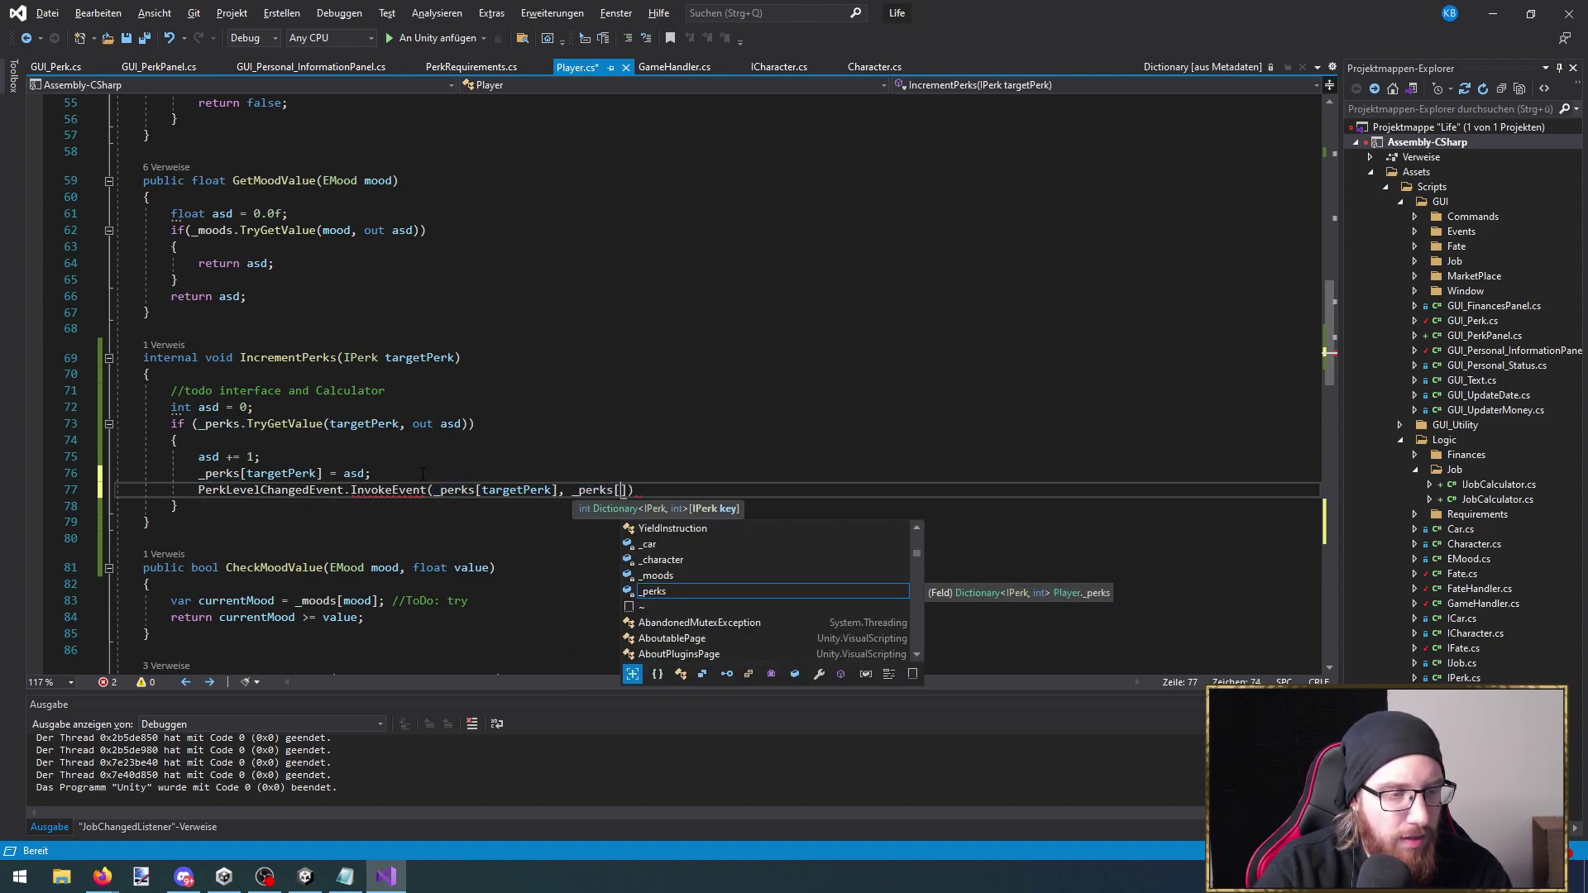
{"action": "type", "text": "targetPerk"}
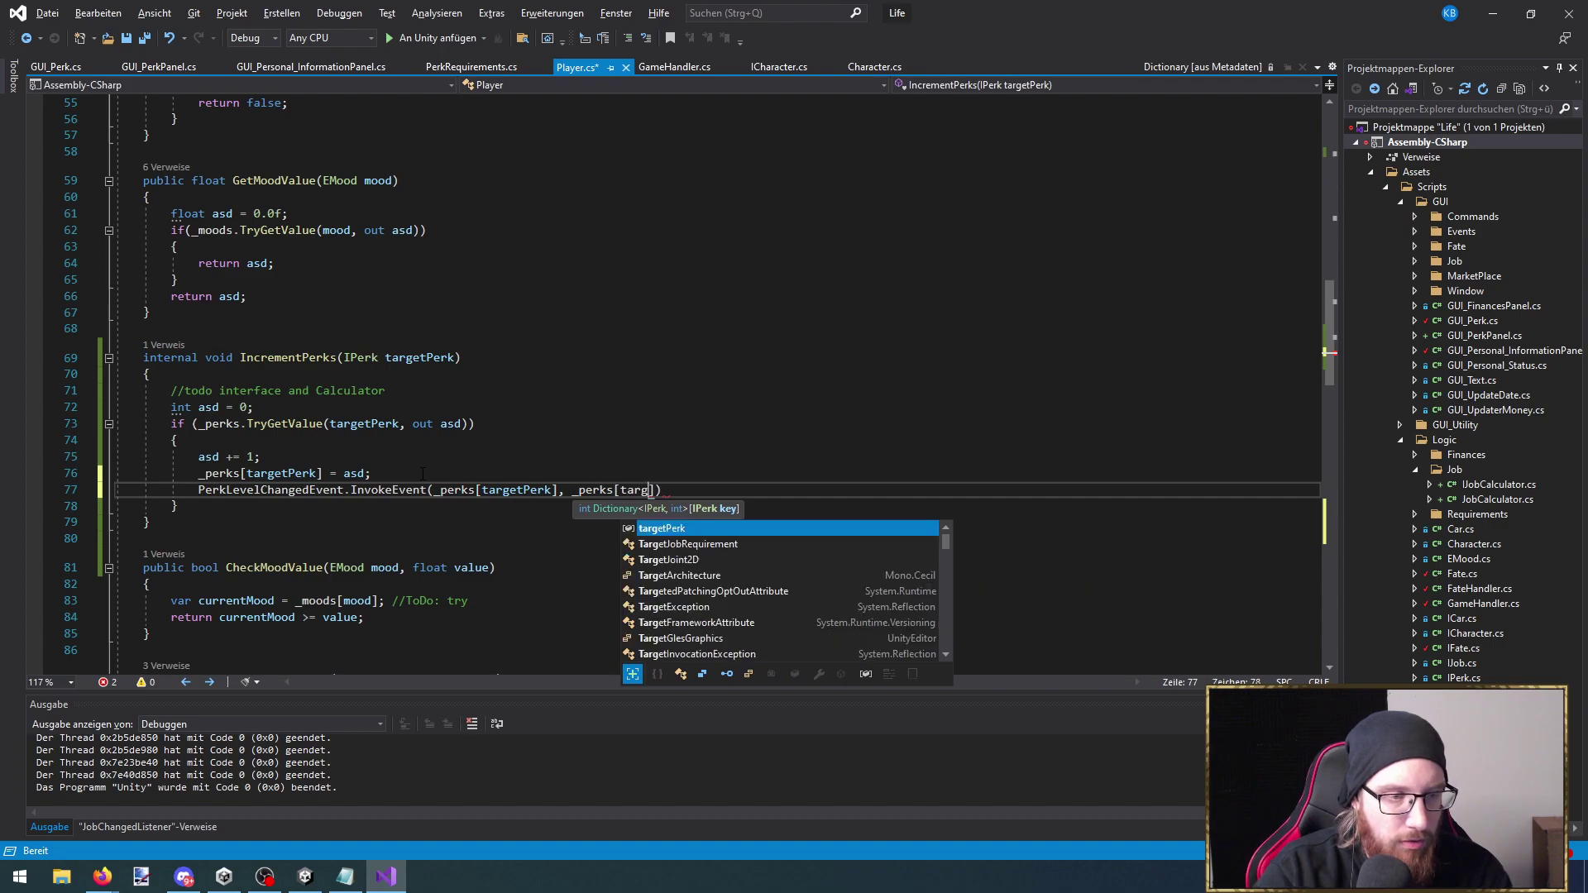
{"action": "type", "text": "].valu"}
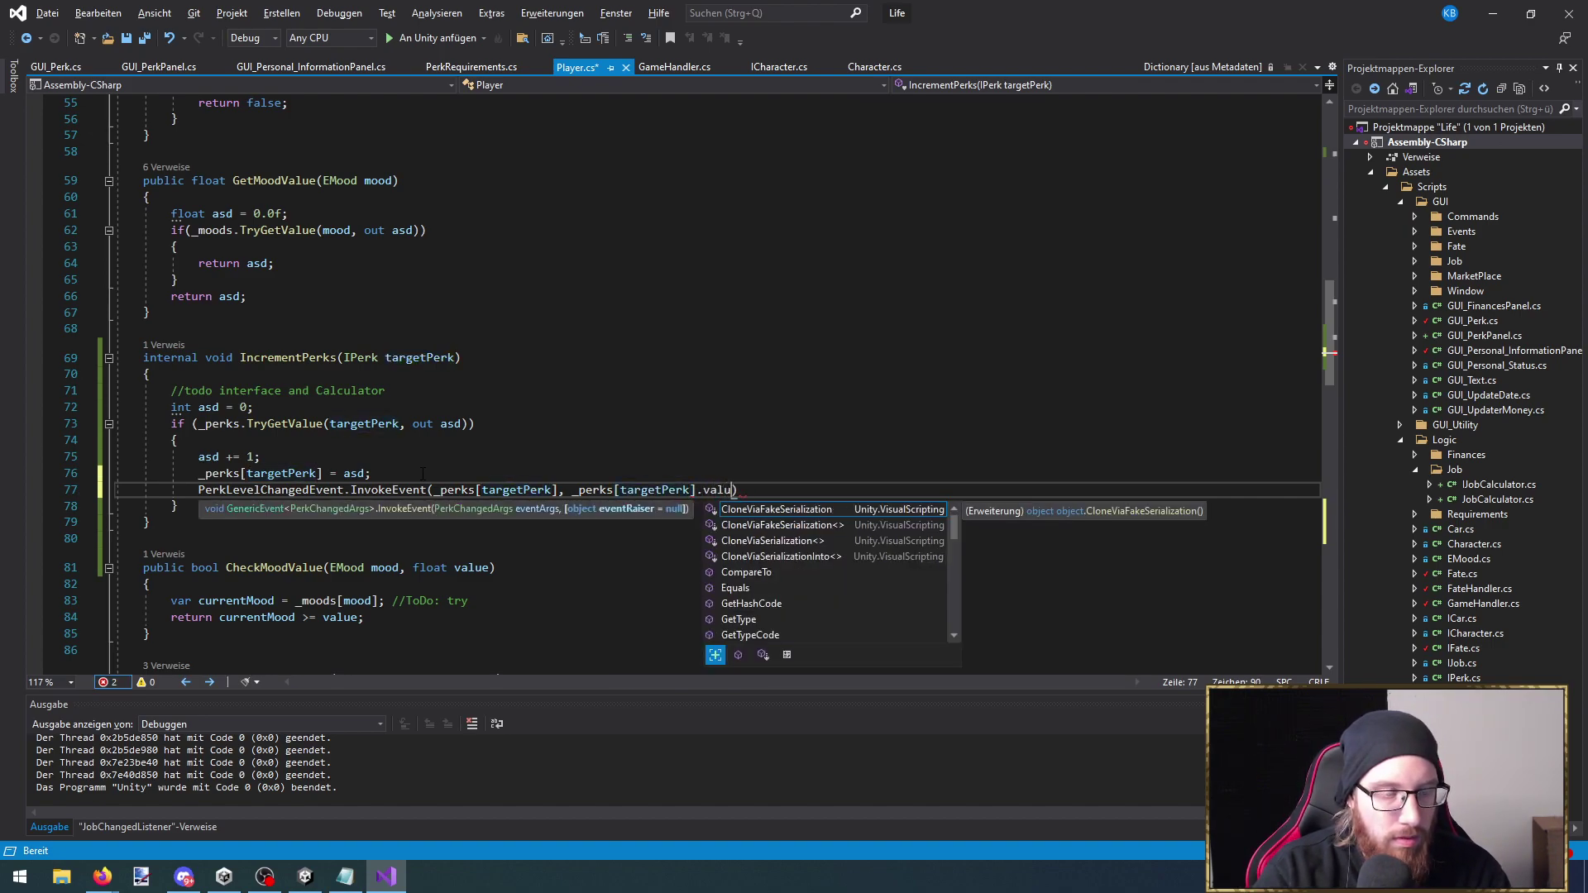
{"action": "key", "text": "BackSpace"}
{"action": "key", "text": "BackSpace"}
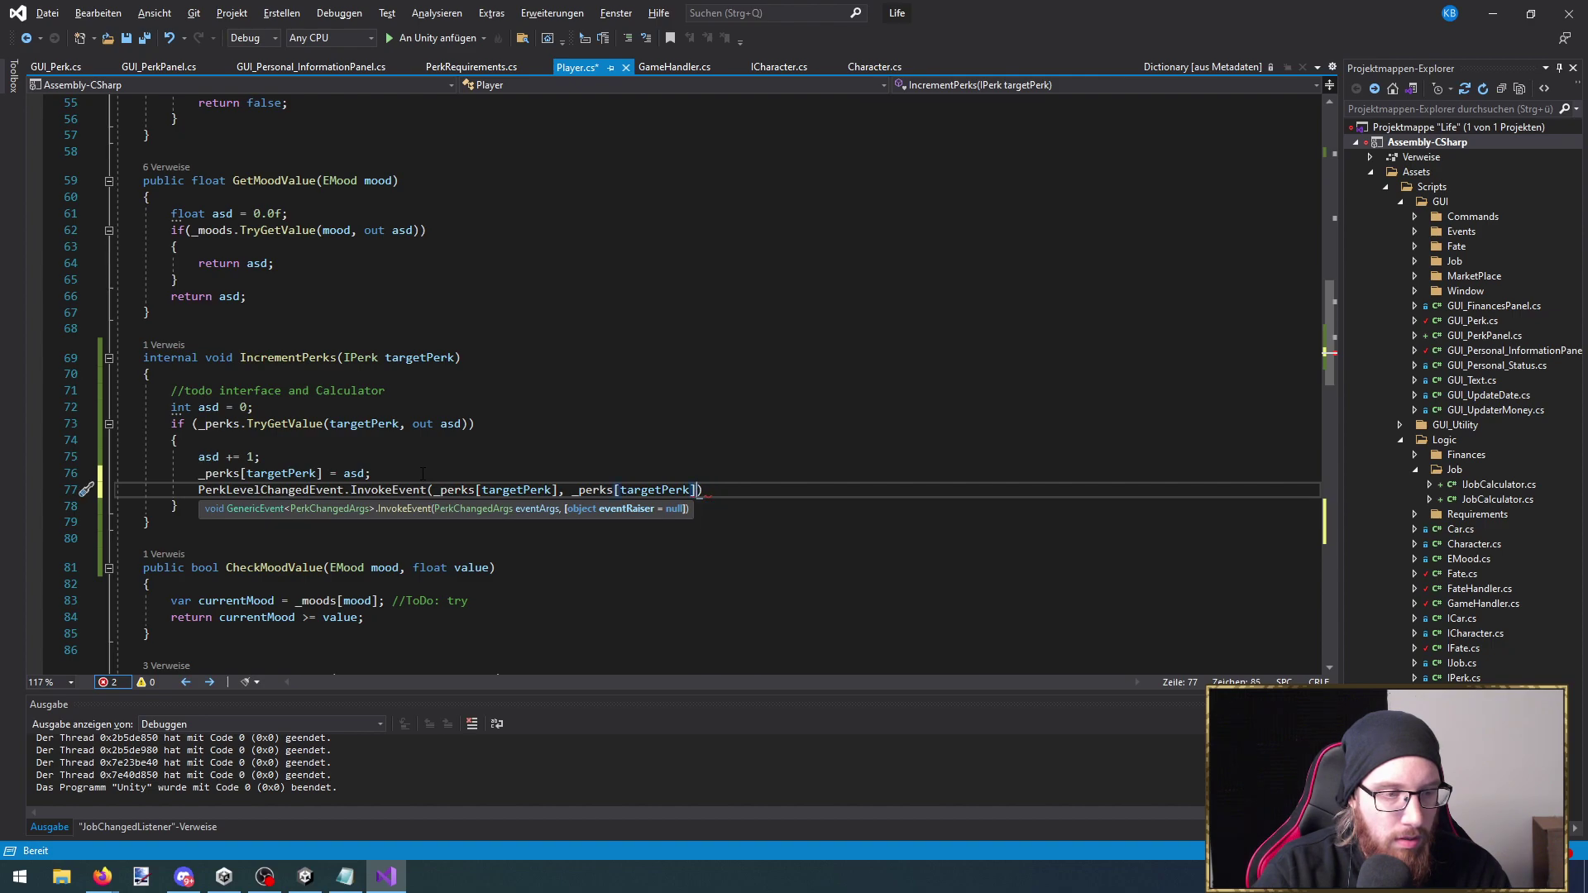
{"action": "type", "text": "]"}
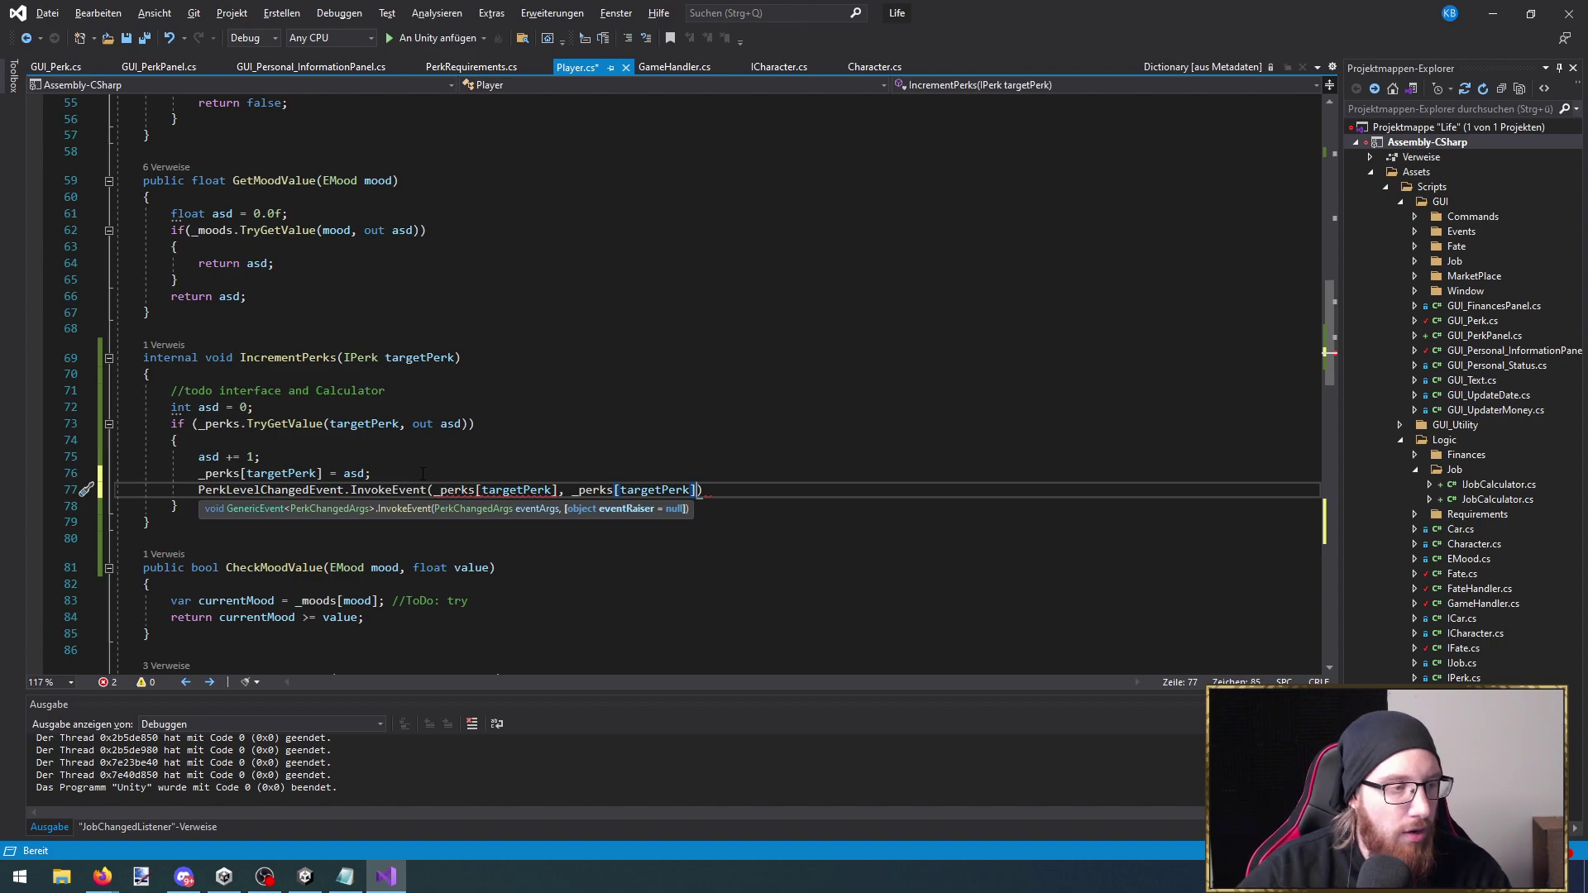
Replace the first InvokeEvent argument with targetPerk, end the statement with a semicolon and save Player.cs
{"action": "left_click_drag", "start_coordinate": [698, 489], "coordinate": [434, 489]}
{"action": "type", "text": "targ"}
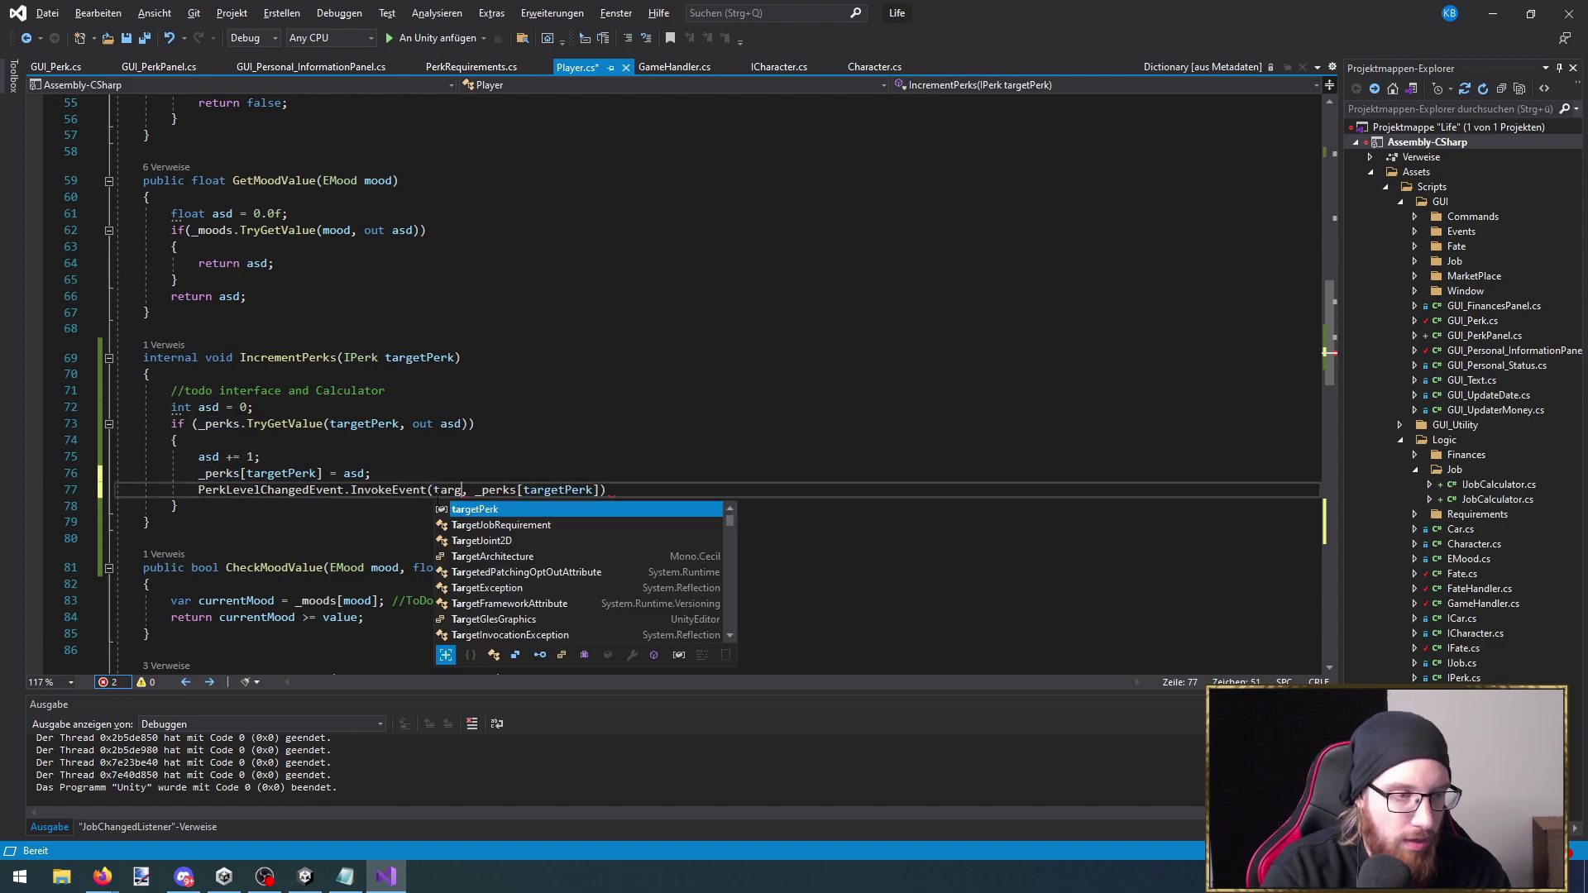
{"action": "key", "text": "Tab"}
{"action": "left_click", "coordinate": [778, 489]}
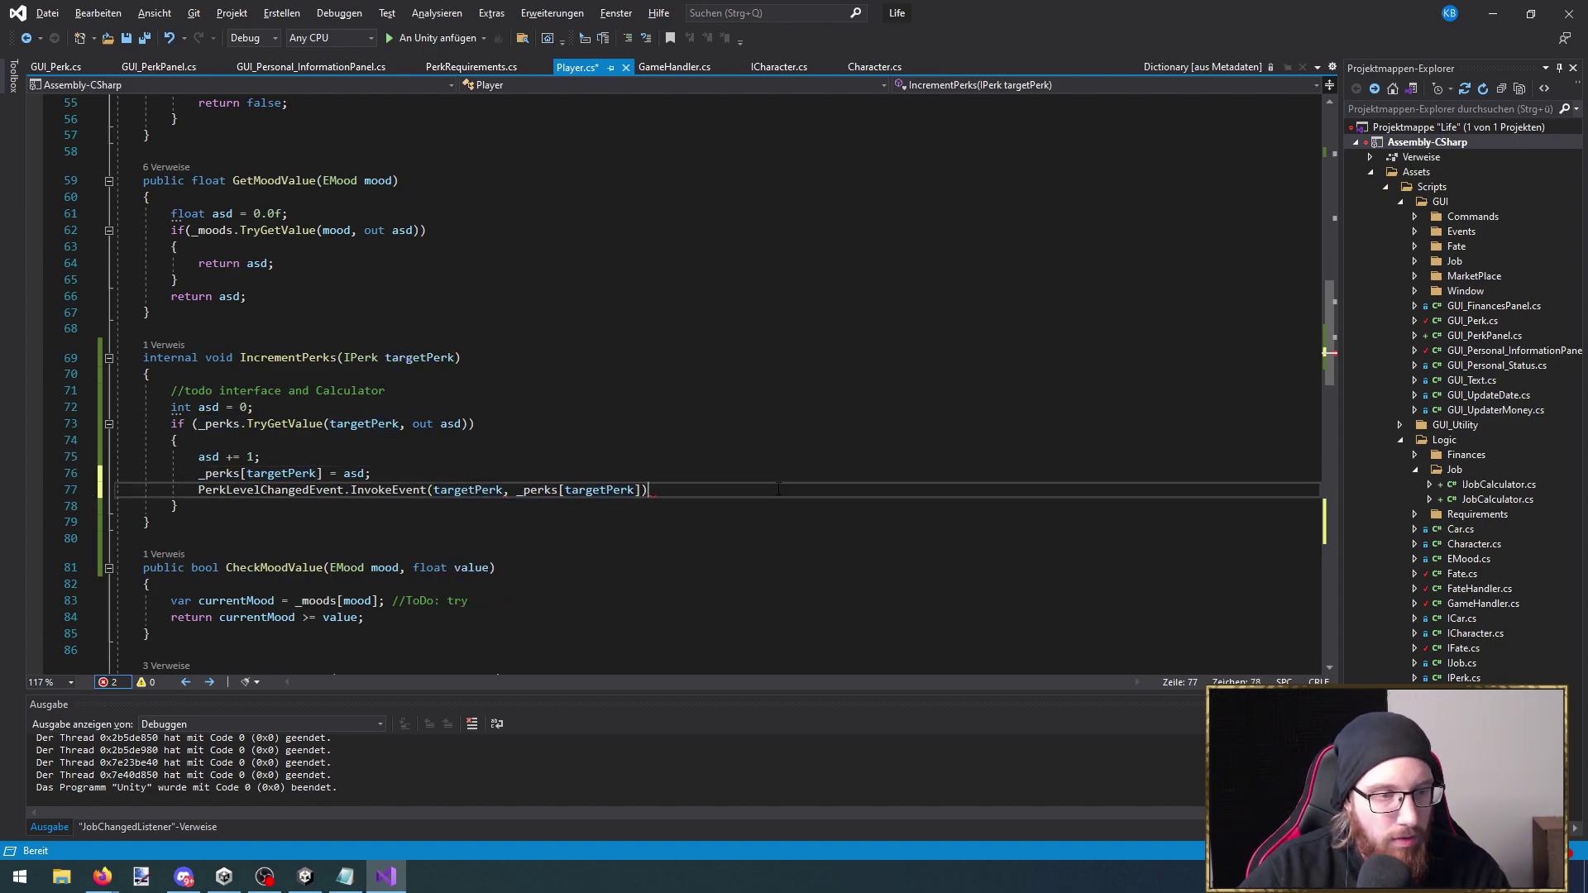
{"action": "key", "text": "ctrl+s"}
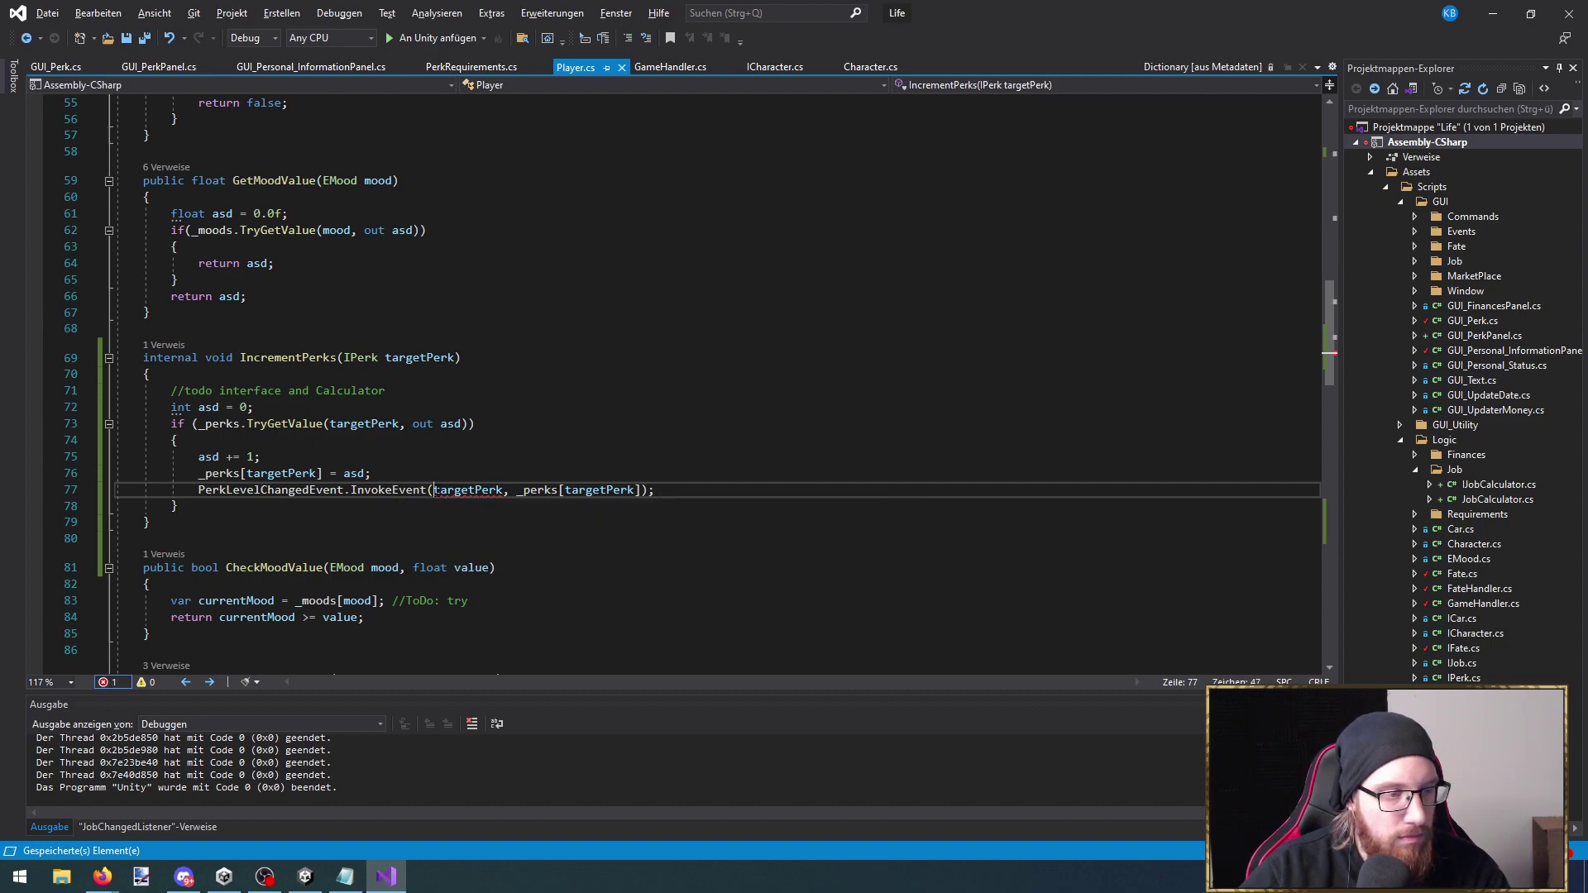
Wrap the InvokeEvent arguments in new PerkChangedArgs(targetPerk, _perks[targetPerk]) and save Player.cs
{"action": "left_click", "coordinate": [433, 490]}
{"action": "type", "text": "new "}
{"action": "type", "text": "PerkChangedArgs("}
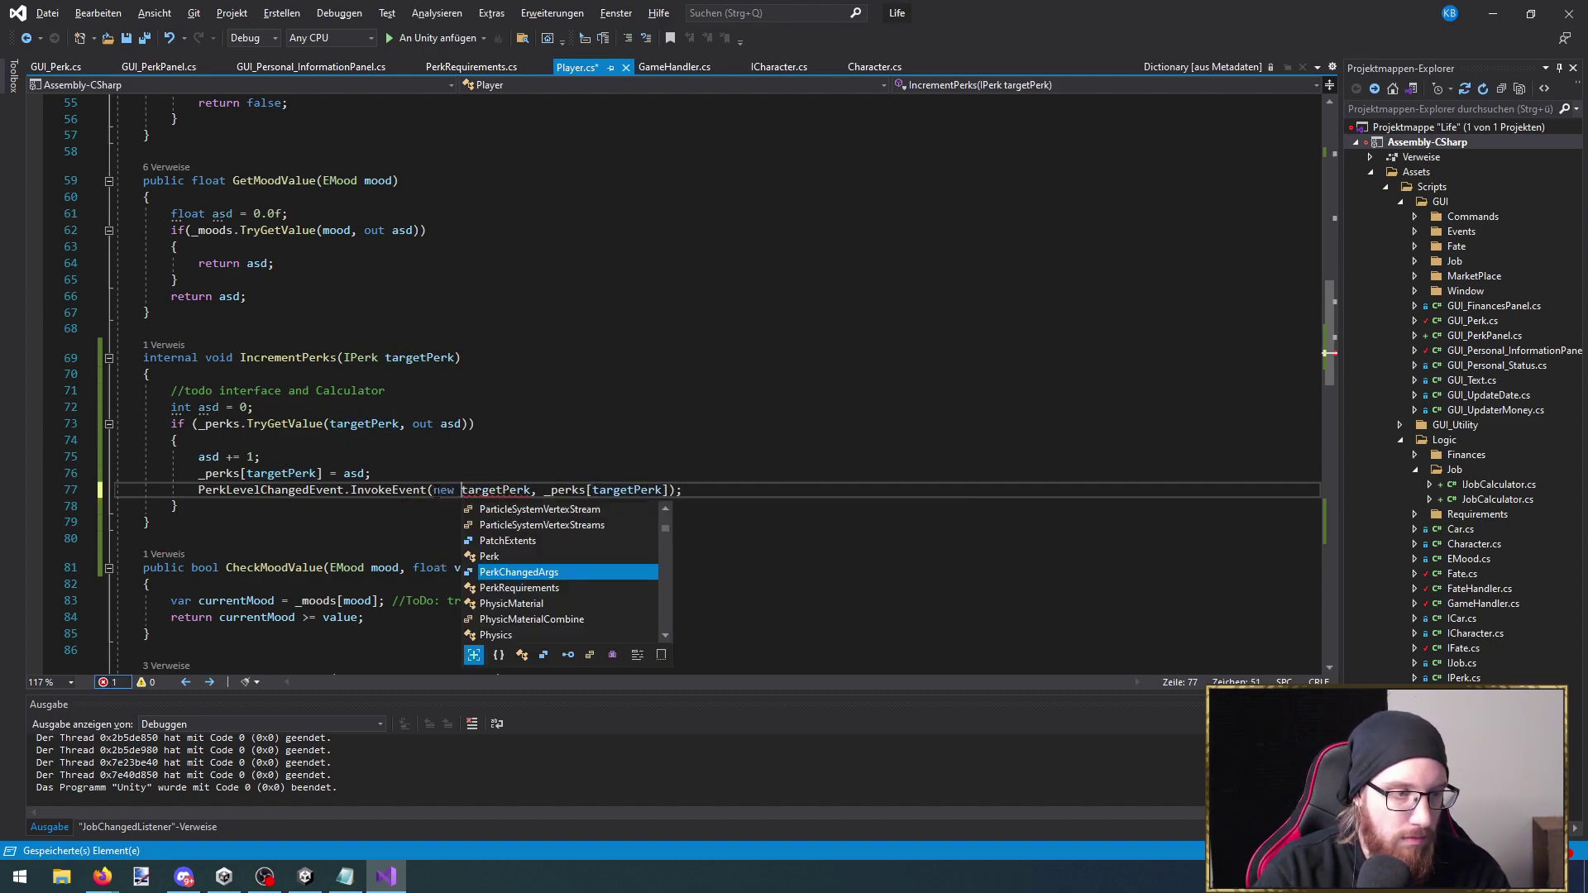
{"action": "key", "text": "ctrl+Right"}
{"action": "key", "text": "End"}
{"action": "key", "text": "Left"}
{"action": "key", "text": "Left"}
{"action": "type", "text": ")"}
{"action": "key", "text": "ctrl+s"}
{"action": "type", "text": "))"}
{"action": "left_click", "coordinate": [828, 601]}
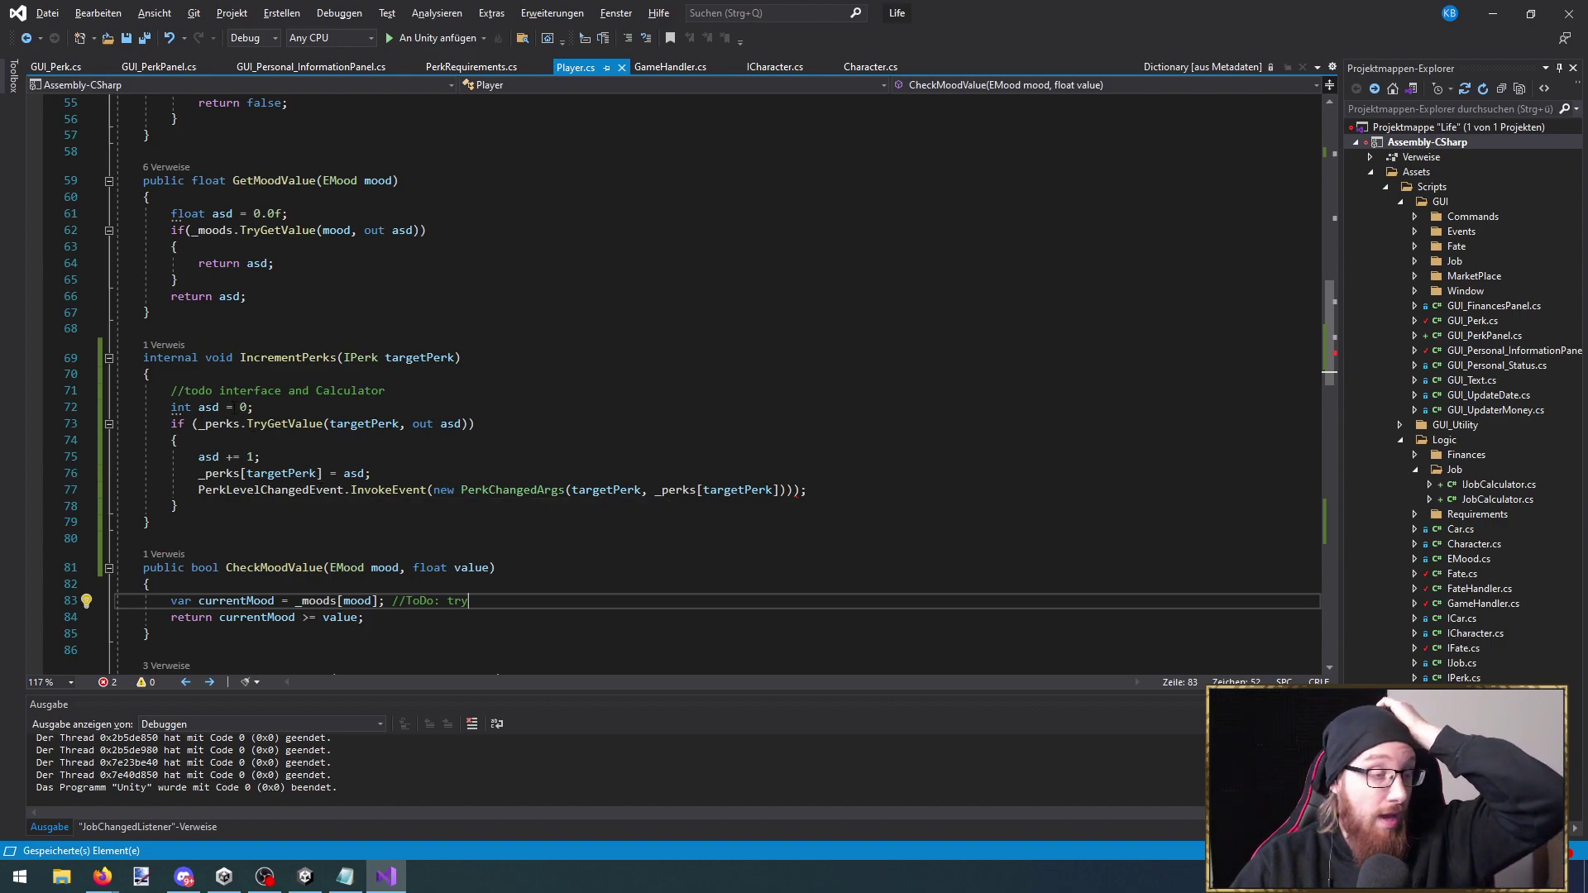
Review the IncrementPerks logic, follow its reference into GUI_Perk.cs, and examine that class's fields, Init and image methods
{"action": "left_click", "coordinate": [176, 345]}
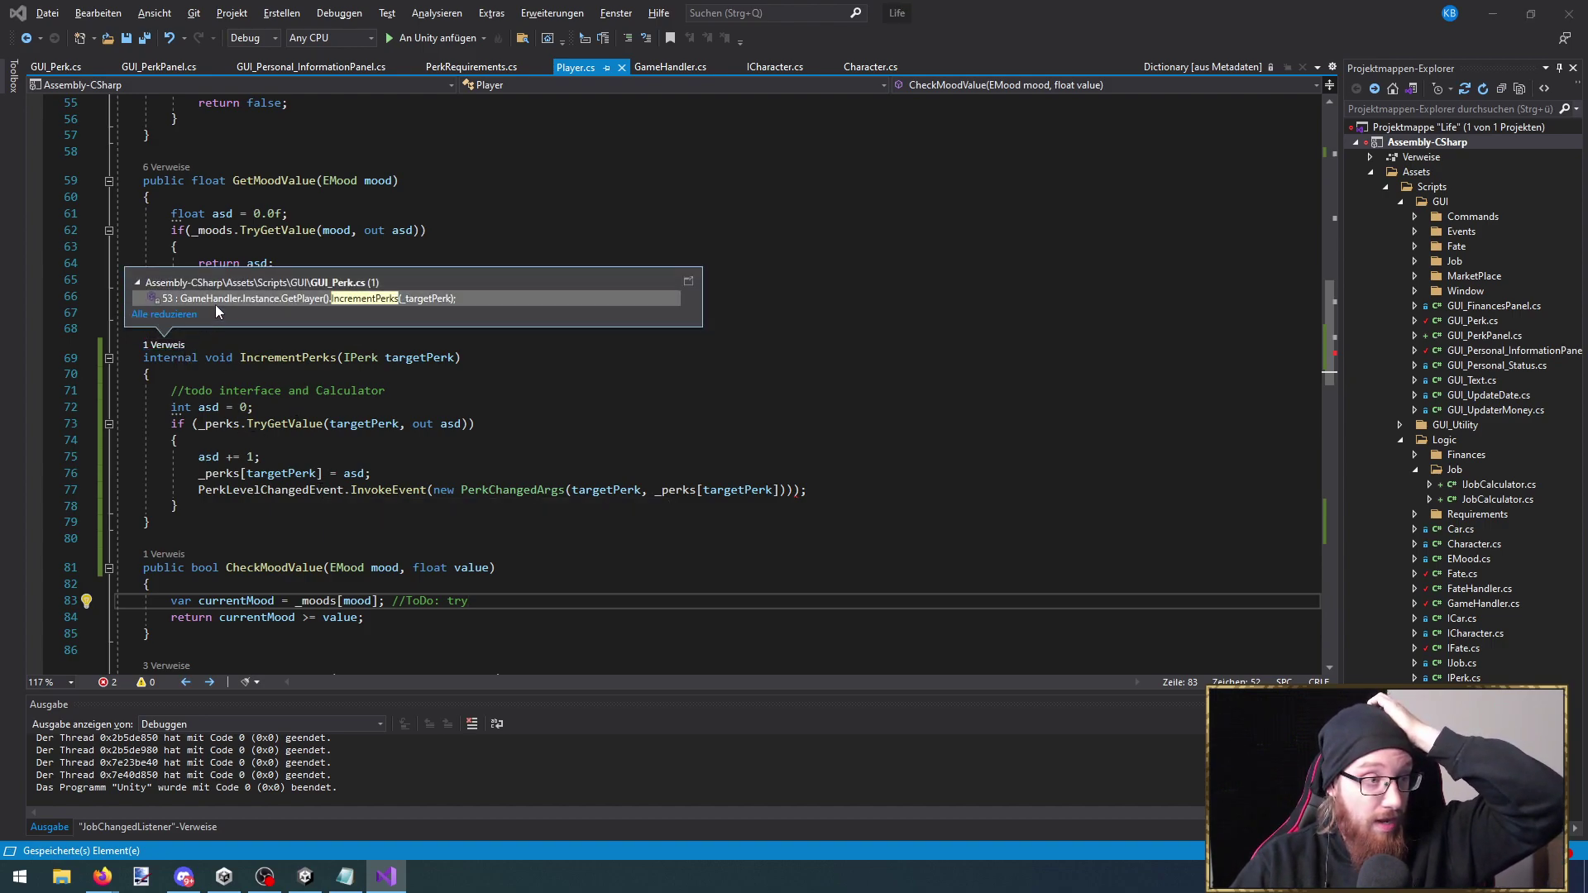
{"action": "left_click", "coordinate": [311, 458]}
{"action": "left_click_drag", "start_coordinate": [394, 478], "coordinate": [130, 407]}
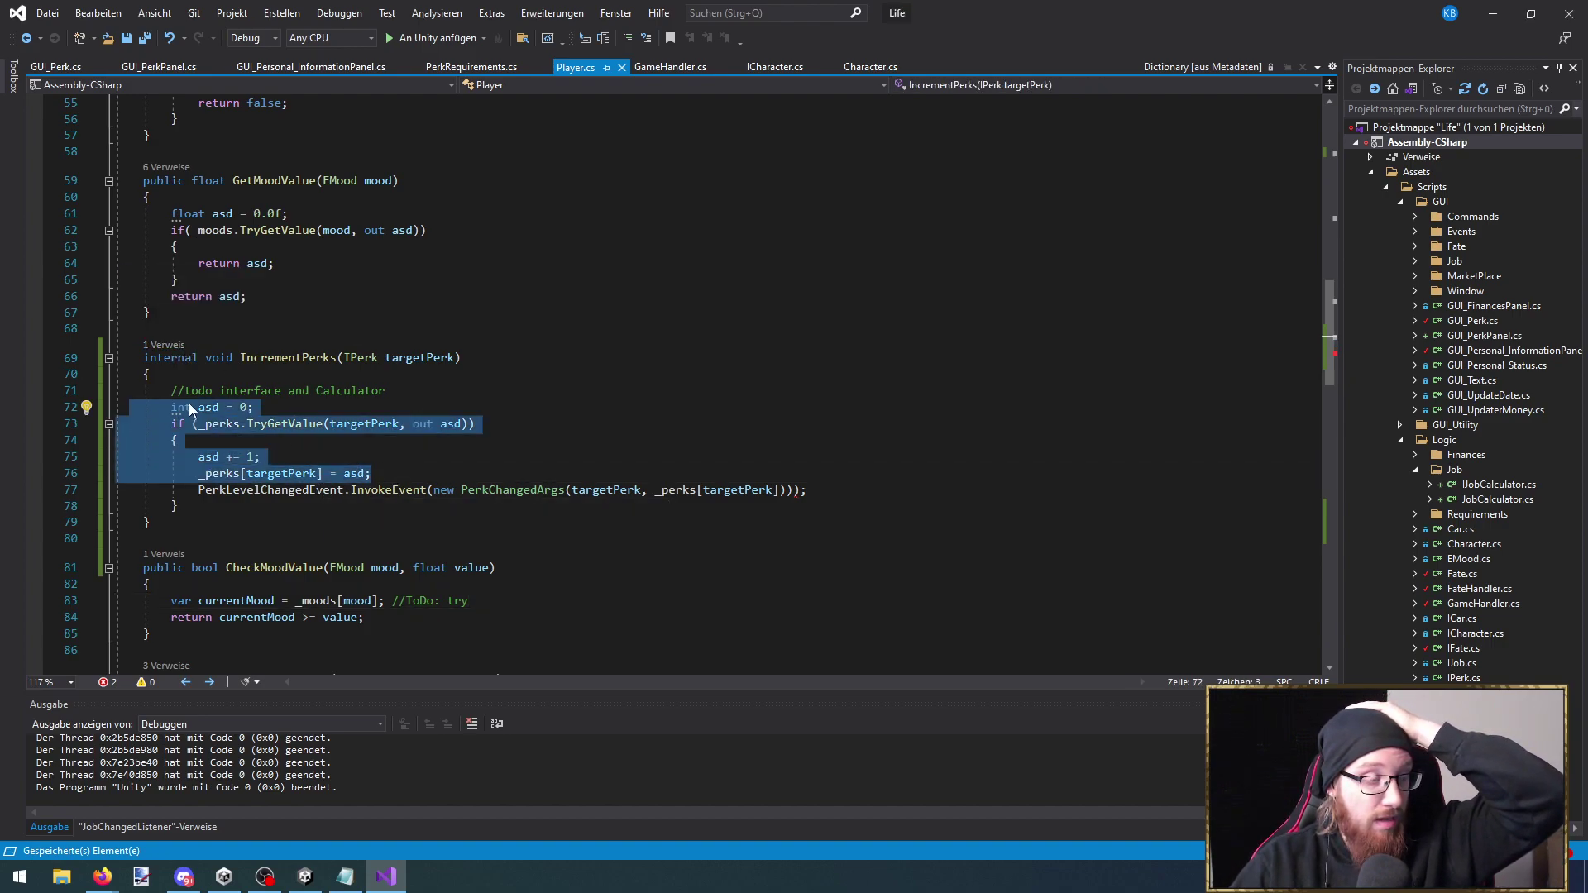
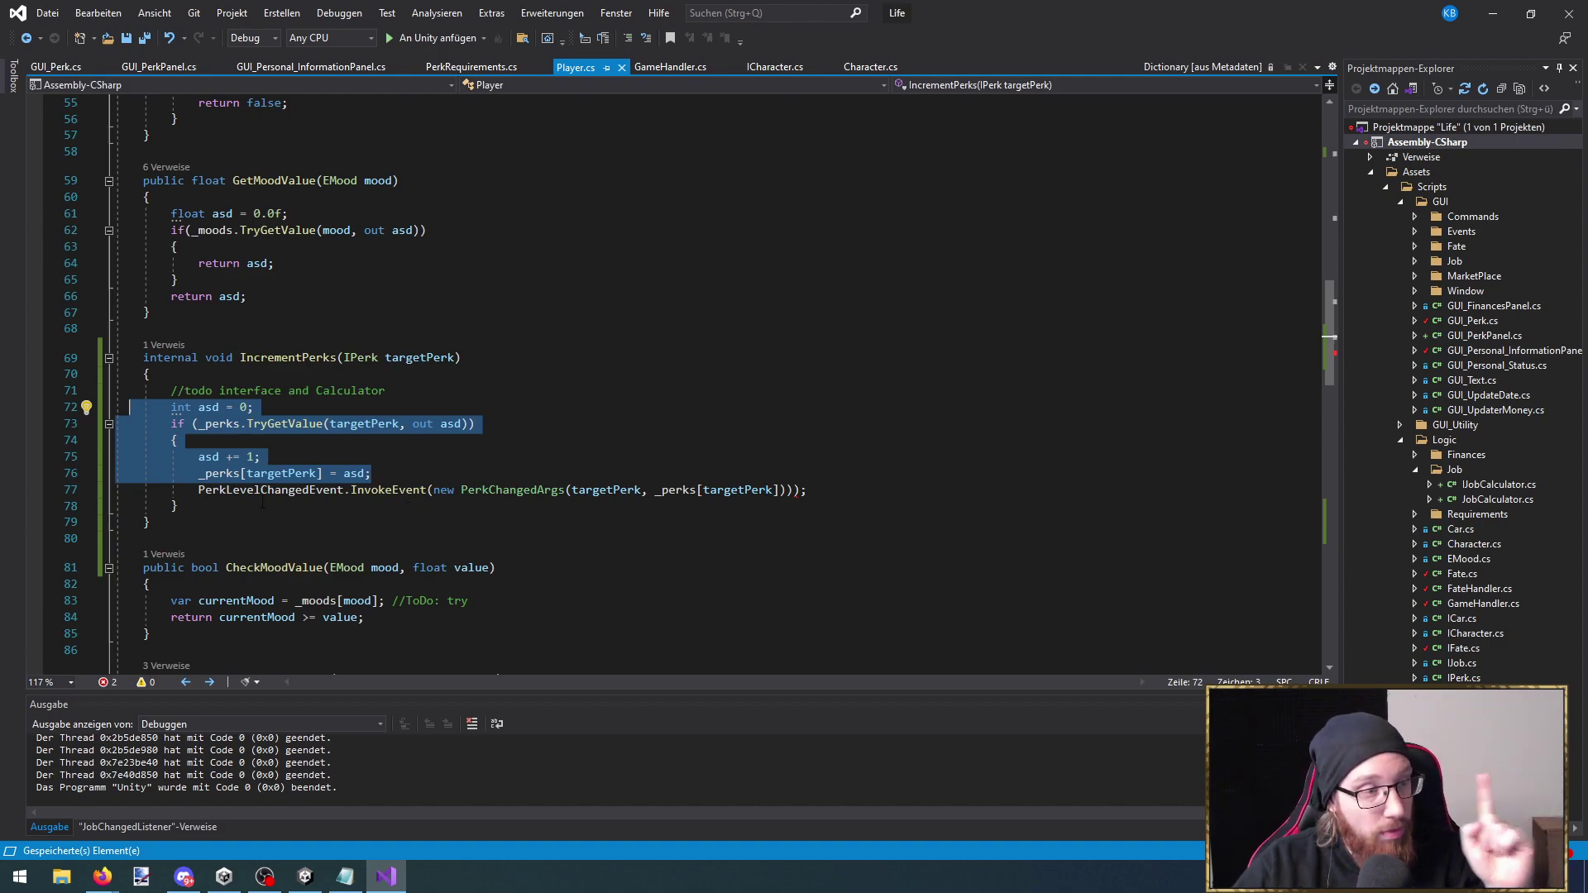
{"action": "left_click", "coordinate": [169, 345]}
{"action": "double_click", "coordinate": [221, 304]}
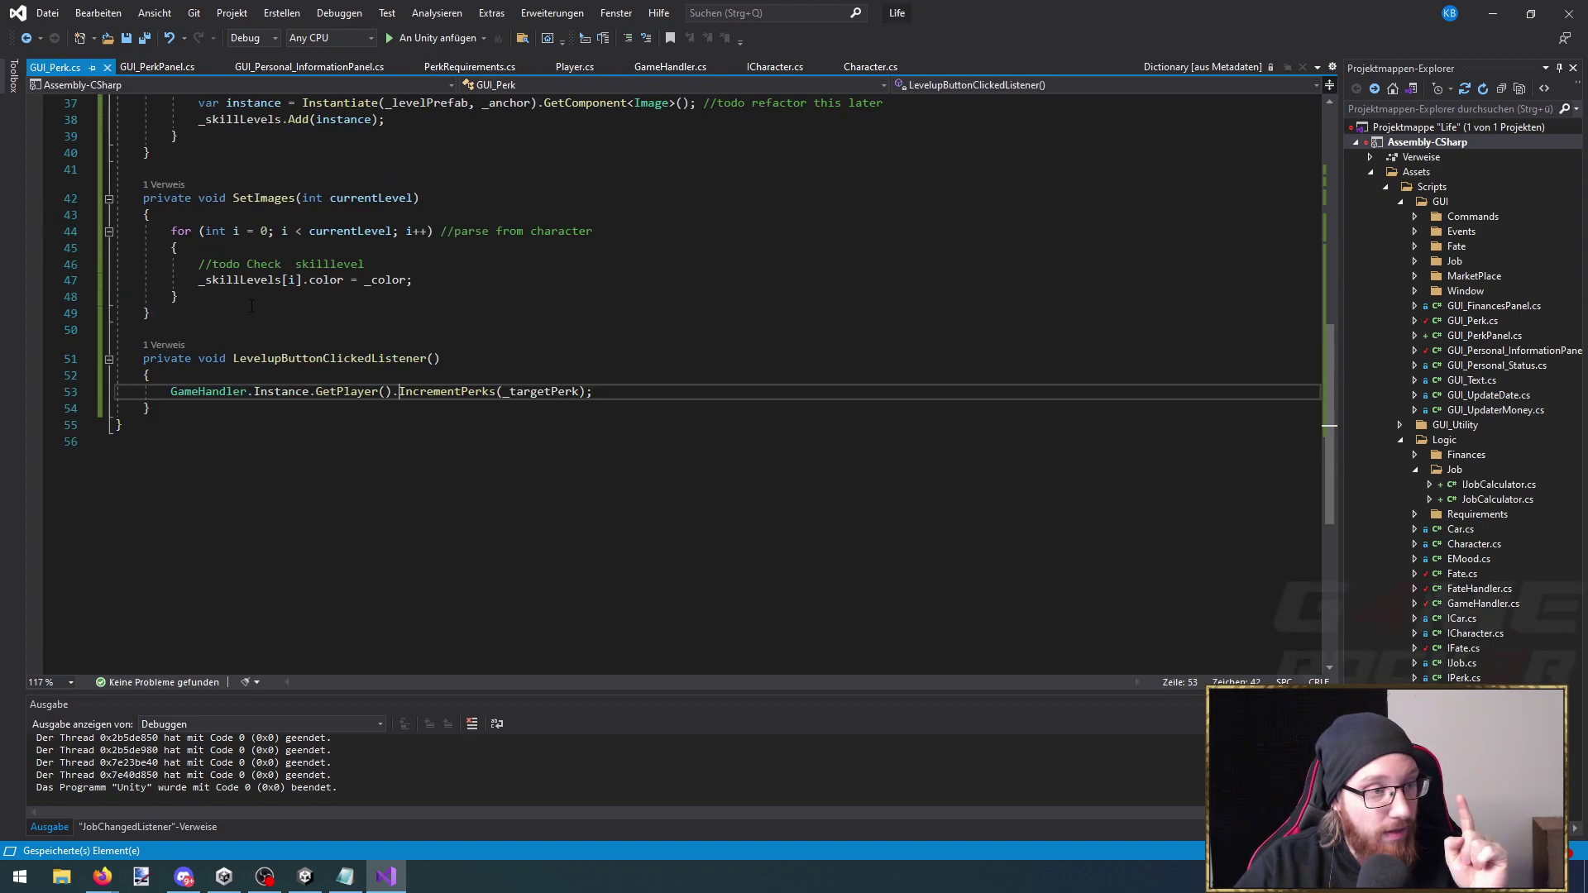
{"action": "scroll", "coordinate": [314, 380], "scroll_direction": "up", "scroll_amount": 7}
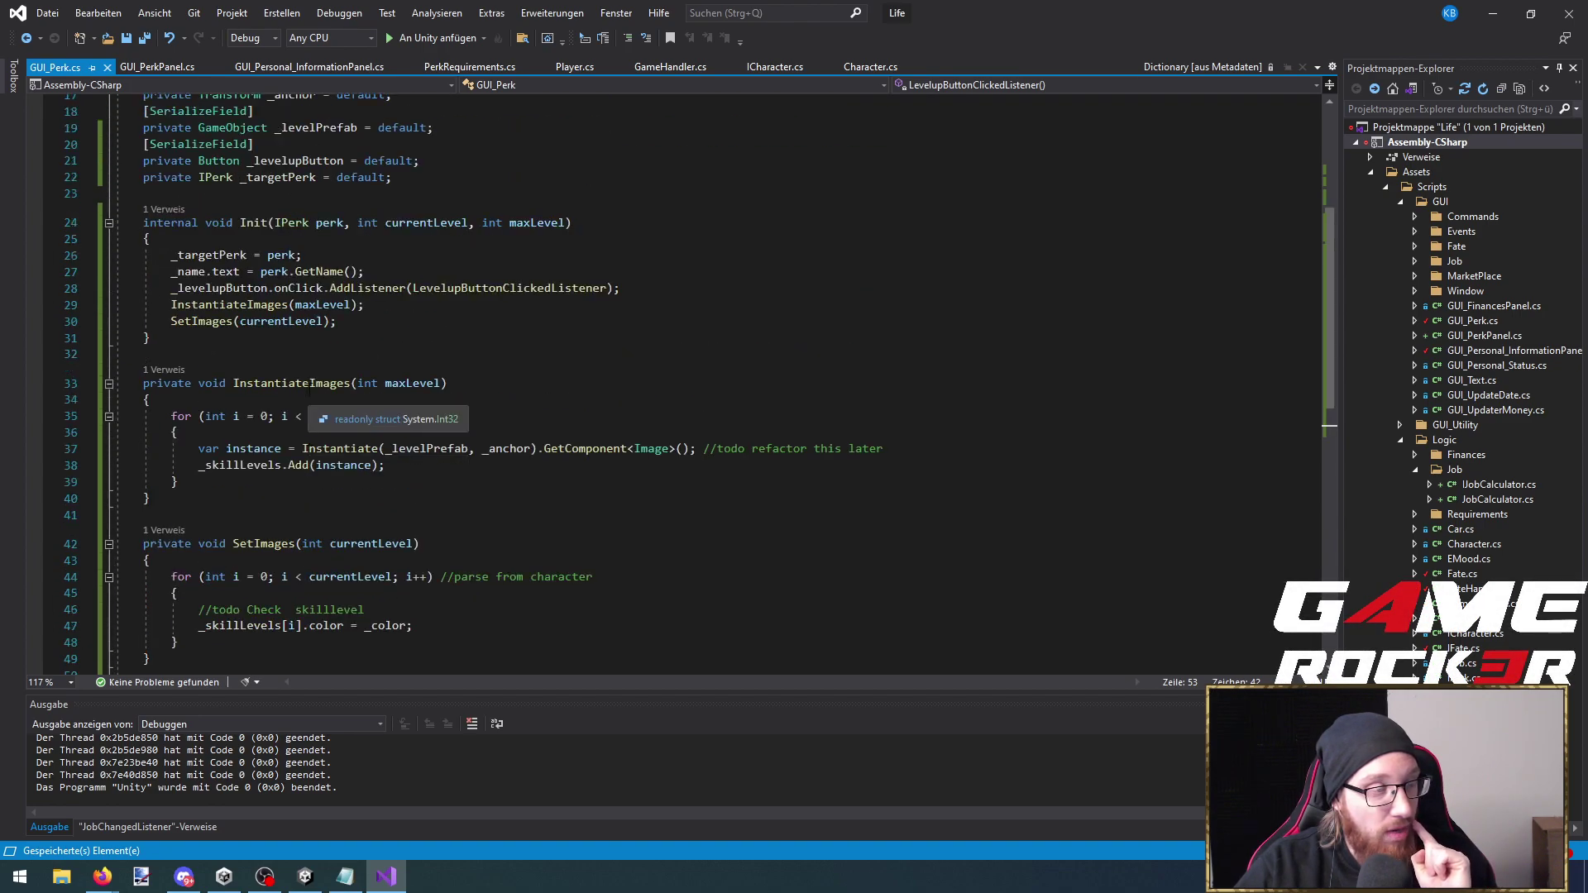
{"action": "scroll", "coordinate": [310, 390], "scroll_direction": "down", "scroll_amount": 4}
{"action": "scroll", "coordinate": [315, 395], "scroll_direction": "up", "scroll_amount": 4}
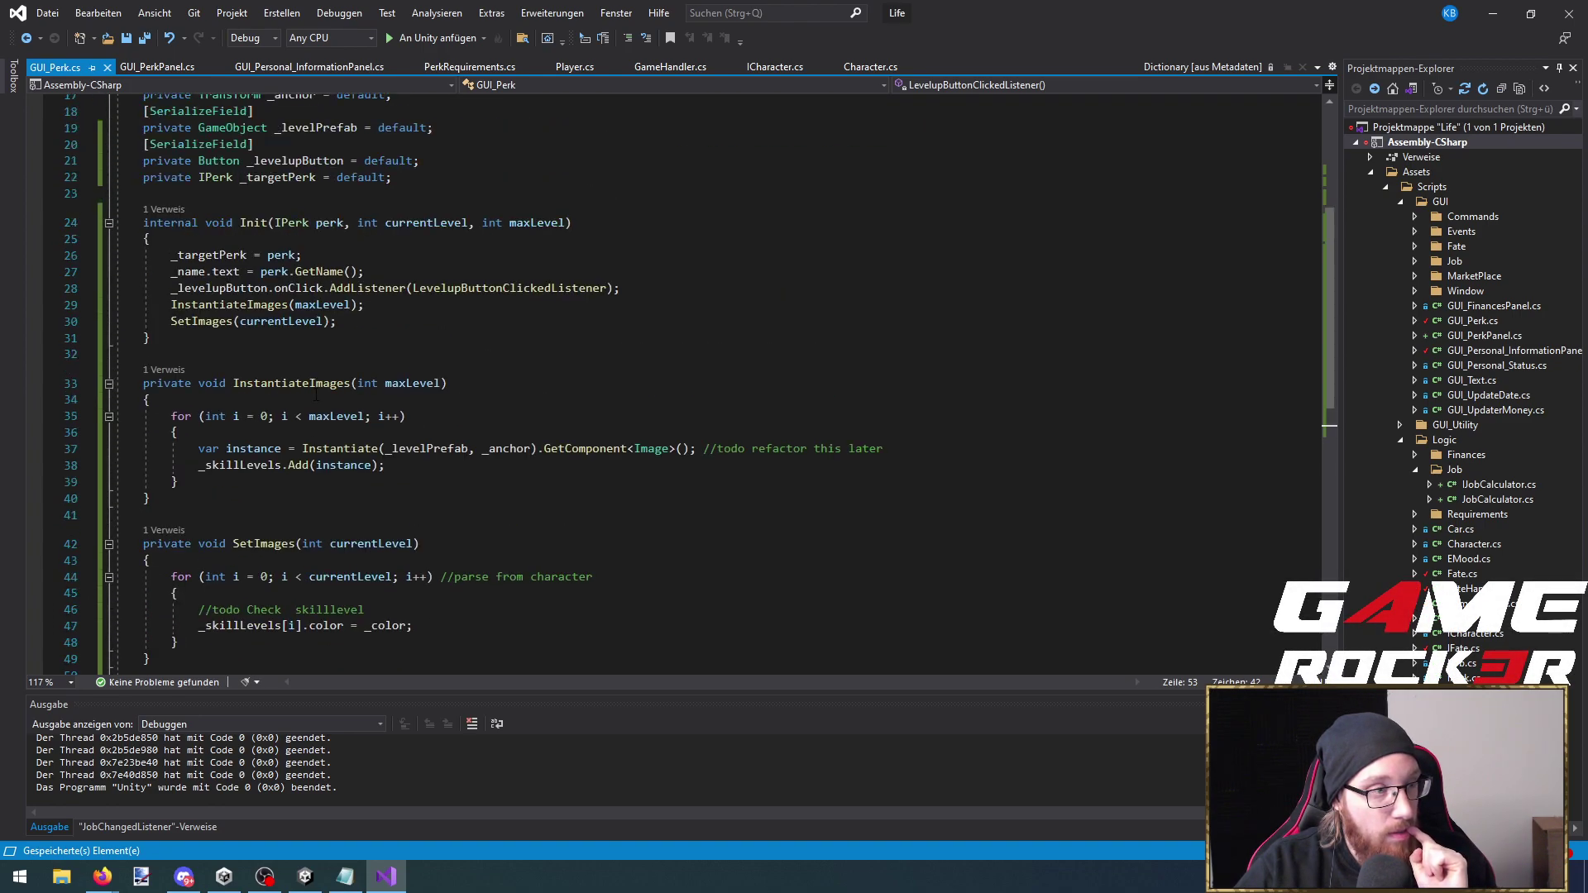
{"action": "scroll", "coordinate": [315, 395], "scroll_direction": "up", "scroll_amount": 2}
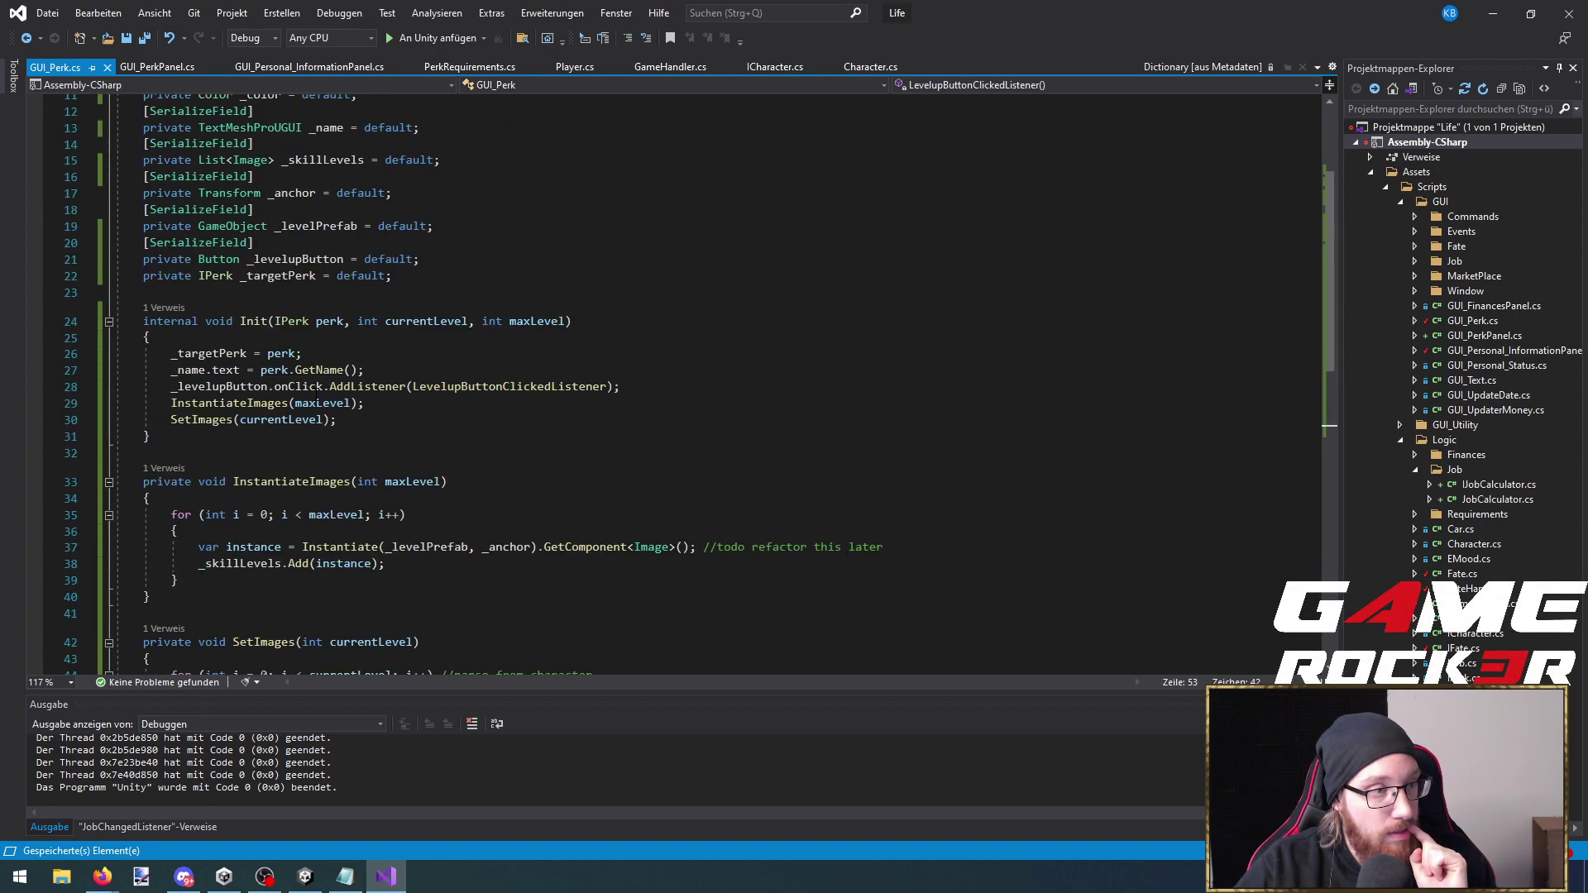
Follow the reference of GUI_Perk's Init method into GUI_PerkPanel.cs and examine how Awake creates the perk instances
{"action": "left_click", "coordinate": [169, 310]}
{"action": "double_click", "coordinate": [238, 258]}
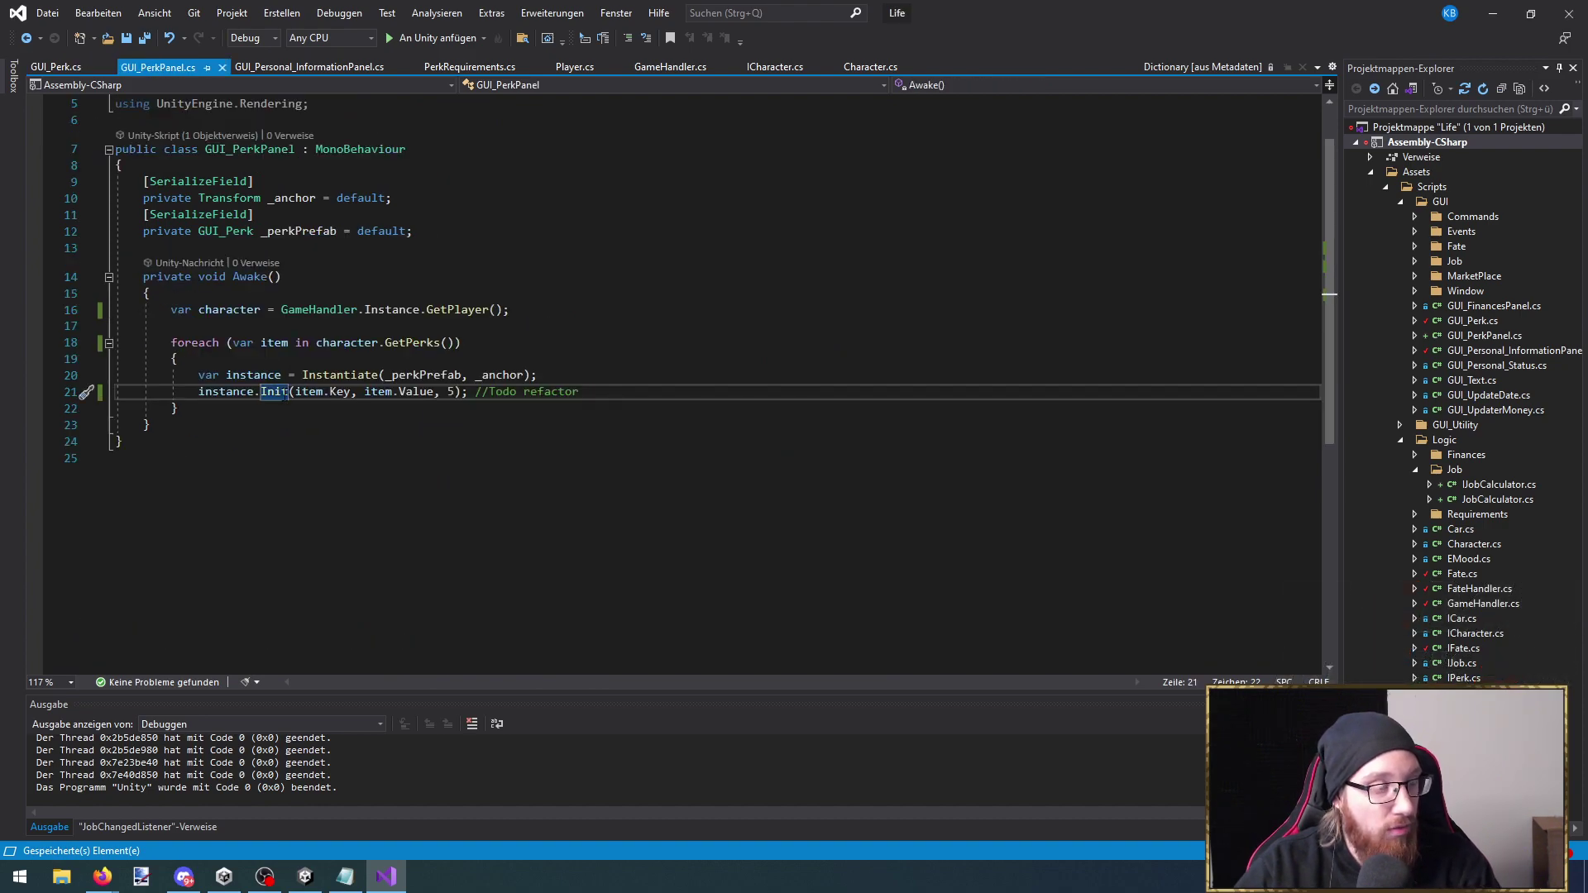
{"action": "left_click", "coordinate": [543, 317]}
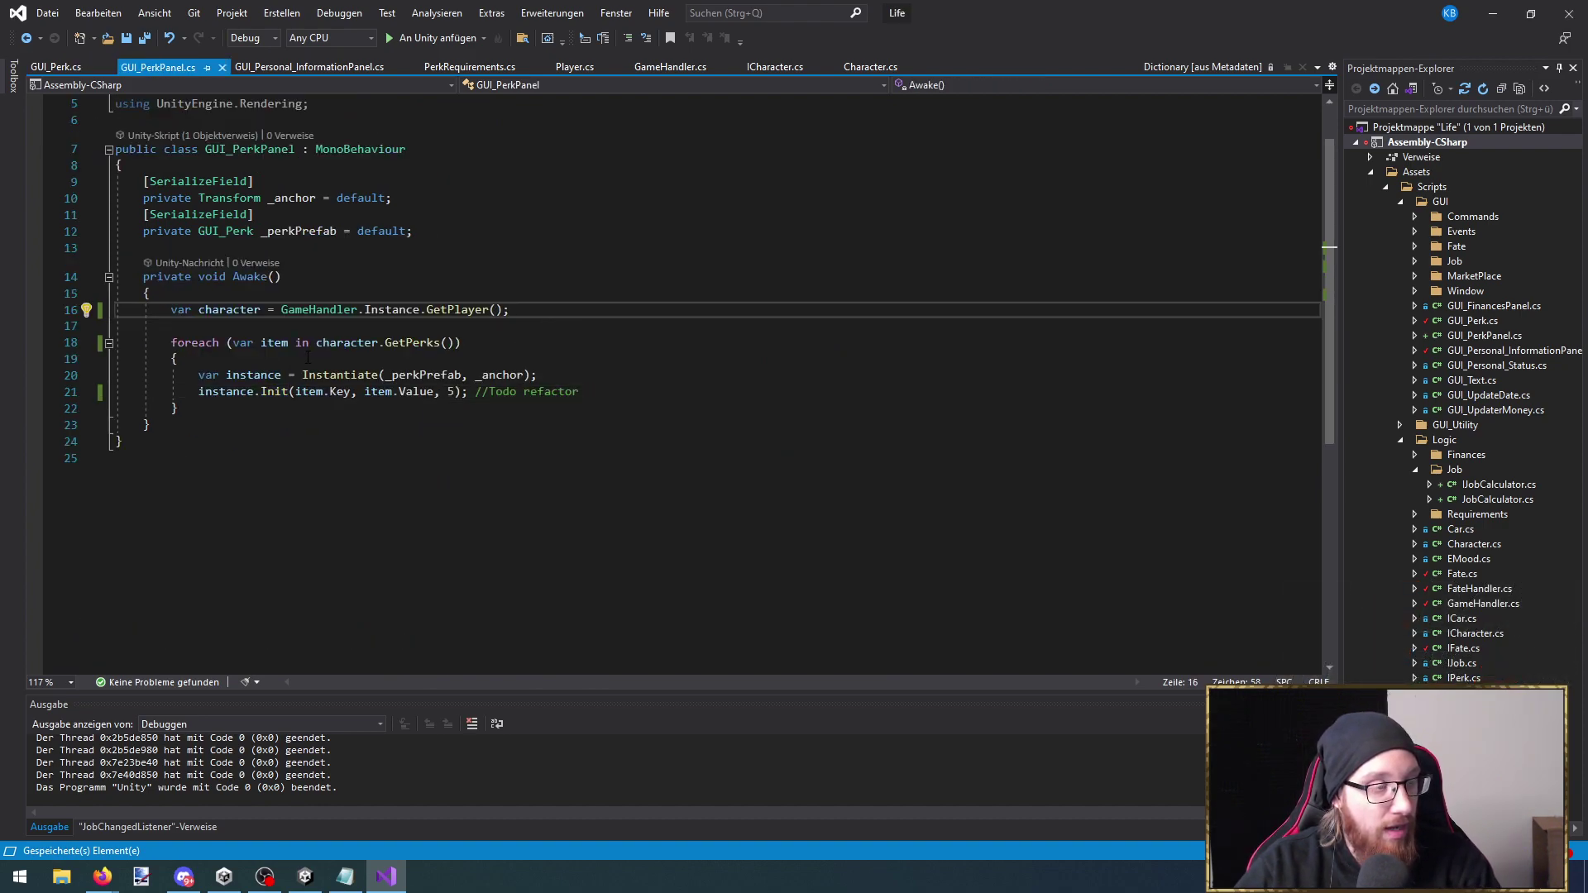
{"action": "left_click", "coordinate": [223, 396]}
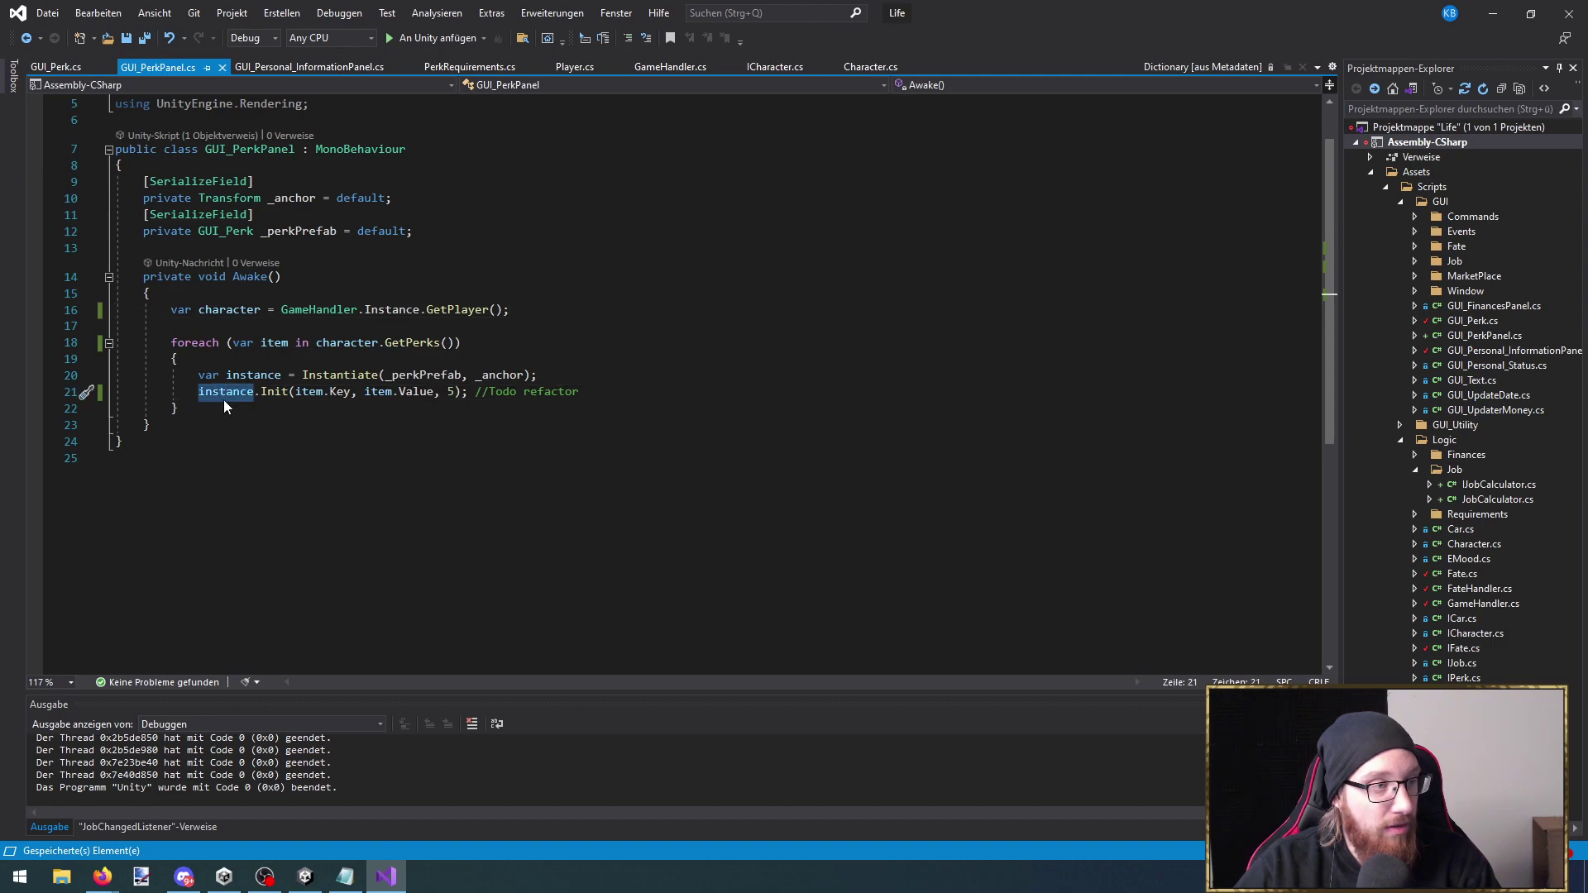
Begin a new private field with the SerializeField attribute below _perkPrefab in the GUI_PerkPanel class
{"action": "left_click", "coordinate": [426, 235]}
{"action": "key", "text": "Return"}
{"action": "type", "text": "[S"}
{"action": "key", "text": "BackSpace"}
{"action": "key", "text": "BackSpace"}
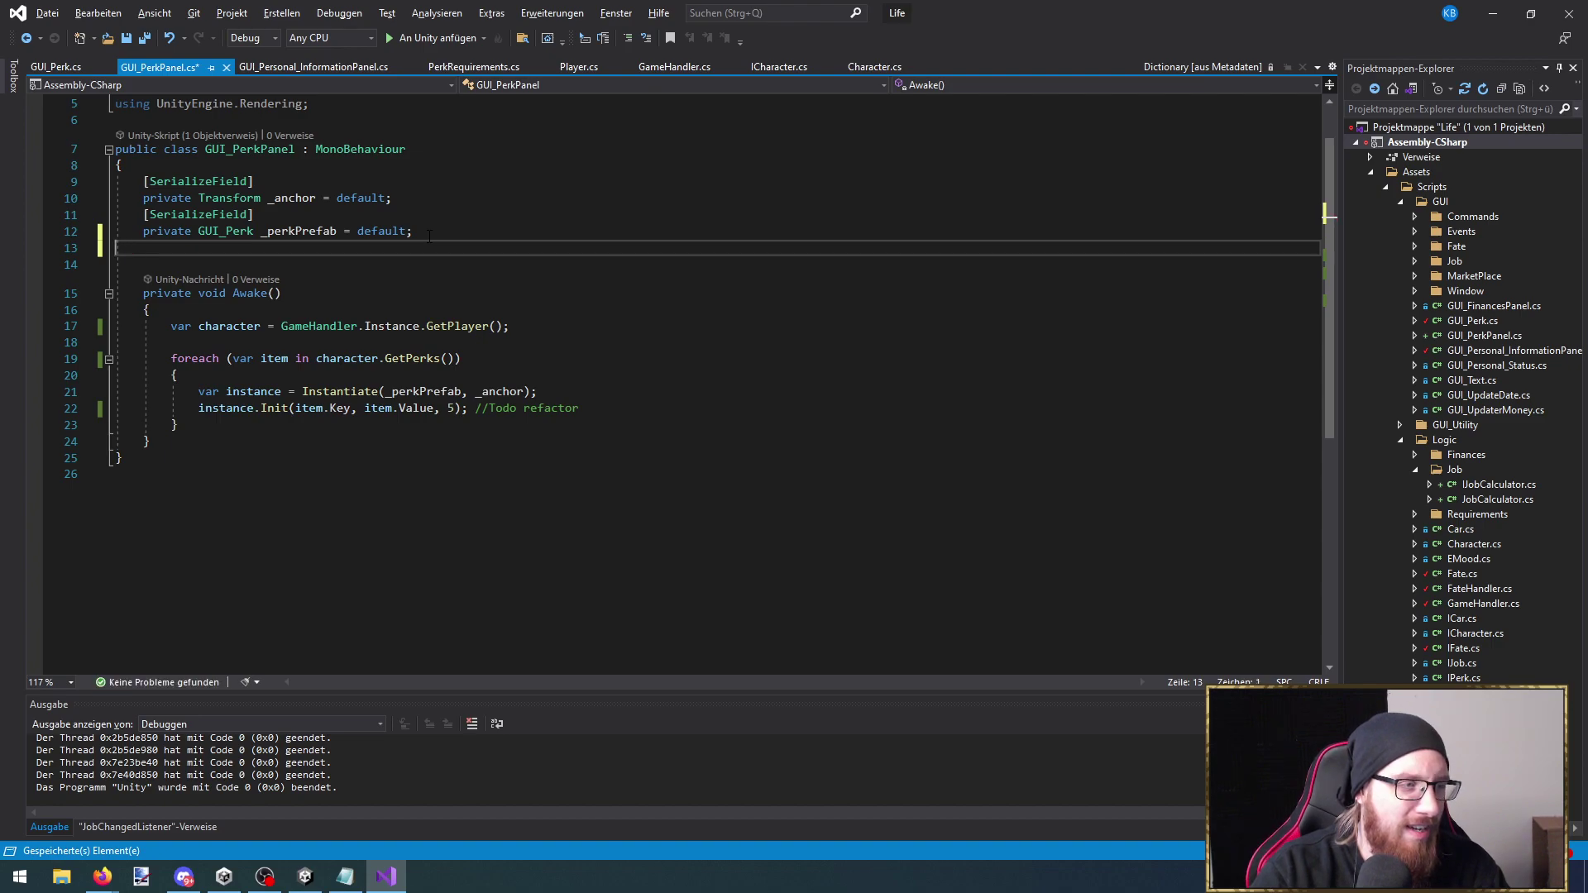
{"action": "type", "text": "[S"}
{"action": "key", "text": "Tab"}
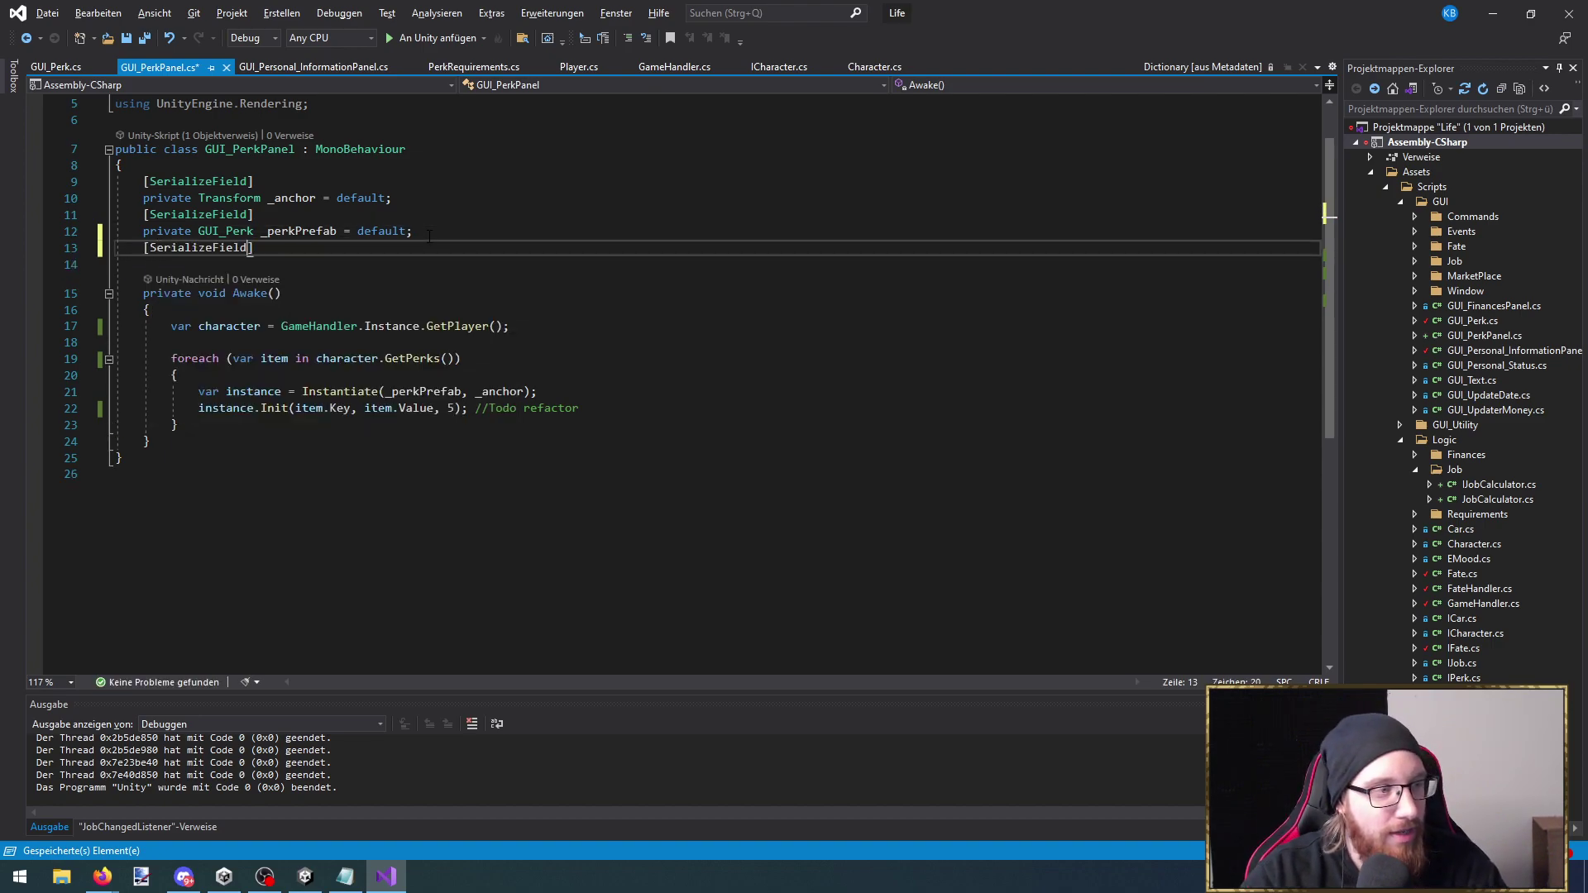
{"action": "type", "text": "]"}
{"action": "key", "text": "Return"}
{"action": "type", "text": "private"}
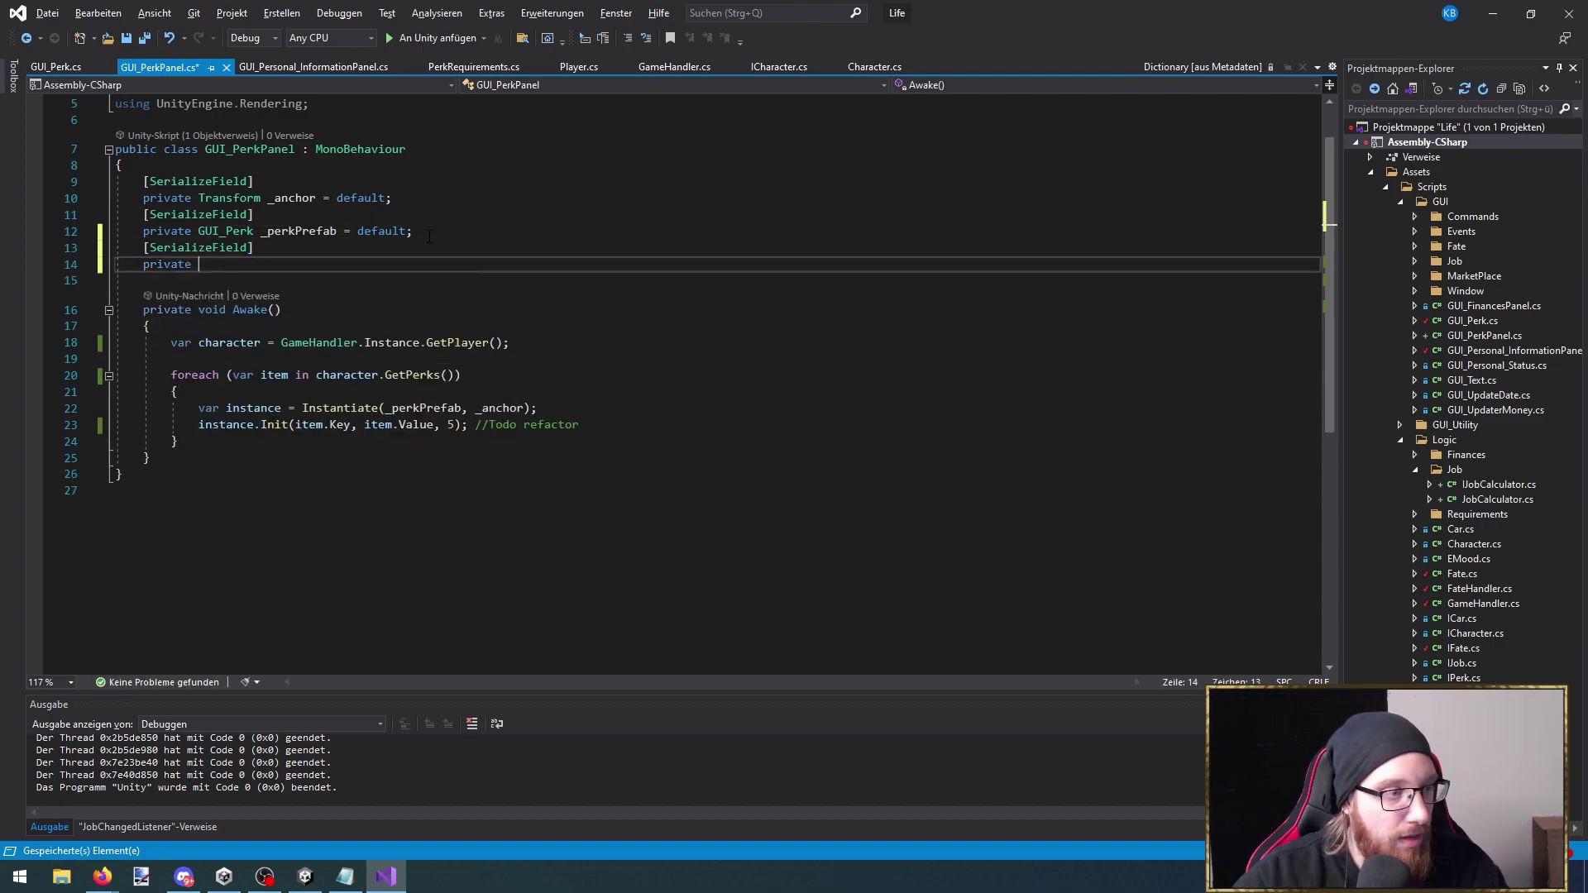
Declare the loop's instance variable as GUI_Perk, complete the new field as List<GUI_Perk> _perksInstances = new List<GUI_Perk>(), and save GUI_PerkPanel.cs
{"action": "double_click", "coordinate": [207, 407]}
{"action": "type", "text": "GUI_Perk"}
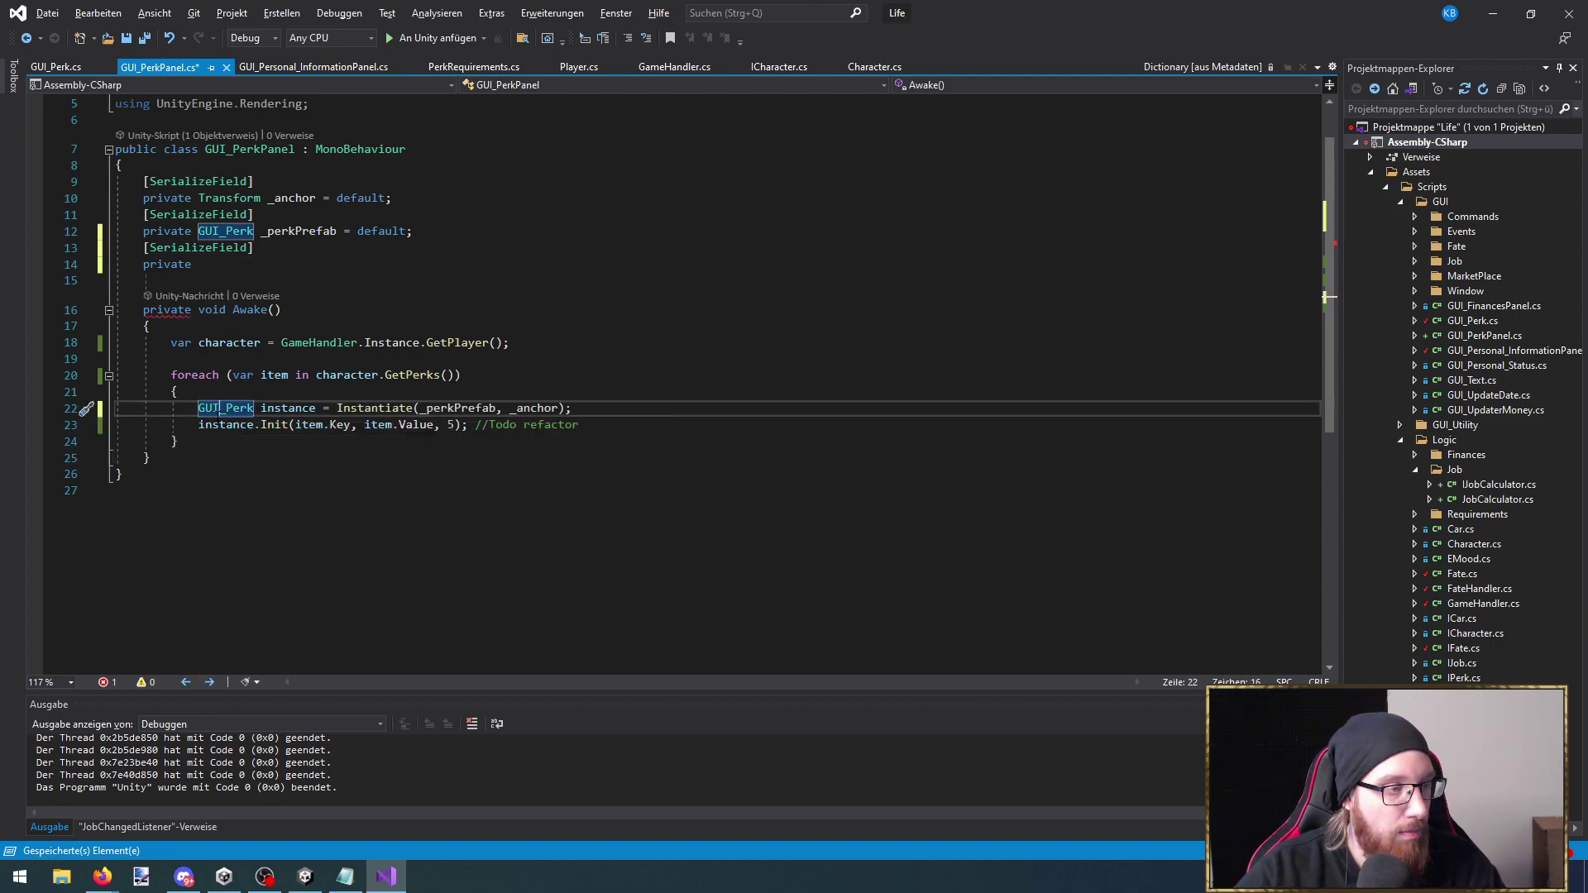
{"action": "left_click", "coordinate": [274, 264]}
{"action": "type", "text": "List<GUI_Perk> _"}
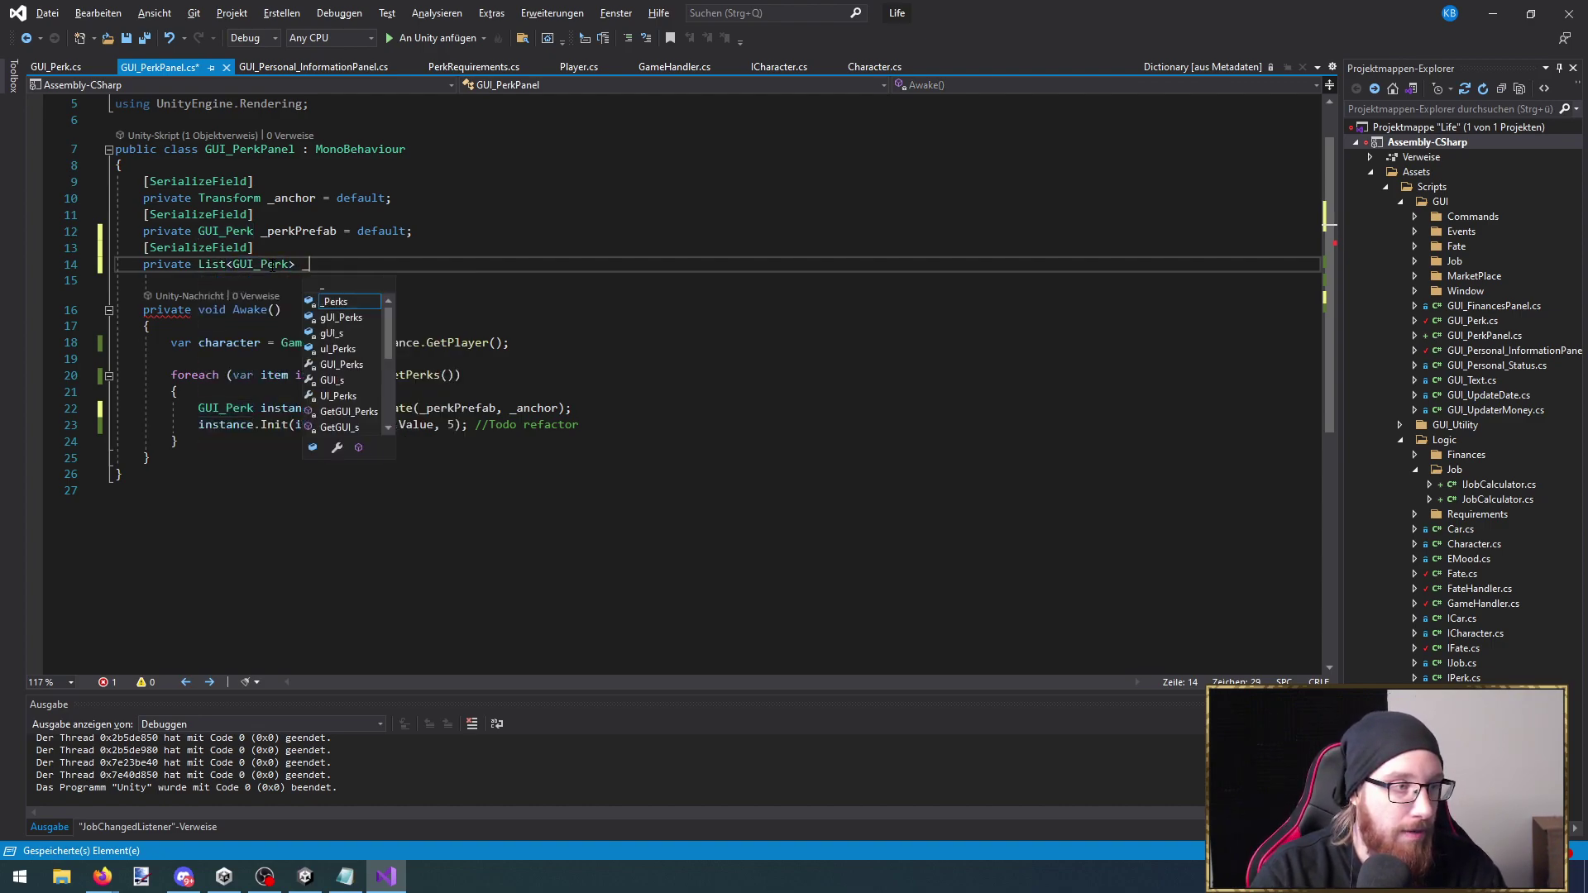
{"action": "type", "text": "perks"}
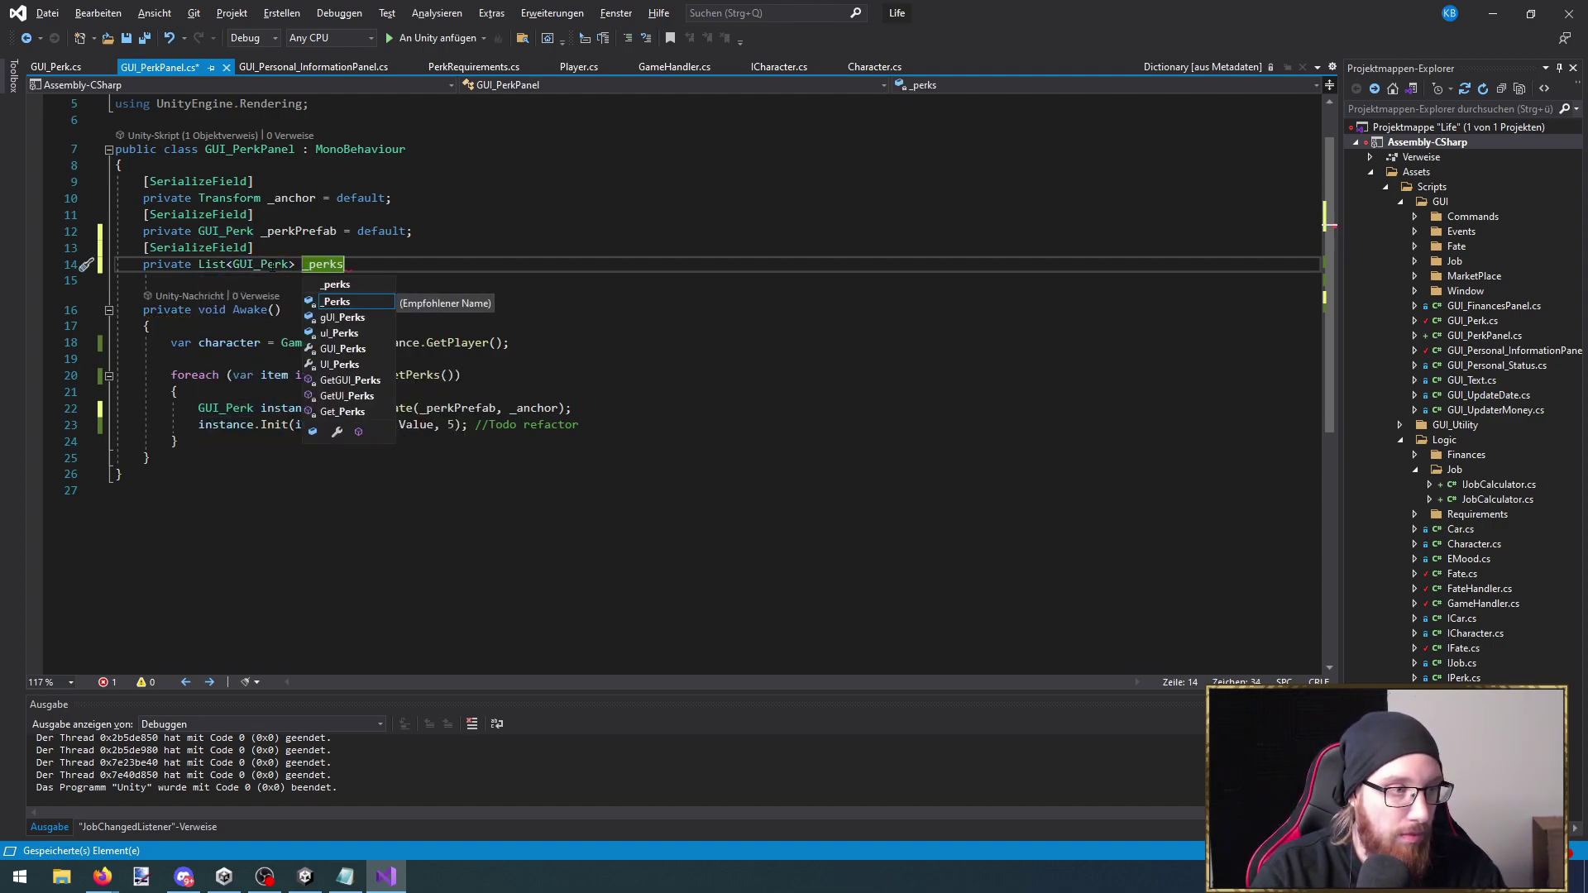
{"action": "type", "text": "Instances = new List<GUI_Perk>();"}
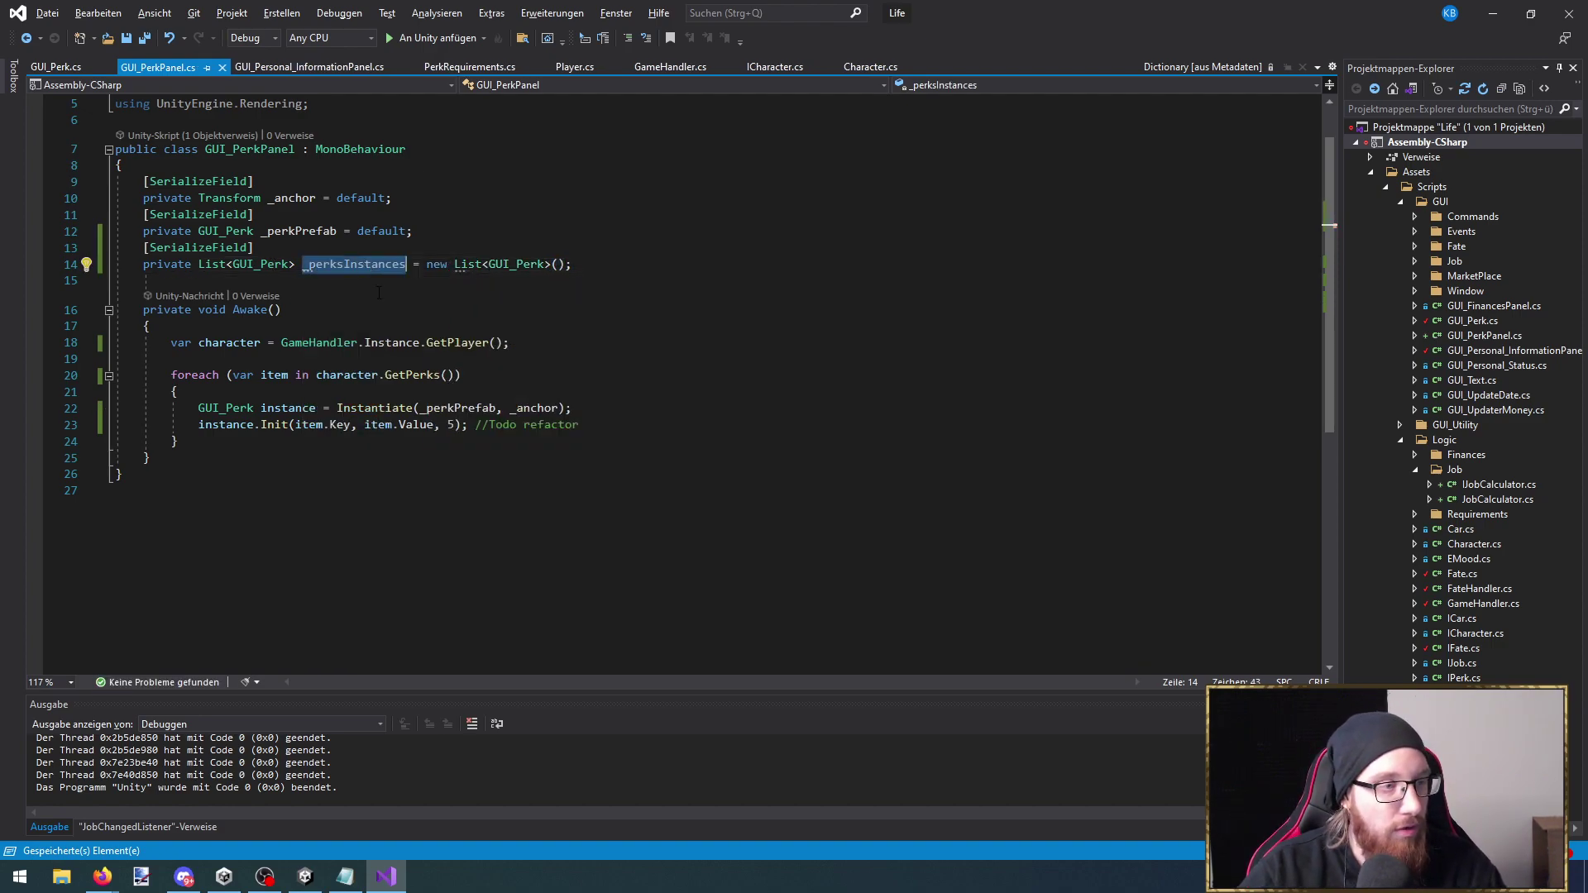
Add _perksInstances.Add(instance); after the instance.Init call in the perk loop of GUI_PerkPanel.cs
{"action": "left_click", "coordinate": [591, 429]}
{"action": "key", "text": "Return"}
{"action": "type", "text": "_perksInstances"}
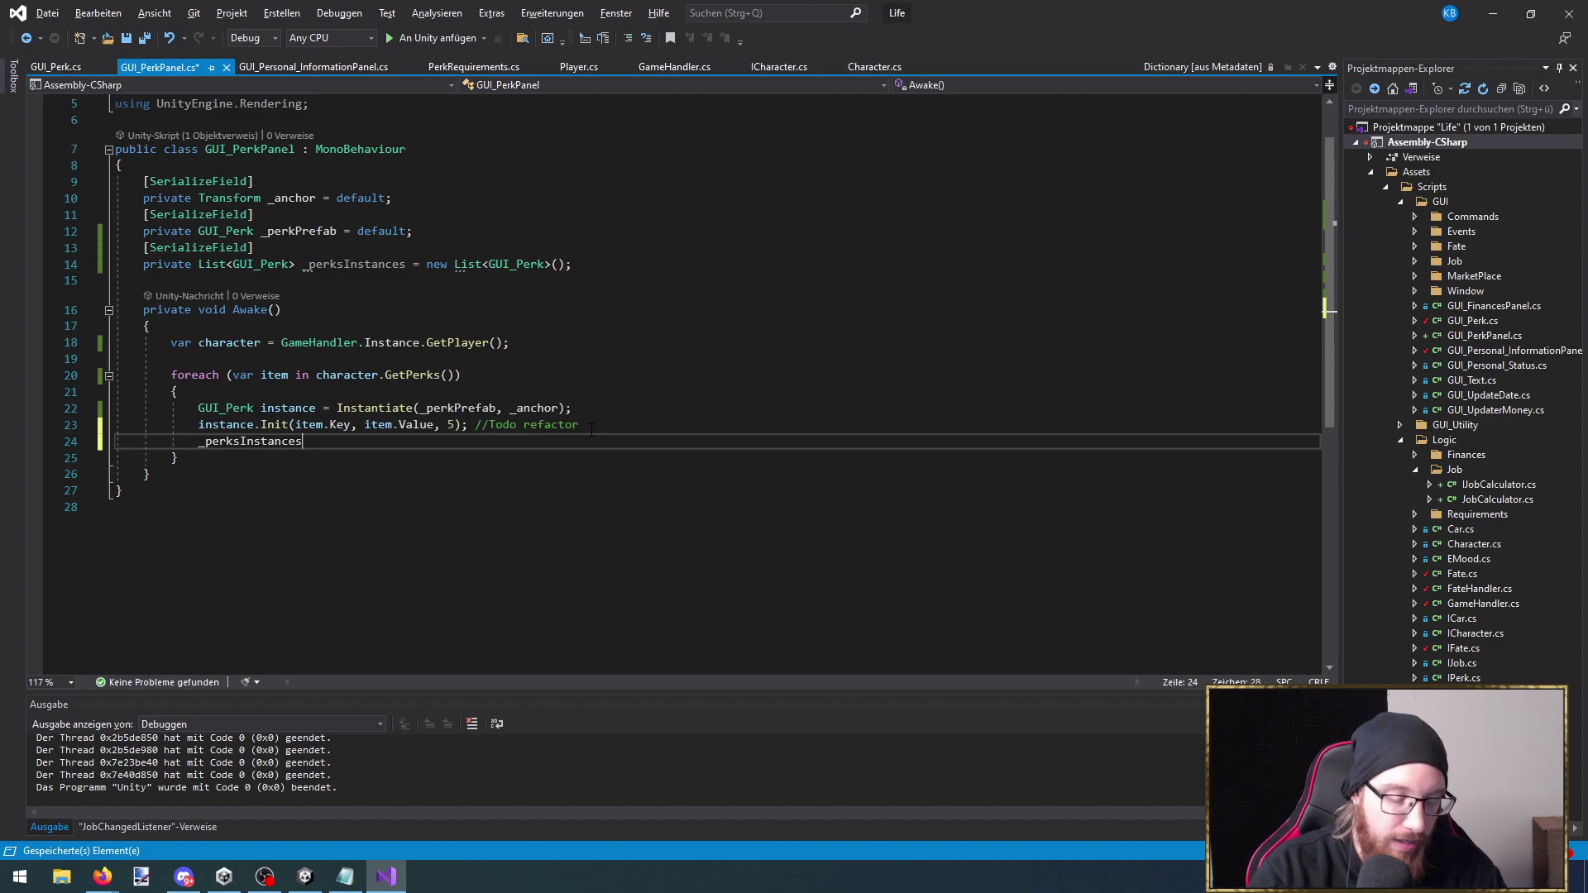
{"action": "type", "text": ".Add(instance);"}
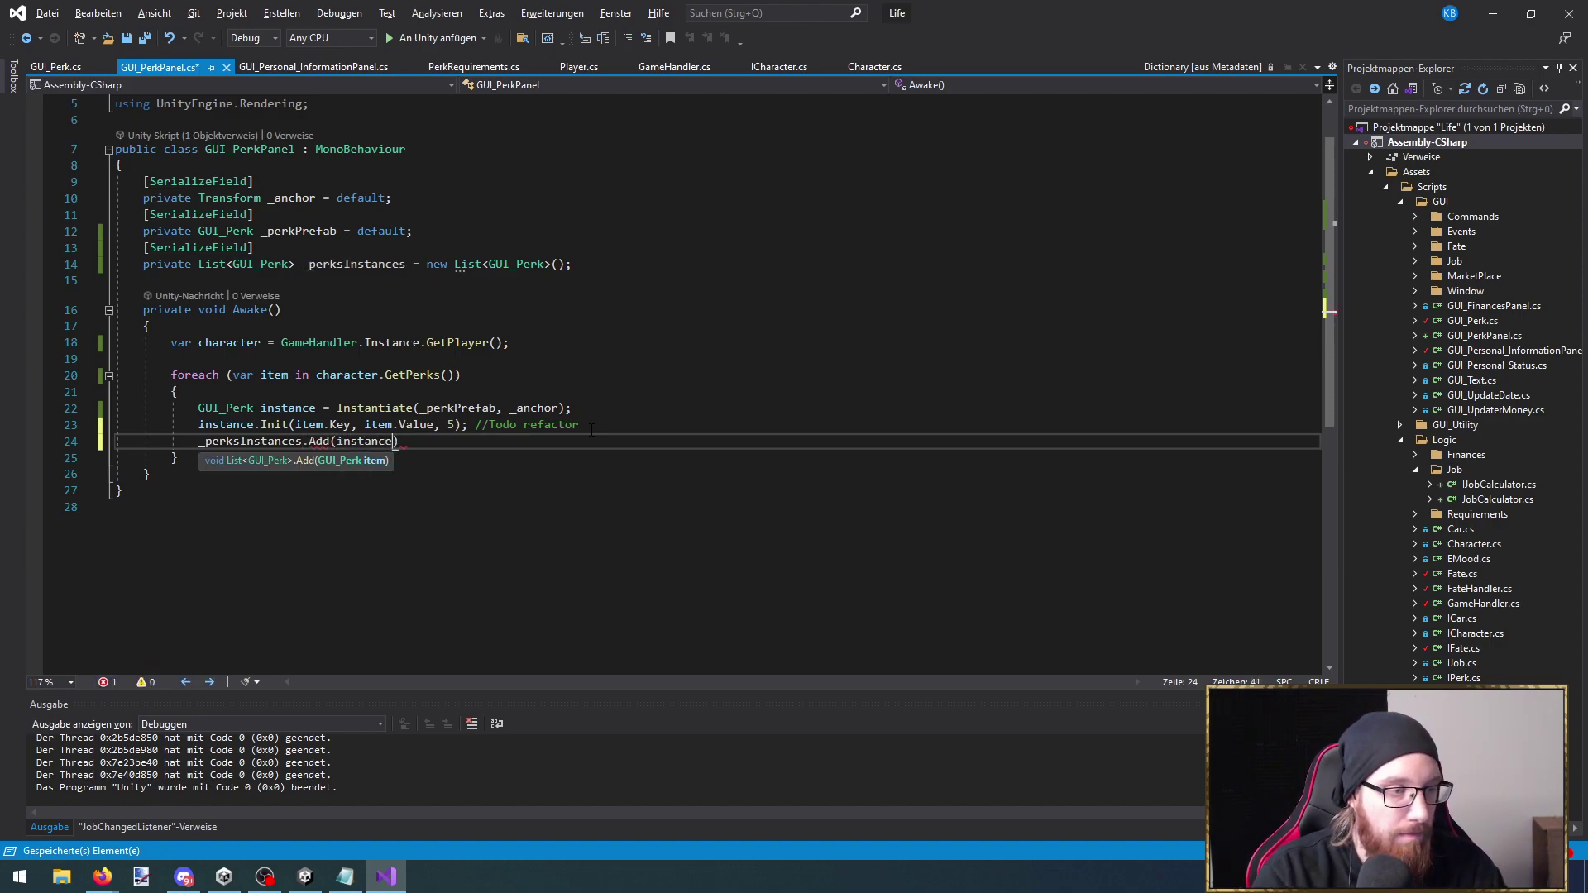
Rename the Awake method to Start and insert an empty line below the character variable declaration
{"action": "left_click", "coordinate": [520, 346]}
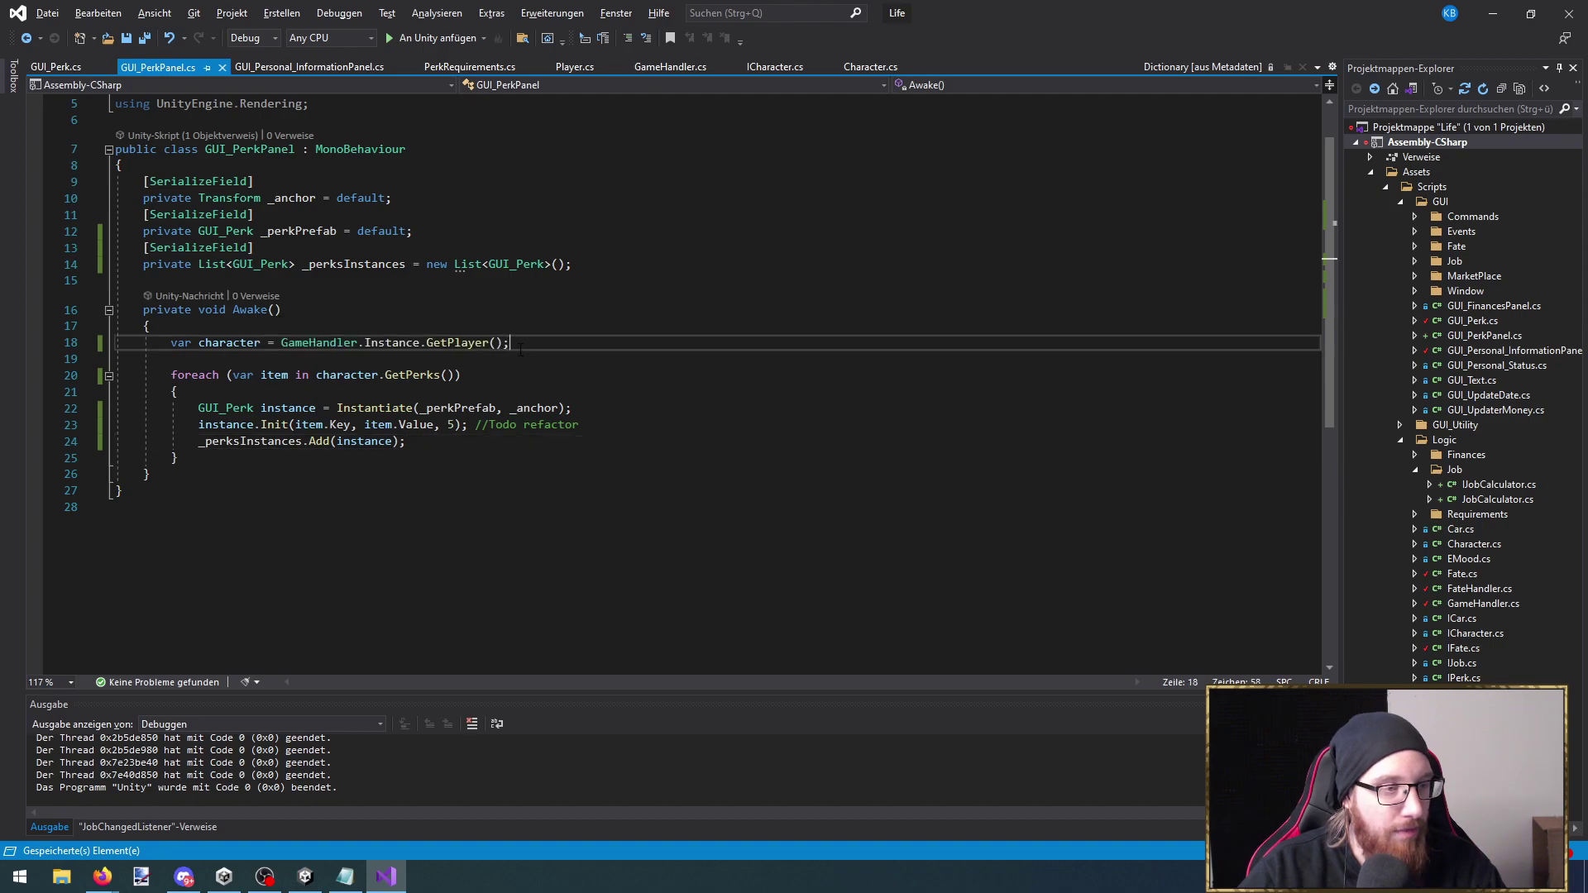
{"action": "double_click", "coordinate": [250, 311]}
{"action": "type", "text": "Start"}
{"action": "left_click", "coordinate": [577, 354]}
{"action": "key", "text": "Return"}
{"action": "key", "text": "Up"}
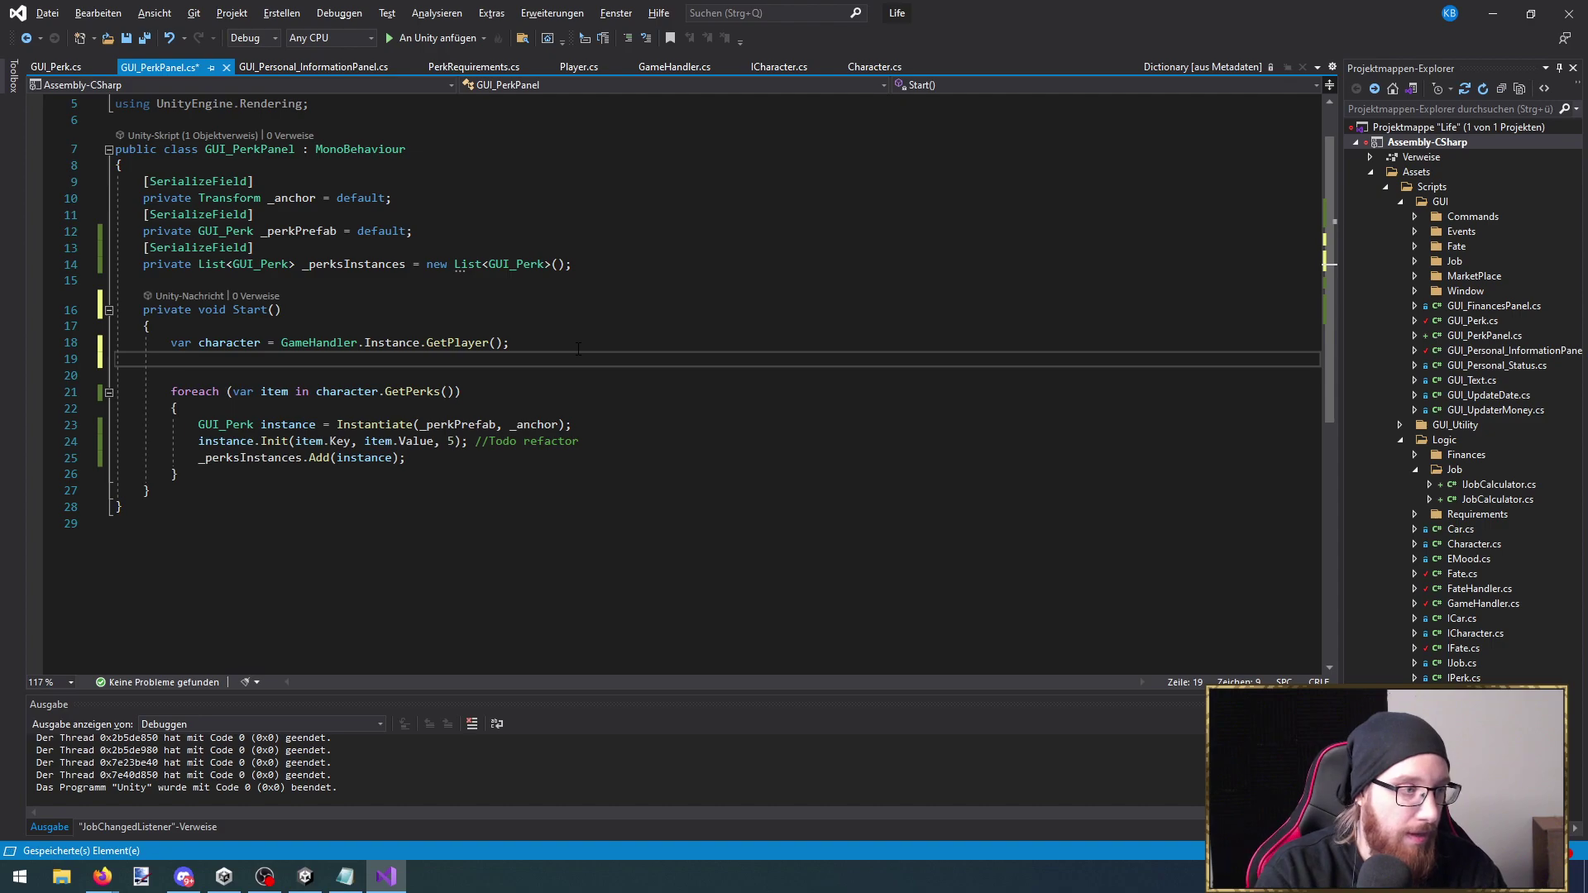
{"action": "type", "text": "char.eve"}
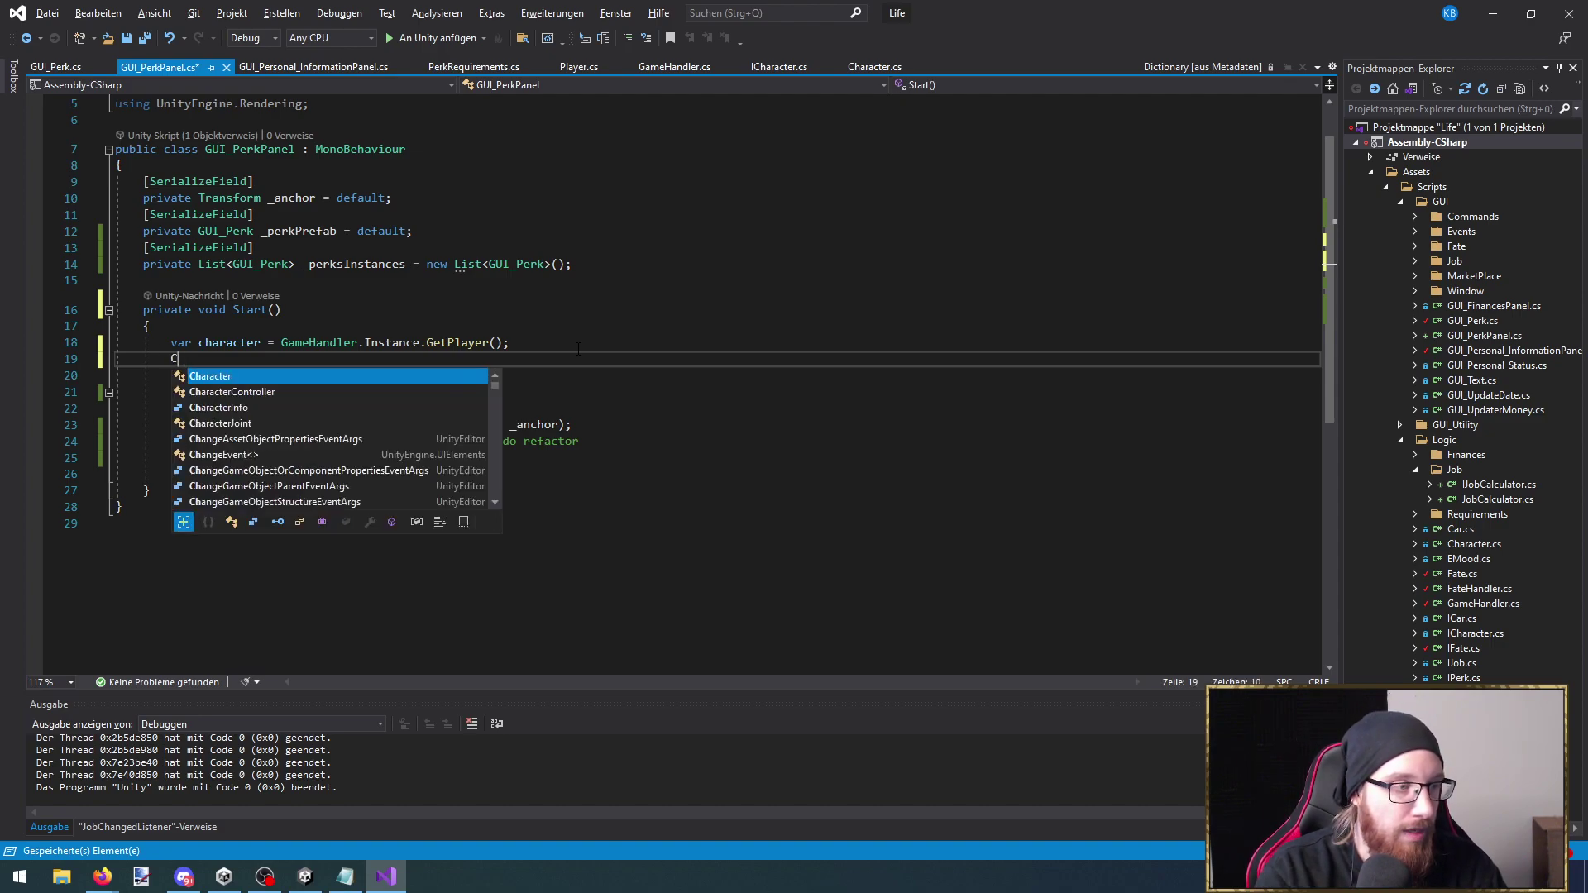
{"action": "key", "text": "BackSpace"}
{"action": "key", "text": "BackSpace"}
{"action": "key", "text": "BackSpace"}
{"action": "key", "text": "BackSpace"}
{"action": "key", "text": "BackSpace"}
{"action": "key", "text": "BackSpace"}
{"action": "key", "text": "BackSpace"}
{"action": "key", "text": "BackSpace"}
{"action": "key", "text": "BackSpace"}
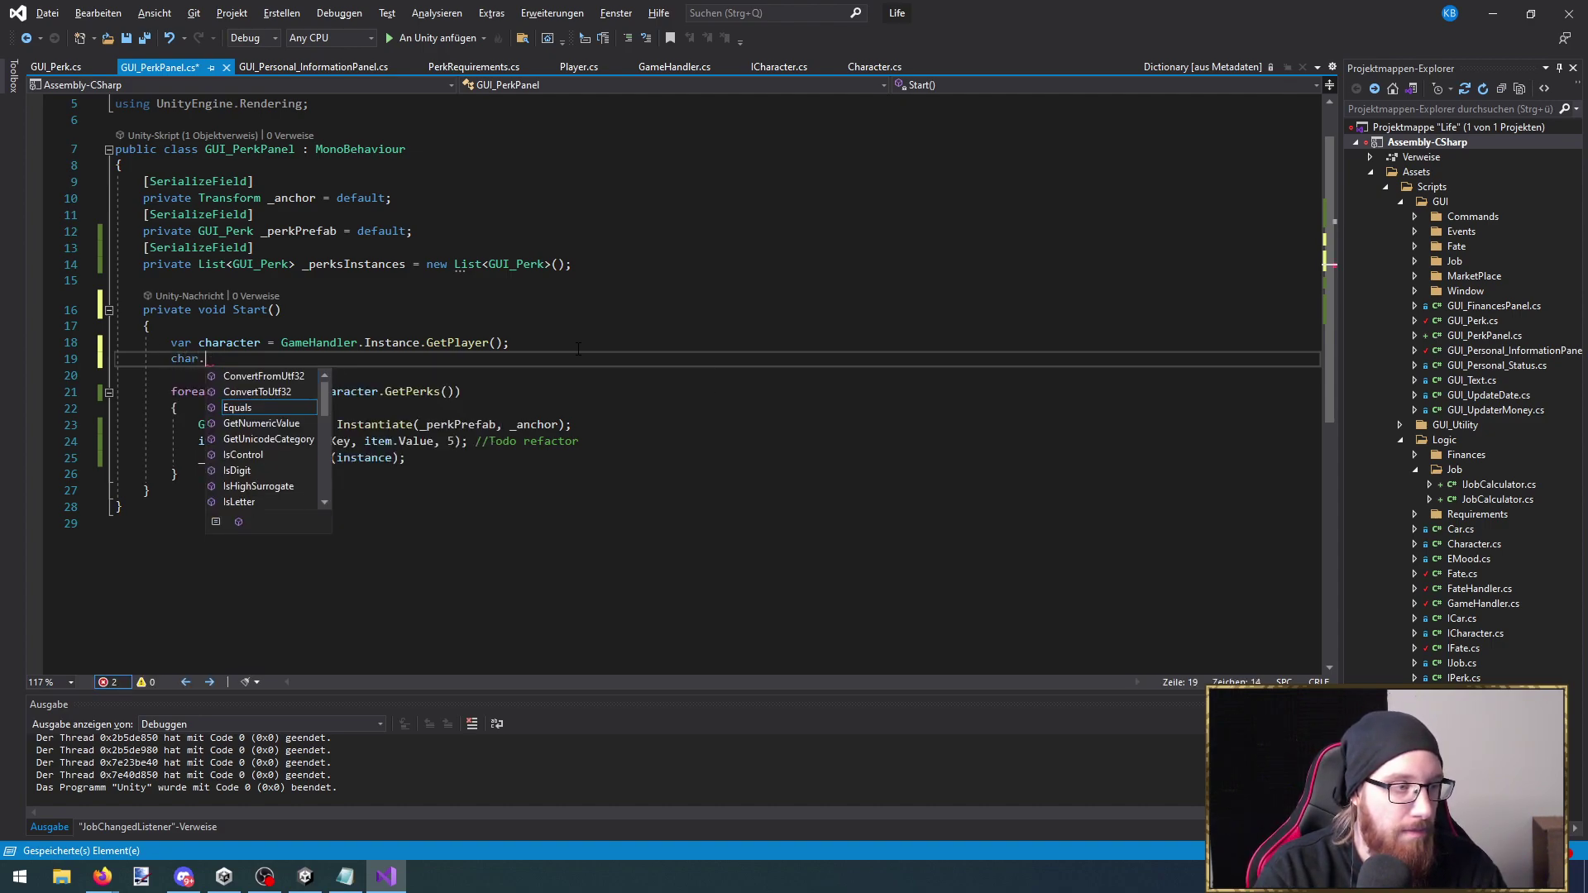
{"action": "type", "text": "char"}
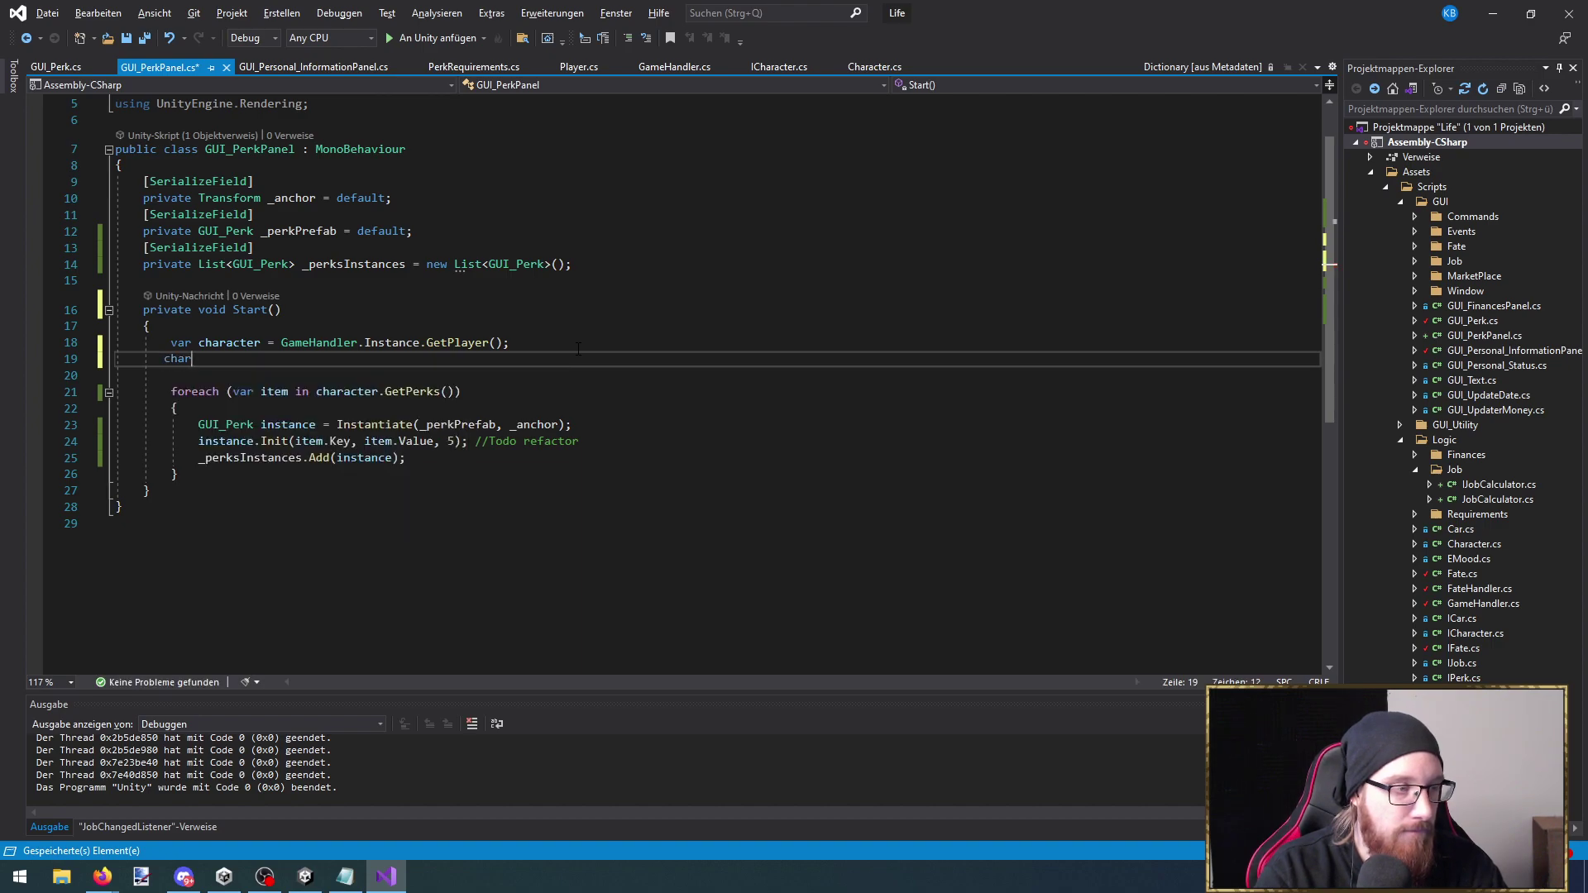
{"action": "key", "text": "BackSpace"}
{"action": "key", "text": "BackSpace"}
{"action": "key", "text": "BackSpace"}
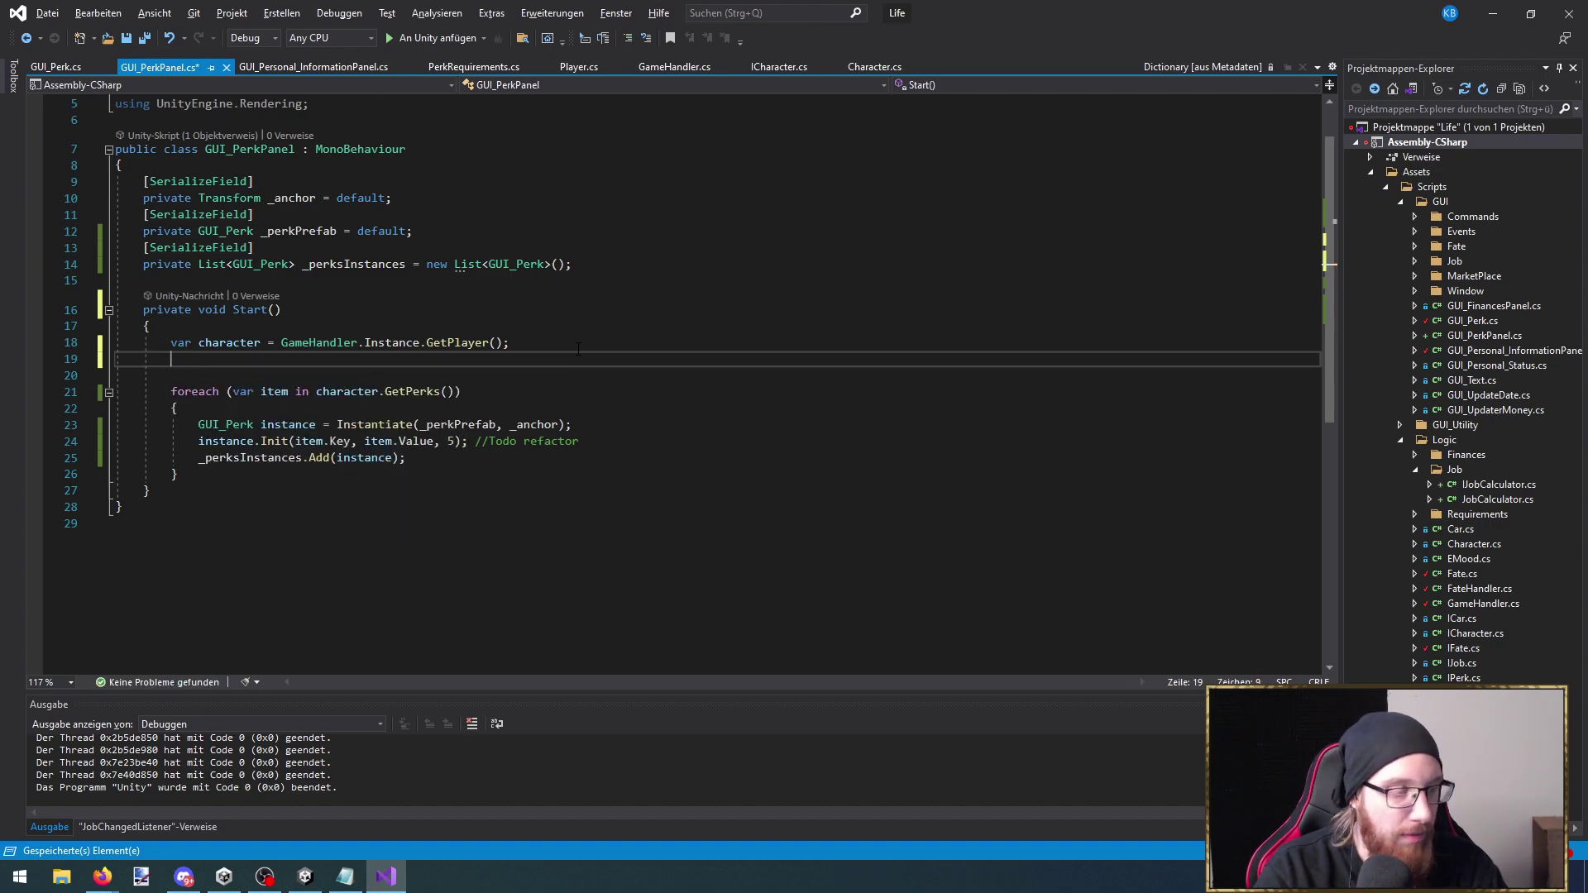
Register the listener below the character variable with character.PerkLevelChangedEvent.AddEventListener(ParkLevelChangedListener); and save the file
{"action": "type", "text": "character.in"}
{"action": "key", "text": "BackSpace"}
{"action": "key", "text": "BackSpace"}
{"action": "type", "text": "PerkLevelChangedEvent"}
{"action": "key", "text": "Tab"}
{"action": "type", "text": ".AddEventListener("}
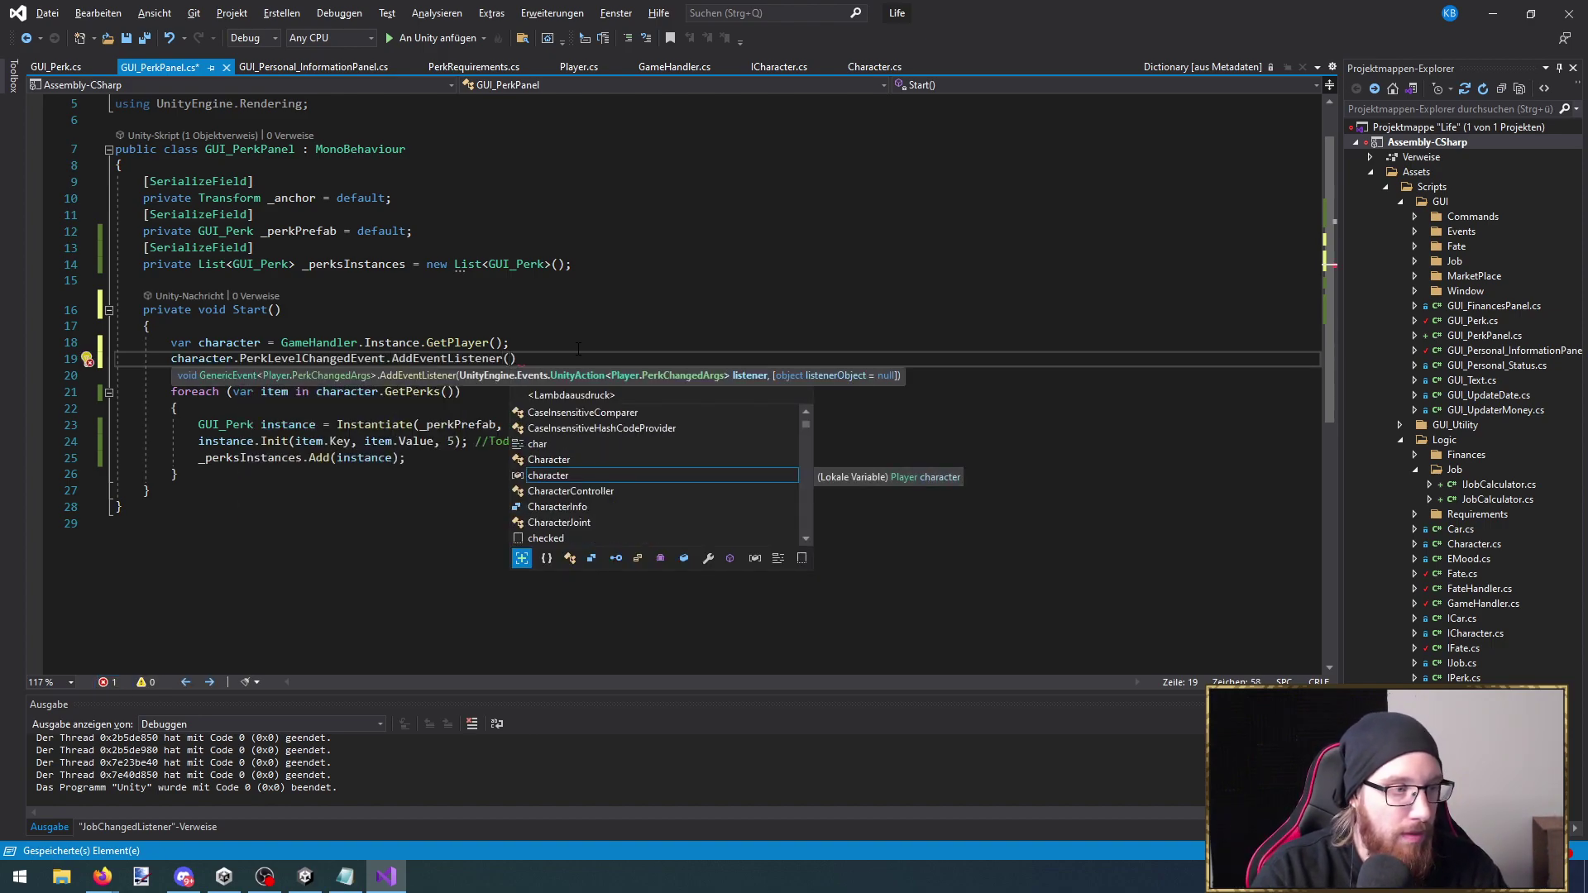
{"action": "type", "text": "Parklevel"}
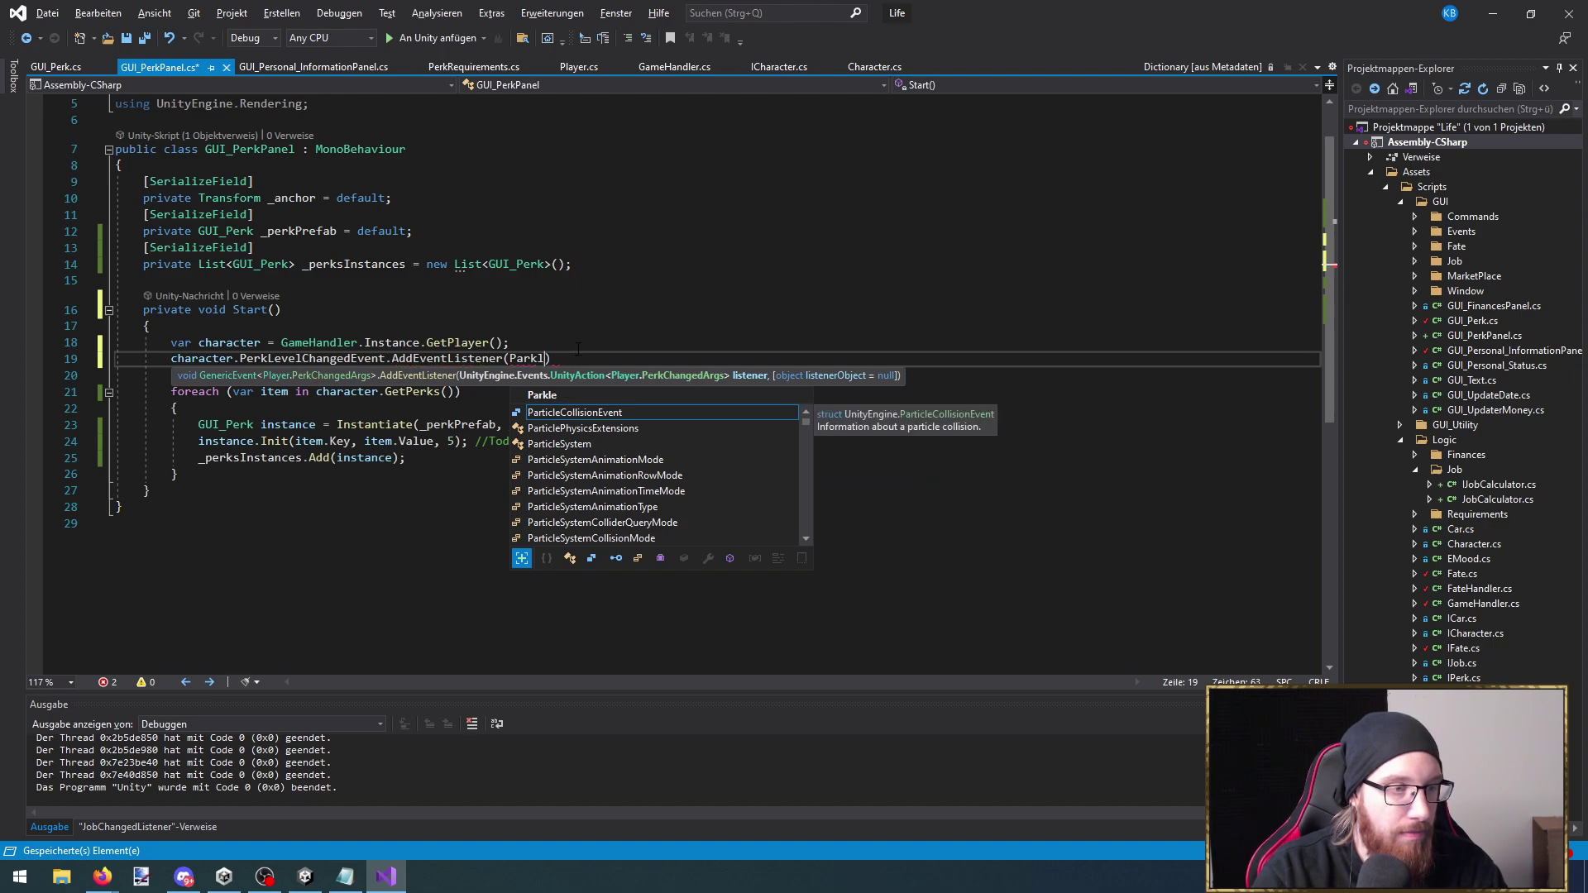
{"action": "type", "text": "ChangedListener);"}
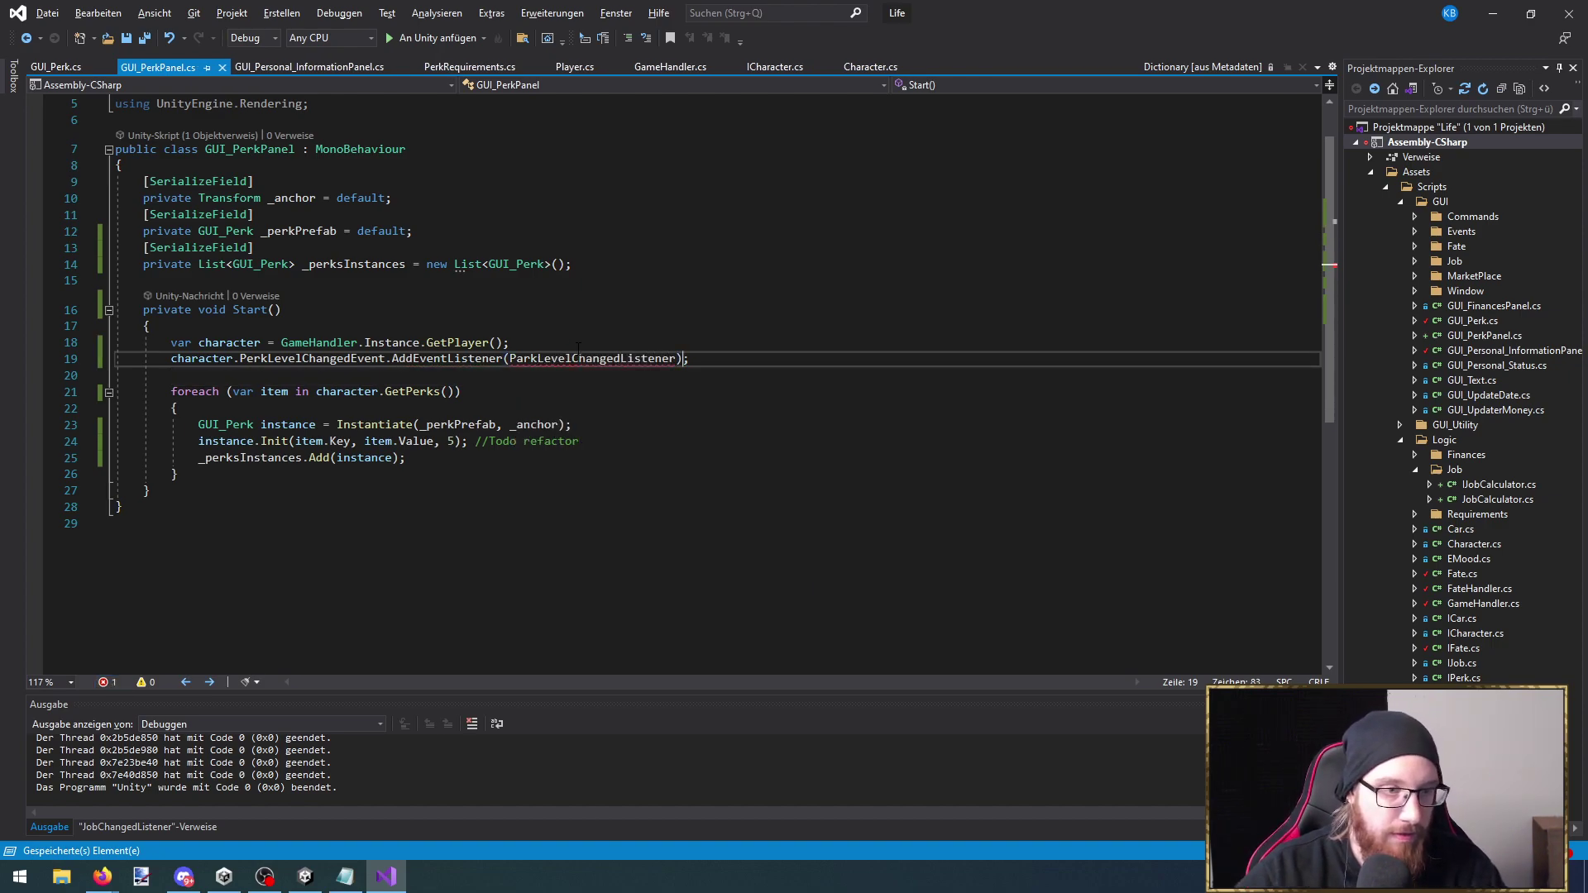
Generate the ParkLevelChangedListener method and replace its exception with a foreach loop over _perksInstances
{"action": "key", "text": "ctrl+period"}
{"action": "key", "text": "Return"}
{"action": "scroll", "coordinate": [236, 534], "scroll_direction": "down", "scroll_amount": 1}
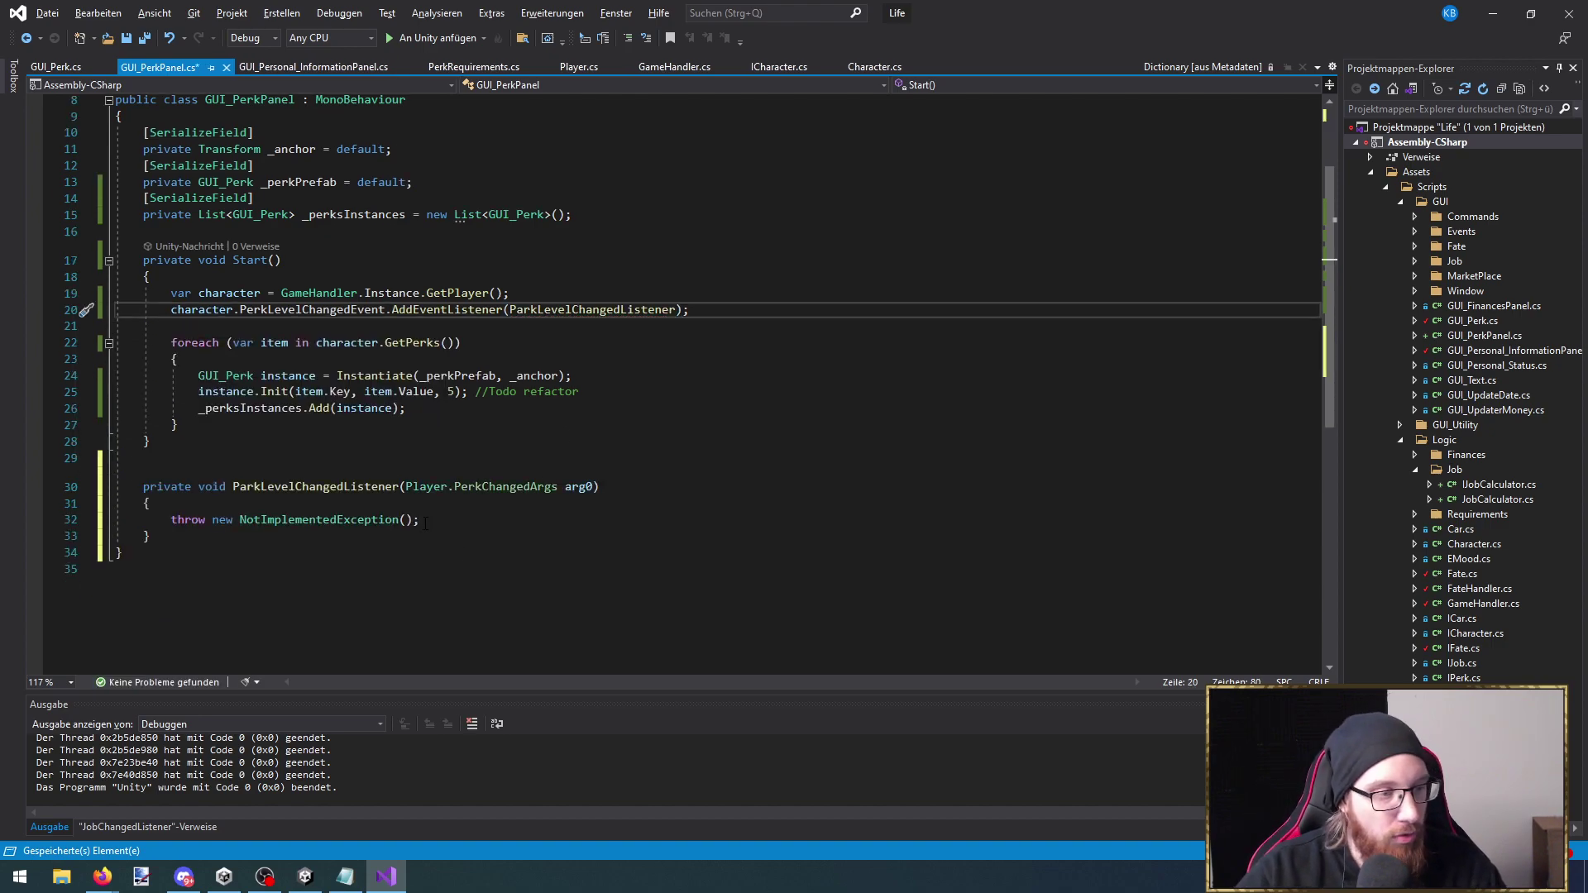
{"action": "type", "text": "foreach"}
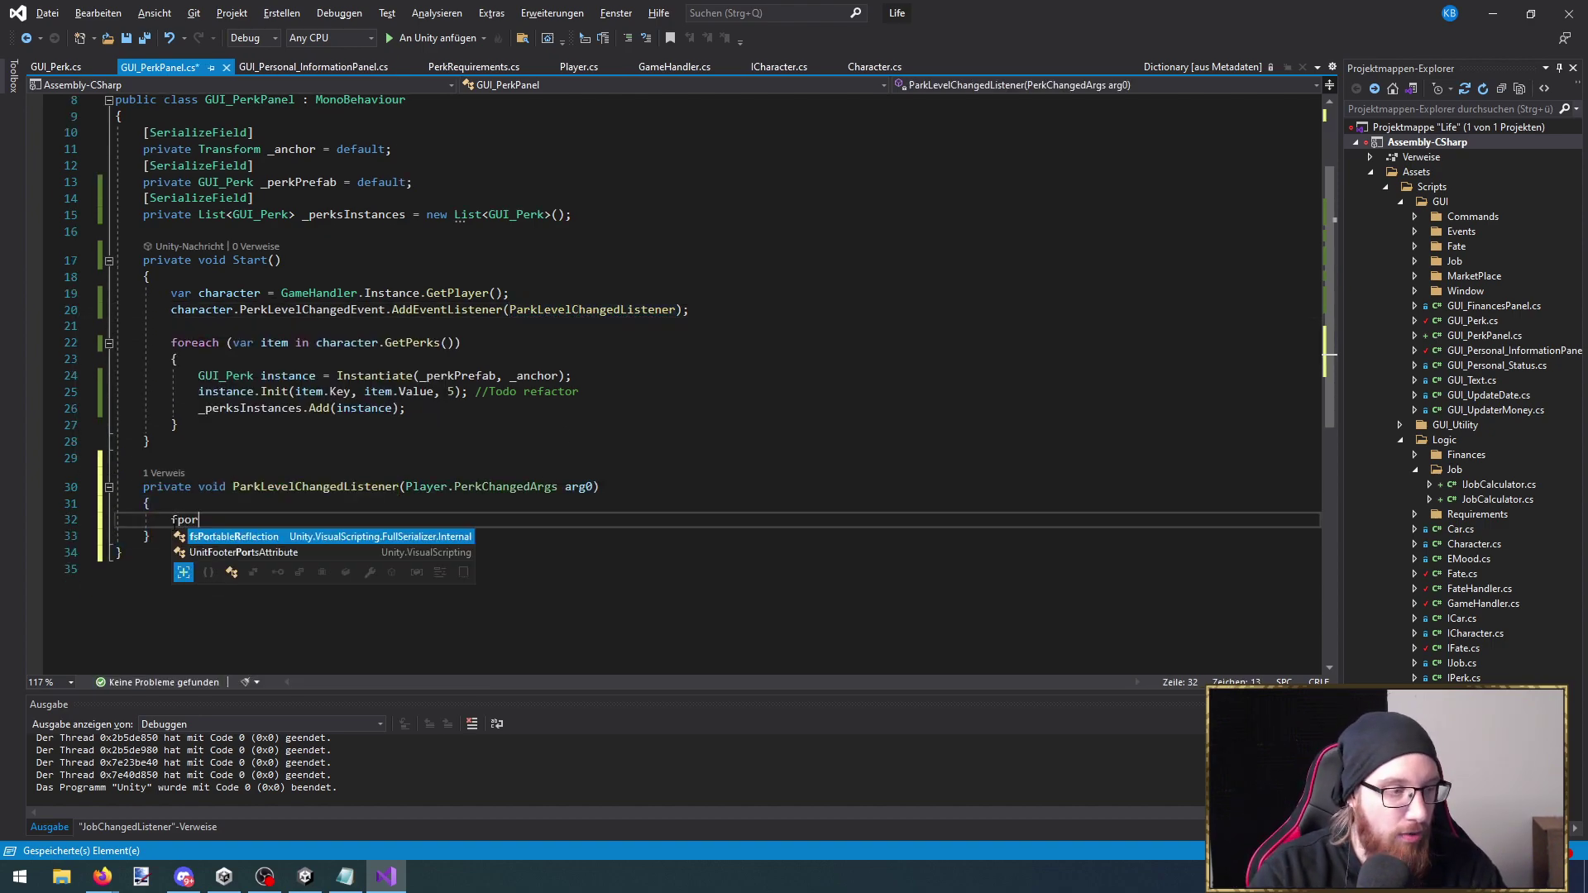
{"action": "key", "text": "Tab"}
{"action": "key", "text": "Tab"}
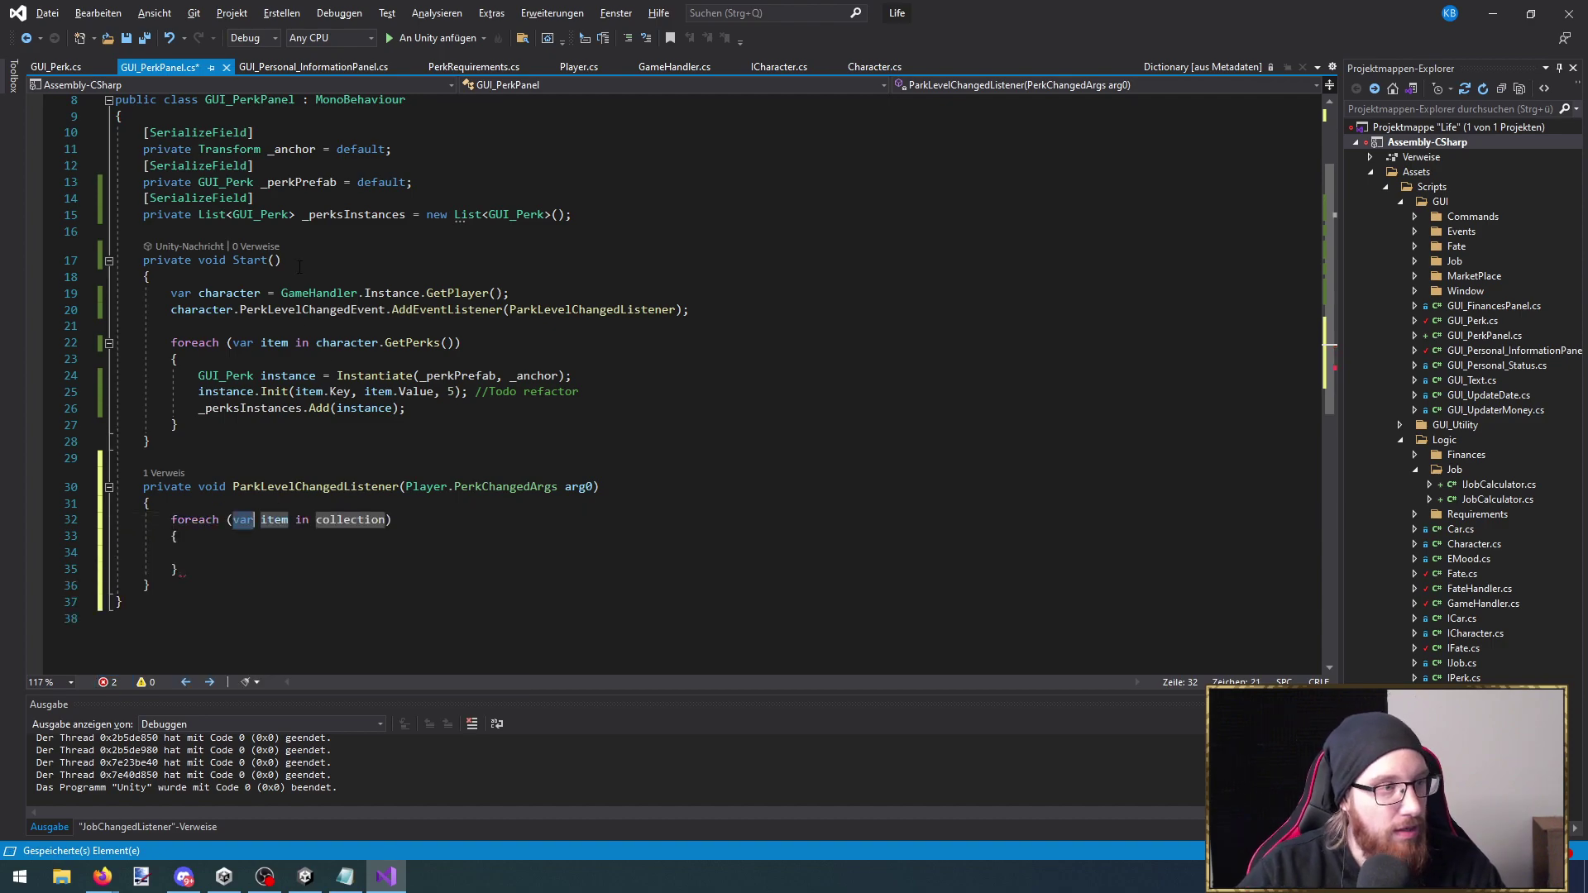
{"action": "left_click", "coordinate": [331, 519]}
{"action": "double_click", "coordinate": [331, 519]}
{"action": "type", "text": "_perksInstances"}
{"action": "key", "text": "Return"}
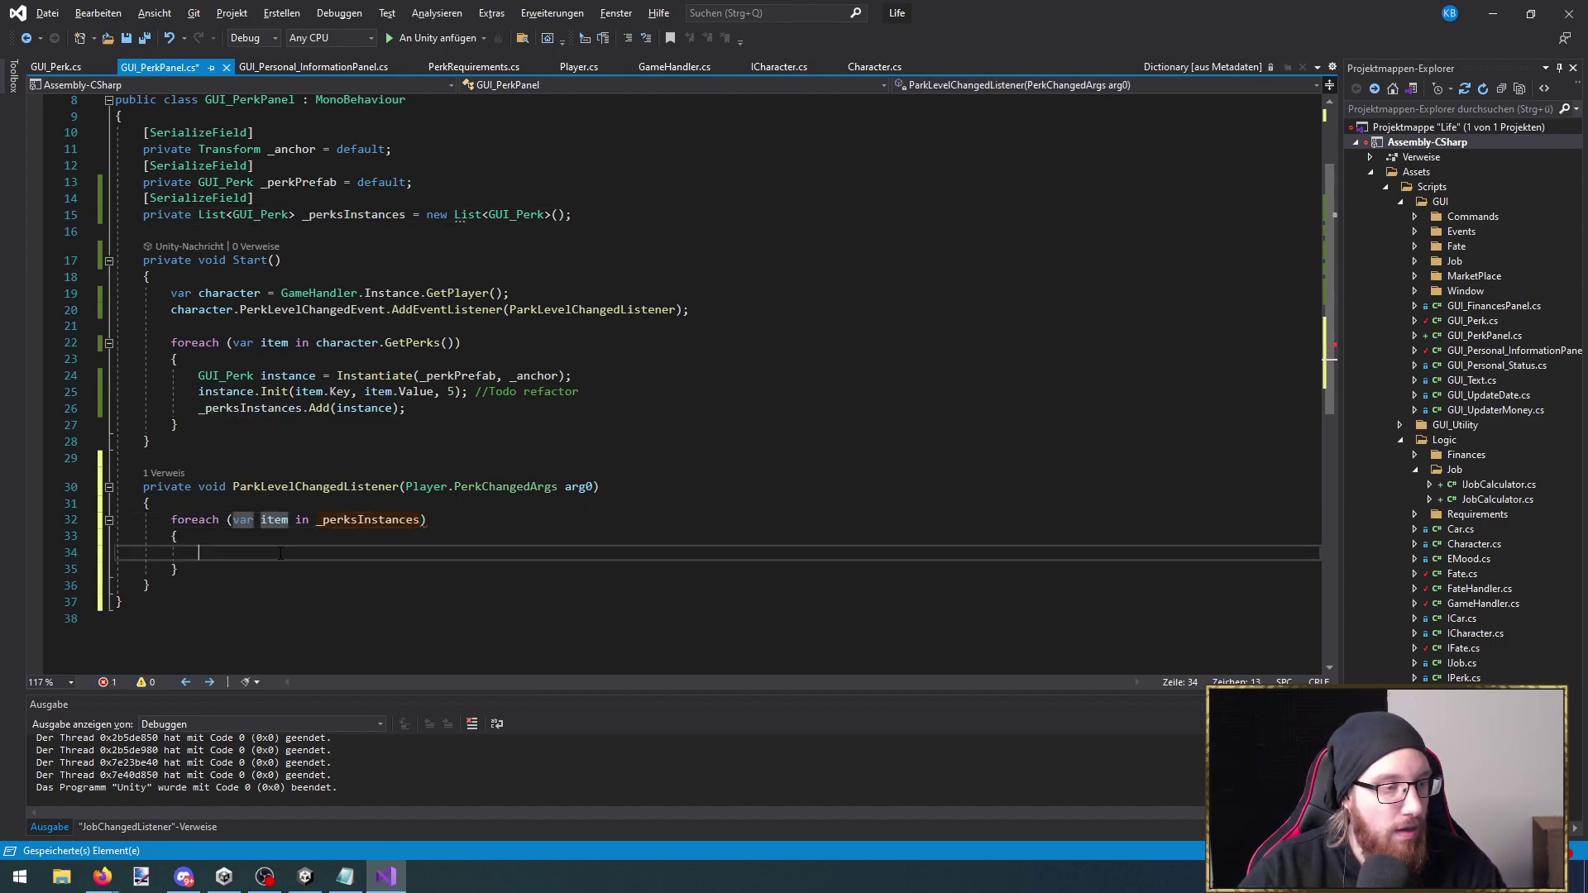
Go to the GUI_Perk class definition and start an expression-bodied method public IPerk GetPerk() below Init
{"action": "left_click", "coordinate": [259, 215], "text": "ctrl"}
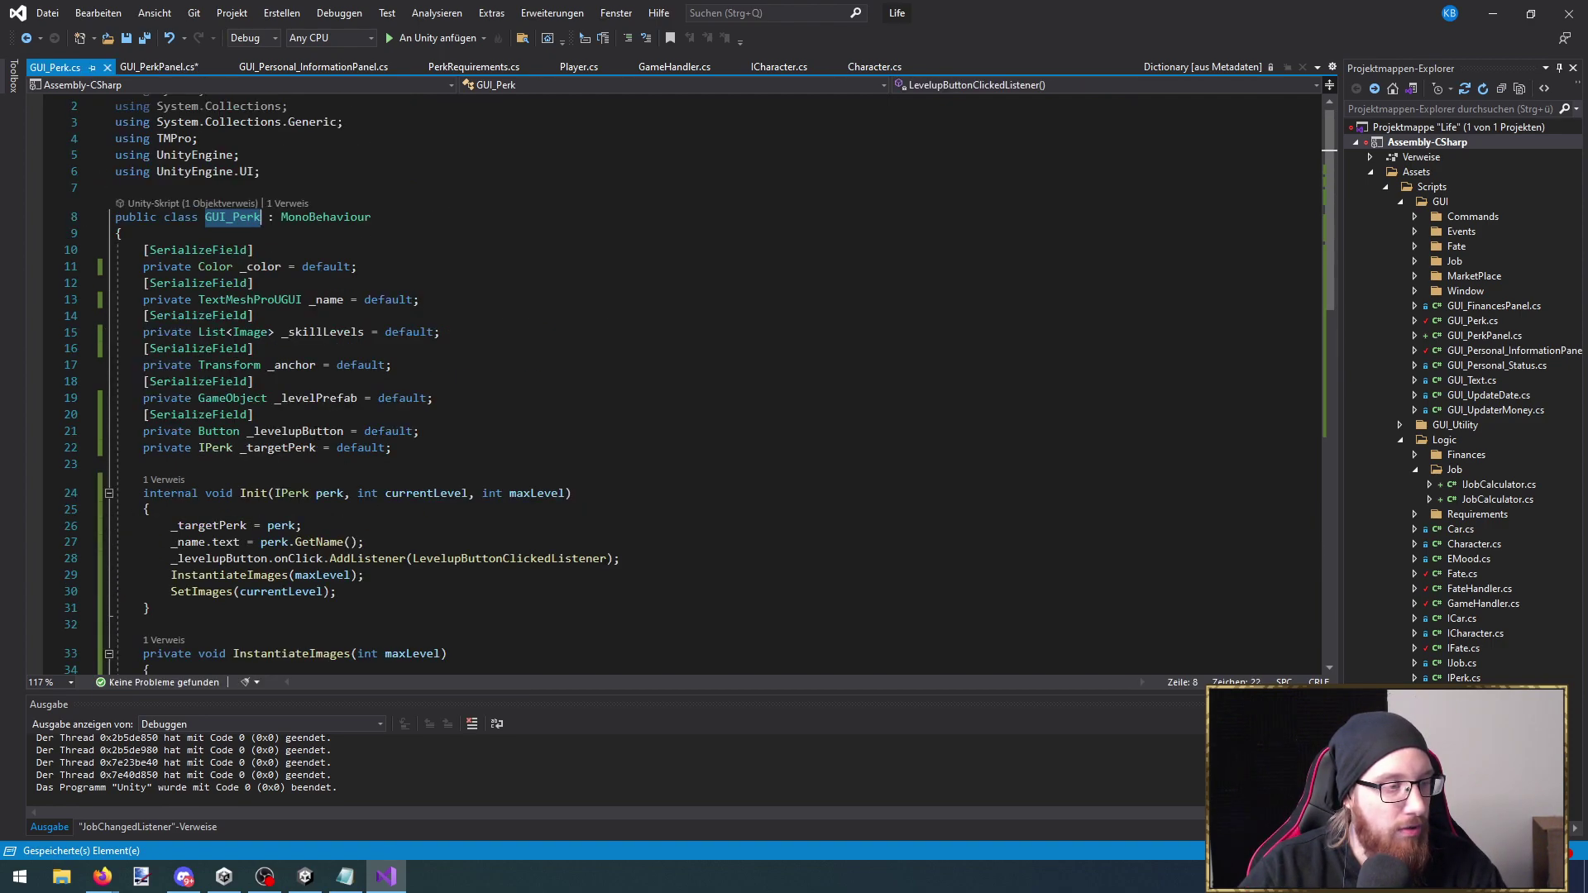
{"action": "scroll", "coordinate": [662, 372], "scroll_direction": "down", "scroll_amount": 3}
{"action": "left_click", "coordinate": [175, 461]}
{"action": "key", "text": "Return"}
{"action": "key", "text": "Return"}
{"action": "type", "text": "public "}
{"action": "type", "text": "vo"}
{"action": "key", "text": "BackSpace"}
{"action": "key", "text": "BackSpace"}
{"action": "type", "text": "I"}
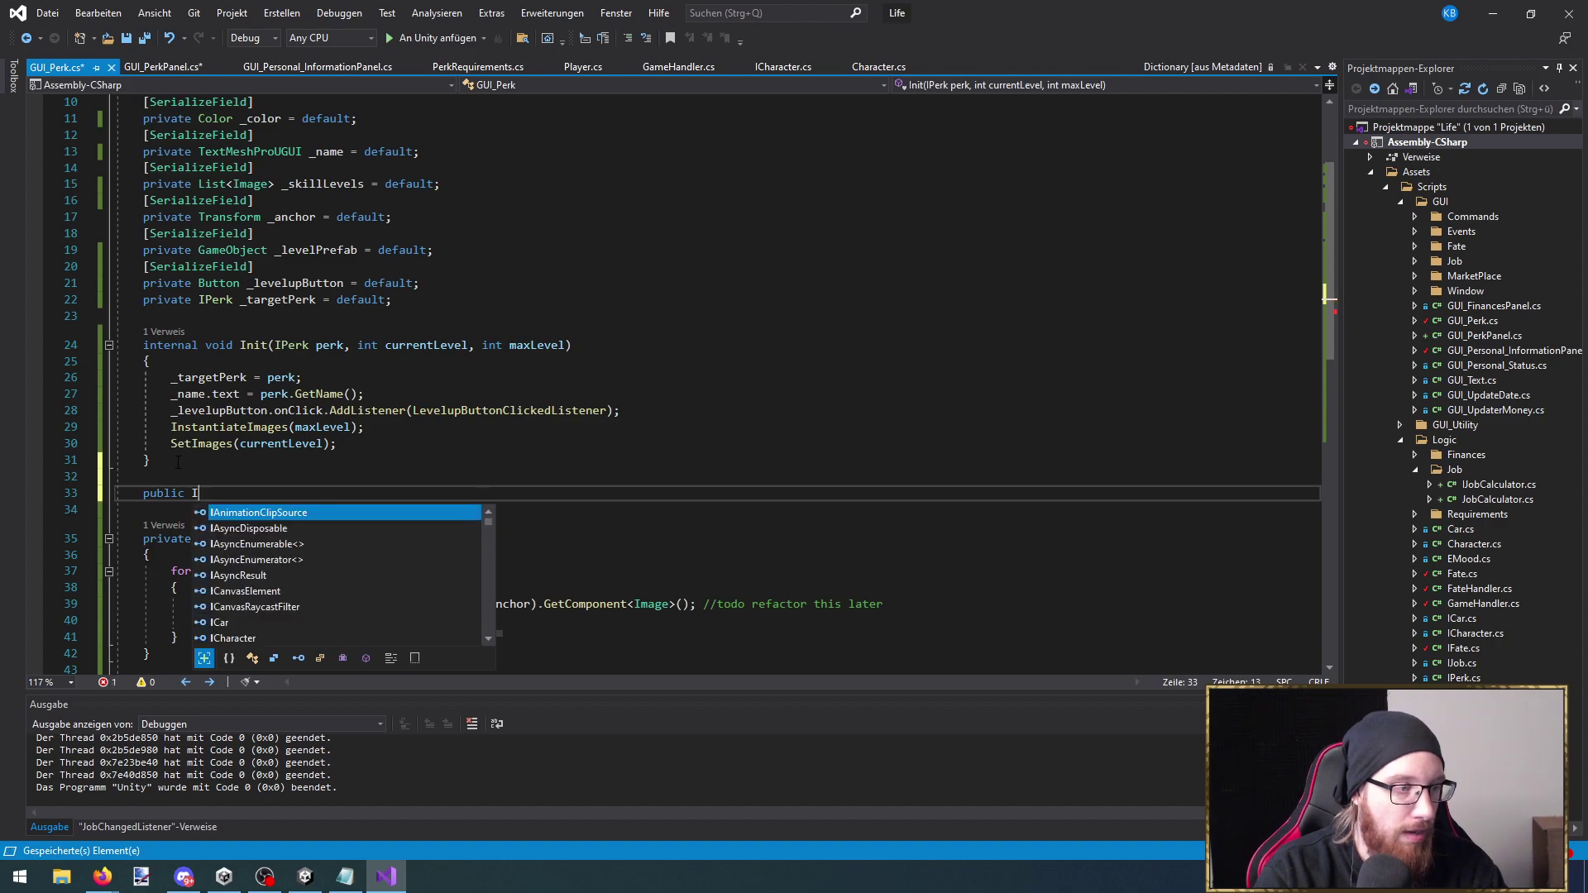
{"action": "type", "text": "Perk GetPerk() => _tag"}
{"action": "key", "text": "Return"}
{"action": "type", "text": ";"}
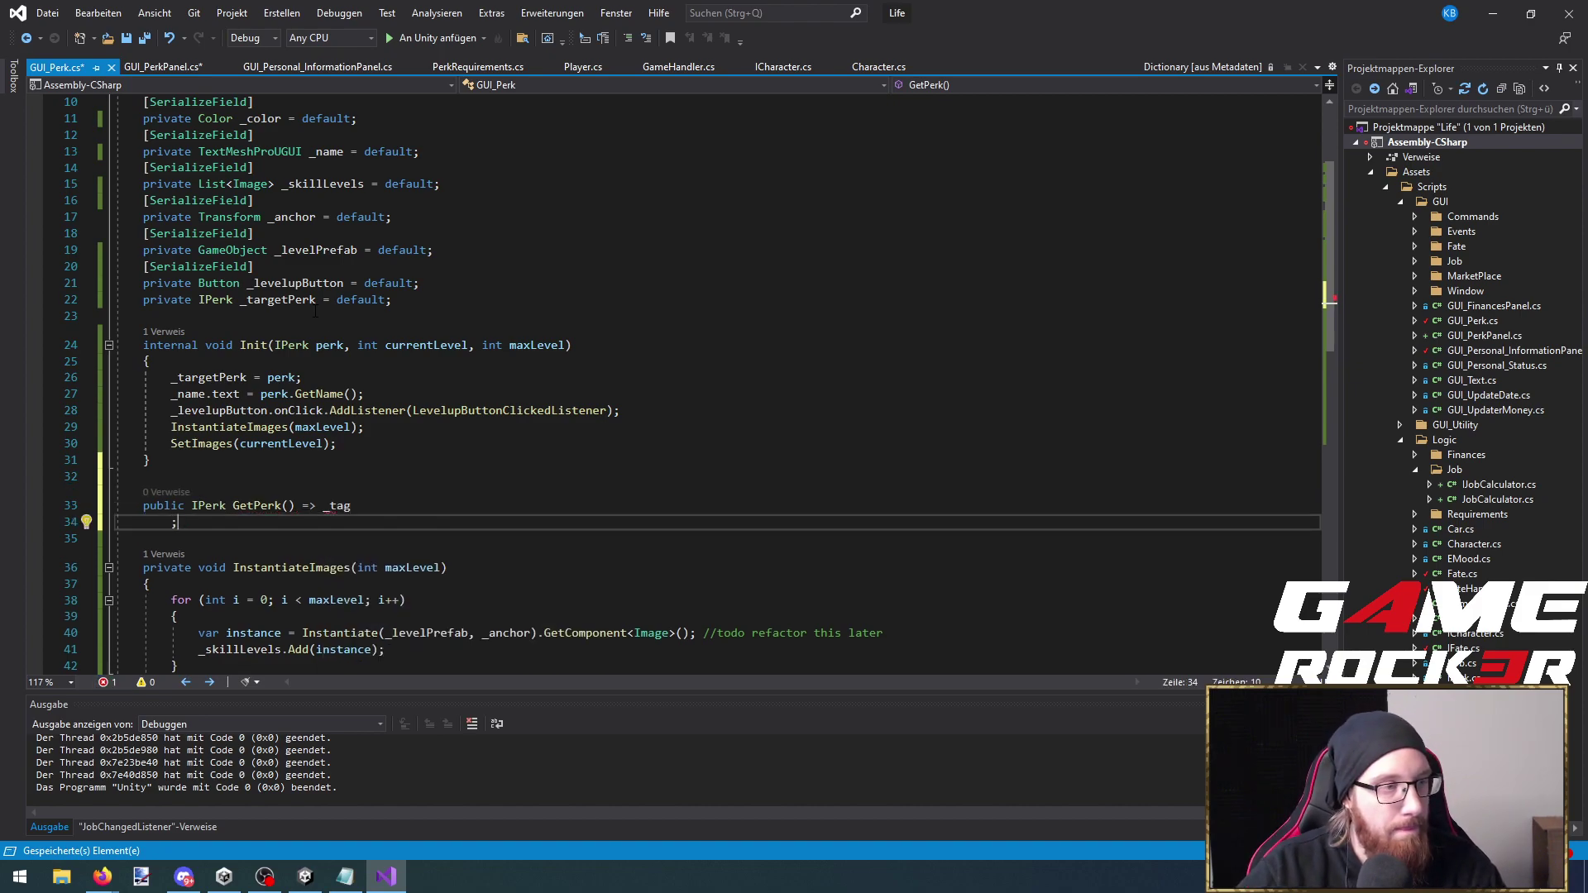
Make GetPerk return the _targetPerk field
{"action": "double_click", "coordinate": [298, 300]}
{"action": "key", "text": "ctrl+c"}
{"action": "double_click", "coordinate": [339, 507]}
{"action": "key", "text": "ctrl+v"}
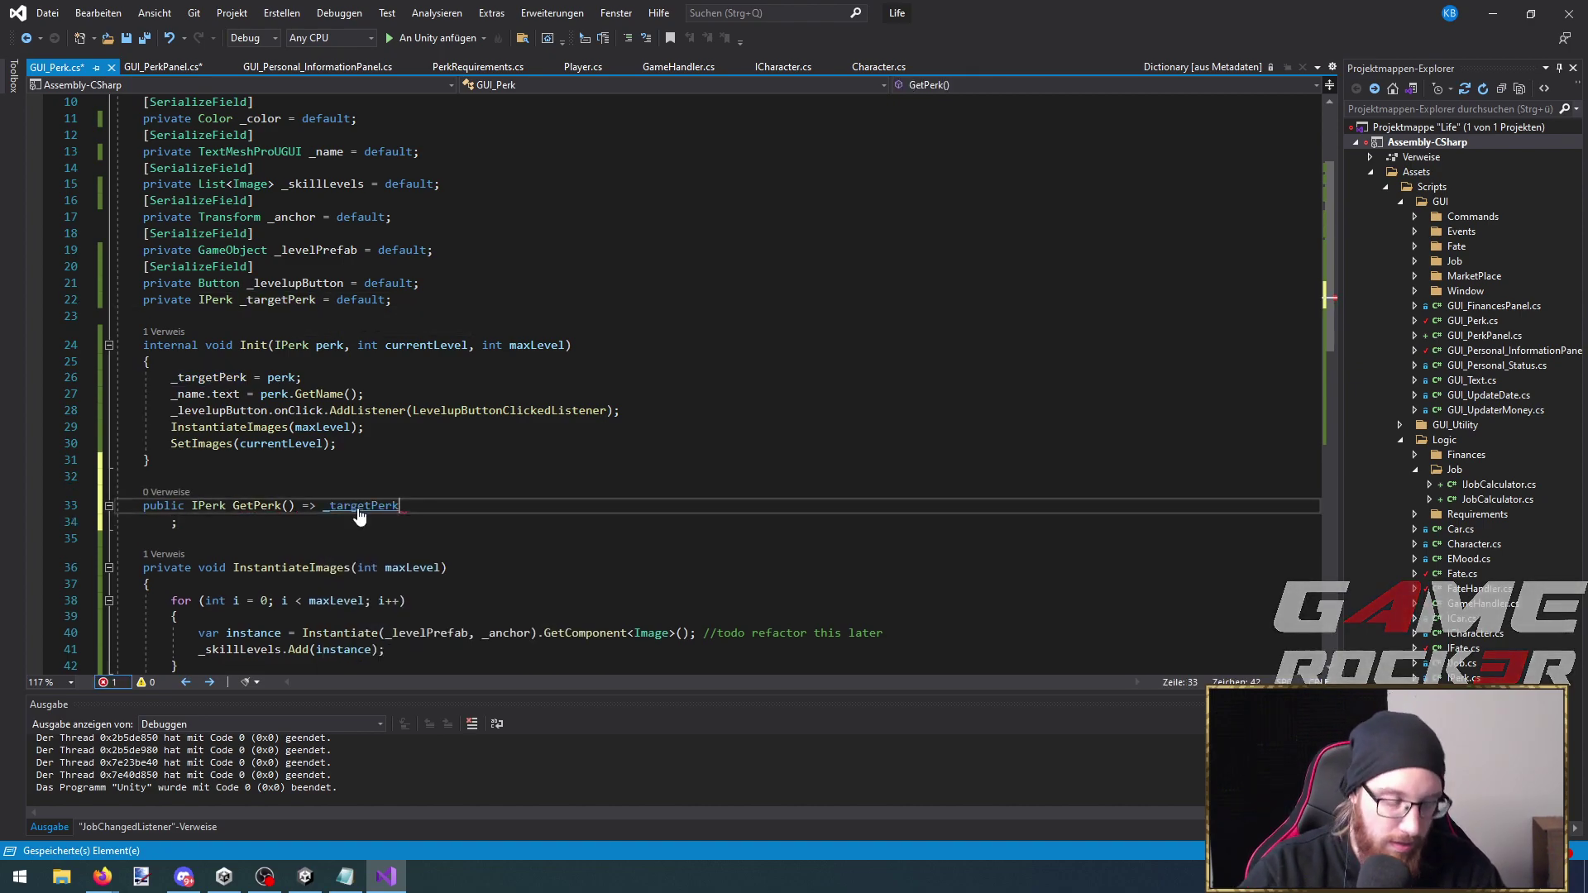
{"action": "type", "text": ";"}
Move the GetPerk method directly below the _targetPerk field, remove the leftover blank lines above InstantiateImages, and save GUI_Perk.cs
{"action": "left_click", "coordinate": [198, 529]}
{"action": "key", "text": "BackSpace"}
{"action": "key", "text": "BackSpace"}
{"action": "key", "text": "shift+Up"}
{"action": "key", "text": "shift+Up"}
{"action": "key", "text": "Delete"}
{"action": "left_click", "coordinate": [394, 300]}
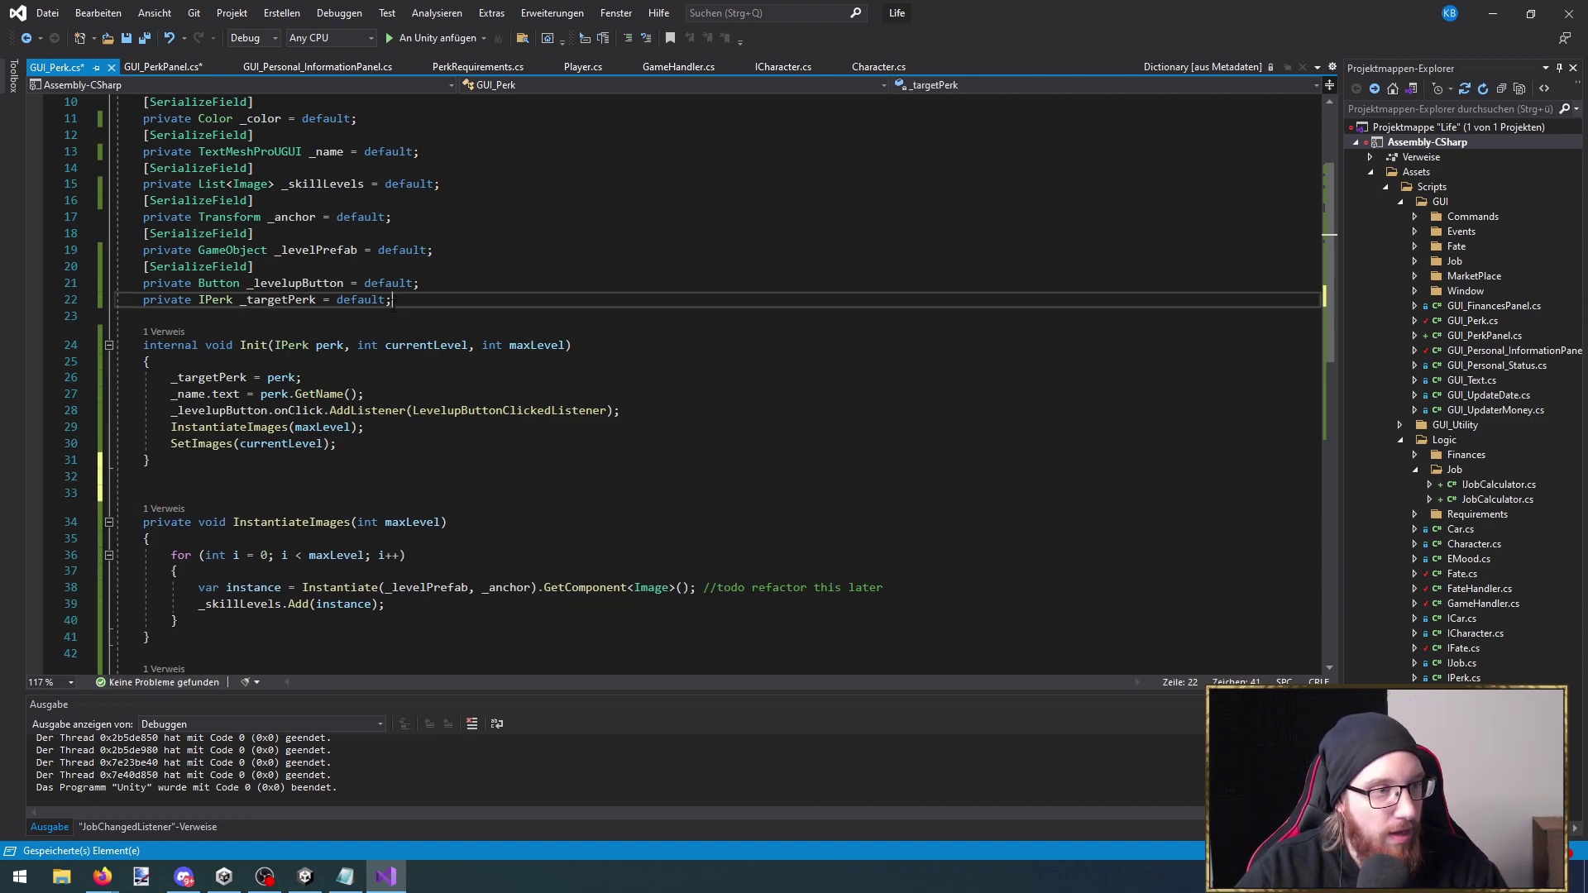
{"action": "key", "text": "ctrl+v"}
{"action": "key", "text": "ctrl+s"}
{"action": "left_click", "coordinate": [175, 555]}
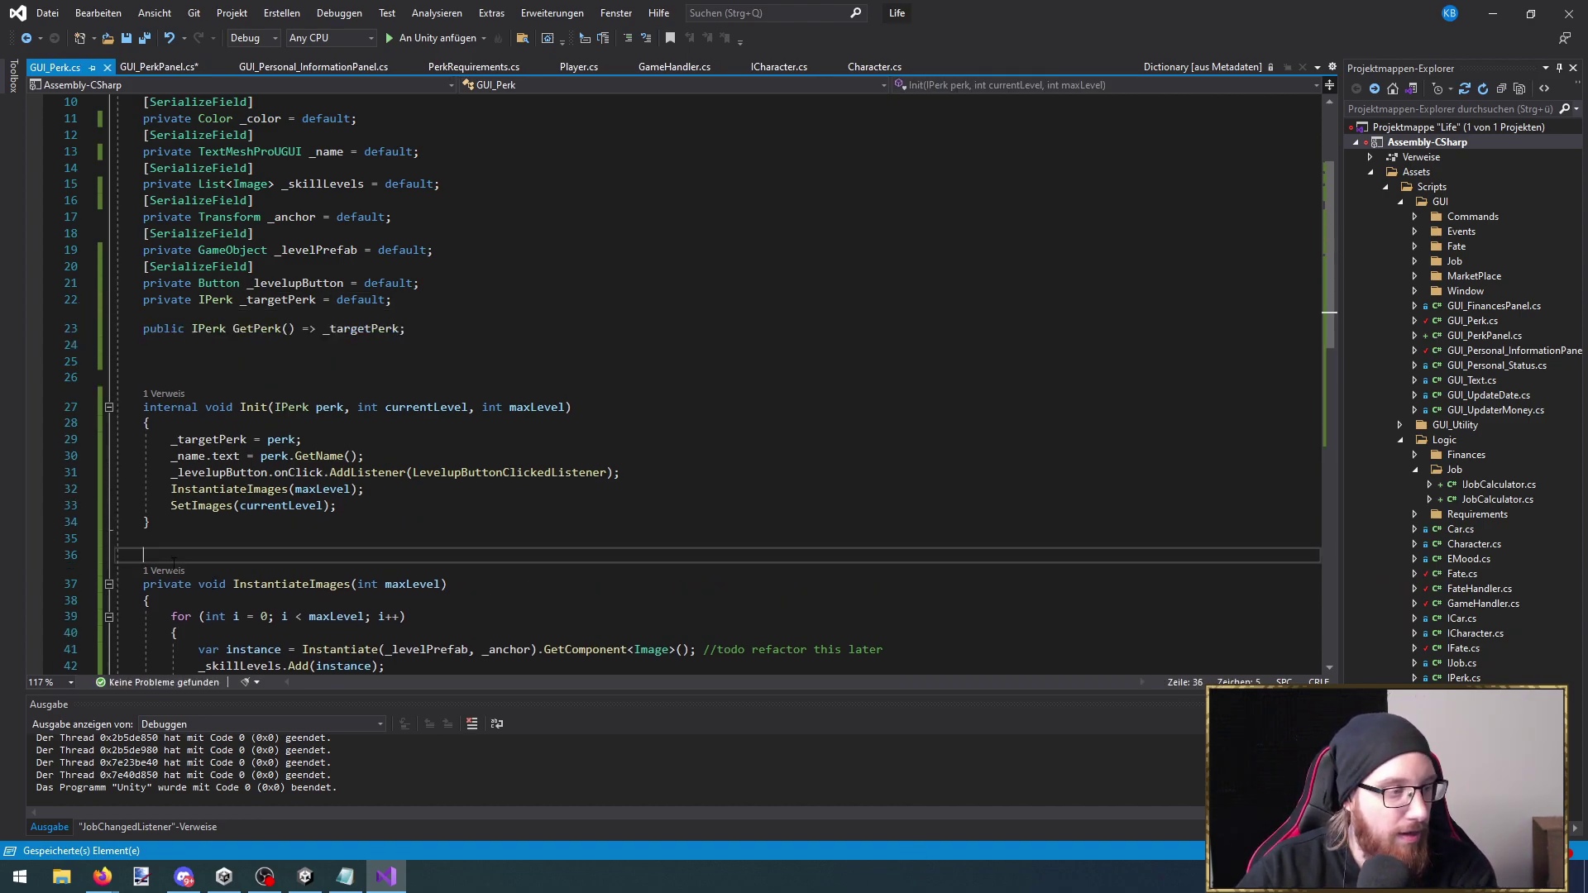
{"action": "key", "text": "BackSpace"}
{"action": "key", "text": "BackSpace"}
{"action": "key", "text": "ctrl+s"}
Back in GUI_PerkPanel.cs, begin an if condition in the listener's loop with item.GetPerk().GetName() ==
{"action": "left_click", "coordinate": [180, 70]}
{"action": "left_click", "coordinate": [263, 556]}
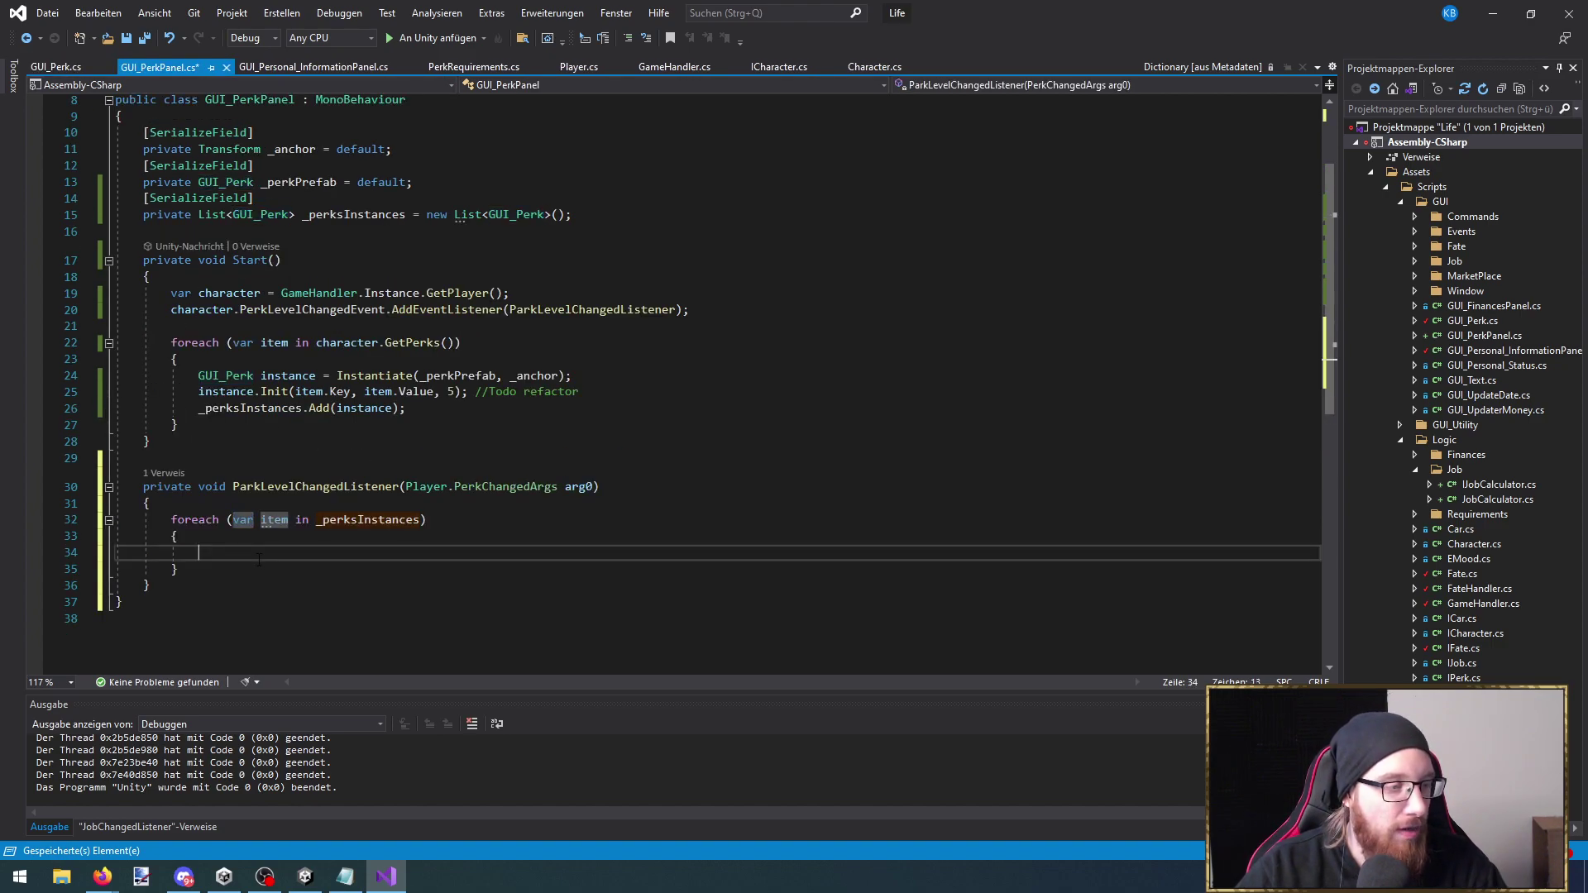
{"action": "type", "text": "if("}
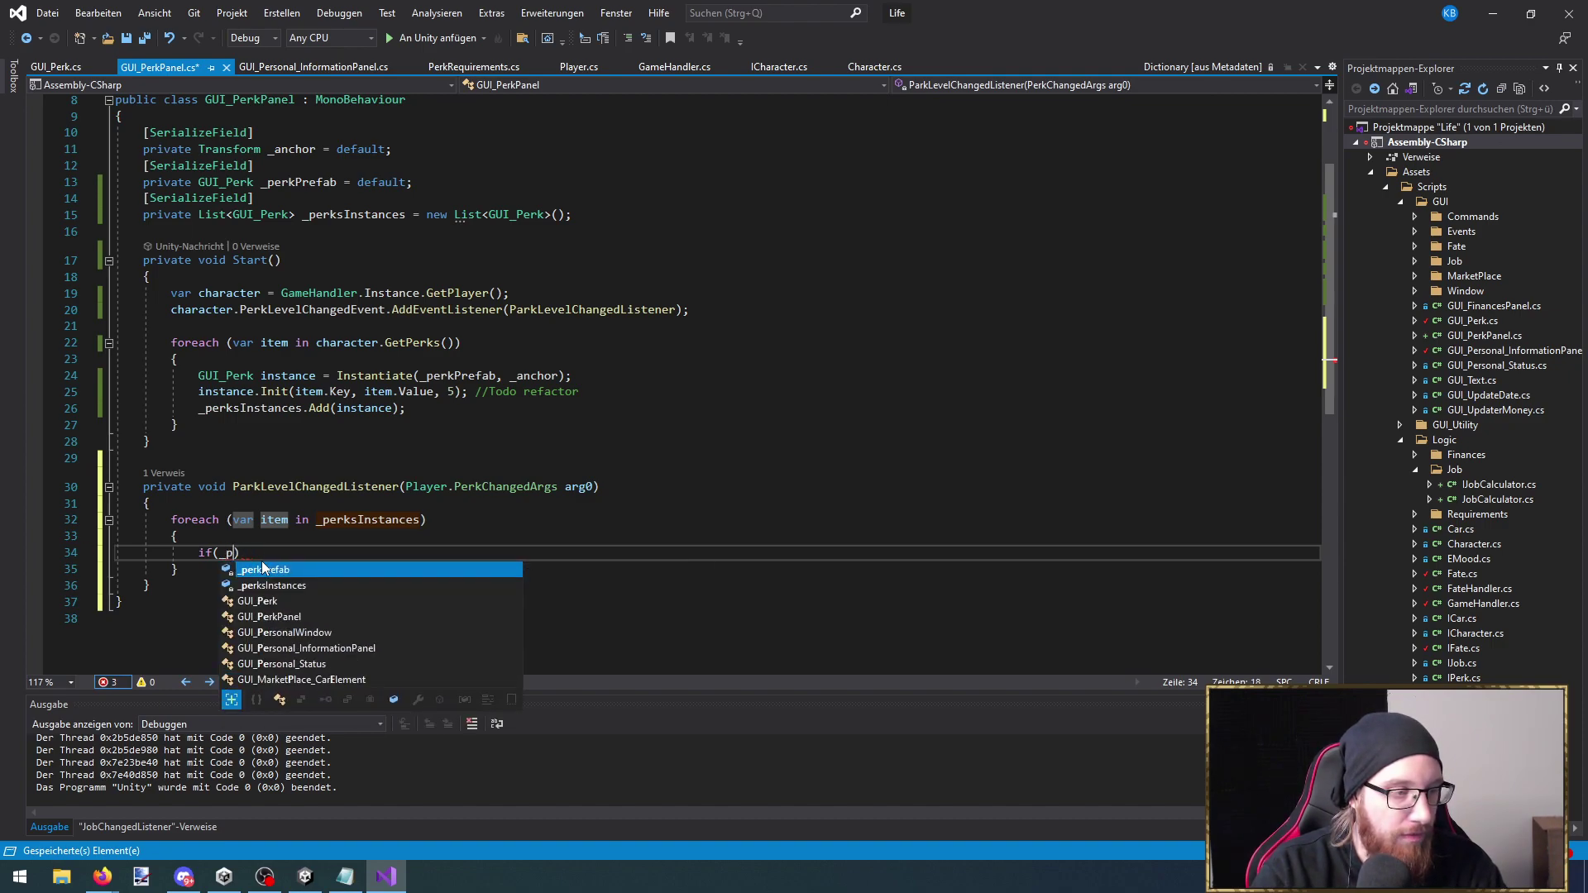
{"action": "type", "text": "item.enabled"}
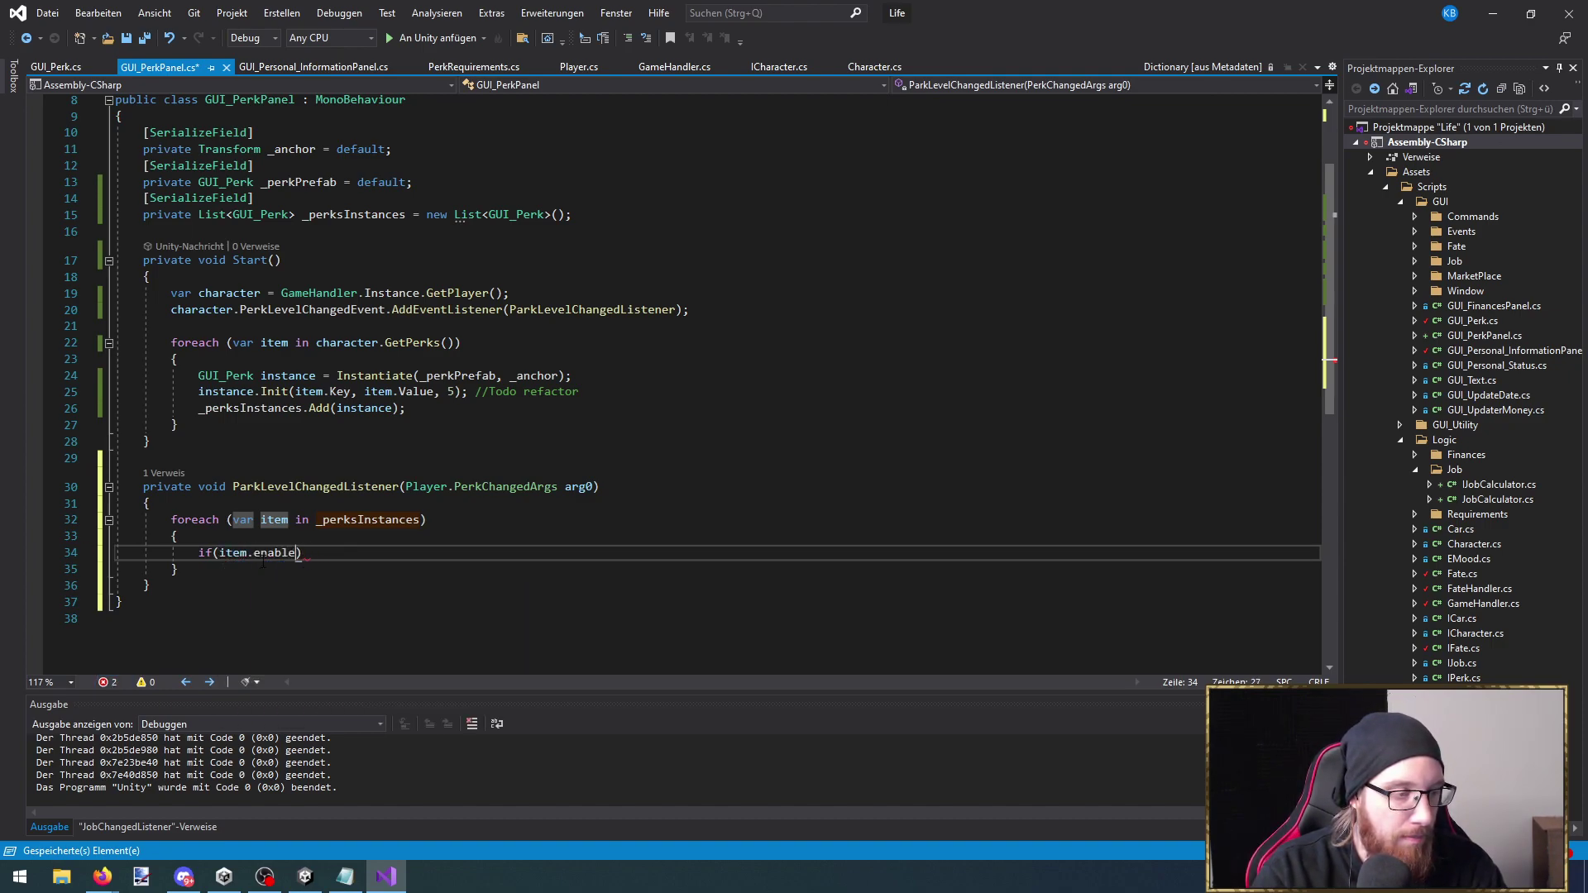
{"action": "type", "text": "getna"}
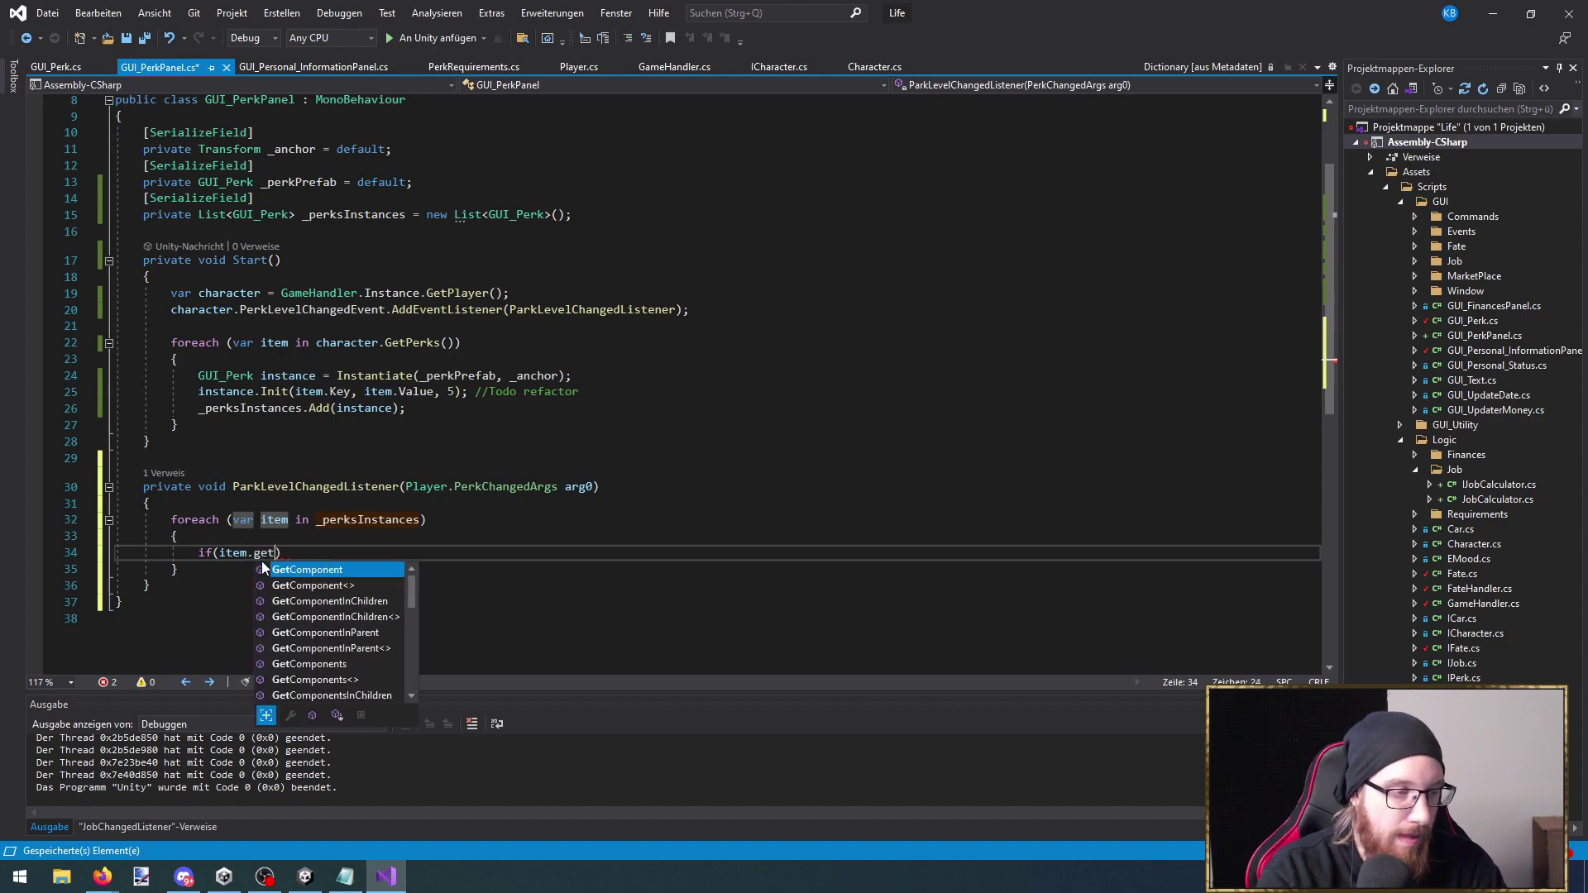
{"action": "key", "text": "Return"}
{"action": "key", "text": "ctrl+z"}
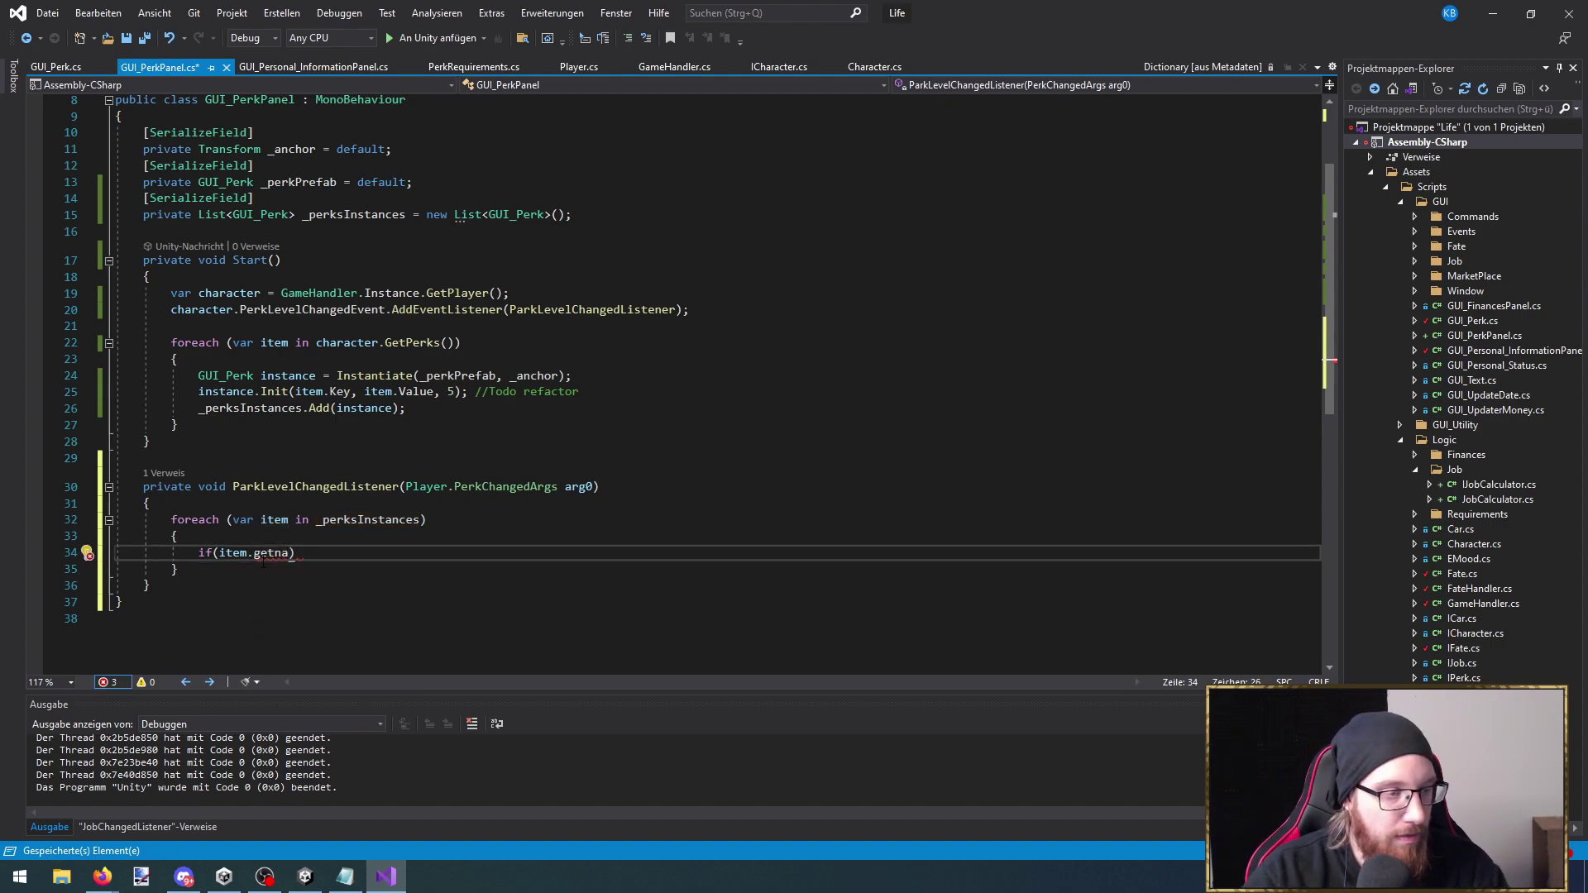
{"action": "type", "text": "GetPerk().get"}
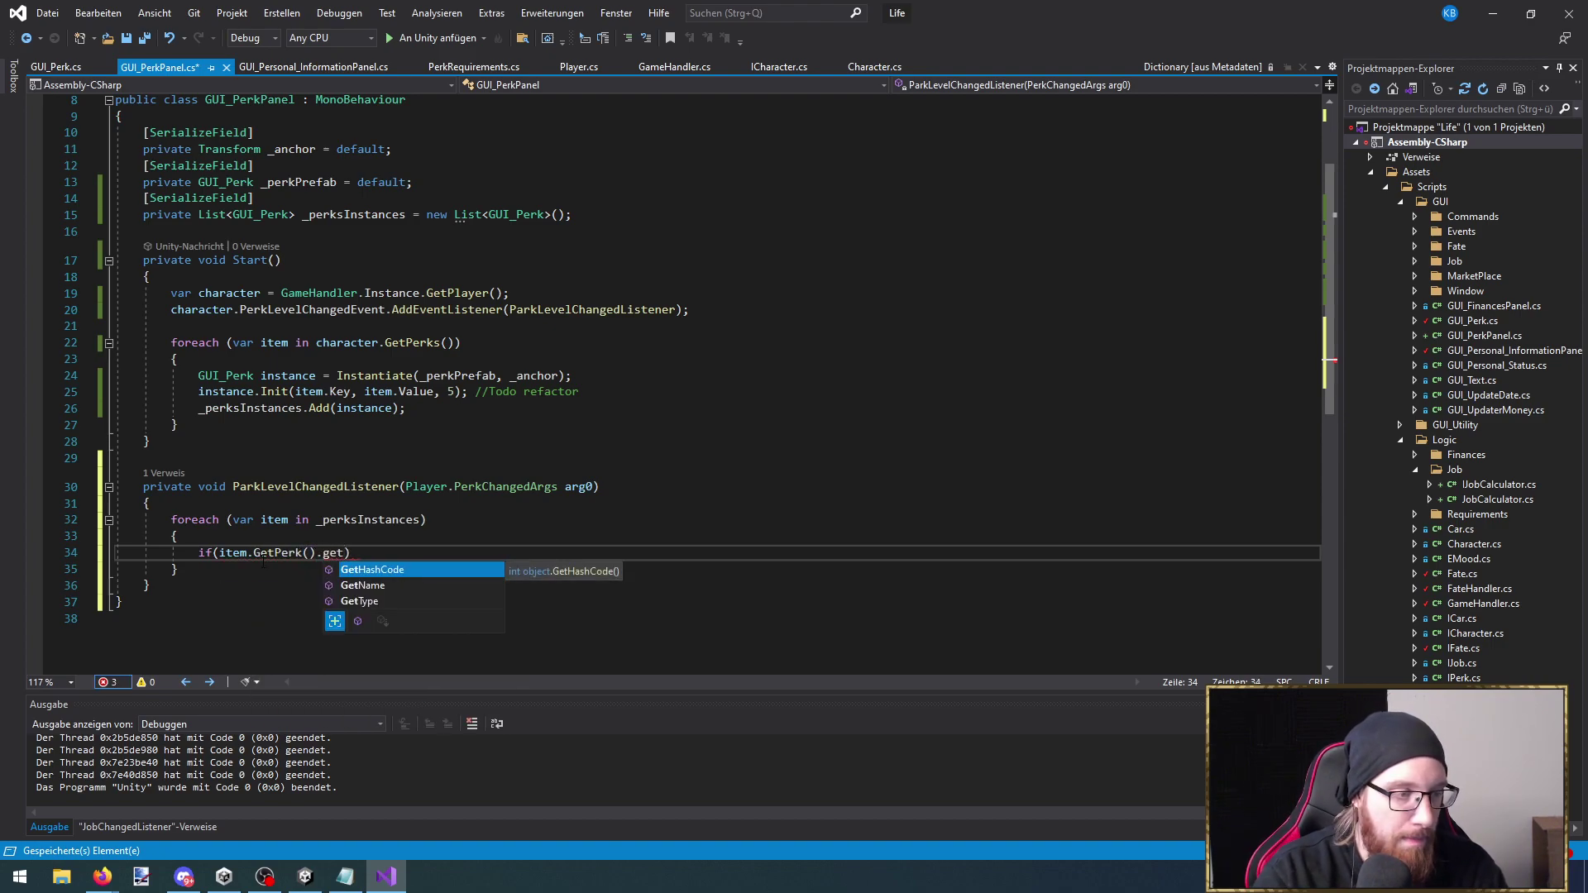
{"action": "key", "text": "Down"}
{"action": "key", "text": "Tab"}
{"action": "type", "text": "() == "}
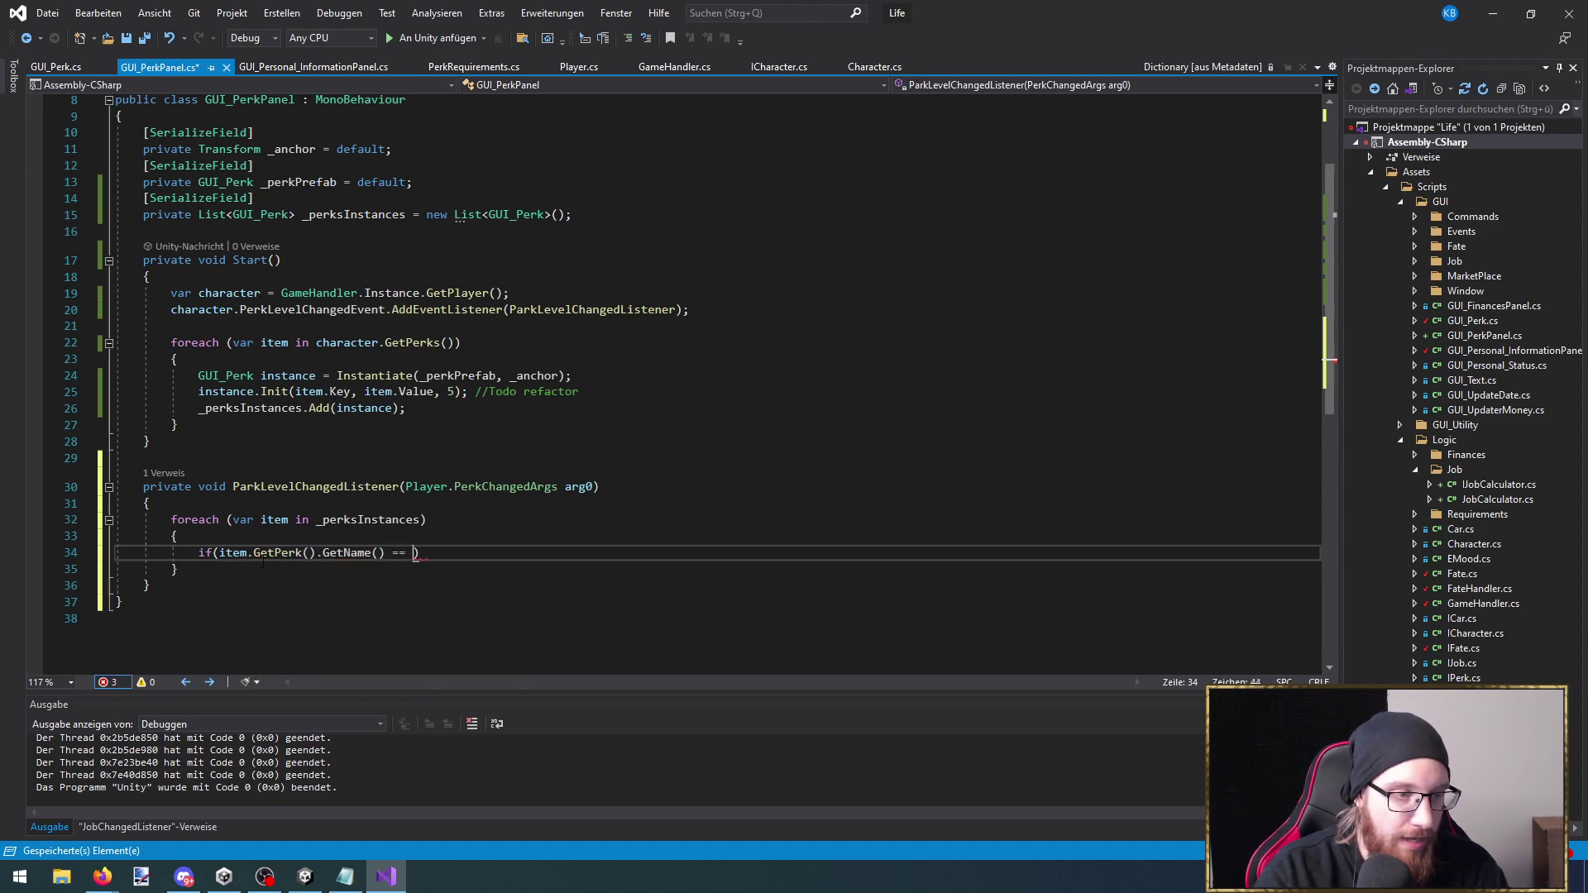
Complete the if condition with arg0.Perk.GetName() and add a braced body below it
{"action": "type", "text": "arg0.GetHashCode"}
{"action": "key", "text": "ctrl+shift+Left"}
{"action": "key", "text": "BackSpace"}
{"action": "key", "text": "ctrl+space"}
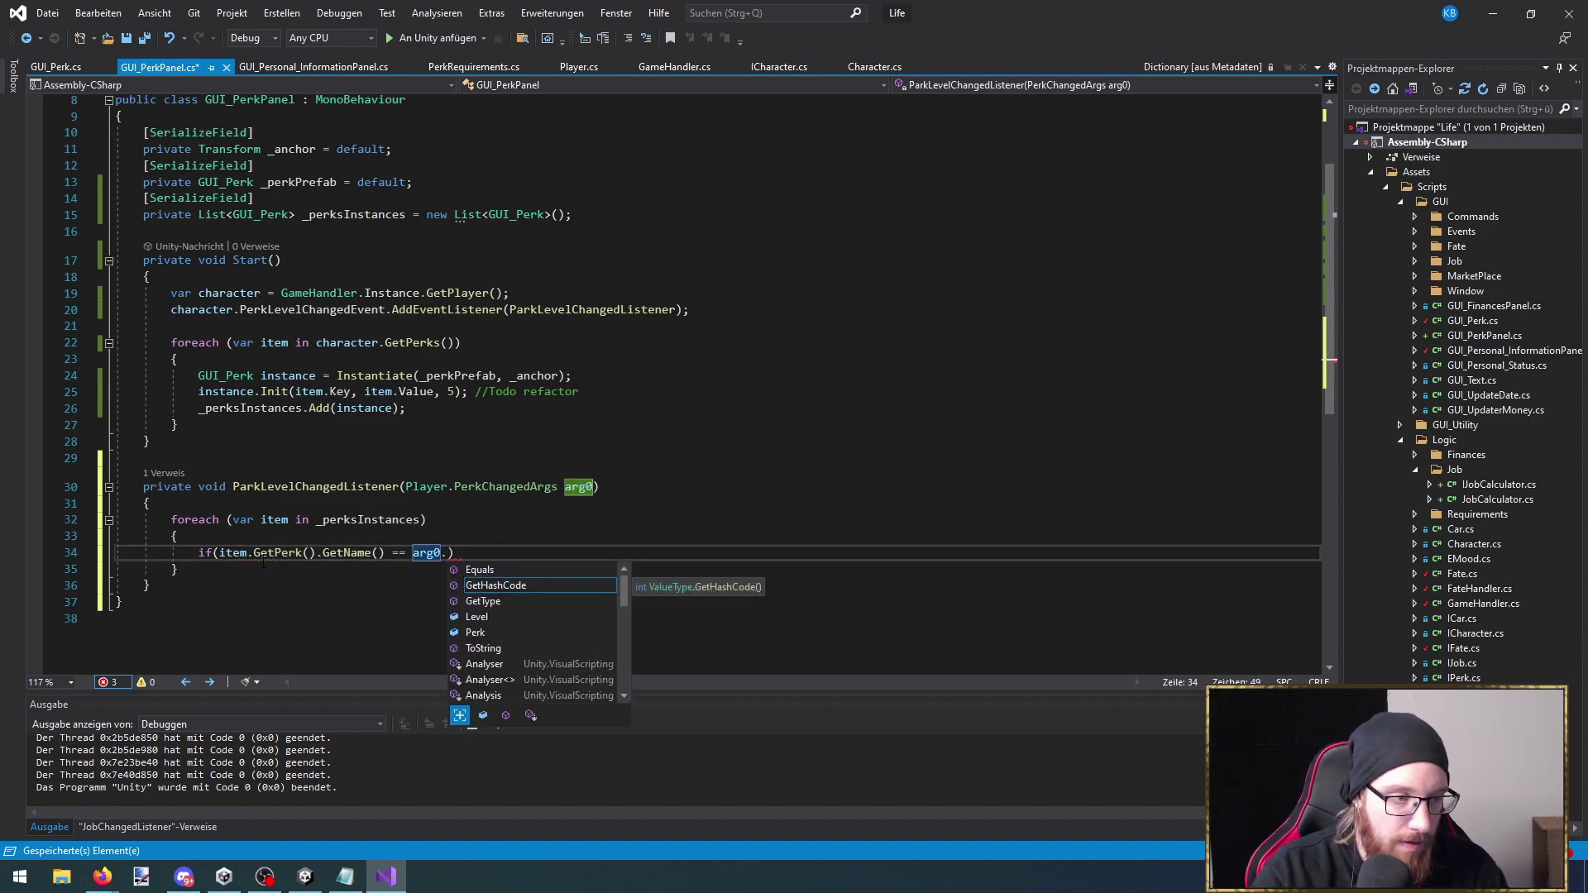
{"action": "key", "text": "Down"}
{"action": "key", "text": "Down"}
{"action": "key", "text": "Down"}
{"action": "type", "text": "."}
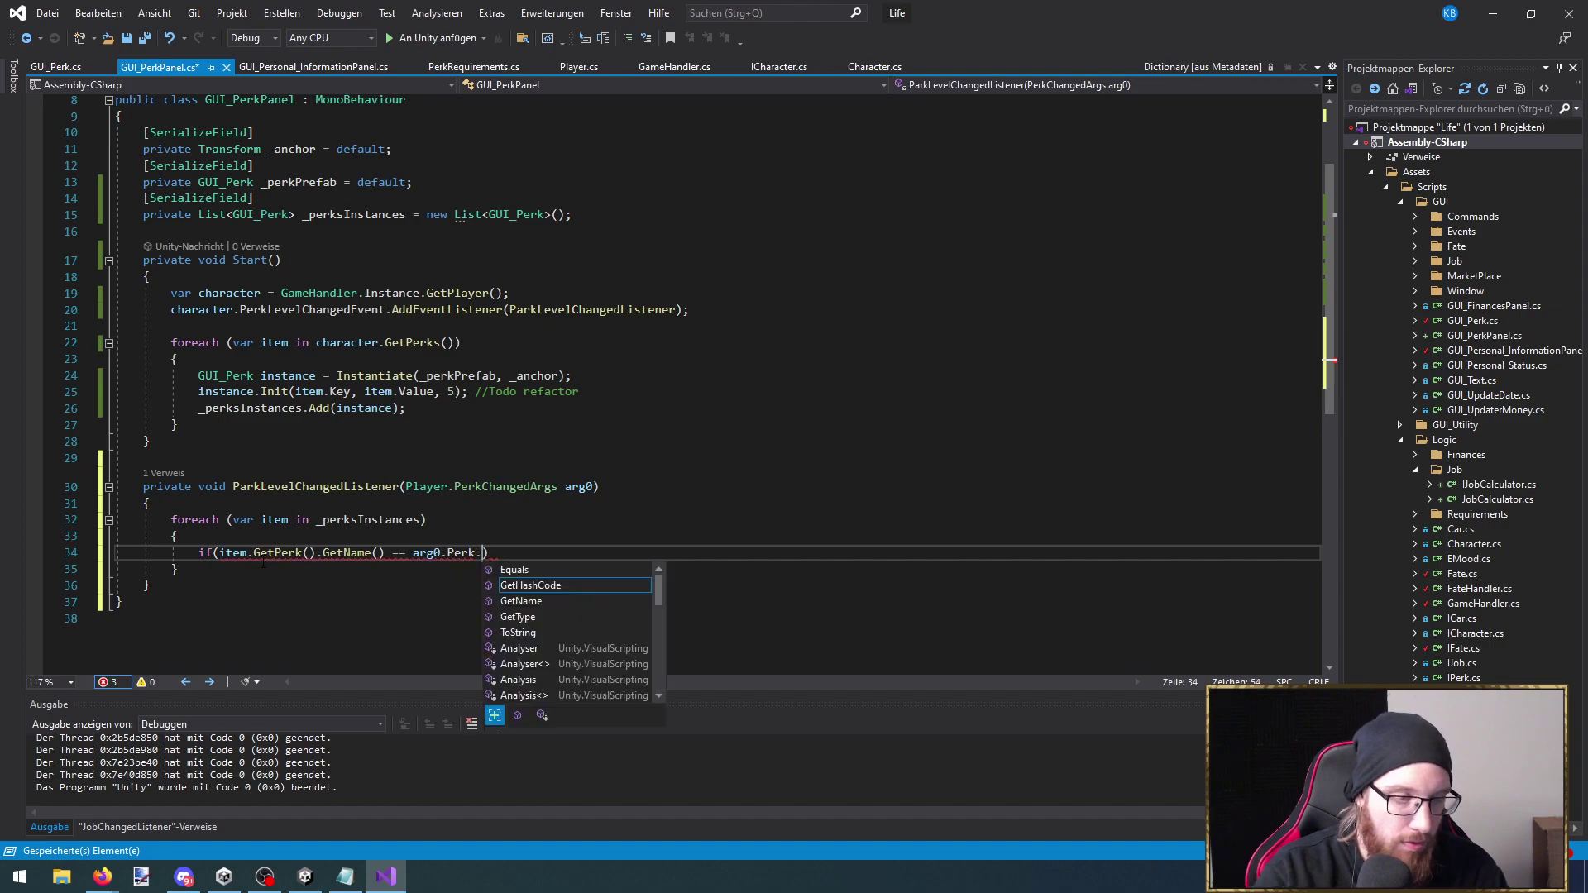
{"action": "type", "text": "GetName()"}
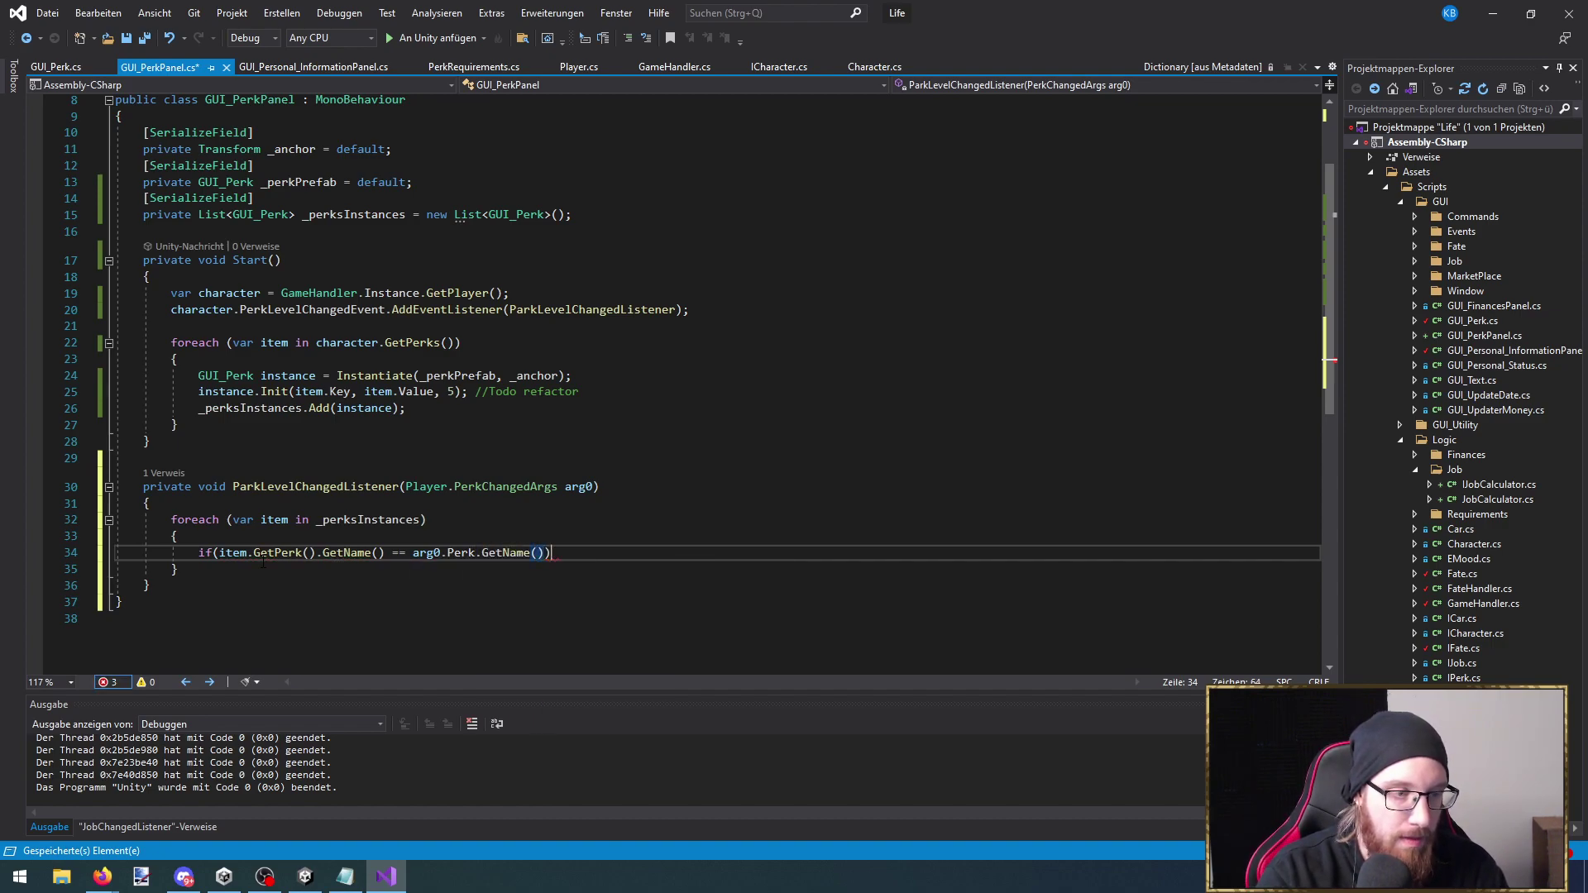
{"action": "key", "text": "Return"}
{"action": "type", "text": "{"}
{"action": "key", "text": "Return"}
Inside the if body of ParkLevelChangedListener, call item.UpdatePerkLevel with arg0.Level as its argument
{"action": "type", "text": "iun"}
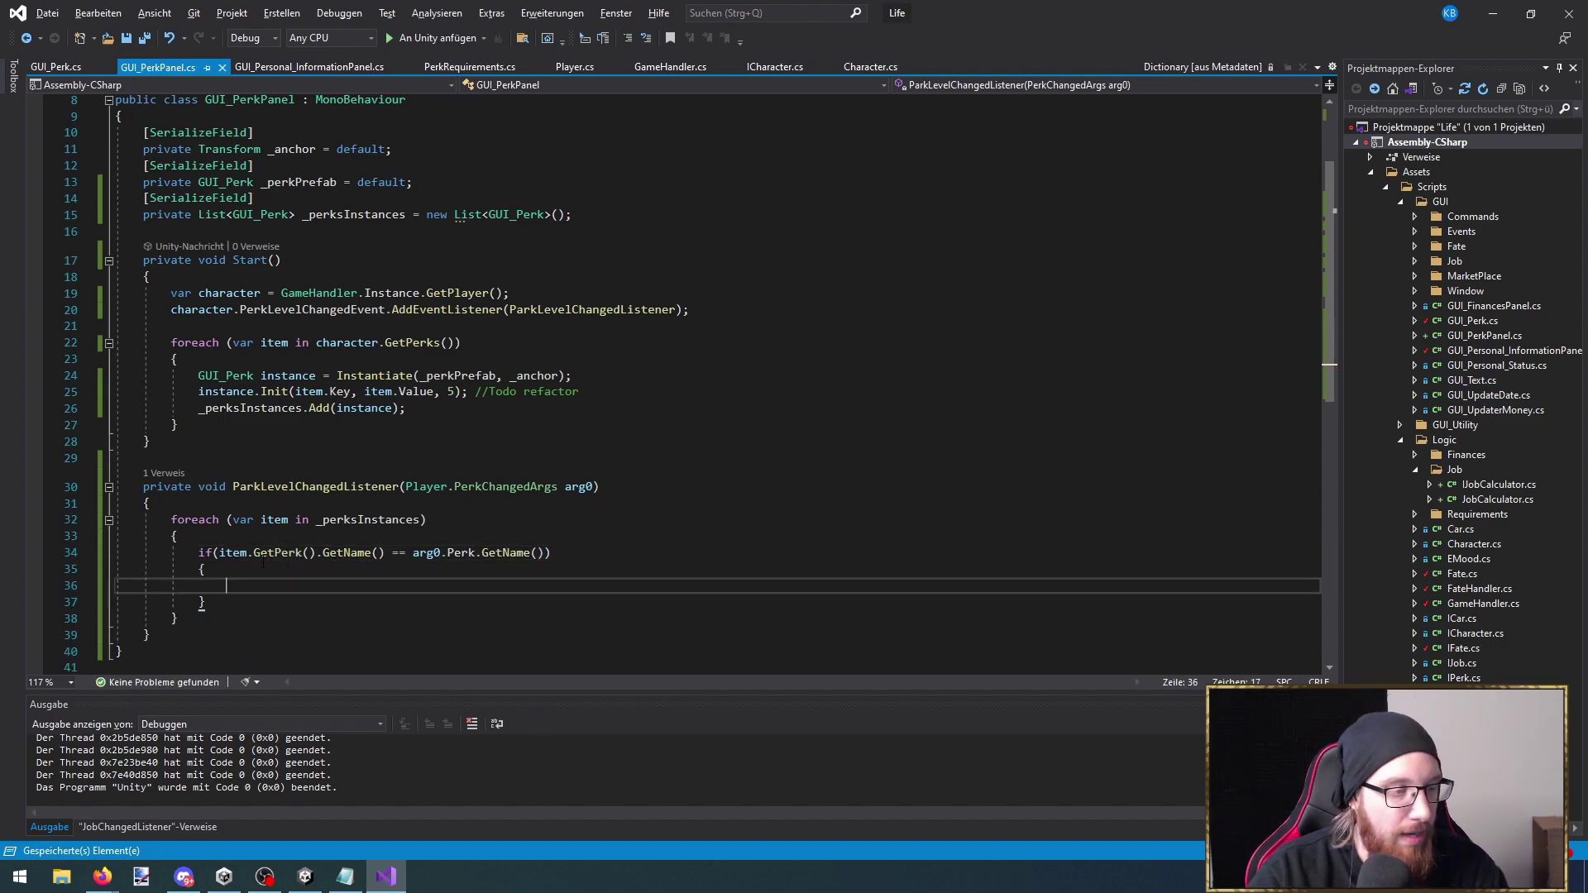
{"action": "key", "text": "BackSpace"}
{"action": "key", "text": "BackSpace"}
{"action": "key", "text": "BackSpace"}
{"action": "type", "text": "I"}
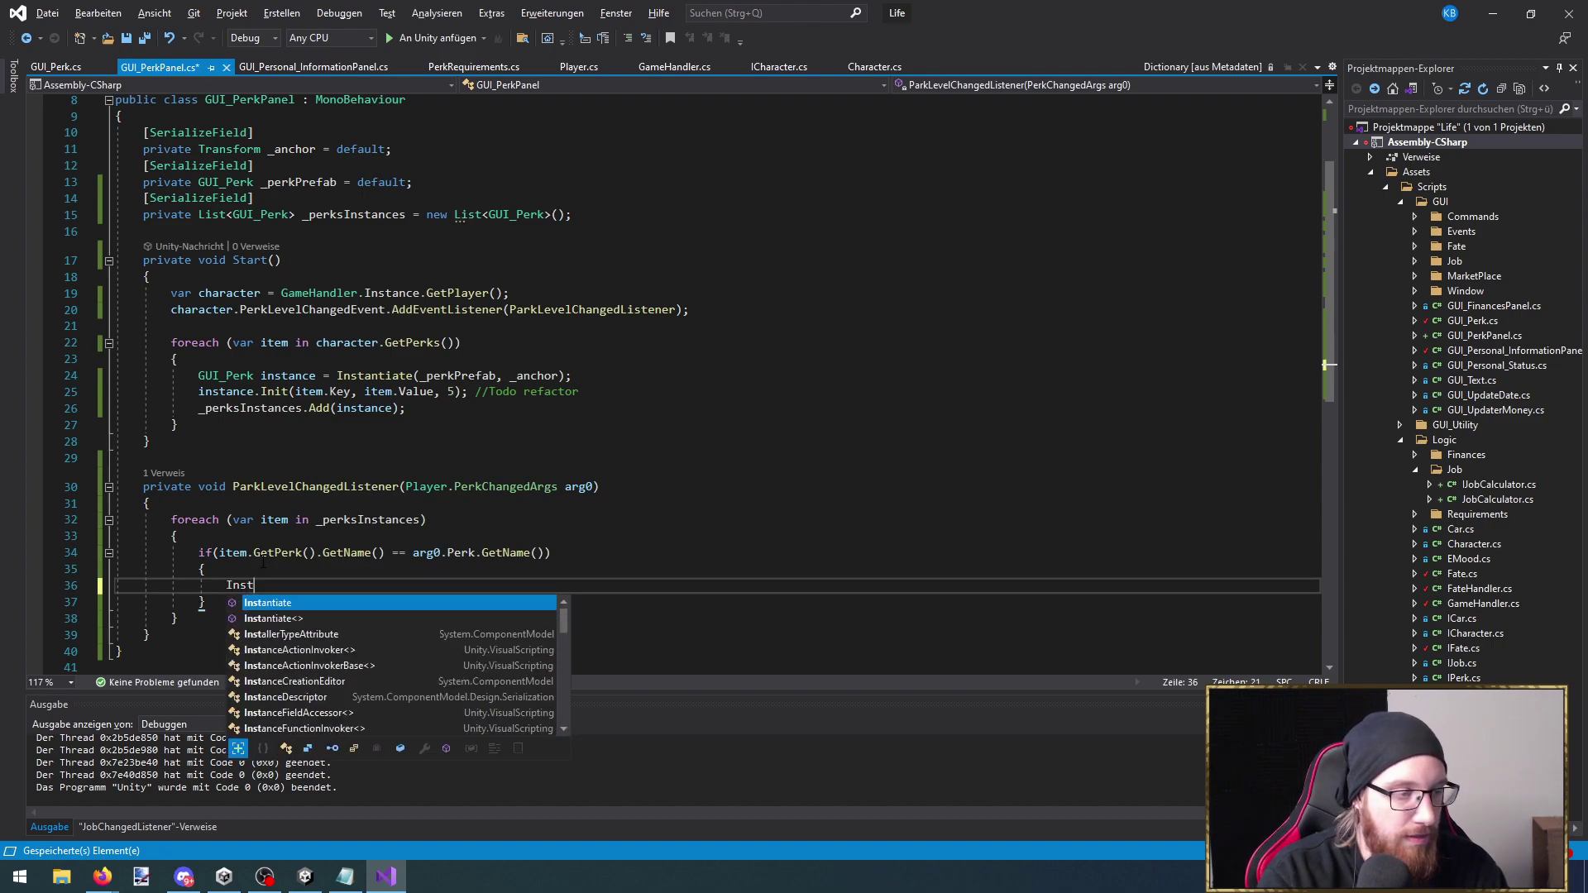
{"action": "type", "text": "tem."}
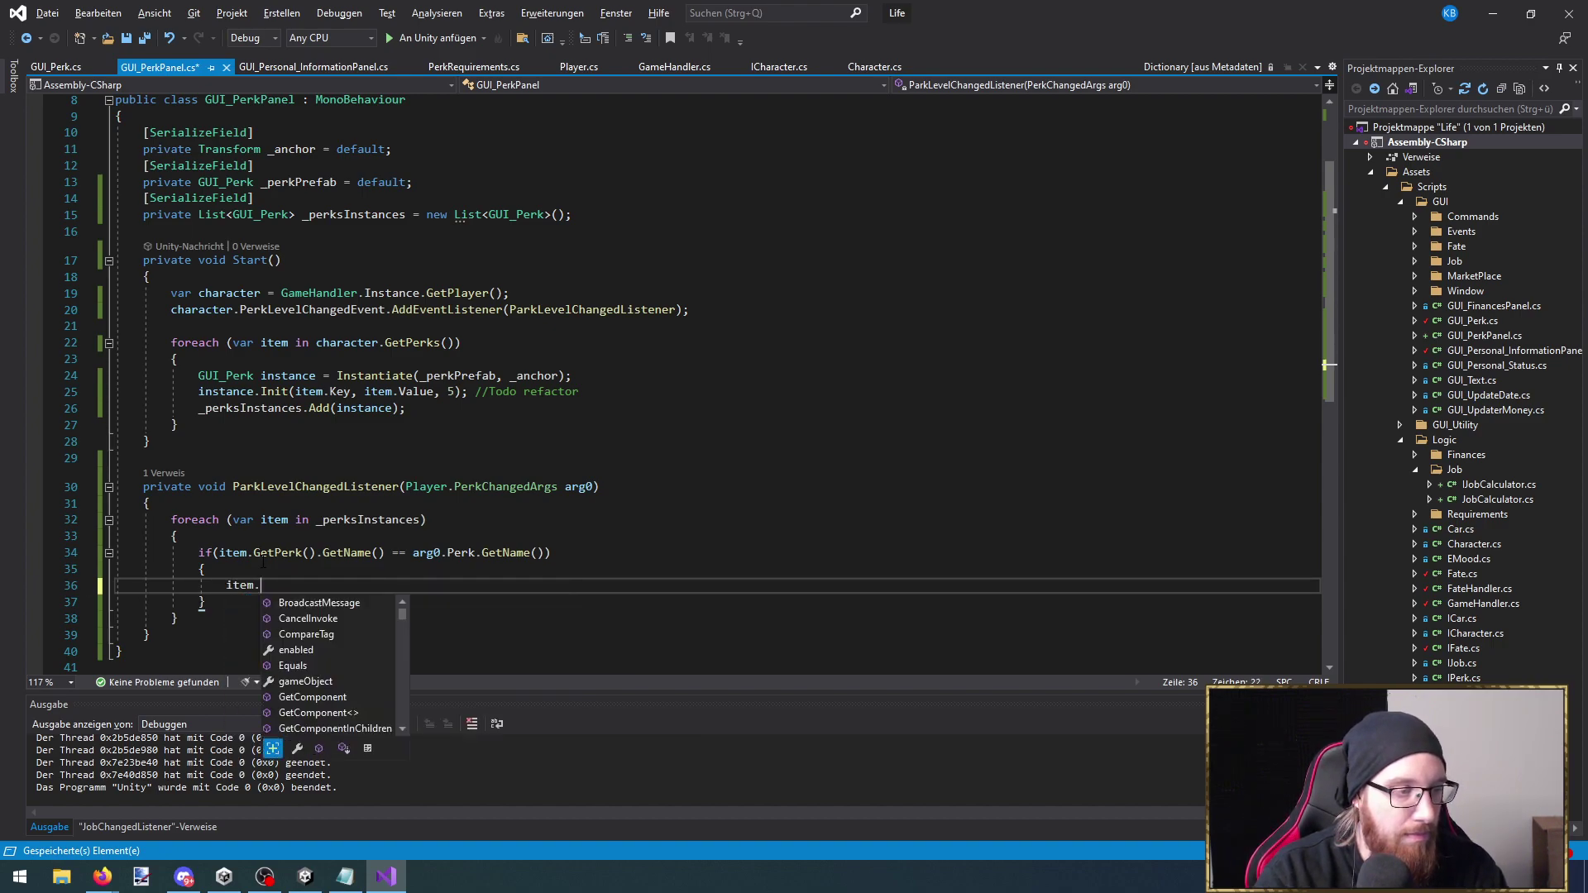
{"action": "type", "text": "U"}
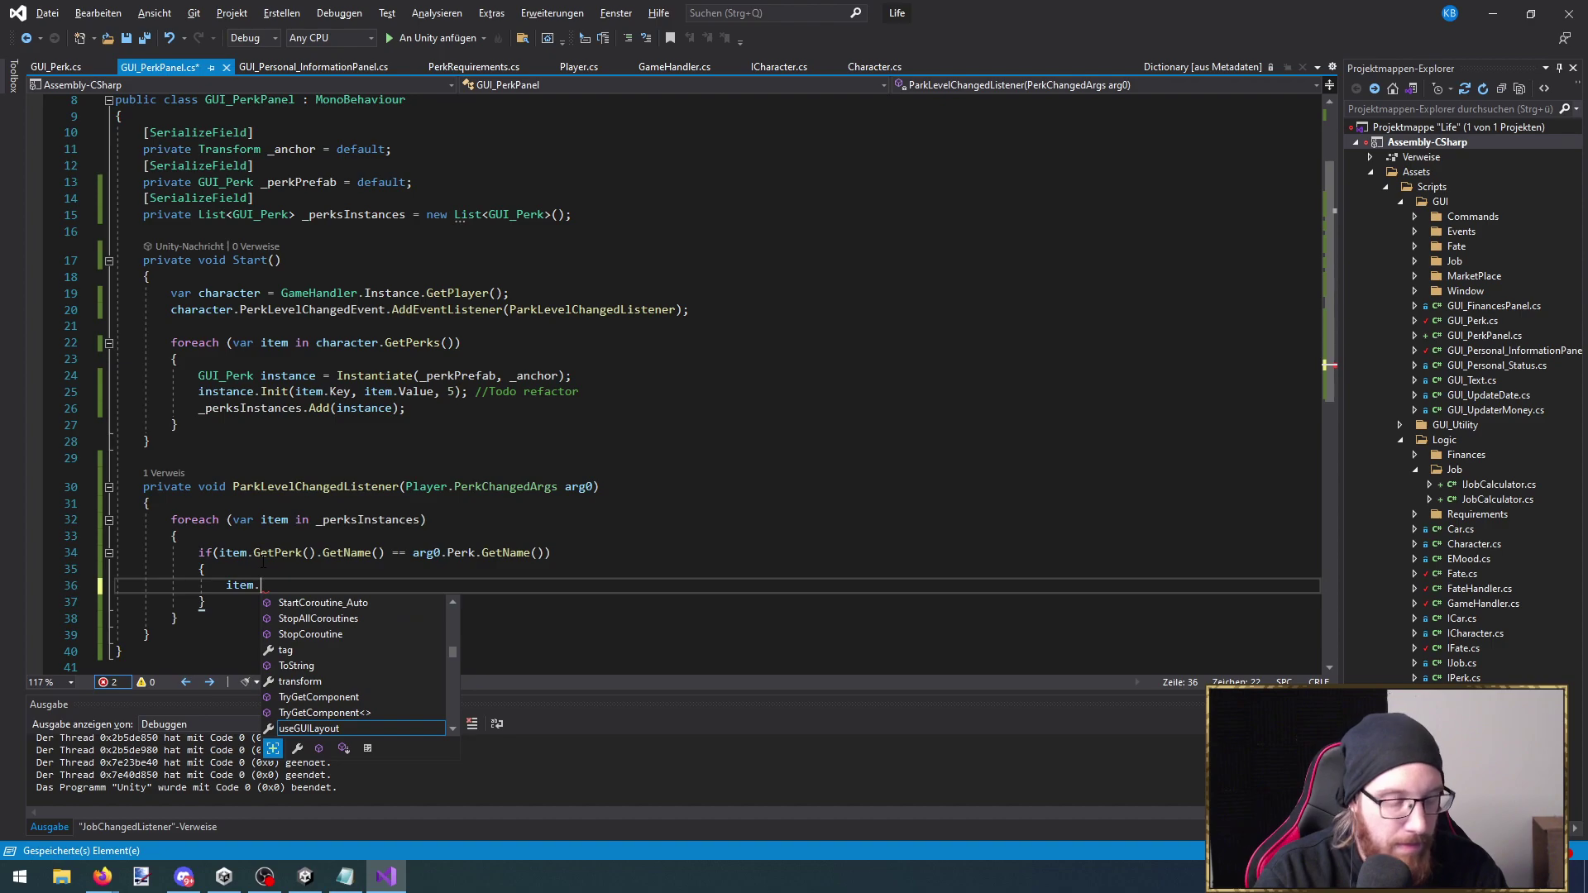
{"action": "type", "text": "pdatePerk"}
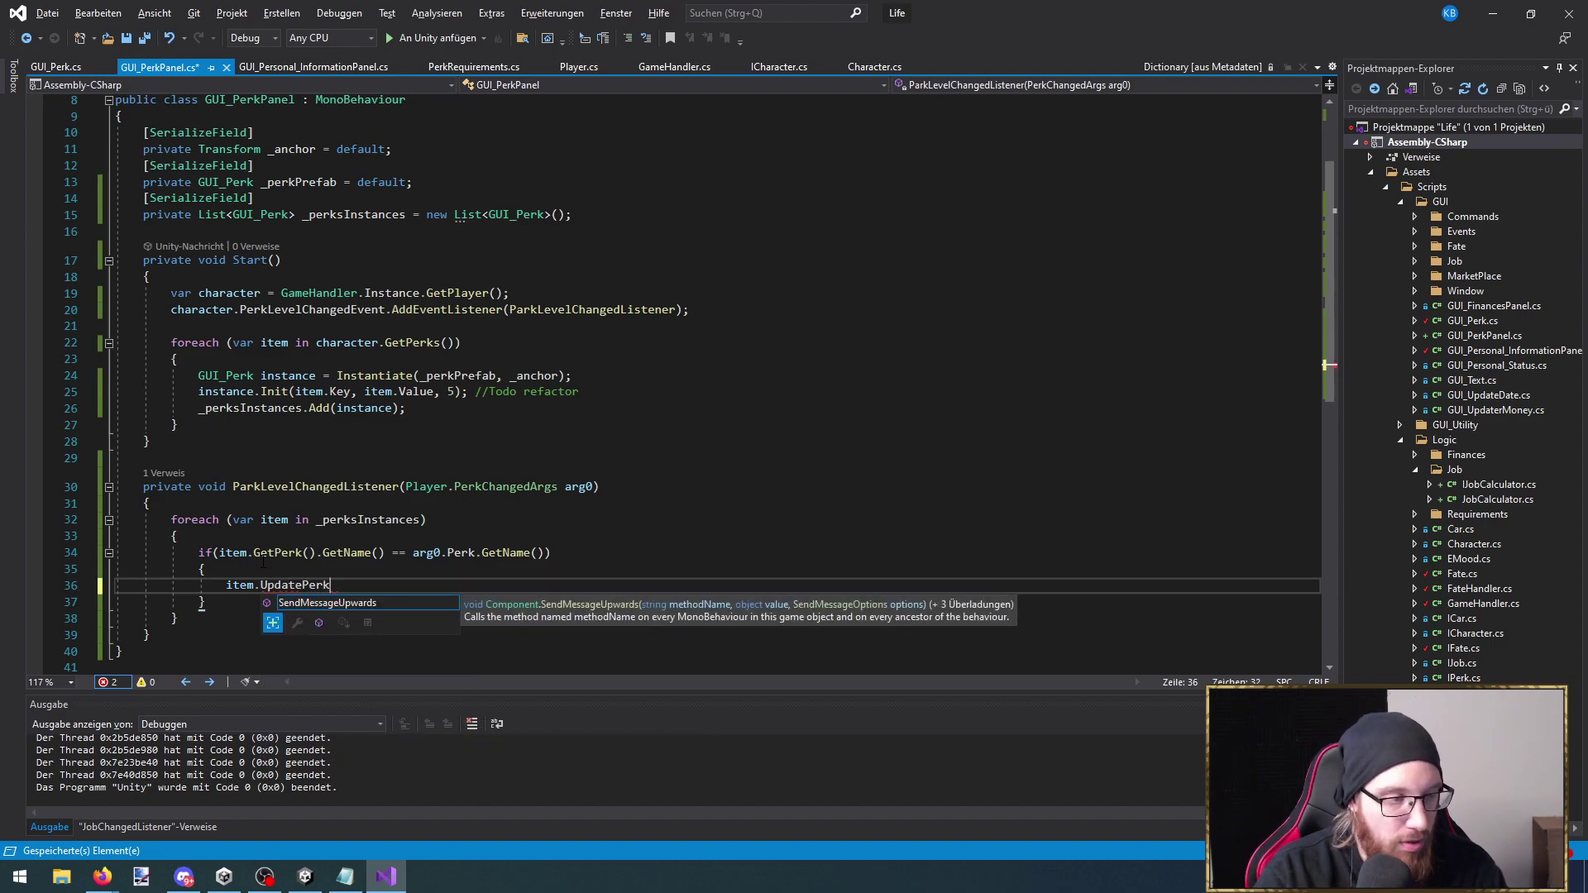
{"action": "type", "text": "Level()"}
{"action": "key", "text": "ctrl+s"}
{"action": "key", "text": "Left"}
{"action": "key", "text": "Left"}
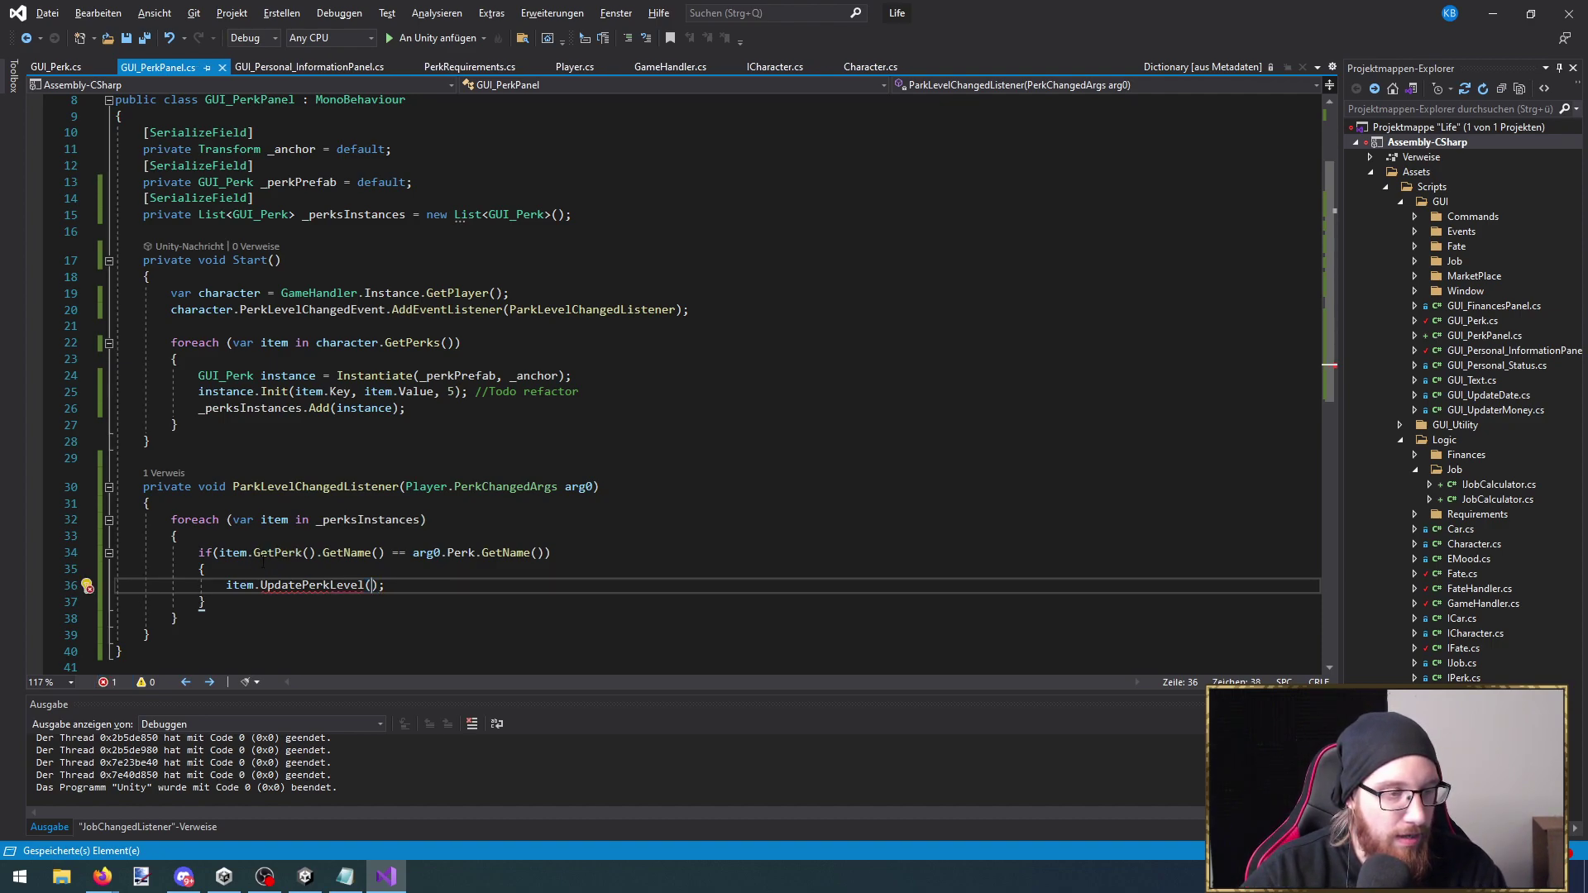
{"action": "type", "text": "arg0."}
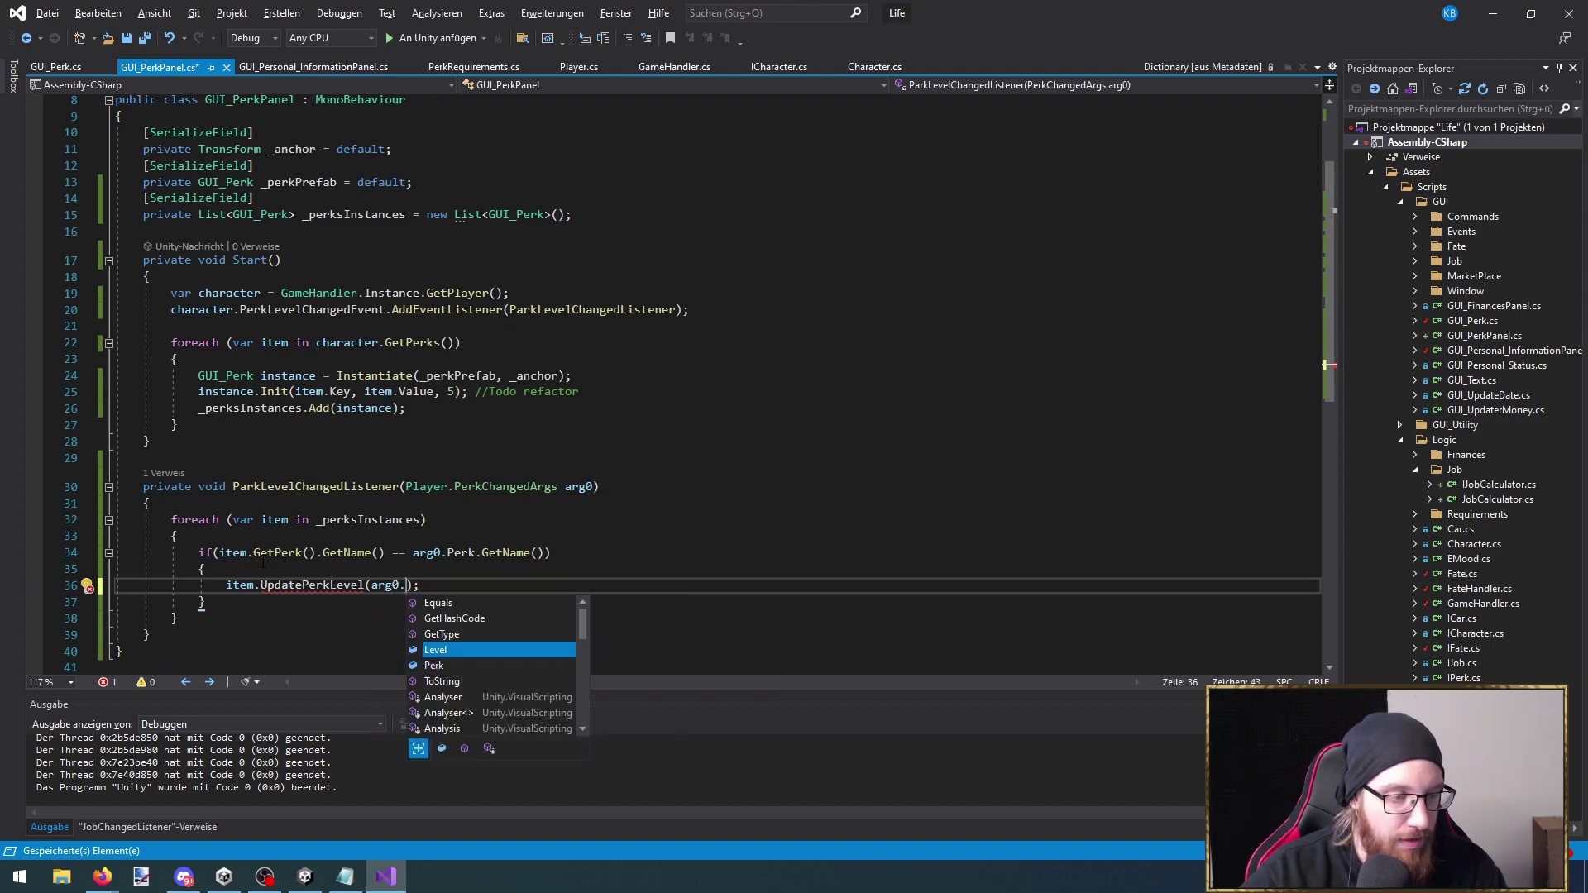
{"action": "key", "text": "Tab"}
Generate the missing UpdatePerkLevel method in GUI_Perk from the new call
{"action": "key", "text": "Left"}
{"action": "key", "text": "Left"}
{"action": "key", "text": "Left"}
{"action": "key", "text": "Left"}
{"action": "key", "text": "Left"}
{"action": "key", "text": "Left"}
{"action": "key", "text": "Left"}
{"action": "key", "text": "Left"}
{"action": "key", "text": "Left"}
{"action": "key", "text": "Left"}
{"action": "key", "text": "Left"}
{"action": "key", "text": "ctrl+period"}
{"action": "key", "text": "Return"}
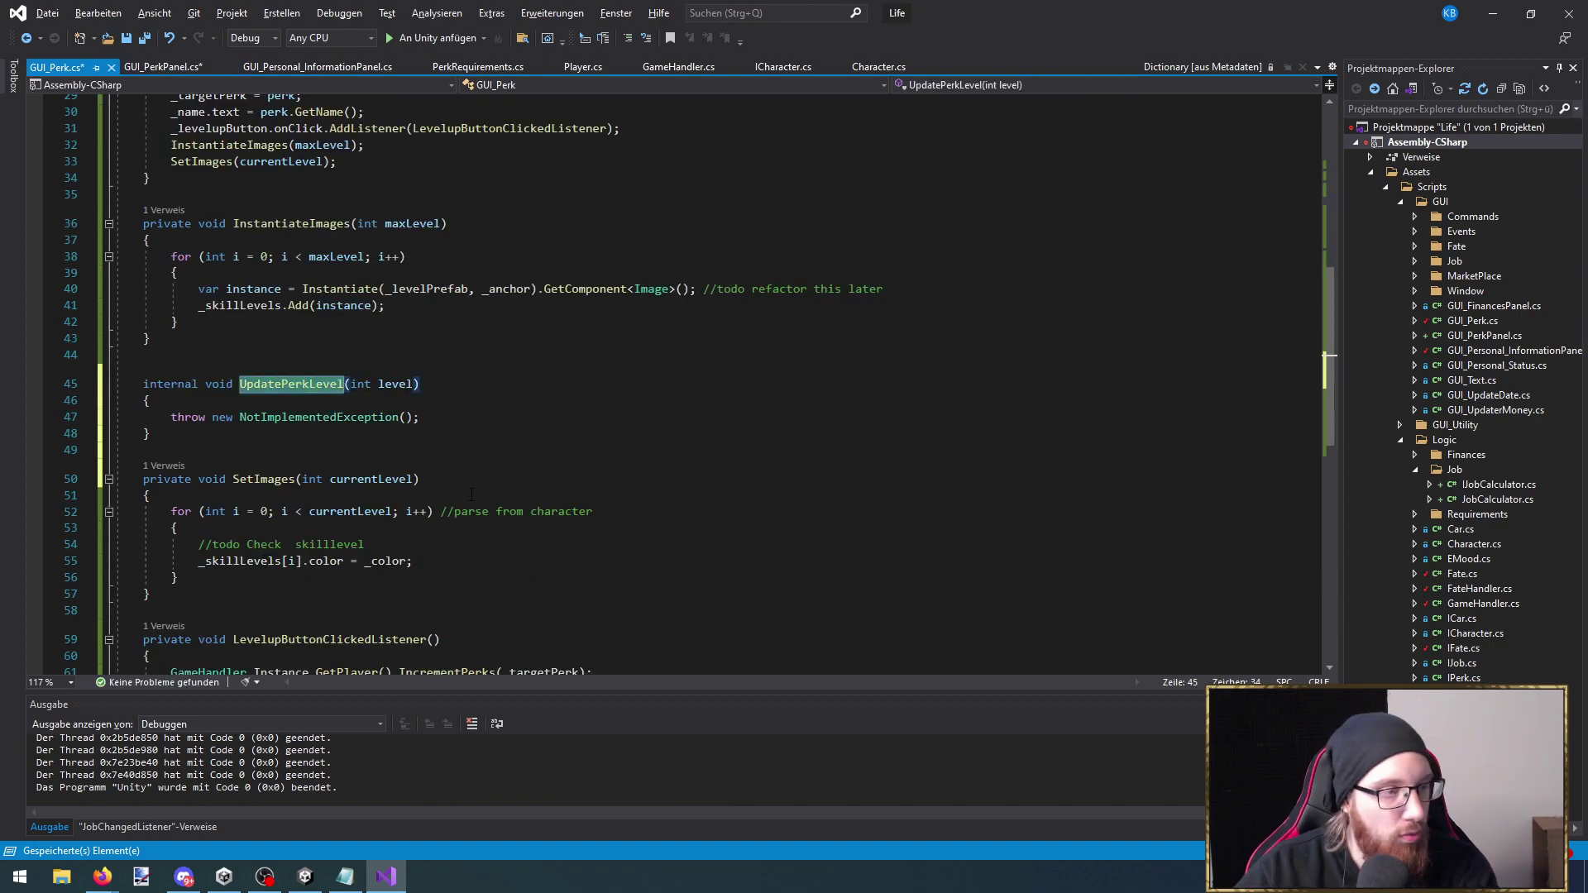
Remove the NotImplementedException line from the generated UpdatePerkLevel method
{"action": "left_click", "coordinate": [440, 416]}
{"action": "key", "text": "shift+Home"}
{"action": "key", "text": "shift+Home"}
{"action": "key", "text": "BackSpace"}
{"action": "scroll", "coordinate": [315, 518], "scroll_direction": "down", "scroll_amount": 3}
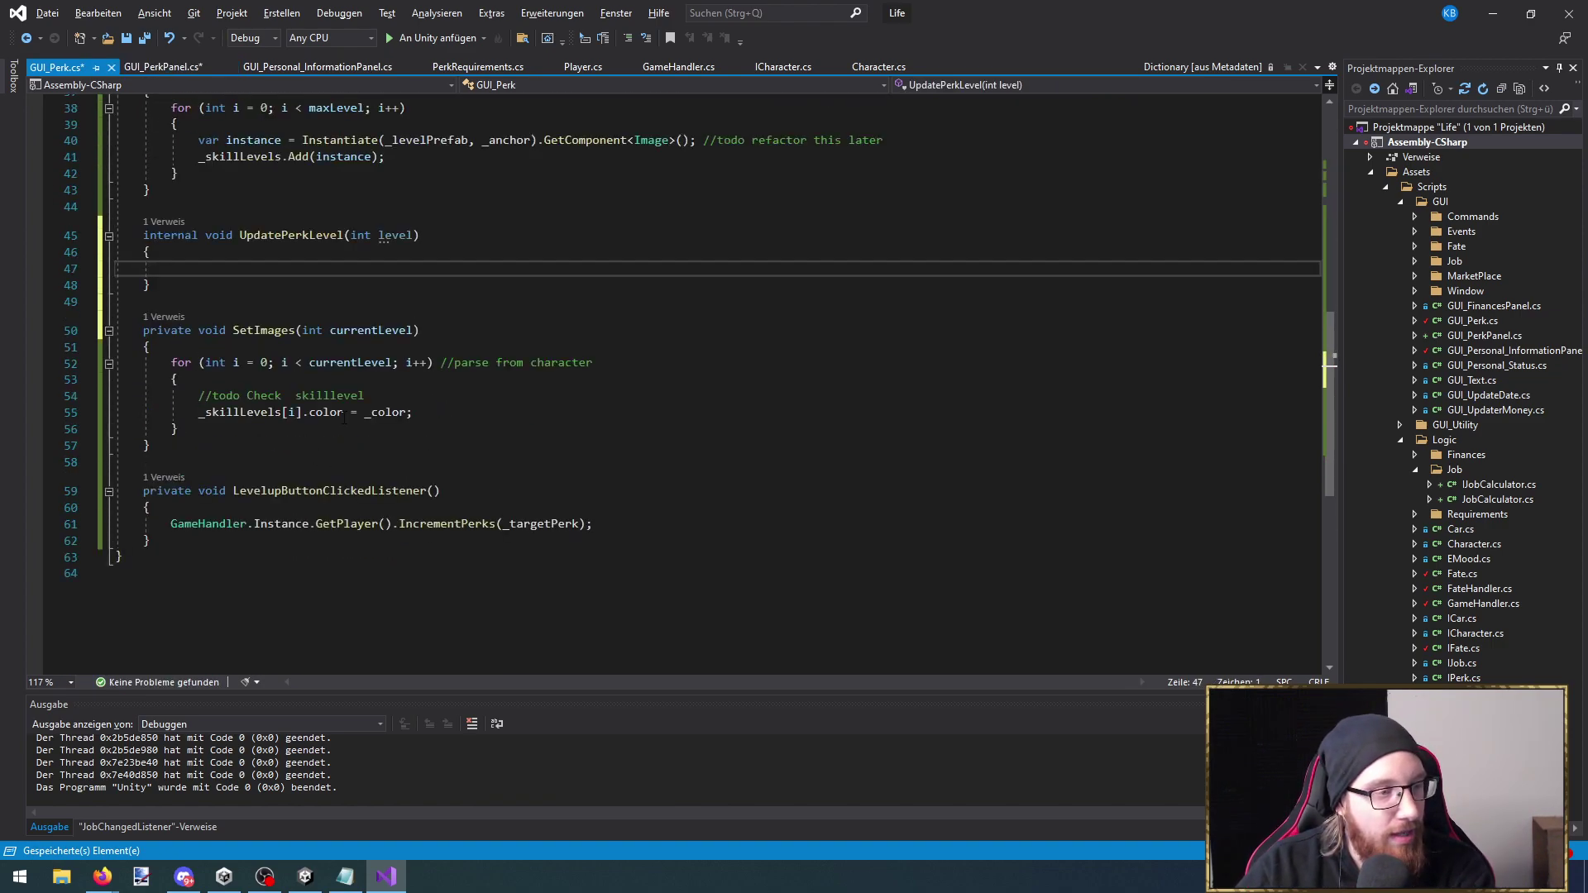
Review the InstantiateImages, SetImages and LevelupButtonClickedListener methods for code that UpdatePerkLevel can reuse
{"action": "left_click", "coordinate": [405, 524]}
{"action": "scroll", "coordinate": [219, 357], "scroll_direction": "up", "scroll_amount": 4}
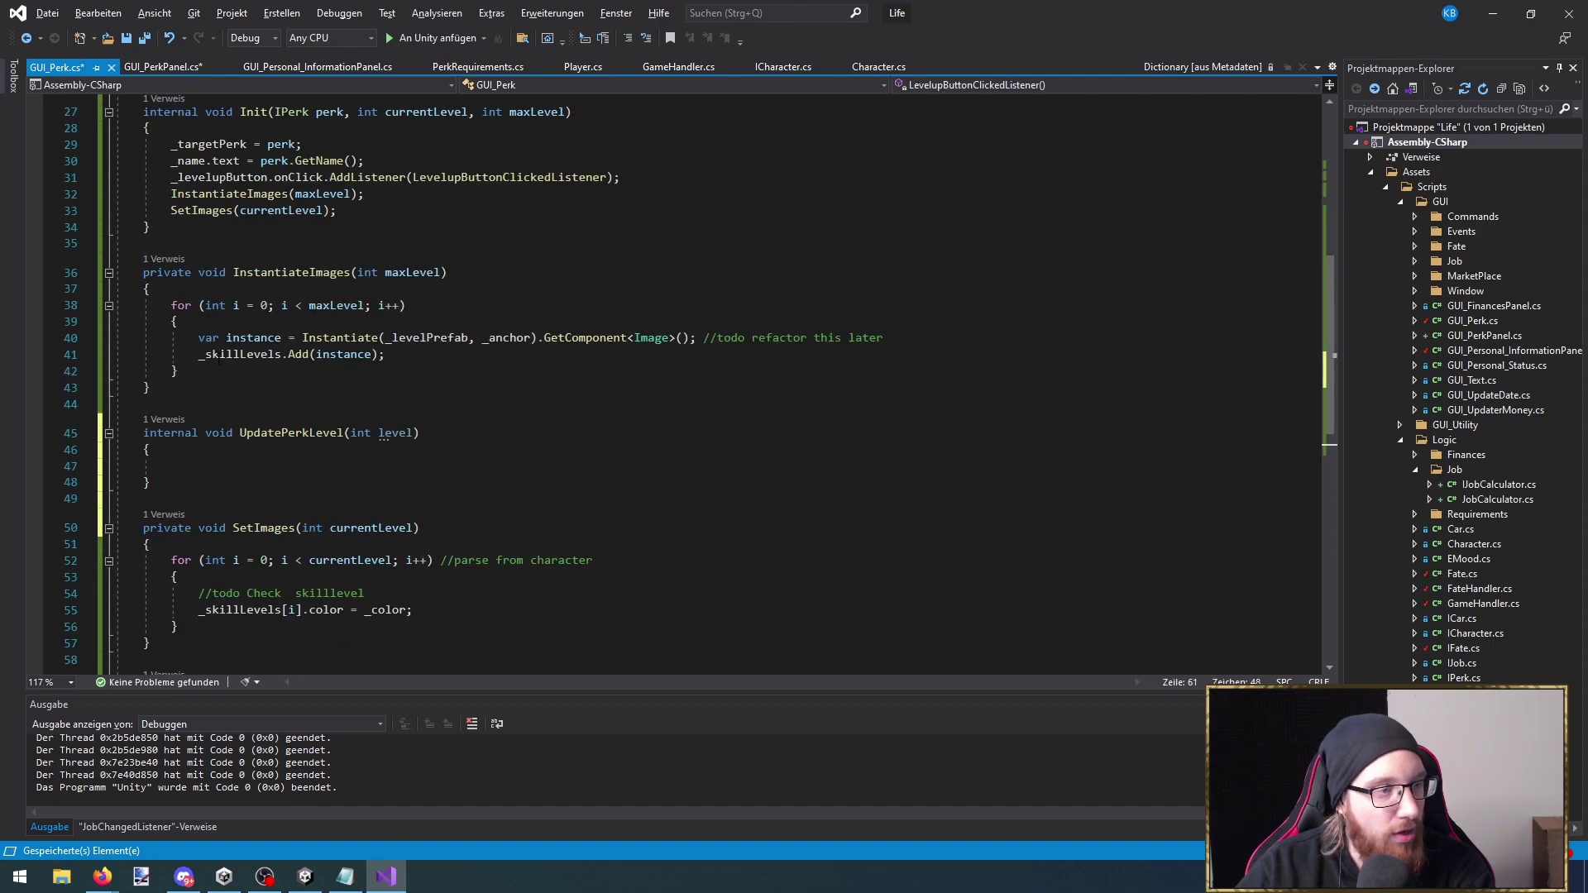
{"action": "left_click", "coordinate": [251, 465]}
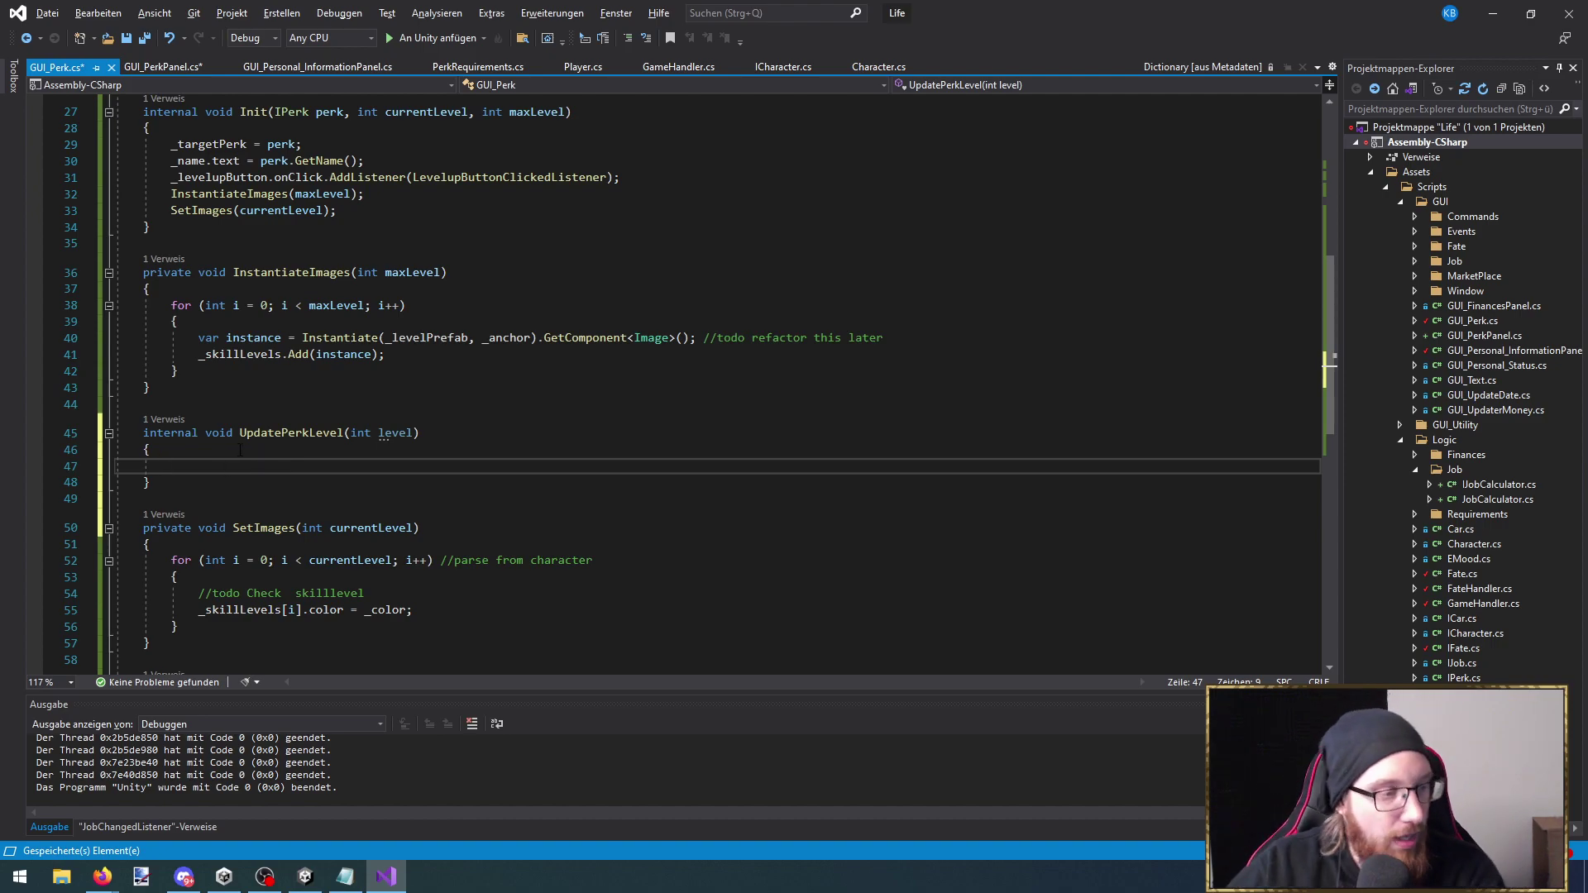
{"action": "scroll", "coordinate": [258, 469], "scroll_direction": "down", "scroll_amount": 3}
{"action": "scroll", "coordinate": [369, 543], "scroll_direction": "up", "scroll_amount": 1}
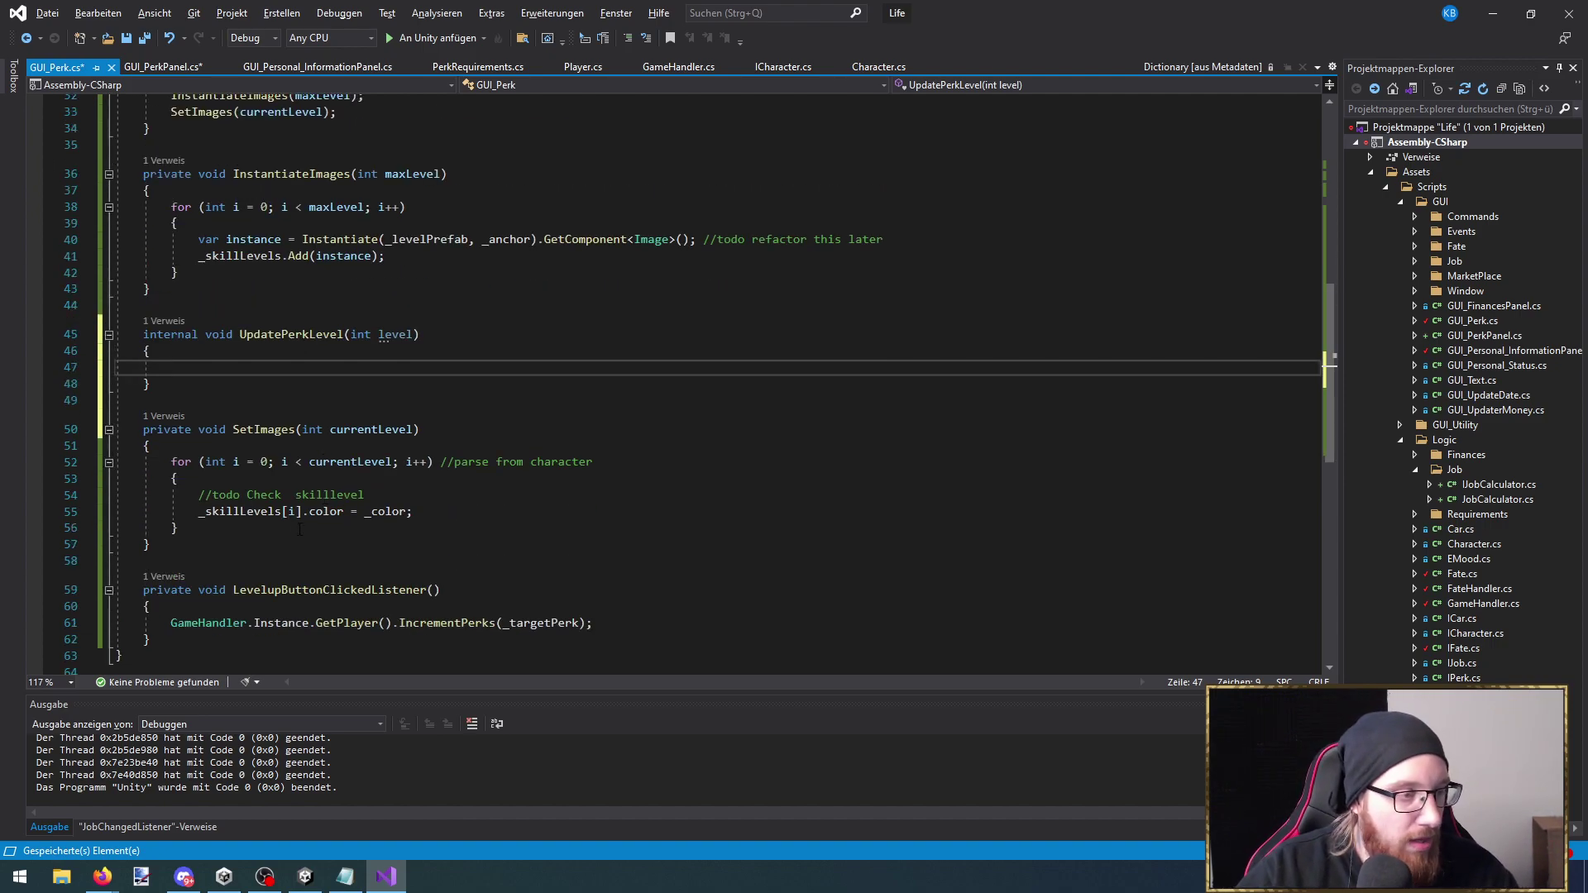
{"action": "left_click_drag", "start_coordinate": [188, 538], "coordinate": [83, 445]}
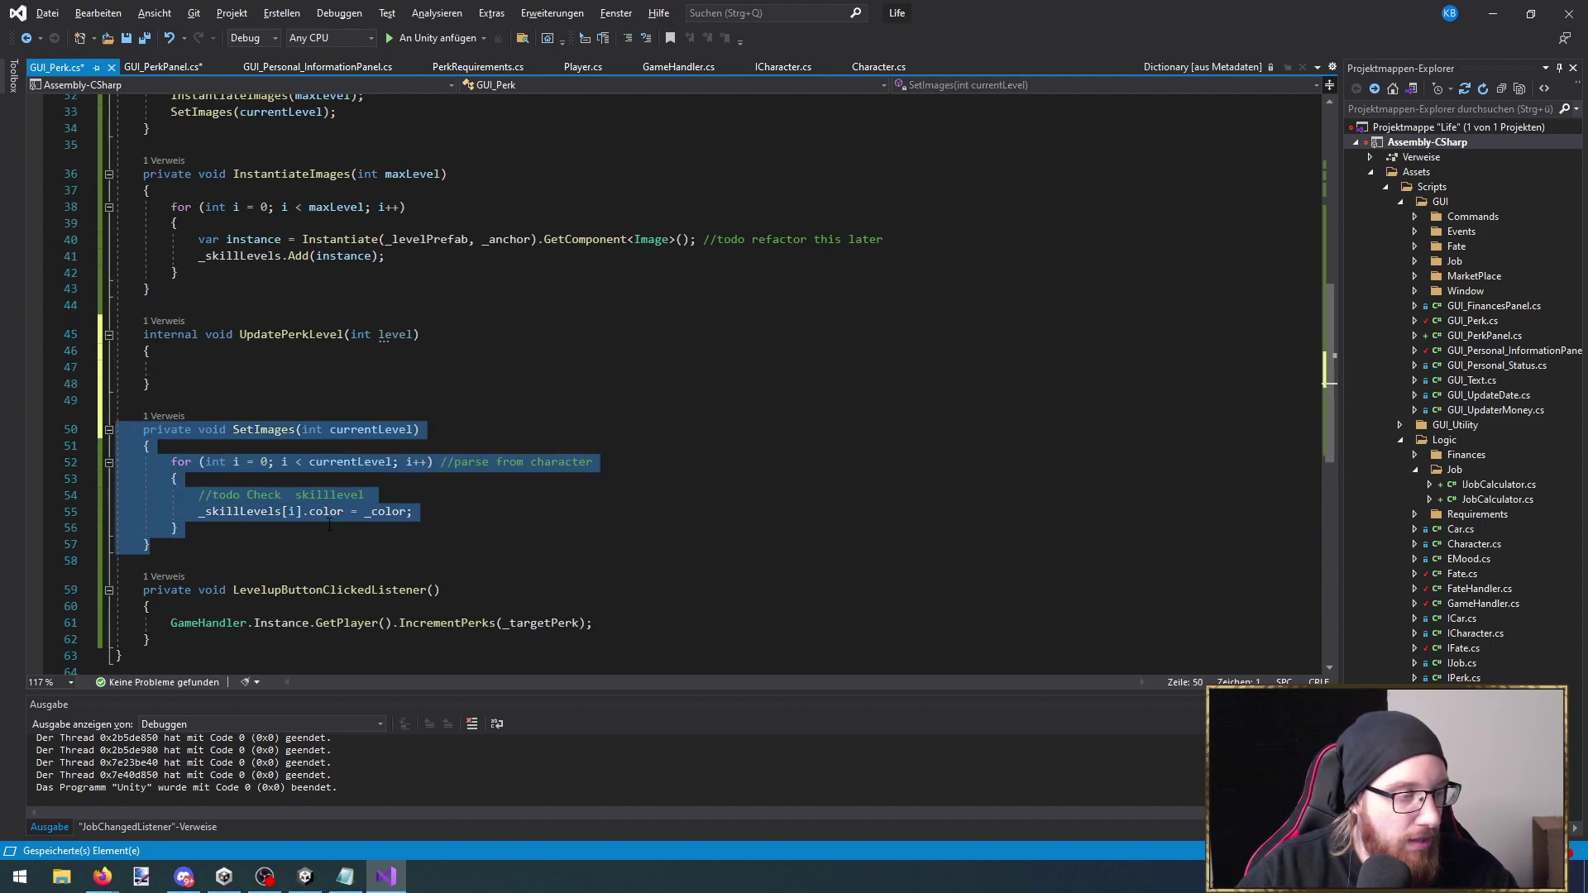
{"action": "left_click", "coordinate": [329, 526]}
{"action": "scroll", "coordinate": [306, 455], "scroll_direction": "up", "scroll_amount": 2}
{"action": "left_click", "coordinate": [295, 279]}
{"action": "left_click", "coordinate": [240, 468]}
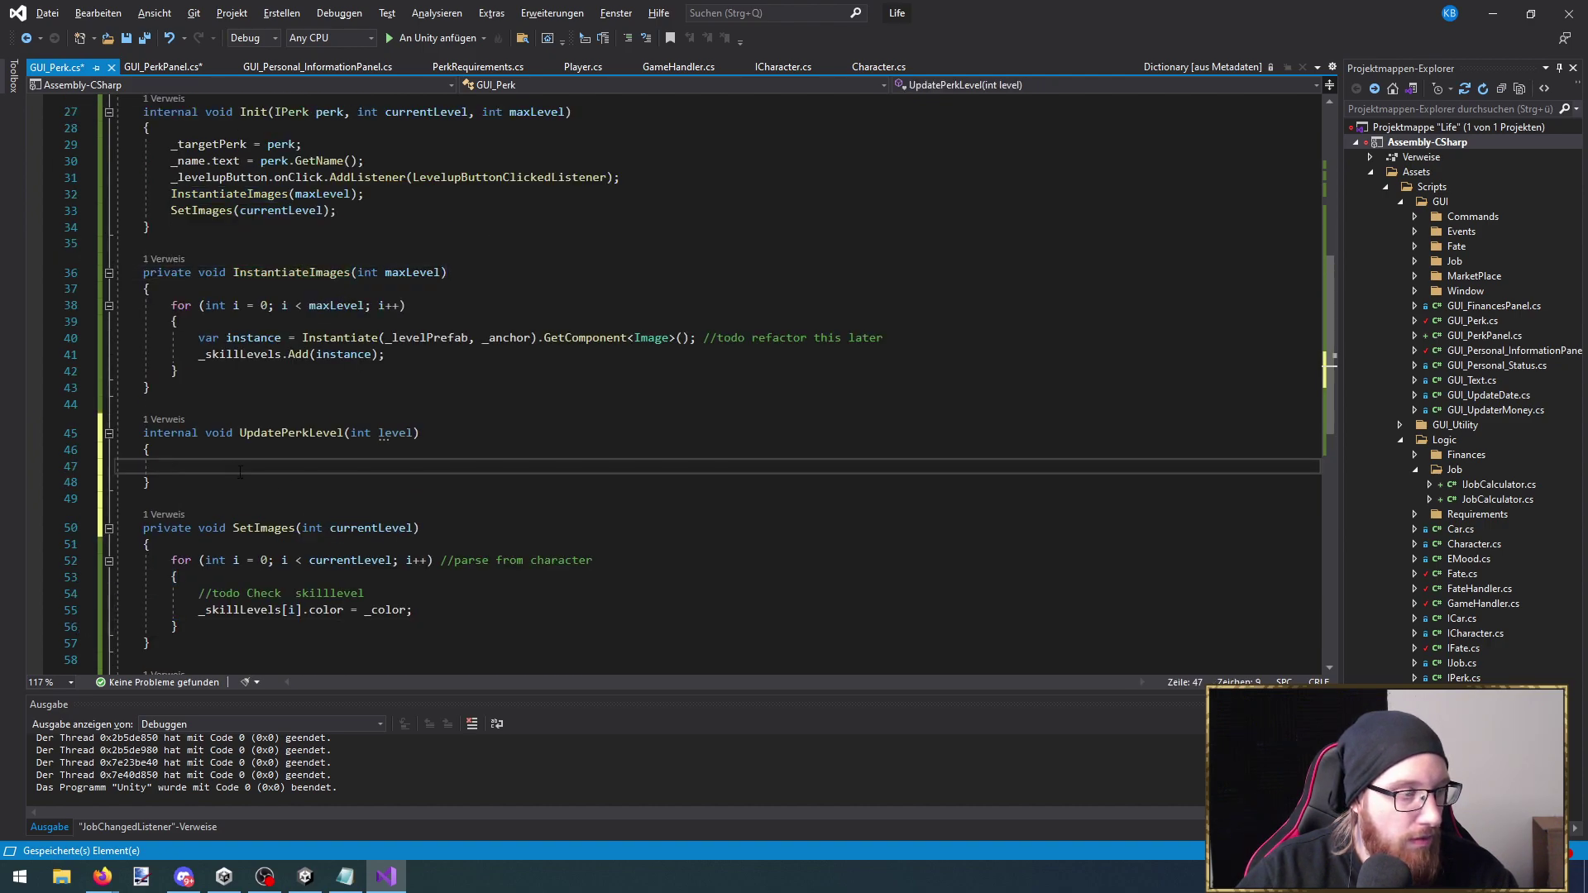
{"action": "type", "text": "InstantiateImages("}
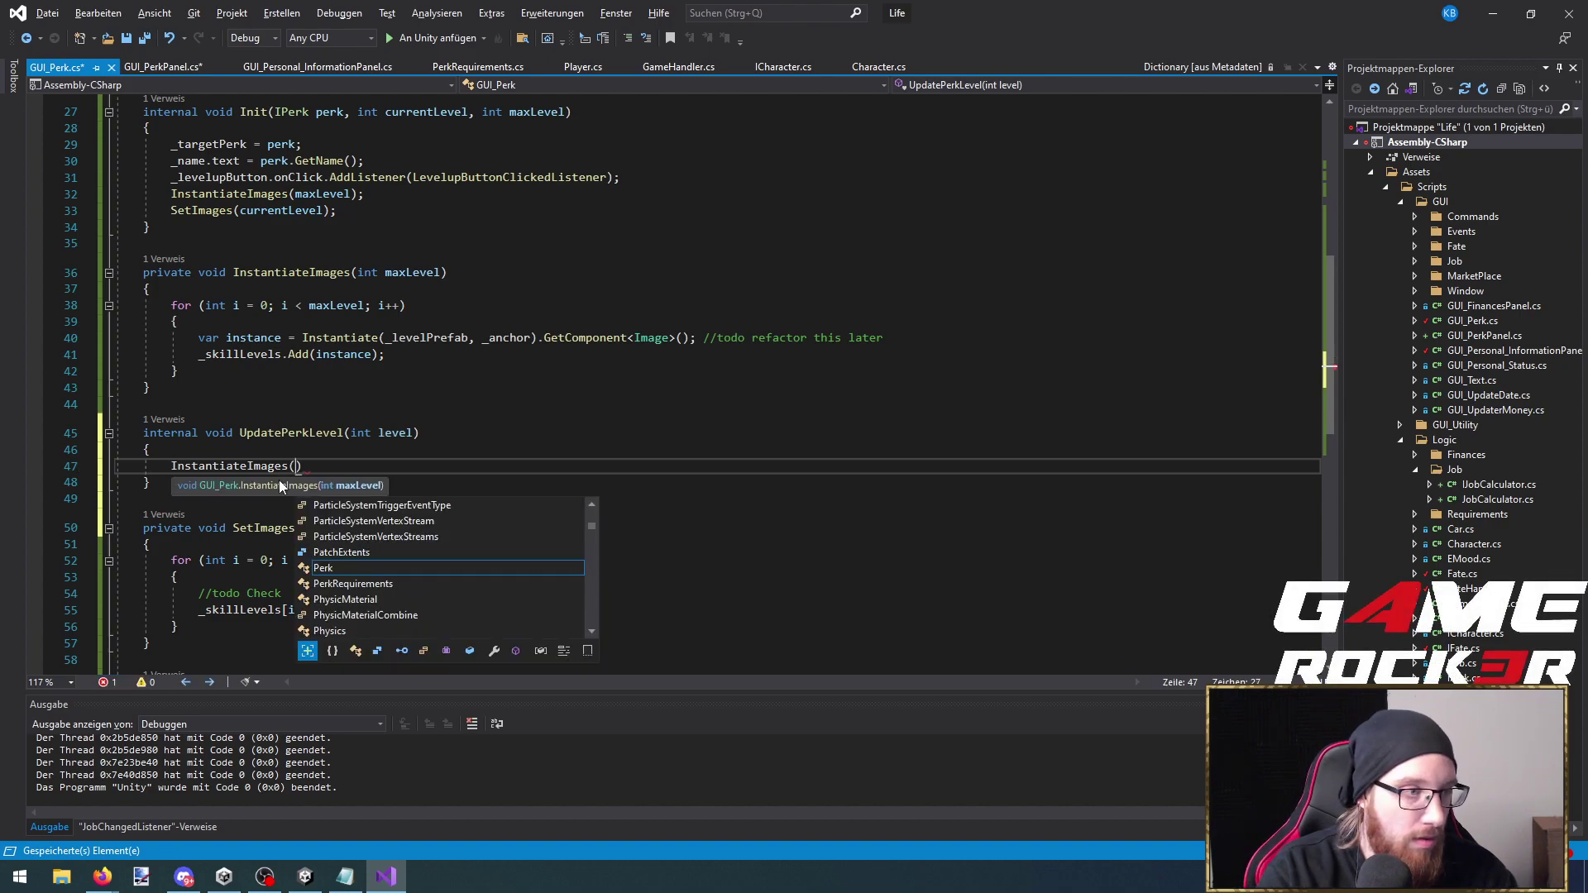
{"action": "key", "text": "BackSpace"}
{"action": "key", "text": "ctrl+BackSpace"}
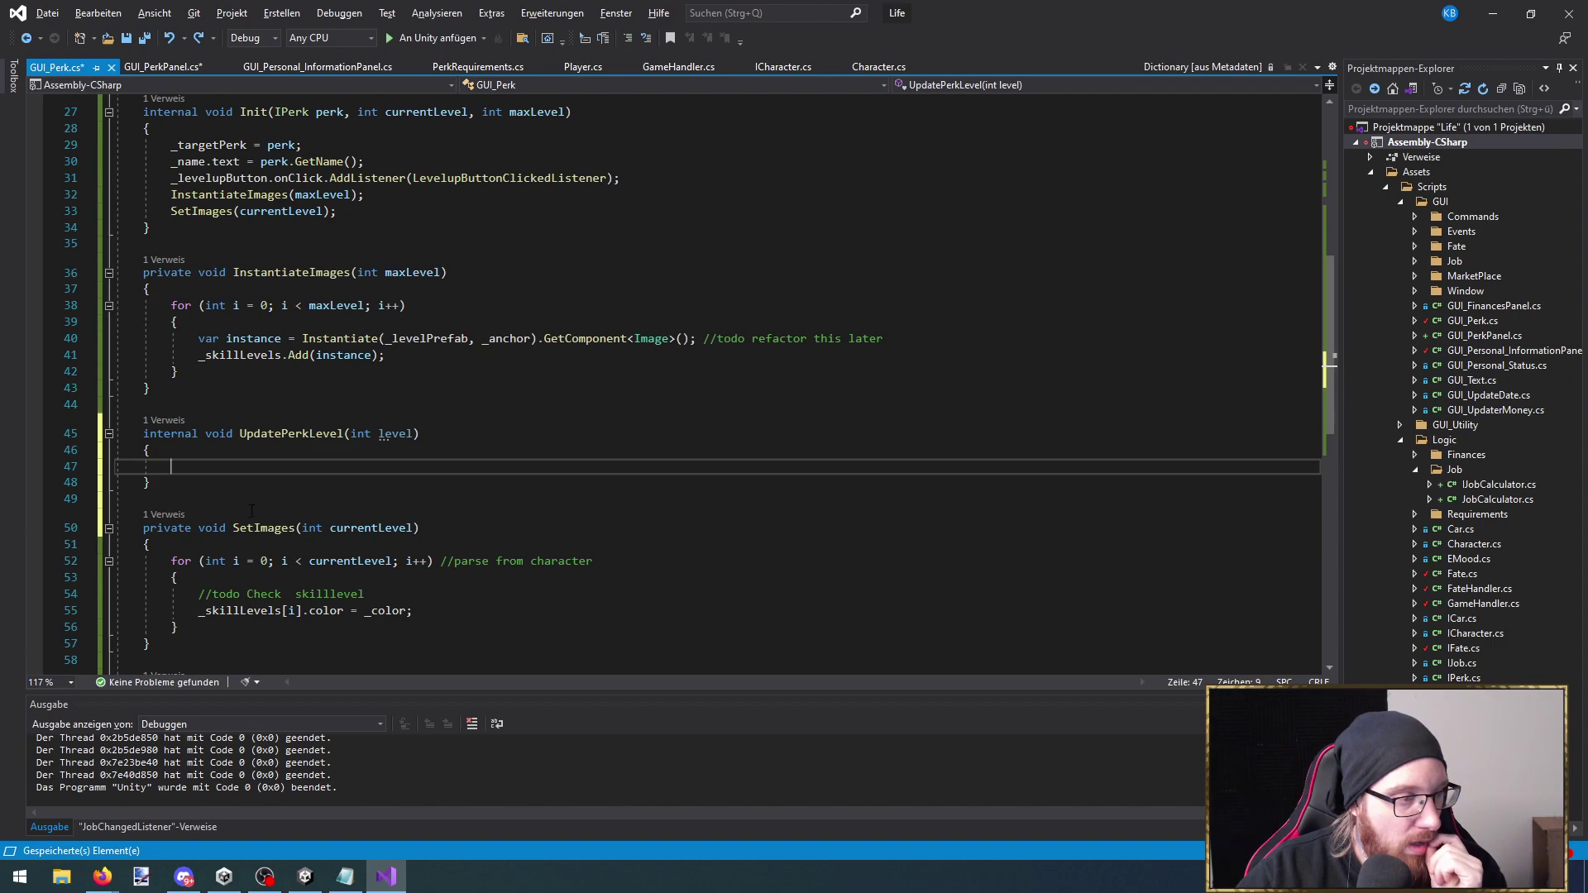
Call SetImages(level) in the UpdatePerkLevel body and save all files
{"action": "type", "text": "SetImages("}
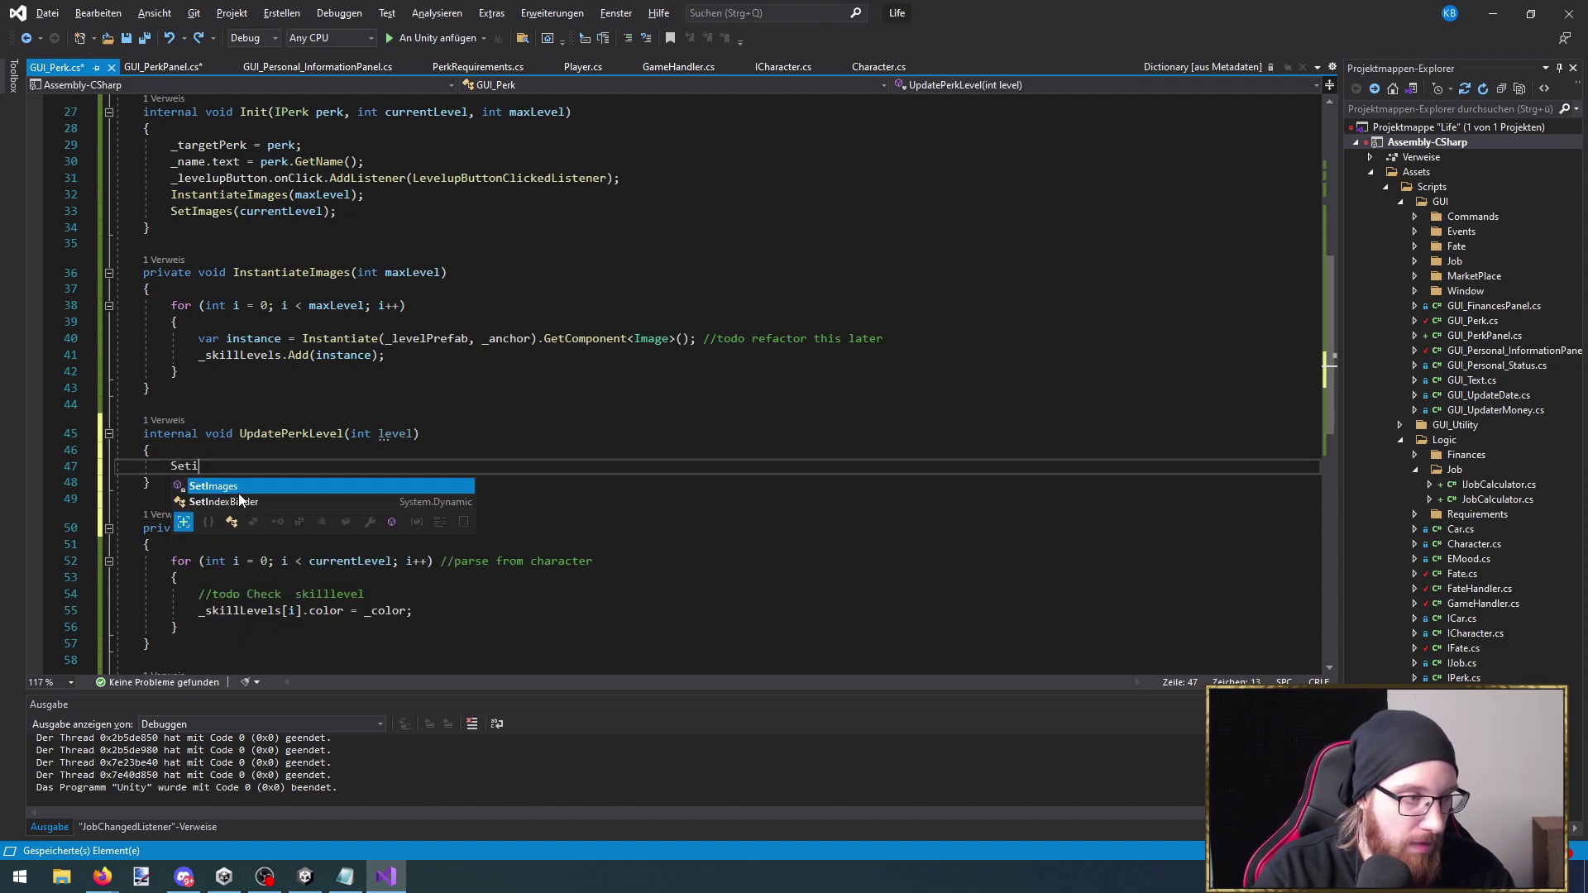
{"action": "type", "text": "LevelupButtonClickedListener)"}
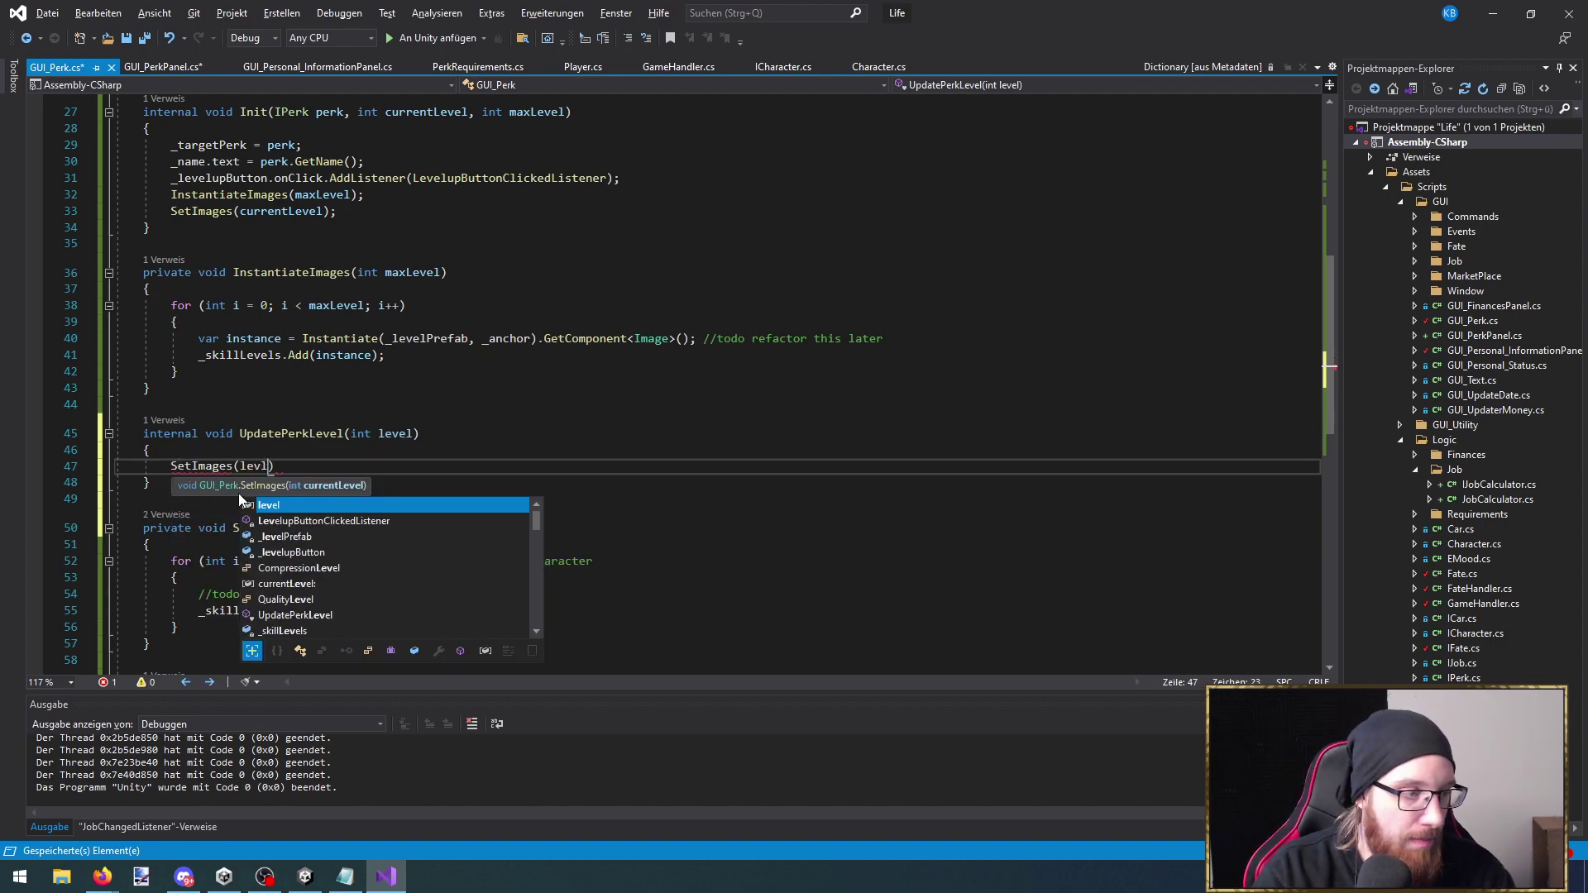
{"action": "type", "text": ";"}
{"action": "double_click", "coordinate": [397, 433]}
{"action": "key", "text": "ctrl+c"}
{"action": "double_click", "coordinate": [335, 465]}
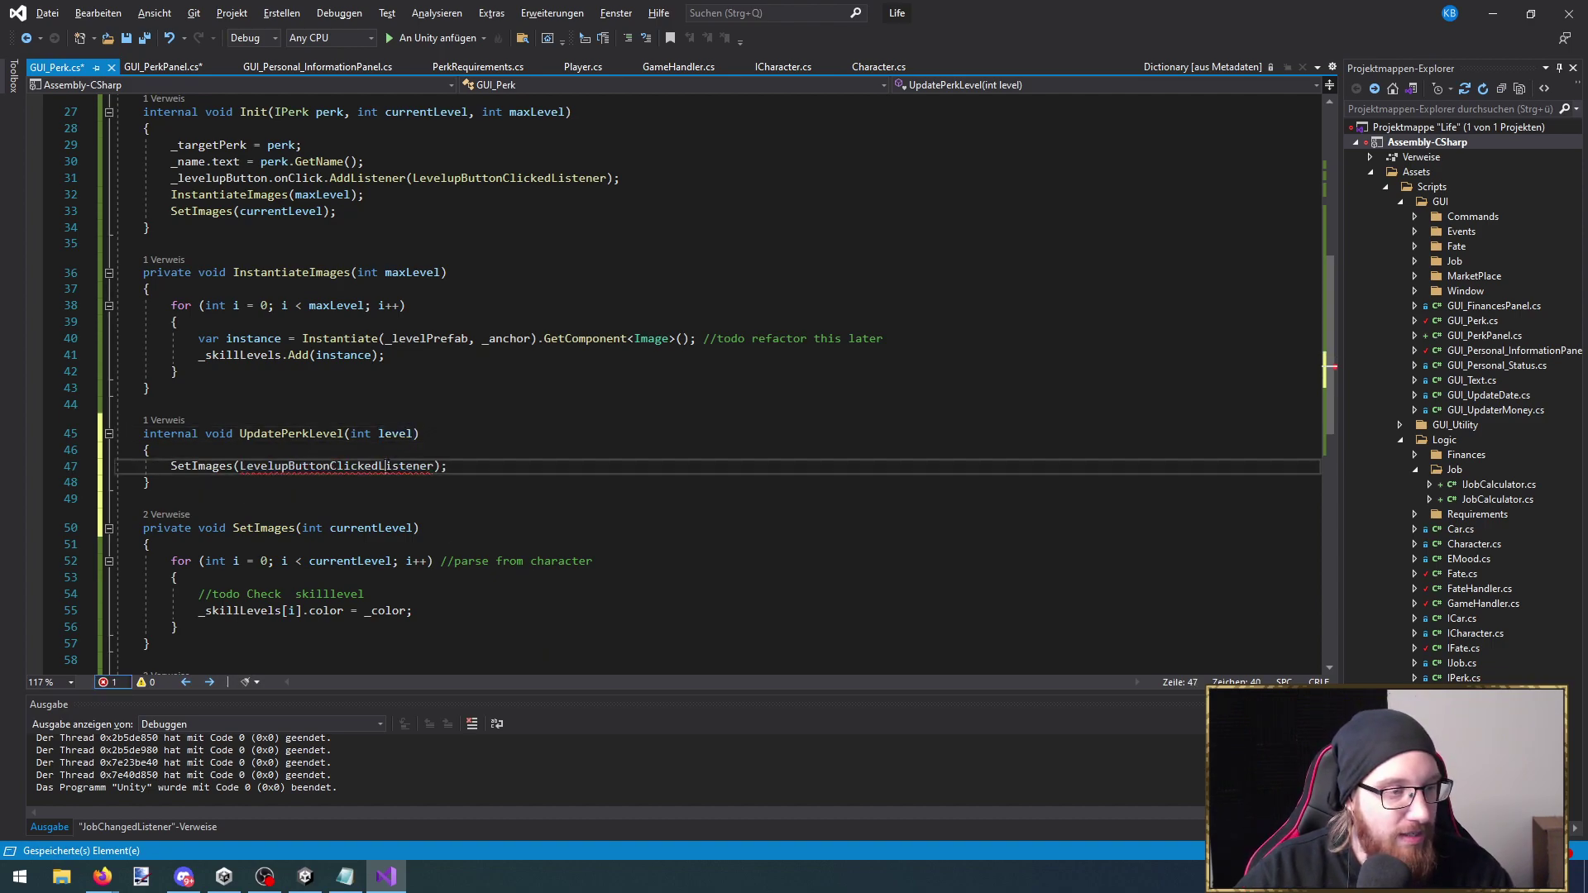
{"action": "key", "text": "ctrl+v"}
{"action": "key", "text": "Up"}
{"action": "key", "text": "ctrl+shift+s"}
{"action": "scroll", "coordinate": [565, 471], "scroll_direction": "down", "scroll_amount": 3}
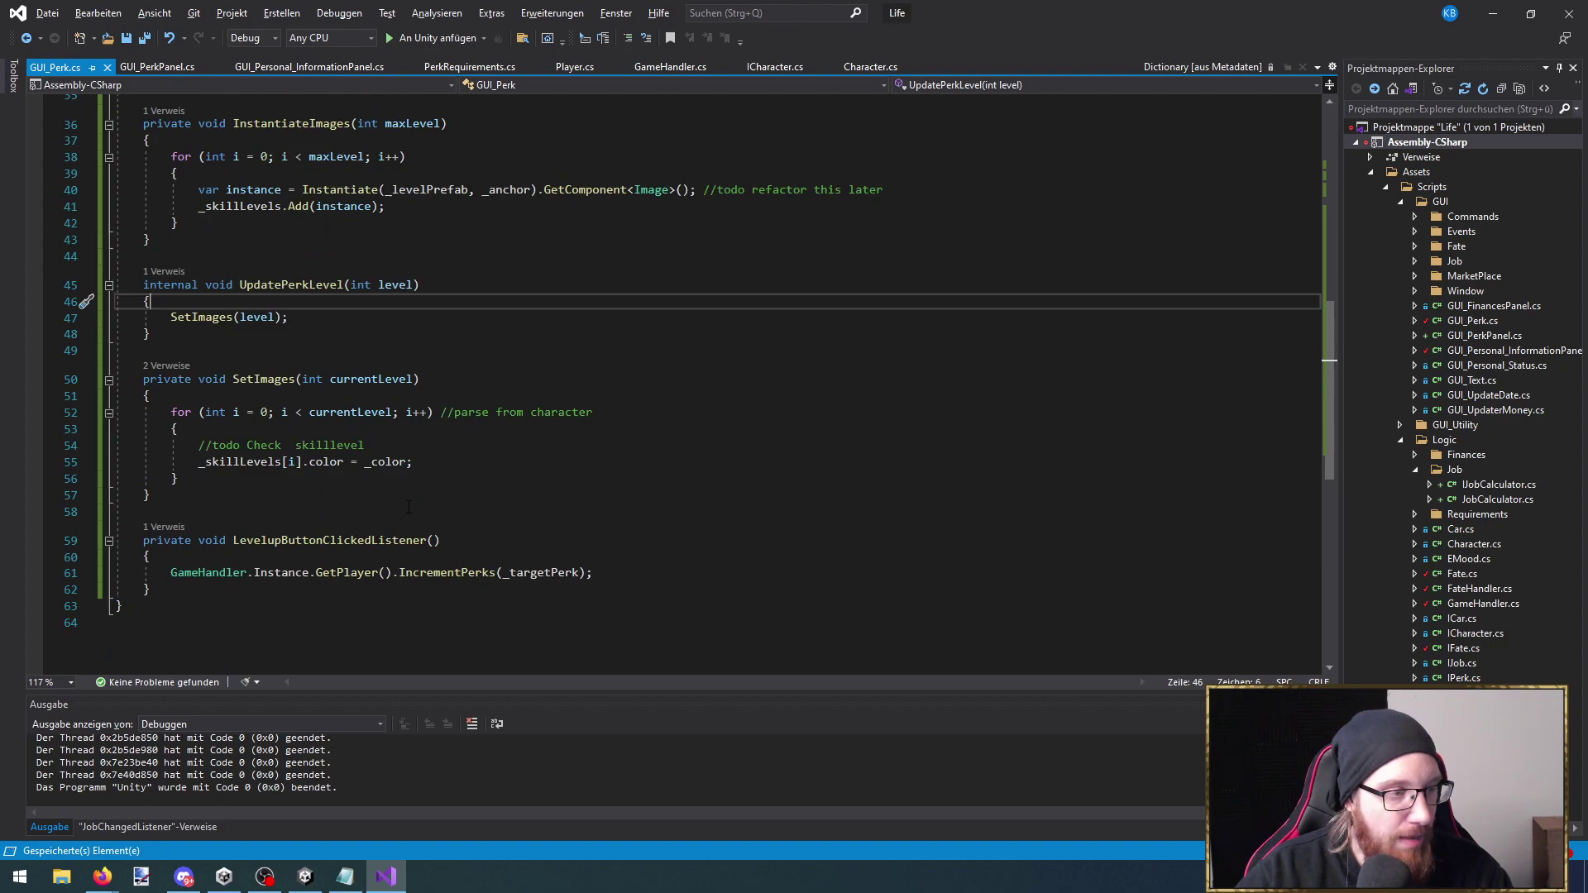
{"action": "scroll", "coordinate": [408, 506], "scroll_direction": "up", "scroll_amount": 2}
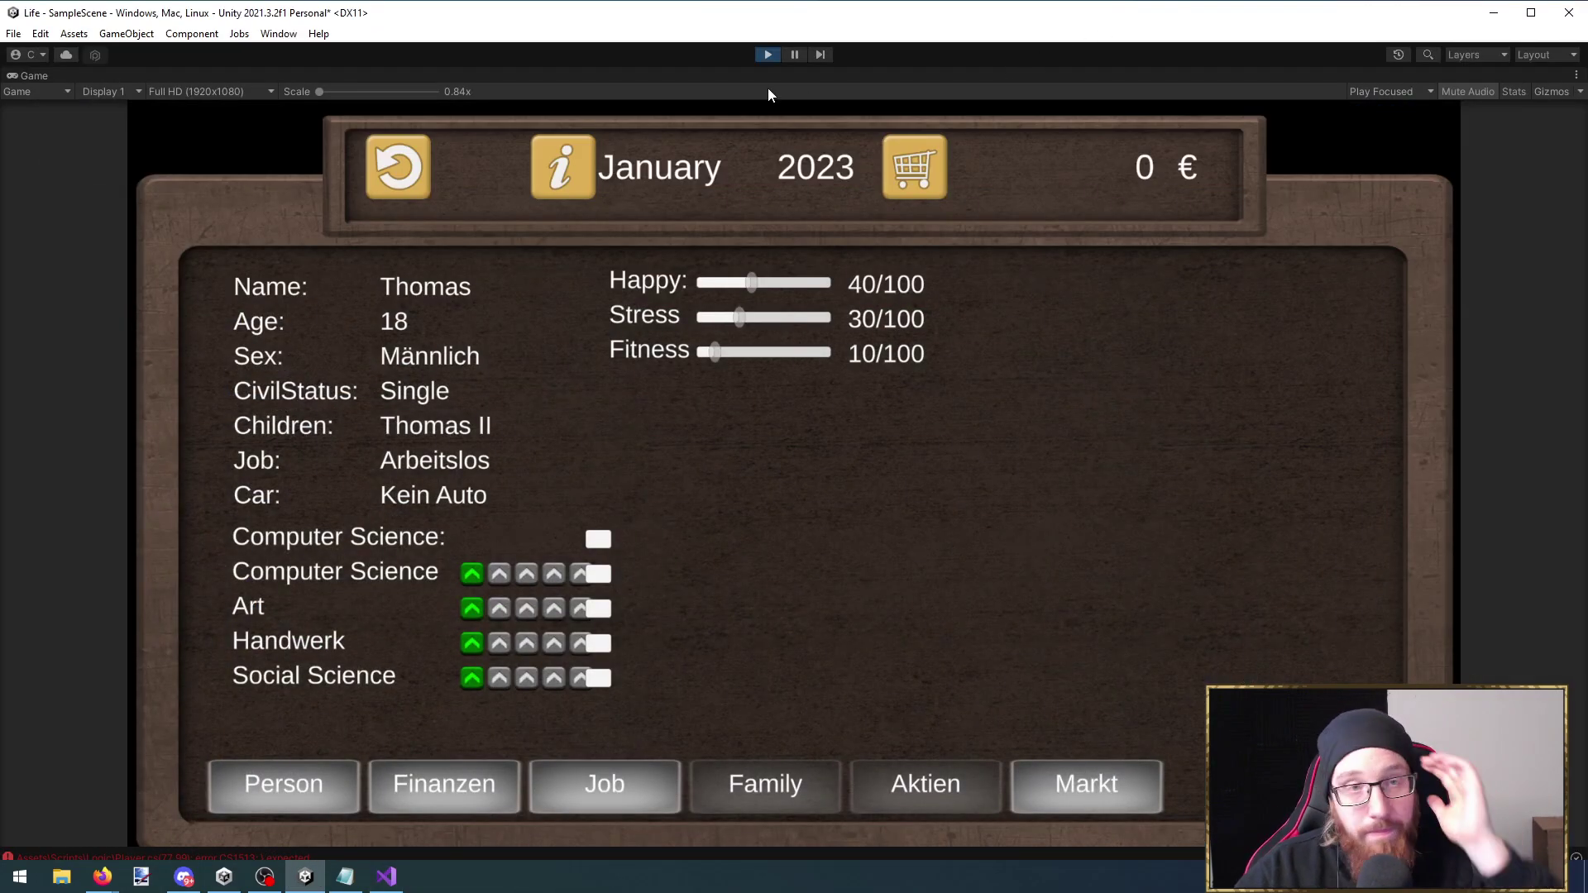
Switch to Unity, stop the running game, try to restart it, and open the Player.cs error in the code editor
{"action": "left_click", "coordinate": [767, 55]}
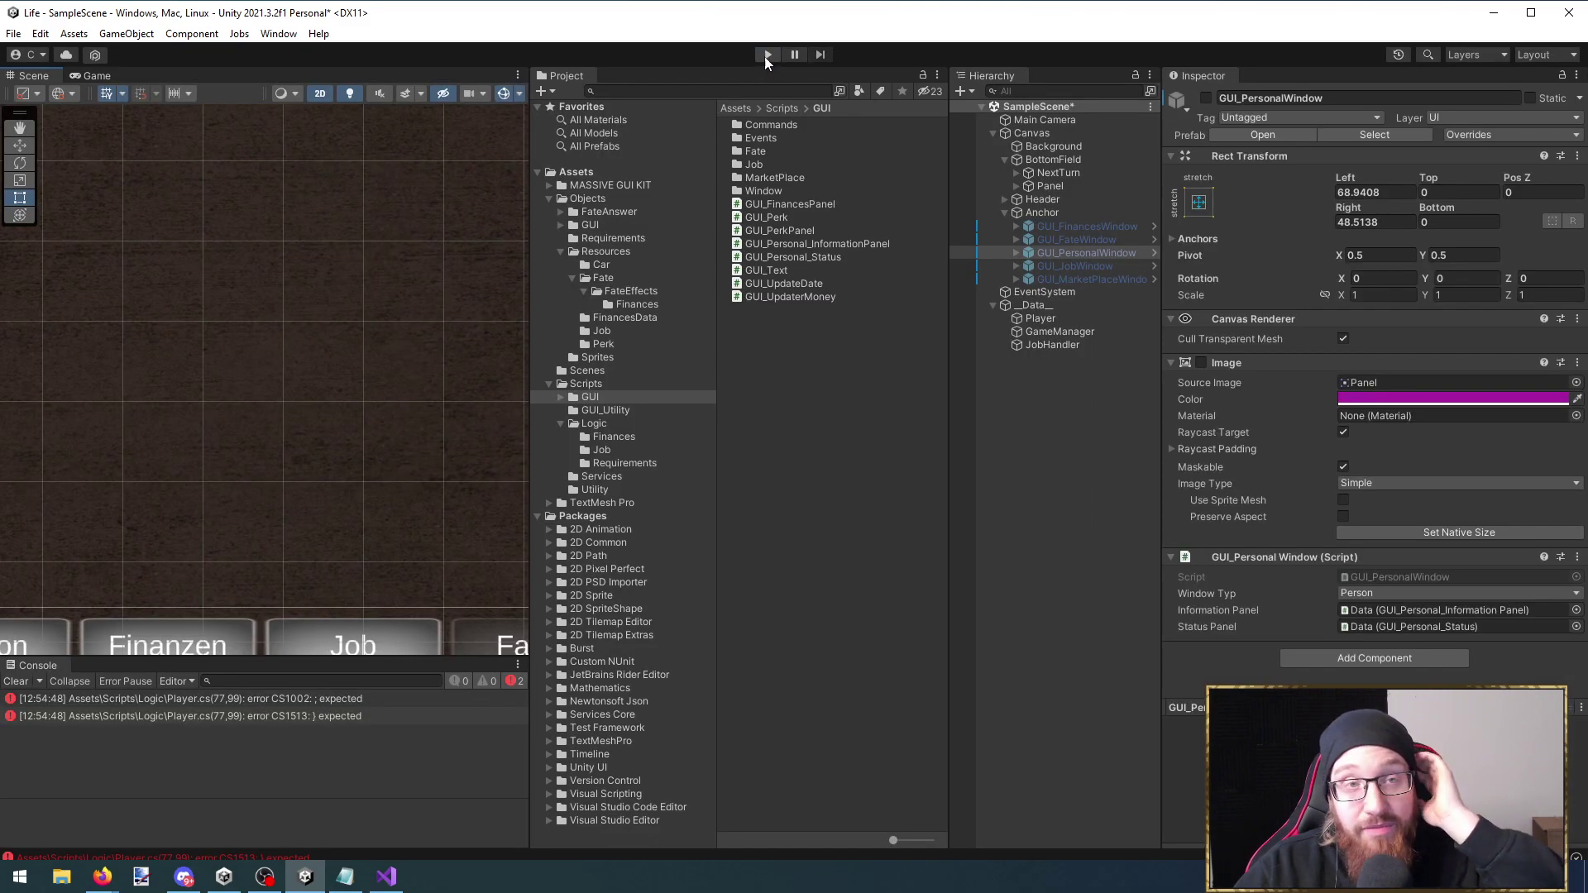
{"action": "left_click", "coordinate": [766, 58]}
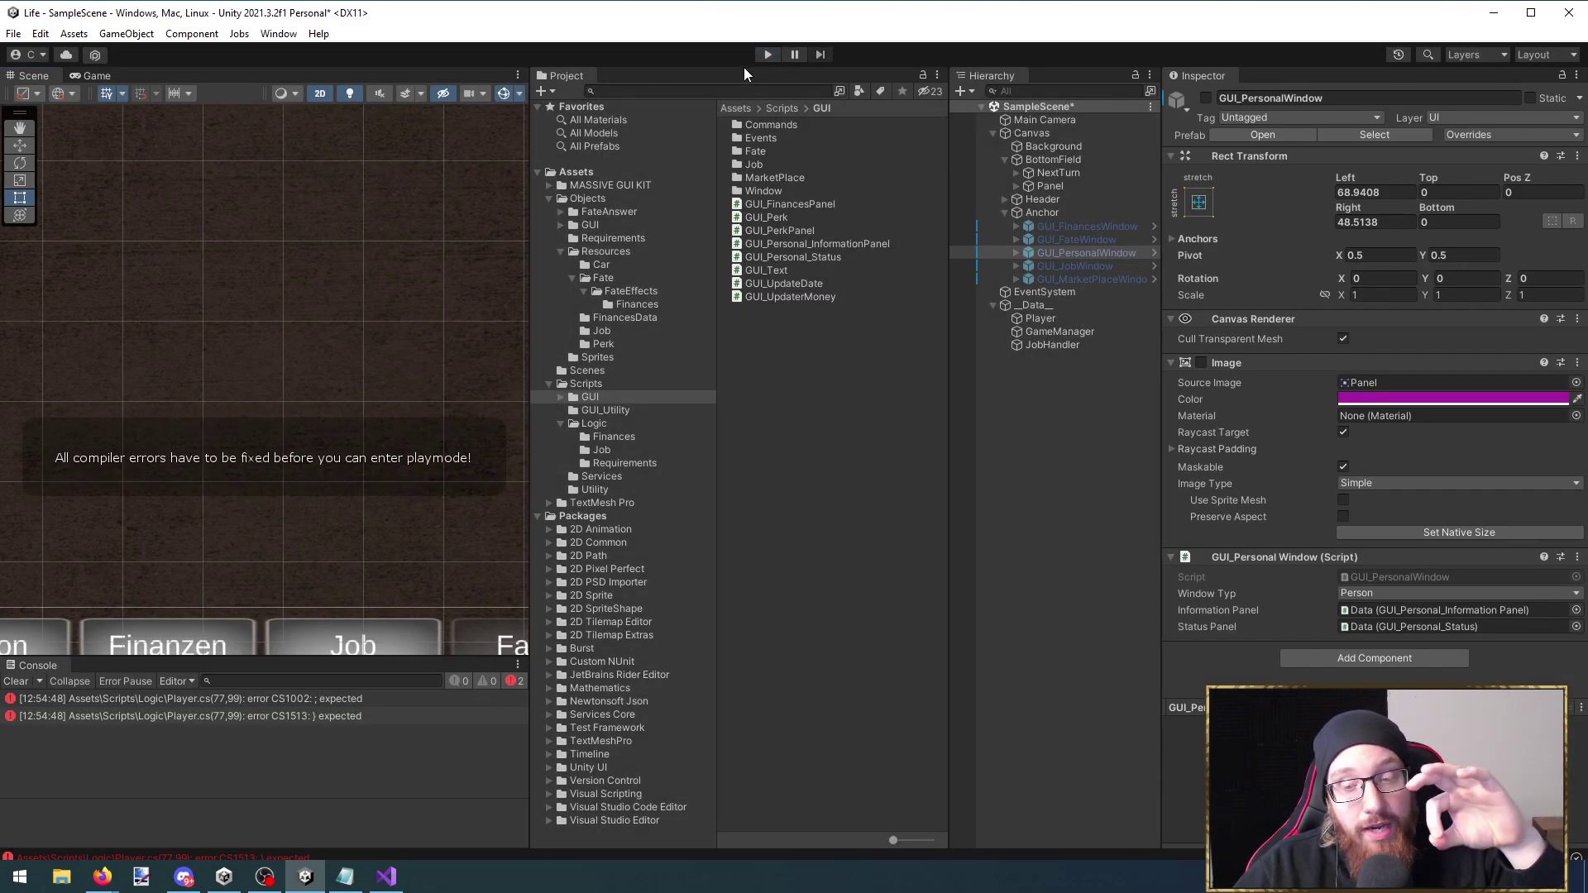
{"action": "double_click", "coordinate": [284, 709]}
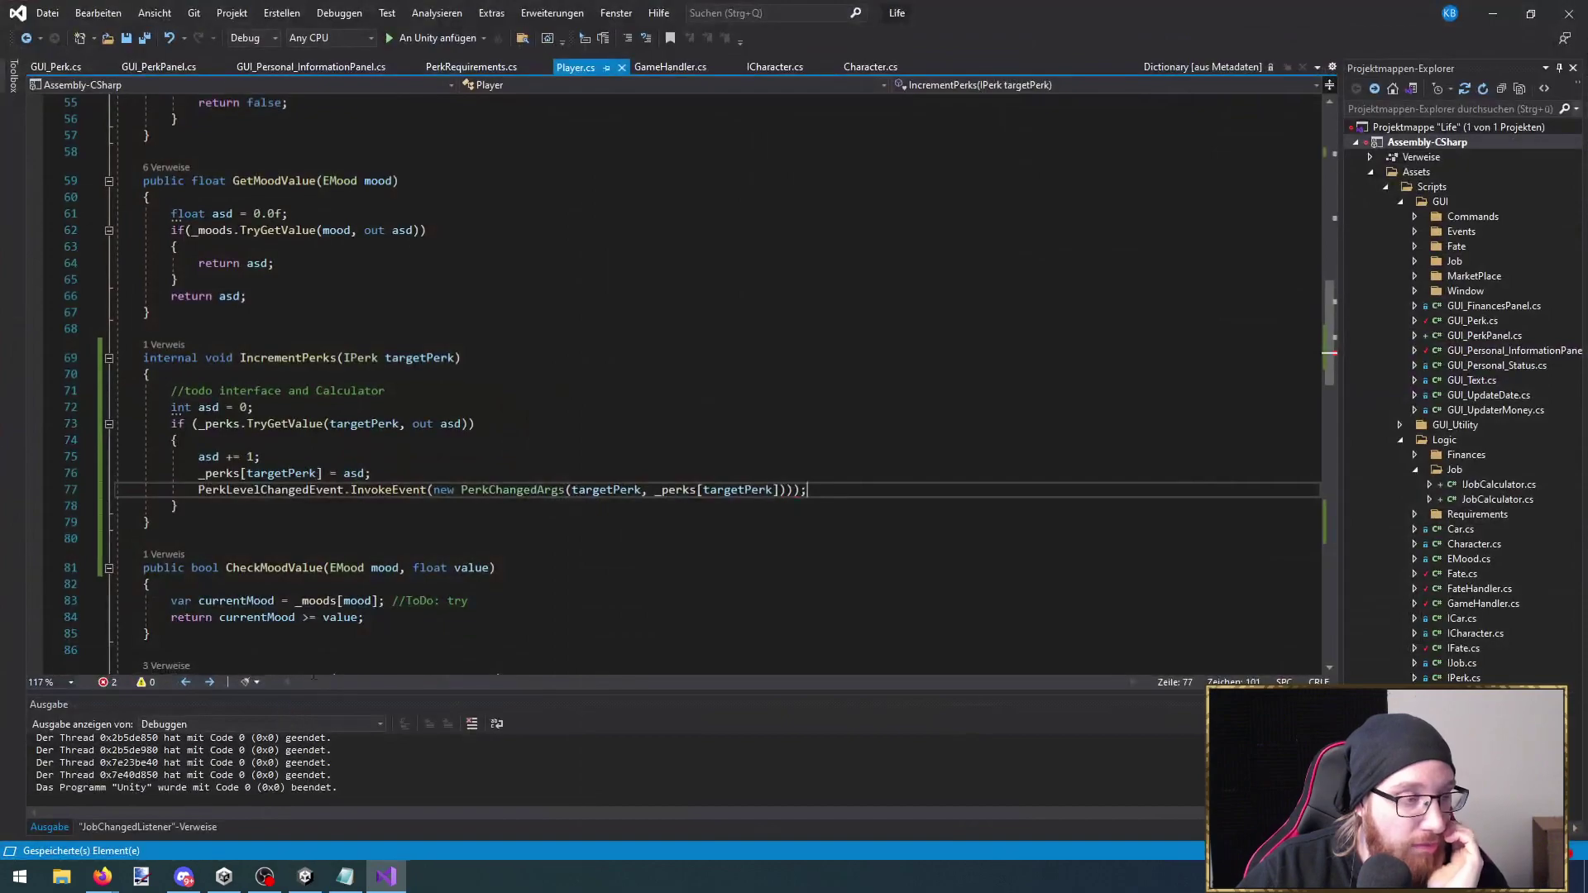
Remove the surplus closing parenthesis from the PerkLevelChangedEvent.InvokeEvent line in IncrementPerks, save, and return to Unity
{"action": "left_click_drag", "start_coordinate": [810, 491], "coordinate": [805, 490]}
{"action": "key", "text": "BackSpace"}
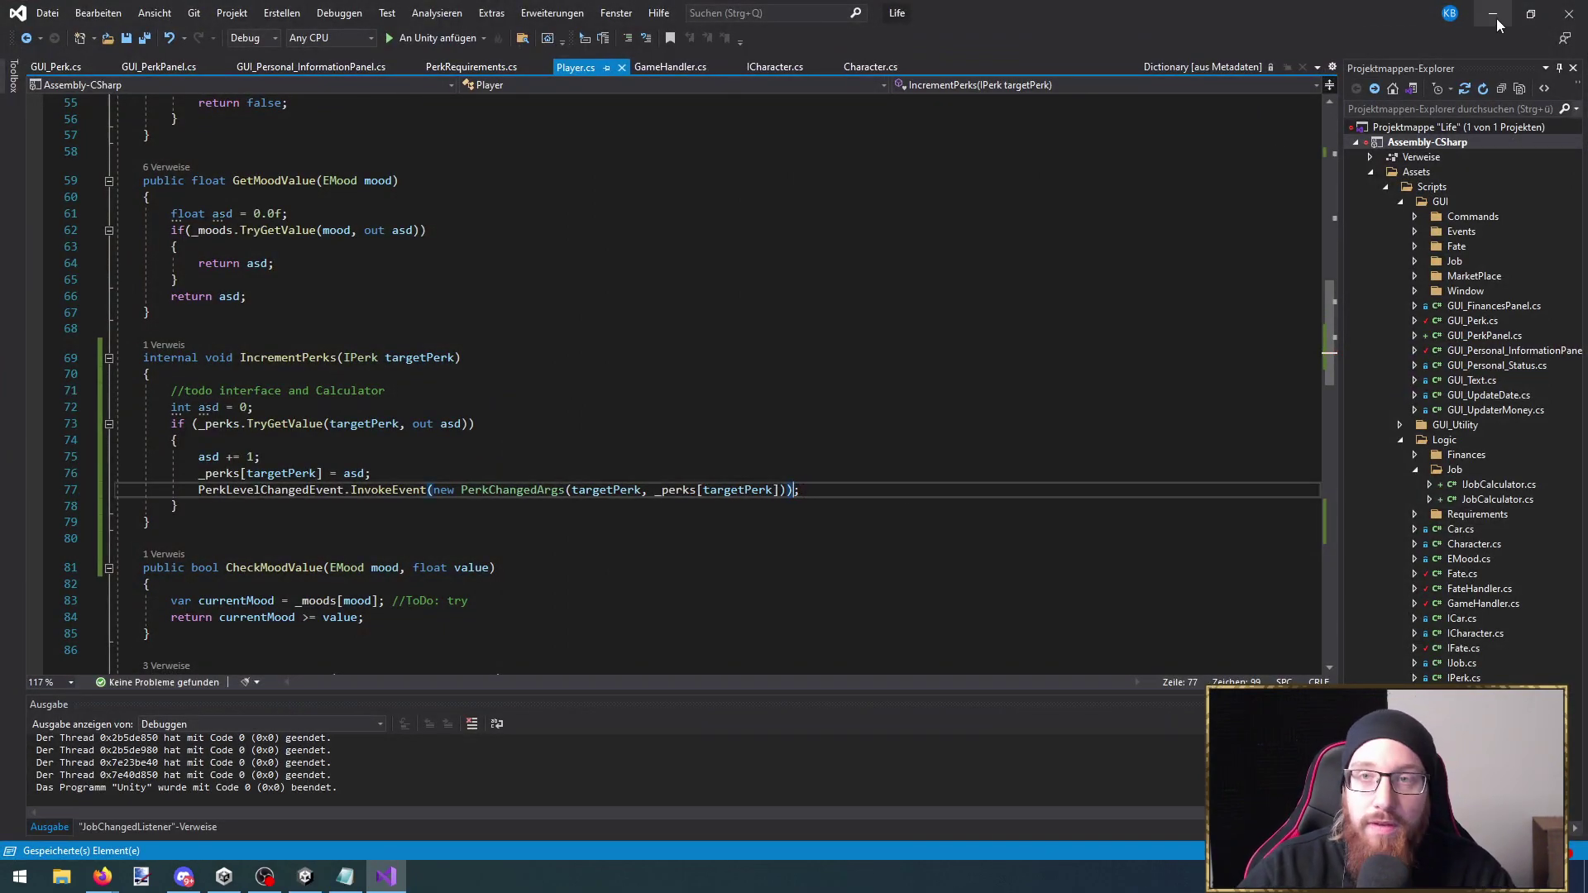
{"action": "left_click", "coordinate": [1496, 20]}
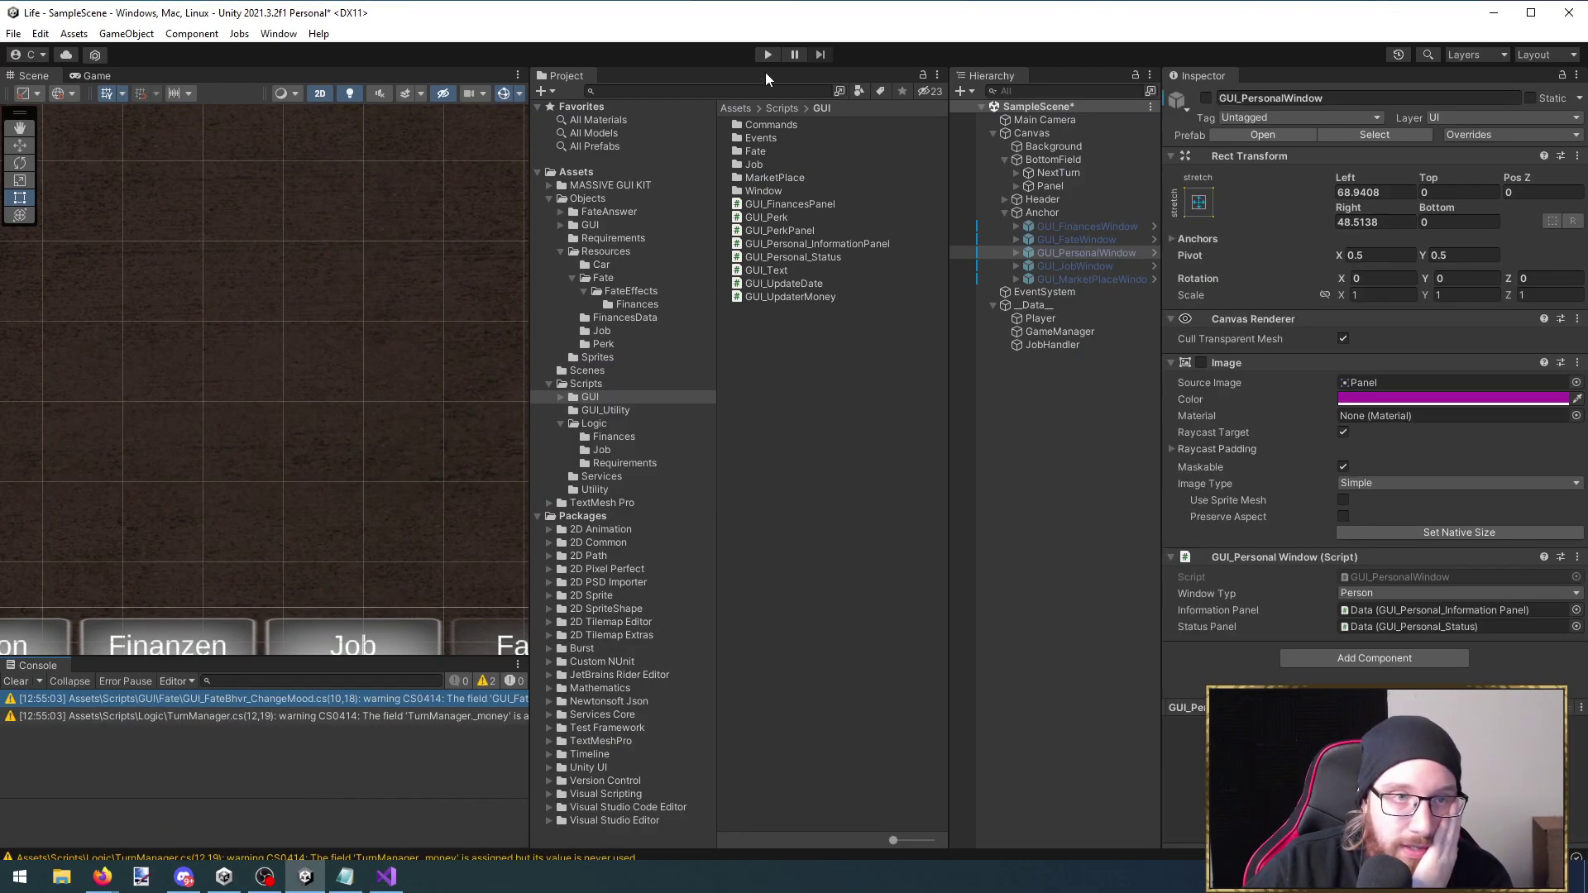
Run the game, level up the perks in the Person window, and maximize the Game view
{"action": "left_click", "coordinate": [764, 58]}
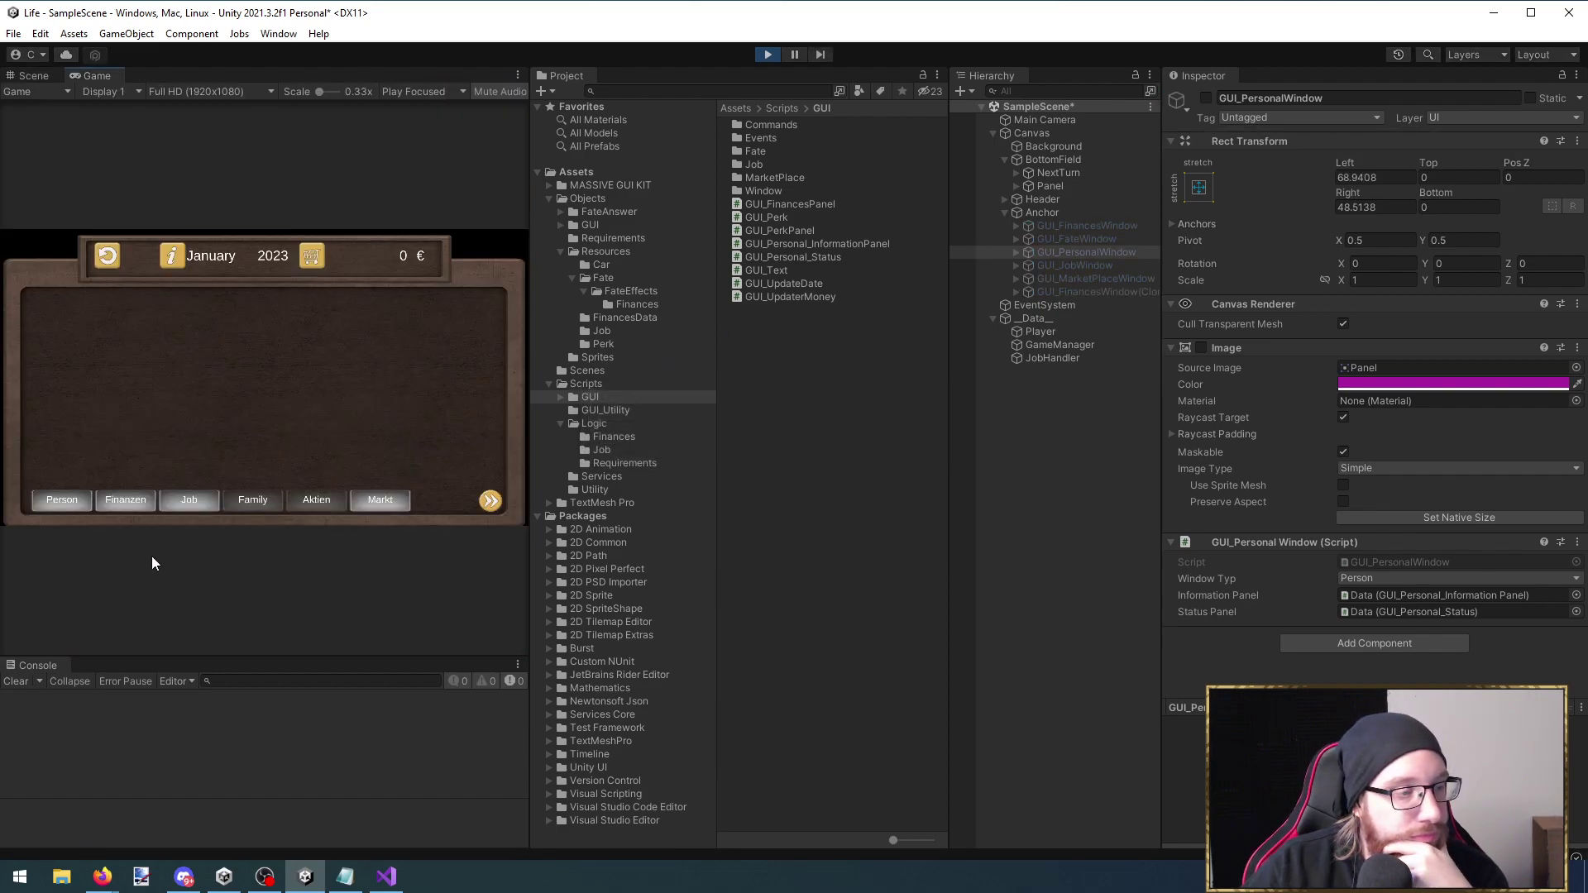
{"action": "left_click", "coordinate": [48, 502]}
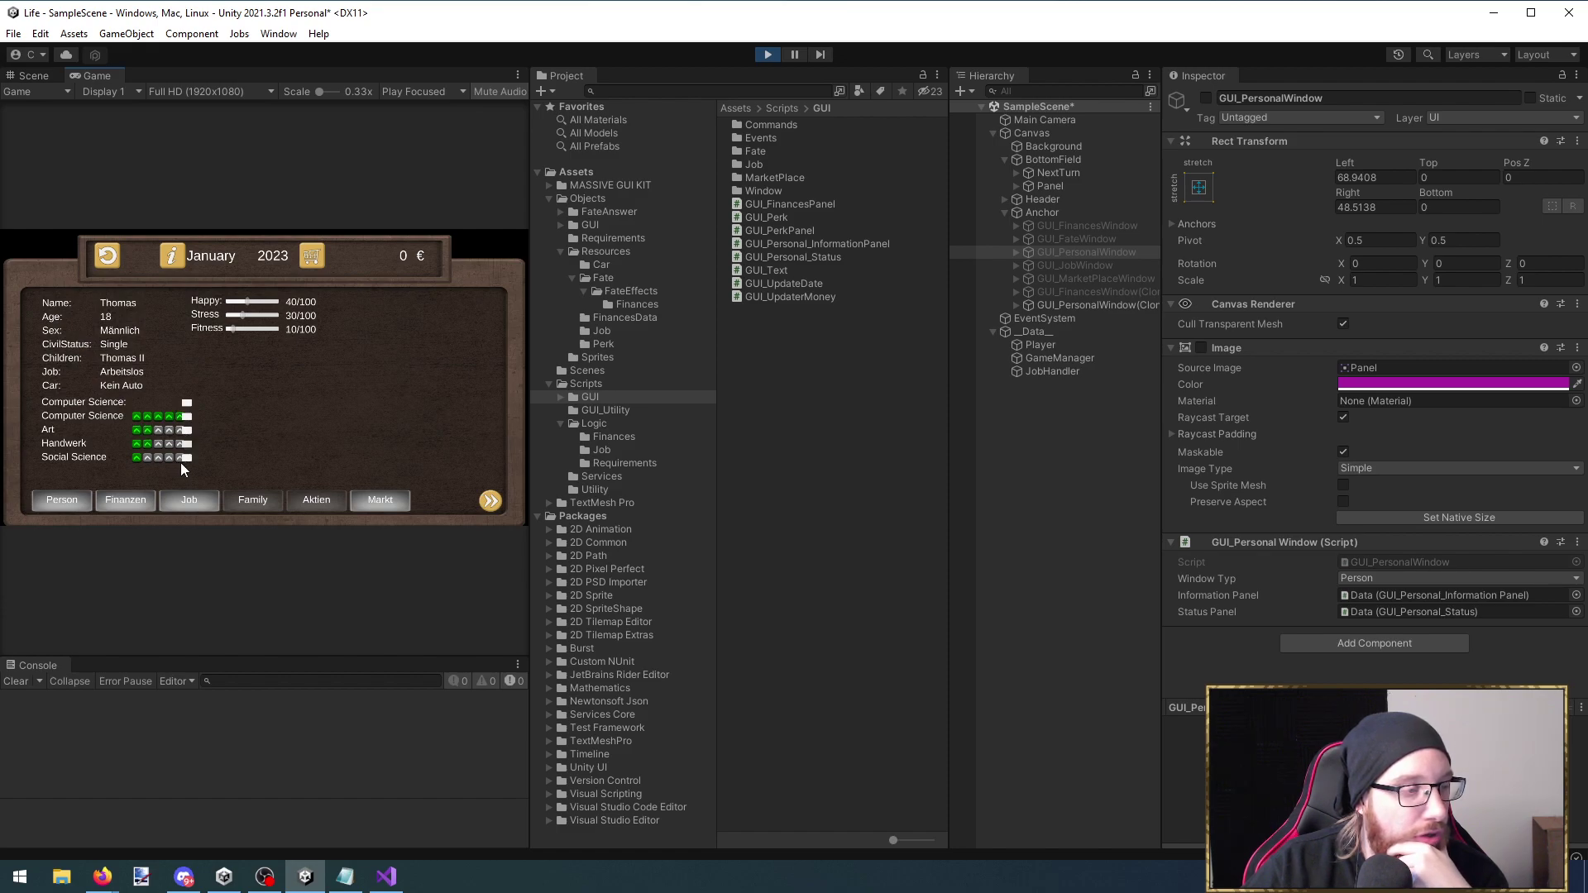
{"action": "left_click", "coordinate": [185, 457]}
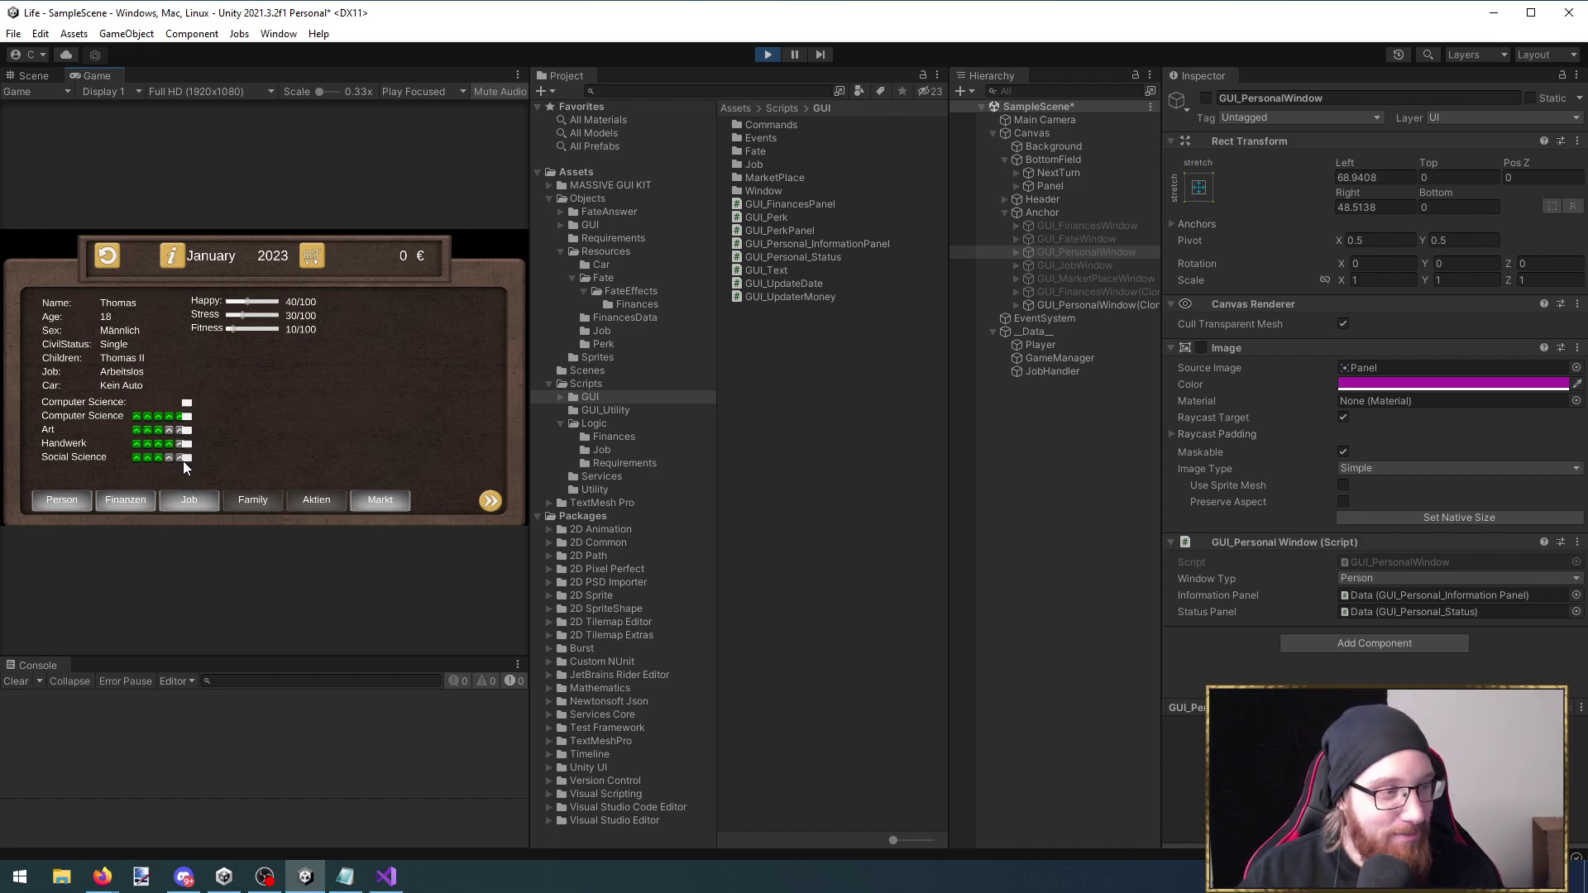
{"action": "key", "text": "shift+space"}
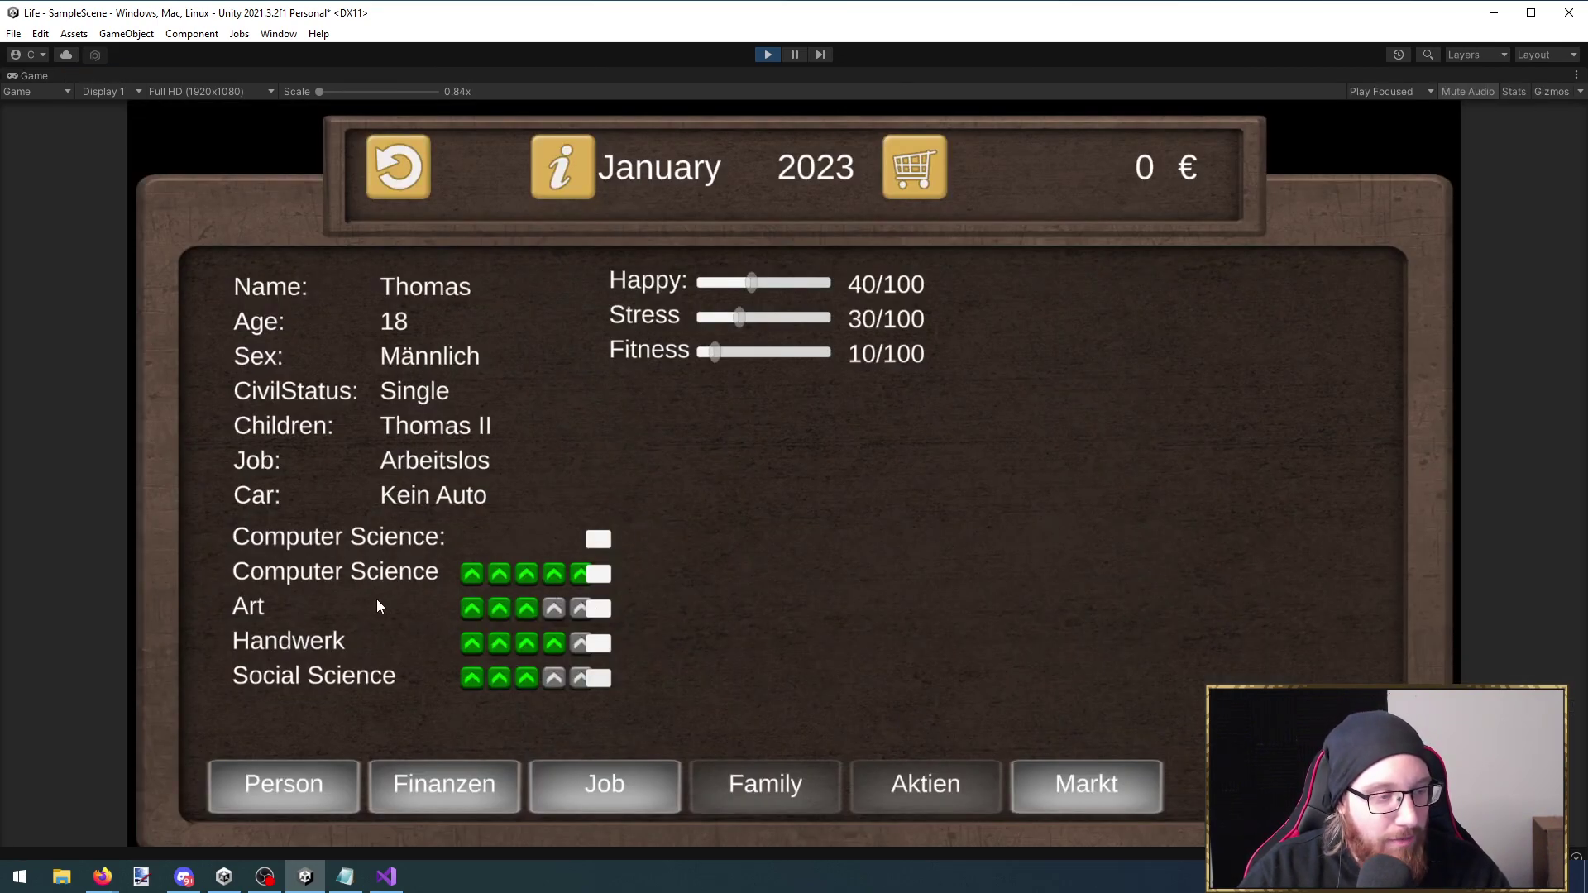
Open the Finanzen and Job windows, apply for jobs until Bestatter*in is obtained, and dismiss the messages
{"action": "left_click", "coordinate": [489, 796]}
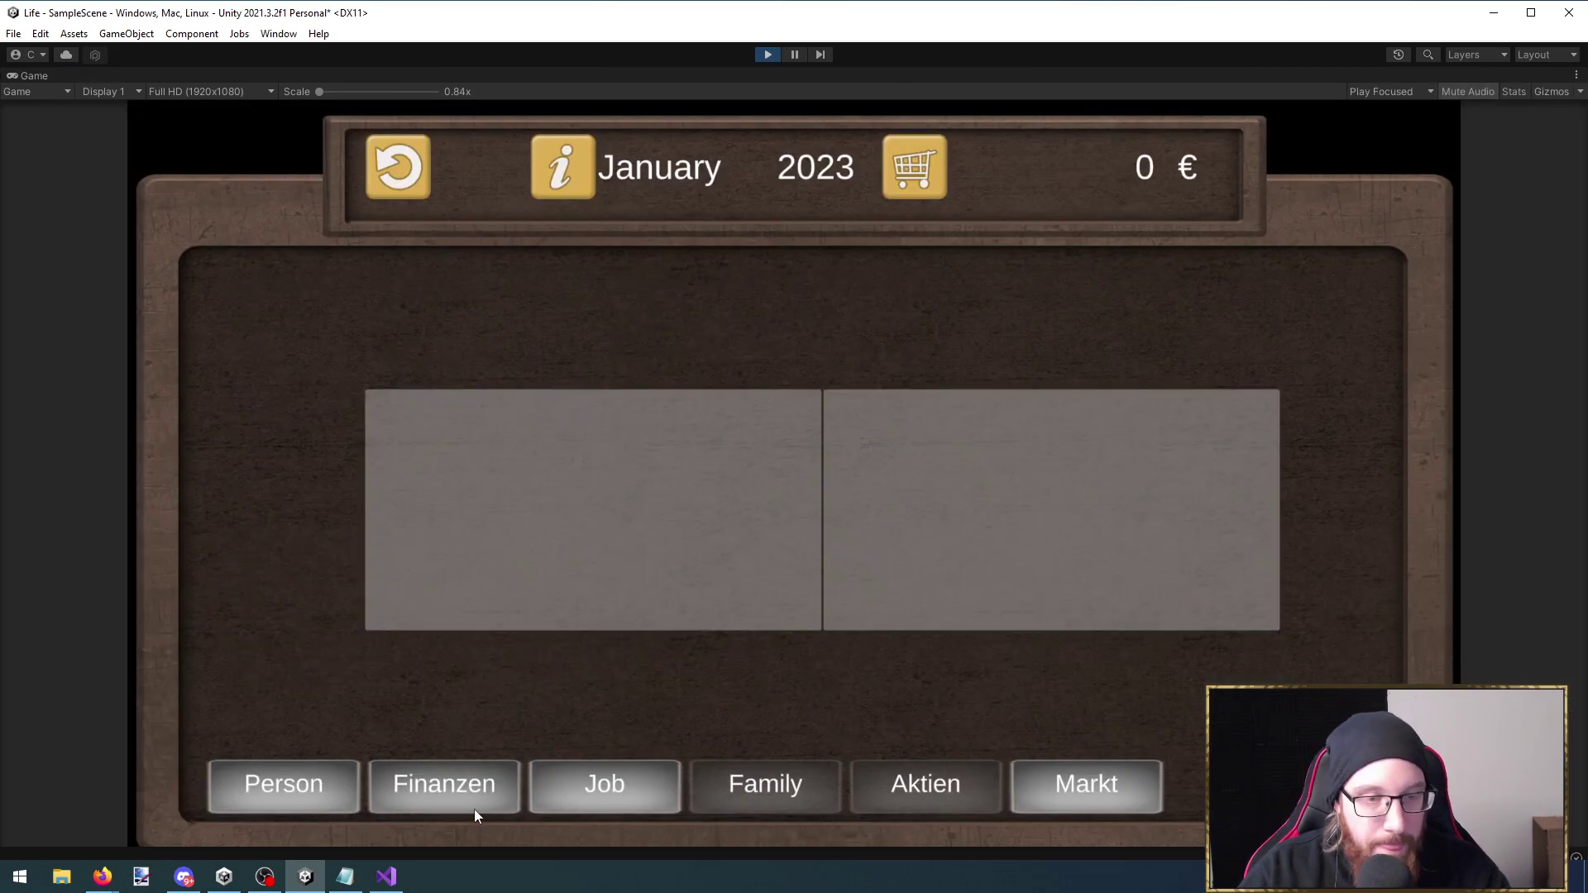
{"action": "left_click", "coordinate": [605, 790]}
{"action": "left_click", "coordinate": [505, 443]}
{"action": "left_click", "coordinate": [1060, 521]}
{"action": "left_click", "coordinate": [1083, 506]}
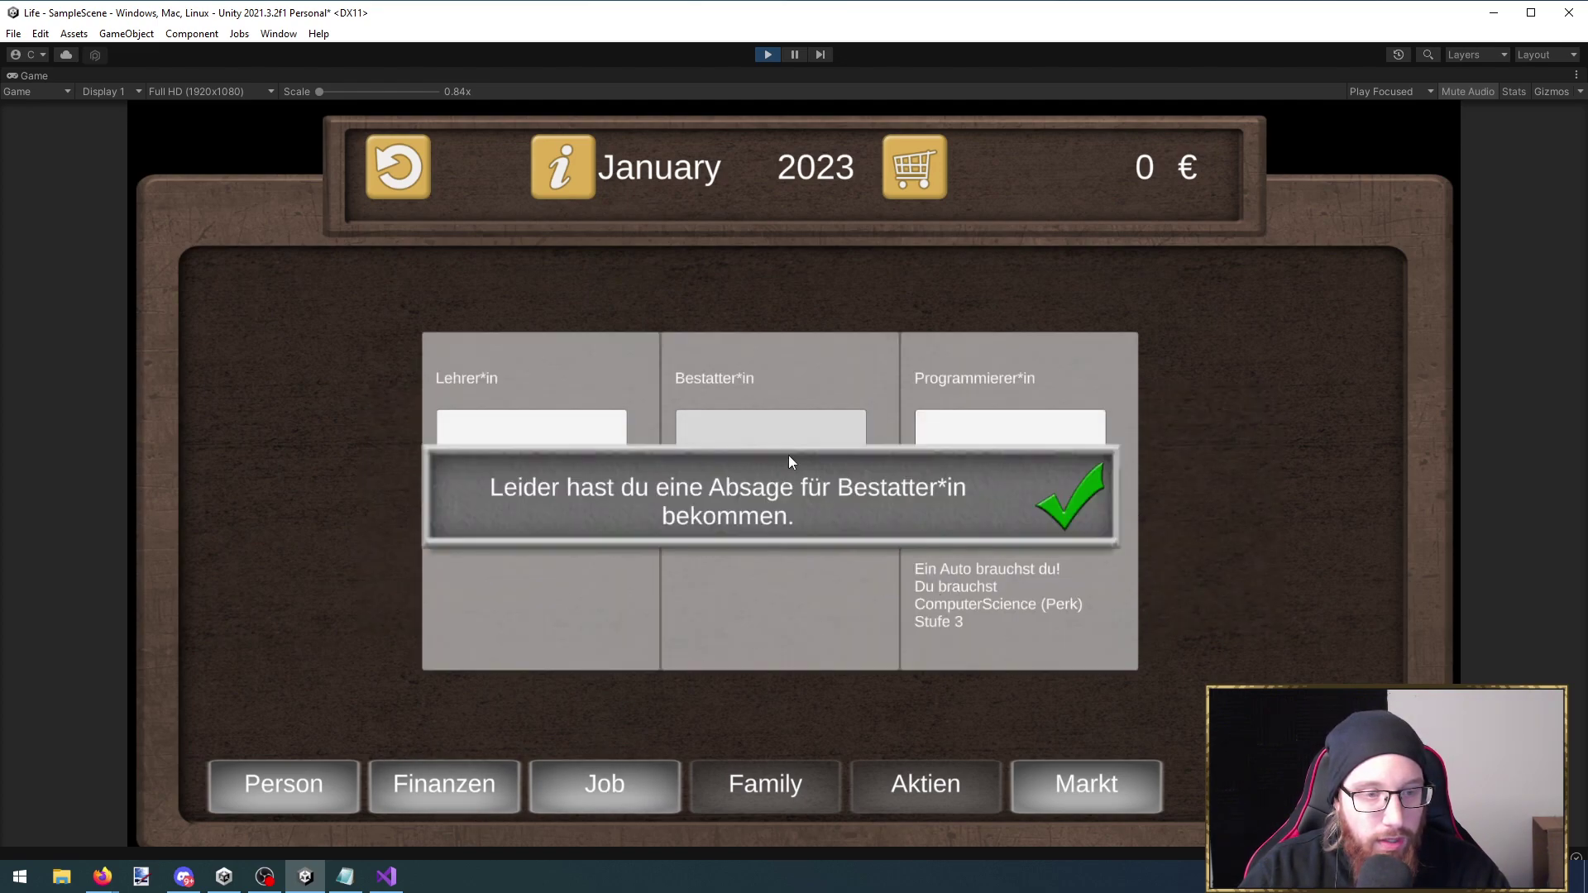
{"action": "left_click", "coordinate": [1083, 506]}
{"action": "left_click", "coordinate": [1083, 511]}
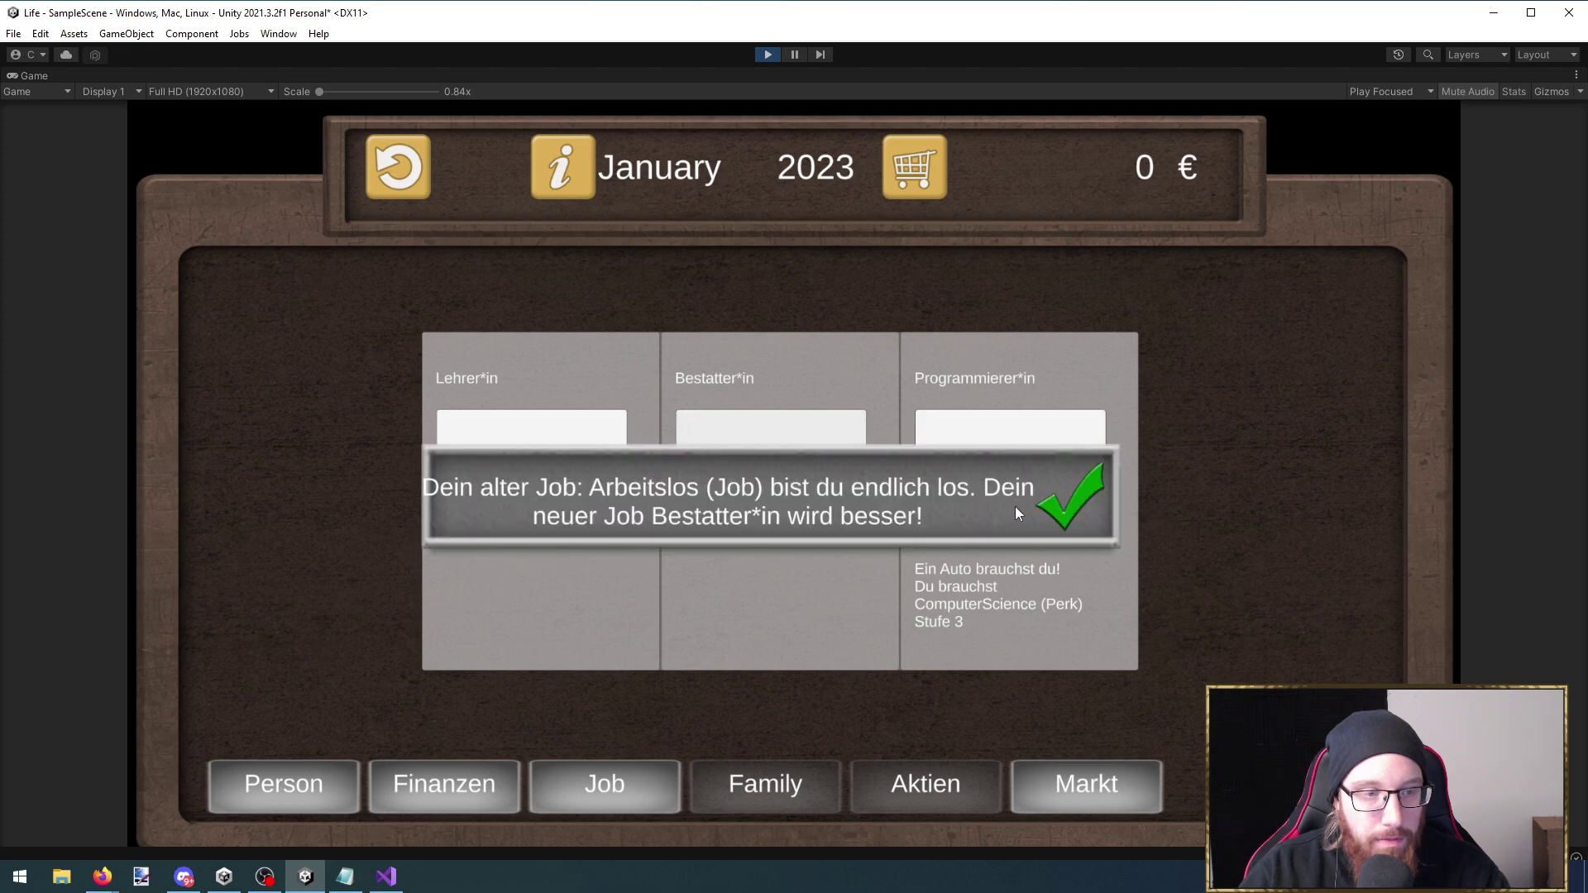
{"action": "left_click", "coordinate": [1065, 518]}
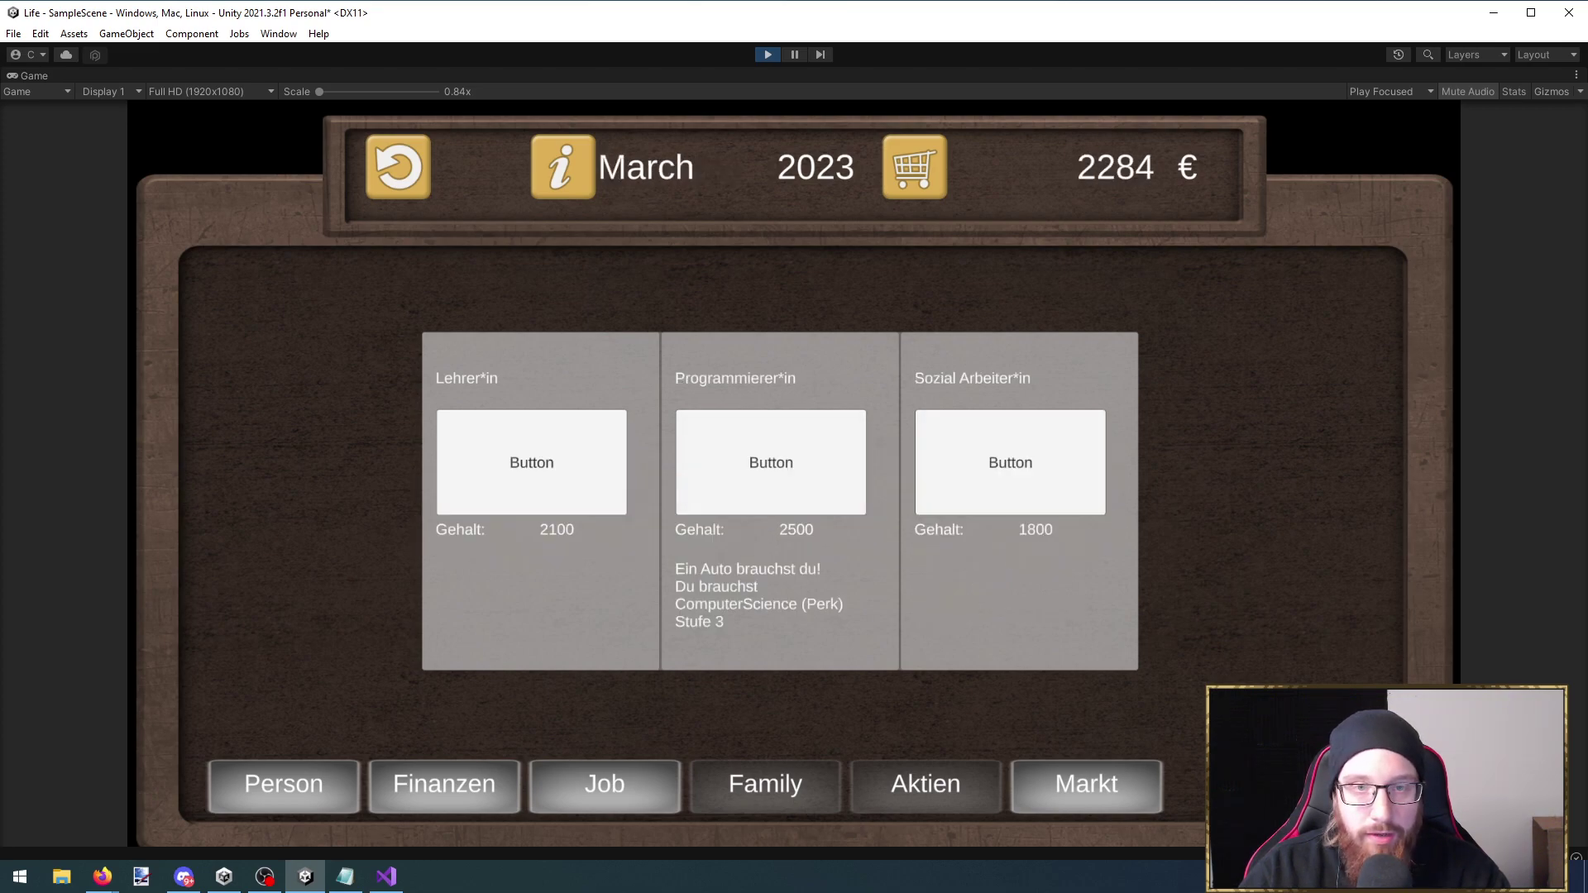
Buy the first offer in the Markt window, and return to the Job window to check the Programmierer*in requirements
{"action": "left_click", "coordinate": [1066, 806]}
{"action": "left_click", "coordinate": [578, 481]}
{"action": "left_click", "coordinate": [1075, 773]}
{"action": "left_click", "coordinate": [654, 786]}
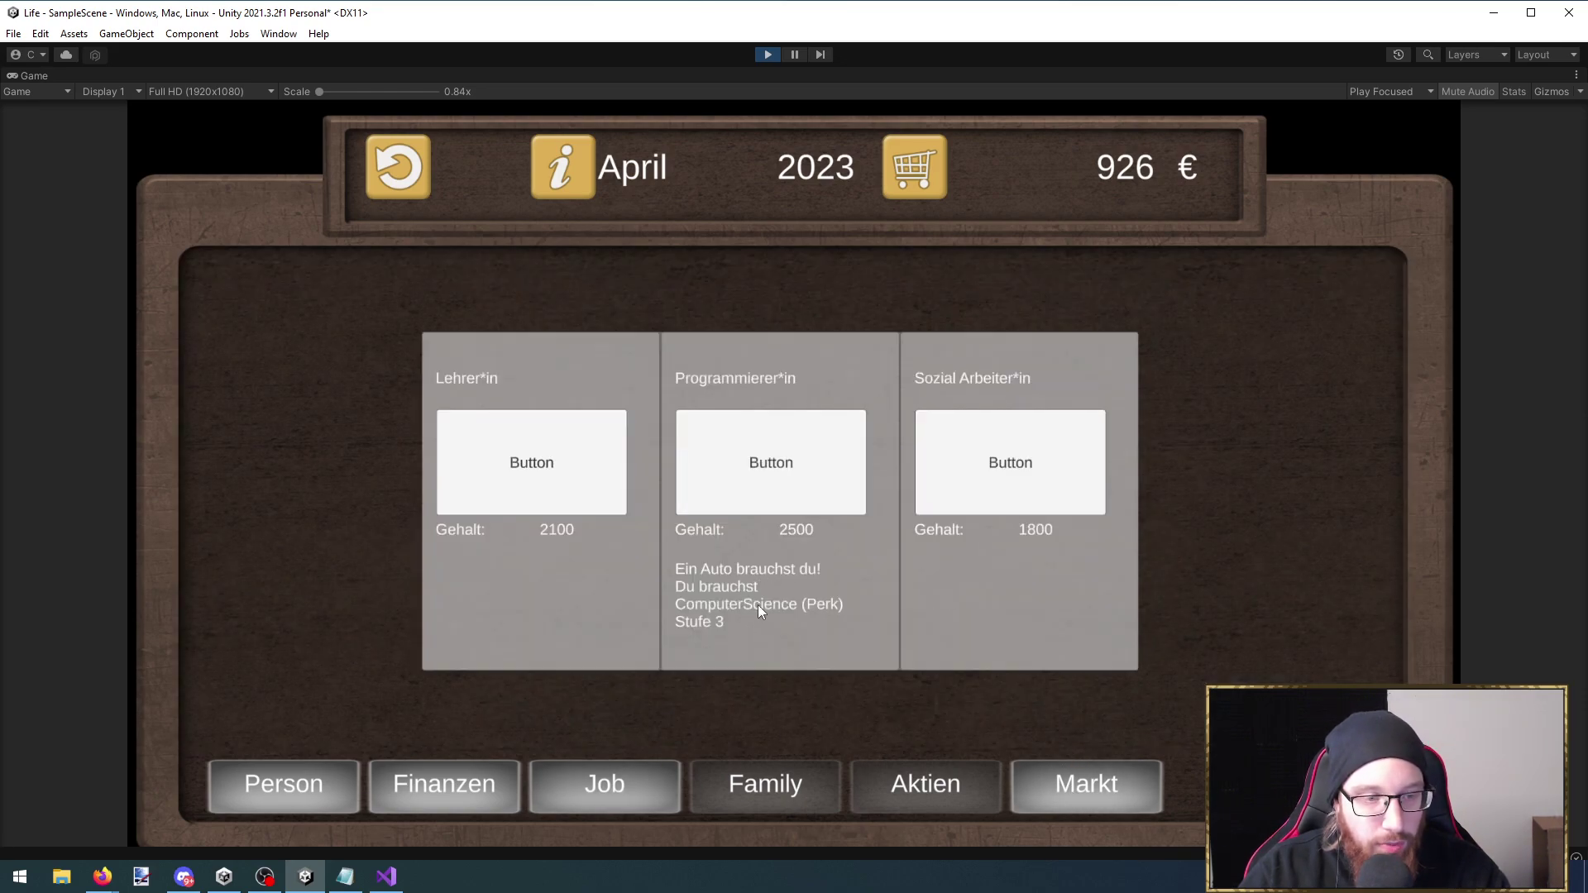
Take the Programmierer*in job, dismiss the job-change message, and open the Person window
{"action": "left_click", "coordinate": [771, 510]}
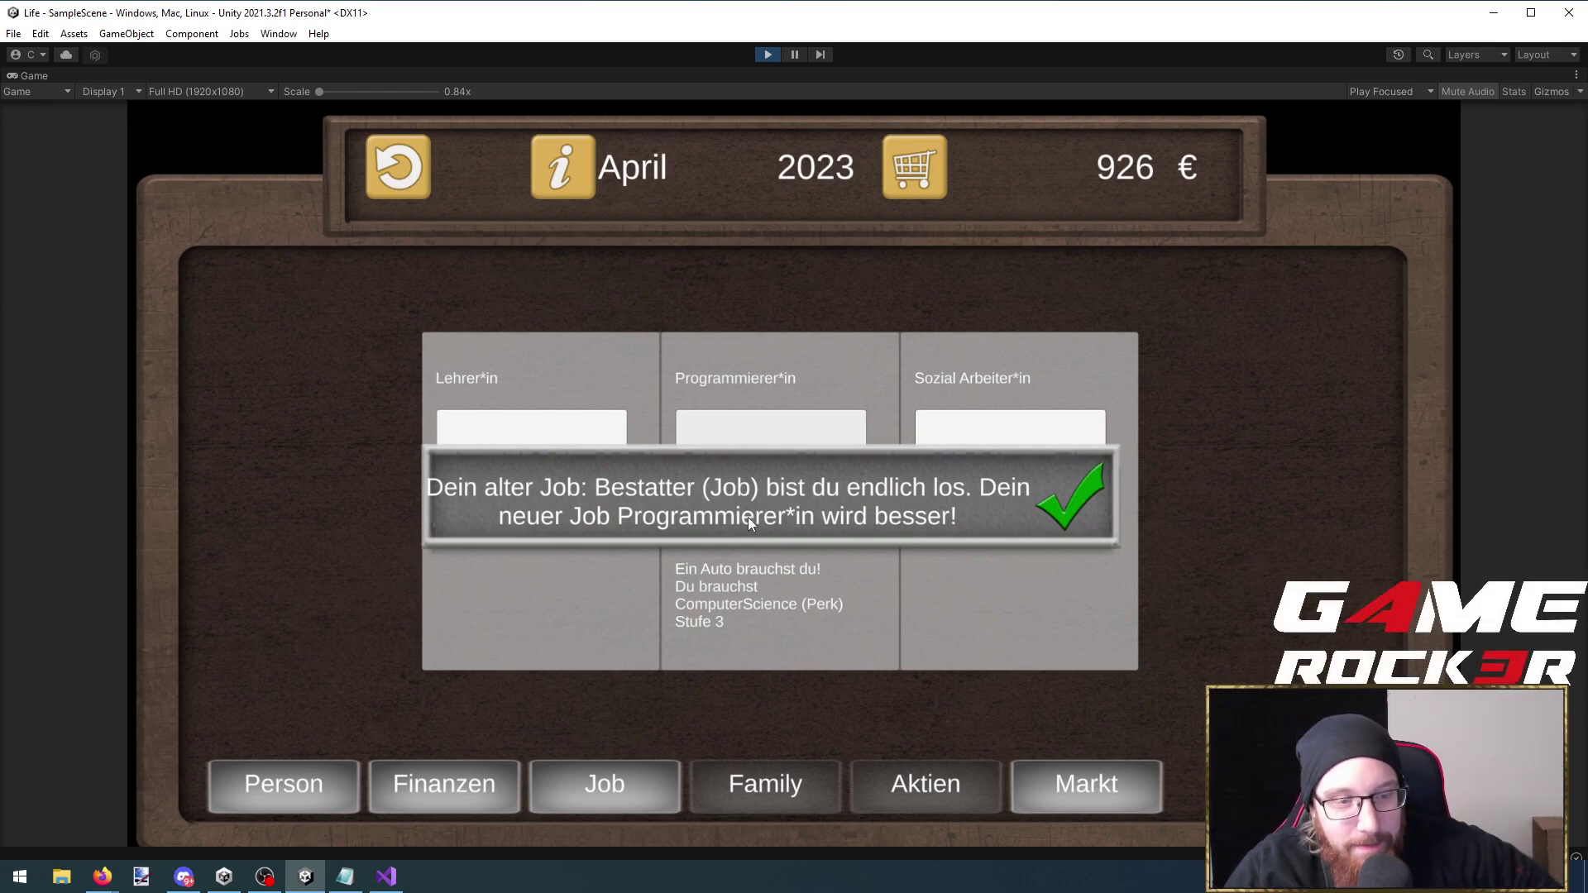
{"action": "left_click", "coordinate": [1078, 493]}
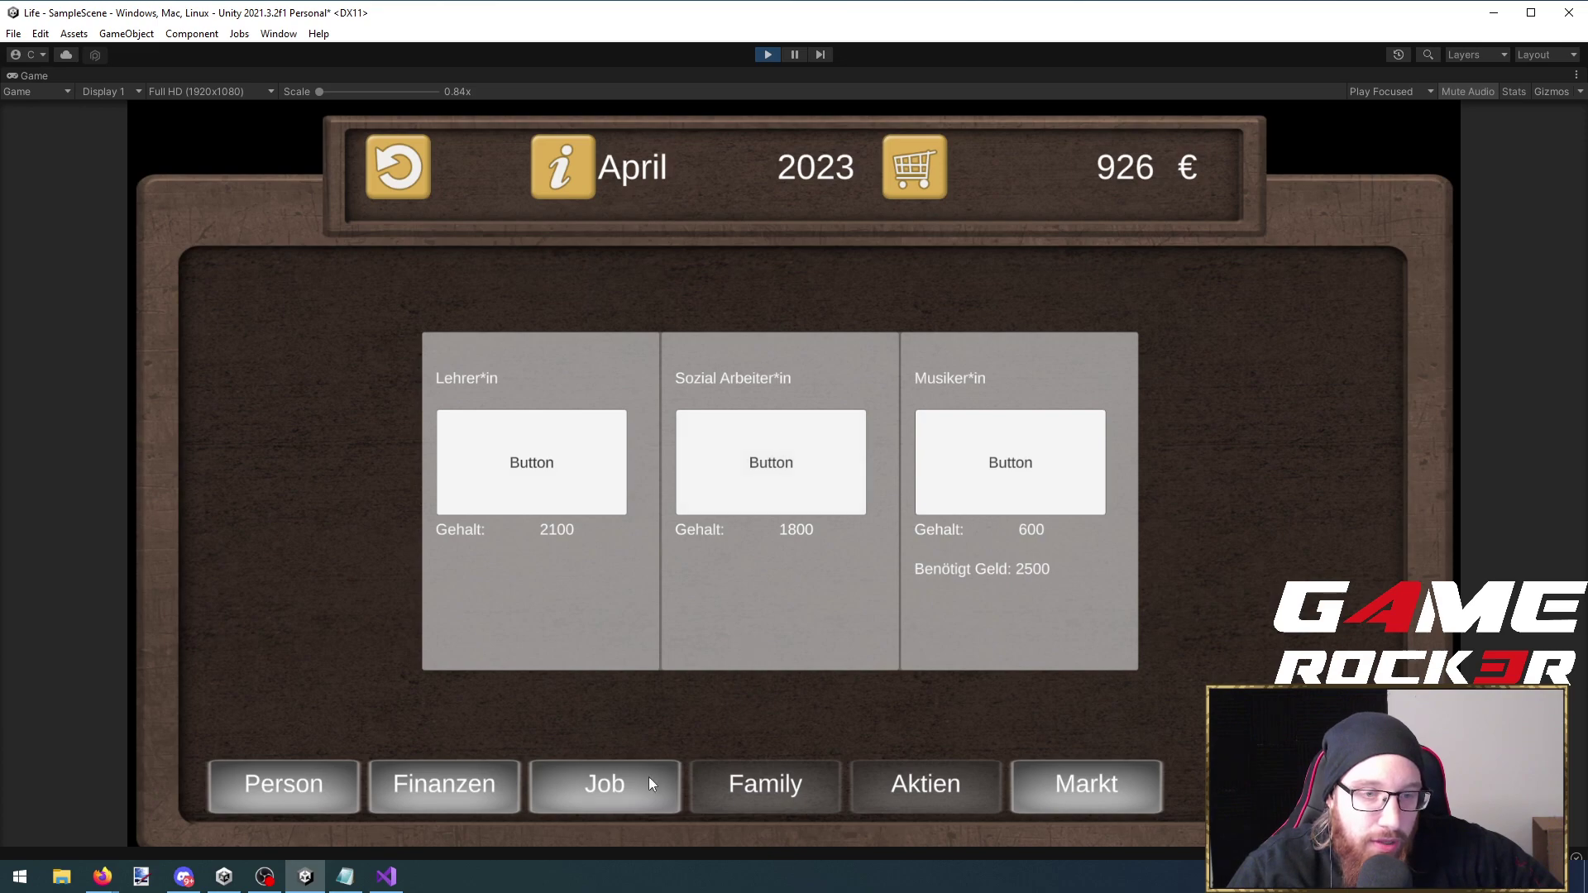
{"action": "left_click", "coordinate": [321, 772]}
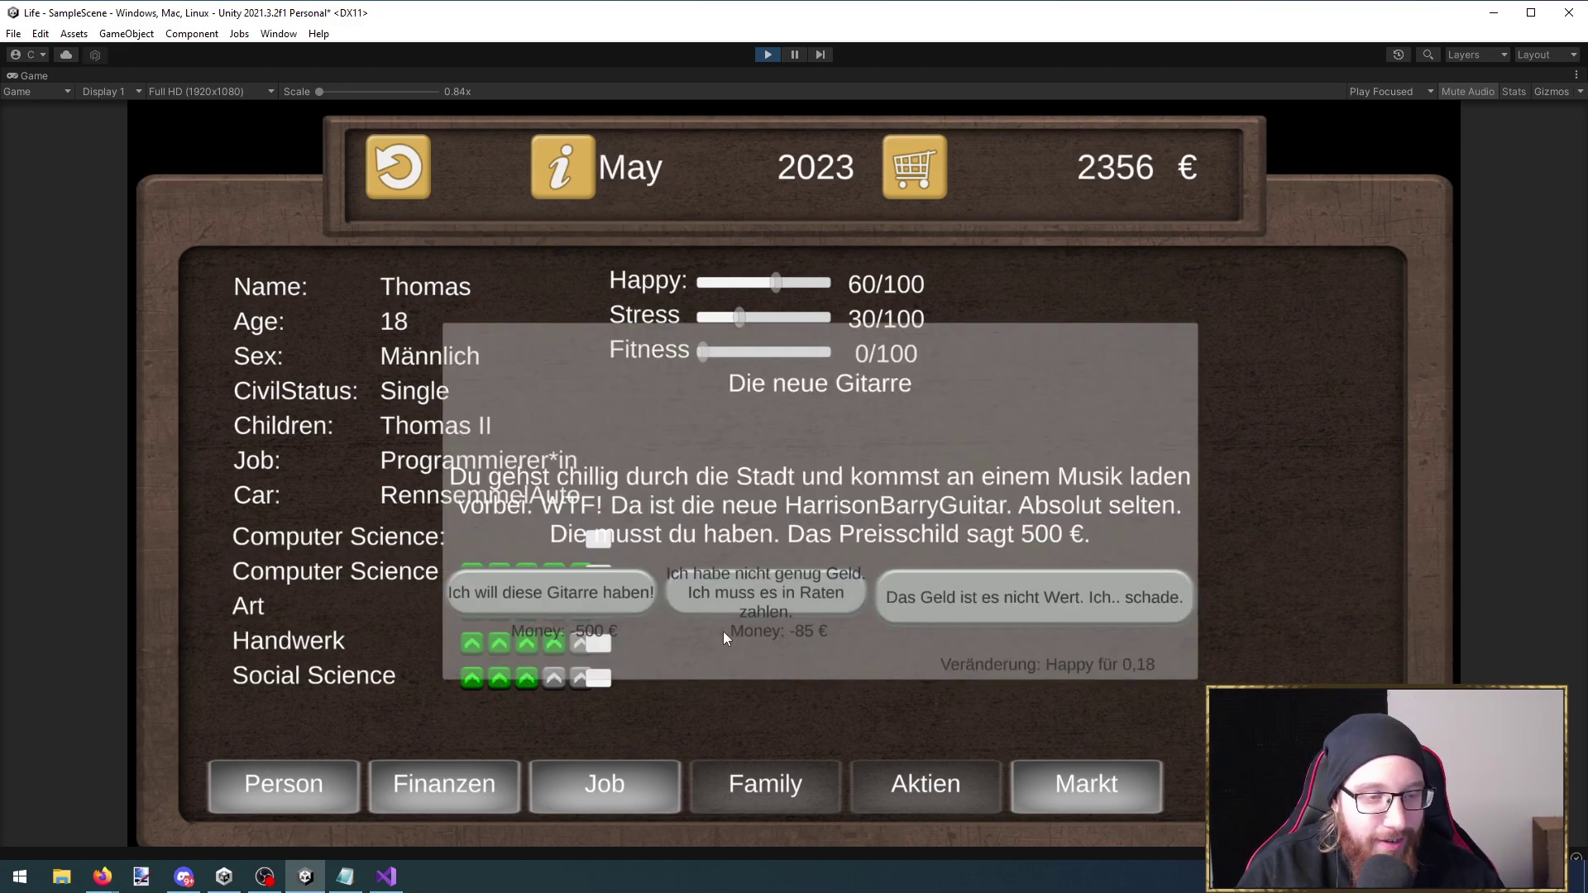
Answer the Die neue Gitarre event with "Ich will diese Gitarre haben!" and stop play mode
{"action": "left_click", "coordinate": [568, 593]}
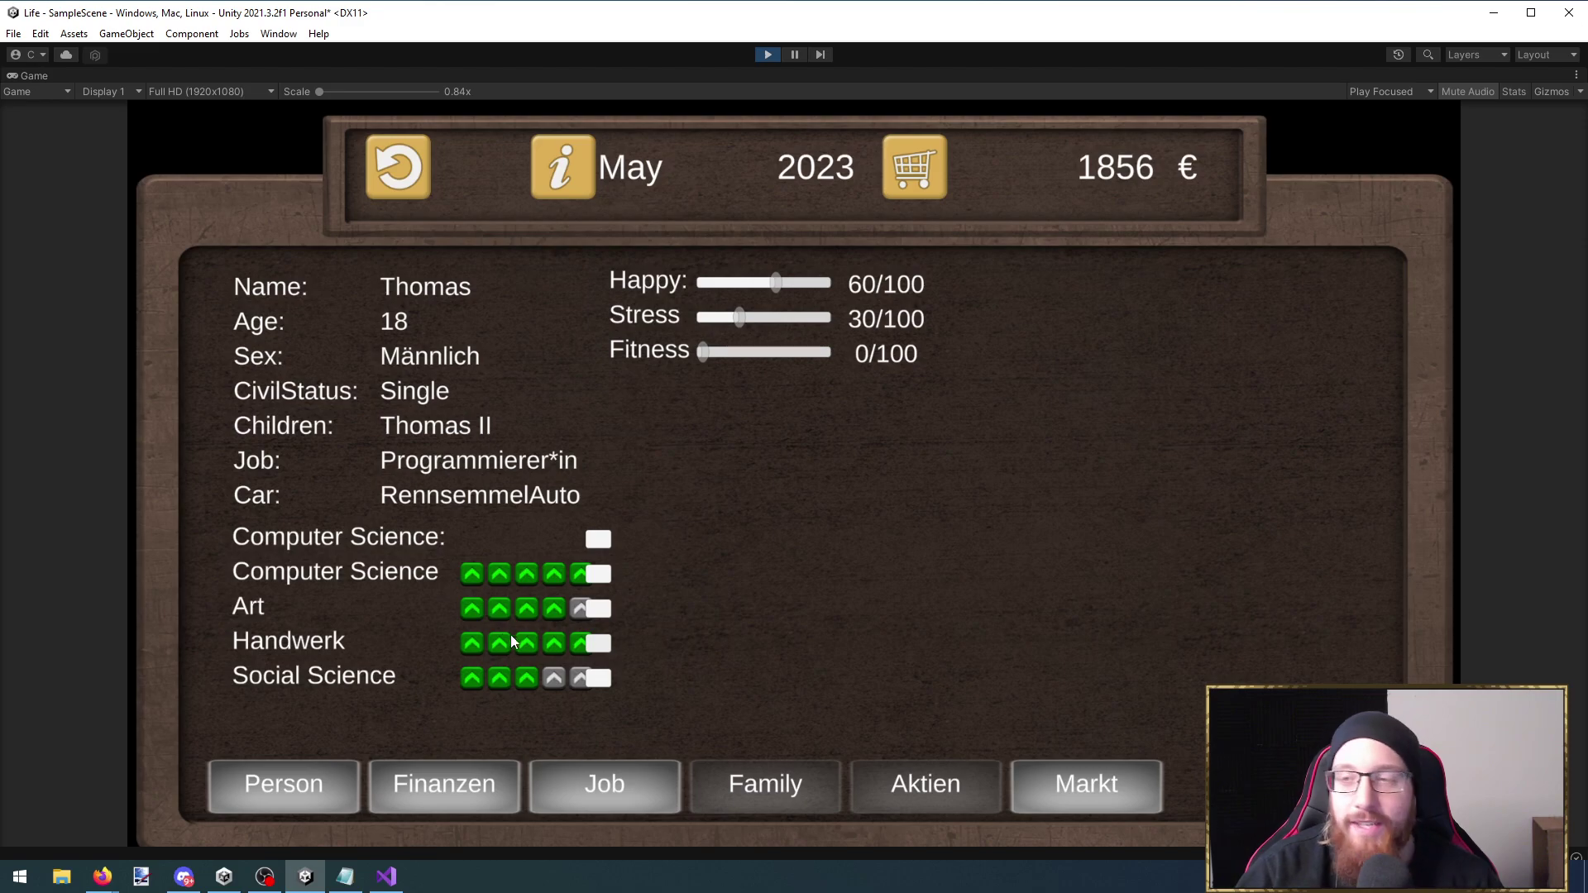
{"action": "left_click", "coordinate": [769, 55]}
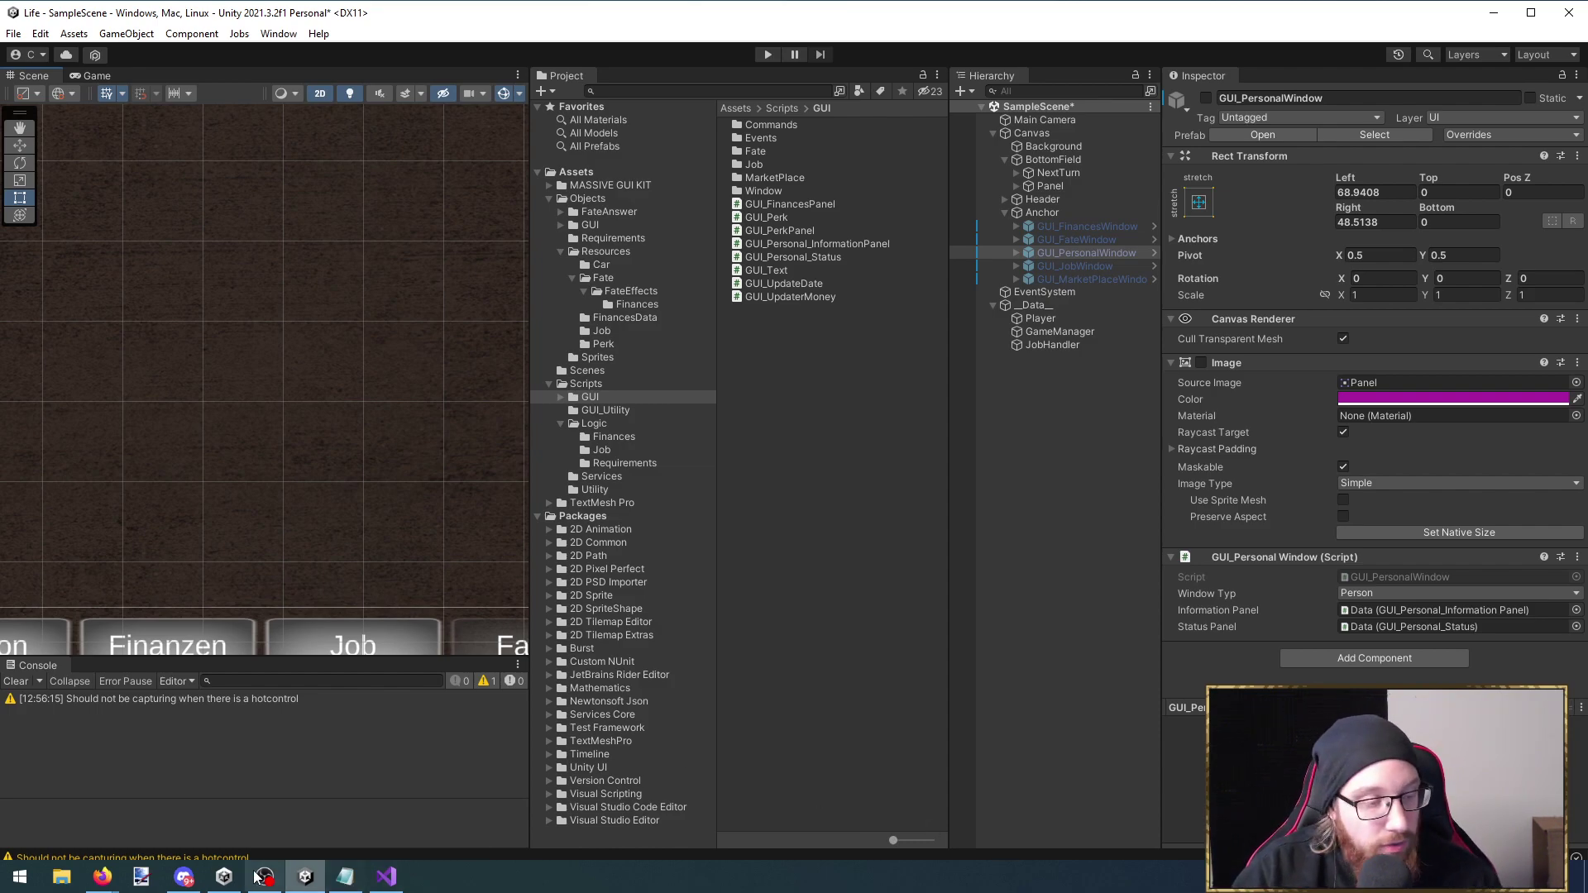
Switch to Discord, view the medien-teilen channel on the Drova - Forsaken Kin server, and minimize Discord
{"action": "left_click", "coordinate": [184, 877]}
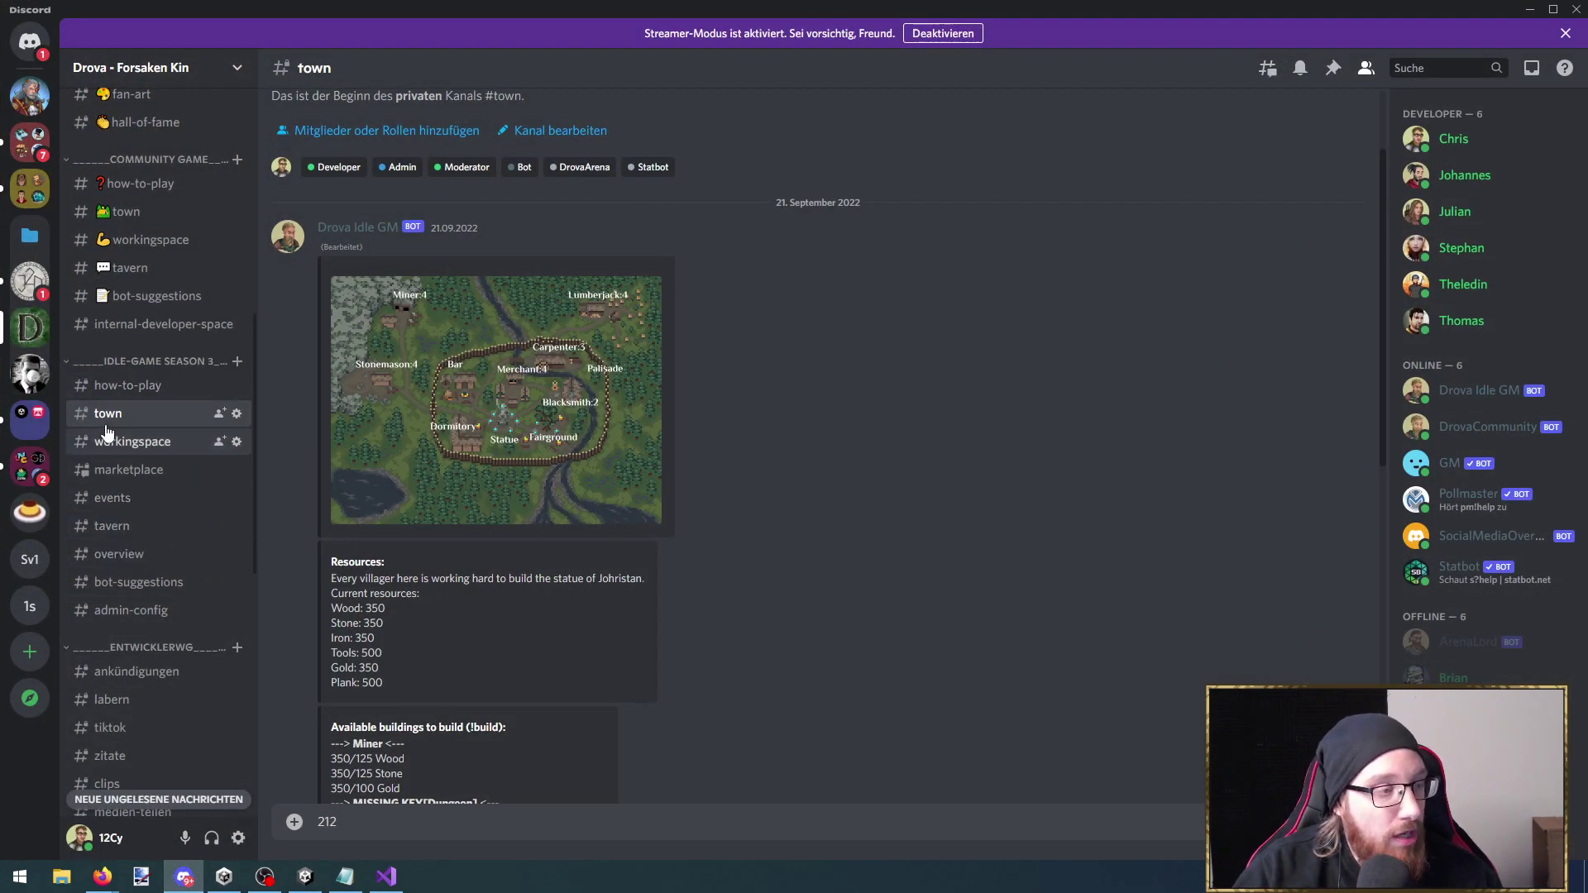
{"action": "scroll", "coordinate": [392, 434], "scroll_direction": "down", "scroll_amount": 4}
{"action": "scroll", "coordinate": [157, 529], "scroll_direction": "down", "scroll_amount": 7}
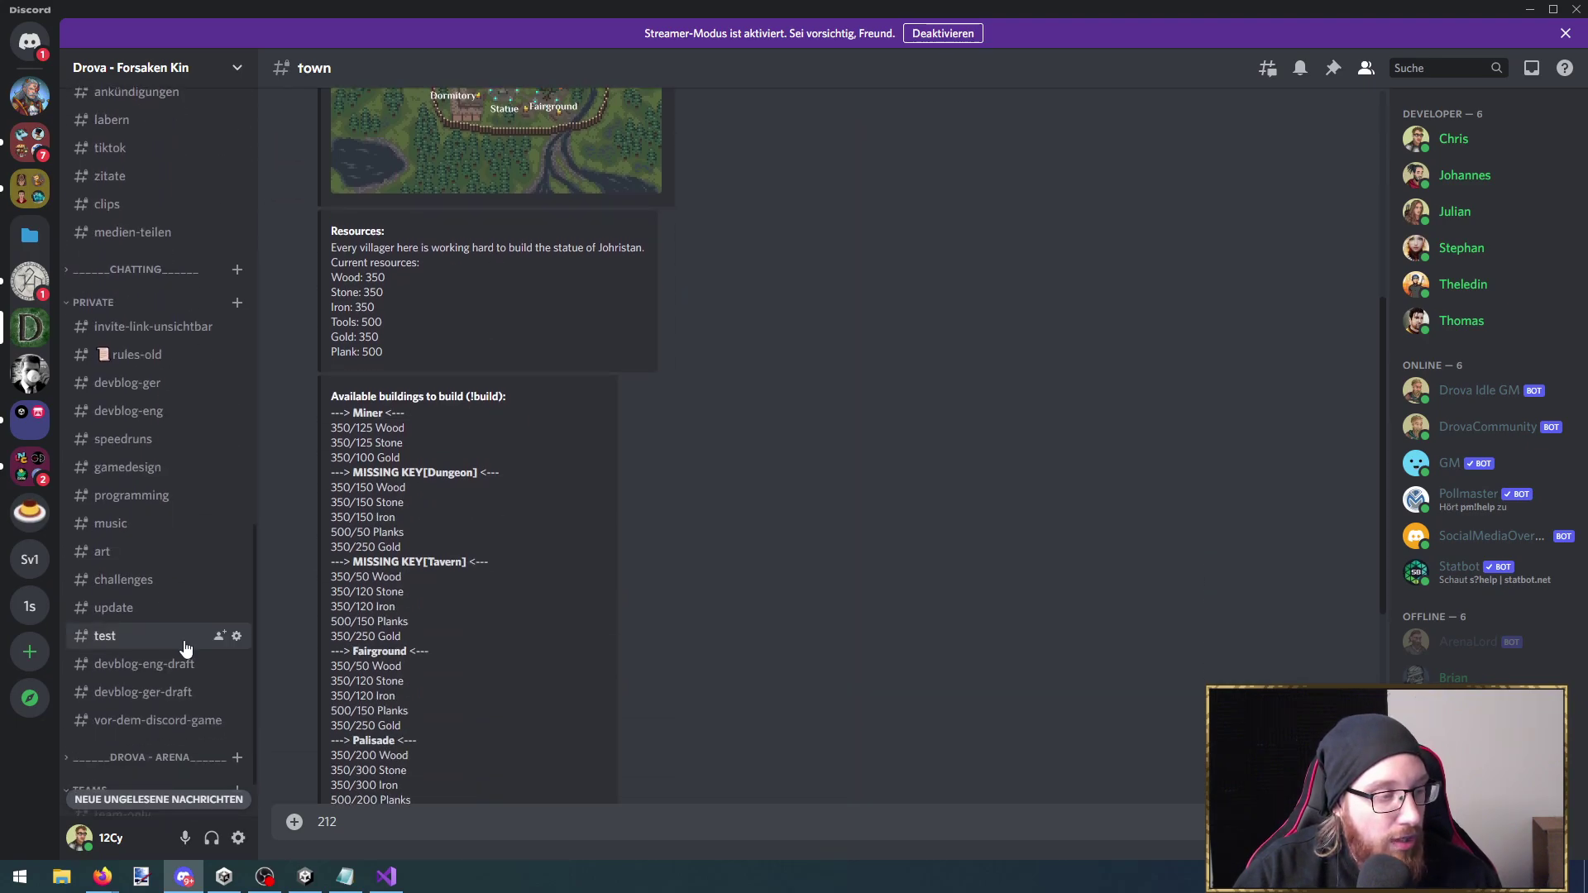
{"action": "scroll", "coordinate": [127, 318], "scroll_direction": "up", "scroll_amount": 1}
{"action": "left_click", "coordinate": [147, 320]}
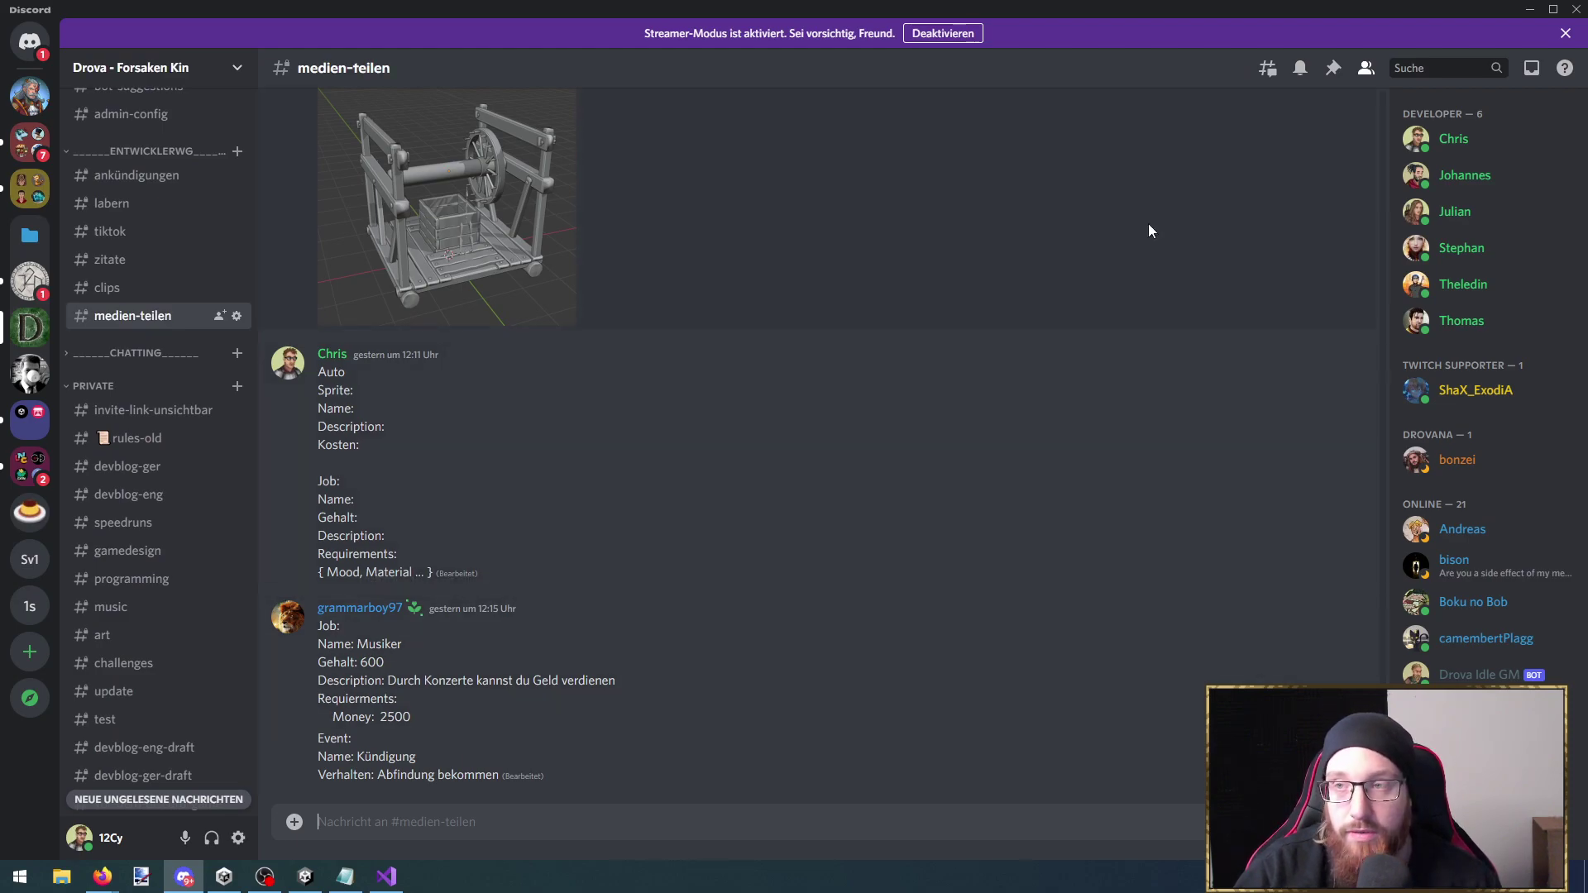
{"action": "left_click", "coordinate": [1529, 9]}
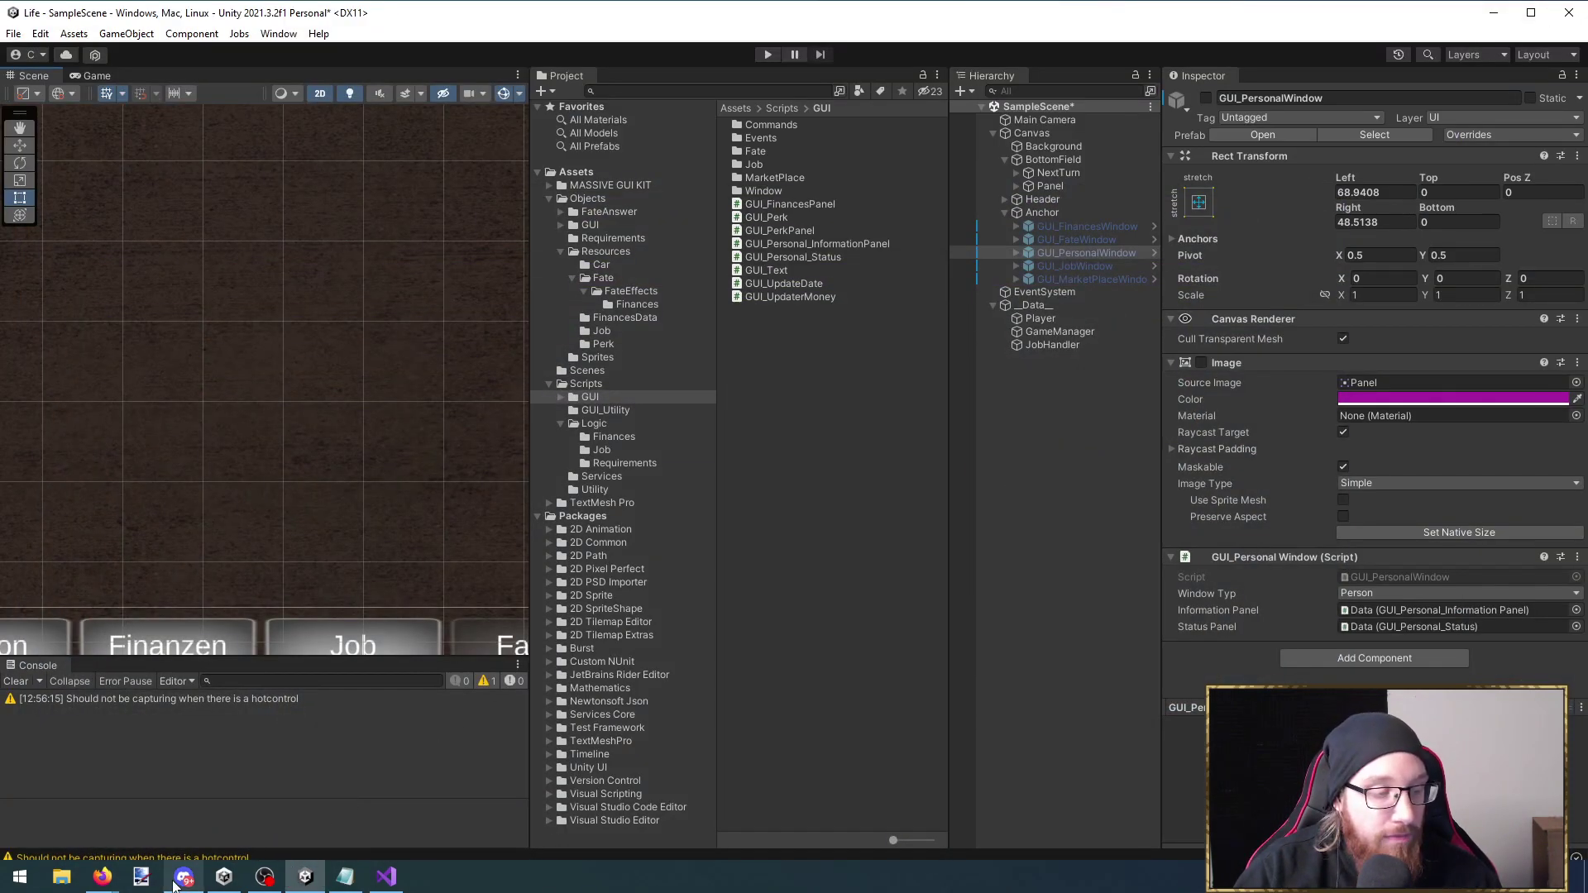
Switch to Firefox and look over the Drova - Teaser page on Steam
{"action": "mouse_move", "coordinate": [113, 879]}
{"action": "left_click", "coordinate": [186, 794]}
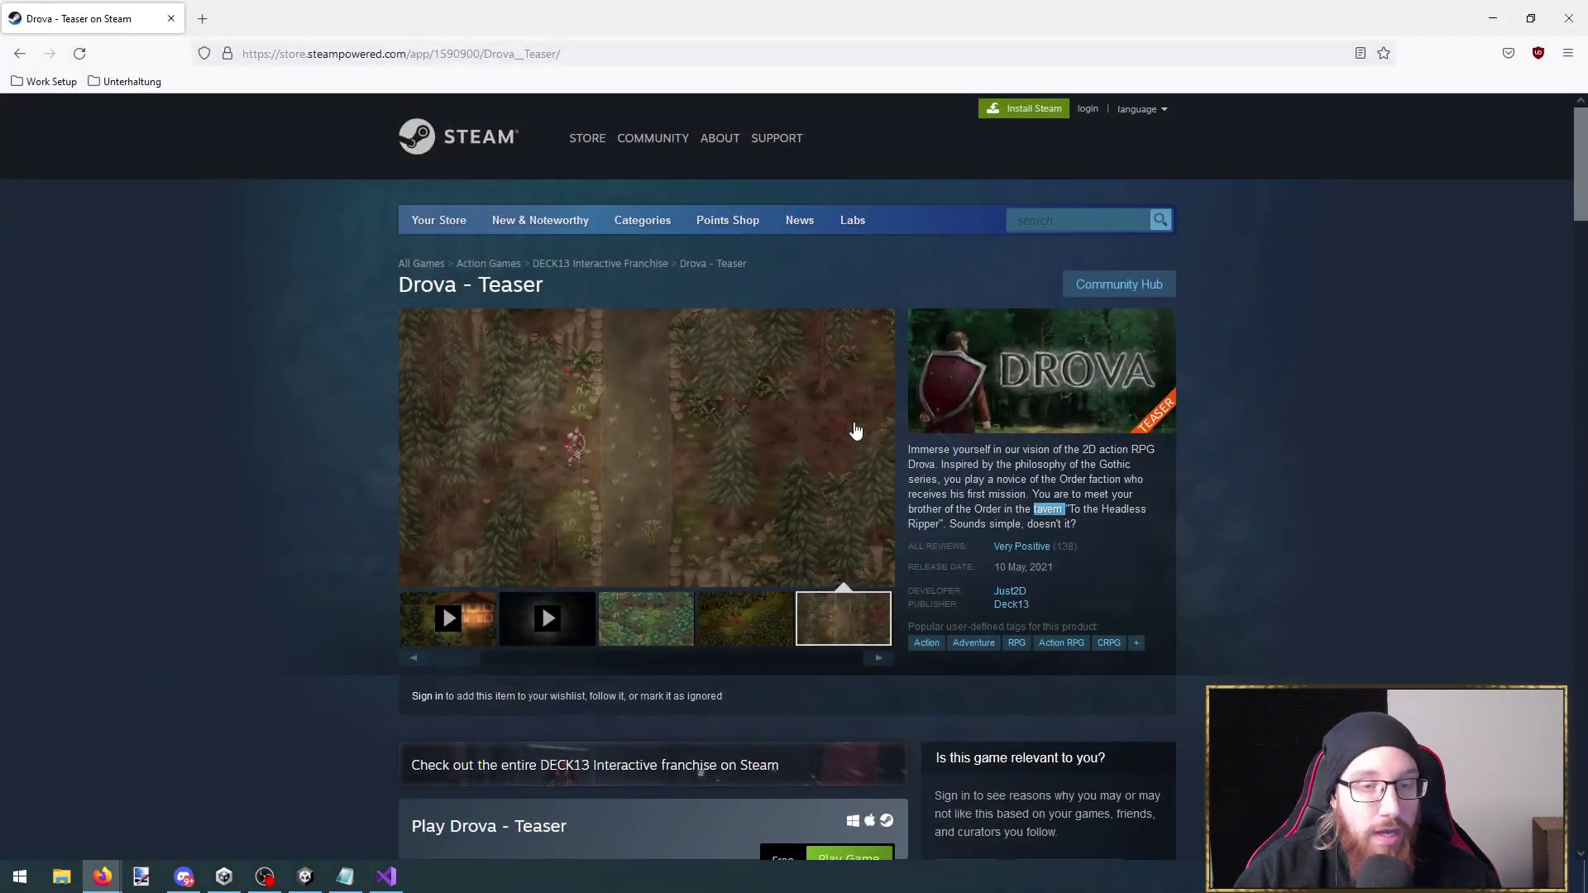
{"action": "scroll", "coordinate": [845, 635], "scroll_direction": "down", "scroll_amount": 2}
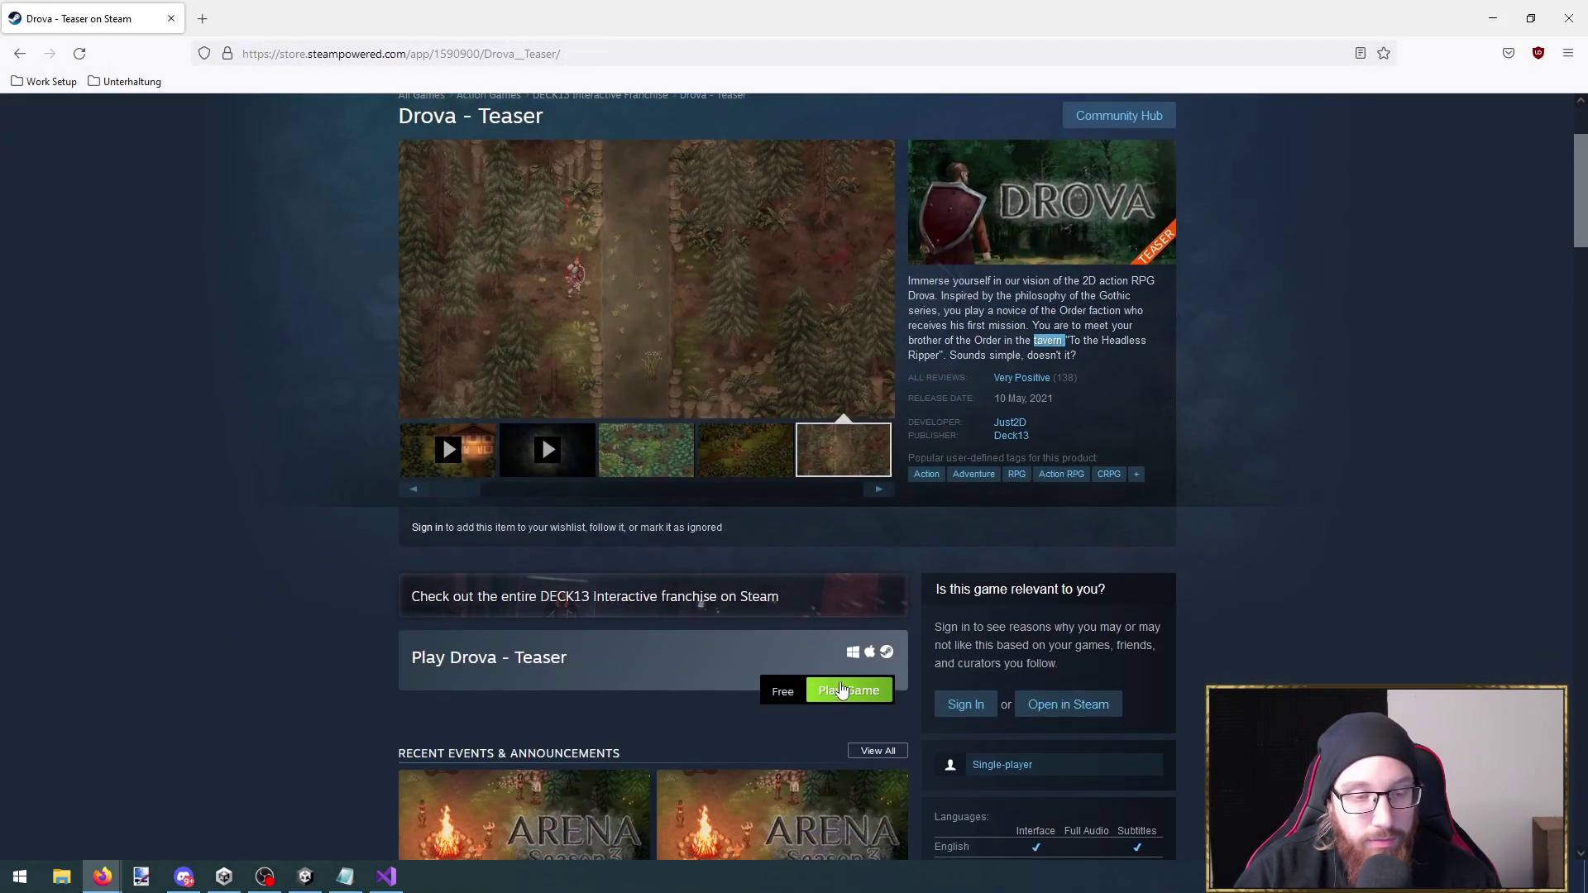
Search the Steam store for Drova, open the Drova - Forsaken Kin page, and view its wishlist section
{"action": "scroll", "coordinate": [844, 701], "scroll_direction": "up", "scroll_amount": 2}
{"action": "left_click", "coordinate": [1043, 222]}
{"action": "type", "text": "Drova"}
{"action": "key", "text": "Return"}
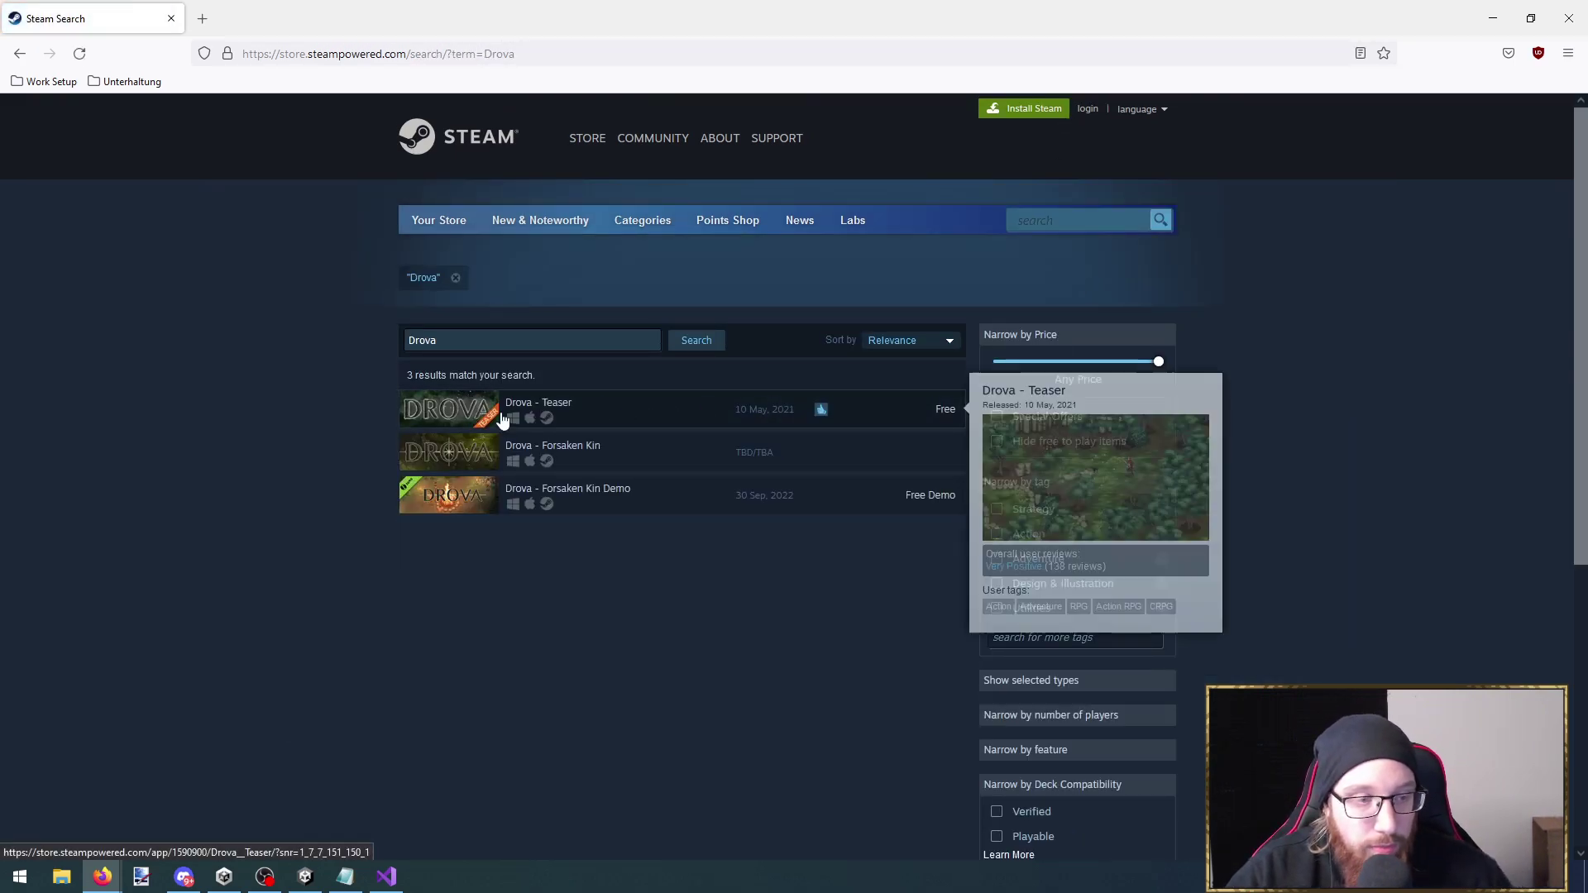
{"action": "left_click", "coordinate": [592, 460]}
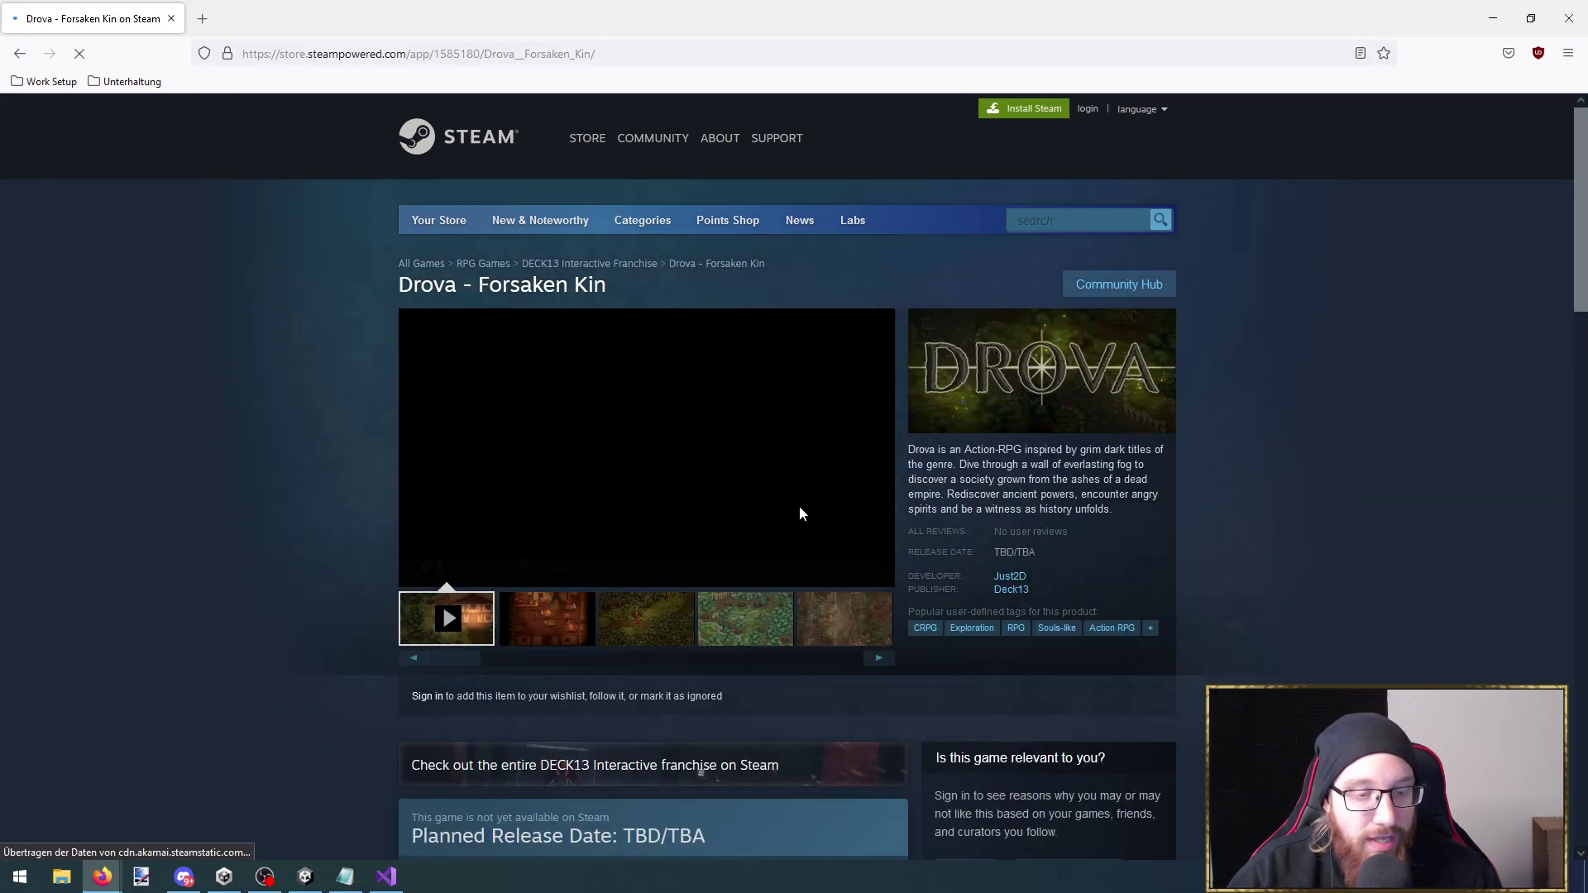
{"action": "scroll", "coordinate": [827, 538], "scroll_direction": "down", "scroll_amount": 4}
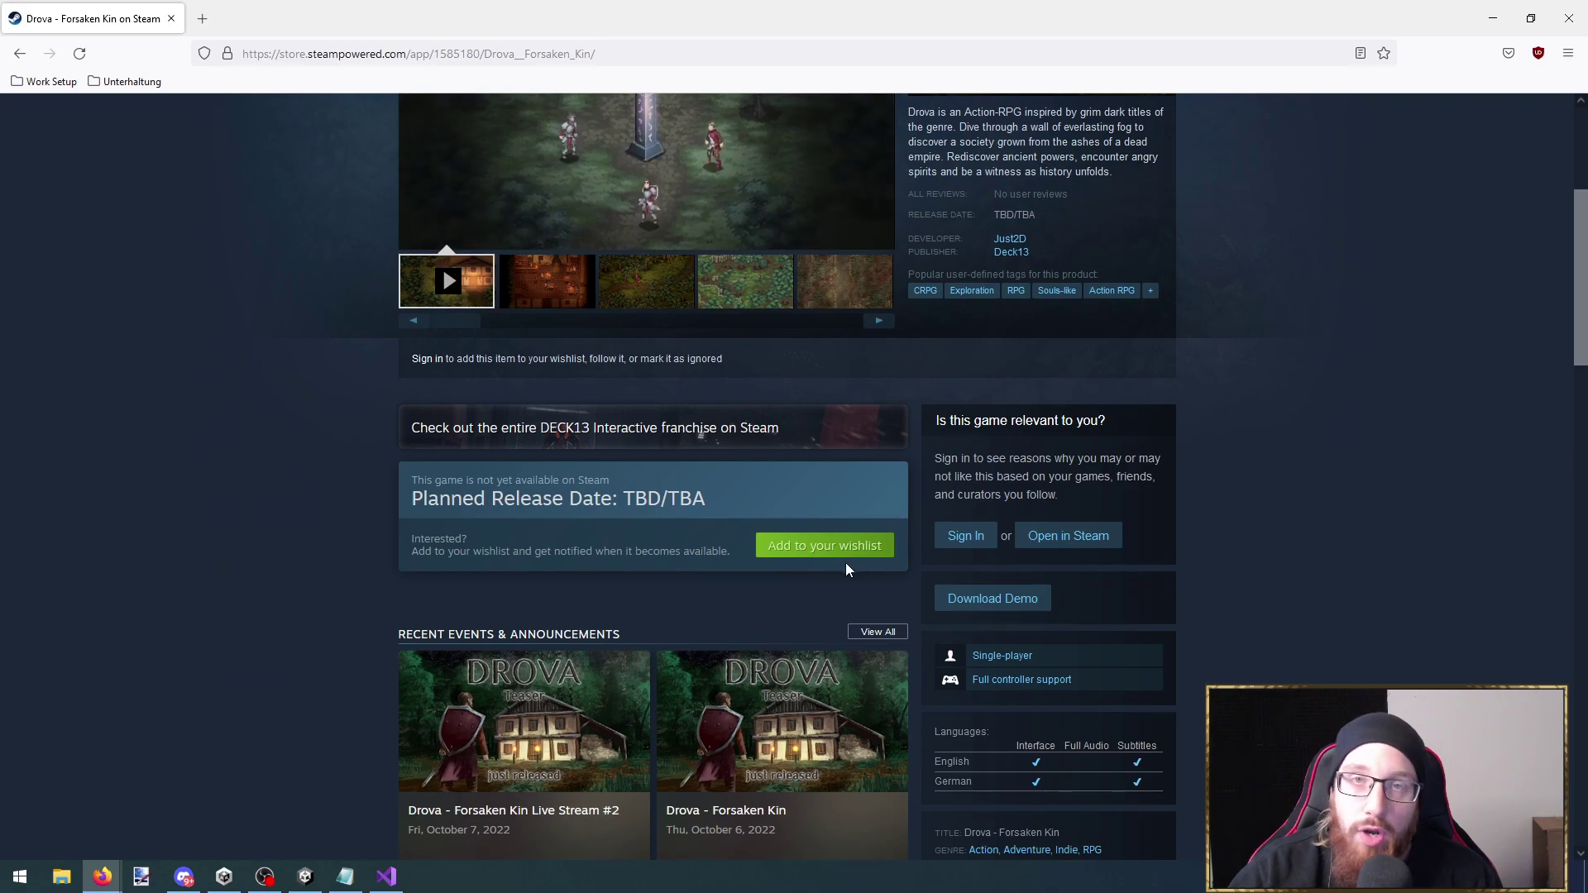